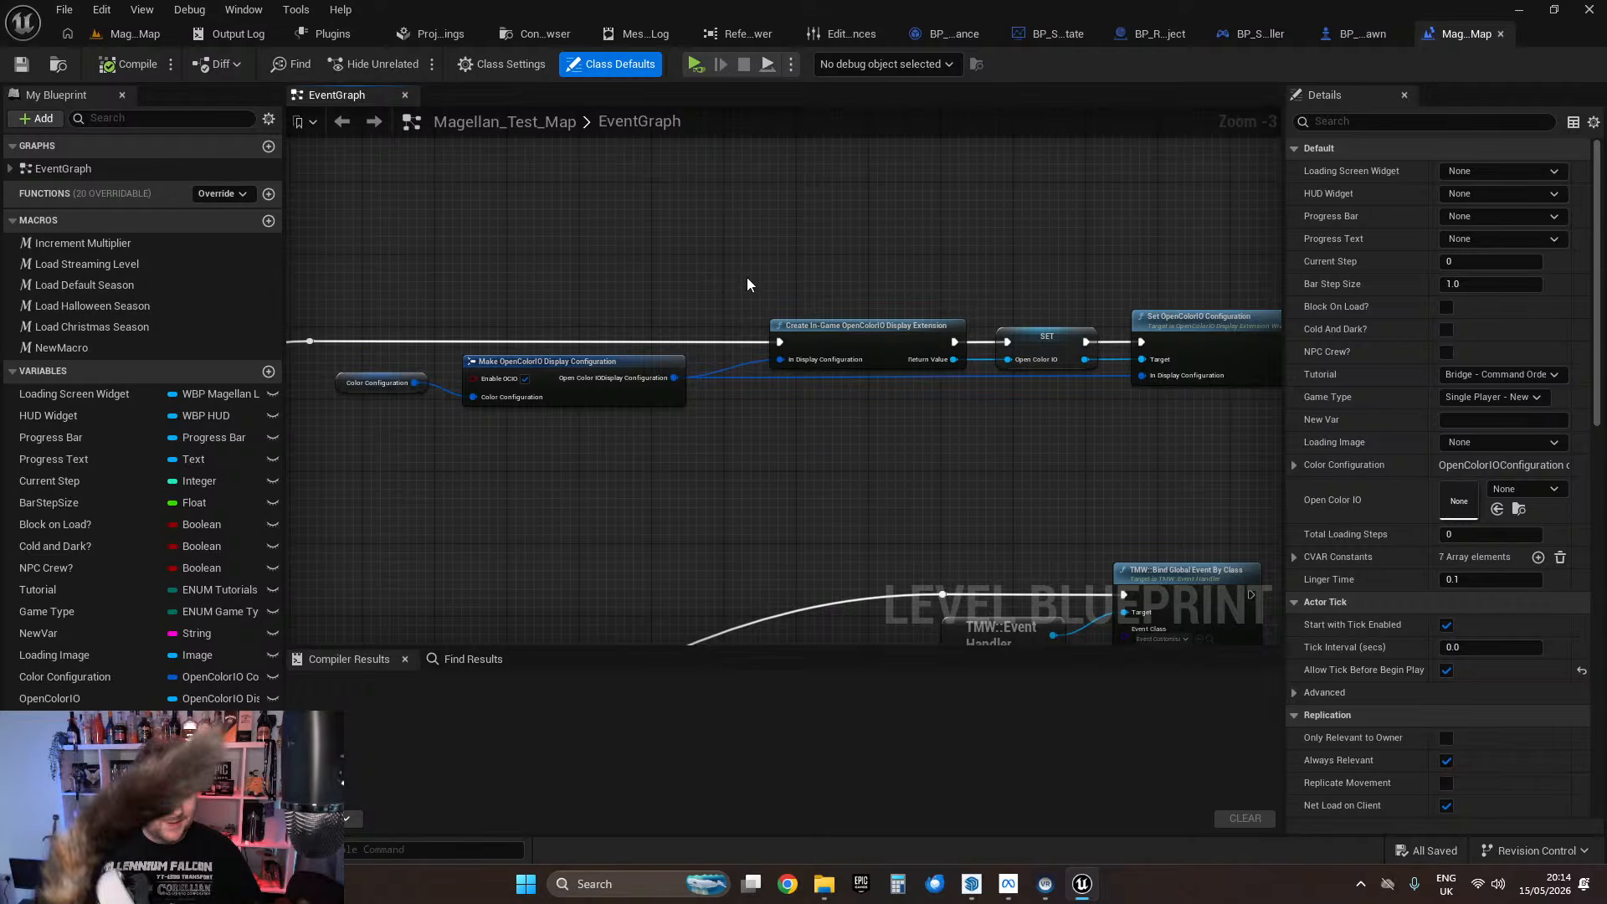
# Step: Select the color configuration and OpenColorIO display extension nodes in the event graph and enlarge the graph area
pyautogui.scroll(2, 686, 281)
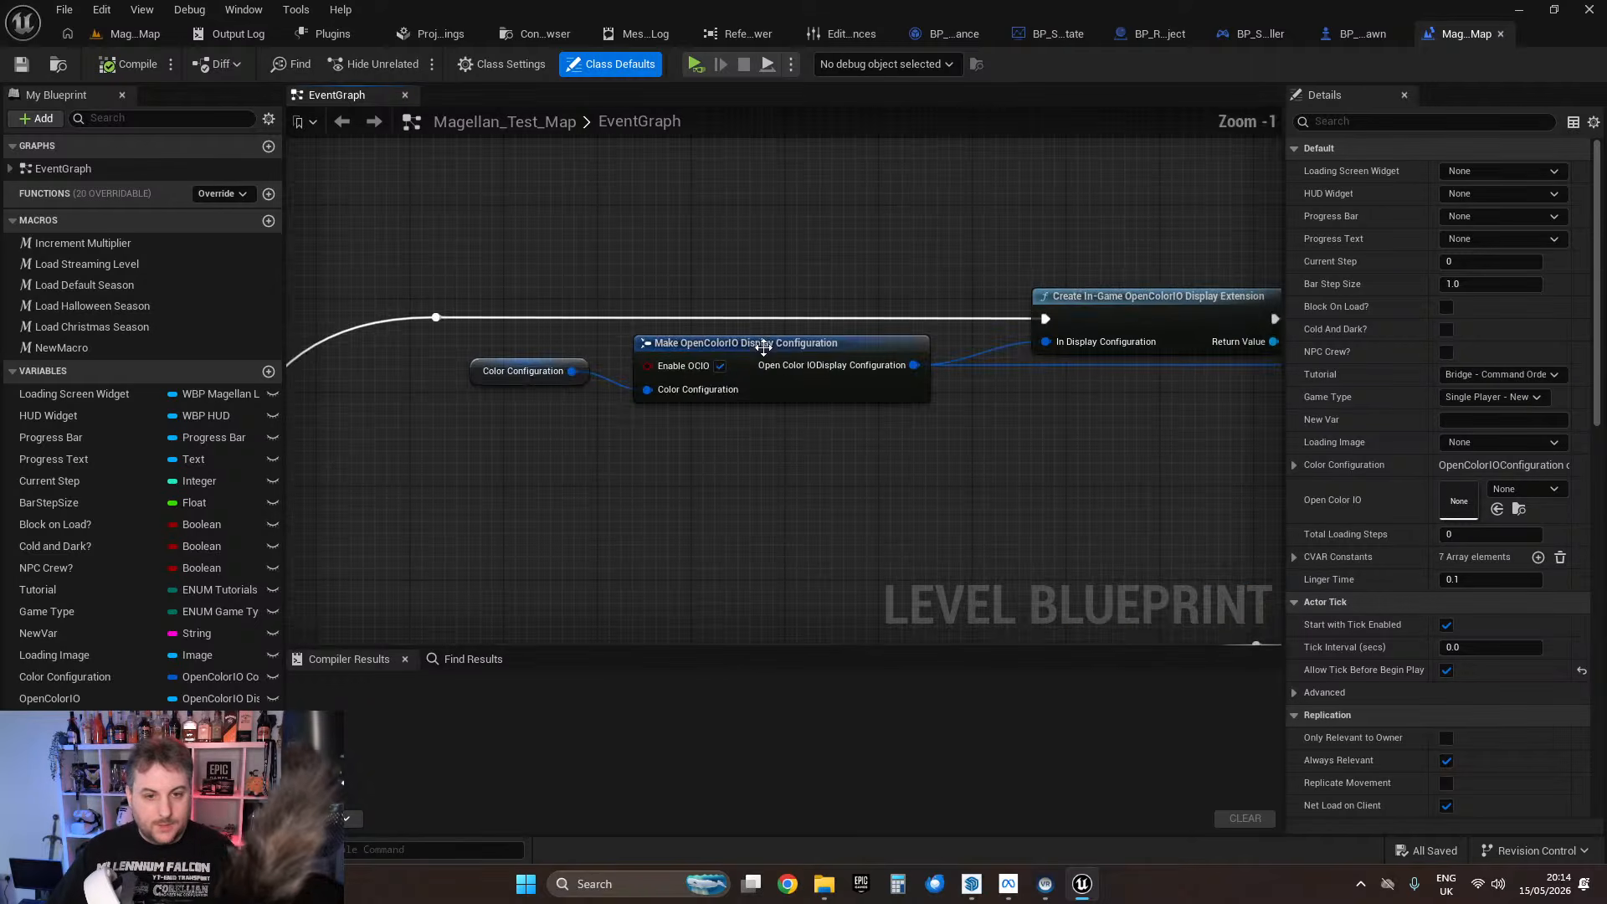
pyautogui.moveTo(387, 293); pyautogui.dragTo(1205, 398)
pyautogui.moveTo(1205, 398); pyautogui.dragTo(843, 380, button='right')
pyautogui.scroll(-2, 929, 397)
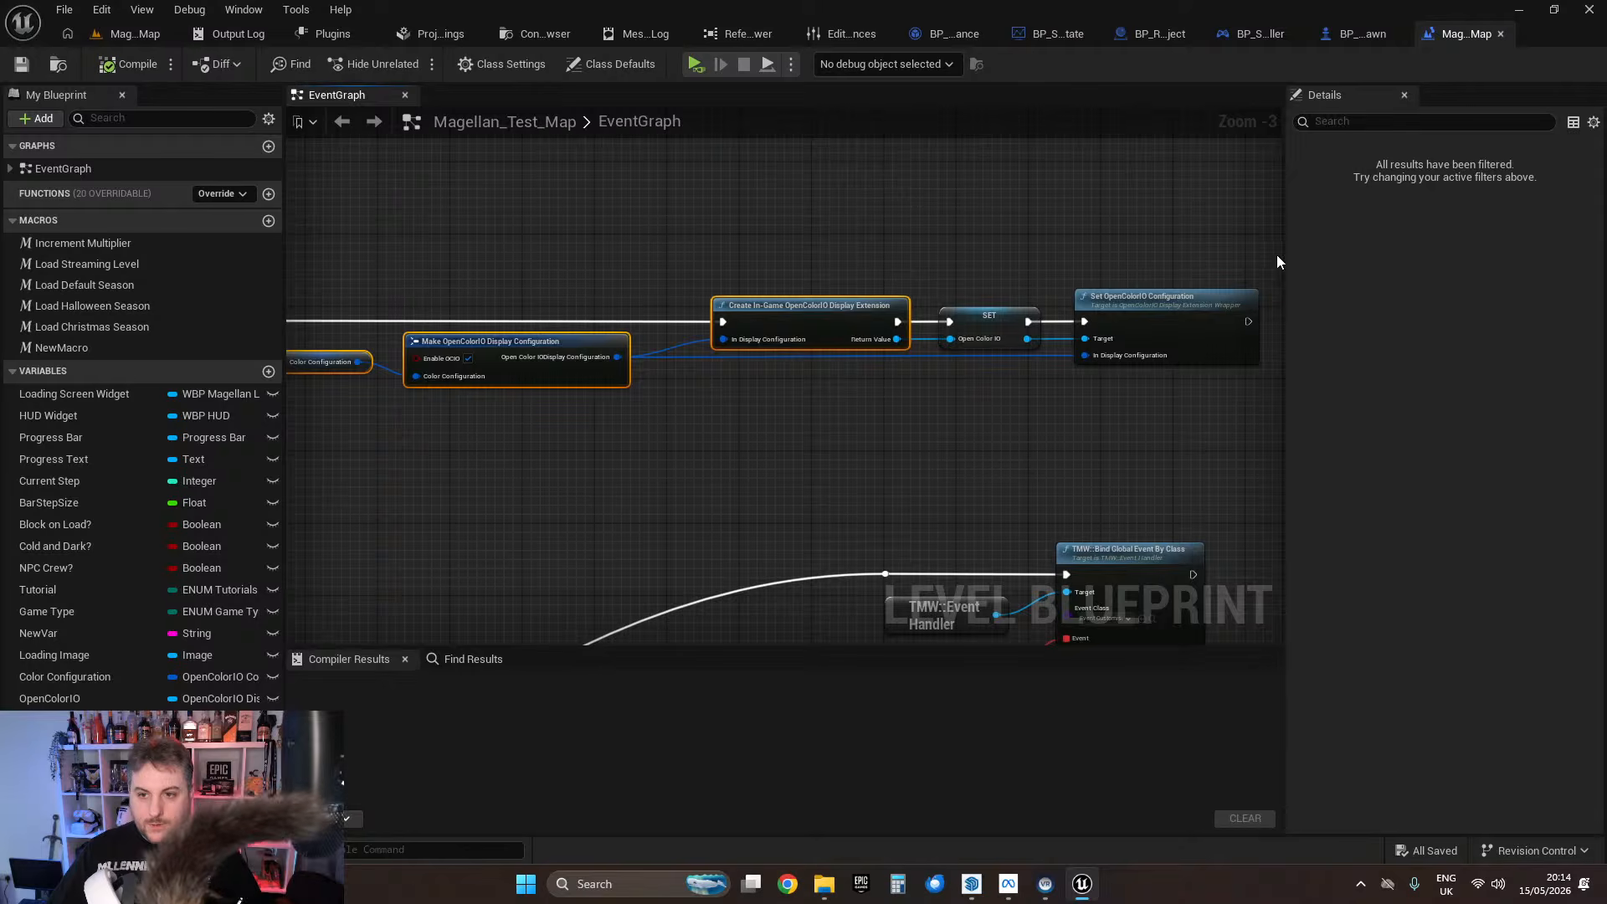
pyautogui.moveTo(1284, 256); pyautogui.dragTo(1337, 255)
pyautogui.moveTo(996, 223); pyautogui.dragTo(1065, 222, button='right')
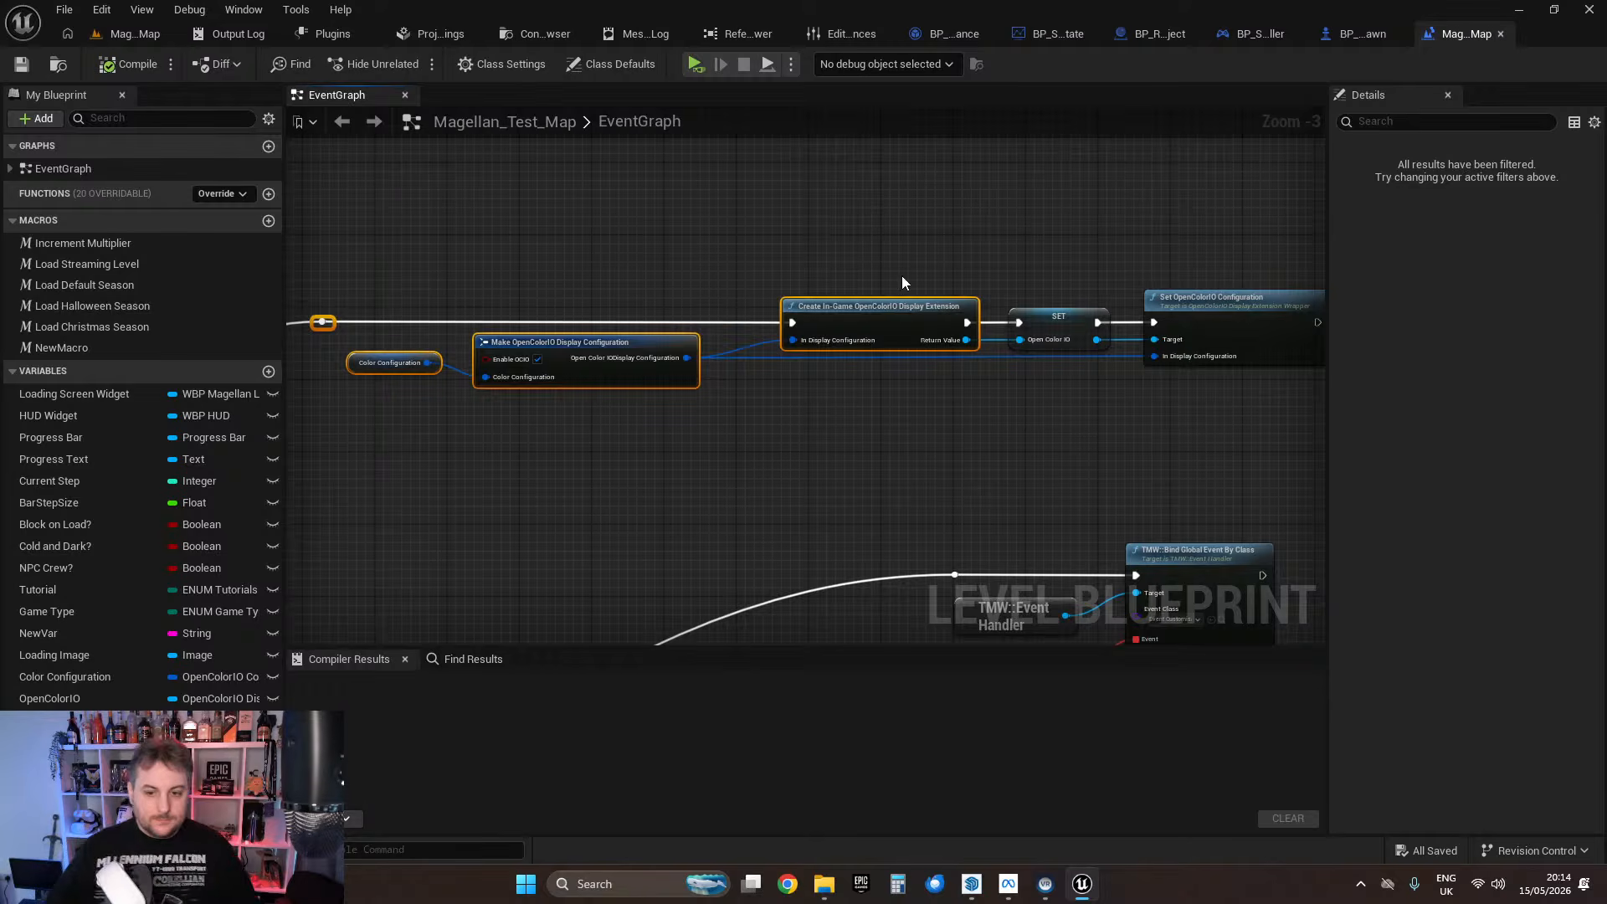
pyautogui.moveTo(716, 650); pyautogui.dragTo(714, 683)
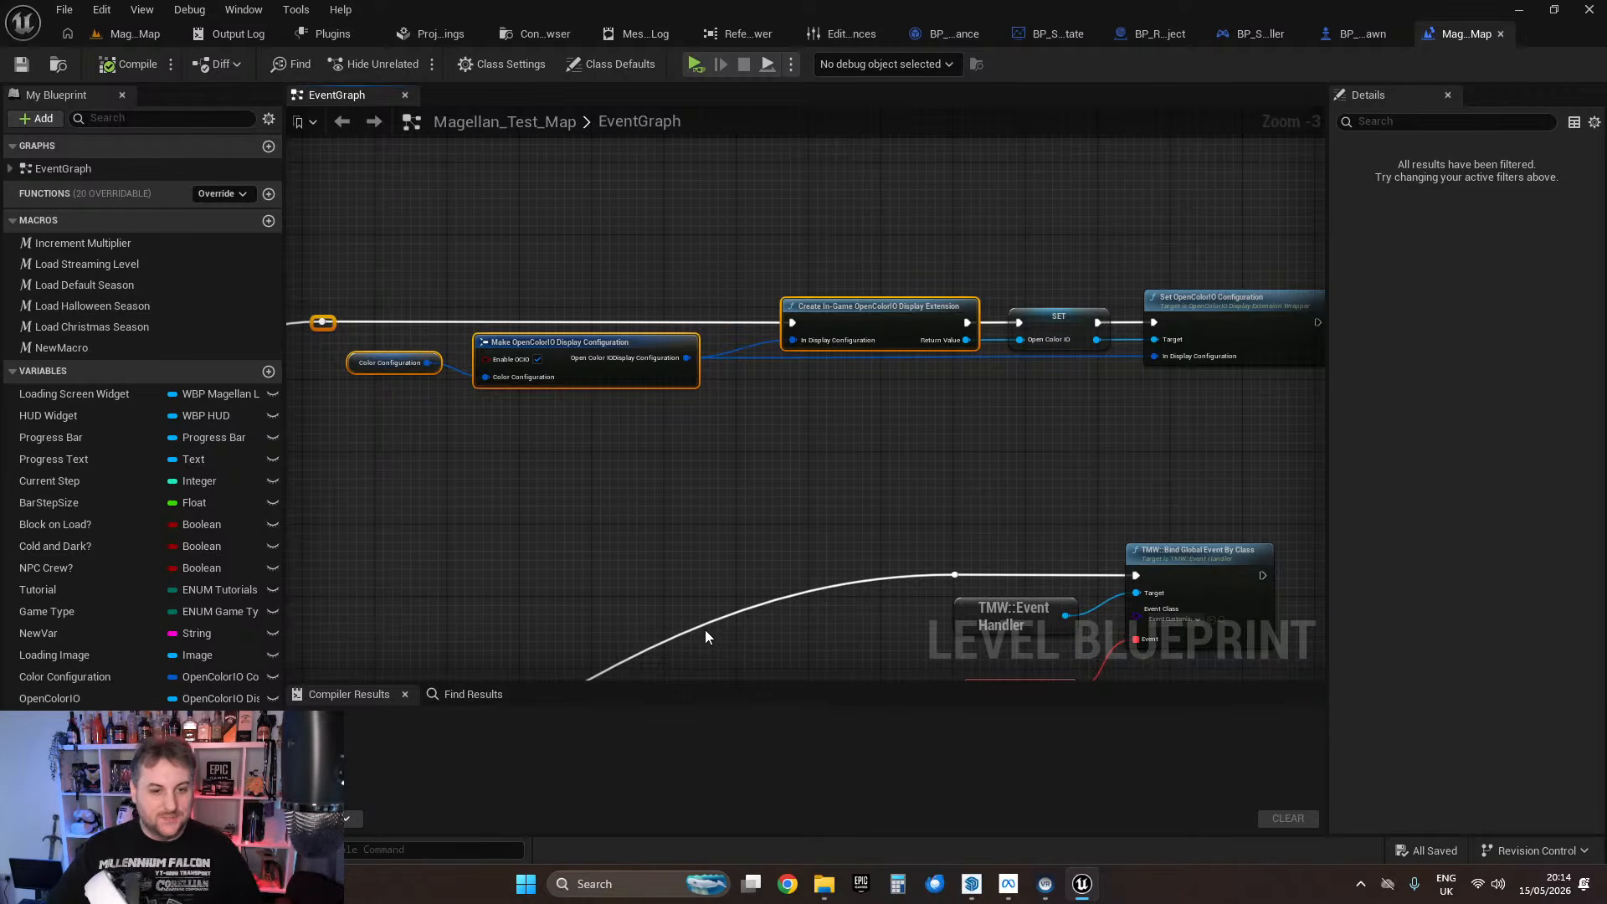
# Step: Examine the node chain that makes the OpenColorIO display configuration and applies it in game
pyautogui.moveTo(961, 436)
pyautogui.mouseDown(button='right')
pyautogui.moveTo(911, 437)
pyautogui.moveTo(941, 448)
pyautogui.mouseUp(button='right')
pyautogui.moveTo(468, 310); pyautogui.dragTo(611, 335, button='right')
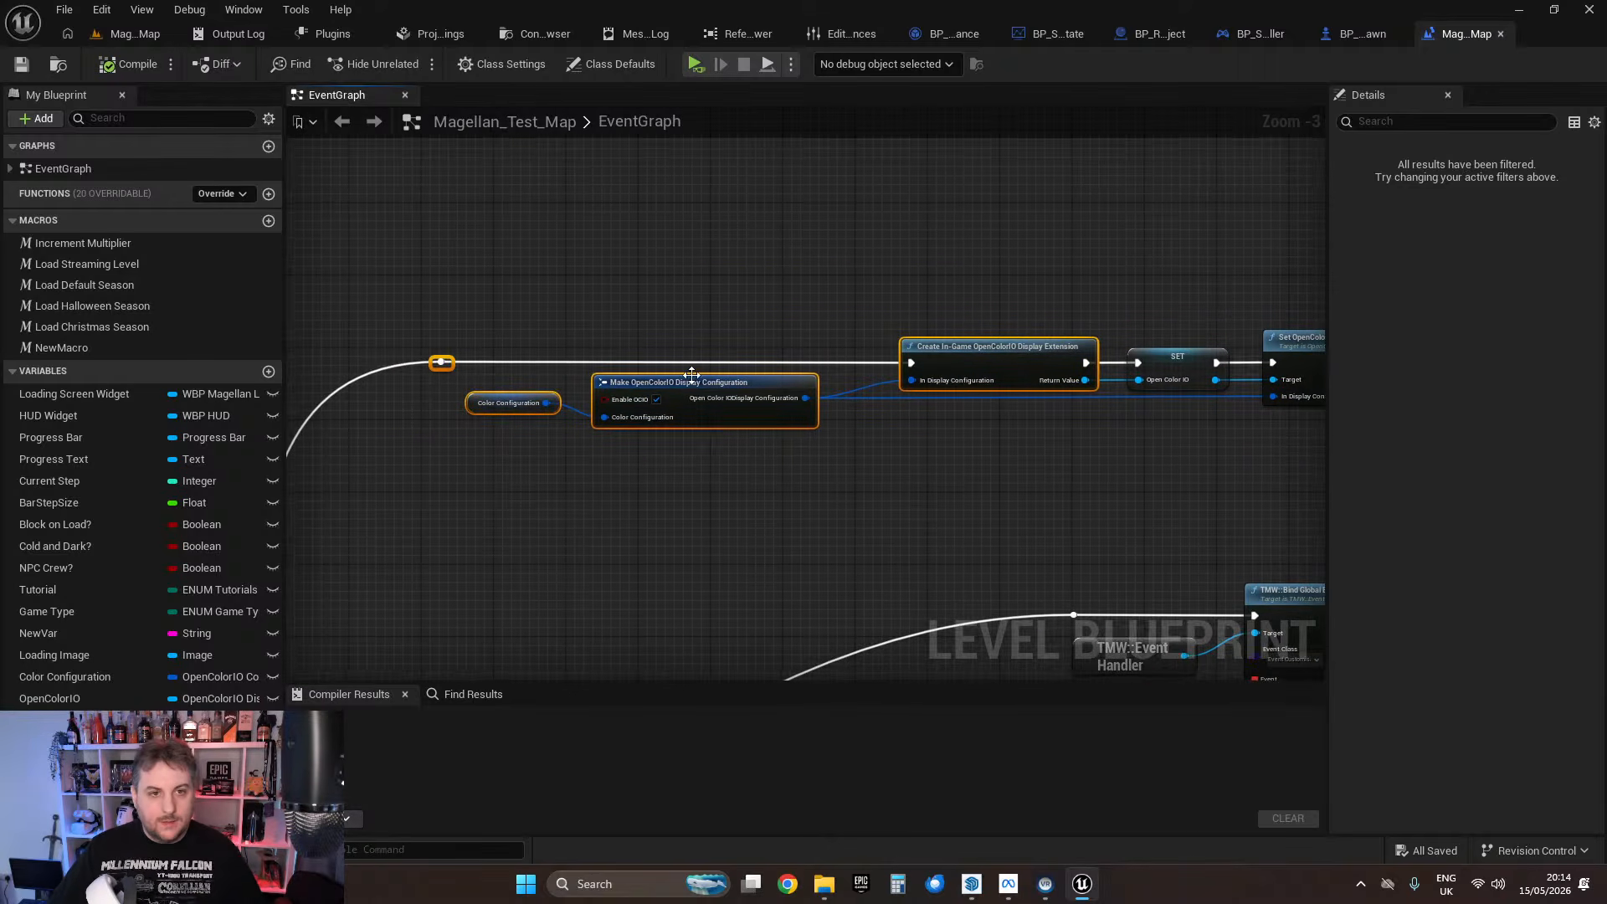
pyautogui.scroll(1, 641, 398)
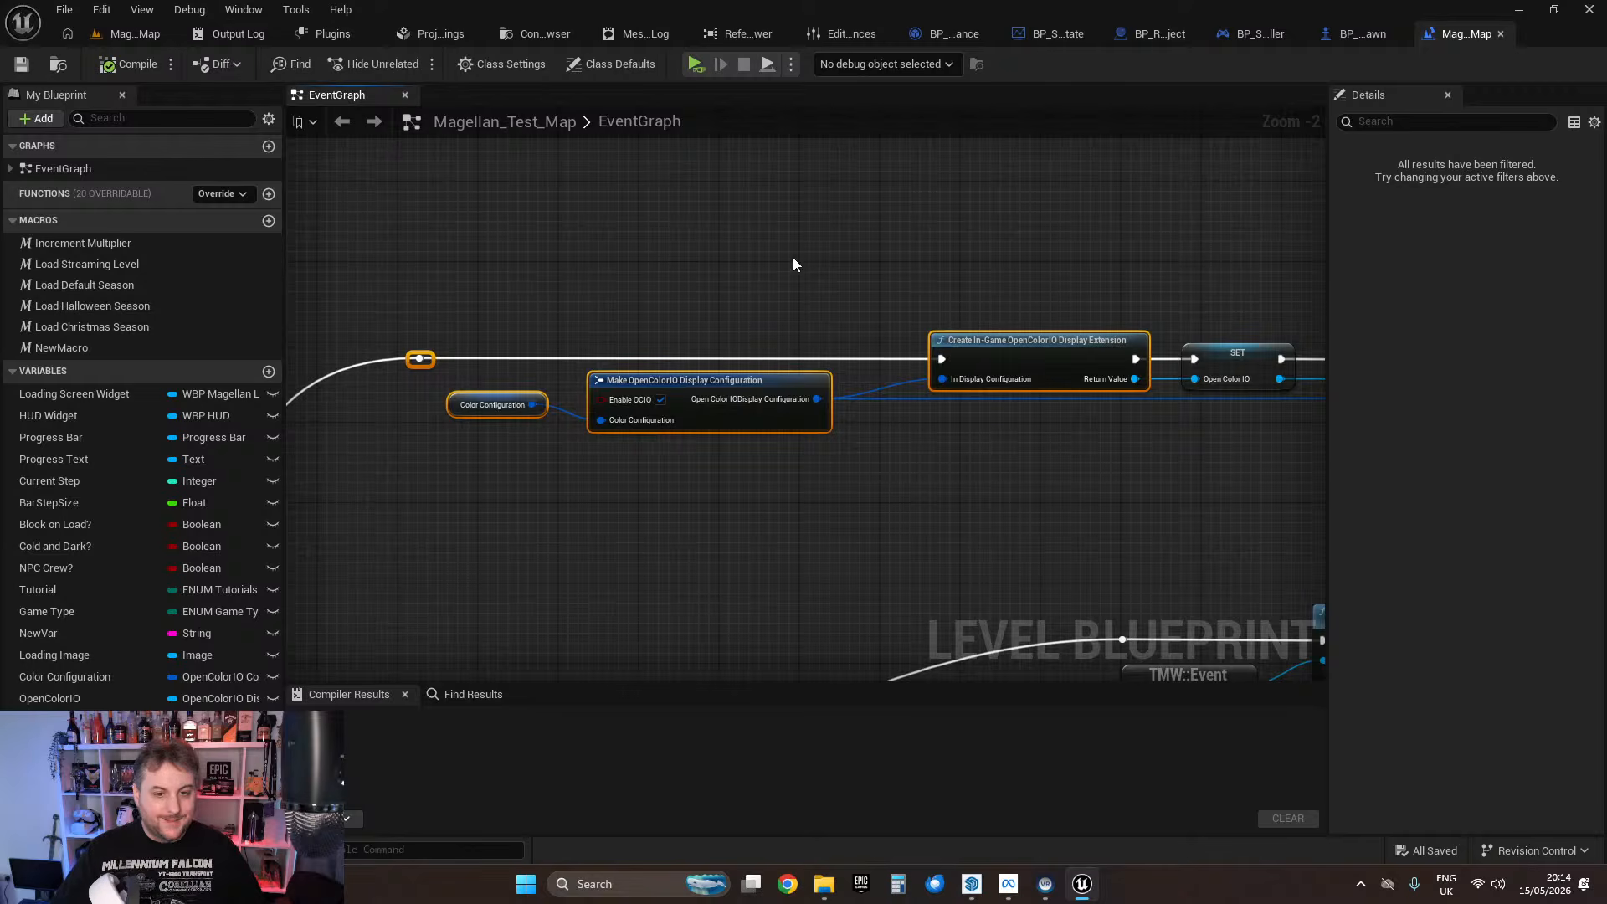
pyautogui.scroll(2, 710, 462)
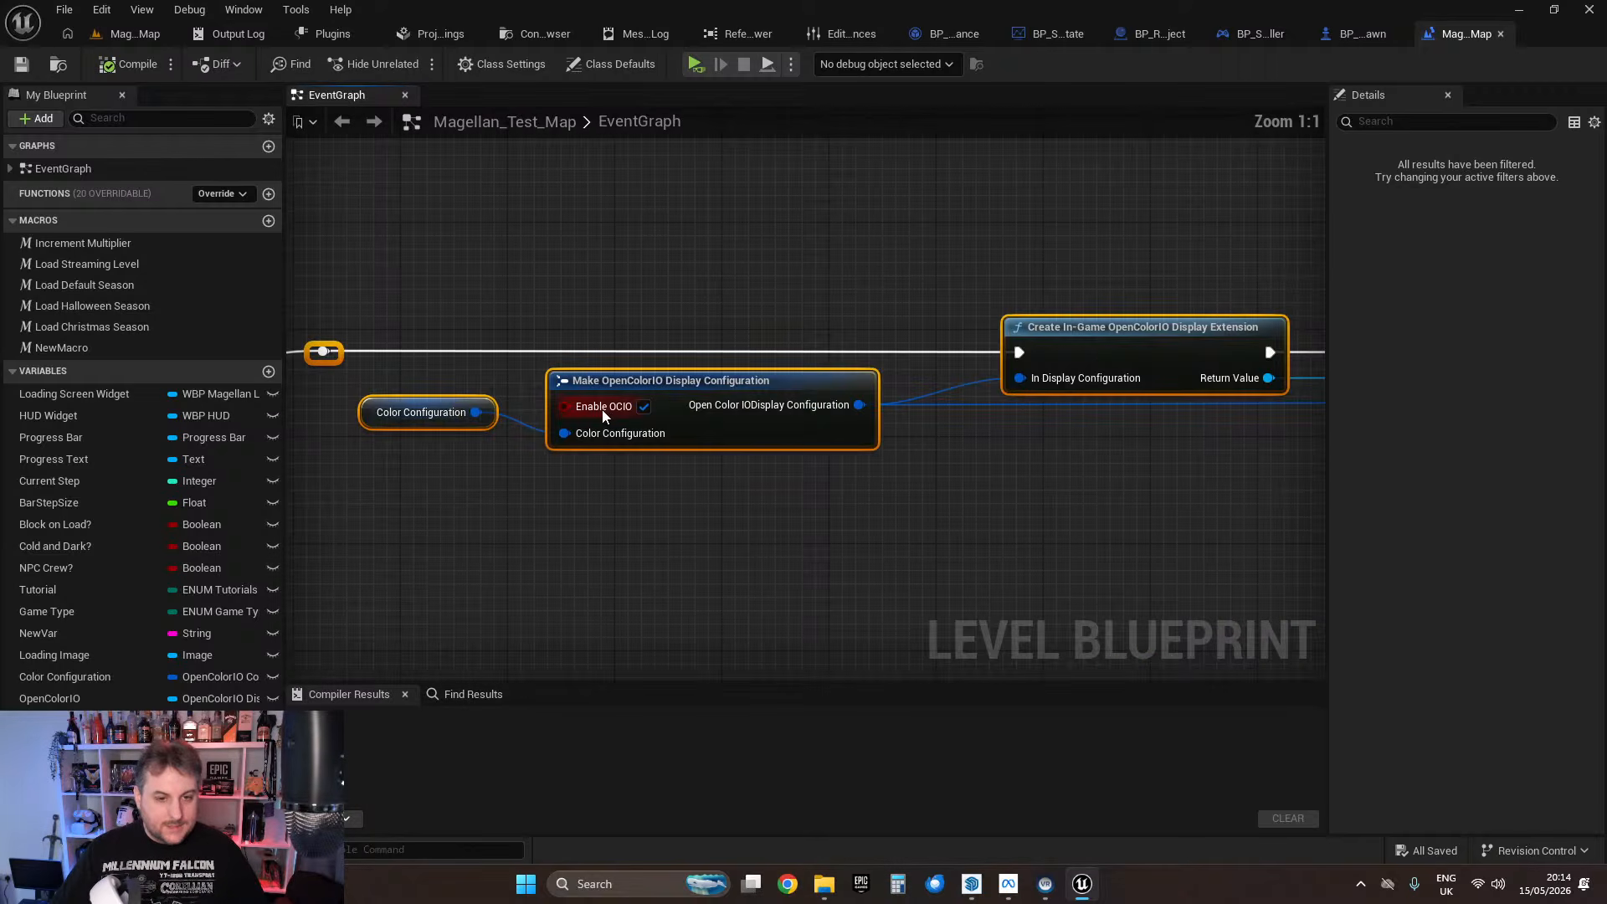
pyautogui.scroll(-1, 797, 503)
pyautogui.scroll(-3, 894, 510)
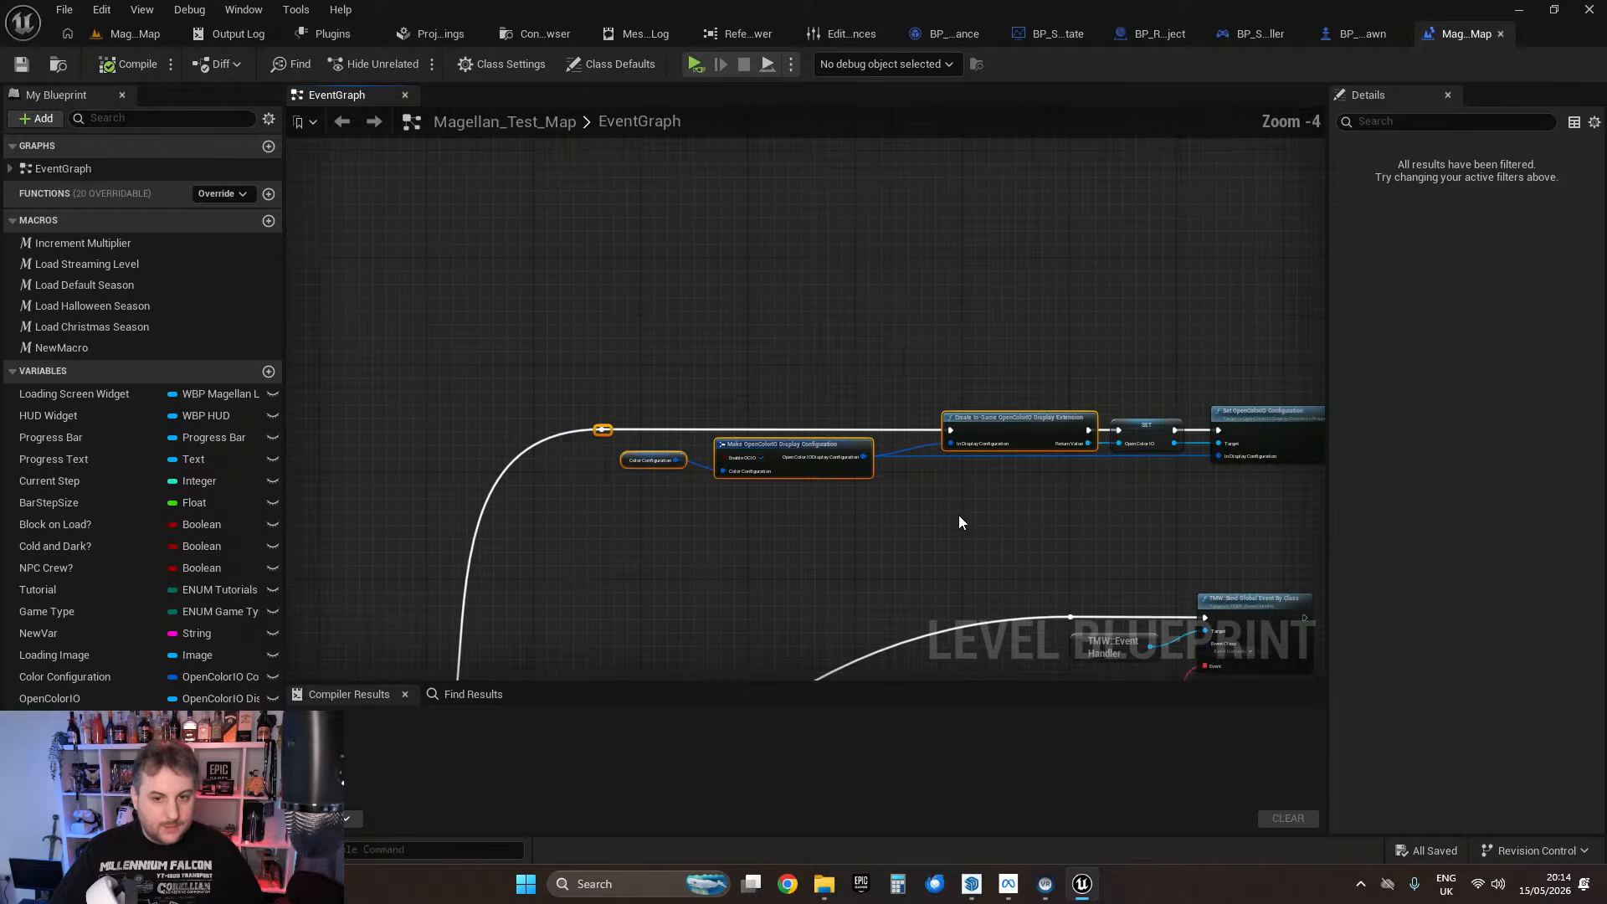
pyautogui.moveTo(957, 515); pyautogui.dragTo(788, 465, button='right')
pyautogui.scroll(1, 742, 460)
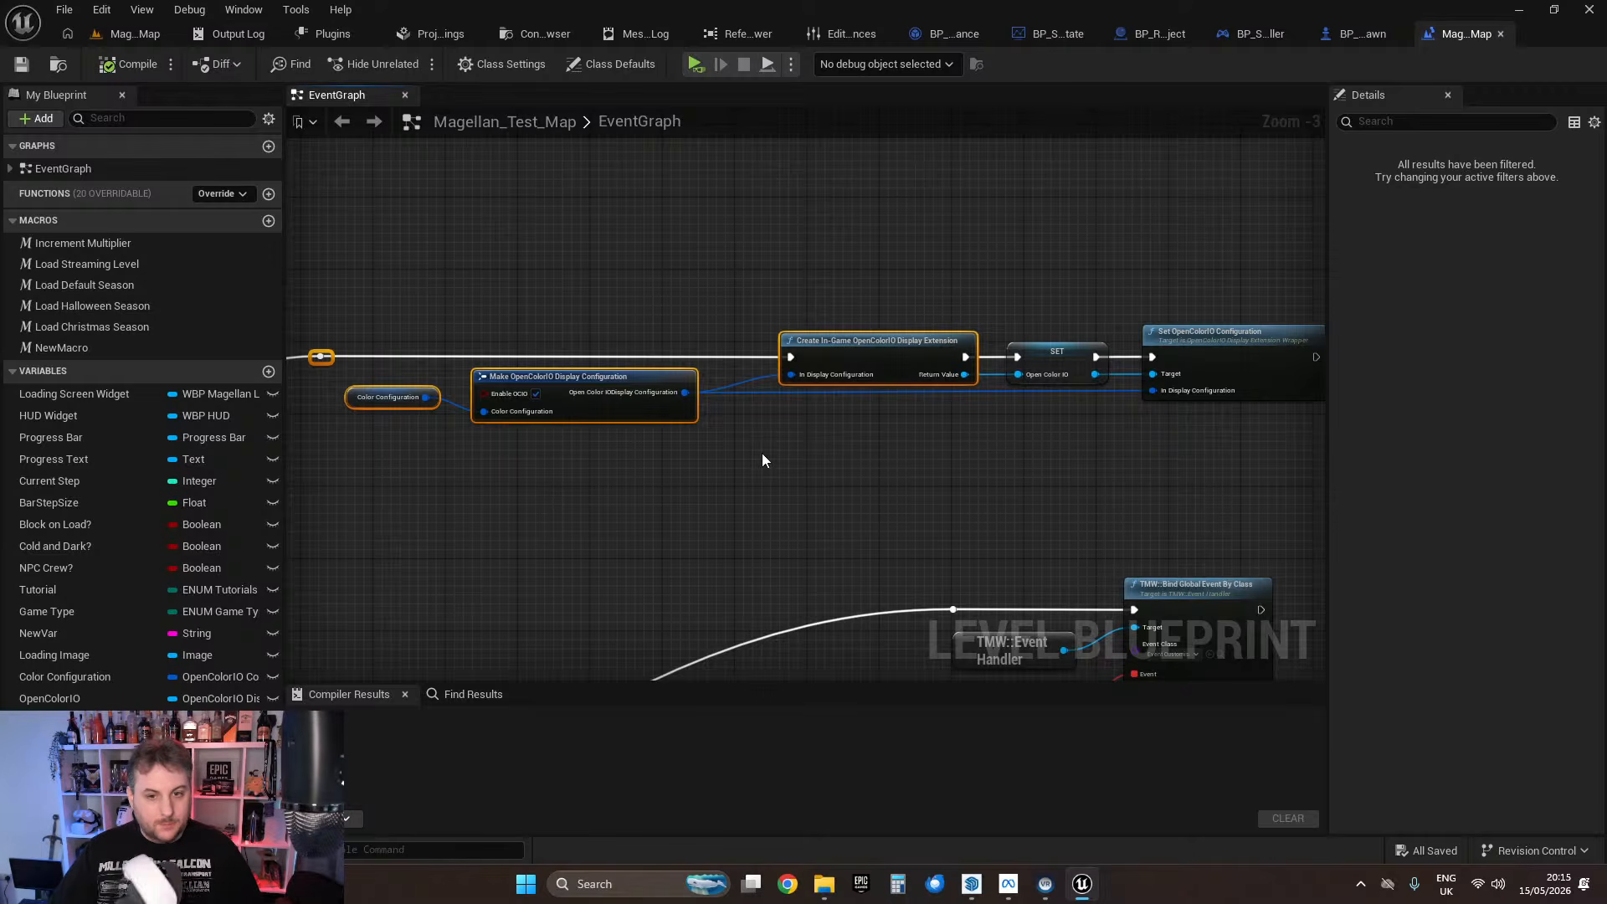
pyautogui.moveTo(762, 467); pyautogui.dragTo(803, 477, button='right')
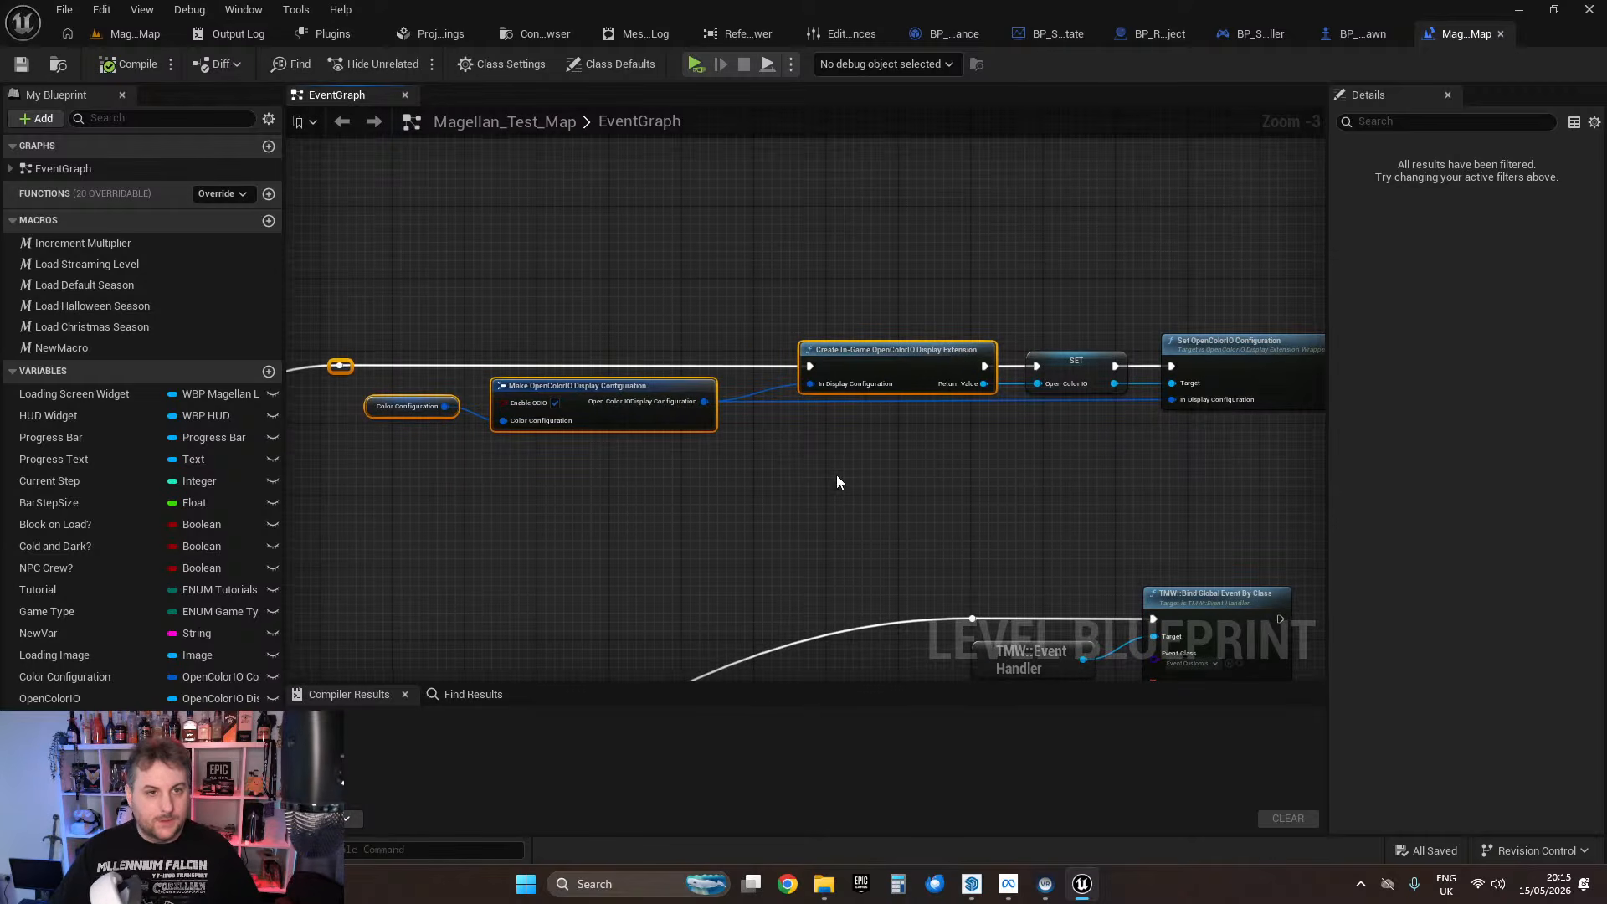
# Step: Search the plugins for "ocio" and try to disable the OpenColorIO (OCIO) plugin, declining to disable the plugins that depend on it
pyautogui.click(334, 33)
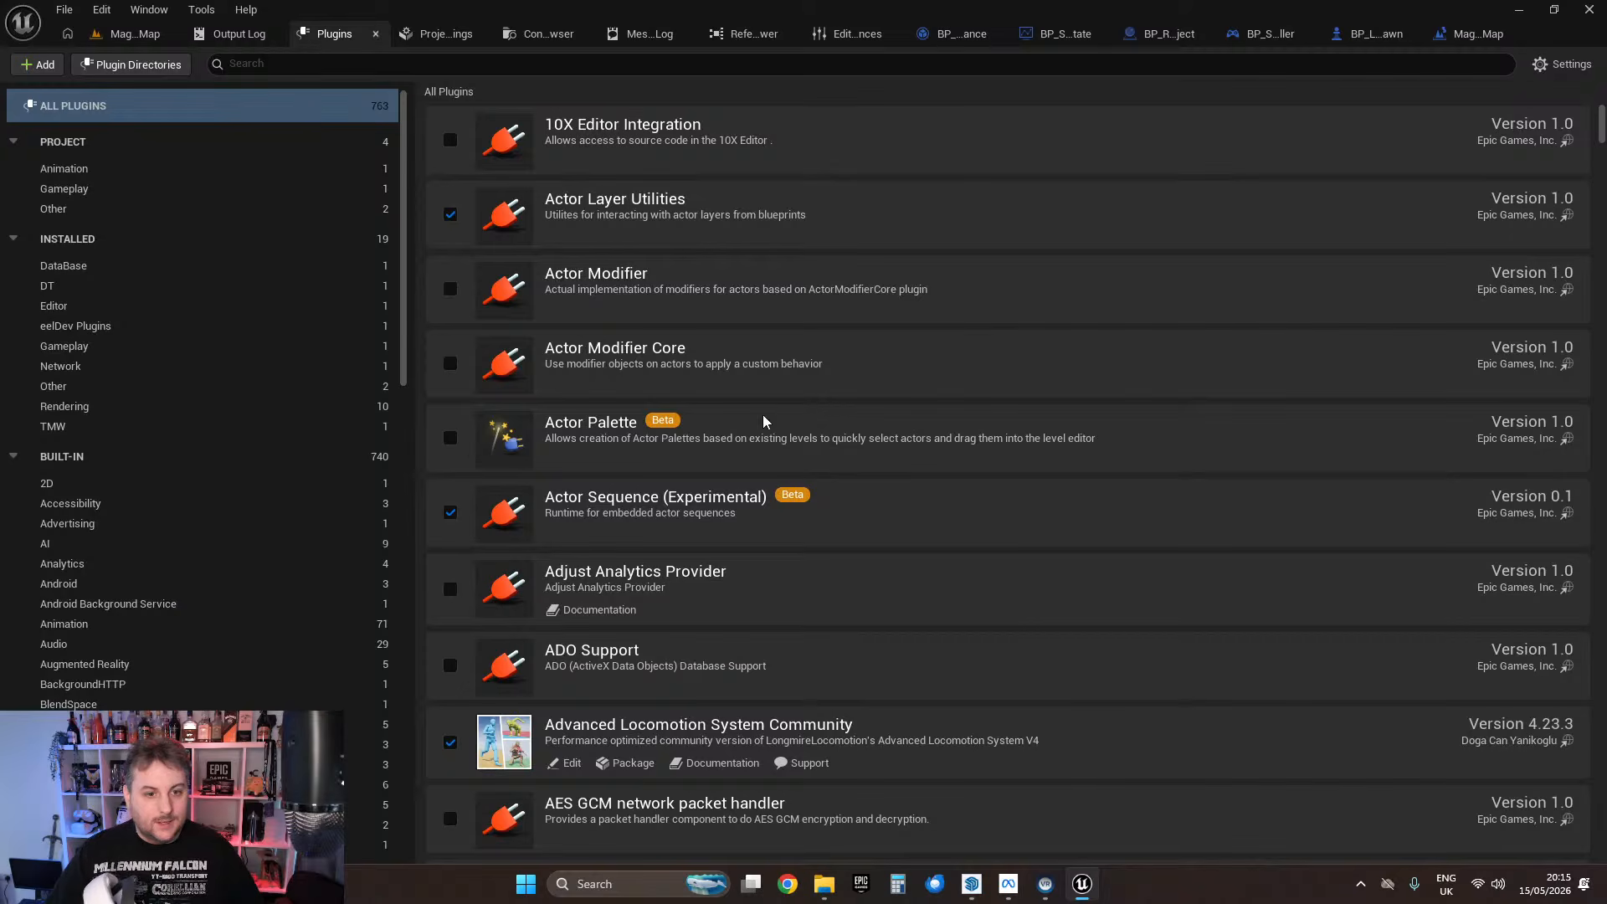
pyautogui.write('ocio')
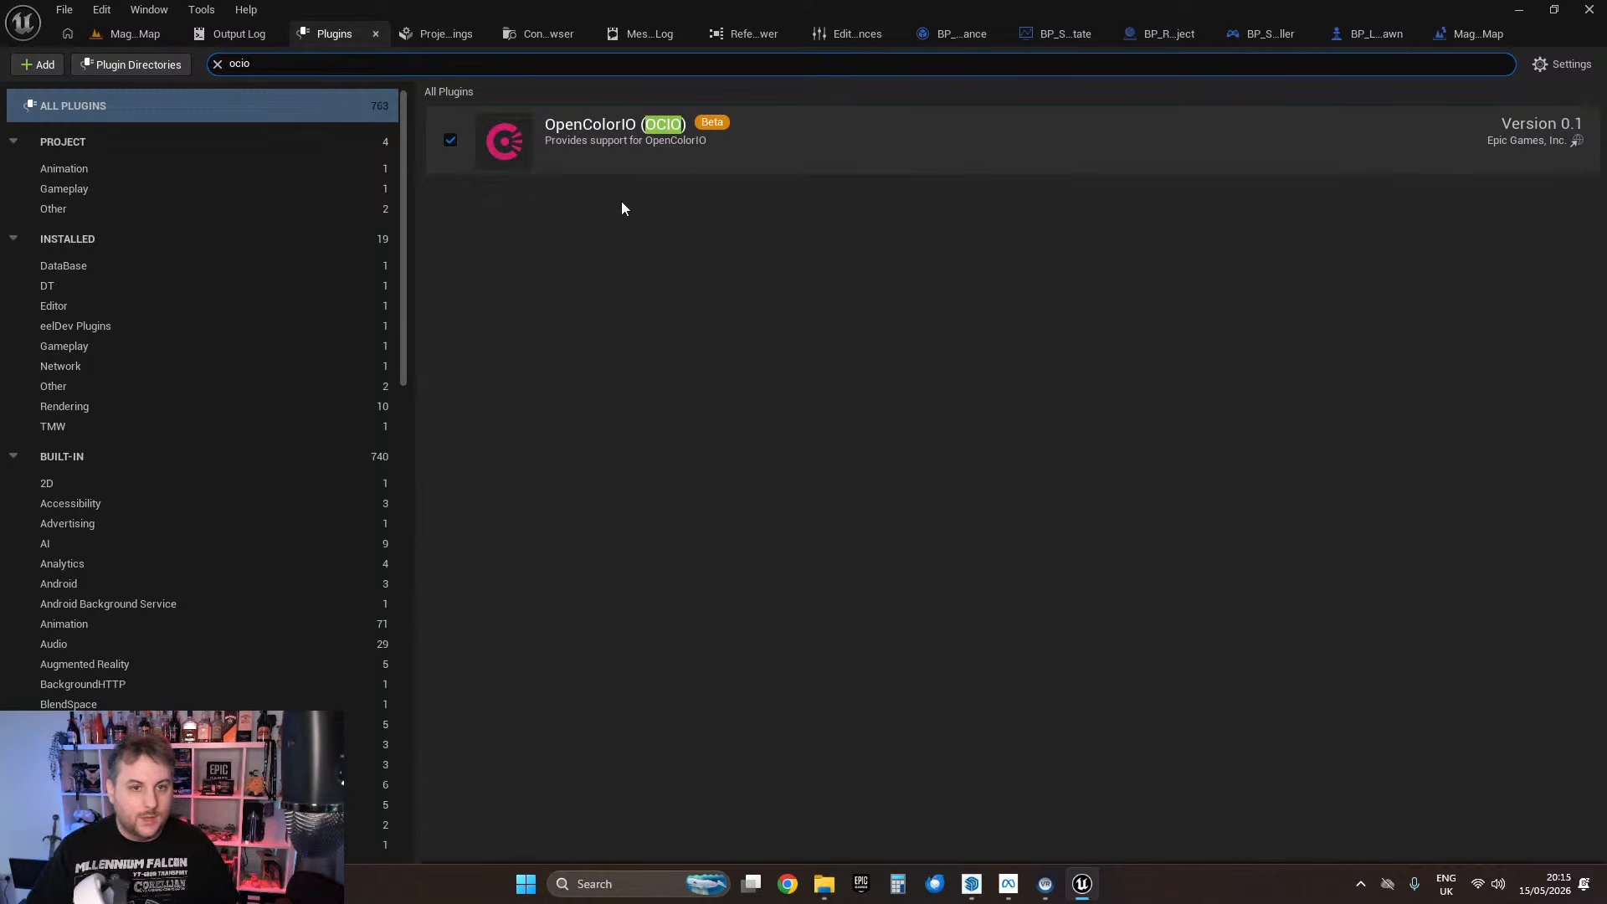
pyautogui.click(449, 142)
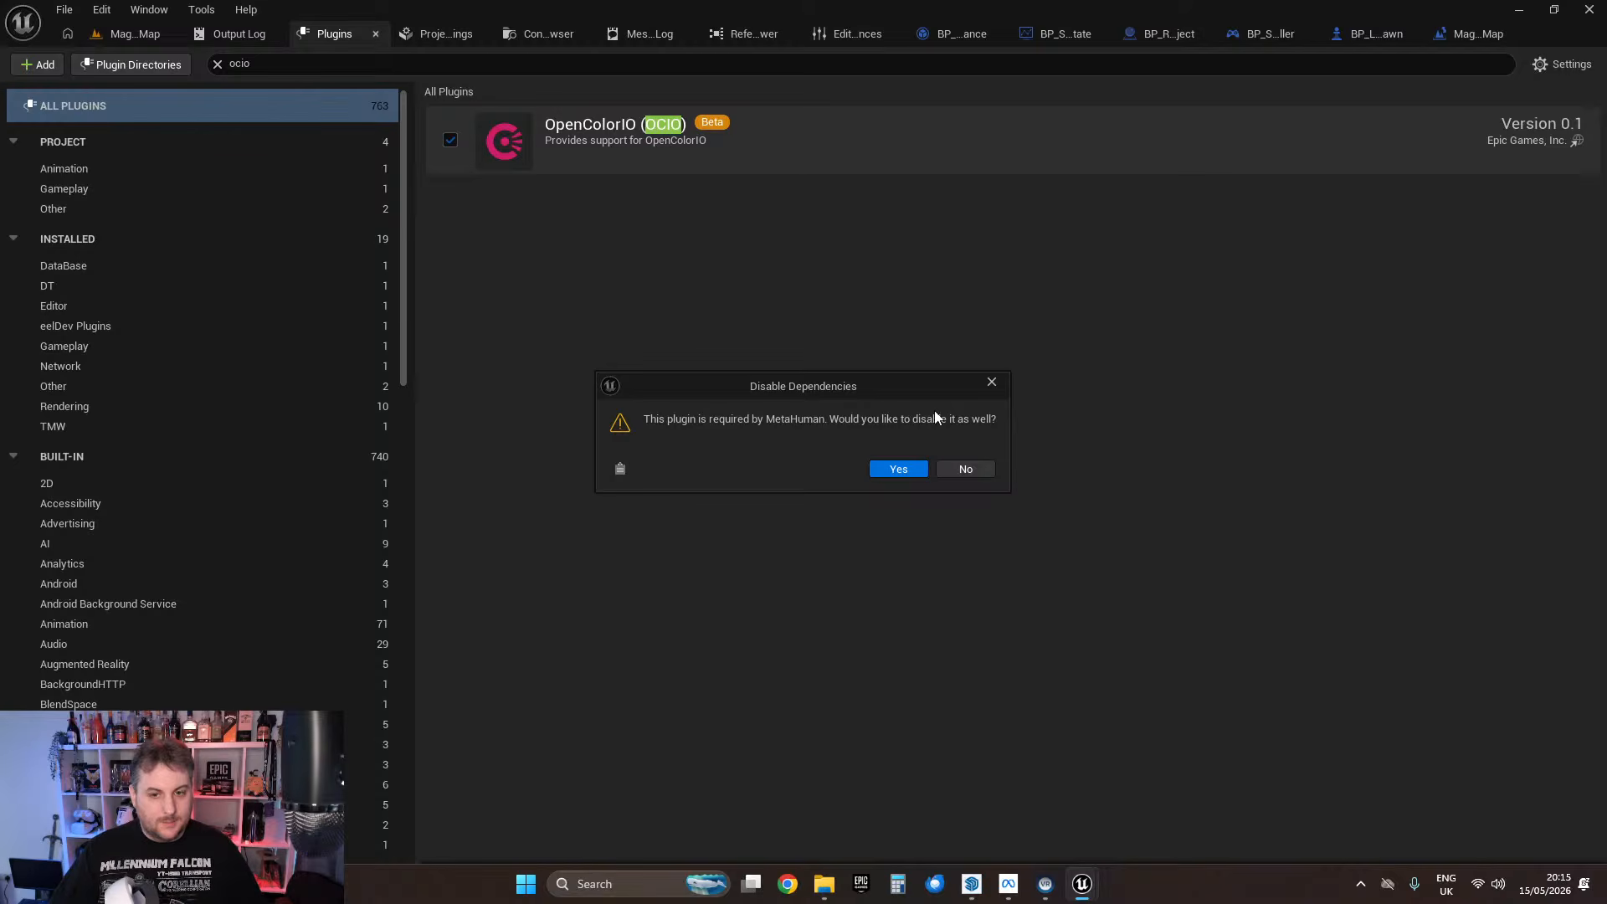
pyautogui.click(989, 387)
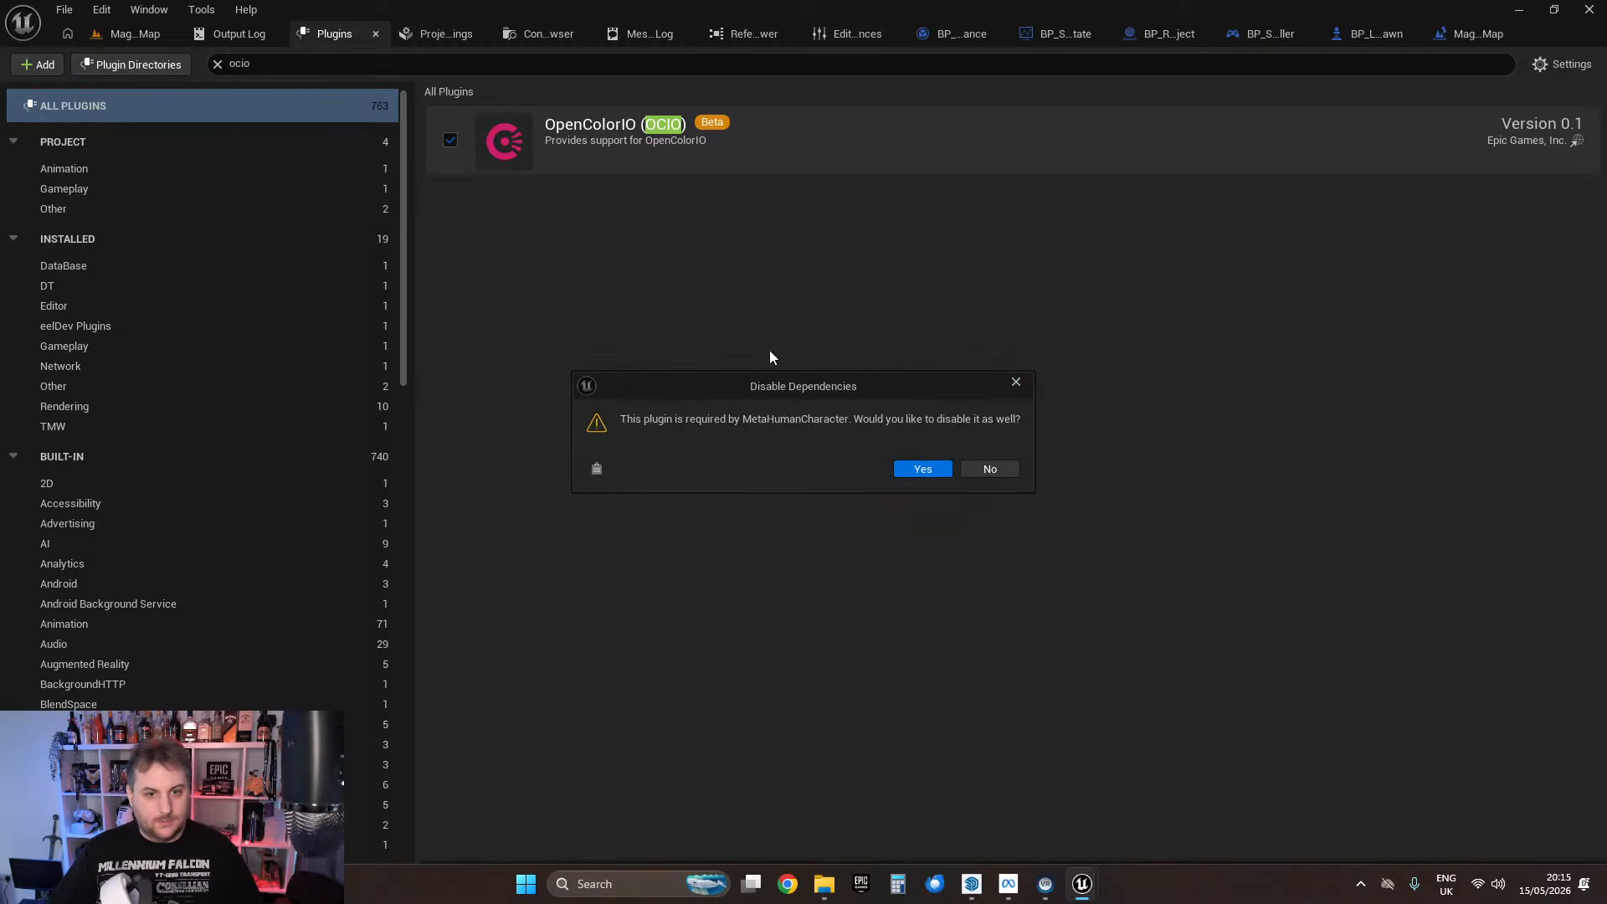
pyautogui.click(1003, 474)
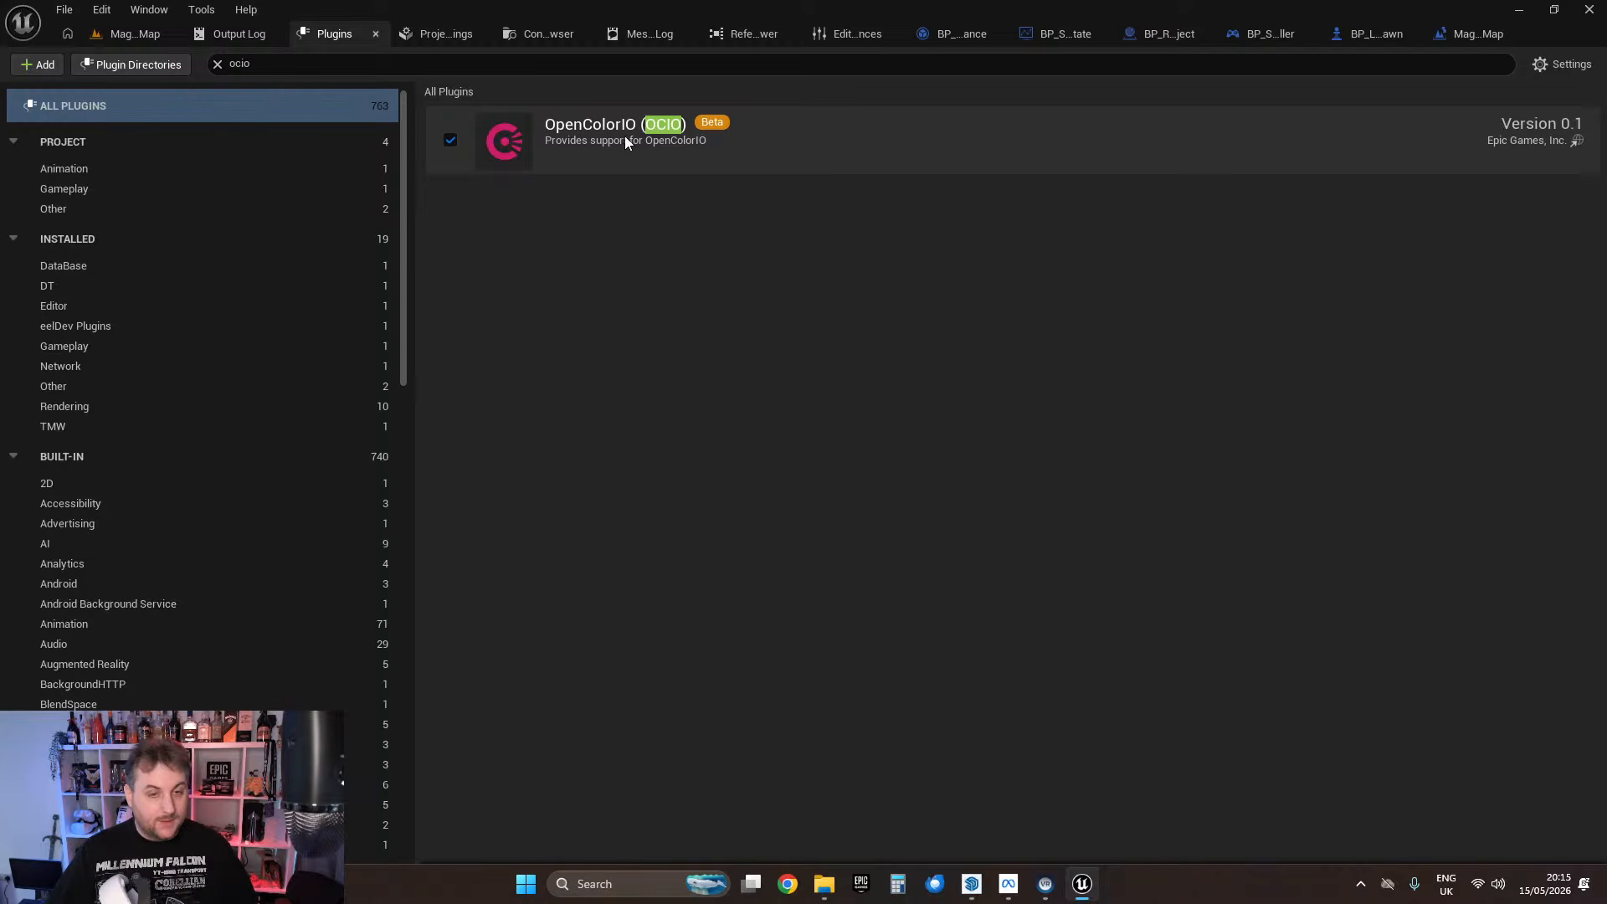
# Step: Return to the level viewport of the test map and disable its OCIO display
pyautogui.click(126, 35)
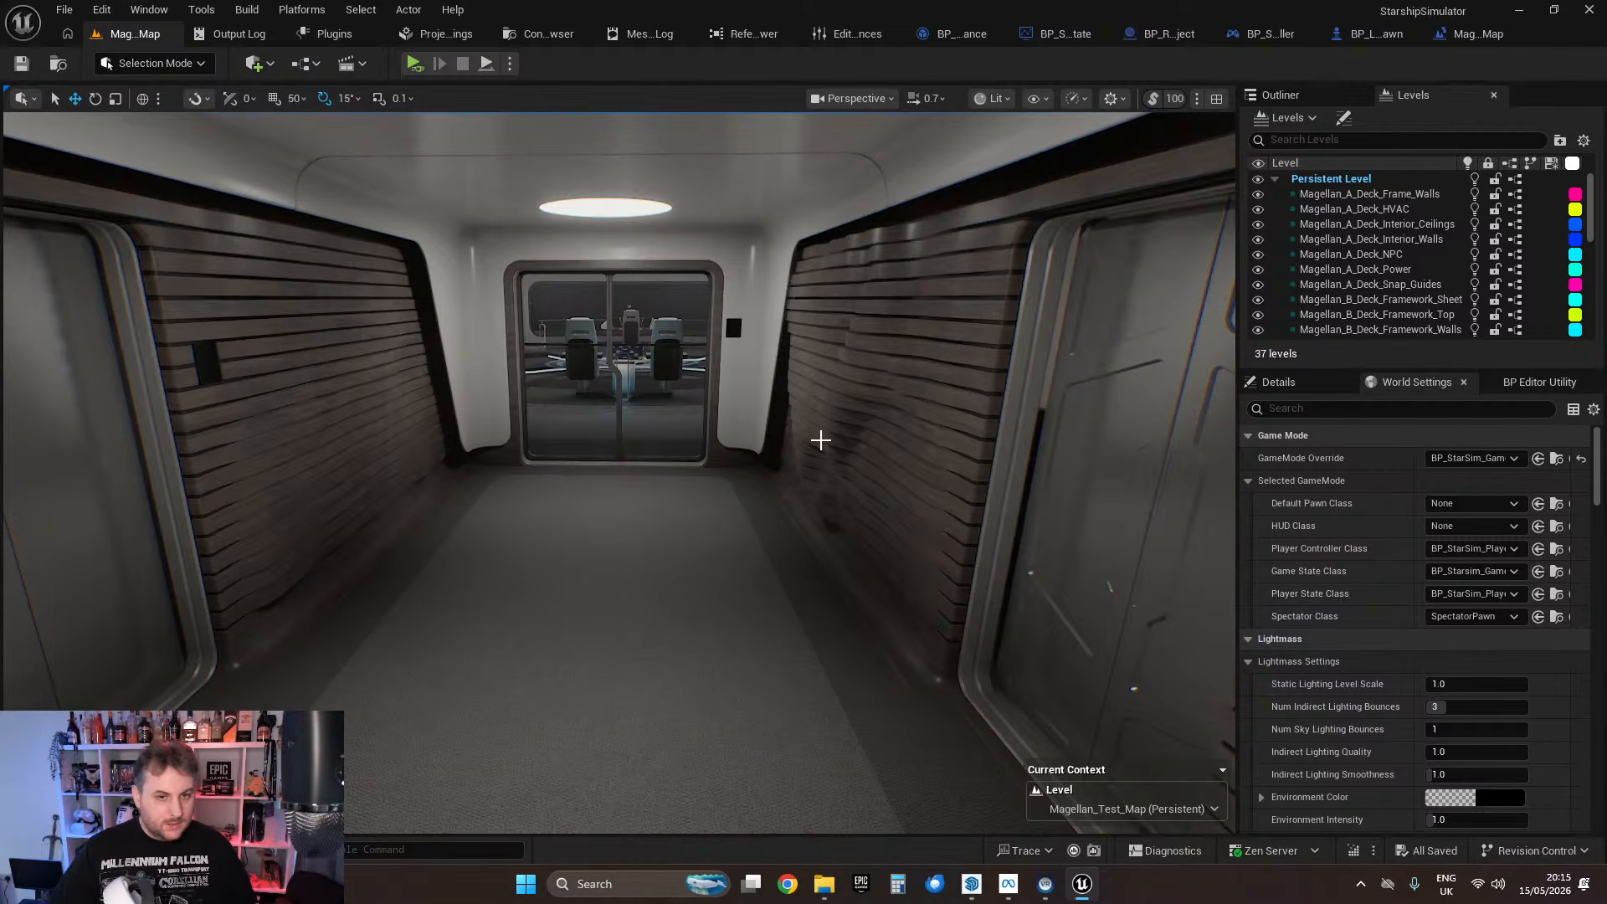
pyautogui.click(994, 98)
pyautogui.moveTo(1105, 619)
pyautogui.click(1186, 656)
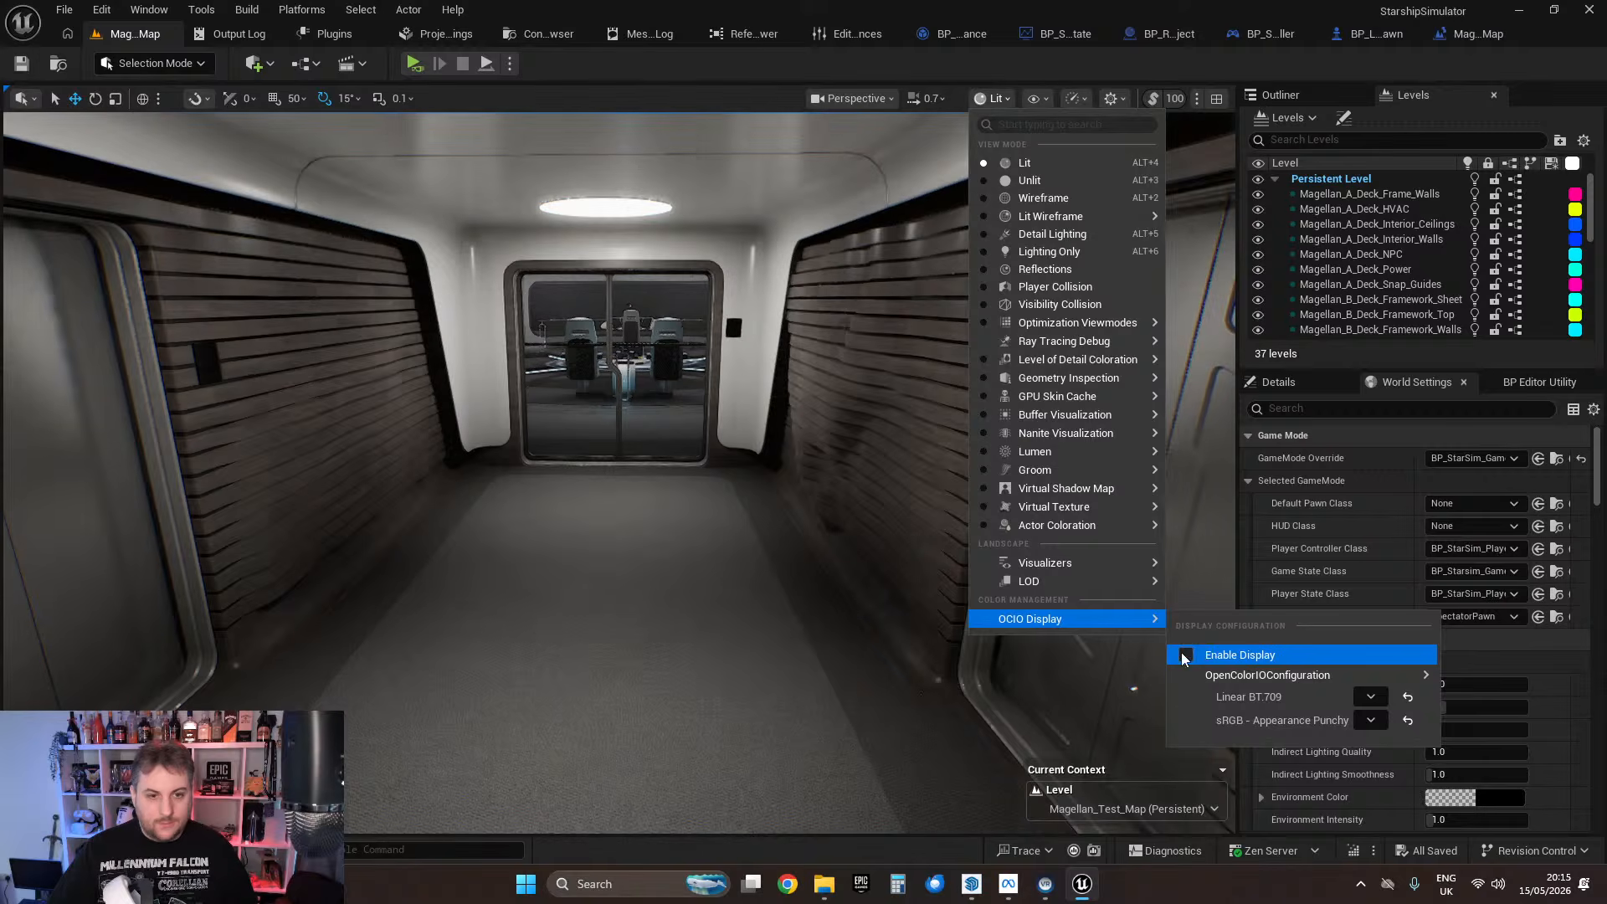
# Step: Examine the lighting and contrast of the ship's bridge from several viewpoints without the OCIO display conversion
pyautogui.press('w')
pyautogui.moveTo(803, 639); pyautogui.dragTo(466, 556, button='right')
pyautogui.press('s')
pyautogui.press('w')
pyautogui.press('s')
pyautogui.press('w')
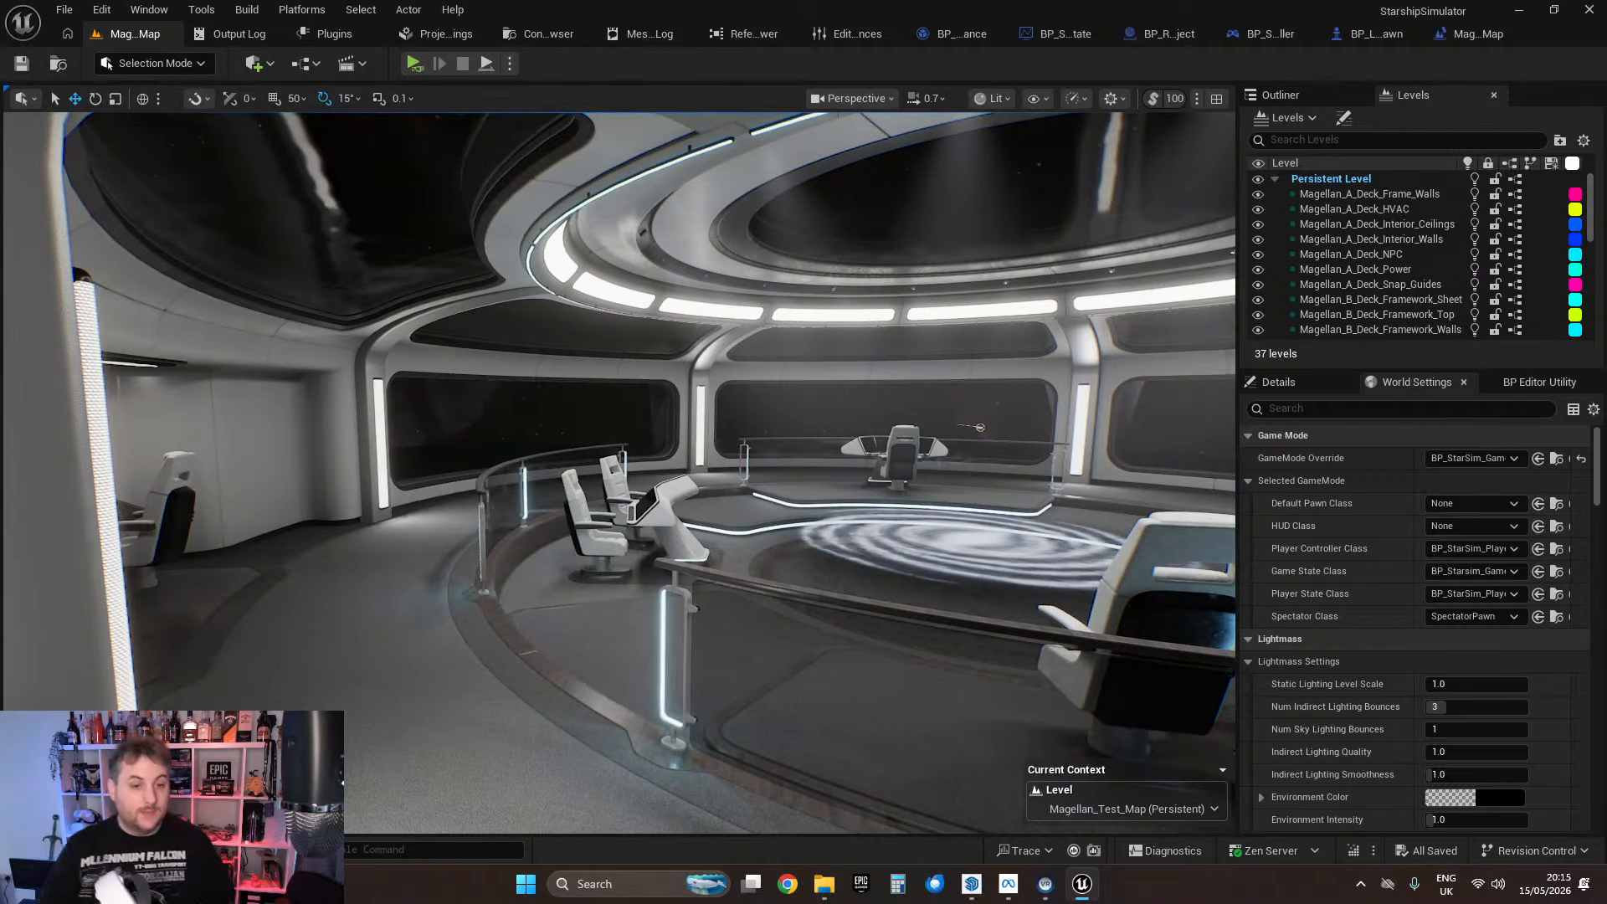
pyautogui.press('e')
pyautogui.moveTo(782, 632)
pyautogui.mouseDown(button='right')
pyautogui.moveTo(855, 639)
pyautogui.moveTo(906, 683)
pyautogui.moveTo(829, 653)
pyautogui.moveTo(1047, 650)
pyautogui.moveTo(786, 648)
pyautogui.mouseUp(button='right')
pyautogui.press('a')
pyautogui.press('w')
pyautogui.press('a')
pyautogui.press('s')
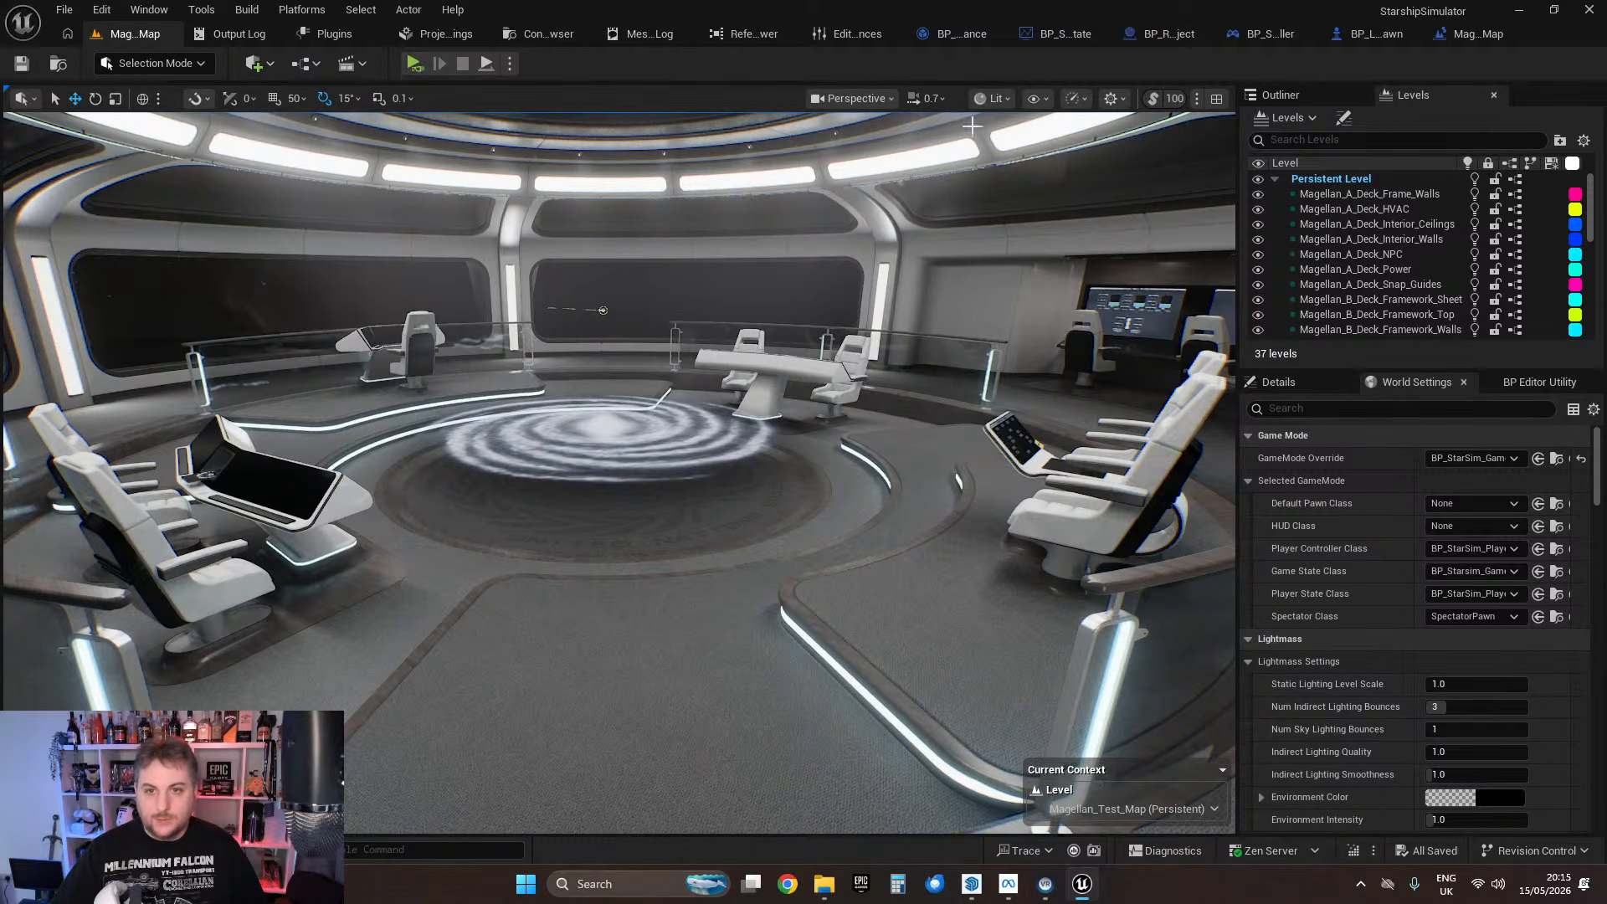
# Step: Enable the OCIO display for the viewport while viewing the bridge
pyautogui.click(1009, 99)
pyautogui.moveTo(1038, 618)
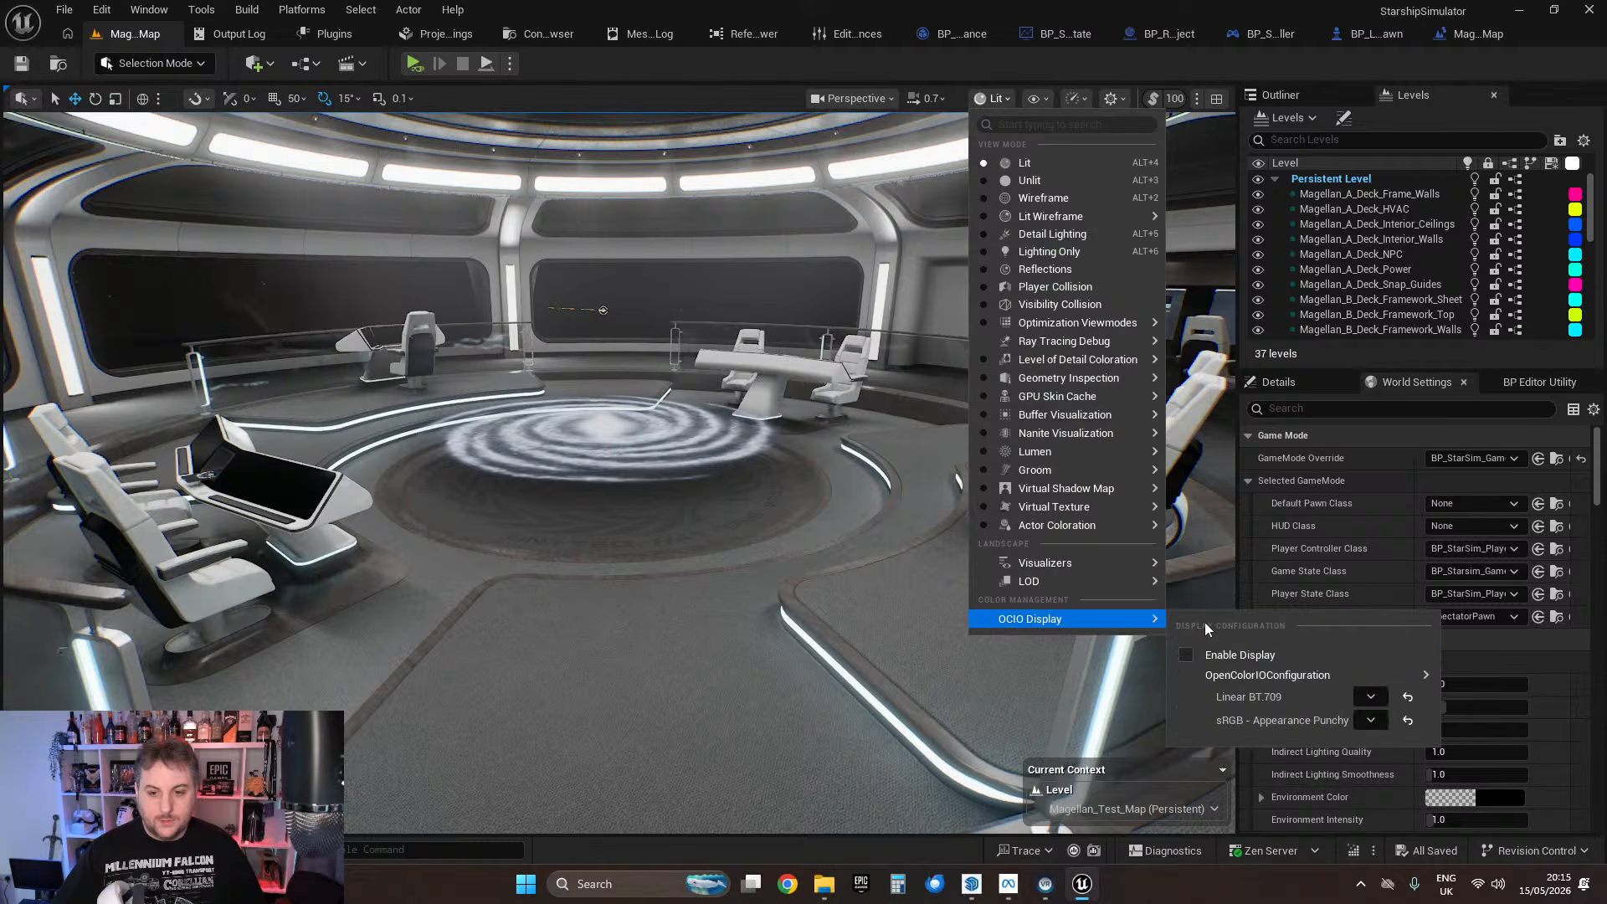
pyautogui.click(1185, 655)
# Step: Examine the bridge's galaxy display, the round-table room and the curved reception desk area with the OCIO display conversion
pyautogui.moveTo(807, 721); pyautogui.dragTo(761, 578)
pyautogui.moveTo(762, 577); pyautogui.dragTo(725, 557, button='right')
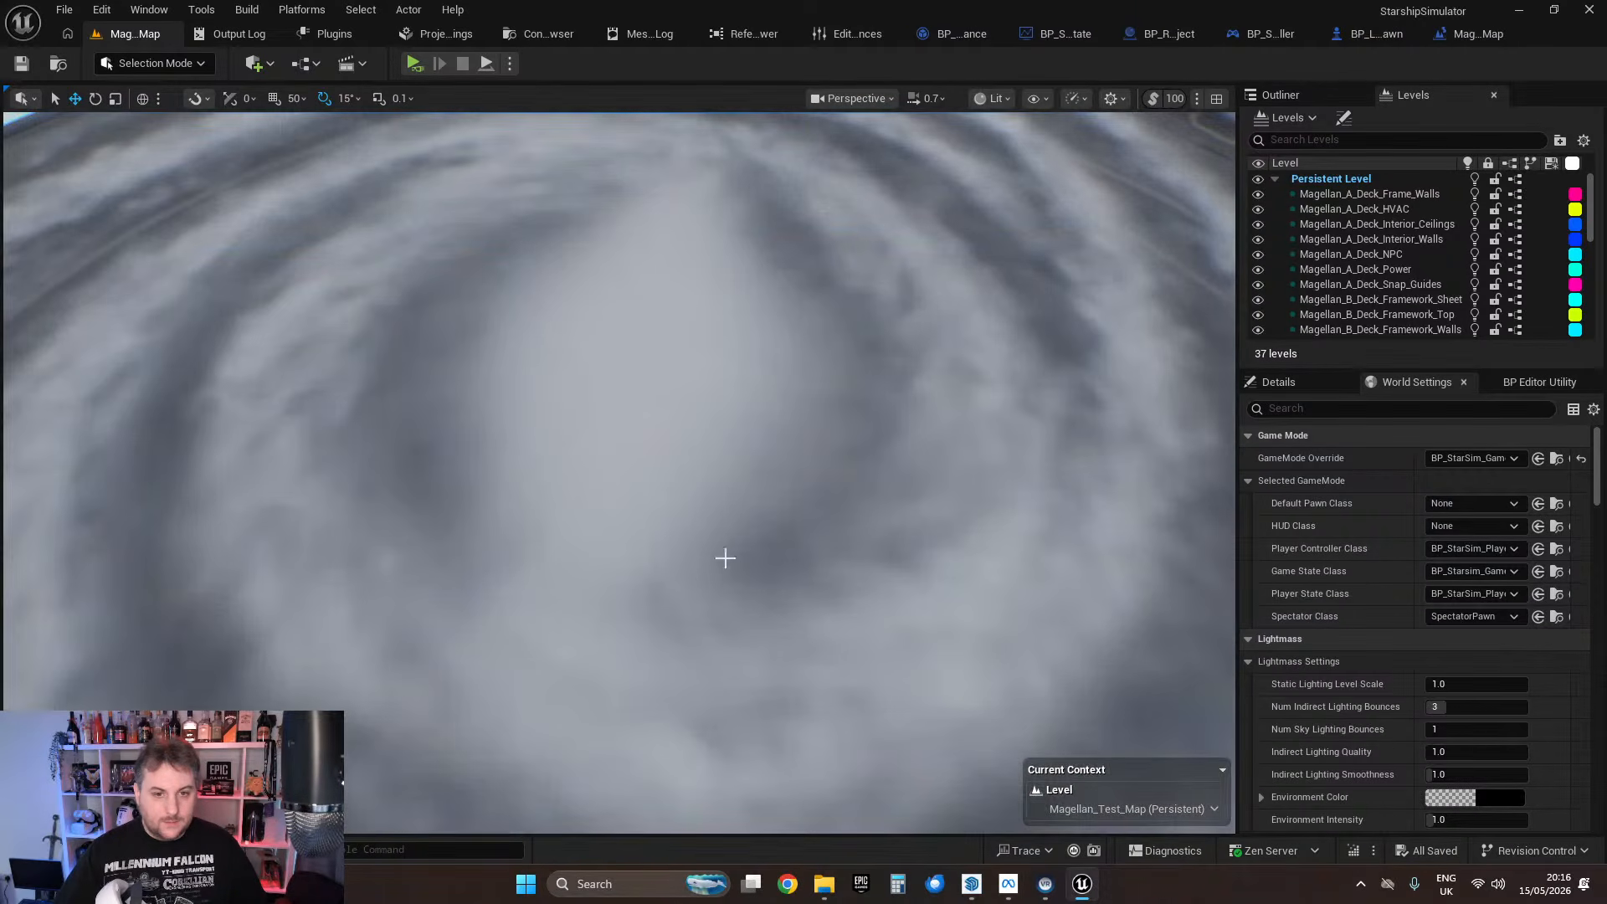
pyautogui.moveTo(753, 298)
pyautogui.mouseDown(button='right')
pyautogui.moveTo(753, 352)
pyautogui.moveTo(728, 368)
pyautogui.moveTo(745, 393)
pyautogui.moveTo(753, 276)
pyautogui.mouseUp(button='right')
pyautogui.moveTo(753, 452); pyautogui.dragTo(766, 395, button='right')
pyautogui.press('w')
pyautogui.press('w')
pyautogui.press('w')
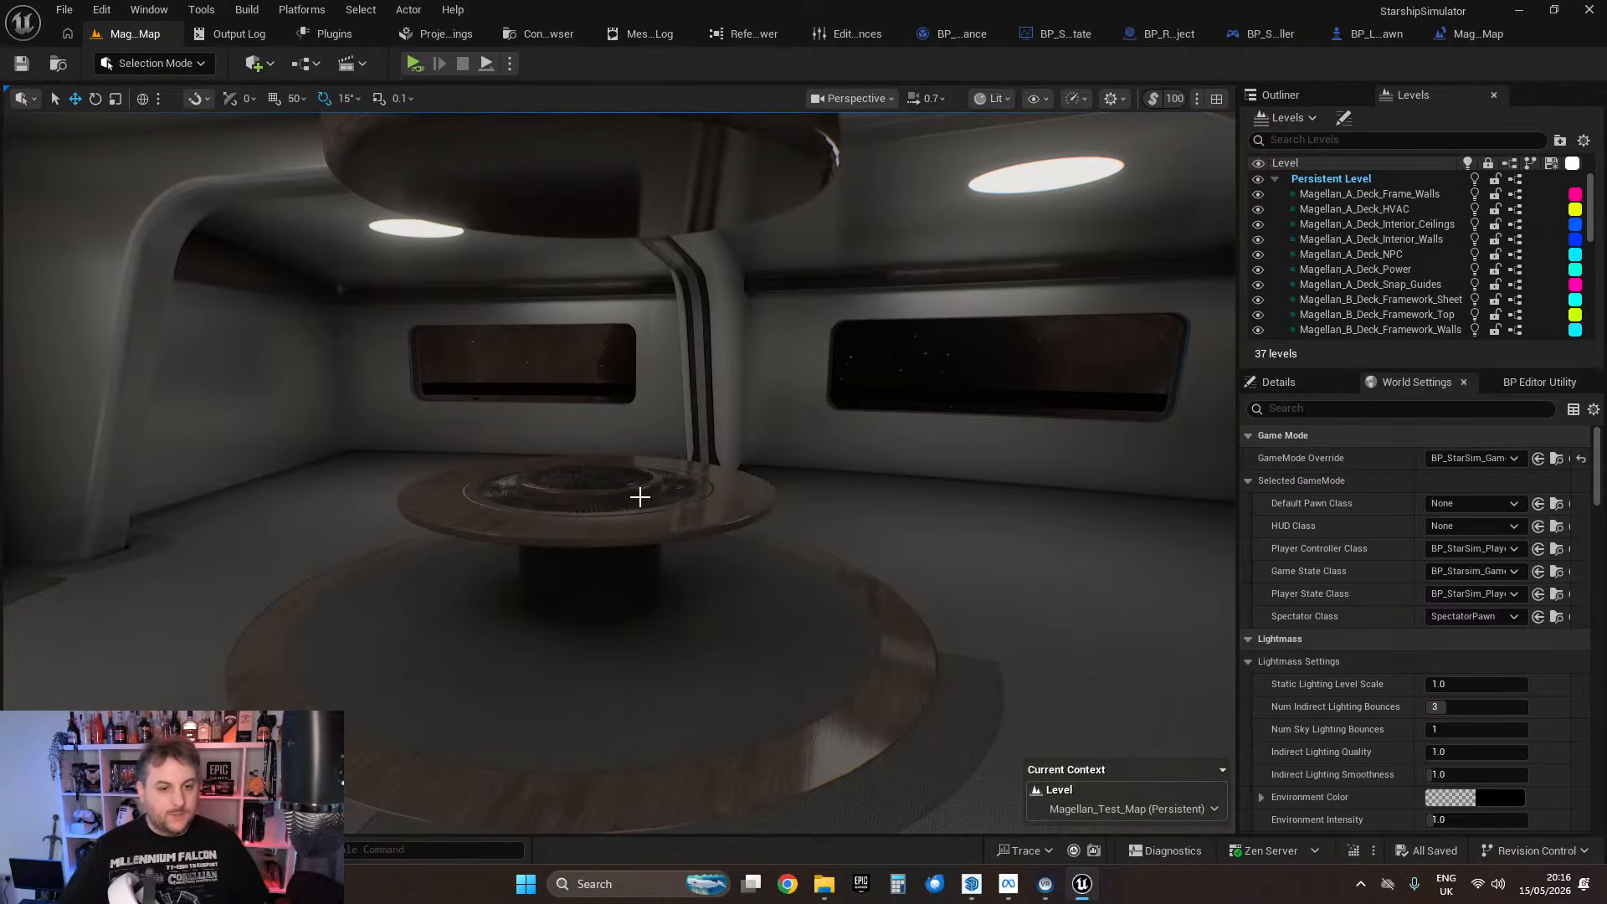
pyautogui.press('s')
pyautogui.moveTo(879, 378)
pyautogui.mouseDown(button='right')
pyautogui.moveTo(603, 381)
pyautogui.moveTo(1122, 390)
pyautogui.moveTo(1105, 427)
pyautogui.moveTo(1138, 393)
pyautogui.moveTo(870, 385)
pyautogui.mouseUp(button='right')
pyautogui.press('w')
pyautogui.press('w')
pyautogui.press('s')
pyautogui.press('a')
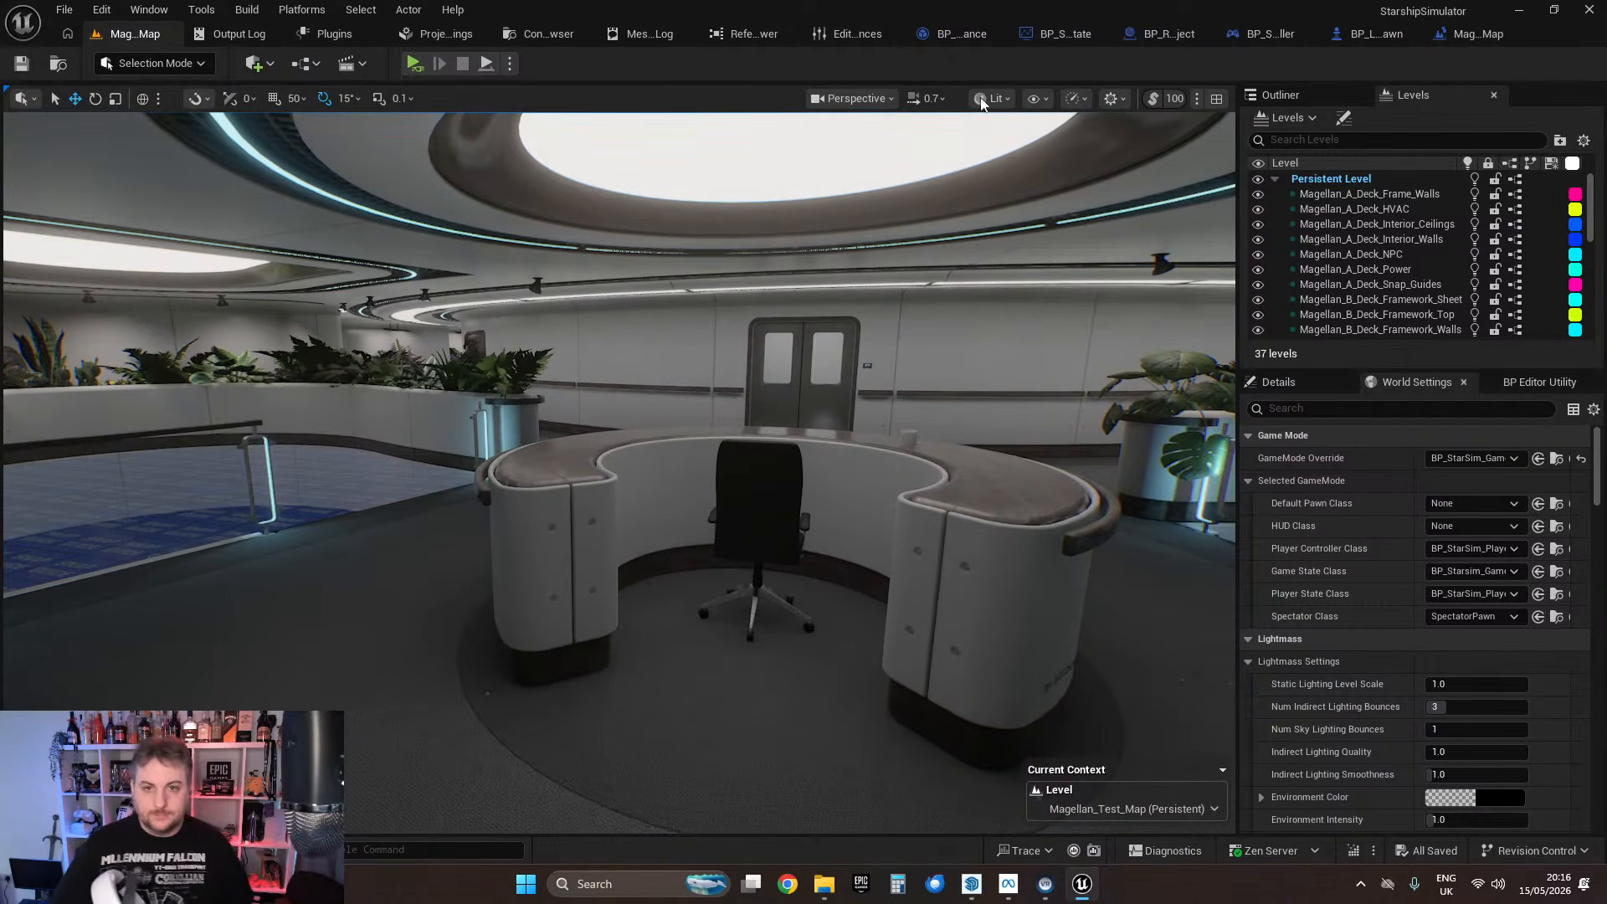
# Step: Disable the viewport's OCIO display to compare the look of the reception desk area
pyautogui.click(995, 99)
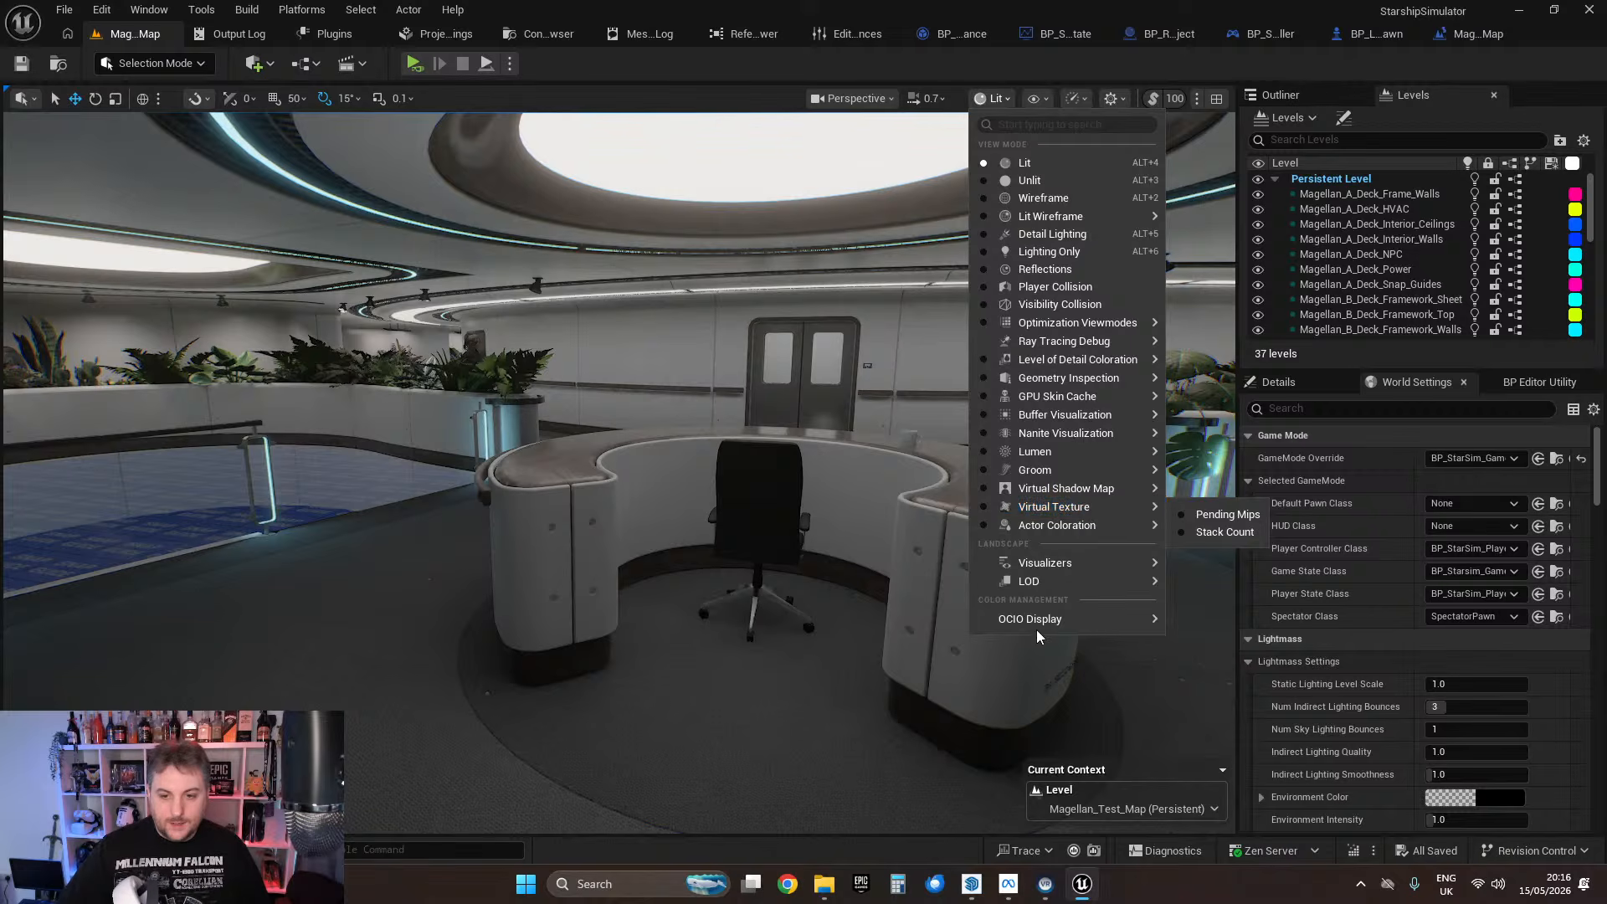
pyautogui.moveTo(1038, 617)
pyautogui.click(1189, 654)
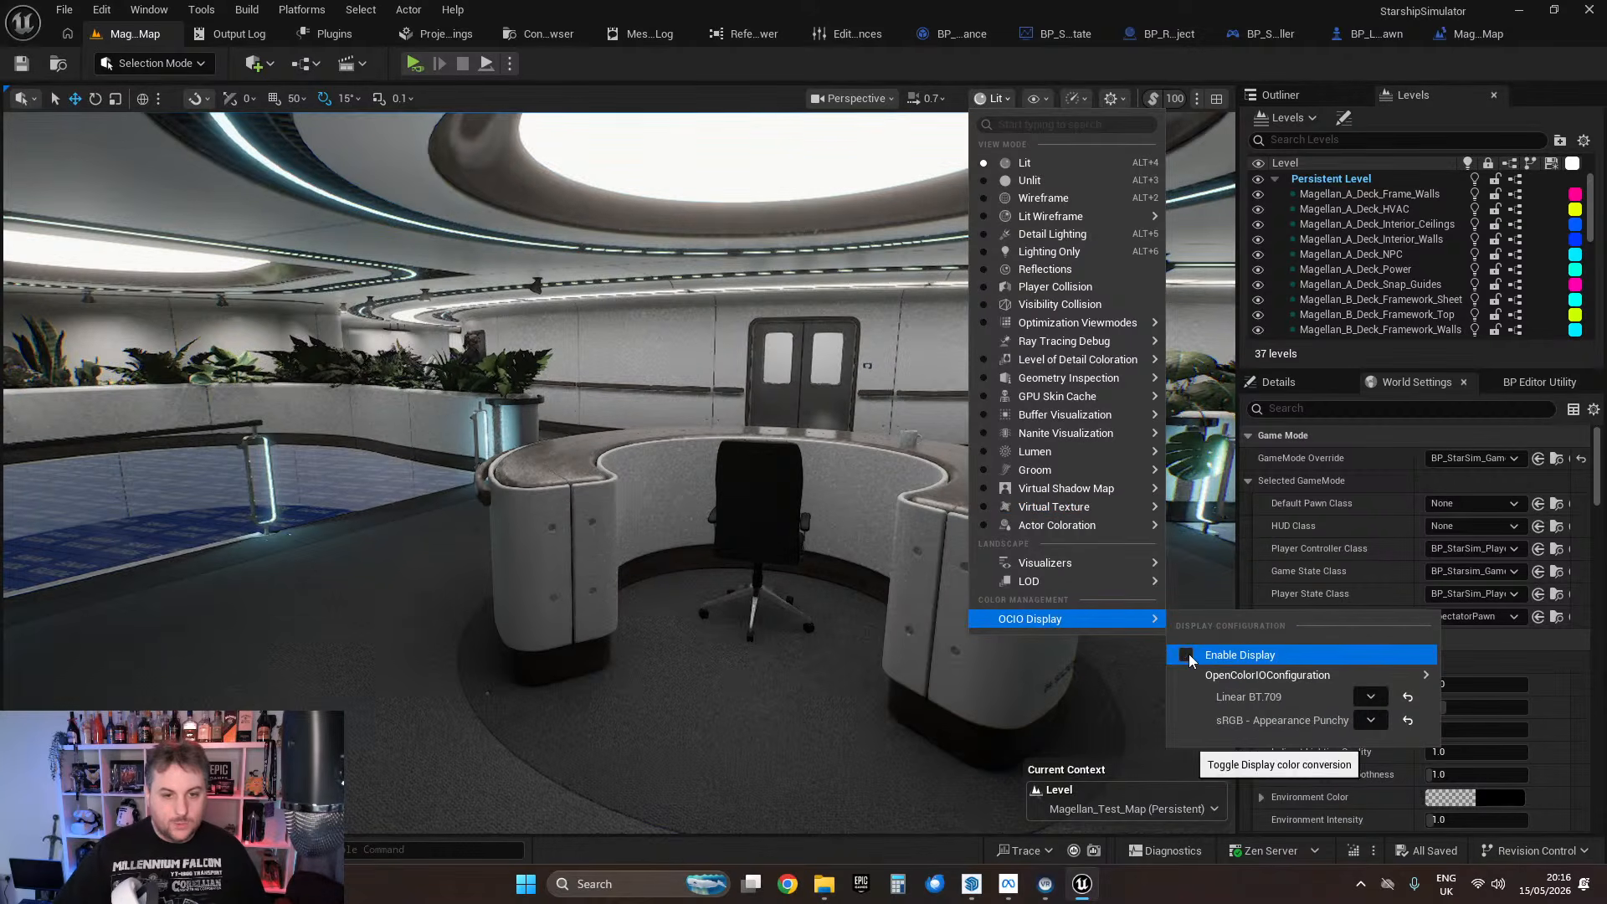
pyautogui.moveTo(705, 661); pyautogui.dragTo(705, 660, button='right')
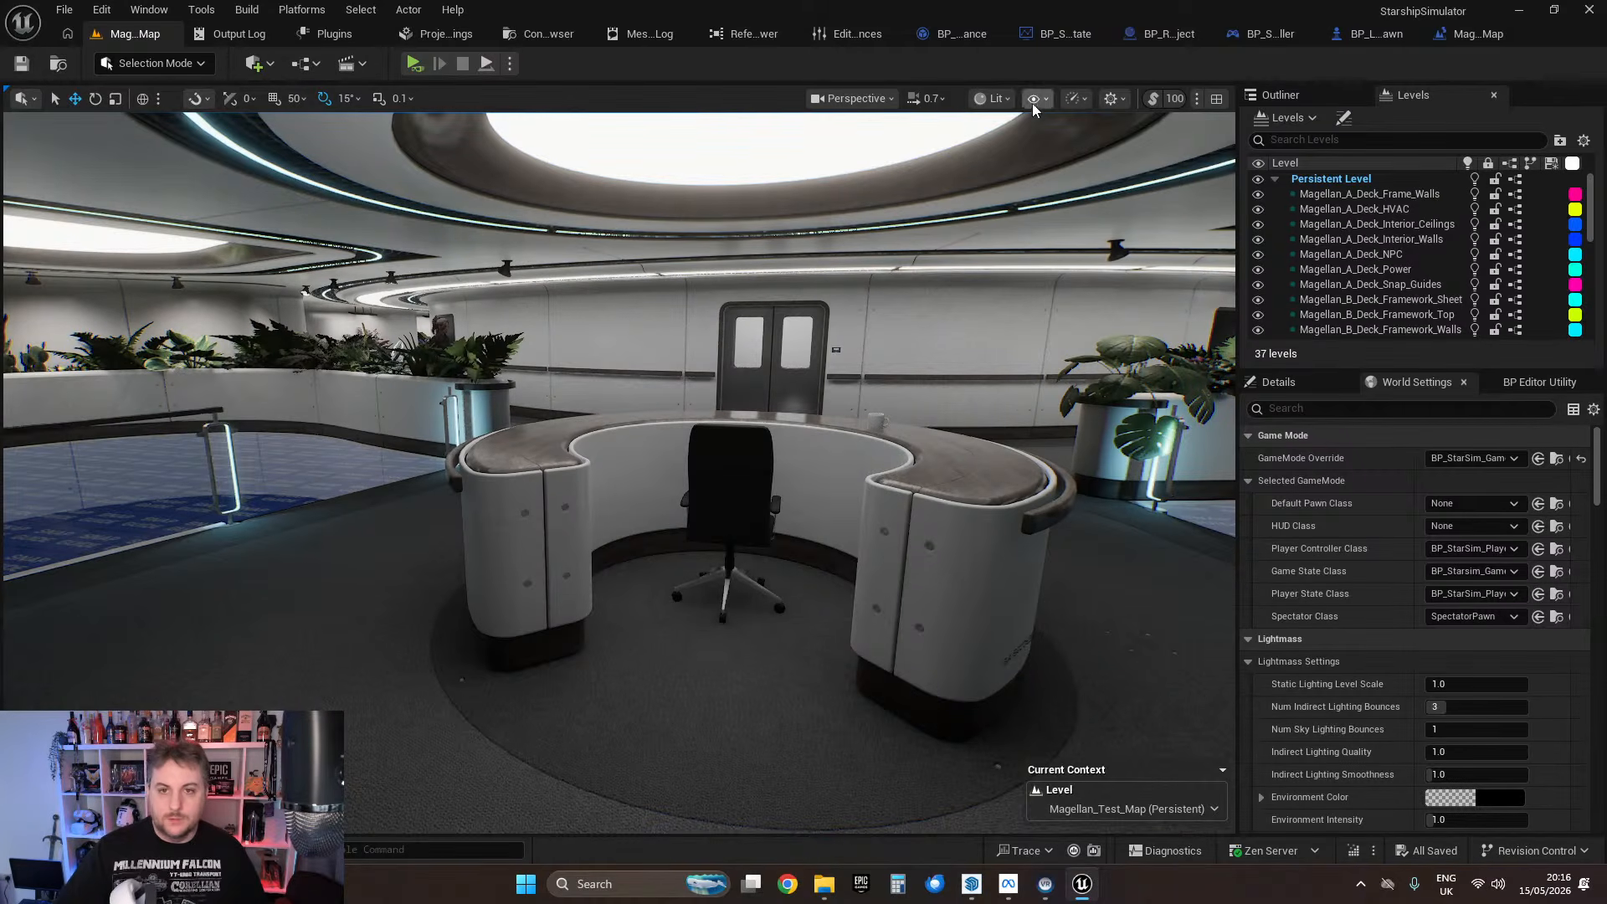
# Step: Turn the viewport's OCIO display back on while facing the reception desk
pyautogui.click(992, 98)
pyautogui.moveTo(1067, 622)
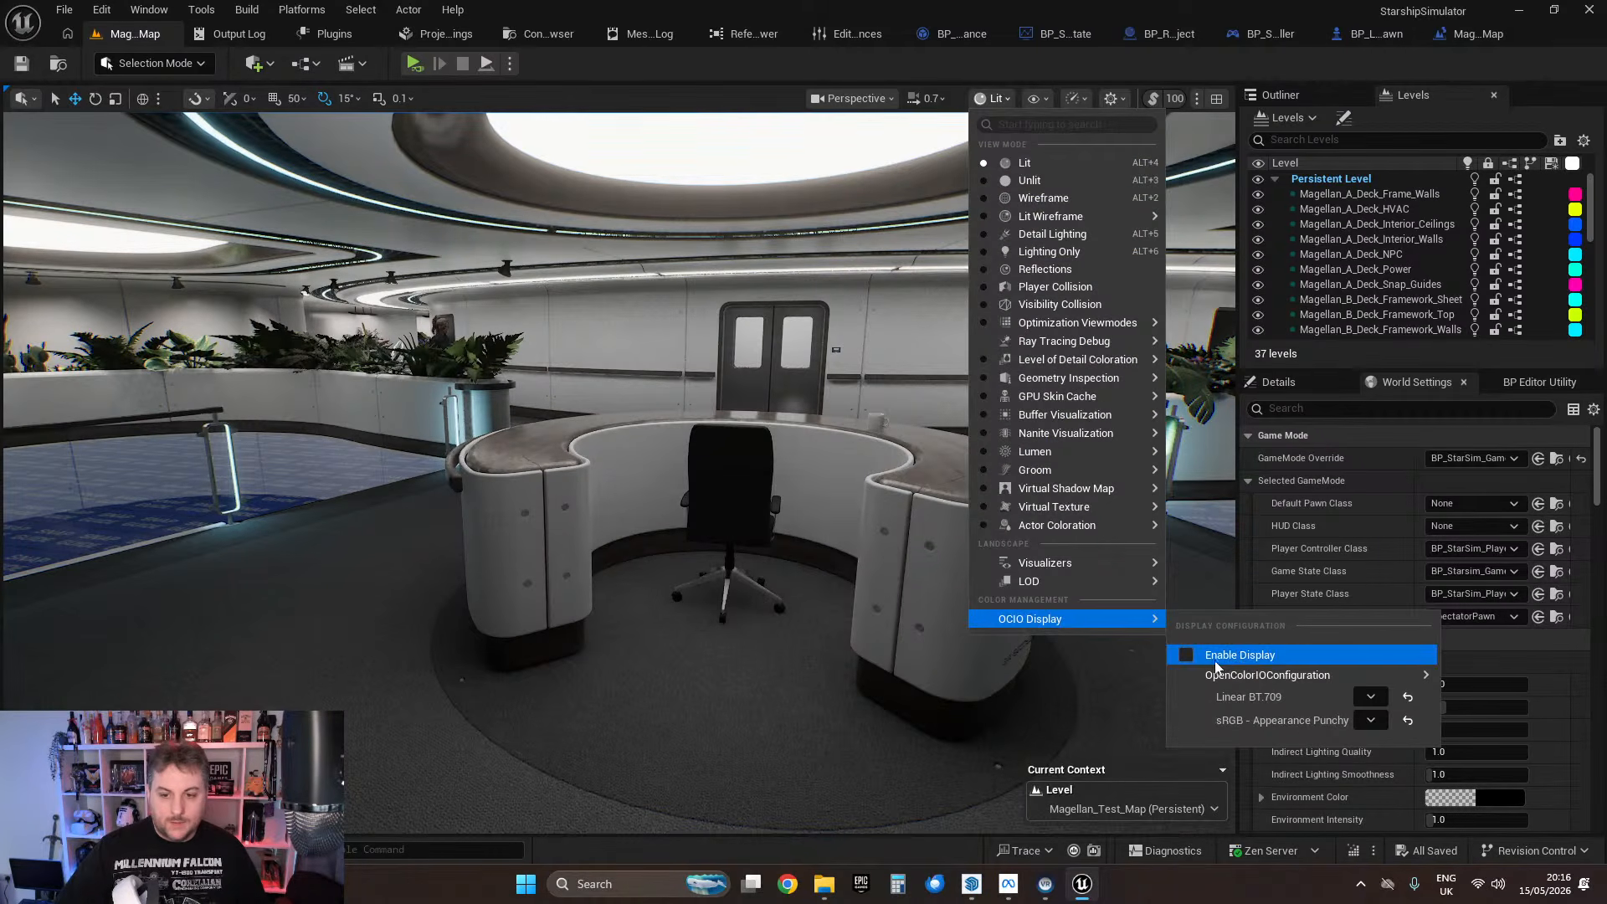
pyautogui.click(1188, 657)
pyautogui.moveTo(842, 580); pyautogui.dragTo(891, 588, button='right')
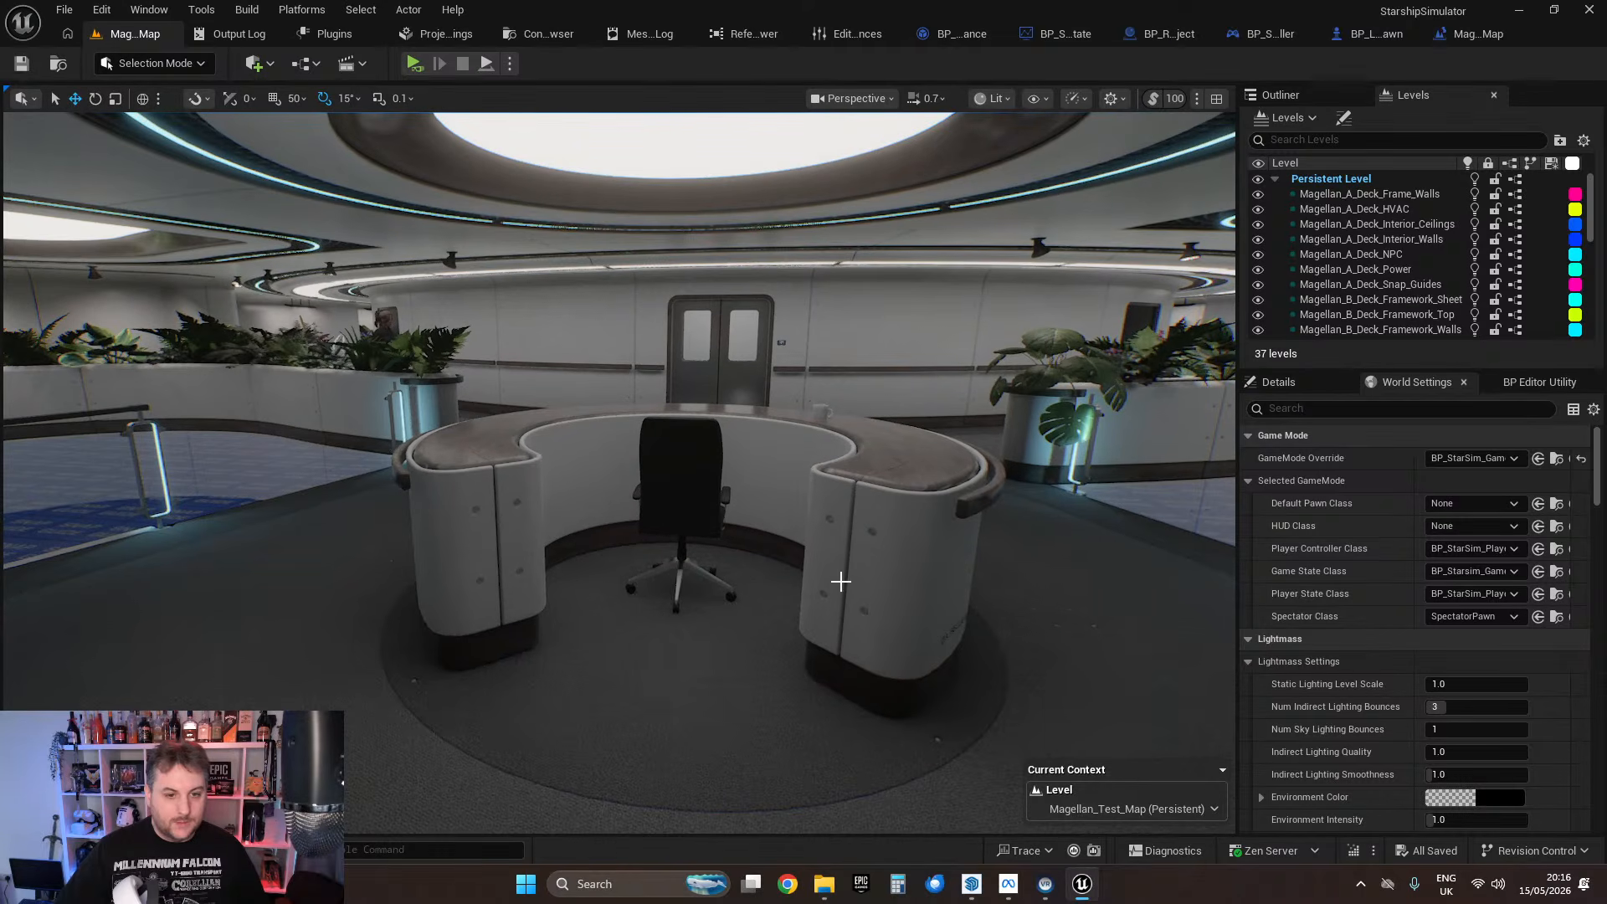
pyautogui.moveTo(845, 649); pyautogui.dragTo(841, 598)
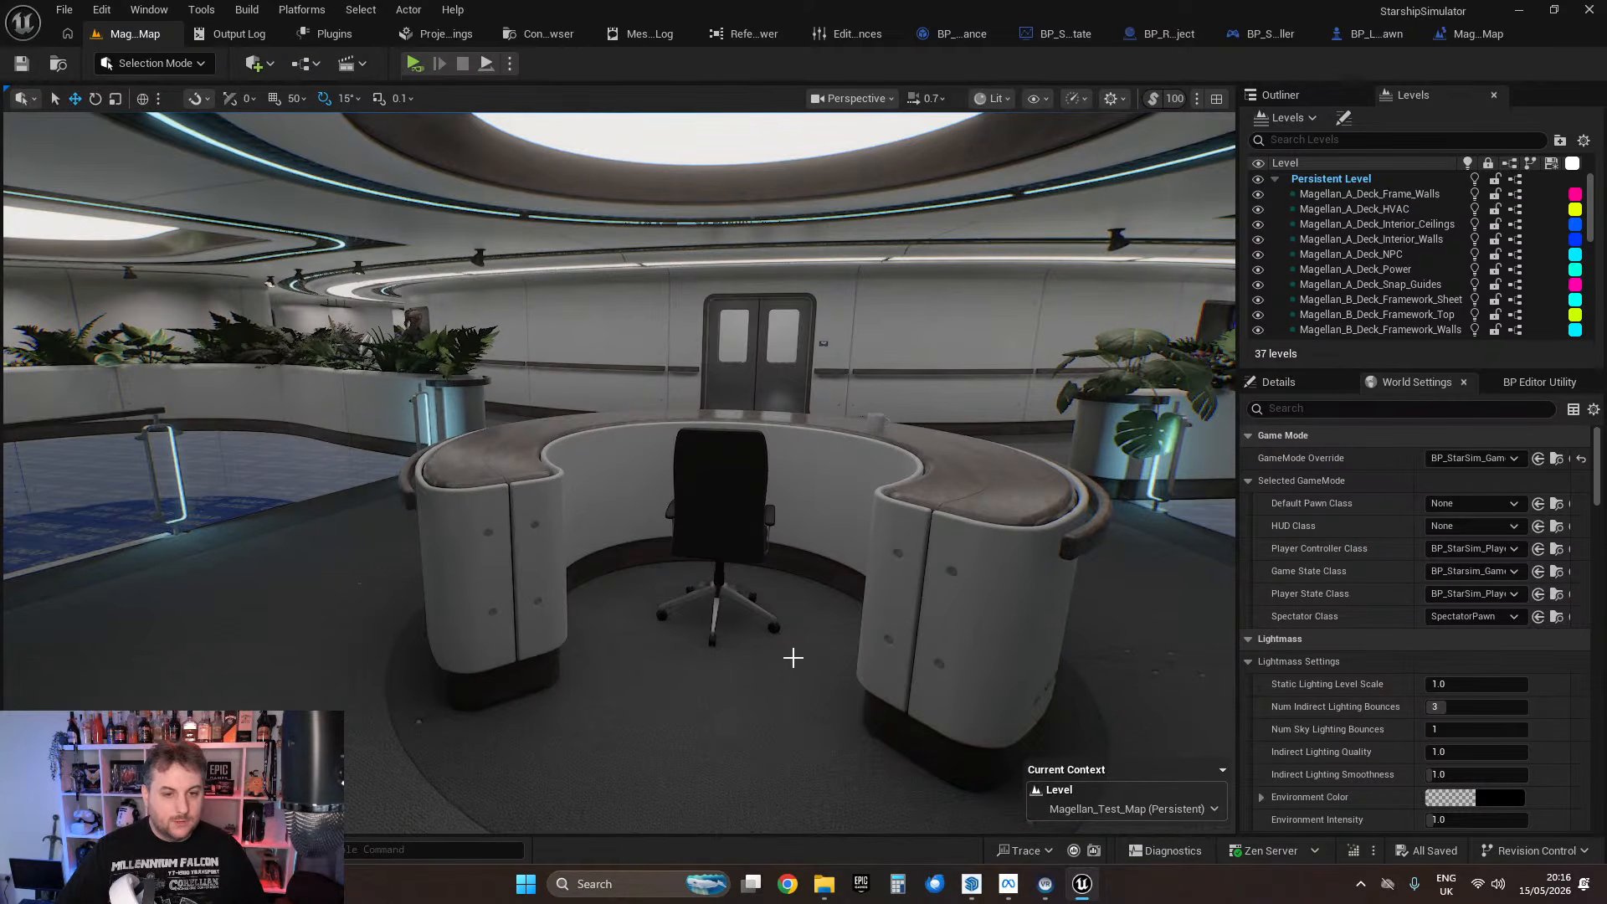
# Step: Examine the planted curved corridor with its crew member and the room with the ladder and recessed wall shelf
pyautogui.press('w')
pyautogui.moveTo(794, 658); pyautogui.dragTo(637, 644, button='right')
pyautogui.press('w')
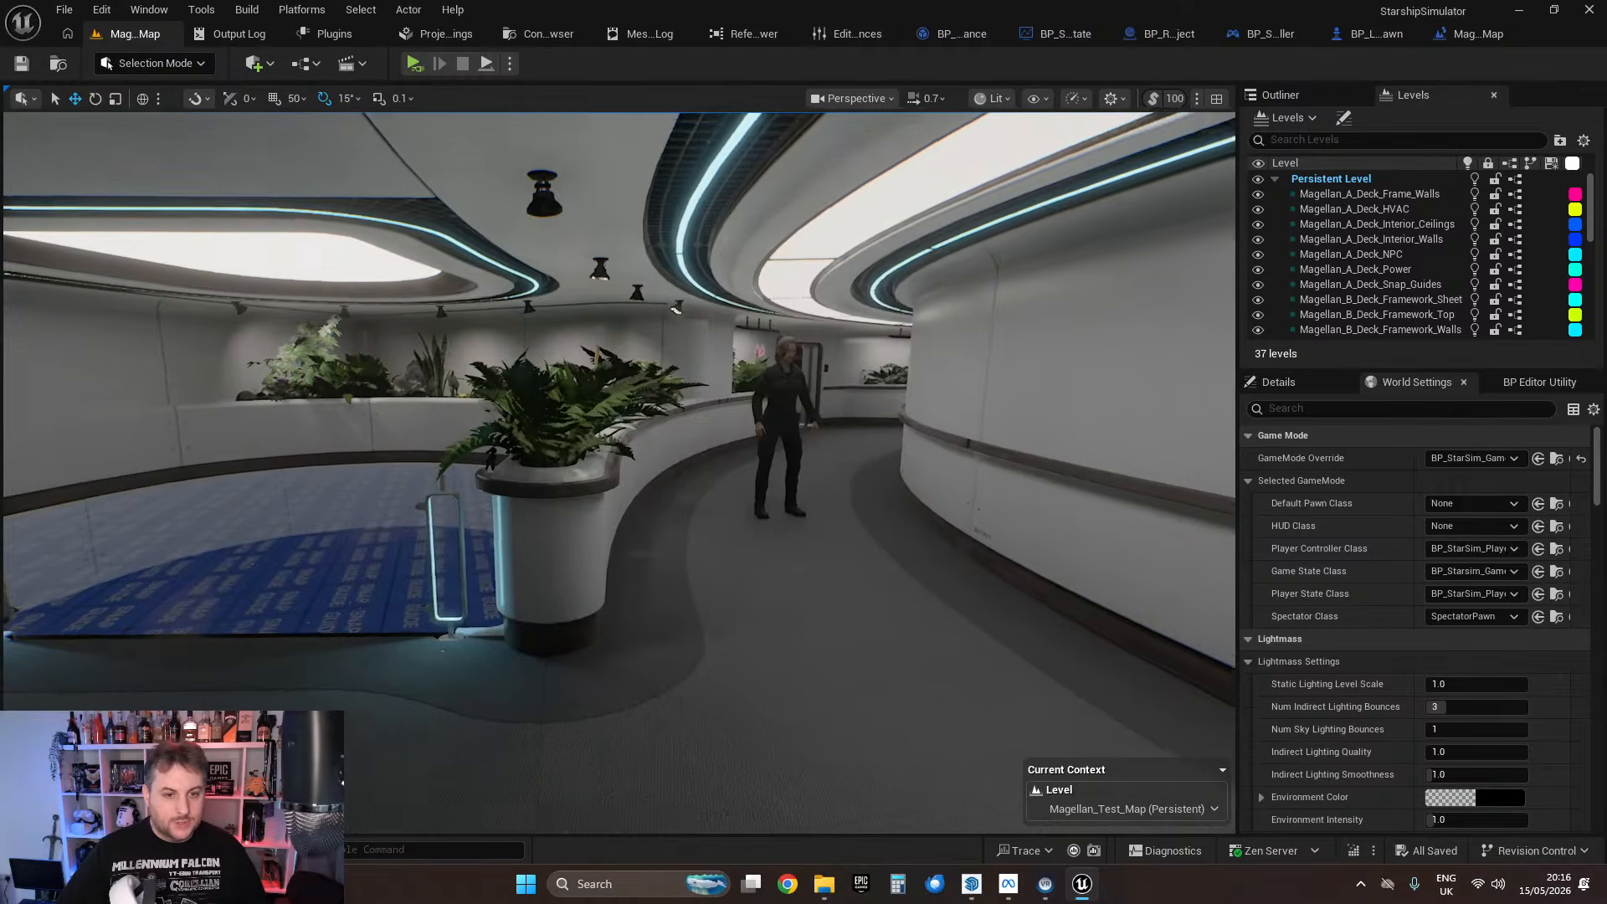
pyautogui.press('s')
pyautogui.moveTo(500, 675)
pyautogui.mouseDown(button='right')
pyautogui.moveTo(546, 675)
pyautogui.moveTo(499, 675)
pyautogui.mouseUp(button='right')
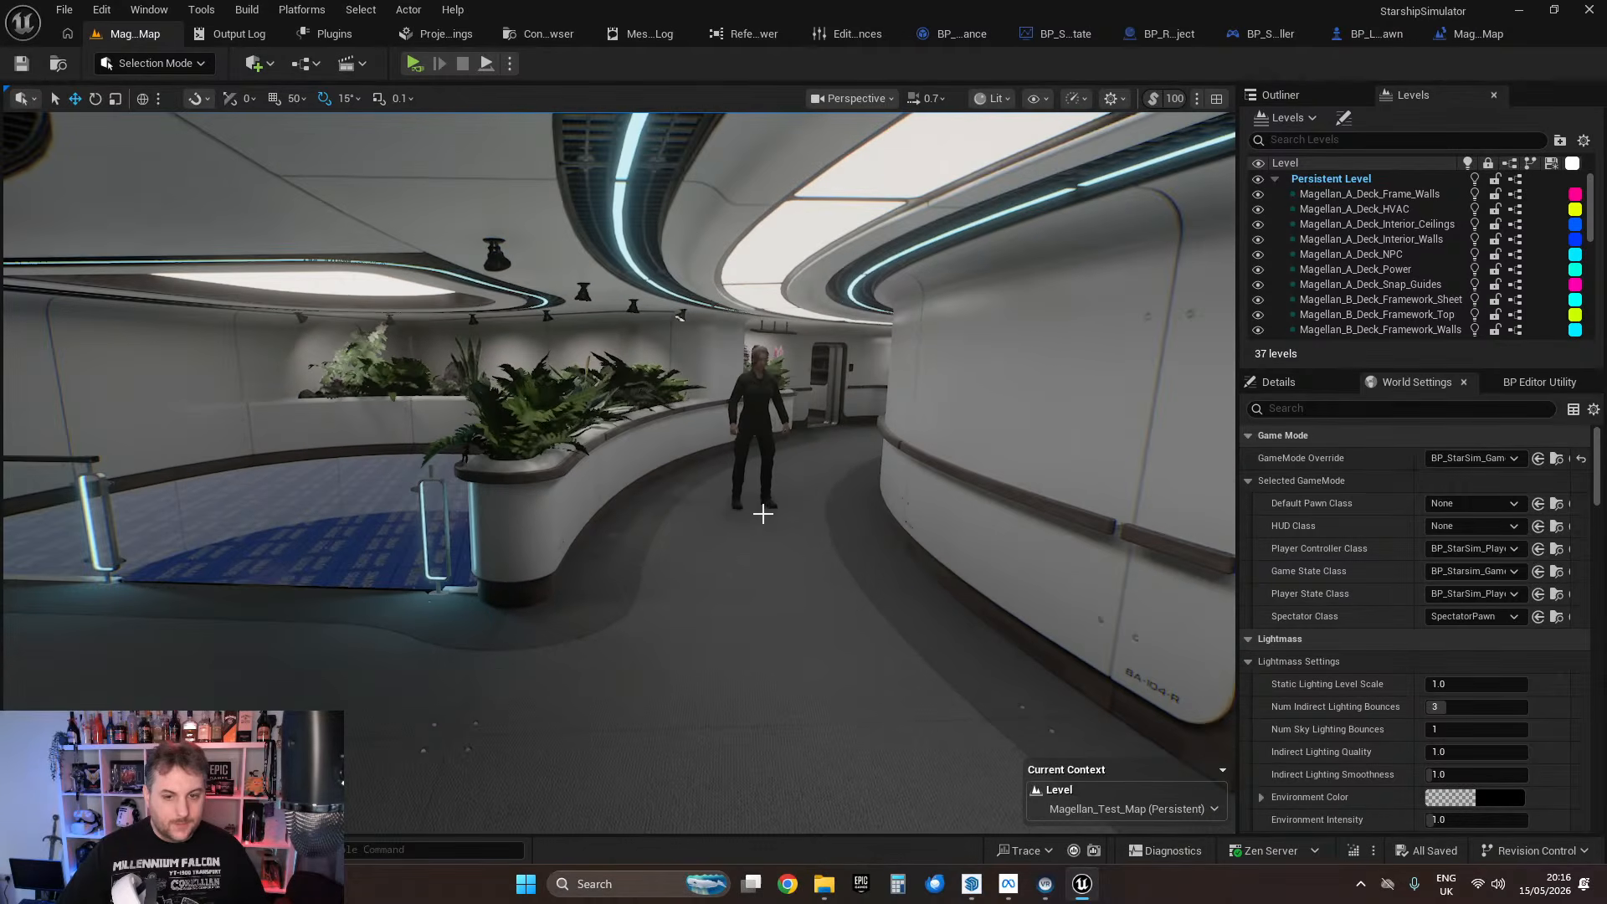
pyautogui.press('s')
pyautogui.moveTo(764, 514)
pyautogui.mouseDown(button='right')
pyautogui.moveTo(816, 514)
pyautogui.moveTo(784, 530)
pyautogui.mouseUp(button='right')
pyautogui.press('w')
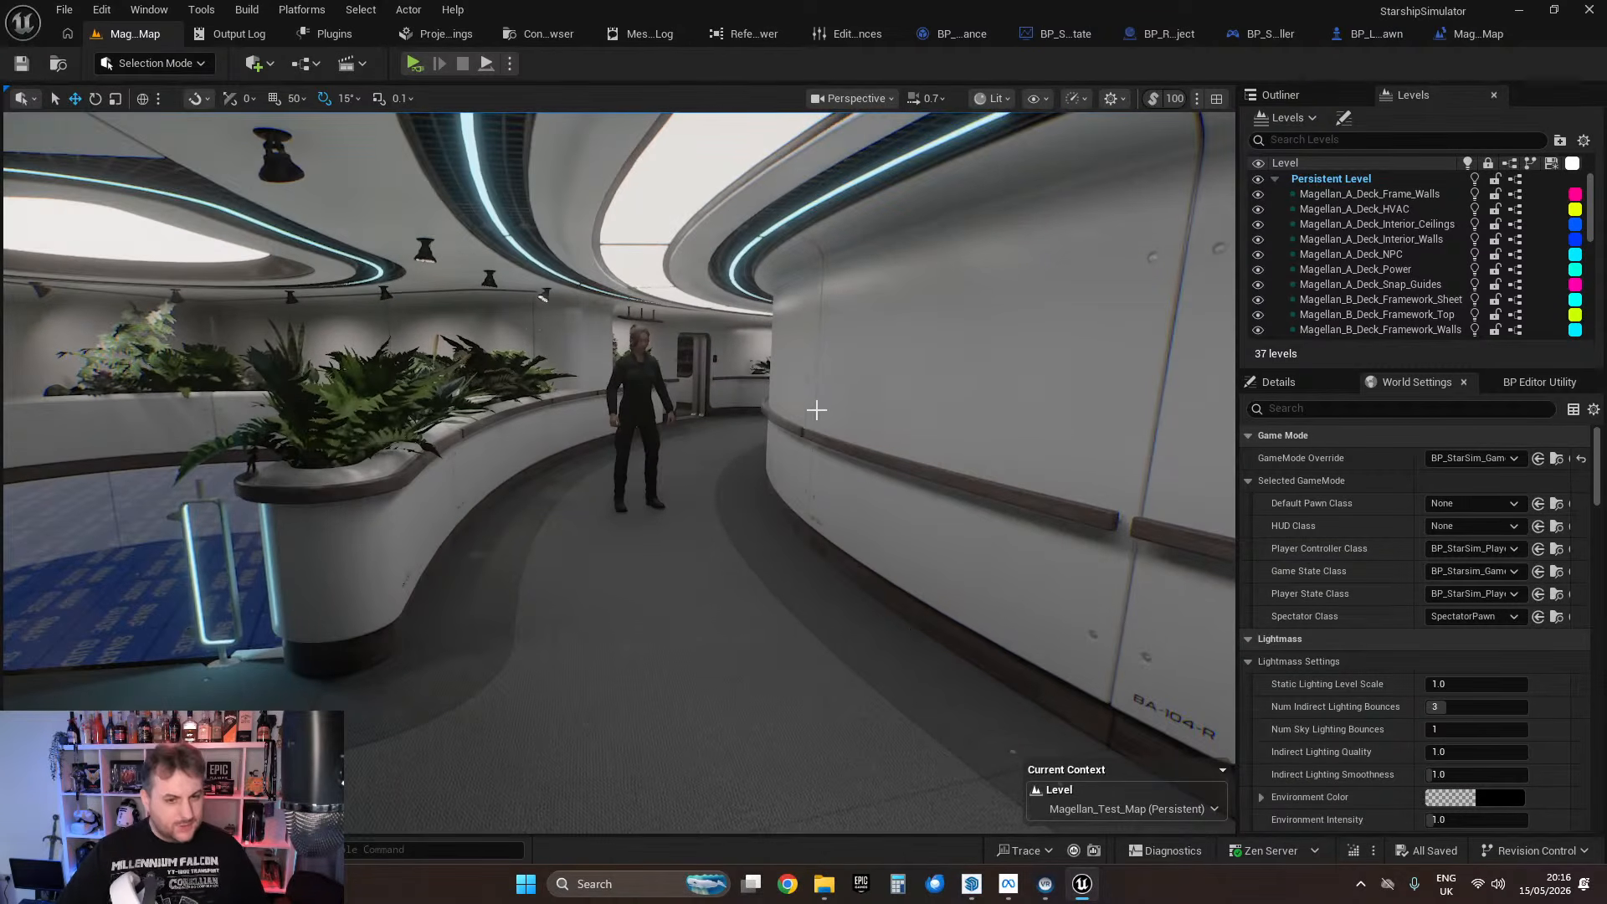
pyautogui.press('w')
pyautogui.moveTo(885, 654); pyautogui.dragTo(953, 649, button='right')
pyautogui.press('s')
pyautogui.press('w')
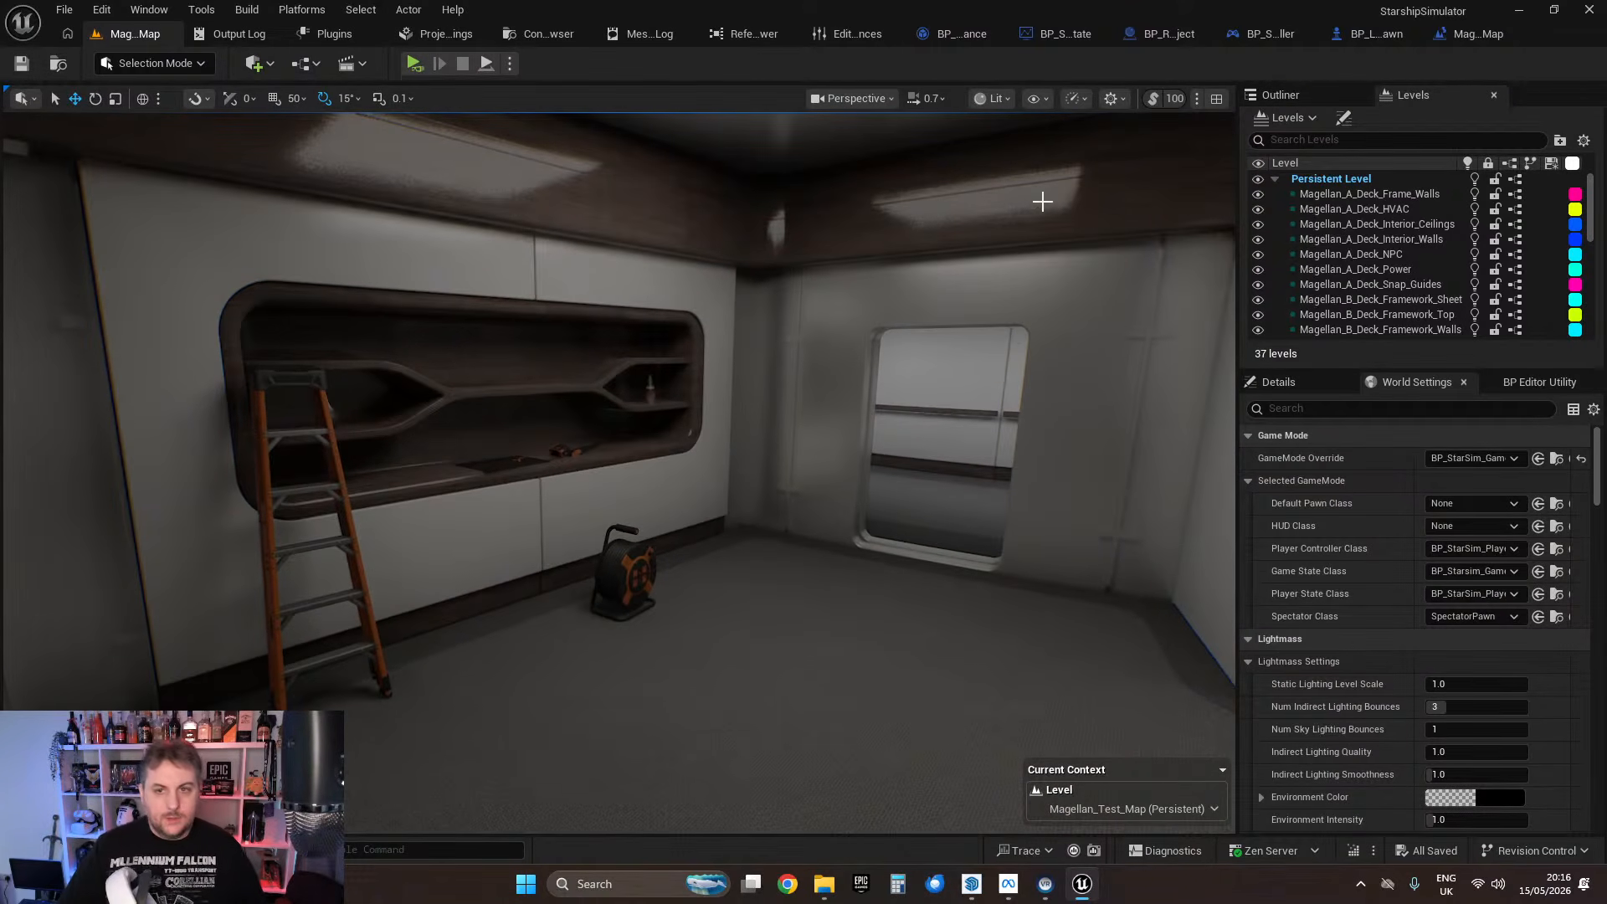
# Step: Check the viewport's OCIO display options and inspect the small ornament on the recessed wall shelf up close
pyautogui.click(996, 99)
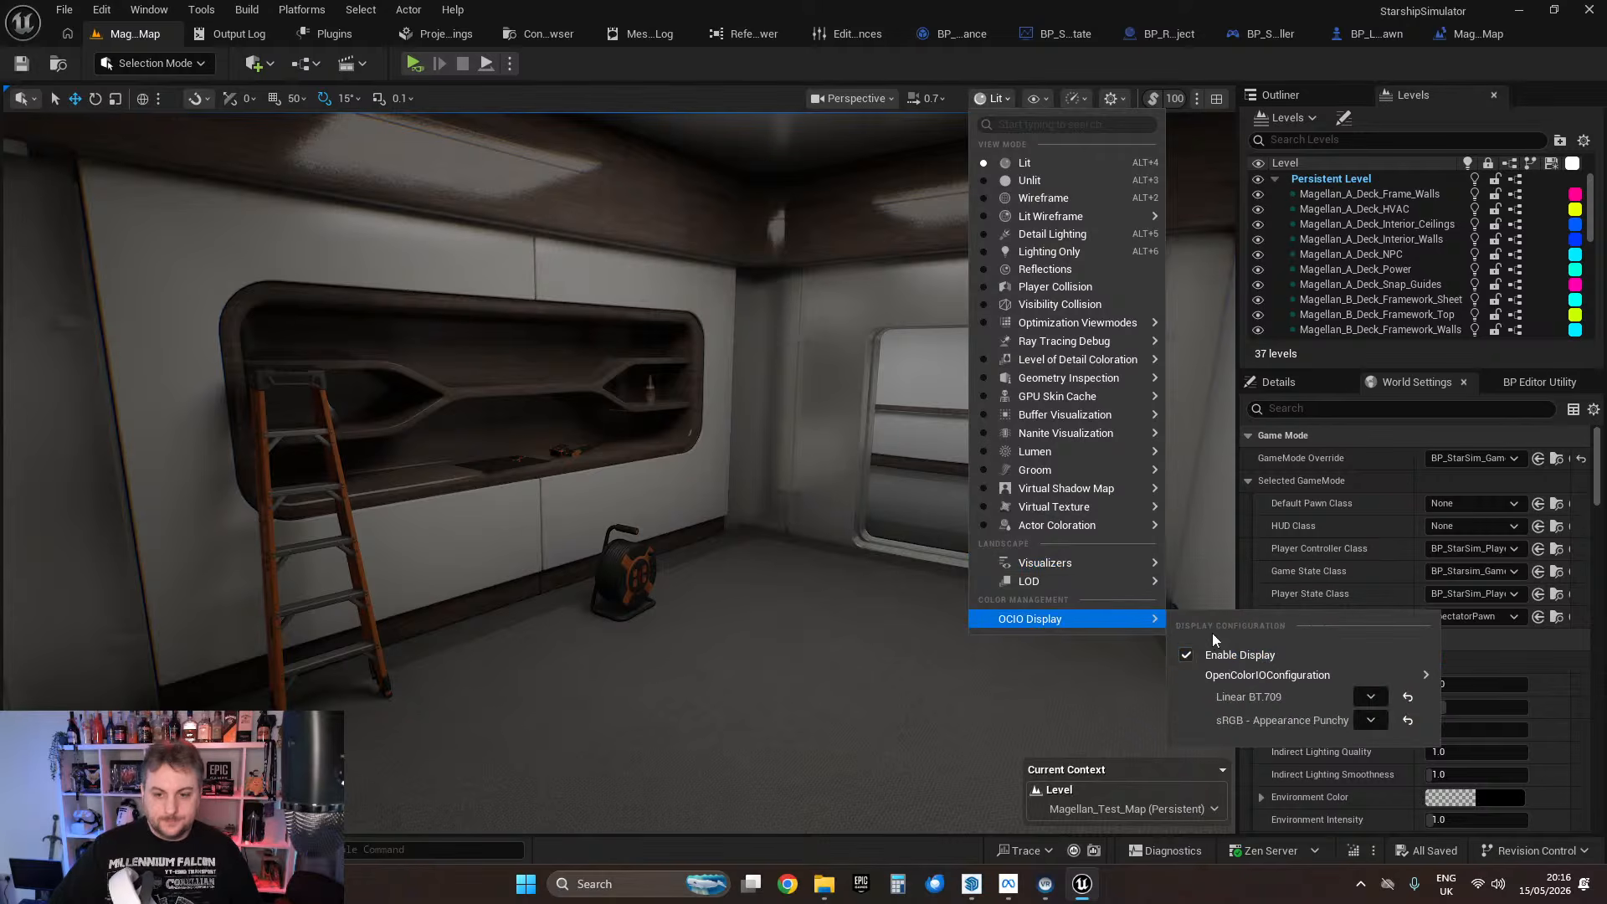
pyautogui.moveTo(845, 613); pyautogui.dragTo(699, 477, button='right')
pyautogui.press('w')
pyautogui.press('q')
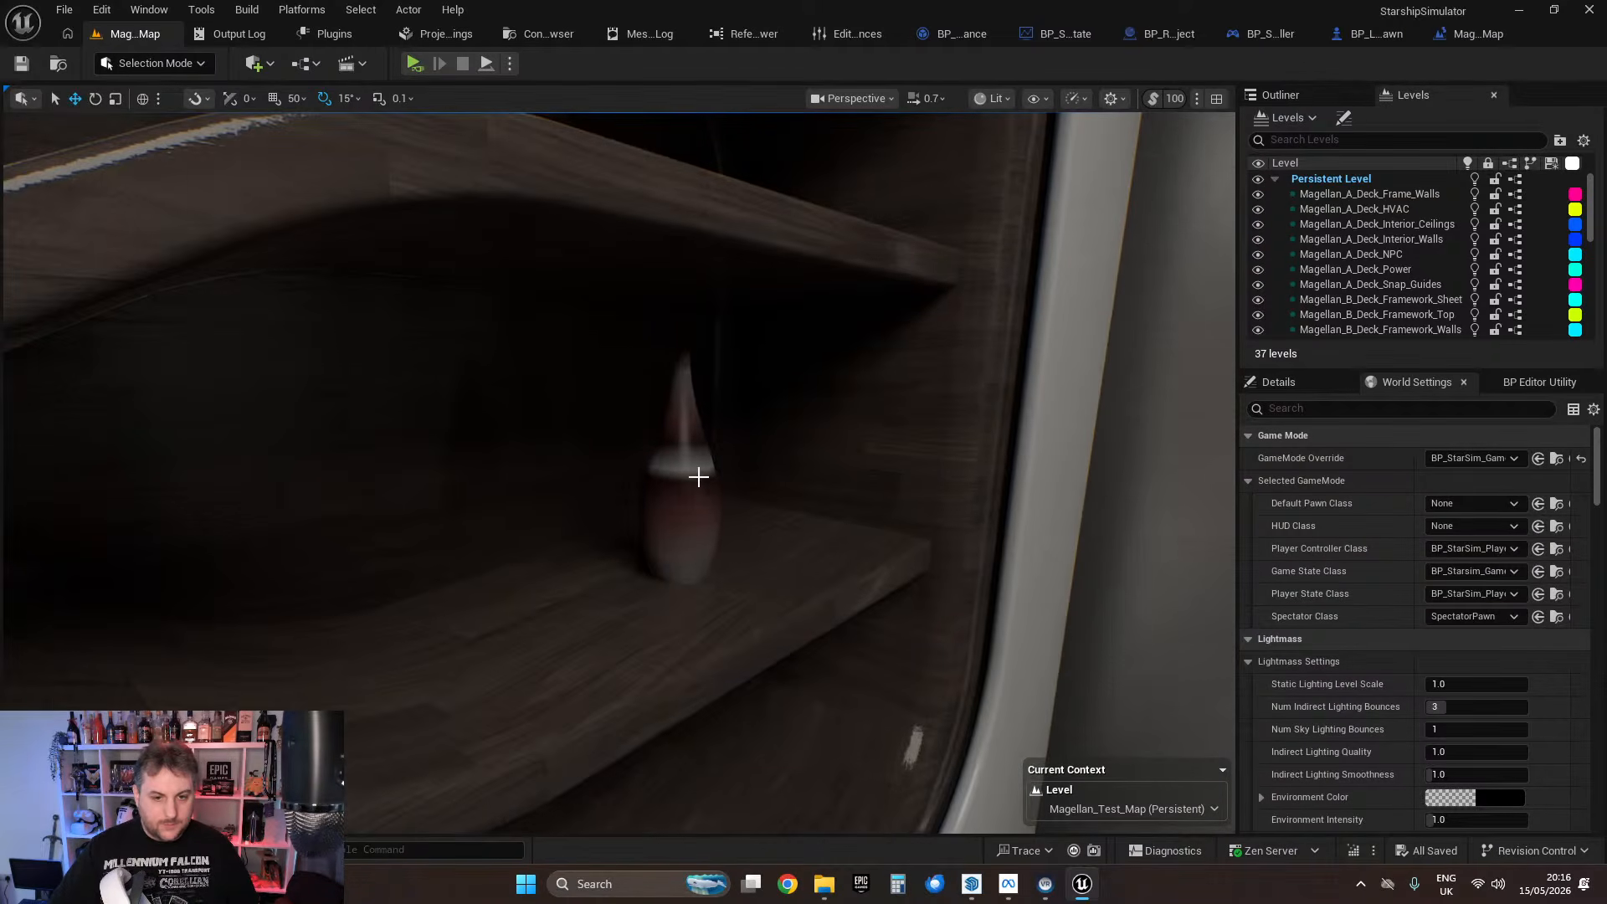
# Step: Turn the viewport's OCIO display on while facing the ladder and recessed wall shelf, leaving nothing selected
pyautogui.press('s')
pyautogui.moveTo(809, 245)
pyautogui.mouseDown(button='right')
pyautogui.moveTo(753, 247)
pyautogui.moveTo(787, 244)
pyautogui.mouseUp(button='right')
pyautogui.press('w')
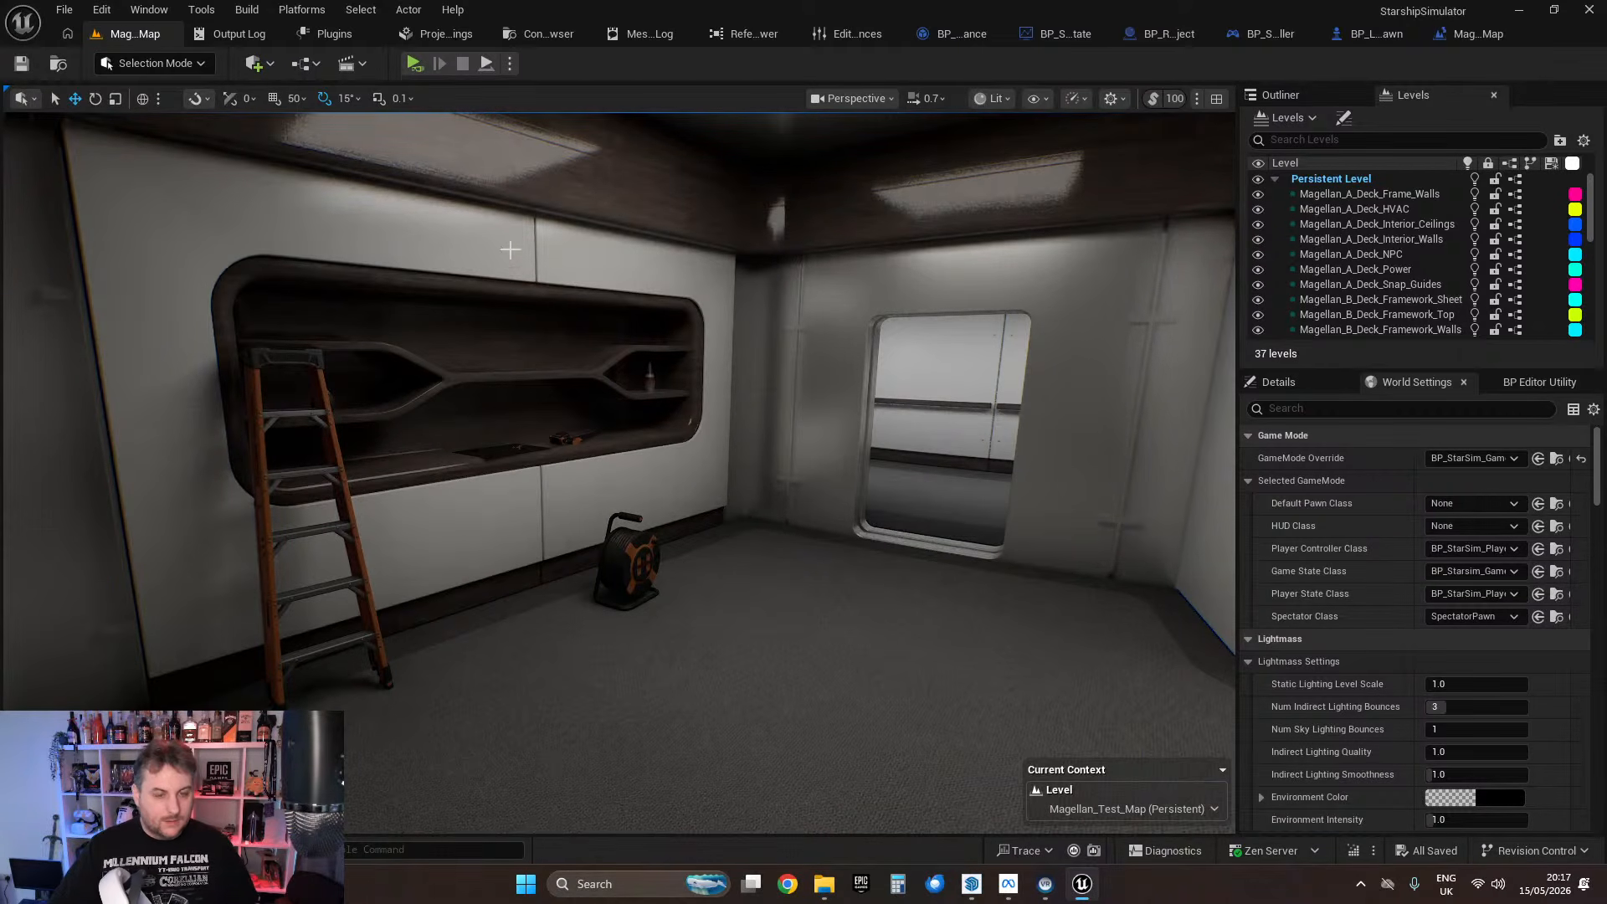
pyautogui.press('s')
pyautogui.moveTo(581, 238); pyautogui.dragTo(574, 239, button='right')
pyautogui.click(992, 98)
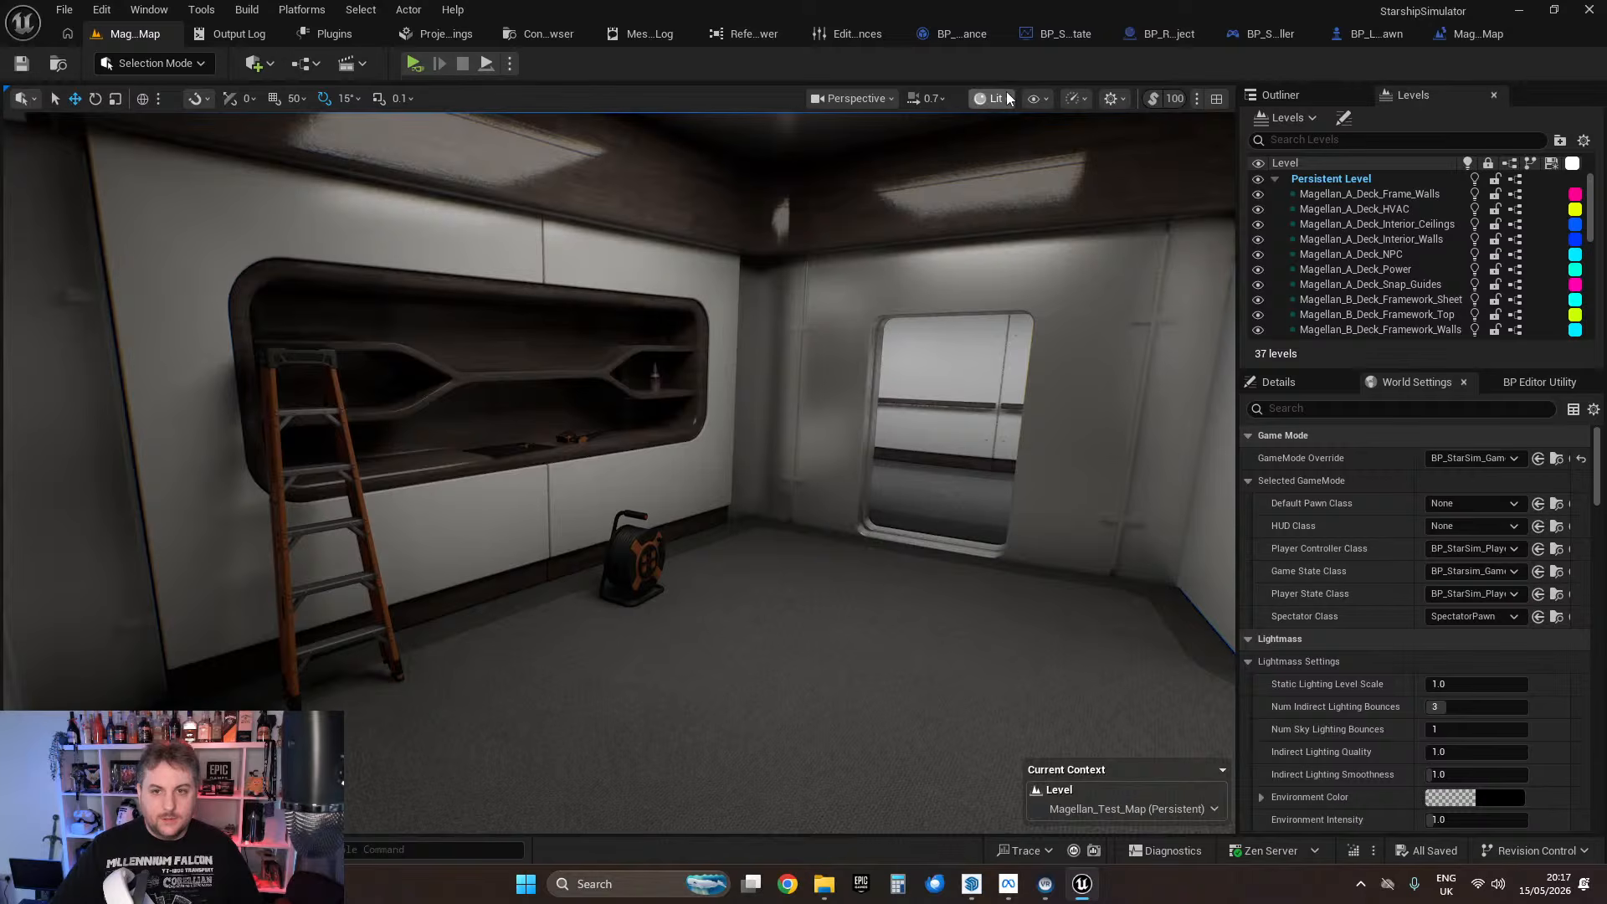
pyautogui.moveTo(1063, 511)
pyautogui.moveTo(1079, 620)
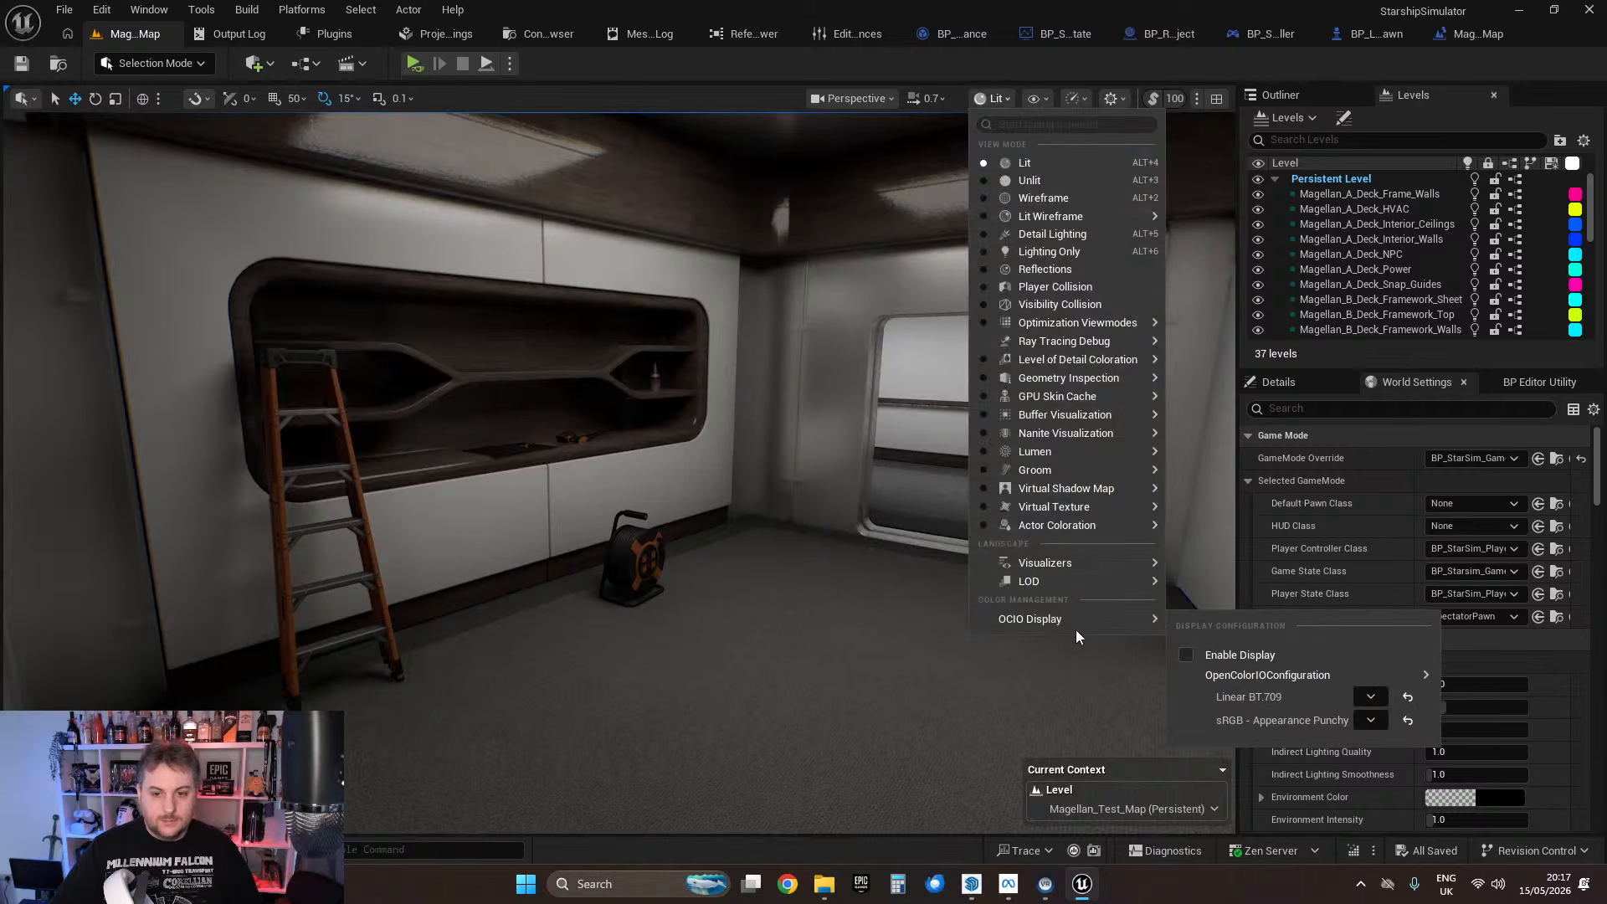
pyautogui.click(1187, 655)
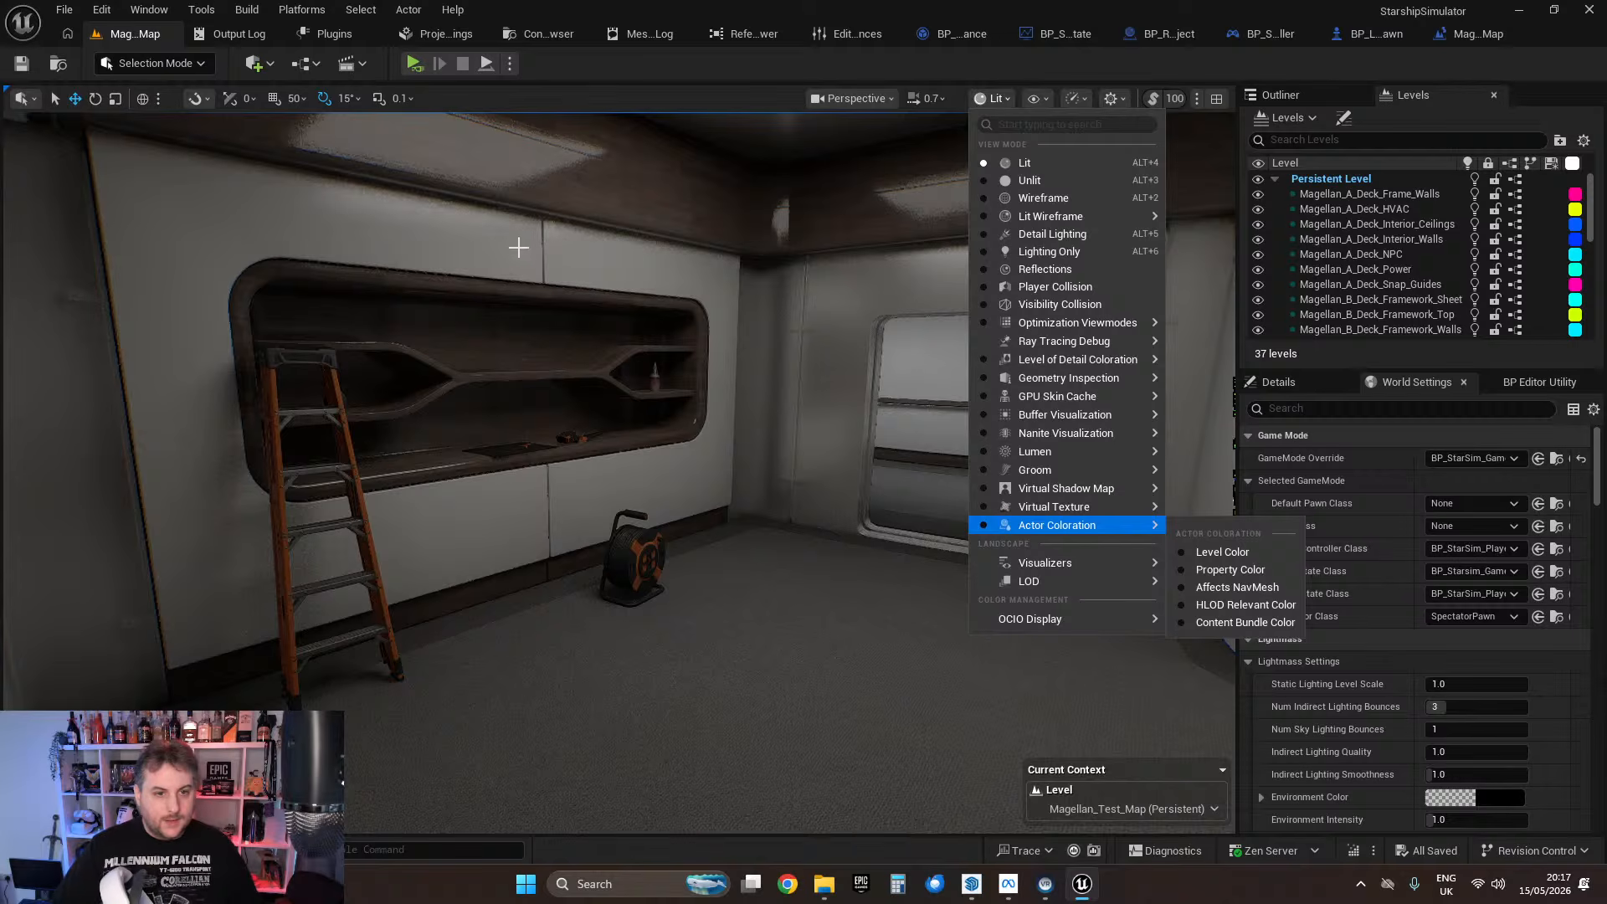
pyautogui.click(699, 268)
pyautogui.click(575, 266)
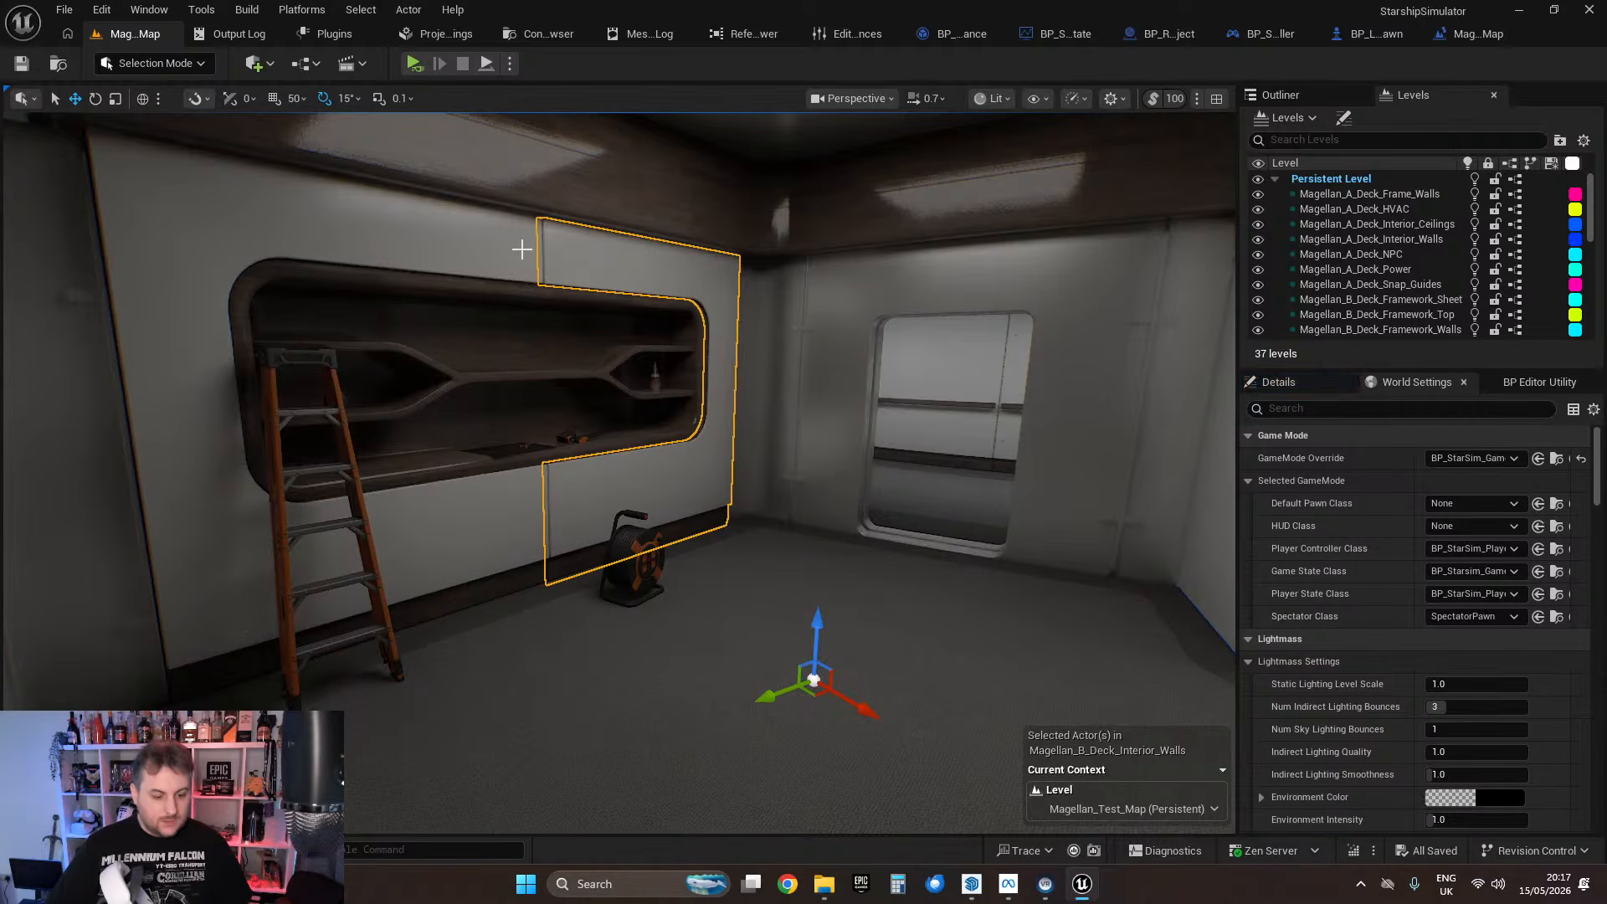
pyautogui.press('Escape')
# Step: Switch the viewport's OCIO display off and back on with the whole ladder room and its ceiling light in view
pyautogui.moveTo(577, 255)
pyautogui.mouseDown(button='right')
pyautogui.moveTo(578, 218)
pyautogui.moveTo(578, 234)
pyautogui.mouseUp(button='right')
pyautogui.press('s')
pyautogui.press('w')
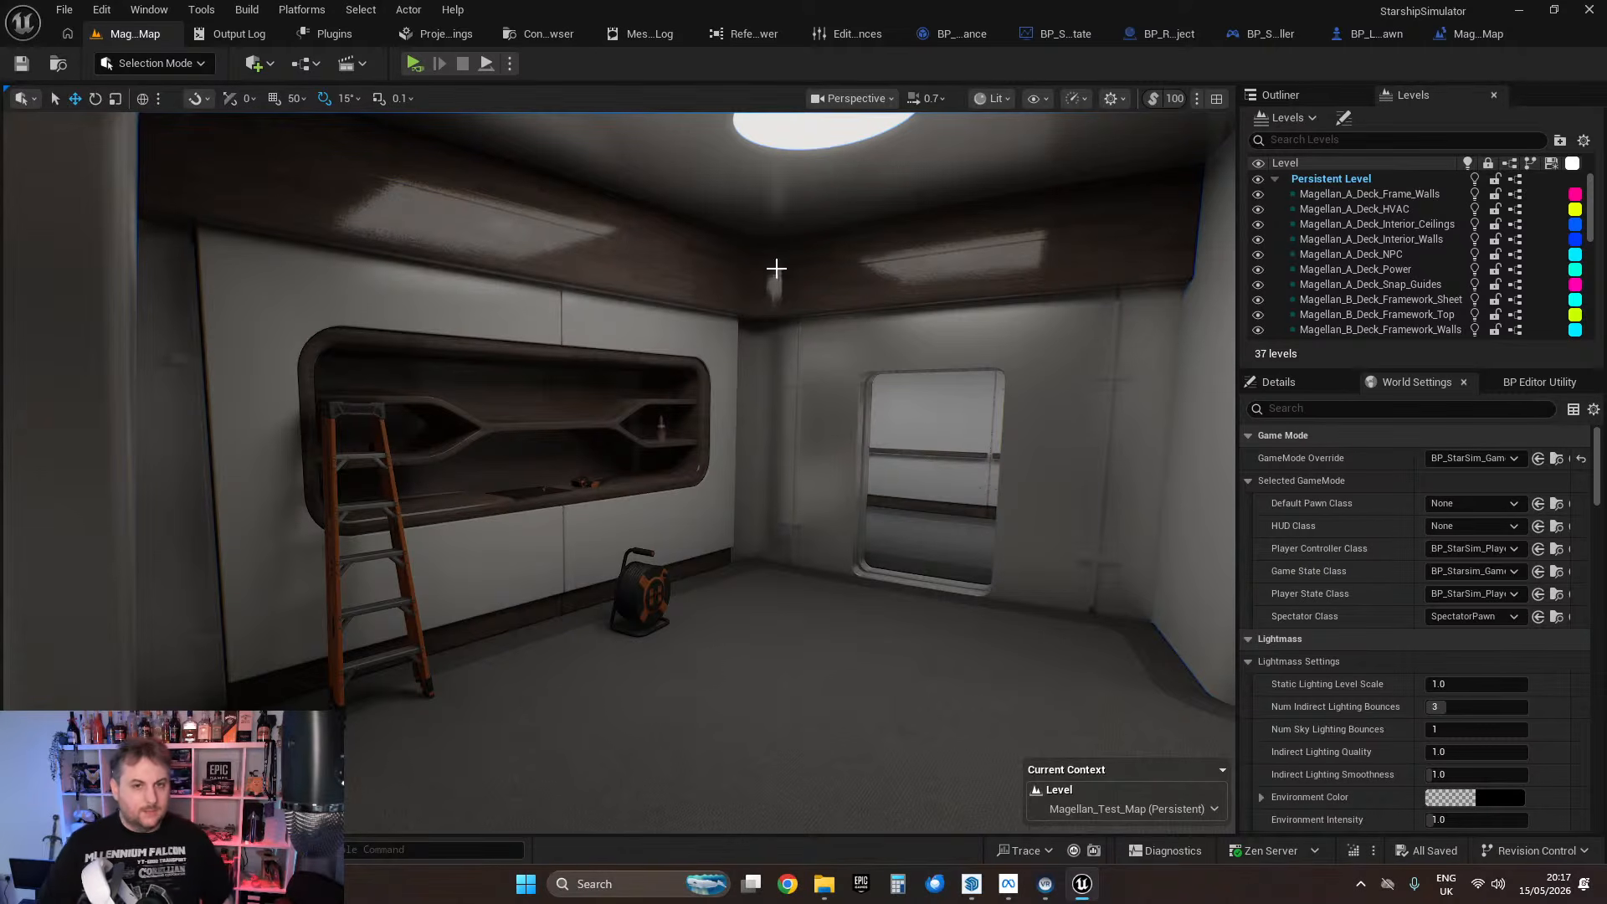
pyautogui.click(1004, 98)
pyautogui.moveTo(1107, 625)
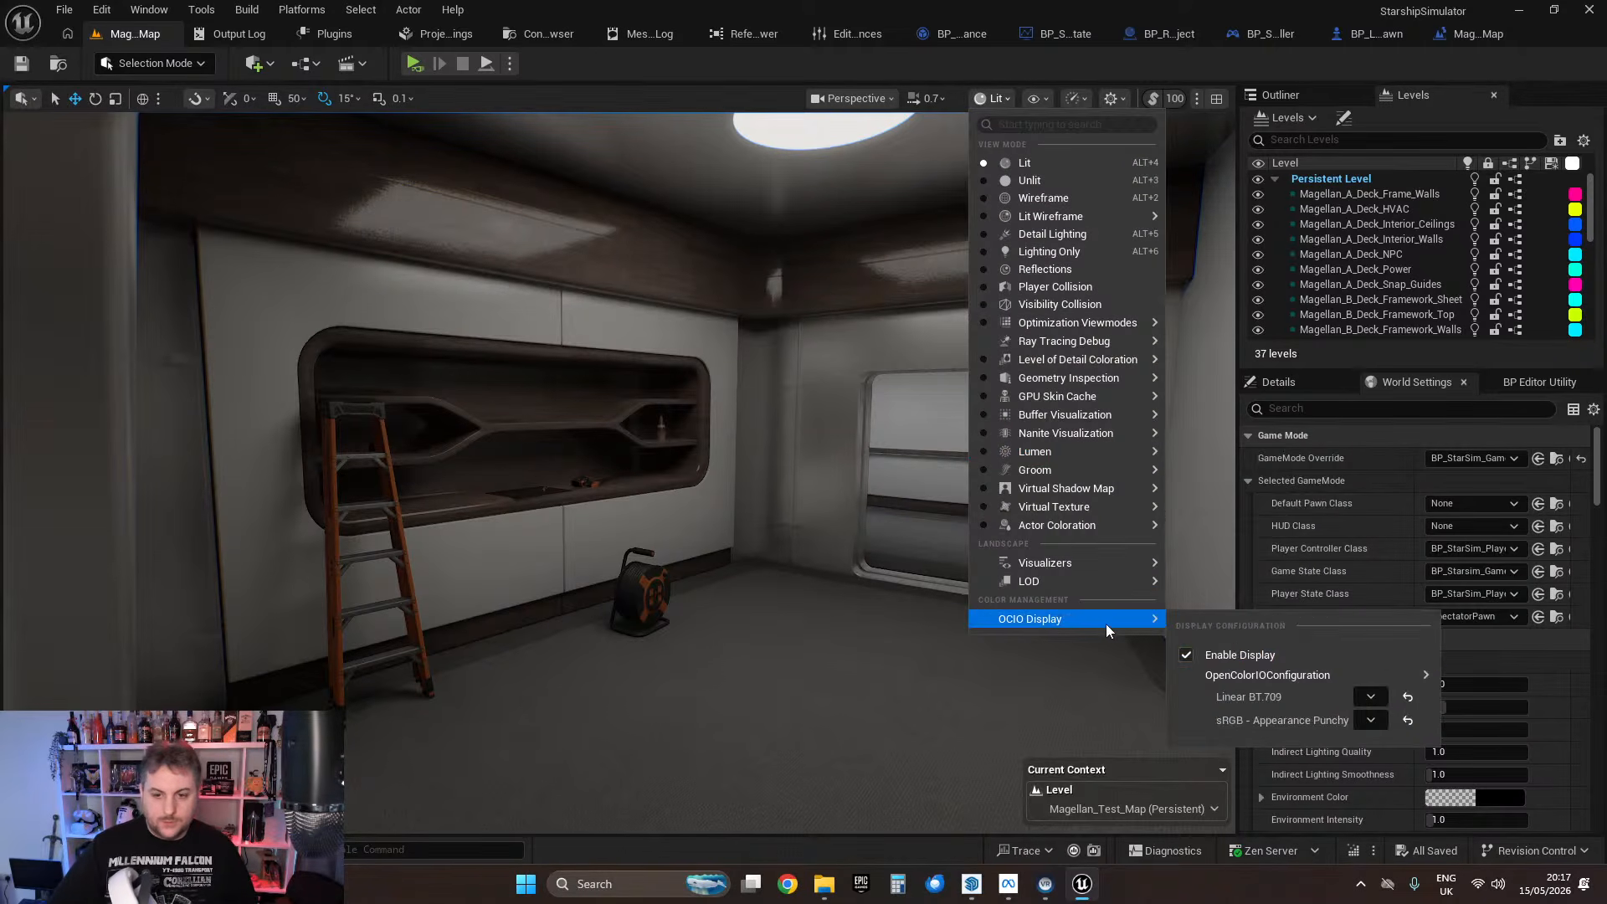
pyautogui.click(1187, 656)
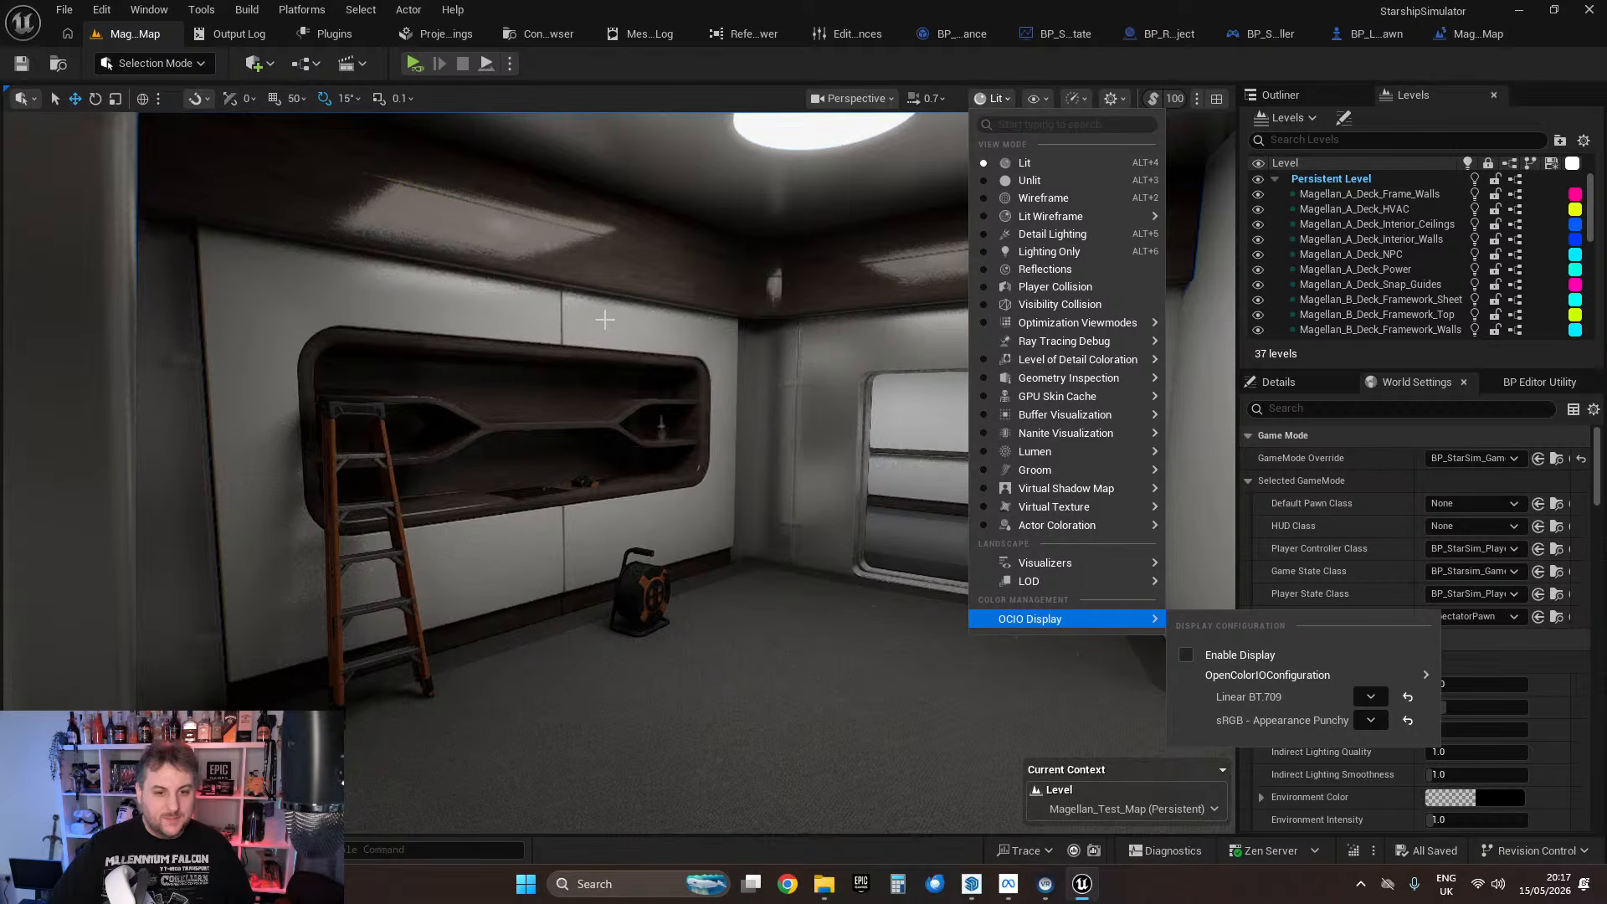
pyautogui.click(1187, 656)
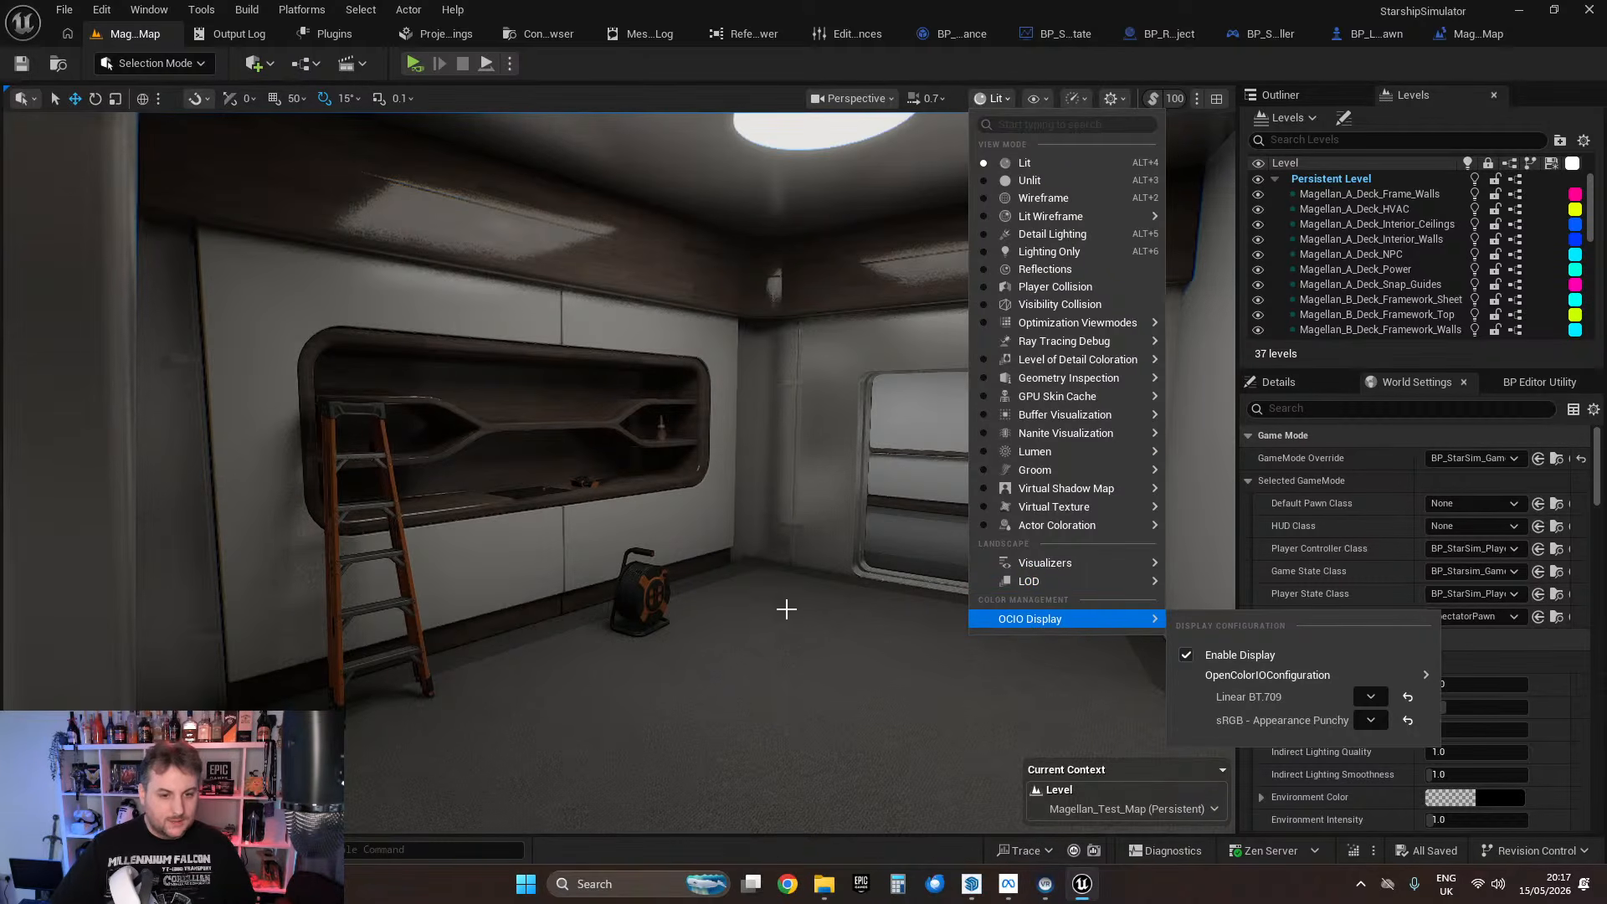
# Step: Inspect the orange cable reel up close and check the viewport's OCIO display options
pyautogui.press('w')
pyautogui.moveTo(787, 610); pyautogui.dragTo(825, 728, button='right')
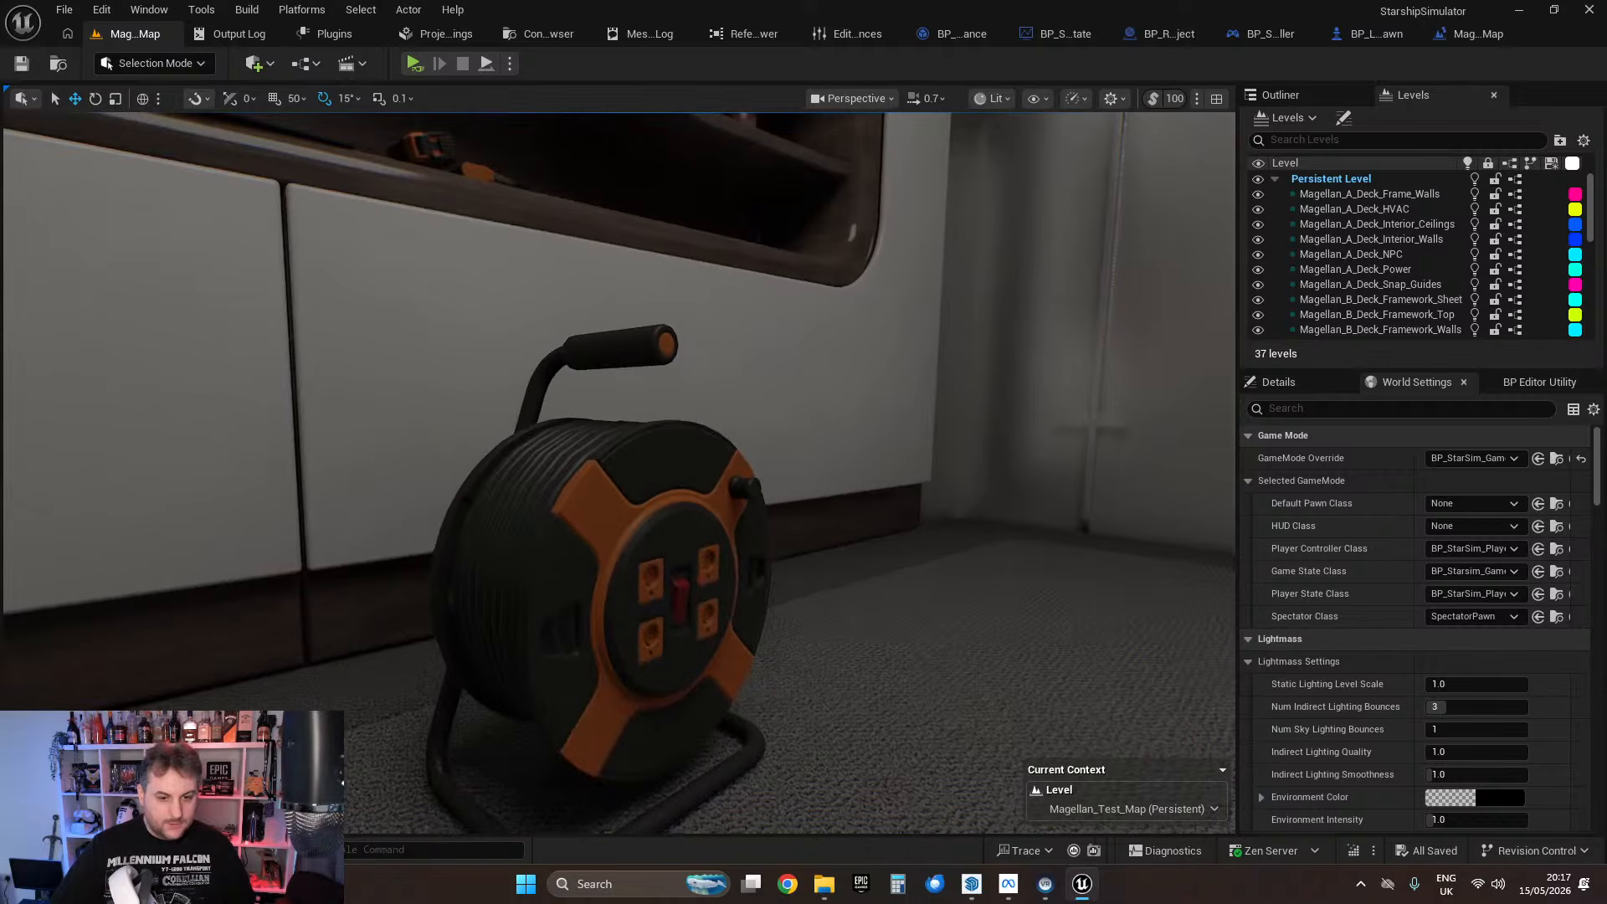
pyautogui.press('s')
pyautogui.moveTo(691, 420)
pyautogui.mouseDown(button='right')
pyautogui.moveTo(657, 331)
pyautogui.moveTo(720, 409)
pyautogui.moveTo(693, 408)
pyautogui.mouseUp(button='right')
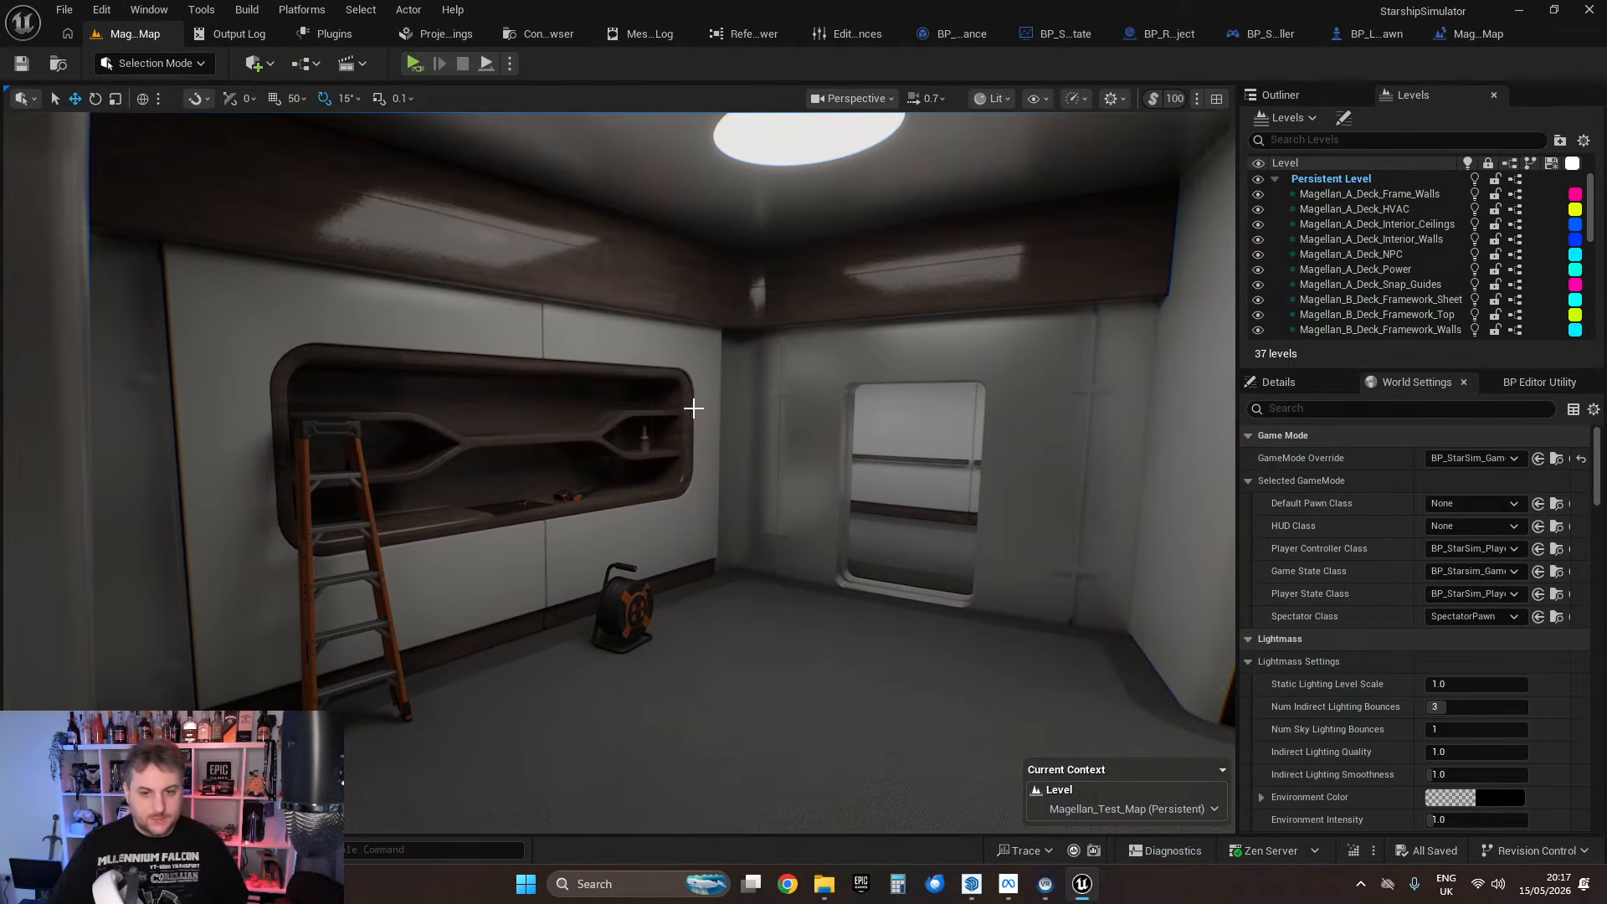
pyautogui.click(992, 98)
pyautogui.moveTo(1128, 614)
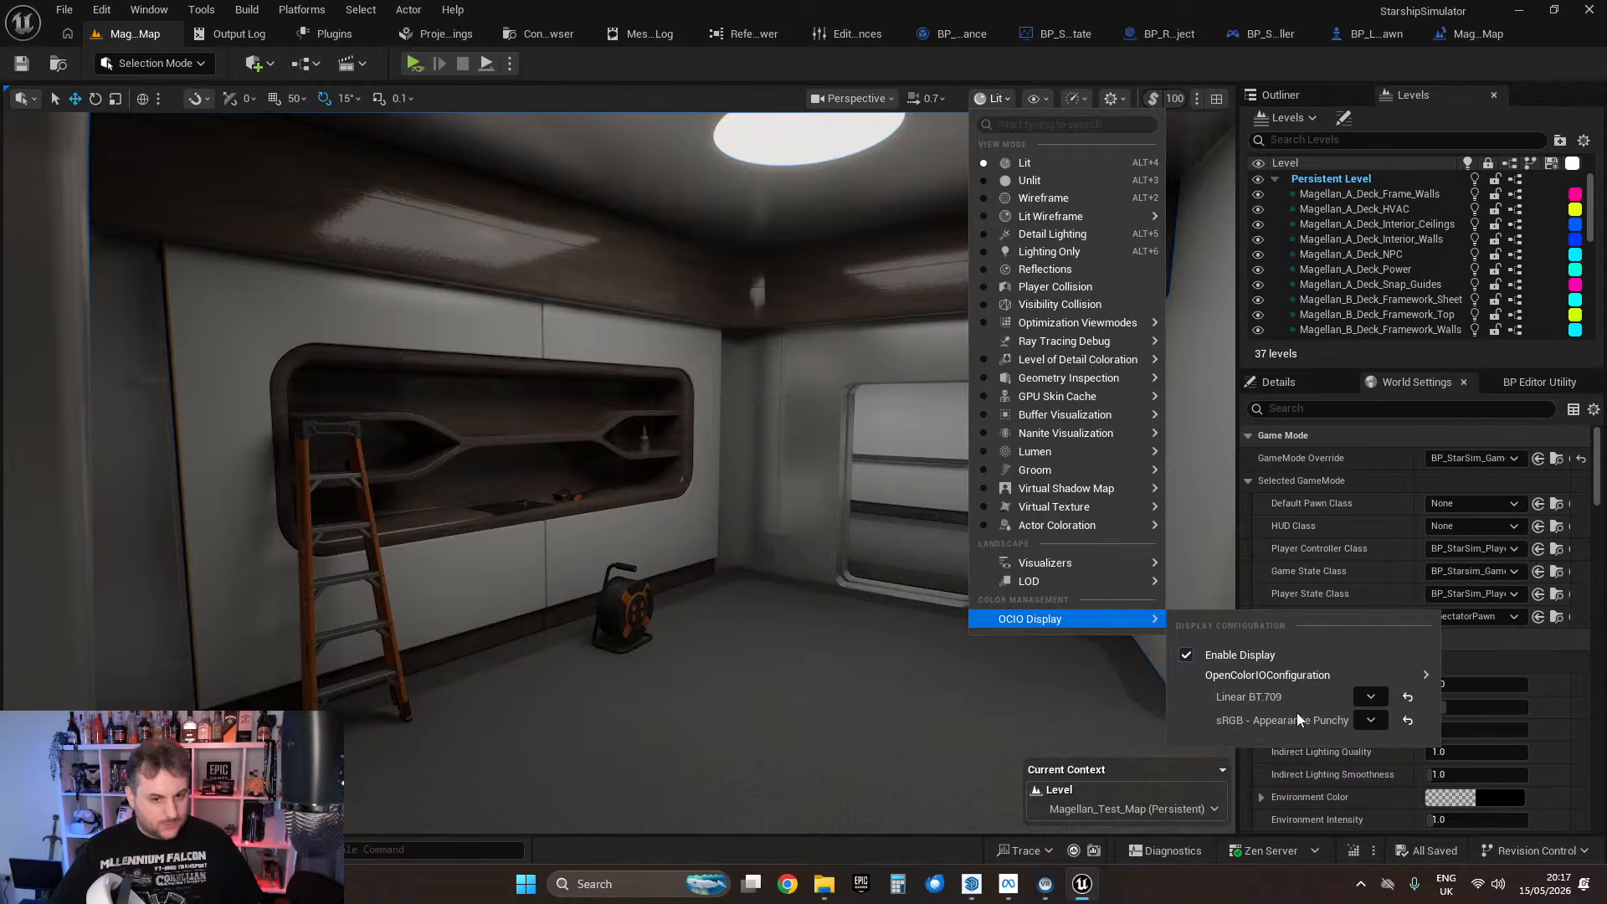
# Step: Disable the viewport's OCIO display to compare the look of the kitchen with its wooden shelves and hob
pyautogui.moveTo(862, 588); pyautogui.dragTo(1058, 558)
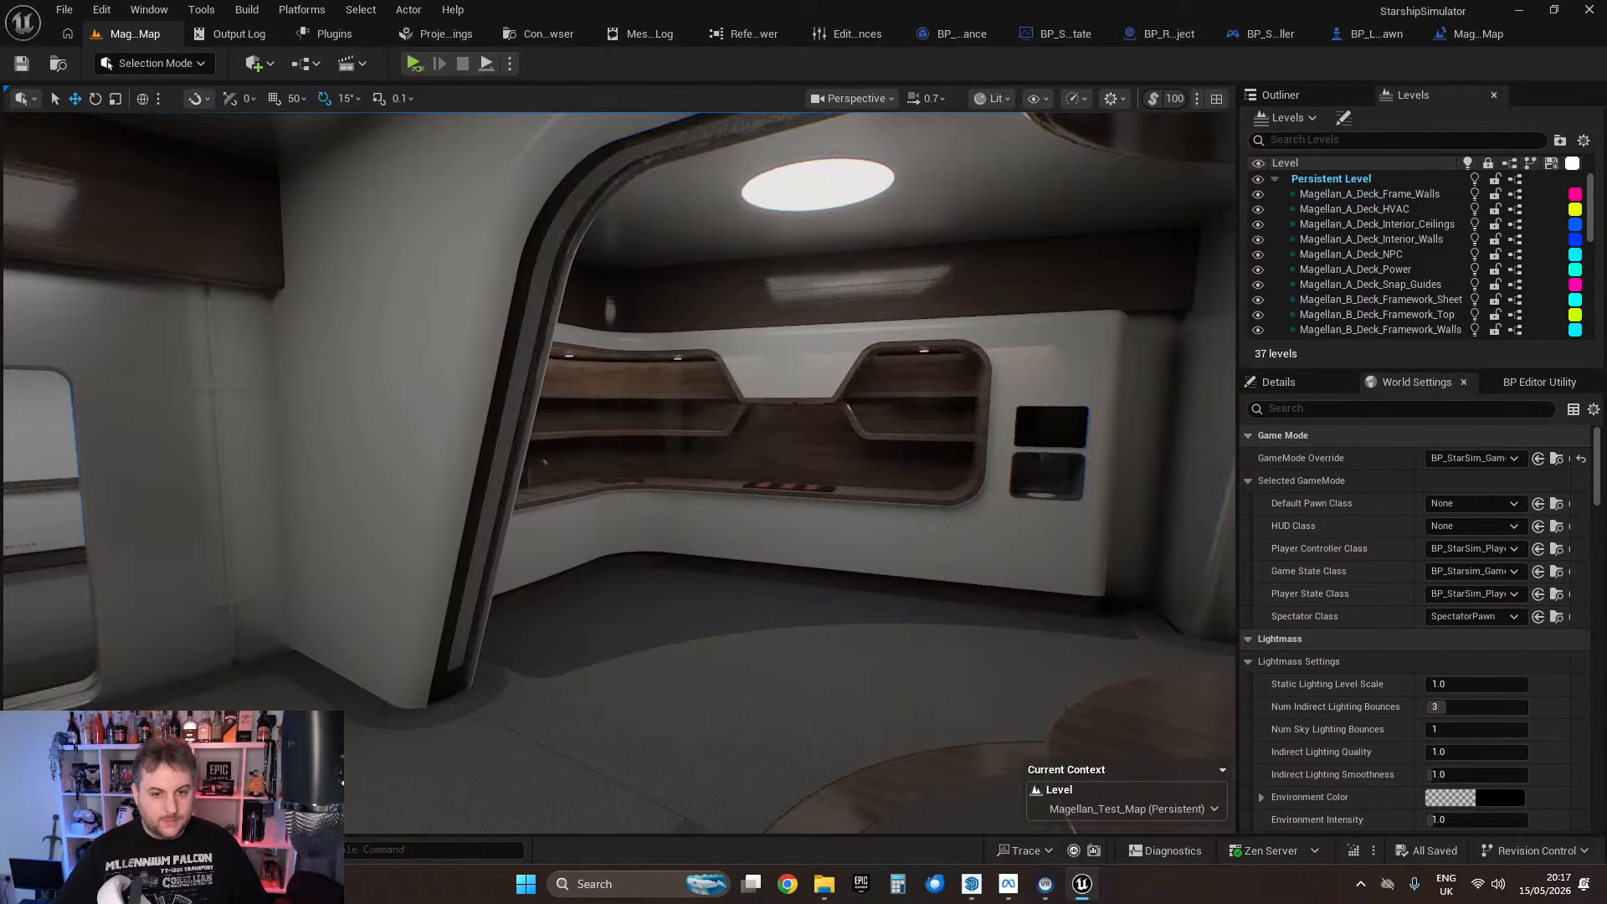
pyautogui.moveTo(868, 475)
pyautogui.mouseDown(button='right')
pyautogui.moveTo(987, 457)
pyautogui.moveTo(867, 476)
pyautogui.mouseUp(button='right')
pyautogui.moveTo(865, 293); pyautogui.dragTo(894, 307, button='right')
pyautogui.click(992, 98)
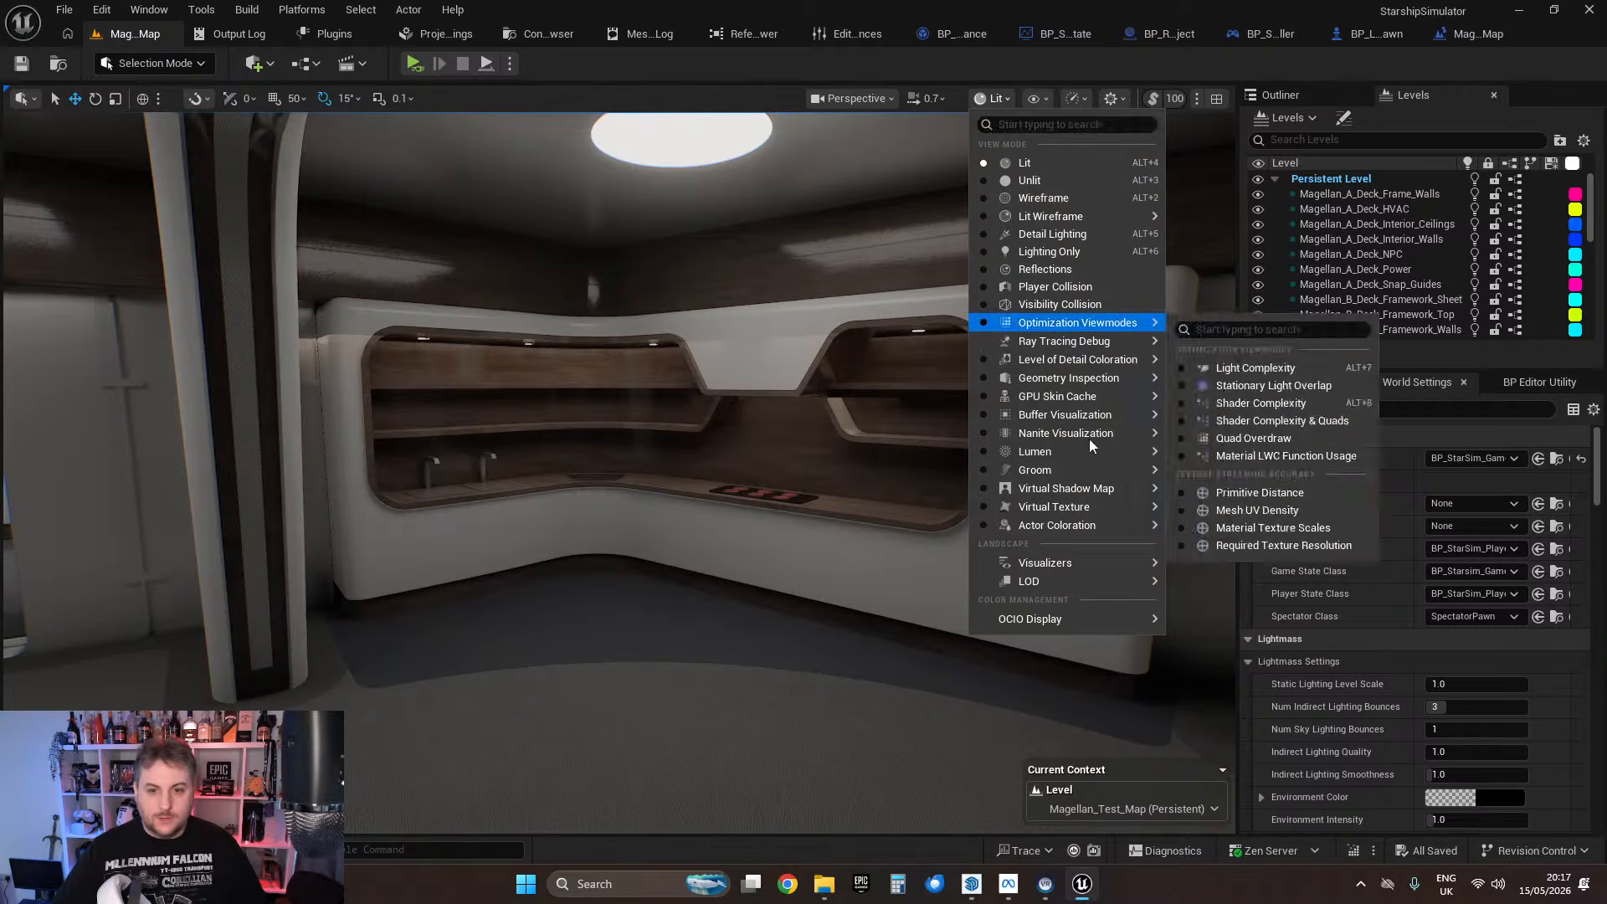
pyautogui.moveTo(1083, 619)
pyautogui.click(1187, 655)
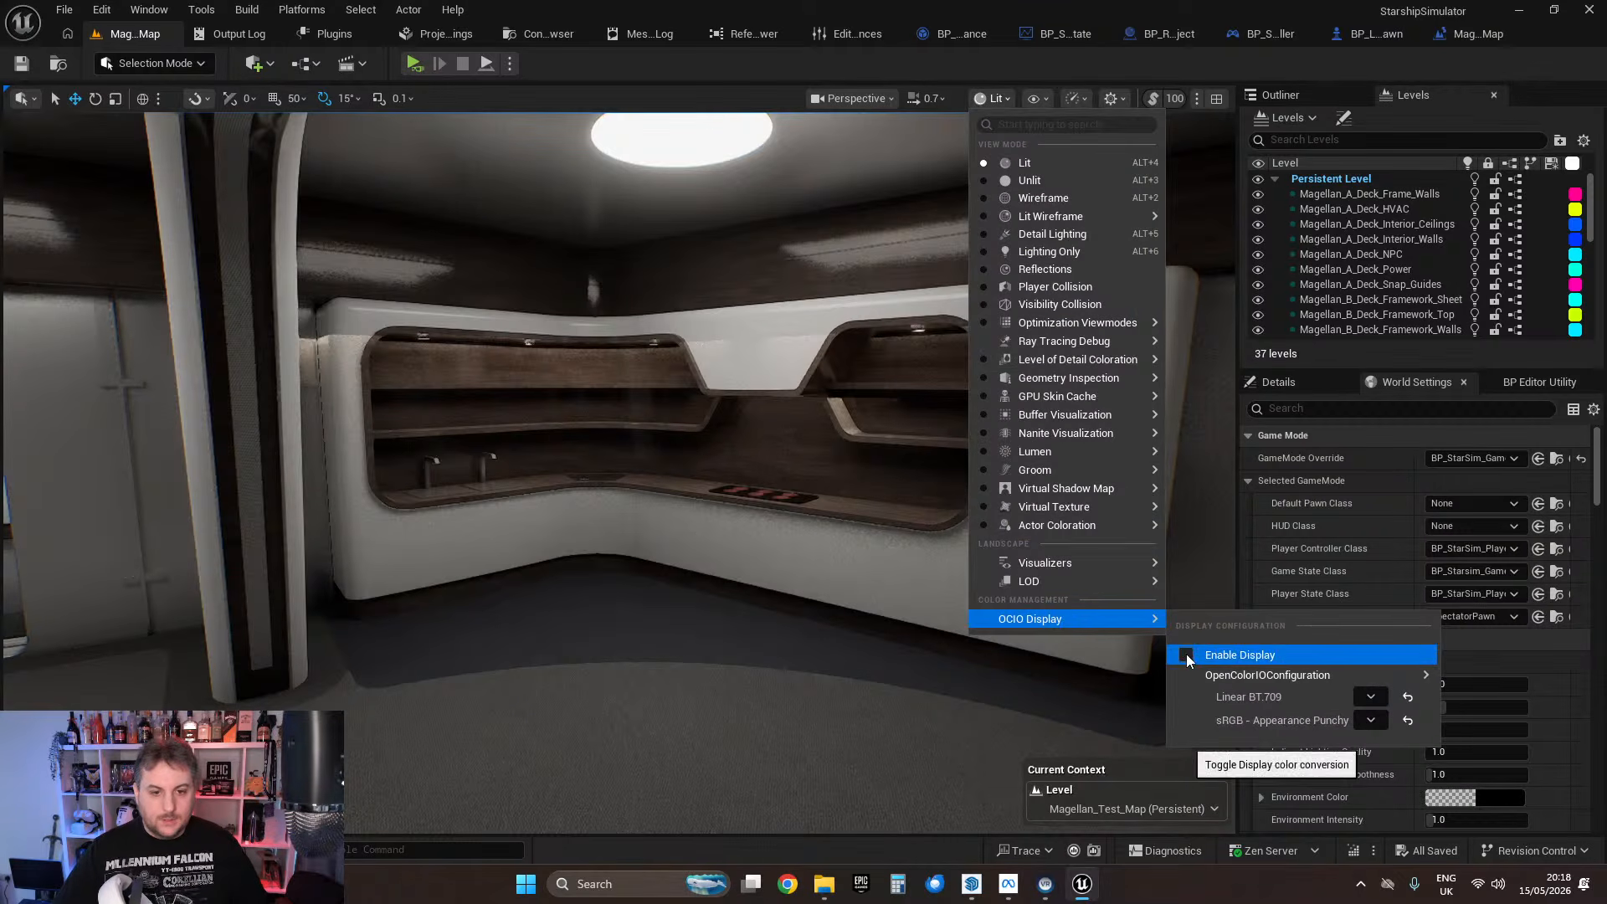
# Step: Turn the viewport's OCIO display back on while facing the kitchen units
pyautogui.moveTo(704, 534); pyautogui.dragTo(734, 493, button='right')
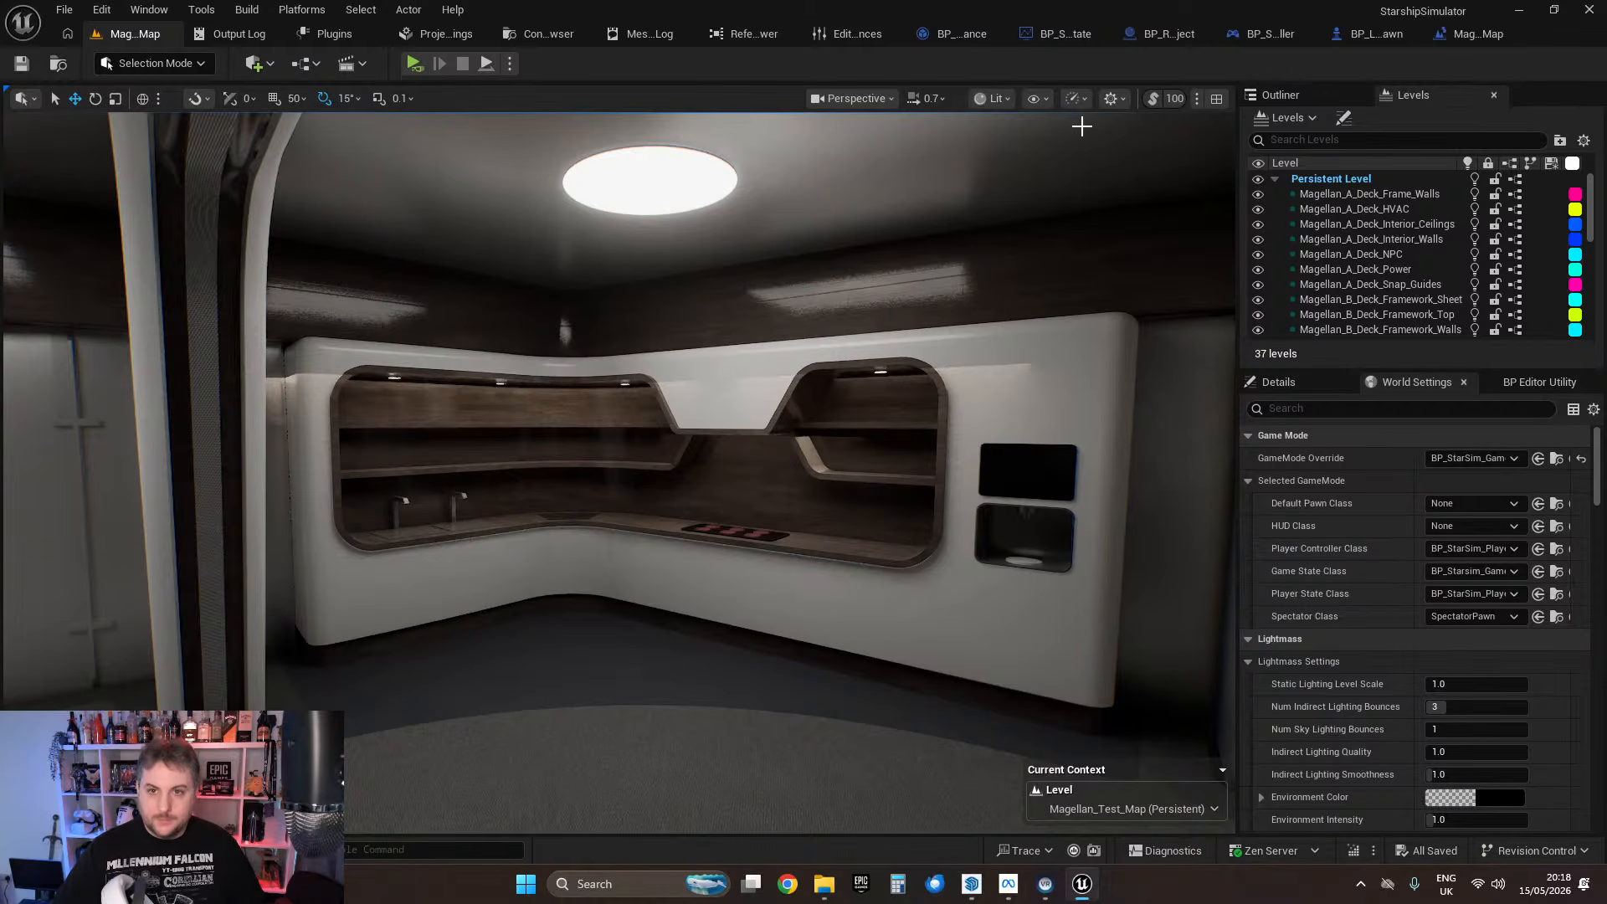
pyautogui.click(997, 99)
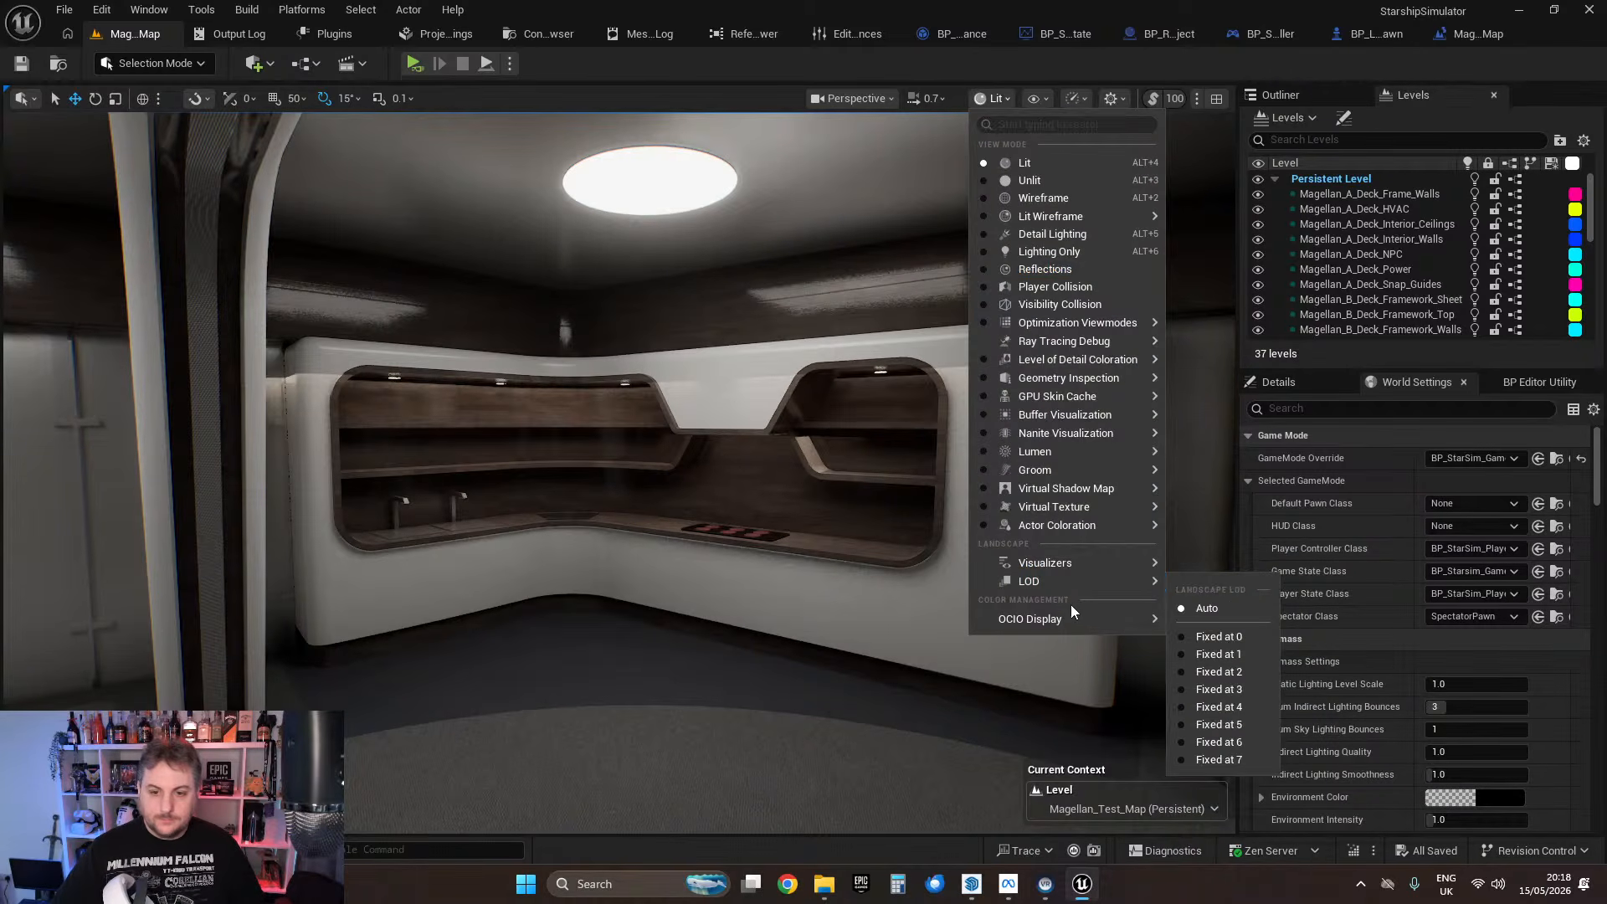
pyautogui.moveTo(1129, 620)
pyautogui.click(1186, 655)
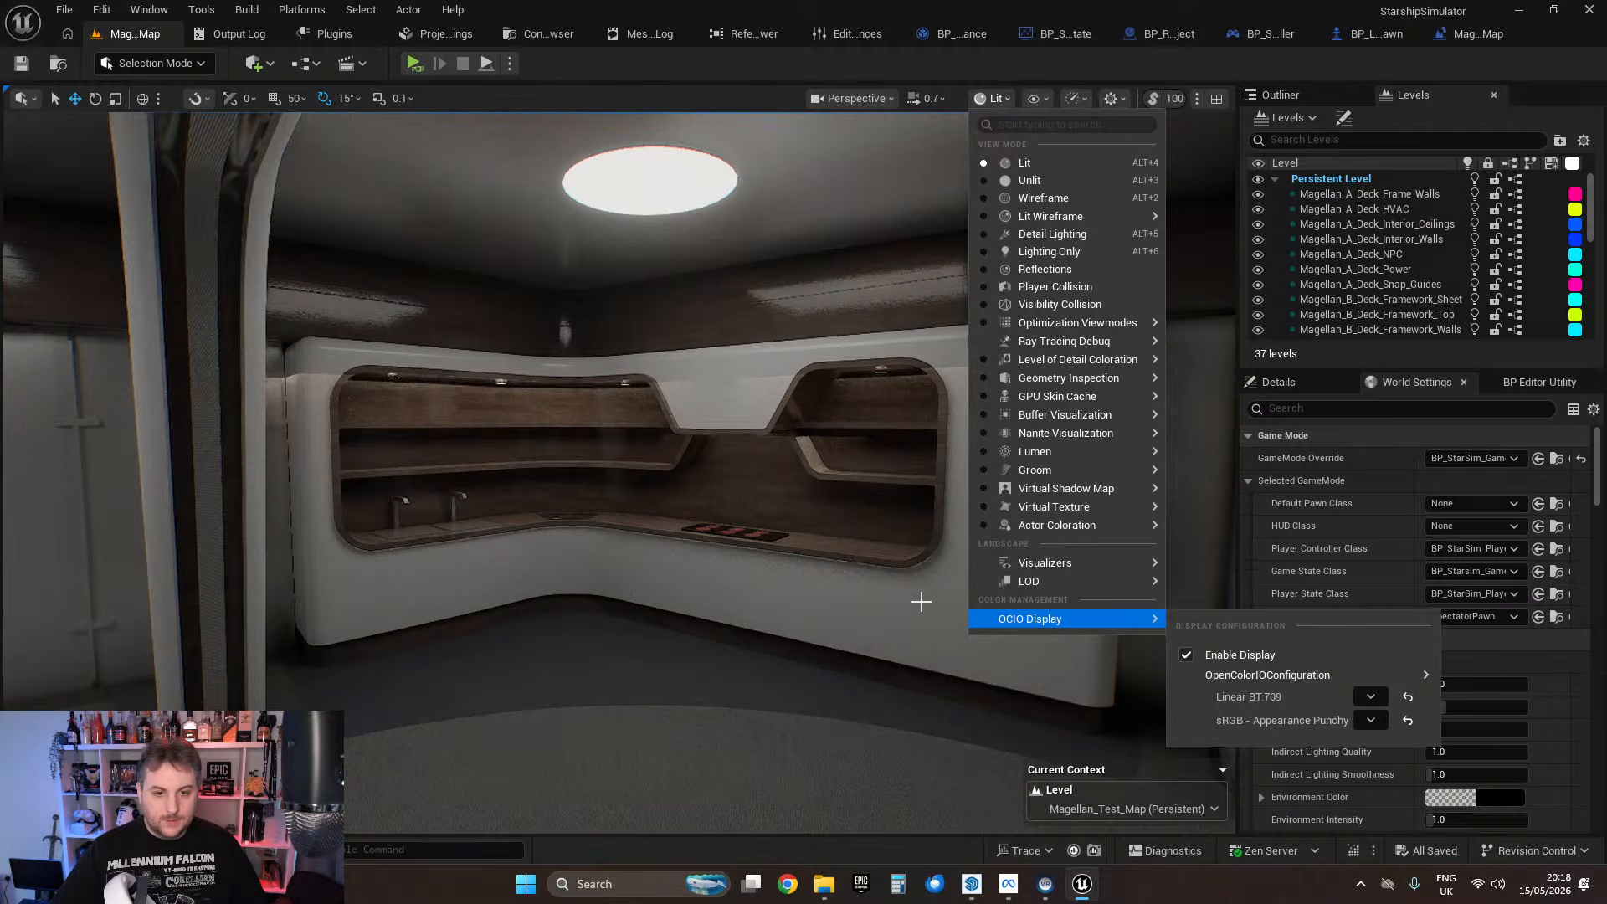
pyautogui.click(926, 603)
pyautogui.moveTo(837, 553); pyautogui.dragTo(796, 536, button='right')
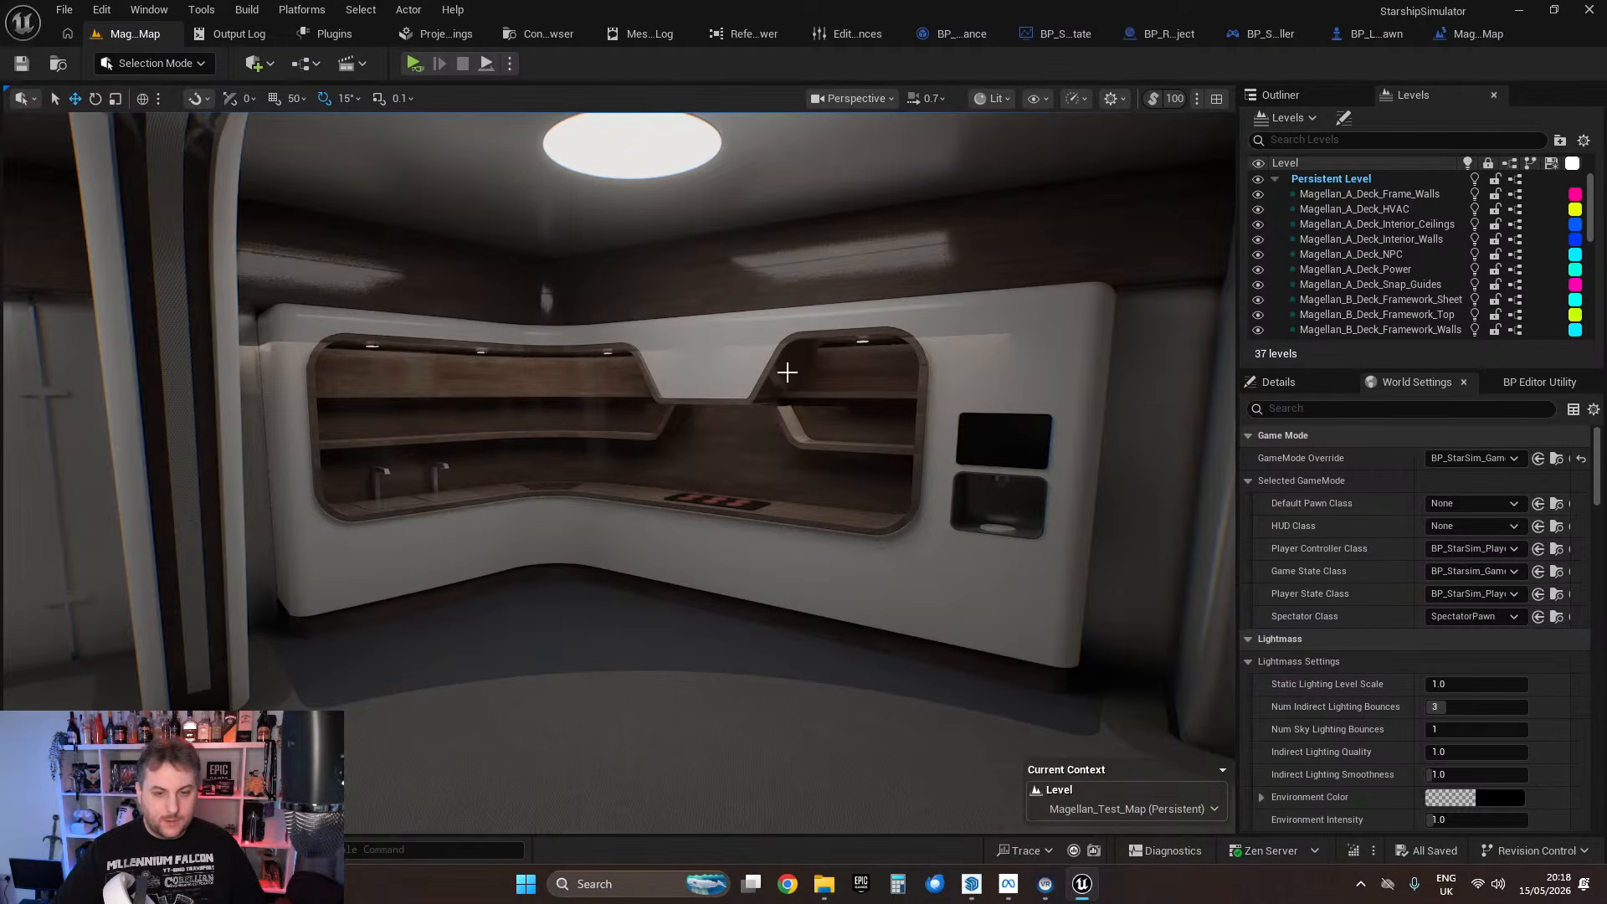
pyautogui.moveTo(839, 537); pyautogui.dragTo(800, 523, button='right')
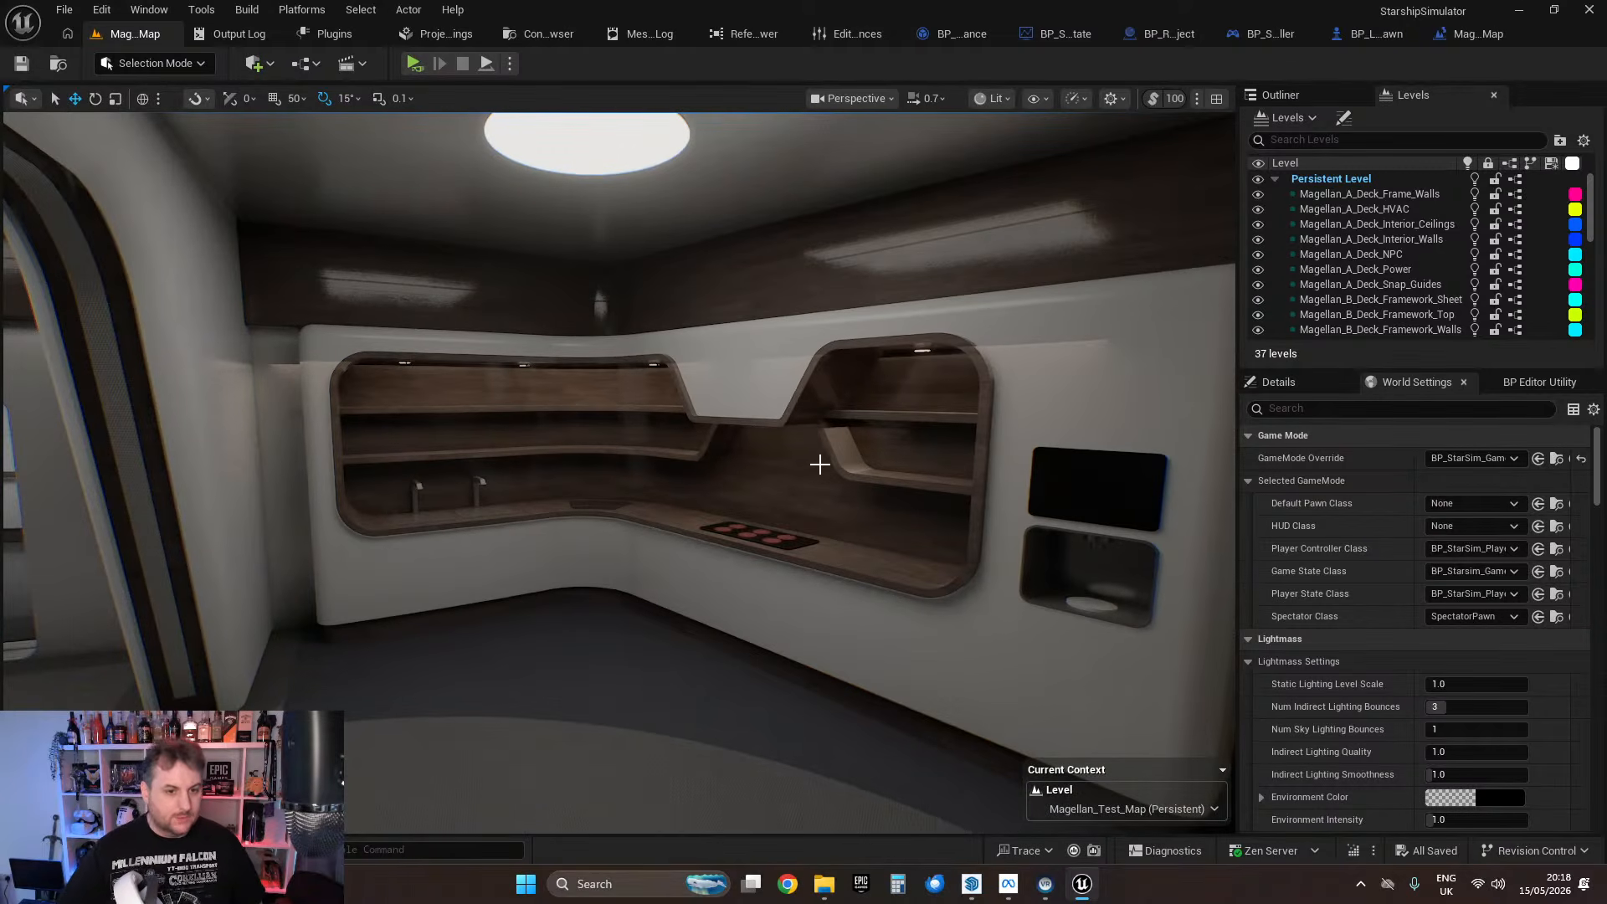
# Step: Go to the wood-clad corridor, run the level in VR Preview to look around the bridge, and end the session
pyautogui.moveTo(795, 453); pyautogui.dragTo(832, 460, button='right')
pyautogui.press('w')
pyautogui.press('s')
pyautogui.press('s')
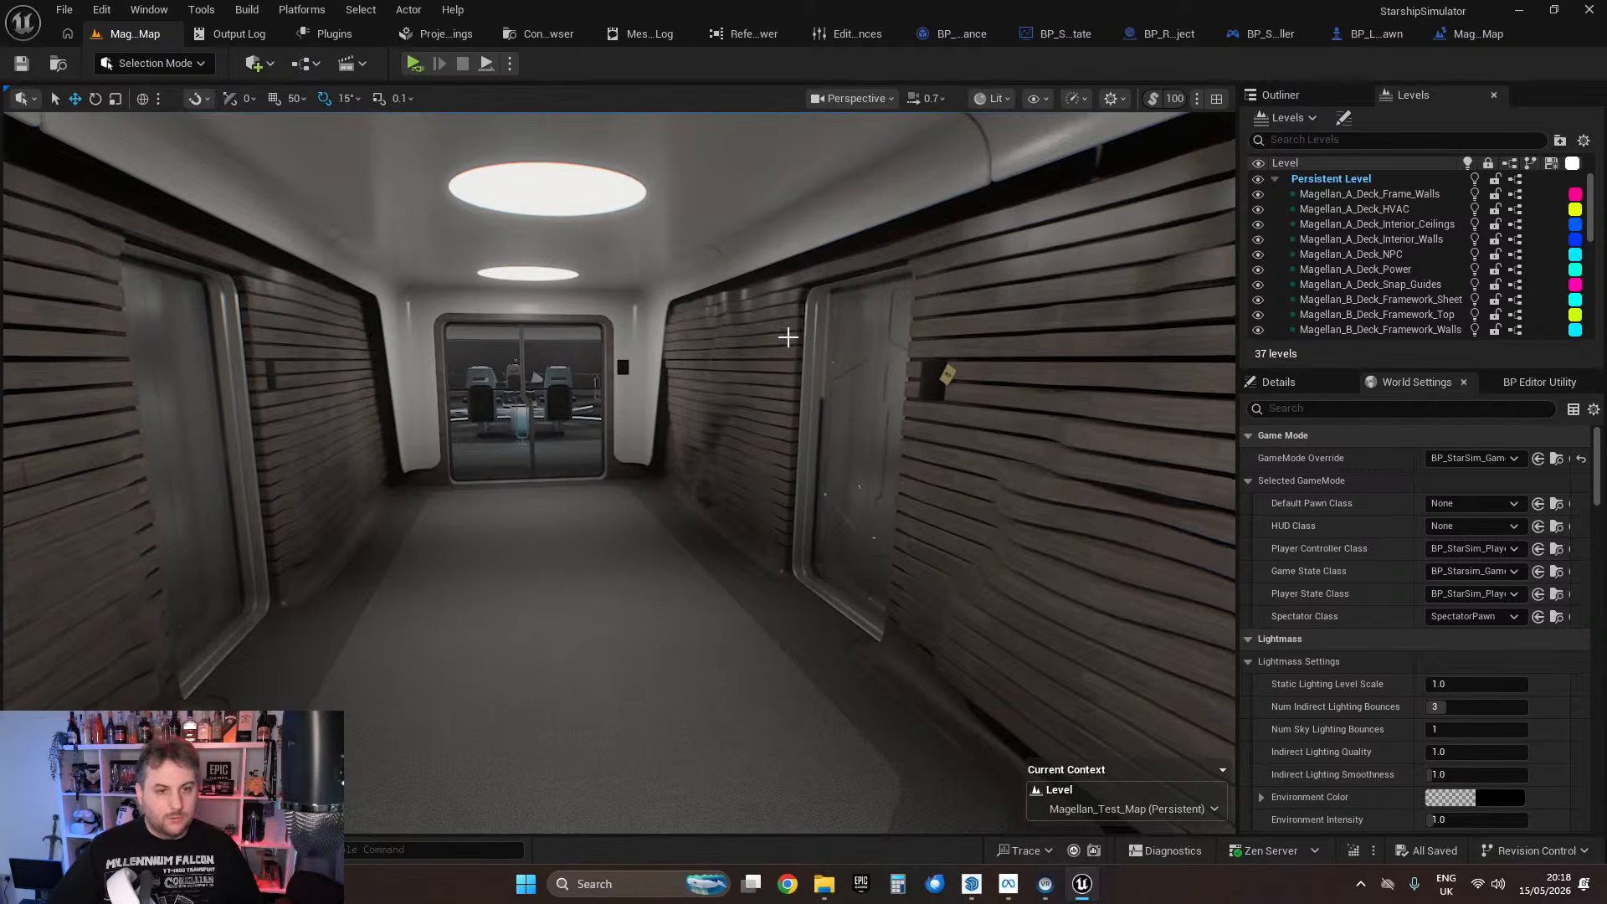
pyautogui.click(416, 66)
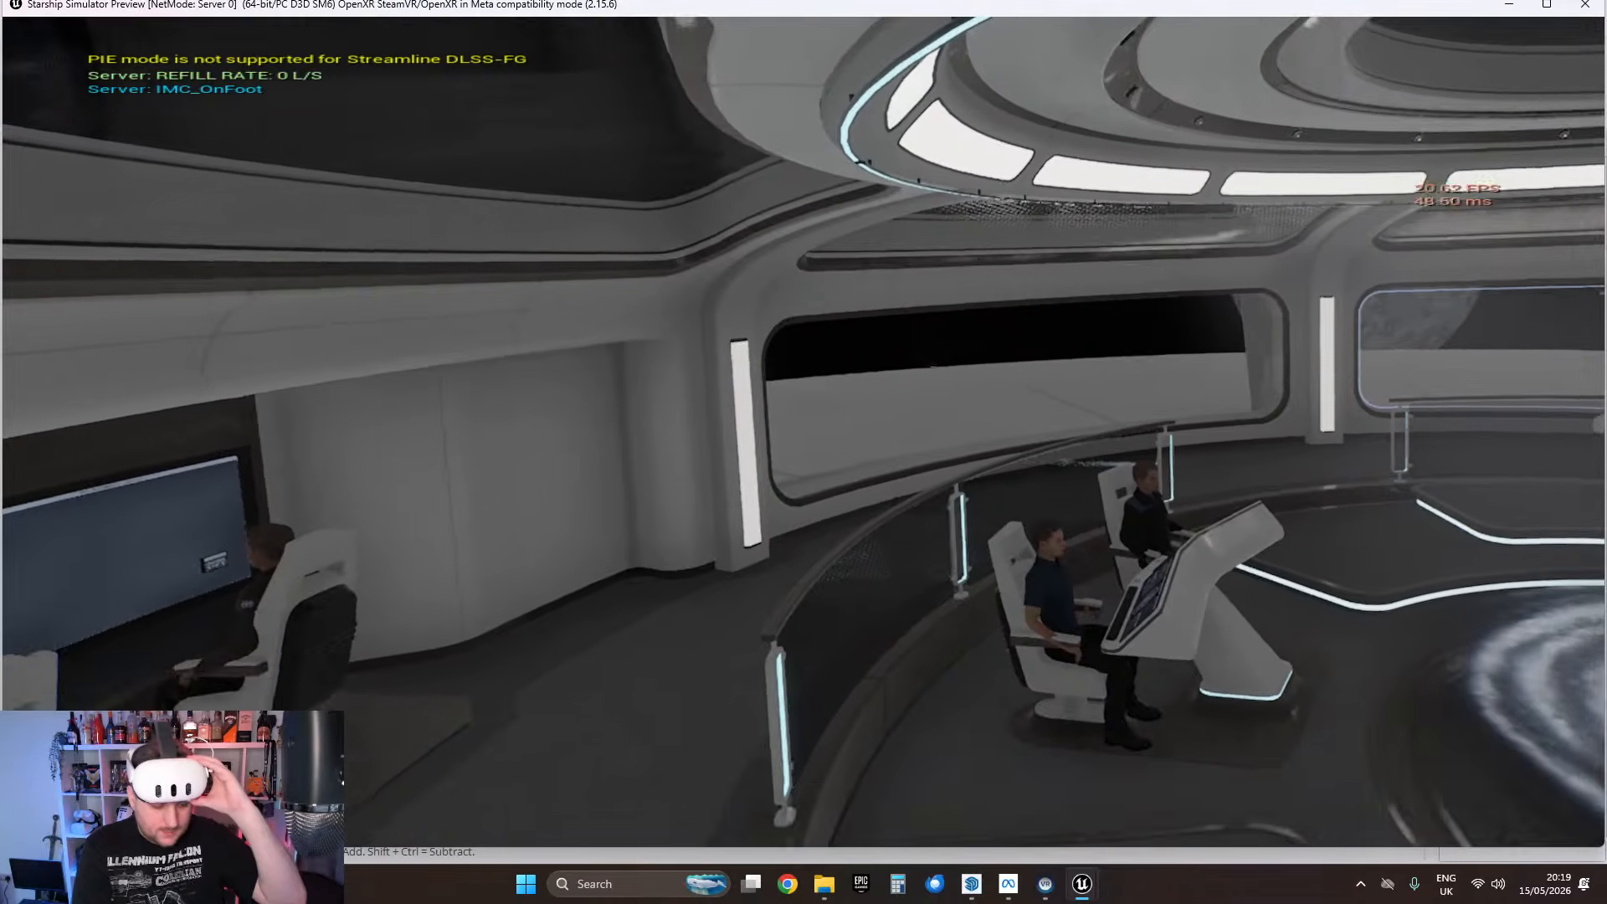
pyautogui.press('Escape')
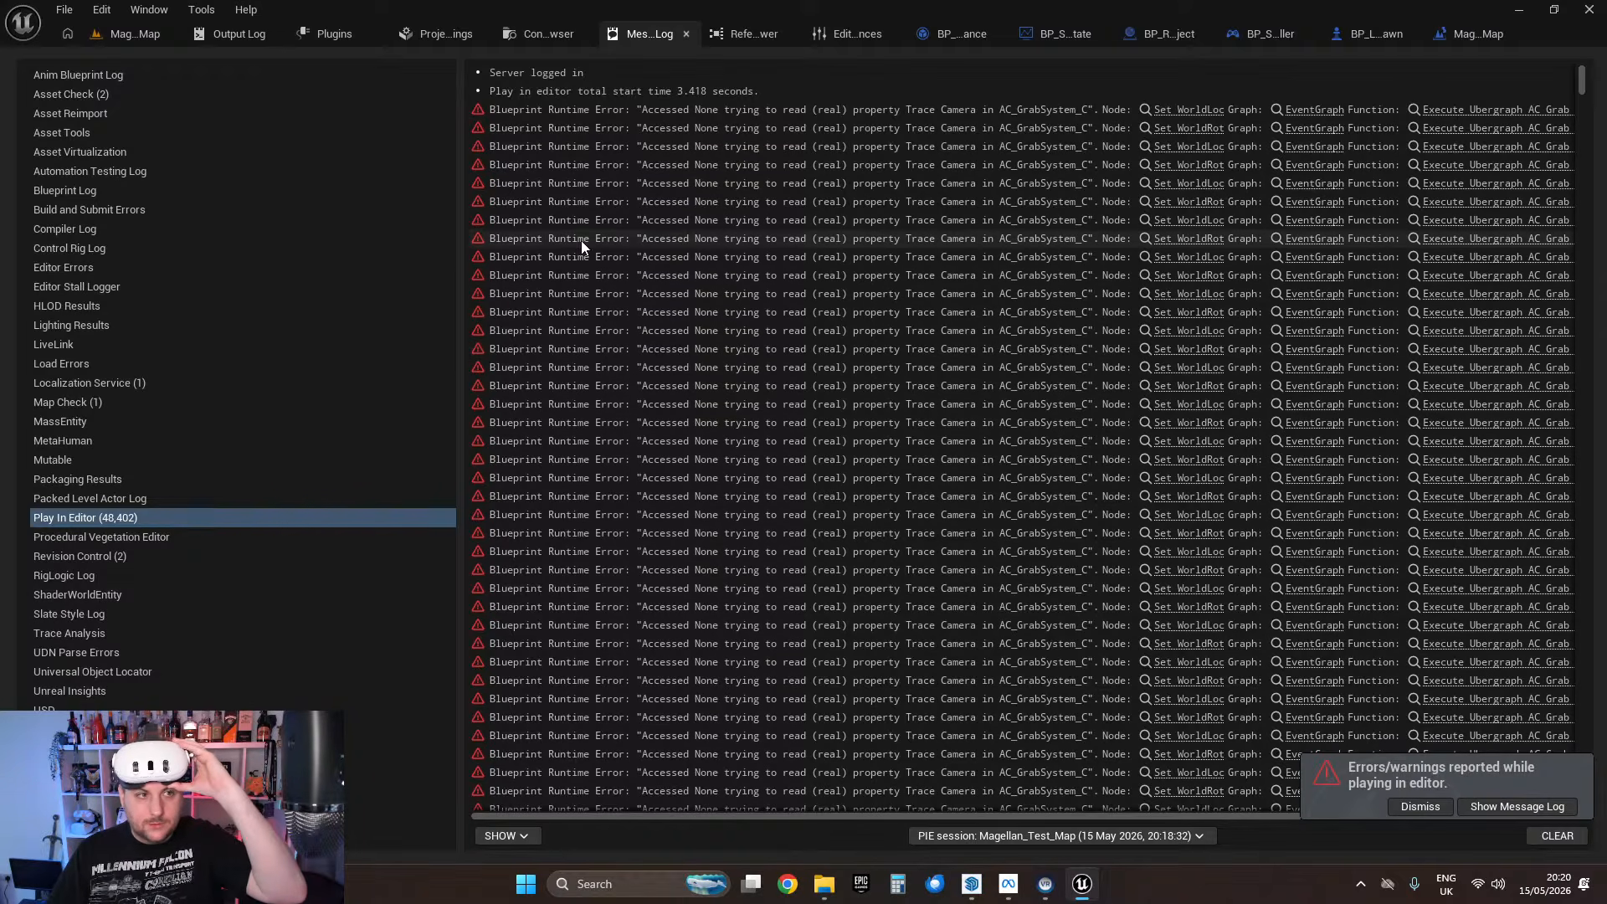
# Step: Open the MainMenu level, run it in VR Preview, and end the session
pyautogui.click(130, 35)
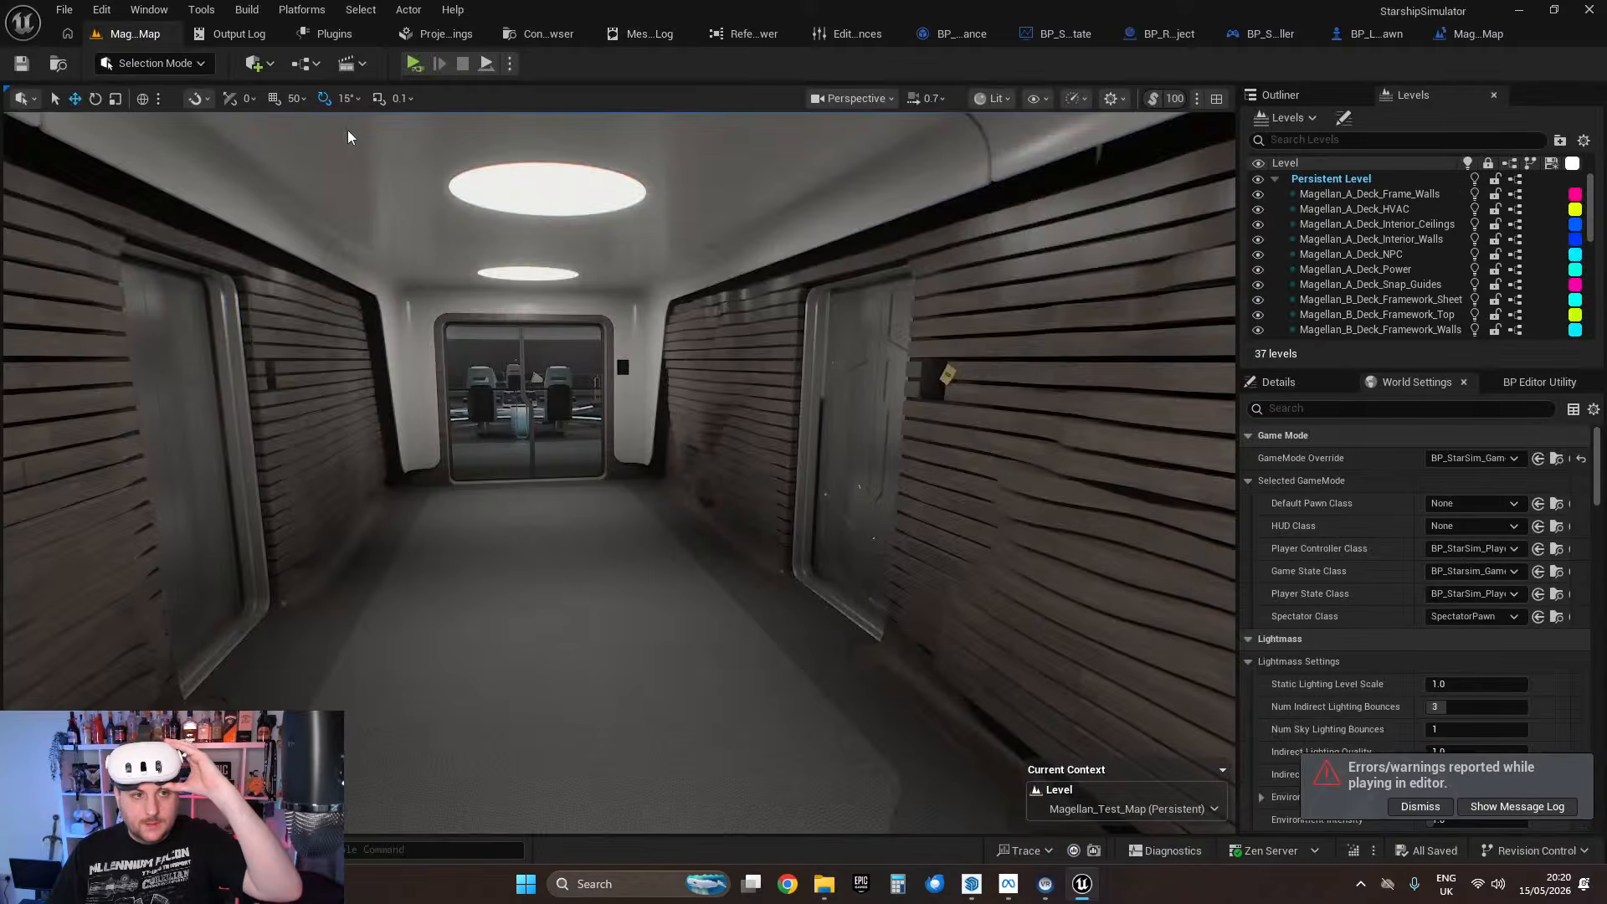
pyautogui.click(64, 10)
pyautogui.moveTo(234, 132)
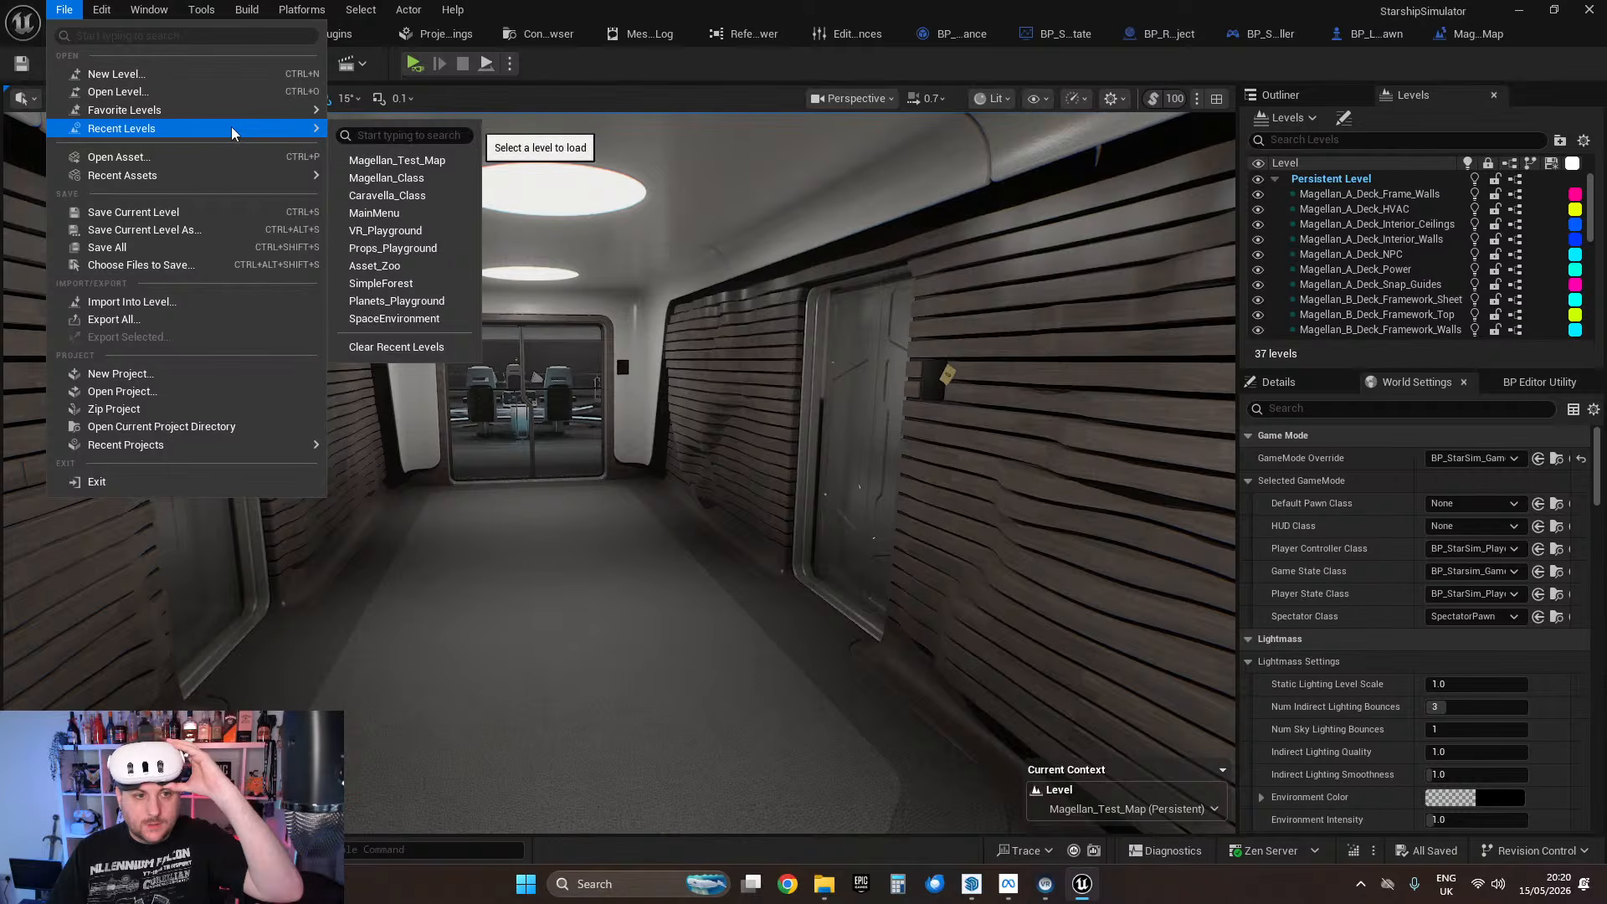
pyautogui.click(403, 209)
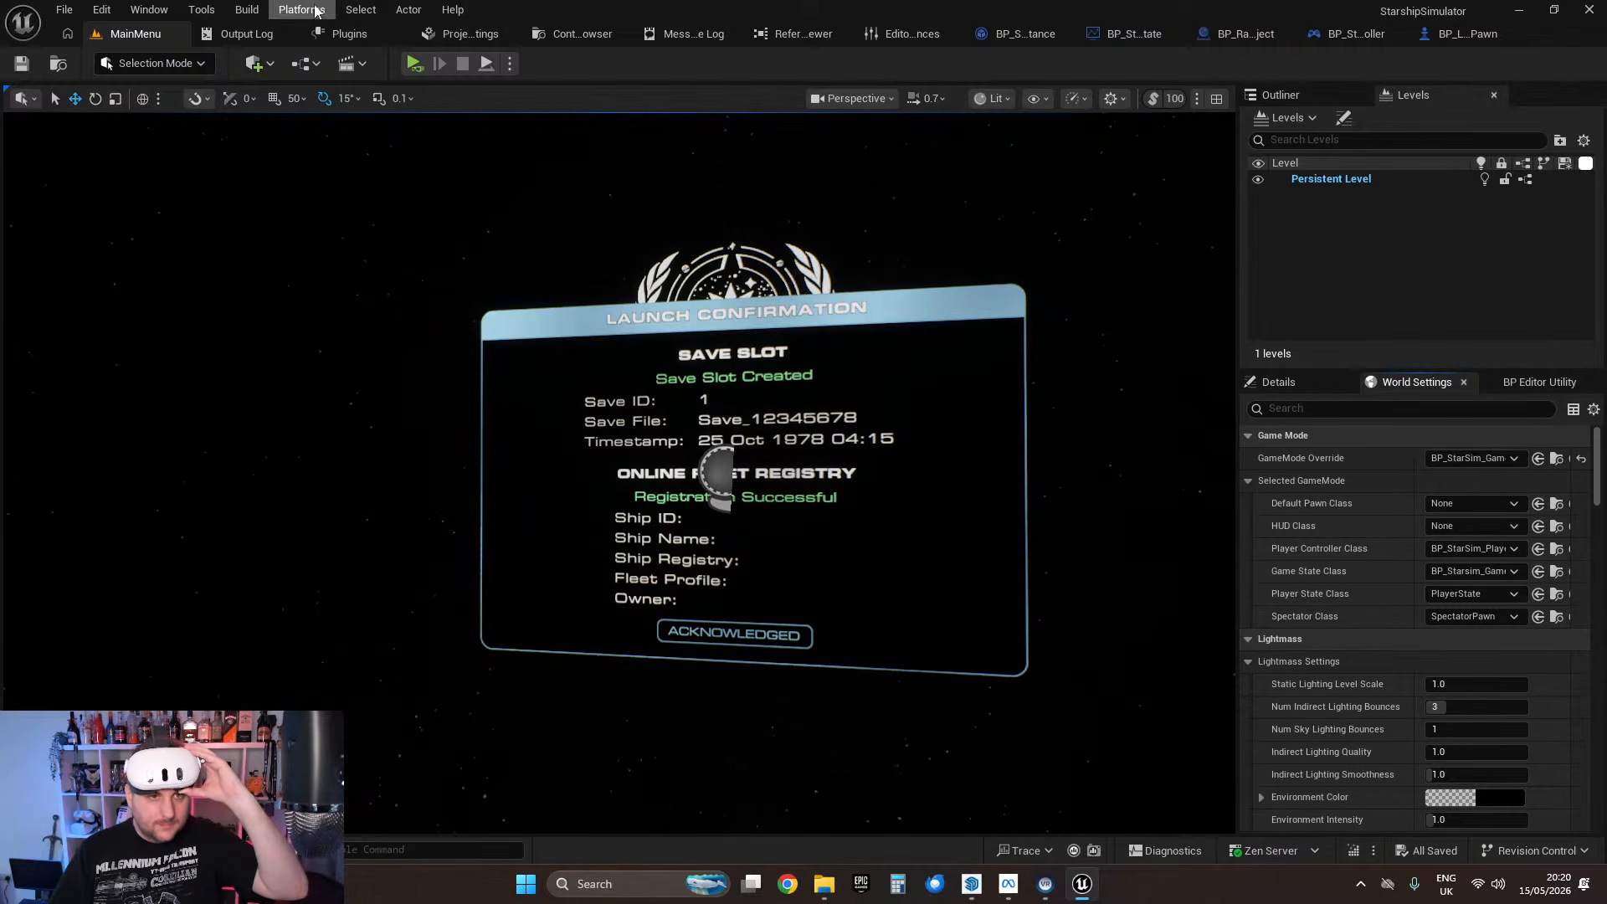
pyautogui.click(414, 64)
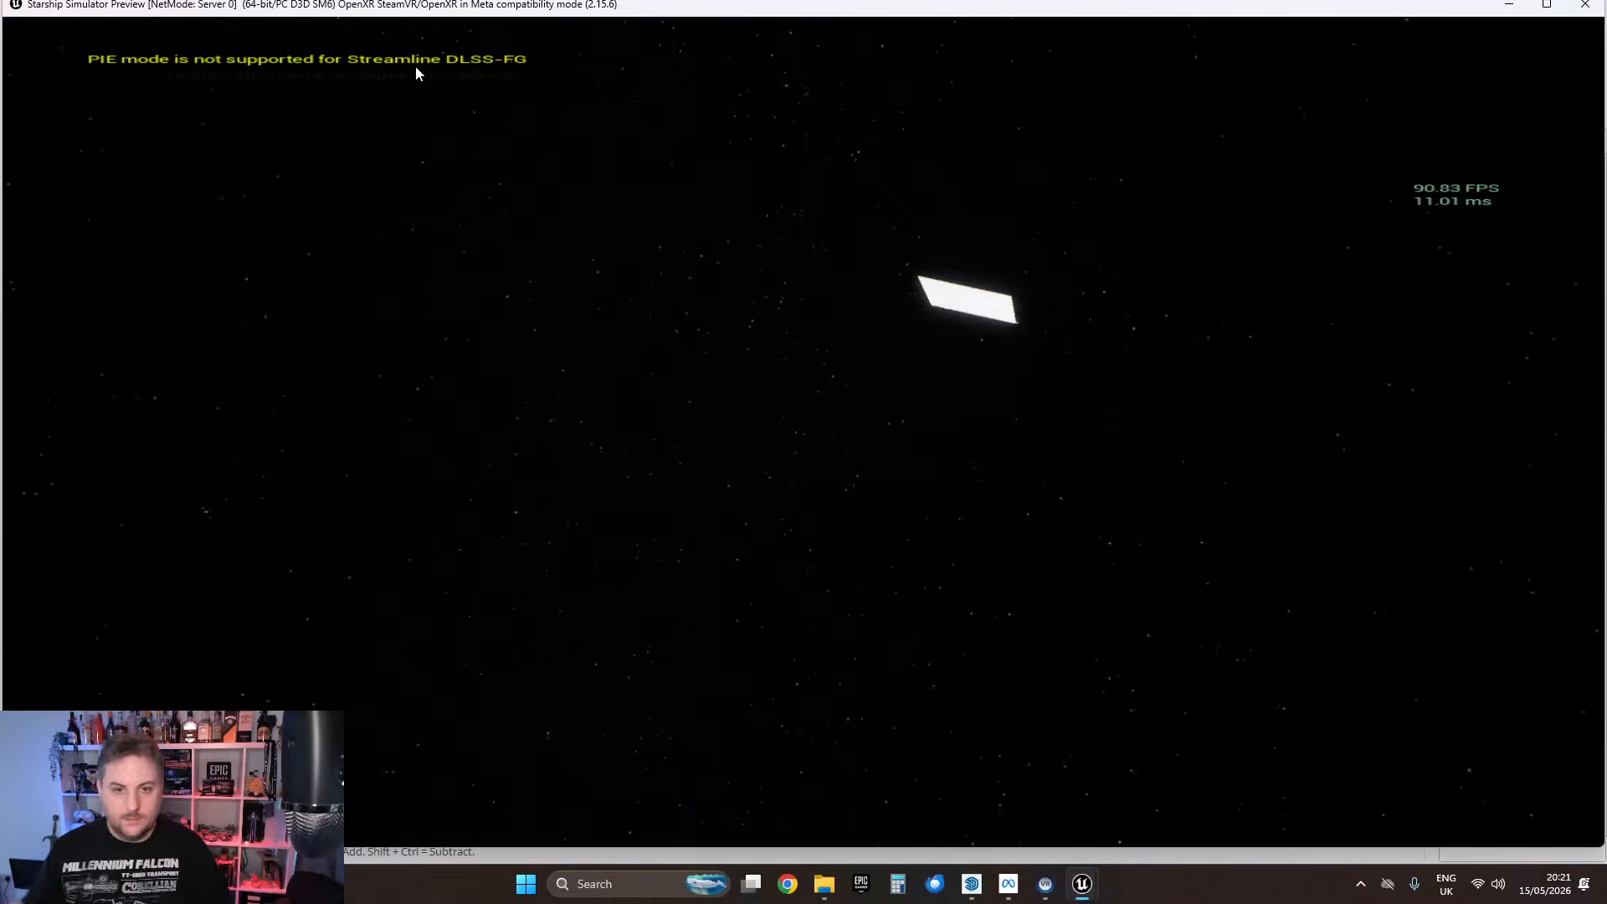
pyautogui.press('Escape')
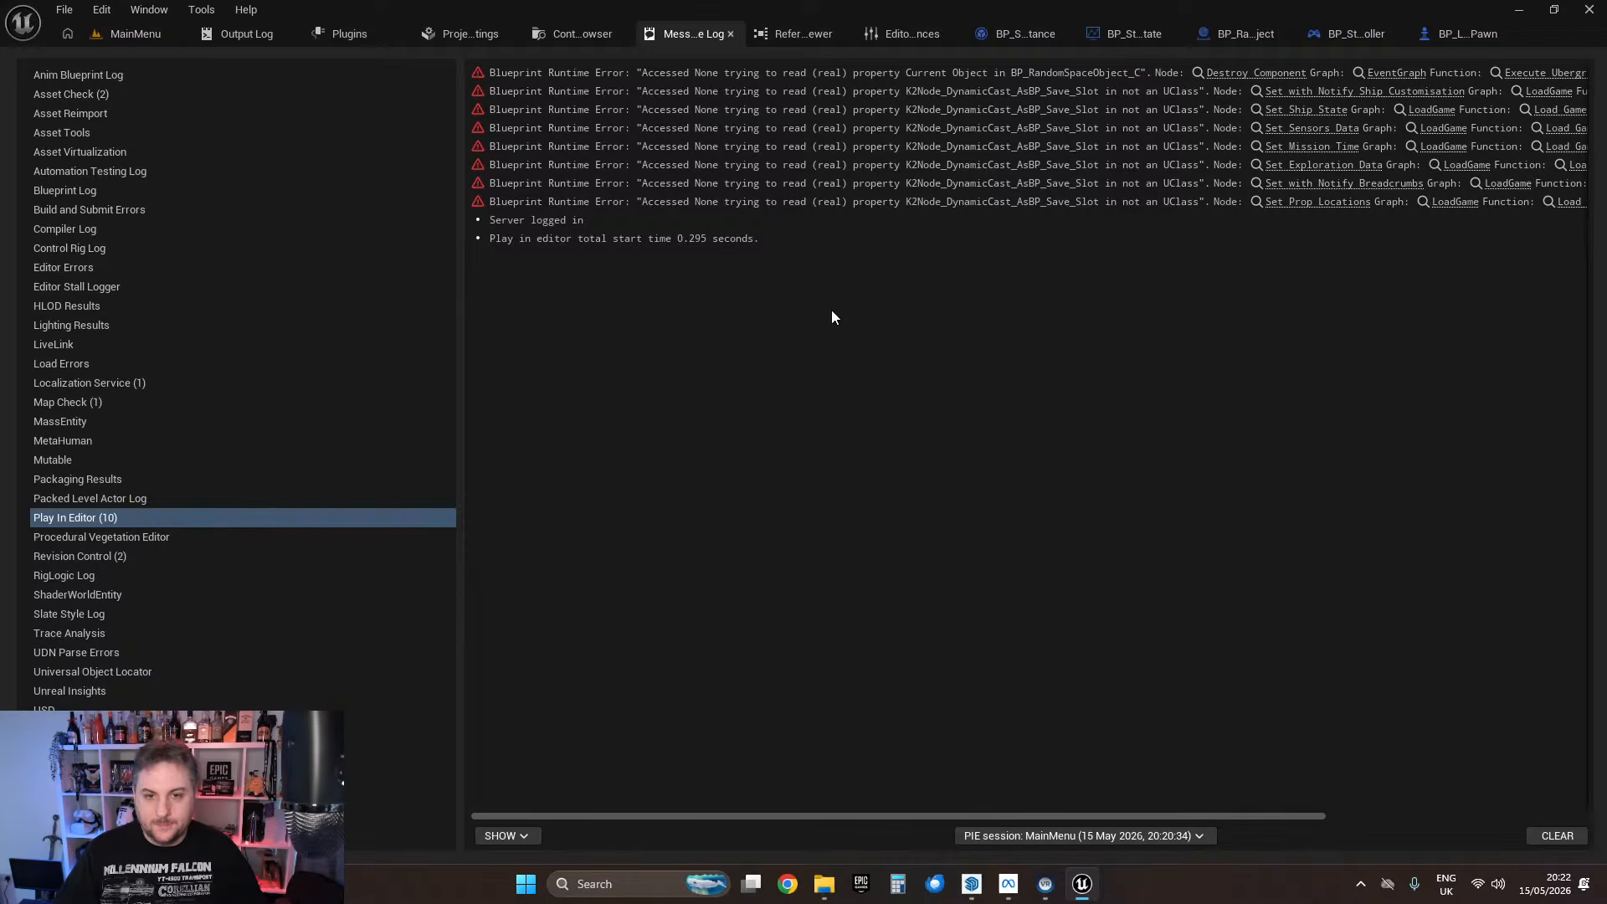
# Step: Return to the level editor and reopen the Magellan_Test_Map level
pyautogui.click(146, 42)
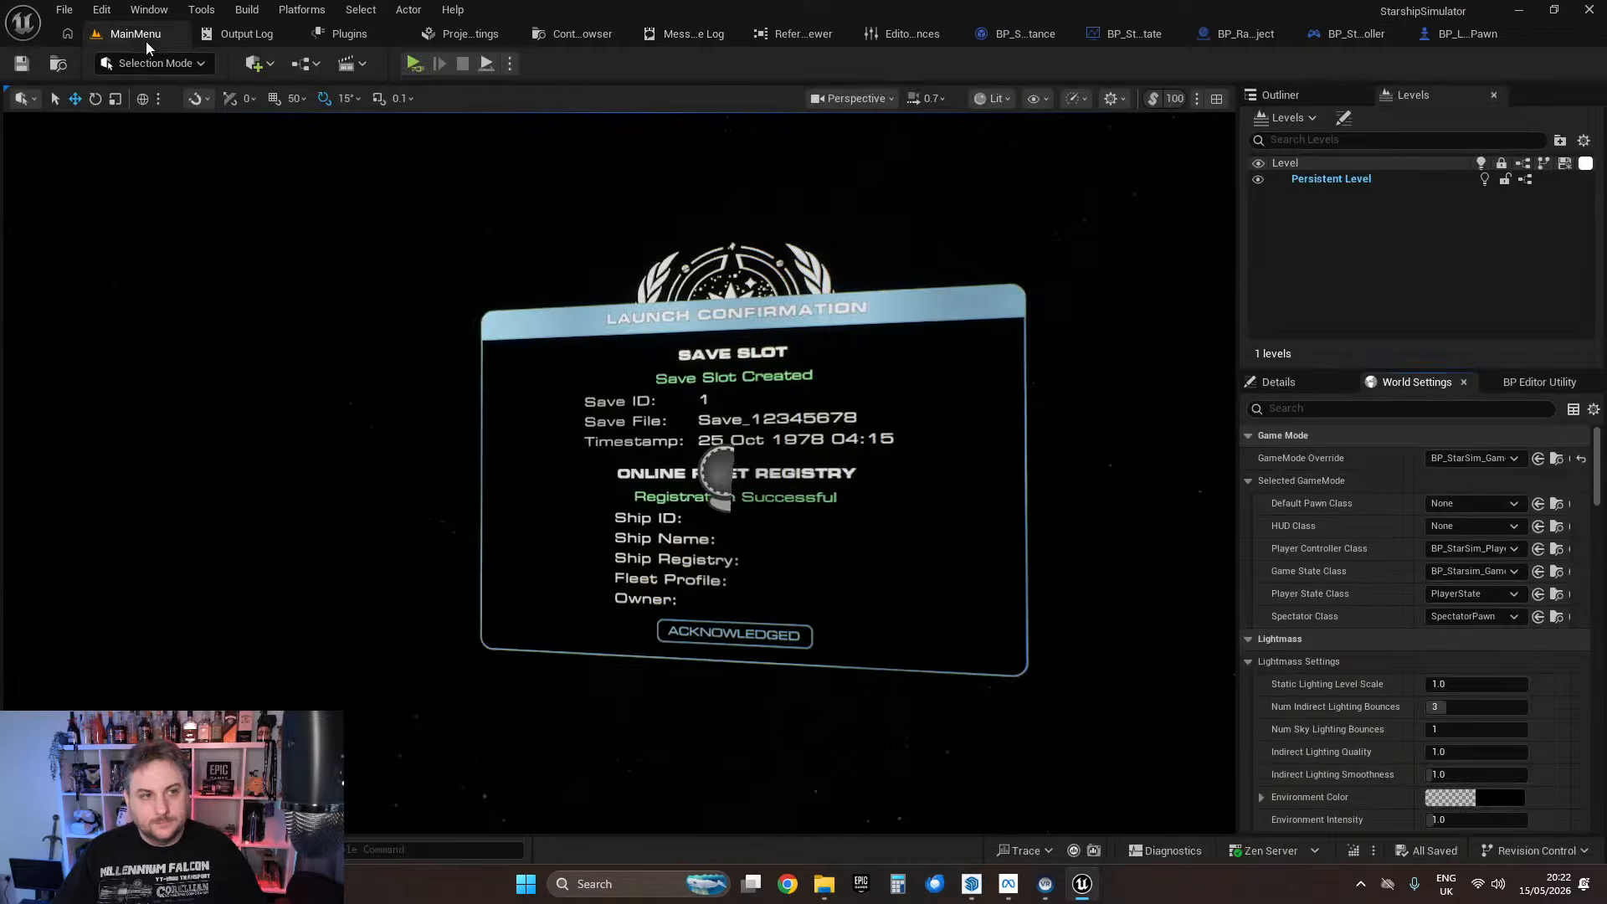
pyautogui.click(64, 10)
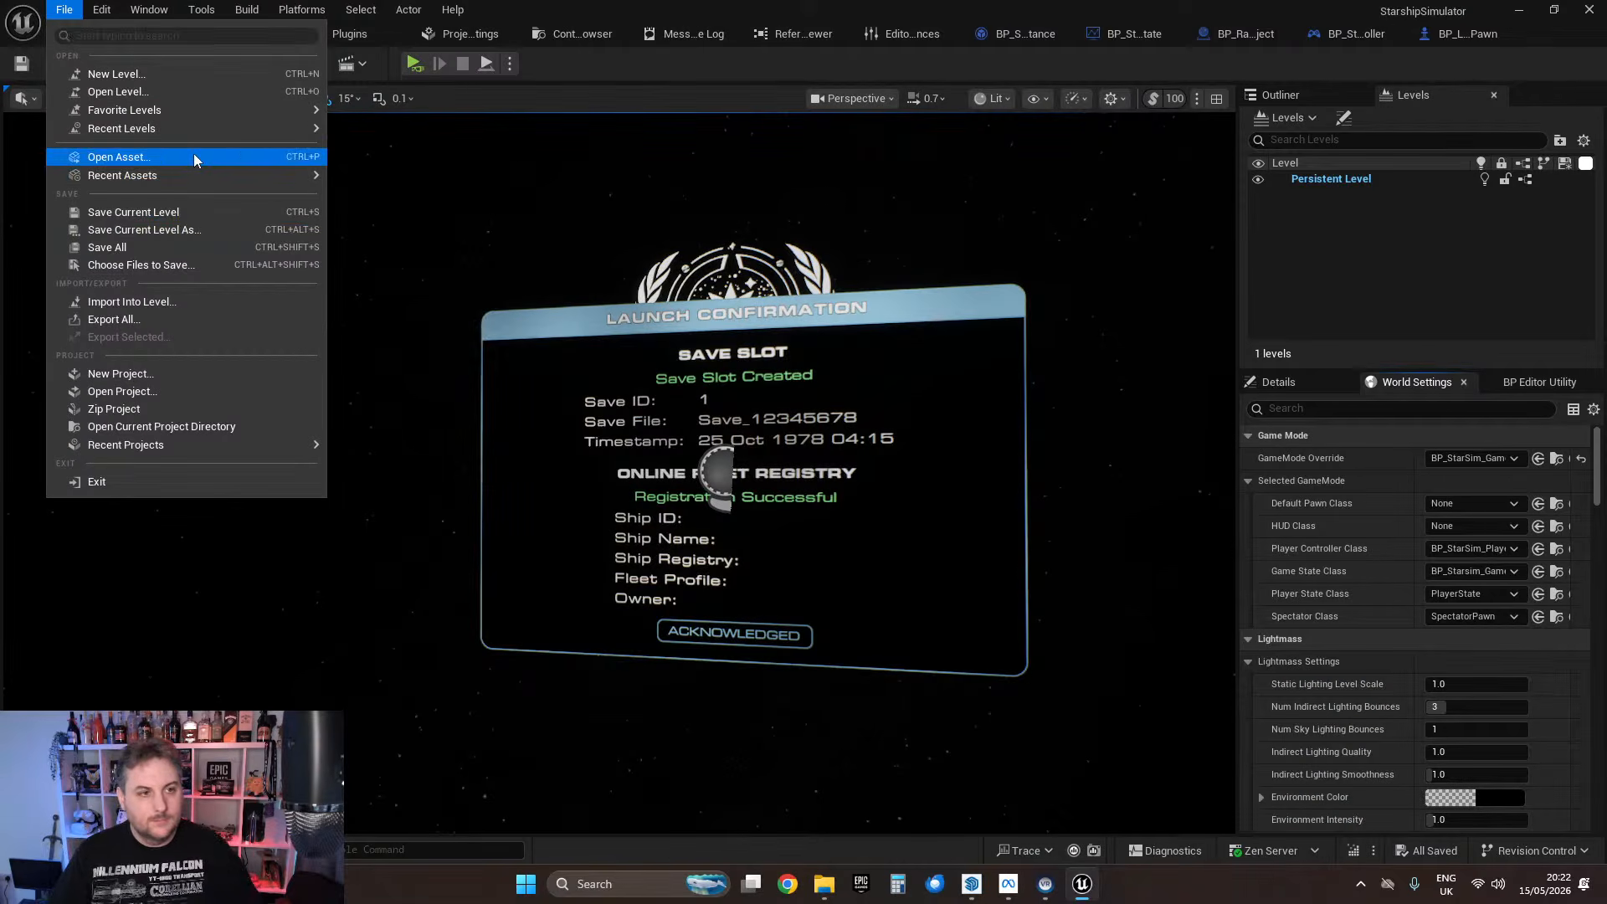
pyautogui.moveTo(201, 129)
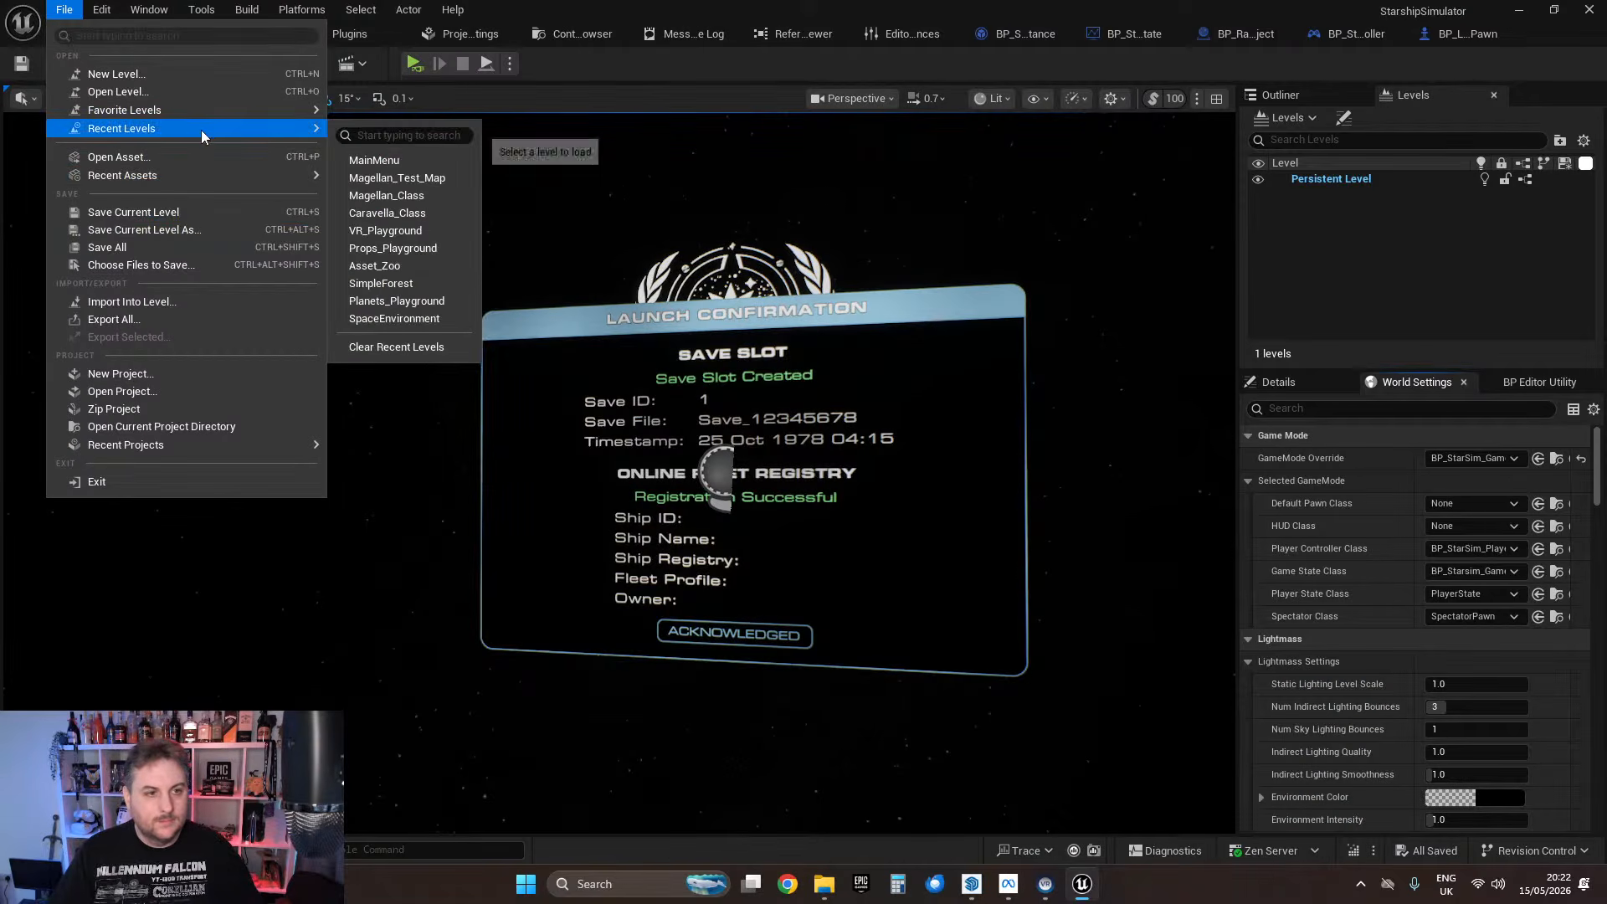
pyautogui.click(413, 177)
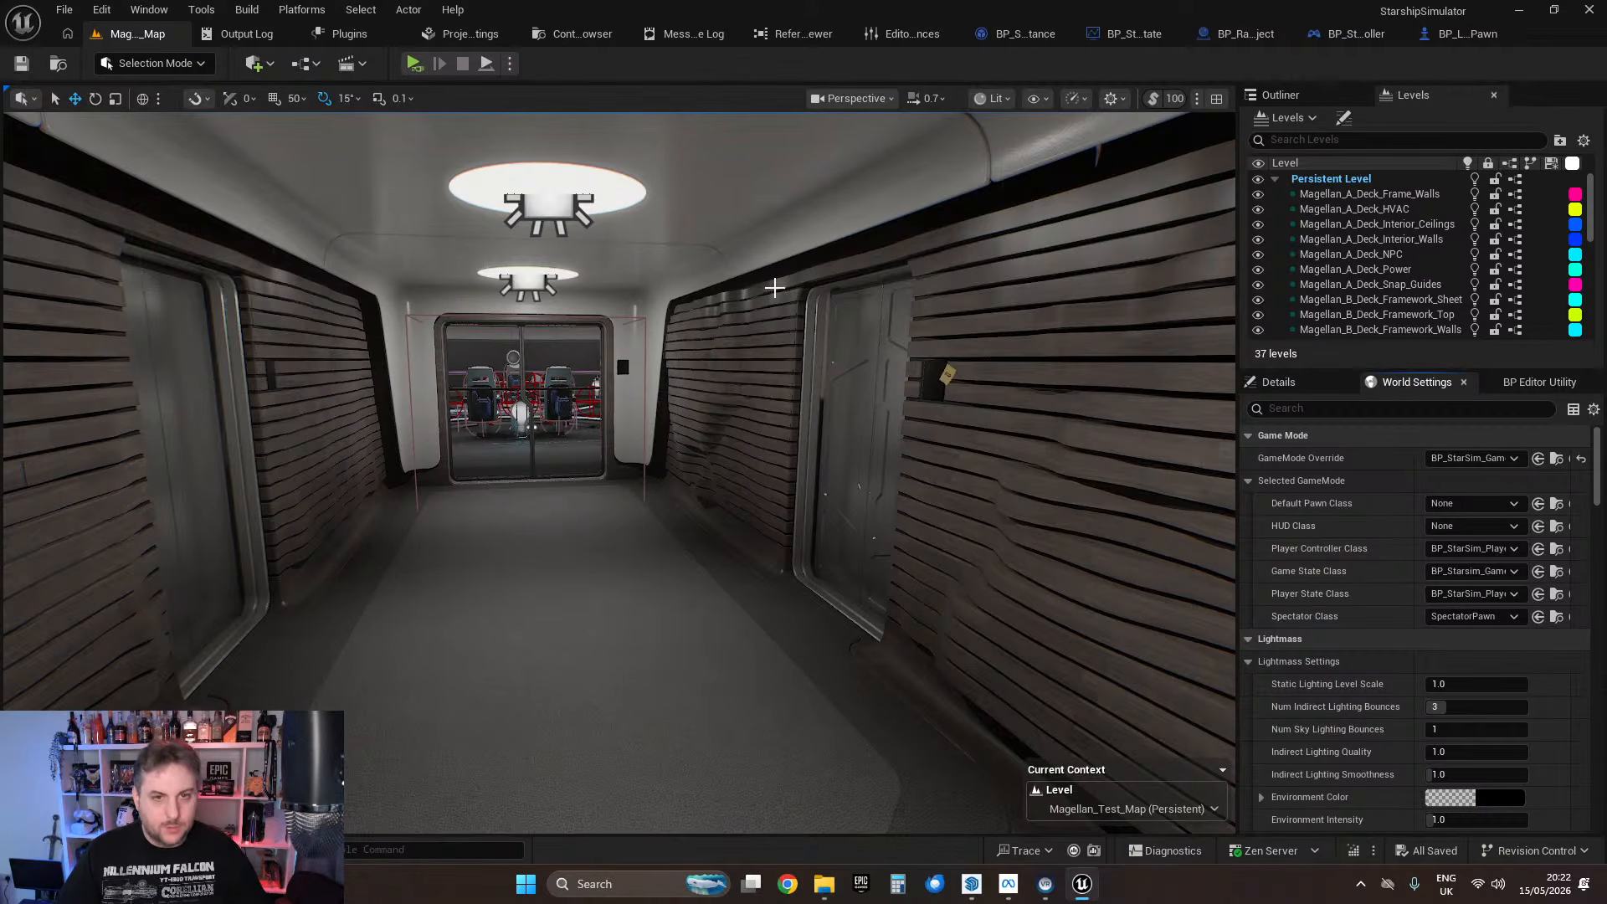
# Step: Play the level in the selected viewport and walk from the meeting room through the corridor and around the bridge
pyautogui.click(510, 65)
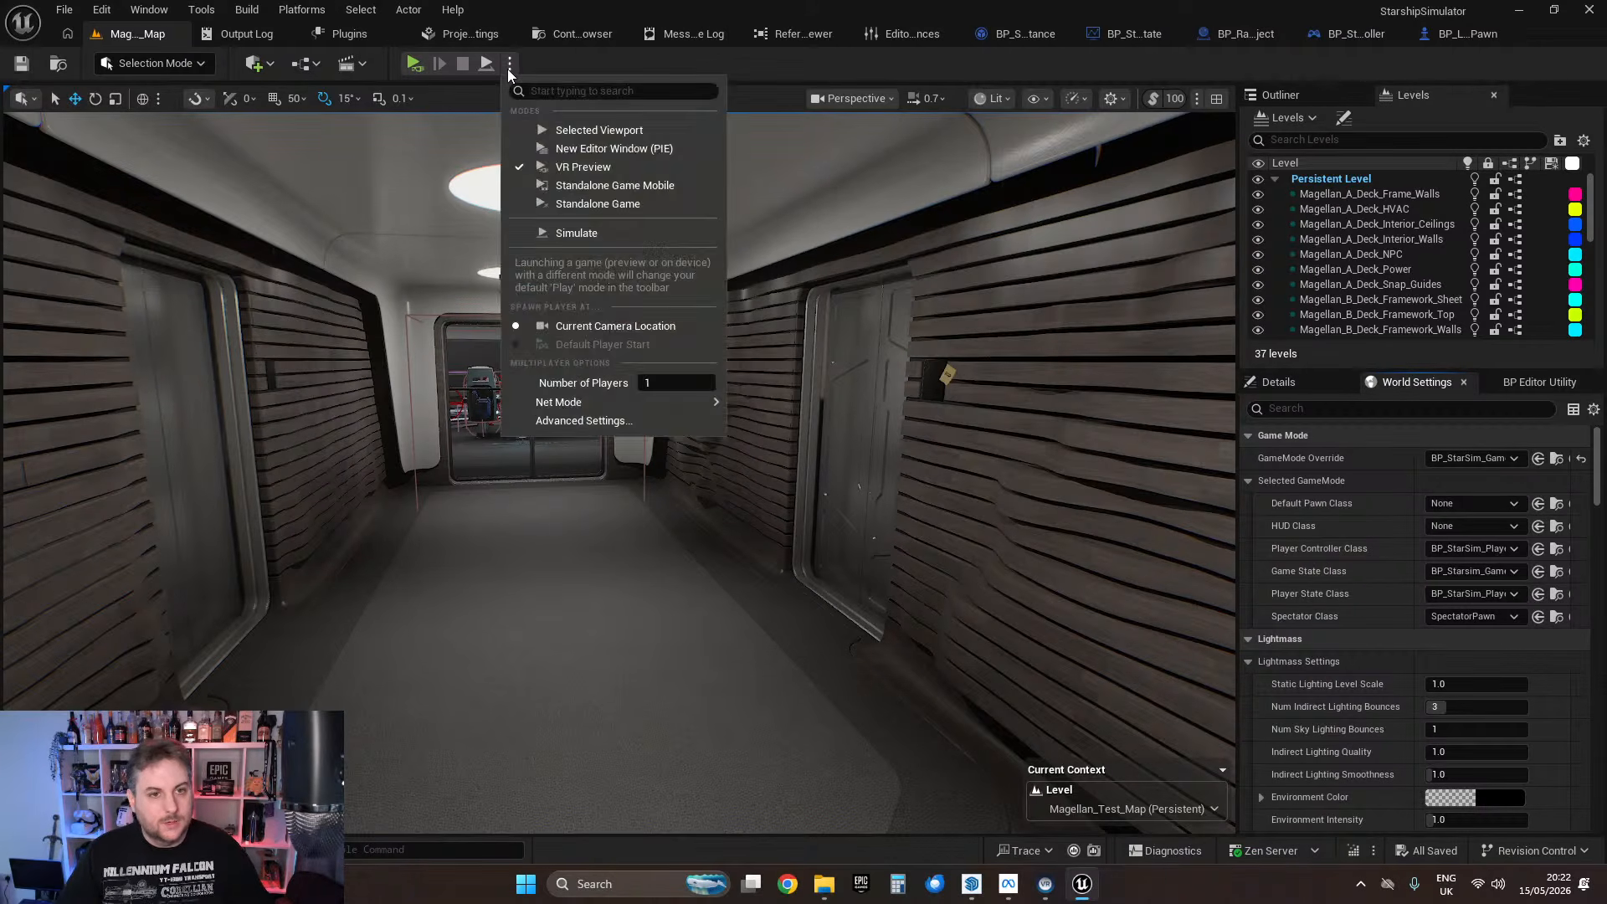
pyautogui.click(560, 130)
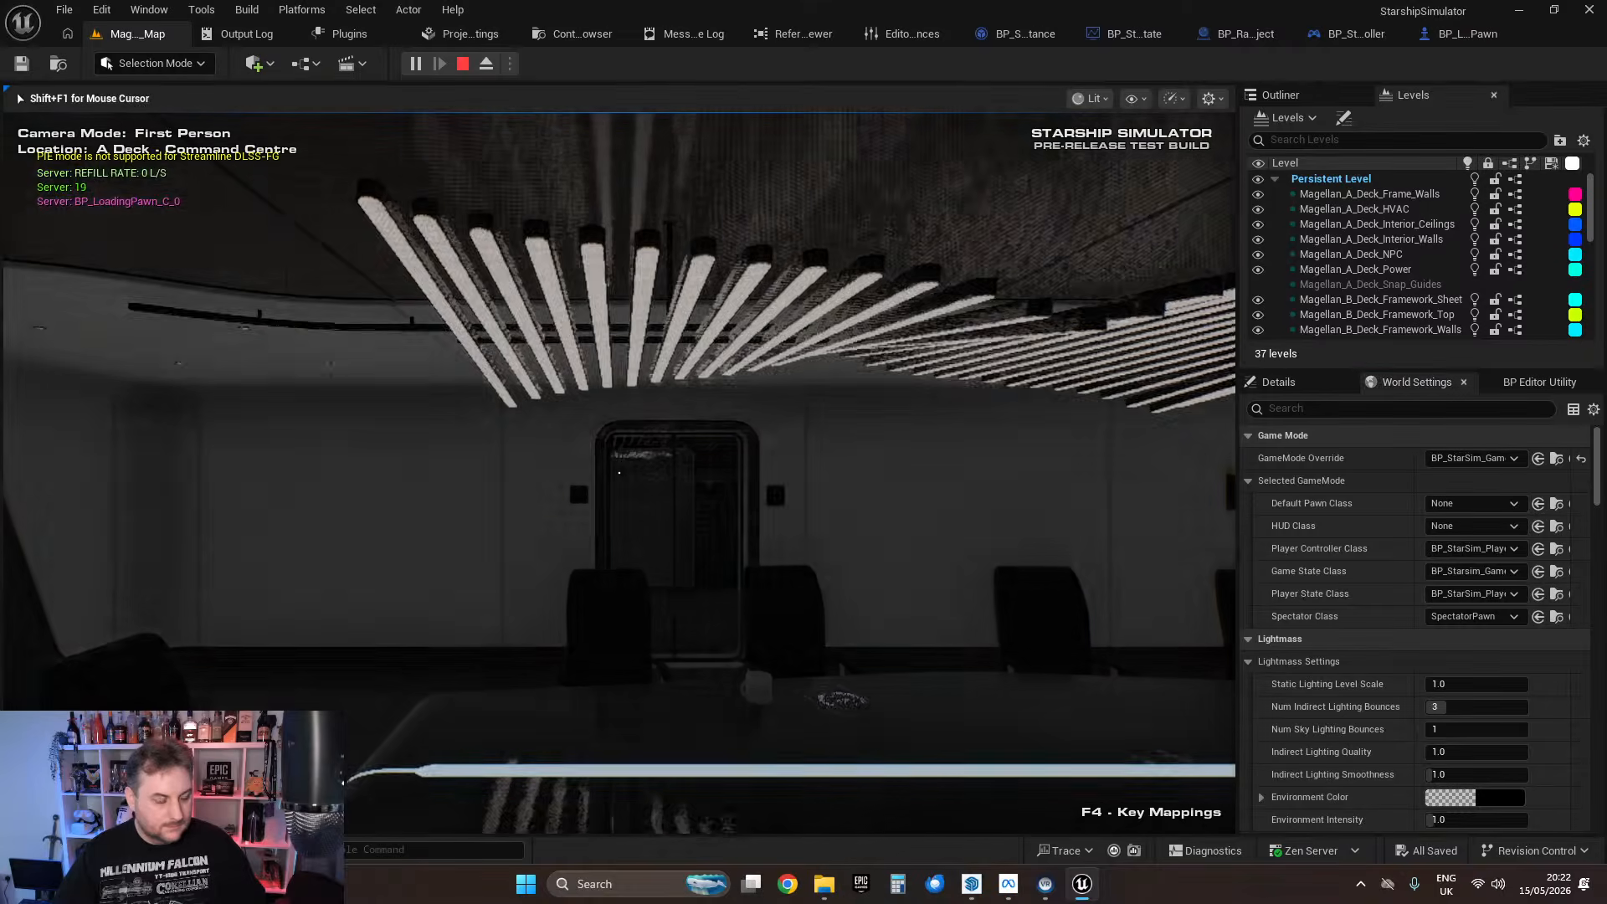
pyautogui.press('w')
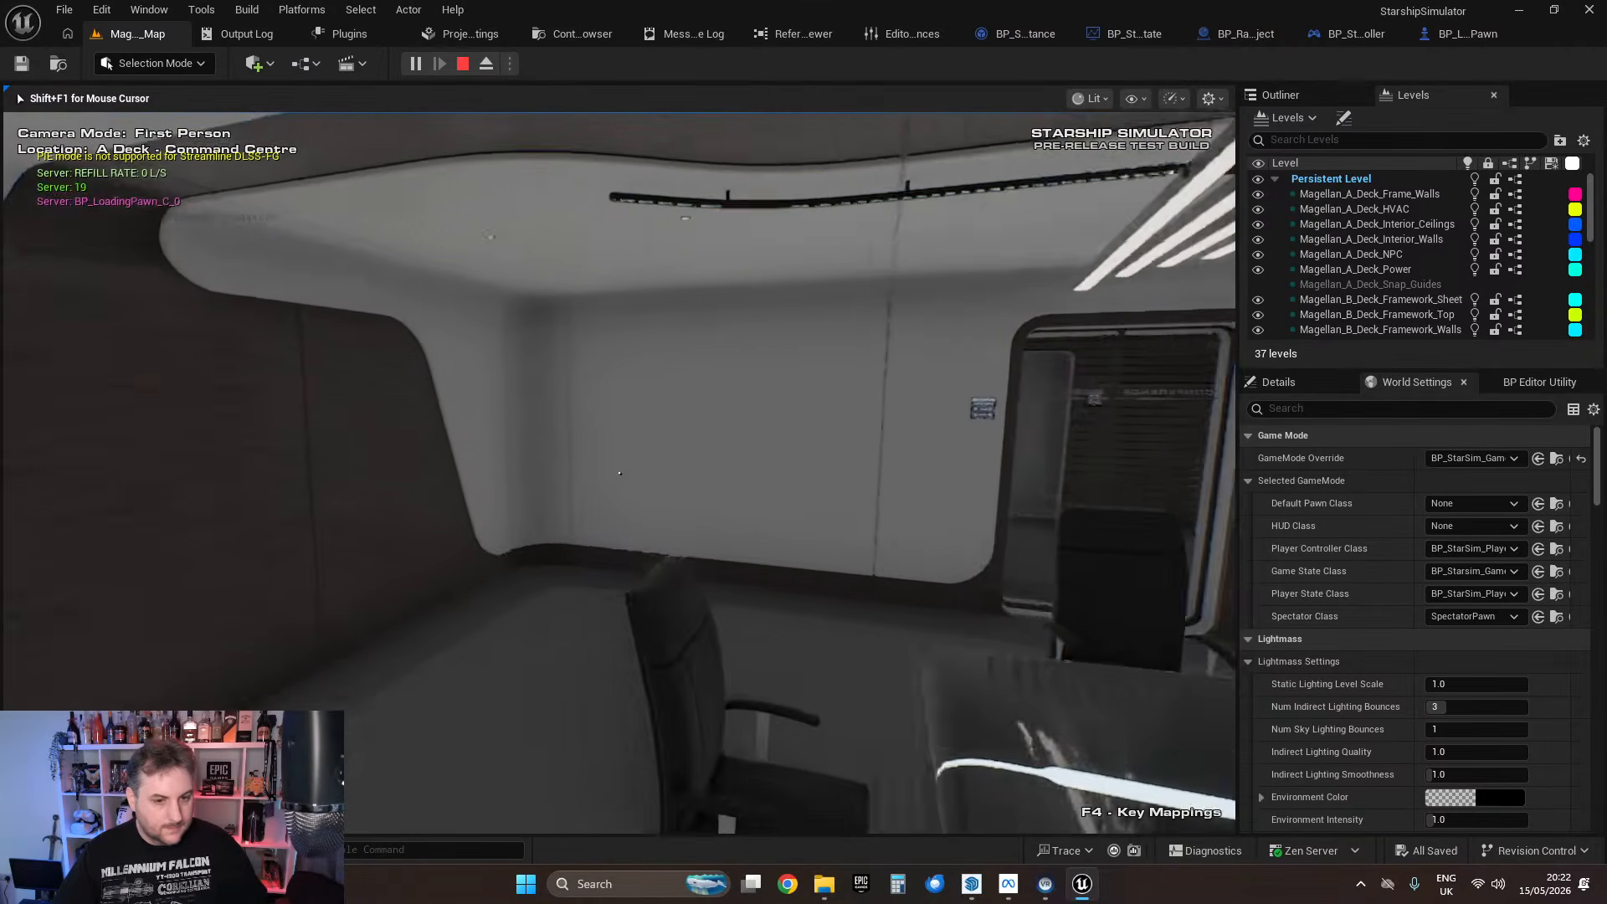
pyautogui.press('w')
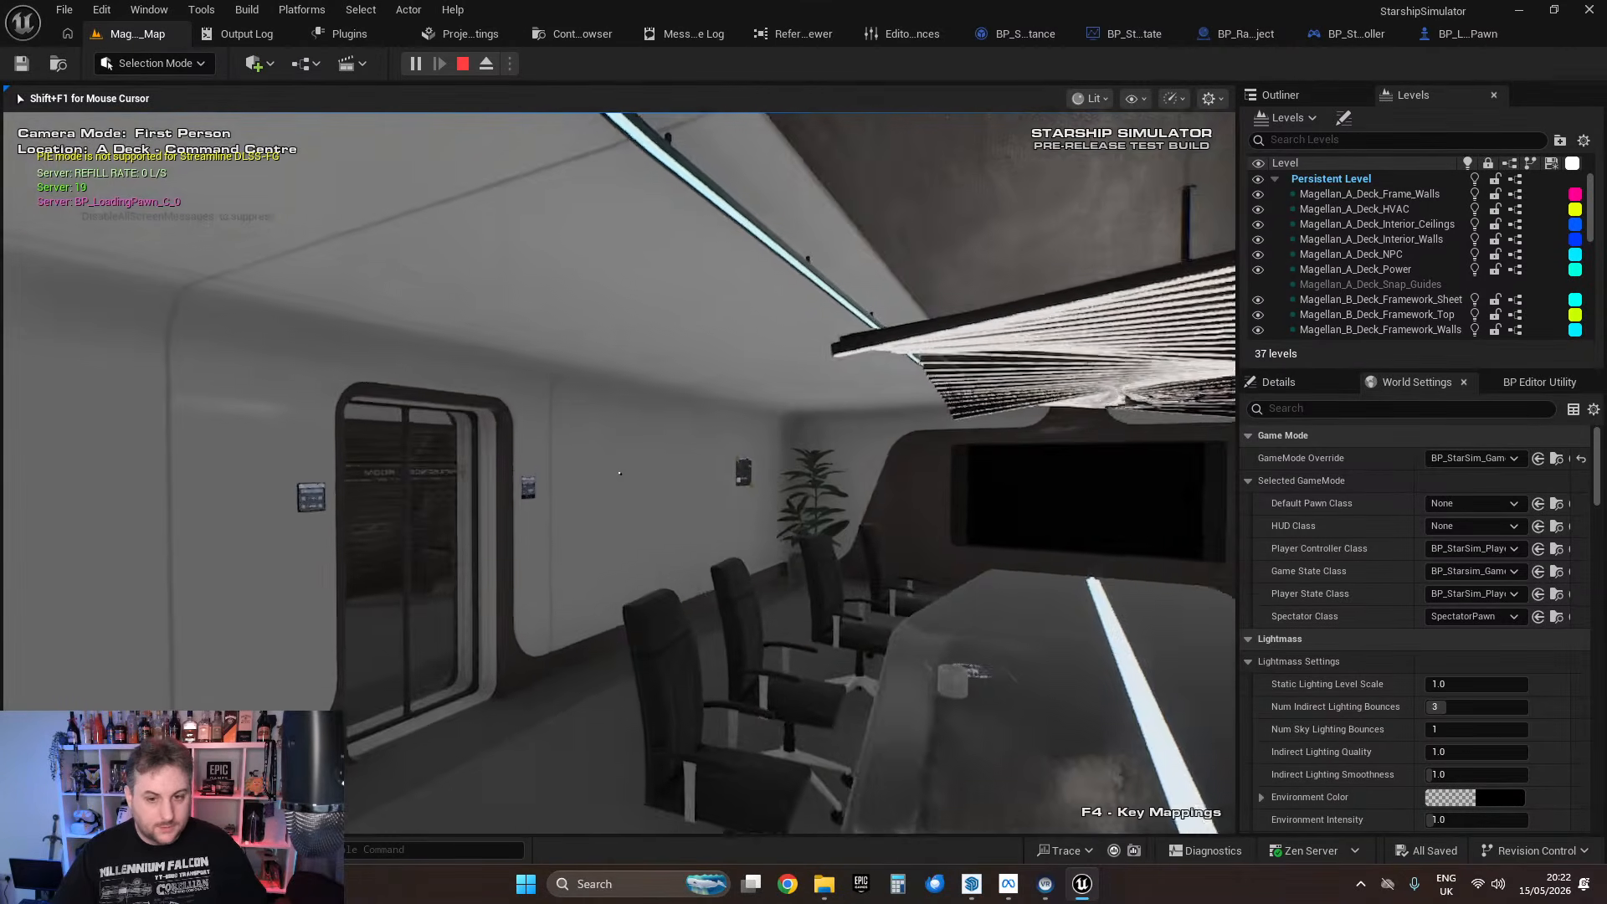
pyautogui.press('w')
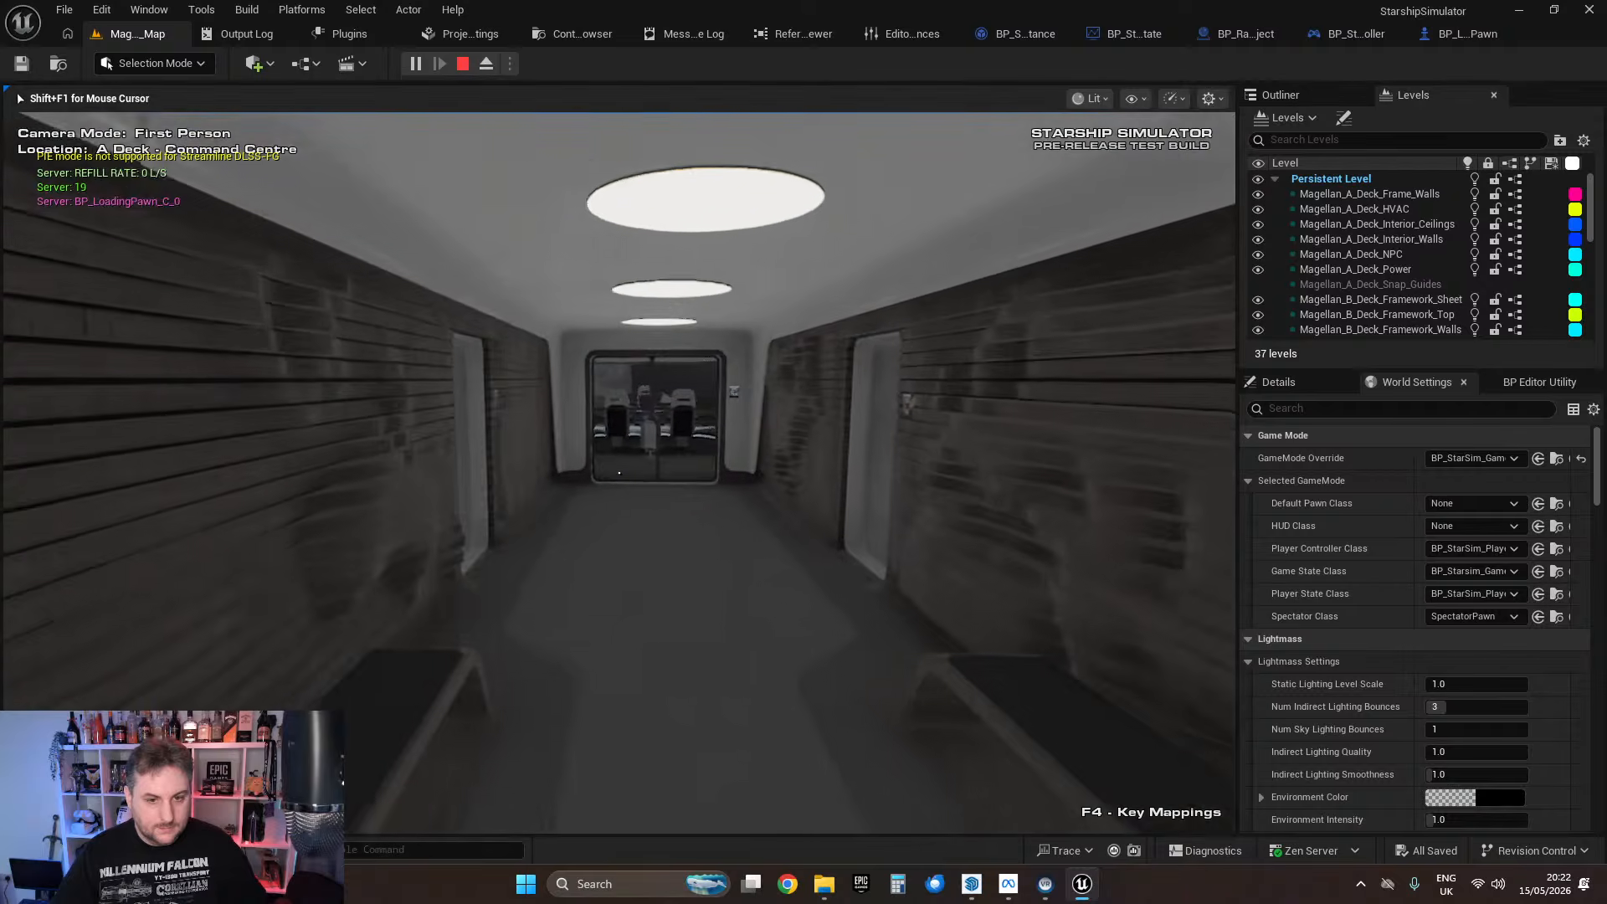
pyautogui.press('w')
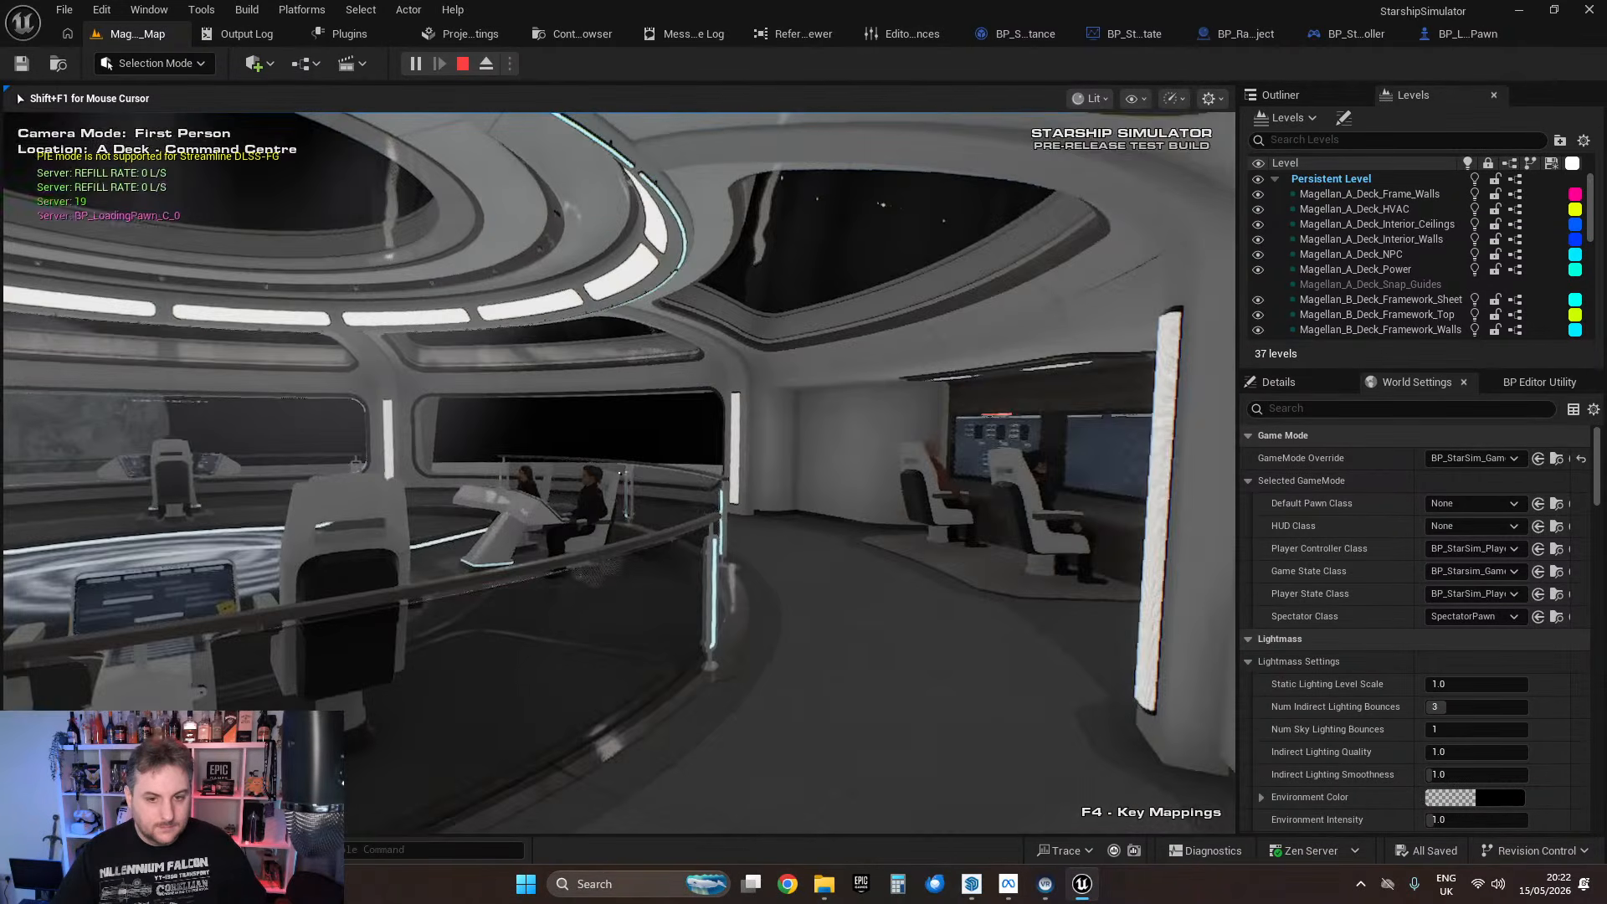
pyautogui.press('w')
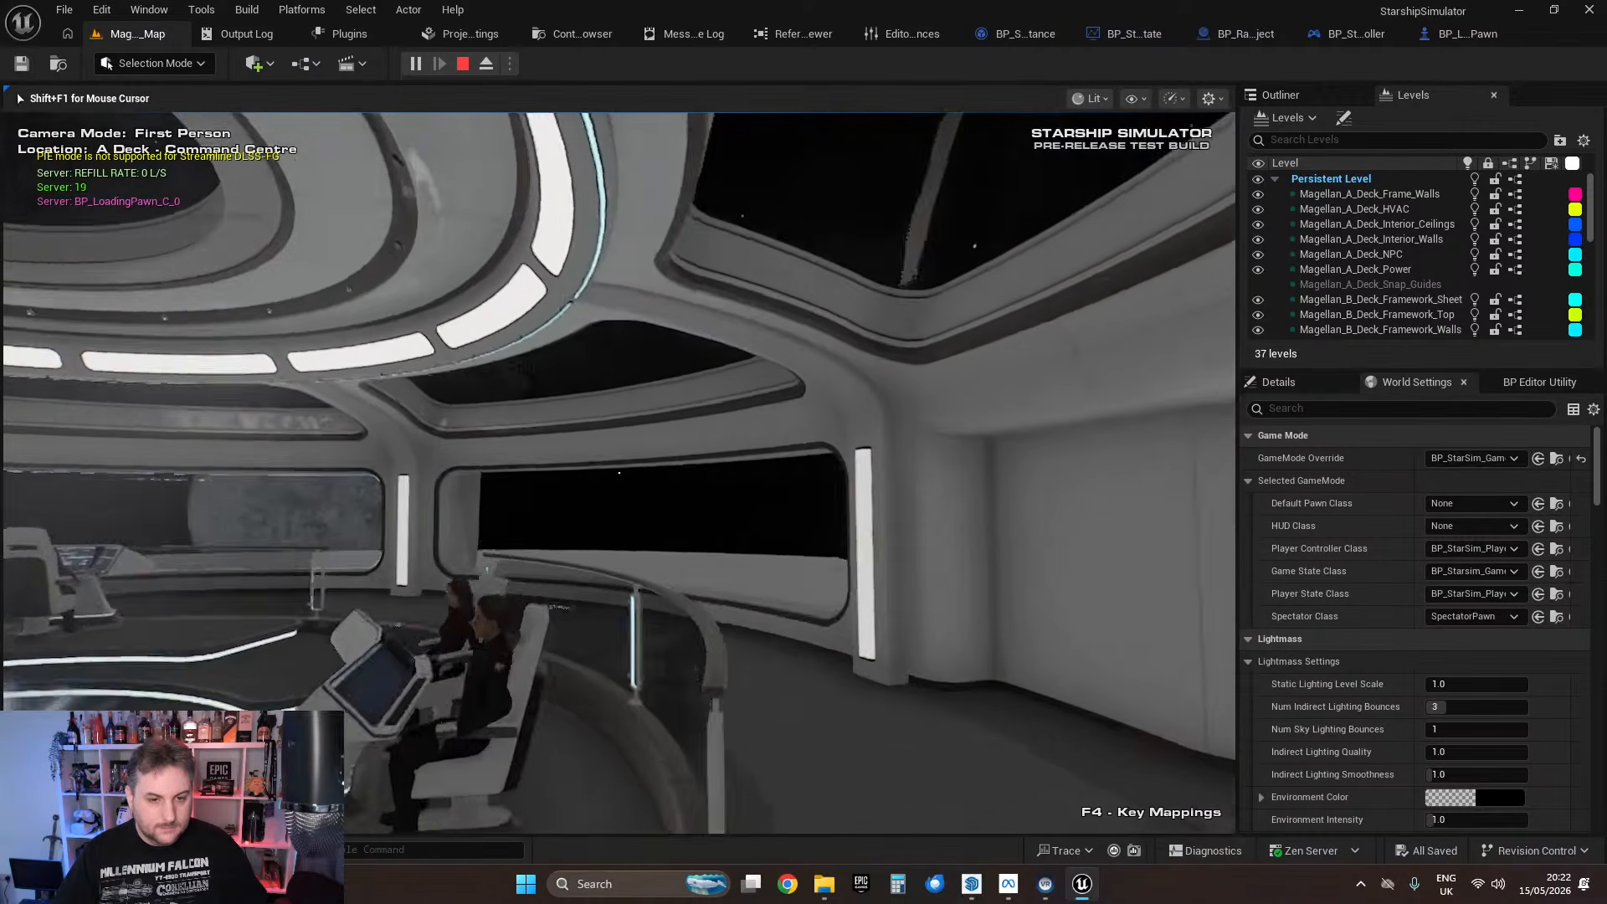
pyautogui.press('w')
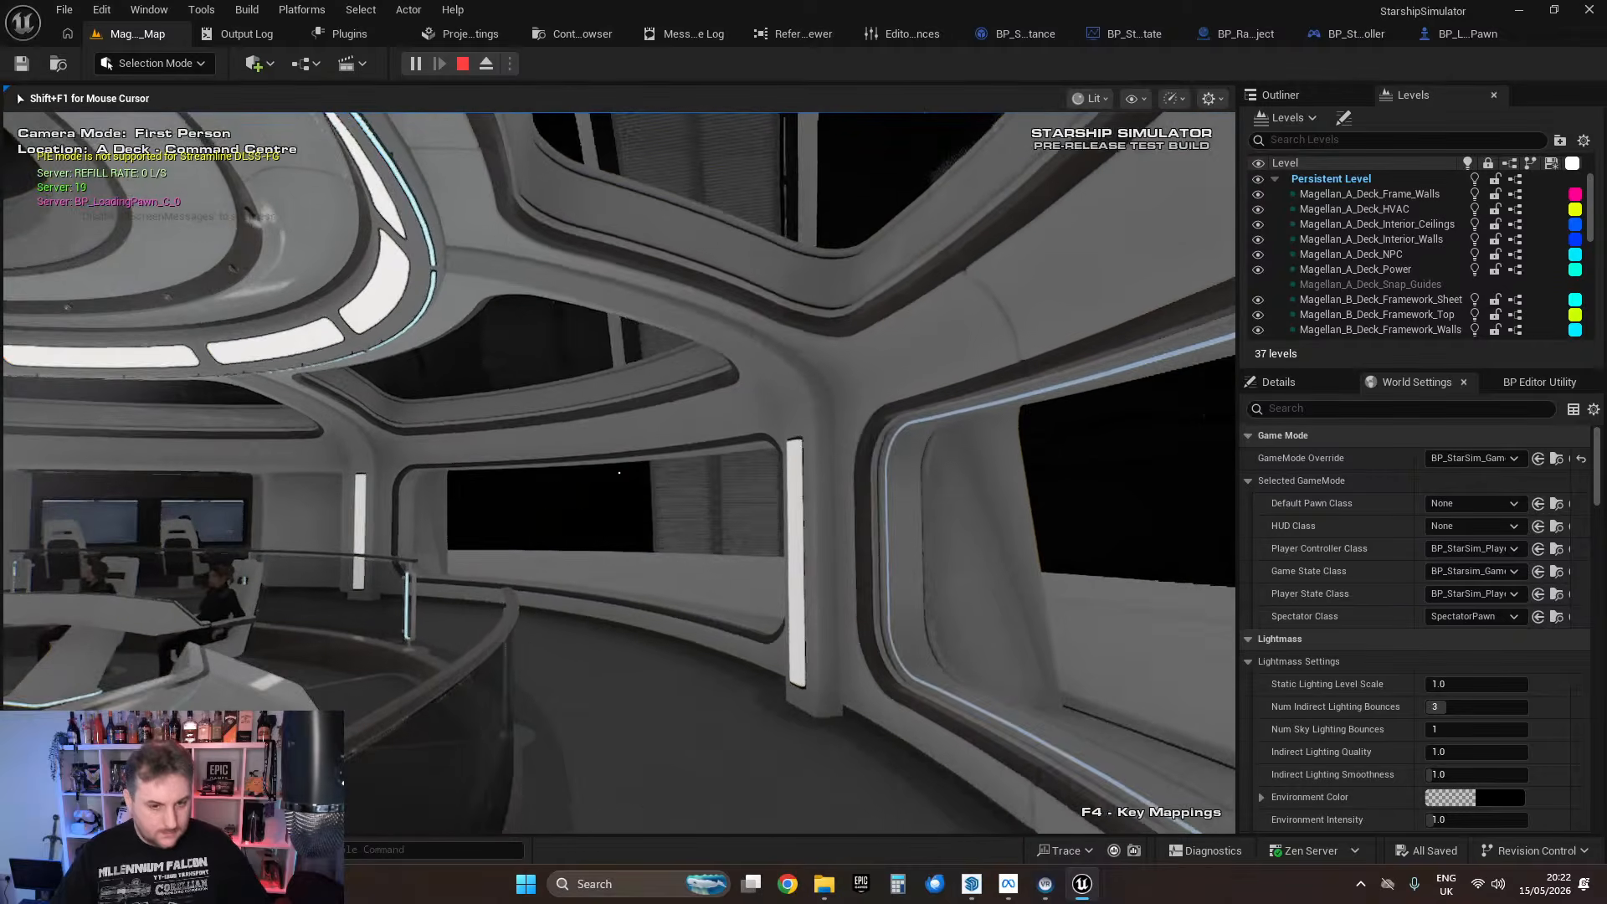
# Step: Apply the Ultra graphics preset in the game settings, save it, and resume play
pyautogui.press('Escape')
pyautogui.click(630, 560)
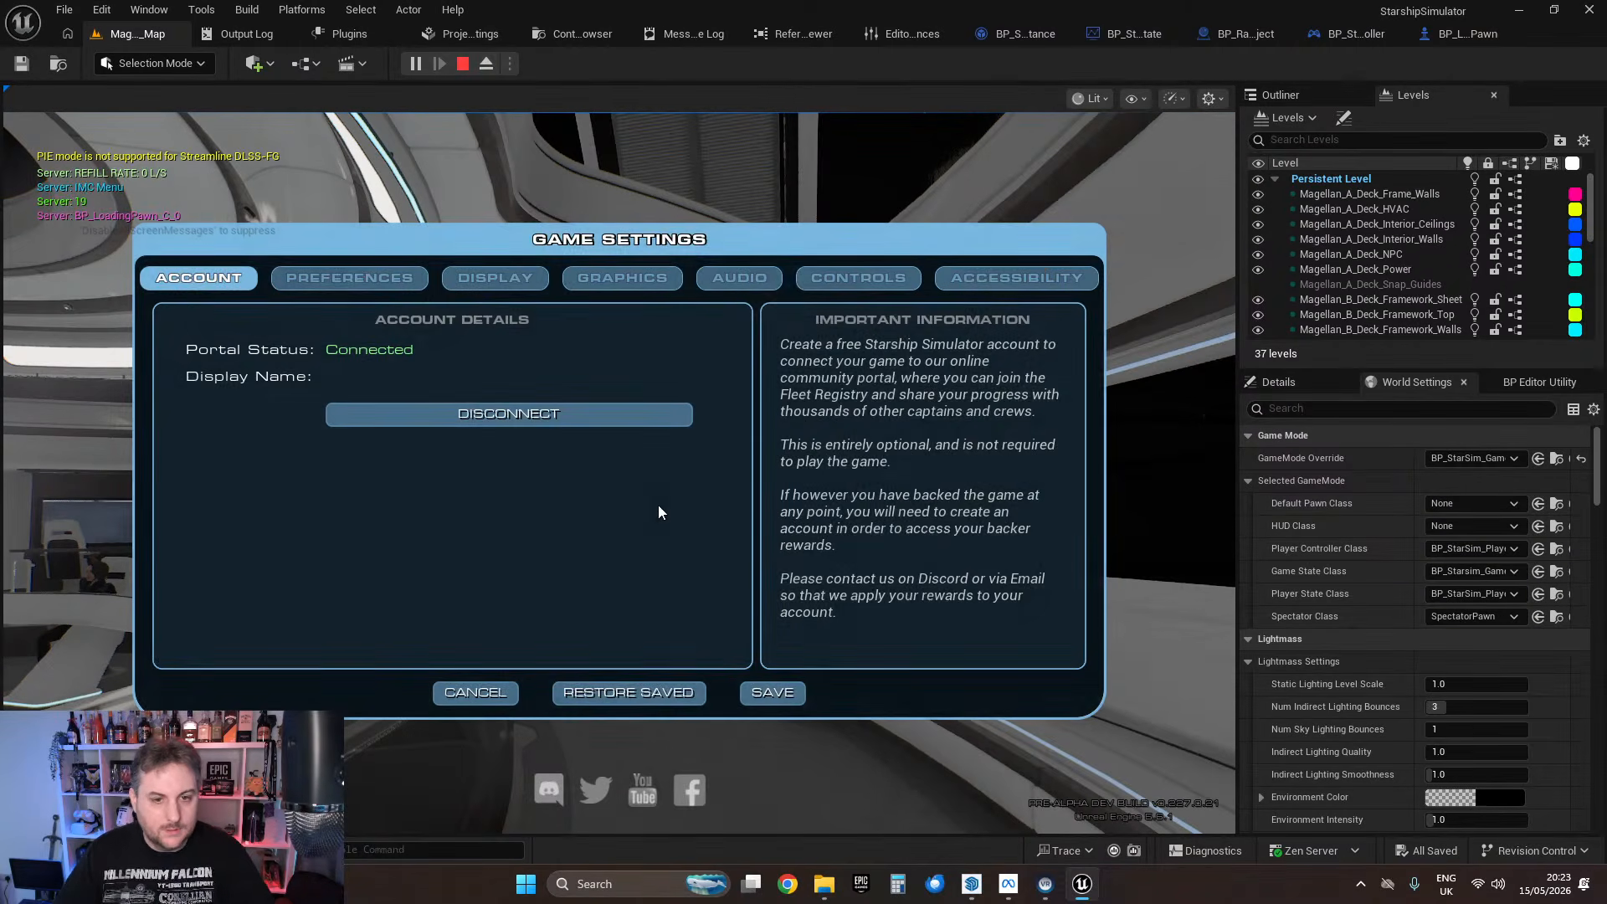
pyautogui.click(623, 278)
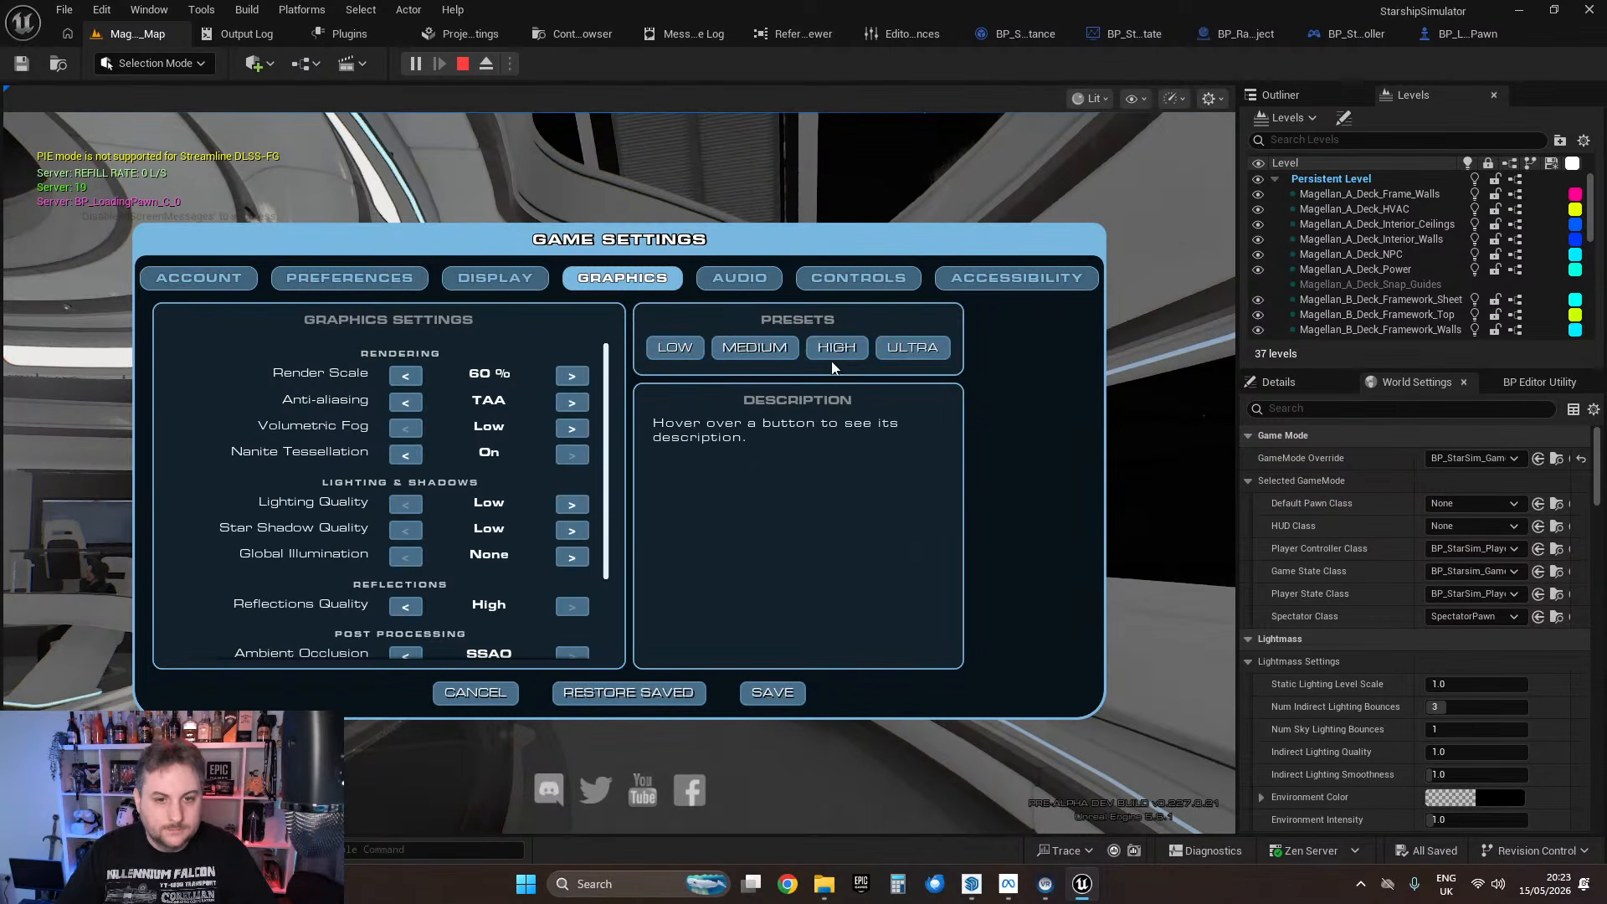
pyautogui.click(912, 354)
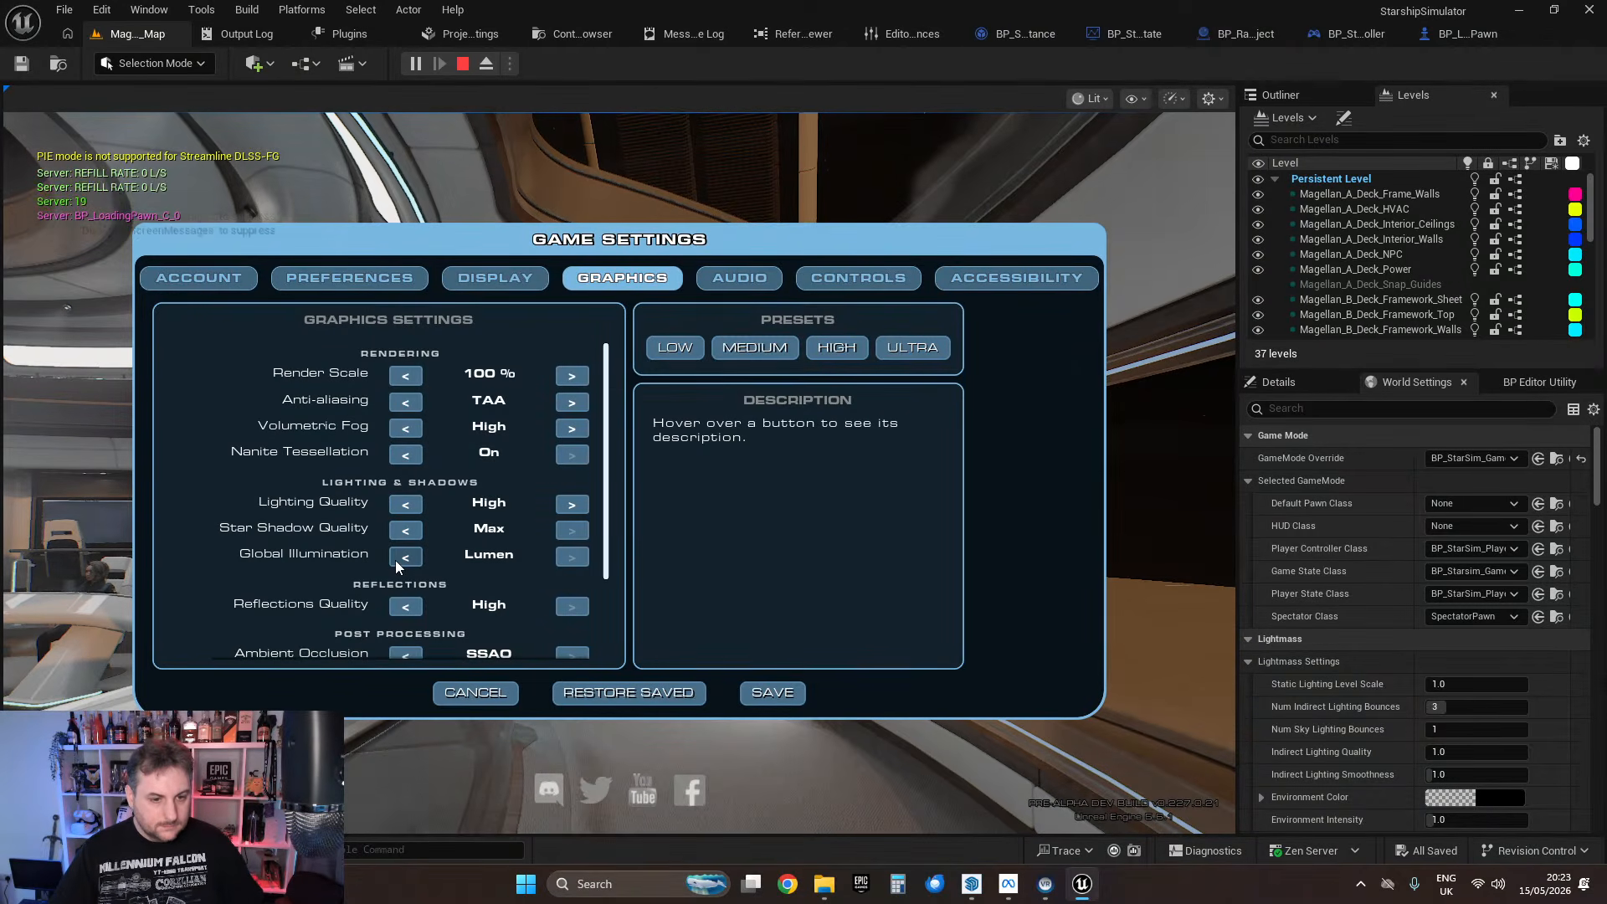
pyautogui.click(766, 690)
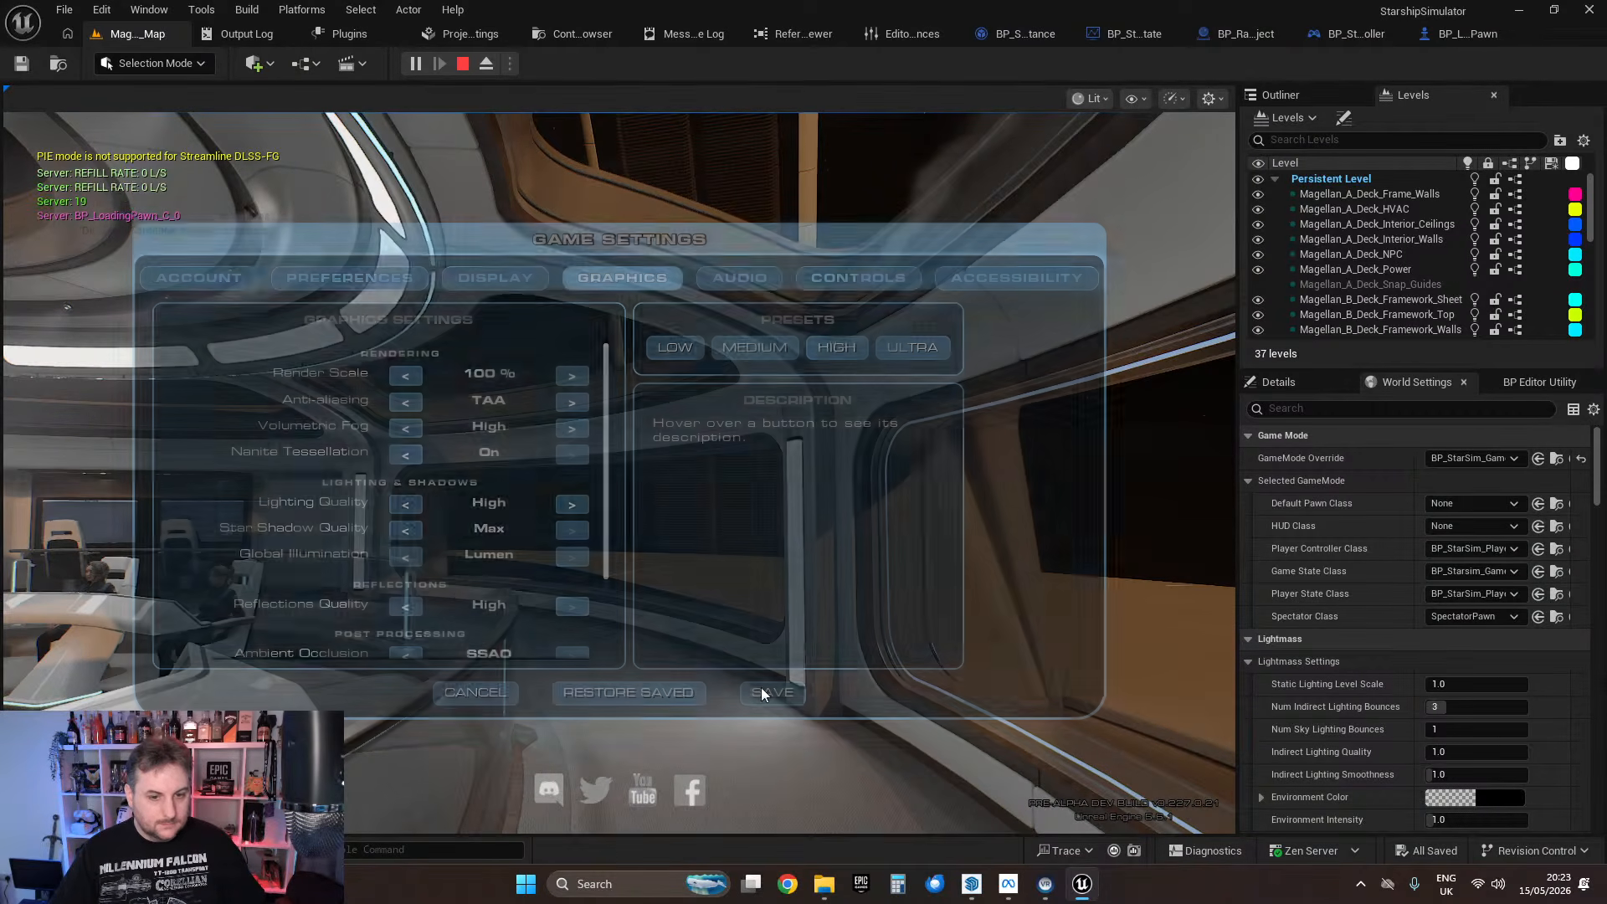
pyautogui.click(638, 427)
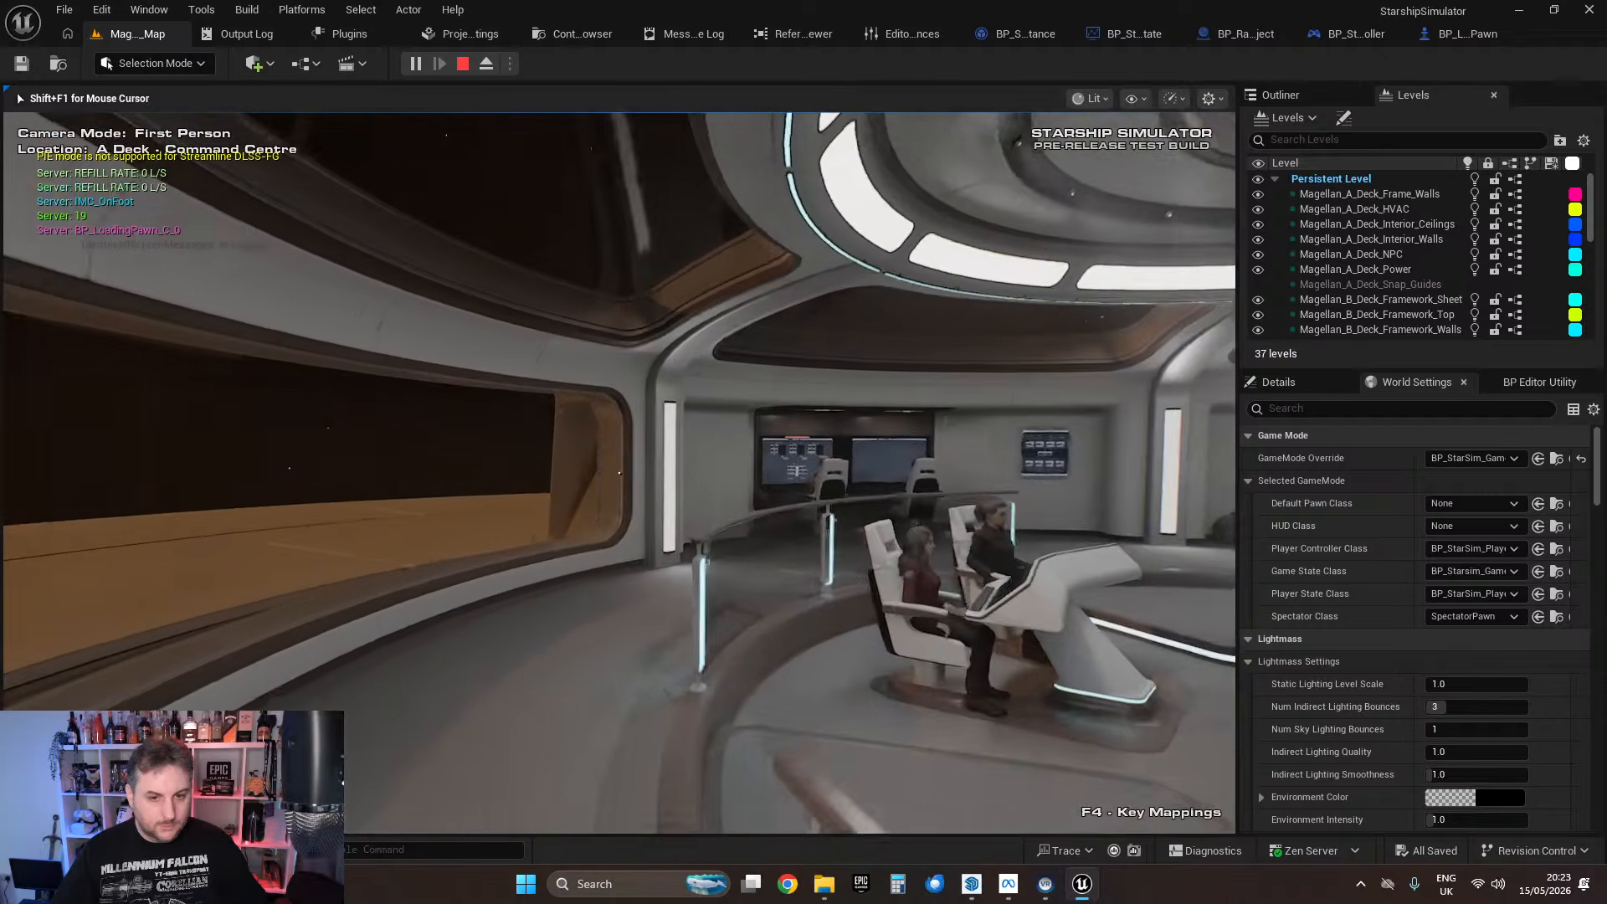
# Step: Walk around the bridge and examine the lighting on the crew seats, wall panels and engineering consoles
pyautogui.press('w')
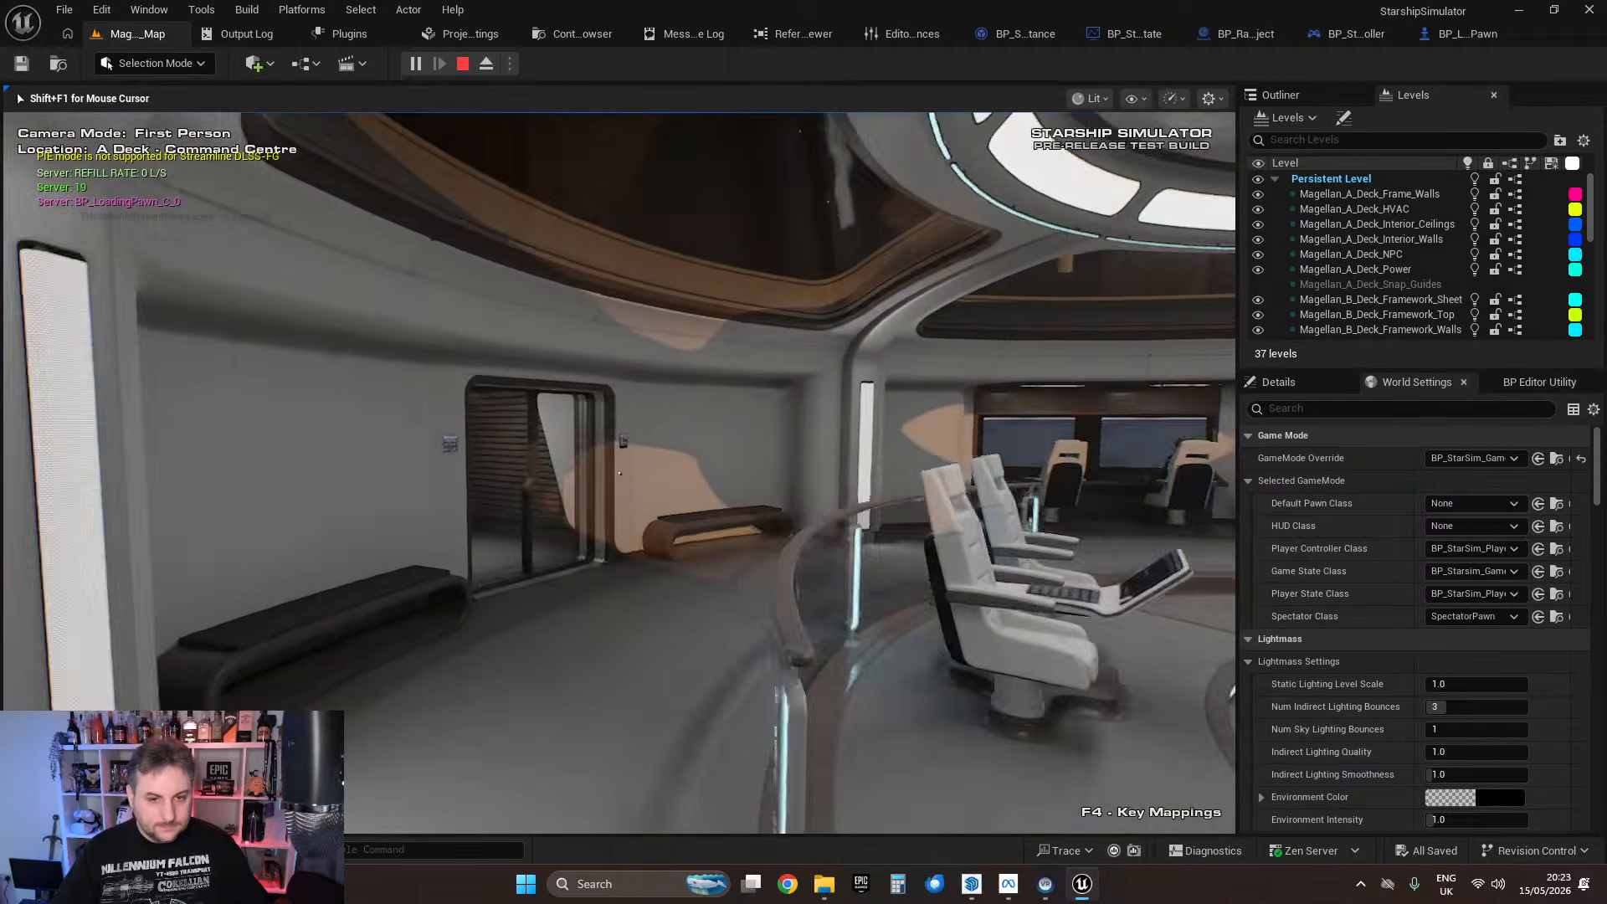
pyautogui.press('w')
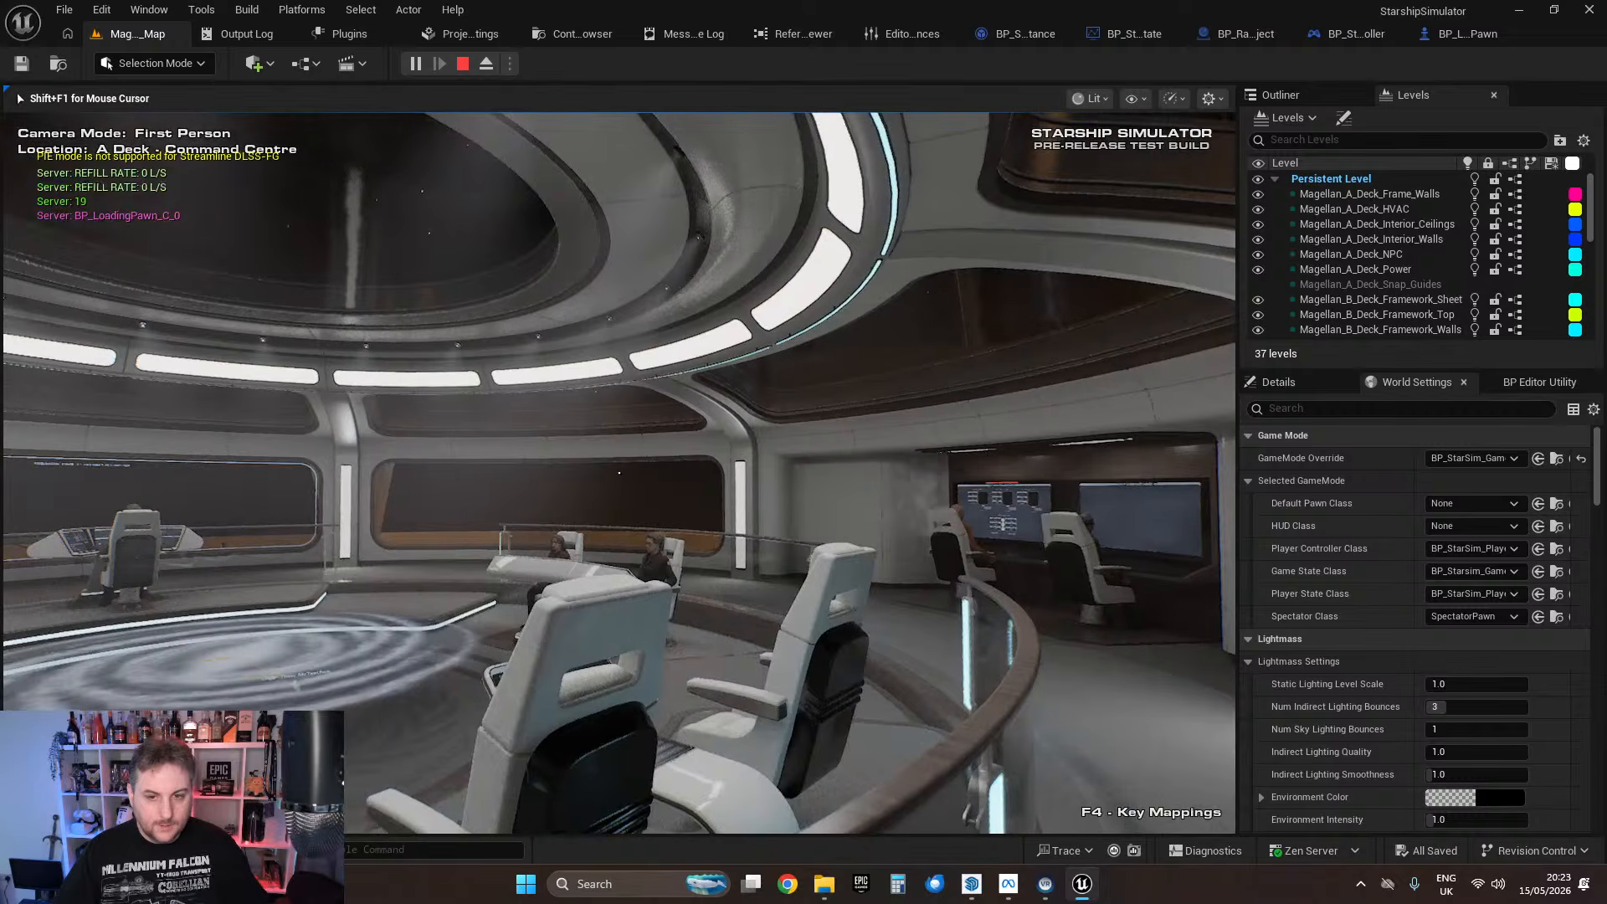
pyautogui.press('w')
pyautogui.press('f')
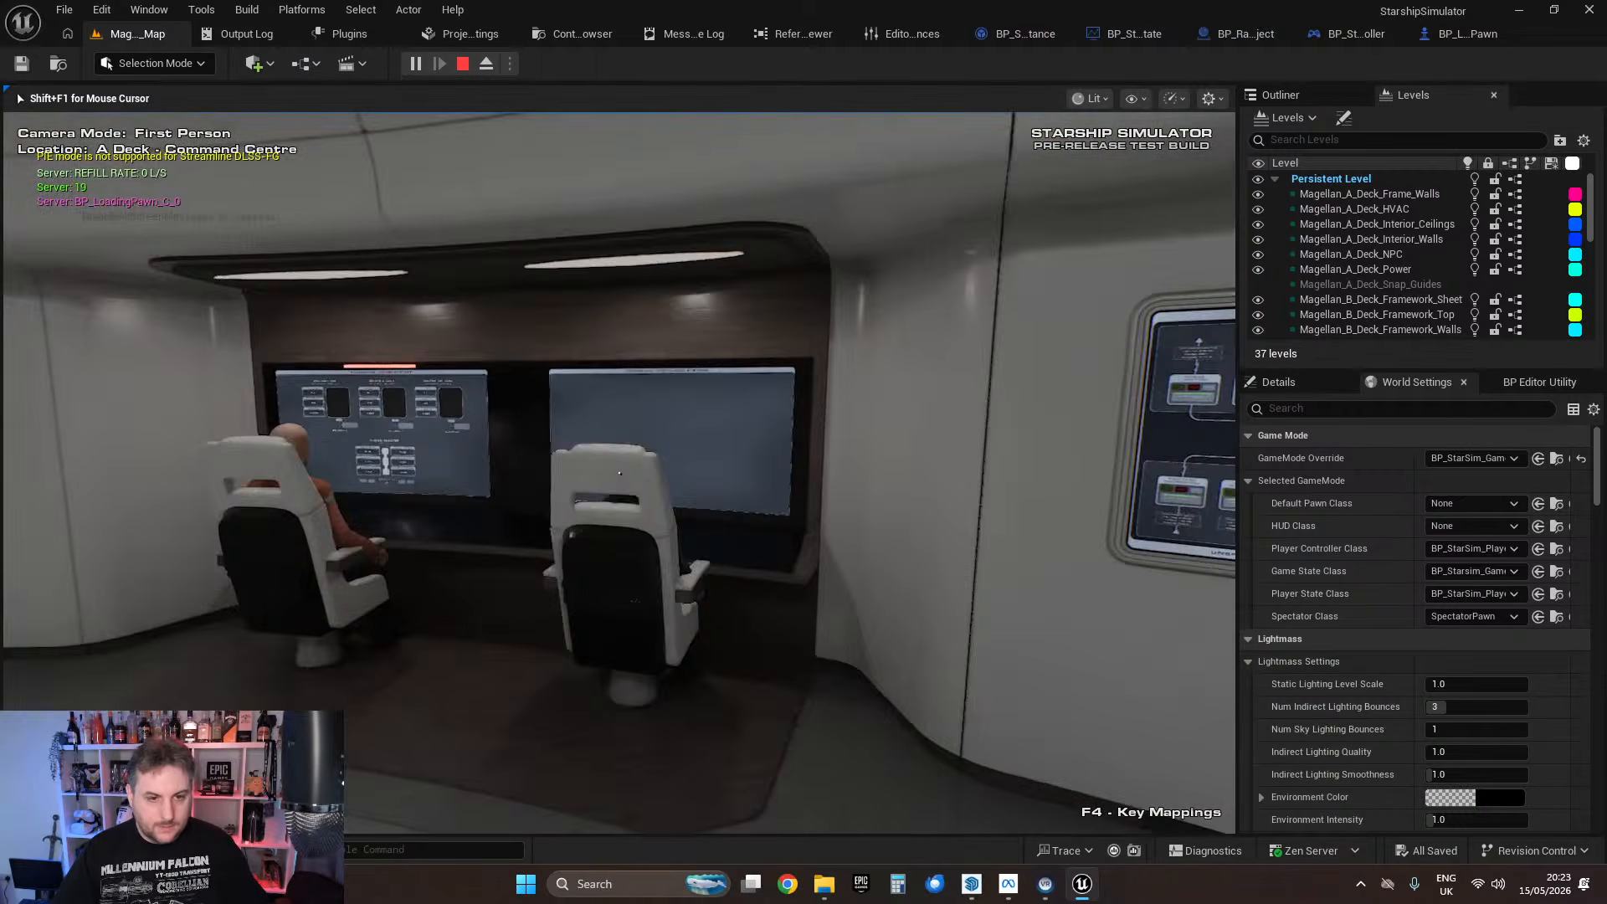
pyautogui.press('s')
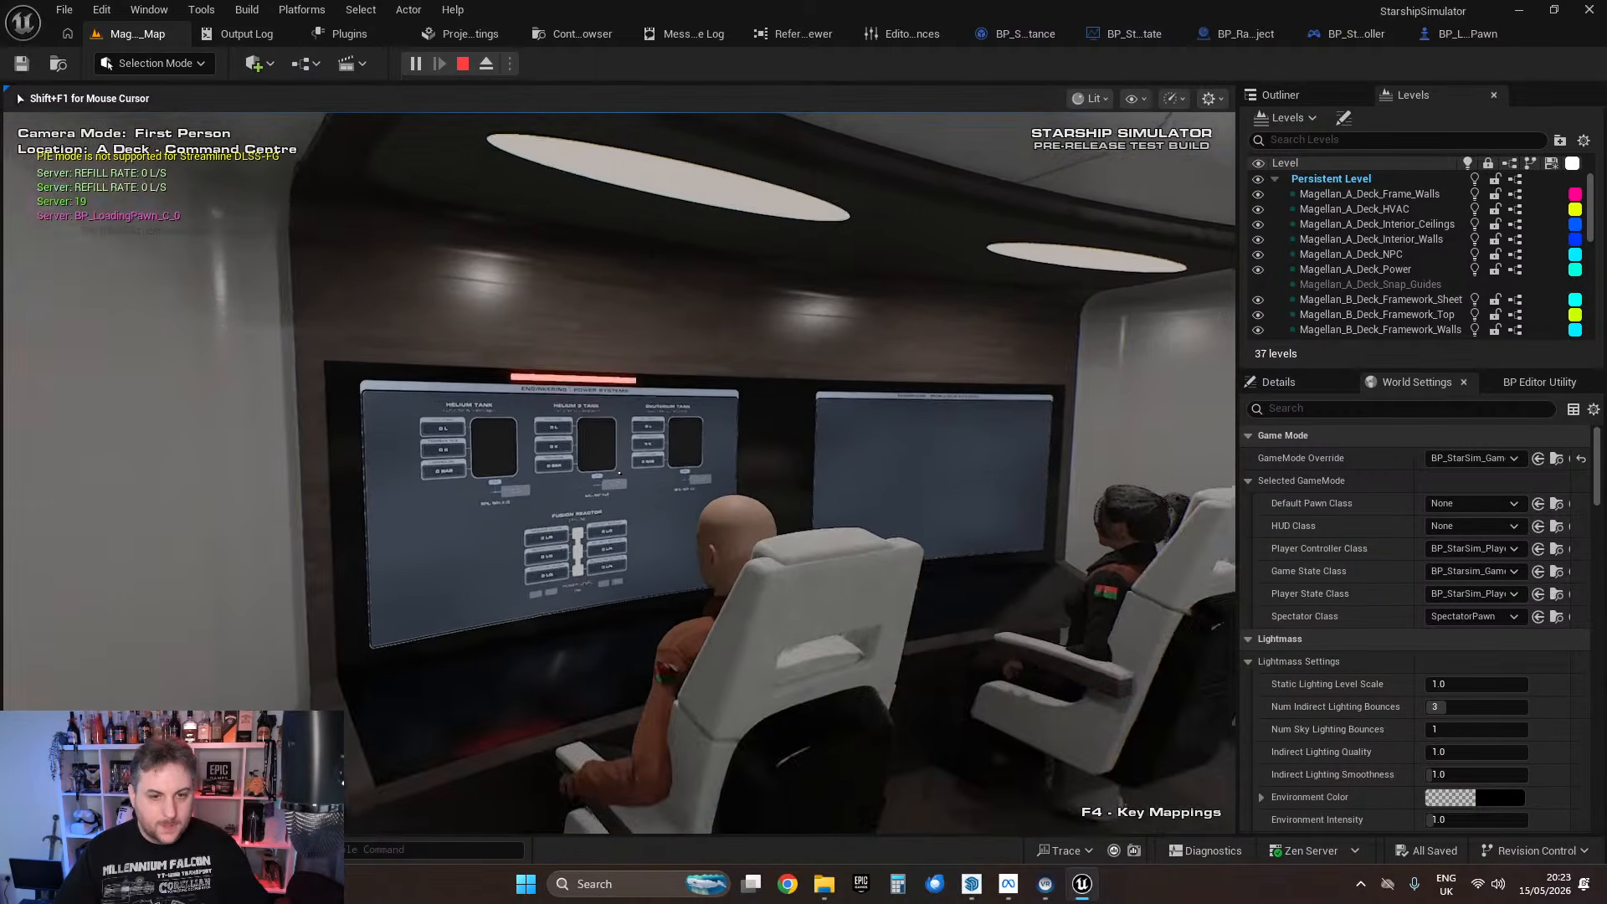
pyautogui.press('w')
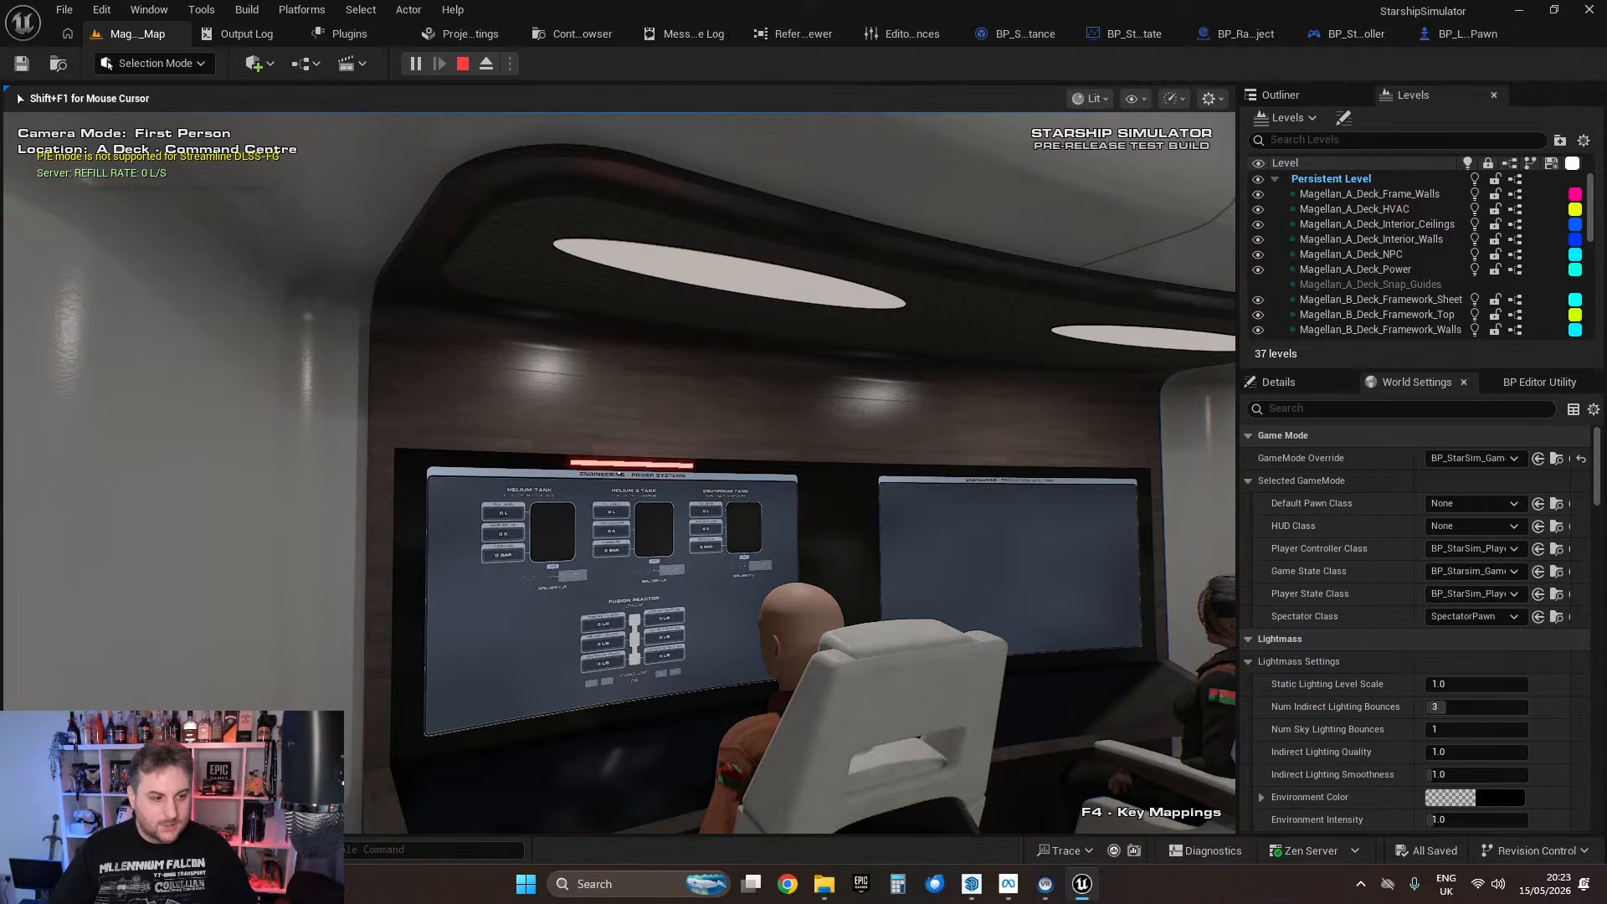
pyautogui.press('w')
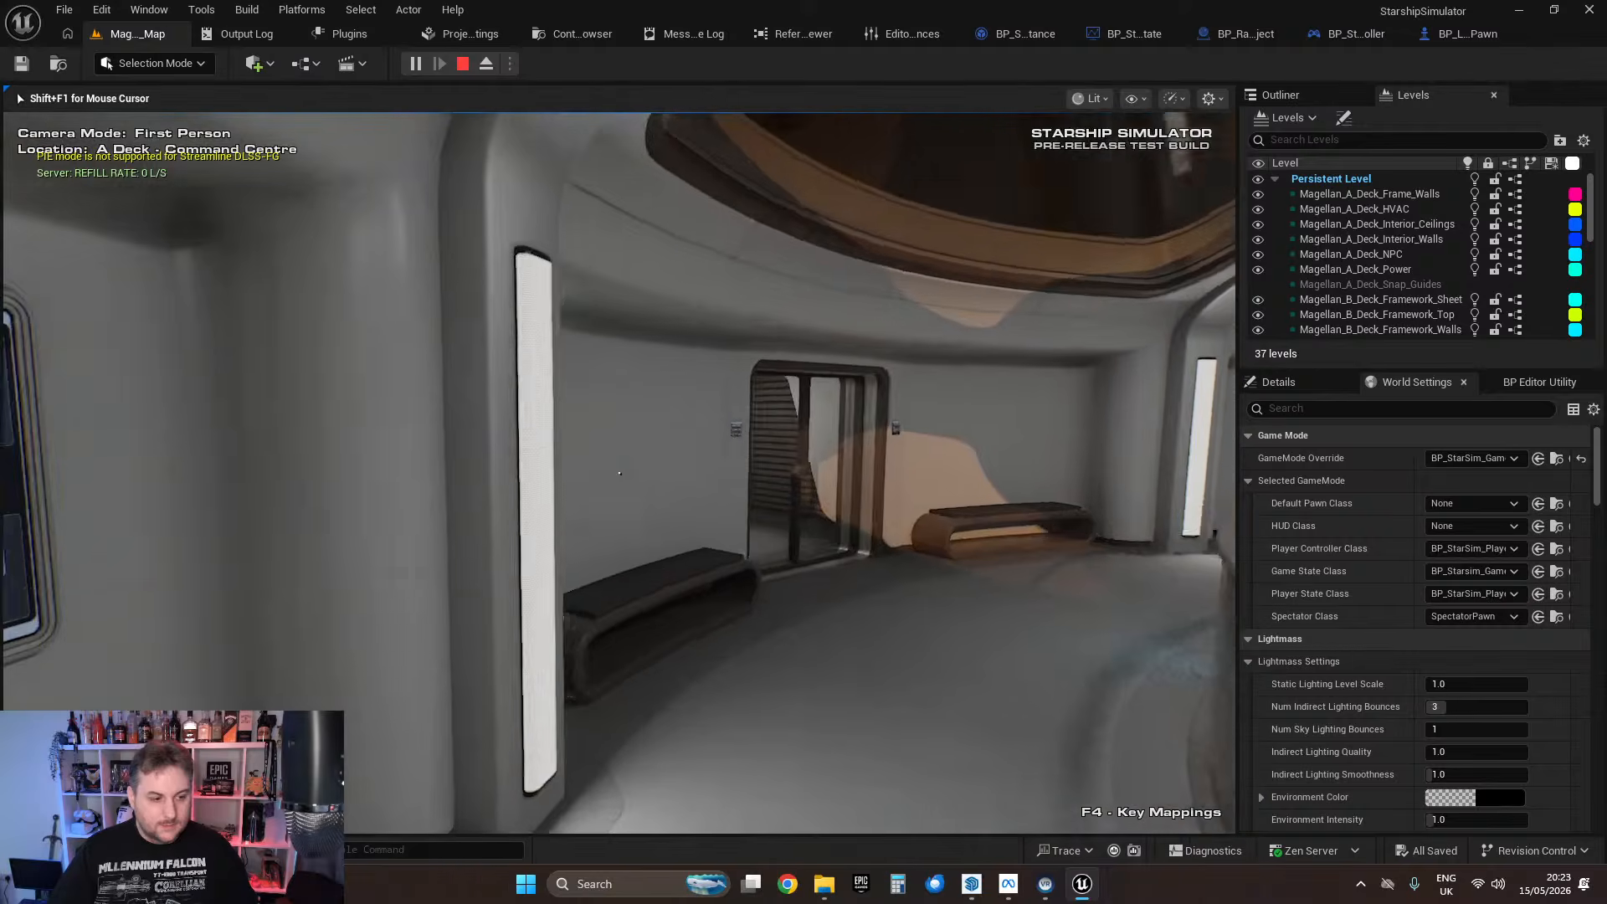
pyautogui.press('s')
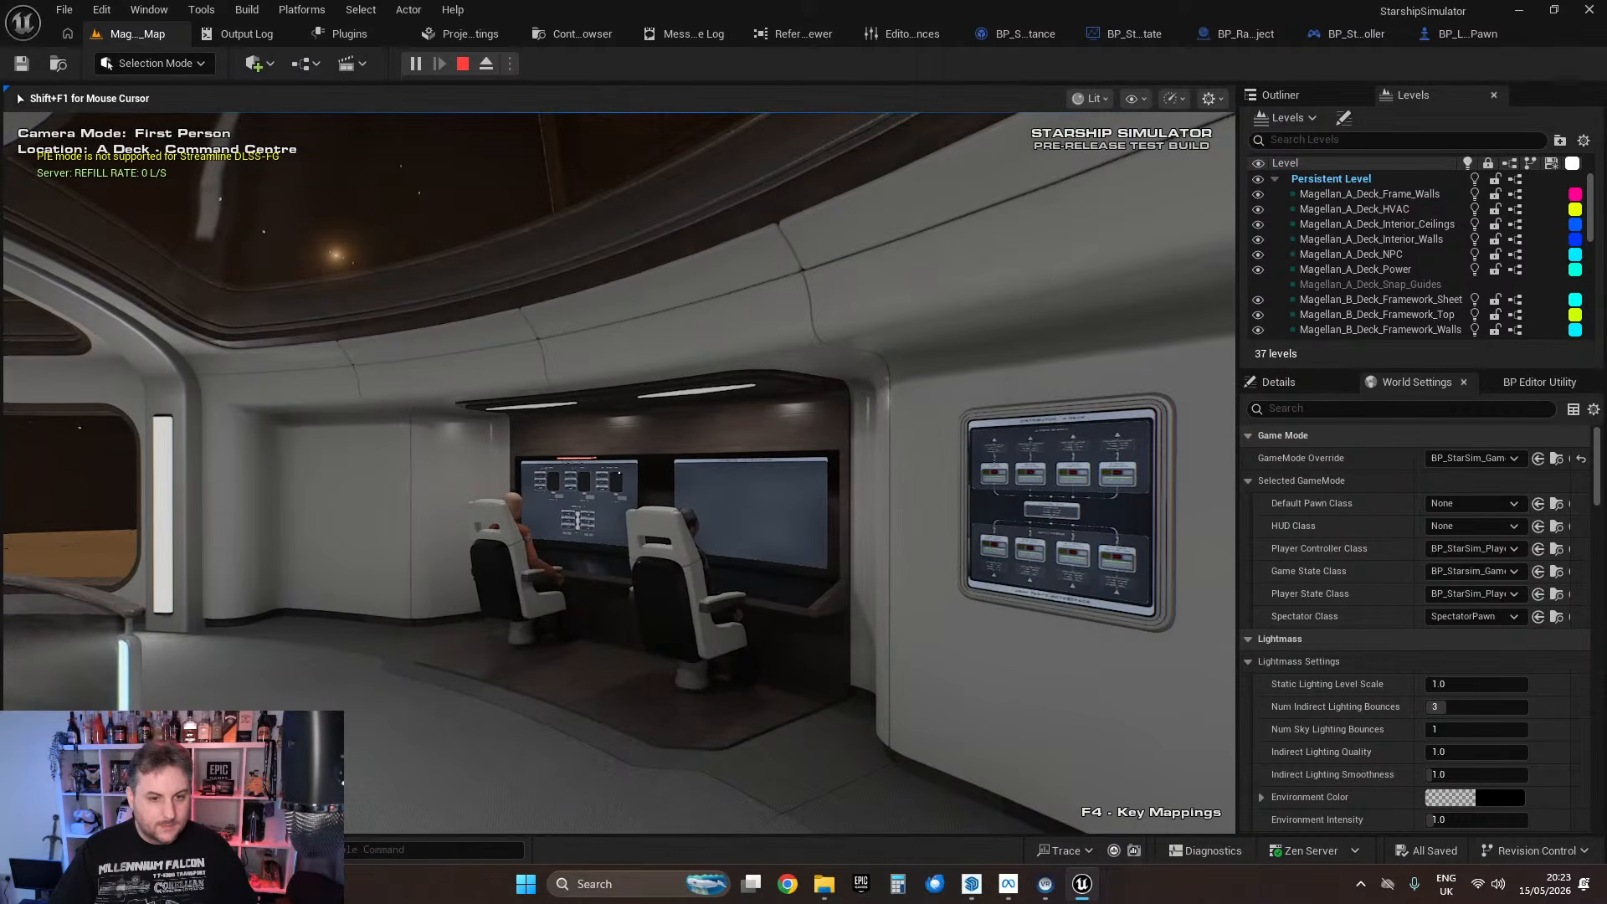
# Step: Examine the lighting and wood cladding in the corridor off the bridge, moving back and forth through its doorway
pyautogui.press('w')
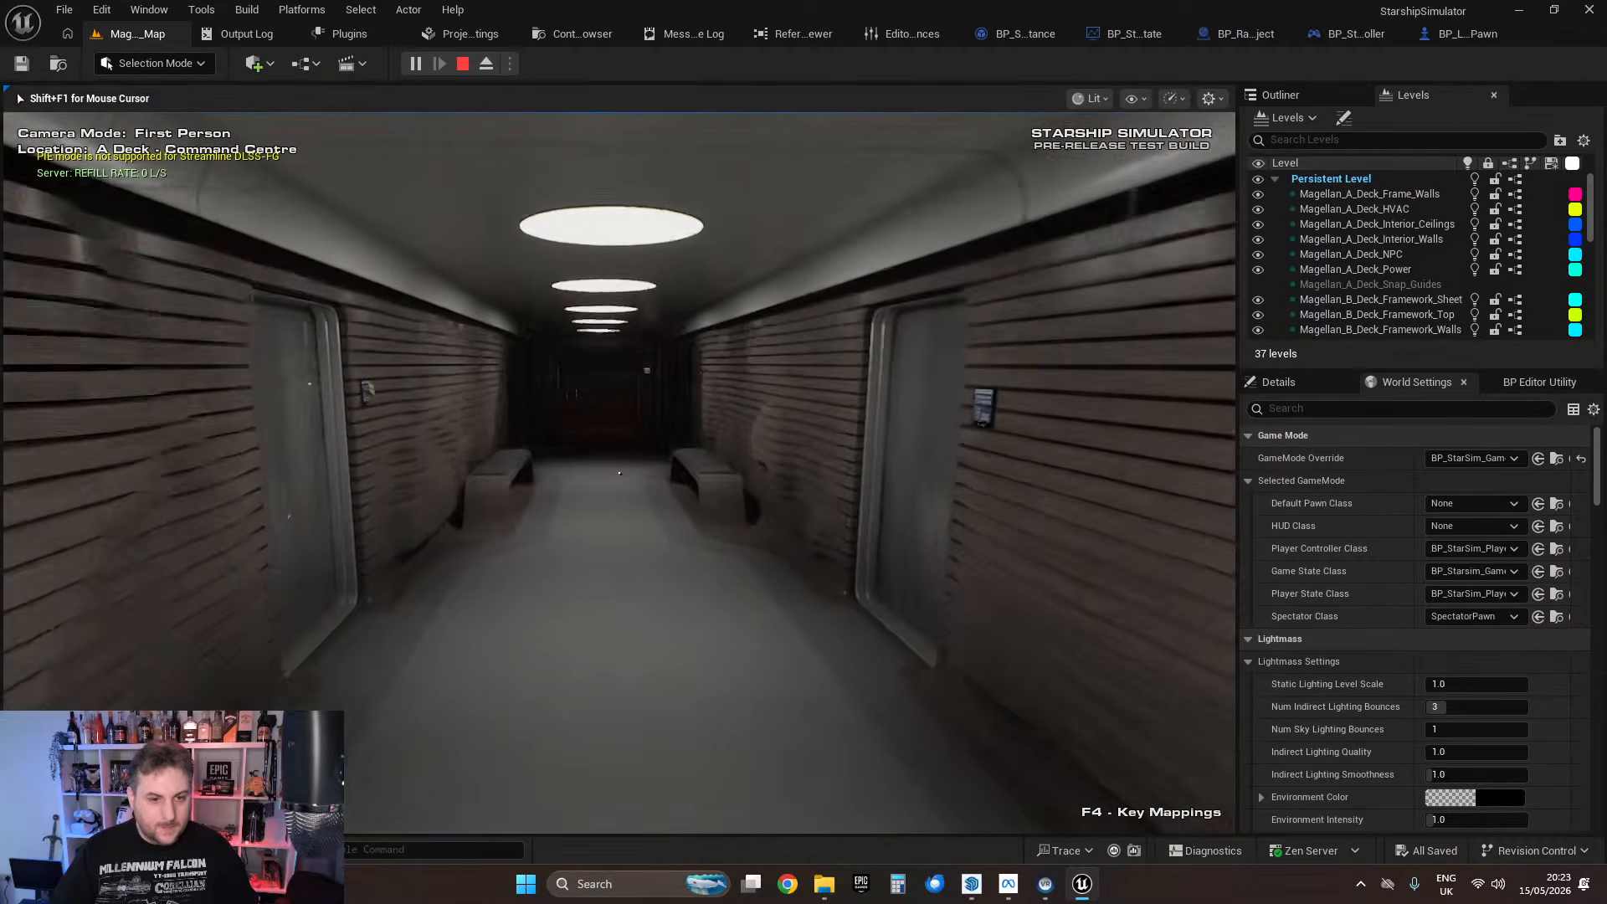
pyautogui.press('w')
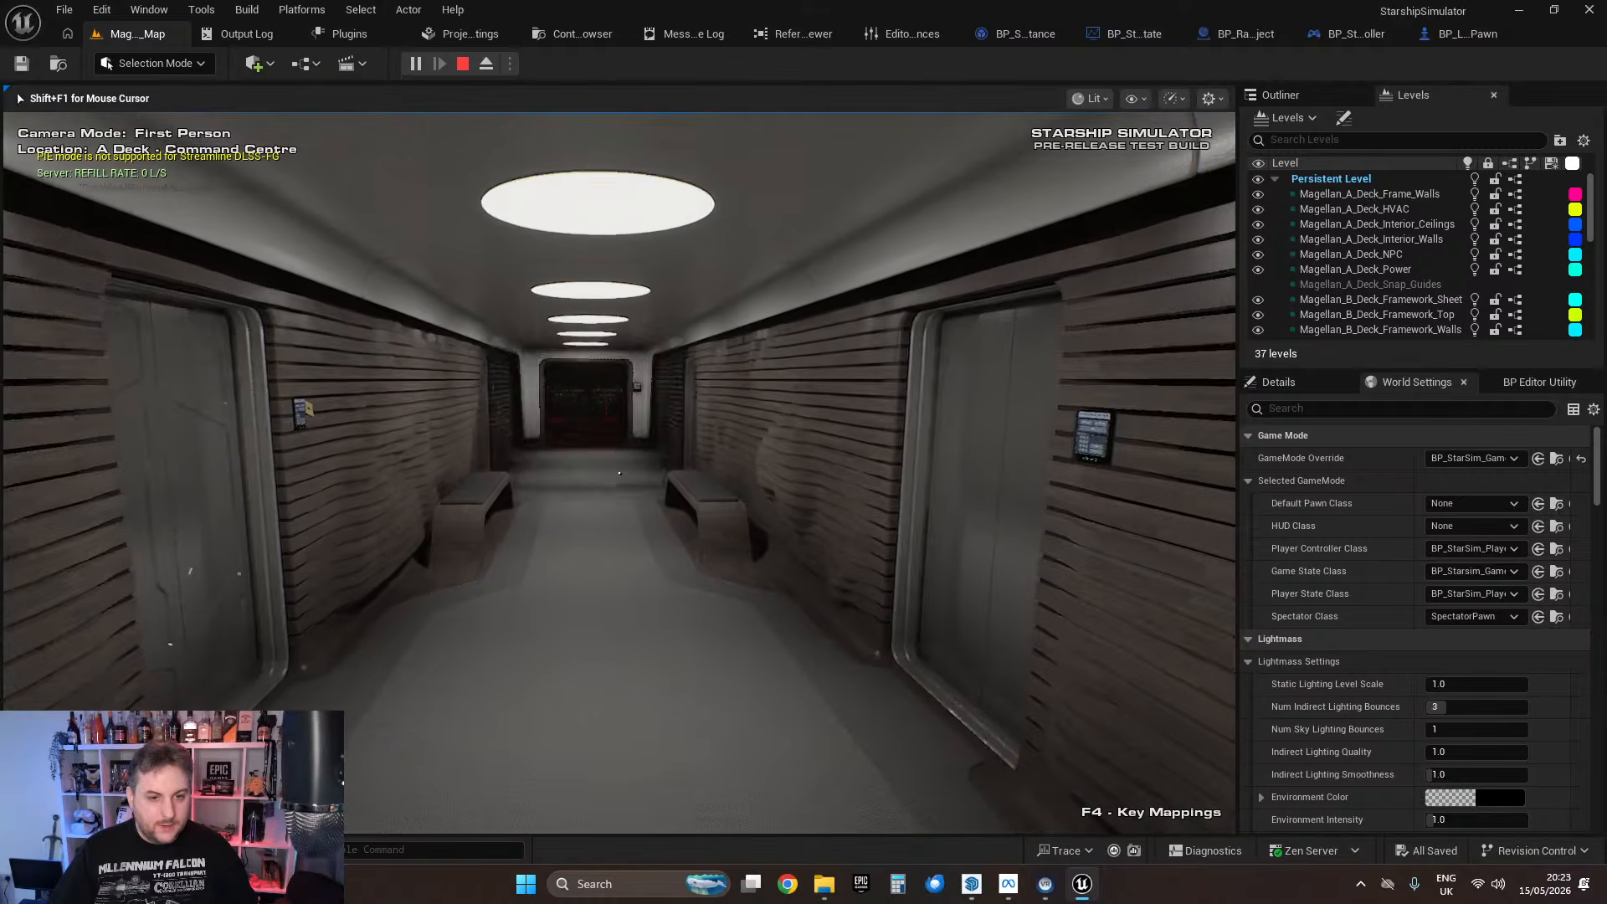
pyautogui.press('w')
pyautogui.press('s')
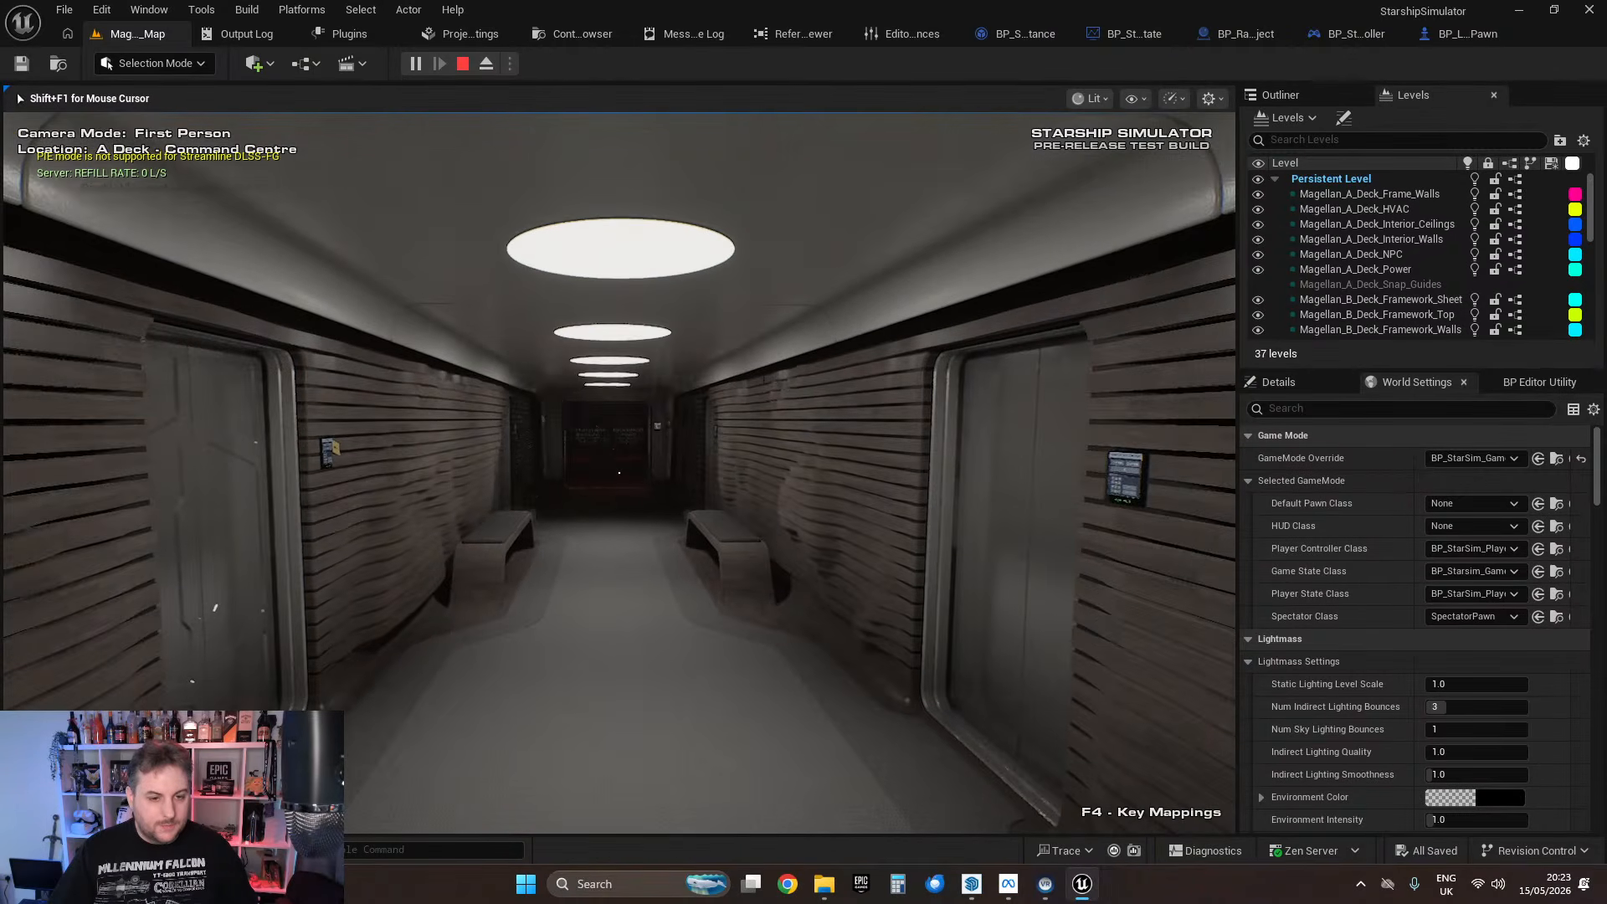
pyautogui.press('s')
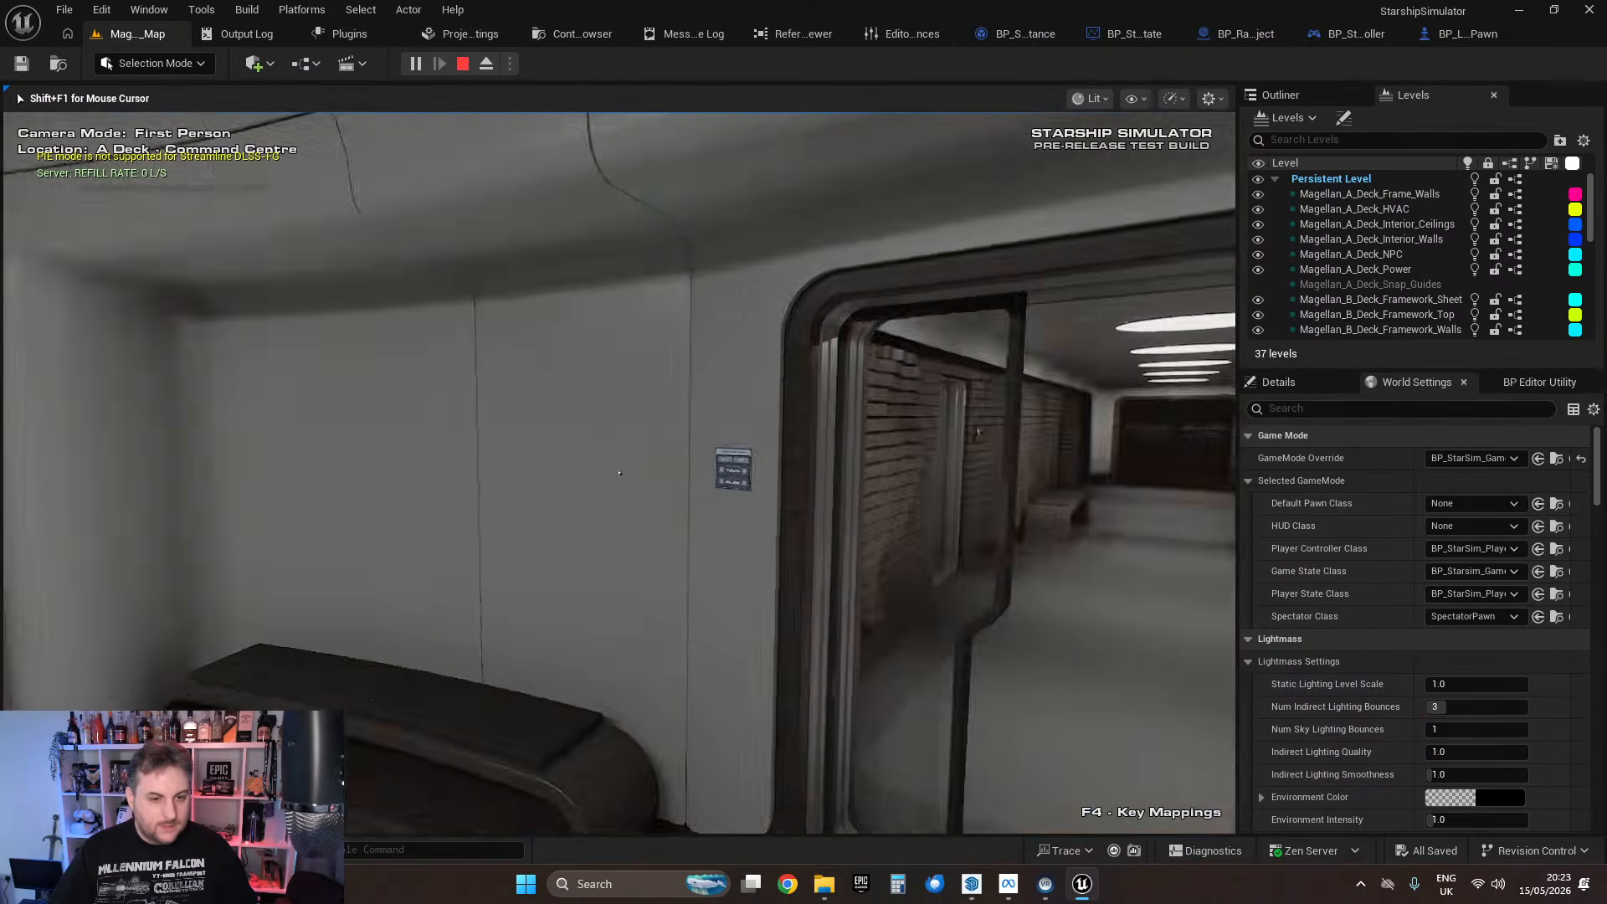
pyautogui.press('w')
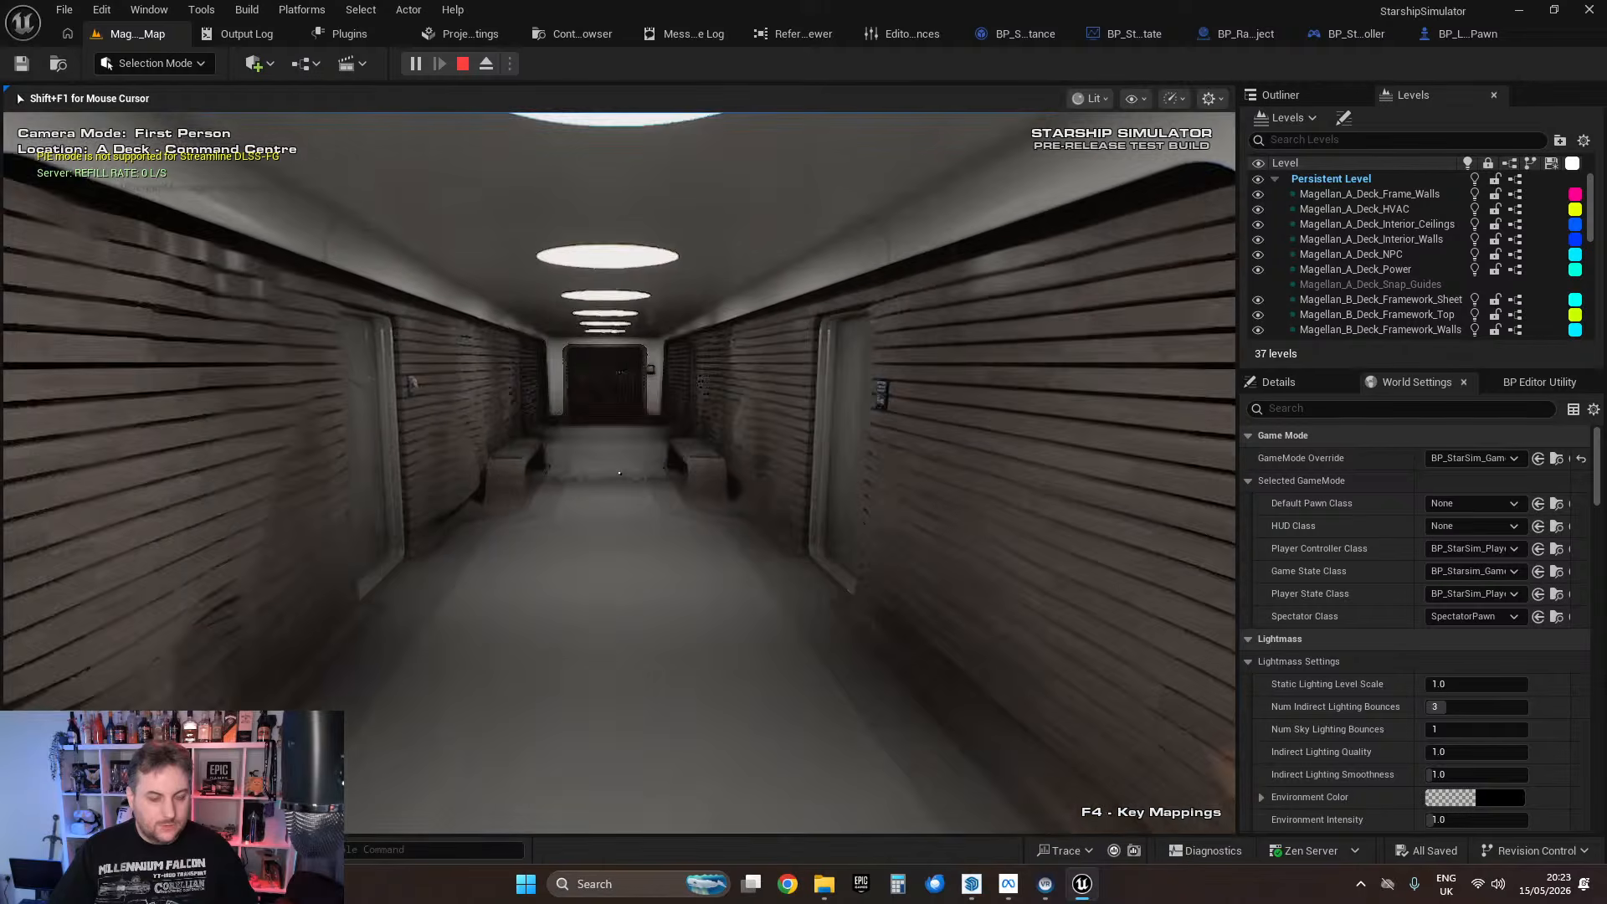
pyautogui.press('w')
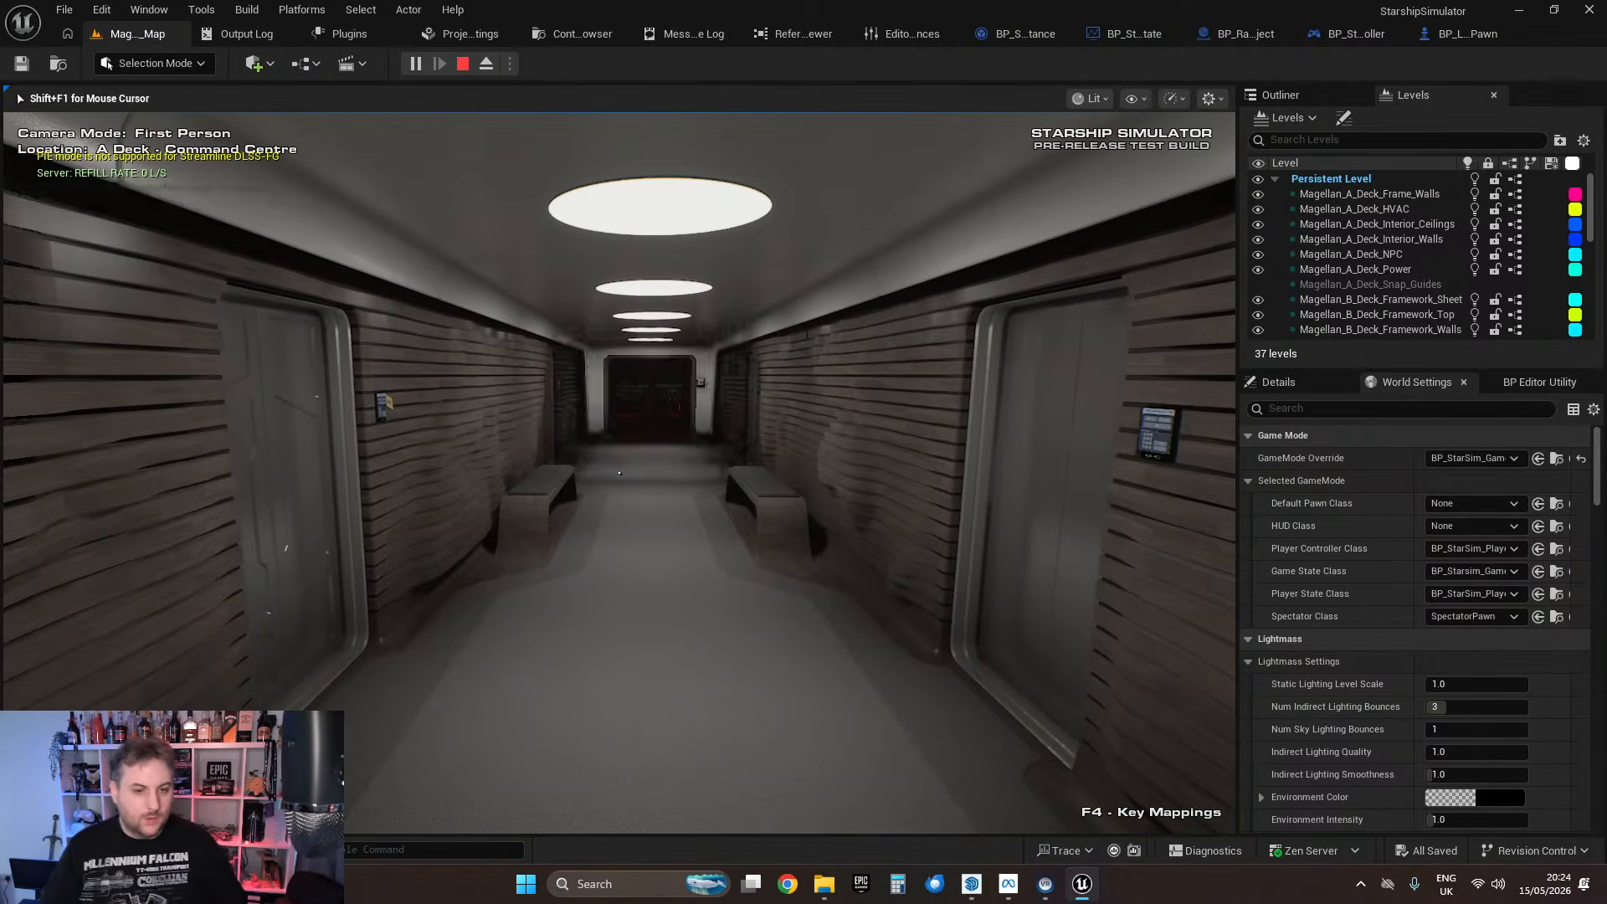
# Step: Enter the room with white cabinet units off the corridor and inspect the light reflections on its dark speckled floor
pyautogui.press('w')
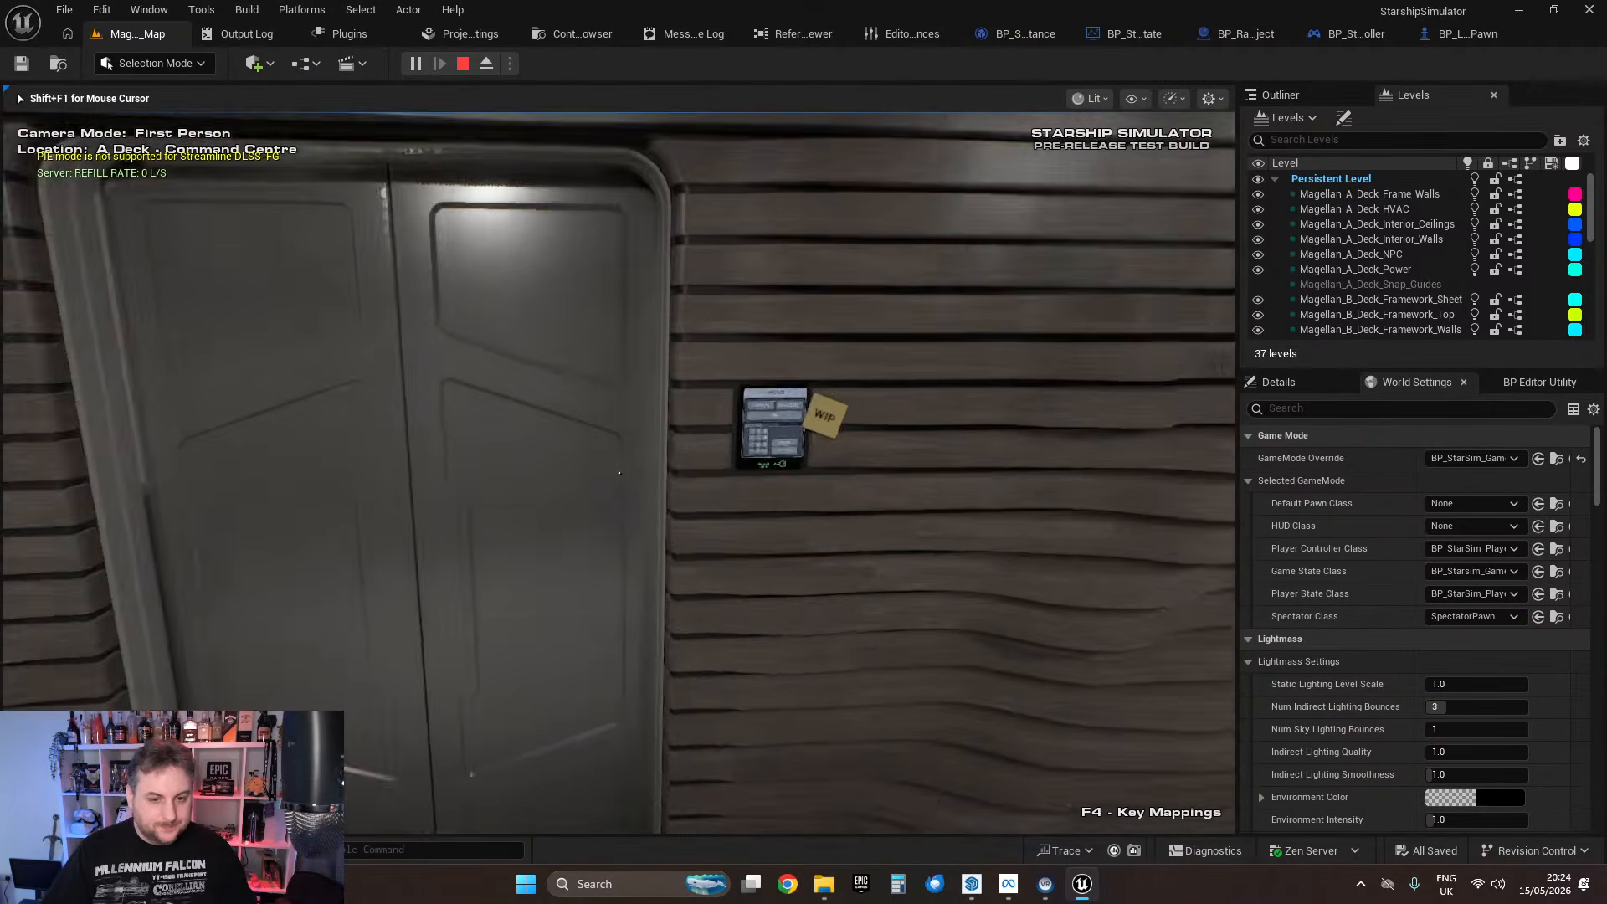
pyautogui.press('w')
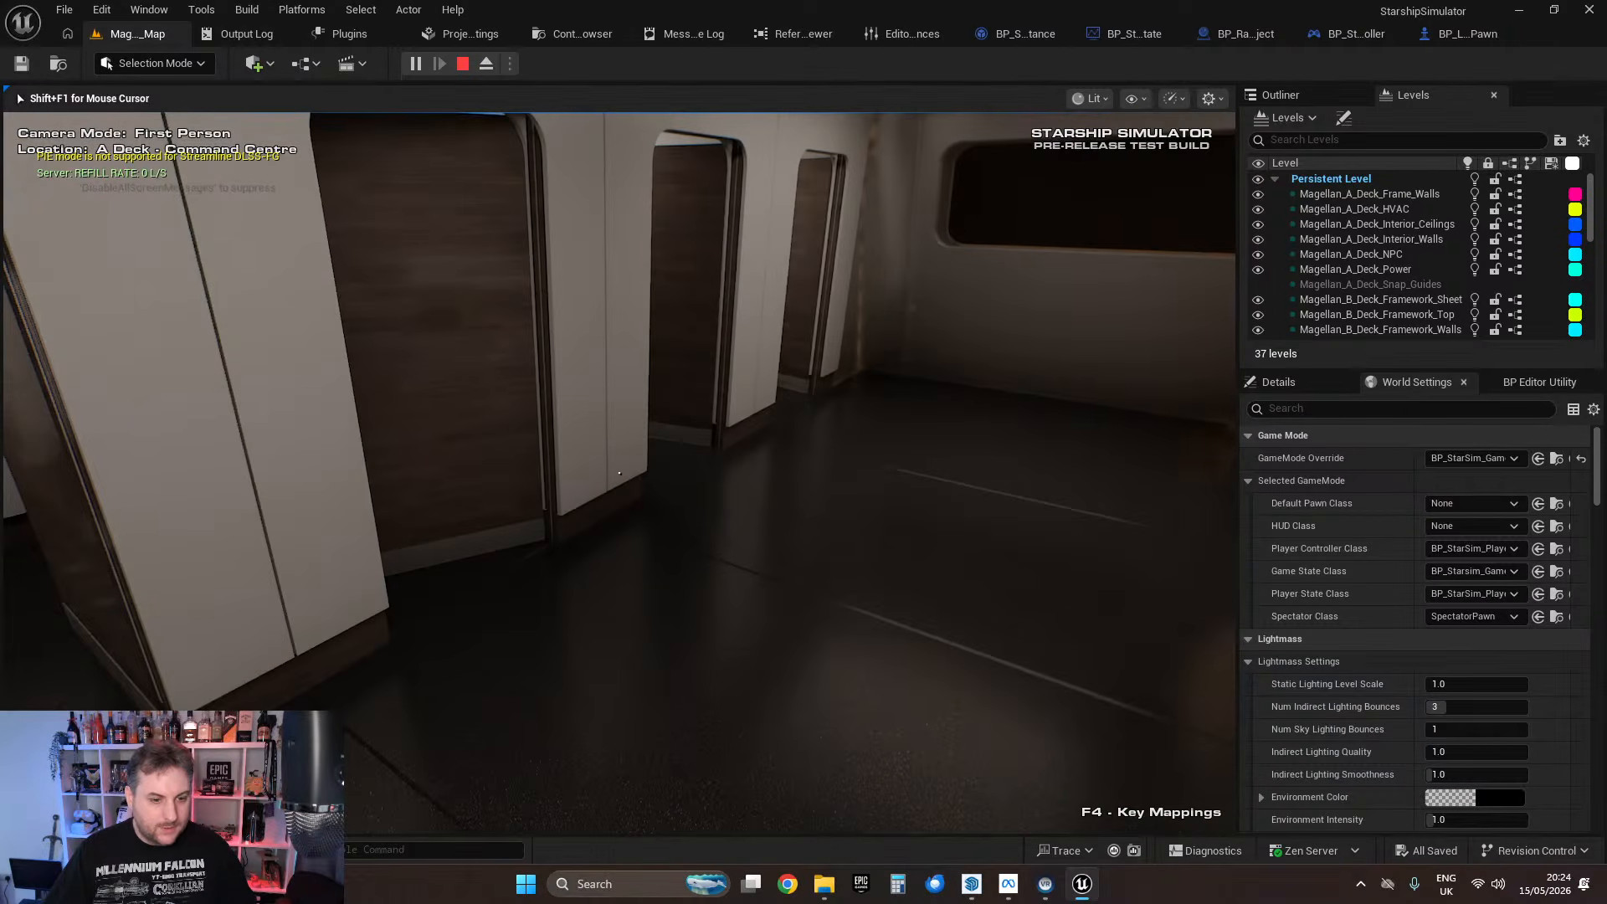
pyautogui.press('w')
pyautogui.press('w')
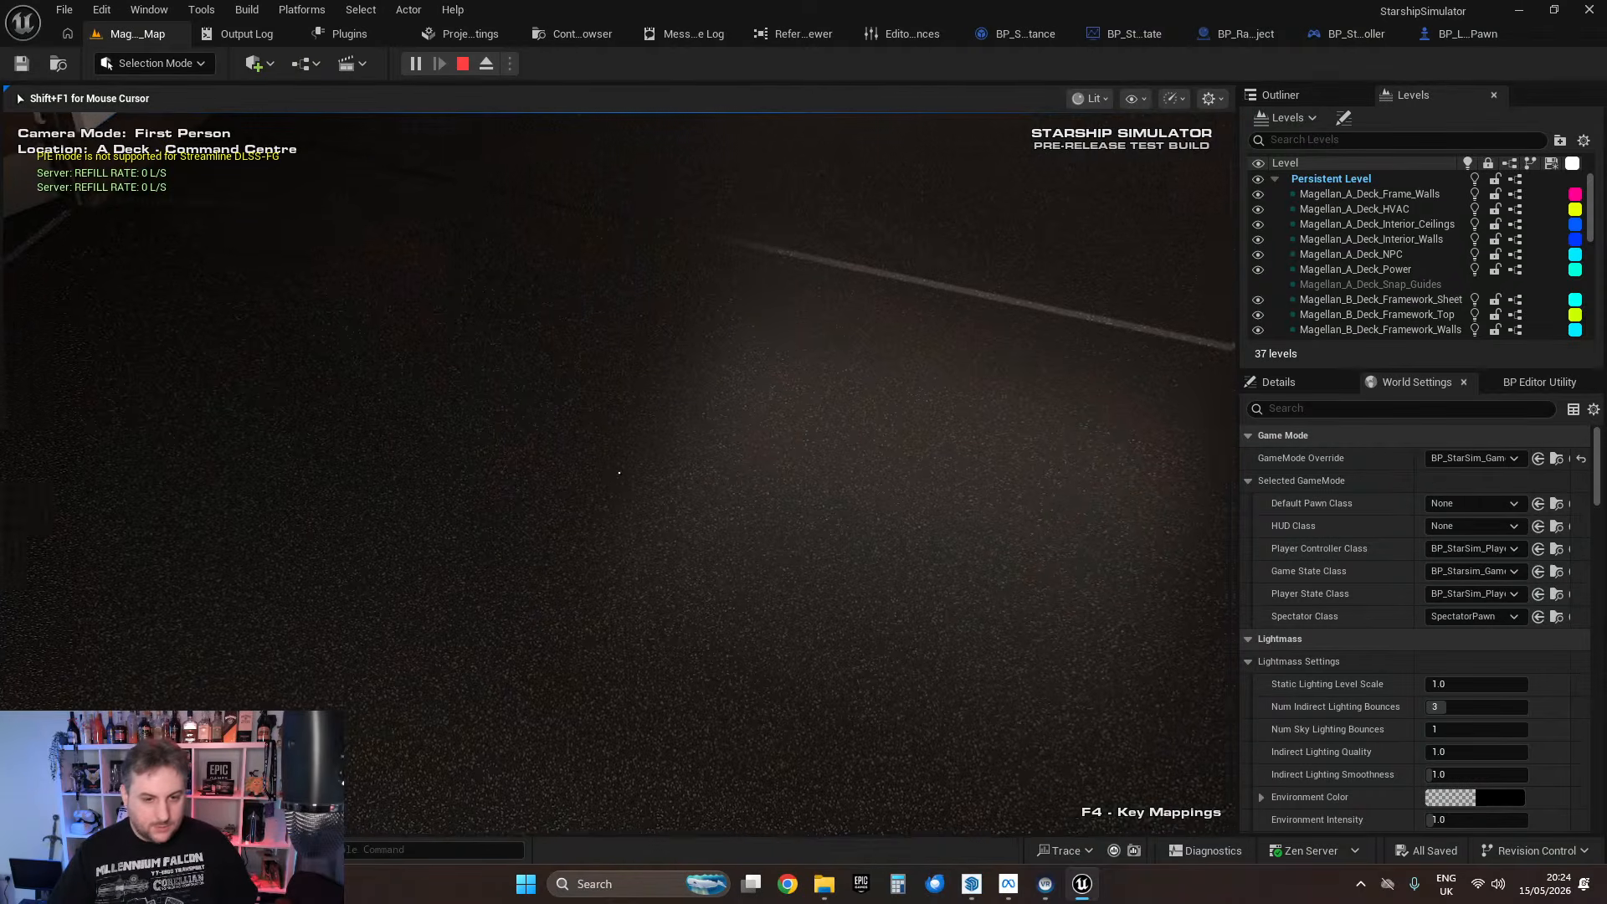
pyautogui.press('w')
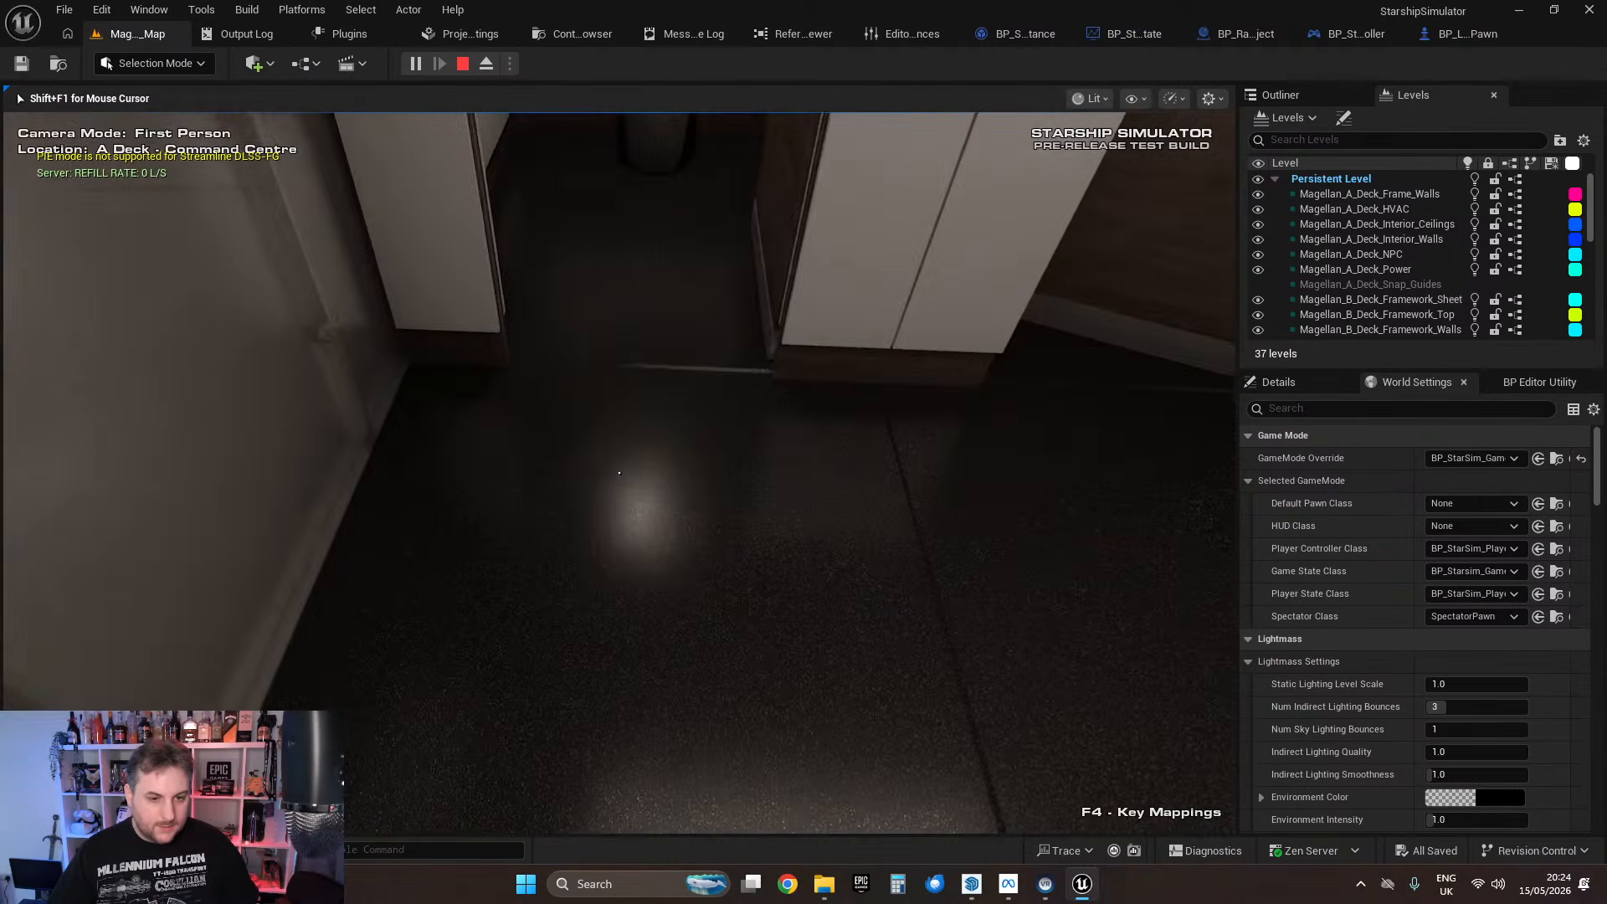
pyautogui.hotkey('shift', 'F1')
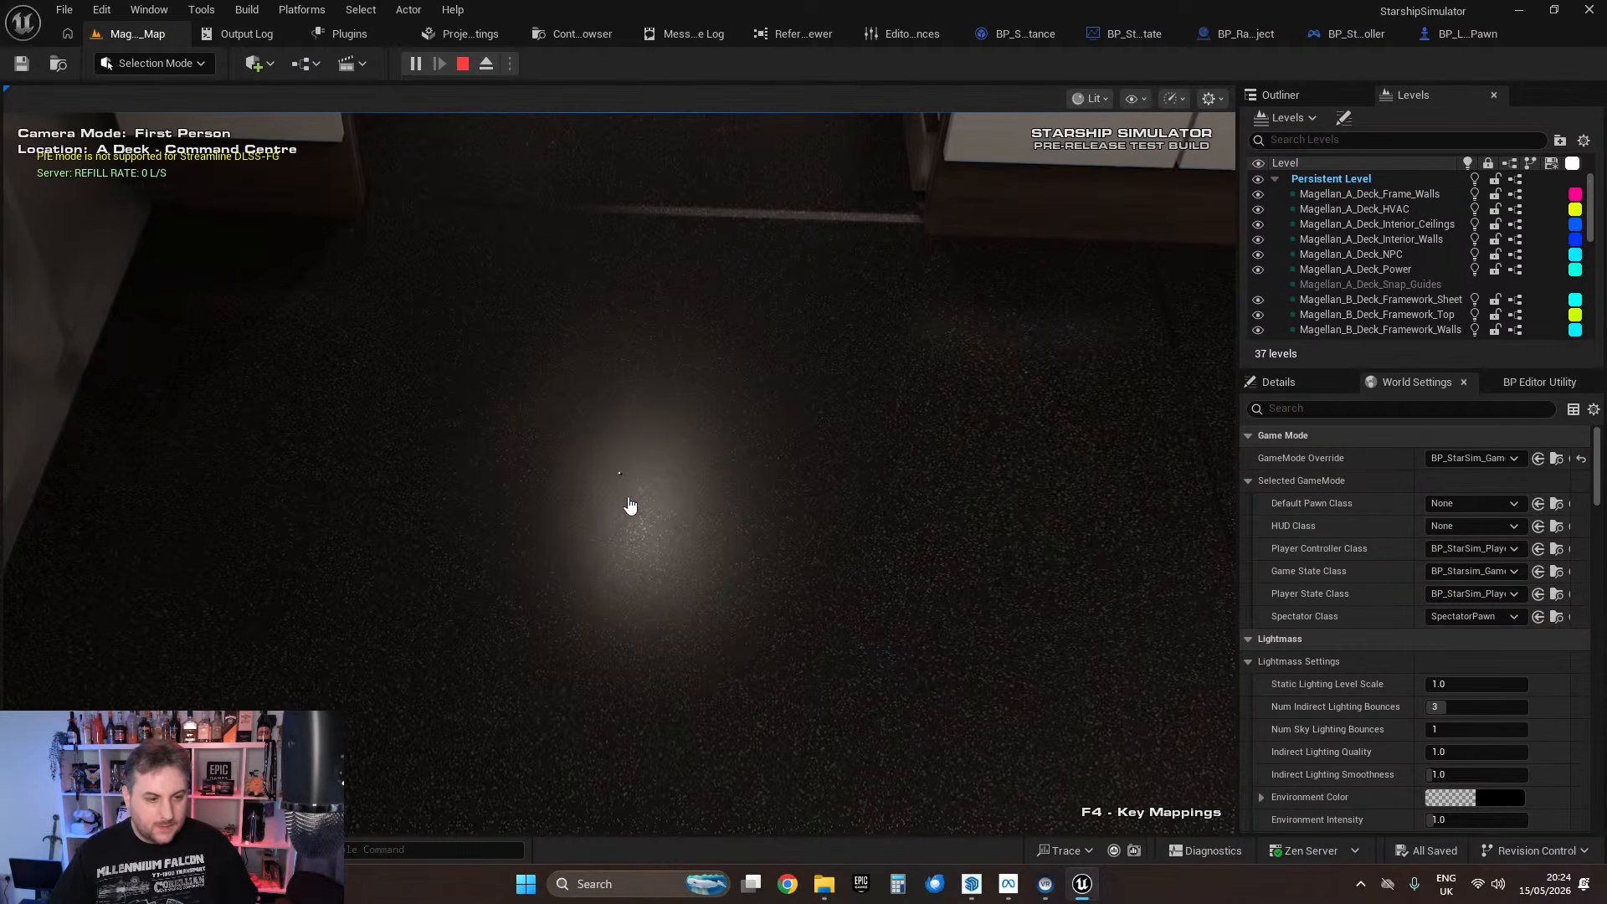
pyautogui.click(766, 466)
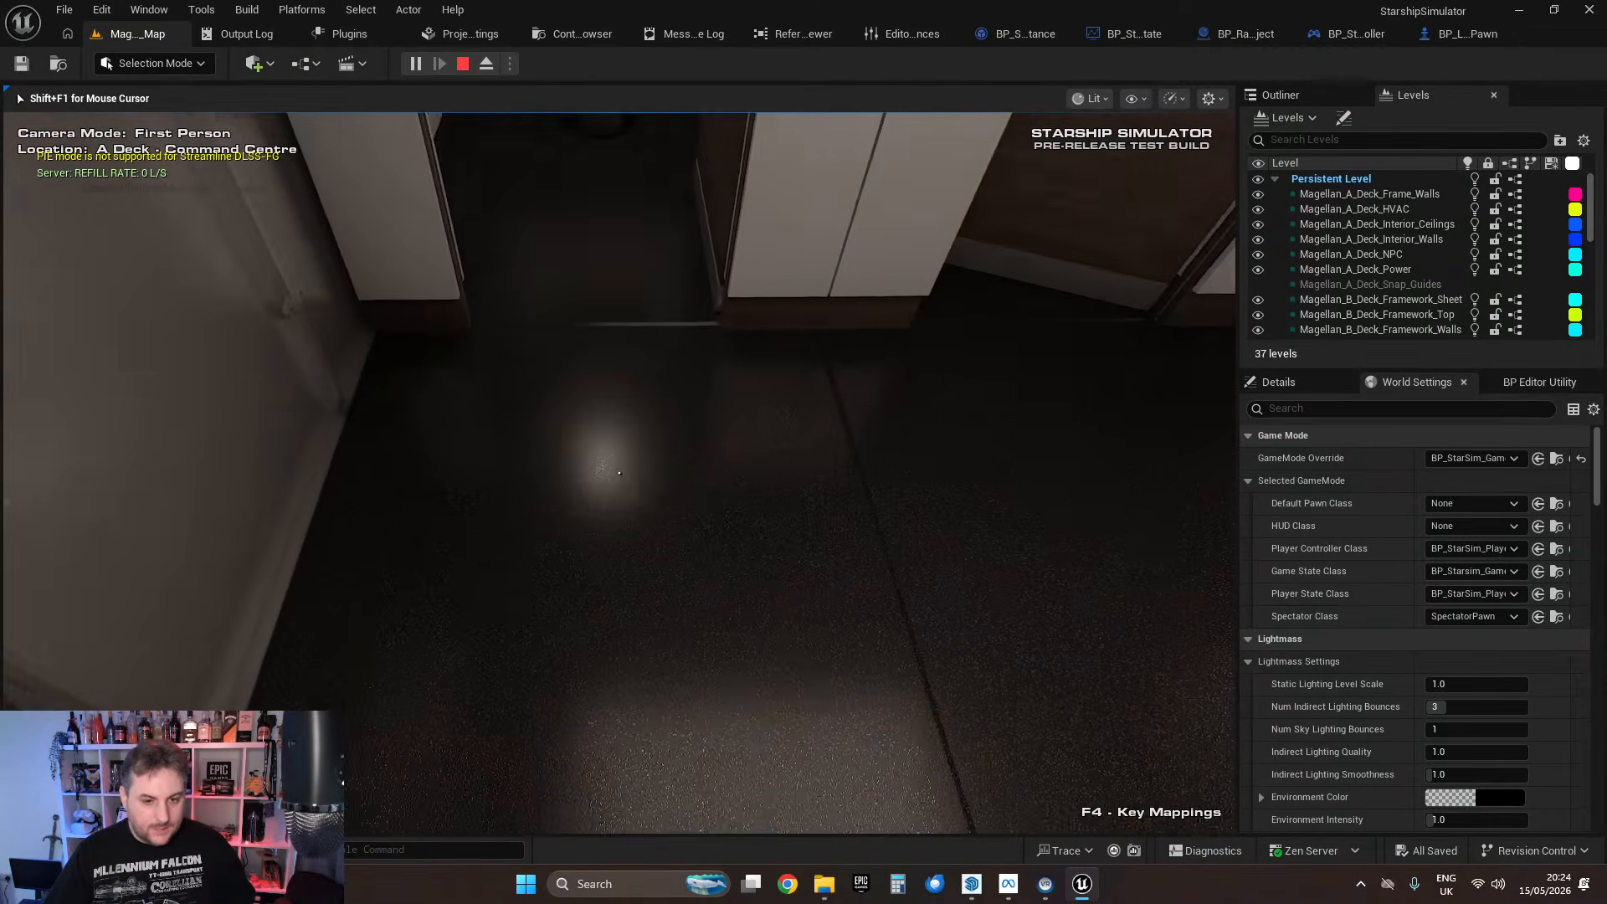
pyautogui.rightClick(619, 473)
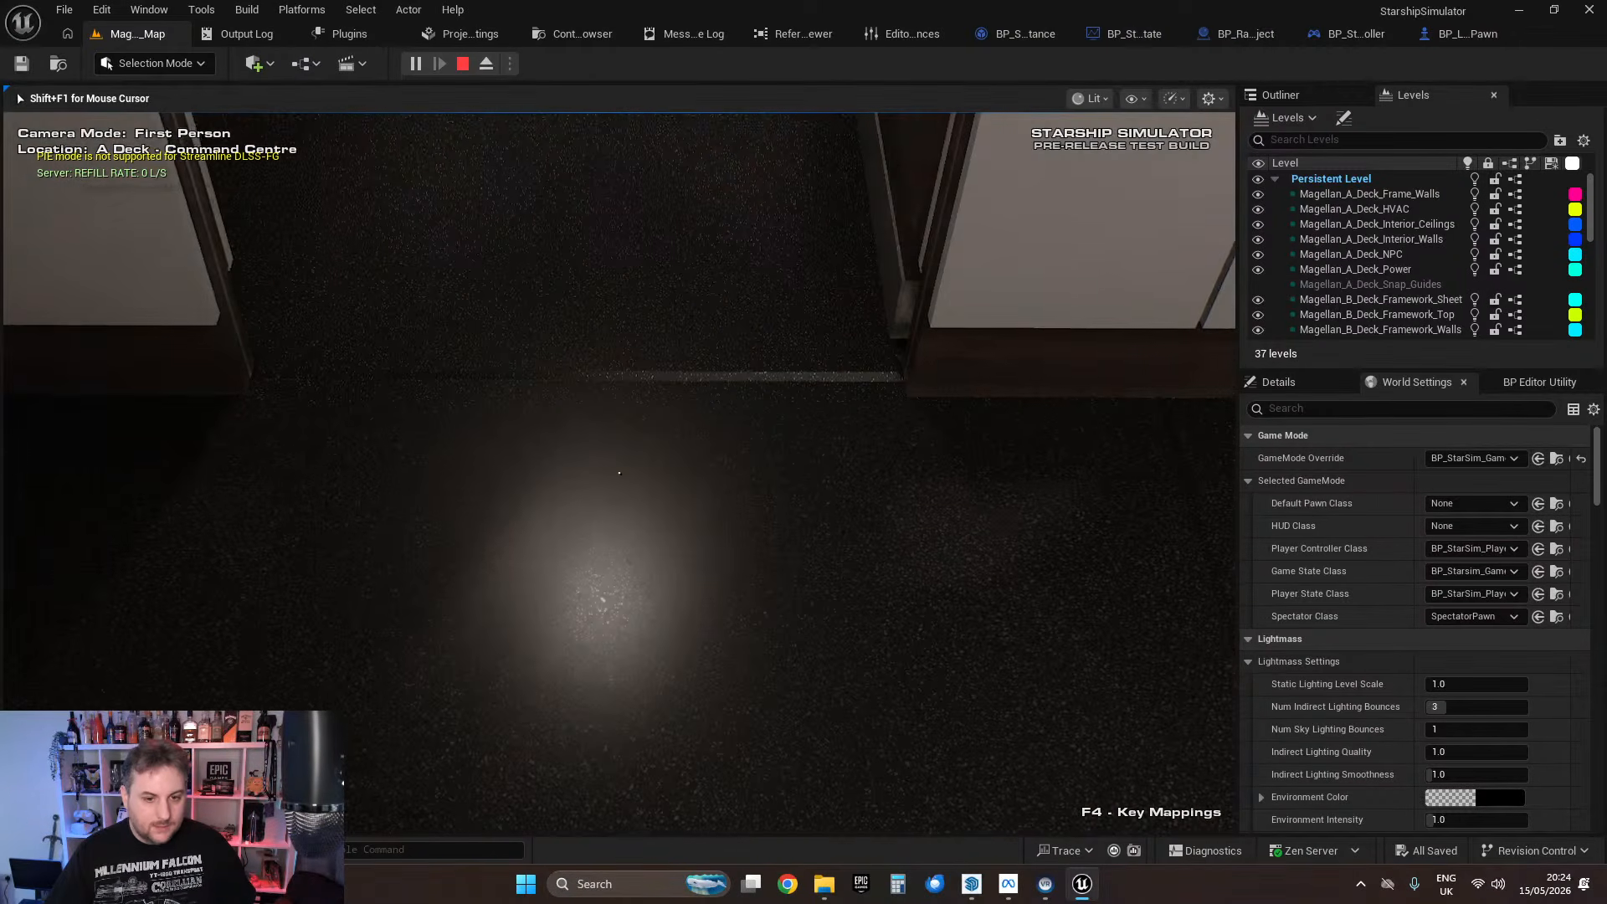
pyautogui.hotkey('shift', 'F1')
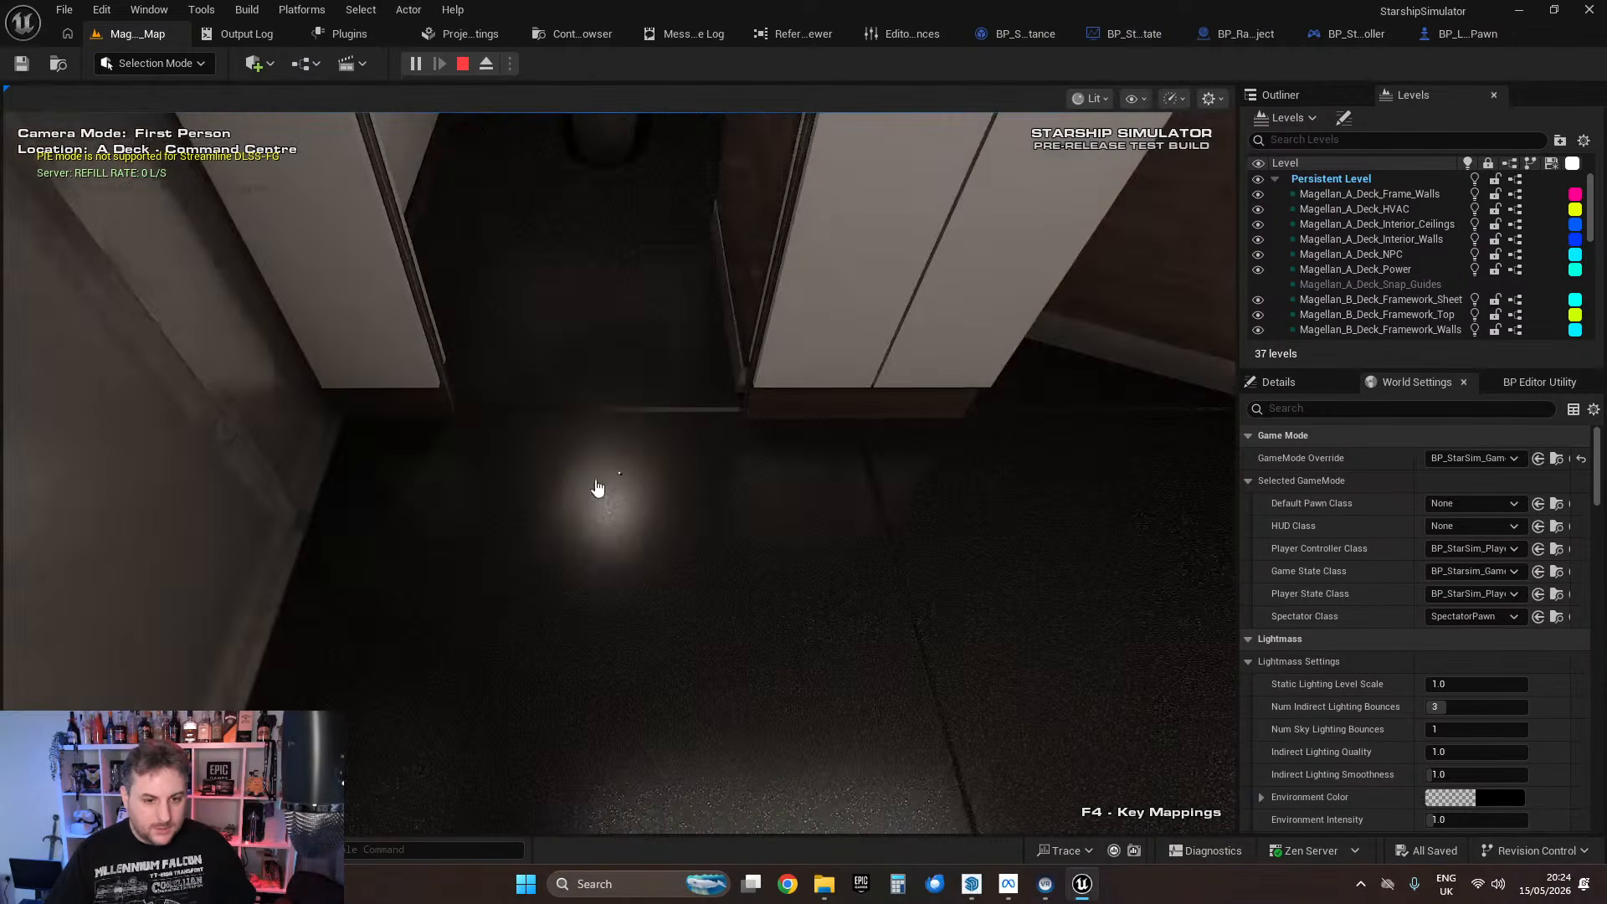
pyautogui.click(597, 488)
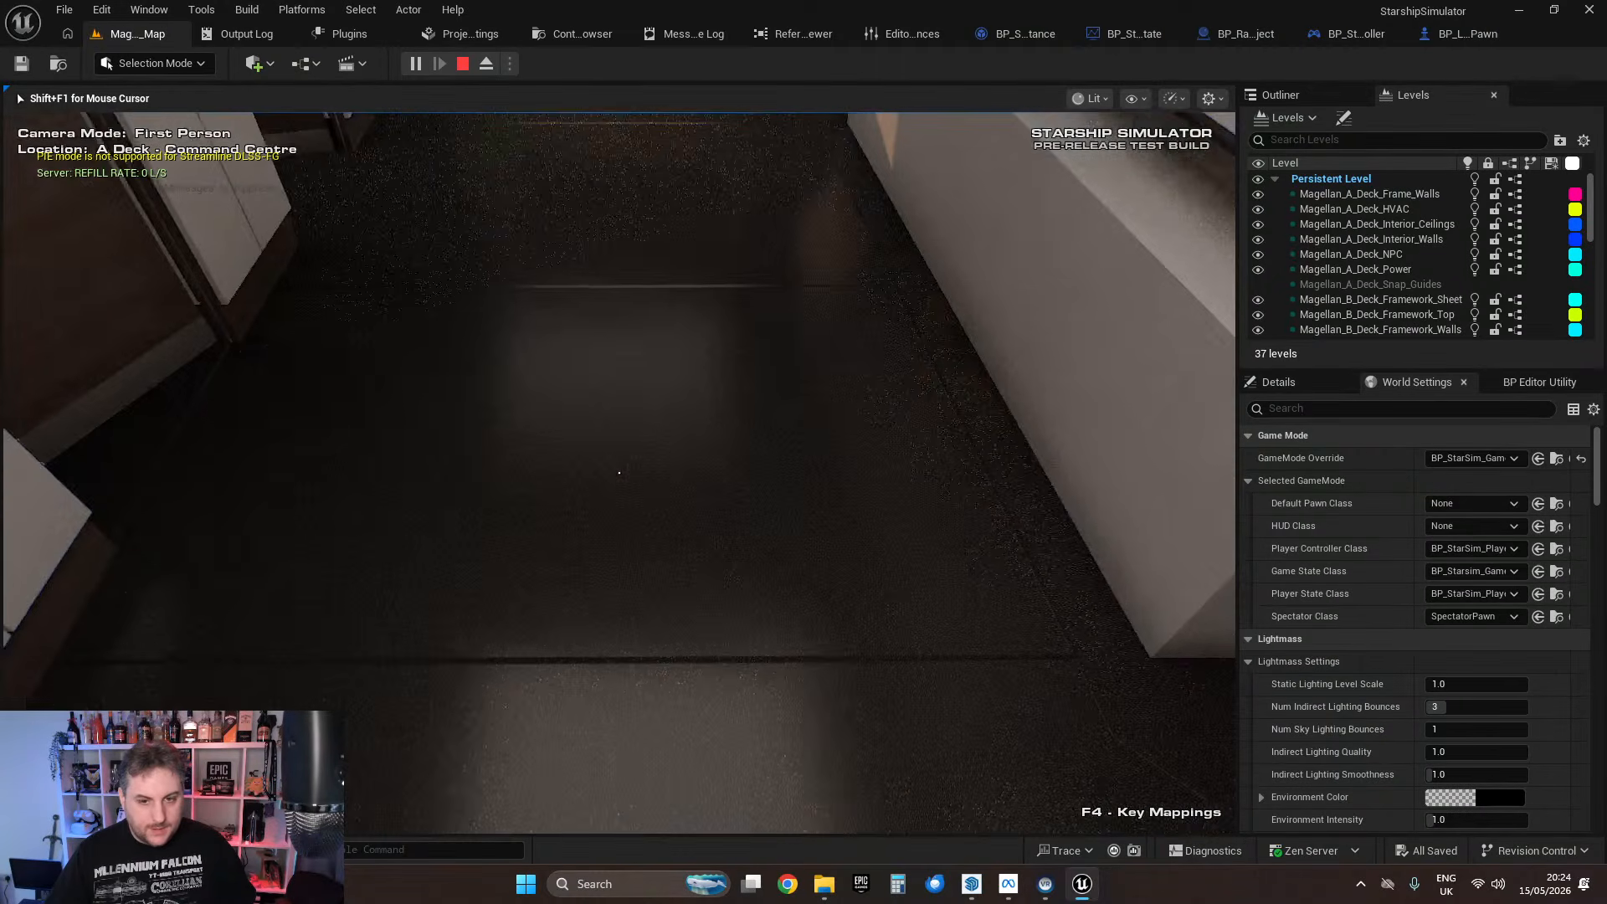
# Step: Examine the light hotspot and speckle on the dark washroom floor near the cubicle threshold, from close up and further back
pyautogui.press('s')
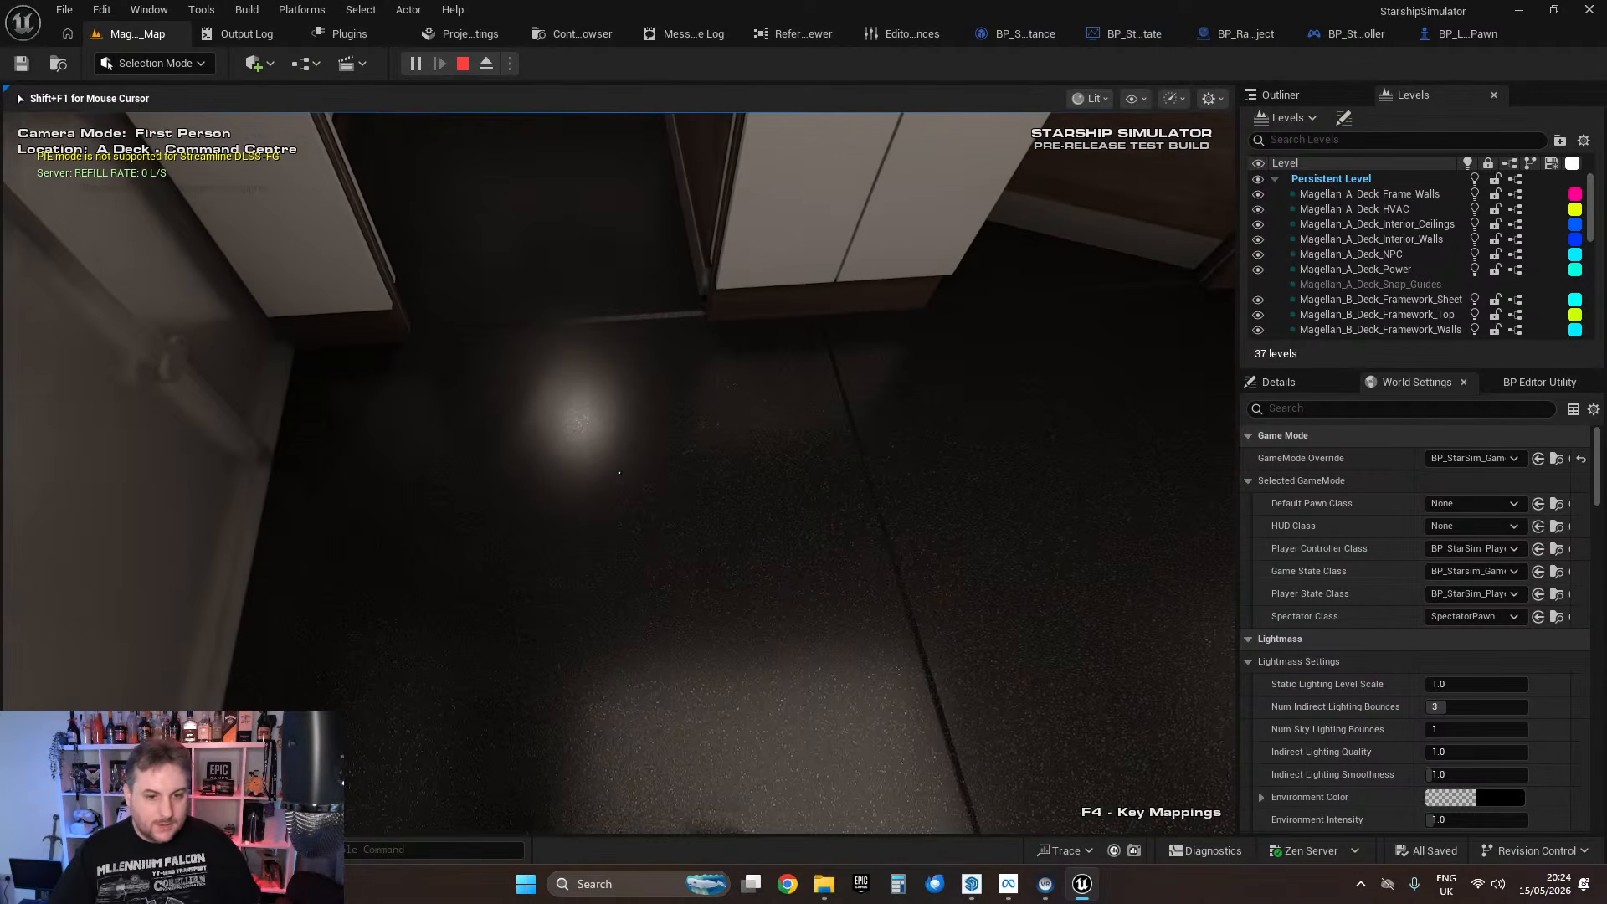
pyautogui.hotkey('shift', 'F1')
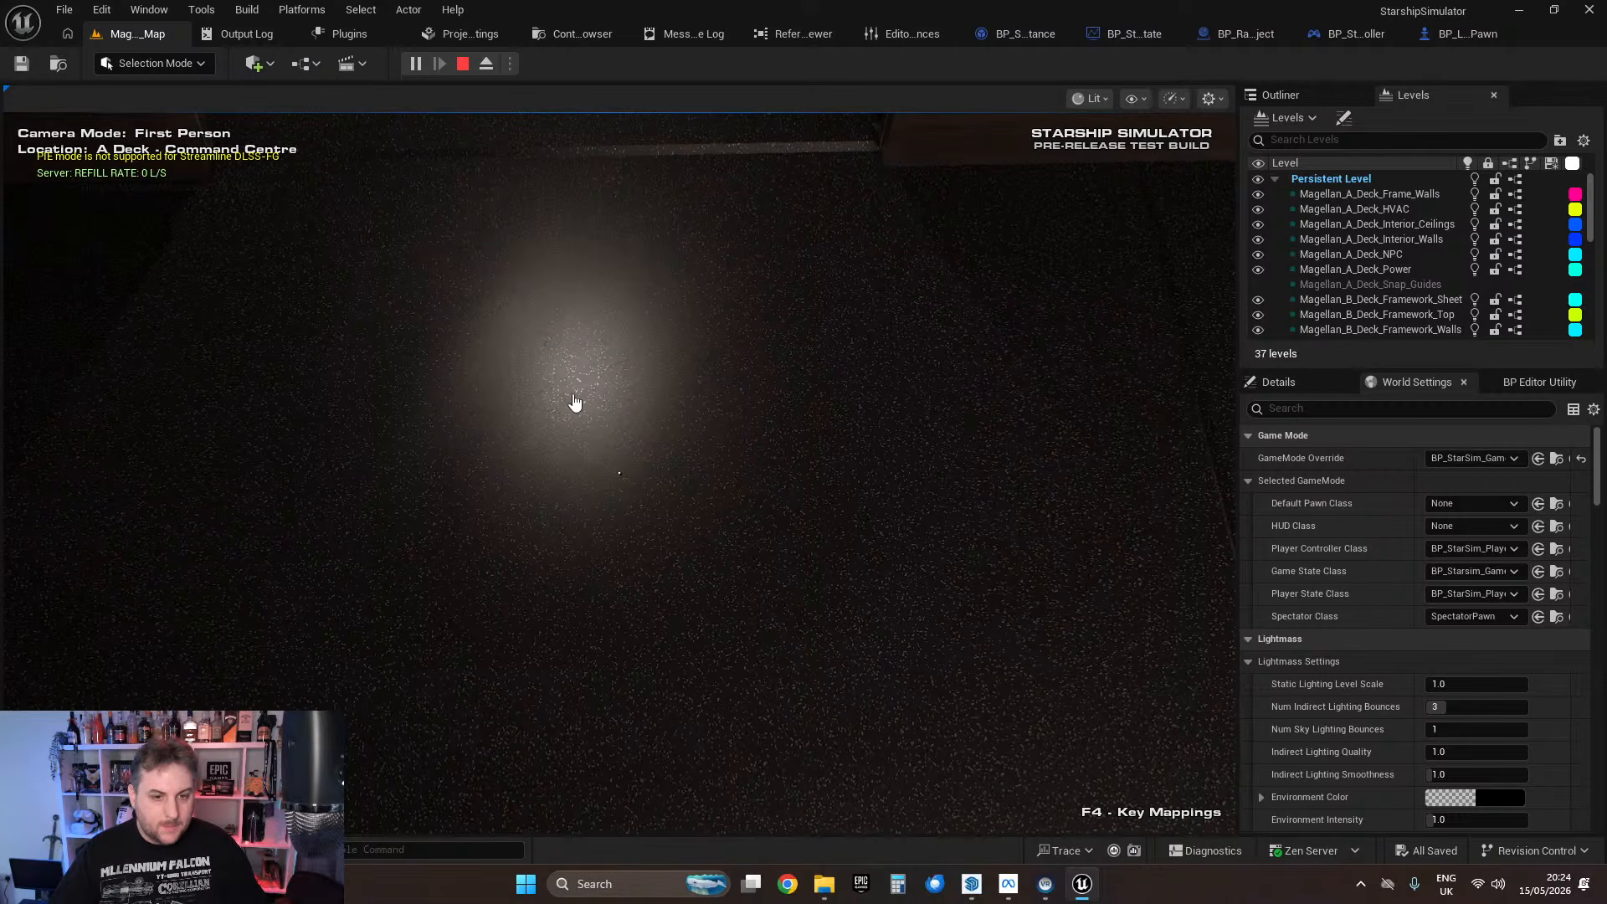
pyautogui.click(599, 387)
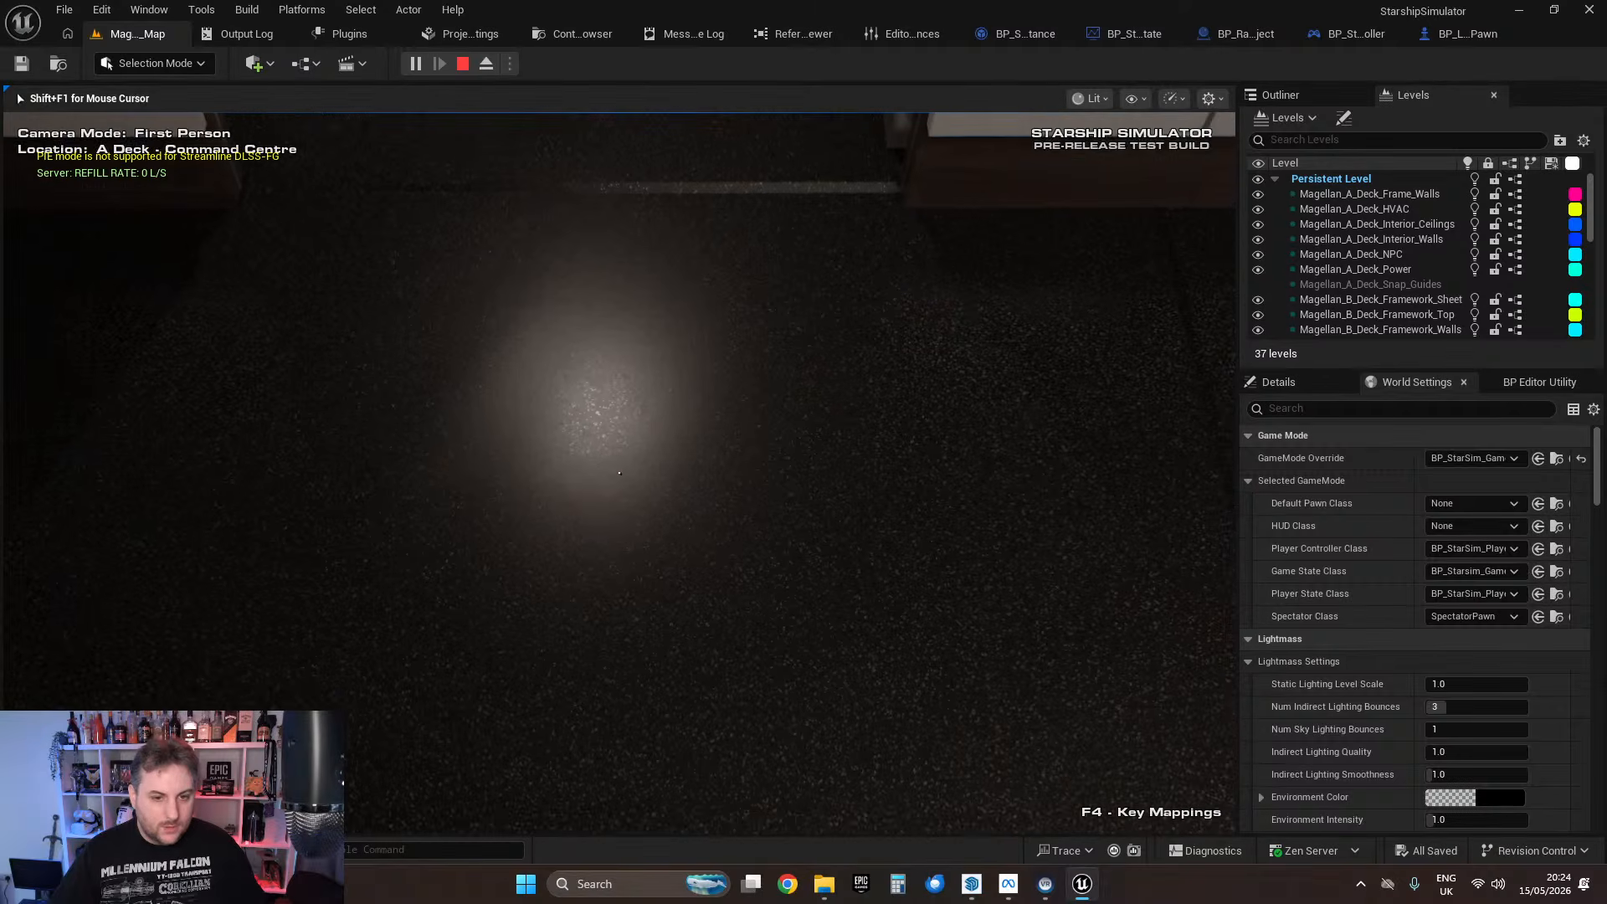
pyautogui.hotkey('shift', 'F1')
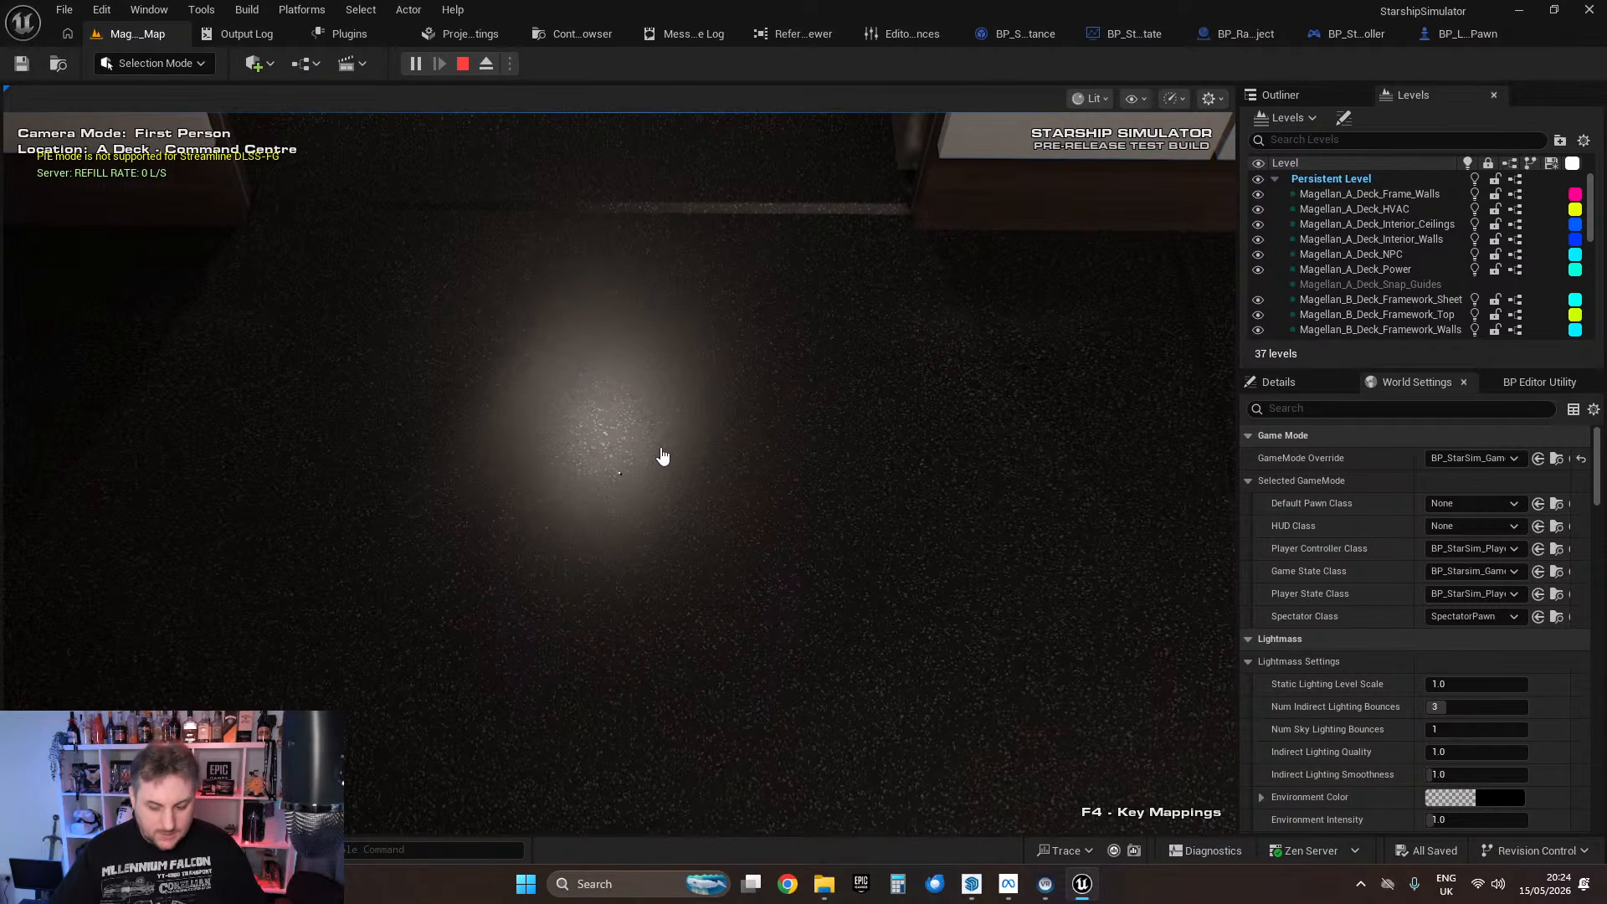
pyautogui.press('w')
pyautogui.press('w')
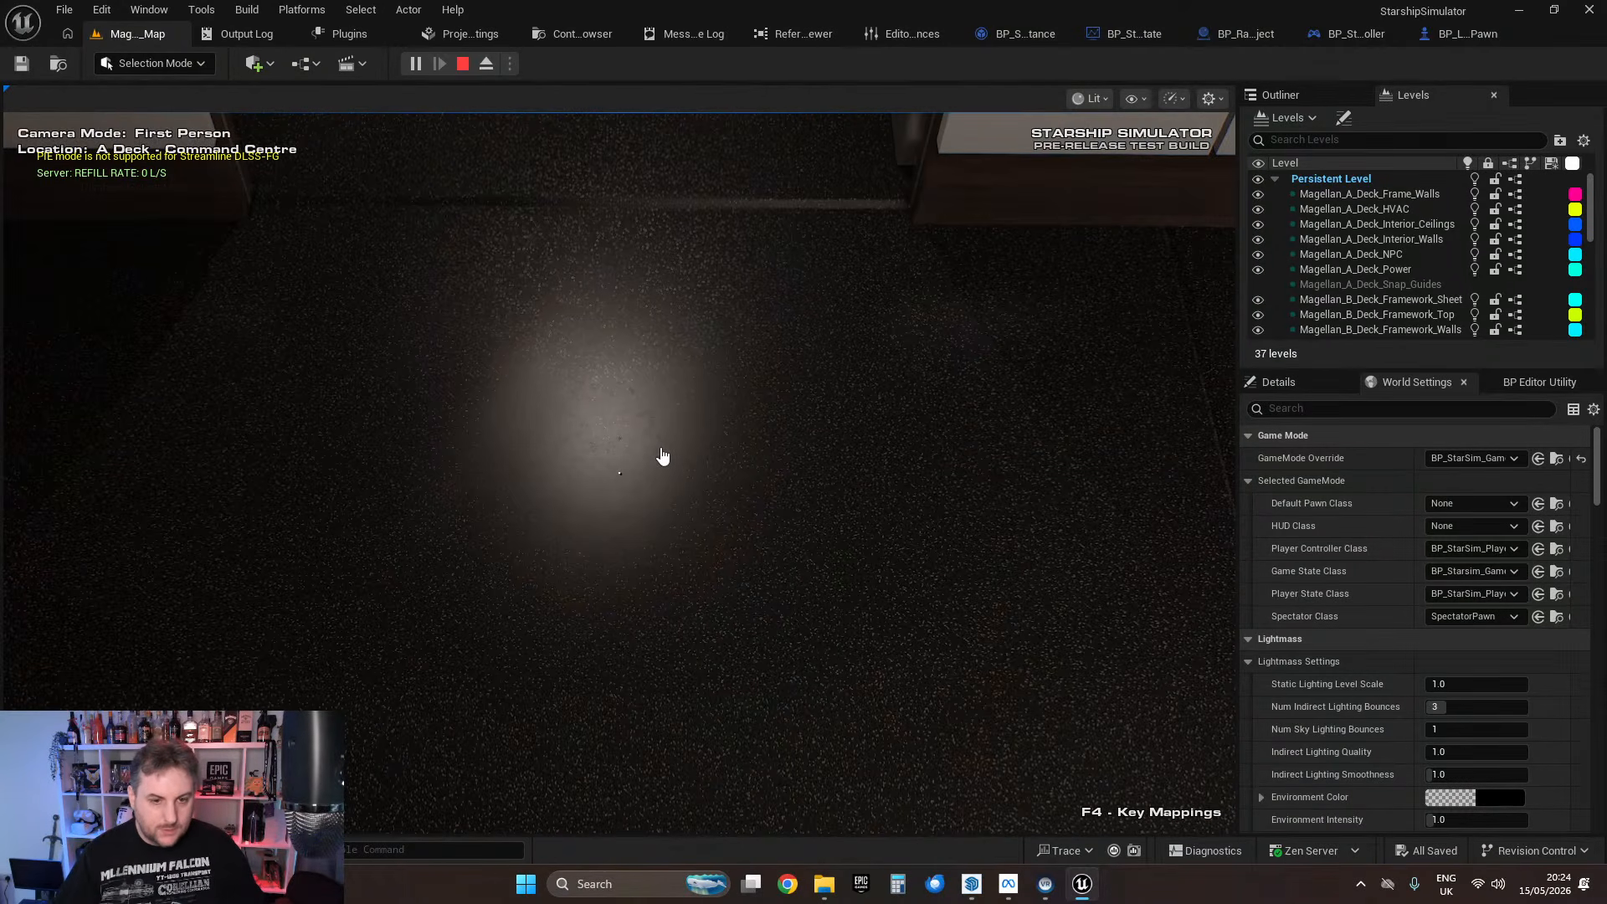
pyautogui.press('s')
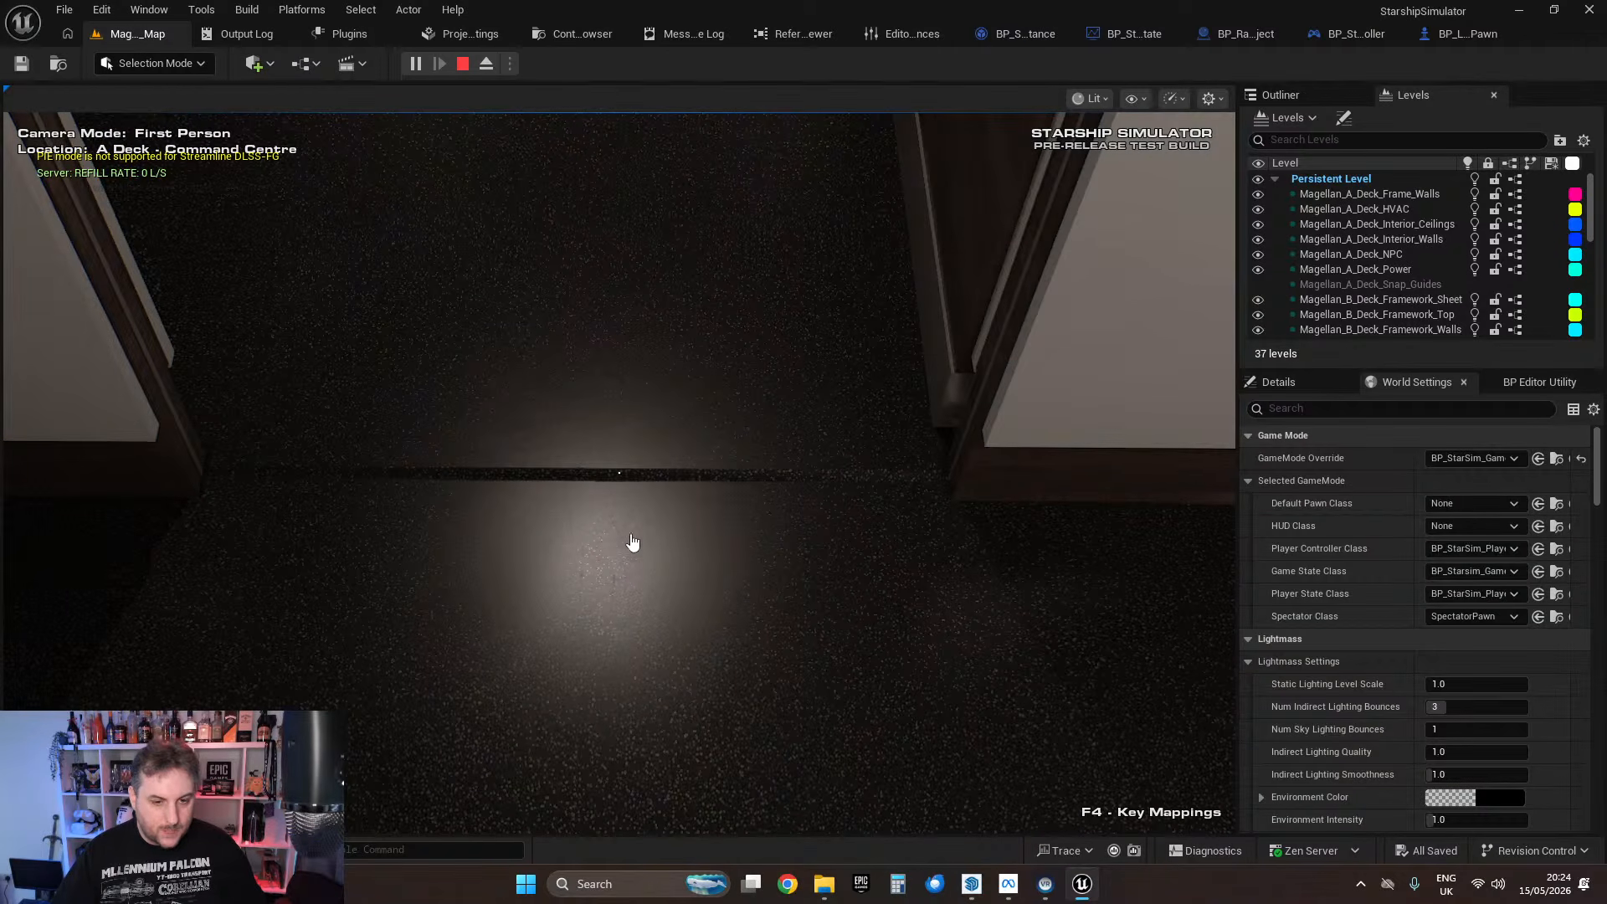
pyautogui.click(655, 547)
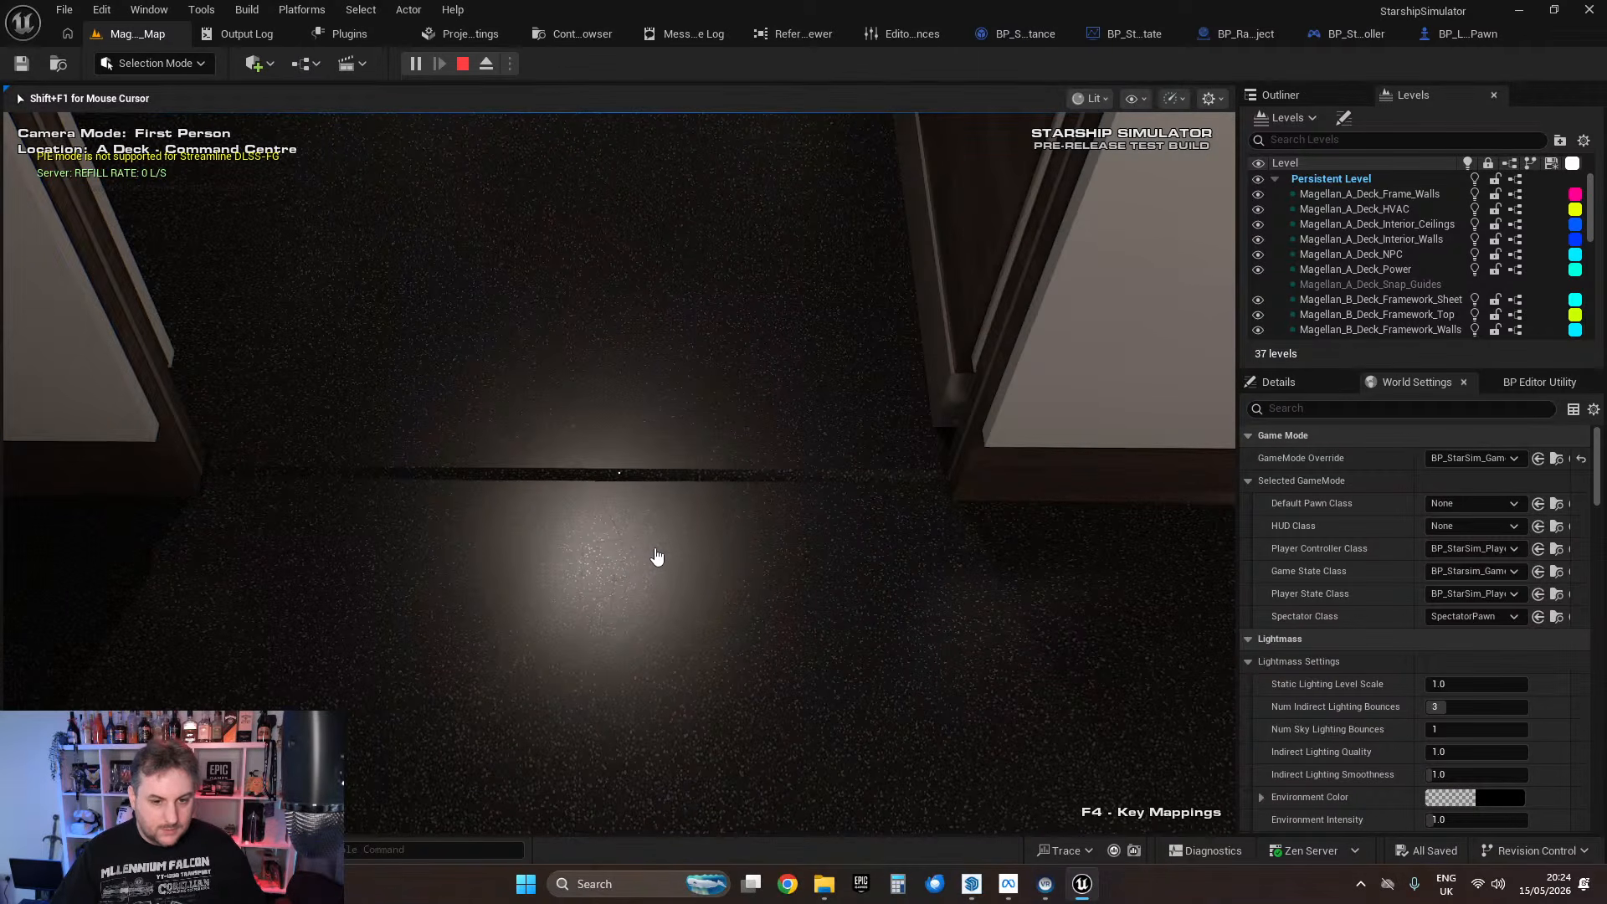
pyautogui.scroll(-3, 618, 473)
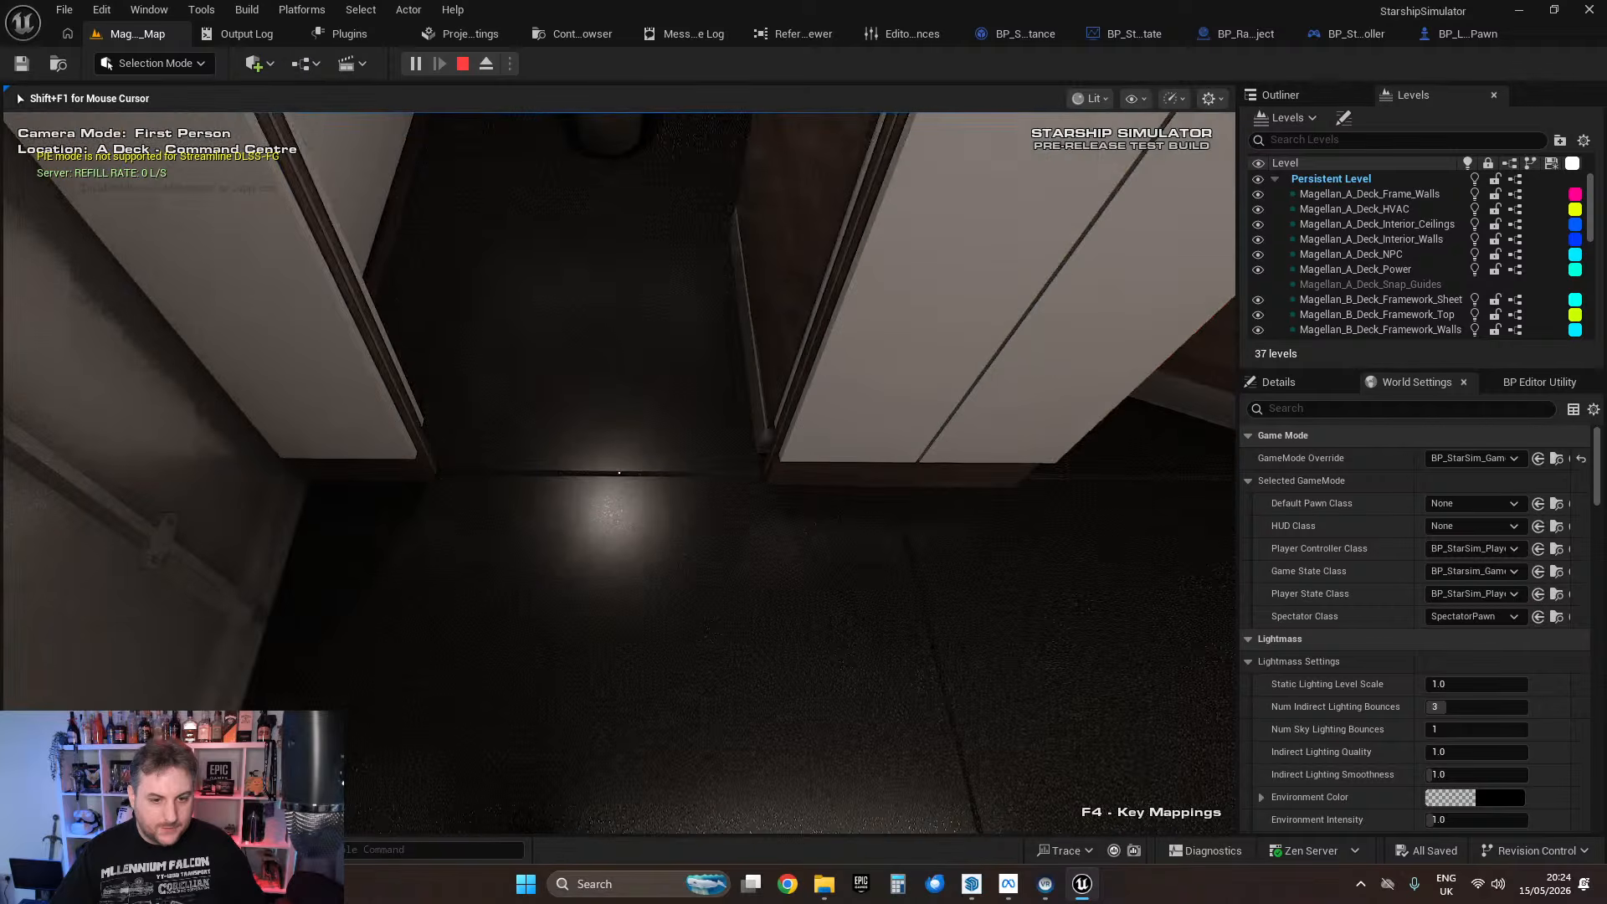
# Step: Look over the washroom's counter and cubicles, and walk back out into the wood-clad corridor
pyautogui.press('s')
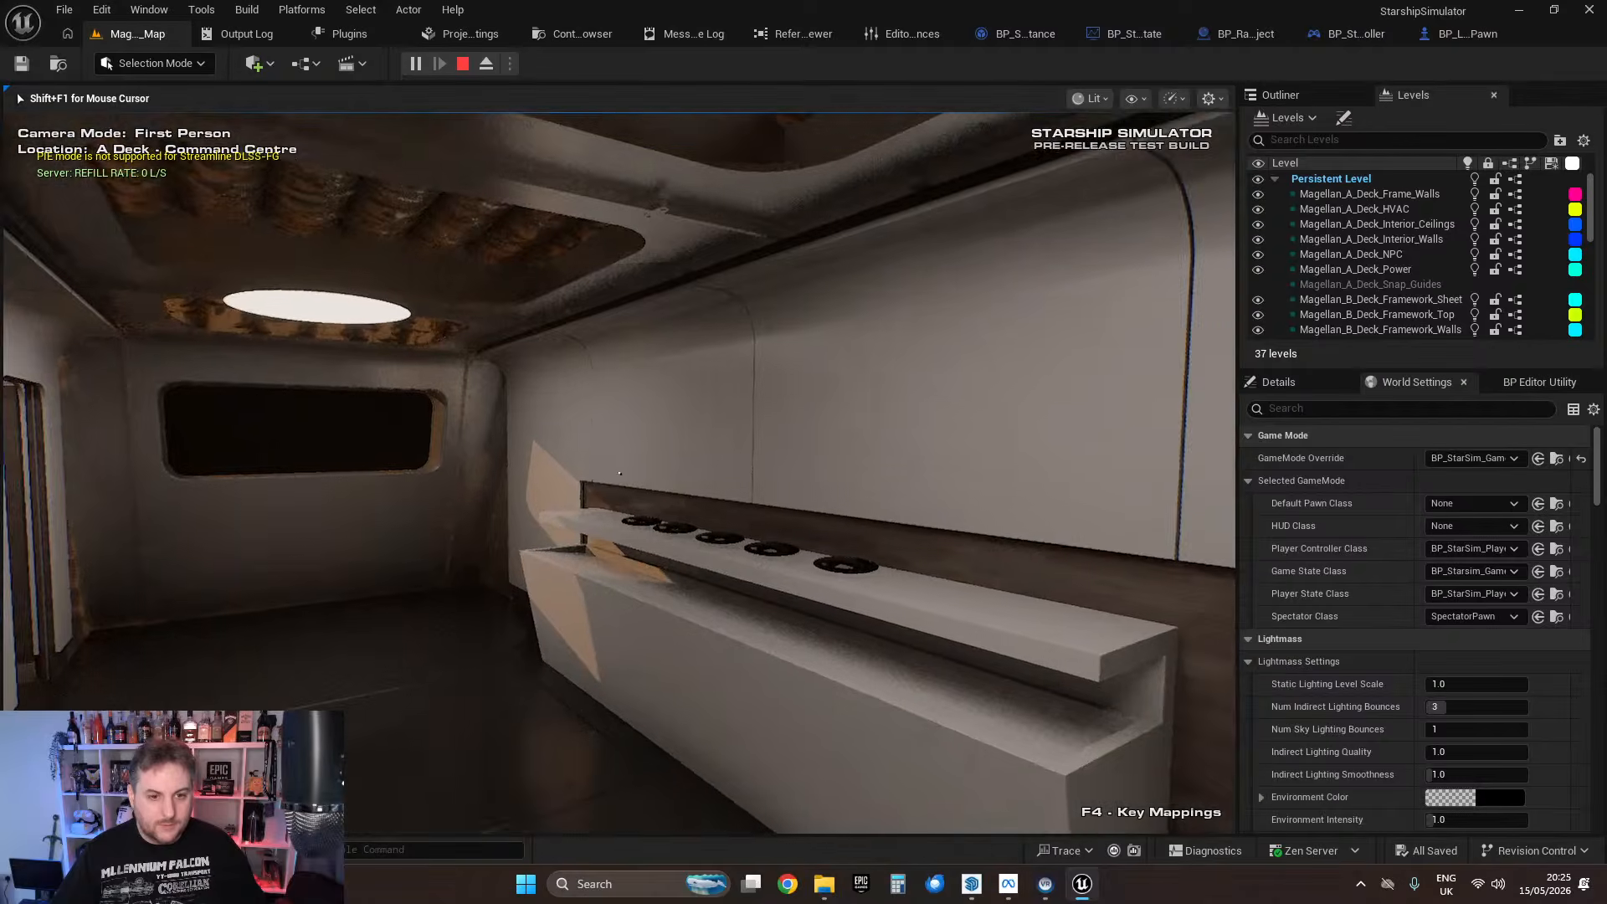
pyautogui.press('s')
pyautogui.press('s')
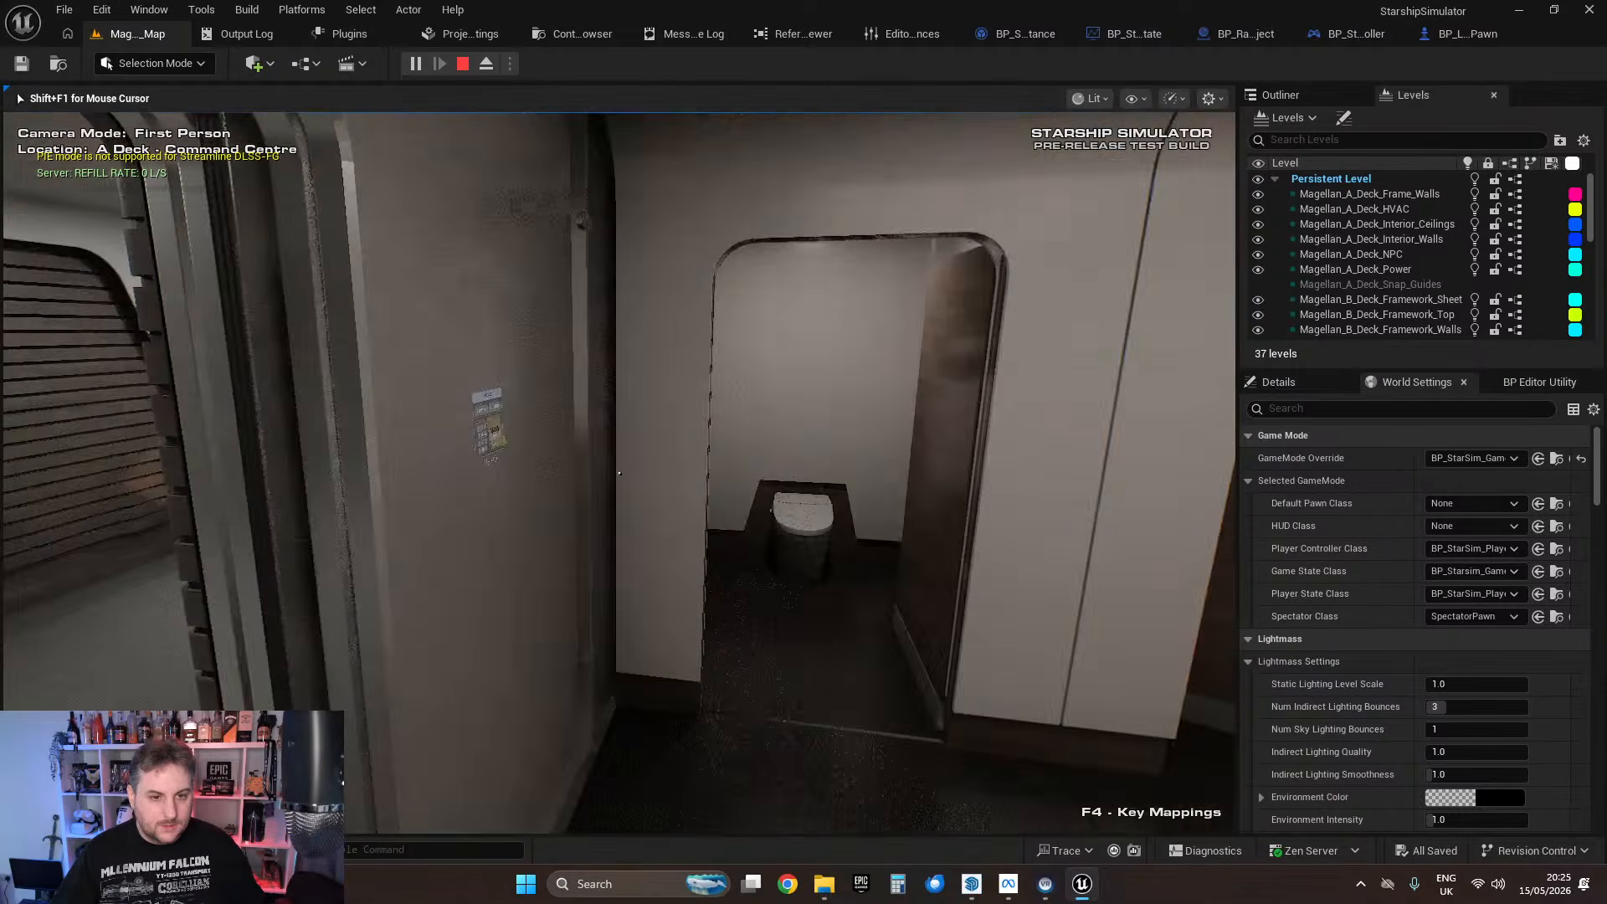
pyautogui.press('s')
pyautogui.press('w')
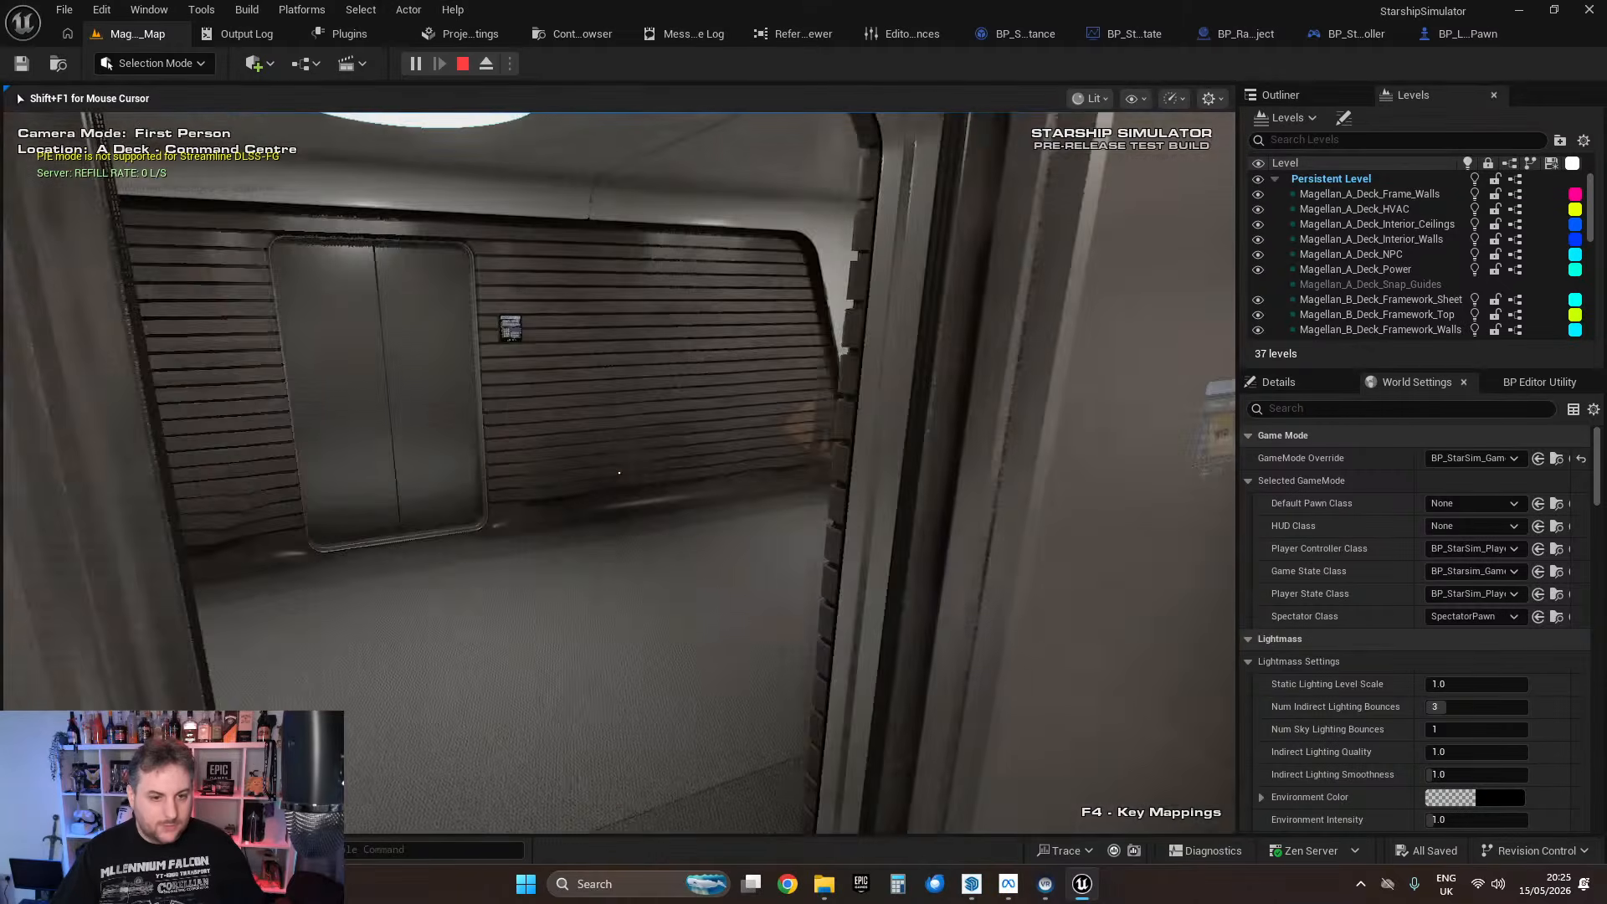
pyautogui.press('w')
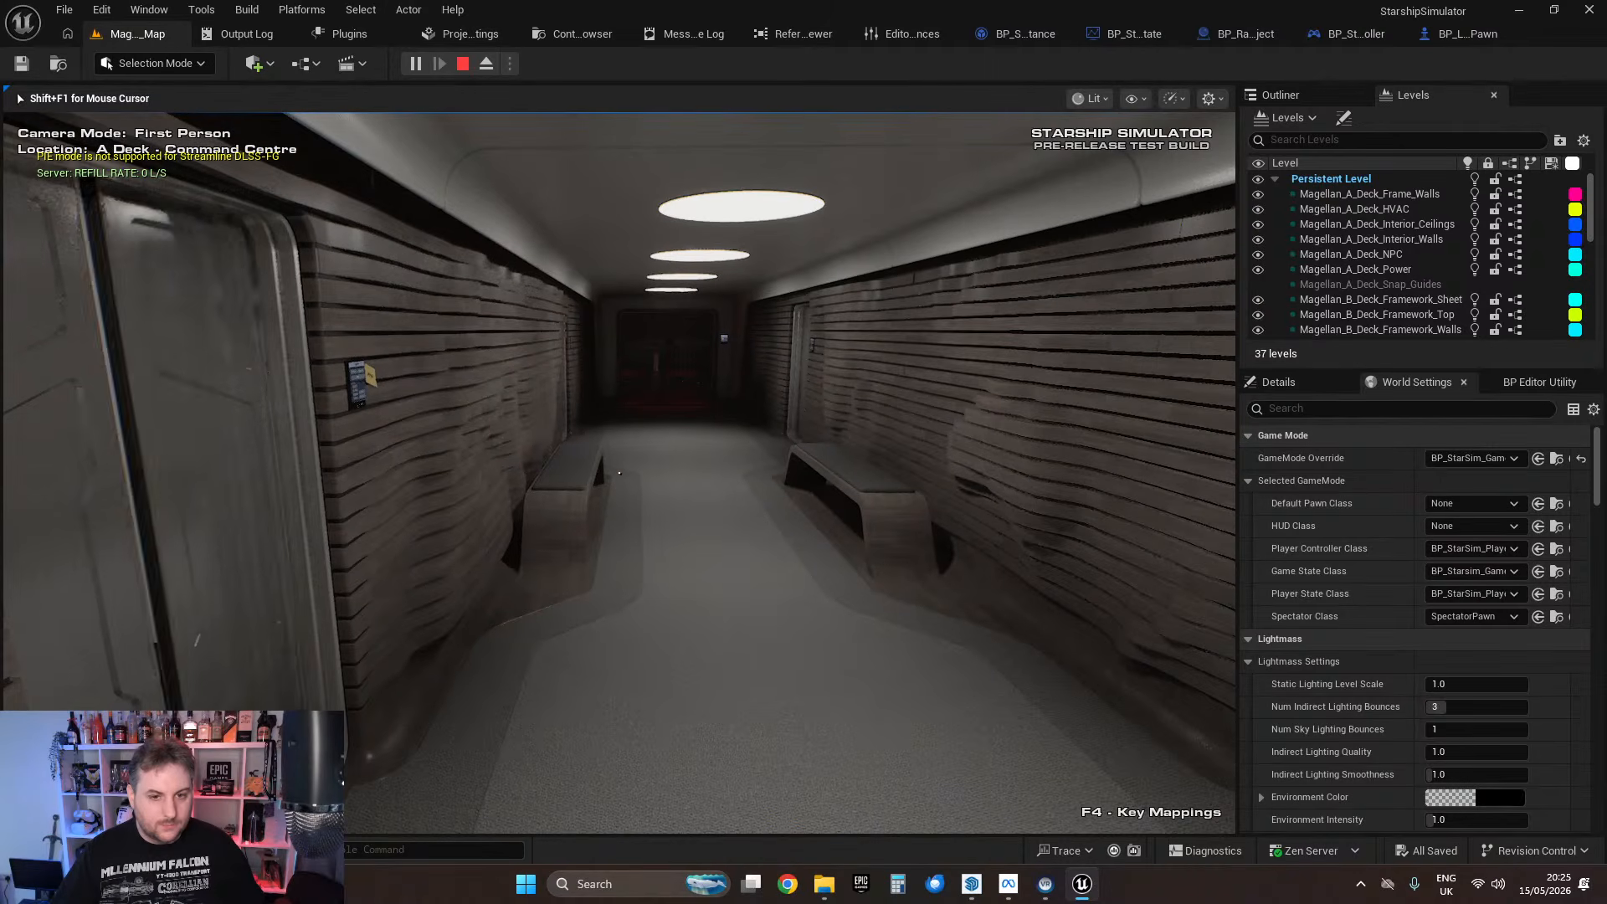
# Step: Move back and forth between the corridor benches and examine how the wood cladding, floor and ceiling lights render in motion
pyautogui.press('s')
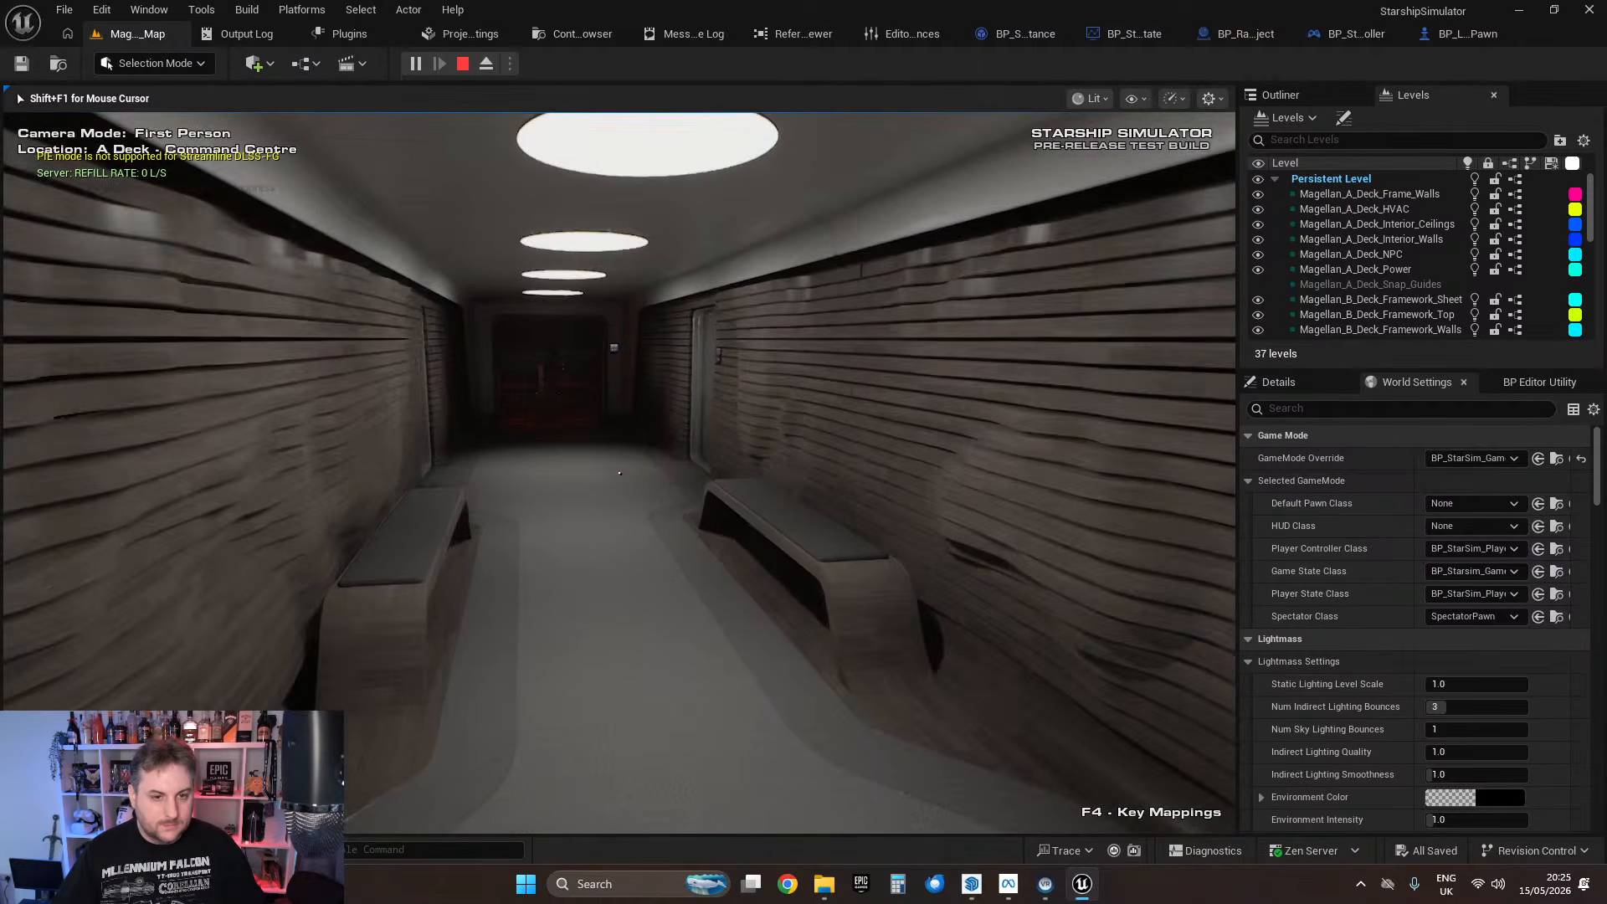
pyautogui.press('w')
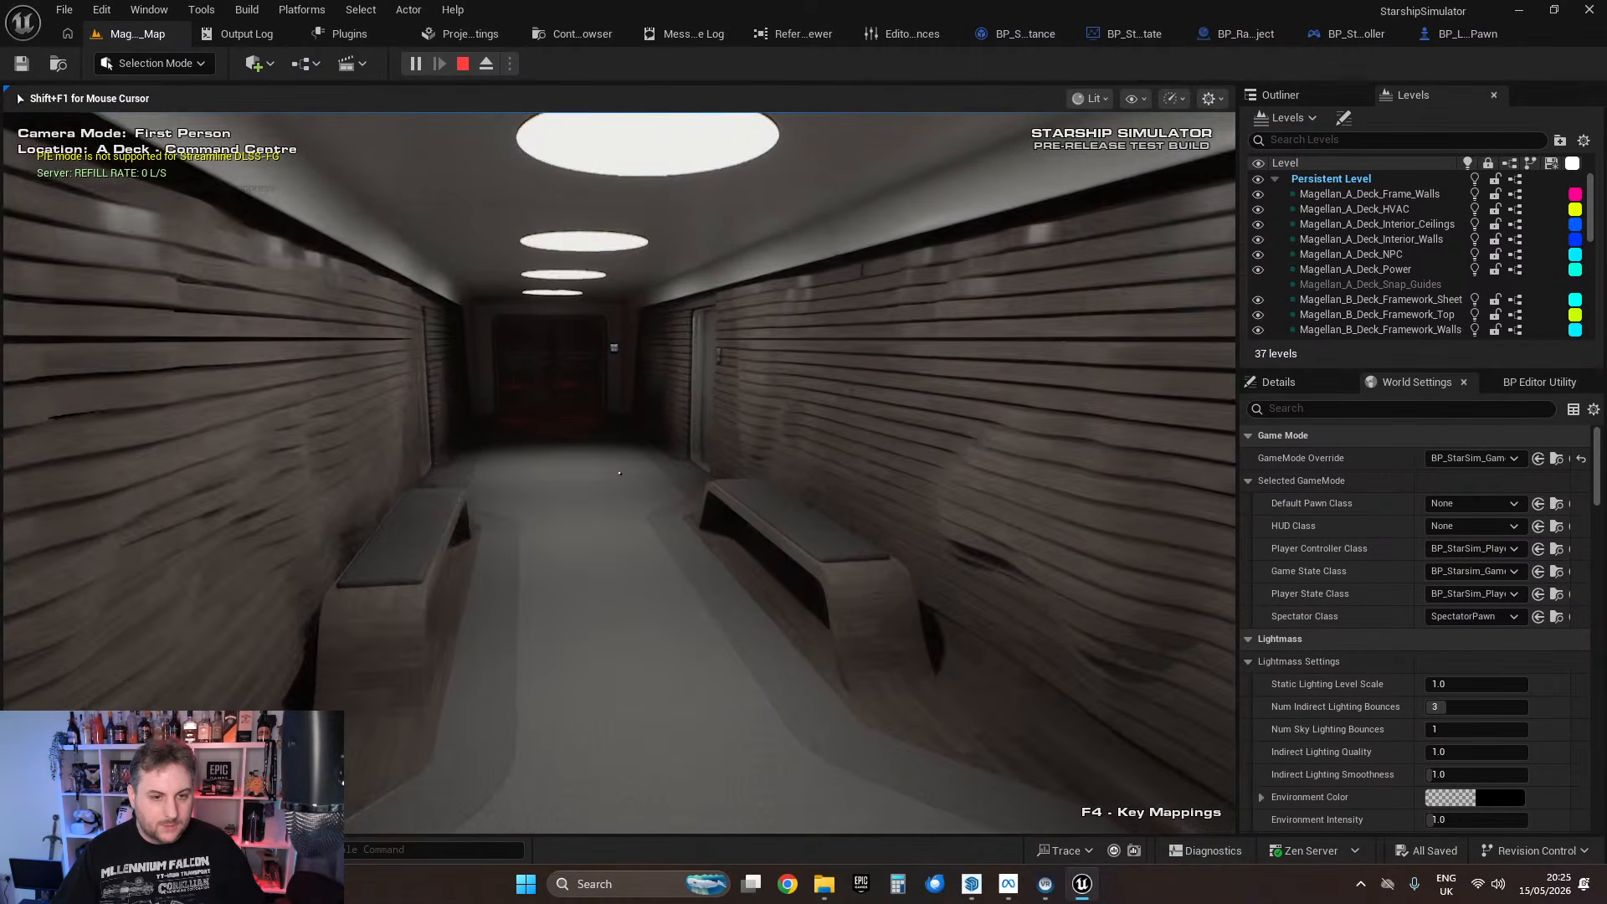
pyautogui.press('s')
pyautogui.press('w')
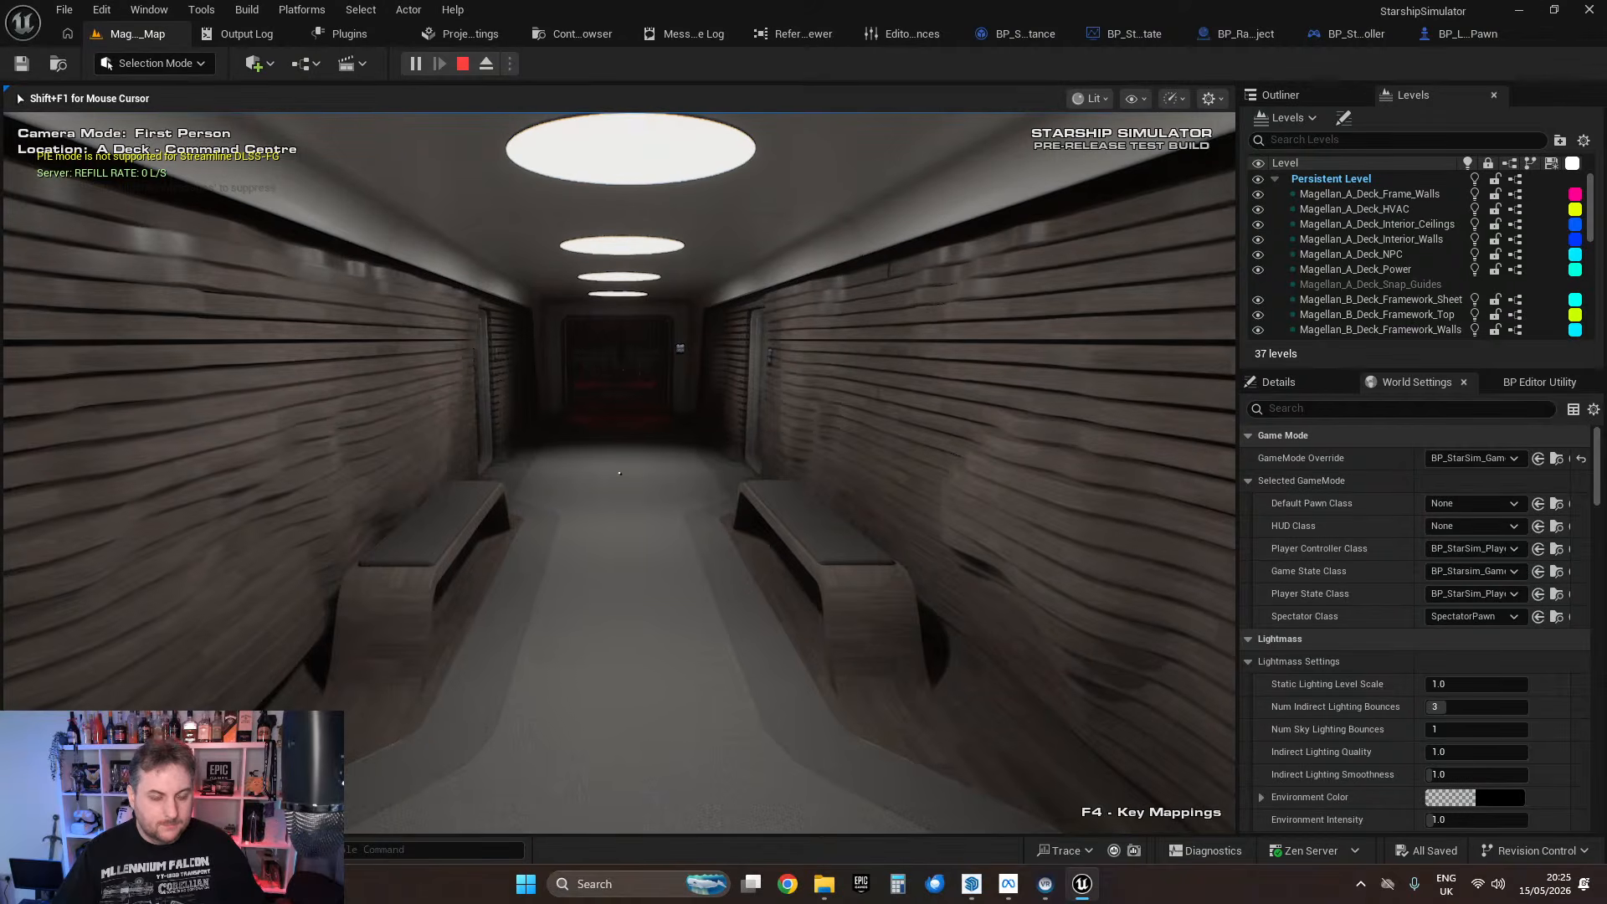
pyautogui.press('s')
pyautogui.press('w')
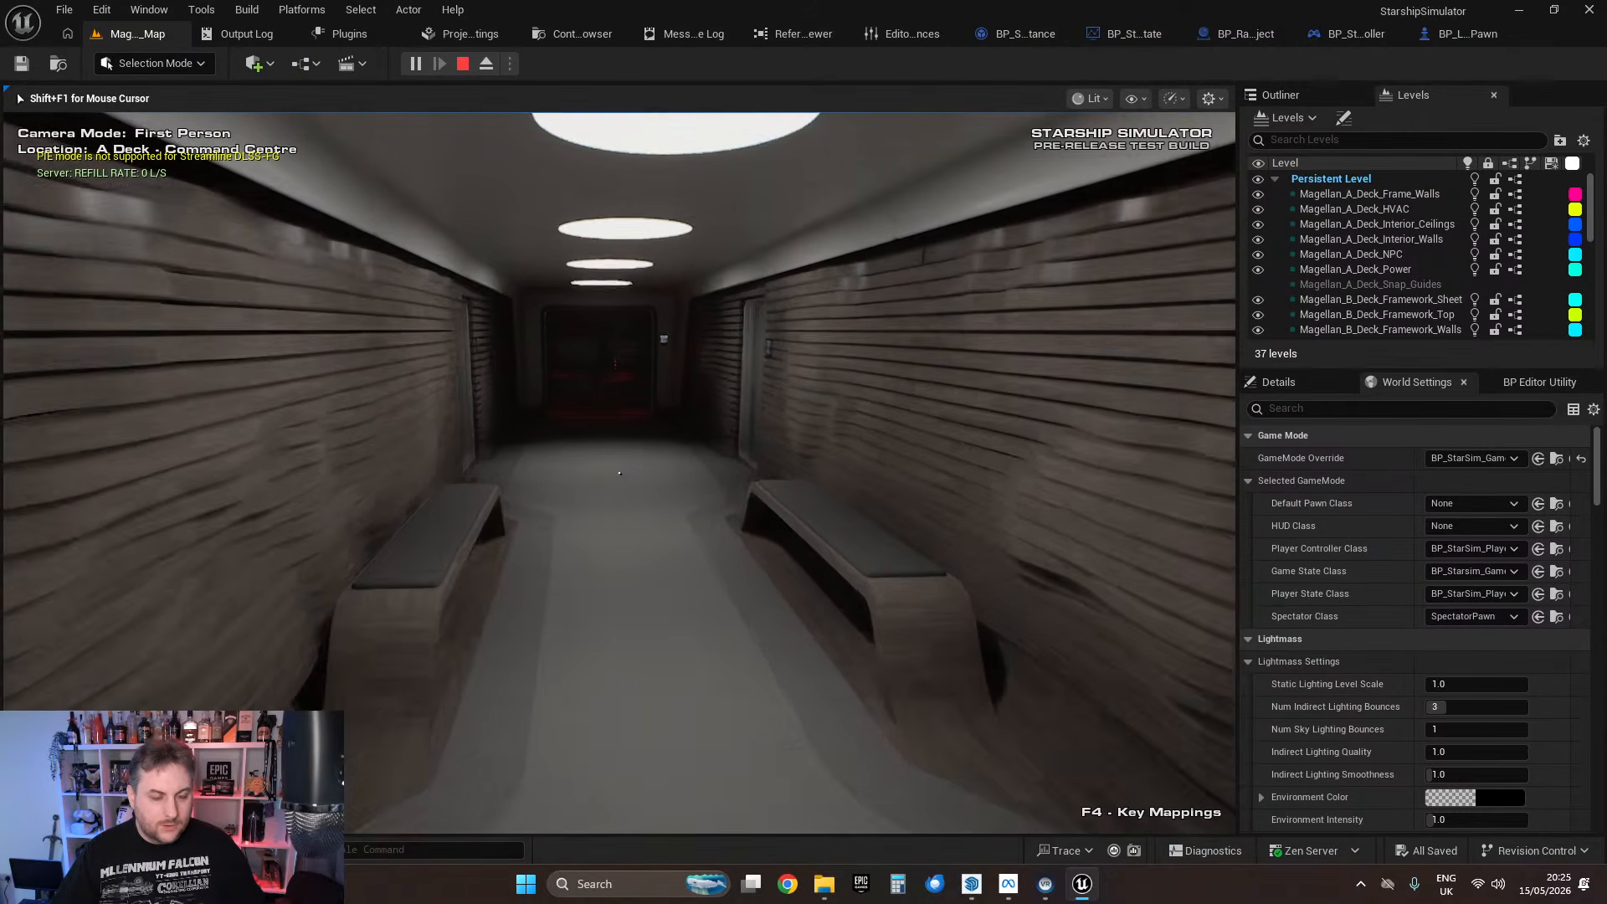
pyautogui.press('s')
pyautogui.press('w')
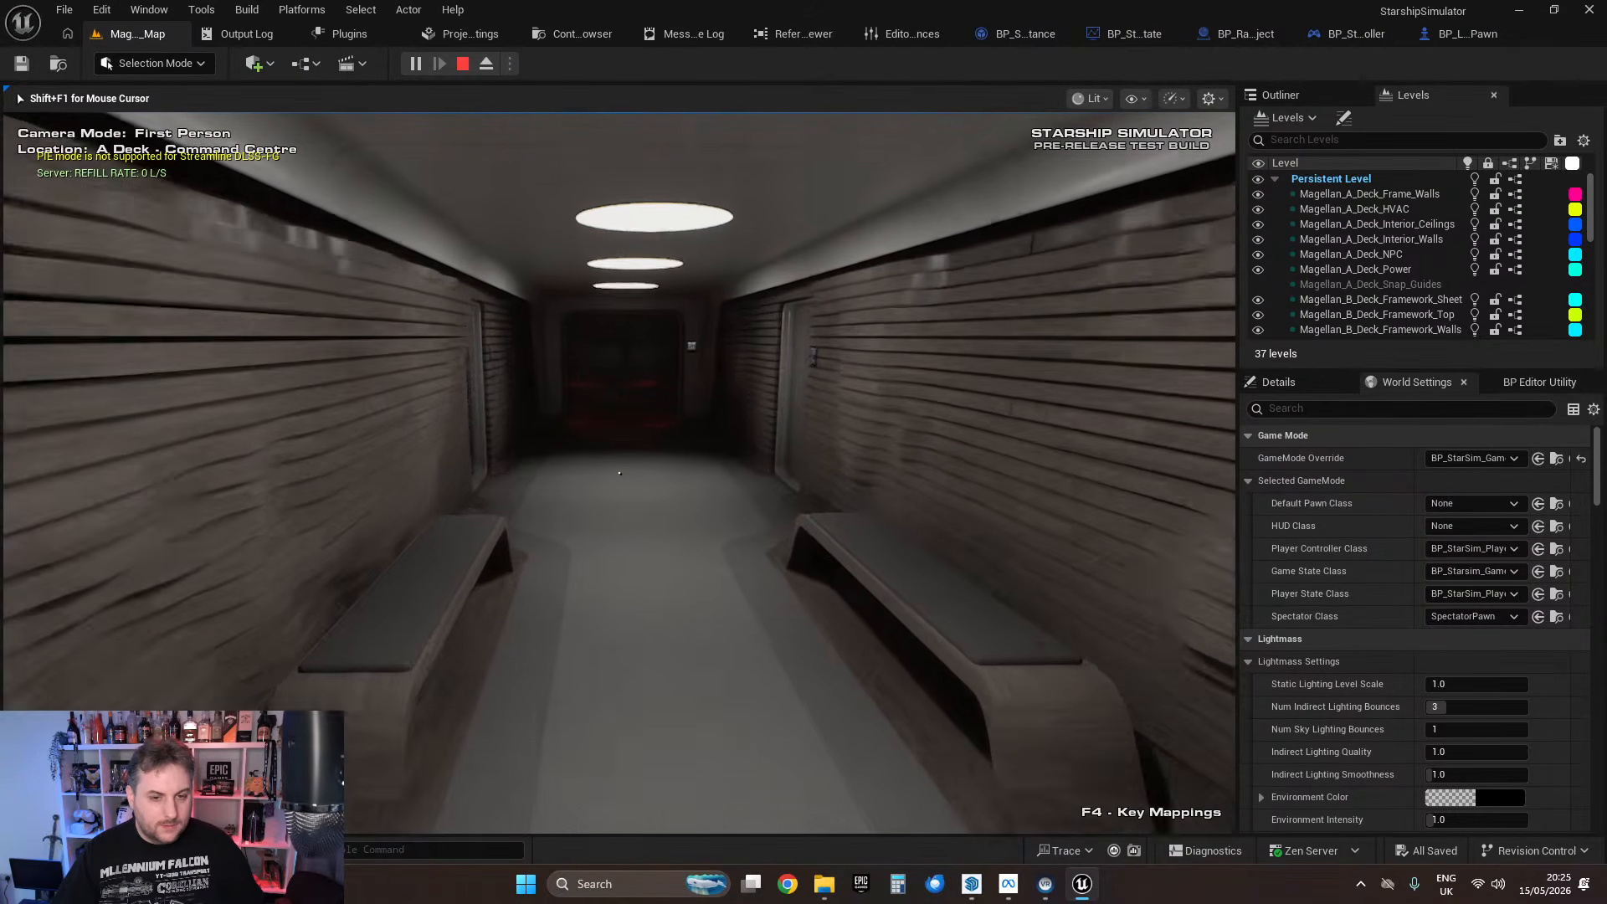
pyautogui.press('s')
pyautogui.press('w')
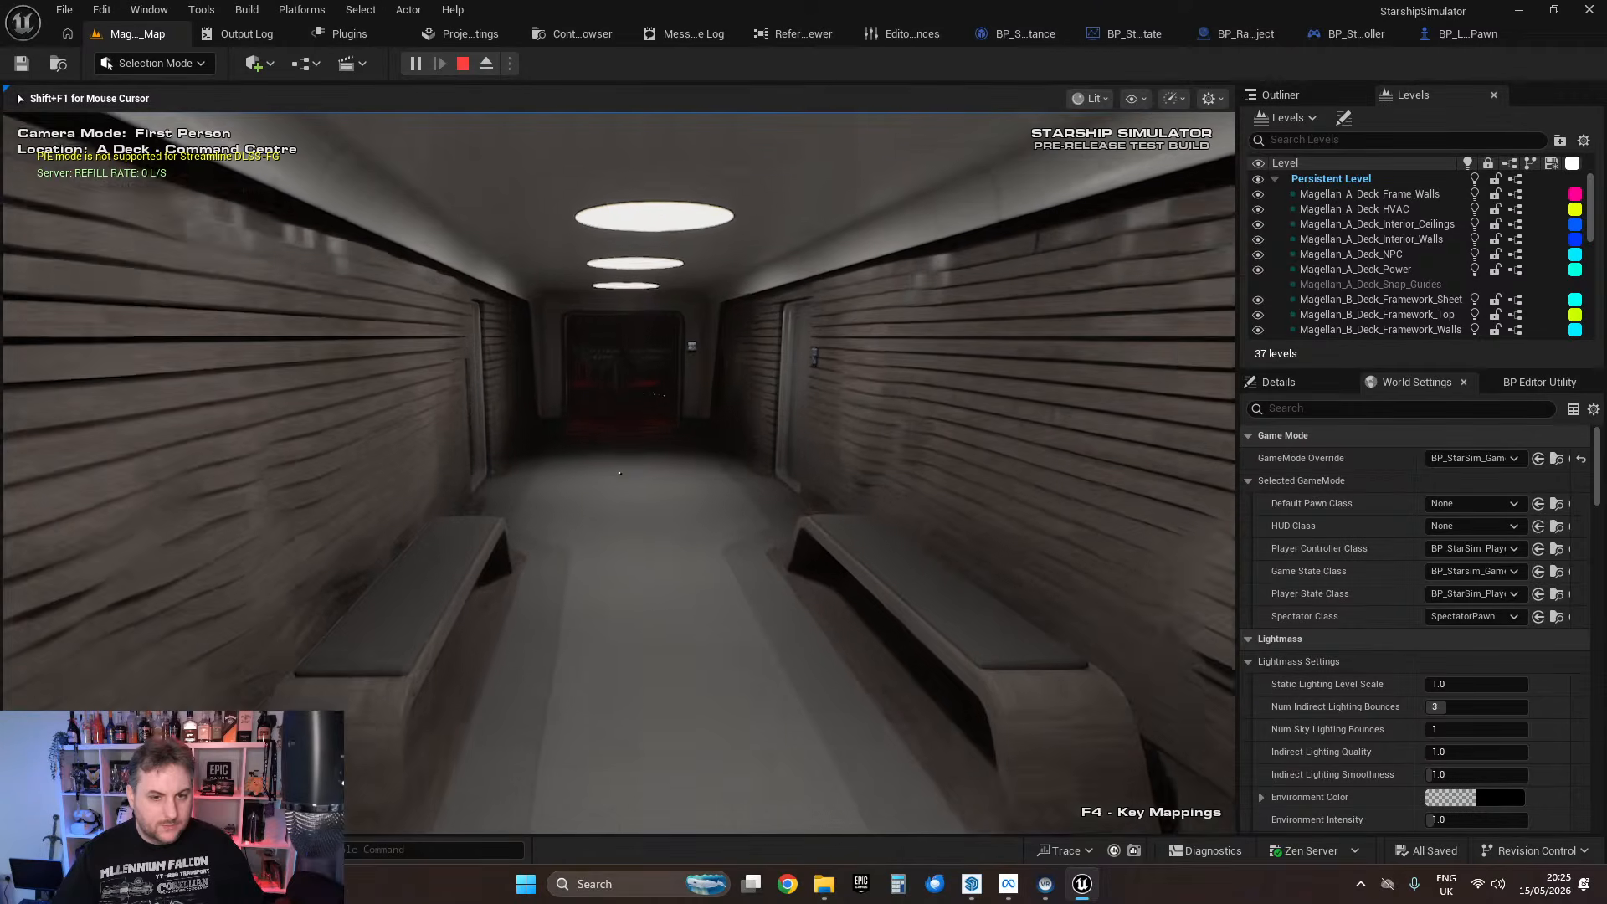
pyautogui.press('s')
pyautogui.press('w')
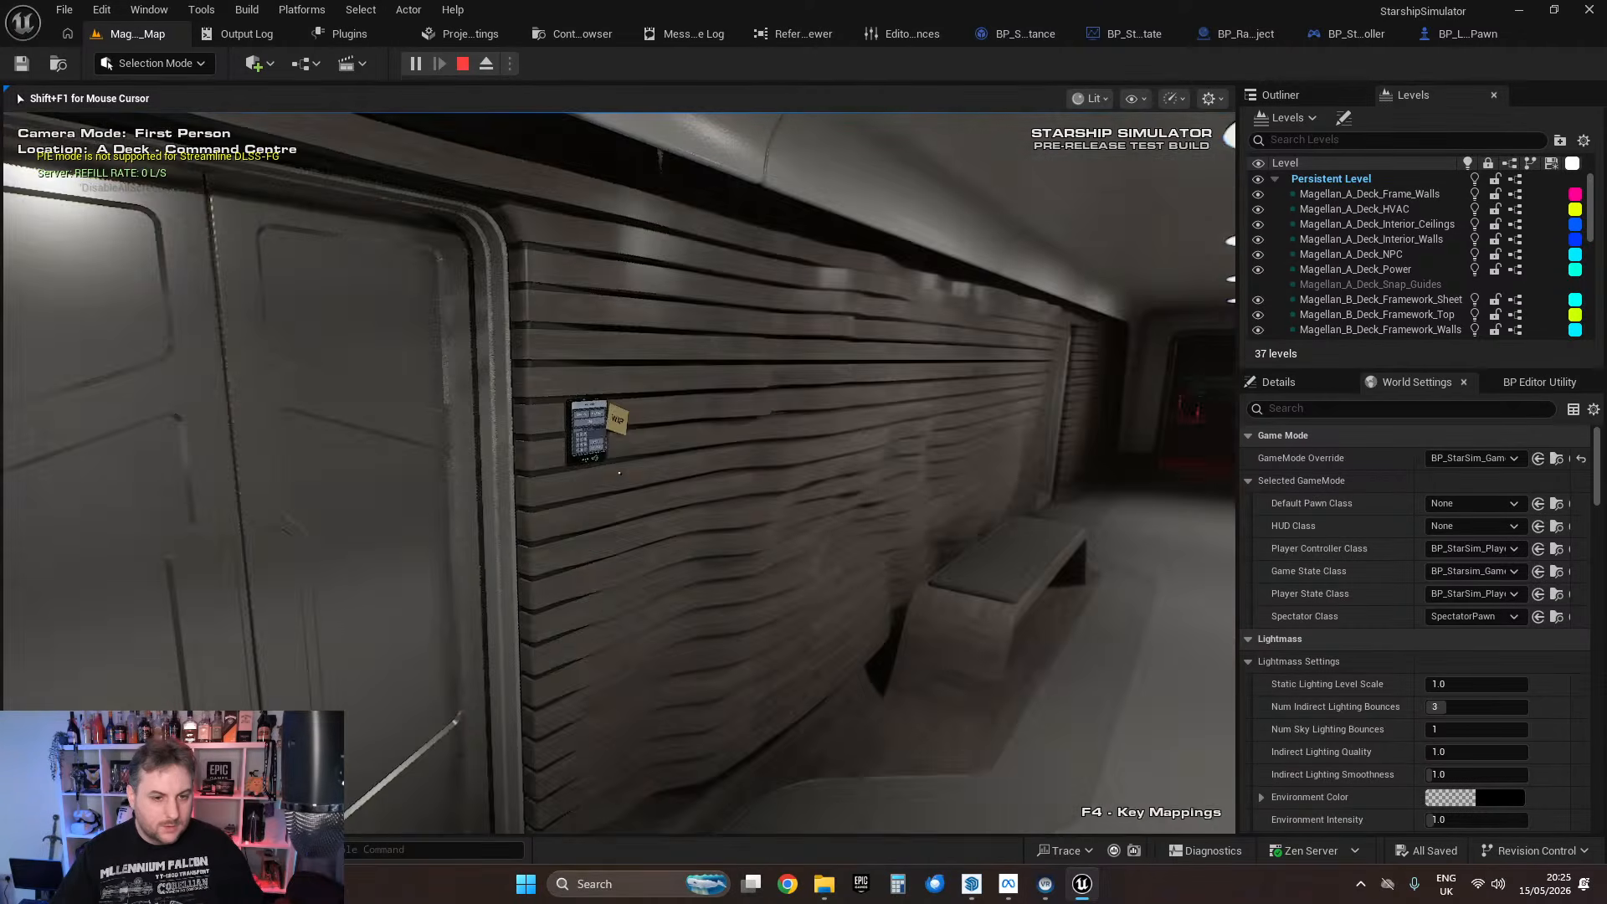
# Step: Return to the washroom and examine the warm light patches on the wall panels and white basin counter
pyautogui.press('w')
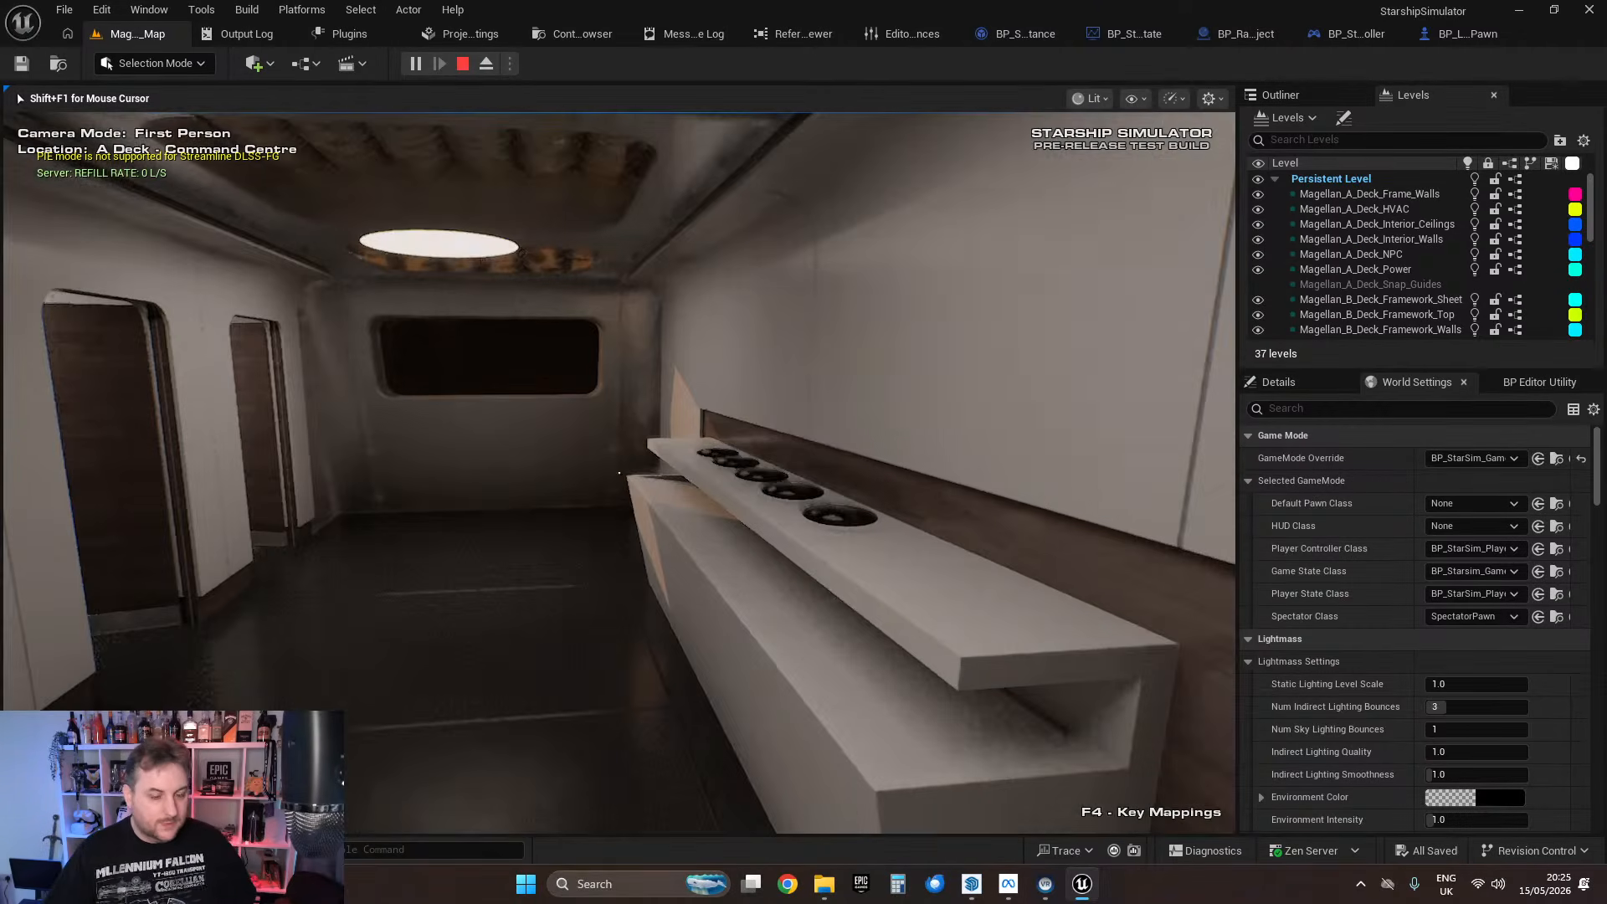
pyautogui.press('s')
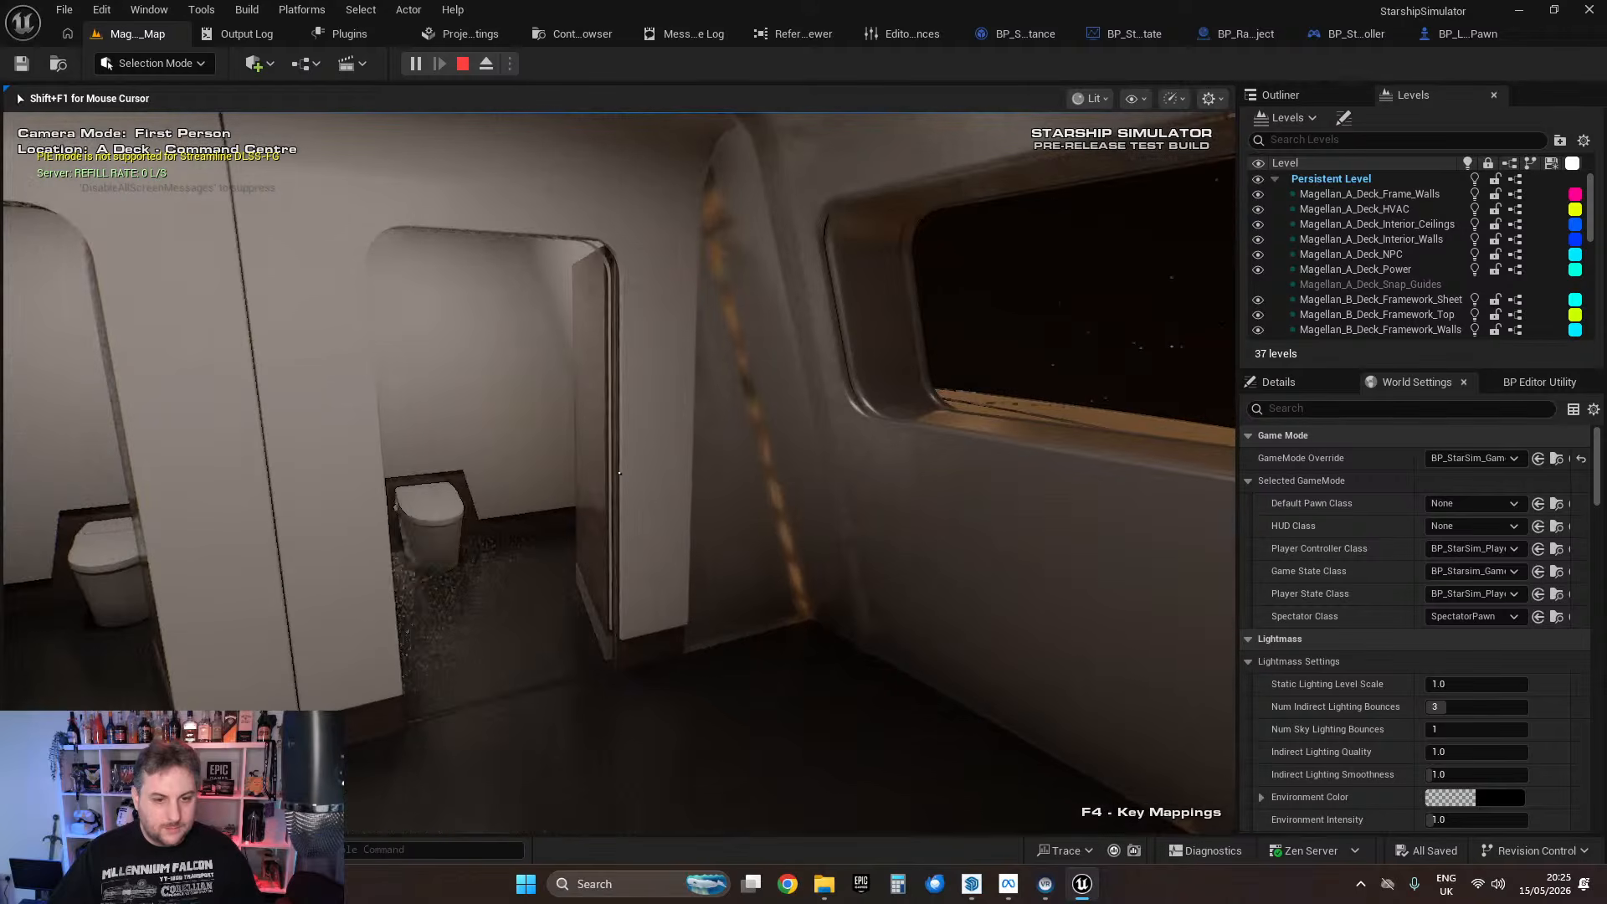
pyautogui.click(796, 424)
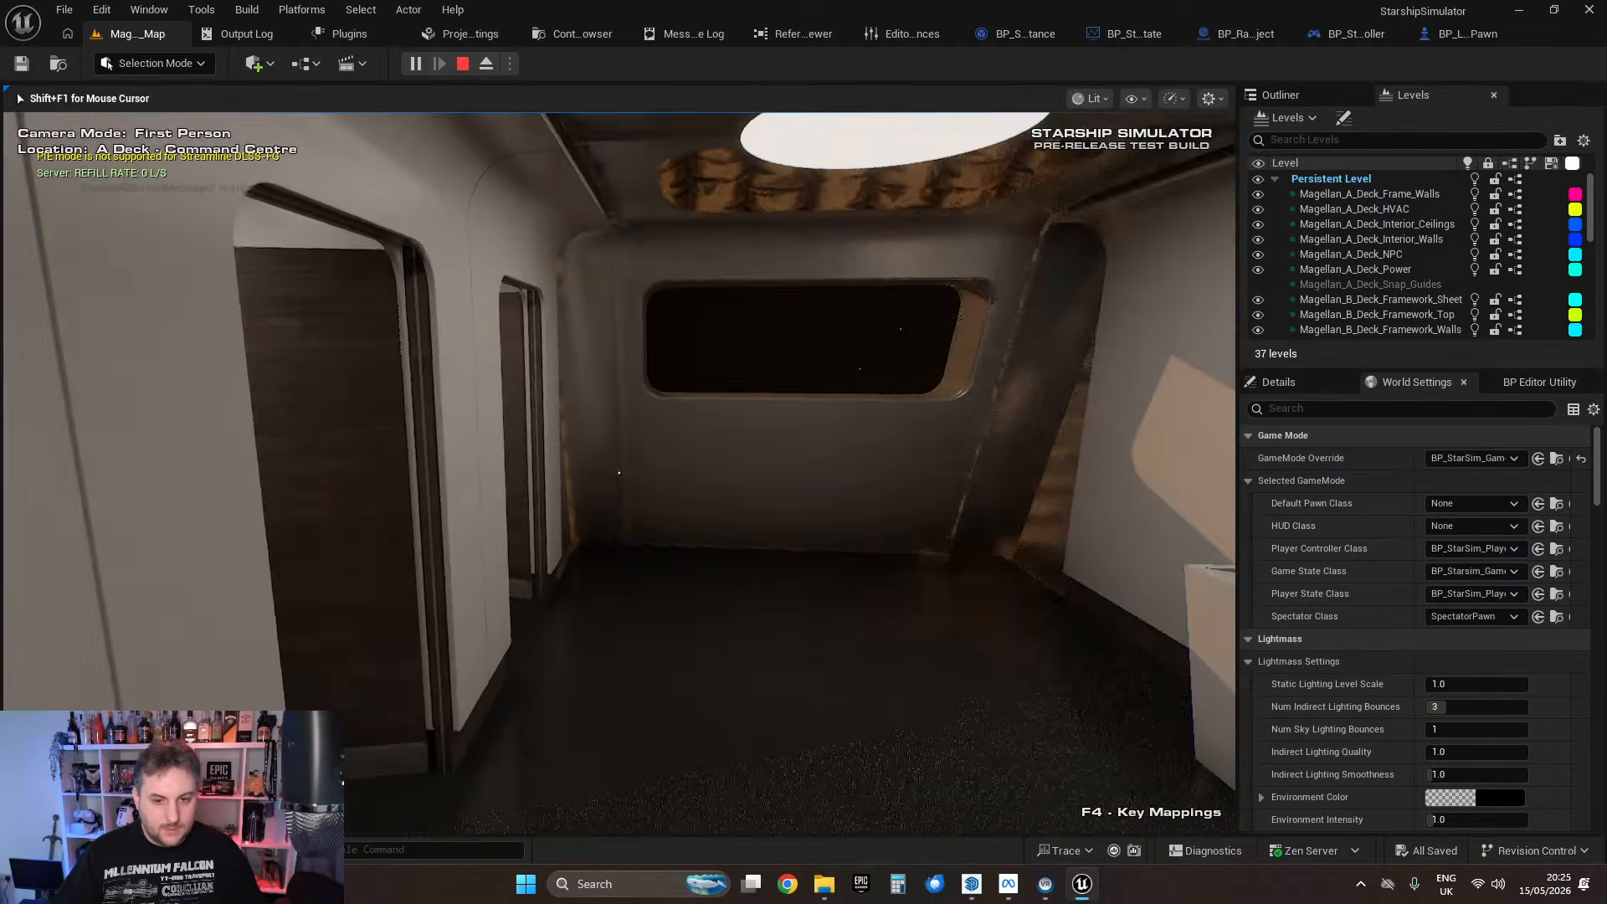
pyautogui.hotkey('shift', 'F1')
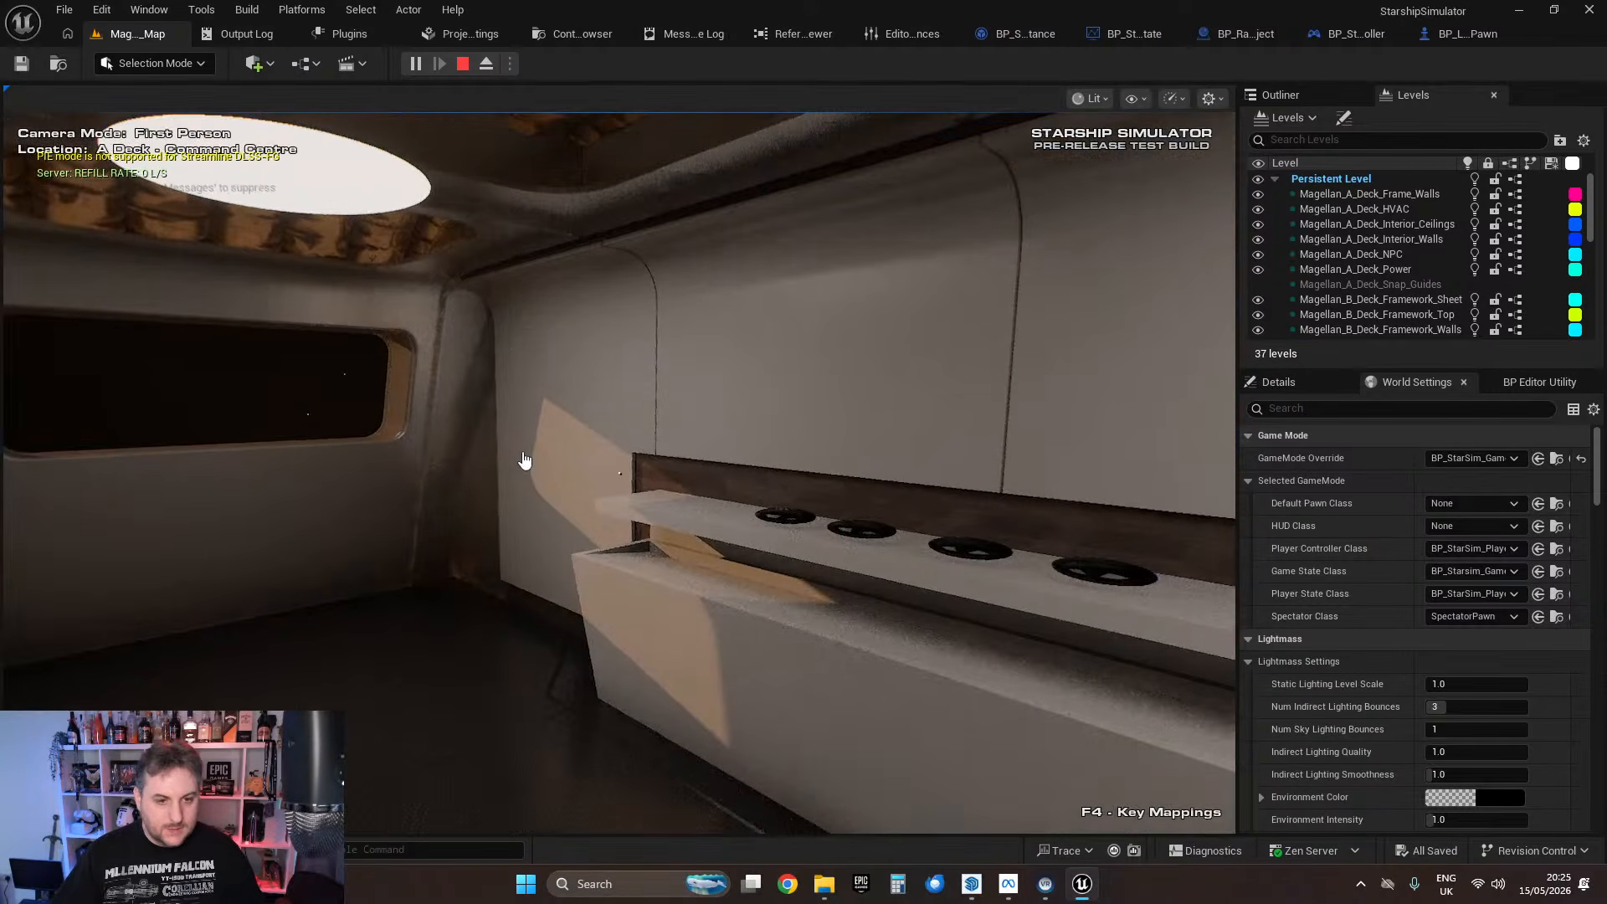
pyautogui.click(463, 449)
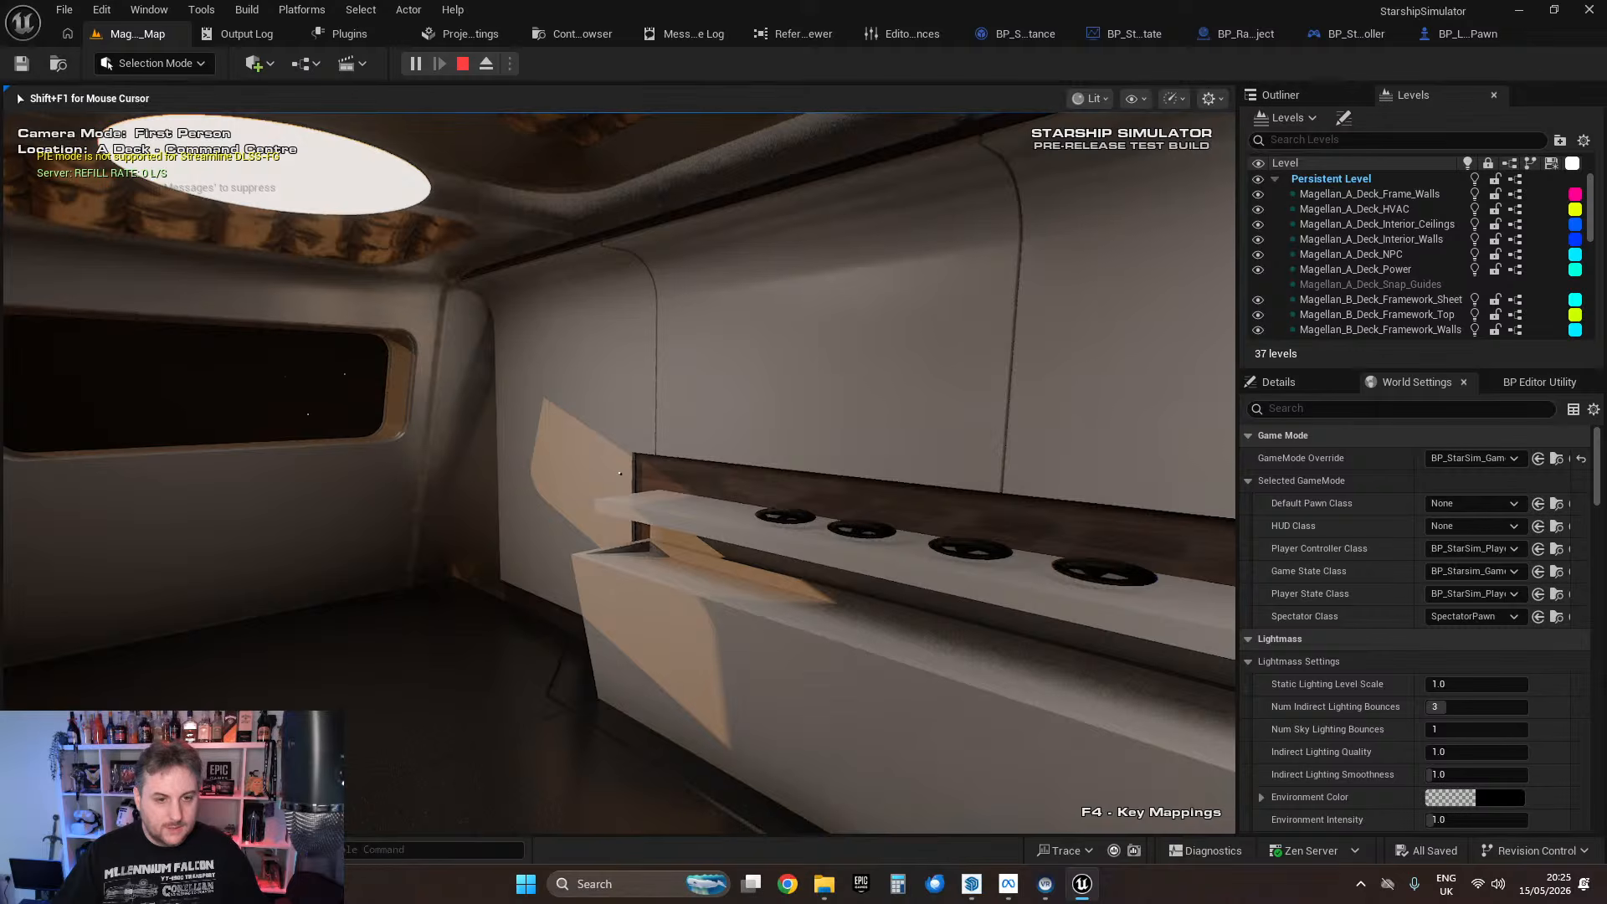
pyautogui.hotkey('shift', 'F1')
pyautogui.click(573, 436)
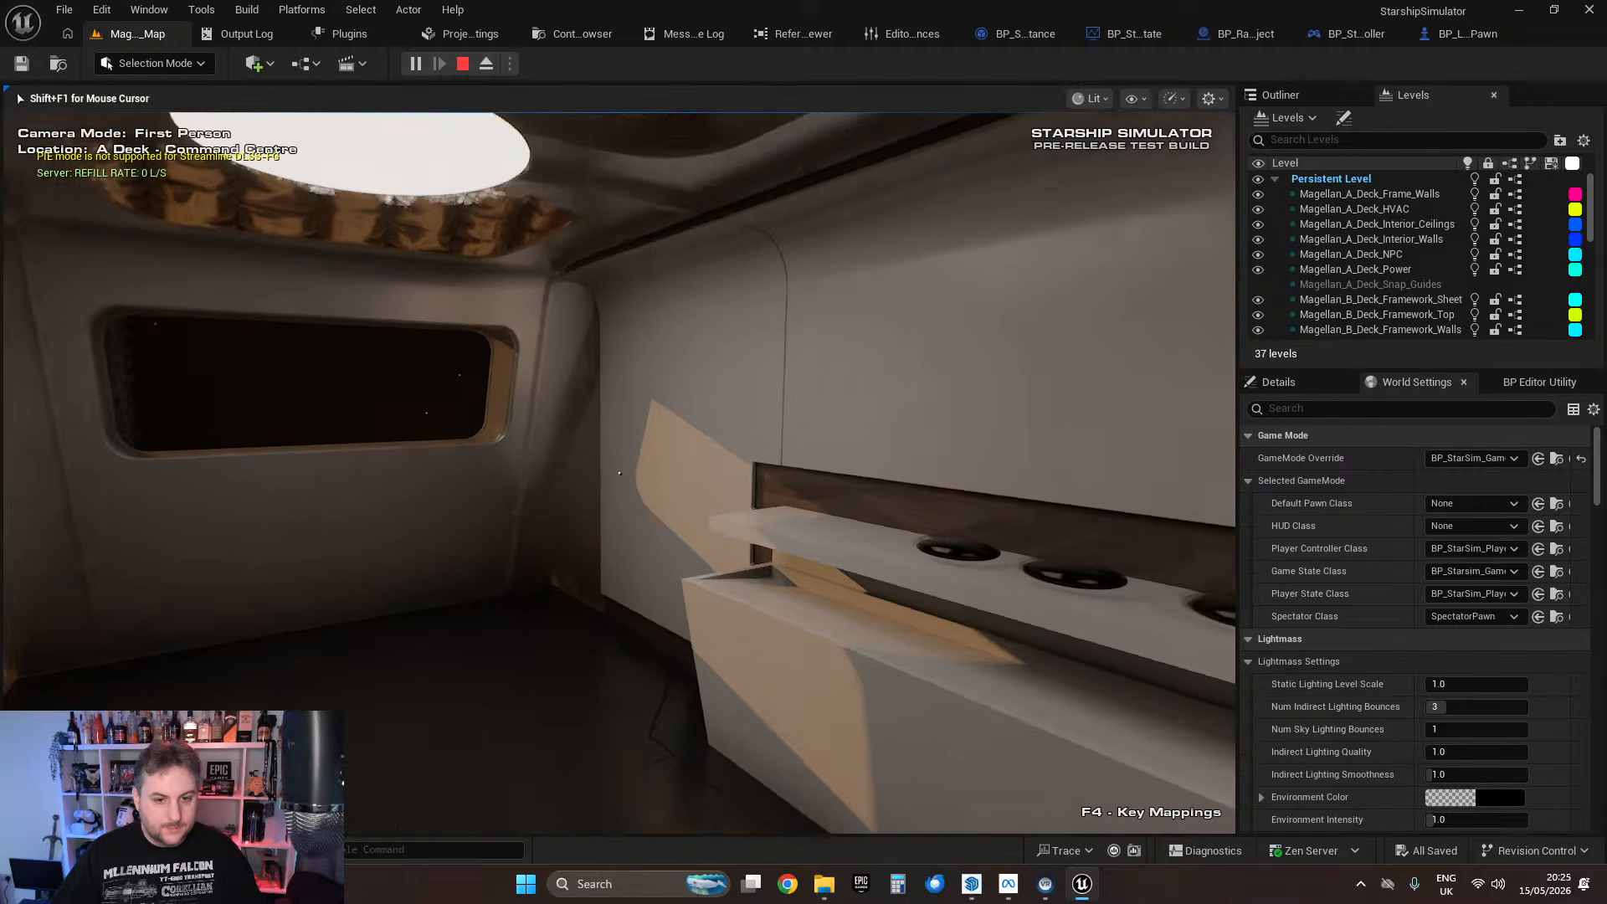
pyautogui.hotkey('shift', 'F1')
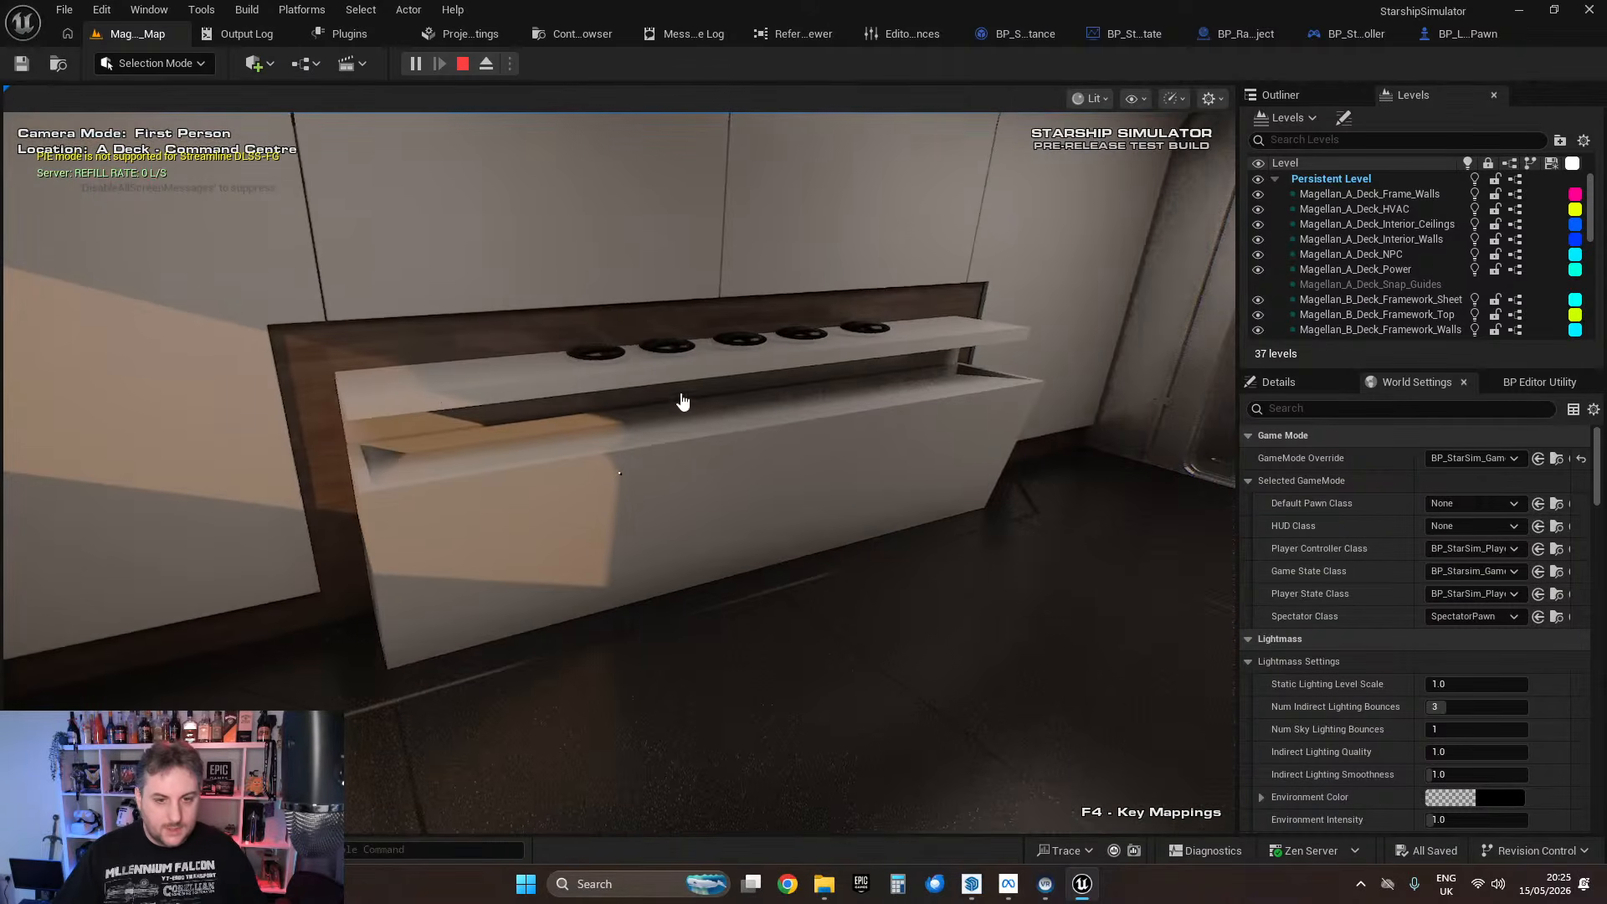
pyautogui.click(833, 424)
pyautogui.hotkey('shift', 'F1')
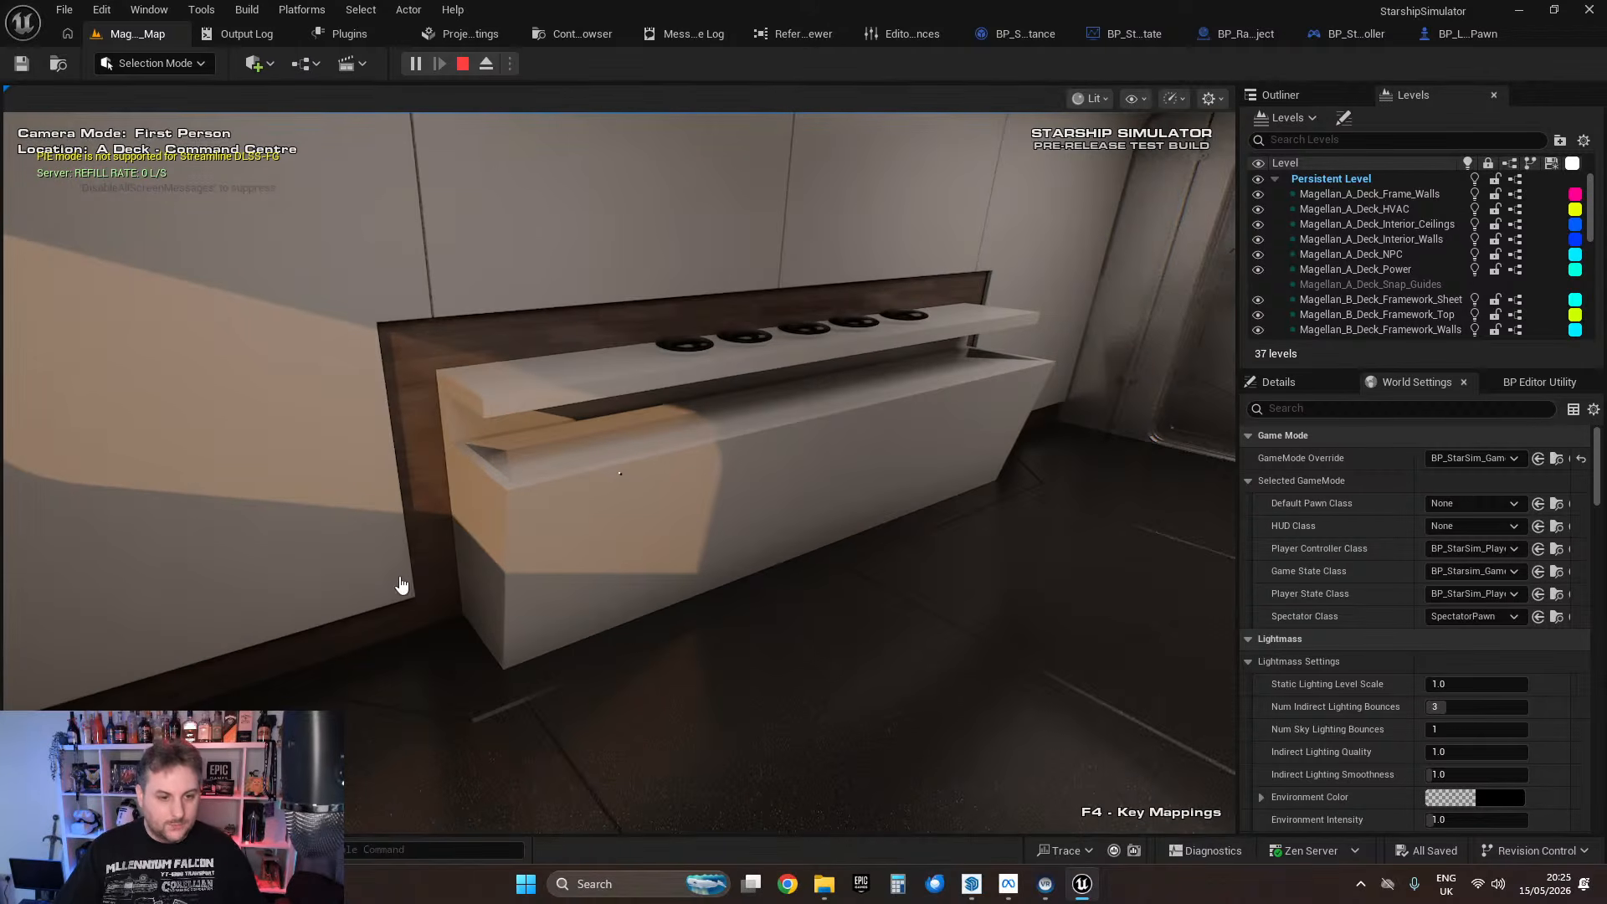
# Step: Examine the shading inside the toilet cubicles and the light along the curved hull frame beside the window
pyautogui.click(1224, 310)
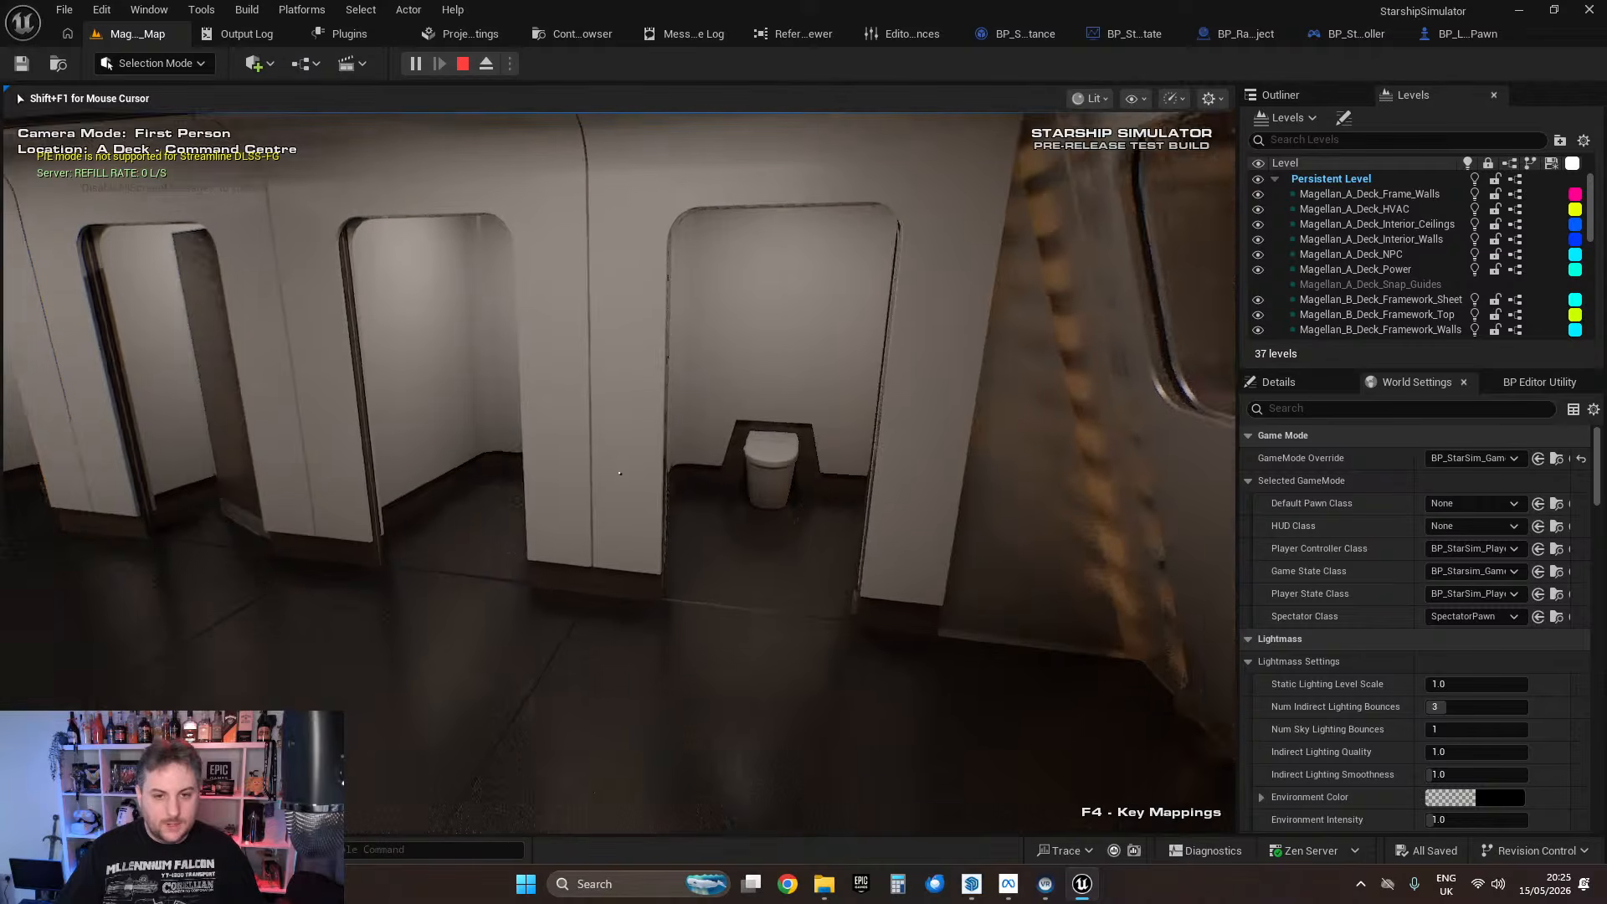
pyautogui.hotkey('shift', 'F1')
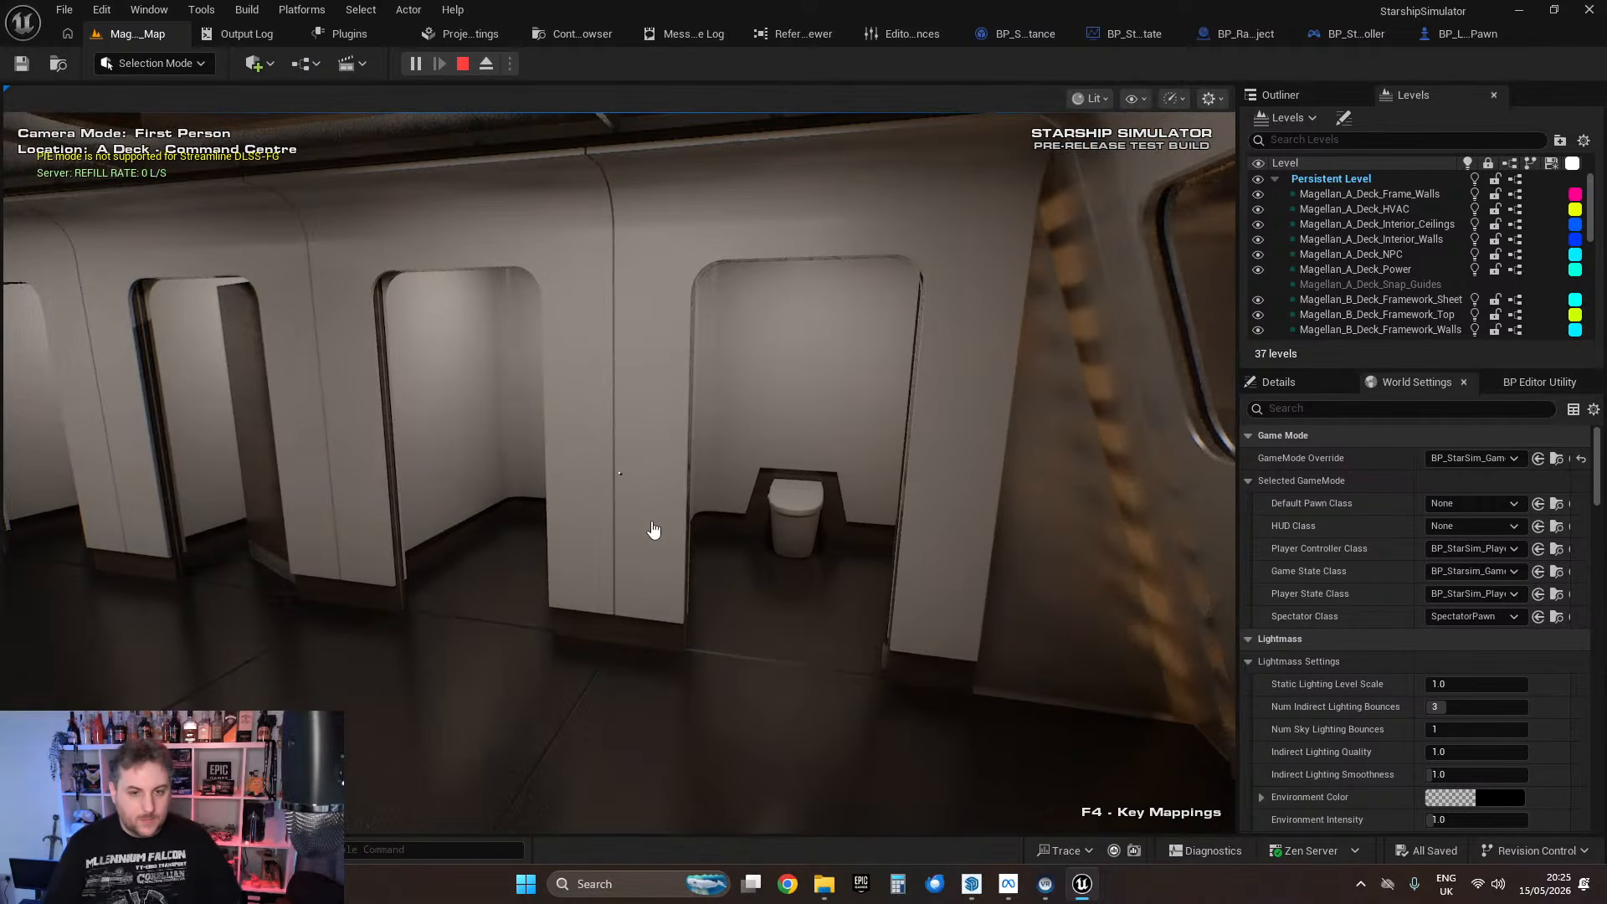
pyautogui.click(653, 529)
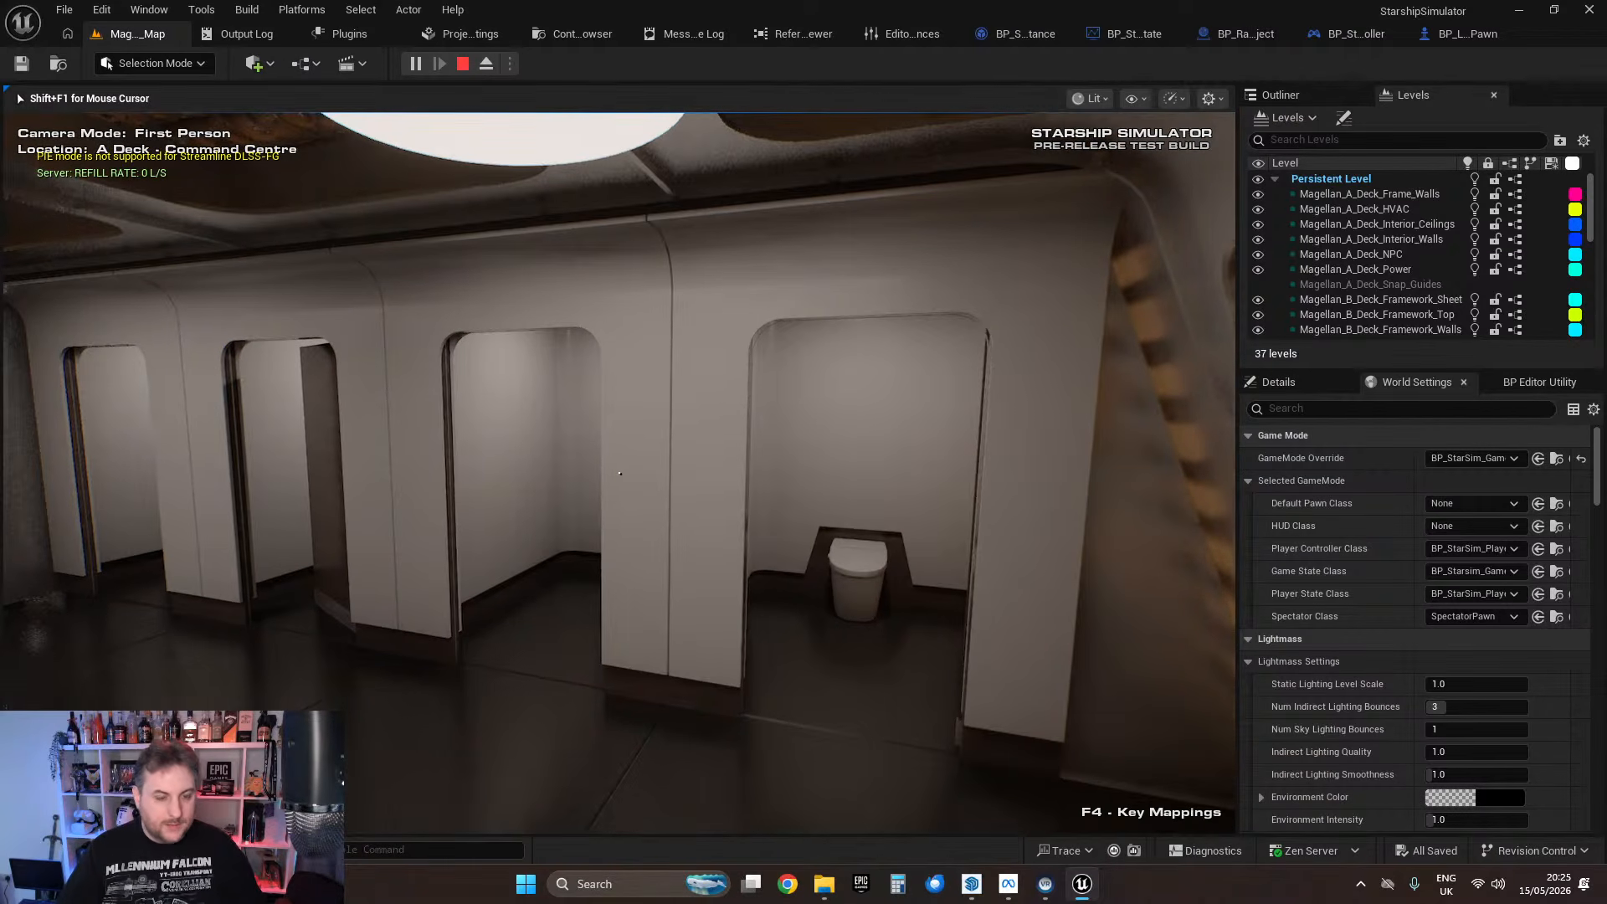
pyautogui.hotkey('shift', 'F1')
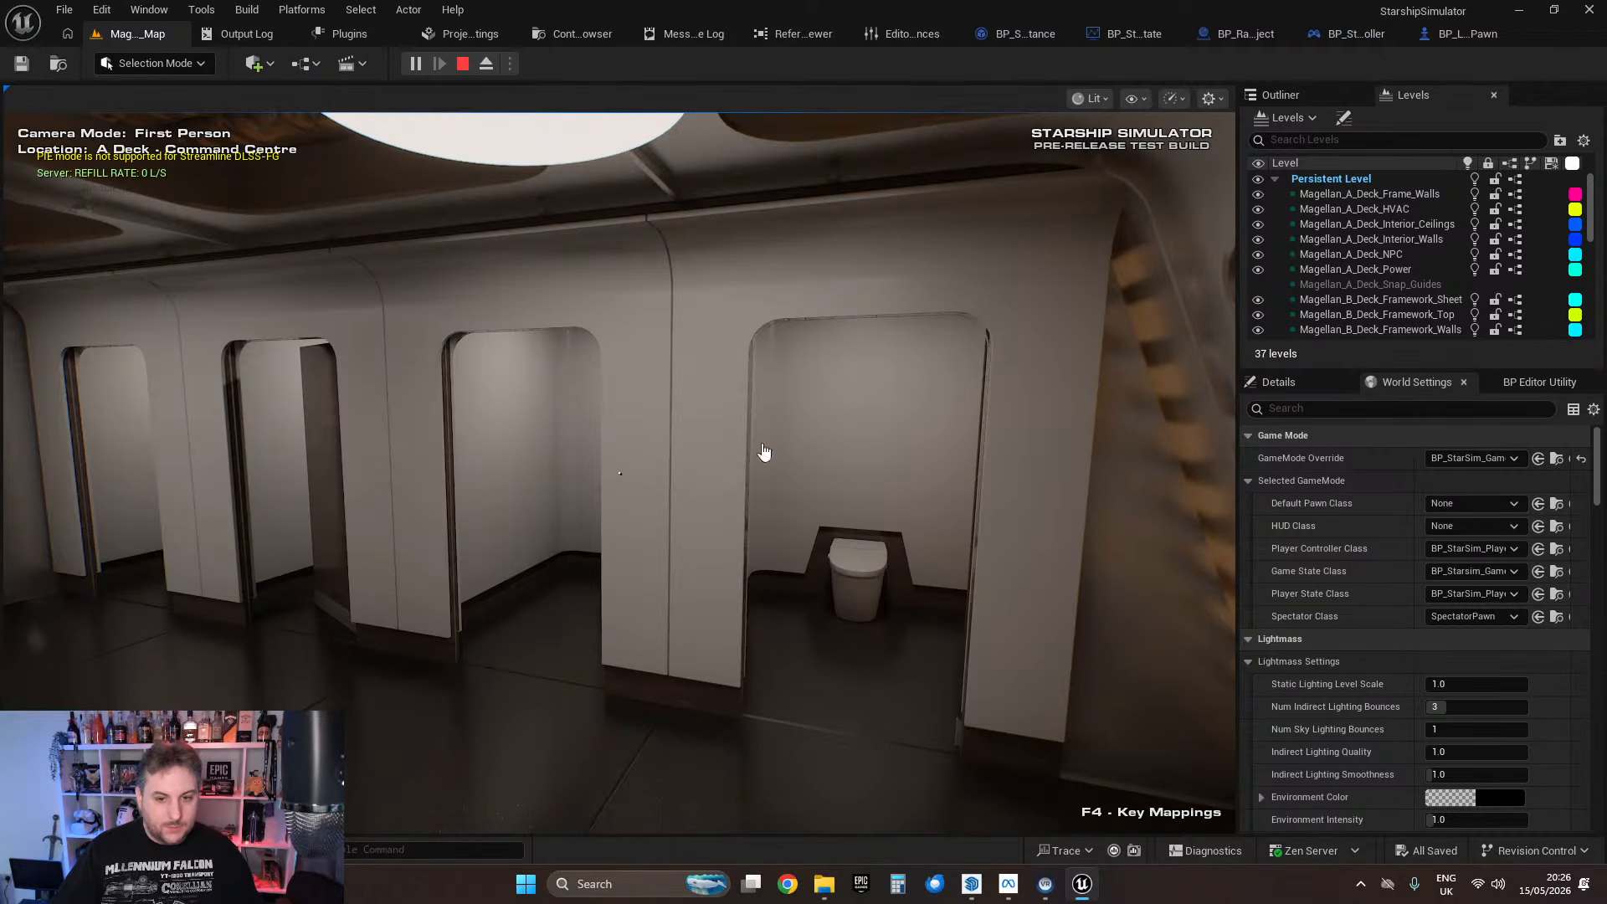
pyautogui.click(890, 503)
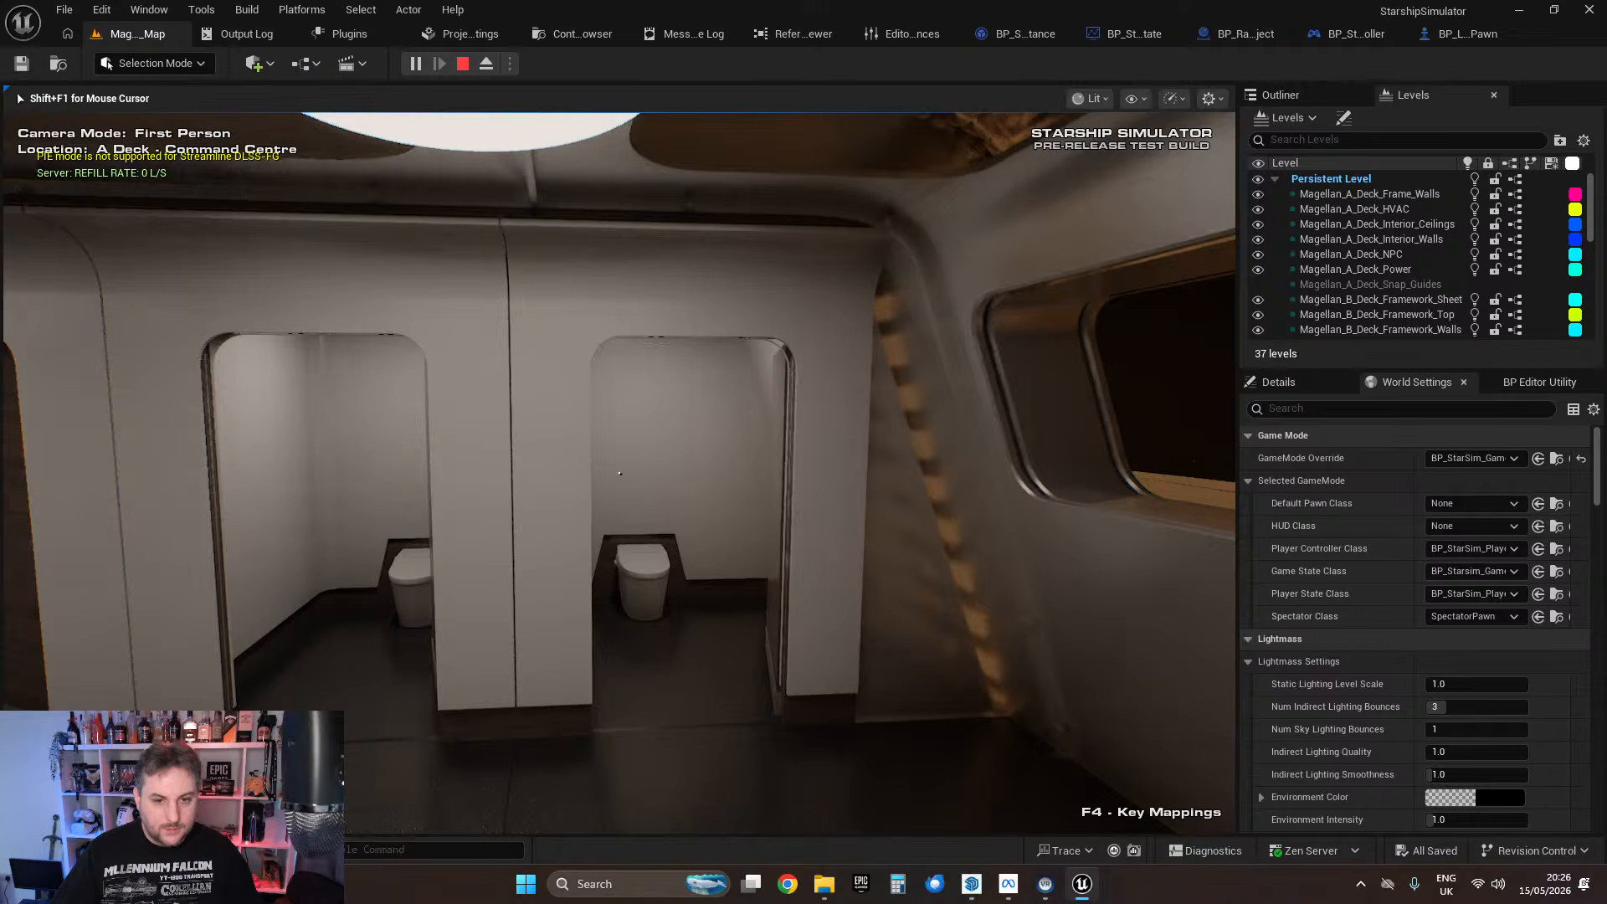
pyautogui.press('w')
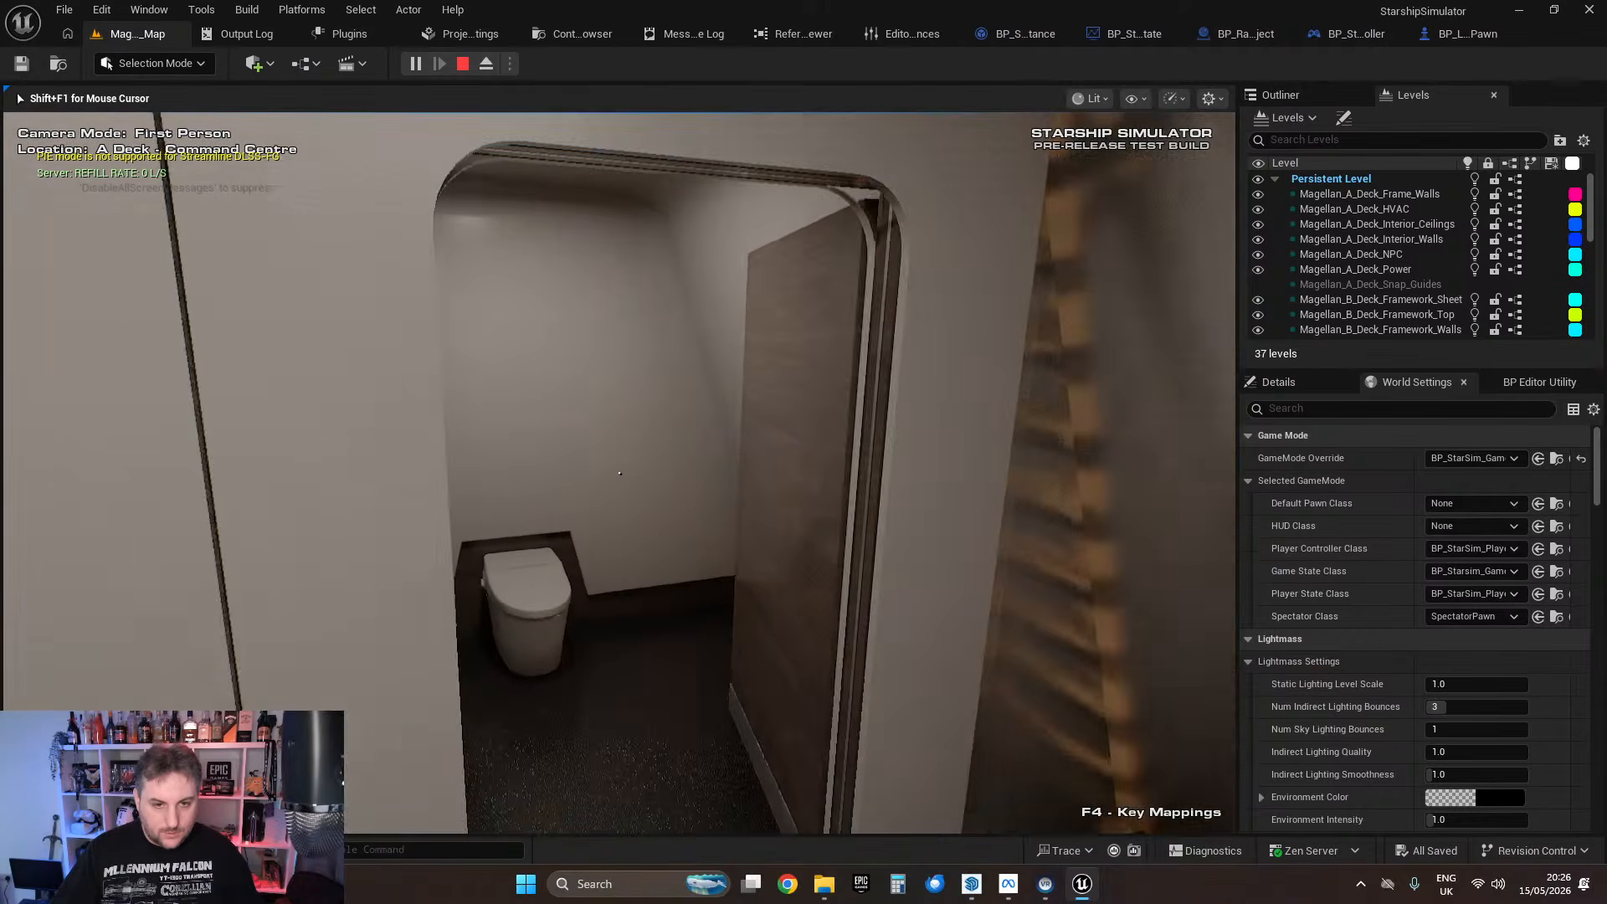
pyautogui.press('s')
pyautogui.hotkey('shift', 'F1')
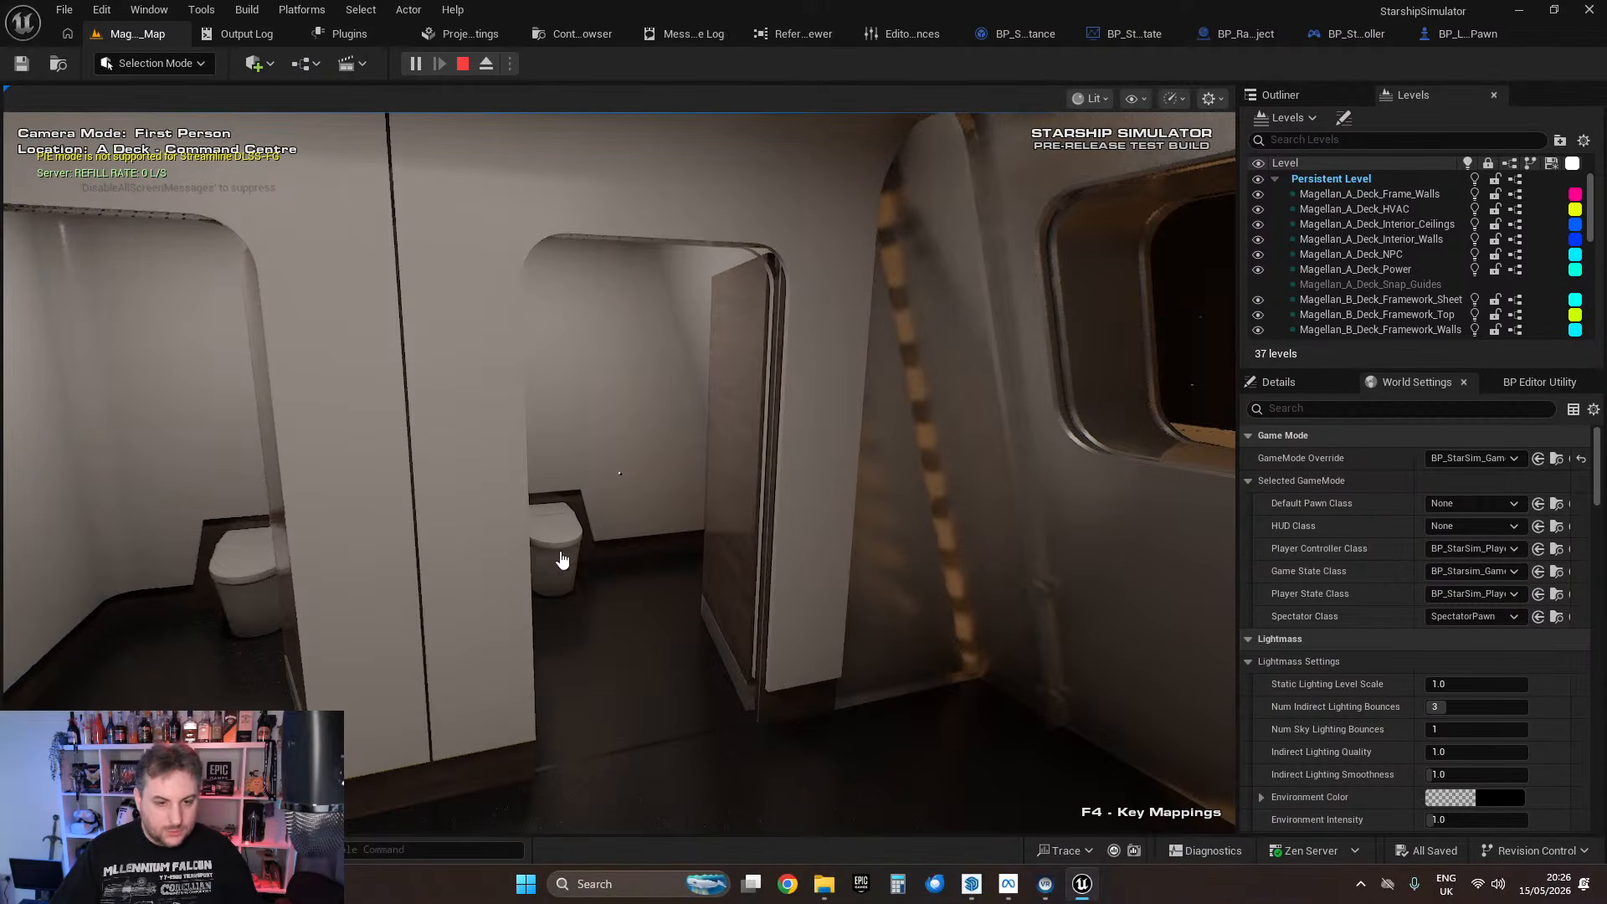
pyautogui.click(678, 503)
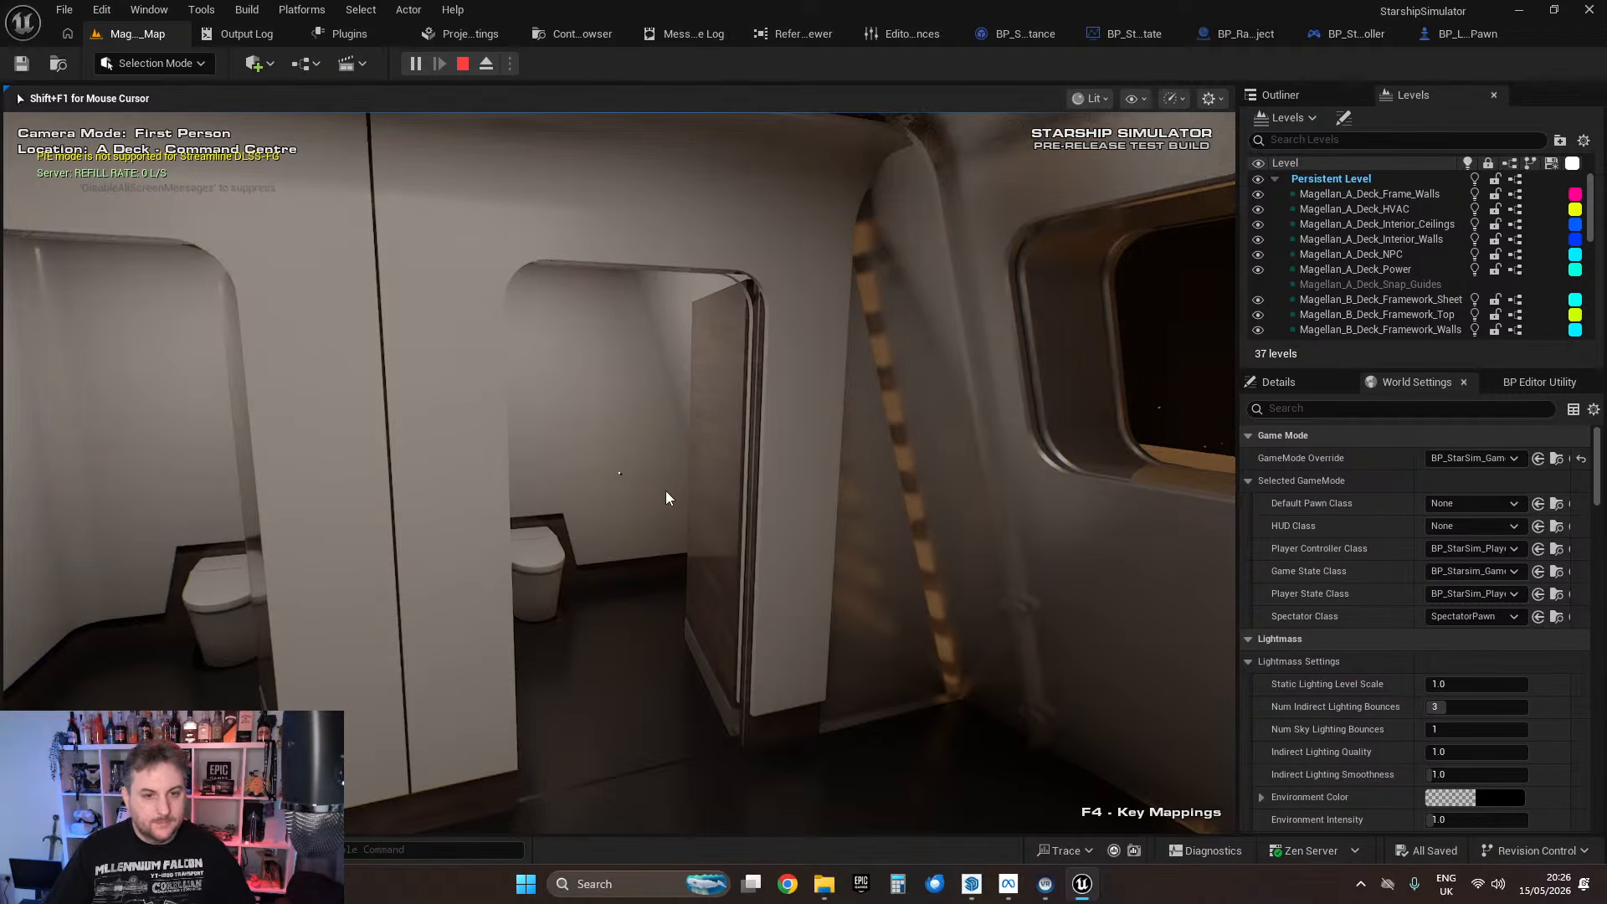
# Step: Stop the in-editor play session and fly the level viewport from the bridge to the washroom's speckled floor
pyautogui.press('Escape')
pyautogui.click(117, 40)
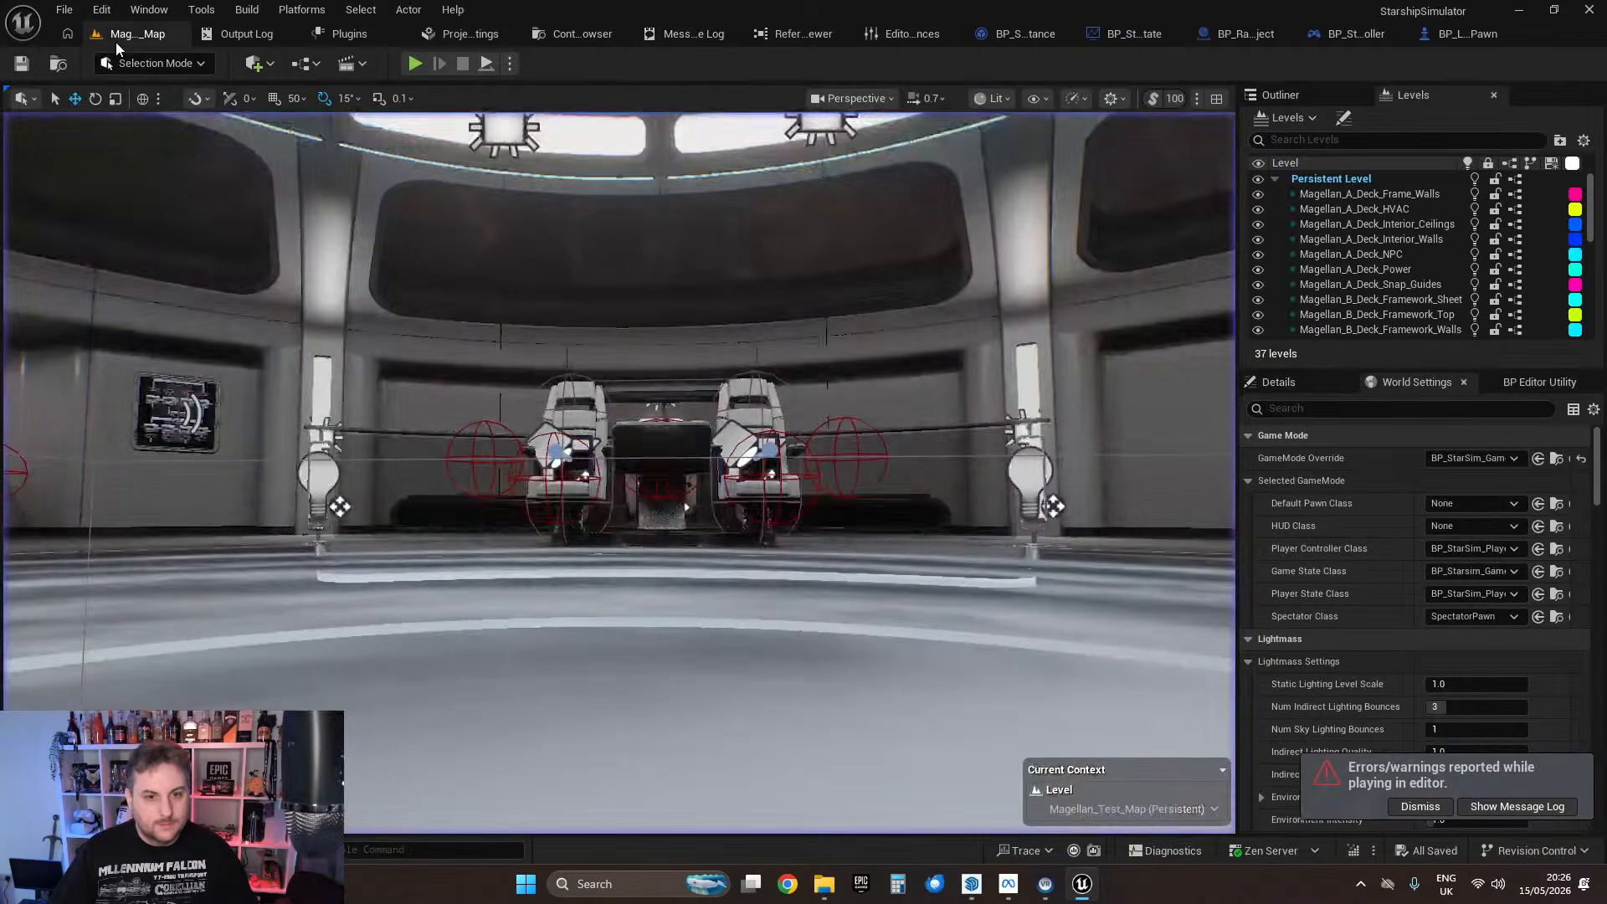
pyautogui.moveTo(737, 423); pyautogui.dragTo(1213, 368, button='right')
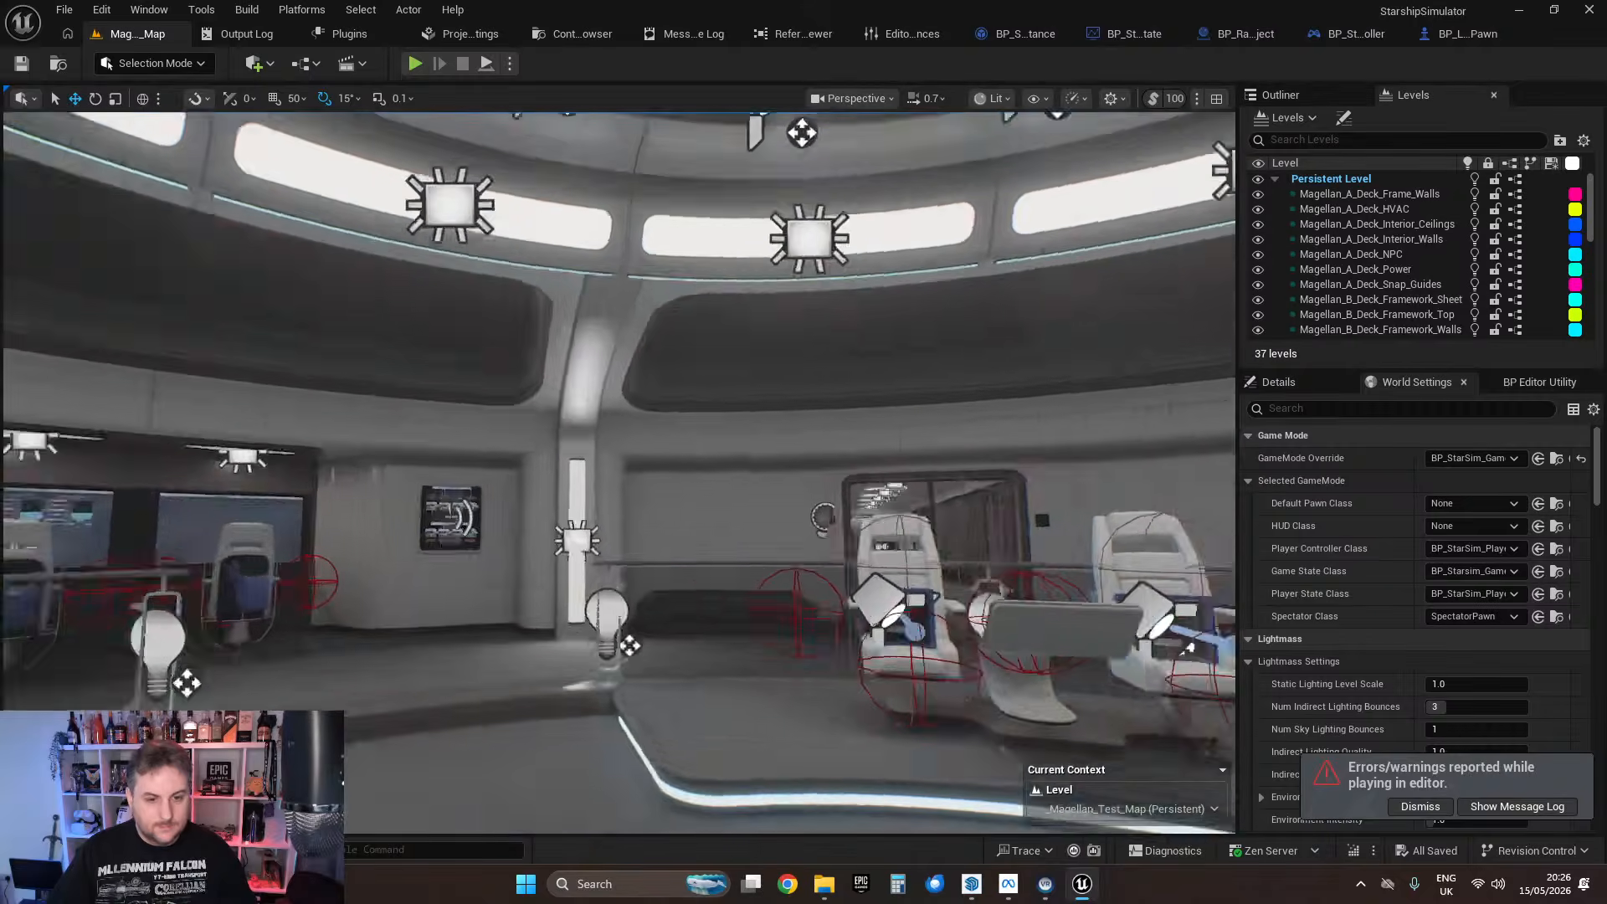
pyautogui.press('w')
pyautogui.moveTo(618, 473); pyautogui.dragTo(658, 536, button='right')
pyautogui.press('s')
pyautogui.press('w')
pyautogui.press('w')
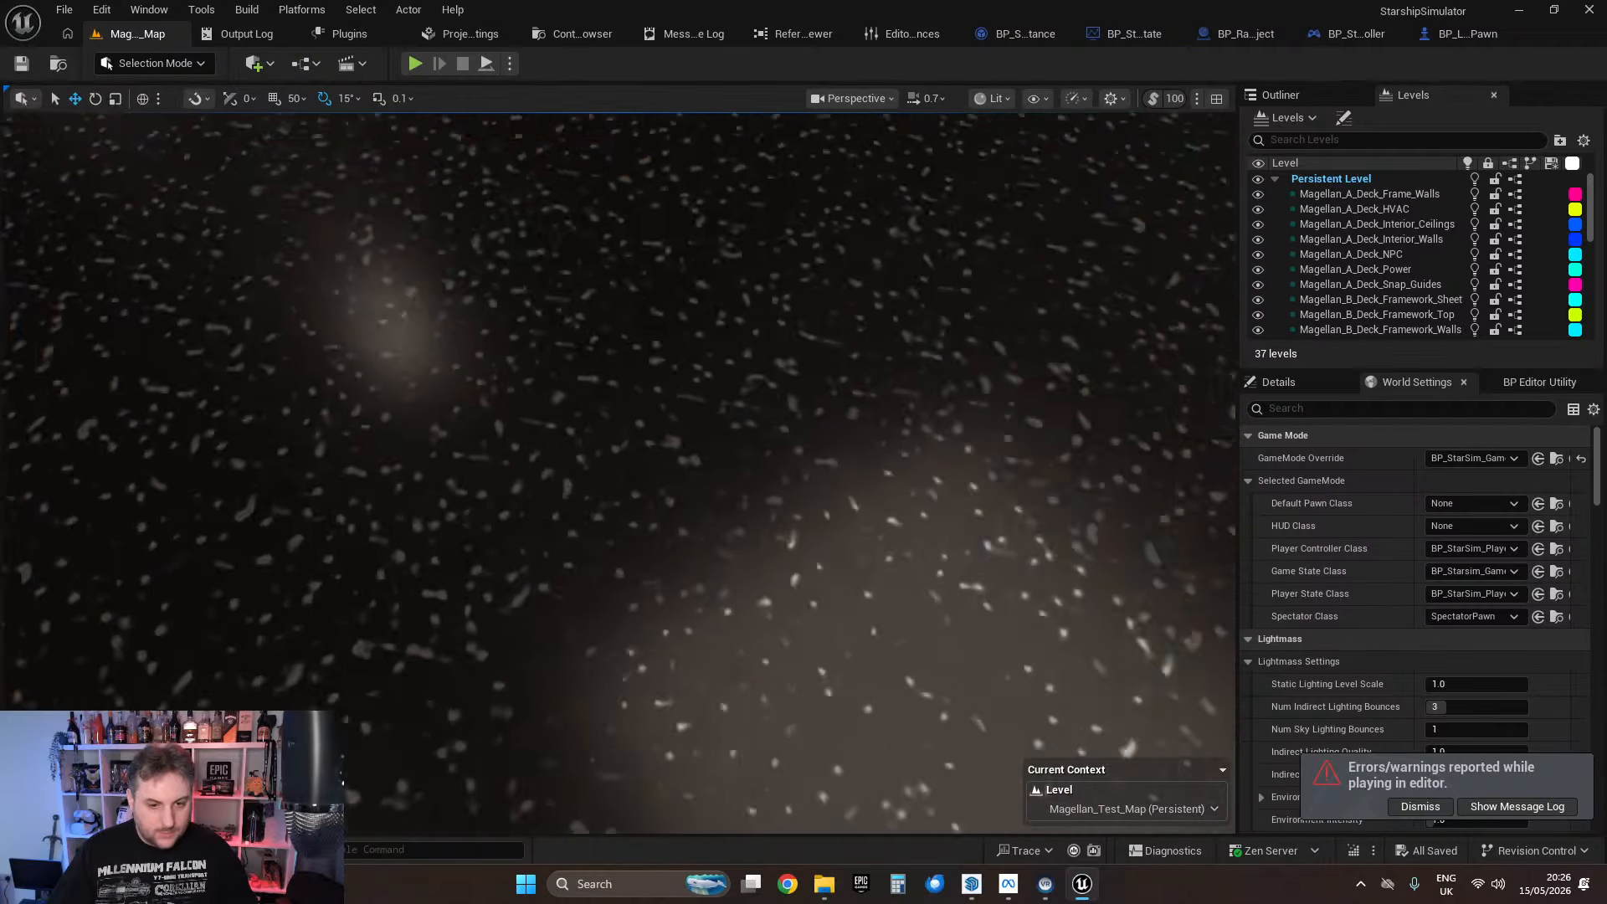
# Step: Examine the washroom floor's speckle texture and light reflections, both close up and at a shallow angle
pyautogui.press('w')
pyautogui.moveTo(633, 379); pyautogui.dragTo(527, 385, button='right')
pyautogui.moveTo(639, 463); pyautogui.dragTo(639, 447, button='right')
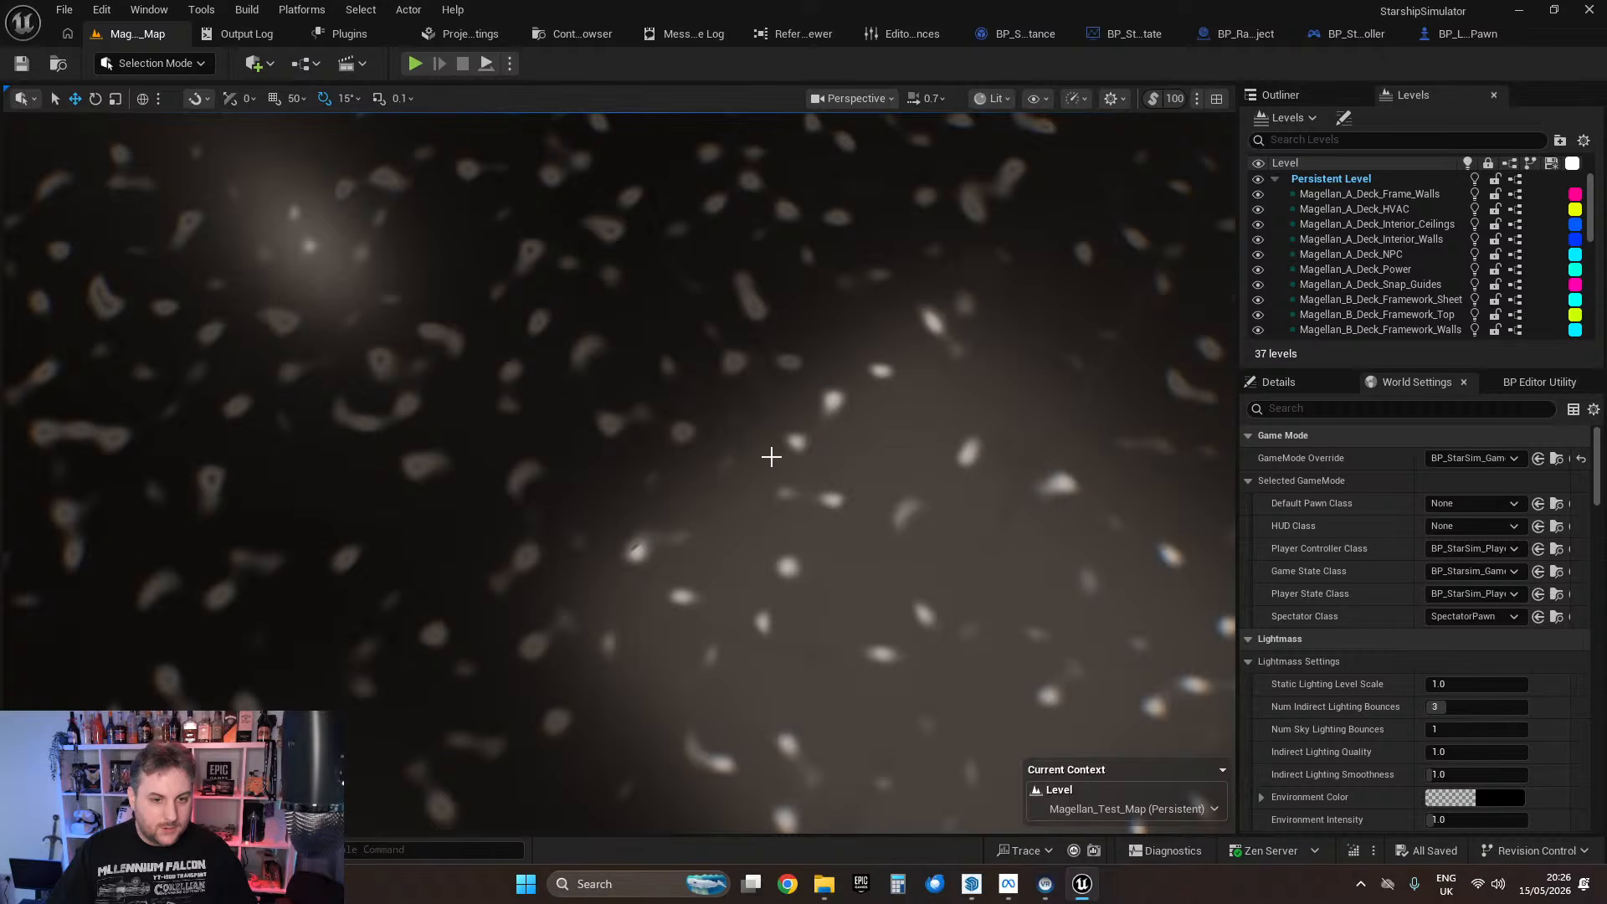
pyautogui.moveTo(771, 458)
pyautogui.mouseDown(button='right')
pyautogui.moveTo(771, 385)
pyautogui.moveTo(771, 456)
pyautogui.mouseUp(button='right')
pyautogui.press('w')
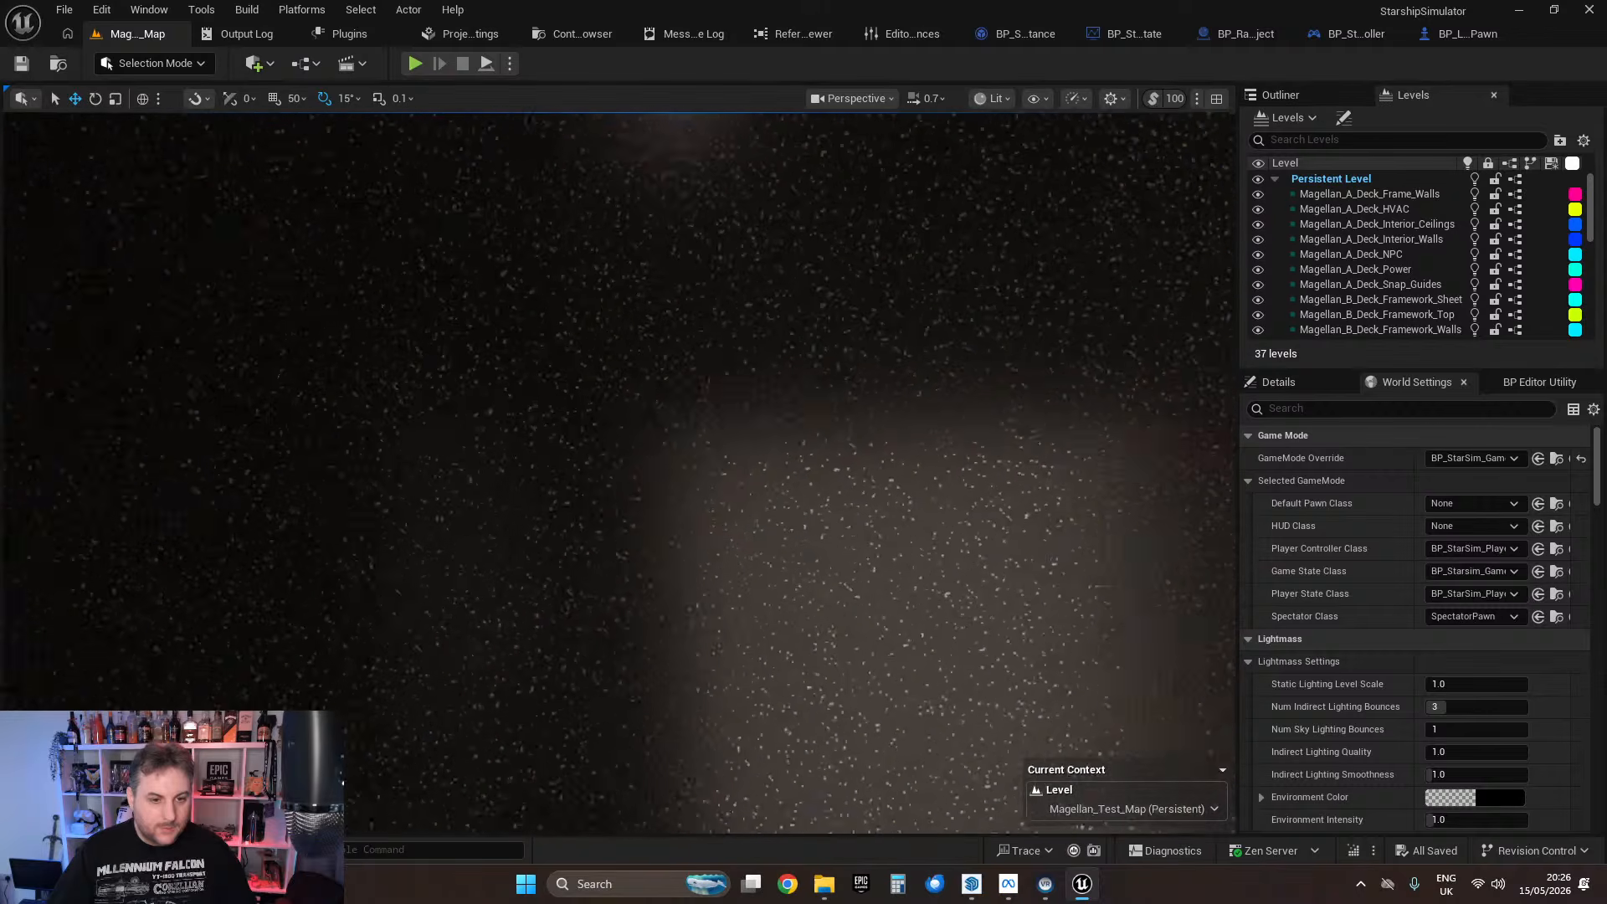
pyautogui.moveTo(771, 456); pyautogui.dragTo(771, 385, button='right')
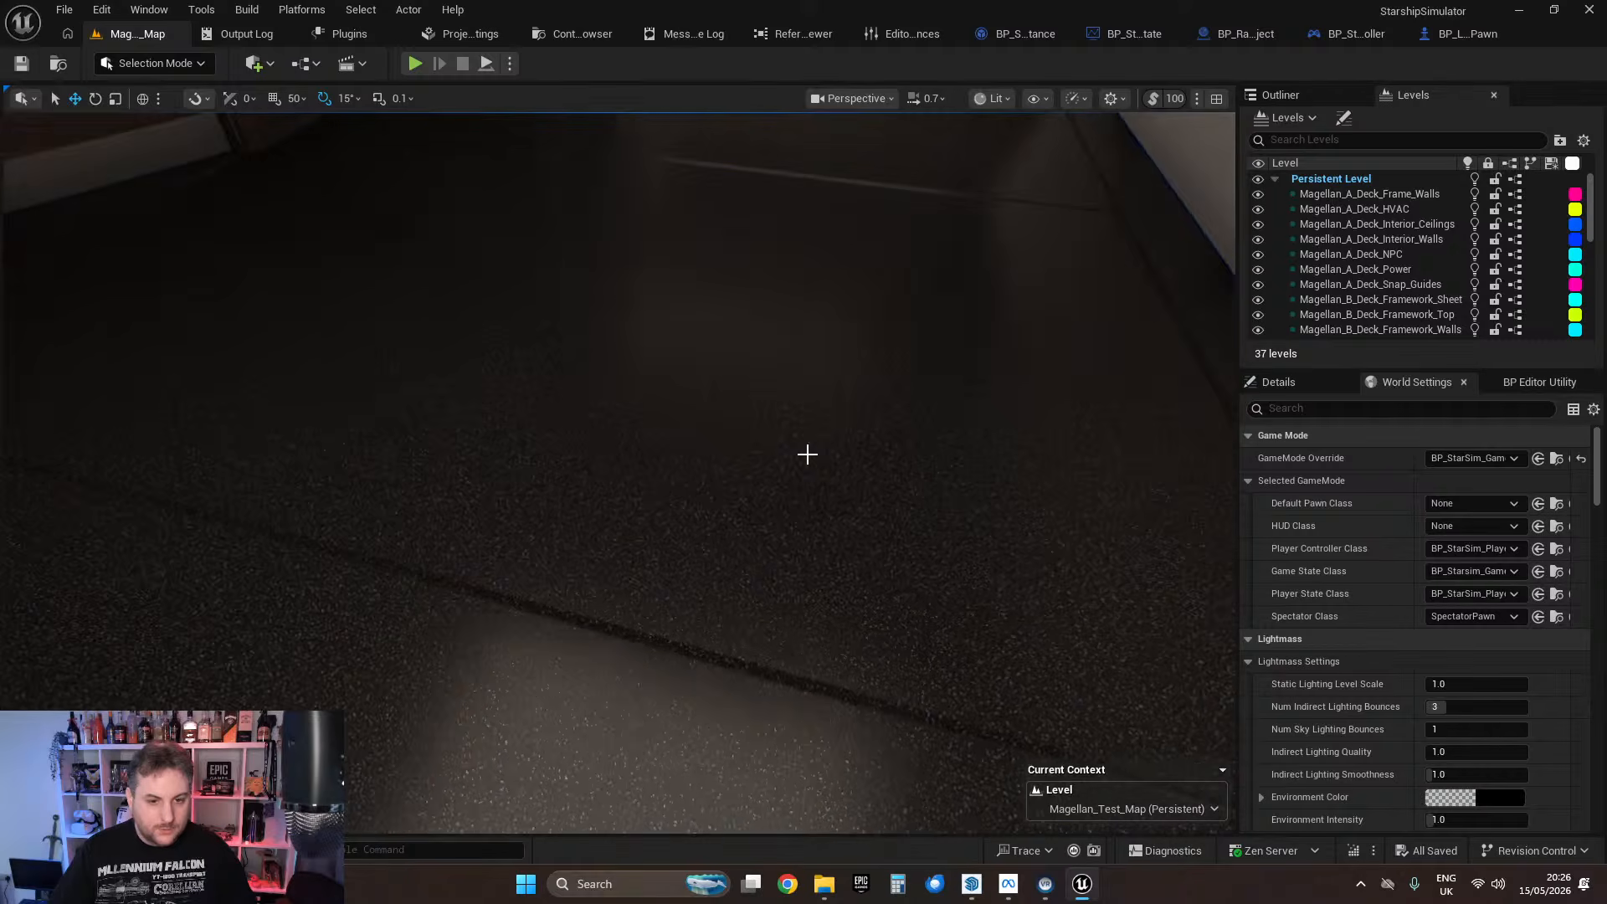
pyautogui.moveTo(618, 473); pyautogui.dragTo(707, 431, button='right')
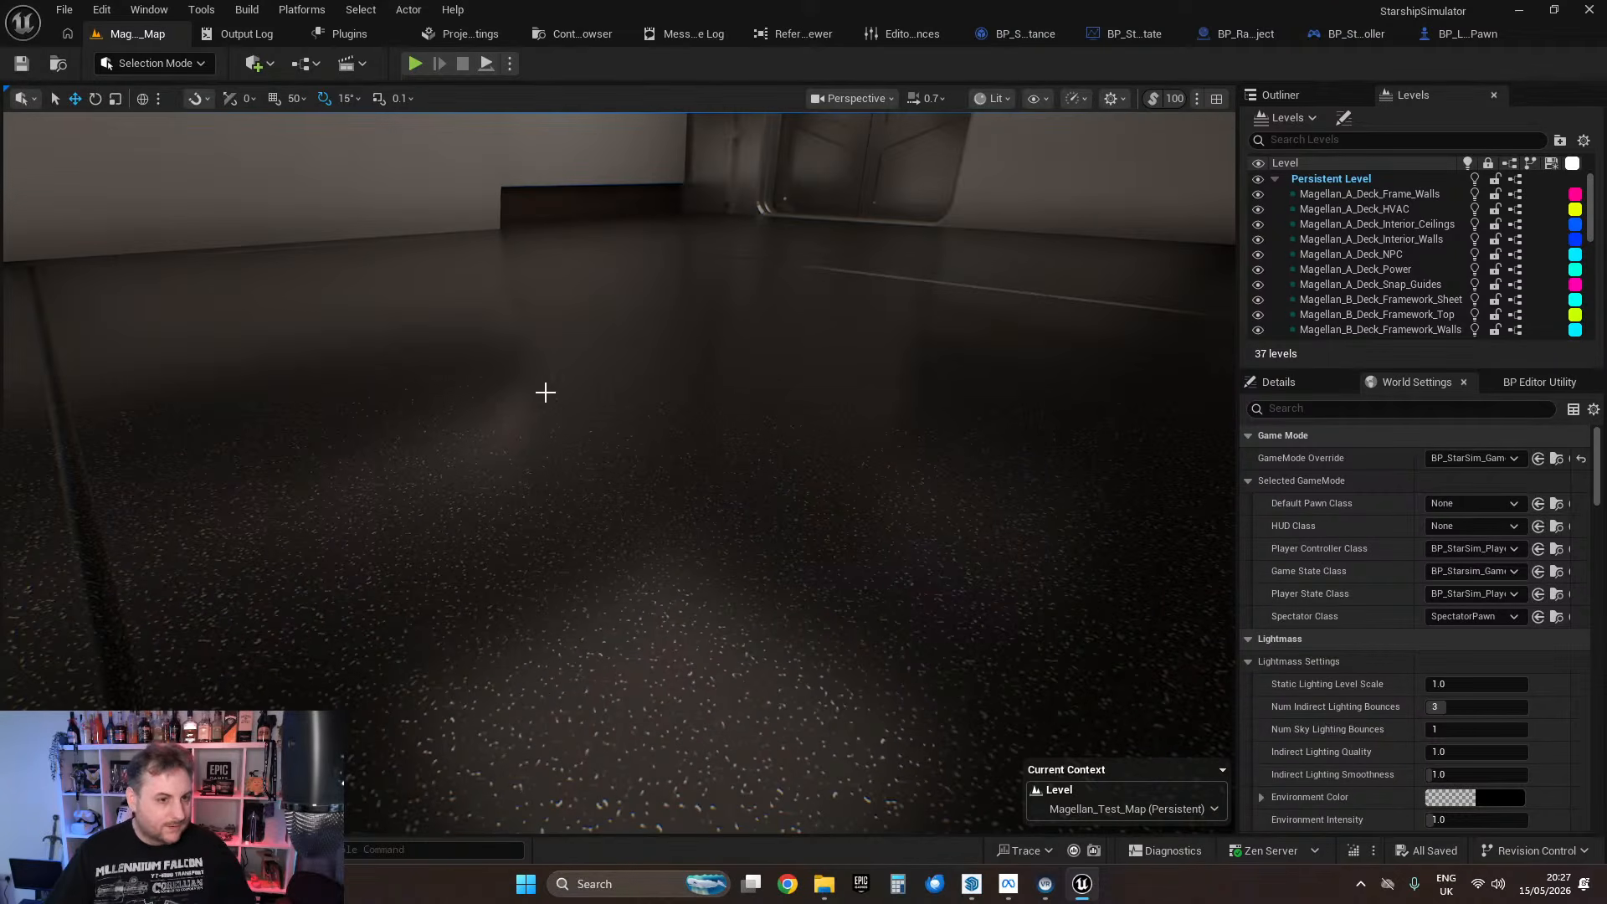
pyautogui.moveTo(617, 473); pyautogui.dragTo(565, 439, button='right')
pyautogui.moveTo(604, 531); pyautogui.dragTo(596, 517, button='right')
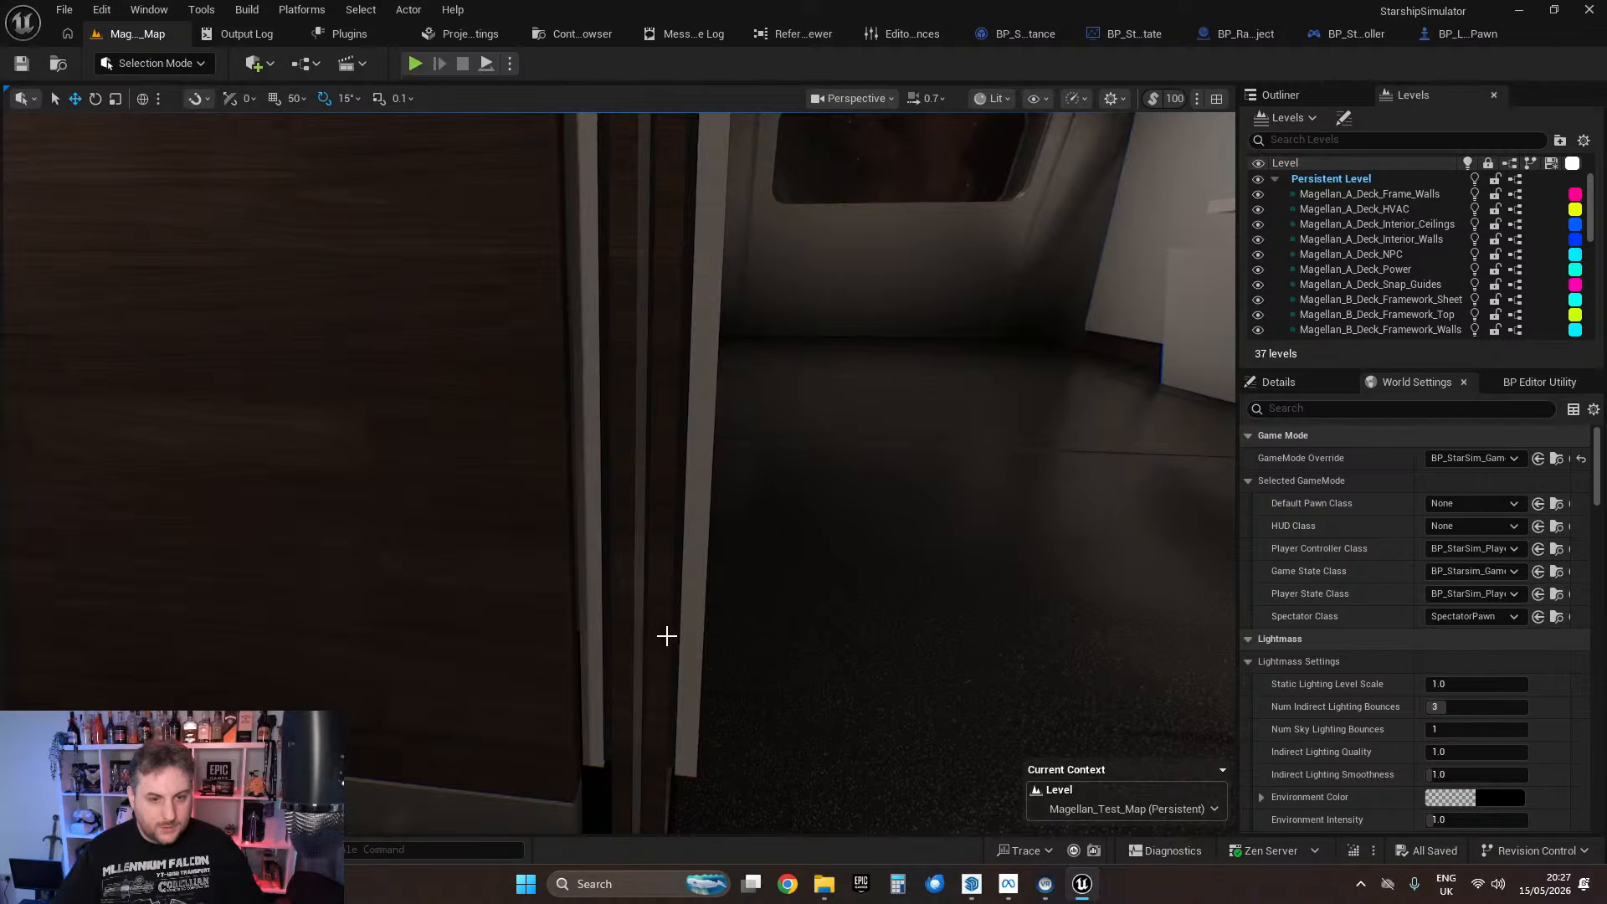
# Step: Examine the toilet cubicle doorways, wood doors and white partition panels, and turn around to the basin counter
pyautogui.moveTo(666, 636); pyautogui.dragTo(853, 355, button='right')
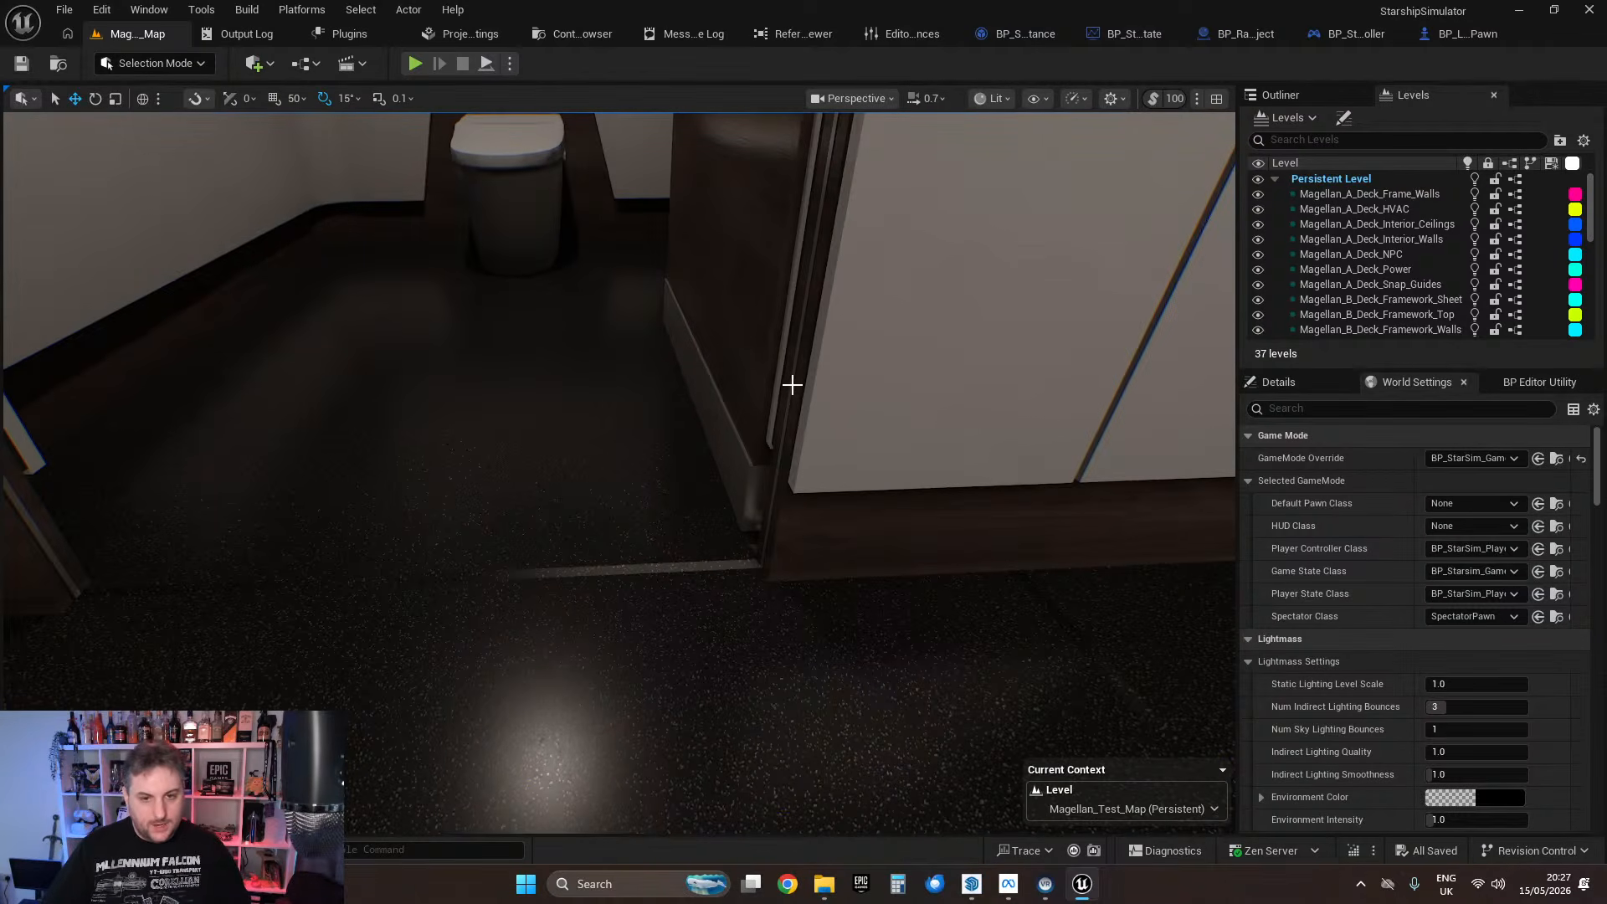
pyautogui.moveTo(843, 397); pyautogui.dragTo(809, 347, button='right')
pyautogui.press('s')
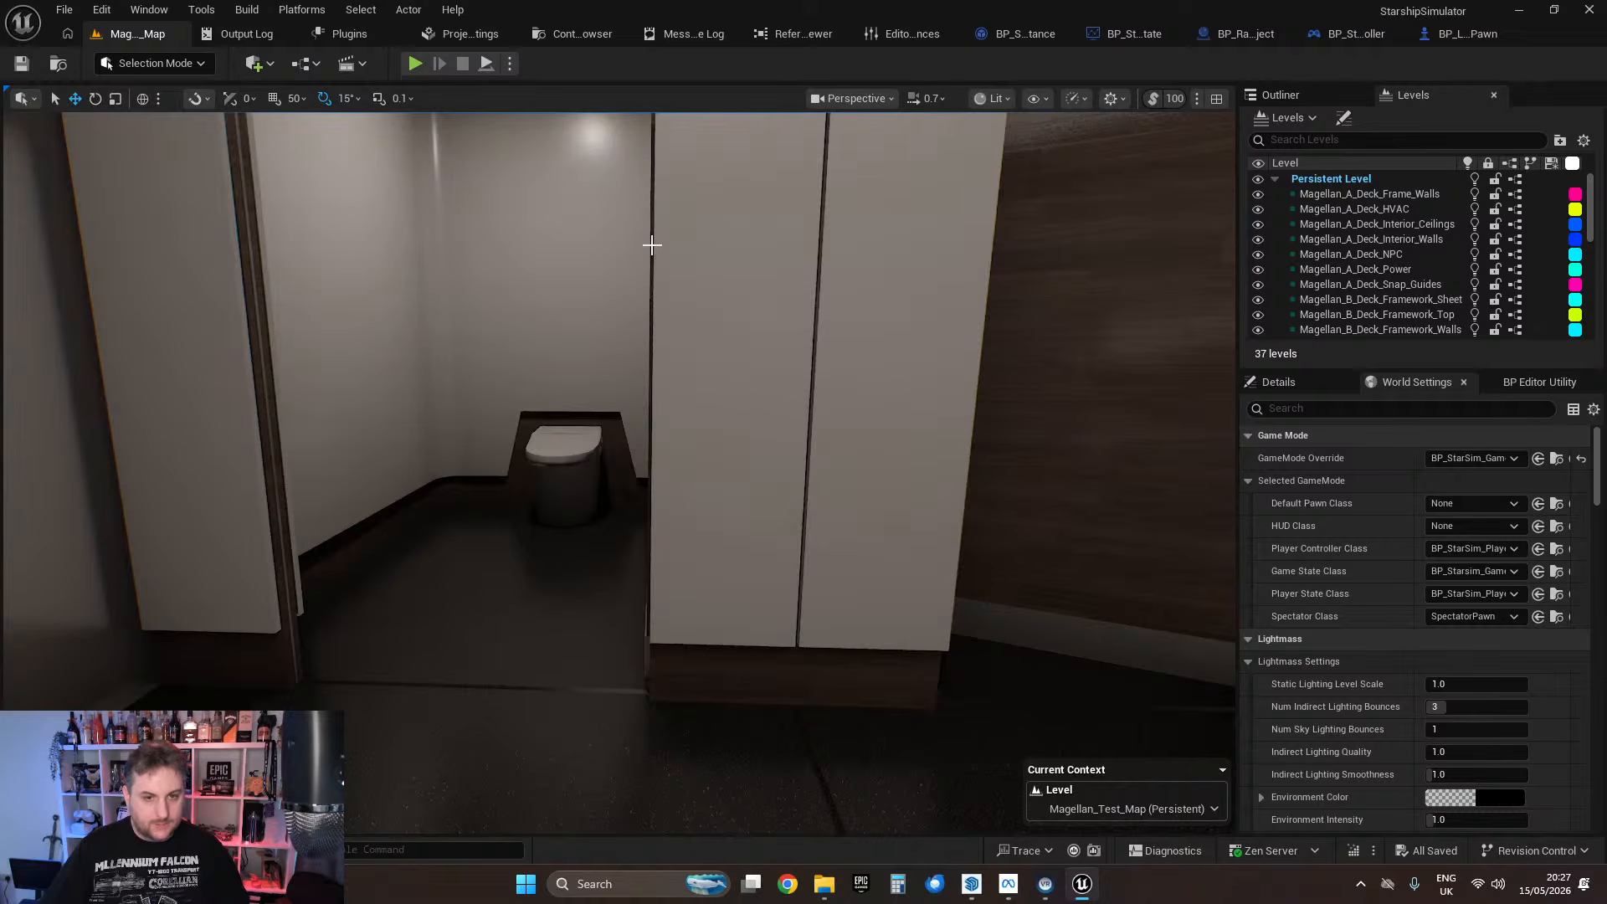
pyautogui.press('a')
pyautogui.moveTo(661, 385); pyautogui.dragTo(715, 409, button='right')
pyautogui.press('w')
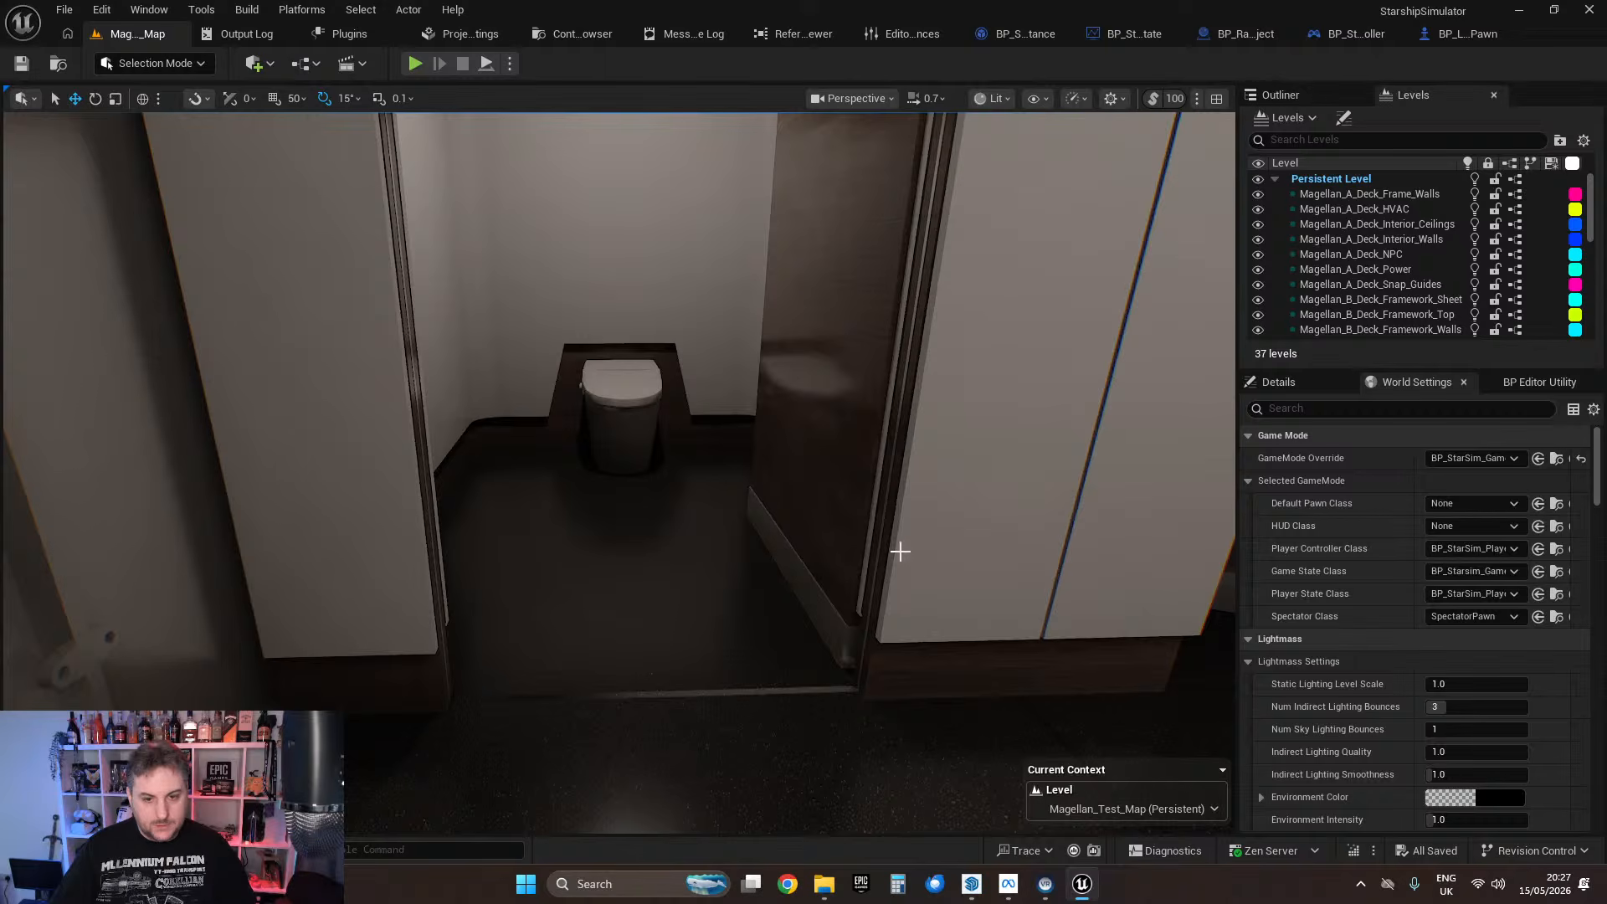
pyautogui.moveTo(872, 548); pyautogui.dragTo(1234, 549, button='right')
pyautogui.press('w')
pyautogui.moveTo(815, 549); pyautogui.dragTo(732, 578, button='right')
pyautogui.moveTo(603, 514); pyautogui.dragTo(687, 502, button='right')
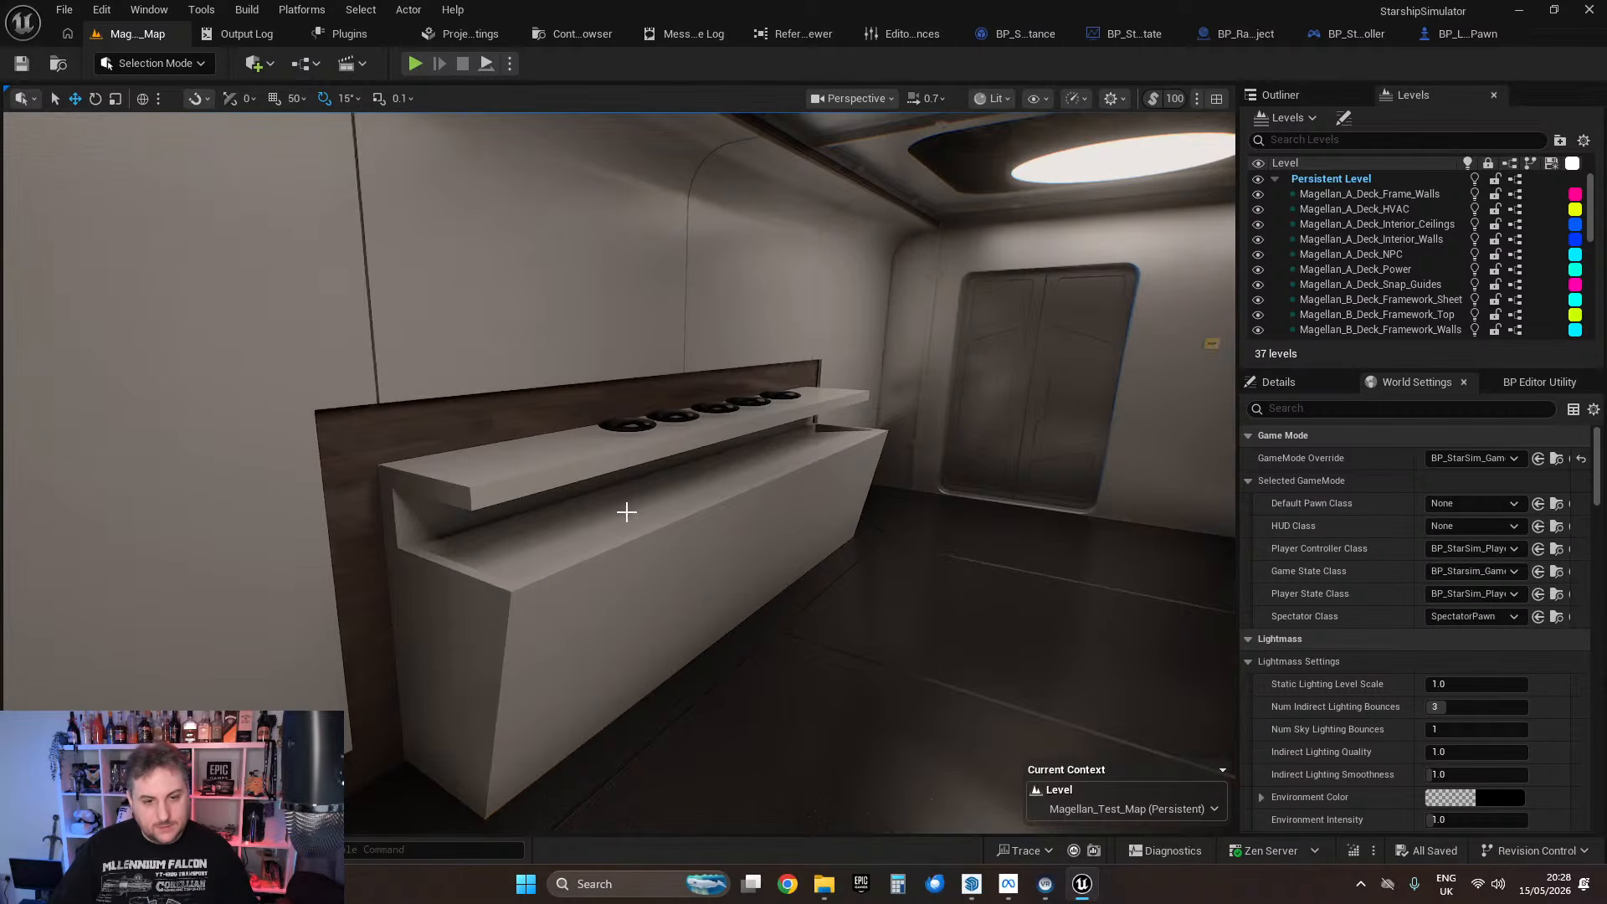
# Step: Fly to the office with the angular white desk and check how its desk, chairs and walls are lit
pyautogui.press('w')
pyautogui.moveTo(622, 553); pyautogui.dragTo(555, 393, button='right')
pyautogui.press('a')
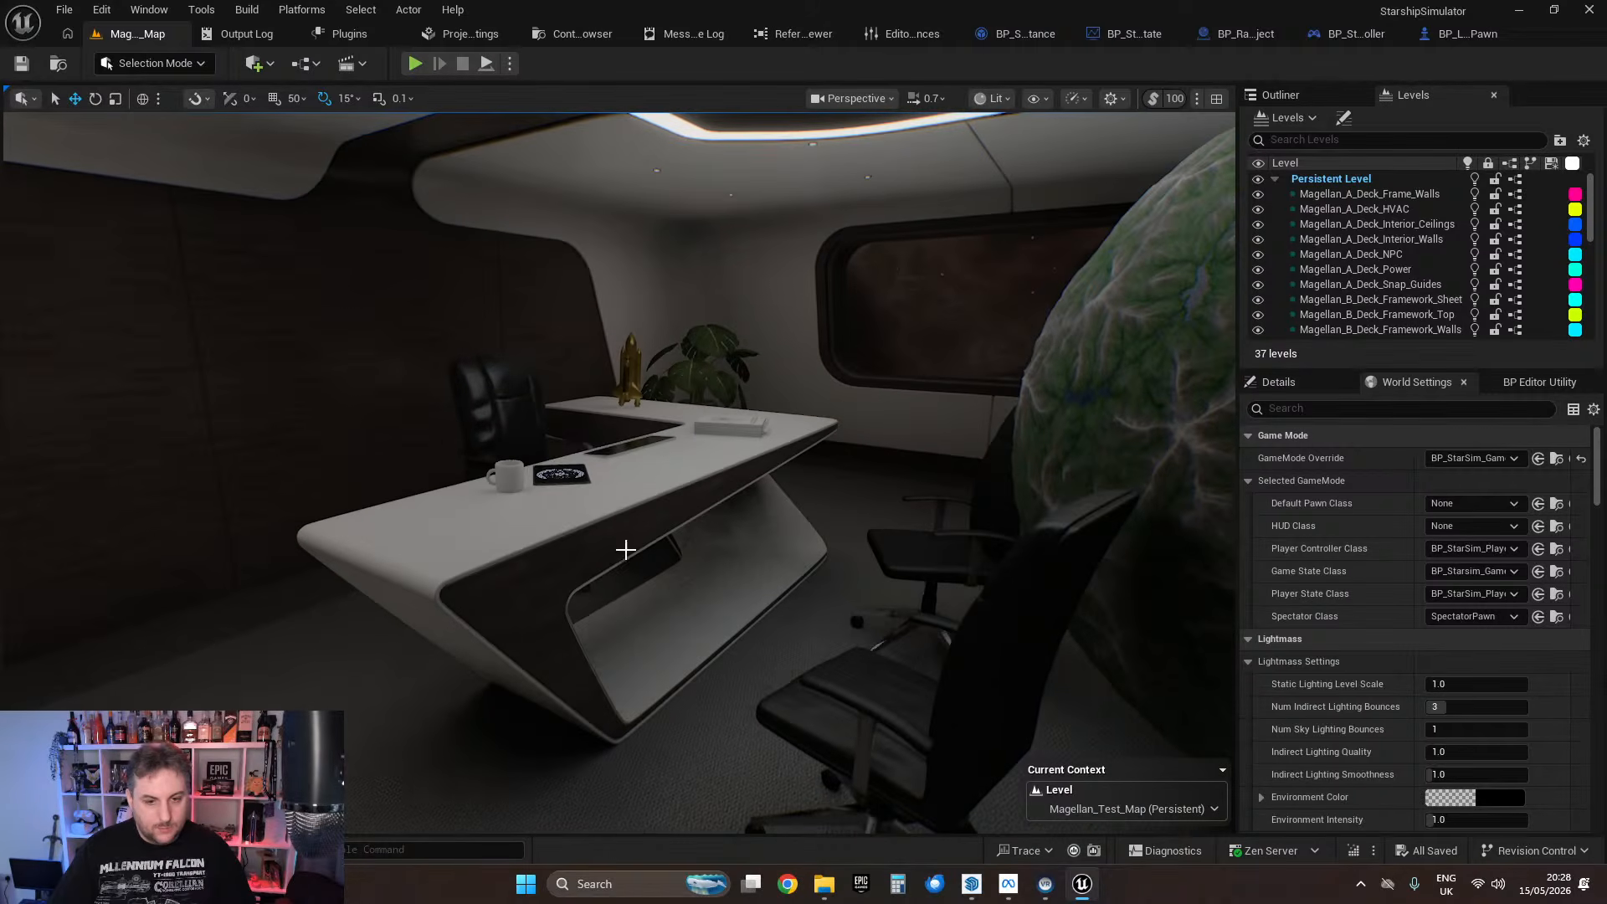
pyautogui.press('d')
pyautogui.moveTo(626, 550); pyautogui.dragTo(745, 511, button='right')
# Step: Return to the washroom and examine the shading on the curved wall panels above the basin counter
pyautogui.press('a')
pyautogui.press('a')
pyautogui.press('e')
pyautogui.press('w')
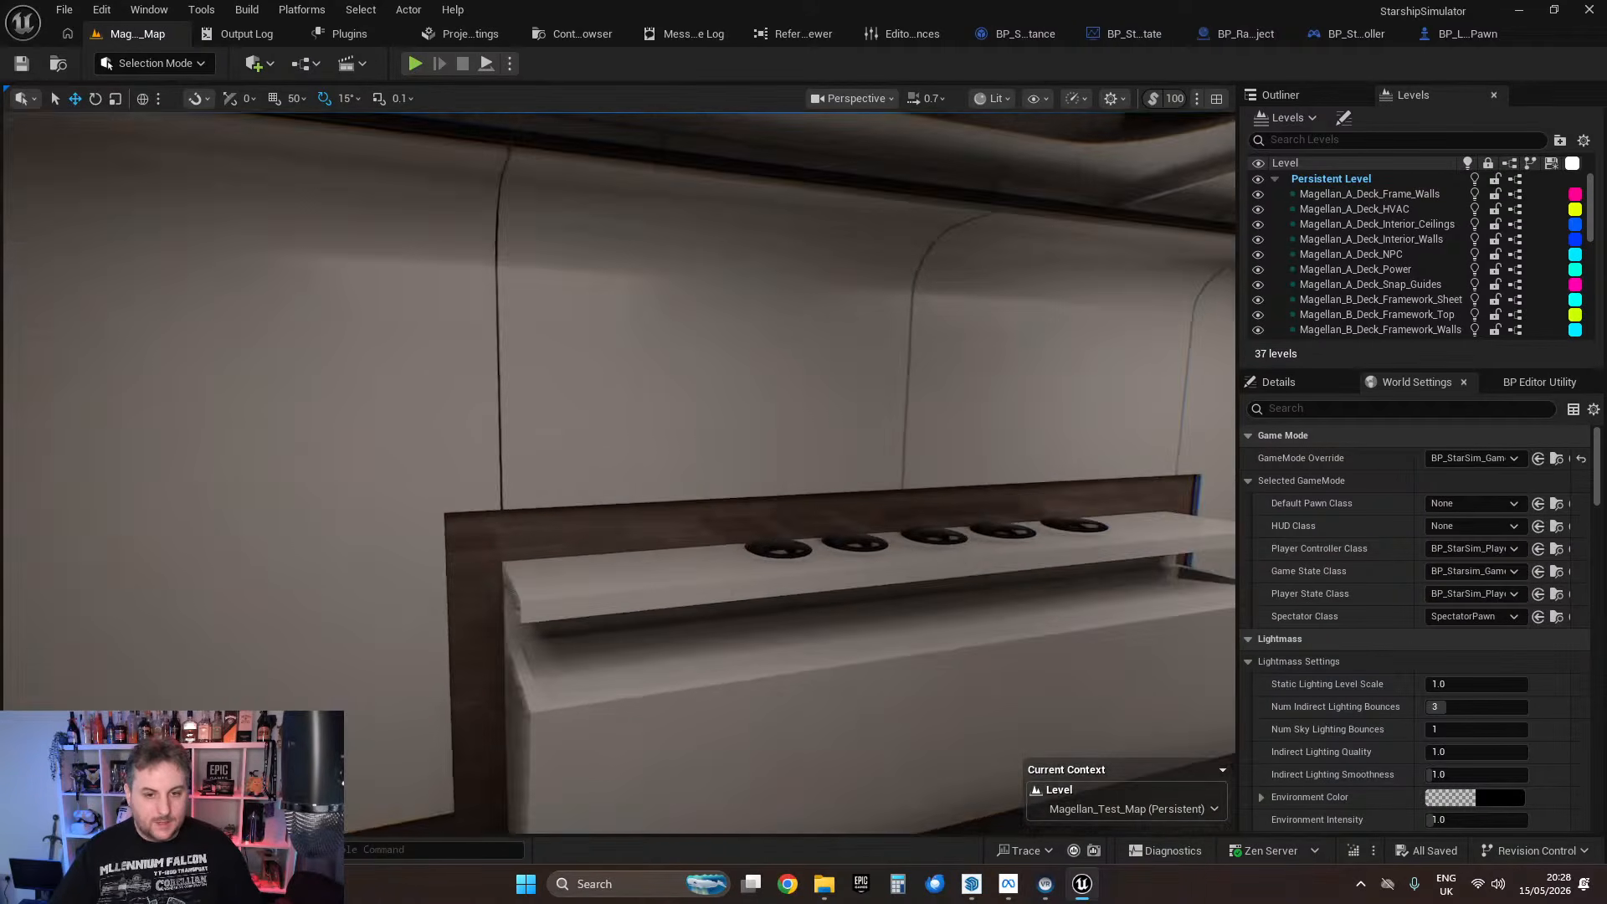
pyautogui.press('s')
pyautogui.moveTo(310, 536); pyautogui.dragTo(368, 628, button='right')
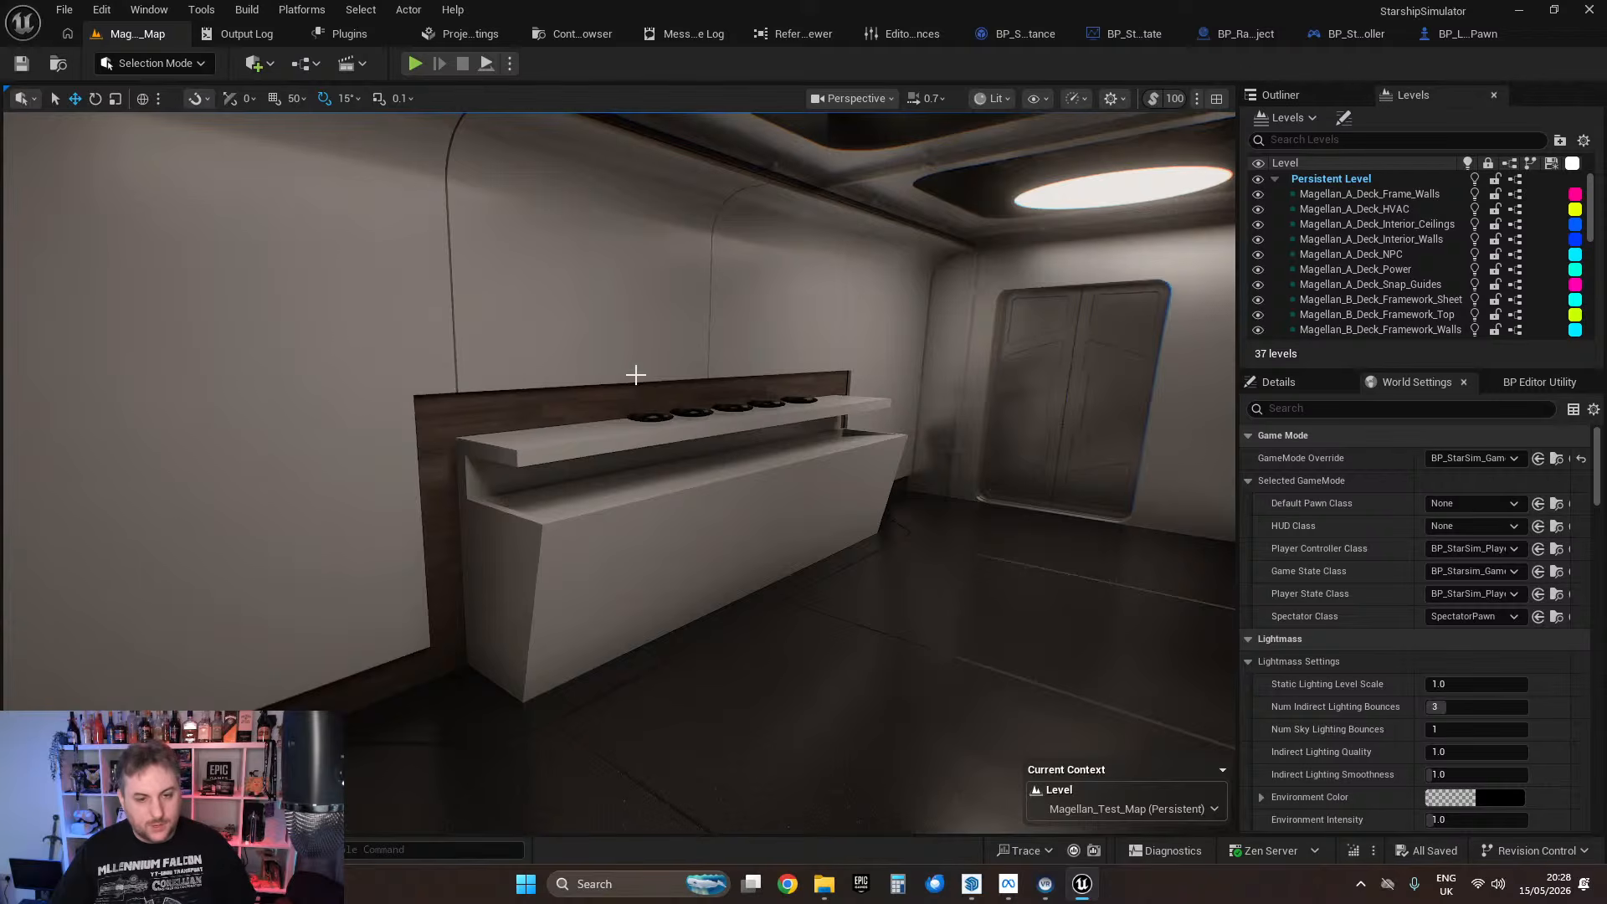
# Step: Compare the wall panel shading straight on along the basin counter with the lighting at the washroom's window end
pyautogui.moveTo(636, 375); pyautogui.dragTo(762, 275, button='right')
pyautogui.press('d')
pyautogui.press('s')
pyautogui.moveTo(505, 371); pyautogui.dragTo(552, 347, button='right')
pyautogui.press('d')
pyautogui.press('s')
pyautogui.press('w')
pyautogui.press('a')
pyautogui.press('s')
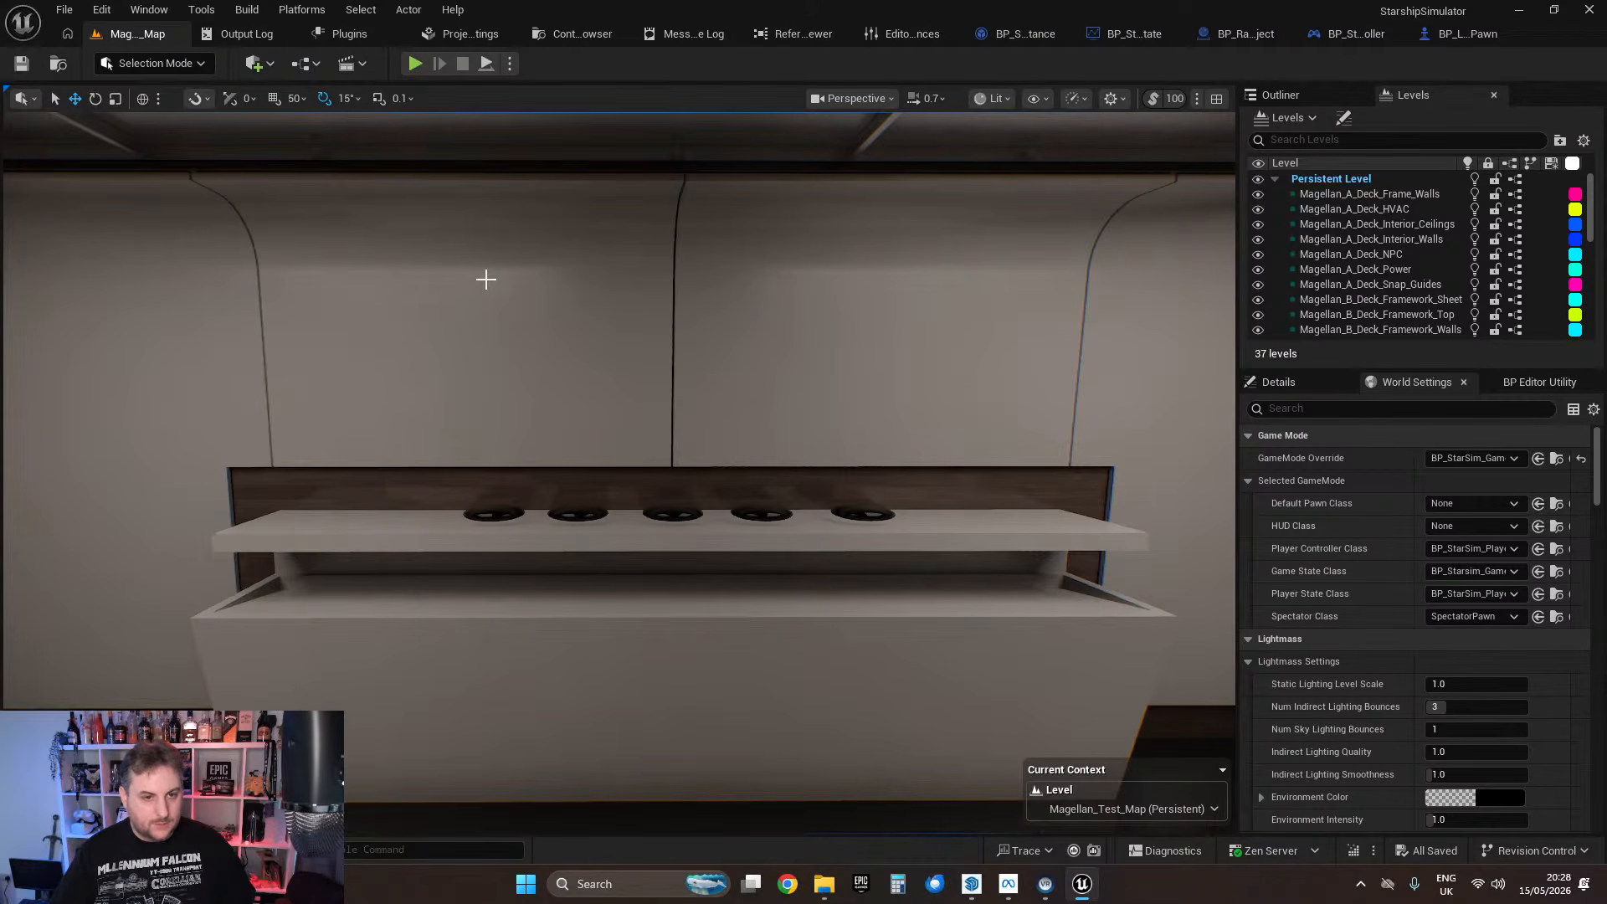
pyautogui.moveTo(583, 309); pyautogui.dragTo(394, 276, button='right')
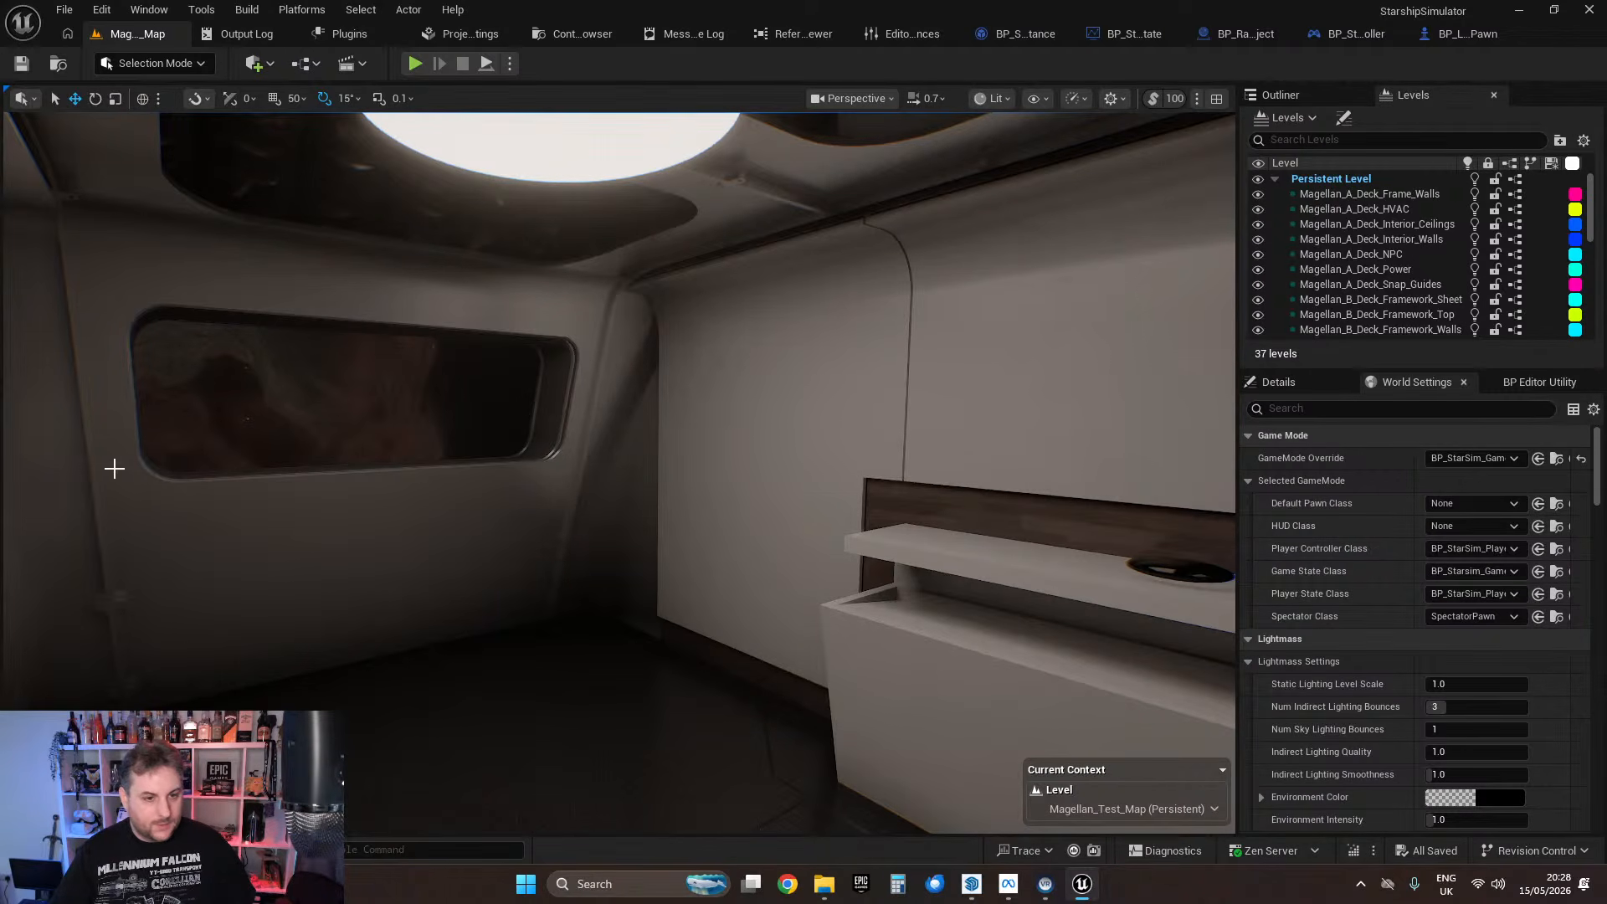
pyautogui.moveTo(767, 501); pyautogui.dragTo(645, 485, button='right')
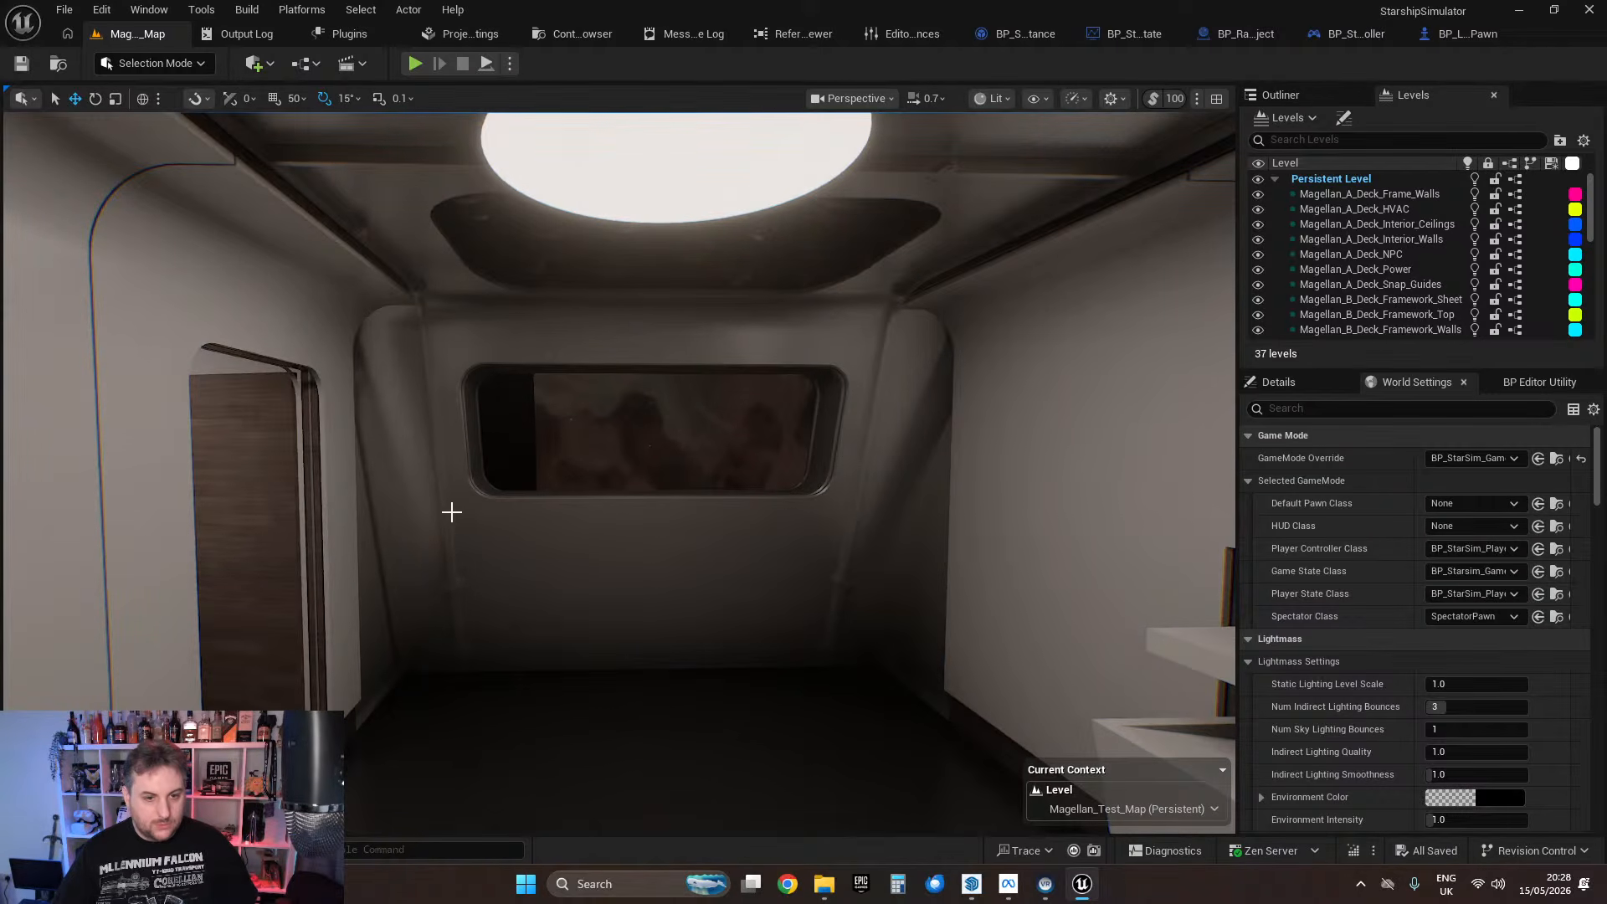
pyautogui.moveTo(636, 531); pyautogui.dragTo(728, 519, button='right')
# Step: Fly to the meeting room and check the lighting along its window wall, conference table and chairs
pyautogui.press('w')
pyautogui.press('q')
pyautogui.press('e')
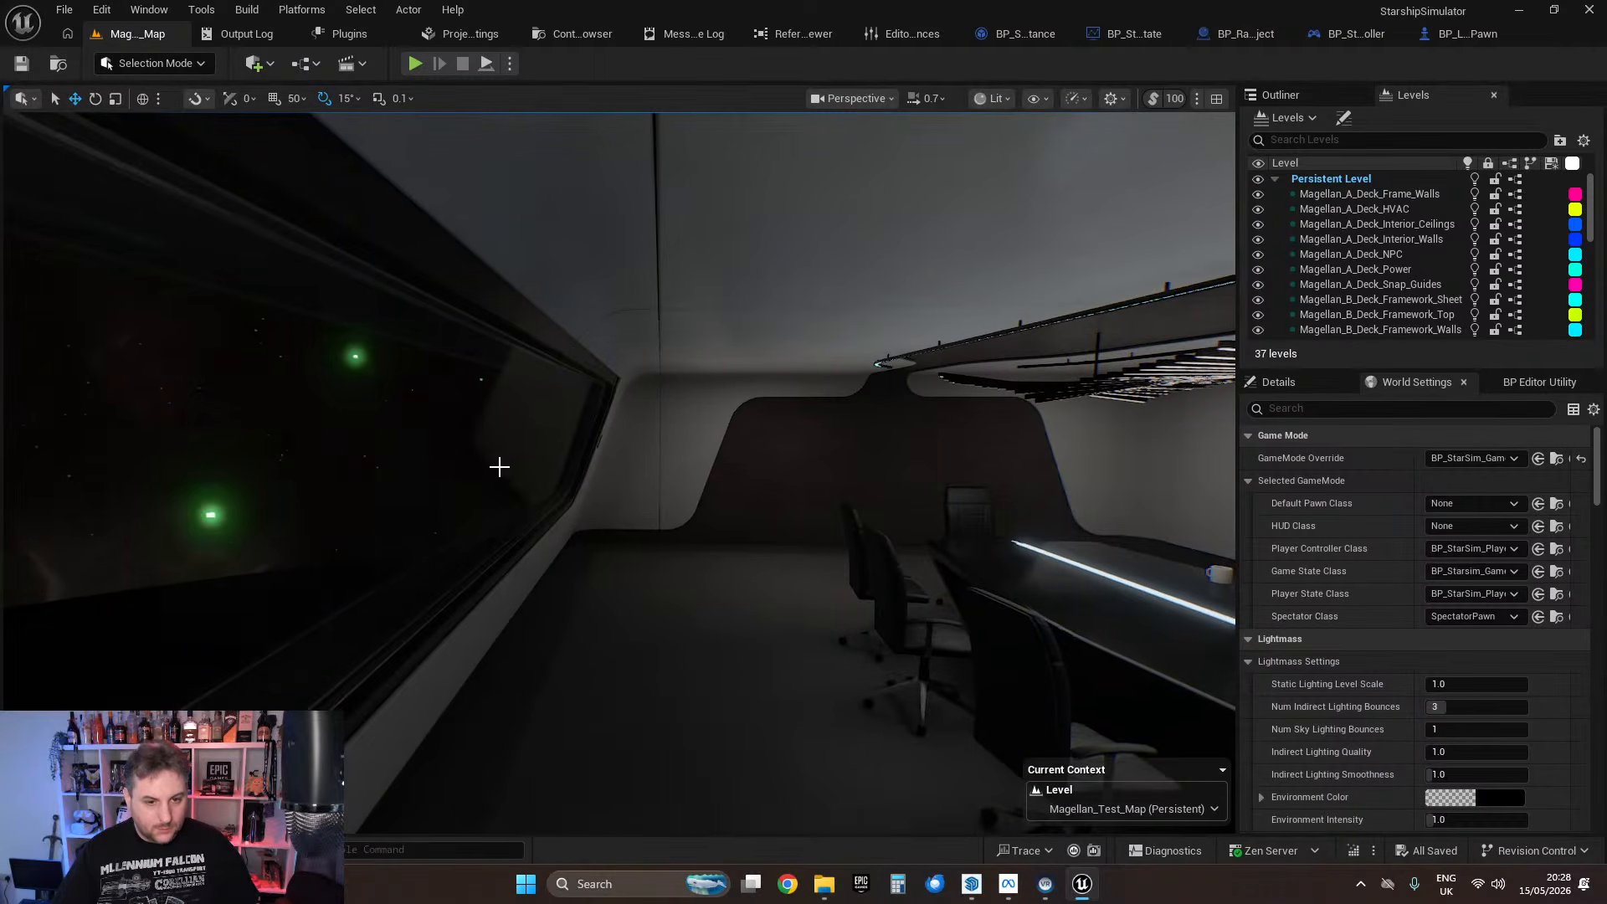
pyautogui.moveTo(499, 466); pyautogui.dragTo(335, 461, button='right')
# Step: Fly back to the washroom and examine the round ceiling lights, exposed ceiling ducts and long panelled wall
pyautogui.press('w')
pyautogui.press('s')
pyautogui.moveTo(740, 398); pyautogui.dragTo(996, 461, button='right')
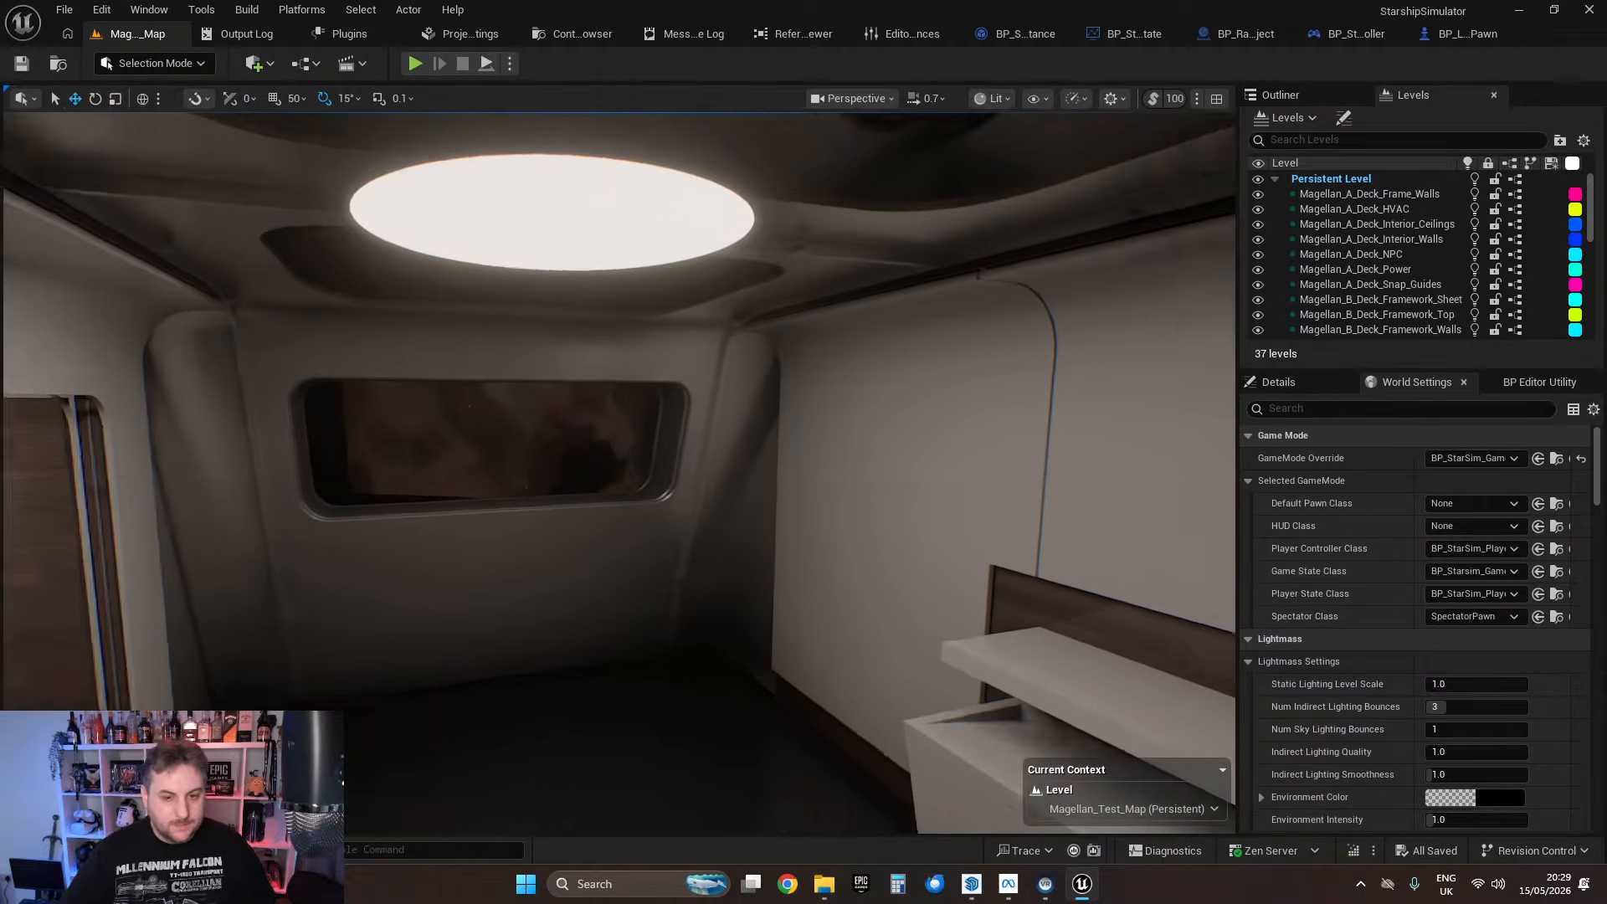
pyautogui.press('w')
pyautogui.press('s')
pyautogui.moveTo(806, 404)
pyautogui.mouseDown(button='right')
pyautogui.moveTo(1047, 422)
pyautogui.moveTo(807, 404)
pyautogui.mouseUp(button='right')
pyautogui.press('w')
pyautogui.press('d')
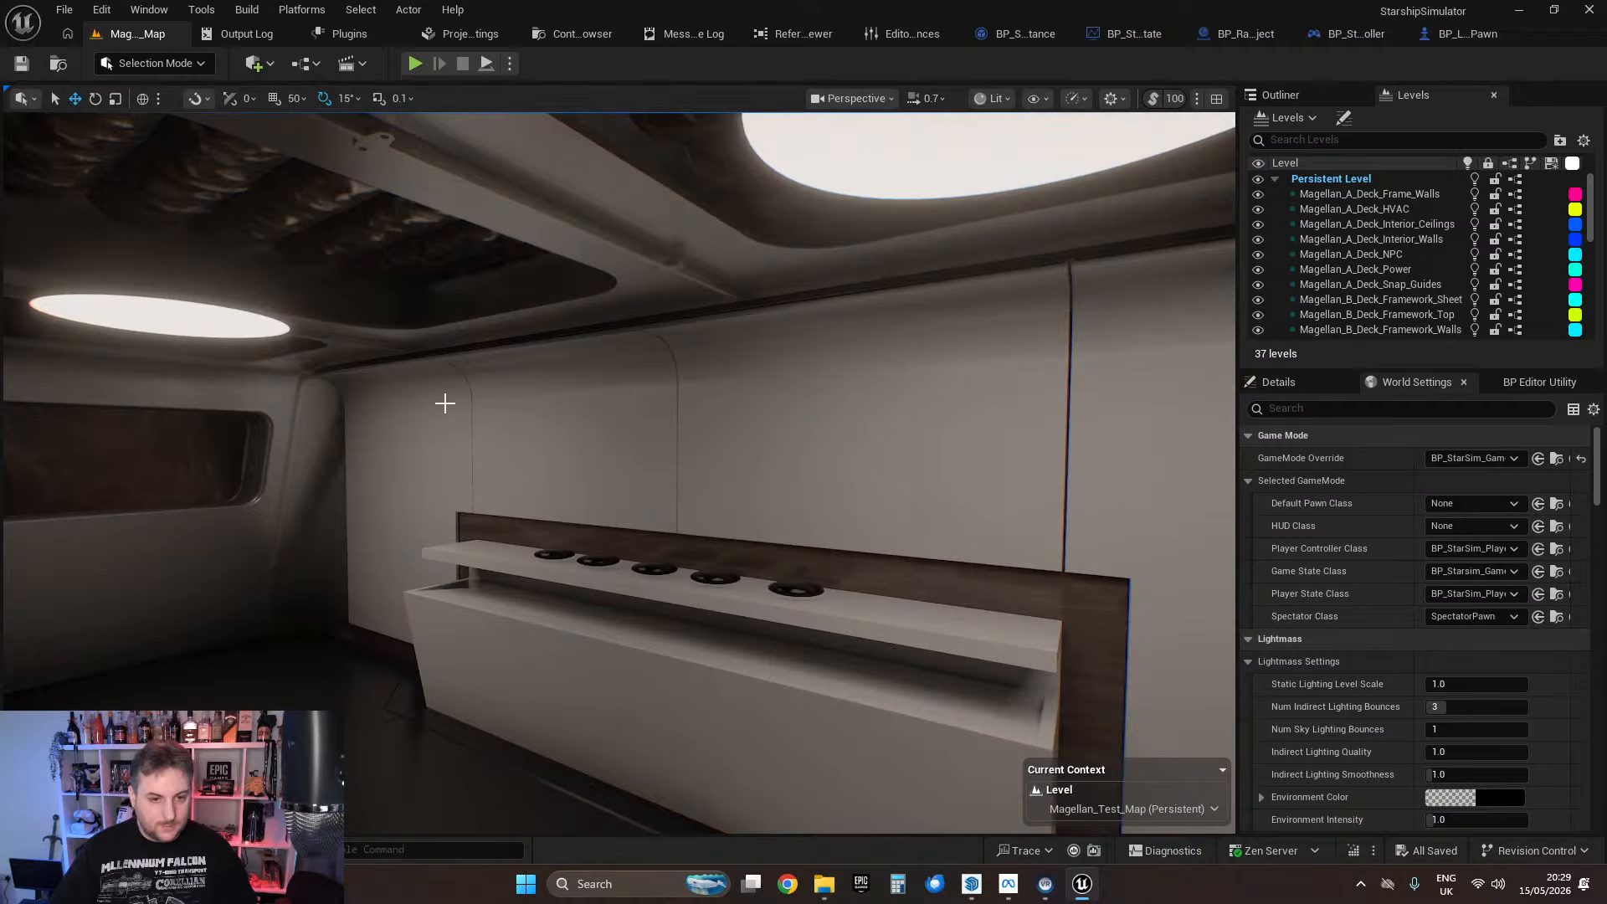
pyautogui.moveTo(718, 497); pyautogui.dragTo(429, 459, button='right')
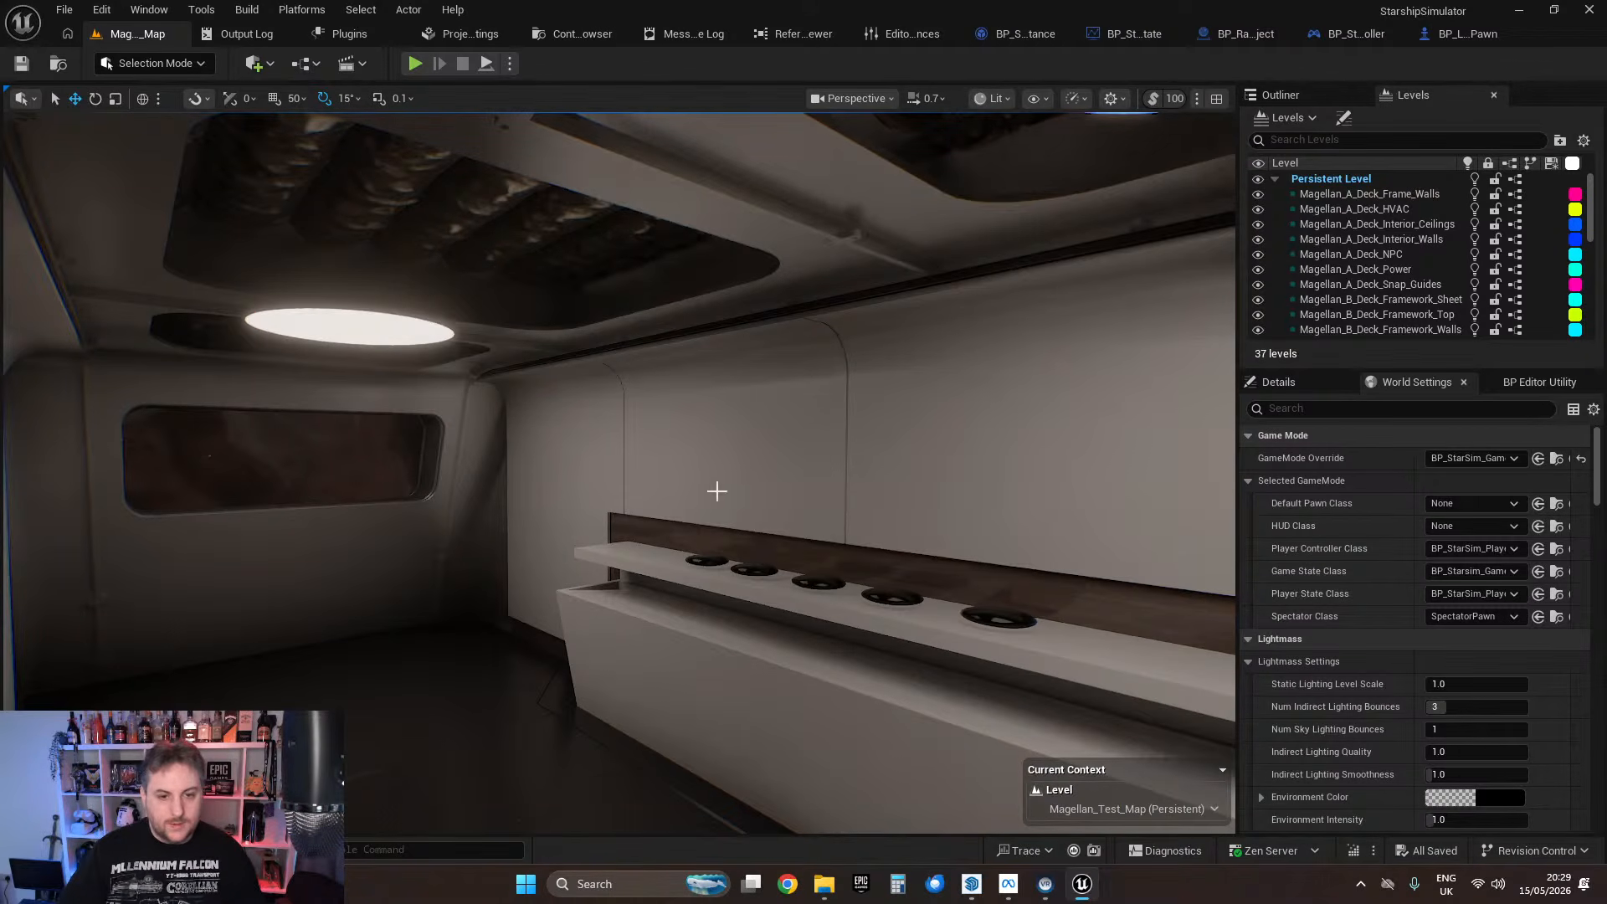
# Step: View the basin counter face on and examine the washroom along its full length towards the window
pyautogui.moveTo(619, 472); pyautogui.dragTo(899, 467, button='right')
pyautogui.press('d')
pyautogui.press('a')
pyautogui.moveTo(567, 456)
pyautogui.mouseDown(button='right')
pyautogui.moveTo(603, 465)
pyautogui.moveTo(318, 460)
pyautogui.moveTo(611, 473)
pyautogui.moveTo(566, 455)
pyautogui.mouseUp(button='right')
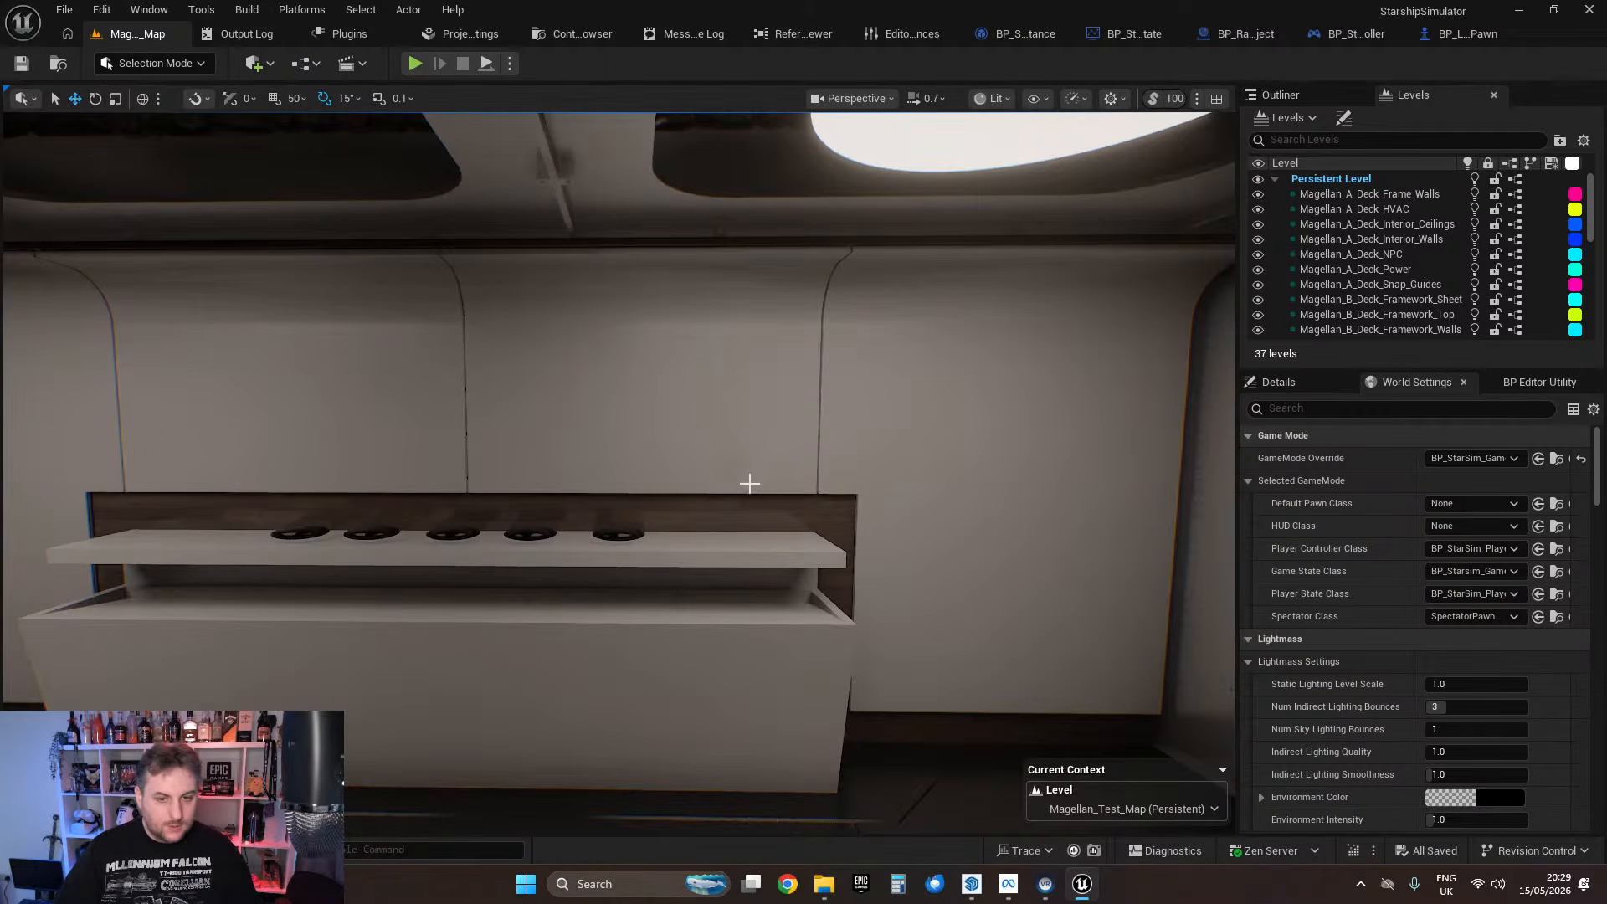
pyautogui.moveTo(853, 388); pyautogui.dragTo(577, 390, button='right')
pyautogui.press('s')
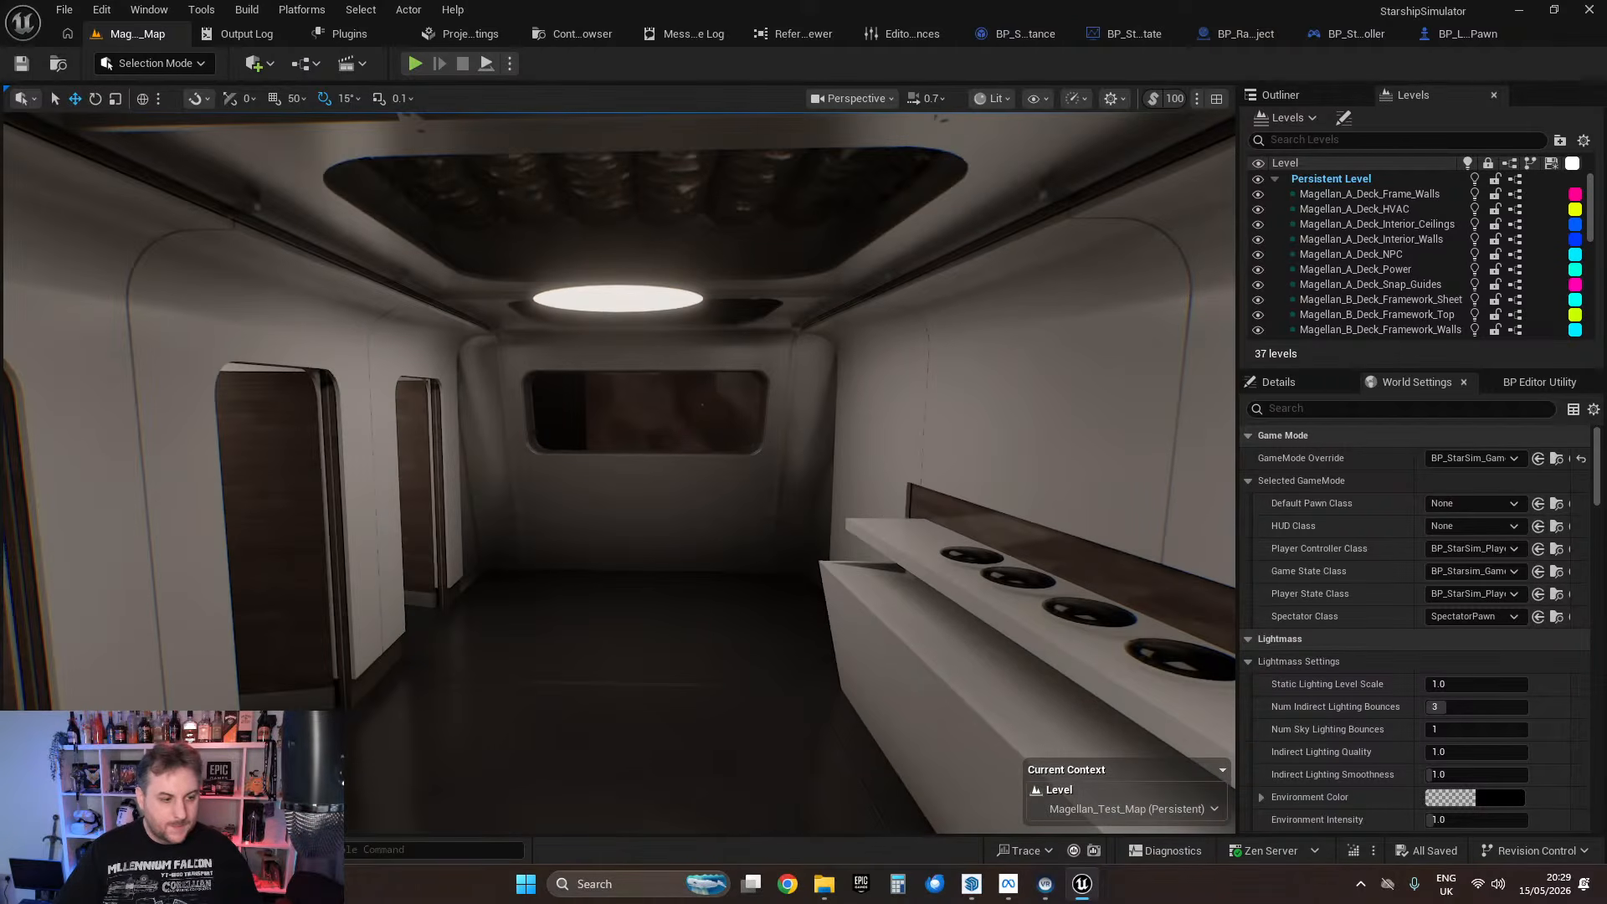
# Step: Inspect the basin counter up close, from the shelf with the round black inserts to the shelf's underside
pyautogui.moveTo(676, 373); pyautogui.dragTo(1113, 431, button='right')
pyautogui.press('w')
pyautogui.press('a')
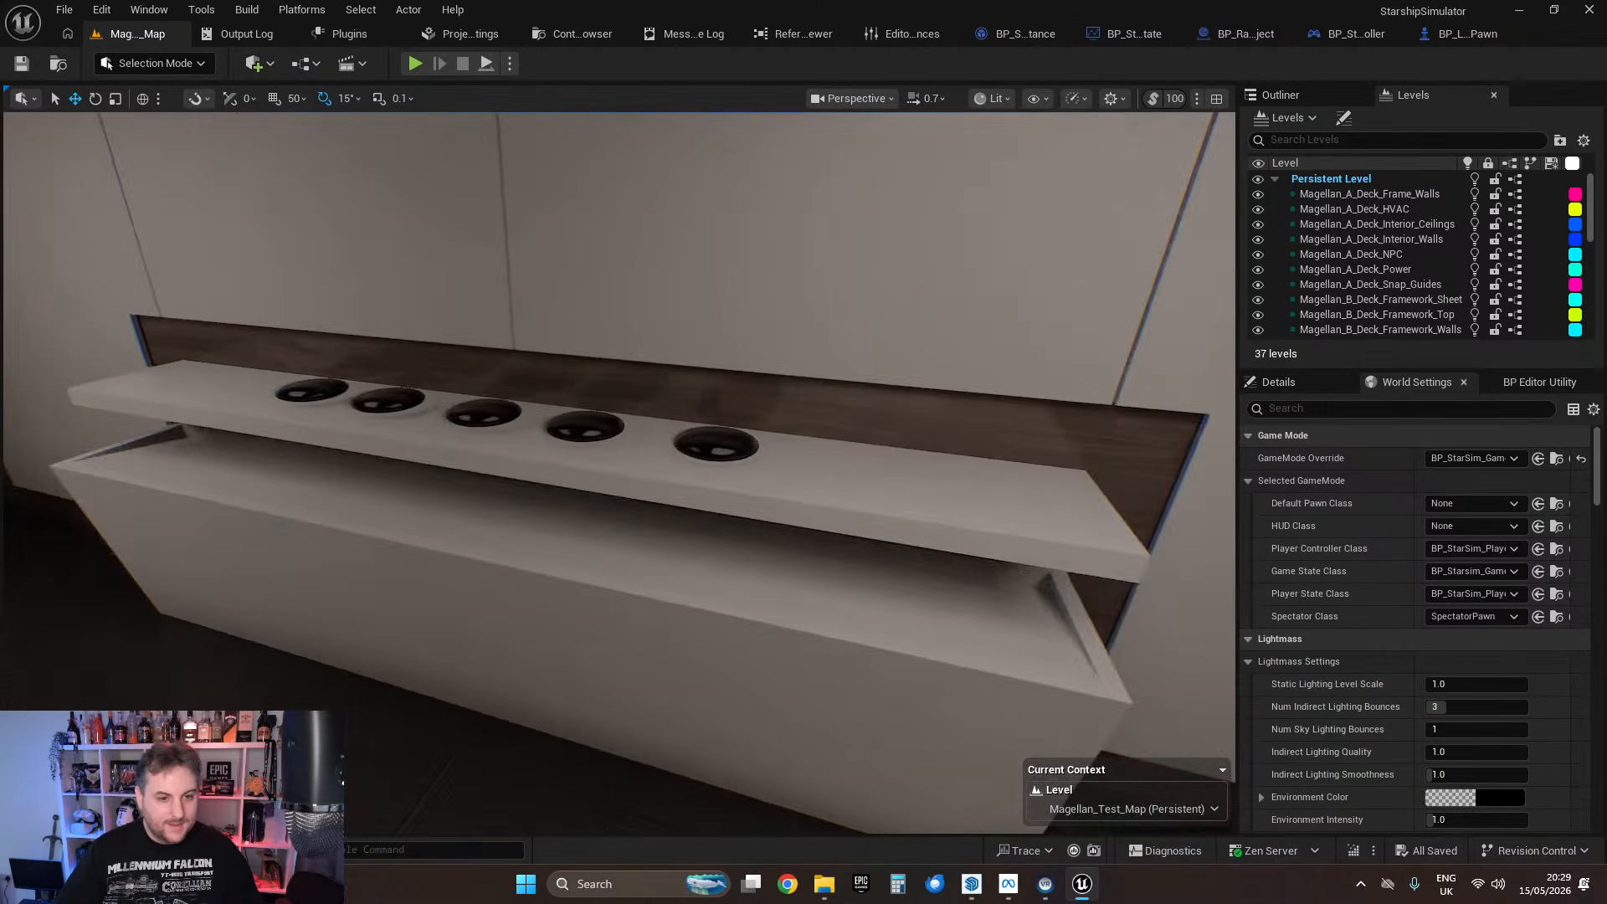
pyautogui.press('a')
pyautogui.moveTo(620, 473); pyautogui.dragTo(452, 477, button='right')
pyautogui.press('w')
pyautogui.press('s')
pyautogui.press('w')
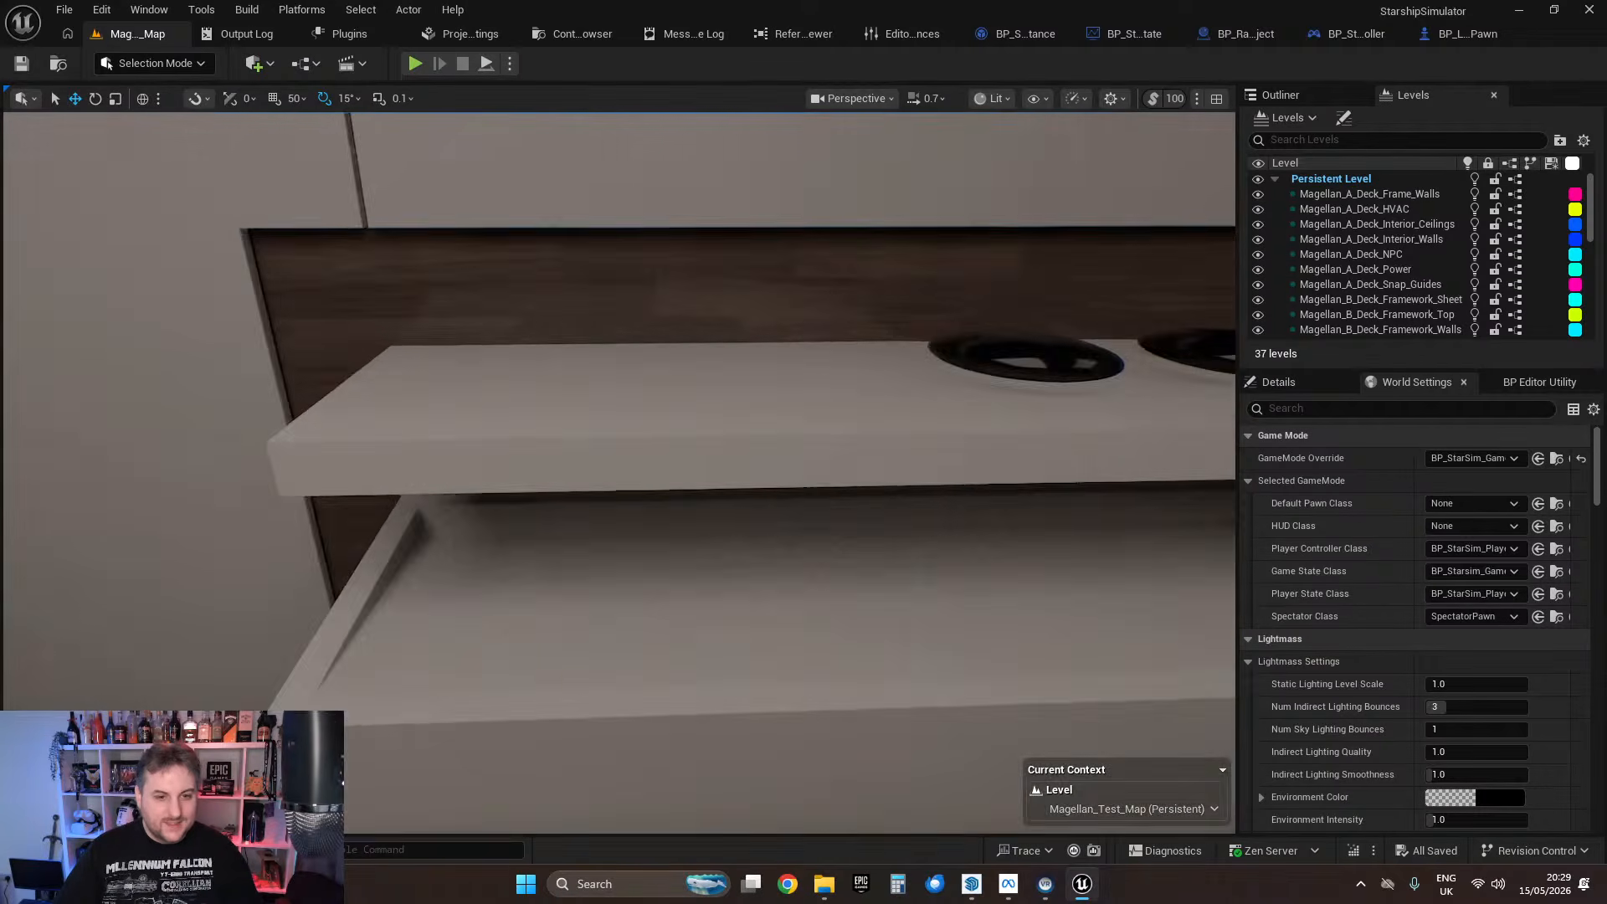
pyautogui.press('q')
pyautogui.moveTo(752, 380); pyautogui.dragTo(527, 506, button='right')
pyautogui.press('s')
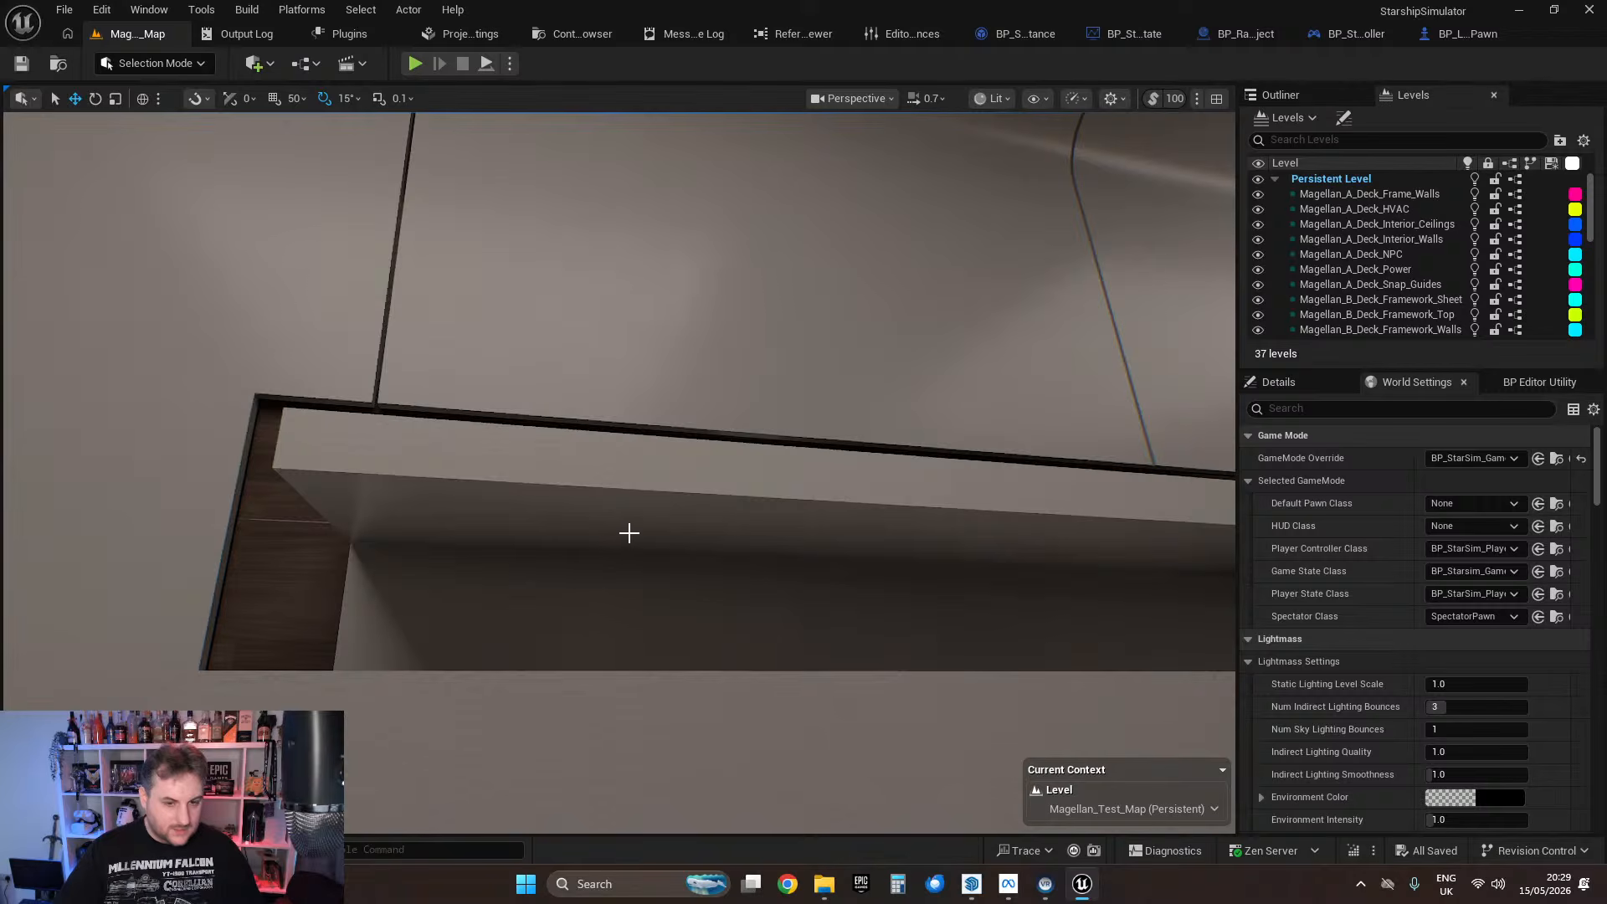
# Step: Inspect the soft shadows inside the recess beneath the basin shelf, and look over the room from the counter's end
pyautogui.moveTo(711, 537)
pyautogui.mouseDown(button='right')
pyautogui.moveTo(758, 565)
pyautogui.moveTo(804, 536)
pyautogui.moveTo(845, 556)
pyautogui.moveTo(896, 536)
pyautogui.moveTo(519, 527)
pyautogui.moveTo(695, 544)
pyautogui.moveTo(661, 523)
pyautogui.moveTo(711, 549)
pyautogui.mouseUp(button='right')
pyautogui.moveTo(624, 352); pyautogui.dragTo(335, 326, button='right')
pyautogui.moveTo(606, 409); pyautogui.dragTo(645, 408, button='right')
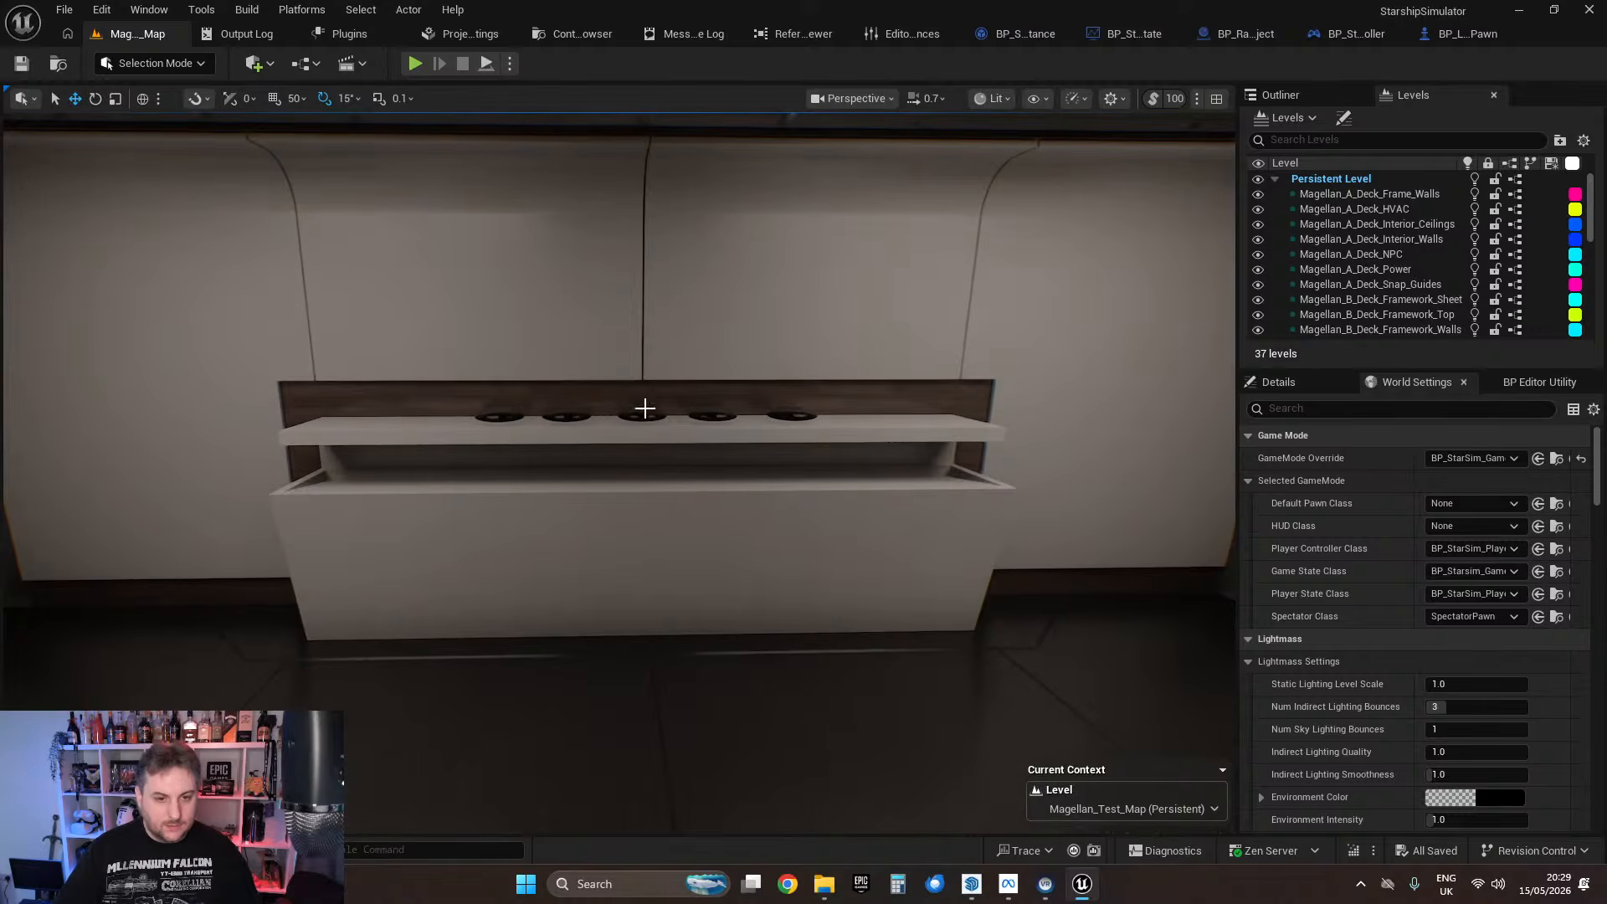
pyautogui.moveTo(915, 414)
pyautogui.mouseDown(button='right')
pyautogui.moveTo(1088, 412)
pyautogui.moveTo(896, 414)
pyautogui.mouseUp(button='right')
pyautogui.moveTo(577, 406); pyautogui.dragTo(578, 452, button='right')
pyautogui.moveTo(956, 529)
pyautogui.mouseDown(button='right')
pyautogui.moveTo(904, 529)
pyautogui.moveTo(1096, 529)
pyautogui.moveTo(956, 530)
pyautogui.mouseUp(button='right')
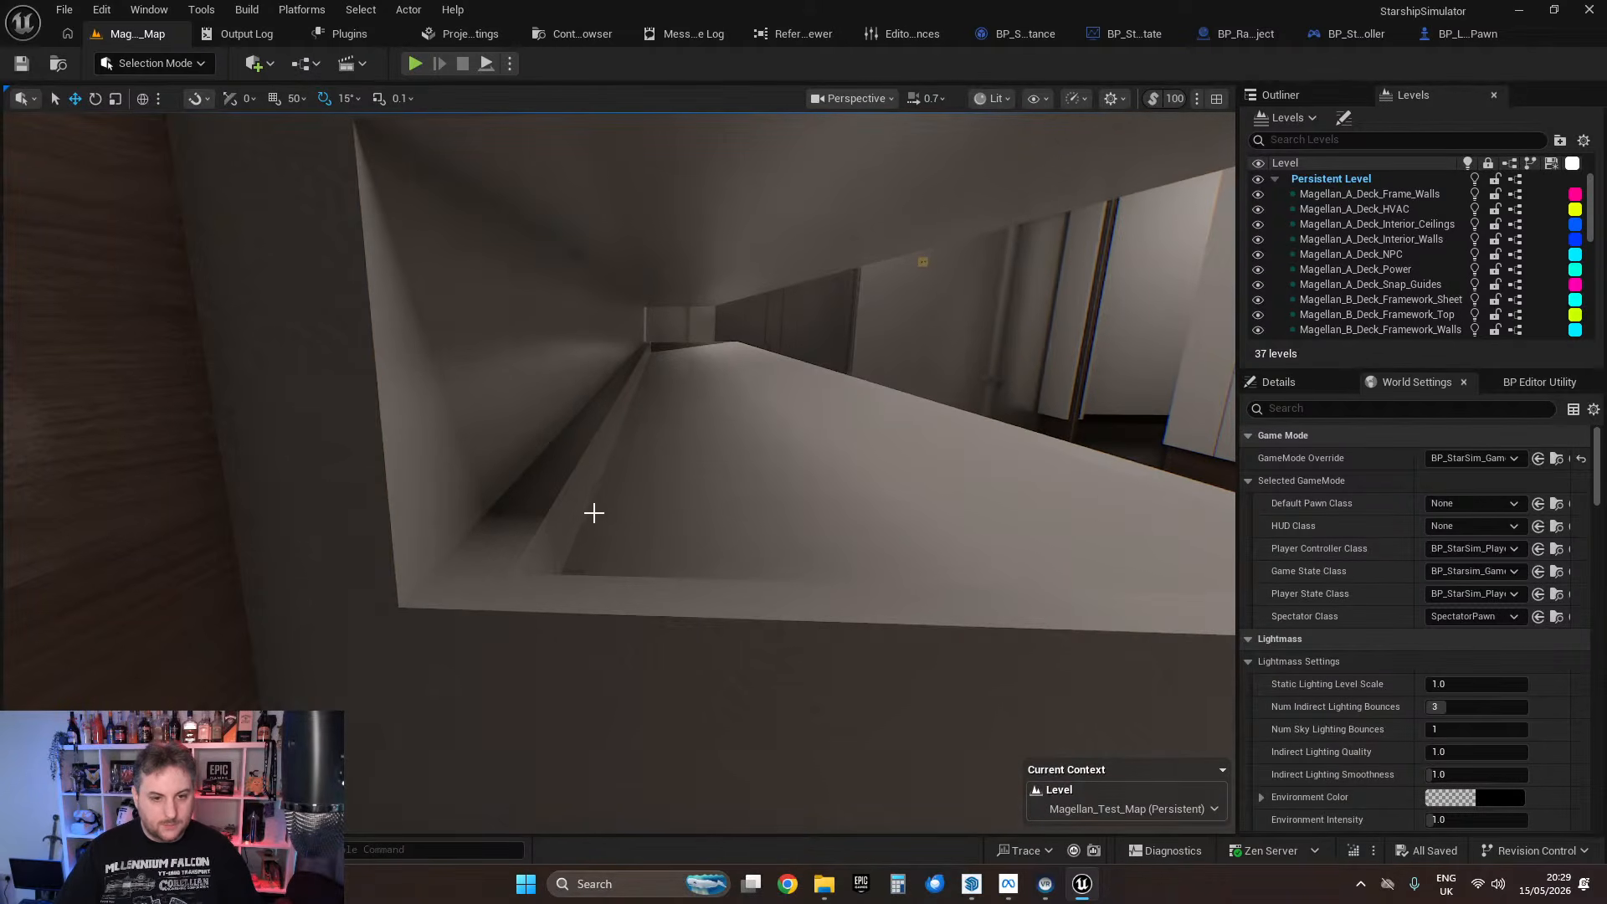
pyautogui.moveTo(702, 360); pyautogui.dragTo(658, 391, button='right')
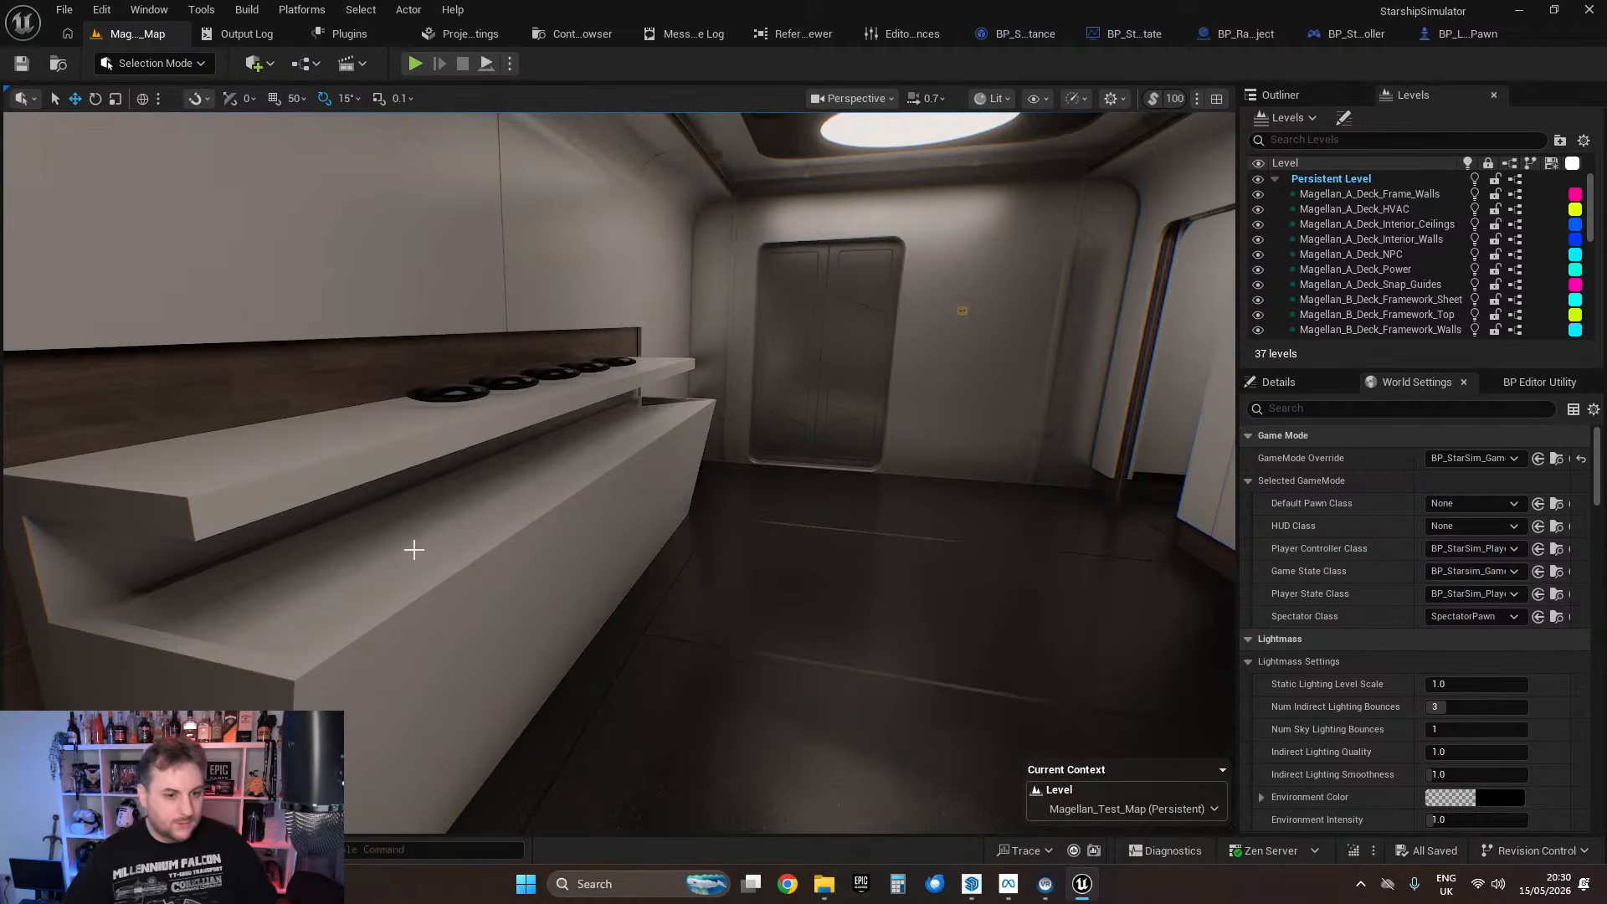
pyautogui.moveTo(446, 535); pyautogui.dragTo(487, 521, button='right')
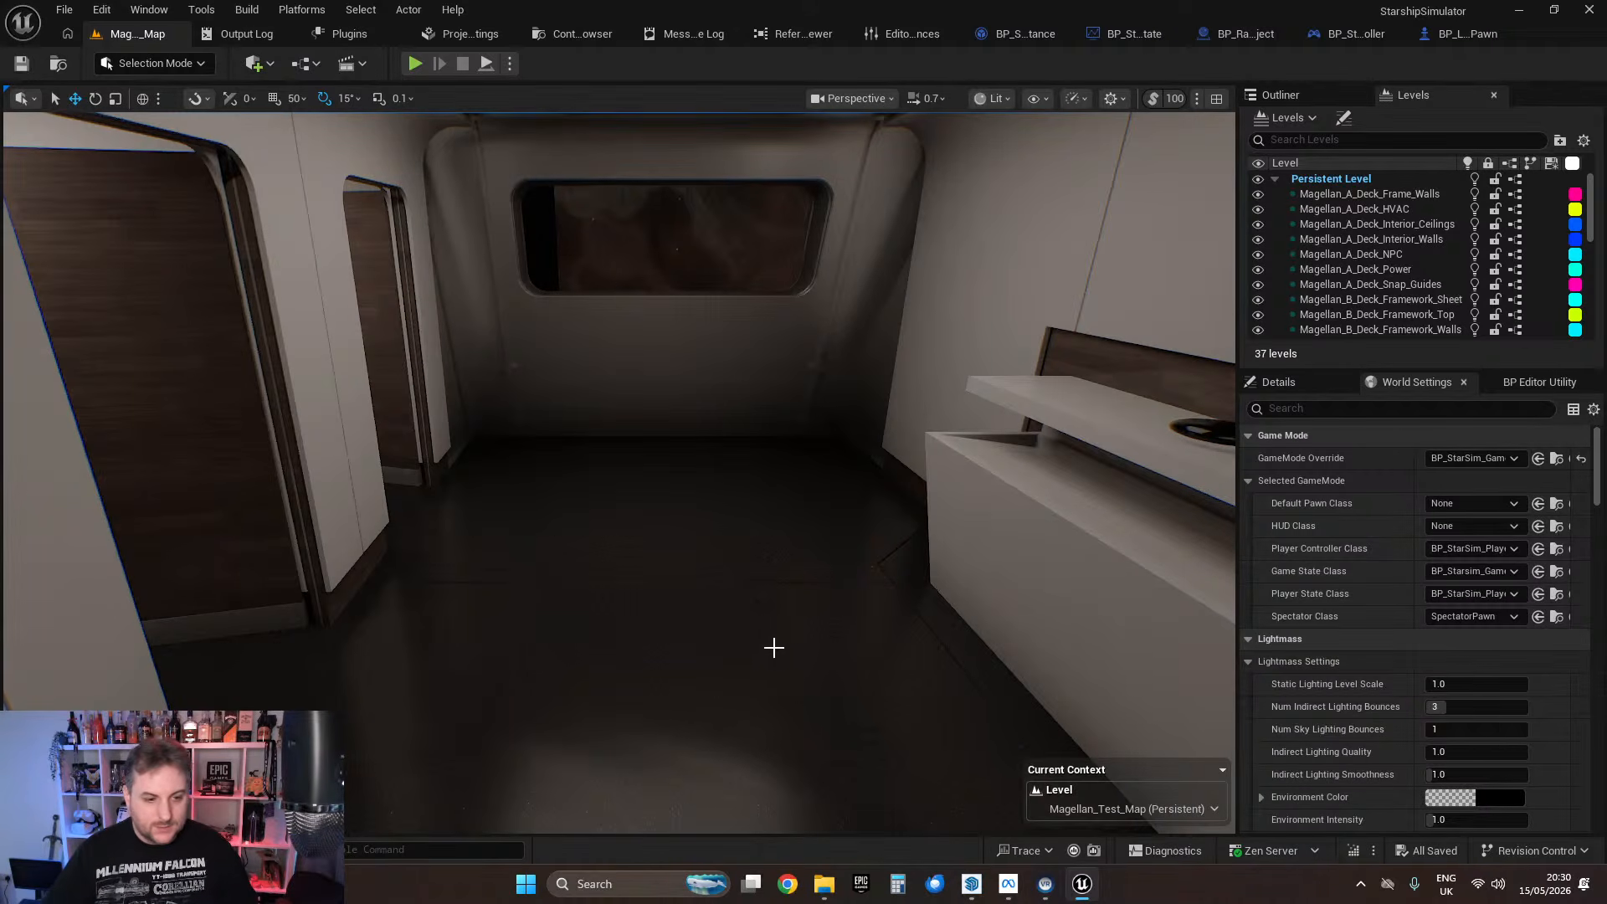
# Step: Switch to SketchUp and bring the deck frame's gridded panels and the parts around them into close view
pyautogui.click(971, 884)
pyautogui.scroll(6, 944, 338)
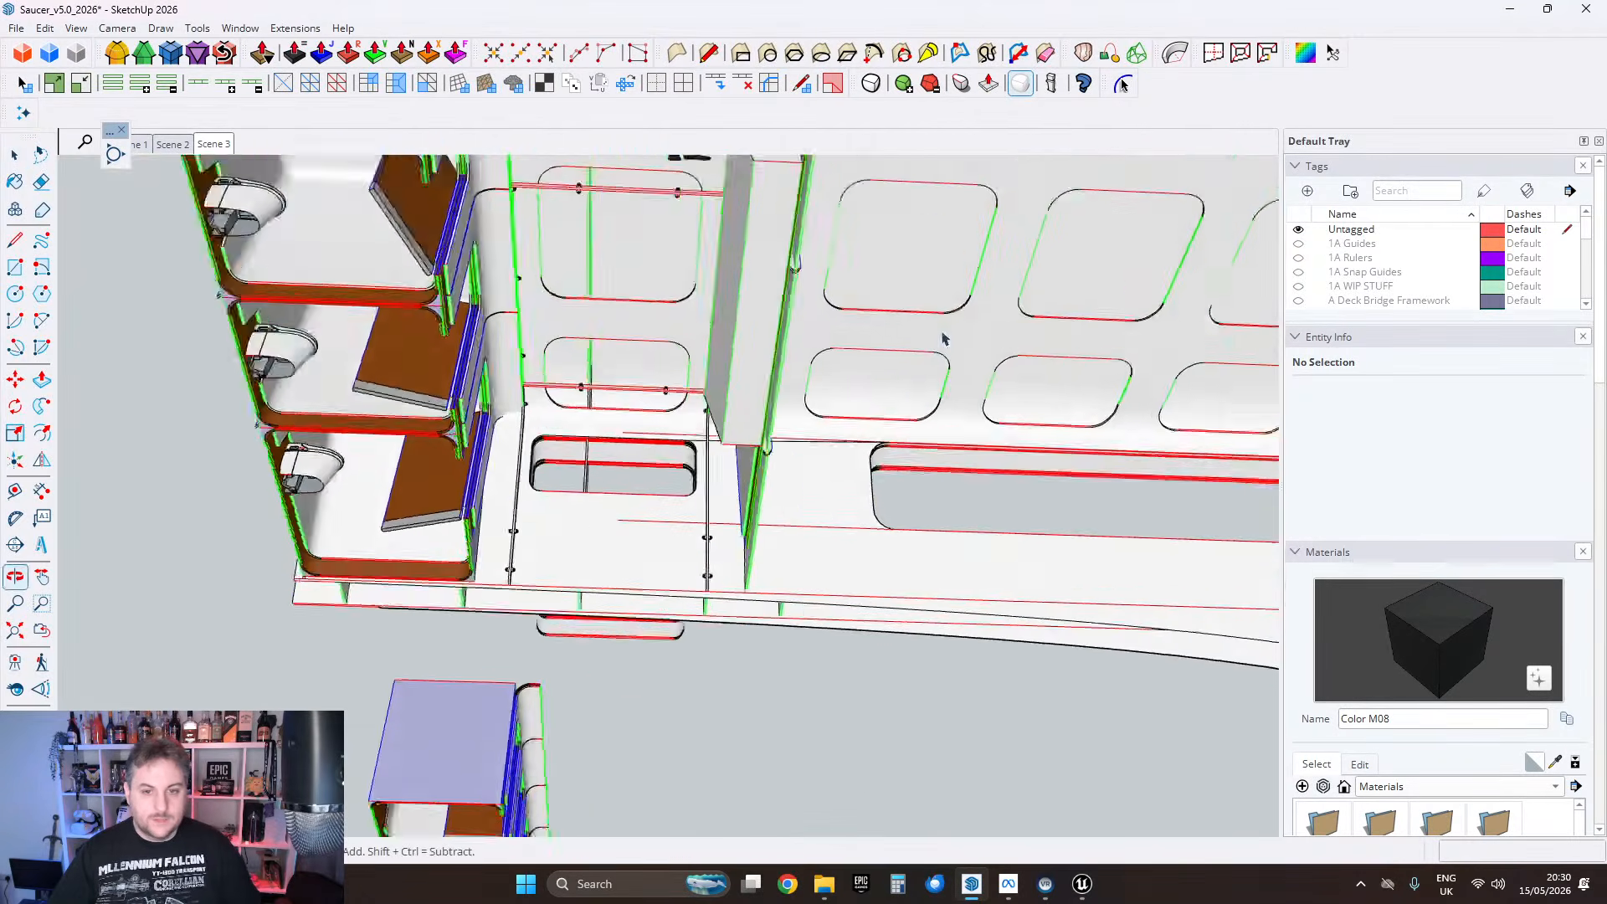
pyautogui.scroll(-3, 943, 339)
pyautogui.keyDown('shift'); pyautogui.moveTo(962, 348); pyautogui.dragTo(632, 540, button='middle'); pyautogui.keyUp('shift')
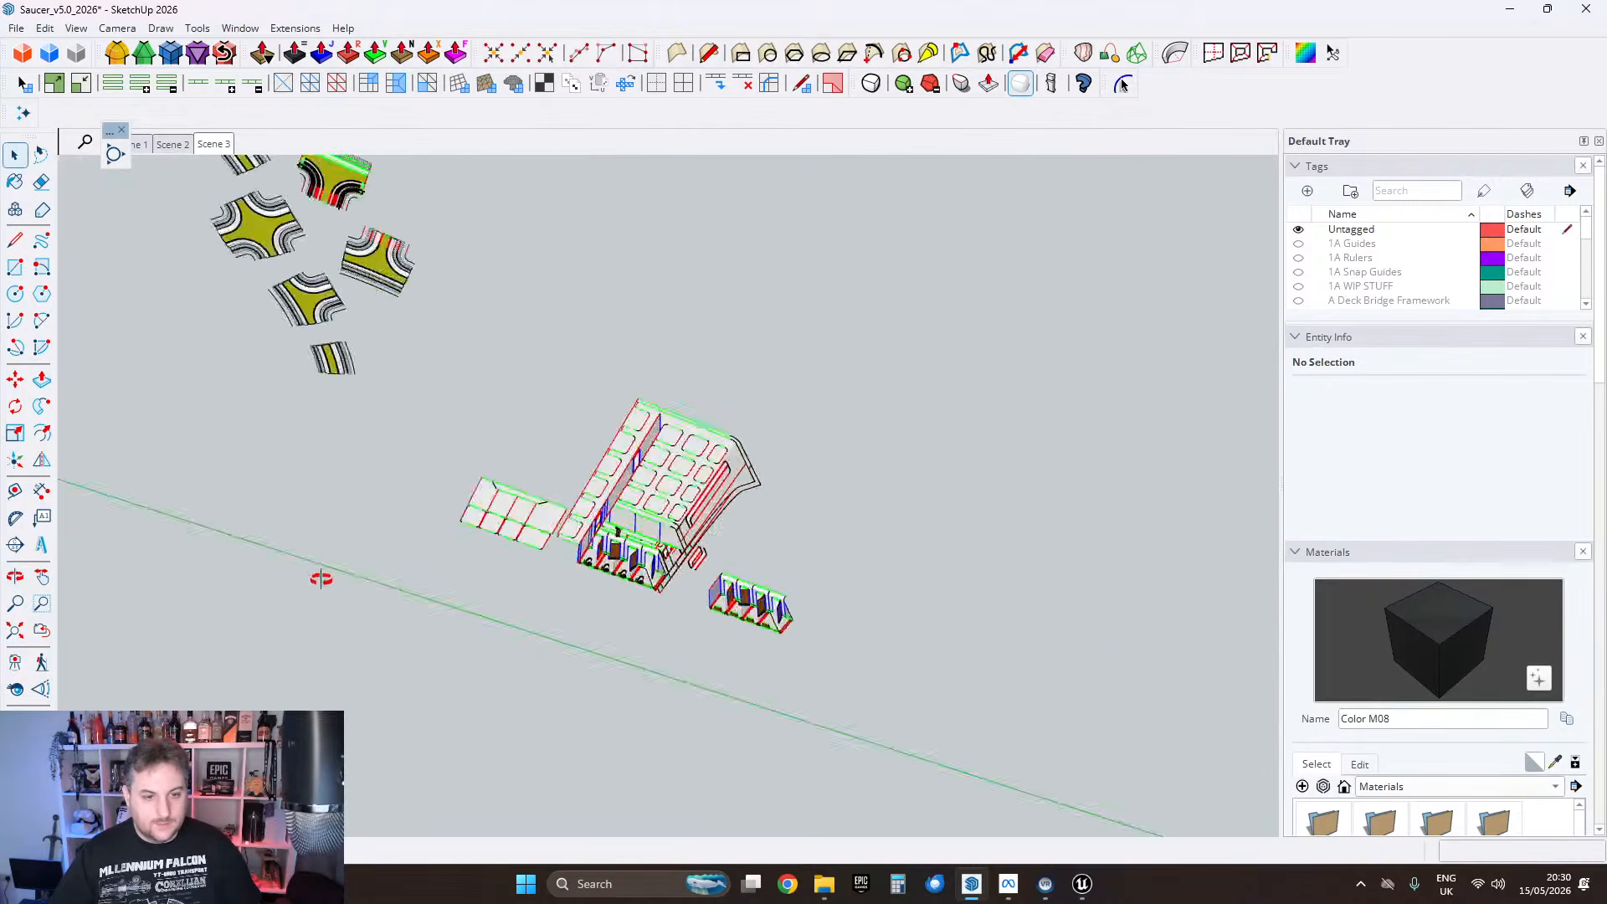
pyautogui.moveTo(322, 579); pyautogui.dragTo(728, 595, button='middle')
pyautogui.scroll(5, 540, 444)
pyautogui.moveTo(603, 431); pyautogui.dragTo(1101, 487, button='middle')
pyautogui.scroll(5, 737, 315)
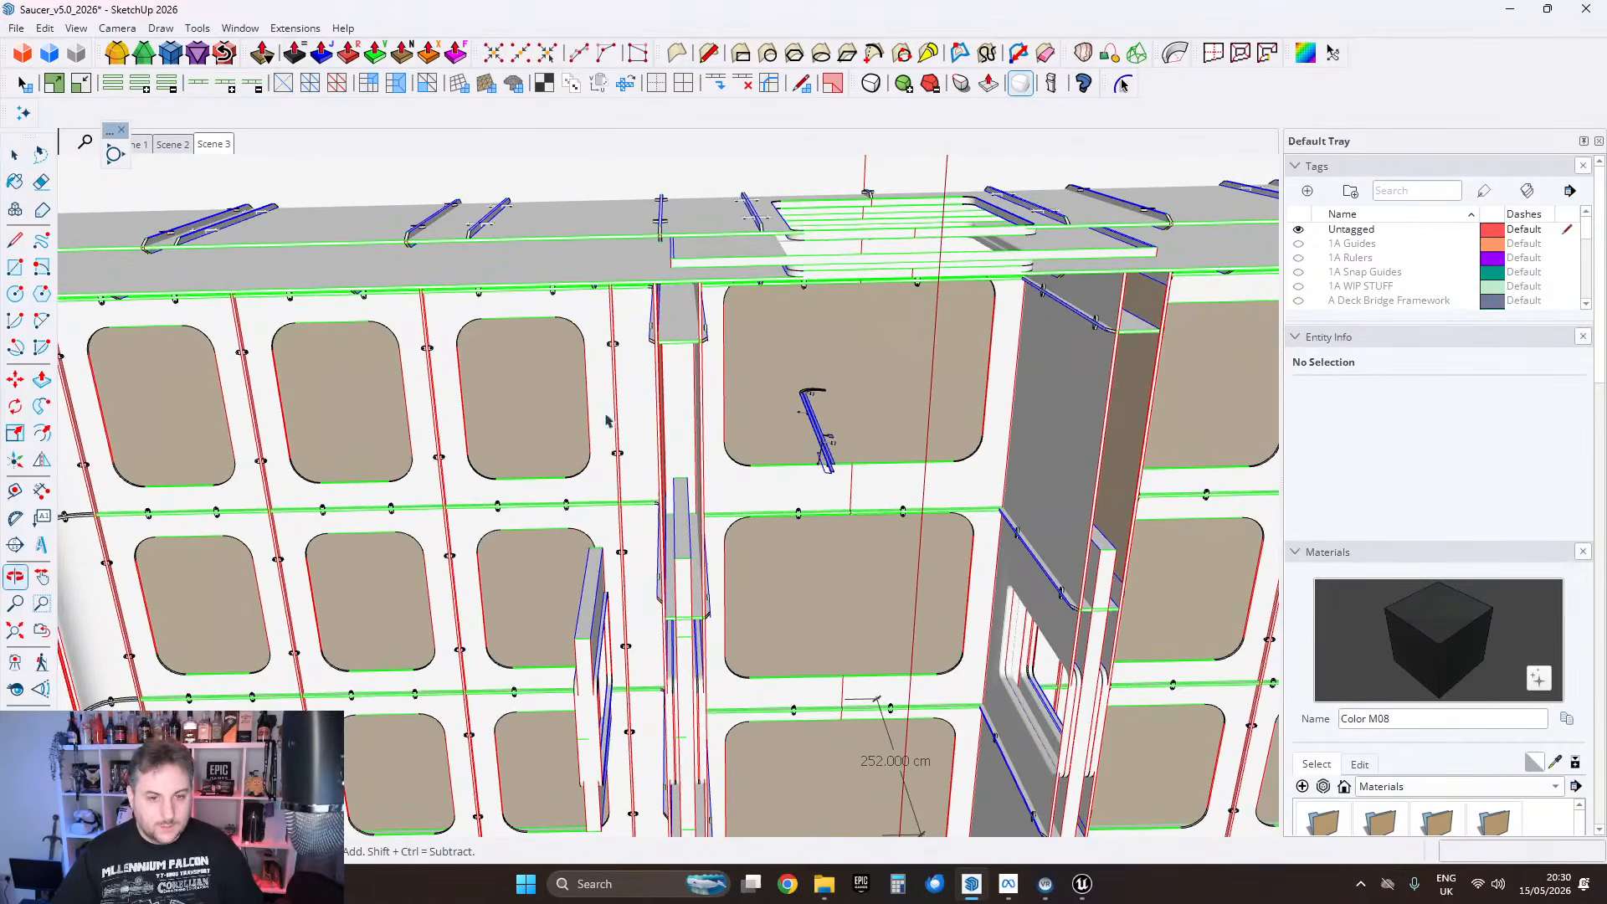
# Step: Examine the deck frame from several angles, from the round dark hull part to the rows of rounded wall openings
pyautogui.moveTo(599, 390); pyautogui.dragTo(785, 497, button='middle')
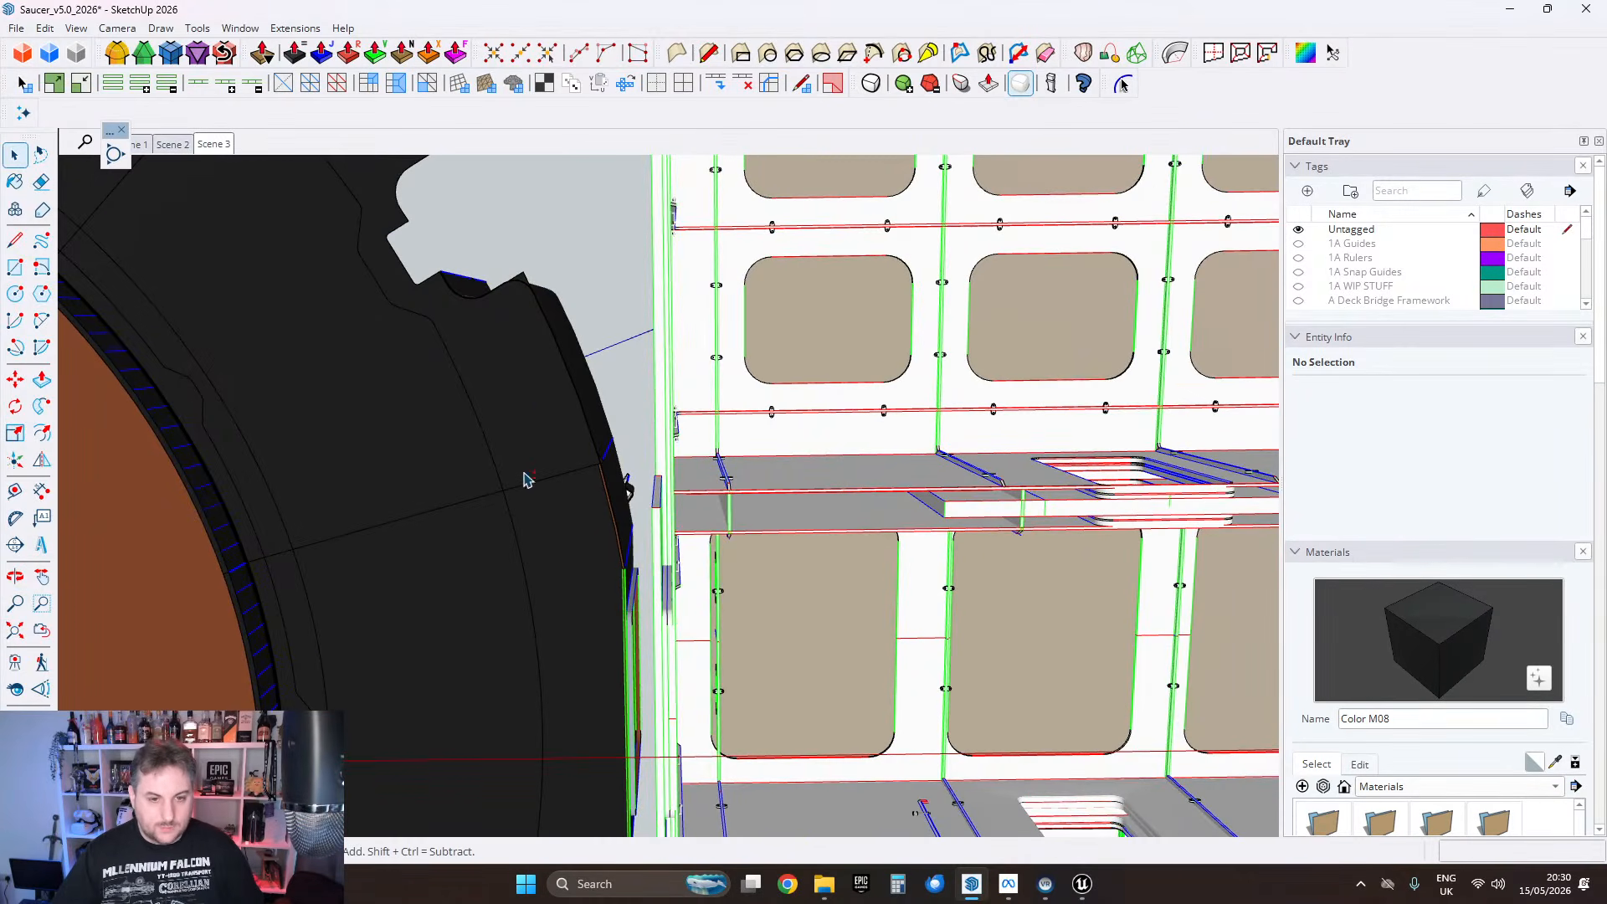
pyautogui.moveTo(695, 370); pyautogui.dragTo(709, 517, button='middle')
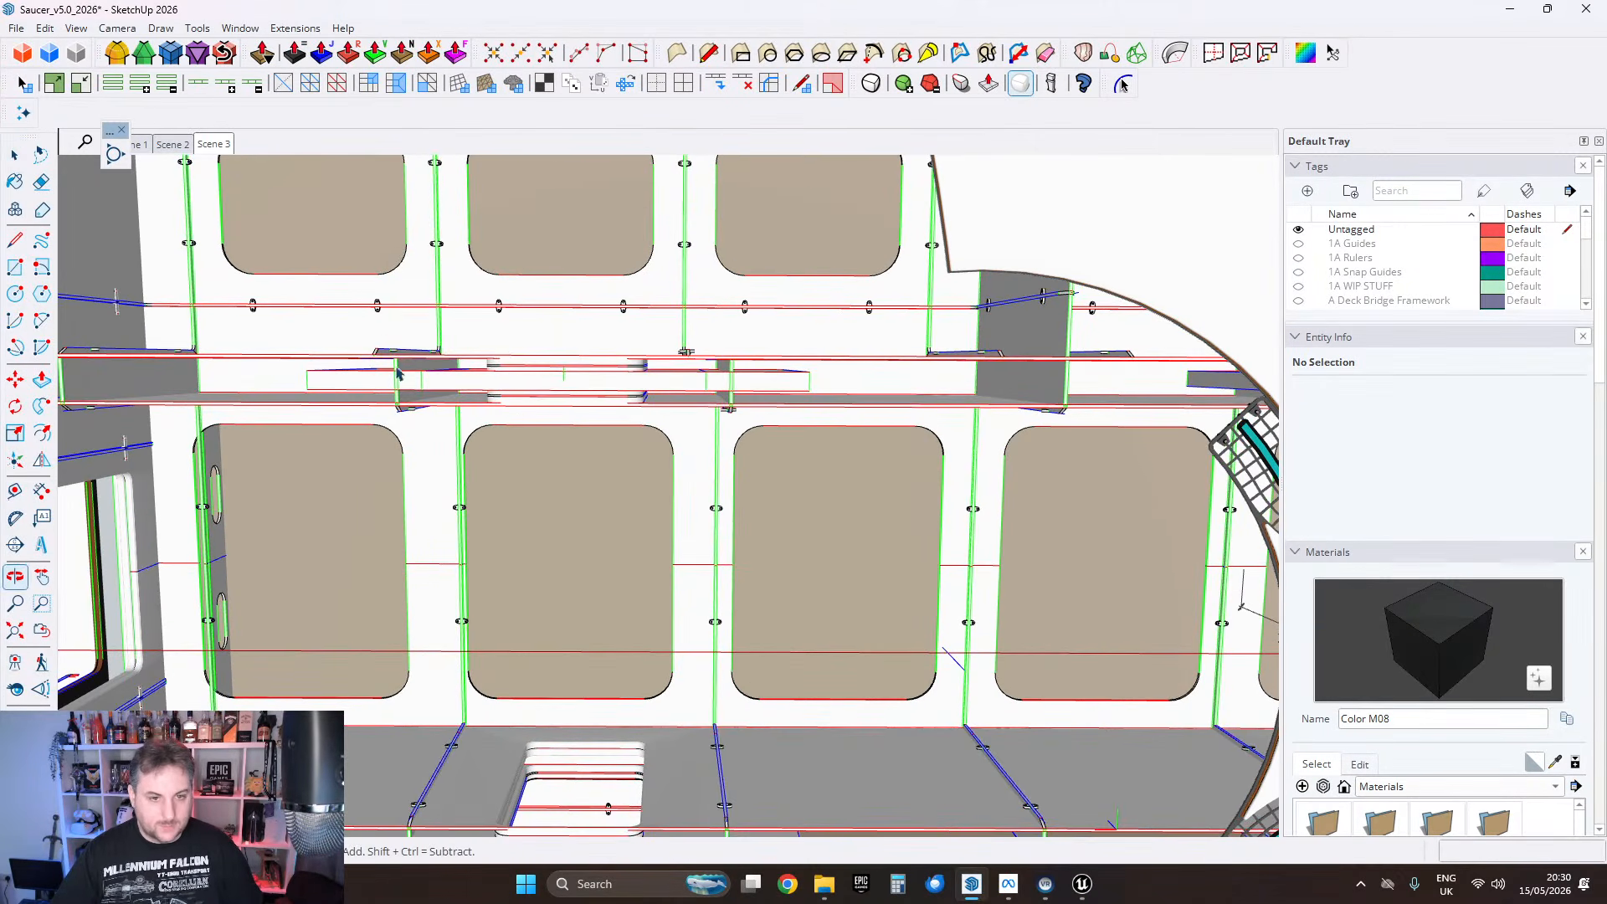
pyautogui.moveTo(903, 400); pyautogui.dragTo(378, 397, button='middle')
pyautogui.moveTo(769, 469); pyautogui.dragTo(456, 488, button='middle')
pyautogui.moveTo(799, 538); pyautogui.dragTo(889, 405, button='middle')
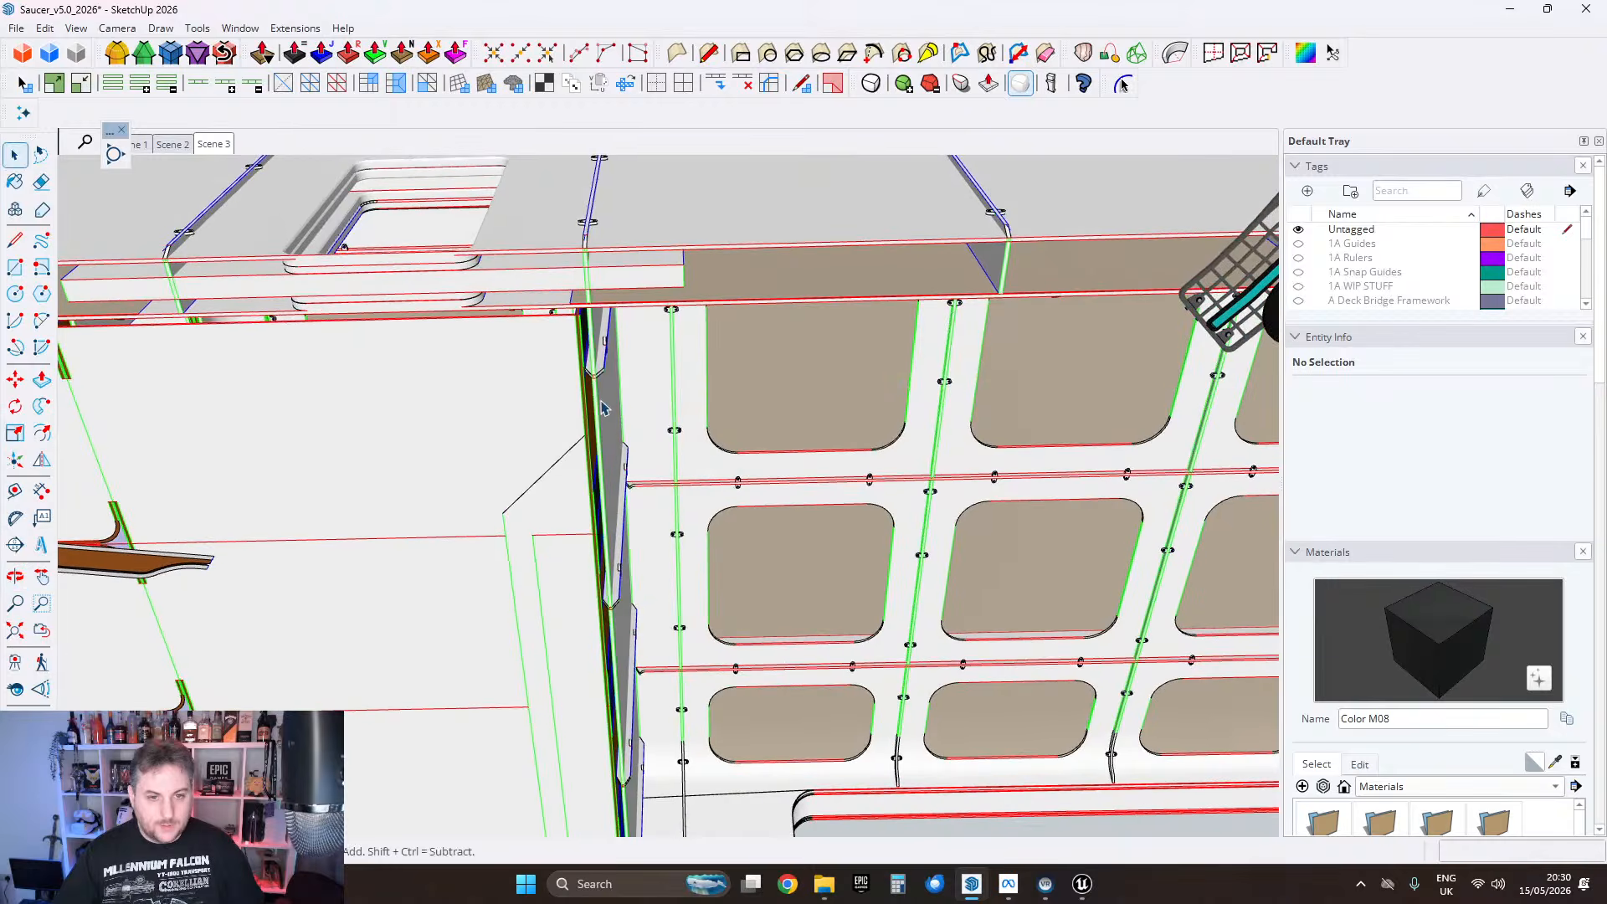
# Step: Select the A Deck Frame Walls component and inspect its edge where it meets the row of cubicles
pyautogui.click(609, 362)
pyautogui.moveTo(611, 352); pyautogui.dragTo(629, 266, button='middle')
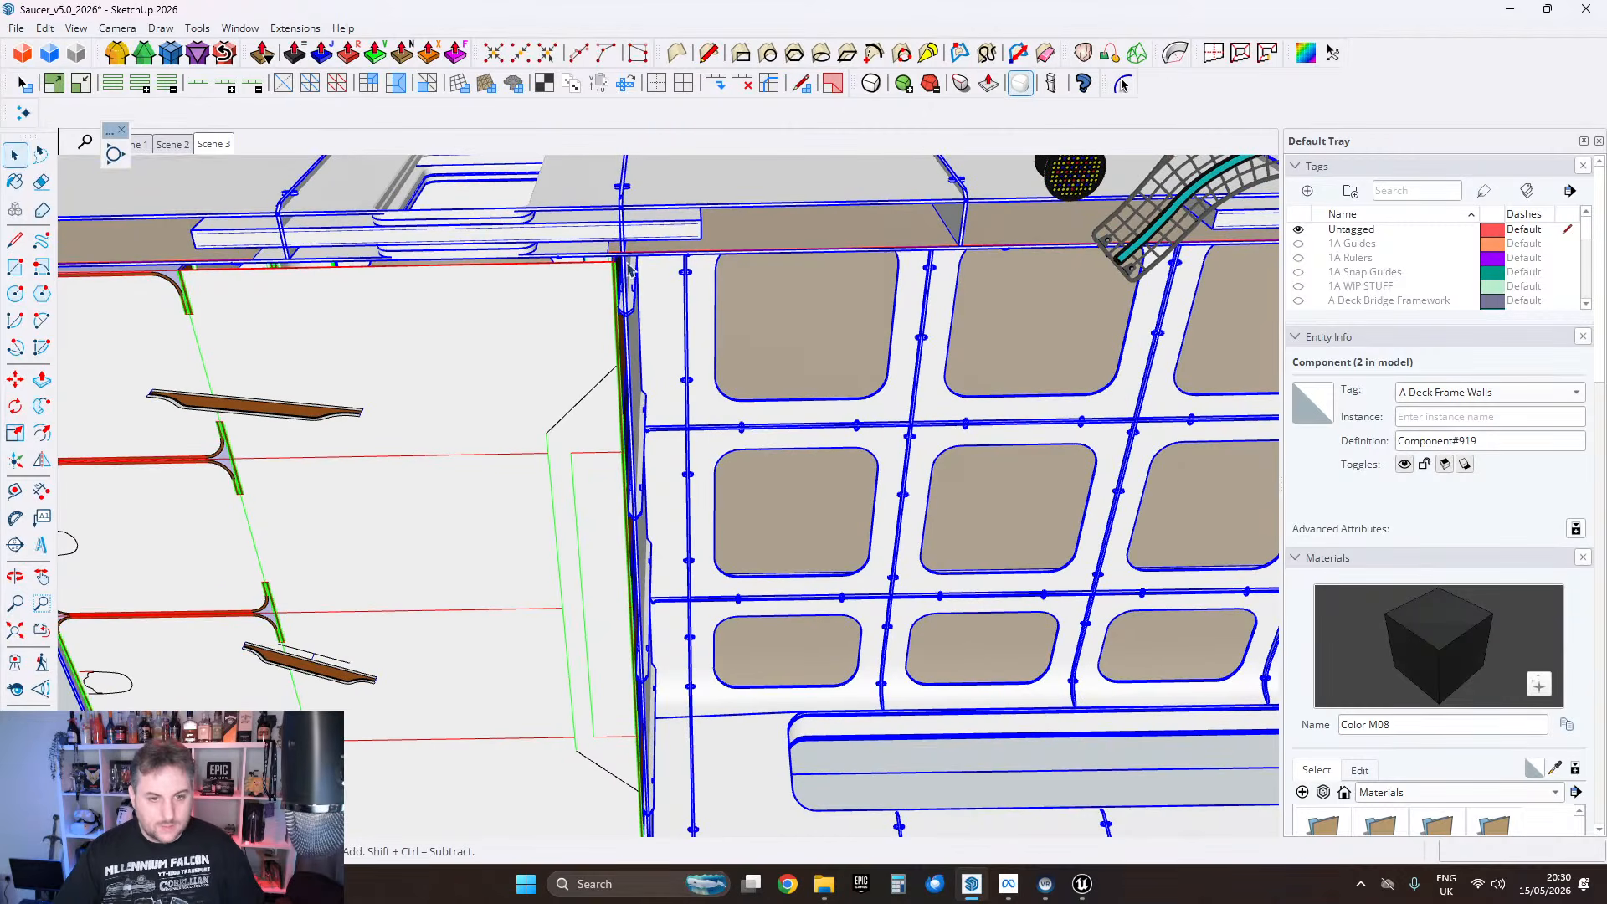
pyautogui.moveTo(678, 780); pyautogui.dragTo(668, 562, button='middle')
pyautogui.moveTo(739, 552); pyautogui.dragTo(775, 456, button='middle')
pyautogui.scroll(3, 668, 243)
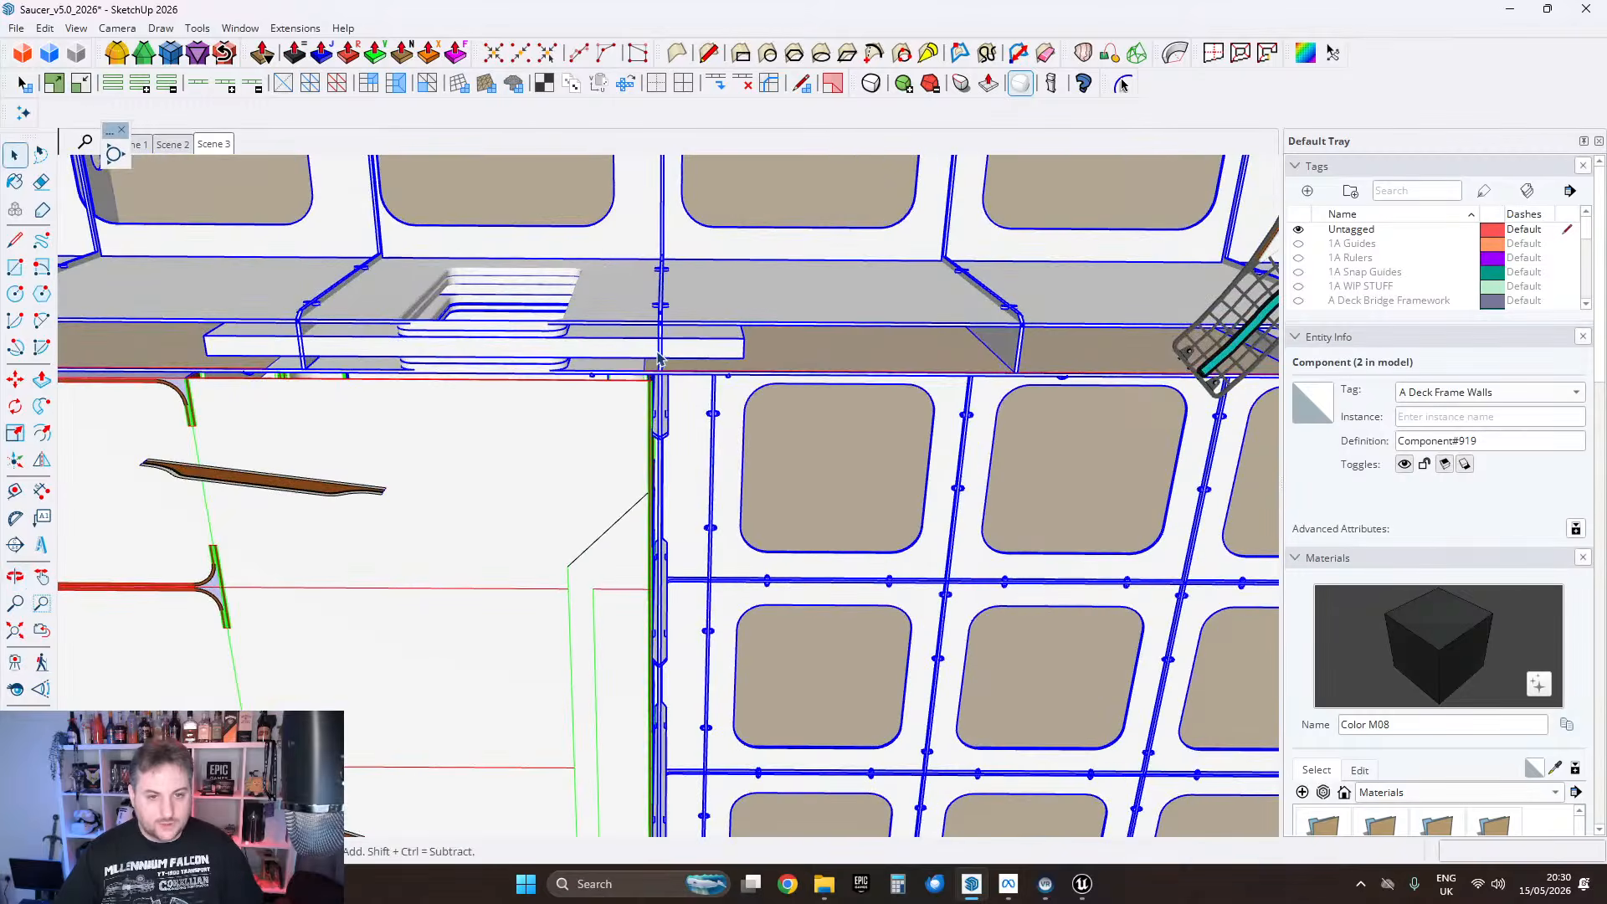
pyautogui.scroll(-2, 668, 293)
pyautogui.moveTo(667, 576); pyautogui.dragTo(705, 494, button='middle')
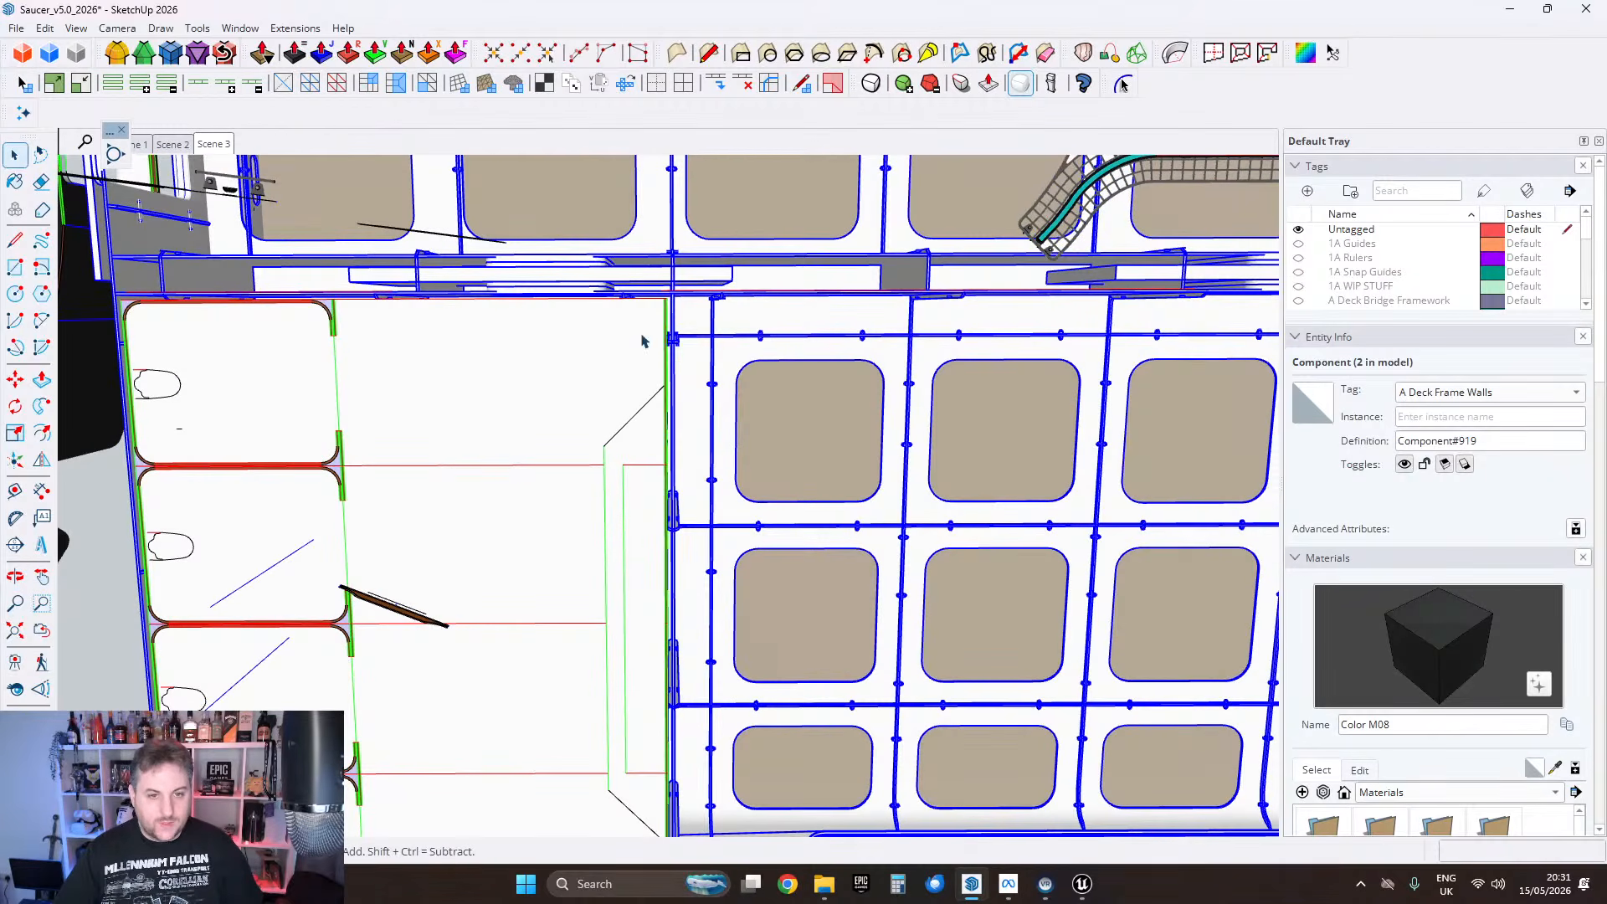
pyautogui.scroll(-2, 679, 343)
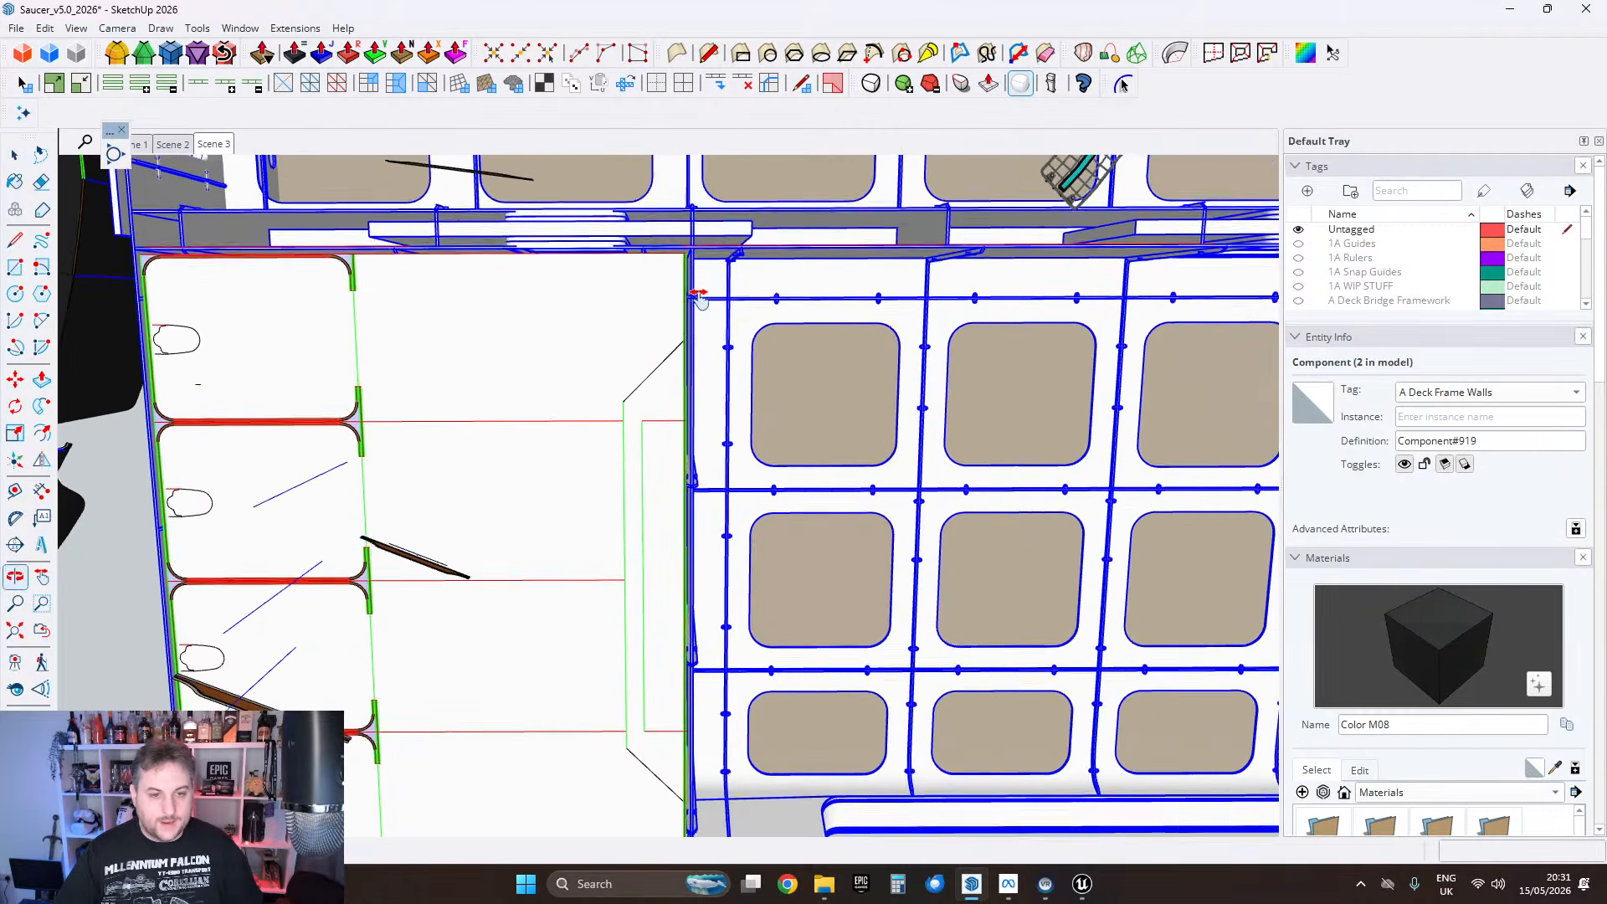
# Step: Examine the selected frame walls against the cubicle row, basin outline and long window recess
pyautogui.moveTo(651, 287); pyautogui.dragTo(679, 354, button='middle')
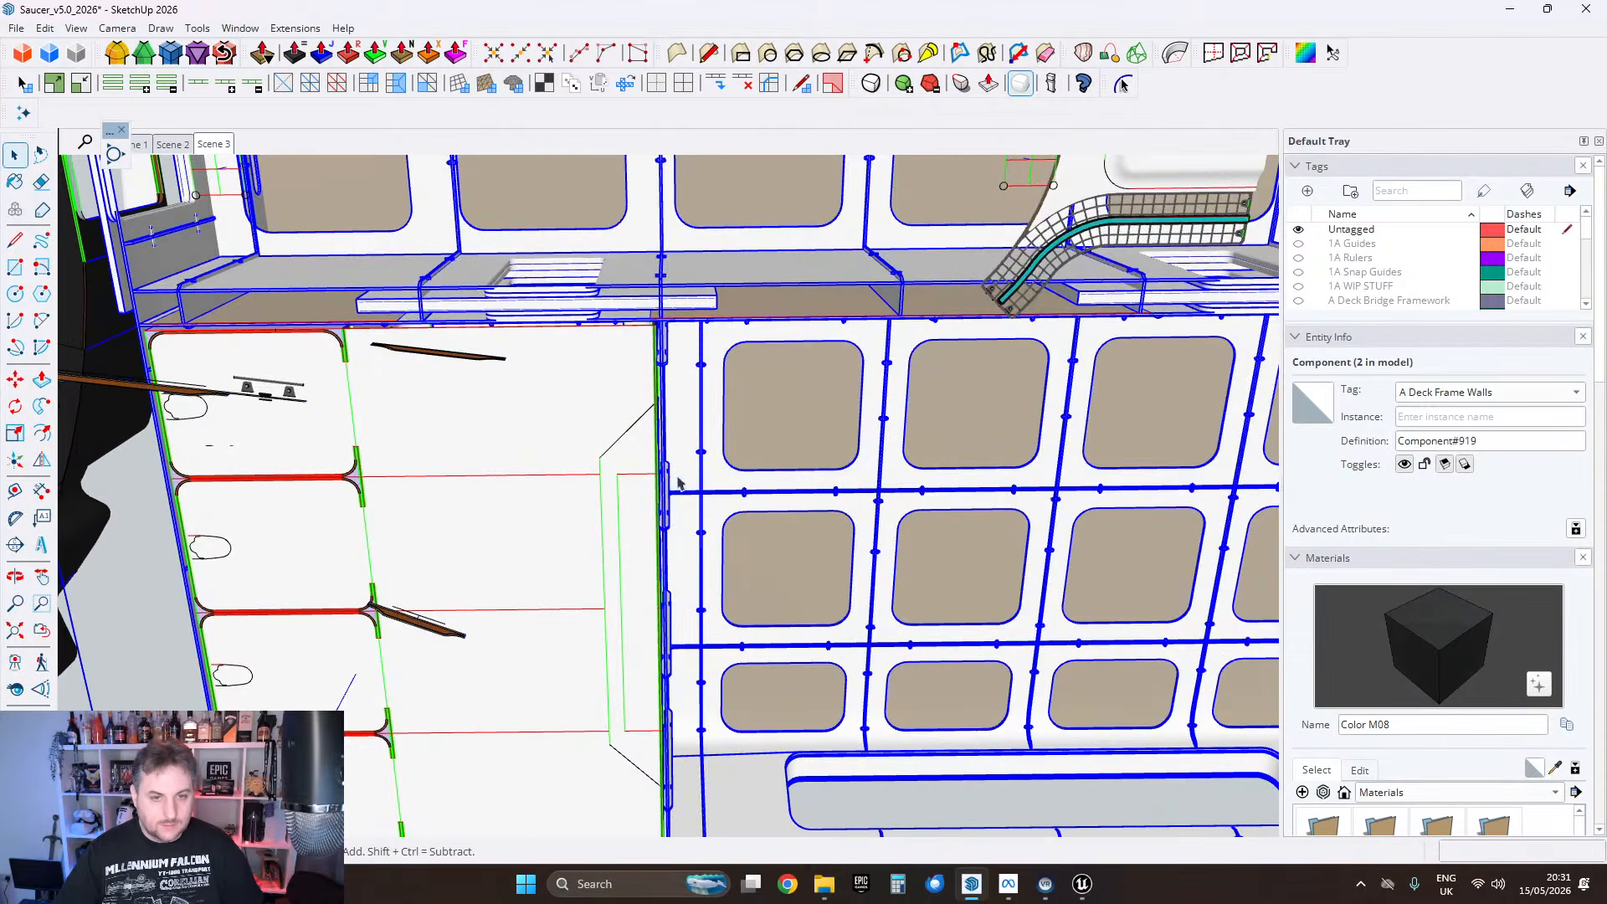
pyautogui.moveTo(678, 483); pyautogui.dragTo(617, 391, button='middle')
pyautogui.moveTo(618, 488); pyautogui.dragTo(610, 585, button='middle')
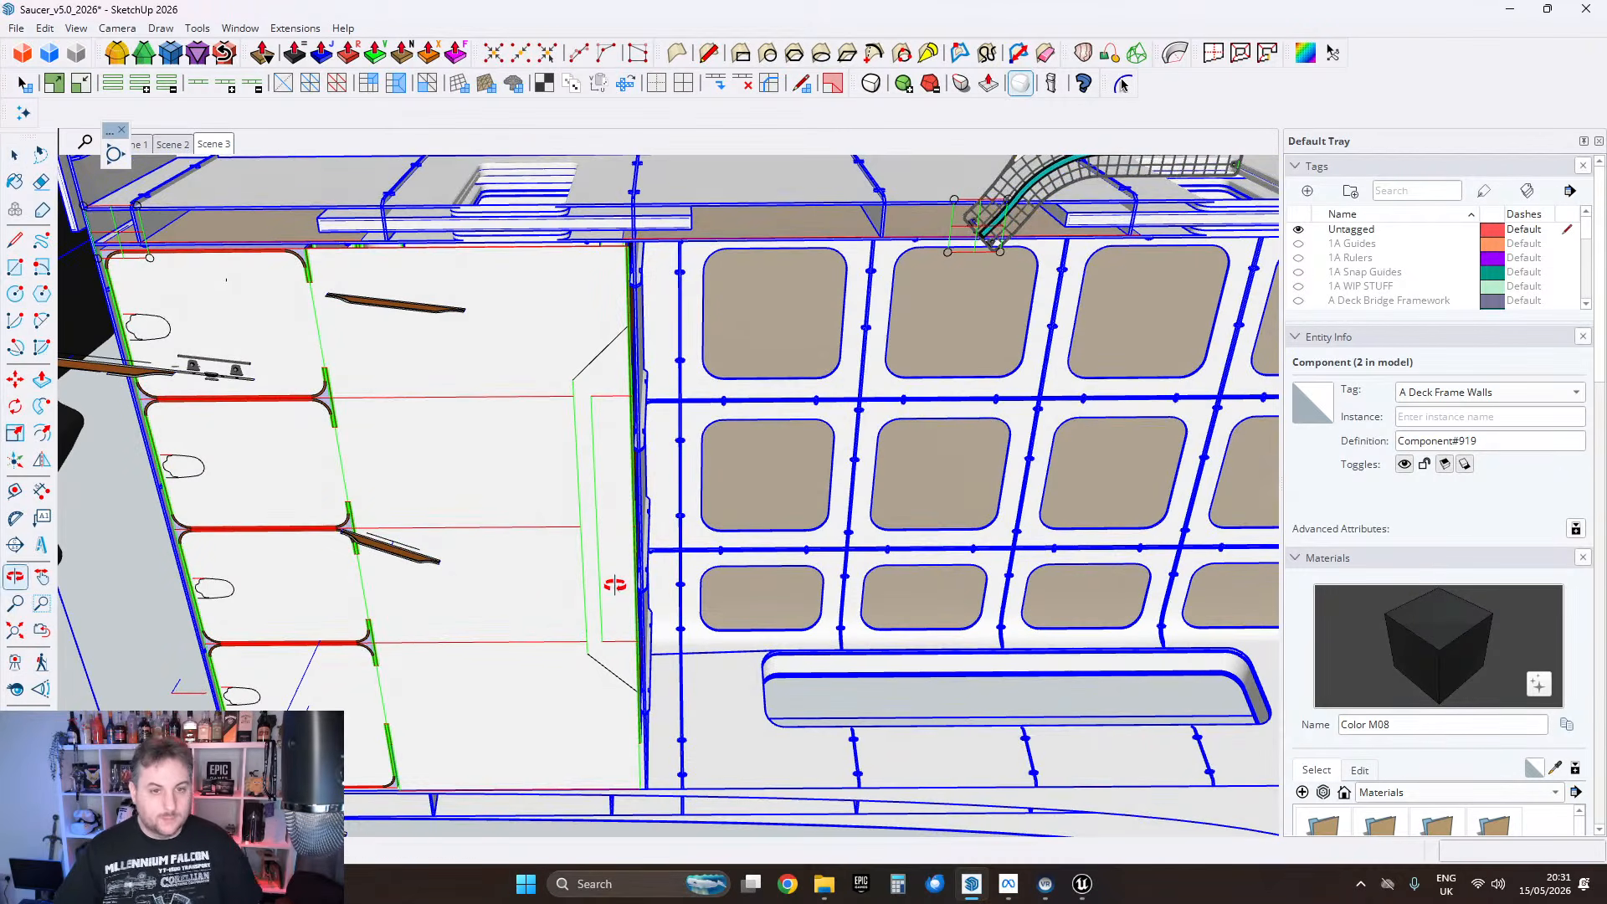
pyautogui.moveTo(791, 473); pyautogui.dragTo(886, 381, button='middle')
pyautogui.moveTo(725, 358); pyautogui.dragTo(511, 351, button='middle')
pyautogui.keyDown('shift'); pyautogui.moveTo(710, 298); pyautogui.dragTo(760, 210, button='middle'); pyautogui.keyUp('shift')
pyautogui.scroll(4, 754, 339)
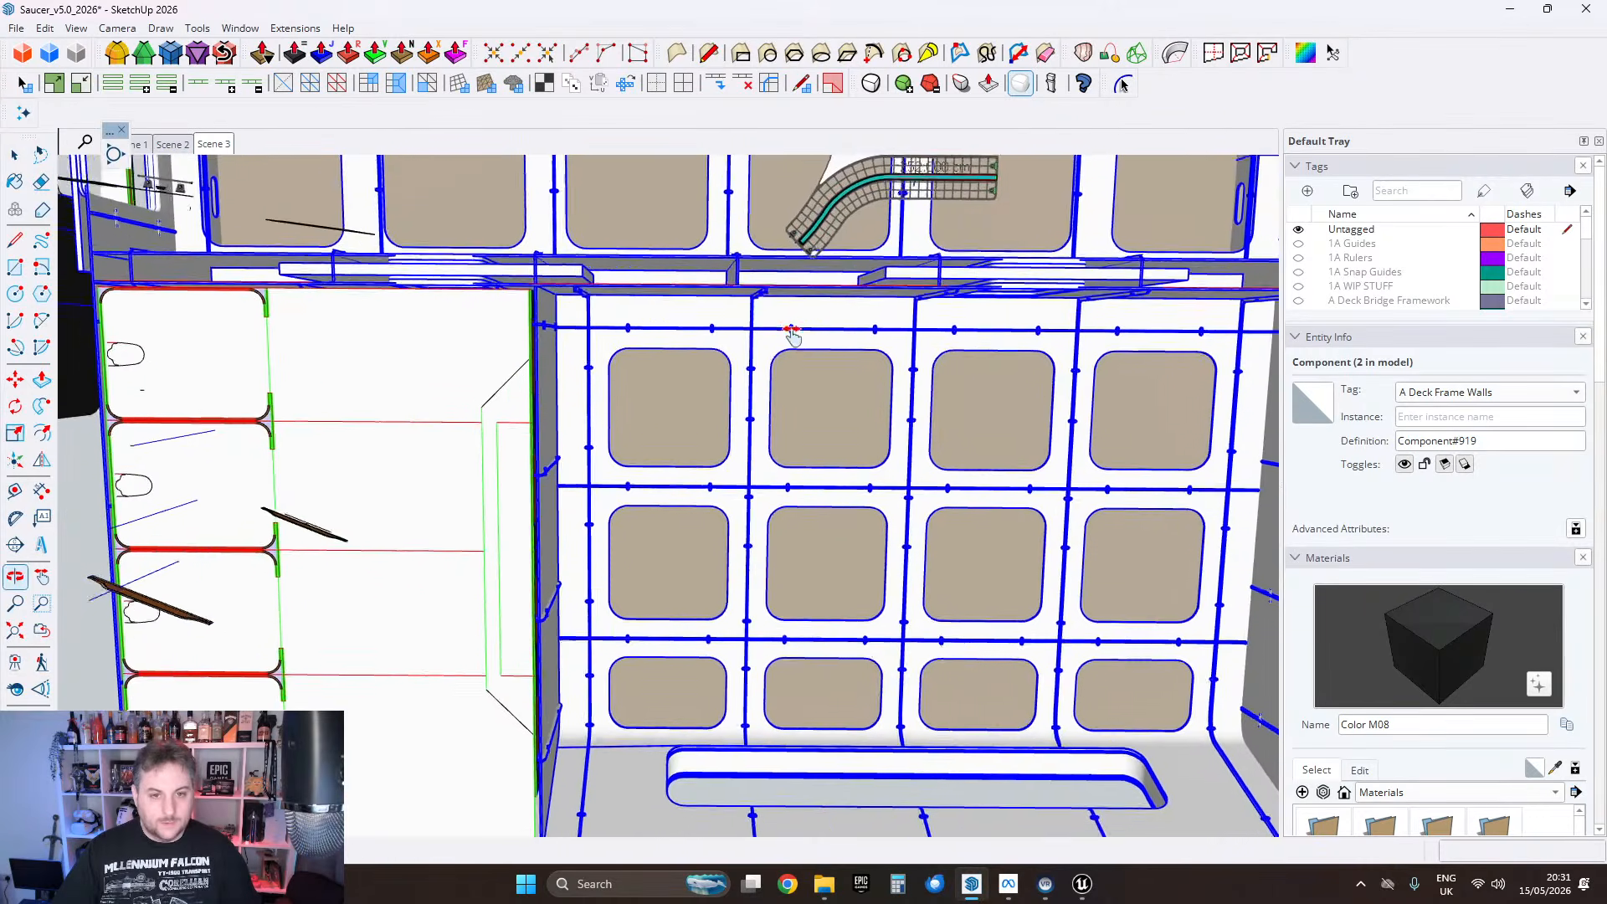
pyautogui.moveTo(728, 304)
pyautogui.keyDown('shift'); pyautogui.mouseDown(button='middle')
pyautogui.moveTo(736, 424)
pyautogui.moveTo(750, 282)
pyautogui.mouseUp(button='middle'); pyautogui.keyUp('shift')
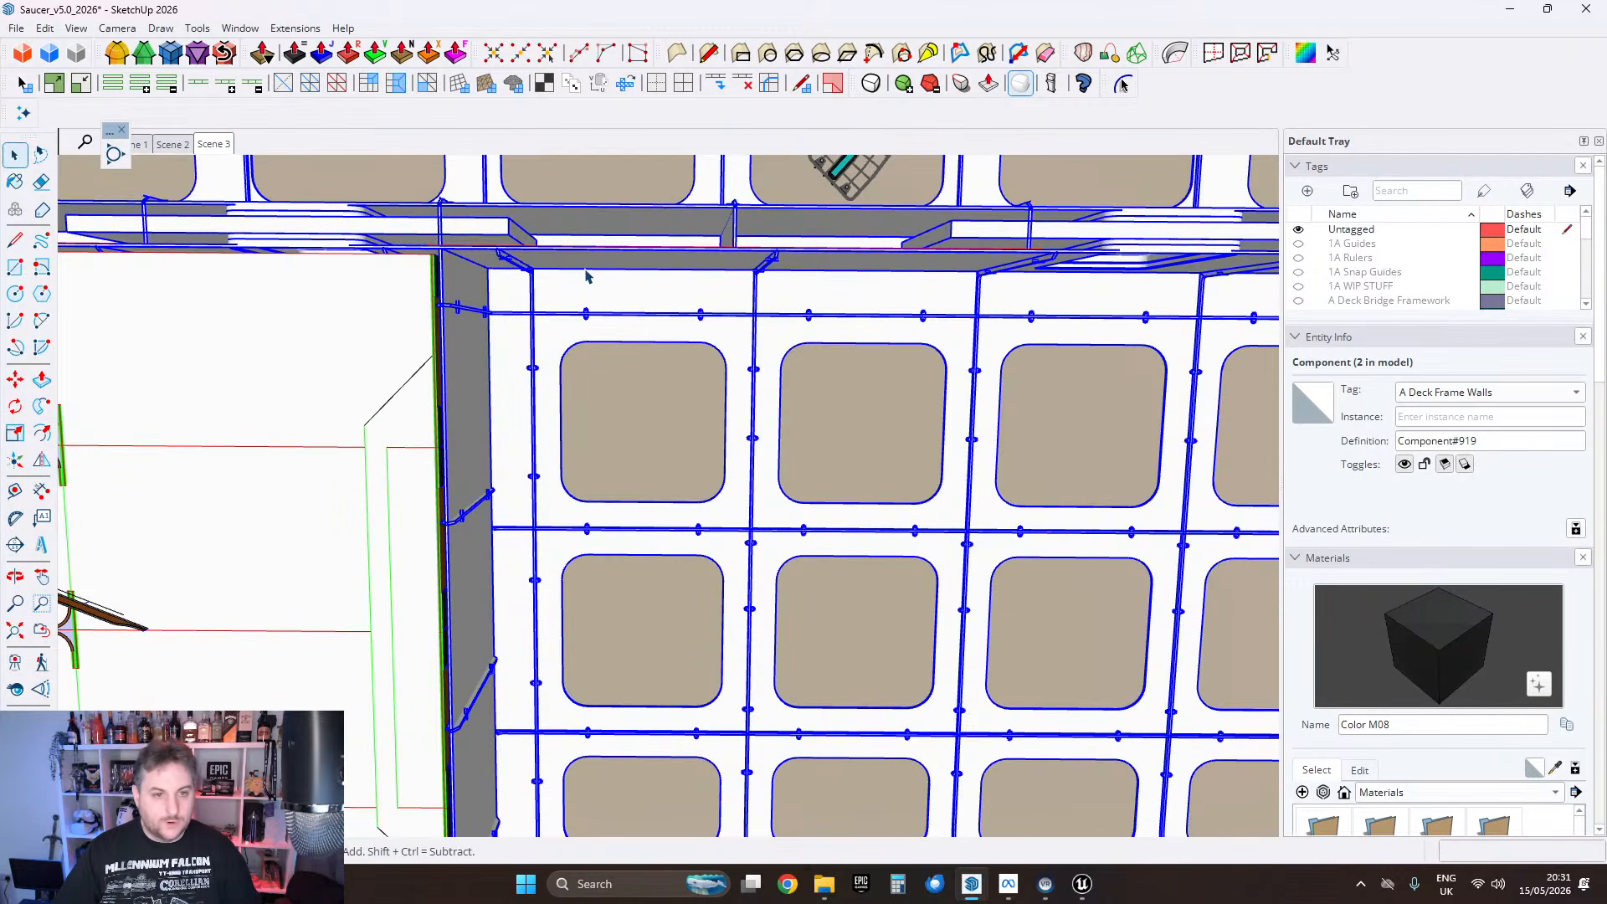
pyautogui.moveTo(650, 268); pyautogui.dragTo(588, 312, button='middle')
pyautogui.scroll(-3, 696, 309)
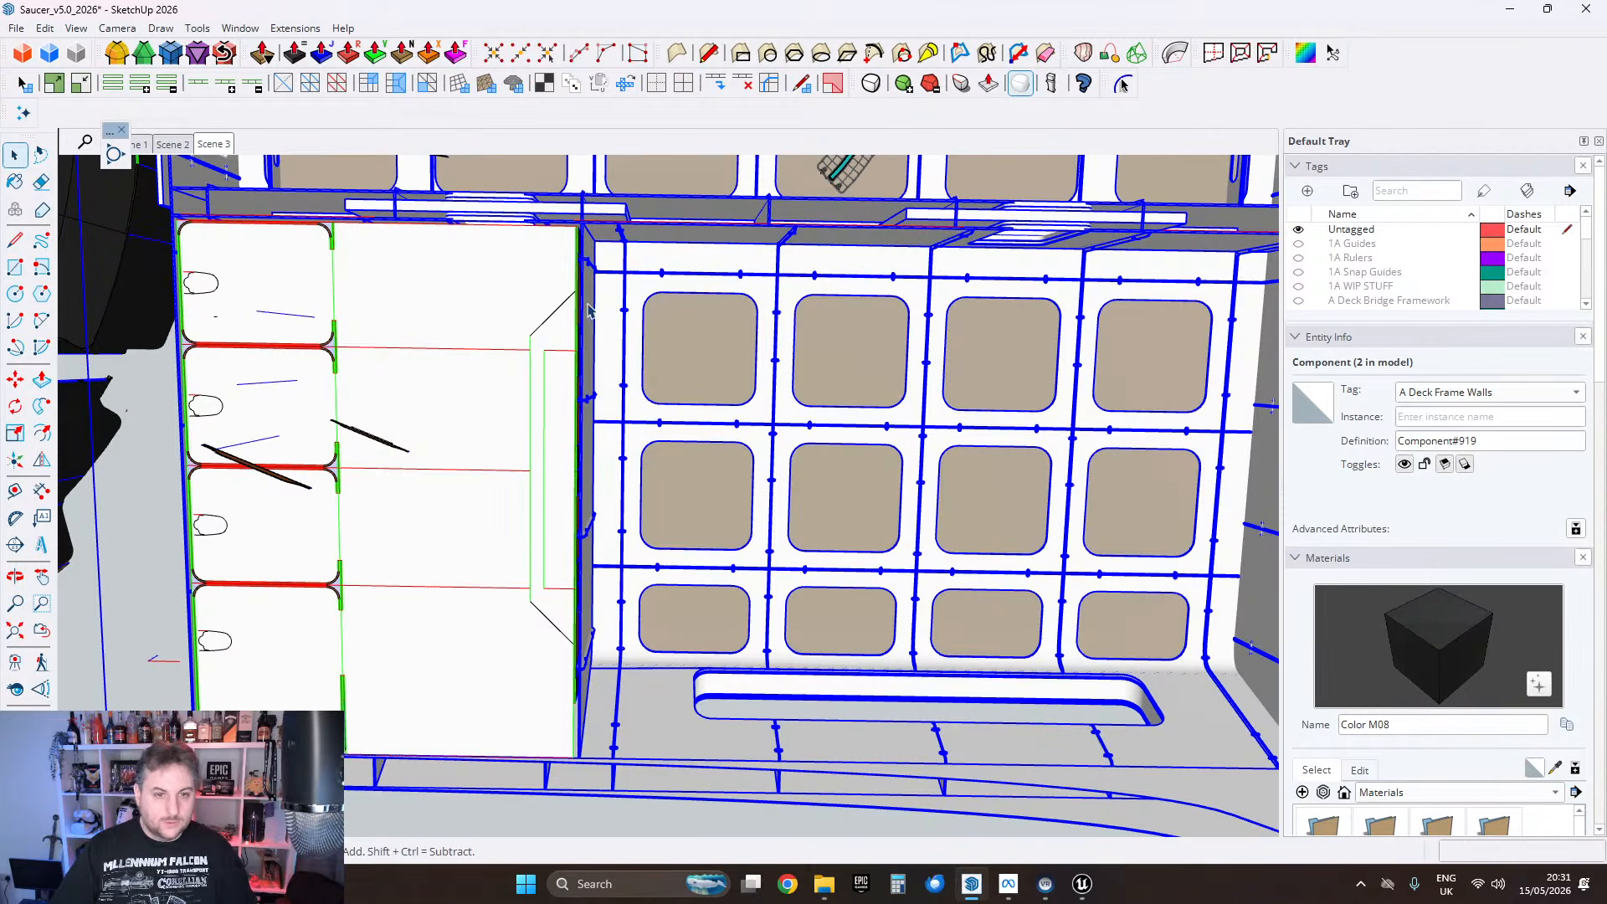
pyautogui.keyDown('shift'); pyautogui.moveTo(611, 311); pyautogui.dragTo(566, 255, button='middle'); pyautogui.keyUp('shift')
# Step: Survey the selected frame walls from outside, clear the selection and look over the whole collection of ship parts
pyautogui.moveTo(824, 272); pyautogui.dragTo(712, 438, button='middle')
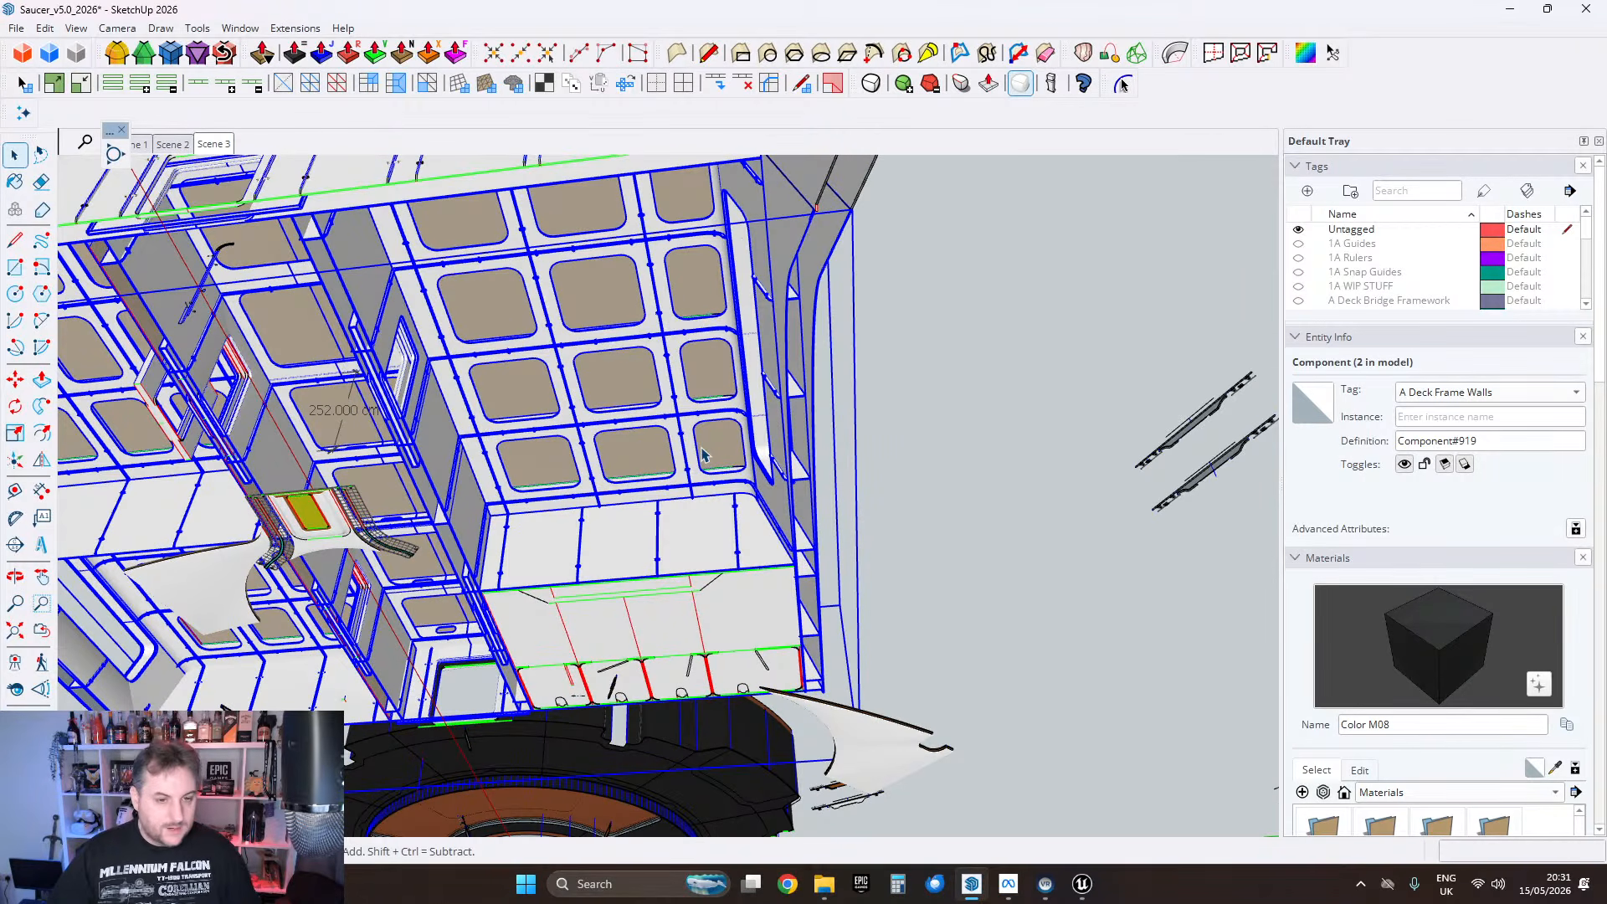
pyautogui.moveTo(646, 484); pyautogui.dragTo(579, 511, button='middle')
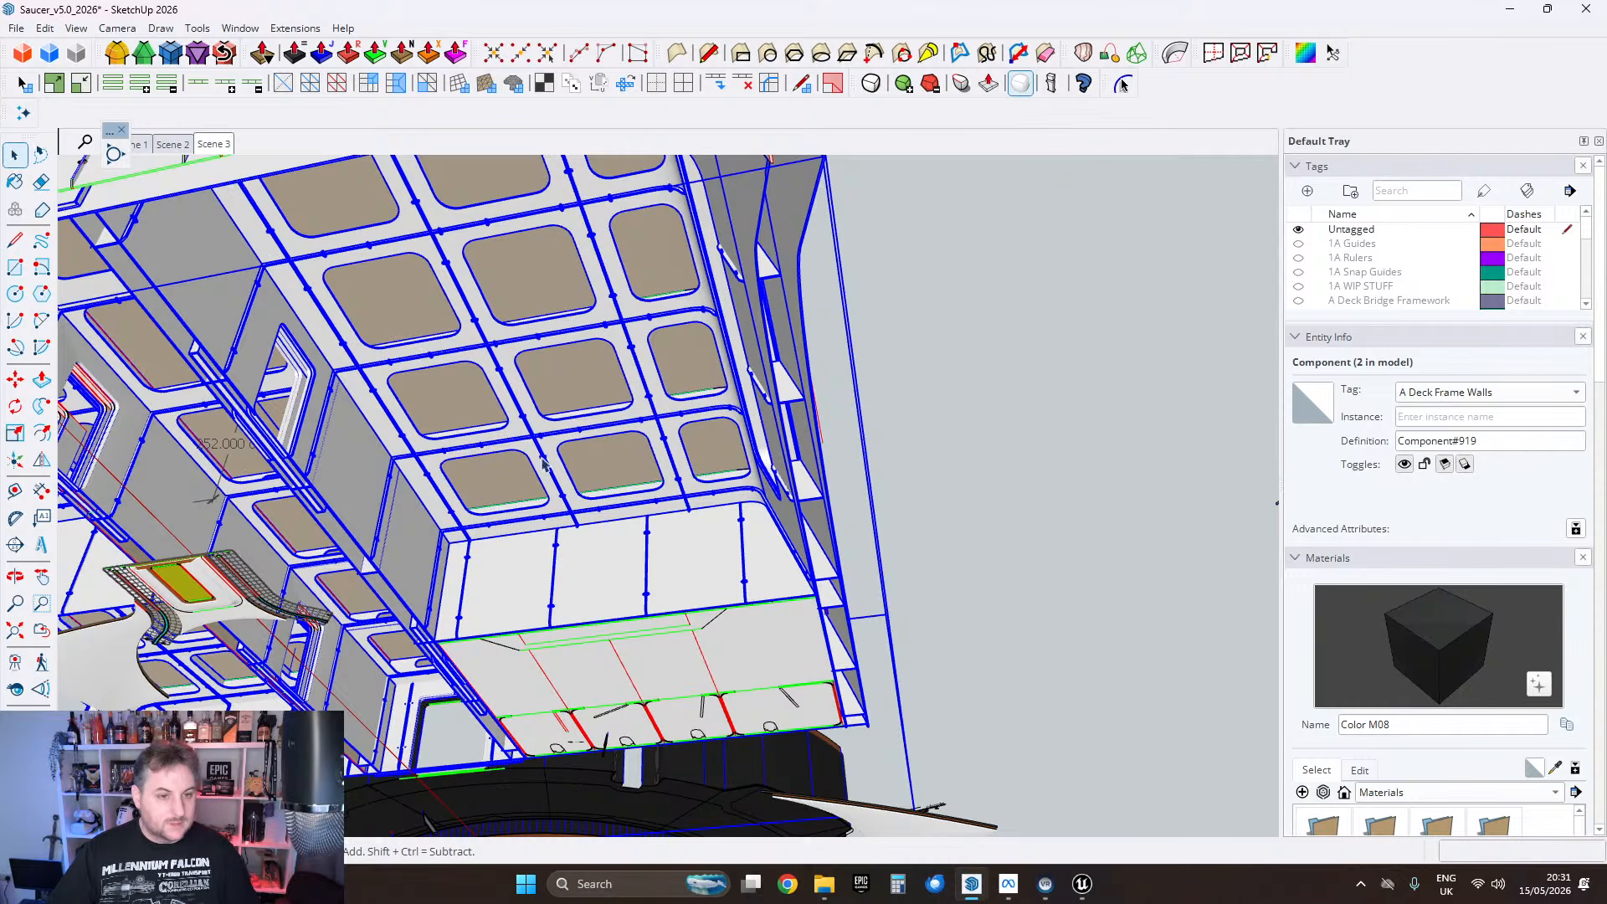
pyautogui.moveTo(540, 529); pyautogui.dragTo(668, 572, button='middle')
pyautogui.scroll(5, 738, 683)
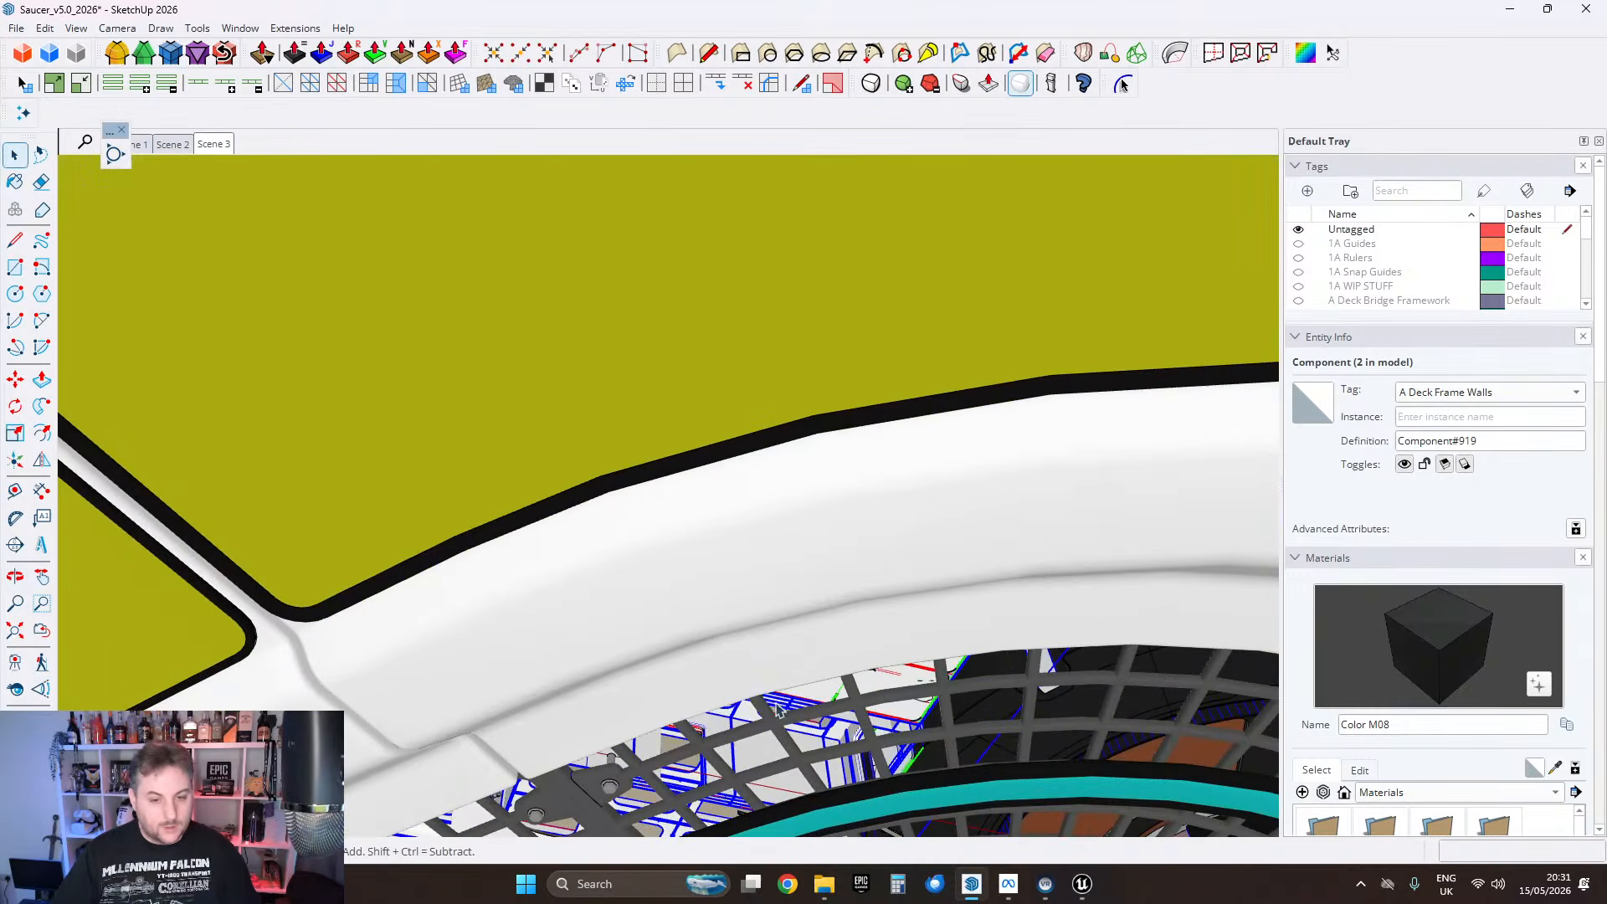
pyautogui.moveTo(510, 440); pyautogui.dragTo(700, 743, button='middle')
pyautogui.scroll(-4, 746, 595)
pyautogui.scroll(-3, 700, 742)
pyautogui.keyDown('shift'); pyautogui.moveTo(875, 649); pyautogui.dragTo(526, 487, button='middle'); pyautogui.keyUp('shift')
pyautogui.click(560, 437)
pyautogui.scroll(-3, 563, 382)
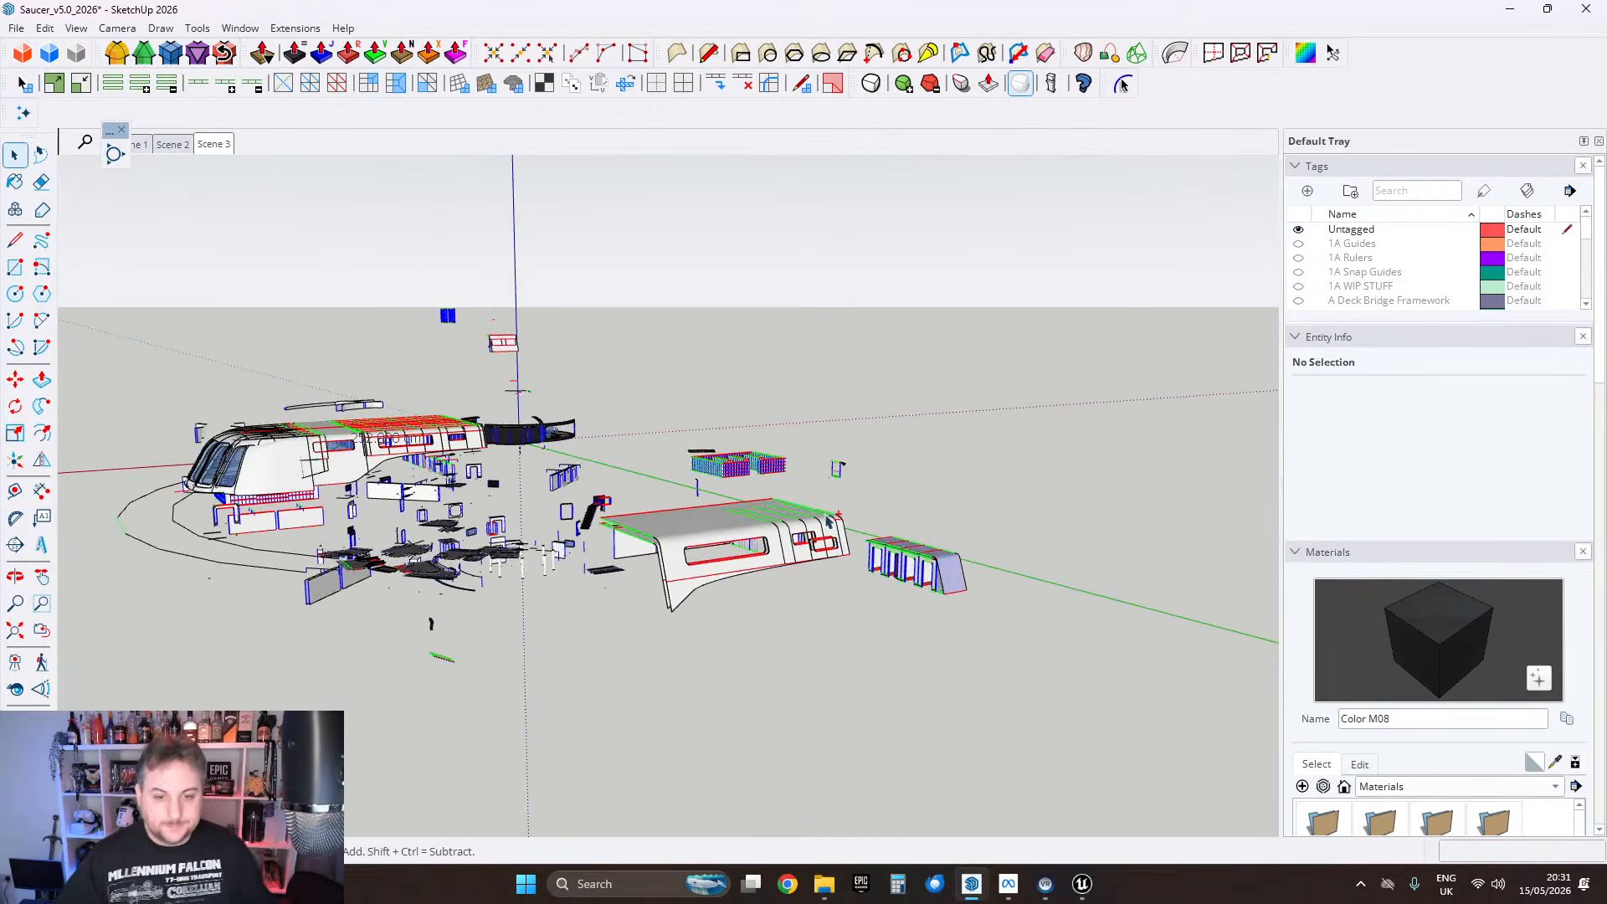
# Step: Inspect the separate block of four washroom cubicles from the front and from below
pyautogui.scroll(4, 849, 549)
pyautogui.moveTo(787, 579); pyautogui.dragTo(617, 506, button='middle')
pyautogui.scroll(3, 840, 556)
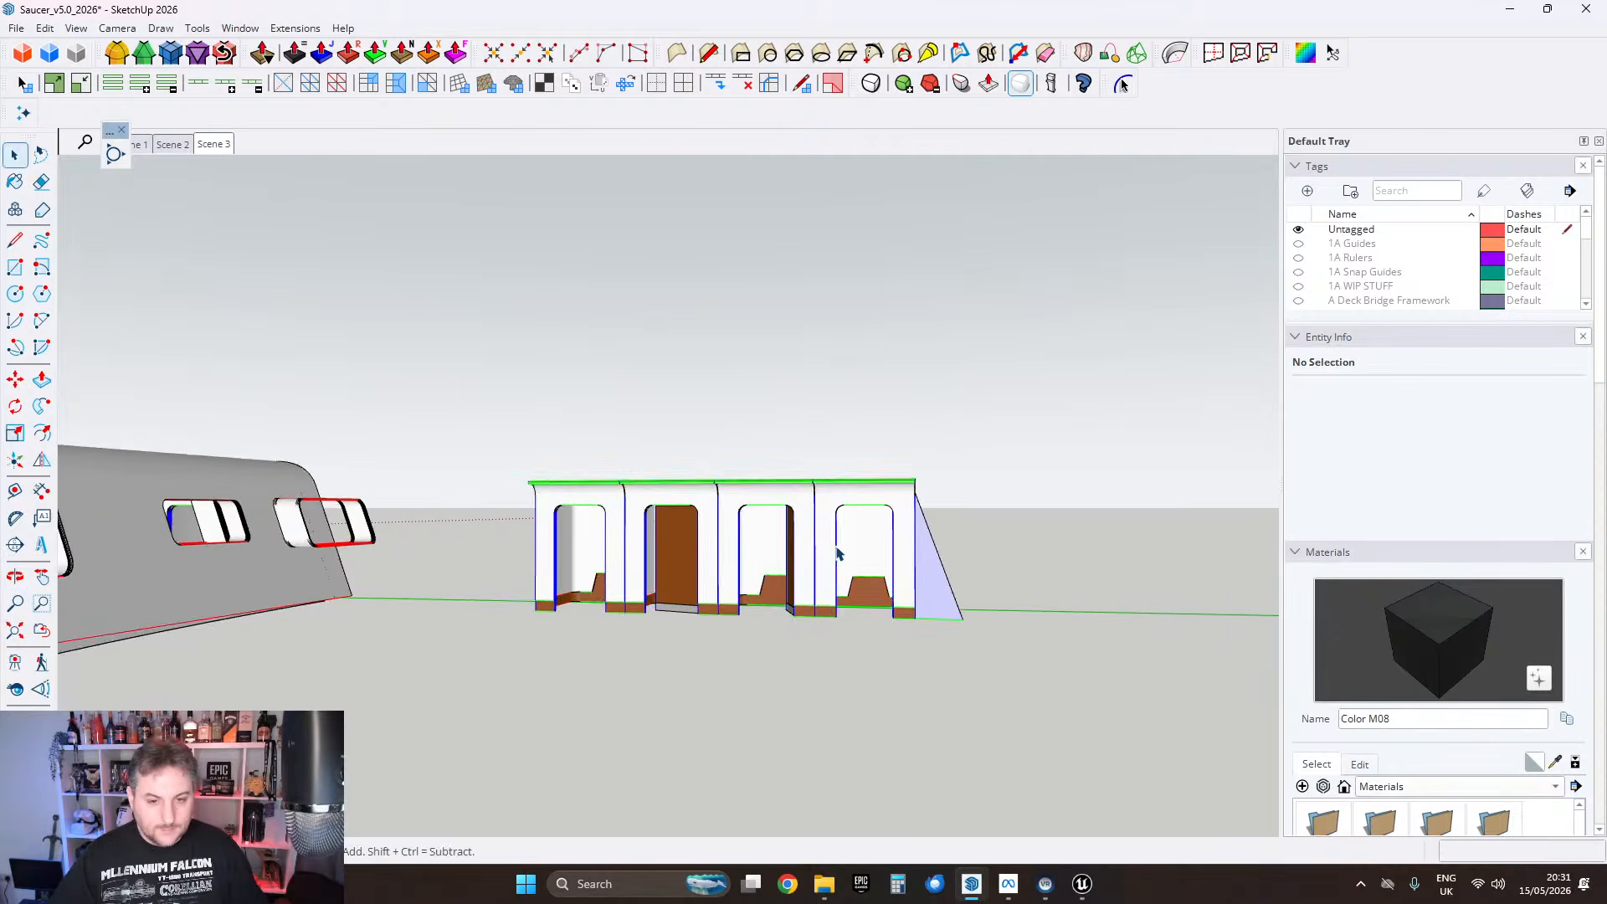
pyautogui.moveTo(788, 548); pyautogui.dragTo(695, 383, button='middle')
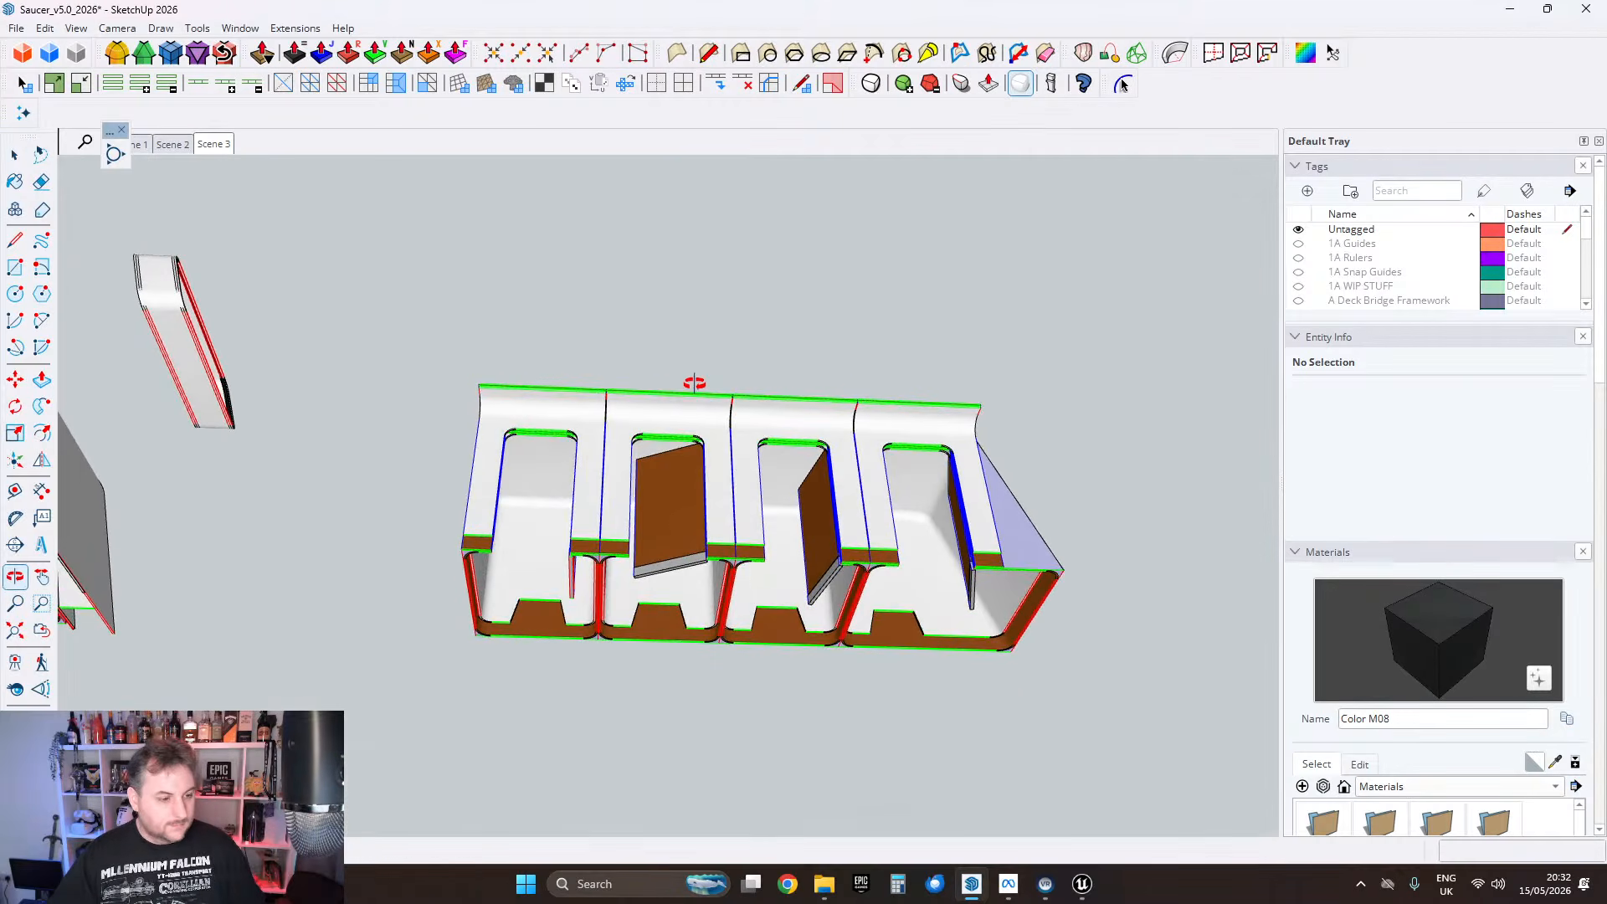
pyautogui.scroll(-1, 753, 472)
pyautogui.scroll(1, 759, 487)
pyautogui.keyDown('shift'); pyautogui.moveTo(764, 506); pyautogui.dragTo(667, 483, button='middle'); pyautogui.keyUp('shift')
pyautogui.scroll(1, 708, 476)
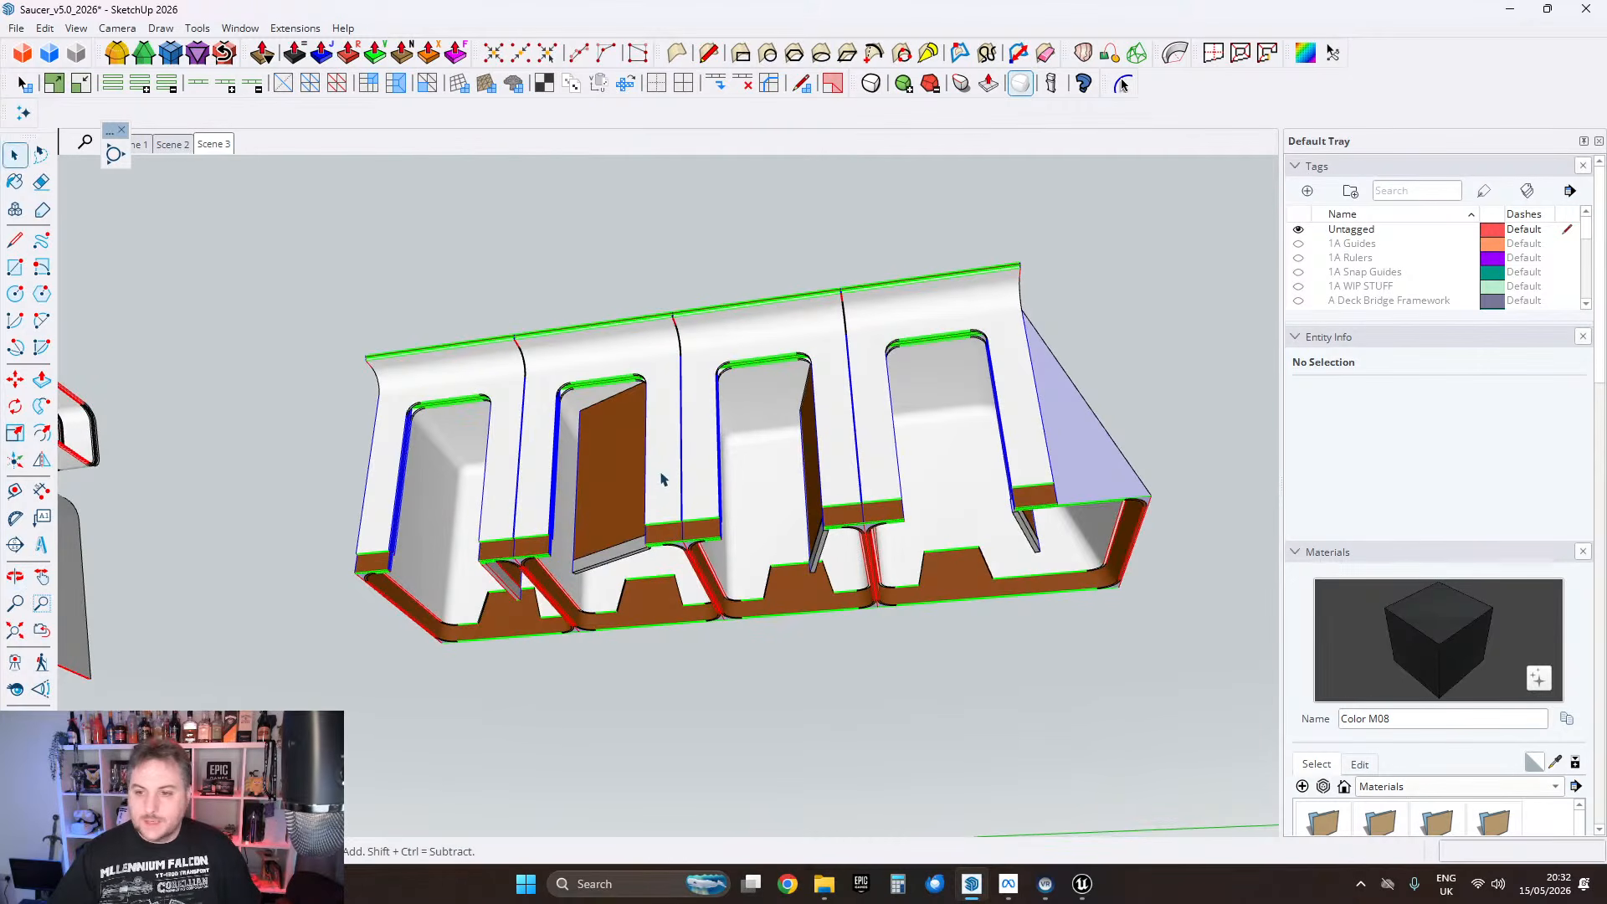
pyautogui.keyDown('shift'); pyautogui.moveTo(974, 484); pyautogui.dragTo(929, 487, button='middle'); pyautogui.keyUp('shift')
# Step: Apply the Dark Pen style from the Ambient Occlusion collection and examine the shading on the cubicle block
pyautogui.moveTo(1600, 358); pyautogui.dragTo(1590, 671)
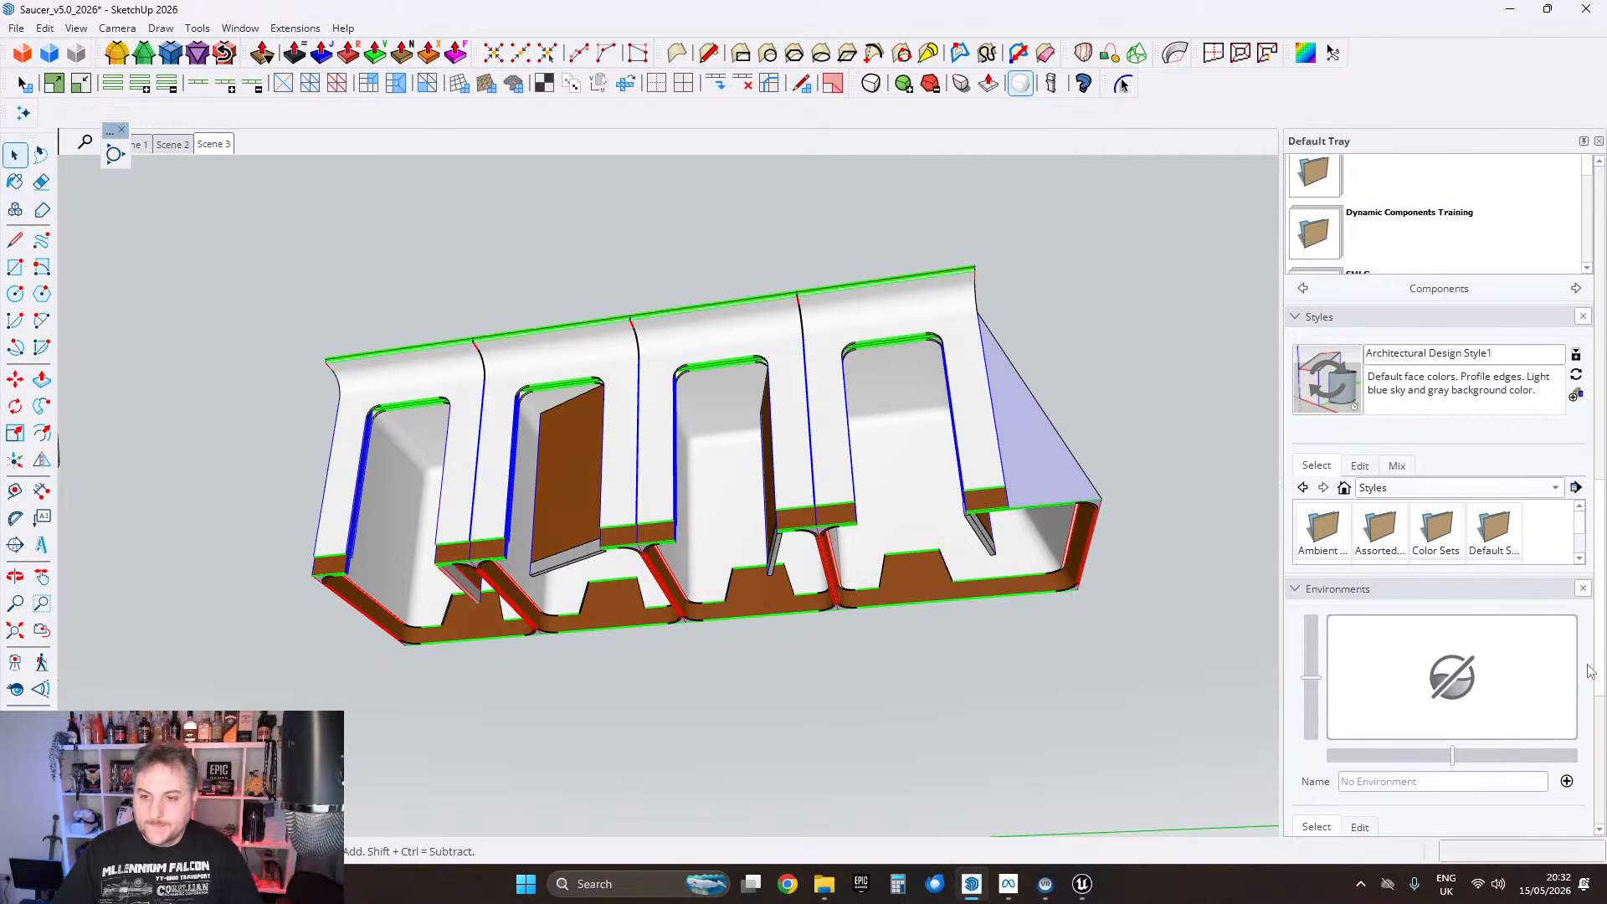
pyautogui.scroll(-3, 1392, 543)
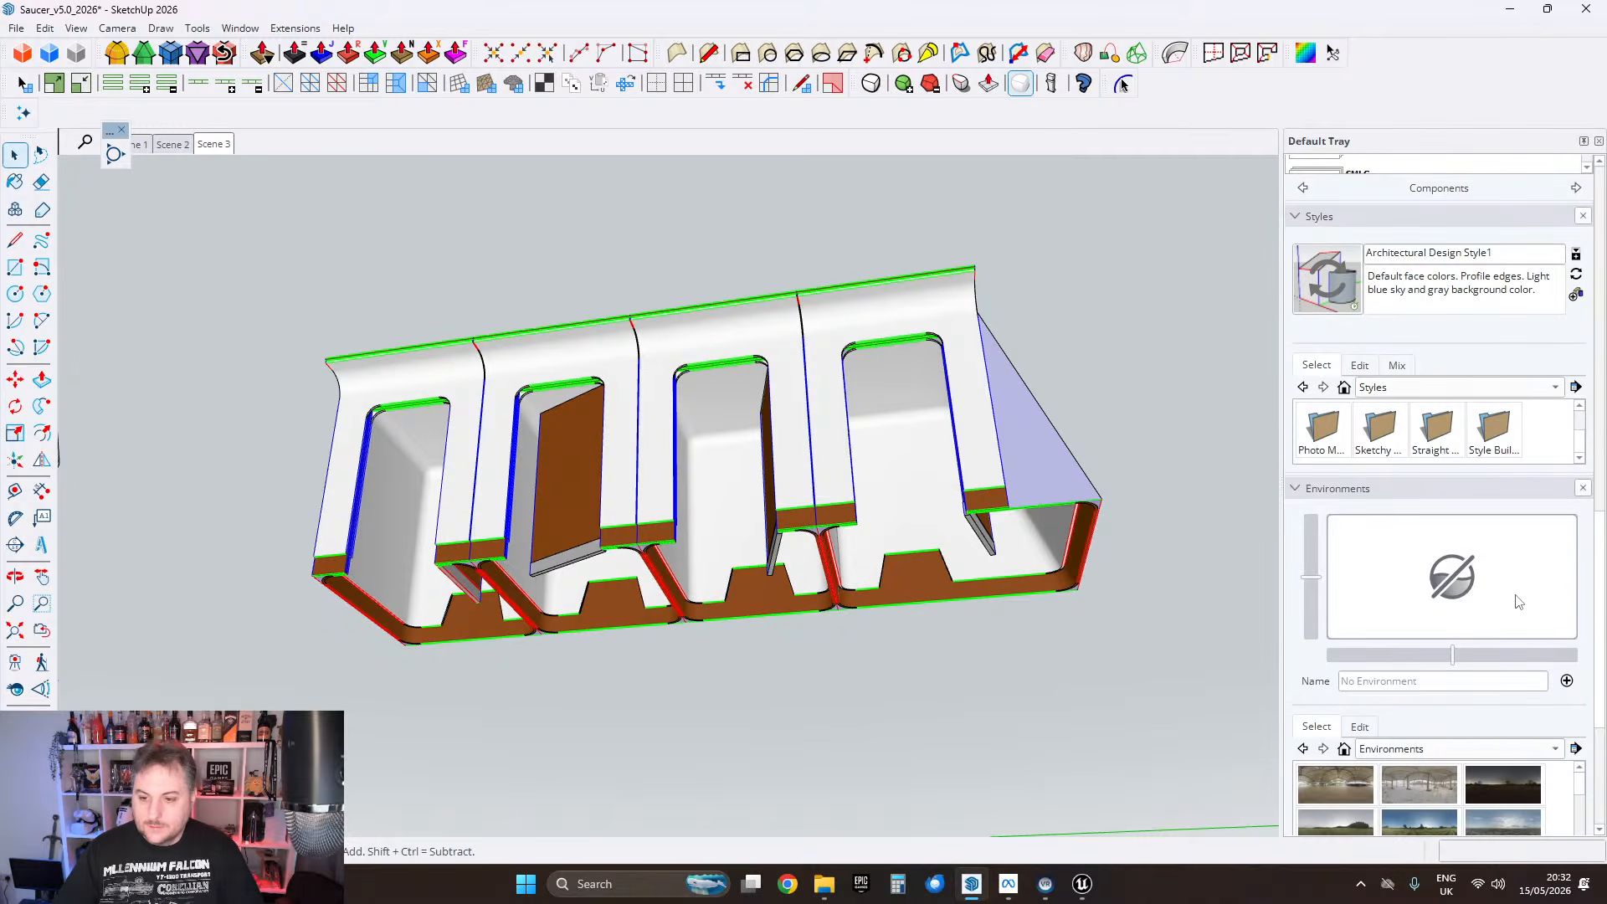
pyautogui.moveTo(1410, 474); pyautogui.dragTo(1424, 533)
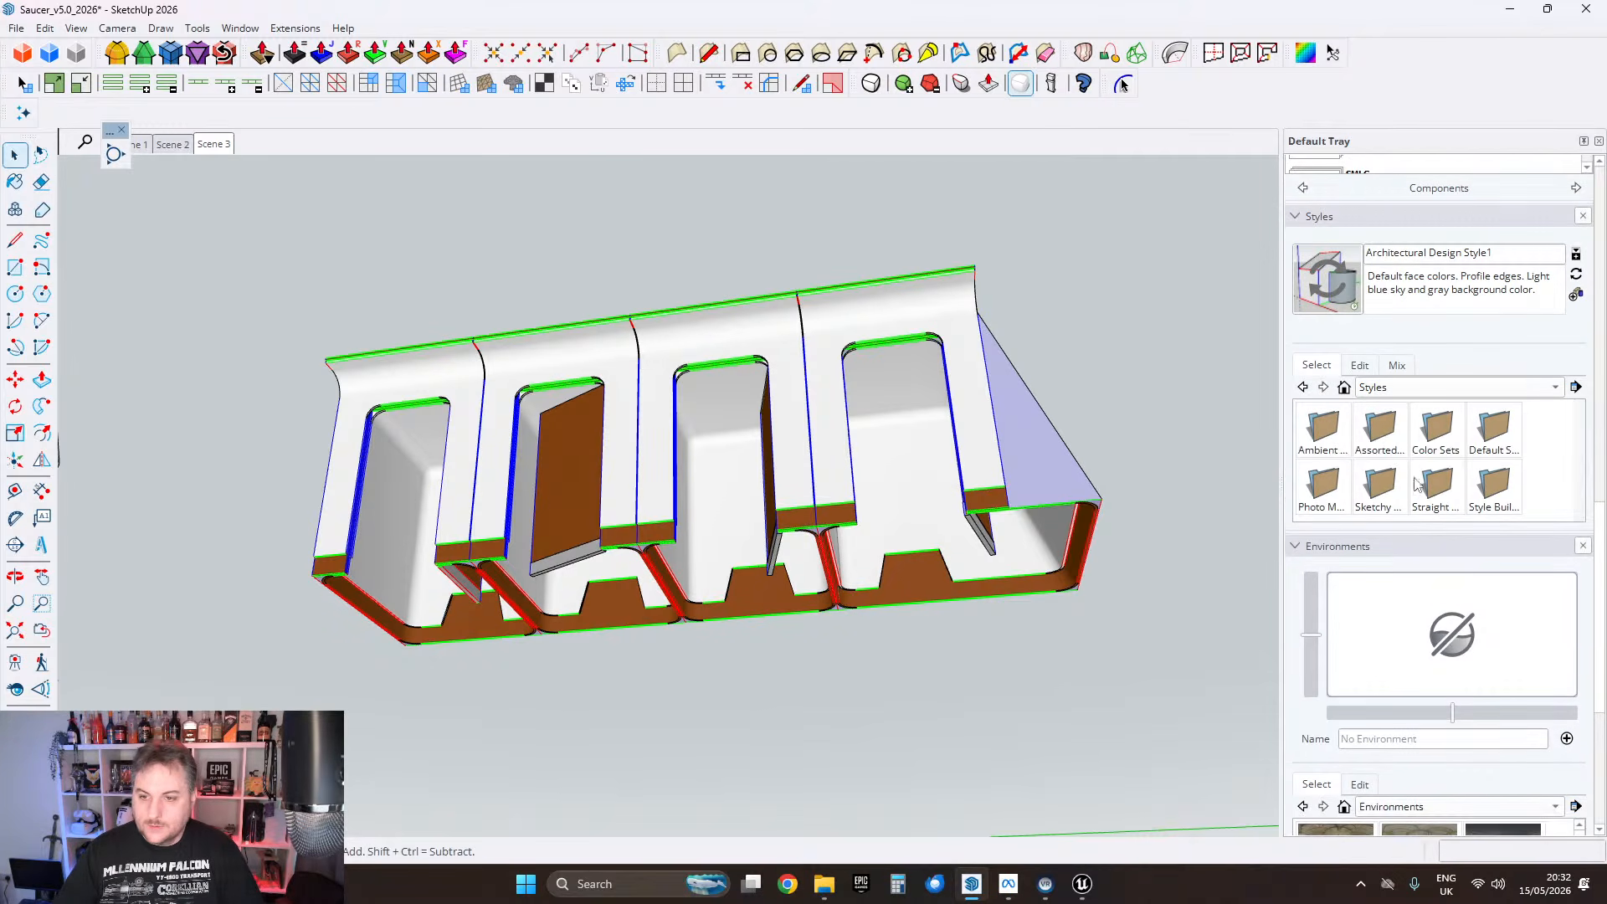
pyautogui.doubleClick(1331, 436)
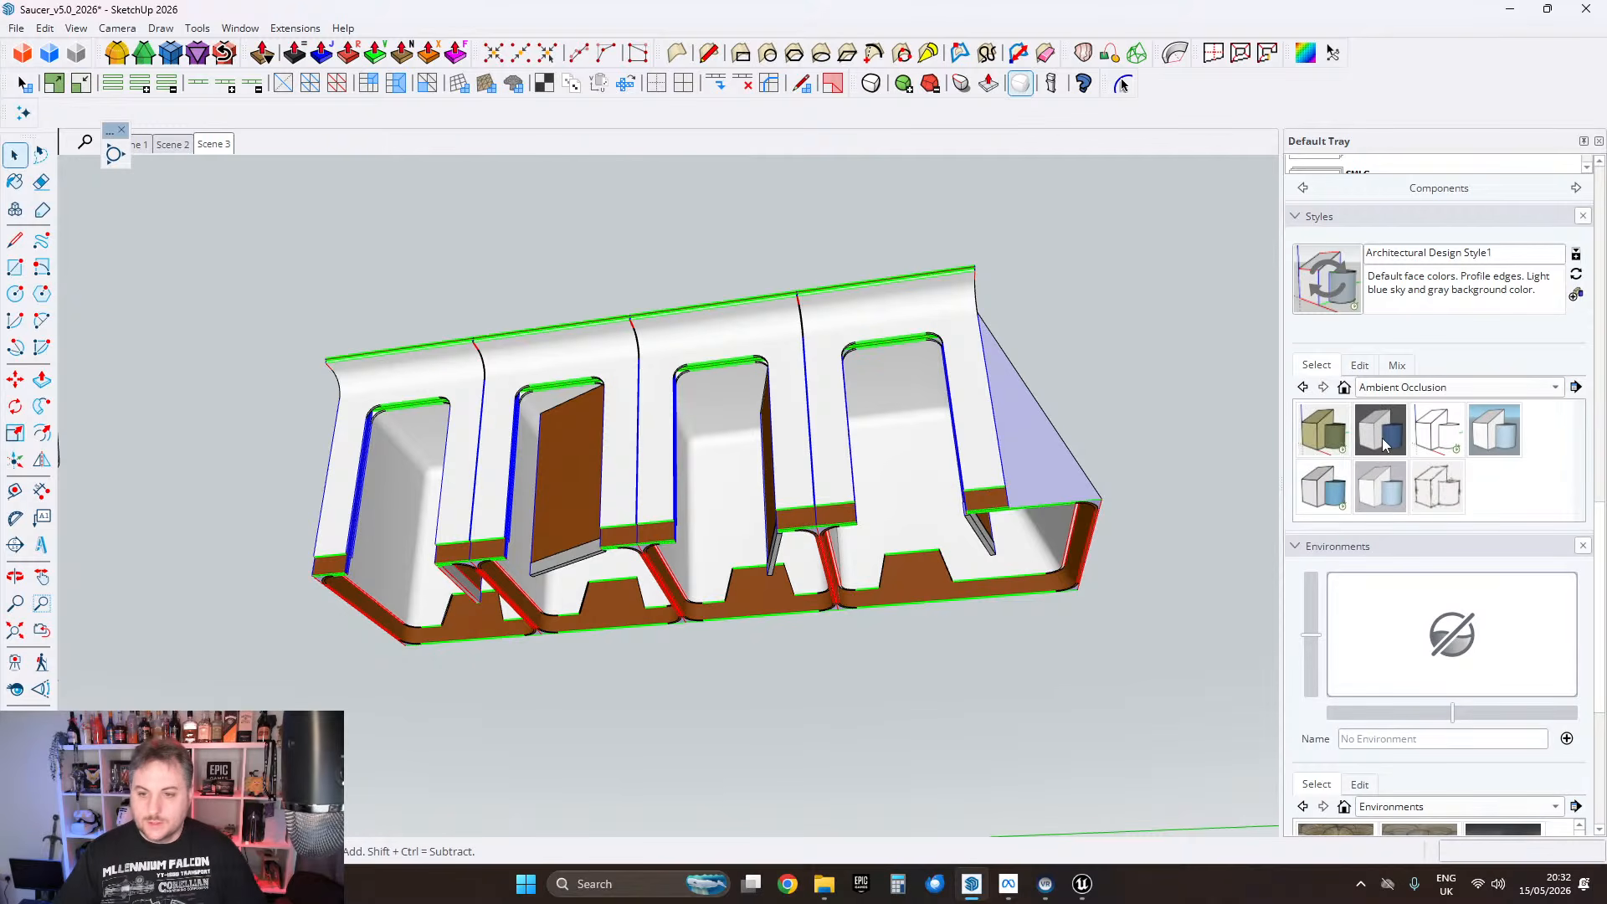
pyautogui.click(1384, 445)
pyautogui.moveTo(873, 439); pyautogui.dragTo(595, 564, button='middle')
pyautogui.scroll(5, 545, 436)
pyautogui.scroll(-2, 532, 565)
pyautogui.scroll(-6, 533, 565)
pyautogui.scroll(1, 1443, 488)
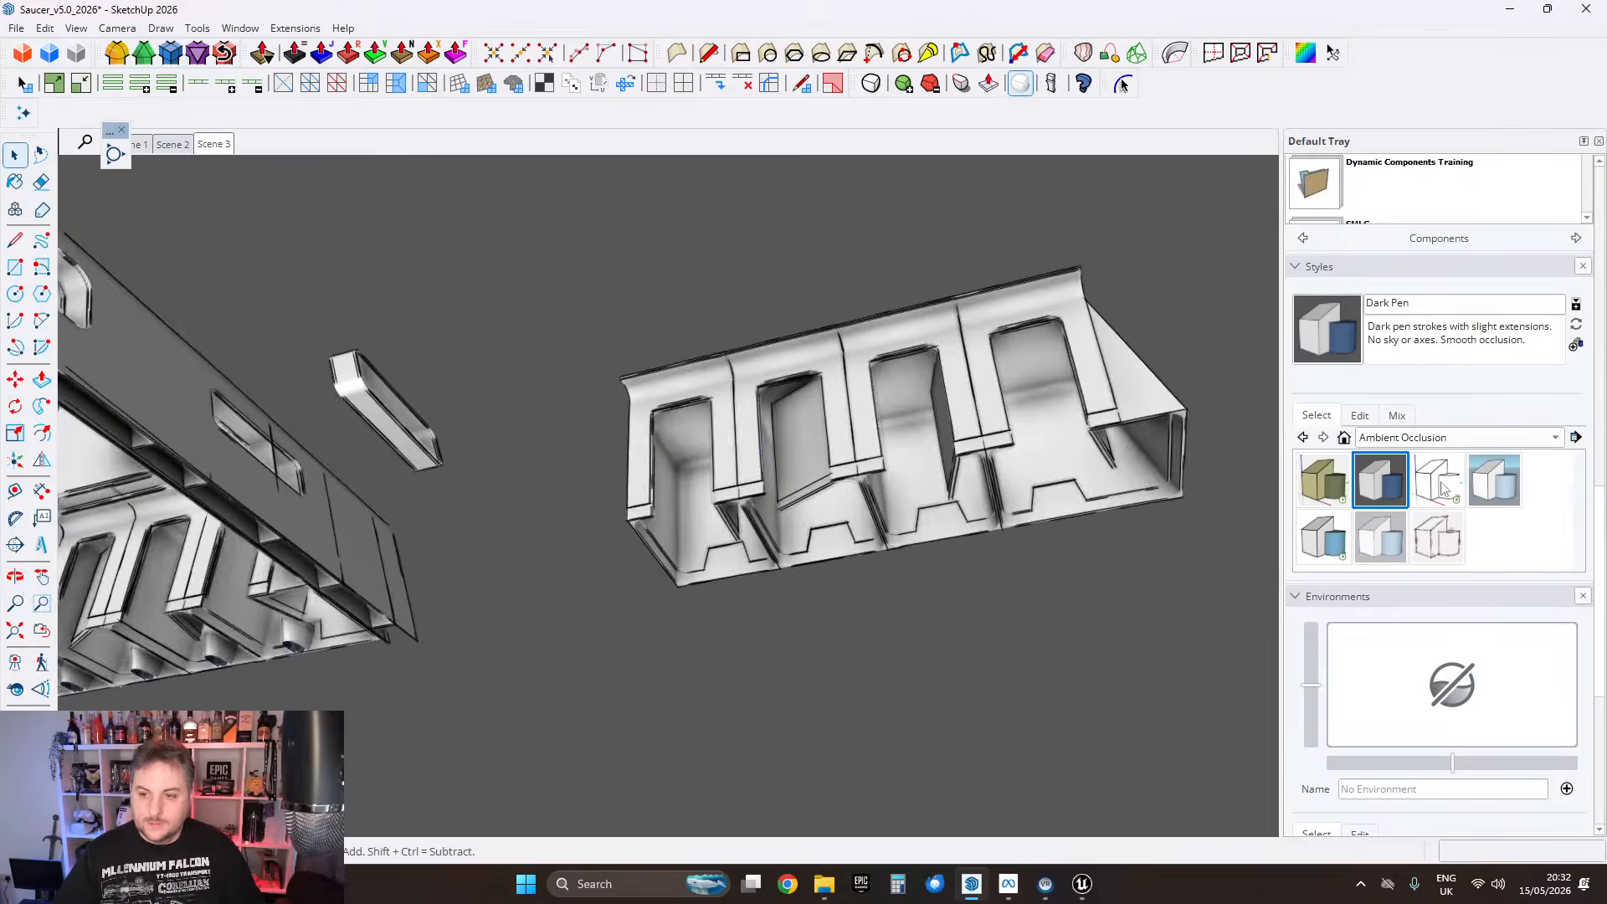
# Step: Apply the Stained Sketch style from the Ambient Occlusion collection and examine the cubicle block with it
pyautogui.click(1439, 536)
pyautogui.moveTo(901, 482)
pyautogui.mouseDown(button='middle')
pyautogui.moveTo(852, 465)
pyautogui.moveTo(851, 442)
pyautogui.moveTo(965, 495)
pyautogui.mouseUp(button='middle')
pyautogui.scroll(3, 852, 464)
pyautogui.moveTo(1071, 528); pyautogui.dragTo(687, 475, button='middle')
pyautogui.scroll(-2, 687, 476)
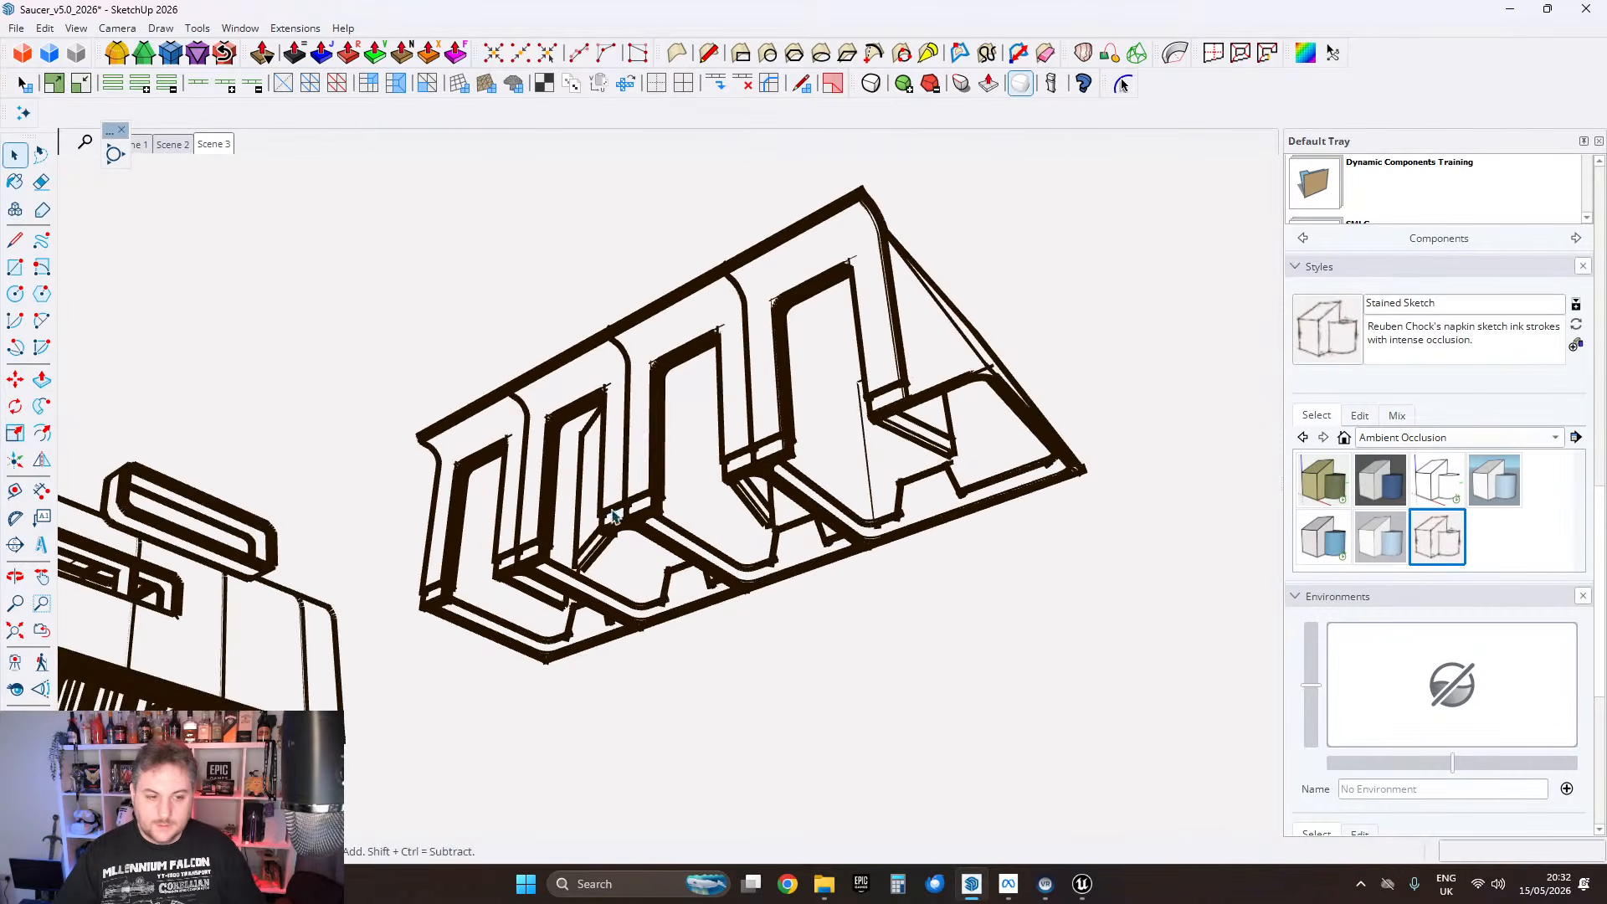
pyautogui.moveTo(612, 516); pyautogui.dragTo(681, 499, button='middle')
pyautogui.scroll(2, 925, 470)
pyautogui.moveTo(926, 471); pyautogui.dragTo(799, 469, button='middle')
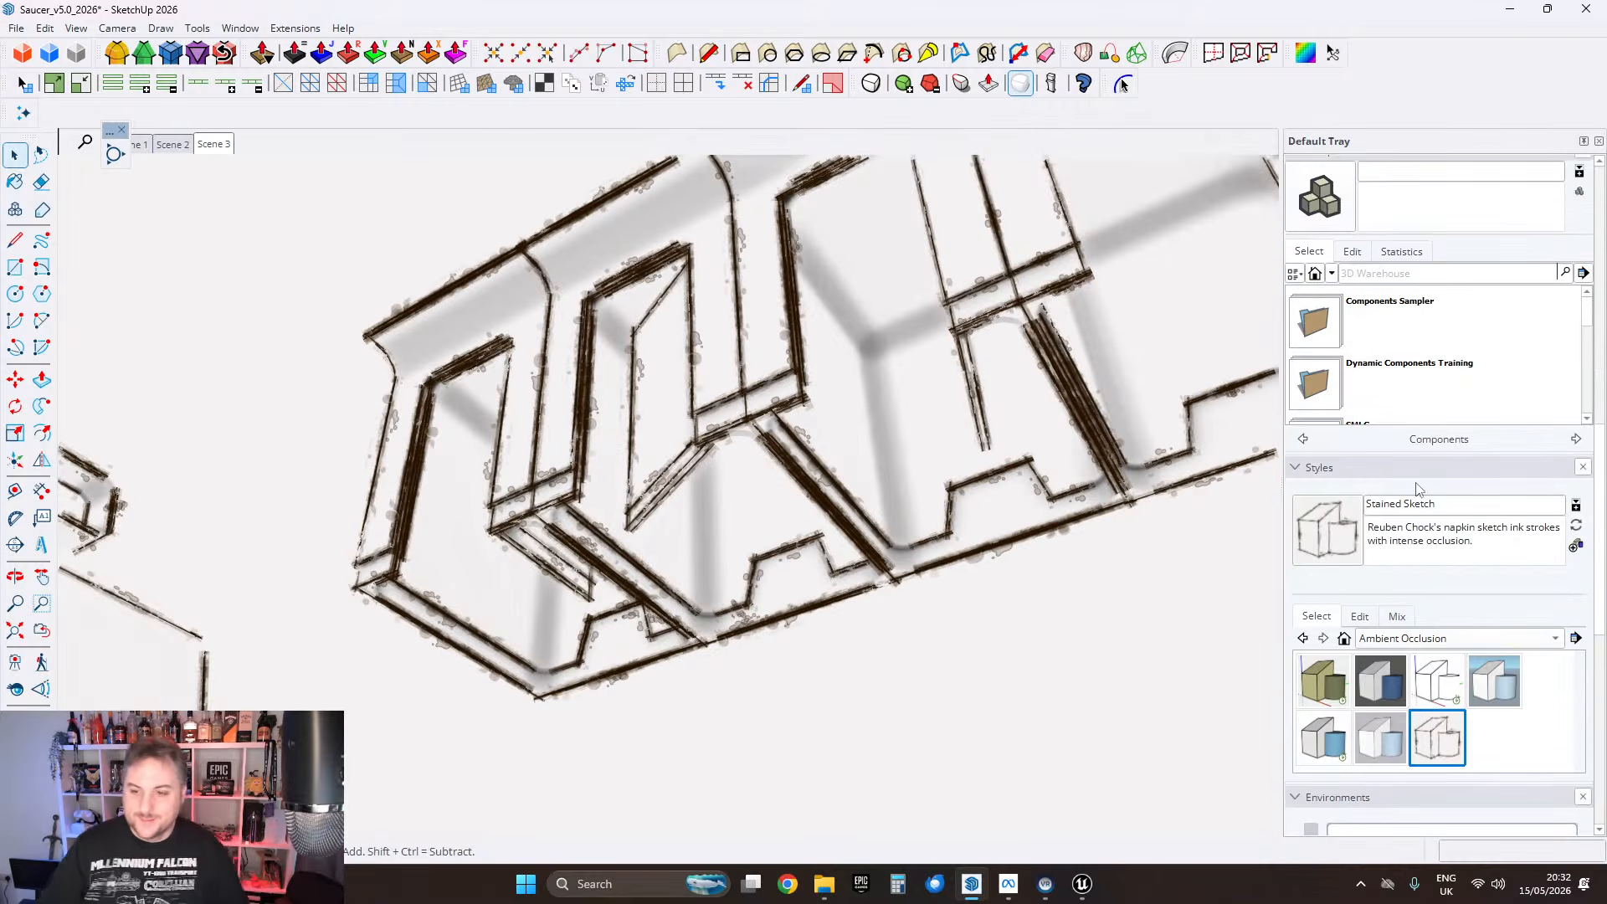
# Step: Try Architectural Design Style from the Default Styles collection, browse the other styles and apply Default Style
pyautogui.click(1423, 537)
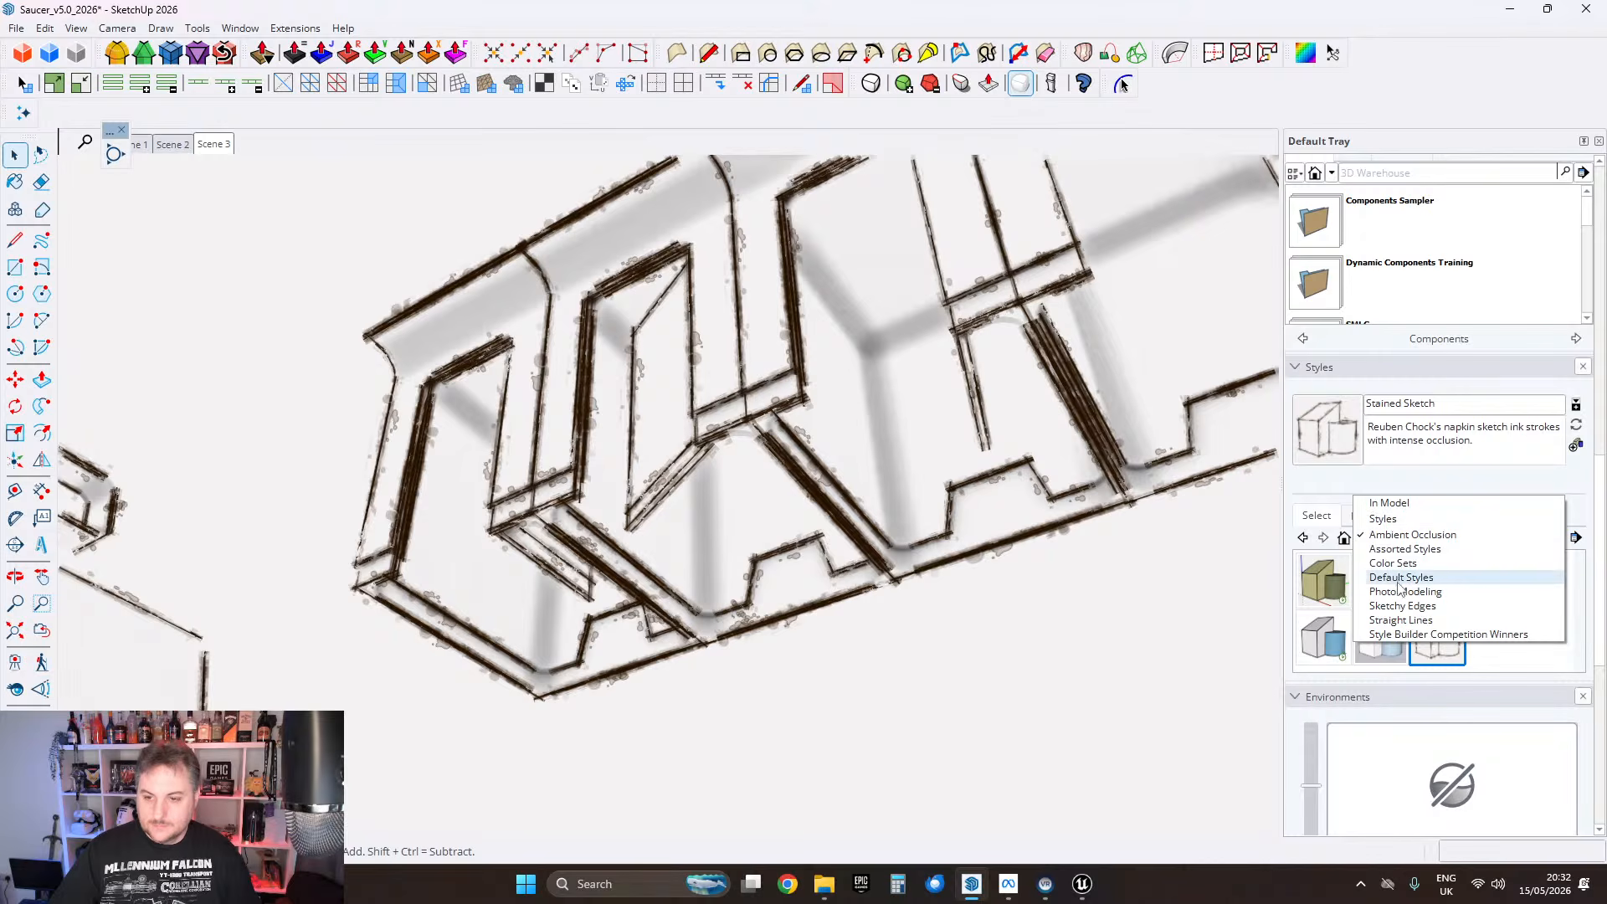
pyautogui.click(1409, 578)
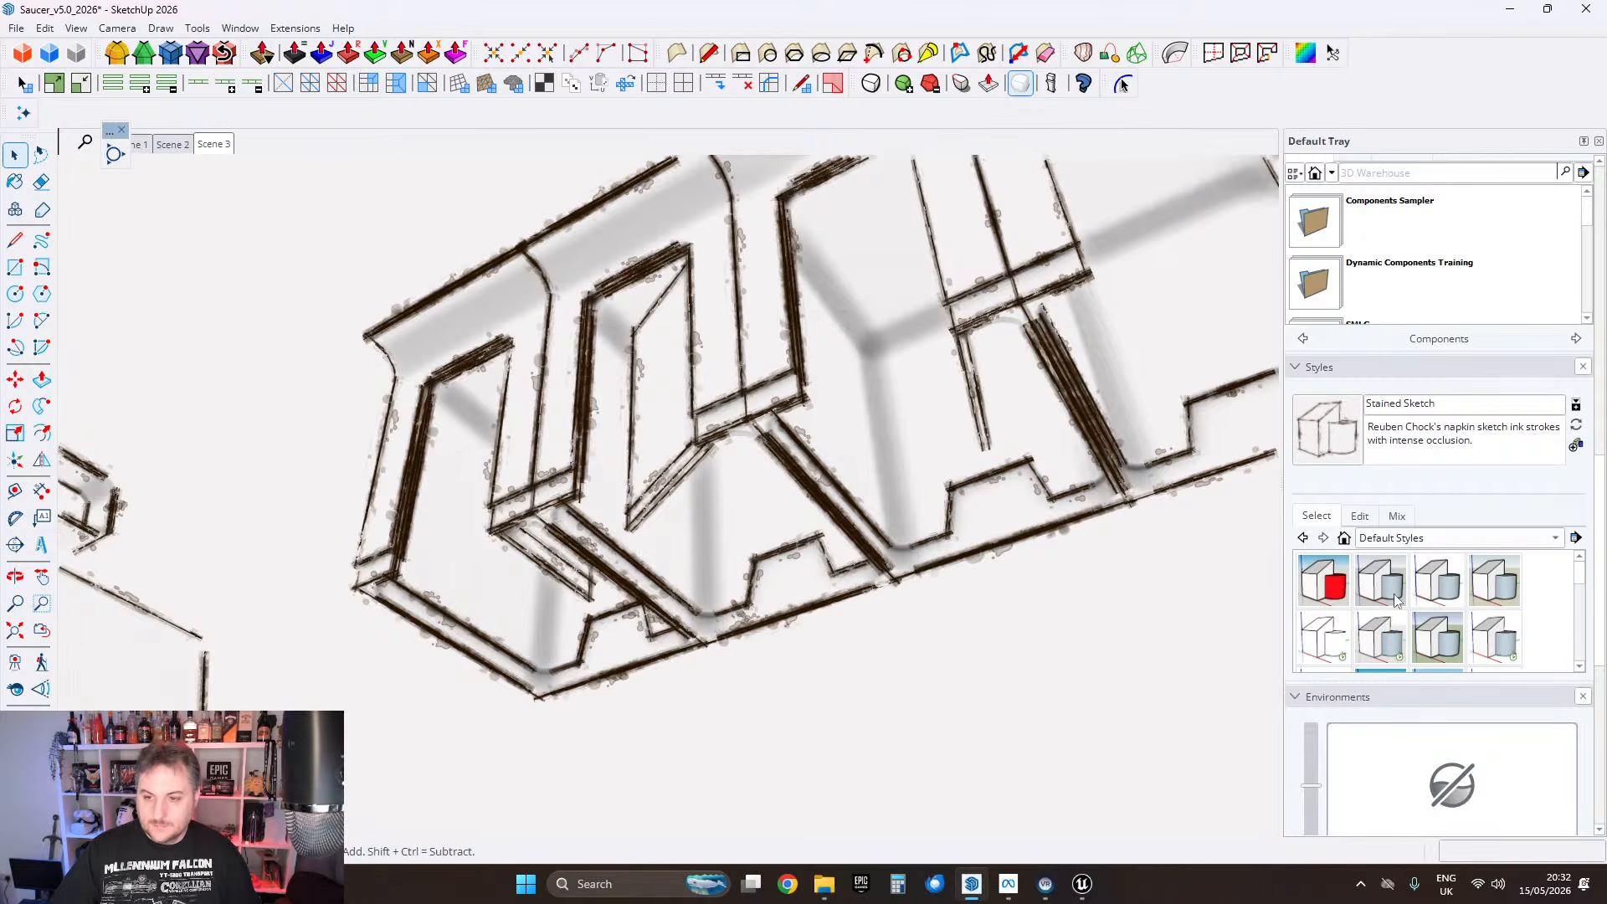
pyautogui.click(1376, 594)
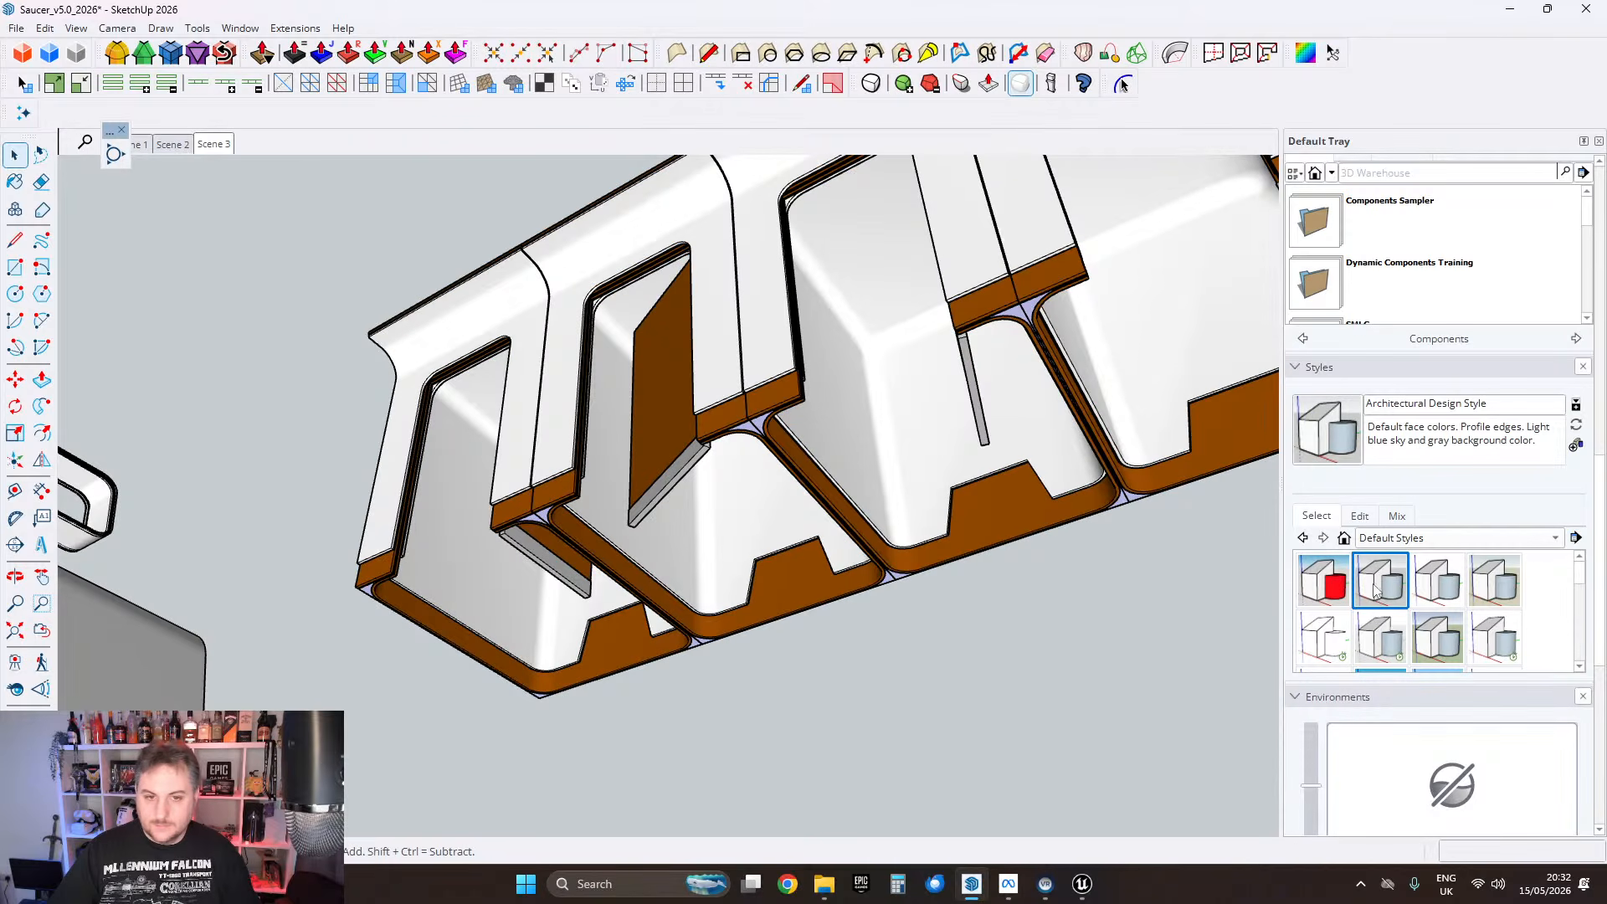
pyautogui.scroll(-4, 1381, 595)
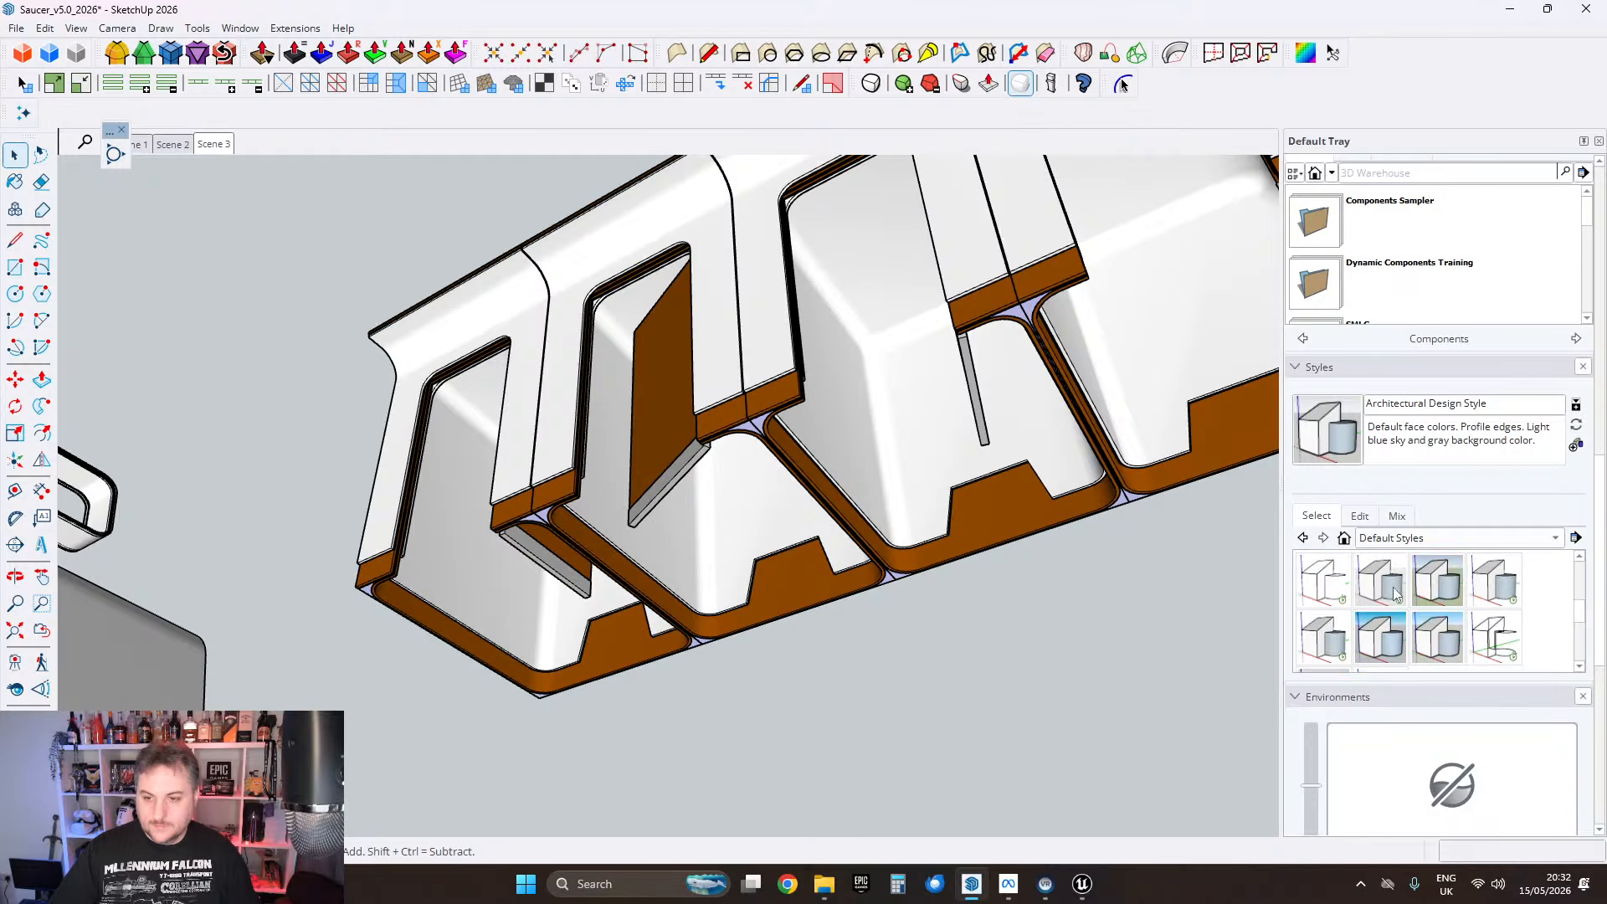
pyautogui.scroll(4, 1415, 611)
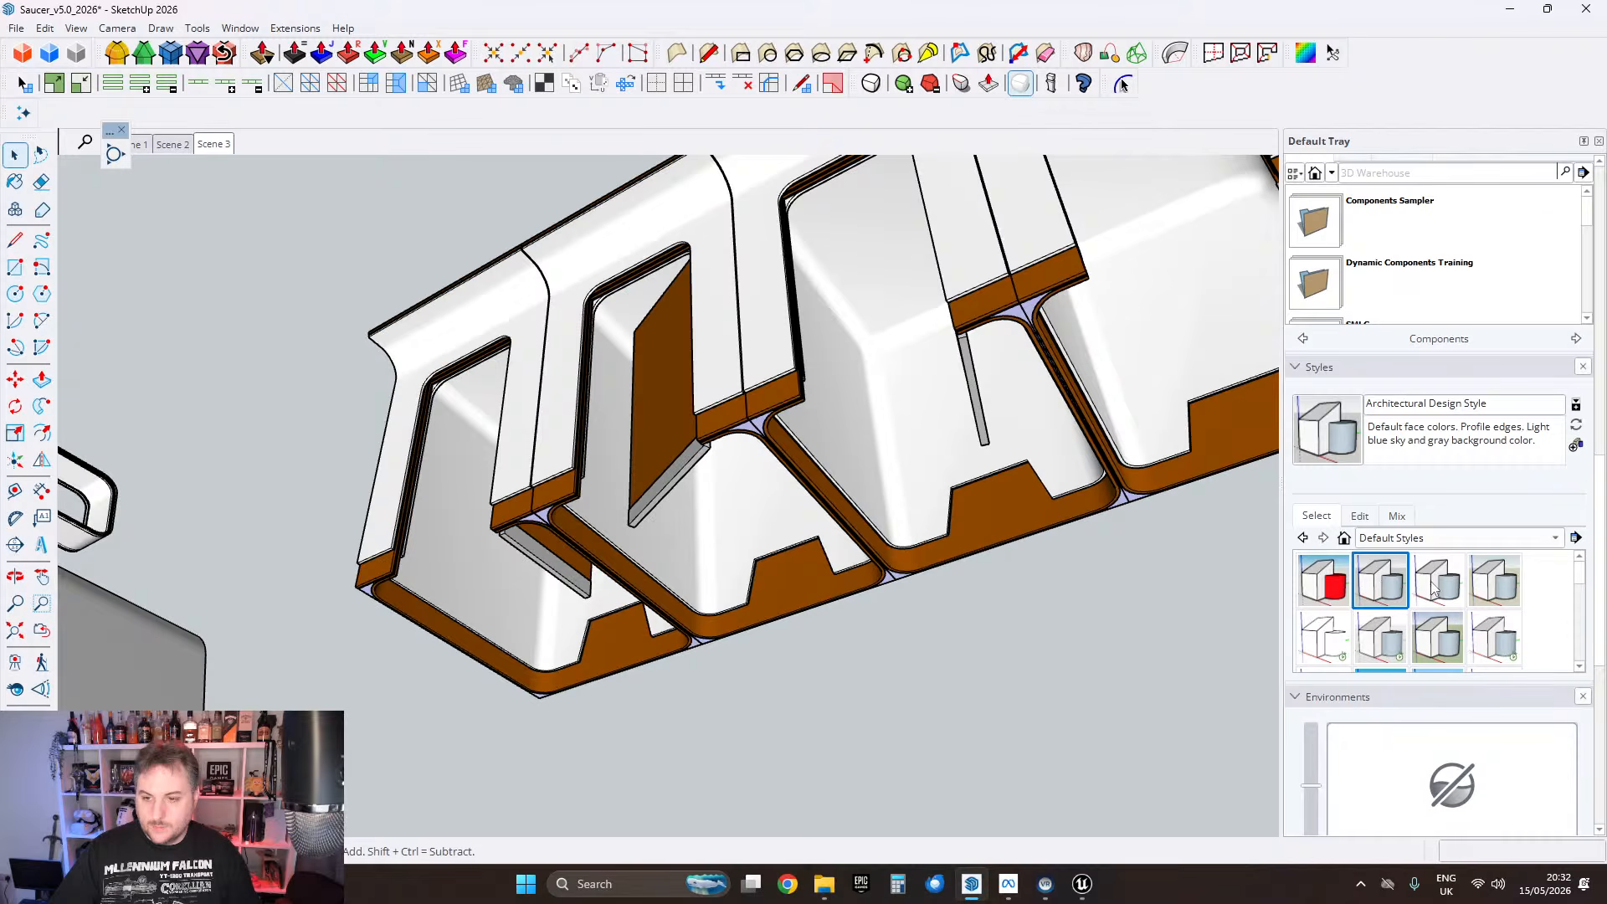
pyautogui.click(1495, 580)
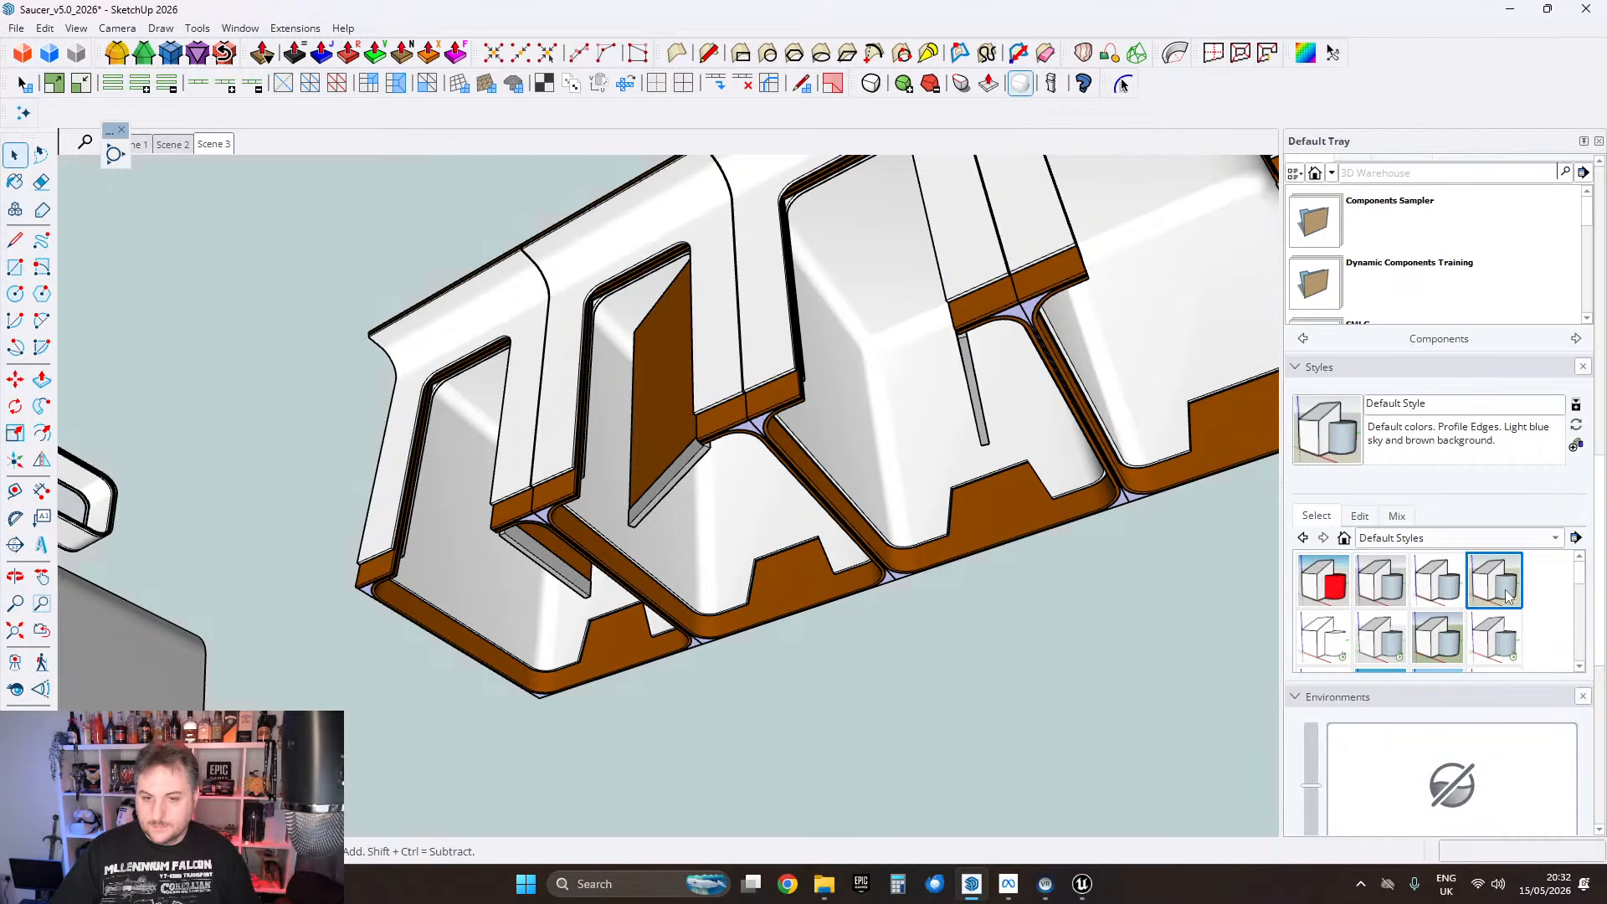
# Step: Try 3D Printing Style from the Default Styles collection, apply Shaded with textures instead and check it on the cubicle block
pyautogui.moveTo(772, 408); pyautogui.dragTo(904, 545, button='middle')
pyautogui.click(1340, 585)
pyautogui.scroll(-1, 1451, 609)
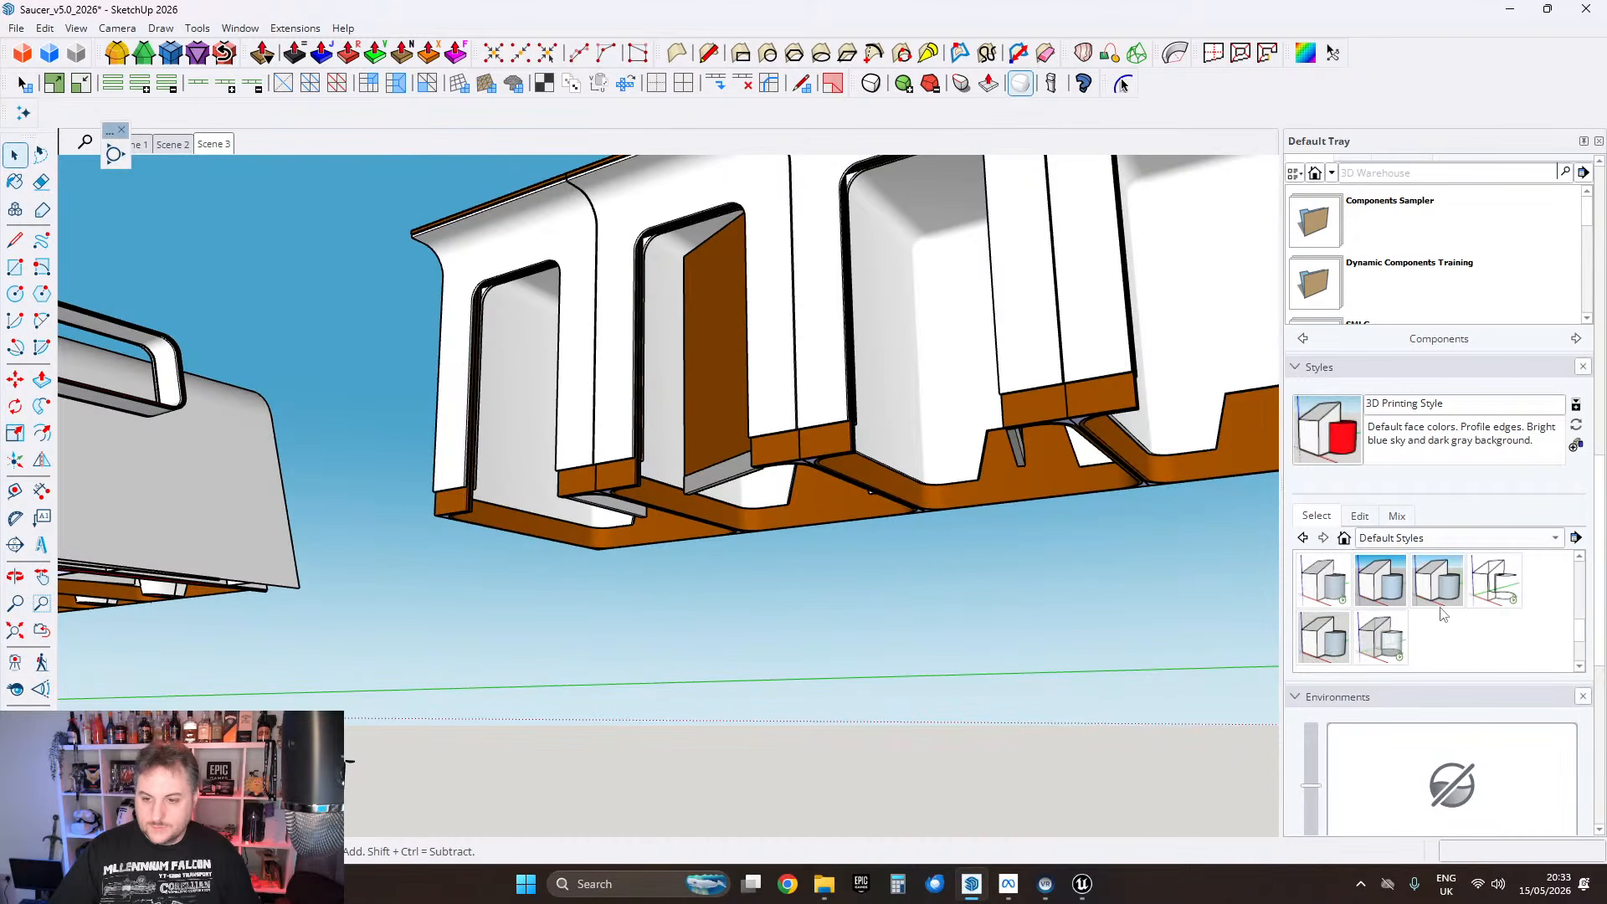
pyautogui.click(1320, 638)
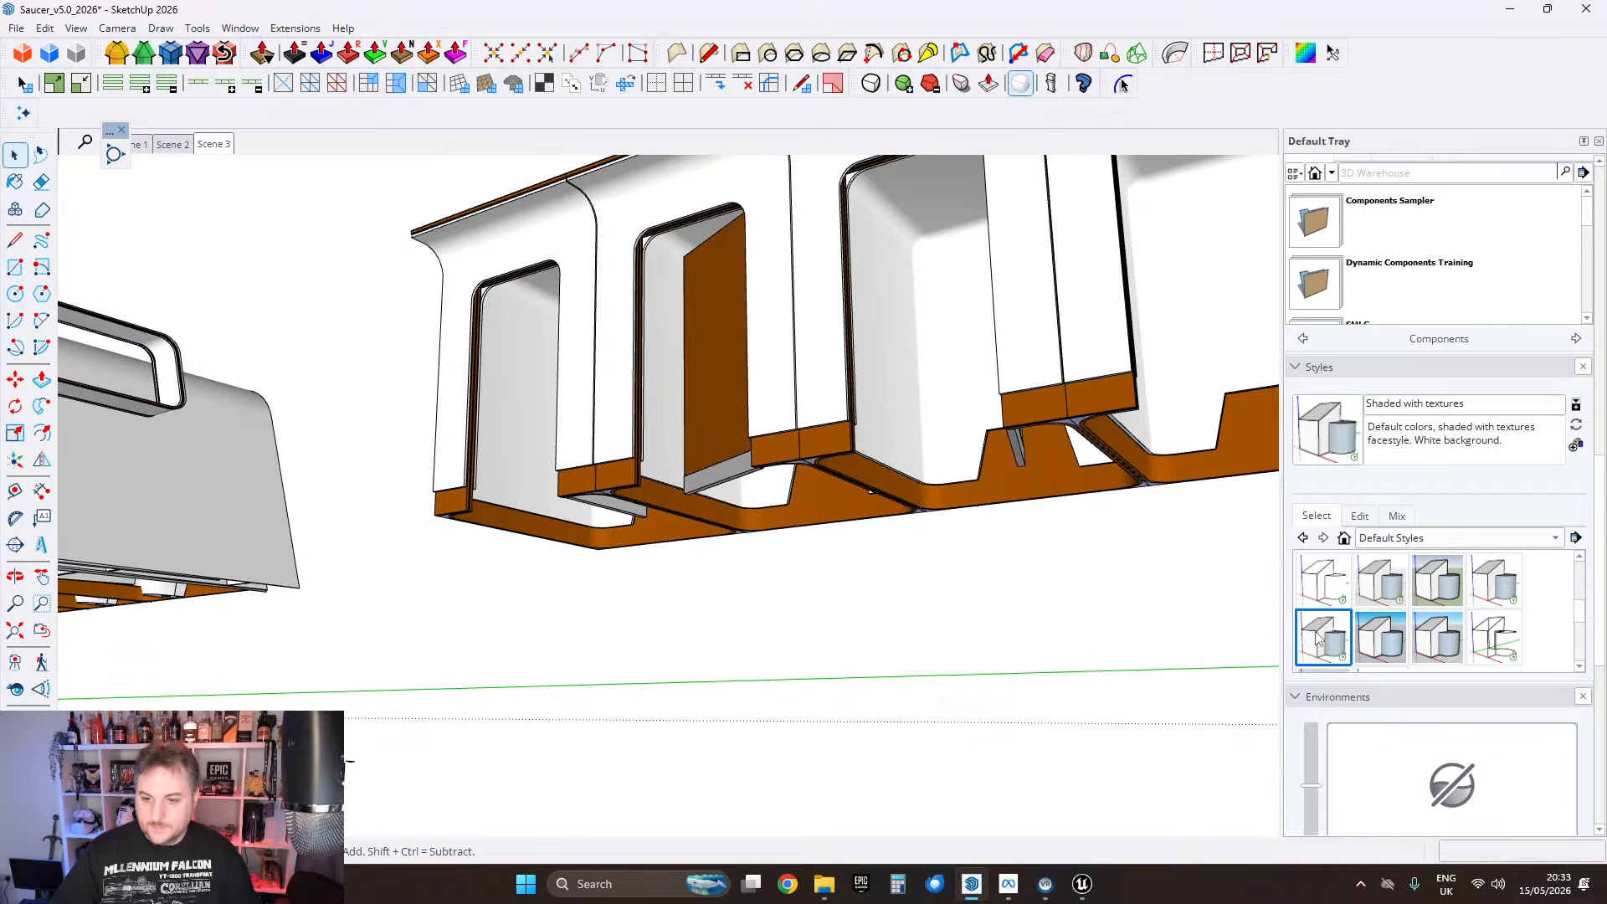
pyautogui.moveTo(1046, 586); pyautogui.dragTo(1002, 392, button='middle')
pyautogui.scroll(10, 1002, 392)
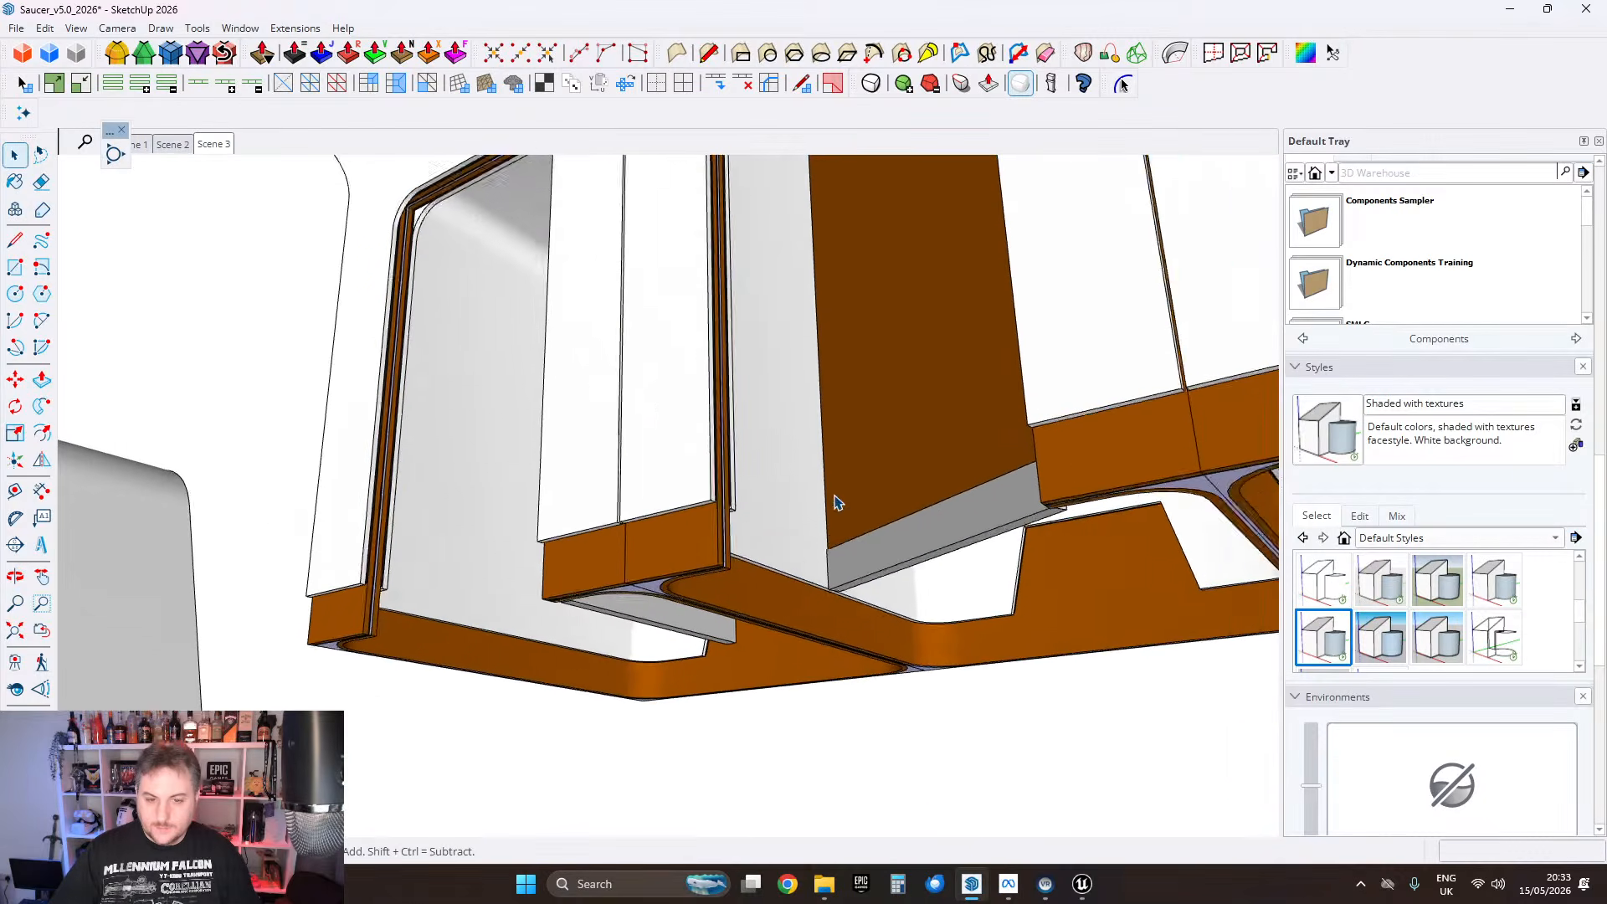
pyautogui.scroll(-3, 852, 359)
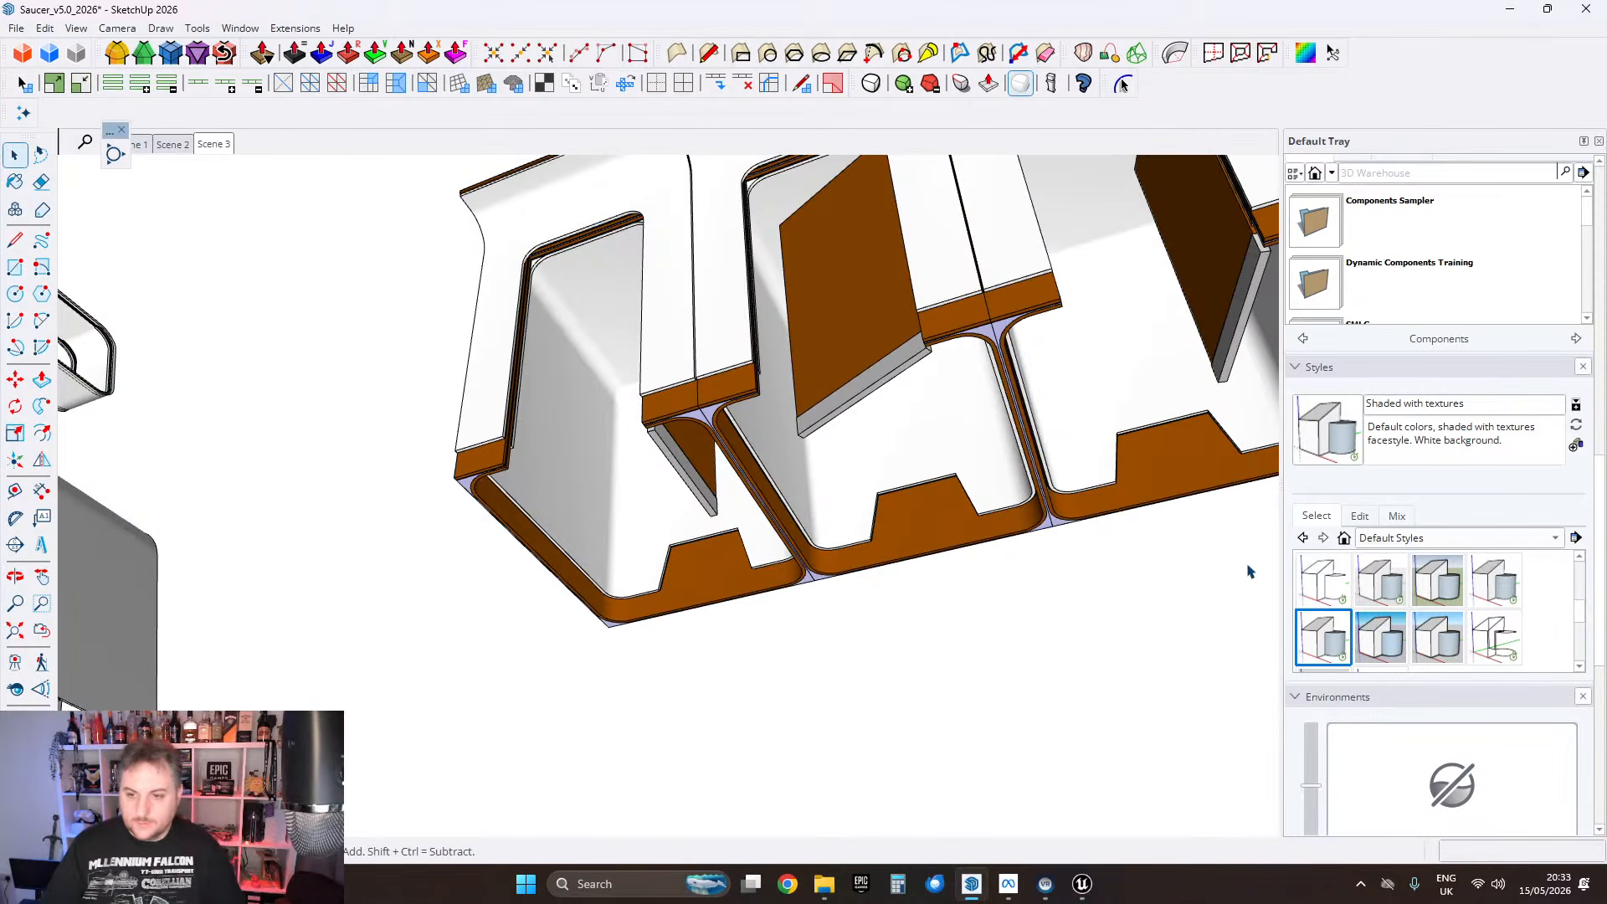
# Step: Set the background colour of the Shaded with textures style to black
pyautogui.click(1363, 516)
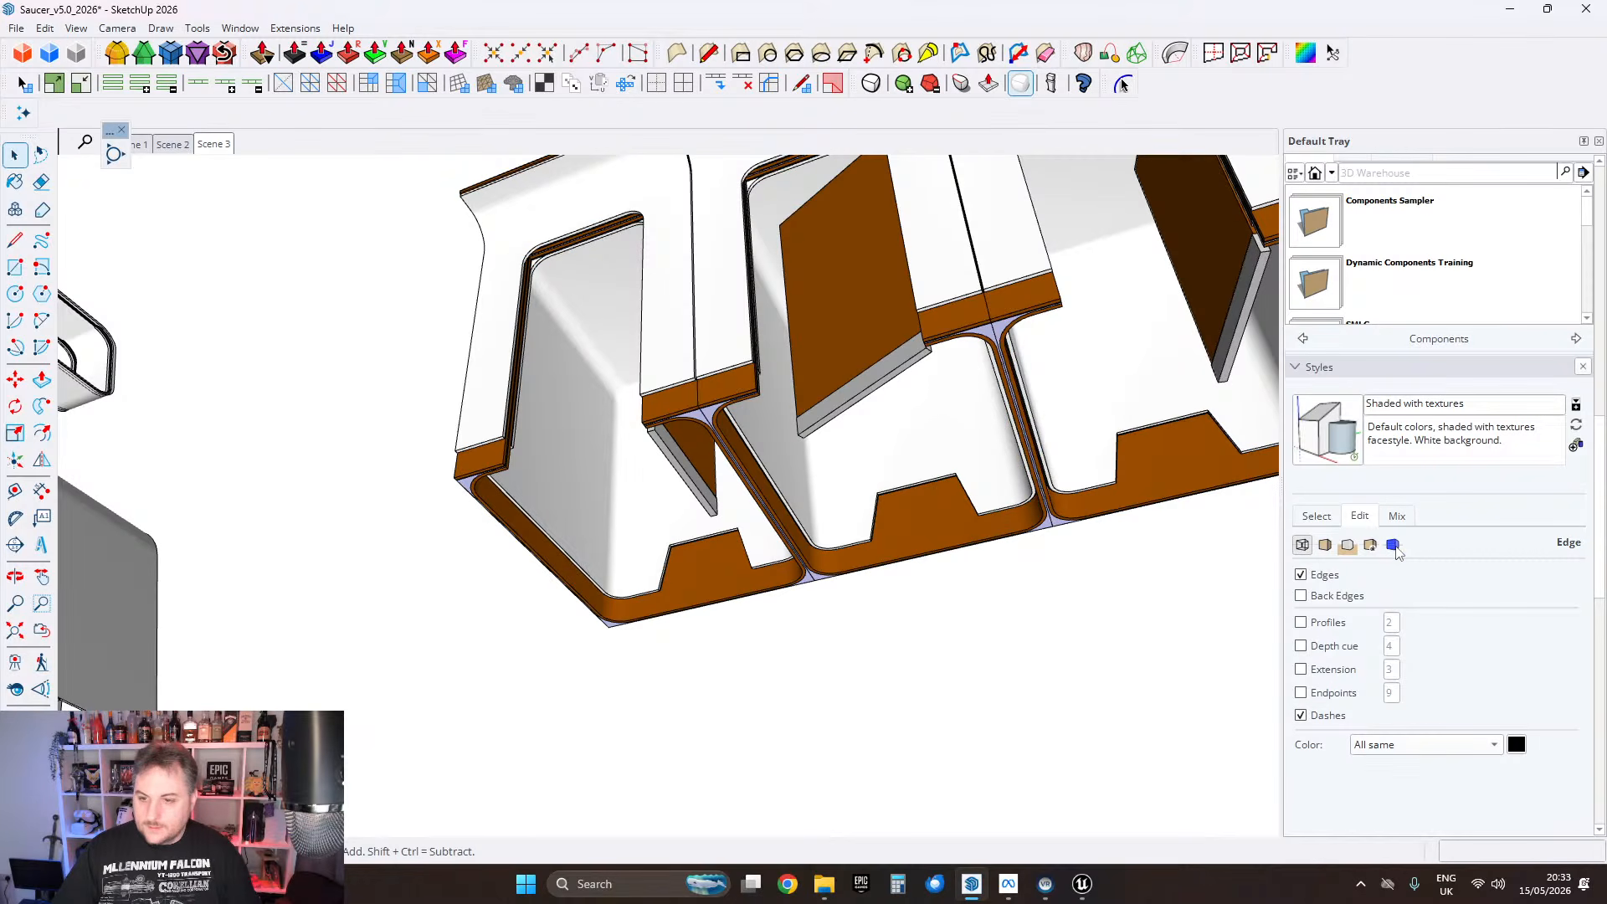
pyautogui.click(1346, 545)
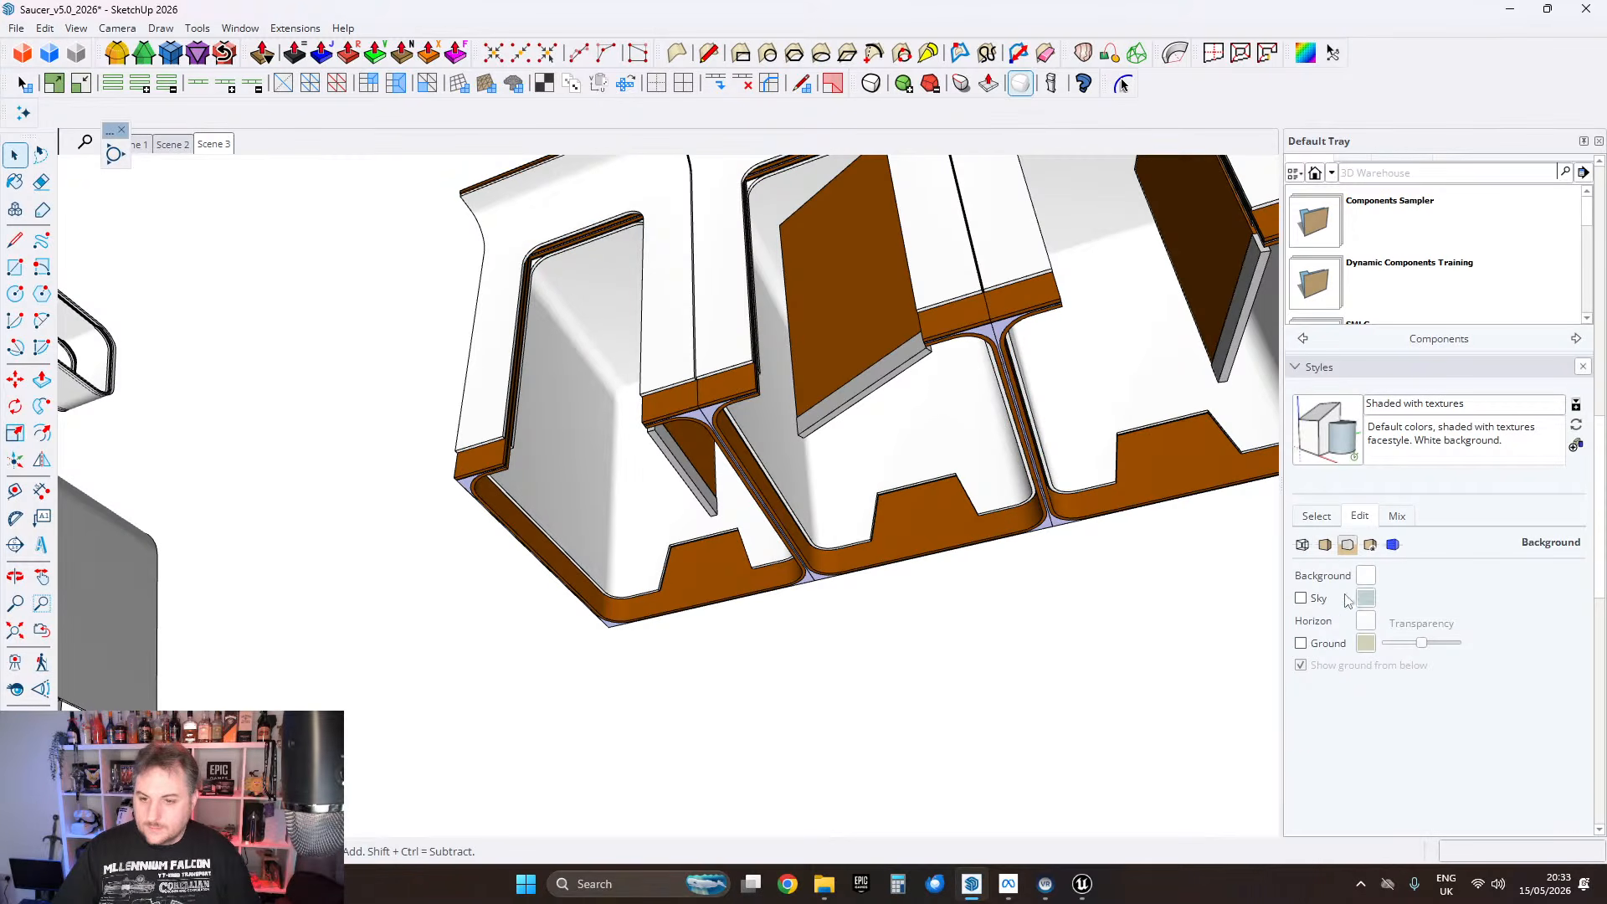
pyautogui.click(1365, 577)
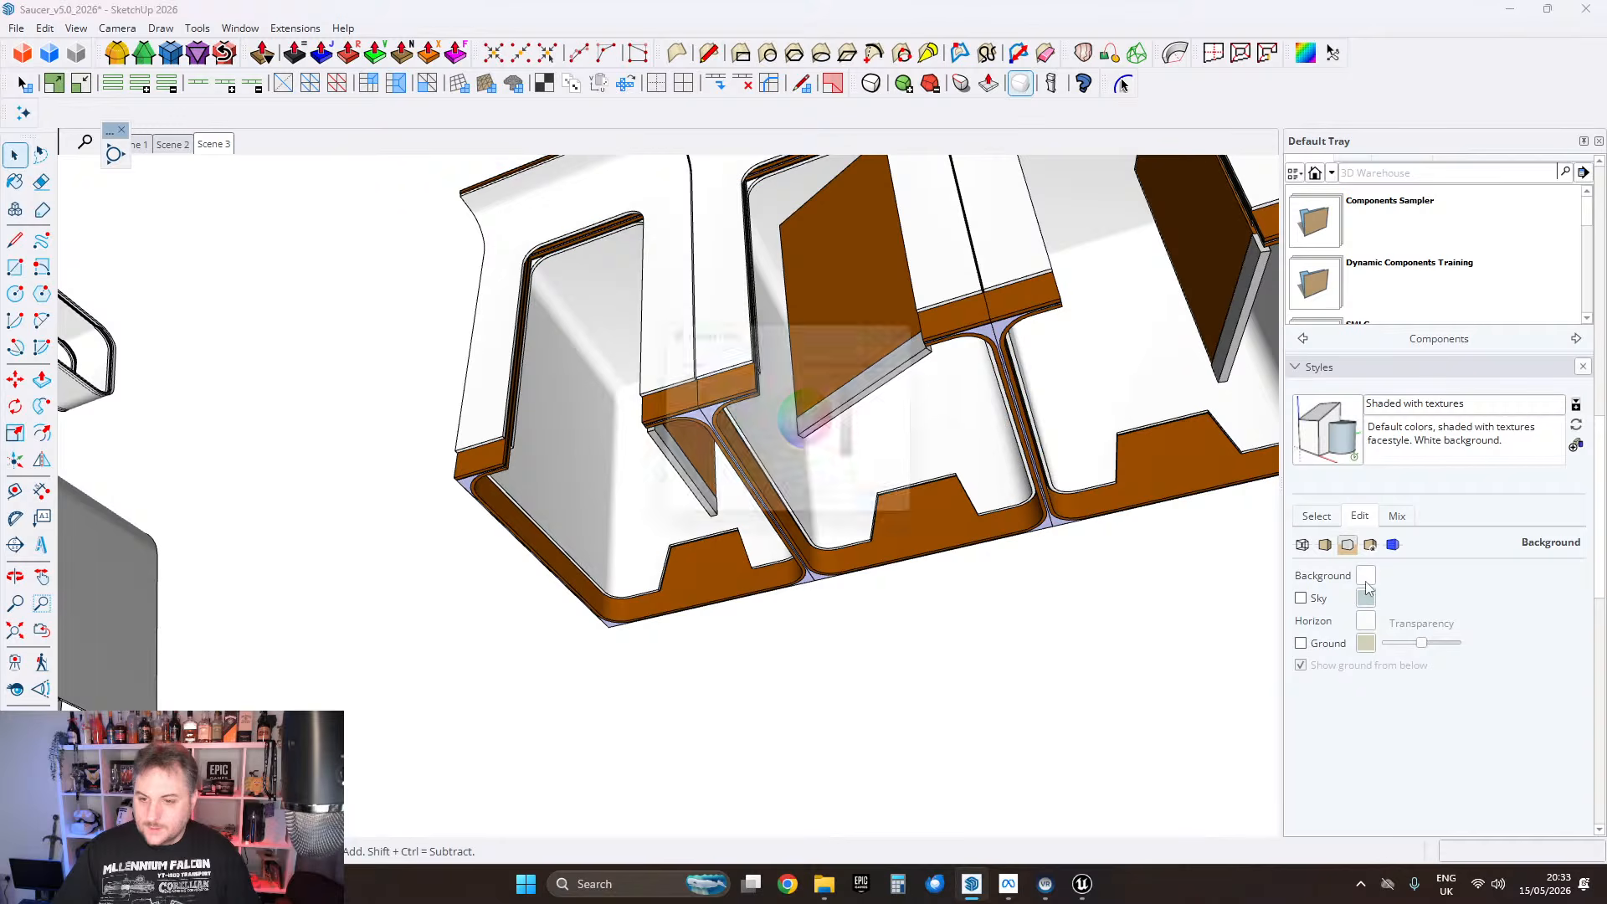
pyautogui.moveTo(865, 409); pyautogui.dragTo(879, 590)
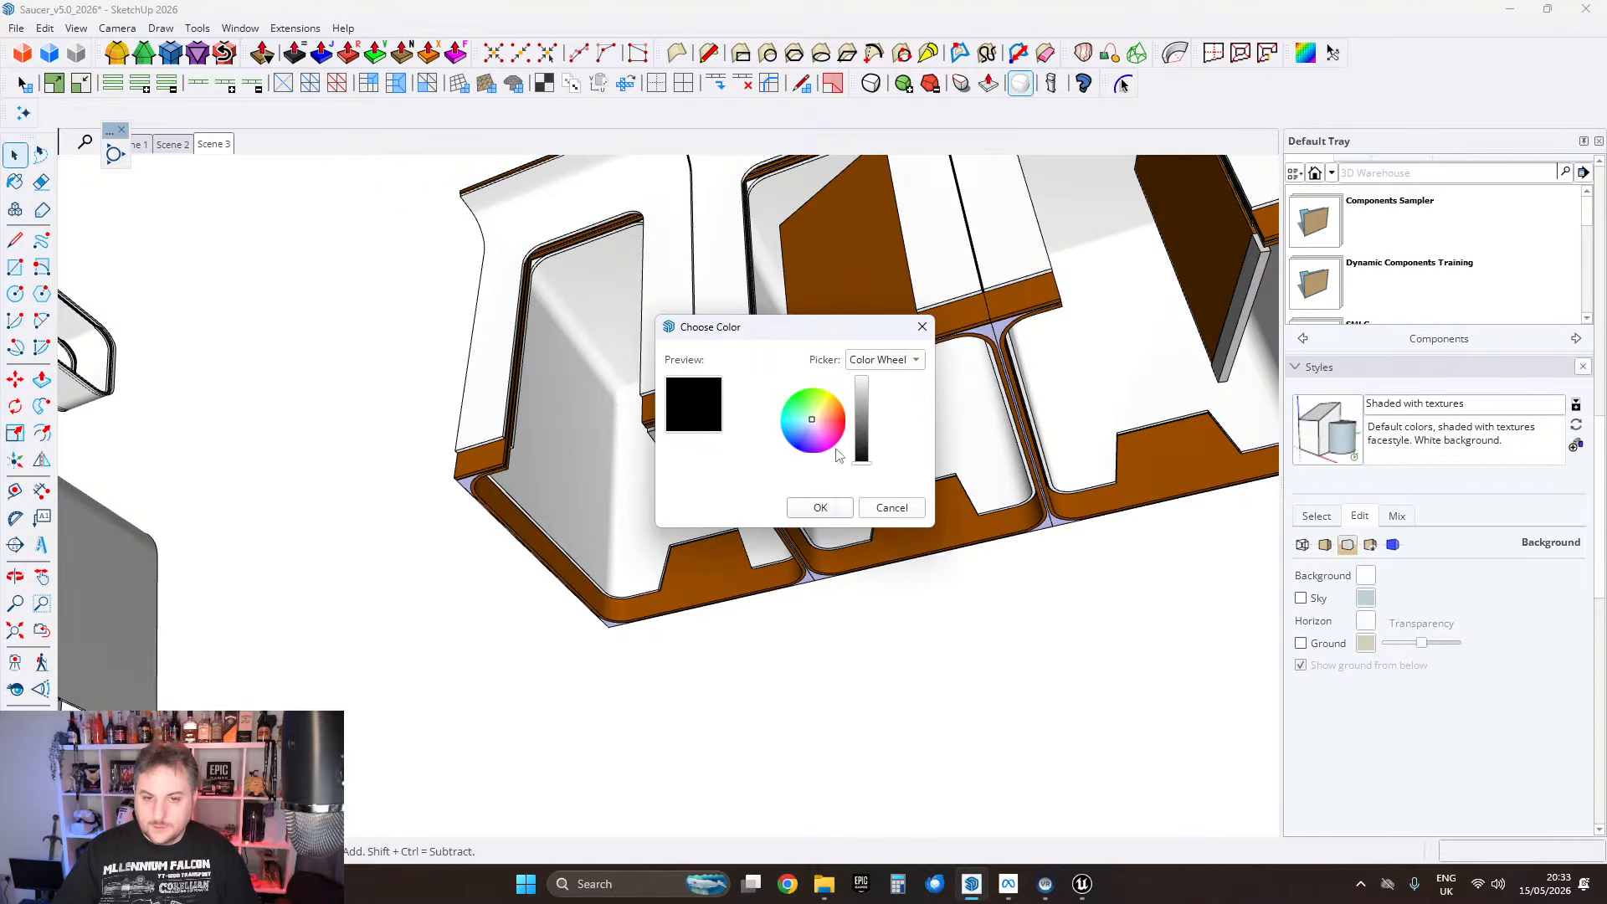
pyautogui.click(865, 460)
pyautogui.click(820, 507)
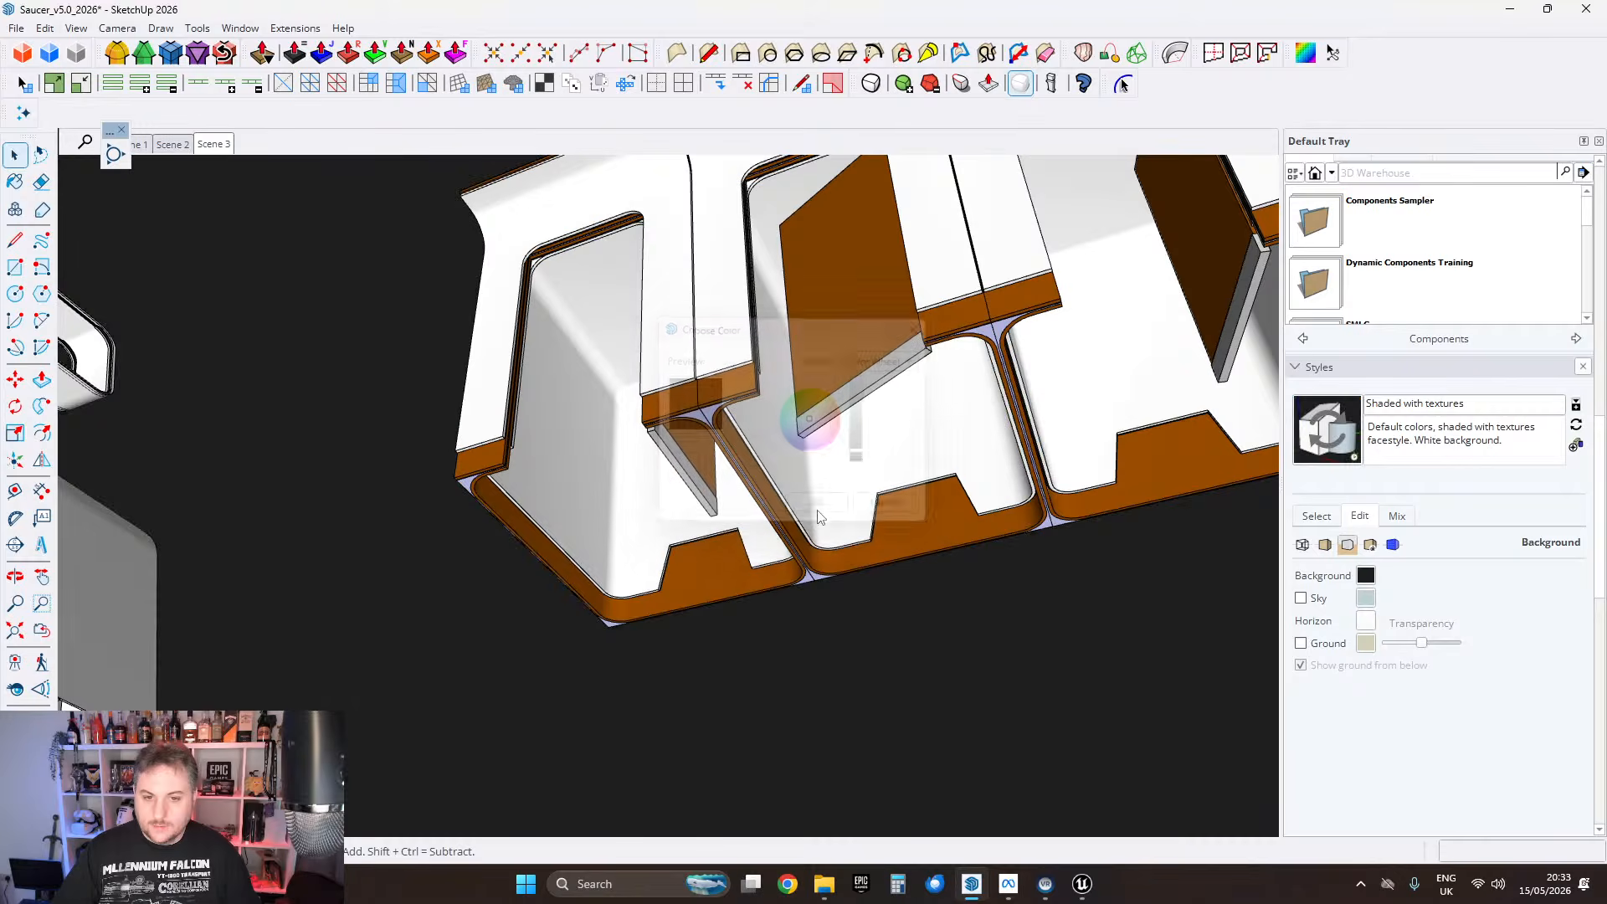
# Step: Set the style's edge colour to By axis and examine the edges on the separate cubicle block
pyautogui.moveTo(875, 420); pyautogui.dragTo(709, 461, button='middle')
pyautogui.moveTo(333, 519); pyautogui.dragTo(711, 452, button='middle')
pyautogui.scroll(-6, 815, 425)
pyautogui.scroll(6, 841, 421)
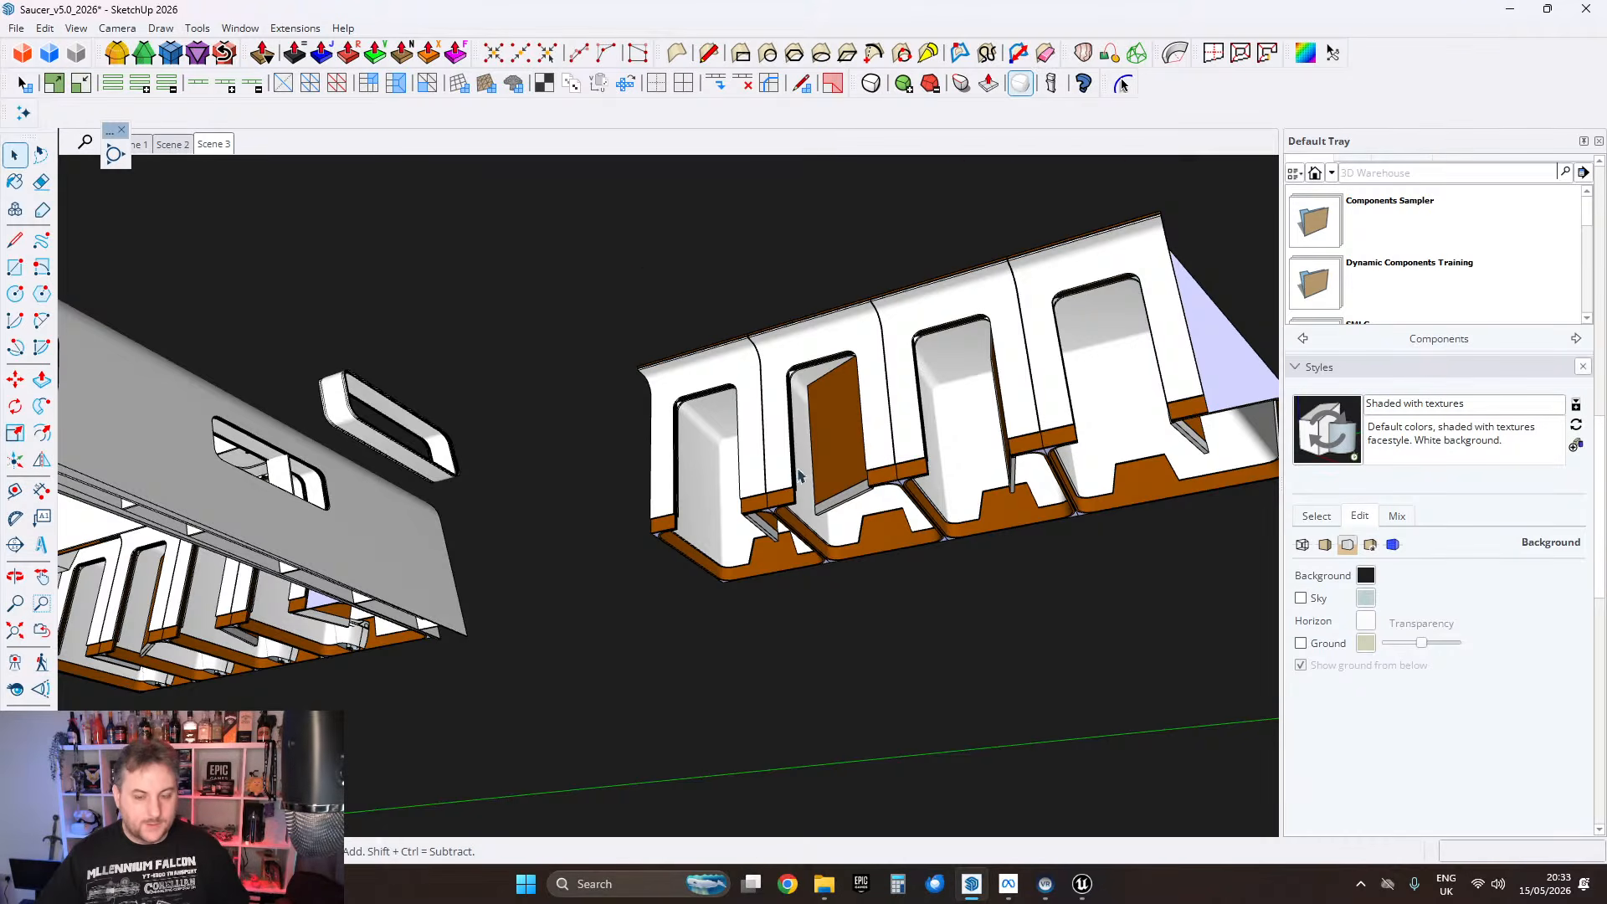
pyautogui.scroll(4, 1047, 498)
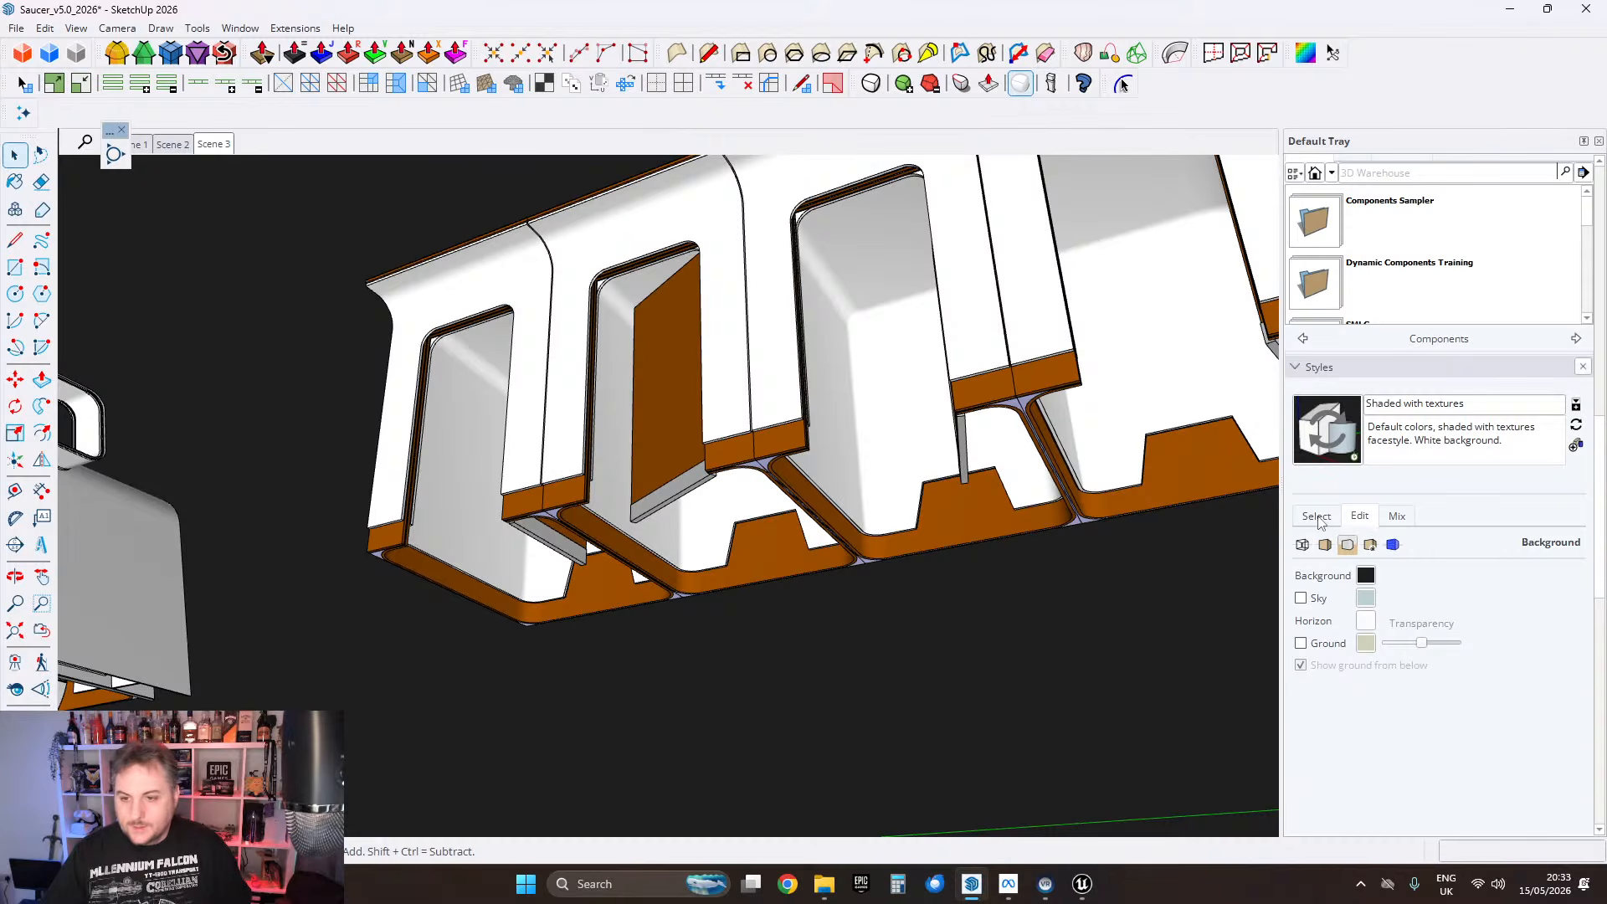
pyautogui.click(1302, 544)
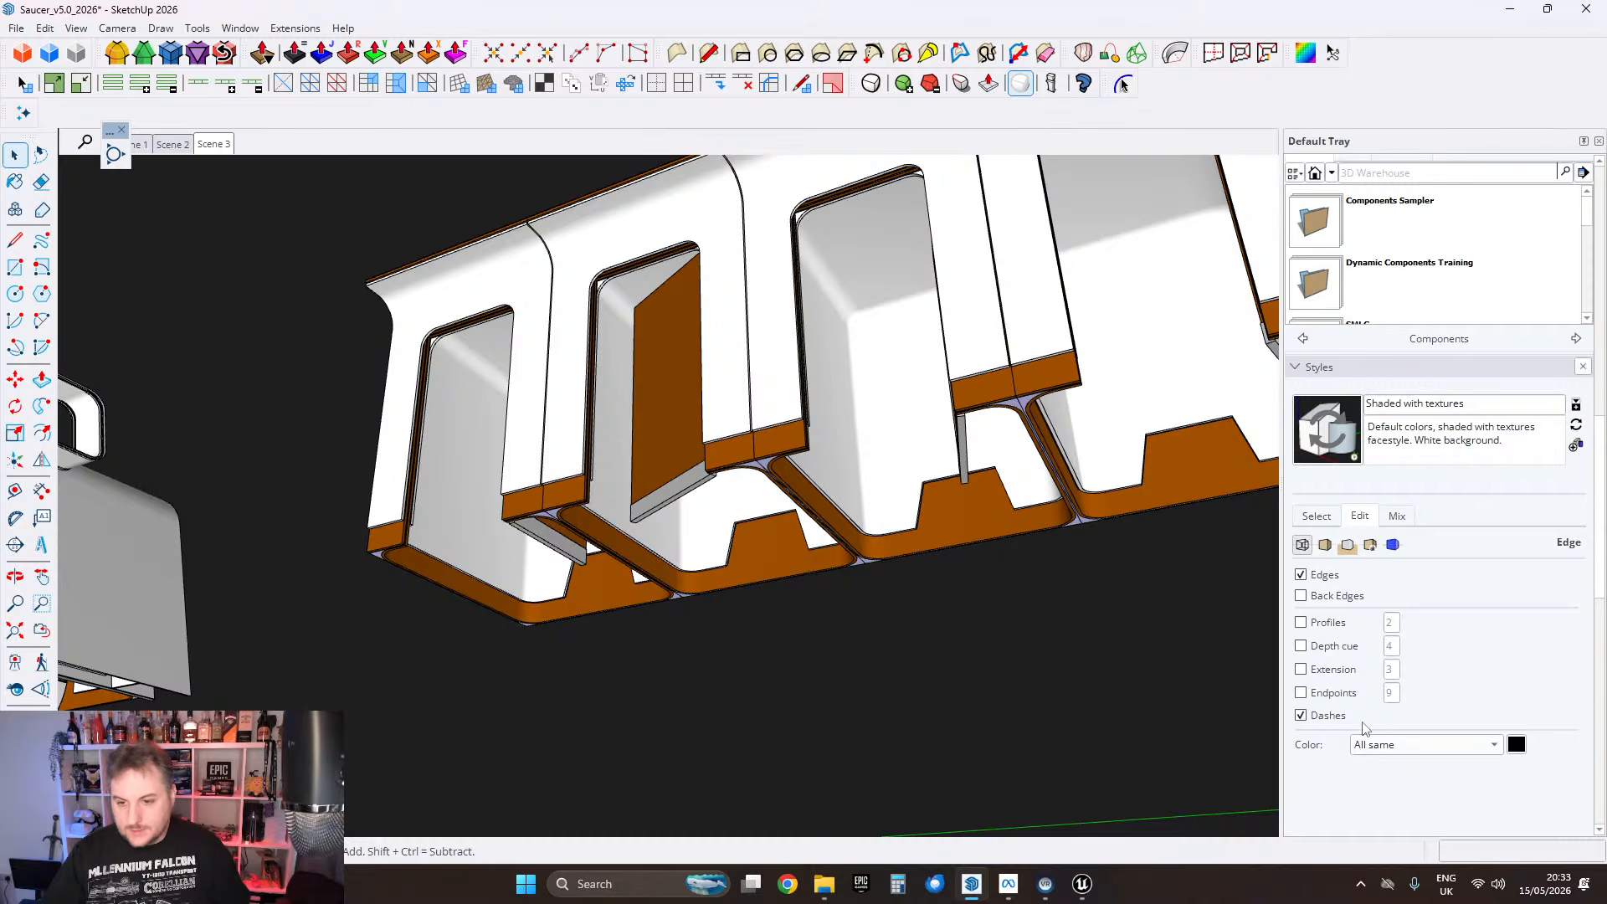
pyautogui.click(1373, 745)
pyautogui.click(1381, 789)
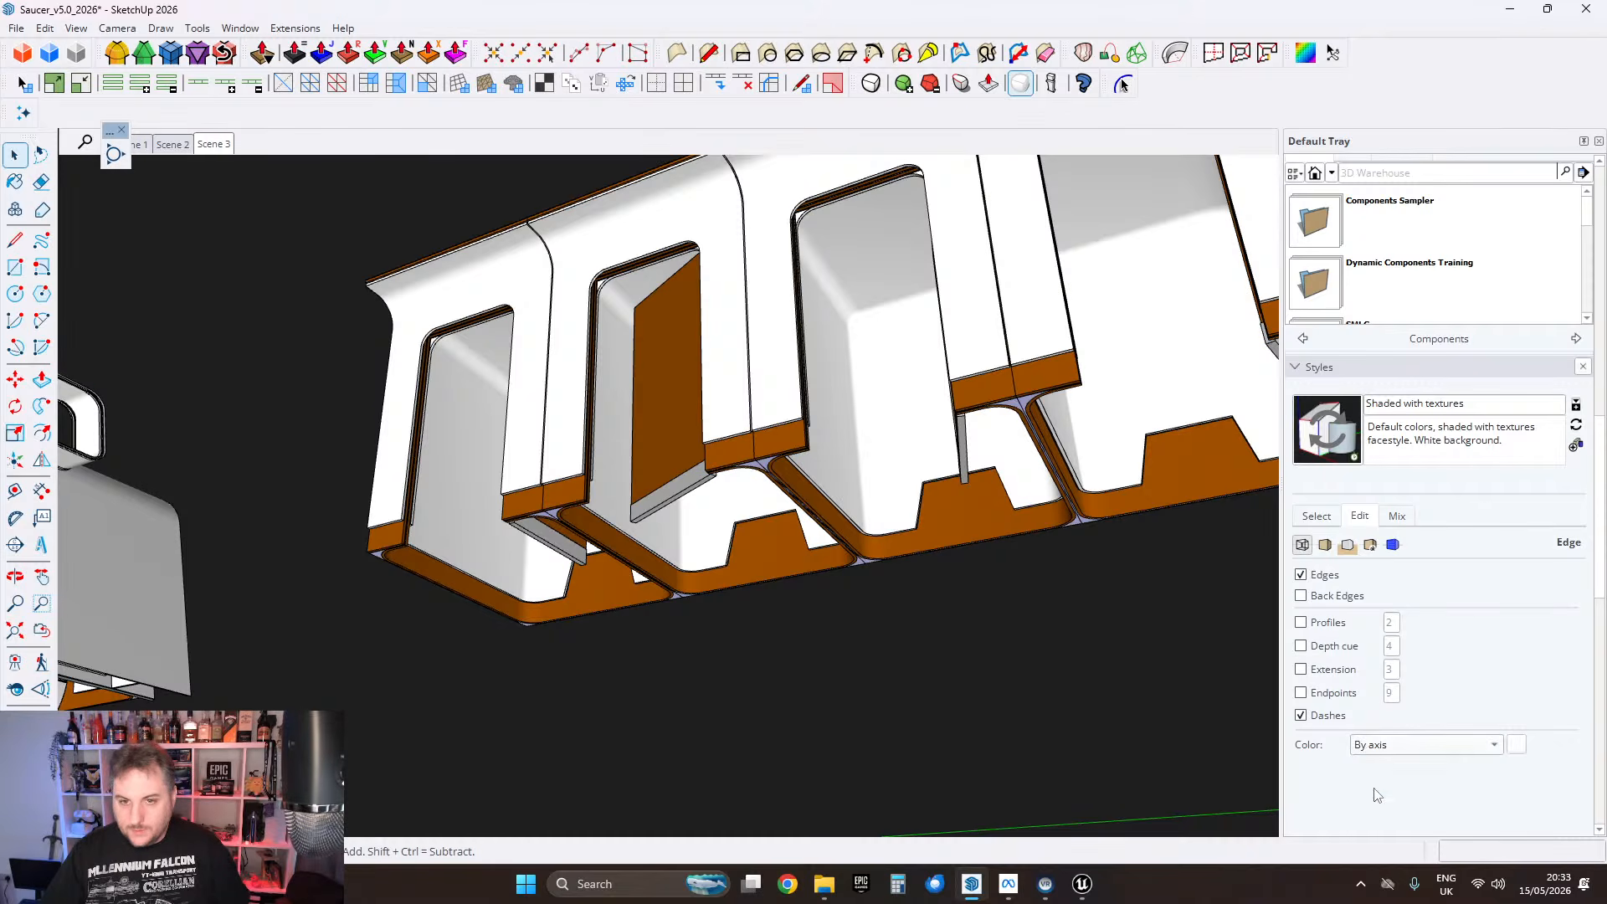
pyautogui.scroll(6, 899, 417)
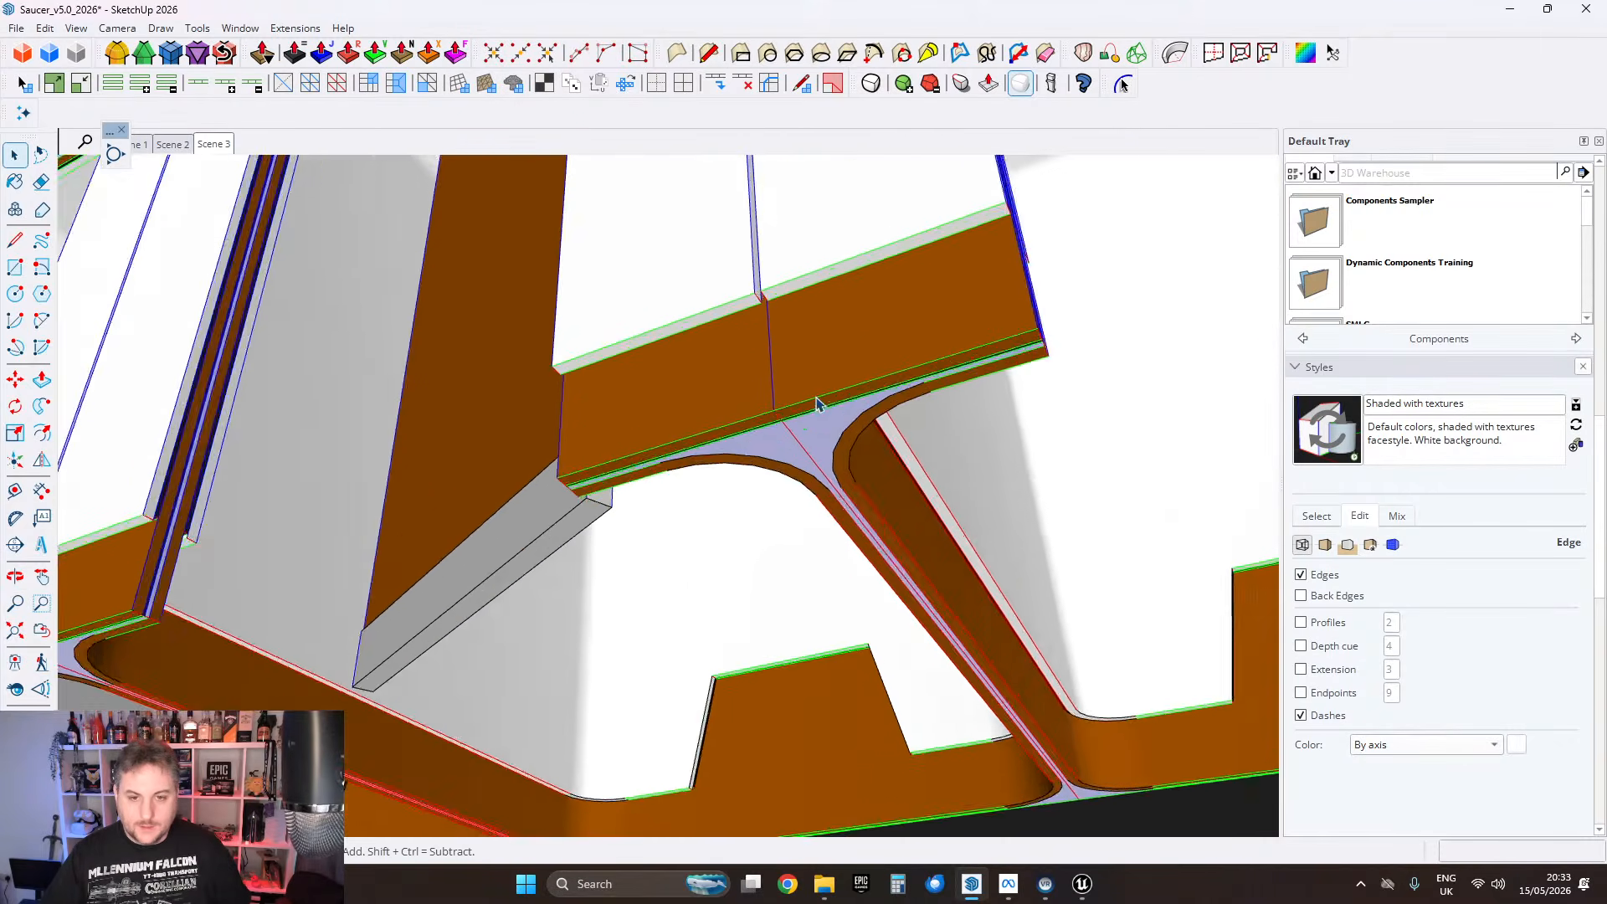
pyautogui.scroll(-4, 817, 398)
pyautogui.moveTo(882, 405); pyautogui.dragTo(840, 443, button='middle')
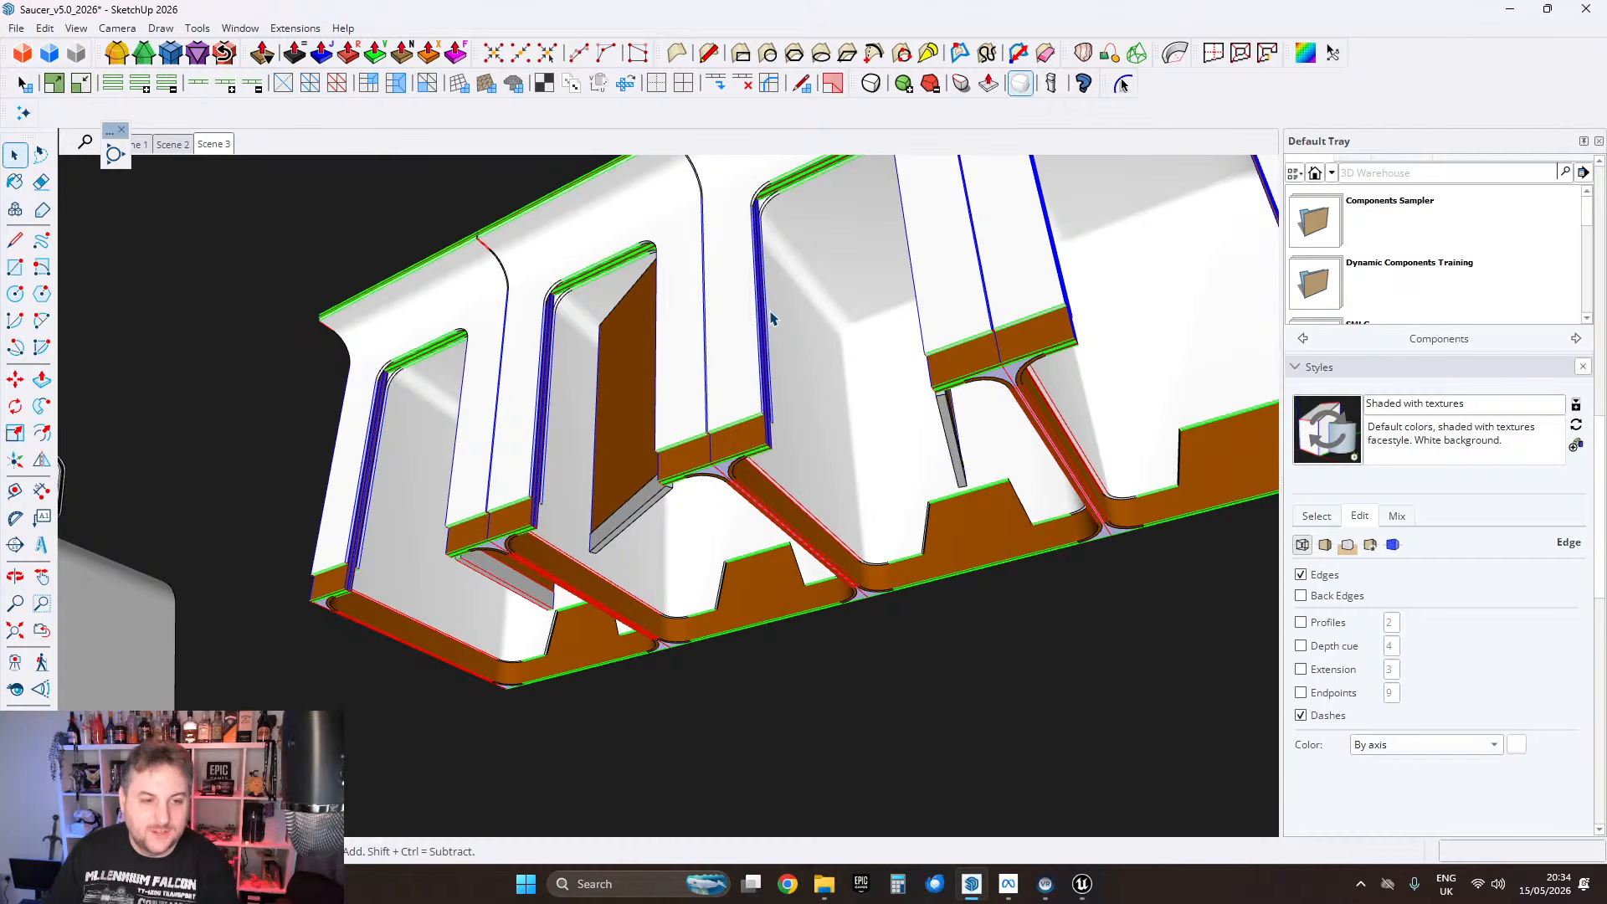
# Step: Compare the cubicle row inside the washroom with the separate block and examine the end wall beside the last cubicle
pyautogui.moveTo(772, 318); pyautogui.dragTo(680, 444, button='middle')
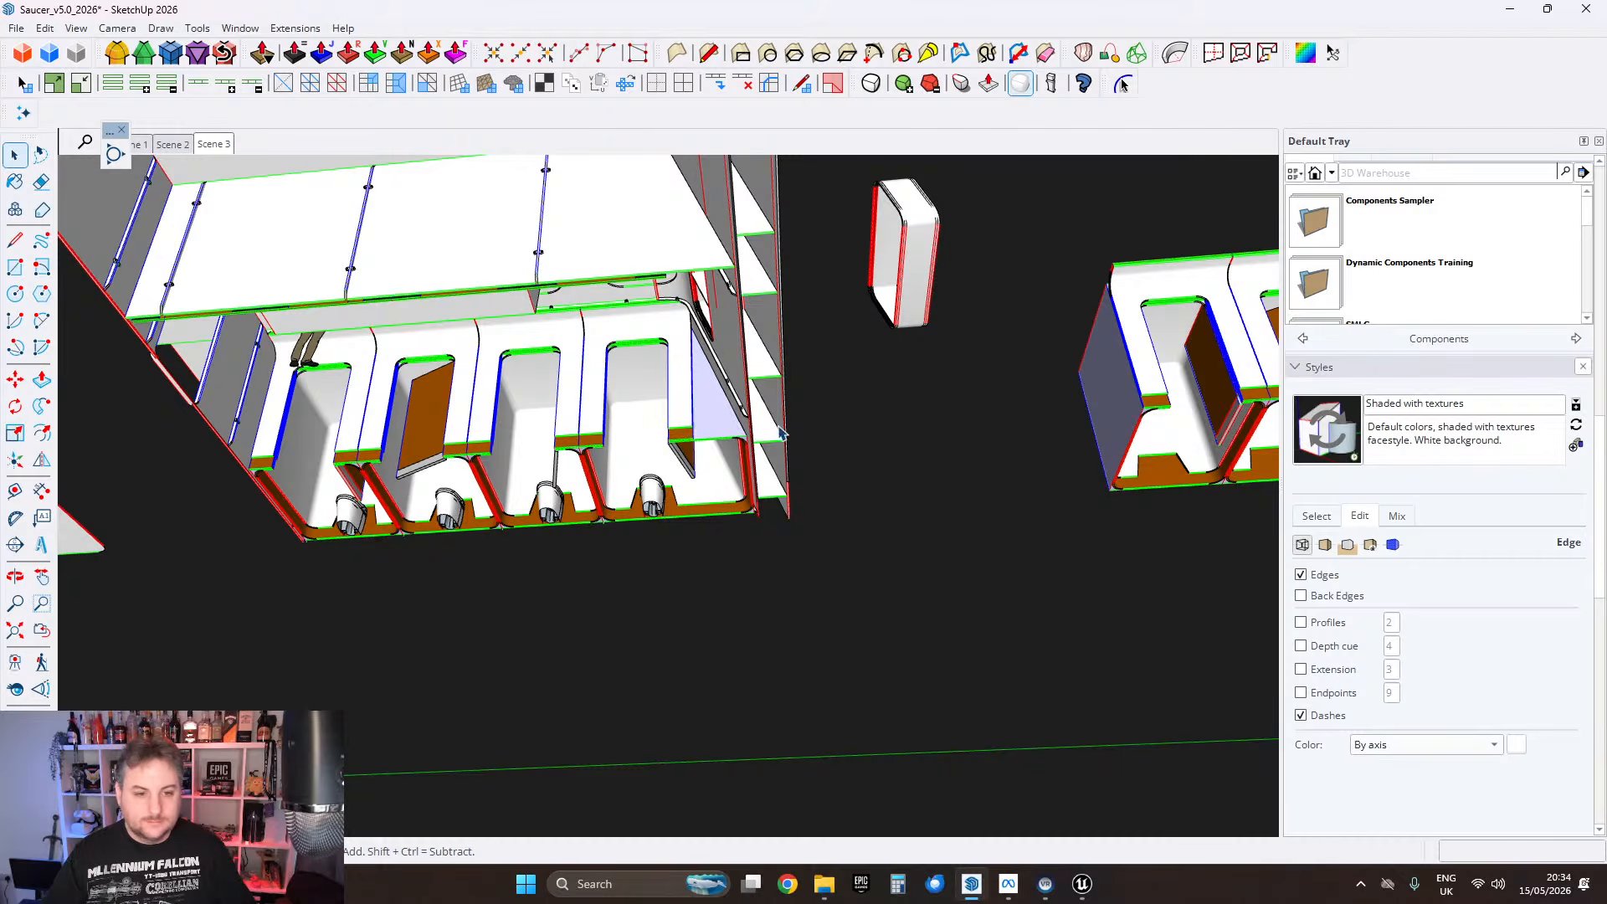
pyautogui.scroll(5, 651, 426)
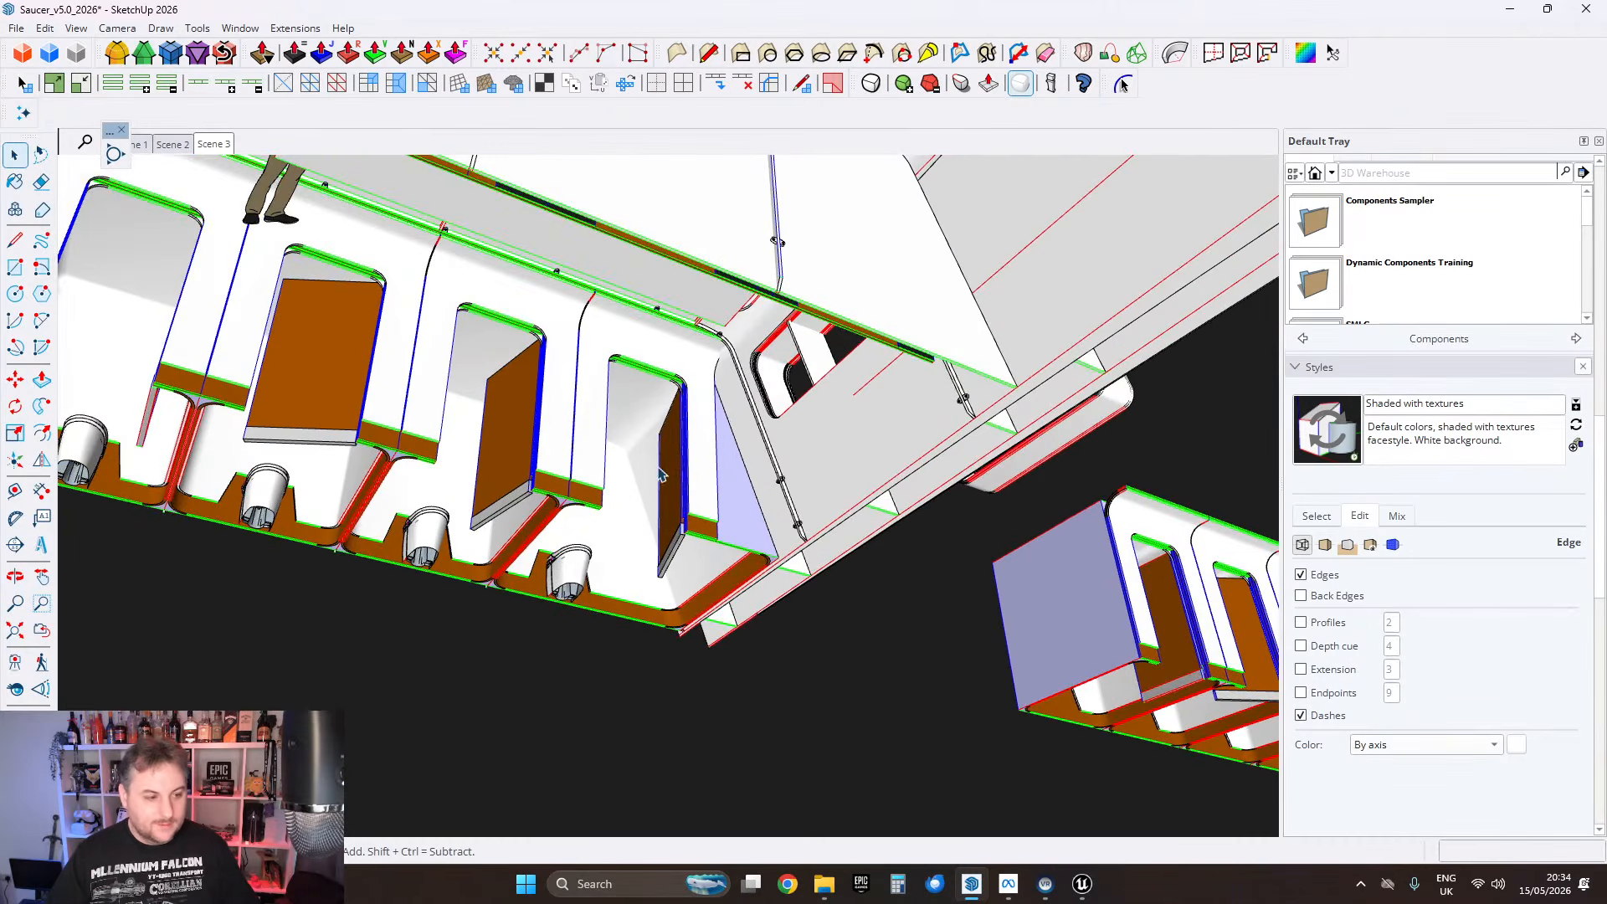
pyautogui.moveTo(679, 452); pyautogui.dragTo(368, 381, button='middle')
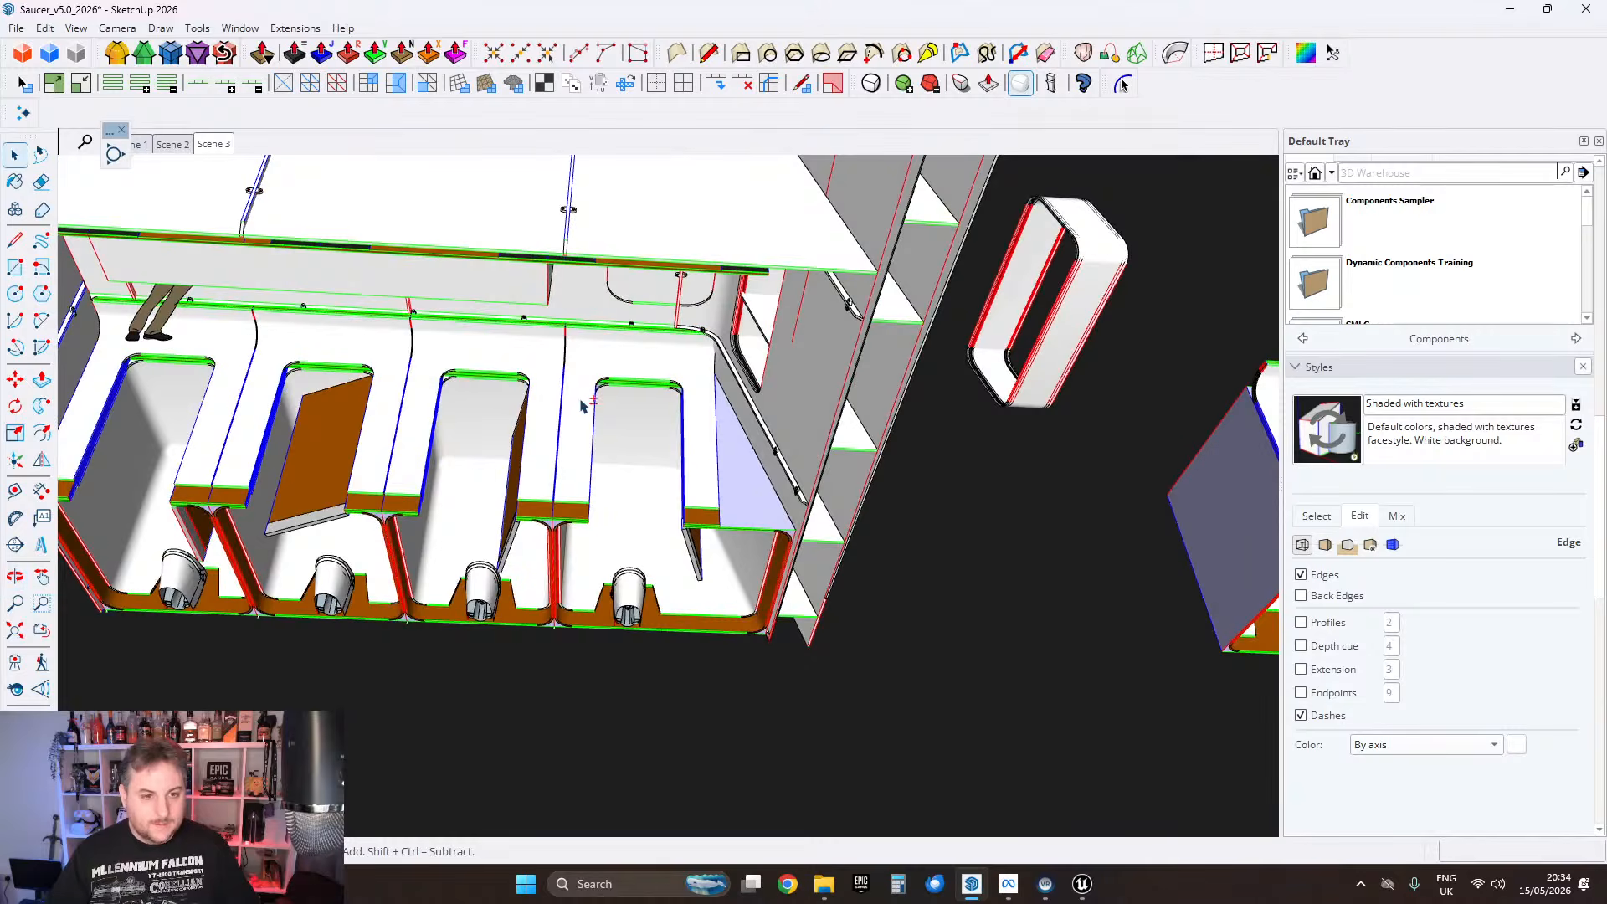
pyautogui.keyDown('shift'); pyautogui.moveTo(619, 421); pyautogui.dragTo(601, 418, button='middle'); pyautogui.keyUp('shift')
pyautogui.keyDown('shift'); pyautogui.moveTo(1222, 452); pyautogui.dragTo(622, 385, button='middle'); pyautogui.keyUp('shift')
pyautogui.keyDown('shift'); pyautogui.moveTo(828, 394); pyautogui.dragTo(1201, 422, button='middle'); pyautogui.keyUp('shift')
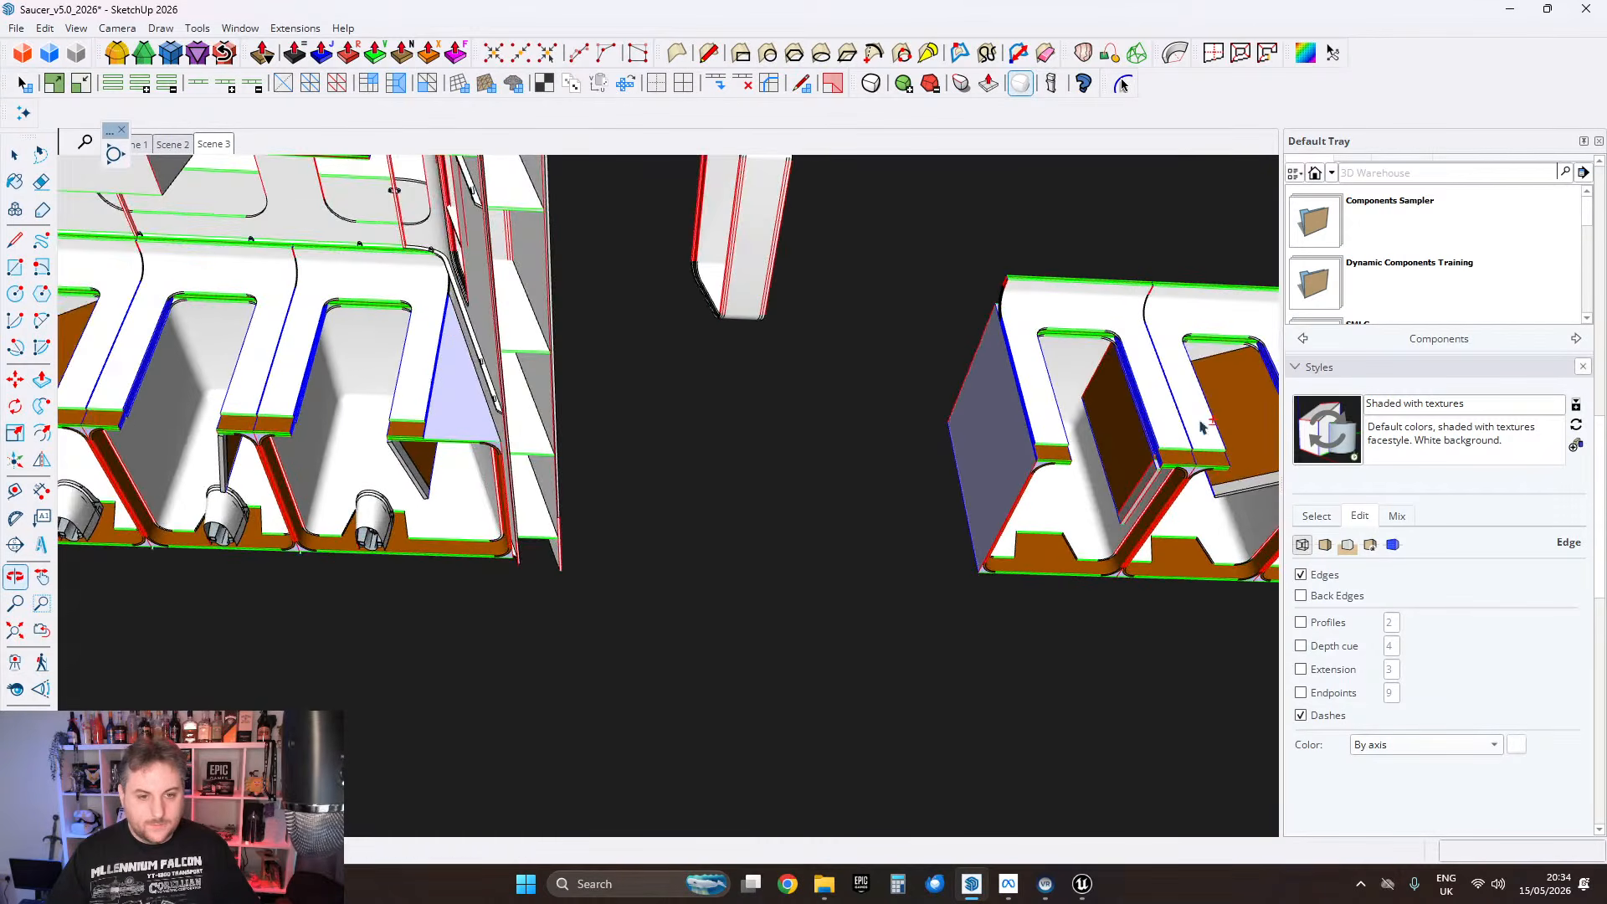
pyautogui.keyDown('shift'); pyautogui.moveTo(452, 394); pyautogui.dragTo(818, 259, button='middle'); pyautogui.keyUp('shift')
pyautogui.moveTo(775, 364); pyautogui.dragTo(570, 390, button='middle')
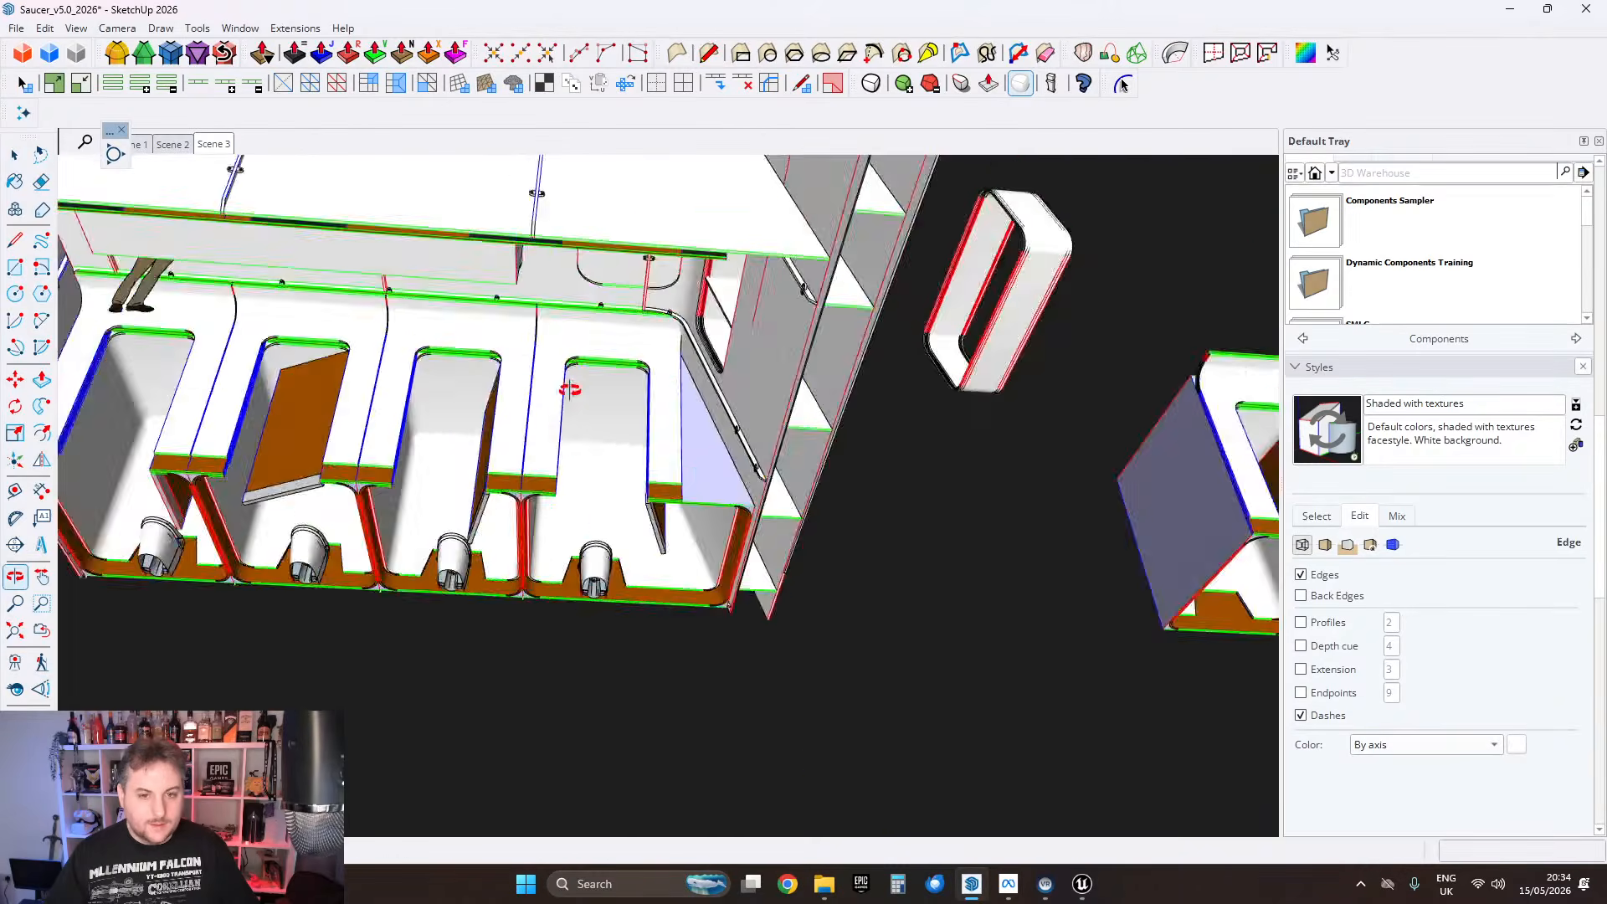
pyautogui.scroll(5, 570, 391)
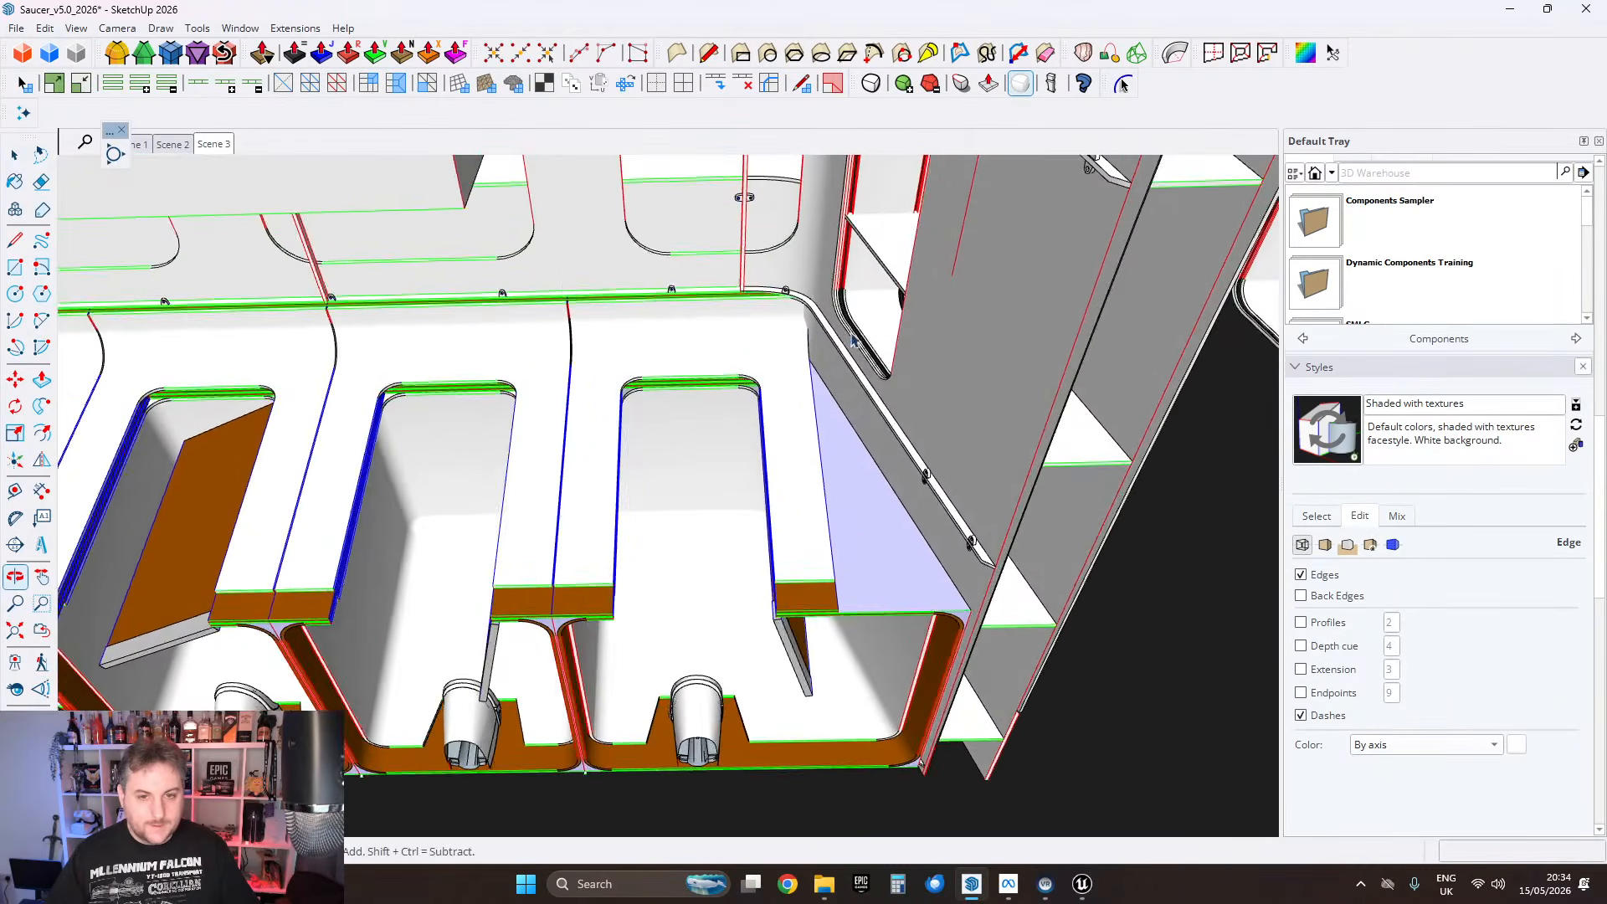
pyautogui.scroll(-3, 775, 341)
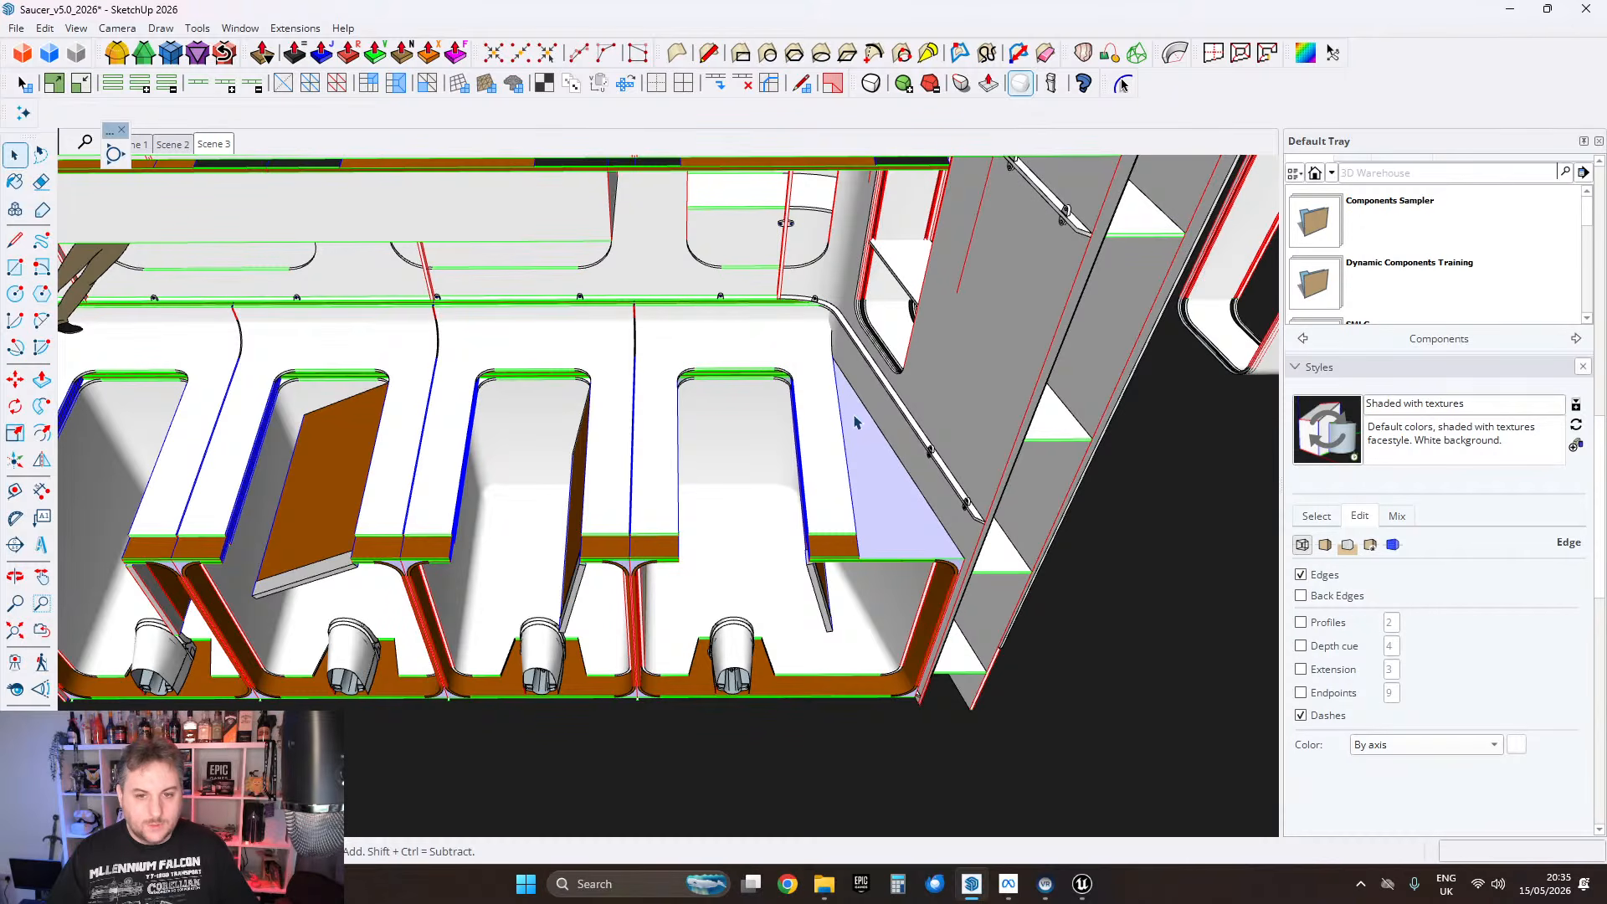
# Step: Examine the washroom's window wall, wall rails and the curved junction between the last cubicle and the side wall
pyautogui.moveTo(678, 360); pyautogui.dragTo(887, 368, button='middle')
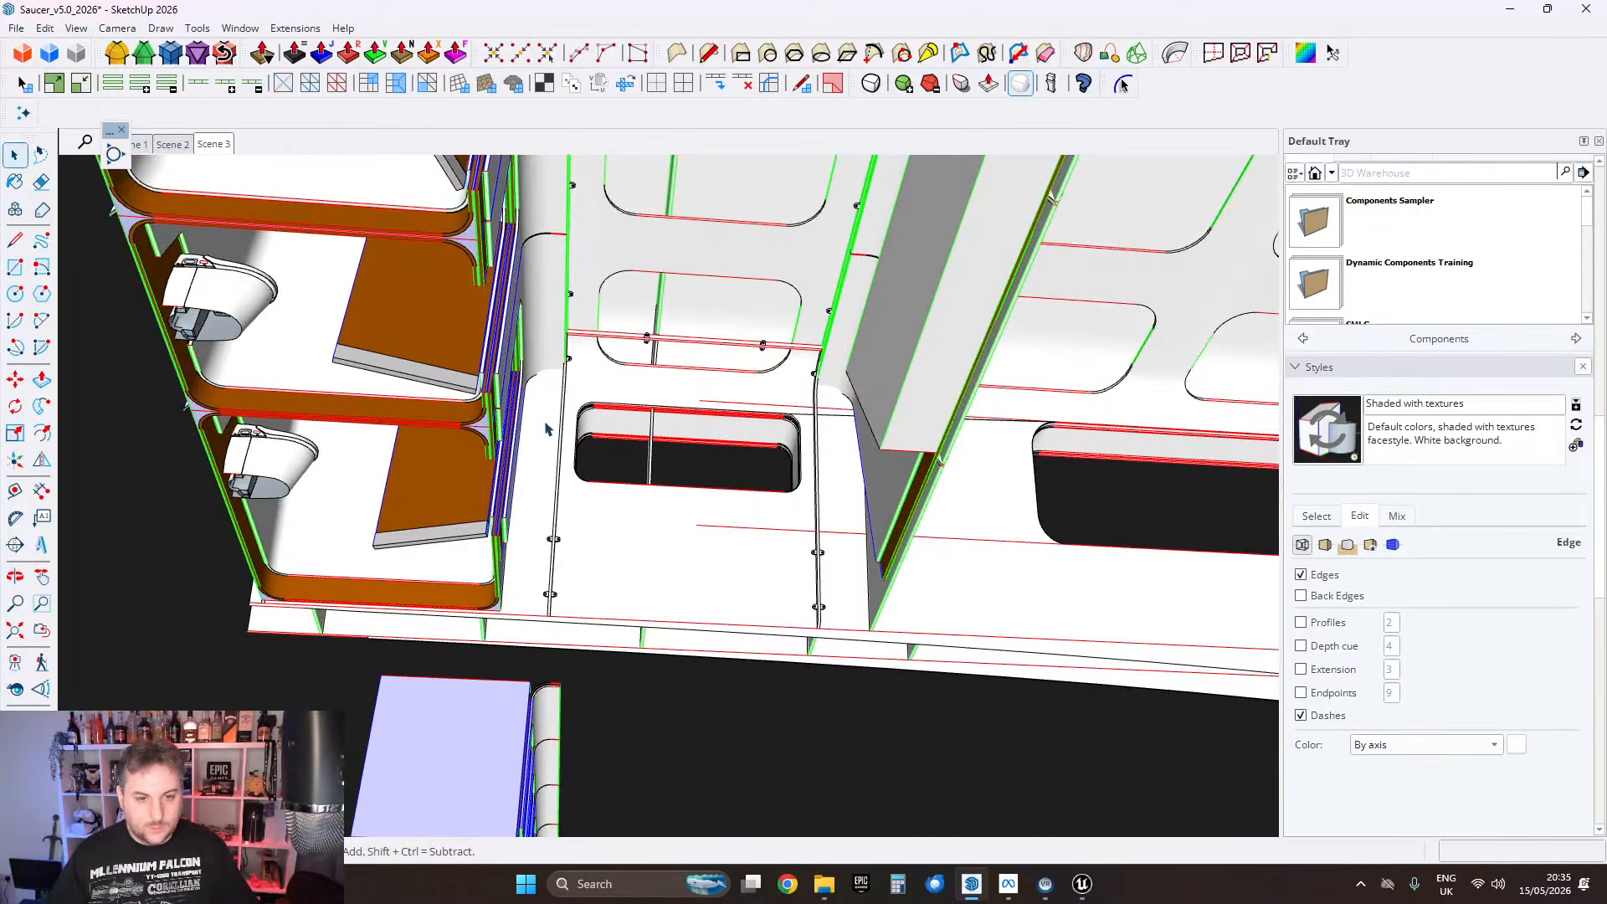
pyautogui.moveTo(858, 432); pyautogui.dragTo(876, 460, button='middle')
pyautogui.scroll(1, 863, 444)
pyautogui.moveTo(621, 458); pyautogui.dragTo(450, 469, button='middle')
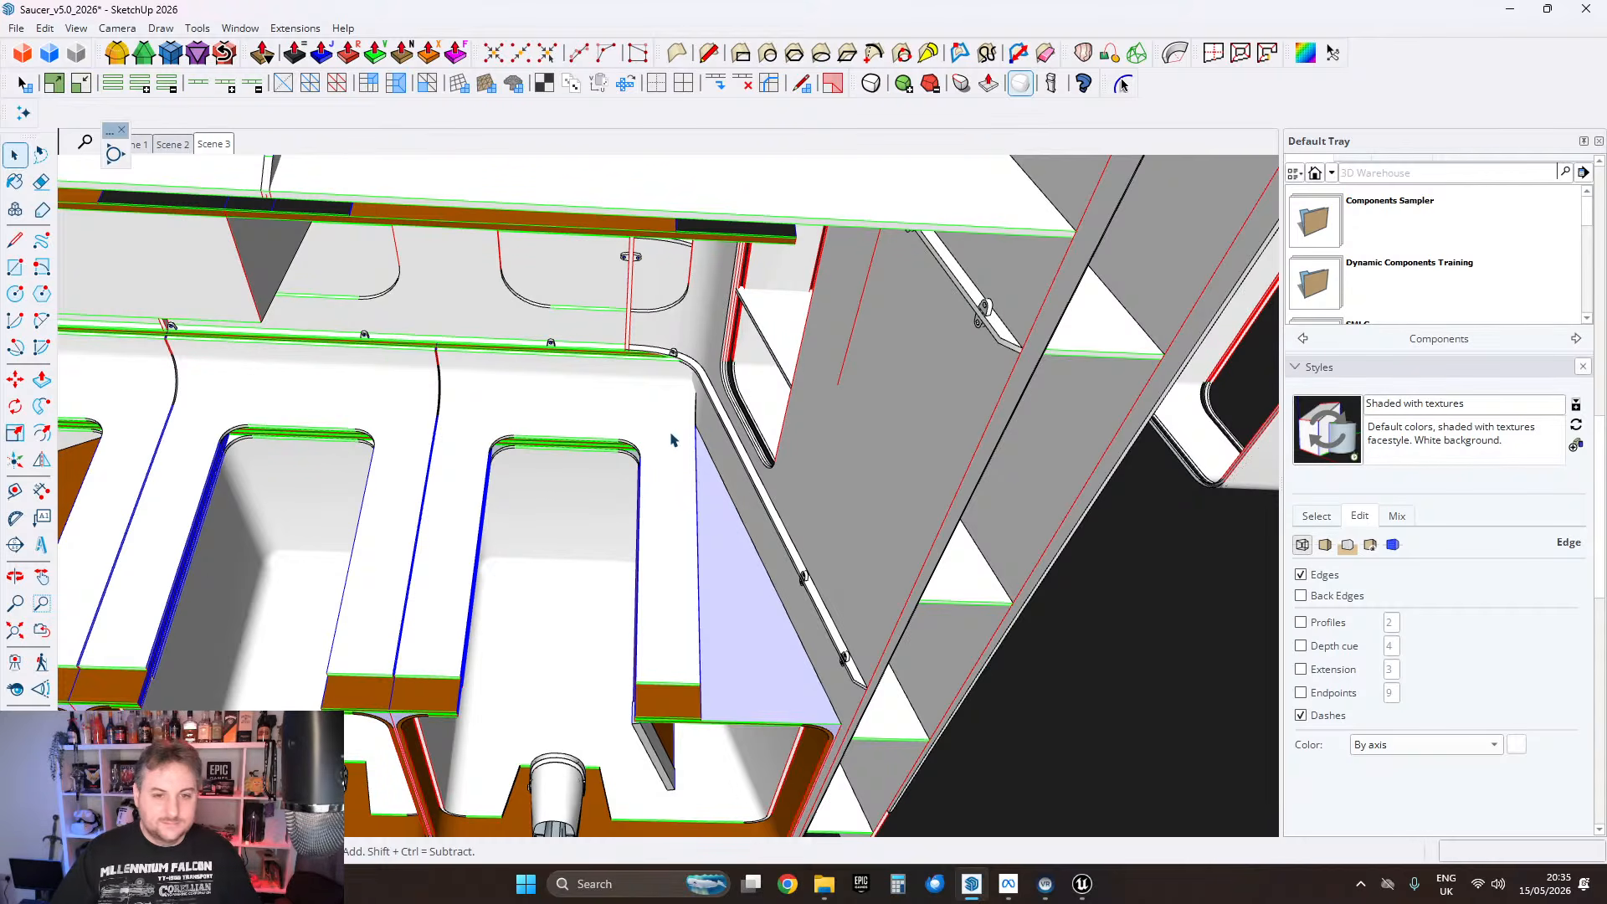
pyautogui.scroll(3, 758, 405)
pyautogui.moveTo(760, 405)
pyautogui.mouseDown(button='middle')
pyautogui.moveTo(1022, 391)
pyautogui.moveTo(869, 377)
pyautogui.moveTo(897, 424)
pyautogui.moveTo(793, 370)
pyautogui.moveTo(700, 388)
pyautogui.moveTo(706, 404)
pyautogui.moveTo(879, 423)
pyautogui.moveTo(826, 505)
pyautogui.moveTo(749, 353)
pyautogui.mouseUp(button='middle')
pyautogui.scroll(2, 785, 388)
pyautogui.scroll(2, 785, 388)
pyautogui.scroll(-2, 855, 383)
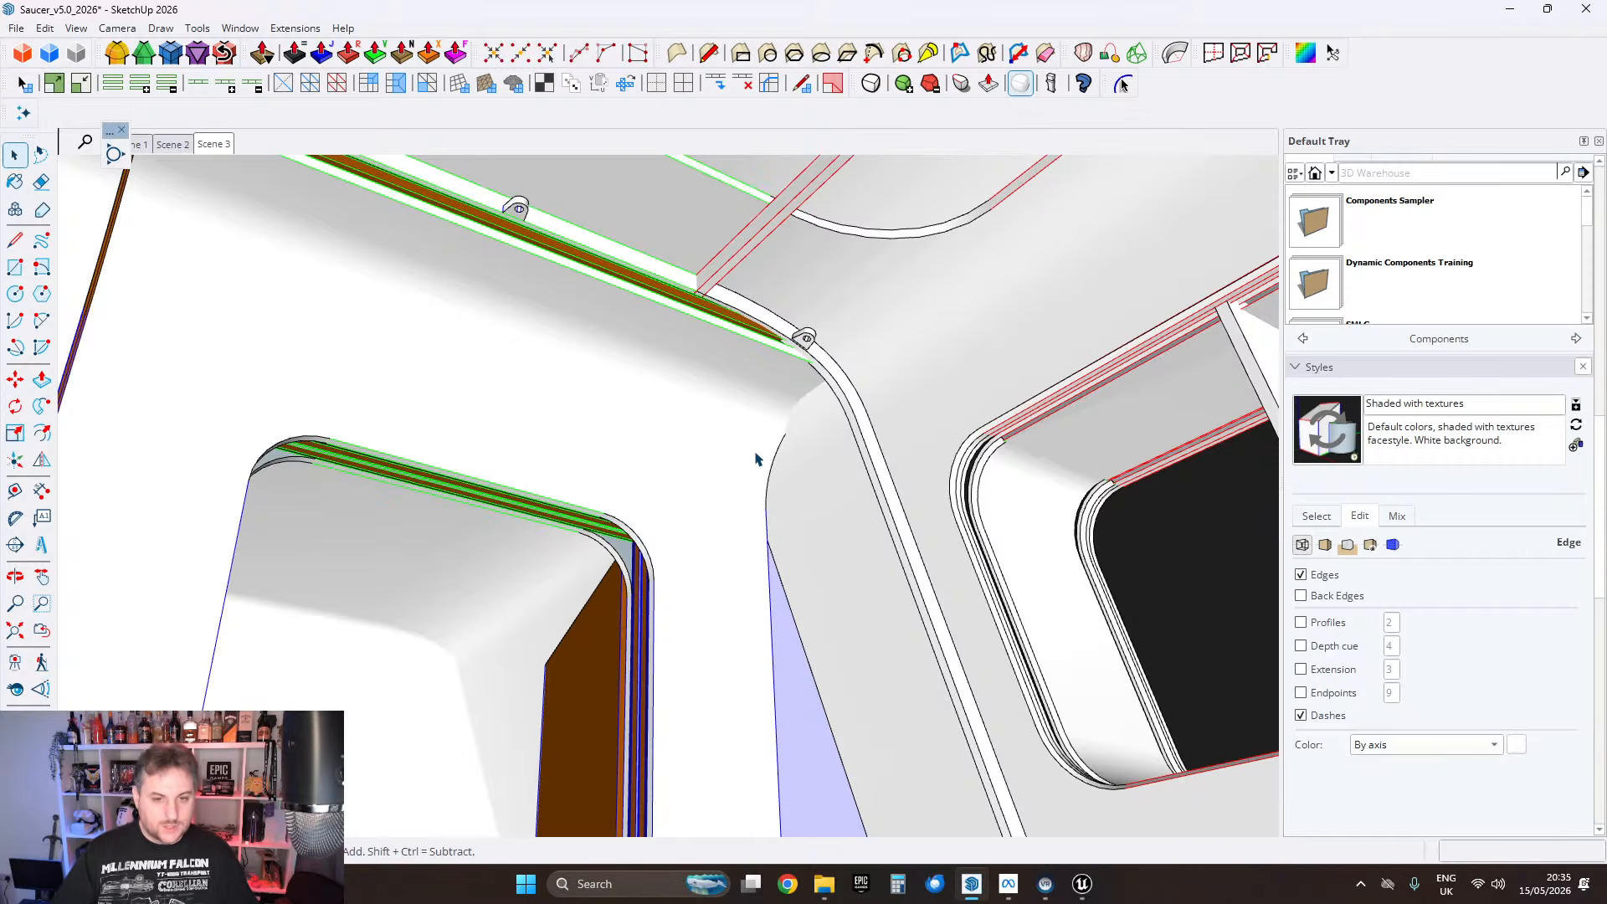
pyautogui.moveTo(702, 490)
pyautogui.mouseDown(button='middle')
pyautogui.moveTo(736, 513)
pyautogui.moveTo(796, 477)
pyautogui.moveTo(886, 466)
pyautogui.moveTo(631, 341)
pyautogui.mouseUp(button='middle')
pyautogui.moveTo(875, 396)
pyautogui.mouseDown(button='middle')
pyautogui.moveTo(976, 581)
pyautogui.moveTo(617, 492)
pyautogui.moveTo(864, 492)
pyautogui.moveTo(587, 493)
pyautogui.moveTo(682, 563)
pyautogui.moveTo(617, 452)
pyautogui.moveTo(549, 477)
pyautogui.moveTo(577, 489)
pyautogui.moveTo(388, 506)
pyautogui.moveTo(269, 603)
pyautogui.moveTo(430, 713)
pyautogui.mouseUp(button='middle')
pyautogui.scroll(-2, 502, 620)
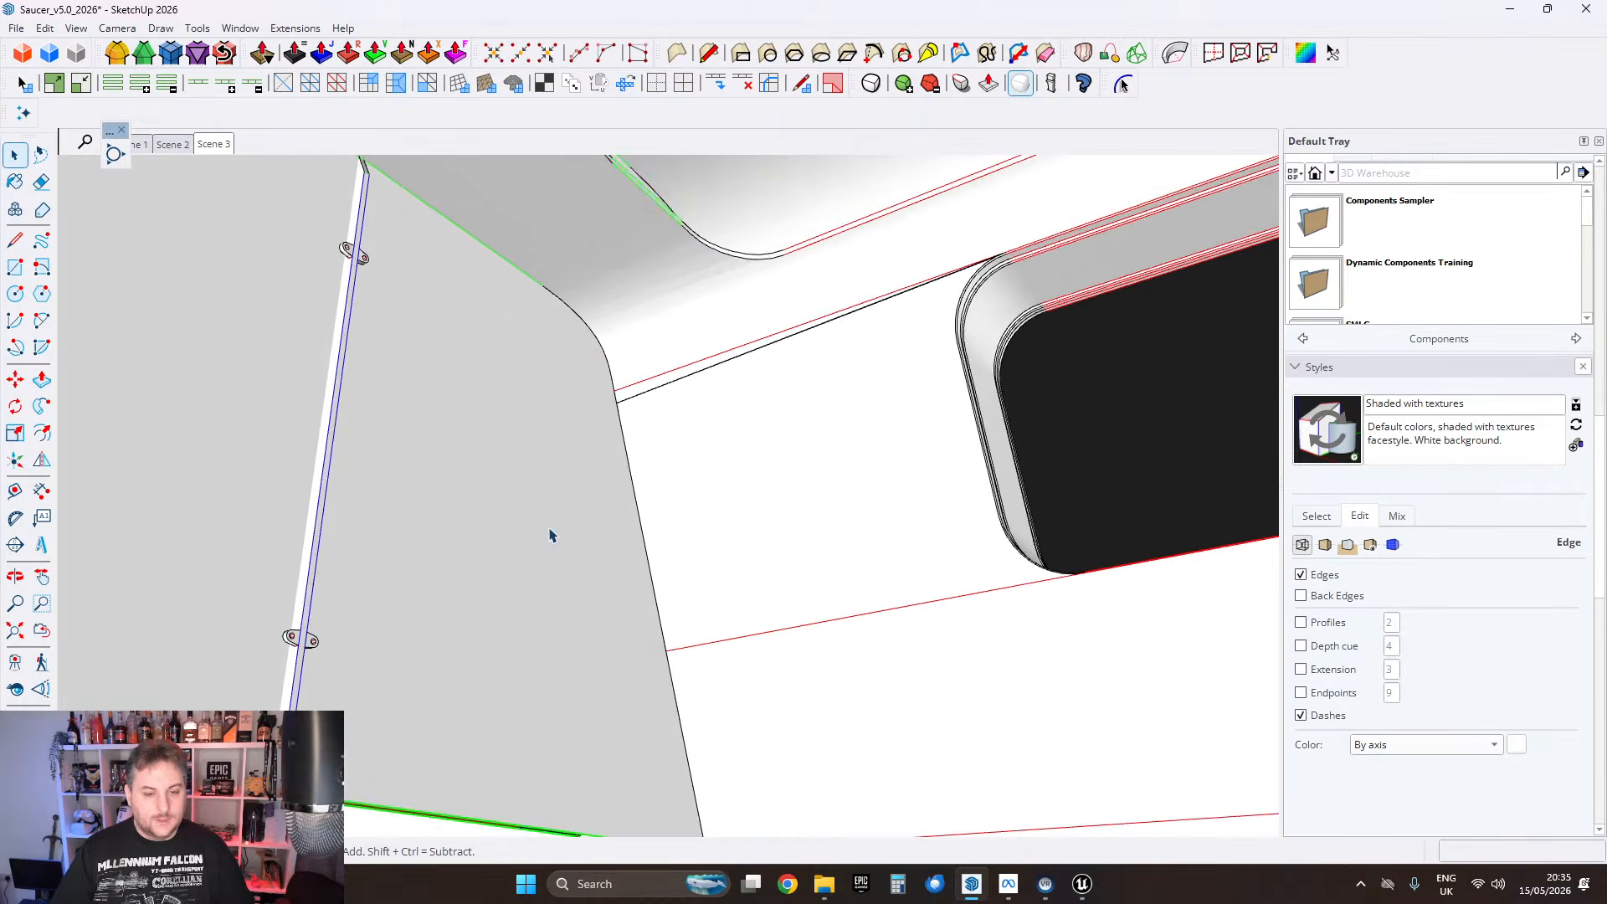
# Step: Enlarge the tag list, show the A Deck Interior Ceilings tag and inspect a rounded ceiling corner of the interior
pyautogui.scroll(5, 1577, 234)
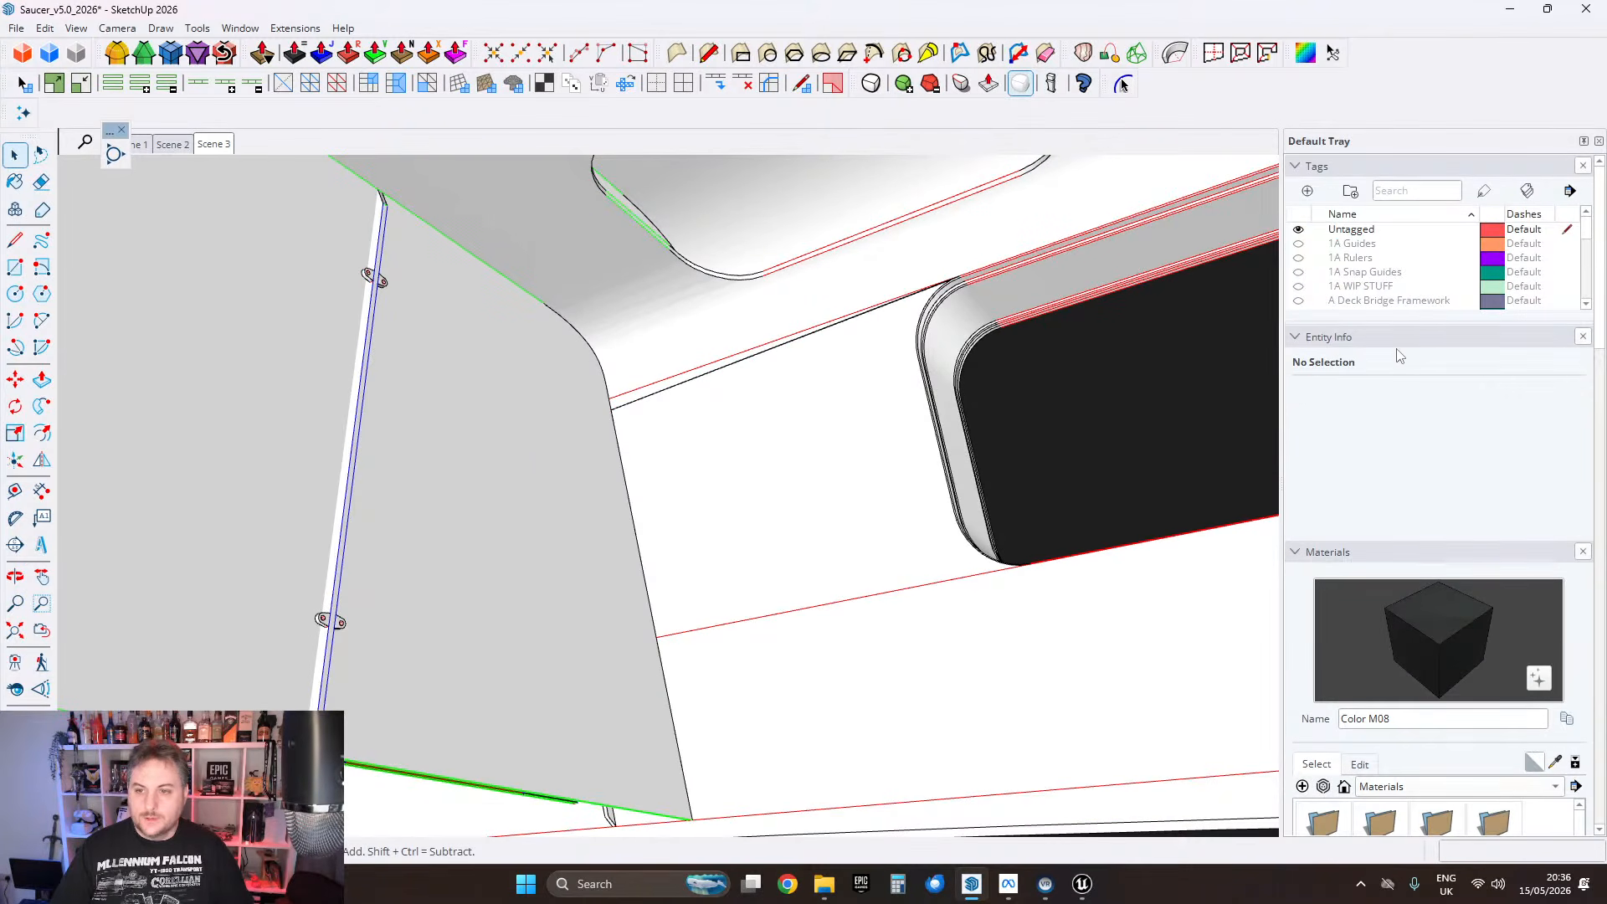
pyautogui.moveTo(1409, 460); pyautogui.dragTo(1382, 394)
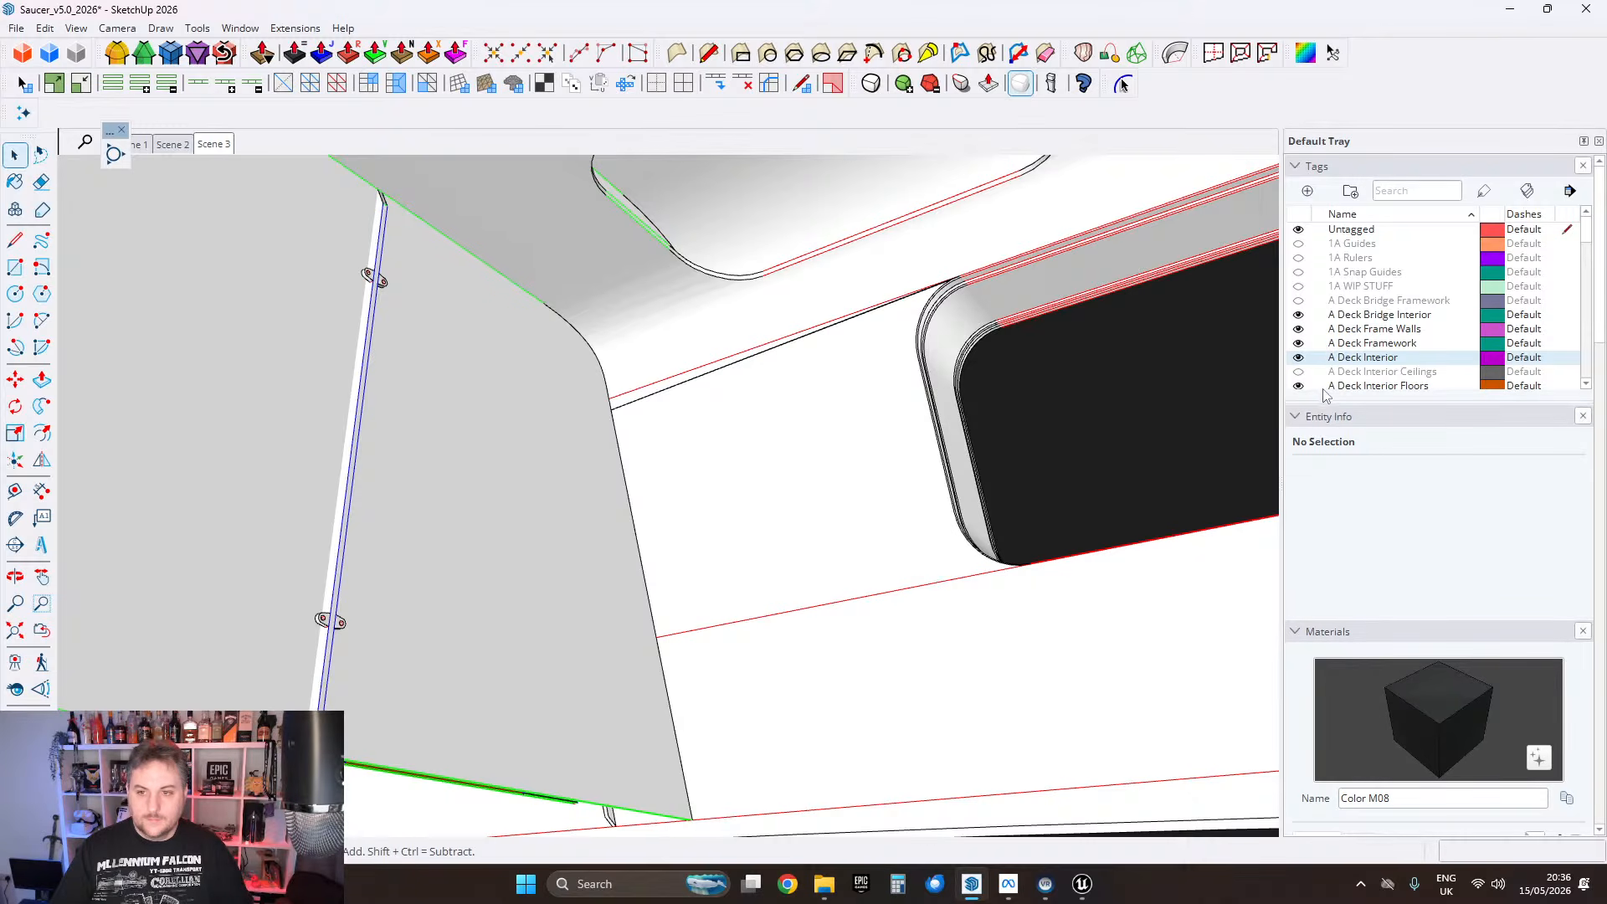
pyautogui.scroll(-6, 946, 377)
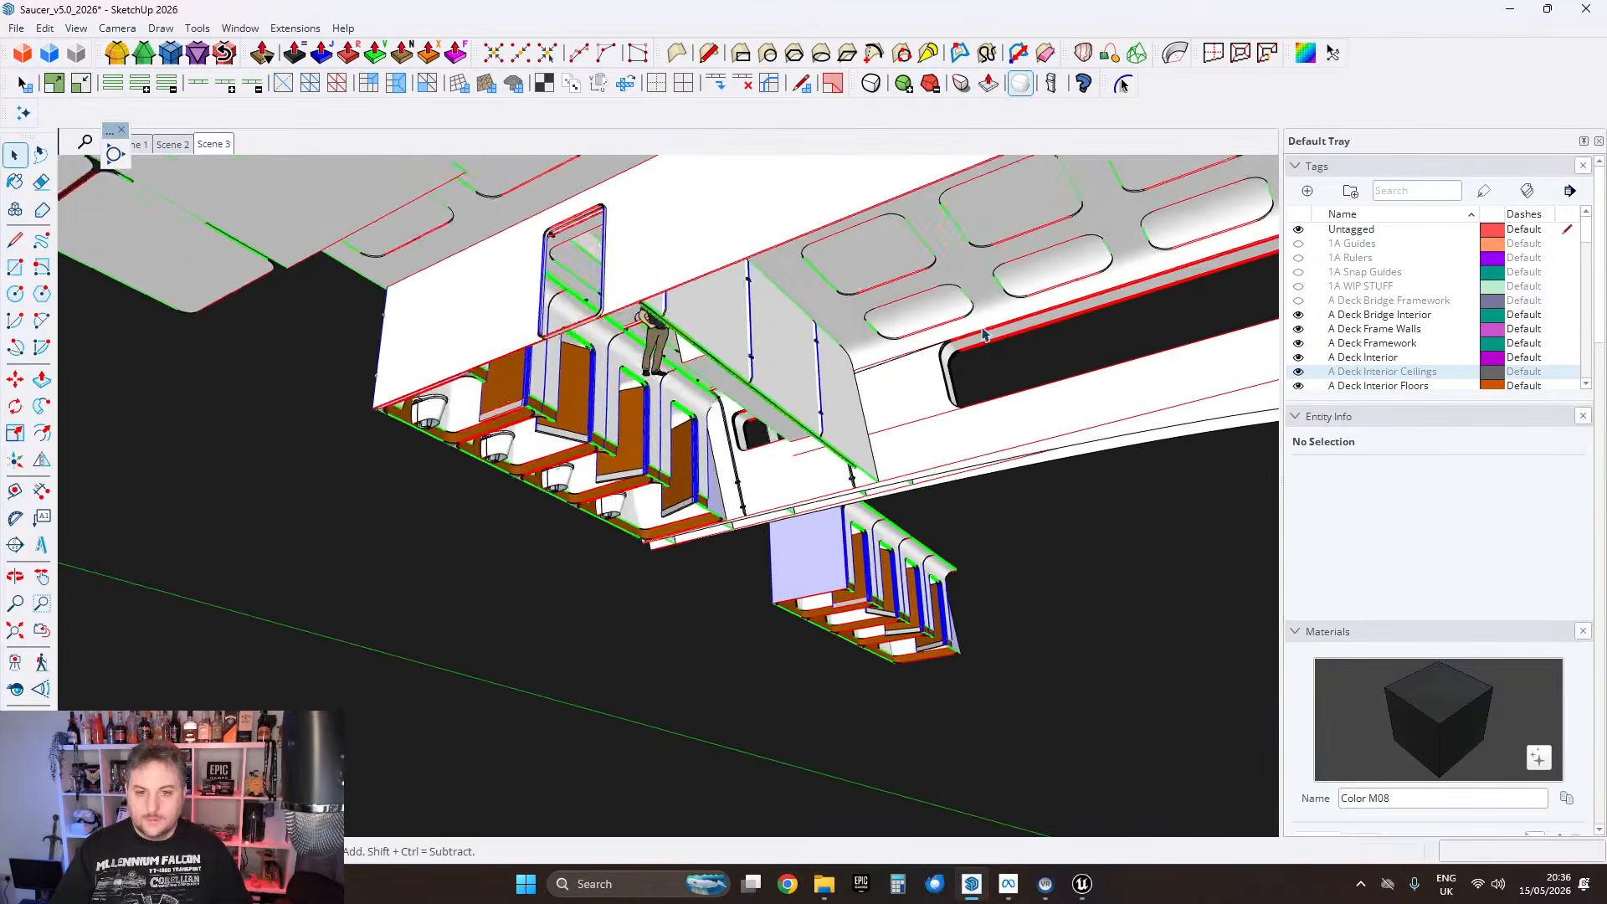
pyautogui.moveTo(1113, 389); pyautogui.dragTo(961, 427, button='middle')
pyautogui.scroll(-5, 962, 414)
pyautogui.moveTo(581, 344); pyautogui.dragTo(1158, 399, button='middle')
pyautogui.scroll(10, 729, 397)
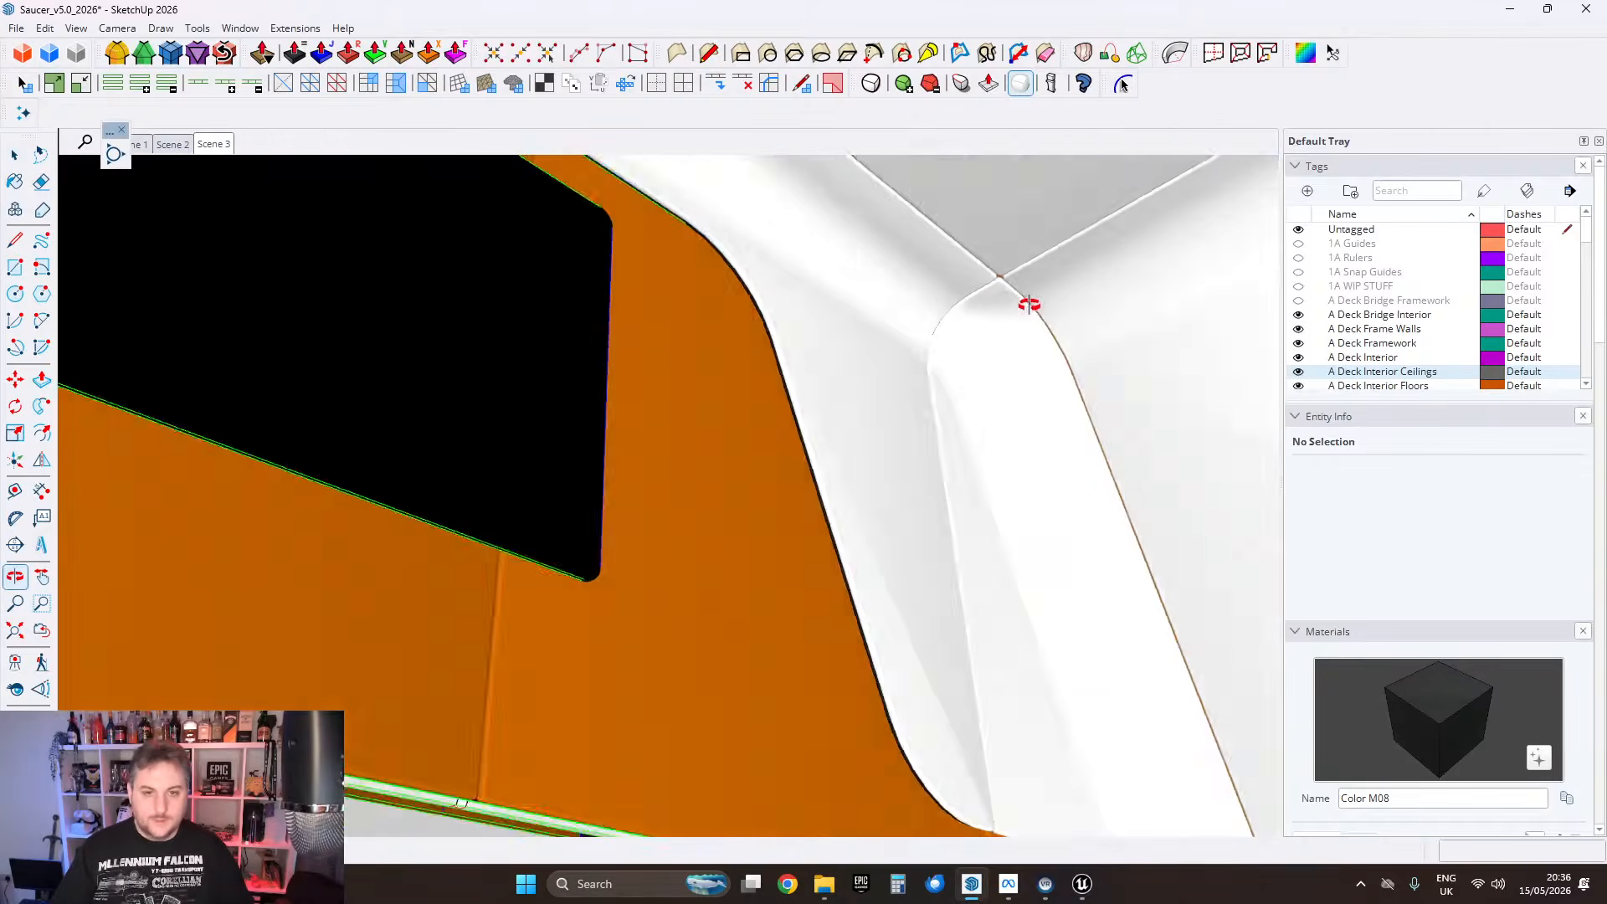
pyautogui.moveTo(1030, 304); pyautogui.dragTo(714, 340, button='middle')
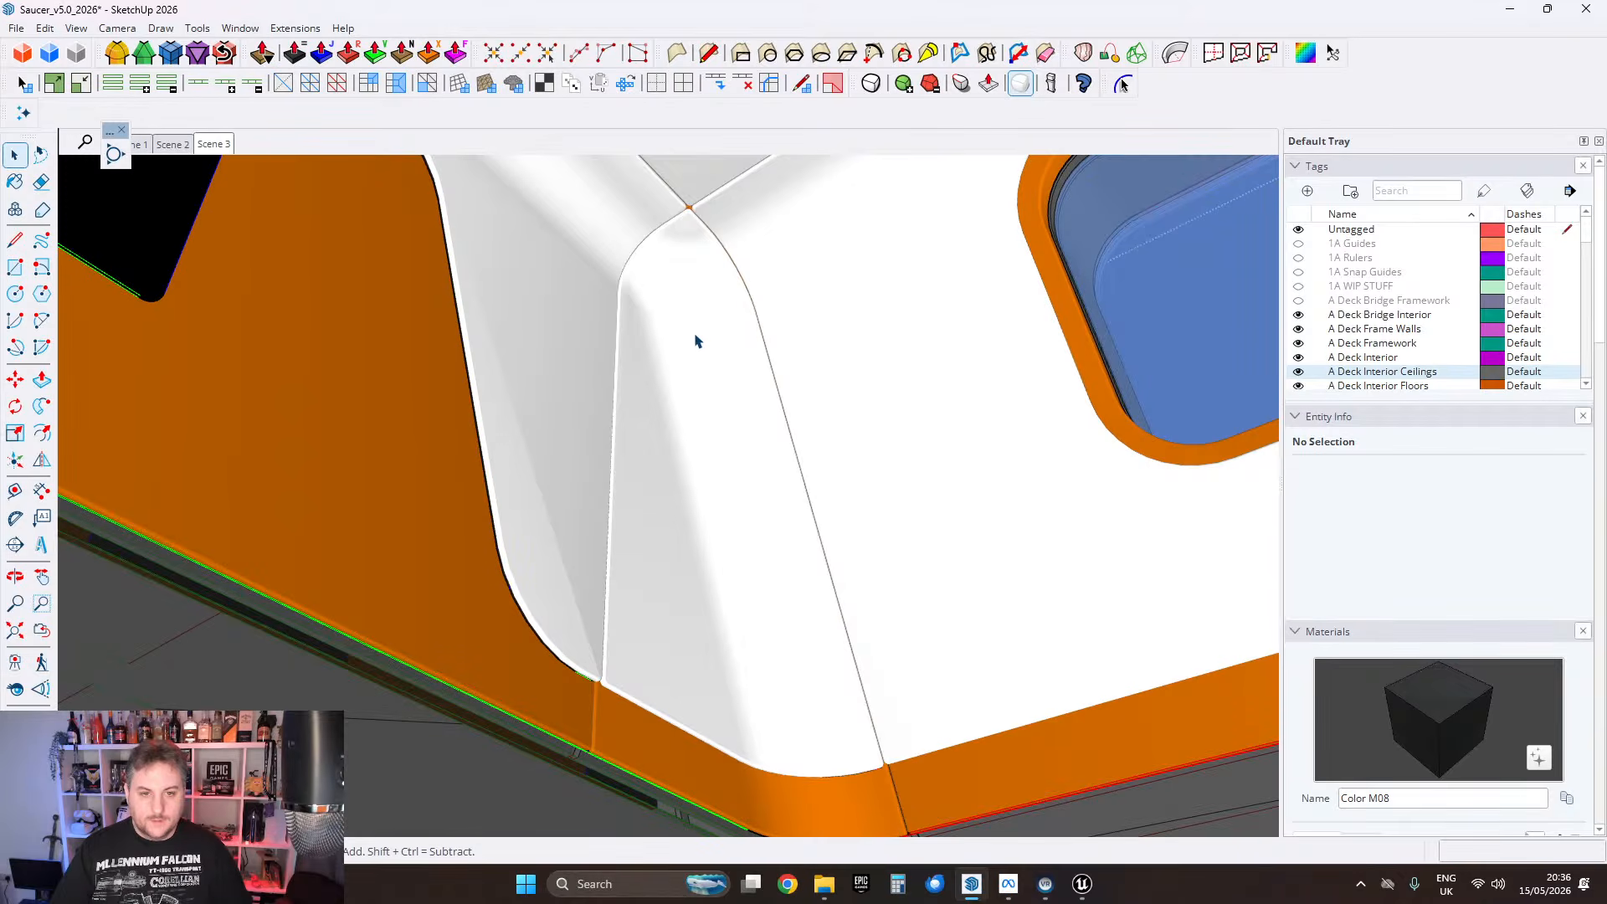
# Step: Turn on the display of hidden geometry and examine the mesh of the rounded corner between walls and ceiling
pyautogui.click(201, 28)
pyautogui.click(75, 29)
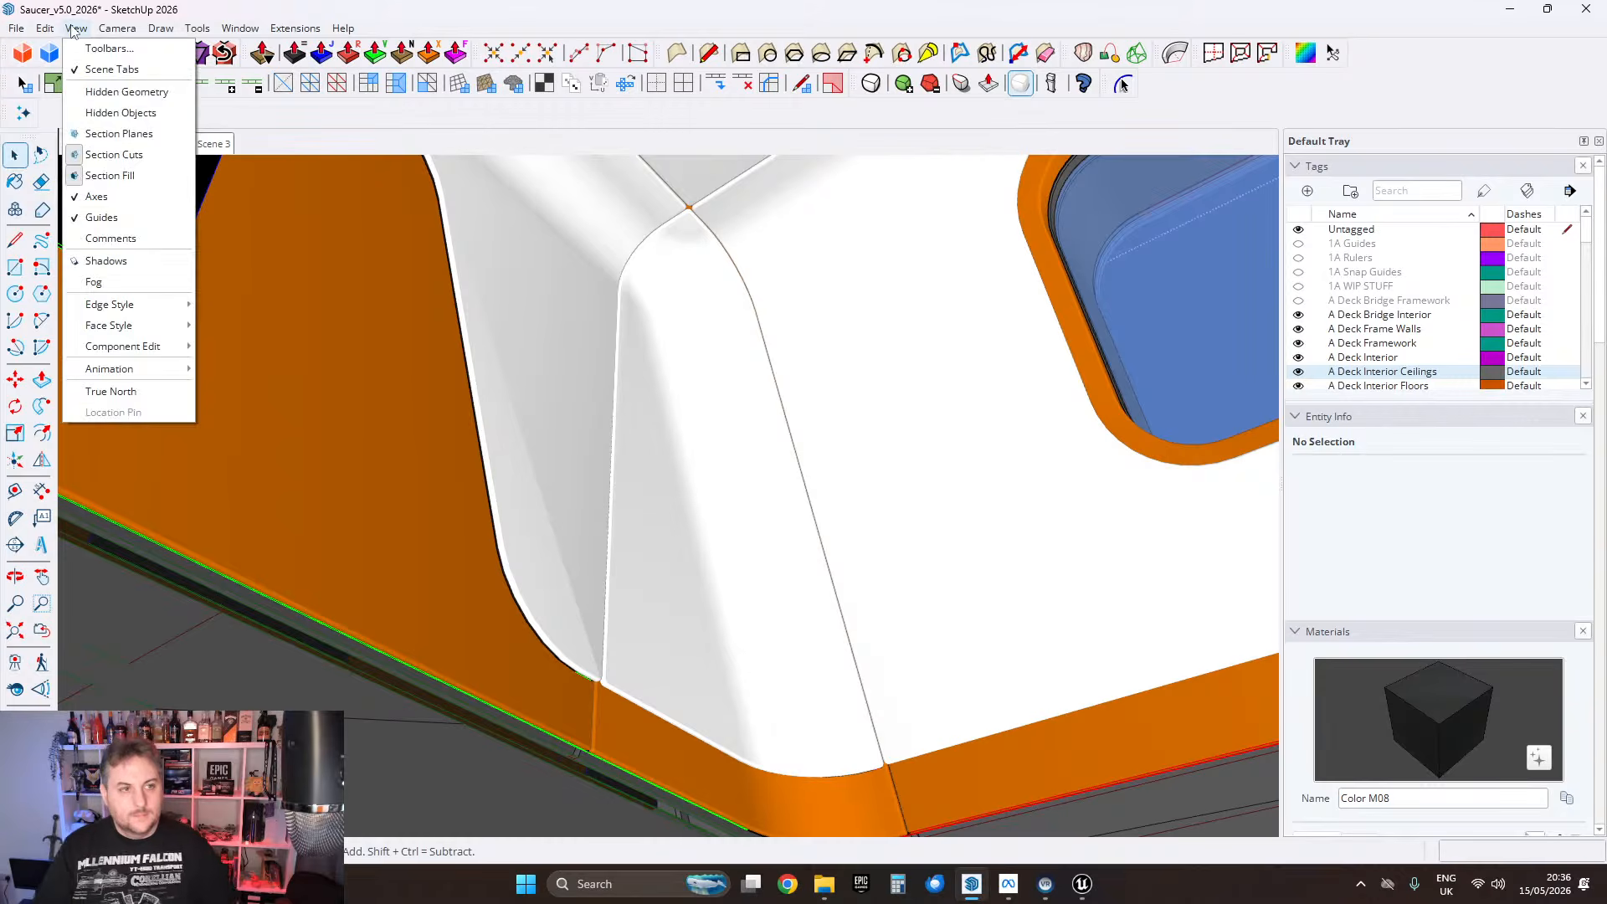
pyautogui.click(122, 112)
pyautogui.scroll(10, 536, 193)
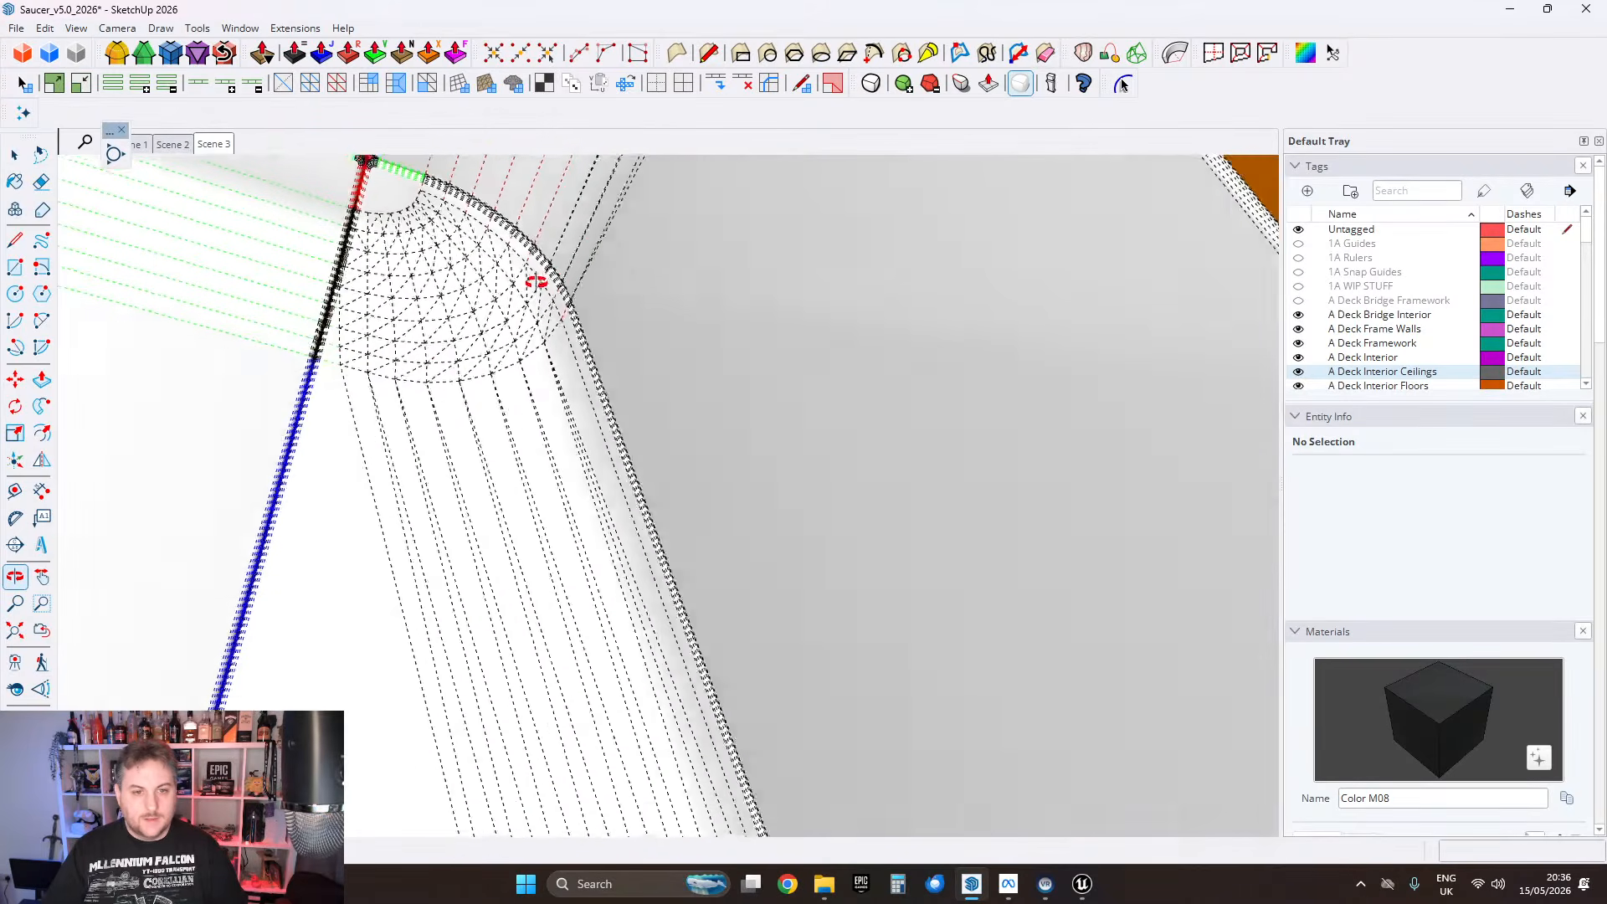
pyautogui.scroll(-4, 690, 244)
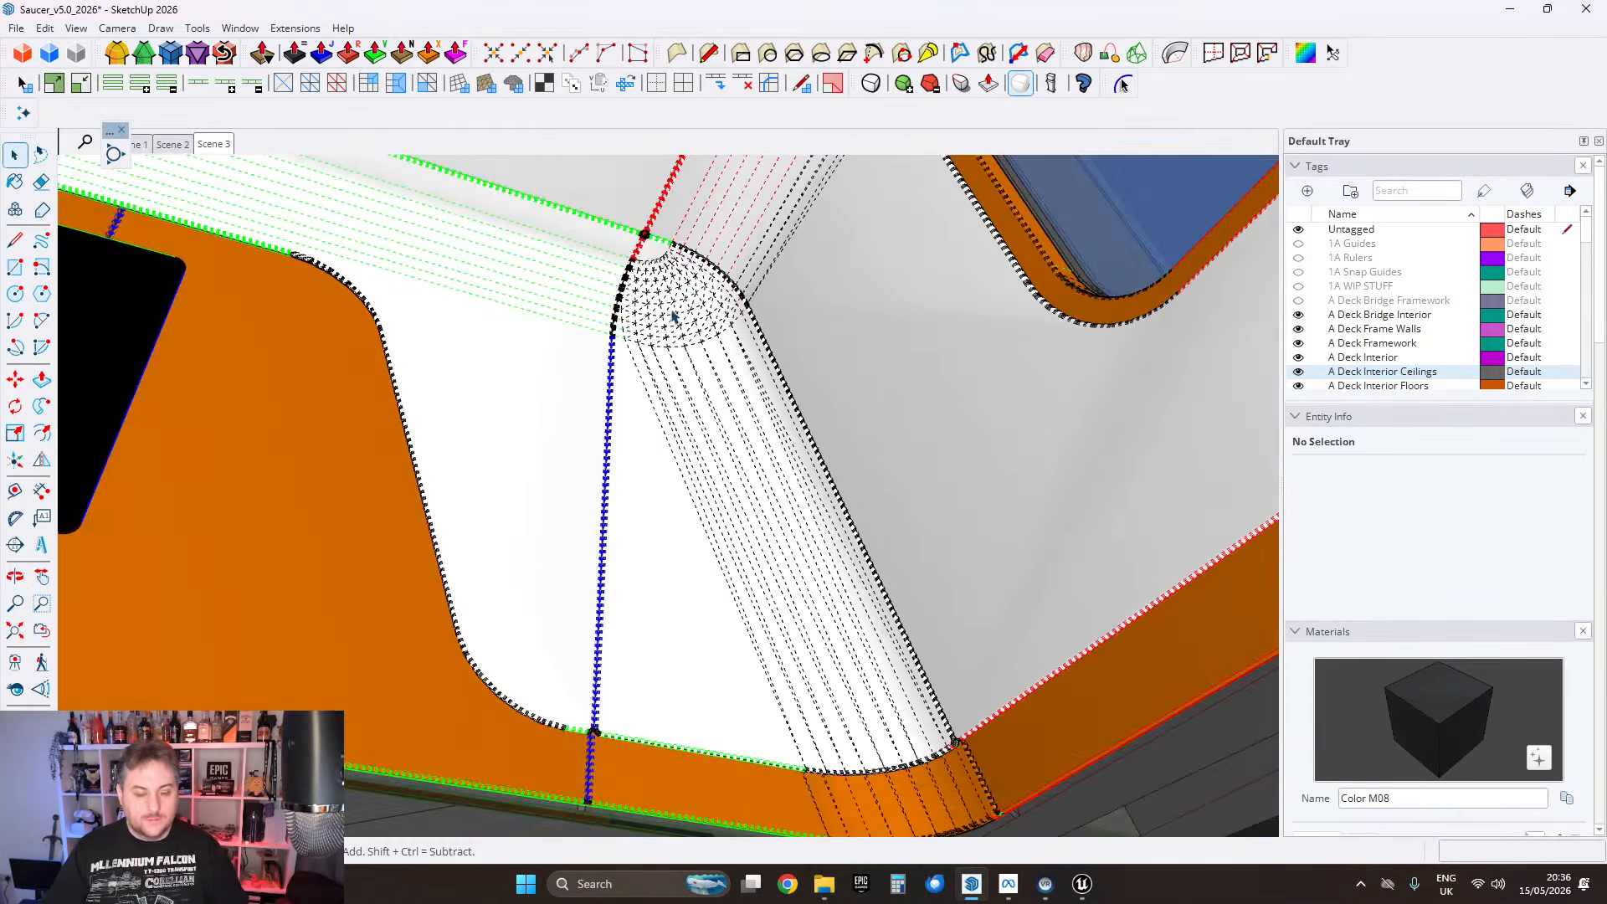
pyautogui.scroll(4, 645, 243)
pyautogui.scroll(-3, 645, 243)
pyautogui.moveTo(645, 243); pyautogui.dragTo(745, 425, button='middle')
pyautogui.scroll(3, 710, 318)
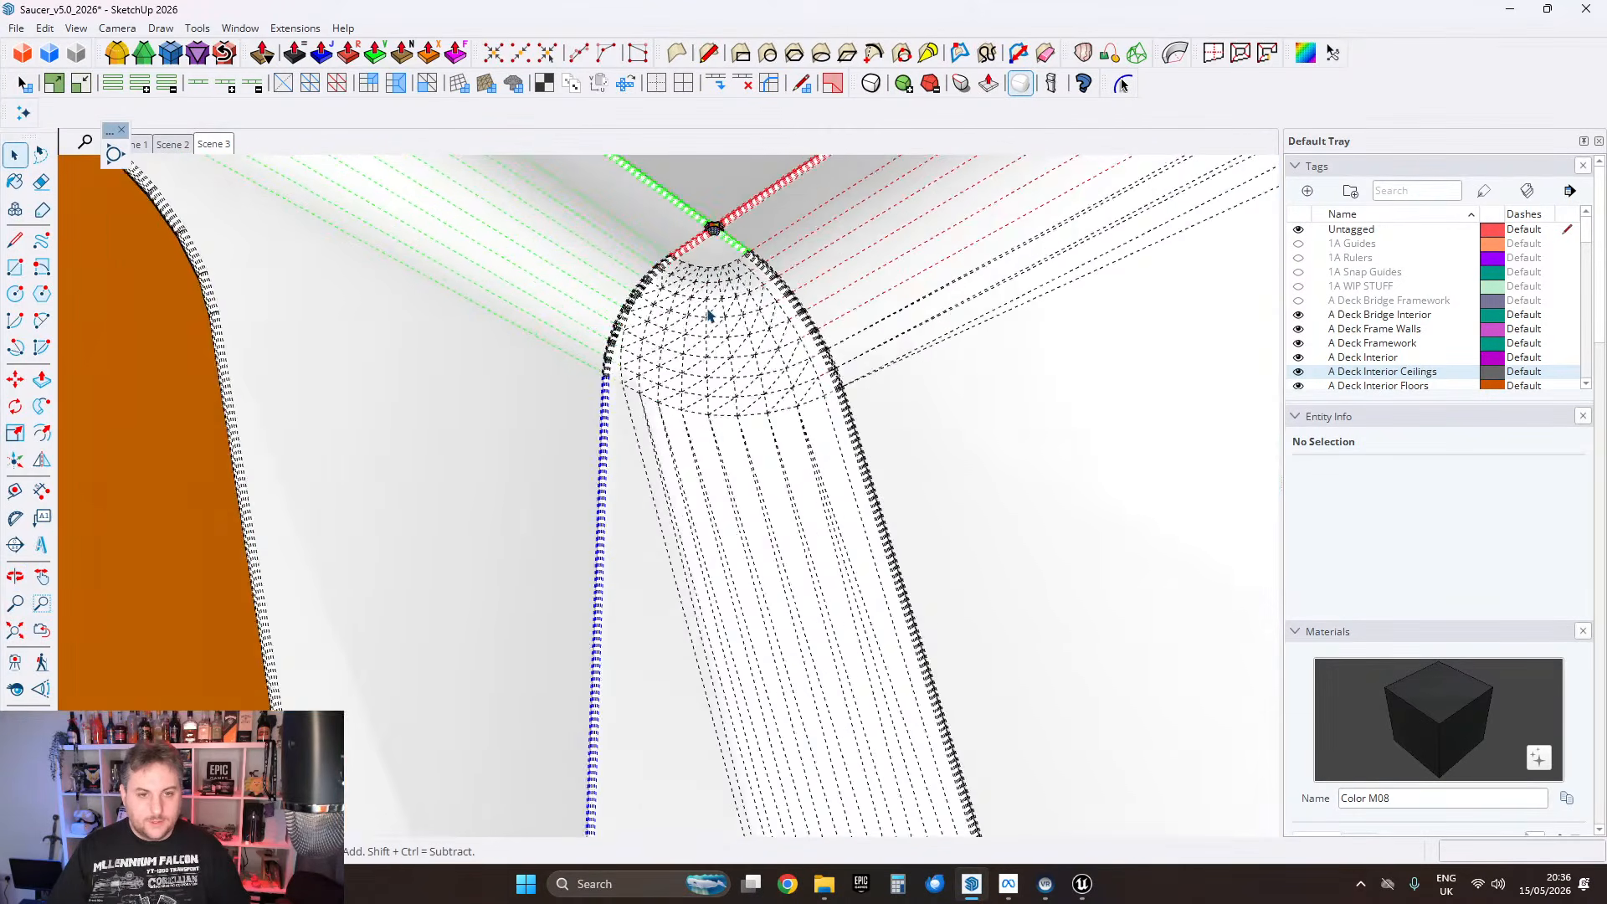
# Step: Examine the rounded corner from ceiling down to floor, comparing its curved cap mesh with the adjoining walls
pyautogui.scroll(-4, 708, 316)
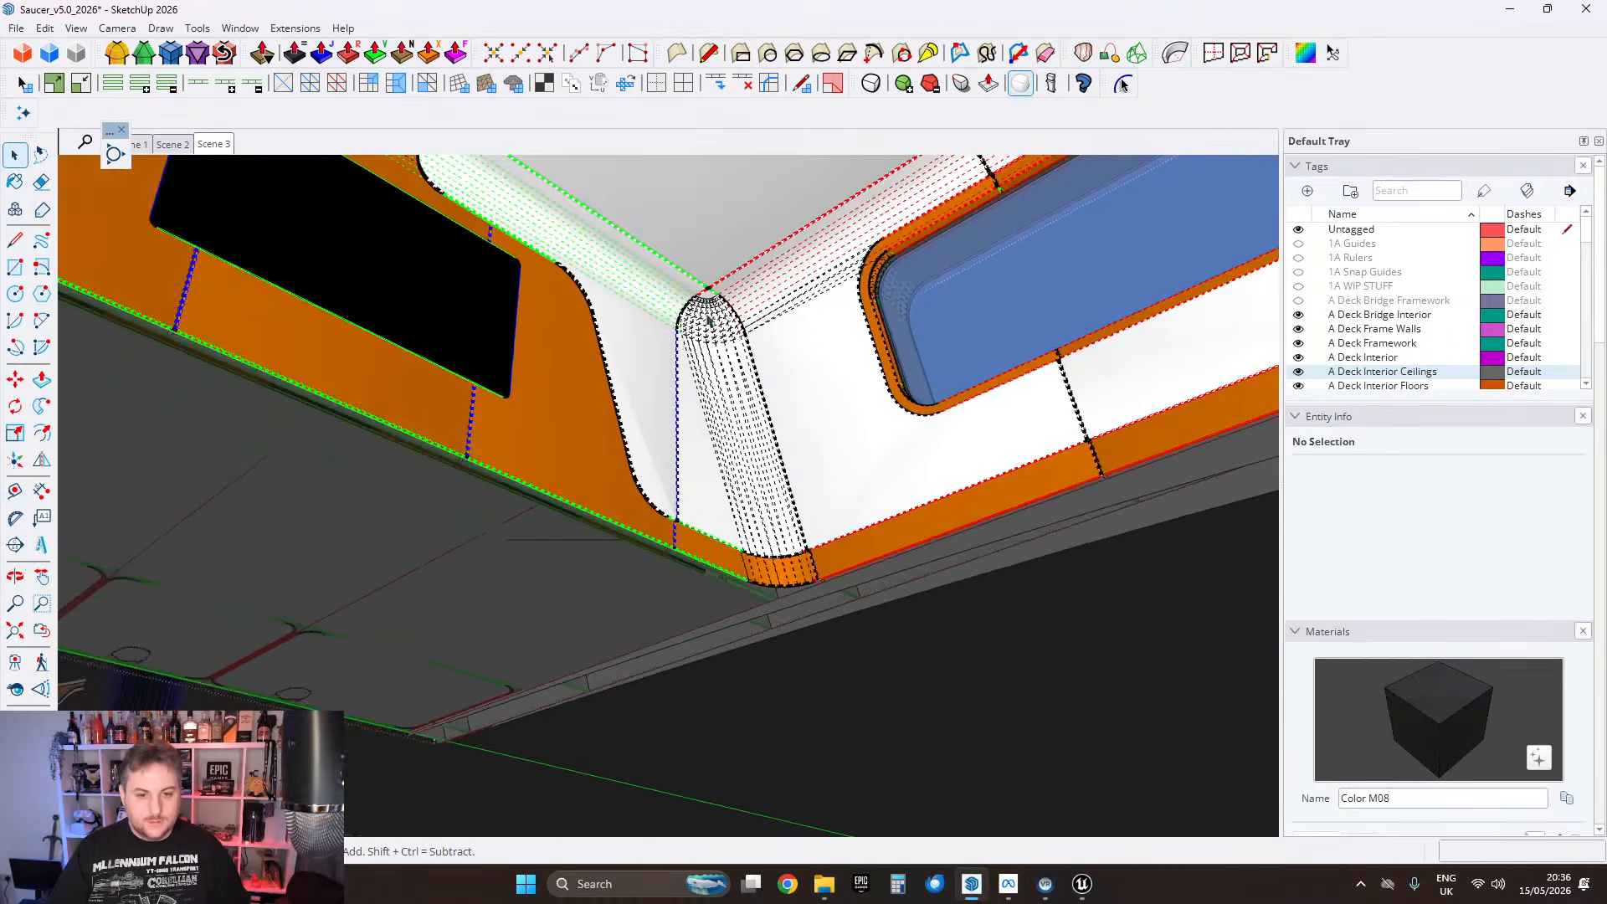
pyautogui.scroll(3, 750, 327)
pyautogui.scroll(3, 678, 245)
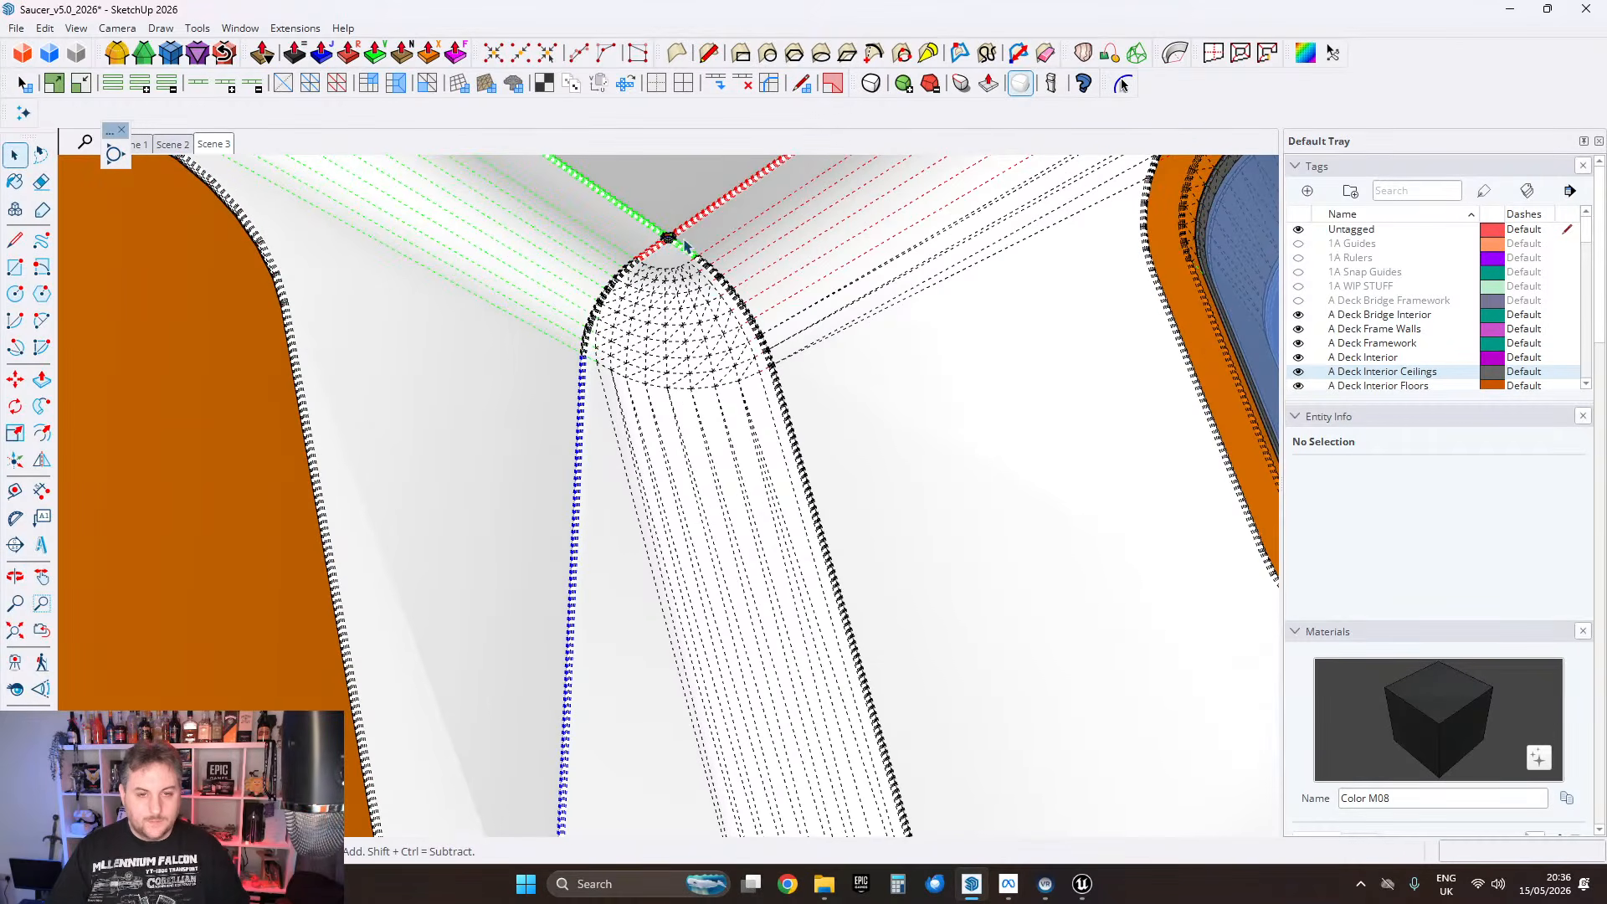
pyautogui.scroll(-2, 682, 293)
pyautogui.moveTo(683, 293)
pyautogui.mouseDown(button='middle')
pyautogui.moveTo(843, 377)
pyautogui.moveTo(623, 341)
pyautogui.moveTo(737, 315)
pyautogui.moveTo(686, 261)
pyautogui.mouseUp(button='middle')
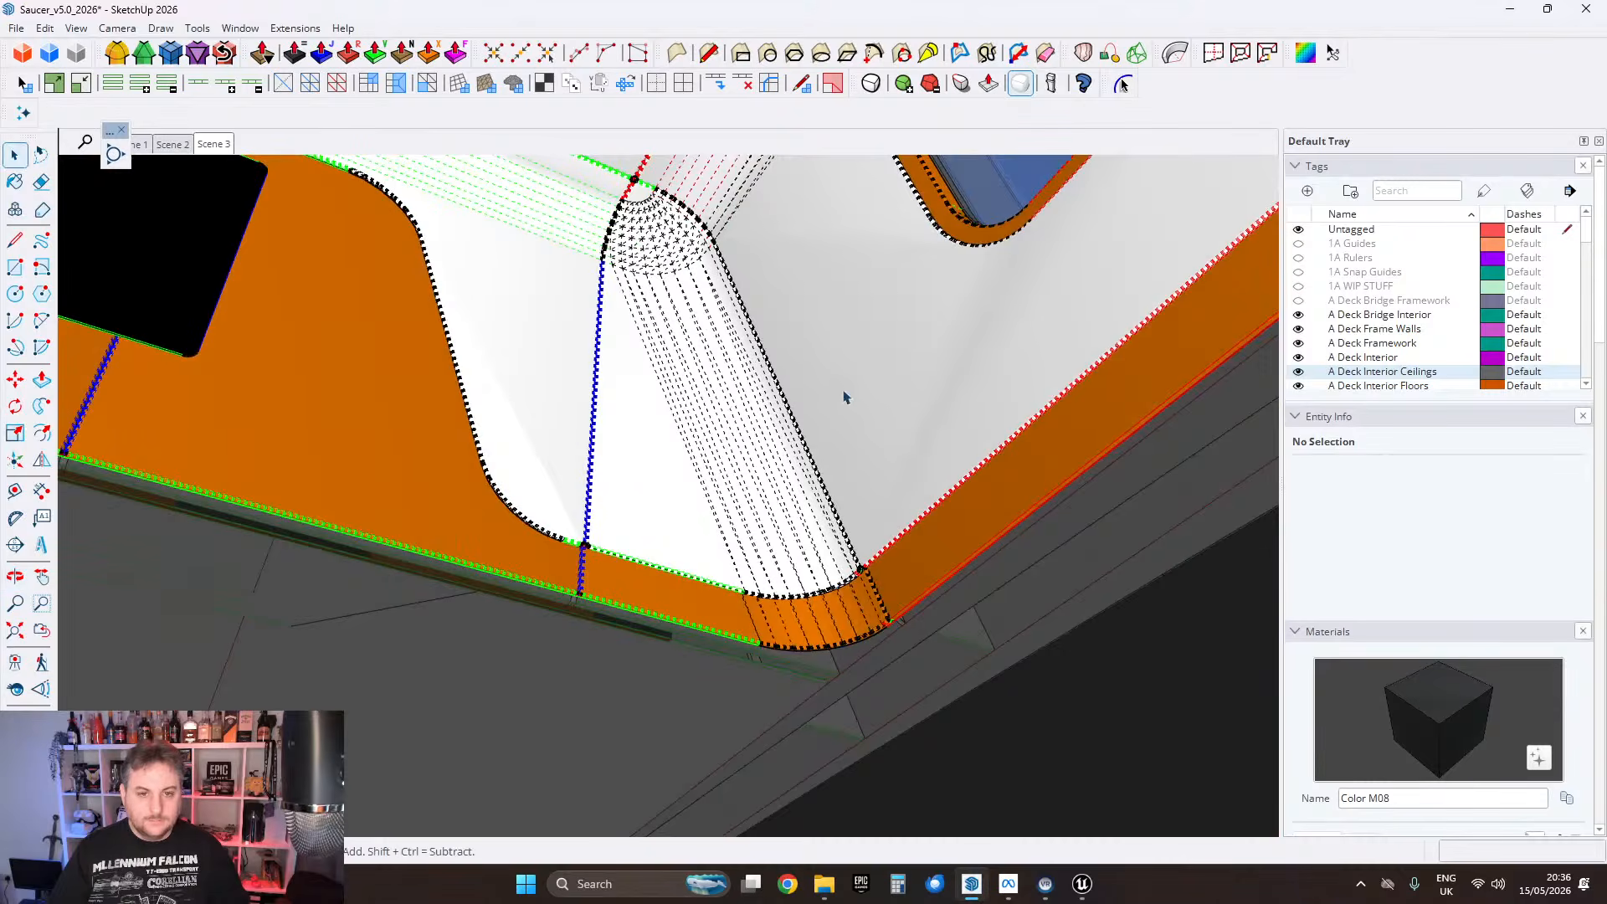
pyautogui.moveTo(844, 396); pyautogui.dragTo(872, 592, button='middle')
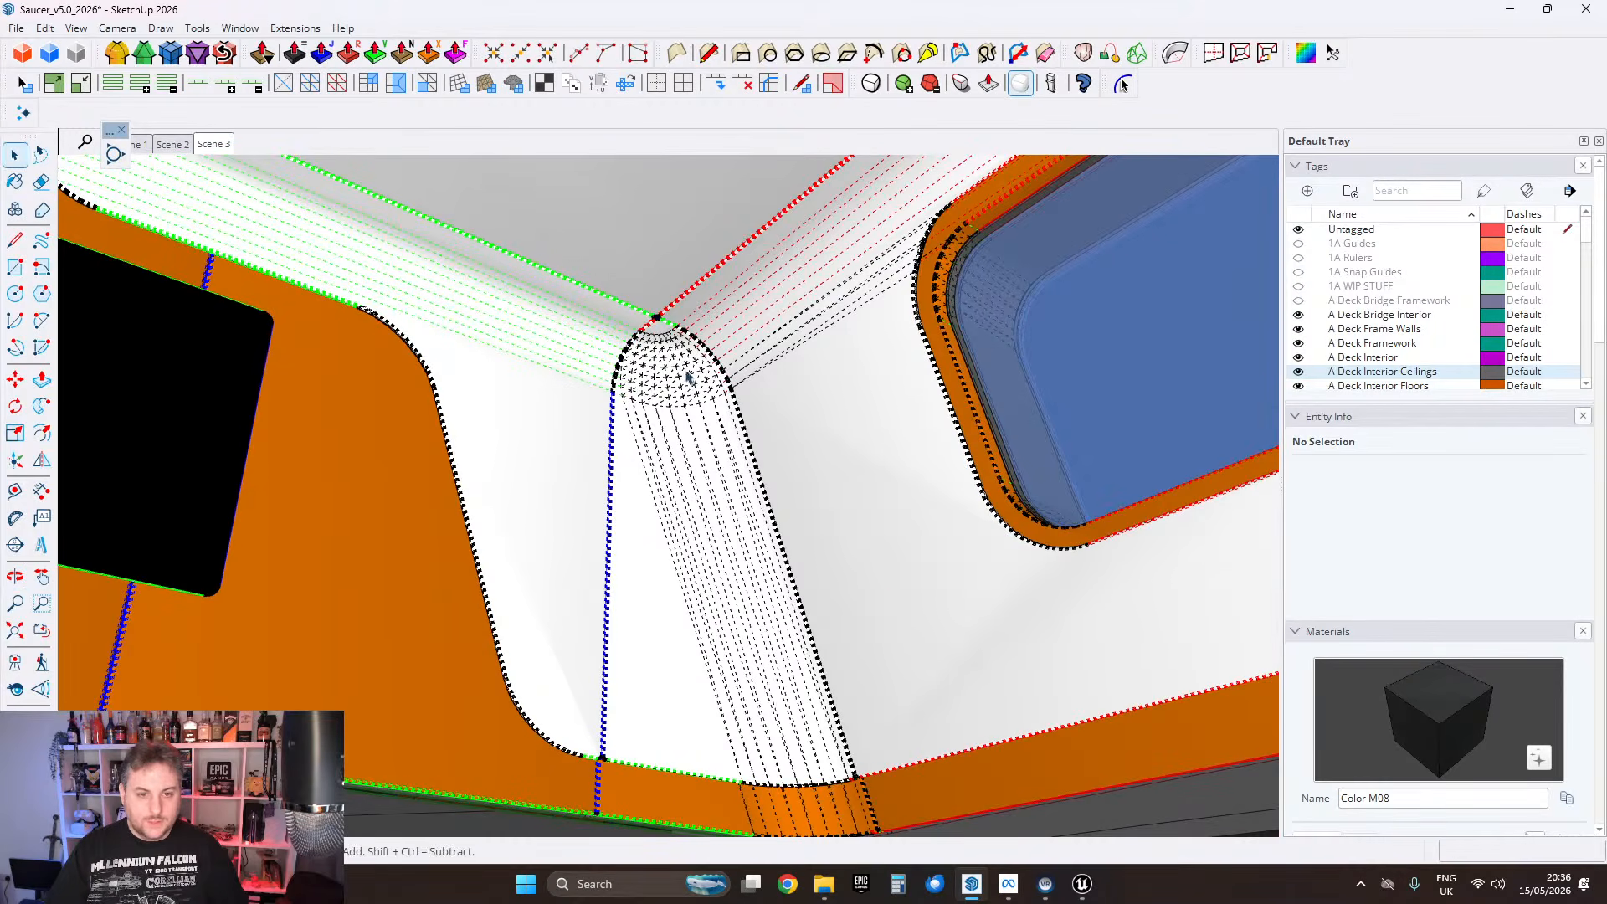
# Step: Go to the separate cubicle block and examine the mesh of the rounded ceiling corner inside its end cubicle
pyautogui.moveTo(687, 377); pyautogui.dragTo(419, 179, button='middle')
pyautogui.scroll(-4, 595, 316)
pyautogui.keyDown('shift'); pyautogui.moveTo(1088, 503); pyautogui.dragTo(444, 272, button='middle'); pyautogui.keyUp('shift')
pyautogui.scroll(-2, 443, 275)
pyautogui.keyDown('shift'); pyautogui.moveTo(1253, 409); pyautogui.dragTo(520, 362, button='middle'); pyautogui.keyUp('shift')
pyautogui.scroll(6, 621, 471)
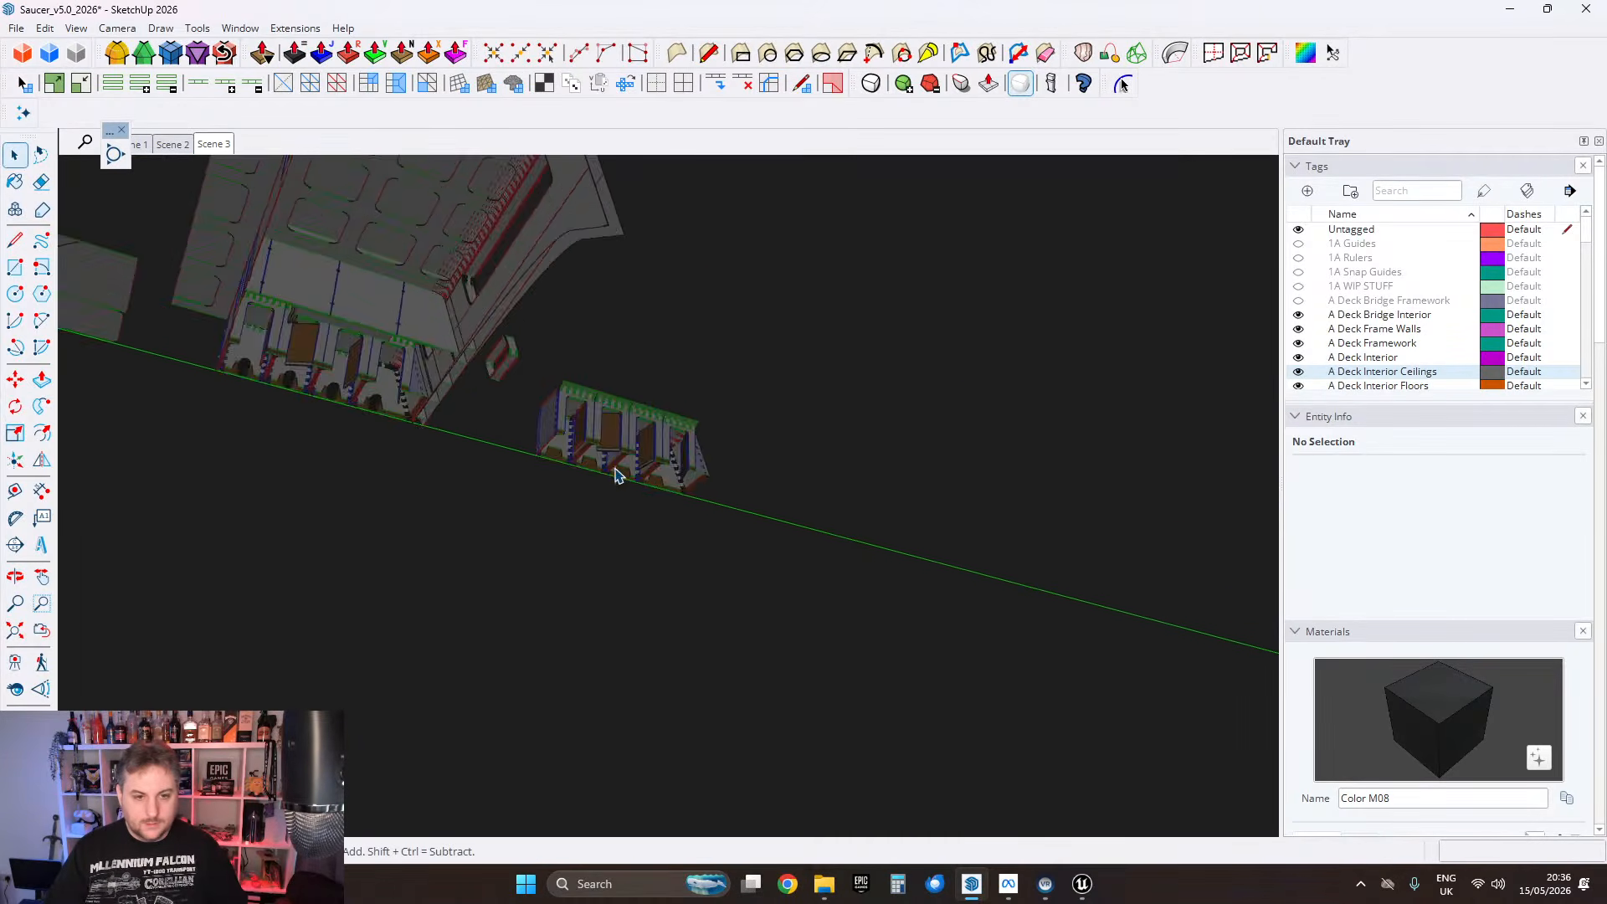
pyautogui.scroll(10, 718, 467)
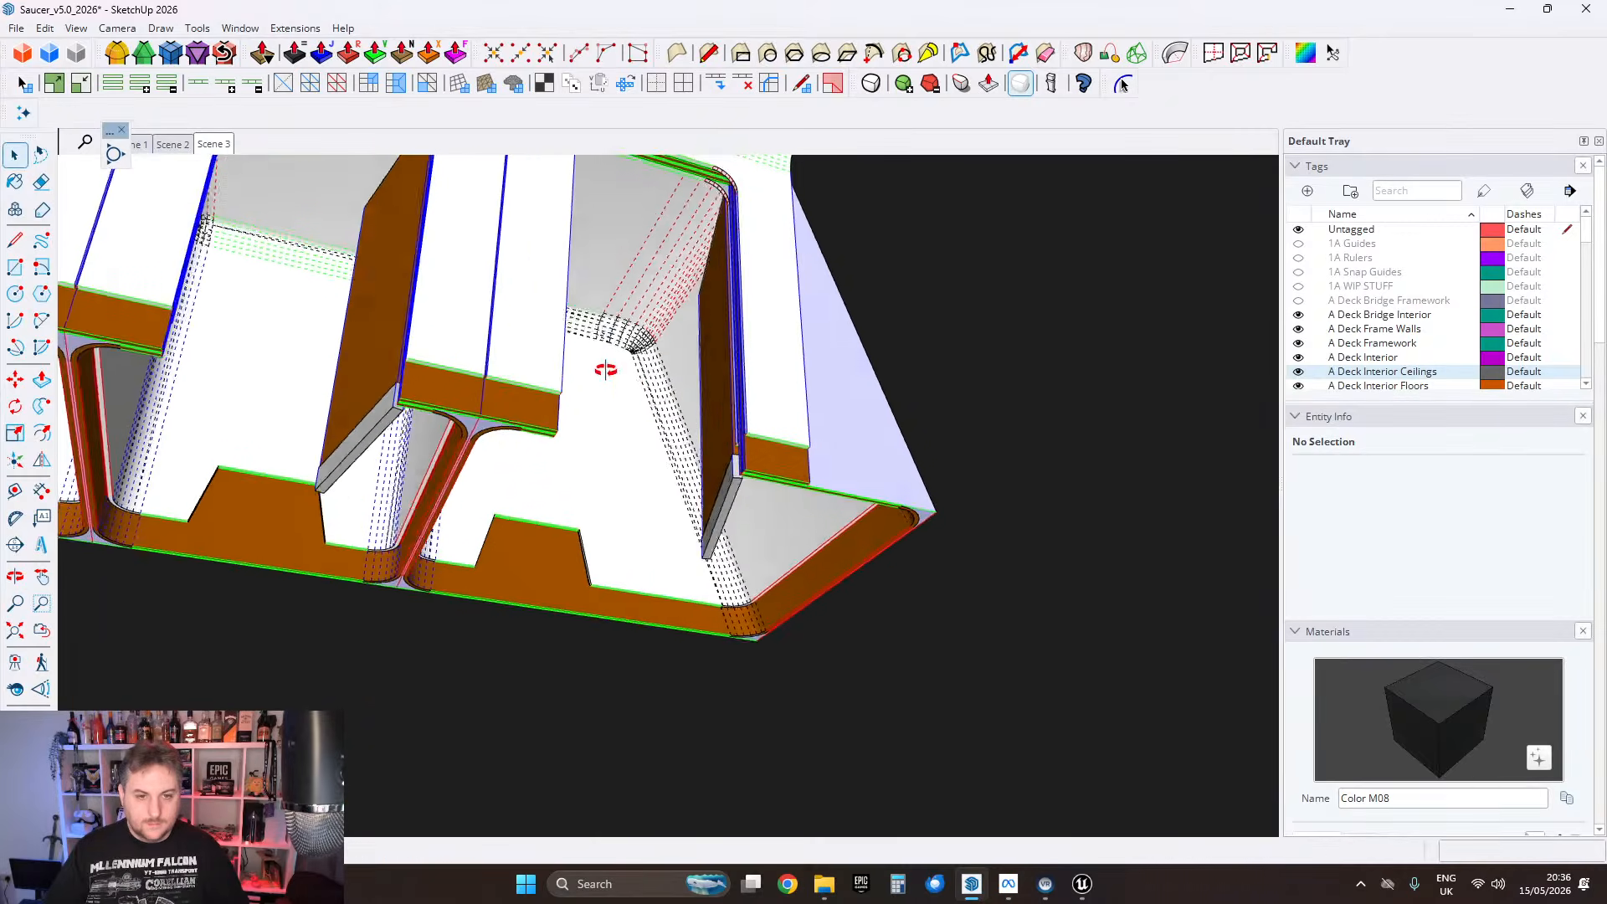
pyautogui.scroll(8, 634, 341)
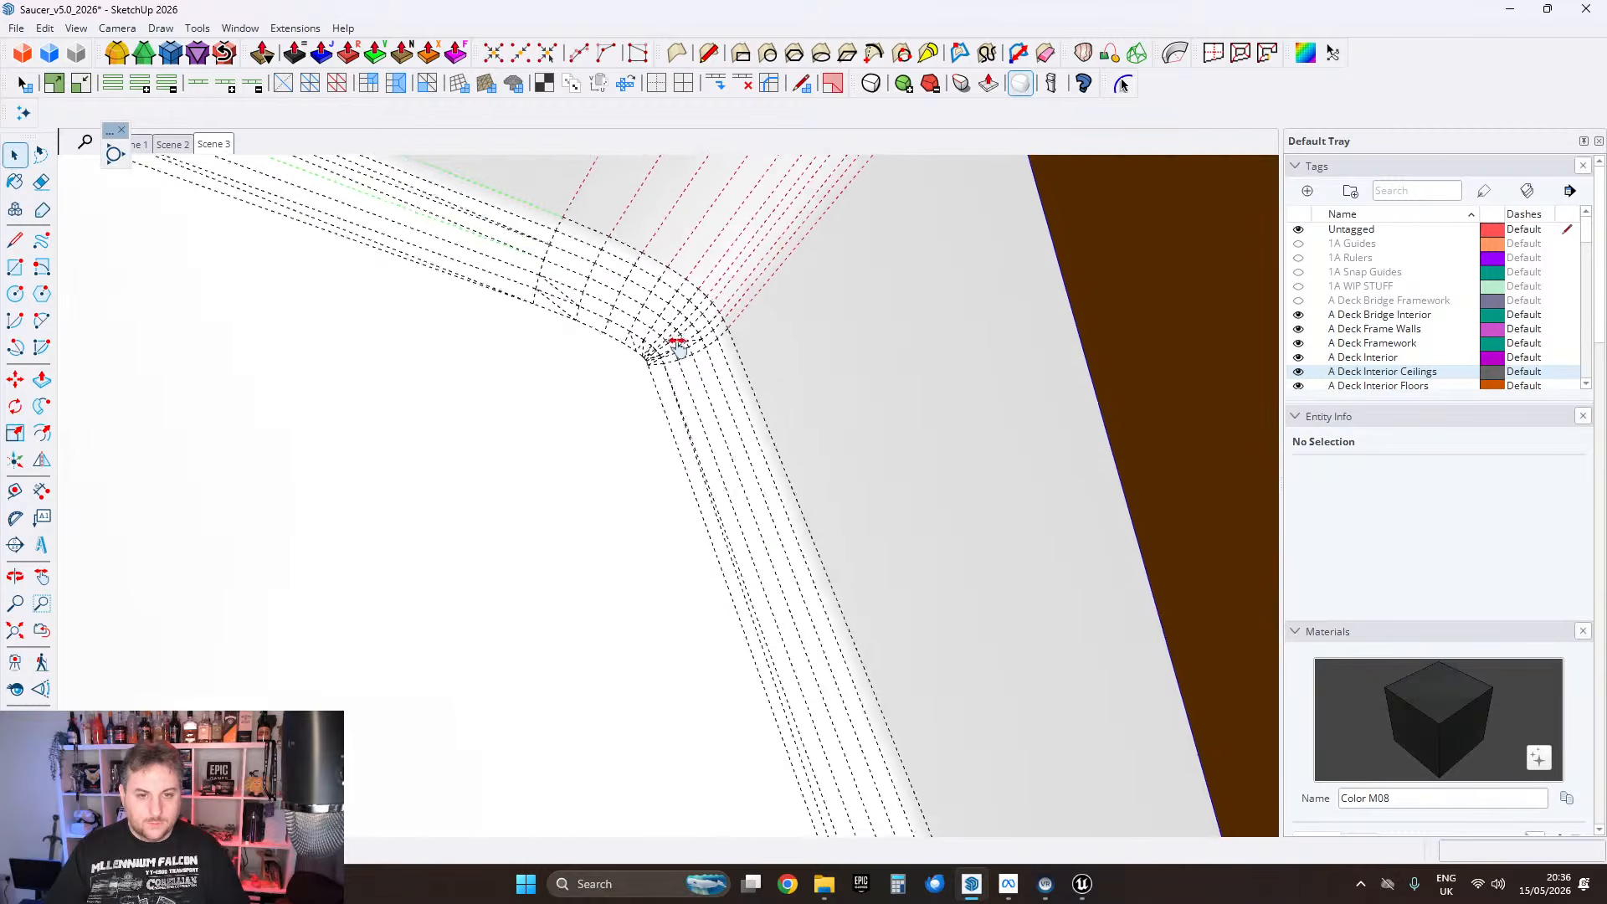
pyautogui.scroll(2, 682, 392)
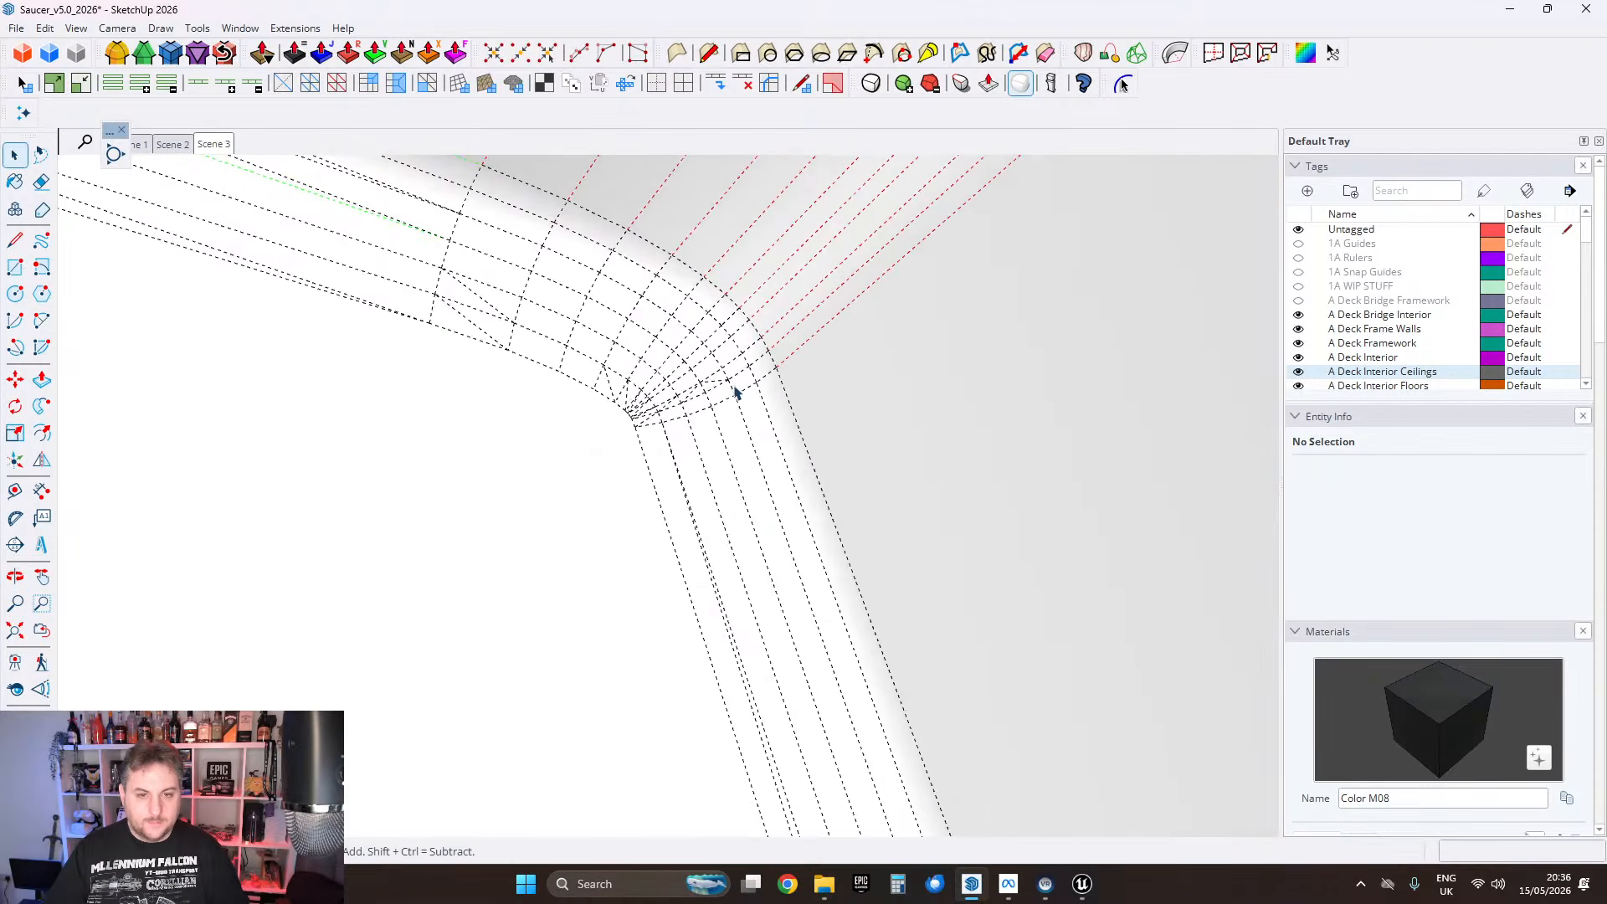
pyautogui.moveTo(735, 391); pyautogui.dragTo(703, 377, button='middle')
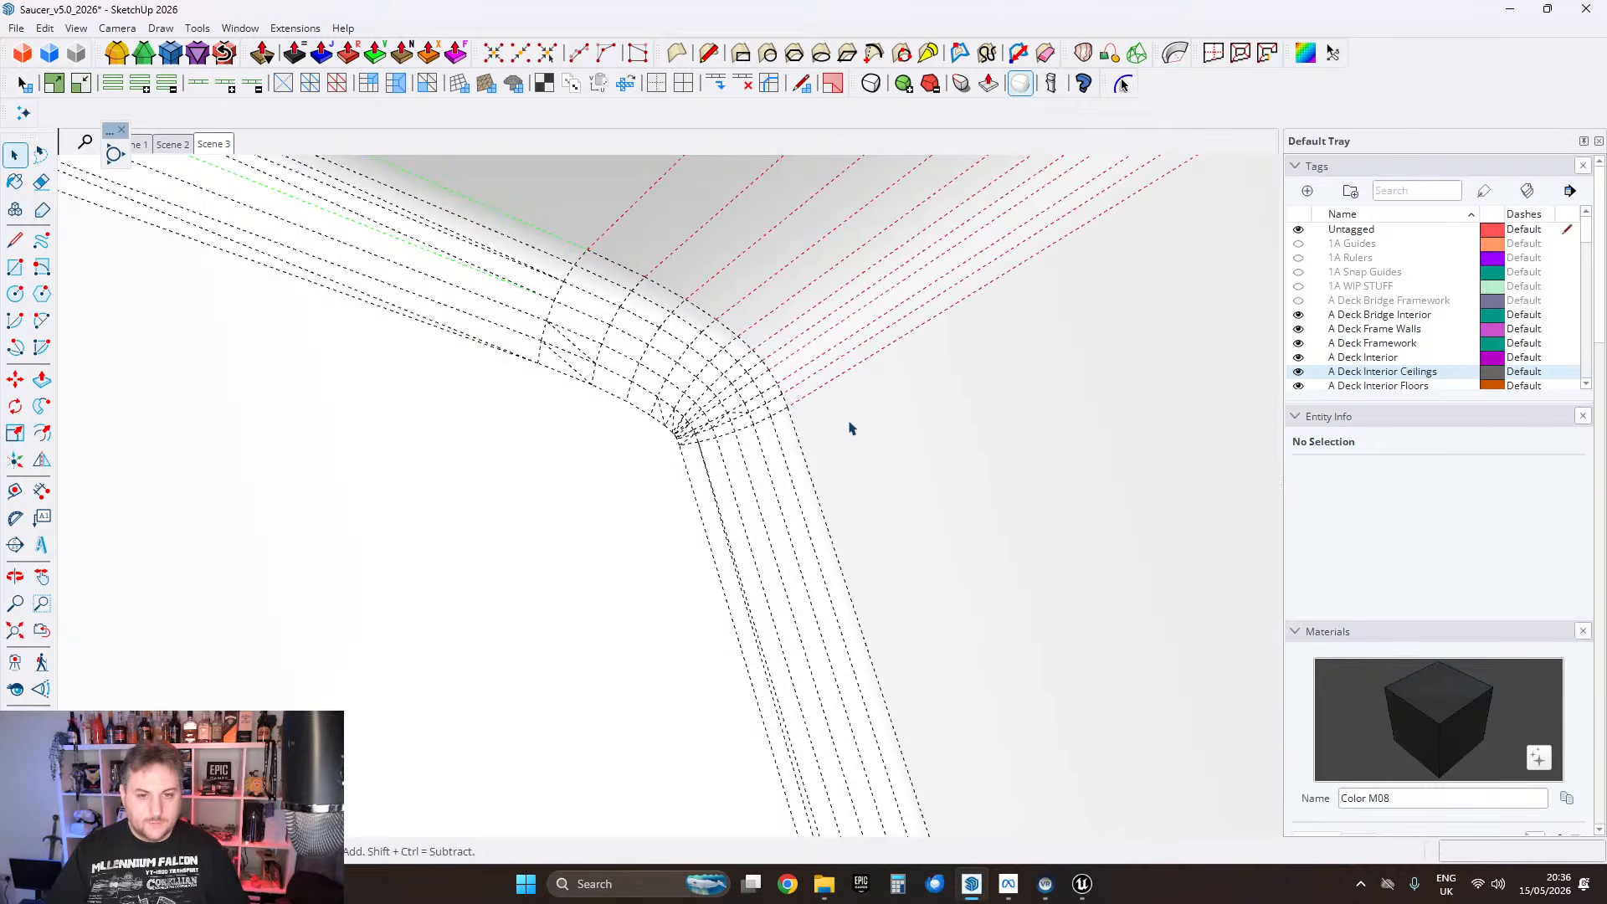
pyautogui.moveTo(613, 285); pyautogui.dragTo(626, 385, button='middle')
pyautogui.scroll(-10, 626, 385)
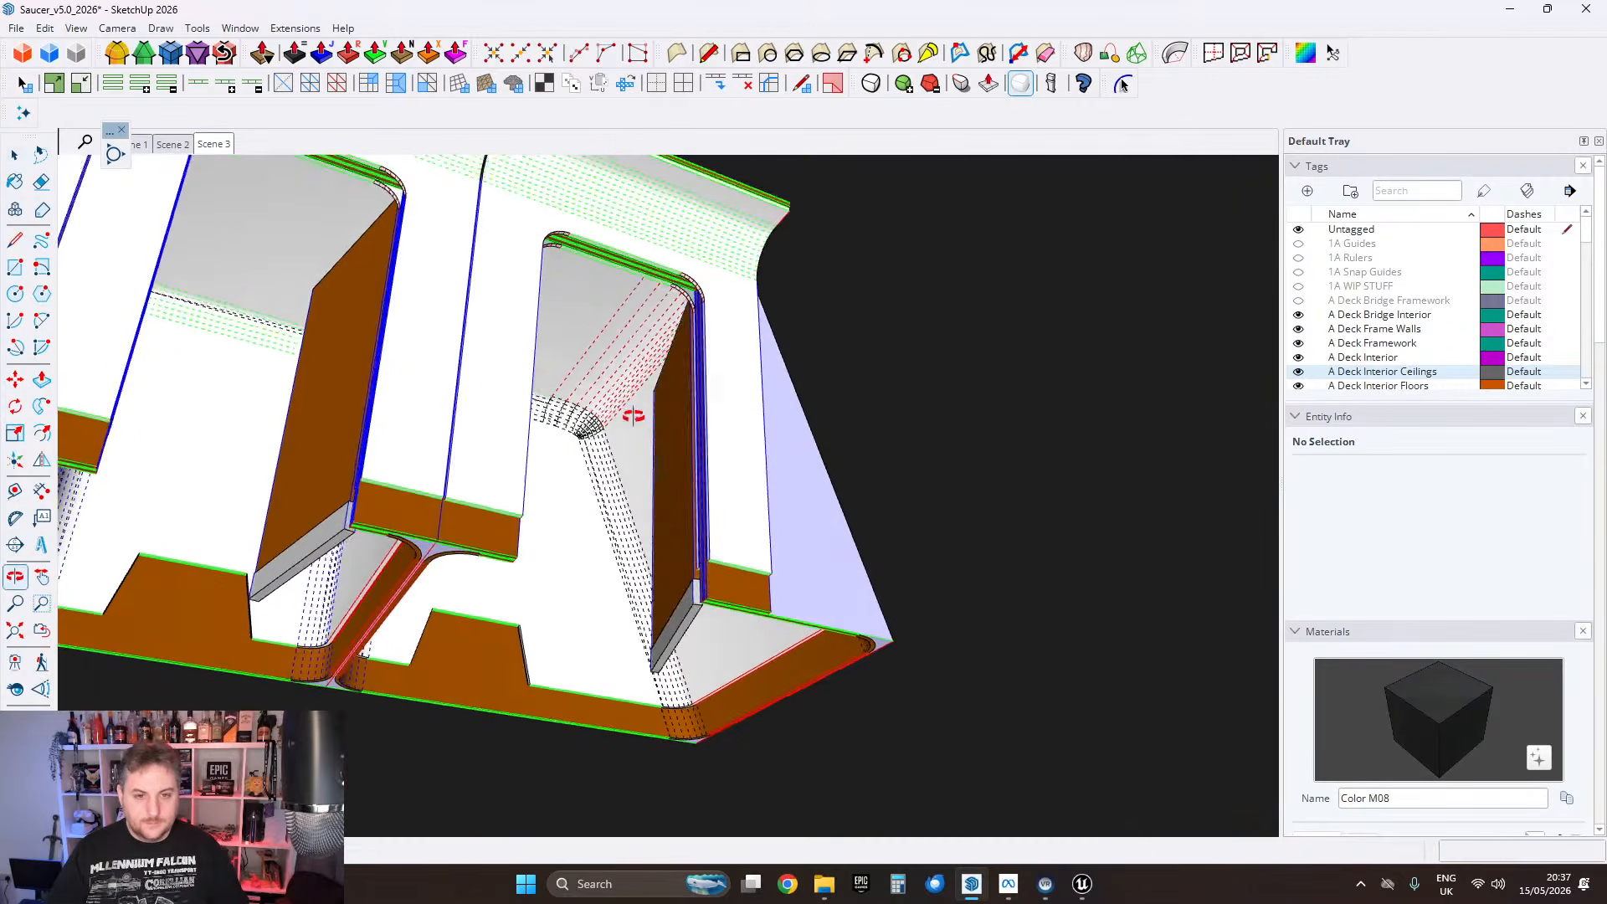
# Step: Examine the curved upper front and rounded door openings of the separate cubicle block from both sides
pyautogui.scroll(2, 679, 327)
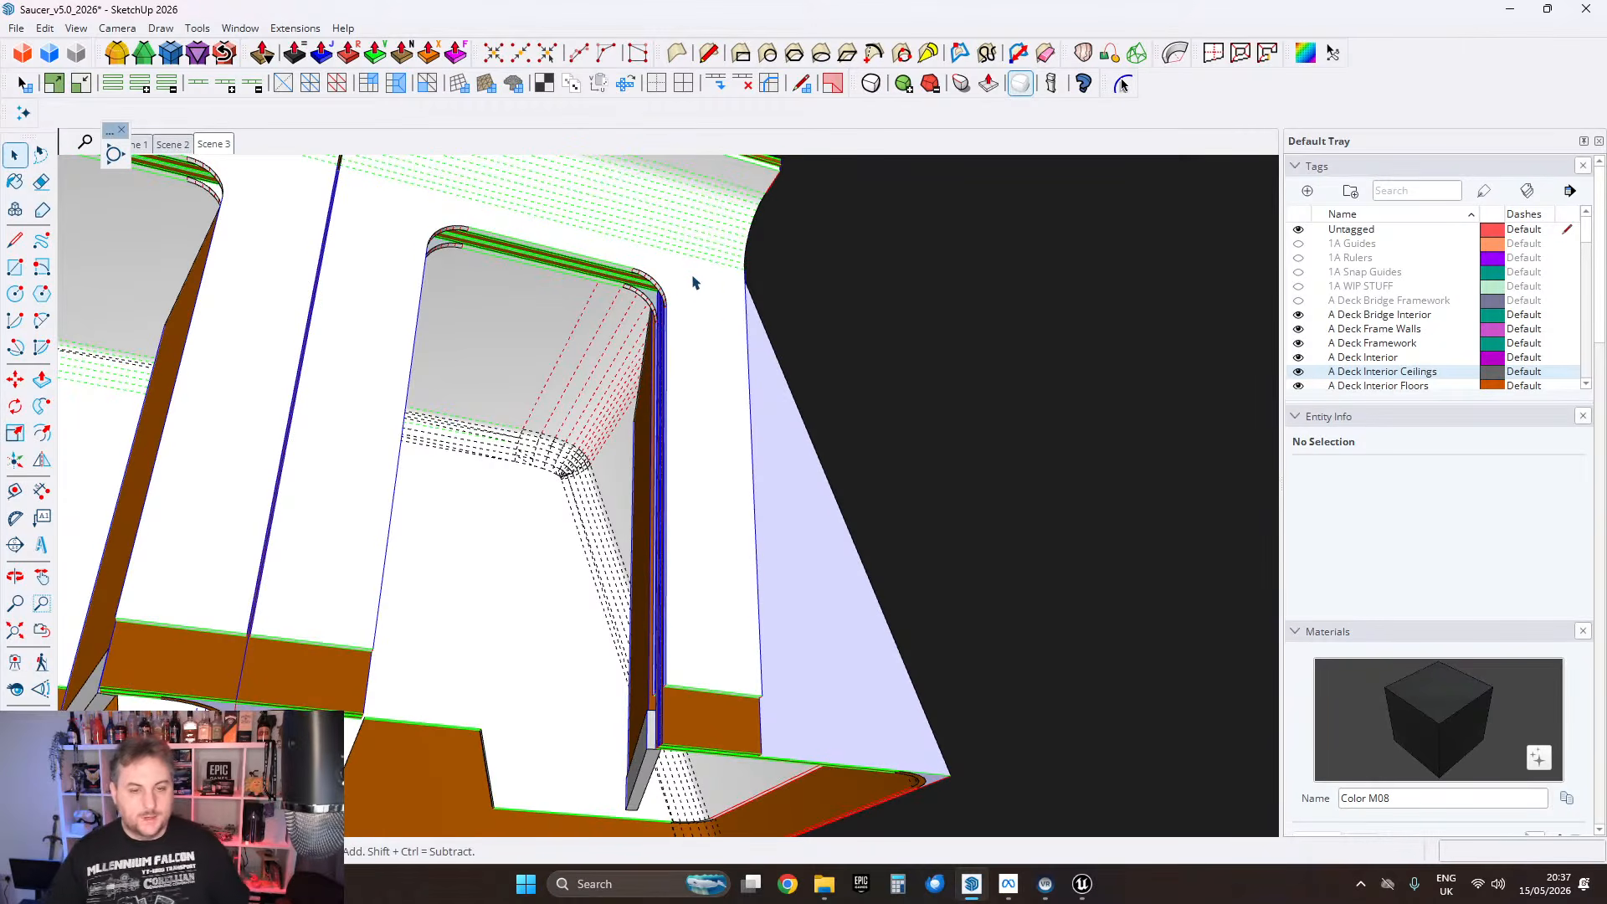
pyautogui.moveTo(694, 283); pyautogui.dragTo(590, 275, button='middle')
pyautogui.scroll(-2, 569, 380)
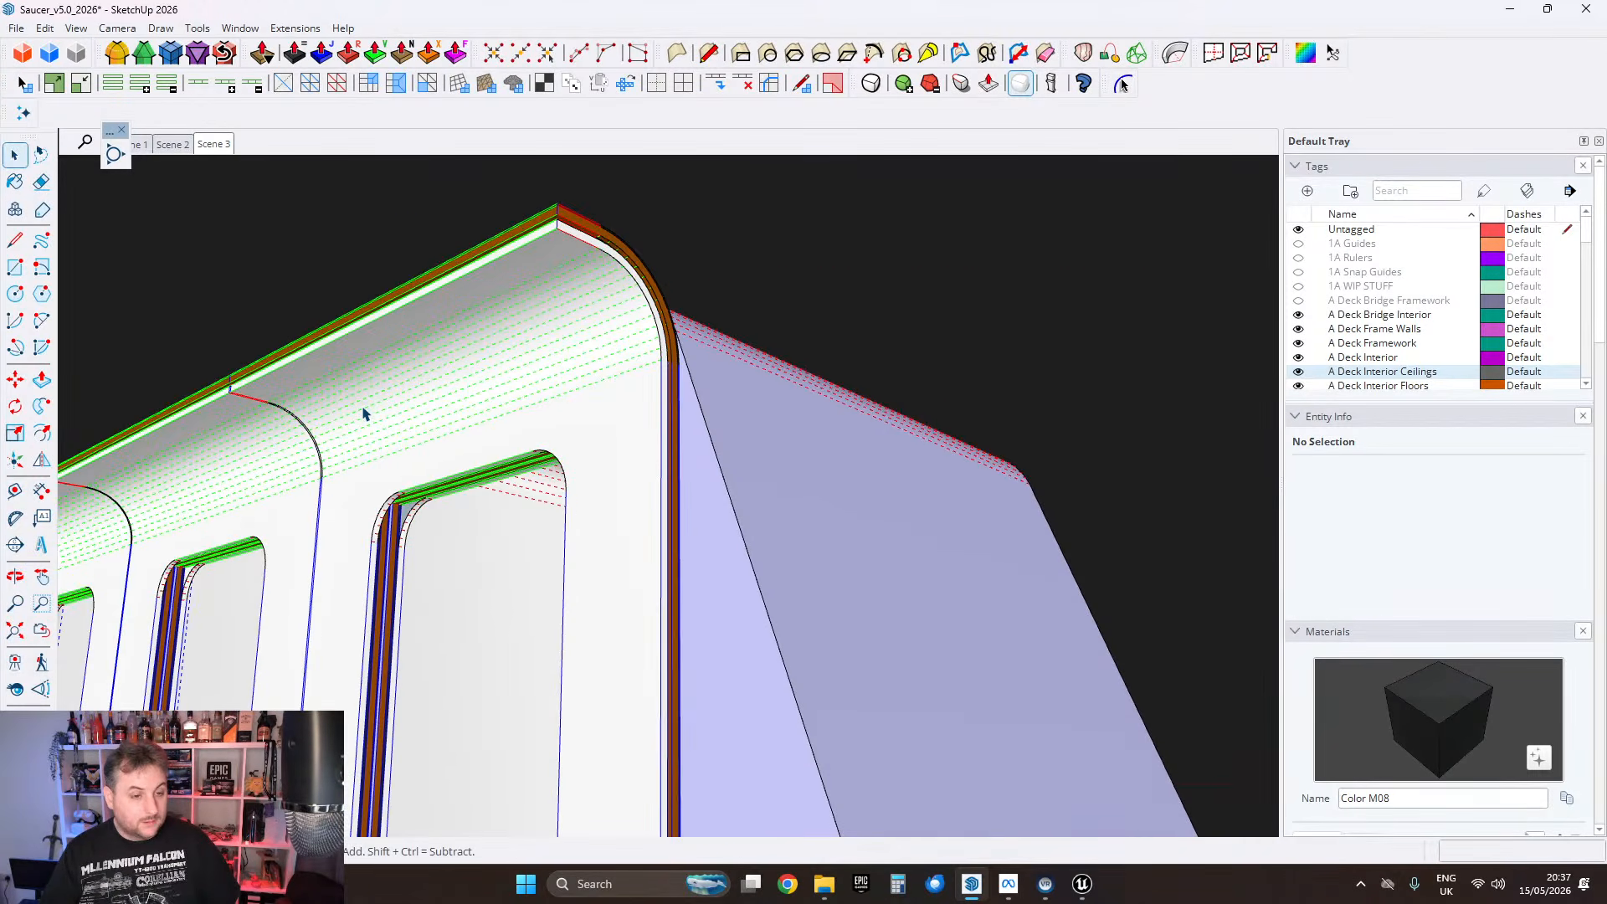
pyautogui.moveTo(363, 412); pyautogui.dragTo(1306, 330, button='middle')
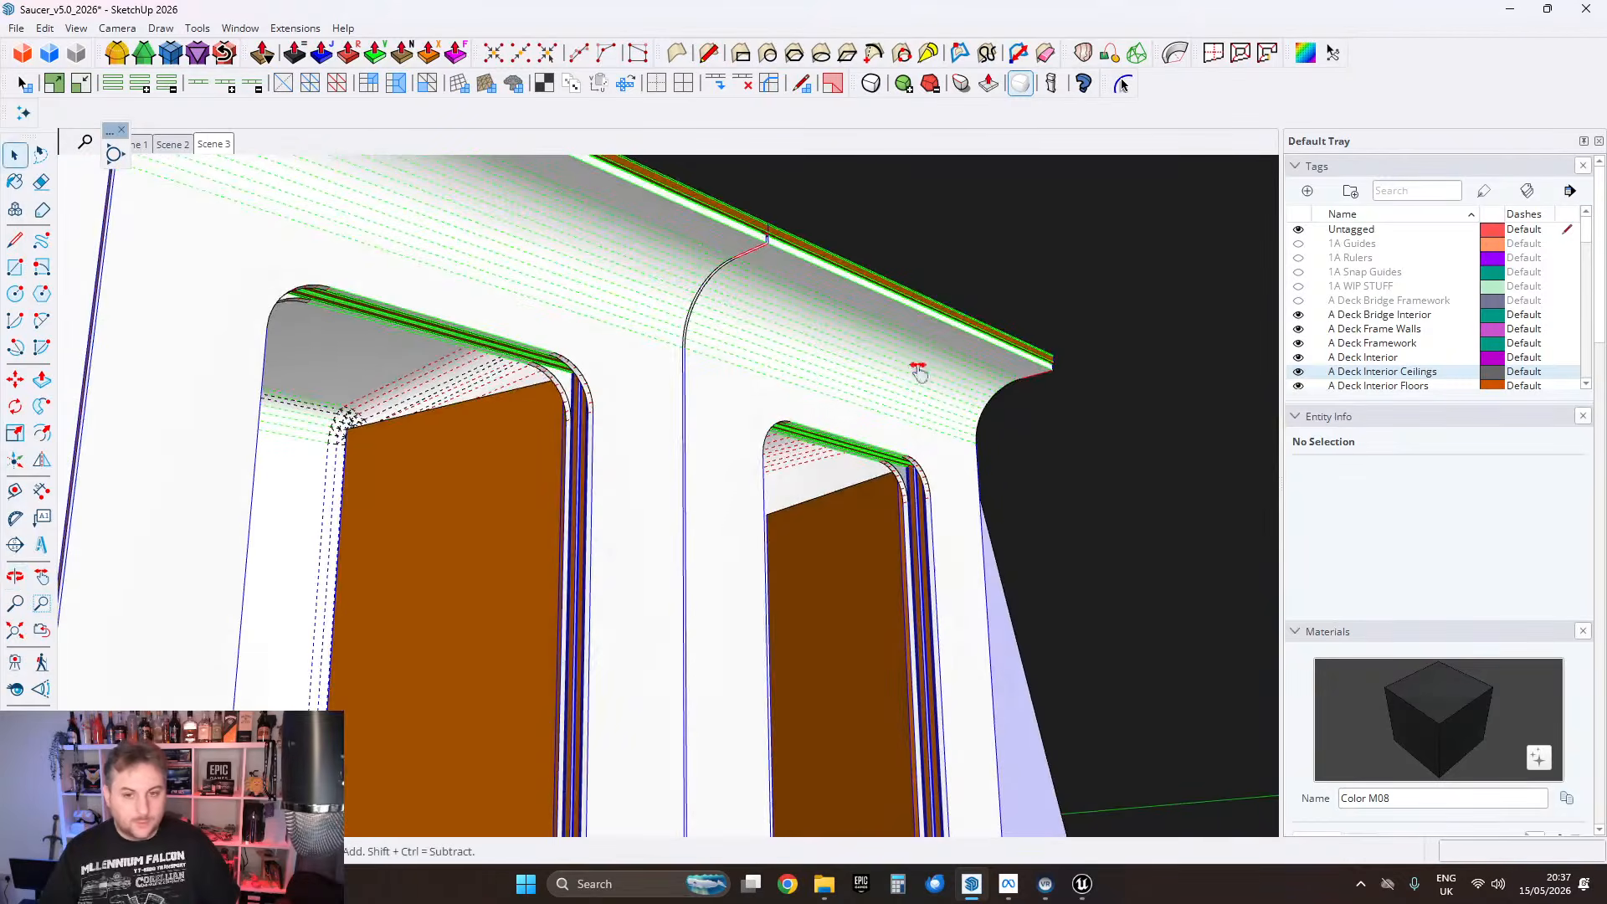
pyautogui.moveTo(918, 370); pyautogui.dragTo(586, 259, button='middle')
# Step: Inside the group of the trim above the washroom cubicles, select and copy the continuous edge path running around its curved corner
pyautogui.scroll(-6, 714, 359)
pyautogui.moveTo(627, 386); pyautogui.dragTo(661, 402, button='middle')
pyautogui.scroll(3, 527, 355)
pyautogui.scroll(6, 736, 377)
pyautogui.scroll(-3, 722, 406)
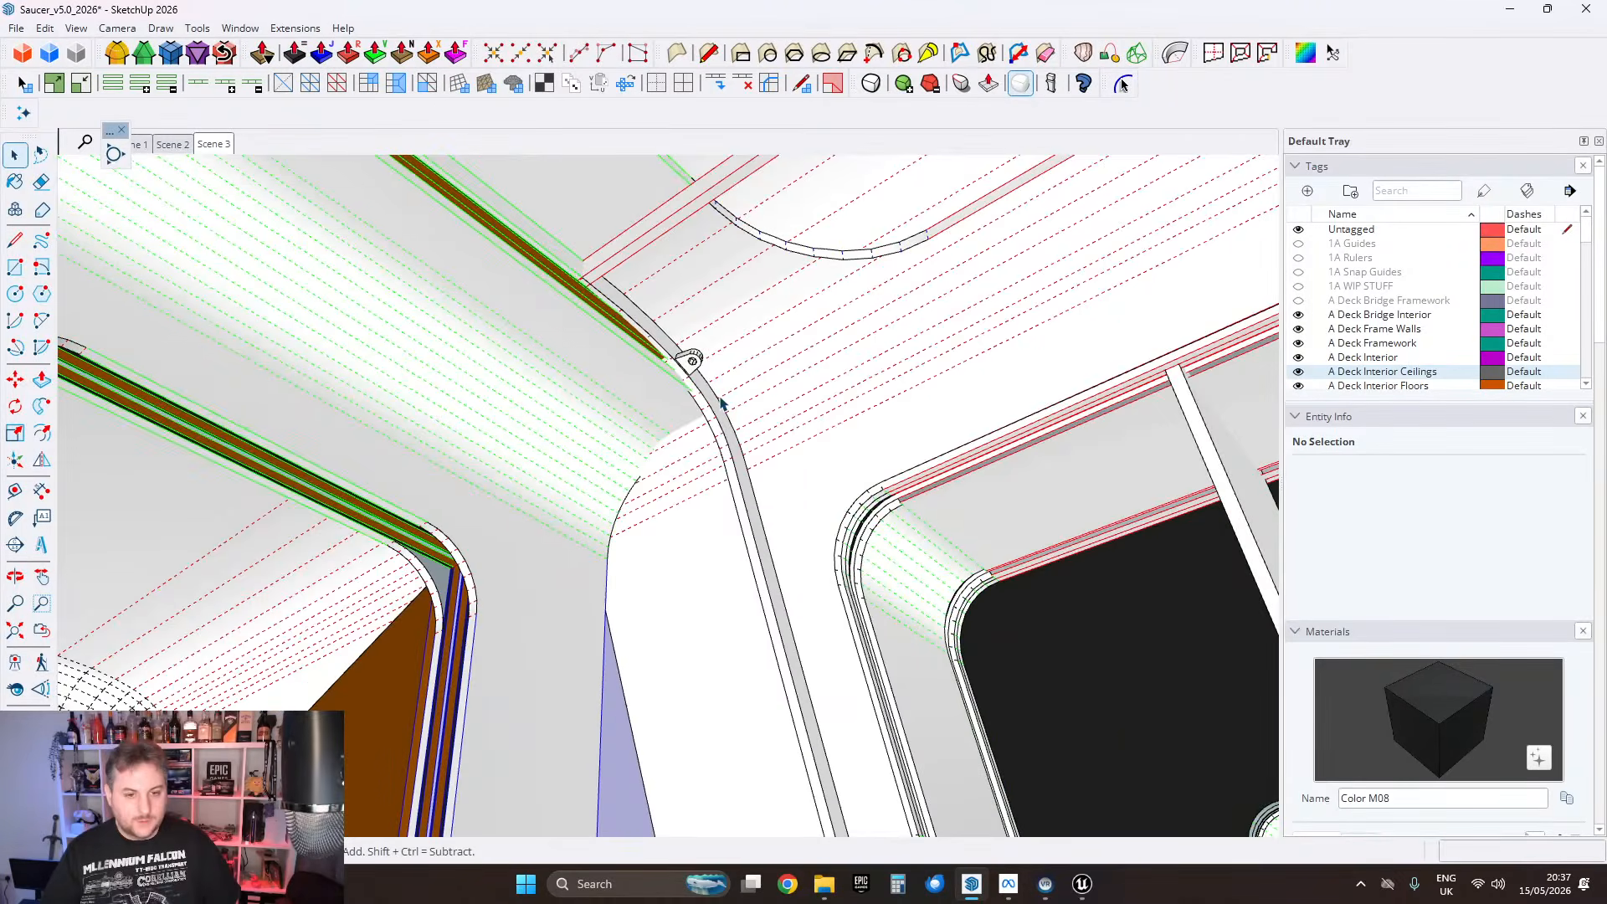
pyautogui.scroll(2, 786, 506)
pyautogui.moveTo(682, 385); pyautogui.dragTo(785, 482, button='middle')
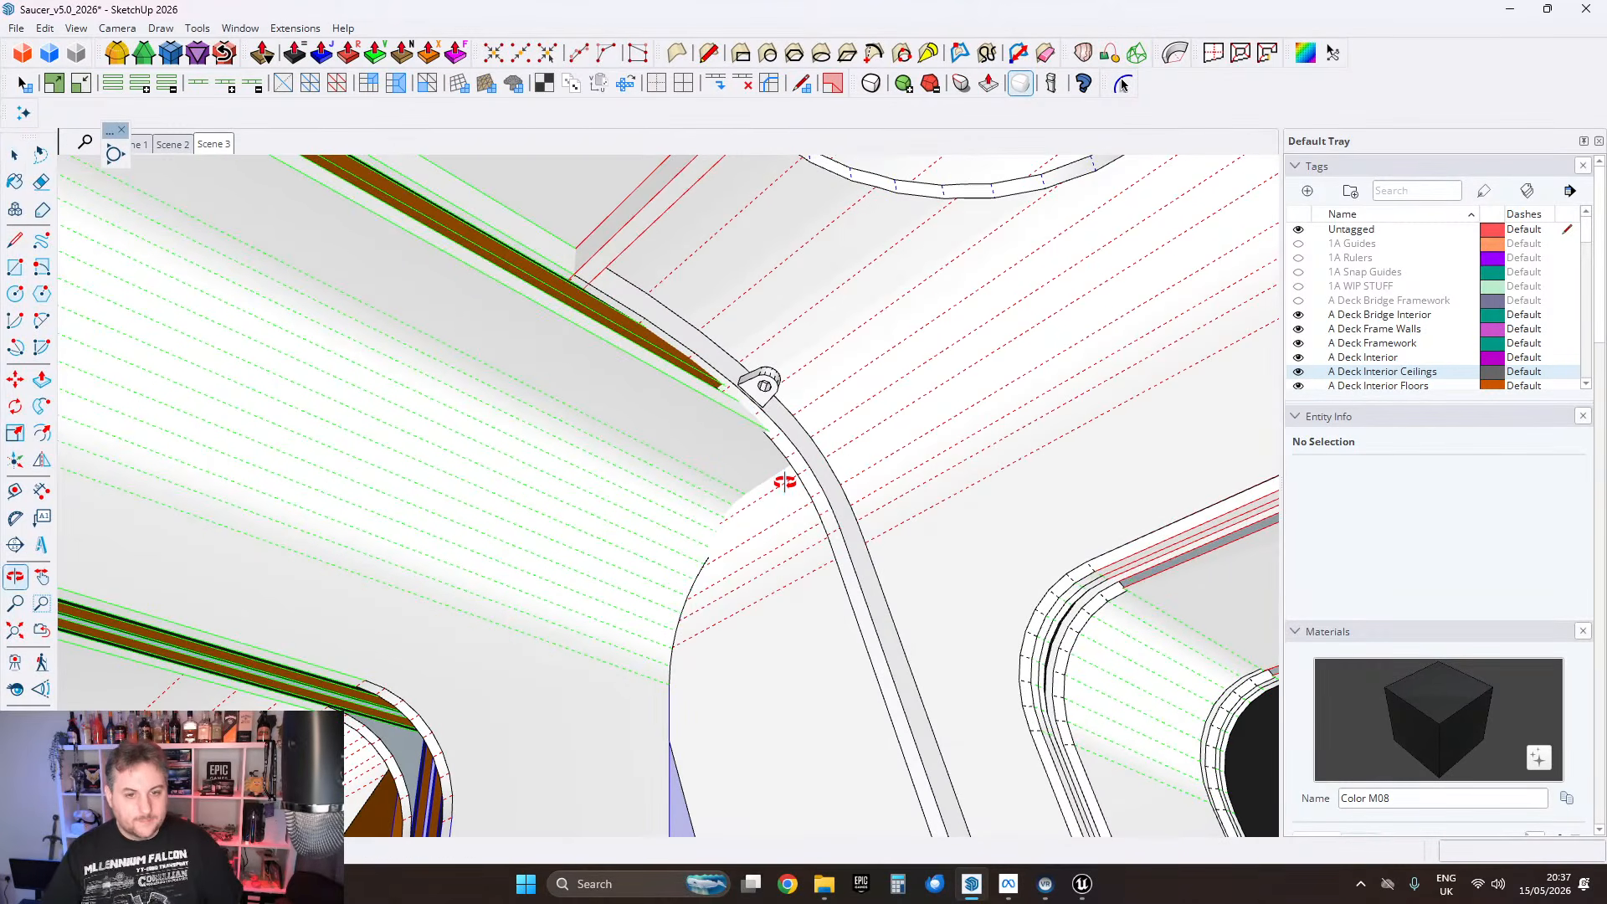
pyautogui.doubleClick(676, 333)
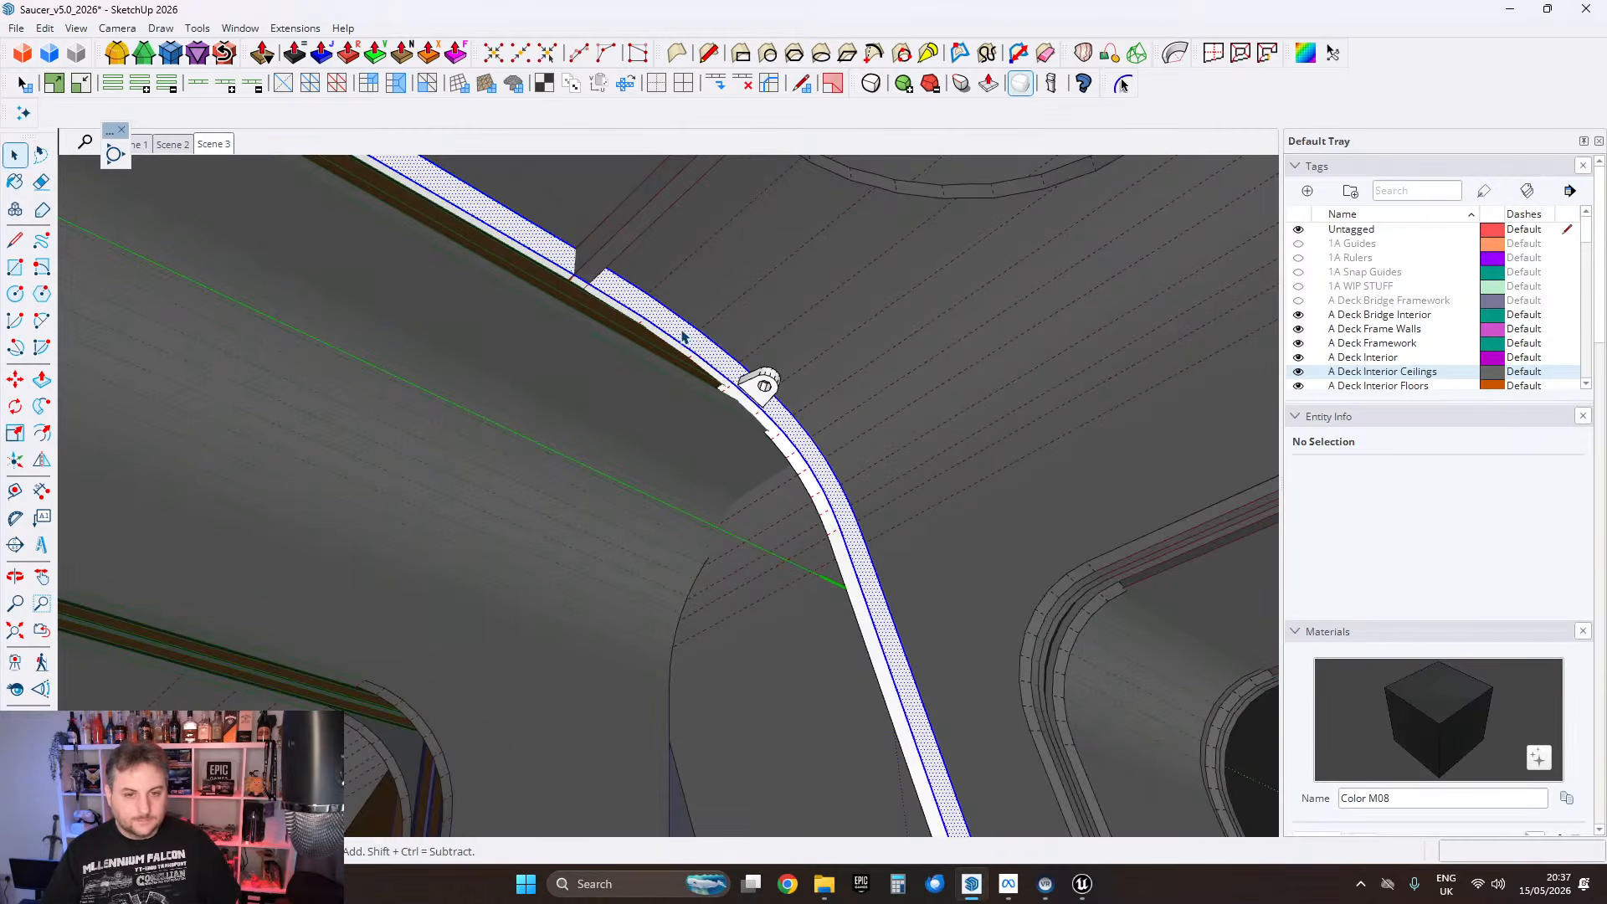
pyautogui.tripleClick(824, 500)
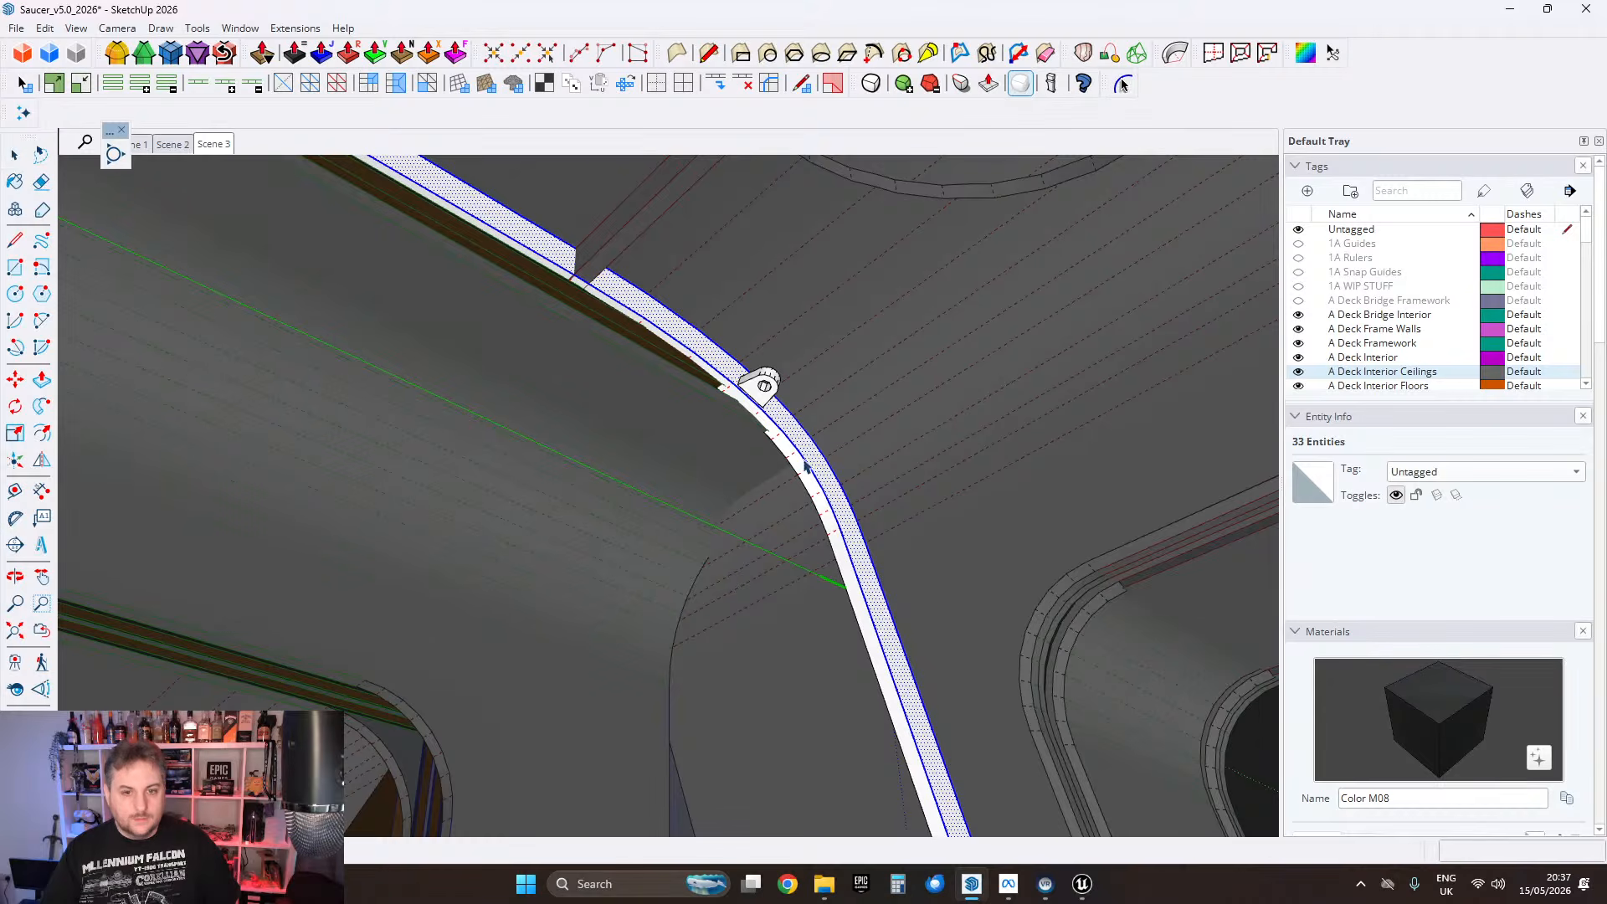
pyautogui.click(807, 474)
pyautogui.keyDown('shift'); pyautogui.moveTo(677, 528); pyautogui.dragTo(725, 496, button='middle'); pyautogui.keyUp('shift')
pyautogui.scroll(-1, 725, 488)
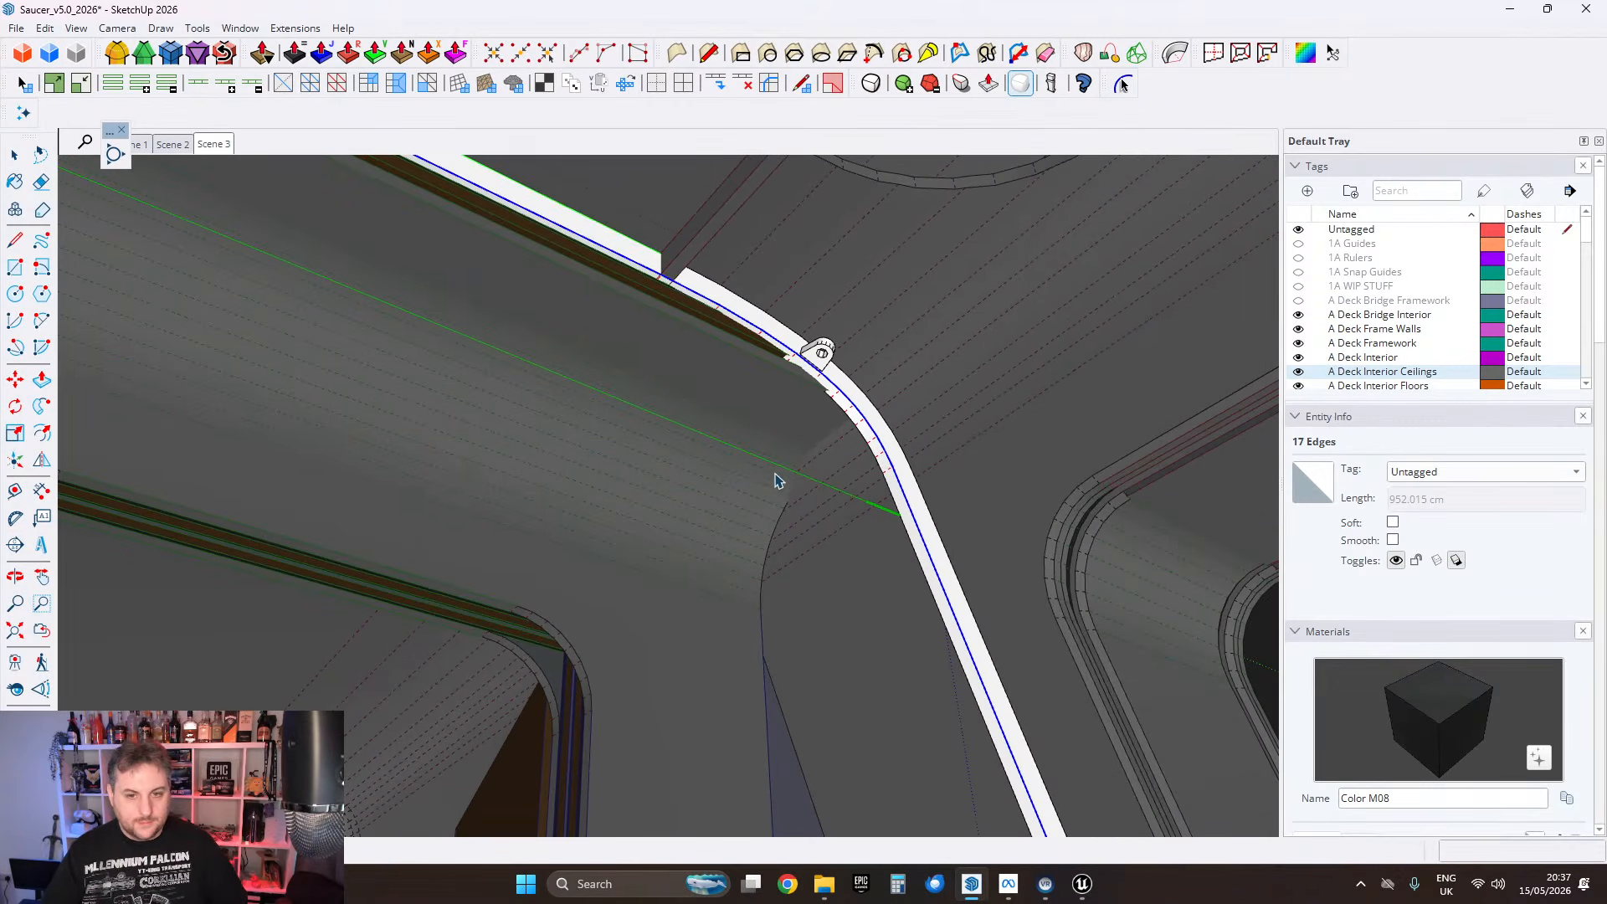
# Step: Leave the trim group and paste the copied edge path in place outside it
pyautogui.hotkey('ctrl', 't')
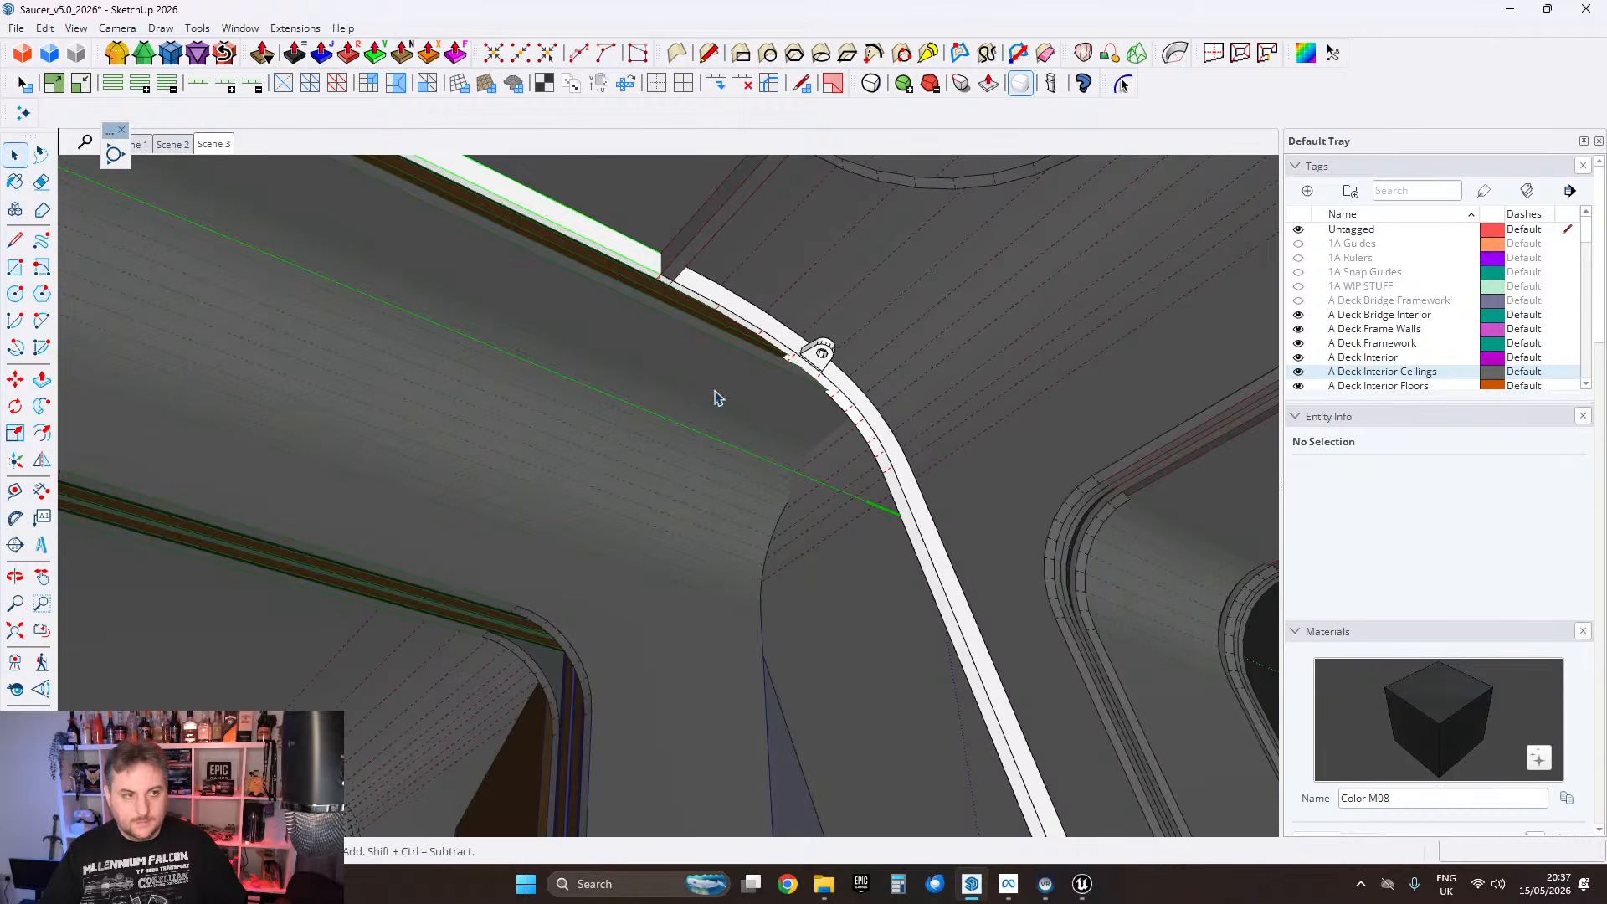
pyautogui.scroll(-1, 861, 446)
pyautogui.moveTo(785, 429); pyautogui.dragTo(722, 349, button='middle')
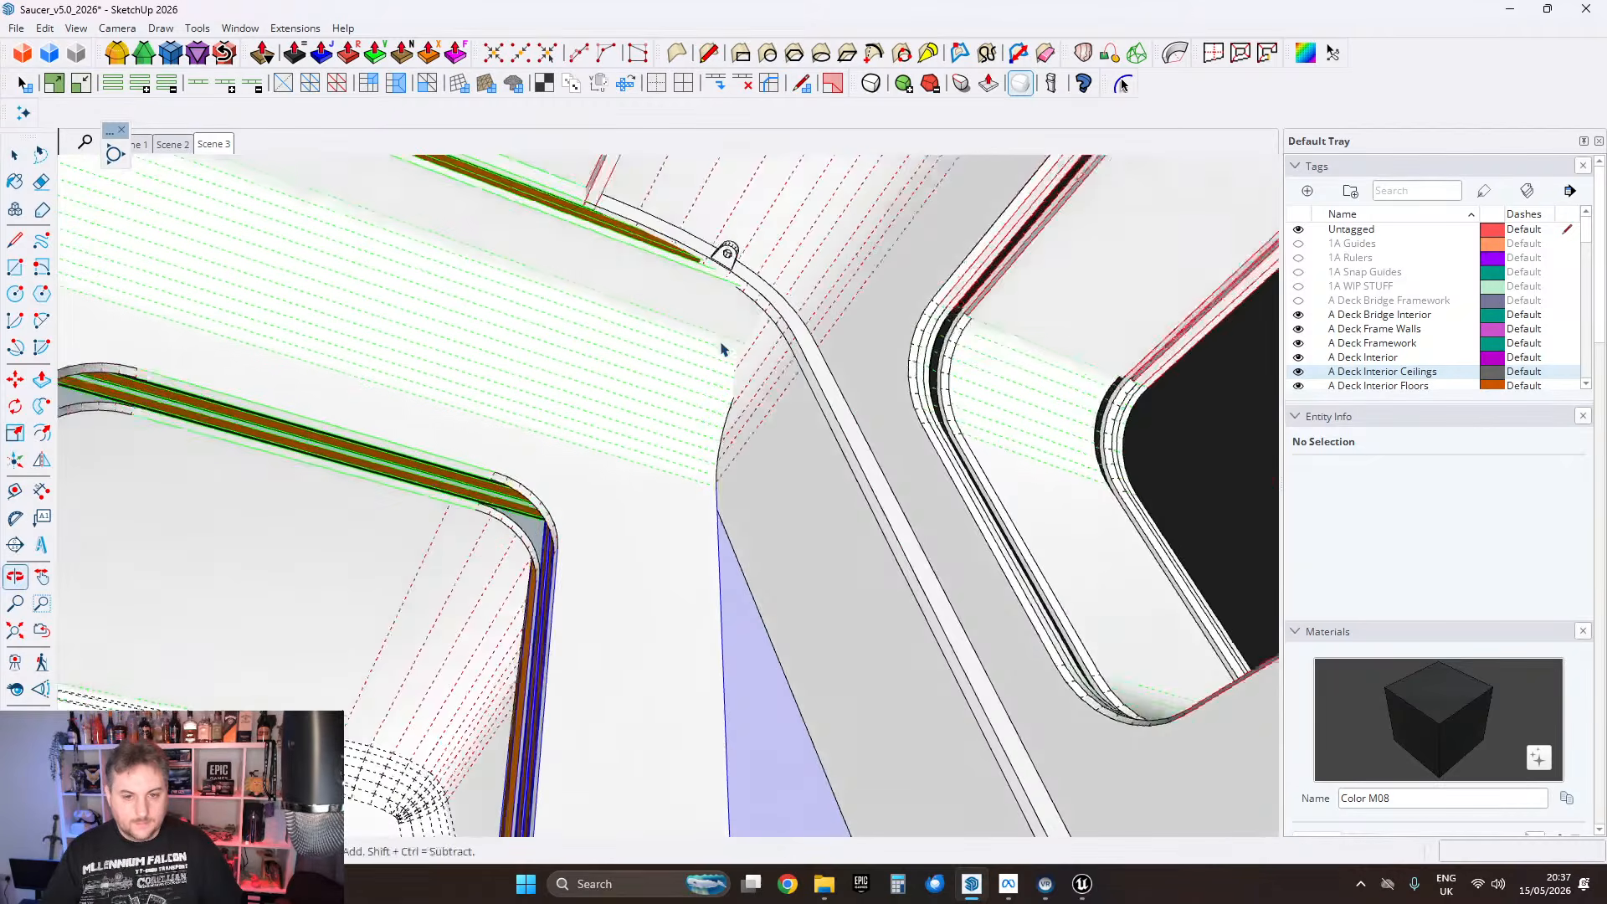
pyautogui.scroll(-1, 722, 348)
pyautogui.click(47, 29)
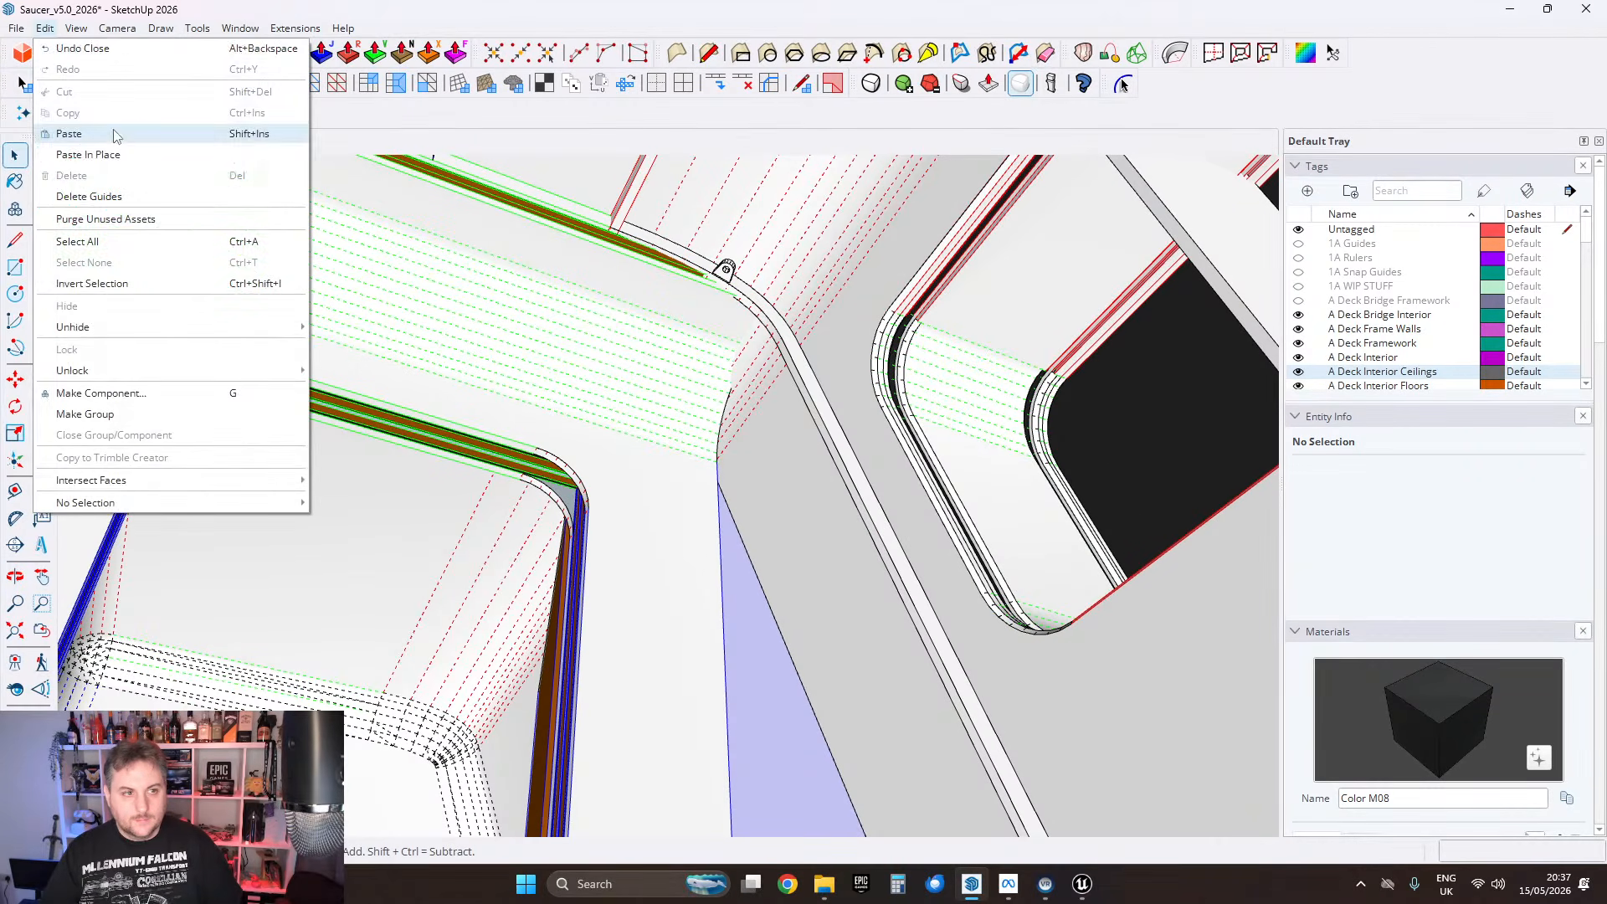
pyautogui.click(75, 155)
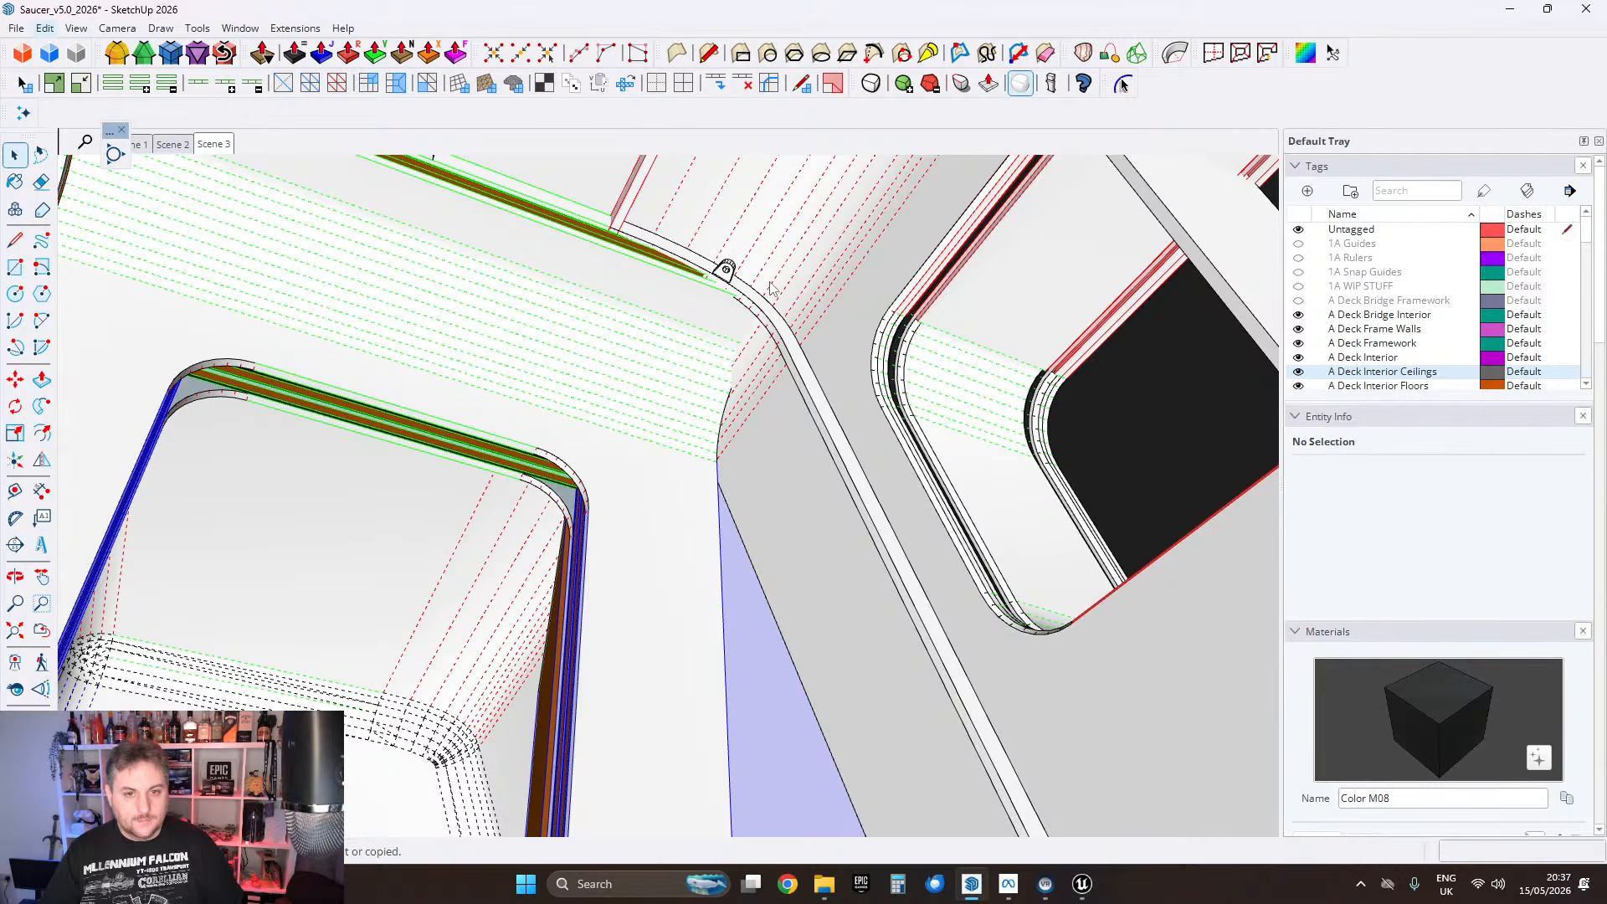
# Step: Move the pasted edge path about 9.8 cm away from the trim
pyautogui.scroll(2, 818, 416)
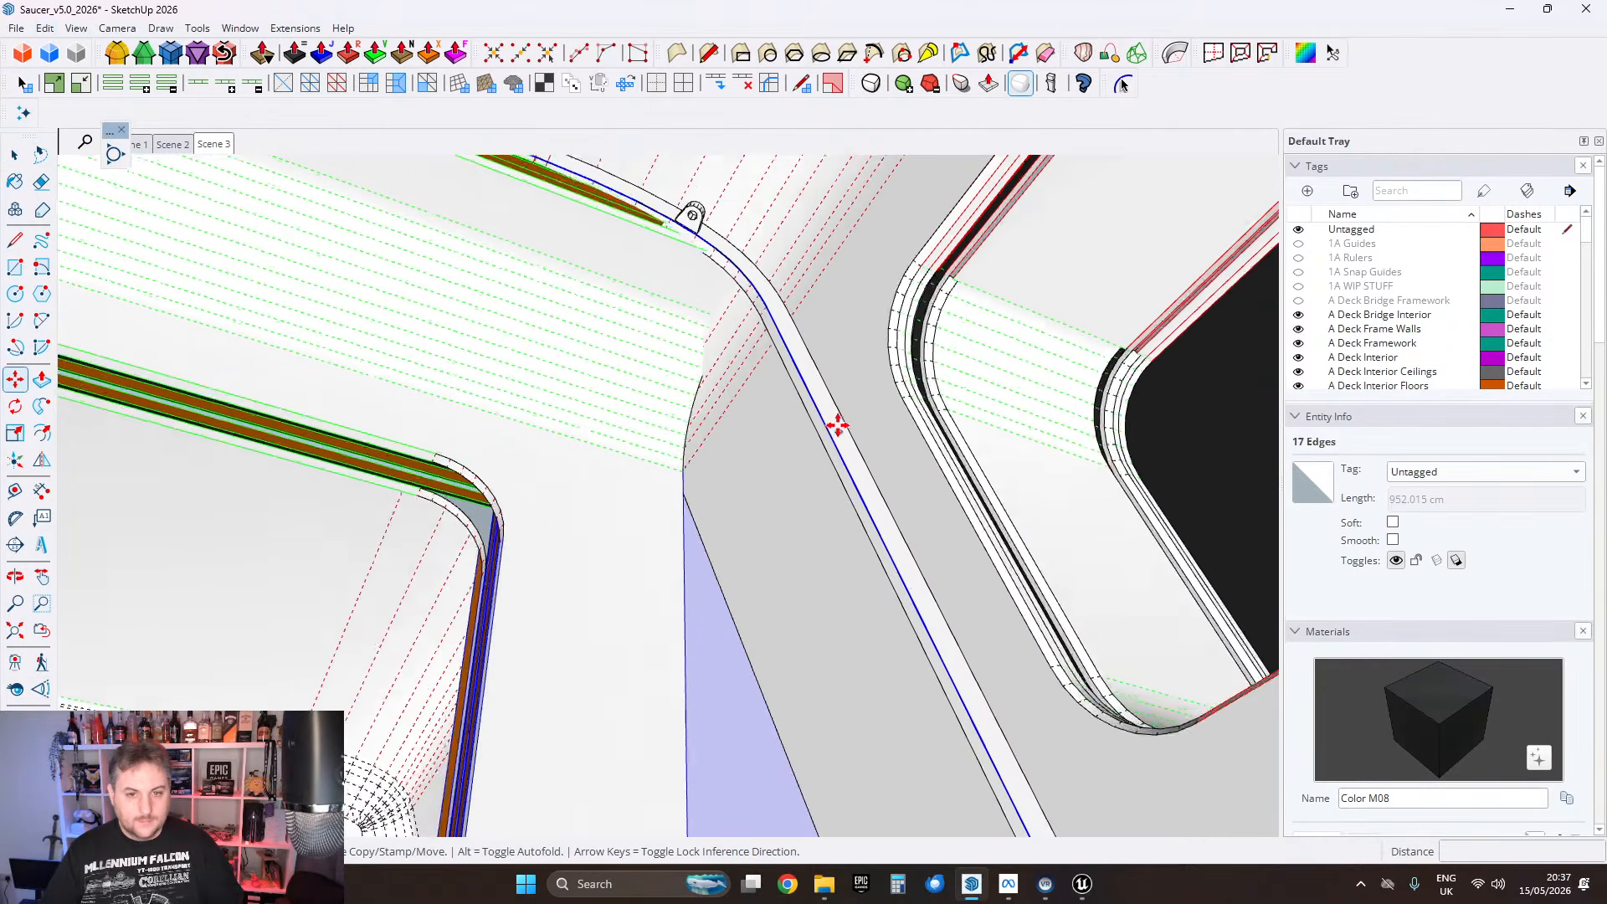
pyautogui.click(818, 416)
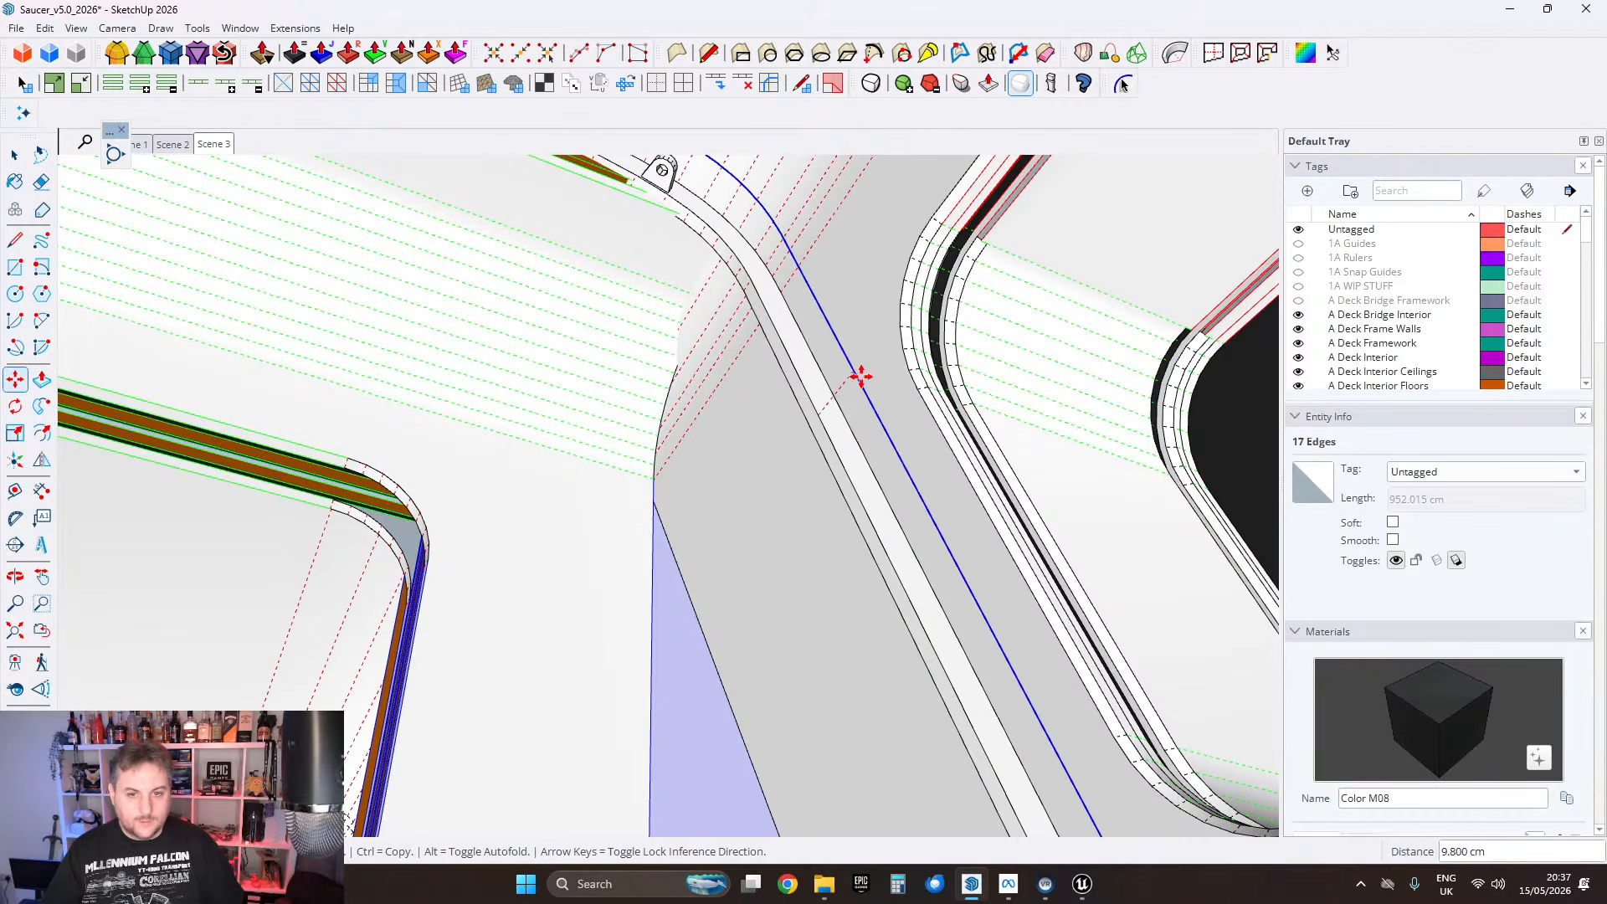
pyautogui.click(20, 158)
pyautogui.scroll(-5, 780, 295)
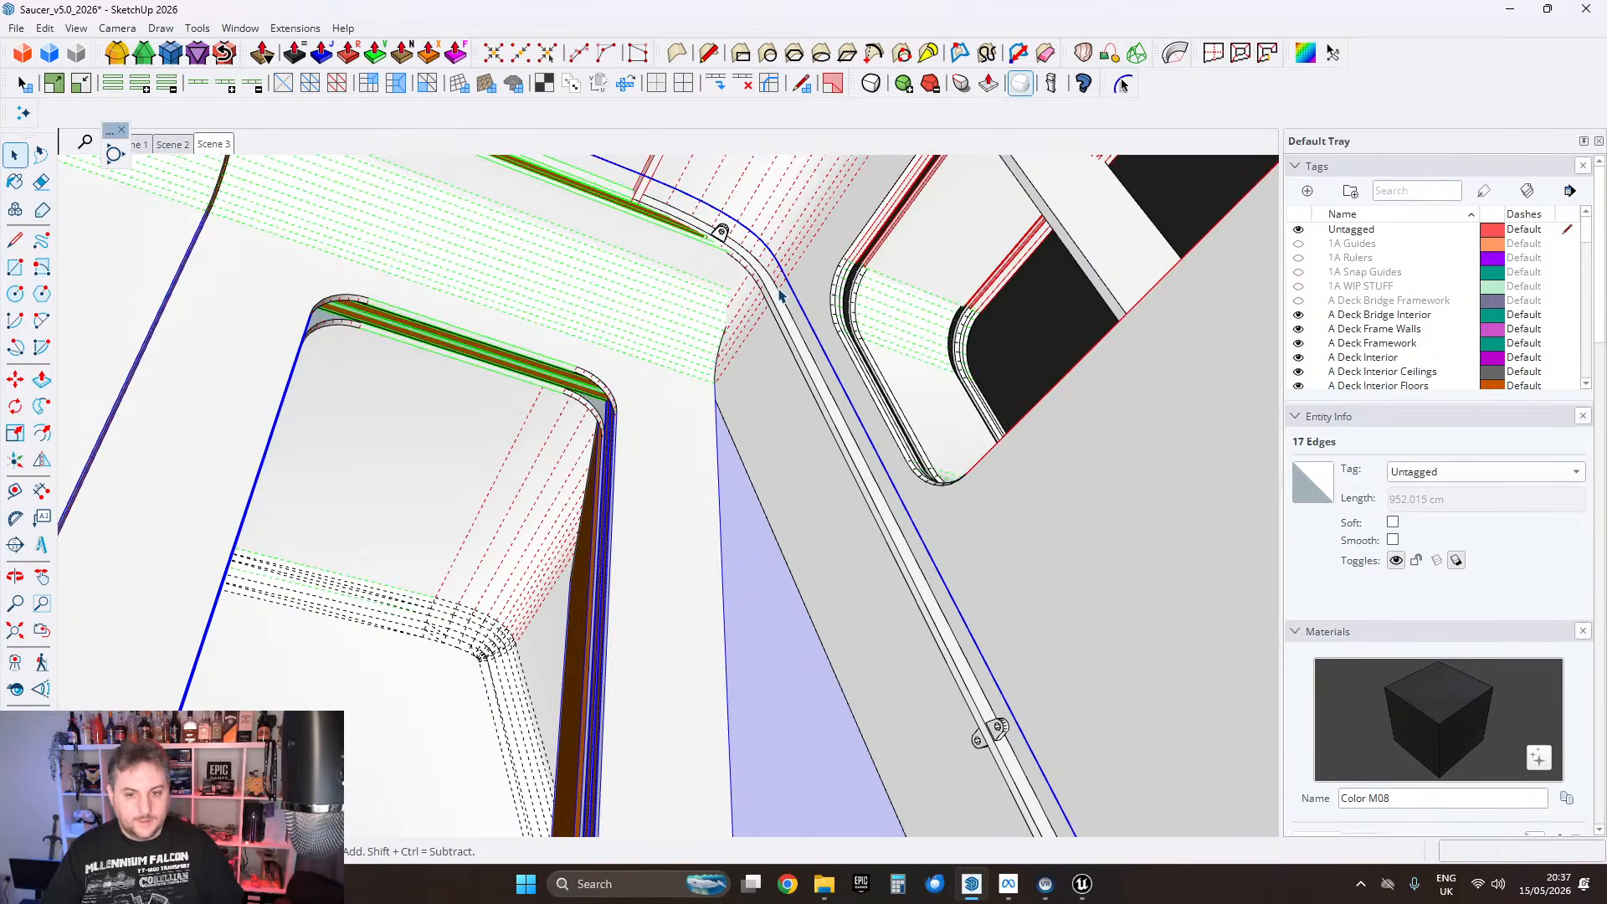
# Step: Include the short edge at the path's lower end in the selection and make the whole path a group
pyautogui.scroll(2, 1002, 608)
pyautogui.scroll(2, 1003, 608)
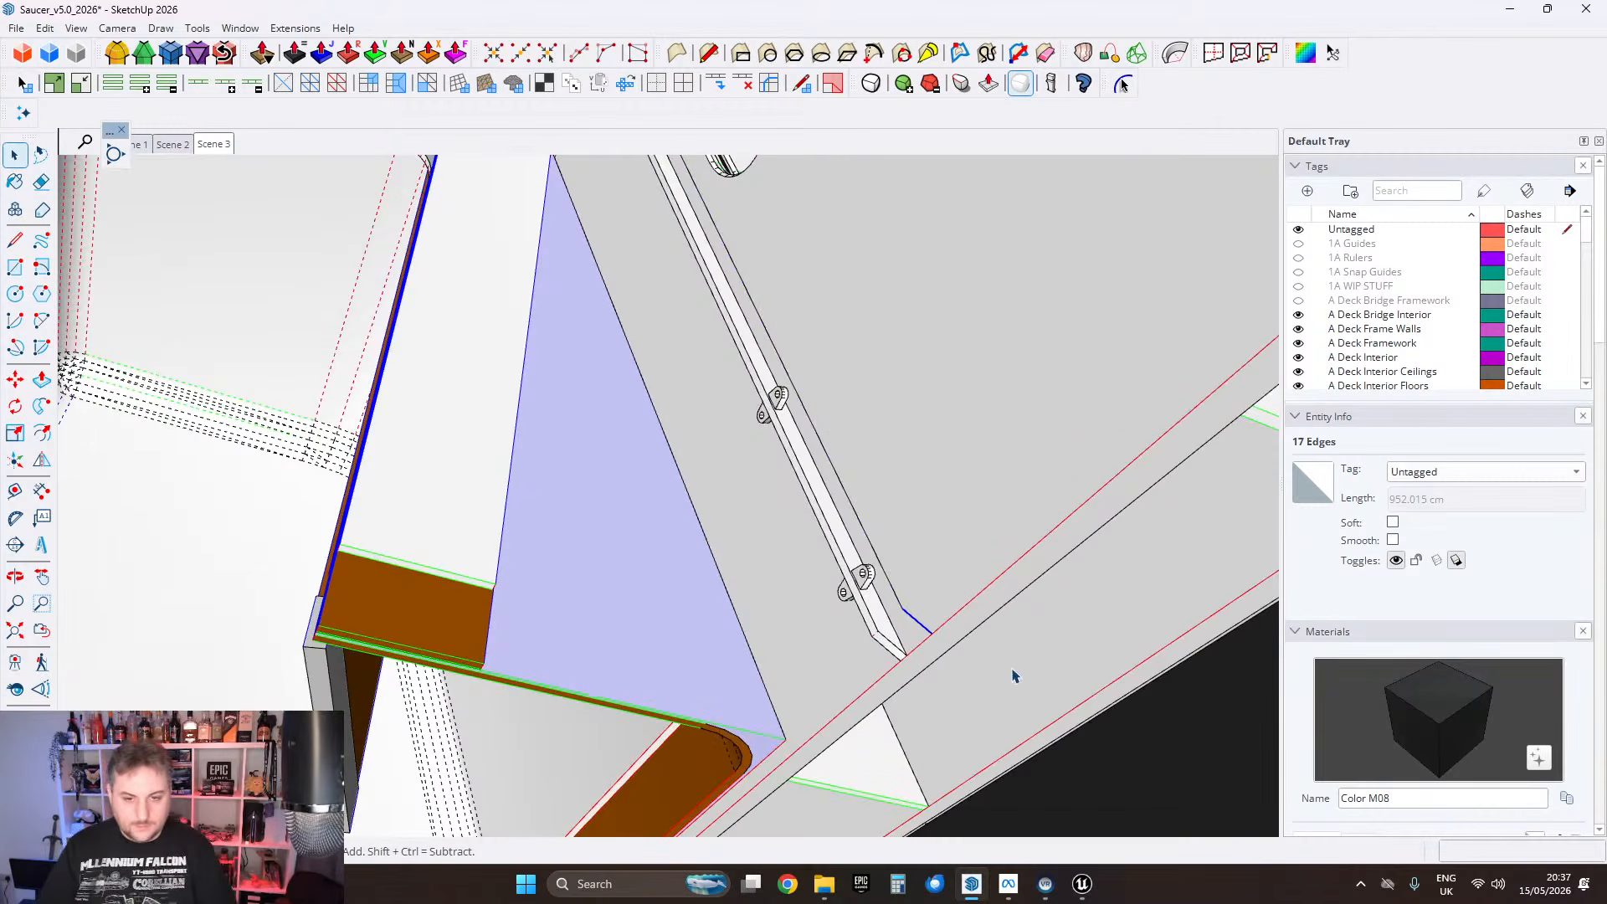
pyautogui.click(912, 600)
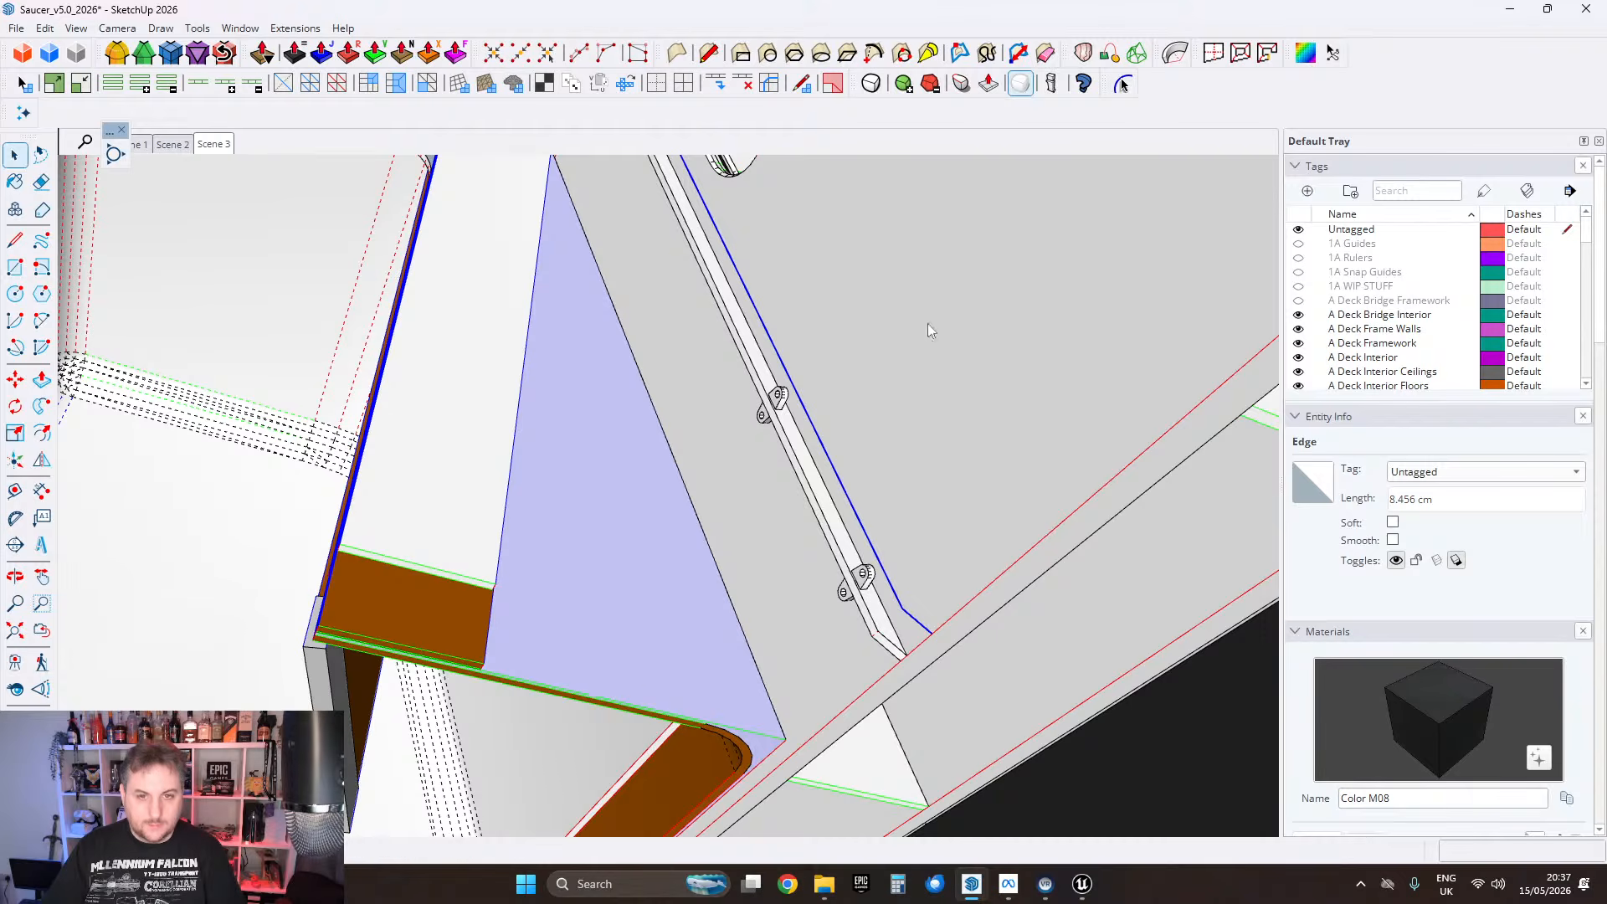
pyautogui.rightClick(891, 588)
pyautogui.click(947, 215)
pyautogui.doubleClick(916, 622)
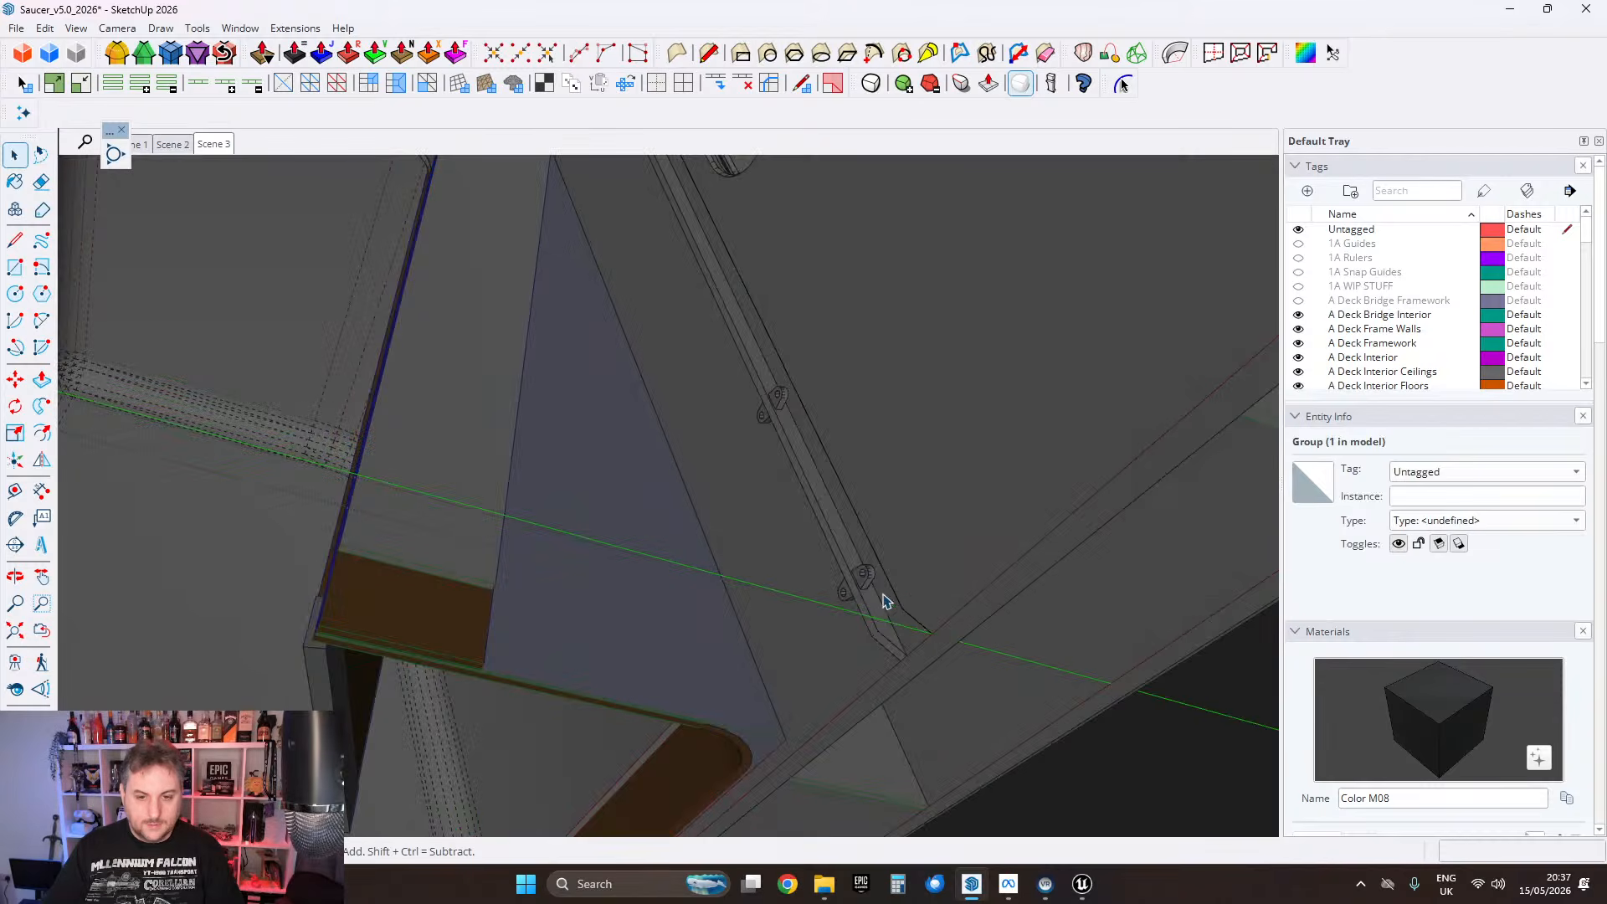
pyautogui.scroll(-4, 1017, 690)
pyautogui.click(924, 533)
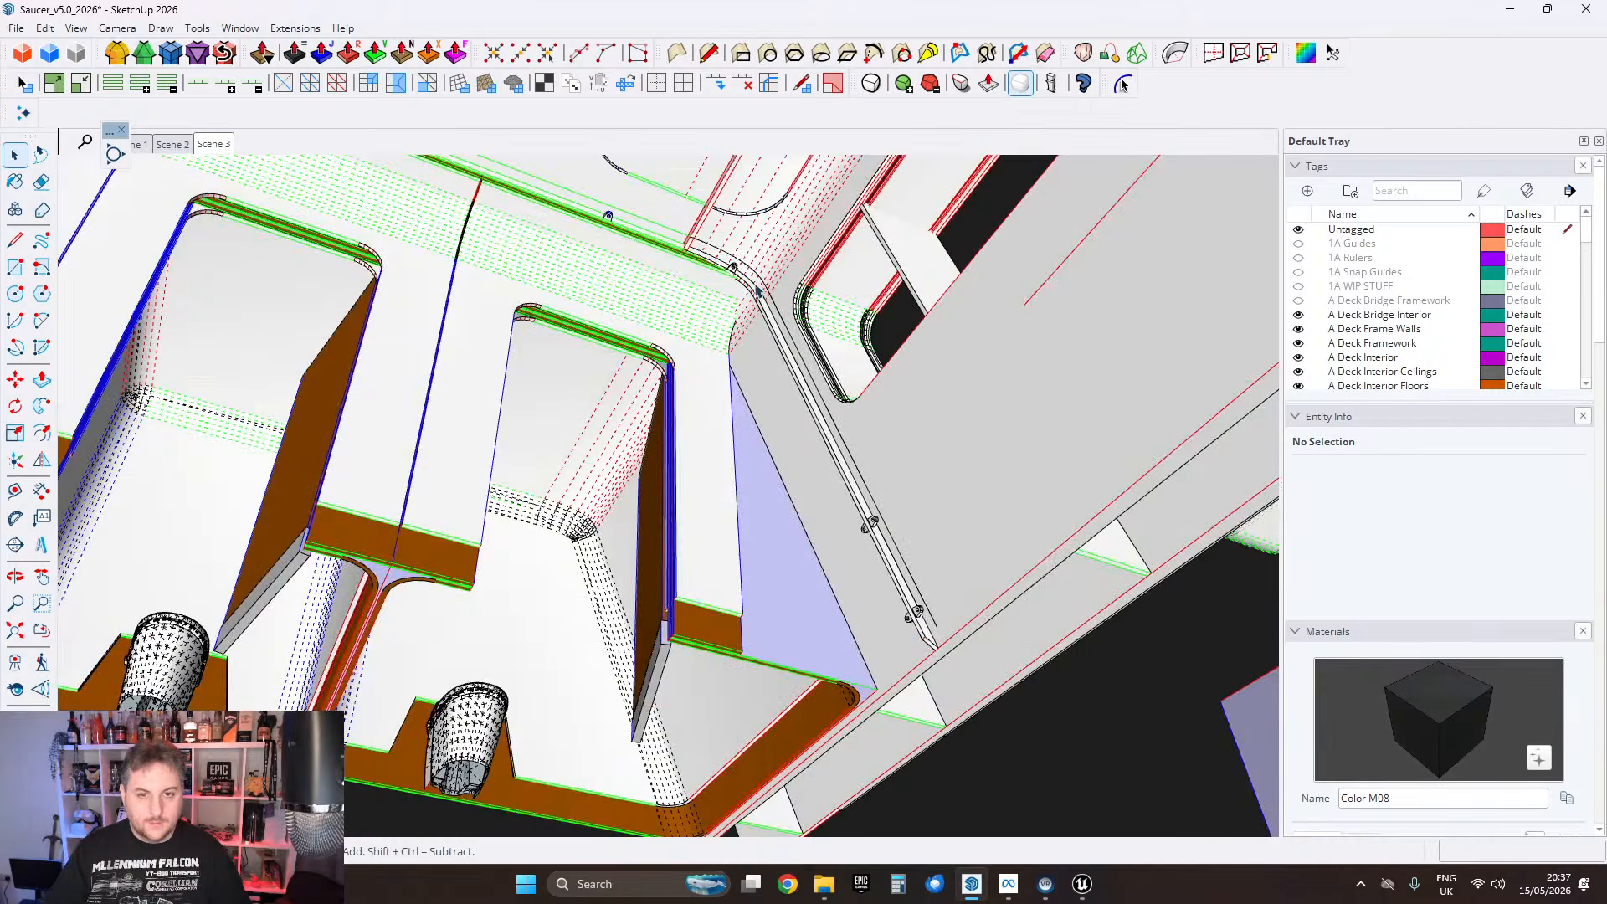
# Step: Open the path group and delete its bent end section beyond the straight run above the cubicles
pyautogui.scroll(3, 758, 290)
pyautogui.click(818, 387)
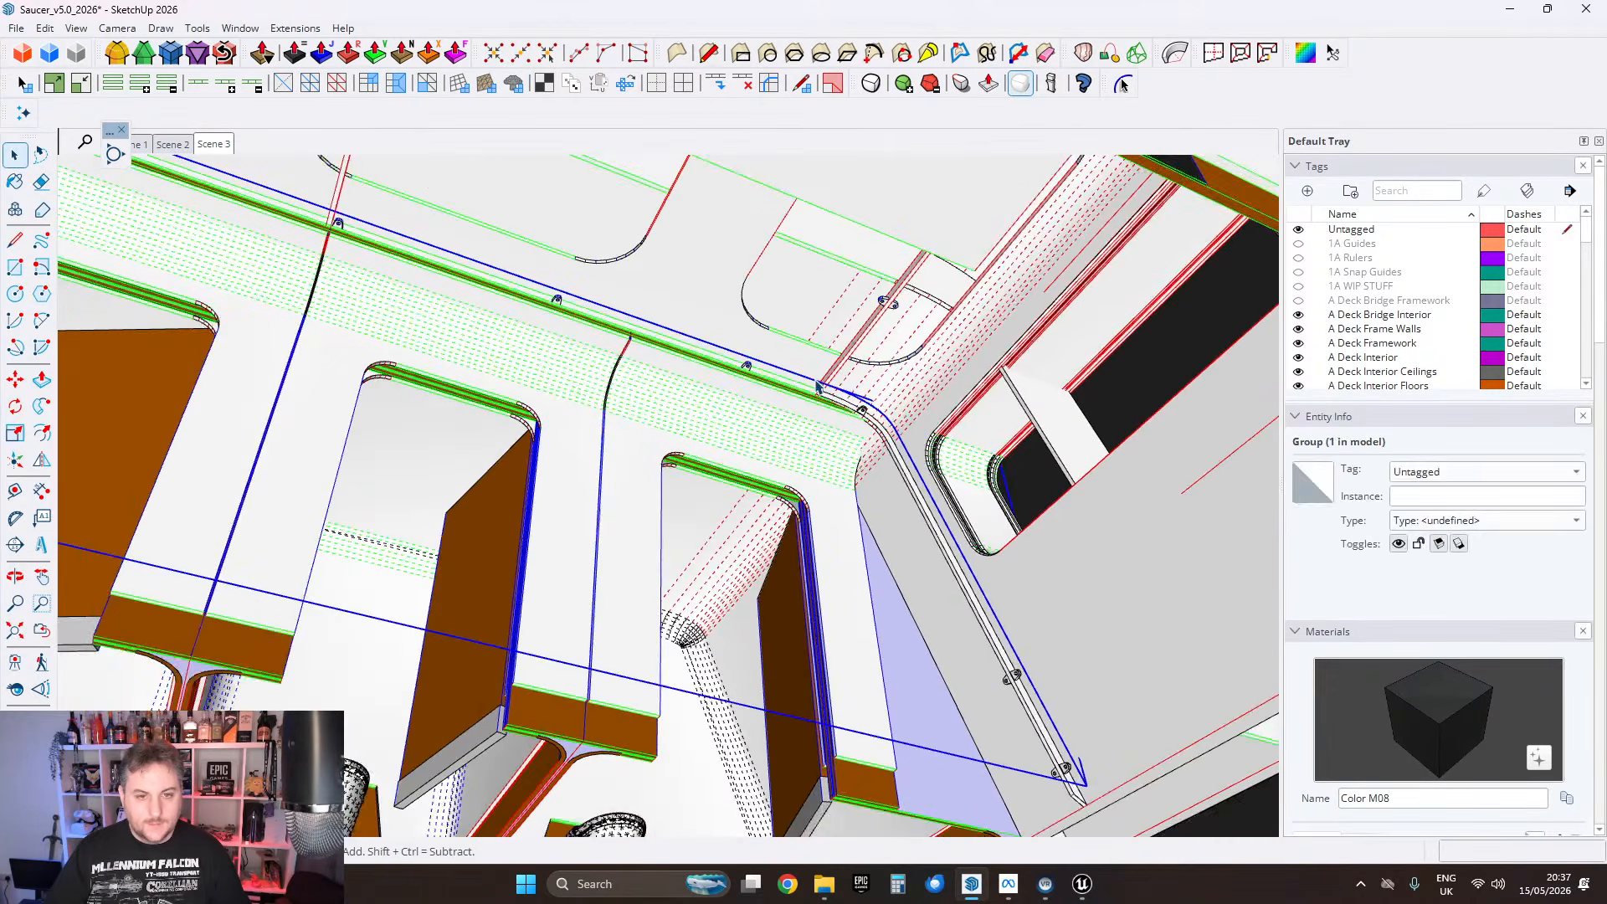
pyautogui.moveTo(818, 387); pyautogui.dragTo(900, 431, button='middle')
pyautogui.scroll(-2, 903, 434)
pyautogui.doubleClick(710, 404)
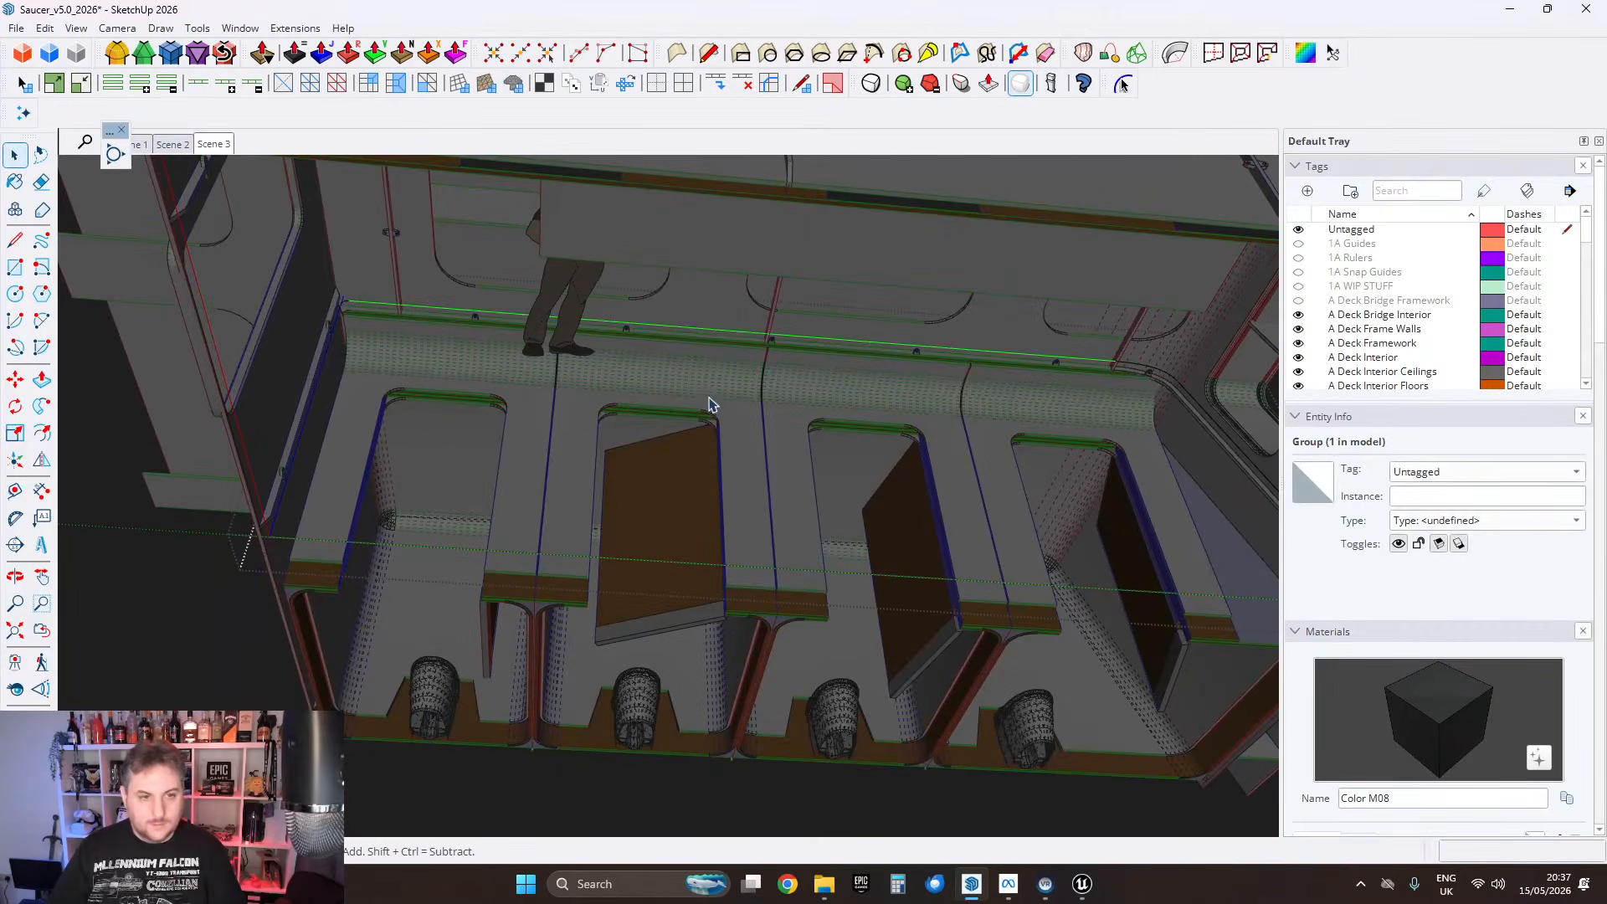
pyautogui.click(495, 659)
pyautogui.press('Delete')
# Step: Split the path's straight edge at the last cubicle divider and delete the portion running over the other cubicles
pyautogui.moveTo(1145, 542); pyautogui.dragTo(1276, 556, button='middle')
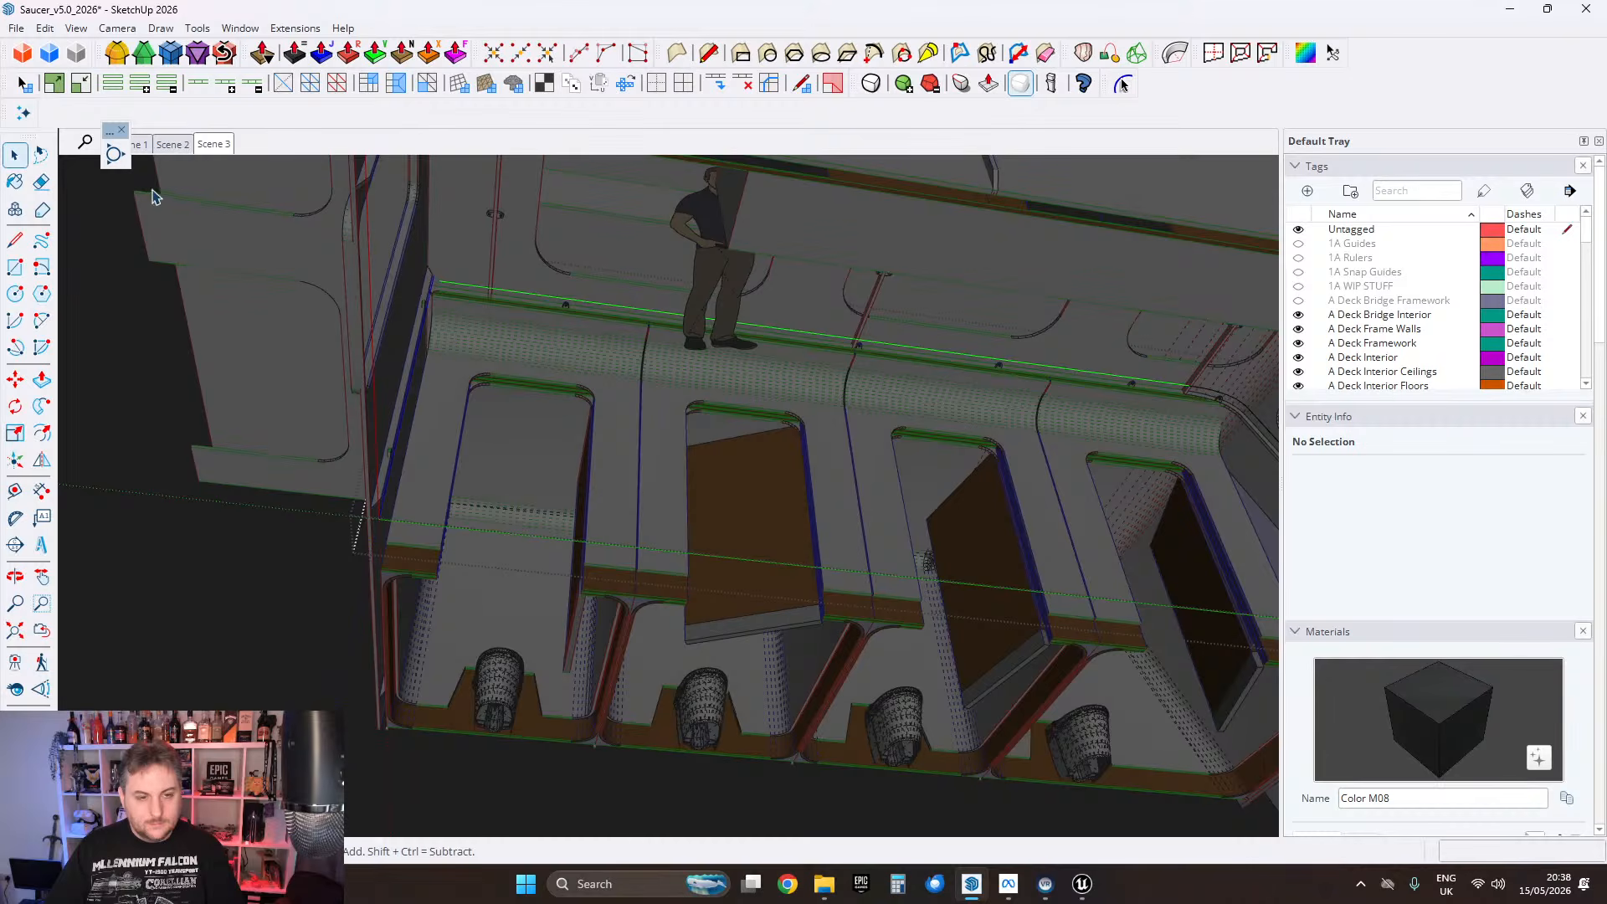
pyautogui.moveTo(967, 455); pyautogui.dragTo(495, 459, button='middle')
pyautogui.scroll(5, 721, 344)
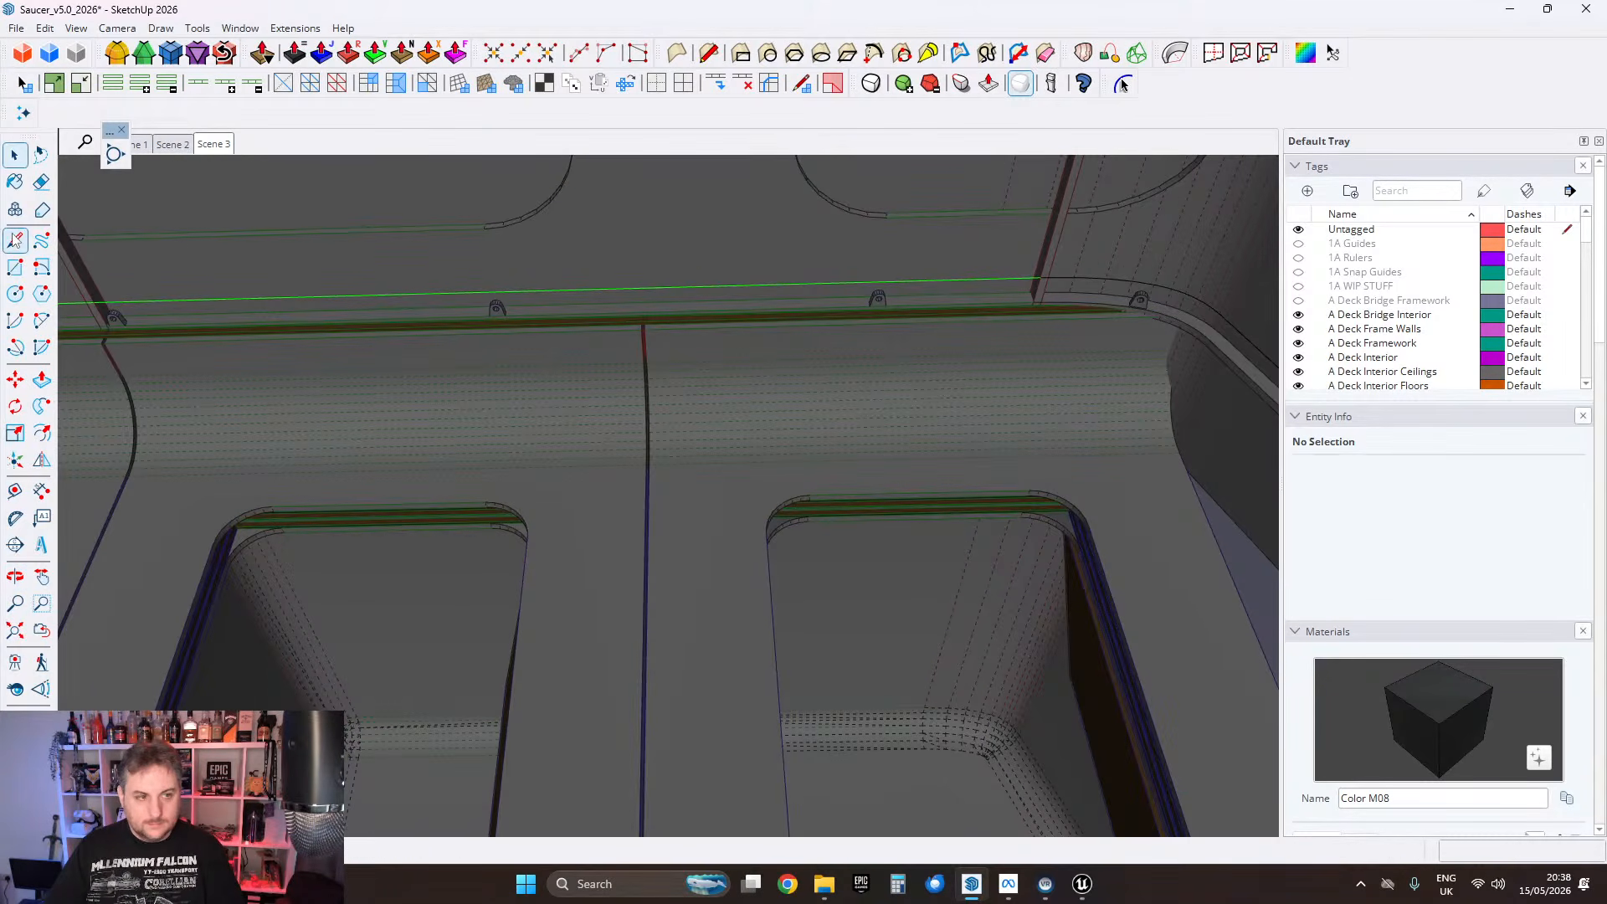
pyautogui.click(643, 284)
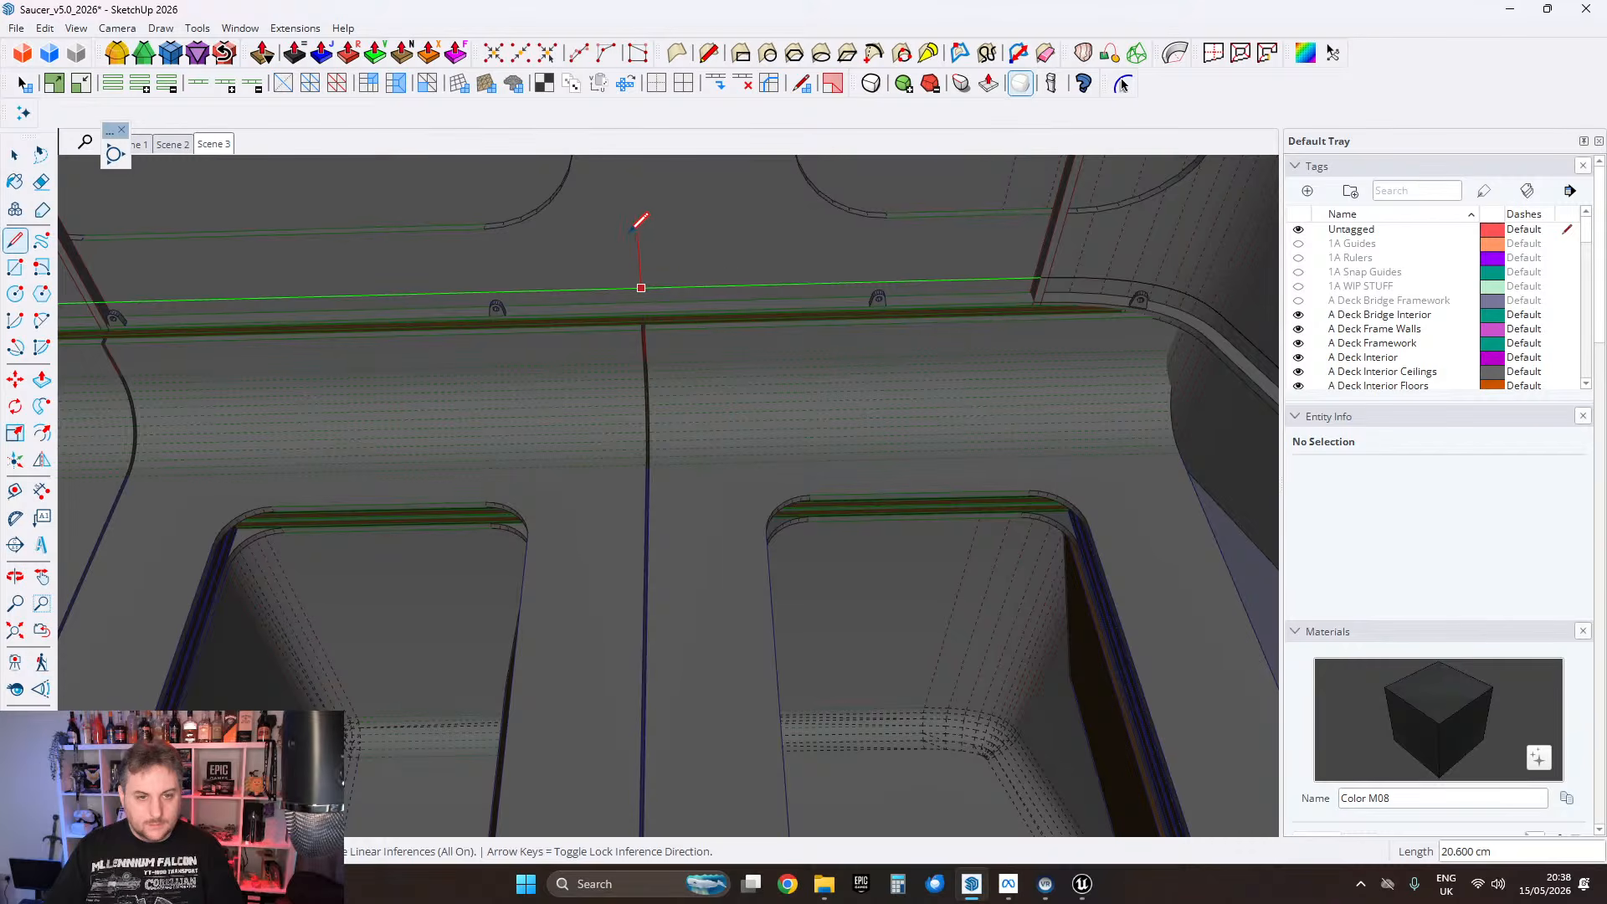
pyautogui.press('e')
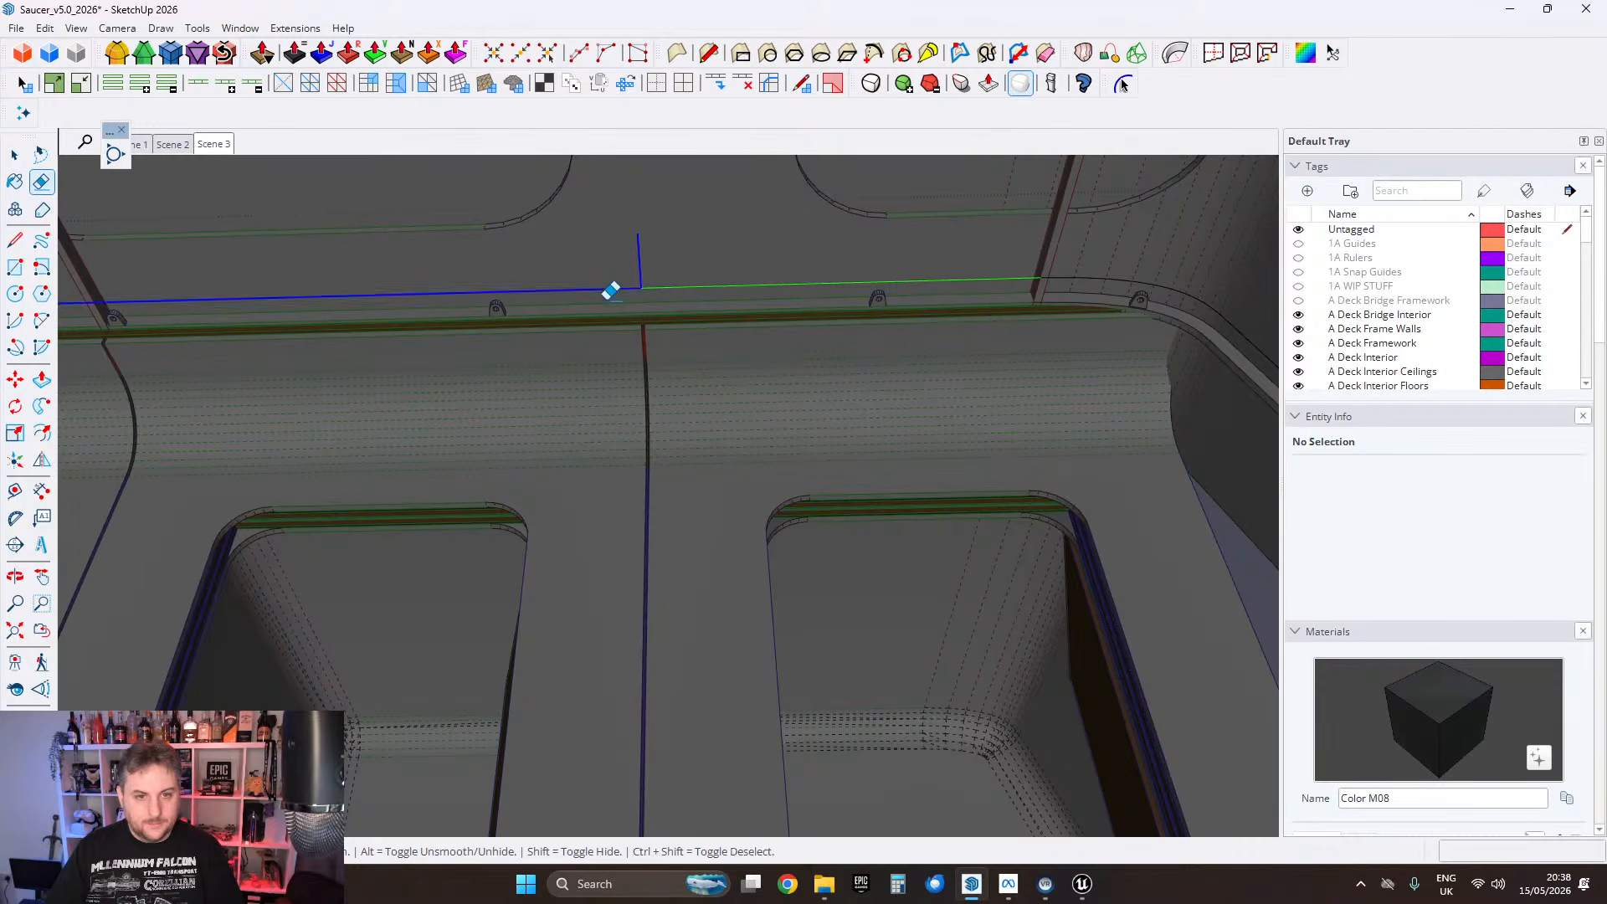
pyautogui.moveTo(610, 292); pyautogui.dragTo(619, 288)
pyautogui.scroll(-3, 670, 283)
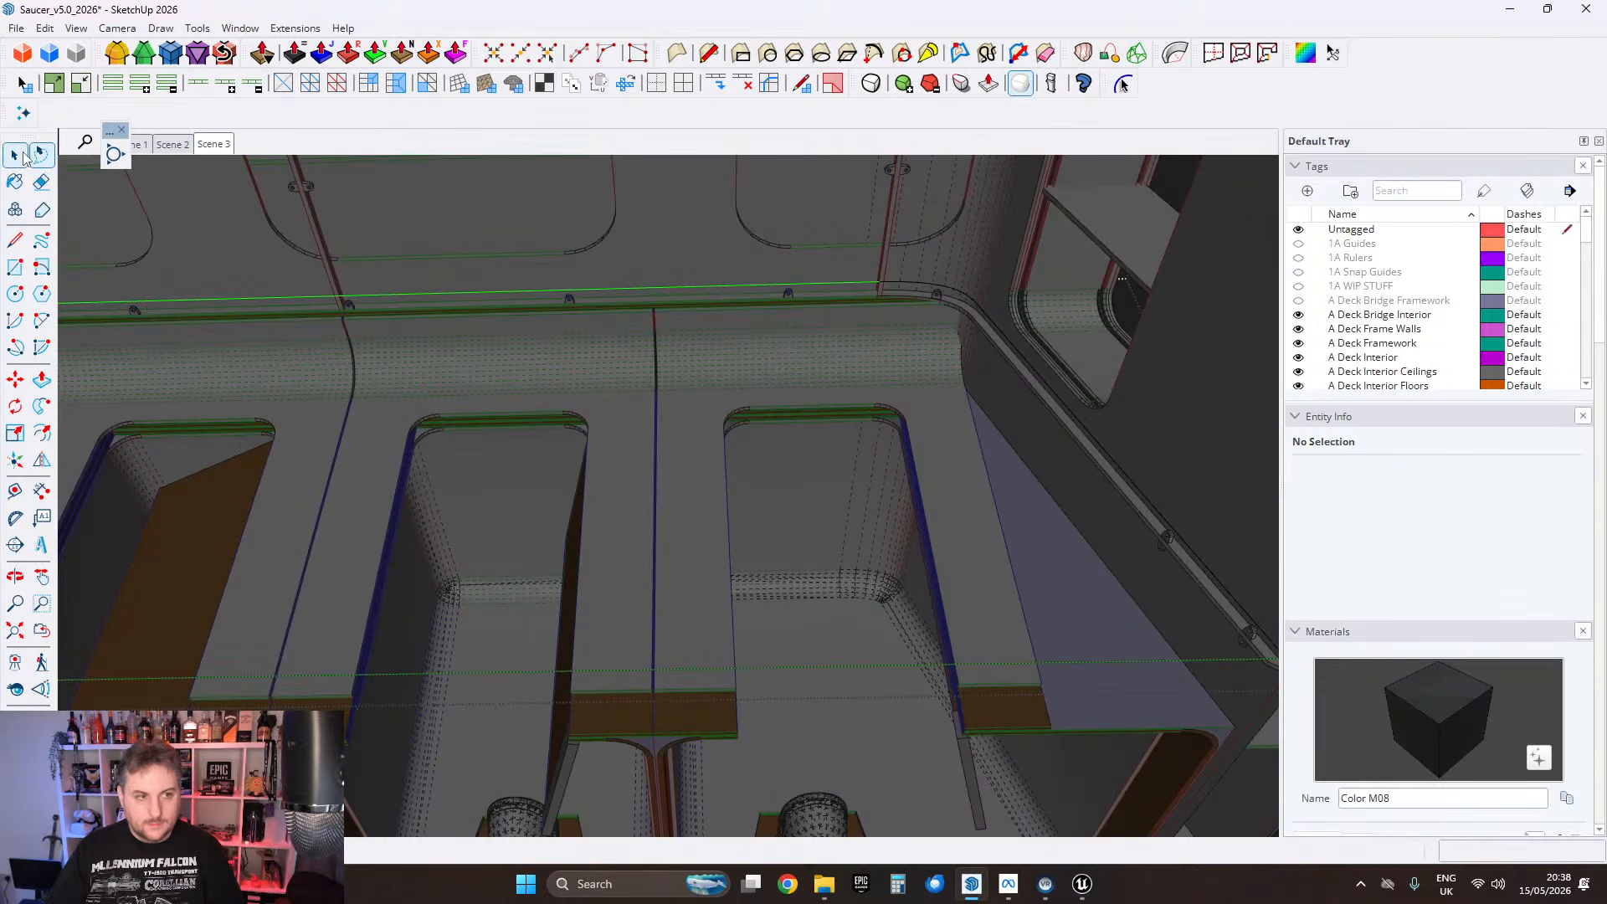
pyautogui.click(626, 298)
pyautogui.scroll(2, 633, 298)
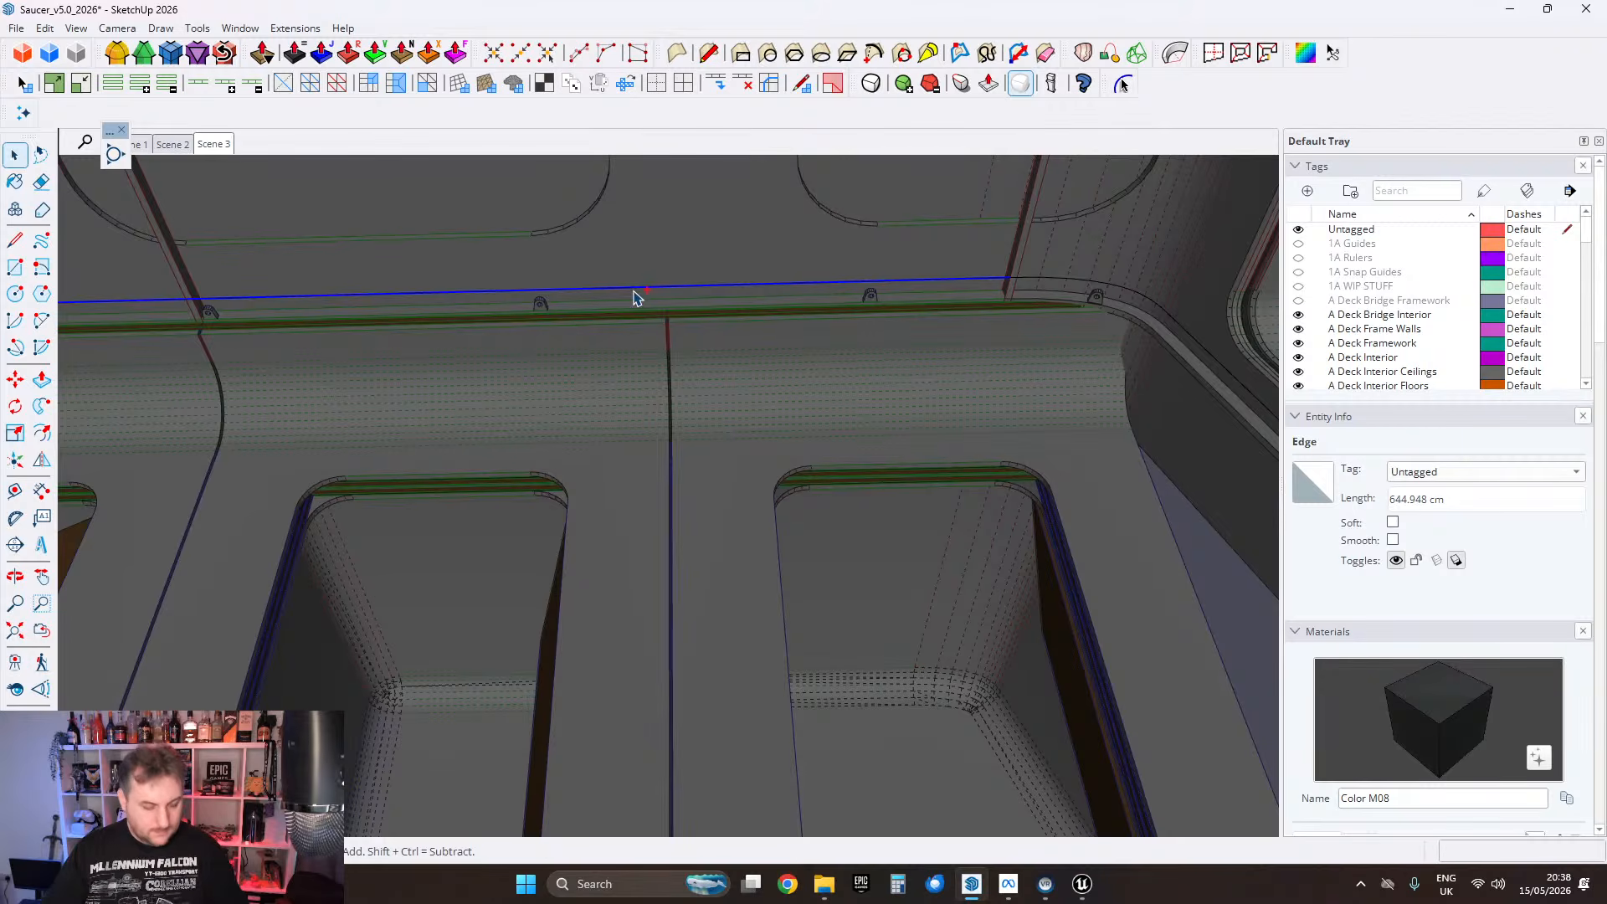
pyautogui.click(668, 288)
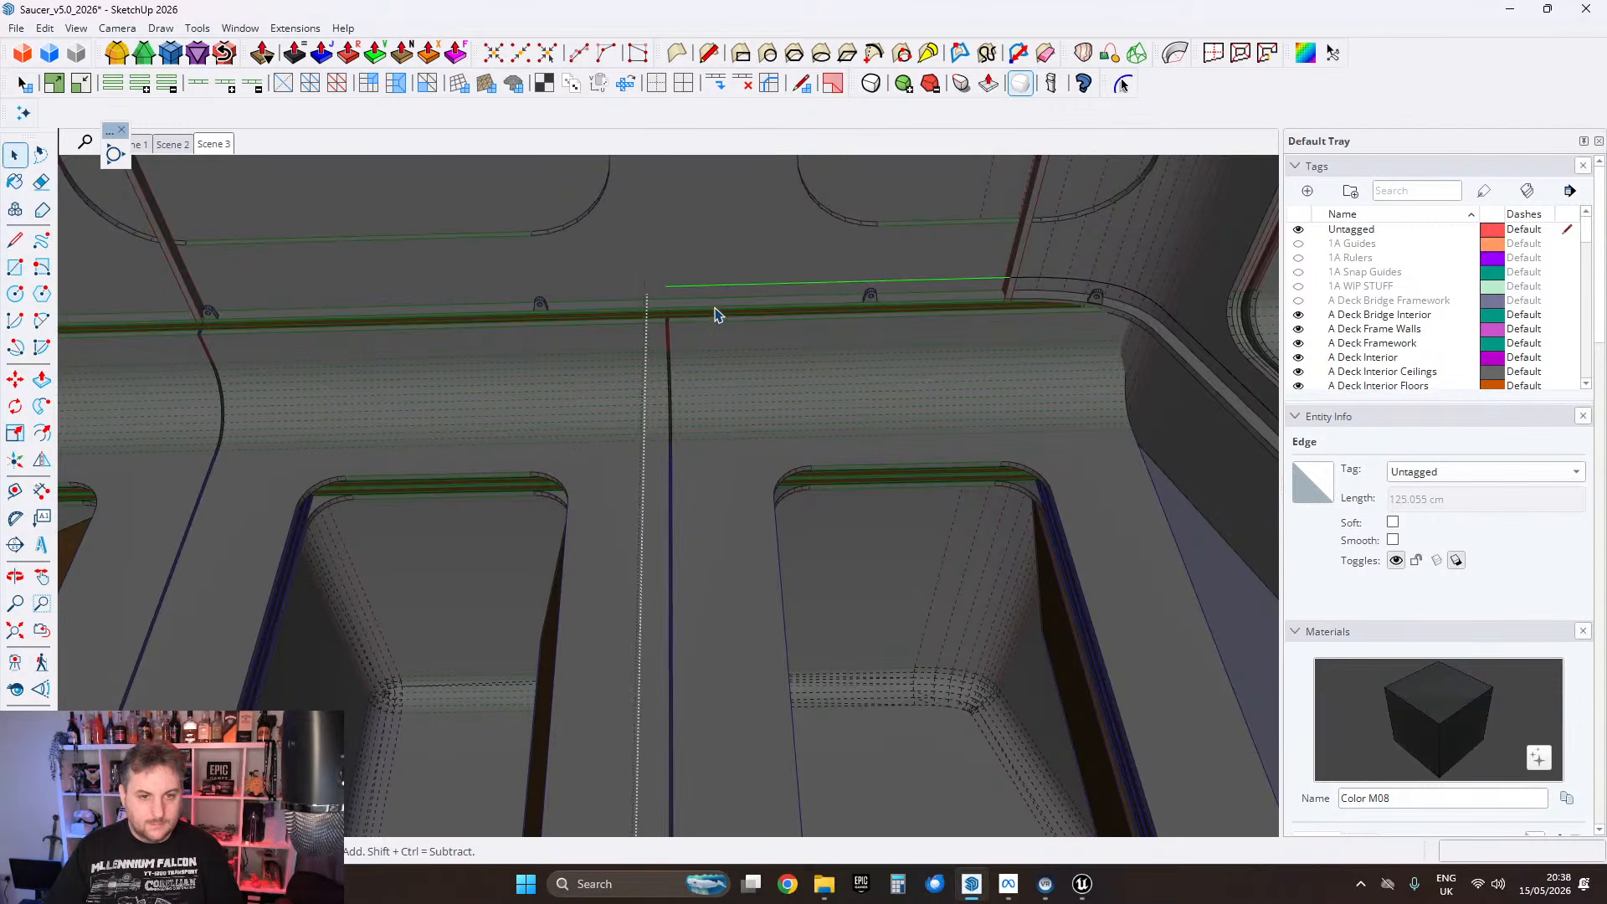
pyautogui.scroll(-6, 716, 314)
pyautogui.scroll(6, 653, 323)
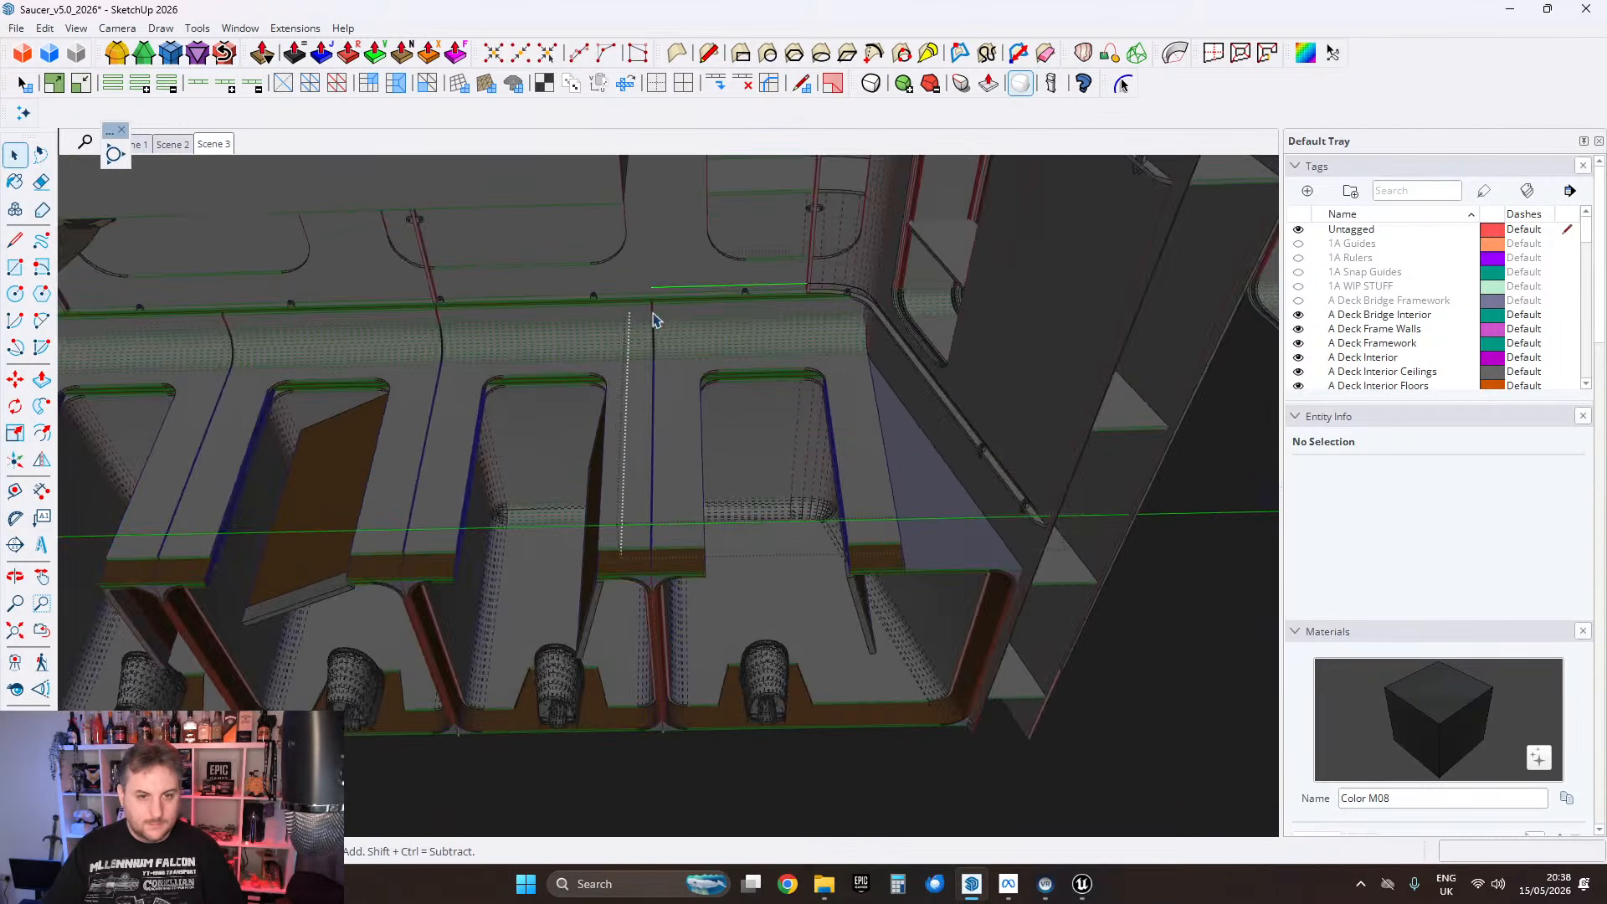
# Step: Leave the edge path and open the cubicle wall group at the last divider, just under the brown trim
pyautogui.moveTo(957, 357); pyautogui.dragTo(841, 381, button='middle')
pyautogui.scroll(10, 841, 381)
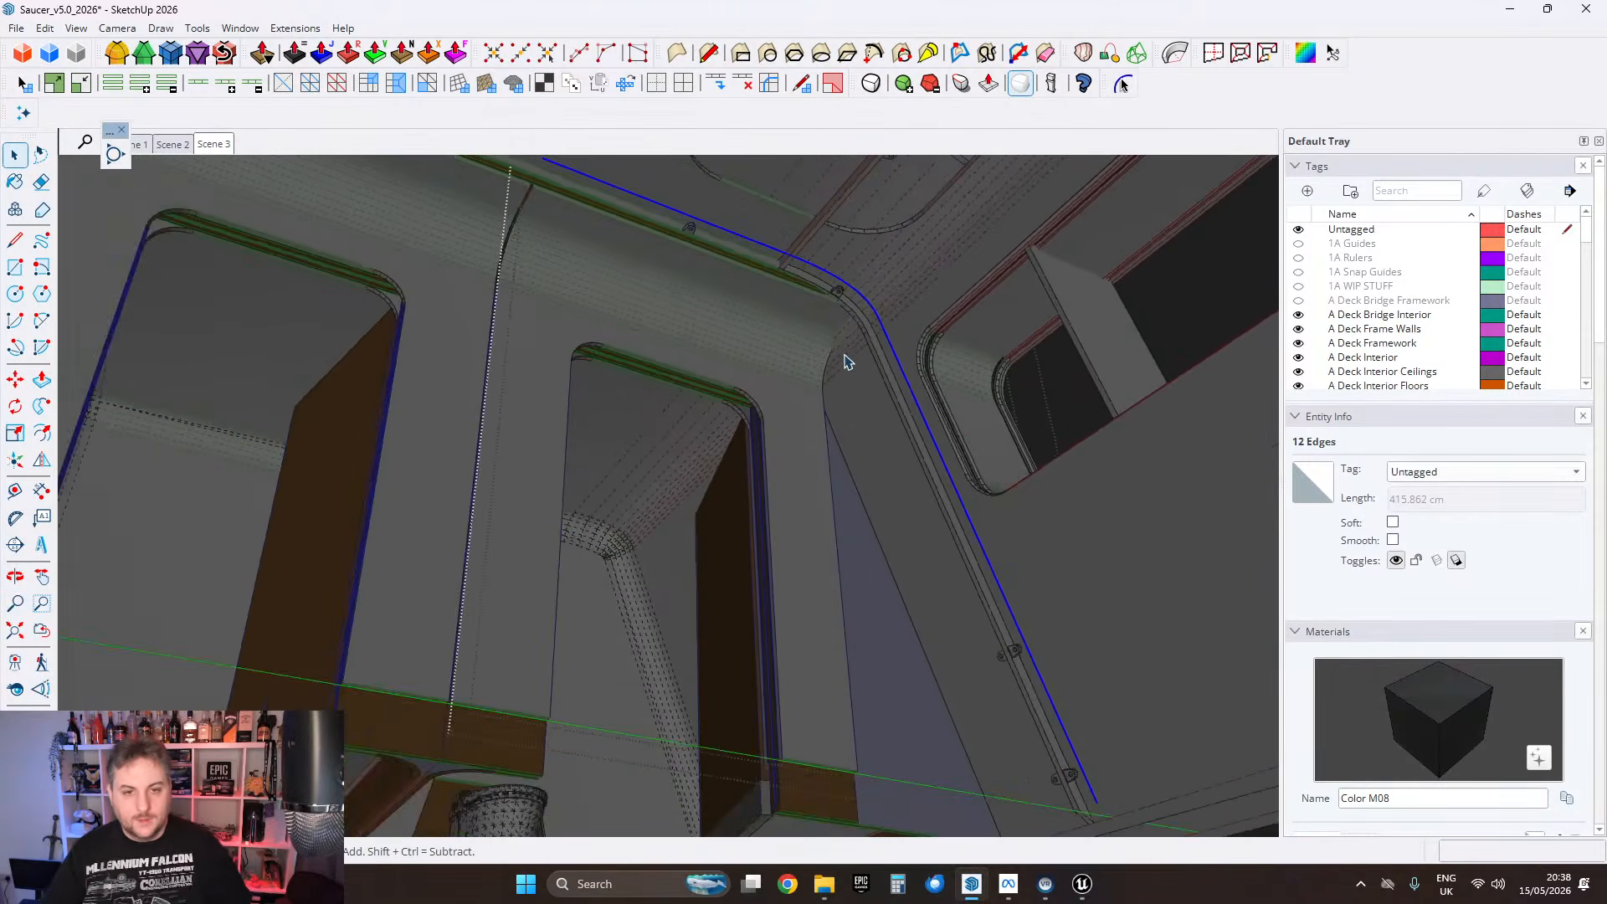
pyautogui.moveTo(606, 316); pyautogui.dragTo(568, 204, button='middle')
pyautogui.scroll(8, 726, 312)
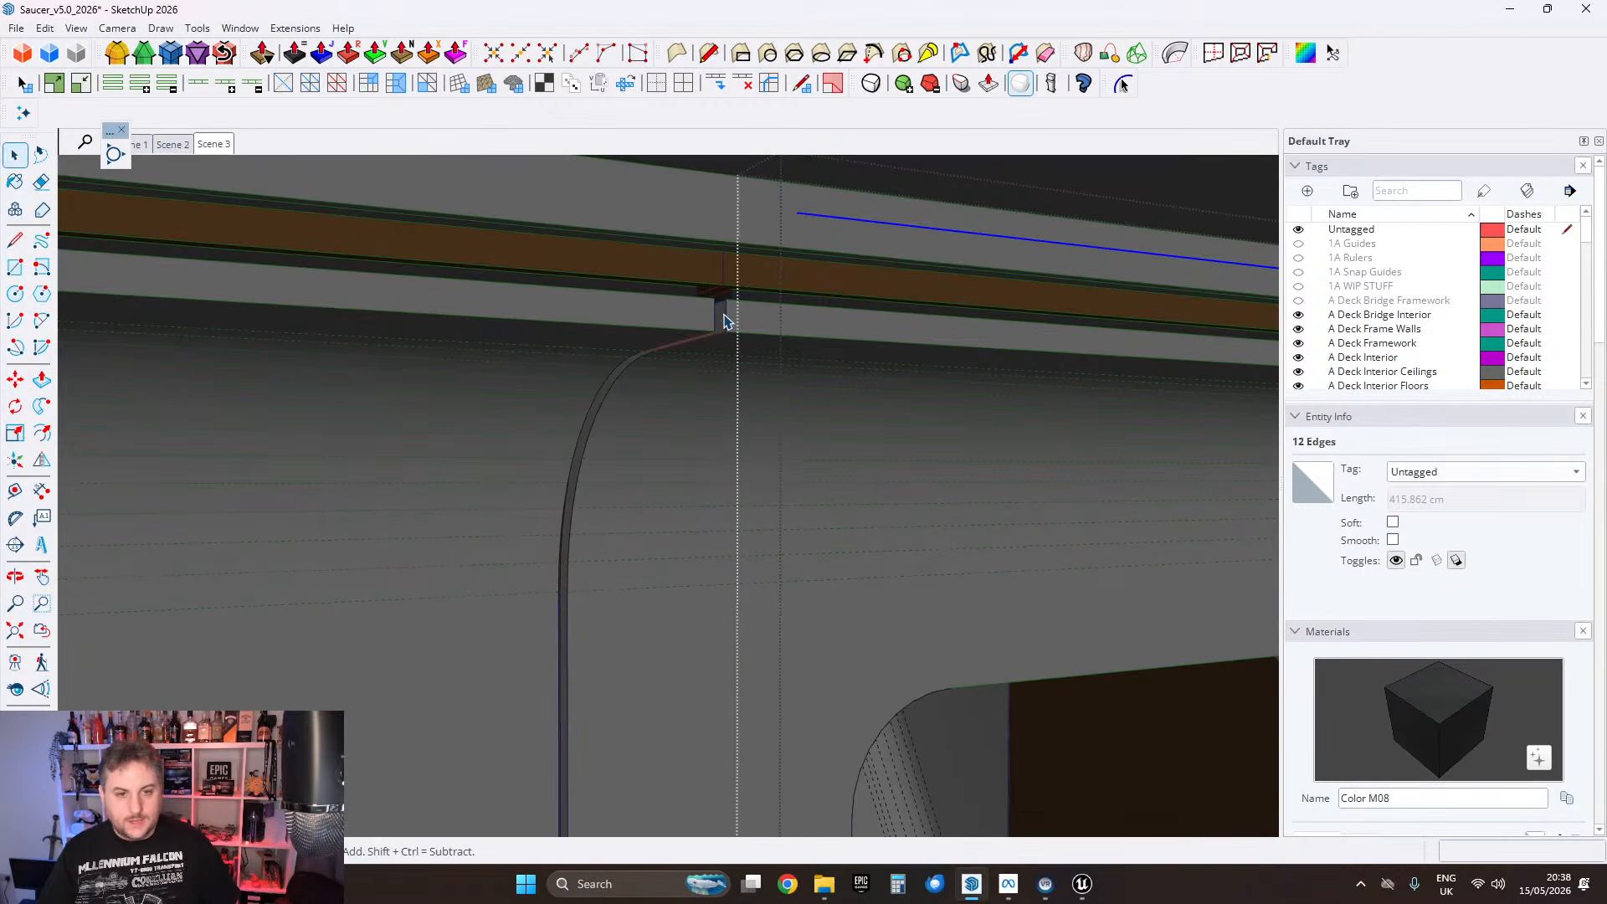
pyautogui.moveTo(565, 473); pyautogui.dragTo(810, 335, button='middle')
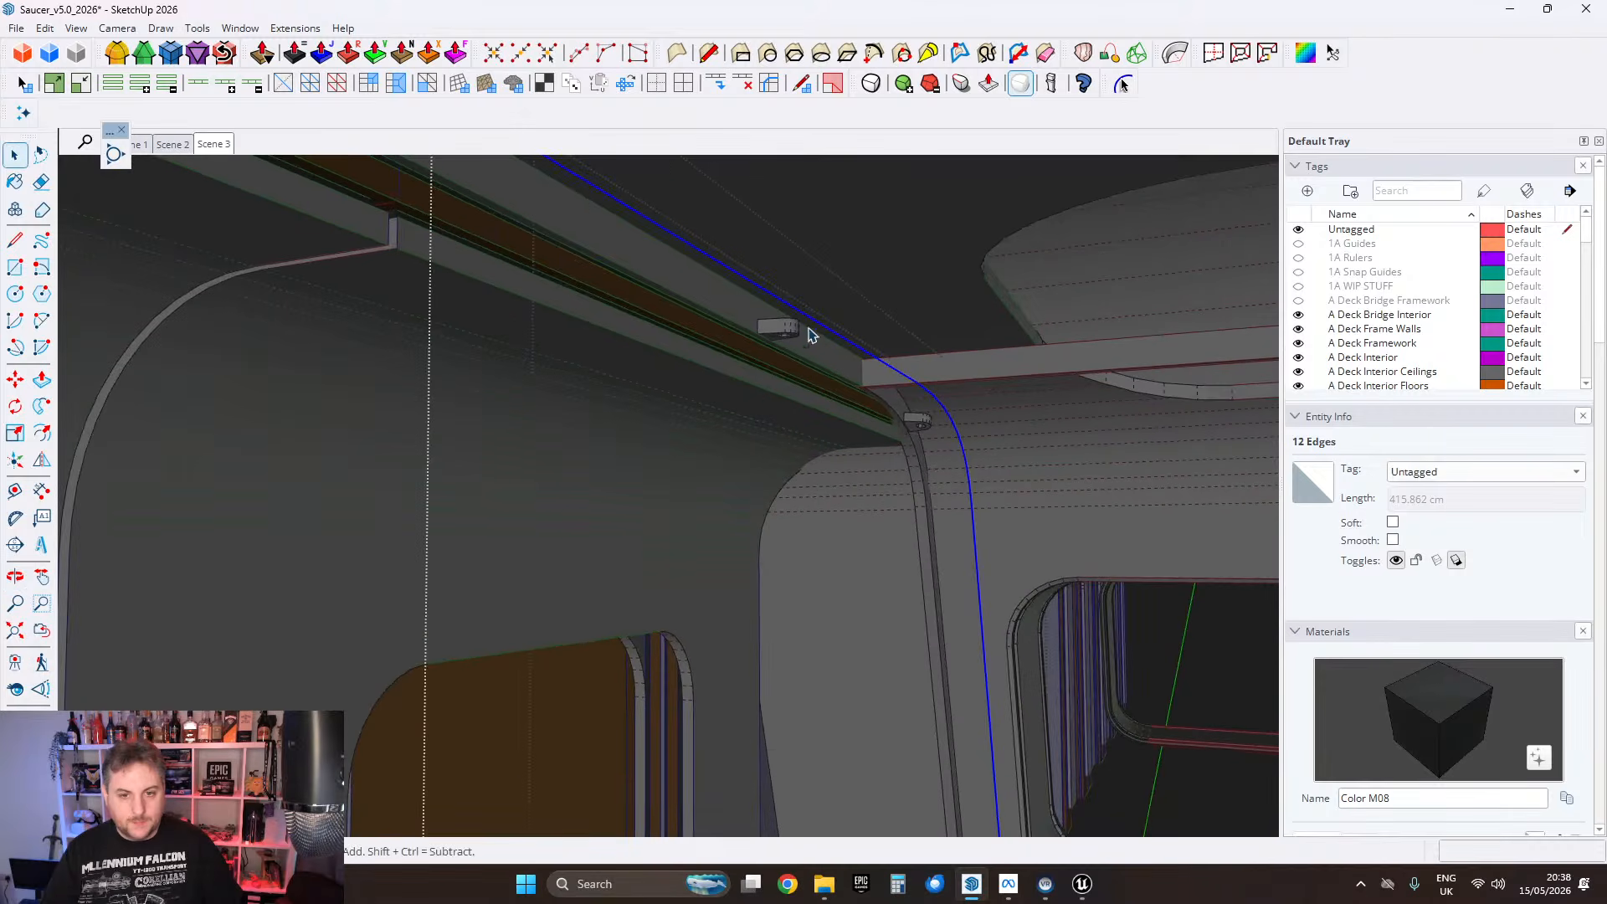
pyautogui.moveTo(672, 417); pyautogui.dragTo(660, 307, button='middle')
pyautogui.click(660, 307)
pyautogui.scroll(2, 659, 307)
pyautogui.doubleClick(659, 301)
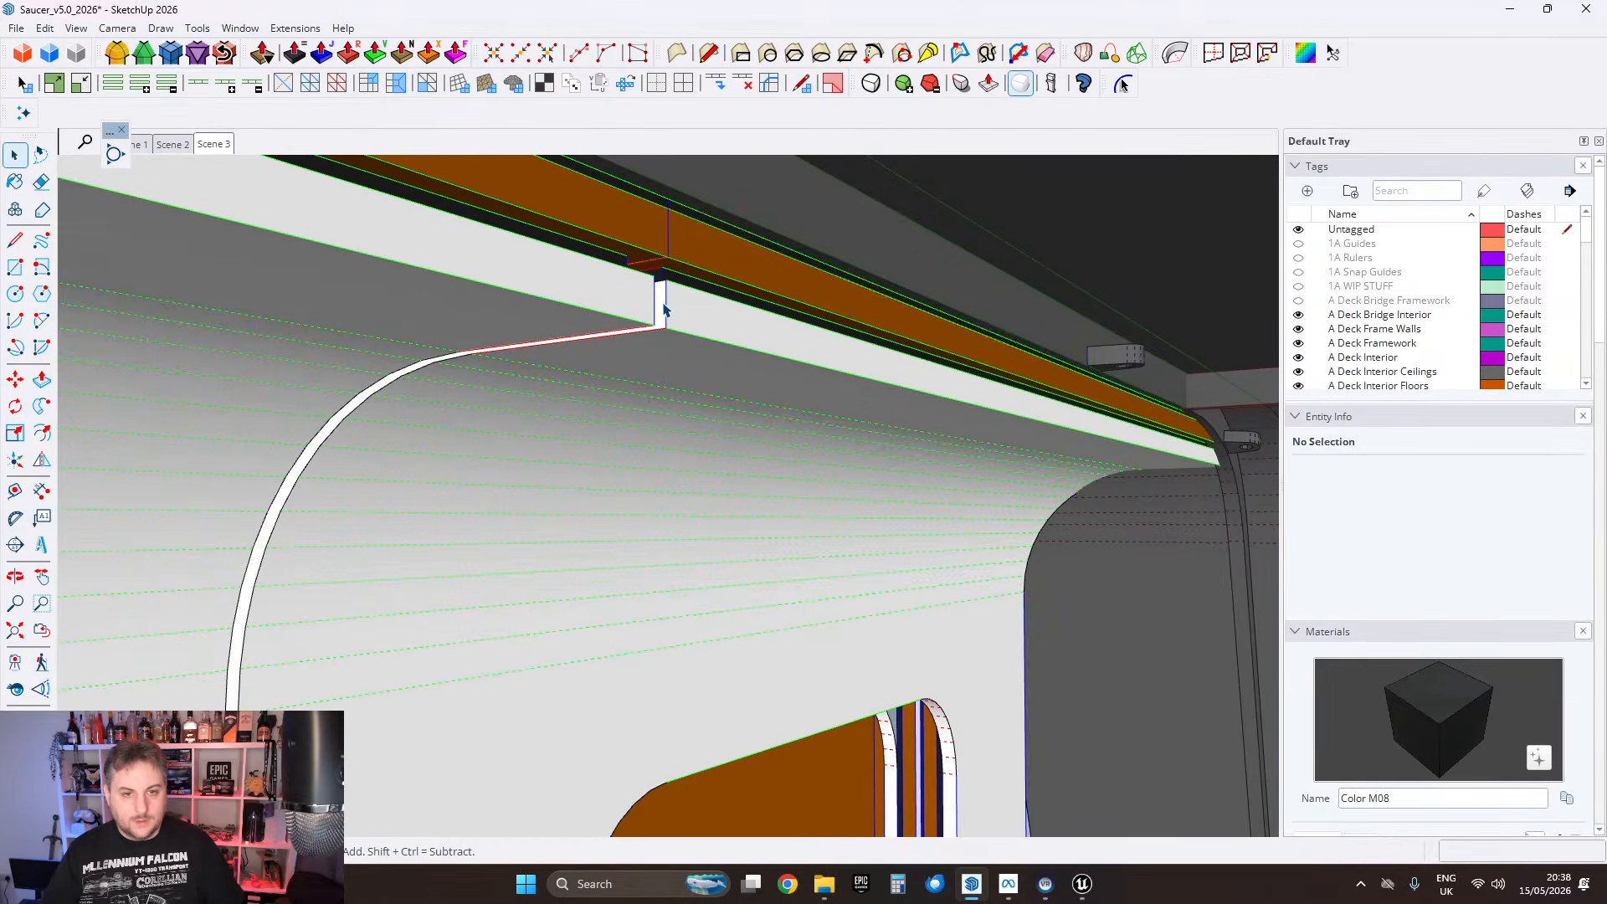
# Step: Open the end cubicle's nested wall panel, copy its narrow curved end face, and leave the panel and wall group
pyautogui.doubleClick(660, 303)
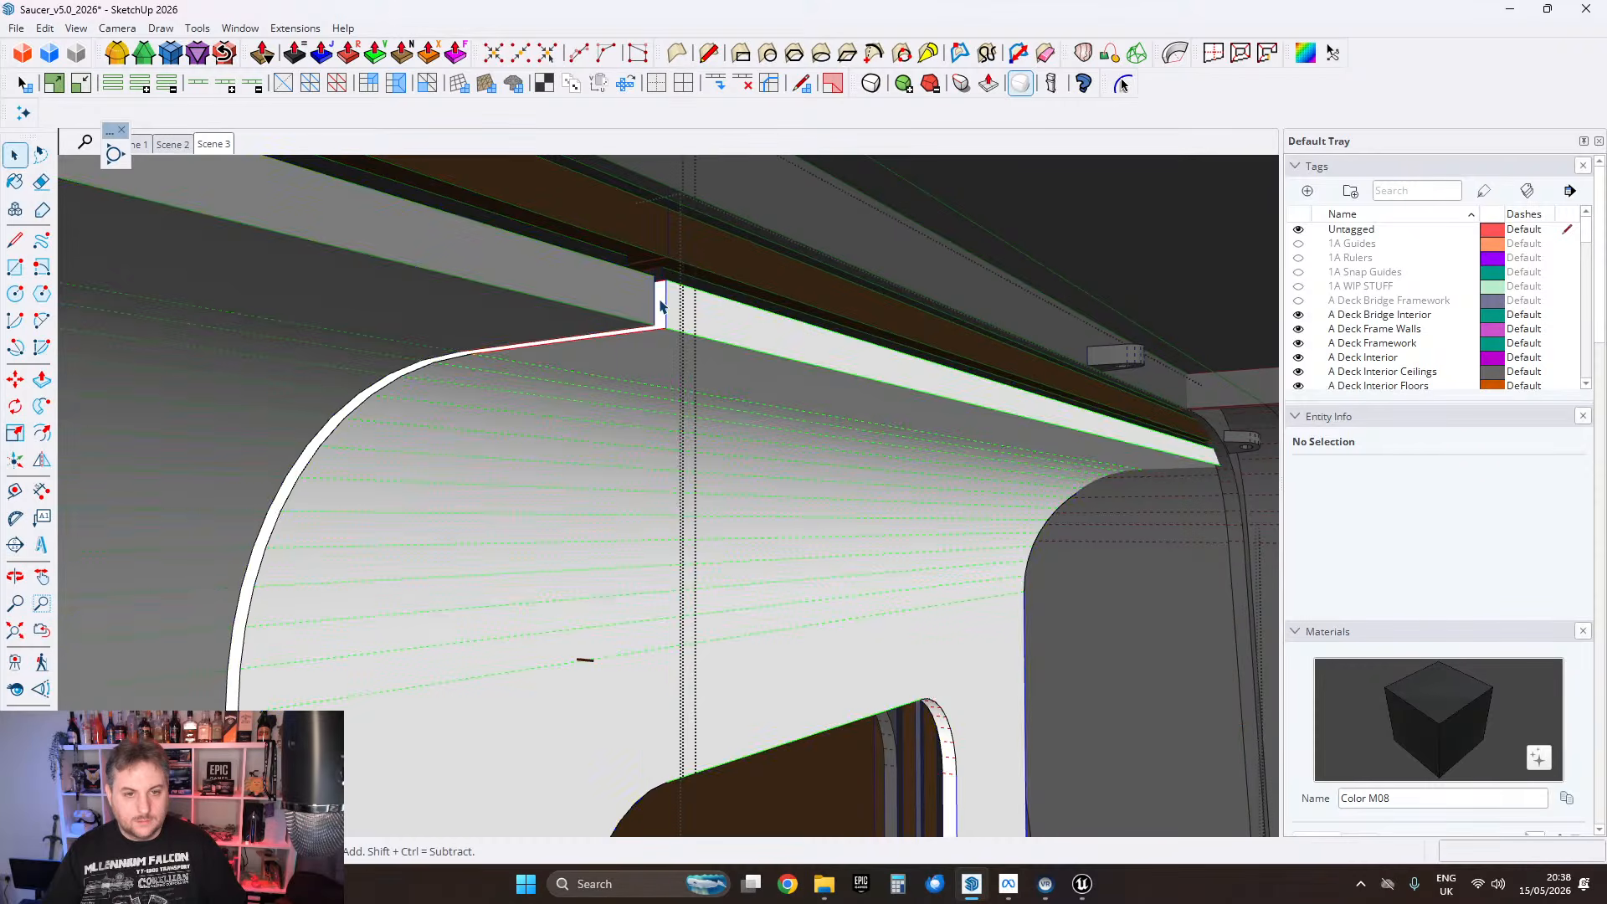
pyautogui.hotkey('ctrl', 'a')
pyautogui.click(660, 306)
pyautogui.scroll(-3, 681, 299)
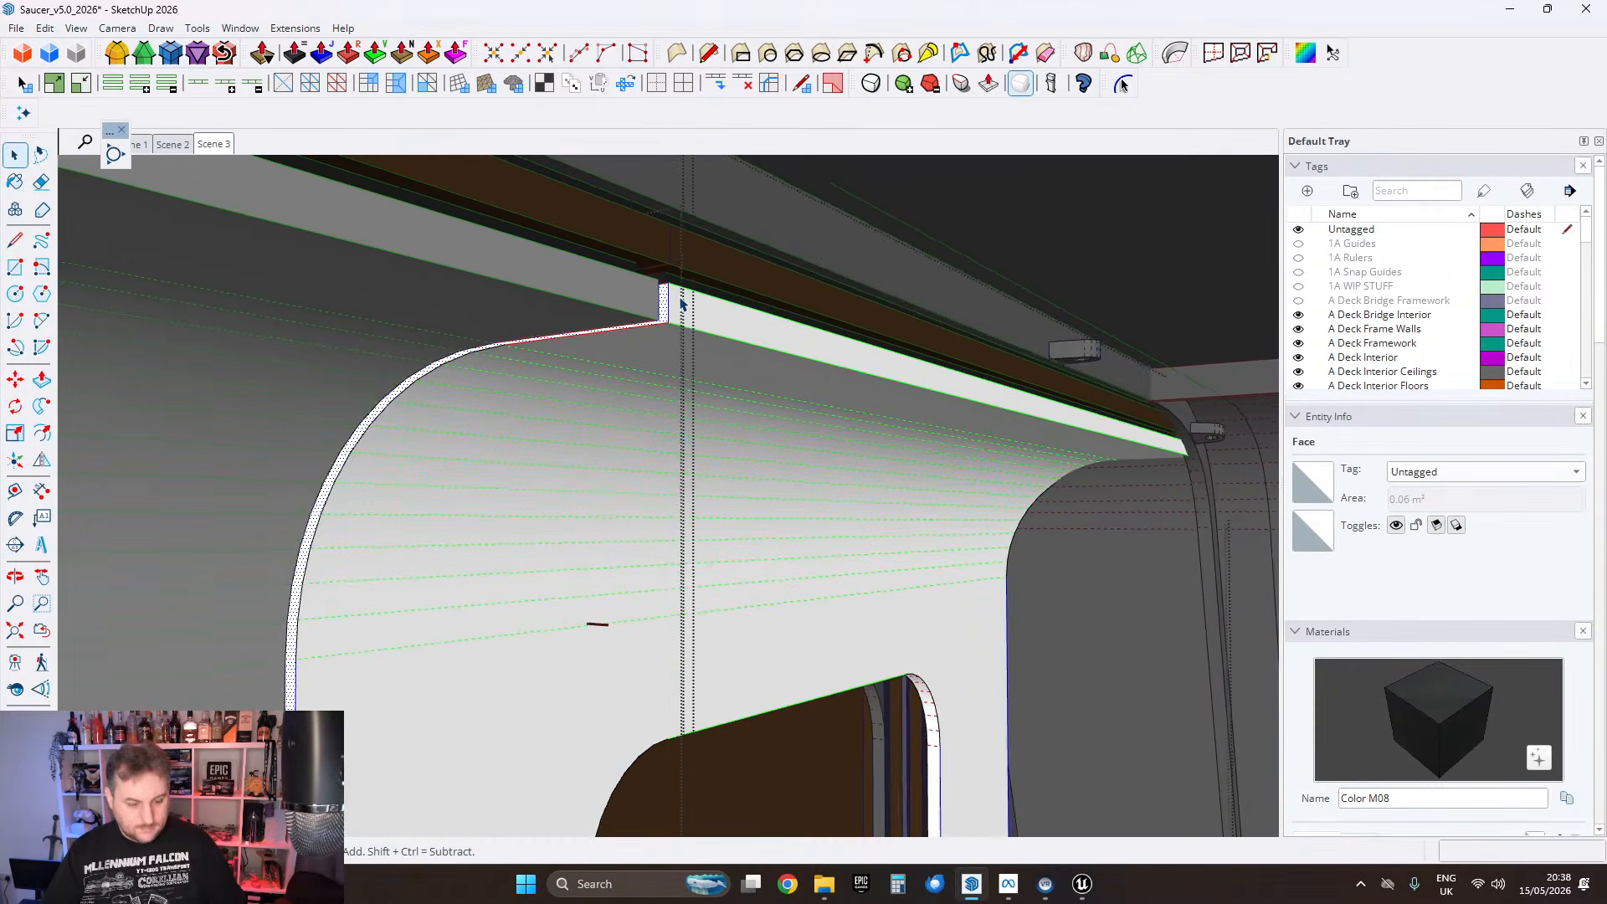
pyautogui.press('Escape')
pyautogui.press('Escape')
pyautogui.scroll(-2, 728, 289)
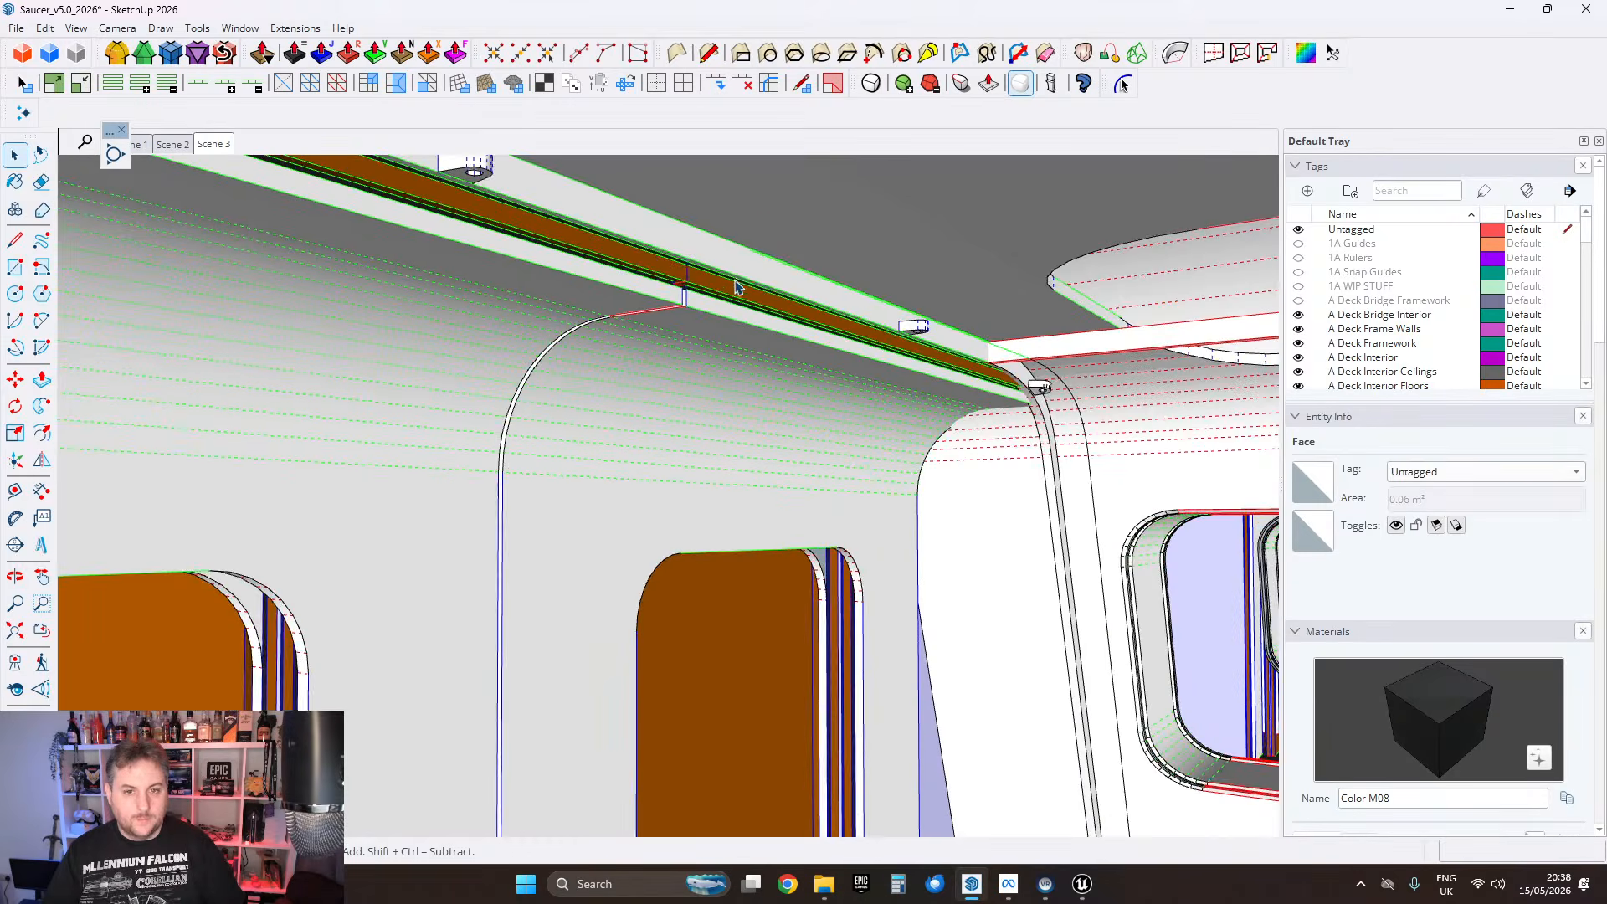
# Step: Open the edge path group and paste the copied end face in place inside it
pyautogui.moveTo(735, 287); pyautogui.dragTo(726, 272, button='middle')
pyautogui.doubleClick(1100, 546)
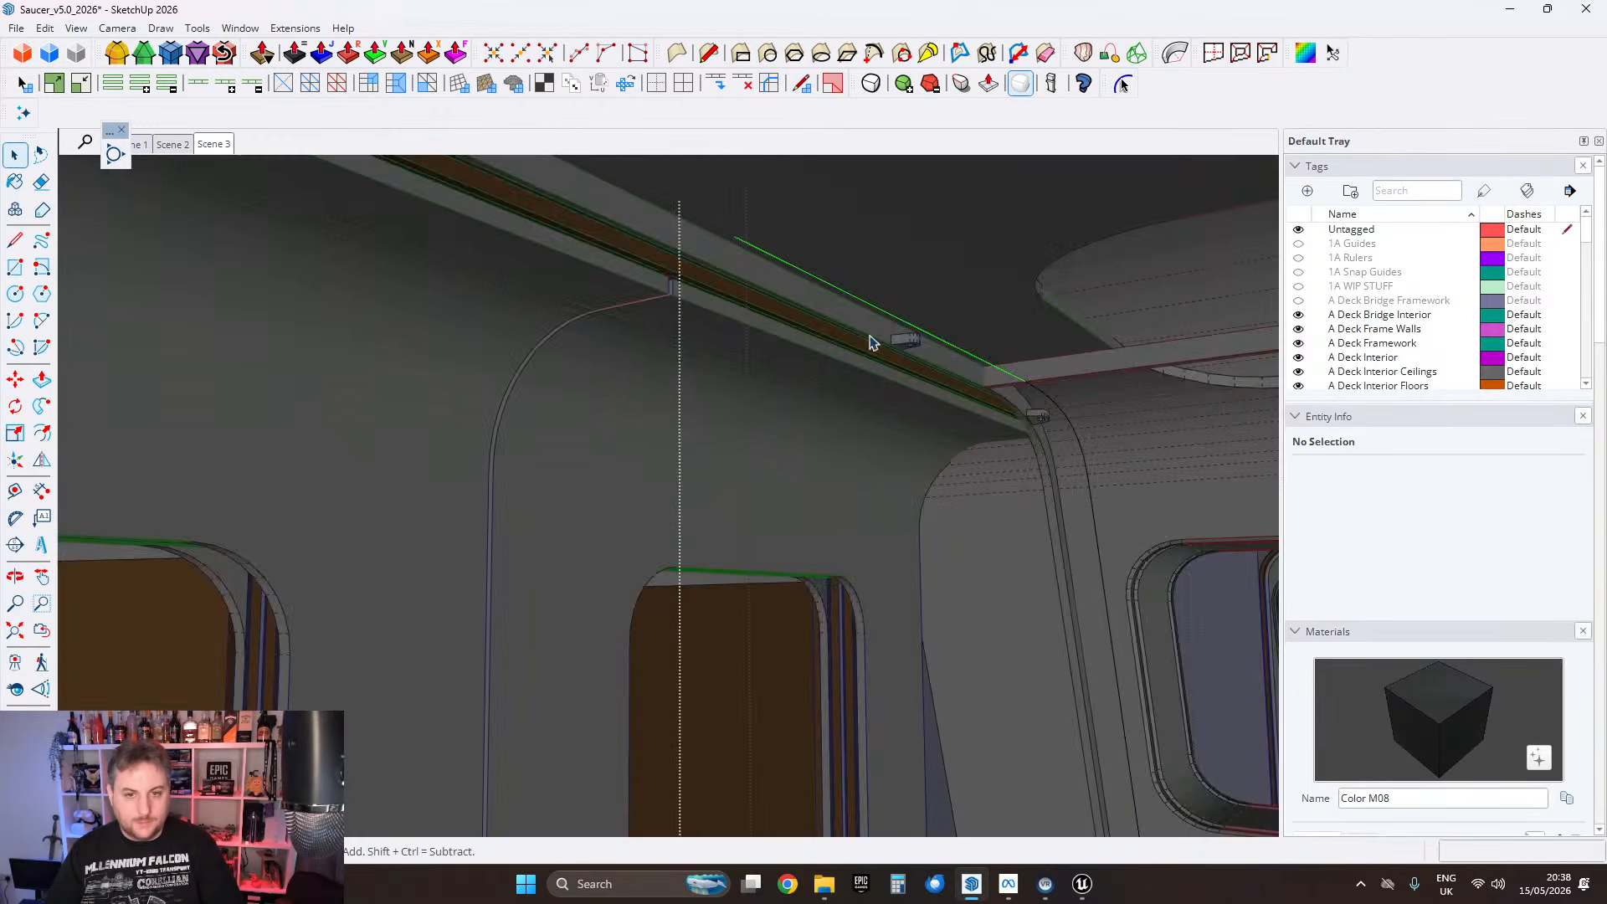
pyautogui.scroll(2, 869, 339)
pyautogui.click(44, 28)
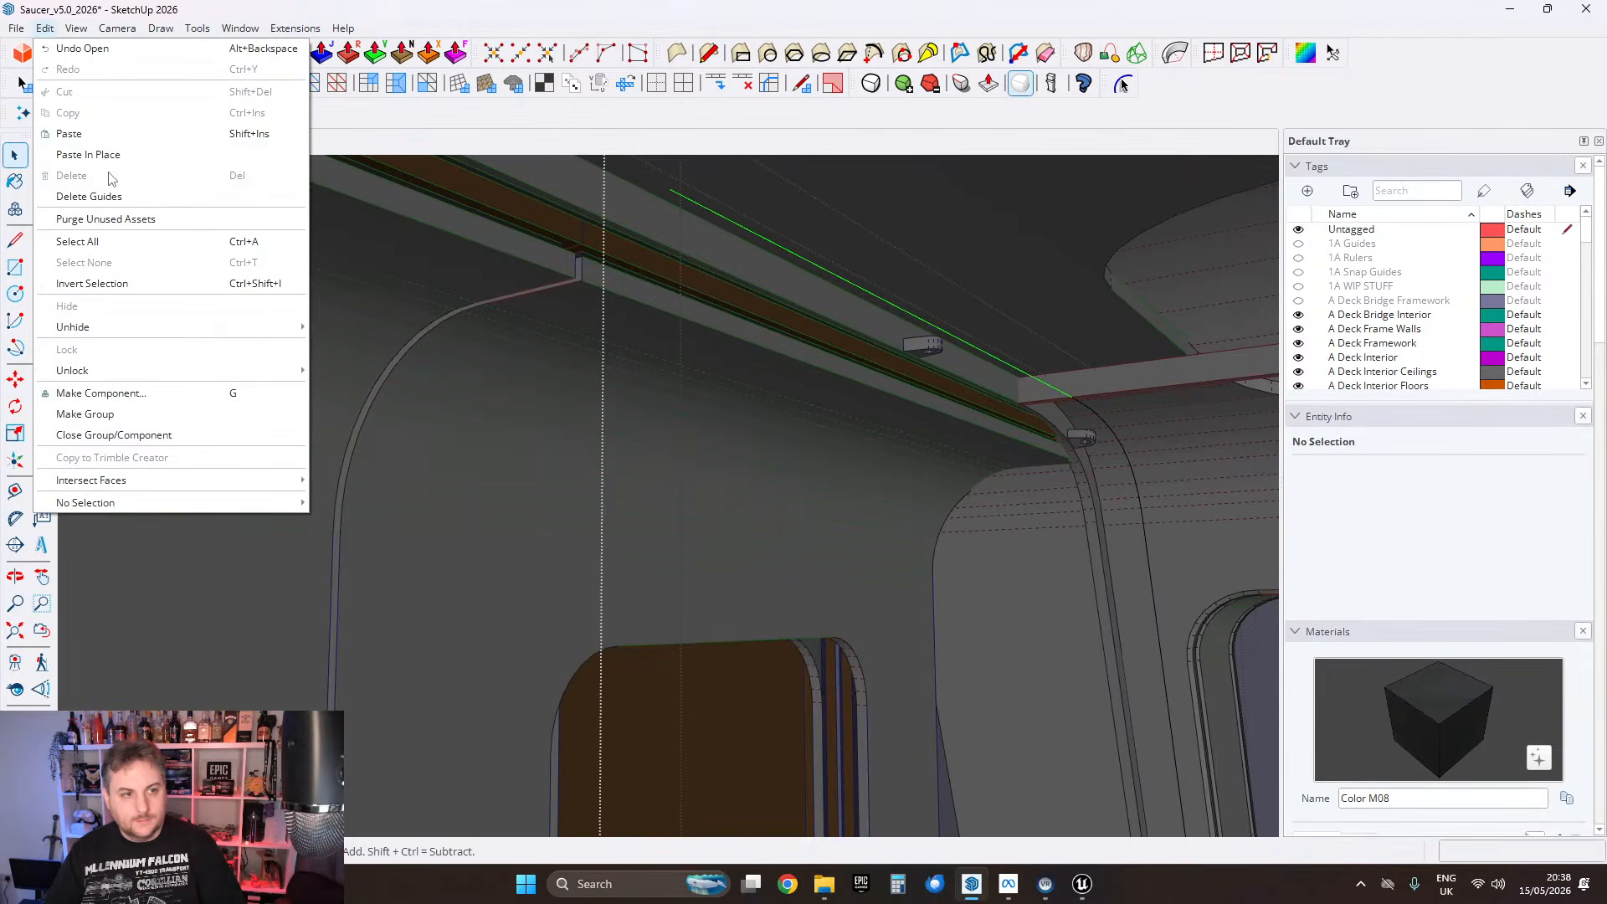
pyautogui.click(75, 154)
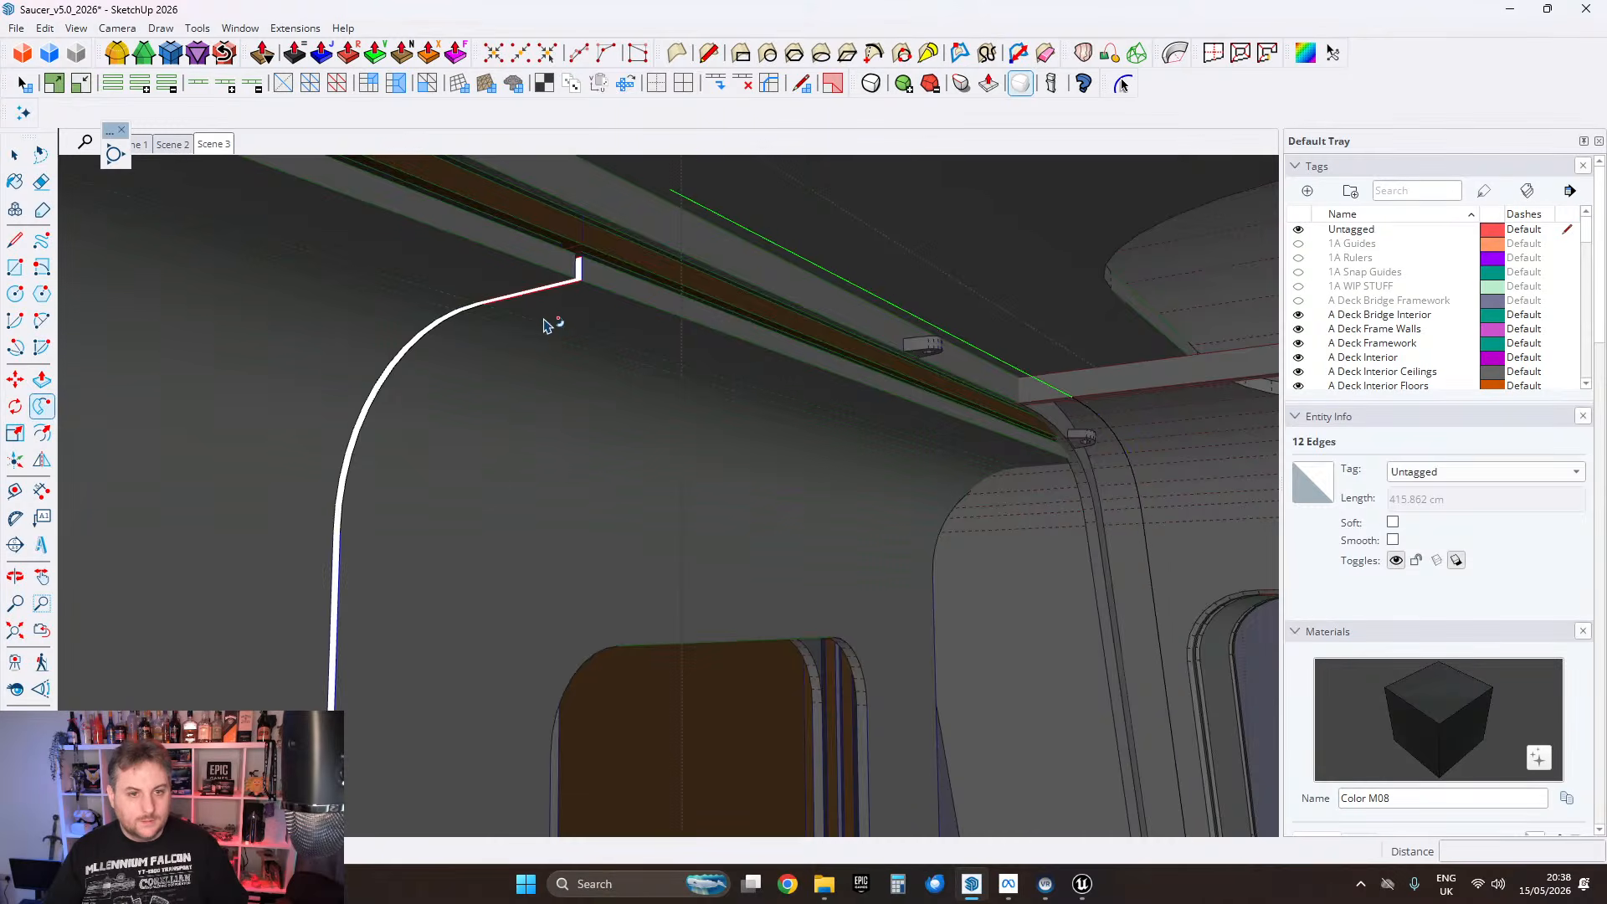
# Step: Extrude the pasted end face along the path's 12 edges around the corner with Follow Me
pyautogui.scroll(1, 545, 324)
pyautogui.click(592, 268)
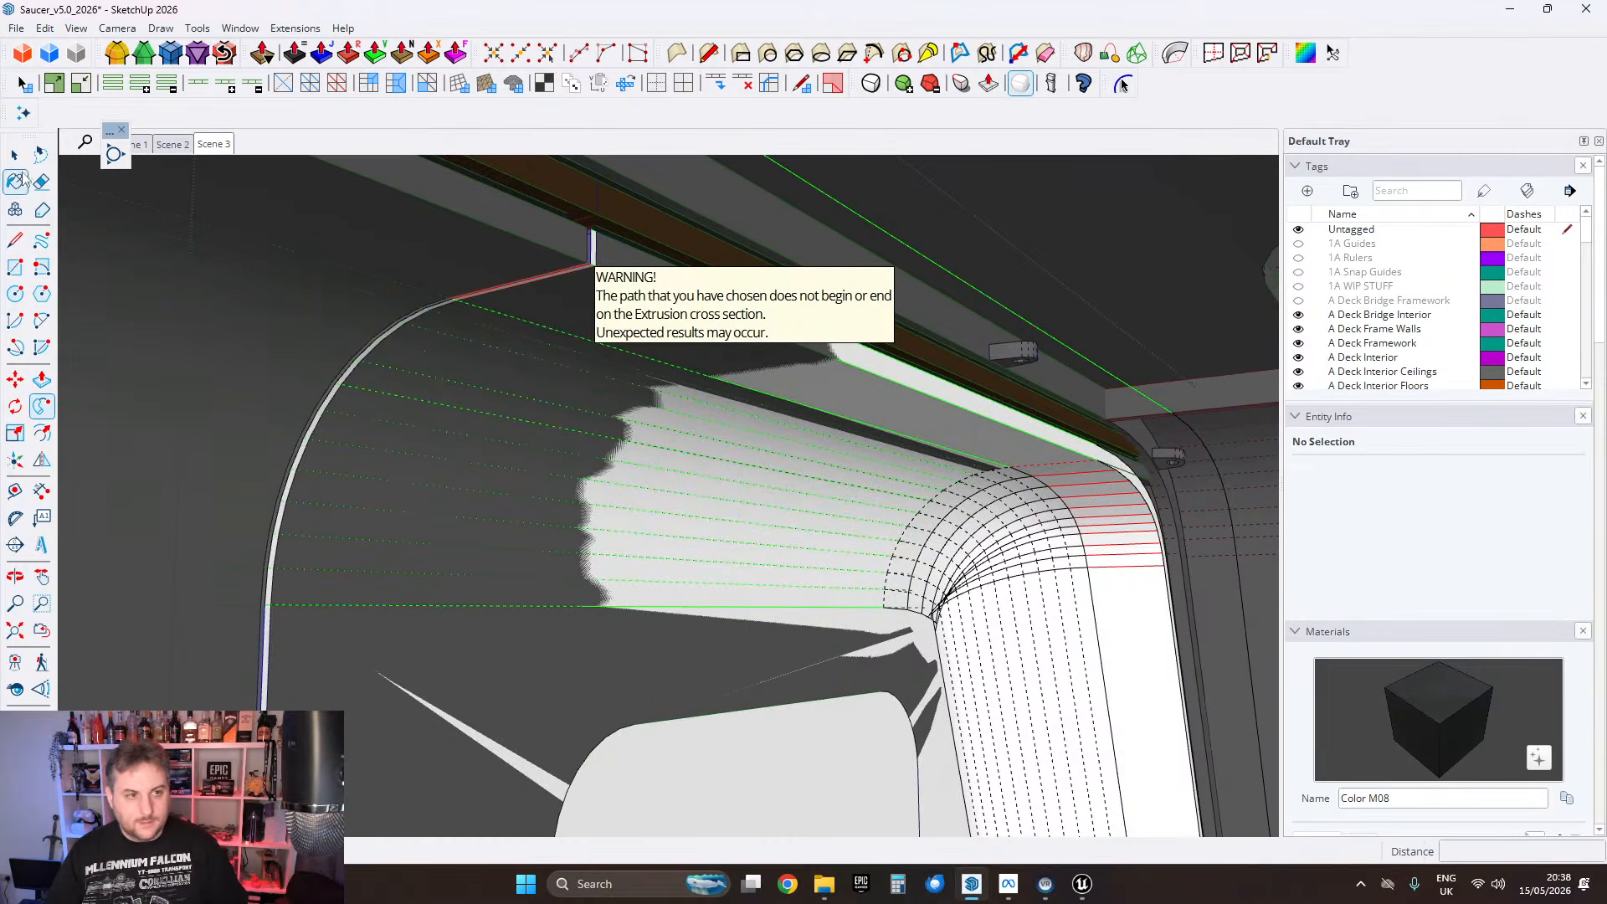
pyautogui.moveTo(468, 366); pyautogui.dragTo(718, 435, button='middle')
pyautogui.scroll(2, 630, 463)
pyautogui.scroll(3, 629, 467)
pyautogui.moveTo(533, 410); pyautogui.dragTo(469, 327, button='middle')
pyautogui.scroll(1, 517, 500)
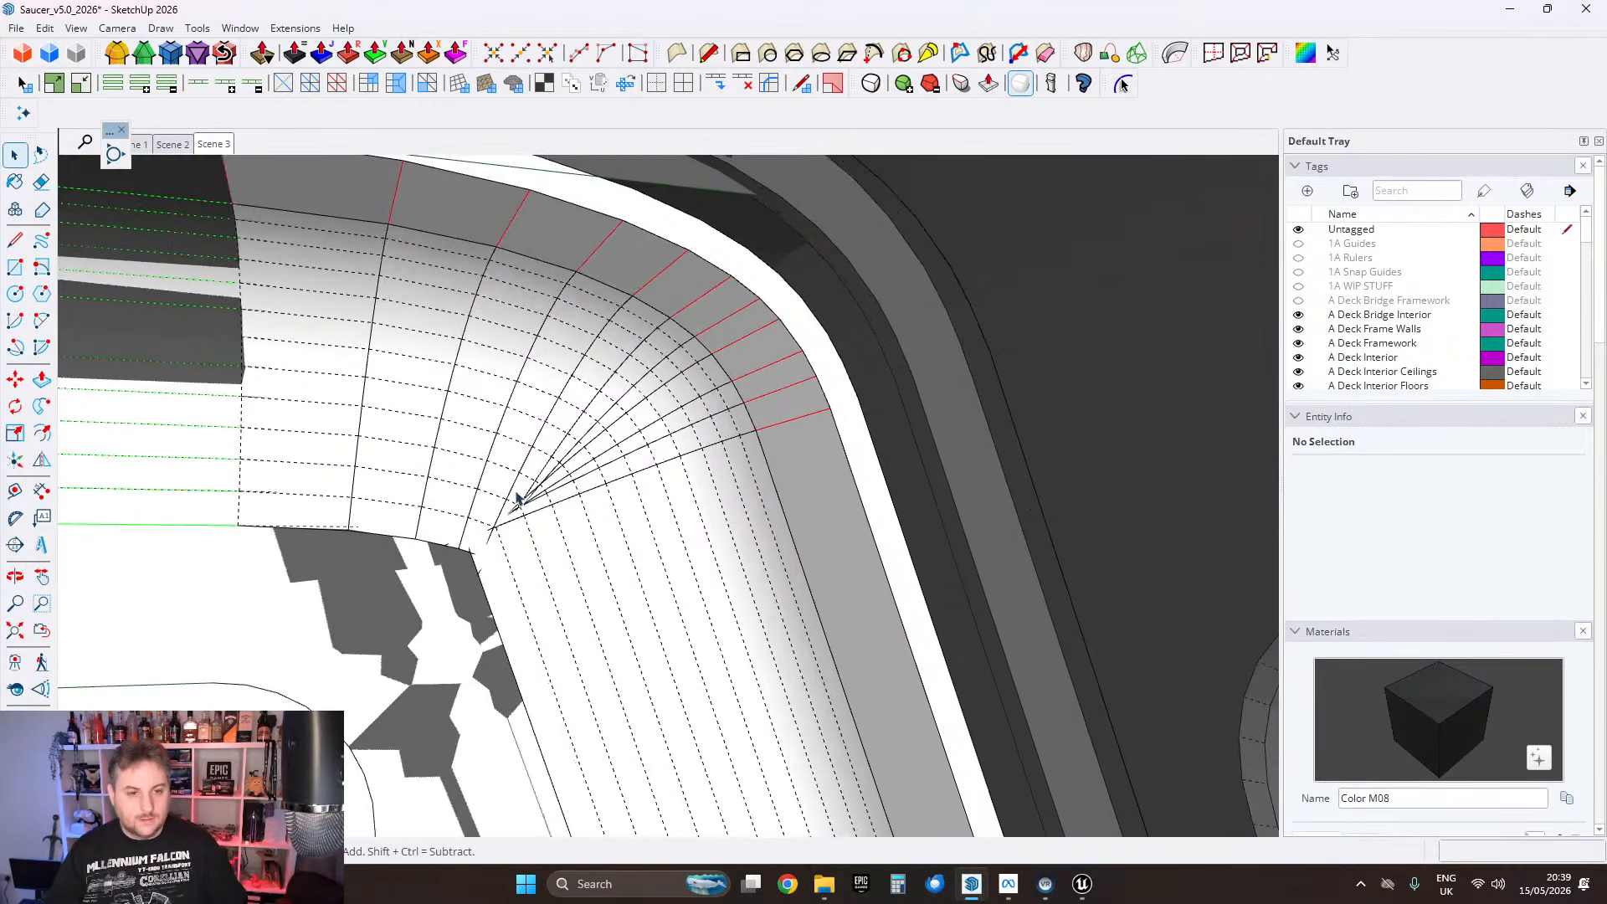
# Step: Select all the swept corner geometry and set its soften-edges angle between normals to 0 degrees
pyautogui.keyDown('shift'); pyautogui.moveTo(514, 503); pyautogui.dragTo(624, 348, button='middle'); pyautogui.keyUp('shift')
pyautogui.scroll(2, 567, 435)
pyautogui.click(640, 399)
pyautogui.scroll(1, 632, 393)
pyautogui.hotkey('ctrl', 'a')
pyautogui.scroll(1, 643, 425)
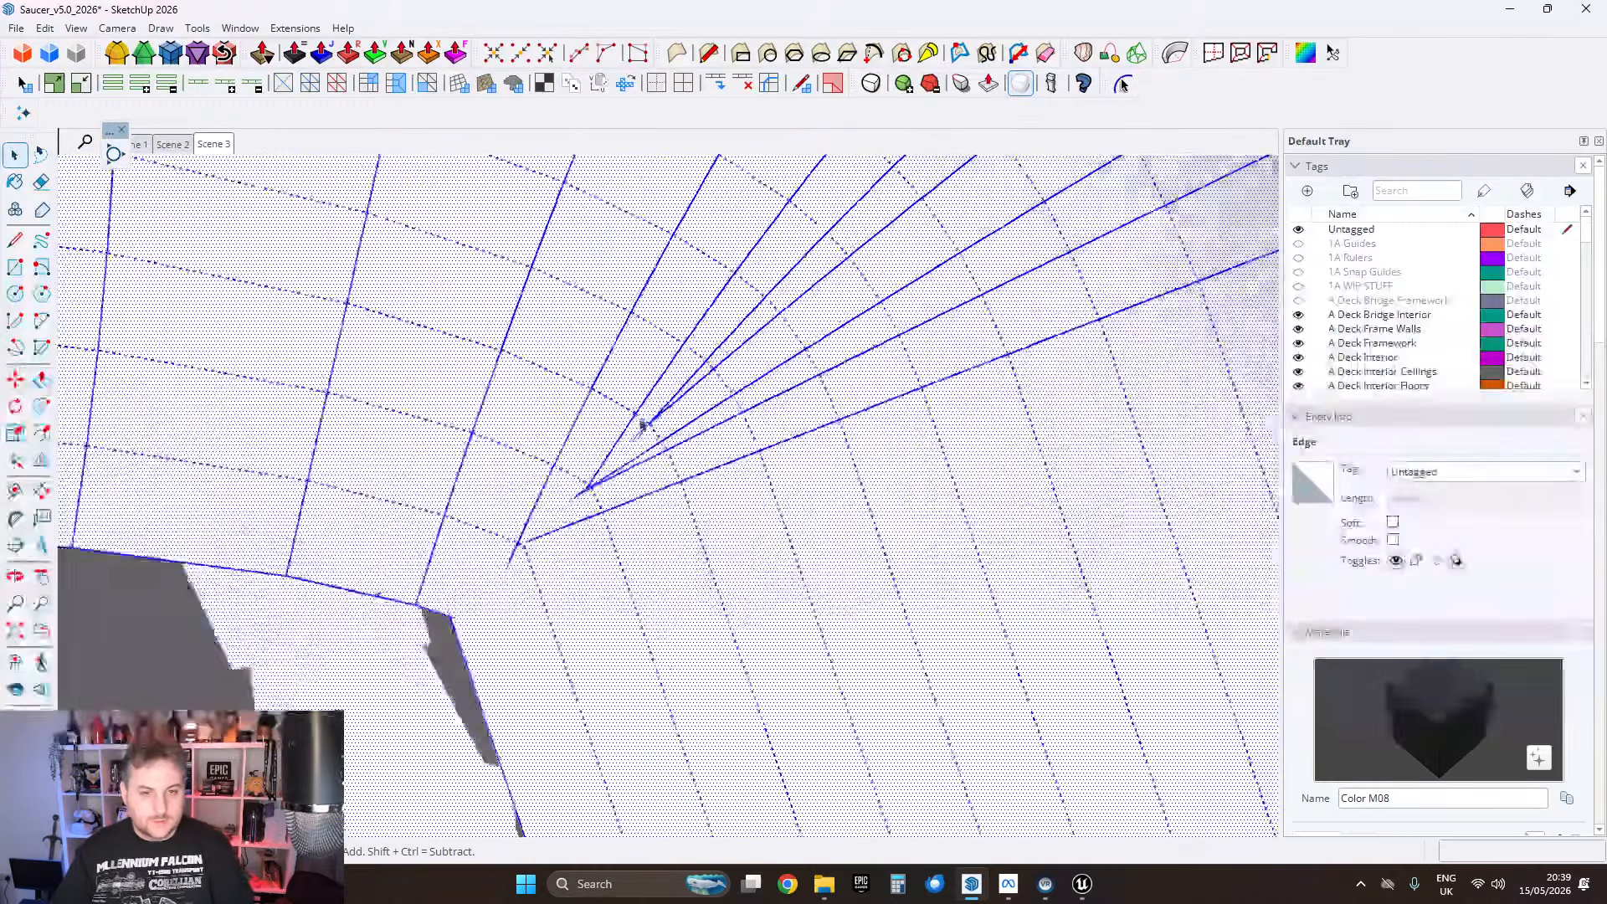
pyautogui.scroll(1, 640, 423)
pyautogui.click(591, 478)
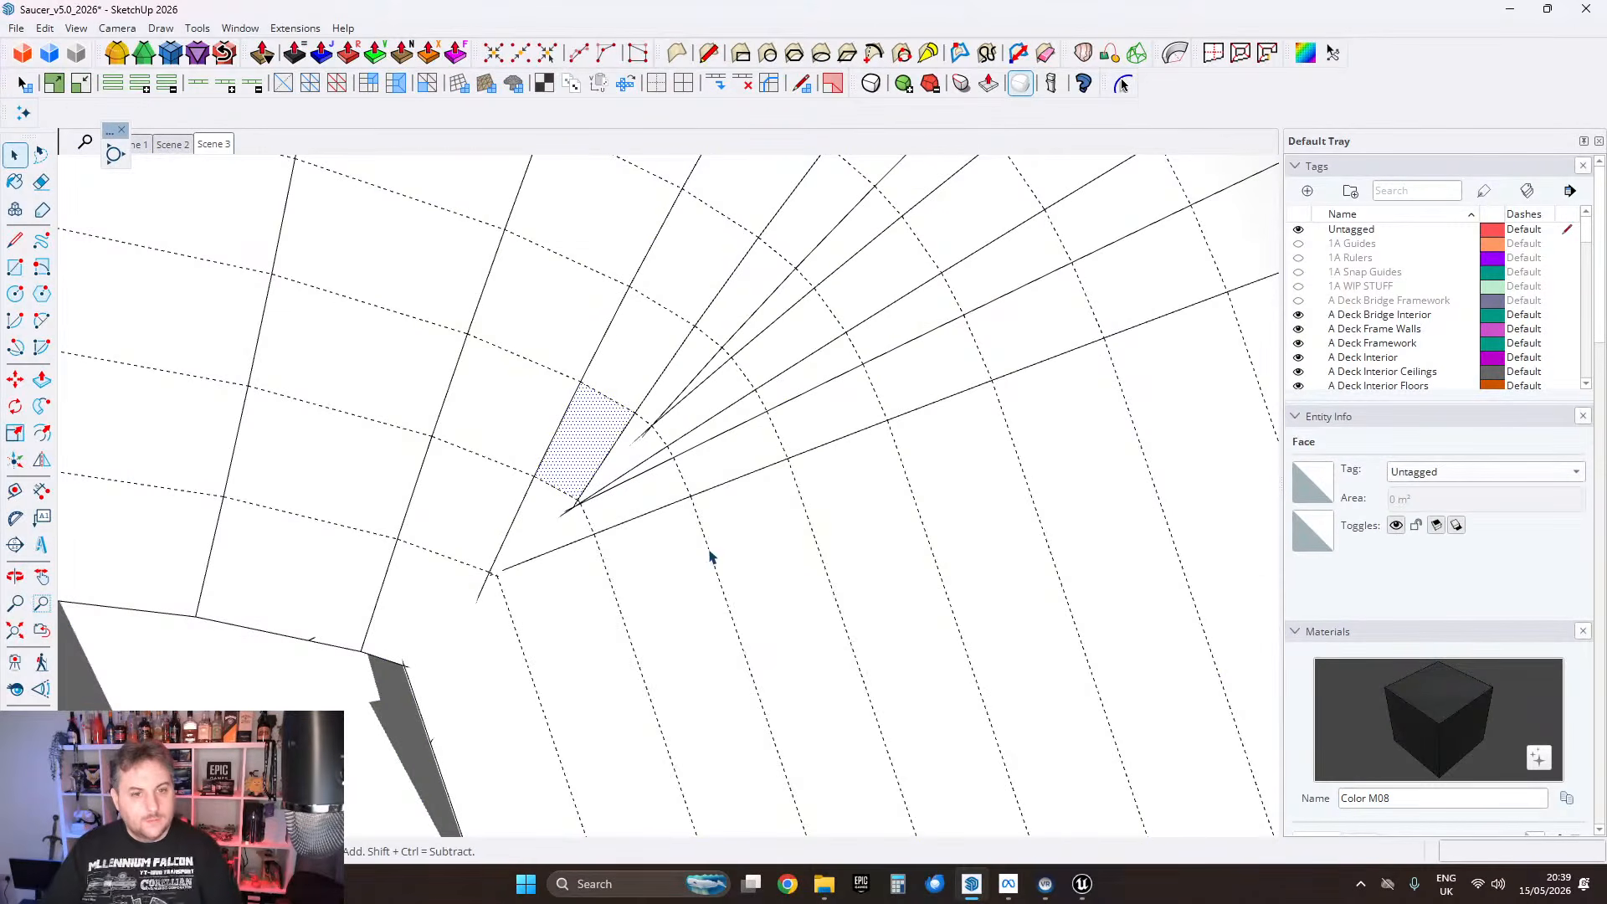
pyautogui.hotkey('ctrl', 'a')
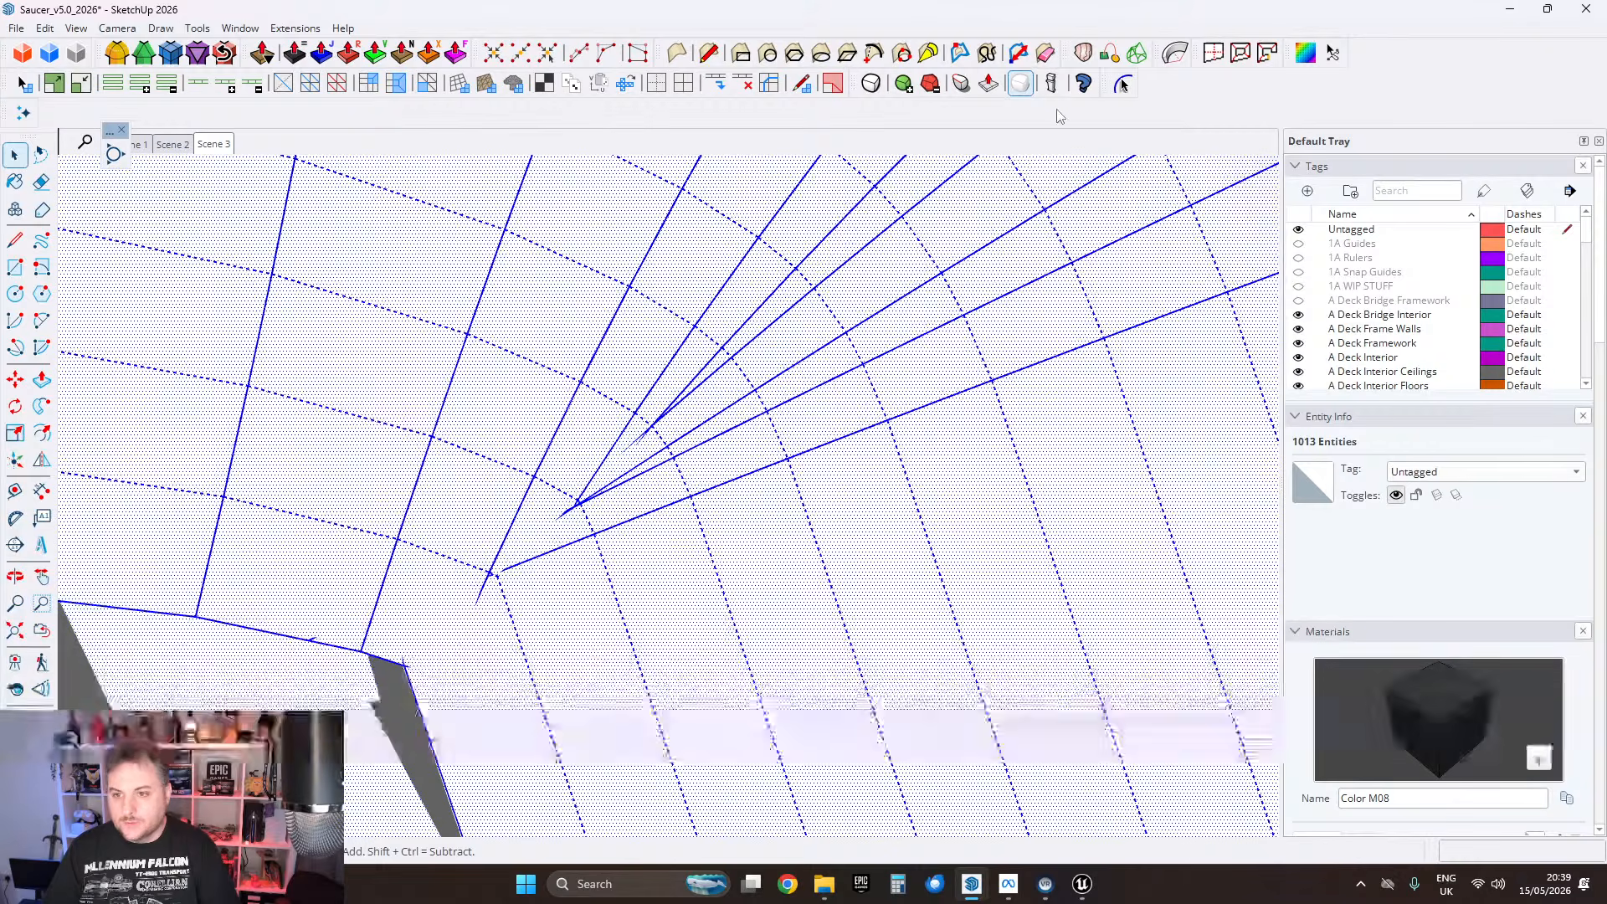
pyautogui.scroll(-15, 1597, 540)
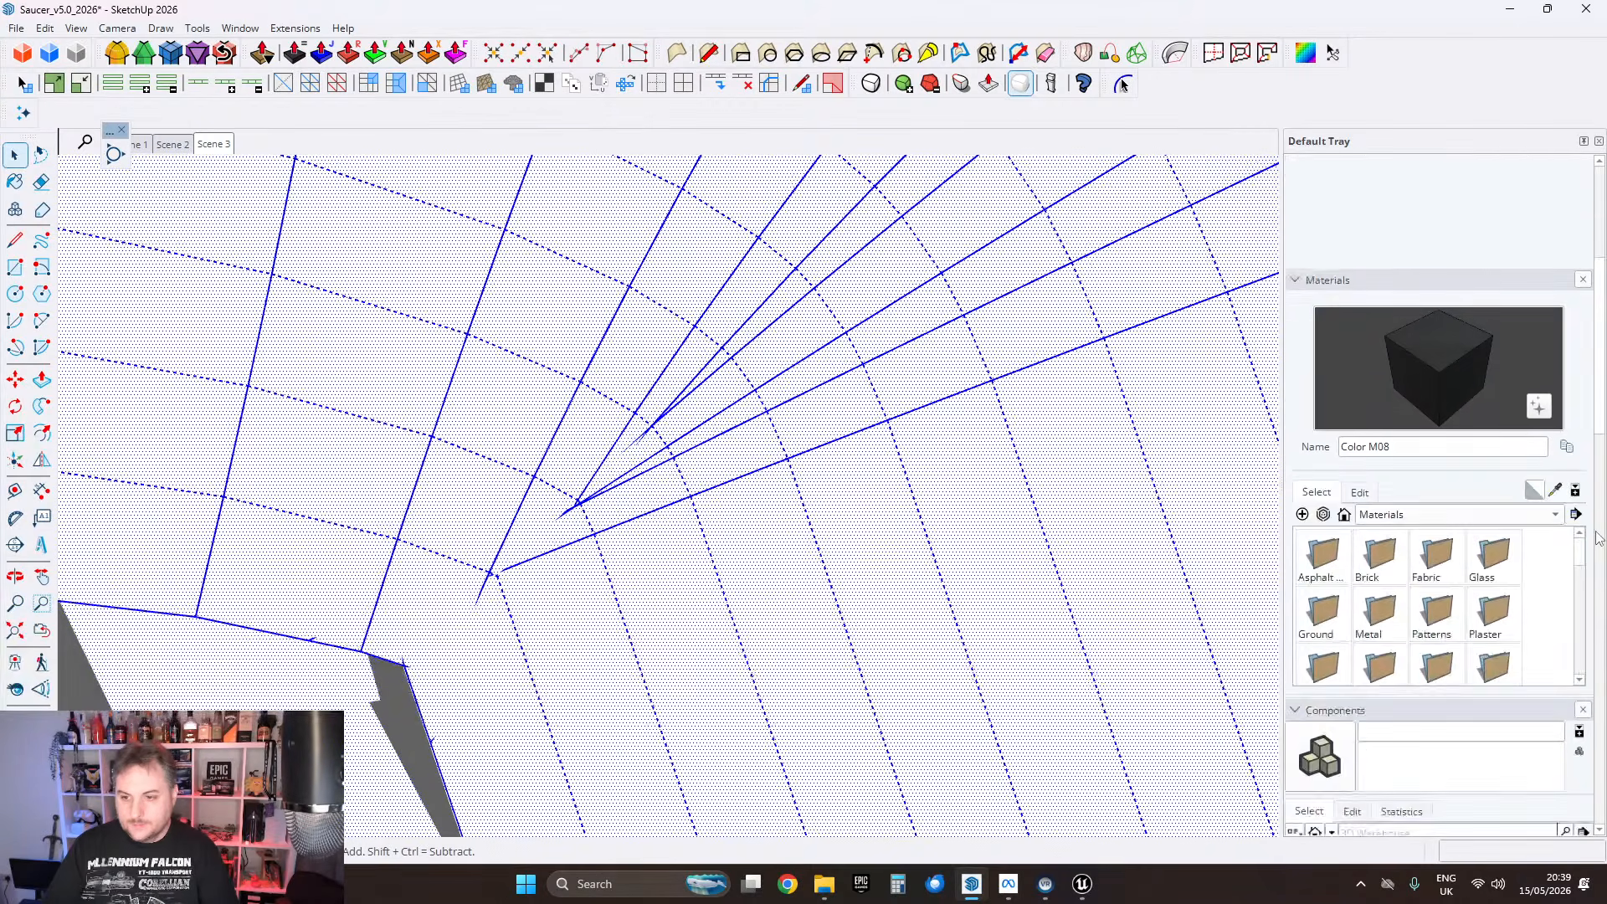
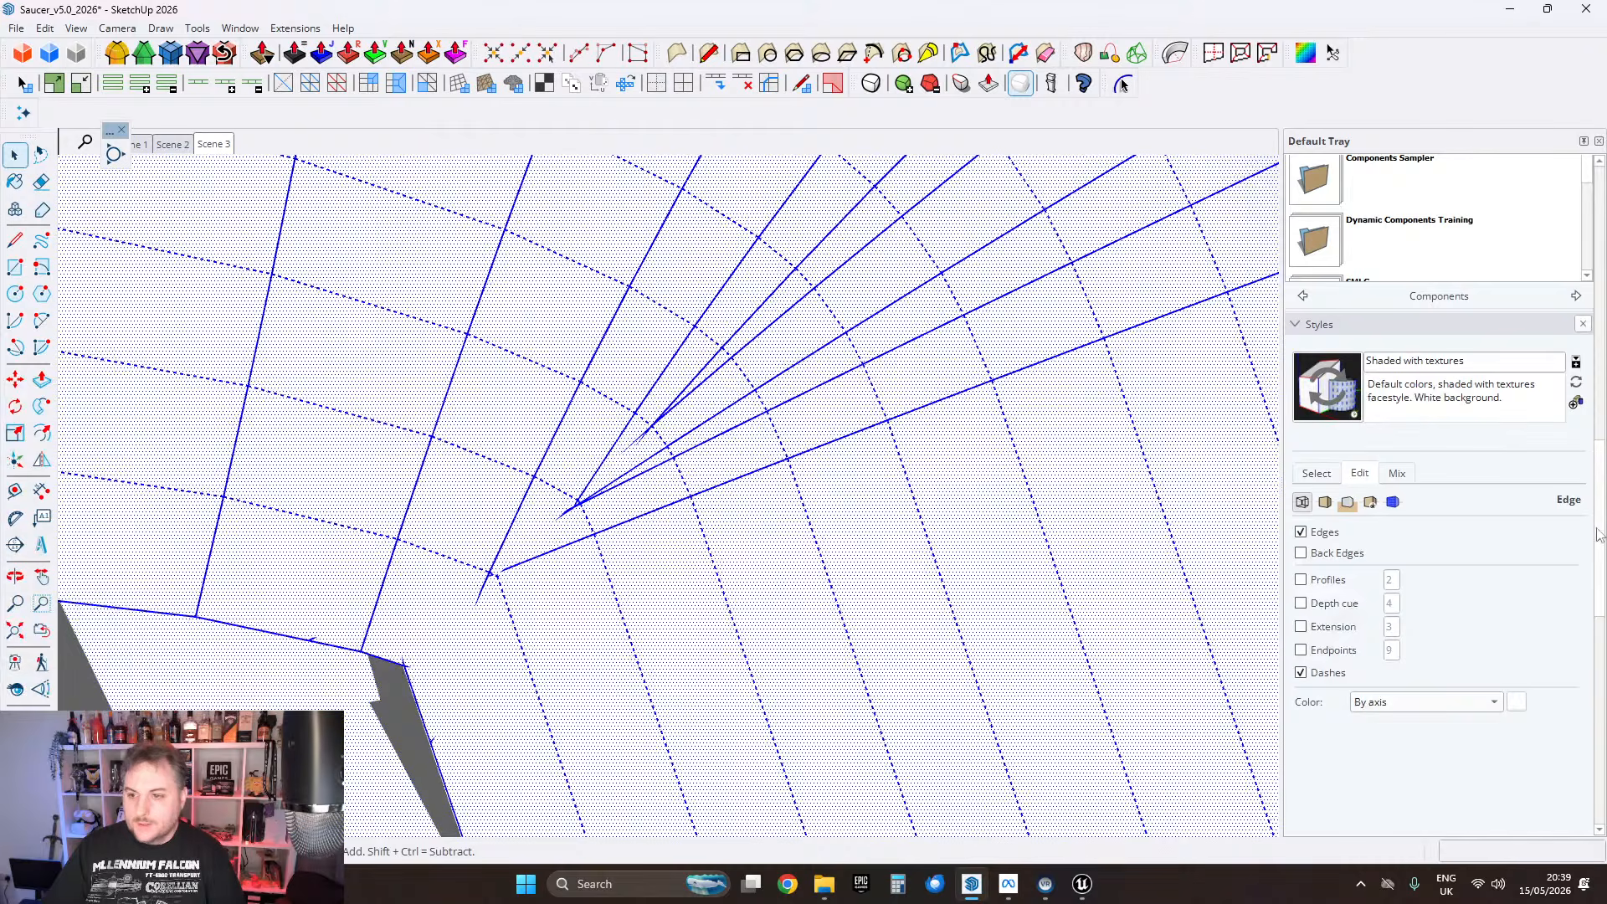
pyautogui.moveTo(1600, 533); pyautogui.dragTo(1600, 745)
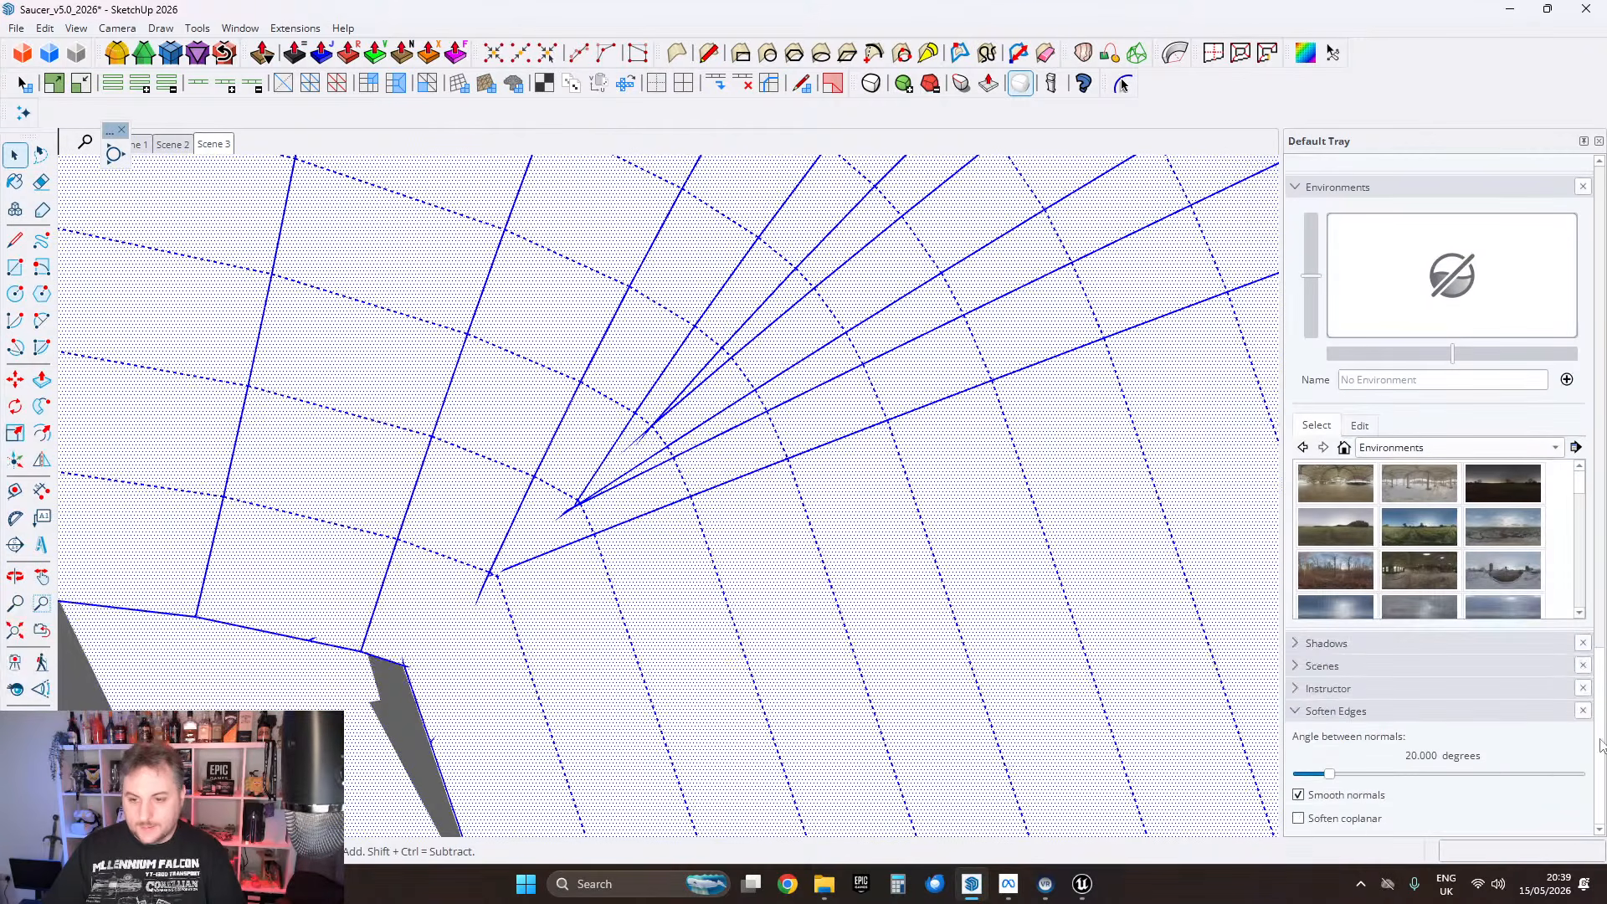
pyautogui.moveTo(1331, 775); pyautogui.dragTo(1291, 775)
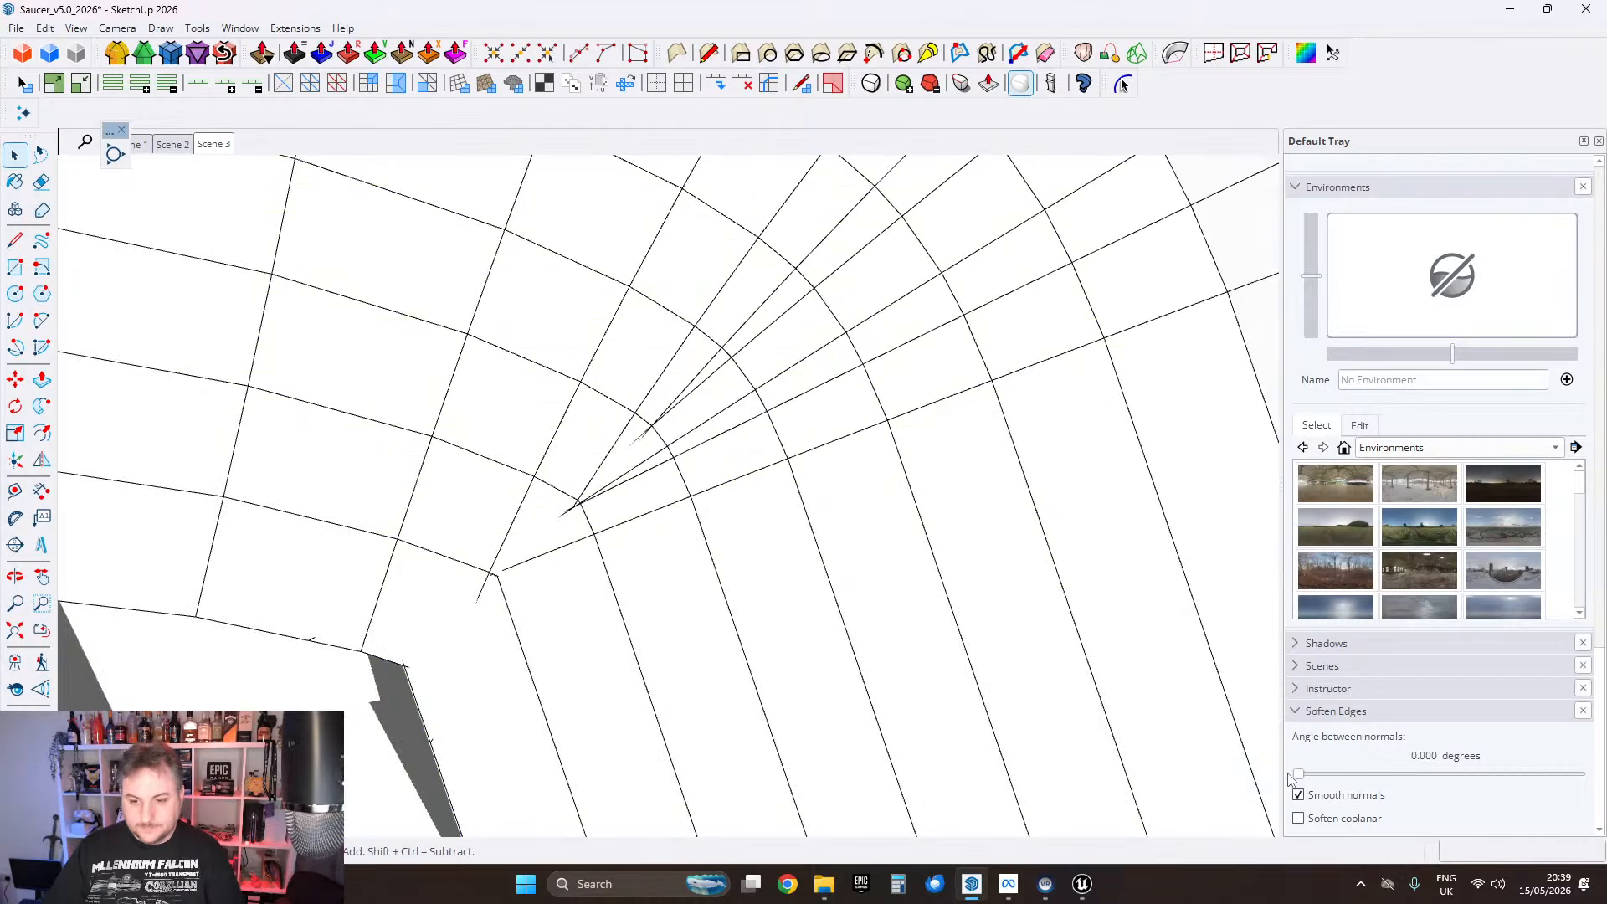
# Step: Select the overlapping faces at the pinched inner point of the swept corner and remove them from the surface
pyautogui.scroll(-2, 670, 427)
pyautogui.click(646, 377)
pyautogui.moveTo(578, 445); pyautogui.dragTo(593, 504, button='middle')
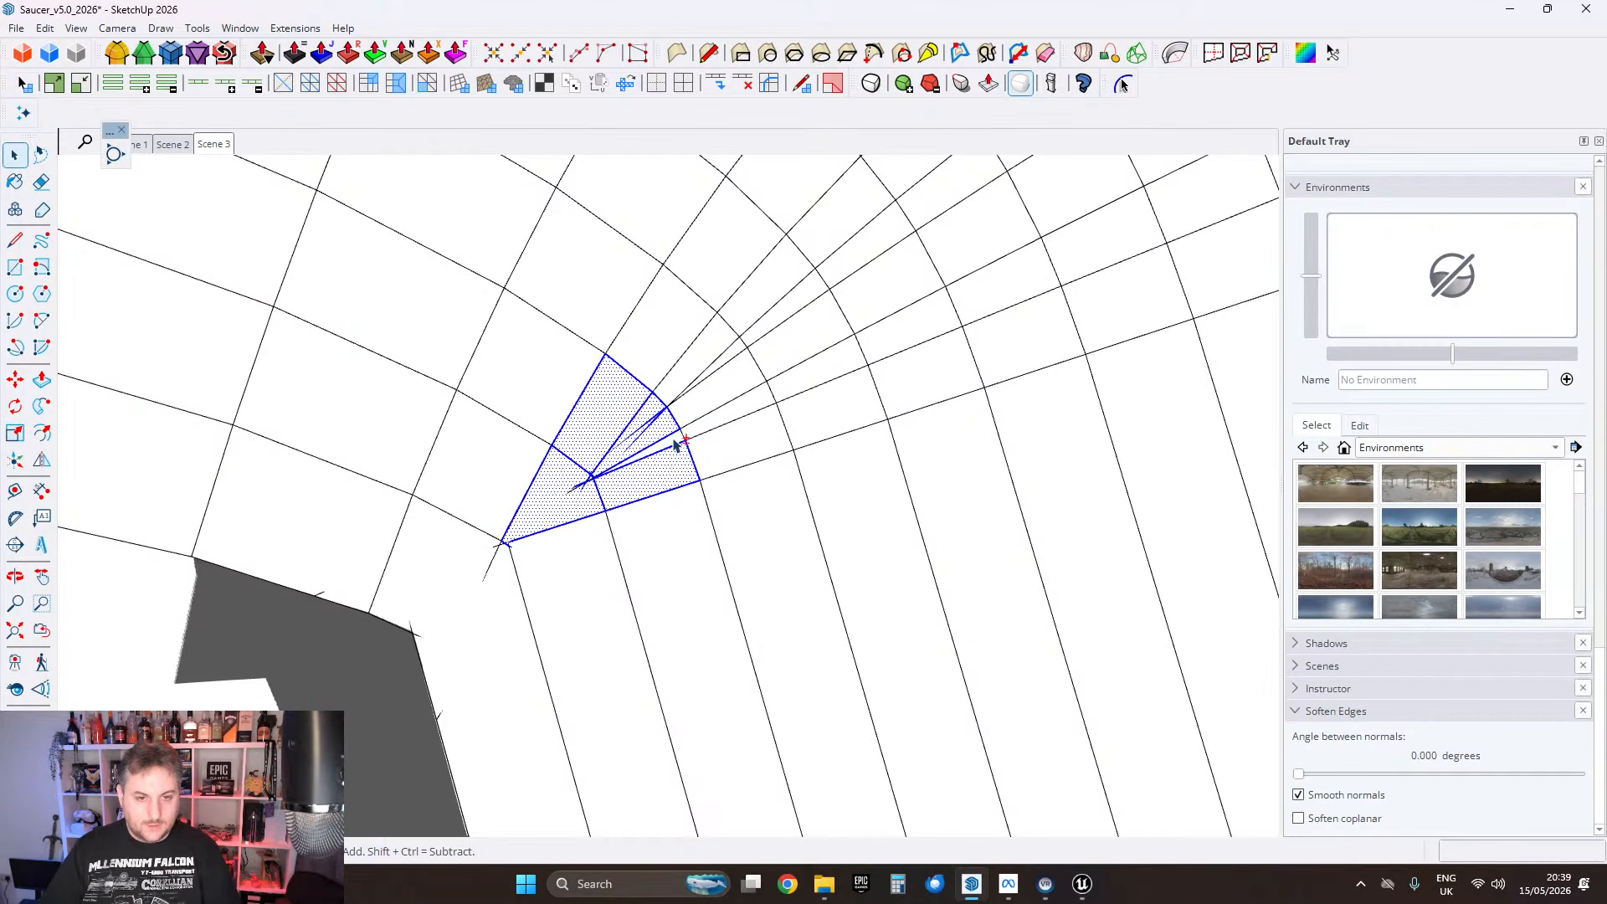
pyautogui.rightClick(678, 446)
pyautogui.click(766, 201)
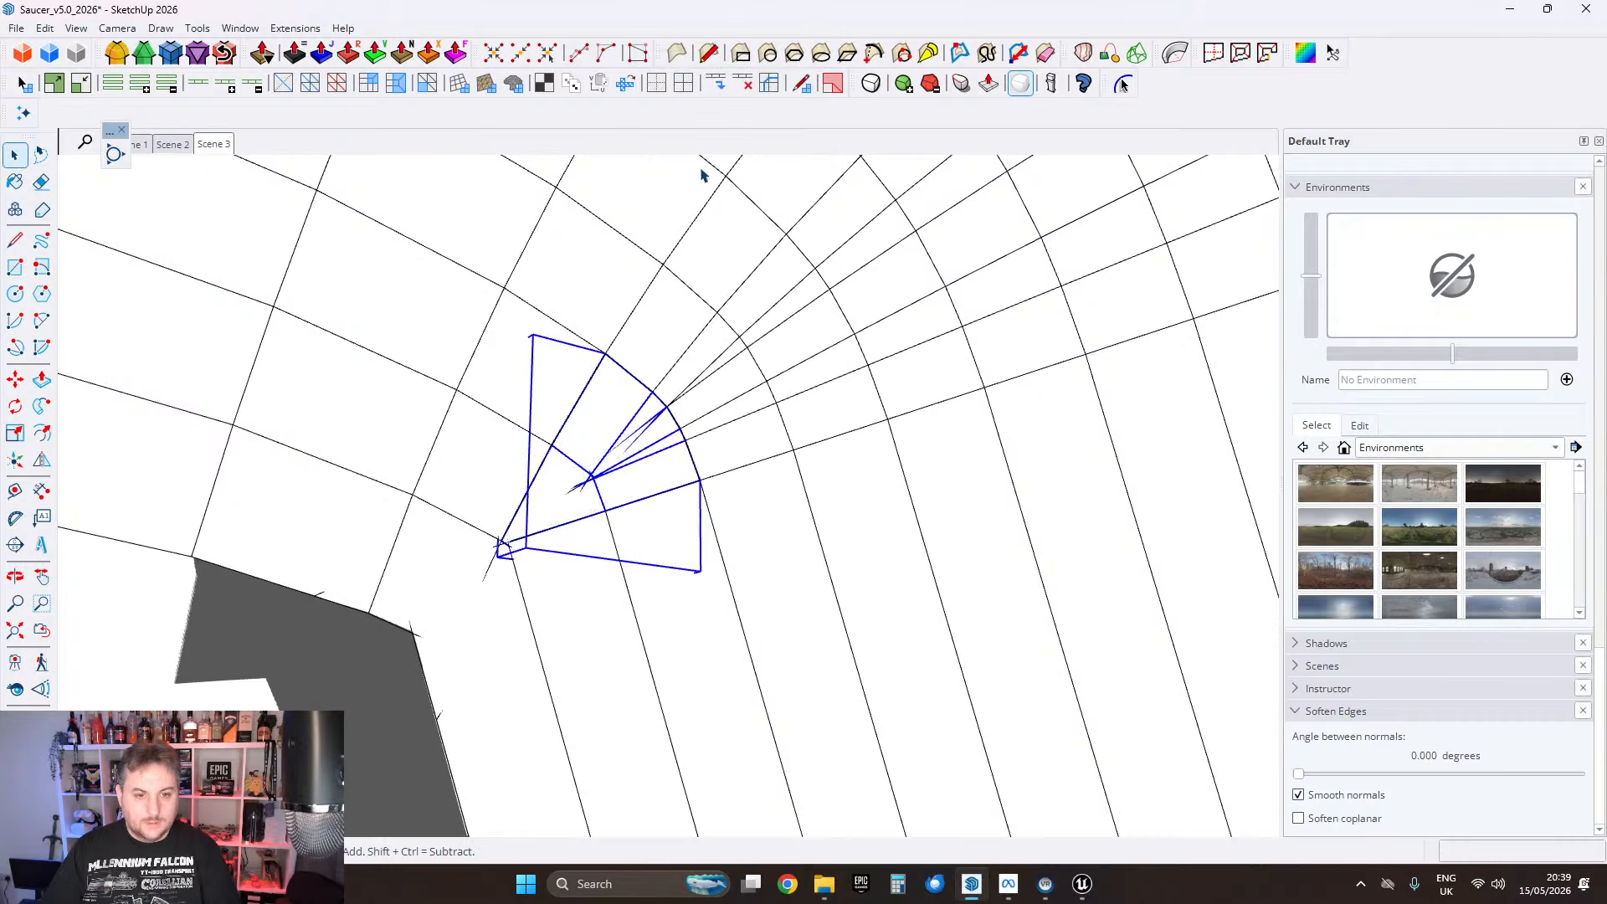
pyautogui.click(599, 563)
pyautogui.moveTo(599, 563); pyautogui.dragTo(648, 471, button='middle')
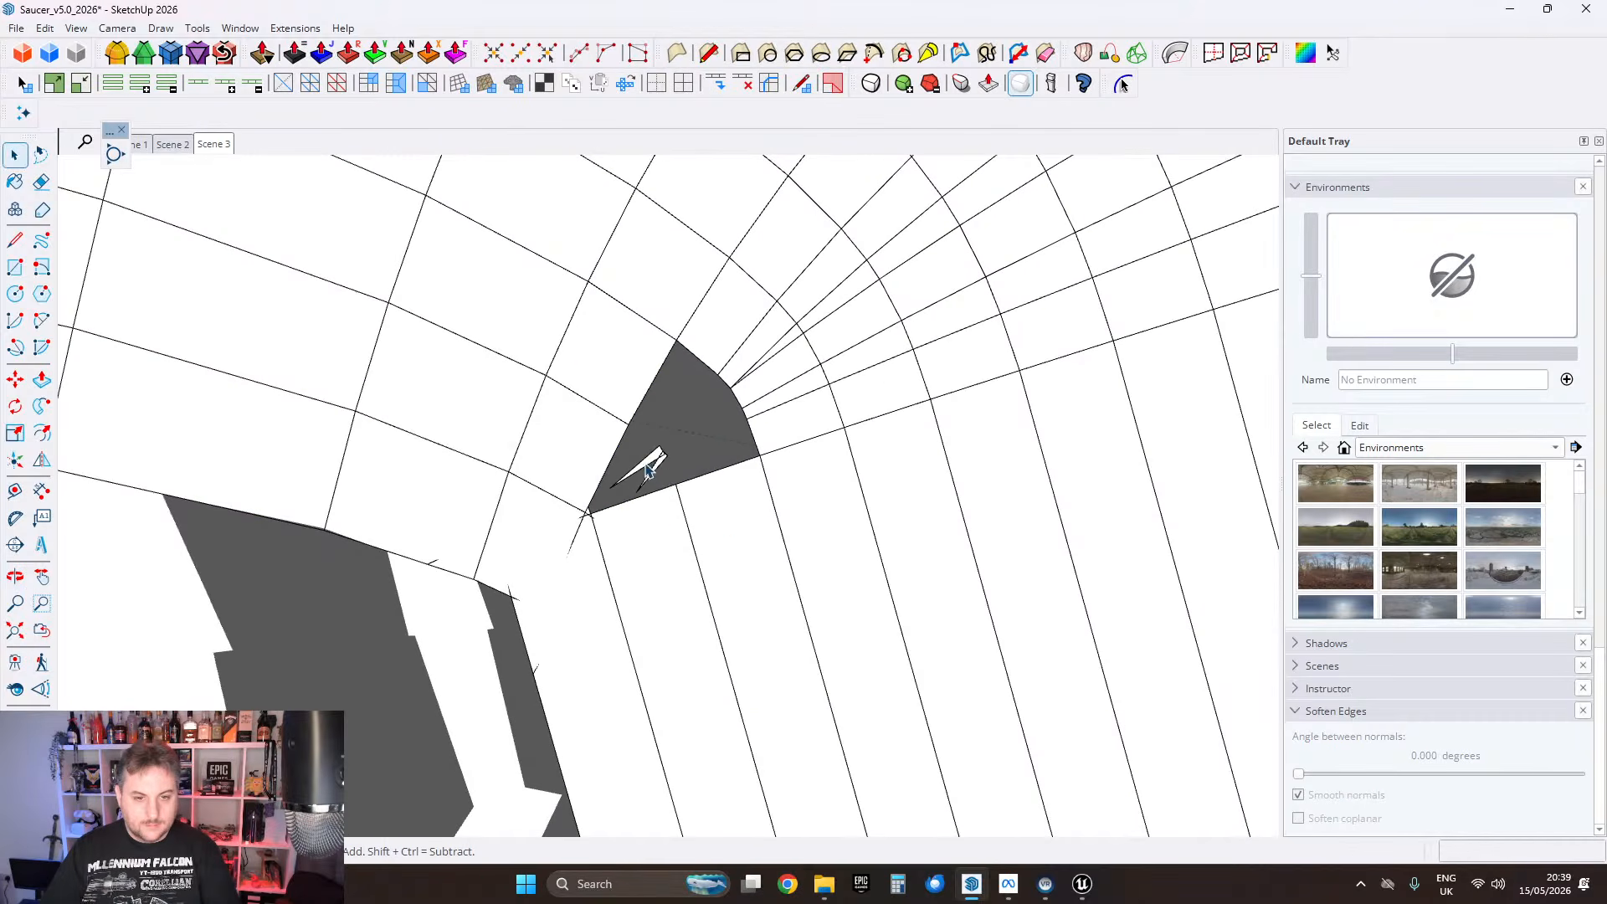
# Step: Draw an edge about 3.5 cm long from the swept surface's lower inner corner vertex to the crossing point beside the gap
pyautogui.moveTo(680, 555); pyautogui.dragTo(403, 344, button='middle')
pyautogui.hotkey('ctrl', 'a')
pyautogui.click(14, 242)
pyautogui.scroll(2, 578, 495)
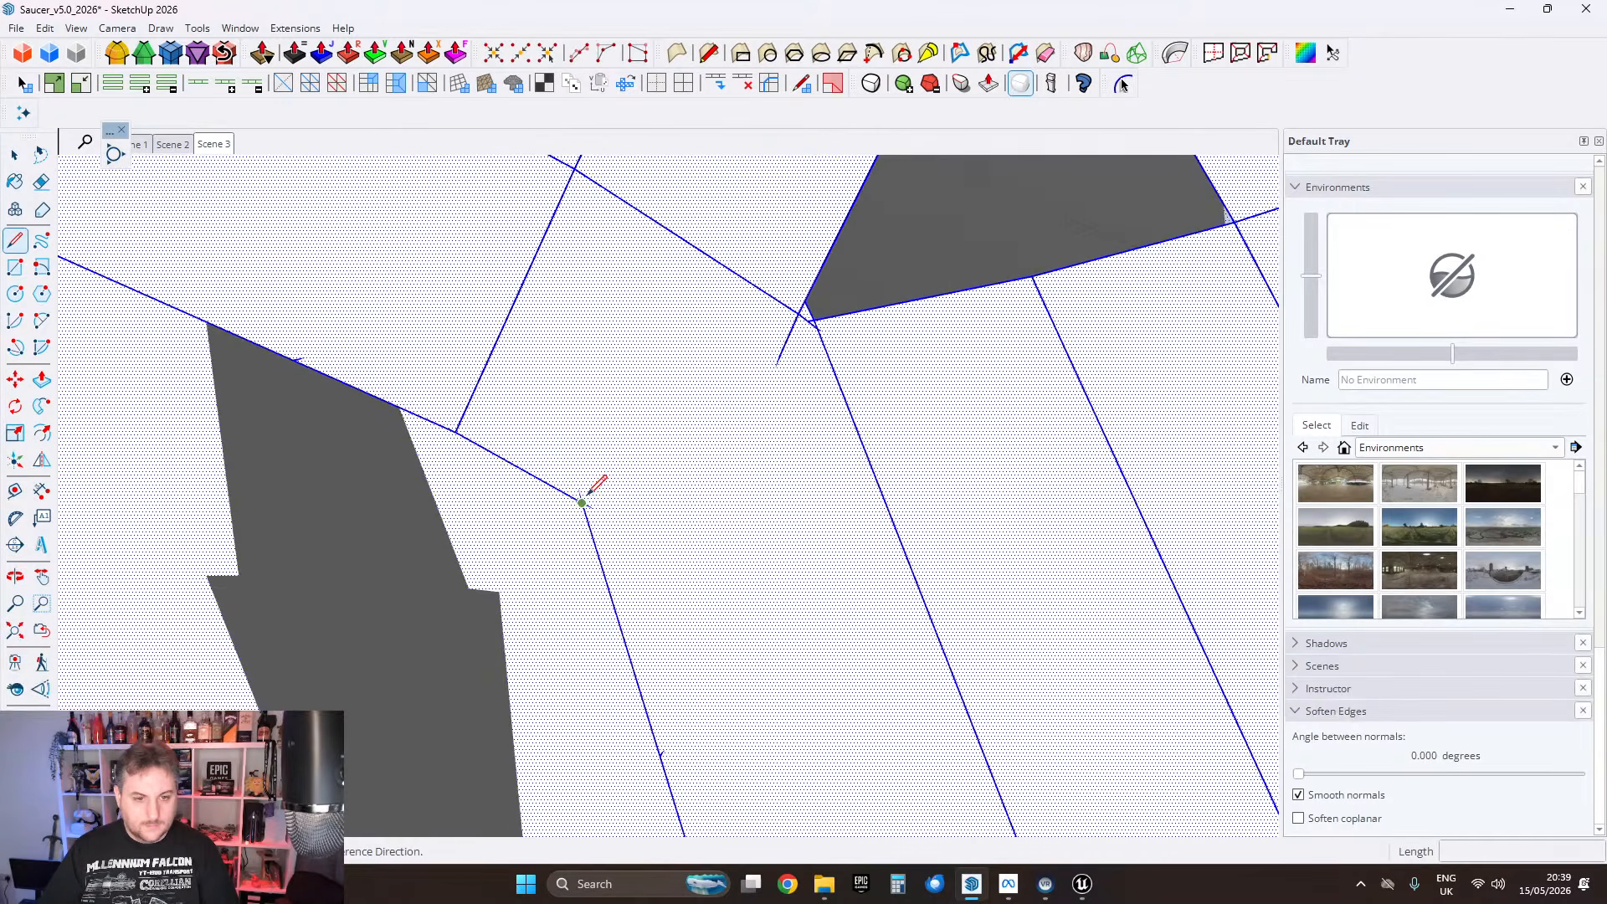
pyautogui.moveTo(836, 357)
pyautogui.mouseDown(button='middle')
pyautogui.moveTo(595, 416)
pyautogui.moveTo(644, 465)
pyautogui.mouseUp(button='middle')
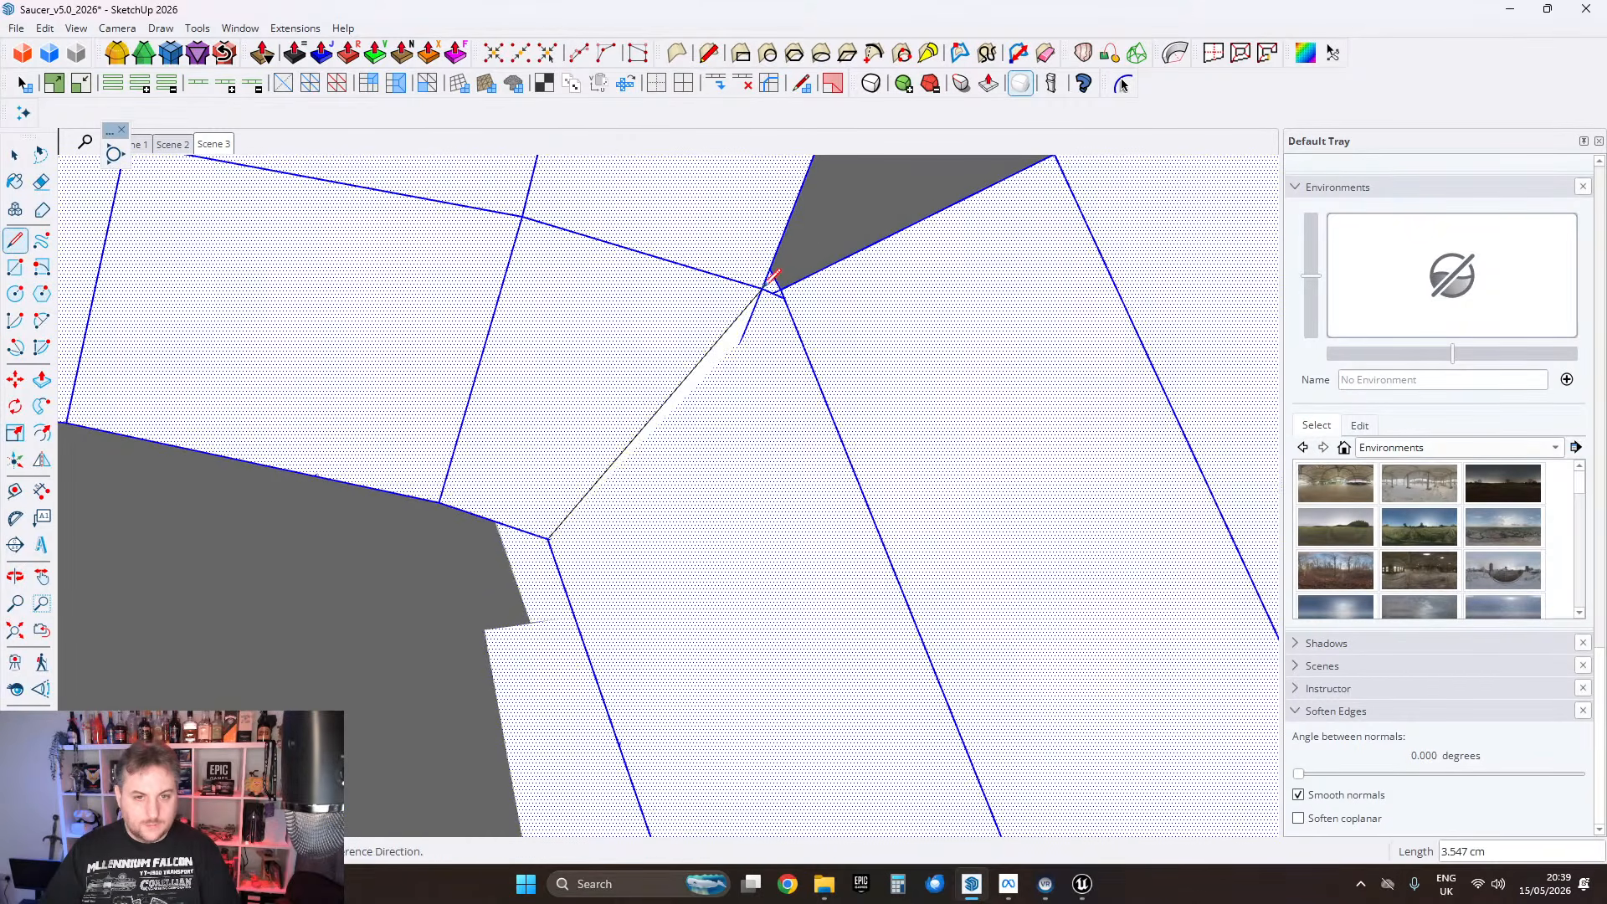
pyautogui.click(14, 155)
pyautogui.tripleClick(605, 307)
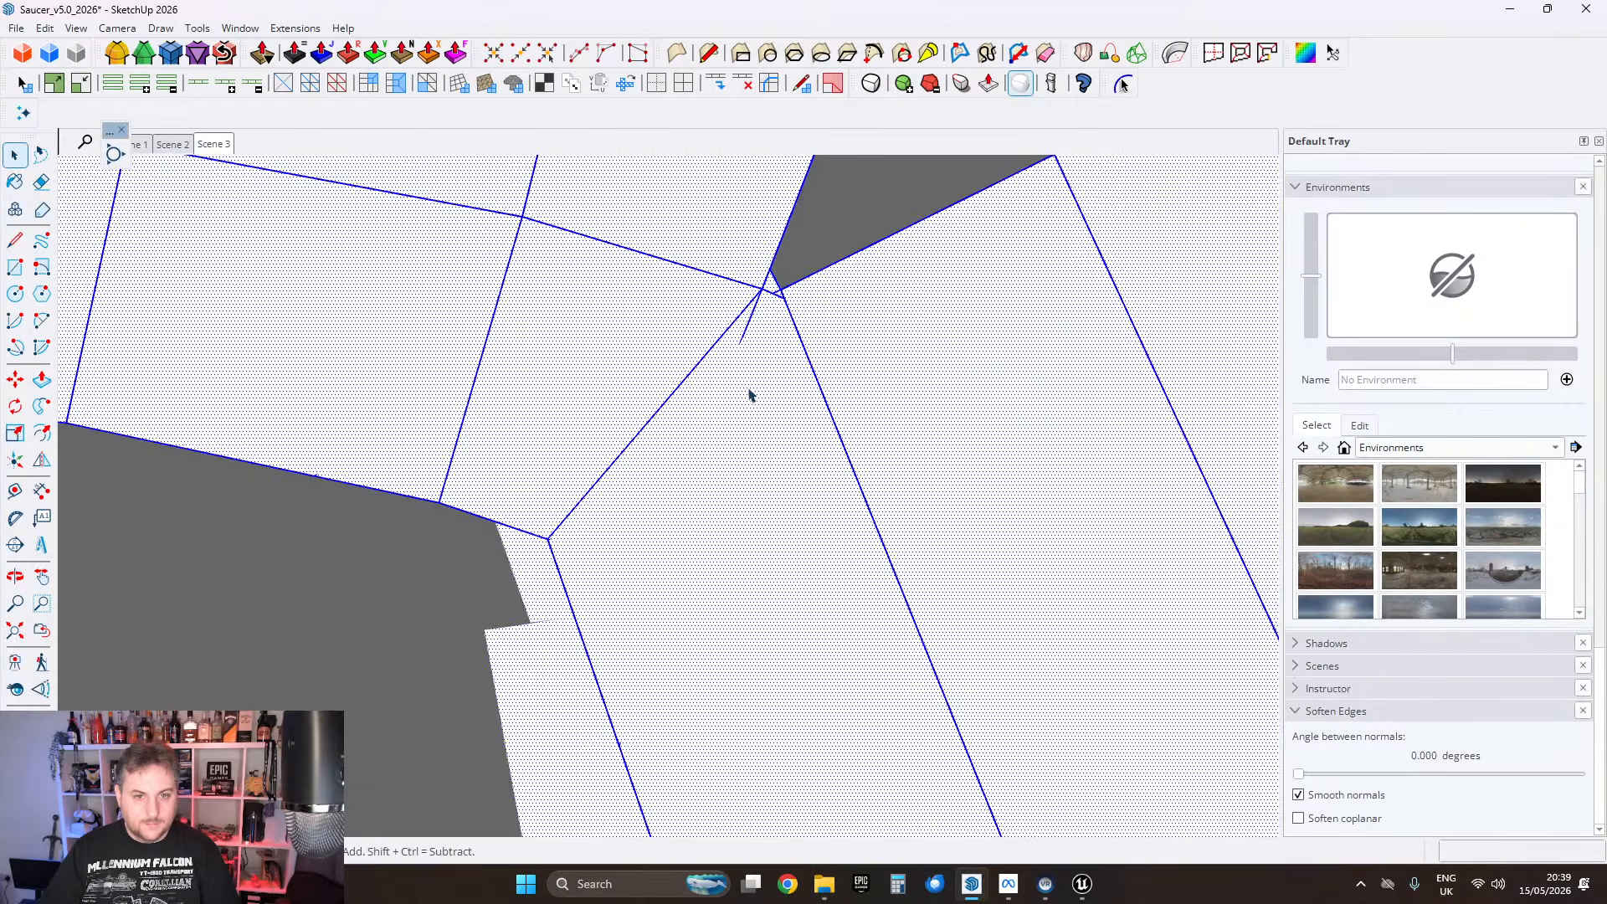
# Step: Erase the overlapping faces around the pinched inner corner, including the long strip face running down from it
pyautogui.click(604, 317)
pyautogui.rightClick(572, 332)
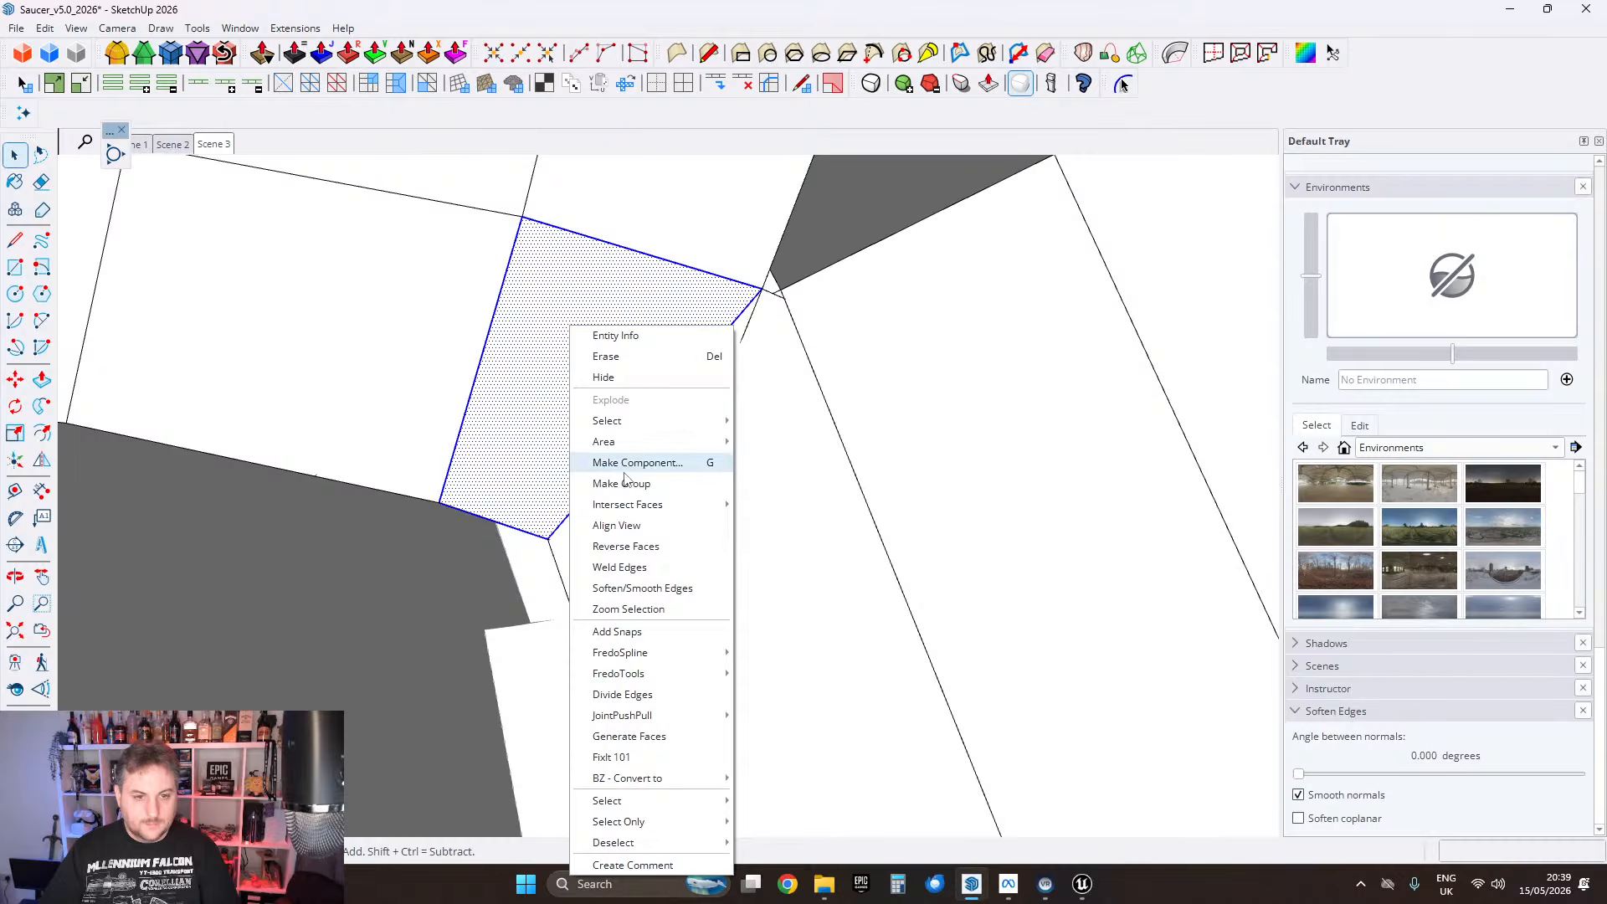
pyautogui.press('Delete')
pyautogui.moveTo(630, 474); pyautogui.dragTo(818, 477, button='middle')
pyautogui.doubleClick(558, 359)
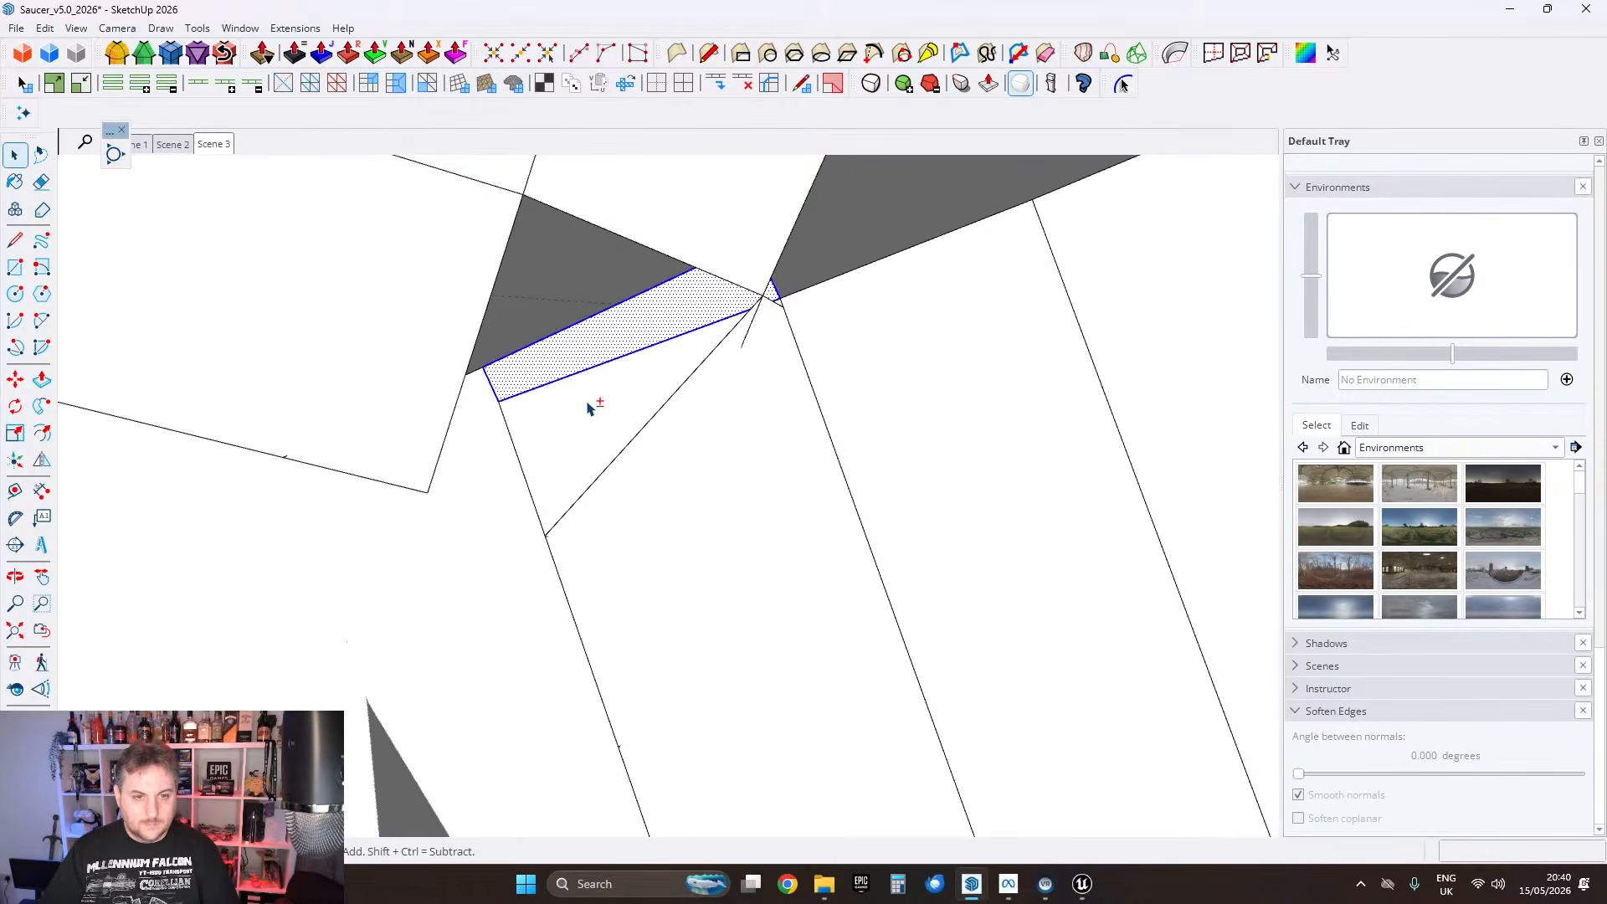
pyautogui.keyDown('shift'); pyautogui.click(589, 407); pyautogui.keyUp('shift')
pyautogui.rightClick(589, 407)
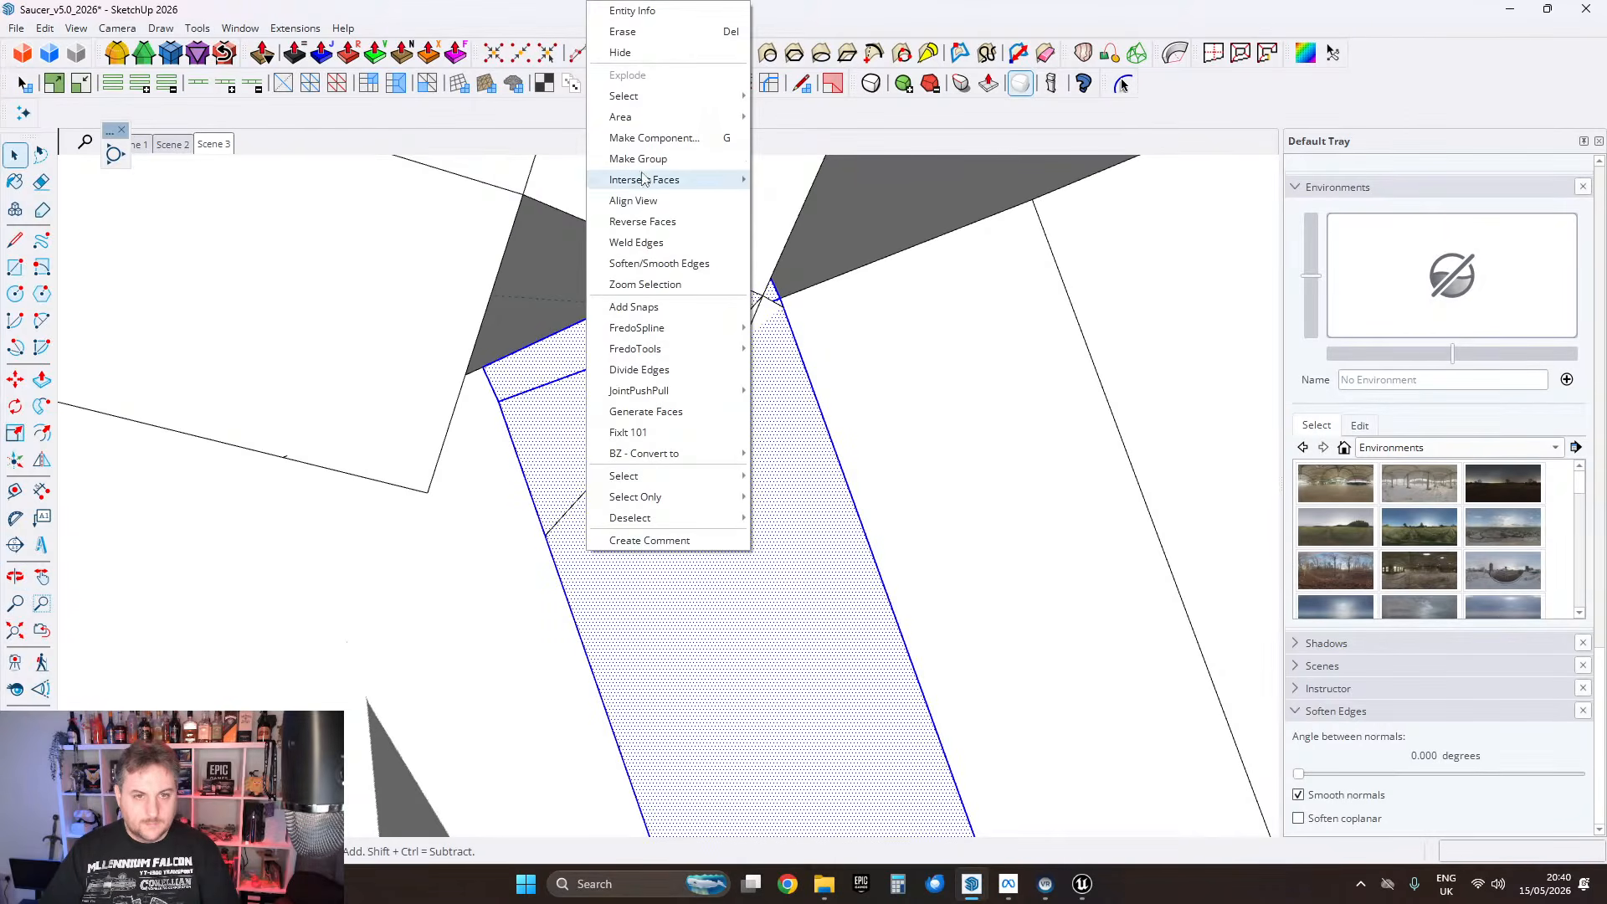
pyautogui.click(637, 31)
pyautogui.moveTo(683, 367)
pyautogui.mouseDown(button='middle')
pyautogui.moveTo(425, 552)
pyautogui.moveTo(701, 484)
pyautogui.moveTo(732, 560)
pyautogui.moveTo(796, 309)
pyautogui.moveTo(944, 620)
pyautogui.moveTo(816, 674)
pyautogui.moveTo(736, 531)
pyautogui.moveTo(901, 570)
pyautogui.moveTo(969, 639)
pyautogui.moveTo(975, 676)
pyautogui.moveTo(798, 499)
pyautogui.mouseUp(button='middle')
pyautogui.moveTo(732, 450); pyautogui.dragTo(753, 506, button='middle')
pyautogui.moveTo(649, 393); pyautogui.dragTo(635, 362, button='middle')
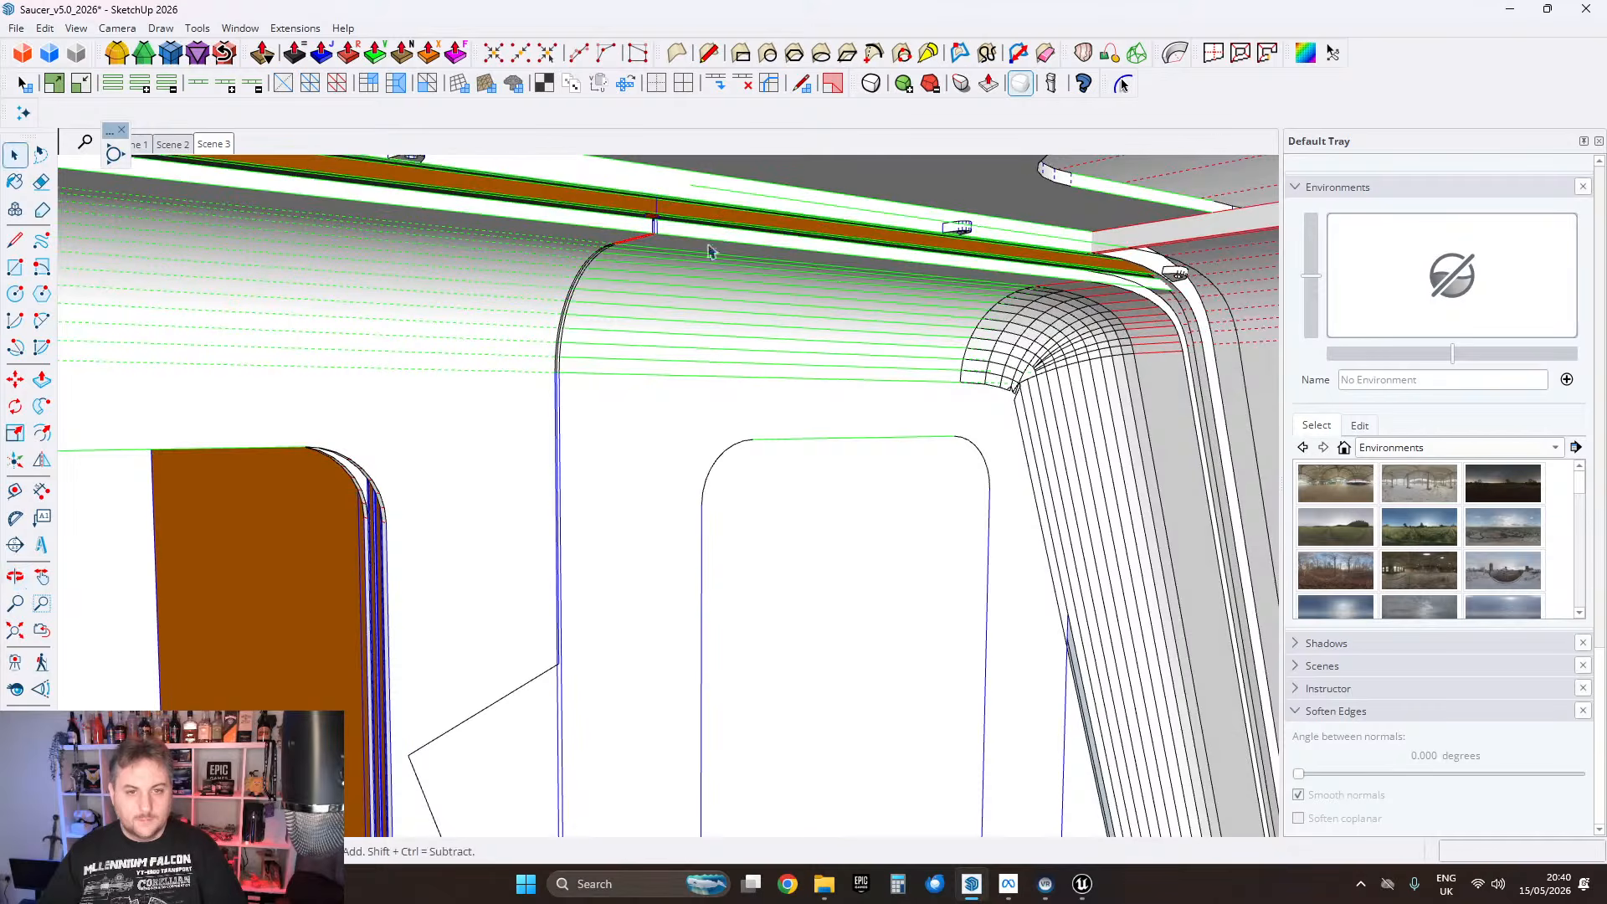
# Step: Delete the wall section with the rounded opening that adjoins the swept corner
pyautogui.scroll(3, 814, 303)
pyautogui.moveTo(674, 224); pyautogui.dragTo(657, 317, button='middle')
pyautogui.doubleClick(641, 308)
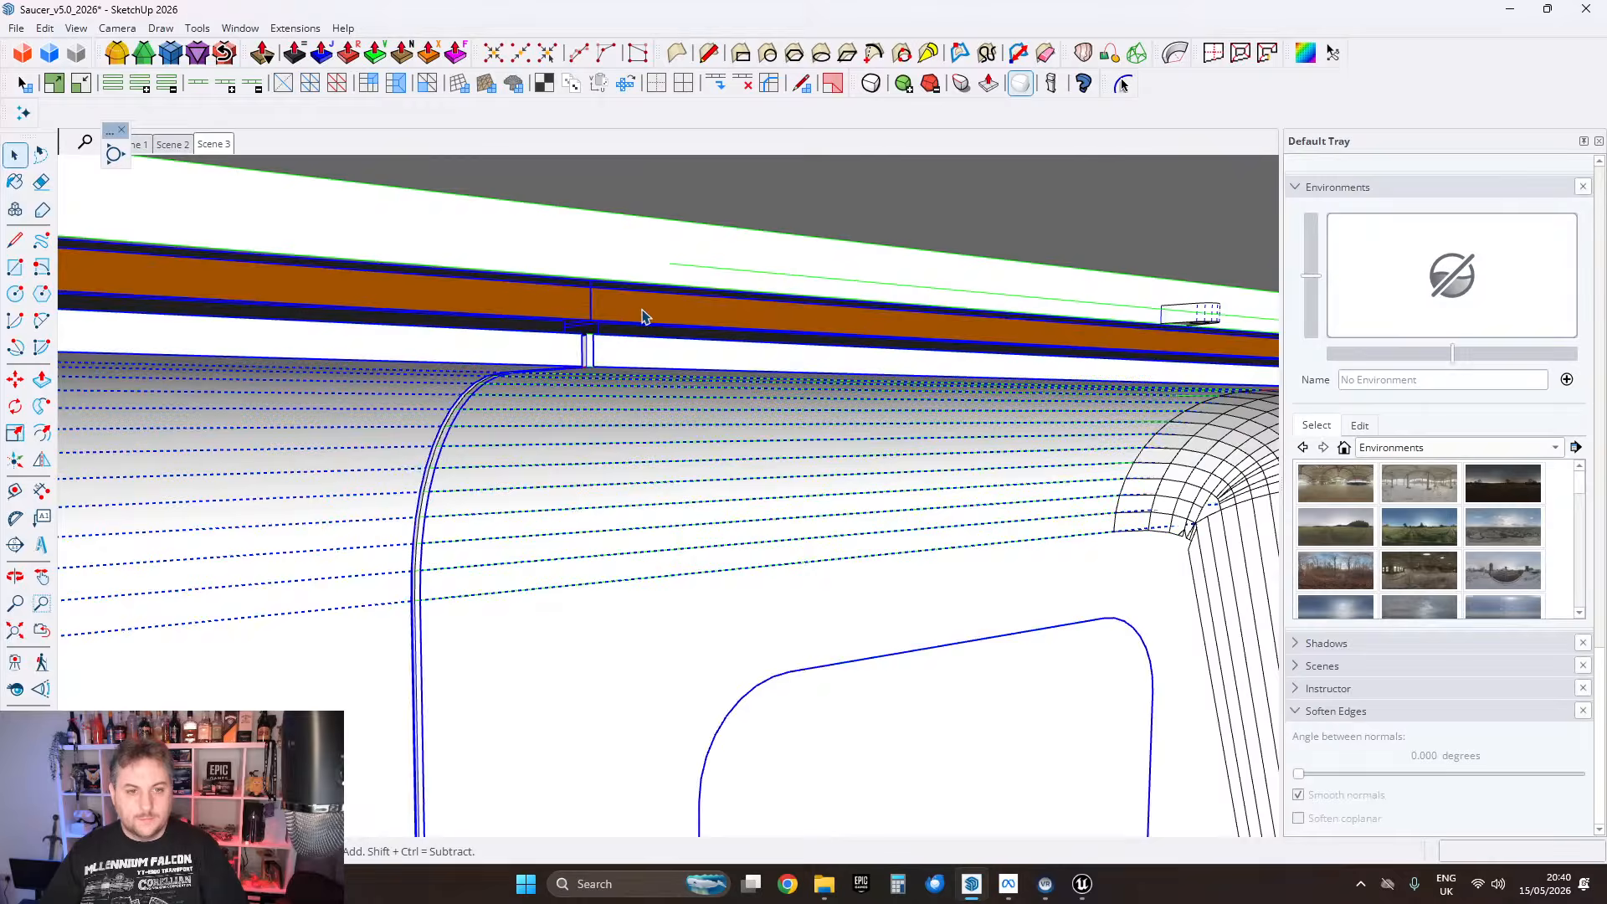
pyautogui.scroll(-1, 651, 306)
pyautogui.click(652, 314)
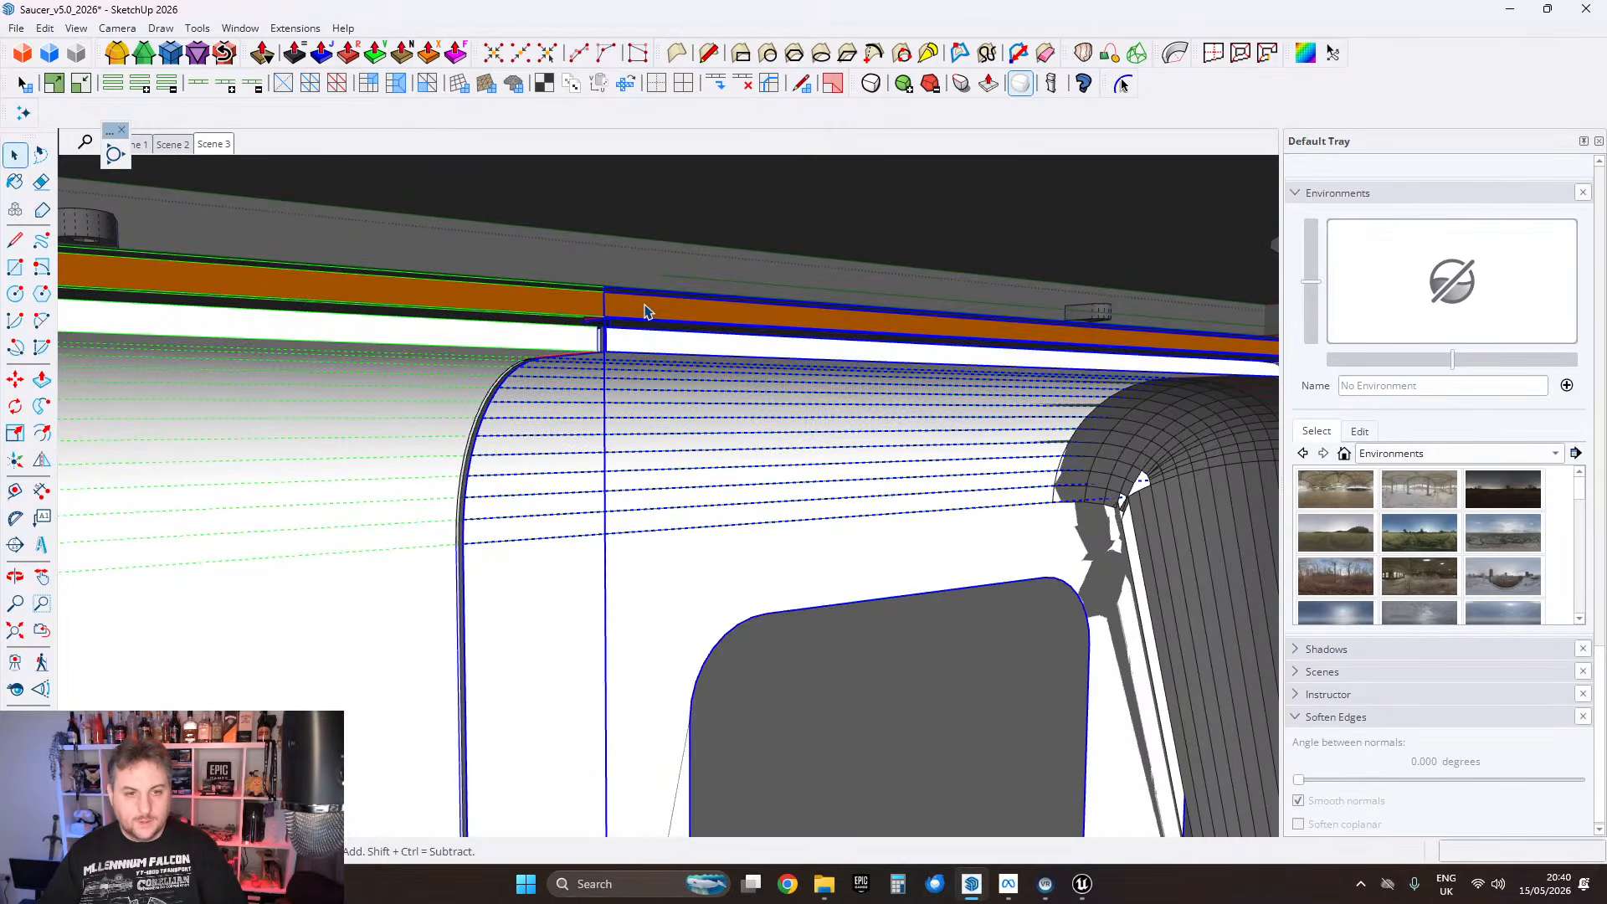
pyautogui.press('Delete')
pyautogui.moveTo(652, 311); pyautogui.dragTo(784, 358, button='middle')
pyautogui.scroll(6, 855, 361)
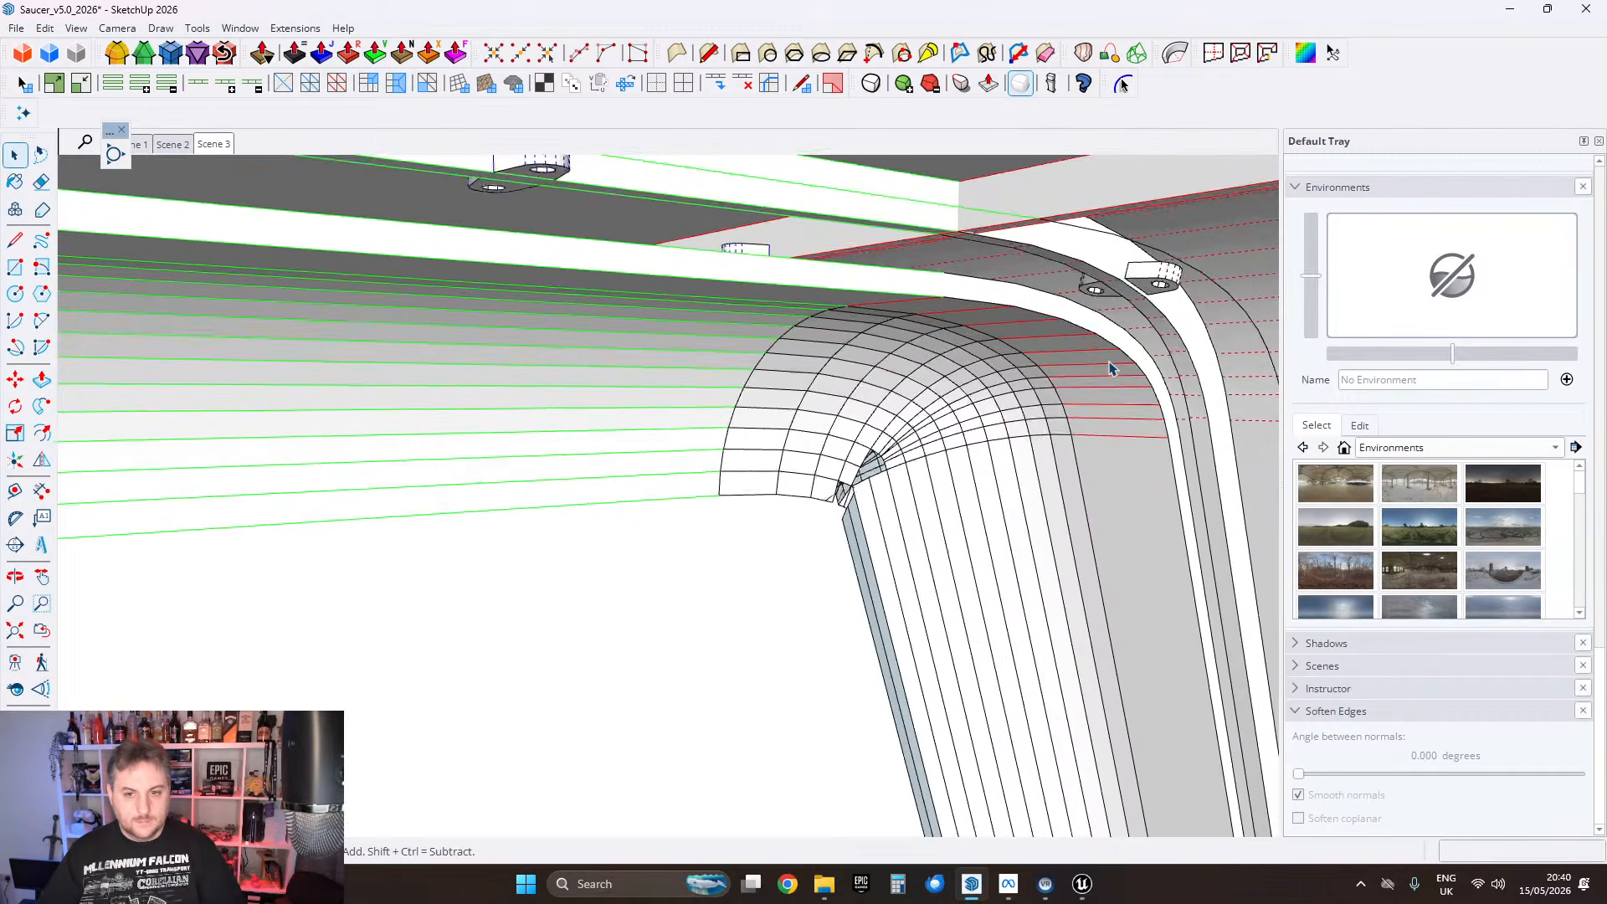
# Step: Draw an edge about 3.2 cm long between the two lower inner corner vertices and erase the small face it closes off
pyautogui.click(744, 284)
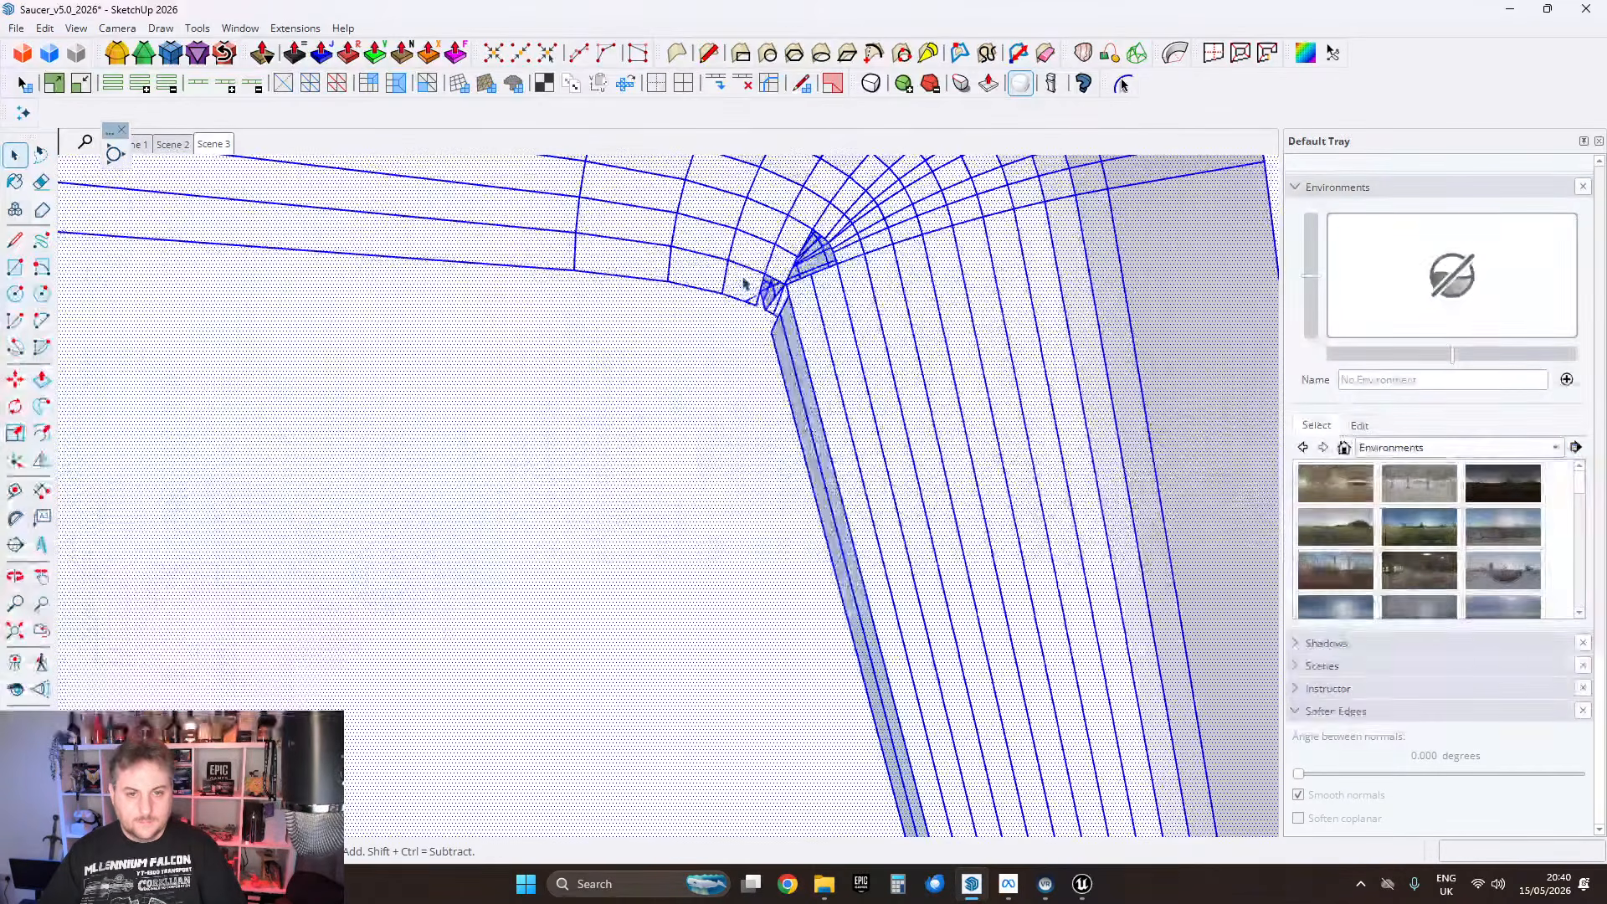
pyautogui.scroll(5, 747, 295)
pyautogui.keyDown('shift'); pyautogui.moveTo(694, 333); pyautogui.dragTo(749, 333, button='middle'); pyautogui.keyUp('shift')
pyautogui.click(693, 353)
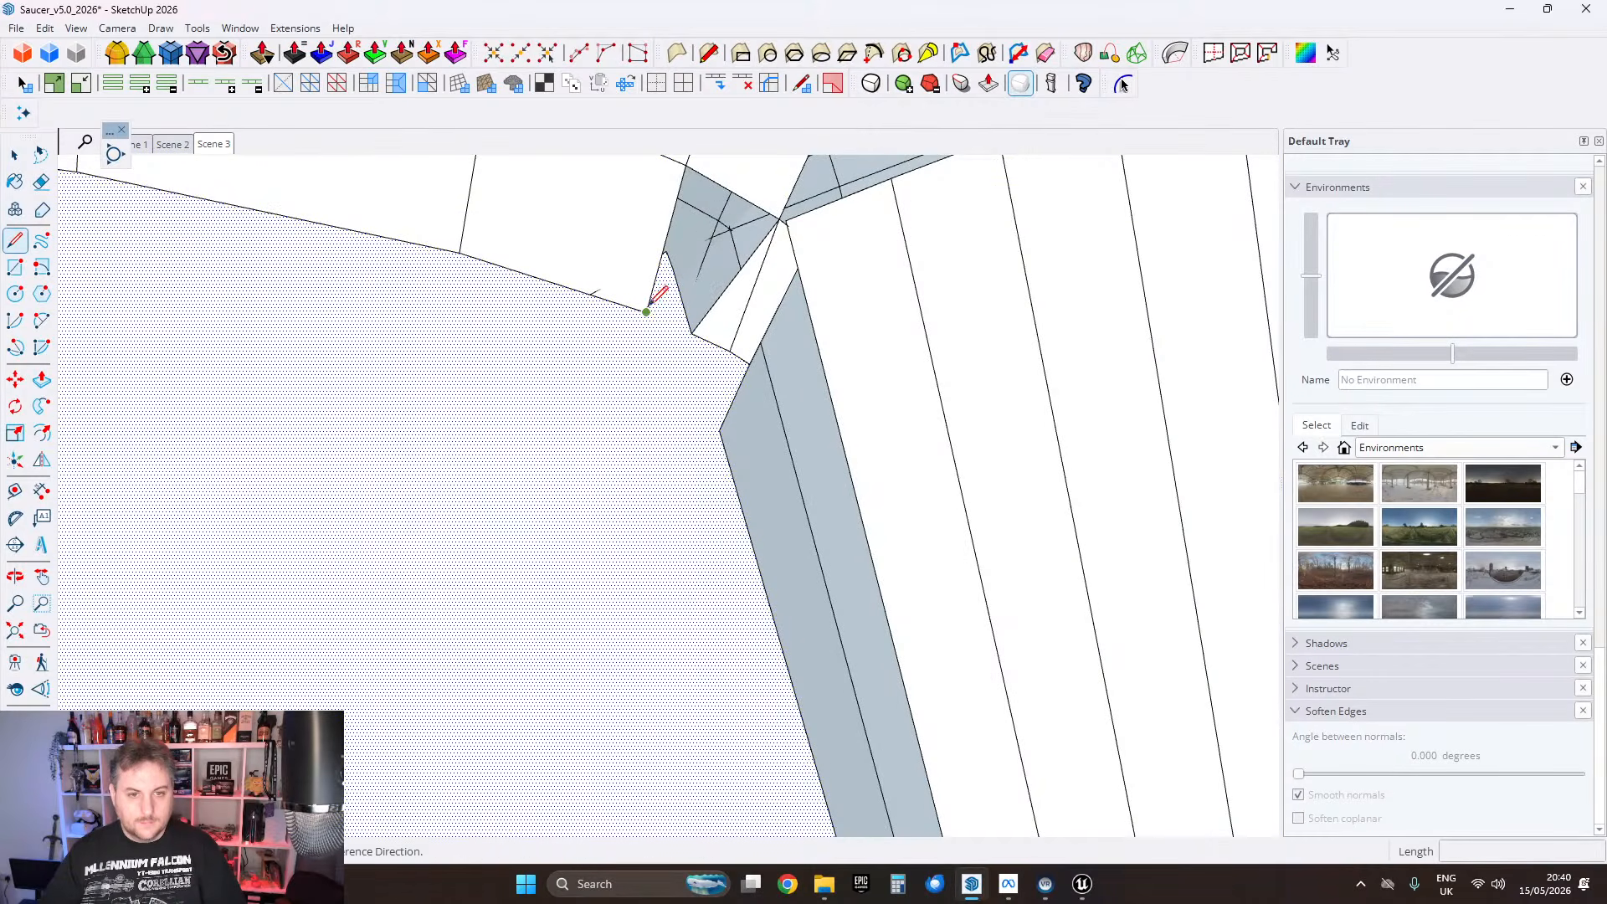
pyautogui.click(647, 311)
pyautogui.click(719, 430)
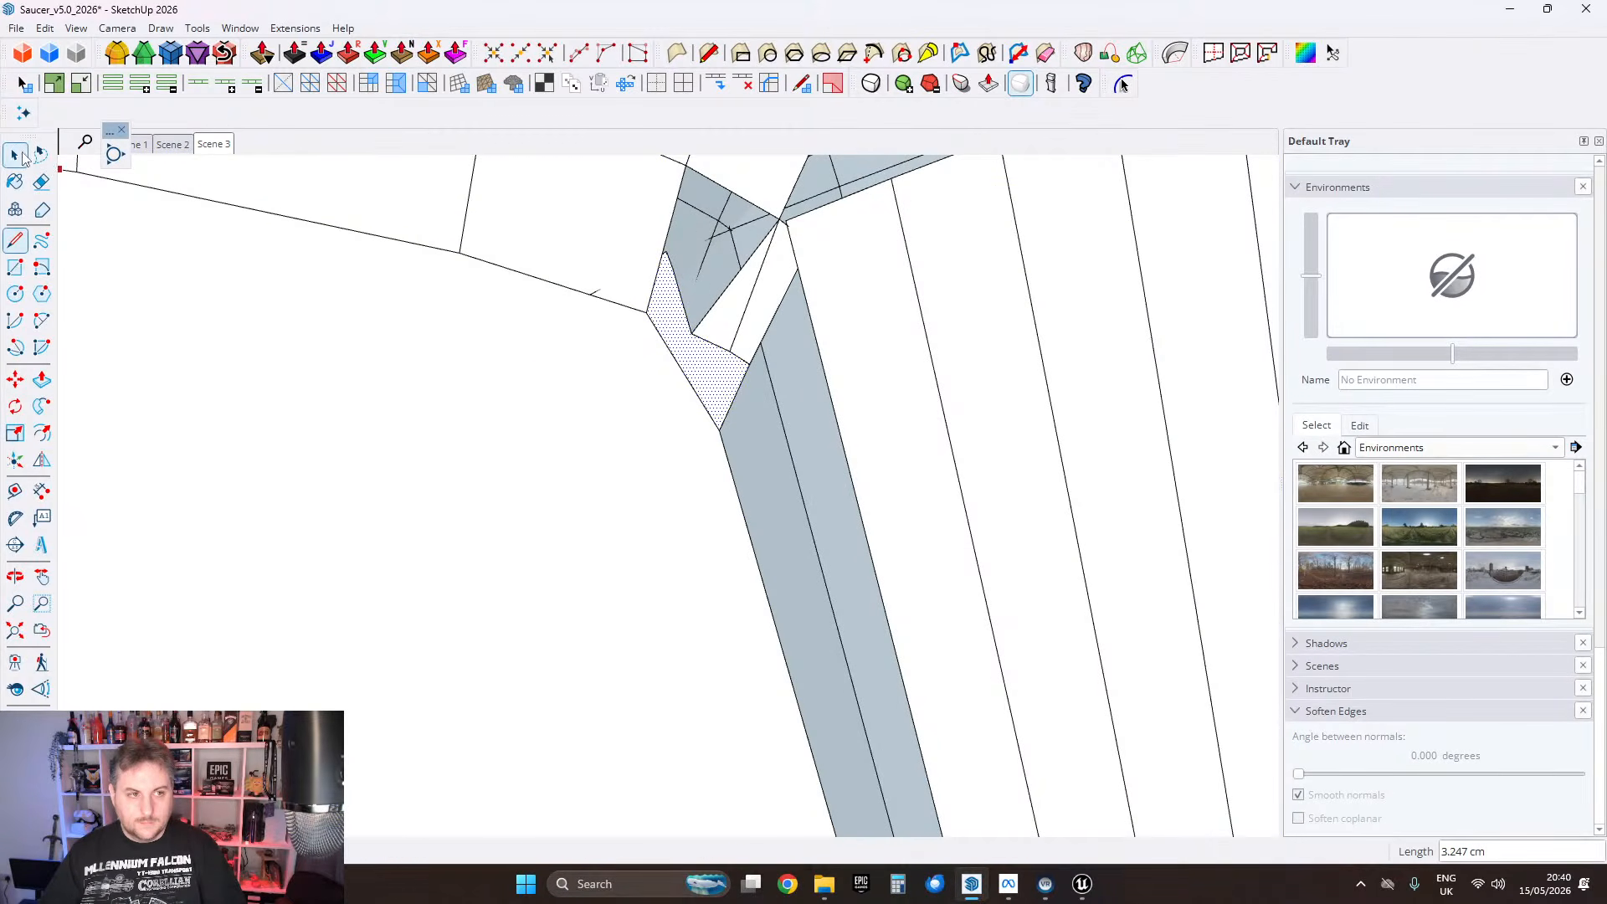
pyautogui.rightClick(703, 367)
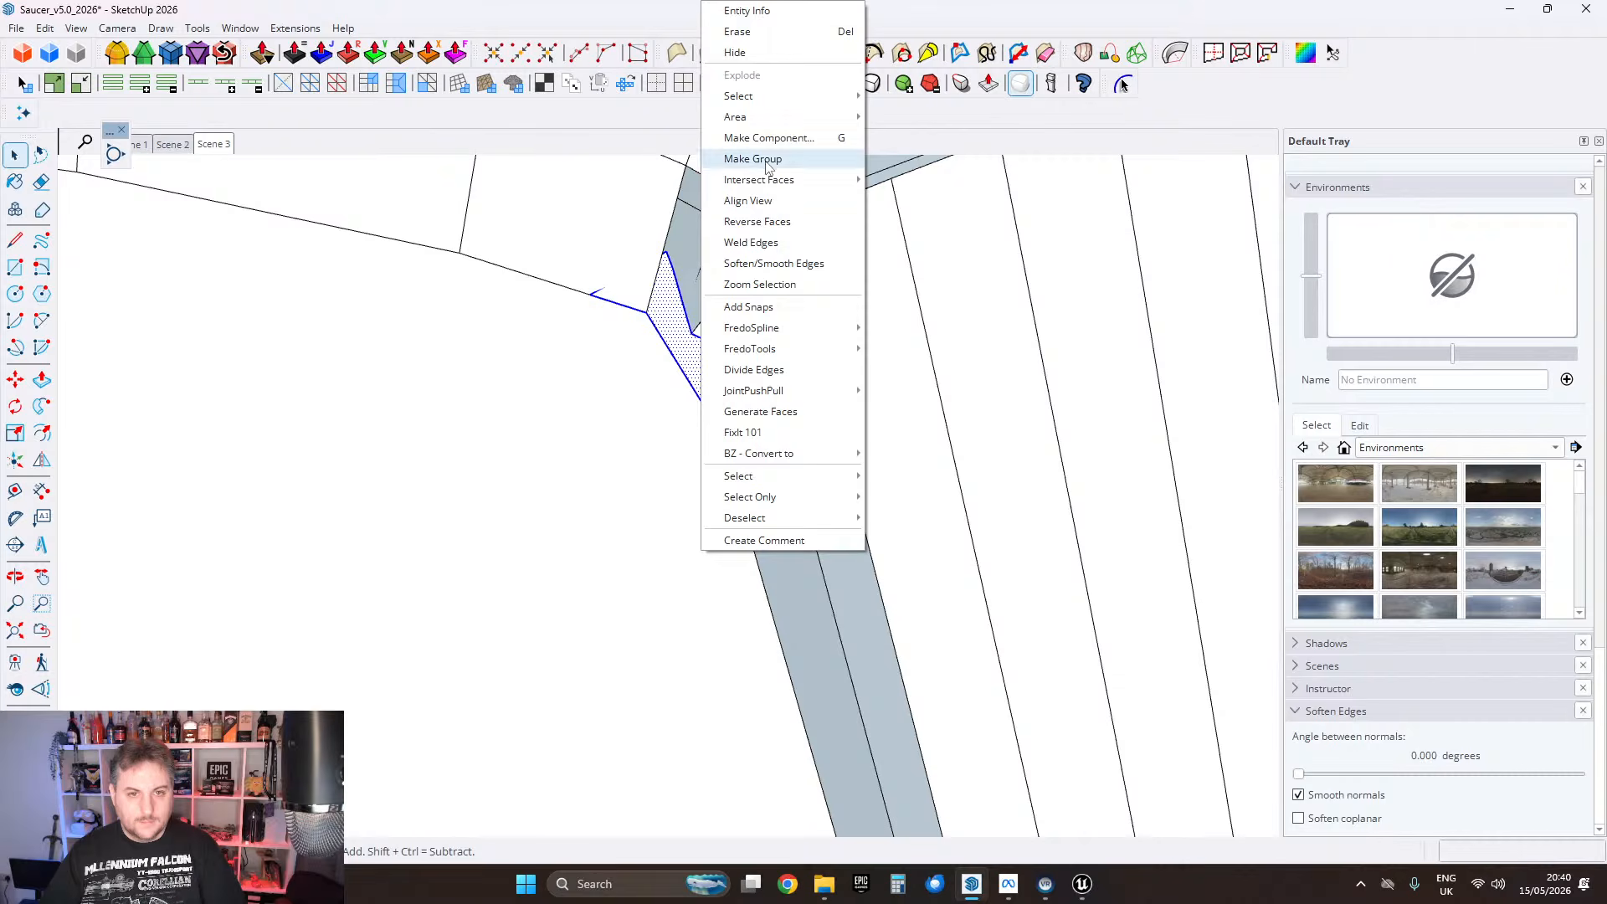
pyautogui.click(754, 31)
# Step: Erase the two remaining narrow faces below the corner's pinch point
pyautogui.moveTo(782, 341)
pyautogui.mouseDown(button='middle')
pyautogui.moveTo(623, 423)
pyautogui.moveTo(735, 435)
pyautogui.mouseUp(button='middle')
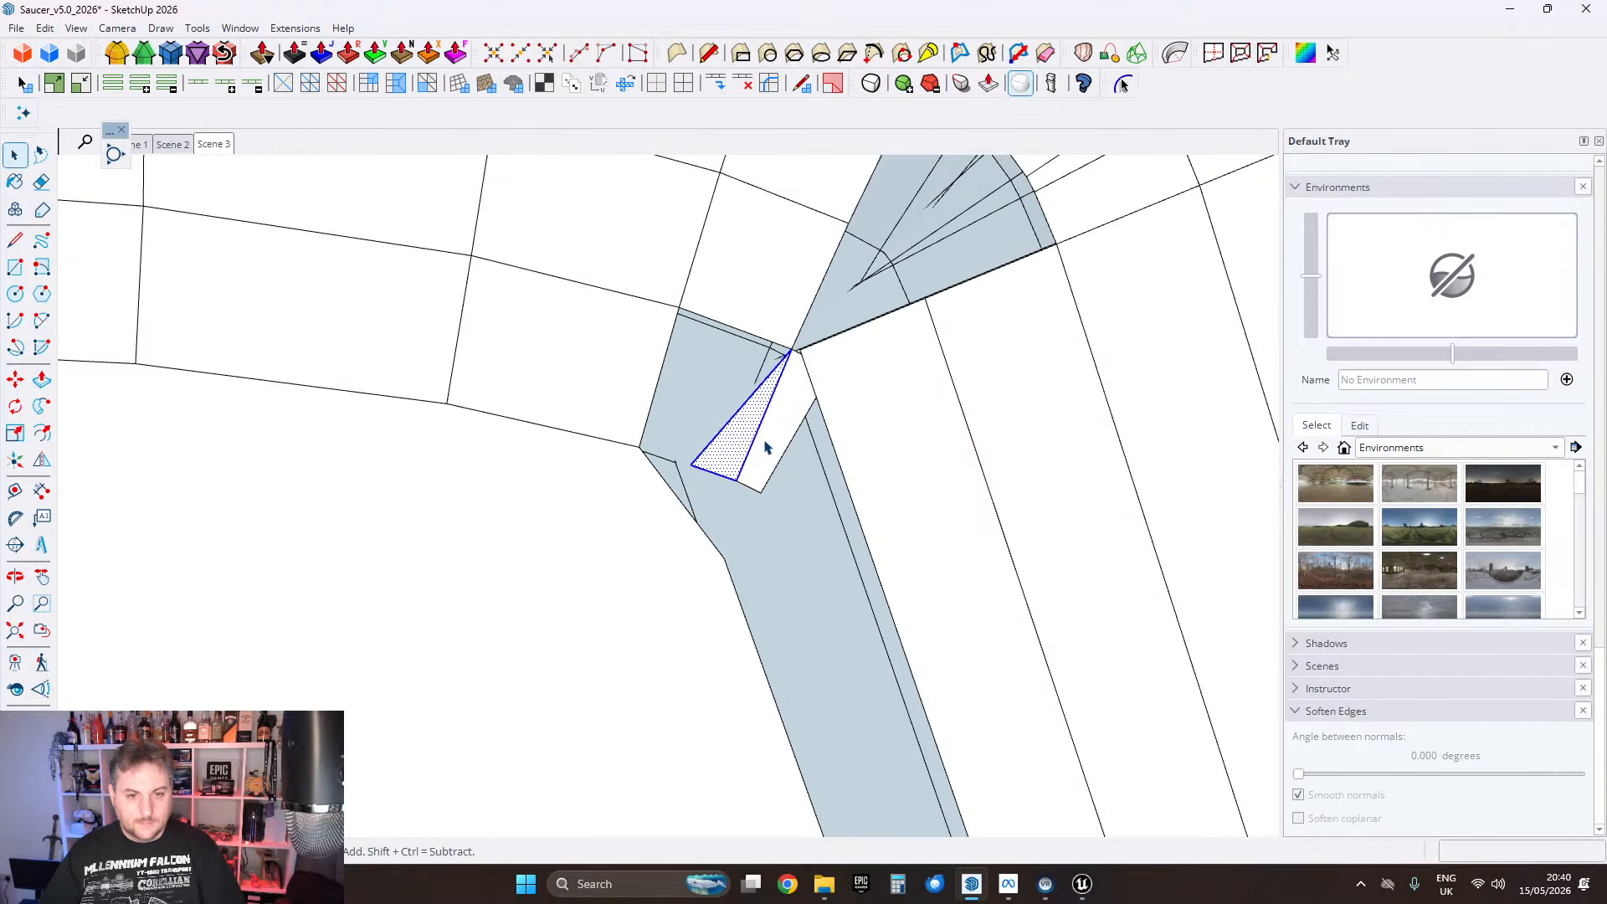
pyautogui.keyDown('ctrl'); pyautogui.click(766, 447); pyautogui.keyUp('ctrl')
pyautogui.rightClick(782, 416)
pyautogui.click(824, 31)
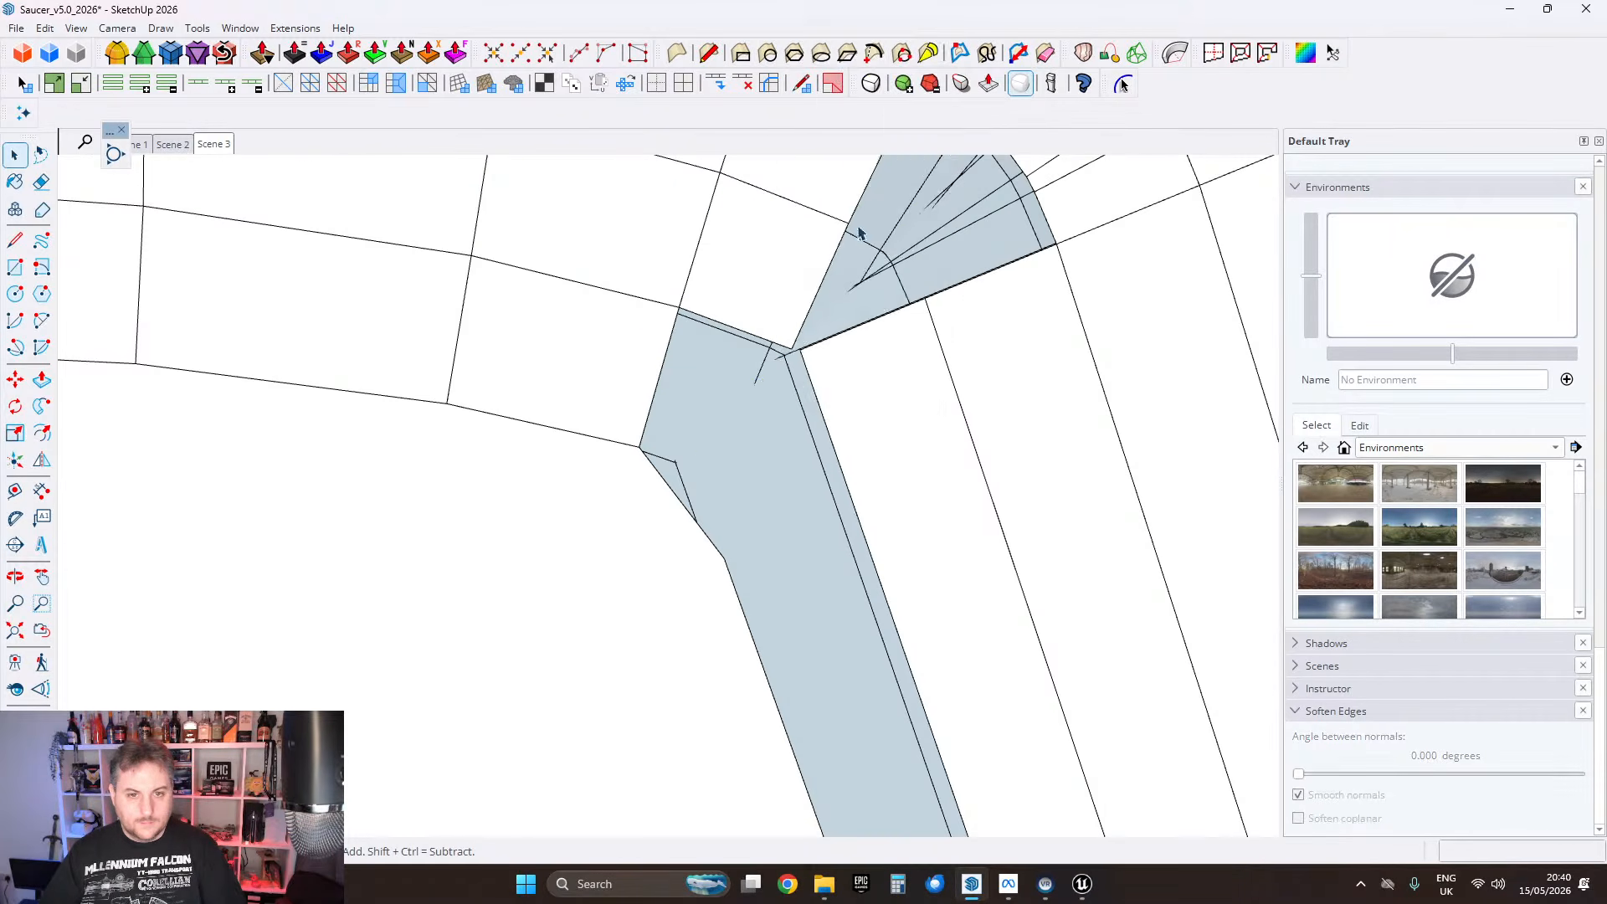
# Step: Draw two edges to the pinch point: one about 5.1 cm long from the gap's lowest vertex, one from the inner corner vertex
pyautogui.moveTo(1003, 421)
pyautogui.mouseDown(button='middle')
pyautogui.moveTo(894, 524)
pyautogui.moveTo(946, 442)
pyautogui.mouseUp(button='middle')
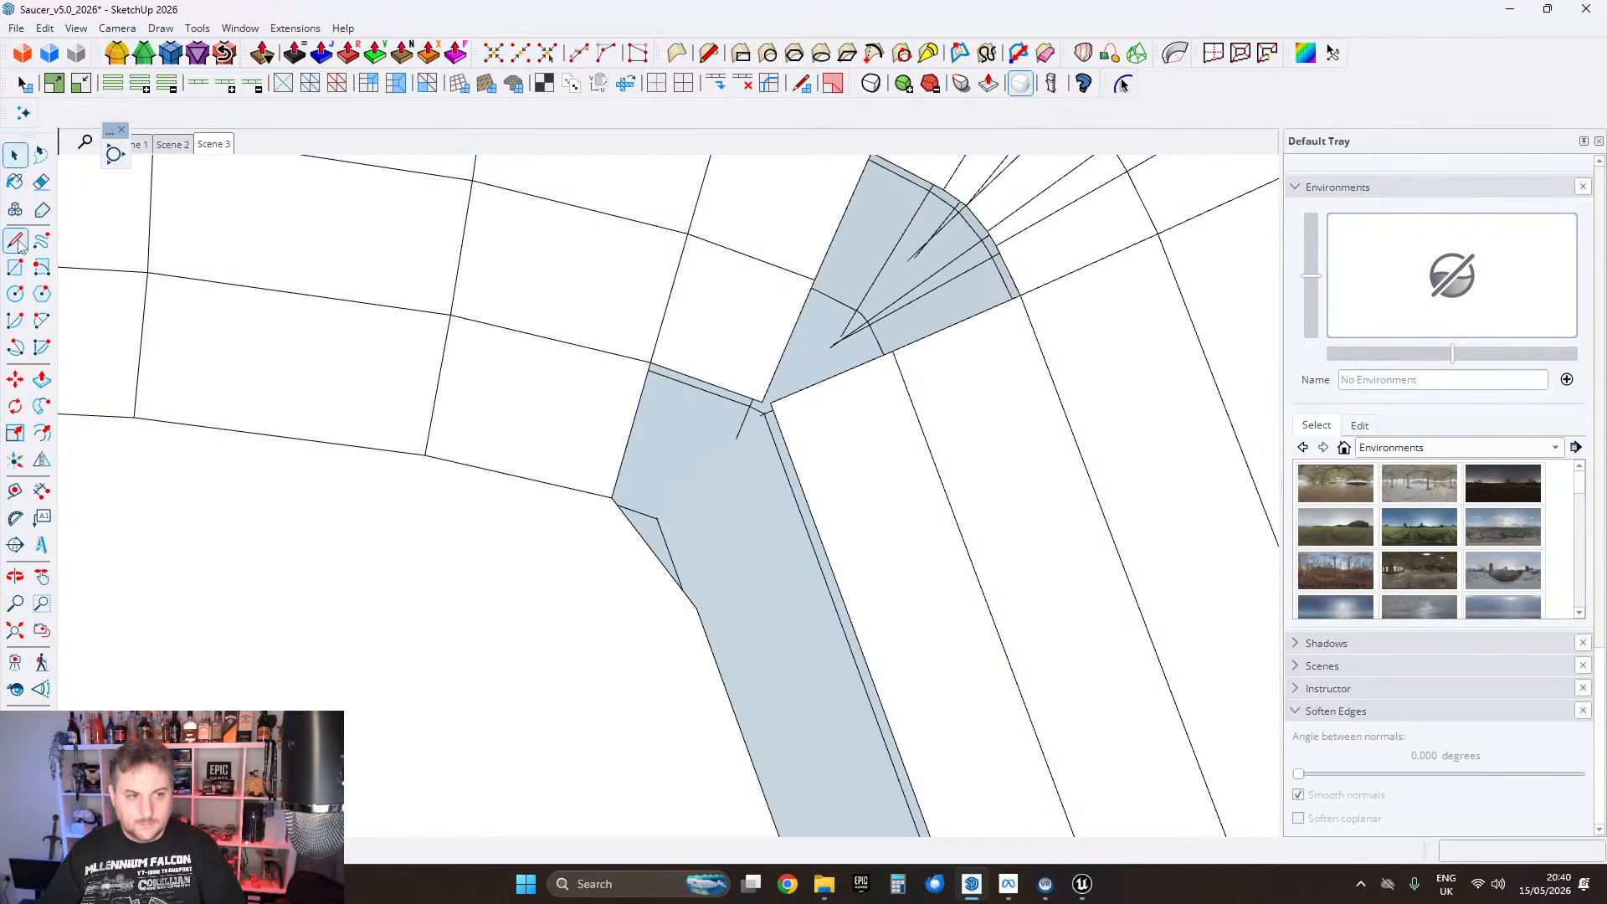
pyautogui.click(696, 607)
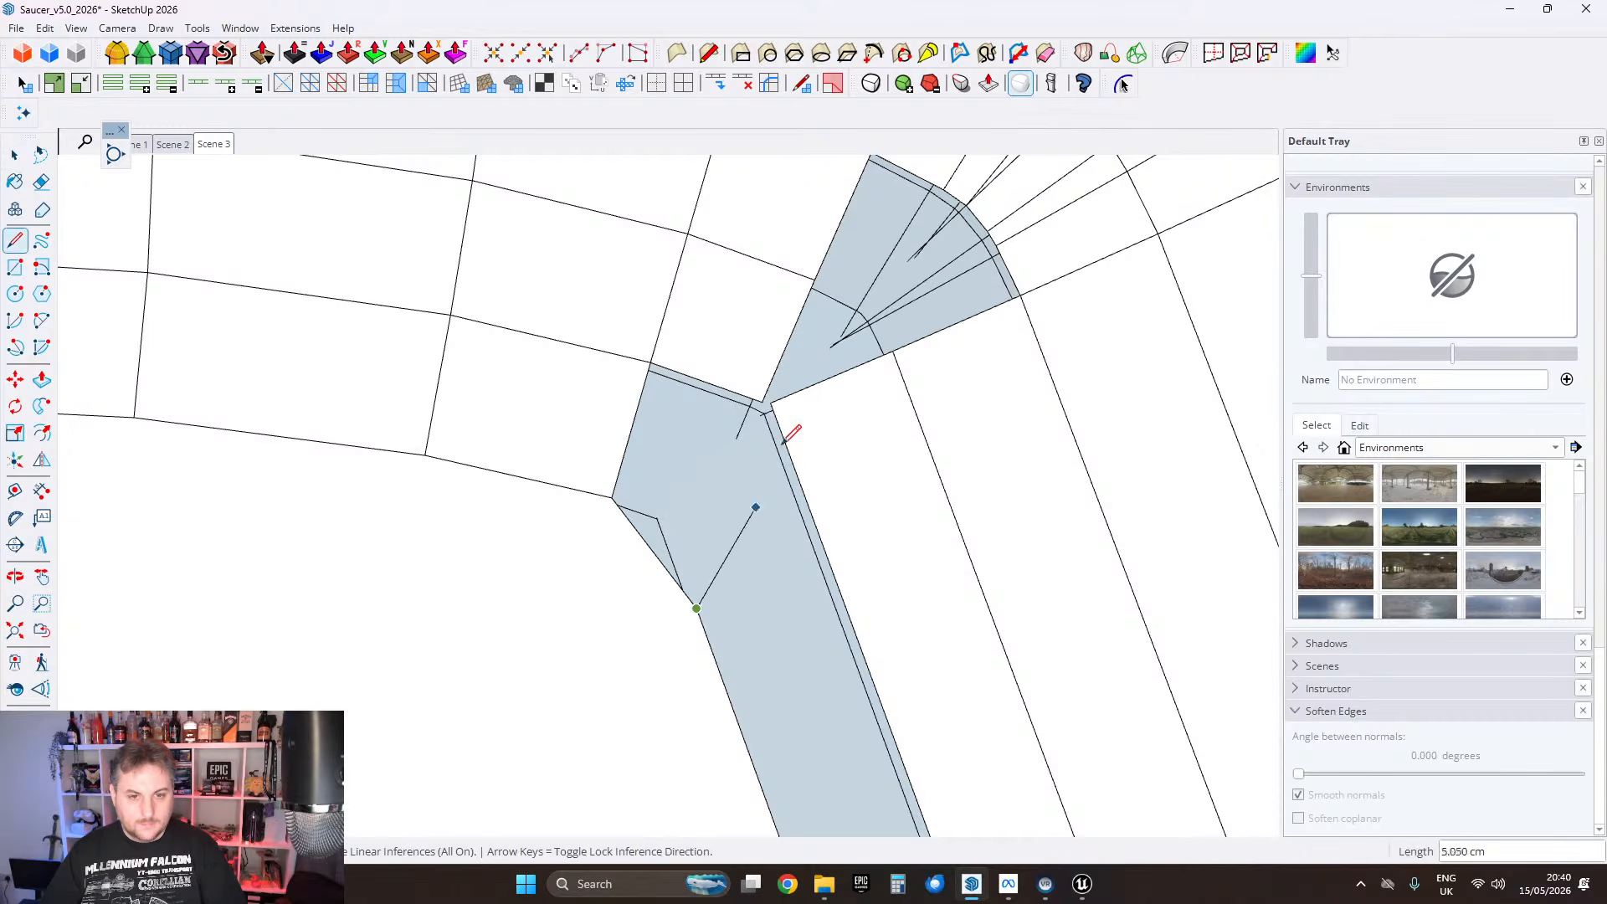
pyautogui.click(770, 402)
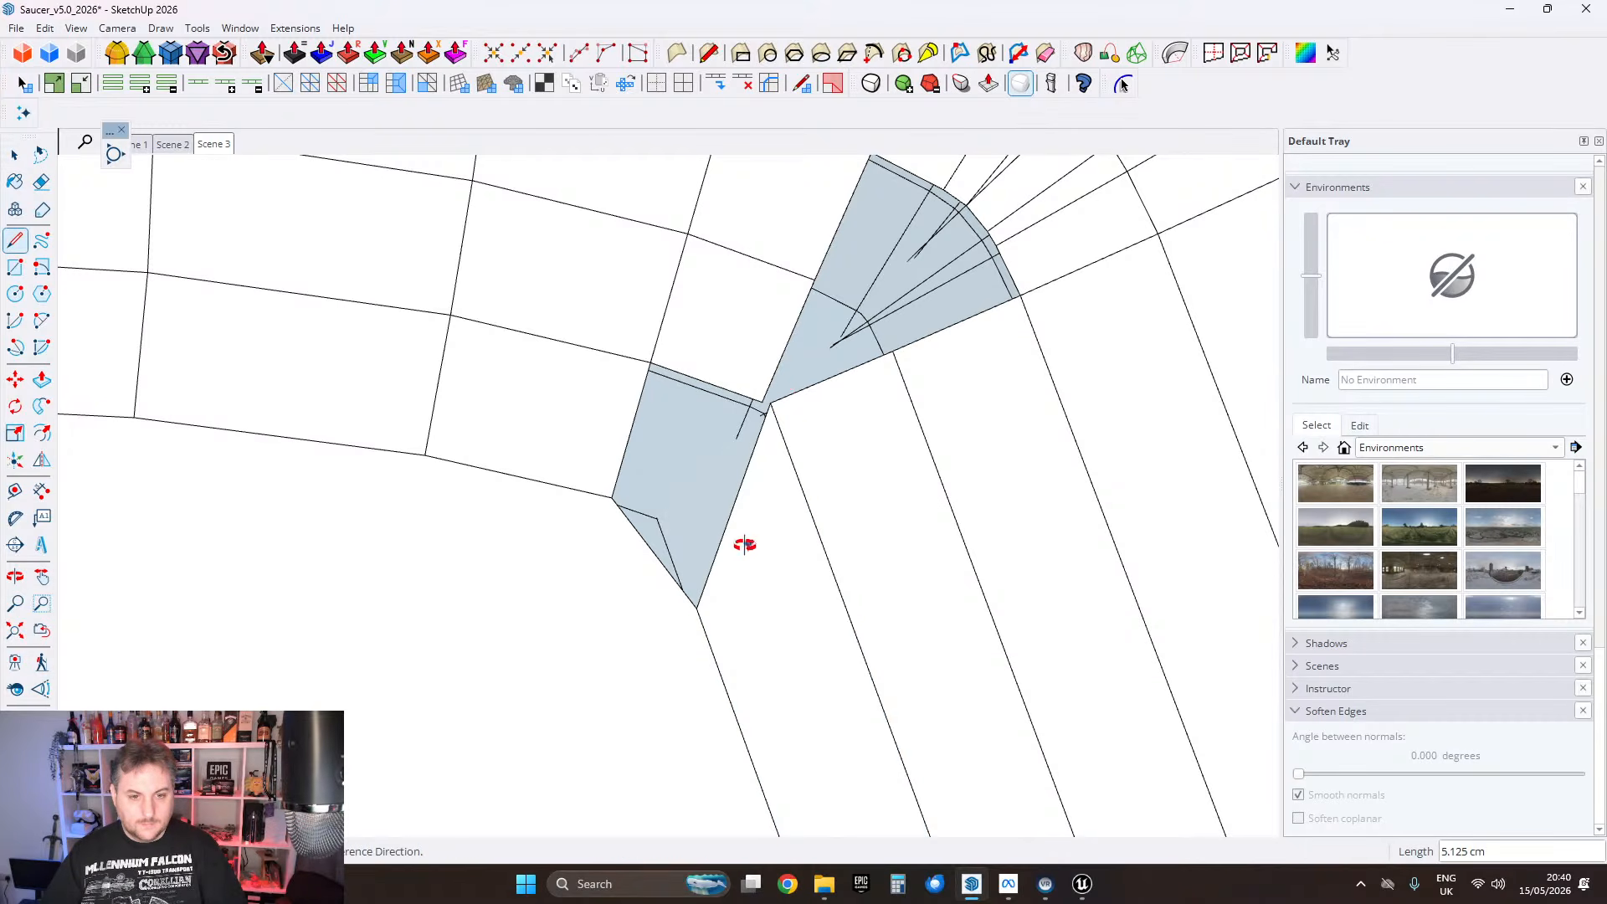
pyautogui.moveTo(744, 545)
pyautogui.mouseDown(button='middle')
pyautogui.moveTo(613, 564)
pyautogui.moveTo(569, 521)
pyautogui.mouseUp(button='middle')
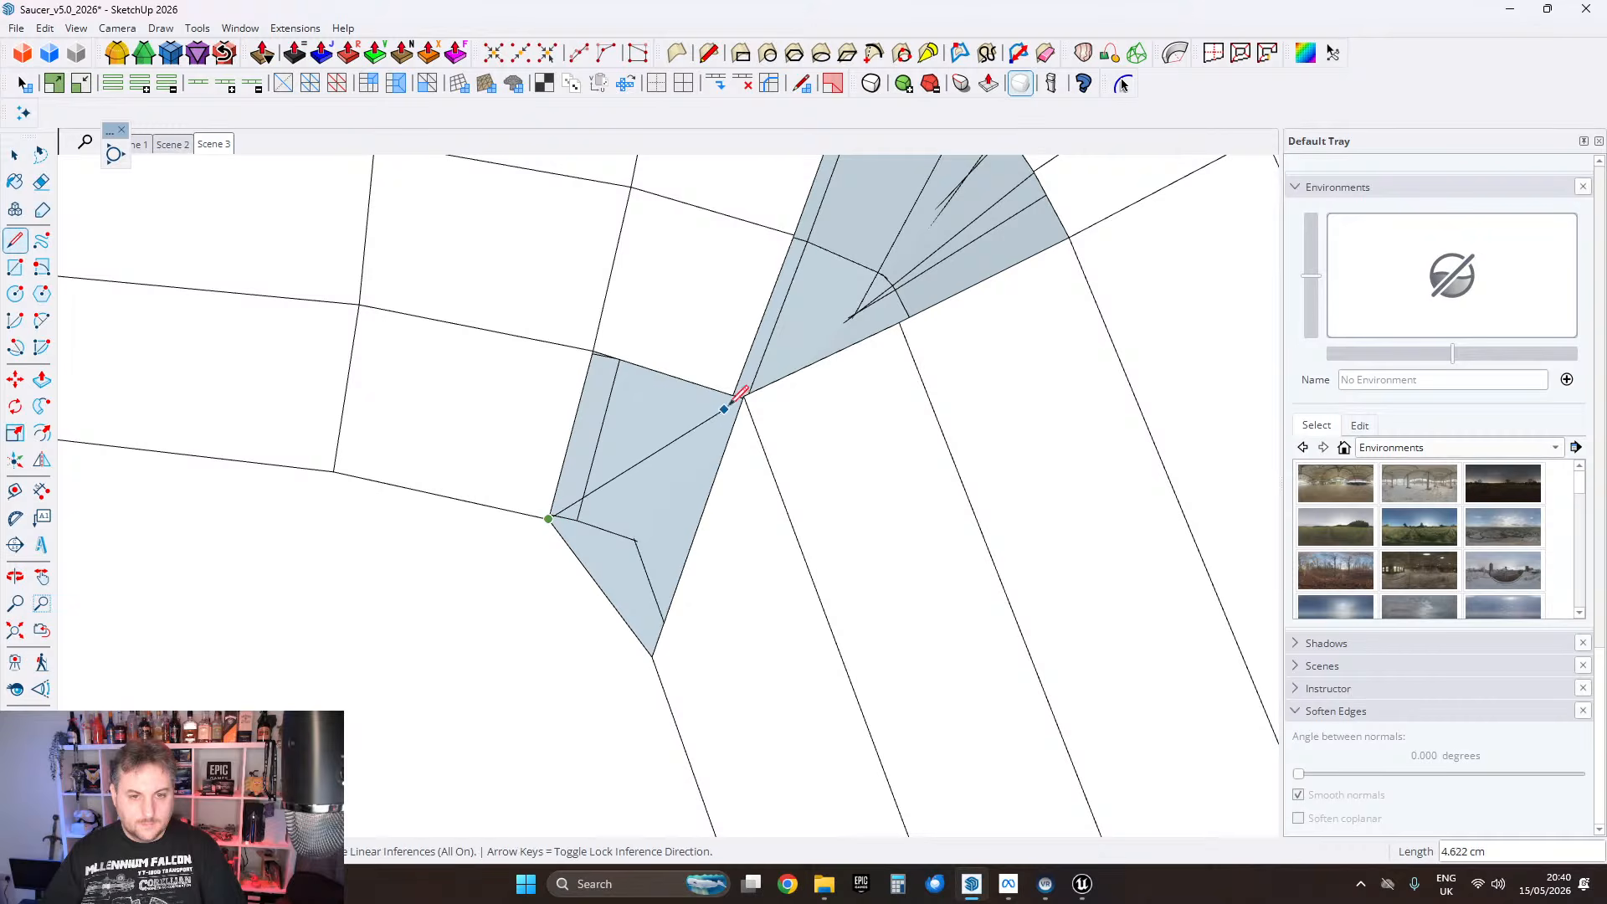
pyautogui.scroll(3, 751, 382)
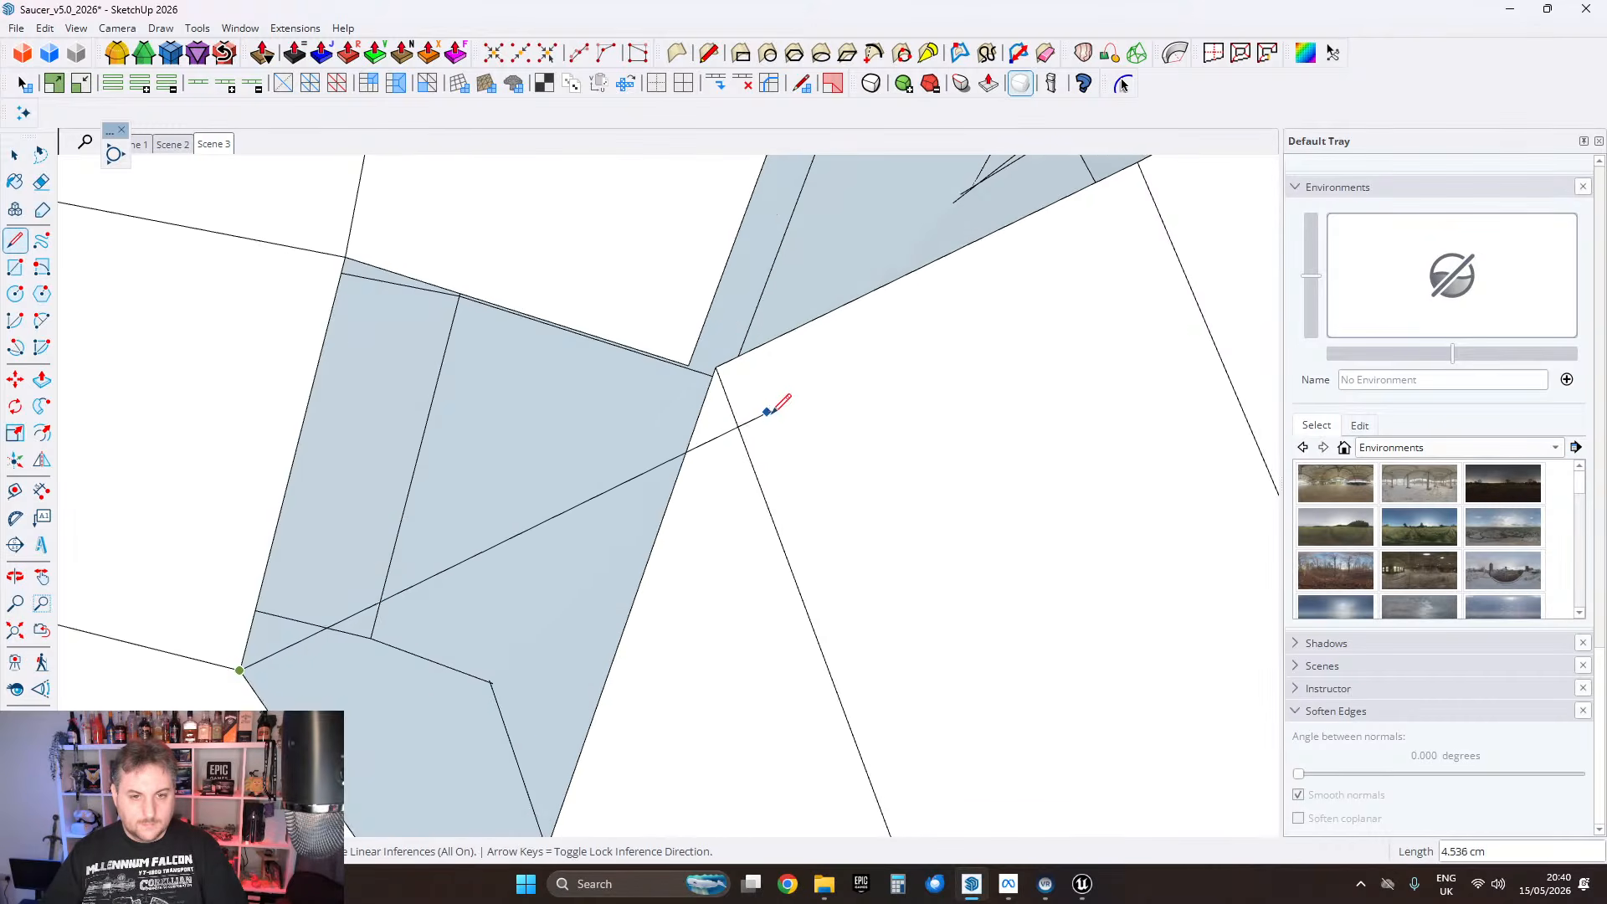
pyautogui.scroll(-3, 727, 422)
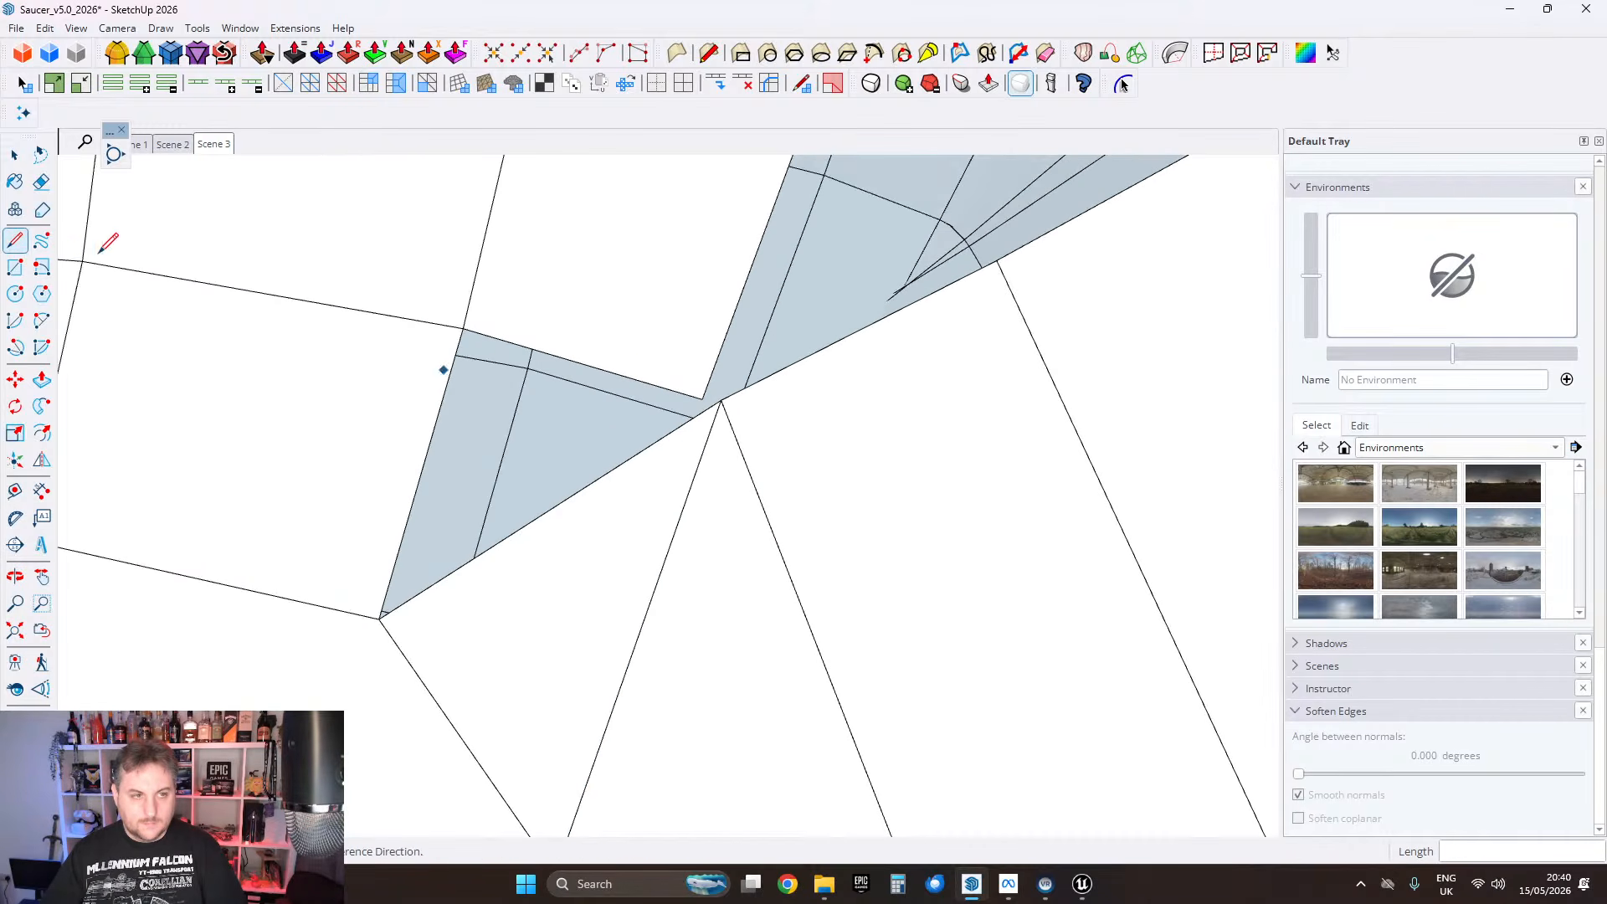
# Step: Move the stray vertex beside the pinch point by 0.2 cm so that it merges with the point where the new edges meet
pyautogui.click(15, 379)
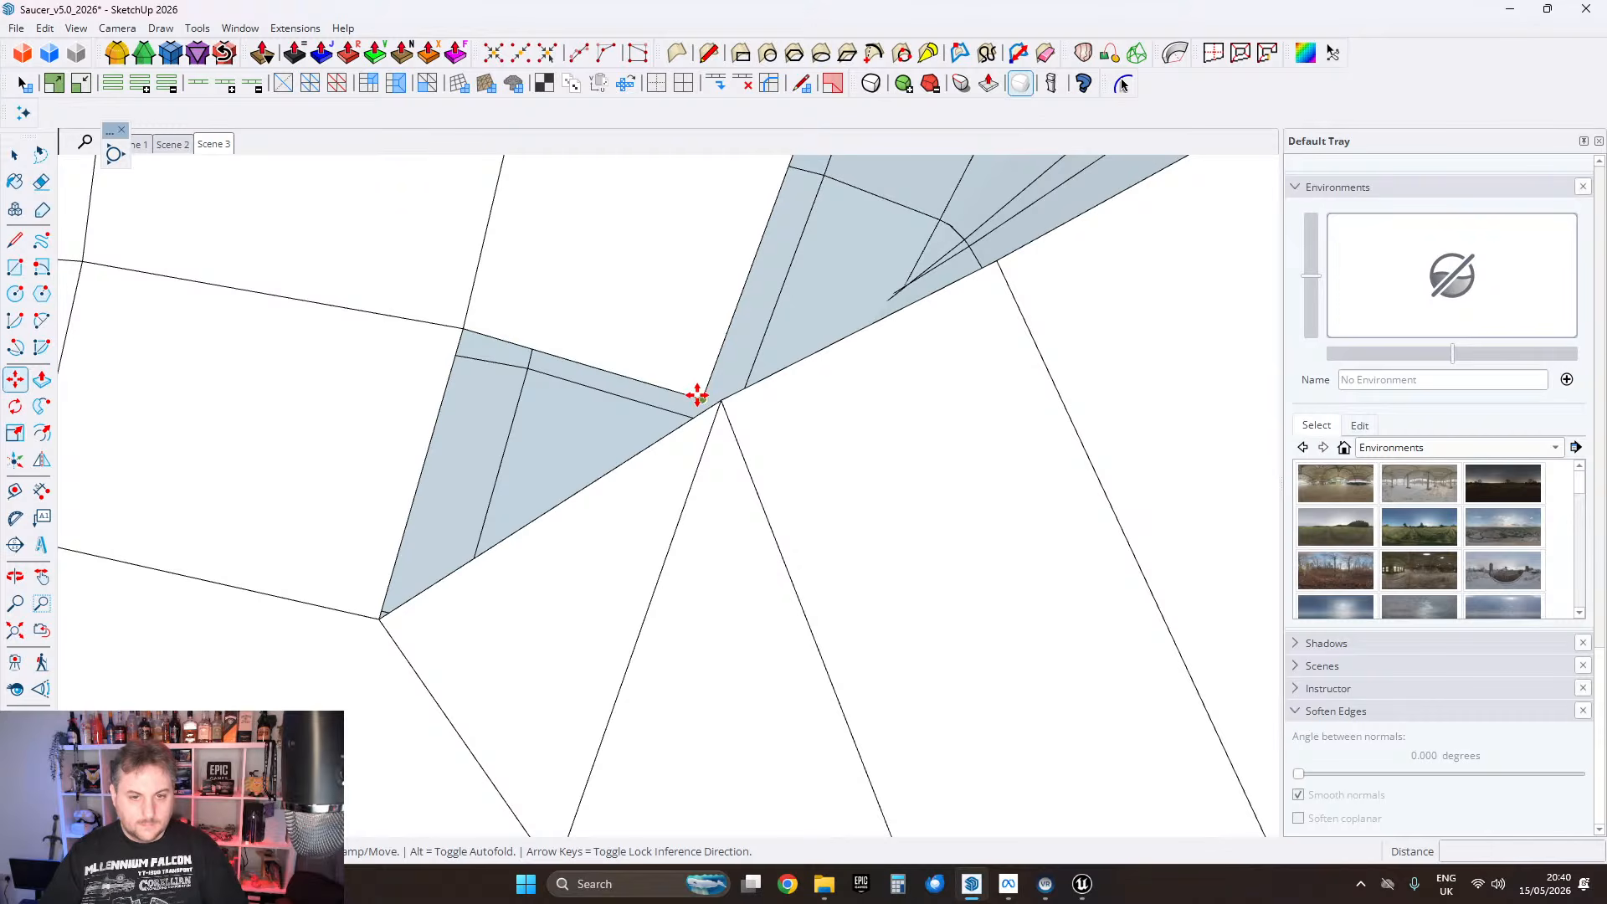
pyautogui.click(697, 396)
pyautogui.scroll(3, 703, 399)
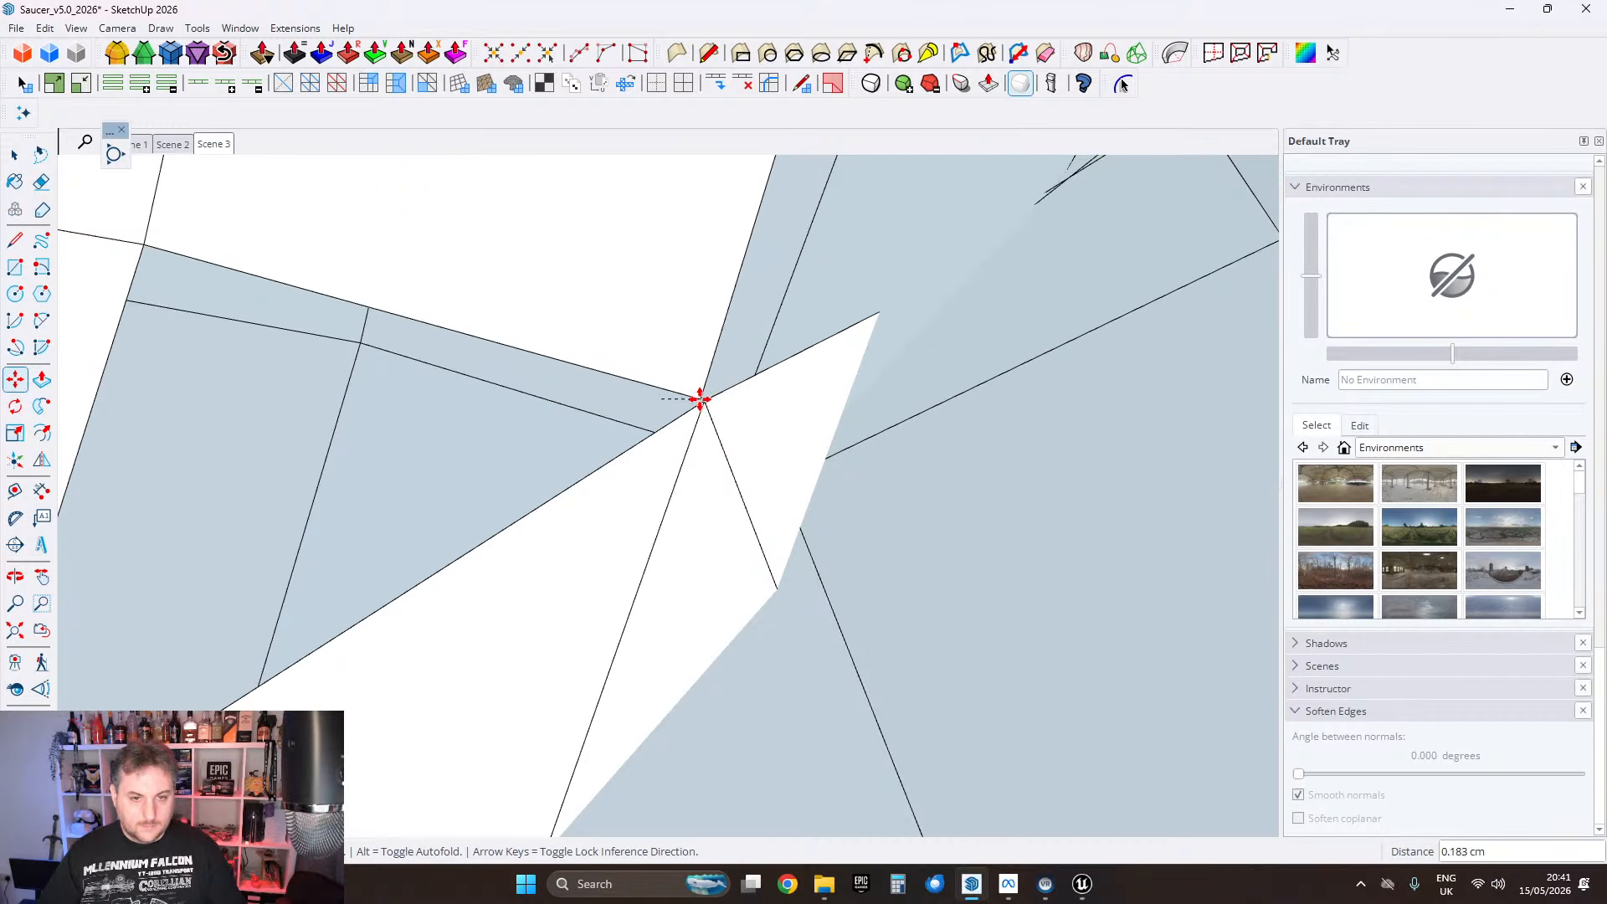
pyautogui.click(703, 406)
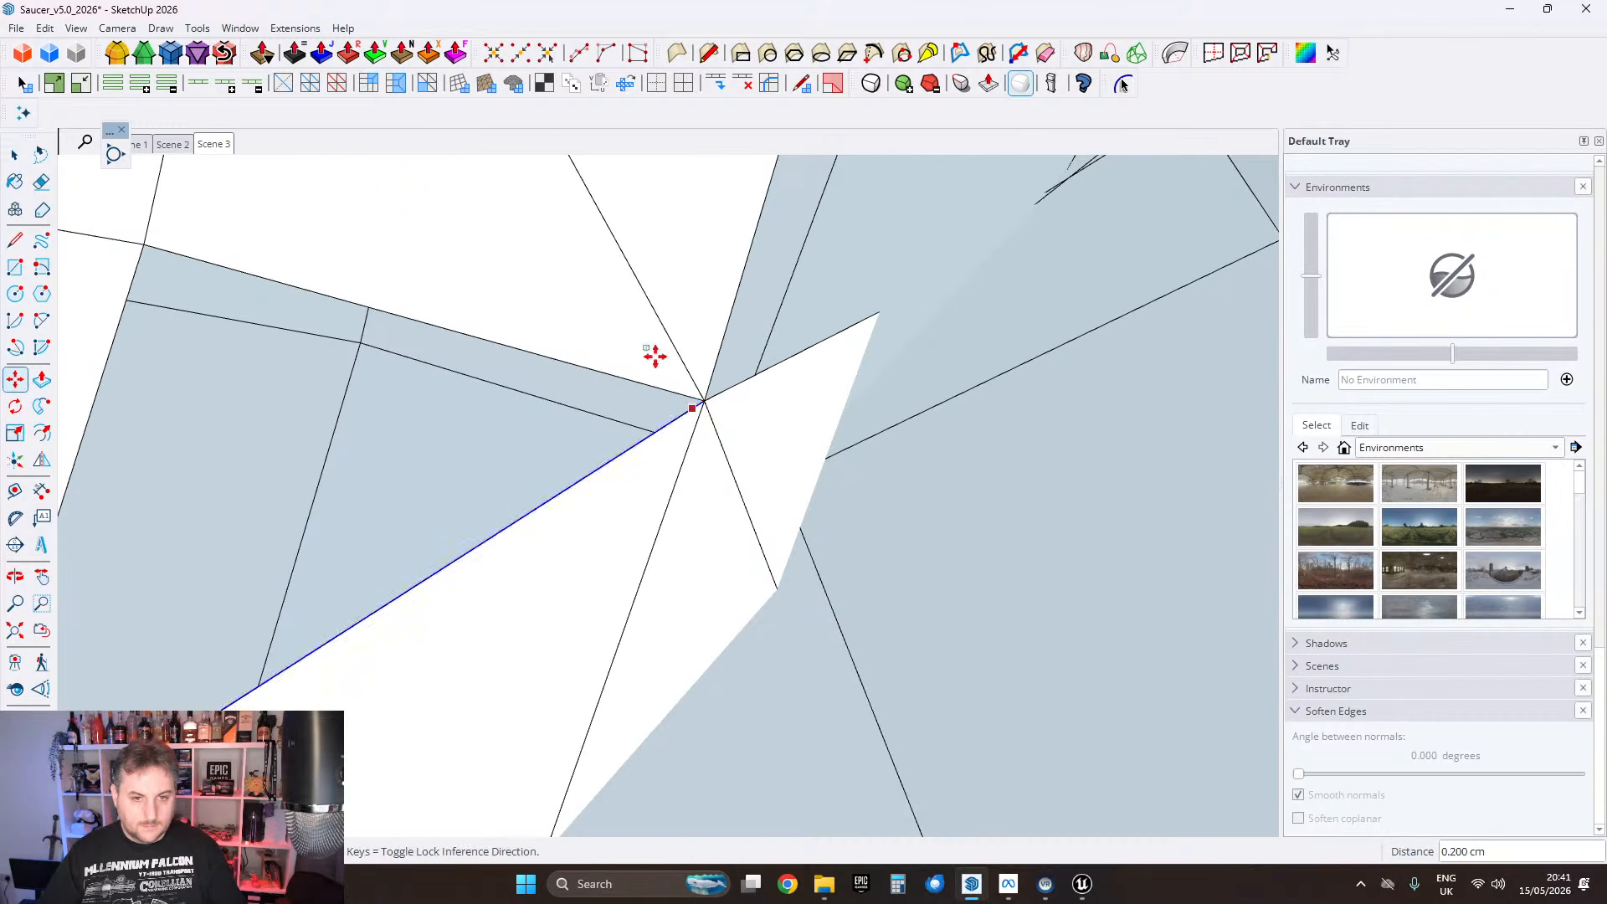
pyautogui.scroll(-4, 675, 305)
# Step: Erase the edges of the overlapping faces above the pinch point along the corner's inner fold
pyautogui.click(41, 182)
pyautogui.scroll(-2, 567, 301)
pyautogui.moveTo(704, 335)
pyautogui.mouseDown(button='middle')
pyautogui.moveTo(746, 483)
pyautogui.moveTo(862, 463)
pyautogui.moveTo(784, 421)
pyautogui.mouseUp(button='middle')
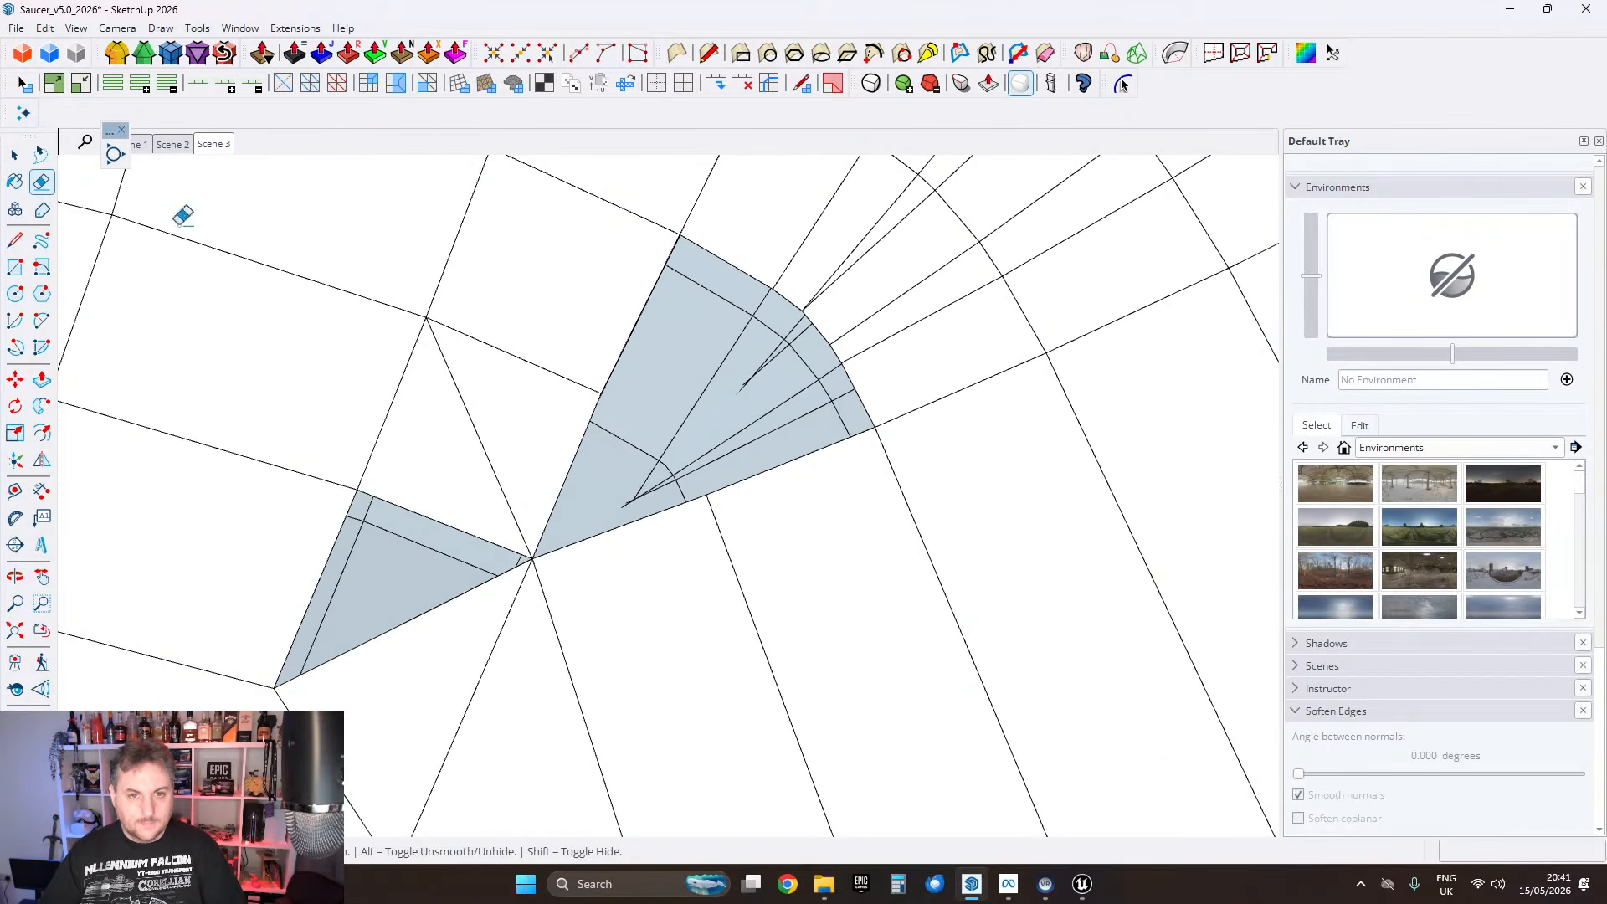
pyautogui.scroll(-2, 769, 345)
pyautogui.moveTo(768, 345)
pyautogui.mouseDown(button='middle')
pyautogui.moveTo(875, 410)
pyautogui.moveTo(816, 383)
pyautogui.mouseUp(button='middle')
pyautogui.click(807, 395)
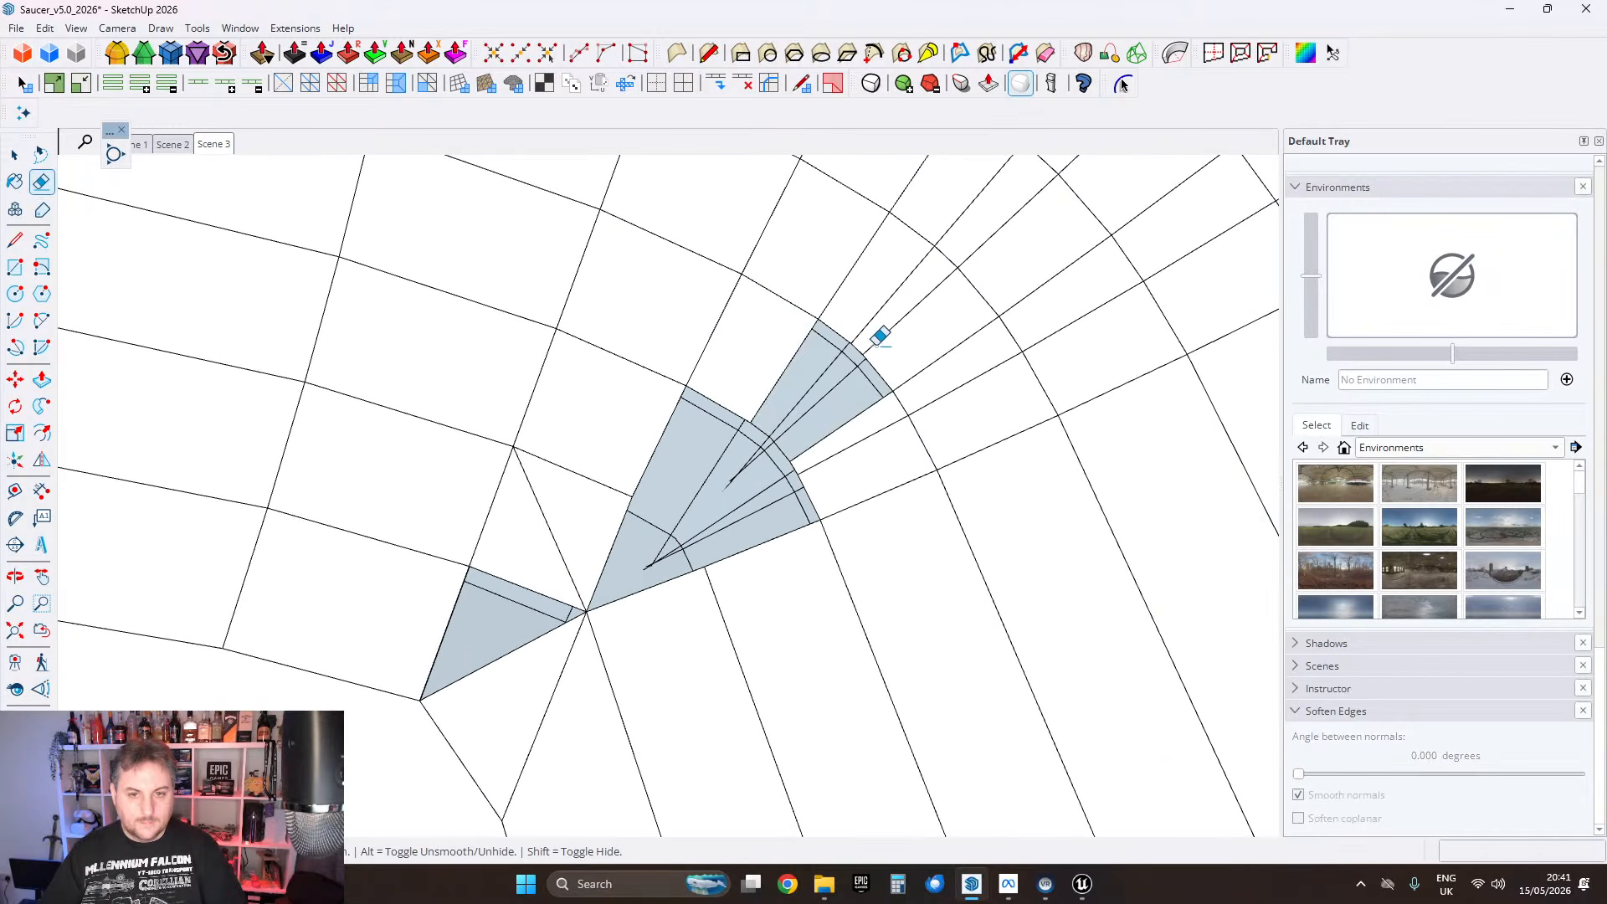
pyautogui.moveTo(879, 334)
pyautogui.mouseDown(button='middle')
pyautogui.moveTo(976, 284)
pyautogui.moveTo(893, 374)
pyautogui.moveTo(952, 349)
pyautogui.moveTo(818, 416)
pyautogui.mouseUp(button='middle')
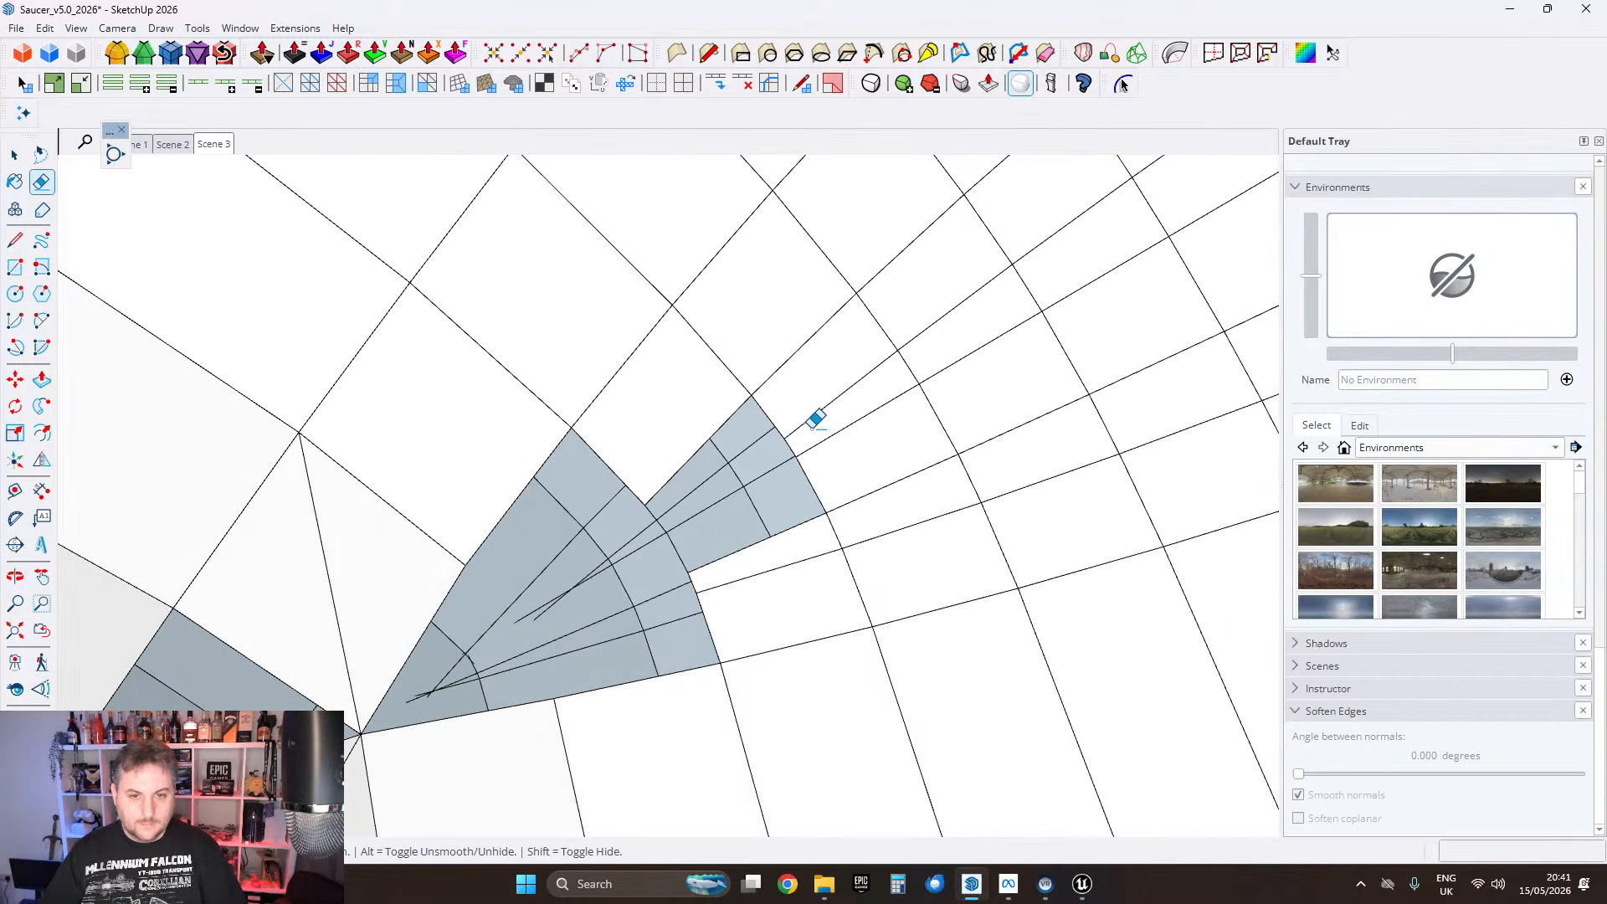
pyautogui.moveTo(804, 459); pyautogui.dragTo(785, 423)
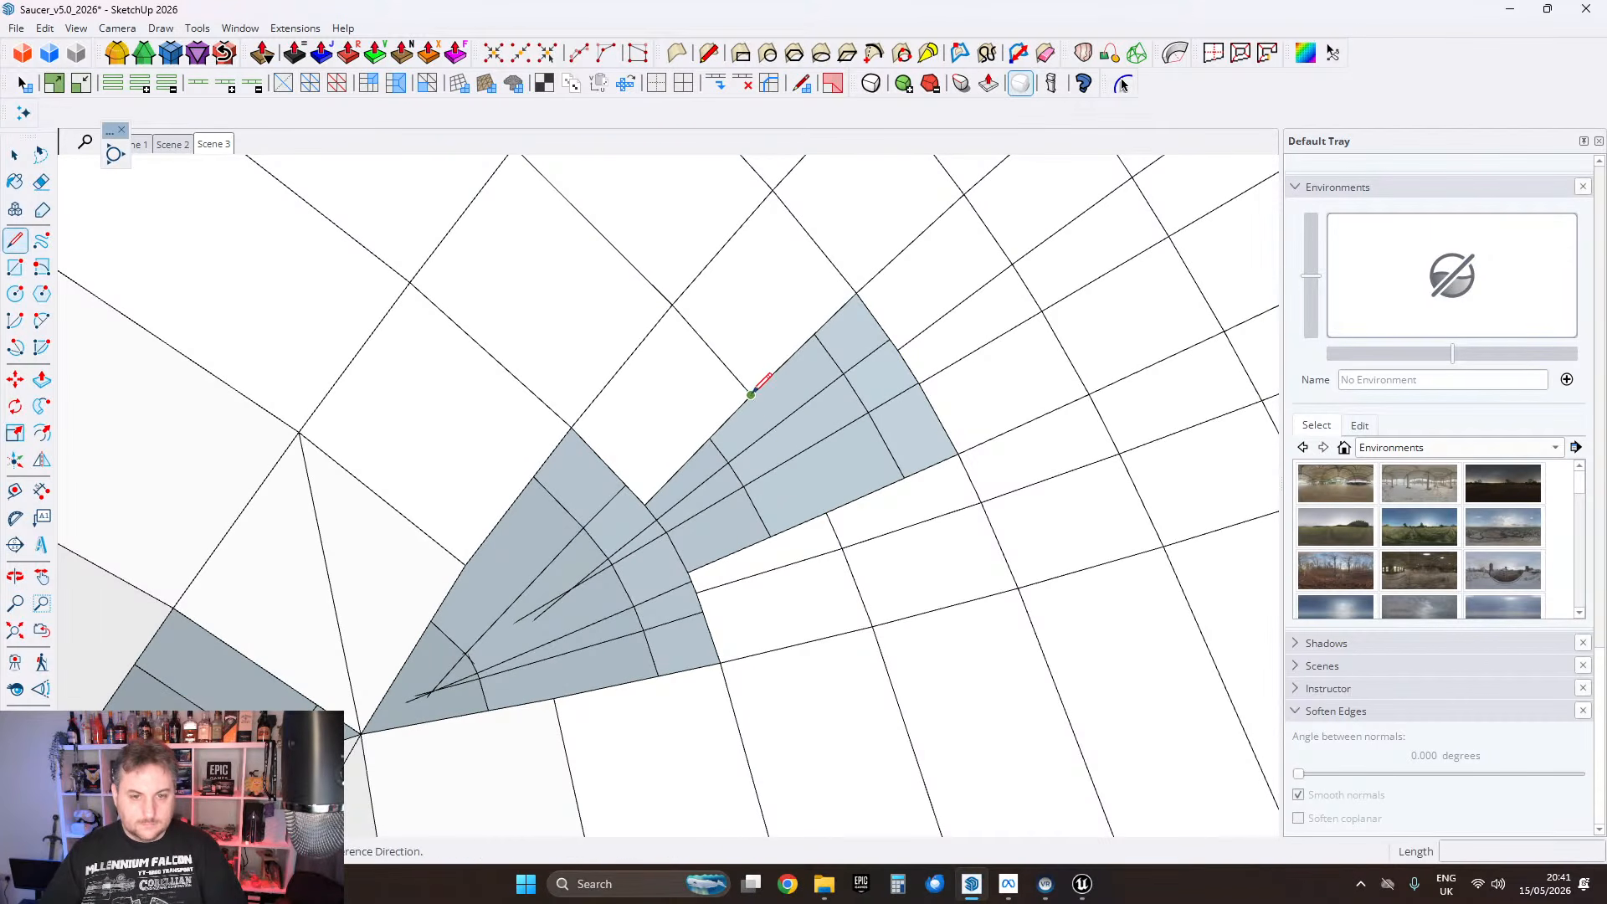
# Step: Draw diagonal edges across both sides of the gap's outermost row, the lower one about 3.4 cm long
pyautogui.click(750, 395)
pyautogui.scroll(-4, 833, 504)
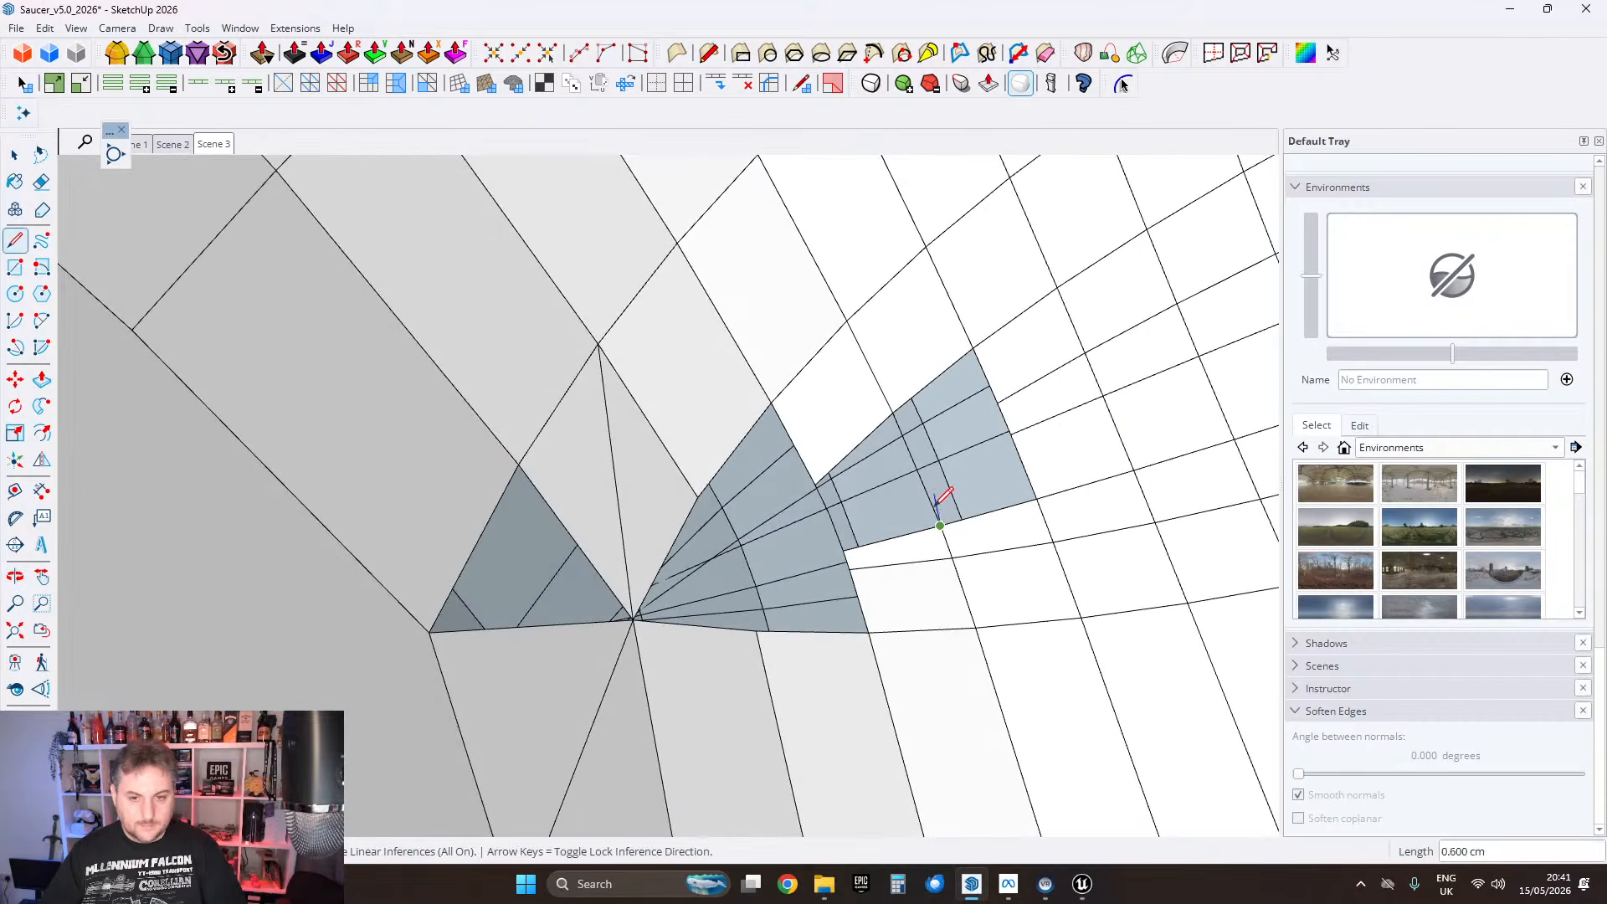
pyautogui.click(1011, 435)
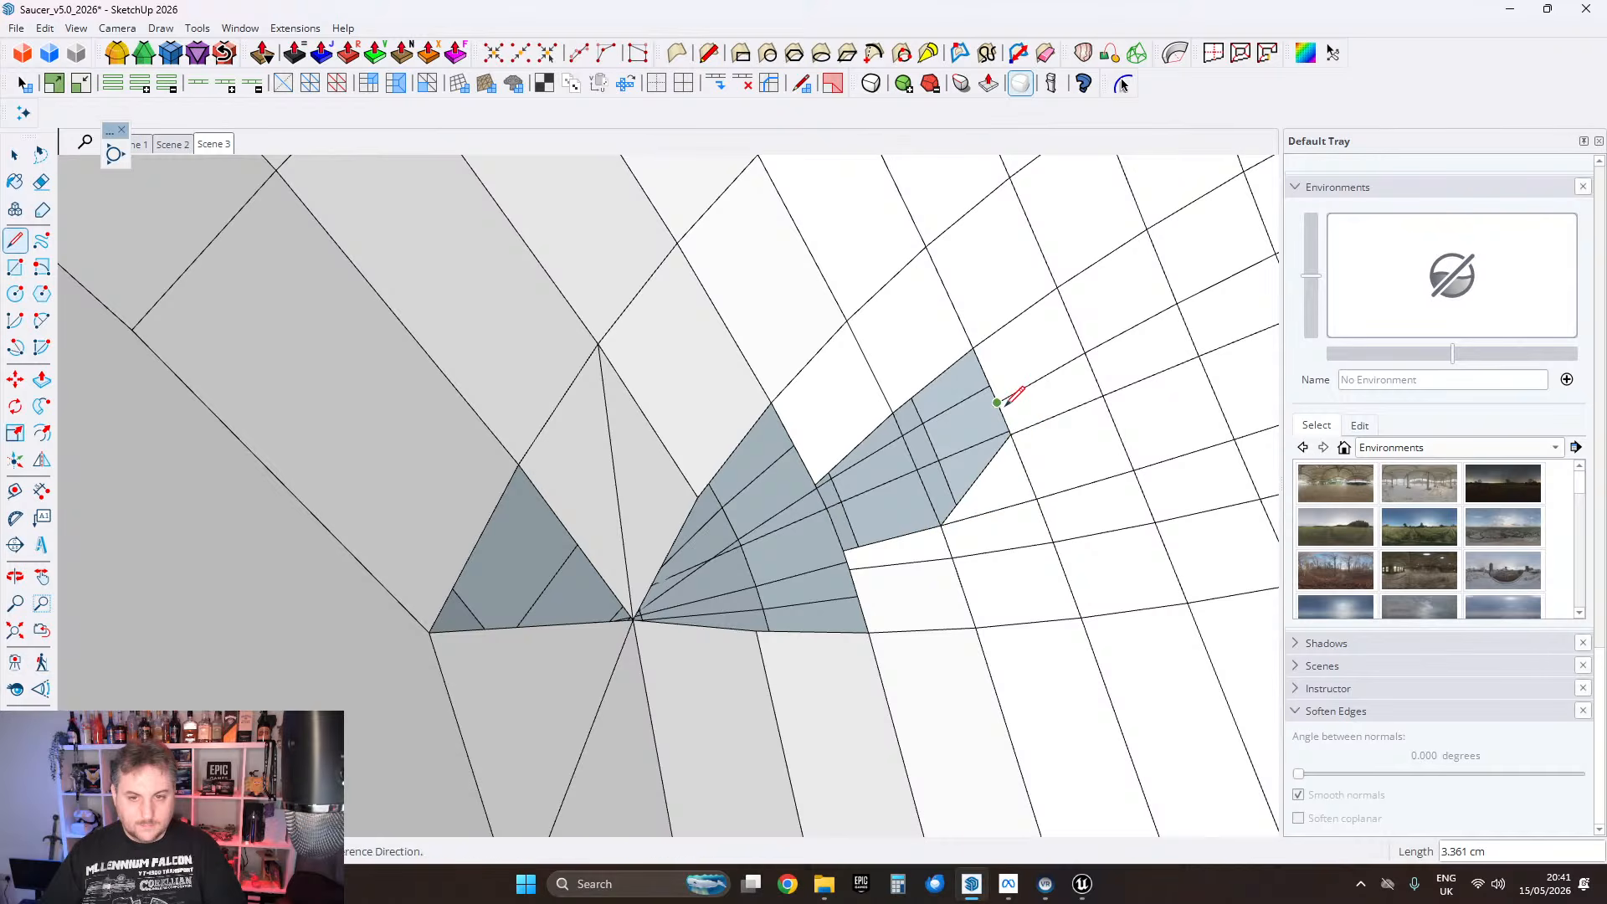
pyautogui.click(997, 402)
pyautogui.click(893, 413)
# Step: Close the outermost row by drawing edges from its two outer vertices to the middle inner vertex, the first about 3.2 cm long
pyautogui.moveTo(963, 514); pyautogui.dragTo(900, 438, button='middle')
pyautogui.click(964, 328)
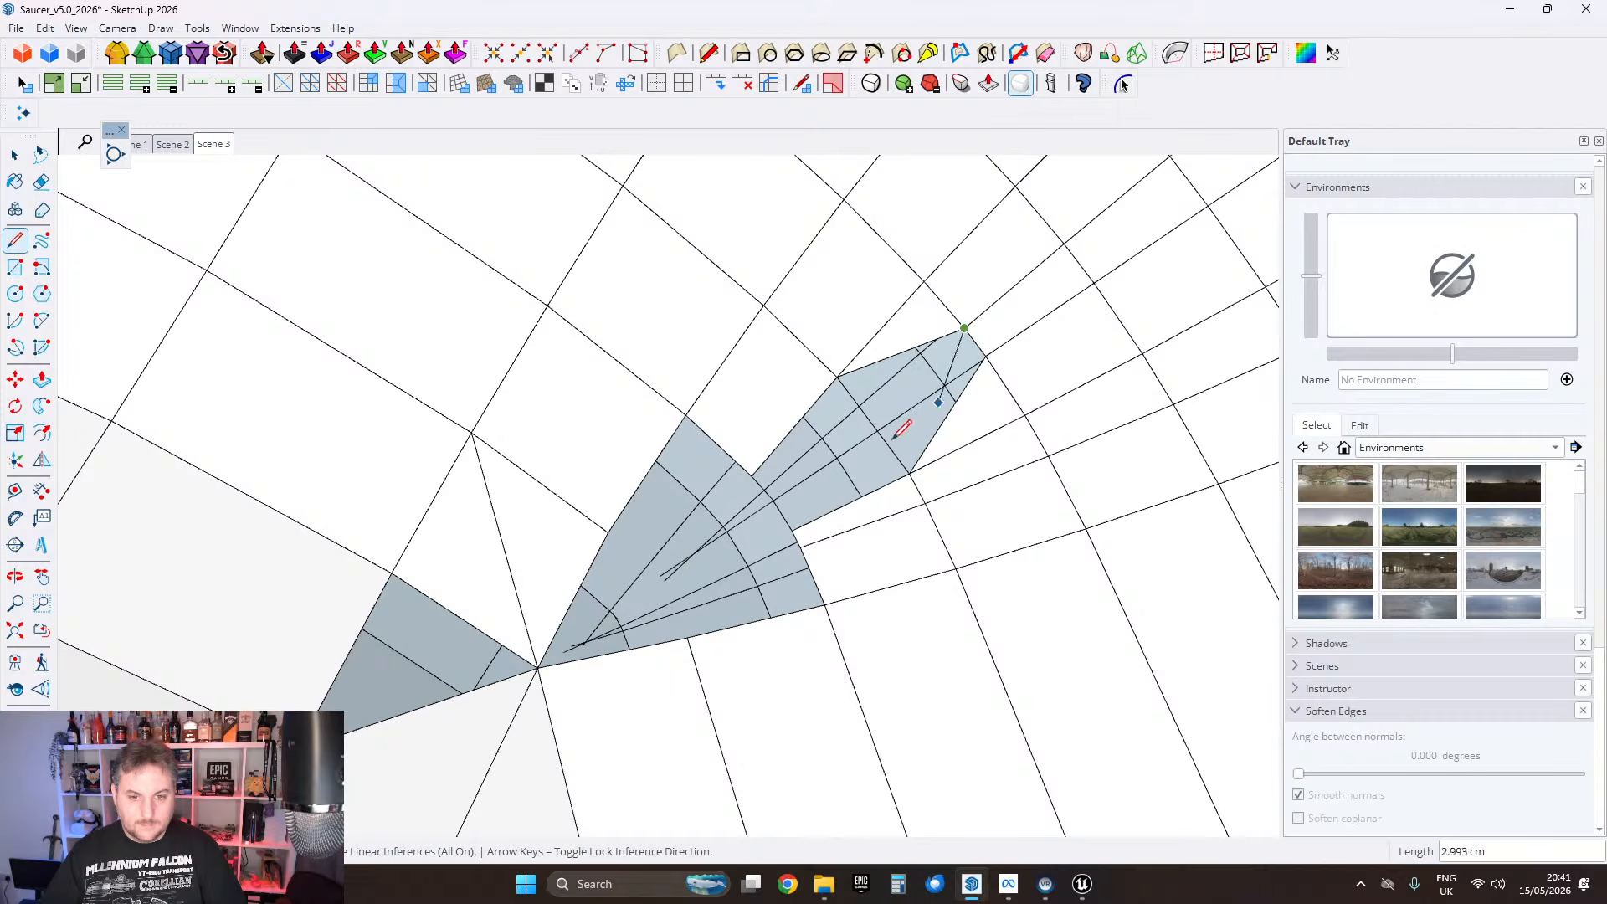
pyautogui.click(874, 424)
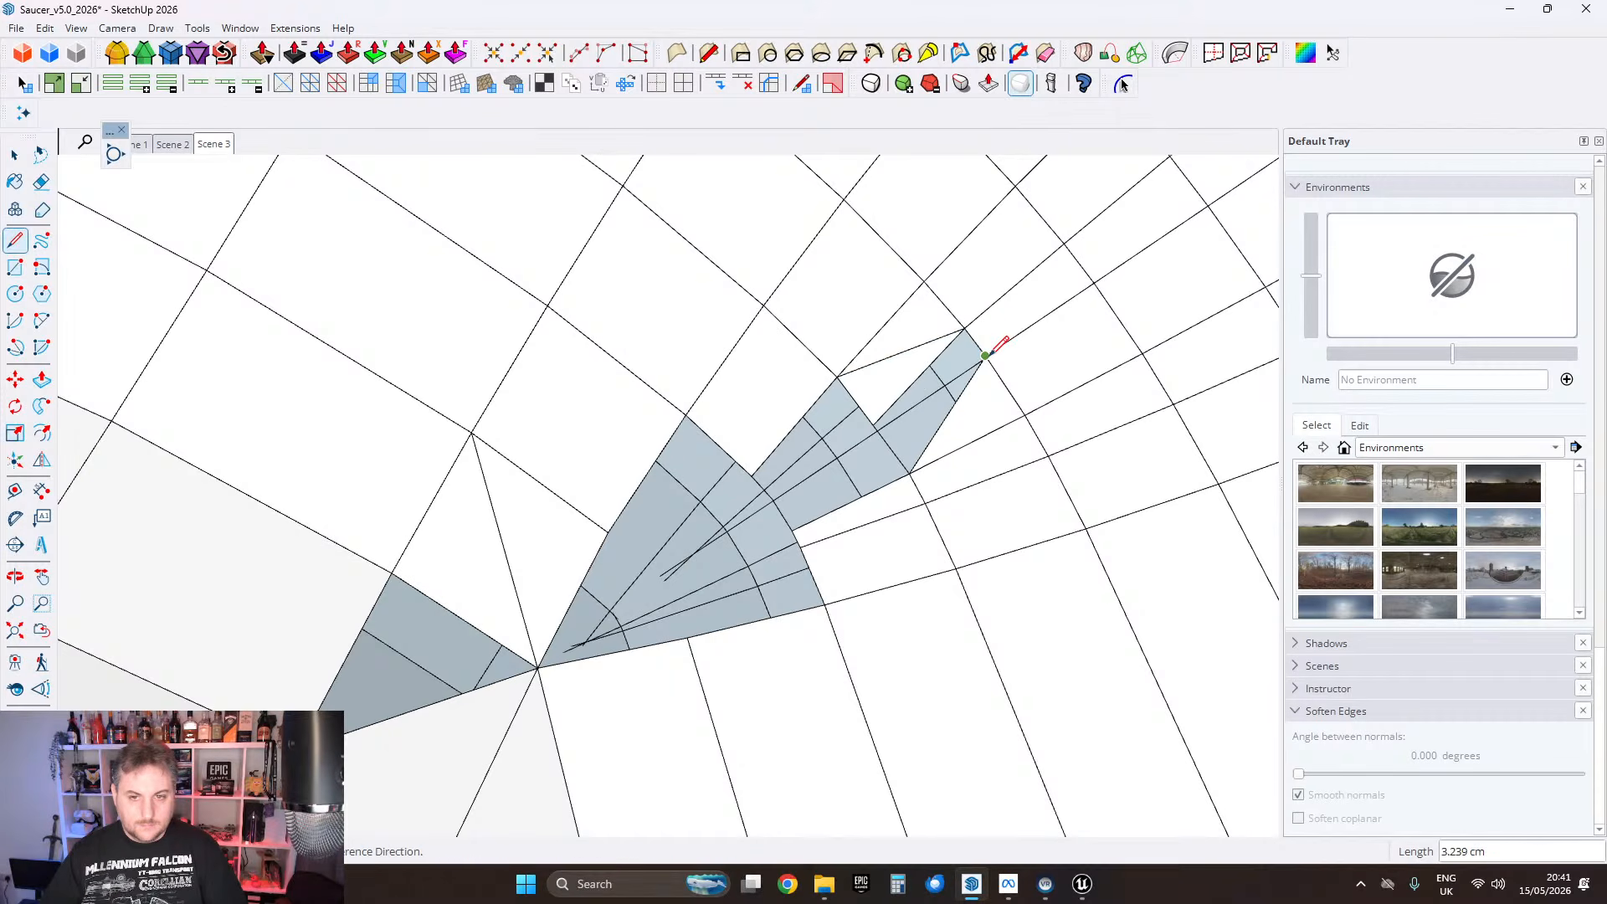
pyautogui.click(986, 355)
pyautogui.click(873, 425)
pyautogui.moveTo(876, 427)
pyautogui.mouseDown(button='middle')
pyautogui.moveTo(1022, 549)
pyautogui.moveTo(895, 513)
pyautogui.moveTo(919, 566)
pyautogui.moveTo(891, 540)
pyautogui.moveTo(976, 545)
pyautogui.moveTo(893, 537)
pyautogui.mouseUp(button='middle')
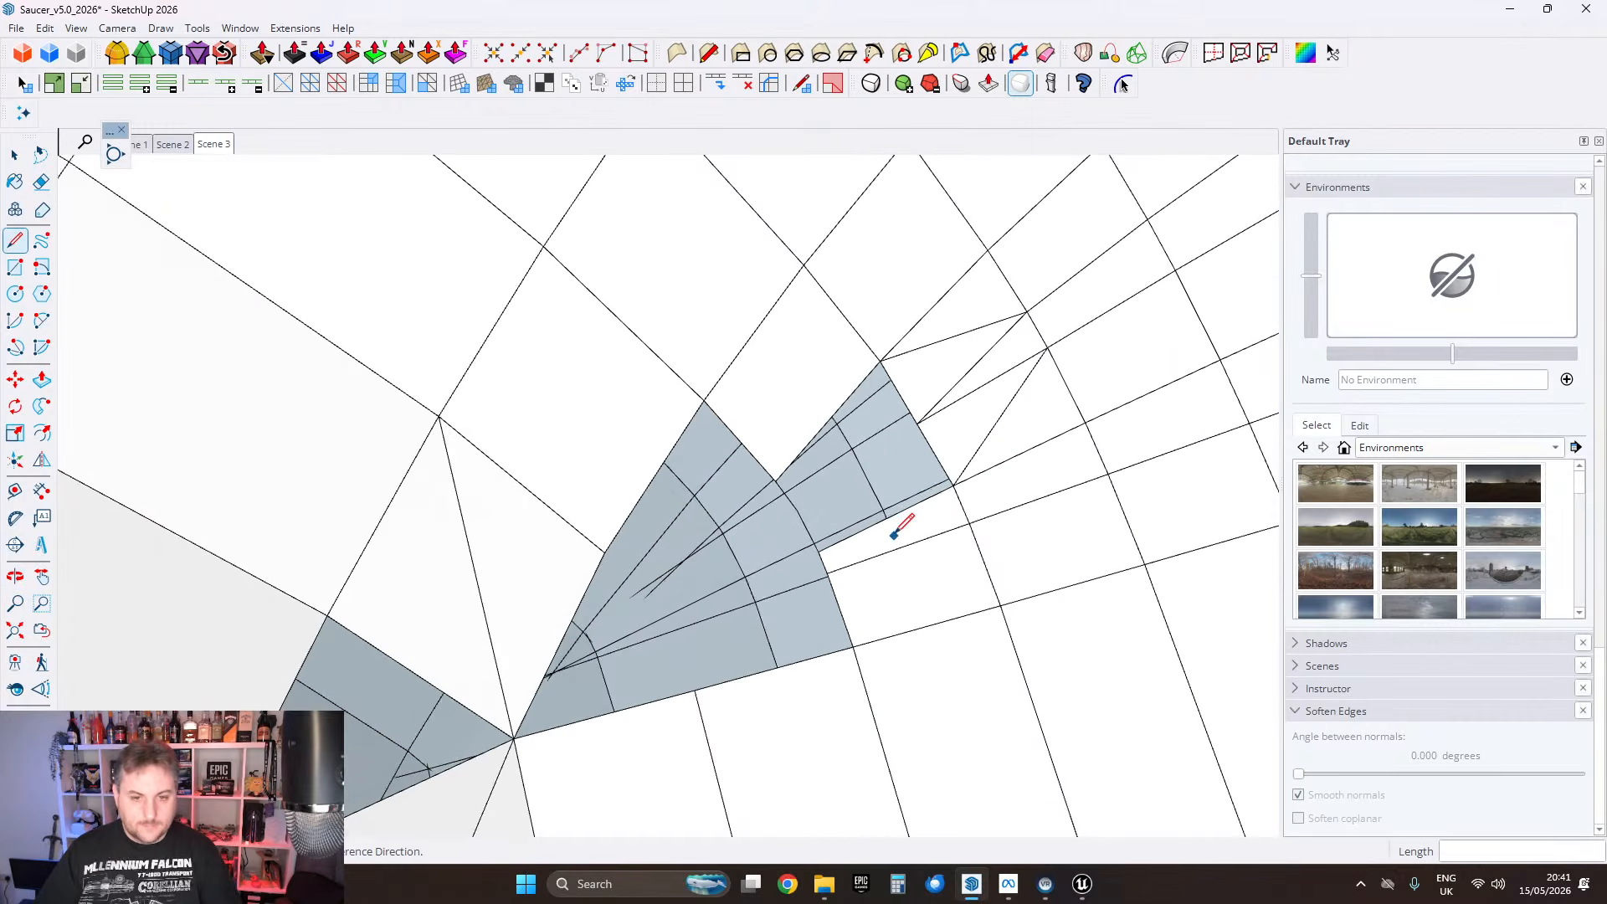
# Step: Fill the gap's second row with diagonal edges between its opposite vertices, about 3.1 cm and 3.2 cm long
pyautogui.click(916, 425)
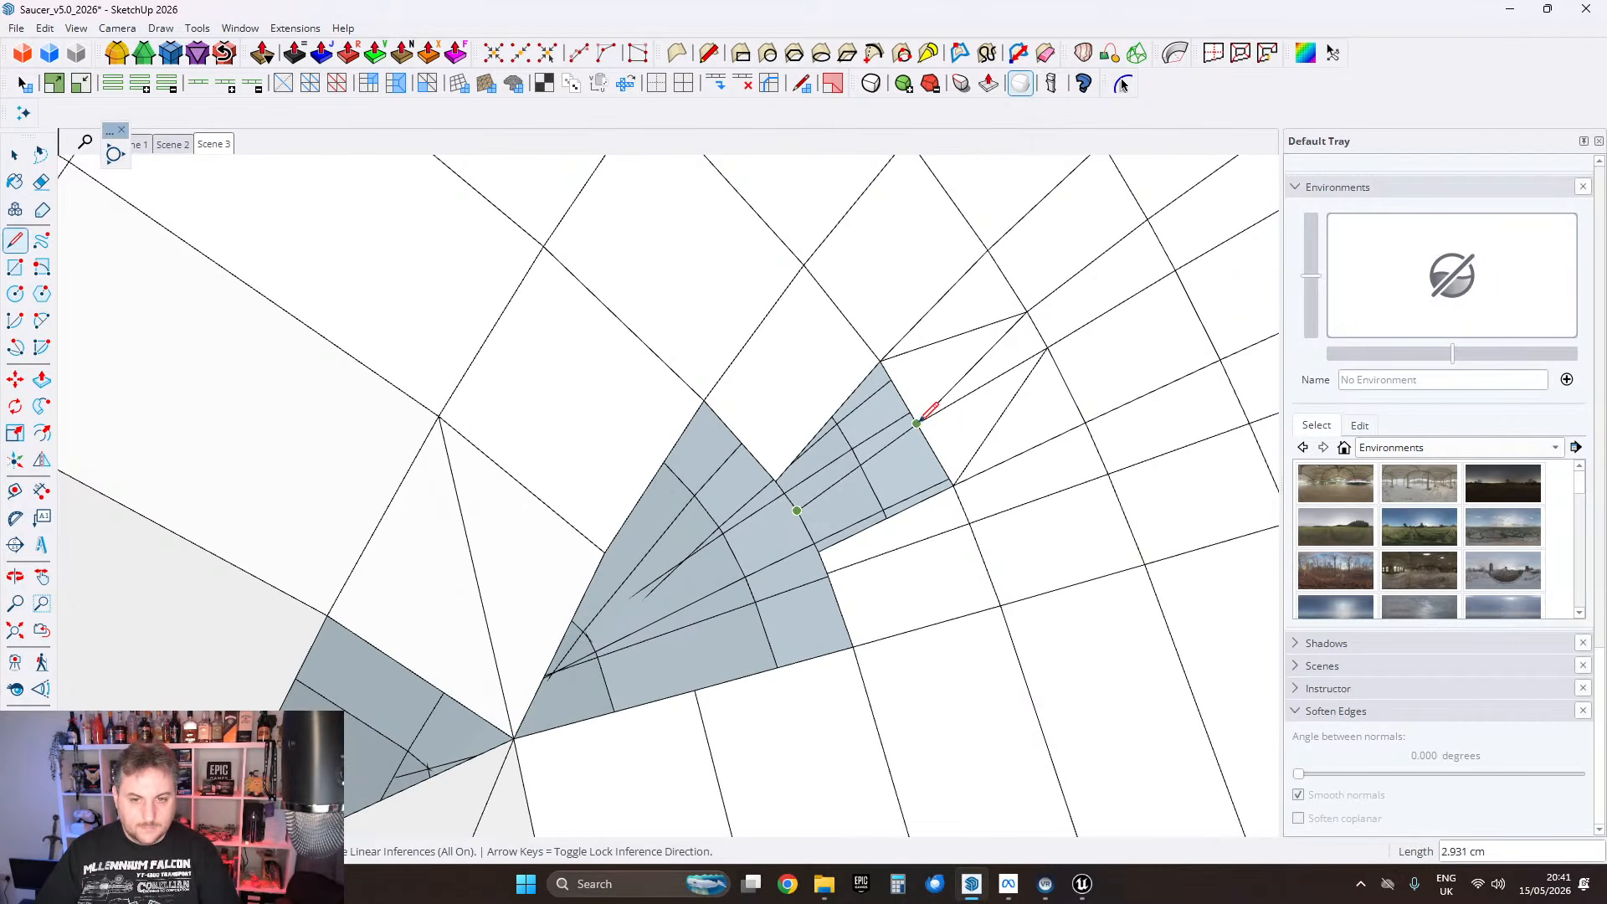
pyautogui.click(784, 473)
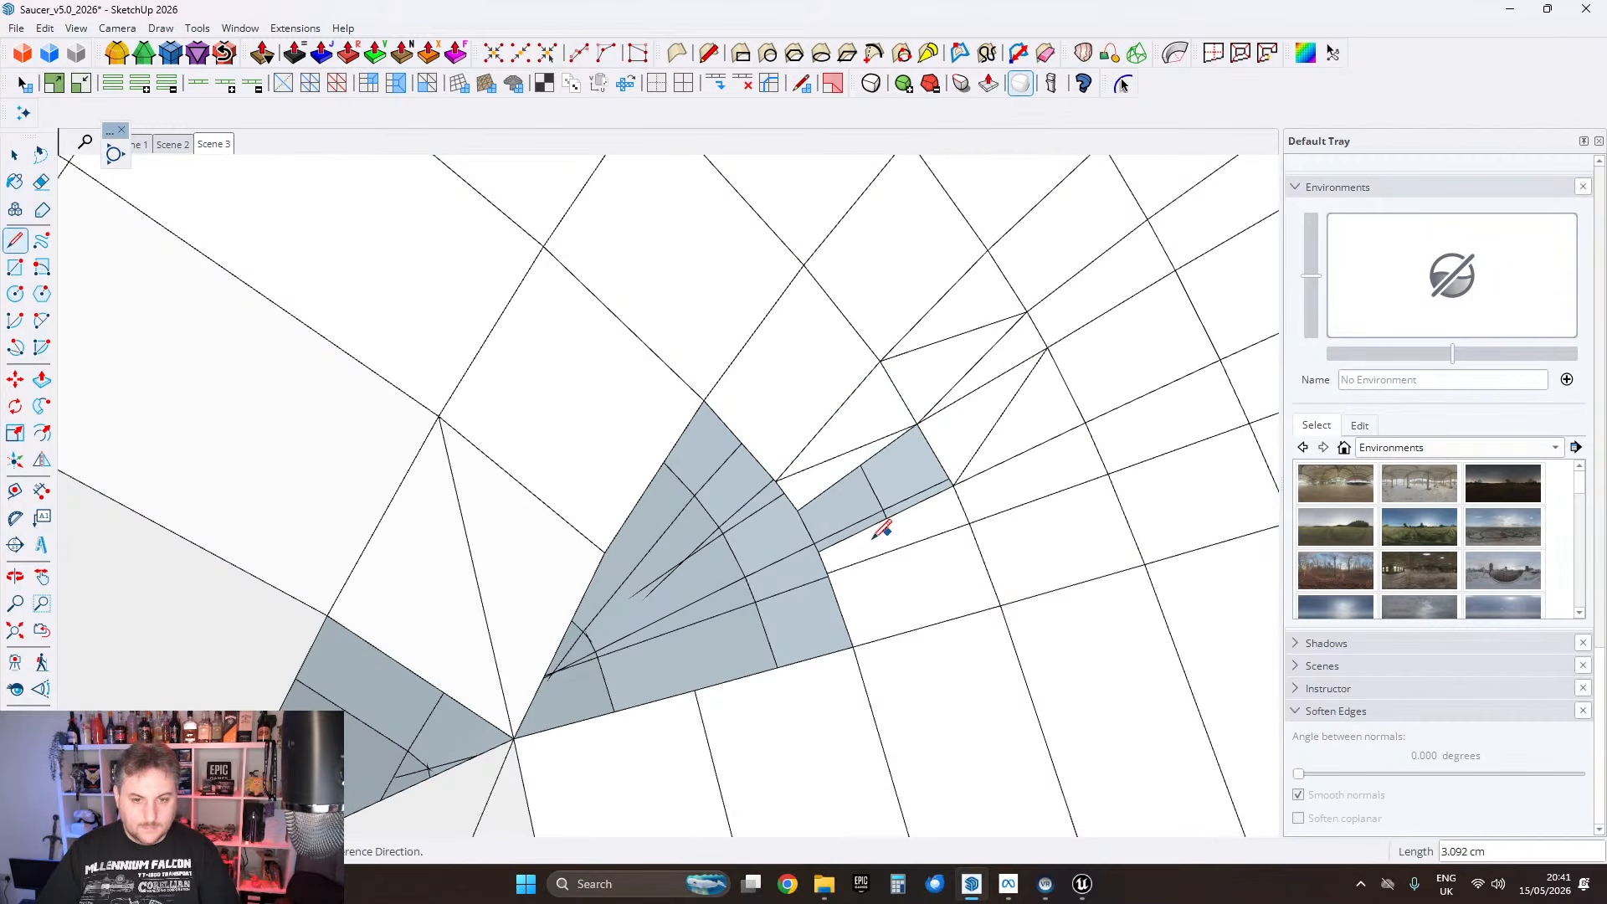
pyautogui.click(918, 423)
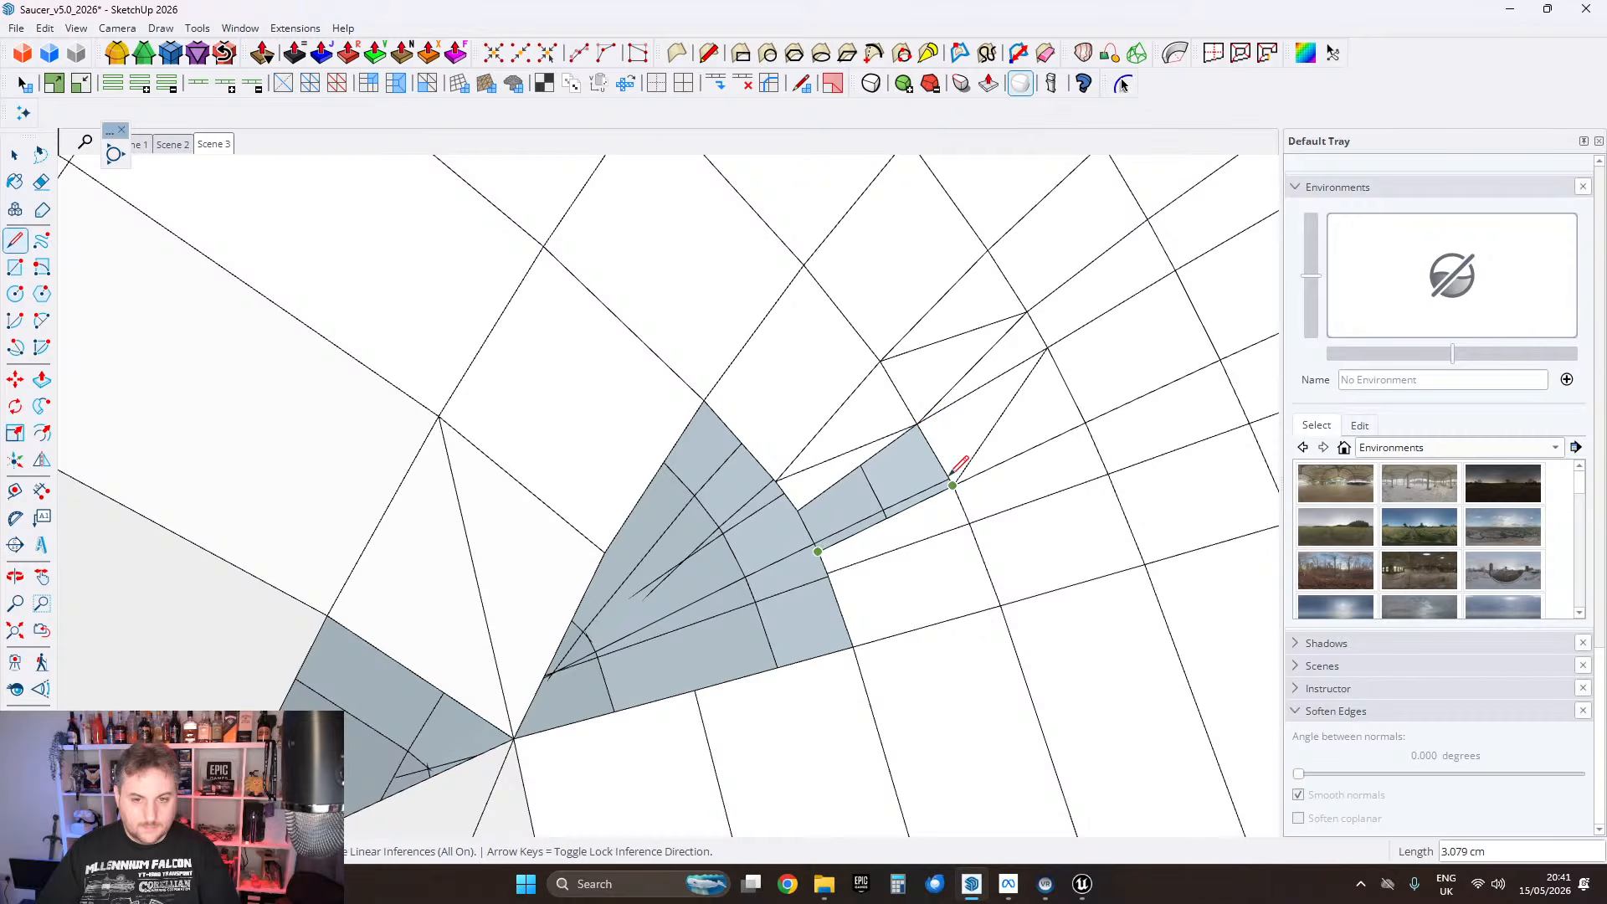
pyautogui.click(953, 484)
pyautogui.click(797, 510)
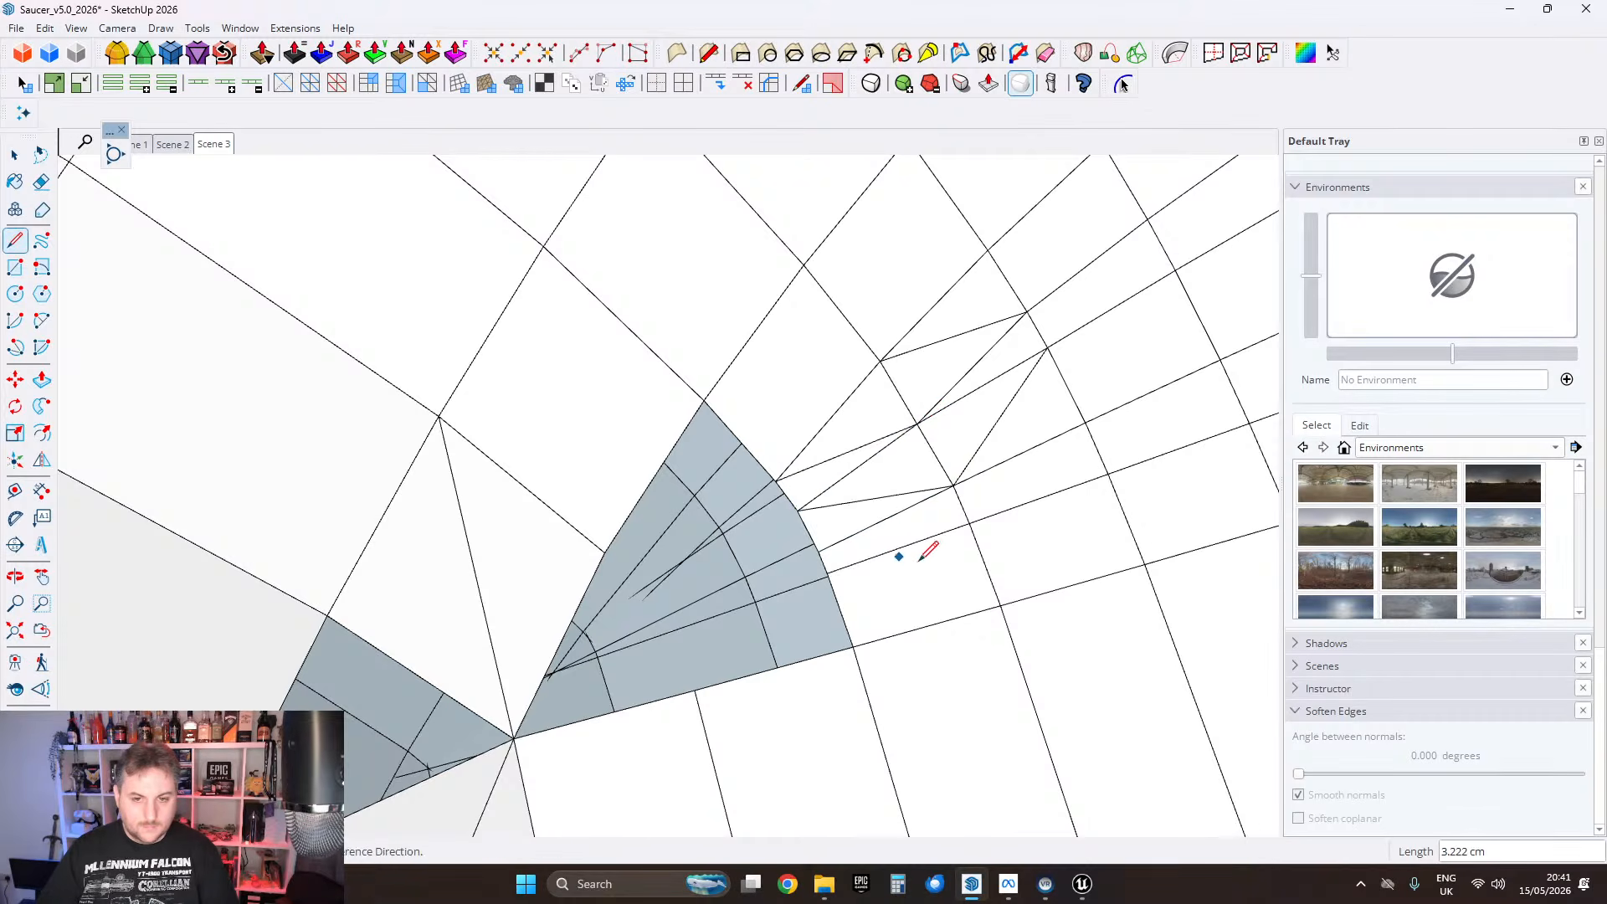
# Step: Erase the edge on the lower side of the gap's second row and redraw edges to its outer vertex, one about 3.1 cm long
pyautogui.moveTo(911, 553); pyautogui.dragTo(937, 628, button='middle')
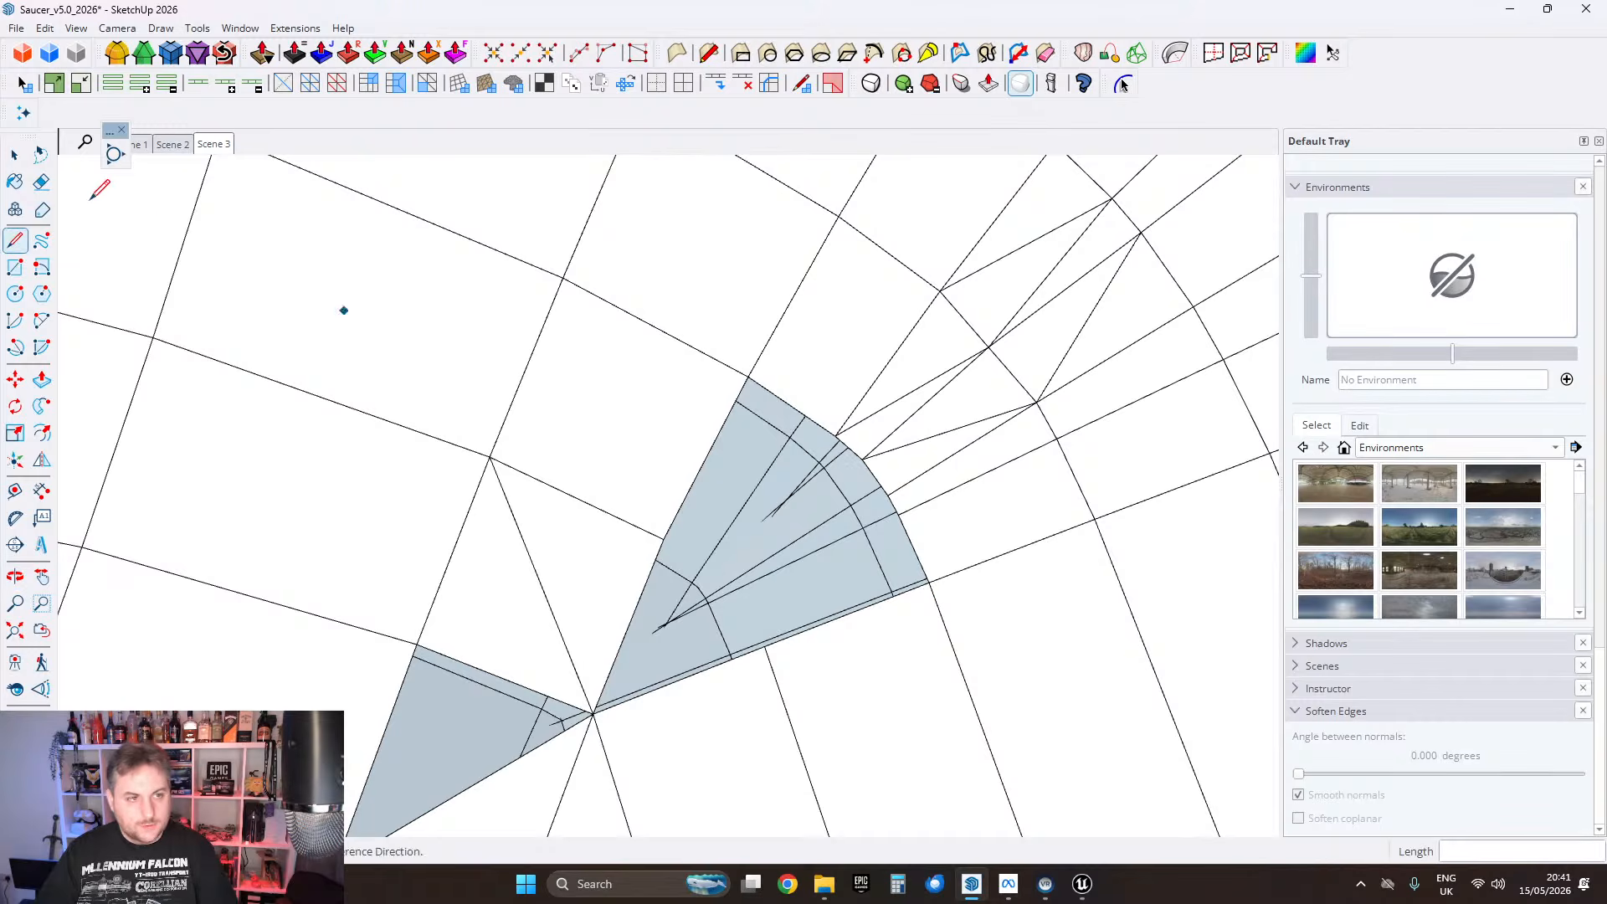
pyautogui.click(41, 182)
pyautogui.moveTo(879, 536)
pyautogui.mouseDown(button='middle')
pyautogui.moveTo(915, 510)
pyautogui.moveTo(933, 528)
pyautogui.mouseUp(button='middle')
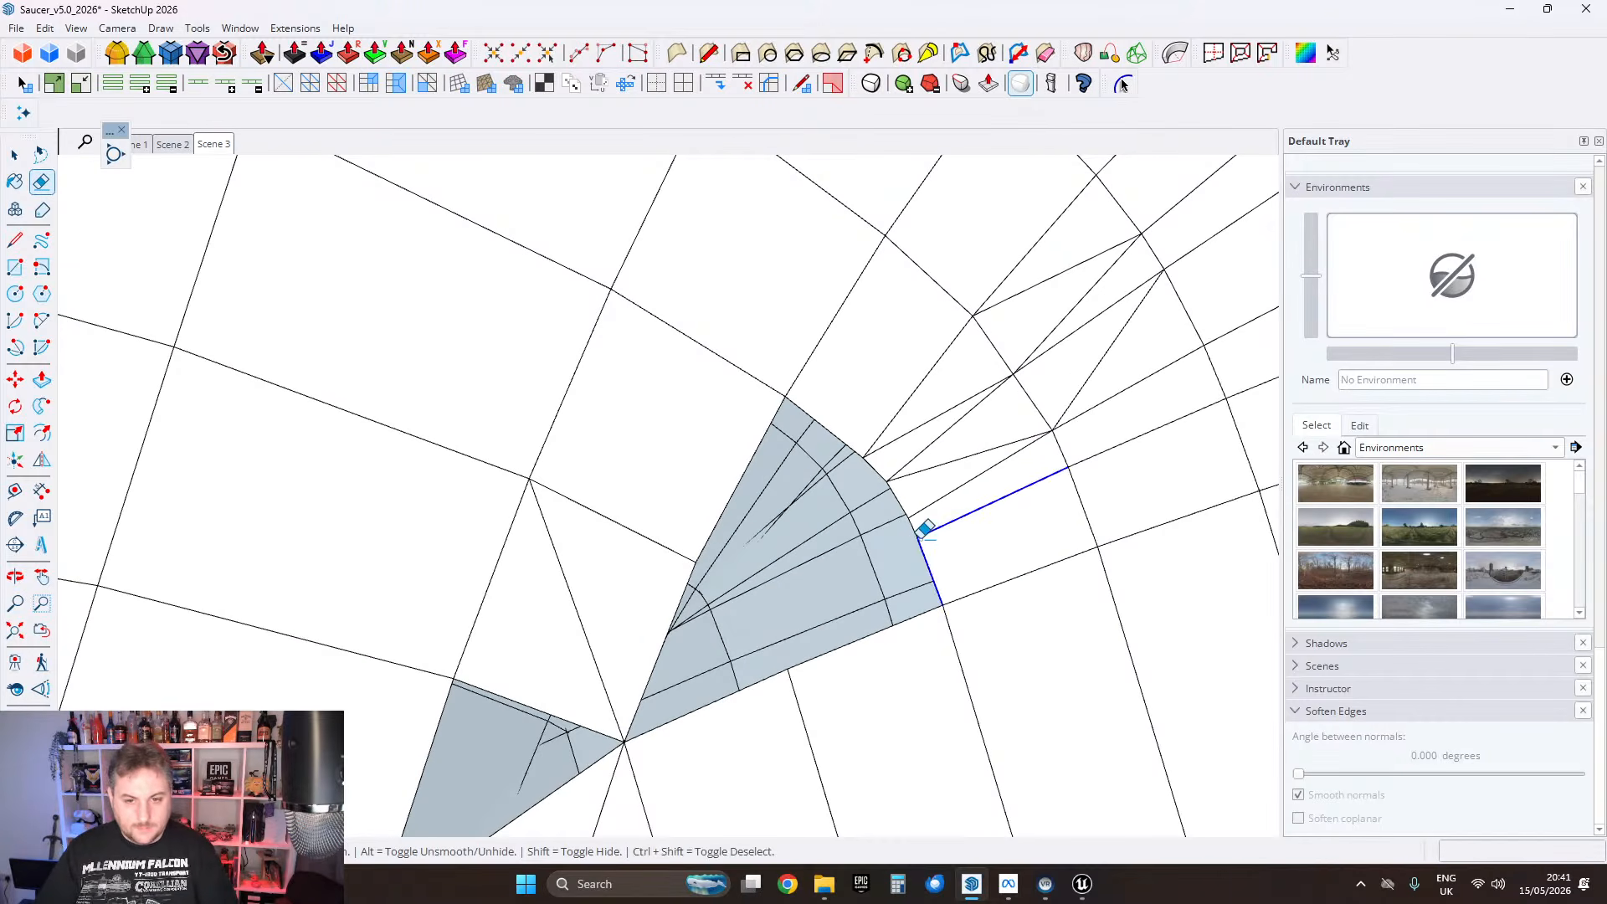
pyautogui.click(901, 522)
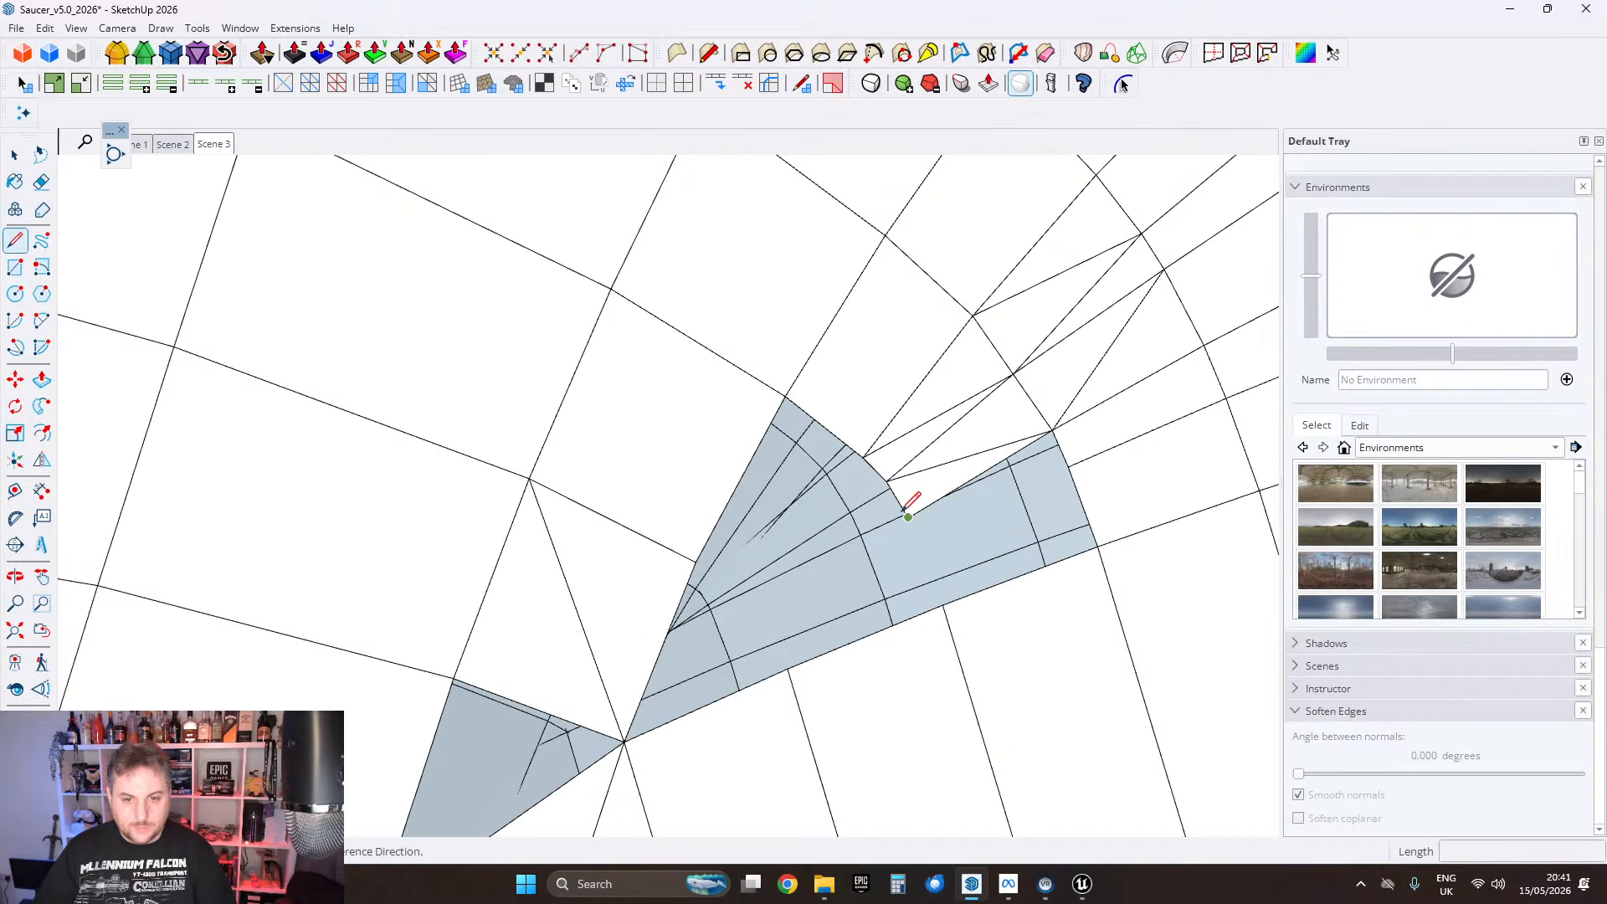
pyautogui.click(908, 517)
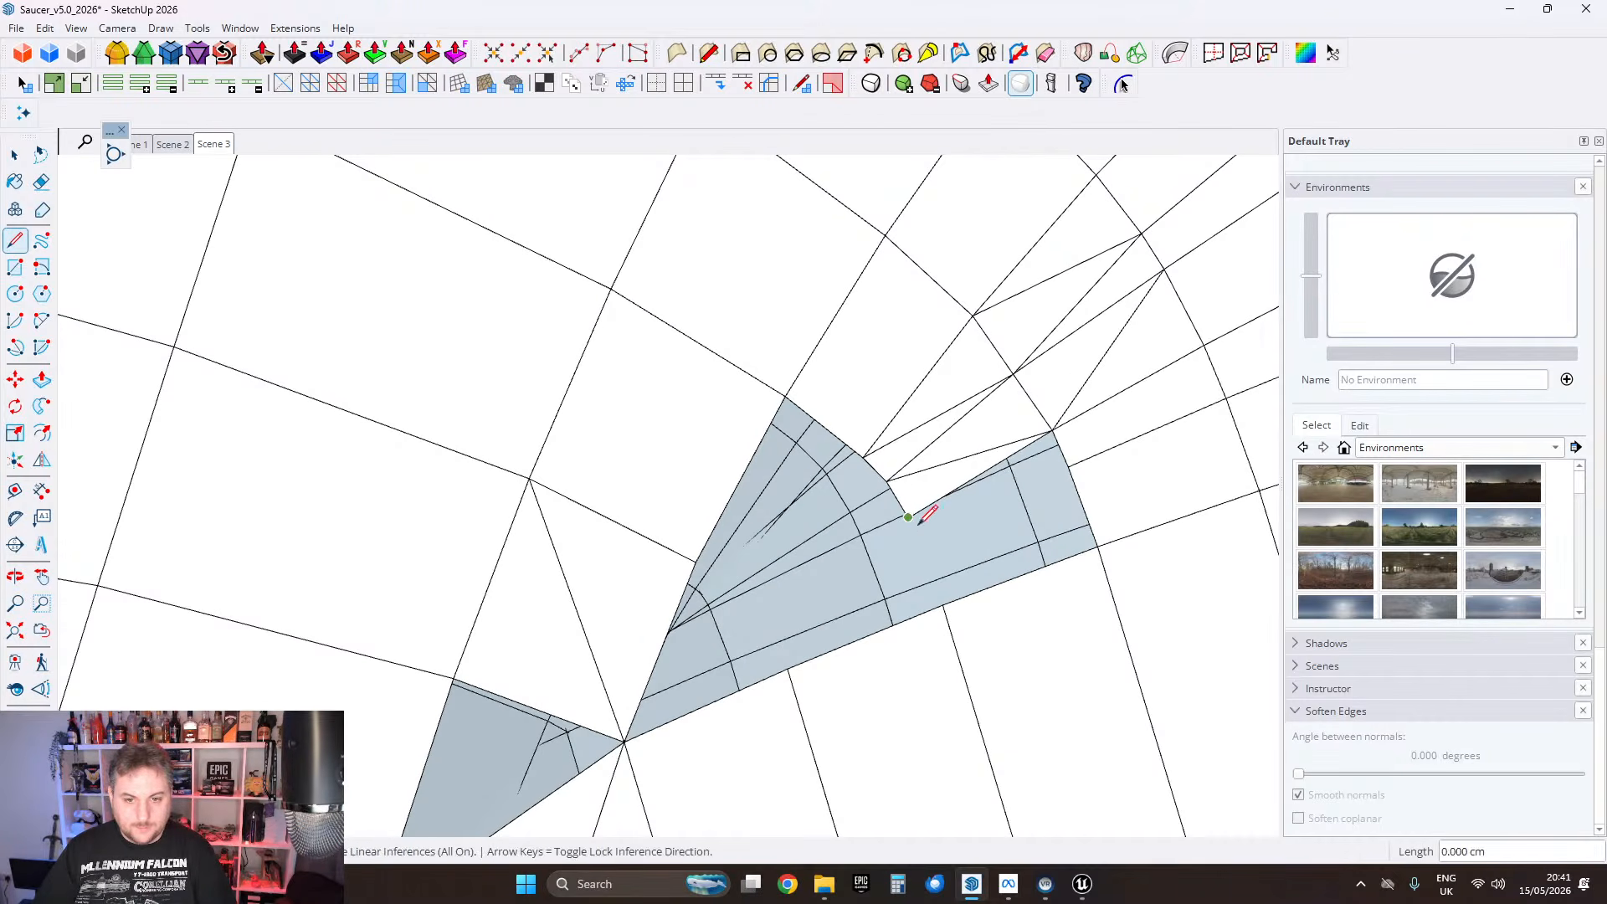
pyautogui.click(1070, 468)
pyautogui.click(908, 516)
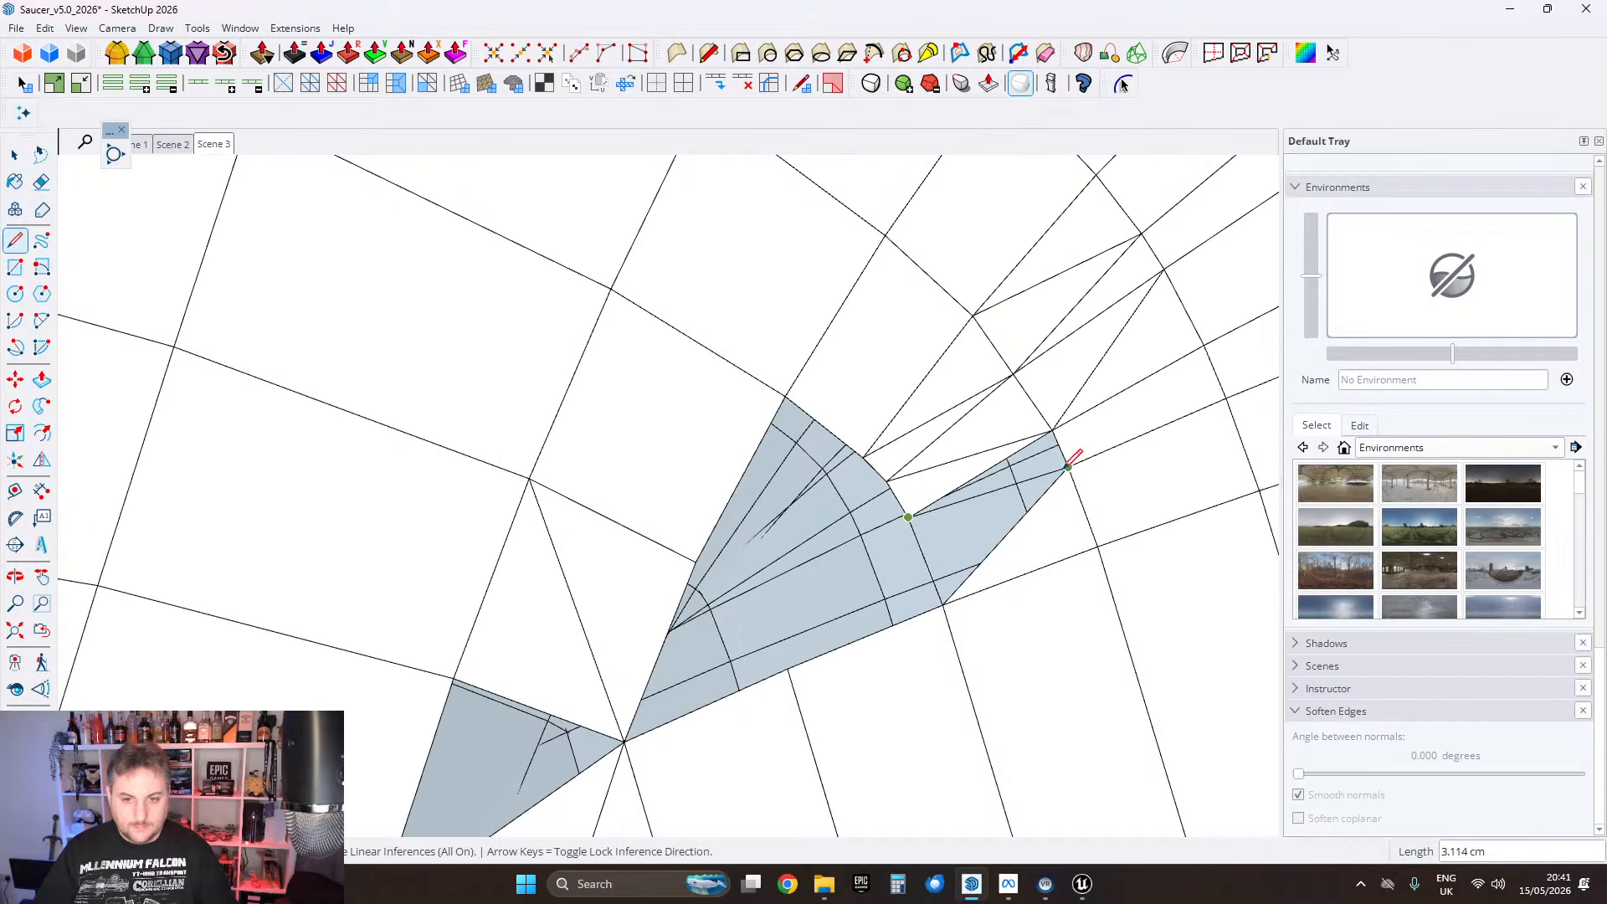
pyautogui.click(1068, 468)
# Step: Draw an edge about 2.5 cm long across the inner end of the gap and an upper diagonal about 3.5 cm long
pyautogui.moveTo(1011, 655); pyautogui.dragTo(843, 602, button='middle')
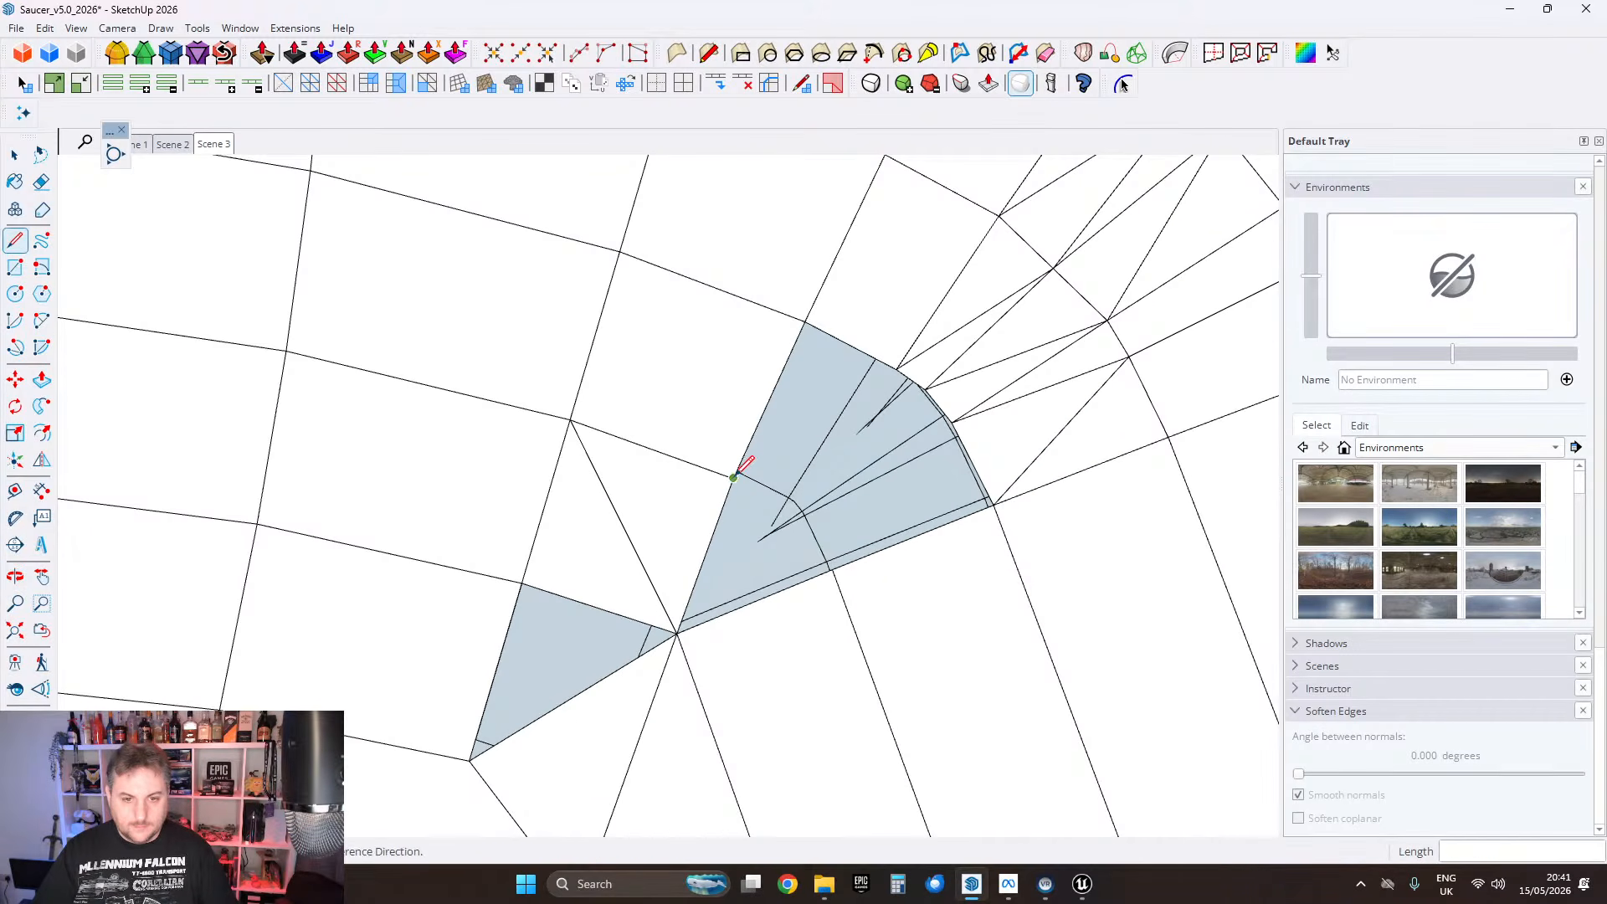
pyautogui.moveTo(962, 638)
pyautogui.mouseDown(button='middle')
pyautogui.moveTo(1076, 556)
pyautogui.moveTo(1012, 564)
pyautogui.mouseUp(button='middle')
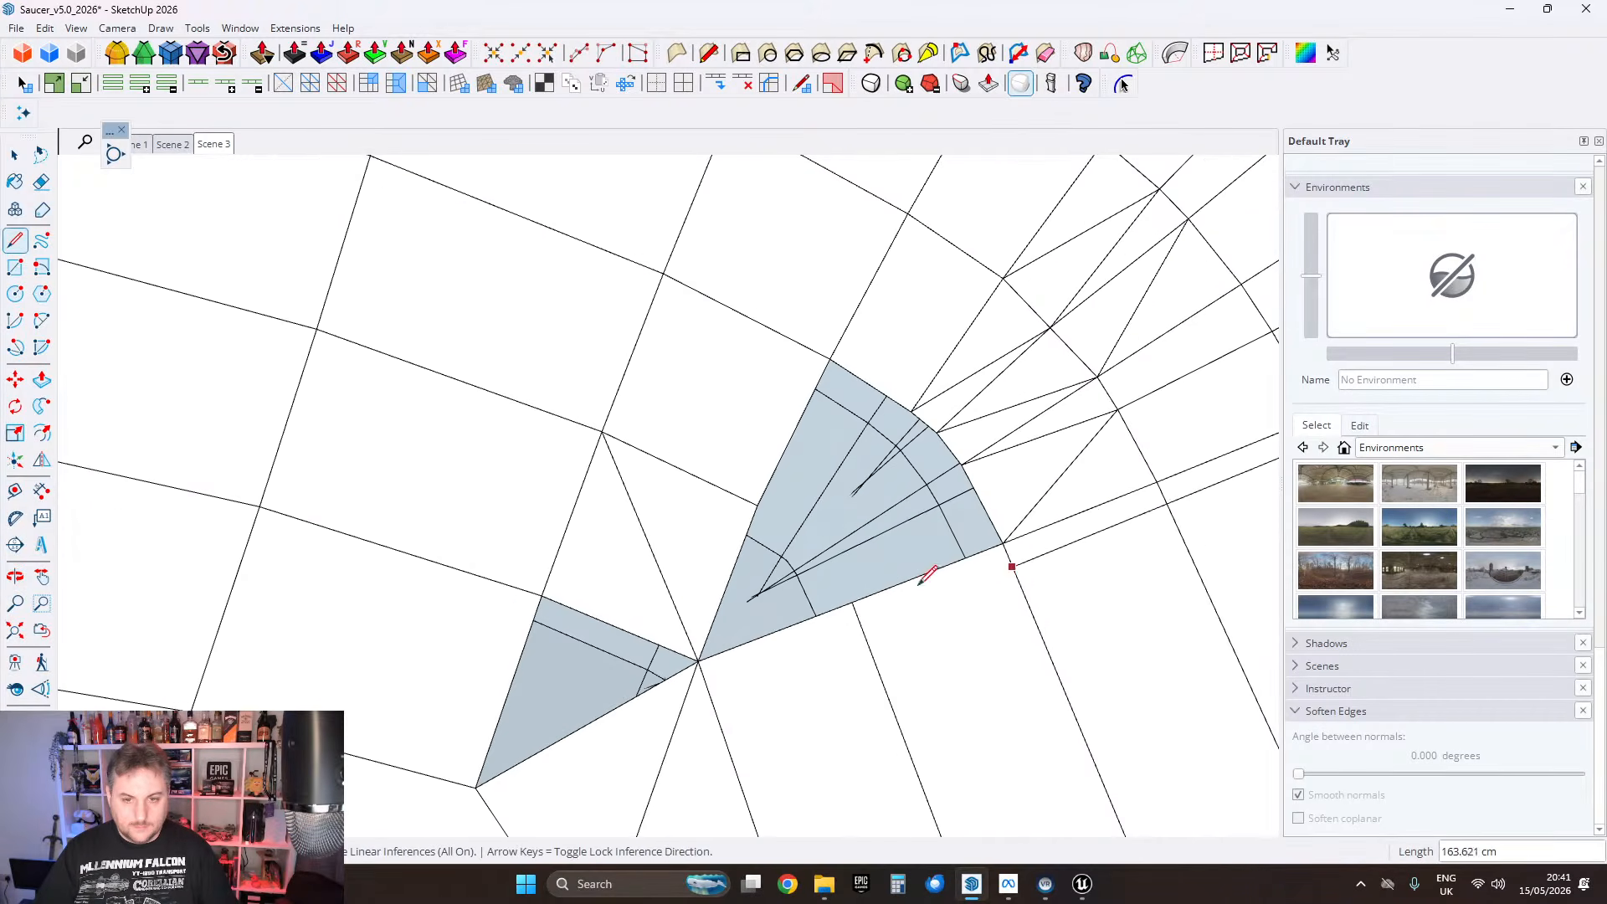
pyautogui.click(853, 601)
pyautogui.click(757, 505)
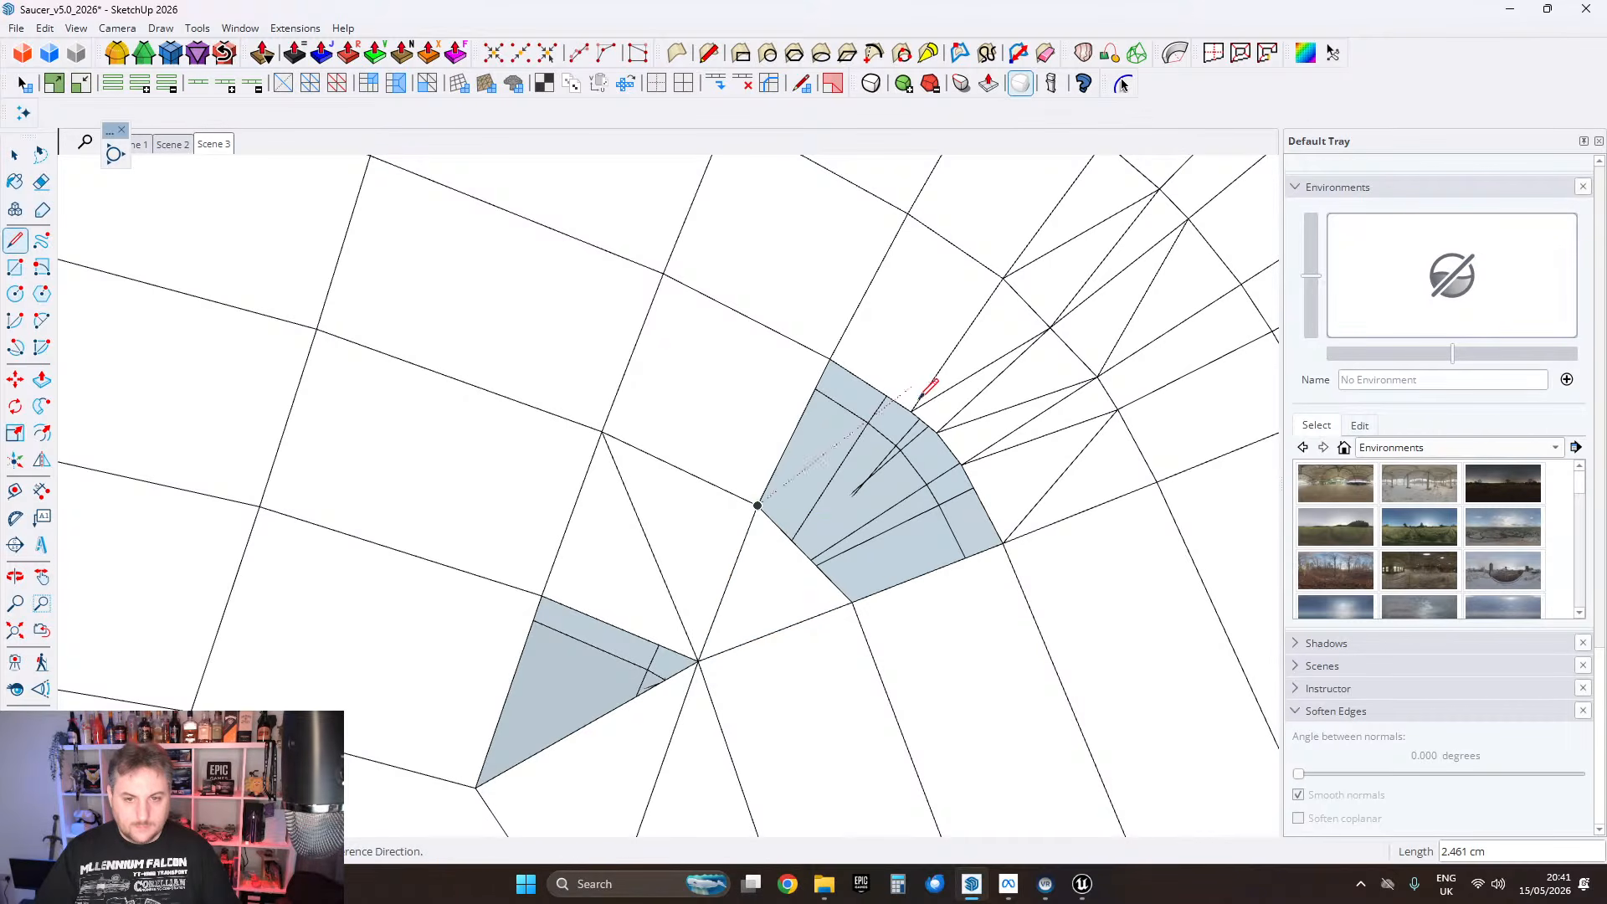
pyautogui.click(911, 412)
pyautogui.click(757, 506)
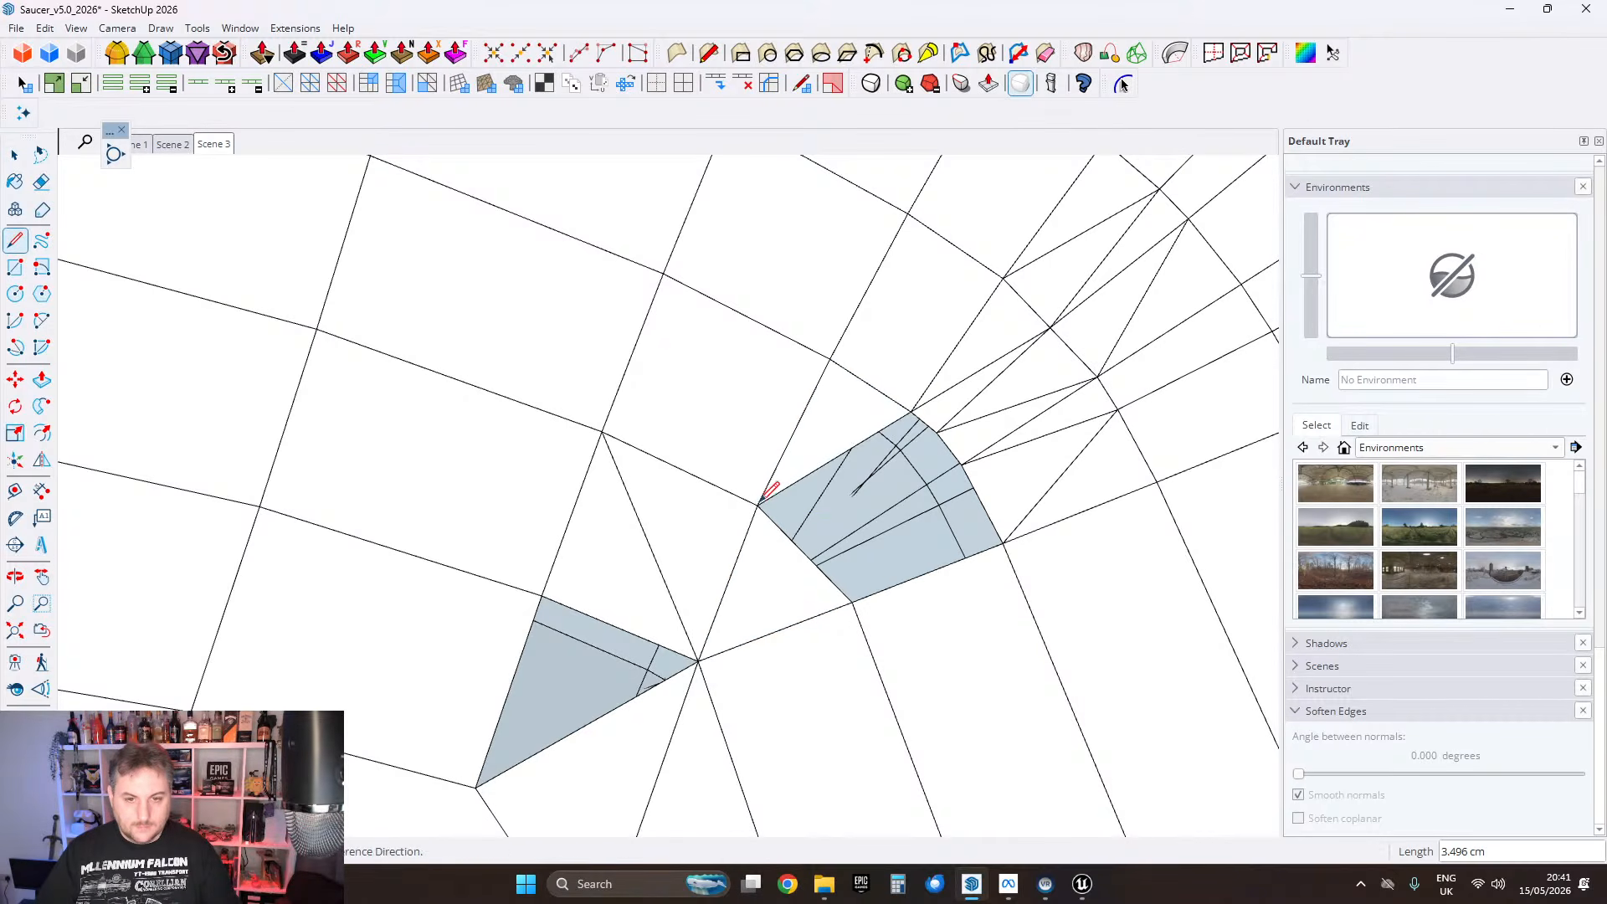
# Step: Fill the rest of the innermost row with three diagonal edges, the first two about 3.4 cm and 3.8 cm long
pyautogui.click(862, 596)
pyautogui.click(962, 465)
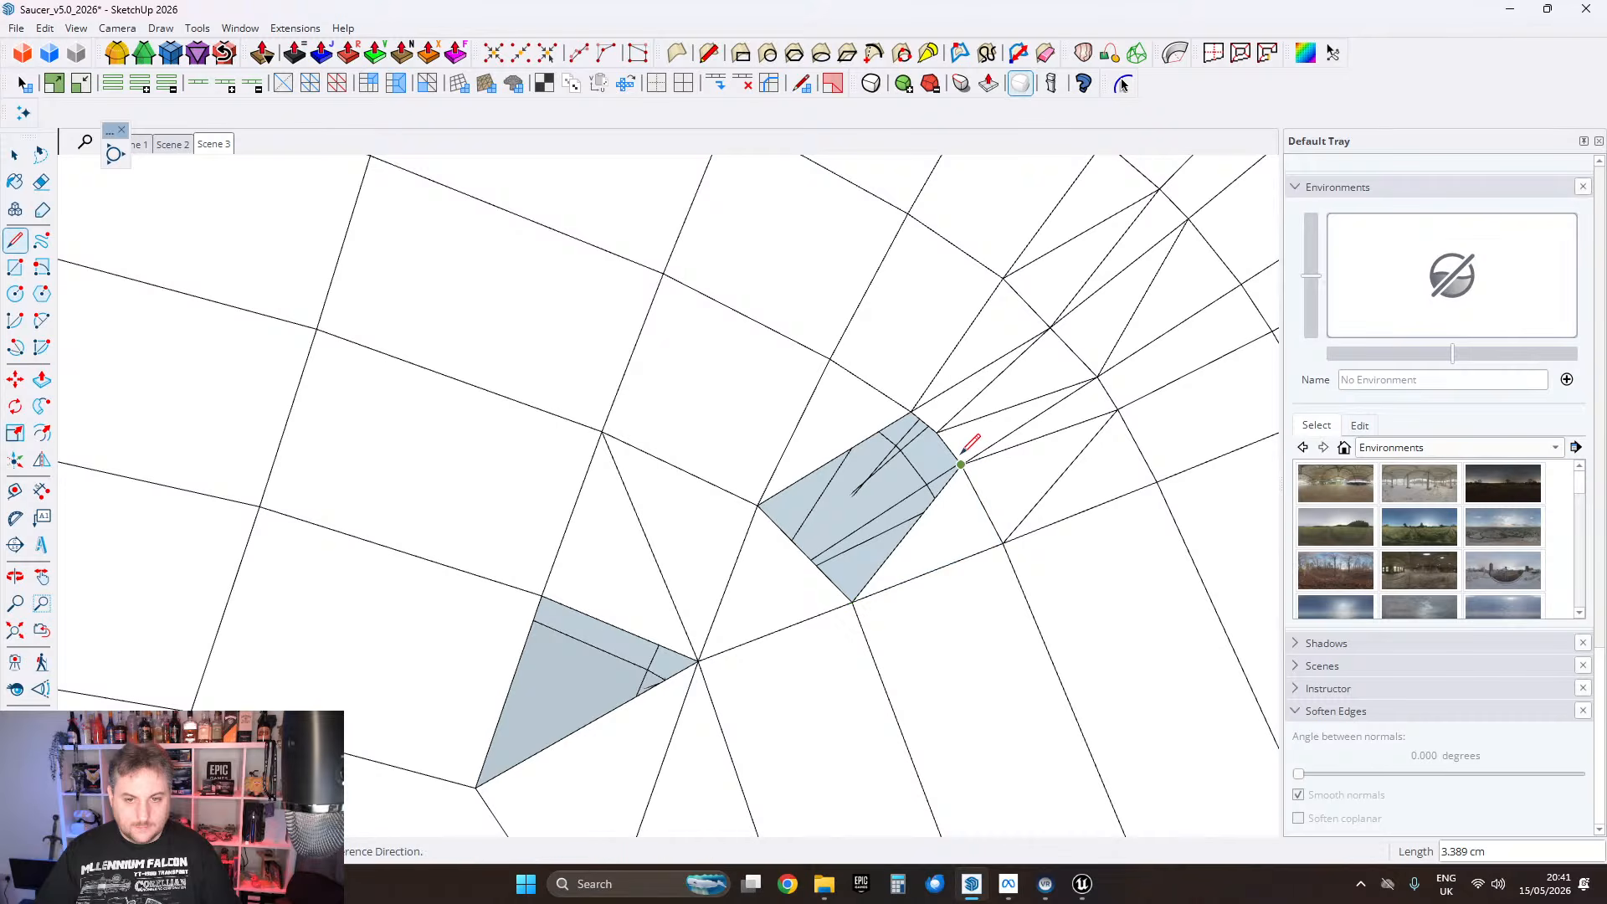
pyautogui.click(937, 433)
pyautogui.click(758, 505)
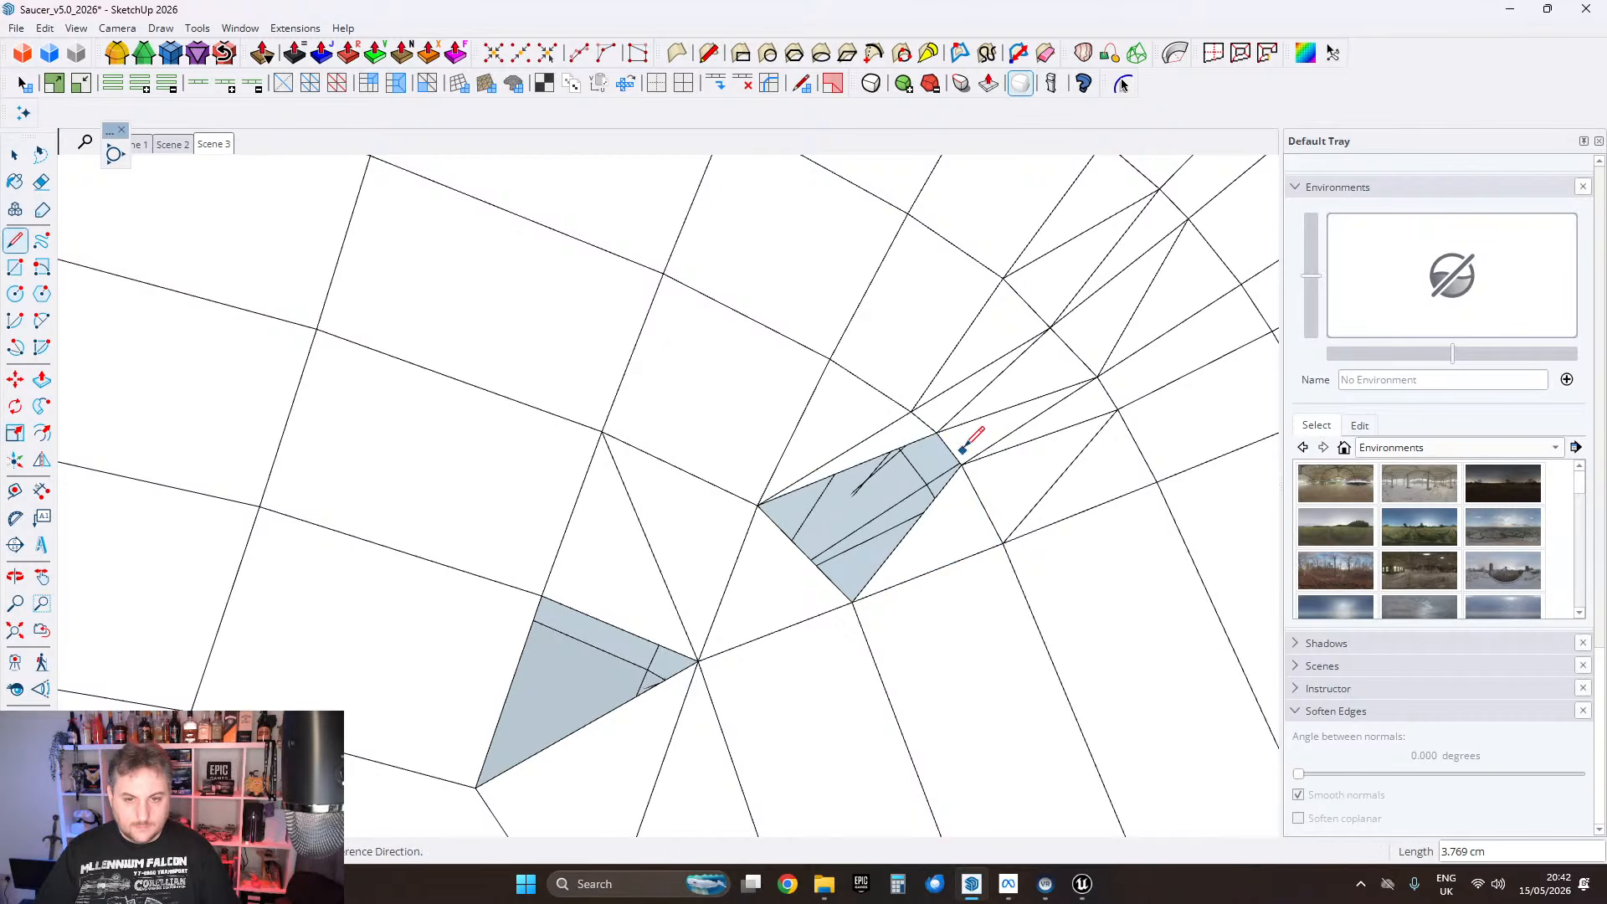
pyautogui.click(938, 433)
pyautogui.click(853, 601)
# Step: Erase the edge below the remaining triangular face beside the pinch point and redraw it as a diagonal between the same corner vertices
pyautogui.scroll(-3, 956, 524)
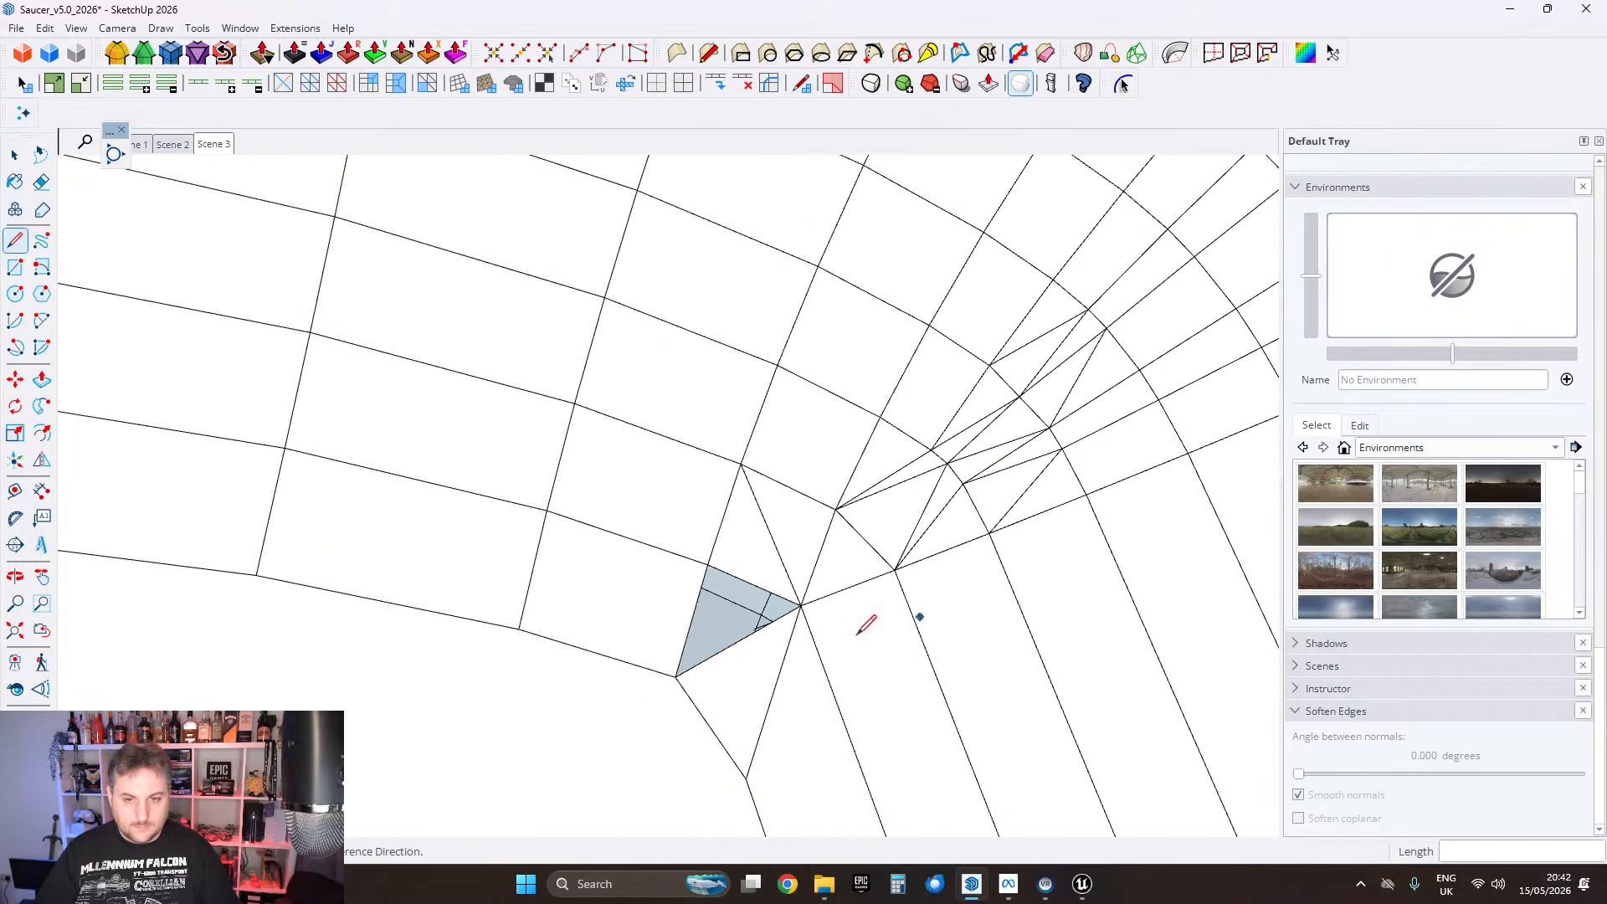
pyautogui.moveTo(859, 632); pyautogui.dragTo(890, 571, button='middle')
pyautogui.scroll(3, 892, 572)
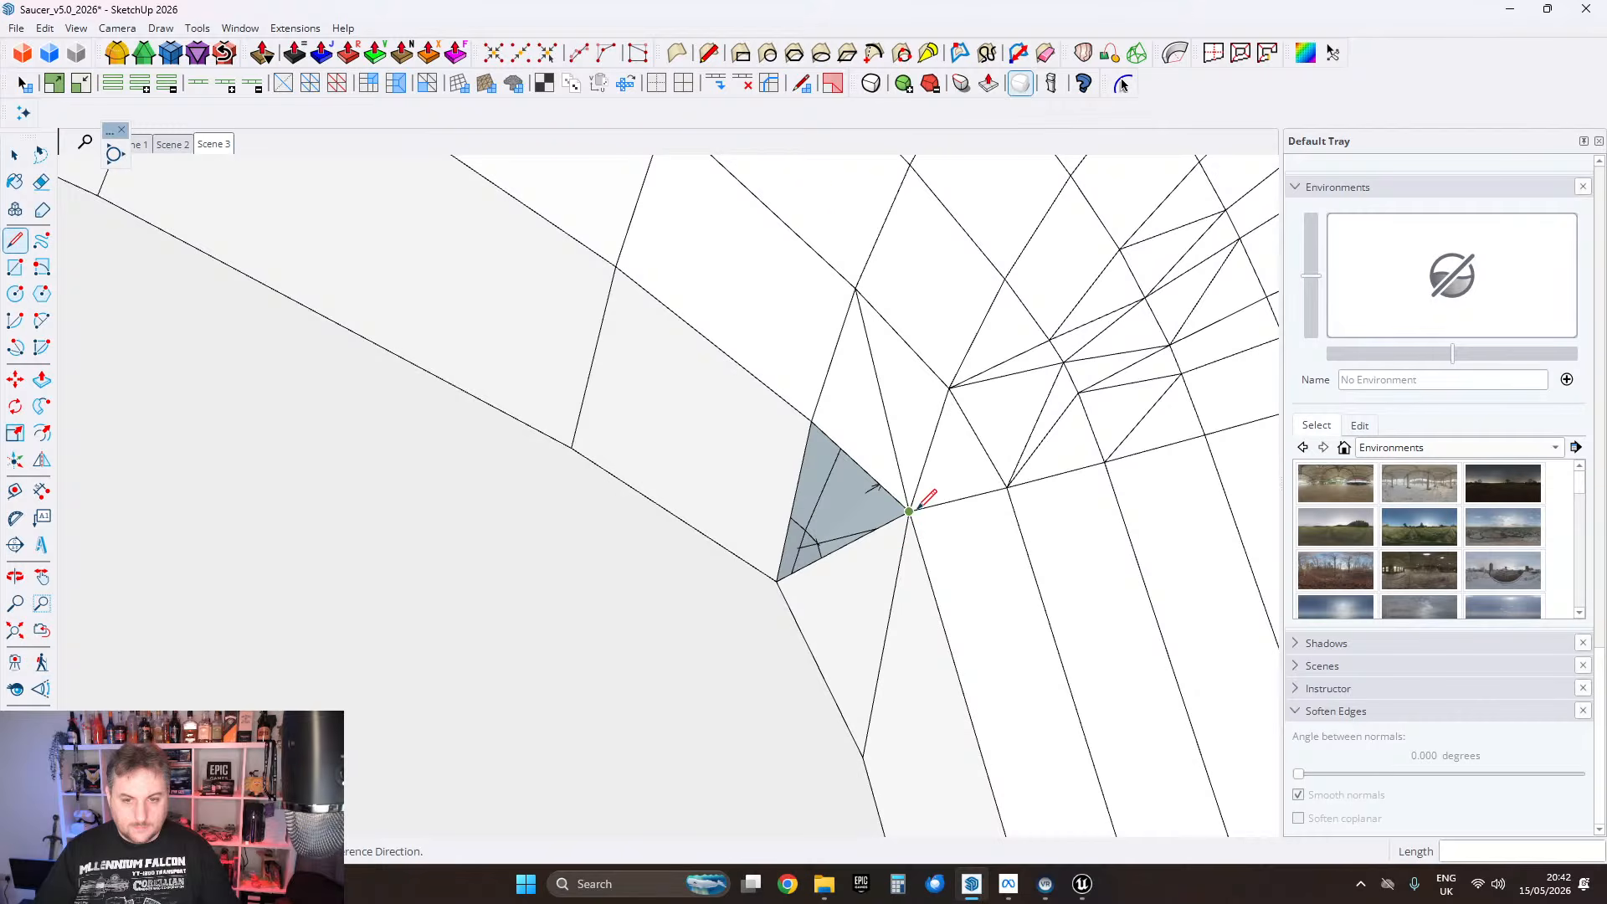
pyautogui.moveTo(927, 500); pyautogui.dragTo(796, 610, button='middle')
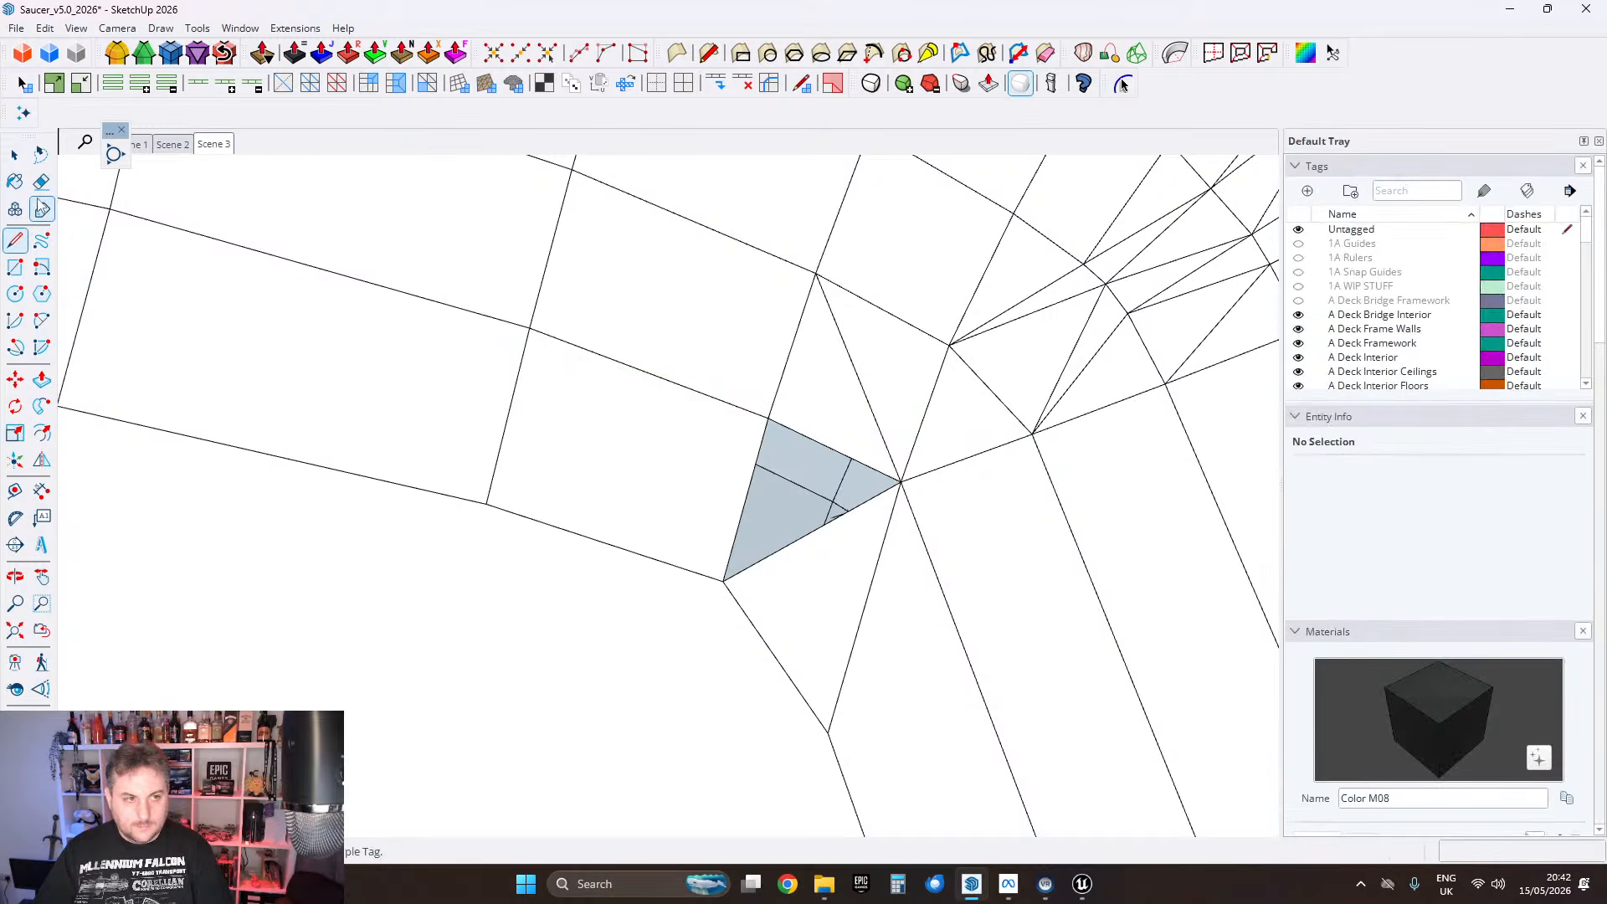
pyautogui.click(42, 182)
pyautogui.click(770, 555)
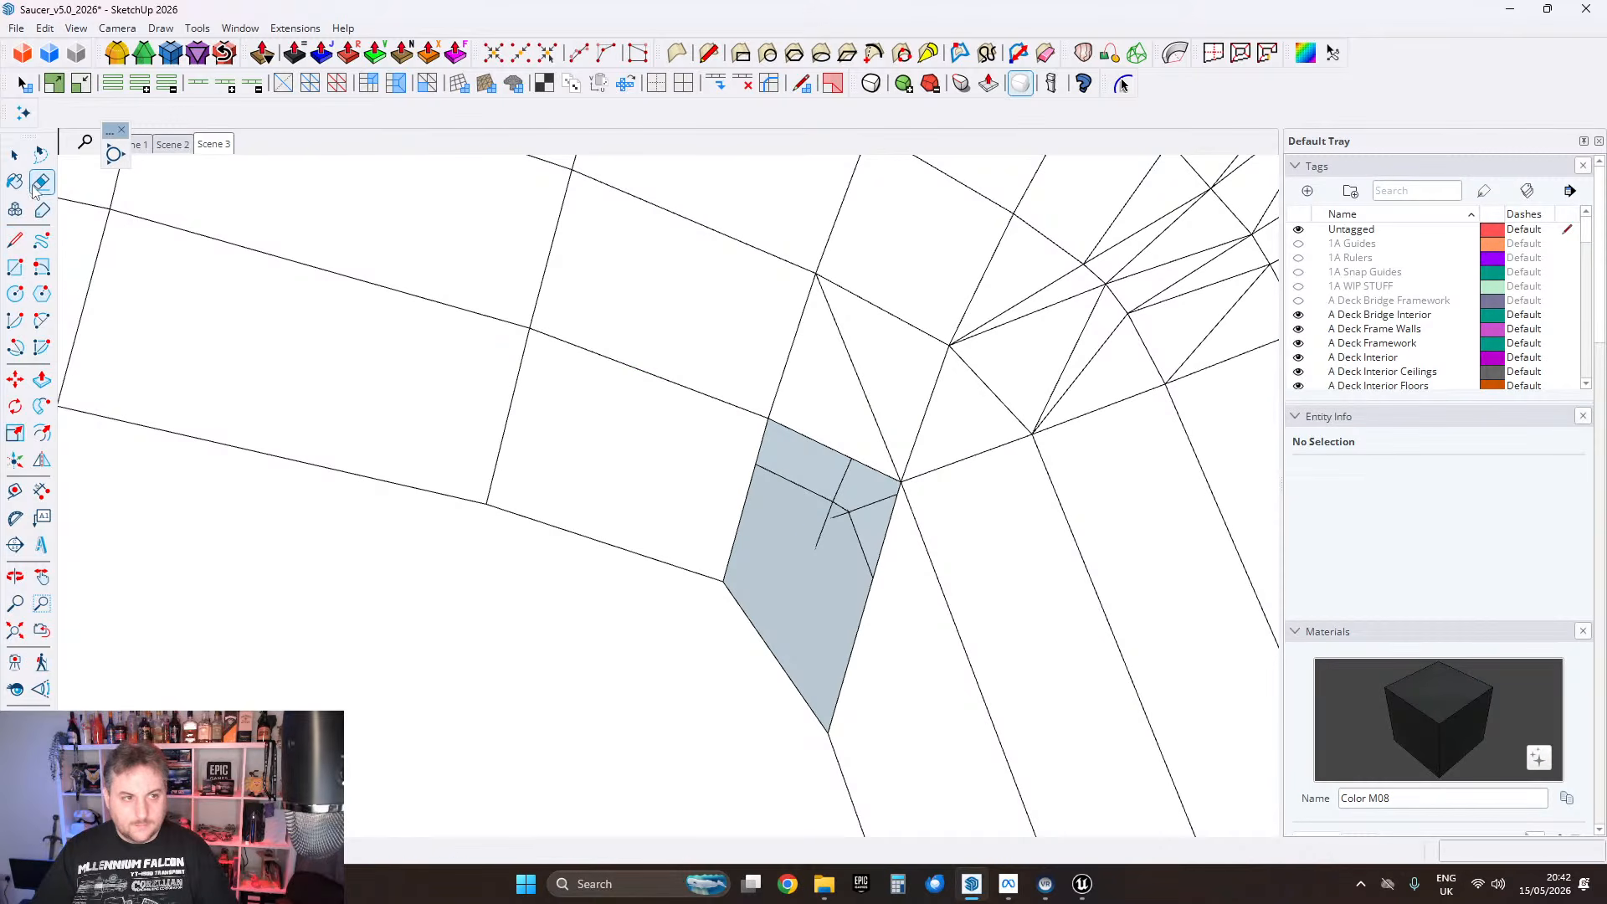
pyautogui.click(723, 578)
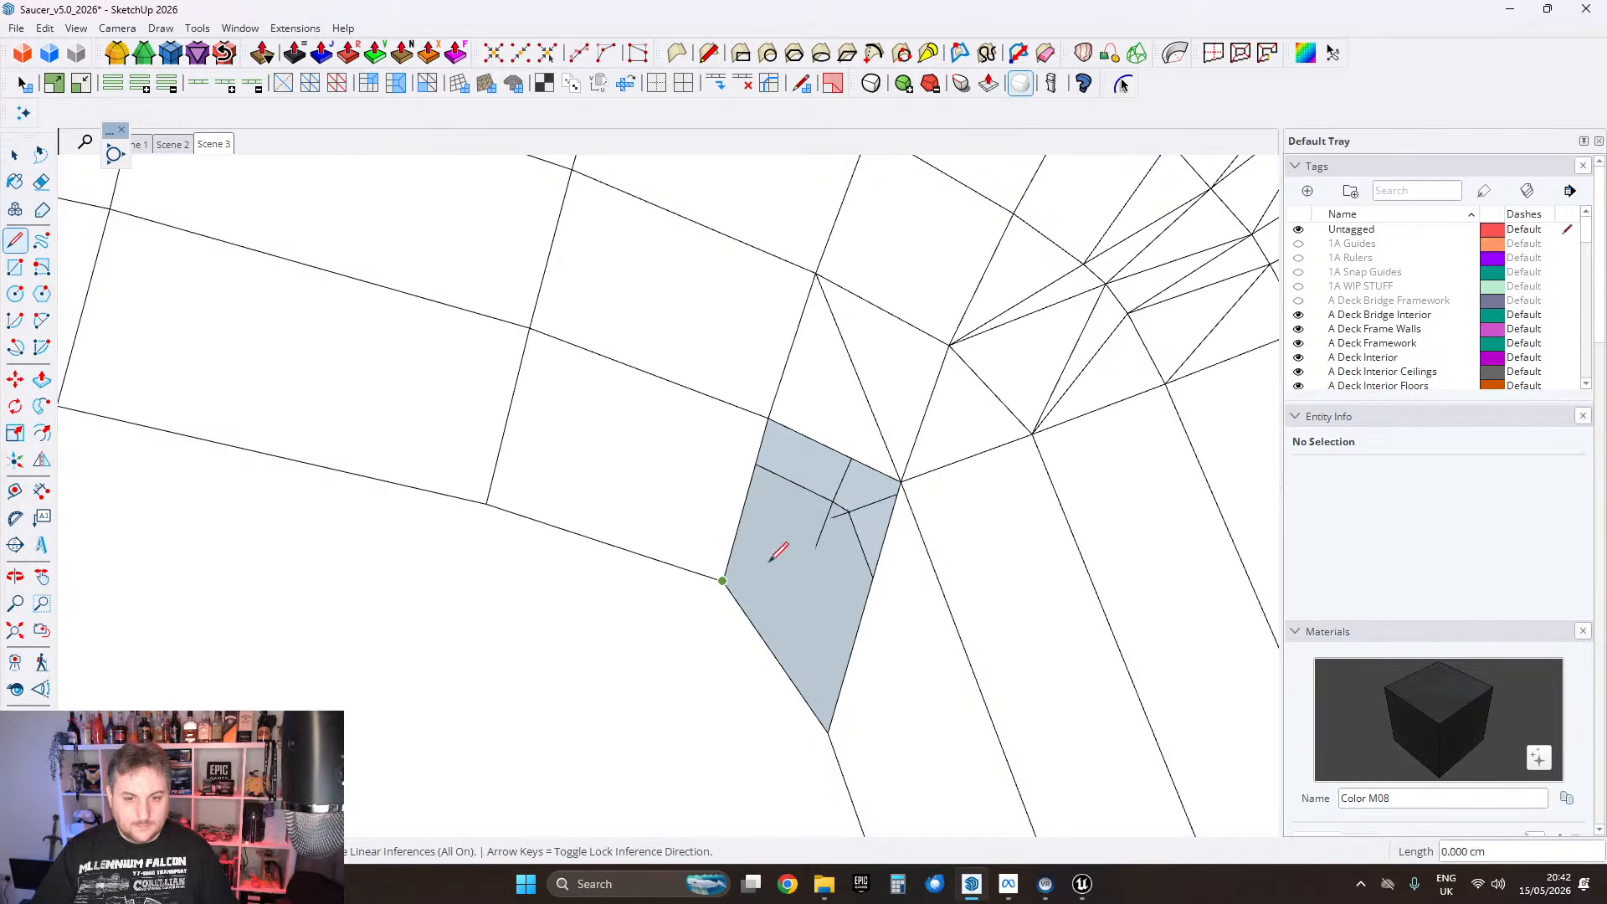
pyautogui.click(901, 482)
# Step: Select all of the wall's geometry and run FixIt 101 on it
pyautogui.moveTo(862, 467); pyautogui.dragTo(514, 318, button='middle')
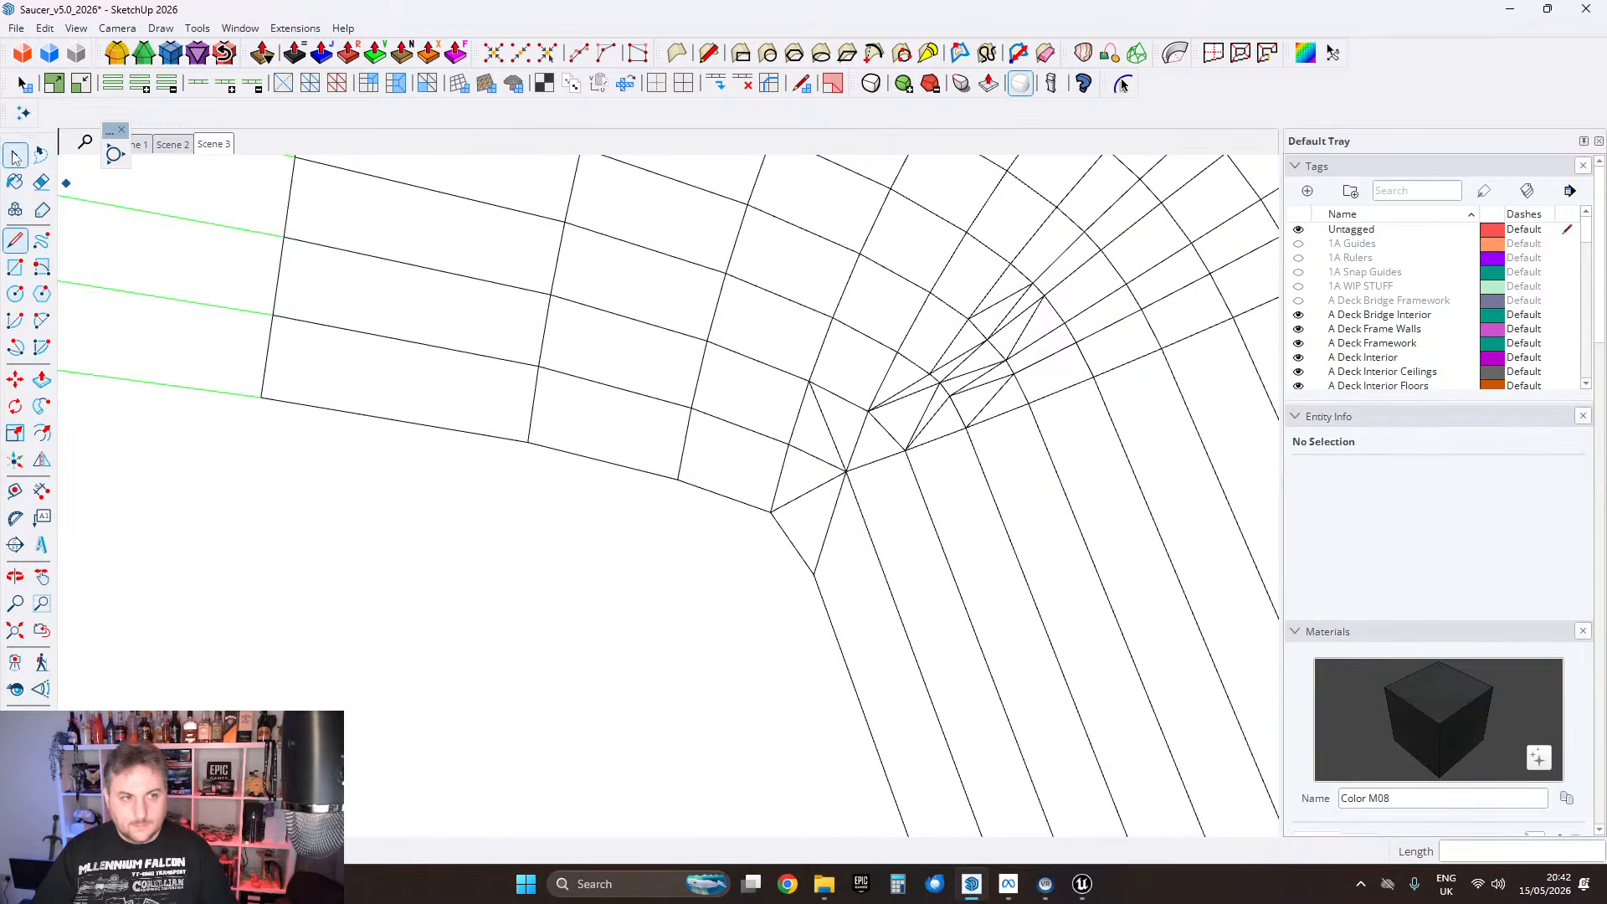
pyautogui.press('space')
pyautogui.moveTo(904, 444); pyautogui.dragTo(926, 424, button='middle')
pyautogui.hotkey('ctrl', 'a')
pyautogui.rightClick(914, 349)
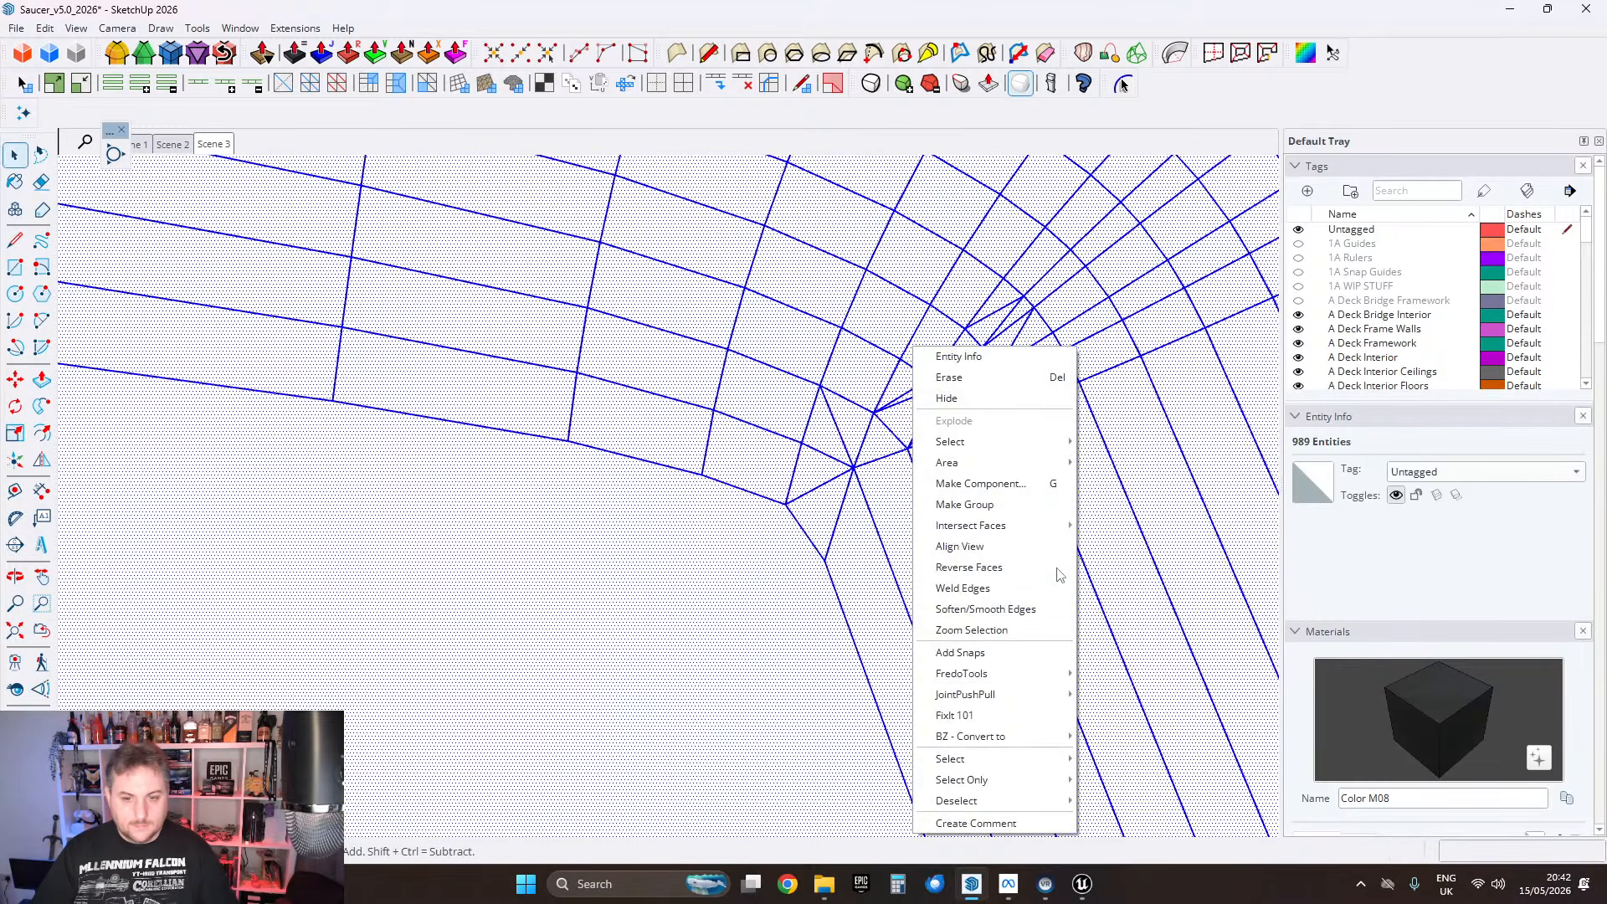
pyautogui.click(964, 717)
pyautogui.click(857, 519)
# Step: Deselect everything and move vertices on the fold's middle cross line to even out its curve, by about 0.3 cm and 0.2 cm
pyautogui.moveTo(1019, 448); pyautogui.dragTo(940, 488, button='middle')
pyautogui.scroll(2, 929, 416)
pyautogui.scroll(2, 879, 452)
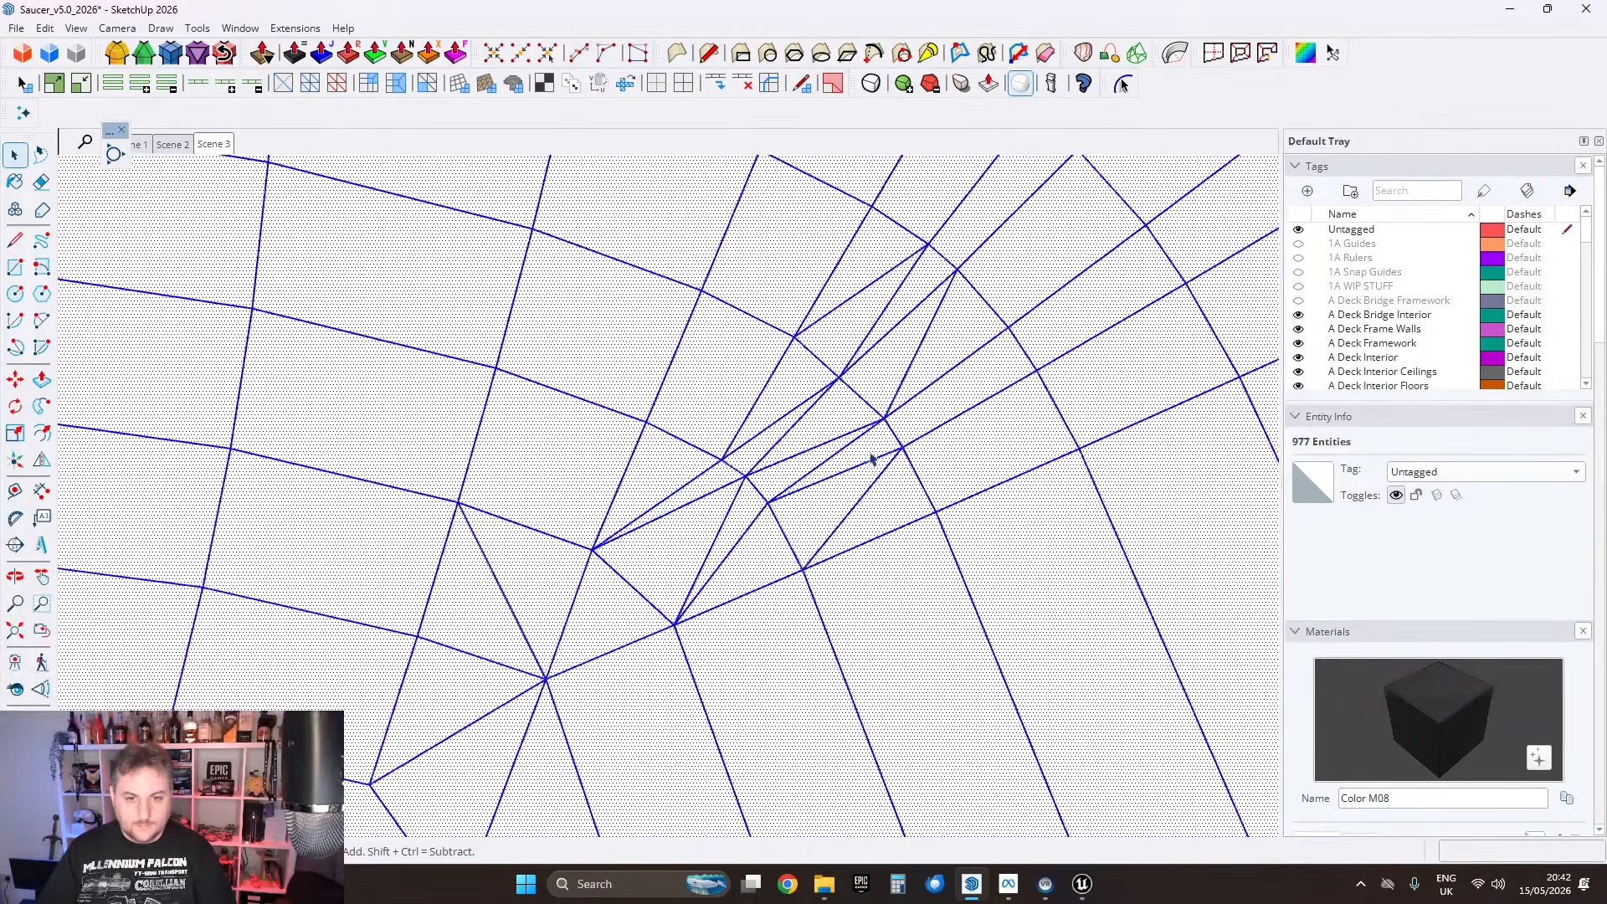
pyautogui.click(12, 374)
pyautogui.scroll(1, 842, 376)
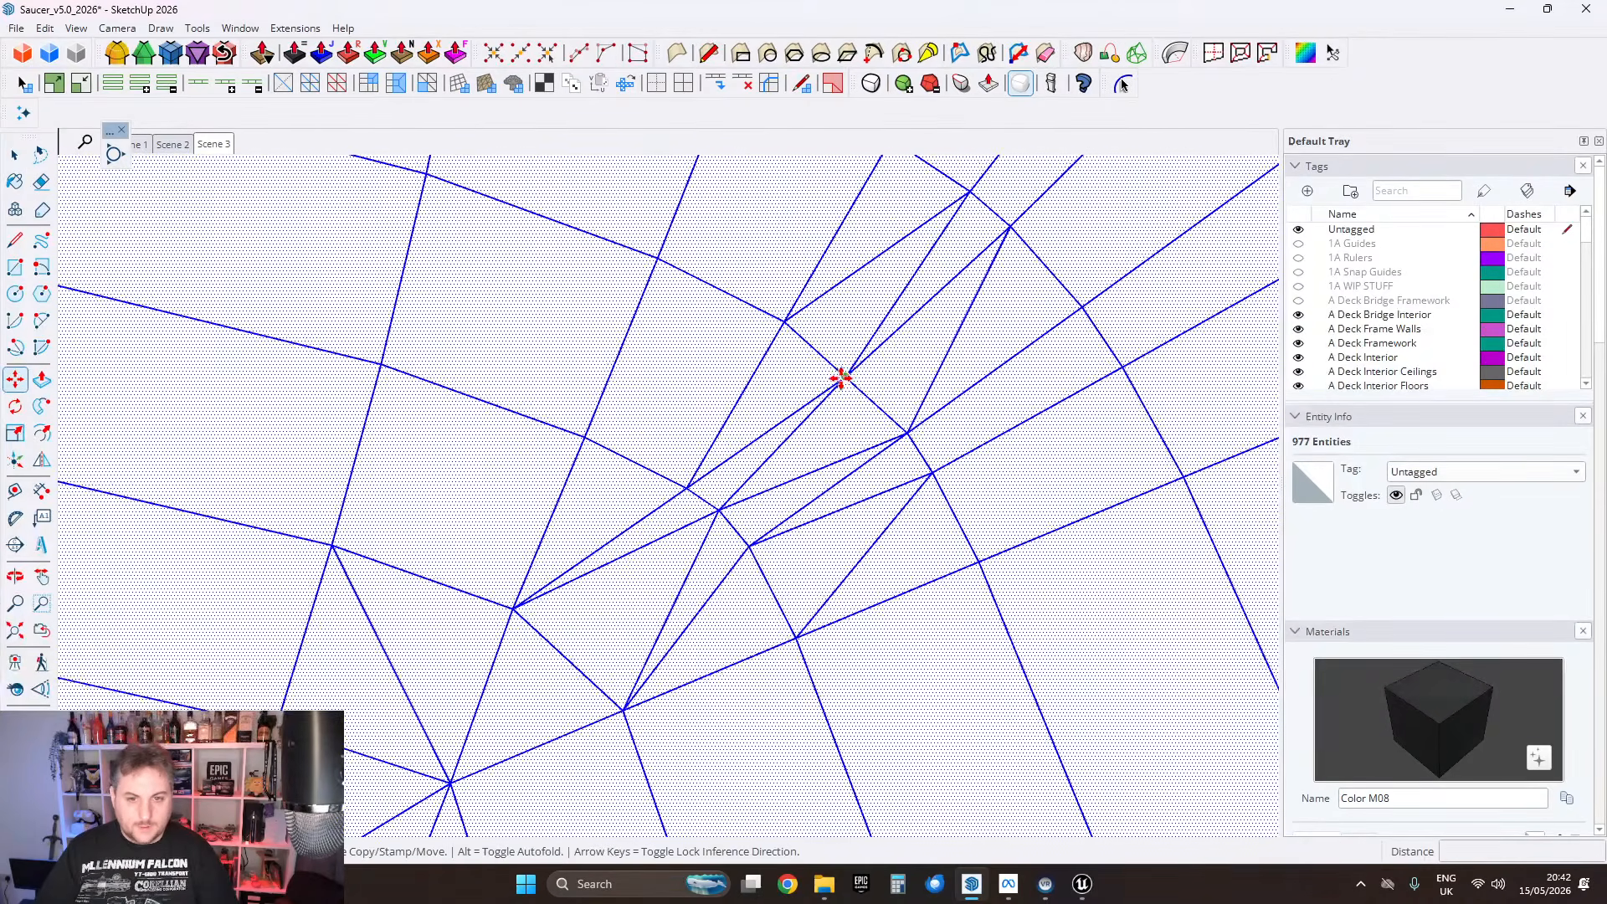
pyautogui.hotkey('ctrl', 't')
pyautogui.click(846, 377)
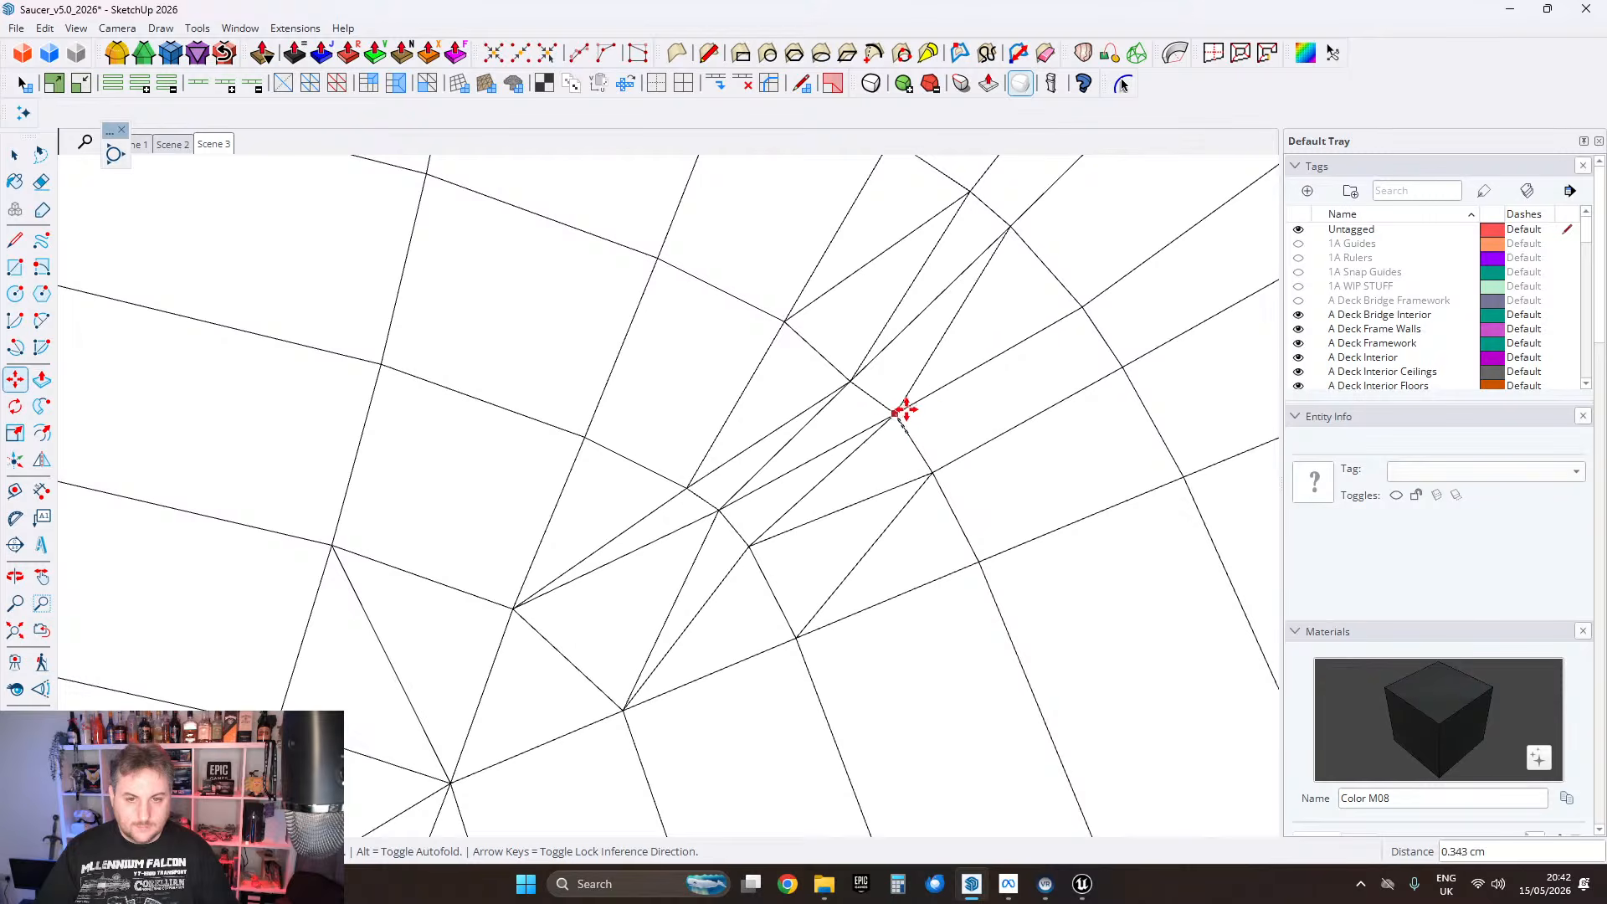
pyautogui.click(907, 419)
pyautogui.scroll(-3, 859, 371)
pyautogui.click(854, 378)
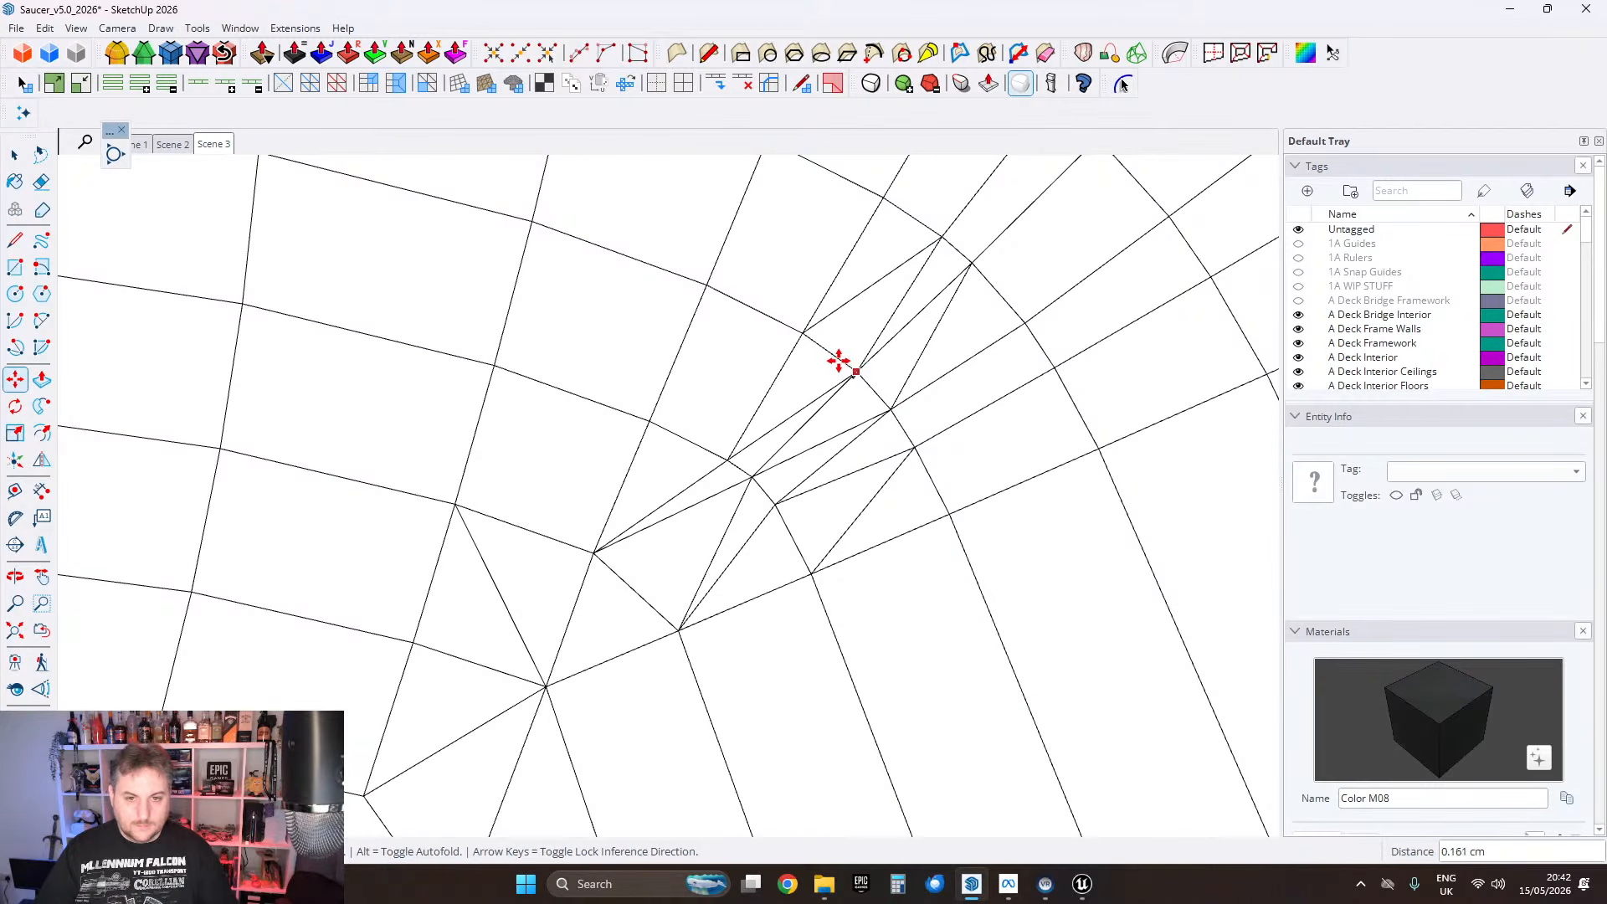
pyautogui.click(840, 360)
# Step: Move vertices on the fold's inner cross line to even out its curve, with shifts of about 0.4 cm and 0.3 cm
pyautogui.moveTo(835, 472); pyautogui.dragTo(857, 451, button='middle')
pyautogui.click(801, 483)
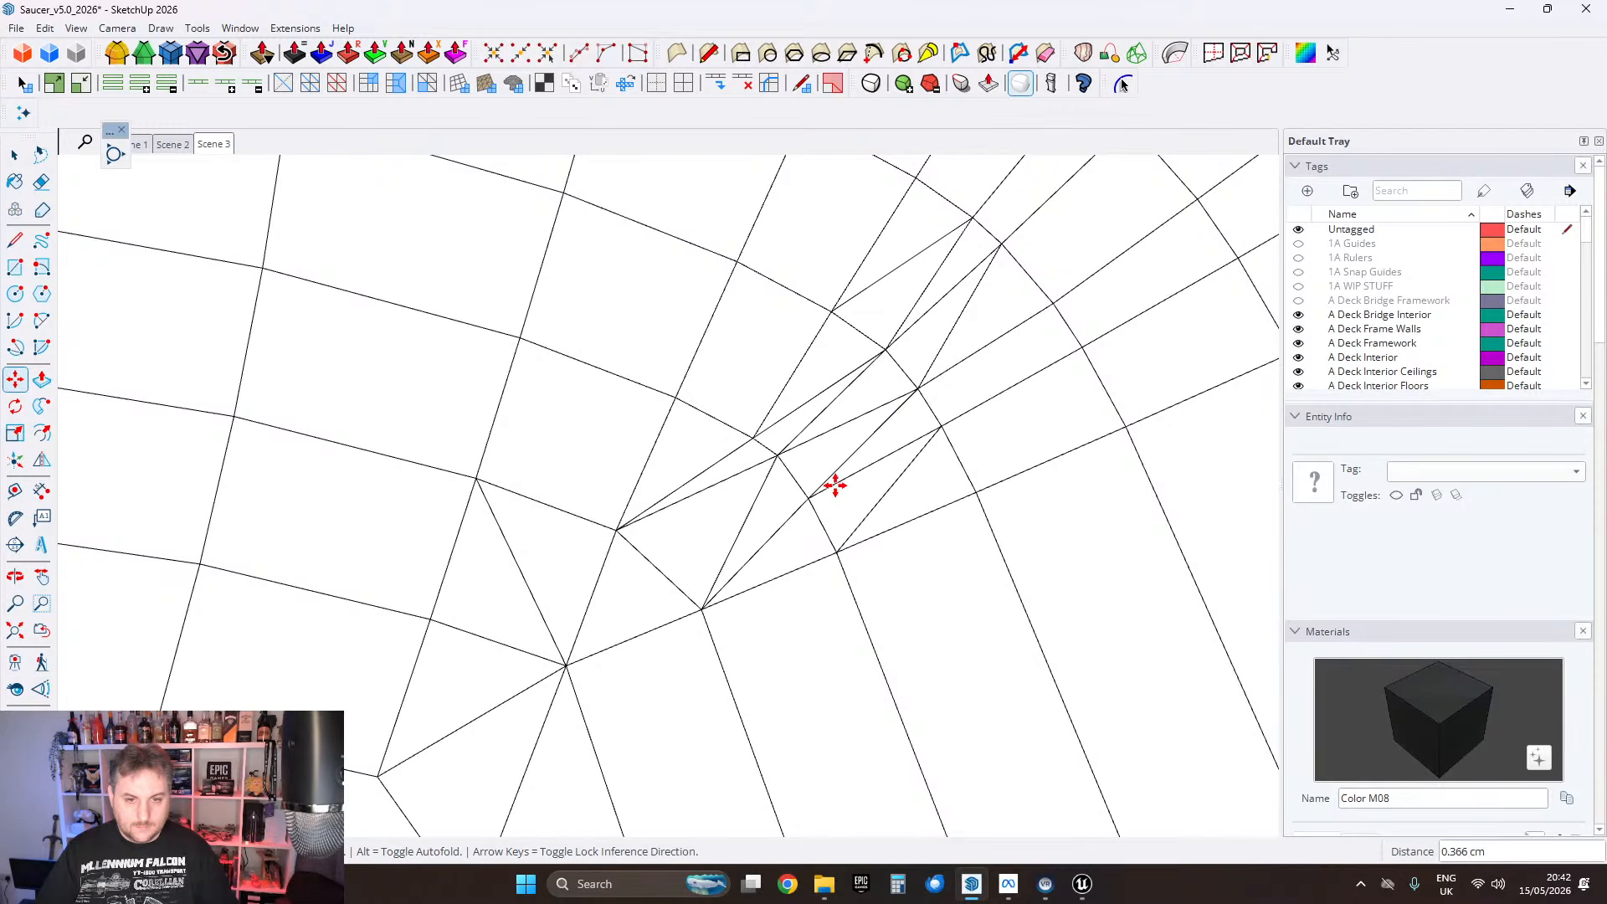
pyautogui.click(781, 454)
pyautogui.click(779, 460)
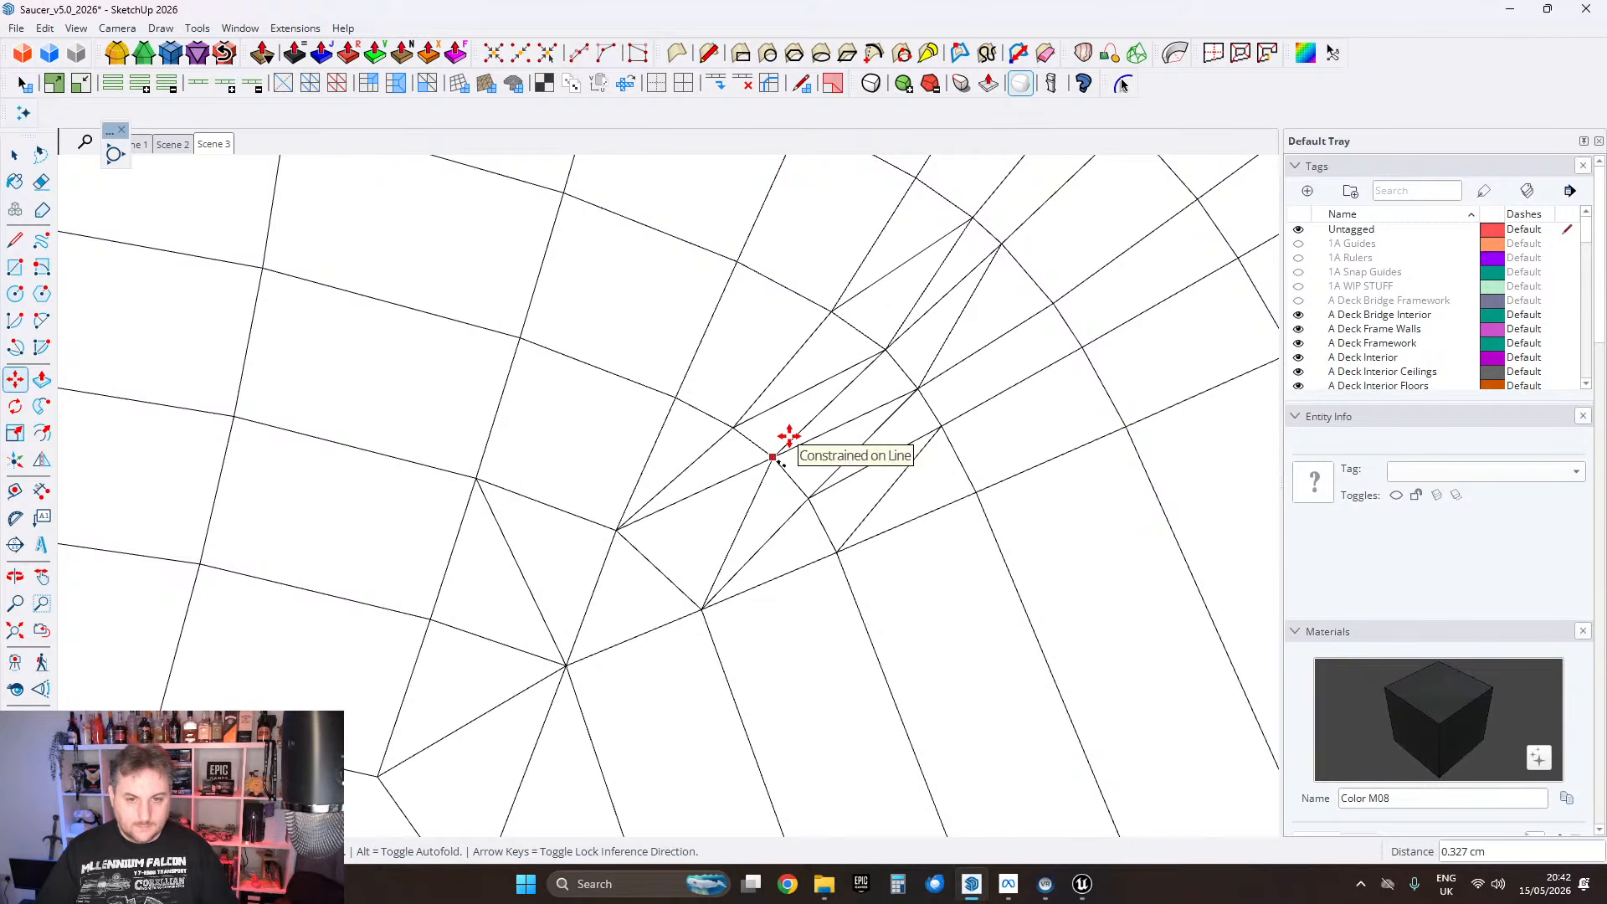
pyautogui.click(789, 435)
# Step: Select all of the wall's geometry and soften its edges at 30.5 degrees with smooth normals and coplanar softening on
pyautogui.scroll(-2, 910, 416)
pyautogui.moveTo(910, 416); pyautogui.dragTo(862, 456, button='middle')
pyautogui.click(14, 155)
pyautogui.scroll(2, 664, 313)
pyautogui.hotkey('ctrl', 'a')
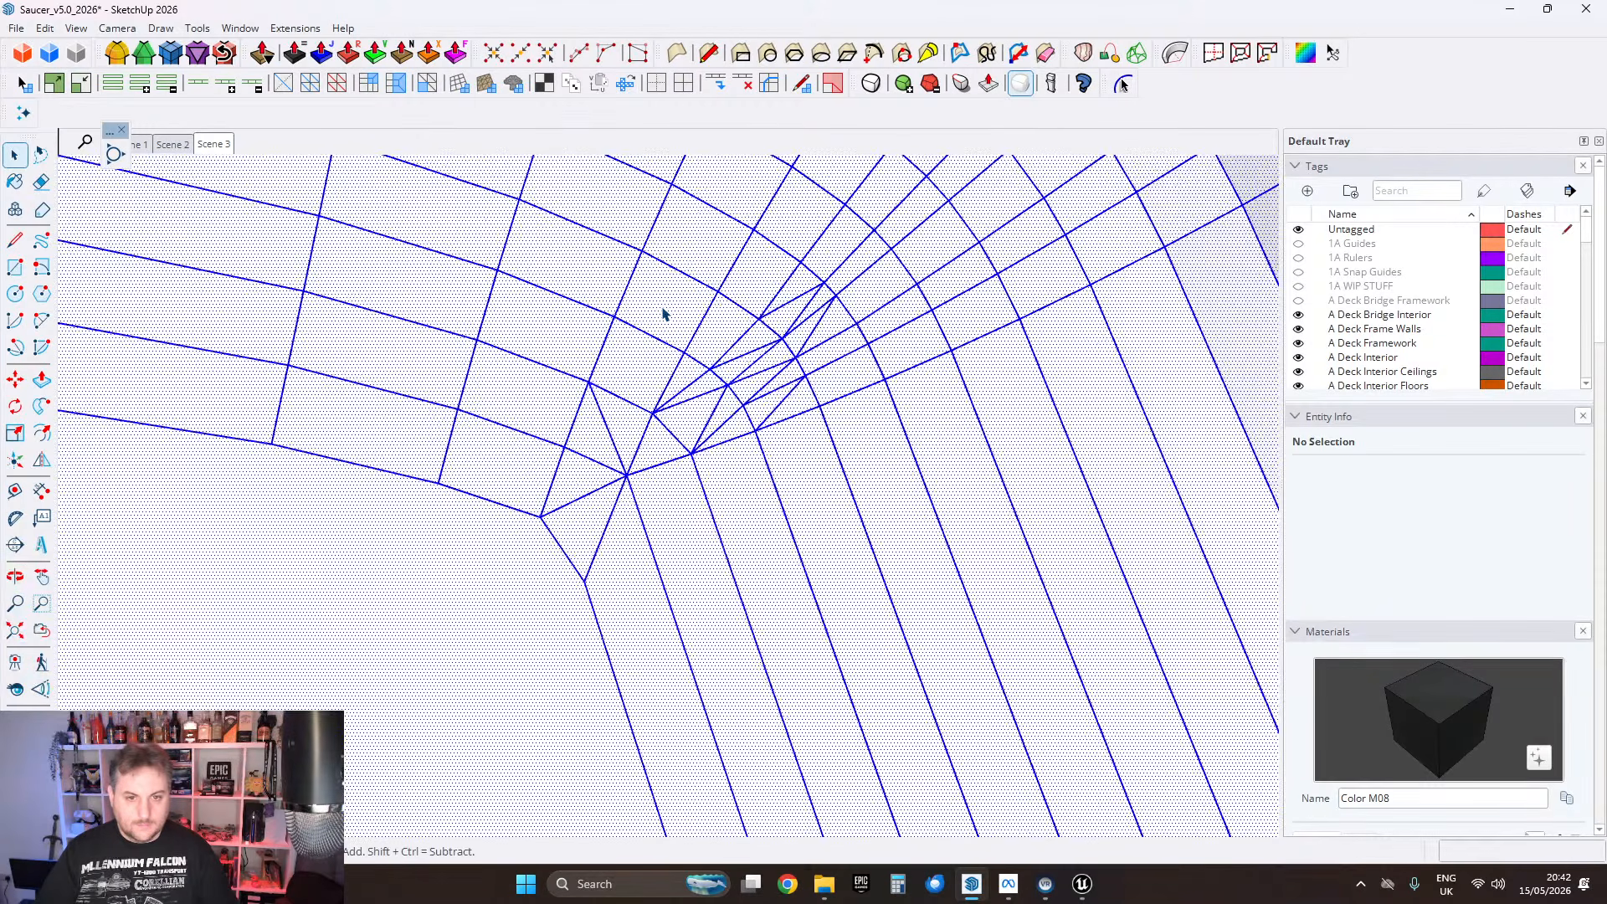
pyautogui.rightClick(663, 310)
pyautogui.click(737, 570)
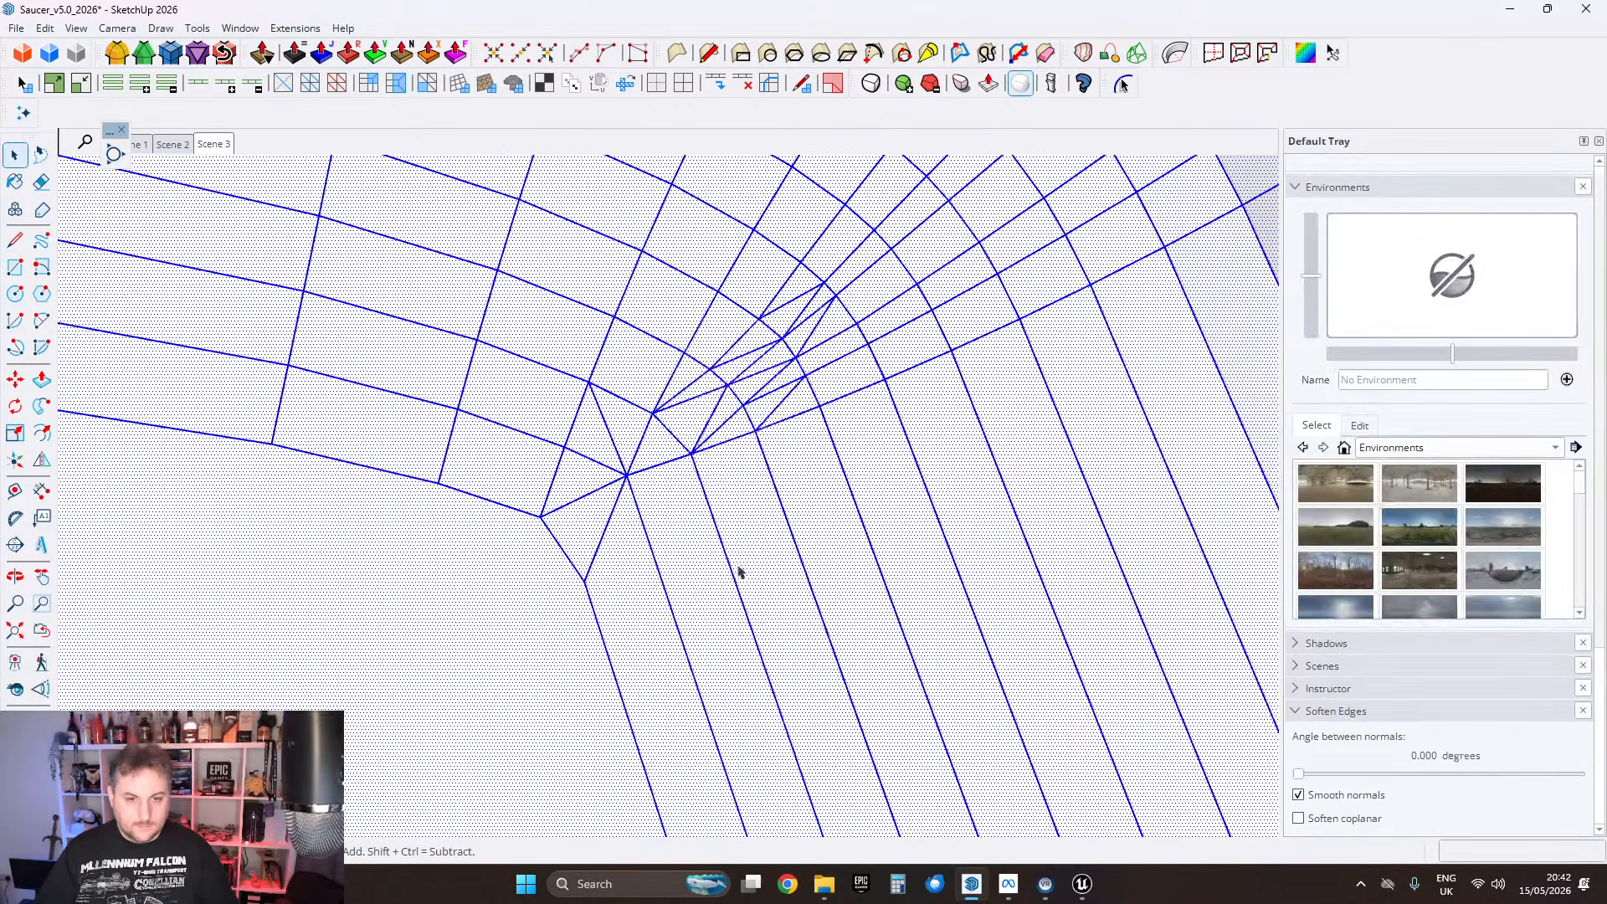
pyautogui.scroll(-1, 821, 570)
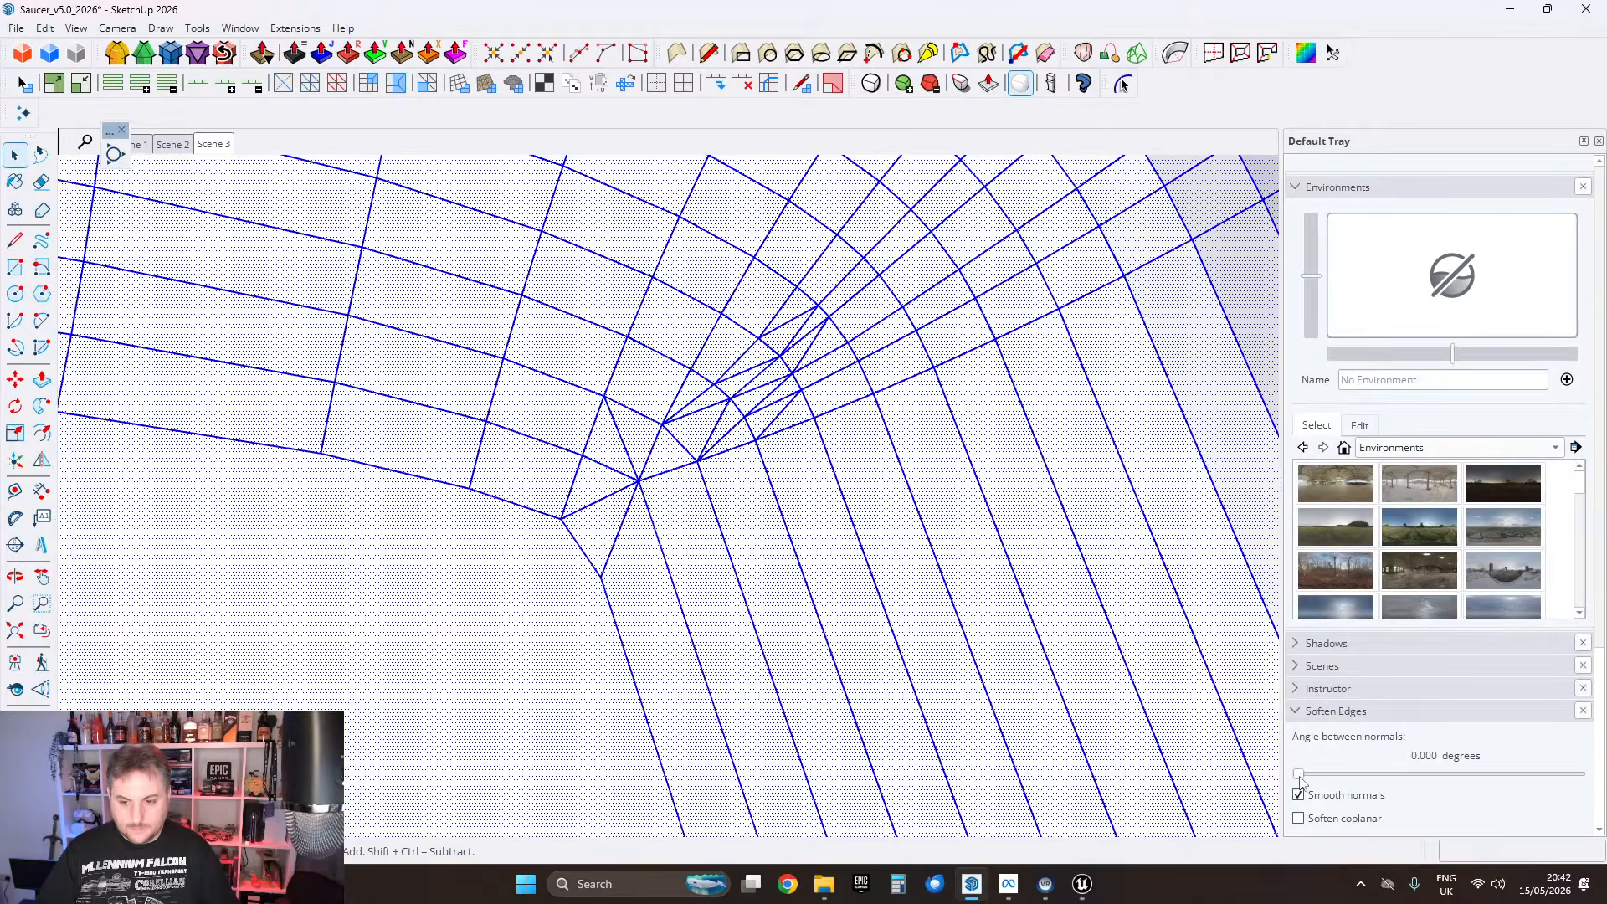
pyautogui.moveTo(1299, 774); pyautogui.dragTo(1365, 774)
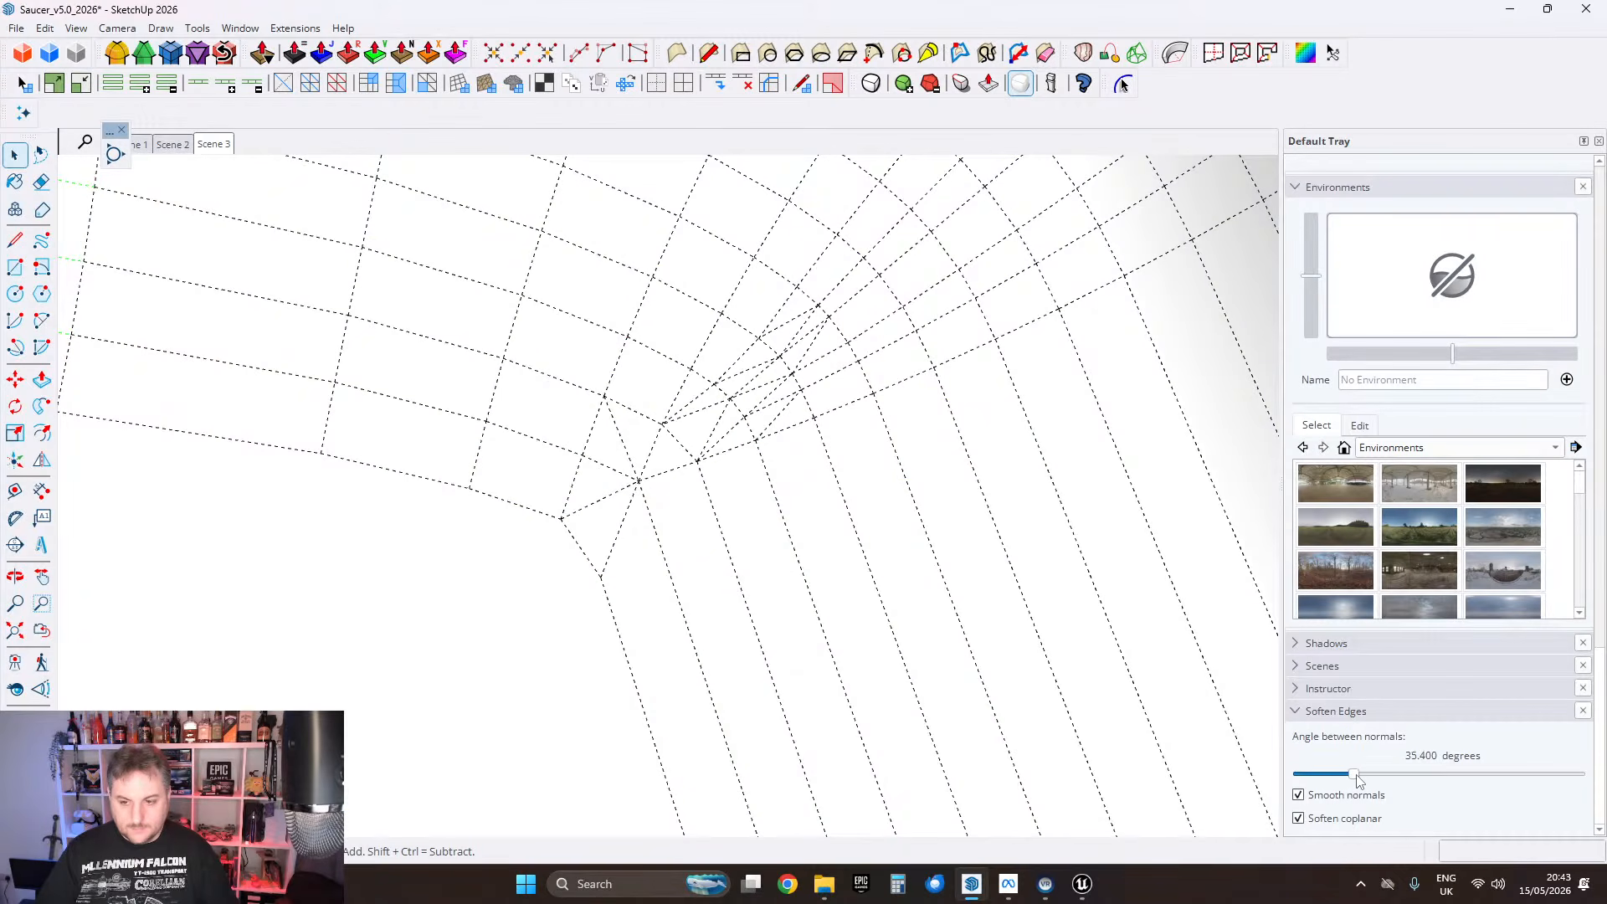
pyautogui.scroll(-2, 784, 489)
pyautogui.click(792, 491)
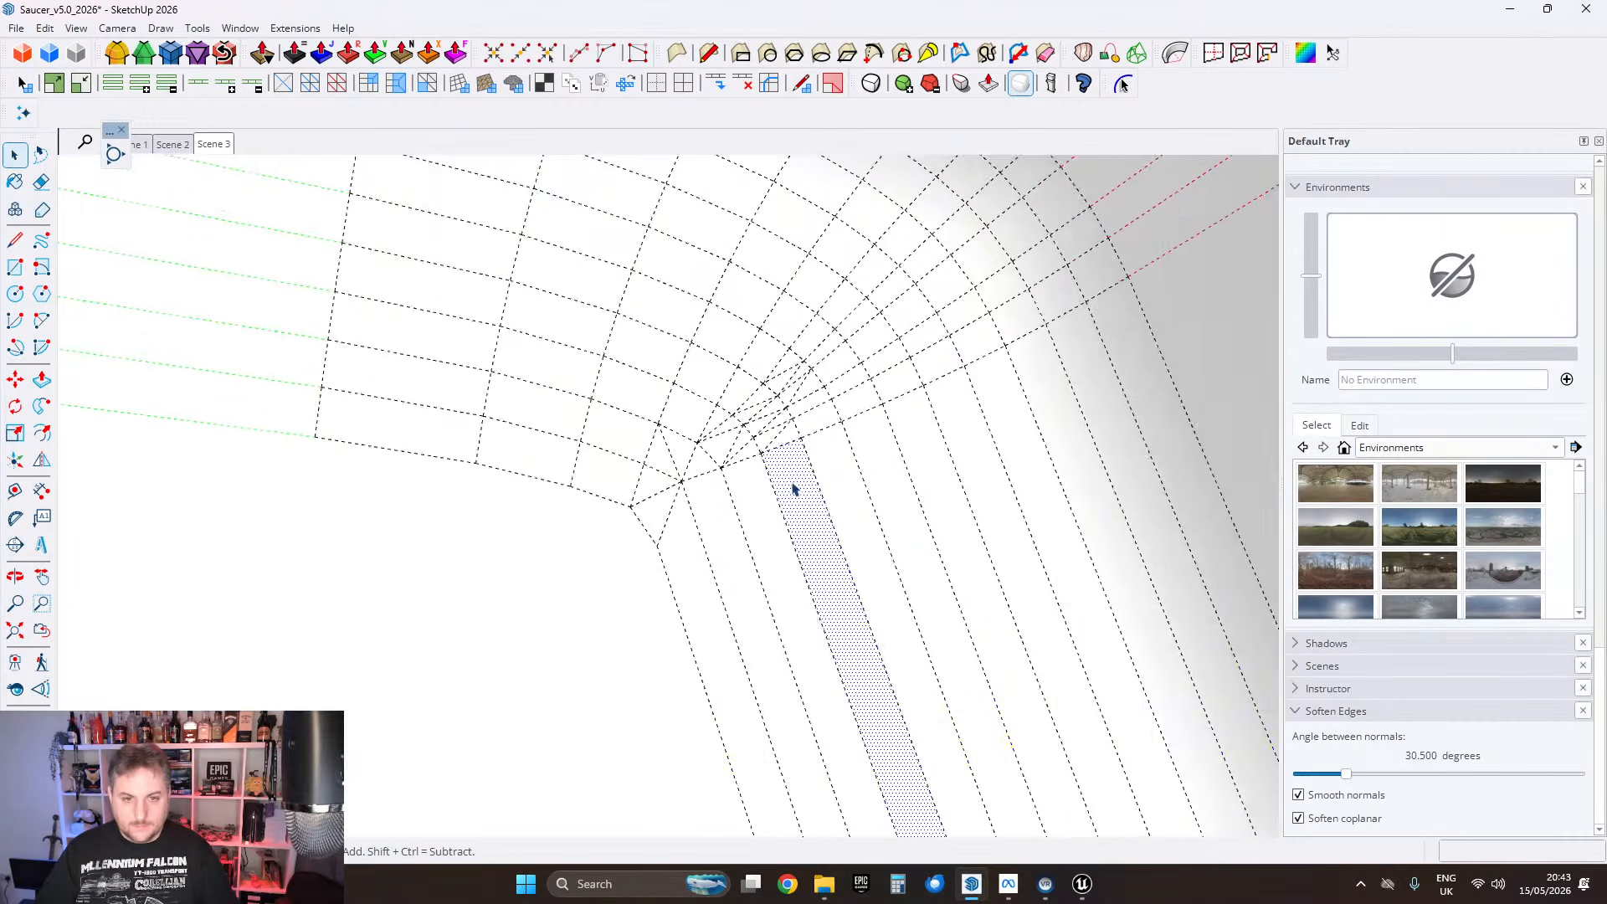
# Step: Turn off the display of hidden geometry and examine the smoothed corner from several angles
pyautogui.scroll(-2, 792, 486)
pyautogui.click(76, 28)
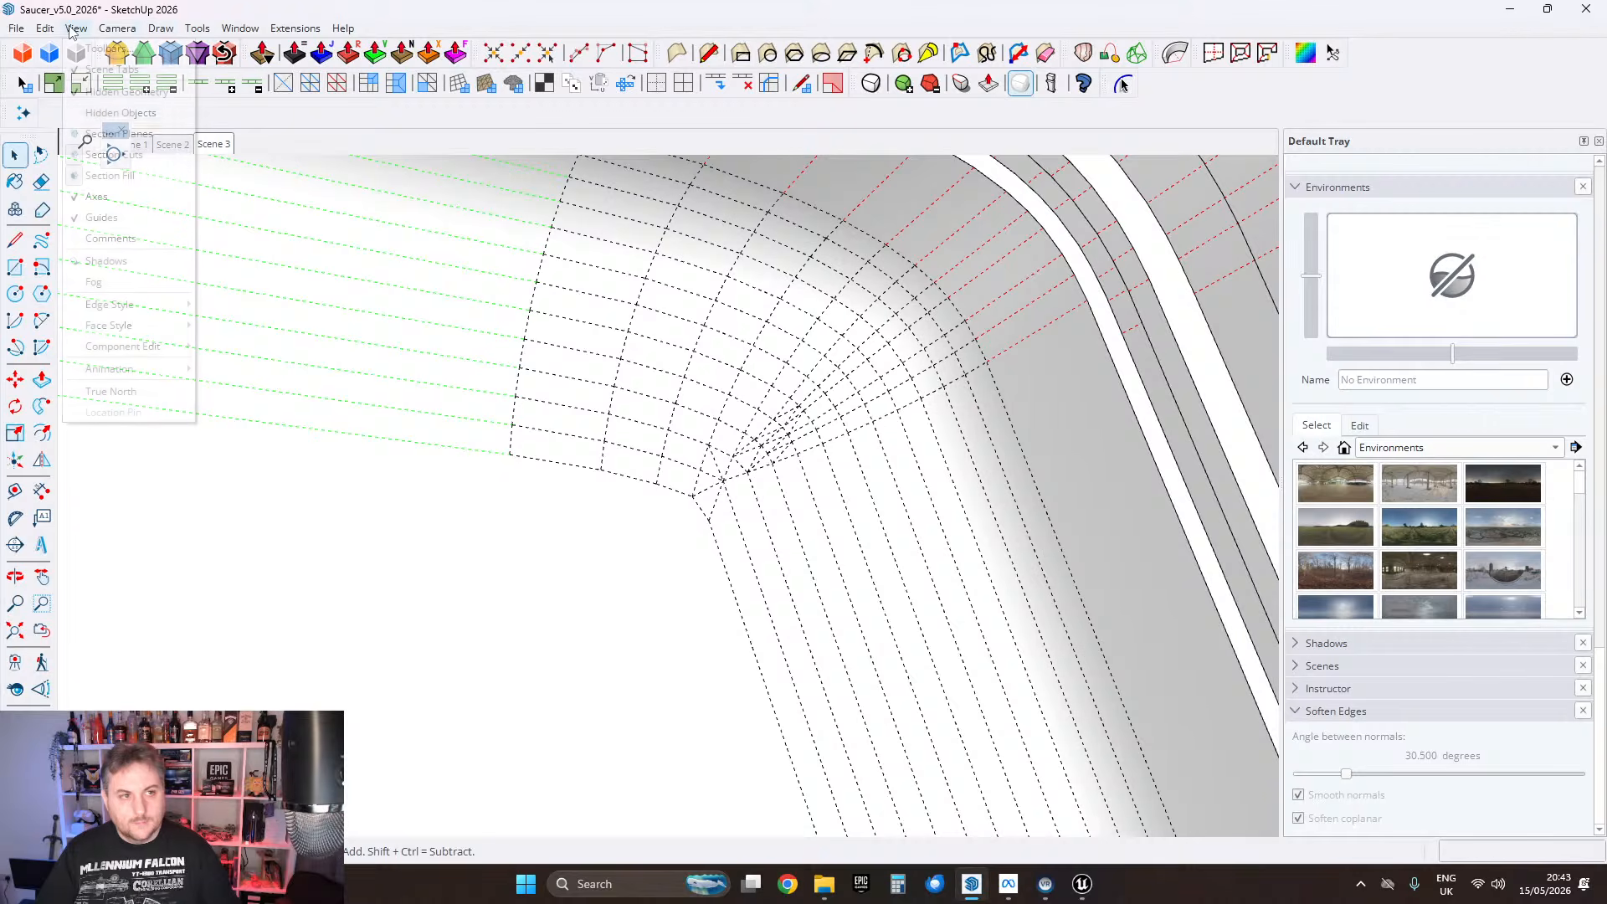
pyautogui.click(138, 90)
pyautogui.moveTo(746, 470); pyautogui.dragTo(703, 452, button='middle')
pyautogui.moveTo(638, 622); pyautogui.dragTo(1053, 379, button='middle')
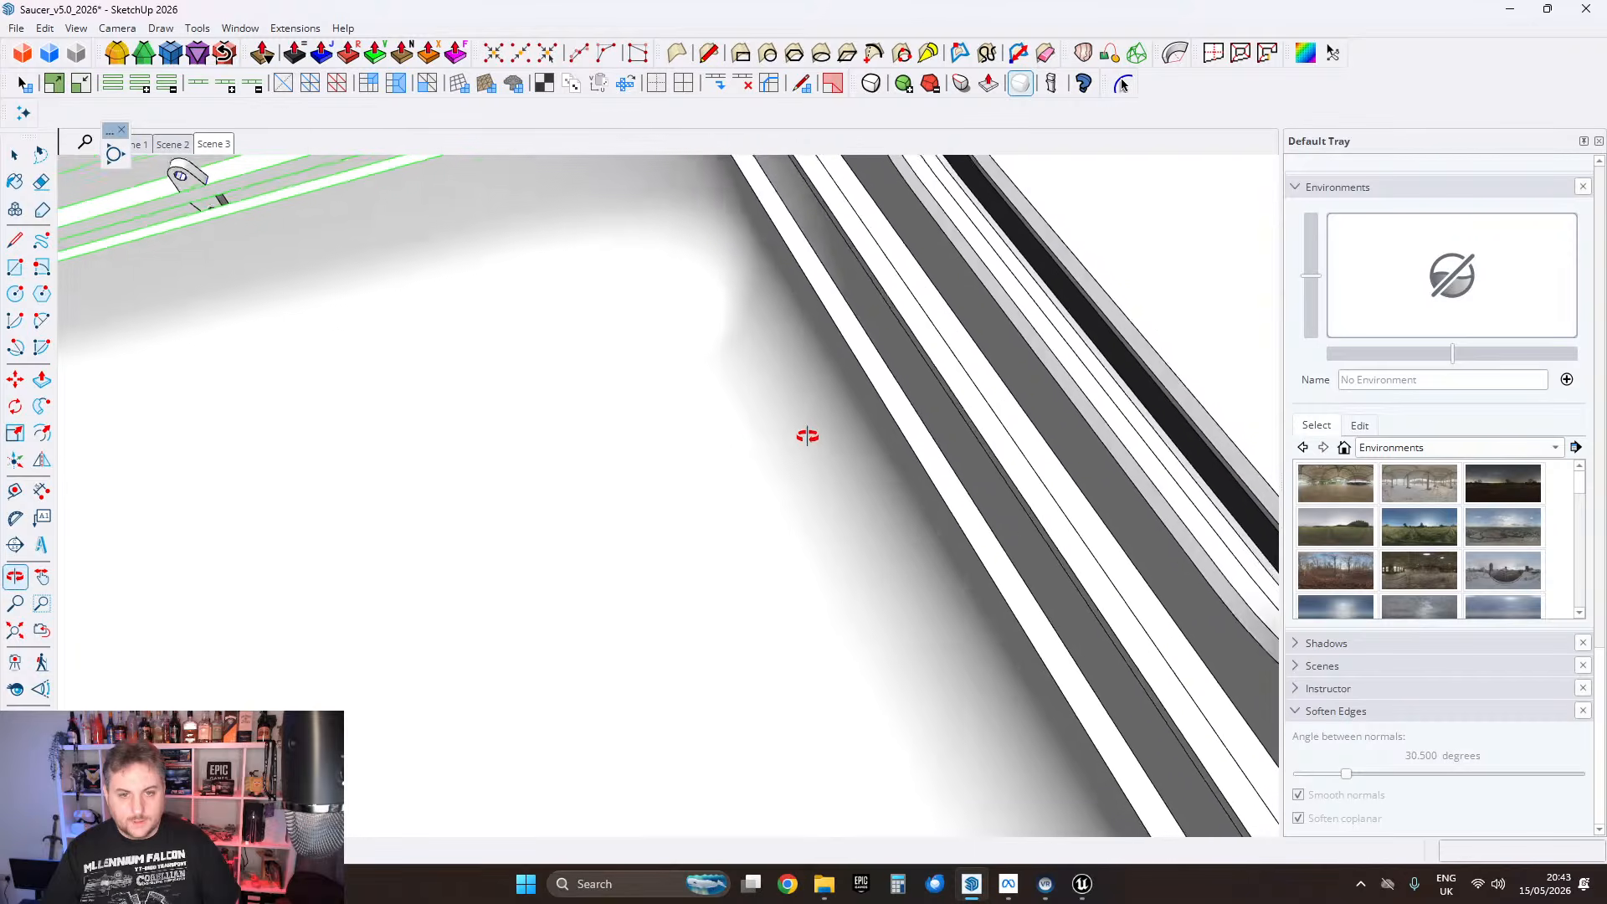
pyautogui.moveTo(1086, 446); pyautogui.dragTo(790, 467, button='middle')
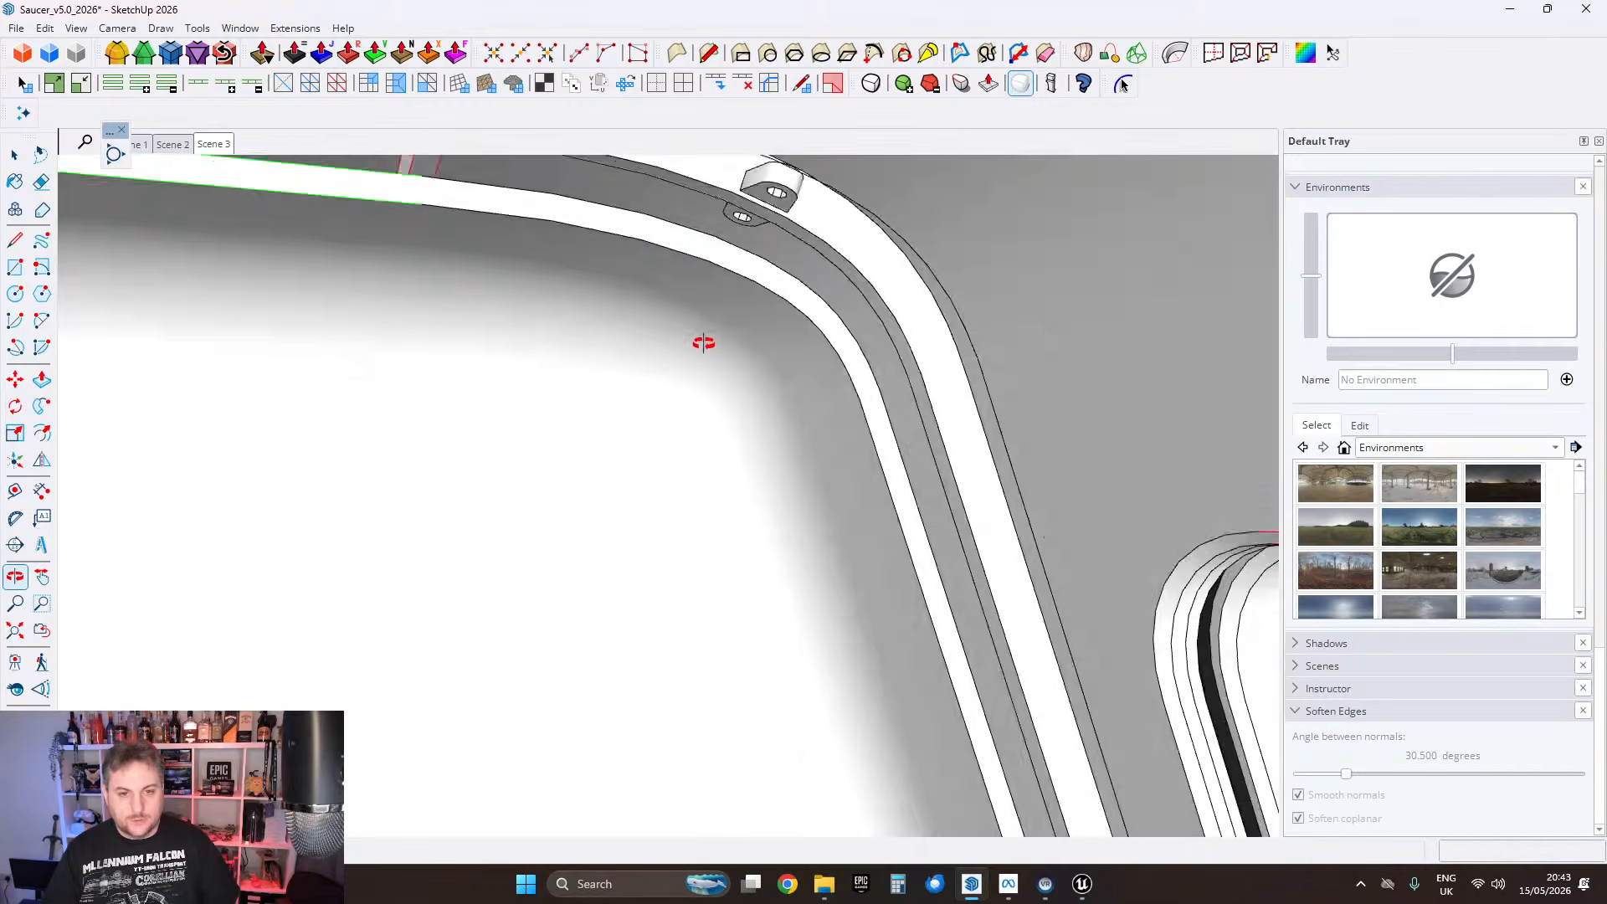
pyautogui.moveTo(704, 343); pyautogui.dragTo(803, 291, button='middle')
pyautogui.keyDown('shift'); pyautogui.moveTo(833, 393); pyautogui.dragTo(1060, 552, button='middle'); pyautogui.keyUp('shift')
pyautogui.moveTo(667, 588); pyautogui.dragTo(689, 436, button='middle')
# Step: Select the whole connected cubicle wall and examine its extents from below and from inside the cubicle
pyautogui.tripleClick(750, 518)
pyautogui.scroll(2, 711, 438)
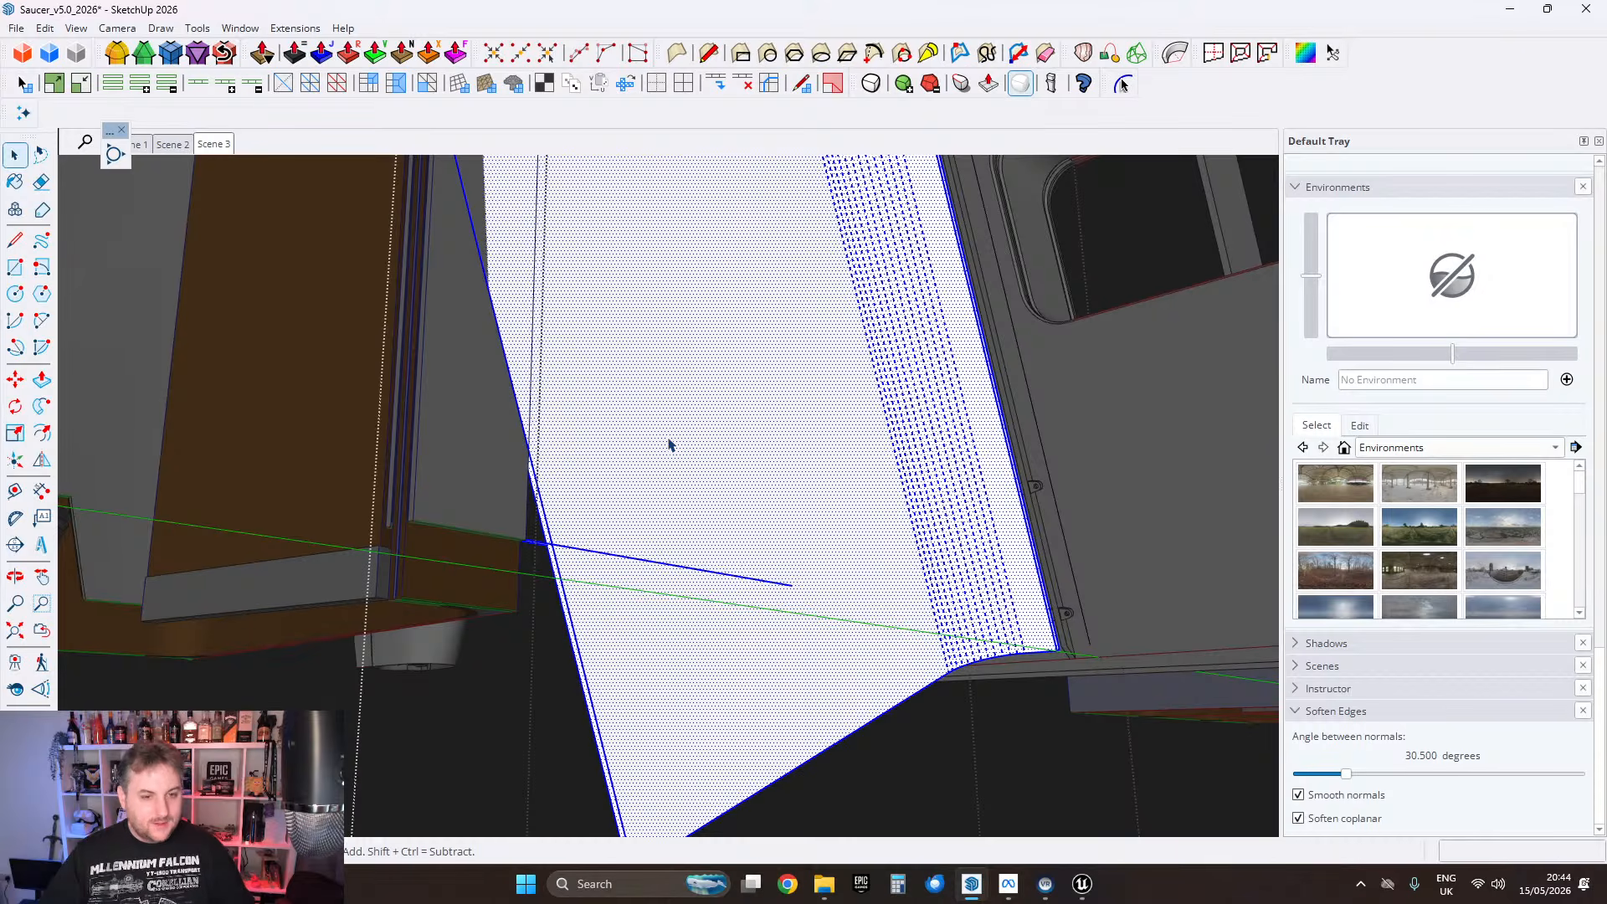
pyautogui.moveTo(795, 572); pyautogui.dragTo(743, 564, button='middle')
pyautogui.scroll(-1, 742, 563)
pyautogui.scroll(2, 847, 477)
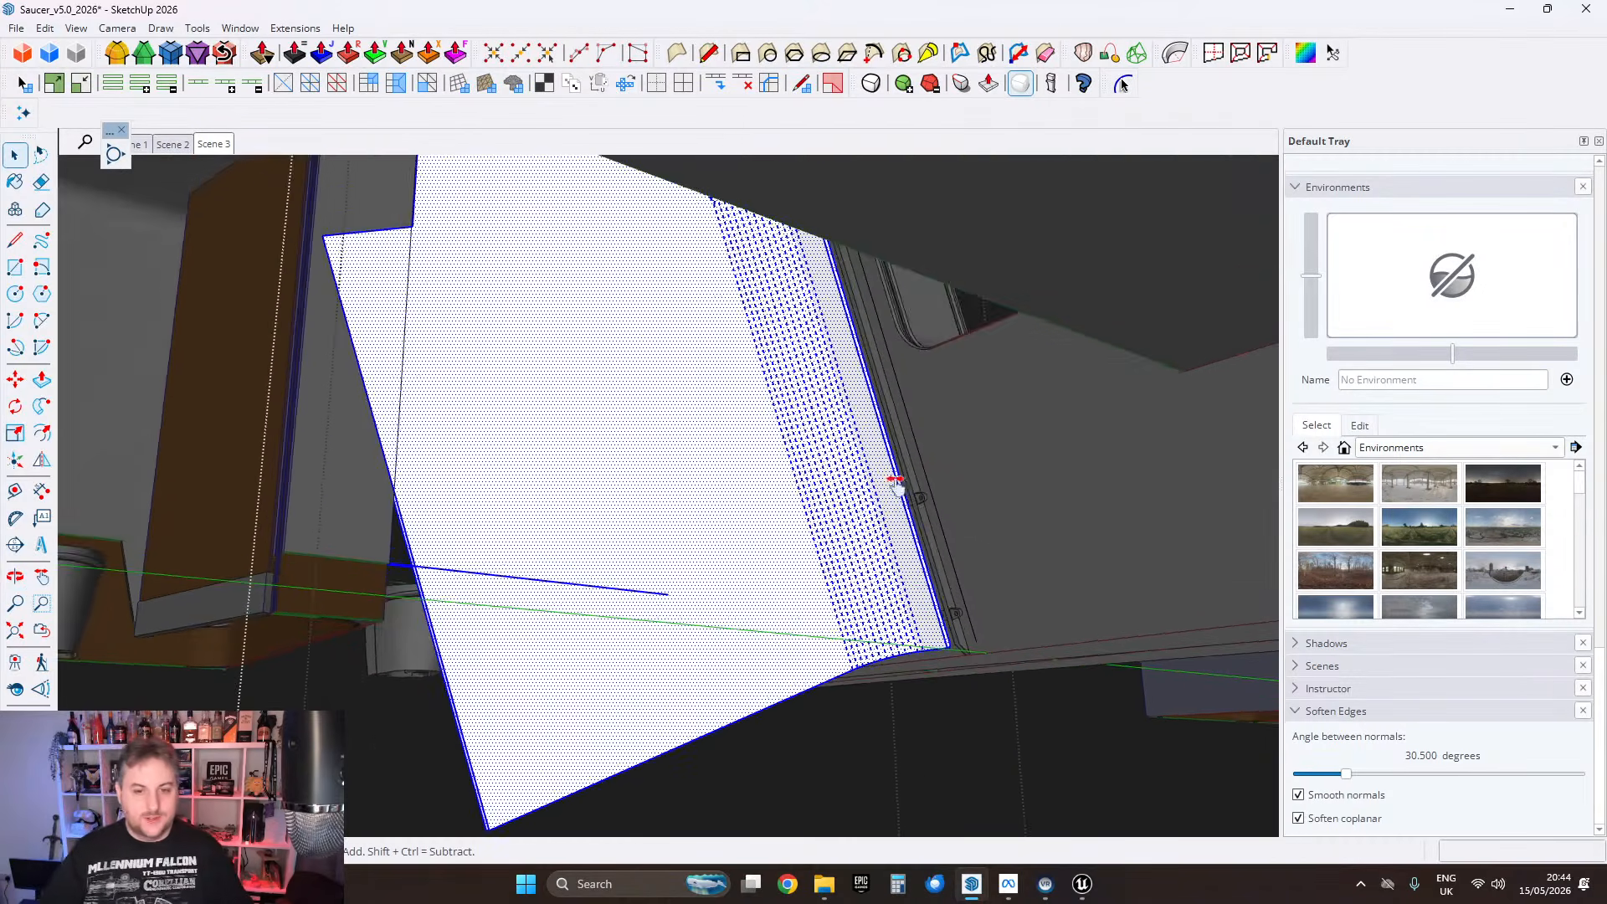
pyautogui.moveTo(897, 479); pyautogui.dragTo(620, 500, button='middle')
pyautogui.press('Escape')
pyautogui.click(607, 425)
pyautogui.moveTo(617, 433); pyautogui.dragTo(650, 491, button='middle')
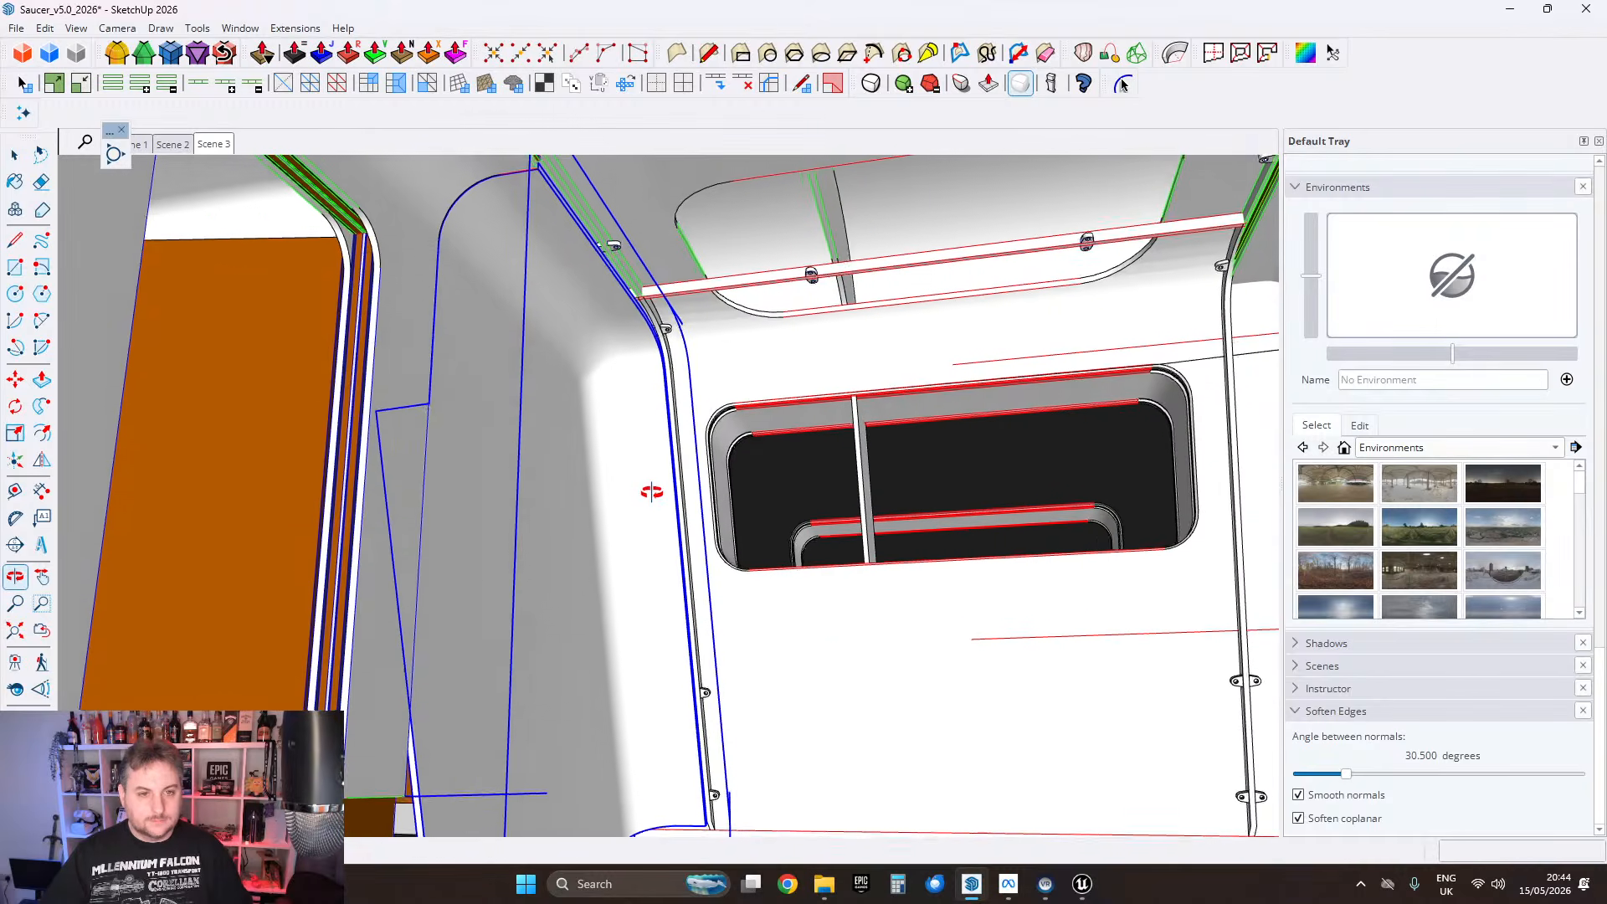
# Step: Convert the selected cubicle wall group into a component
pyautogui.scroll(-1, 652, 433)
pyautogui.rightClick(638, 442)
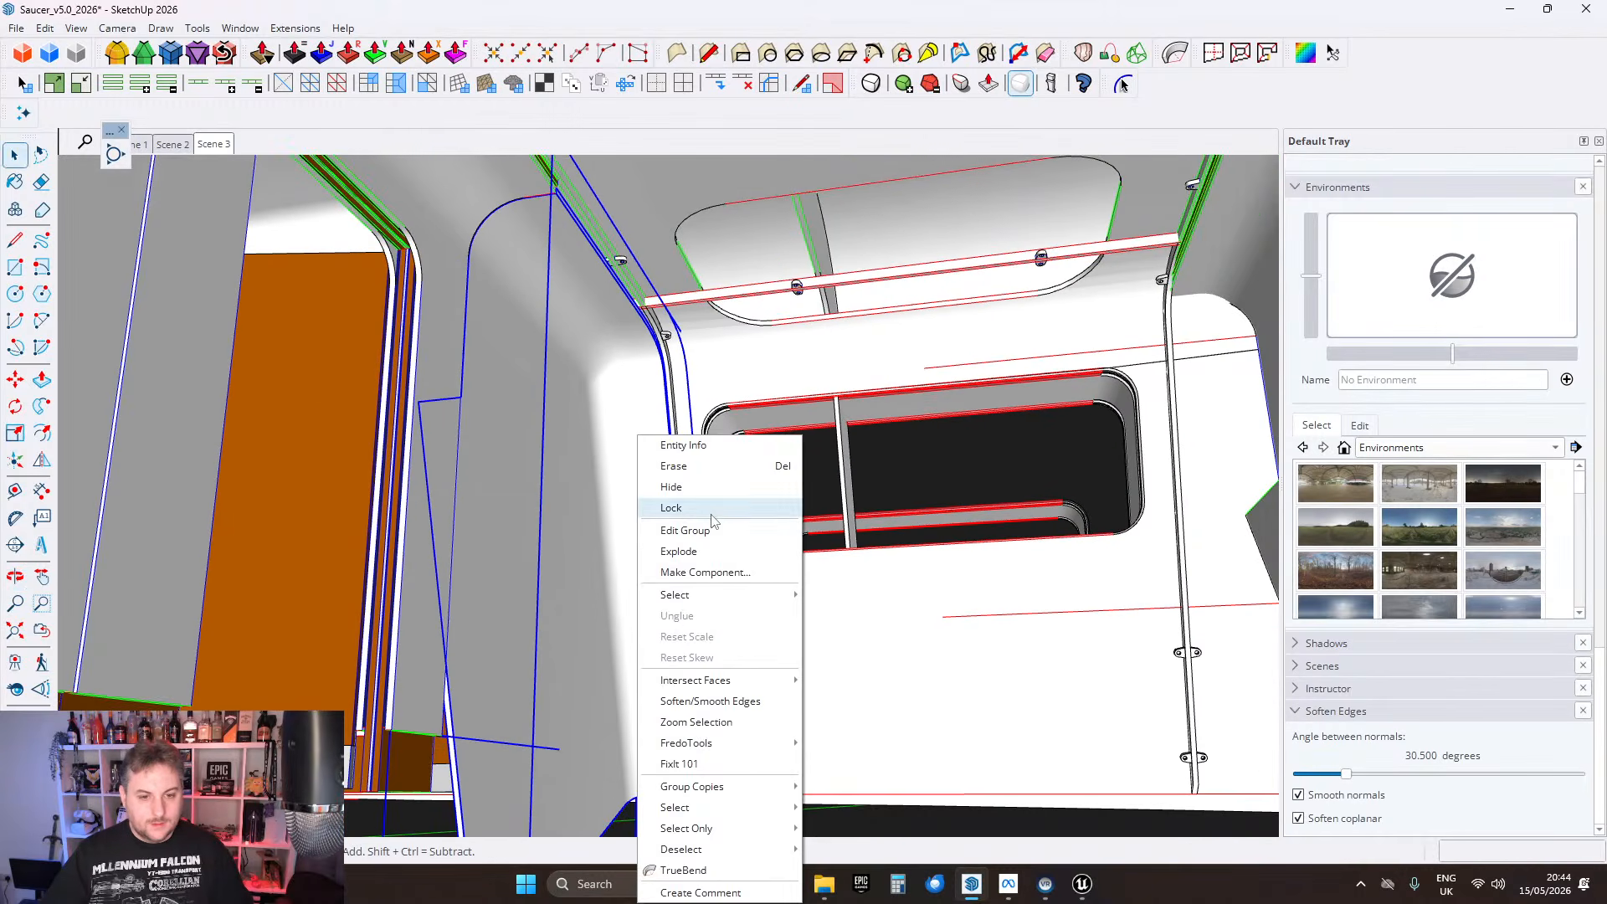
pyautogui.click(708, 570)
pyautogui.click(820, 650)
# Step: Copy the wall component about 244.8 cm along the red axis to the cubicle's opposite side and flip the copy about the red plane
pyautogui.click(15, 379)
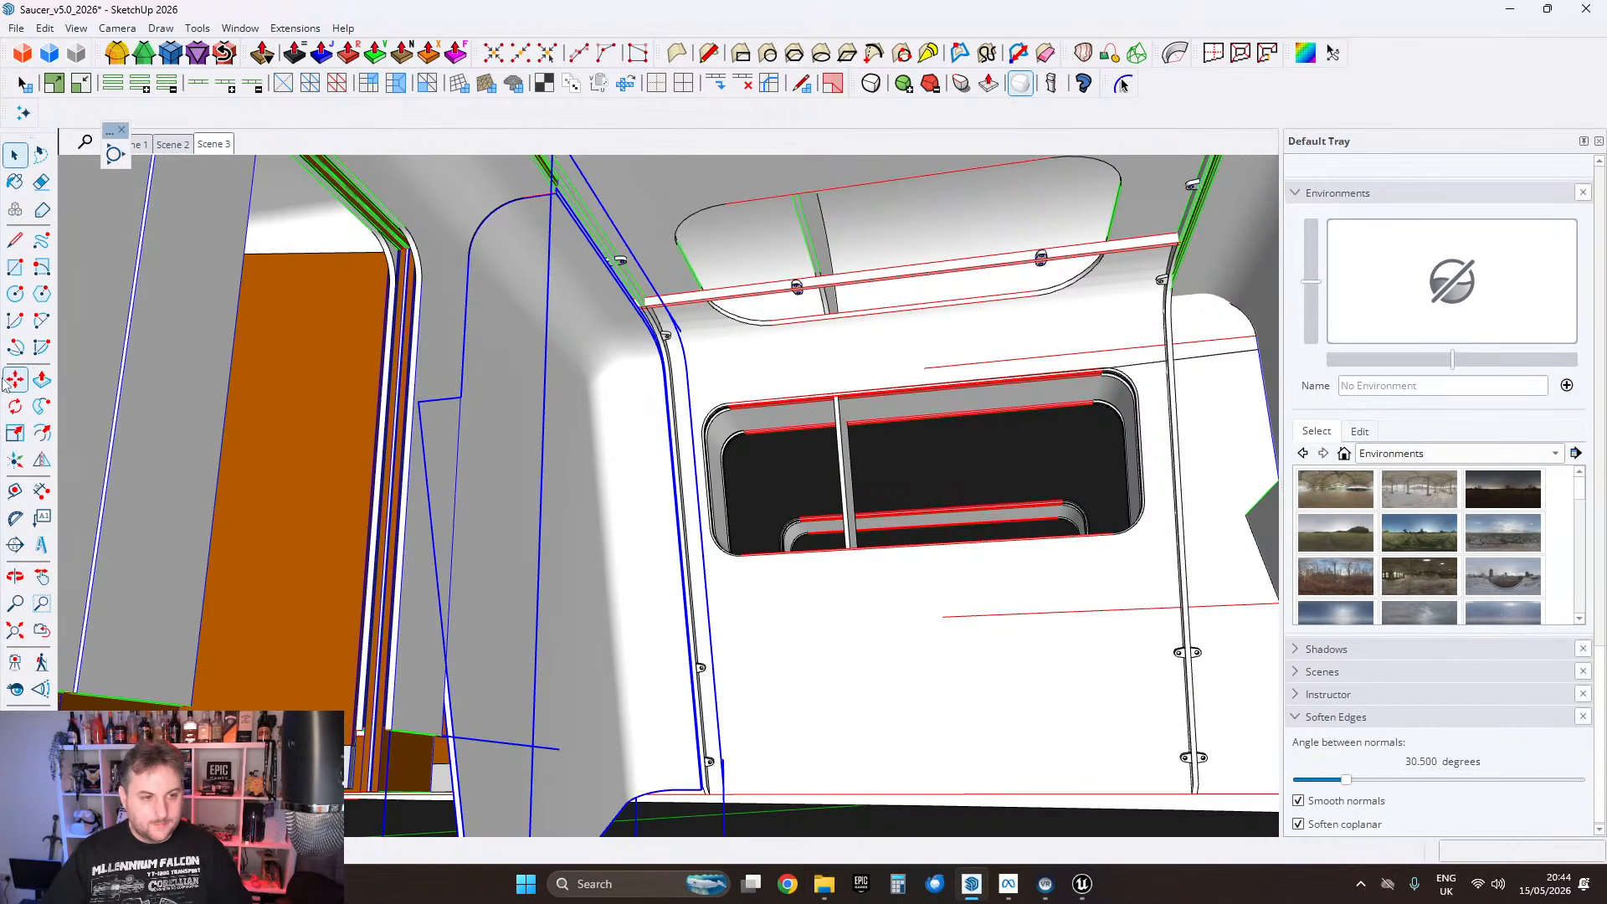
pyautogui.moveTo(667, 557); pyautogui.dragTo(667, 543, button='middle')
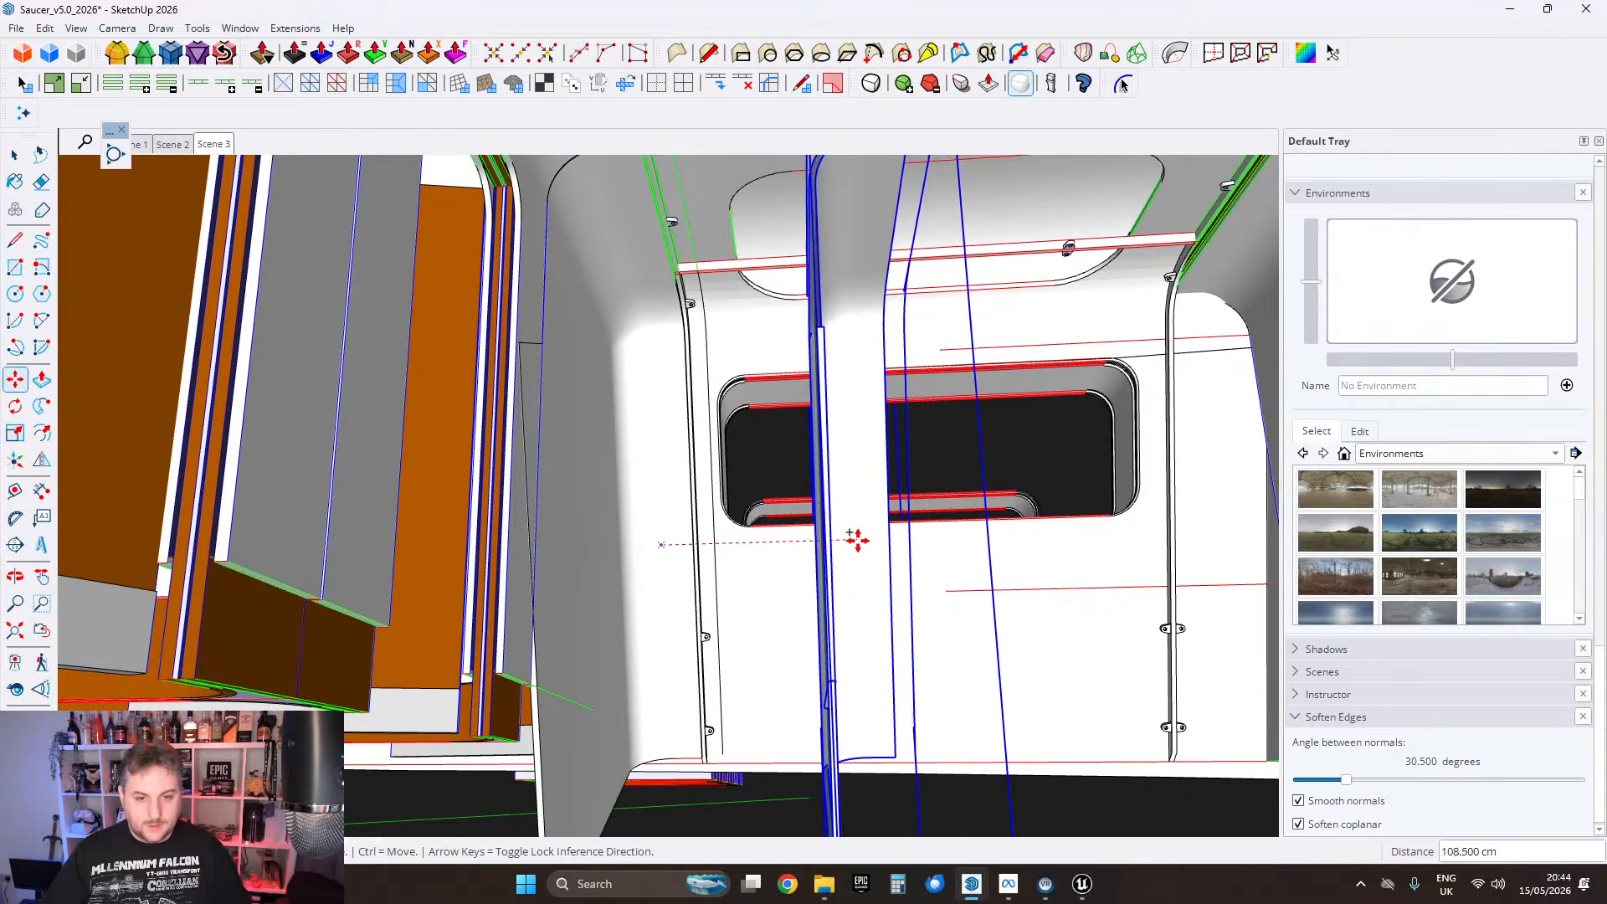
pyautogui.moveTo(1136, 563); pyautogui.dragTo(1019, 531, button='middle')
pyautogui.click(913, 534)
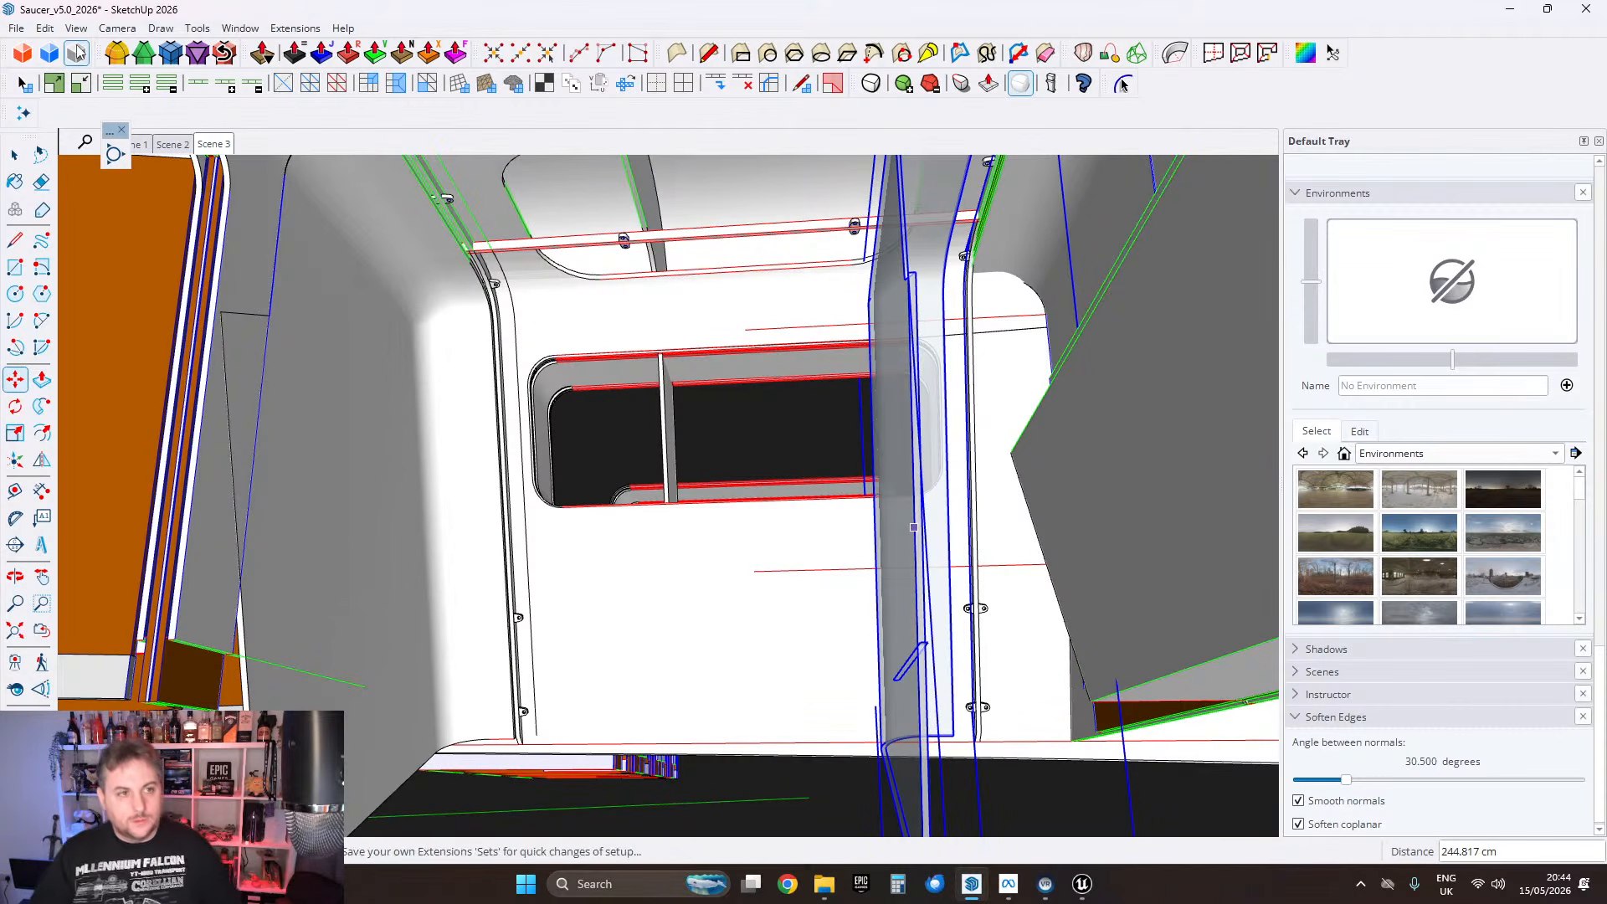
pyautogui.click(198, 29)
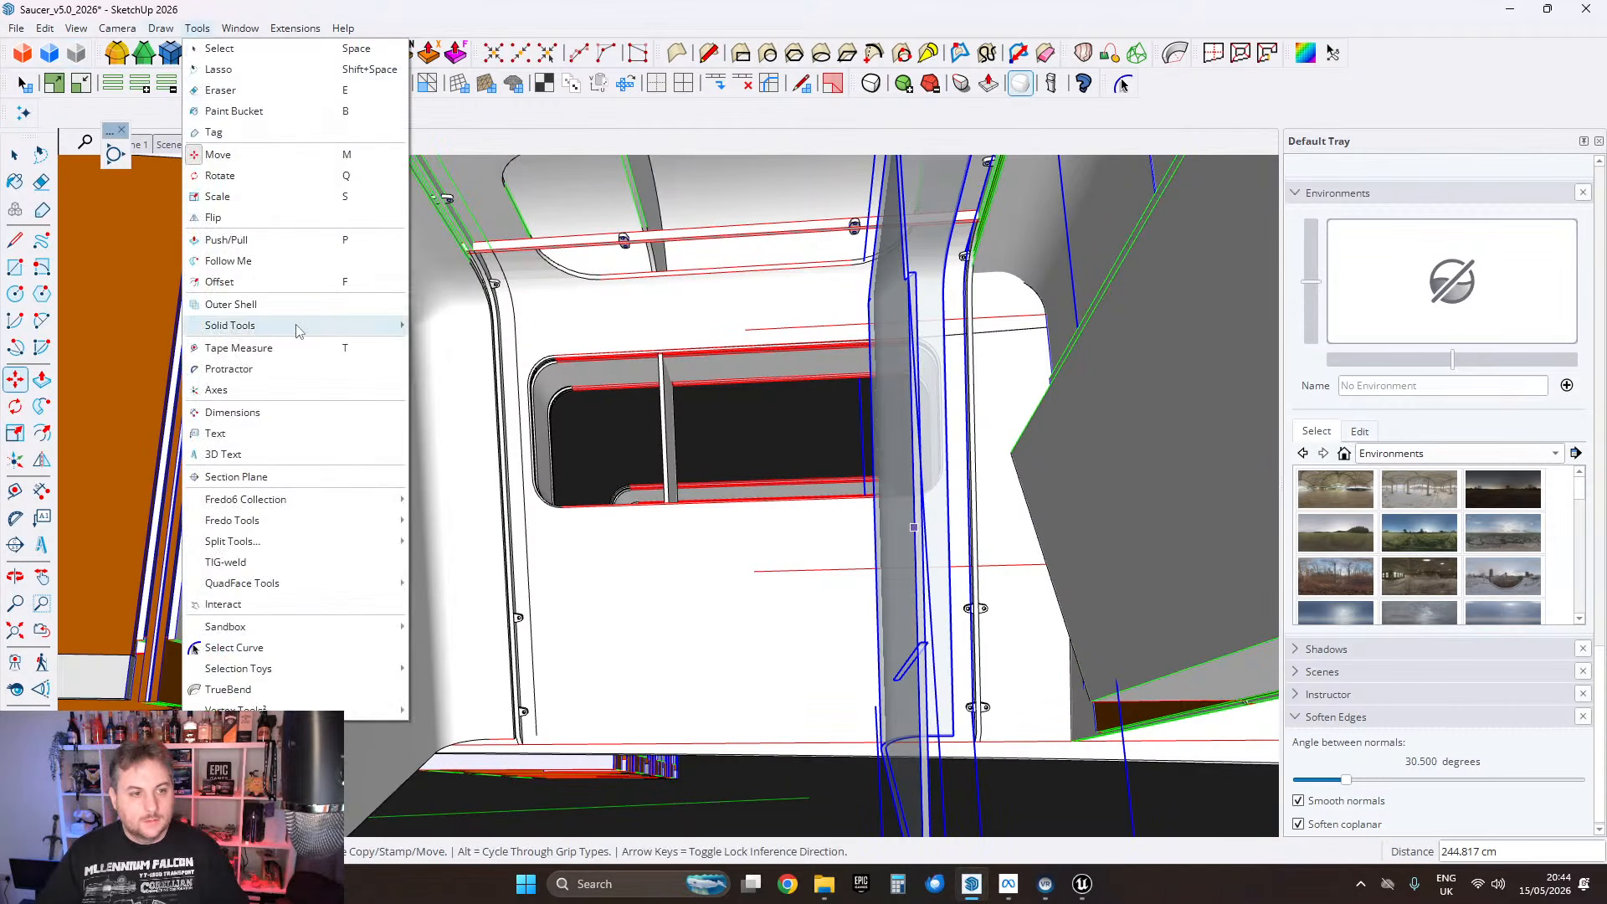
pyautogui.click(215, 217)
pyautogui.click(981, 261)
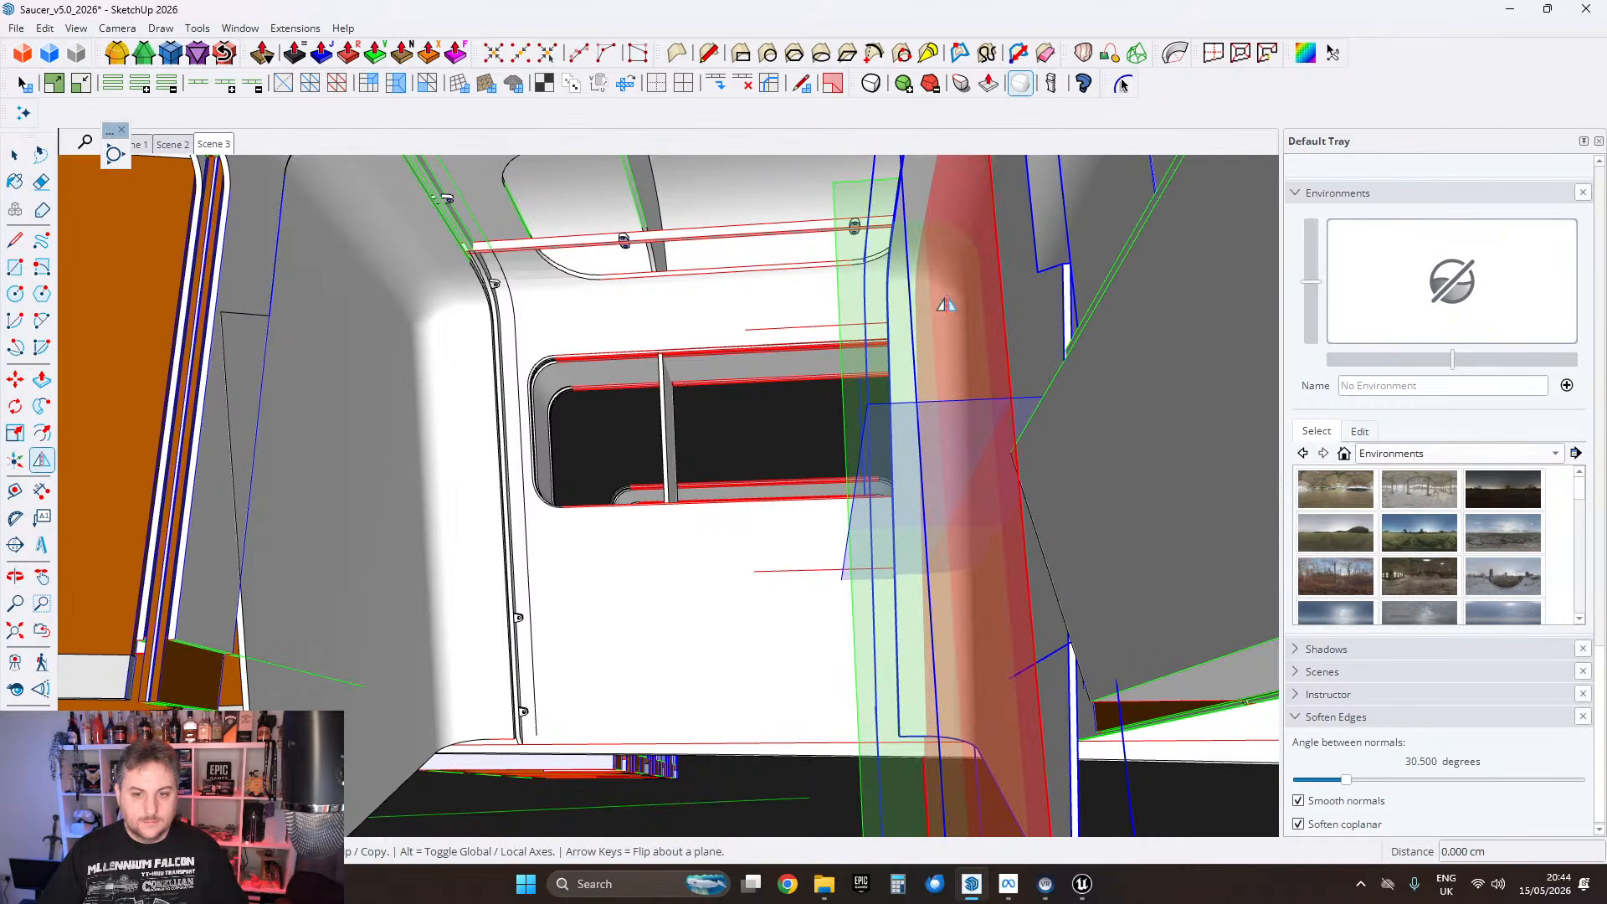
pyautogui.click(16, 380)
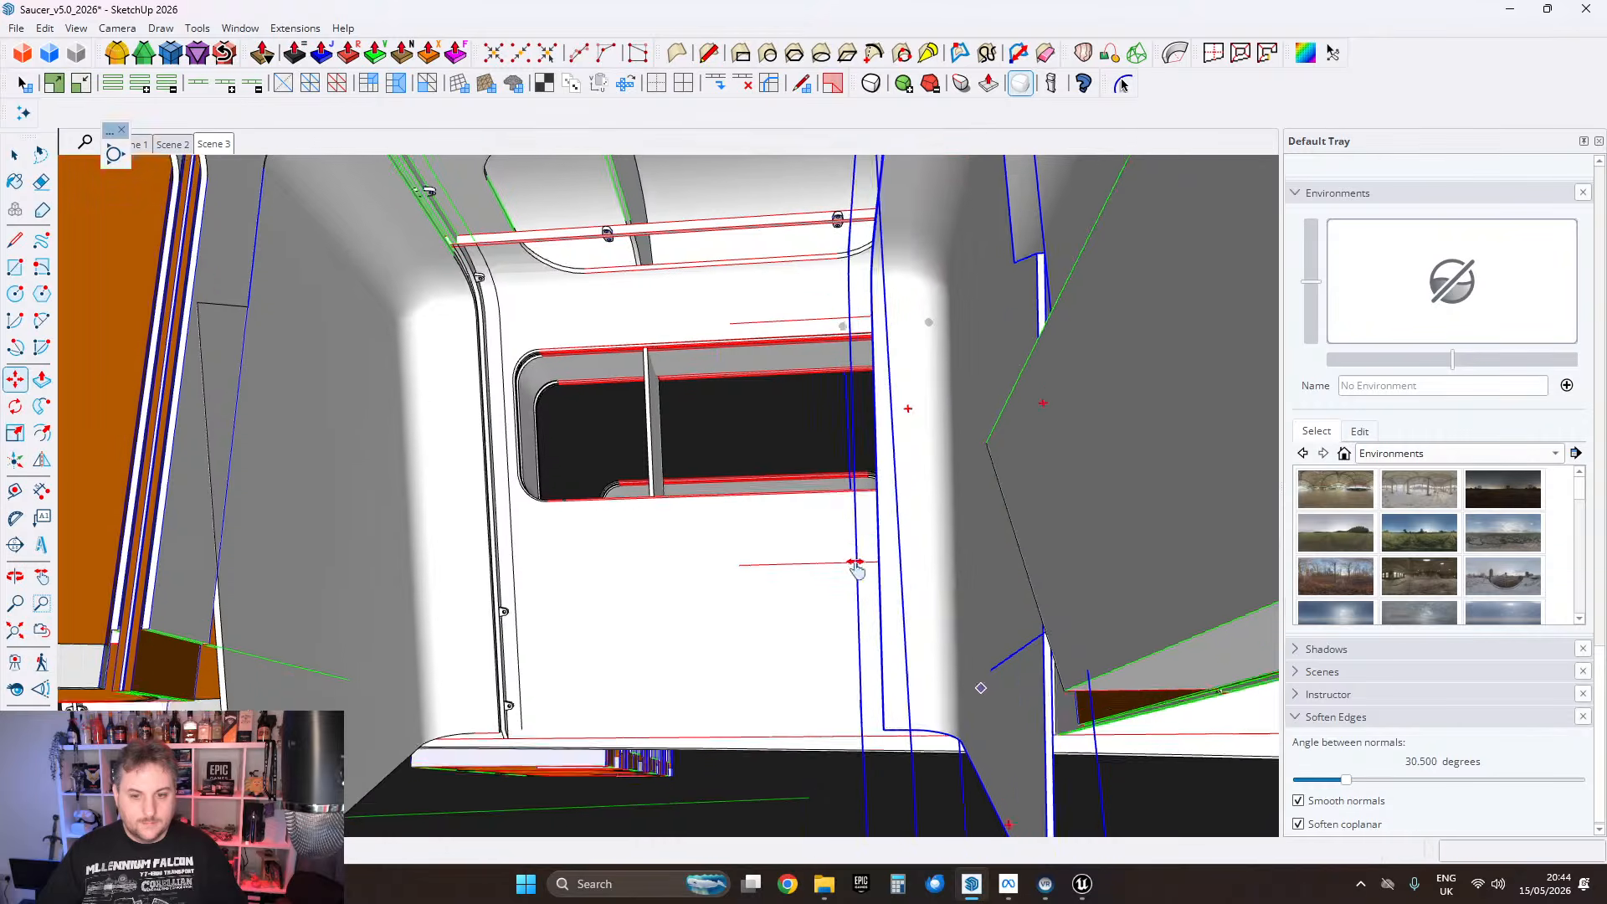
pyautogui.moveTo(857, 567); pyautogui.dragTo(922, 469, button='middle')
pyautogui.scroll(3, 920, 481)
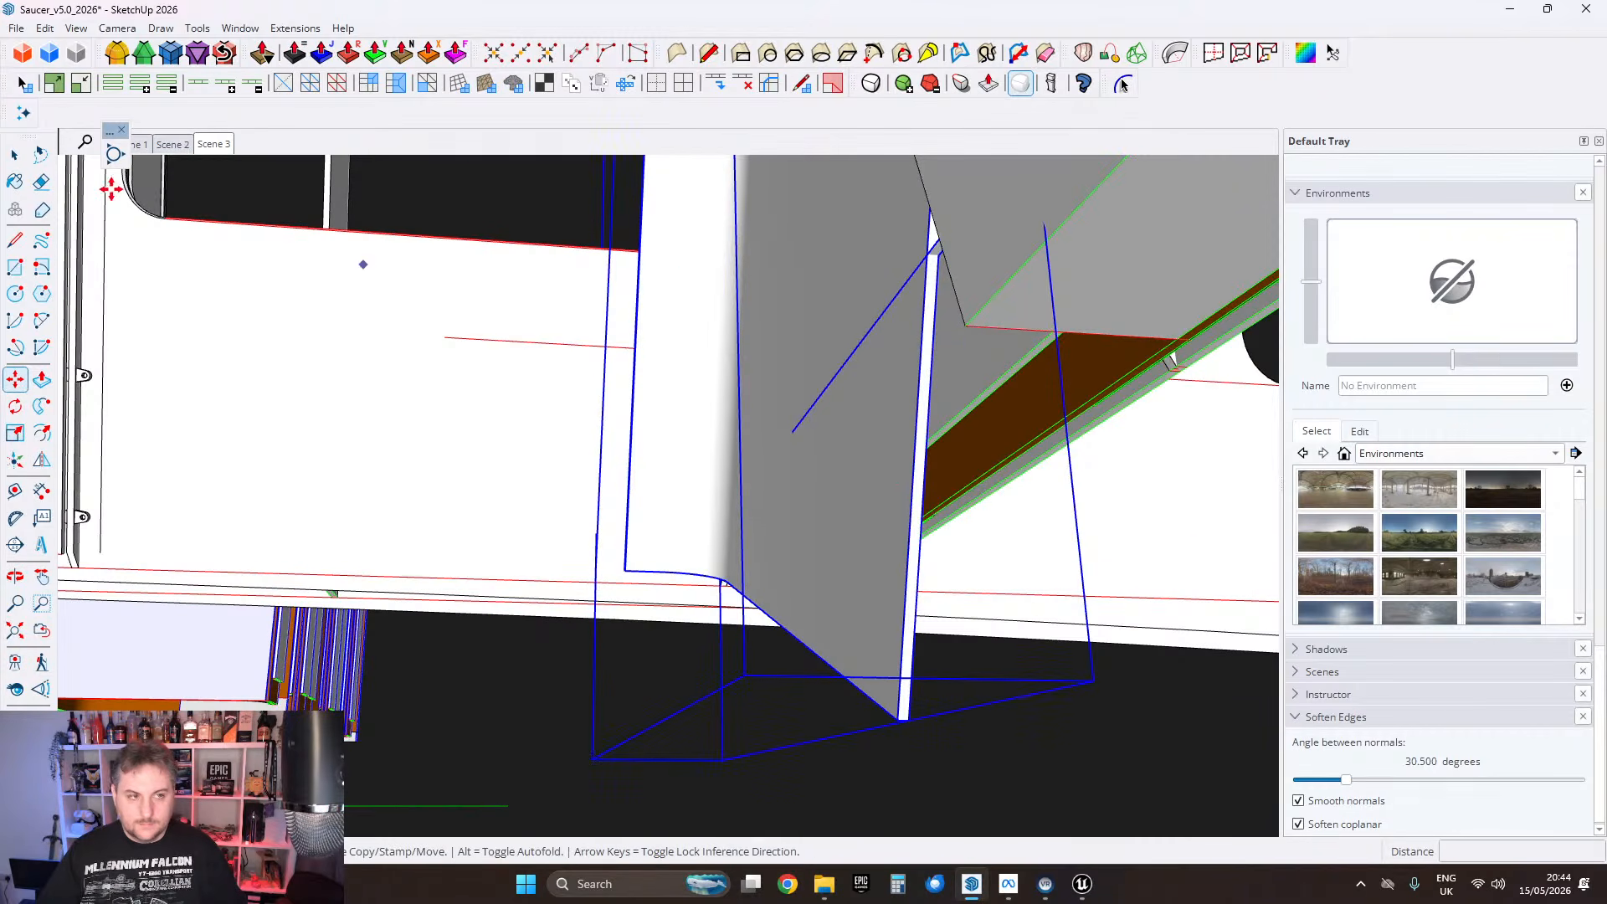
pyautogui.press('space')
pyautogui.moveTo(552, 494)
pyautogui.mouseDown(button='middle')
pyautogui.moveTo(987, 377)
pyautogui.moveTo(764, 464)
pyautogui.moveTo(766, 484)
pyautogui.moveTo(873, 468)
pyautogui.mouseUp(button='middle')
pyautogui.click(795, 475)
pyautogui.press('Delete')
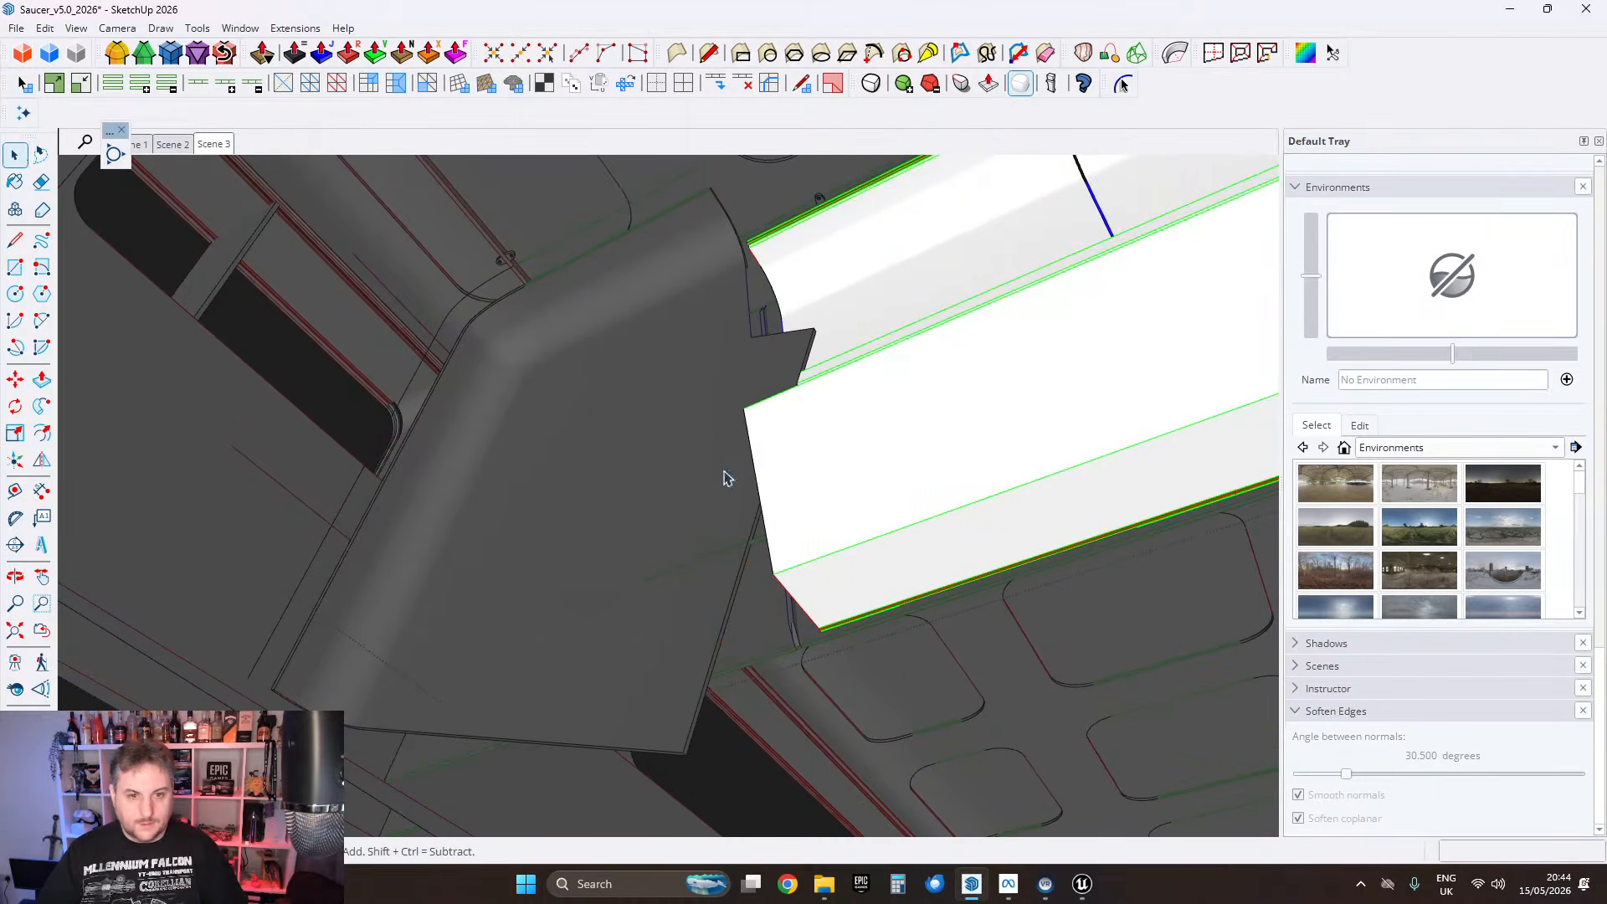
pyautogui.hotkey('ctrl', 'z')
# Step: Move the flipped wall copy about 43.9 cm along the red axis to meet the cubicle's opposite corner trim
pyautogui.click(15, 380)
pyautogui.scroll(6, 732, 591)
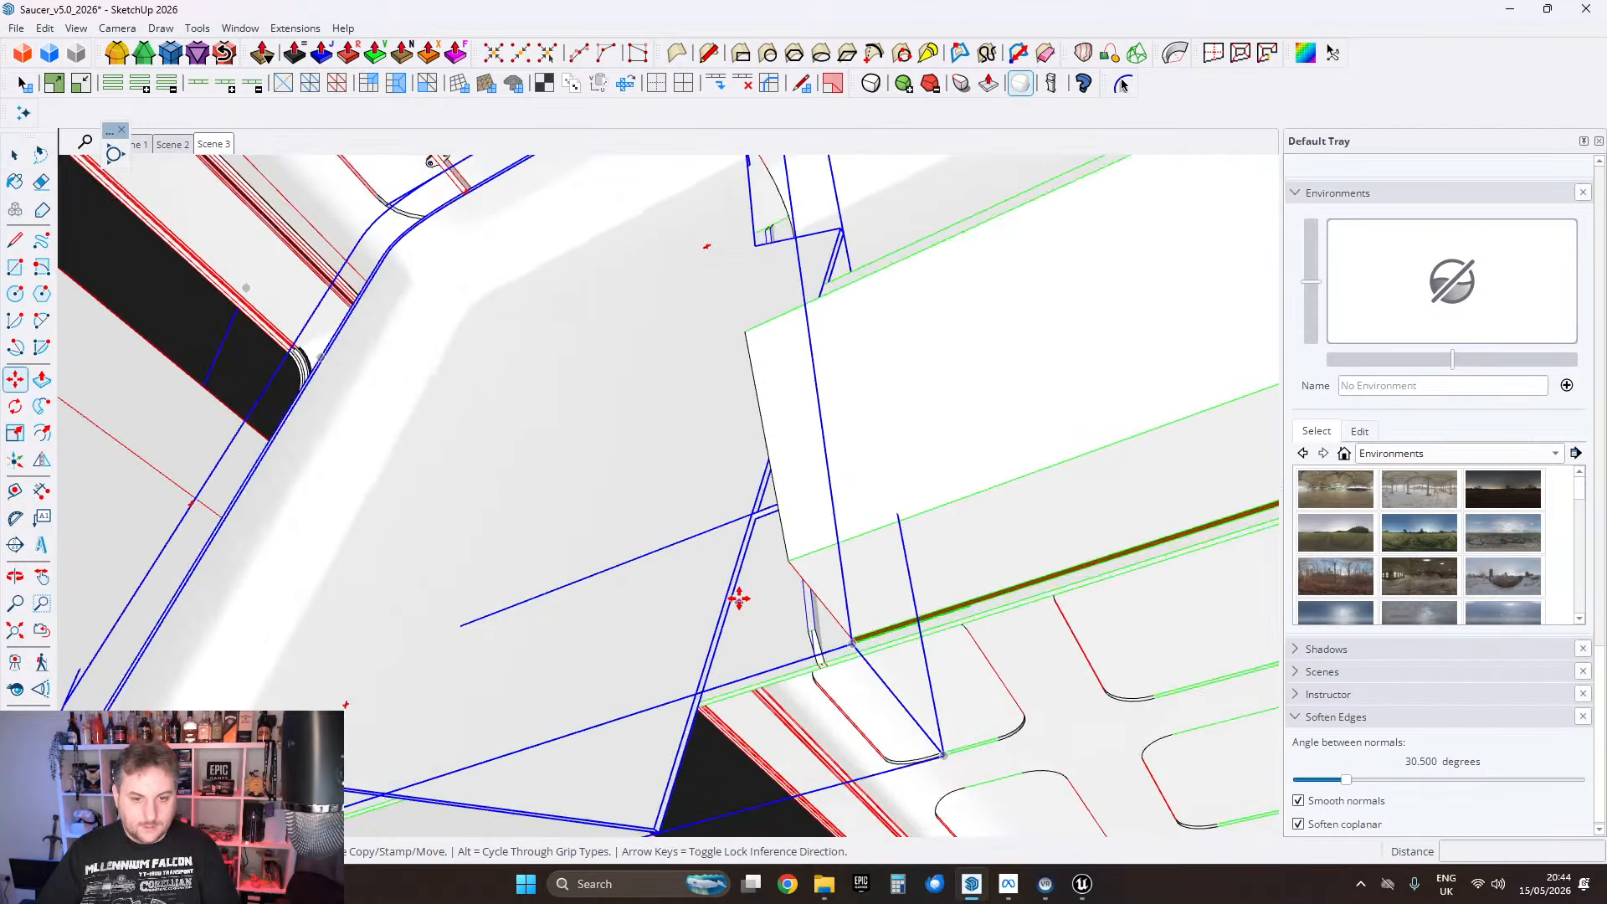
pyautogui.click(723, 591)
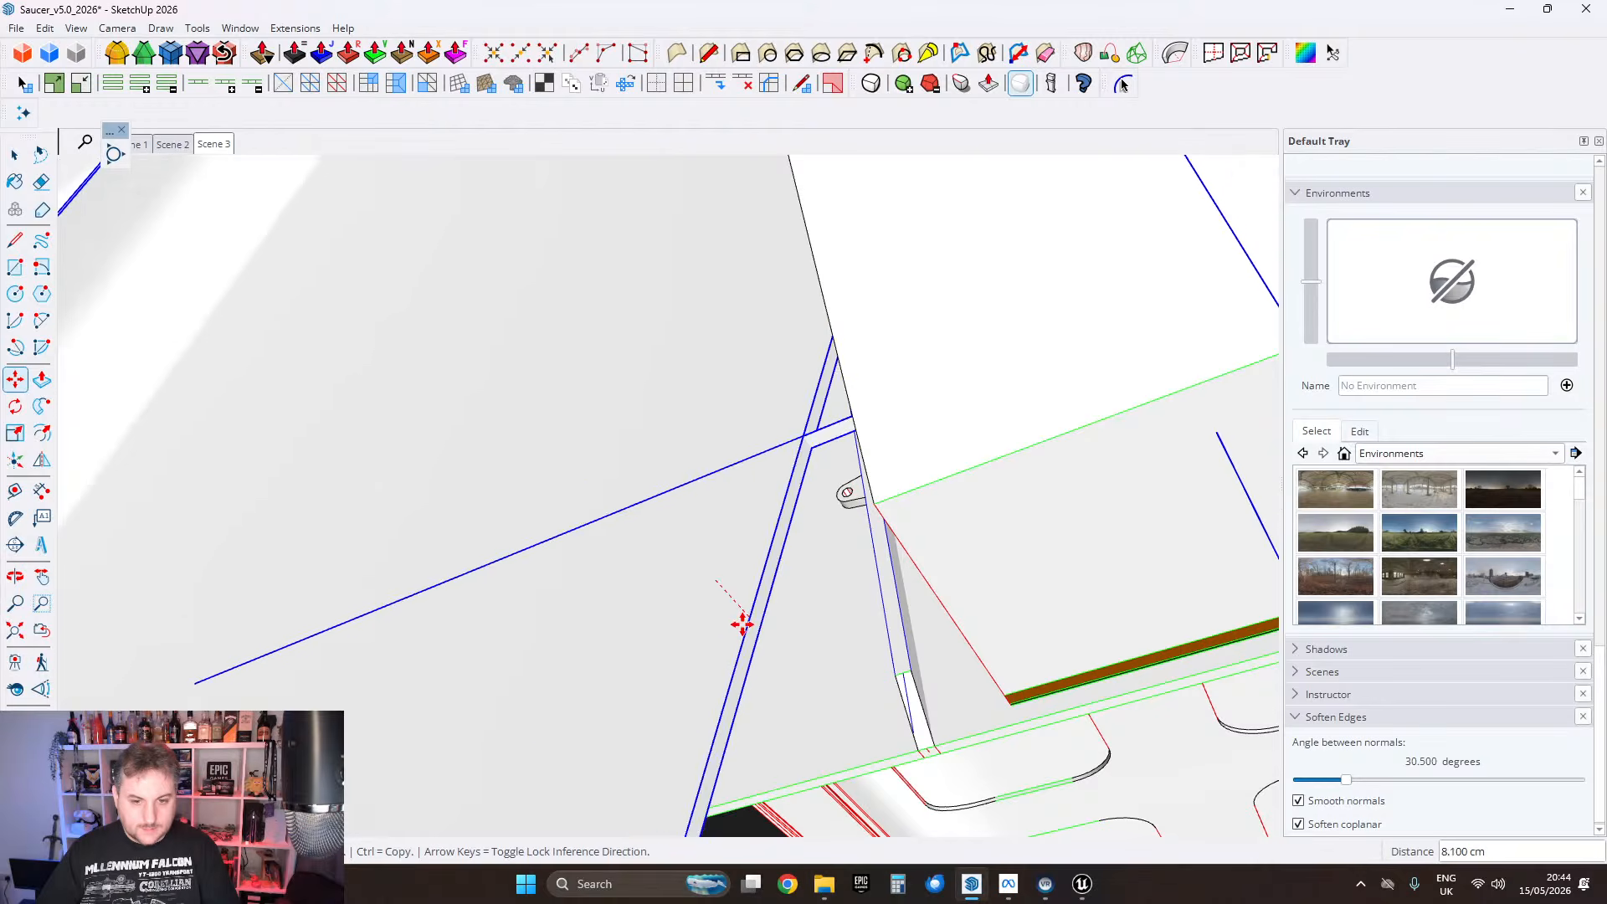
pyautogui.press('Right')
pyautogui.scroll(-4, 959, 685)
pyautogui.keyDown('shift'); pyautogui.moveTo(993, 226); pyautogui.dragTo(937, 458, button='middle'); pyautogui.keyUp('shift')
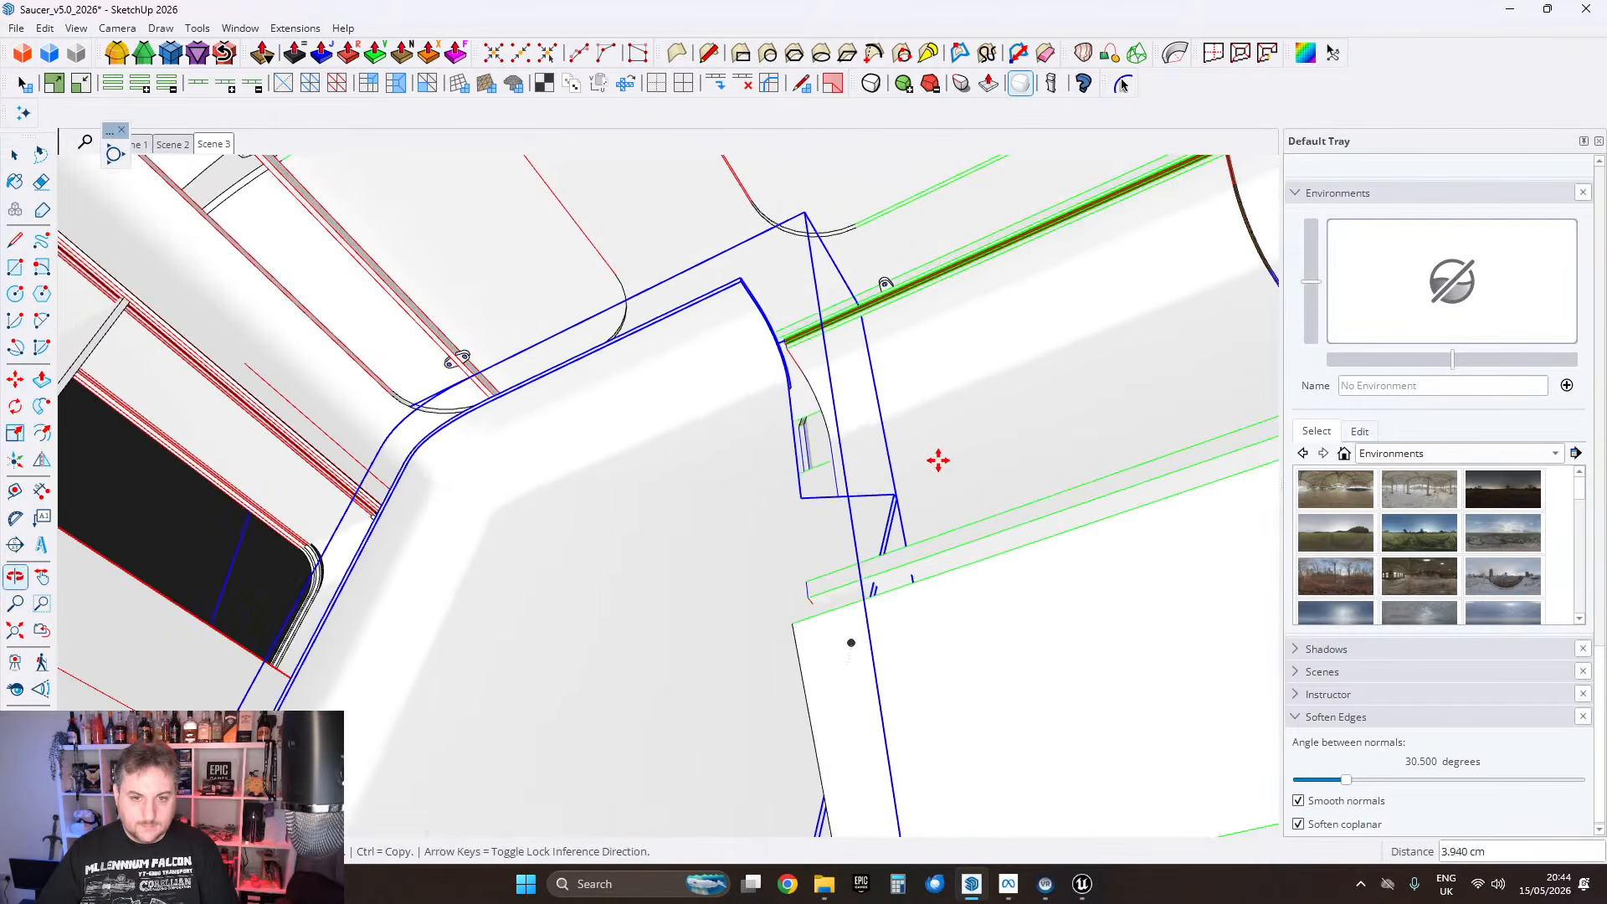
pyautogui.click(943, 482)
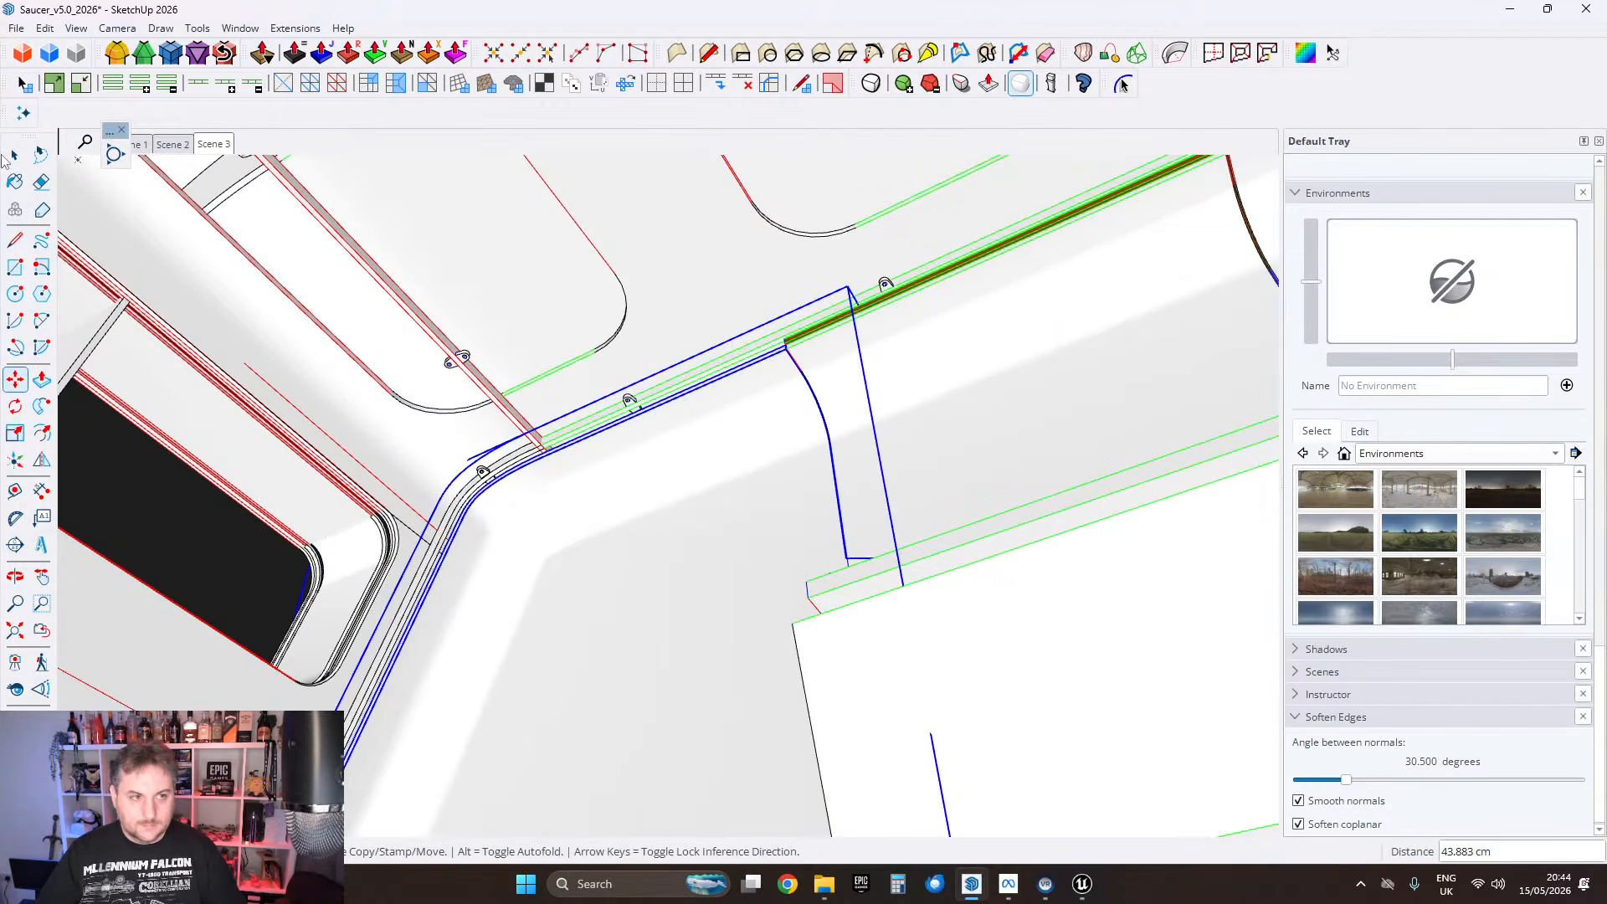
pyautogui.scroll(6, 838, 339)
pyautogui.moveTo(838, 339); pyautogui.dragTo(672, 414, button='middle')
pyautogui.press('space')
pyautogui.click(753, 406)
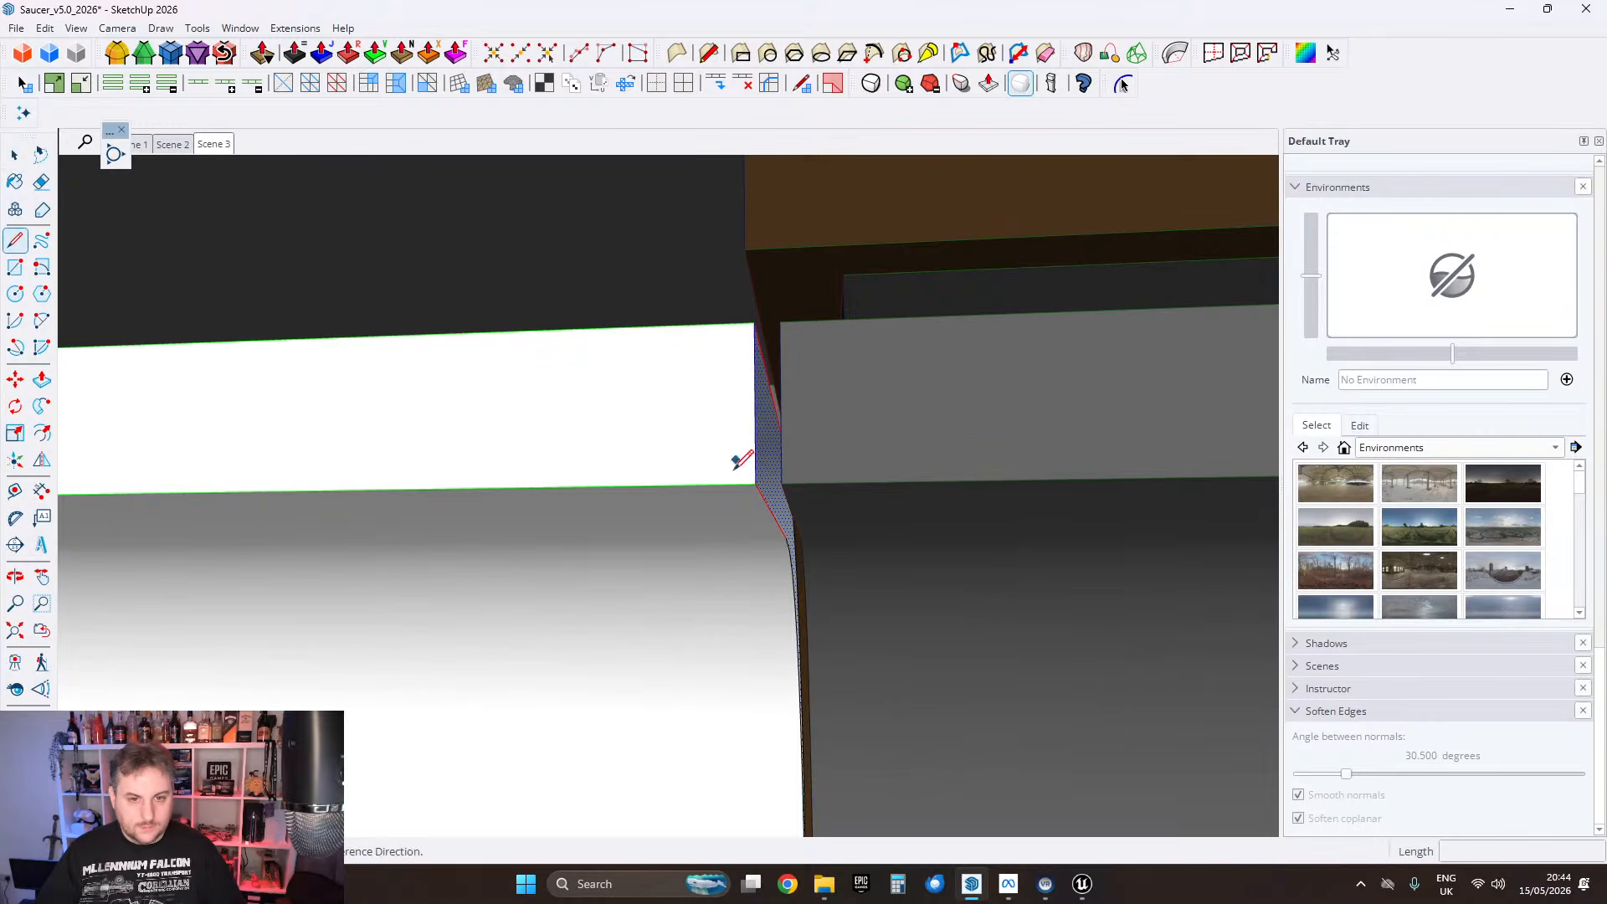
pyautogui.click(756, 483)
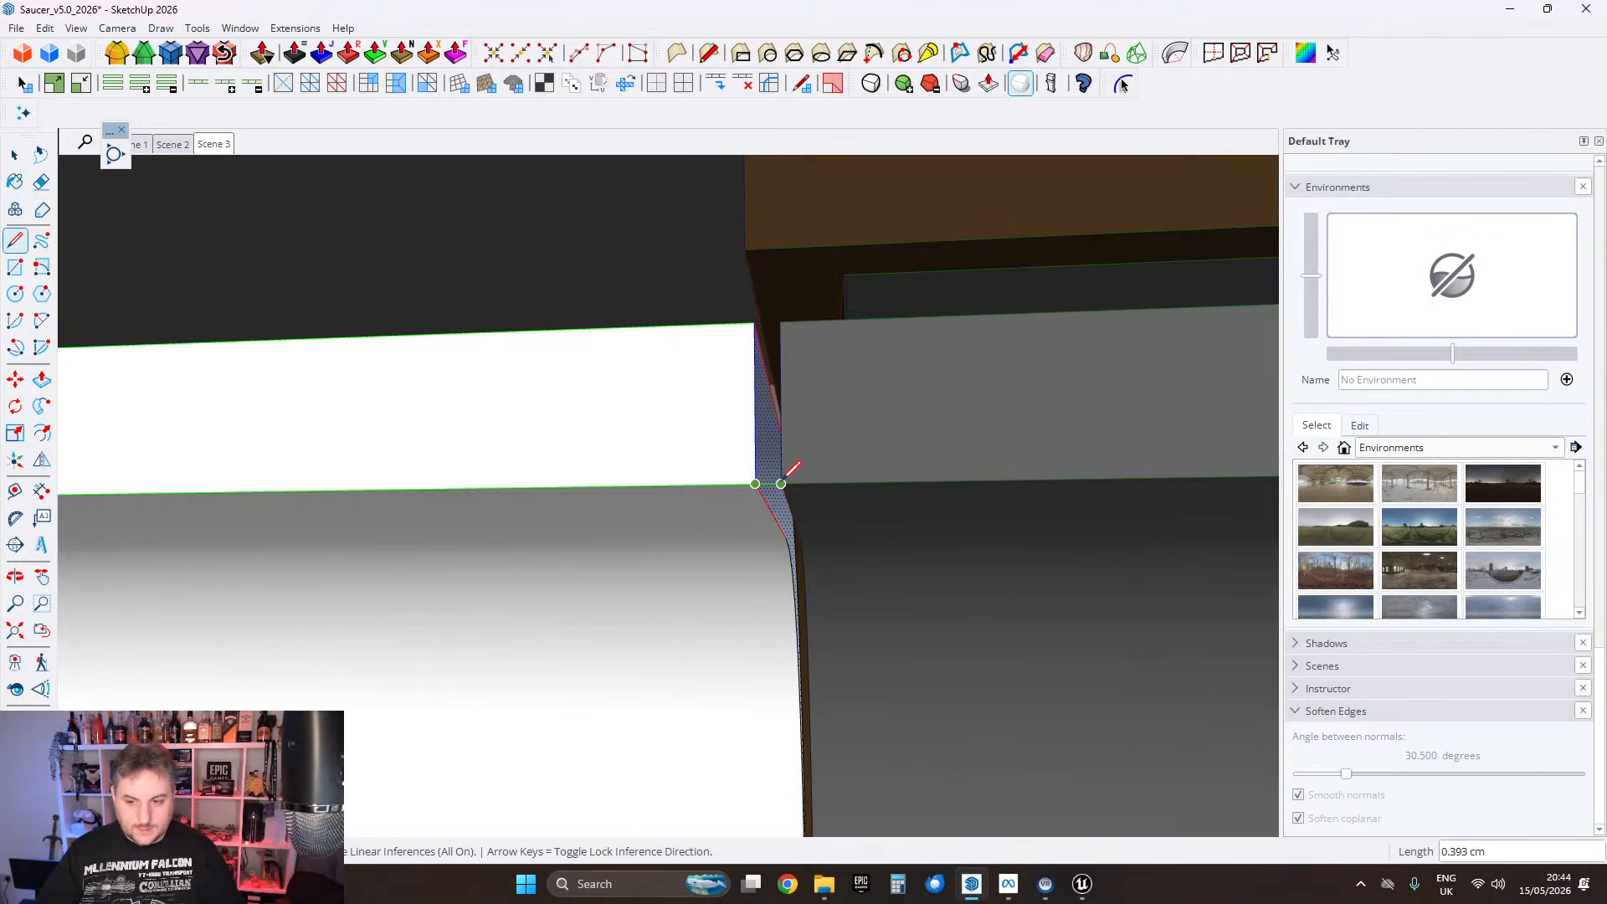
pyautogui.moveTo(806, 484); pyautogui.dragTo(808, 525, button='middle')
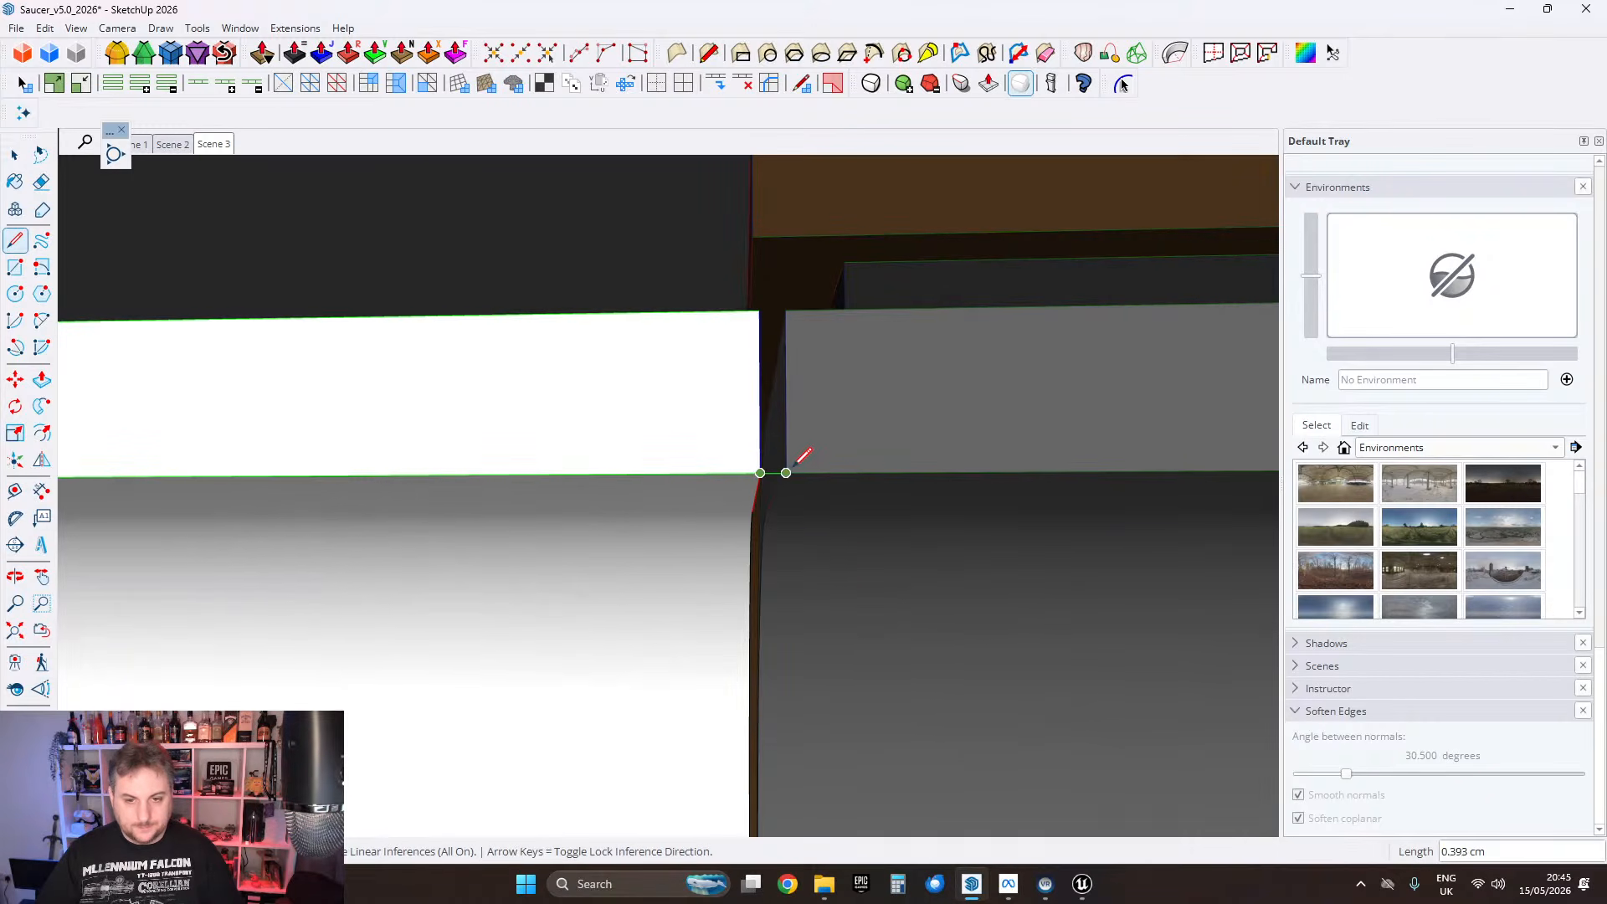
pyautogui.moveTo(798, 462); pyautogui.dragTo(821, 545, button='middle')
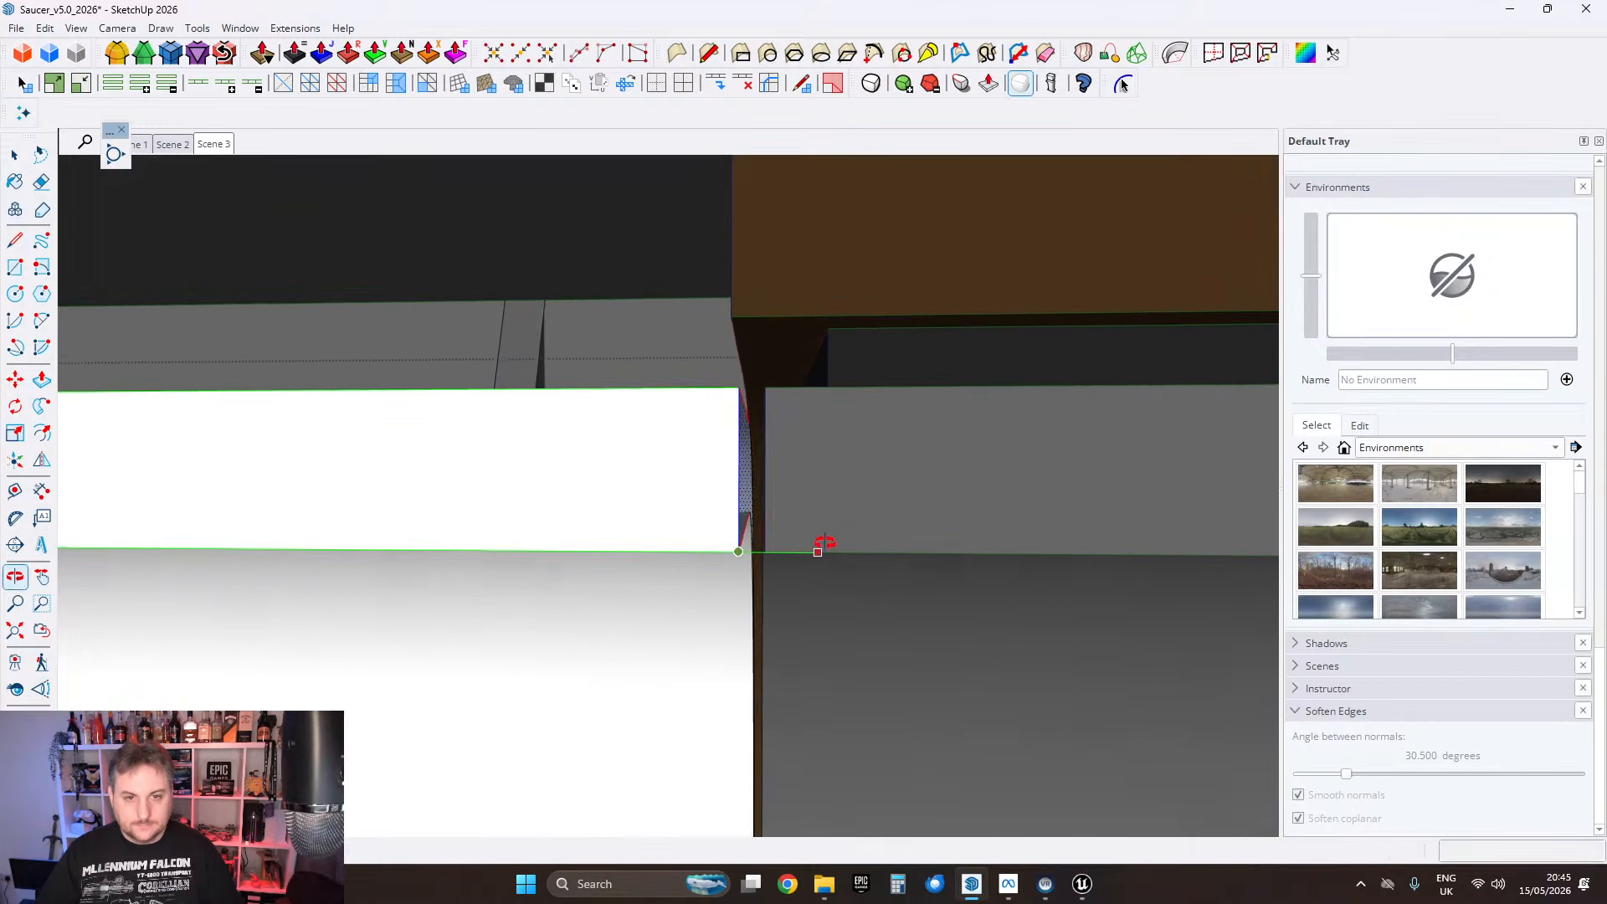
pyautogui.click(17, 156)
pyautogui.moveTo(846, 294); pyautogui.dragTo(211, 305, button='middle')
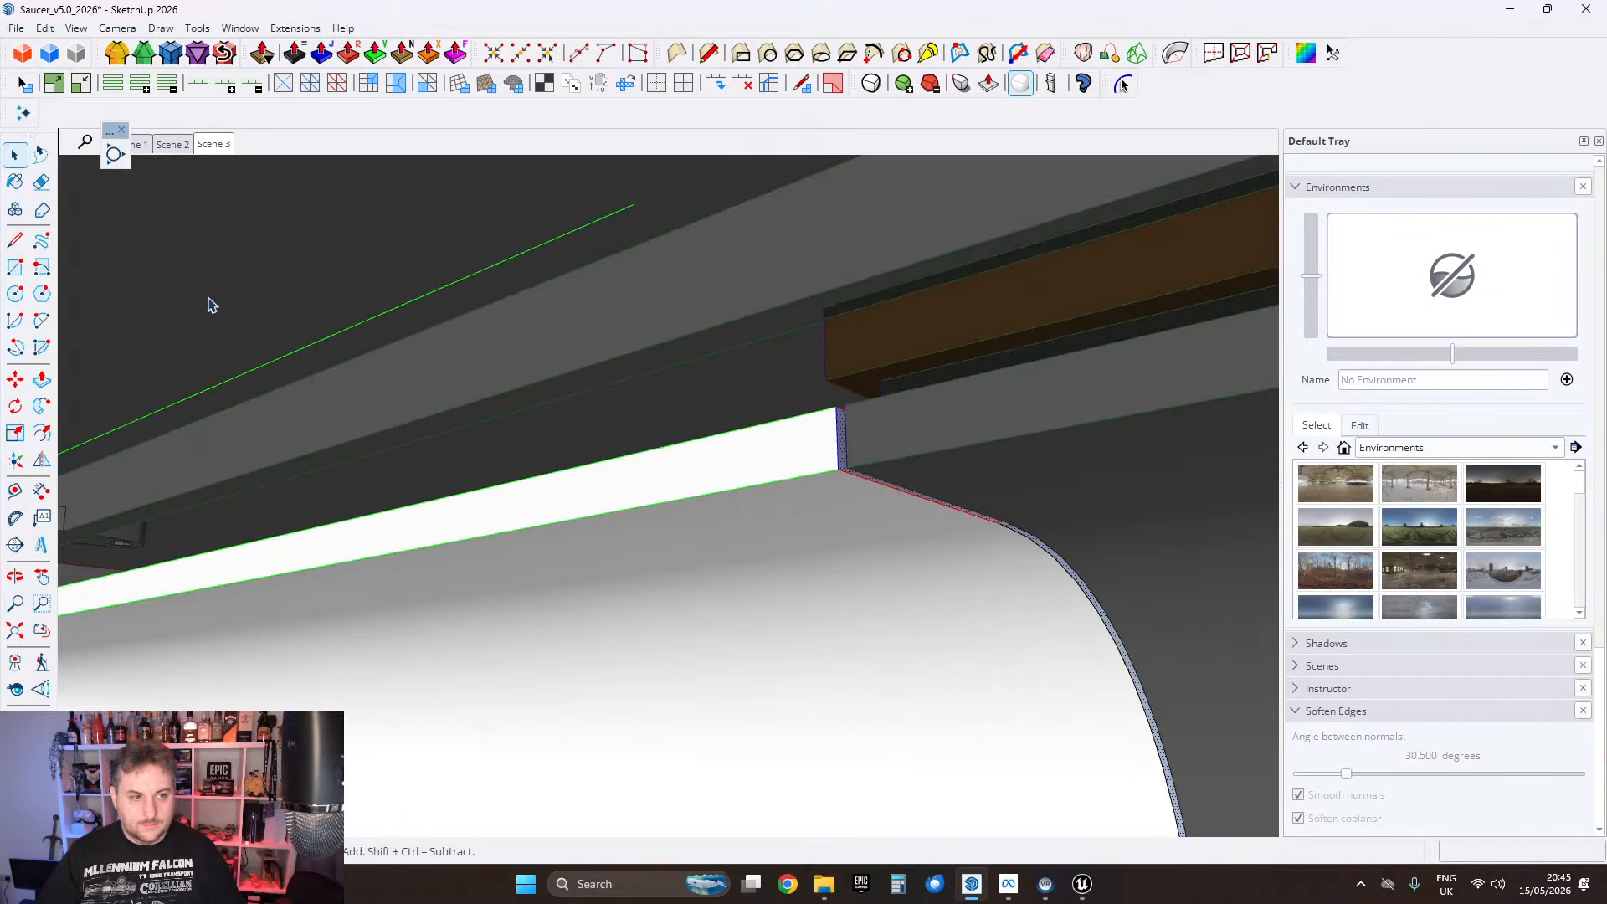
pyautogui.click(15, 245)
pyautogui.moveTo(963, 511); pyautogui.dragTo(837, 465, button='middle')
pyautogui.scroll(1, 572, 319)
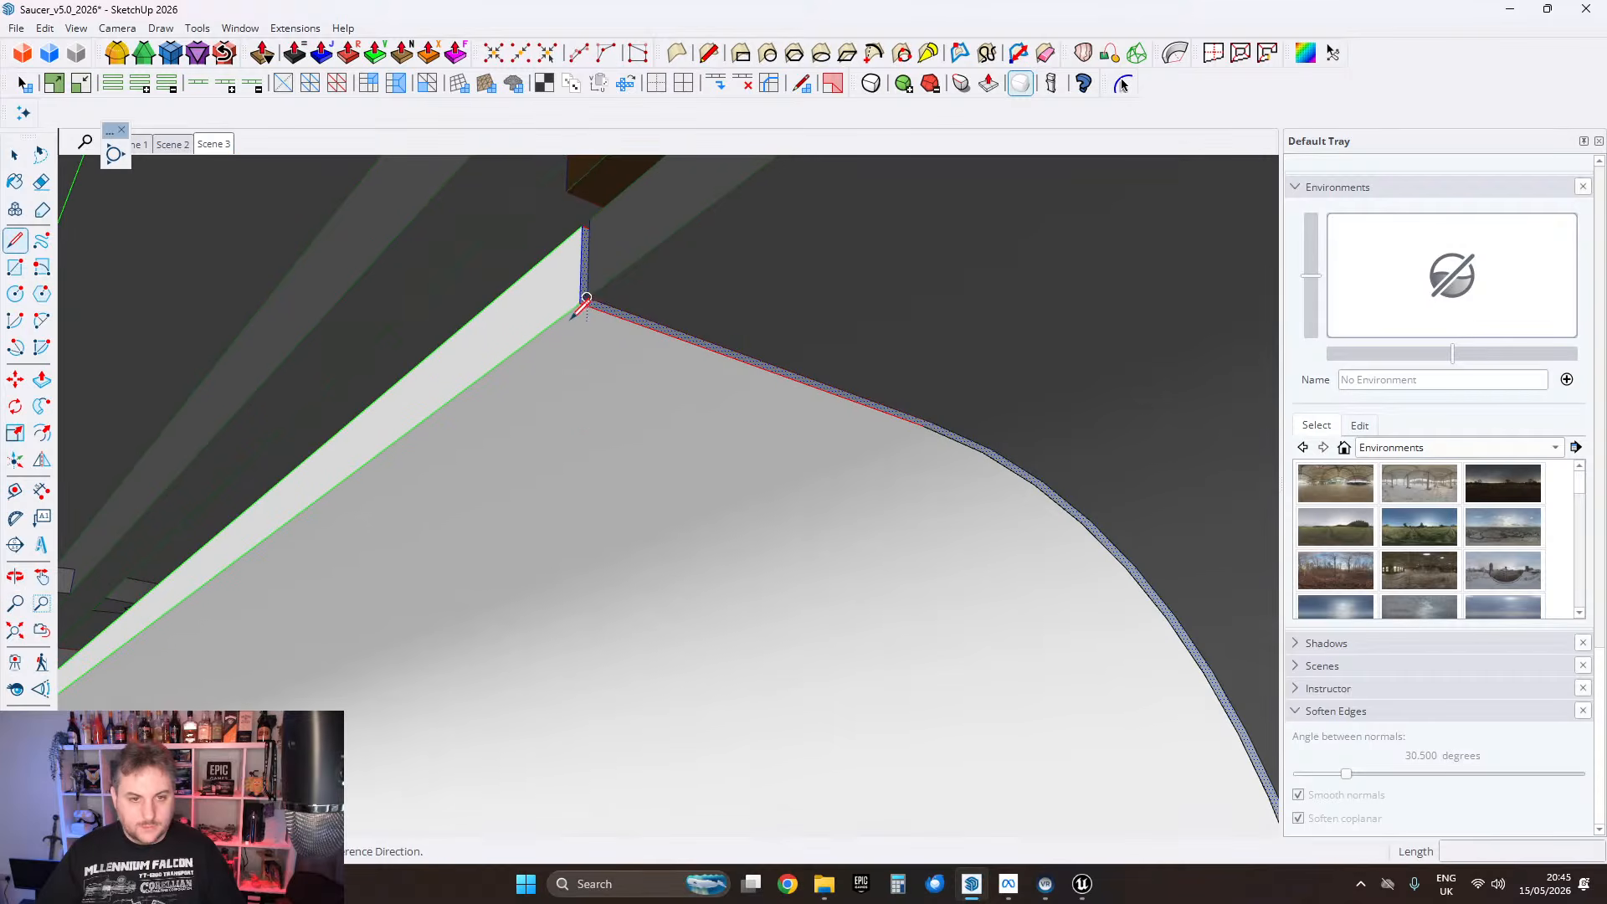
pyautogui.click(579, 302)
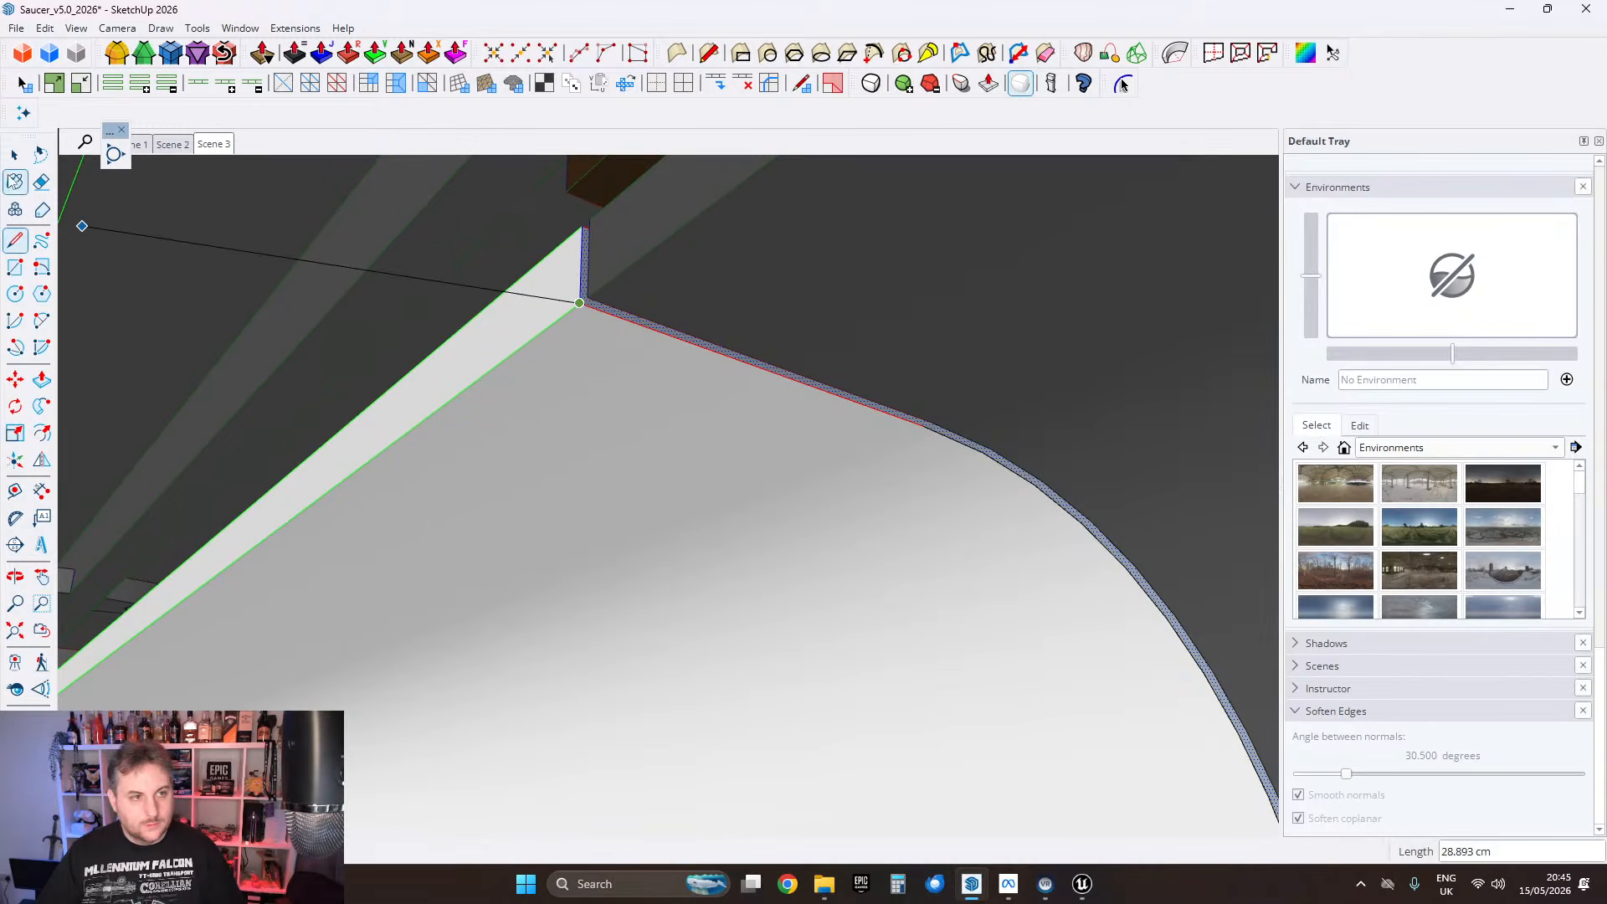
pyautogui.click(14, 155)
# Step: Examine the mirrored wall's placement from inside the cubicle and from outside the room
pyautogui.scroll(-3, 402, 603)
pyautogui.moveTo(402, 602); pyautogui.dragTo(553, 626, button='middle')
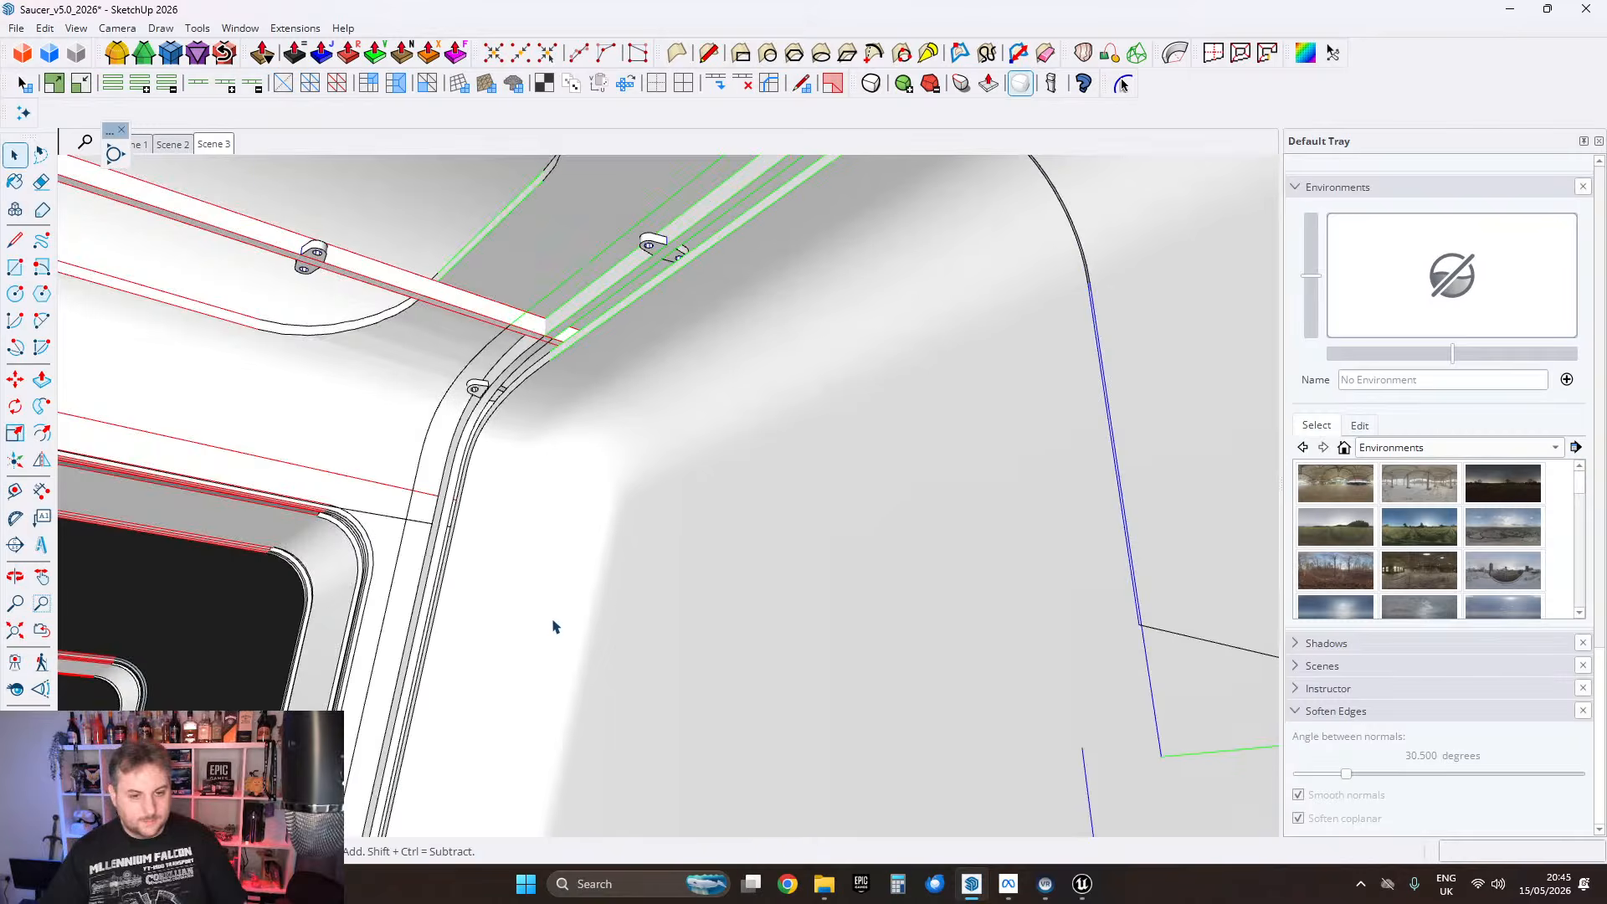
pyautogui.moveTo(683, 552); pyautogui.dragTo(656, 528, button='middle')
pyautogui.scroll(-4, 656, 527)
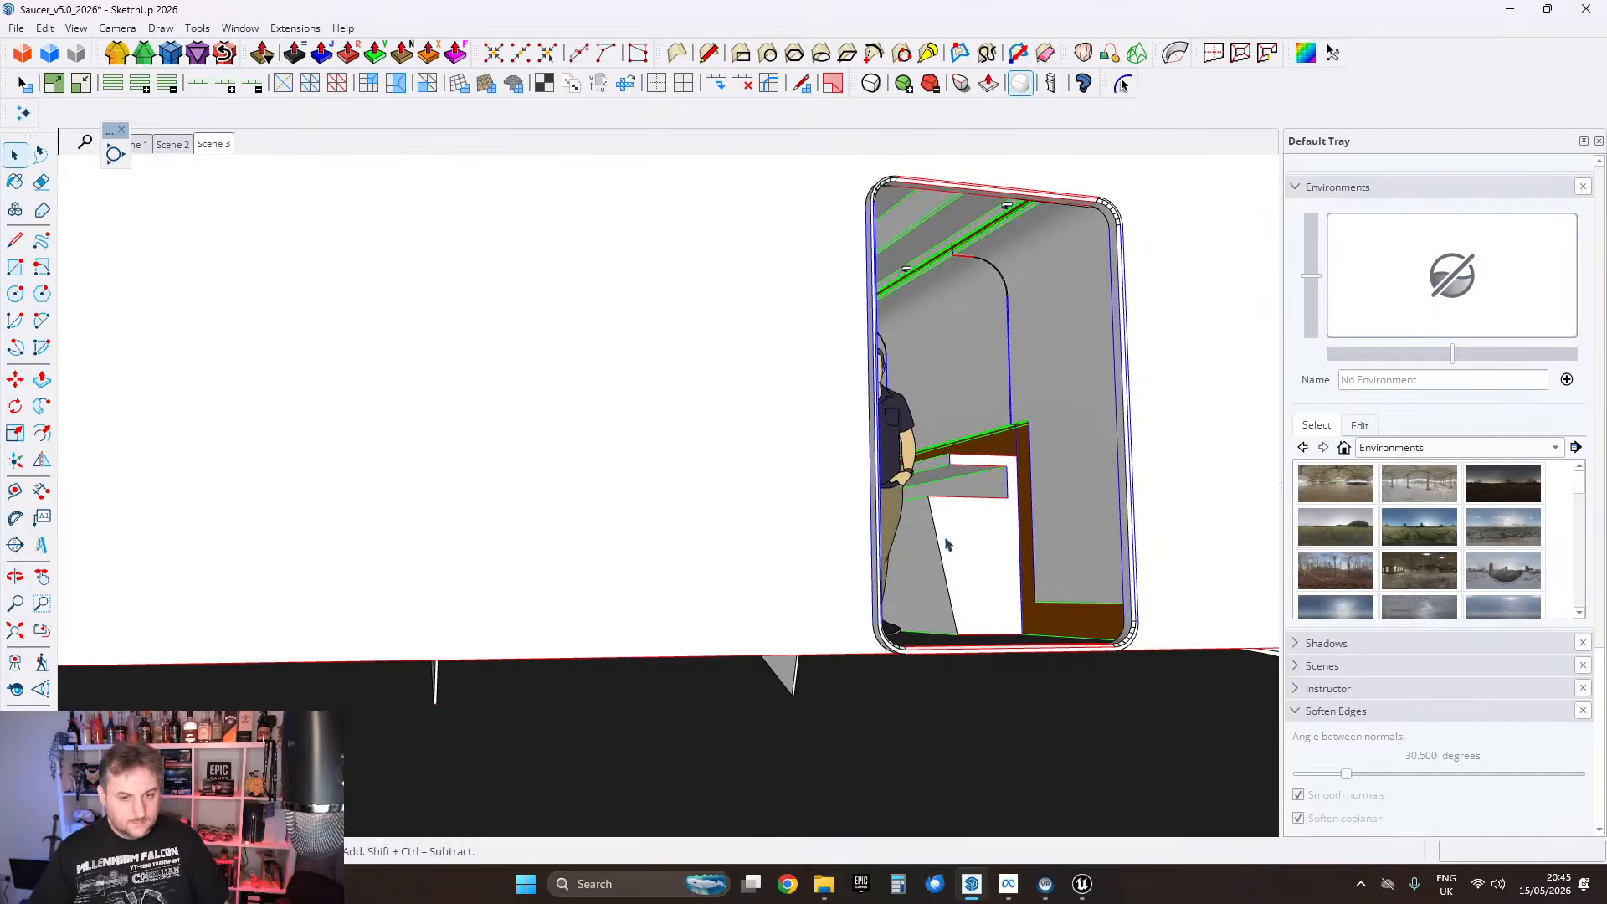
# Step: Copy the side wall panel component straight up, about 722.6 cm above its original position
pyautogui.moveTo(944, 543); pyautogui.dragTo(816, 582, button='middle')
pyautogui.scroll(4, 816, 582)
pyautogui.scroll(4, 626, 509)
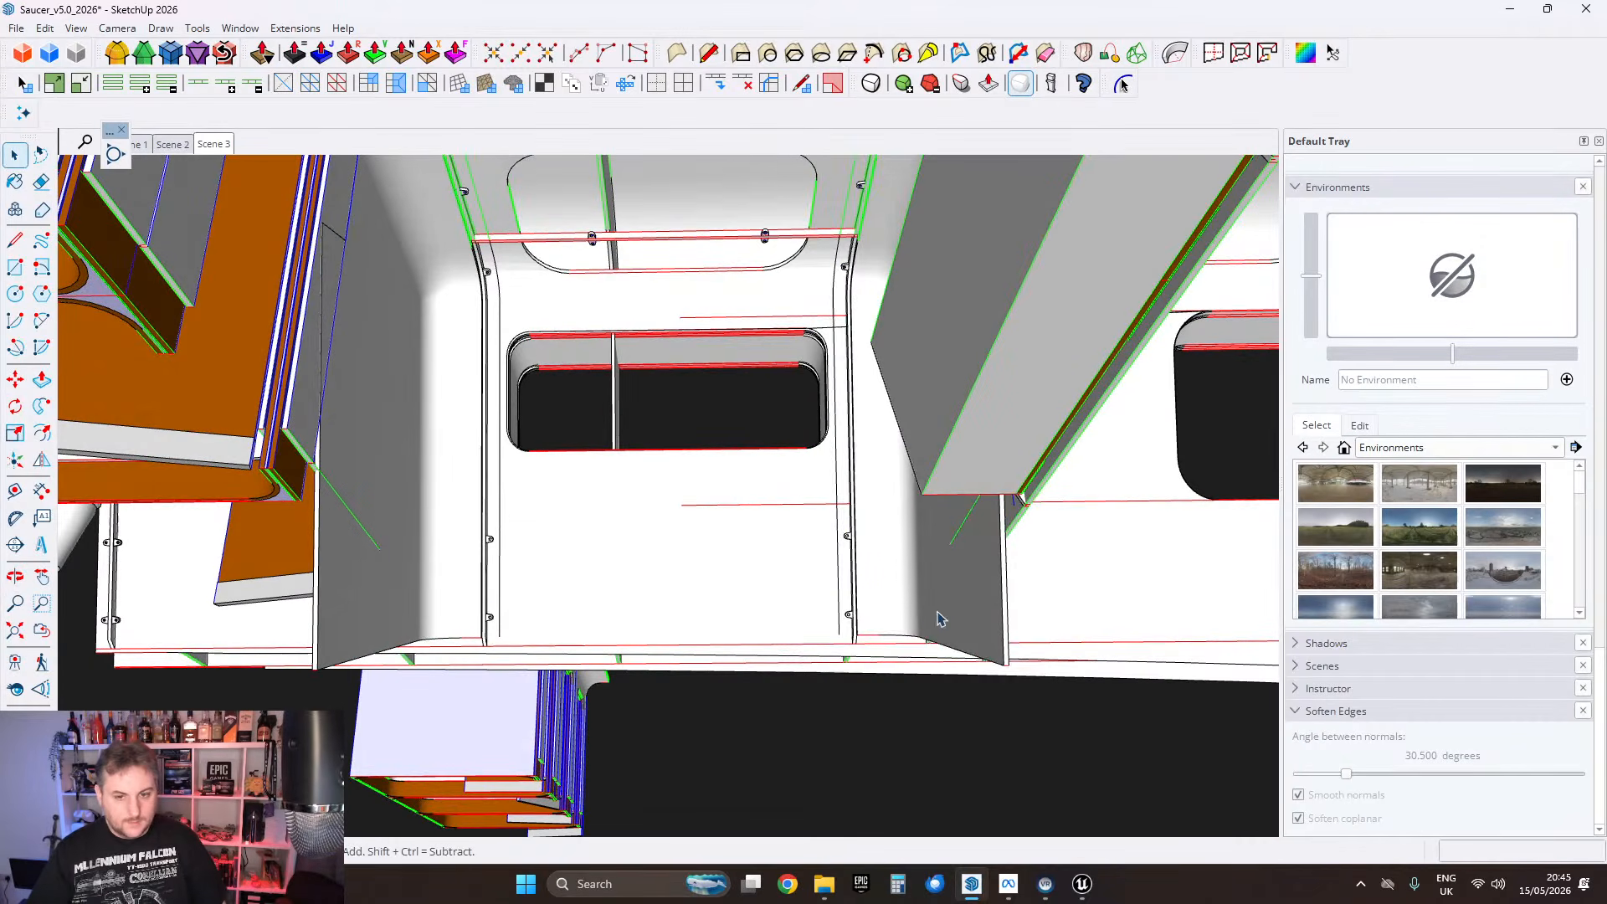
pyautogui.click(15, 379)
pyautogui.moveTo(785, 474); pyautogui.dragTo(721, 566, button='middle')
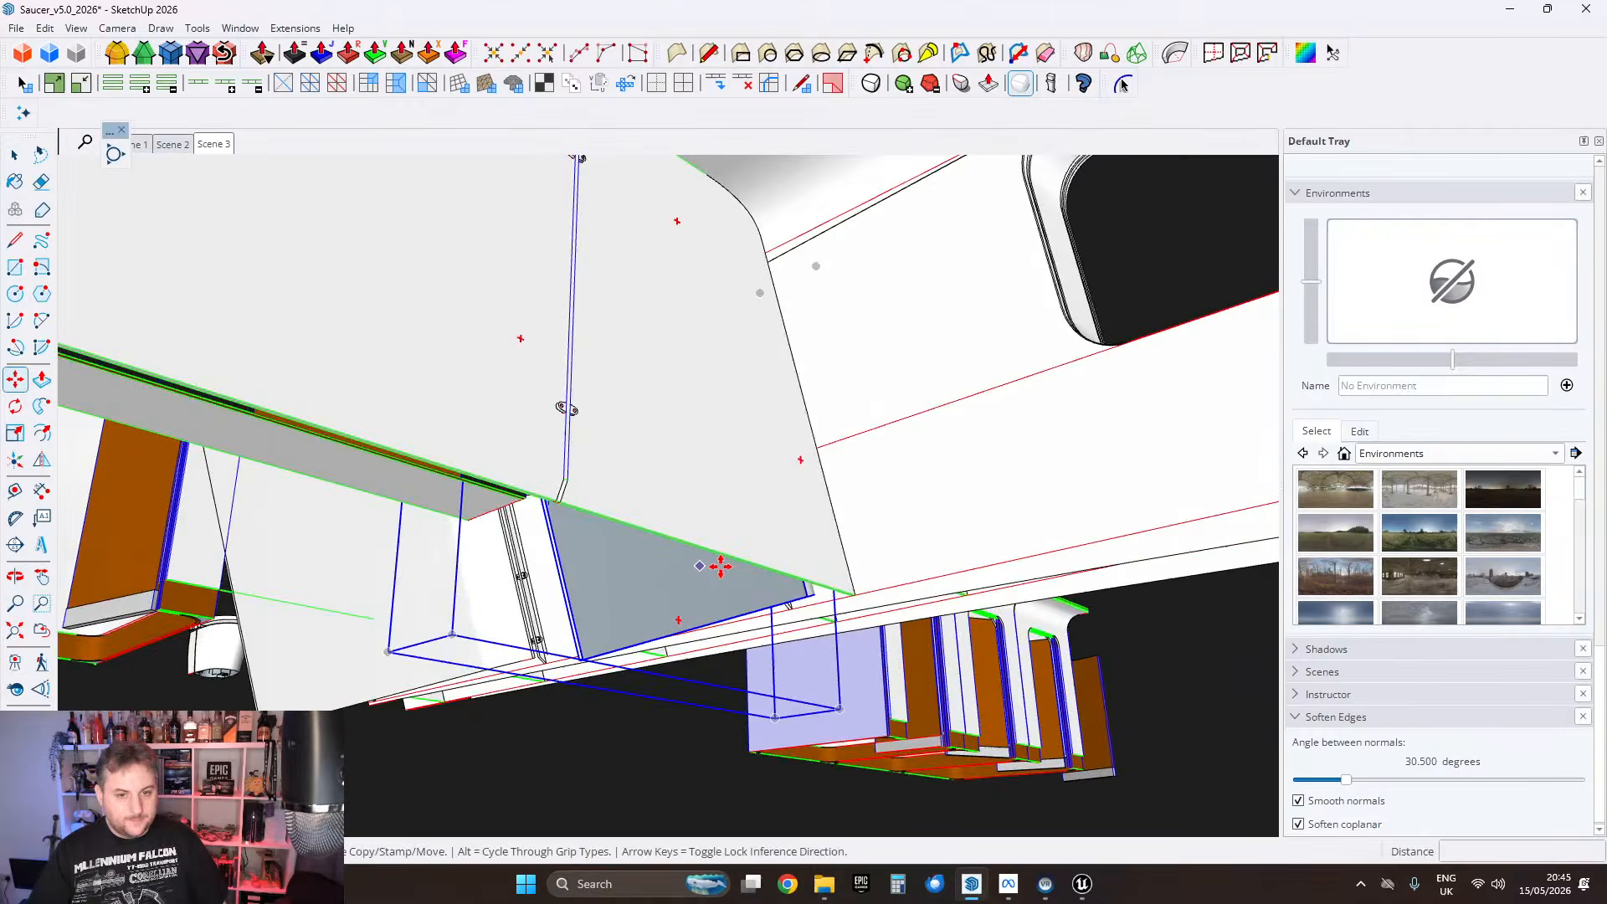
pyautogui.scroll(-2, 721, 567)
pyautogui.click(692, 580)
pyautogui.press('ctrl')
pyautogui.scroll(-8, 596, 637)
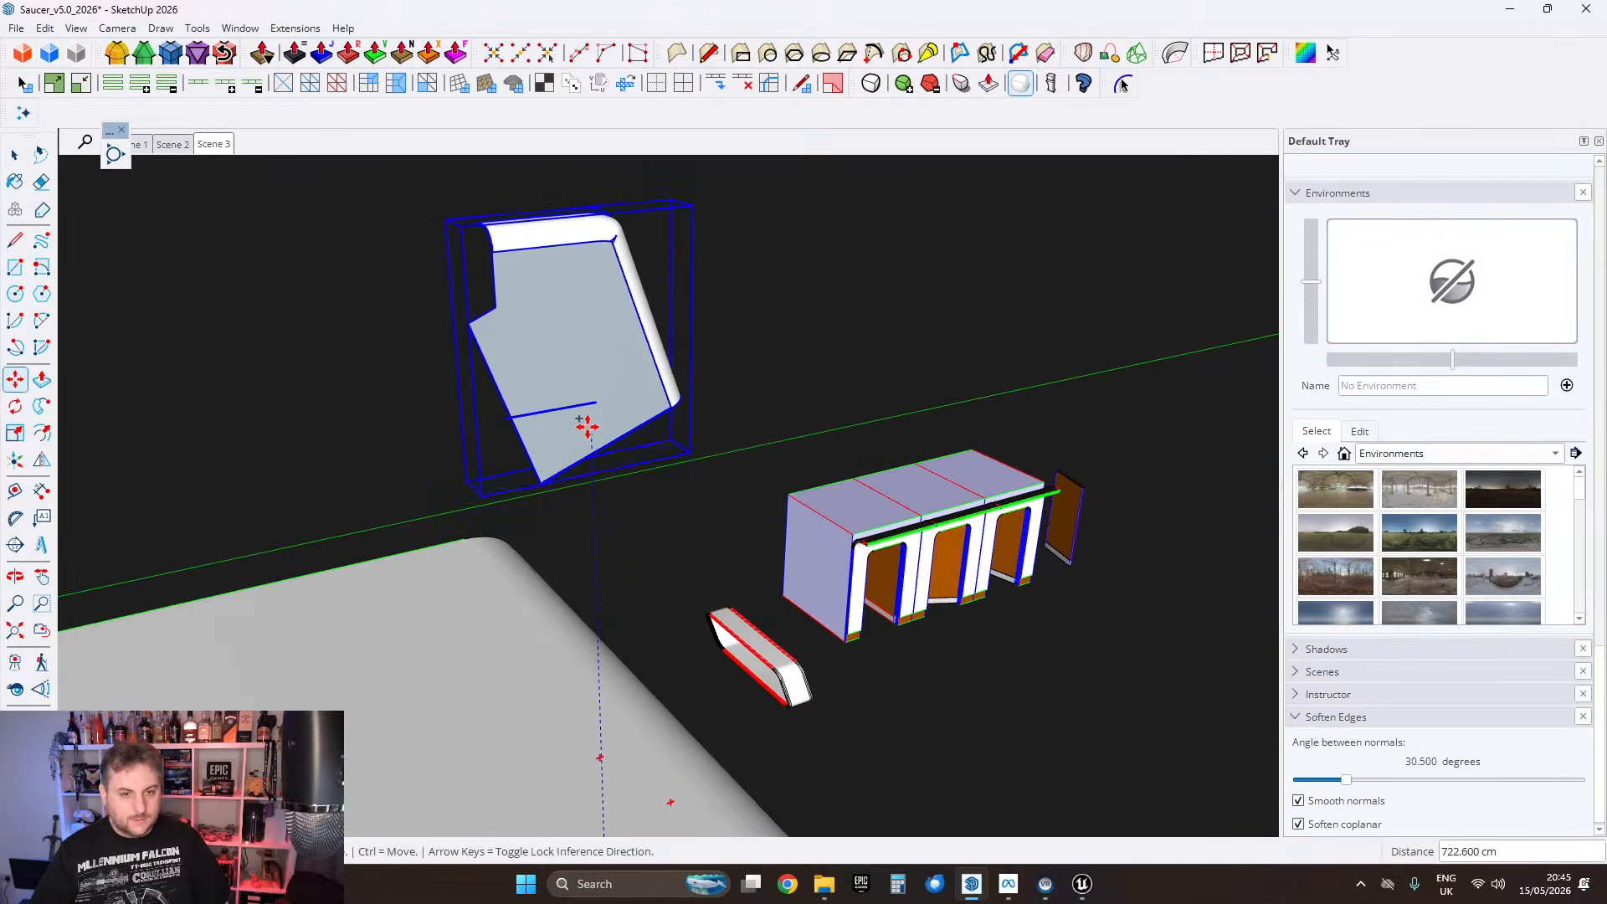
pyautogui.click(15, 155)
# Step: Open the original wall panel for editing and draw a short red-axis line from the neighbouring panel's corner at the ceiling joint
pyautogui.scroll(6, 586, 312)
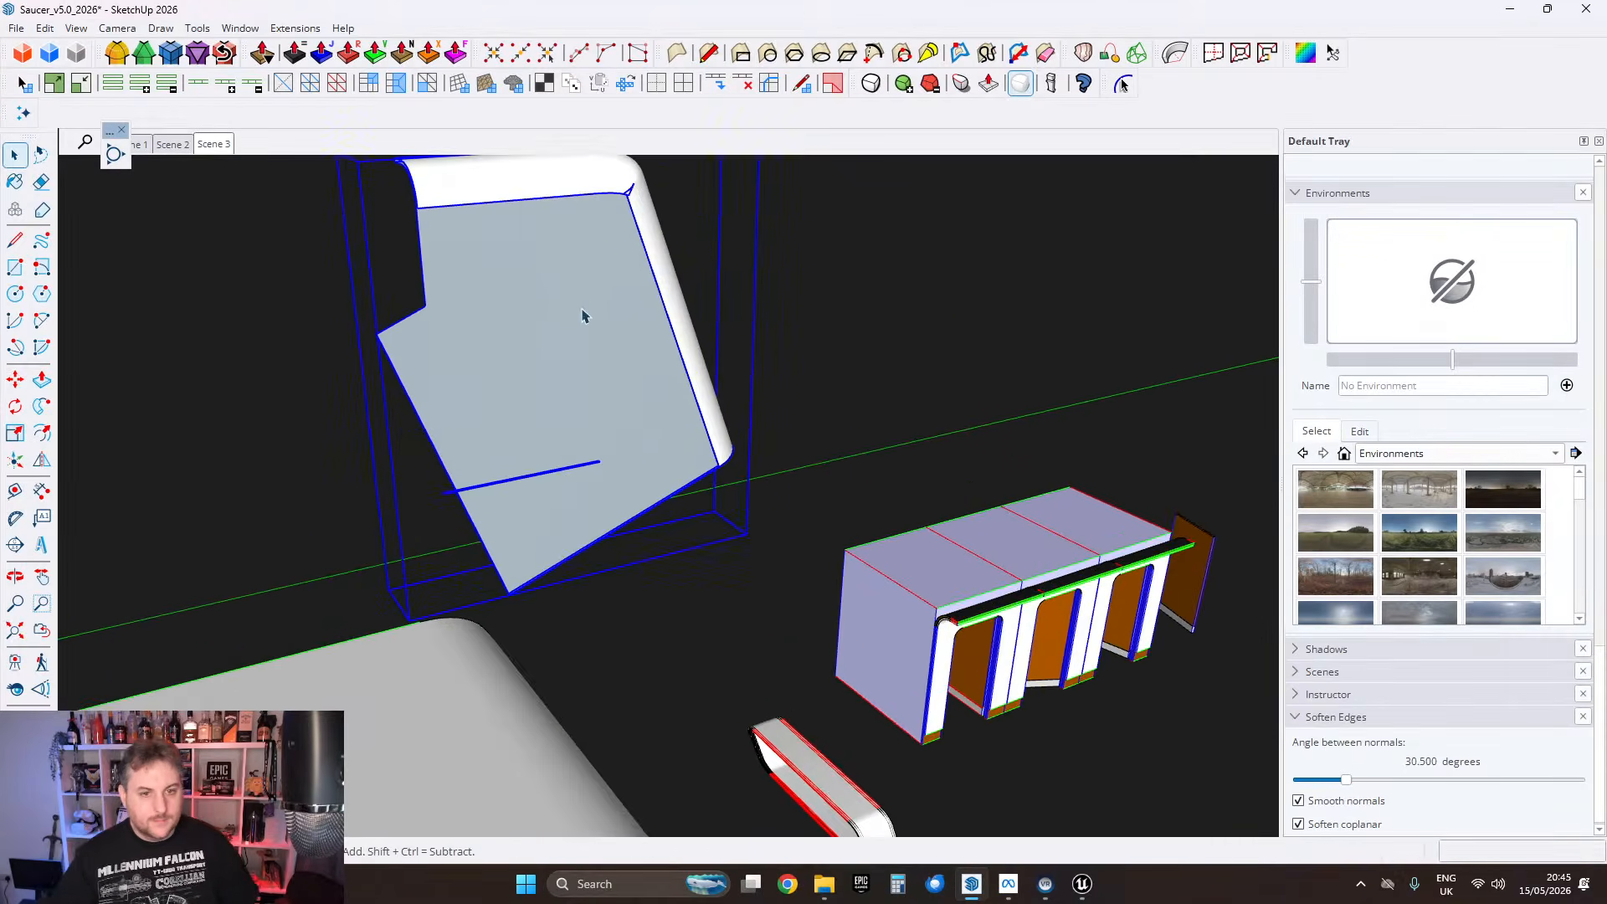
pyautogui.moveTo(571, 392); pyautogui.dragTo(835, 546, button='middle')
pyautogui.scroll(-1, 835, 546)
pyautogui.scroll(2, 840, 660)
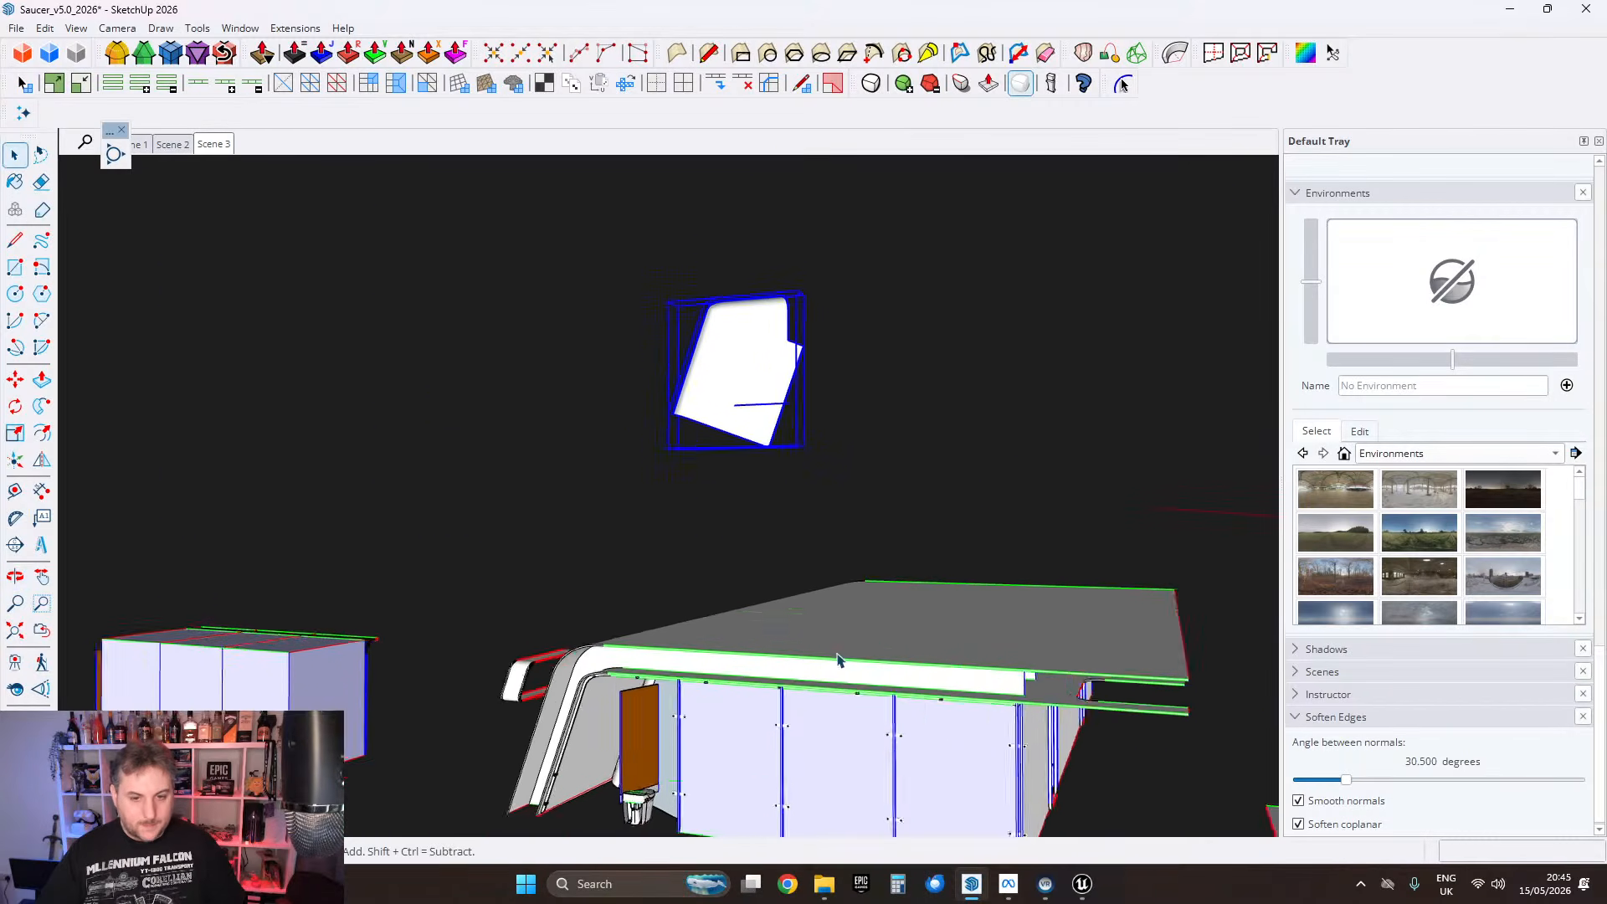
pyautogui.moveTo(840, 660); pyautogui.dragTo(835, 358, button='middle')
pyautogui.scroll(5, 736, 521)
pyautogui.moveTo(737, 522); pyautogui.dragTo(801, 412, button='middle')
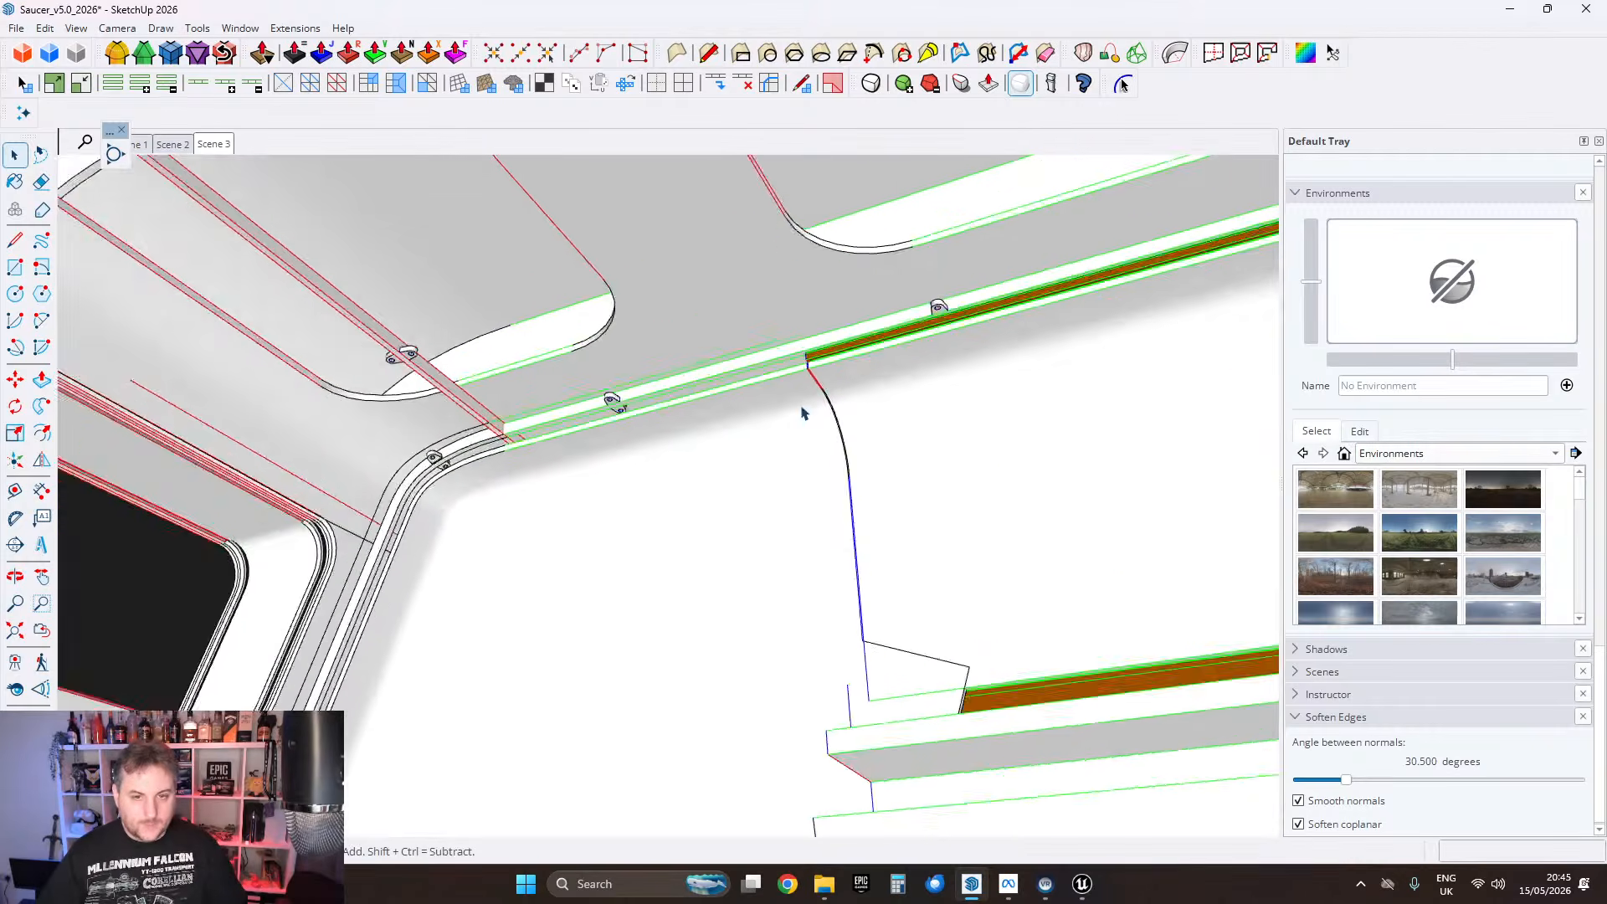
pyautogui.scroll(7, 799, 339)
pyautogui.scroll(2, 906, 401)
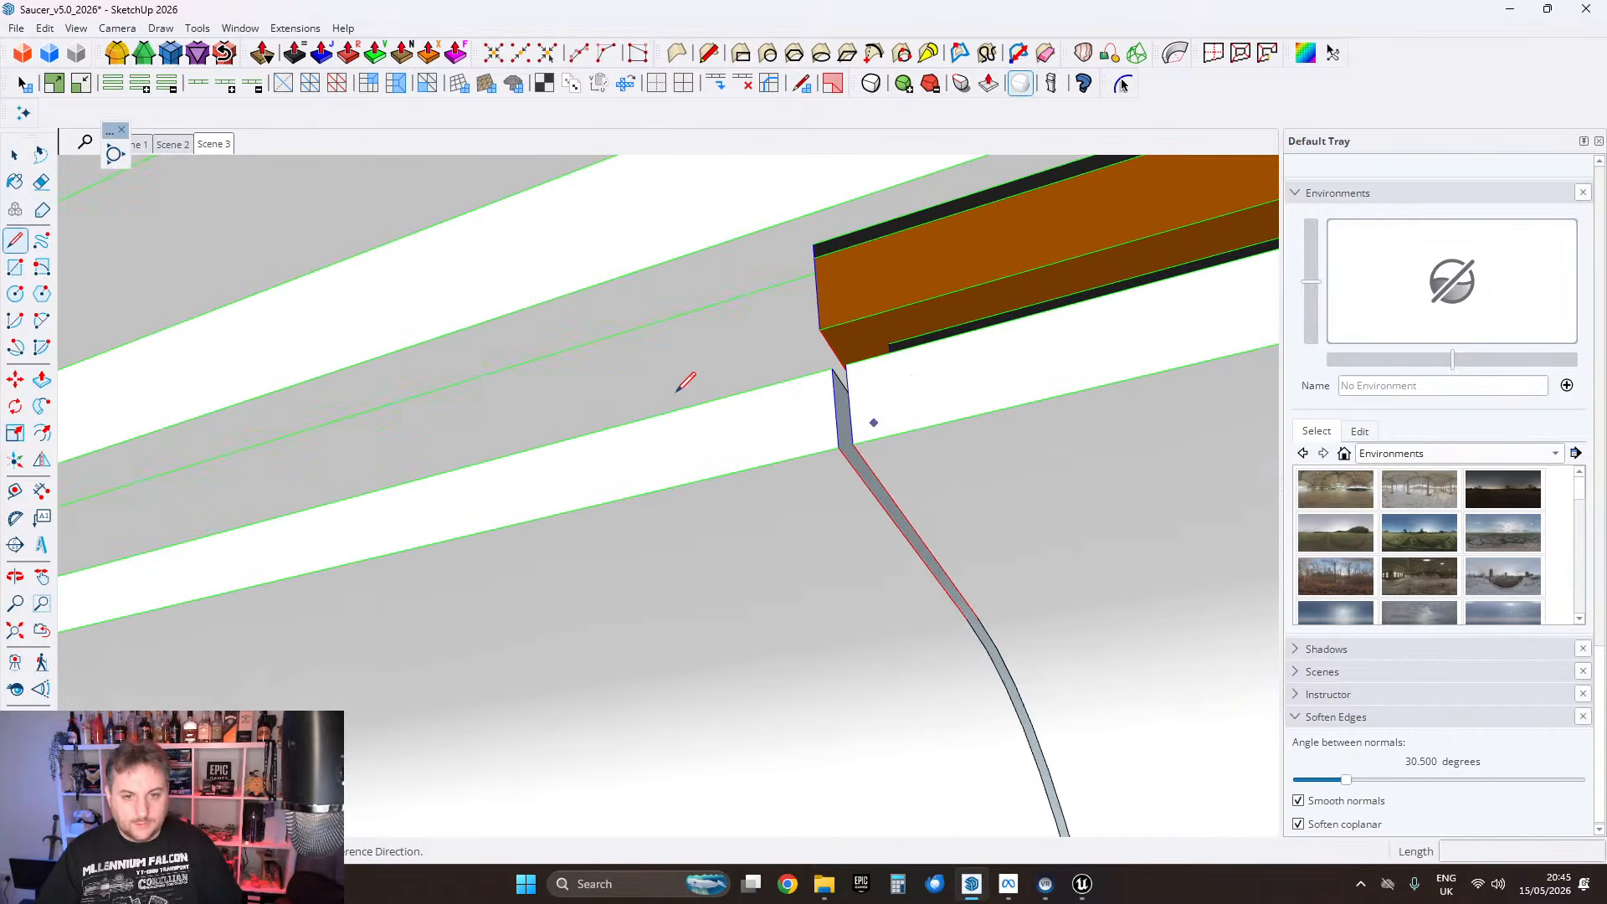
pyautogui.doubleClick(745, 413)
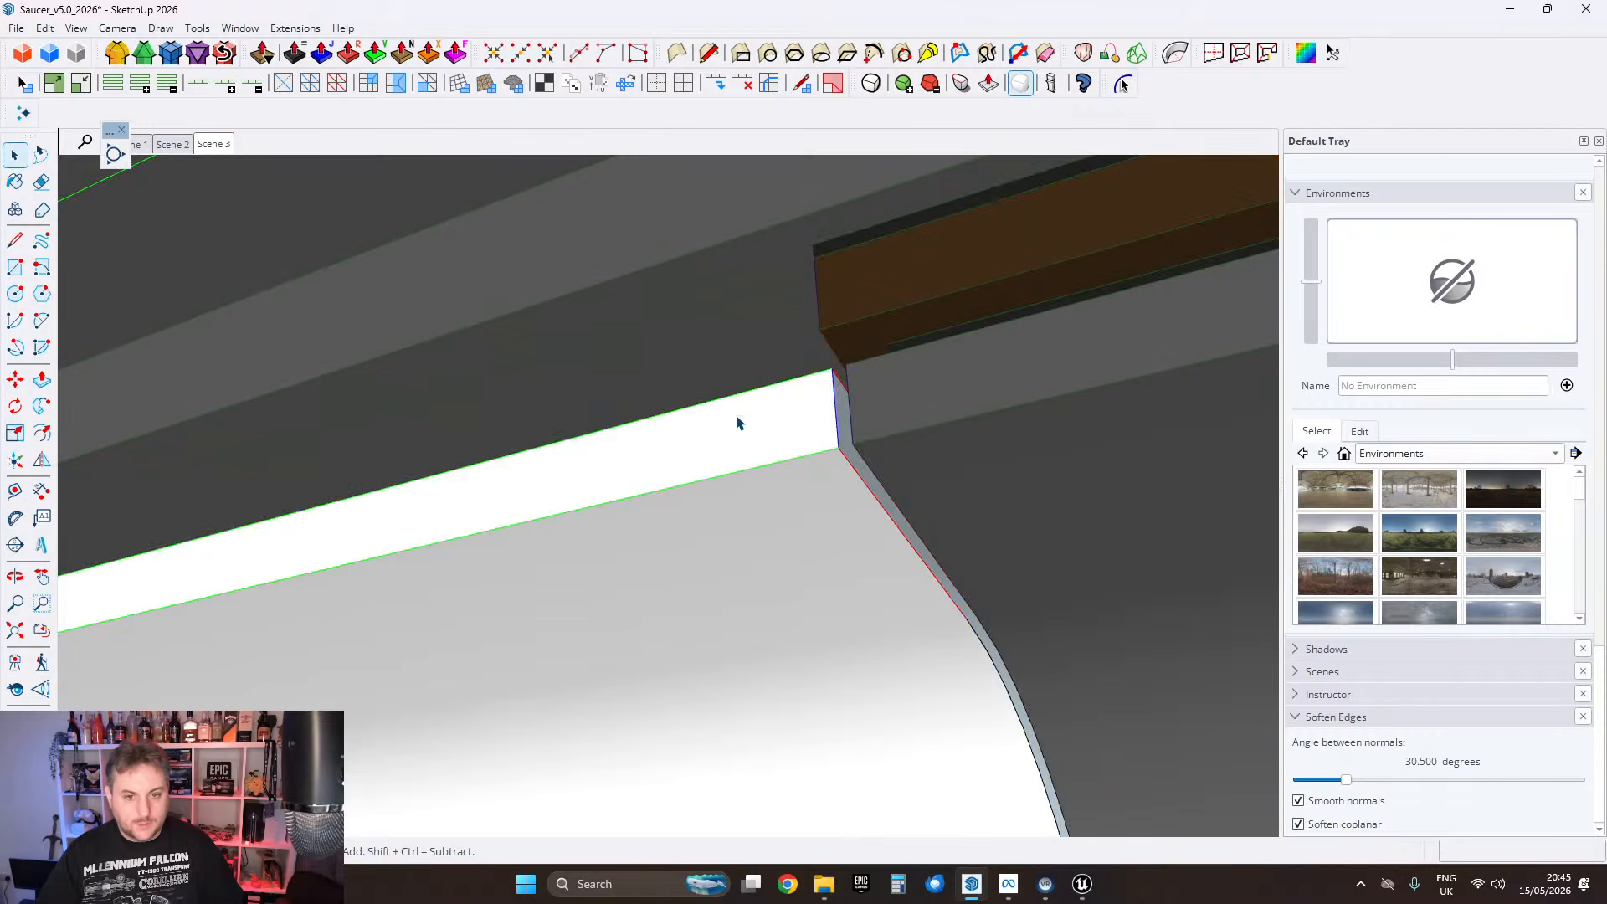
pyautogui.click(739, 423)
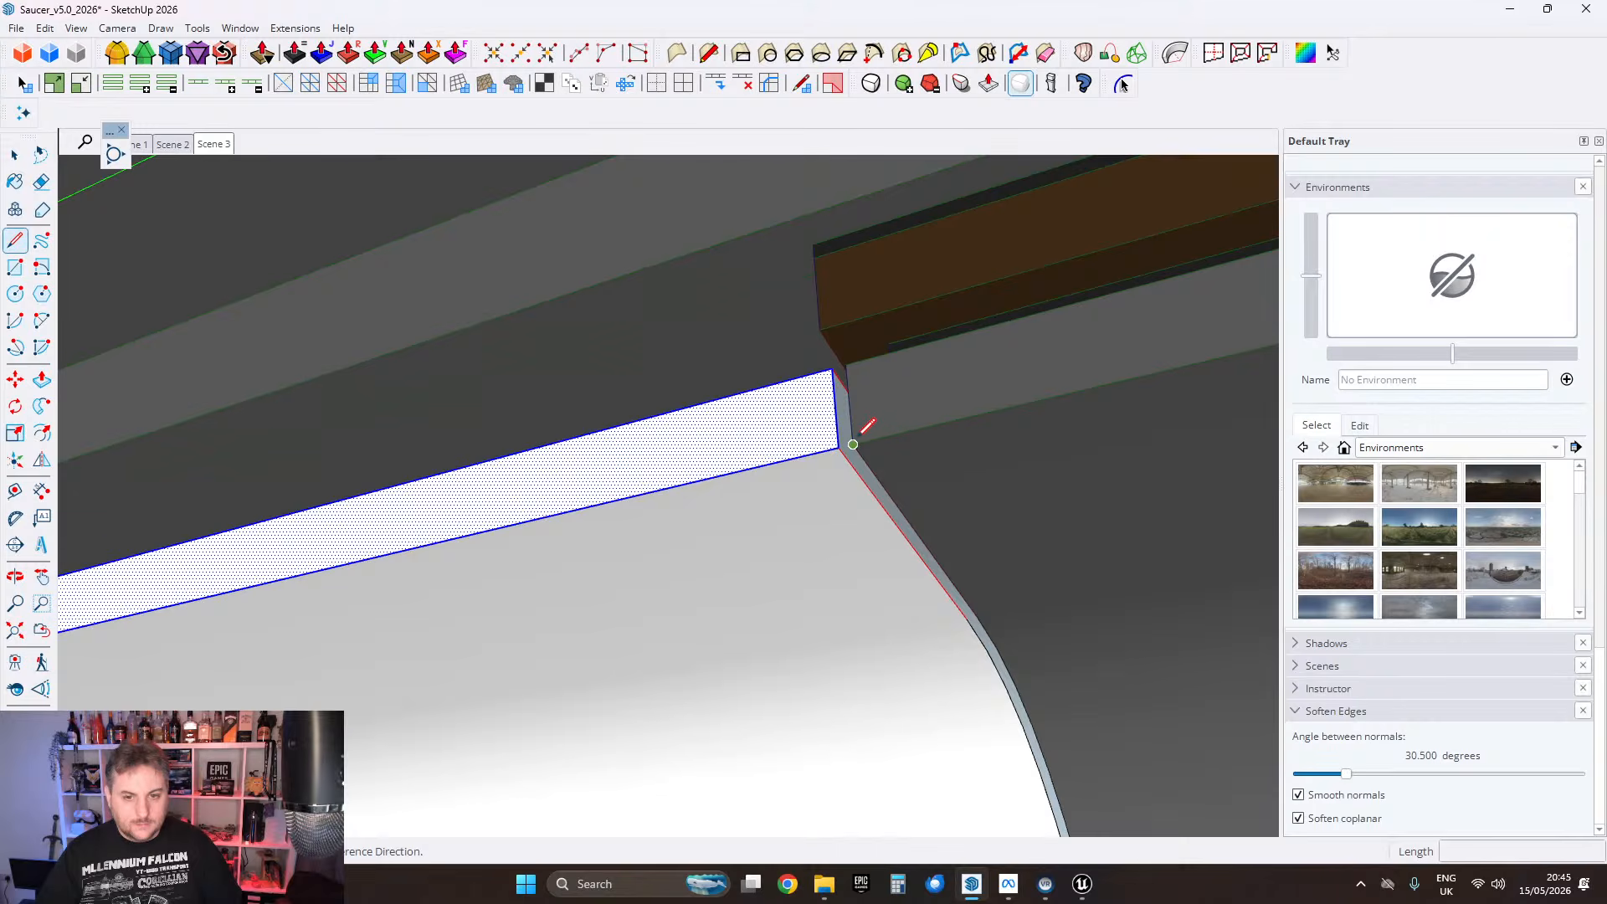
pyautogui.click(853, 444)
pyautogui.moveTo(861, 423); pyautogui.dragTo(794, 325, button='middle')
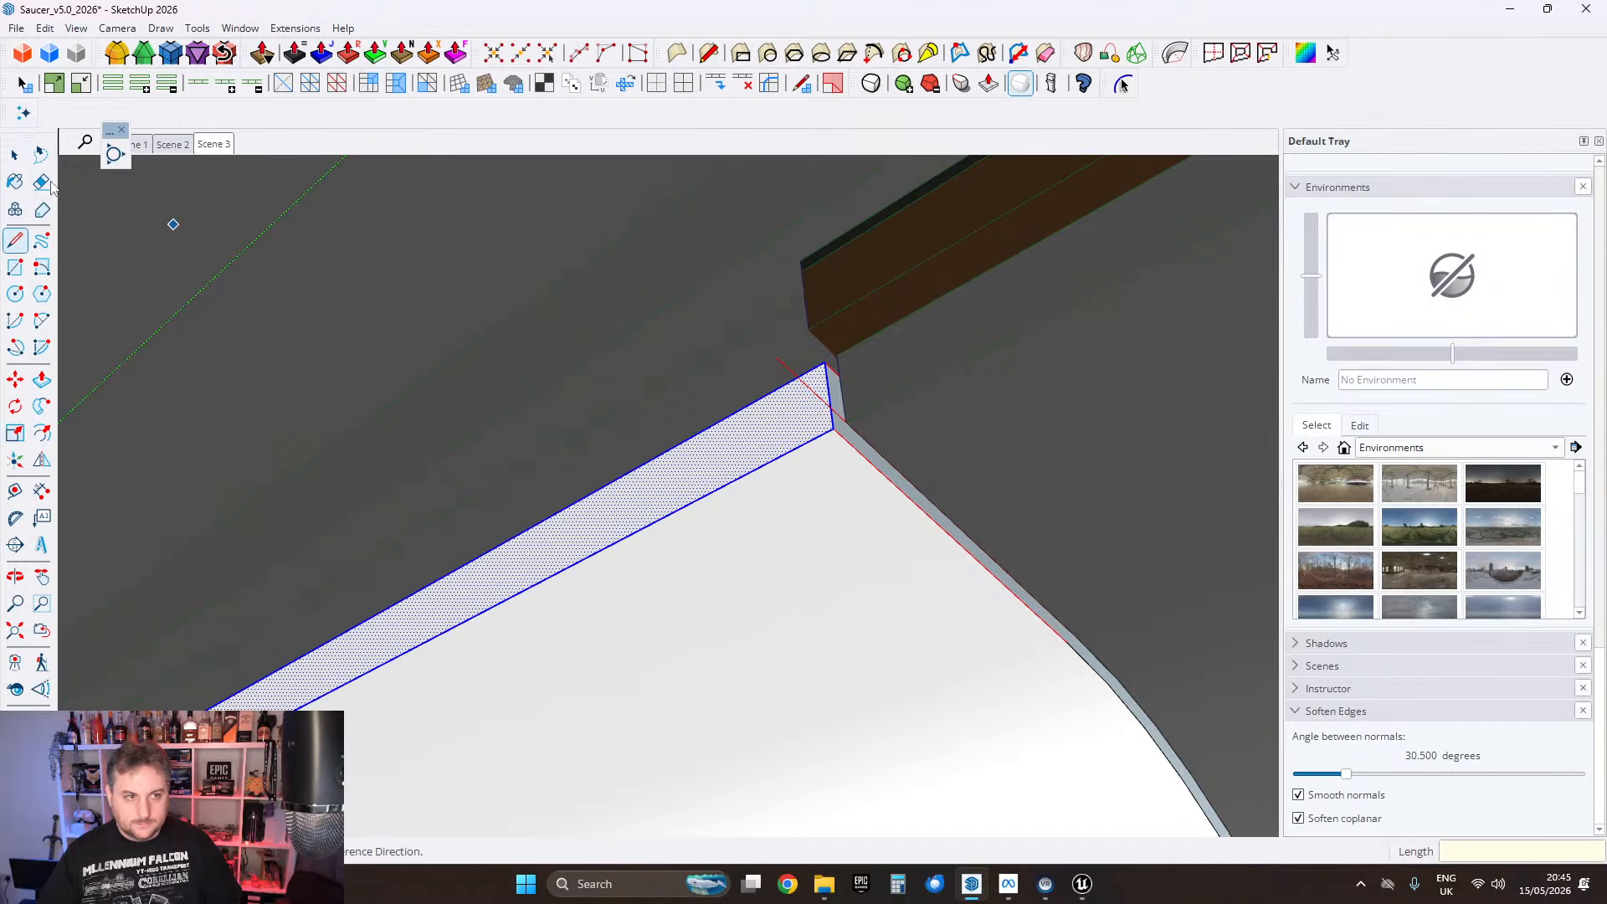
# Step: Add a short green-axis reference line from the end of the red-axis line, and close the wall panel component
pyautogui.click(14, 155)
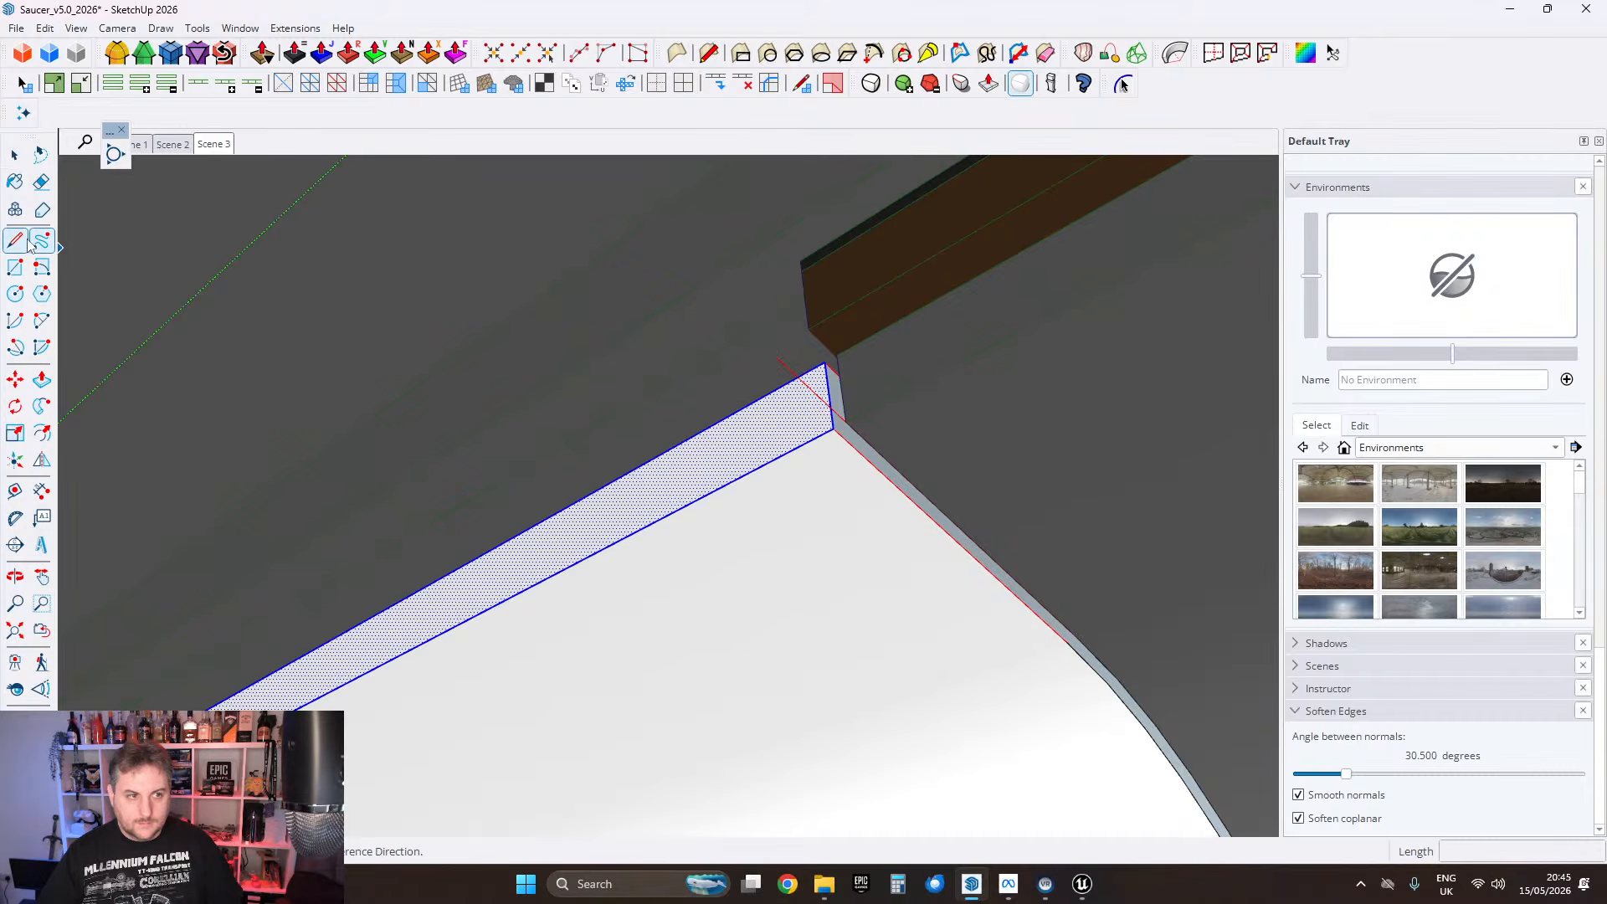
pyautogui.click(776, 357)
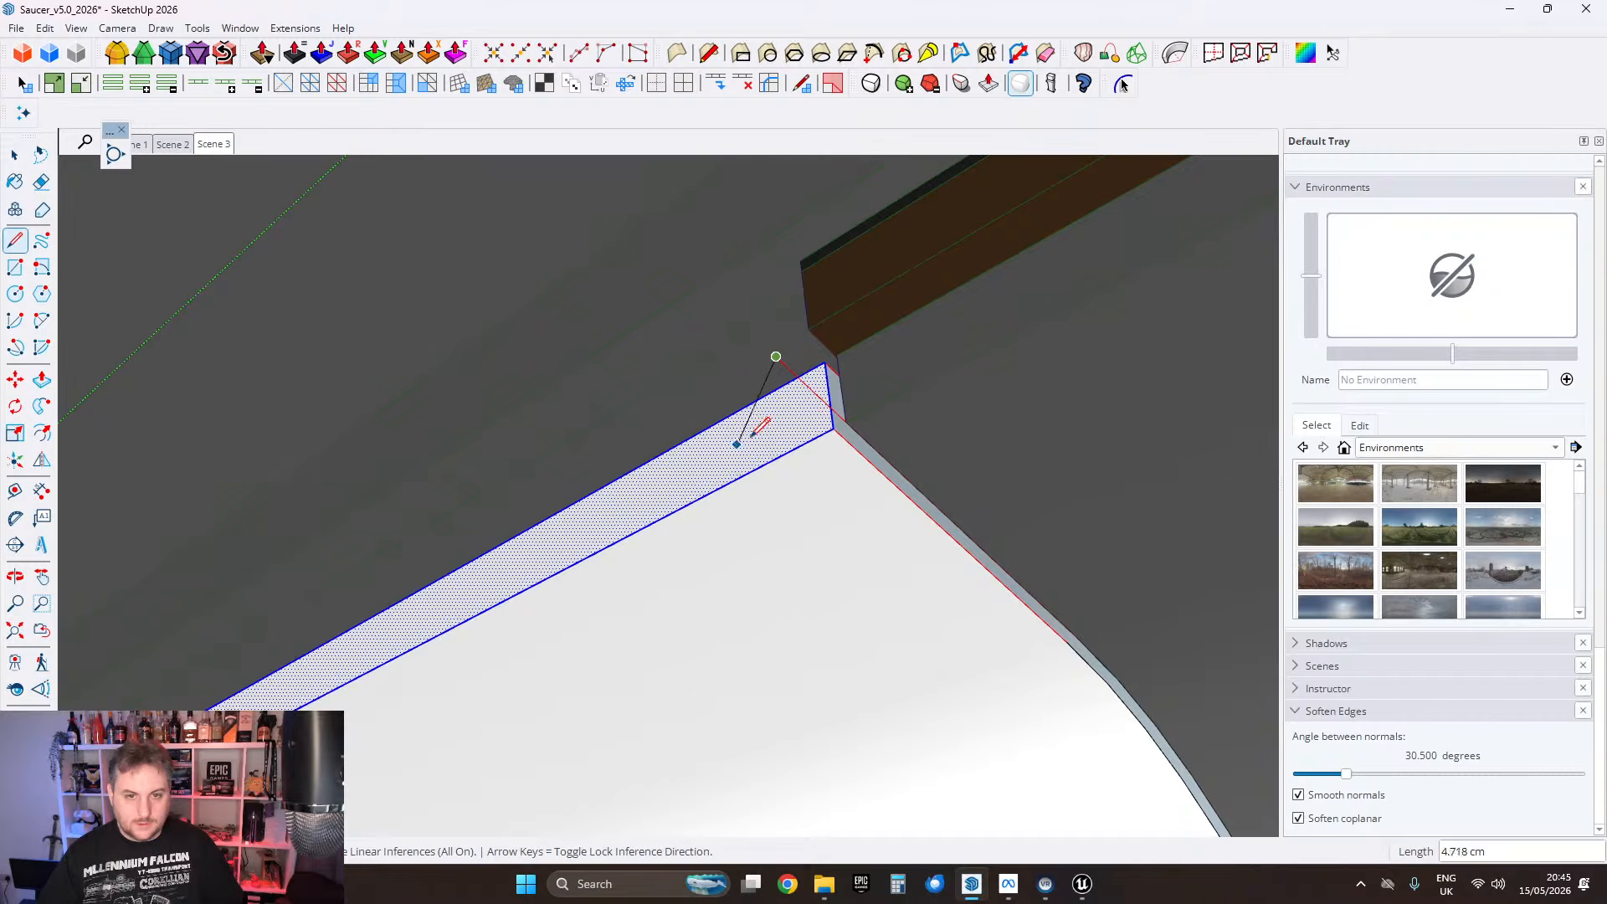
pyautogui.moveTo(753, 434); pyautogui.dragTo(952, 406, button='middle')
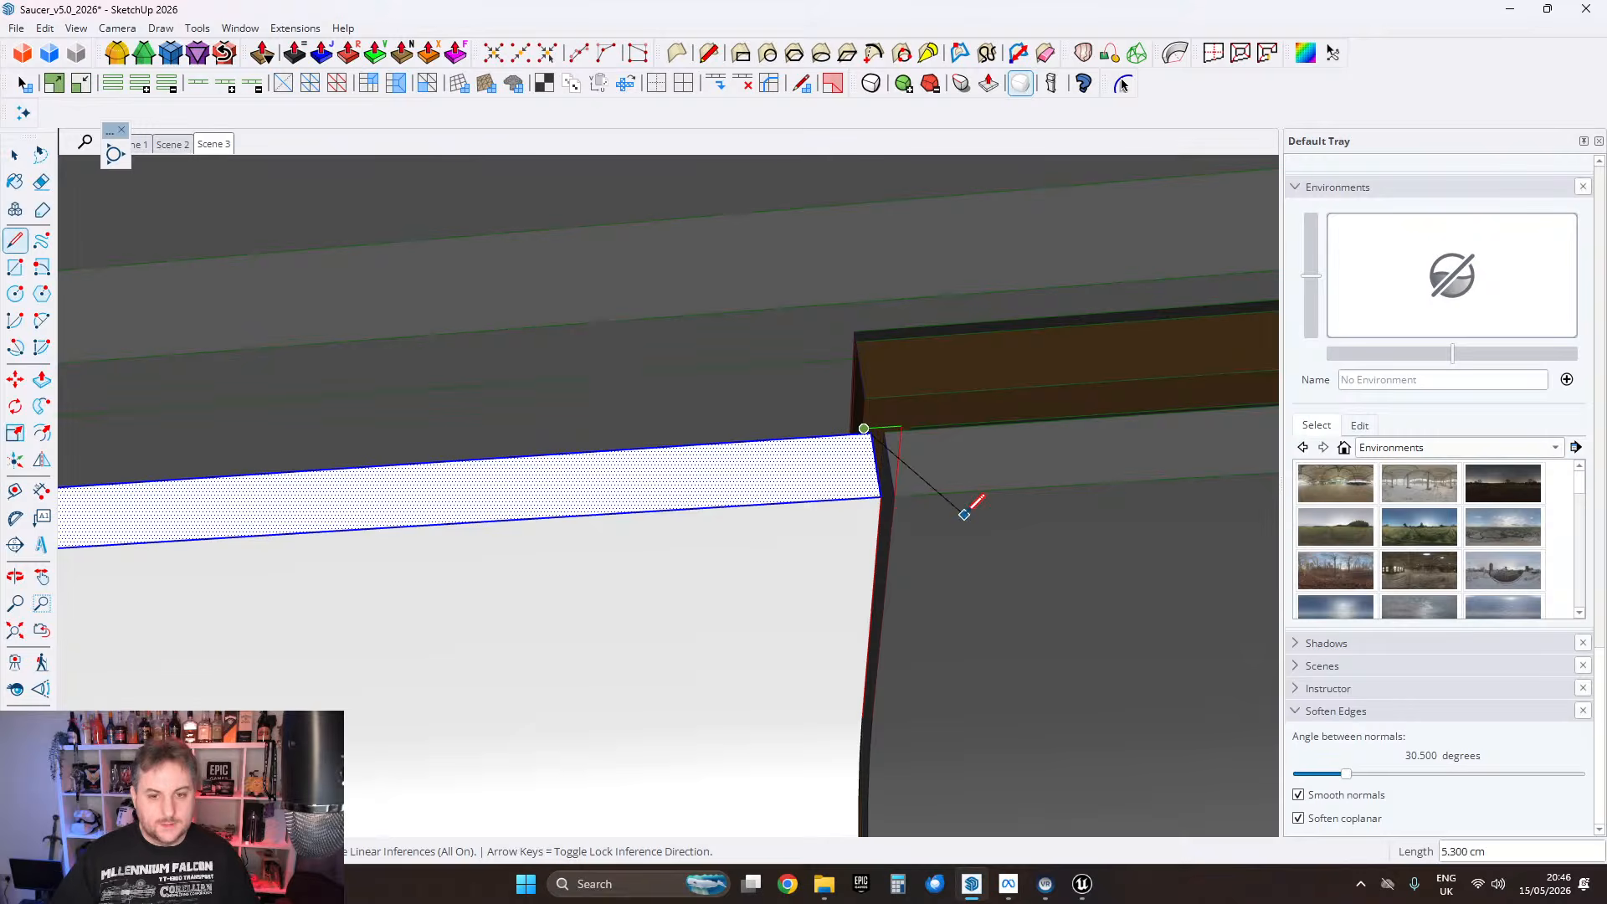
pyautogui.scroll(1, 965, 513)
pyautogui.moveTo(951, 539); pyautogui.dragTo(795, 494, button='middle')
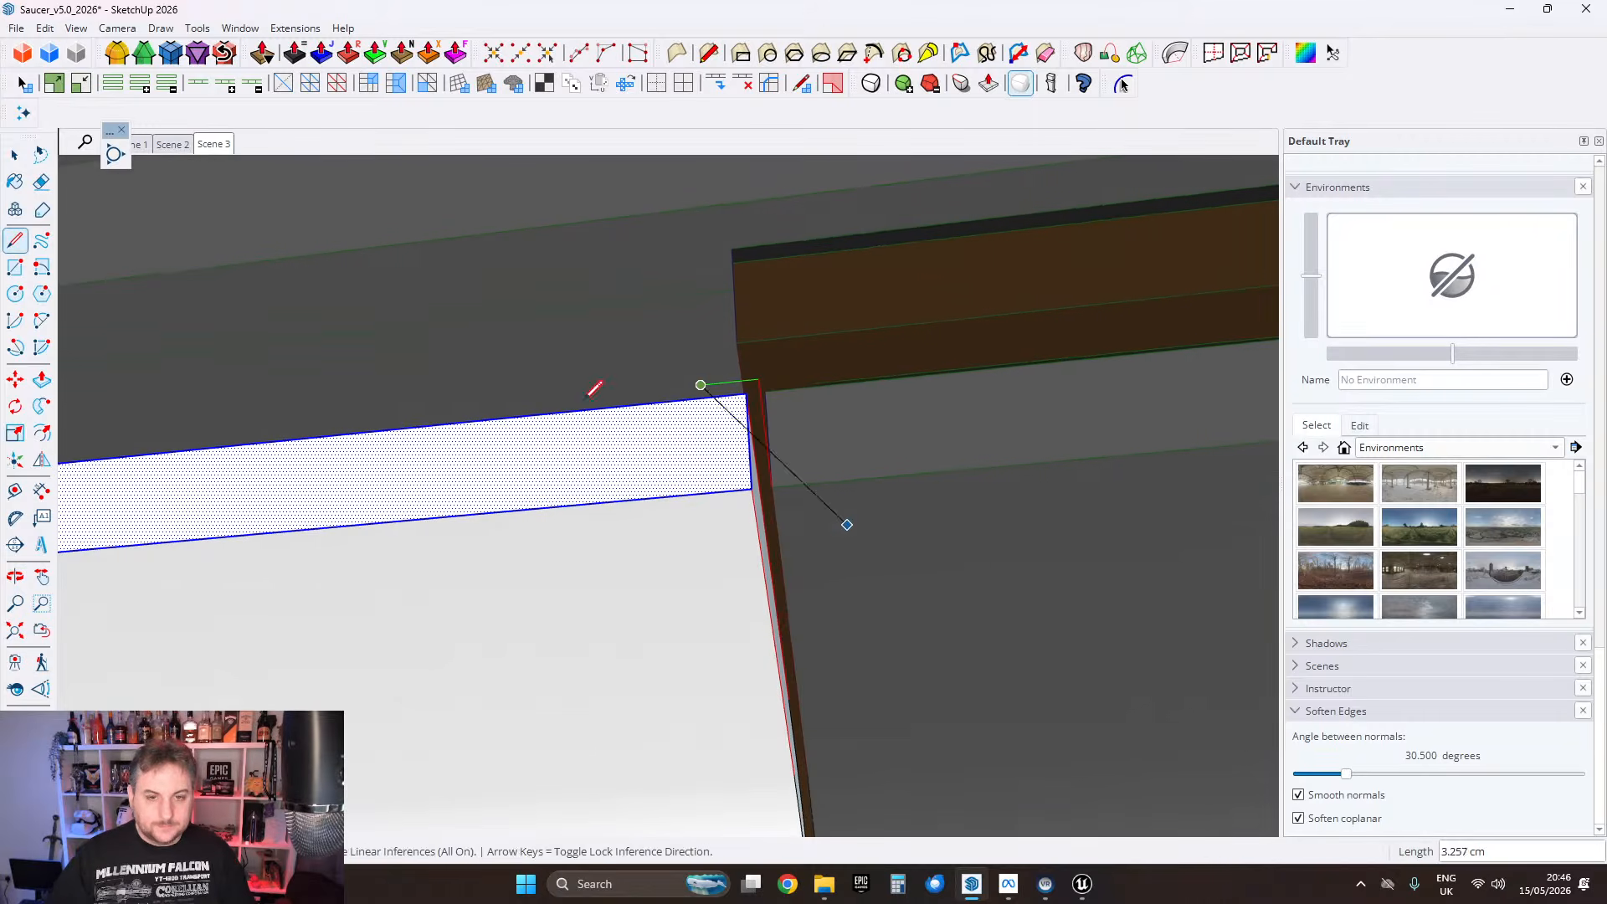
pyautogui.click(13, 156)
pyautogui.moveTo(617, 359); pyautogui.dragTo(399, 700, button='middle')
pyautogui.scroll(2, 573, 419)
pyautogui.click(612, 411)
pyautogui.scroll(-3, 549, 459)
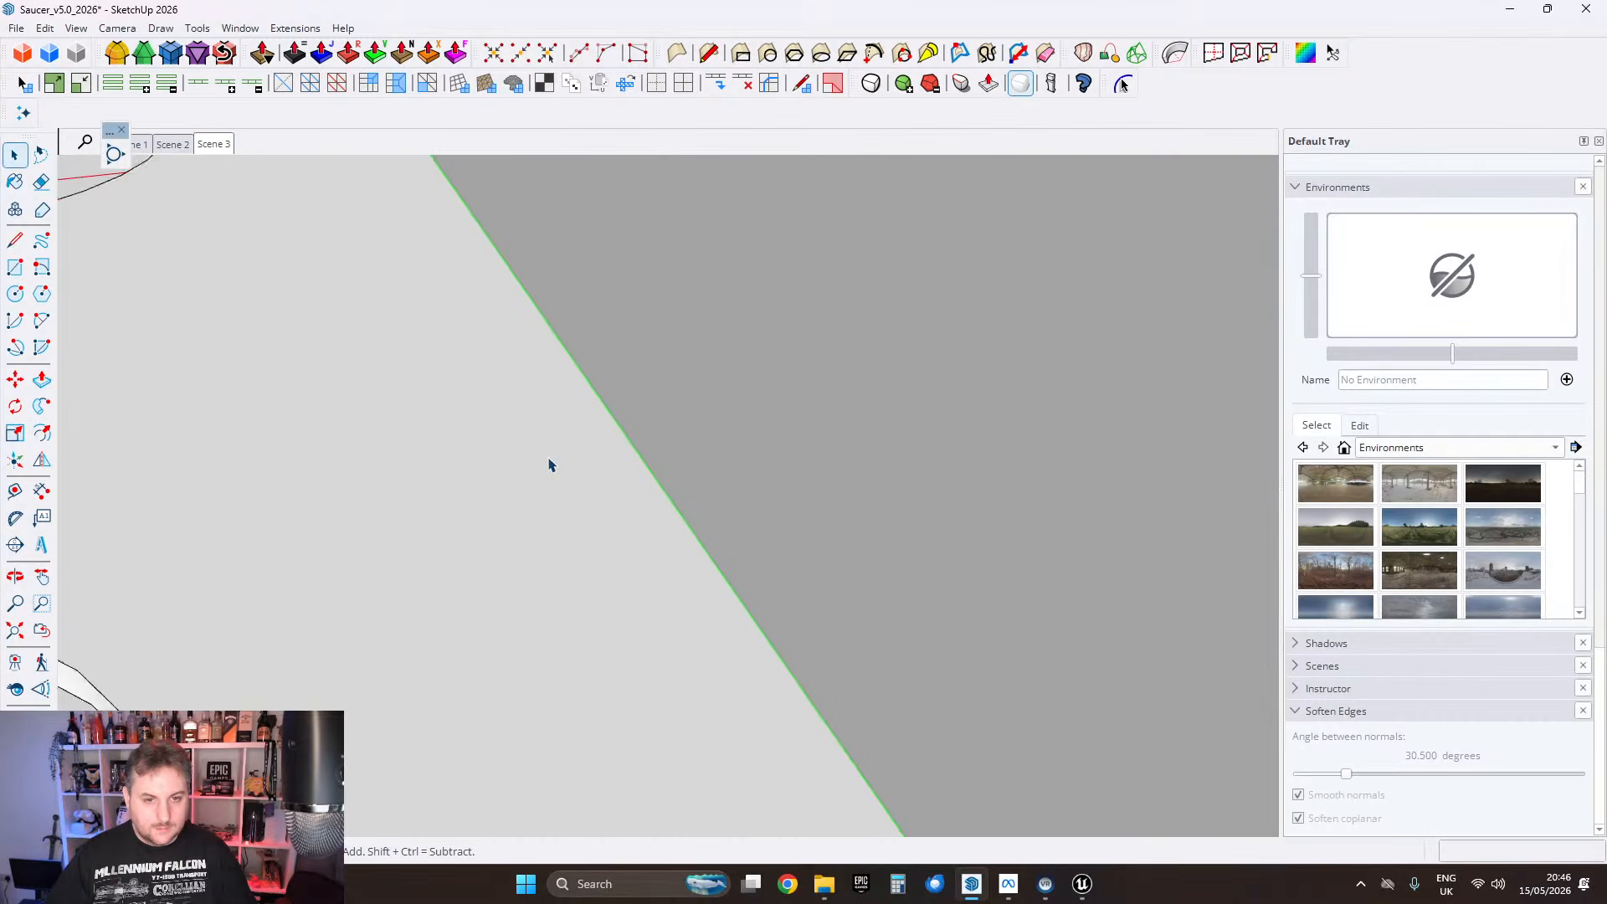
# Step: Open the raised panel copy, move its end edges about 0.6 cm along the green axis to the reference line, and erase the short reference lines
pyautogui.scroll(-2, 576, 423)
pyautogui.scroll(-8, 634, 369)
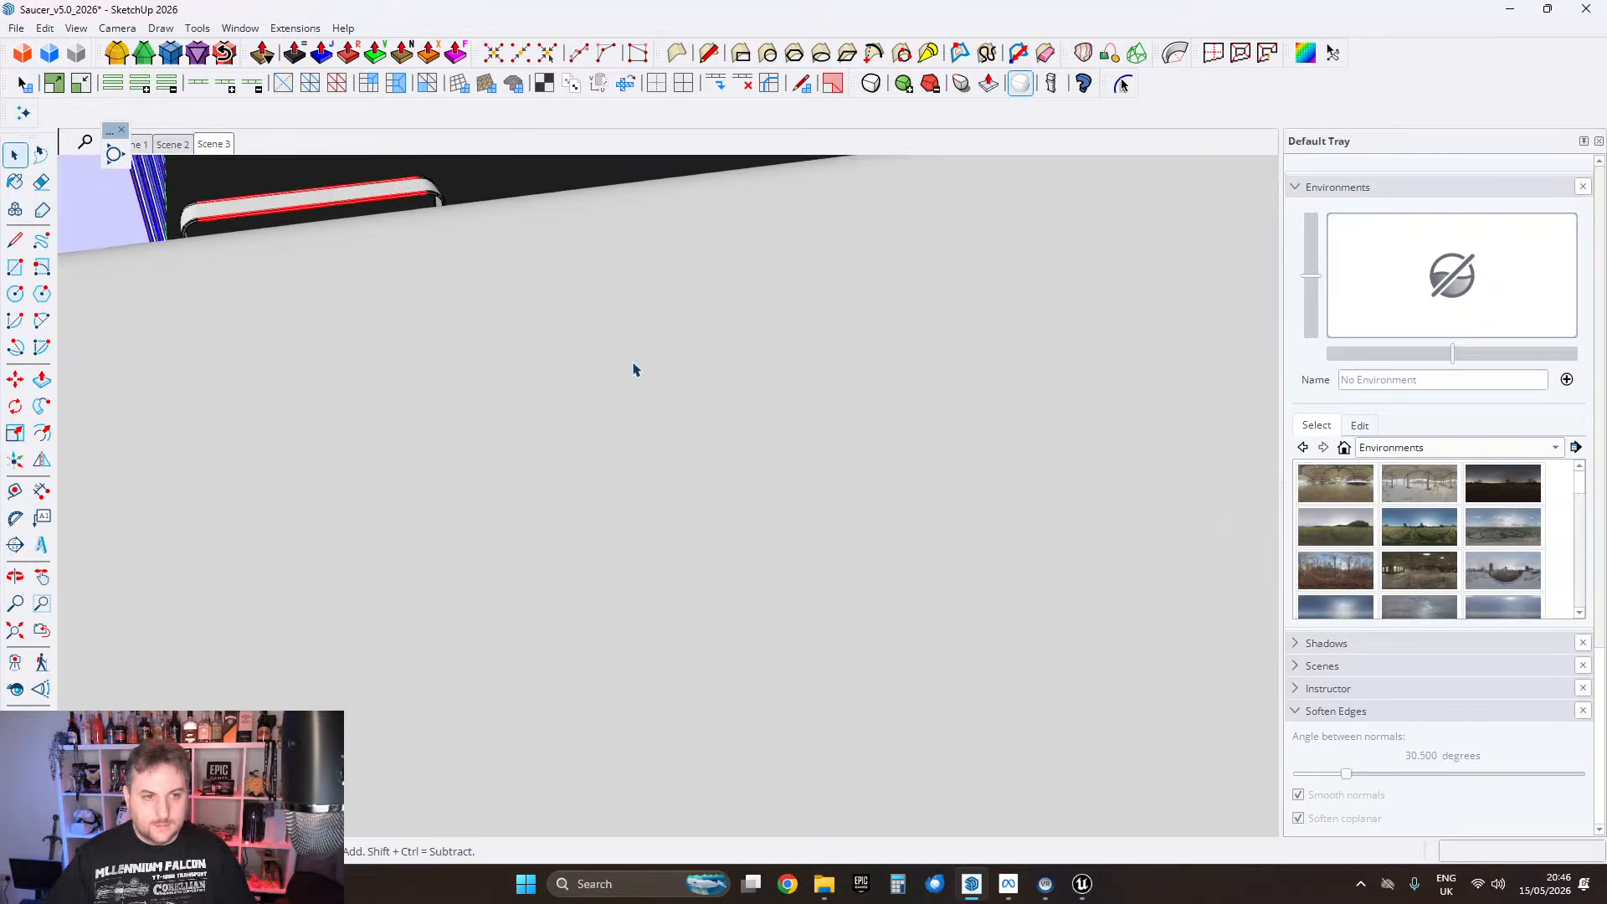
pyautogui.keyDown('shift'); pyautogui.moveTo(702, 342); pyautogui.dragTo(644, 725, button='middle'); pyautogui.keyUp('shift')
pyautogui.scroll(6, 513, 510)
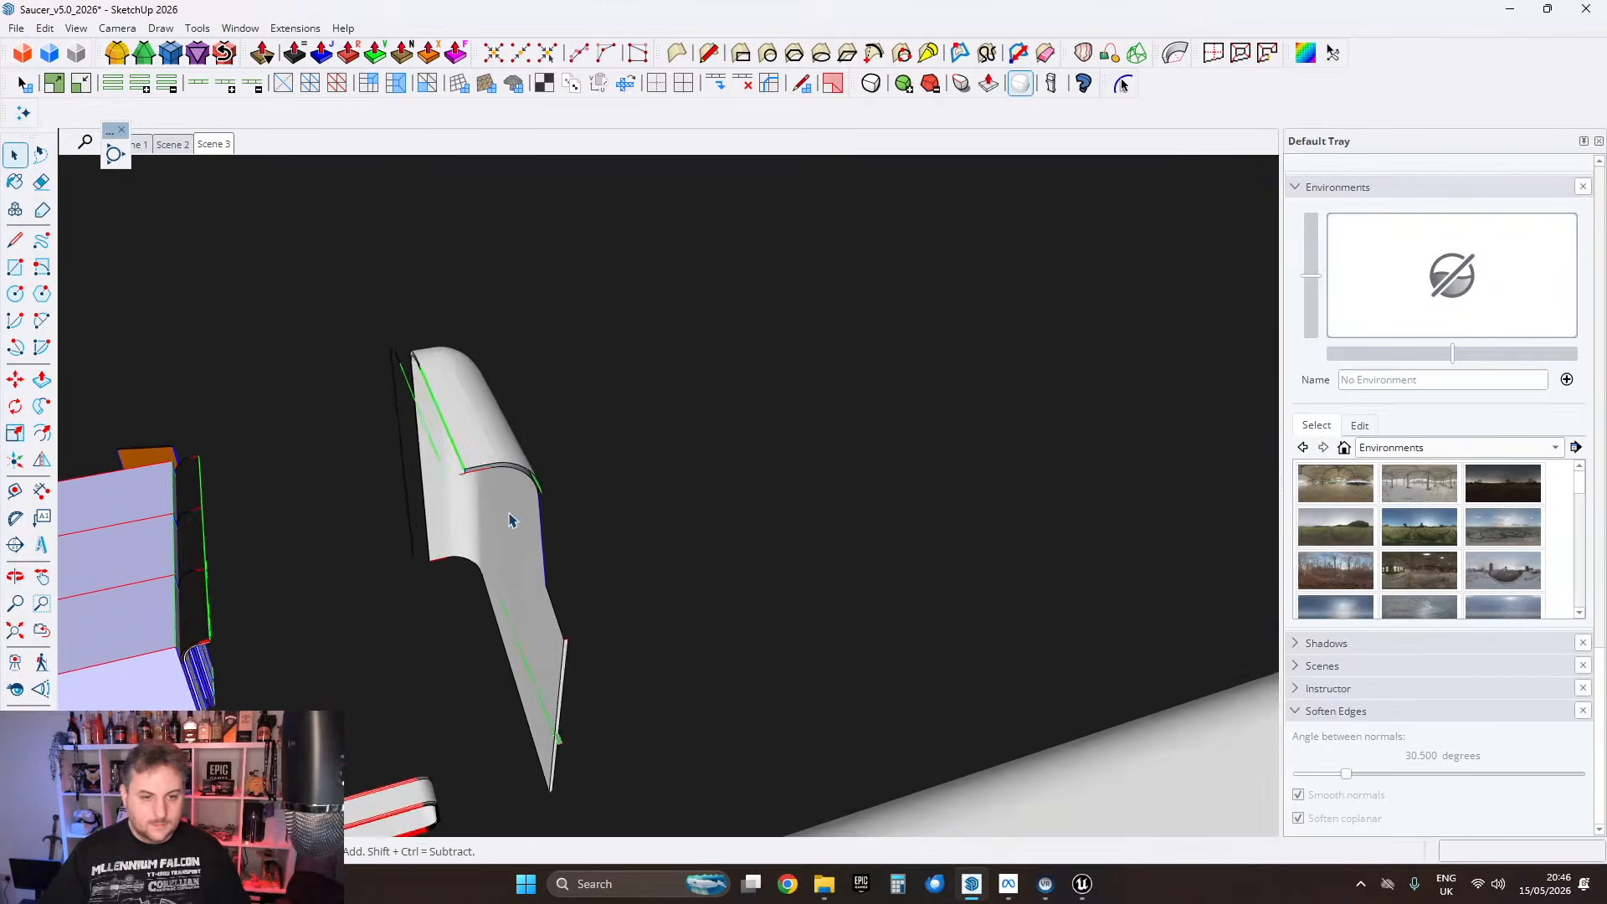
pyautogui.moveTo(513, 519); pyautogui.dragTo(596, 451, button='middle')
pyautogui.scroll(-4, 579, 465)
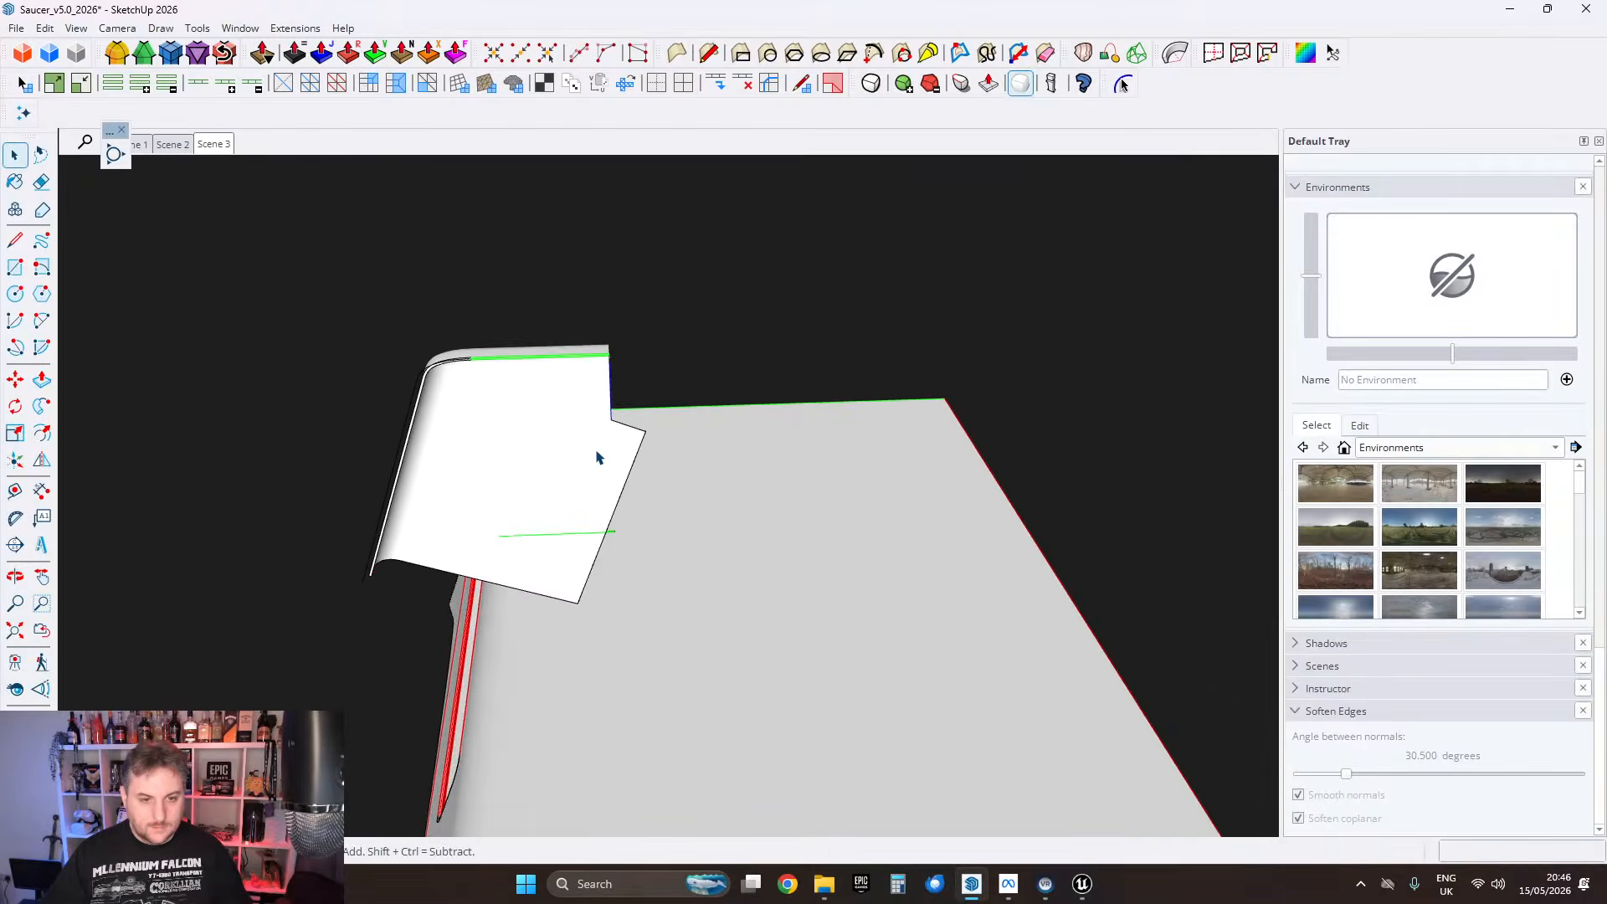
pyautogui.doubleClick(596, 451)
pyautogui.moveTo(543, 317); pyautogui.dragTo(770, 683)
pyautogui.scroll(7, 618, 388)
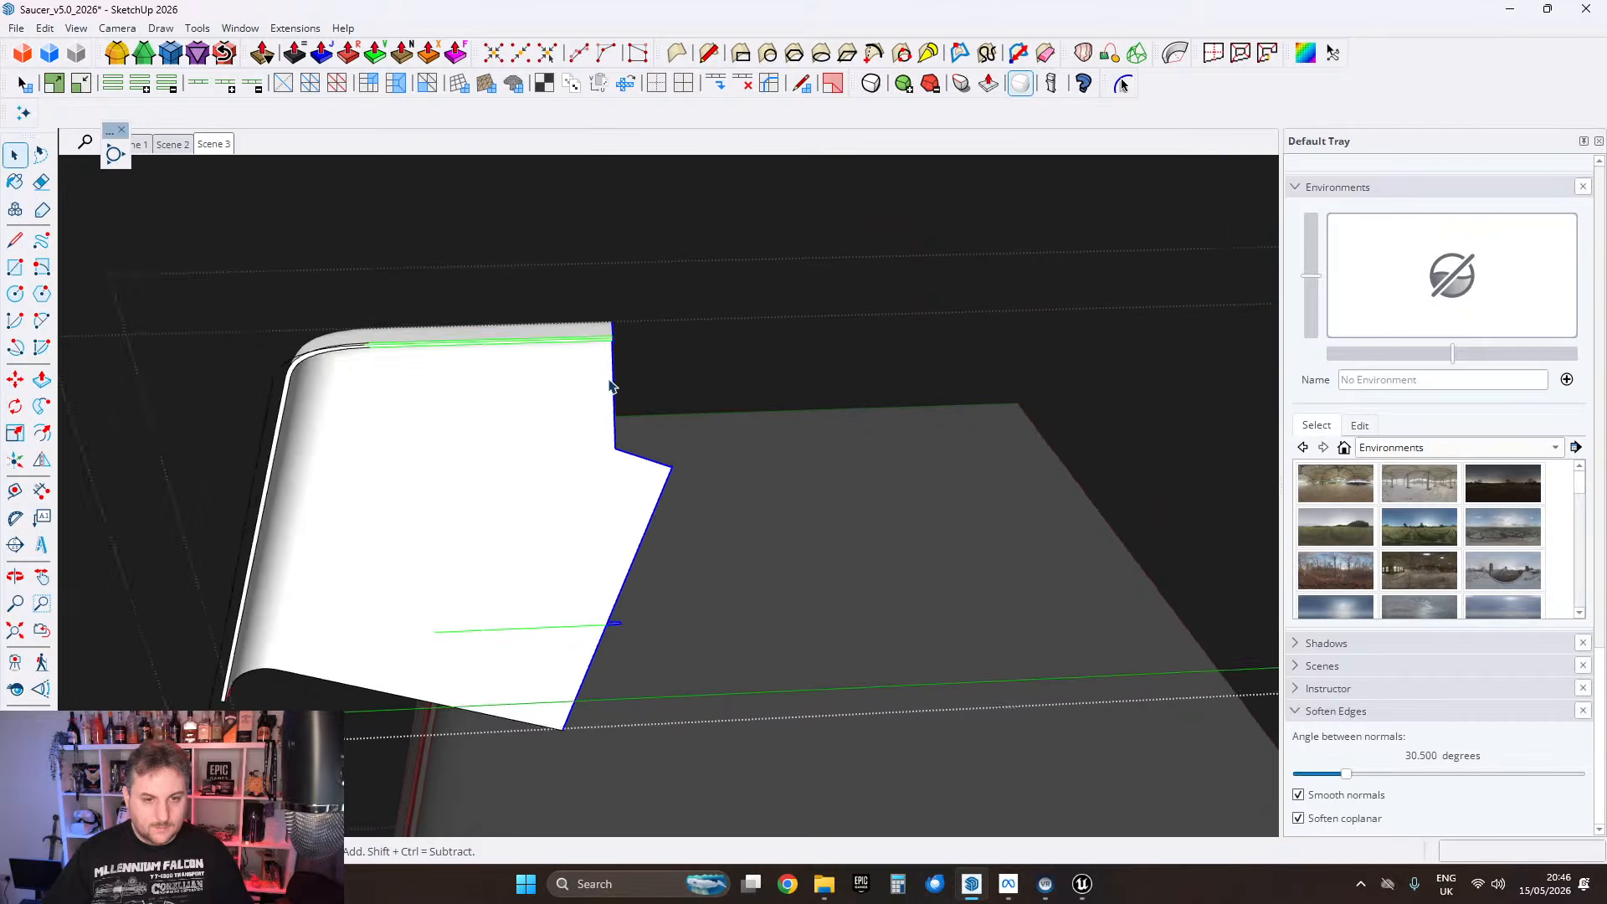
pyautogui.moveTo(581, 355); pyautogui.dragTo(666, 533, button='middle')
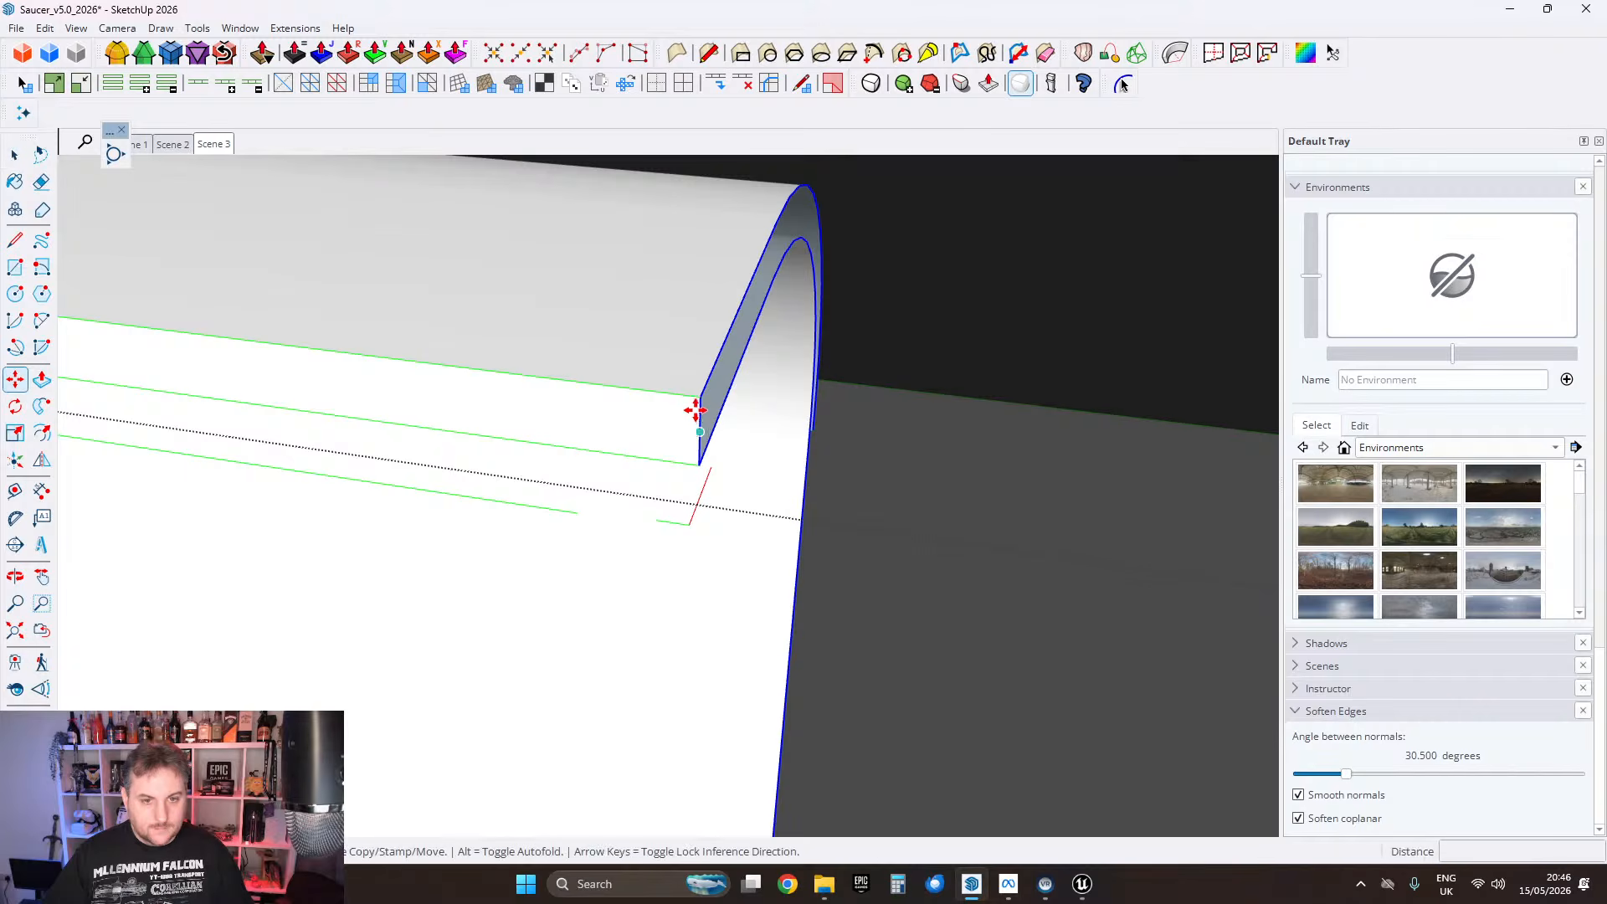
pyautogui.click(701, 395)
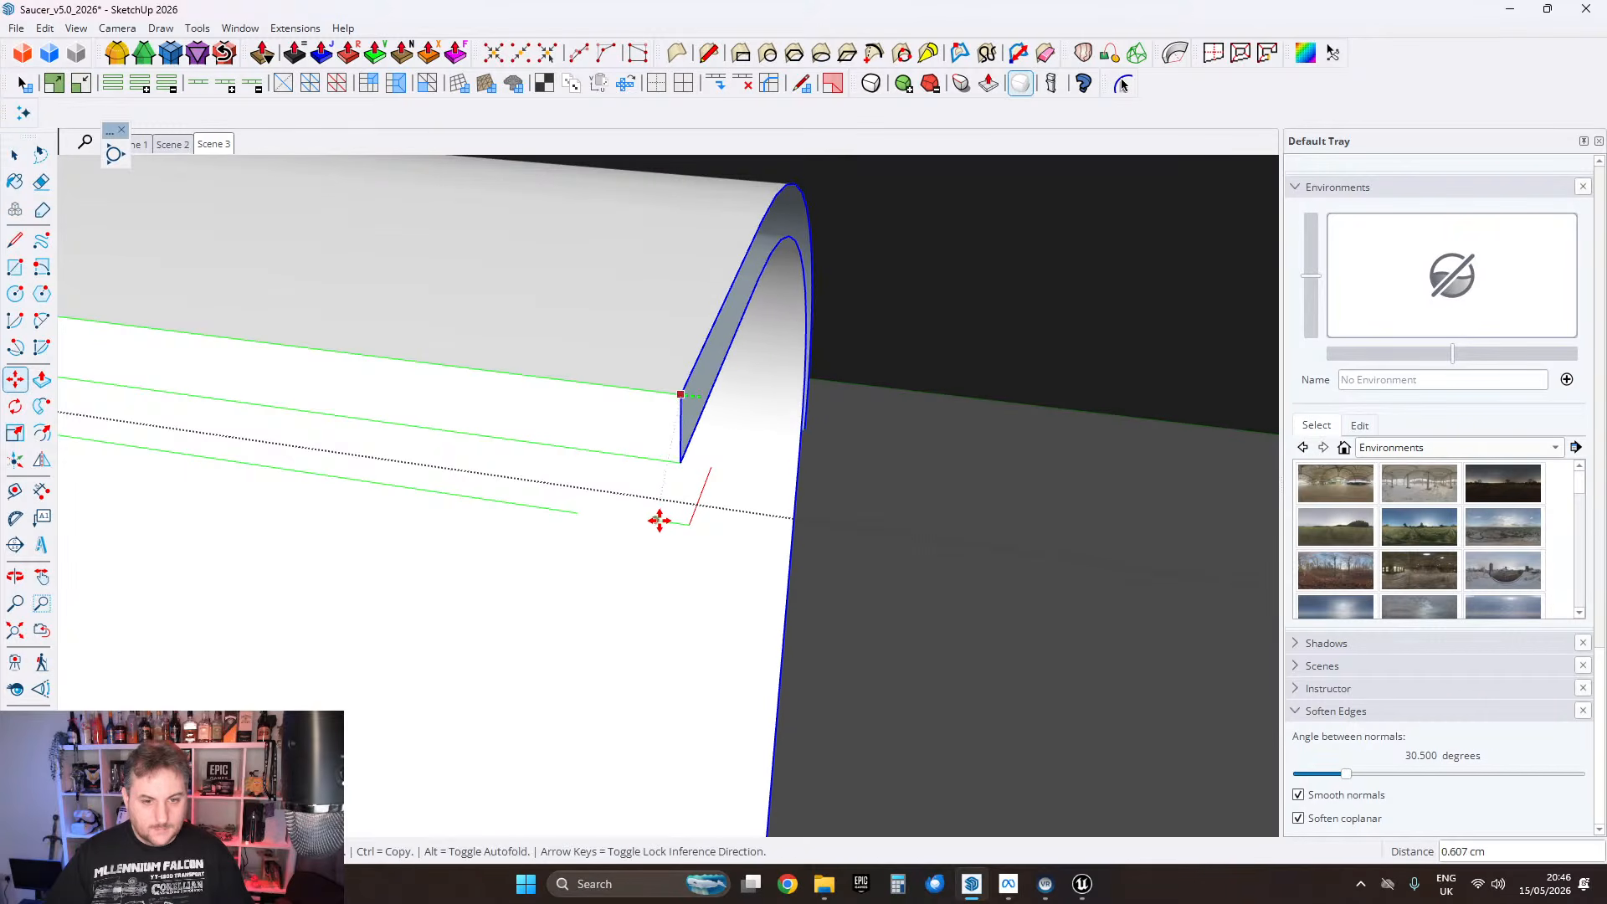
pyautogui.press('space')
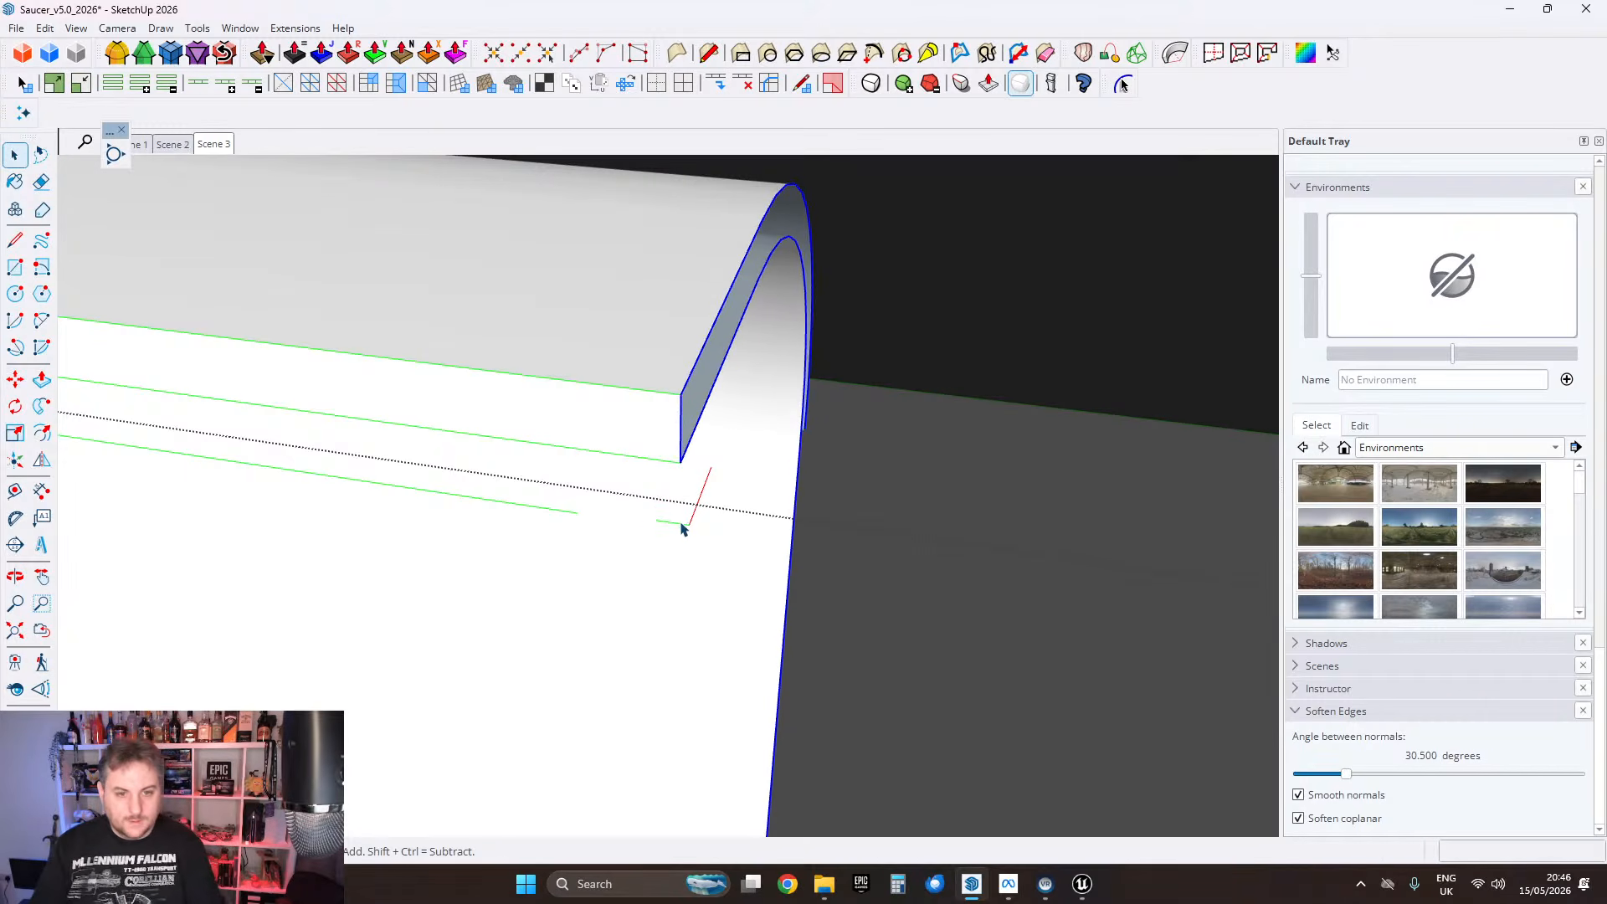
pyautogui.click(682, 526)
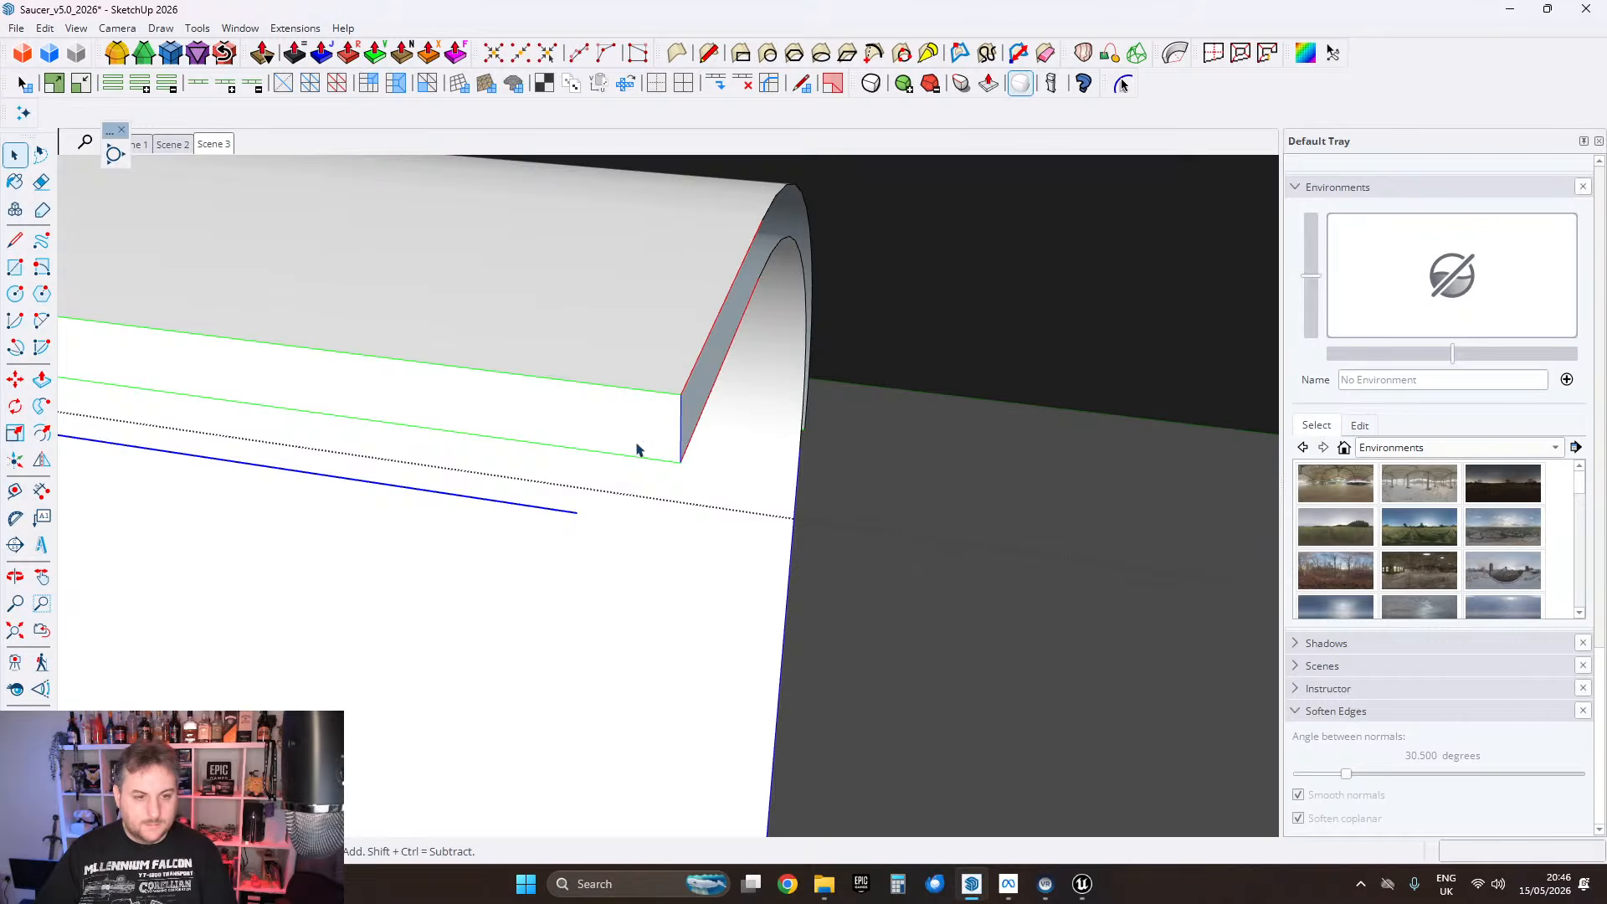
# Step: Extend the horizontal line across the lower part of the raised panel and remove the piece overhanging its curved edge
pyautogui.moveTo(636, 450); pyautogui.dragTo(566, 626, button='middle')
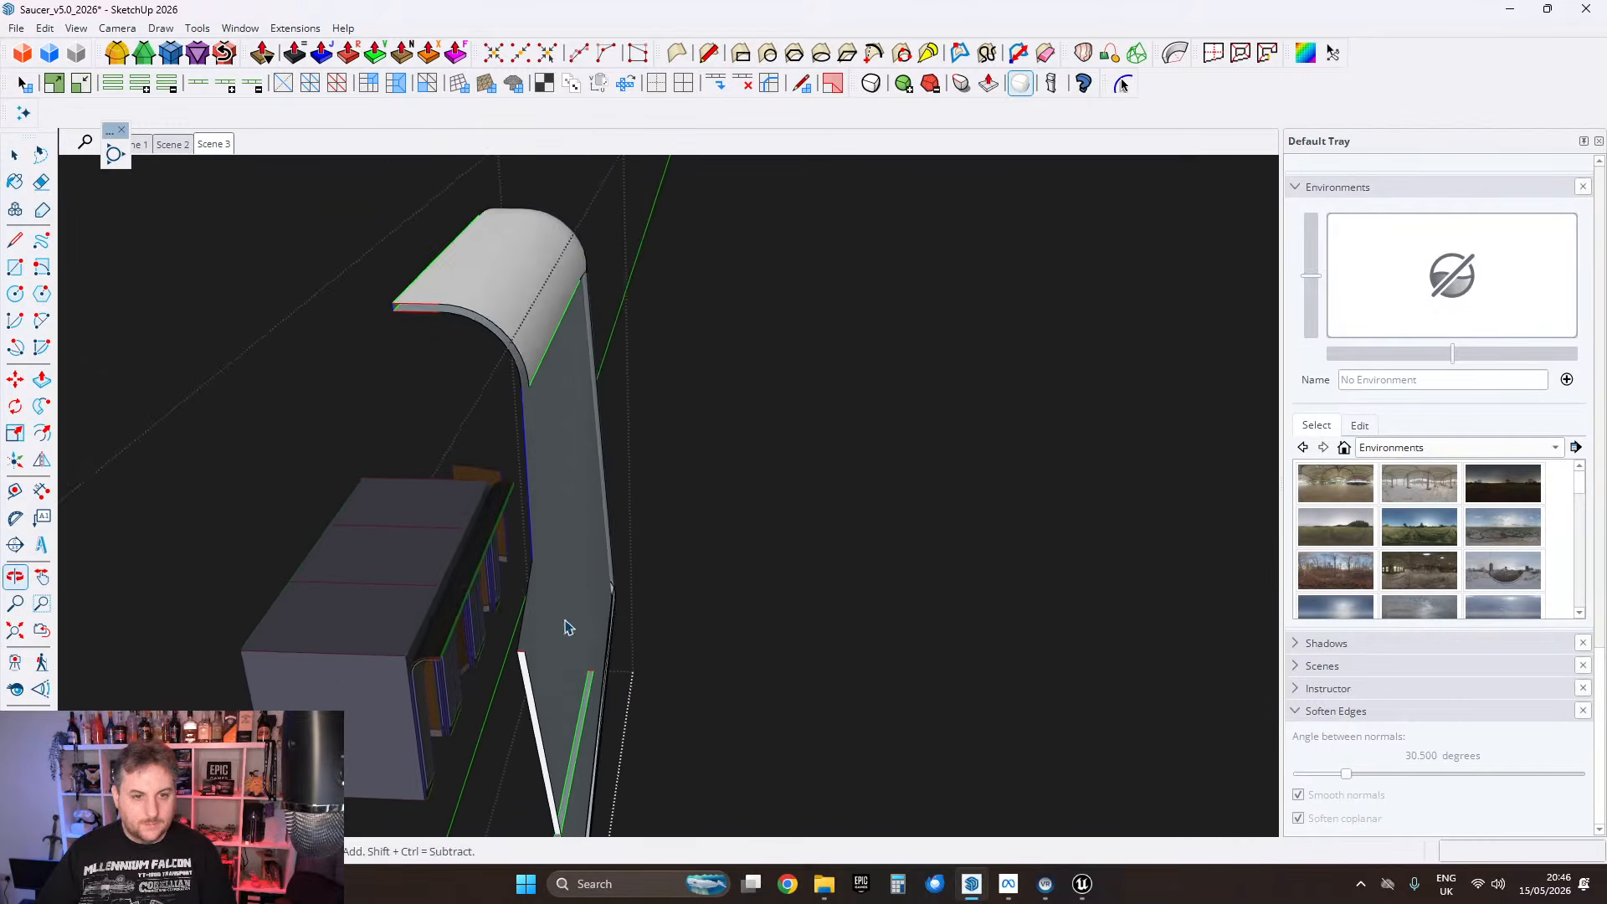
pyautogui.scroll(5, 556, 495)
pyautogui.moveTo(556, 495); pyautogui.dragTo(596, 578, button='middle')
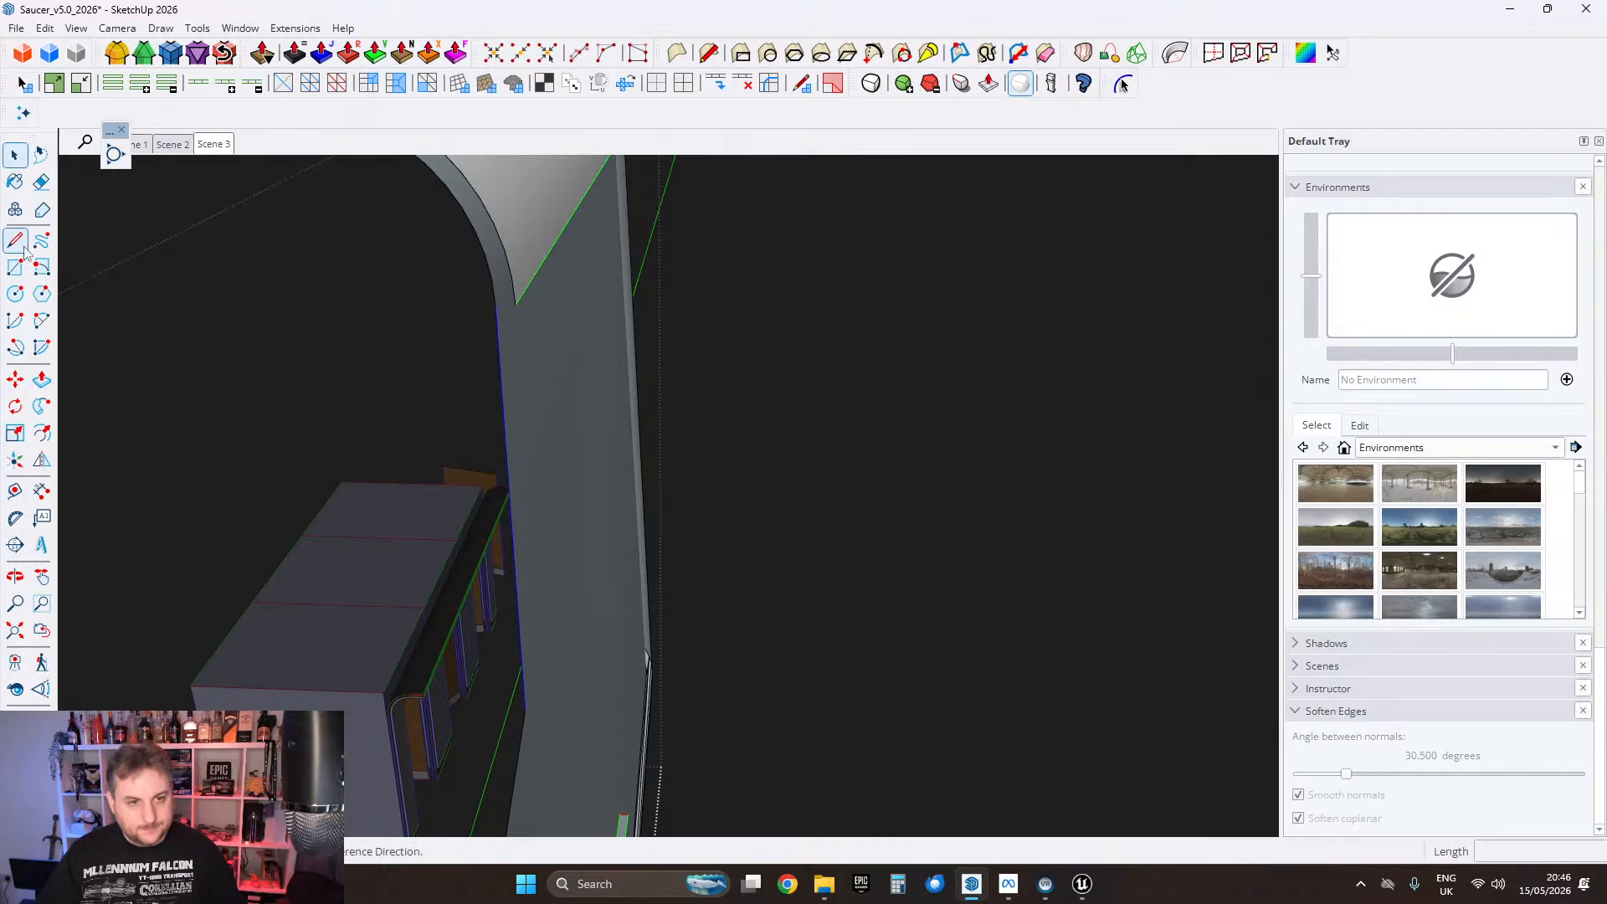
pyautogui.moveTo(520, 276)
pyautogui.mouseDown(button='middle')
pyautogui.moveTo(470, 459)
pyautogui.moveTo(871, 581)
pyautogui.moveTo(893, 506)
pyautogui.moveTo(854, 519)
pyautogui.mouseUp(button='middle')
pyautogui.click(834, 601)
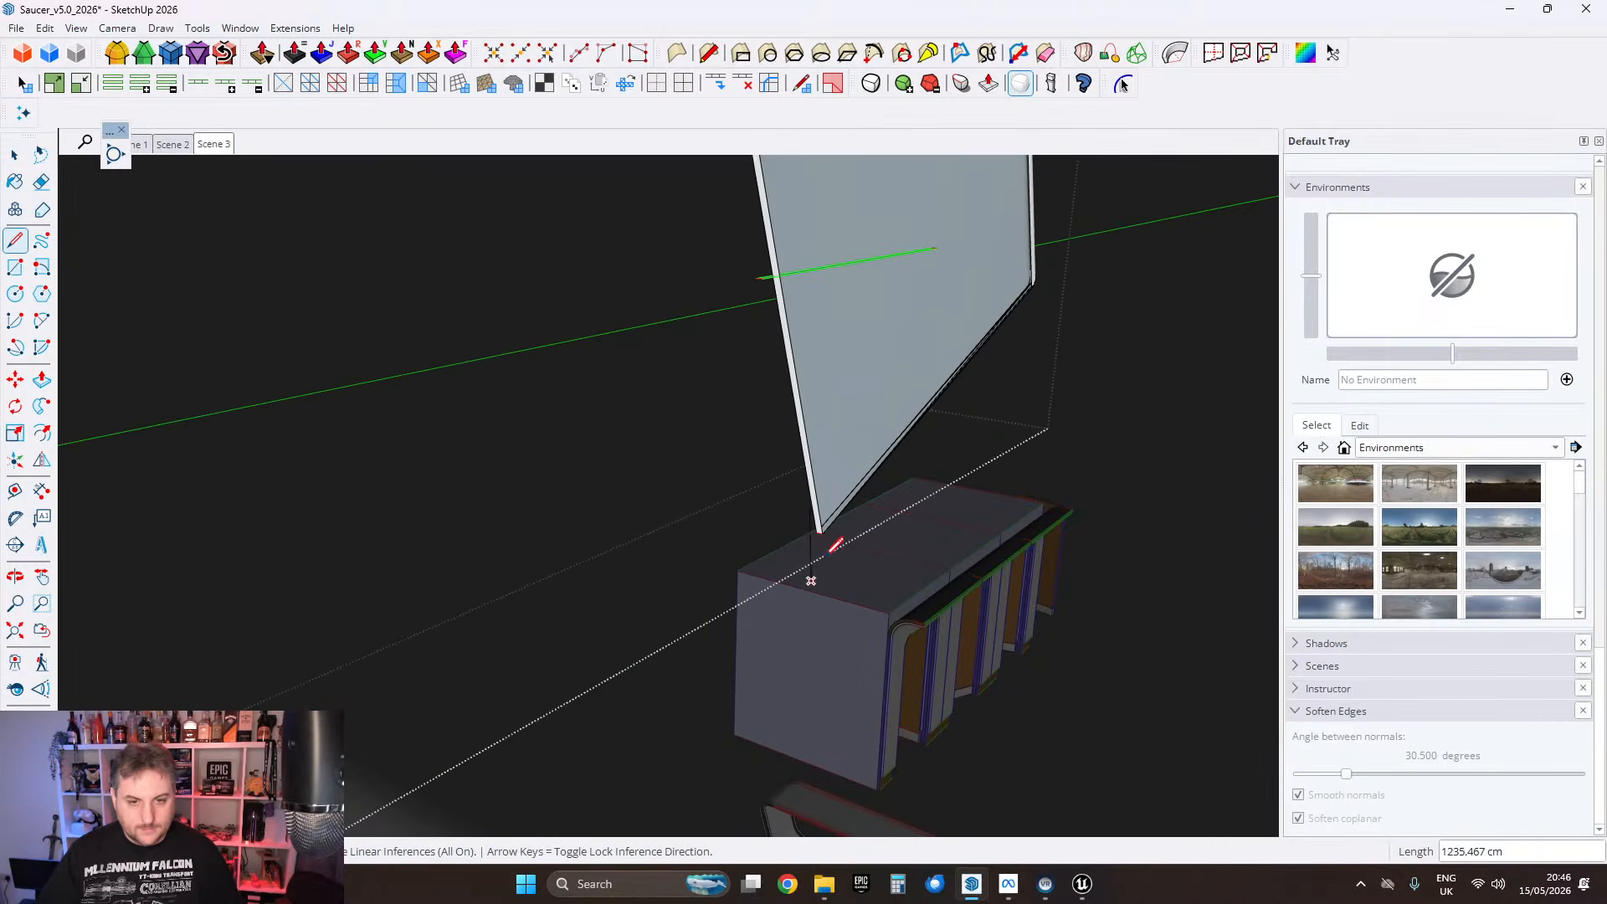
pyautogui.click(768, 407)
pyautogui.moveTo(852, 291); pyautogui.dragTo(700, 477, button='middle')
pyautogui.scroll(3, 700, 393)
pyautogui.press('Escape')
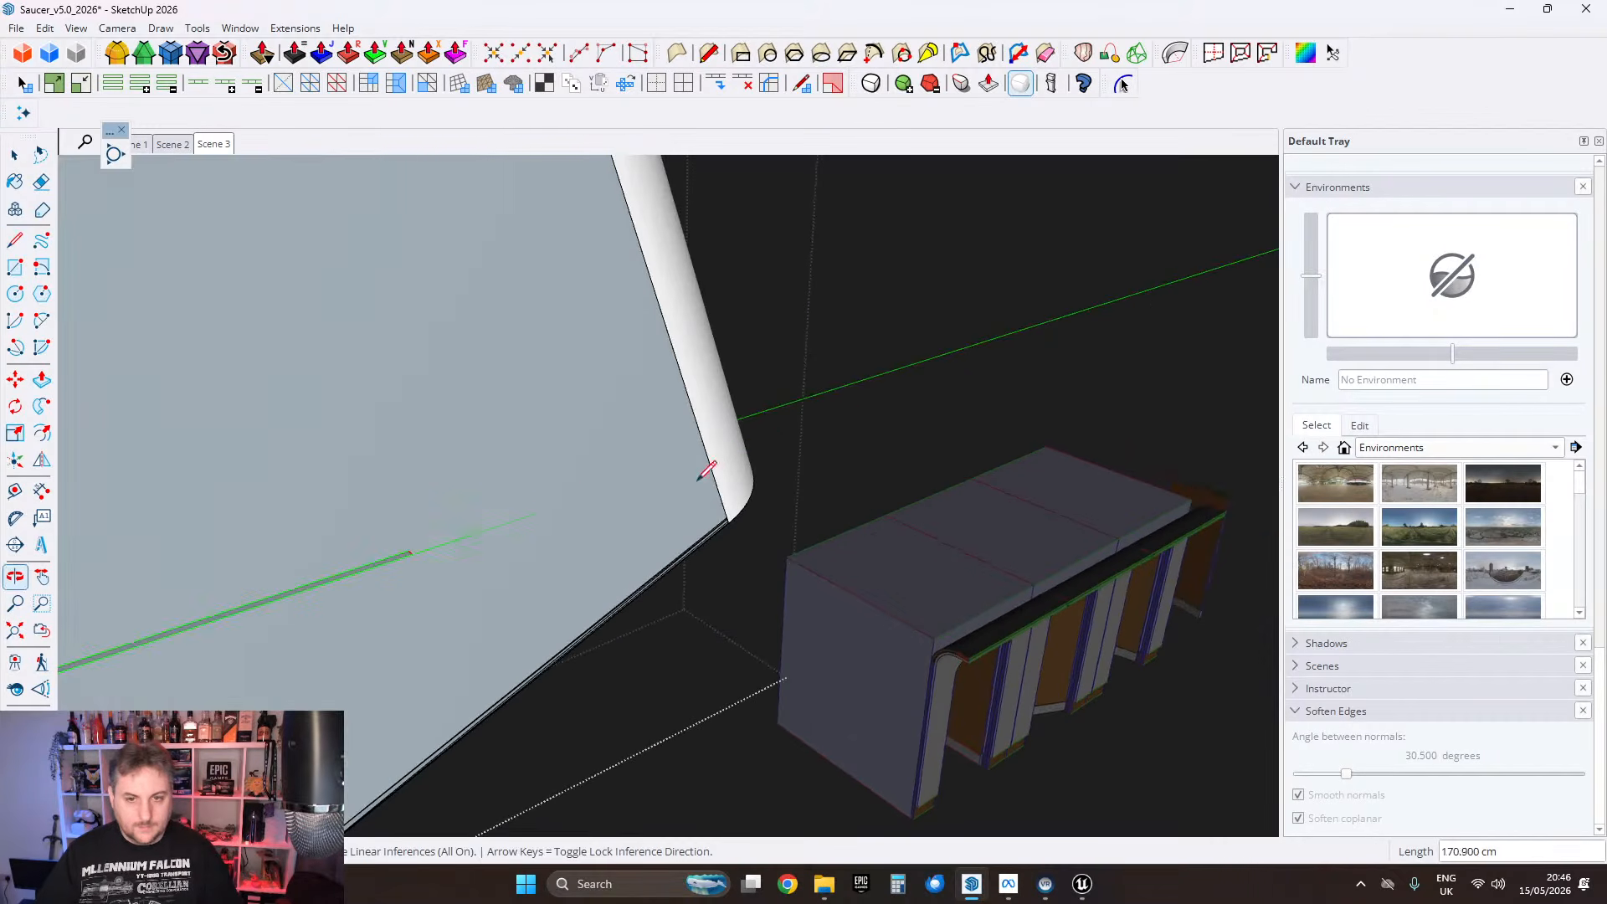
pyautogui.click(41, 182)
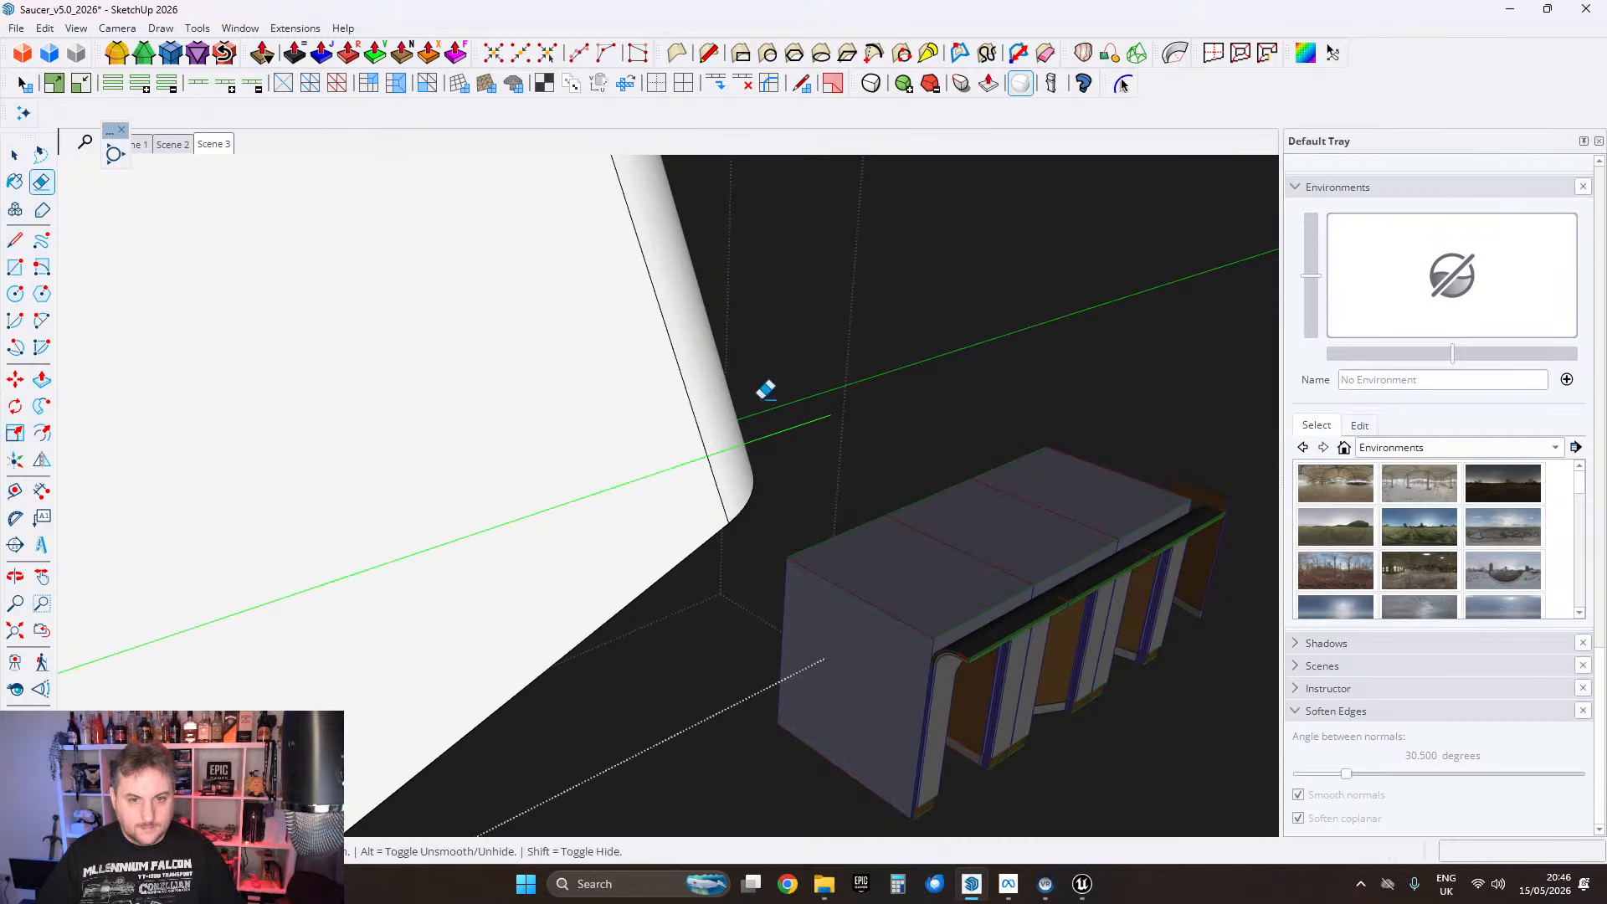
# Step: Draw a vertical line about 132.5 cm long from the horizontal line's outer end up to the panel's notch corner
pyautogui.moveTo(553, 525)
pyautogui.mouseDown(button='middle')
pyautogui.moveTo(739, 406)
pyautogui.moveTo(796, 394)
pyautogui.moveTo(612, 479)
pyautogui.moveTo(1334, 452)
pyautogui.moveTo(843, 512)
pyautogui.mouseUp(button='middle')
pyautogui.moveTo(564, 456)
pyautogui.mouseDown(button='middle')
pyautogui.moveTo(793, 391)
pyautogui.moveTo(436, 417)
pyautogui.mouseUp(button='middle')
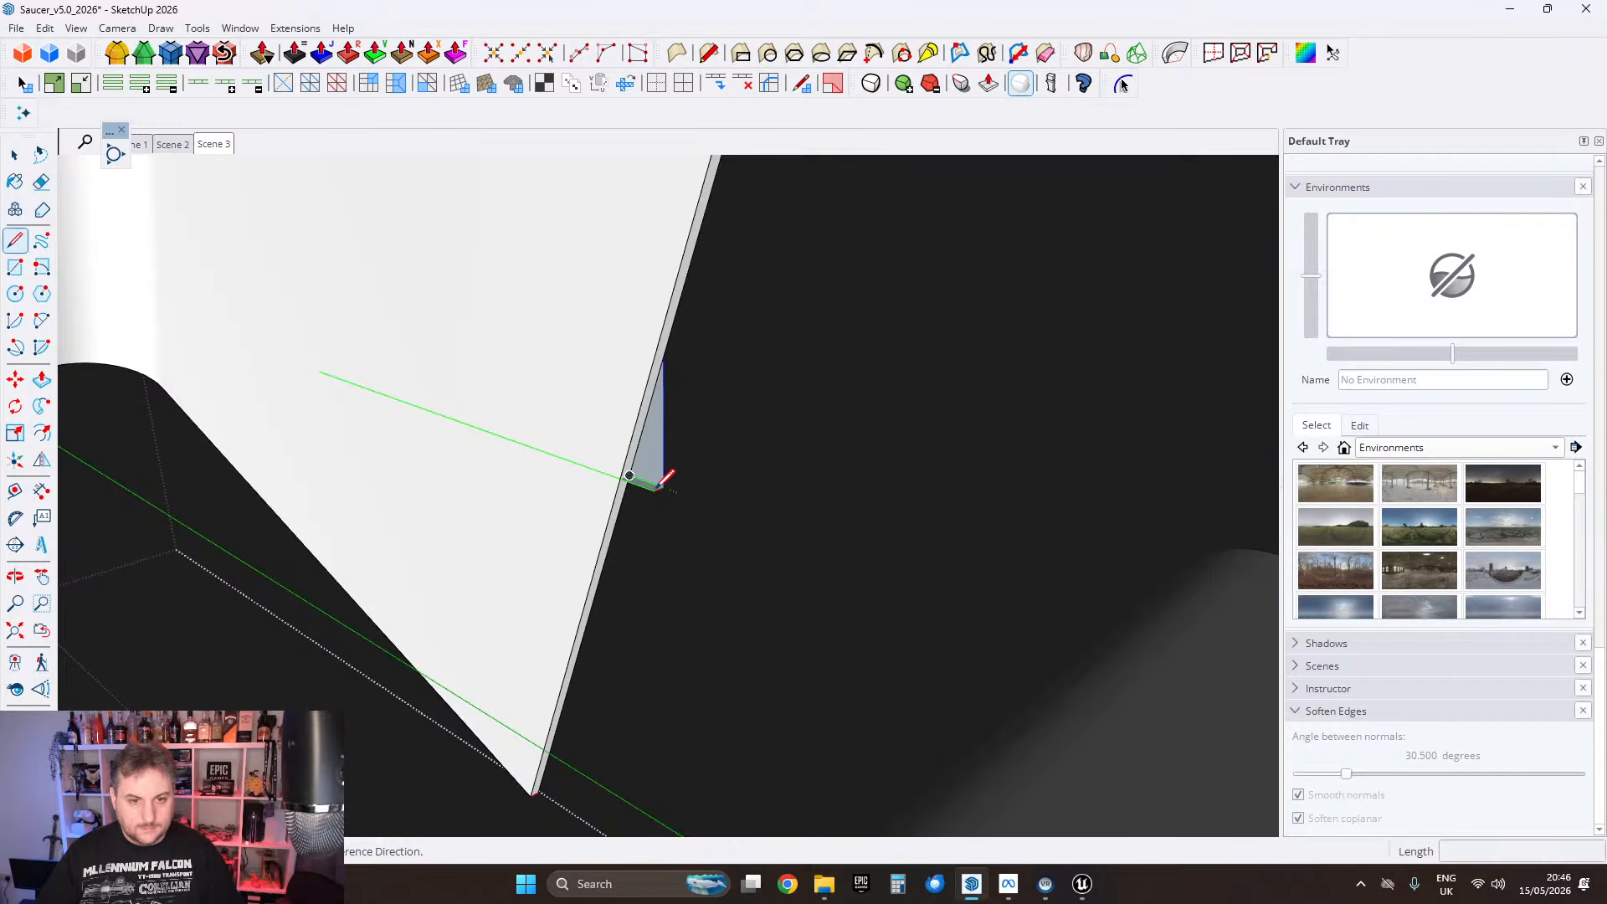
pyautogui.moveTo(654, 490)
pyautogui.mouseDown(button='middle')
pyautogui.moveTo(682, 459)
pyautogui.moveTo(662, 601)
pyautogui.mouseUp(button='middle')
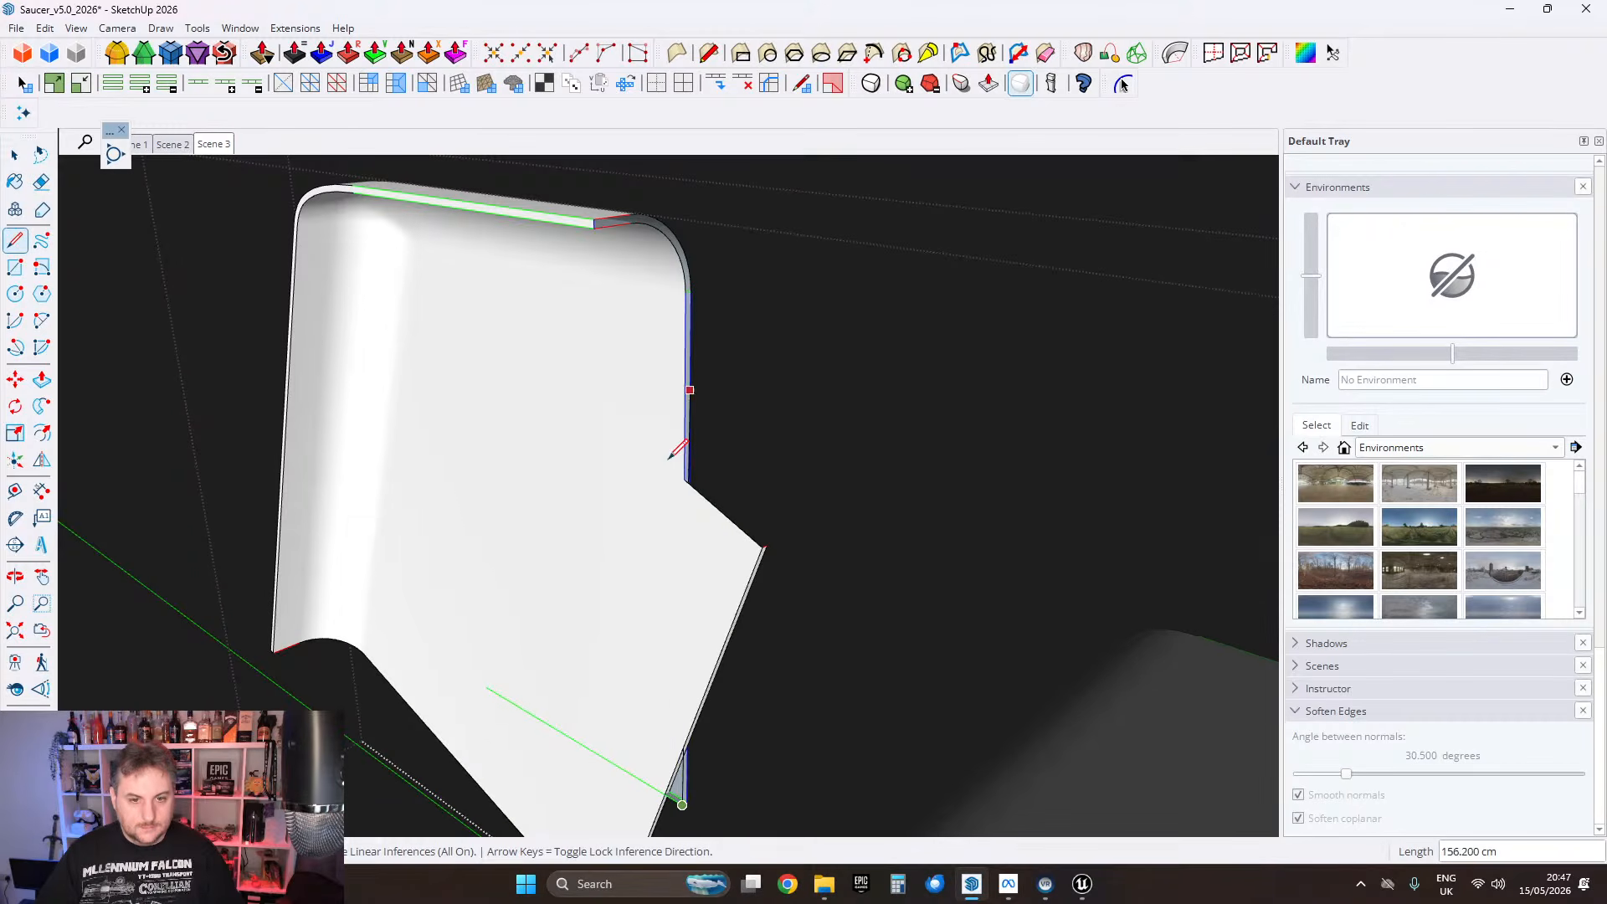
pyautogui.click(685, 480)
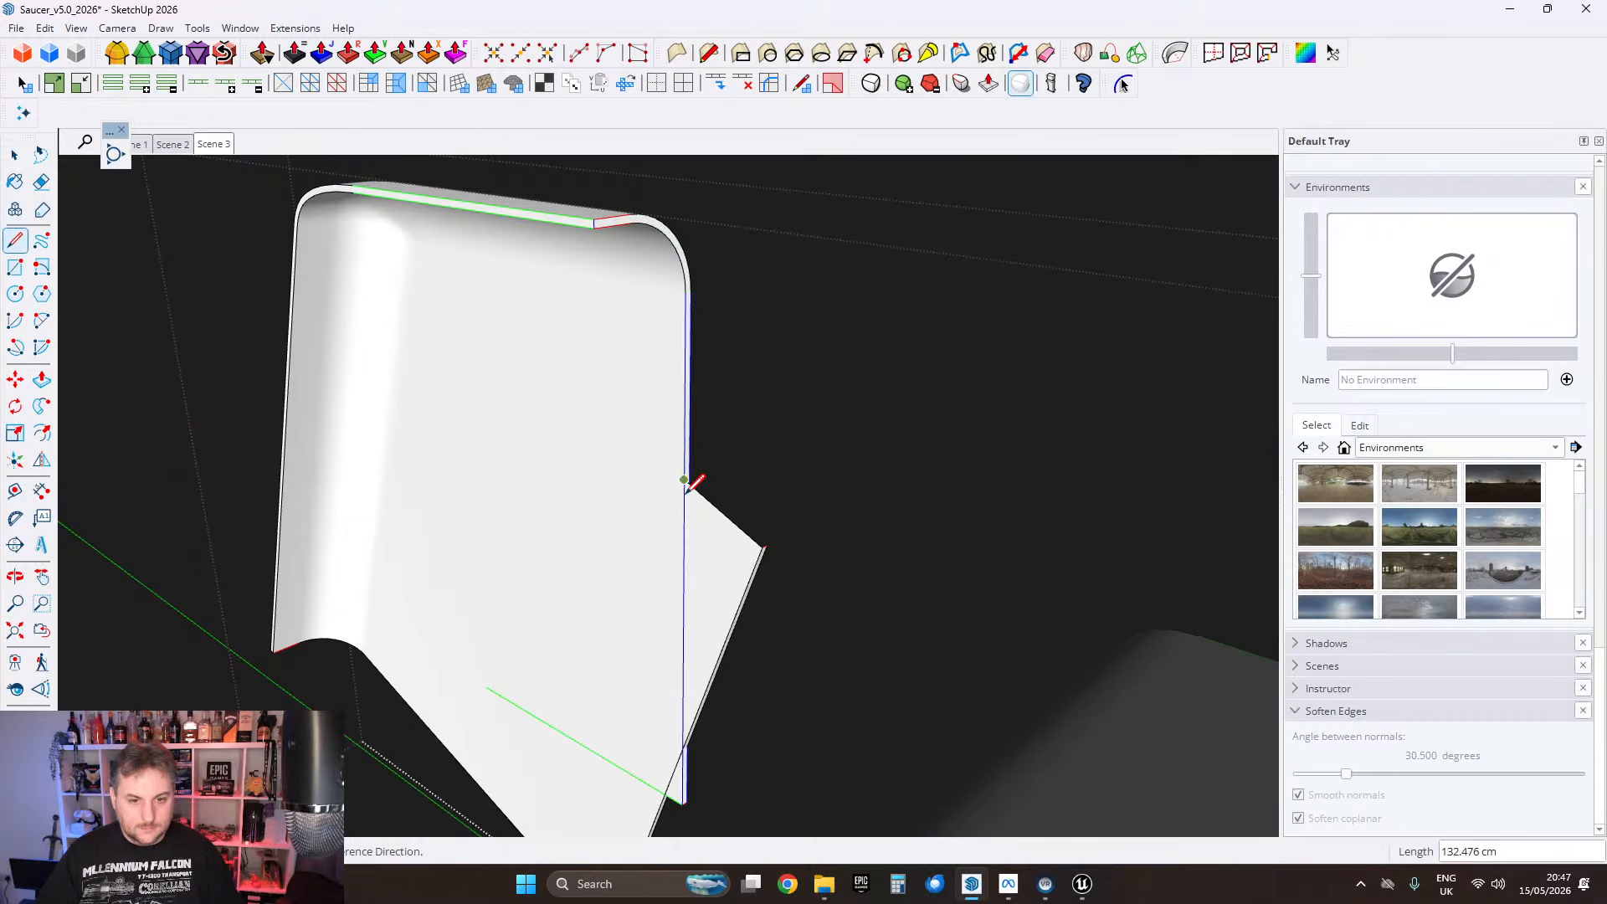
# Step: Erase the slanted projection outside the vertical line and the panel's pointed lower portion below the horizontal line
pyautogui.click(39, 184)
pyautogui.moveTo(782, 528); pyautogui.dragTo(778, 529)
pyautogui.moveTo(779, 529)
pyautogui.mouseDown(button='middle')
pyautogui.moveTo(682, 340)
pyautogui.moveTo(693, 538)
pyautogui.moveTo(668, 463)
pyautogui.moveTo(213, 438)
pyautogui.mouseUp(button='middle')
pyautogui.moveTo(499, 437); pyautogui.dragTo(410, 537, button='middle')
pyautogui.click(403, 595)
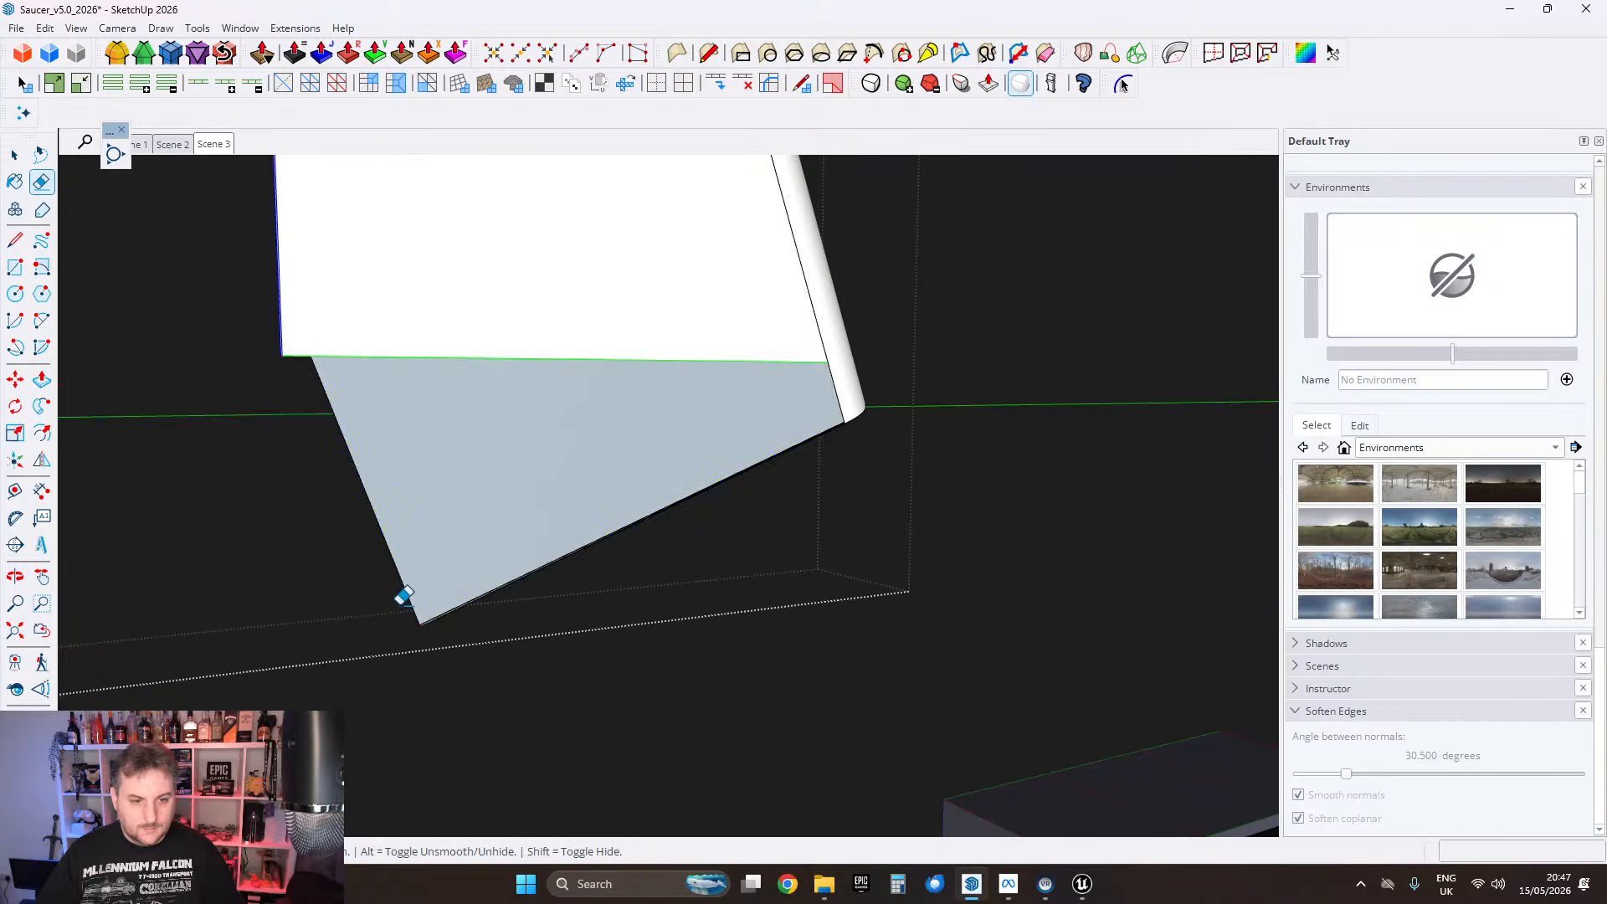
pyautogui.moveTo(442, 604); pyautogui.dragTo(1004, 351, button='middle')
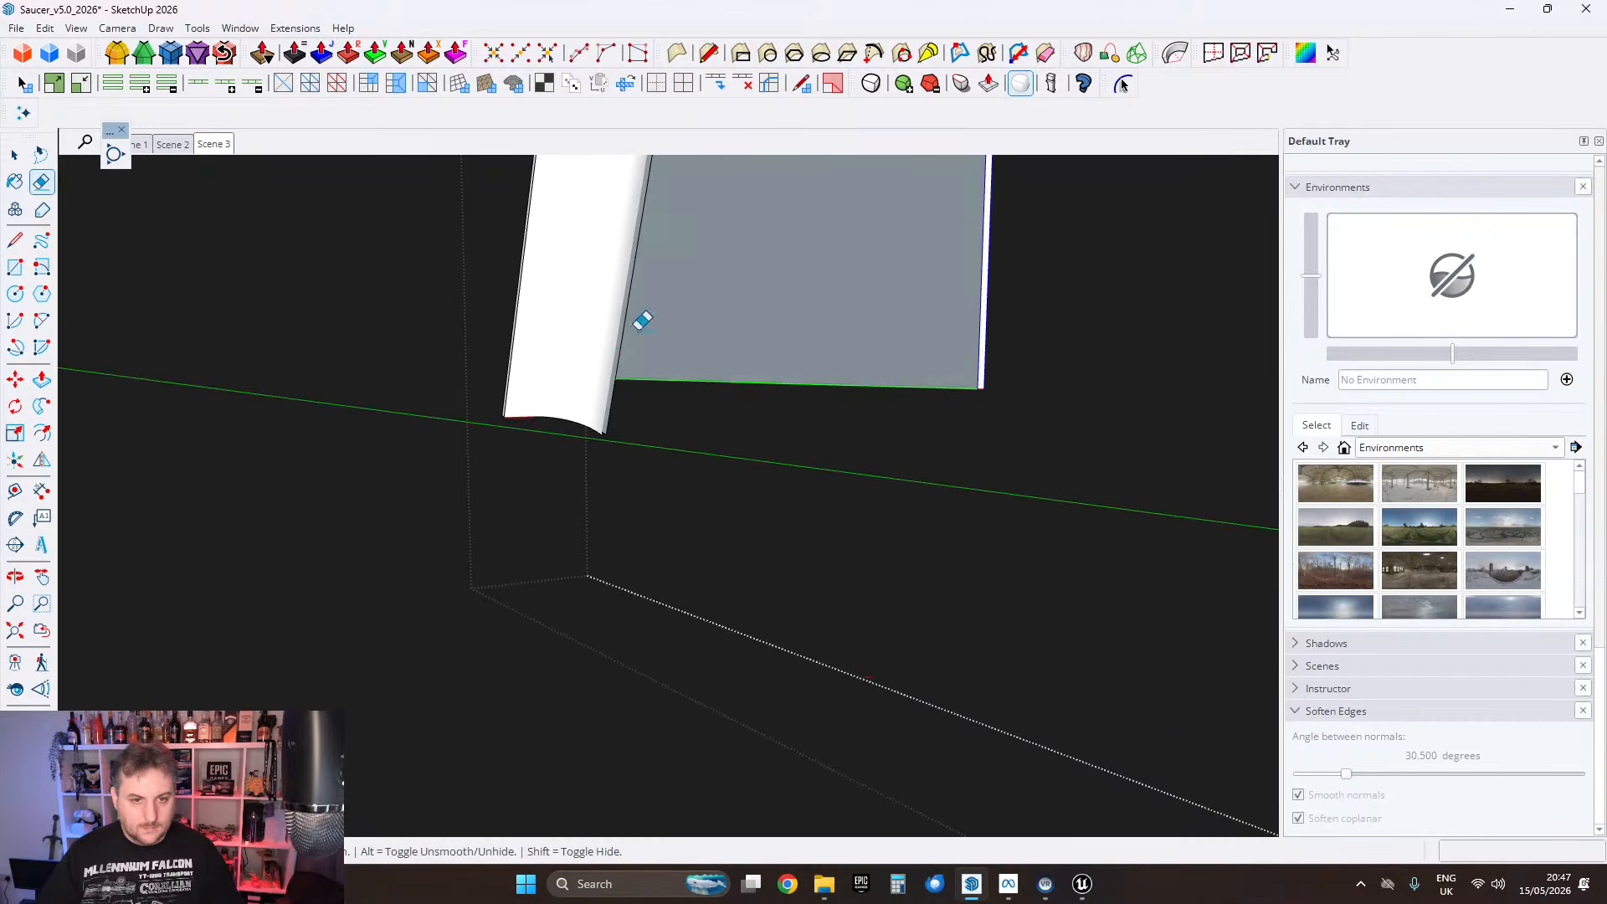
# Step: Draw a line about 97 cm long that closes the gap in the thin face along the panel's bottom edge
pyautogui.scroll(3, 638, 363)
pyautogui.scroll(-1, 637, 362)
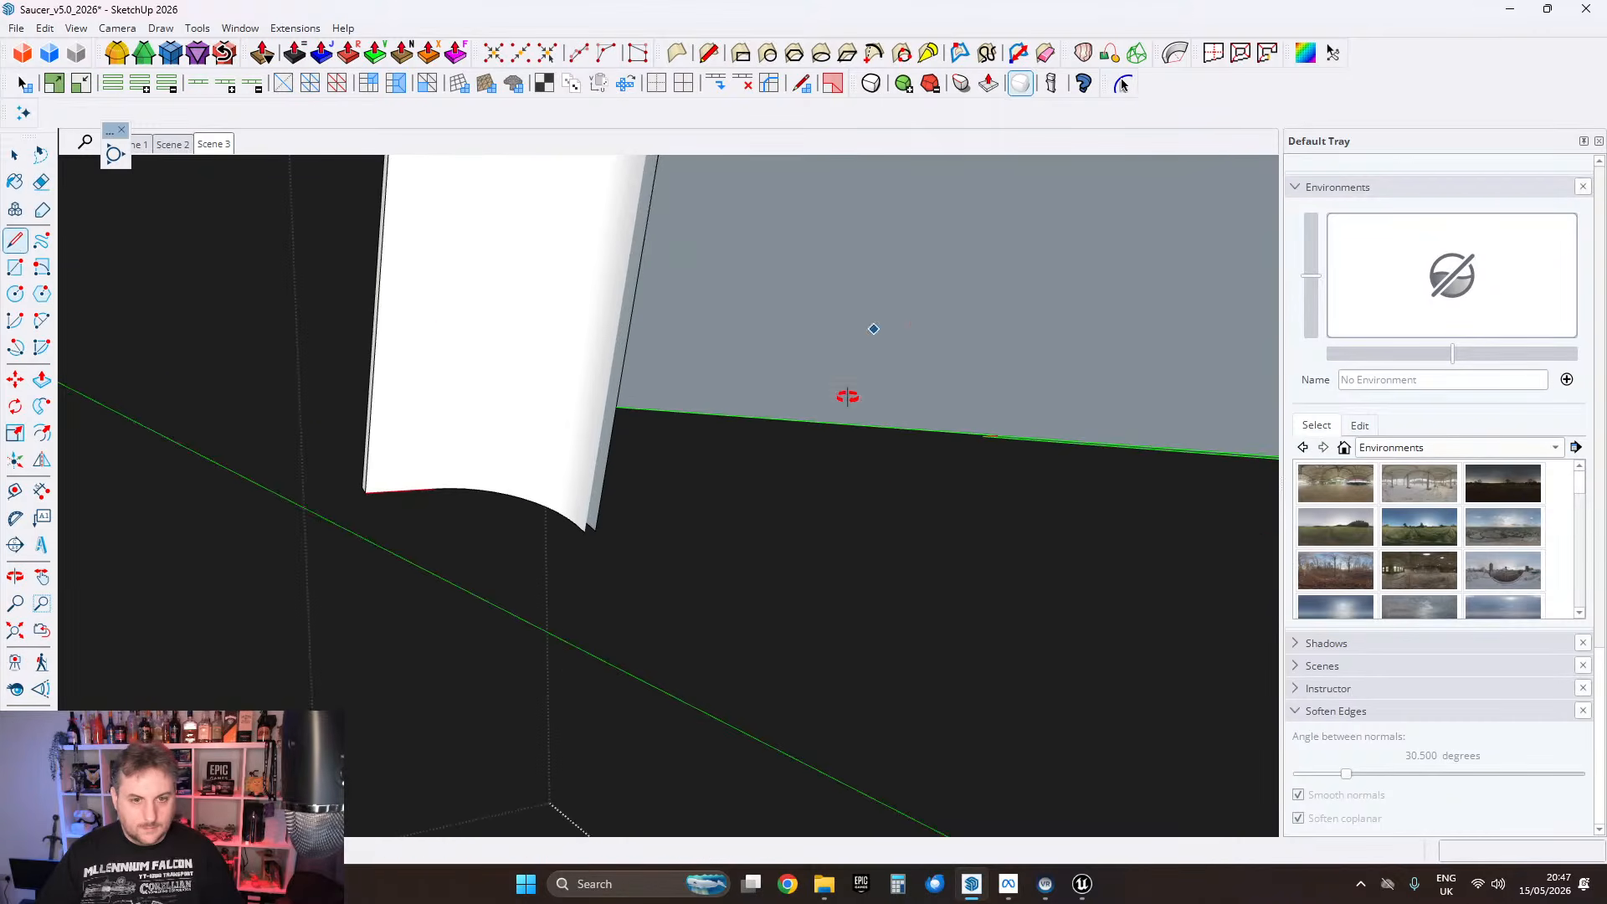
pyautogui.moveTo(848, 397)
pyautogui.mouseDown(button='middle')
pyautogui.moveTo(782, 473)
pyautogui.moveTo(764, 362)
pyautogui.moveTo(940, 455)
pyautogui.moveTo(961, 622)
pyautogui.mouseUp(button='middle')
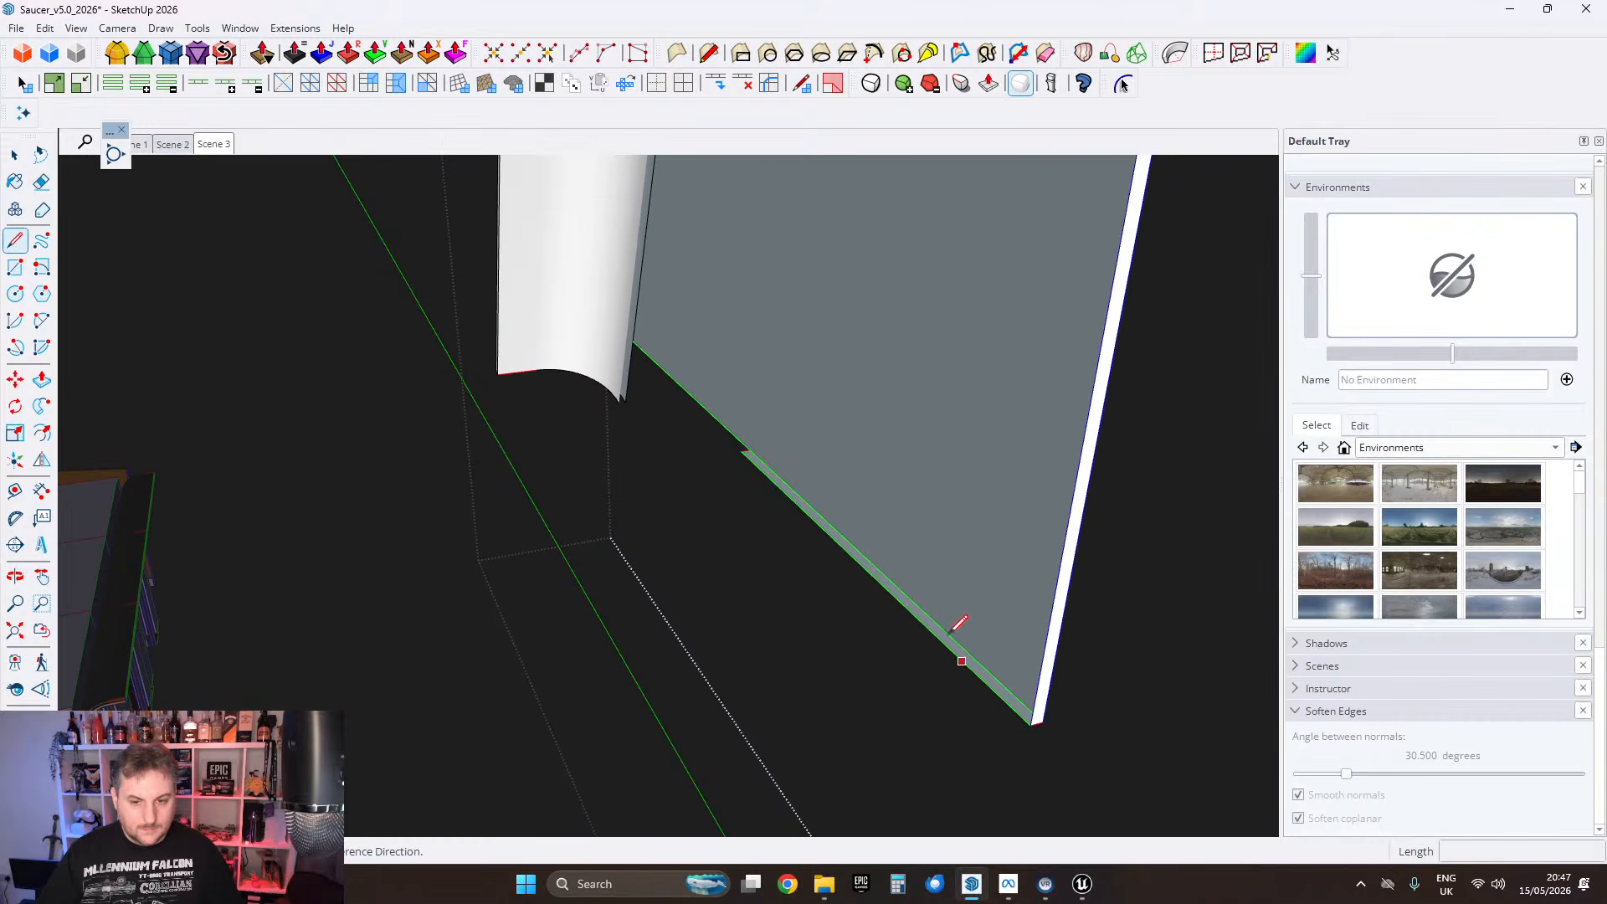
pyautogui.click(740, 450)
pyautogui.scroll(2, 664, 355)
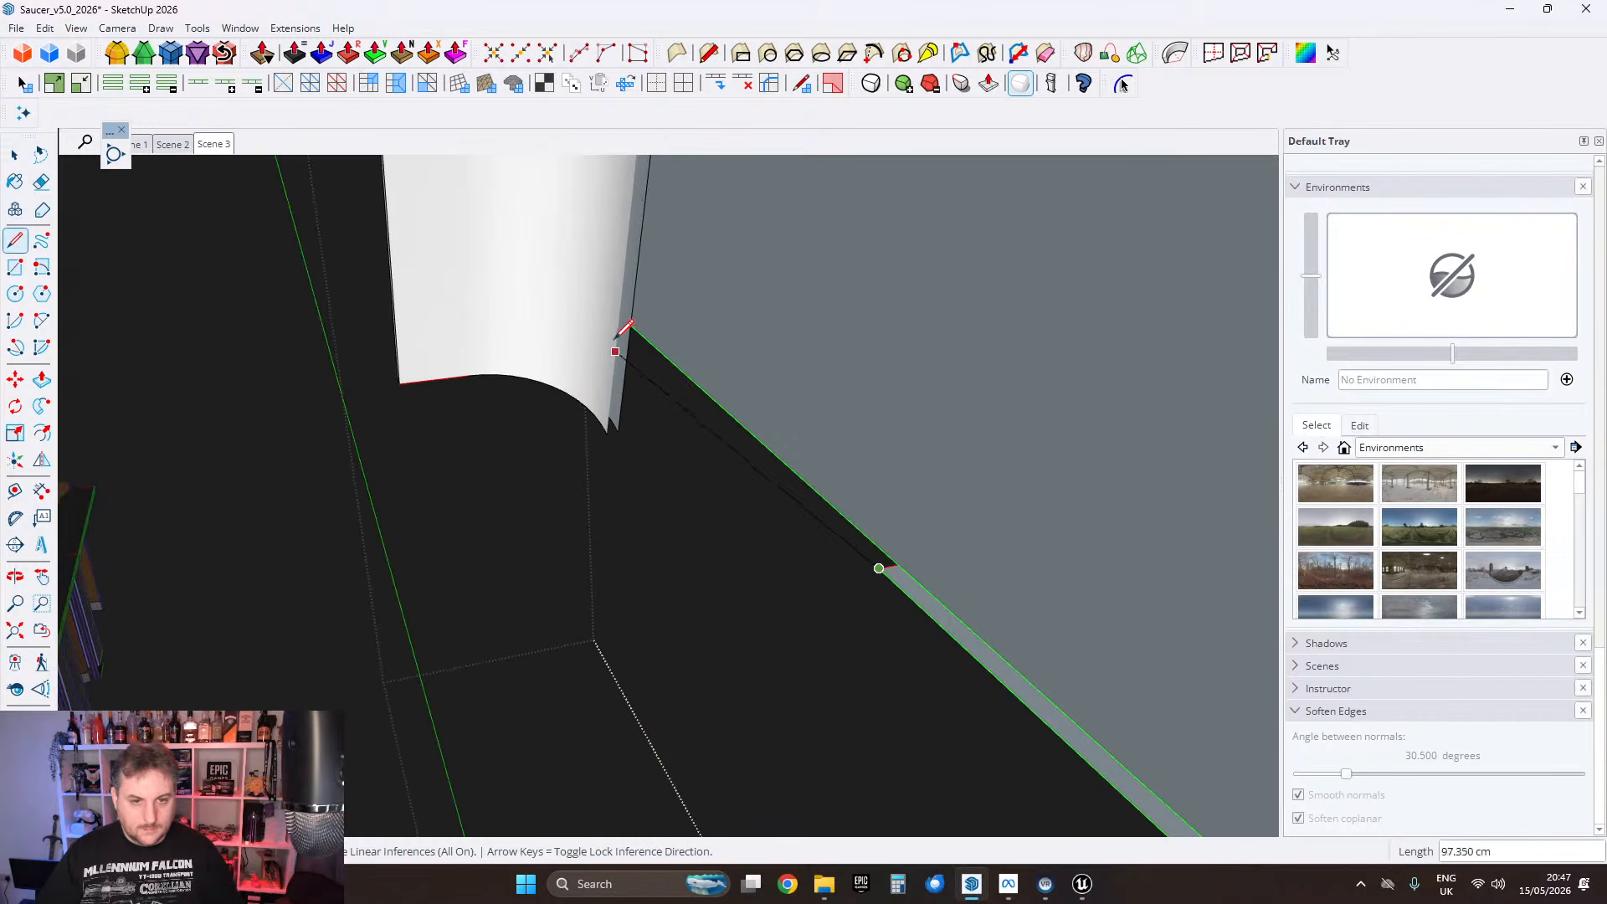
pyautogui.click(619, 326)
pyautogui.scroll(-2, 628, 324)
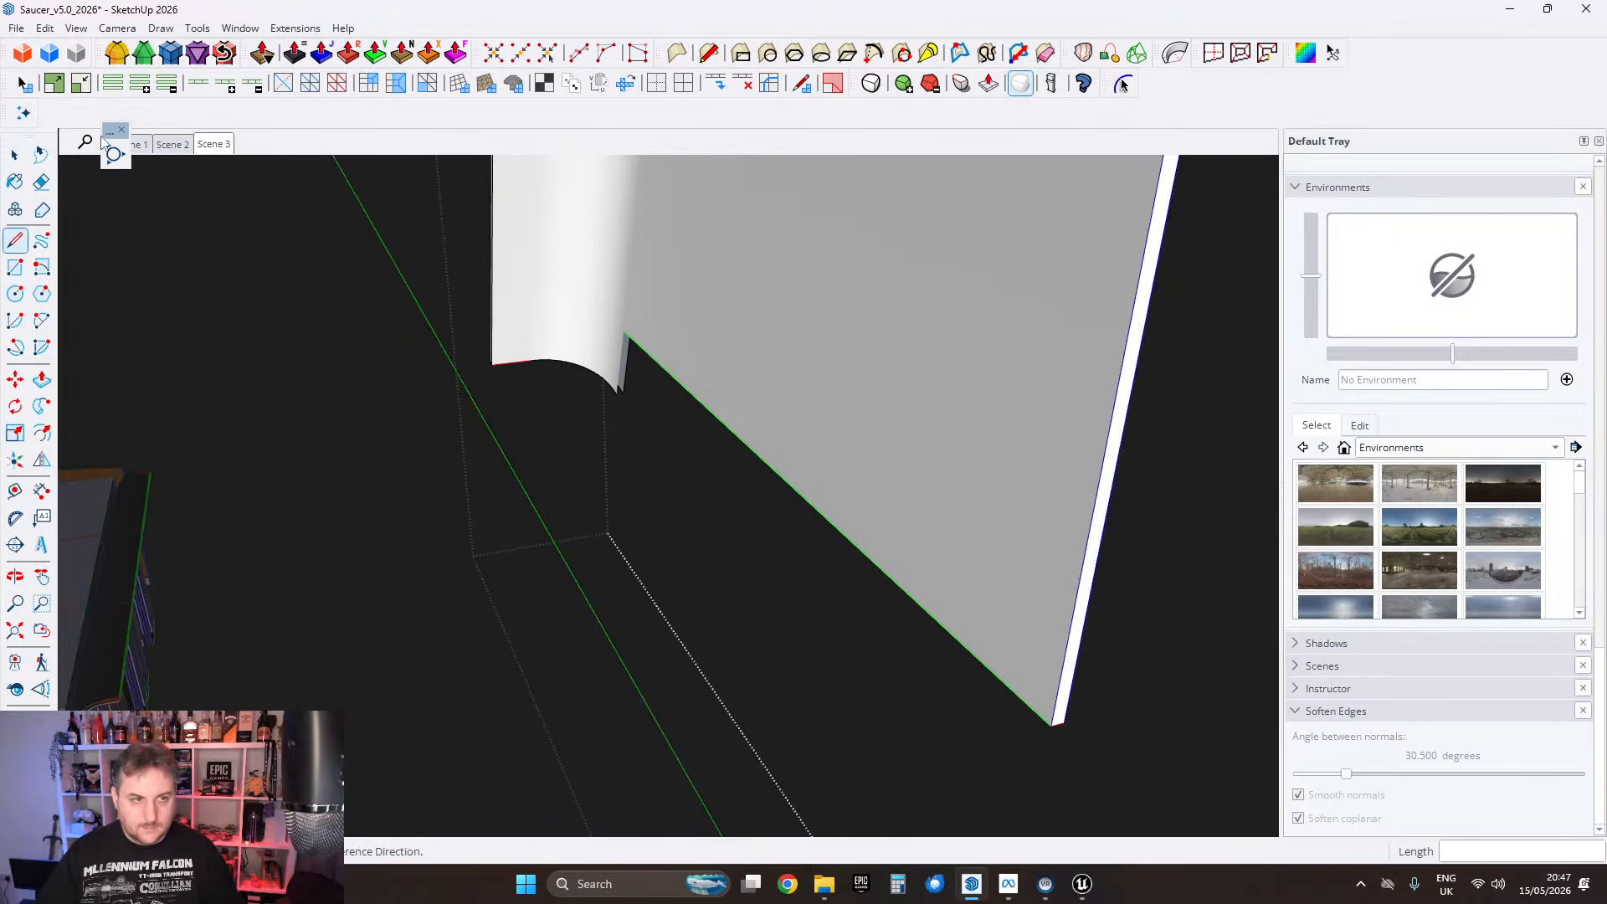
# Step: Draw a rectangular outline about 114 cm wide level with the panel's bottom edge, extending past both of its sides
pyautogui.click(18, 154)
pyautogui.moveTo(846, 352); pyautogui.dragTo(667, 308, button='middle')
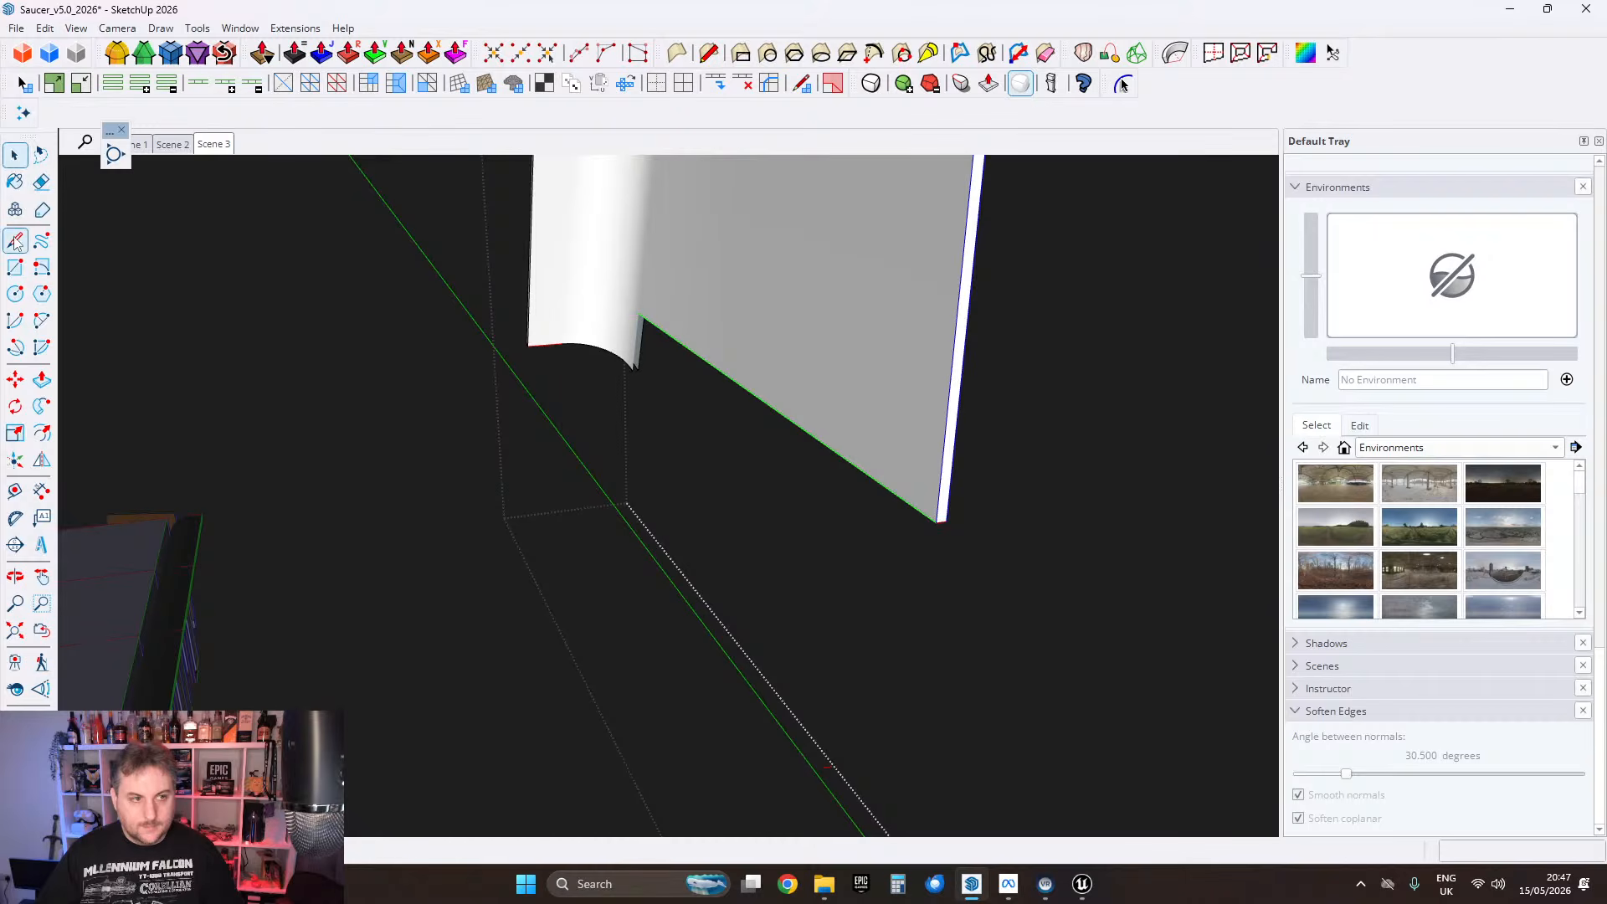
pyautogui.click(936, 522)
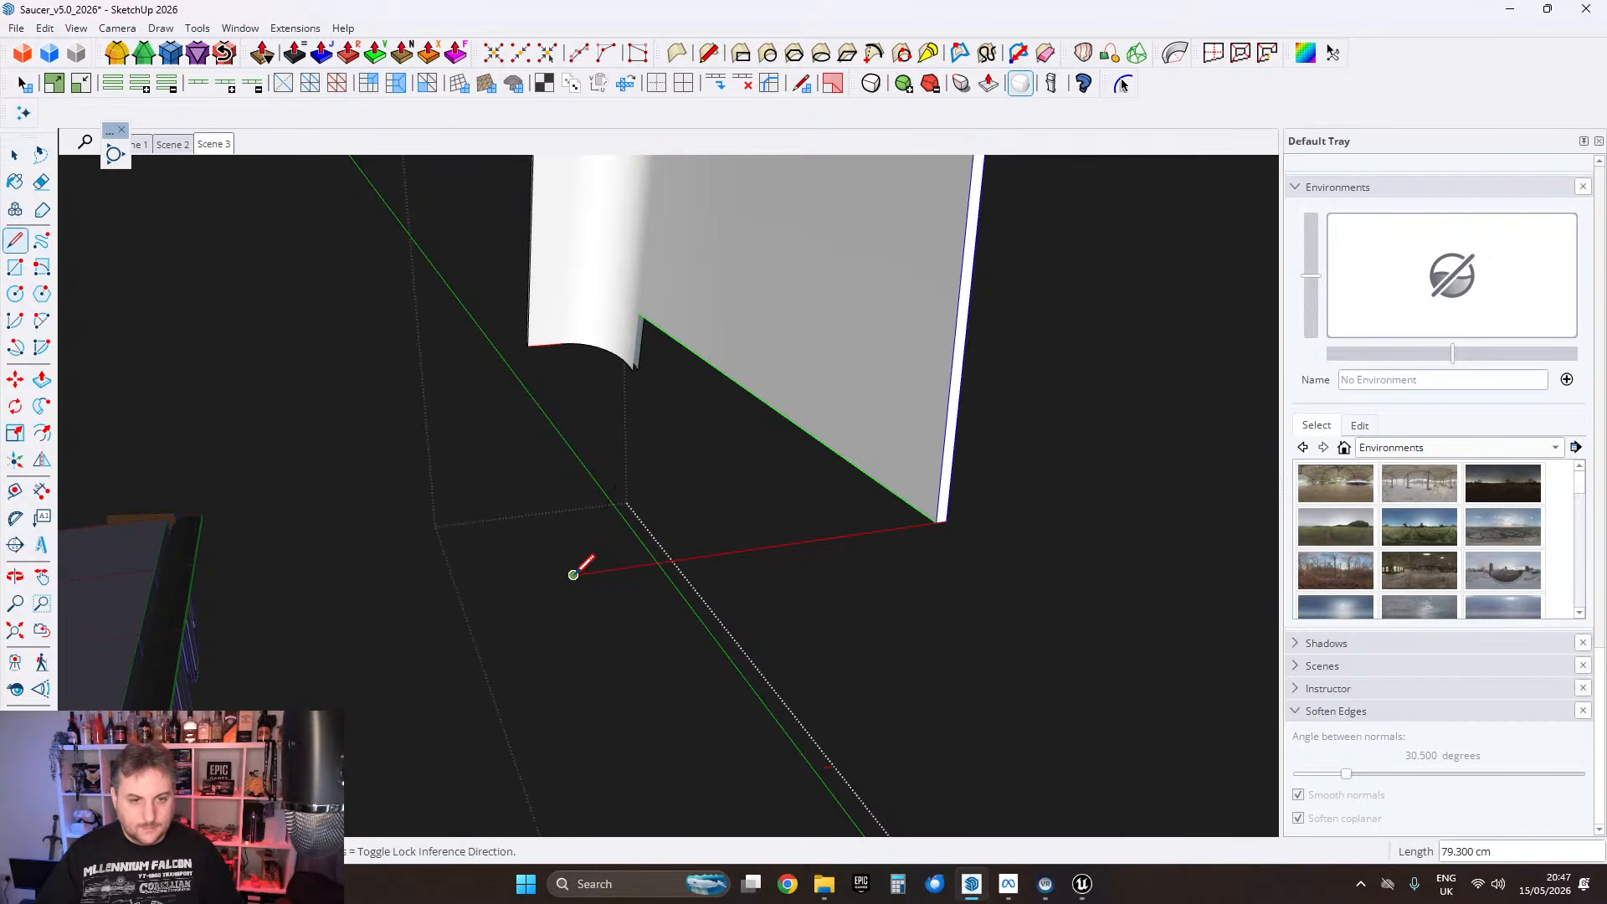
pyautogui.moveTo(573, 575); pyautogui.dragTo(971, 402, button='middle')
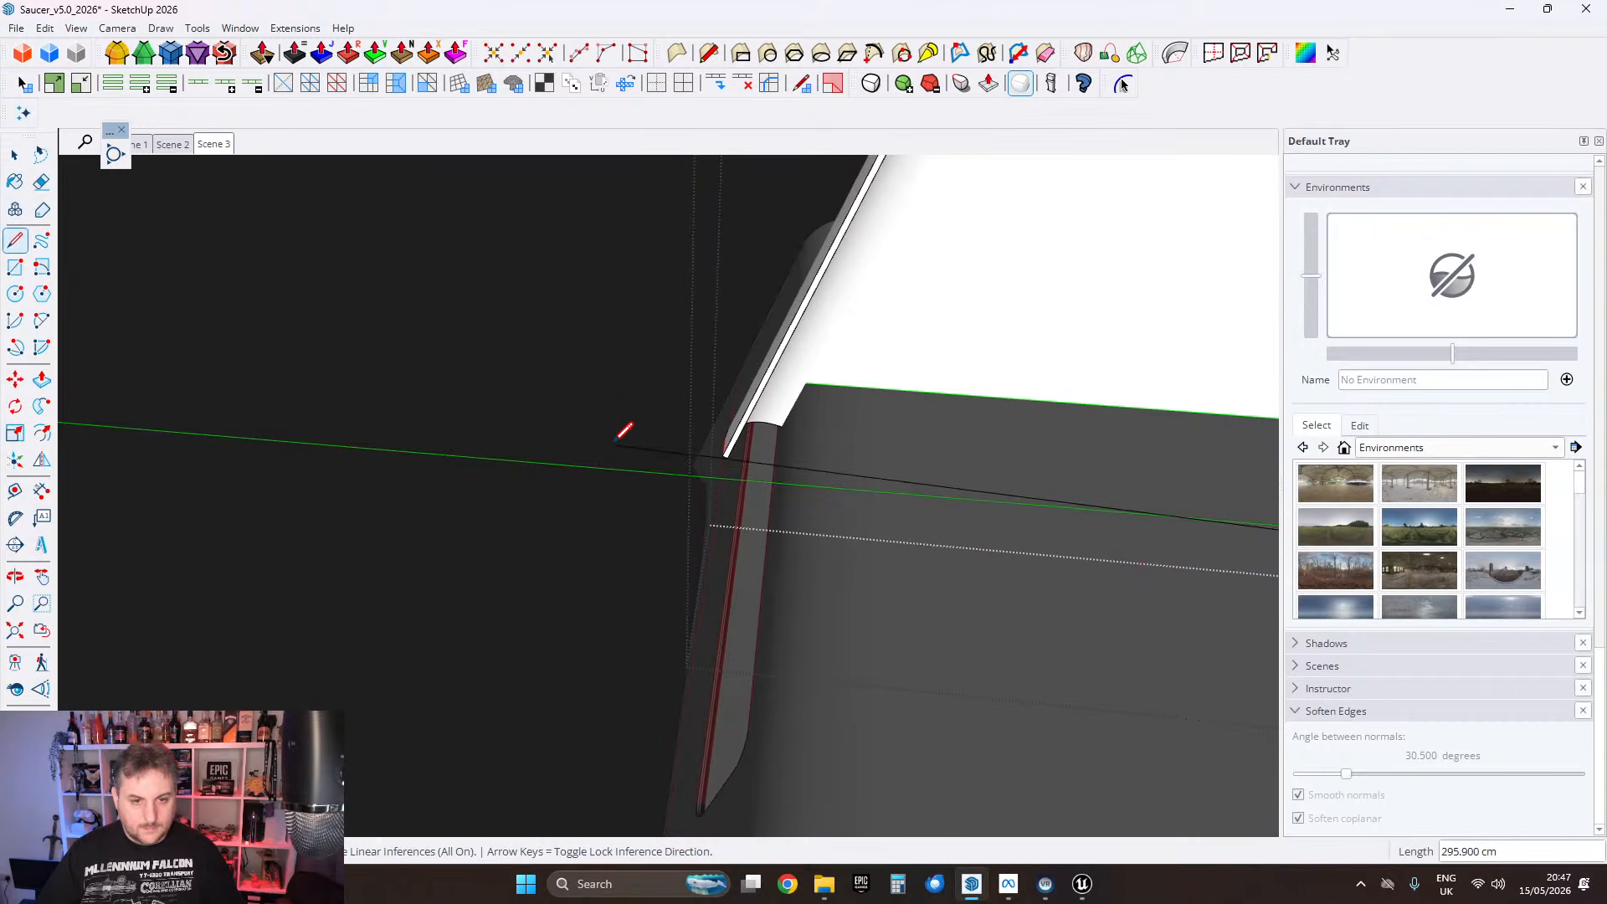
pyautogui.moveTo(614, 476); pyautogui.dragTo(628, 529, button='middle')
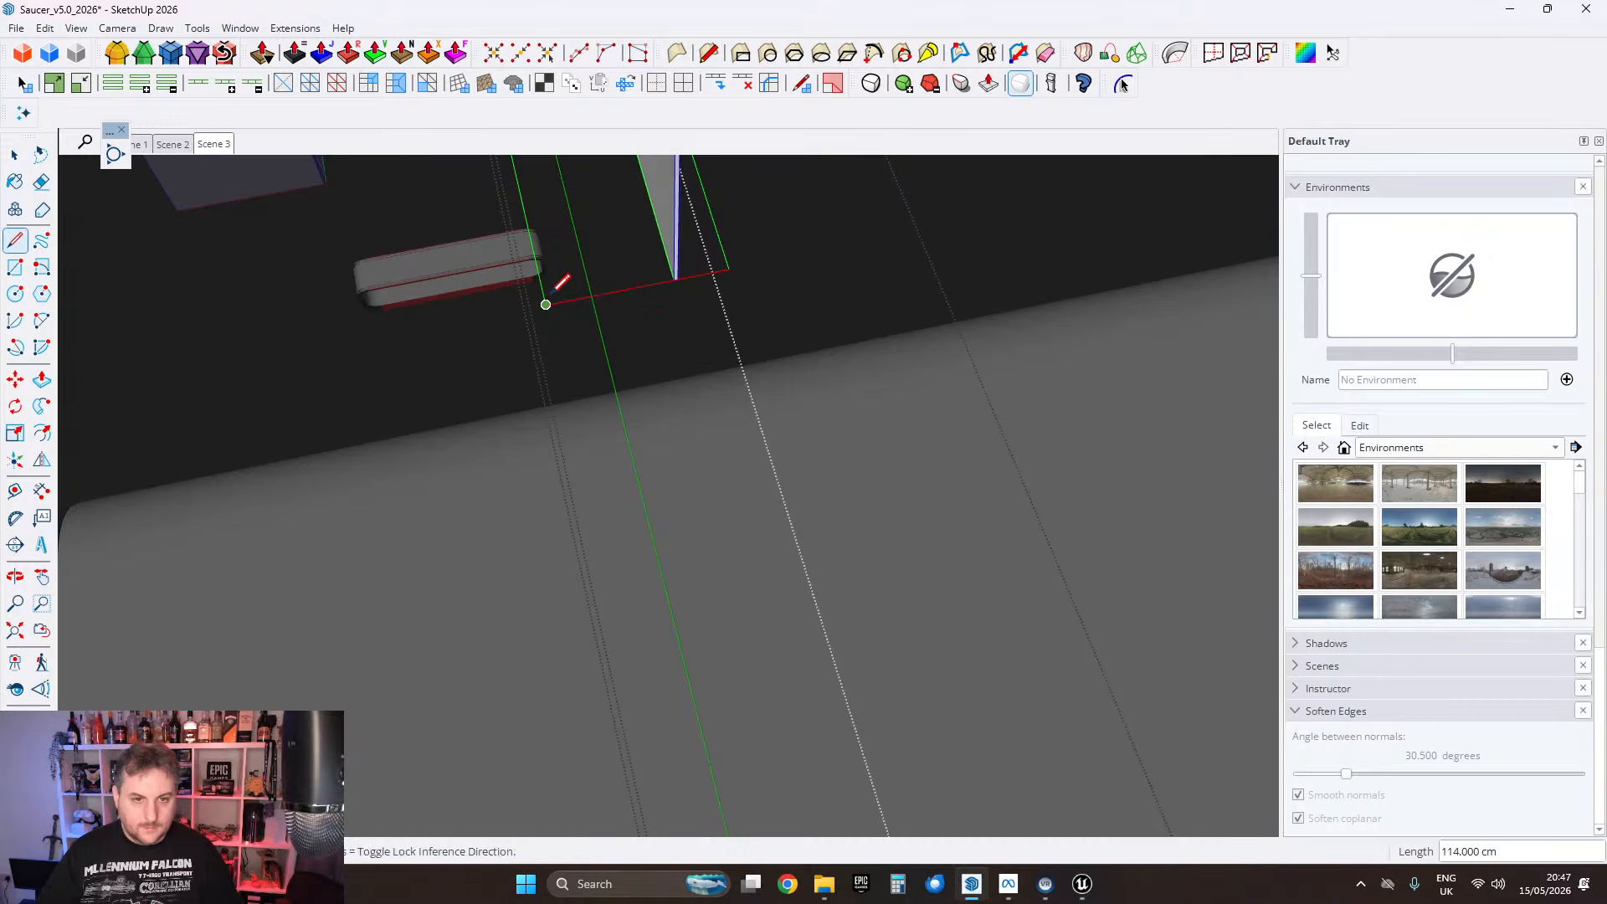
pyautogui.moveTo(646, 244); pyautogui.dragTo(665, 310, button='middle')
pyautogui.keyDown('shift'); pyautogui.moveTo(700, 276); pyautogui.dragTo(802, 577, button='middle'); pyautogui.keyUp('shift')
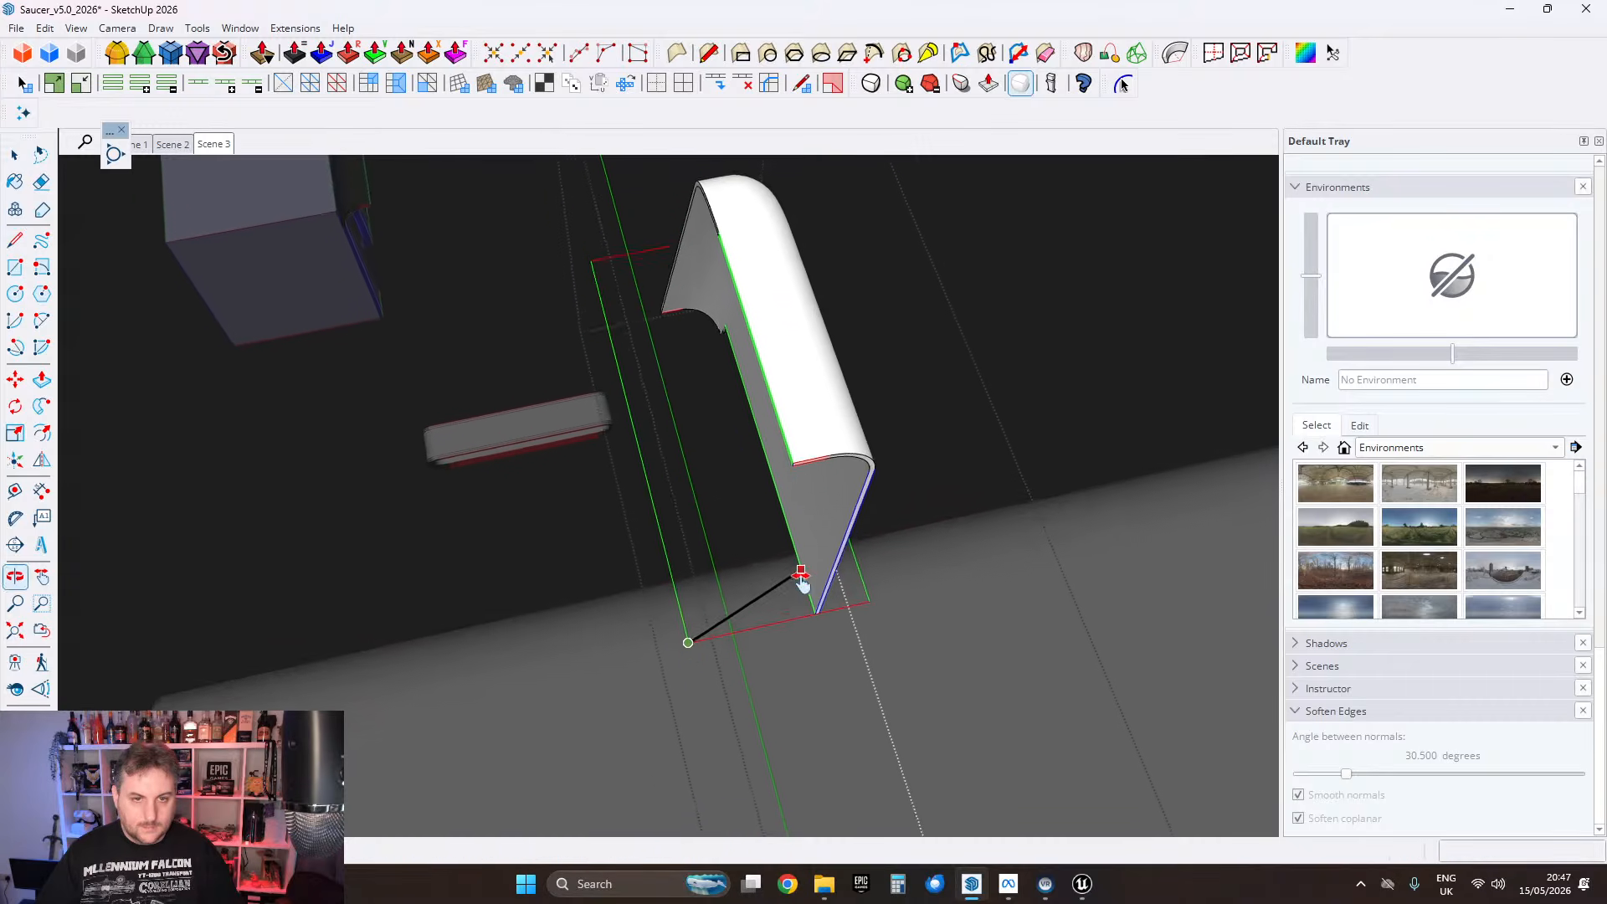
# Step: Connect the panel's lower inner corner to the outline's side, fill the rectangle as one flat face, and erase the leftover dividing lines
pyautogui.scroll(2, 735, 345)
pyautogui.click(727, 329)
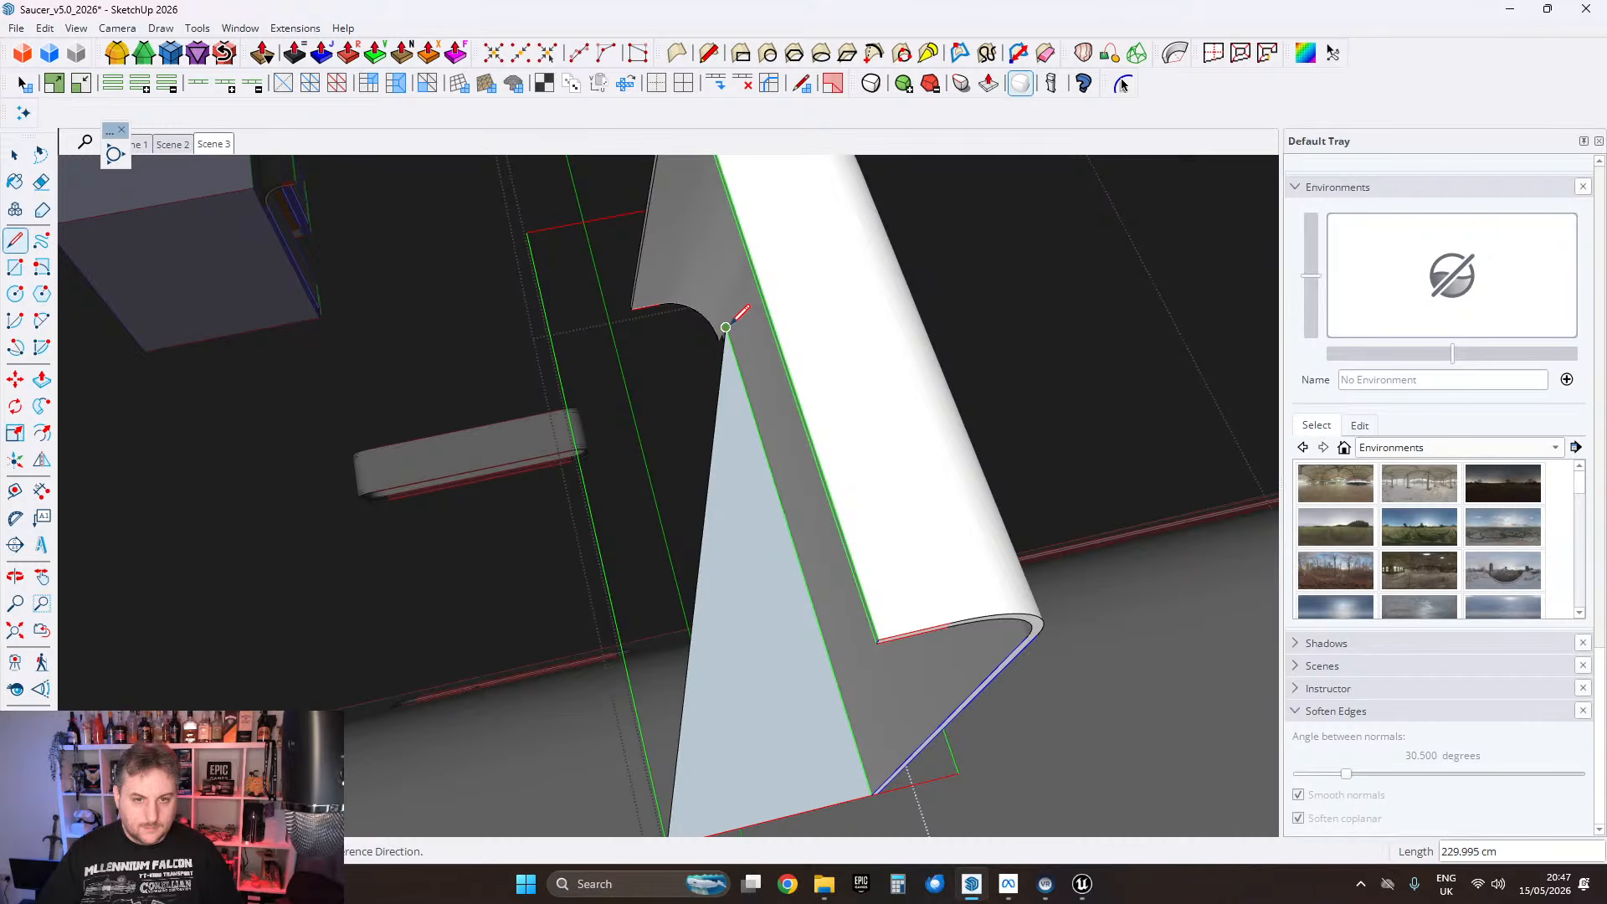
pyautogui.click(556, 362)
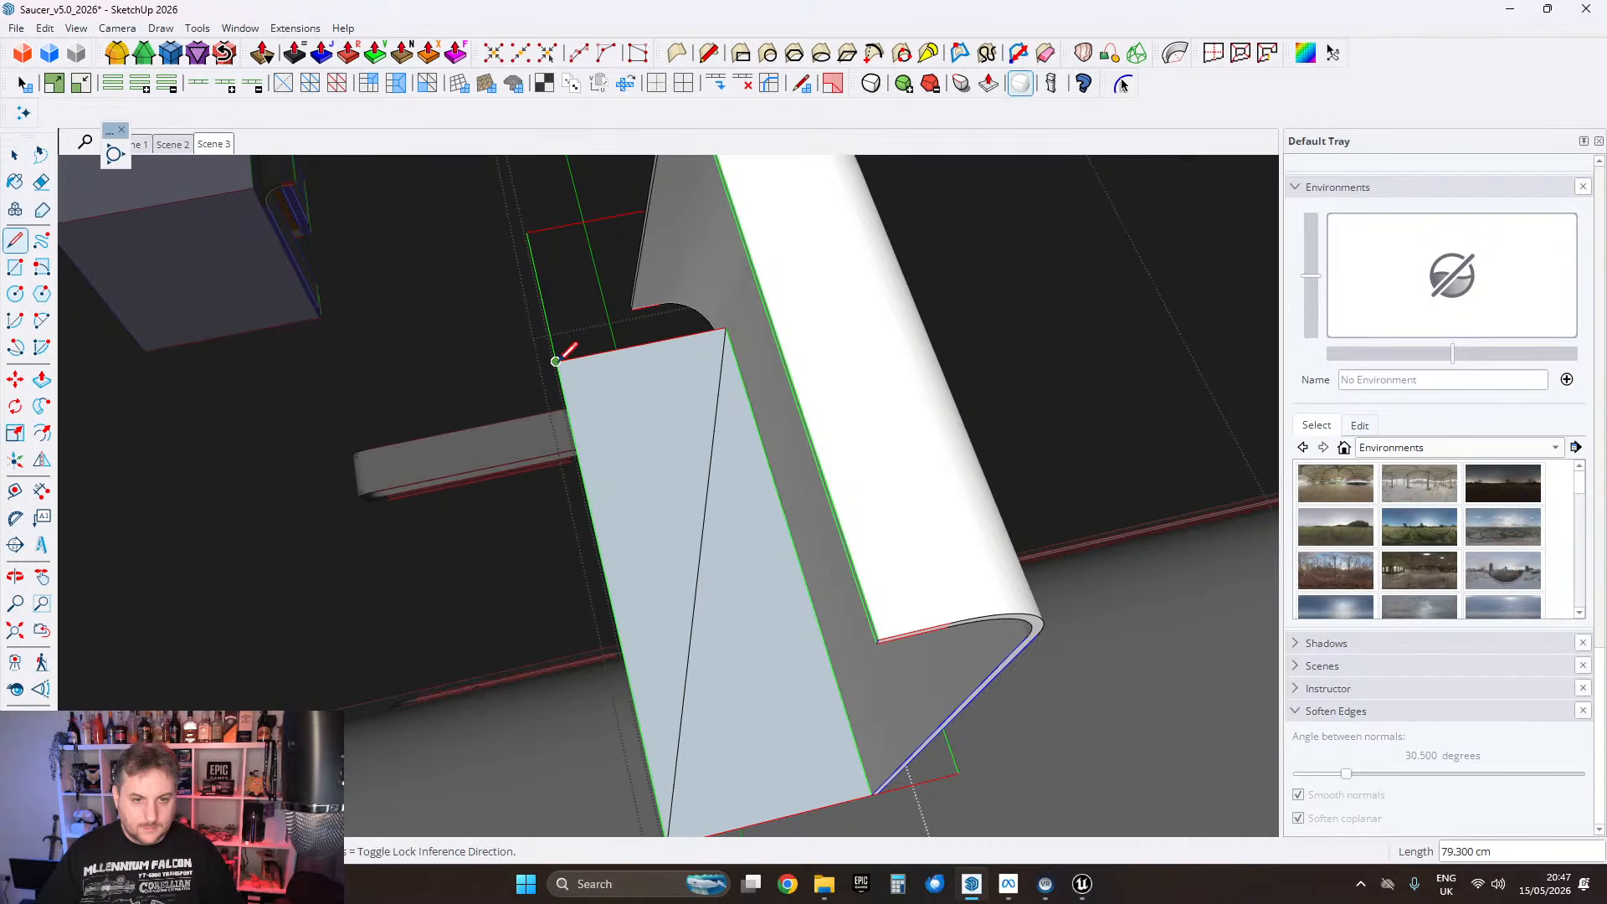
pyautogui.click(556, 361)
pyautogui.moveTo(737, 359); pyautogui.dragTo(533, 364, button='middle')
pyautogui.click(798, 371)
pyautogui.click(797, 372)
pyautogui.moveTo(739, 394)
pyautogui.mouseDown(button='middle')
pyautogui.moveTo(703, 405)
pyautogui.moveTo(429, 194)
pyautogui.moveTo(550, 369)
pyautogui.moveTo(754, 449)
pyautogui.moveTo(112, 502)
pyautogui.moveTo(461, 332)
pyautogui.mouseUp(button='middle')
pyautogui.click(42, 183)
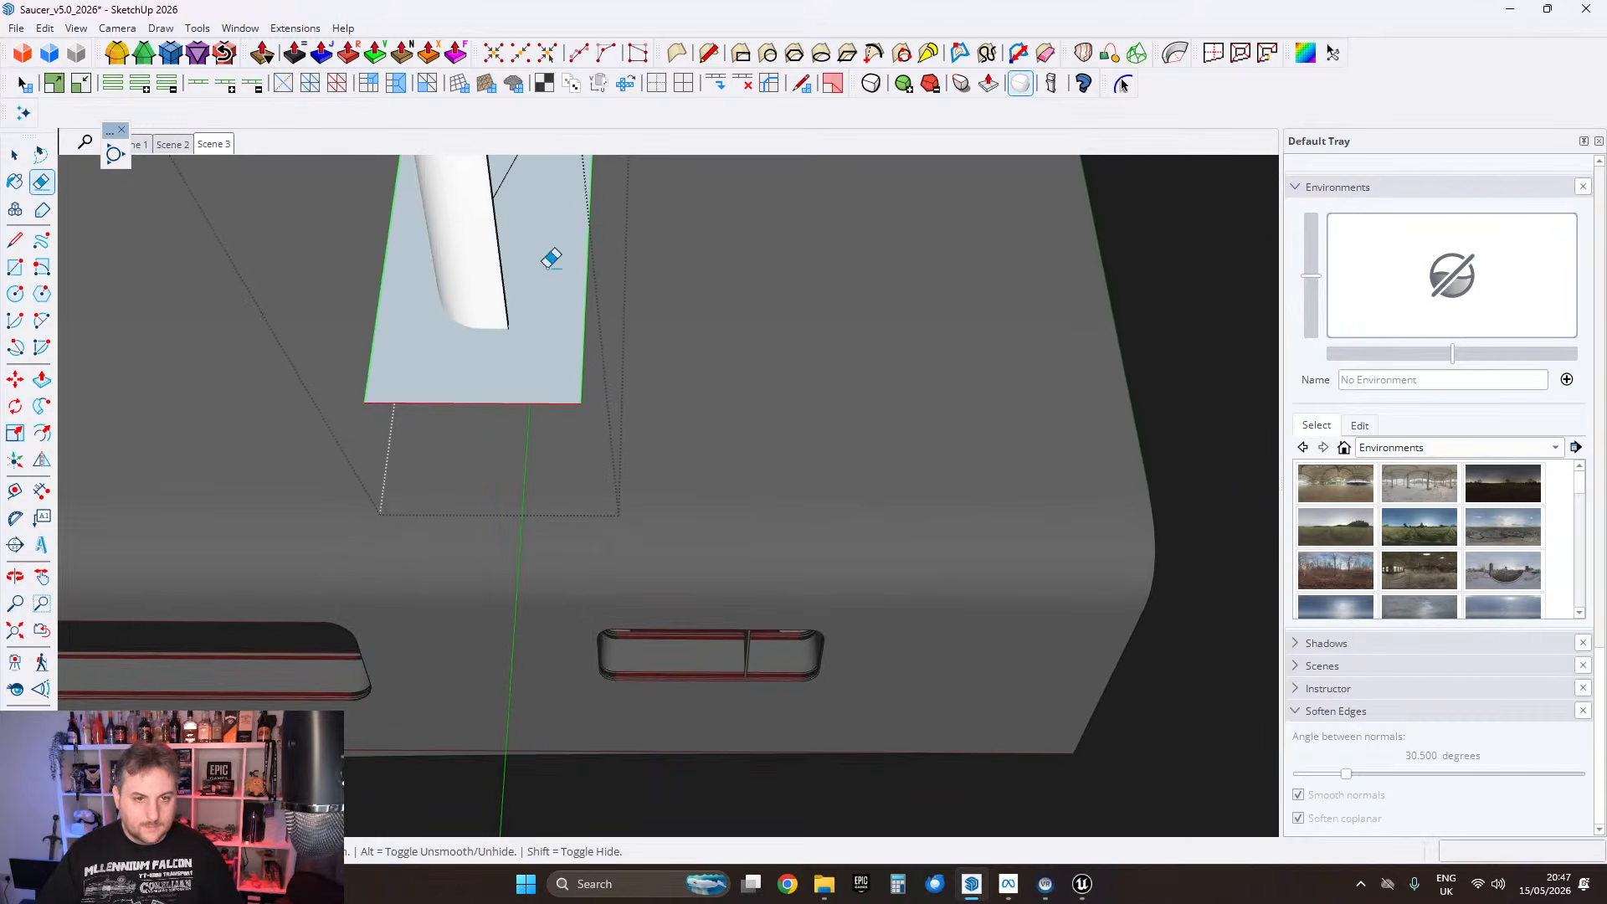
pyautogui.keyDown('shift'); pyautogui.moveTo(551, 259); pyautogui.dragTo(559, 497, button='middle'); pyautogui.keyUp('shift')
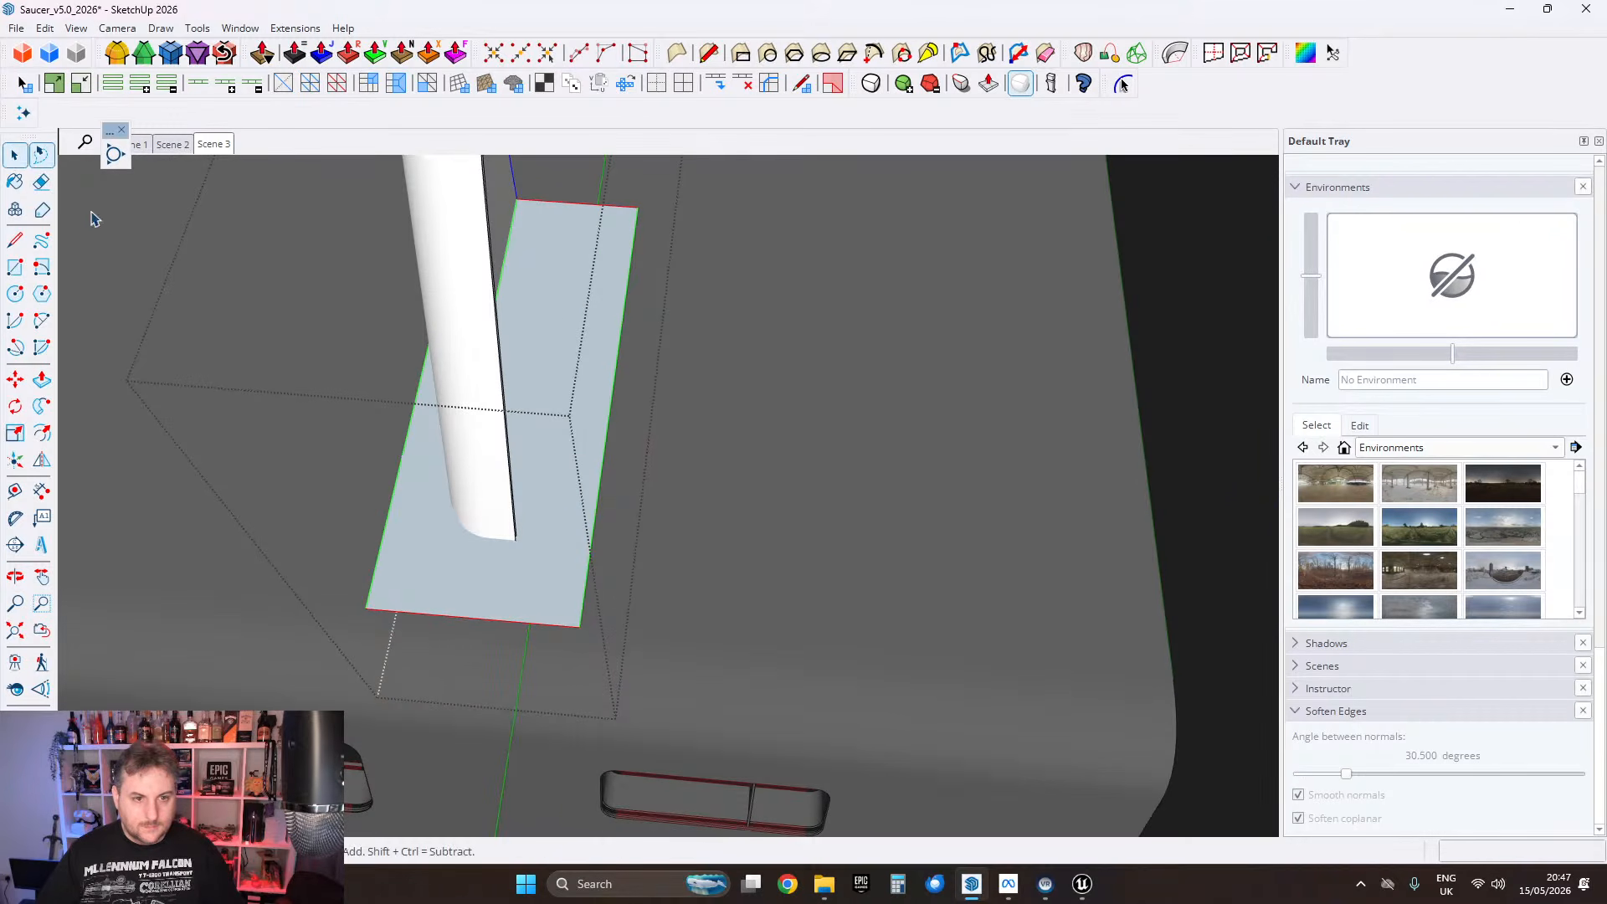
# Step: Intersect the flat rectangular face with context to cut the panel at that level, and delete the face
pyautogui.rightClick(545, 333)
pyautogui.moveTo(619, 491)
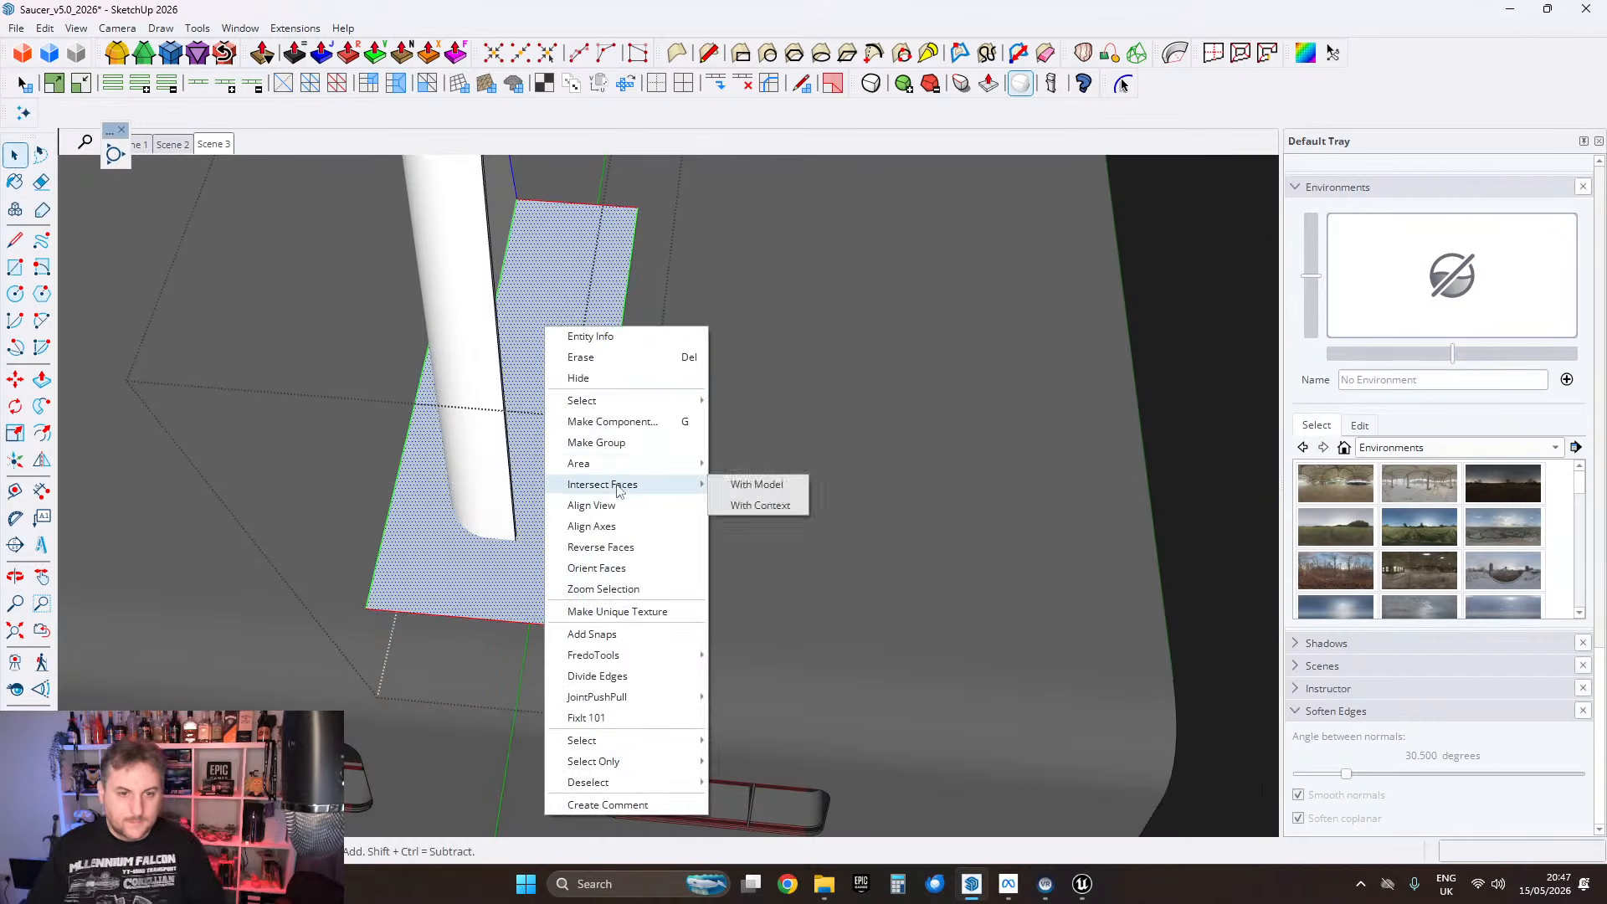
pyautogui.click(727, 514)
pyautogui.moveTo(710, 492); pyautogui.dragTo(807, 581, button='middle')
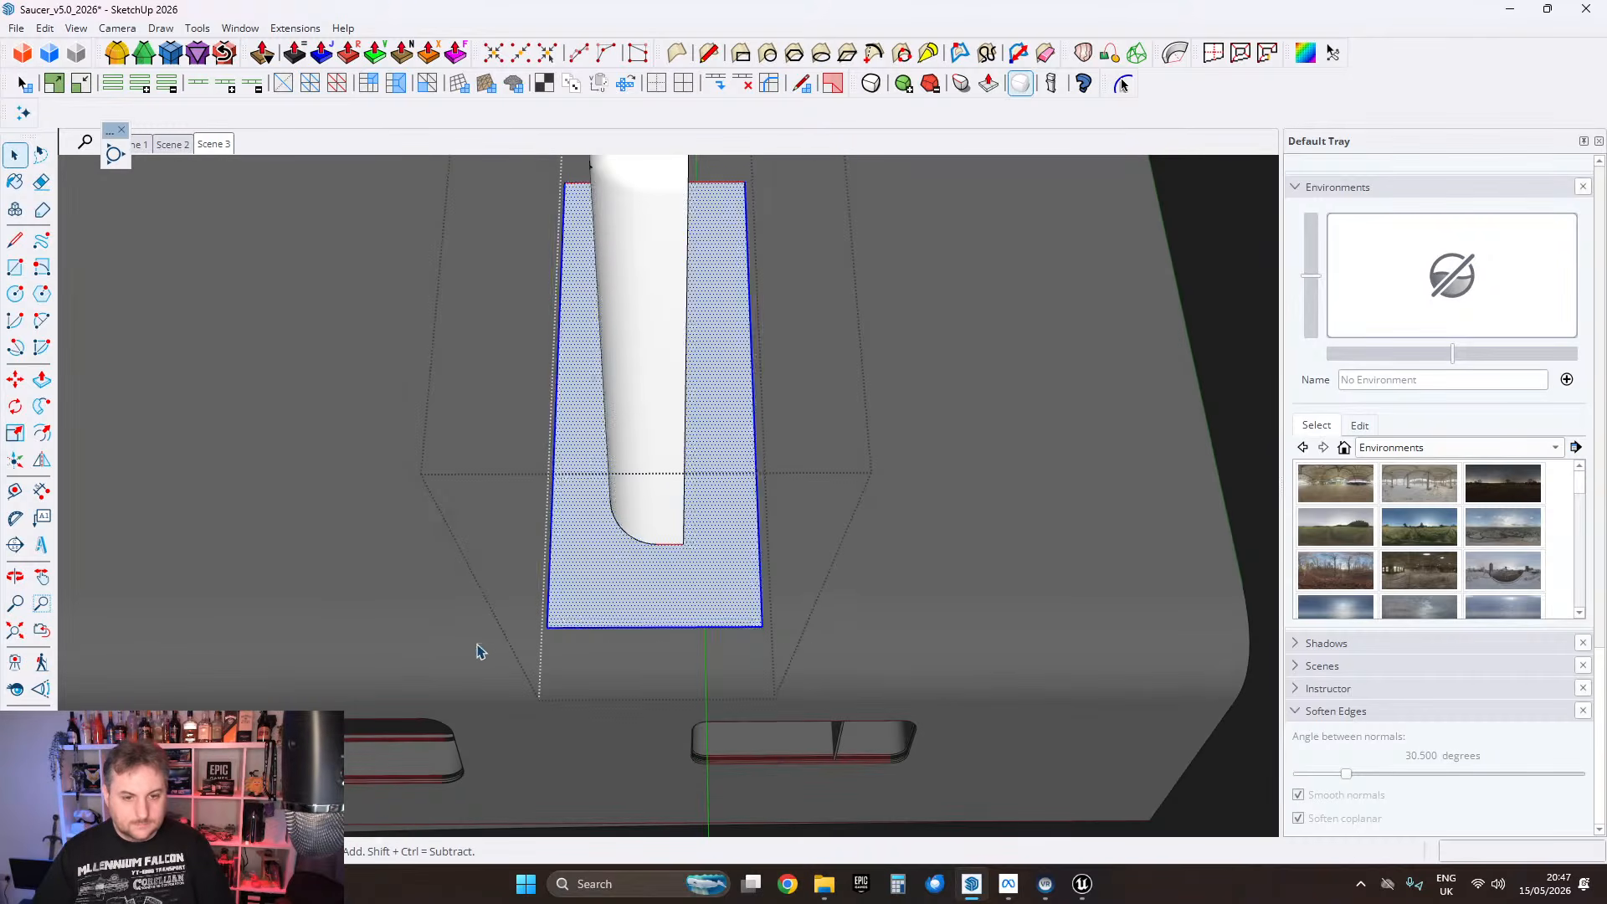
pyautogui.press('Delete')
pyautogui.moveTo(659, 523); pyautogui.dragTo(198, 226, button='middle')
pyautogui.moveTo(652, 444); pyautogui.dragTo(499, 356, button='middle')
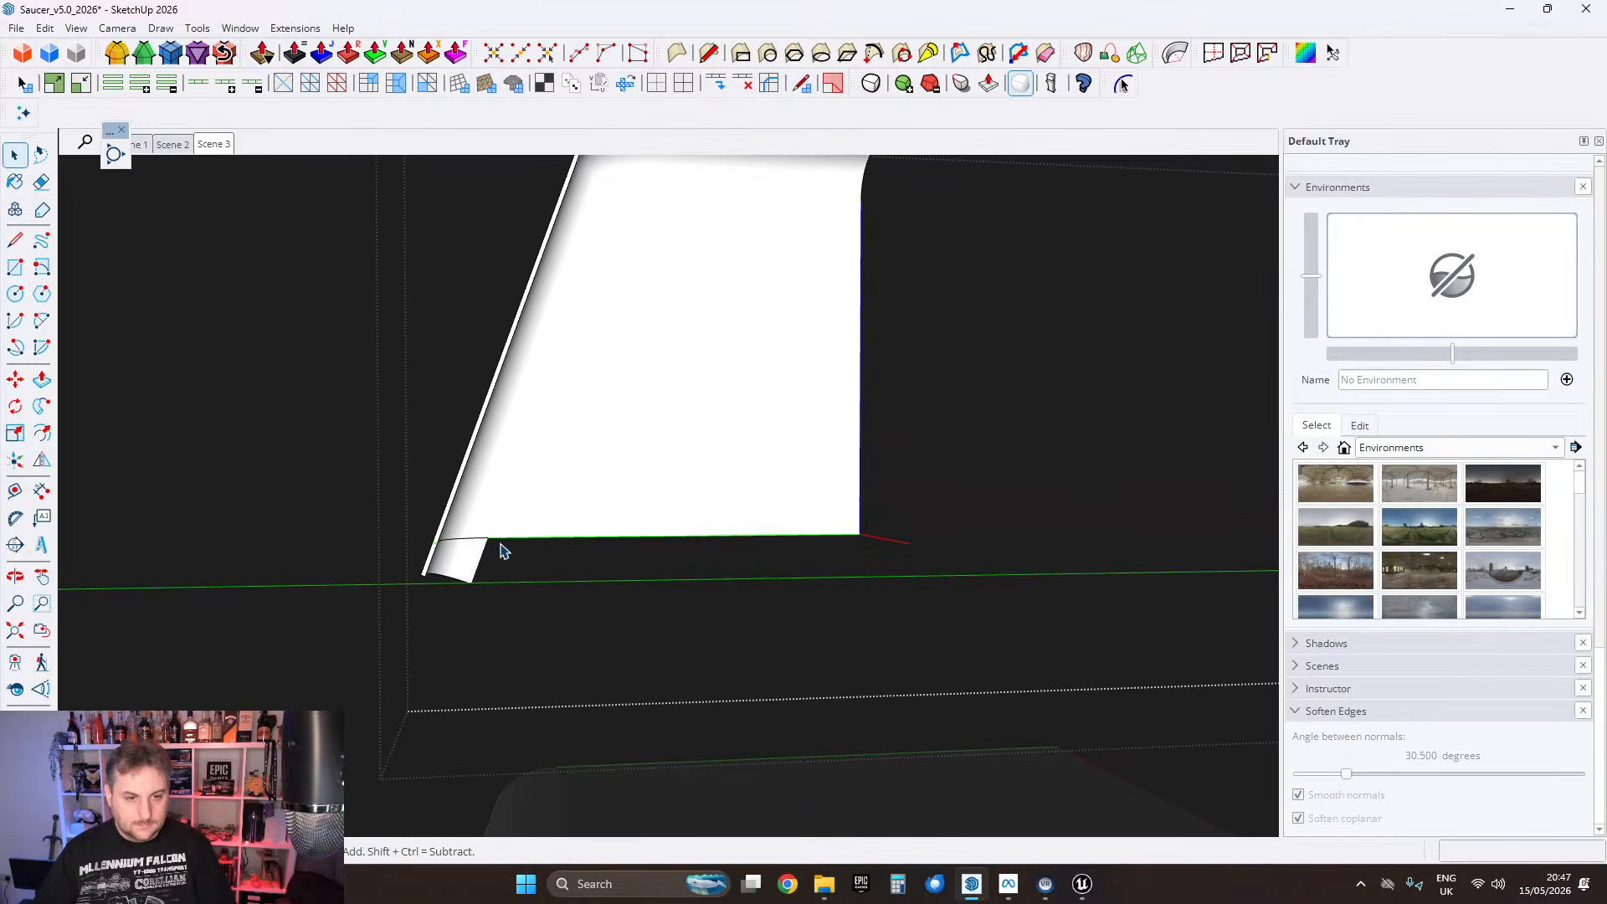
# Step: Delete the panel's corner piece hanging below the cut level and the stray red-axis line beyond its opposite lower corner
pyautogui.moveTo(401, 594); pyautogui.dragTo(401, 594)
pyautogui.moveTo(586, 448); pyautogui.dragTo(637, 398, button='middle')
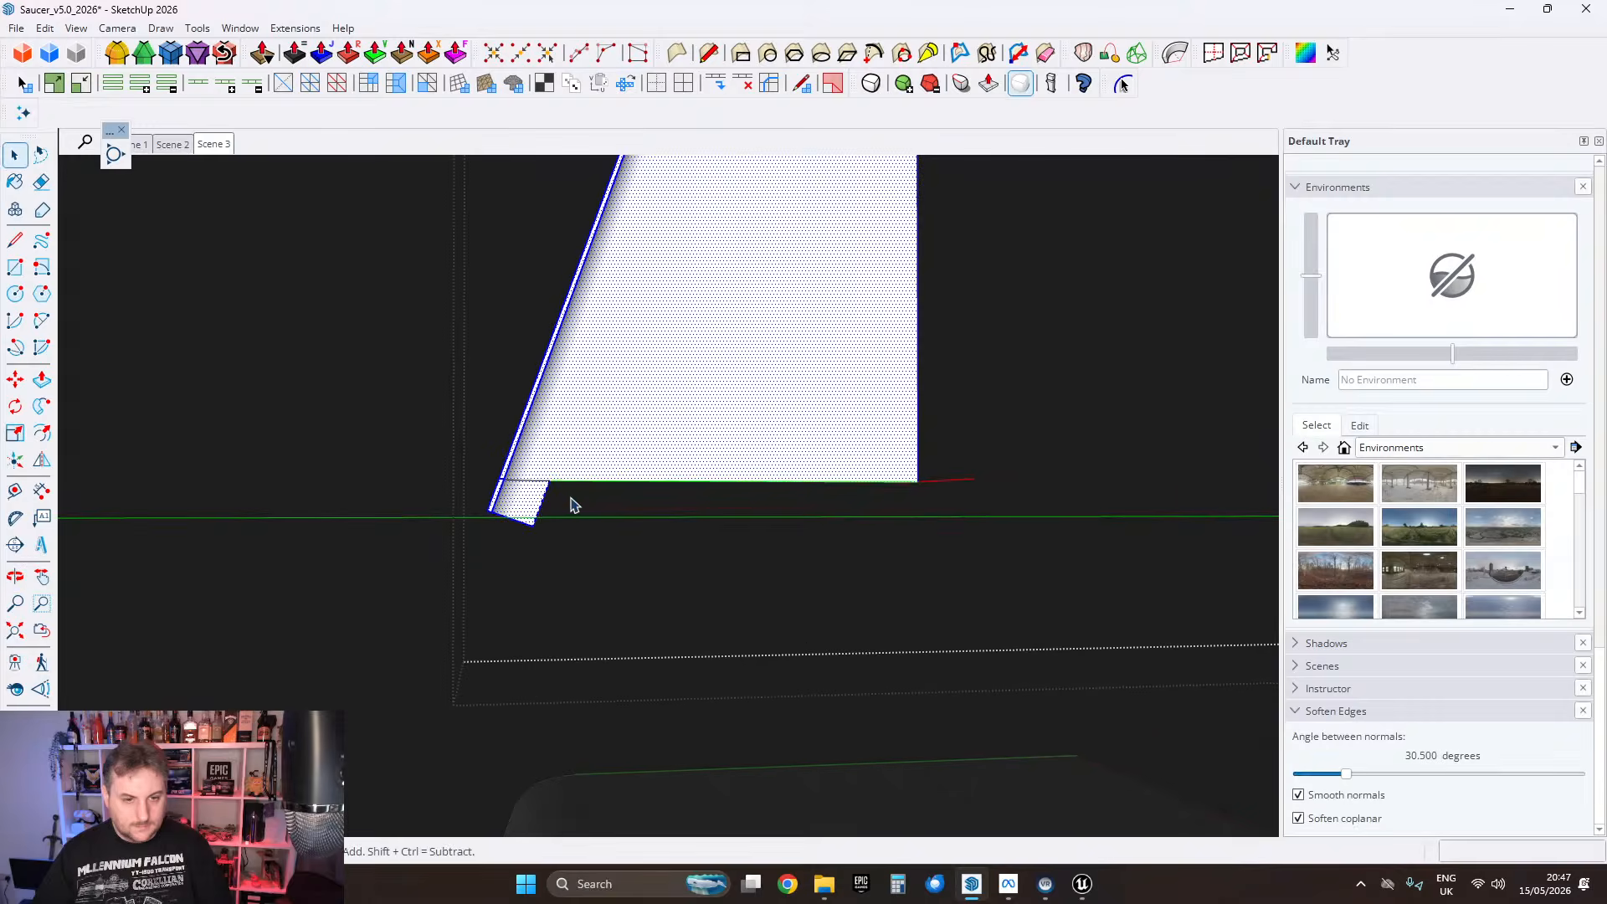
pyautogui.moveTo(570, 500); pyautogui.dragTo(403, 549)
pyautogui.scroll(2, 576, 444)
pyautogui.press('Delete')
pyautogui.moveTo(575, 446); pyautogui.dragTo(876, 536, button='middle')
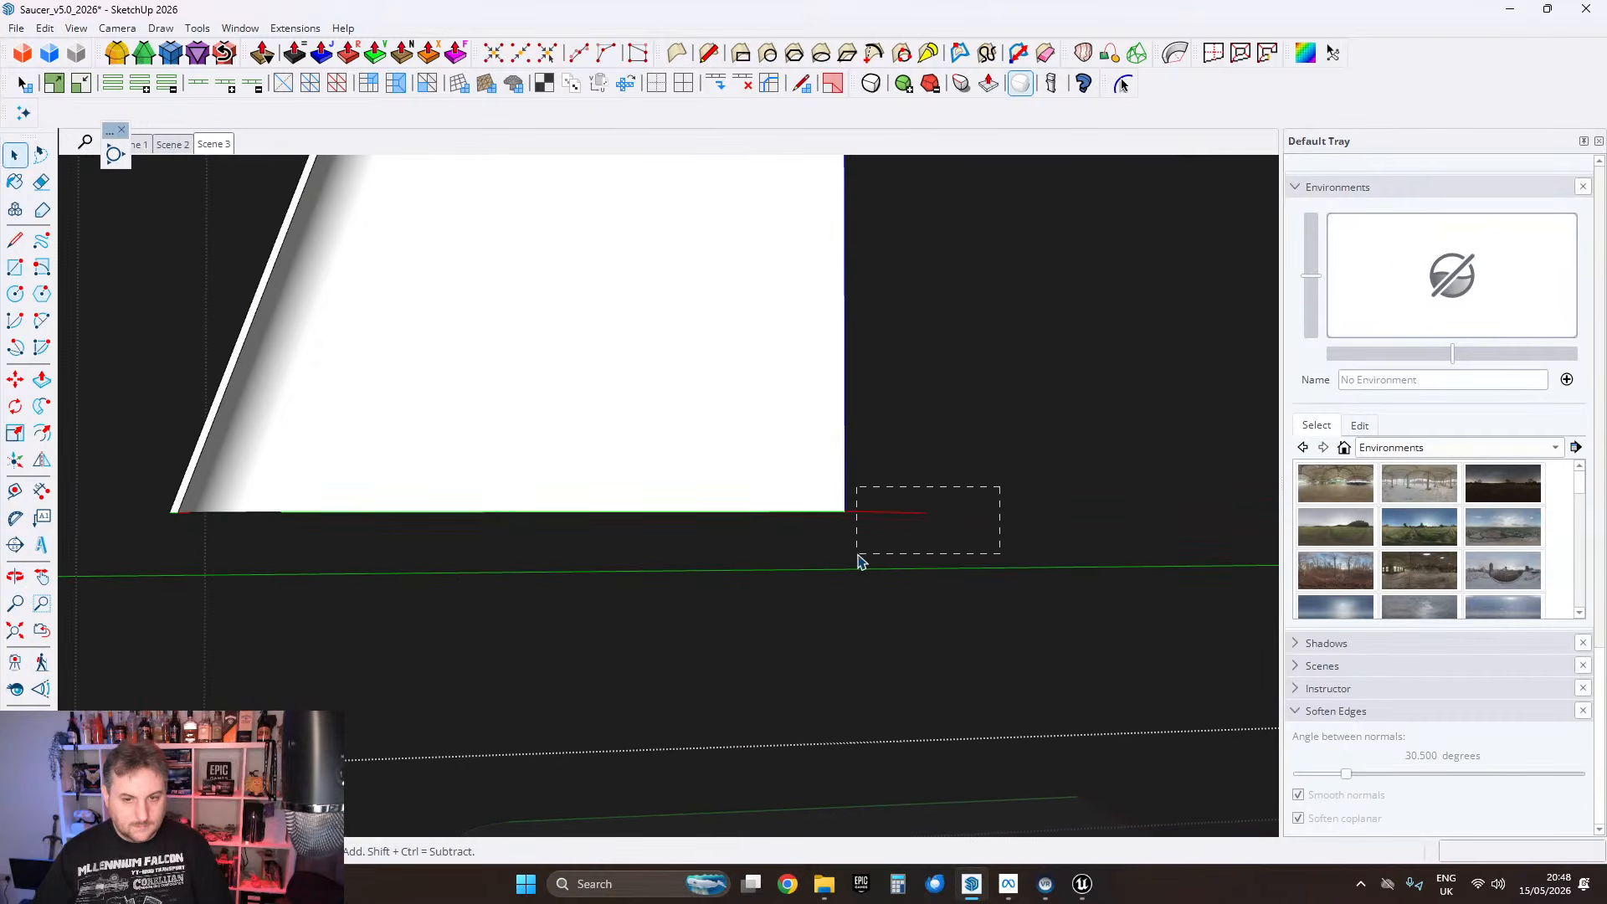
pyautogui.moveTo(857, 554); pyautogui.dragTo(857, 554)
# Step: Select all of the panel's geometry and clean it up with FixIt 101
pyautogui.moveTo(857, 554); pyautogui.dragTo(714, 359, button='middle')
pyautogui.click(692, 458)
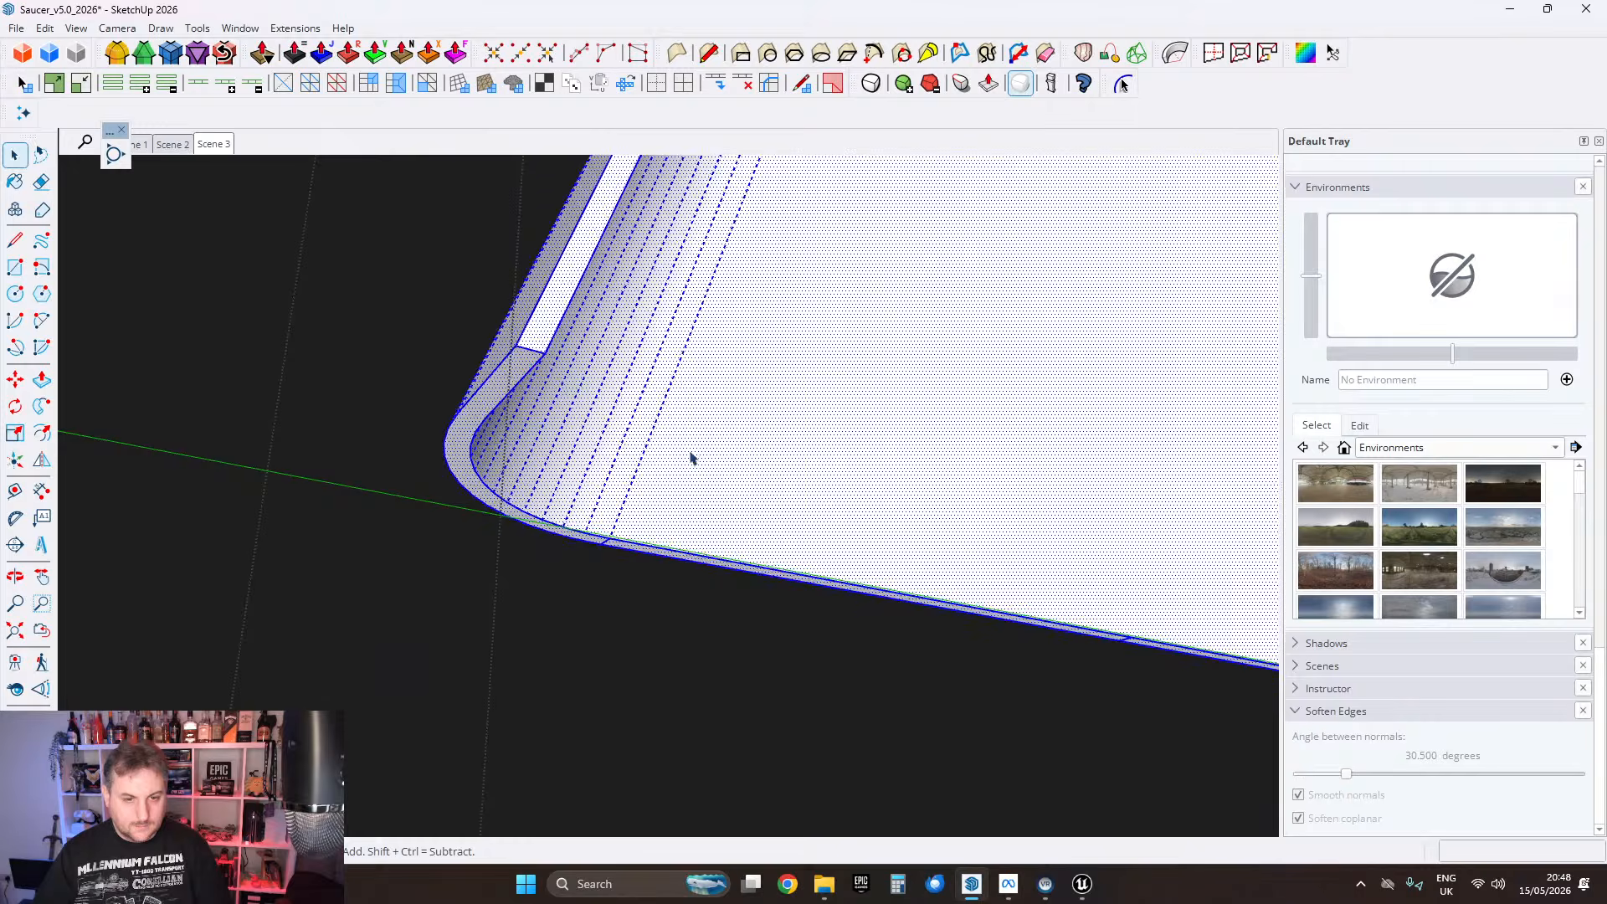
pyautogui.rightClick(691, 458)
pyautogui.click(729, 701)
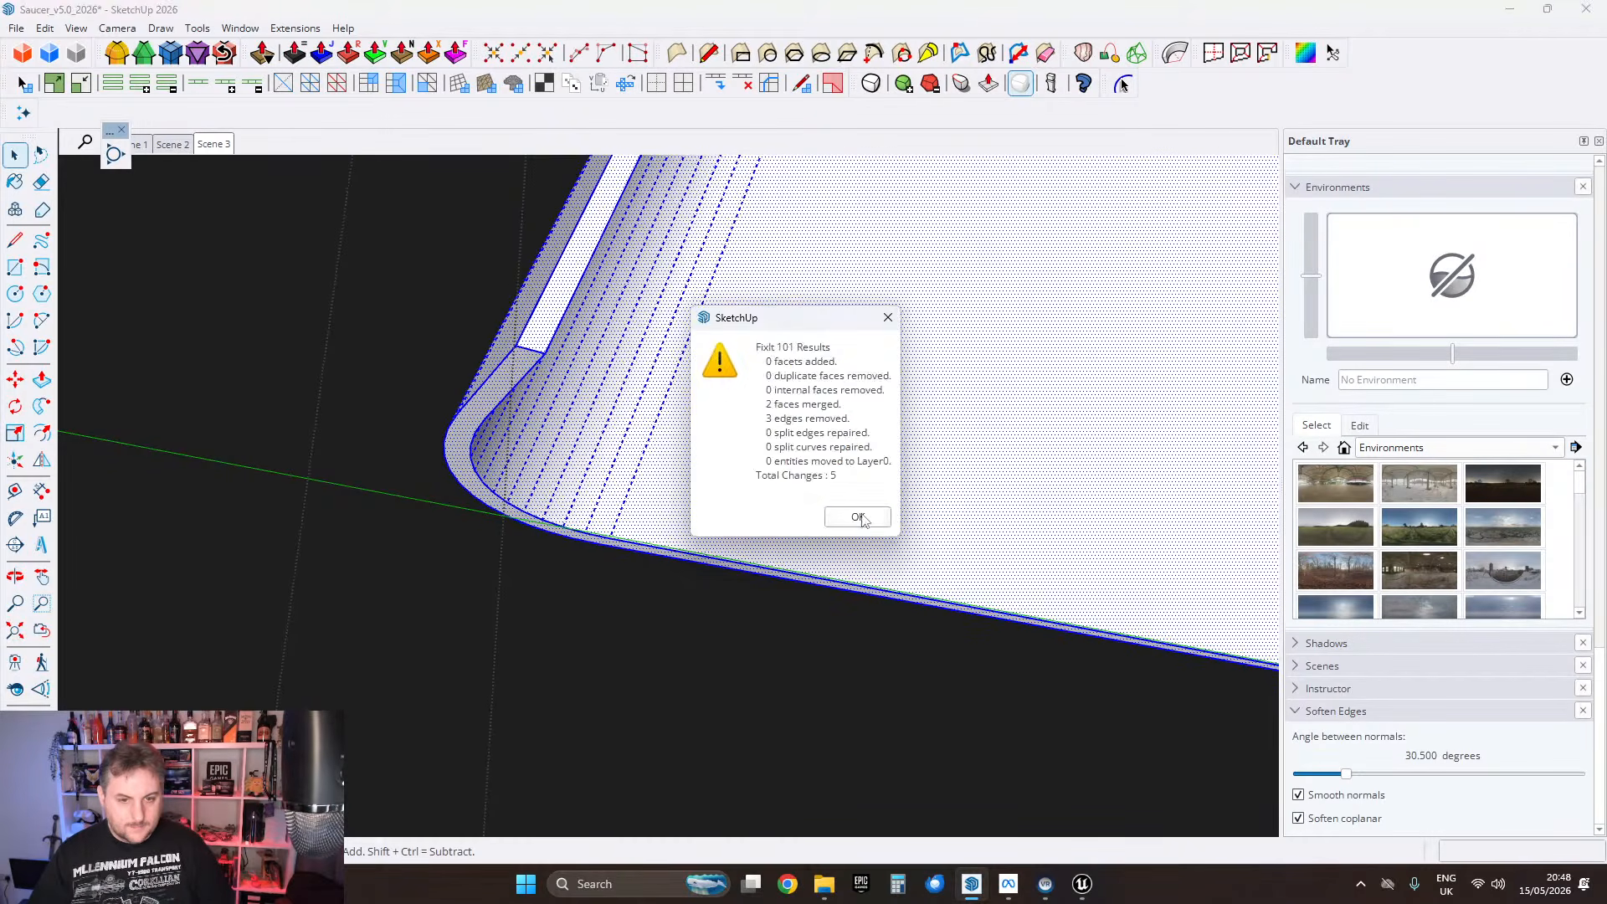
pyautogui.click(858, 517)
# Step: Unsoften all edges of the panel by setting the angle between normals to 0 degrees
pyautogui.moveTo(862, 519); pyautogui.dragTo(834, 363, button='middle')
pyautogui.rightClick(835, 364)
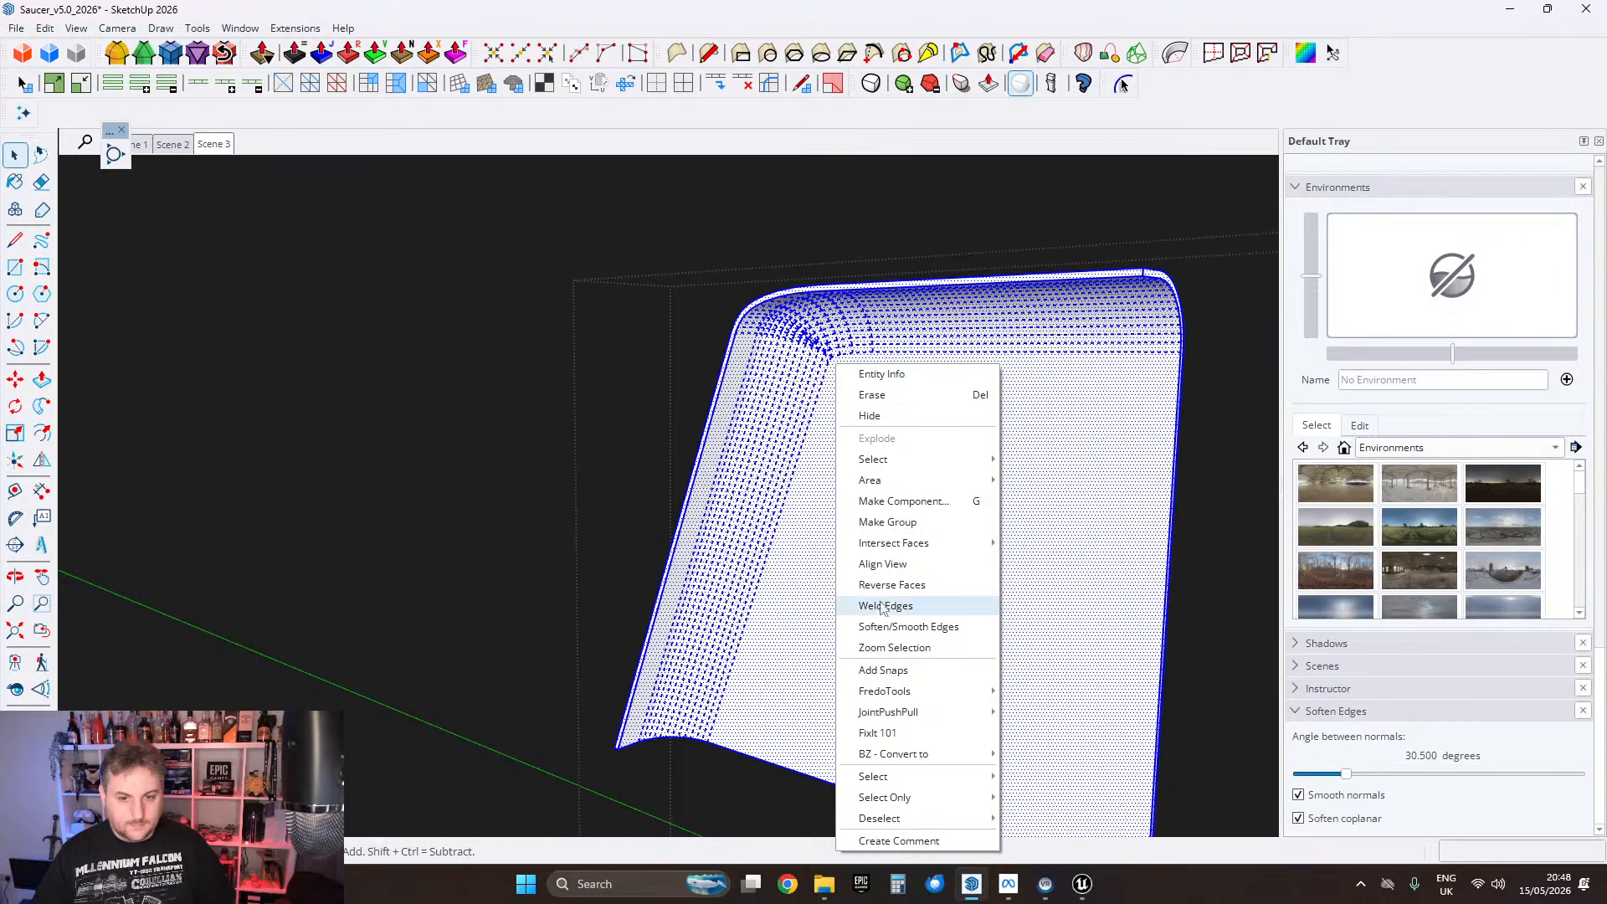
pyautogui.click(908, 626)
pyautogui.moveTo(907, 438)
pyautogui.mouseDown(button='middle')
pyautogui.moveTo(75, 467)
pyautogui.moveTo(704, 441)
pyautogui.moveTo(416, 330)
pyautogui.moveTo(354, 461)
pyautogui.mouseUp(button='middle')
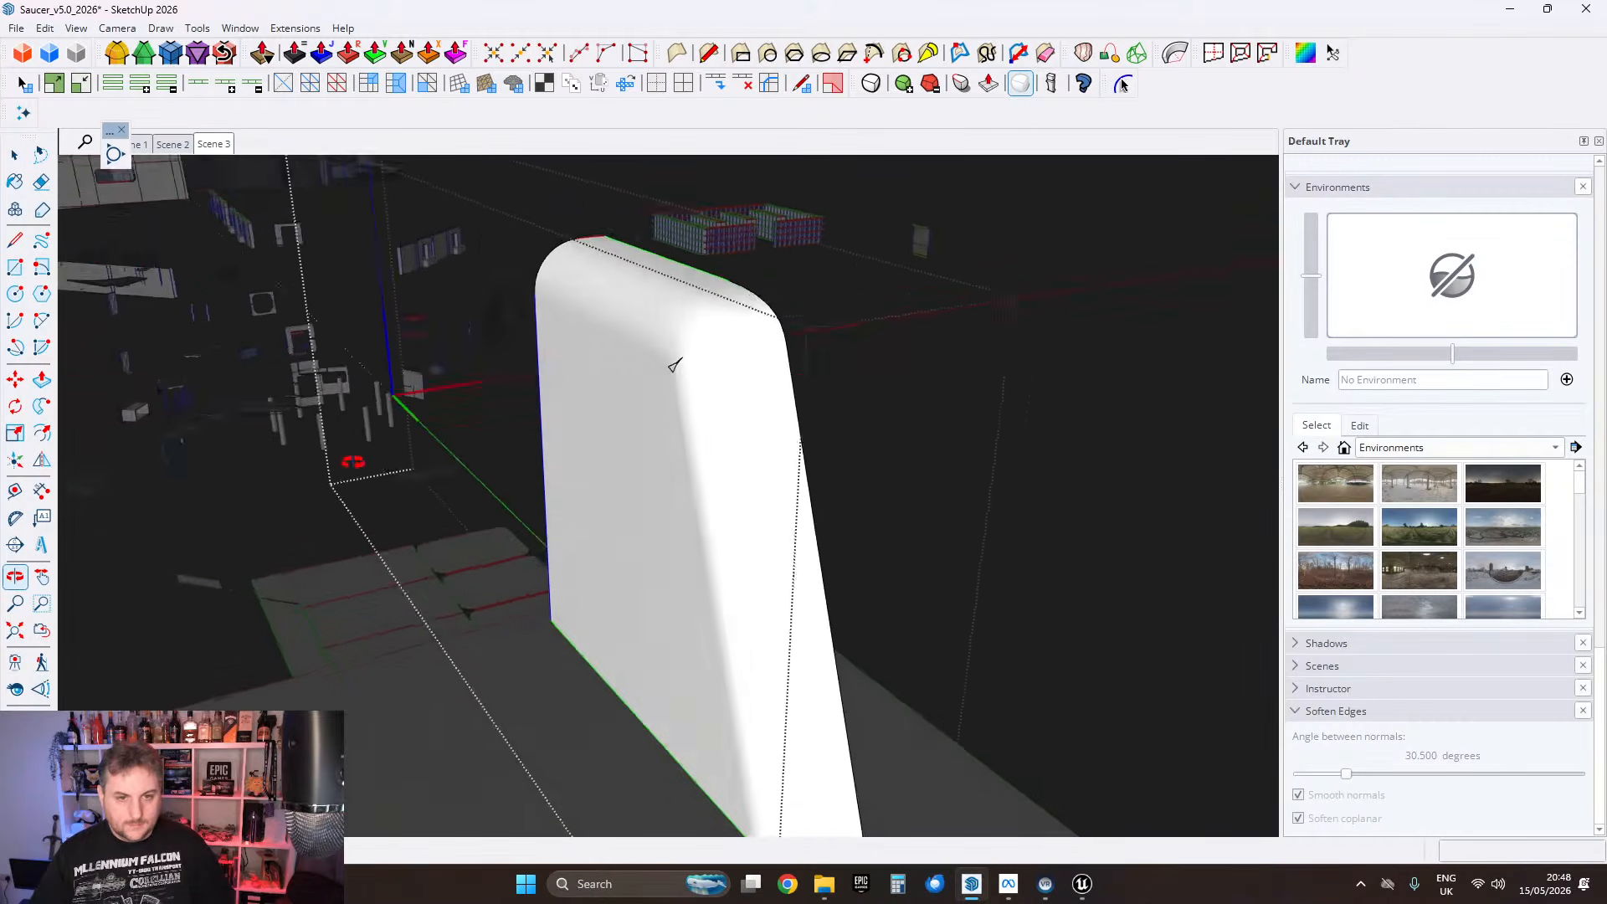
pyautogui.scroll(6, 810, 373)
pyautogui.click(782, 380)
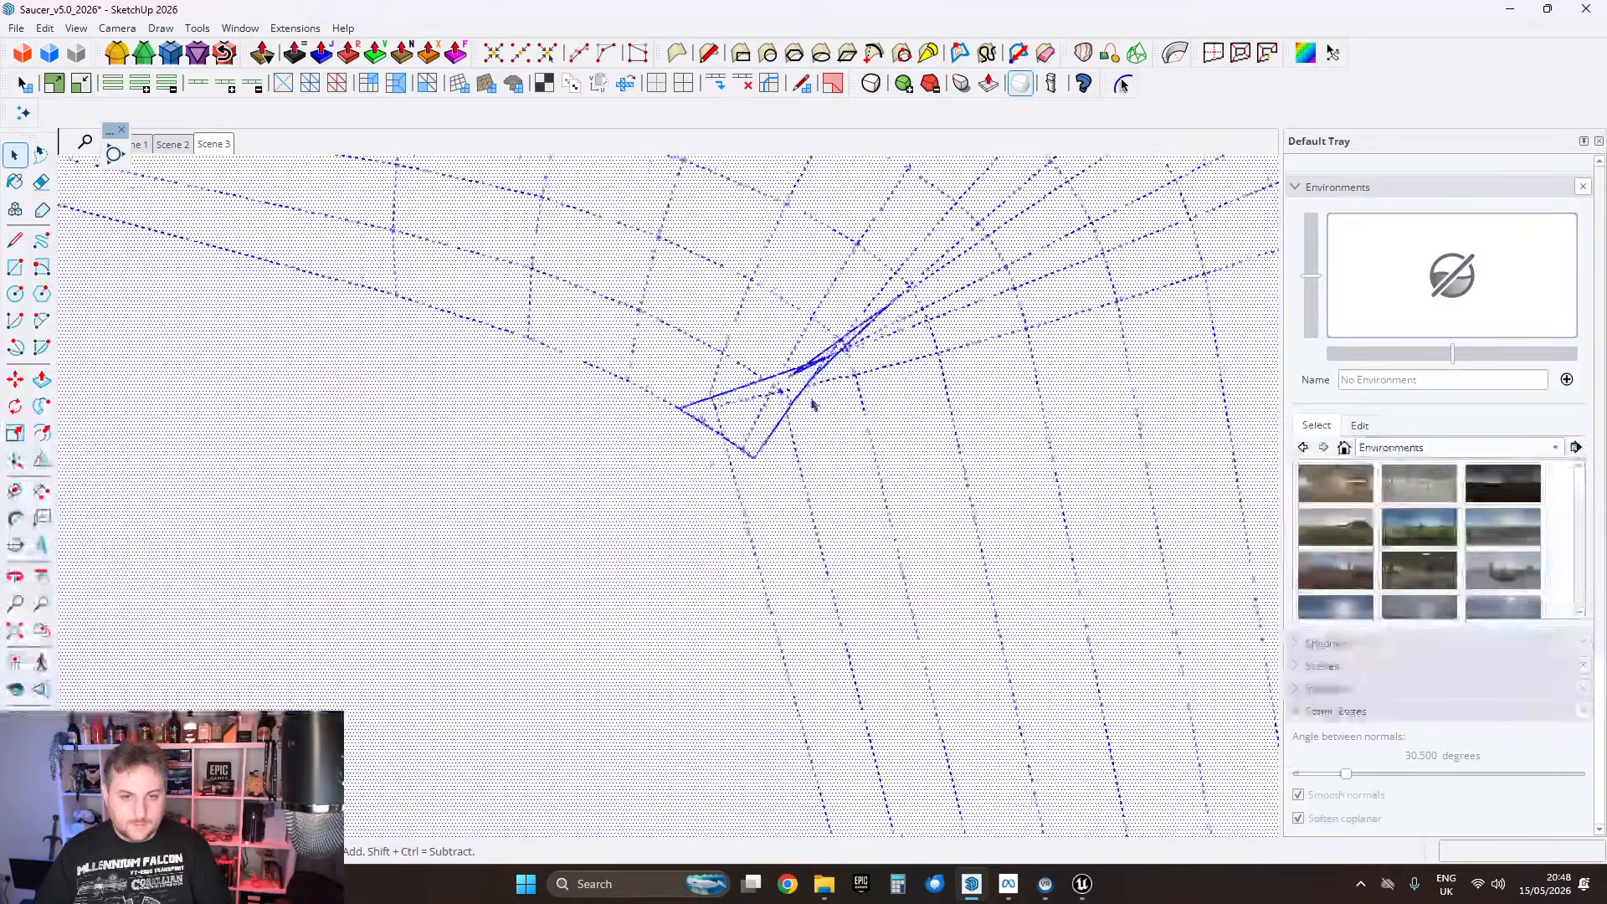
pyautogui.moveTo(812, 405); pyautogui.dragTo(683, 459, button='middle')
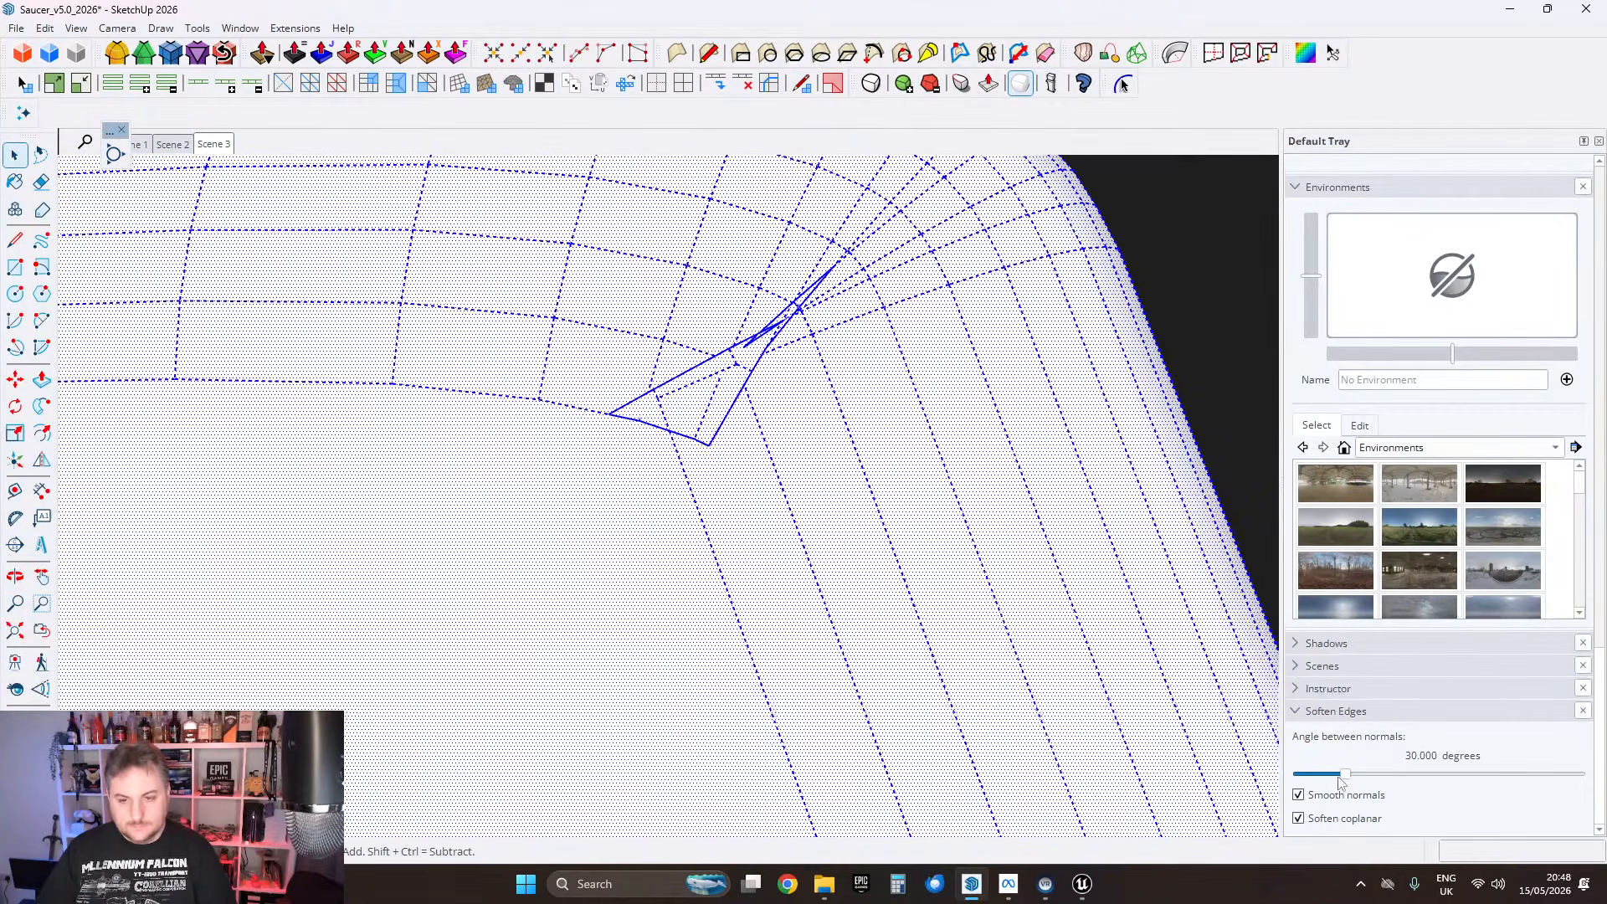
pyautogui.moveTo(1342, 775); pyautogui.dragTo(1298, 774)
# Step: Intersect the small triangular face at the panel's rounded upper corner with the surrounding geometry and remove it
pyautogui.moveTo(645, 423); pyautogui.dragTo(678, 527, button='middle')
pyautogui.scroll(2, 670, 394)
pyautogui.click(658, 393)
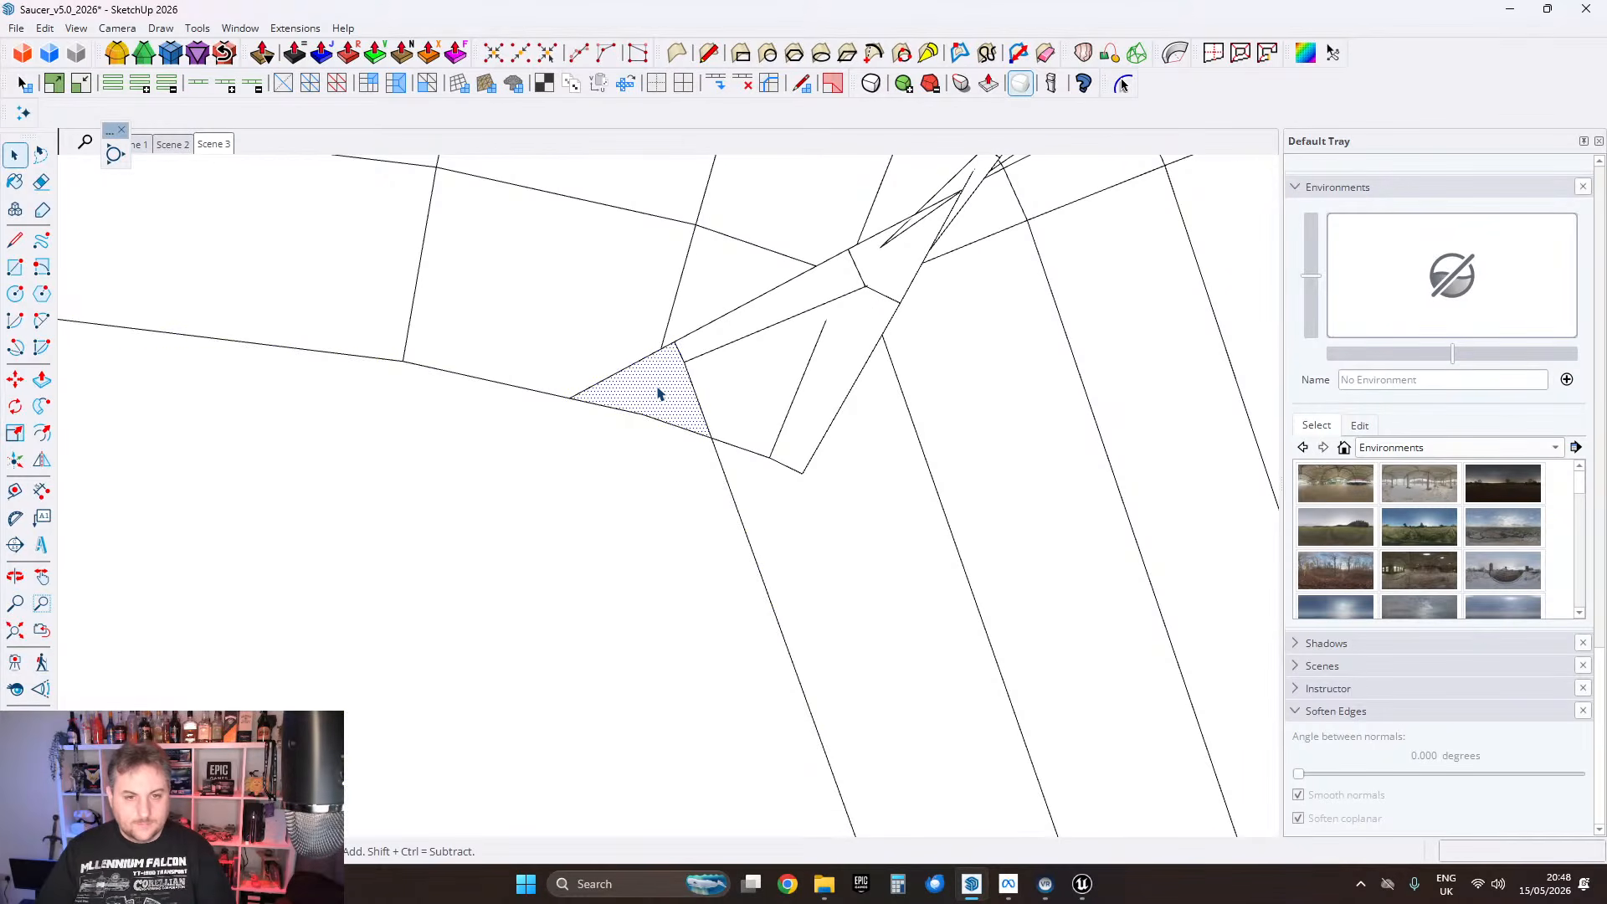
pyautogui.rightClick(658, 394)
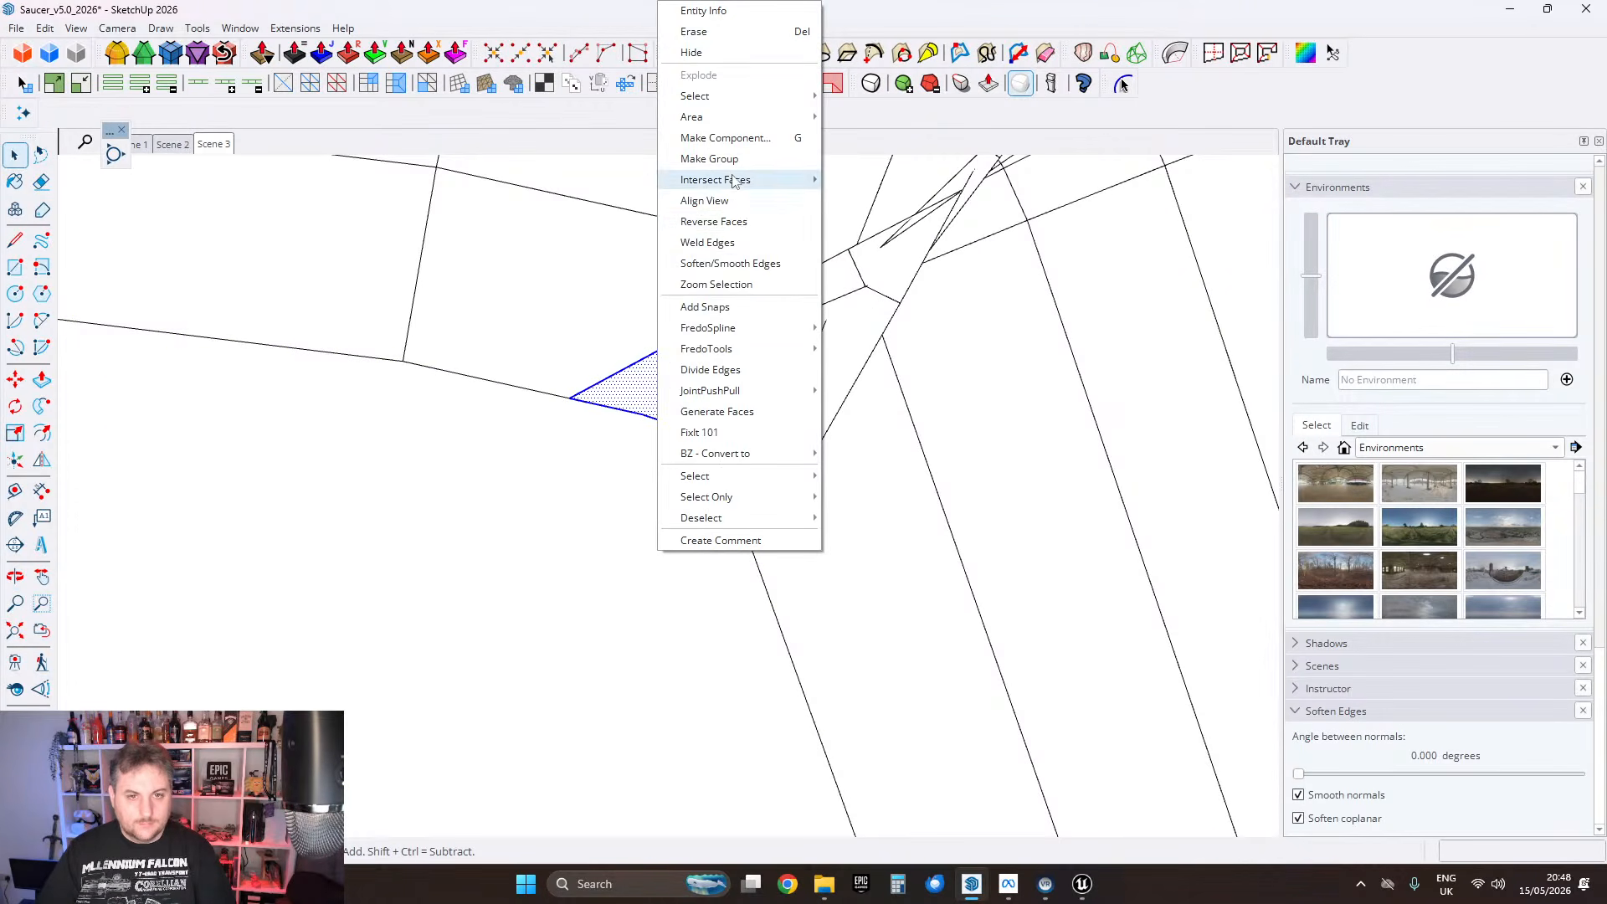
pyautogui.click(710, 159)
# Step: Intersect the overlapping curved faces beneath the corner's narrow strips with the surrounding geometry to split them where they cross
pyautogui.moveTo(777, 307); pyautogui.dragTo(708, 310, button='middle')
pyautogui.keyDown('ctrl'); pyautogui.click(706, 347); pyautogui.keyUp('ctrl')
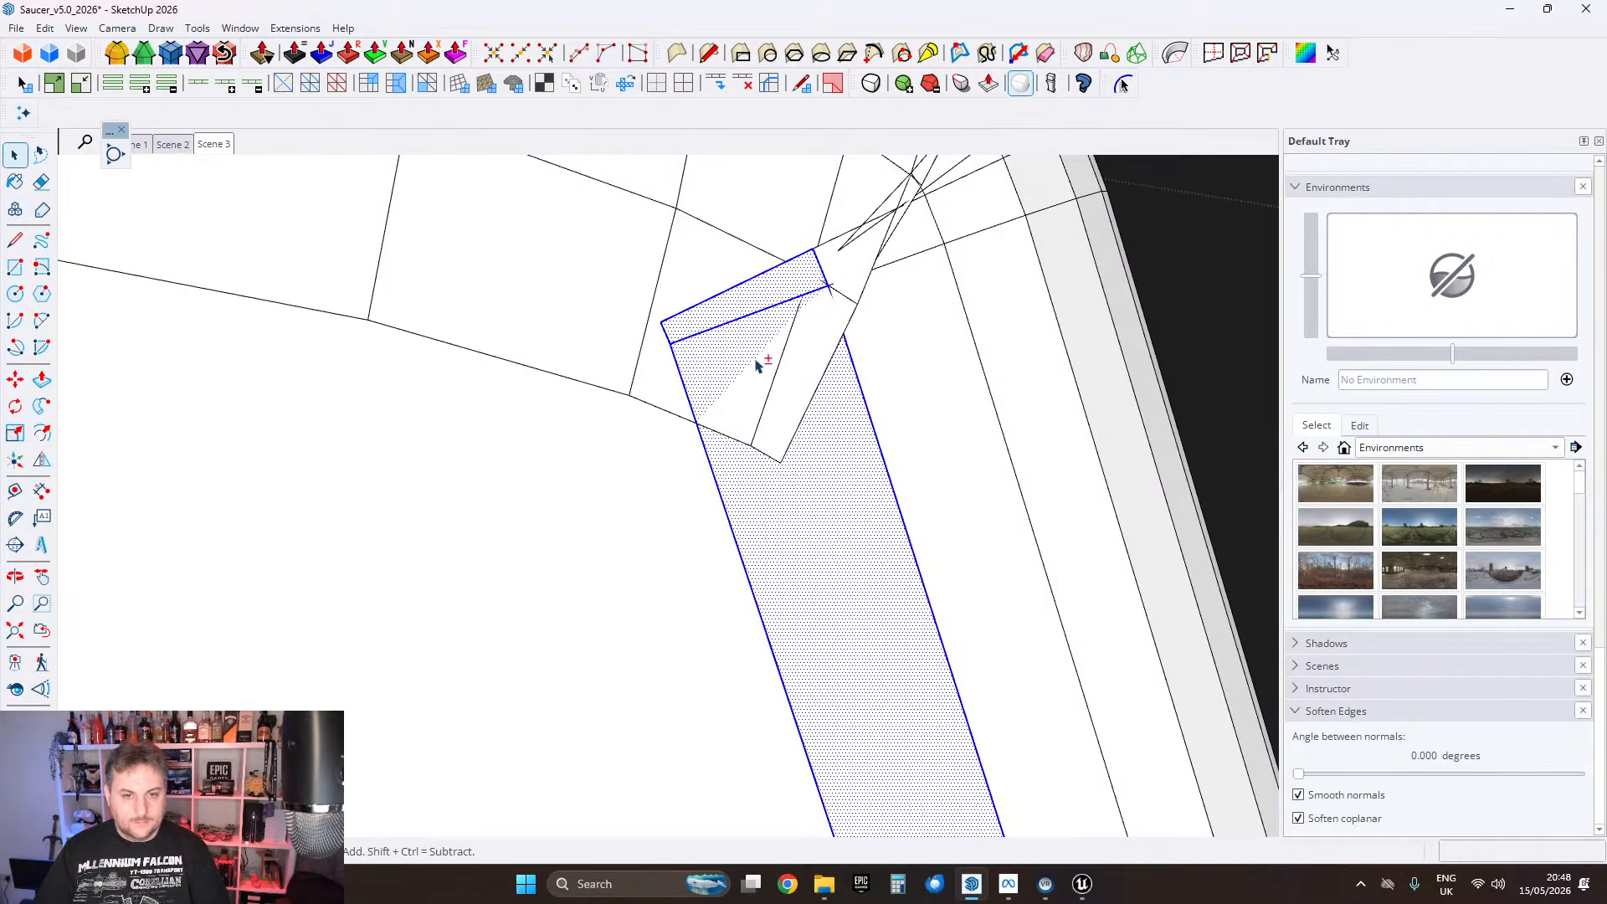
pyautogui.rightClick(705, 344)
pyautogui.click(762, 380)
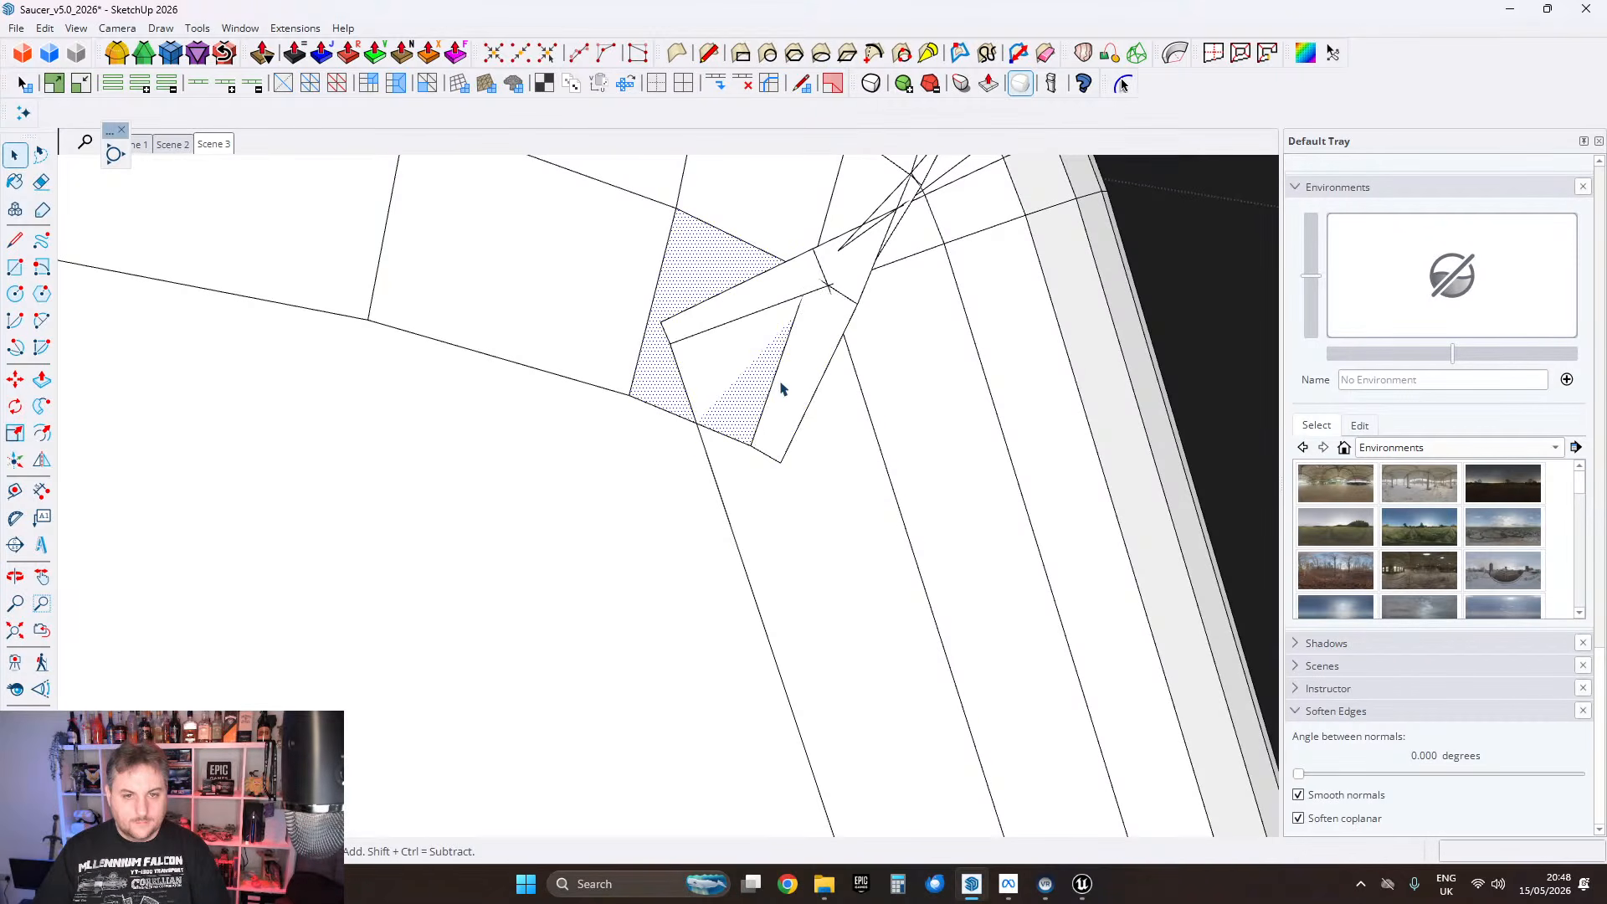
pyautogui.moveTo(782, 389); pyautogui.dragTo(808, 369, button='middle')
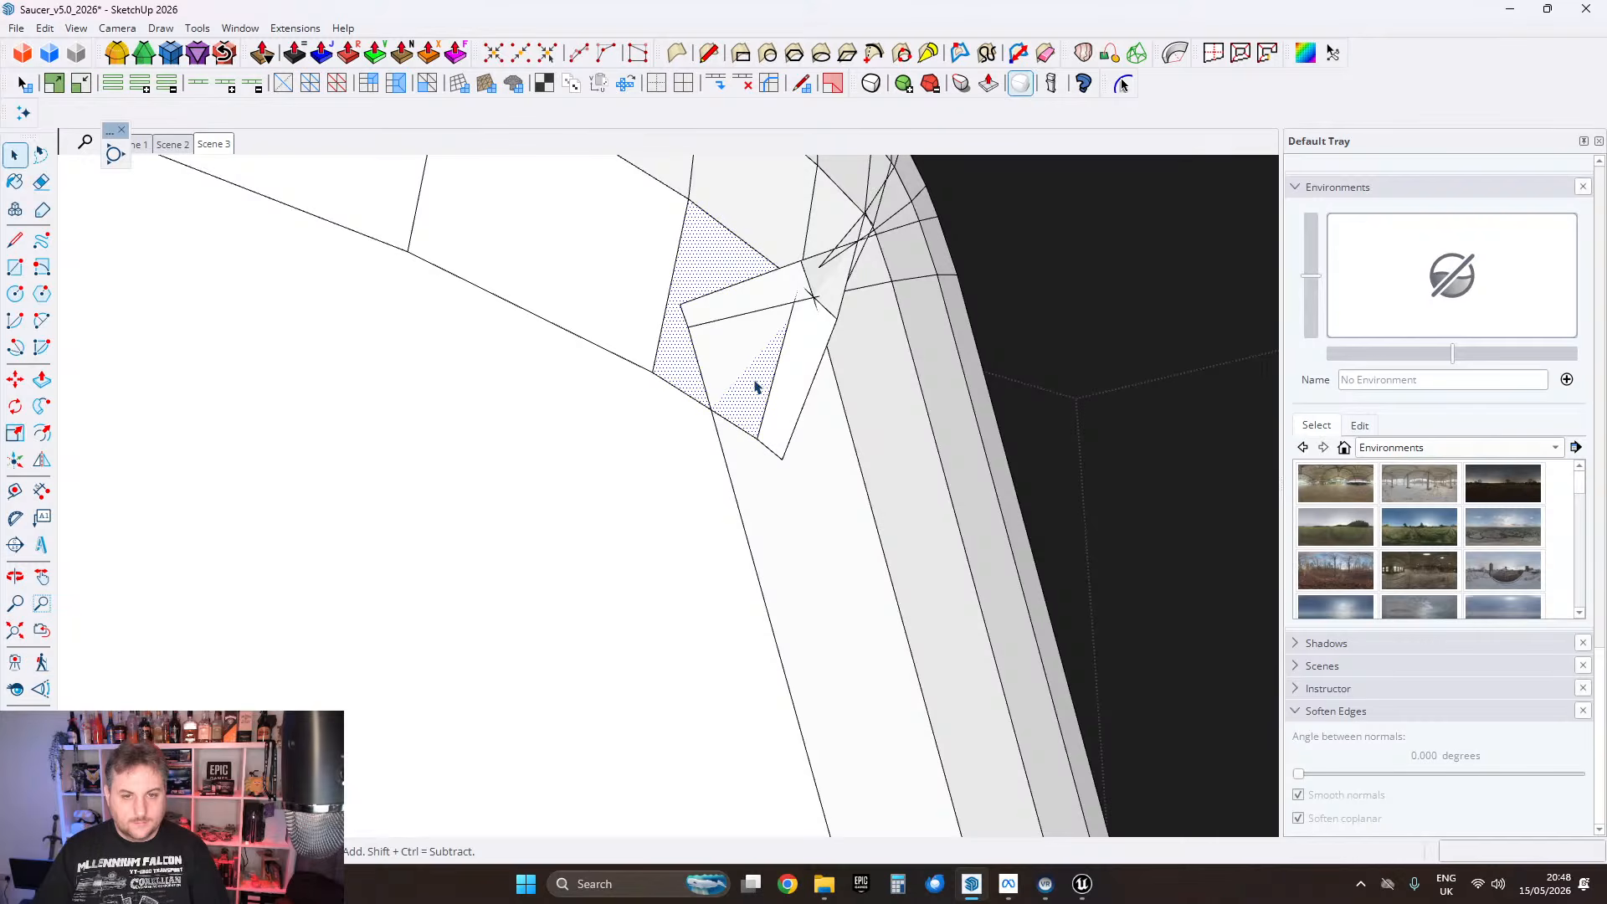
pyautogui.rightClick(756, 384)
pyautogui.moveTo(879, 539)
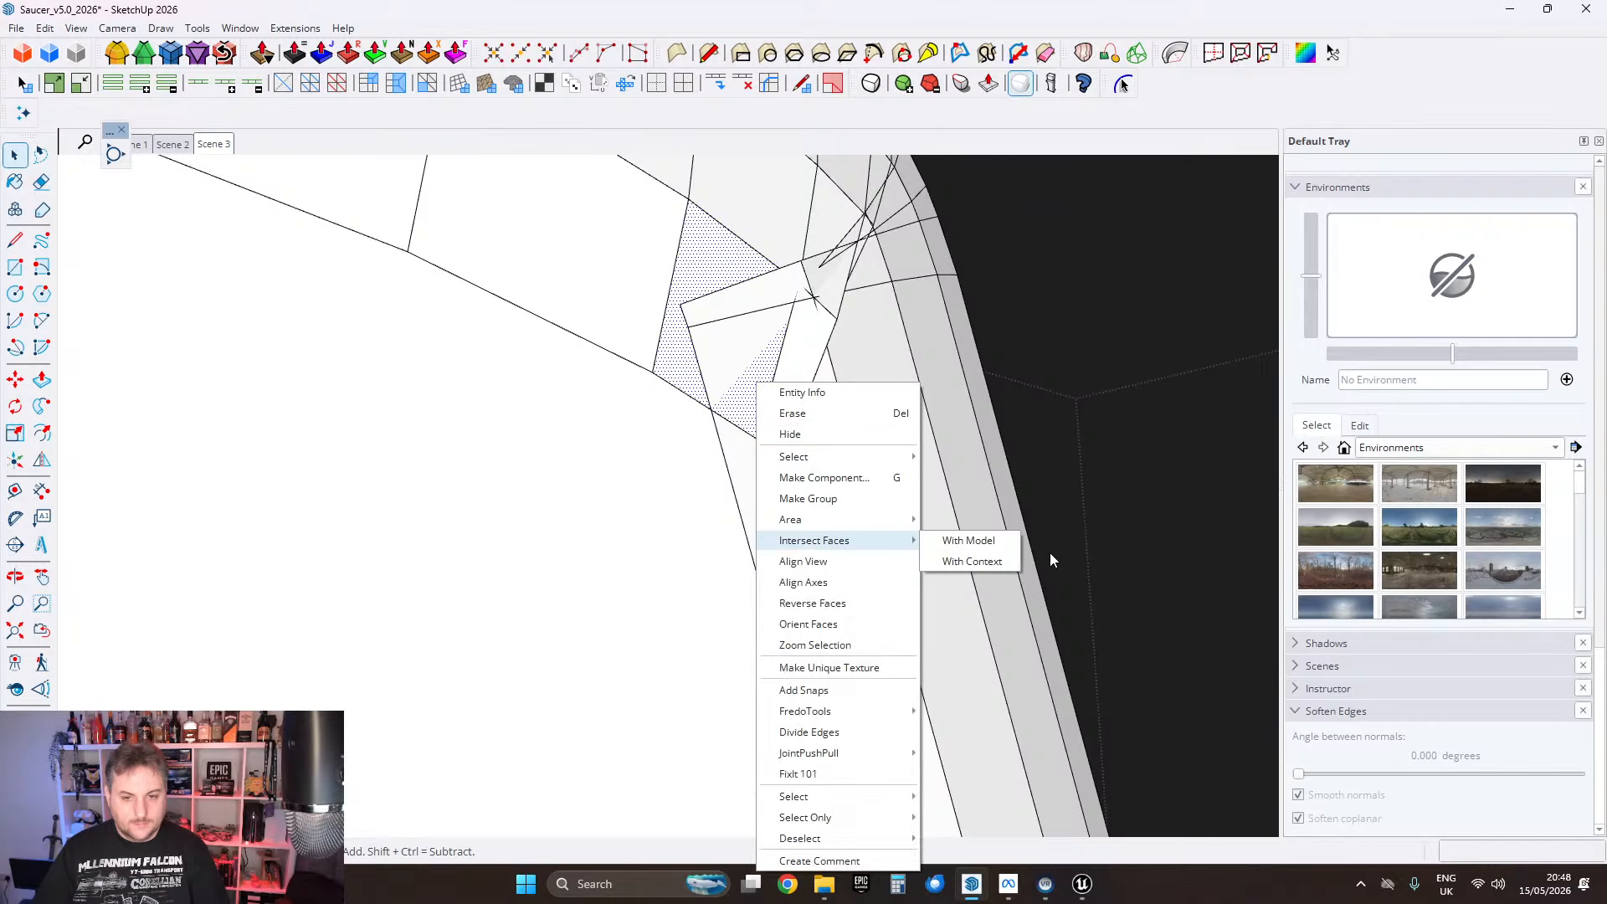
pyautogui.click(983, 549)
pyautogui.click(737, 360)
pyautogui.click(759, 369)
# Step: Delete the narrow strip crossing the rounded corner and cut away the overlapping face further up the corner
pyautogui.moveTo(758, 368); pyautogui.dragTo(740, 325, button='middle')
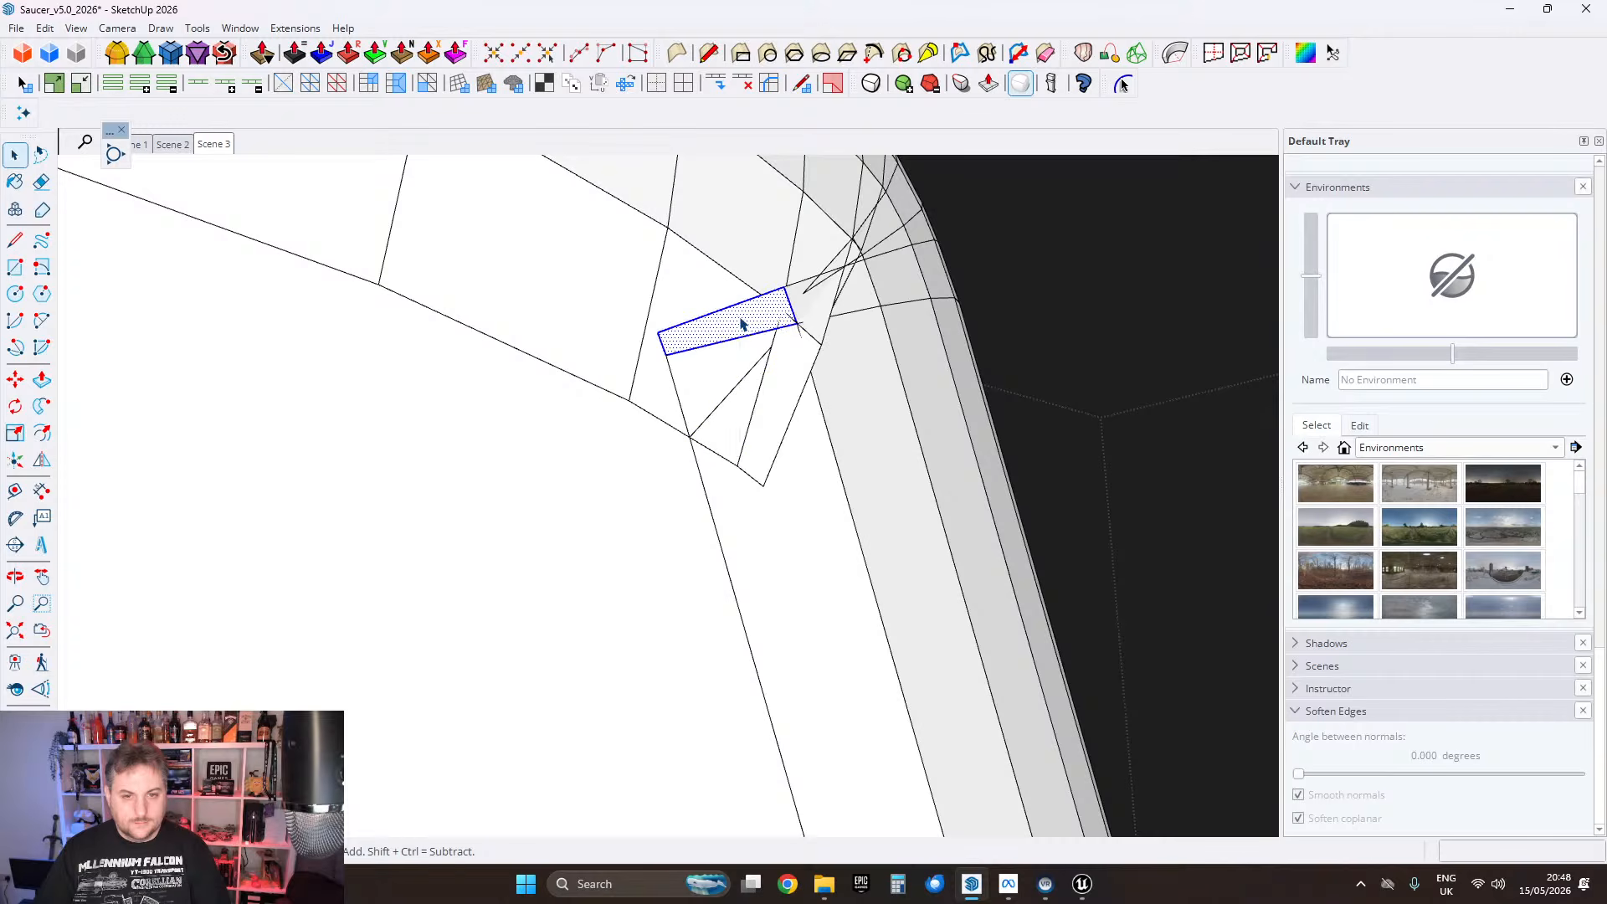
pyautogui.rightClick(740, 325)
pyautogui.moveTo(800, 481); pyautogui.dragTo(711, 412, button='middle')
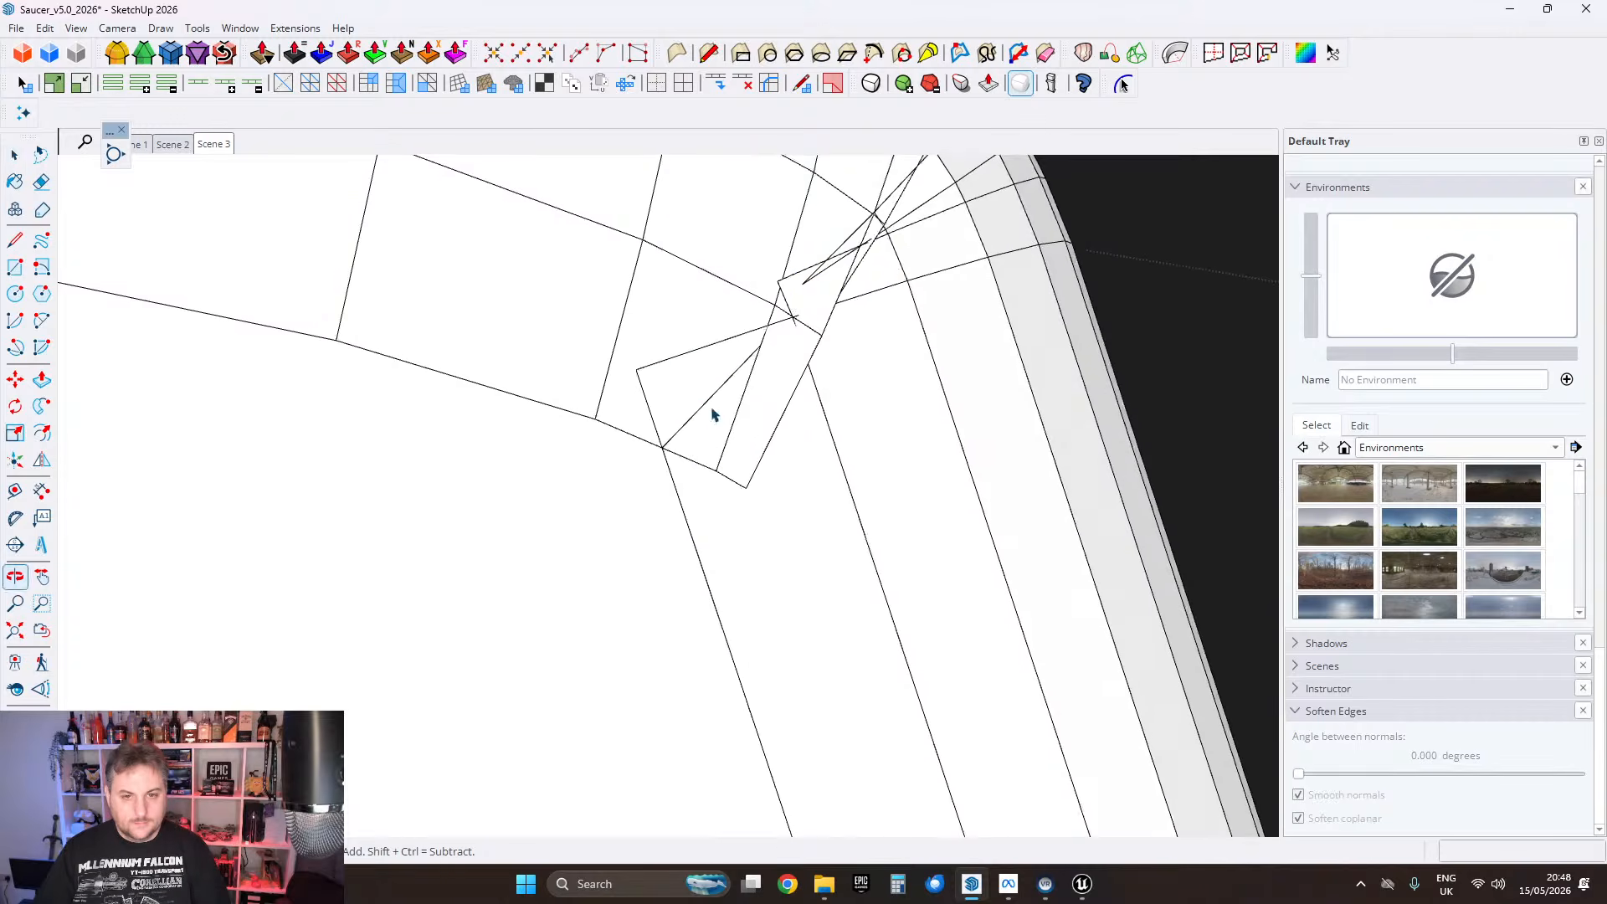
pyautogui.rightClick(866, 270)
pyautogui.click(916, 468)
pyautogui.moveTo(886, 420); pyautogui.dragTo(763, 384, button='middle')
# Step: Intersect the slanted strip on the corner's other side with the surrounding faces and remove the overlapping pieces
pyautogui.press('space')
pyautogui.click(762, 387)
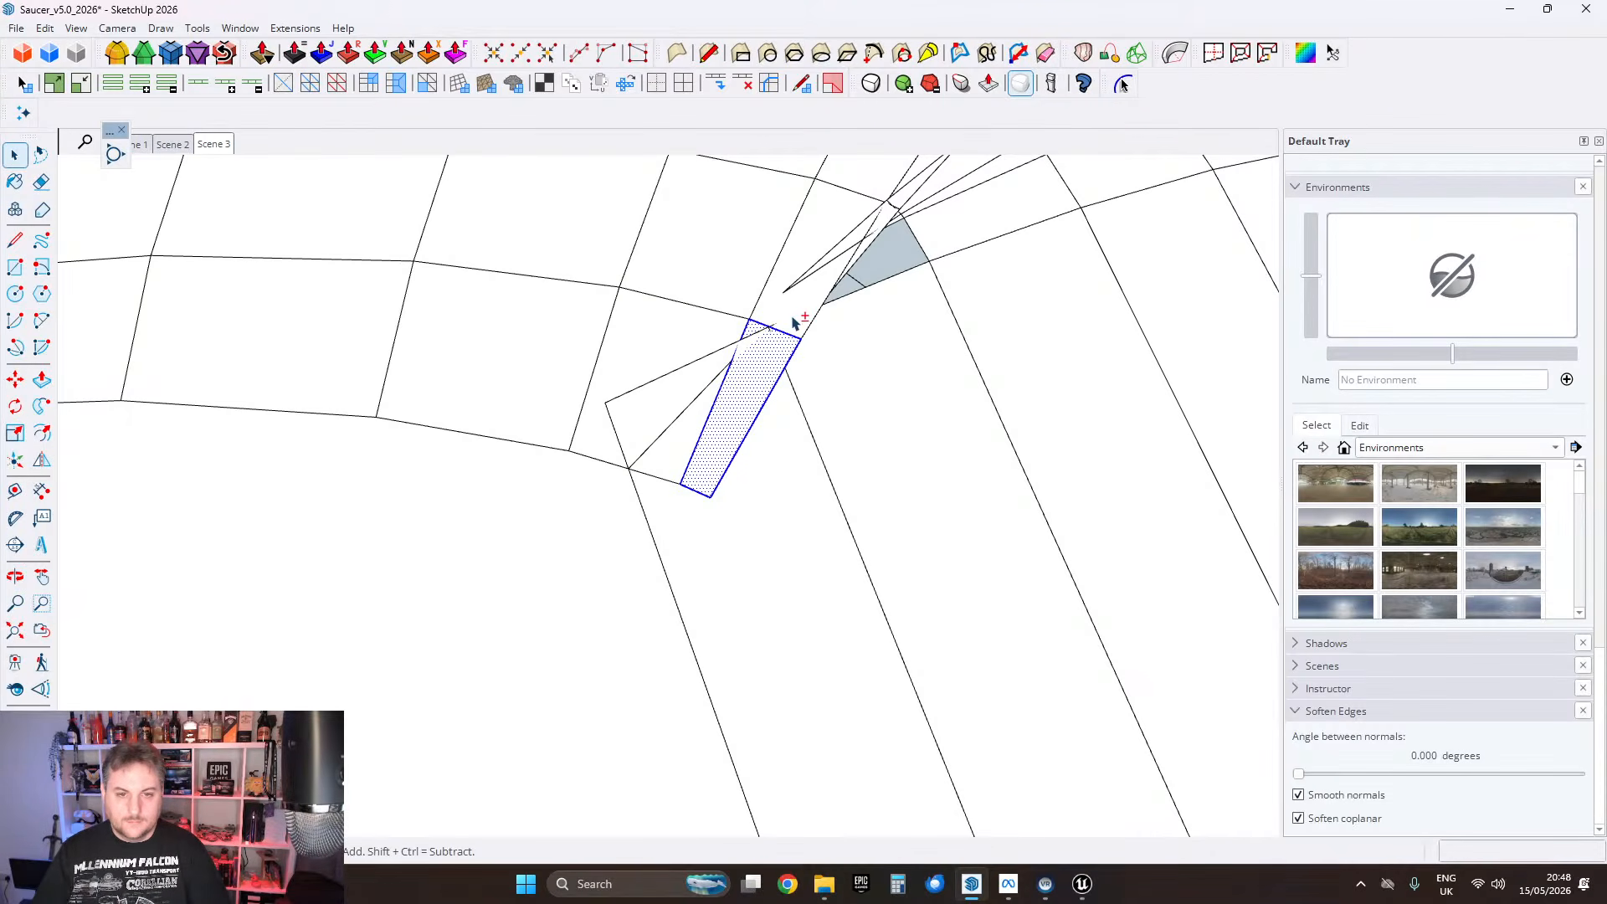
pyautogui.rightClick(795, 323)
pyautogui.click(854, 478)
pyautogui.moveTo(854, 477); pyautogui.dragTo(856, 318, button='middle')
# Step: Group and delete the narrow pointed slivers overlapping the opening at the panel's rounded upper corner
pyautogui.scroll(2, 877, 313)
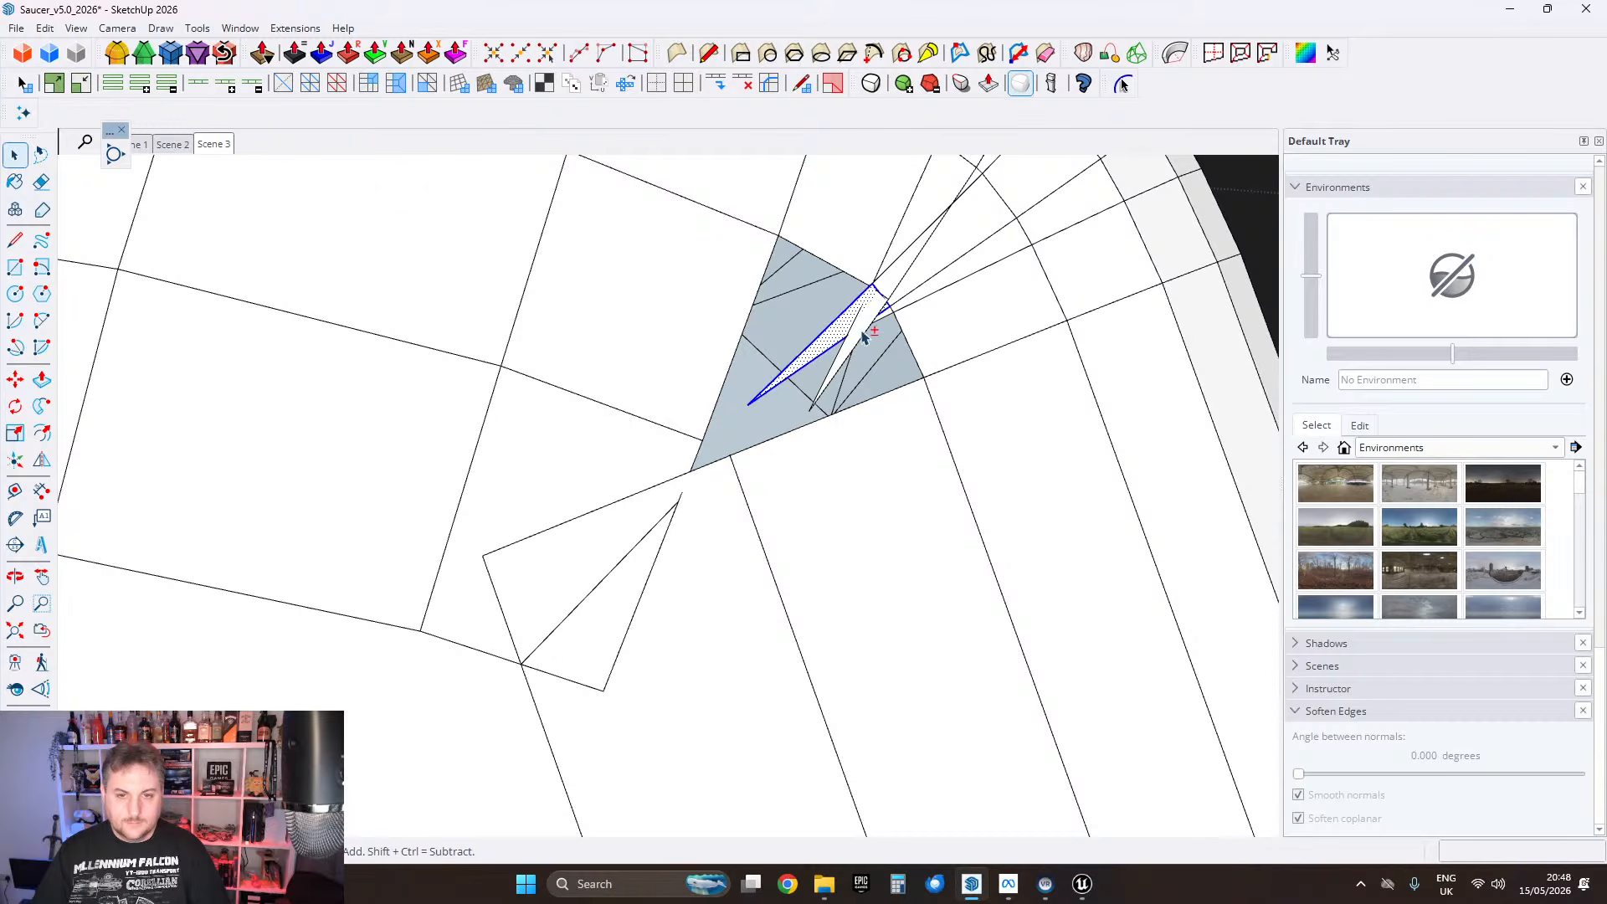
pyautogui.rightClick(848, 357)
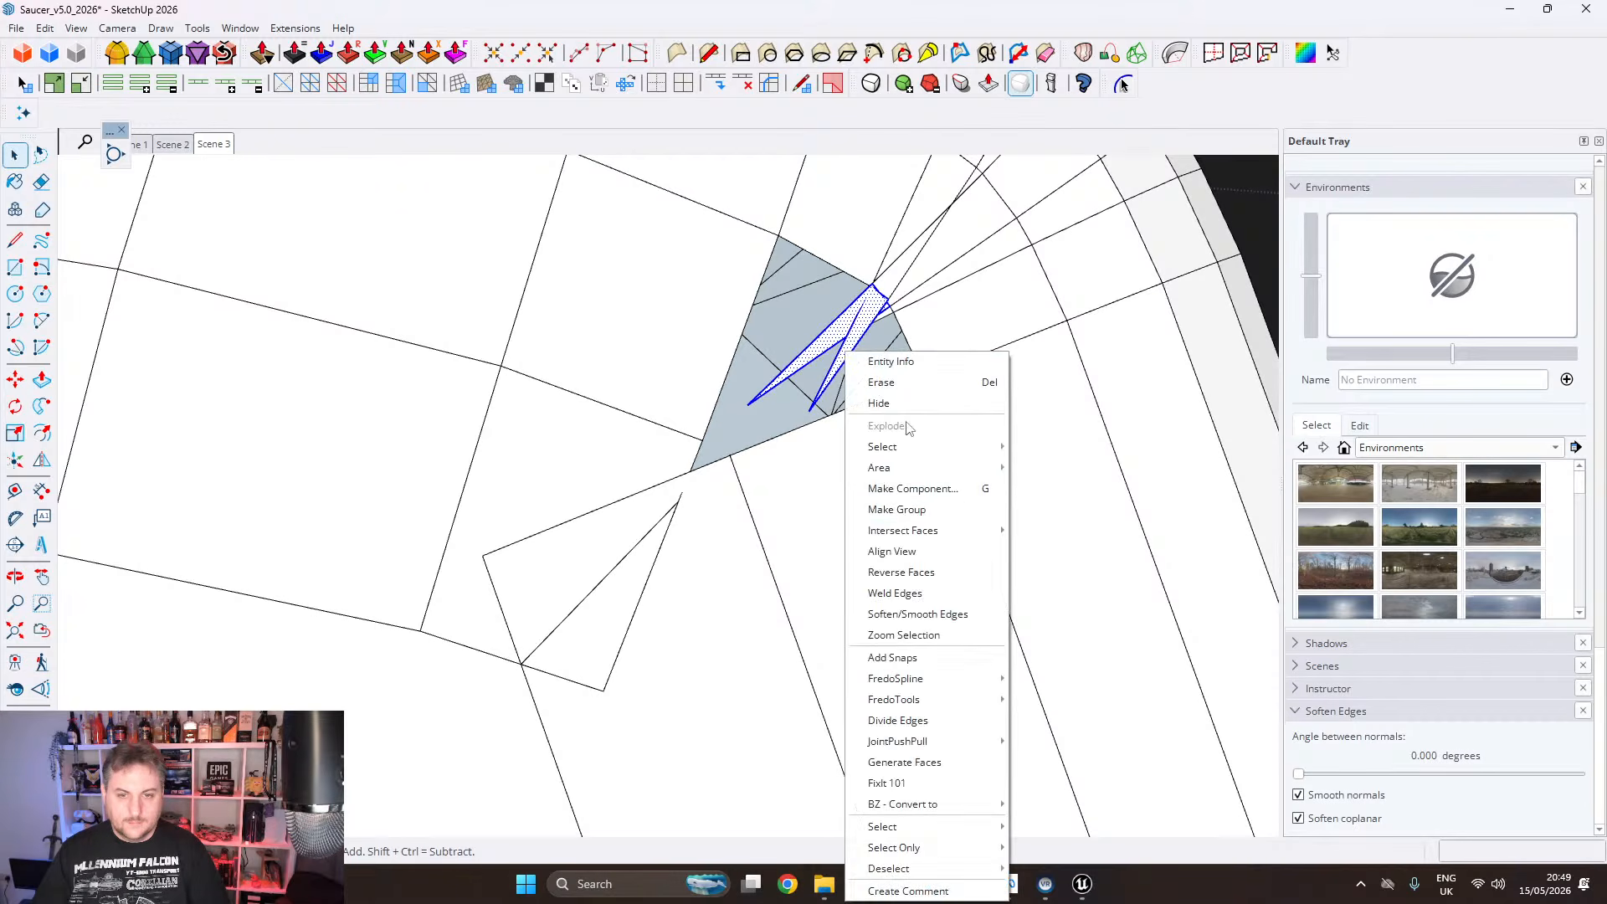
pyautogui.click(866, 510)
pyautogui.moveTo(987, 381); pyautogui.dragTo(941, 376, button='middle')
pyautogui.press('space')
pyautogui.scroll(2, 888, 357)
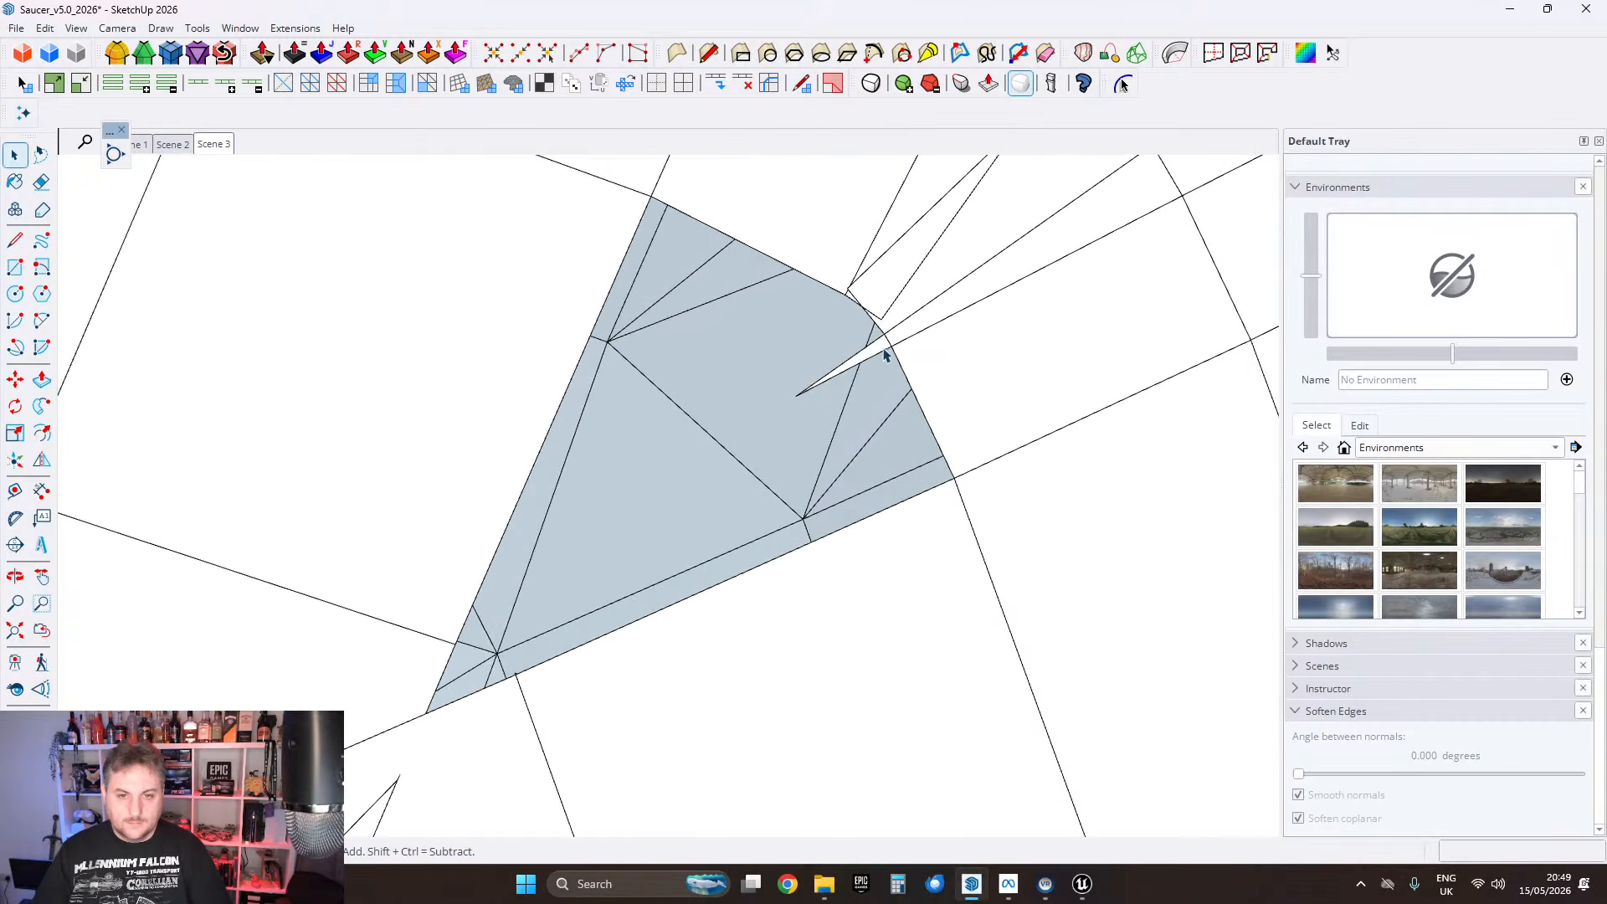
pyautogui.rightClick(878, 357)
pyautogui.click(941, 505)
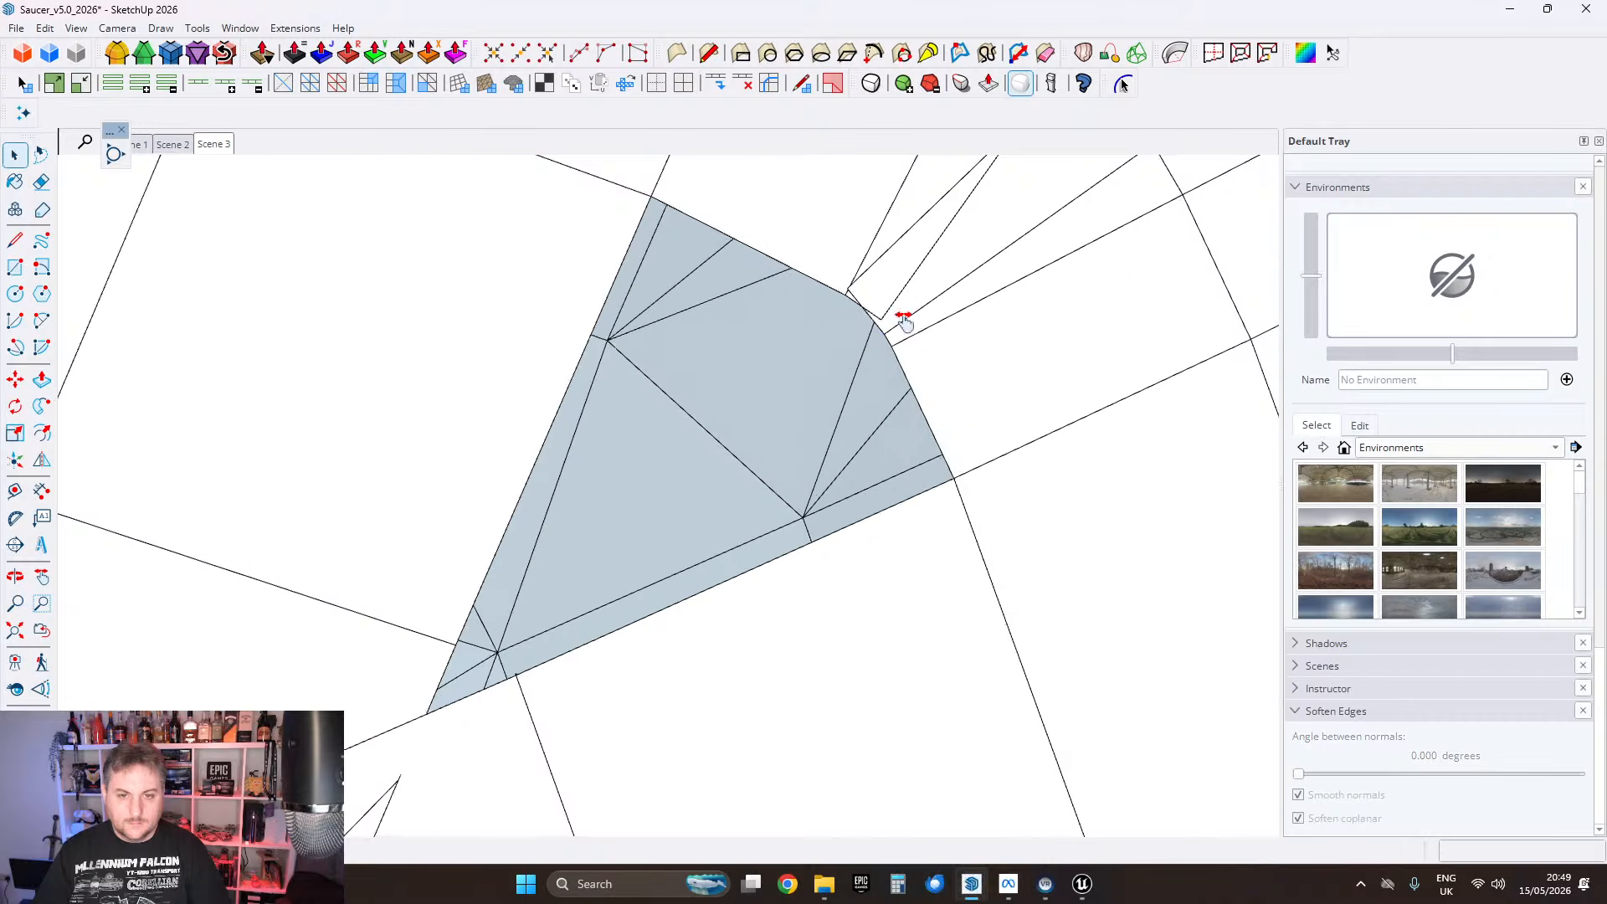
# Step: Group and delete the slanted strip rising from the rounded corner and the small sliver left at its upper end
pyautogui.moveTo(900, 316); pyautogui.dragTo(977, 343, button='middle')
pyautogui.click(887, 374)
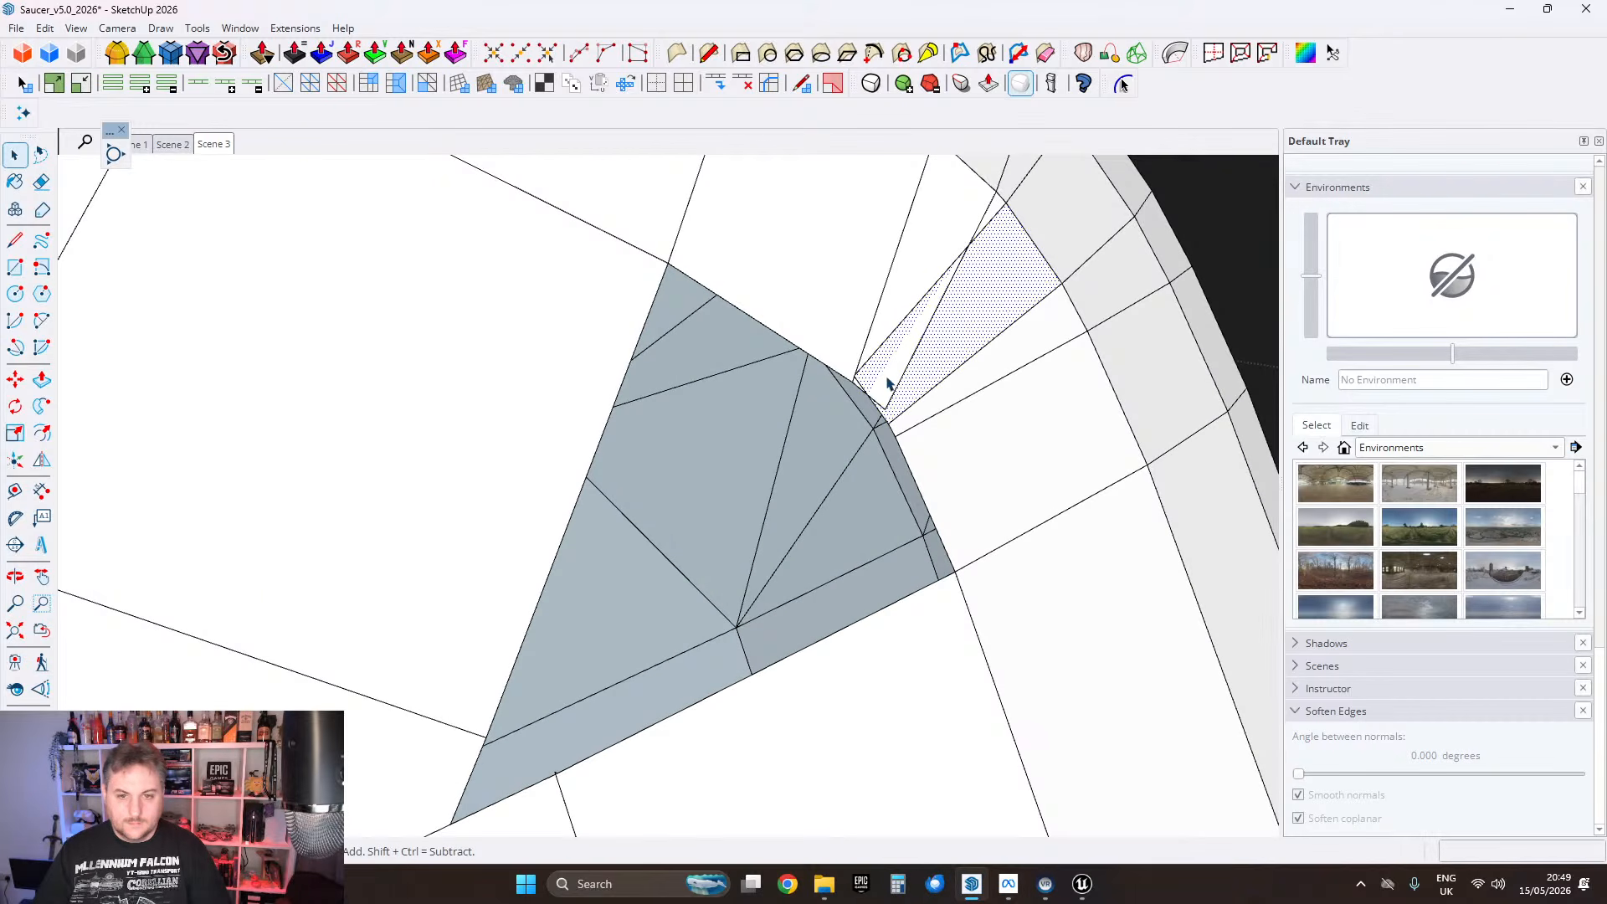
pyautogui.rightClick(1016, 490)
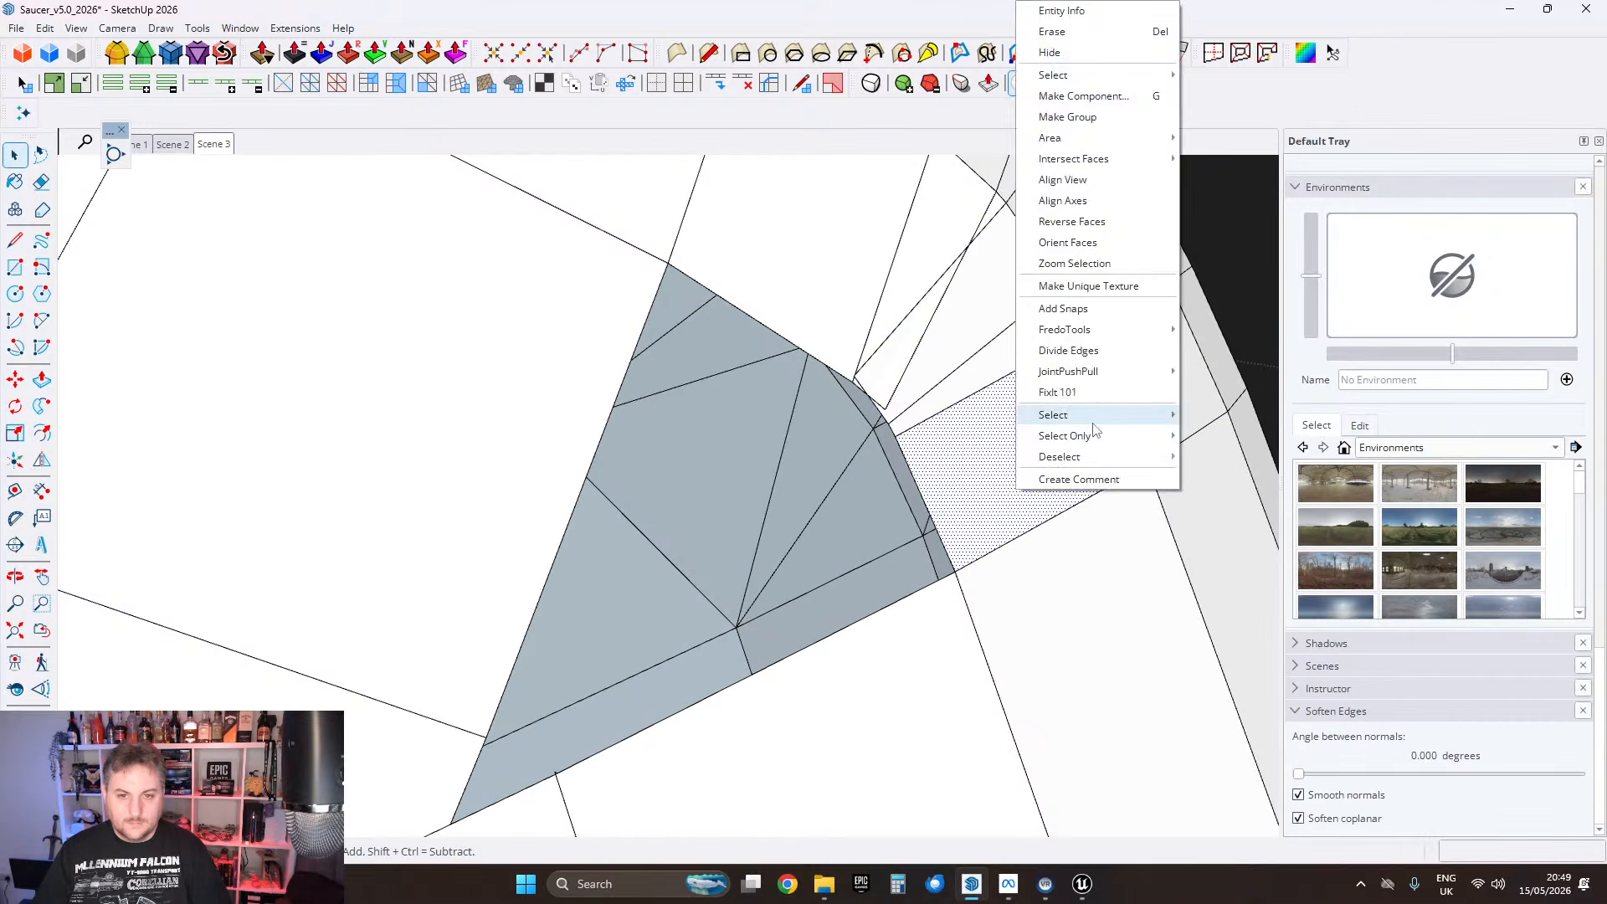
pyautogui.moveTo(963, 409); pyautogui.dragTo(942, 369, button='middle')
pyautogui.click(927, 289)
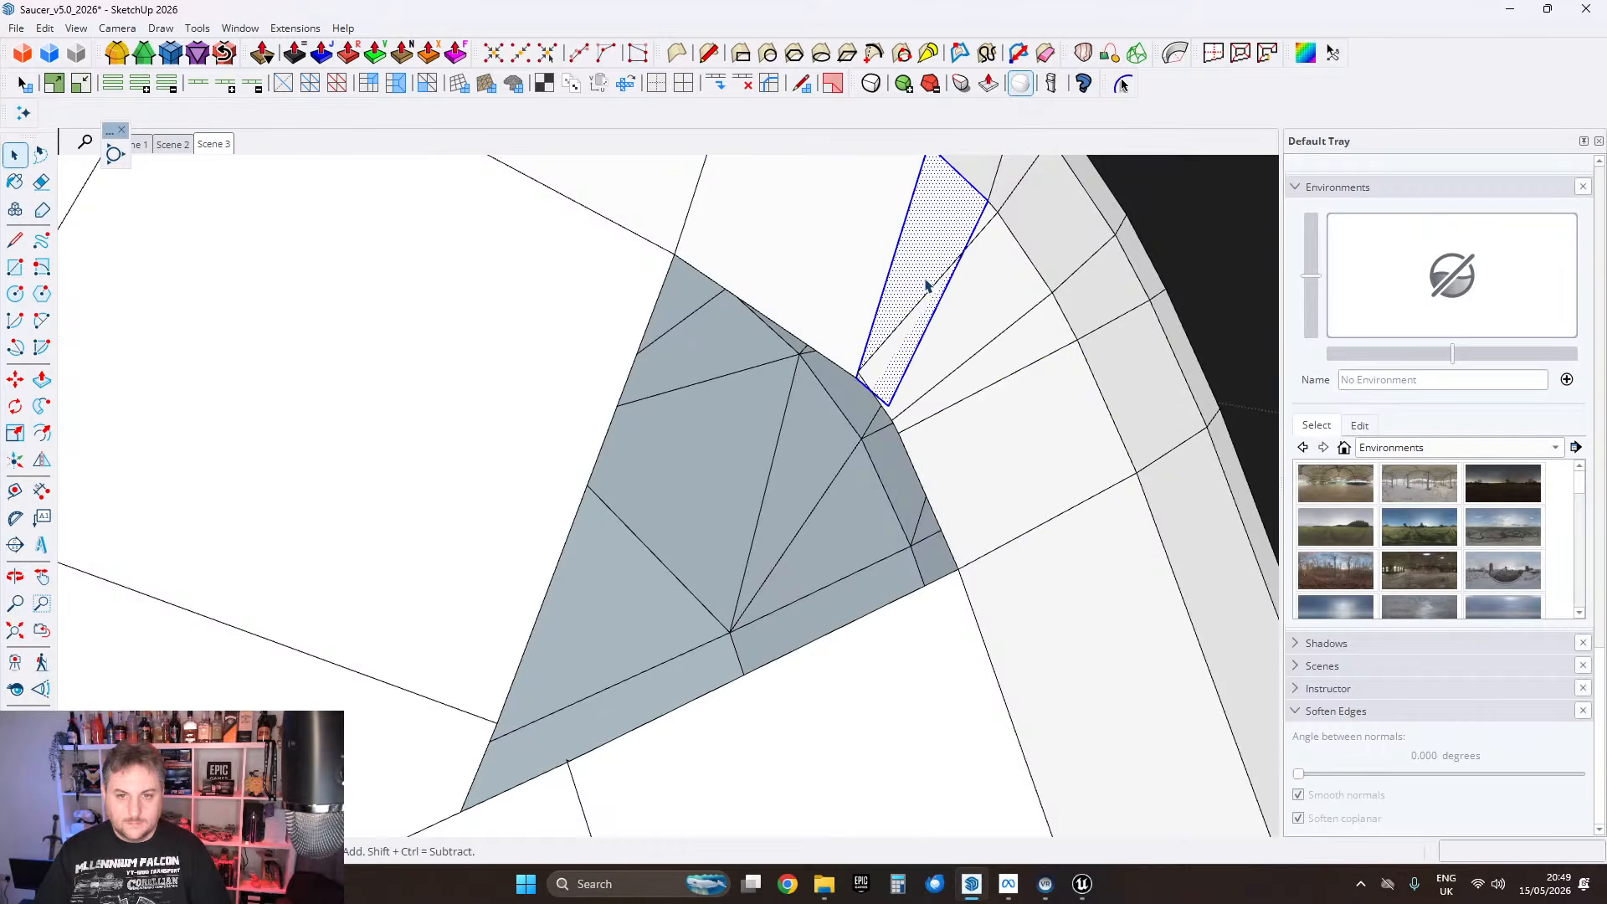
pyautogui.rightClick(925, 281)
pyautogui.click(993, 439)
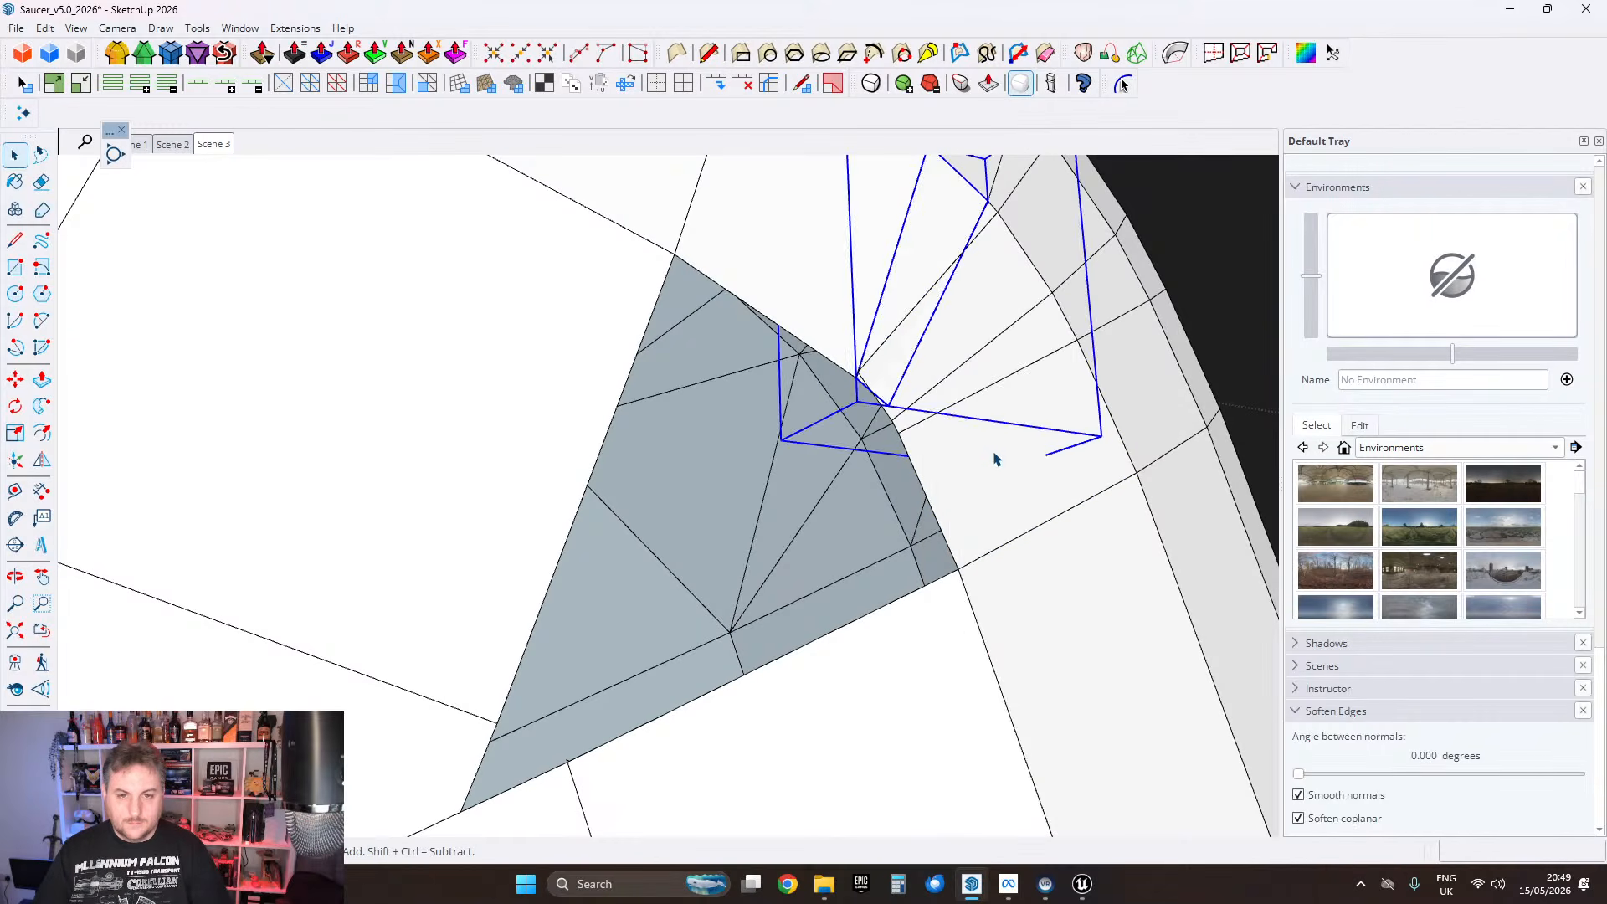
pyautogui.moveTo(994, 452); pyautogui.dragTo(983, 334, button='middle')
pyautogui.rightClick(960, 335)
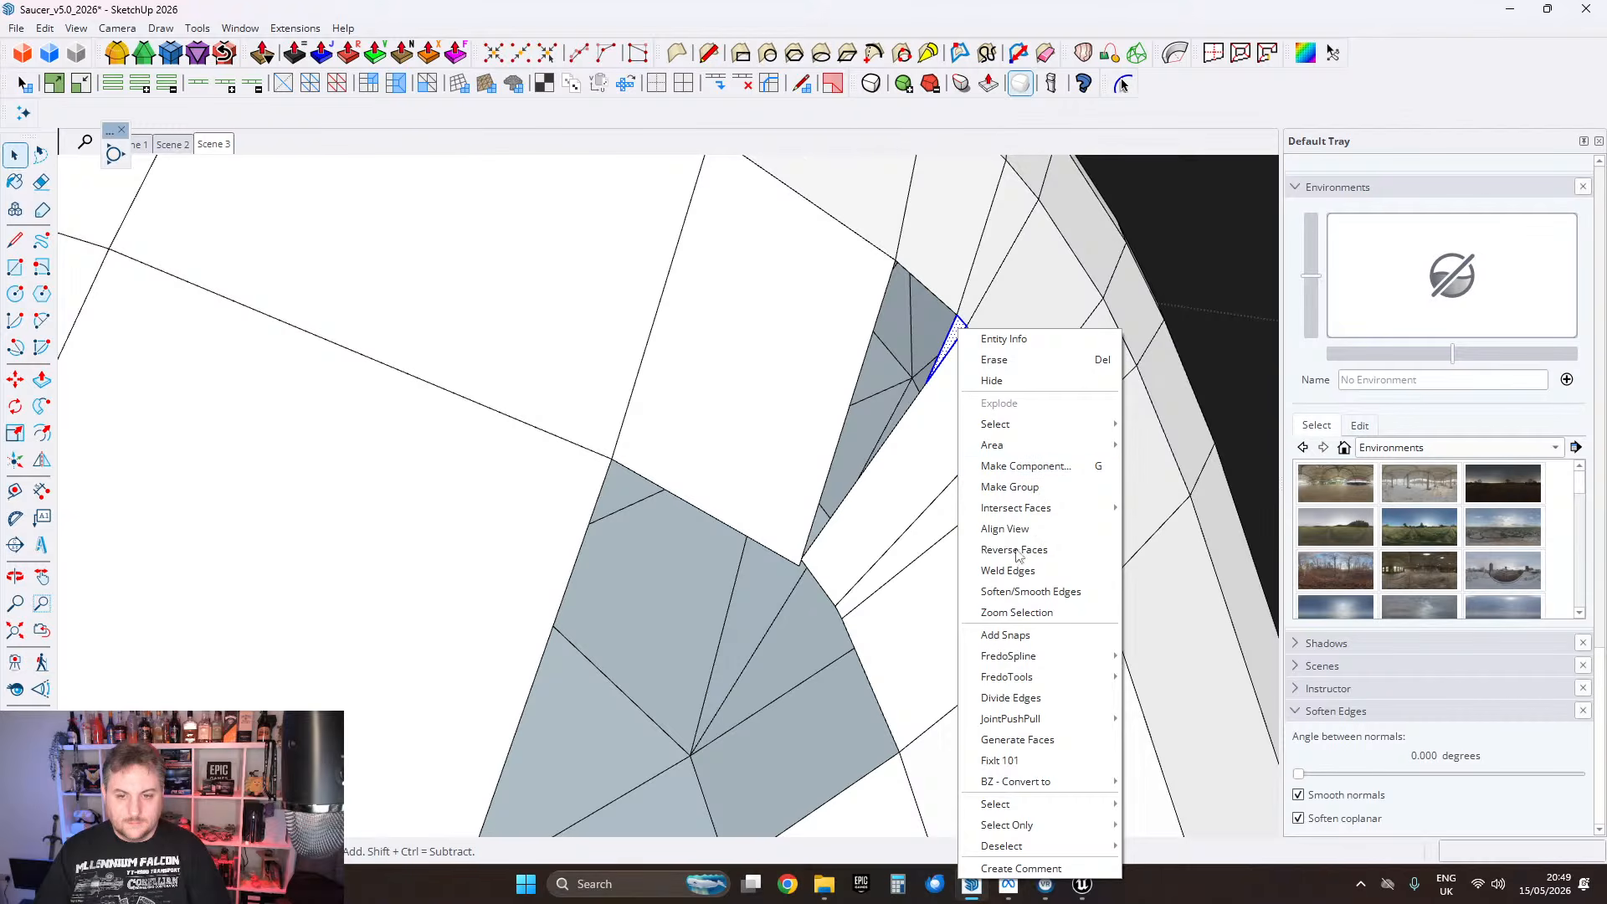
pyautogui.click(1012, 488)
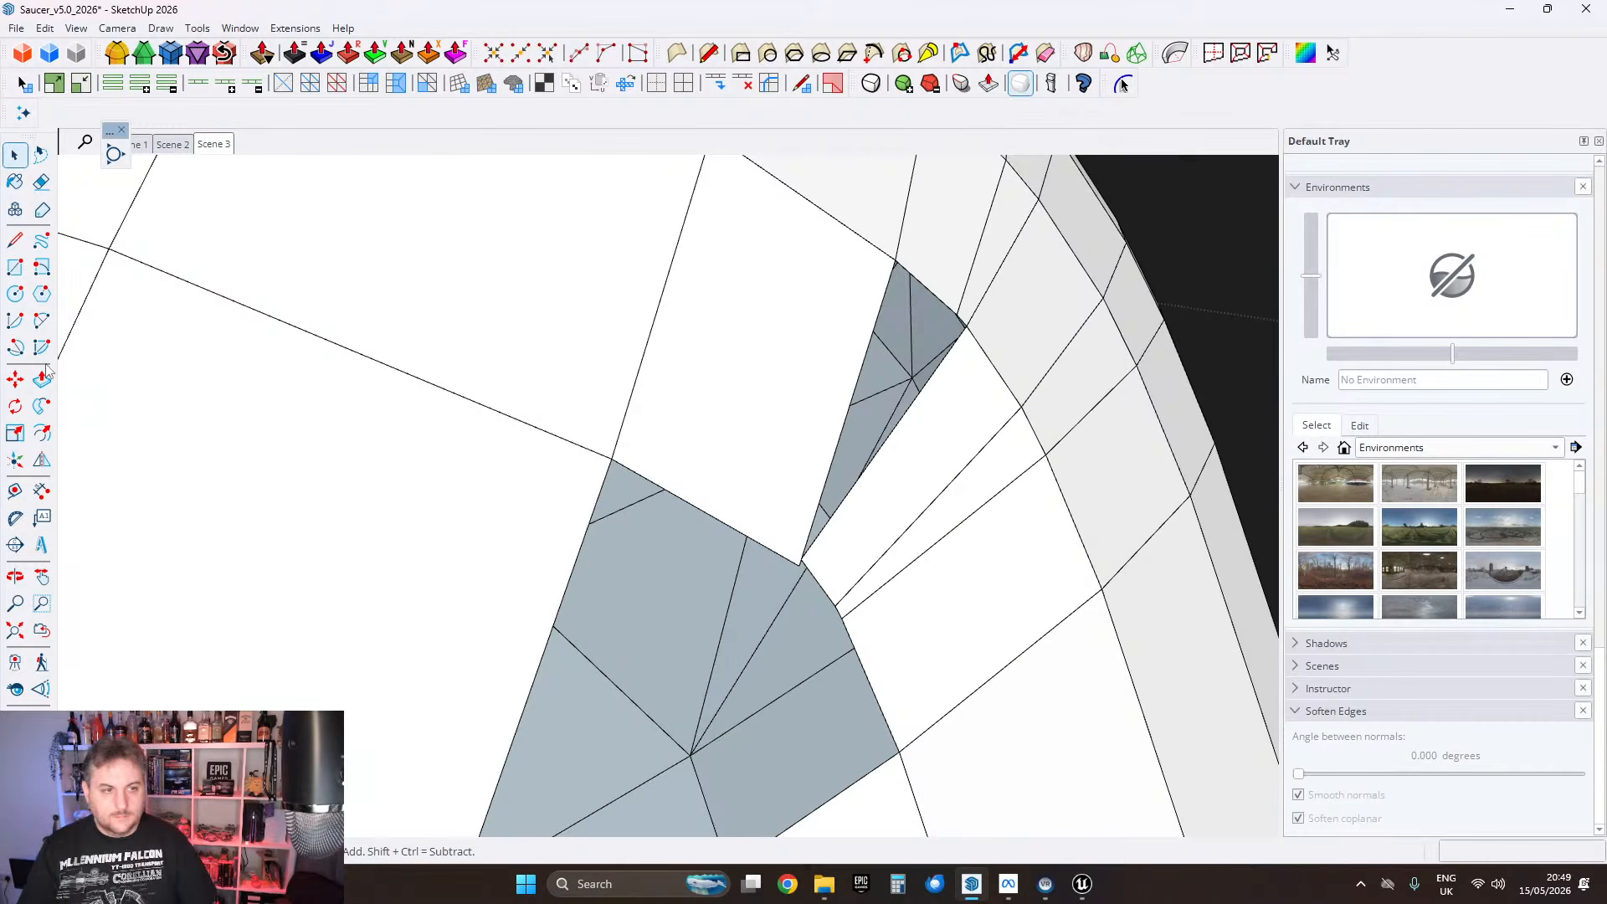
# Step: Move the vertex above the strip-shaped gap onto the adjacent grid corner, and shift the next vertex up partway along its row edge
pyautogui.click(15, 380)
pyautogui.moveTo(979, 264); pyautogui.dragTo(938, 362, button='middle')
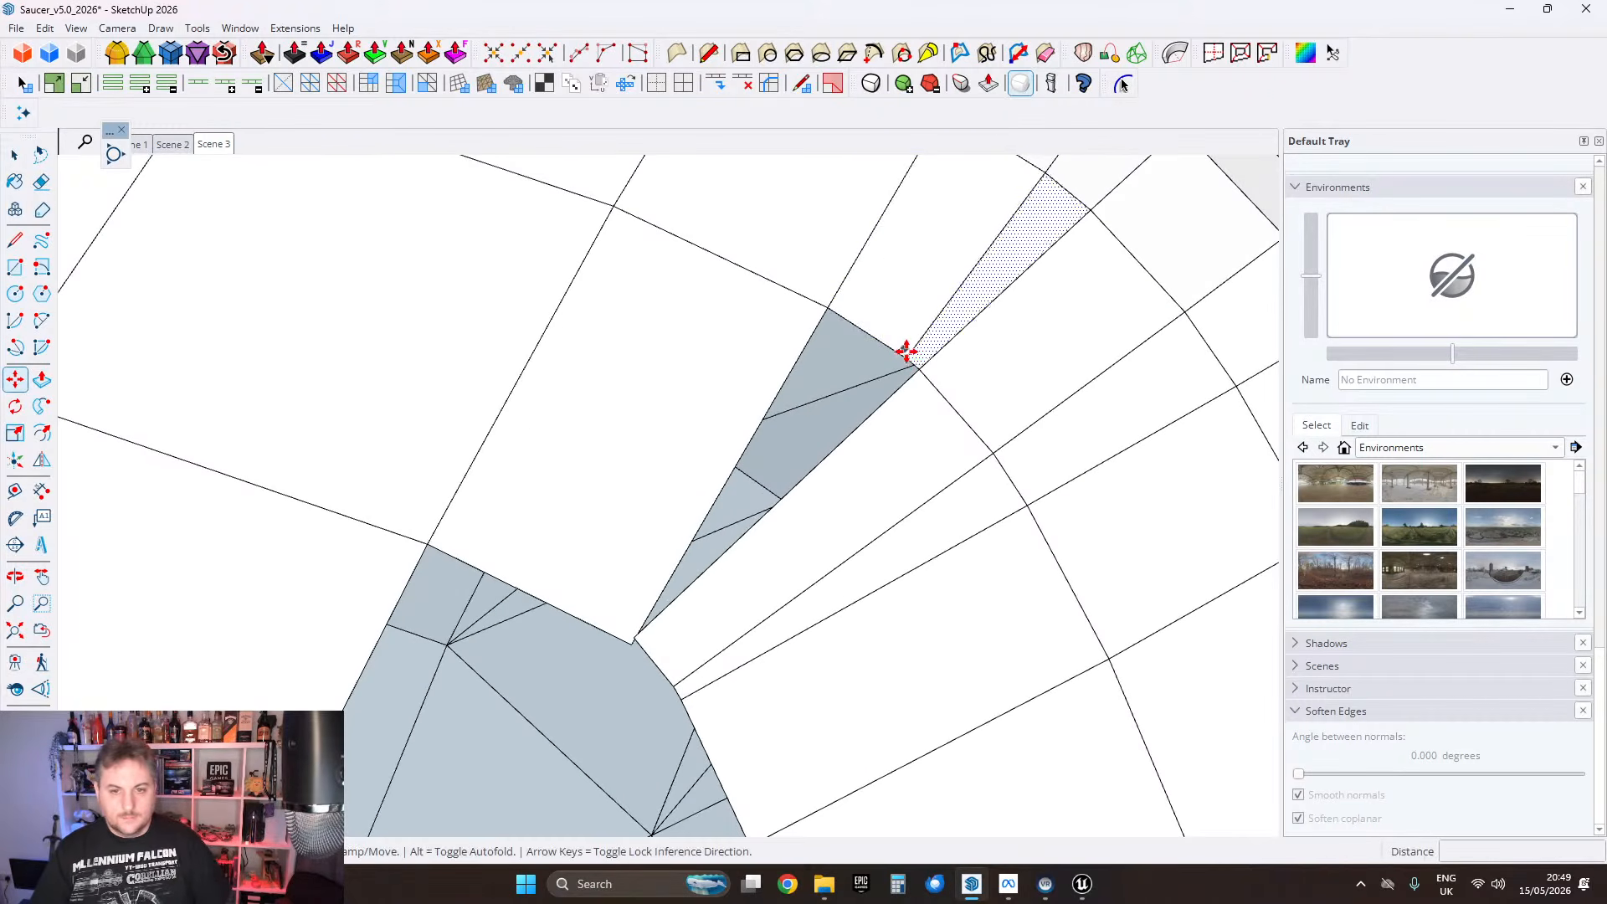
pyautogui.click(910, 356)
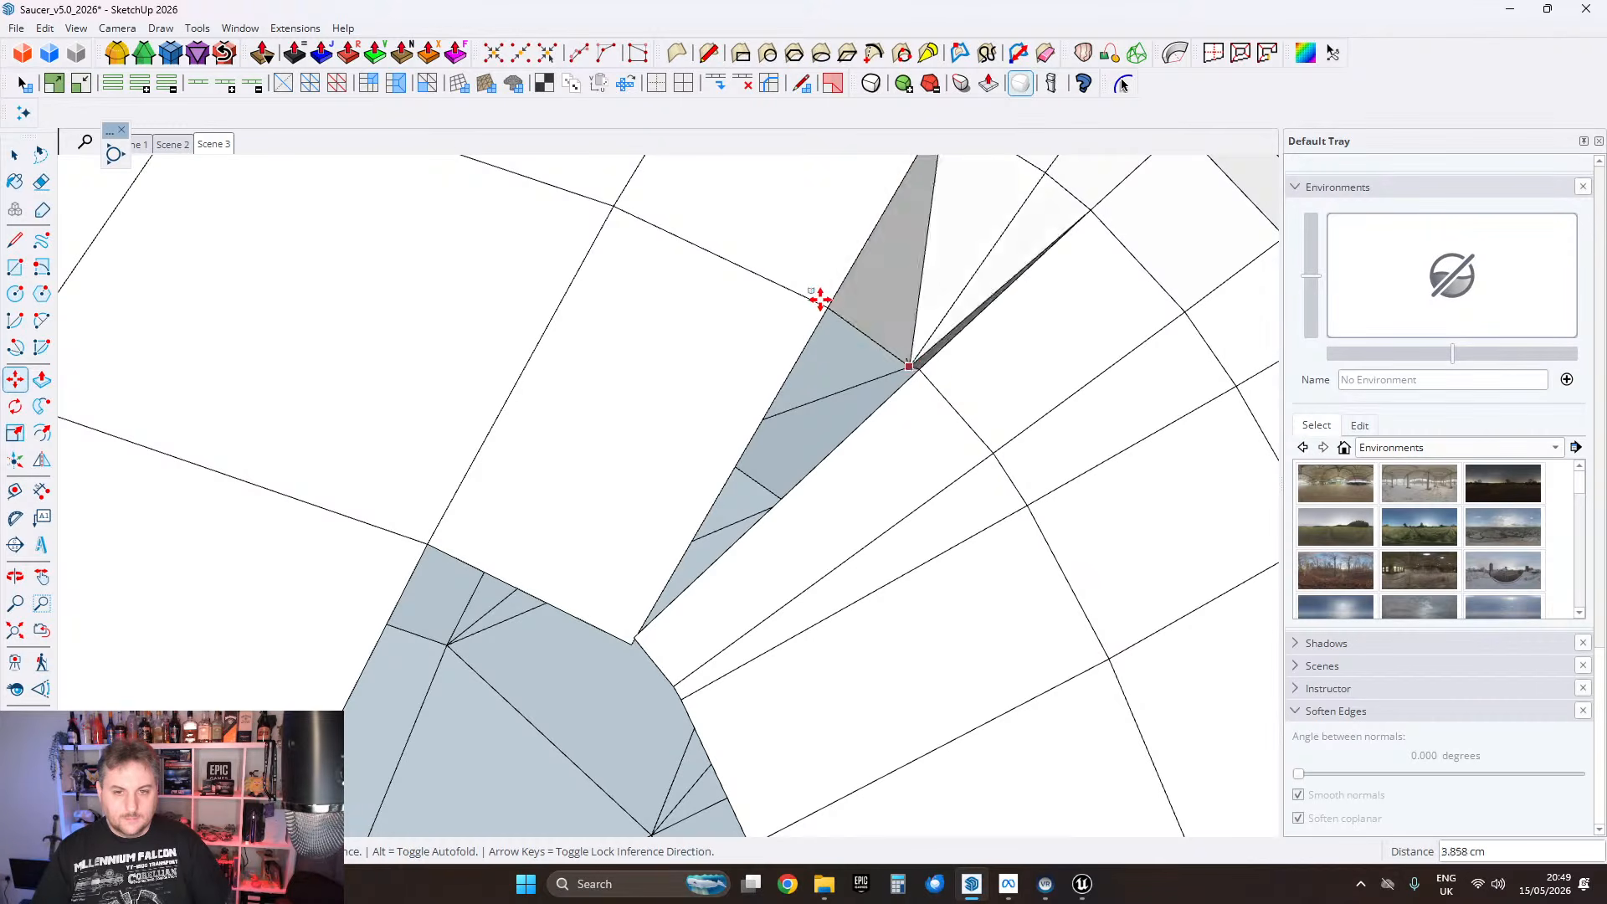
pyautogui.click(828, 309)
pyautogui.scroll(-2, 952, 312)
pyautogui.moveTo(932, 351); pyautogui.dragTo(962, 391, button='middle')
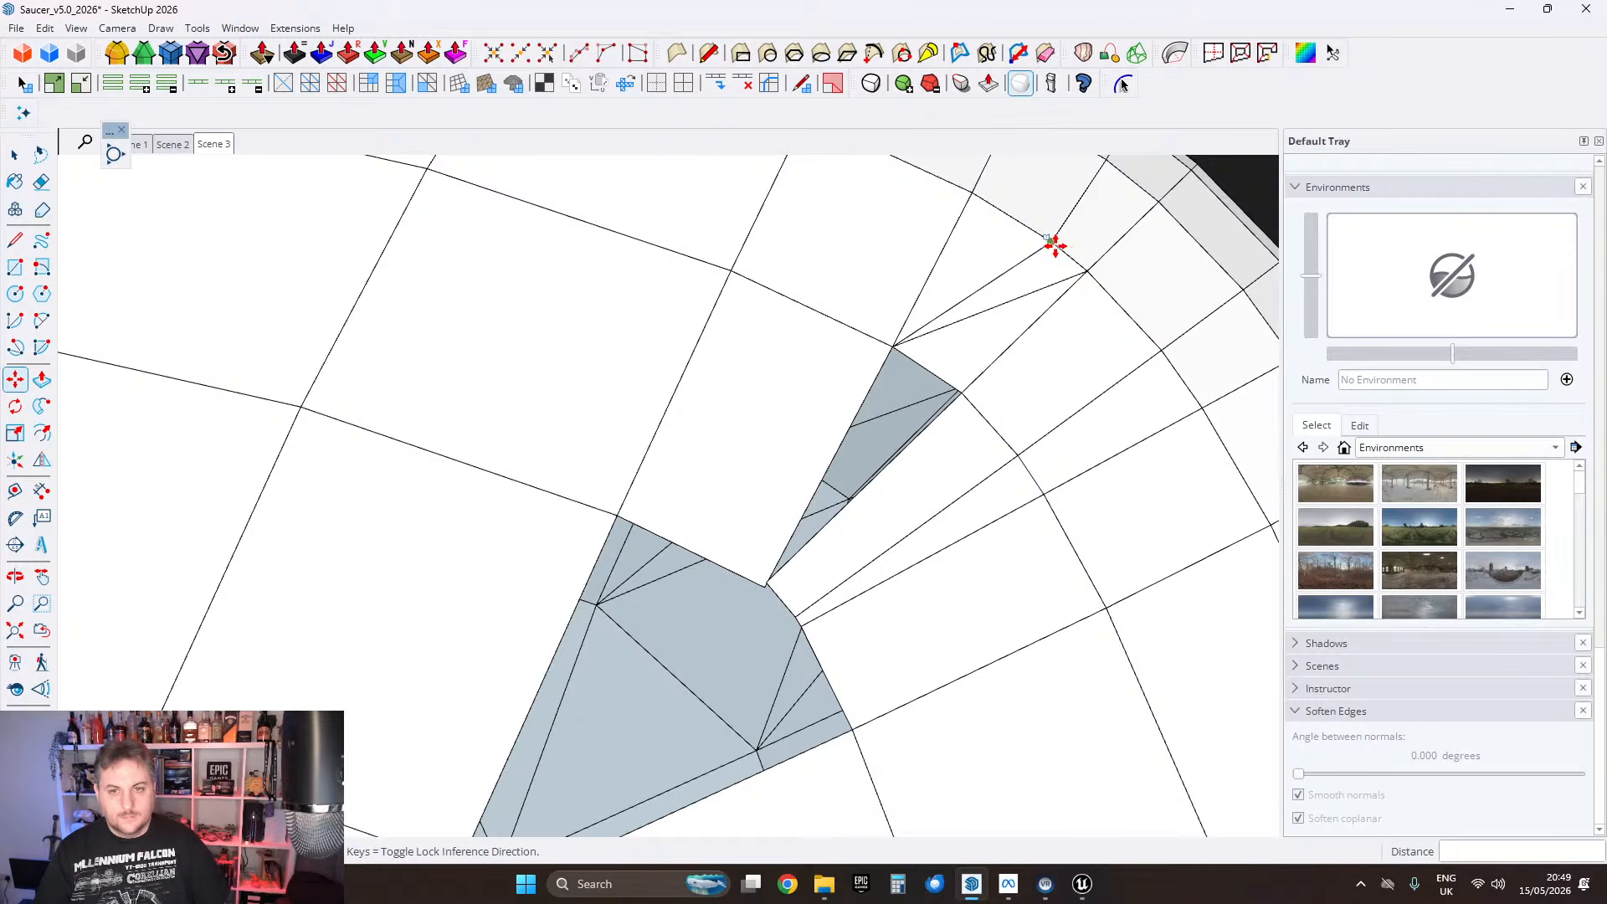
pyautogui.click(1054, 244)
pyautogui.keyDown('shift'); pyautogui.moveTo(1011, 311); pyautogui.dragTo(922, 521, button='middle'); pyautogui.keyUp('shift')
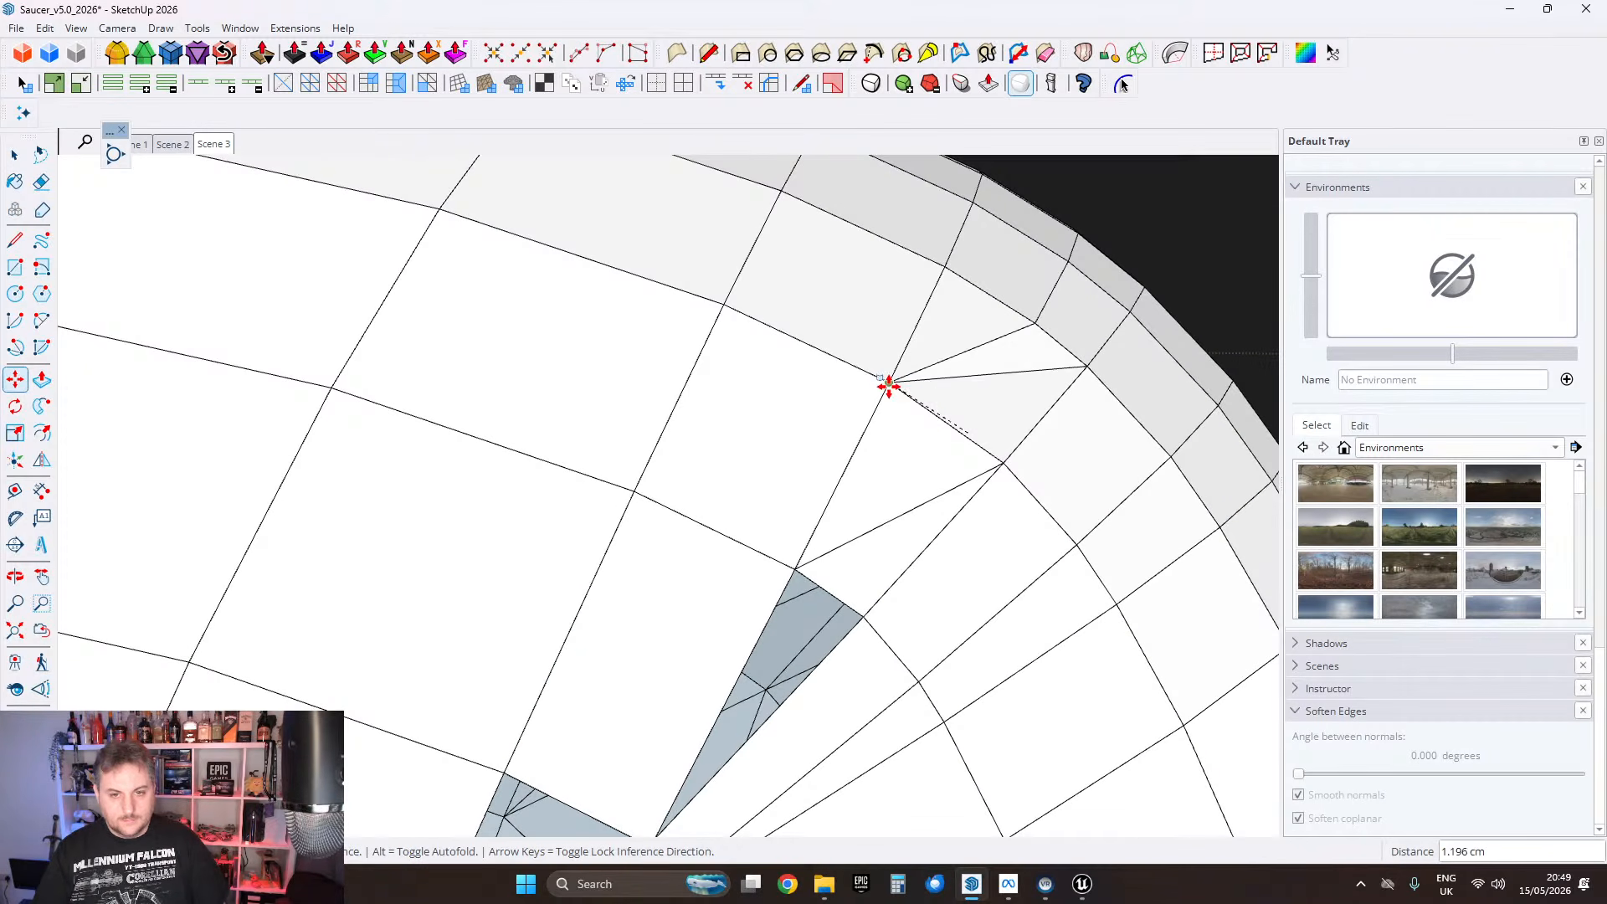
pyautogui.click(939, 441)
# Step: Erase the slanted edges above the gap and draw an edge from the shifted row vertex to the gap's outer corner
pyautogui.moveTo(914, 529); pyautogui.dragTo(937, 441, button='middle')
pyautogui.moveTo(976, 497)
pyautogui.mouseDown(button='middle')
pyautogui.moveTo(1016, 480)
pyautogui.moveTo(1088, 536)
pyautogui.moveTo(976, 520)
pyautogui.mouseUp(button='middle')
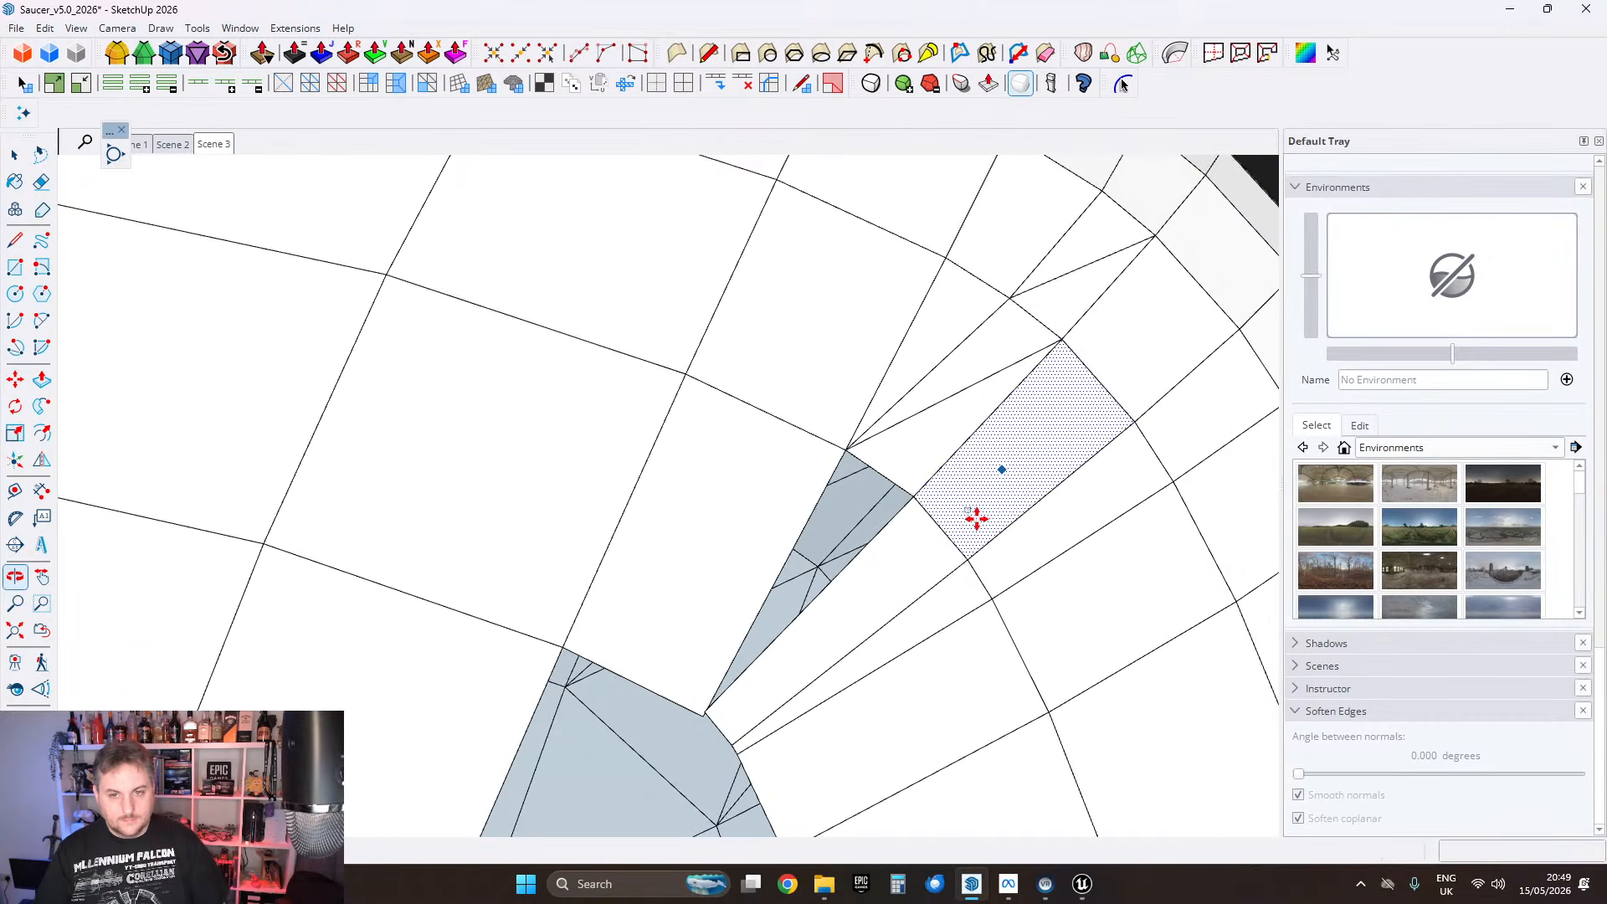
pyautogui.scroll(-1, 951, 491)
pyautogui.scroll(1, 951, 492)
pyautogui.click(44, 183)
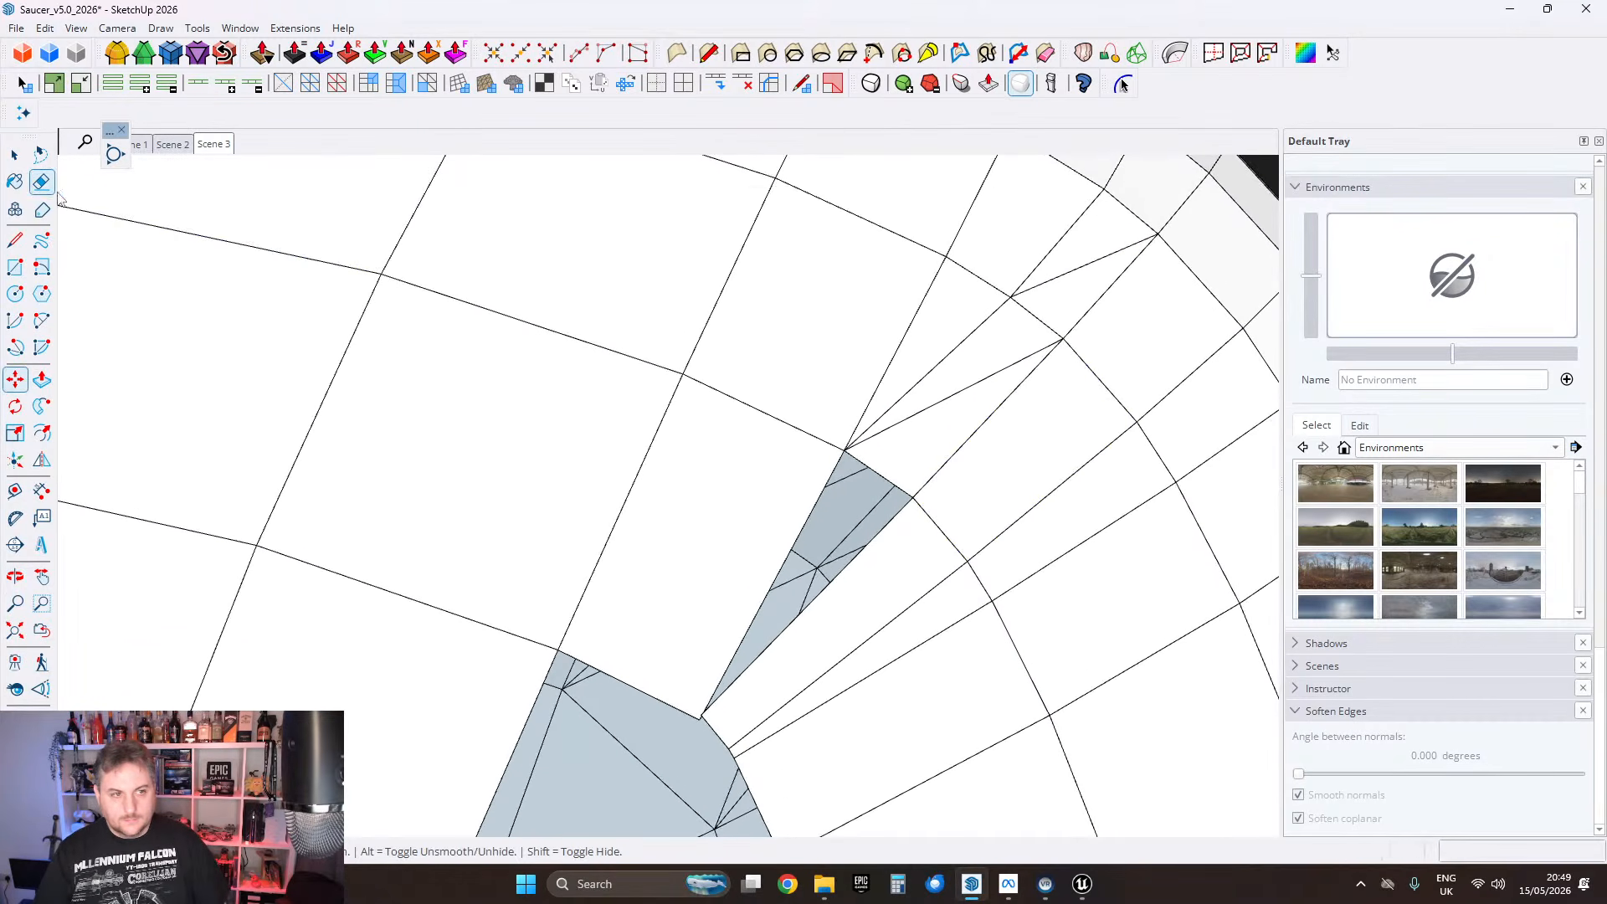
pyautogui.click(938, 399)
pyautogui.click(1011, 297)
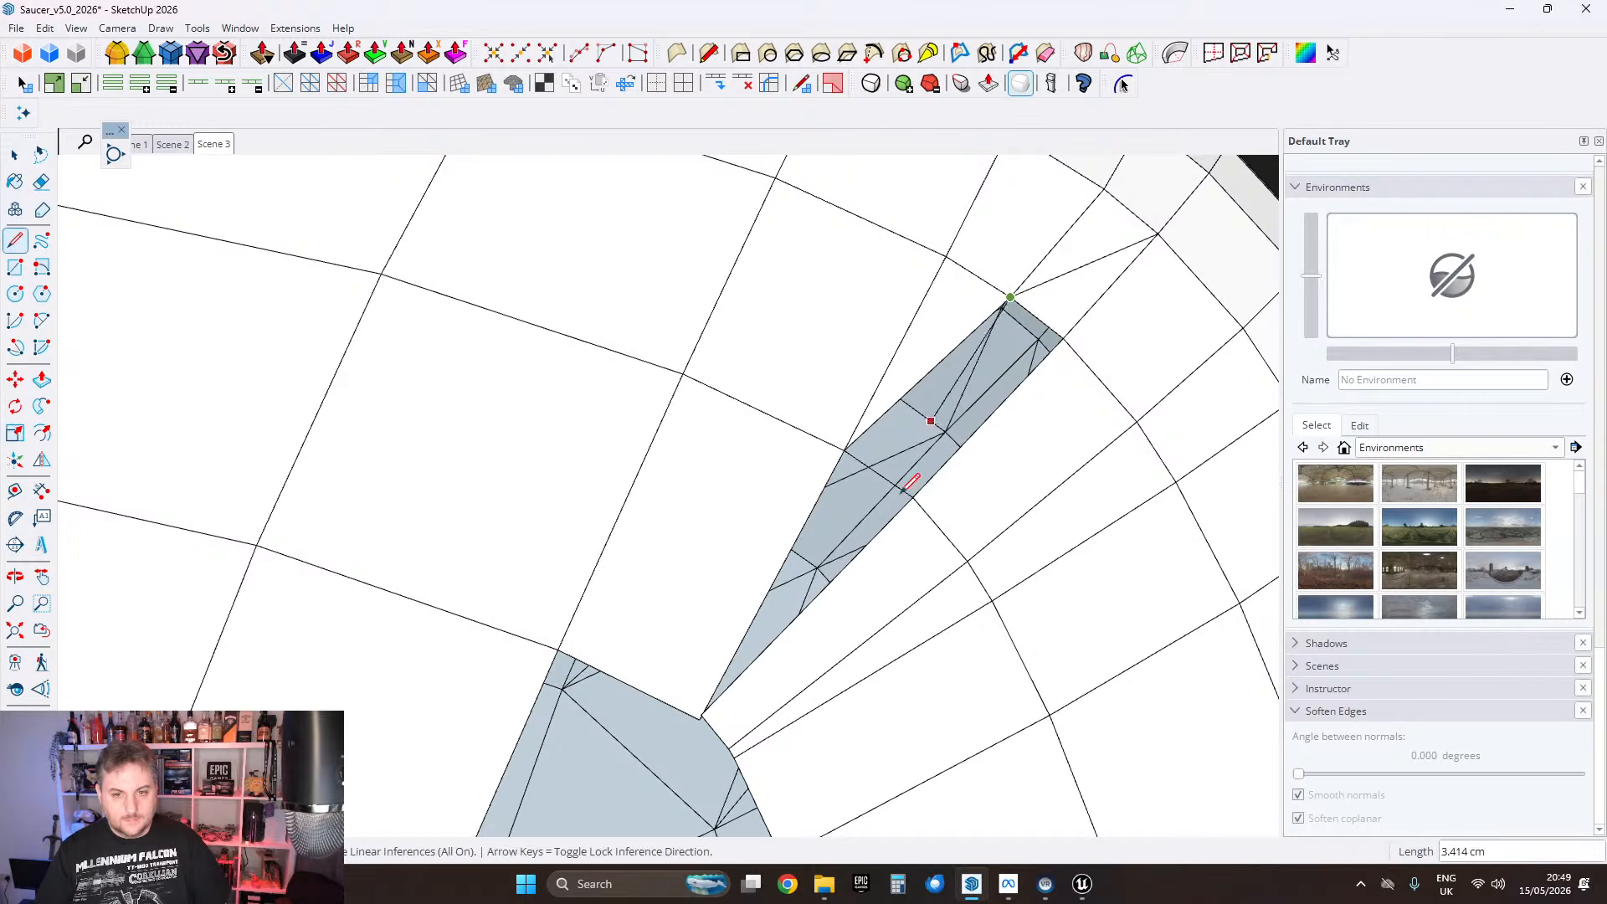
pyautogui.click(915, 495)
pyautogui.moveTo(799, 719)
pyautogui.keyDown('shift'); pyautogui.mouseDown(button='middle')
pyautogui.moveTo(906, 521)
pyautogui.moveTo(972, 463)
pyautogui.moveTo(950, 475)
pyautogui.mouseUp(button='middle'); pyautogui.keyUp('shift')
# Step: Erase the long edges of the narrow strips beside the gap to clear their faces down to the rounded corner
pyautogui.click(32, 192)
pyautogui.scroll(3, 886, 514)
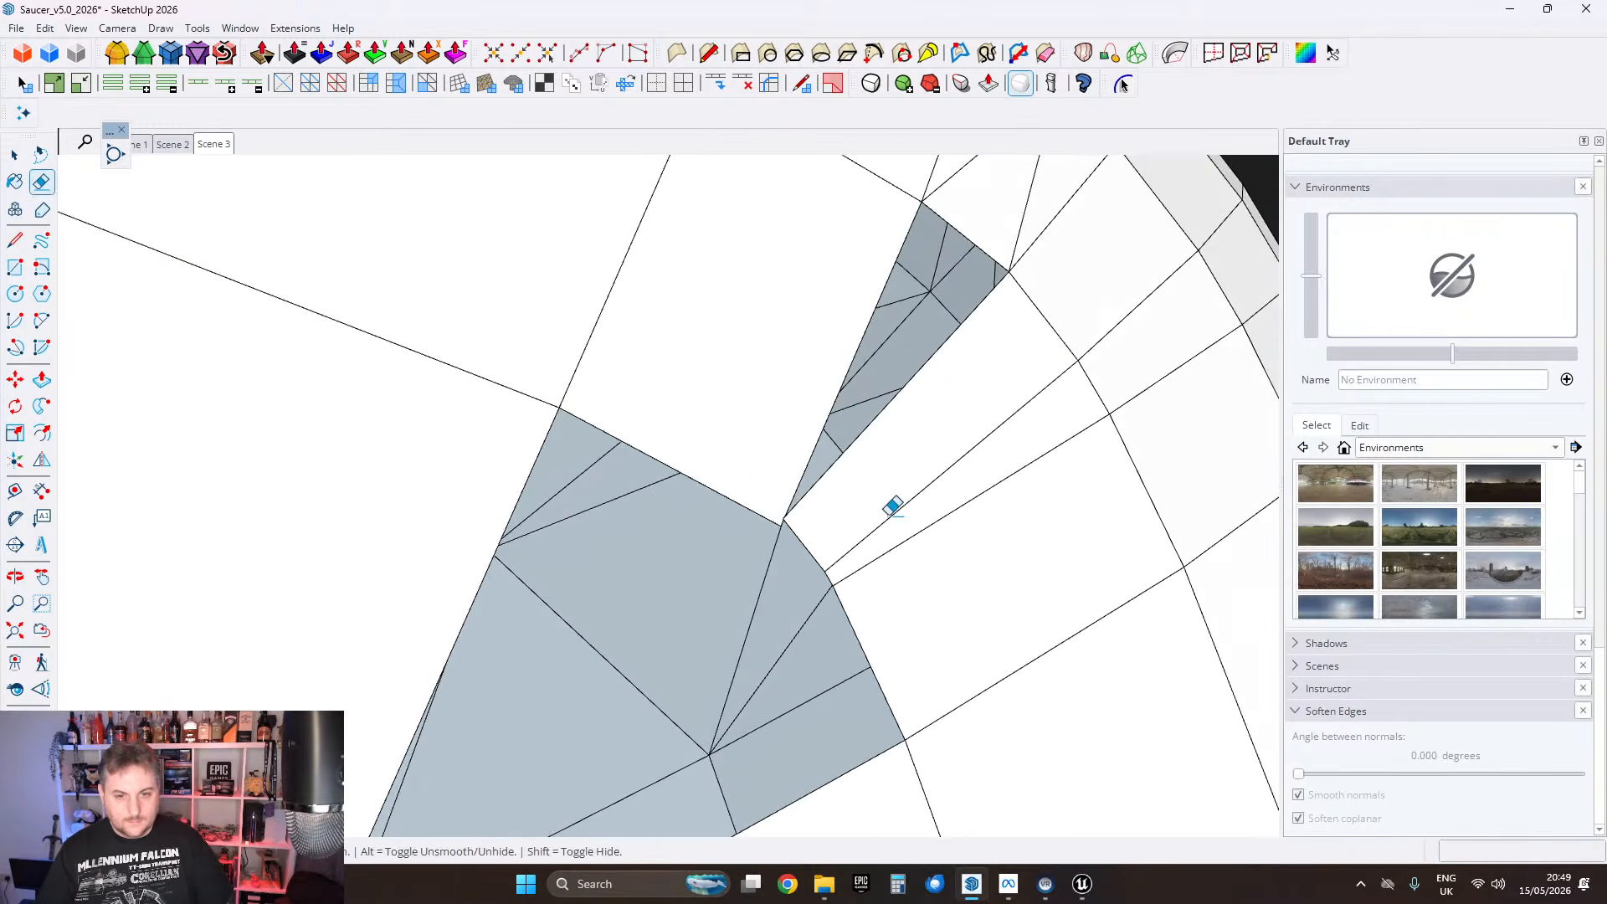
pyautogui.keyDown('shift'); pyautogui.moveTo(810, 523); pyautogui.dragTo(867, 483, button='middle'); pyautogui.keyUp('shift')
pyautogui.click(44, 209)
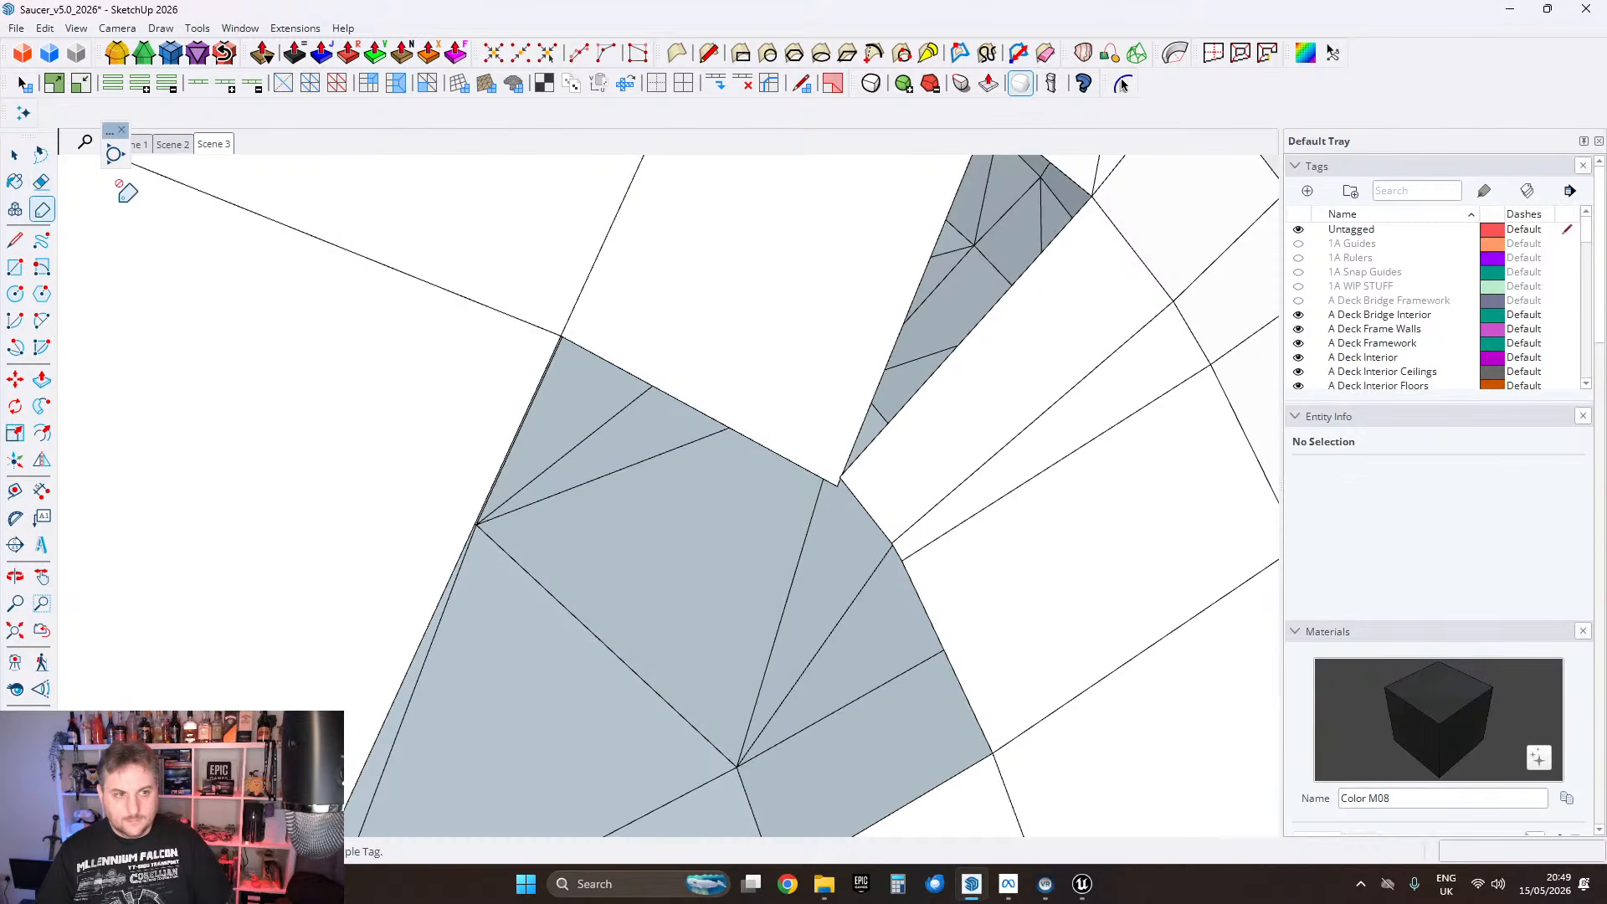
pyautogui.click(863, 506)
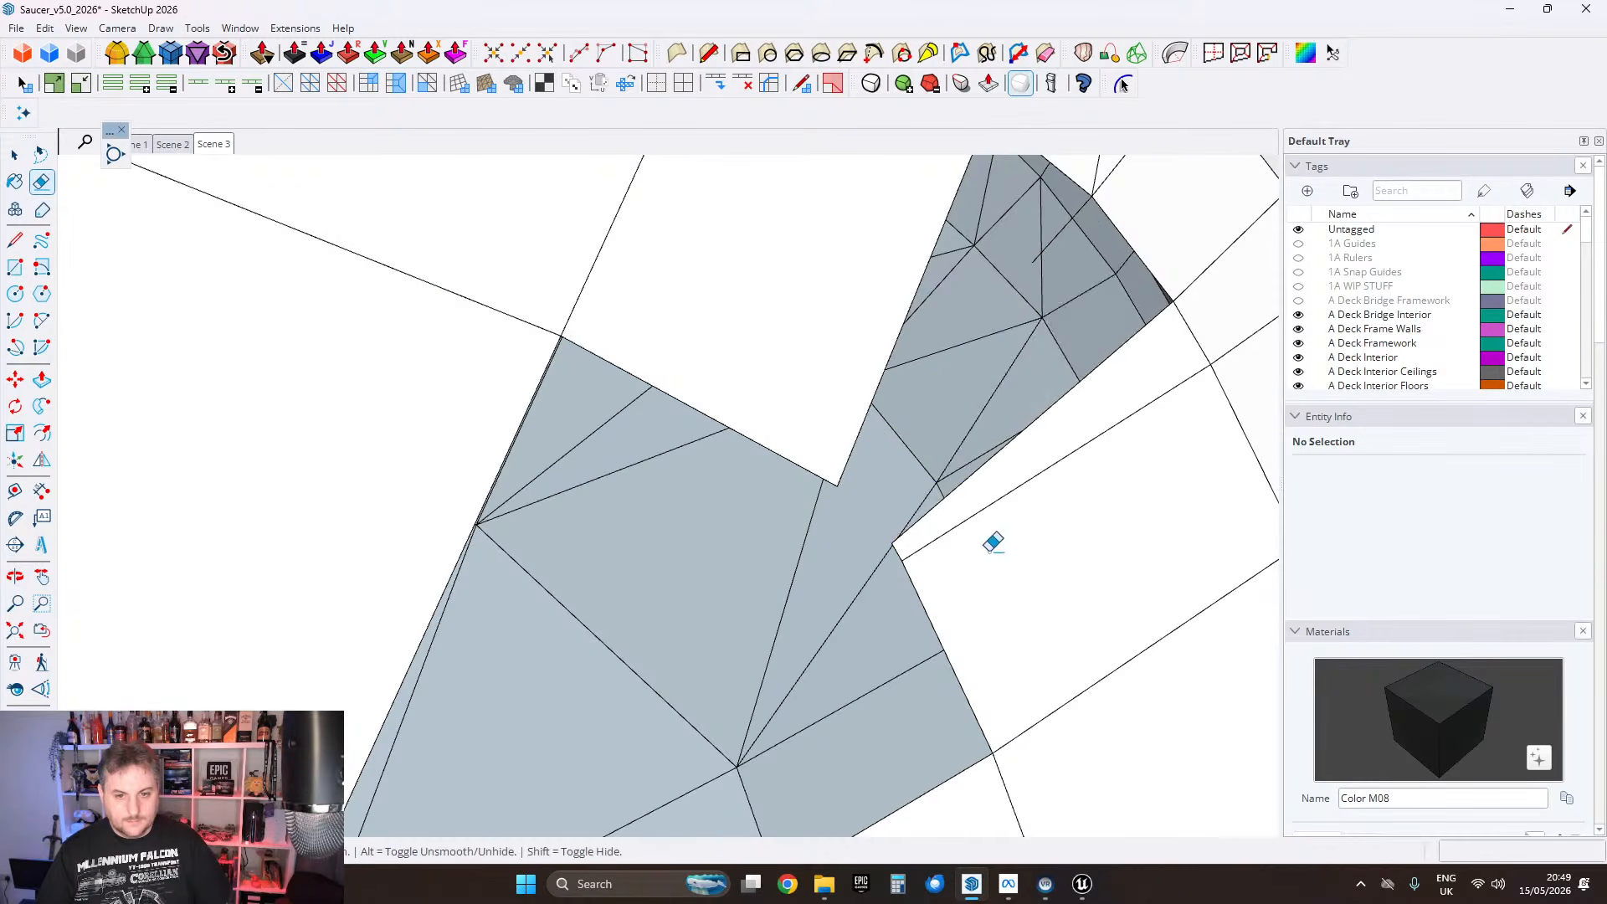
pyautogui.moveTo(993, 541); pyautogui.dragTo(885, 507, button='middle')
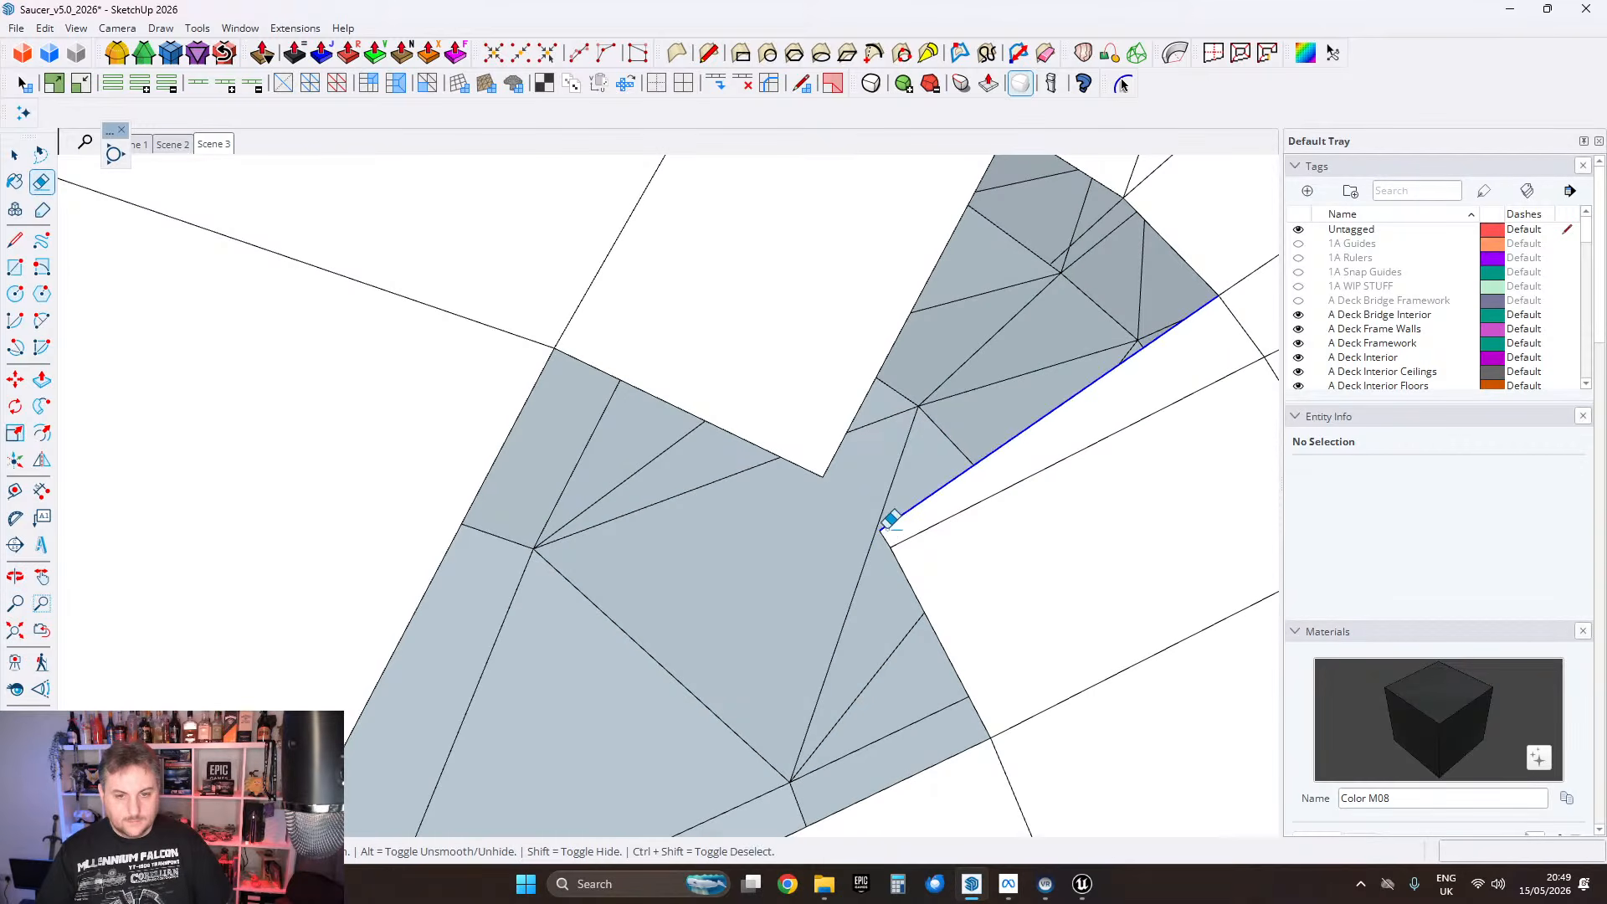
pyautogui.moveTo(879, 528); pyautogui.dragTo(897, 527)
# Step: Draw edges along the corner's rim and from its vertices to the row above to fill the gap with clean faces
pyautogui.scroll(-3, 976, 521)
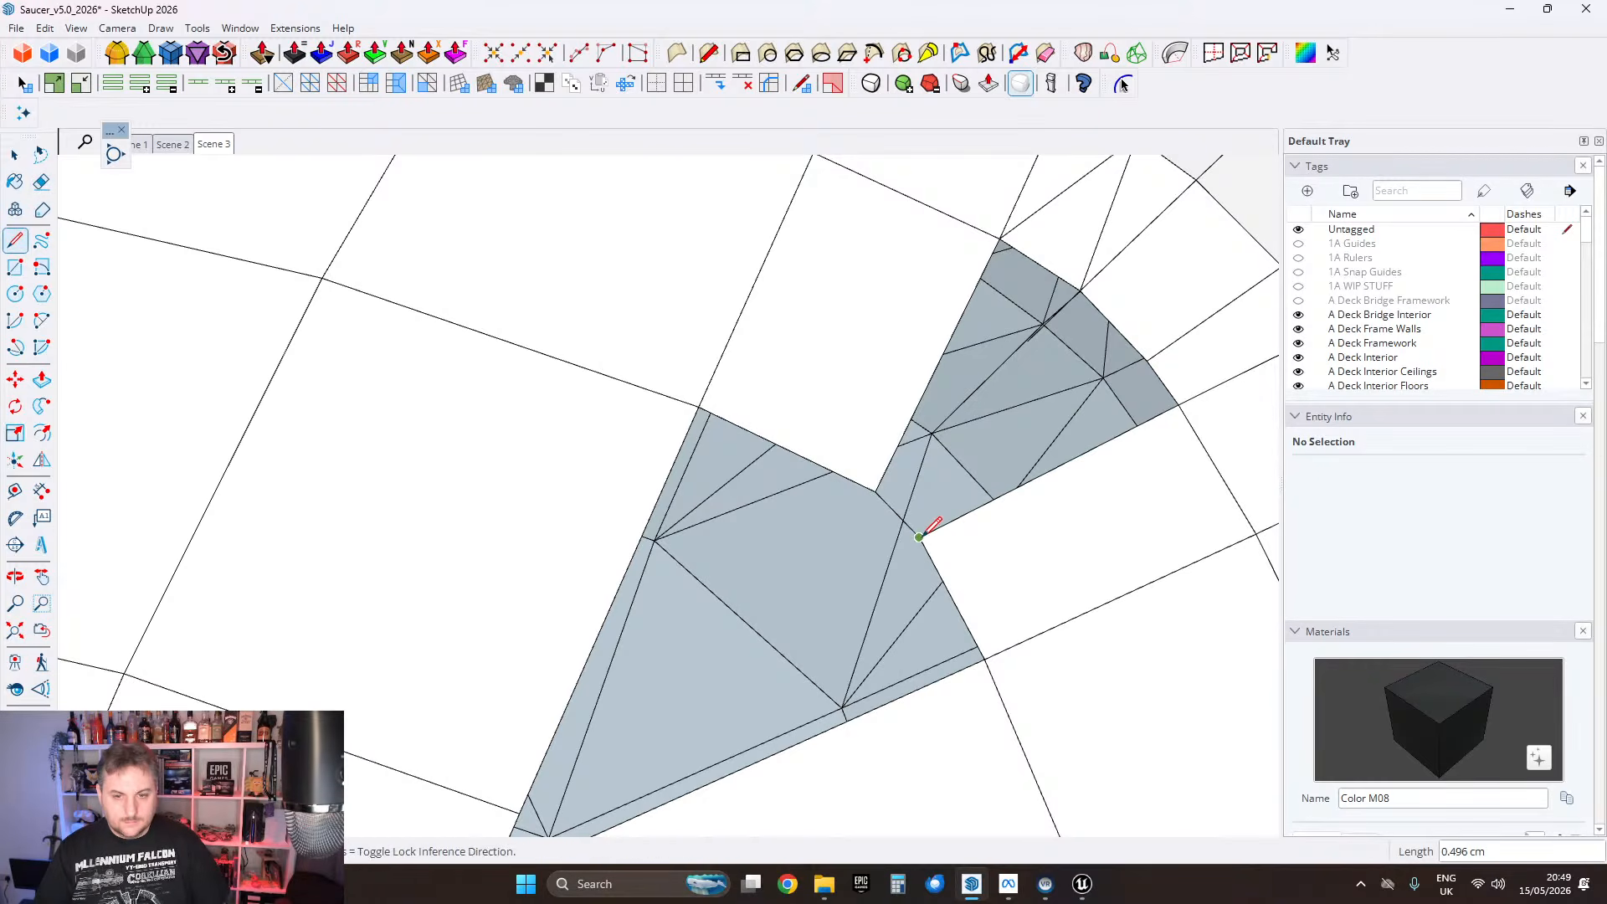
pyautogui.moveTo(1247, 226); pyautogui.dragTo(1107, 426, button='middle')
pyautogui.click(1076, 449)
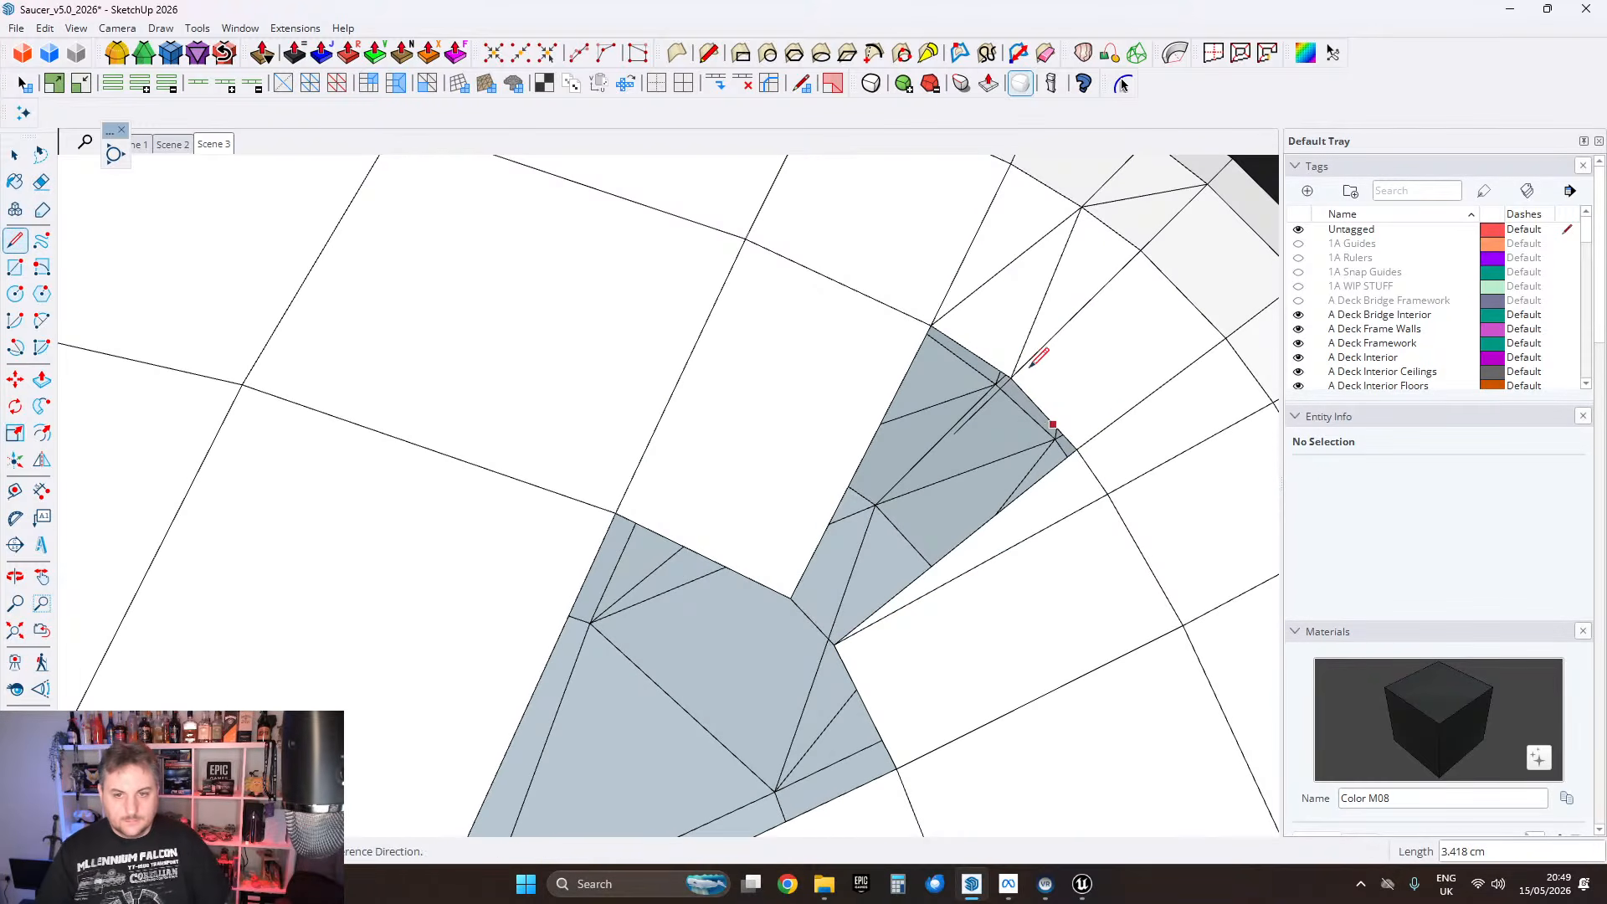
pyautogui.click(790, 597)
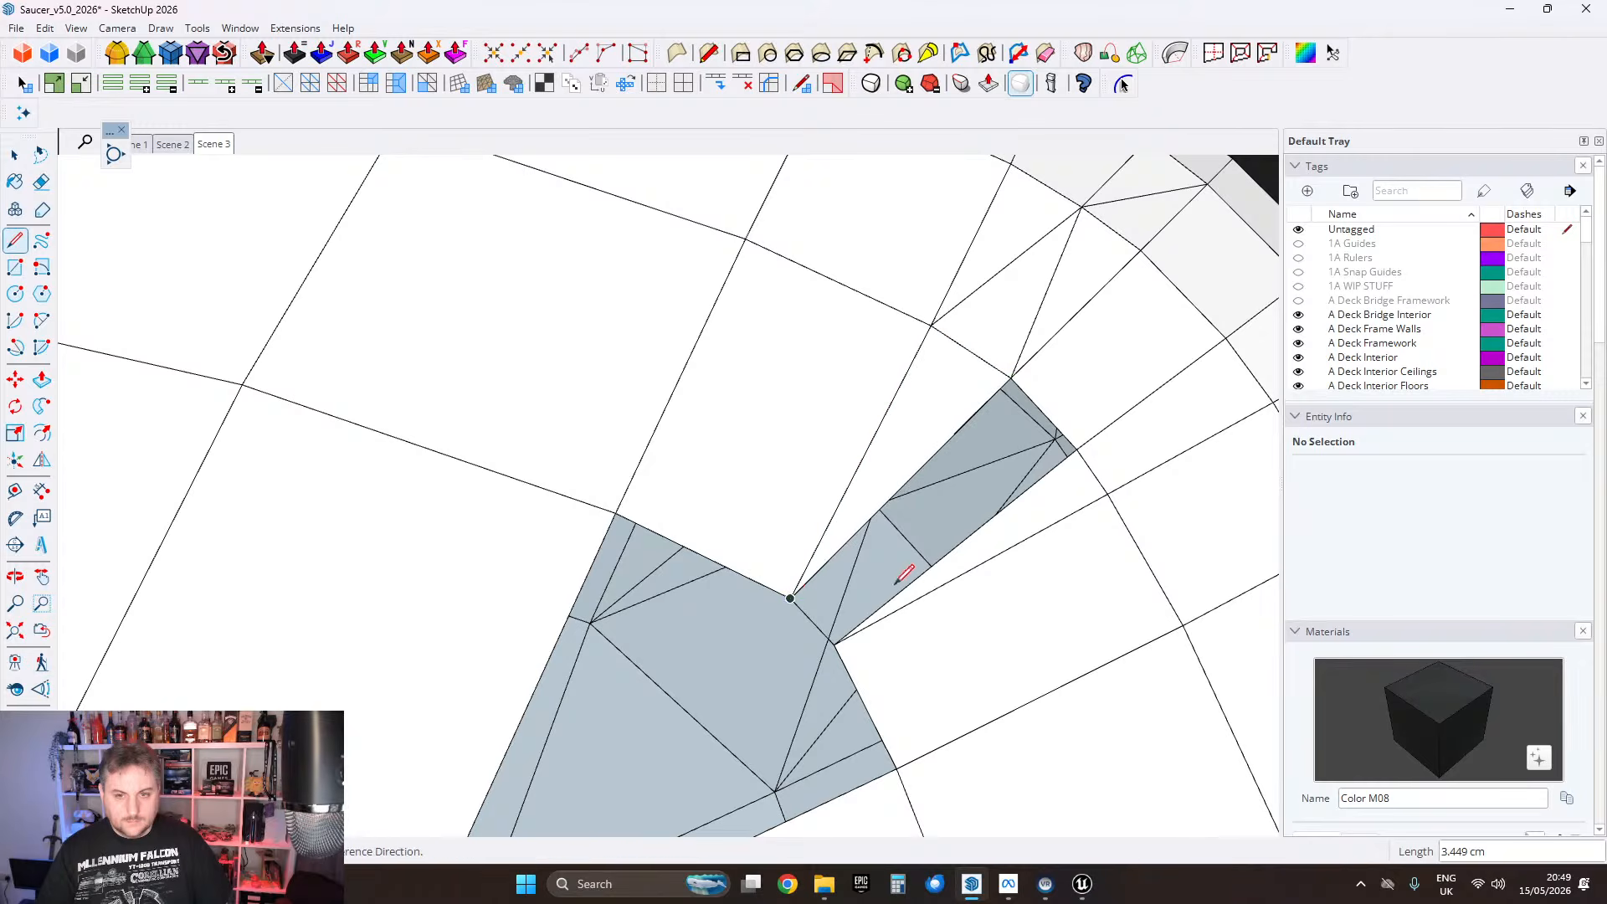
pyautogui.click(790, 598)
pyautogui.scroll(-3, 890, 455)
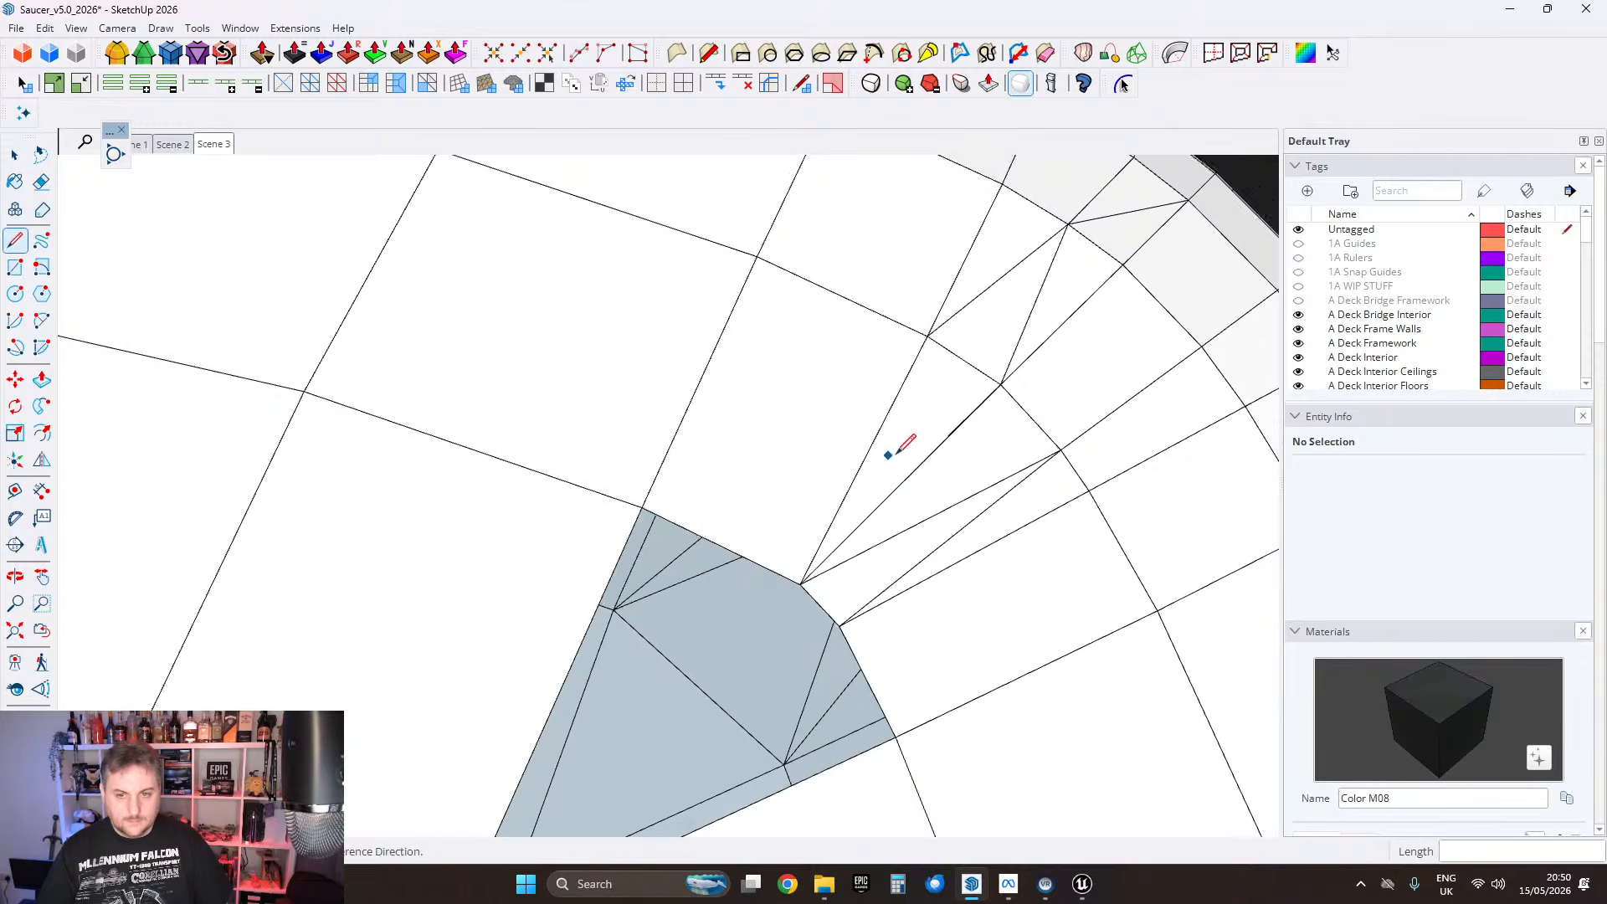
# Step: Erase the leftover triangular flaps below the corner and the adjoining long strip edges to open up that area
pyautogui.keyDown('shift'); pyautogui.moveTo(938, 653); pyautogui.dragTo(1012, 521, button='middle'); pyautogui.keyUp('shift')
pyautogui.moveTo(931, 618); pyautogui.dragTo(842, 697, button='middle')
pyautogui.keyDown('shift'); pyautogui.moveTo(843, 697); pyautogui.dragTo(1006, 674, button='middle'); pyautogui.keyUp('shift')
pyautogui.scroll(-2, 882, 653)
pyautogui.keyDown('shift'); pyautogui.moveTo(1006, 674); pyautogui.dragTo(1042, 608, button='middle'); pyautogui.keyUp('shift')
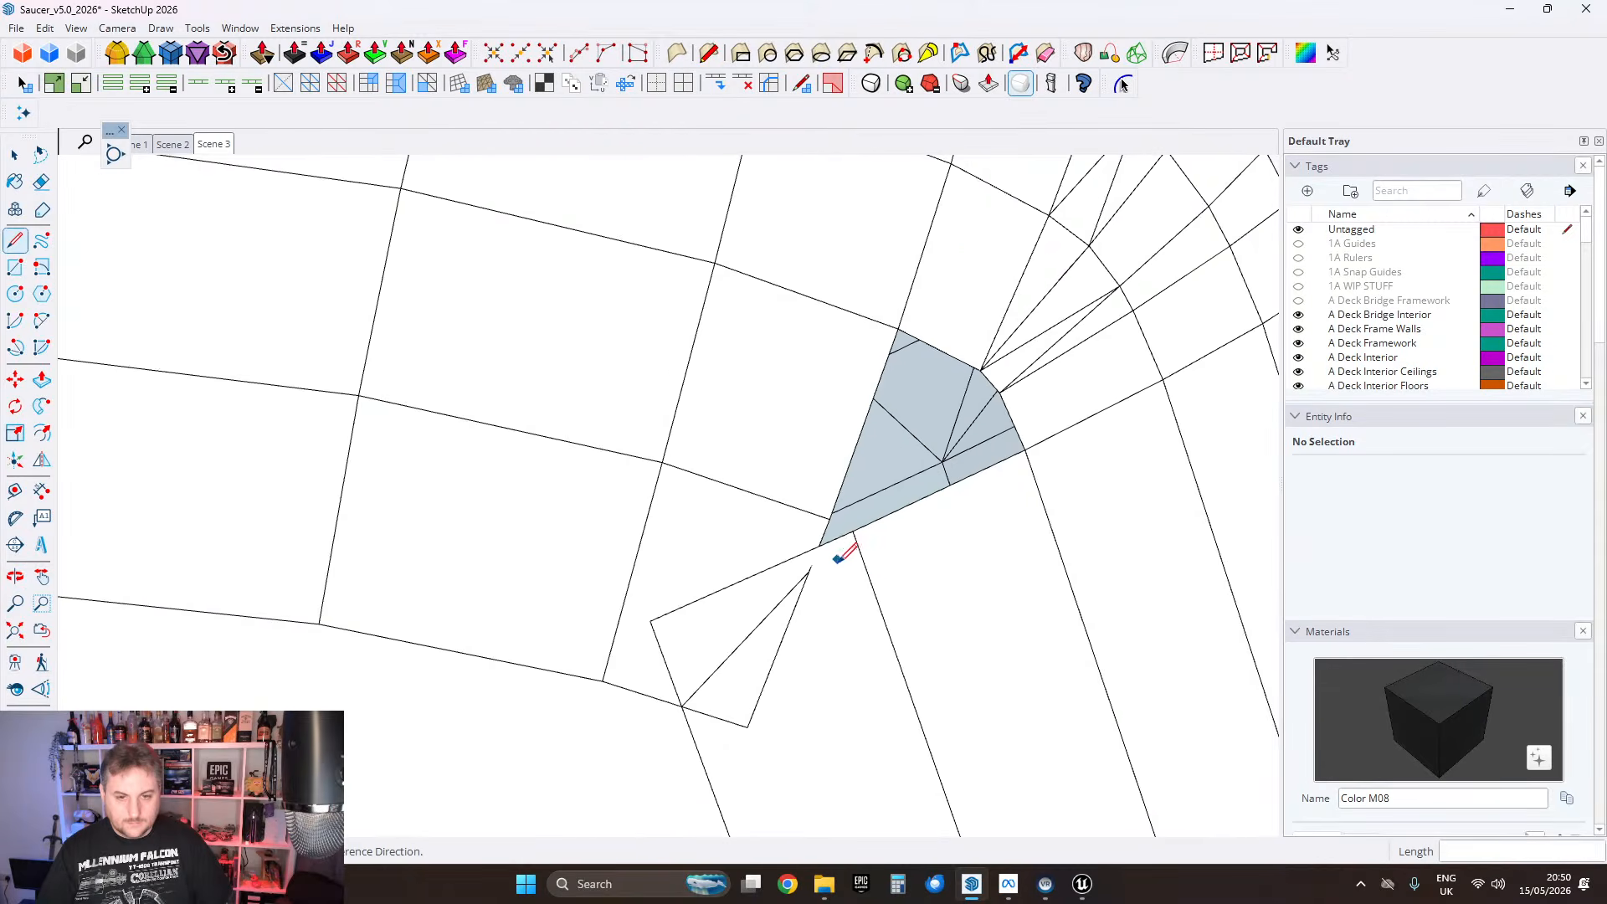
pyautogui.scroll(1, 869, 589)
pyautogui.keyDown('shift'); pyautogui.moveTo(869, 590); pyautogui.dragTo(916, 518, button='middle'); pyautogui.keyUp('shift')
pyautogui.scroll(-1, 888, 569)
pyautogui.click(41, 181)
pyautogui.moveTo(441, 406)
pyautogui.mouseDown(button='middle')
pyautogui.moveTo(807, 402)
pyautogui.moveTo(775, 567)
pyautogui.mouseUp(button='middle')
pyautogui.moveTo(687, 500)
pyautogui.mouseDown()
pyautogui.moveTo(784, 607)
pyautogui.moveTo(792, 644)
pyautogui.mouseUp()
pyautogui.moveTo(825, 570)
pyautogui.mouseDown(button='middle')
pyautogui.moveTo(837, 589)
pyautogui.moveTo(775, 596)
pyautogui.moveTo(807, 485)
pyautogui.mouseUp(button='middle')
pyautogui.scroll(-2, 775, 595)
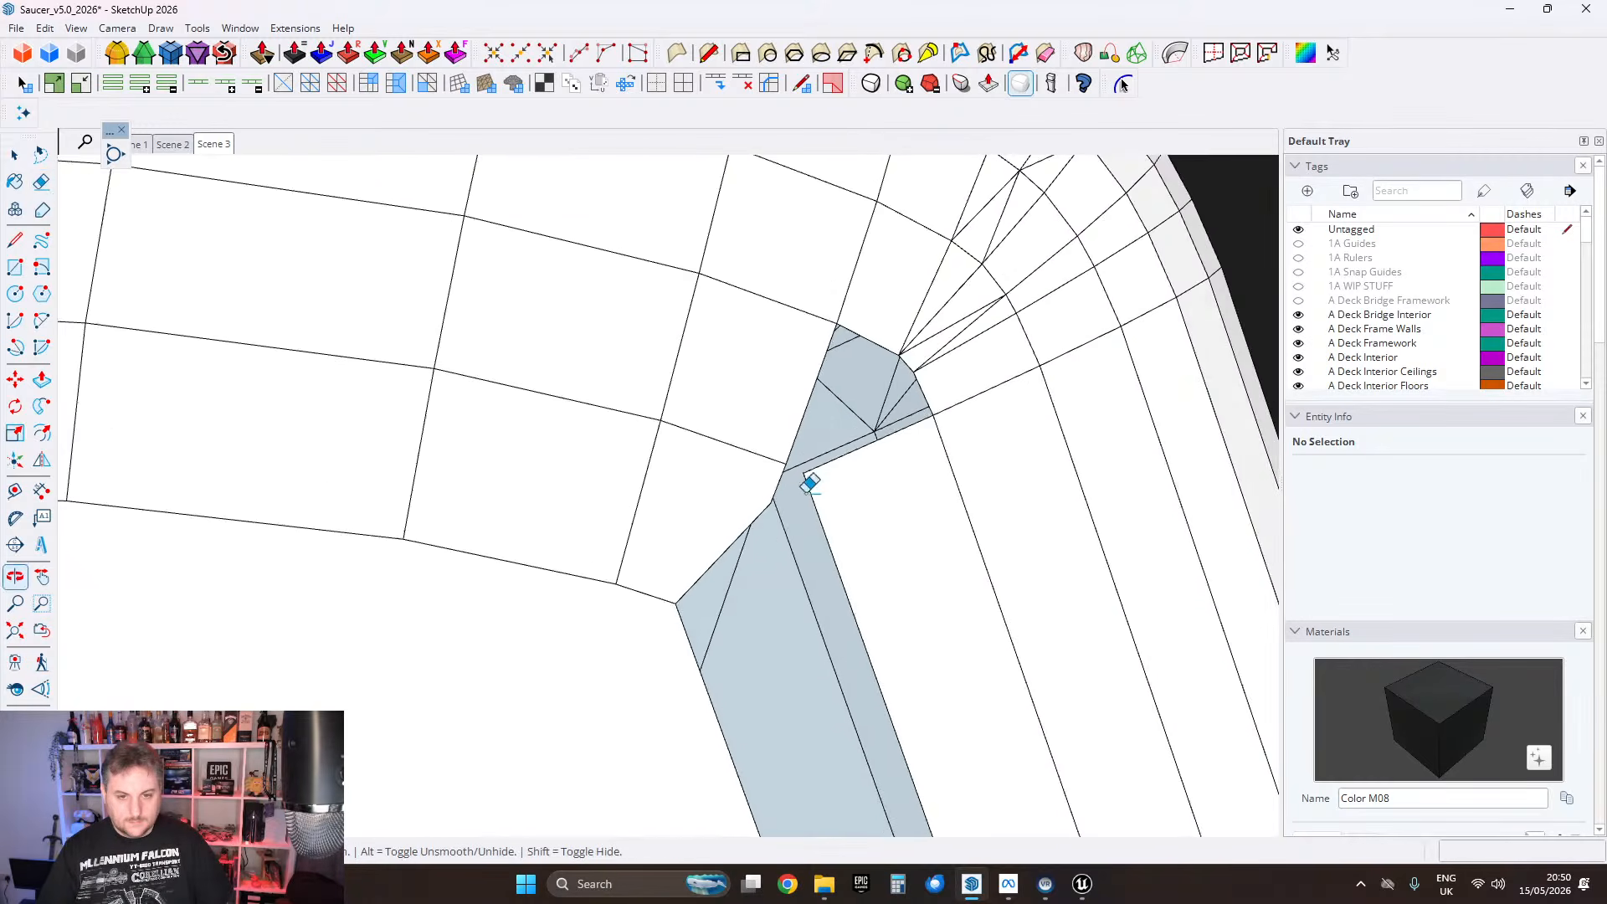
pyautogui.scroll(2, 811, 487)
pyautogui.moveTo(802, 477); pyautogui.dragTo(799, 480)
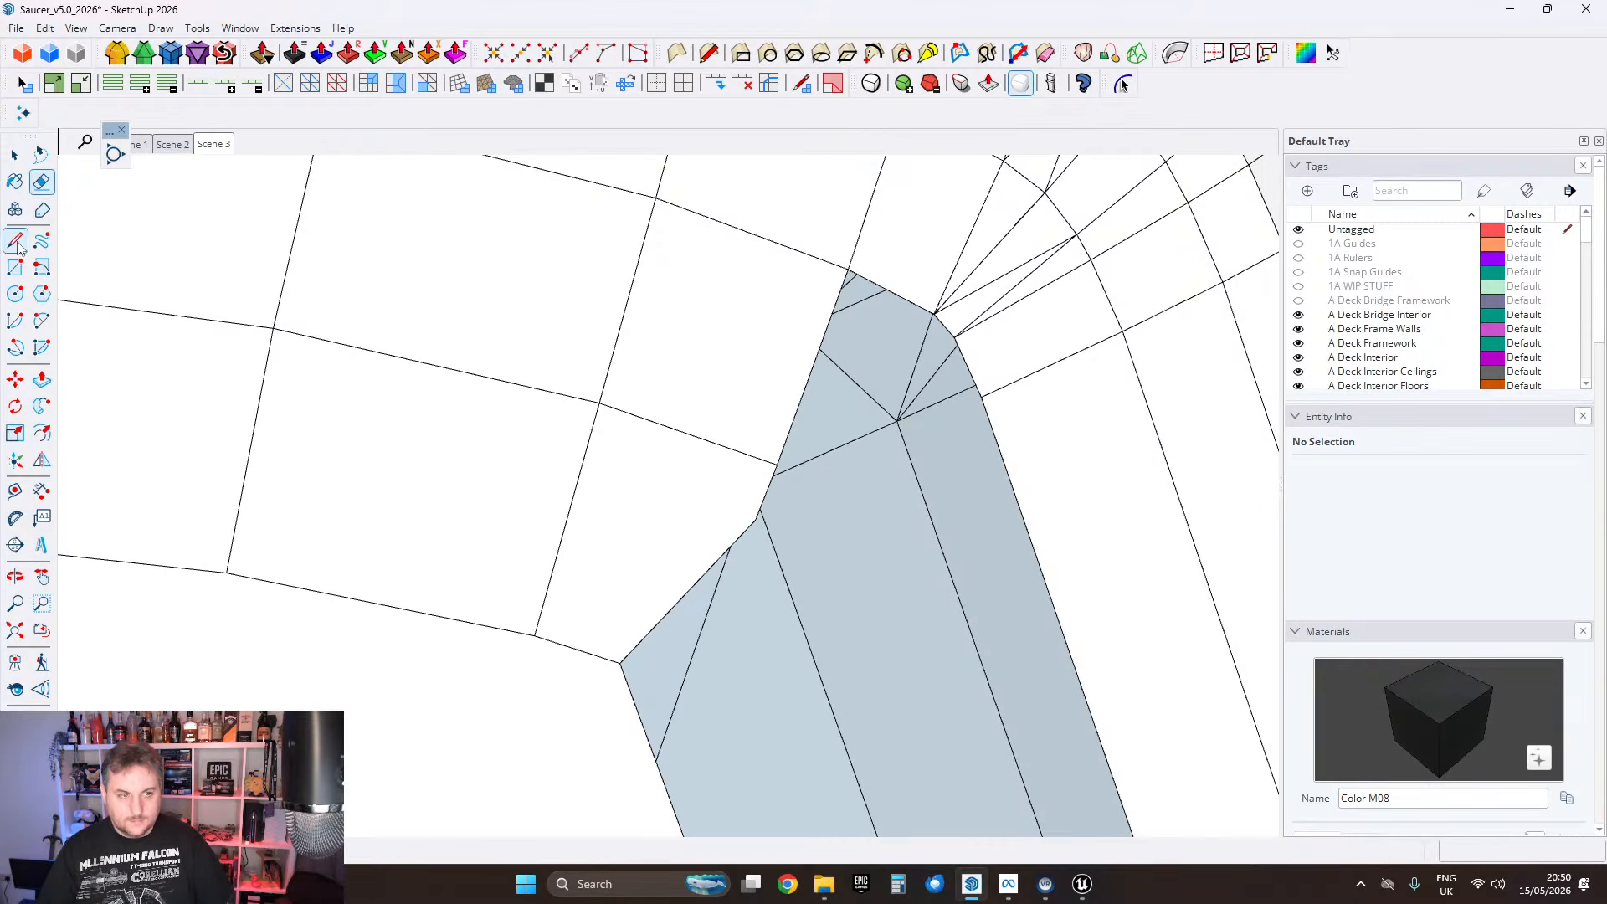
# Step: Draw edges across the opening from its outer vertex, and move the neighbouring grid row's end vertex onto the recess corner
pyautogui.click(981, 397)
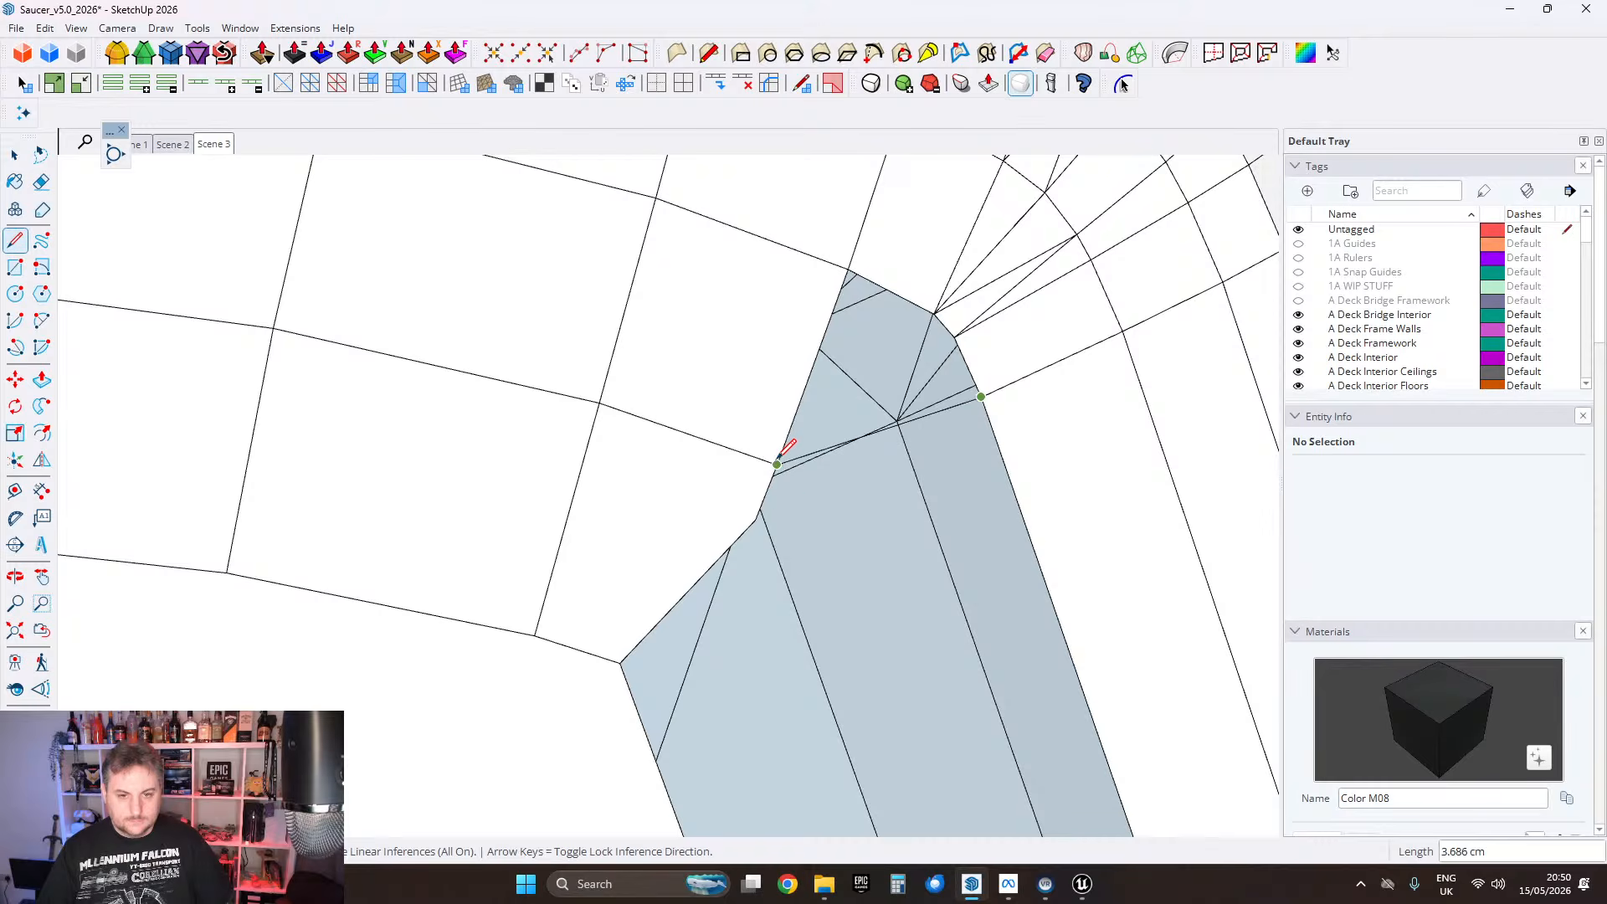
pyautogui.click(759, 512)
pyautogui.moveTo(759, 512)
pyautogui.mouseDown(button='middle')
pyautogui.moveTo(925, 474)
pyautogui.moveTo(671, 546)
pyautogui.moveTo(769, 524)
pyautogui.moveTo(786, 554)
pyautogui.moveTo(818, 550)
pyautogui.moveTo(820, 513)
pyautogui.mouseUp(button='middle')
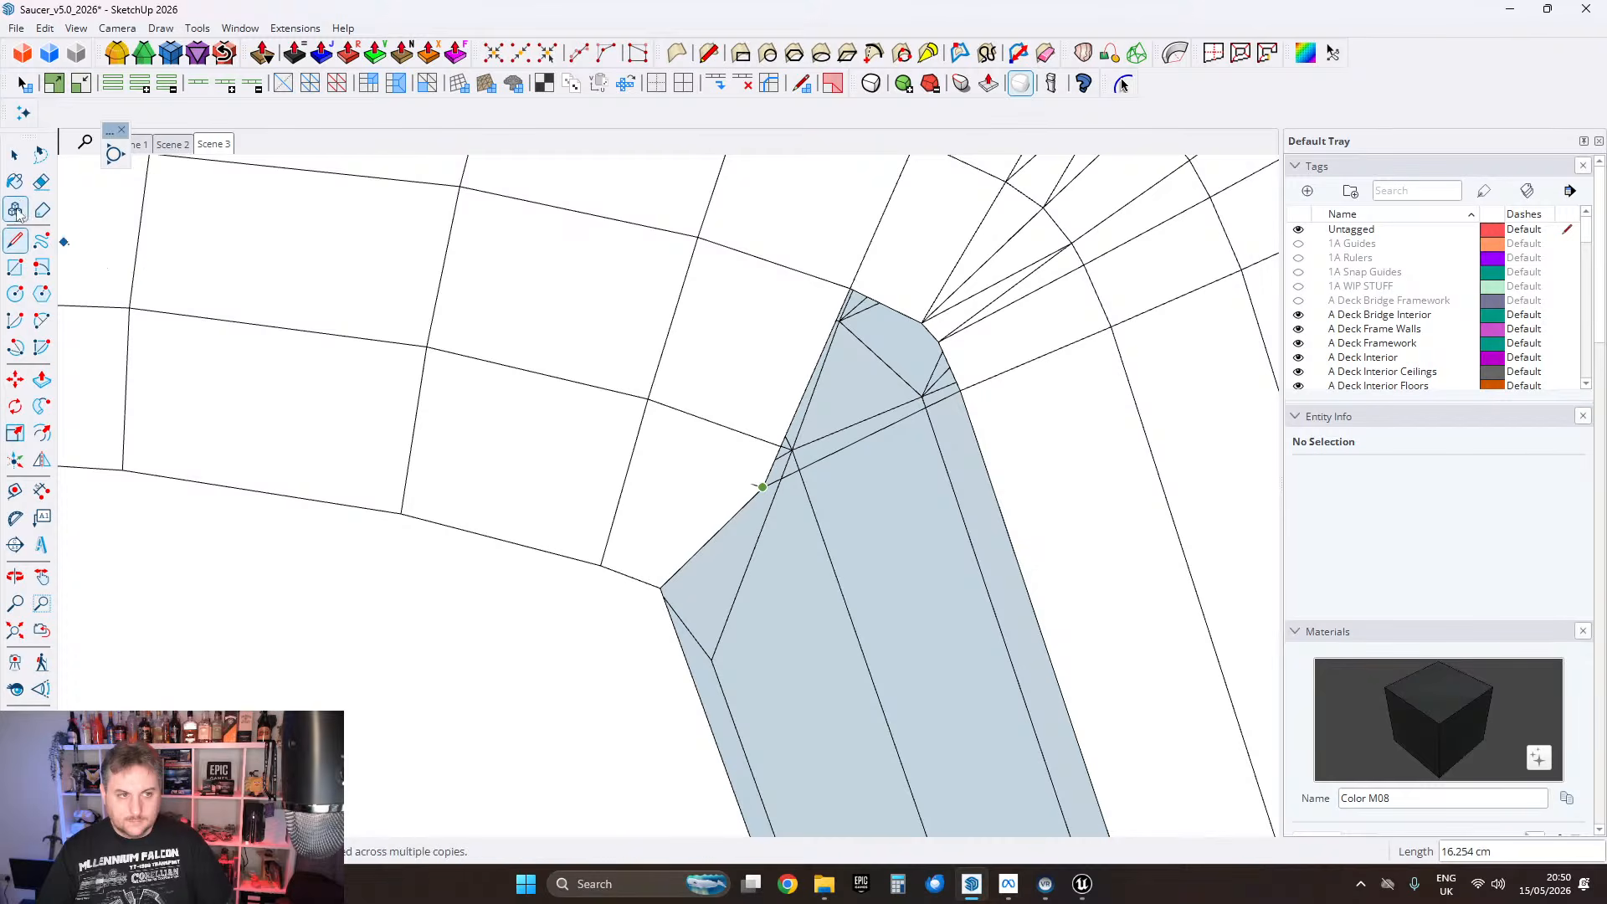
pyautogui.click(23, 378)
pyautogui.scroll(1, 765, 446)
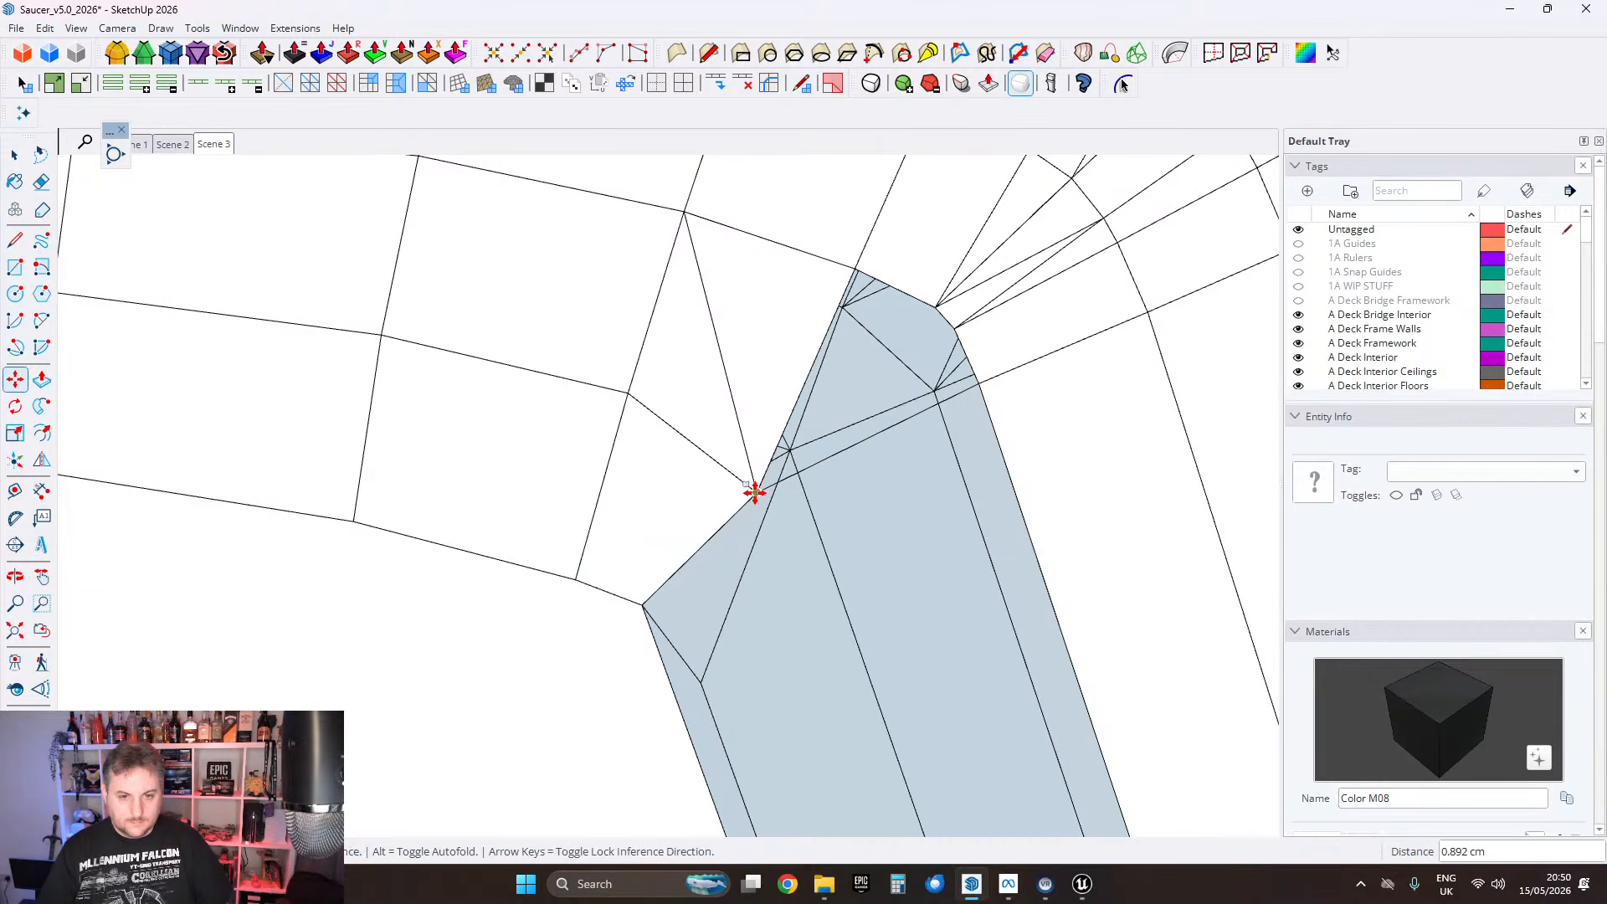
pyautogui.scroll(-2, 691, 399)
# Step: Draw a long edge from the recess corner down to the wall's bottom edge to close the strip beside the opening
pyautogui.click(15, 241)
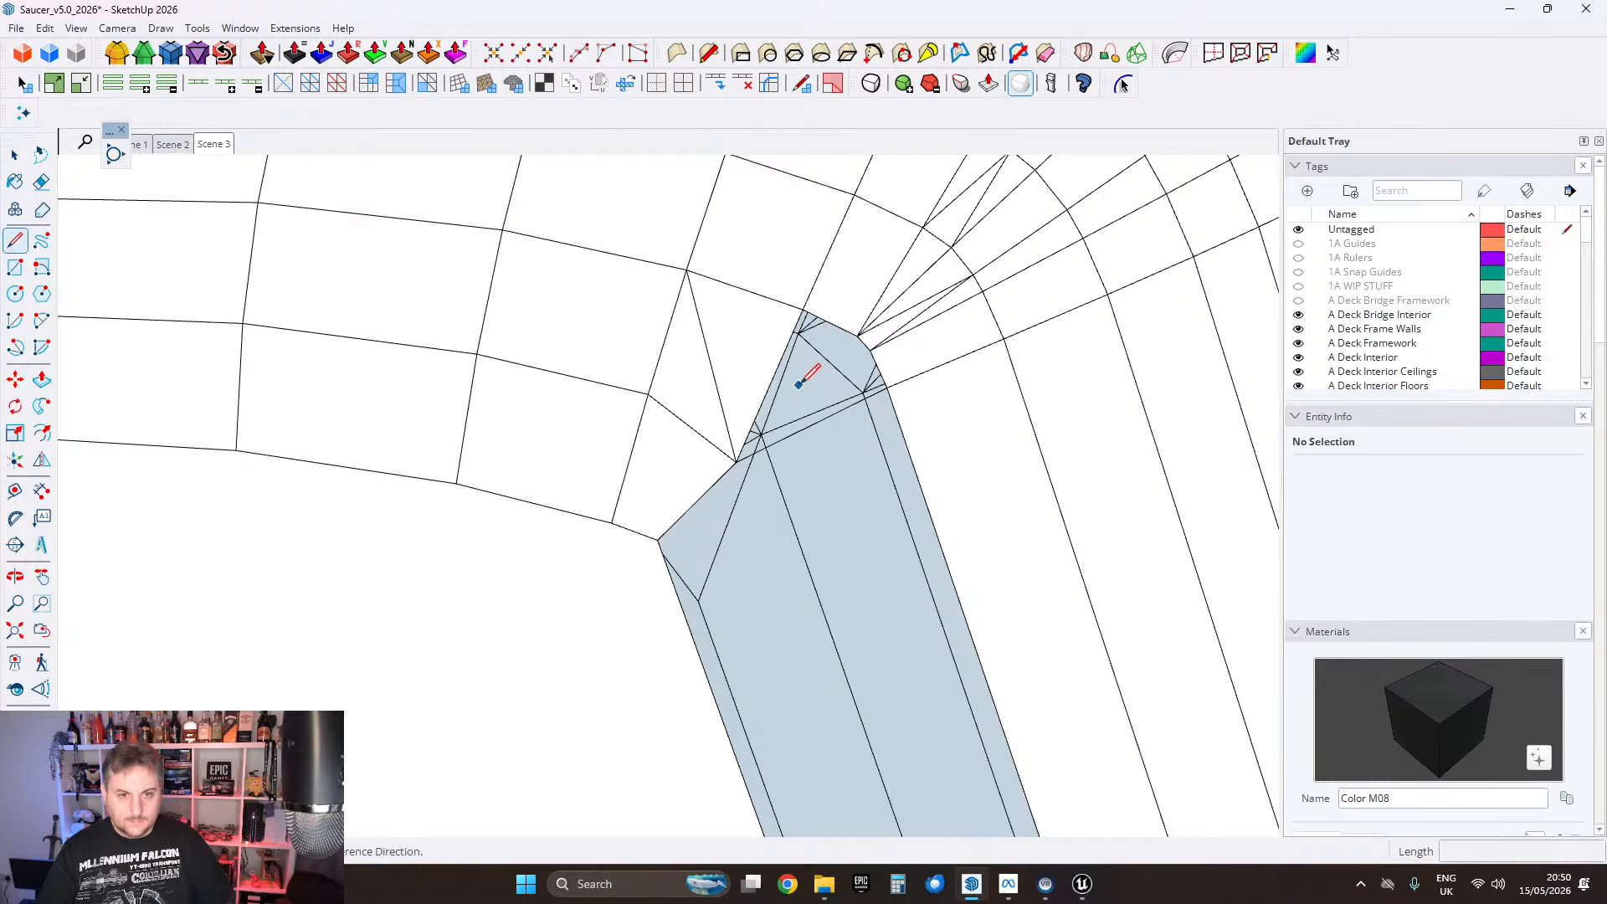
pyautogui.scroll(1, 800, 384)
pyautogui.moveTo(800, 384); pyautogui.dragTo(717, 488, button='middle')
pyautogui.click(700, 498)
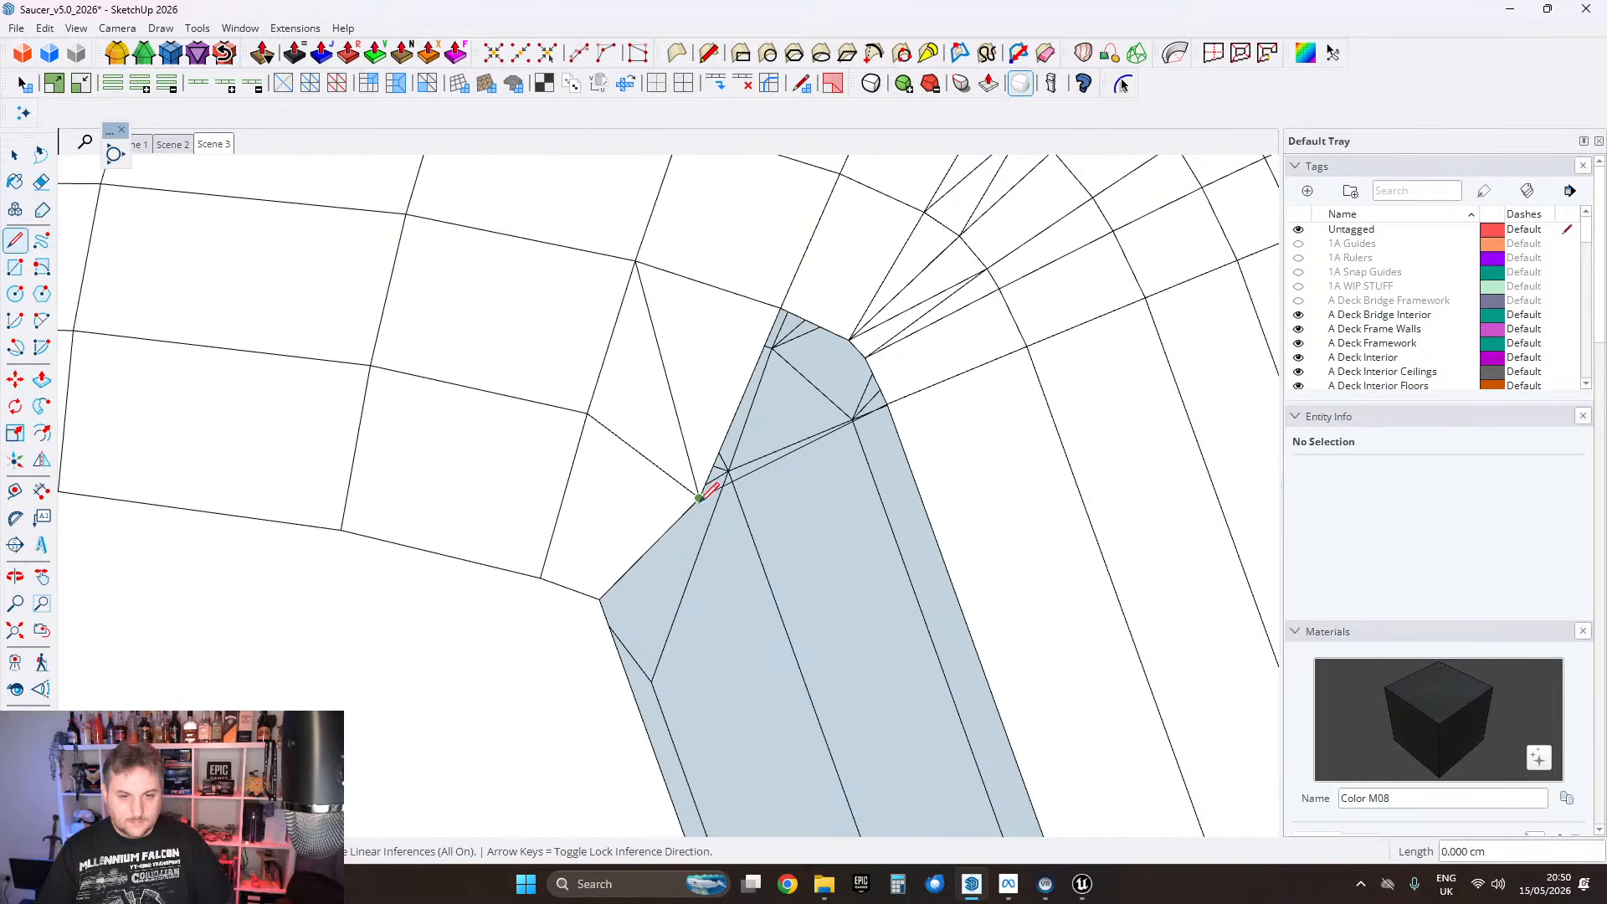
pyautogui.scroll(-6, 707, 295)
pyautogui.scroll(2, 971, 636)
pyautogui.scroll(-4, 797, 540)
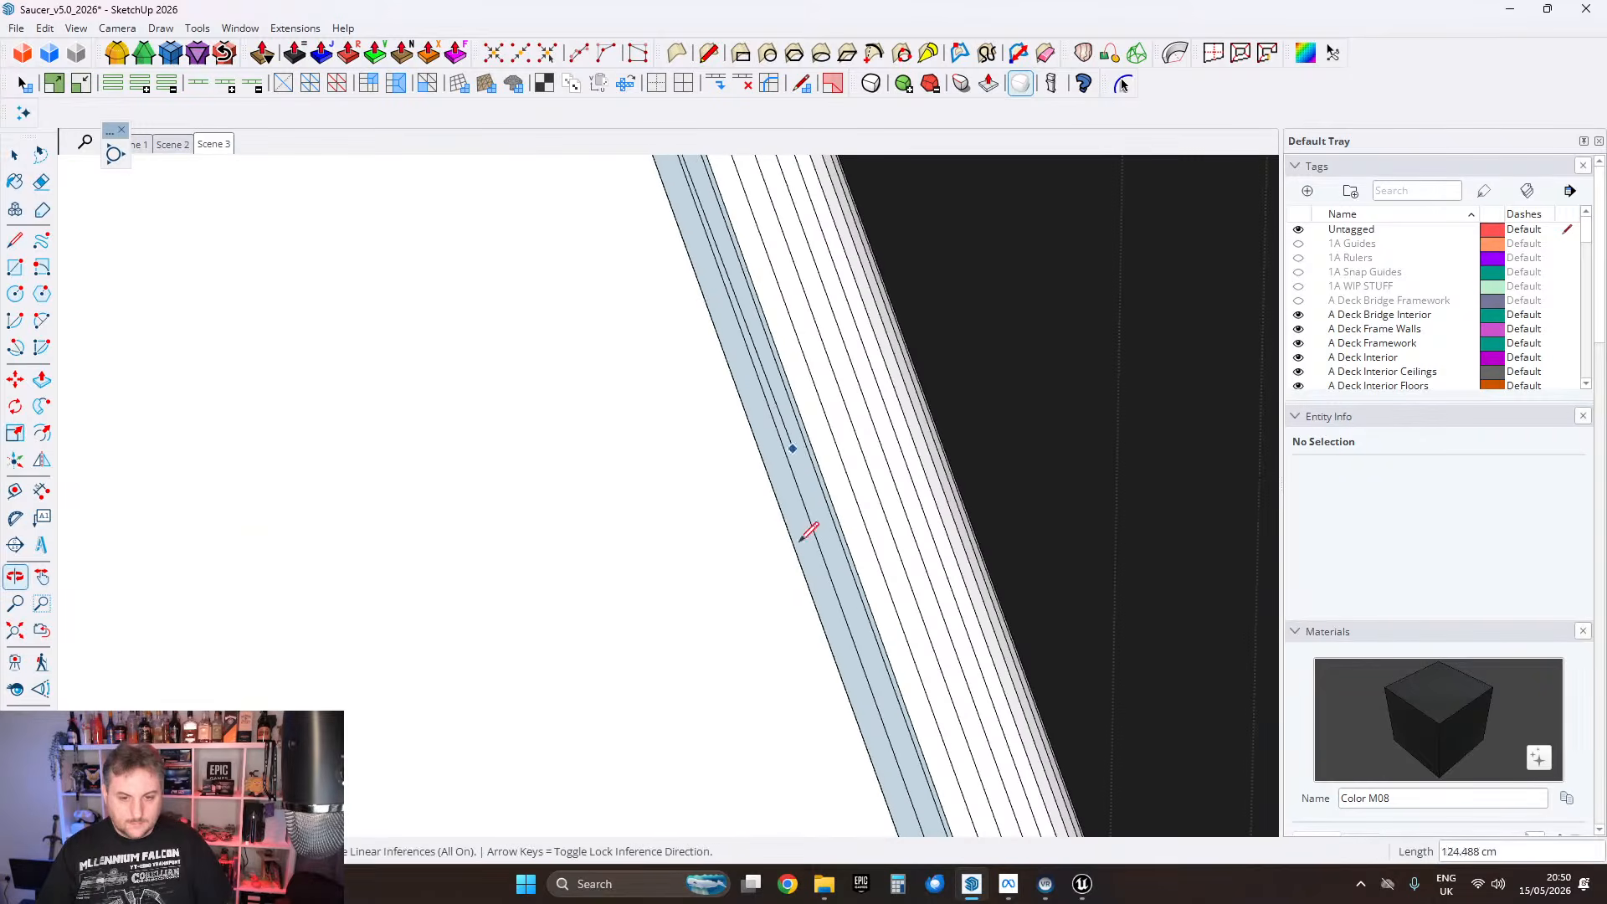
pyautogui.scroll(4, 879, 711)
pyautogui.scroll(1, 889, 640)
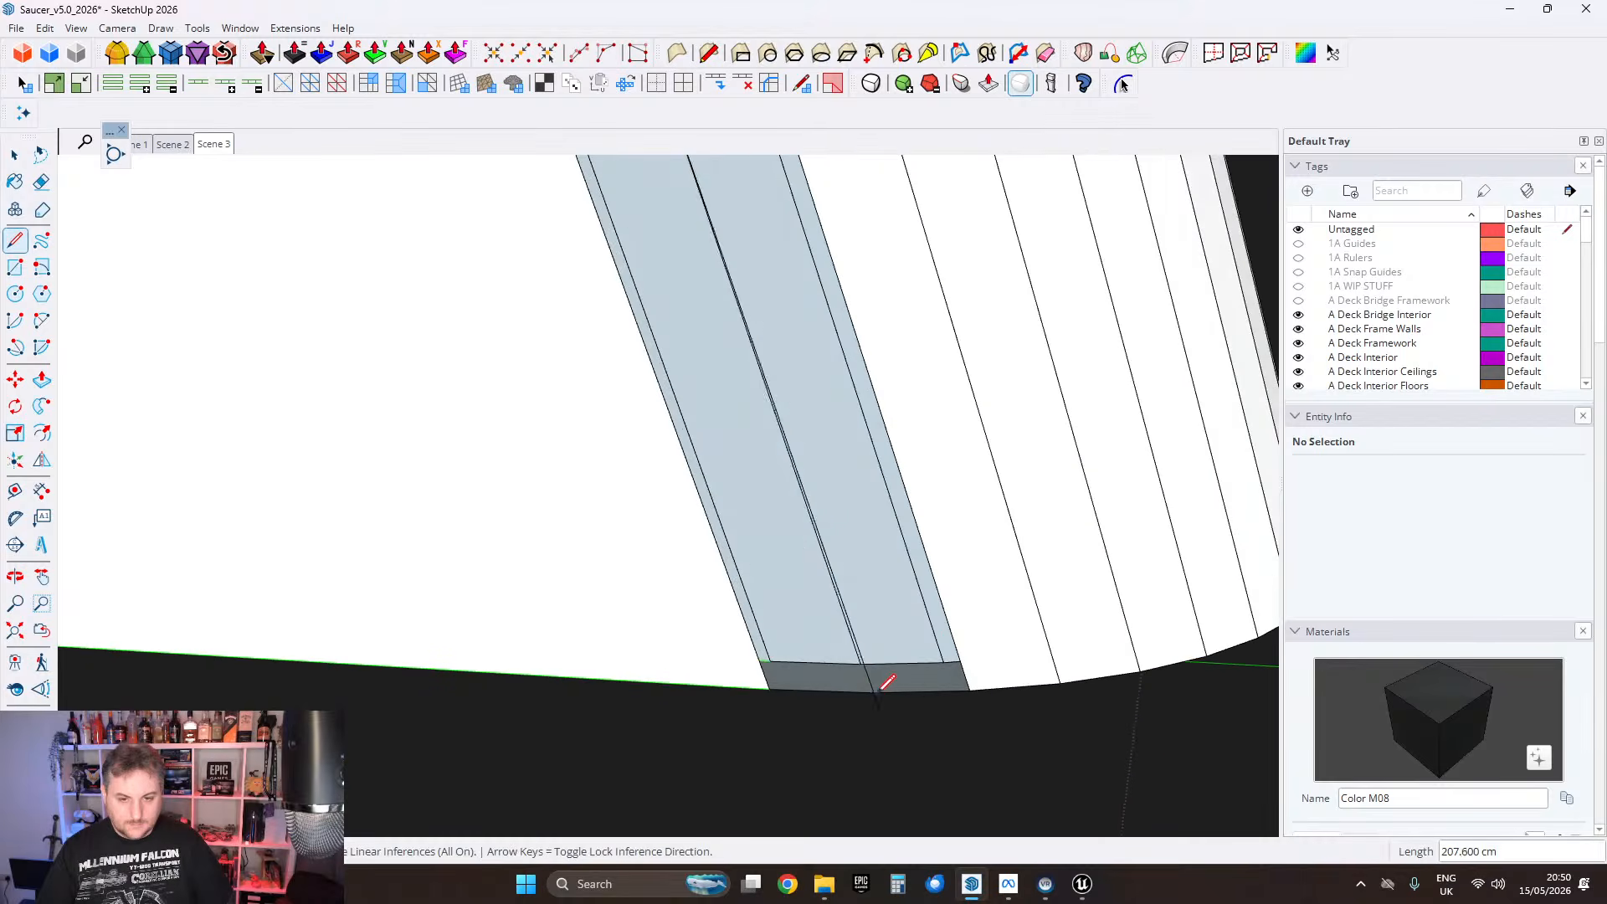
pyautogui.click(872, 691)
pyautogui.scroll(-2, 871, 693)
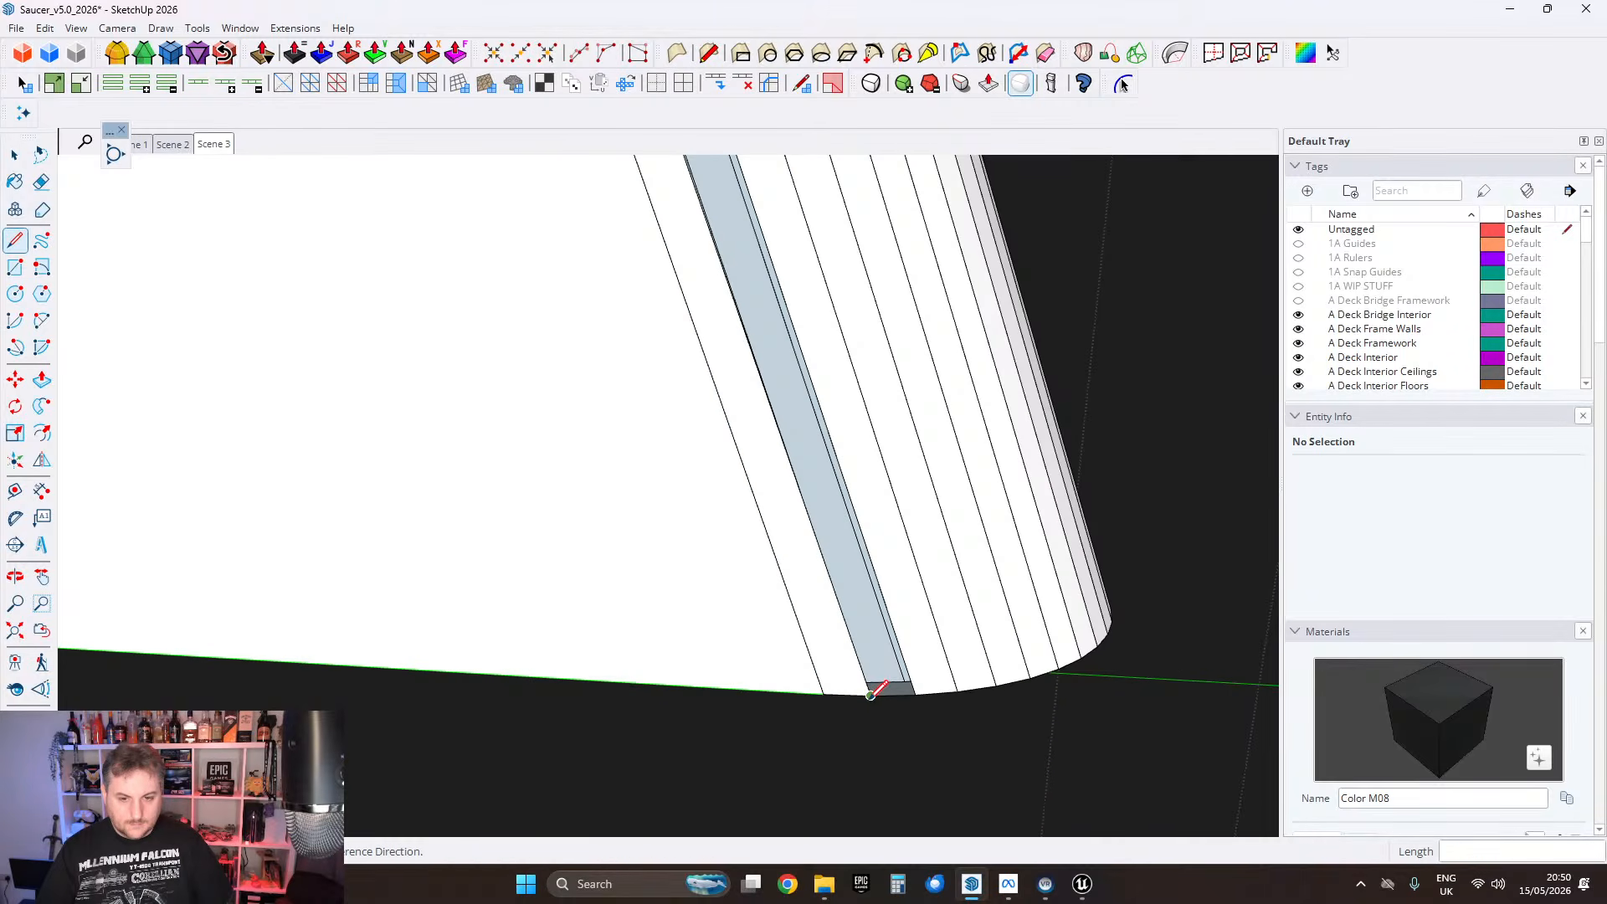
pyautogui.scroll(-2, 871, 412)
pyautogui.keyDown('shift'); pyautogui.moveTo(906, 647); pyautogui.dragTo(960, 852, button='middle'); pyautogui.keyUp('shift')
pyautogui.scroll(-2, 938, 825)
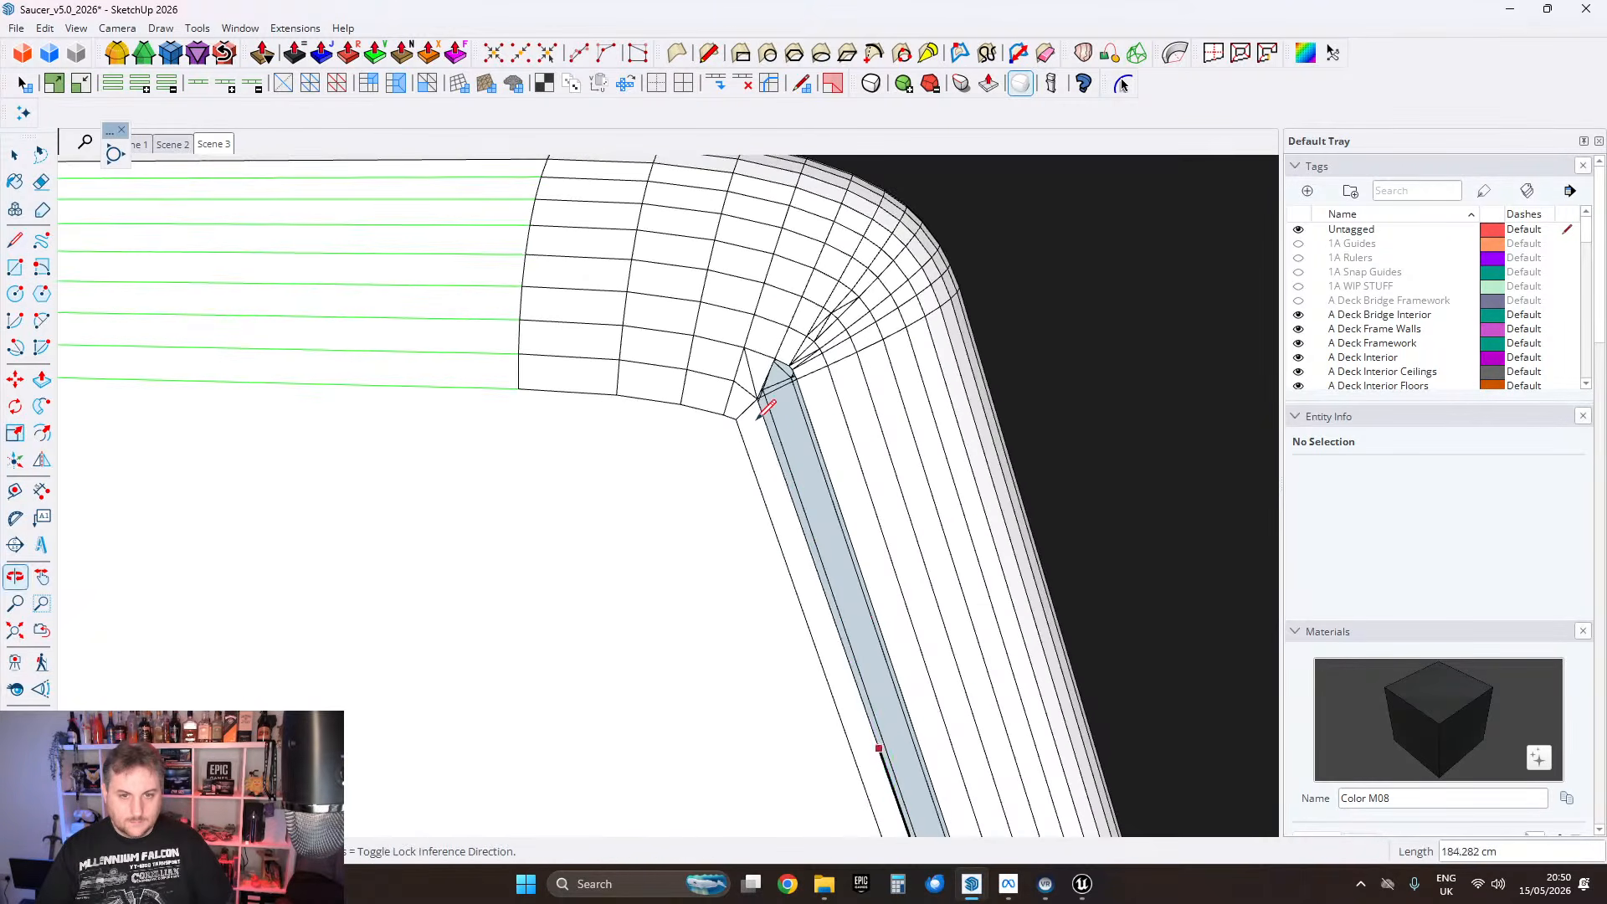
# Step: Draw edges from the rounded rim's vertices to the recess corner to fill the upper part of the opening with triangular faces
pyautogui.scroll(2, 758, 404)
pyautogui.scroll(2, 749, 400)
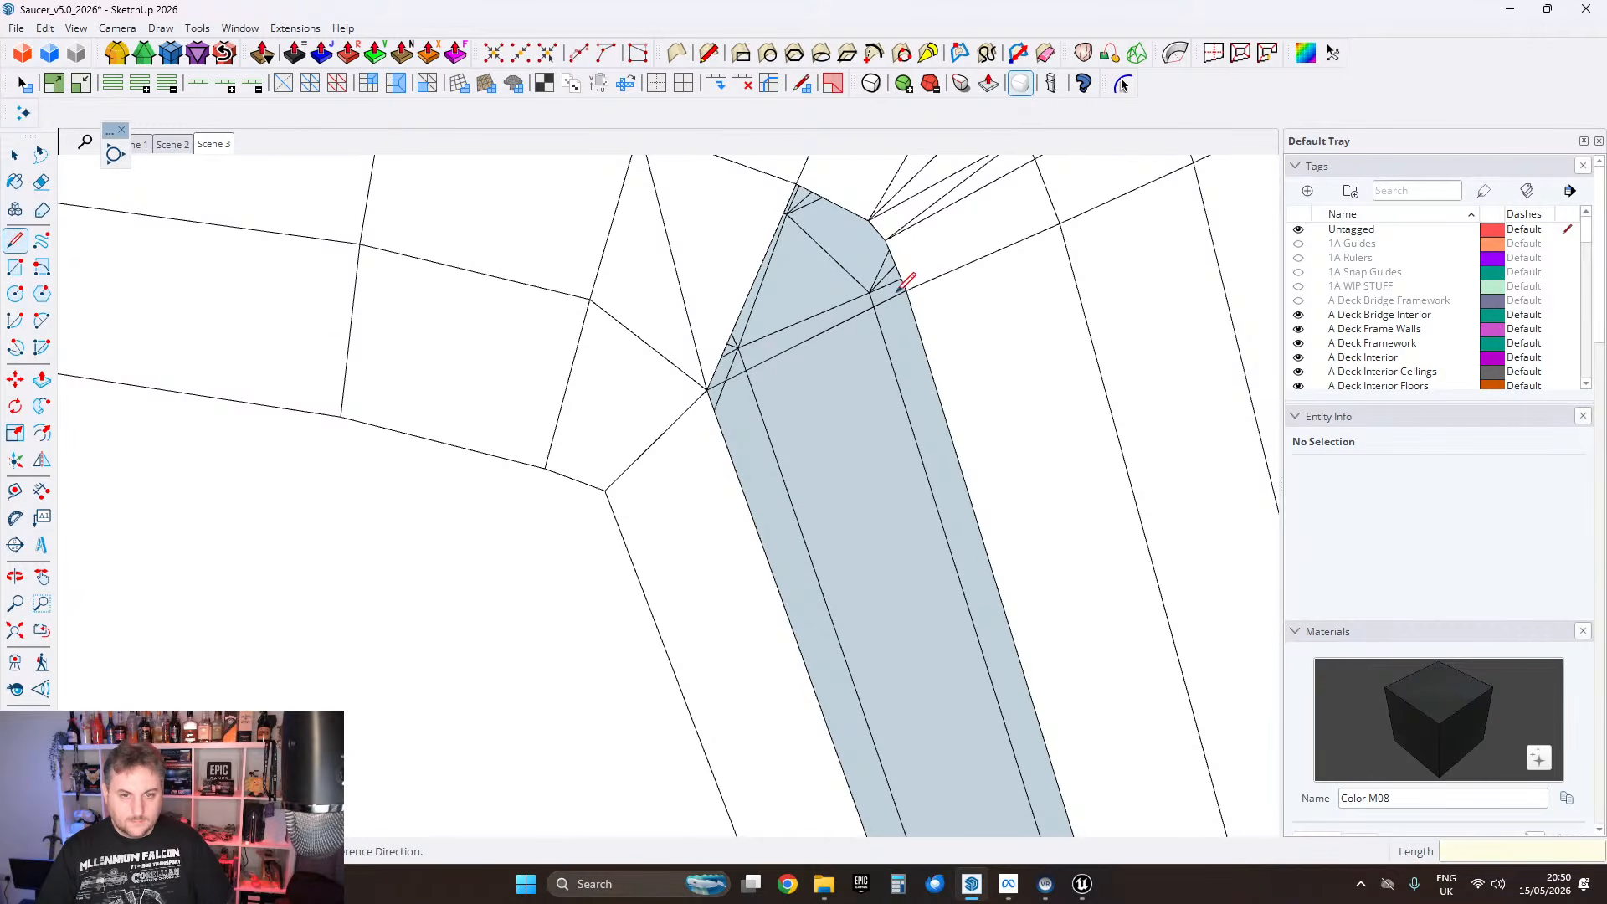
pyautogui.moveTo(798, 374)
pyautogui.keyDown('shift'); pyautogui.mouseDown(button='middle')
pyautogui.moveTo(793, 441)
pyautogui.moveTo(745, 449)
pyautogui.mouseUp(button='middle'); pyautogui.keyUp('shift')
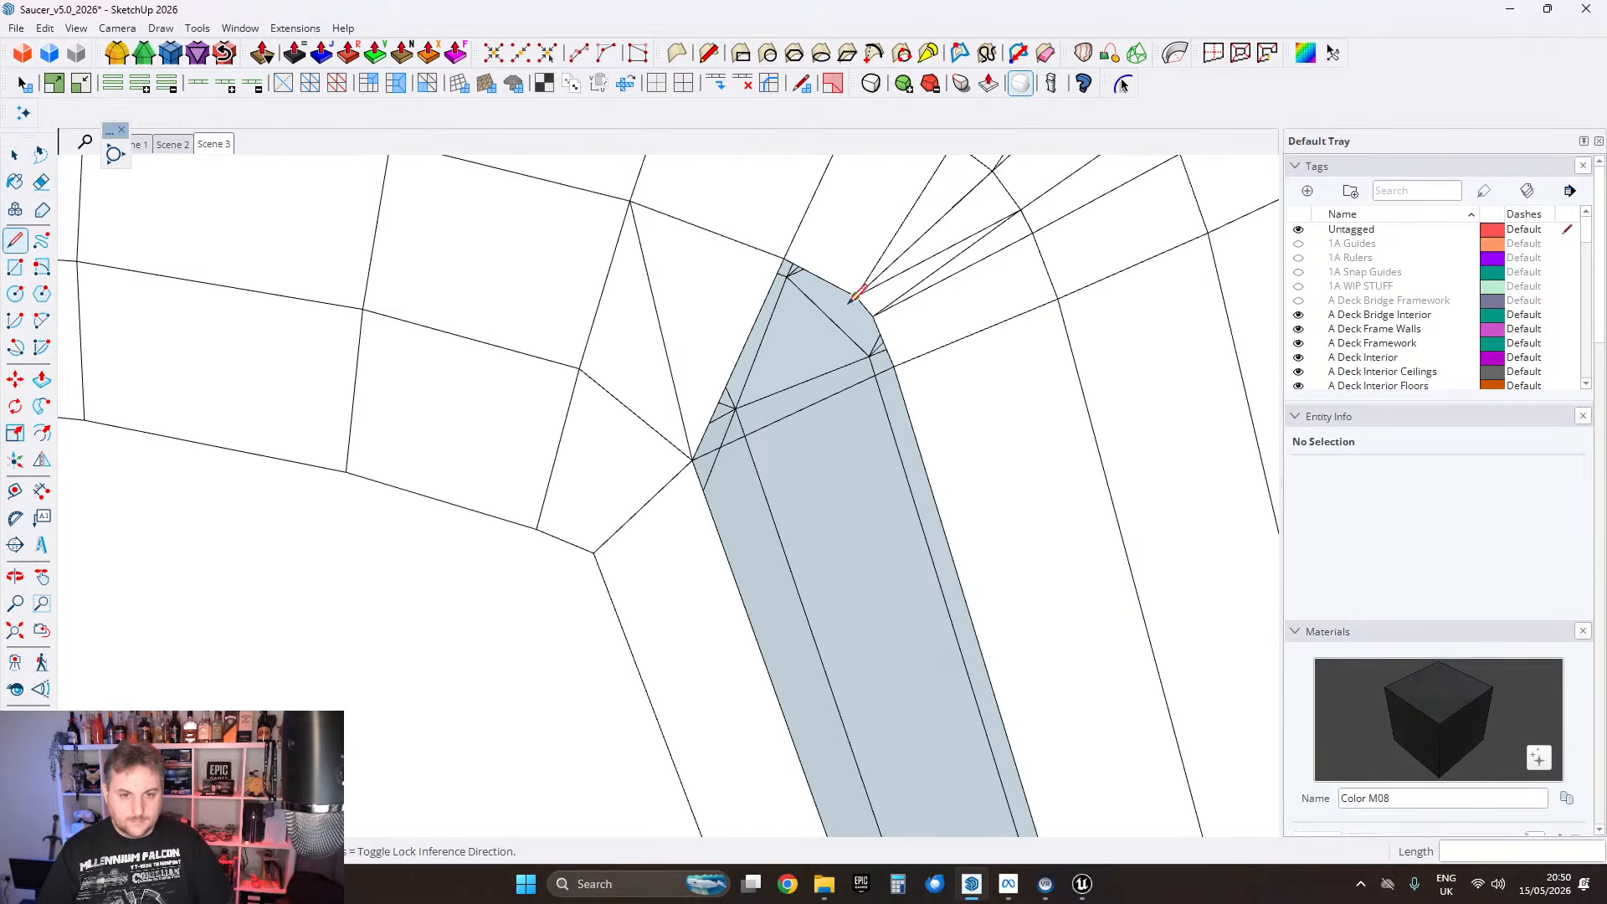
pyautogui.click(694, 458)
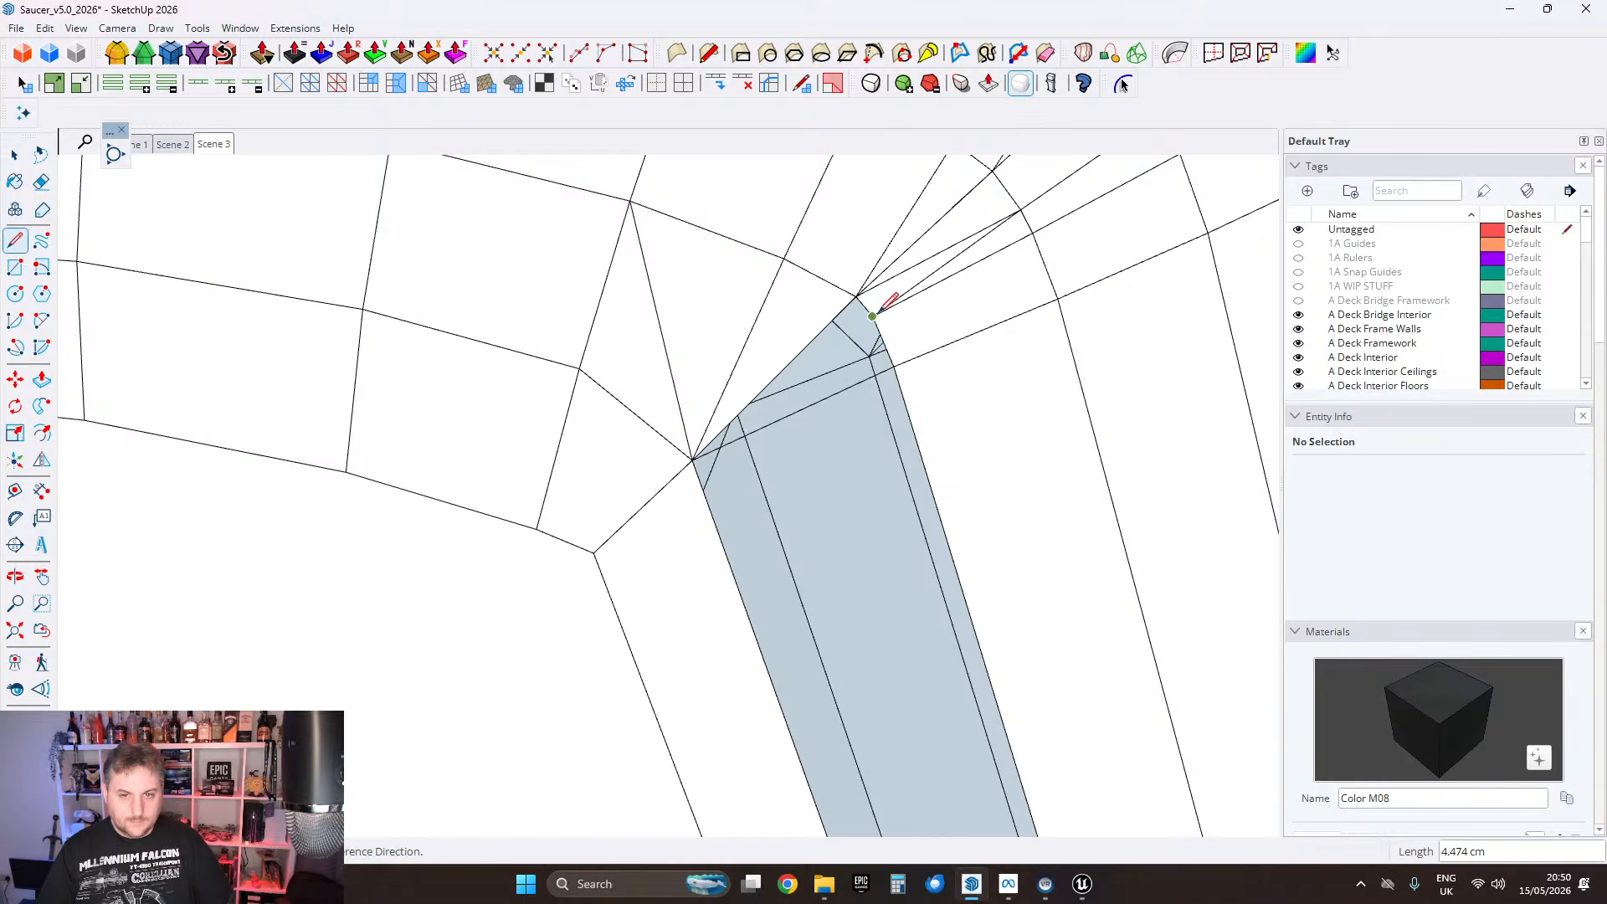
pyautogui.click(699, 455)
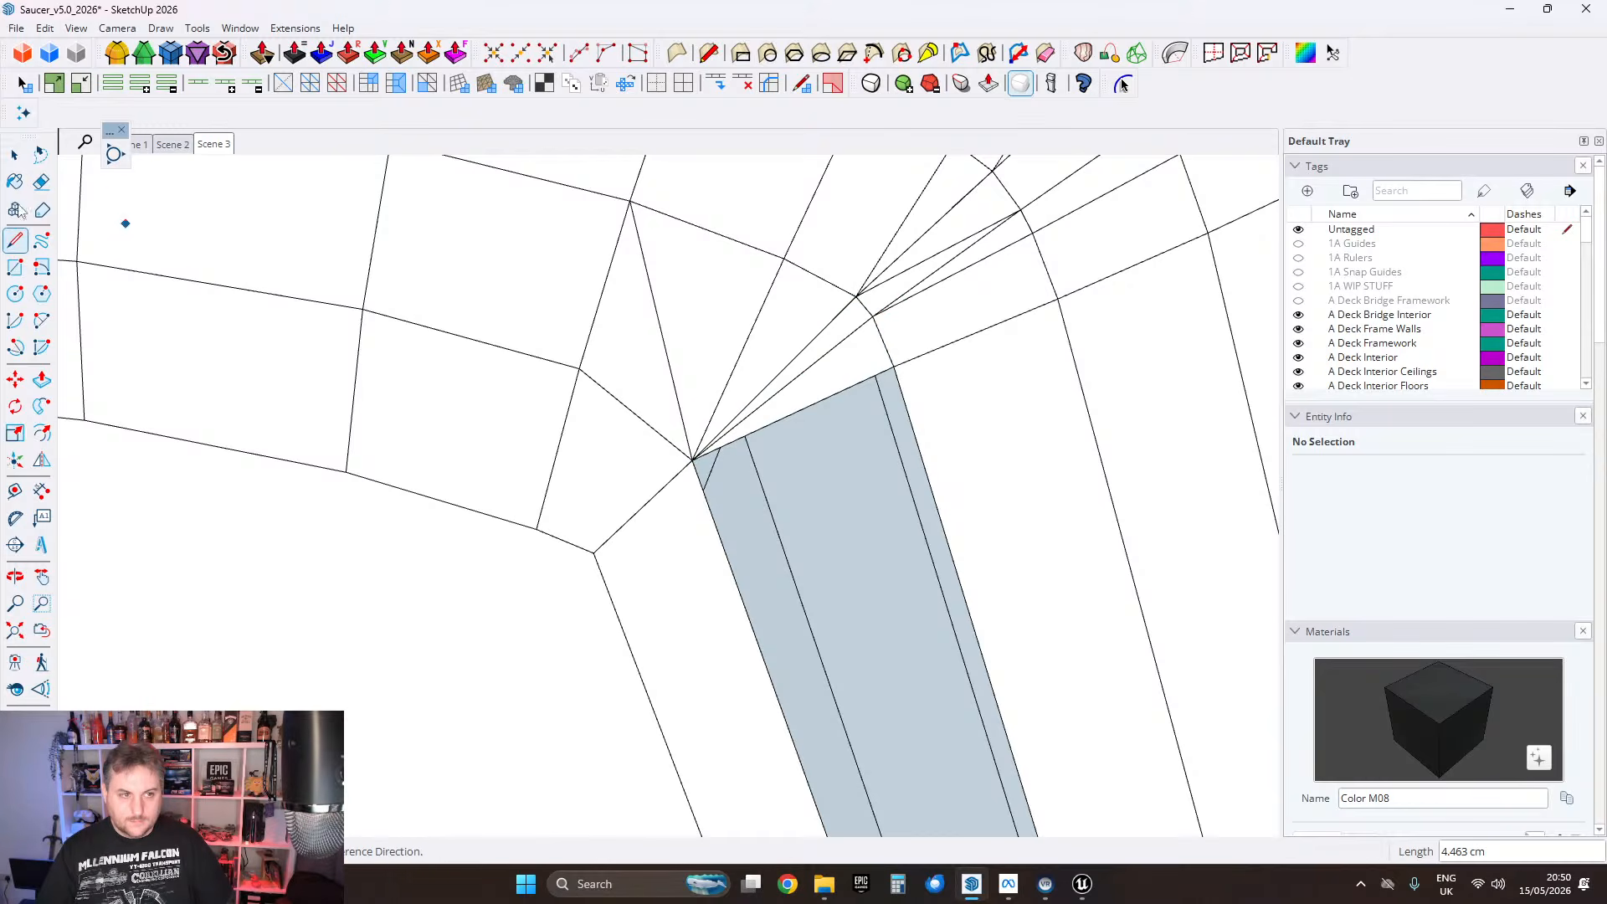
# Step: Move the first rim vertex above the recess corner along the rim towards the neighbouring grid vertex
pyautogui.click(42, 182)
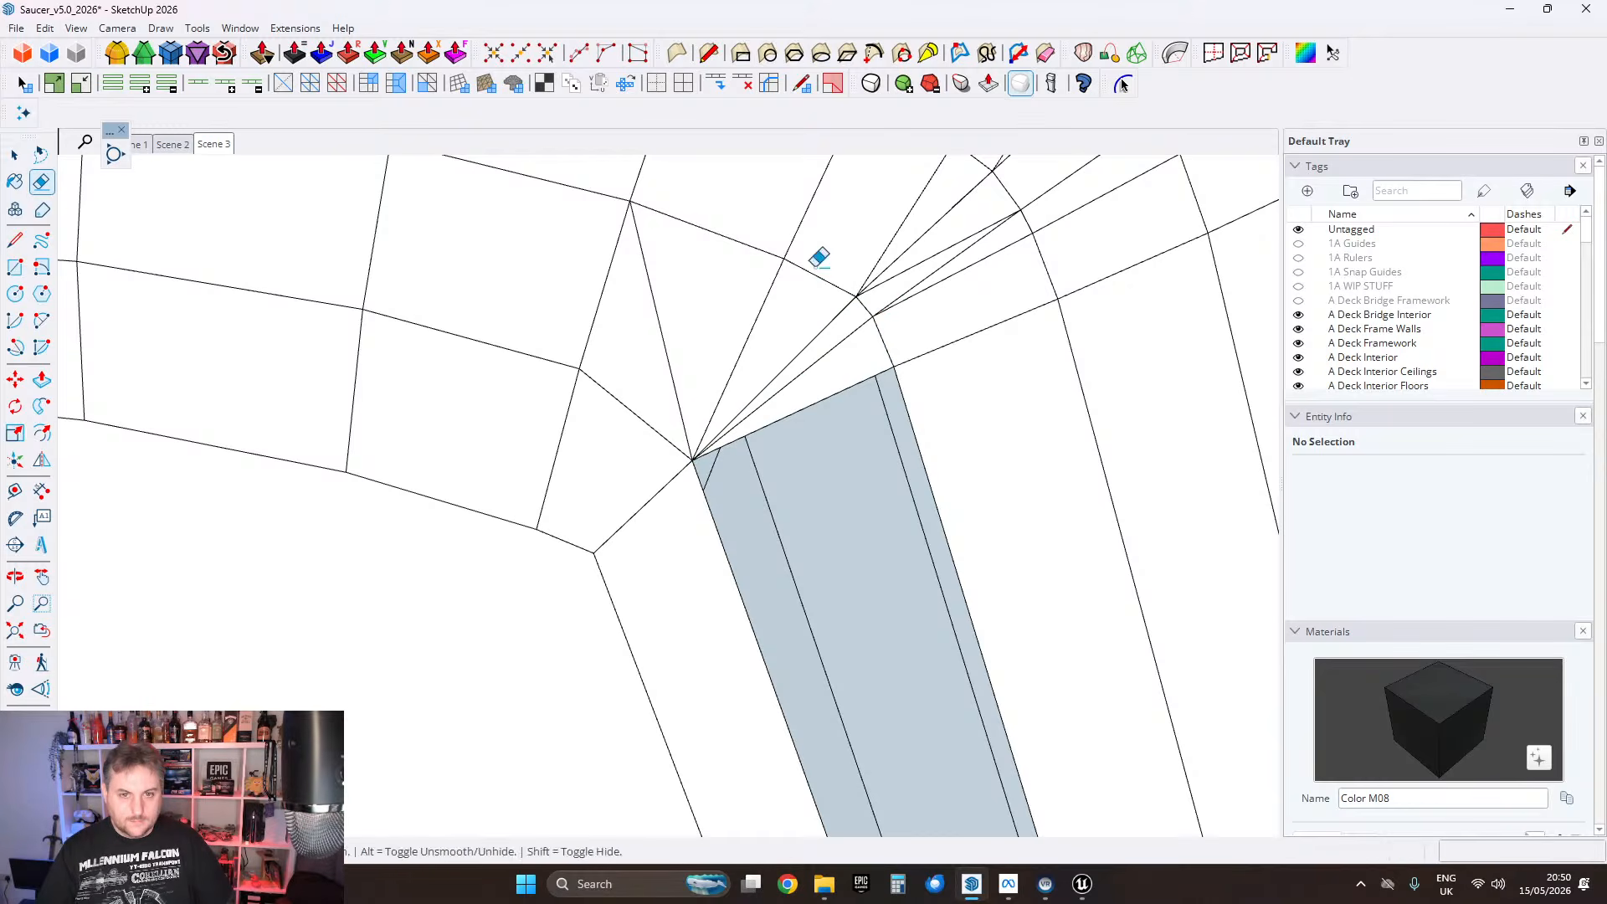
pyautogui.click(15, 380)
pyautogui.scroll(4, 811, 362)
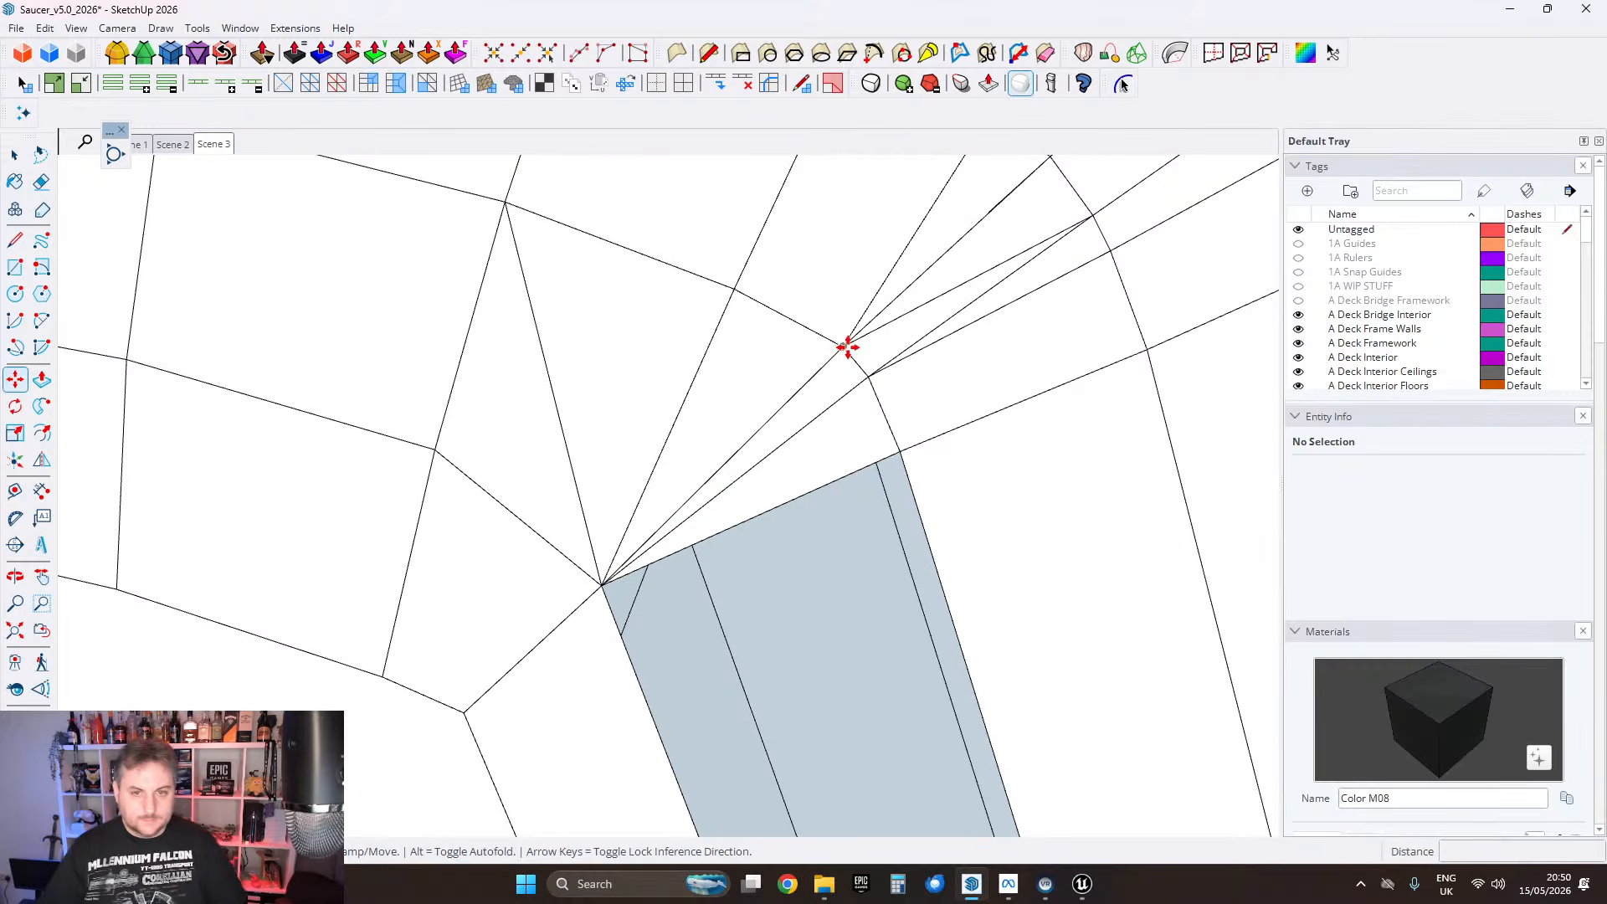
pyautogui.click(847, 346)
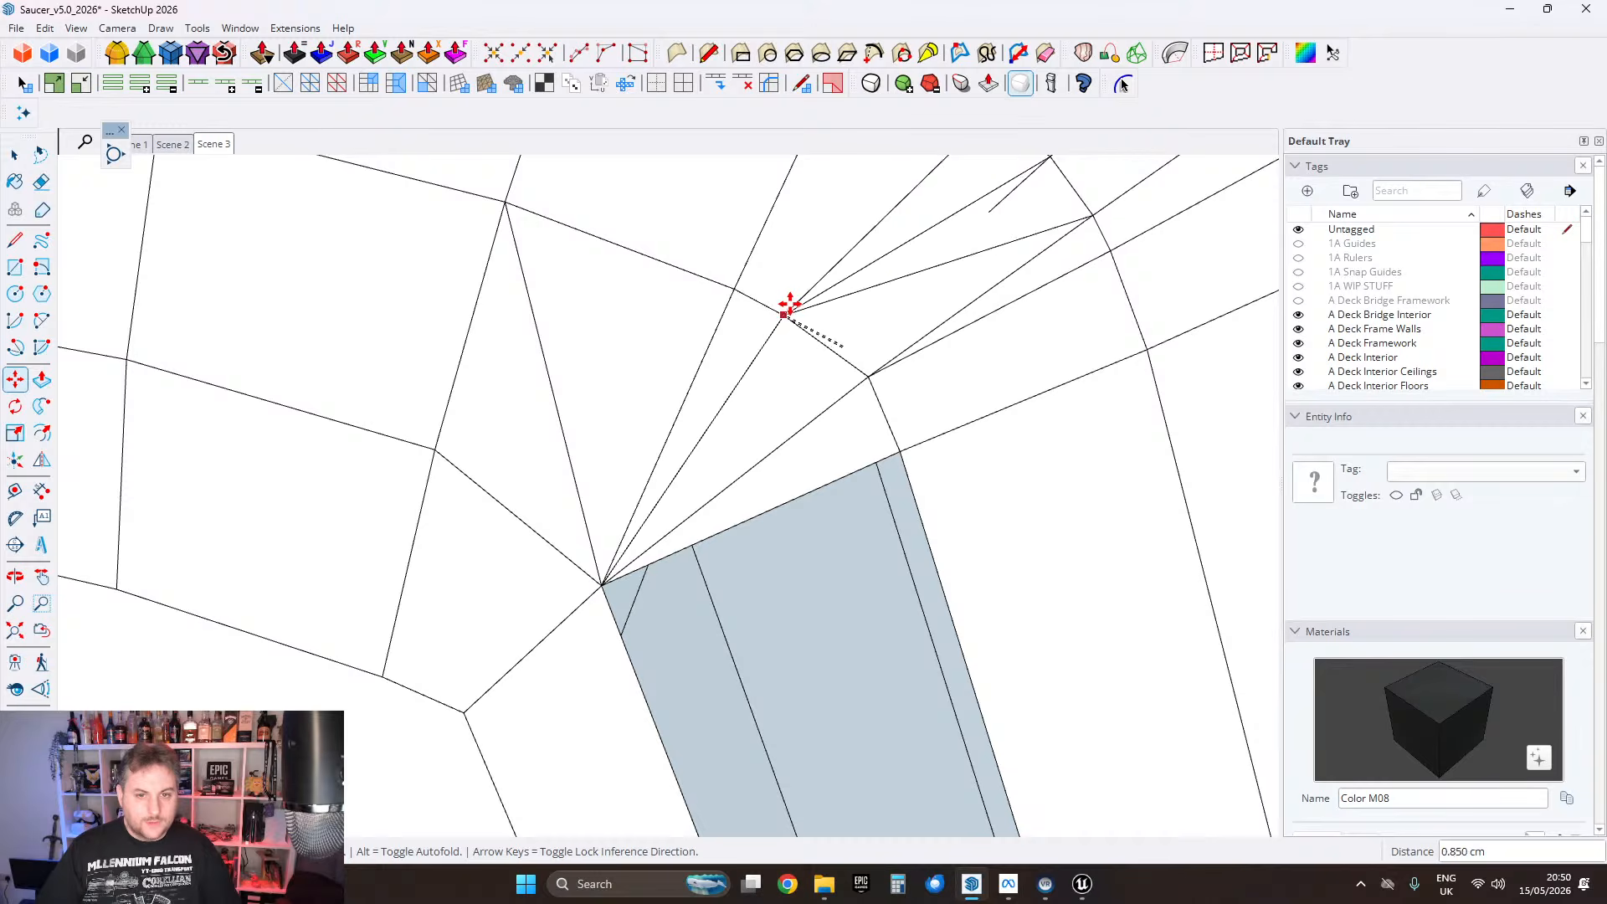
pyautogui.moveTo(941, 346); pyautogui.dragTo(881, 452, button='middle')
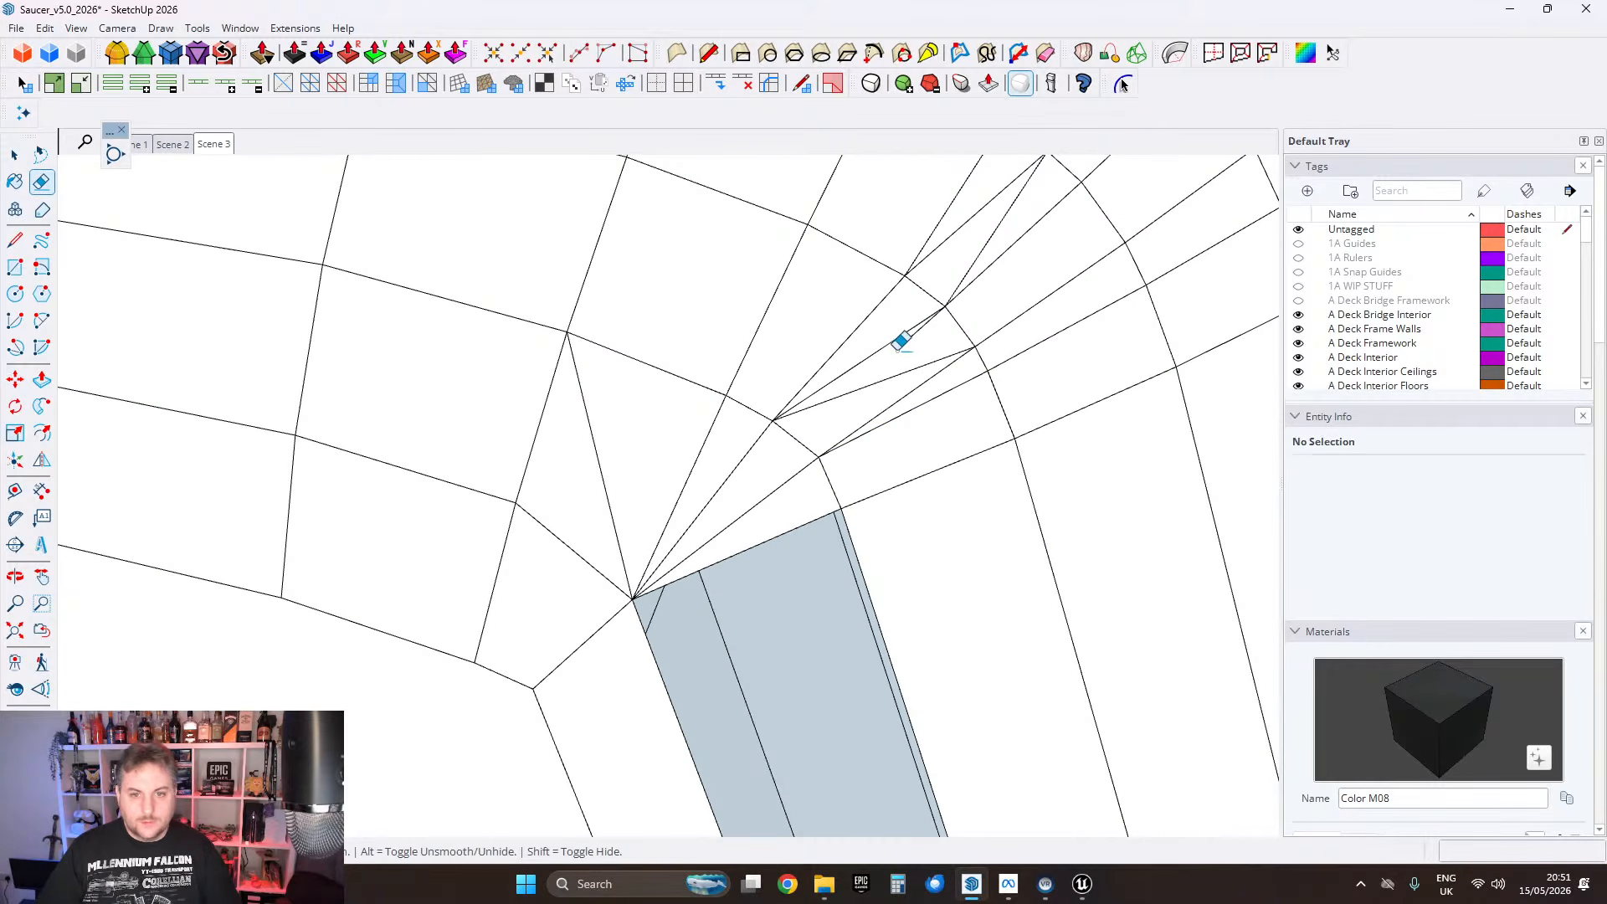
pyautogui.moveTo(913, 341)
pyautogui.mouseDown(button='middle')
pyautogui.moveTo(940, 435)
pyautogui.moveTo(991, 370)
pyautogui.moveTo(262, 315)
pyautogui.mouseUp(button='middle')
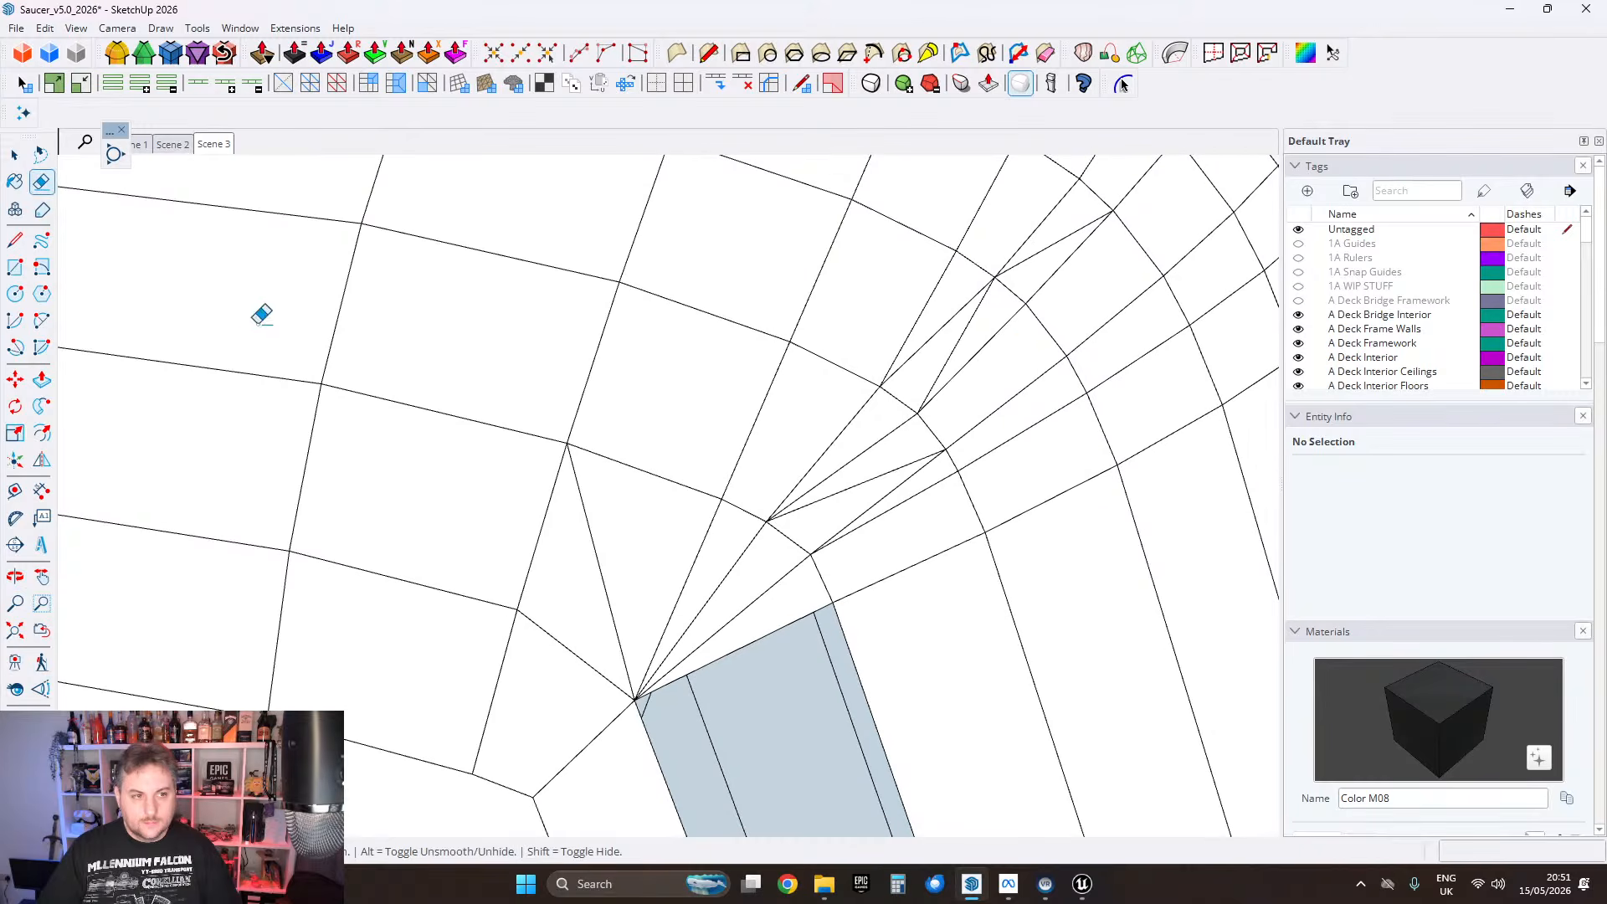
# Step: Slide the next grid row's closely spaced vertices along their curve to tidy the fan of triangles around the corner
pyautogui.moveTo(873, 451); pyautogui.dragTo(876, 403, button='middle')
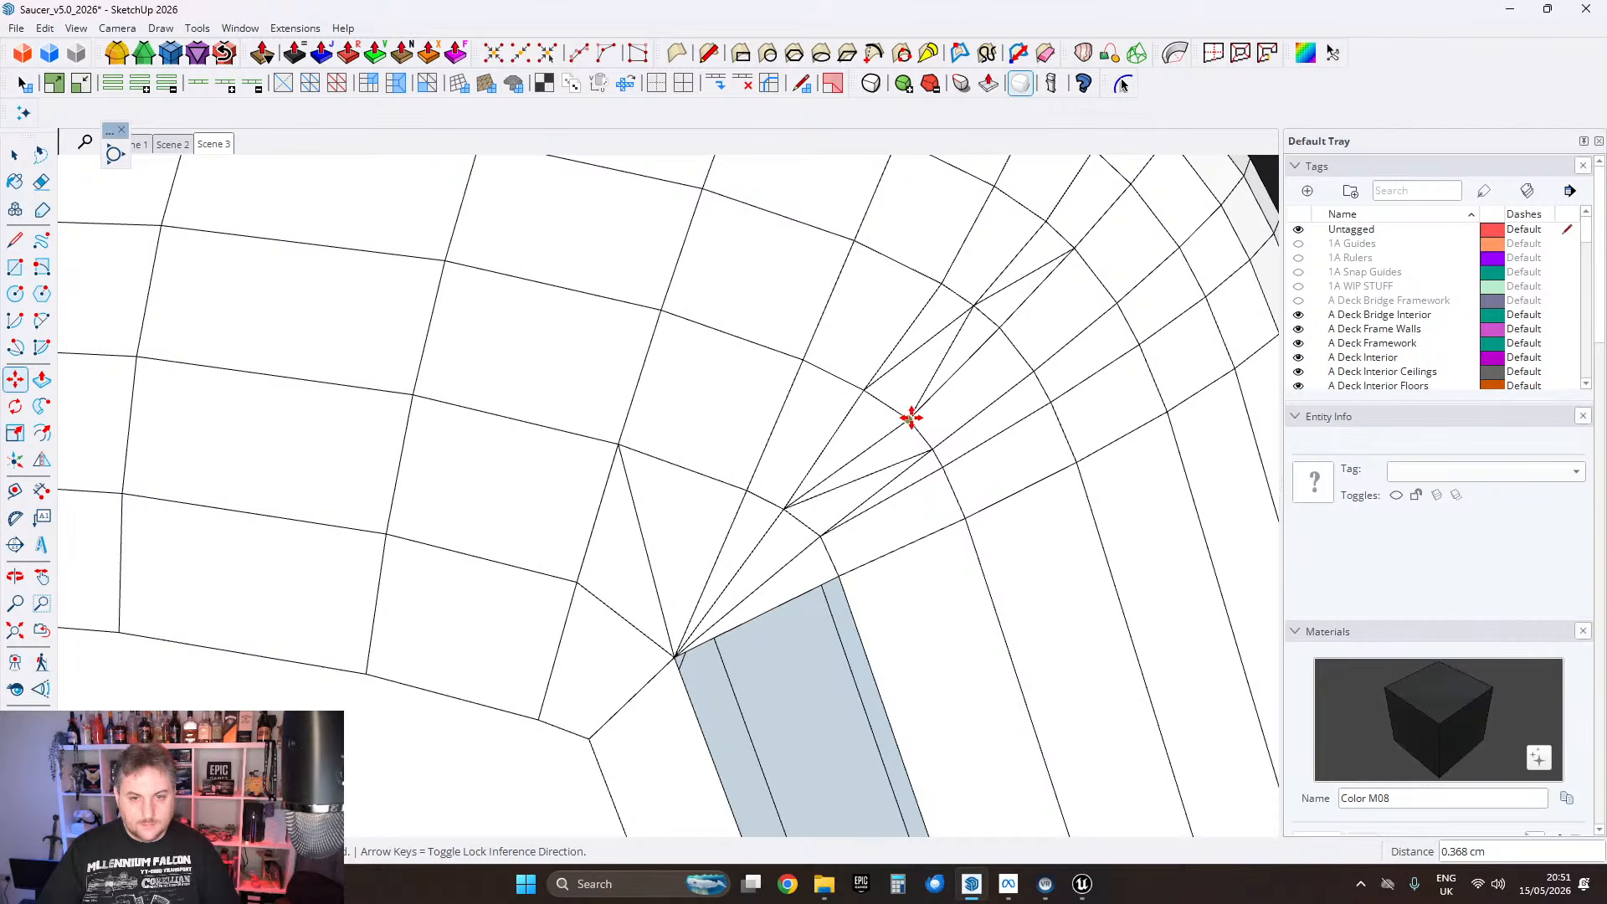
pyautogui.scroll(3, 894, 397)
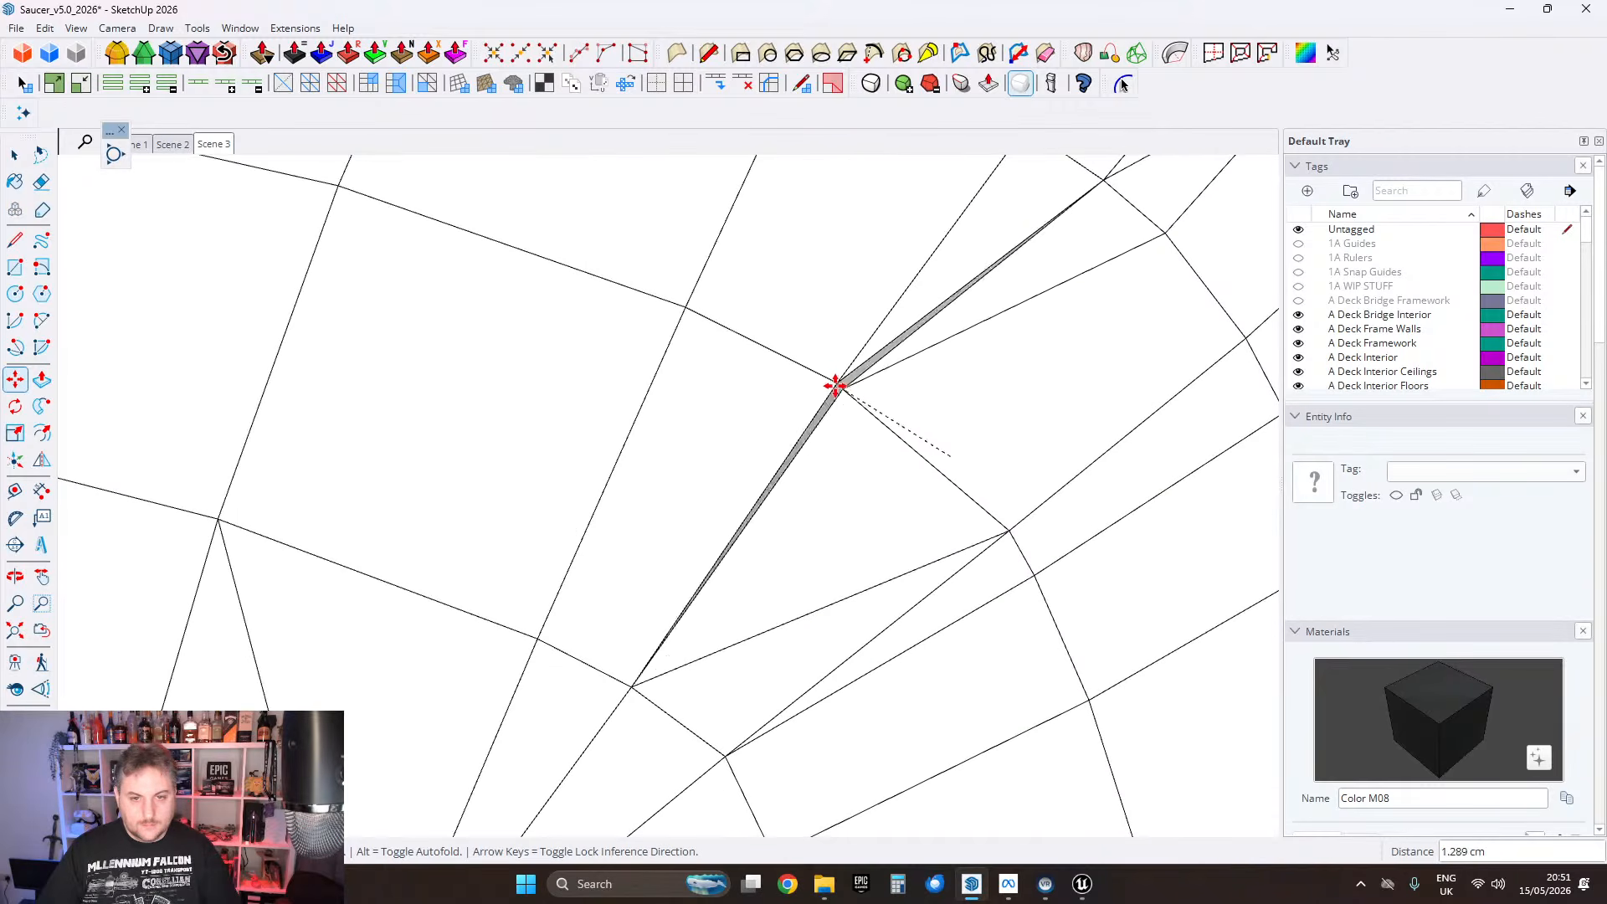
pyautogui.scroll(-3, 897, 416)
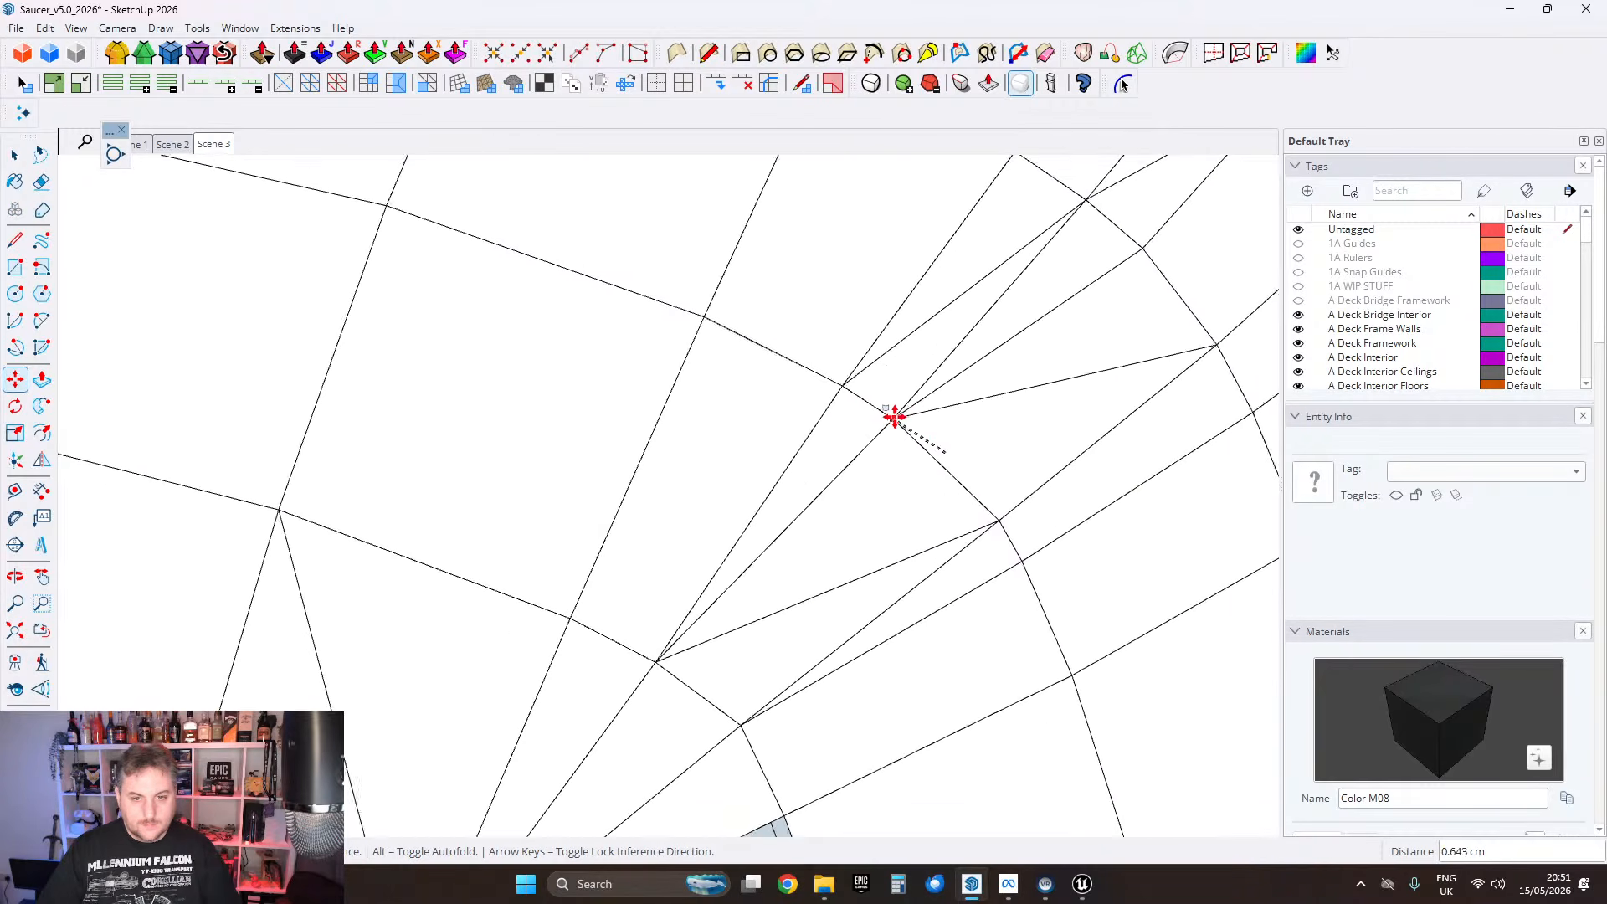
pyautogui.scroll(-3, 954, 469)
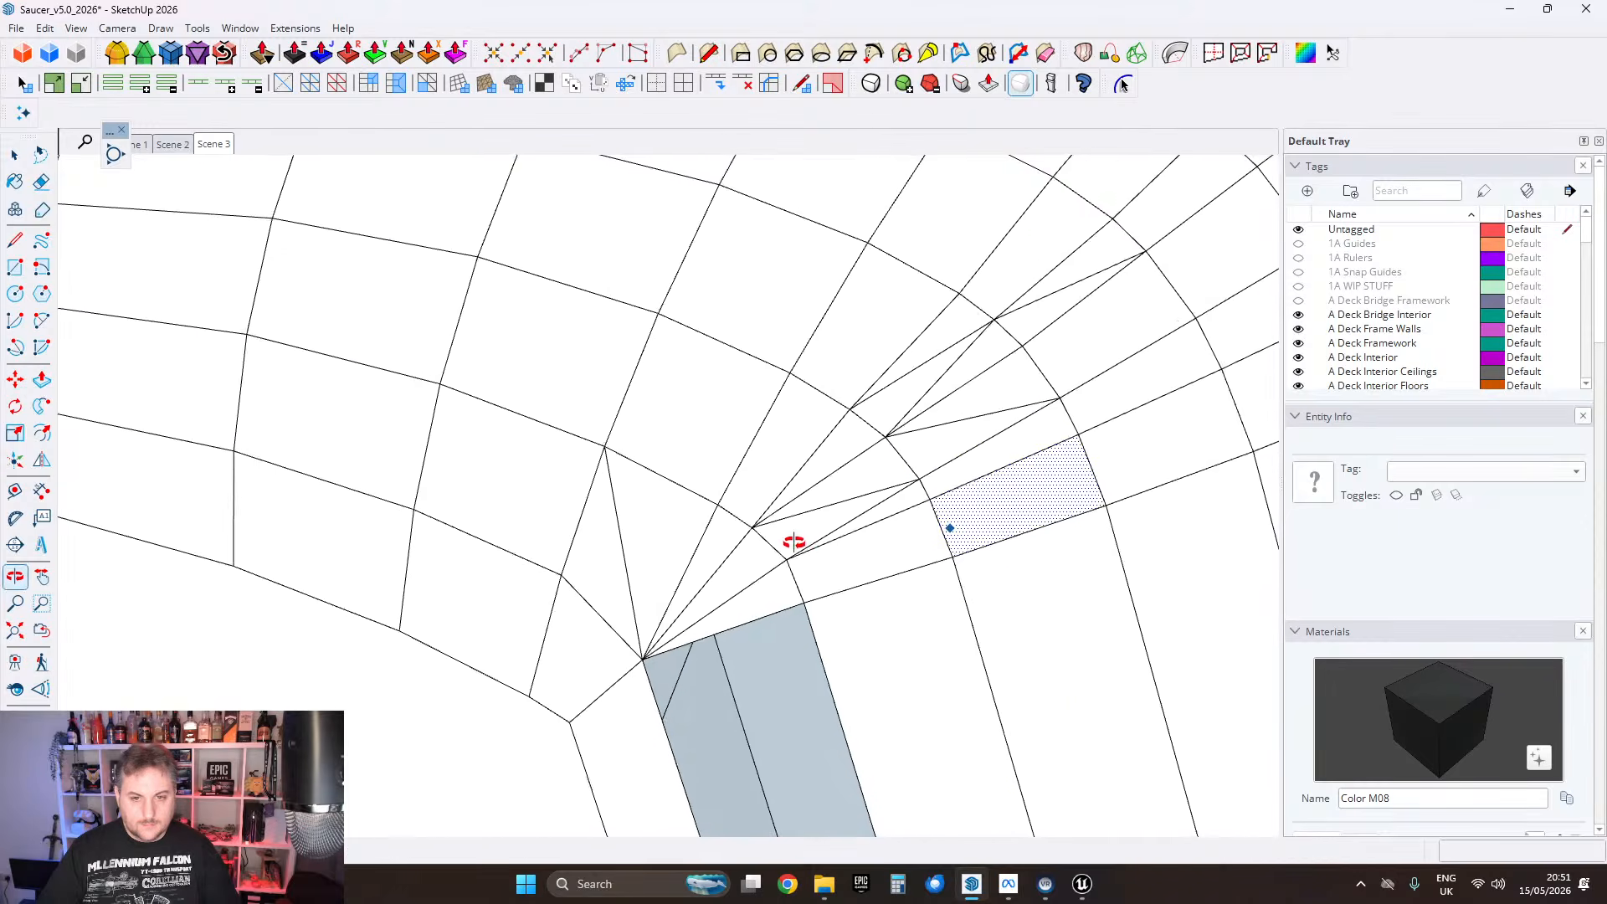
pyautogui.click(920, 466)
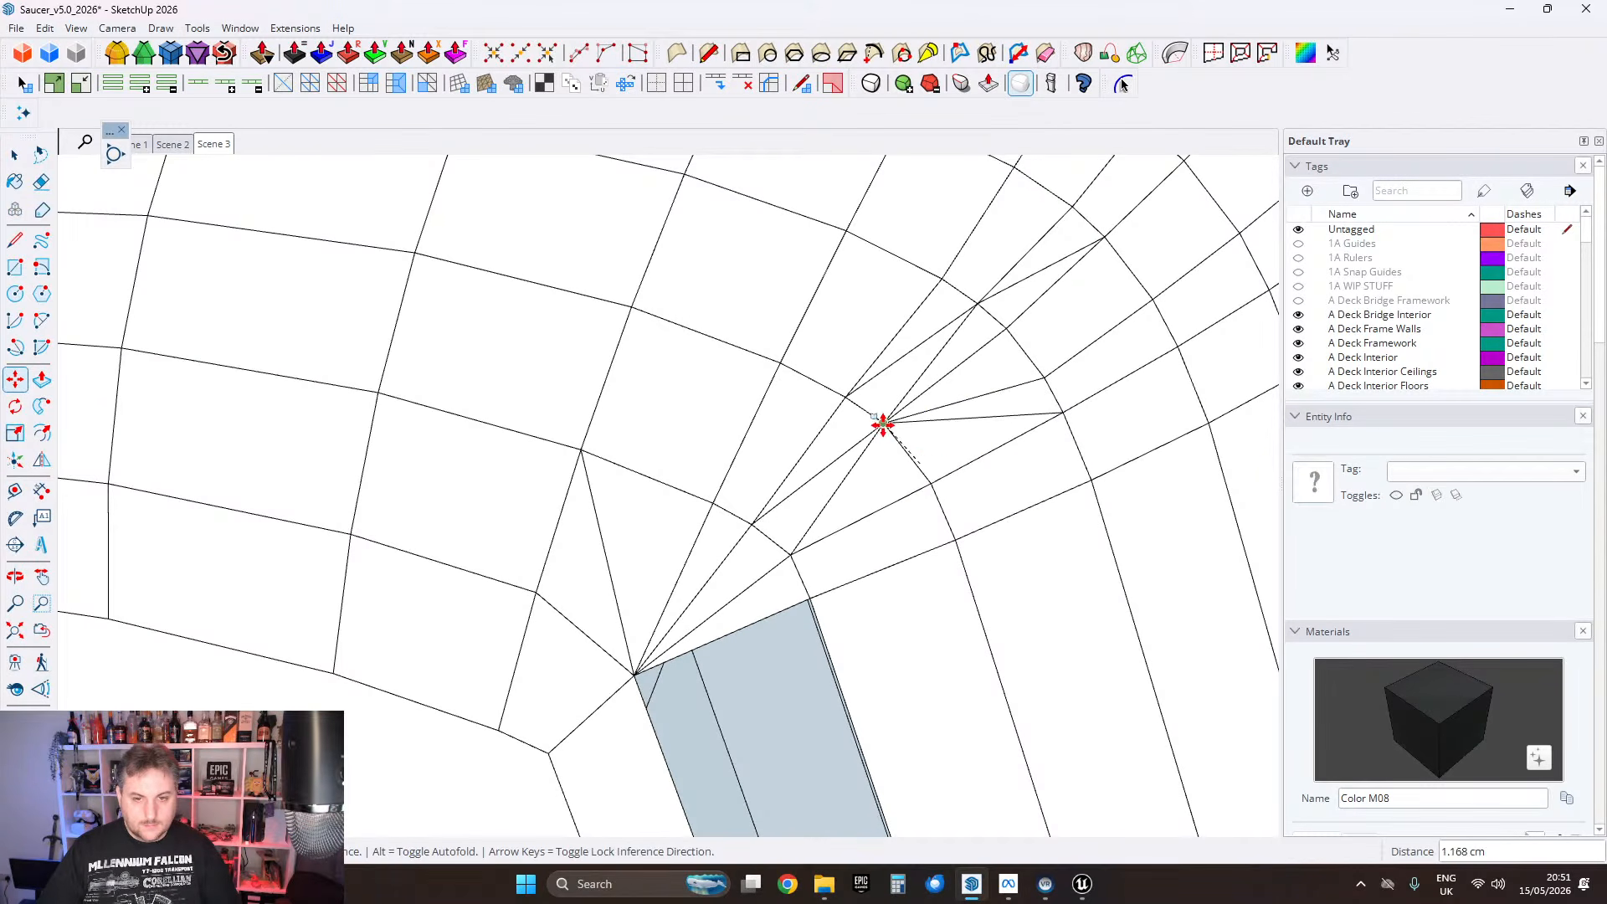
pyautogui.moveTo(944, 528); pyautogui.dragTo(990, 495, button='middle')
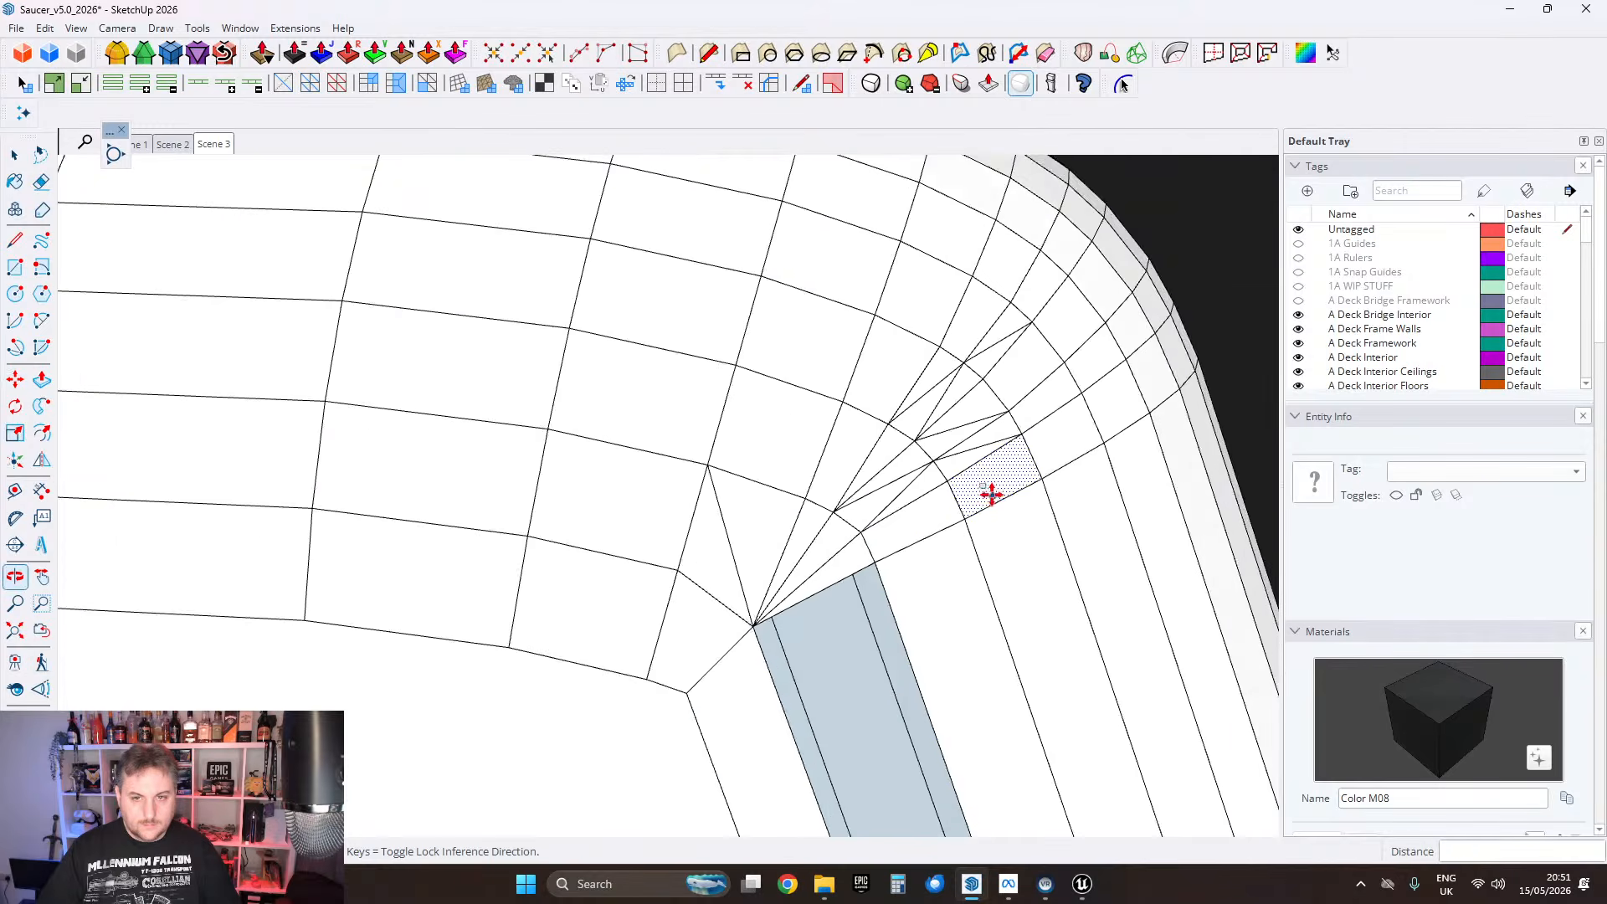
# Step: Draw a long edge from the rim's lowest vertex down to the wall's bottom edge to fill the remaining strip
pyautogui.keyDown('shift'); pyautogui.moveTo(983, 558); pyautogui.dragTo(1030, 397, button='middle'); pyautogui.keyUp('shift')
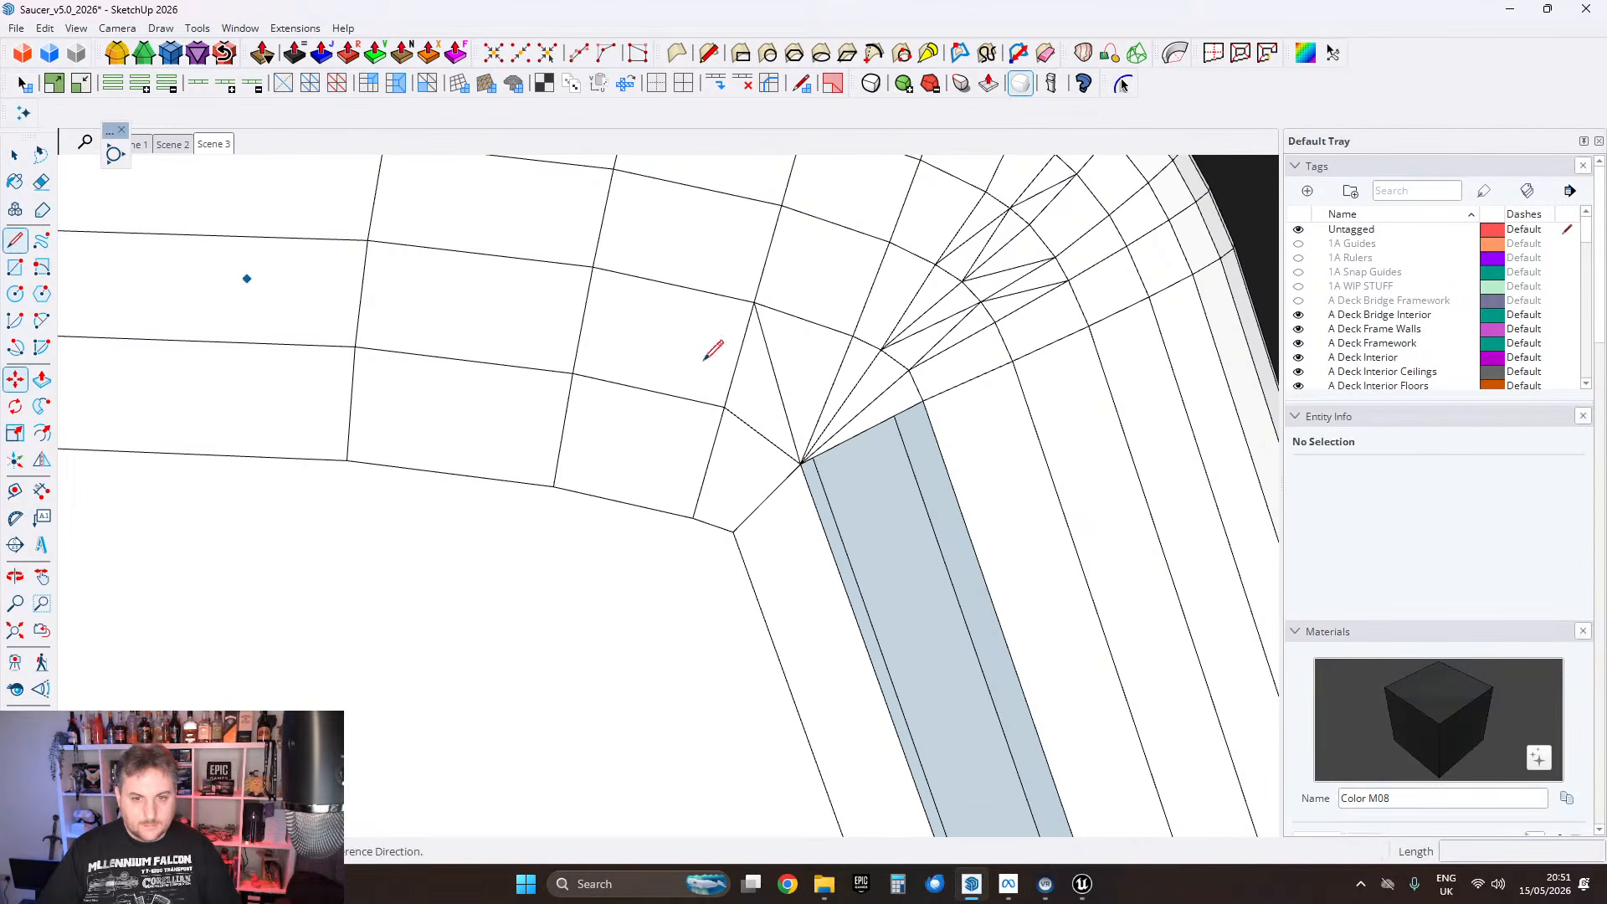
pyautogui.click(922, 400)
pyautogui.scroll(-3, 887, 389)
pyautogui.keyDown('shift'); pyautogui.moveTo(955, 636); pyautogui.dragTo(787, 243, button='middle'); pyautogui.keyUp('shift')
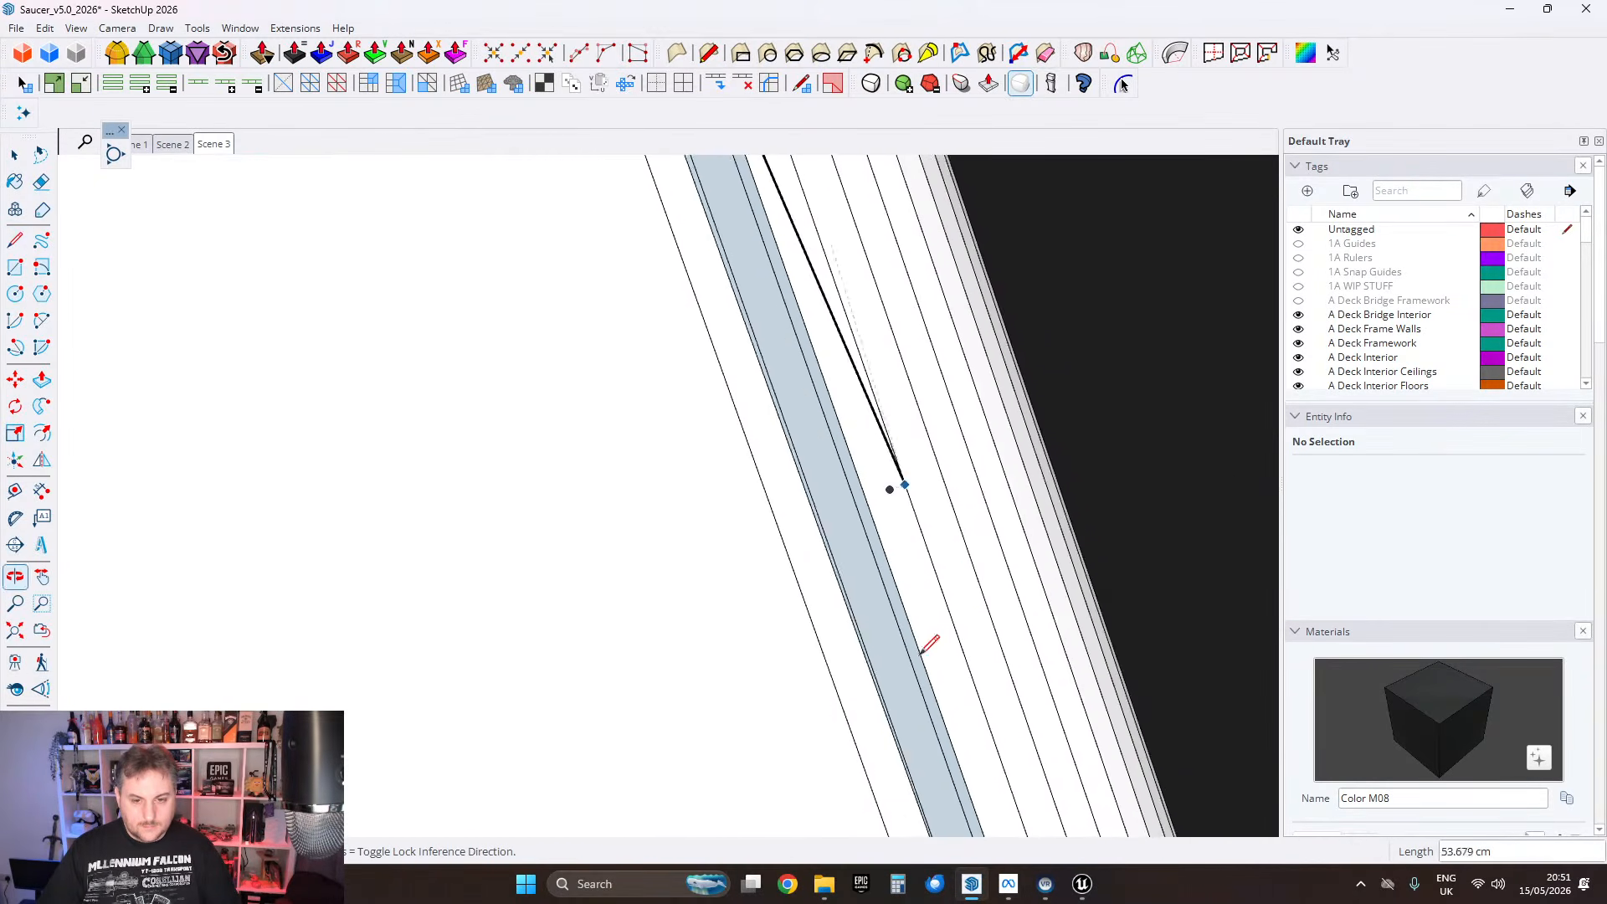
pyautogui.keyDown('shift'); pyautogui.moveTo(918, 656); pyautogui.dragTo(728, 180, button='middle'); pyautogui.keyUp('shift')
pyautogui.keyDown('shift'); pyautogui.moveTo(891, 566); pyautogui.dragTo(828, 231, button='middle'); pyautogui.keyUp('shift')
pyautogui.scroll(-3, 995, 586)
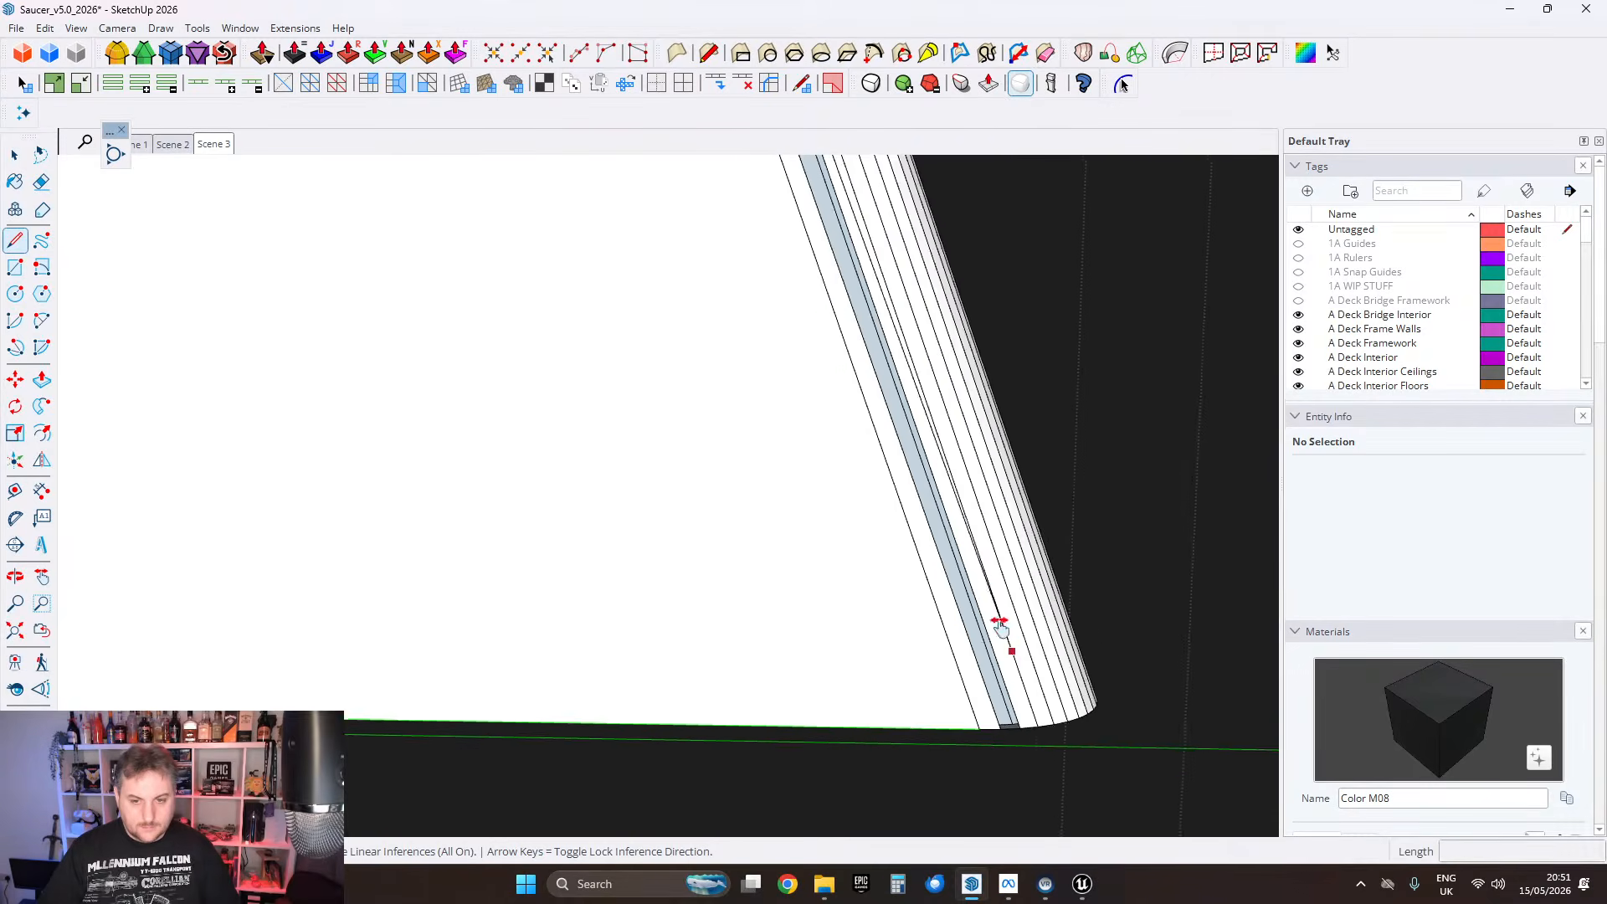
pyautogui.keyDown('shift'); pyautogui.moveTo(997, 627); pyautogui.dragTo(920, 452, button='middle'); pyautogui.keyUp('shift')
pyautogui.scroll(4, 937, 502)
pyautogui.click(911, 661)
pyautogui.scroll(-3, 913, 660)
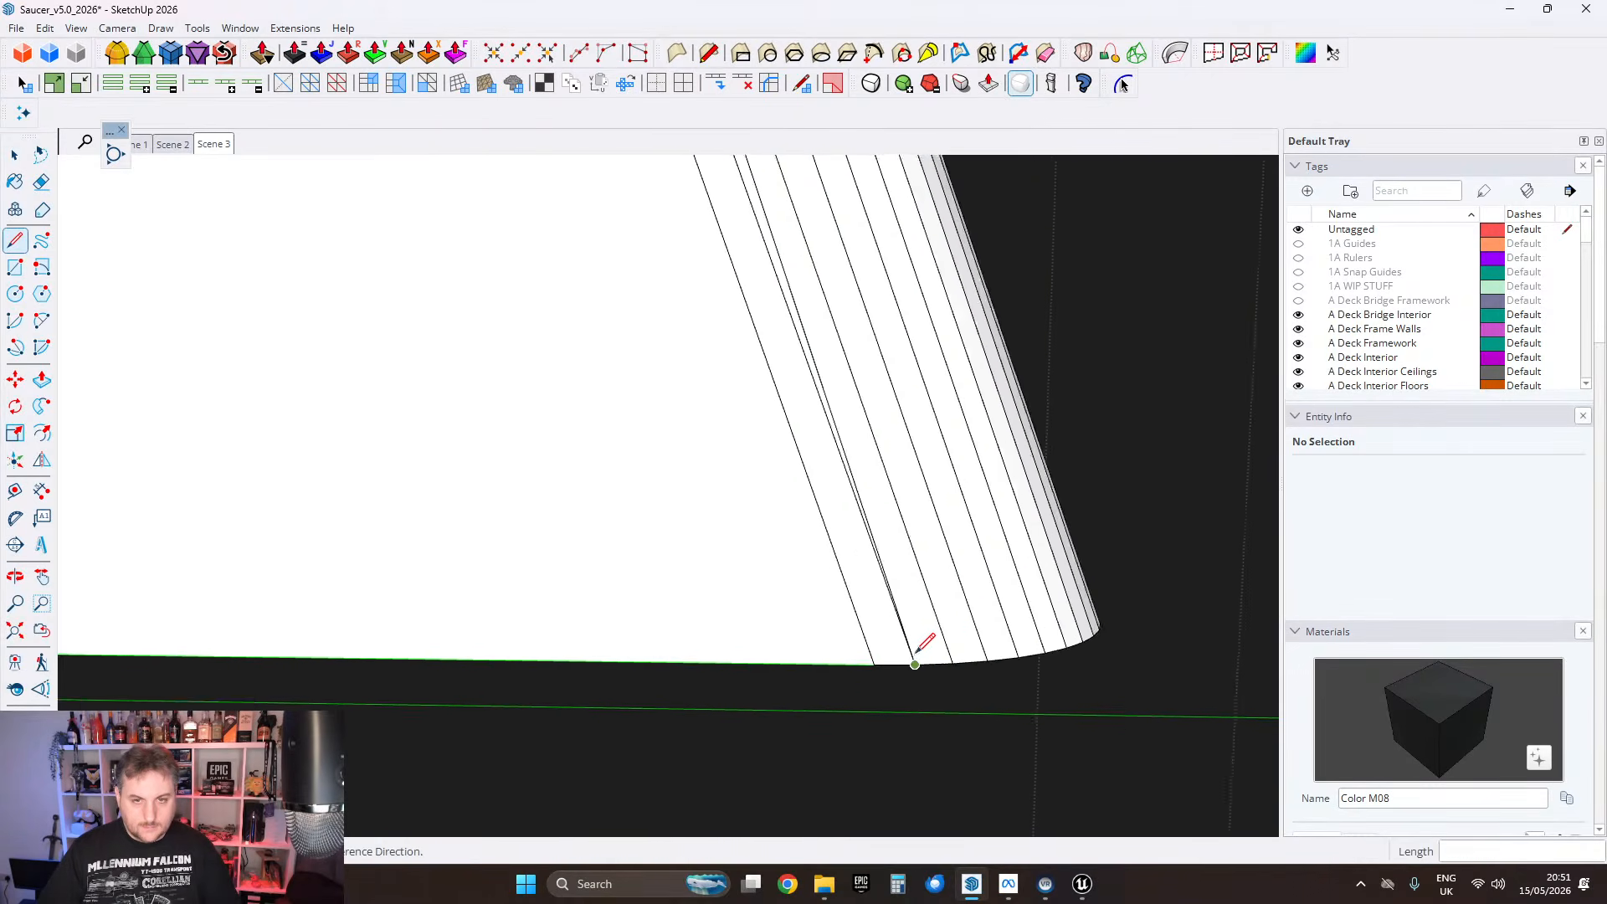
# Step: Move the recess corner vertex along its connecting edge towards the rim's lowest vertex
pyautogui.keyDown('shift'); pyautogui.moveTo(893, 575); pyautogui.dragTo(987, 829, button='middle'); pyautogui.keyUp('shift')
pyautogui.keyDown('shift'); pyautogui.moveTo(822, 373); pyautogui.dragTo(963, 754, button='middle'); pyautogui.keyUp('shift')
pyautogui.keyDown('shift'); pyautogui.moveTo(744, 413); pyautogui.dragTo(879, 770, button='middle'); pyautogui.keyUp('shift')
pyautogui.scroll(2, 835, 549)
pyautogui.scroll(3, 875, 515)
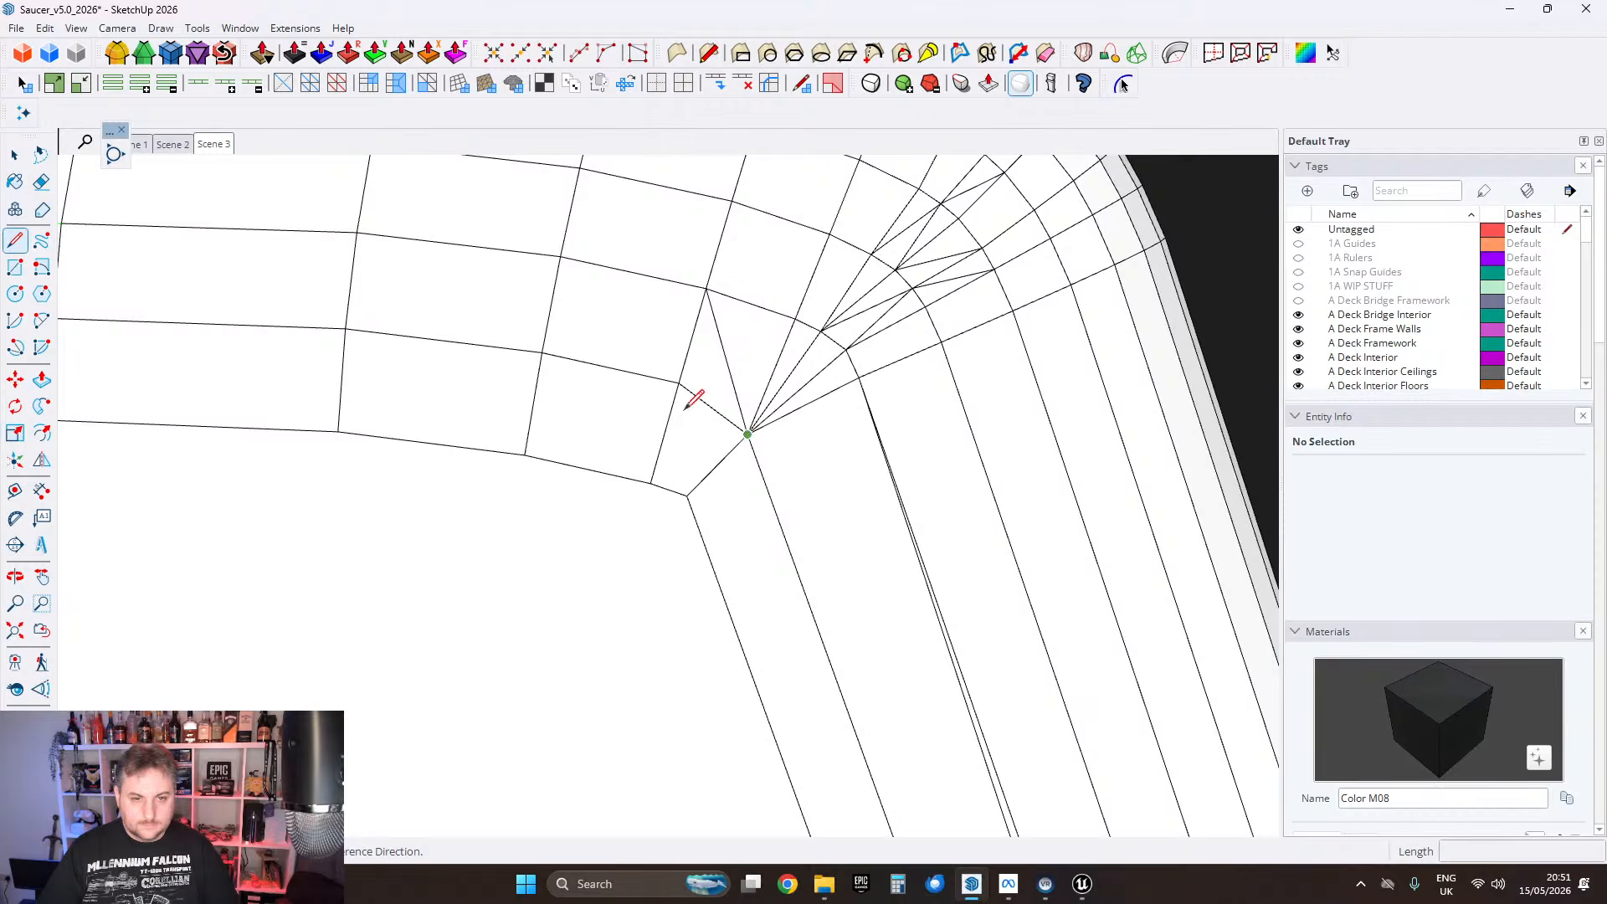
pyautogui.scroll(-2, 809, 432)
pyautogui.moveTo(833, 426)
pyautogui.mouseDown(button='middle')
pyautogui.moveTo(578, 460)
pyautogui.moveTo(815, 315)
pyautogui.moveTo(569, 454)
pyautogui.moveTo(990, 495)
pyautogui.moveTo(1242, 384)
pyautogui.moveTo(786, 460)
pyautogui.moveTo(866, 484)
pyautogui.mouseUp(button='middle')
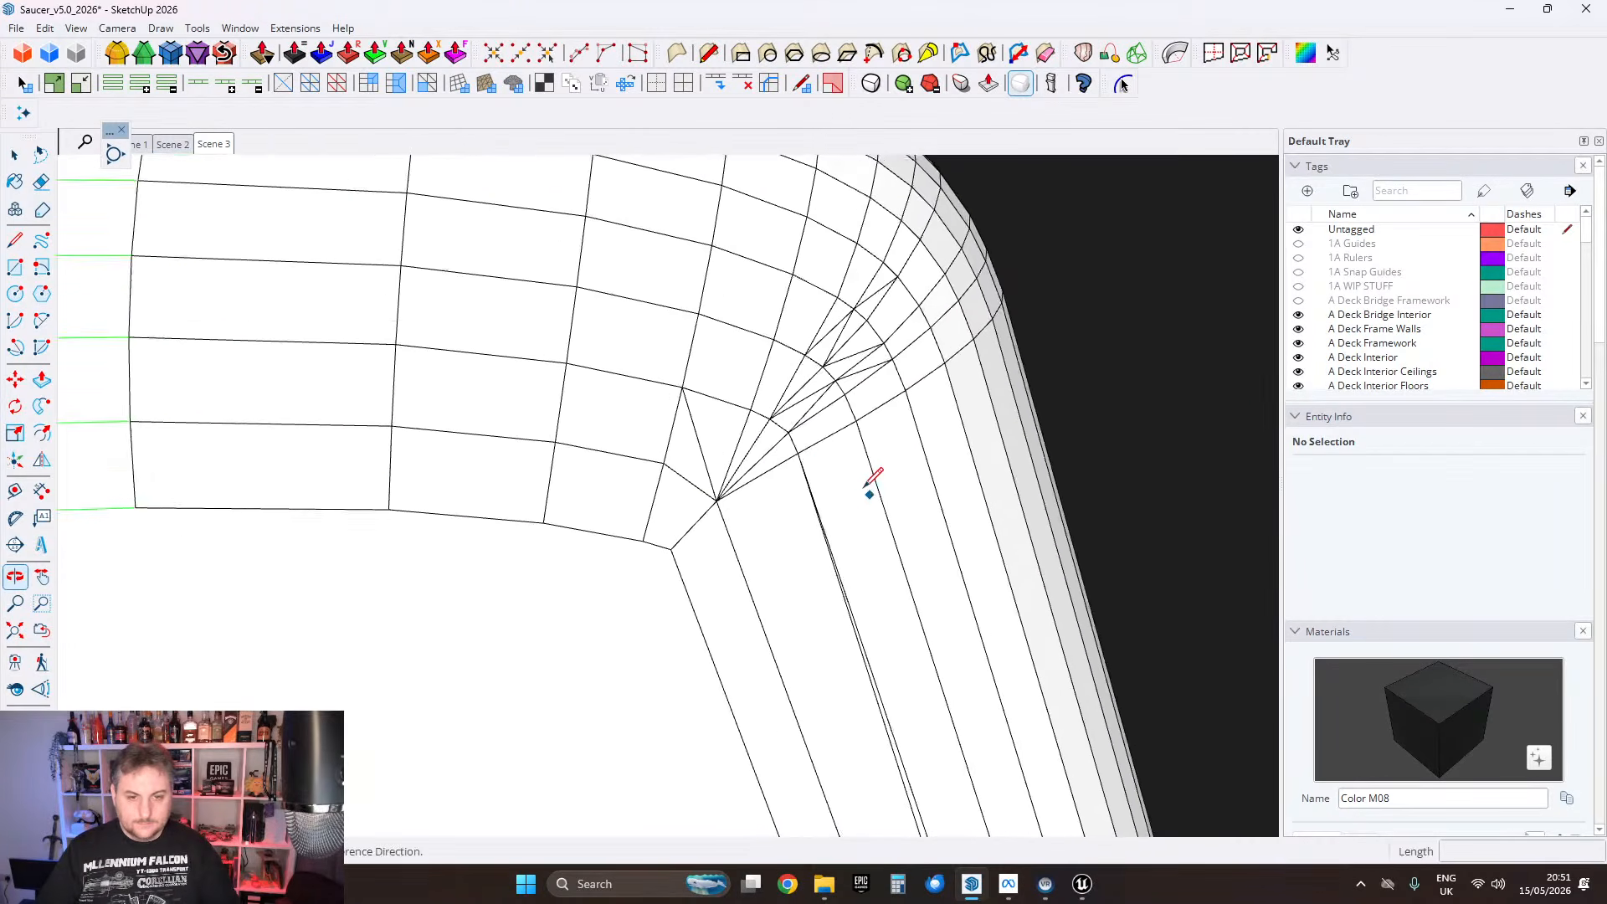
pyautogui.scroll(3, 837, 480)
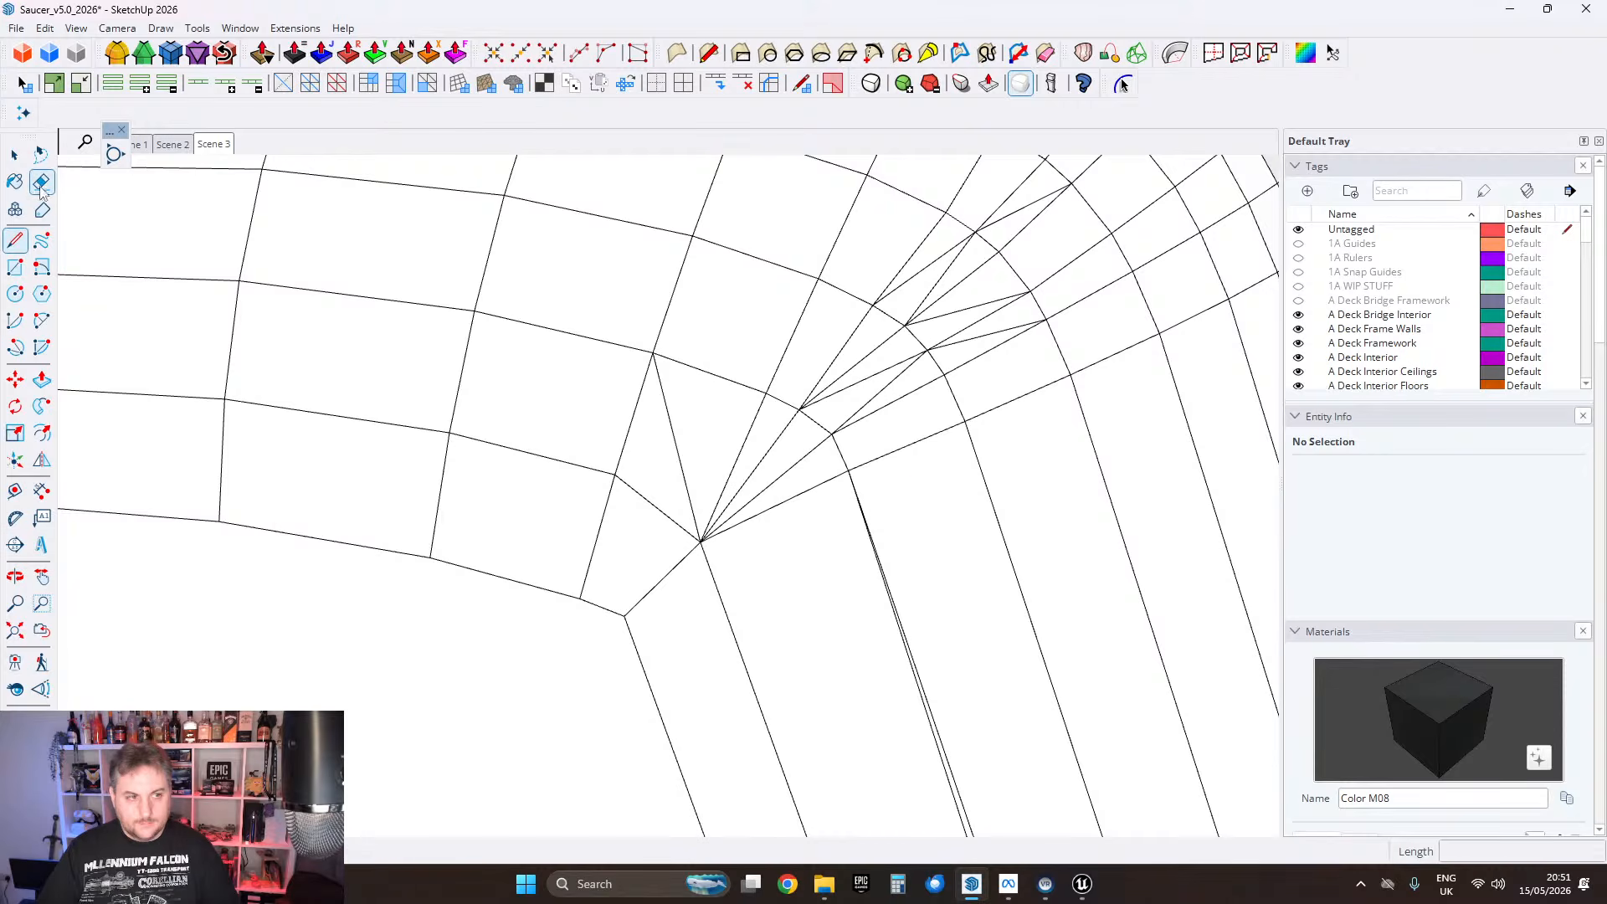
pyautogui.moveTo(900, 456)
pyautogui.mouseDown(button='middle')
pyautogui.moveTo(811, 506)
pyautogui.moveTo(828, 488)
pyautogui.moveTo(869, 509)
pyautogui.moveTo(725, 513)
pyautogui.moveTo(854, 514)
pyautogui.moveTo(893, 478)
pyautogui.moveTo(945, 466)
pyautogui.moveTo(958, 416)
pyautogui.moveTo(811, 513)
pyautogui.moveTo(868, 478)
pyautogui.moveTo(838, 496)
pyautogui.moveTo(821, 470)
pyautogui.moveTo(834, 477)
pyautogui.moveTo(470, 538)
pyautogui.moveTo(154, 538)
pyautogui.moveTo(847, 480)
pyautogui.moveTo(843, 531)
pyautogui.moveTo(840, 477)
pyautogui.moveTo(802, 523)
pyautogui.moveTo(817, 521)
pyautogui.mouseUp(button='middle')
pyautogui.press('e')
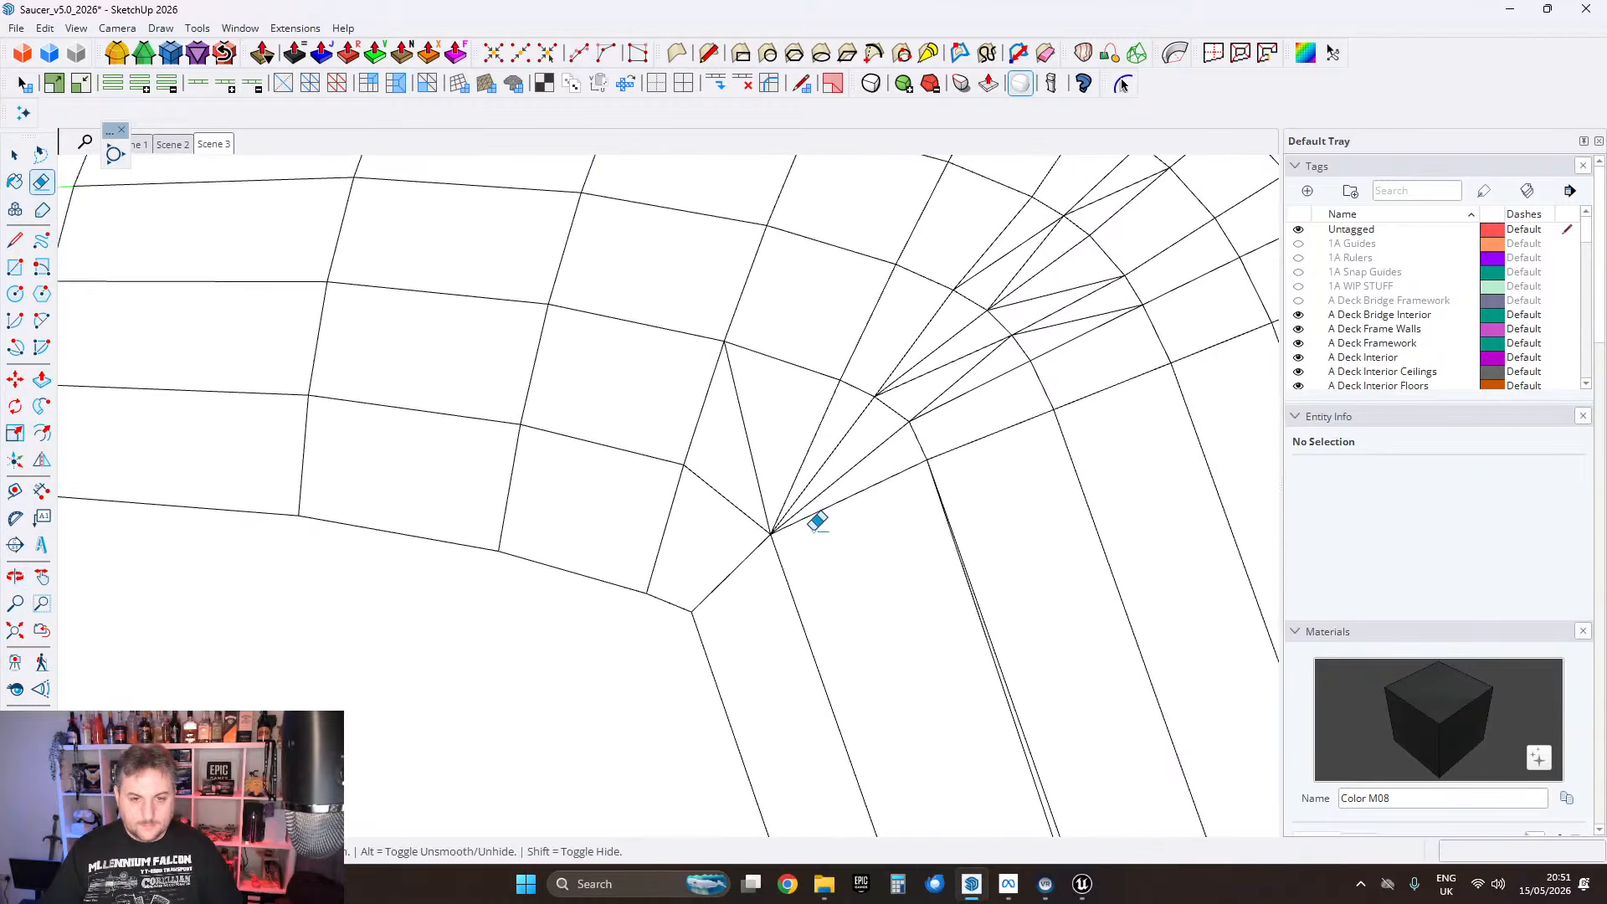
pyautogui.click(15, 379)
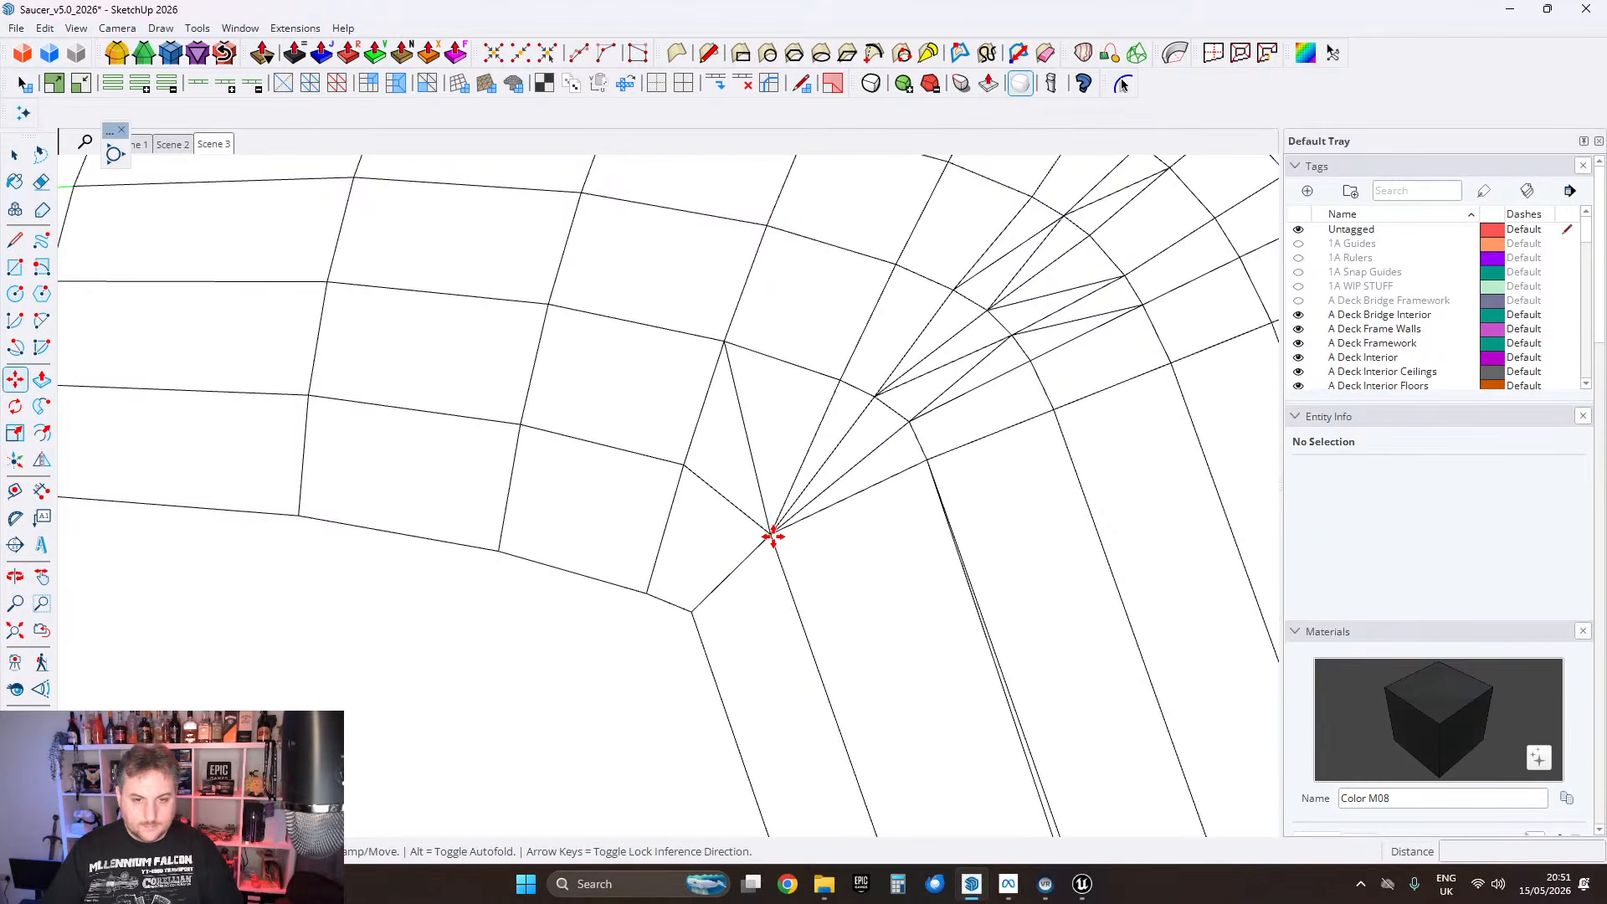
pyautogui.click(924, 459)
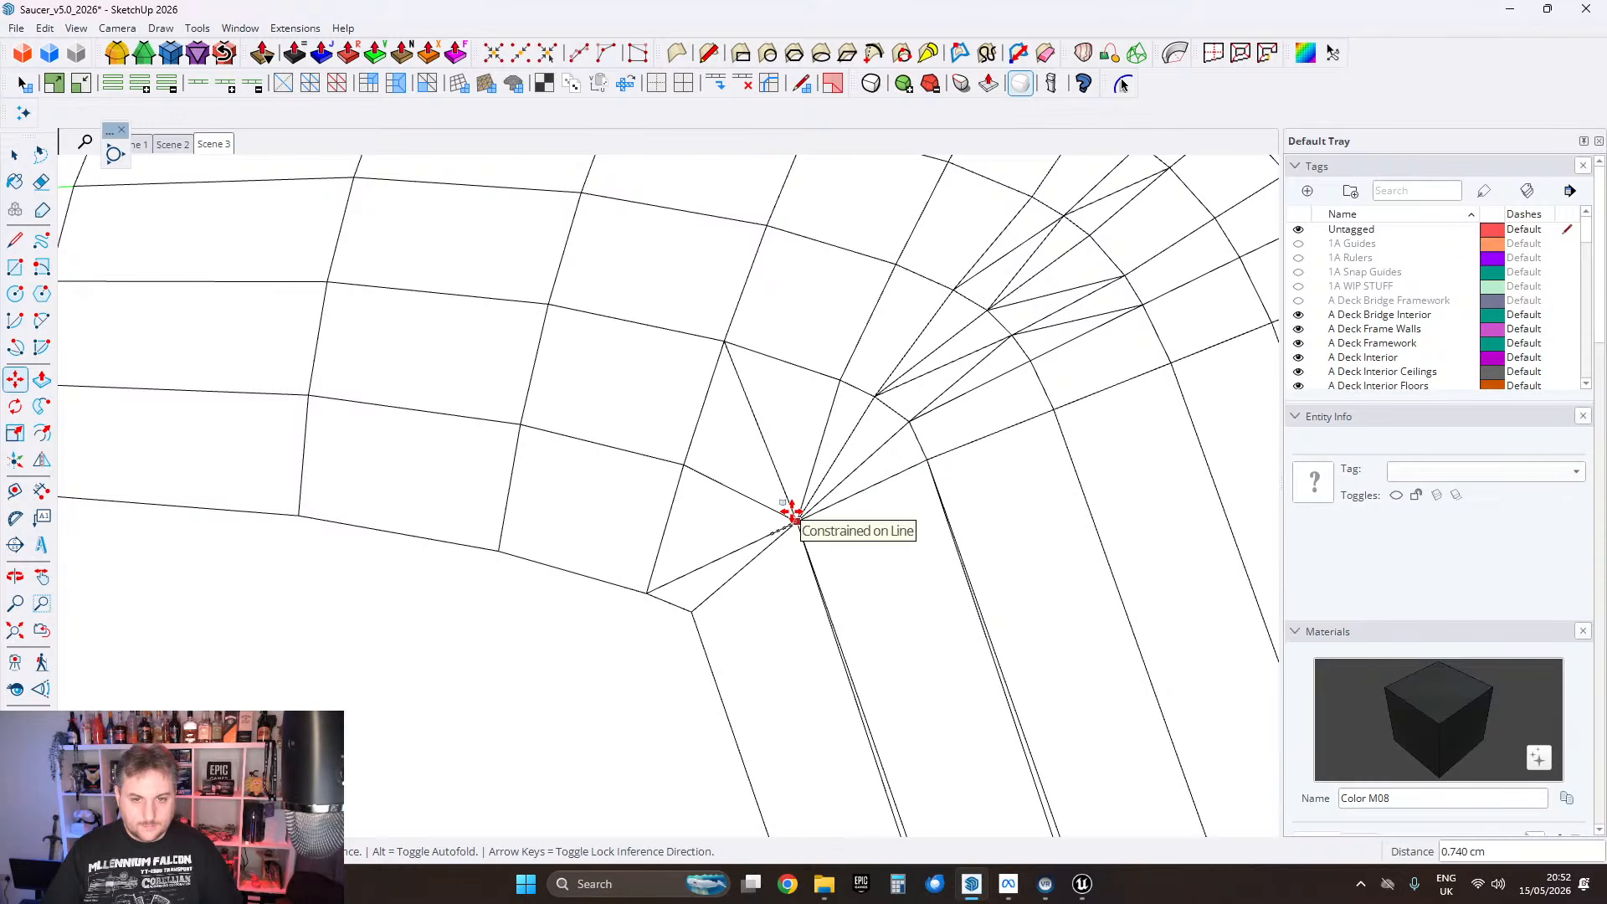
pyautogui.scroll(-1, 945, 481)
pyautogui.moveTo(945, 480); pyautogui.dragTo(1047, 480, button='middle')
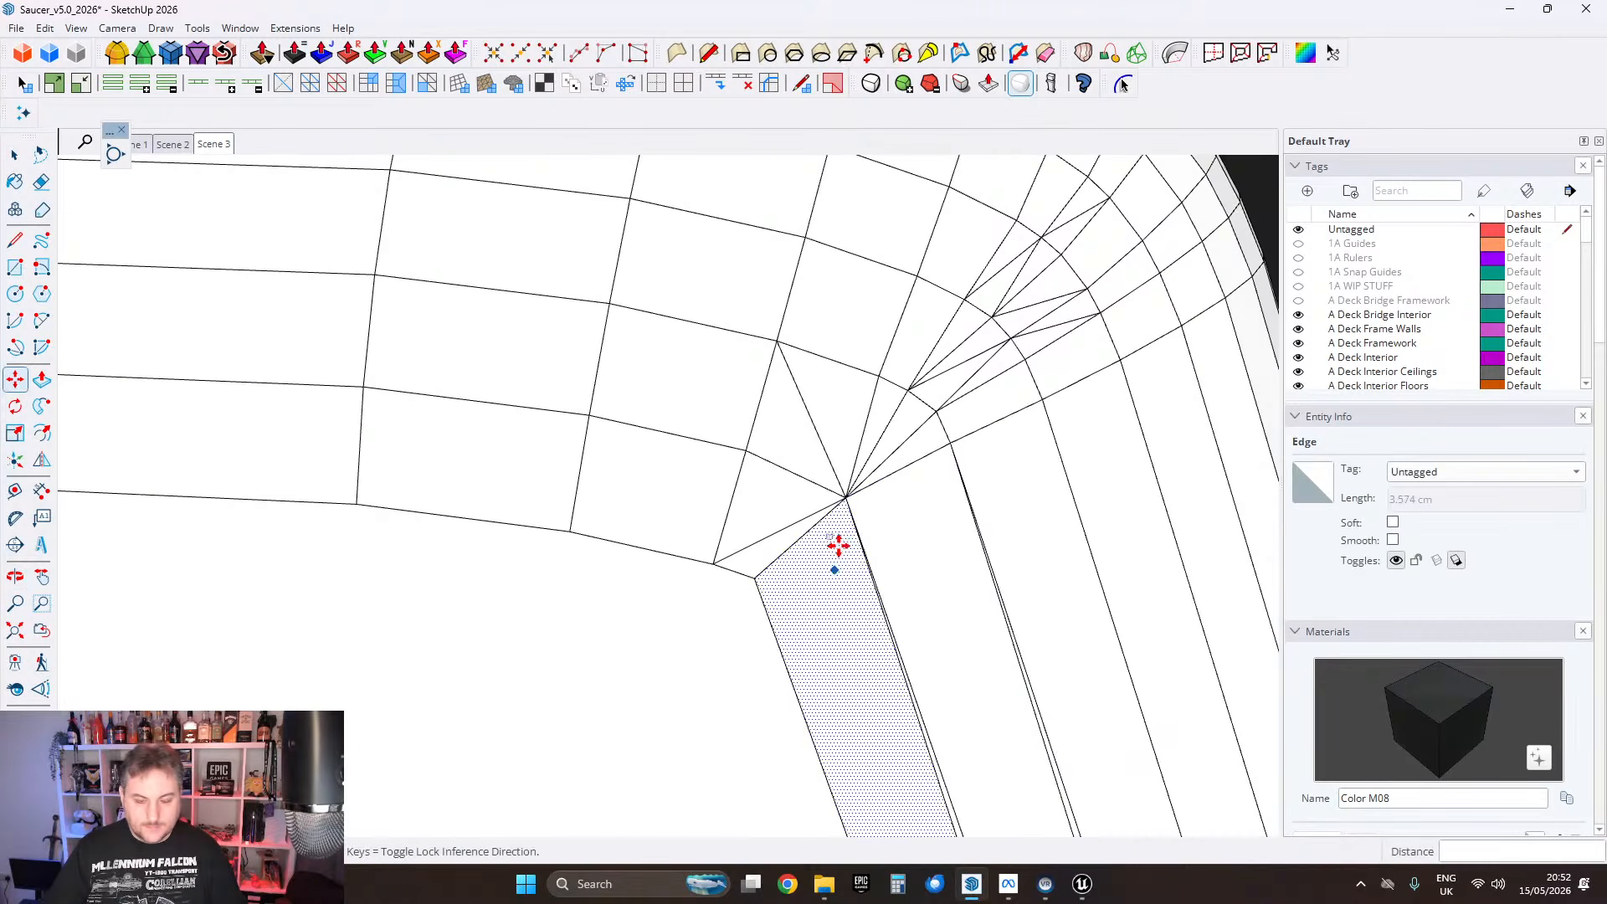
# Step: Refill the four-sided gap beside the recess corner with a diagonal edge from its upper grid vertex to the panel's lower corner vertex
pyautogui.scroll(1, 817, 507)
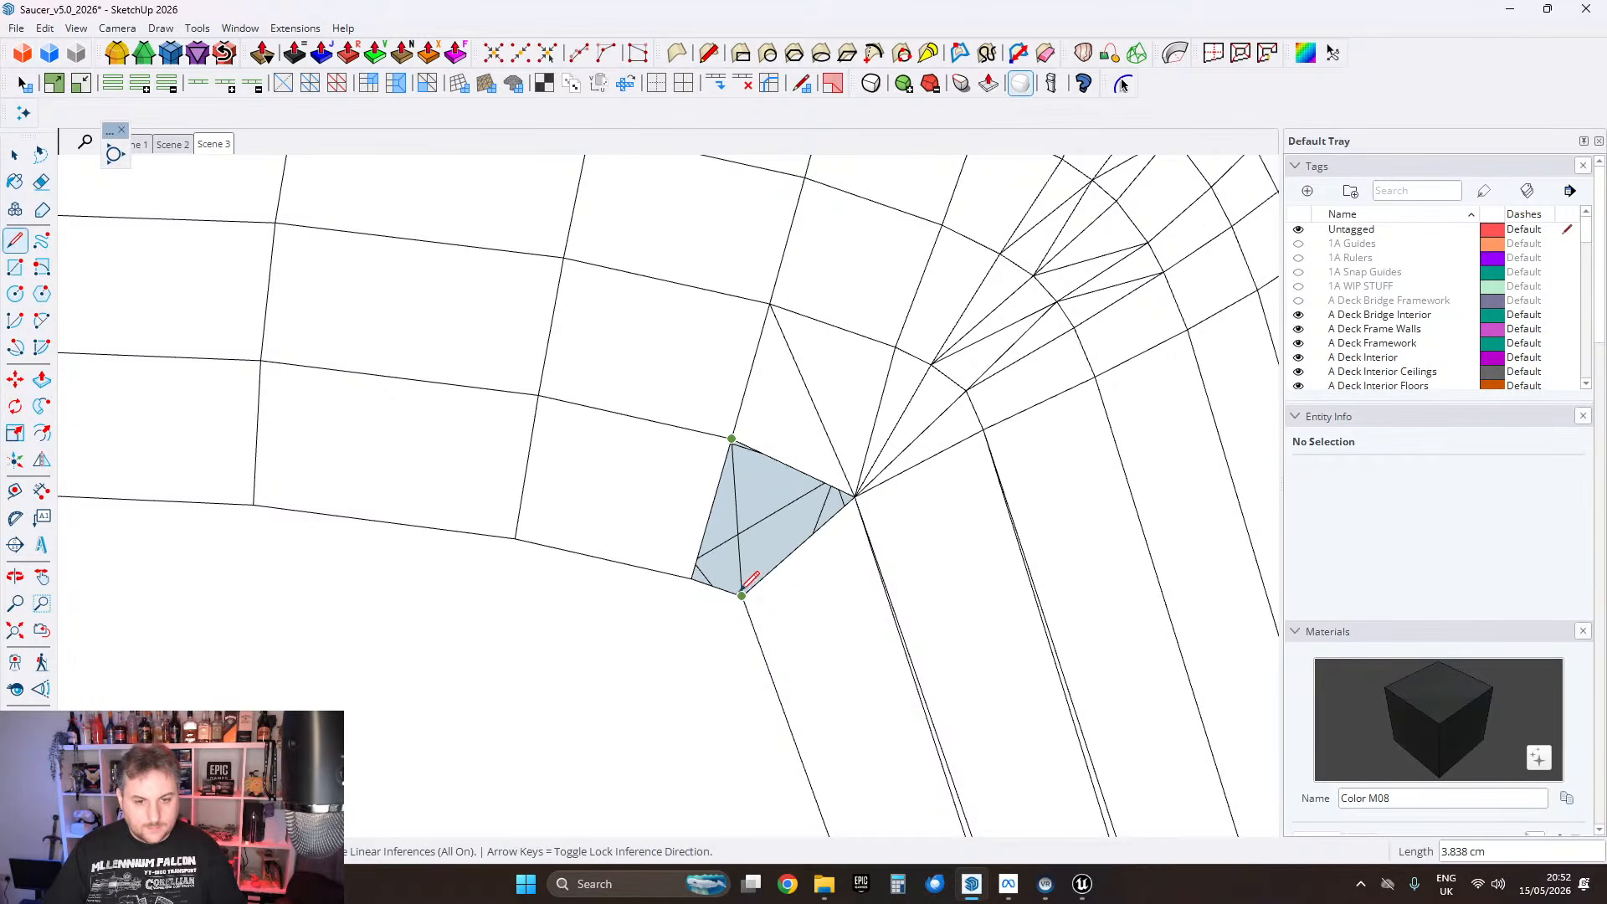
pyautogui.moveTo(741, 588)
pyautogui.mouseDown(button='middle')
pyautogui.moveTo(1159, 564)
pyautogui.moveTo(807, 510)
pyautogui.moveTo(753, 581)
pyautogui.moveTo(473, 614)
pyautogui.moveTo(736, 610)
pyautogui.moveTo(779, 664)
pyautogui.moveTo(763, 628)
pyautogui.moveTo(520, 617)
pyautogui.moveTo(599, 663)
pyautogui.moveTo(304, 631)
pyautogui.moveTo(612, 623)
pyautogui.moveTo(610, 592)
pyautogui.moveTo(650, 585)
pyautogui.moveTo(685, 507)
pyautogui.mouseUp(button='middle')
pyautogui.press('l')
pyautogui.press('l')
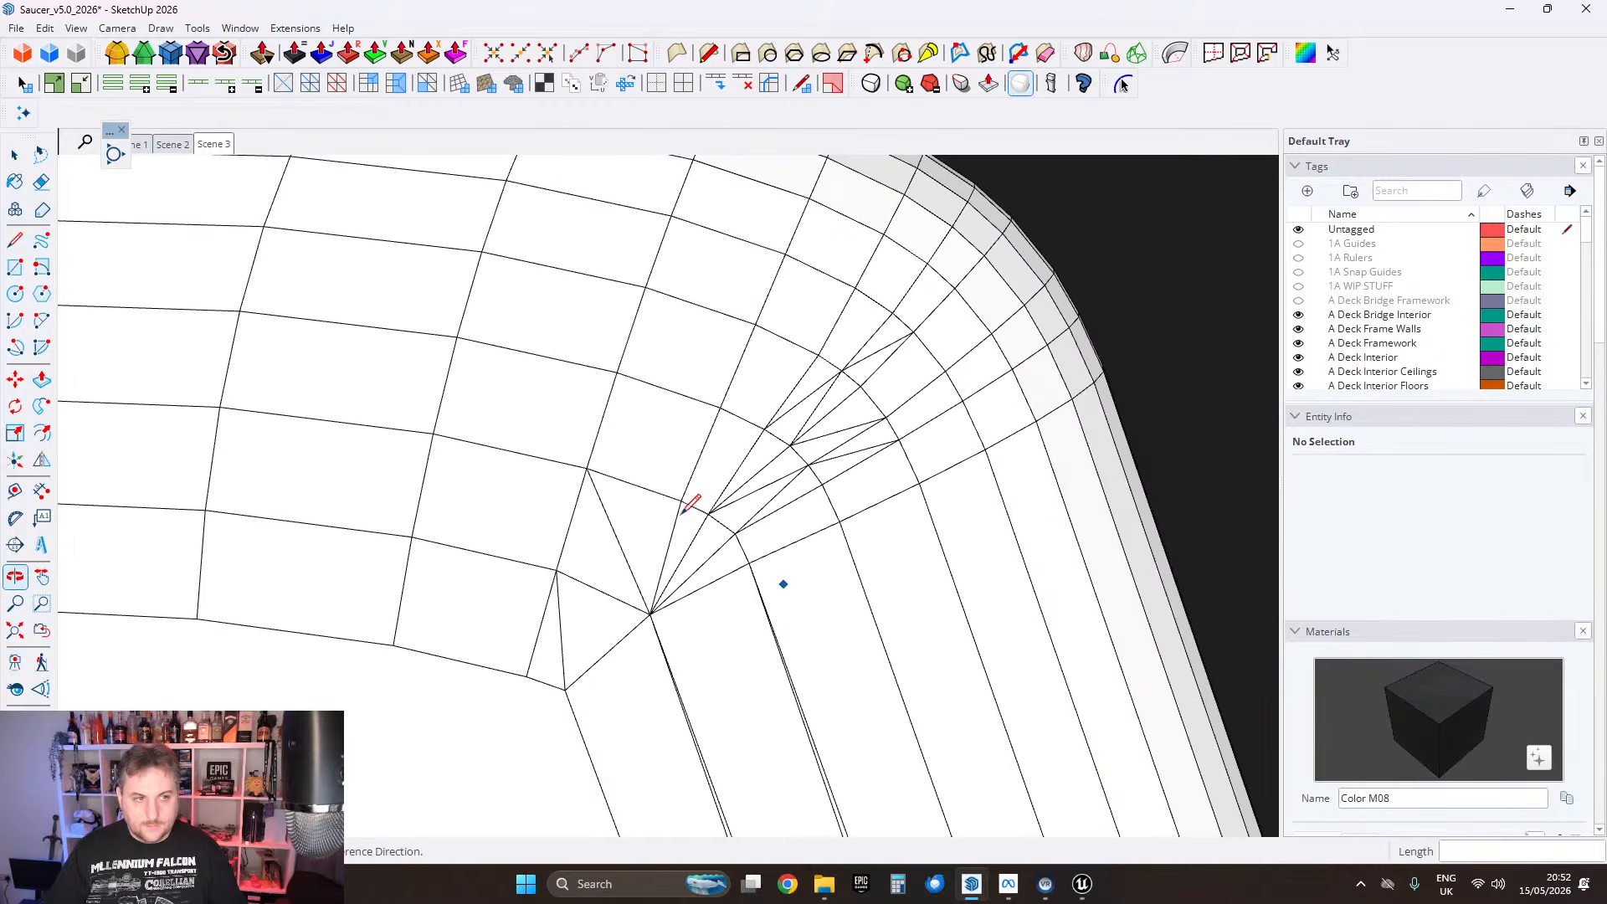
# Step: Select all of the side wall panel's geometry and repair it with FixIt 101
pyautogui.hotkey('ctrl', 'a')
pyautogui.rightClick(705, 401)
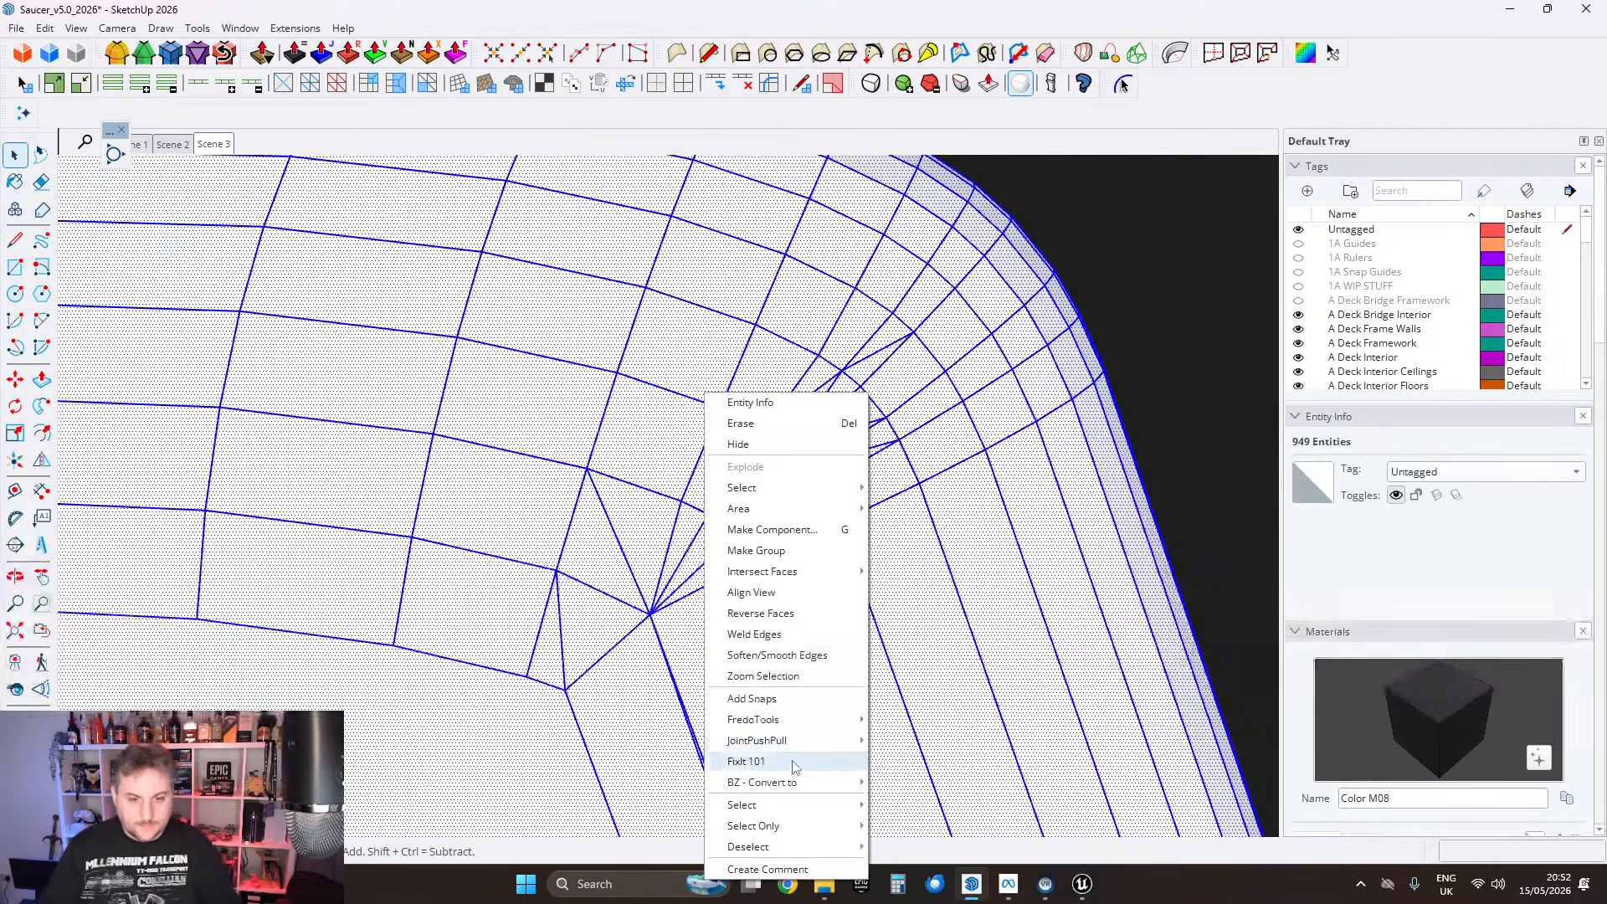
pyautogui.click(778, 760)
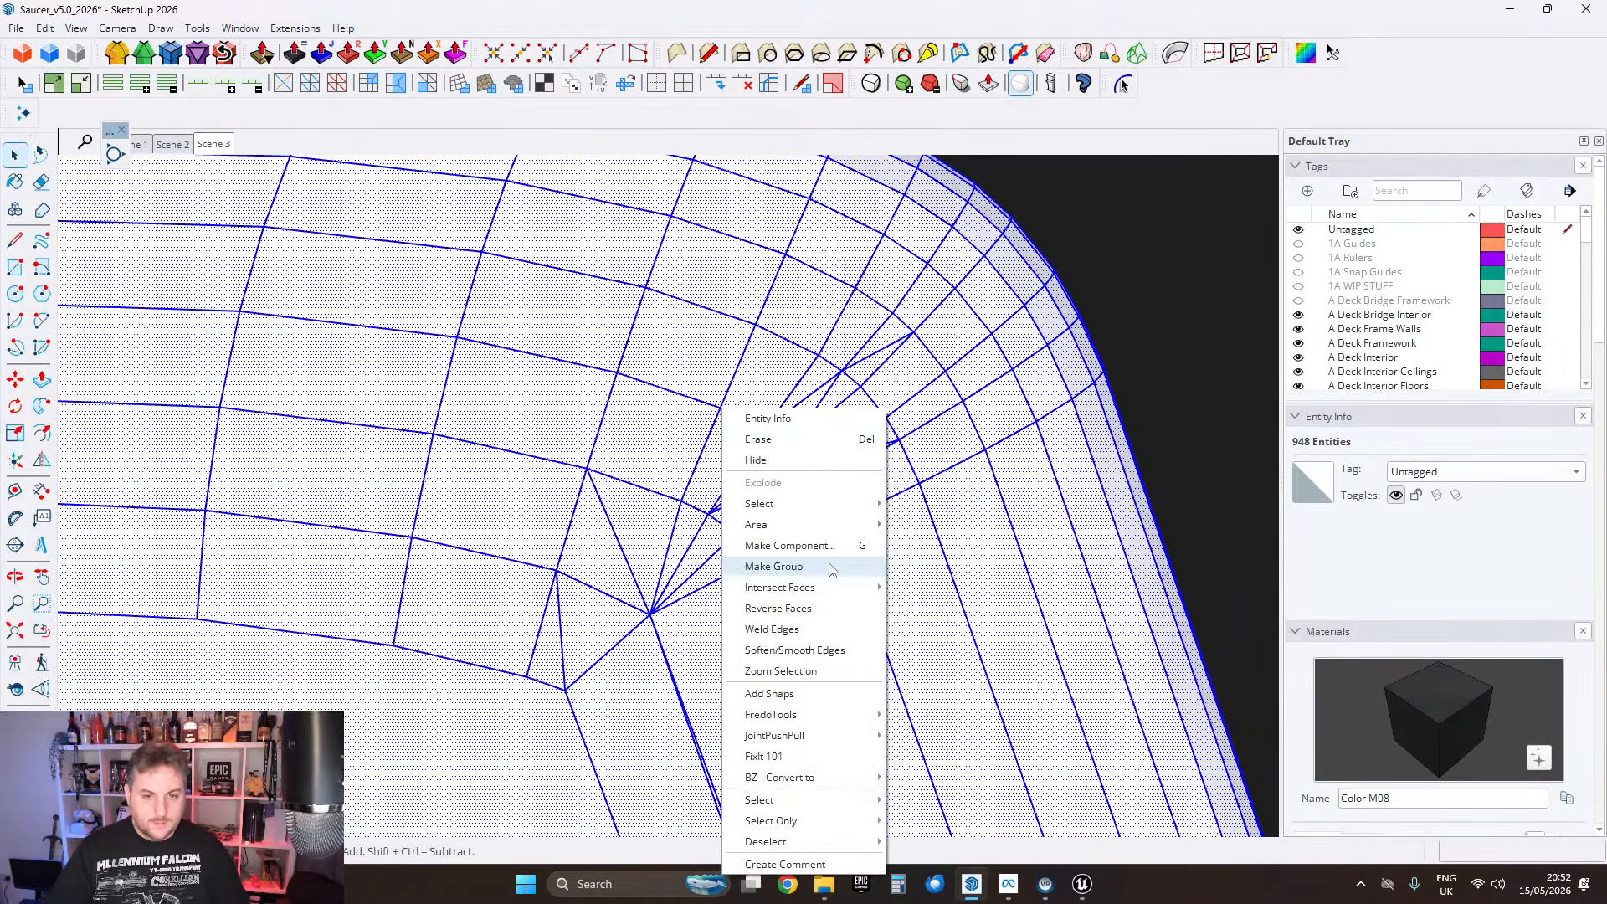
# Step: Soften all of the panel's edges to a 30.5-degree angle between normals, with smooth normals and soften coplanar enabled
pyautogui.click(795, 649)
pyautogui.moveTo(1299, 774); pyautogui.dragTo(1354, 778)
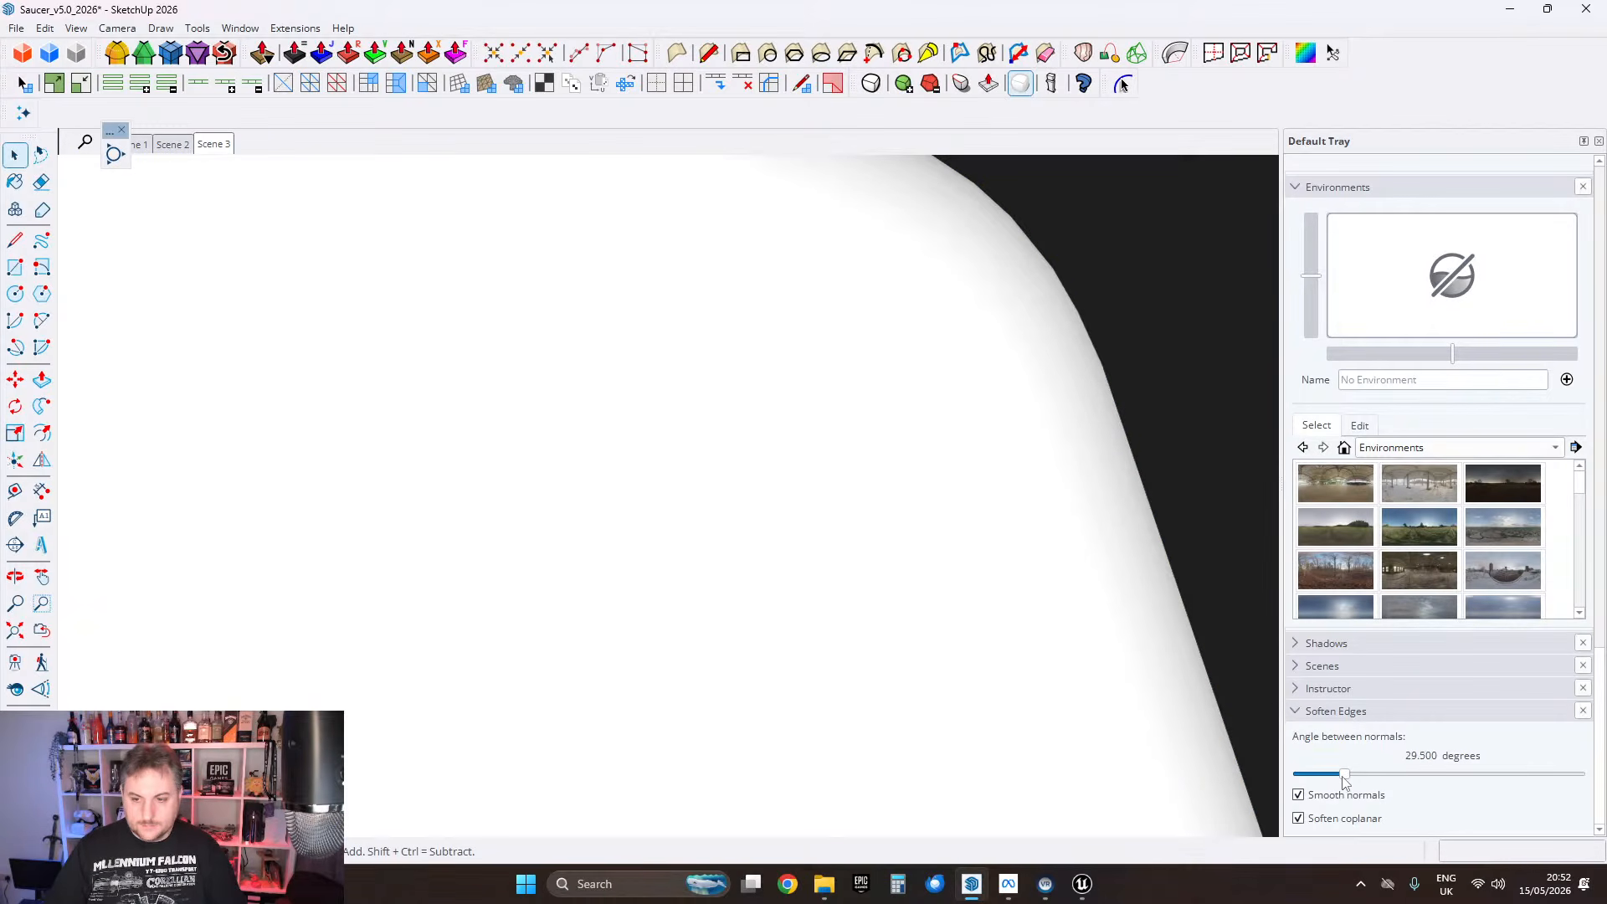
pyautogui.moveTo(1046, 670); pyautogui.dragTo(553, 388, button='middle')
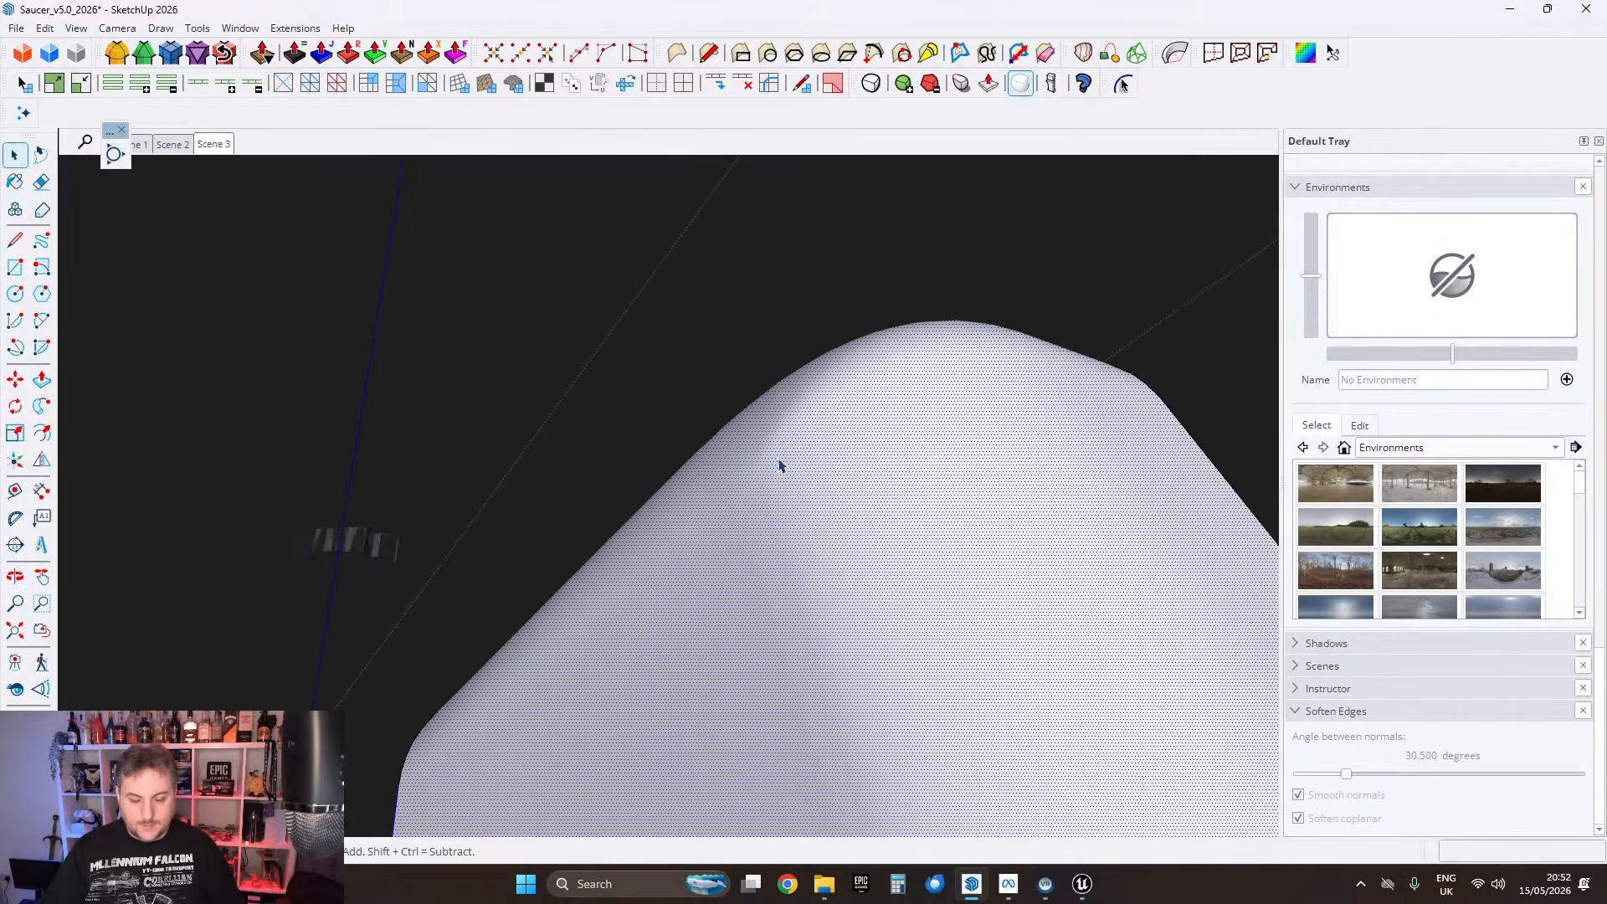
pyautogui.moveTo(778, 465)
pyautogui.mouseDown(button='middle')
pyautogui.moveTo(736, 430)
pyautogui.moveTo(771, 362)
pyautogui.moveTo(821, 477)
pyautogui.moveTo(779, 436)
pyautogui.mouseUp(button='middle')
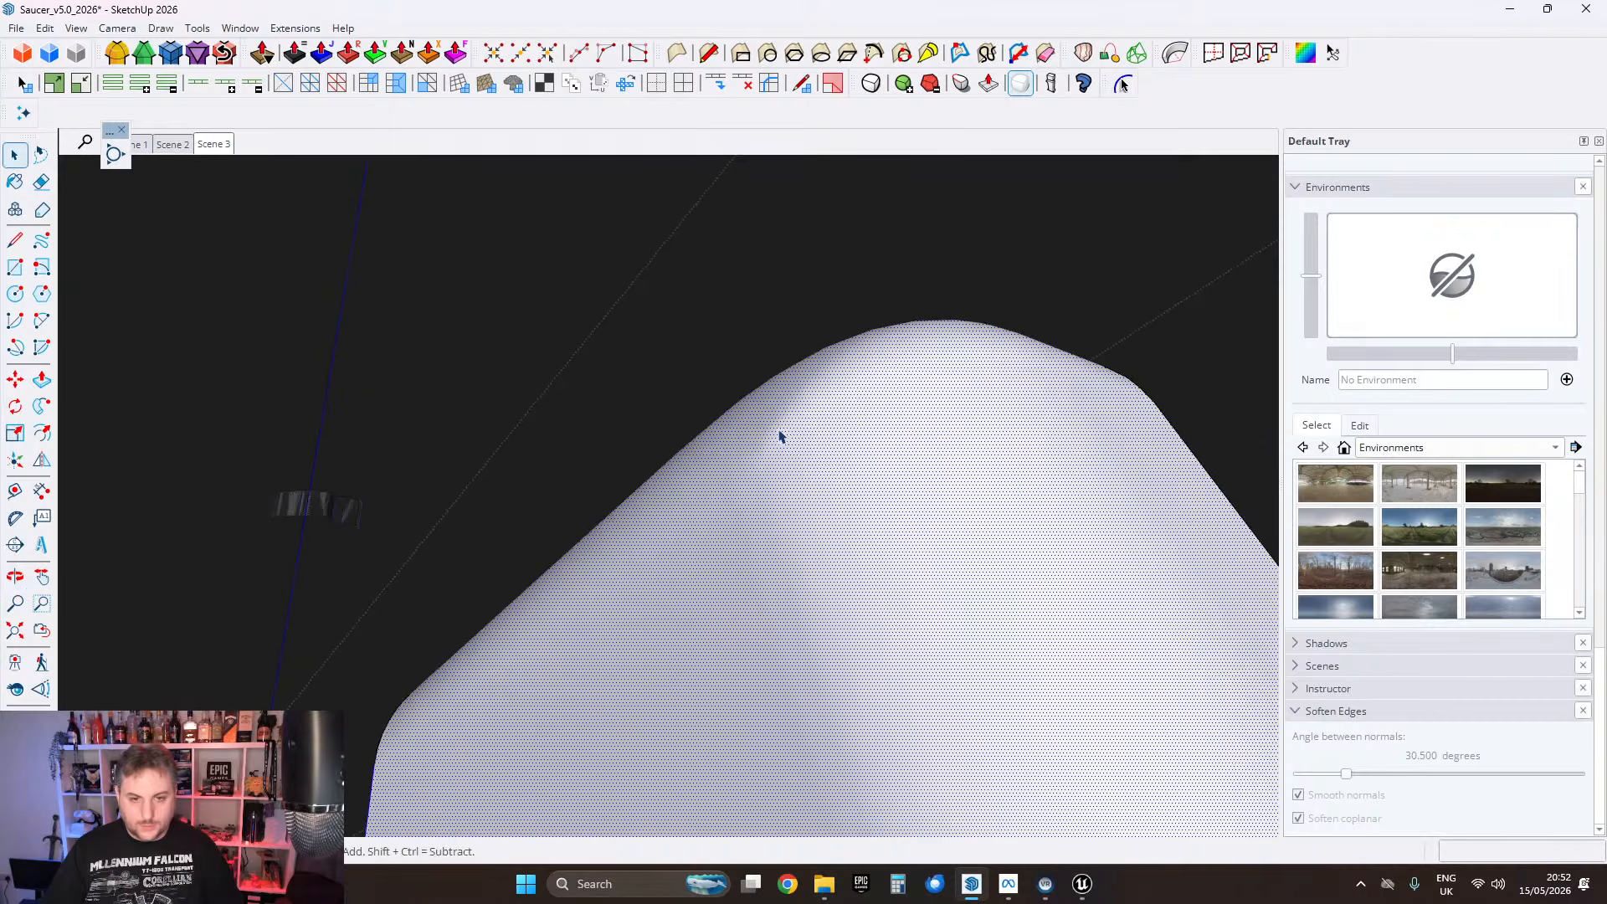
# Step: Show hidden geometry and examine the softened mesh around the panel's rounded upper corner from both sides
pyautogui.click(76, 28)
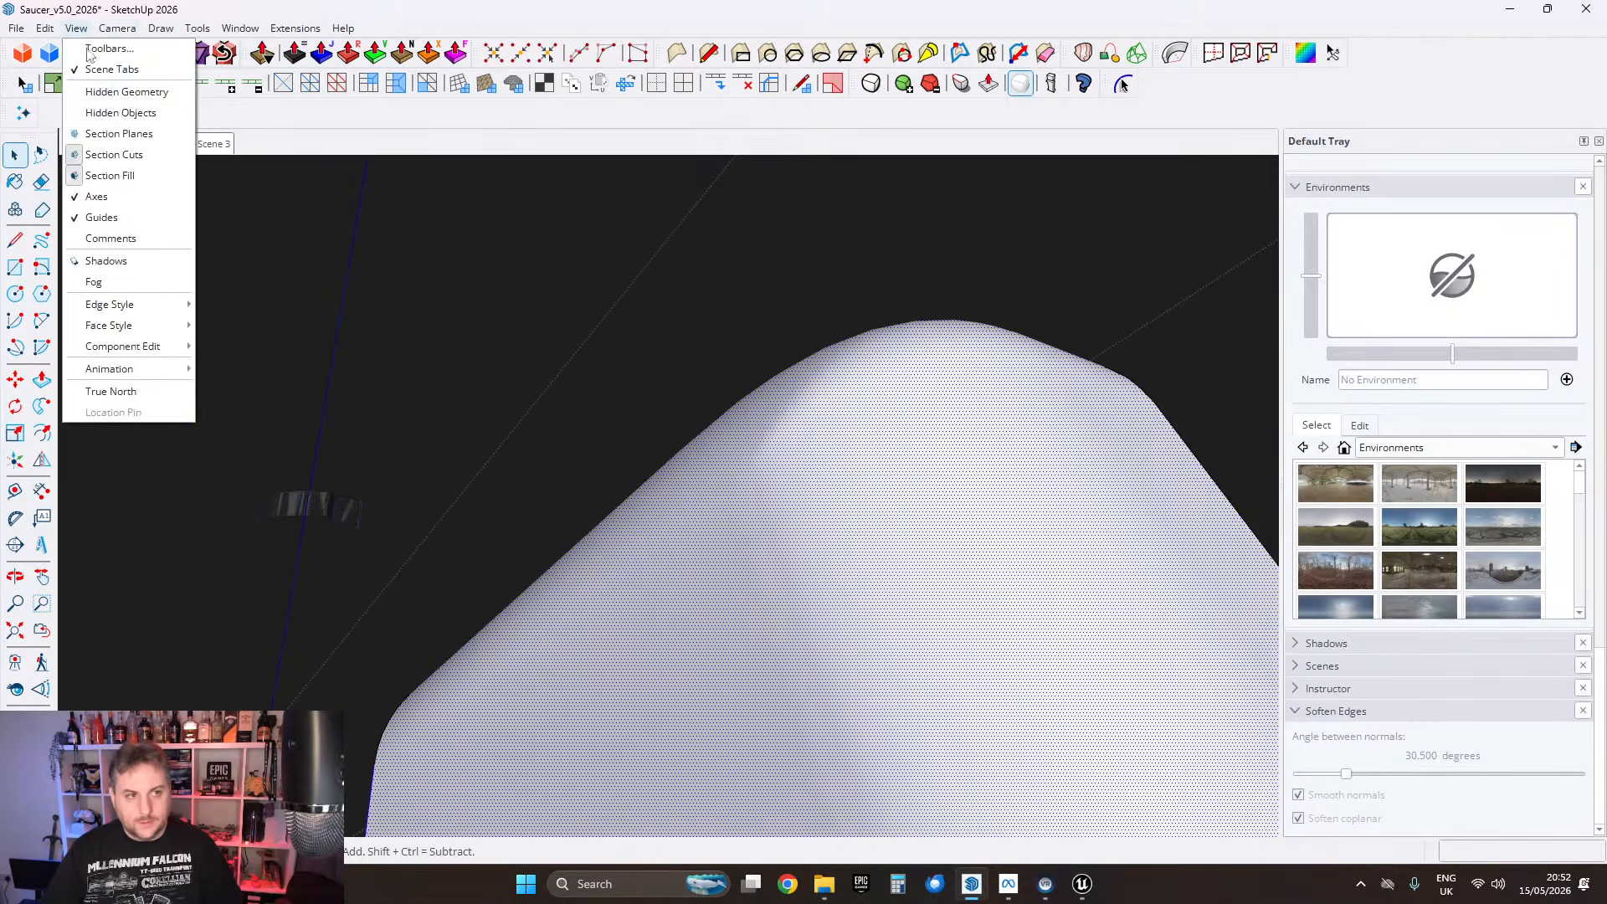
pyautogui.click(125, 81)
pyautogui.scroll(5, 751, 434)
pyautogui.moveTo(752, 432); pyautogui.dragTo(1134, 650, button='middle')
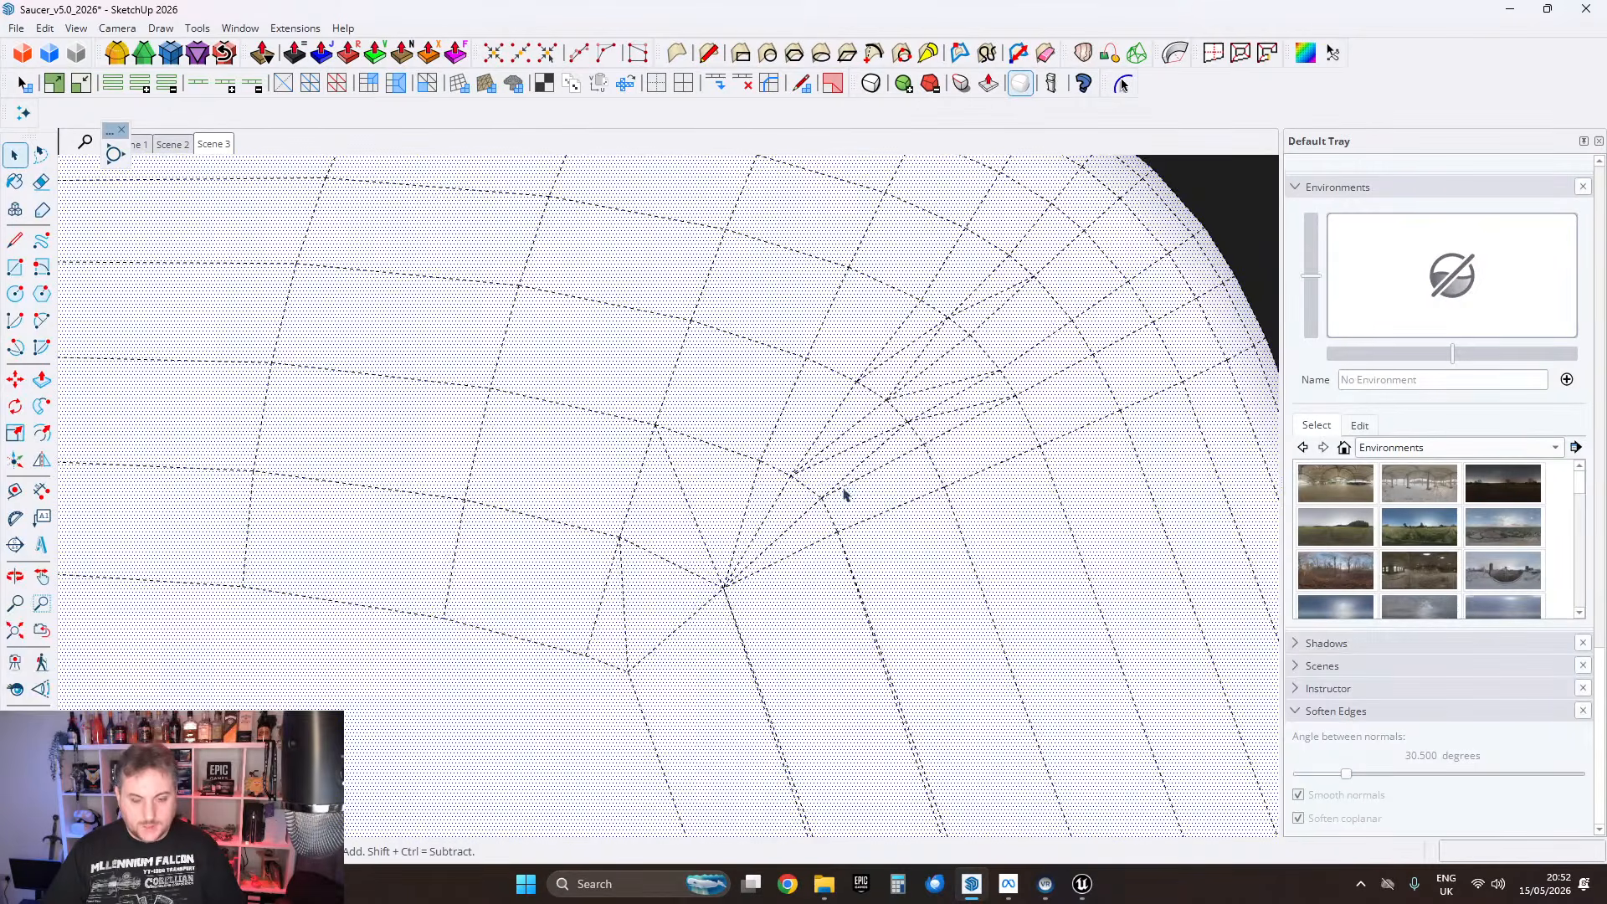
pyautogui.scroll(-2, 837, 500)
pyautogui.moveTo(828, 506); pyautogui.dragTo(730, 512, button='middle')
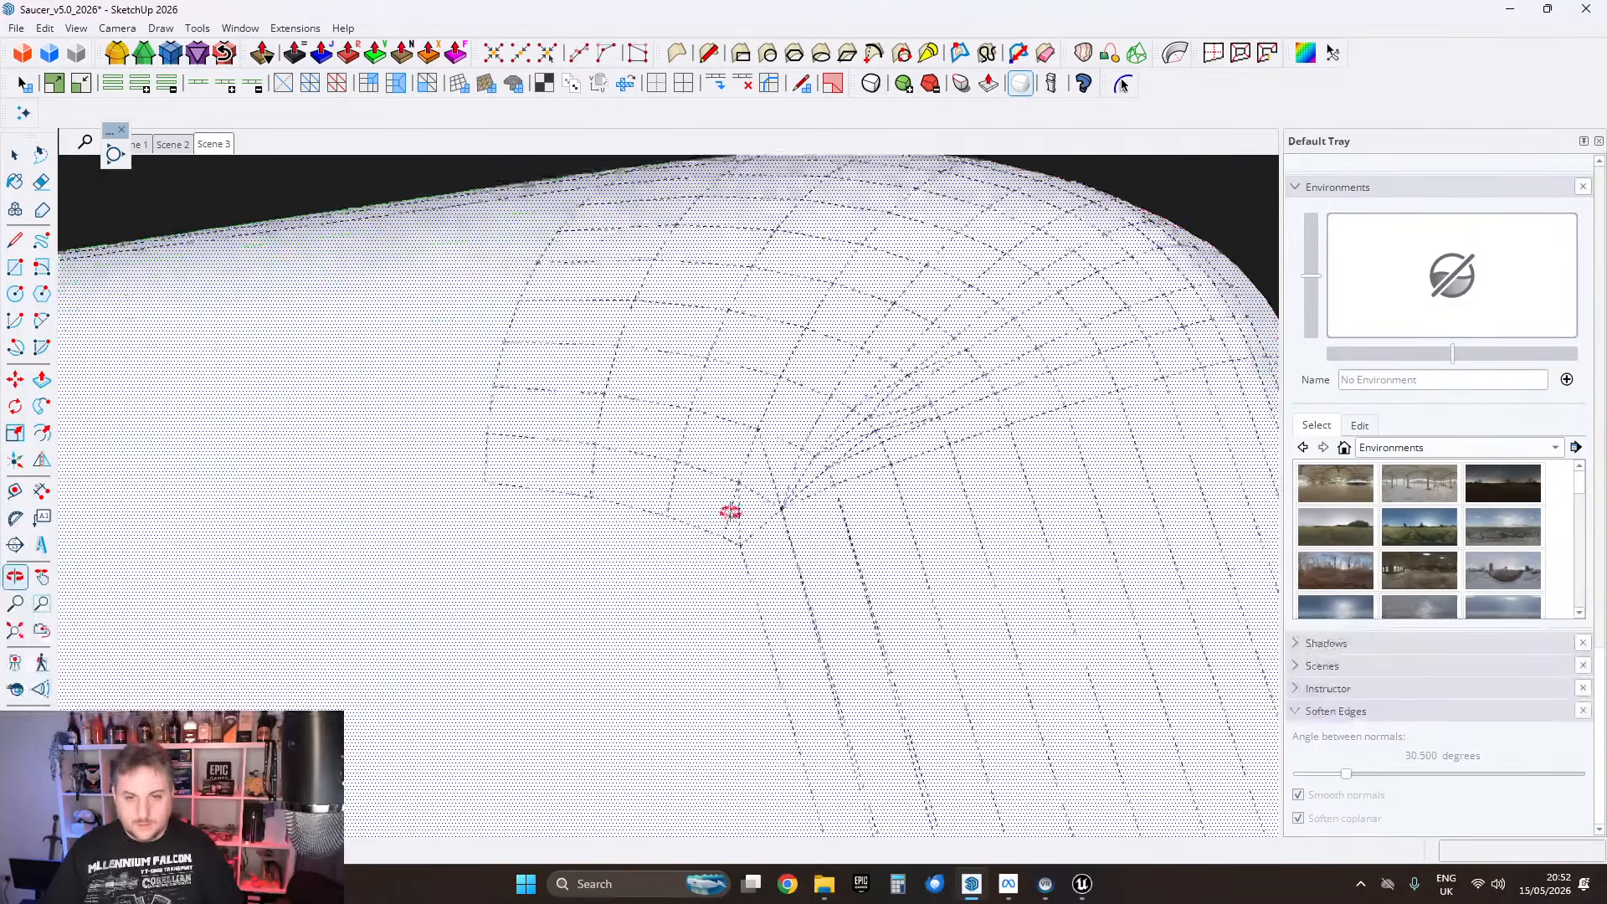
pyautogui.scroll(-5, 730, 513)
pyautogui.moveTo(321, 304); pyautogui.dragTo(1536, 566, button='middle')
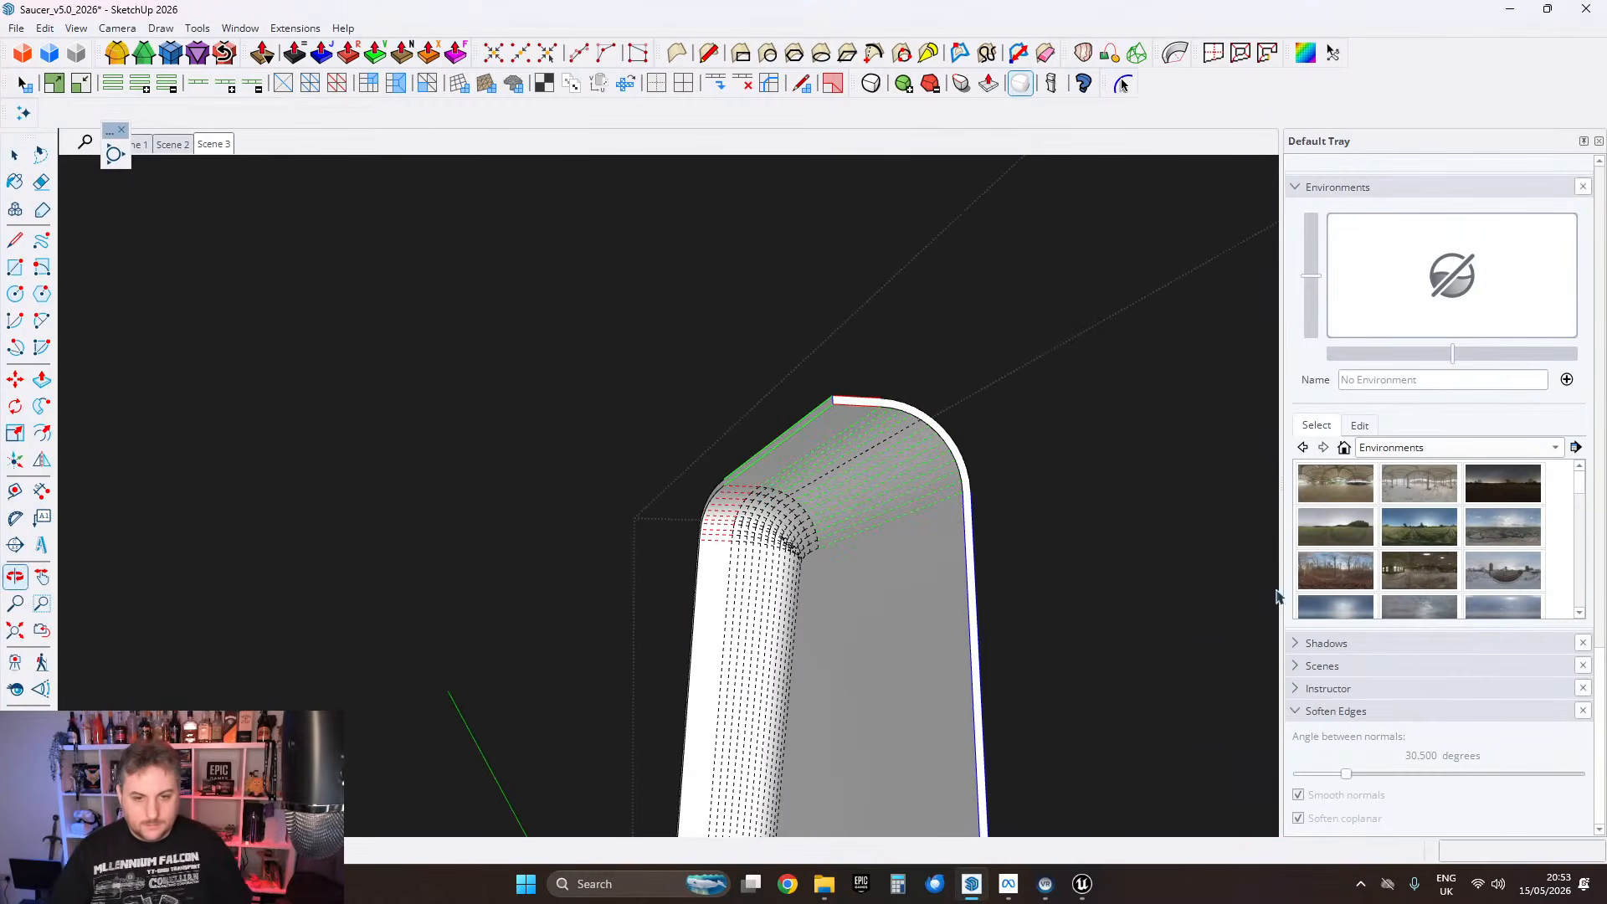
pyautogui.moveTo(959, 540); pyautogui.dragTo(183, 581, button='middle')
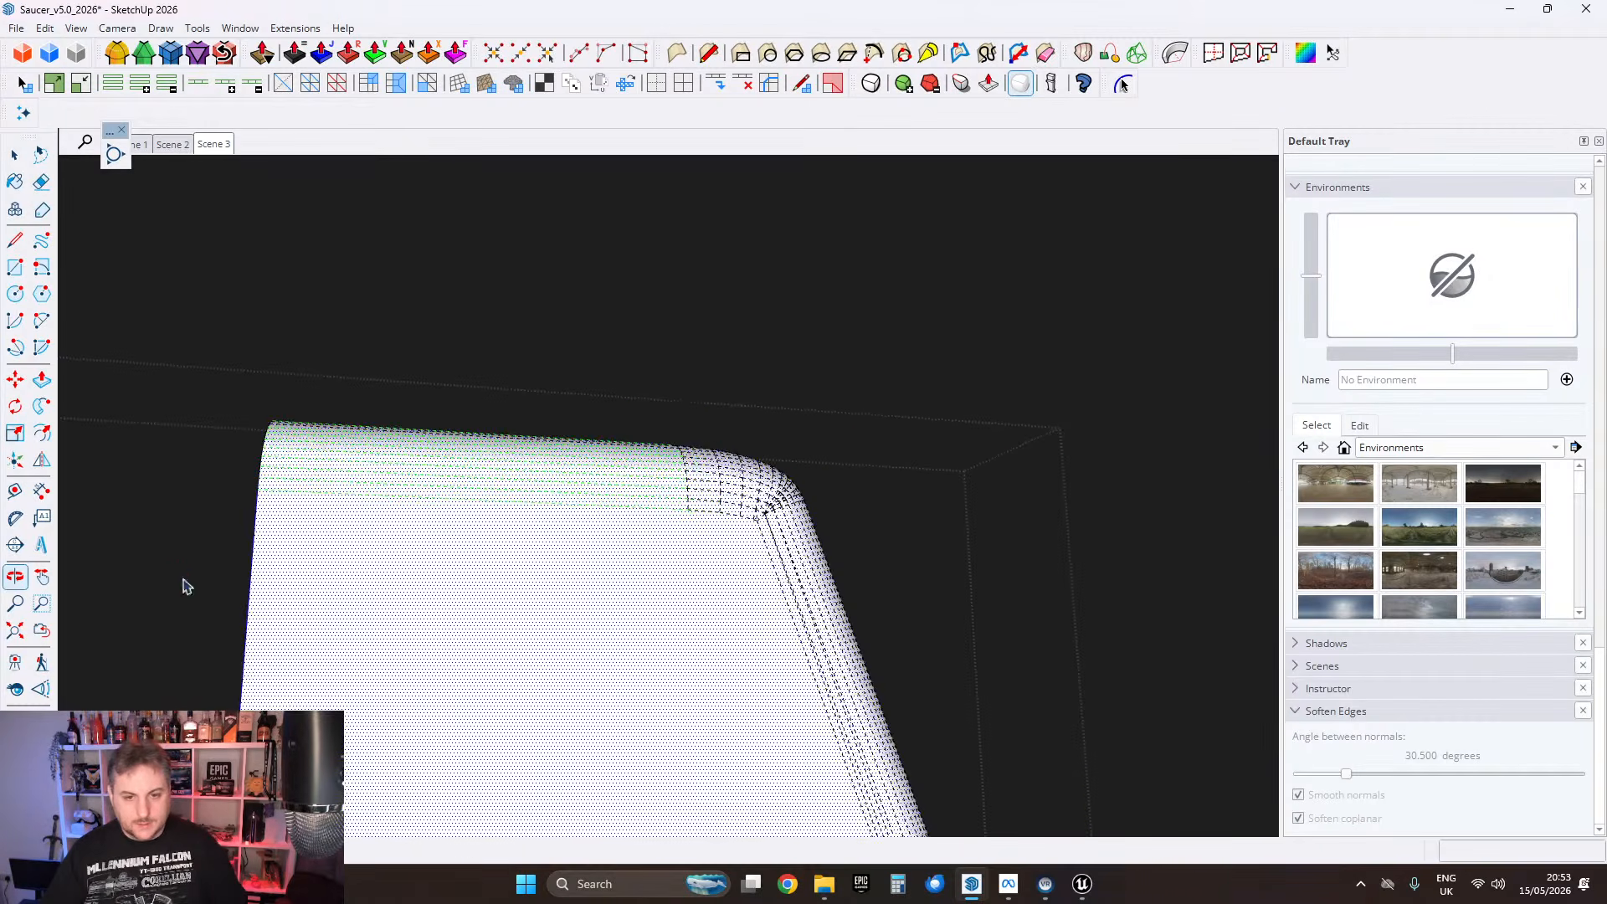
pyautogui.scroll(3, 783, 509)
pyautogui.moveTo(743, 502); pyautogui.dragTo(797, 543, button='middle')
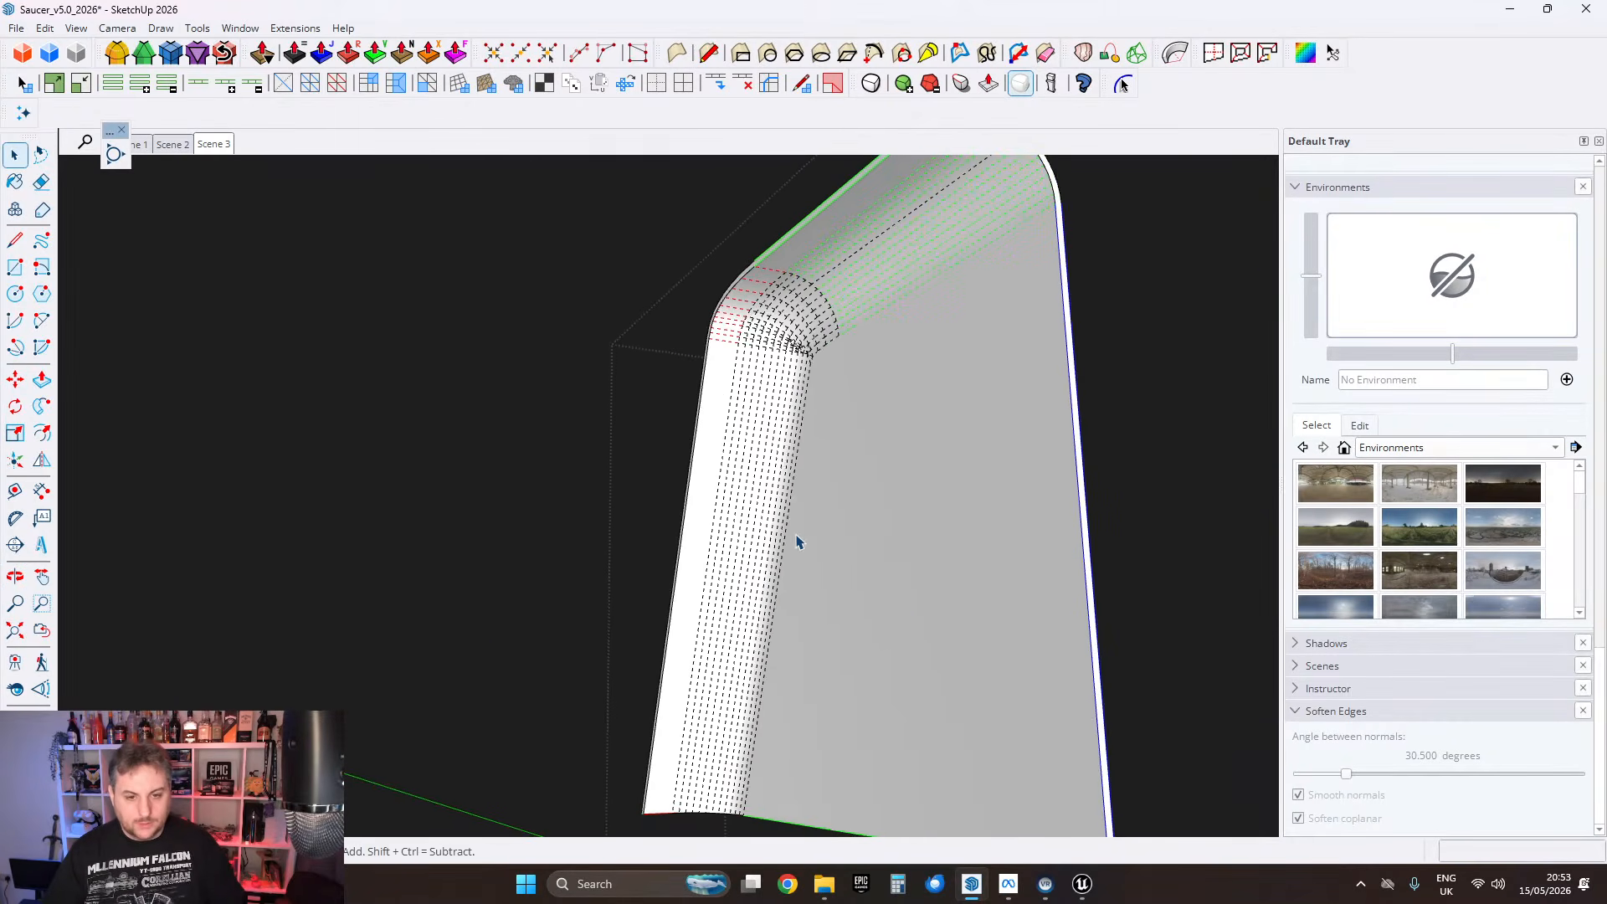
pyautogui.moveTo(911, 594)
pyautogui.mouseDown(button='middle')
pyautogui.moveTo(495, 635)
pyautogui.moveTo(466, 327)
pyautogui.mouseUp(button='middle')
pyautogui.click(465, 327)
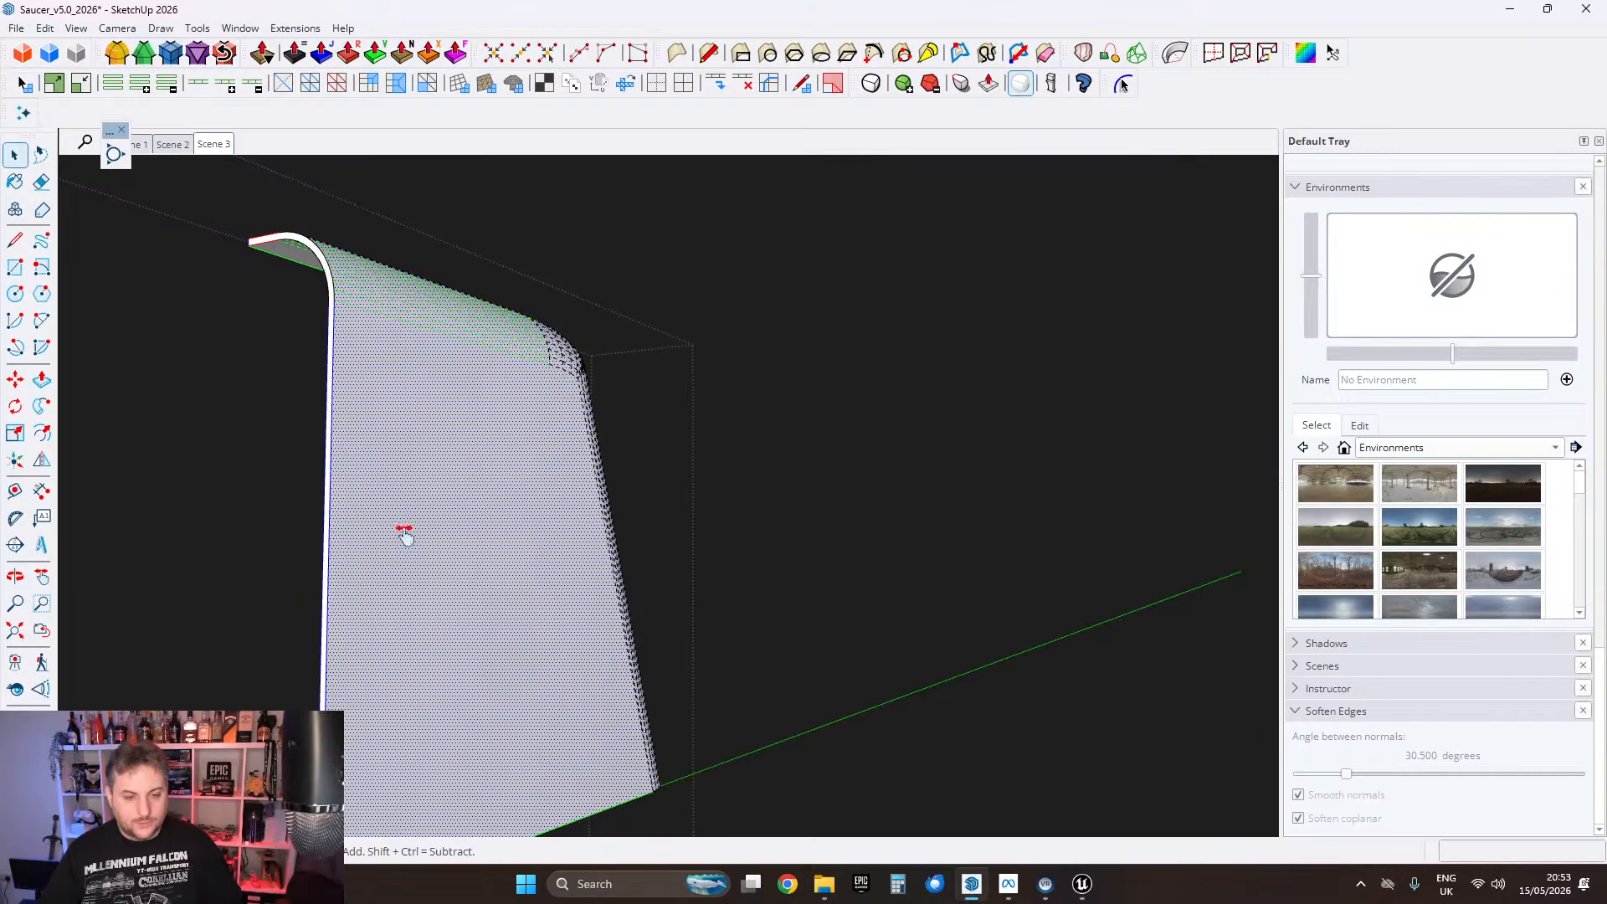
pyautogui.moveTo(405, 533); pyautogui.dragTo(904, 469, button='middle')
pyautogui.moveTo(727, 333)
pyautogui.mouseDown(button='middle')
pyautogui.moveTo(1227, 369)
pyautogui.moveTo(897, 302)
pyautogui.moveTo(542, 424)
pyautogui.moveTo(854, 377)
pyautogui.moveTo(460, 477)
pyautogui.moveTo(292, 452)
pyautogui.mouseUp(button='middle')
pyautogui.scroll(2, 766, 414)
pyautogui.scroll(-1, 824, 404)
pyautogui.moveTo(827, 400)
pyautogui.mouseDown(button='middle')
pyautogui.moveTo(560, 430)
pyautogui.moveTo(1209, 312)
pyautogui.moveTo(779, 477)
pyautogui.moveTo(757, 411)
pyautogui.moveTo(778, 449)
pyautogui.moveTo(826, 467)
pyautogui.mouseUp(button='middle')
# Step: Turn off hidden geometry and leave the side wall panel's editing context to return to the whole model
pyautogui.click(79, 29)
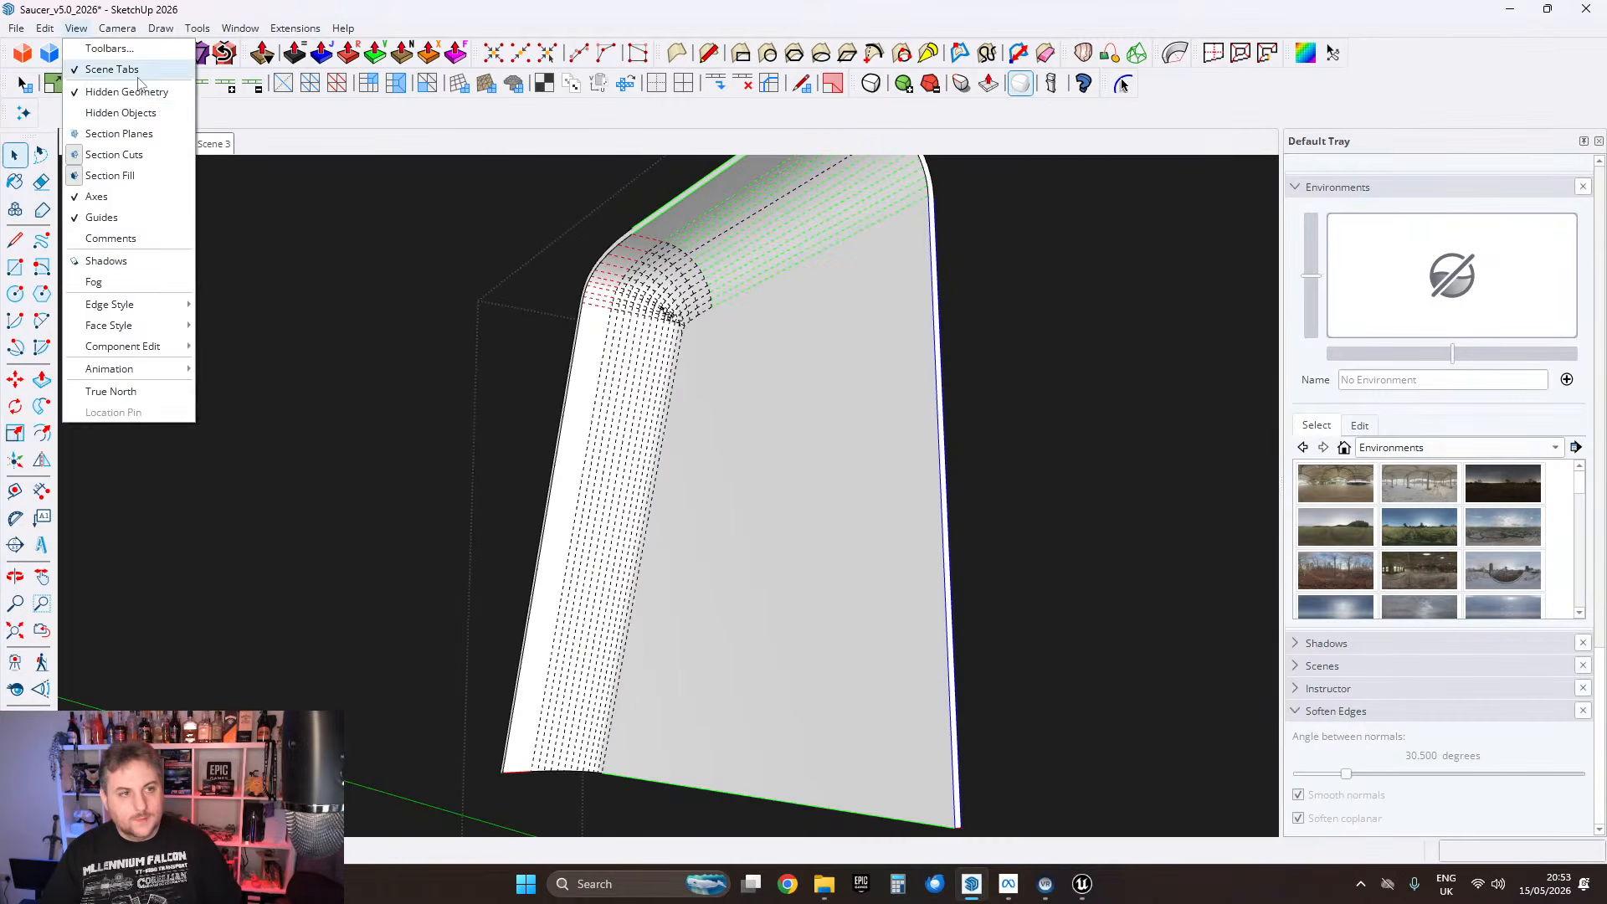
pyautogui.click(125, 91)
pyautogui.scroll(-3, 674, 413)
pyautogui.scroll(-5, 688, 421)
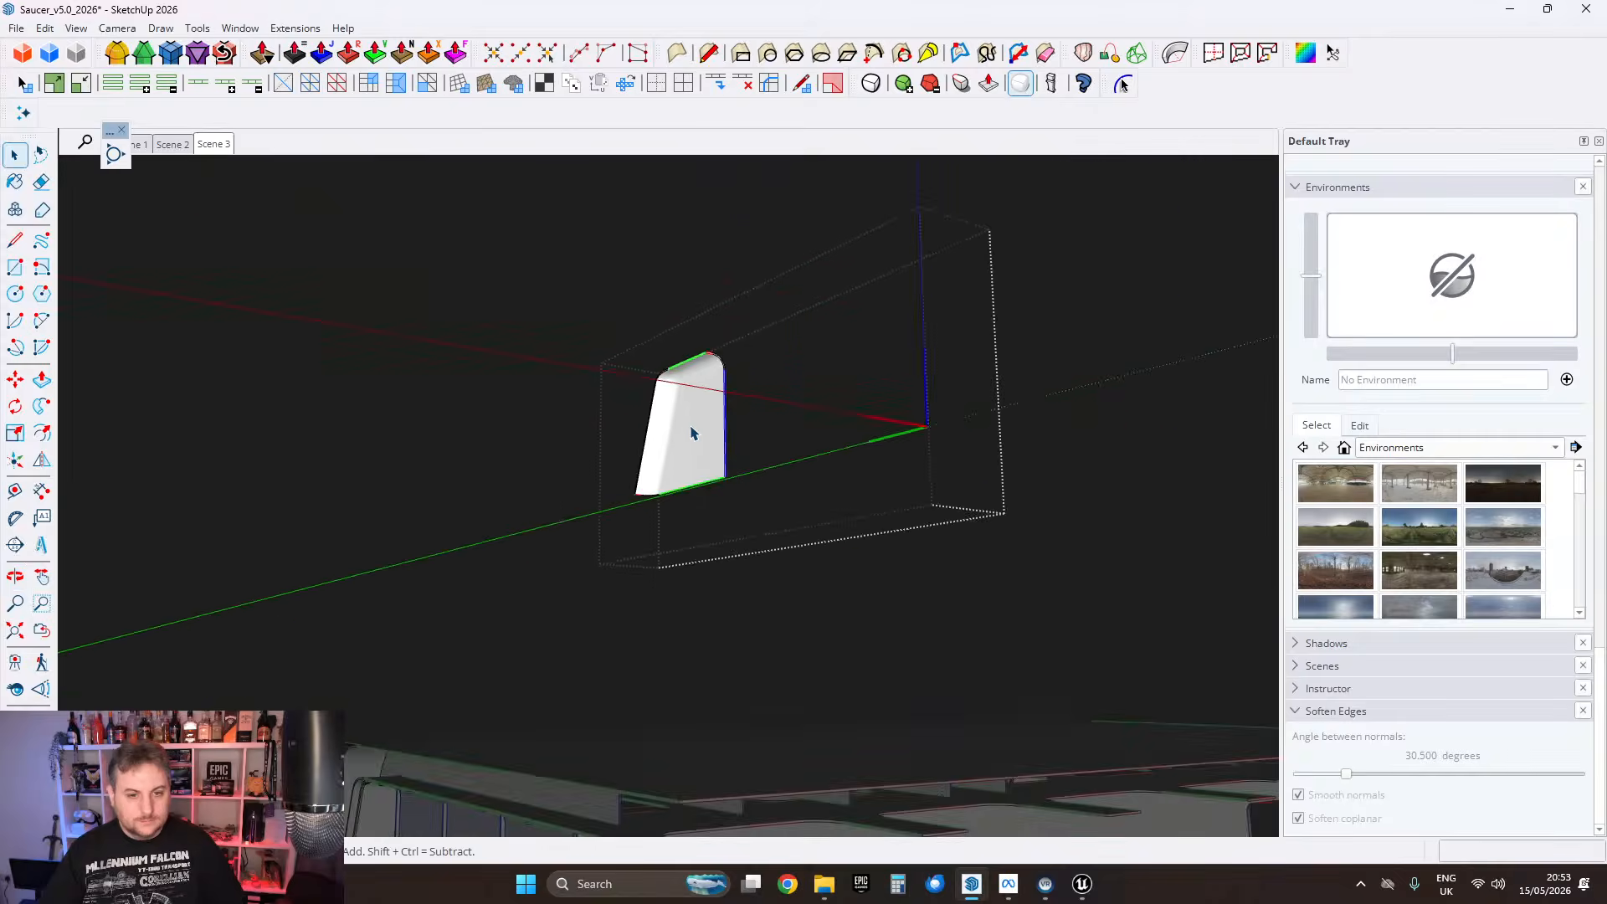
pyautogui.press('Escape')
pyautogui.moveTo(656, 437); pyautogui.dragTo(725, 467, button='middle')
pyautogui.doubleClick(593, 433)
pyautogui.moveTo(670, 489); pyautogui.dragTo(501, 577)
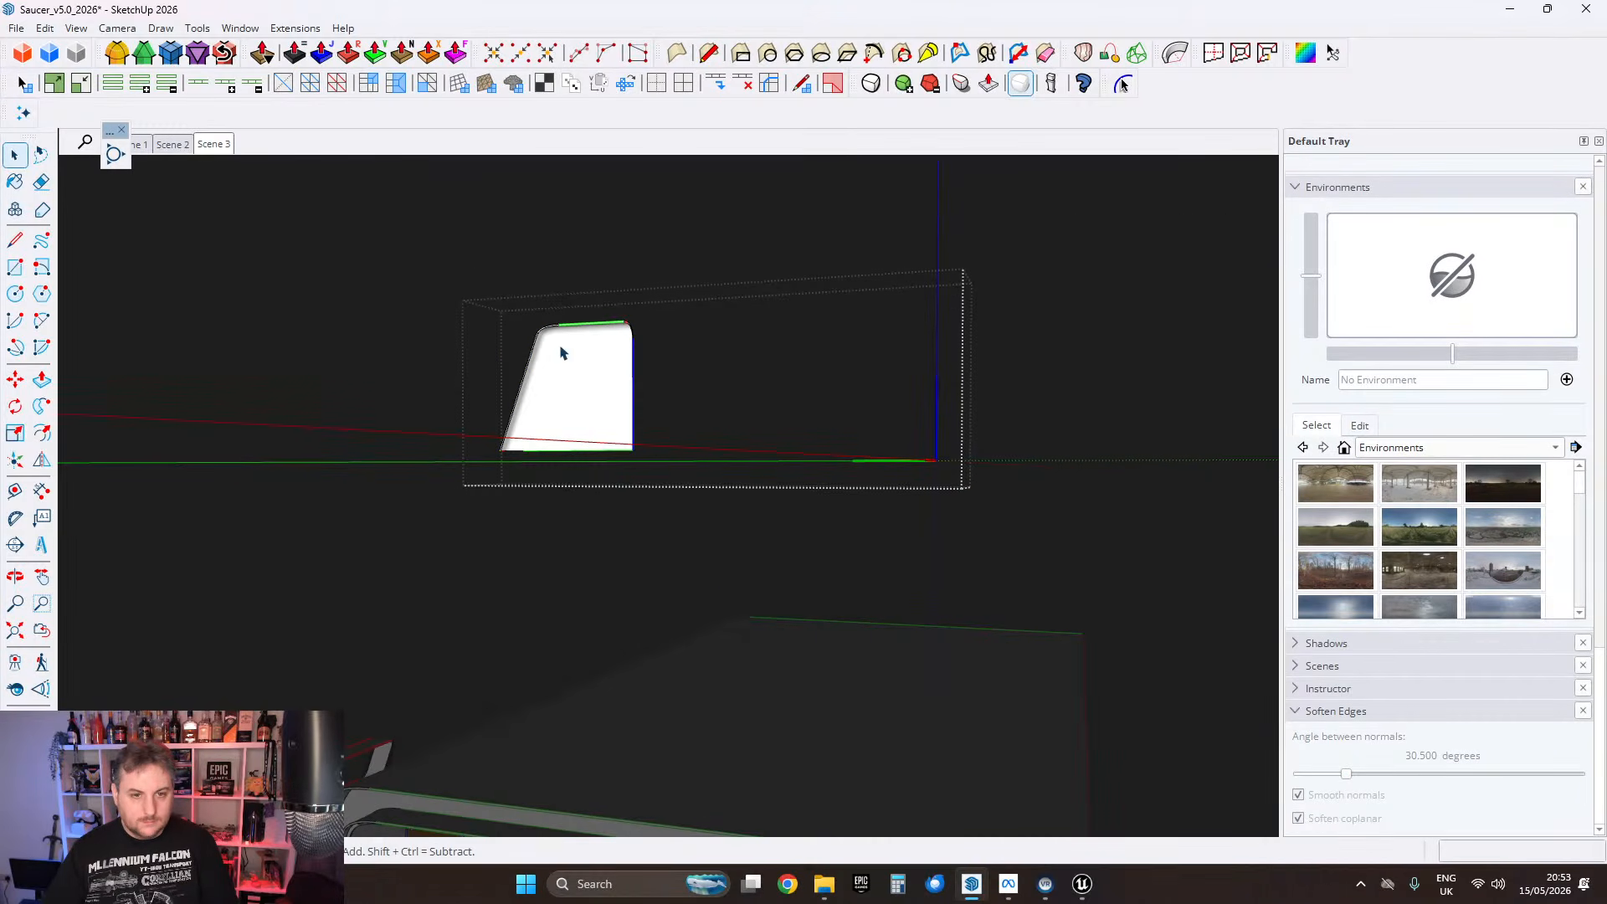
pyautogui.moveTo(561, 353); pyautogui.dragTo(751, 431, button='middle')
pyautogui.scroll(-2, 649, 446)
pyautogui.press('Escape')
pyautogui.scroll(-3, 654, 443)
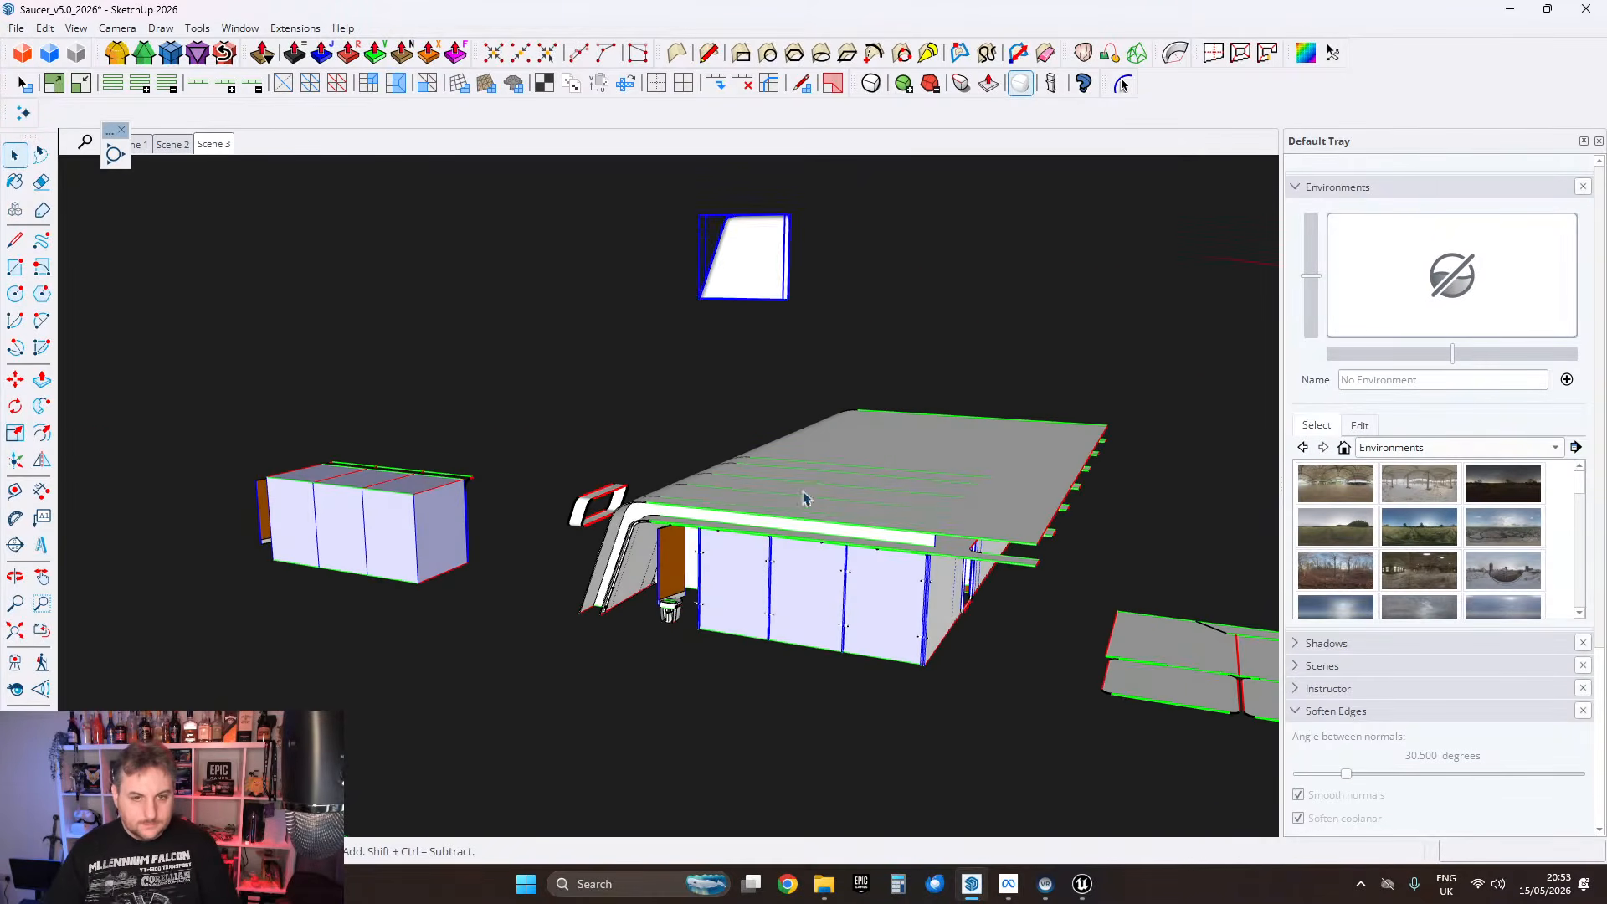
# Step: Measure the offset between the wall panel's strip corner and the orange frame's end at the first joint gap
pyautogui.scroll(3, 799, 611)
pyautogui.moveTo(796, 614); pyautogui.dragTo(800, 424, button='middle')
pyautogui.scroll(6, 771, 606)
pyautogui.scroll(8, 895, 281)
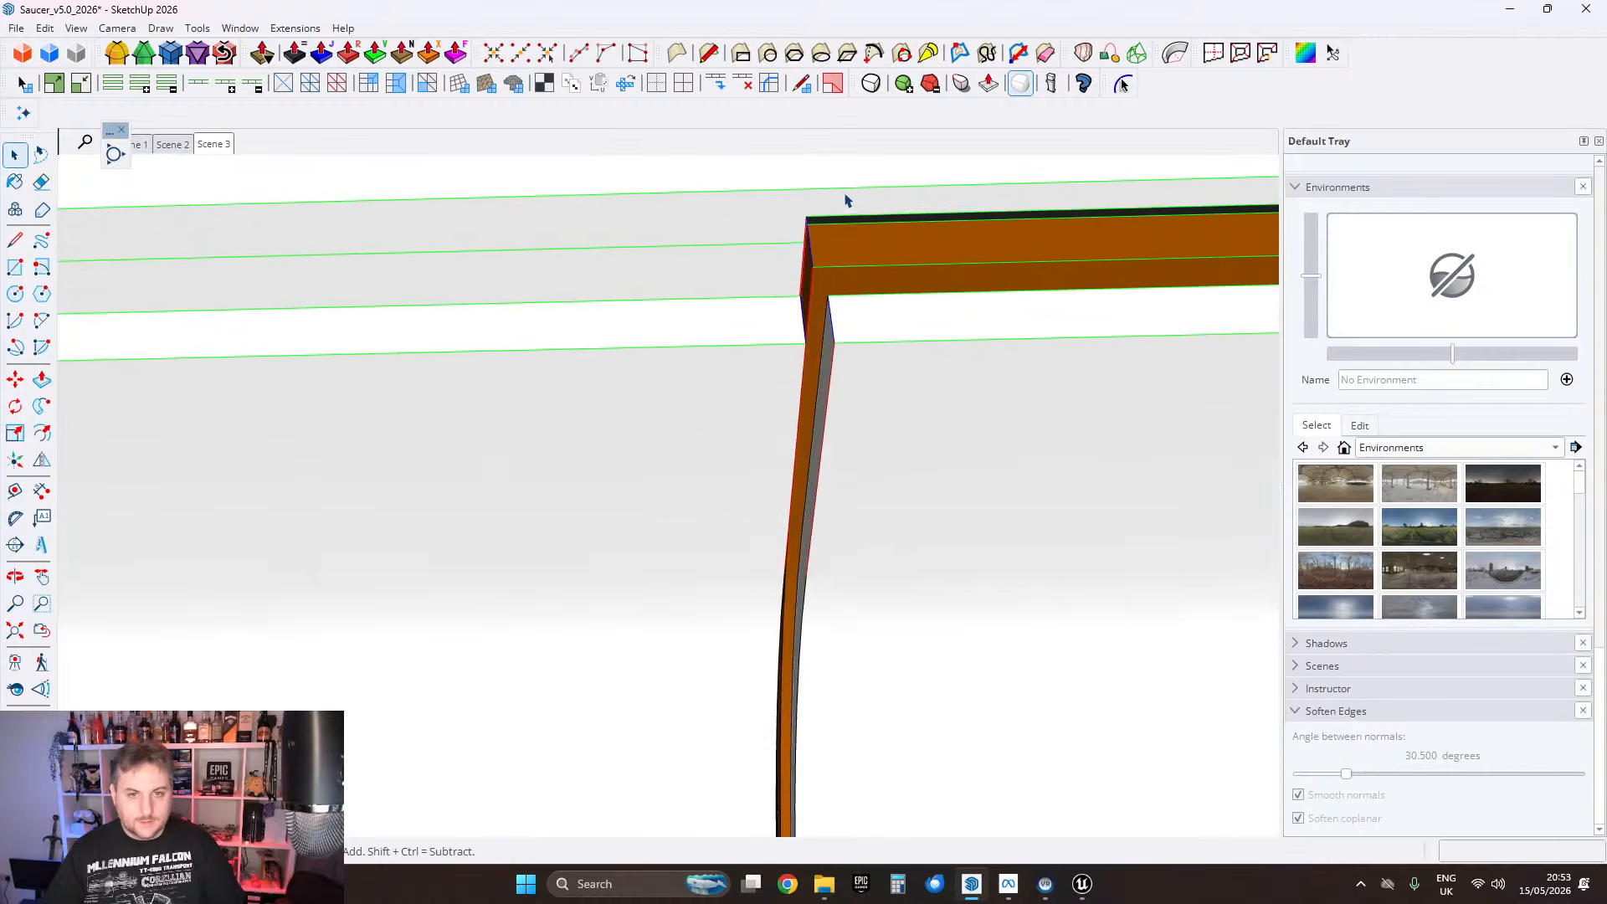
pyautogui.moveTo(846, 201); pyautogui.dragTo(798, 448, button='middle')
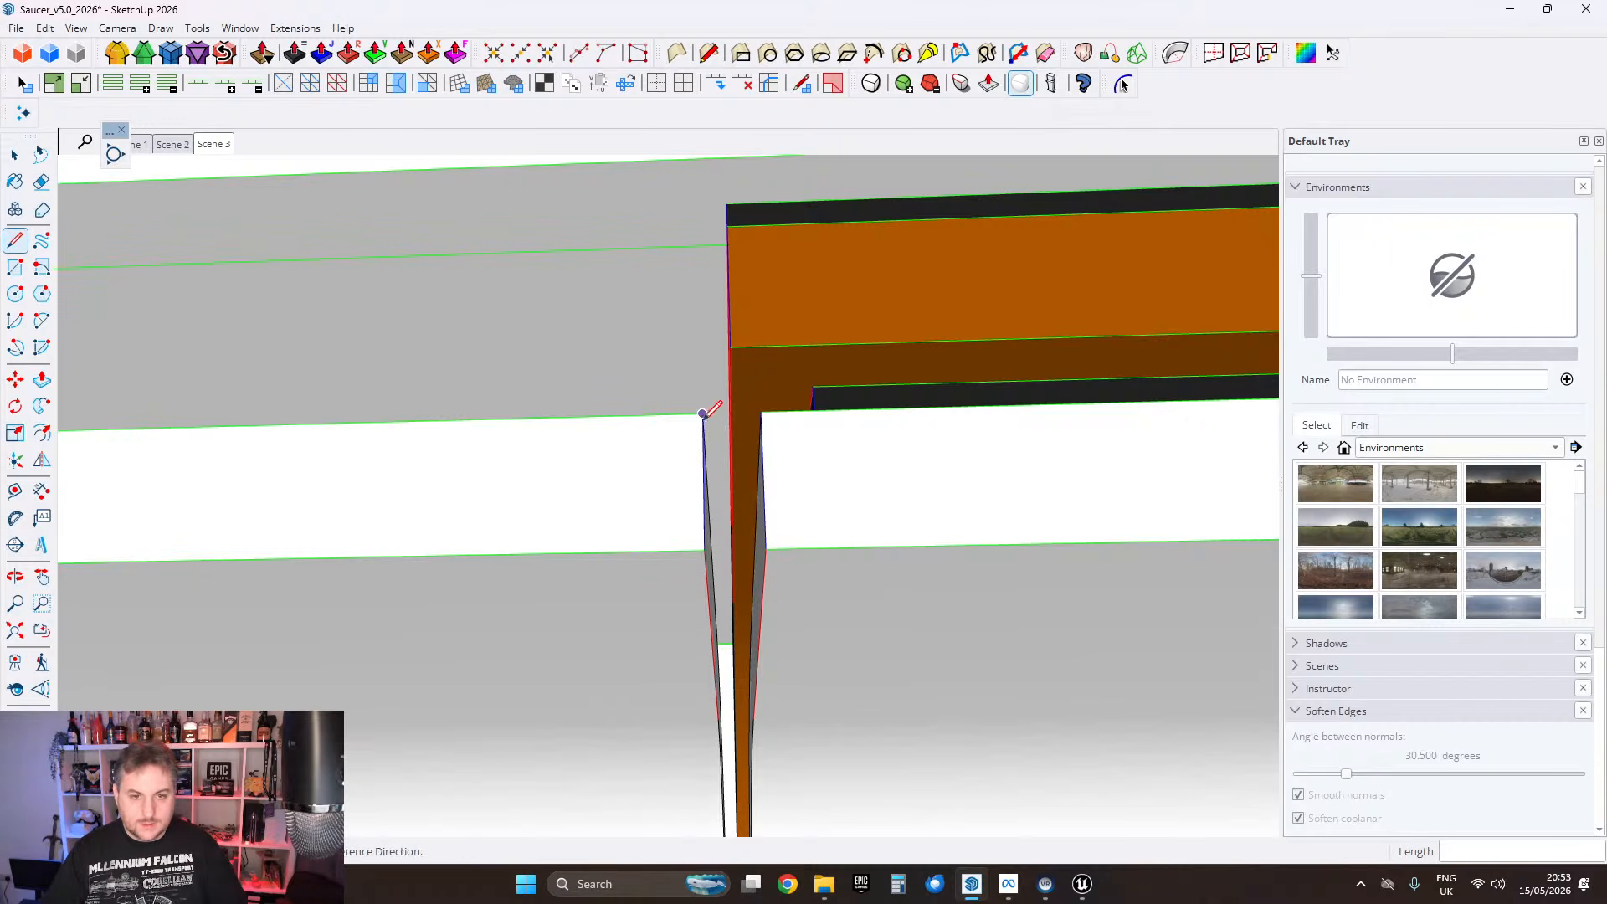
pyautogui.moveTo(667, 424); pyautogui.dragTo(873, 516, button='middle')
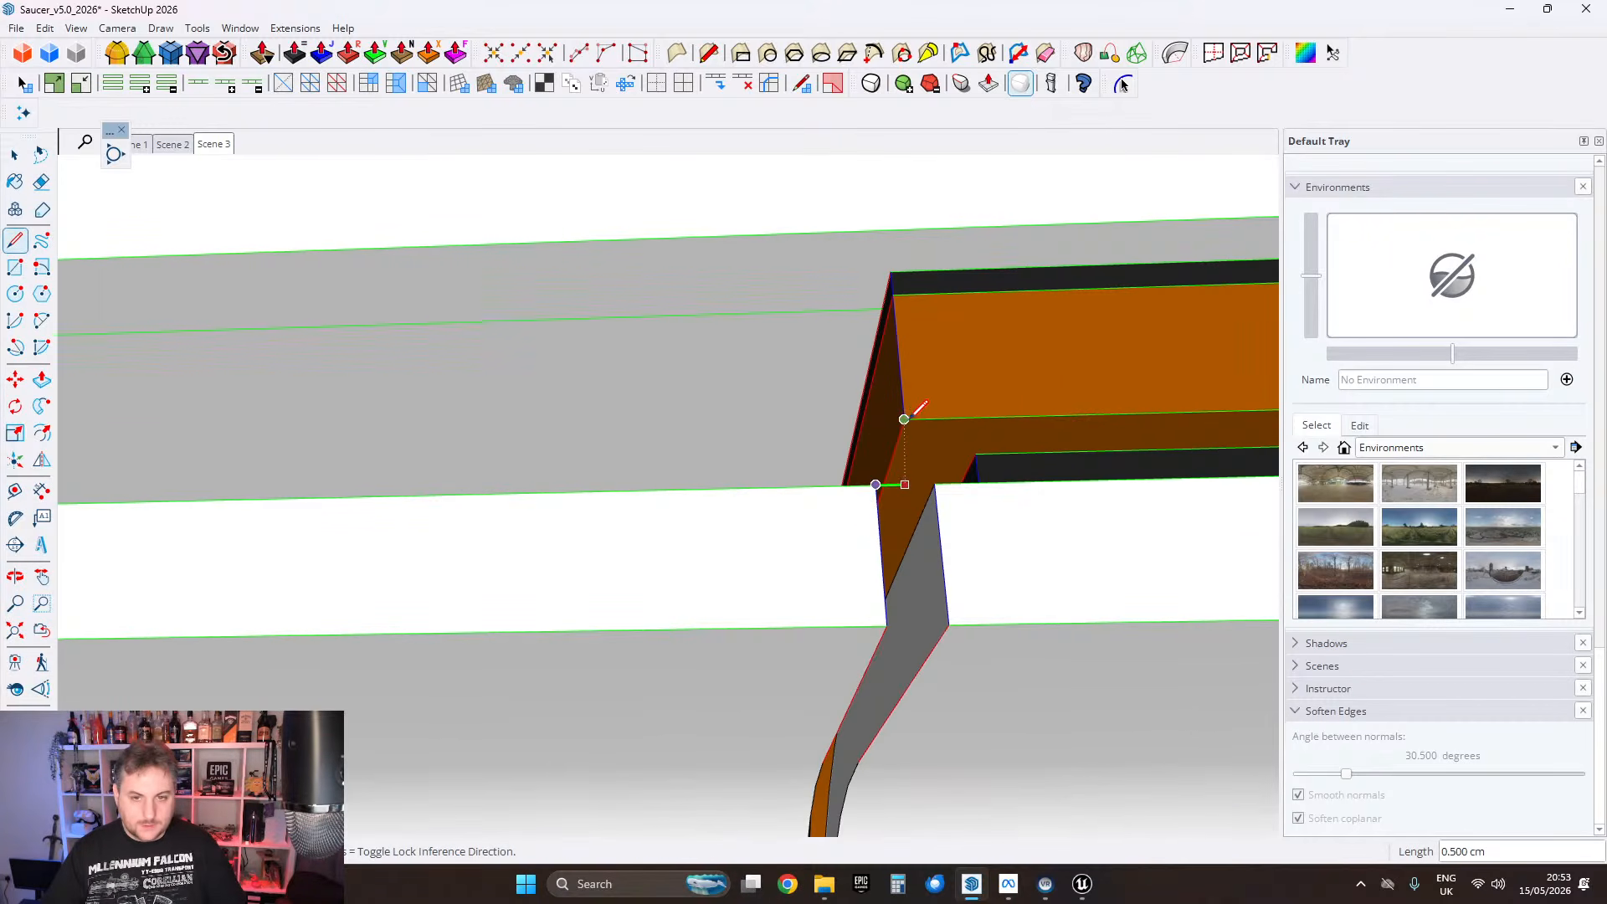
pyautogui.click(20, 157)
# Step: Measure the joint gap and the strip corner's offset from the orange frame on the opposite side wall
pyautogui.scroll(-6, 604, 385)
pyautogui.moveTo(636, 535); pyautogui.dragTo(718, 171, button='middle')
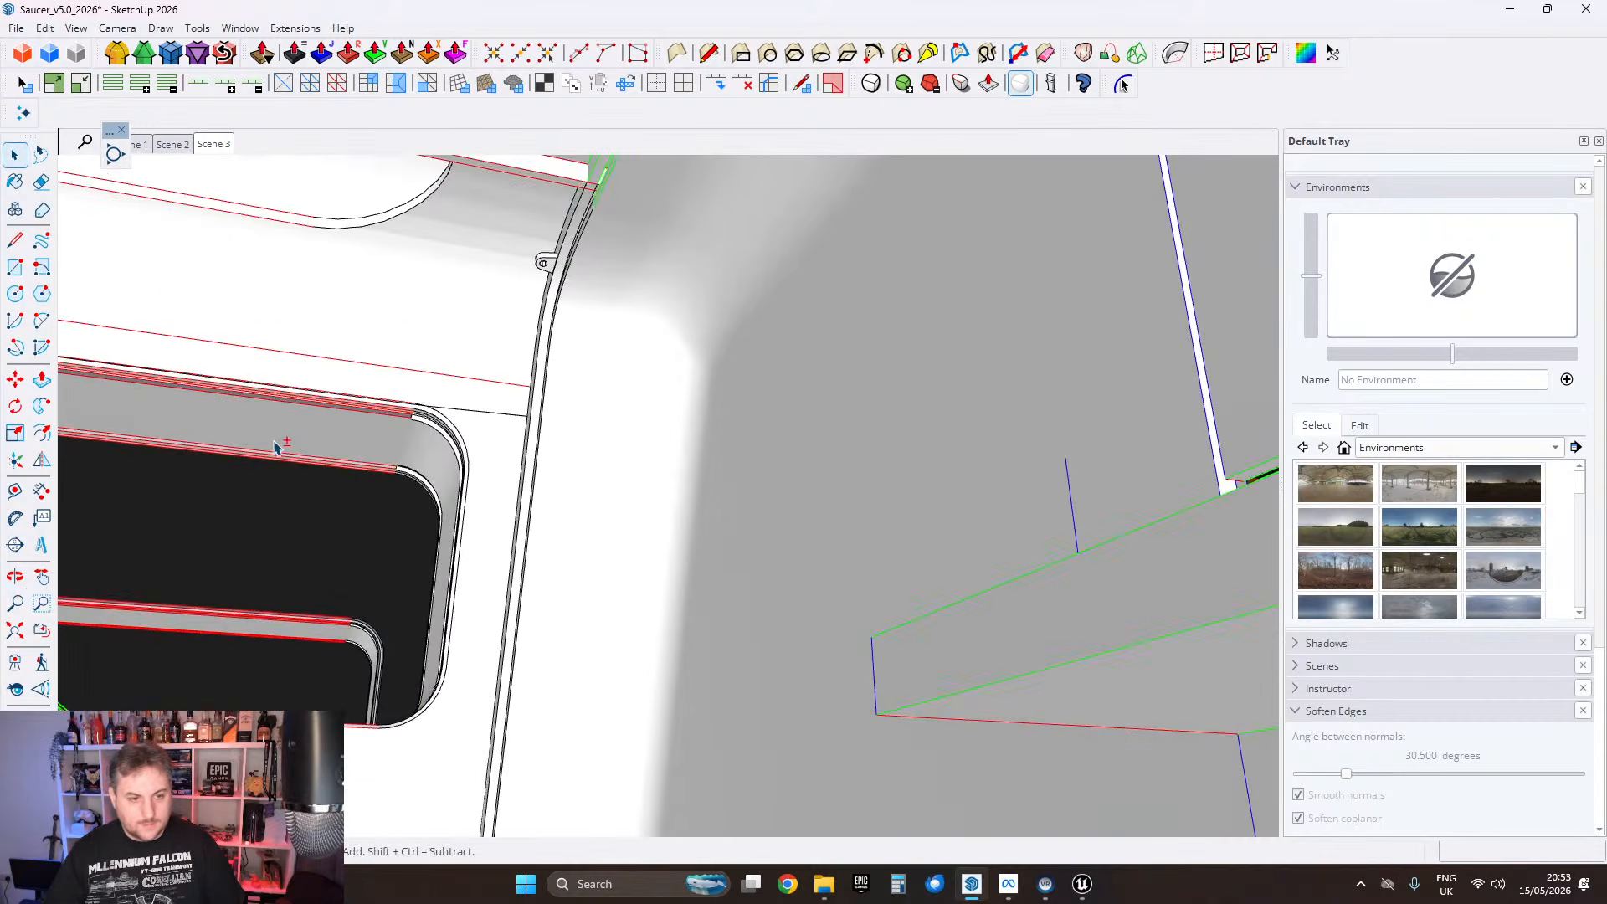
pyautogui.keyDown('shift'); pyautogui.moveTo(275, 444); pyautogui.dragTo(651, 760, button='middle'); pyautogui.keyUp('shift')
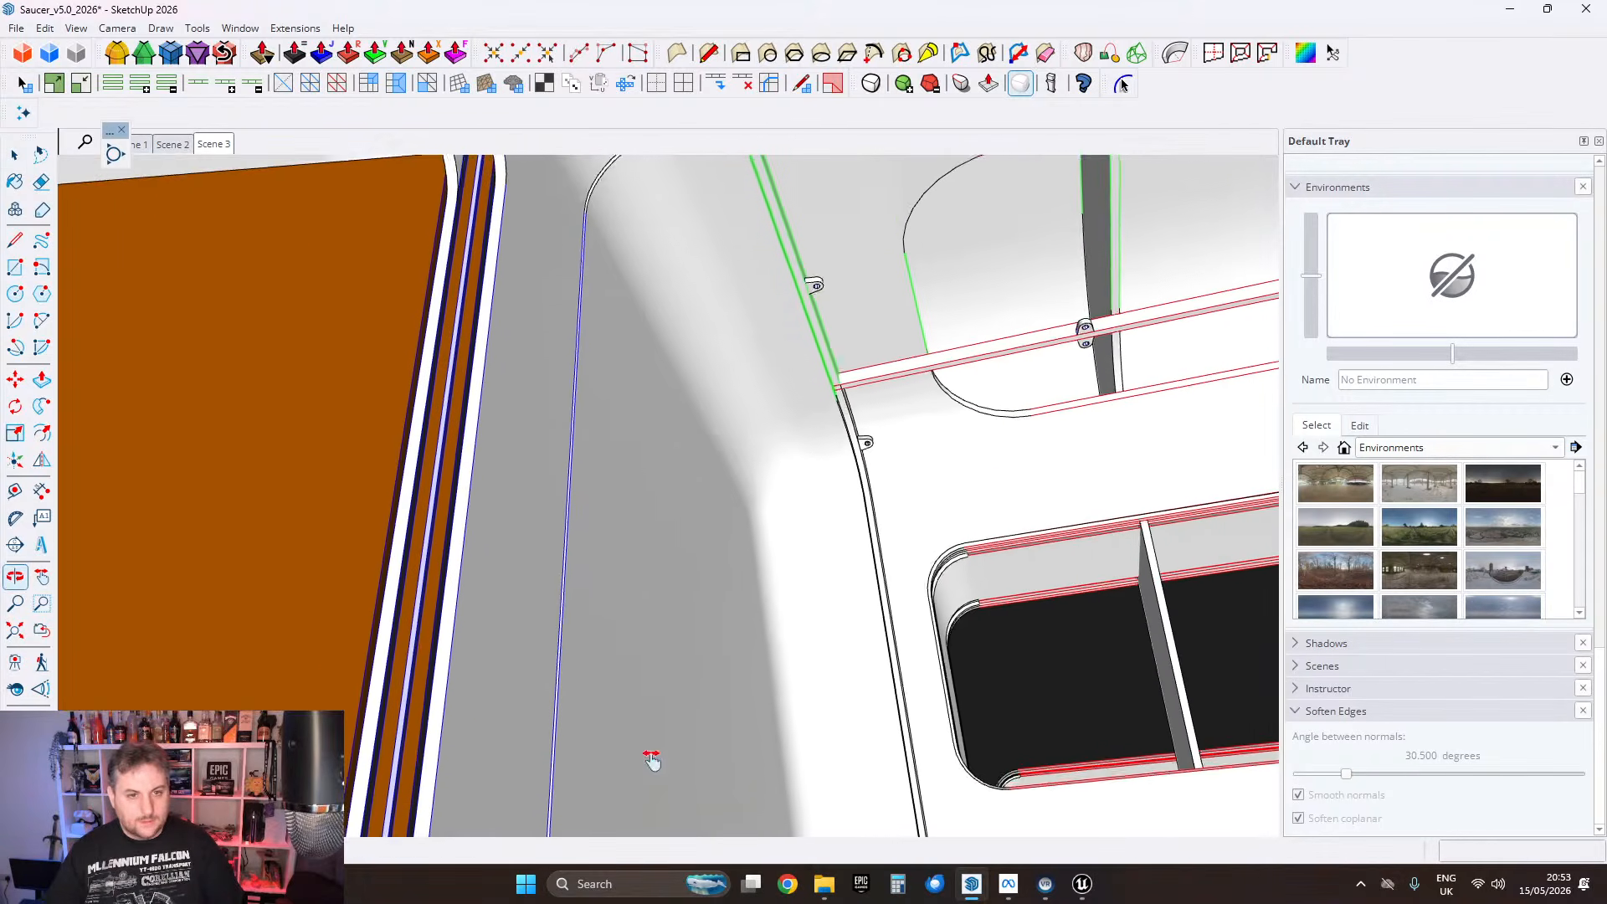
pyautogui.scroll(2, 642, 326)
pyautogui.keyDown('shift'); pyautogui.moveTo(643, 326); pyautogui.dragTo(661, 695, button='middle'); pyautogui.keyUp('shift')
pyautogui.scroll(3, 720, 330)
pyautogui.moveTo(686, 406); pyautogui.dragTo(243, 527, button='middle')
pyautogui.scroll(3, 544, 356)
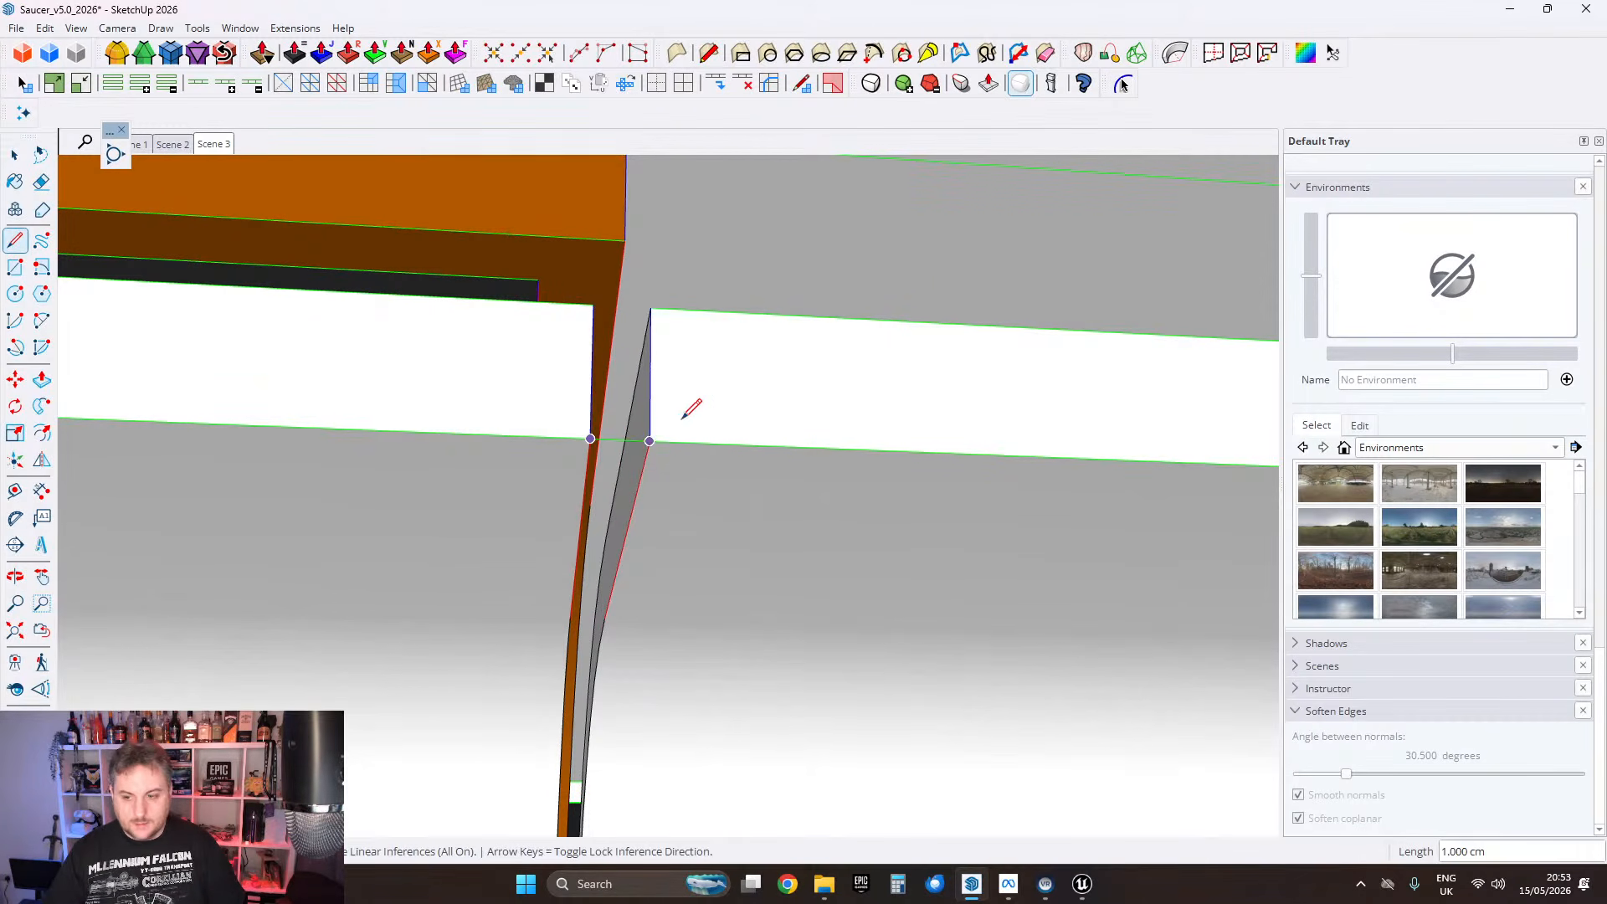
pyautogui.moveTo(721, 327); pyautogui.dragTo(577, 387, button='middle')
pyautogui.press('Escape')
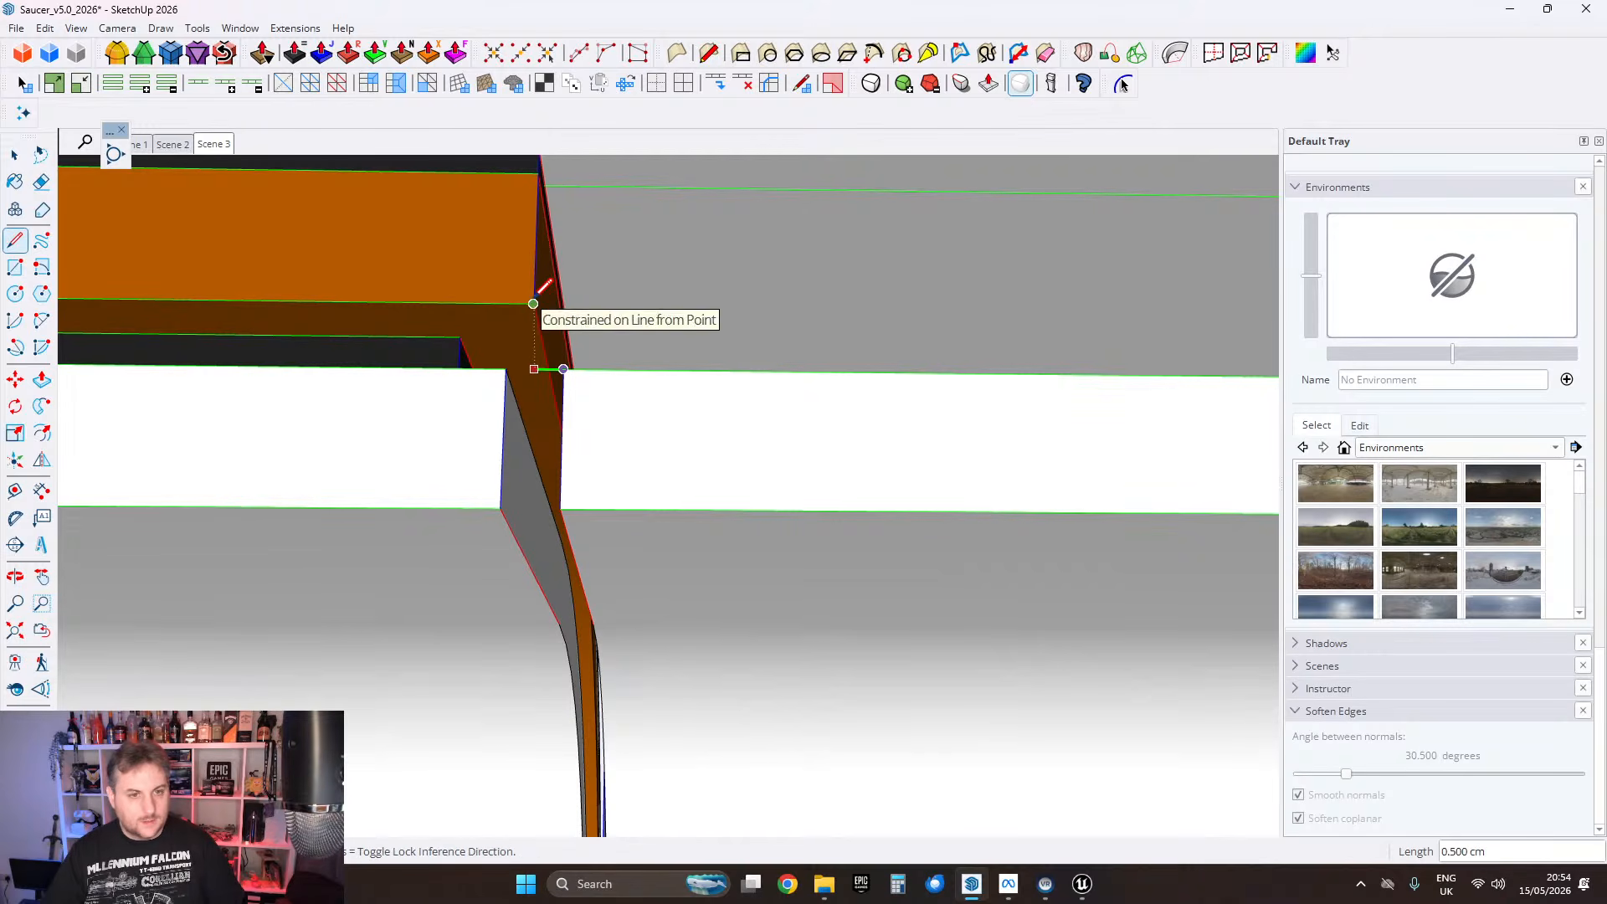
# Step: Examine the smoothed side wall panels in place, including their rounded corners and joints beside the recessed window wall
pyautogui.scroll(-1, 507, 415)
pyautogui.moveTo(507, 416); pyautogui.dragTo(689, 377, button='middle')
pyautogui.scroll(-4, 689, 377)
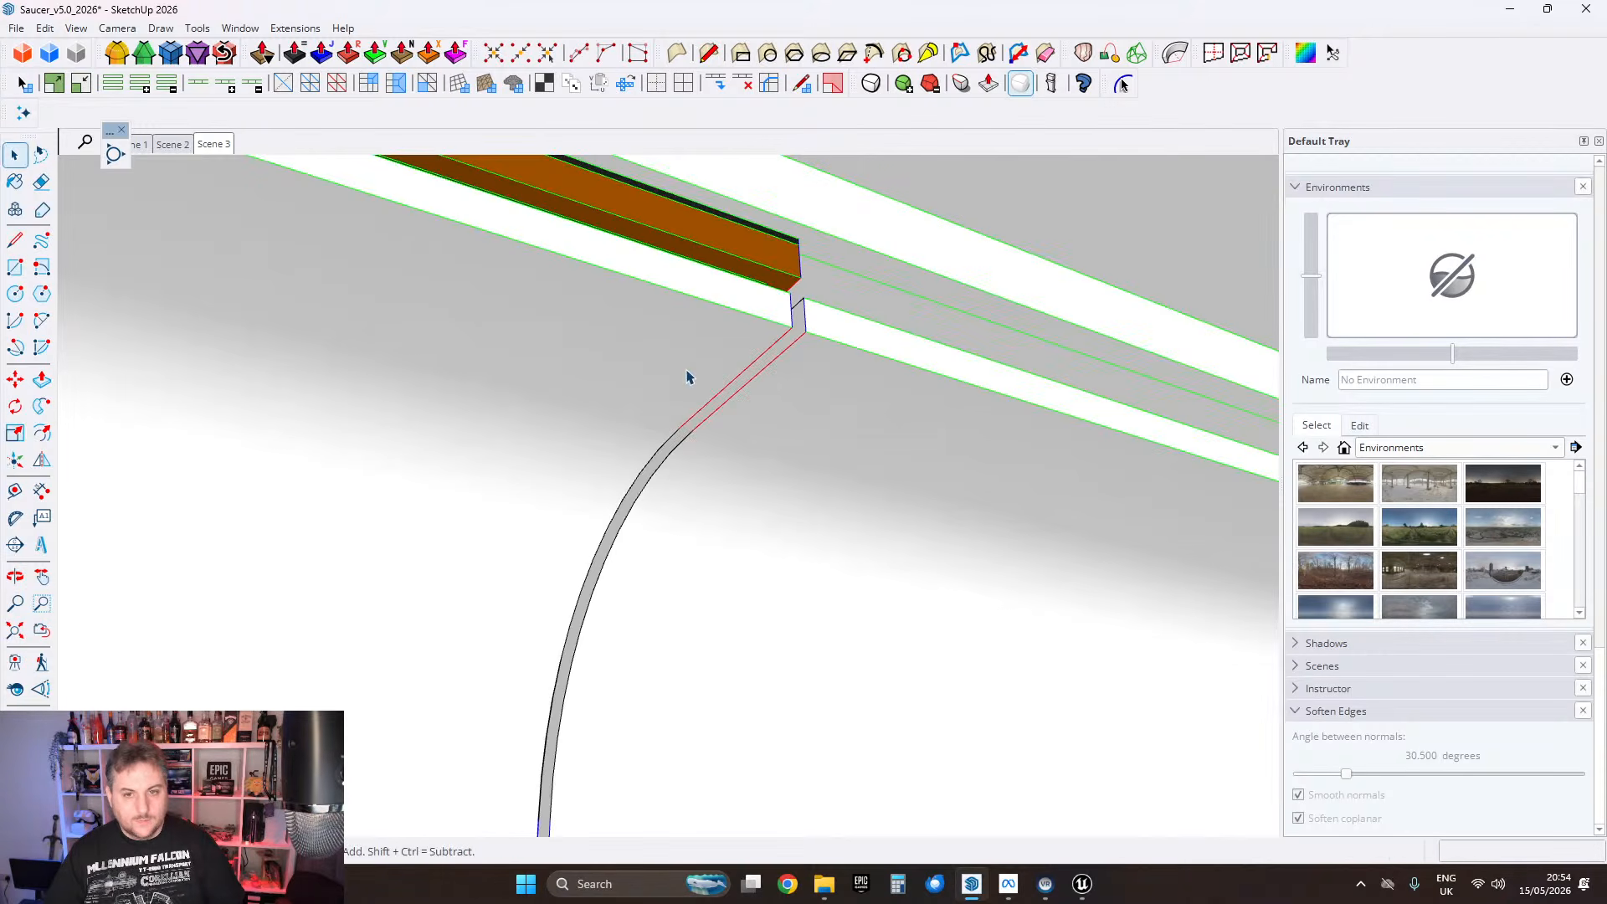
pyautogui.moveTo(757, 423); pyautogui.dragTo(743, 286, button='middle')
pyautogui.keyDown('shift'); pyautogui.moveTo(744, 286); pyautogui.dragTo(754, 350, button='middle'); pyautogui.keyUp('shift')
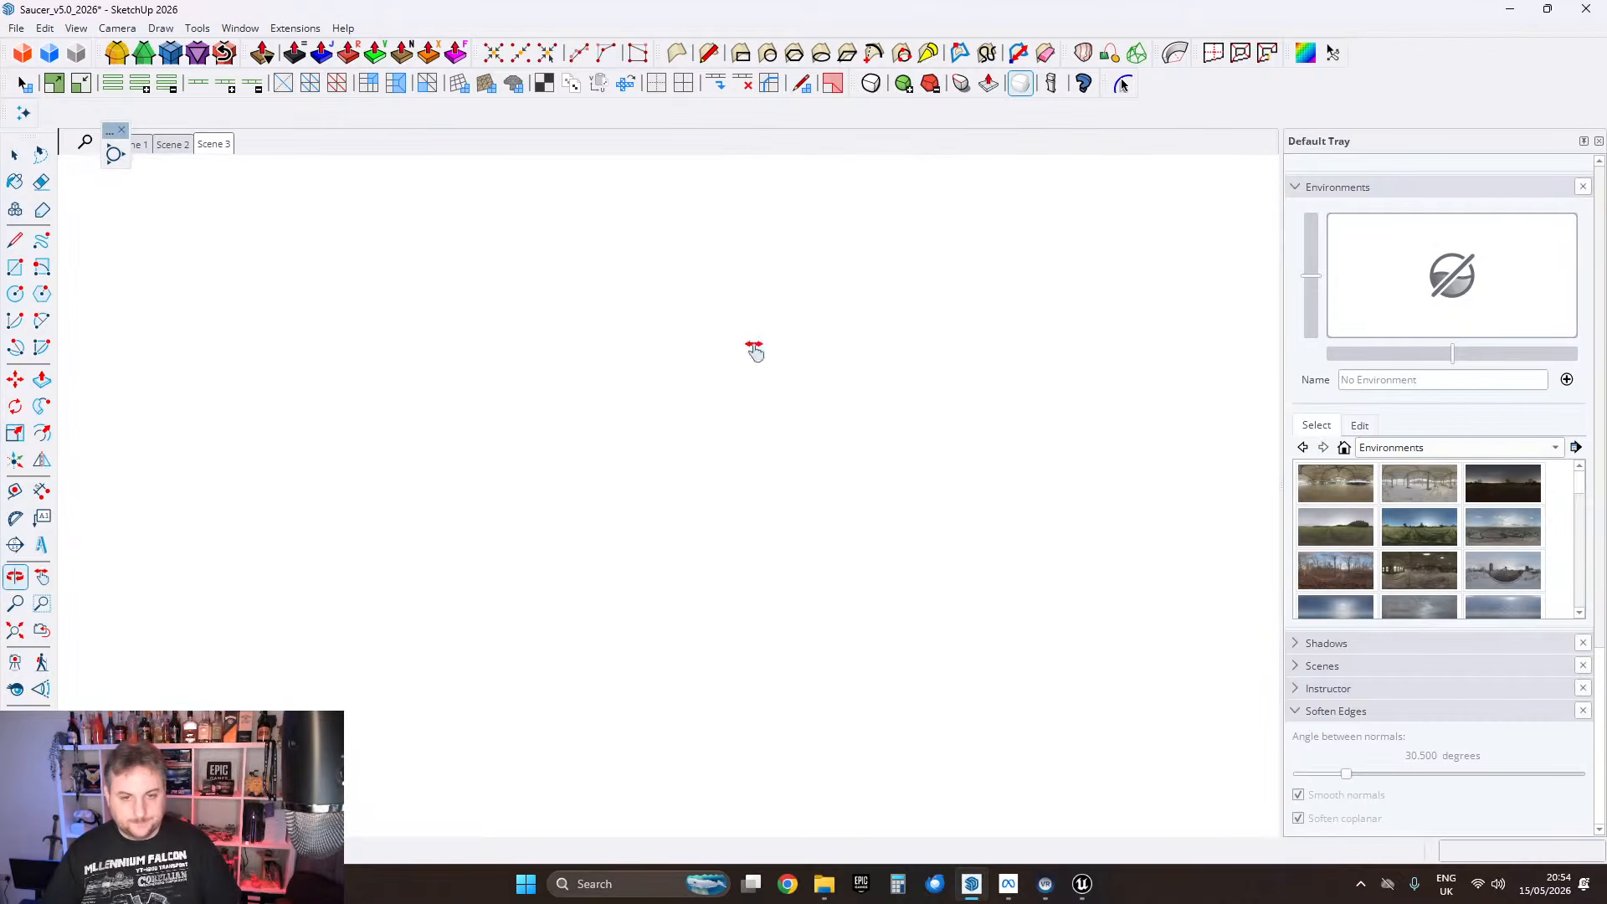
pyautogui.moveTo(536, 294); pyautogui.dragTo(398, 297, button='middle')
pyautogui.press('space')
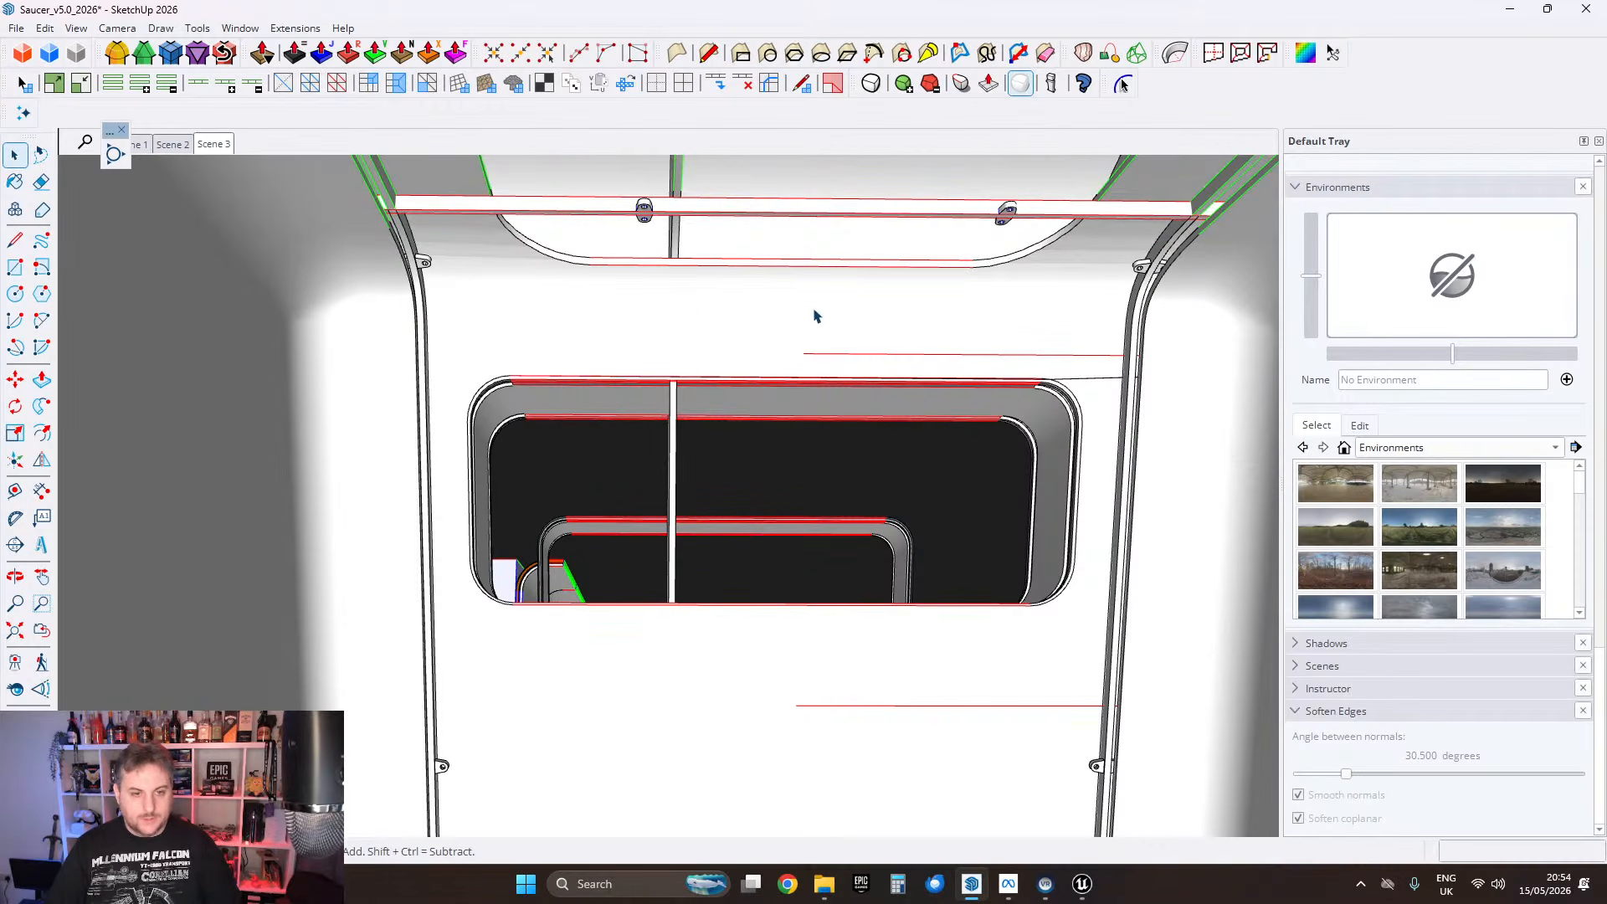
pyautogui.moveTo(735, 315); pyautogui.dragTo(520, 556, button='middle')
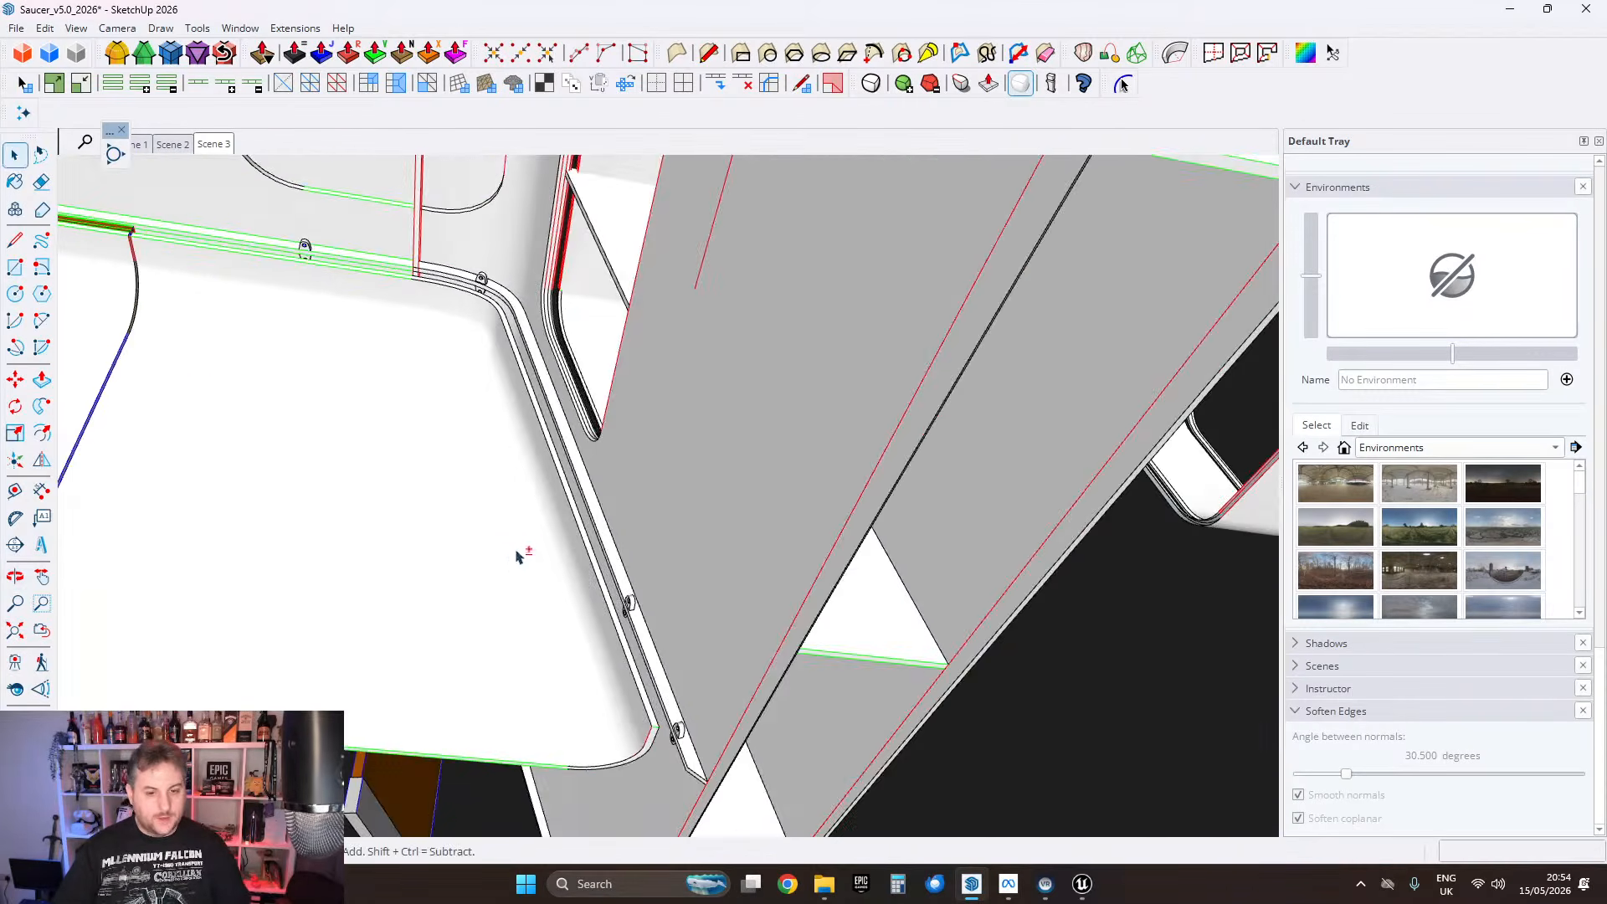
pyautogui.keyDown('shift'); pyautogui.moveTo(507, 355); pyautogui.dragTo(725, 412, button='middle'); pyautogui.keyUp('shift')
pyautogui.moveTo(820, 538); pyautogui.dragTo(577, 586, button='middle')
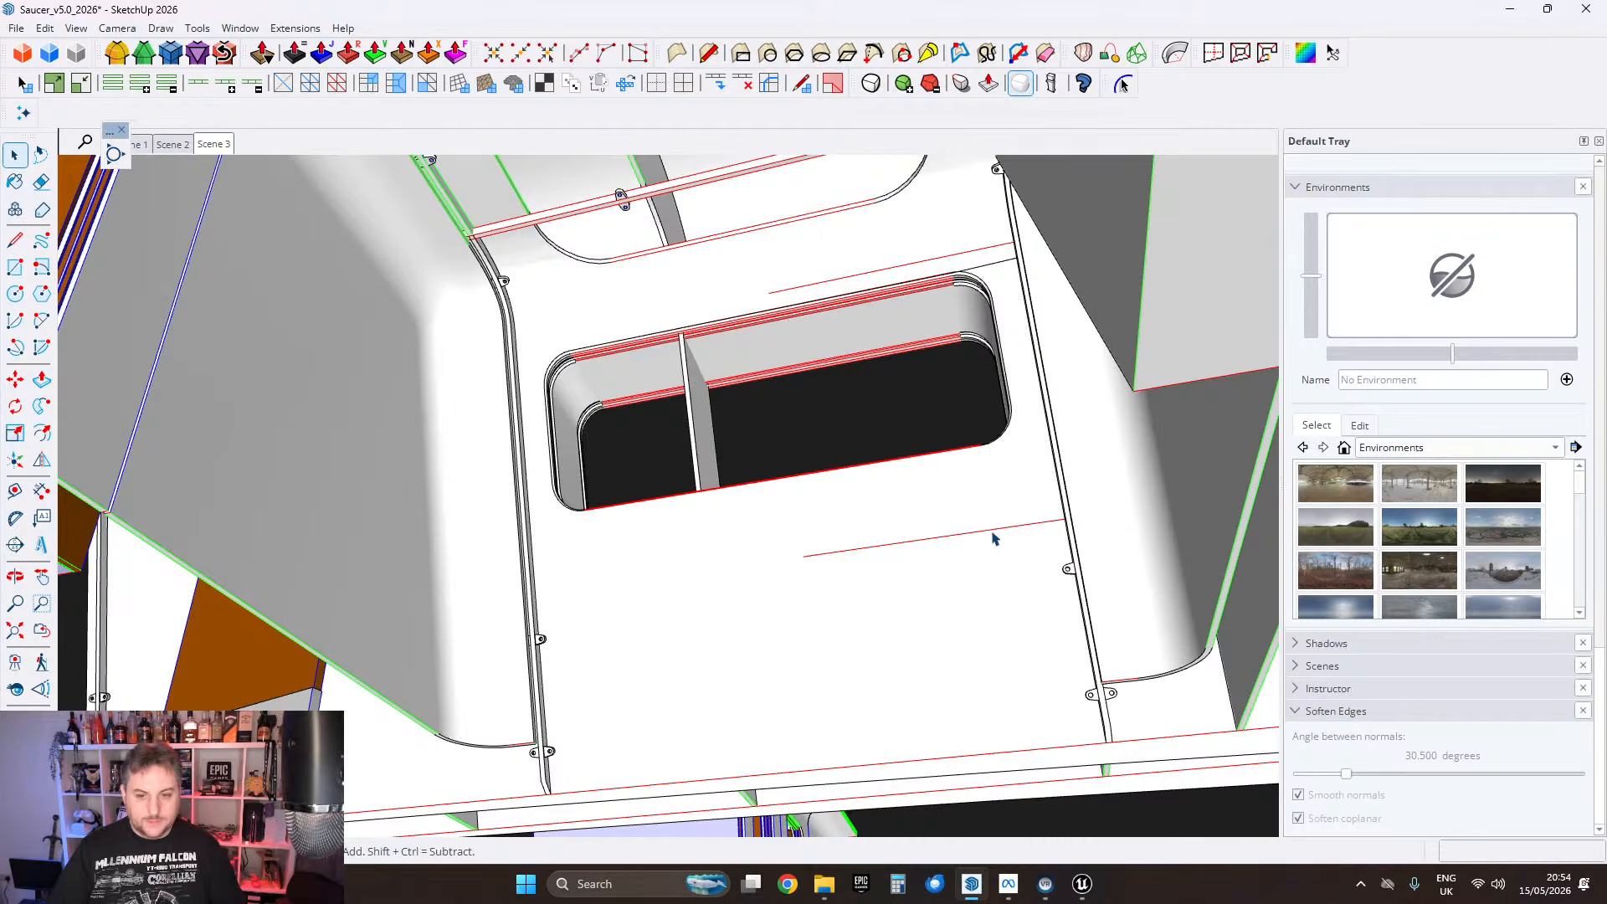
pyautogui.moveTo(994, 539); pyautogui.dragTo(692, 553, button='middle')
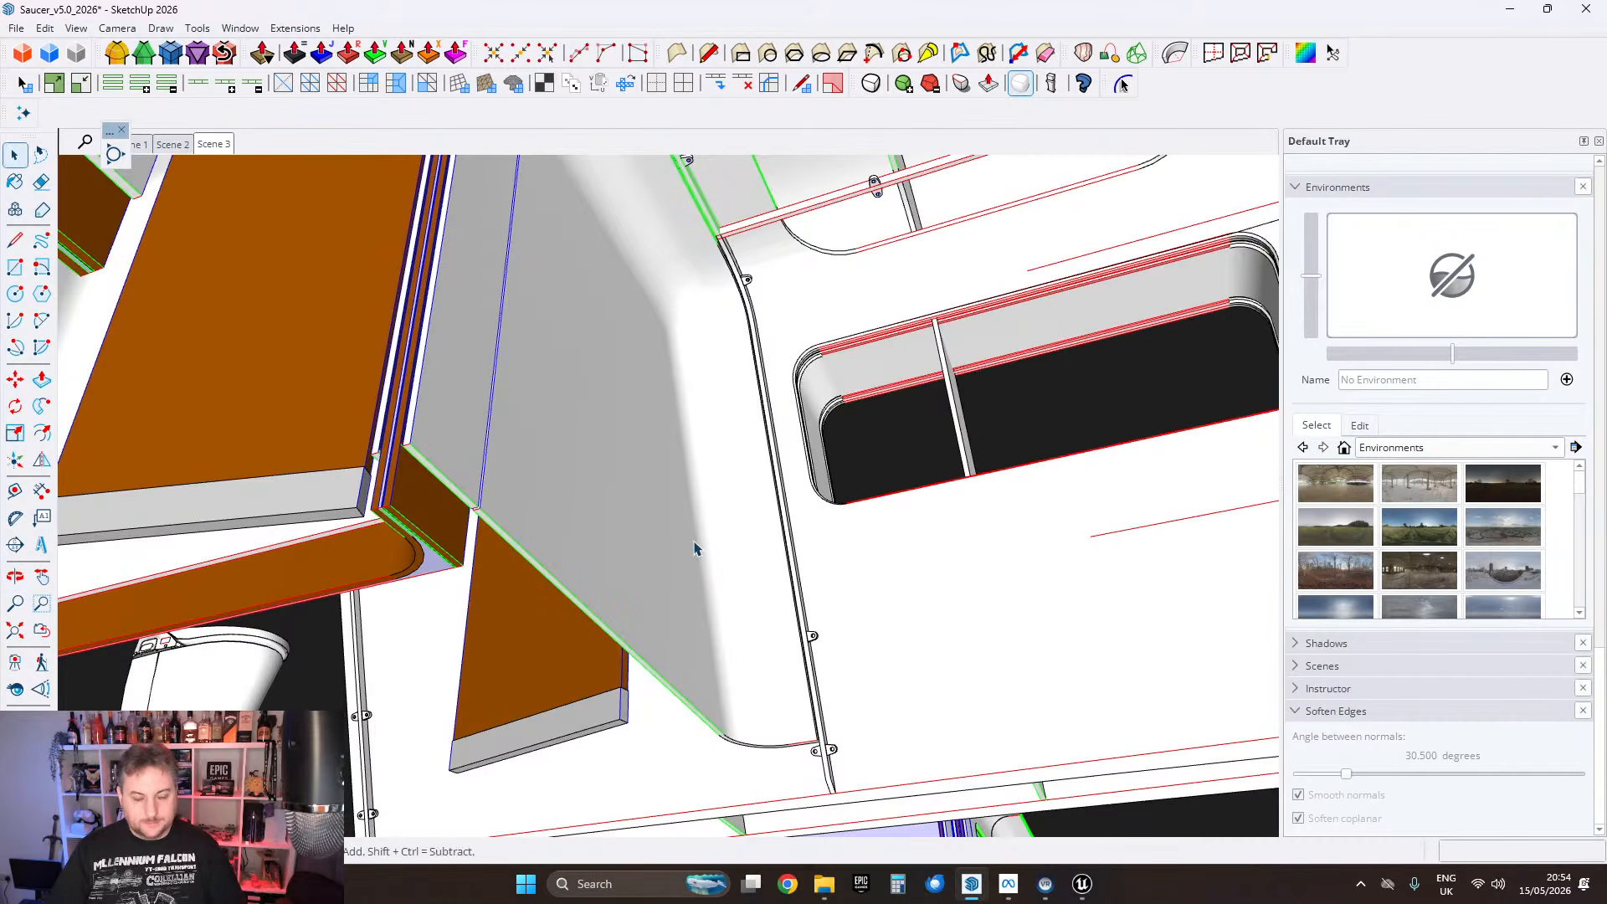
pyautogui.moveTo(823, 517); pyautogui.dragTo(798, 537, button='middle')
pyautogui.scroll(5, 674, 439)
pyautogui.scroll(-4, 798, 536)
pyautogui.scroll(3, 671, 502)
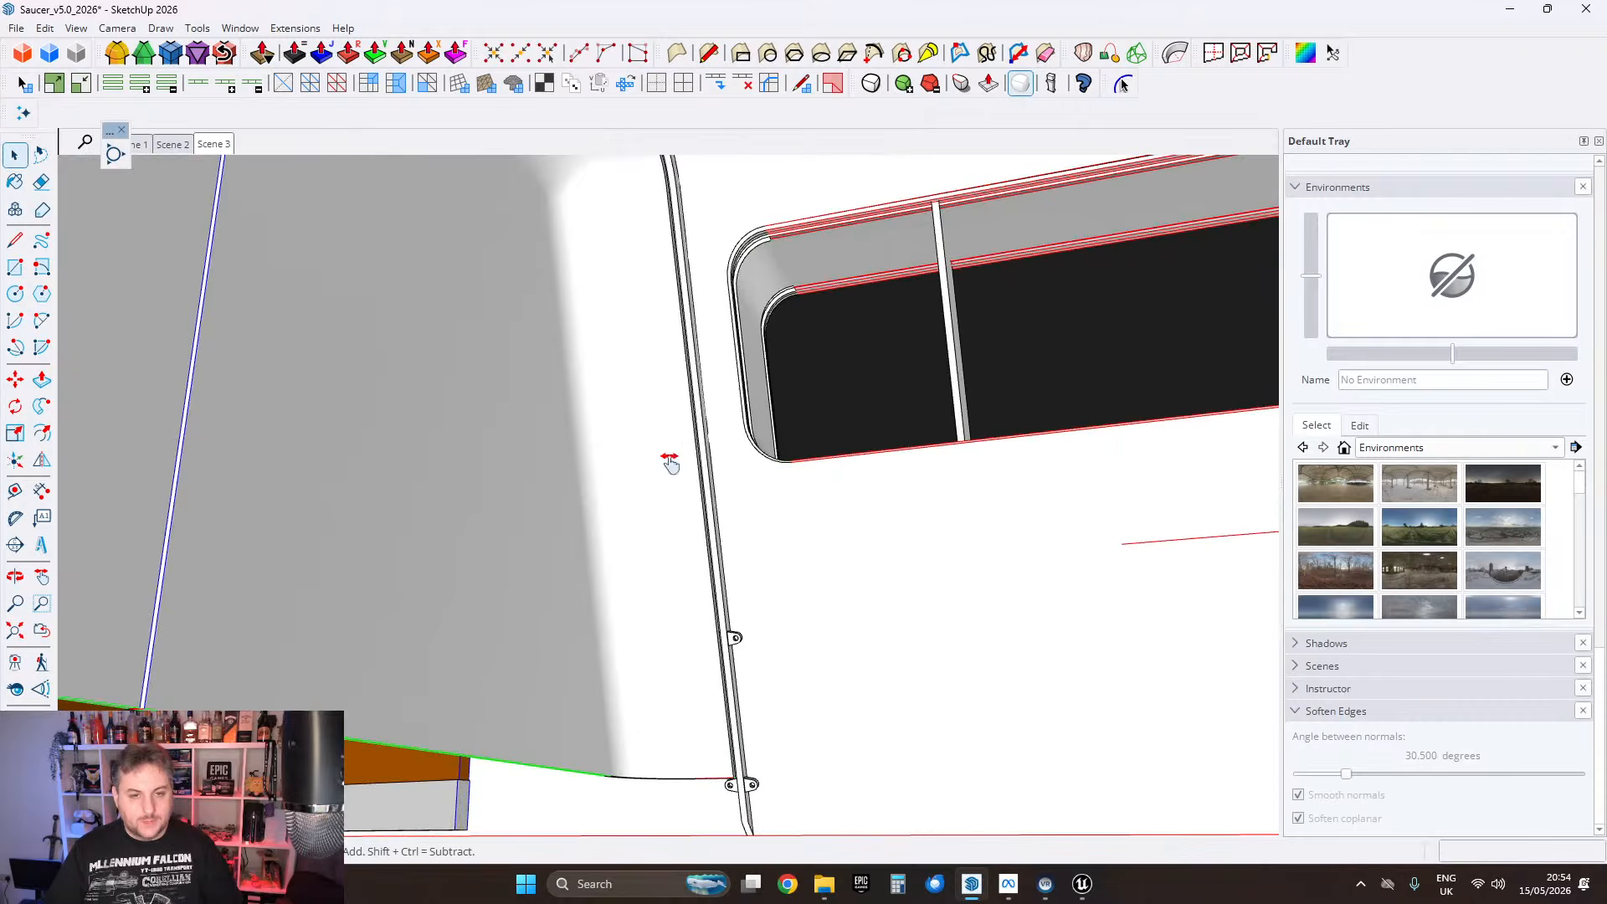
pyautogui.moveTo(671, 459); pyautogui.dragTo(639, 610, button='middle')
pyautogui.scroll(1, 746, 643)
pyautogui.moveTo(746, 643); pyautogui.dragTo(886, 529, button='middle')
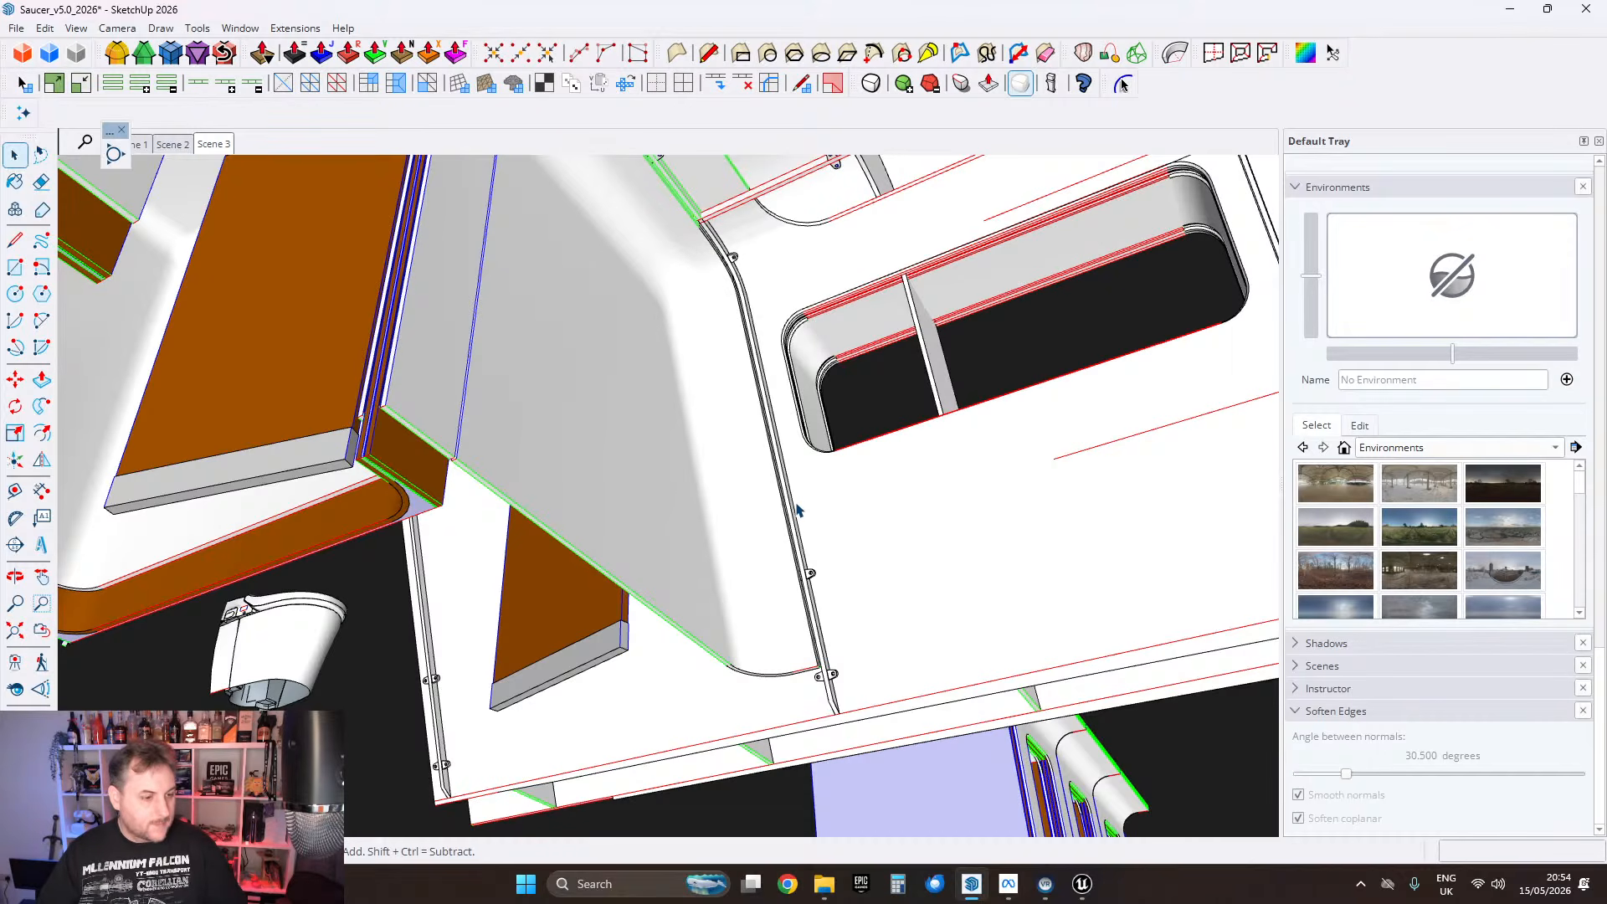
# Step: Examine the long shelf and the recessed tray beneath it along the interior wall, including their open ends
pyautogui.moveTo(796, 510); pyautogui.dragTo(664, 476, button='middle')
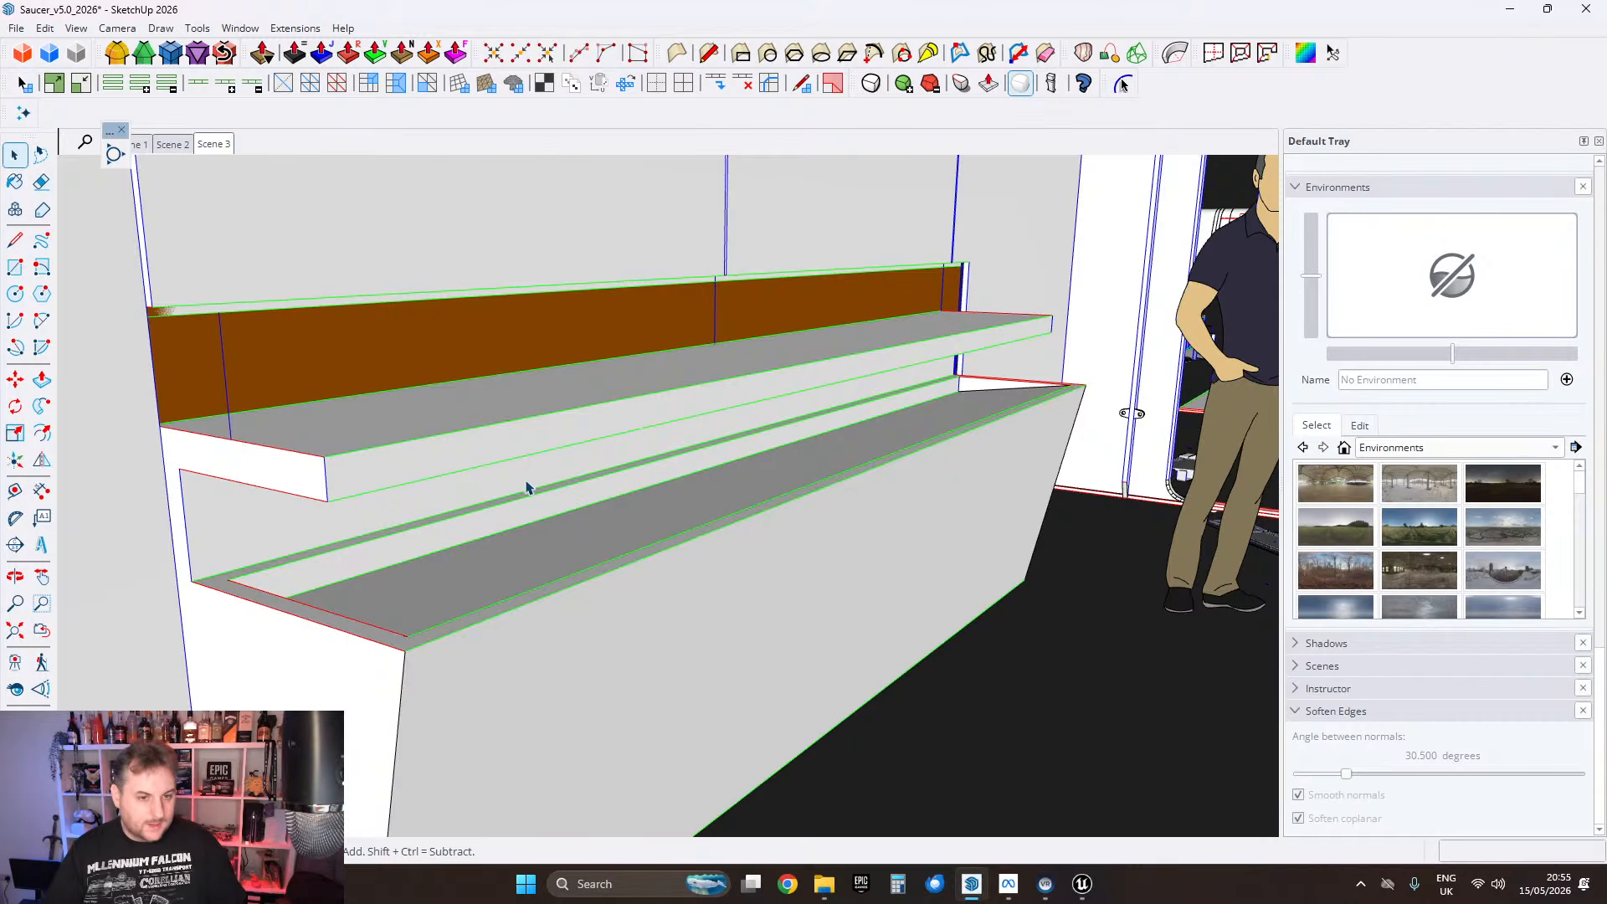
pyautogui.moveTo(445, 440); pyautogui.dragTo(108, 452, button='middle')
pyautogui.moveTo(786, 519); pyautogui.dragTo(696, 562, button='middle')
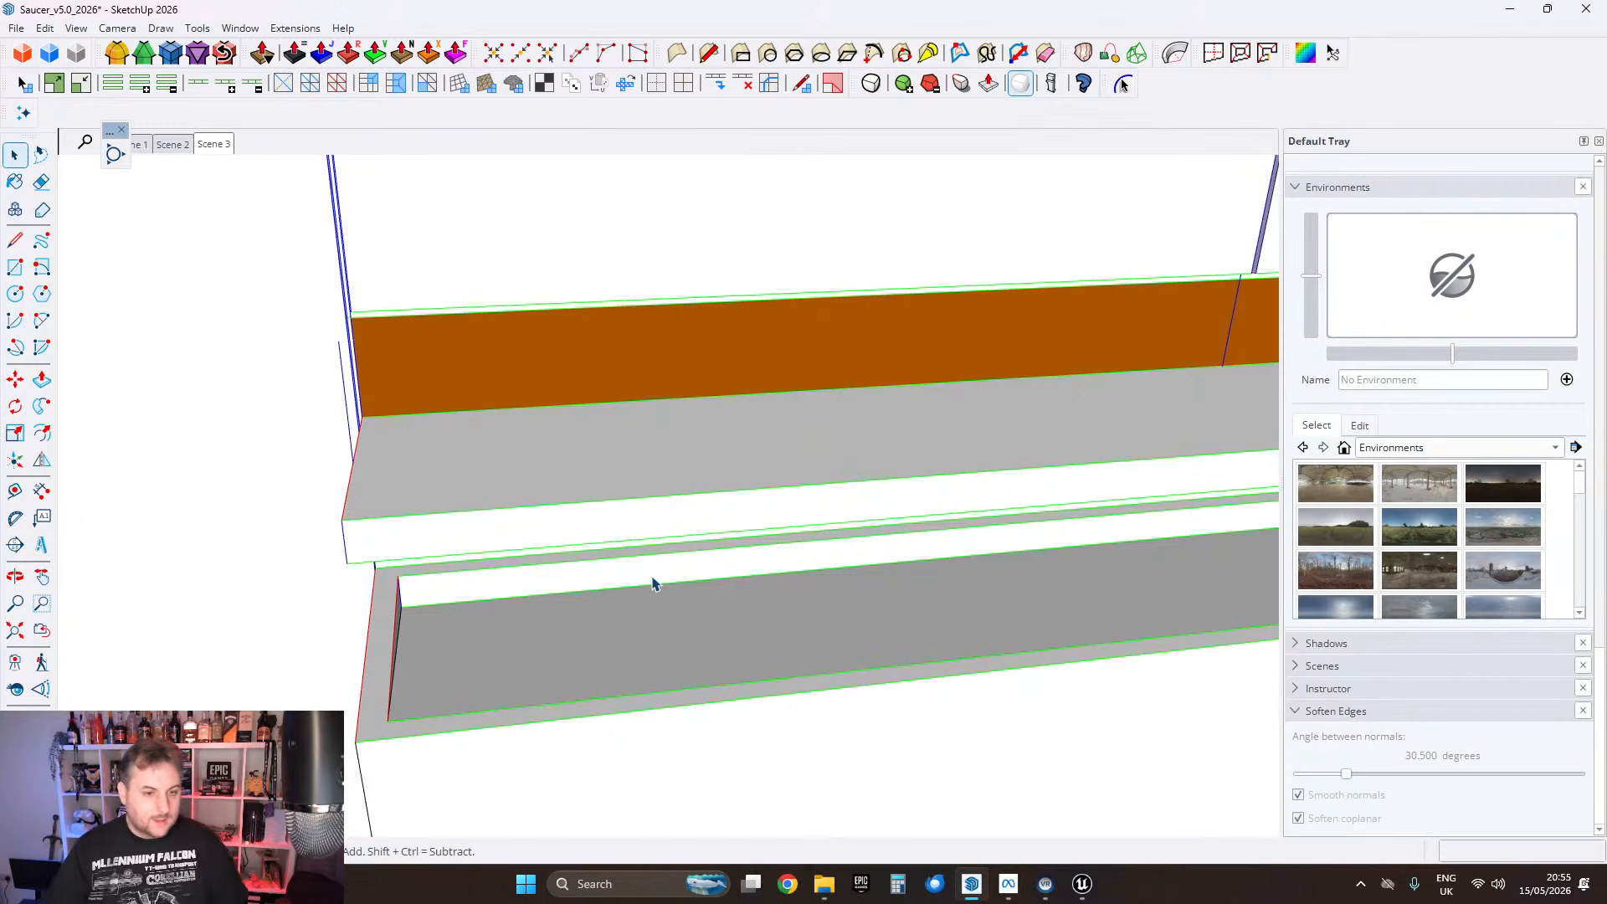
pyautogui.scroll(1, 633, 599)
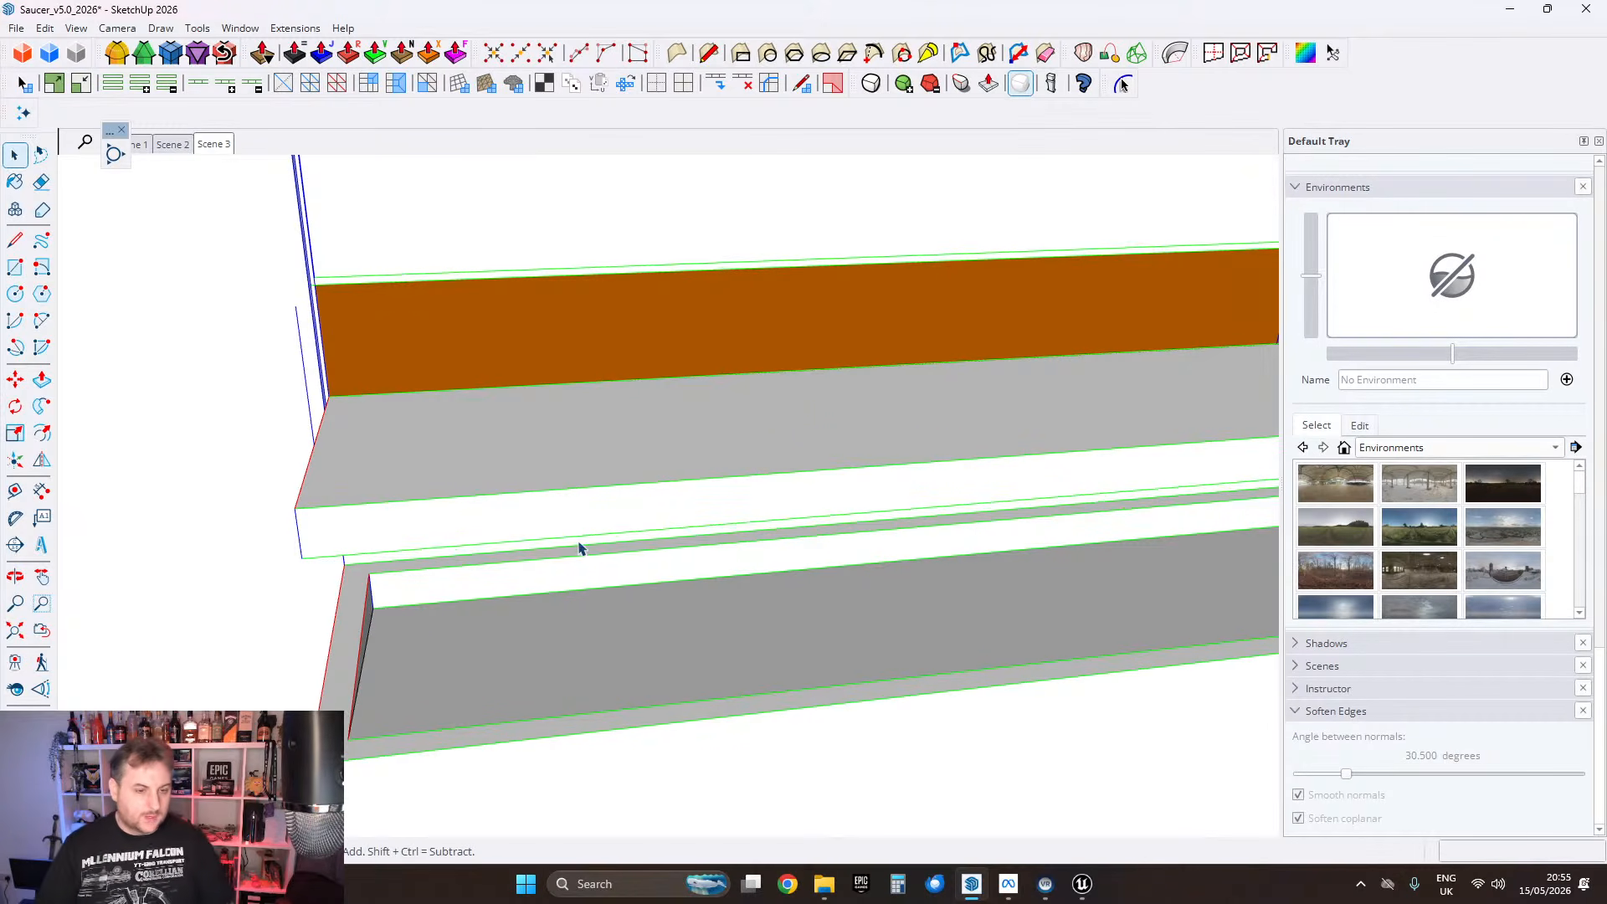
pyautogui.moveTo(540, 527); pyautogui.dragTo(662, 533, button='middle')
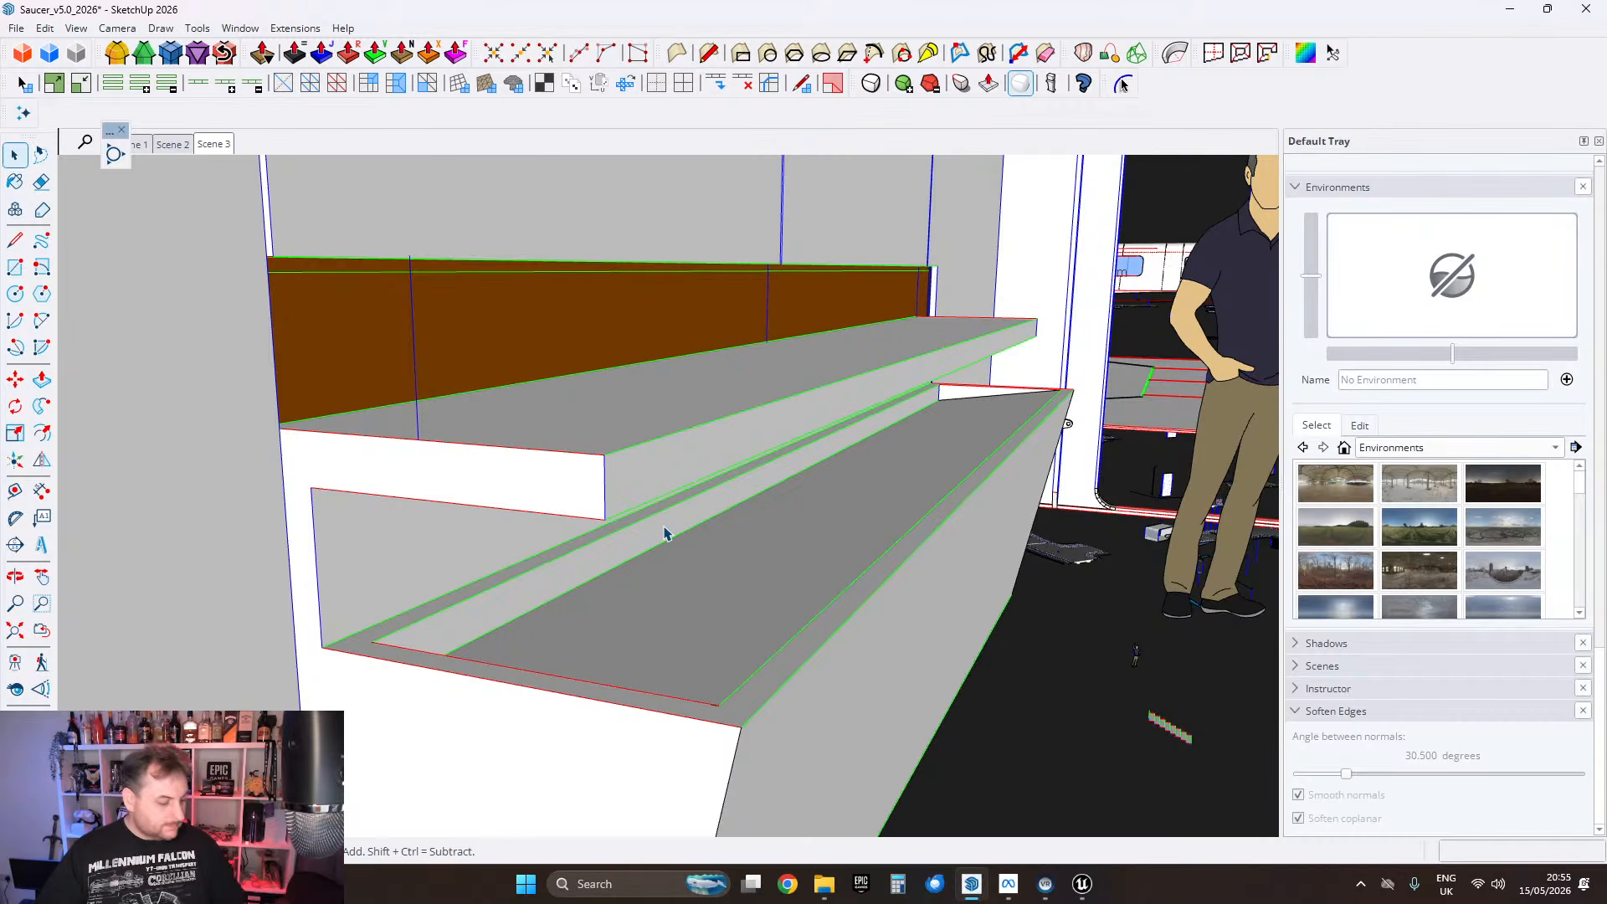
# Step: Examine the hull section's interior and the separate row of bays beside it from several directions
pyautogui.moveTo(721, 621); pyautogui.dragTo(610, 495, button='middle')
pyautogui.scroll(-6, 611, 495)
pyautogui.moveTo(746, 510); pyautogui.dragTo(758, 419, button='middle')
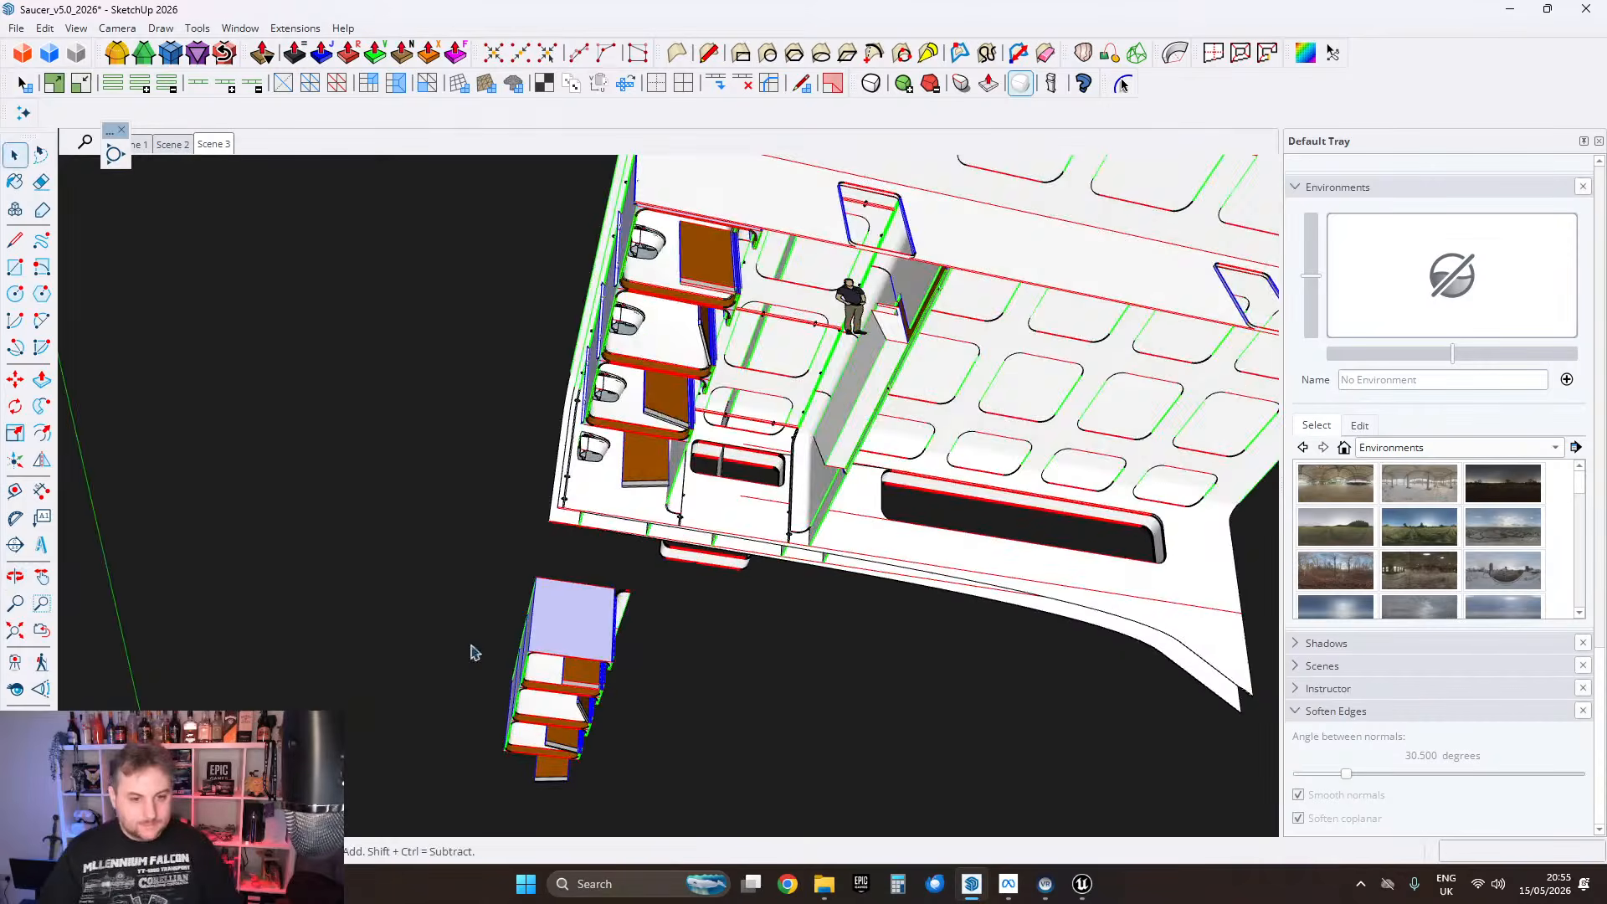
pyautogui.scroll(4, 470, 653)
pyautogui.moveTo(610, 645); pyautogui.dragTo(216, 462, button='middle')
pyautogui.scroll(-3, 670, 401)
pyautogui.keyDown('shift'); pyautogui.moveTo(643, 434); pyautogui.dragTo(678, 438, button='middle'); pyautogui.keyUp('shift')
pyautogui.keyDown('shift'); pyautogui.moveTo(678, 438); pyautogui.dragTo(722, 419, button='middle'); pyautogui.keyUp('shift')
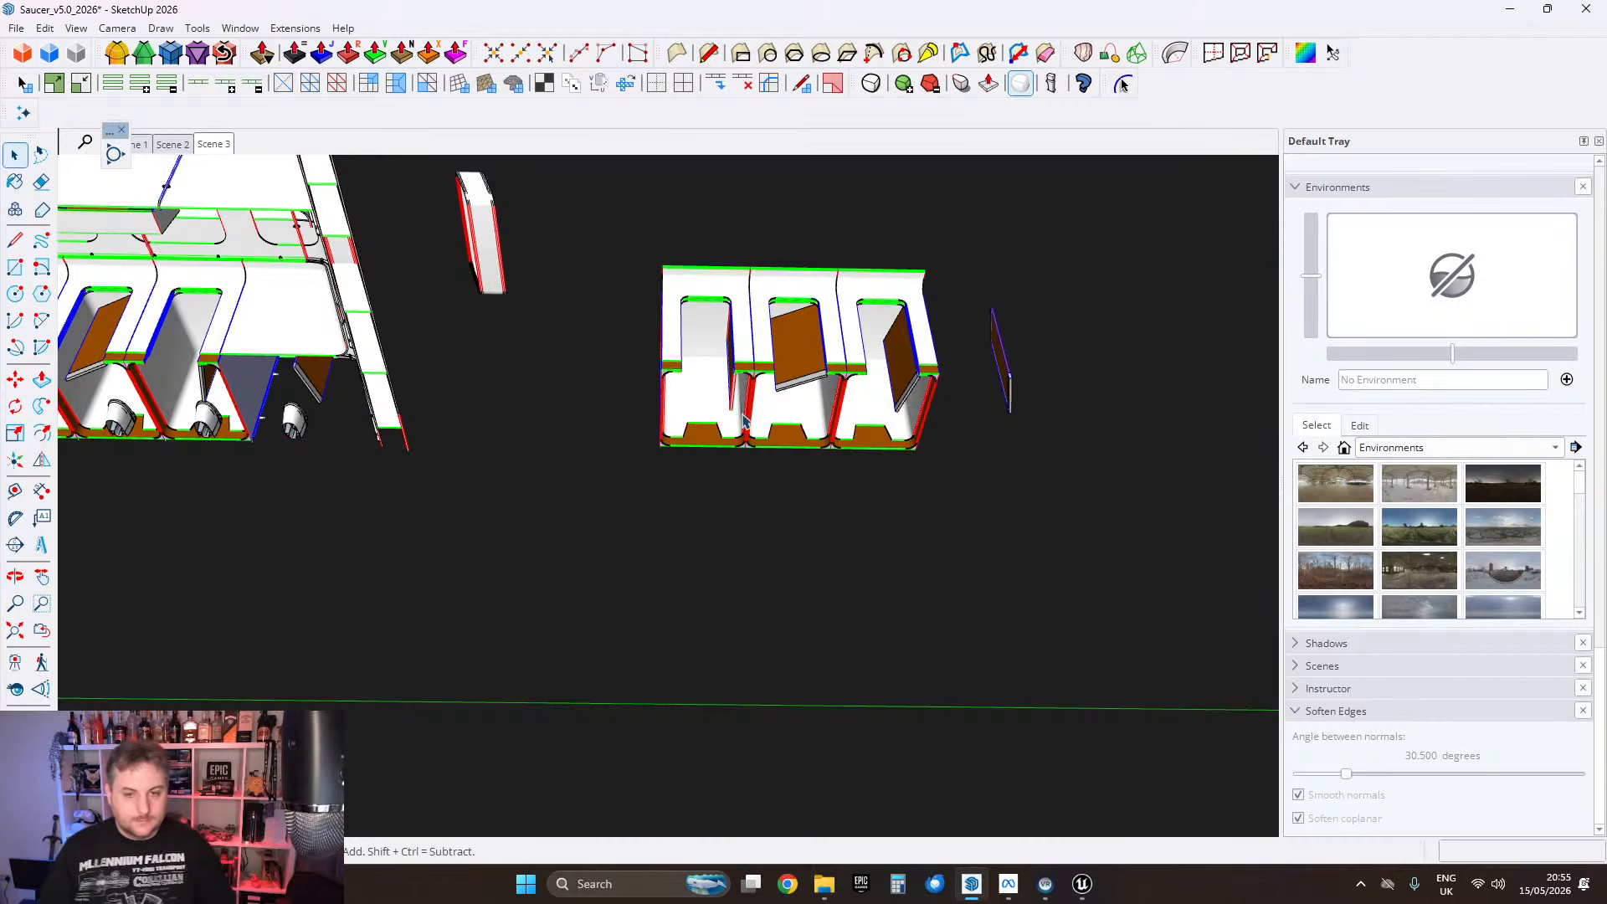
# Step: Select the smoothed corner side wall panel beside the last bay and copy it
pyautogui.scroll(1, 751, 404)
pyautogui.keyDown('shift'); pyautogui.moveTo(190, 311); pyautogui.dragTo(723, 285, button='middle'); pyautogui.keyUp('shift')
pyautogui.scroll(3, 817, 377)
pyautogui.click(789, 386)
pyautogui.moveTo(837, 448); pyautogui.dragTo(889, 542, button='middle')
pyautogui.scroll(2, 619, 499)
pyautogui.scroll(-2, 745, 450)
pyautogui.scroll(1, 783, 349)
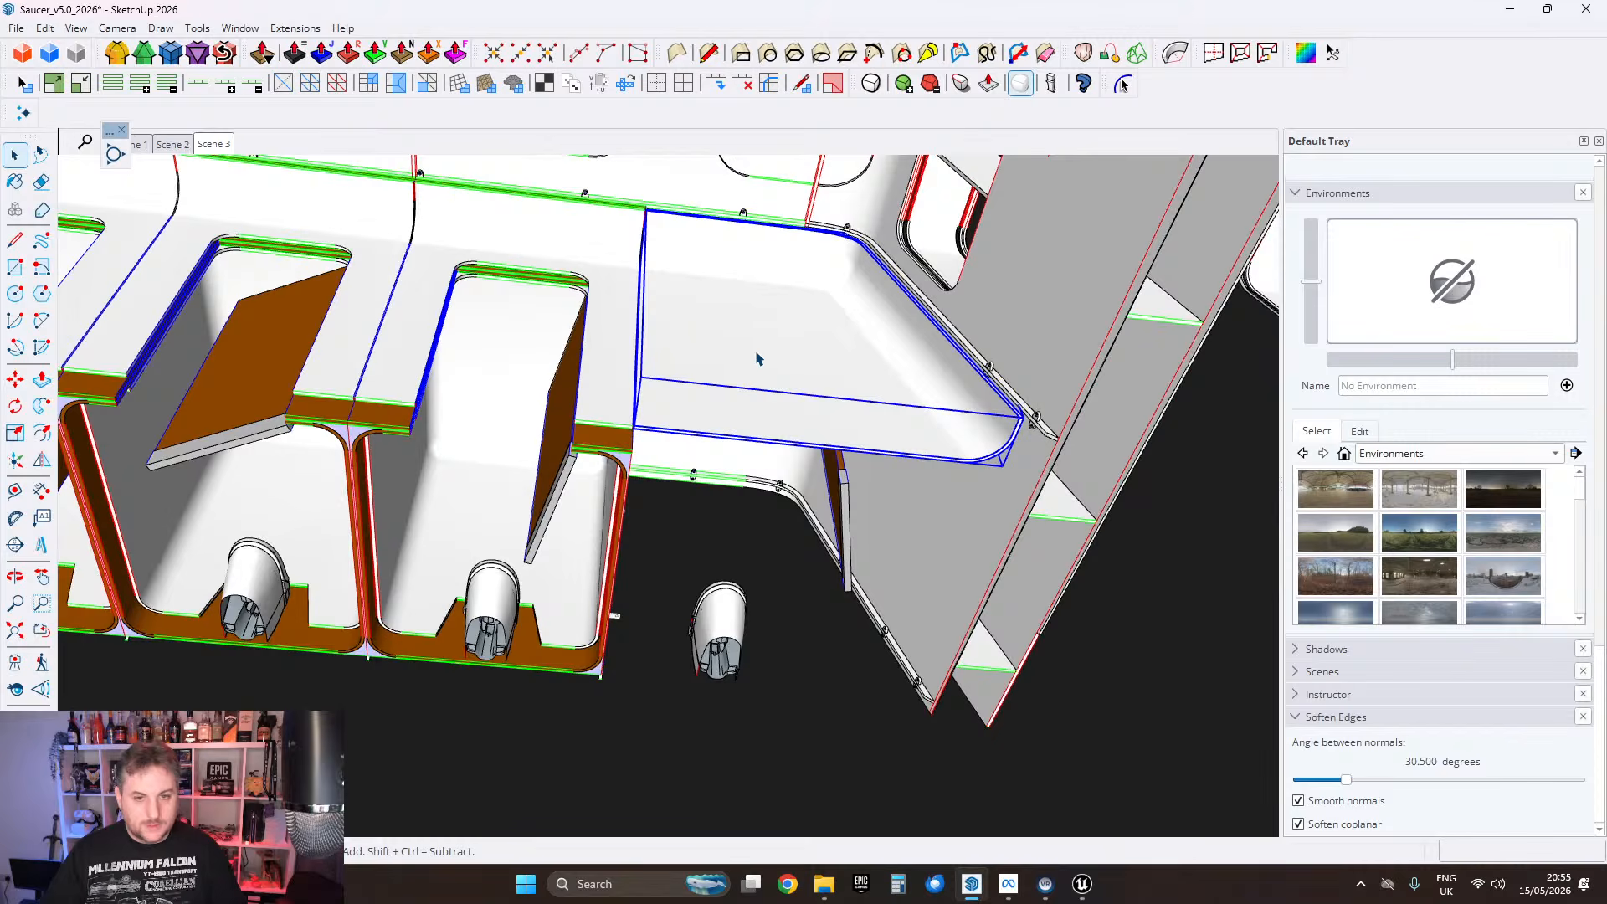
pyautogui.scroll(-1, 772, 356)
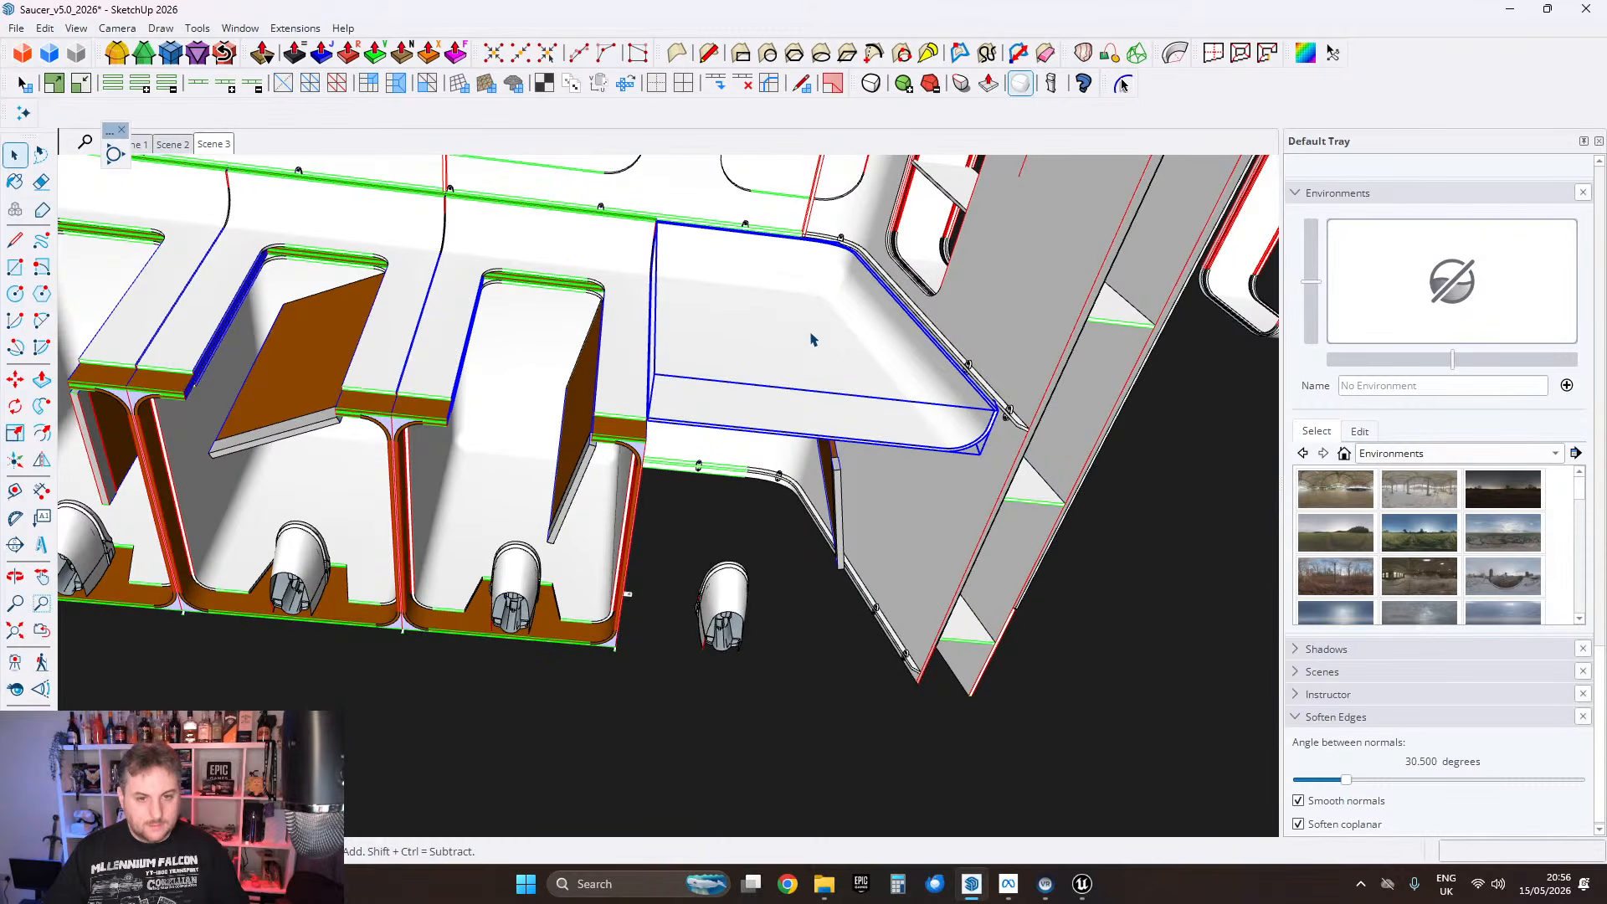
pyautogui.scroll(-1, 808, 363)
pyautogui.doubleClick(837, 377)
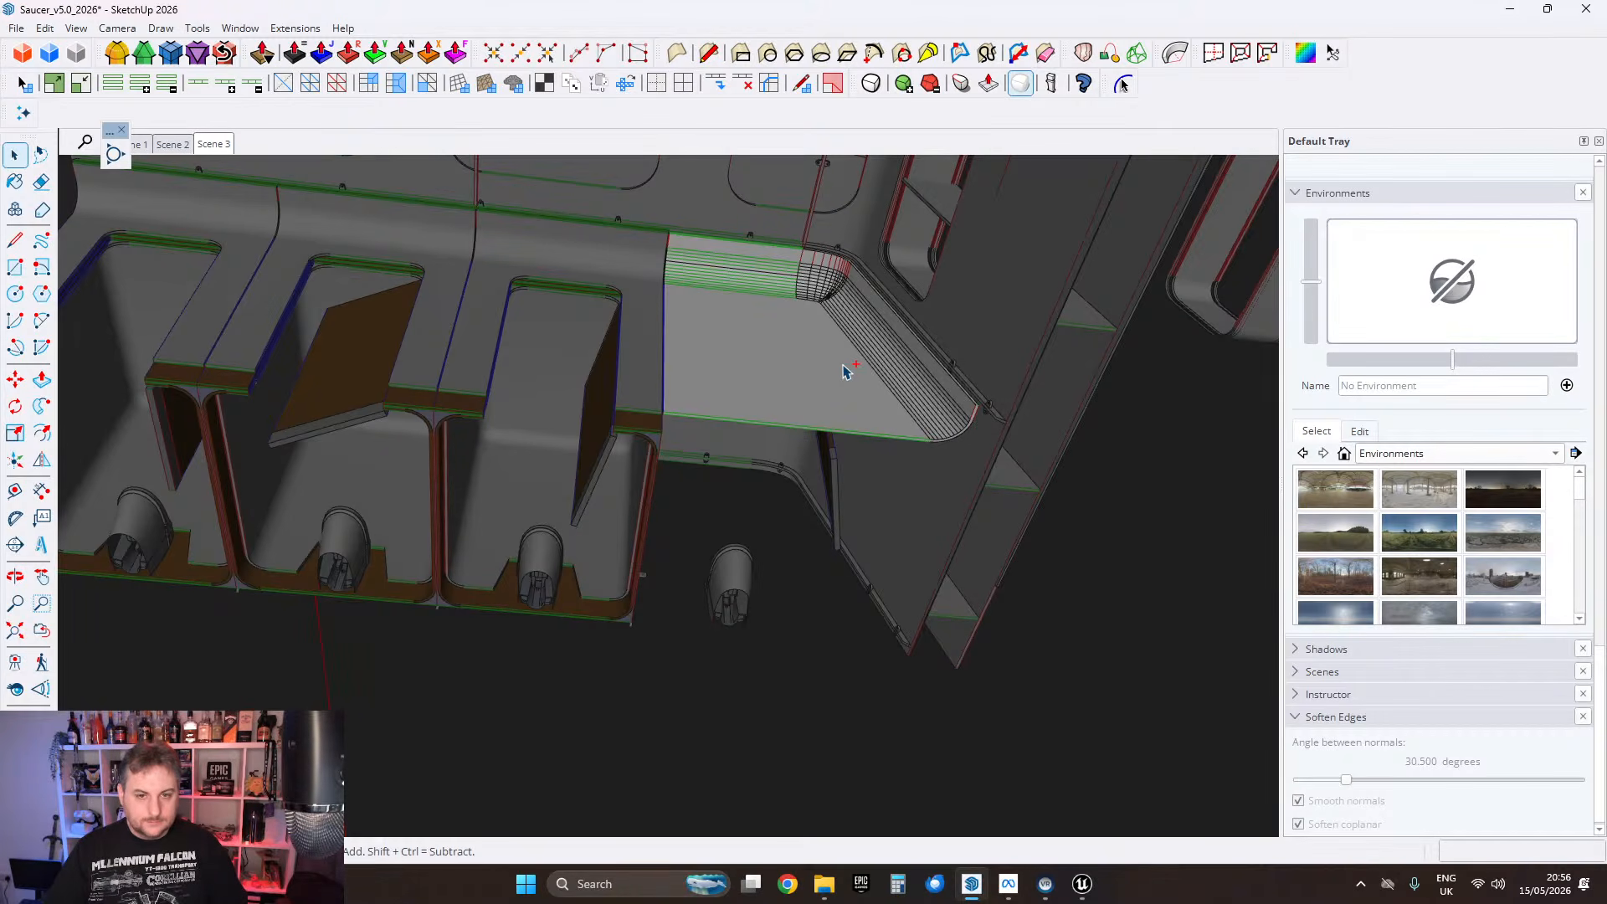
# Step: Undo the last two edits made to the corner side wall panel
pyautogui.scroll(-5, 818, 445)
pyautogui.scroll(-5, 820, 433)
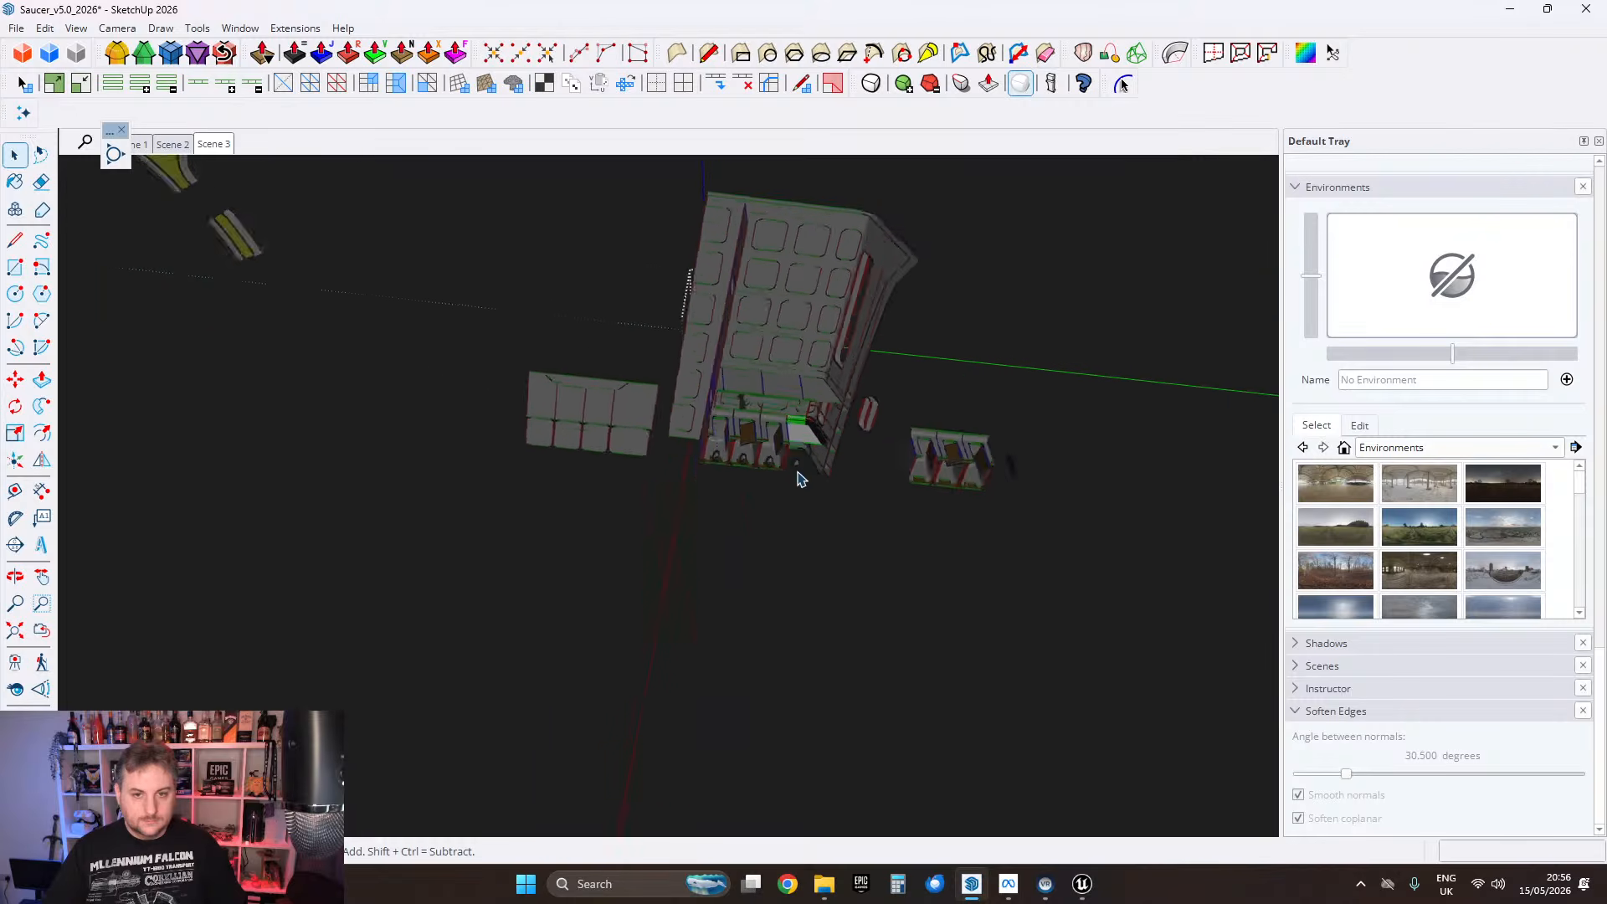
pyautogui.scroll(5, 780, 467)
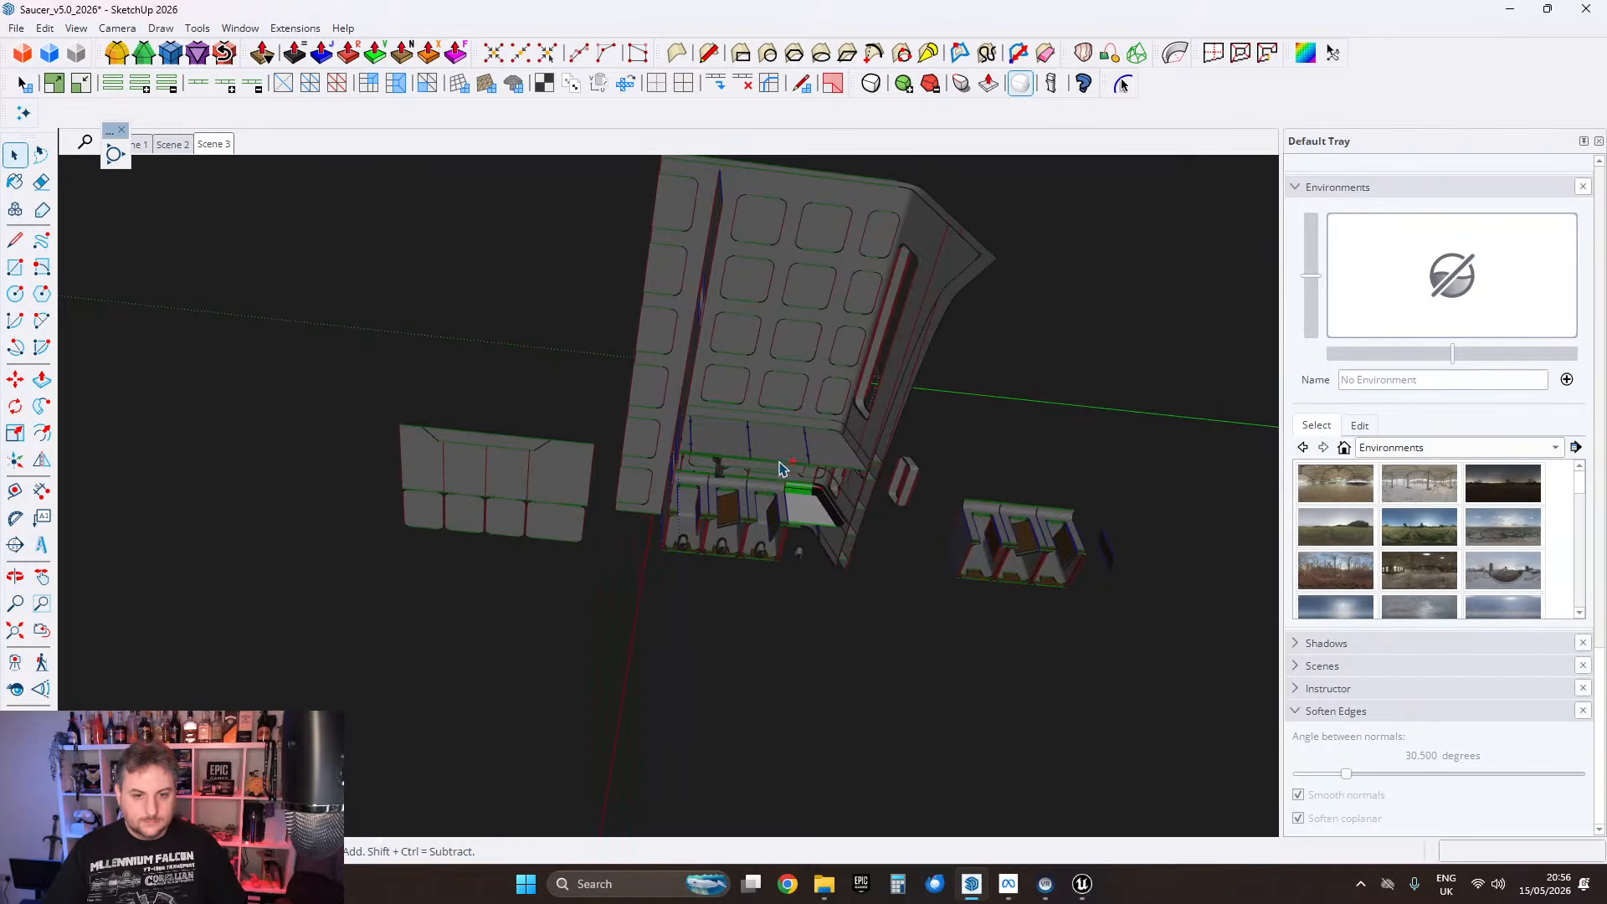
pyautogui.moveTo(859, 320); pyautogui.dragTo(809, 662, button='middle')
pyautogui.scroll(10, 825, 334)
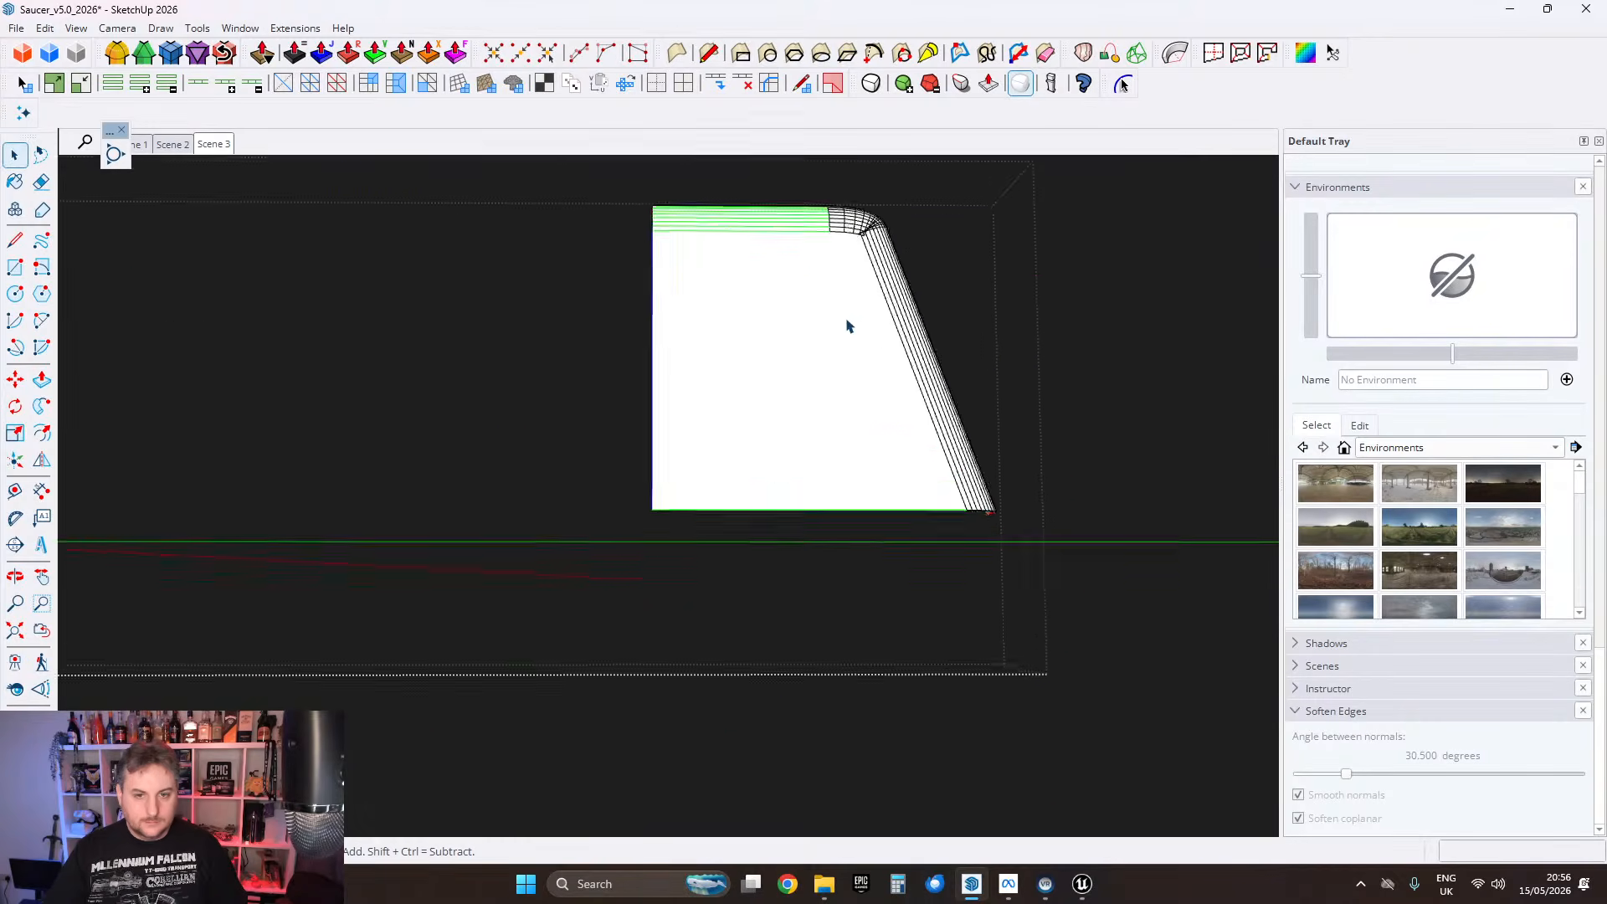
pyautogui.hotkey('ctrl', 'z')
pyautogui.hotkey('ctrl', 'z')
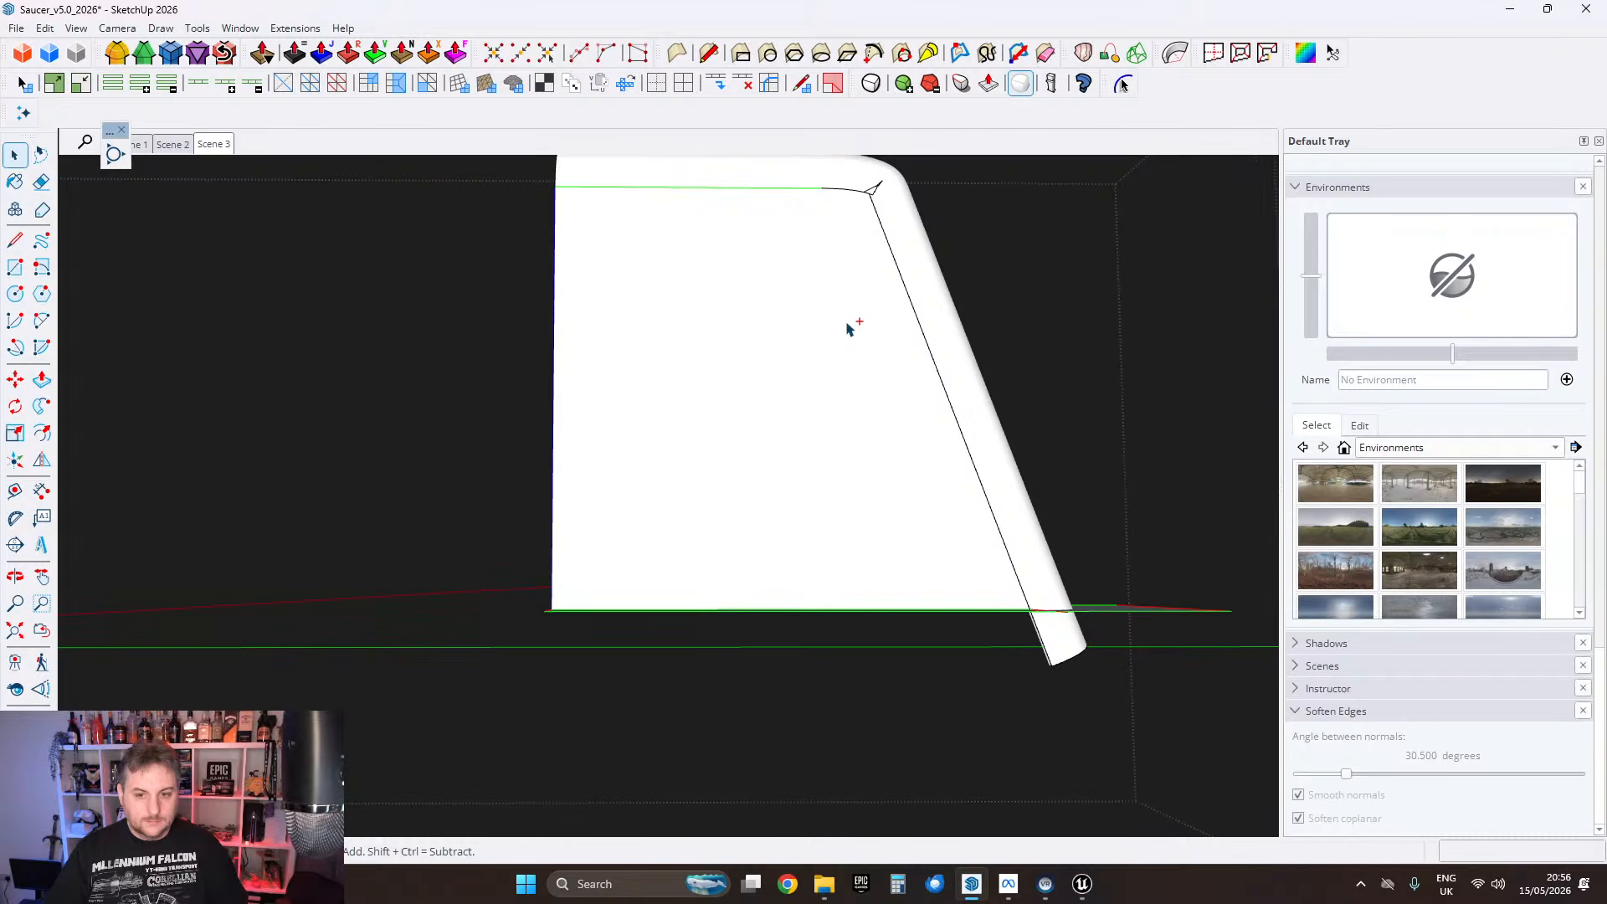
# Step: Keep undoing earlier edits until the corner bay beneath the wall panel has its original box and cut-out panel back
pyautogui.scroll(-8, 846, 298)
pyautogui.keyDown('shift'); pyautogui.moveTo(871, 754); pyautogui.dragTo(871, 599, button='middle'); pyautogui.keyUp('shift')
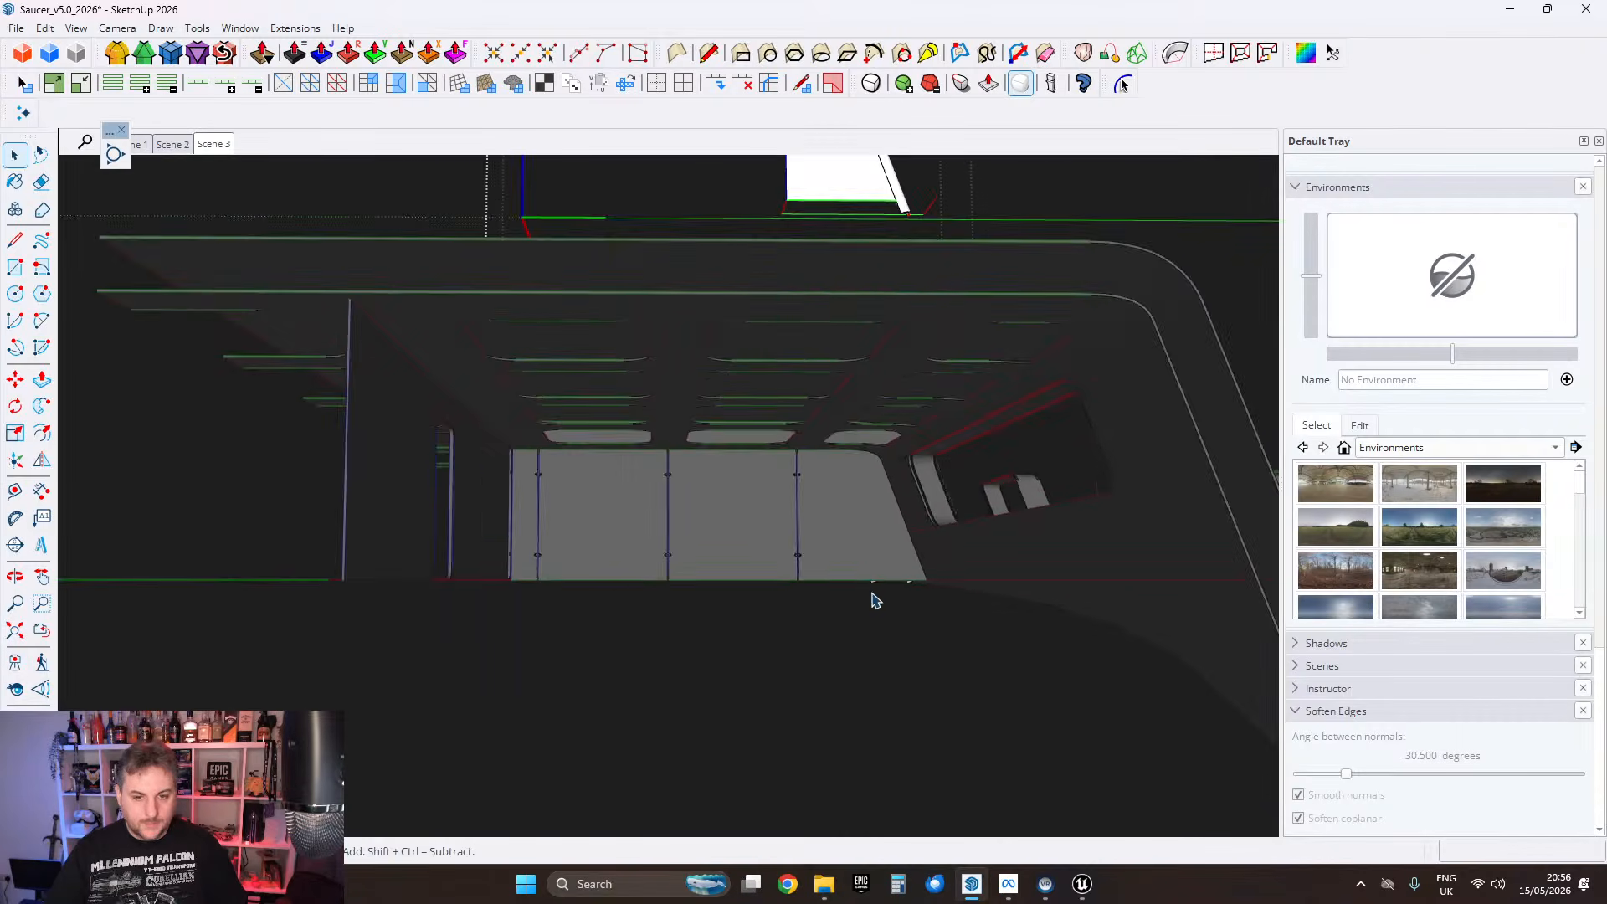
pyautogui.scroll(3, 871, 600)
pyautogui.moveTo(848, 413); pyautogui.dragTo(856, 634, button='middle')
pyautogui.scroll(5, 845, 598)
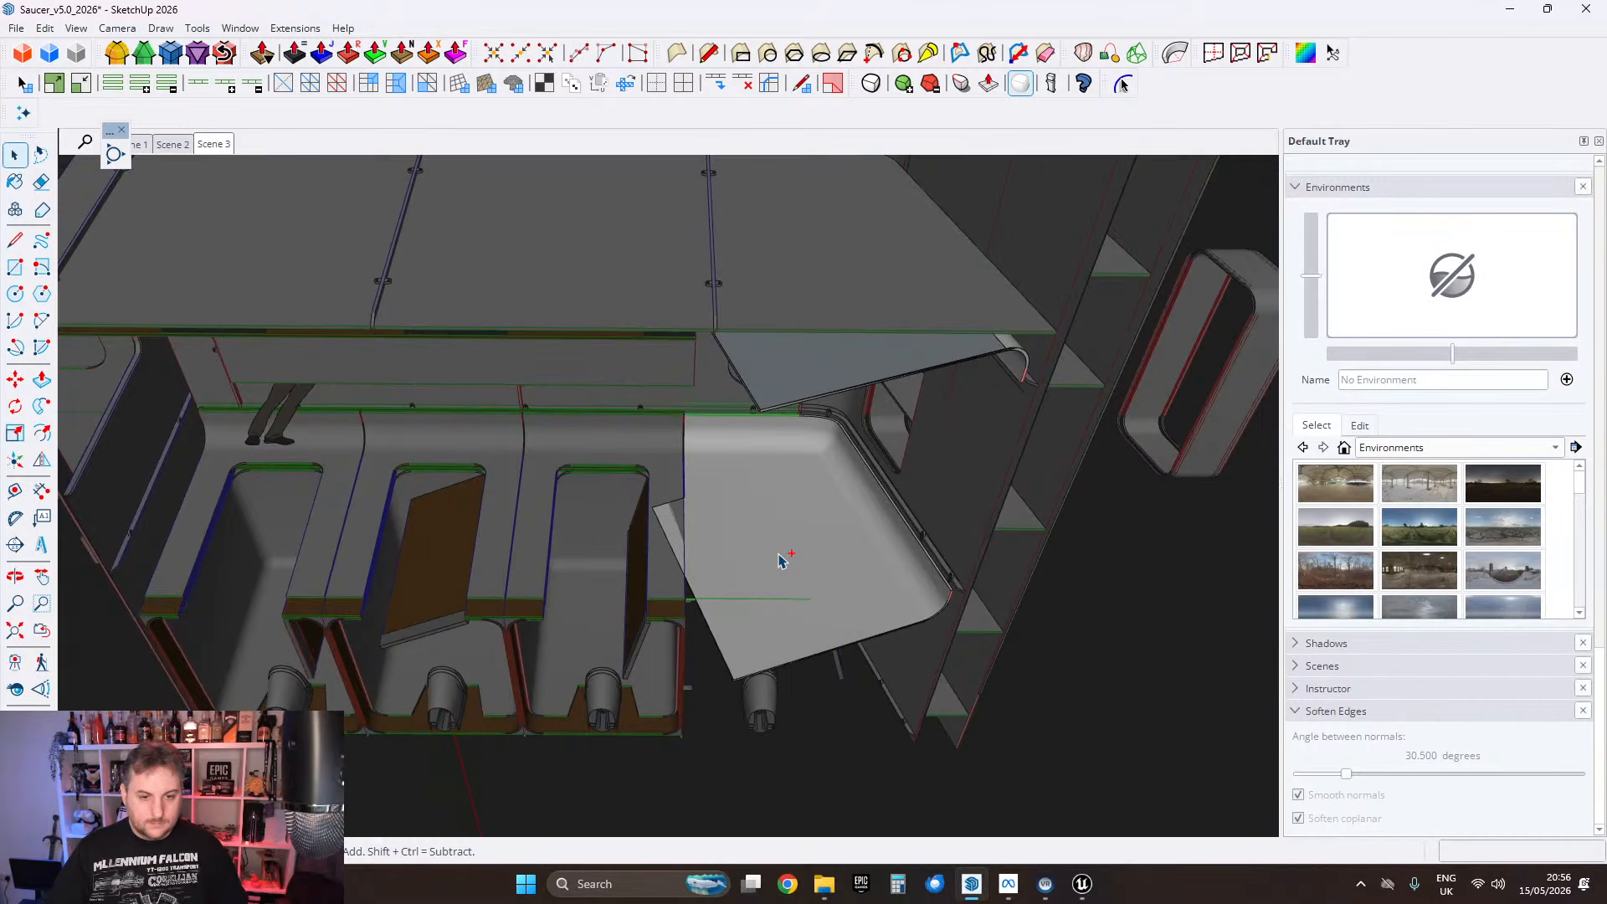
pyautogui.hotkey('ctrl', 'z')
pyautogui.hotkey('ctrl', 'z')
pyautogui.hotkey('ctrl', 'z')
pyautogui.hotkey('ctrl', 'z')
pyautogui.hotkey('ctrl', 'z')
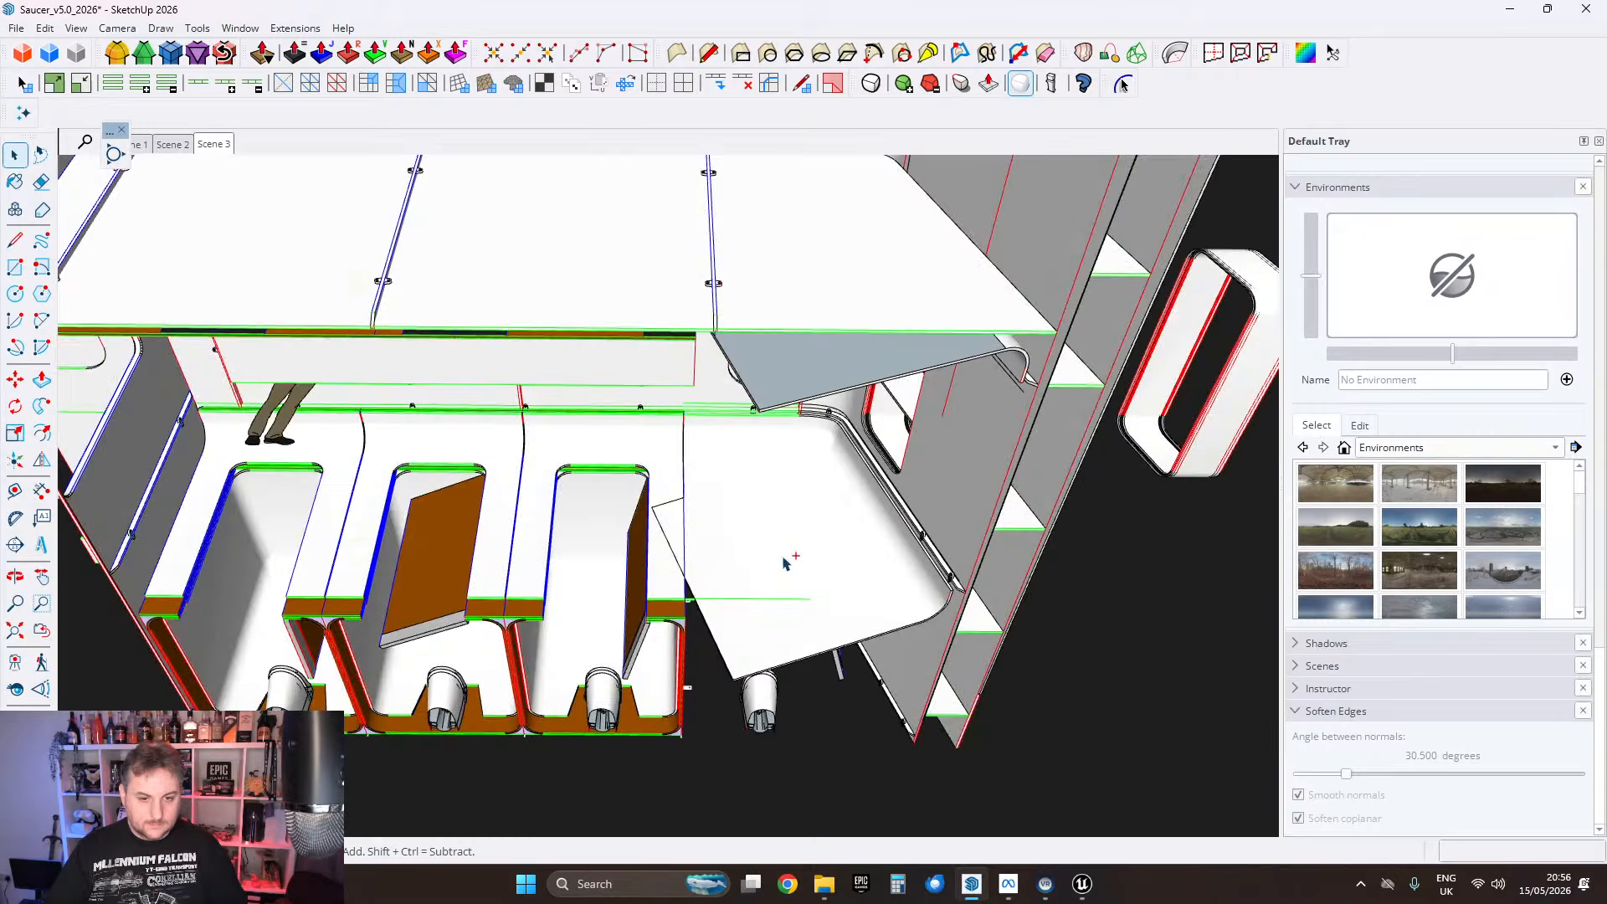
pyautogui.hotkey('ctrl', 'z')
pyautogui.hotkey('ctrl', 'z')
pyautogui.hotkey('ctrl', 'z')
pyautogui.hotkey('ctrl', 'z')
pyautogui.hotkey('ctrl', 'z')
pyautogui.hotkey('ctrl', 'z')
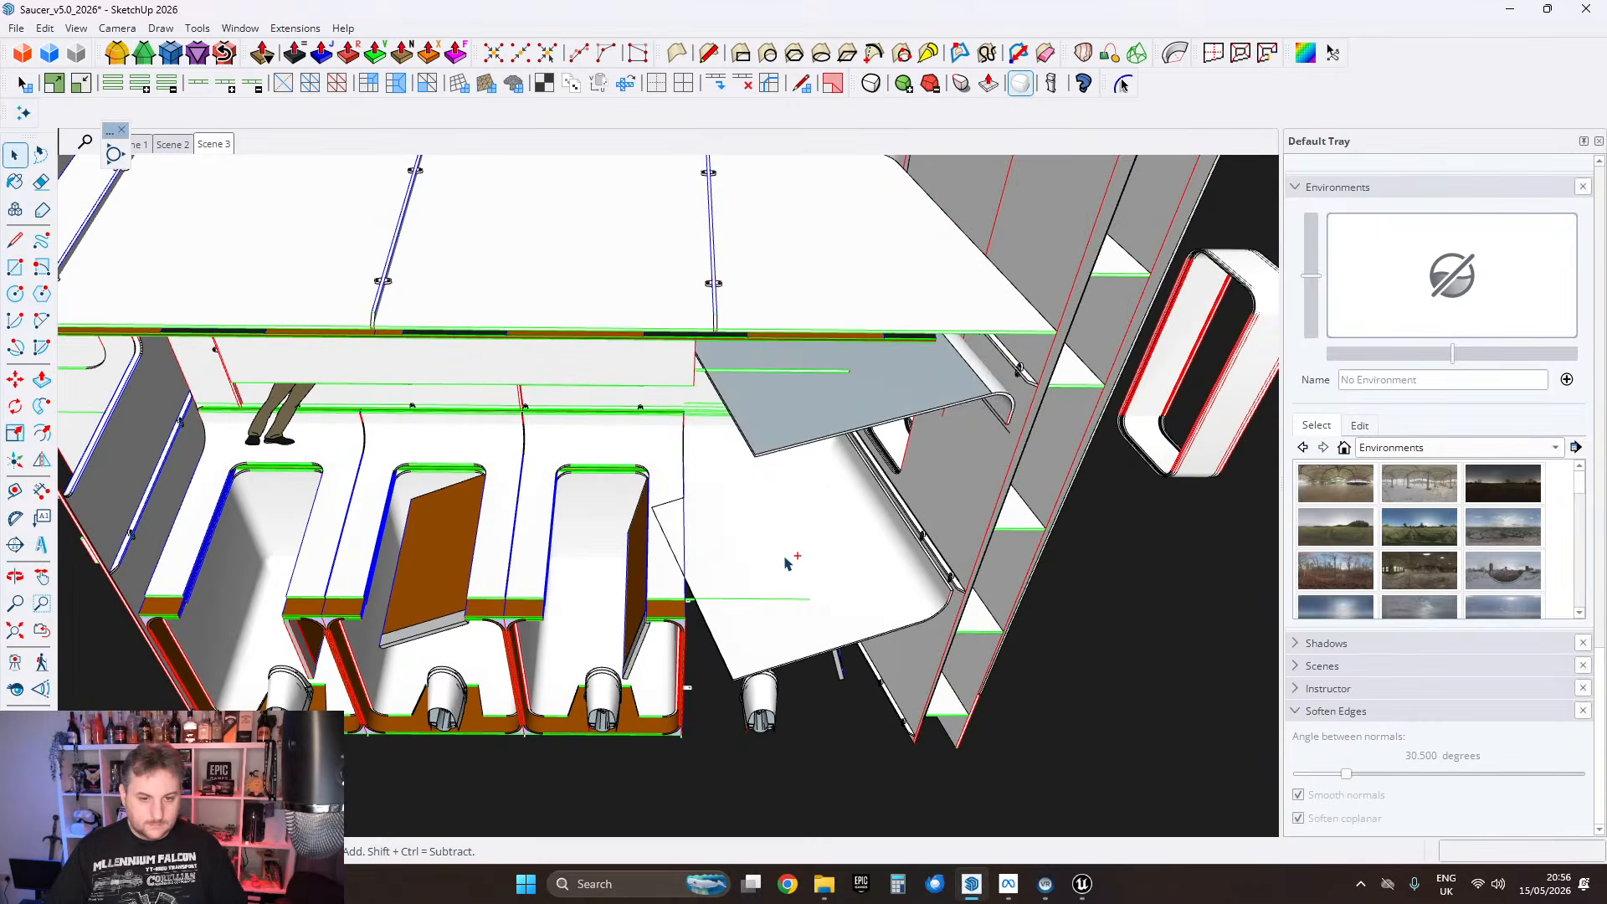
pyautogui.hotkey('ctrl', 'z')
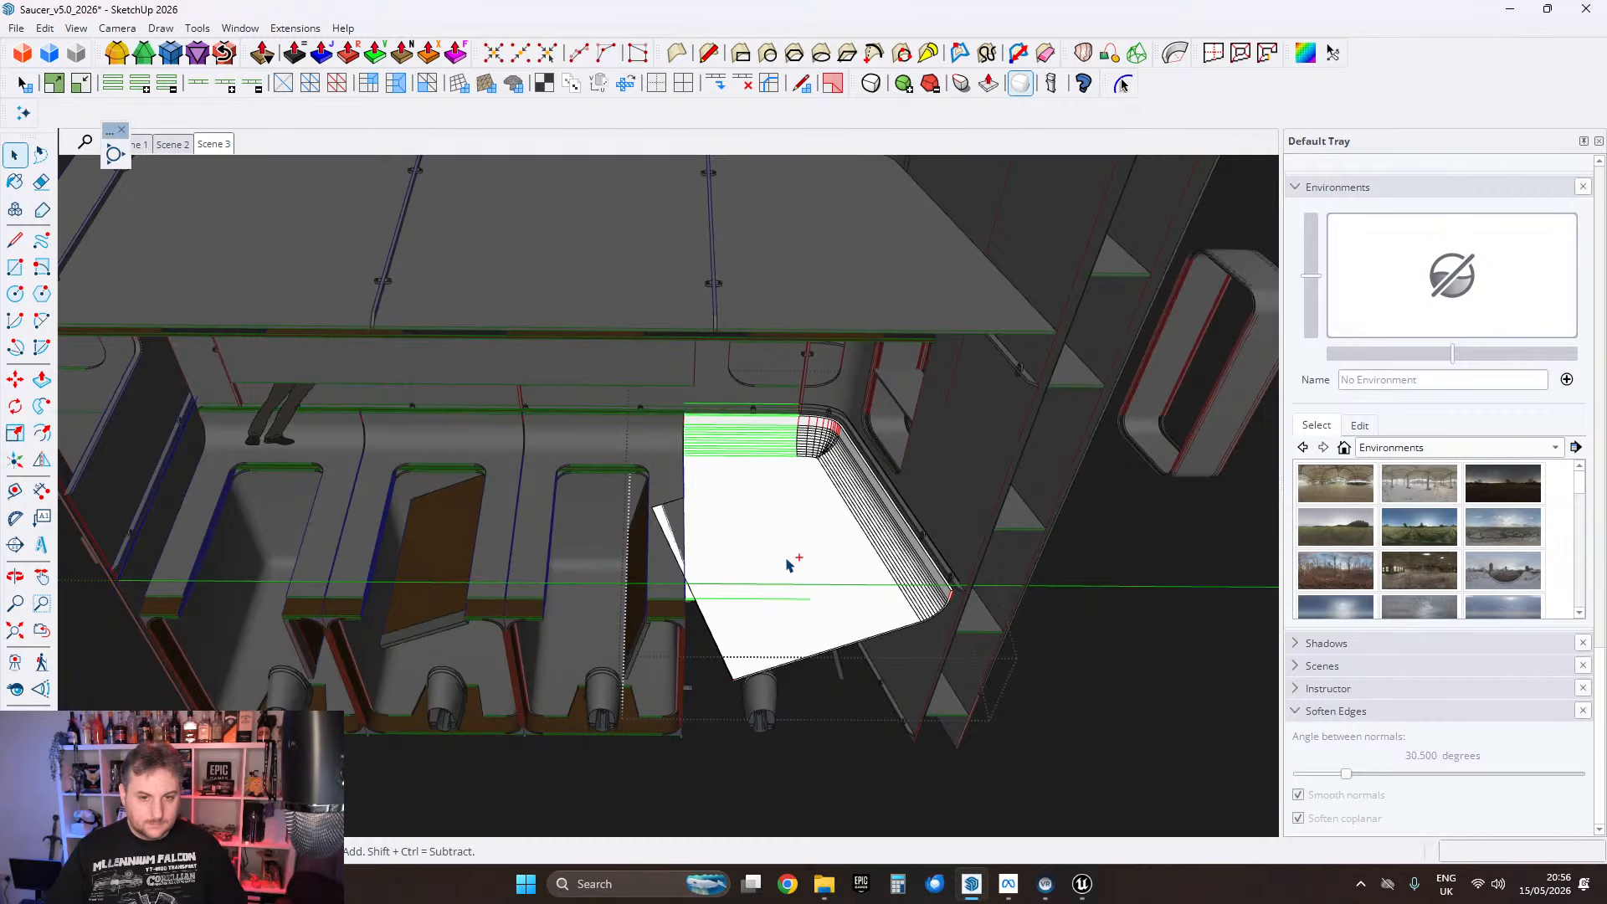
pyautogui.hotkey('ctrl', 'z')
pyautogui.hotkey('ctrl', 'z')
pyautogui.hotkey('ctrl', 'z')
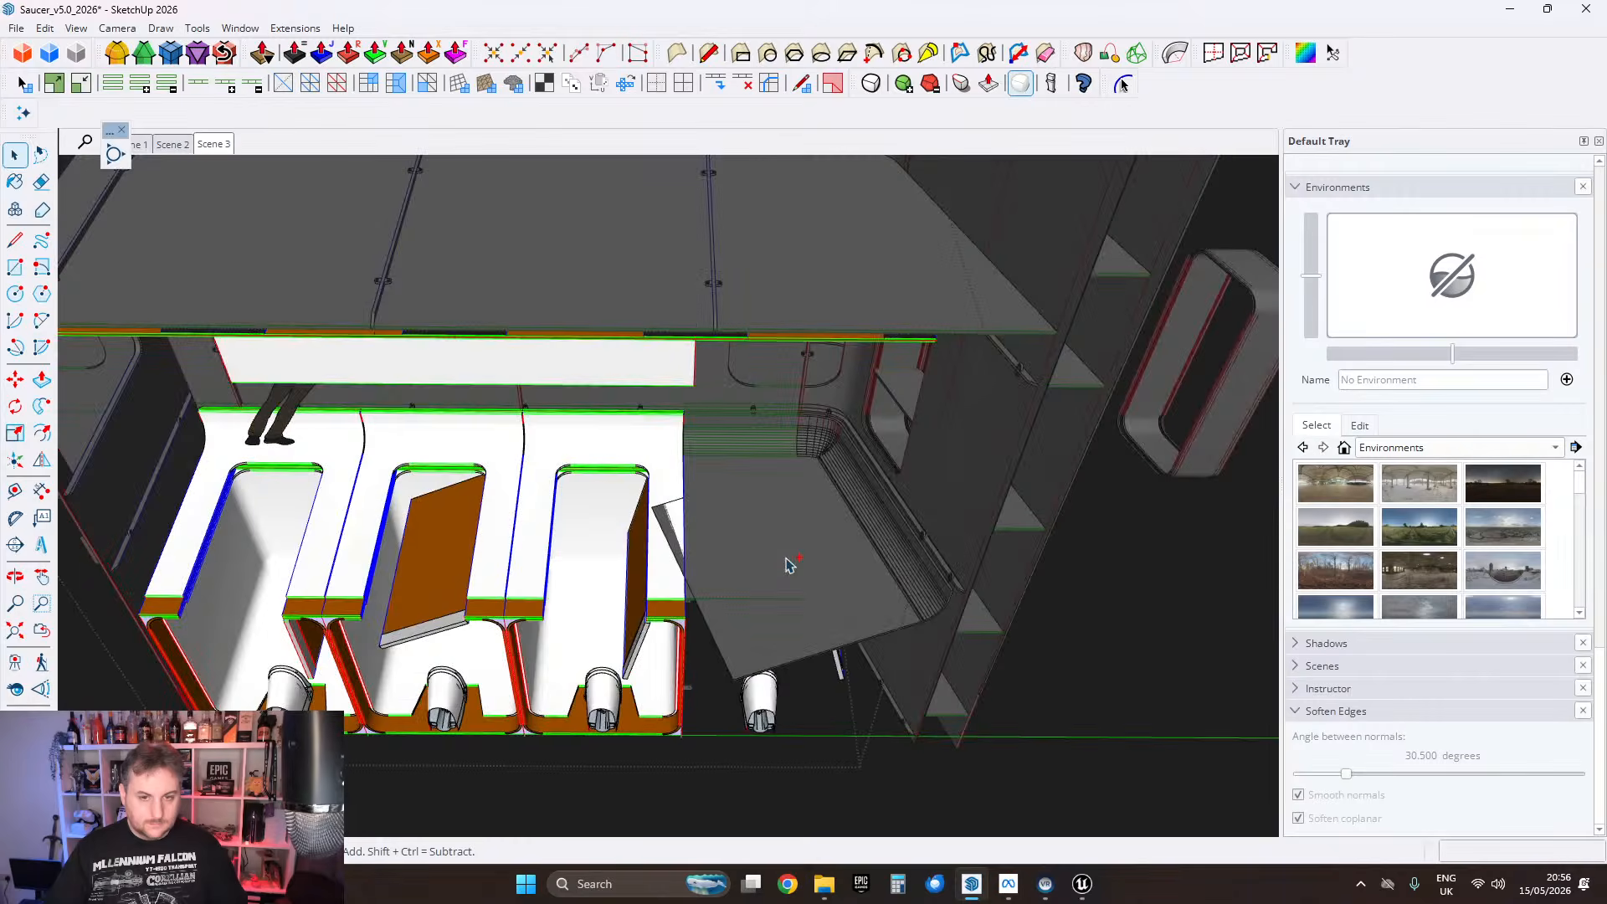
# Step: Delete the rough meshed panel over the corner bay and try to paste the copied smooth panel in place
pyautogui.moveTo(787, 566); pyautogui.dragTo(767, 621, button='middle')
pyautogui.press('Escape')
pyautogui.press('Escape')
pyautogui.click(737, 629)
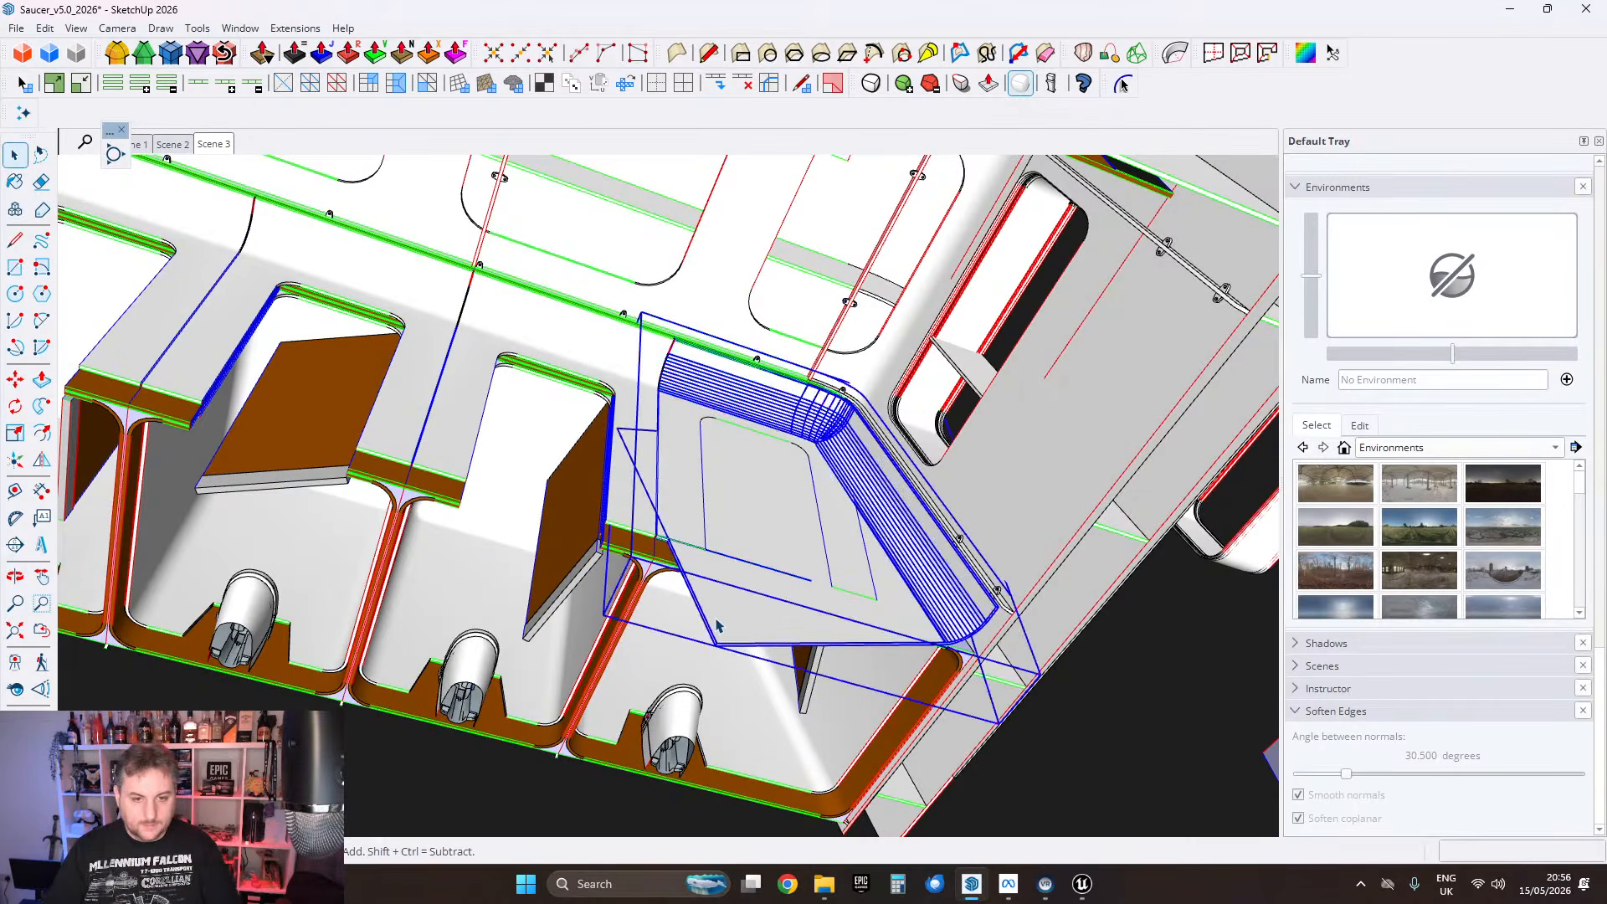
pyautogui.press('Delete')
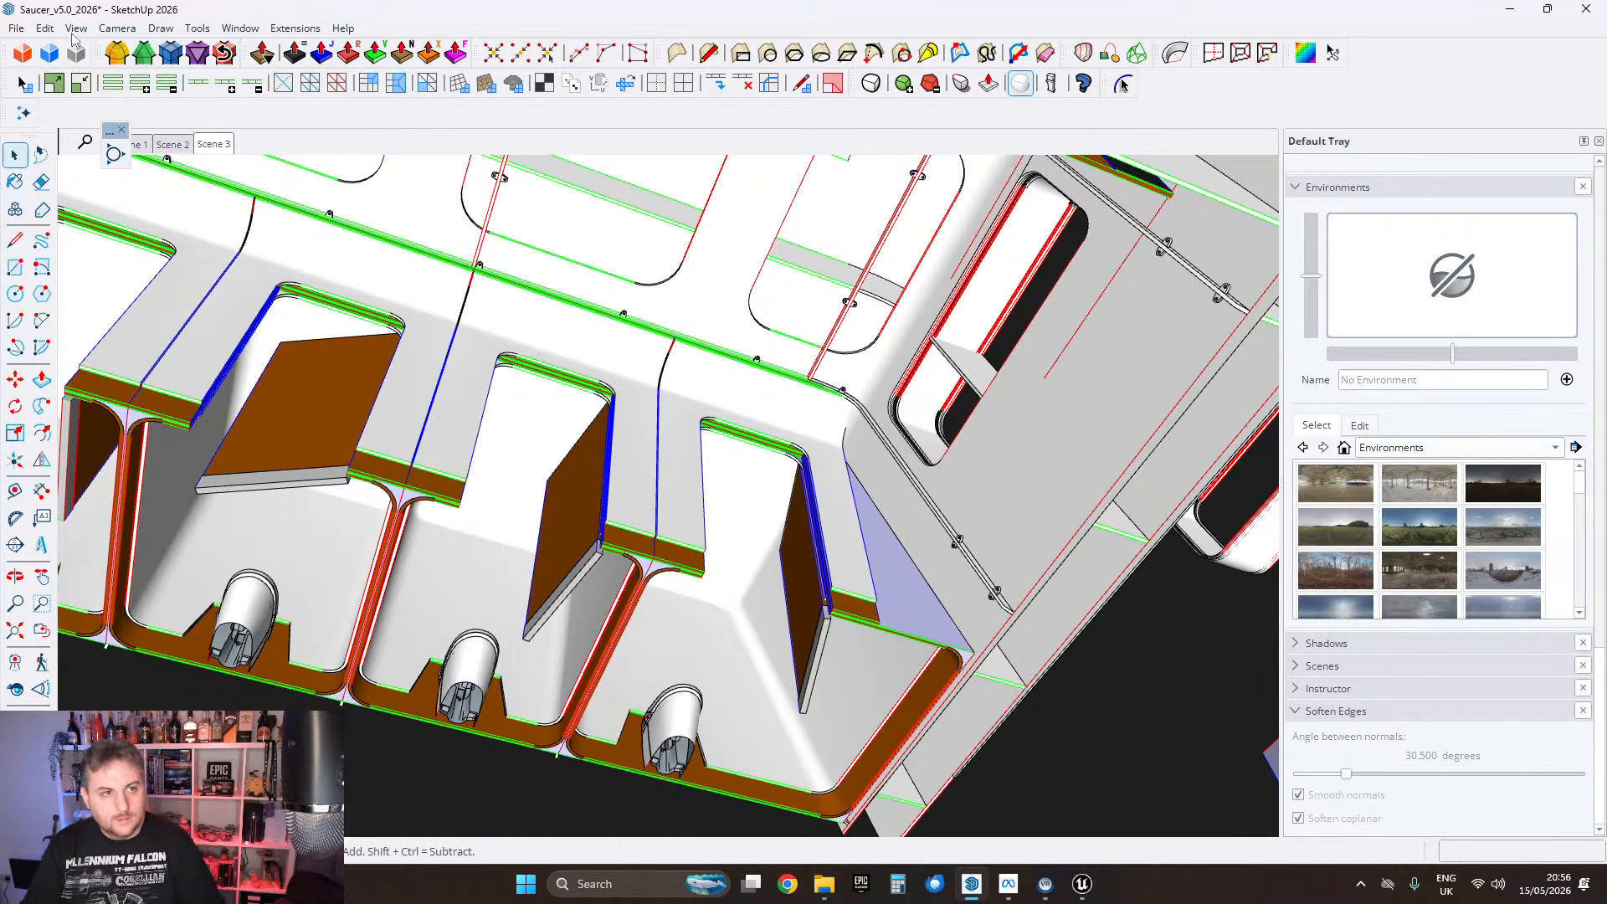
pyautogui.click(44, 29)
pyautogui.click(88, 155)
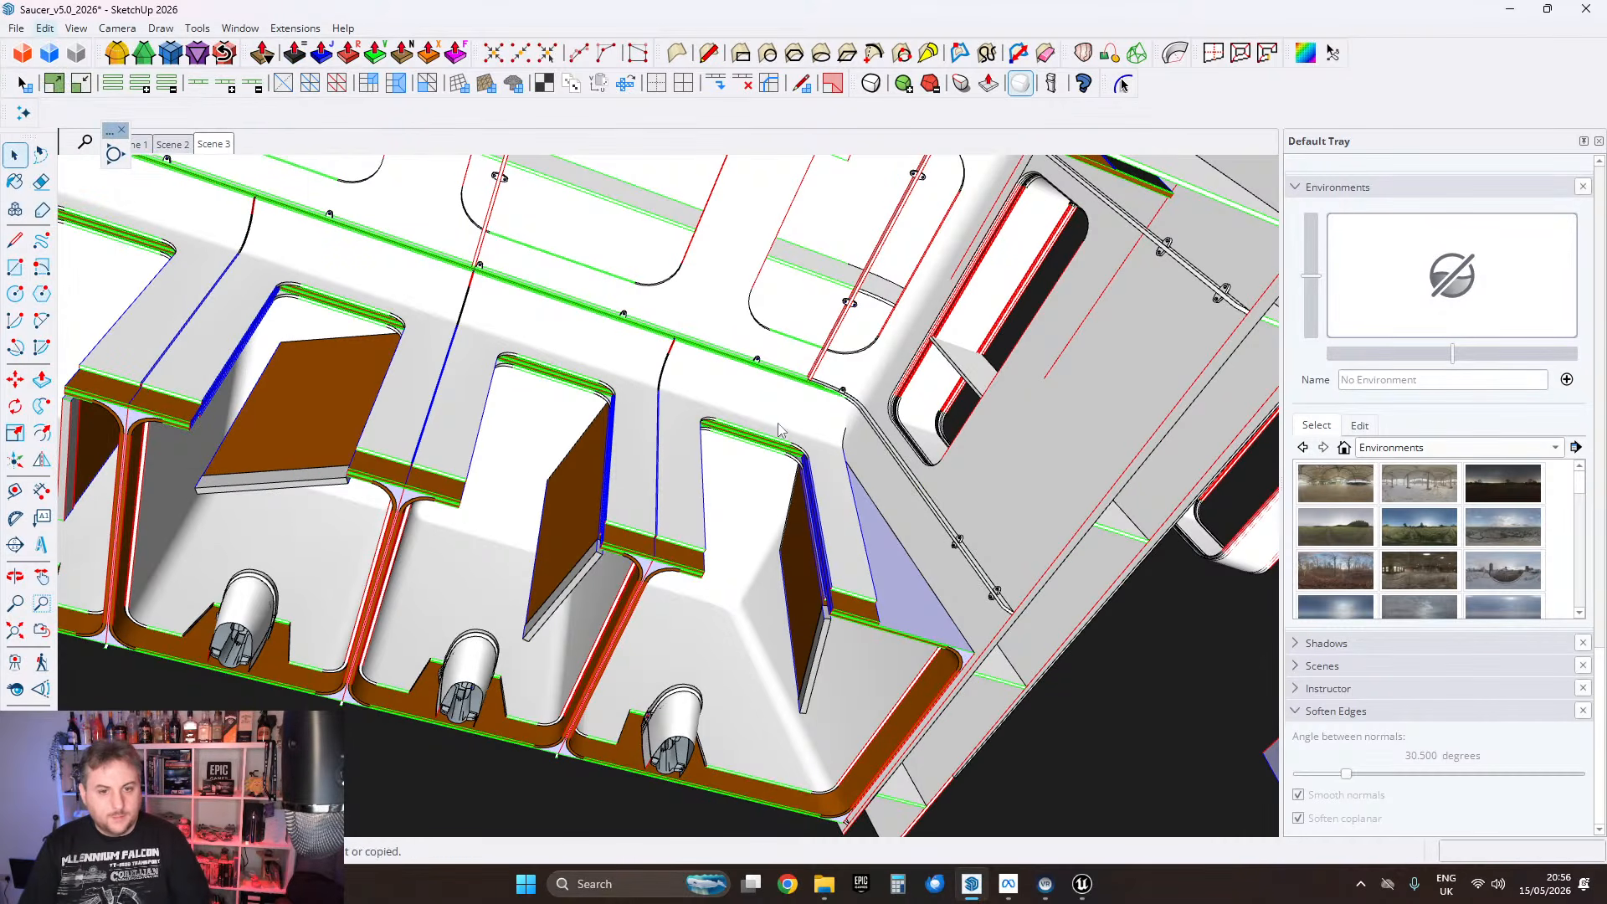
# Step: Open the row of bays for editing and remove the old cut-out wall panel above the corner bay
pyautogui.scroll(3, 914, 532)
pyautogui.moveTo(886, 530); pyautogui.dragTo(848, 425, button='middle')
pyautogui.click(540, 486)
pyautogui.moveTo(540, 485); pyautogui.dragTo(737, 416, button='middle')
pyautogui.doubleClick(728, 419)
pyautogui.doubleClick(722, 416)
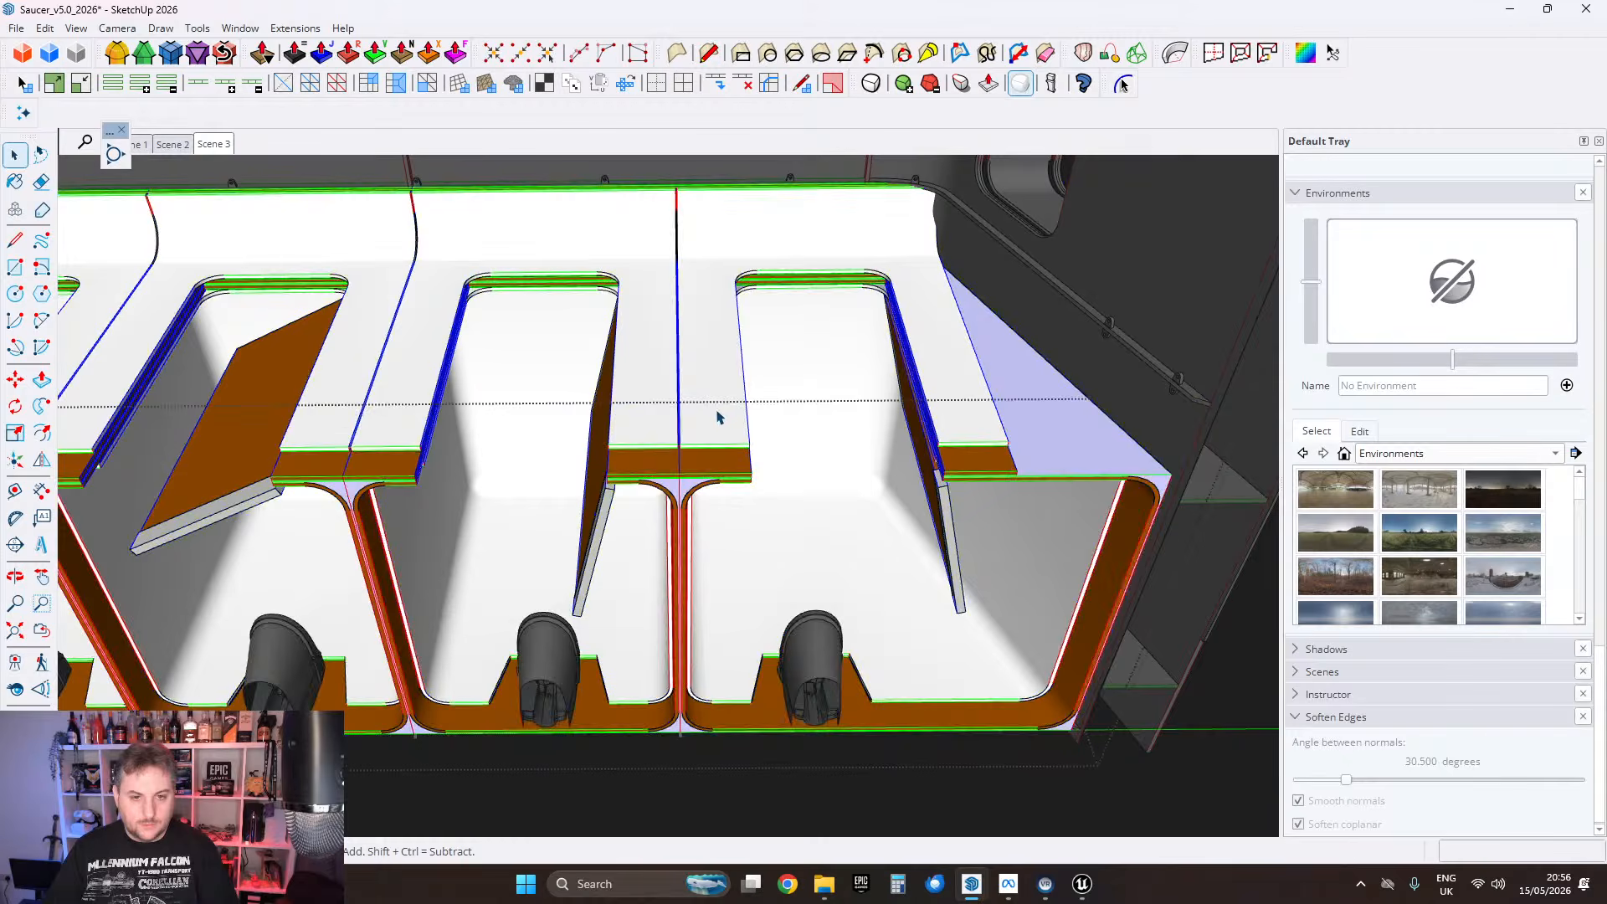
pyautogui.doubleClick(712, 417)
pyautogui.click(727, 417)
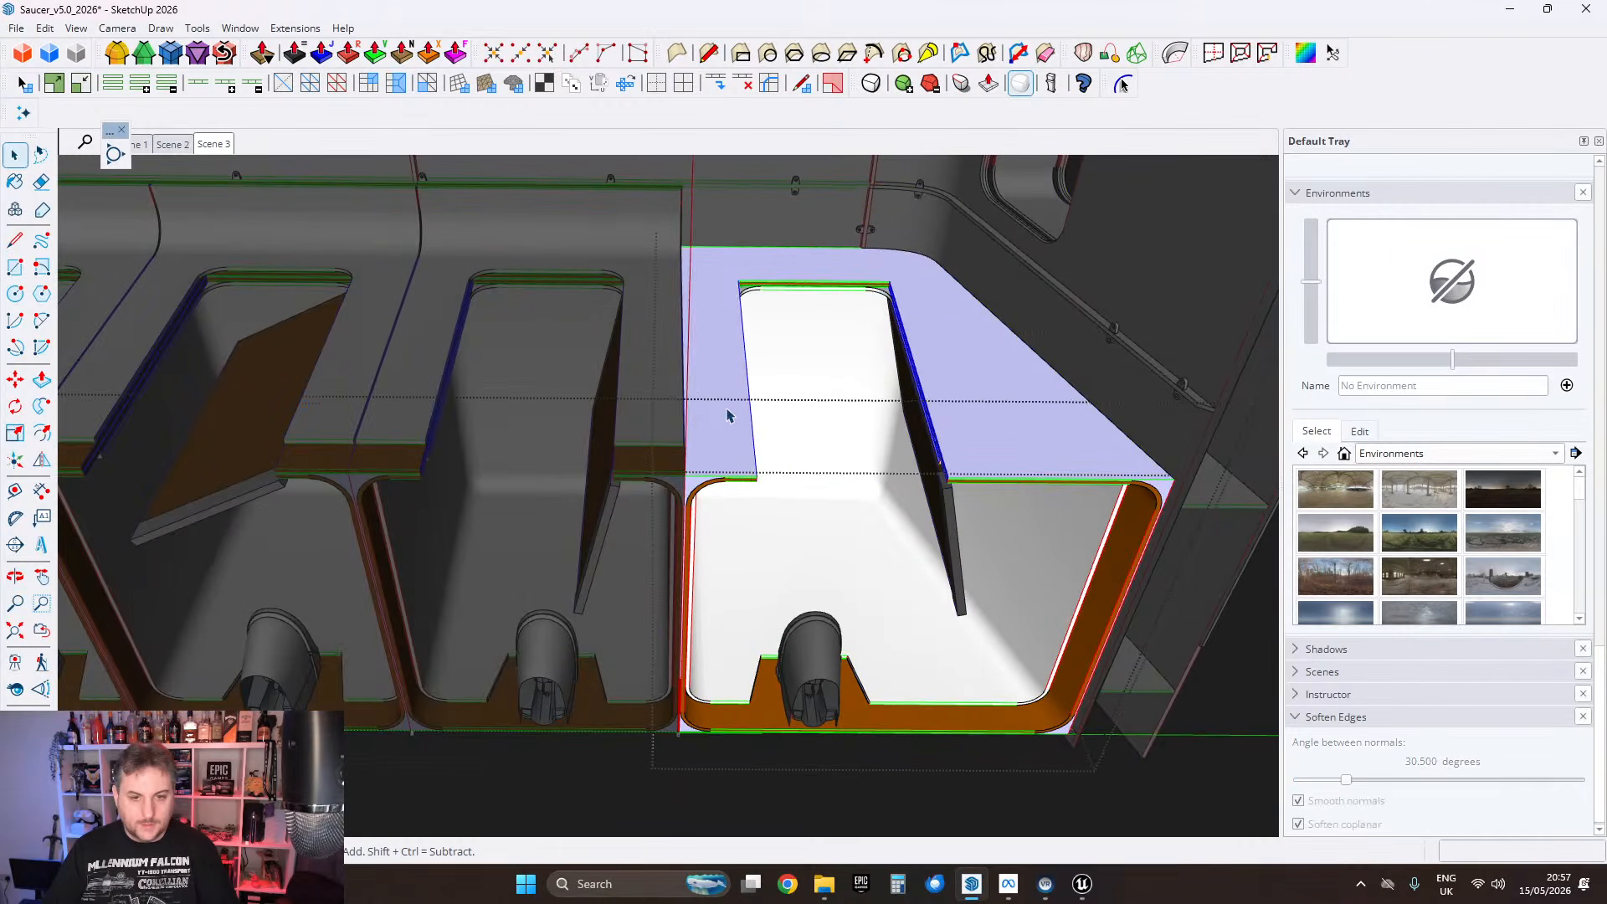
# Step: Paste the copied smooth wall panel in place over the corner bay inside the bay row component
pyautogui.moveTo(727, 417); pyautogui.dragTo(682, 418, button='middle')
pyautogui.tripleClick(695, 417)
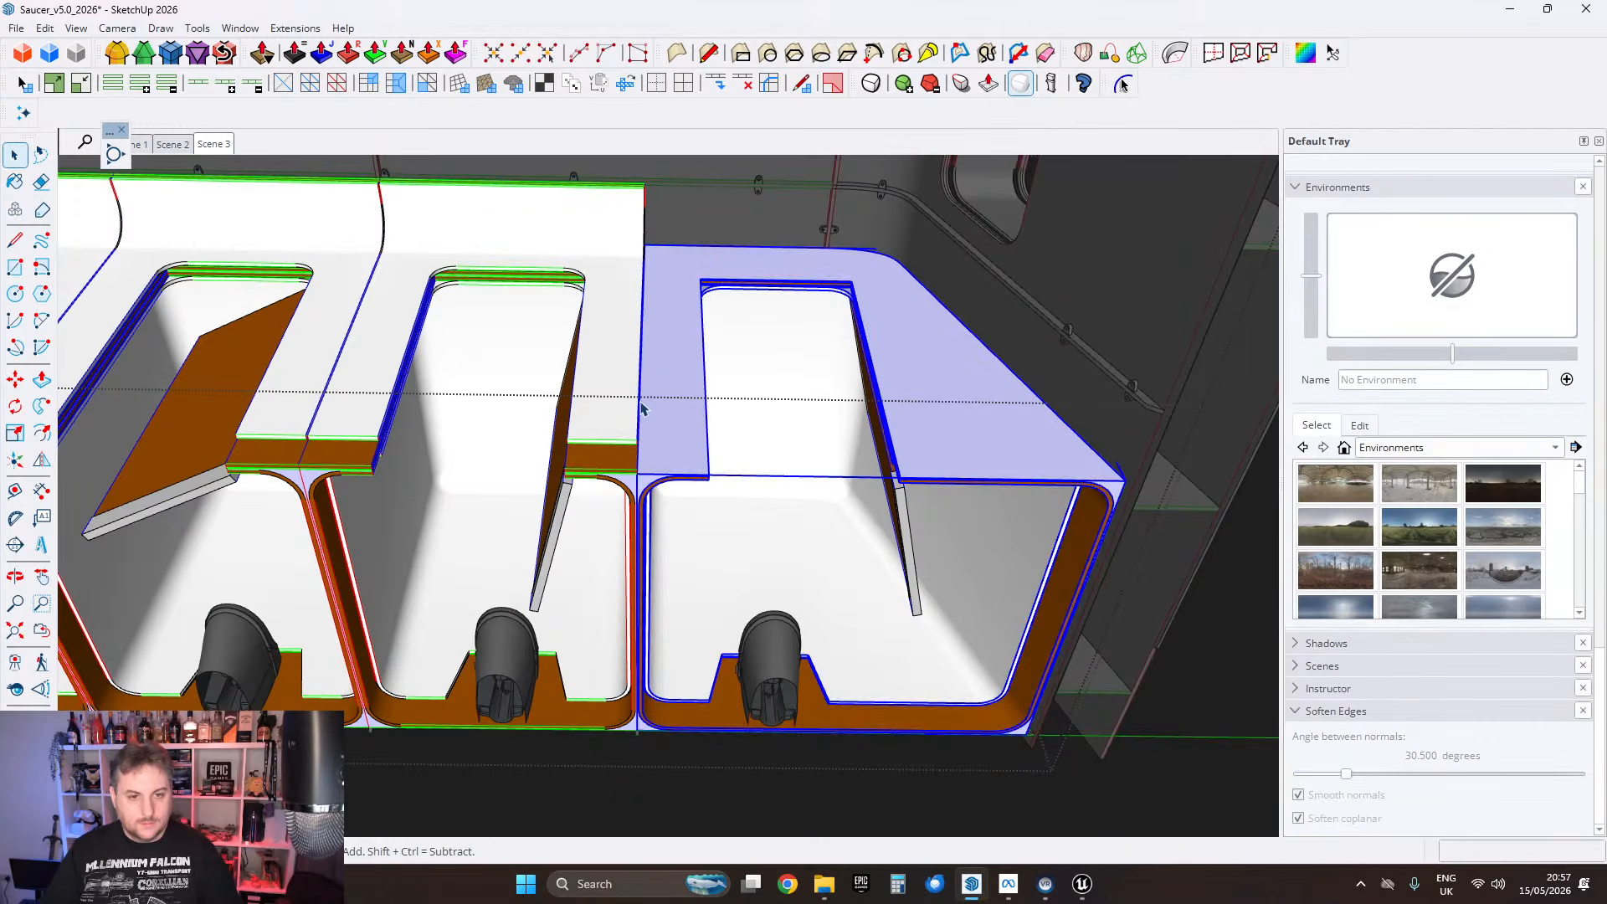
pyautogui.click(45, 28)
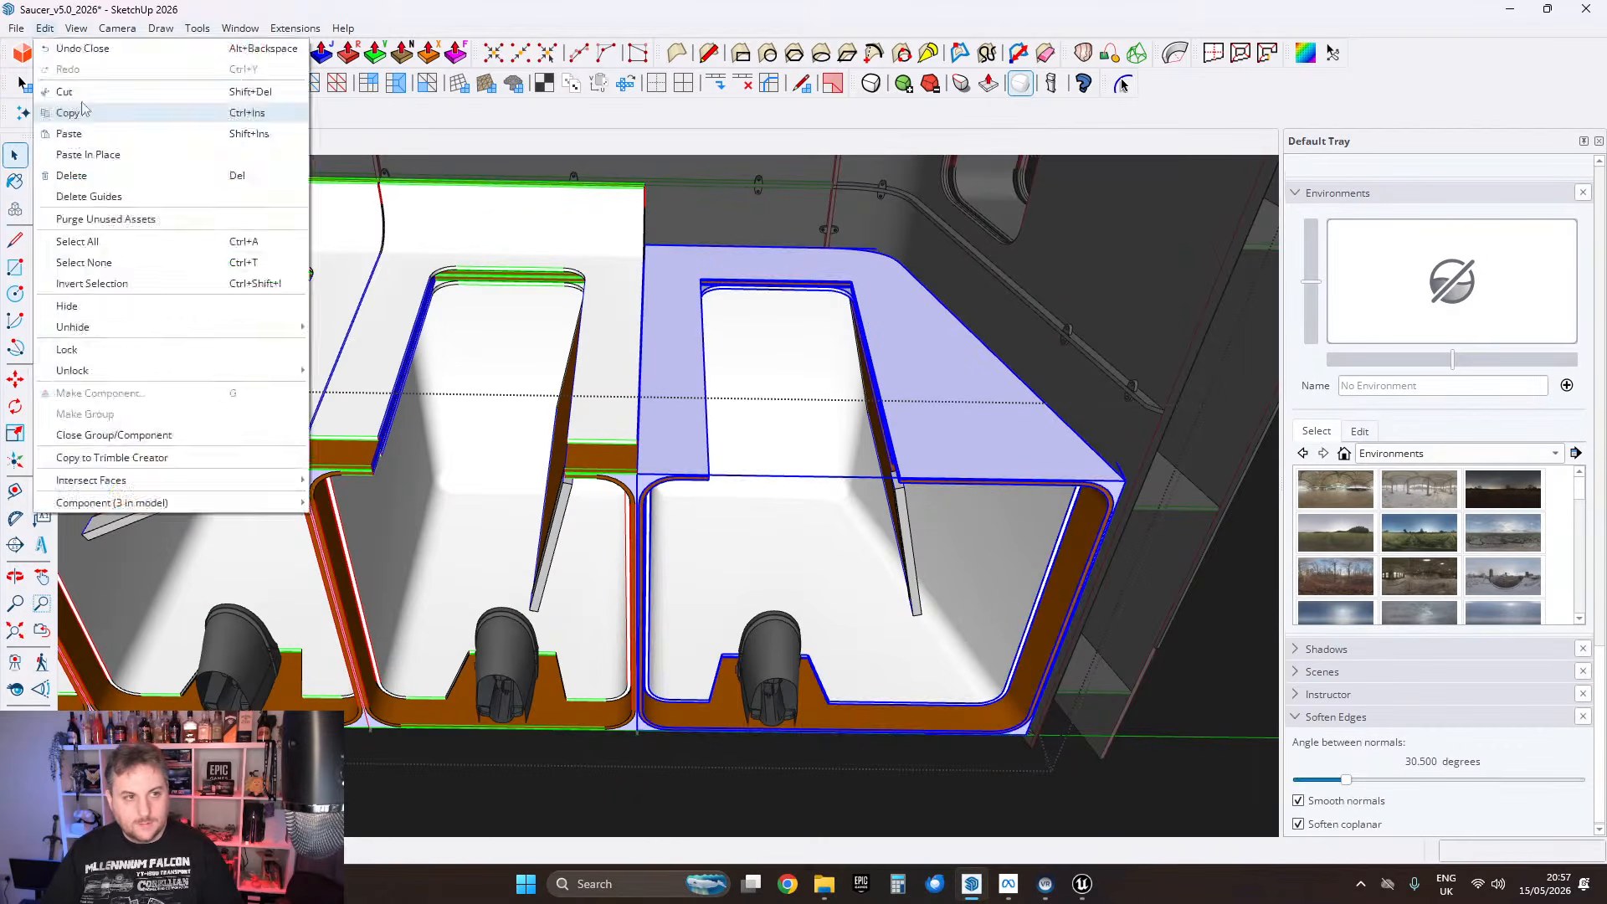
pyautogui.click(83, 154)
pyautogui.moveTo(760, 336); pyautogui.dragTo(728, 421, button='middle')
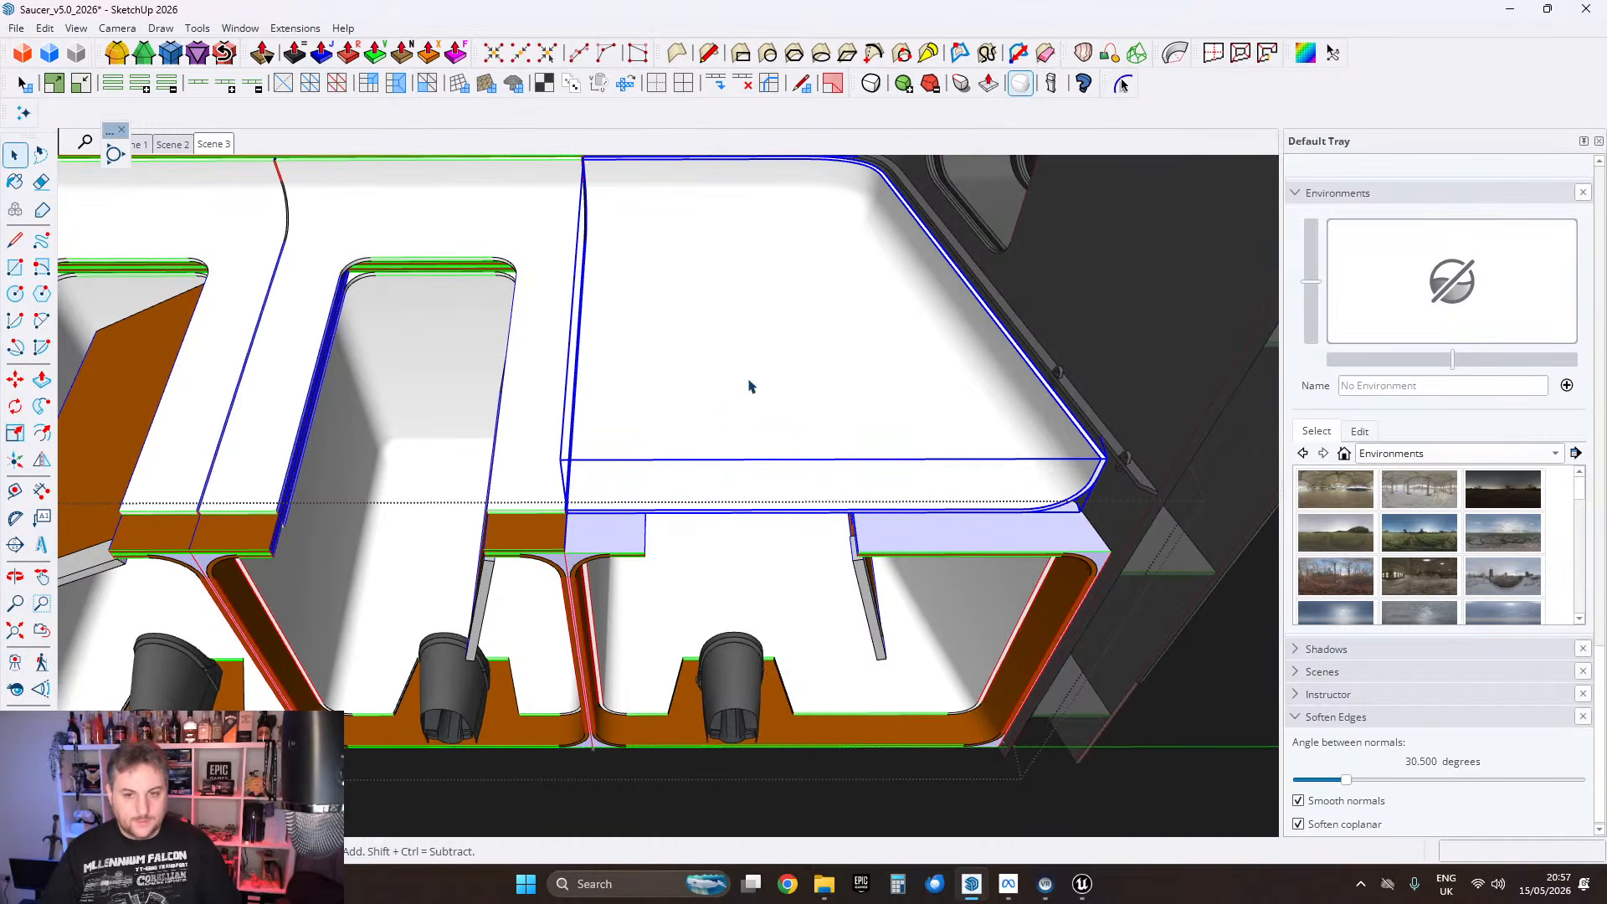
# Step: Examine the pasted panel's fit around its rounded corner and at the joint with the neighbouring bay
pyautogui.moveTo(800, 347); pyautogui.dragTo(954, 384, button='middle')
pyautogui.scroll(3, 844, 494)
pyautogui.moveTo(843, 503); pyautogui.dragTo(672, 463, button='middle')
pyautogui.scroll(5, 586, 466)
pyautogui.moveTo(502, 434); pyautogui.dragTo(756, 578, button='middle')
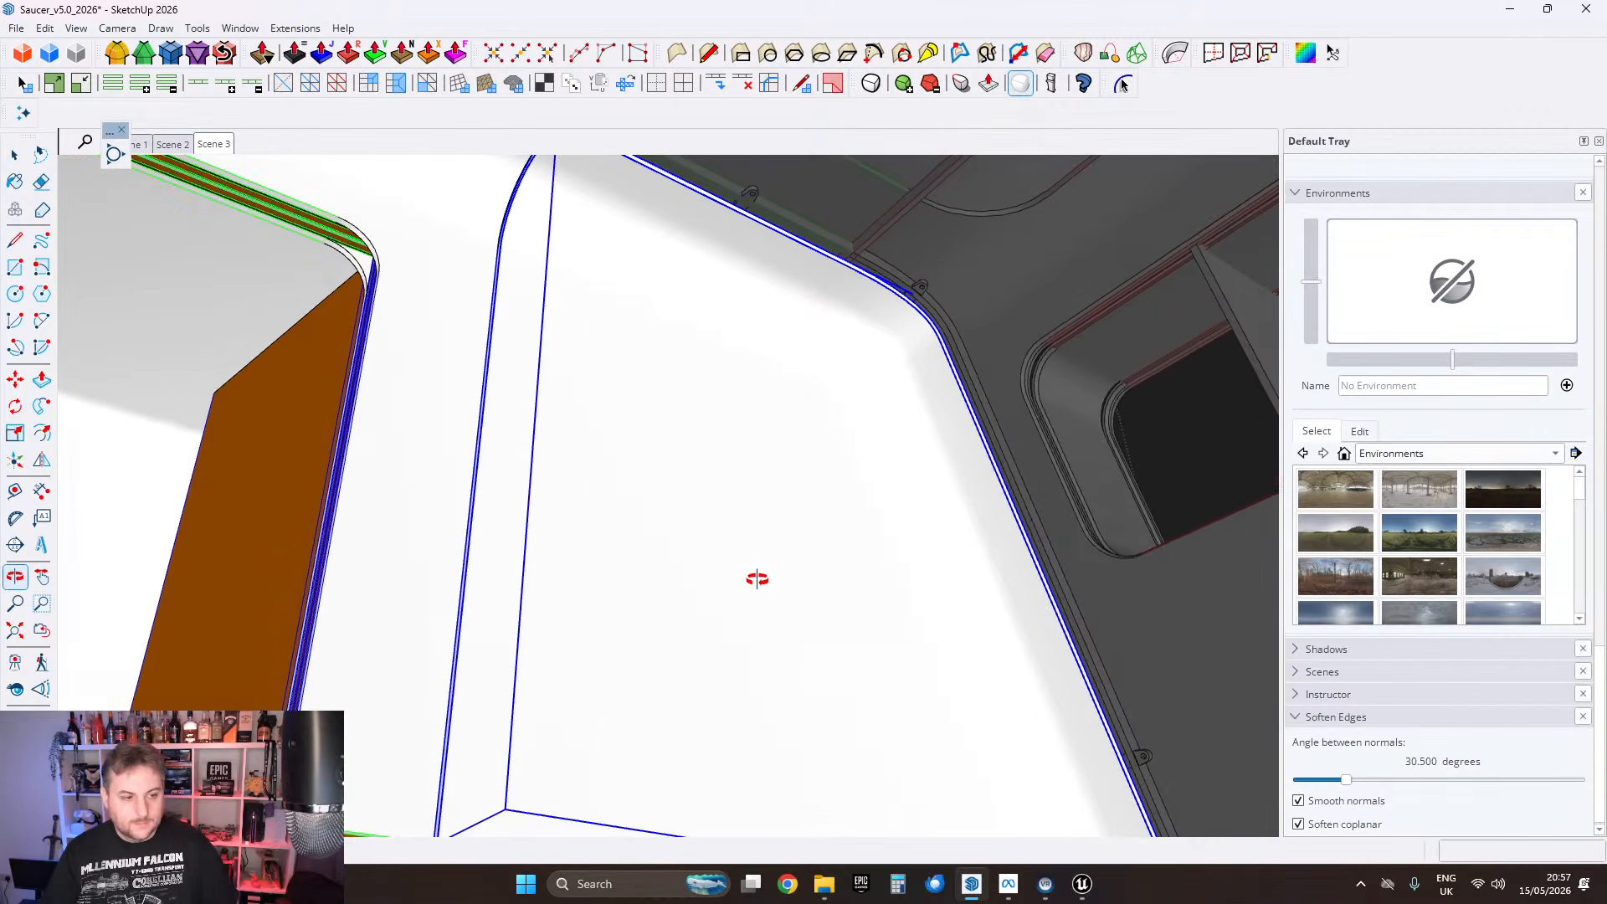
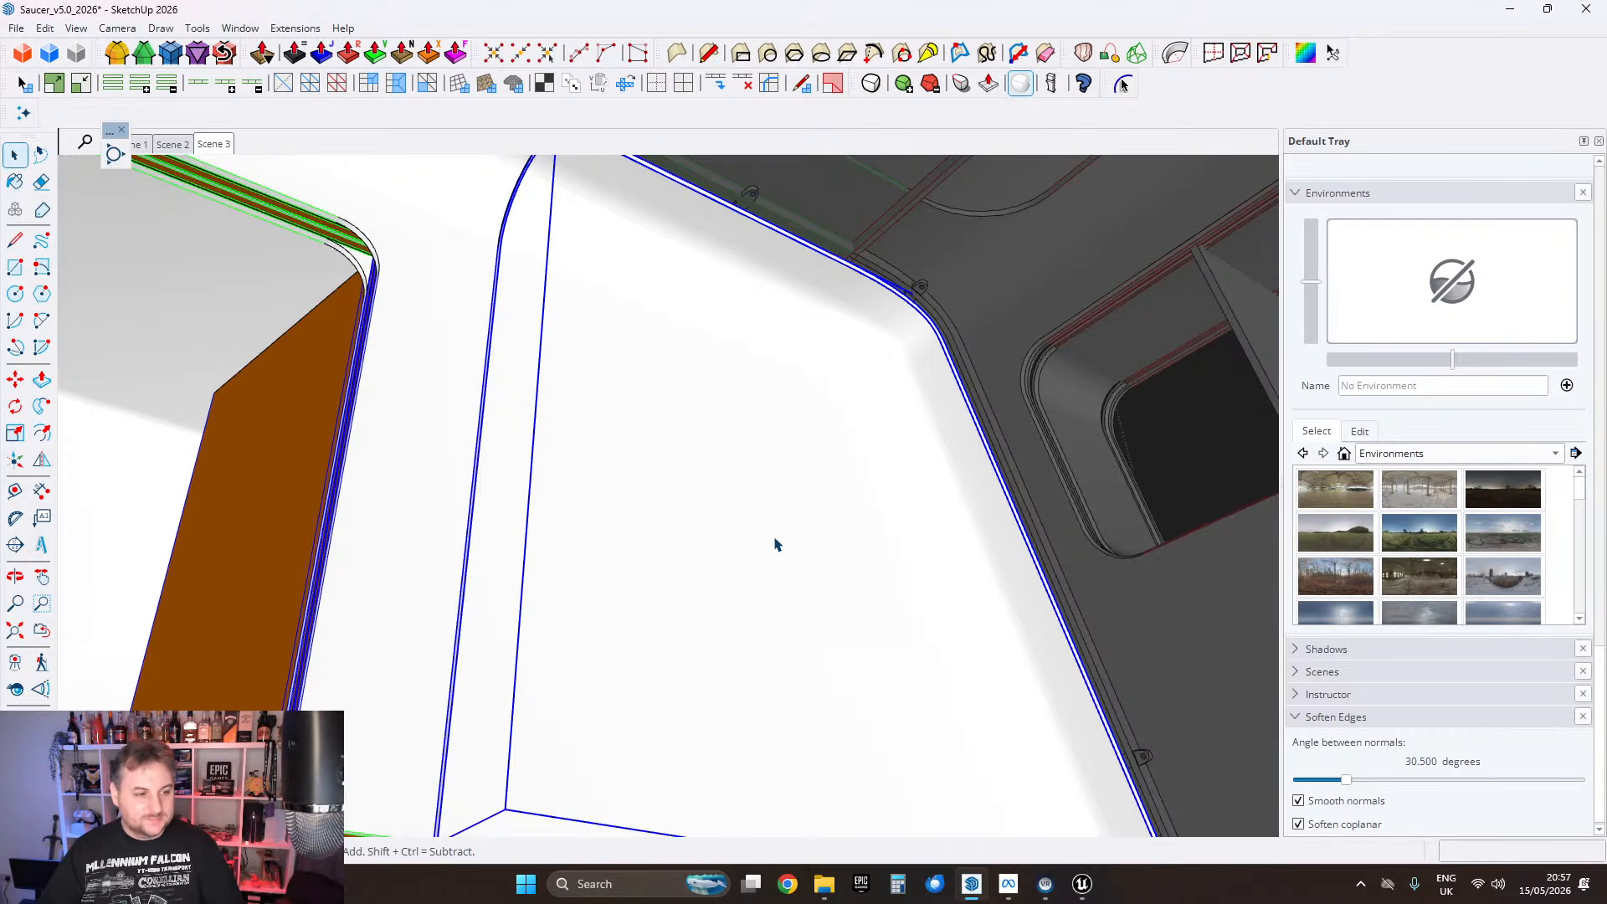
pyautogui.scroll(-3, 775, 543)
pyautogui.moveTo(767, 541); pyautogui.dragTo(470, 575, button='middle')
pyautogui.scroll(3, 501, 591)
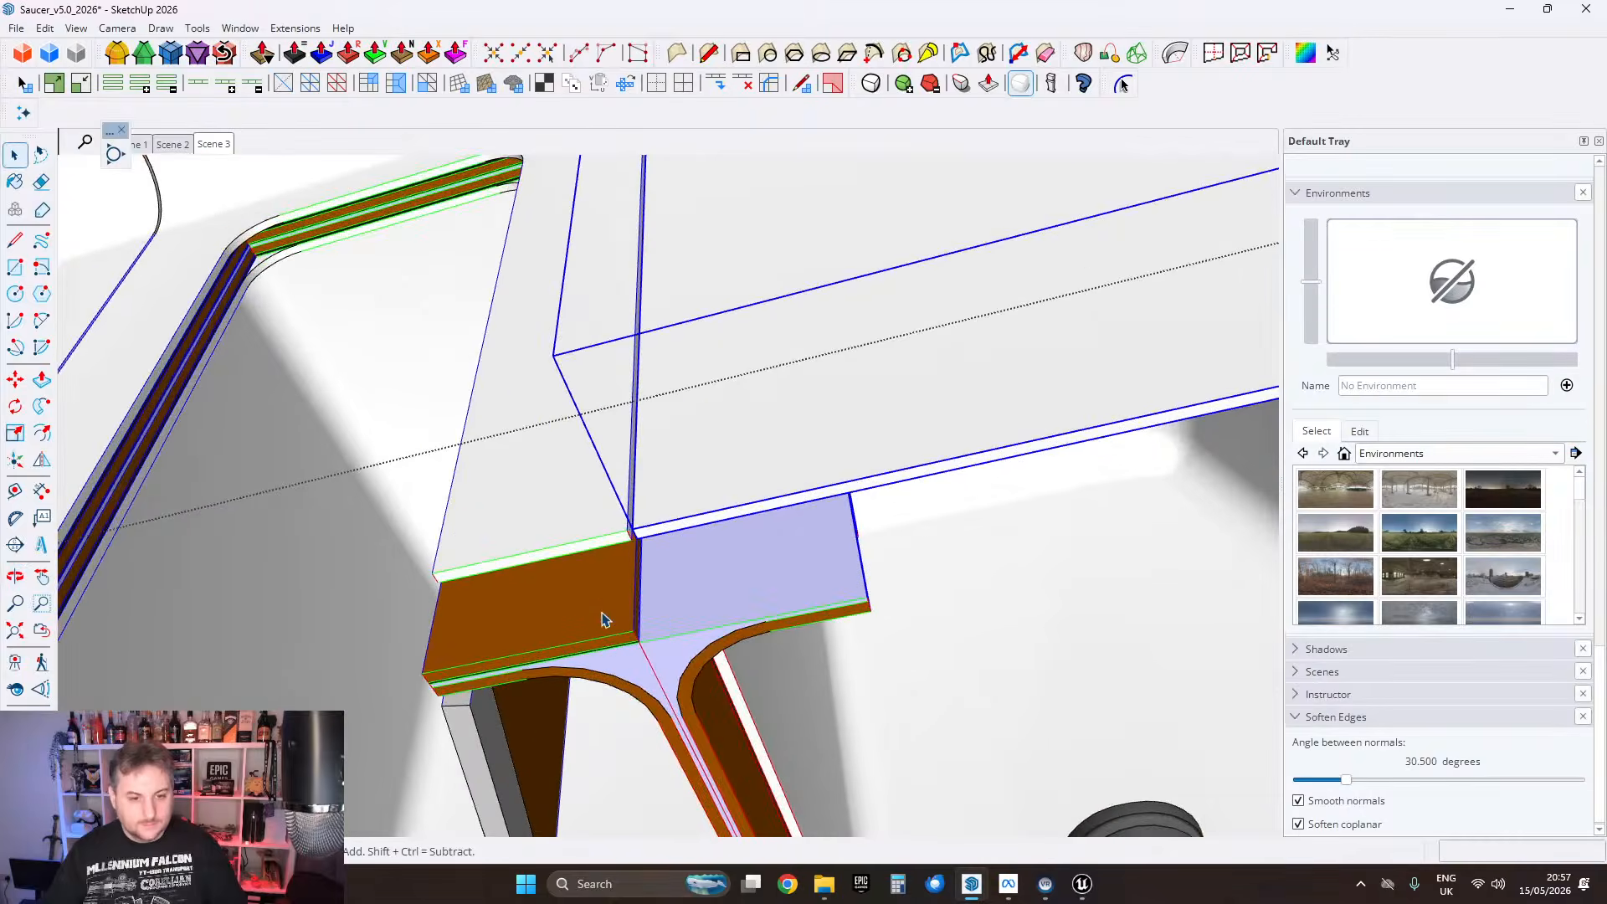
# Step: Open the neighbouring bay's orange frame and inspect its narrow end face at the joint
pyautogui.doubleClick(616, 611)
pyautogui.scroll(-1, 615, 619)
pyautogui.scroll(4, 639, 610)
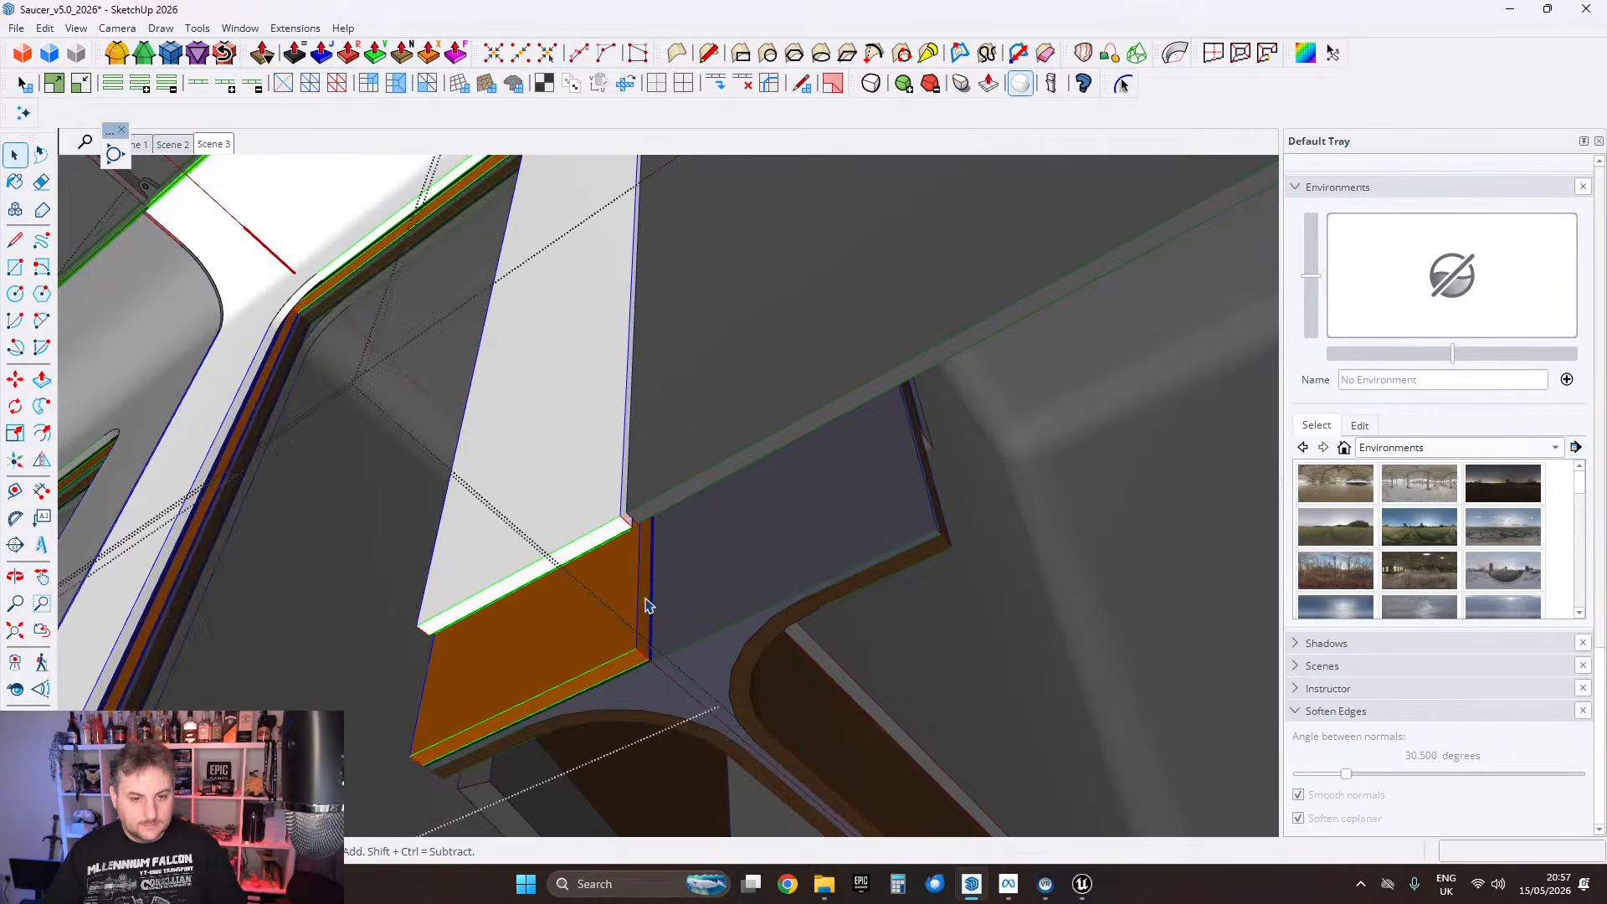
pyautogui.doubleClick(613, 593)
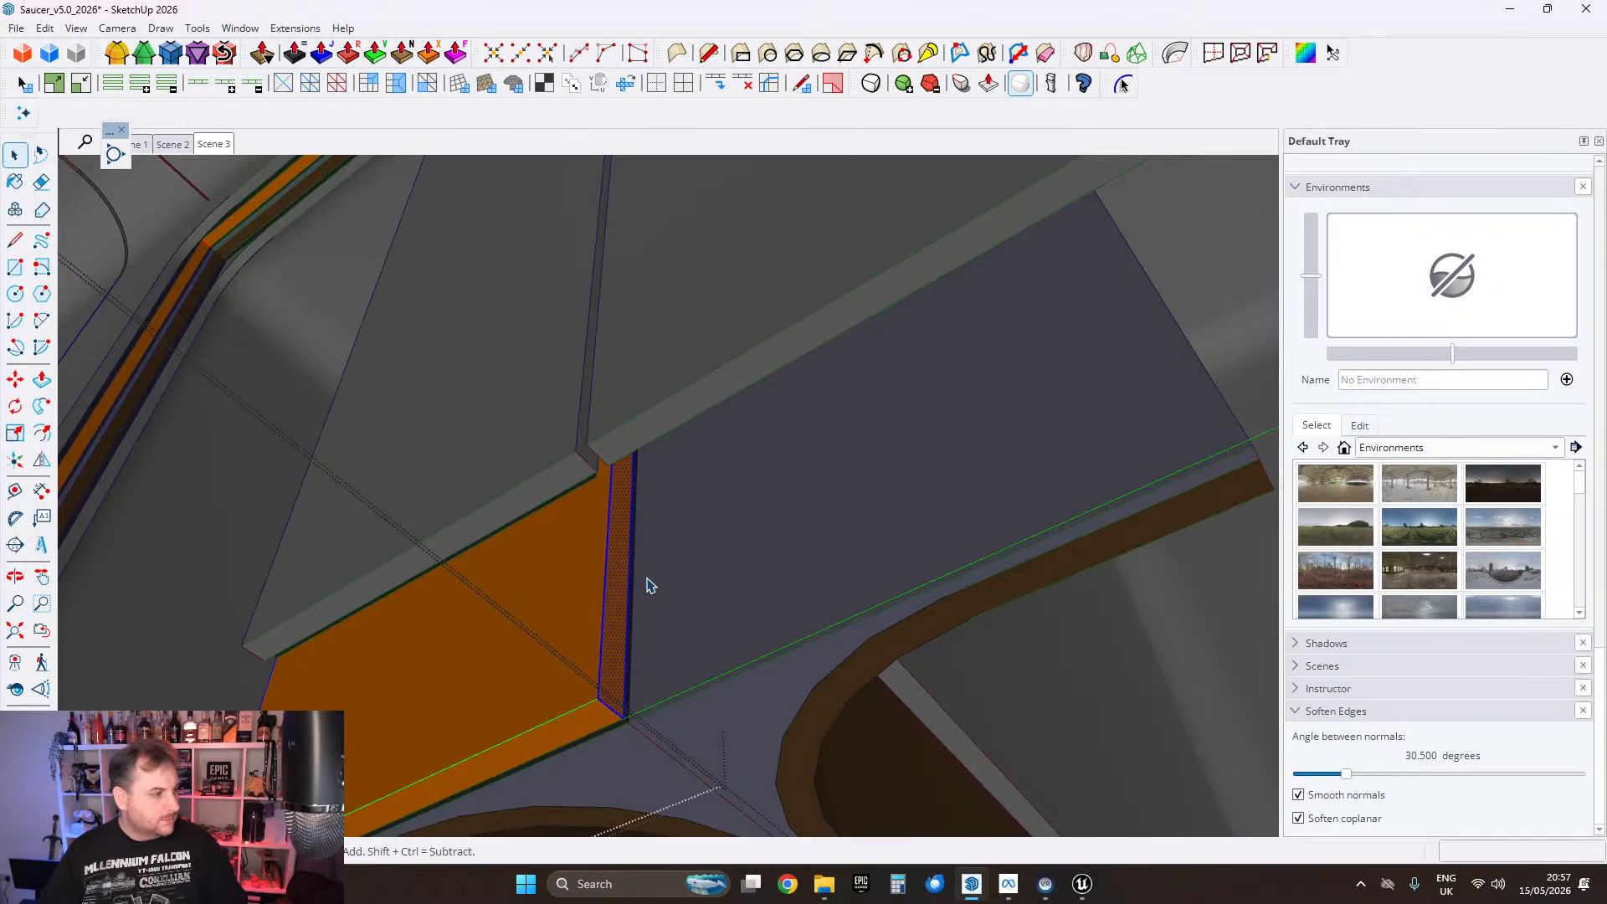
pyautogui.scroll(-5, 647, 581)
pyautogui.click(660, 583)
pyautogui.click(669, 582)
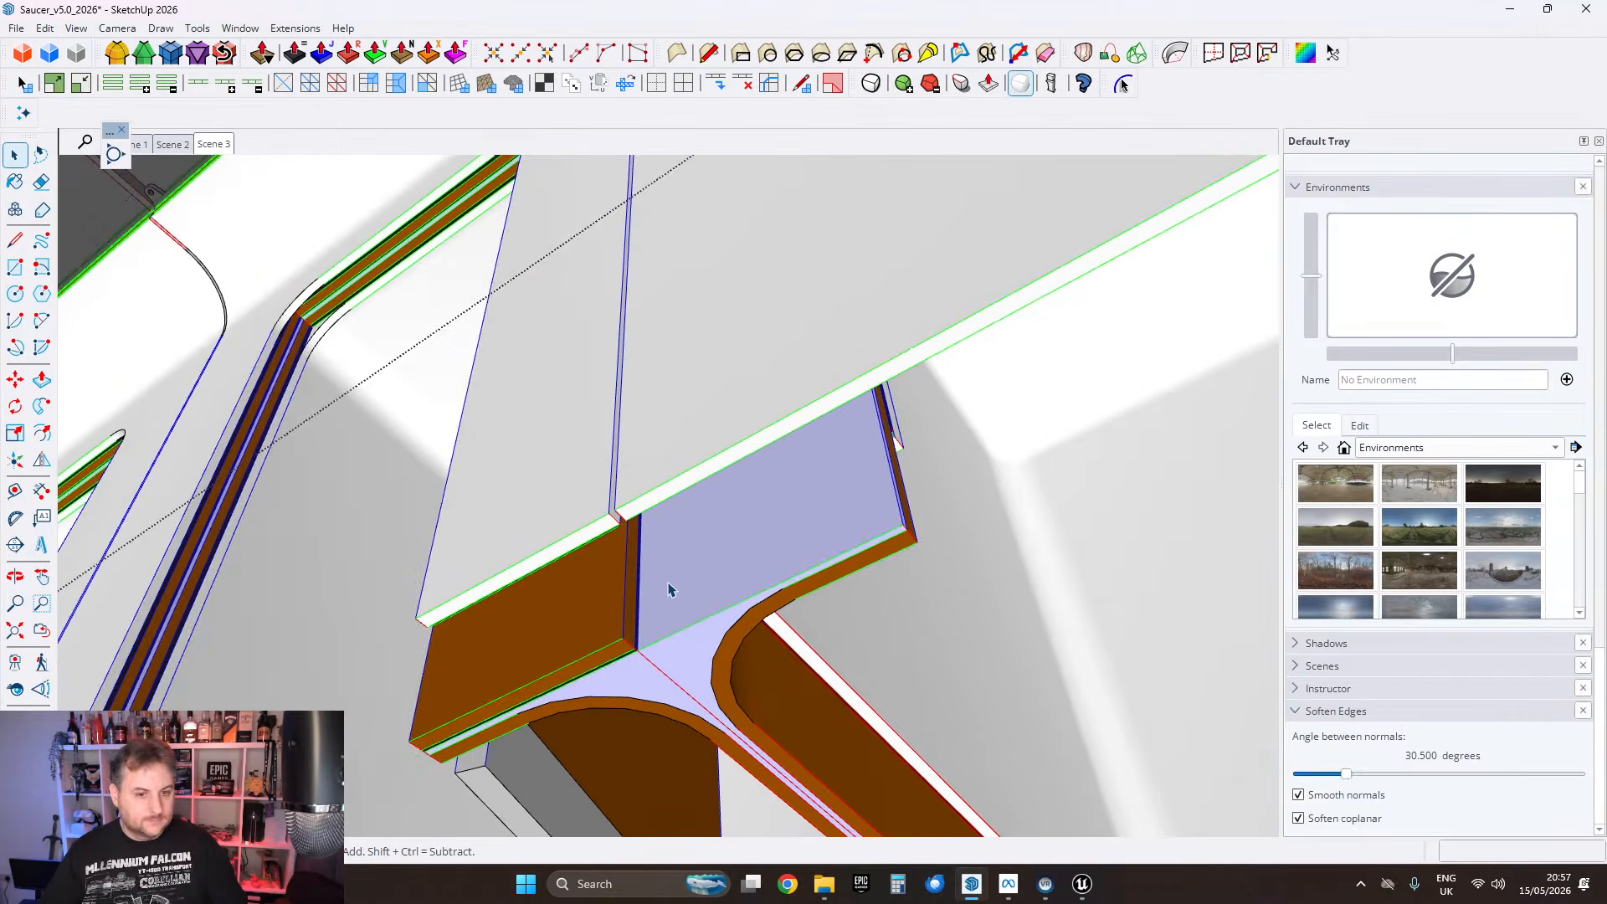
pyautogui.scroll(1, 670, 583)
pyautogui.scroll(-1, 663, 585)
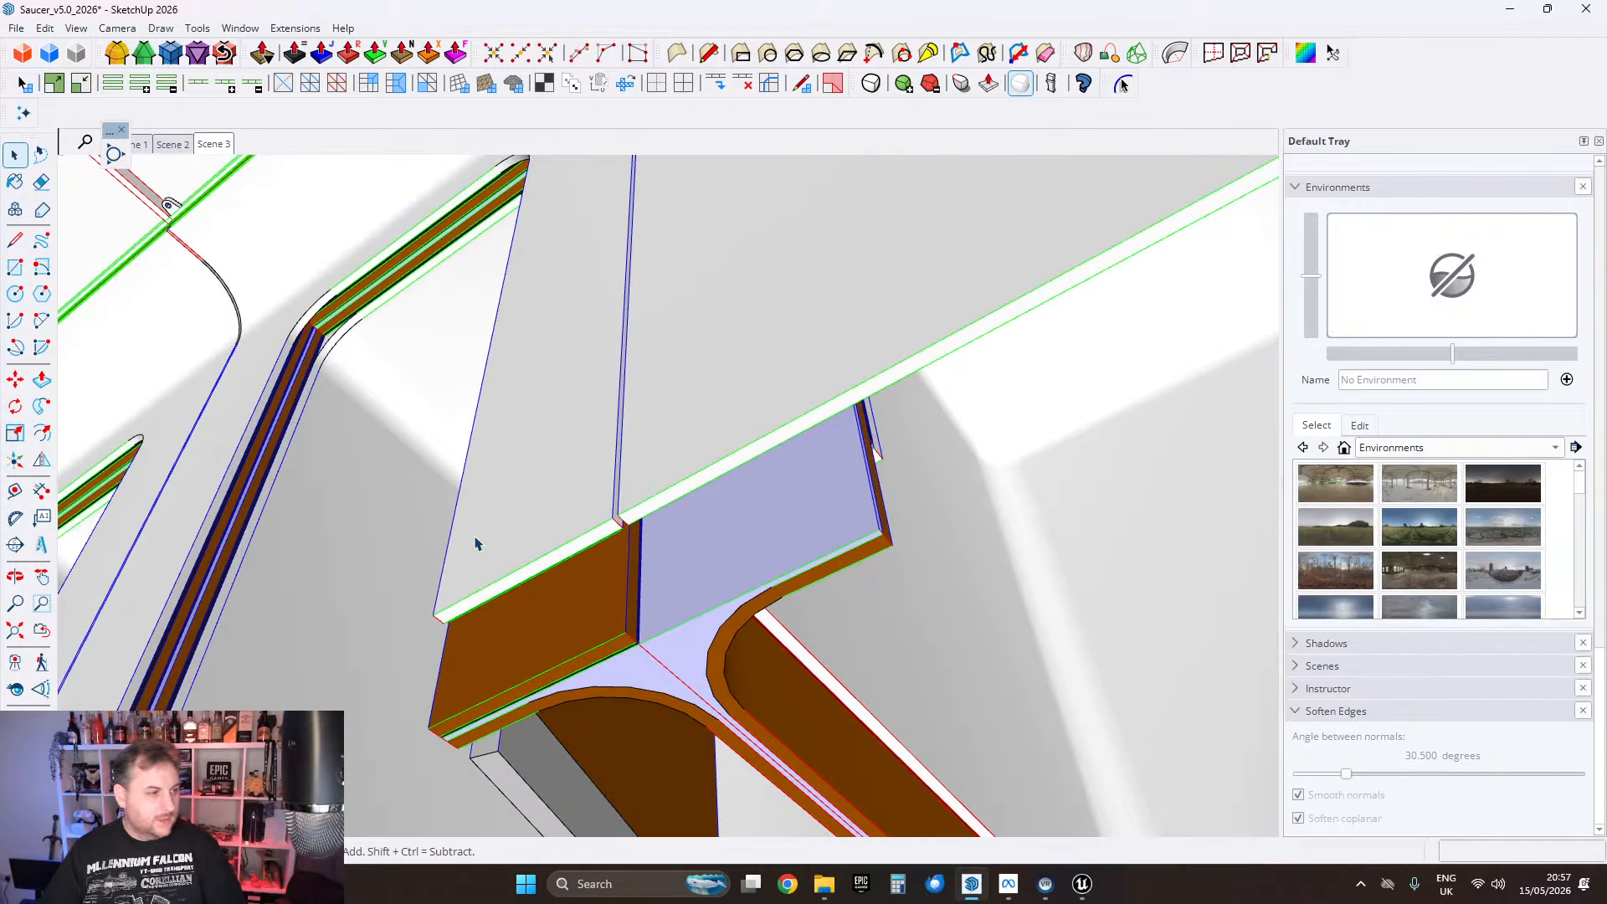
# Step: Open the smooth wall panel above the corner bay, group all its connected geometry and paste the copied panel in place
pyautogui.moveTo(470, 529); pyautogui.dragTo(689, 495, button='middle')
pyautogui.click(772, 546)
pyautogui.scroll(-2, 771, 546)
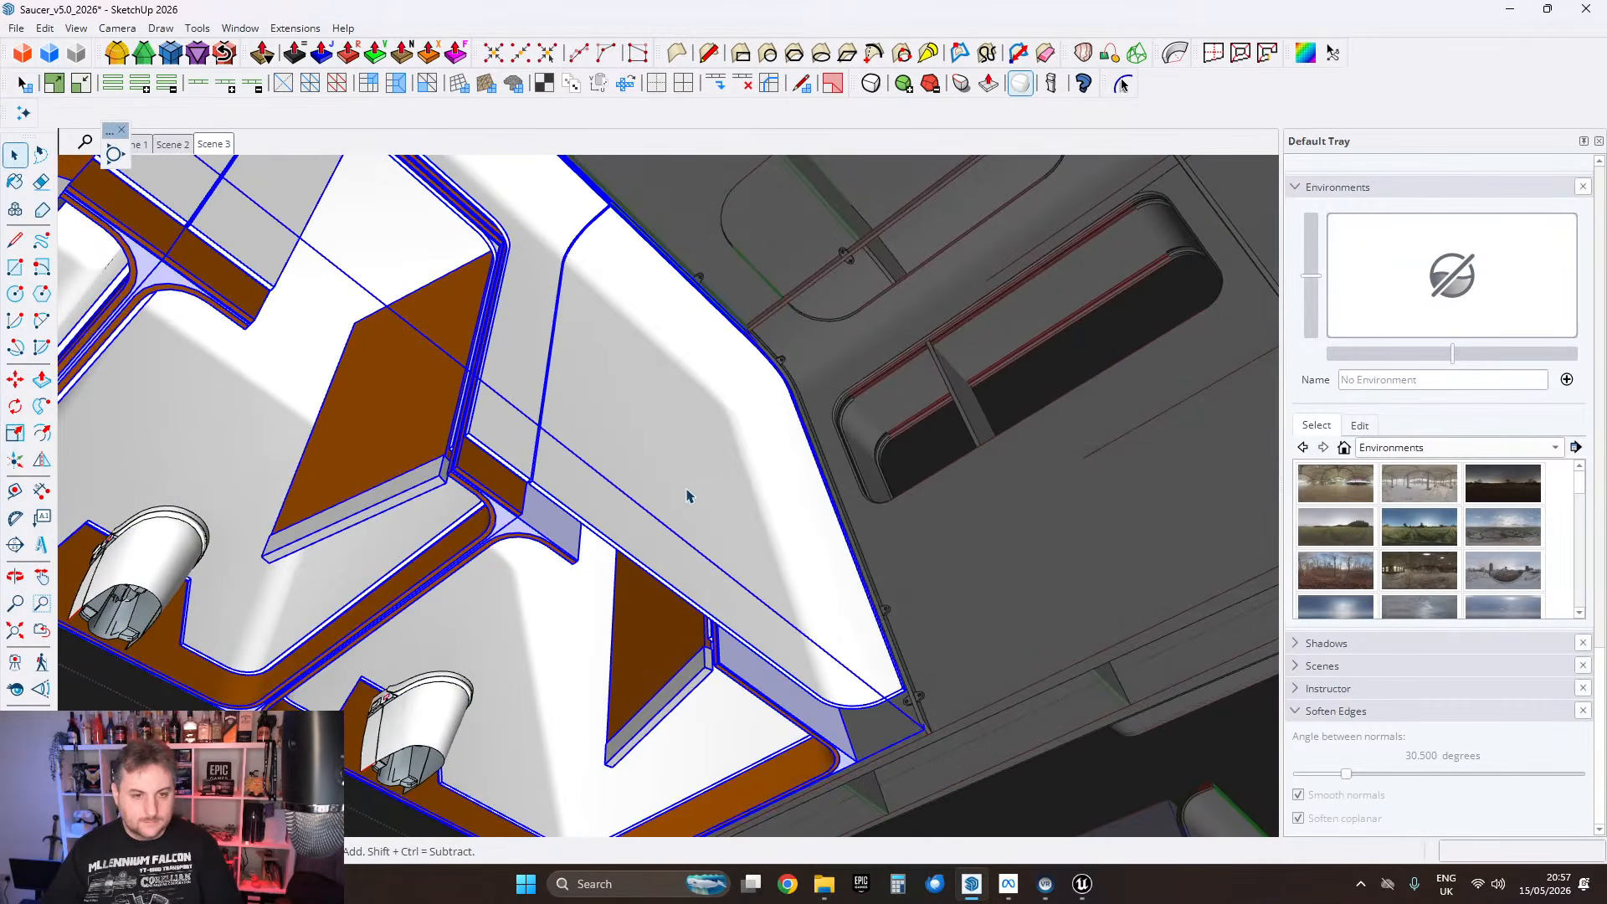
pyautogui.doubleClick(651, 454)
pyautogui.doubleClick(662, 435)
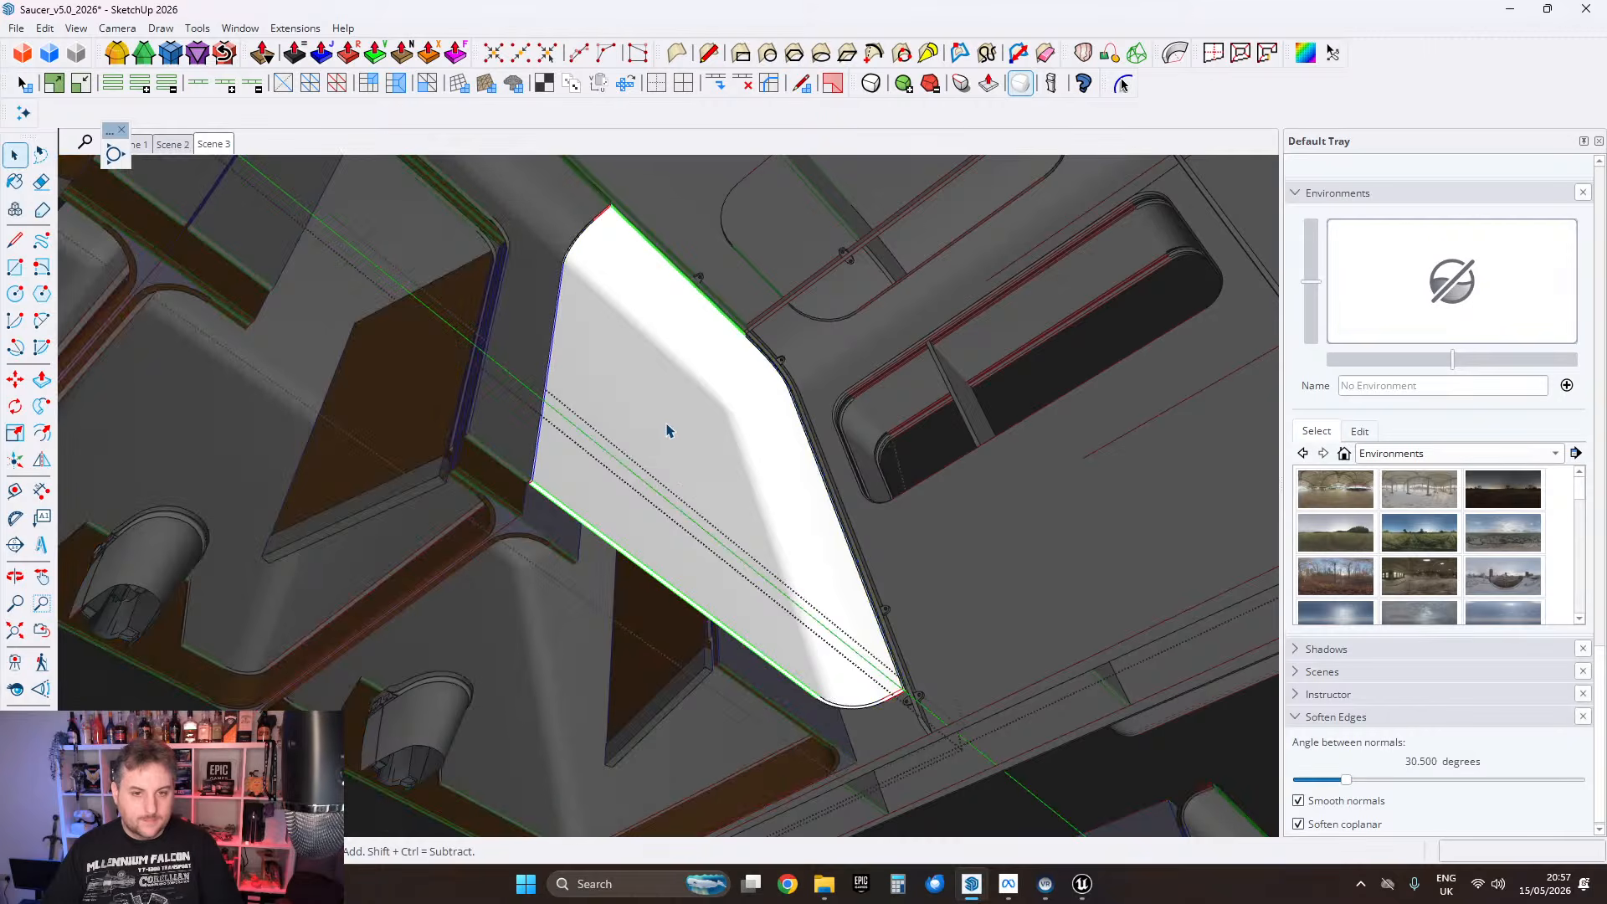
pyautogui.click(661, 431)
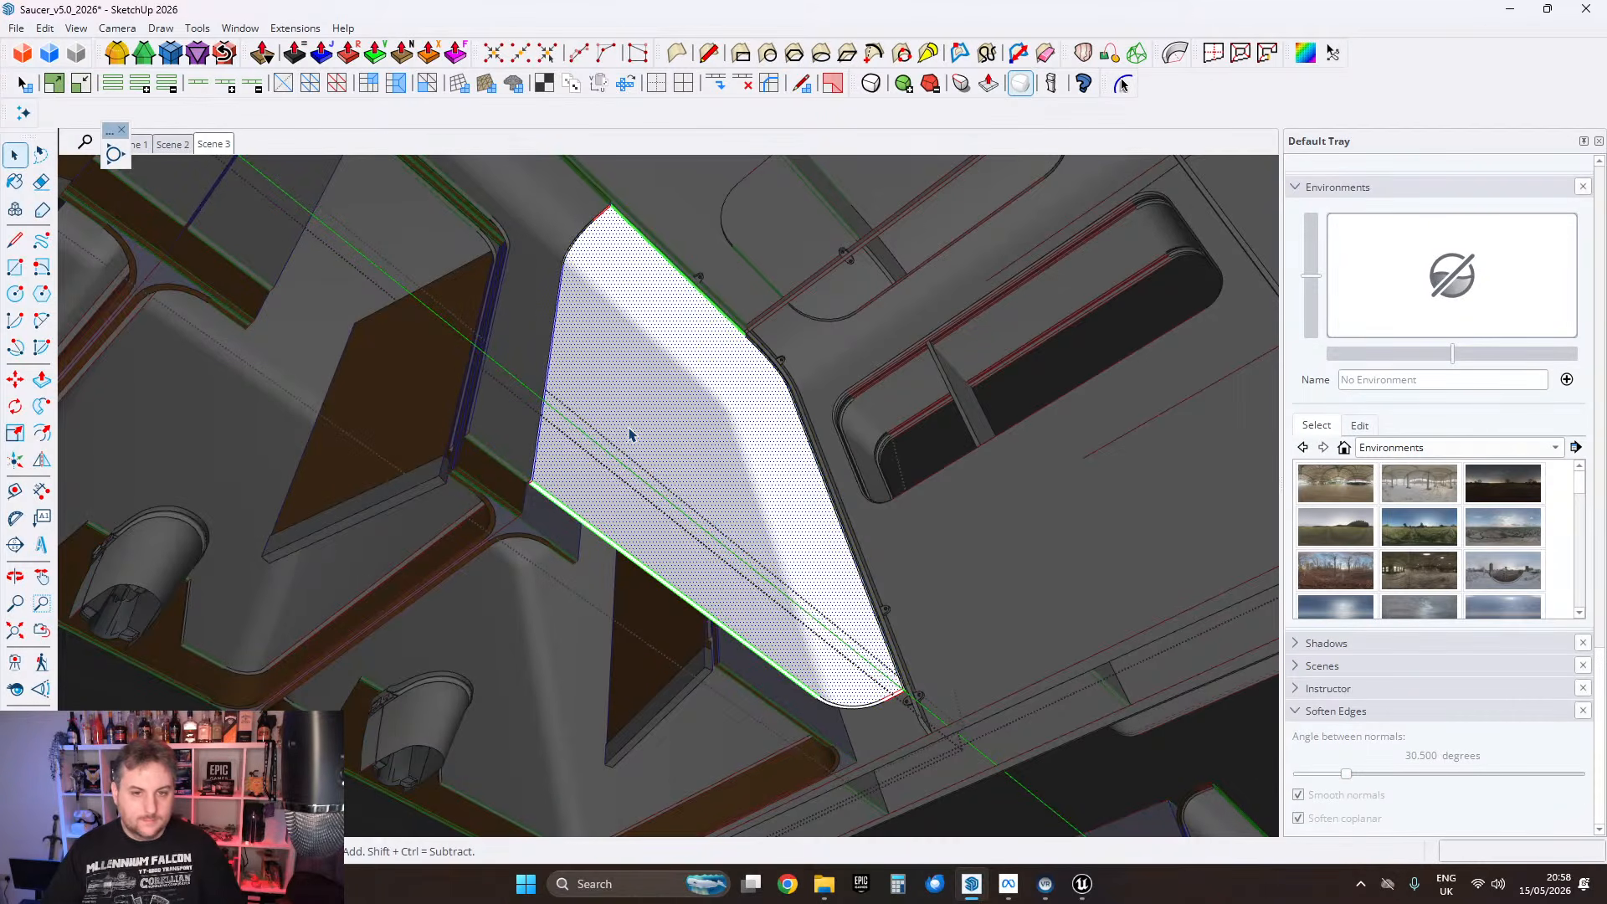
pyautogui.tripleClick(630, 433)
pyautogui.rightClick(639, 375)
pyautogui.click(689, 532)
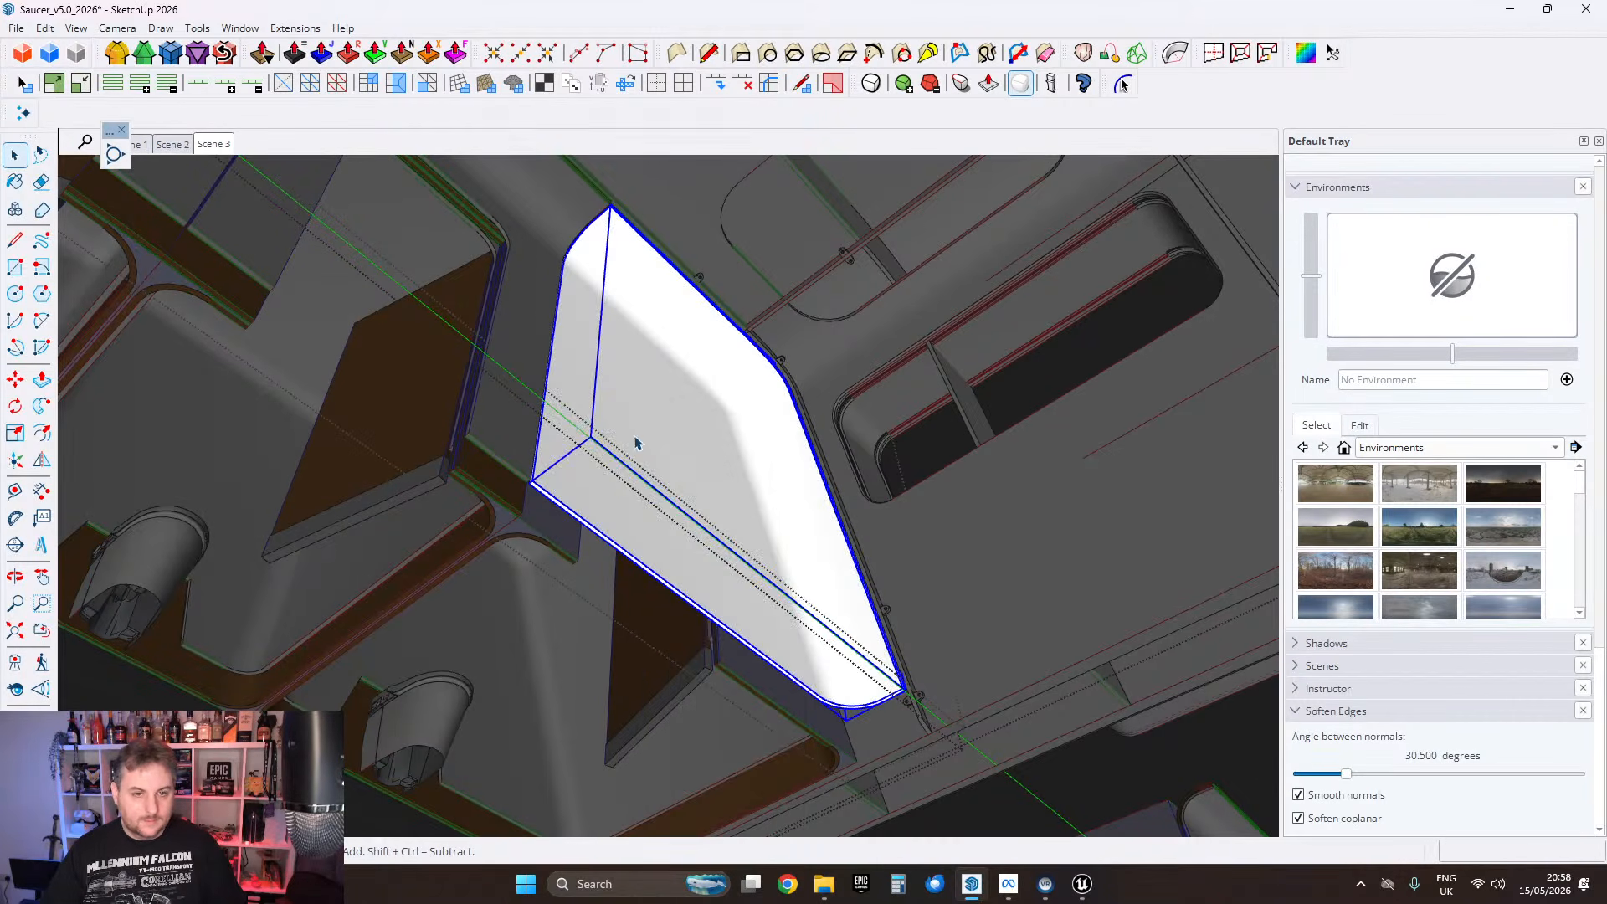
pyautogui.click(45, 29)
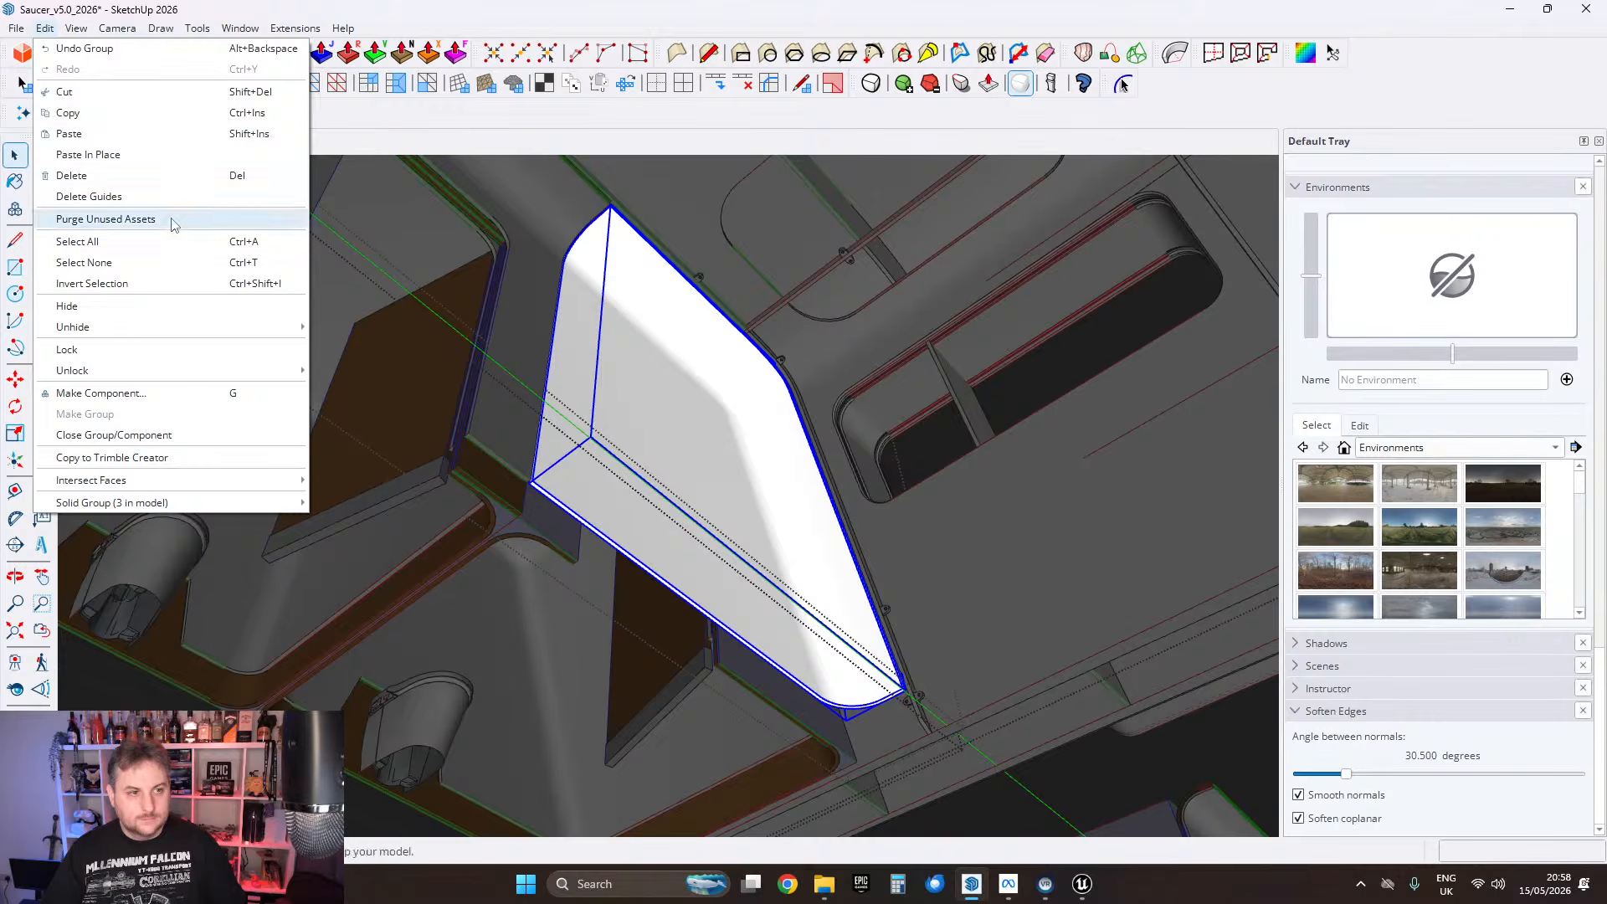
pyautogui.click(115, 156)
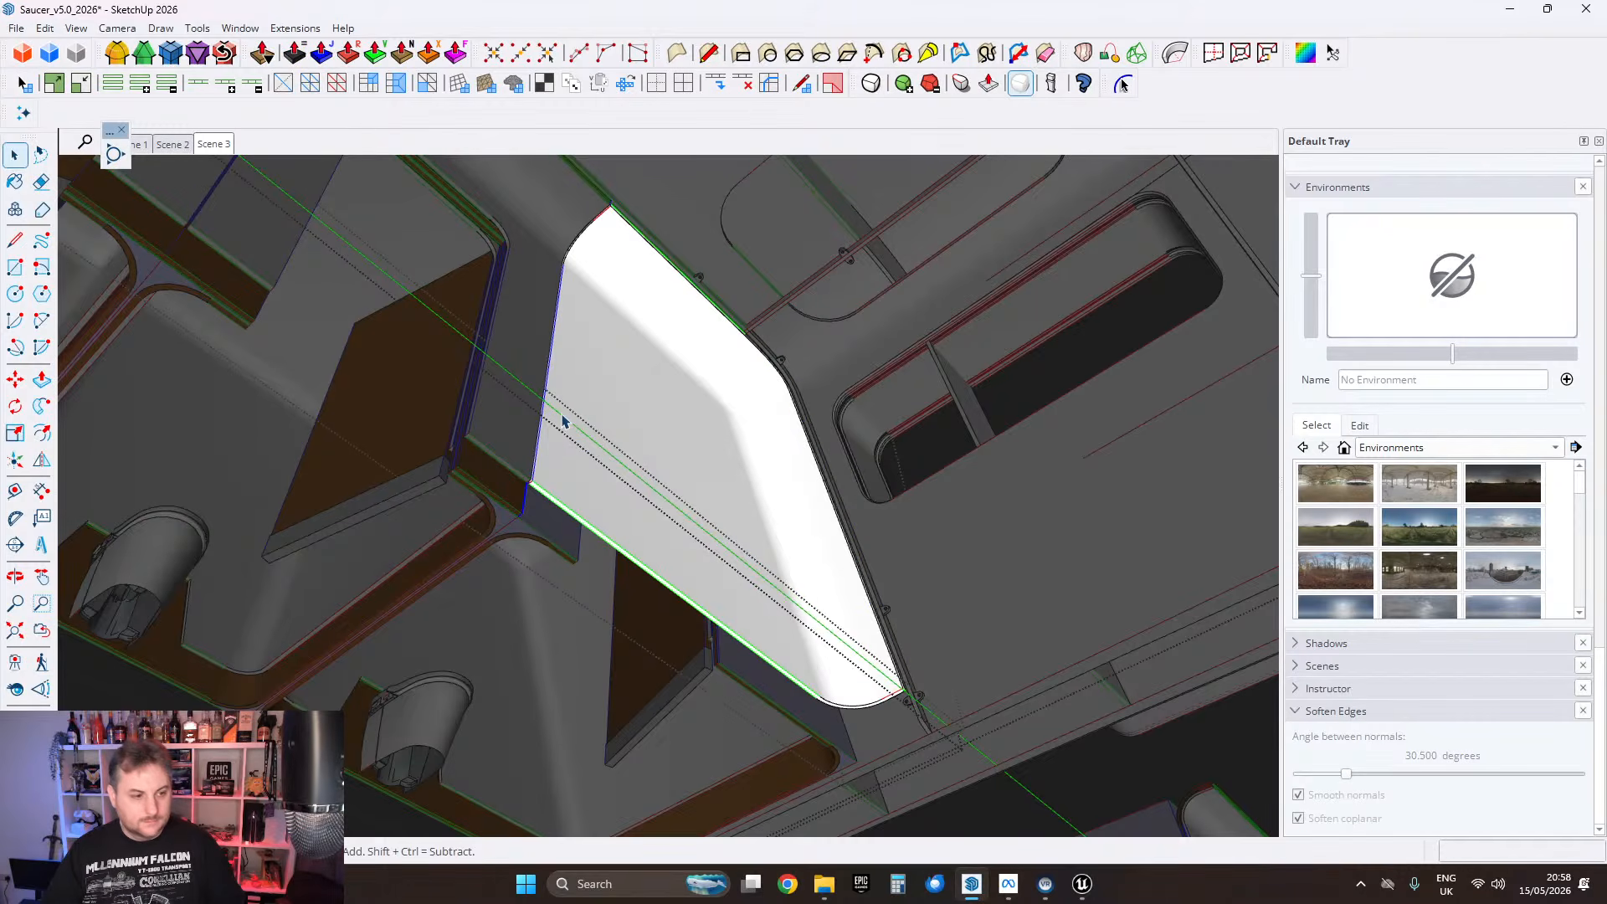
# Step: Copy the smooth wall panel from the bay row component and paste it in place outside that component
pyautogui.moveTo(571, 433)
pyautogui.mouseDown(button='middle')
pyautogui.moveTo(660, 438)
pyautogui.moveTo(424, 394)
pyautogui.moveTo(586, 445)
pyautogui.moveTo(707, 430)
pyautogui.moveTo(456, 416)
pyautogui.moveTo(502, 402)
pyautogui.moveTo(193, 405)
pyautogui.moveTo(699, 491)
pyautogui.moveTo(667, 467)
pyautogui.moveTo(585, 481)
pyautogui.moveTo(576, 503)
pyautogui.moveTo(718, 516)
pyautogui.moveTo(1041, 470)
pyautogui.moveTo(718, 469)
pyautogui.moveTo(855, 432)
pyautogui.moveTo(782, 380)
pyautogui.mouseUp(button='middle')
pyautogui.scroll(5, 583, 464)
pyautogui.scroll(-2, 855, 433)
pyautogui.doubleClick(821, 433)
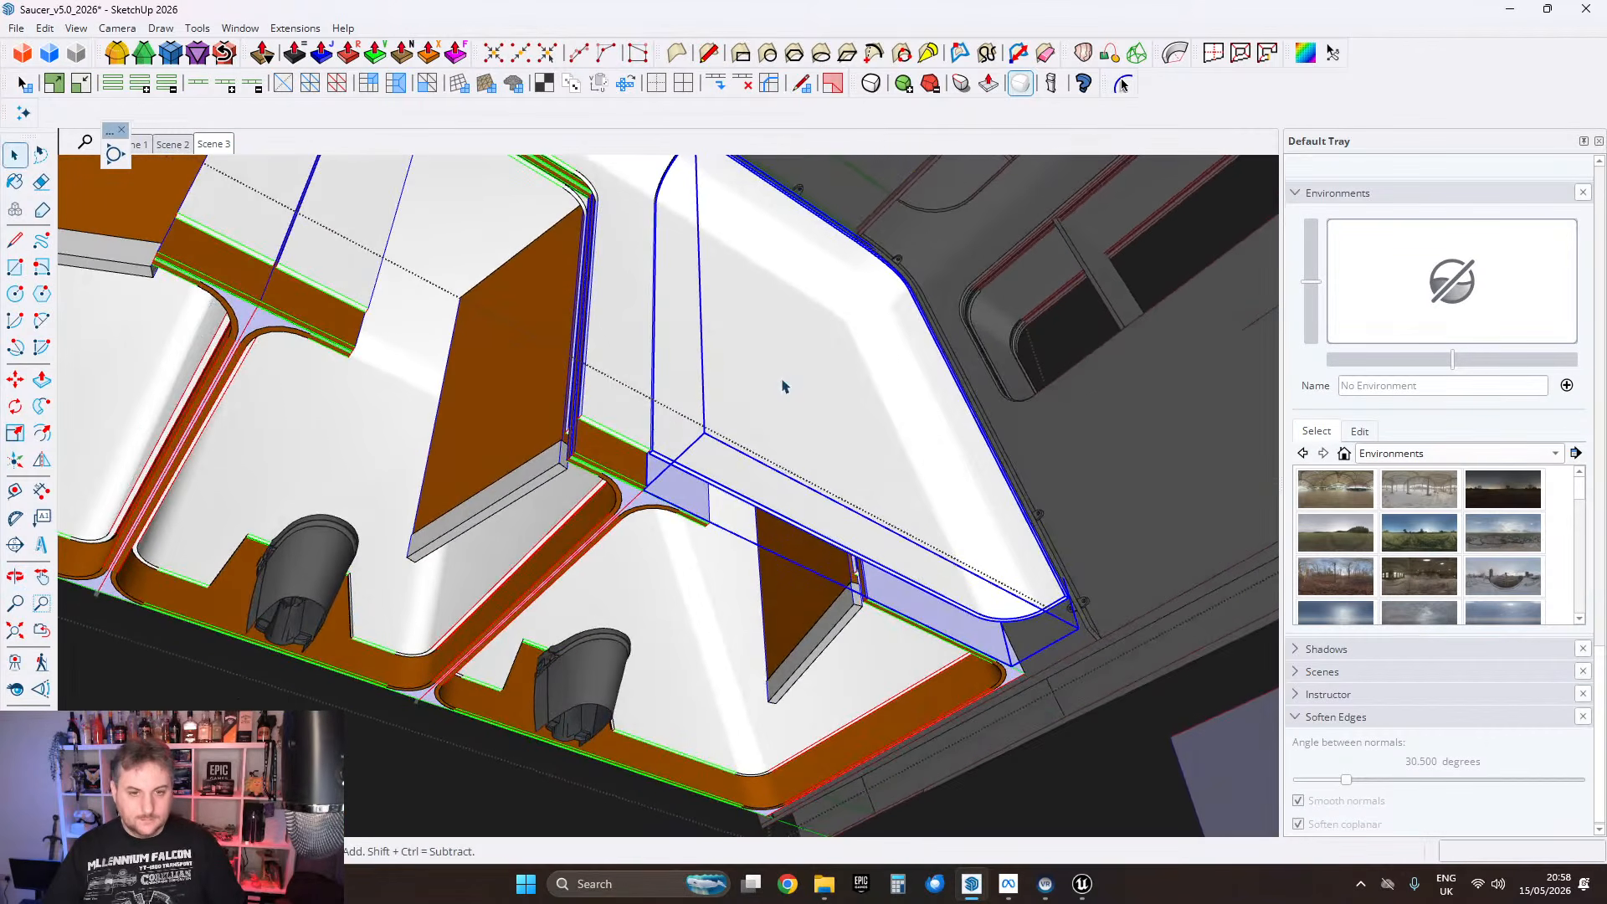
pyautogui.rightClick(782, 381)
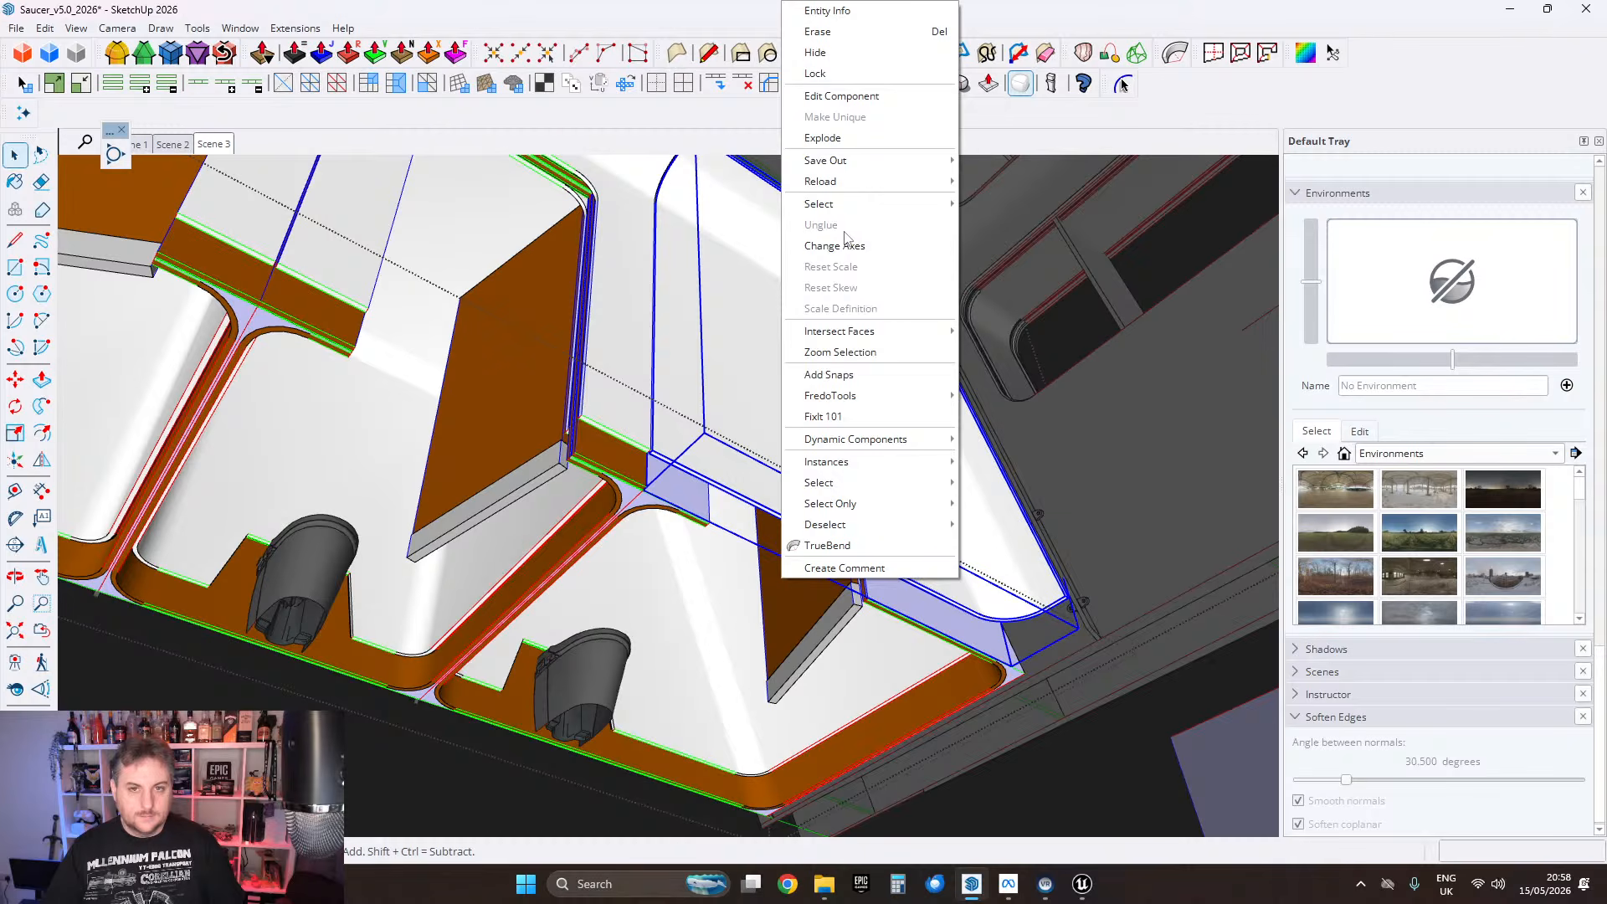
pyautogui.click(724, 285)
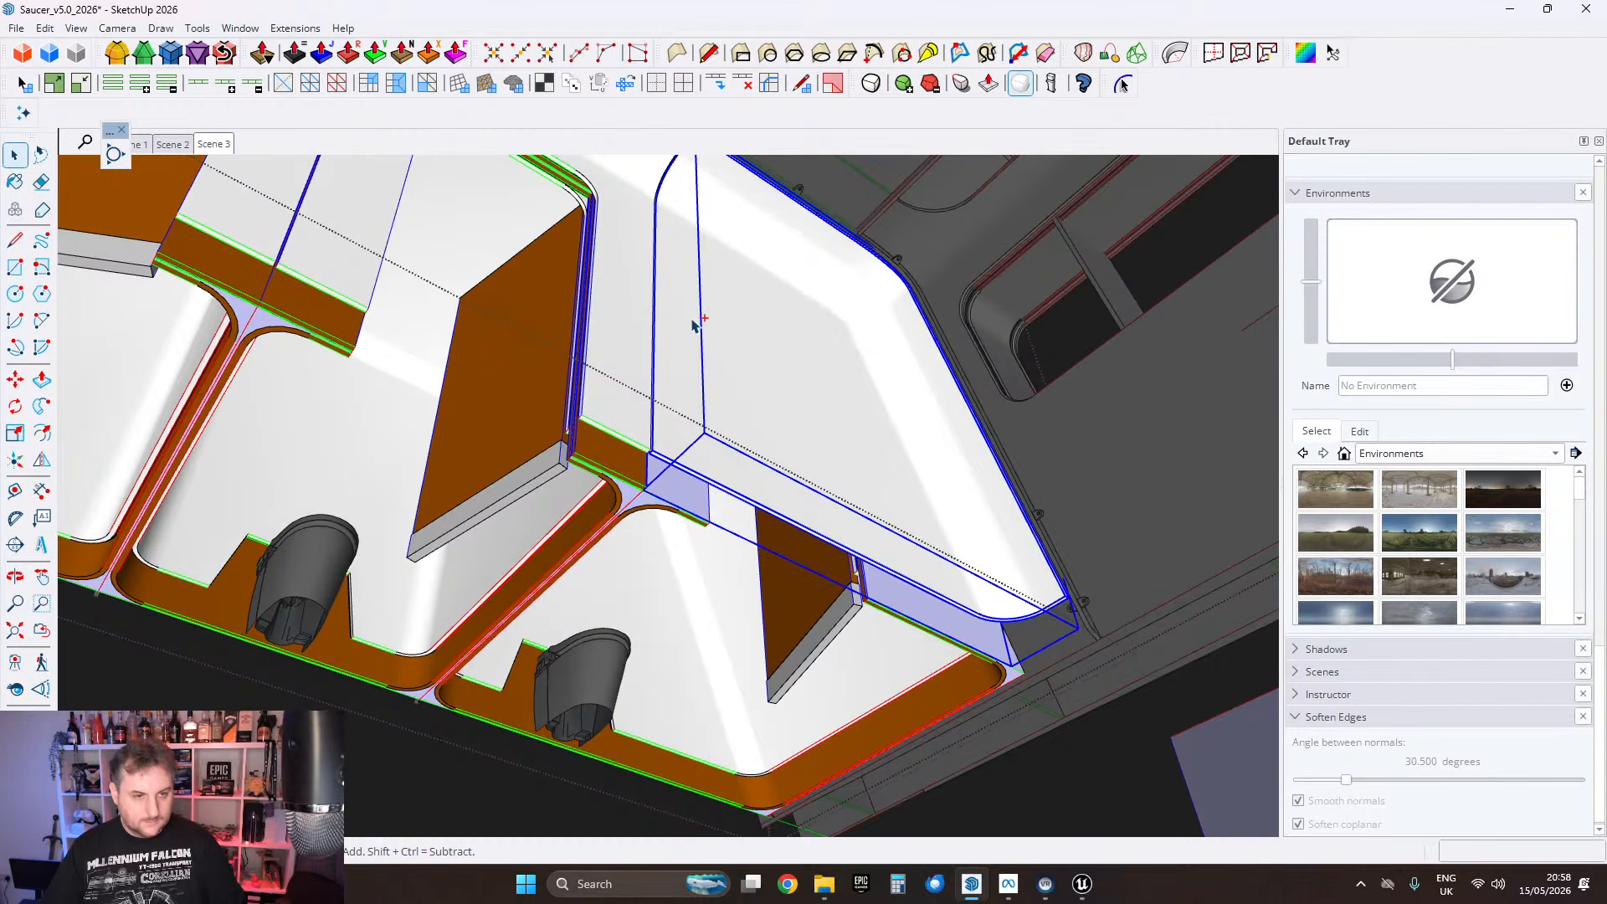
pyautogui.press('Escape')
pyautogui.press('Escape')
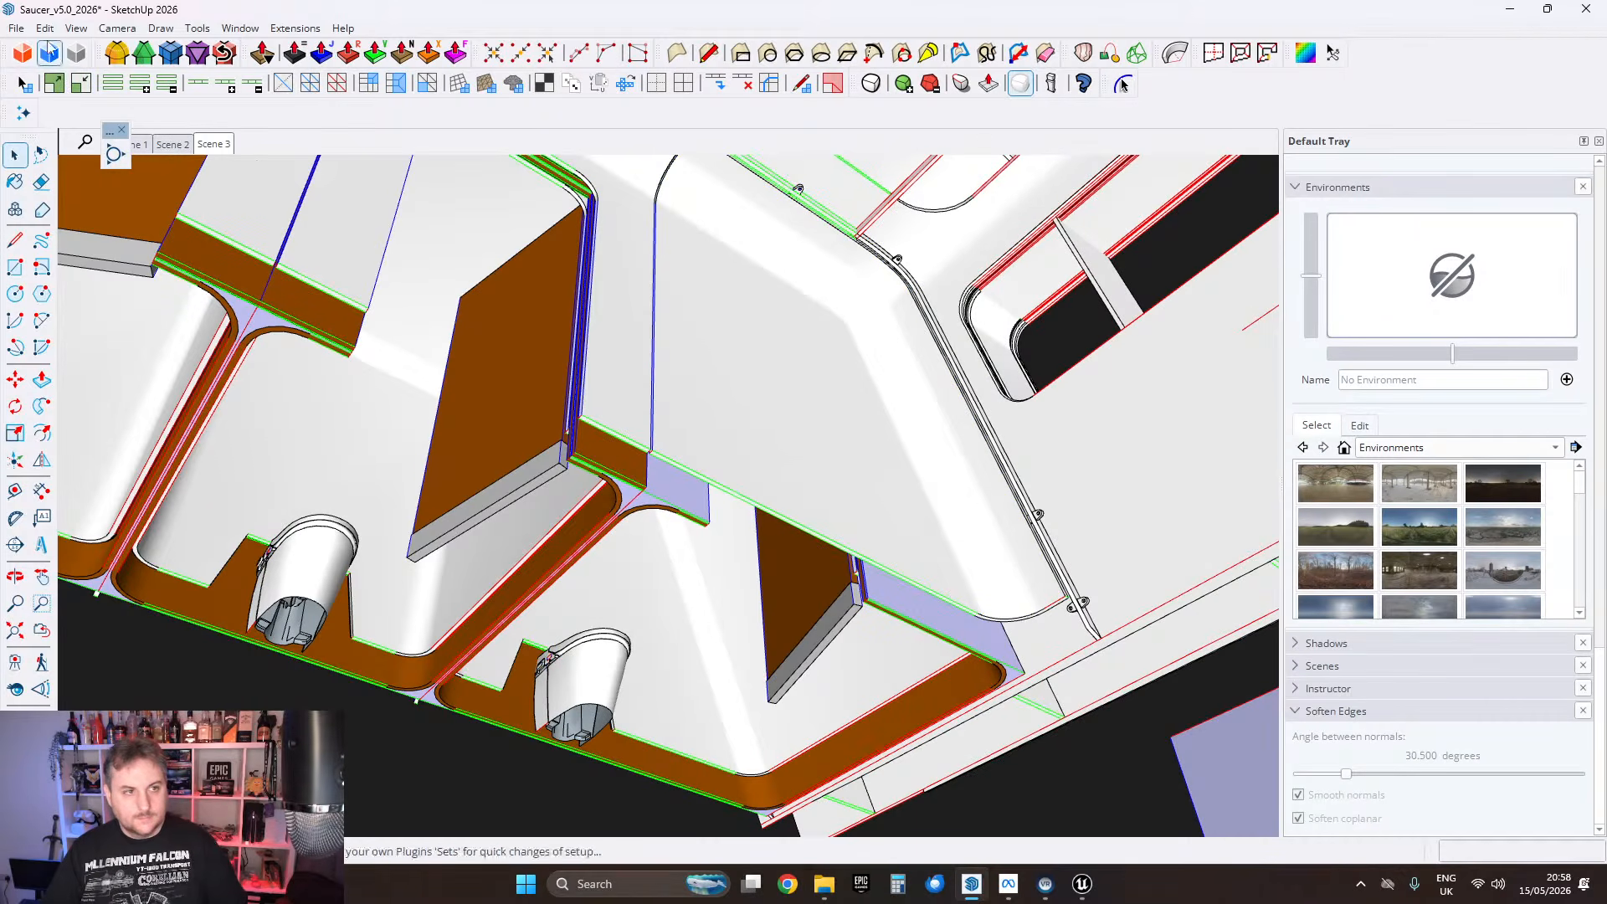
pyautogui.click(116, 154)
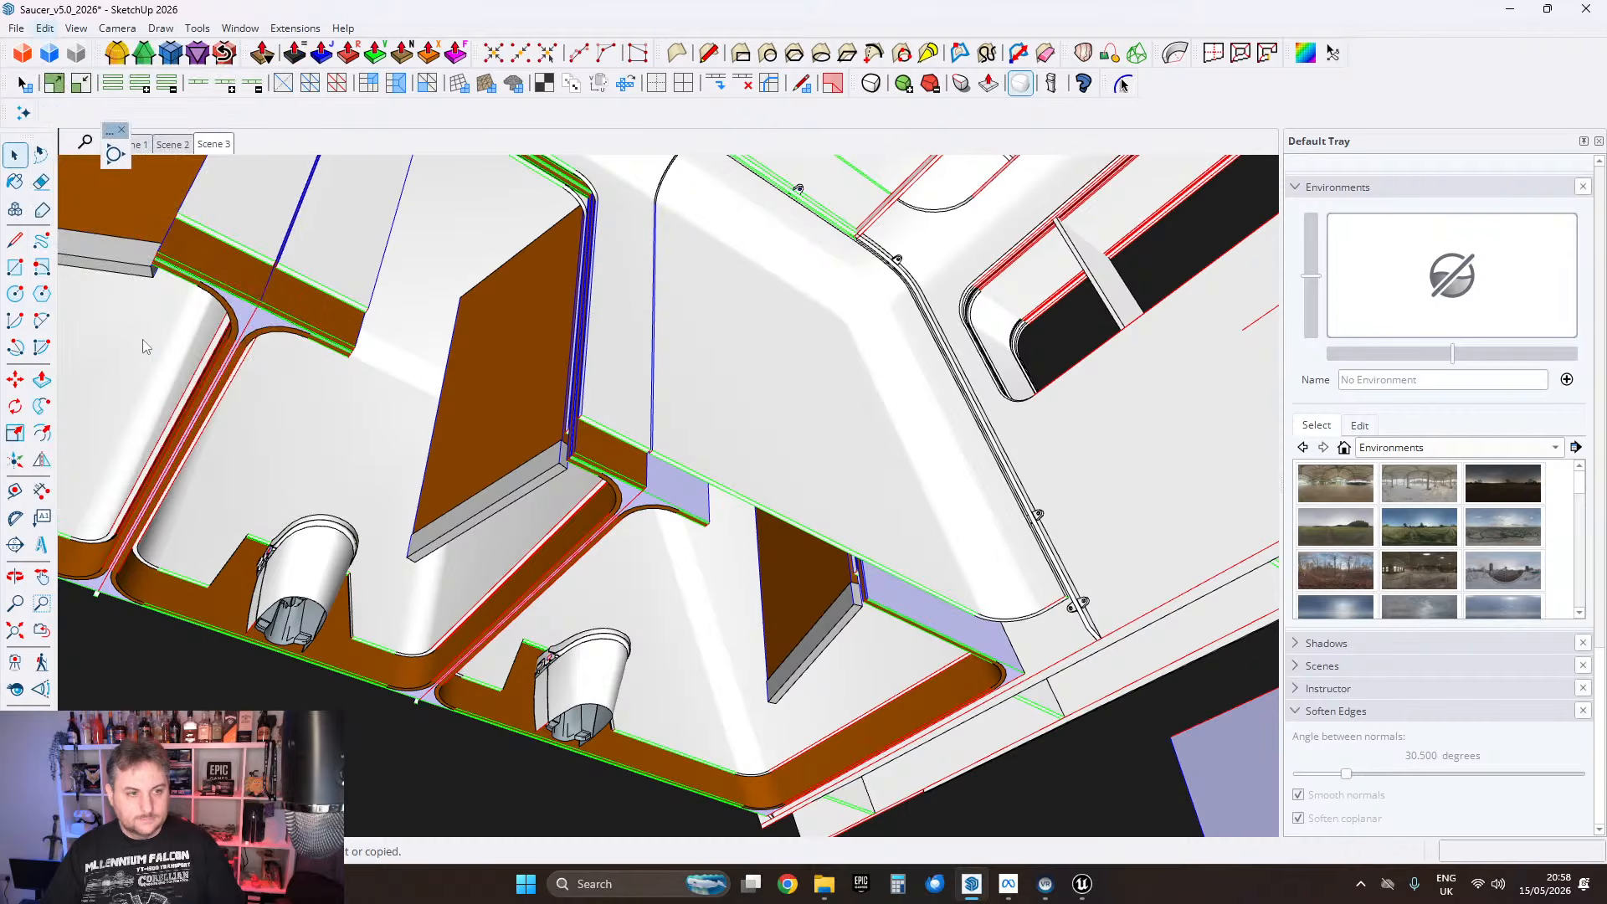
# Step: Move the pasted panel 216.7 cm towards the opposite wall and flip it about its red plane
pyautogui.click(15, 379)
pyautogui.moveTo(862, 452); pyautogui.dragTo(611, 543, button='middle')
pyautogui.click(611, 543)
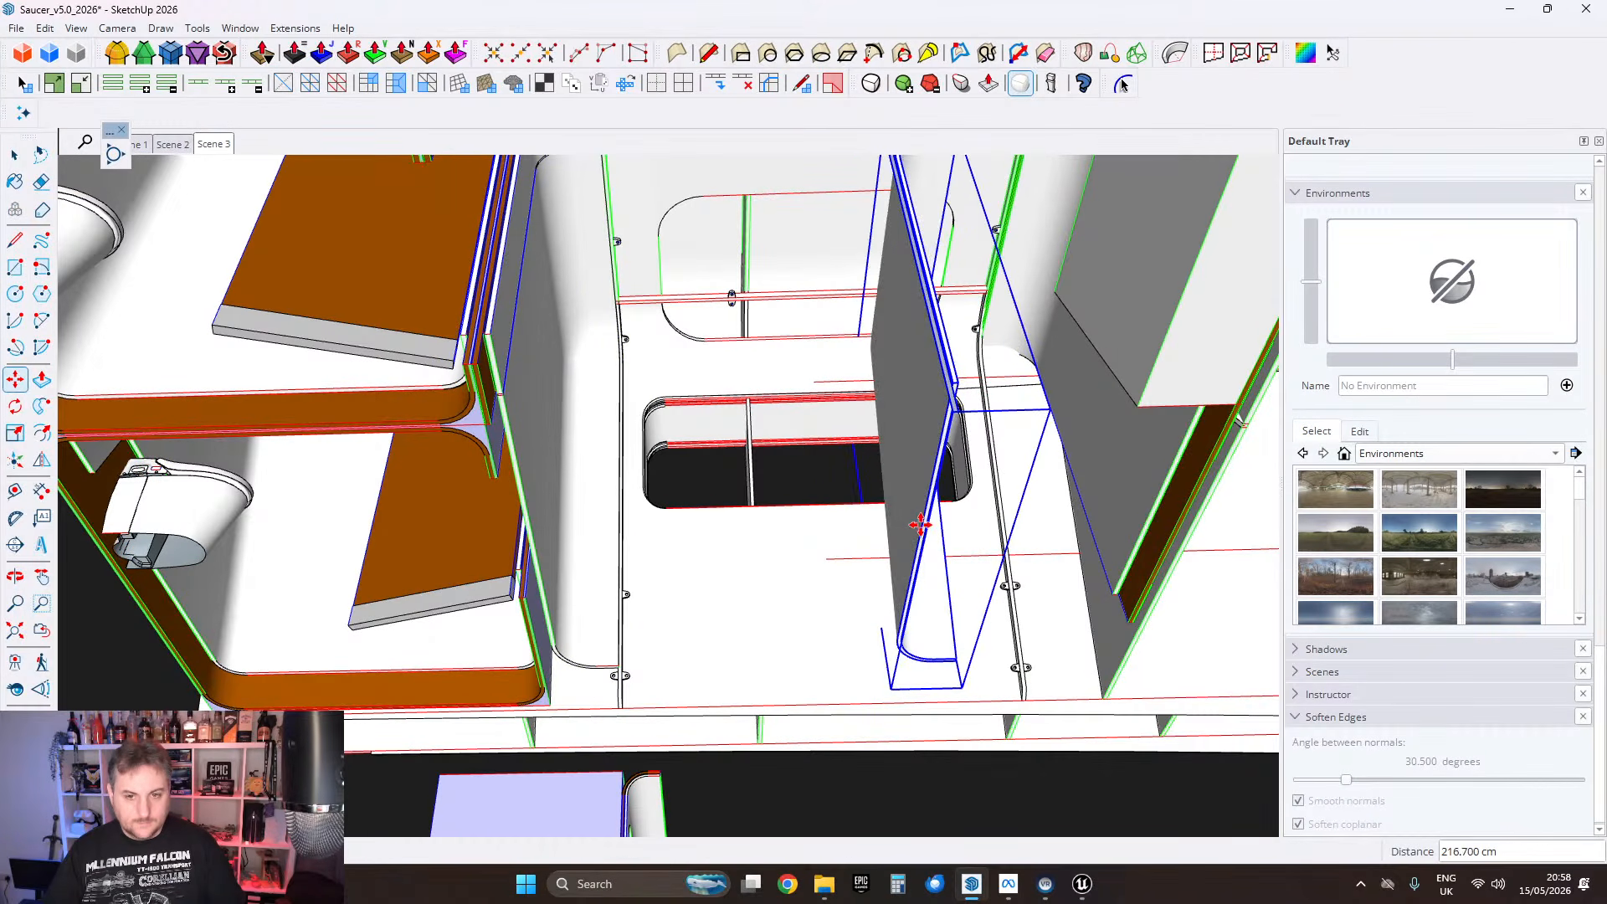
pyautogui.click(199, 28)
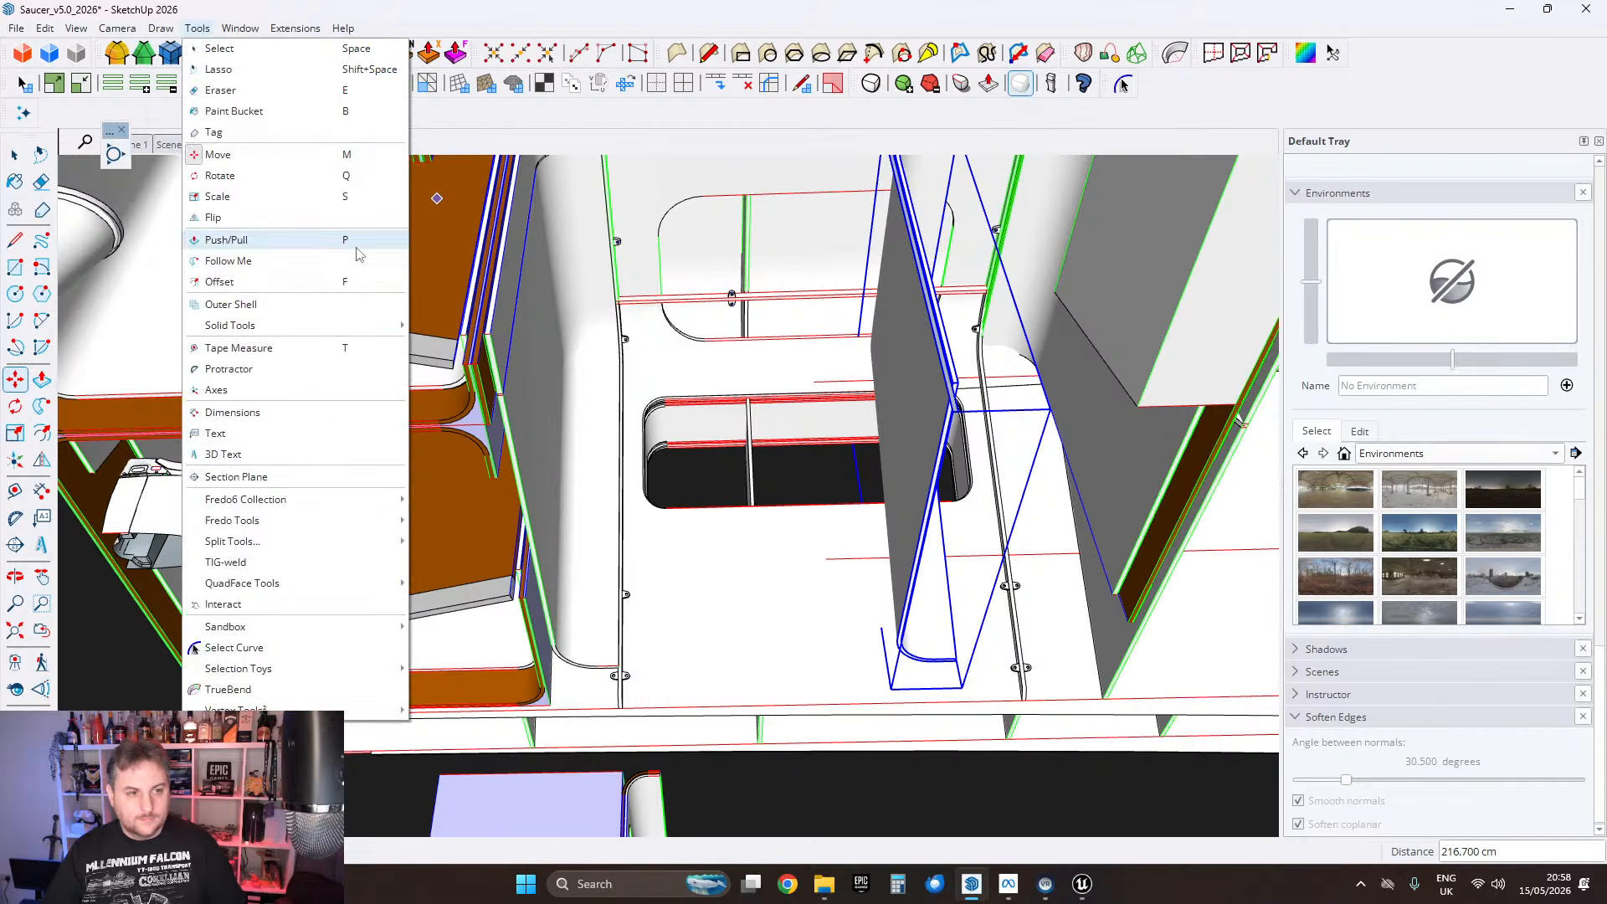
pyautogui.click(219, 217)
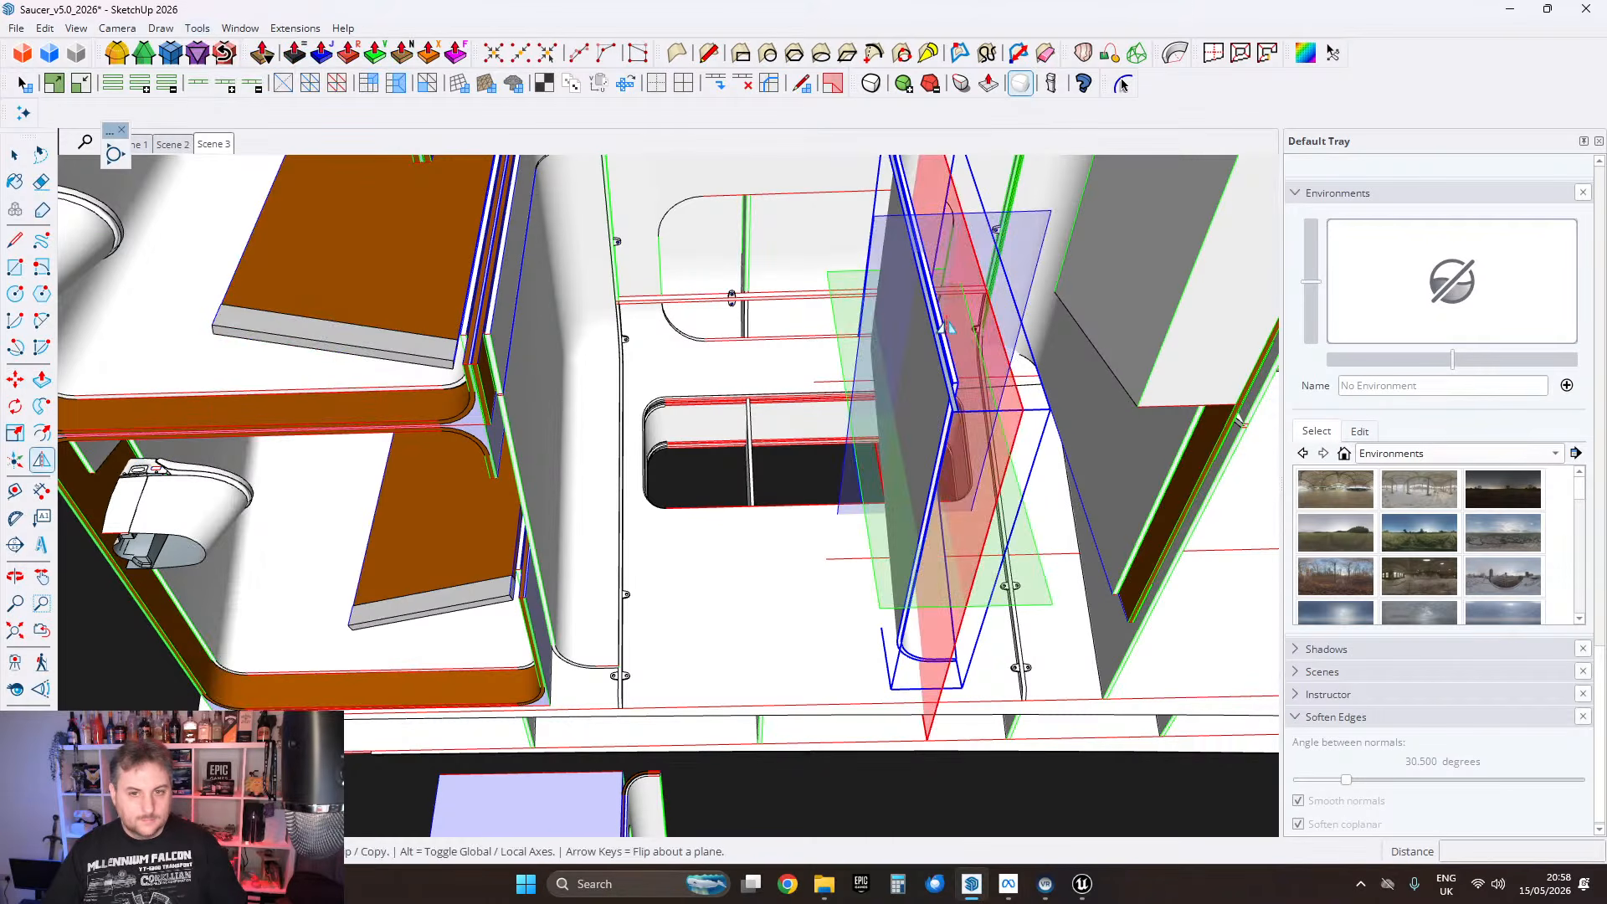
pyautogui.moveTo(965, 288); pyautogui.dragTo(1046, 287)
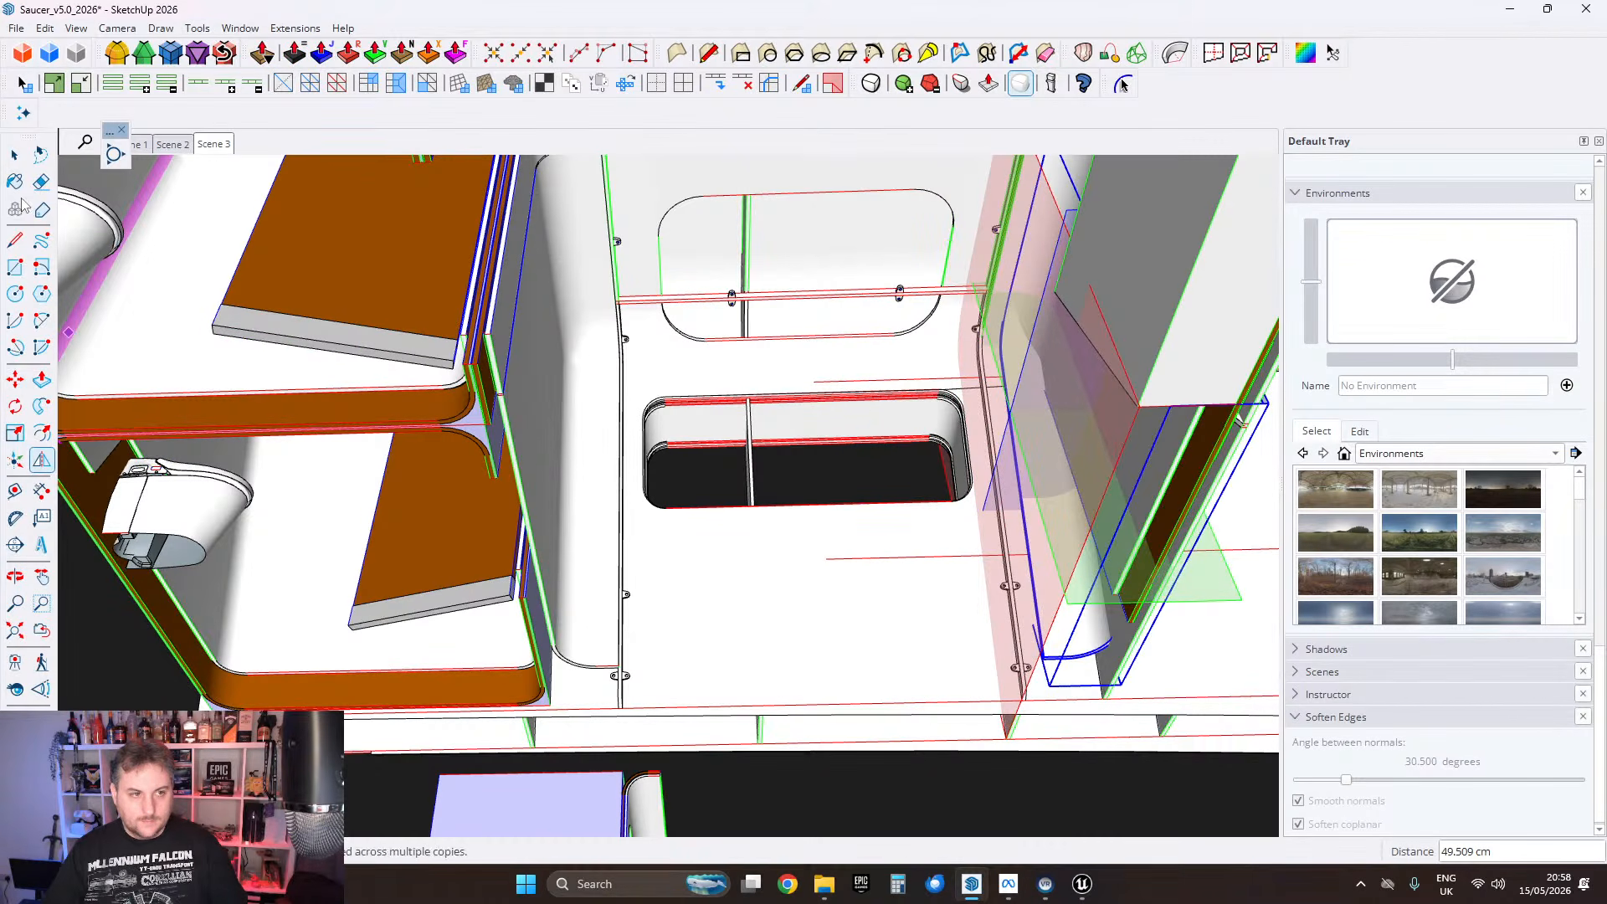
# Step: Move the flipped panel about 8.9 cm so its lower edge lines up with the opposite wall's edge strip
pyautogui.click(15, 383)
pyautogui.scroll(8, 810, 588)
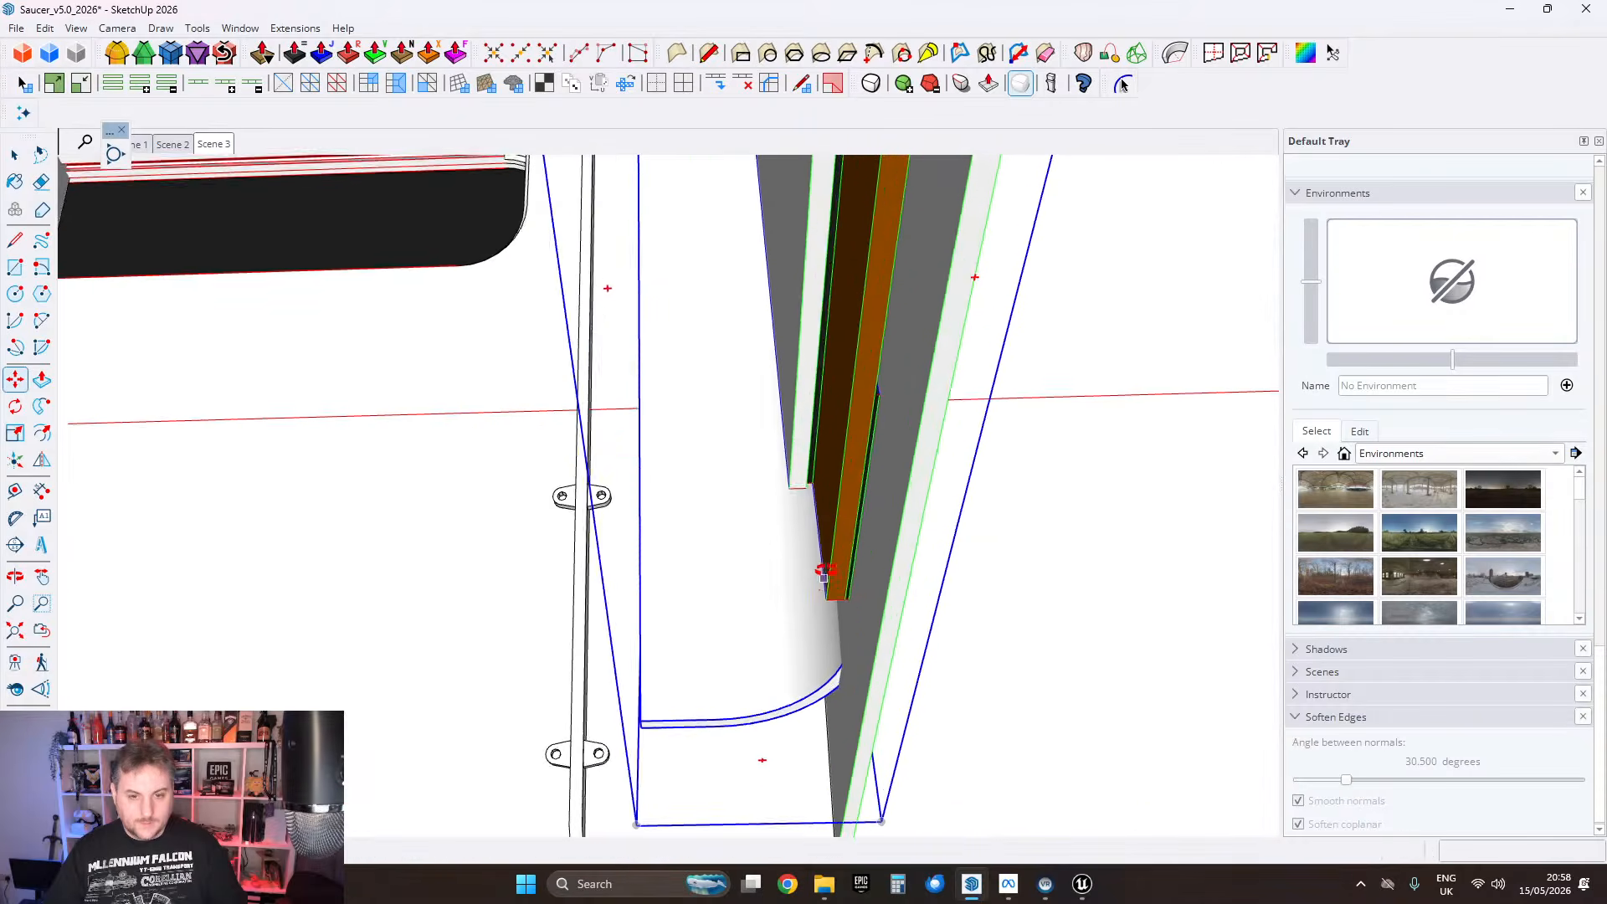
pyautogui.scroll(6, 693, 578)
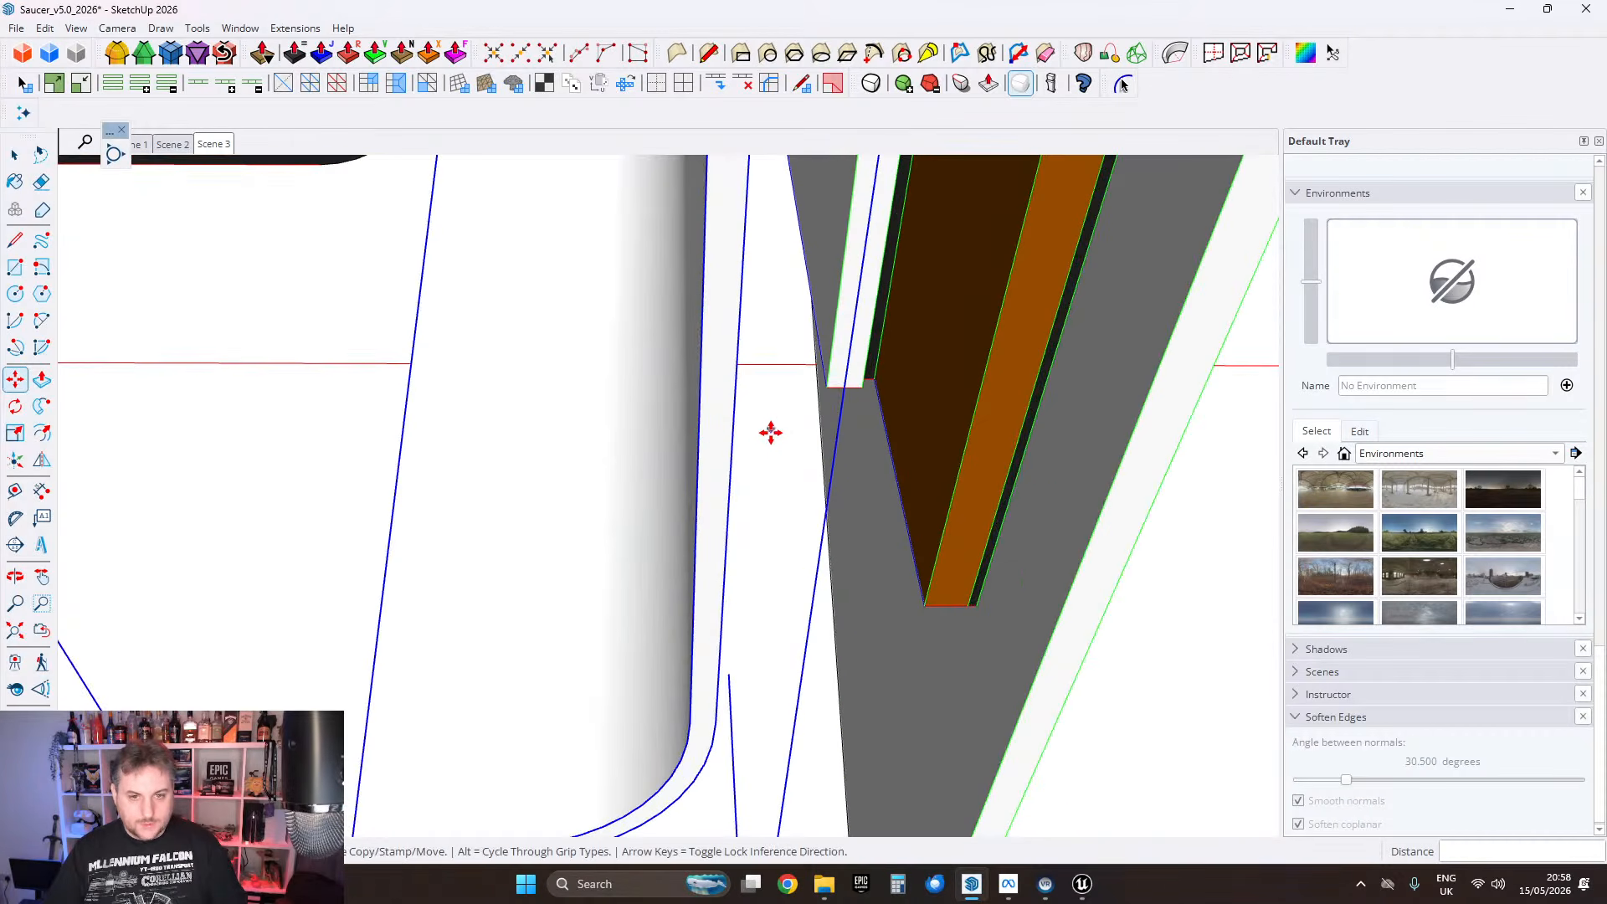
pyautogui.click(700, 429)
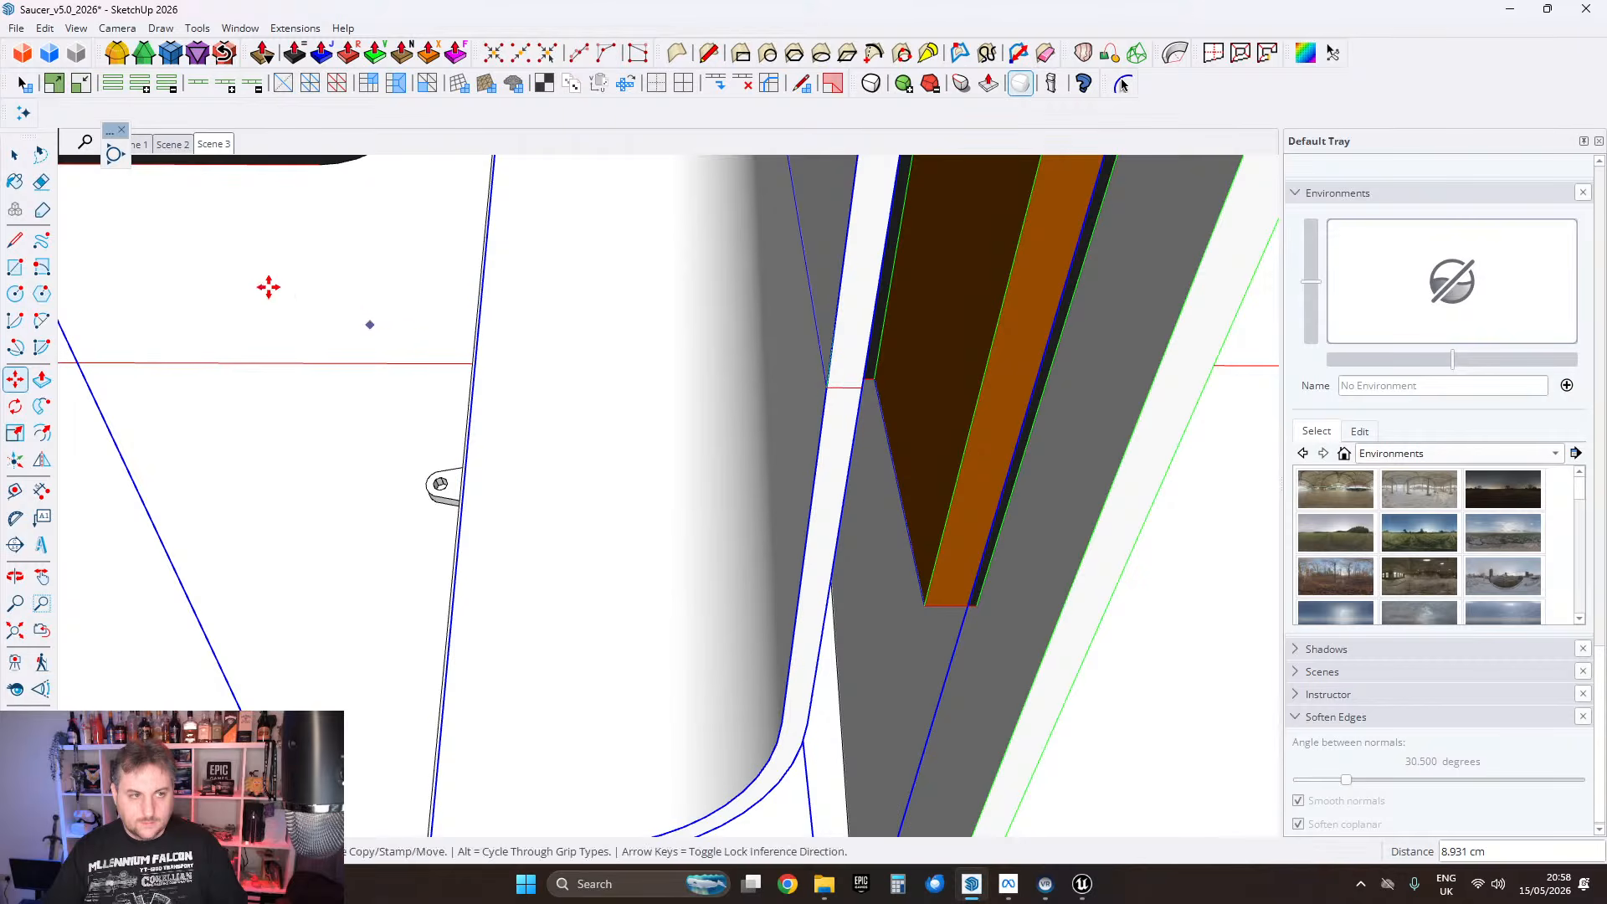
# Step: Replace the old cut-out panel inside the opposite wall component with the flipped smooth panel, cut and pasted in place
pyautogui.click(12, 155)
pyautogui.scroll(-4, 689, 495)
pyautogui.moveTo(689, 495); pyautogui.dragTo(725, 455, button='middle')
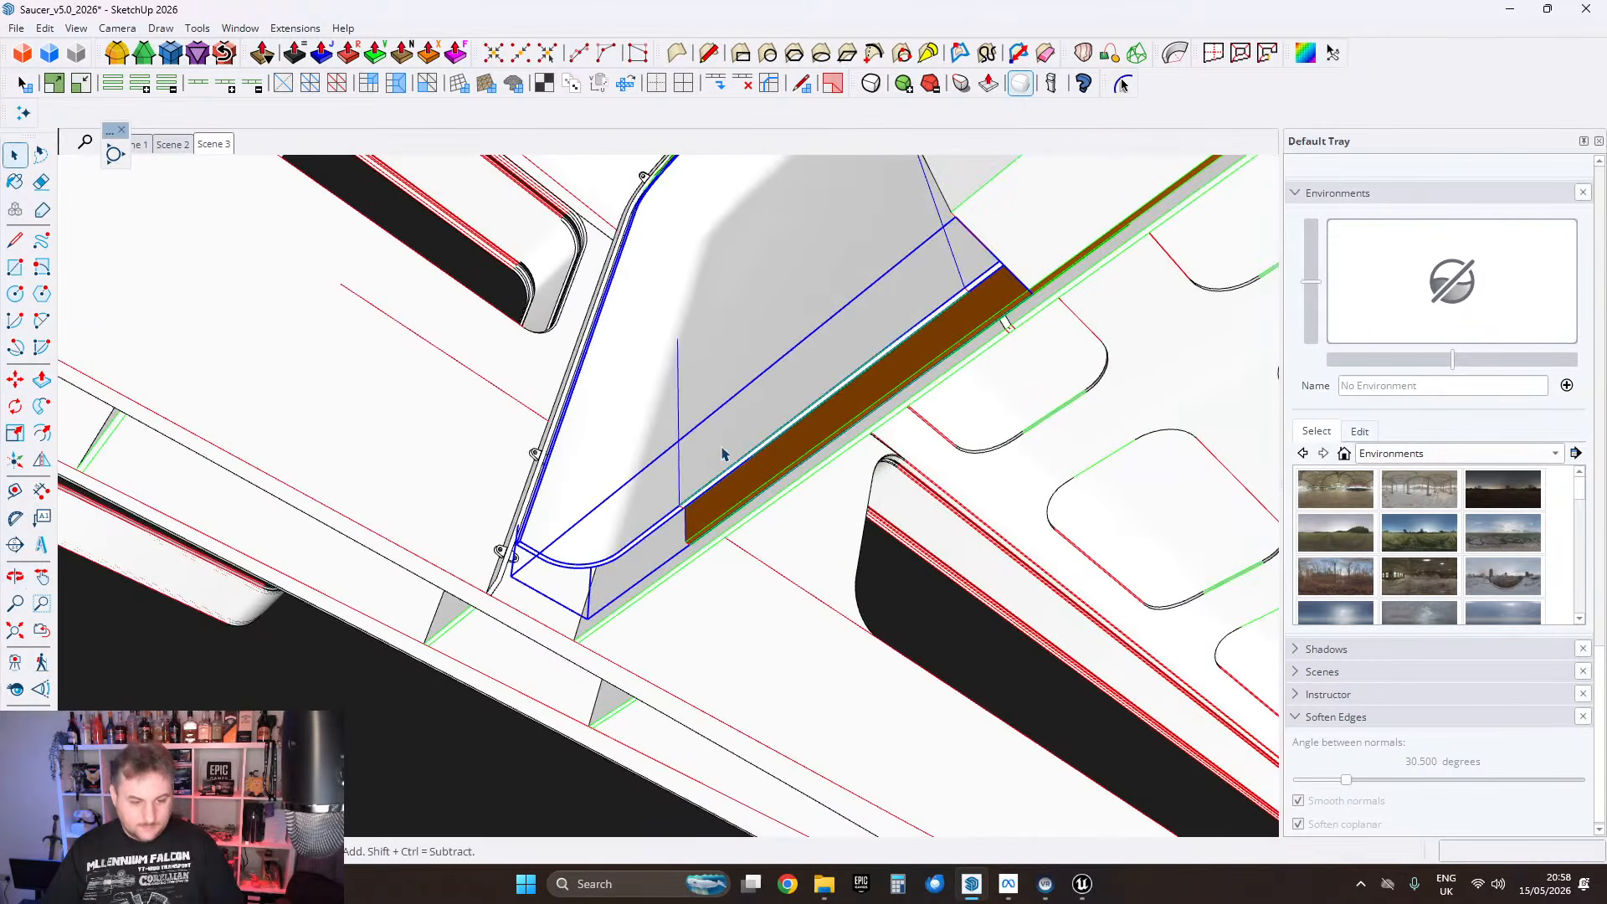
pyautogui.hotkey('ctrl', 'x')
pyautogui.doubleClick(765, 427)
pyautogui.moveTo(813, 351); pyautogui.dragTo(837, 499, button='middle')
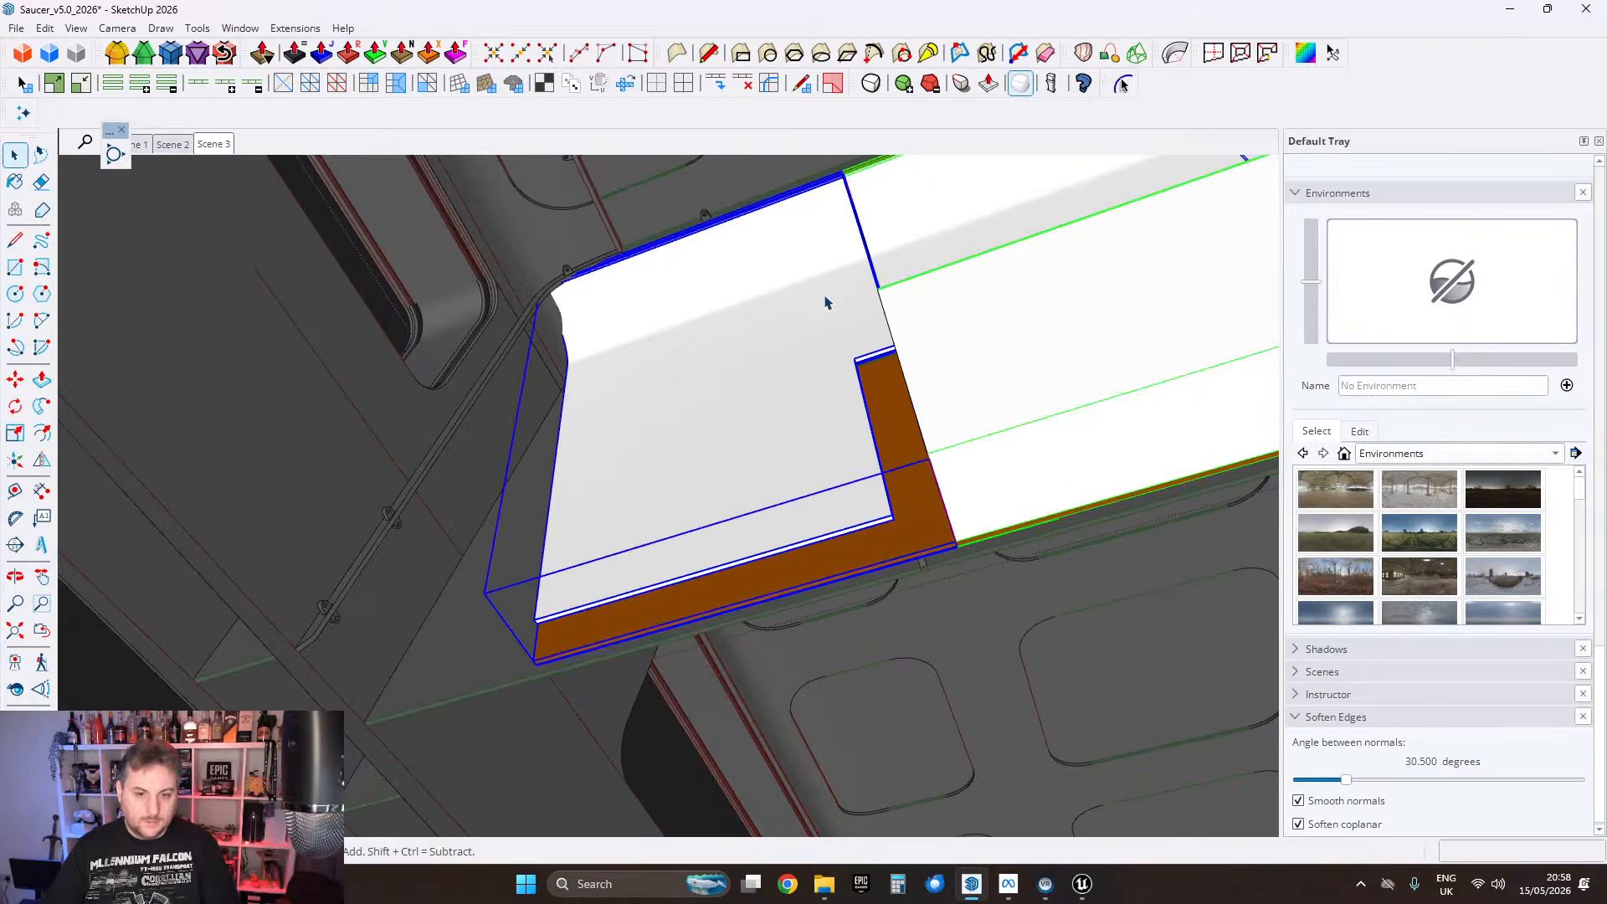
pyautogui.hotkey('ctrl', 'x')
pyautogui.click(44, 27)
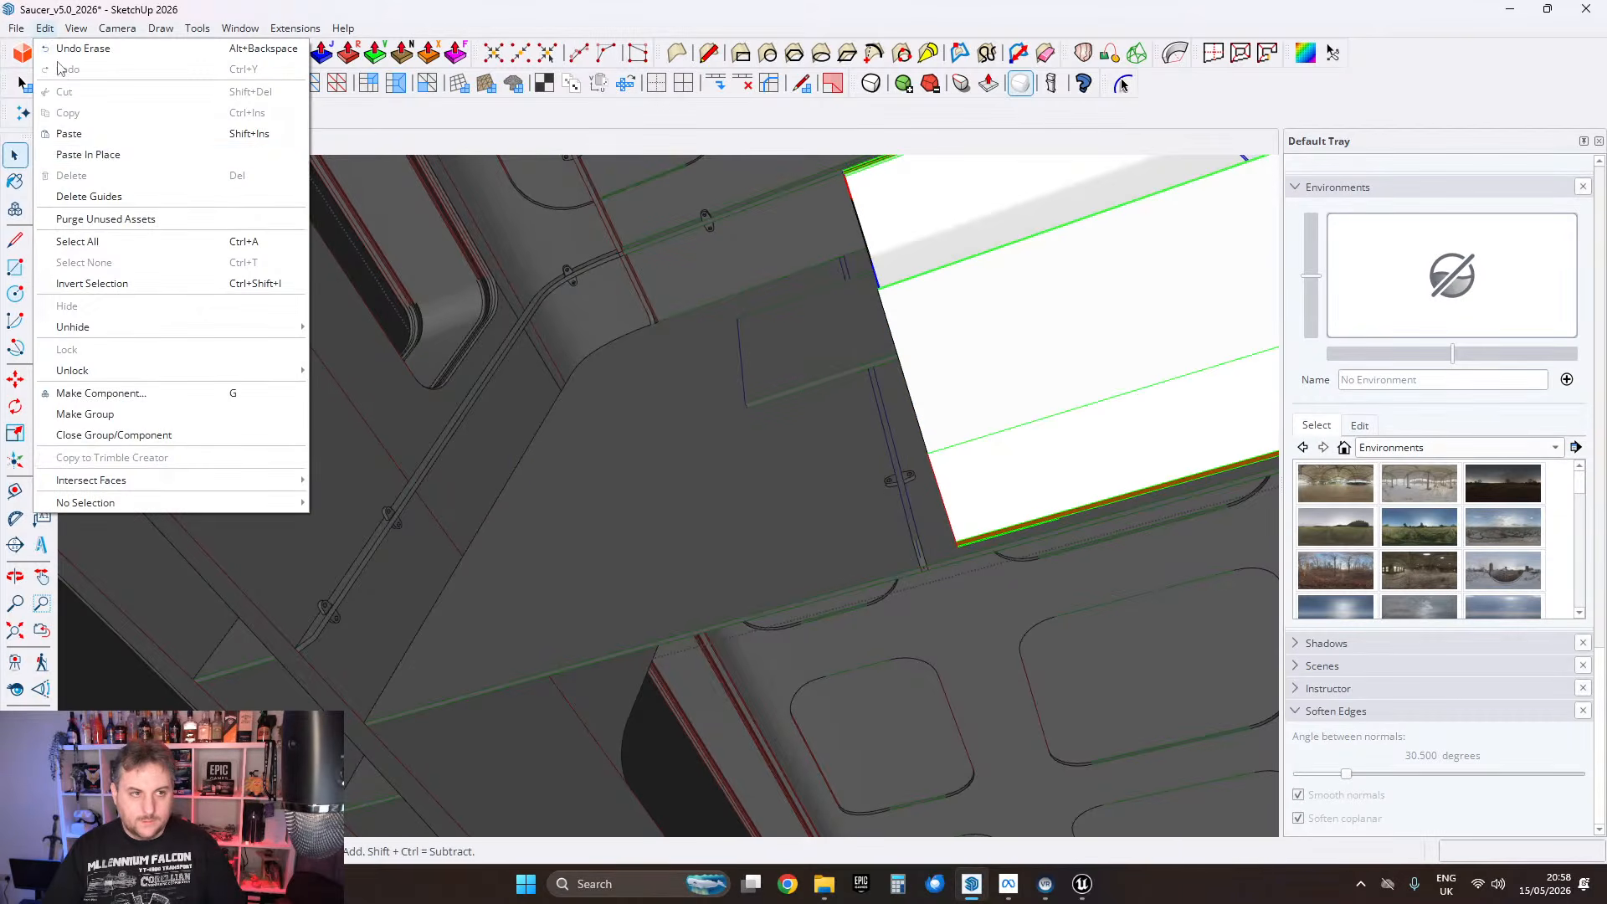
pyautogui.click(109, 155)
# Step: Leave the wall component, paste another copy of the smooth panel in place and move it 450.6 cm clear of the saucer
pyautogui.moveTo(765, 377); pyautogui.dragTo(927, 378, button='middle')
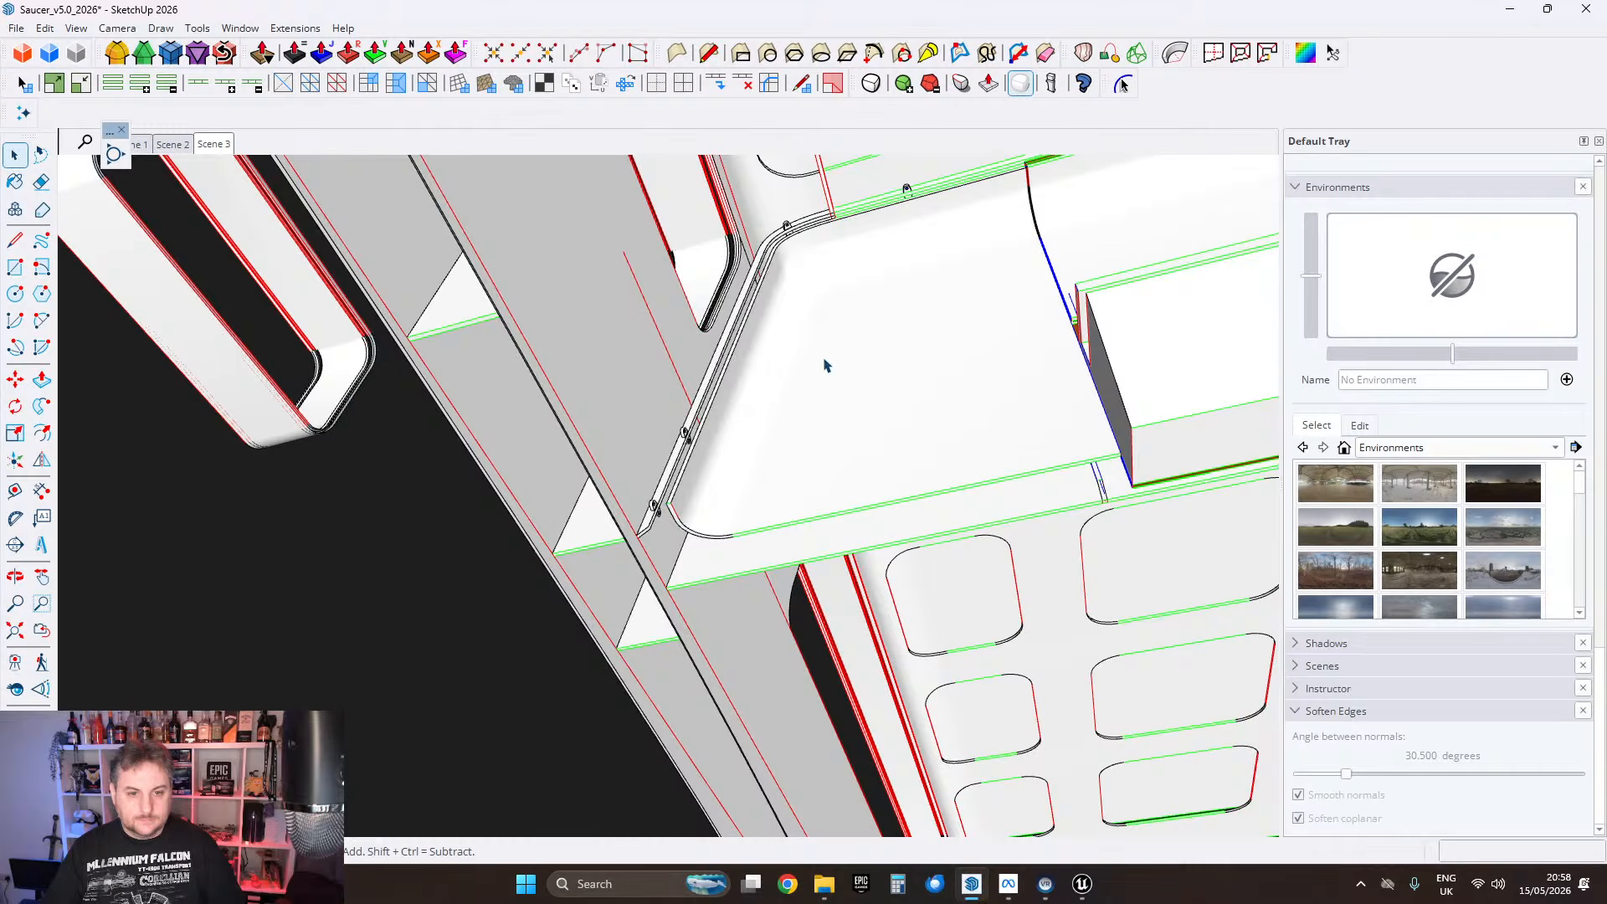
pyautogui.scroll(5, 826, 366)
pyautogui.moveTo(703, 455); pyautogui.dragTo(737, 452, button='middle')
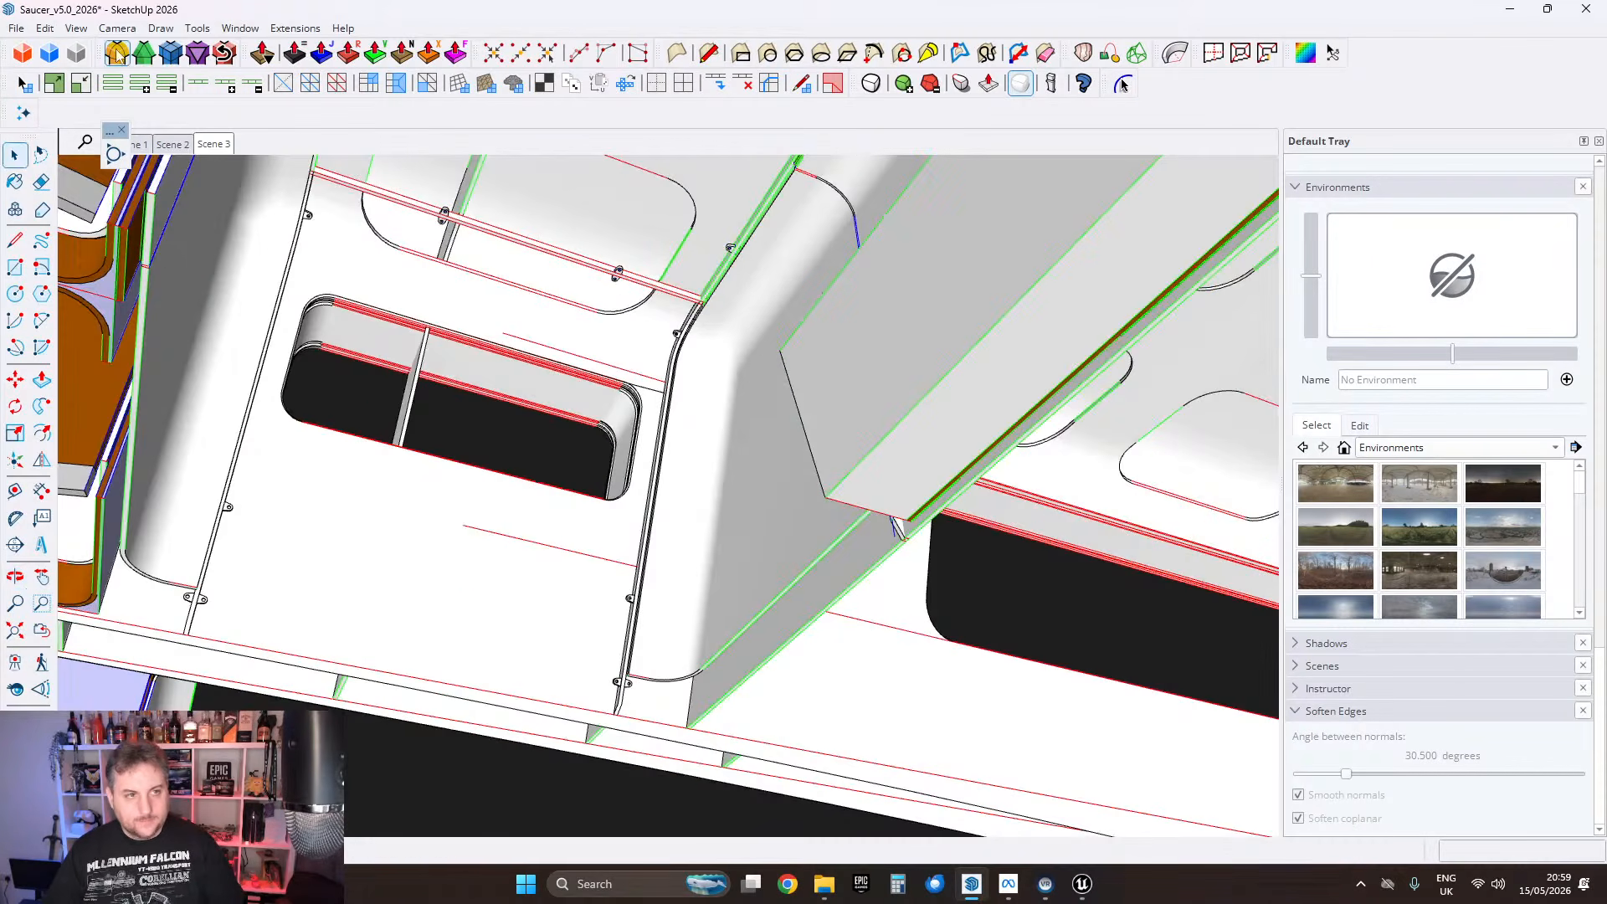
pyautogui.click(46, 28)
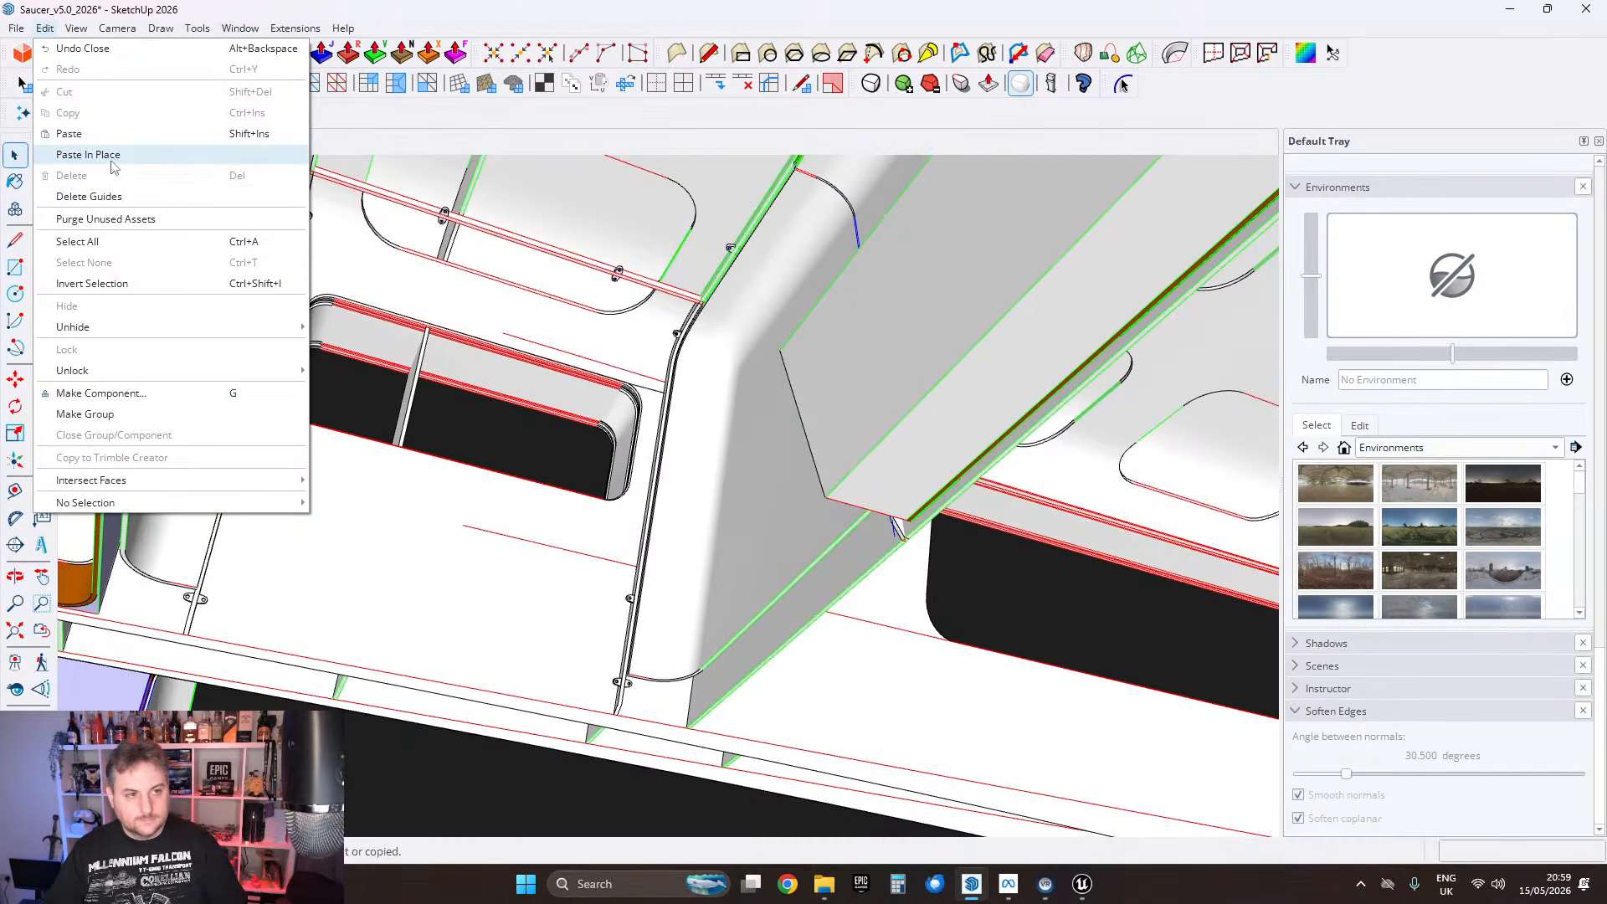
pyautogui.click(88, 155)
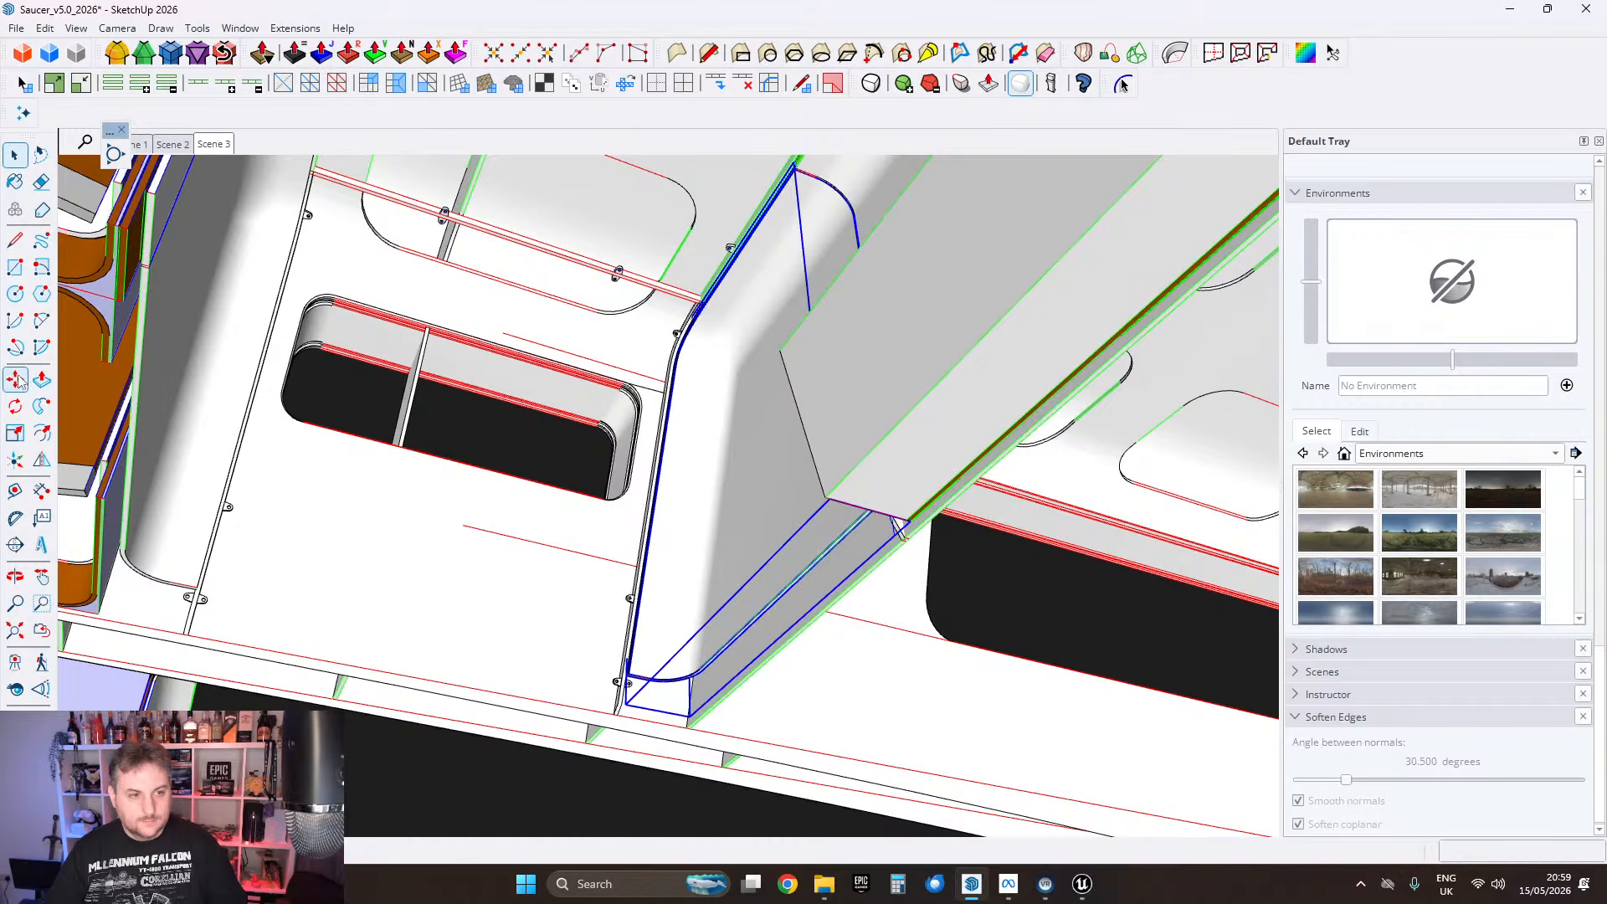
pyautogui.scroll(-10, 707, 339)
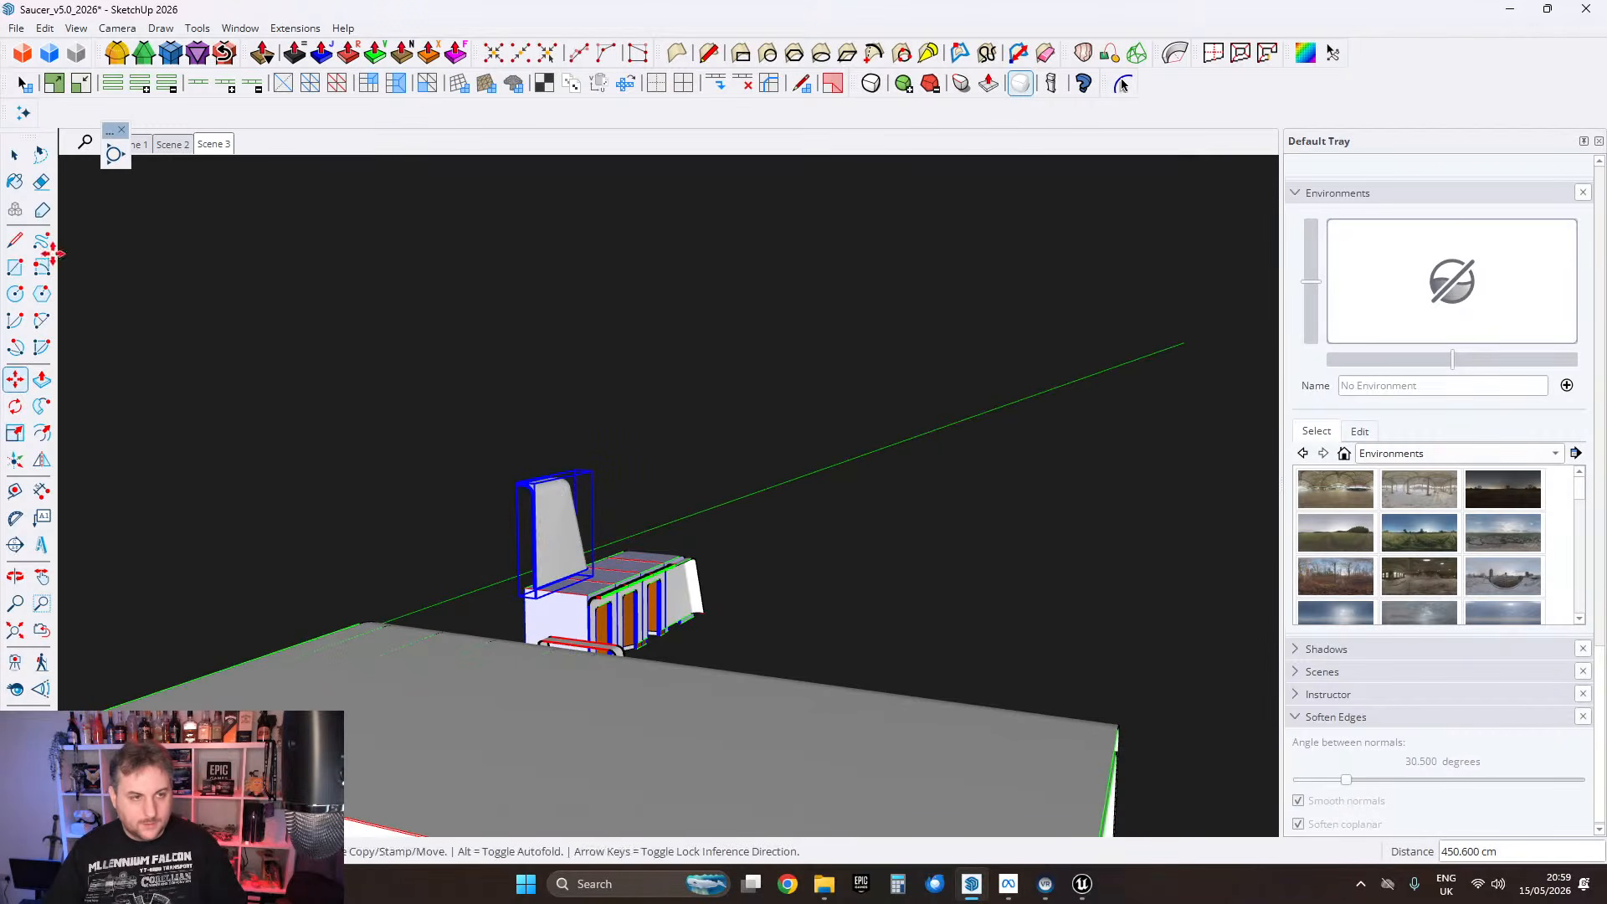
pyautogui.scroll(5, 507, 540)
pyautogui.scroll(-3, 507, 540)
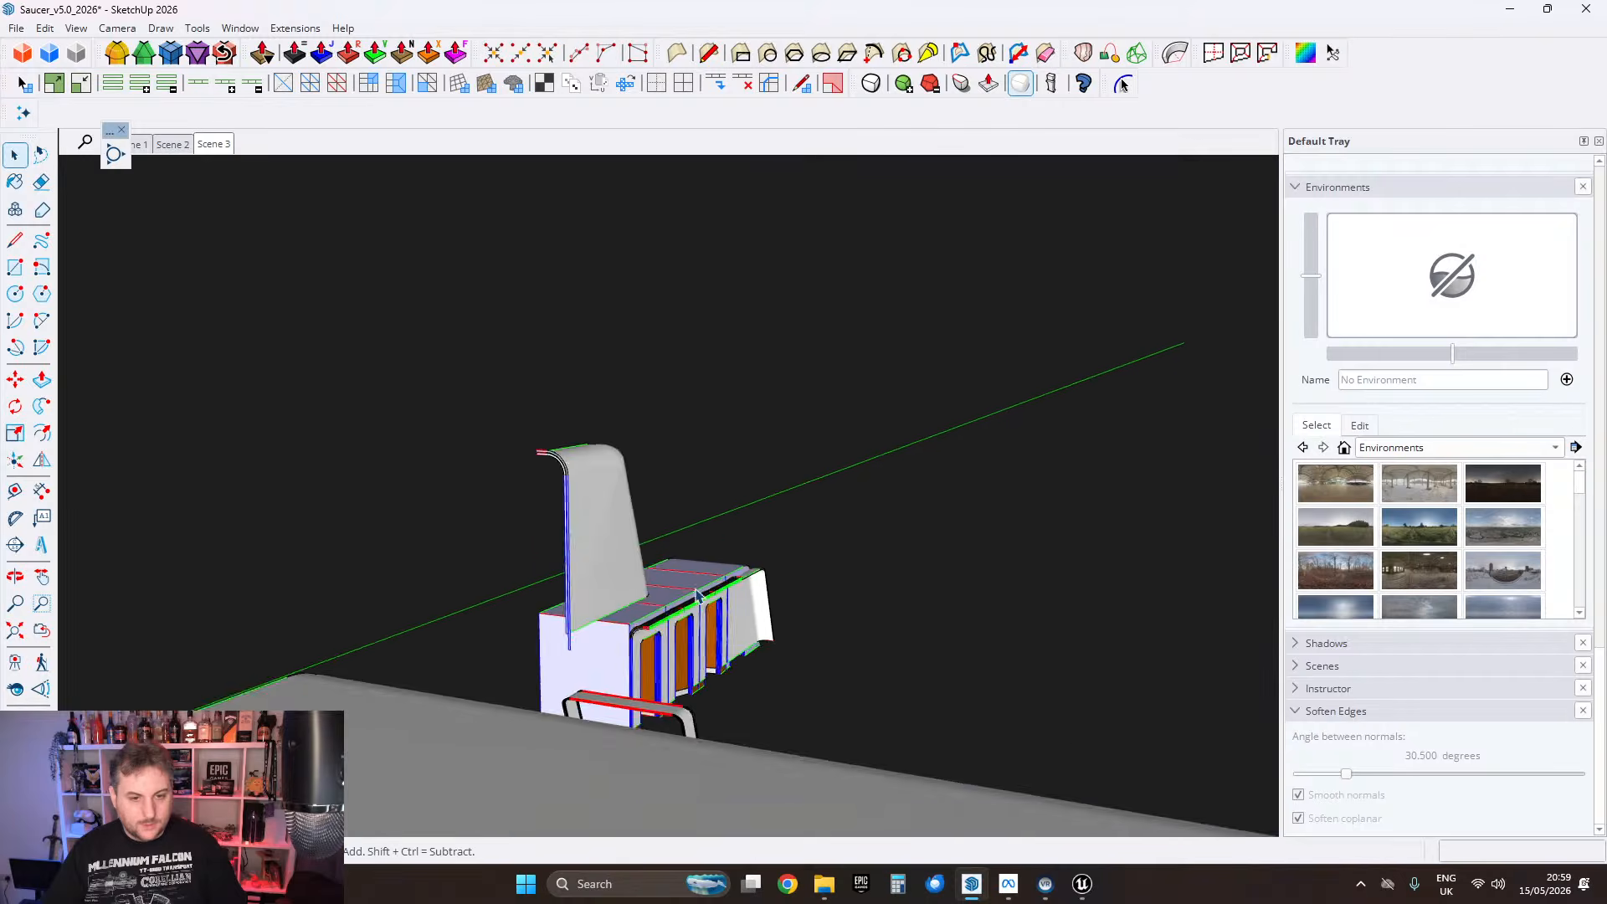
# Step: Examine the joint between the smooth corner wall panel and the curved trim strip beside the window opening
pyautogui.scroll(3, 581, 598)
pyautogui.scroll(-2, 579, 536)
pyautogui.moveTo(577, 491)
pyautogui.mouseDown(button='middle')
pyautogui.moveTo(782, 484)
pyautogui.moveTo(779, 531)
pyautogui.moveTo(396, 563)
pyautogui.moveTo(445, 527)
pyautogui.moveTo(564, 581)
pyautogui.moveTo(712, 296)
pyautogui.mouseUp(button='middle')
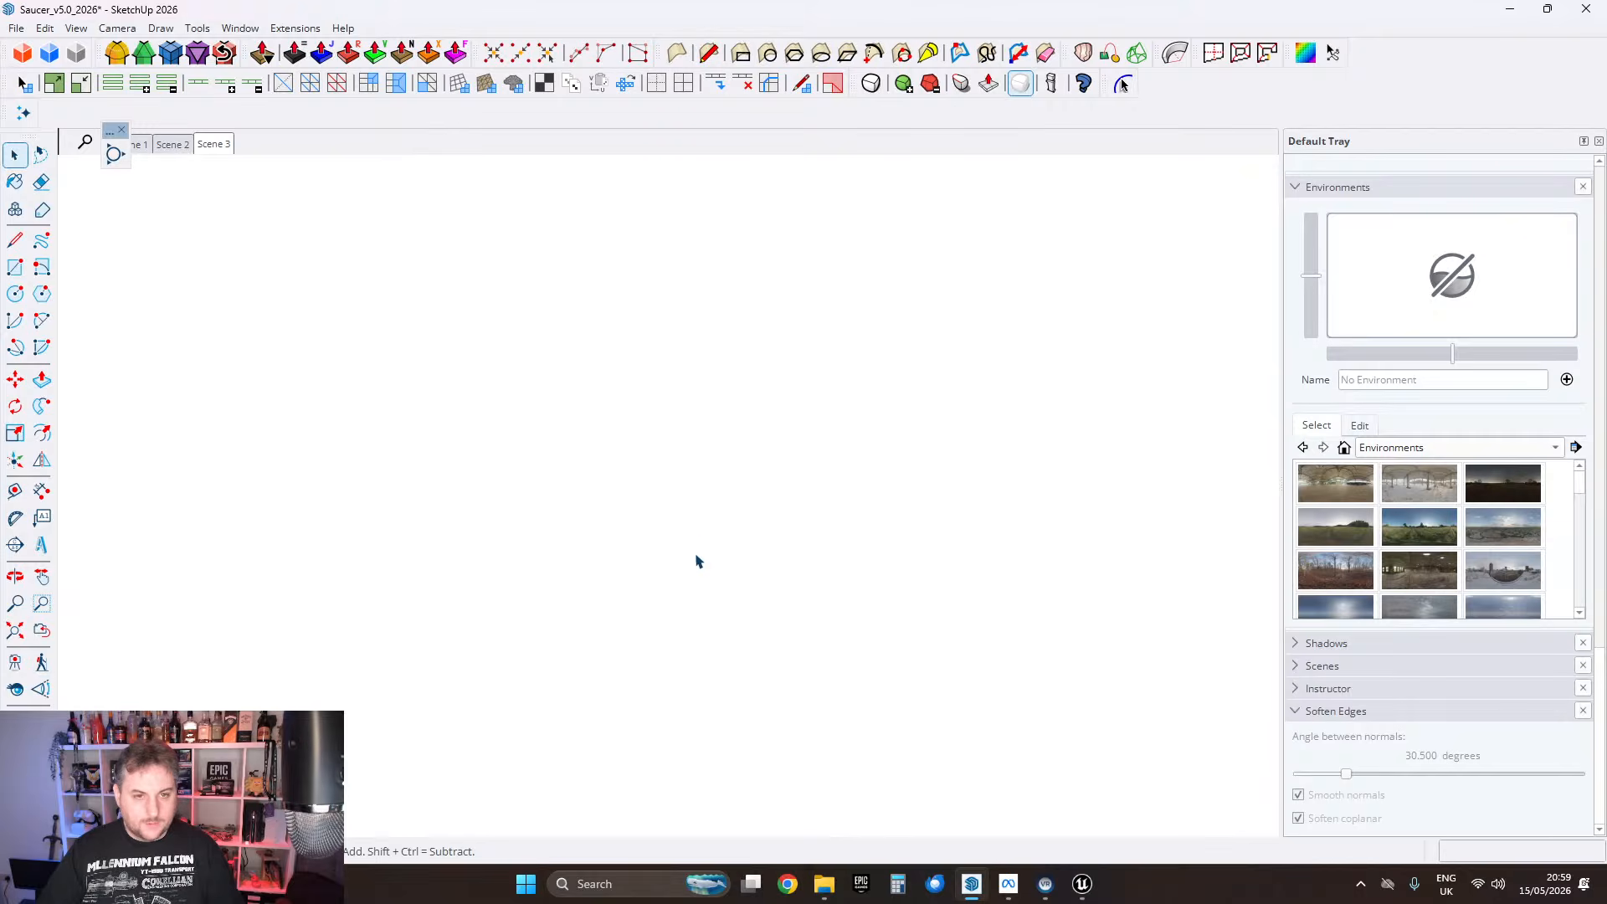
pyautogui.moveTo(698, 561); pyautogui.dragTo(596, 643, button='middle')
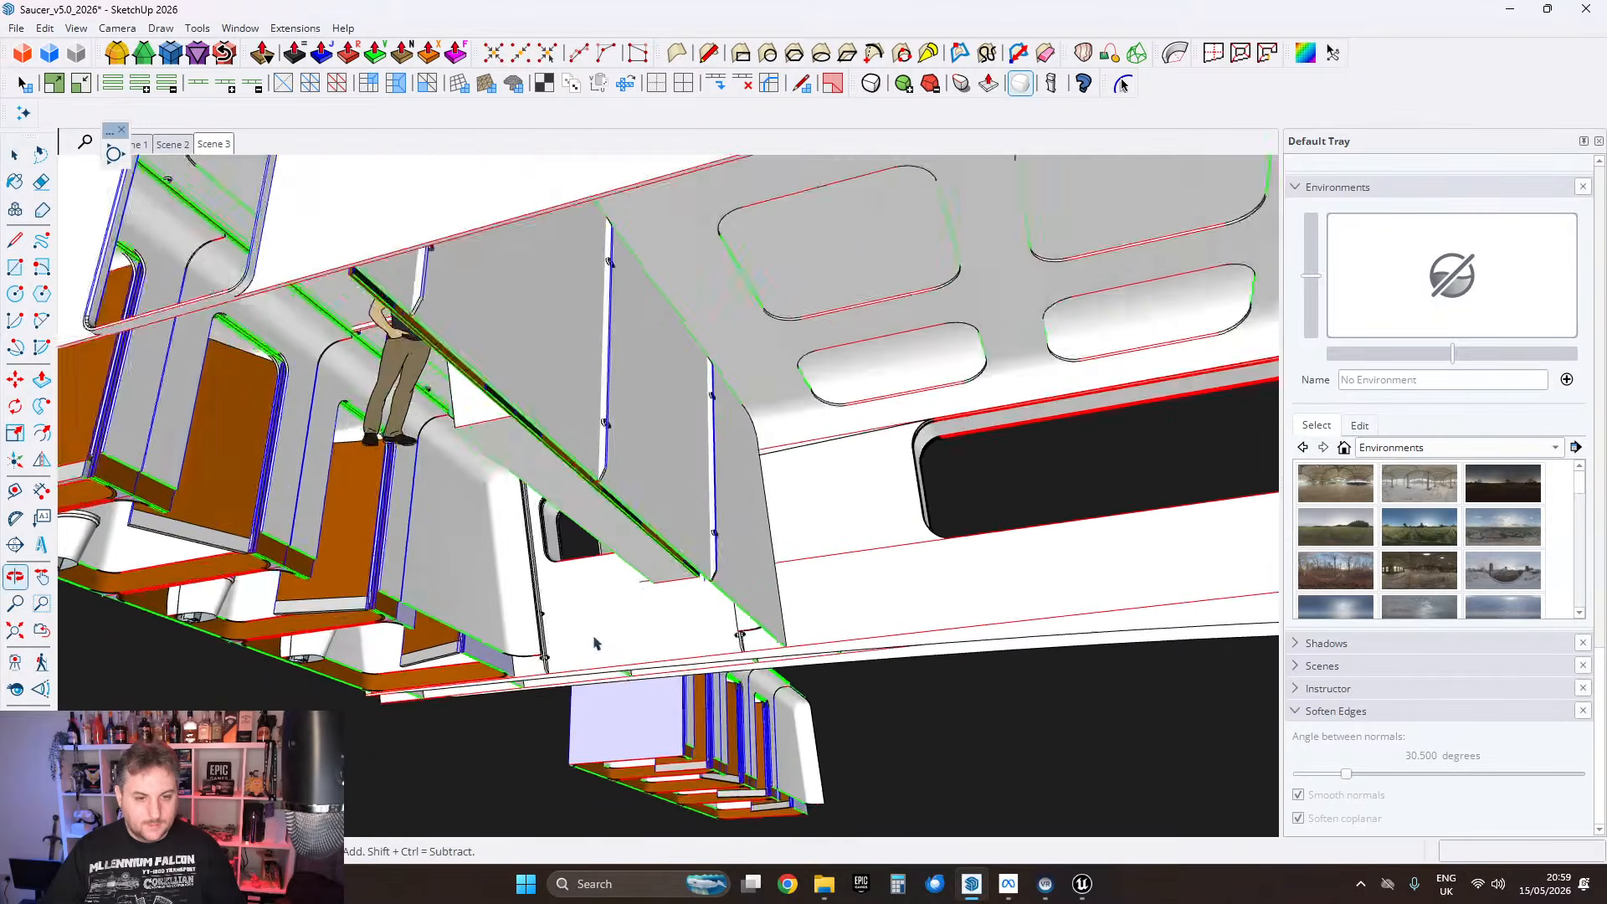
pyautogui.scroll(5, 540, 572)
pyautogui.moveTo(540, 572); pyautogui.dragTo(567, 595, button='middle')
pyautogui.scroll(3, 578, 406)
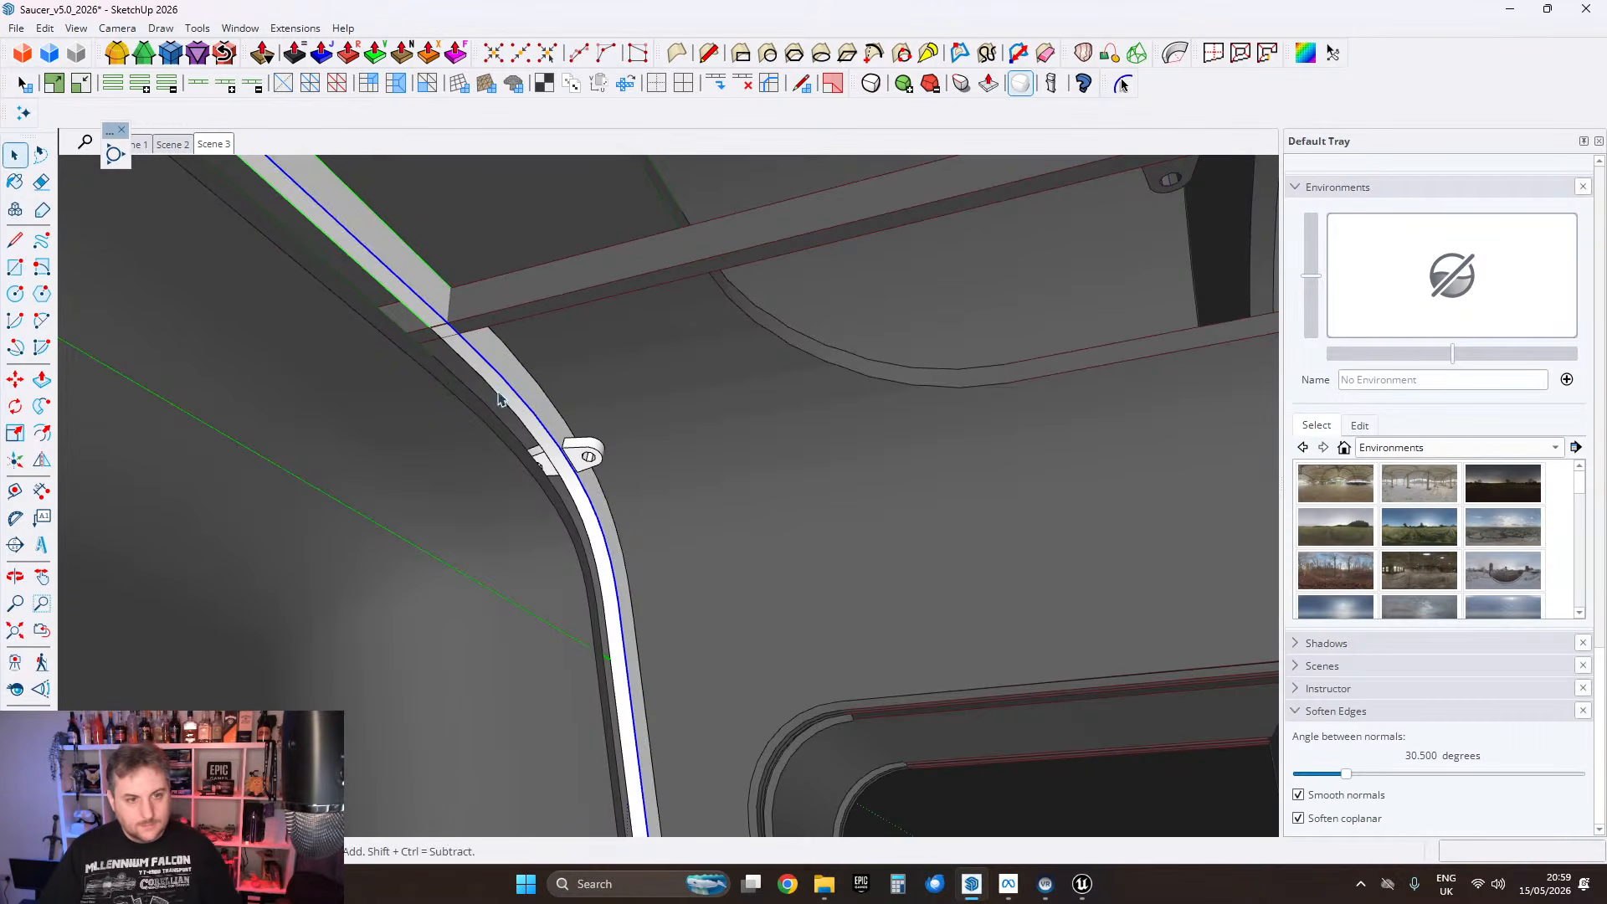
pyautogui.scroll(-3, 499, 398)
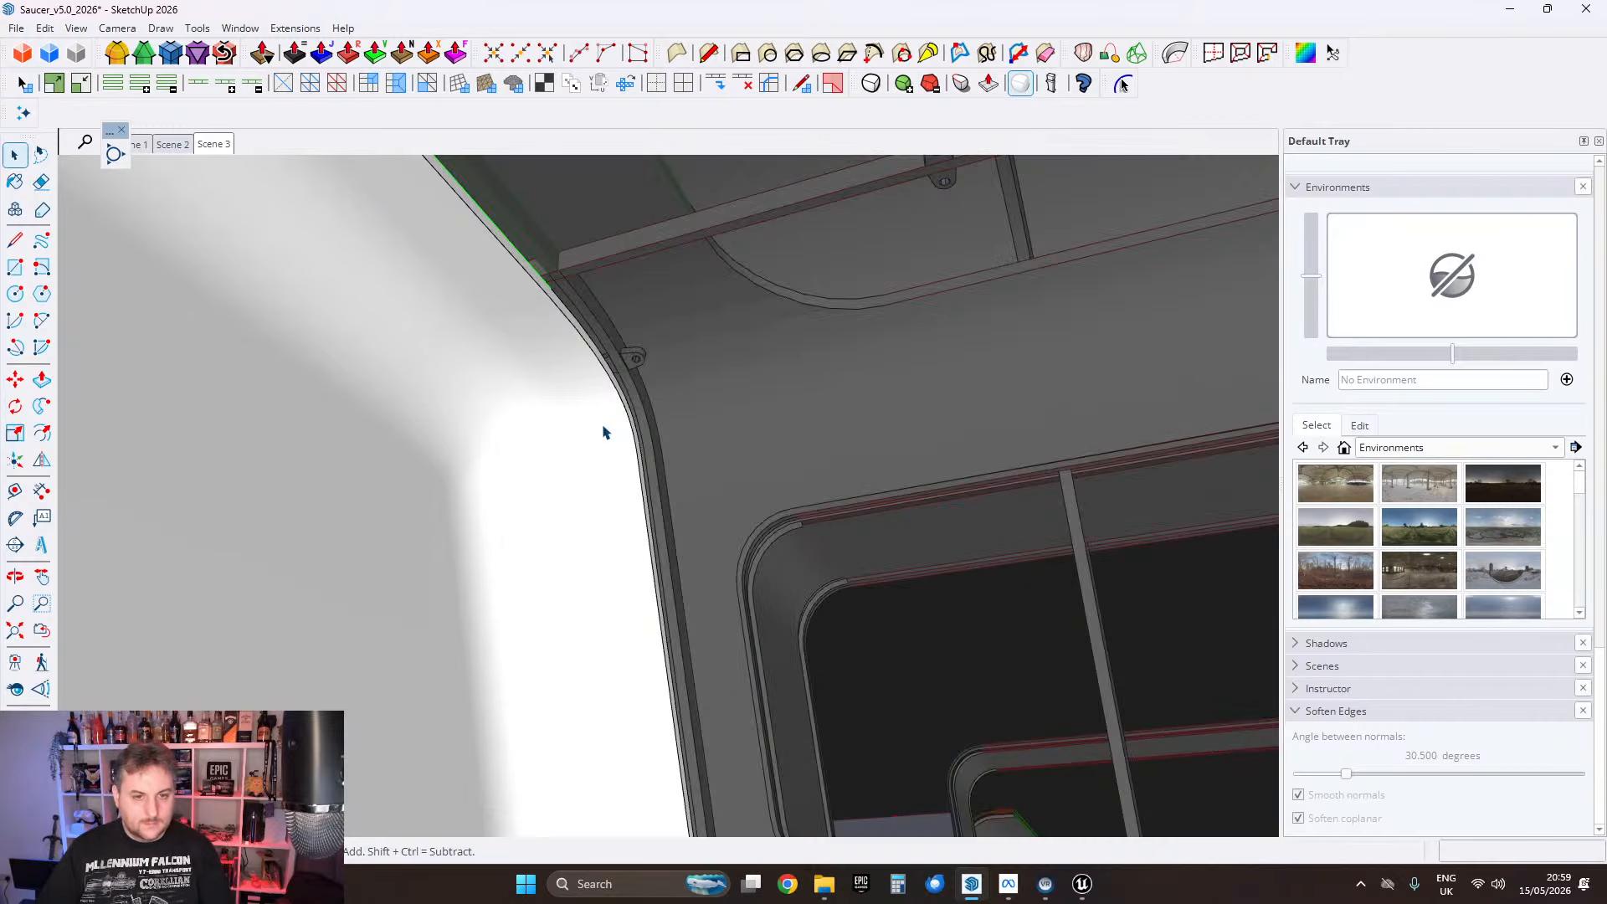
pyautogui.click(609, 431)
pyautogui.scroll(-3, 610, 430)
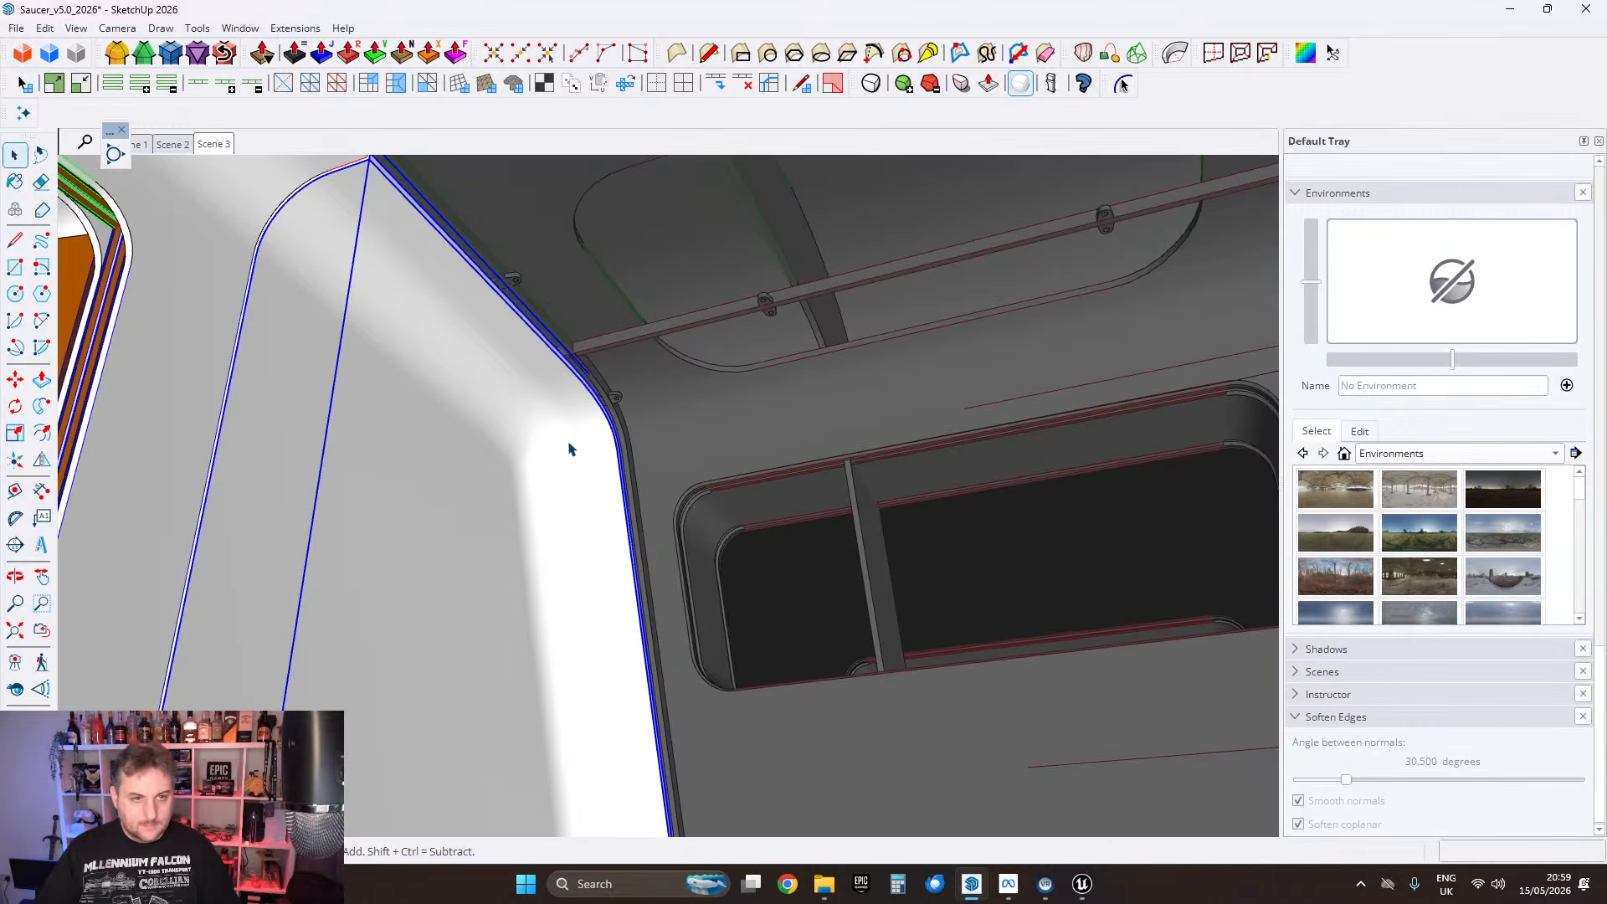
# Step: Open the corner wall panel's component for editing and paste the copied panel in place inside it
pyautogui.doubleClick(570, 444)
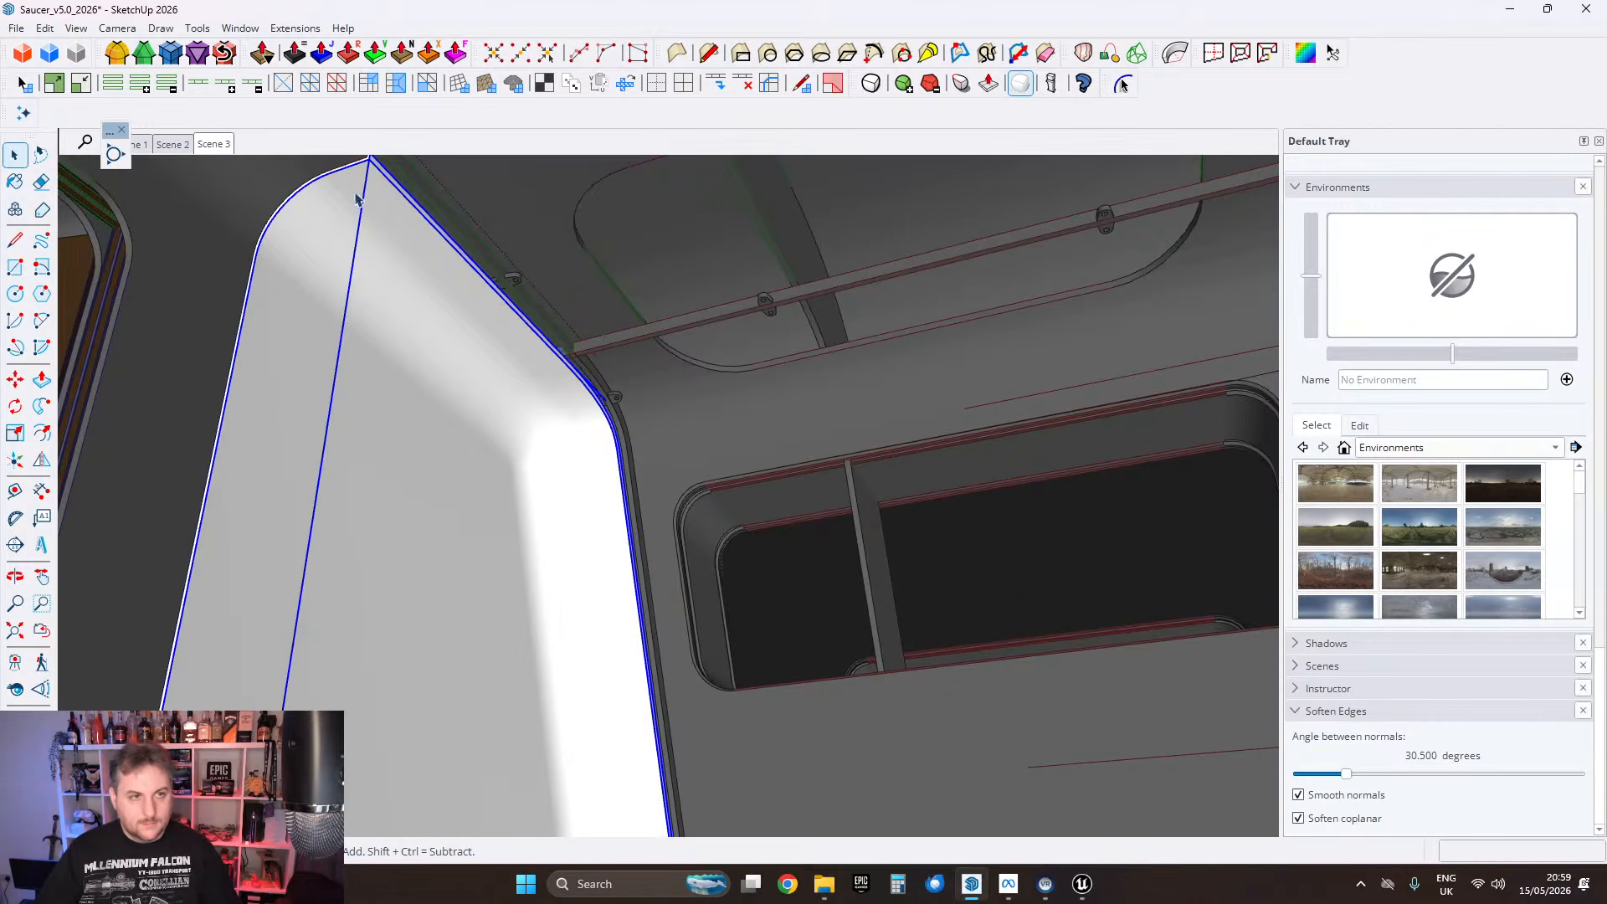
pyautogui.hotkey('alt', 'e')
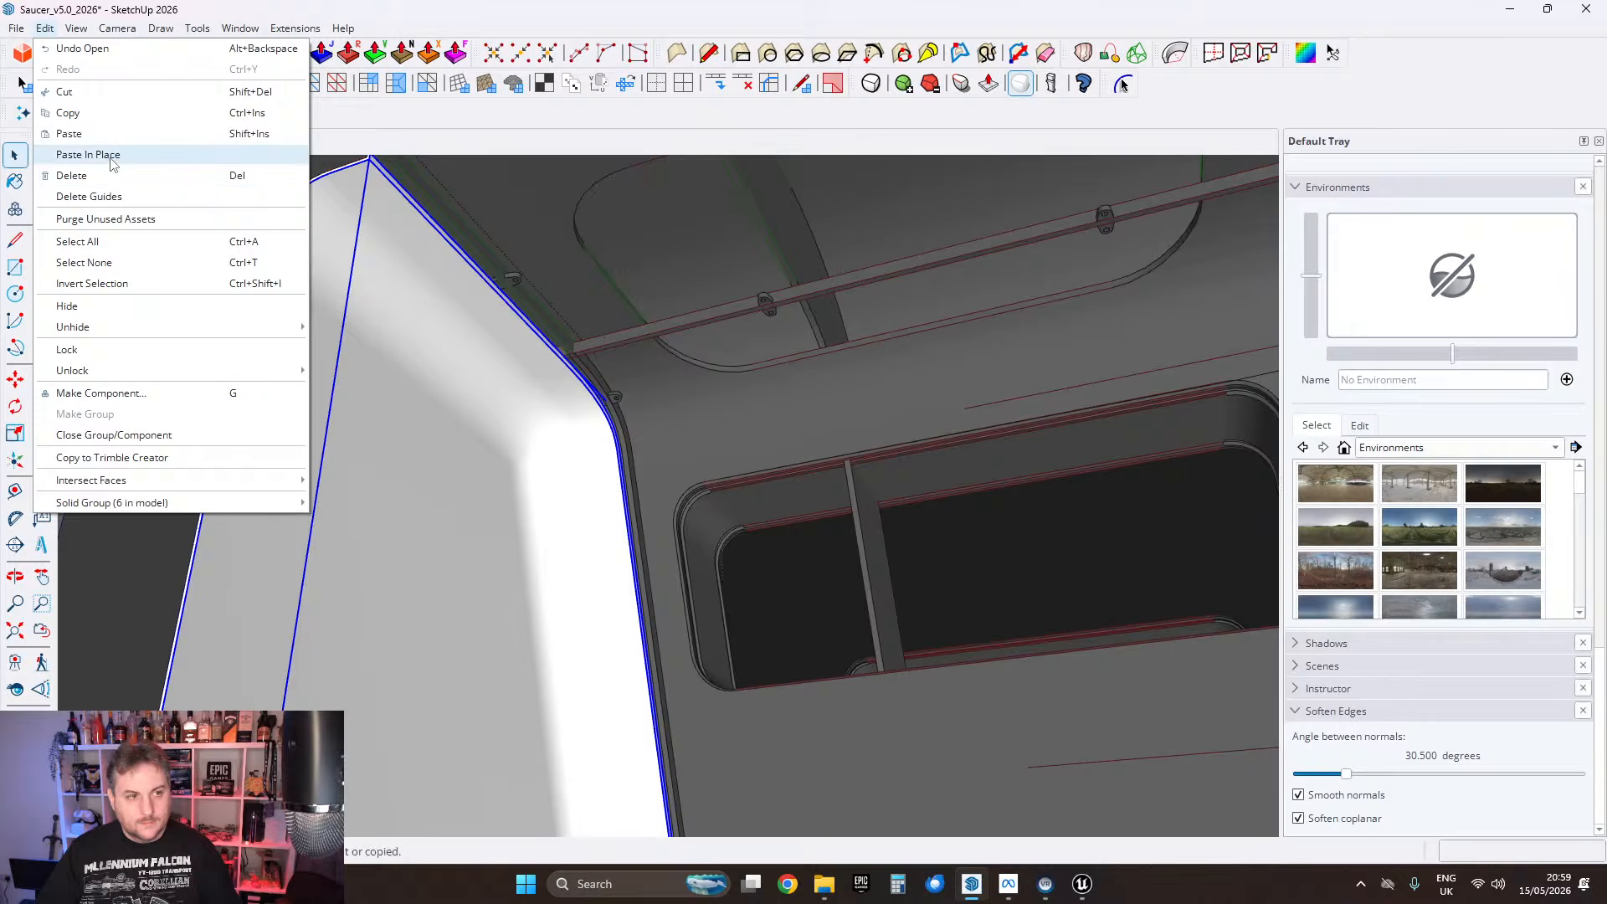
pyautogui.click(111, 159)
pyautogui.moveTo(768, 268); pyautogui.dragTo(720, 510, button='middle')
pyautogui.moveTo(278, 303); pyautogui.dragTo(751, 405, button='middle')
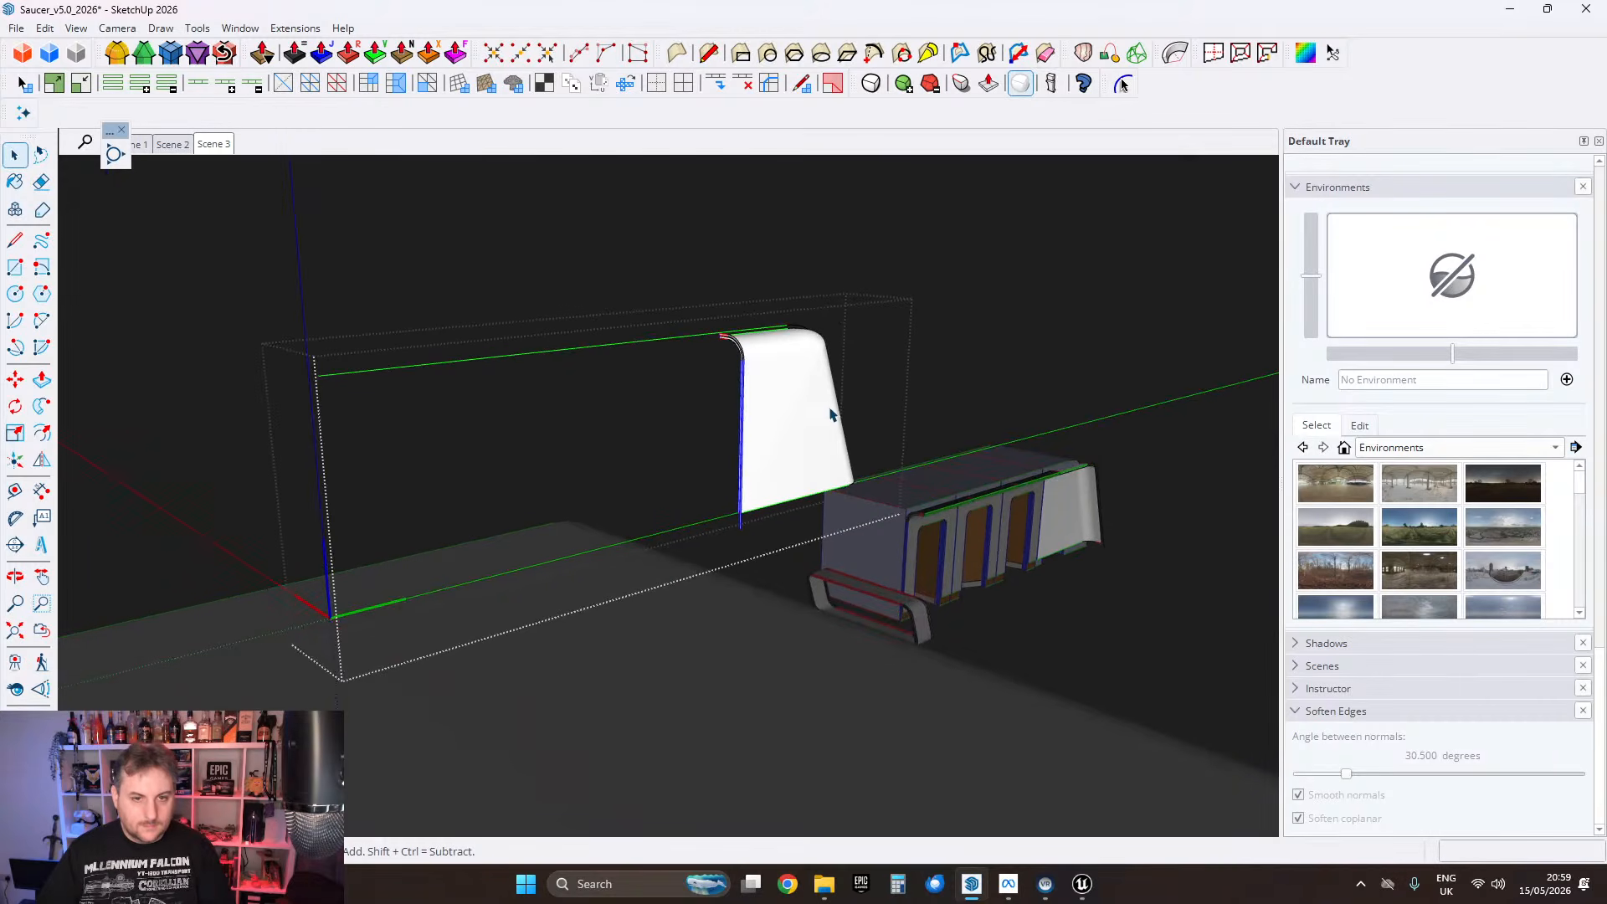
# Step: Examine the corner wall panel inside its component, from its lower edges up to its curved end profiles
pyautogui.scroll(4, 788, 388)
pyautogui.moveTo(779, 366); pyautogui.dragTo(1037, 487, button='middle')
pyautogui.scroll(4, 1004, 516)
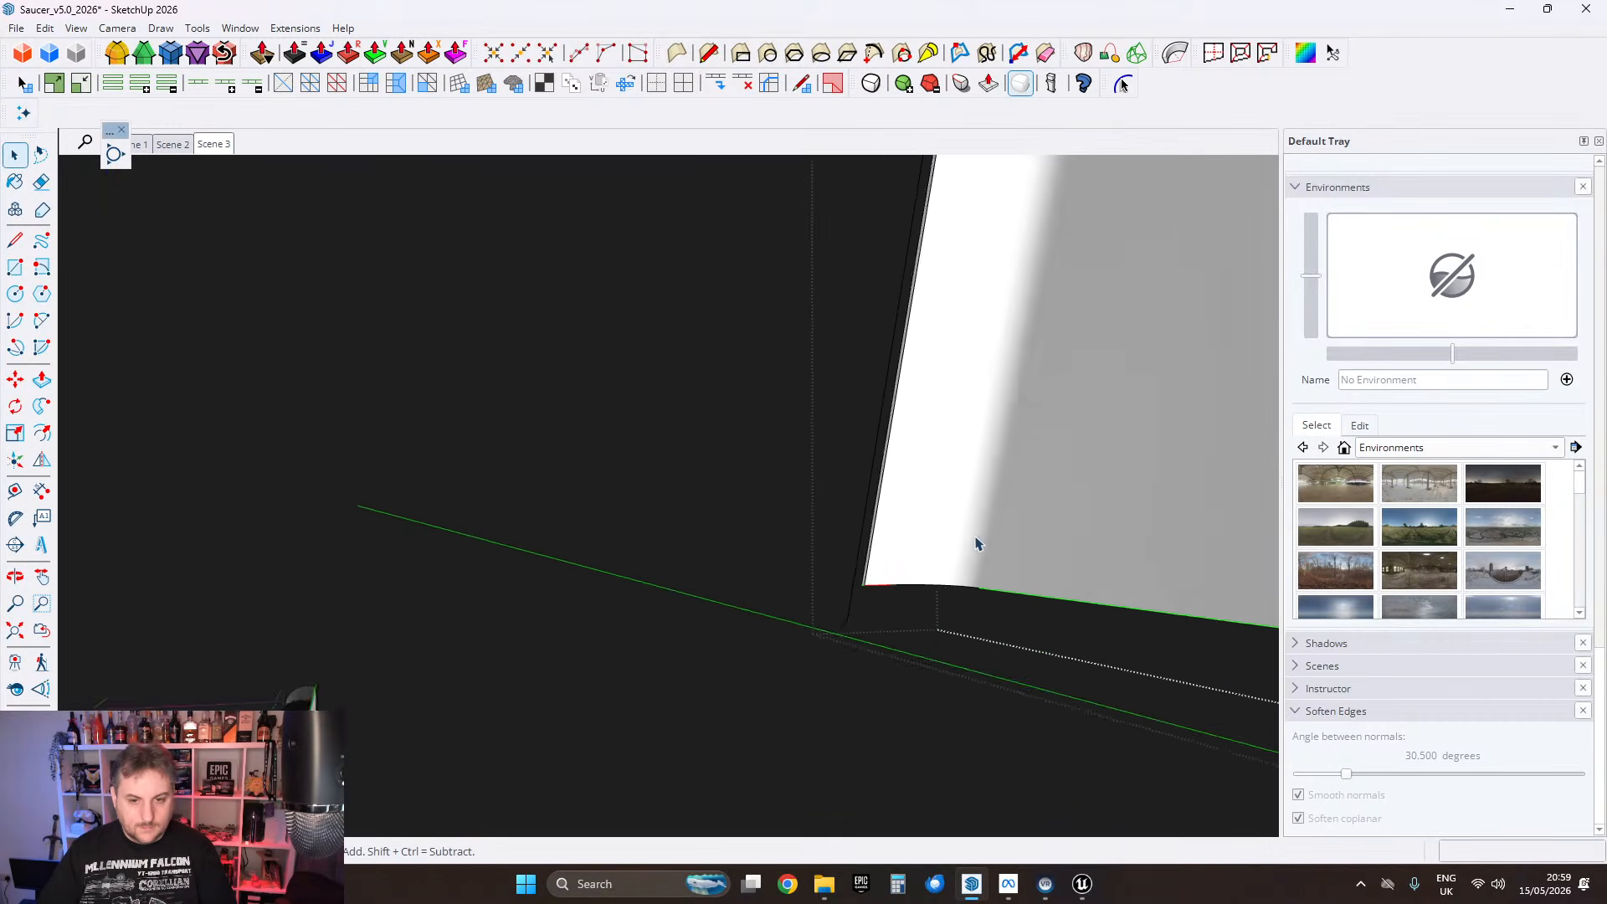
pyautogui.moveTo(976, 544); pyautogui.dragTo(730, 651, button='middle')
pyautogui.moveTo(870, 716); pyautogui.dragTo(1406, 380, button='middle')
pyautogui.moveTo(1235, 395); pyautogui.dragTo(739, 470, button='middle')
pyautogui.scroll(-2, 897, 369)
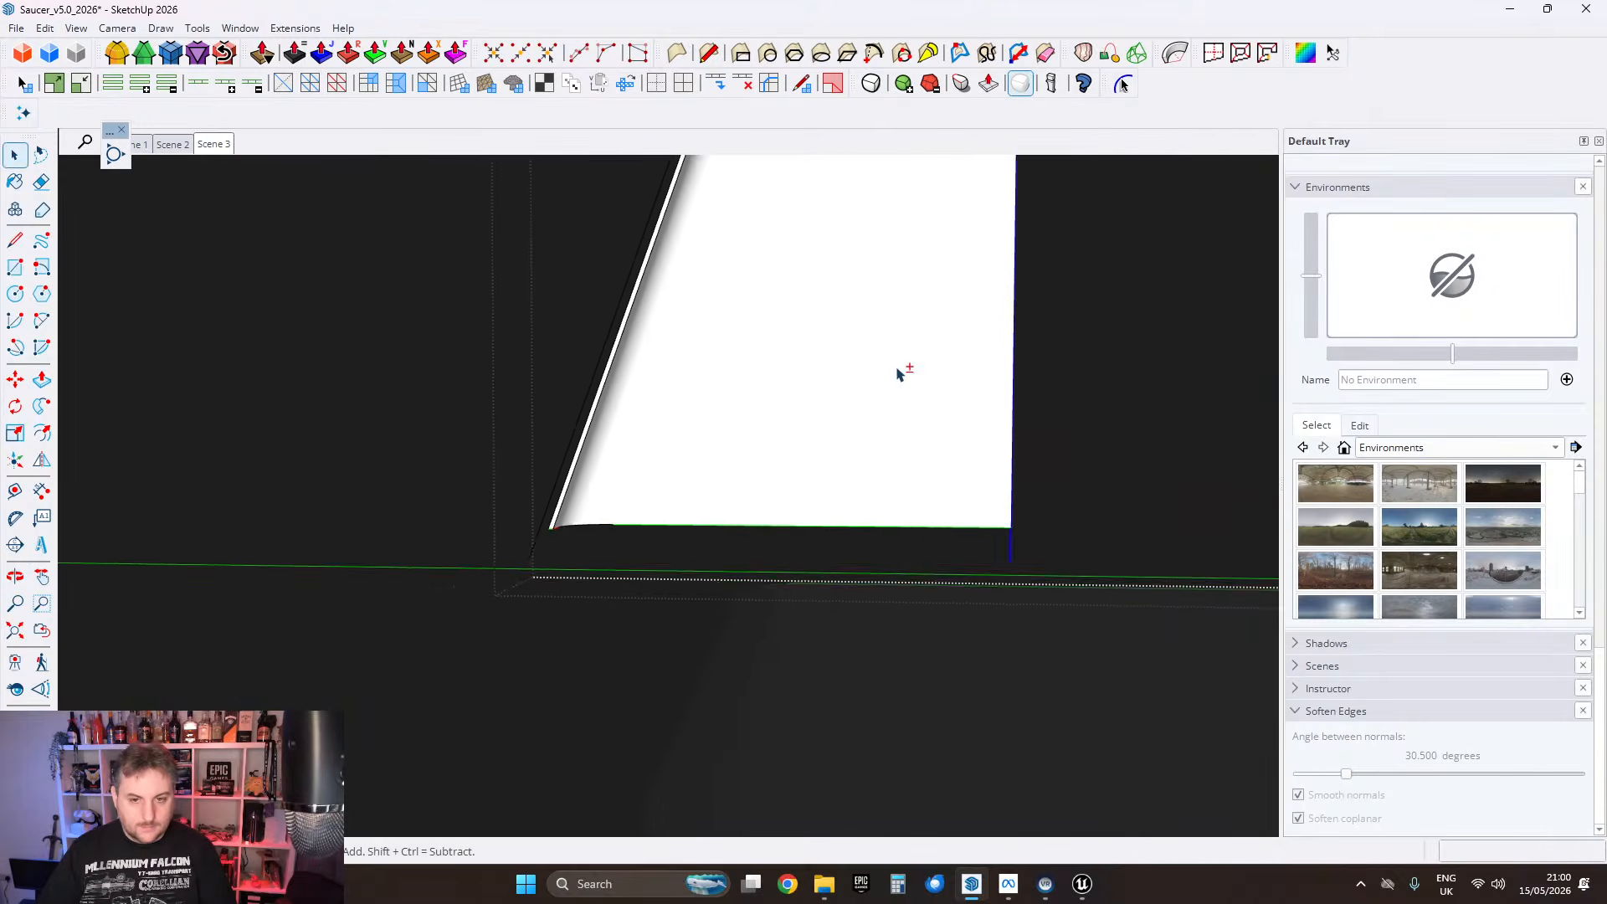
pyautogui.moveTo(897, 369); pyautogui.dragTo(239, 471, button='middle')
pyautogui.keyDown('shift'); pyautogui.moveTo(563, 258); pyautogui.dragTo(787, 569, button='middle'); pyautogui.keyUp('shift')
pyautogui.scroll(3, 724, 536)
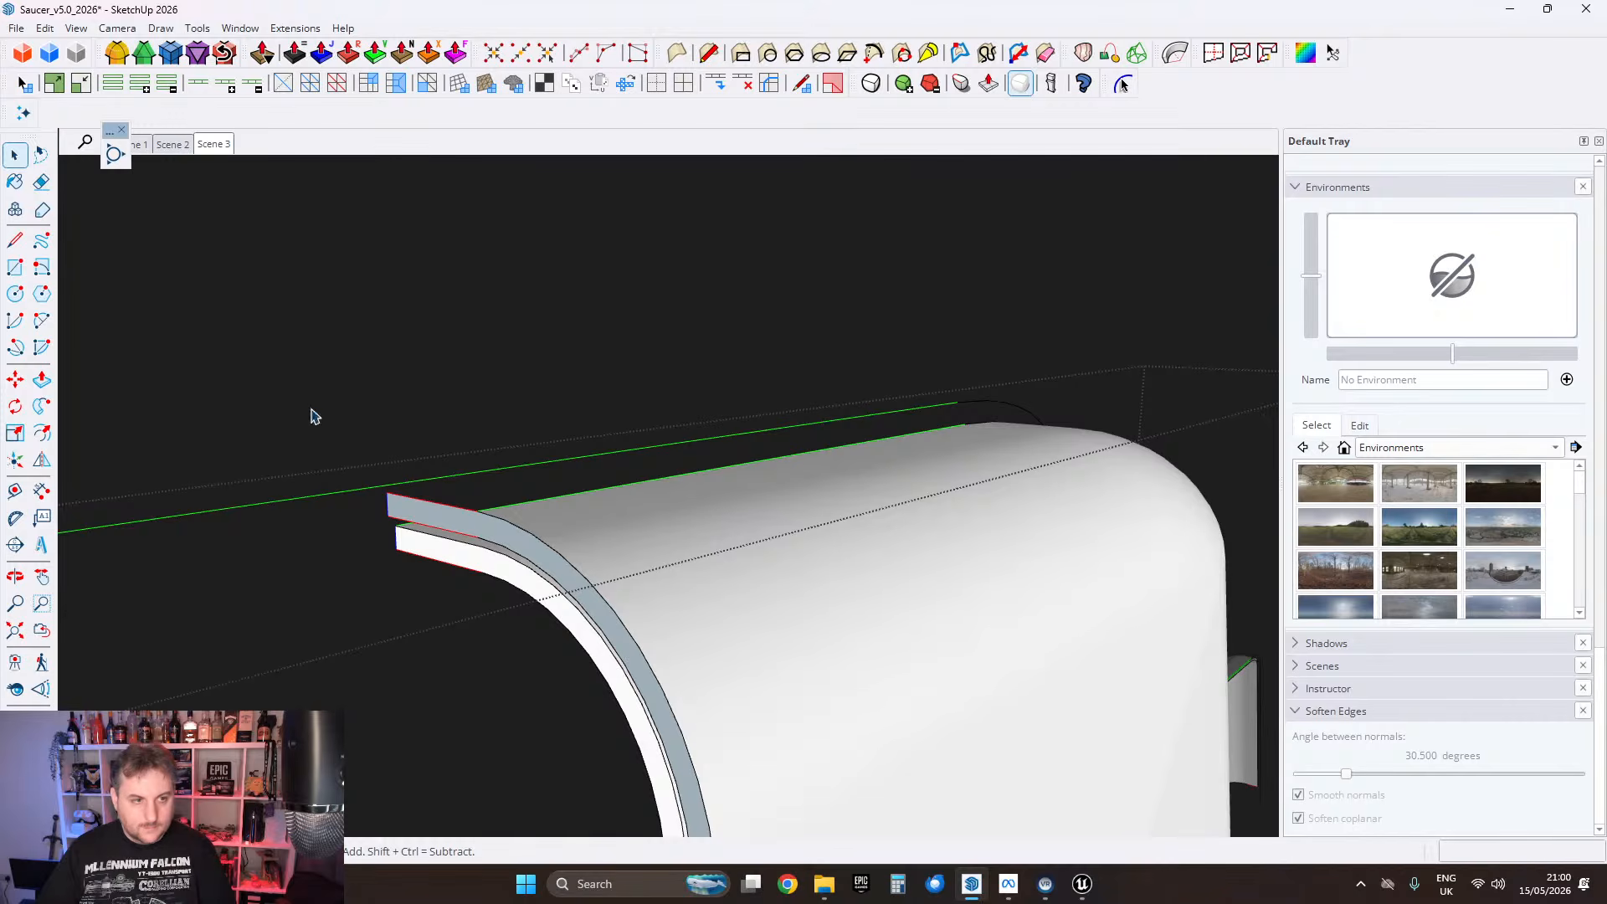
# Step: Split the long path line above the panel near its curved end profile and erase the excess beyond that end
pyautogui.scroll(1, 870, 448)
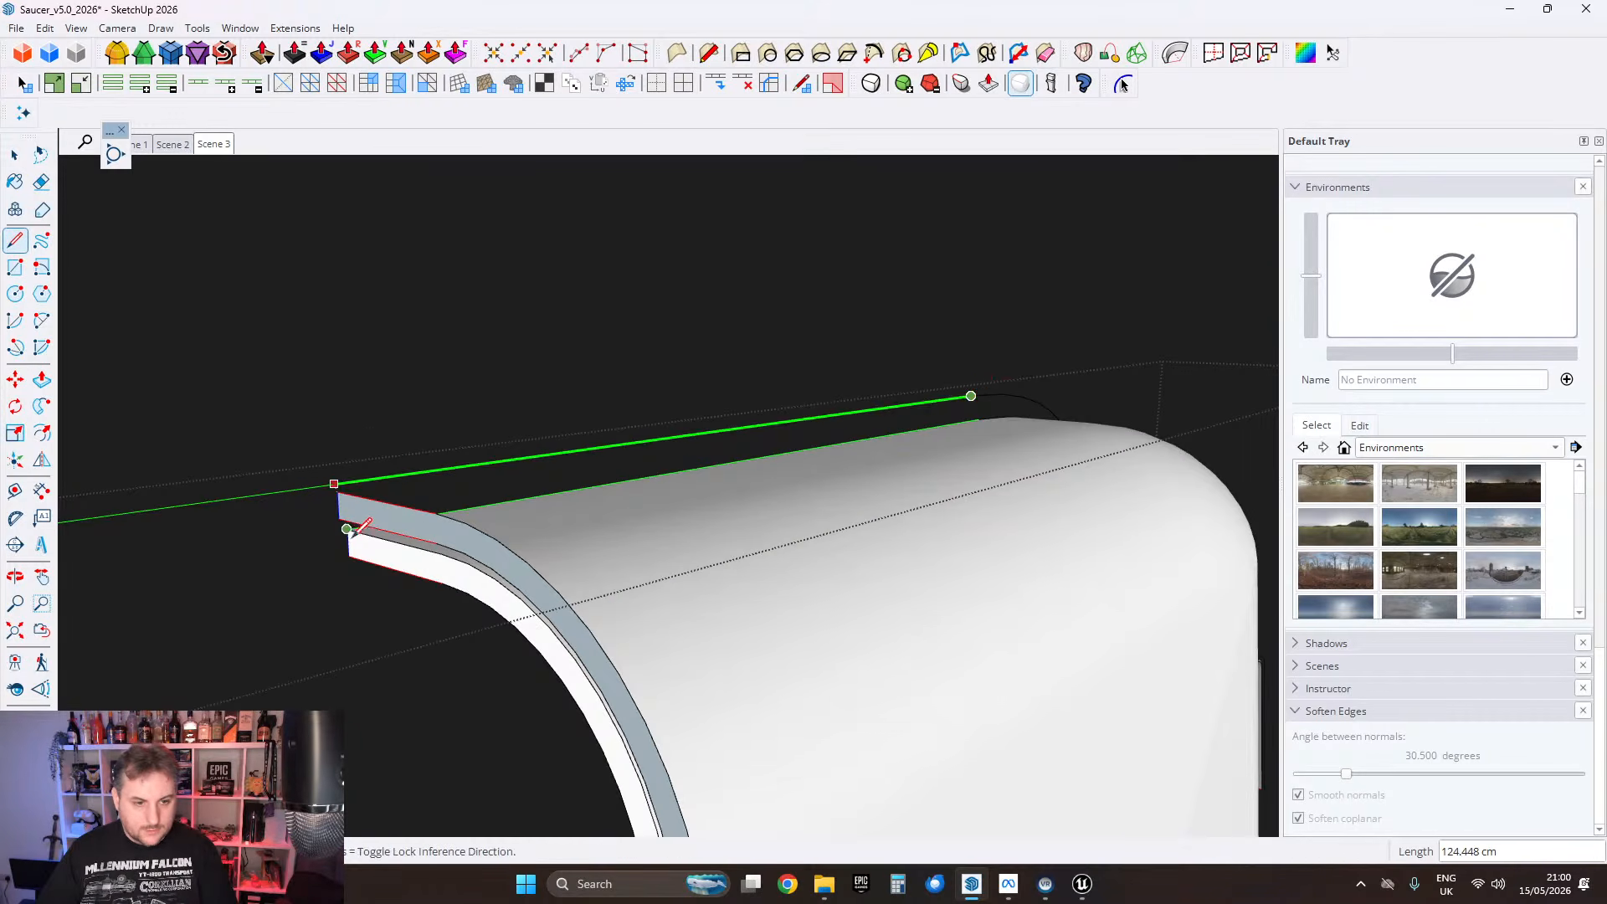
pyautogui.scroll(3, 355, 529)
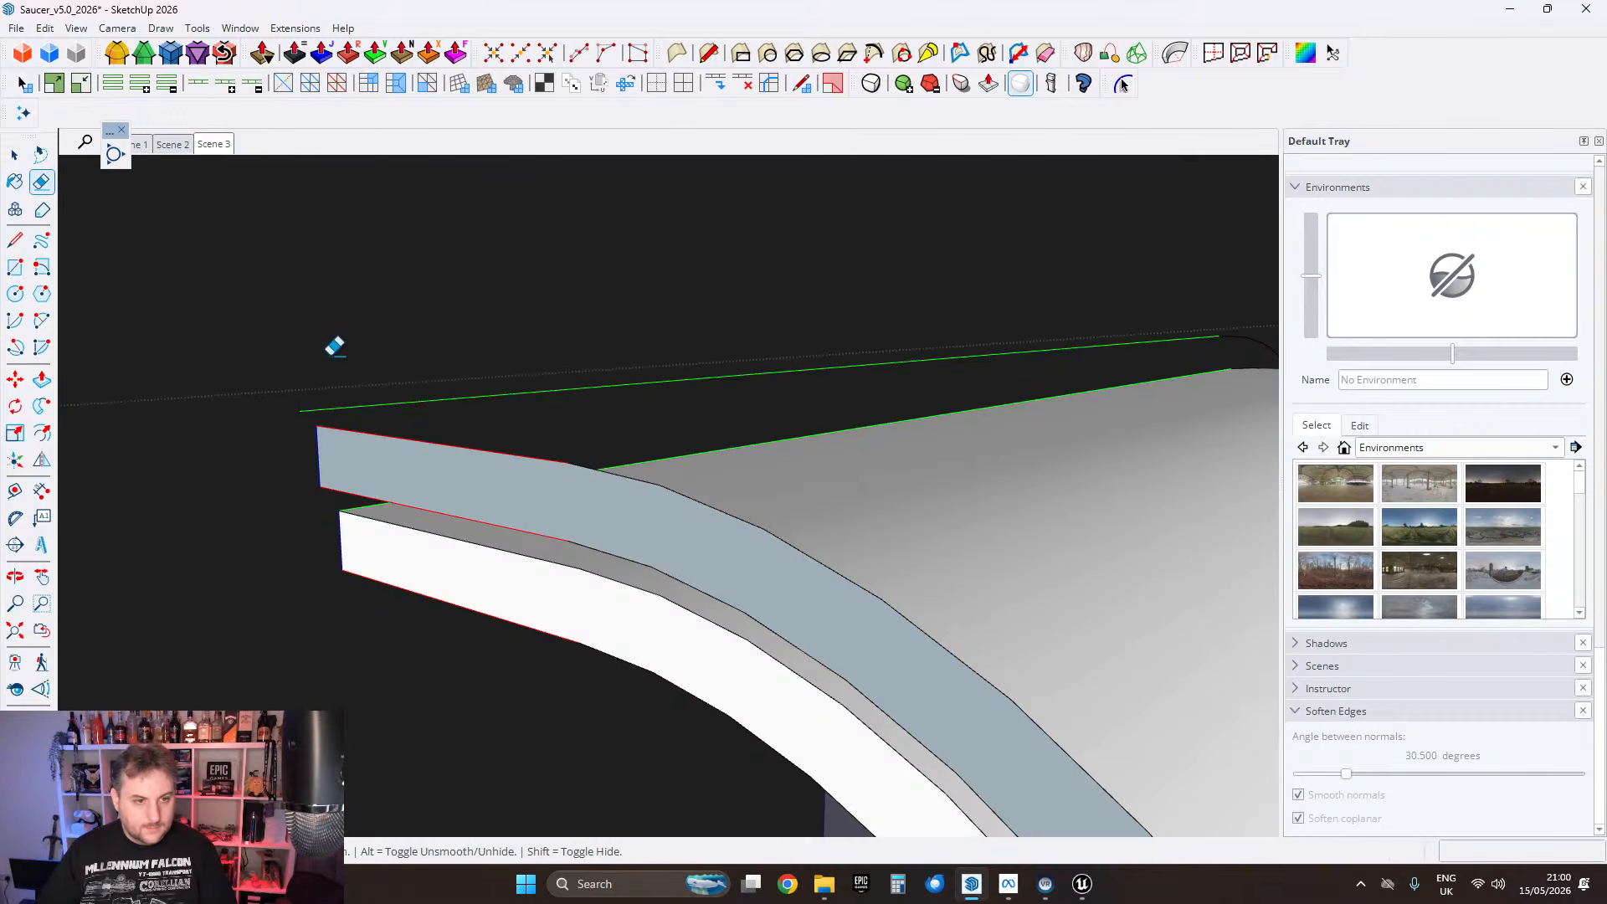
pyautogui.click(23, 160)
# Step: Make the outer curved profile face at the panel's open end a separate group
pyautogui.moveTo(686, 511)
pyautogui.mouseDown(button='middle')
pyautogui.moveTo(890, 527)
pyautogui.moveTo(1020, 451)
pyautogui.moveTo(861, 491)
pyautogui.moveTo(841, 429)
pyautogui.moveTo(865, 484)
pyautogui.moveTo(560, 560)
pyautogui.moveTo(377, 564)
pyautogui.moveTo(493, 326)
pyautogui.moveTo(430, 469)
pyautogui.moveTo(678, 500)
pyautogui.mouseUp(button='middle')
pyautogui.scroll(-3, 820, 438)
pyautogui.scroll(-2, 560, 559)
pyautogui.scroll(3, 376, 563)
pyautogui.scroll(-3, 493, 325)
pyautogui.moveTo(777, 438); pyautogui.dragTo(898, 345, button='middle')
pyautogui.scroll(5, 898, 345)
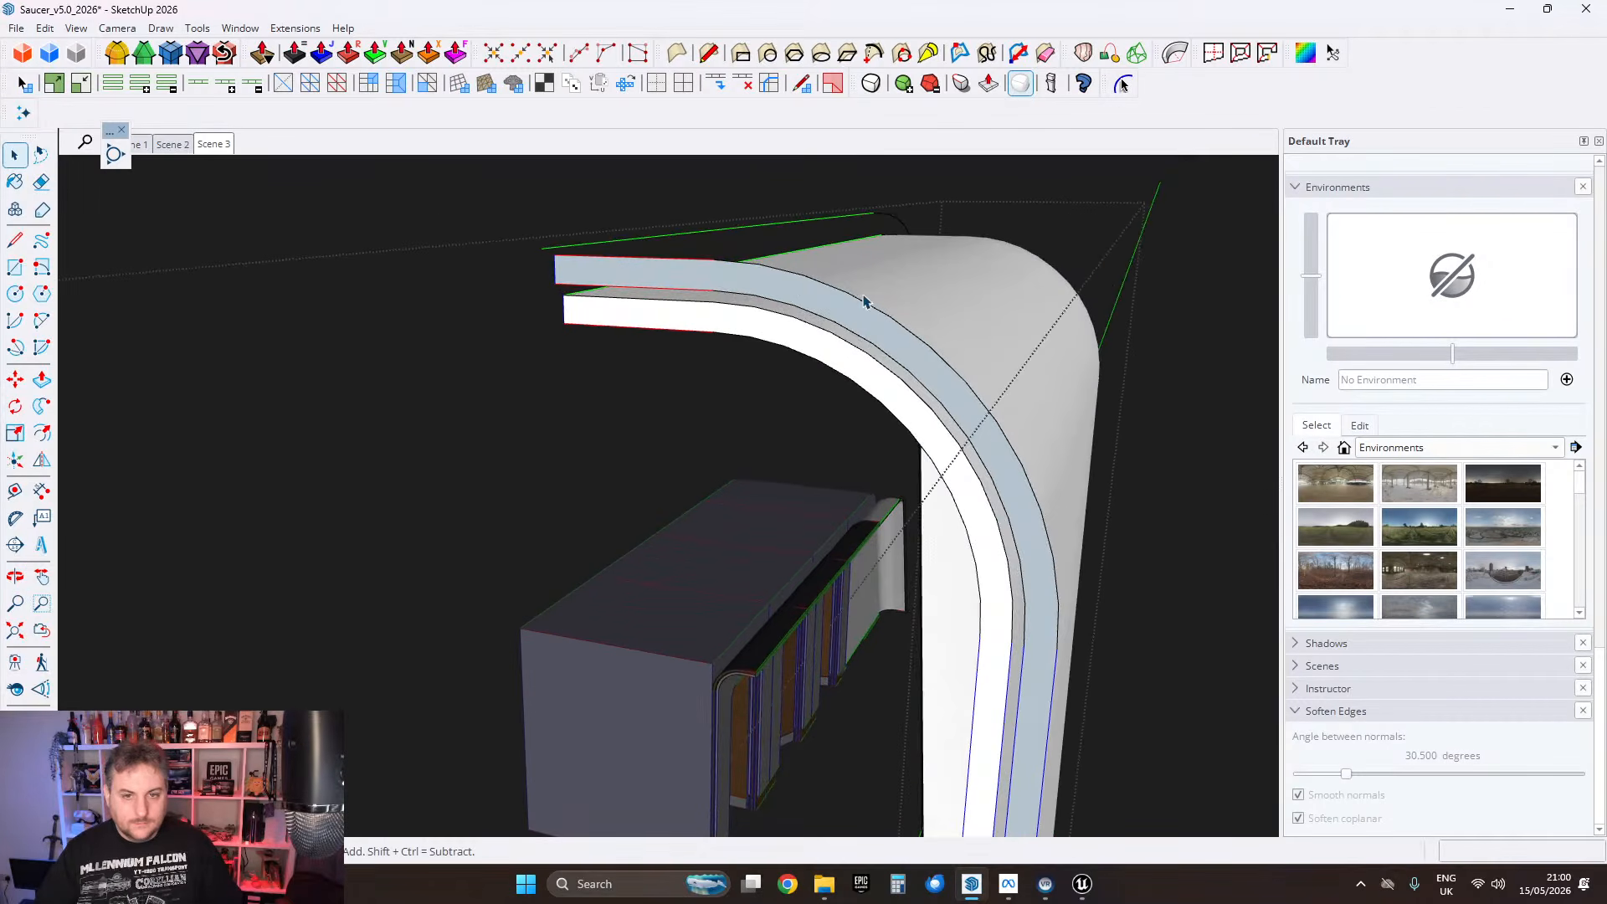
pyautogui.rightClick(722, 276)
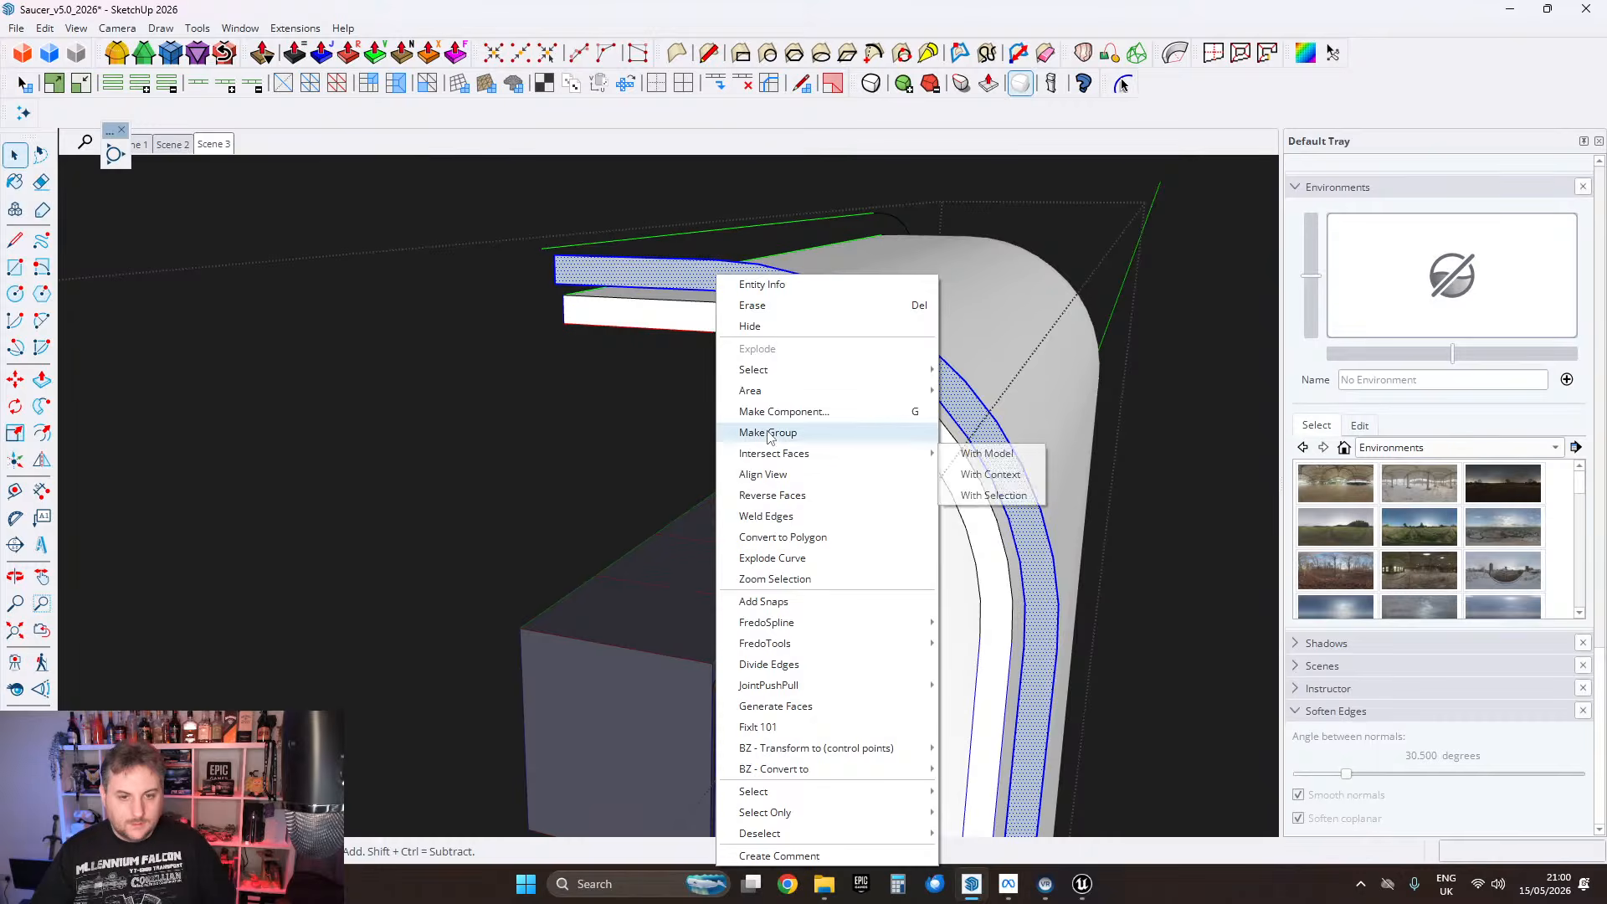
pyautogui.click(767, 436)
# Step: Copy the narrow dark face in the joint beside the corner wall panel from inside its neighbouring component, leaving that component closed
pyautogui.scroll(-5, 796, 355)
pyautogui.moveTo(871, 655); pyautogui.dragTo(847, 406, button='middle')
pyautogui.scroll(-3, 847, 411)
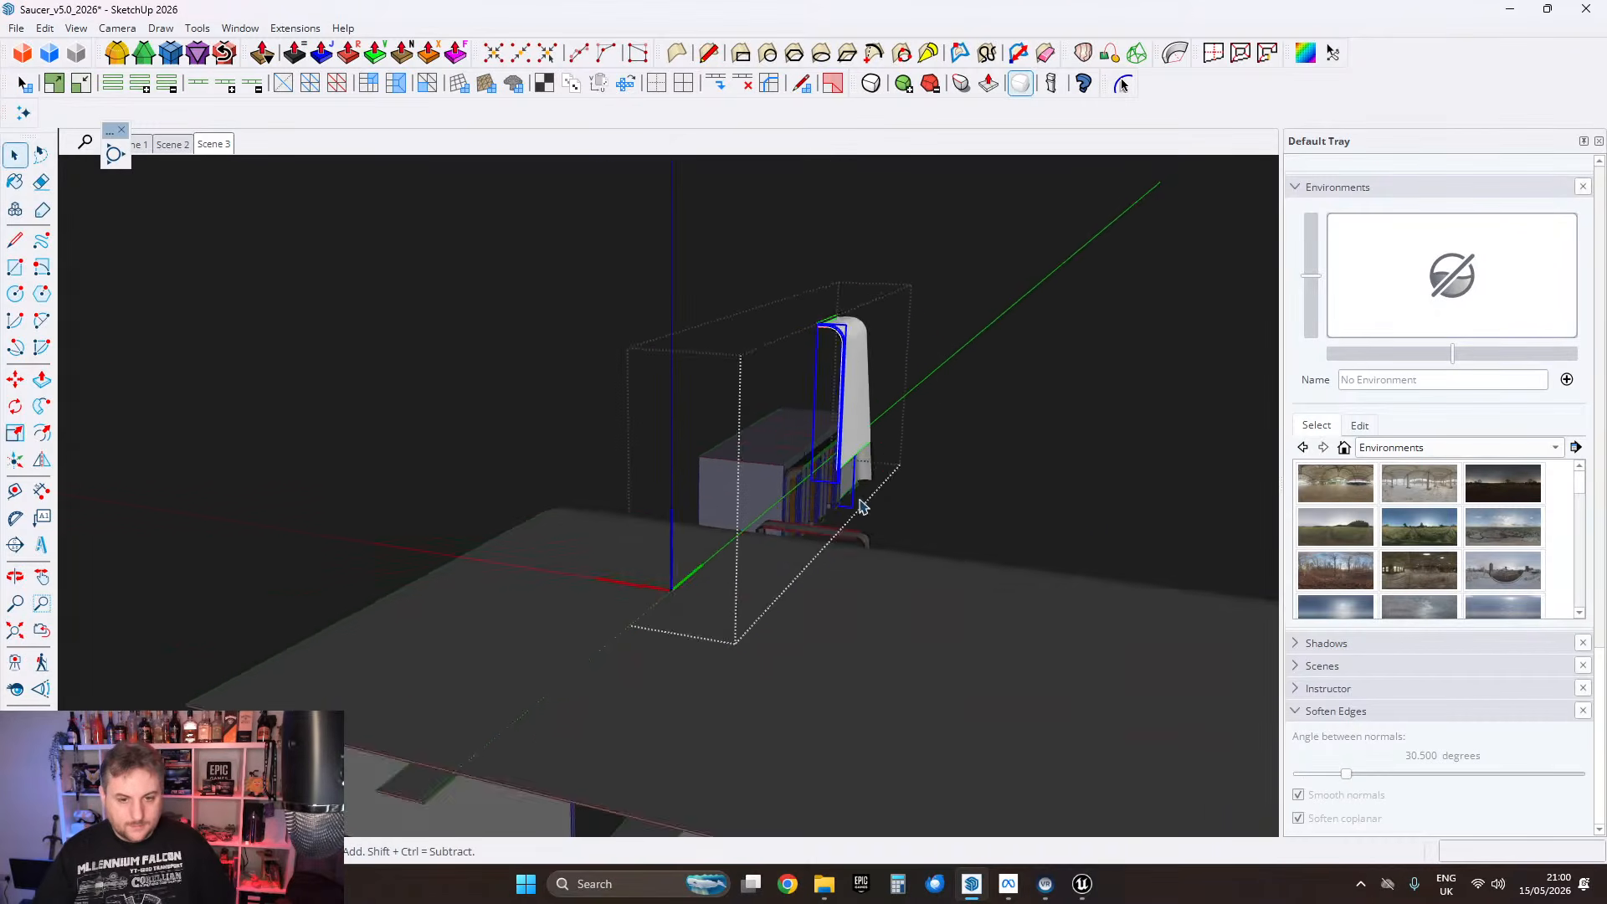
pyautogui.moveTo(862, 507); pyautogui.dragTo(846, 401, button='middle')
pyautogui.moveTo(746, 753); pyautogui.dragTo(703, 502, button='middle')
pyautogui.click(680, 748)
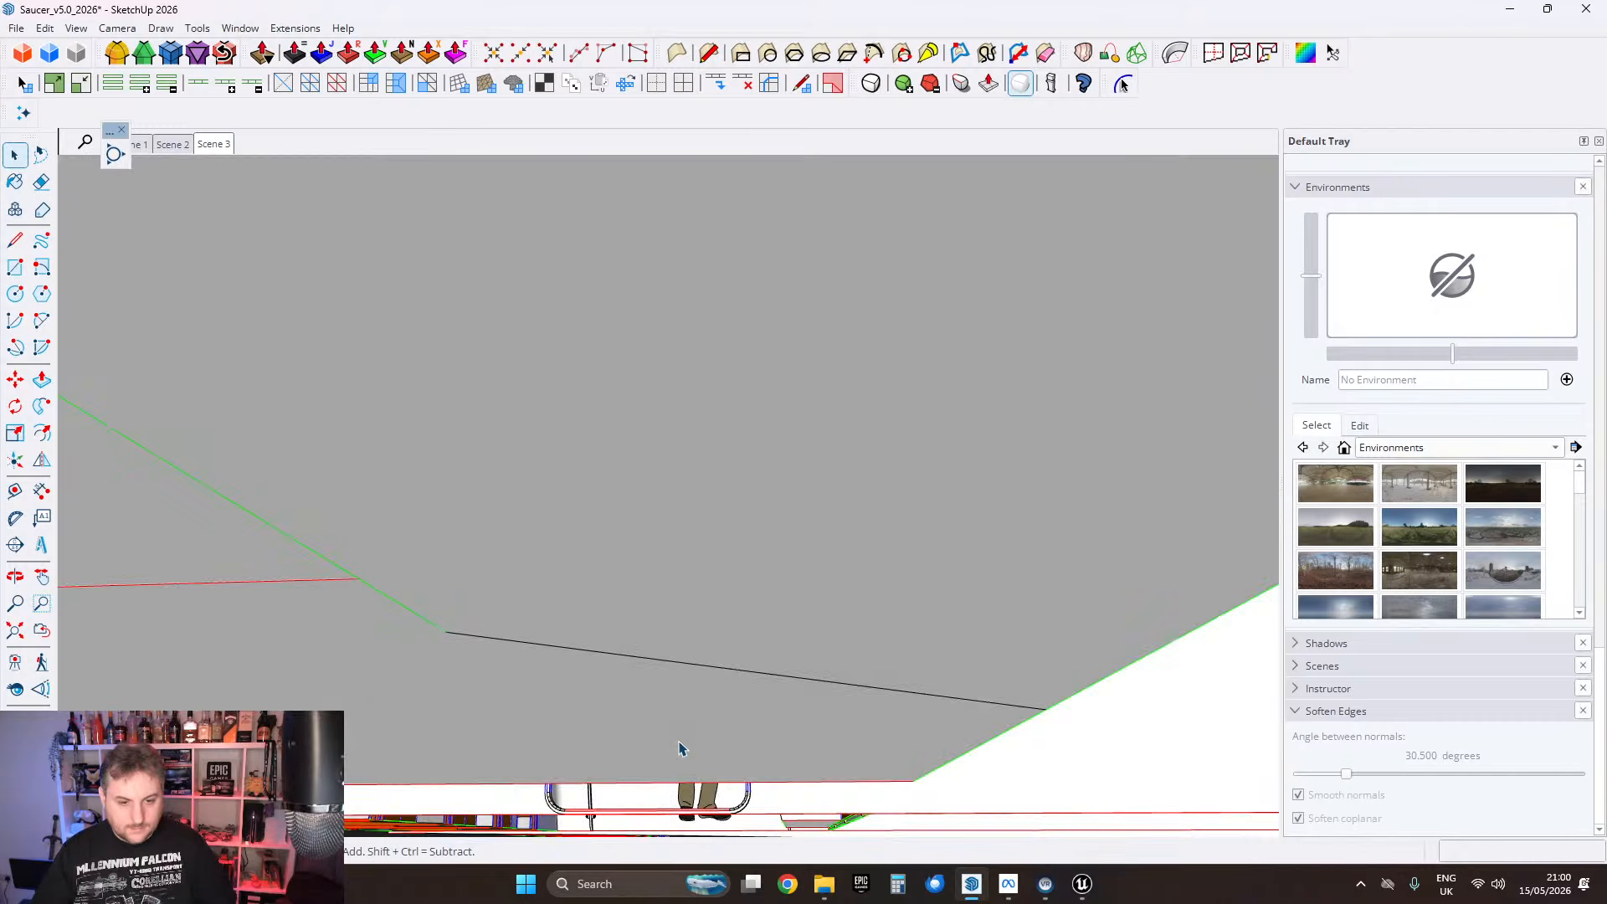
pyautogui.keyDown('shift'); pyautogui.moveTo(785, 640); pyautogui.dragTo(810, 562, button='middle'); pyautogui.keyUp('shift')
pyautogui.keyDown('shift'); pyautogui.moveTo(620, 775); pyautogui.dragTo(757, 536, button='middle'); pyautogui.keyUp('shift')
pyautogui.scroll(6, 642, 675)
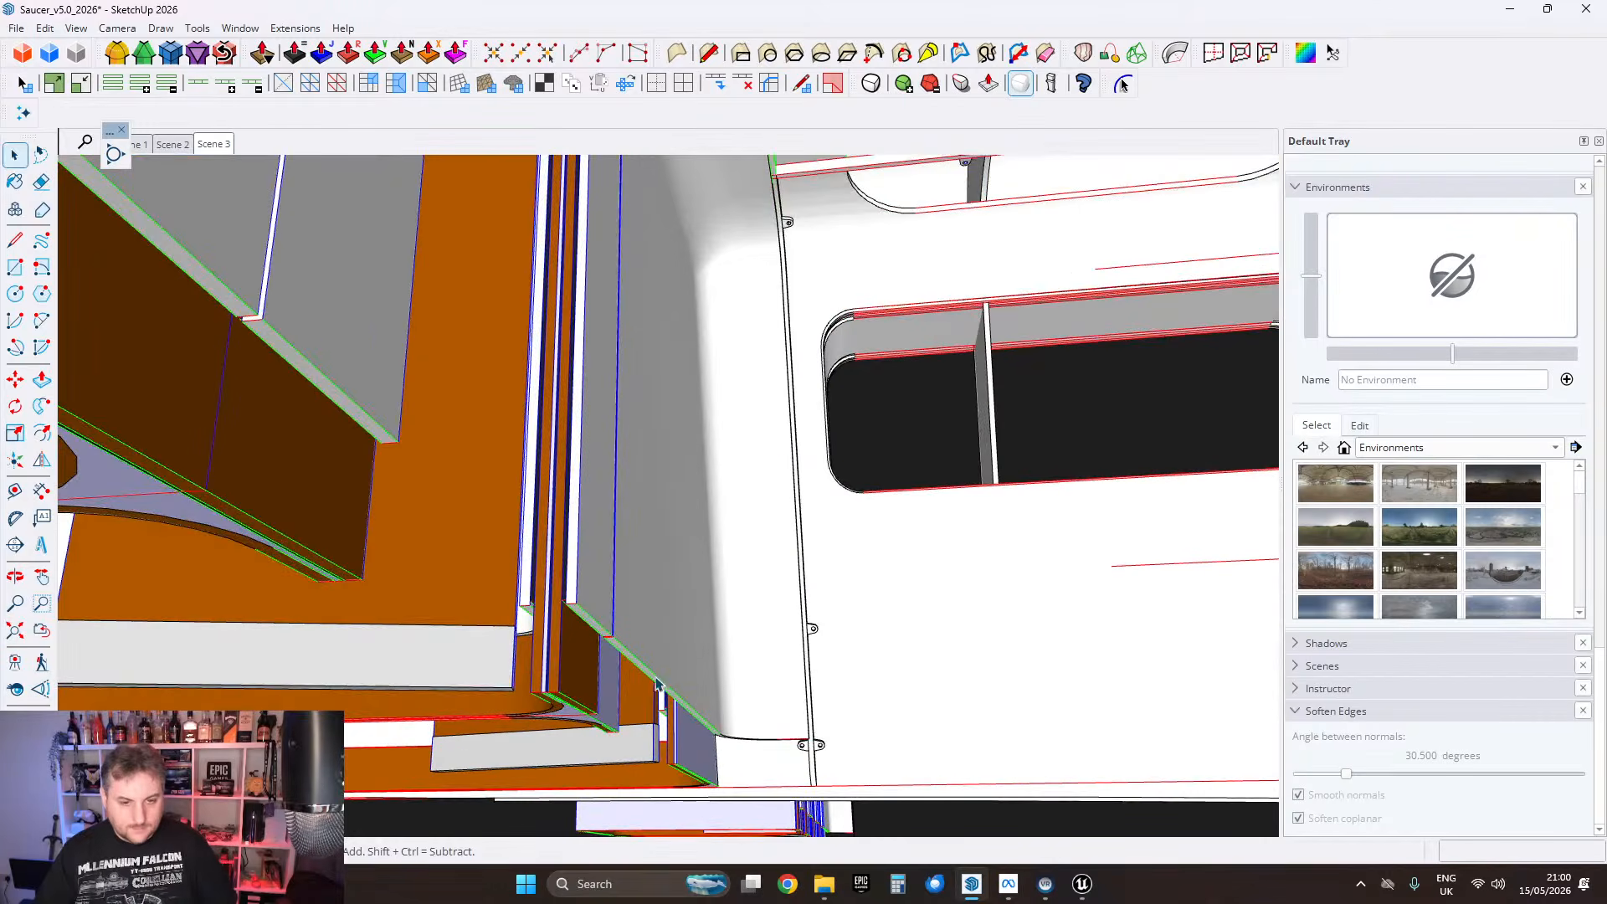
pyautogui.scroll(4, 628, 678)
pyautogui.moveTo(753, 593); pyautogui.dragTo(63, 360, button='middle')
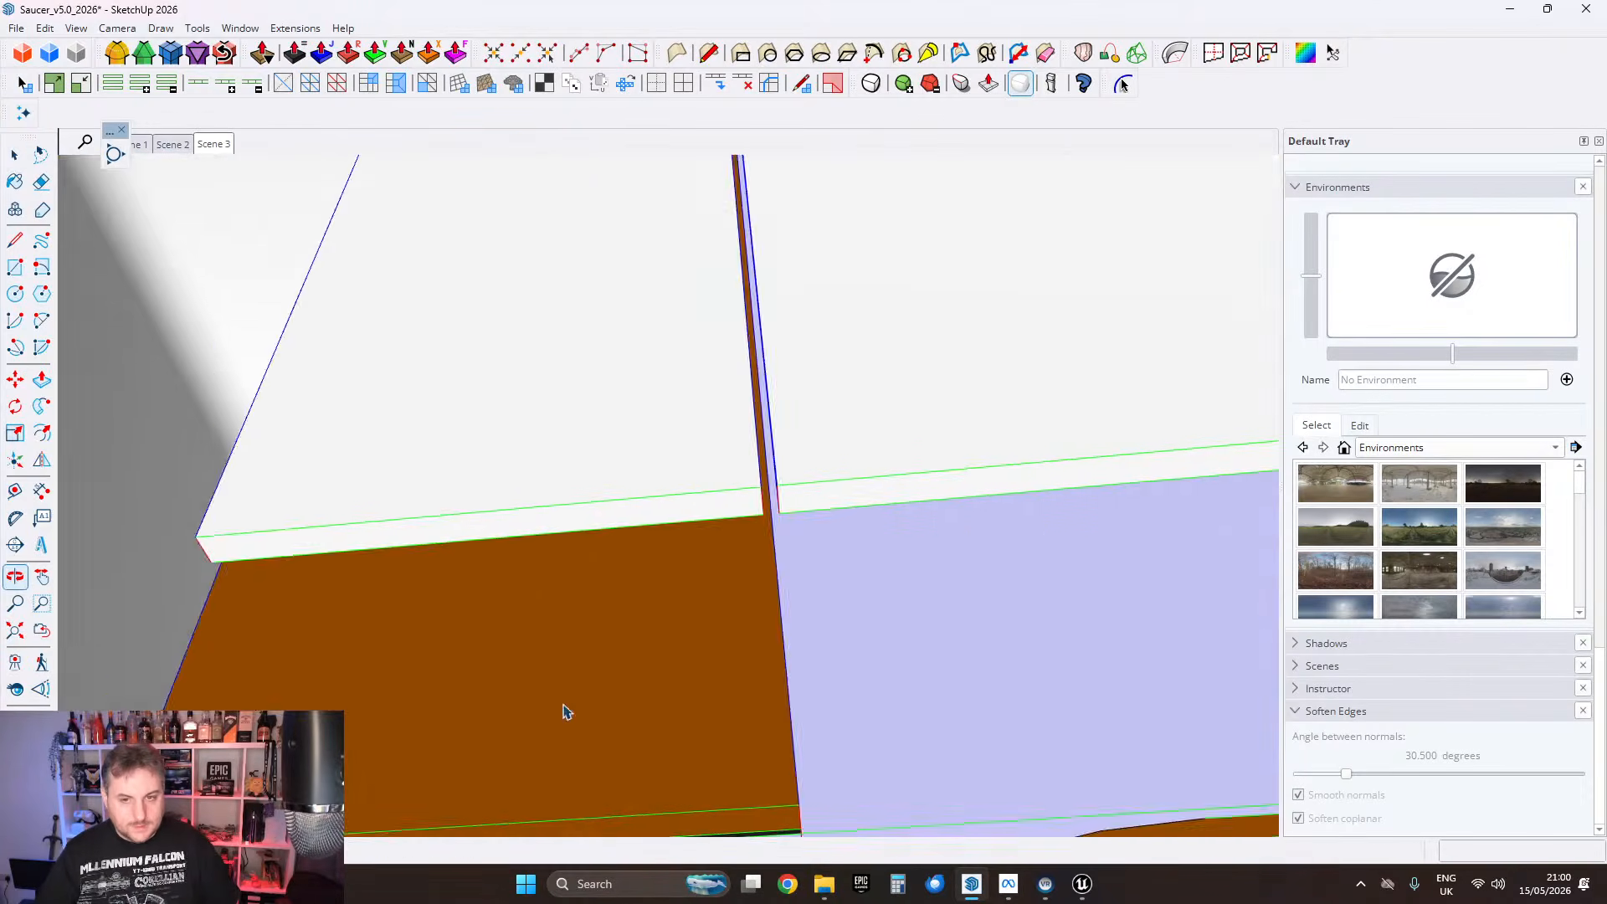
pyautogui.moveTo(563, 711); pyautogui.dragTo(579, 529, button='middle')
pyautogui.tripleClick(607, 604)
pyautogui.doubleClick(609, 604)
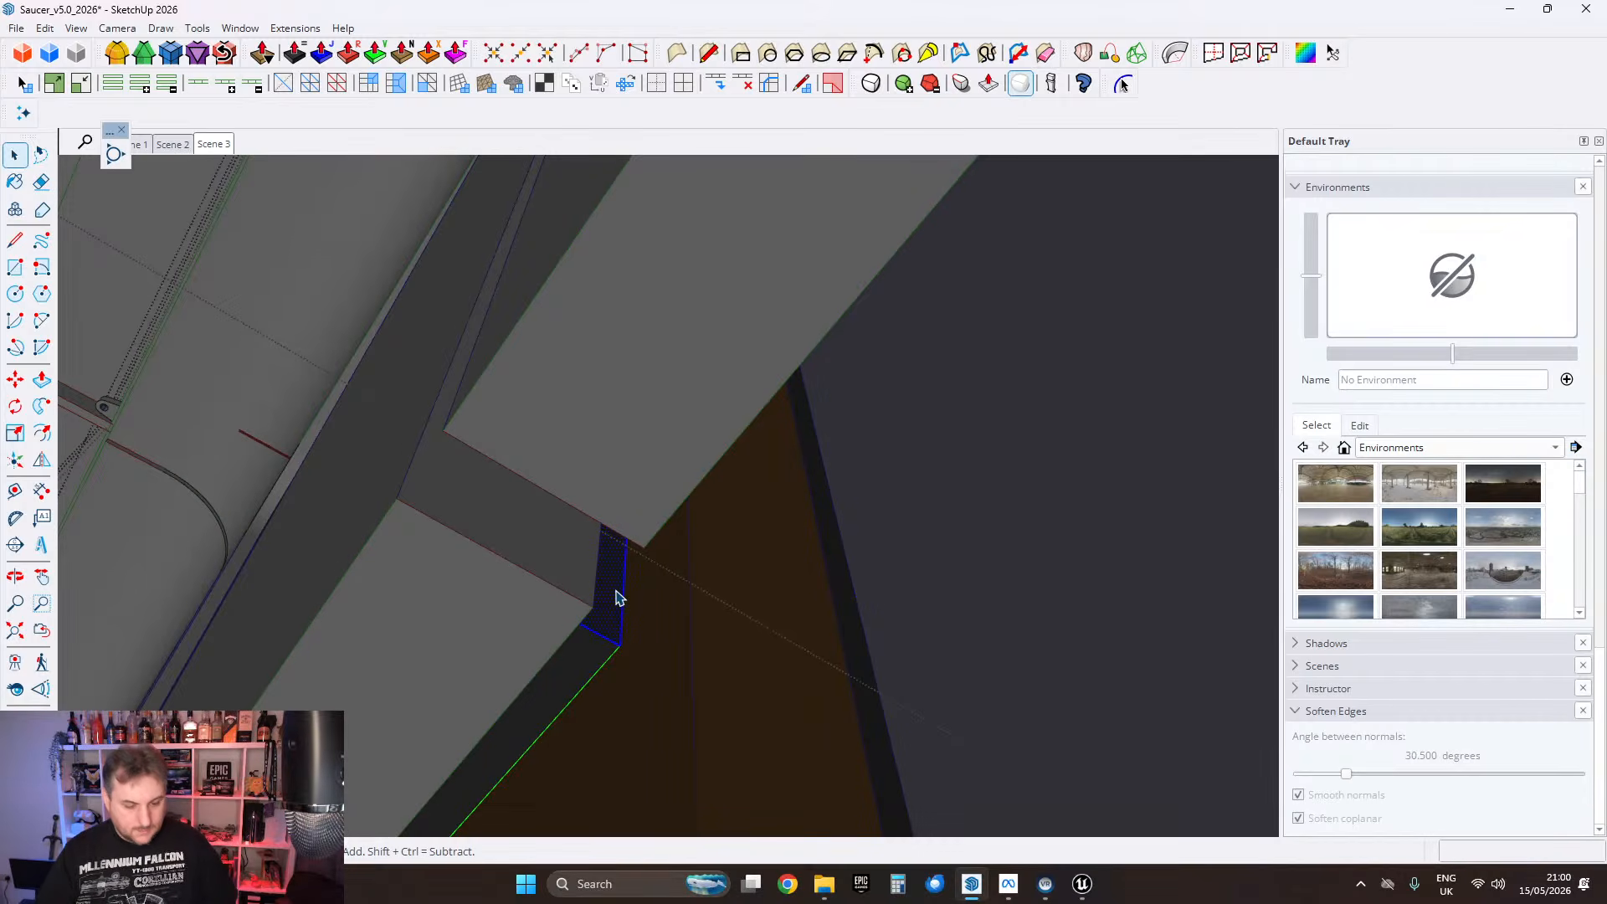
pyautogui.press('Escape')
pyautogui.press('Escape')
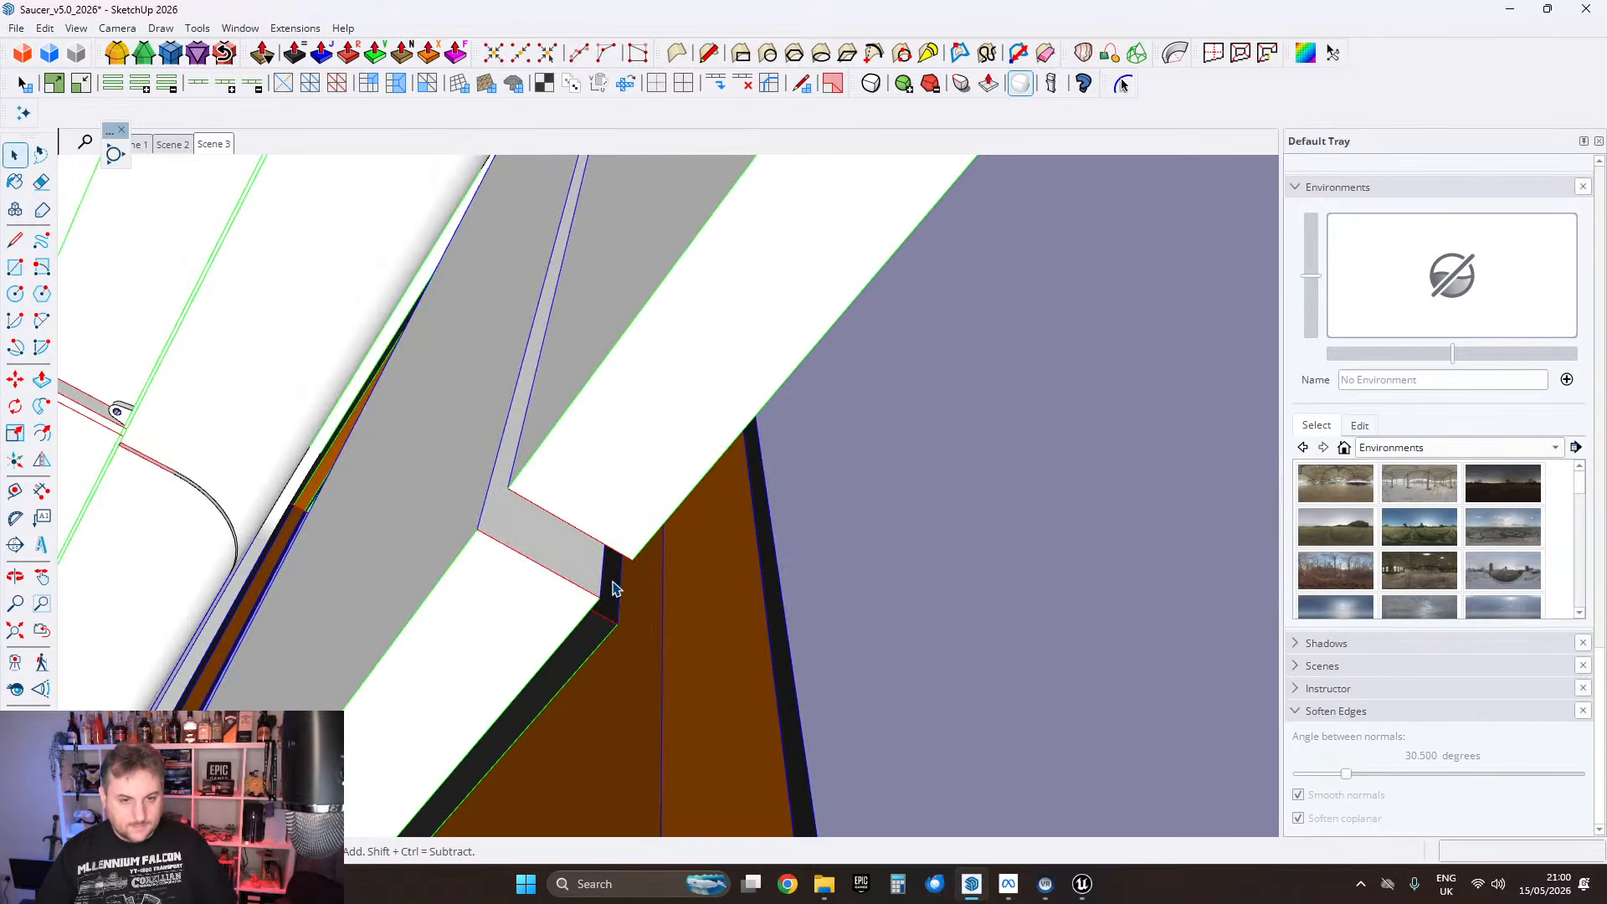
# Step: Open the corner wall panel's component, paste the copied narrow face in place and make it a group
pyautogui.scroll(-1, 613, 581)
pyautogui.tripleClick(632, 502)
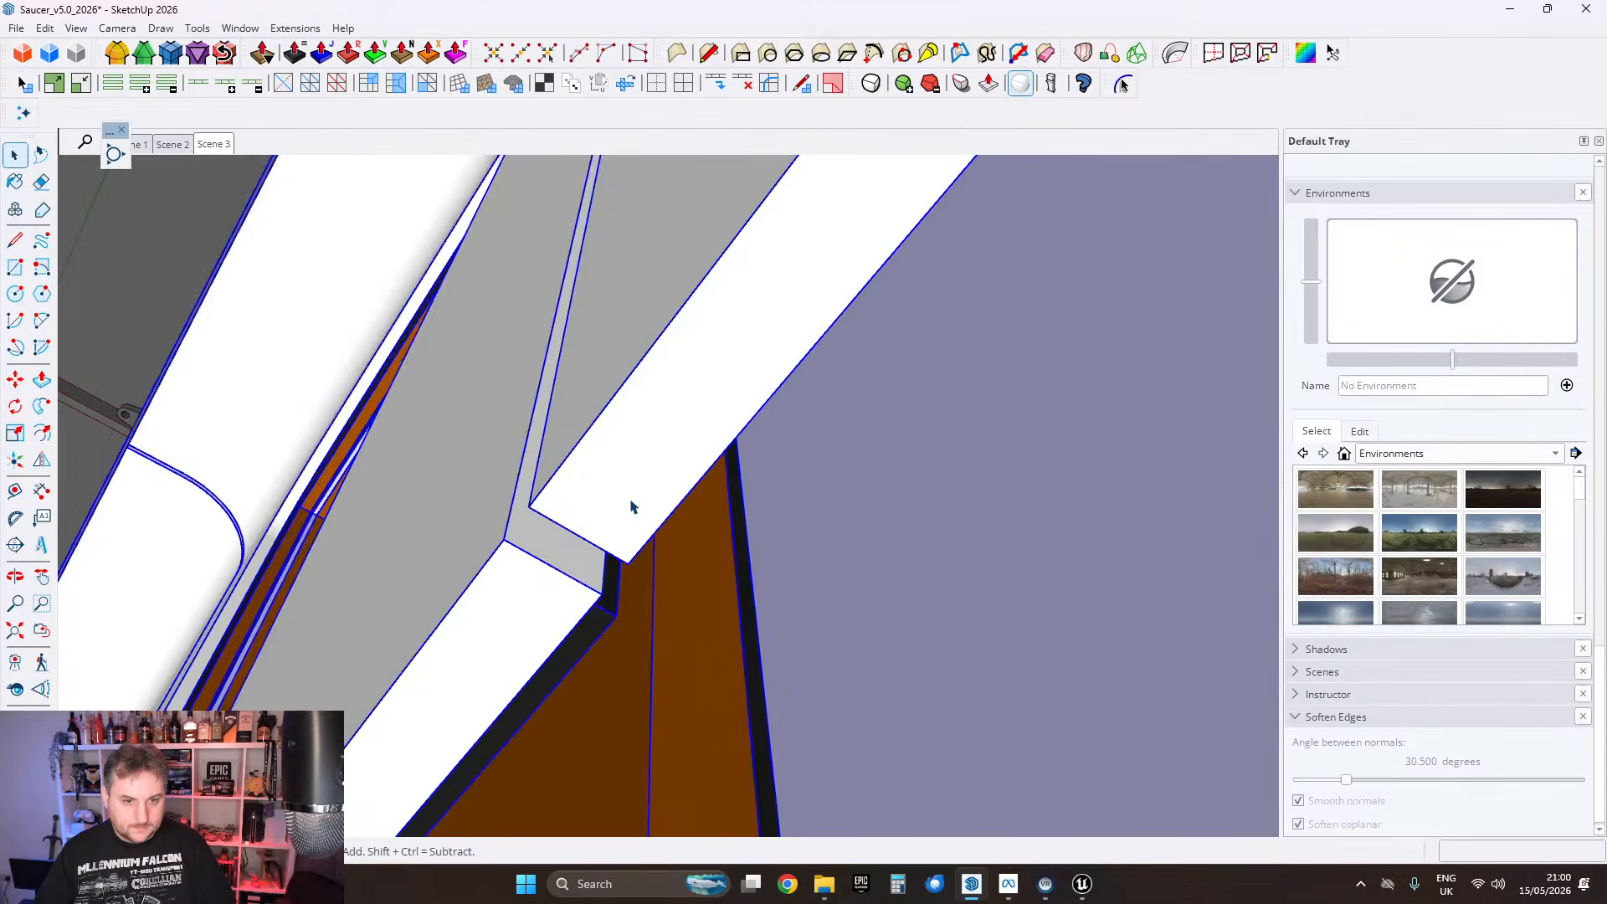
pyautogui.doubleClick(631, 505)
pyautogui.doubleClick(624, 475)
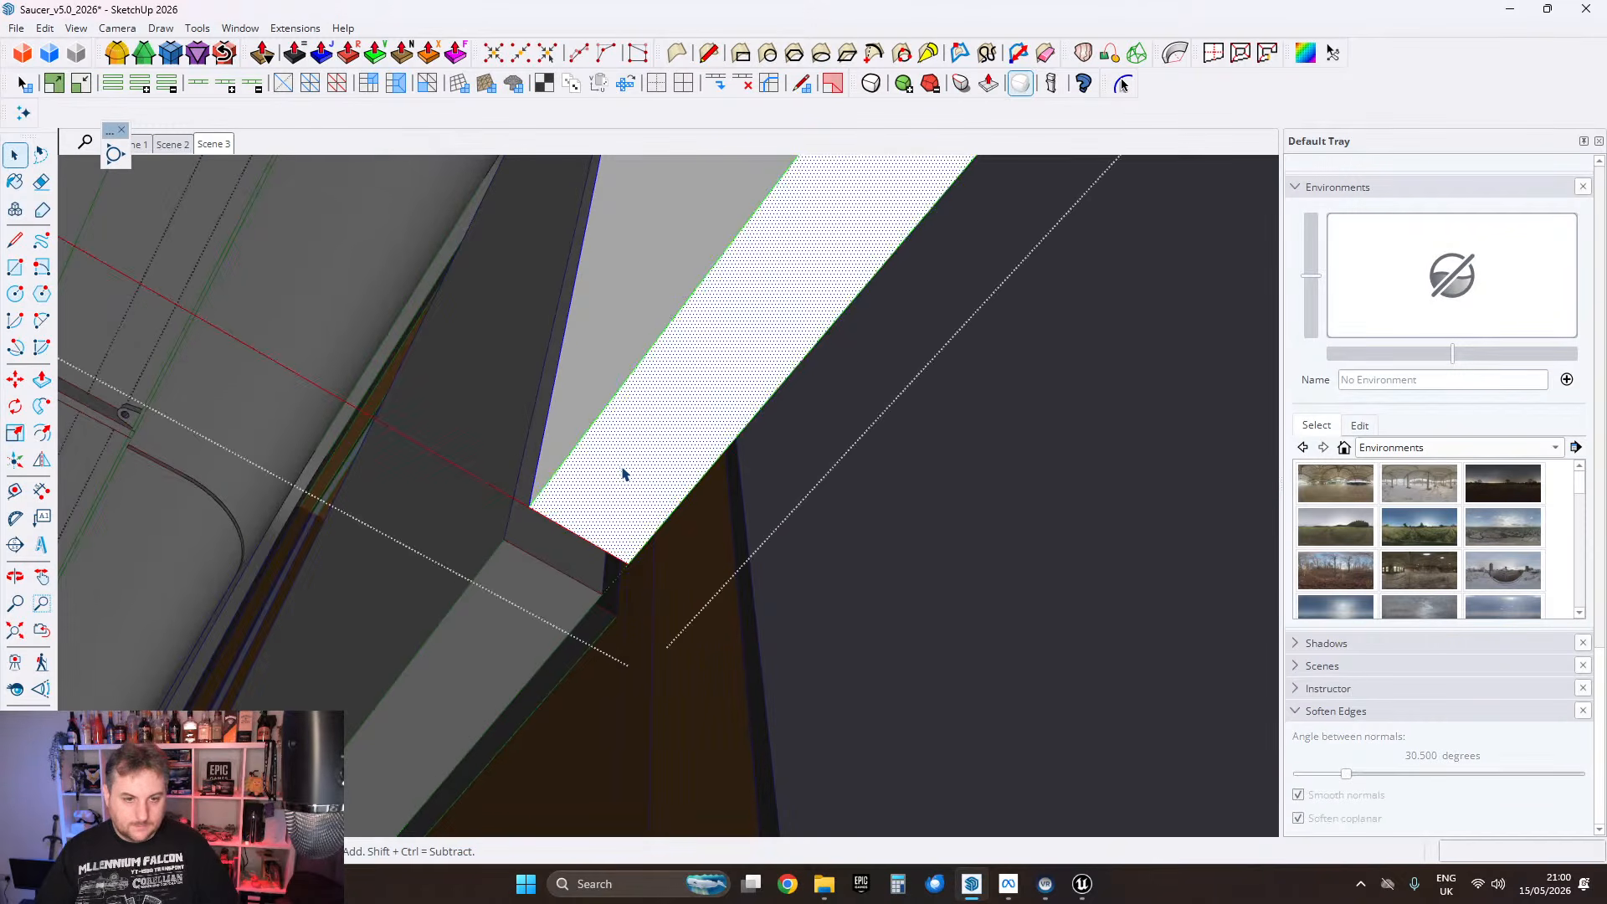
pyautogui.click(44, 31)
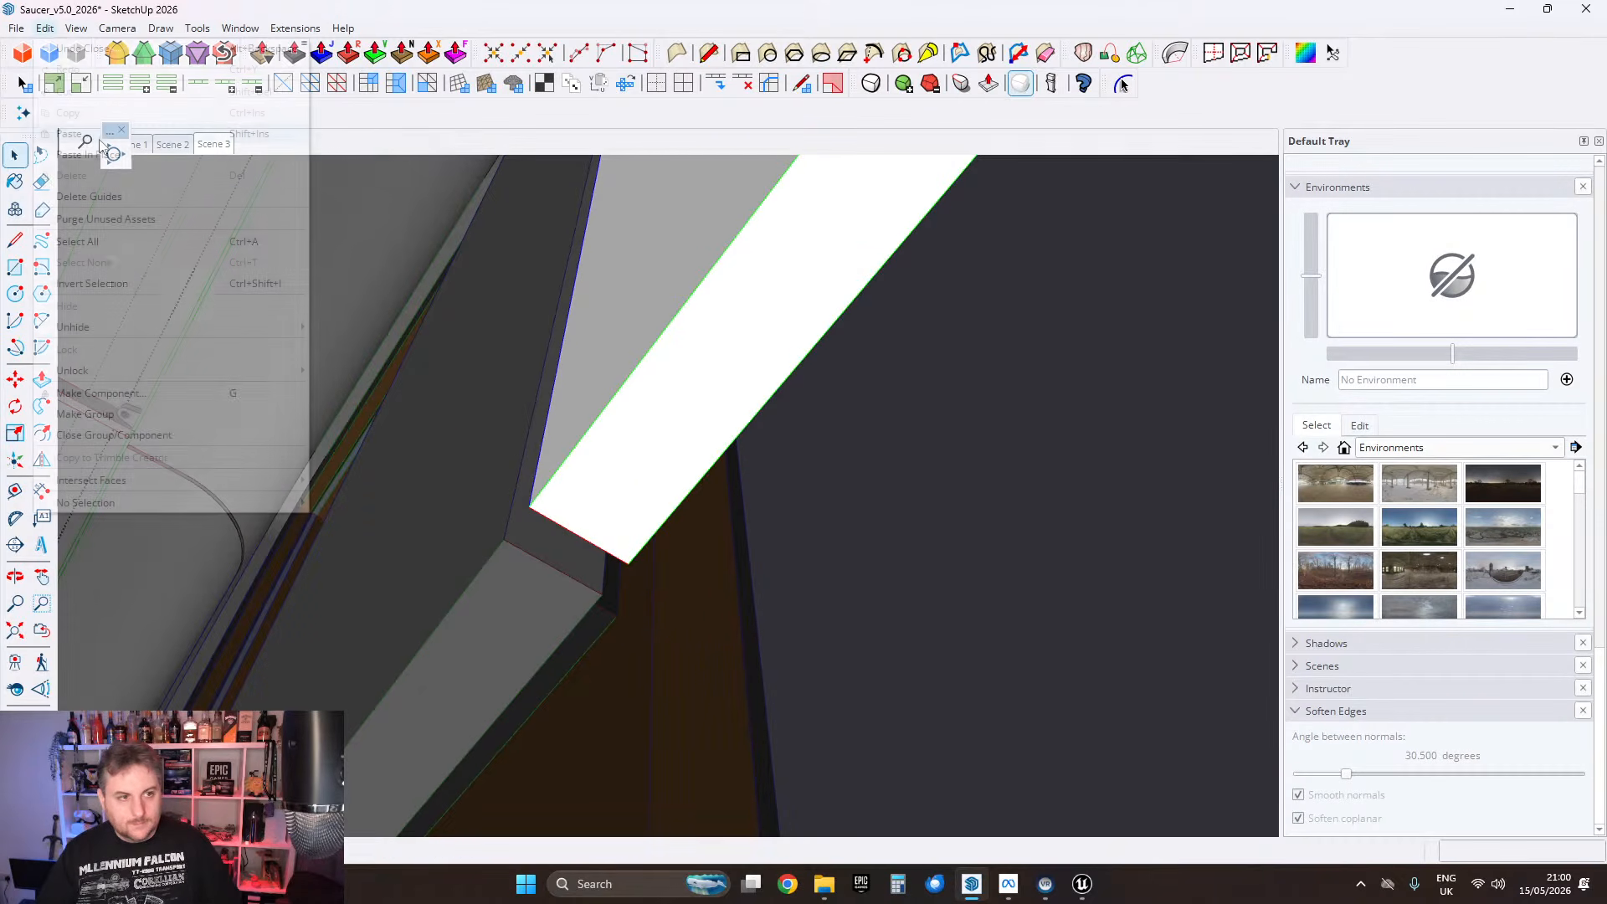
pyautogui.click(124, 162)
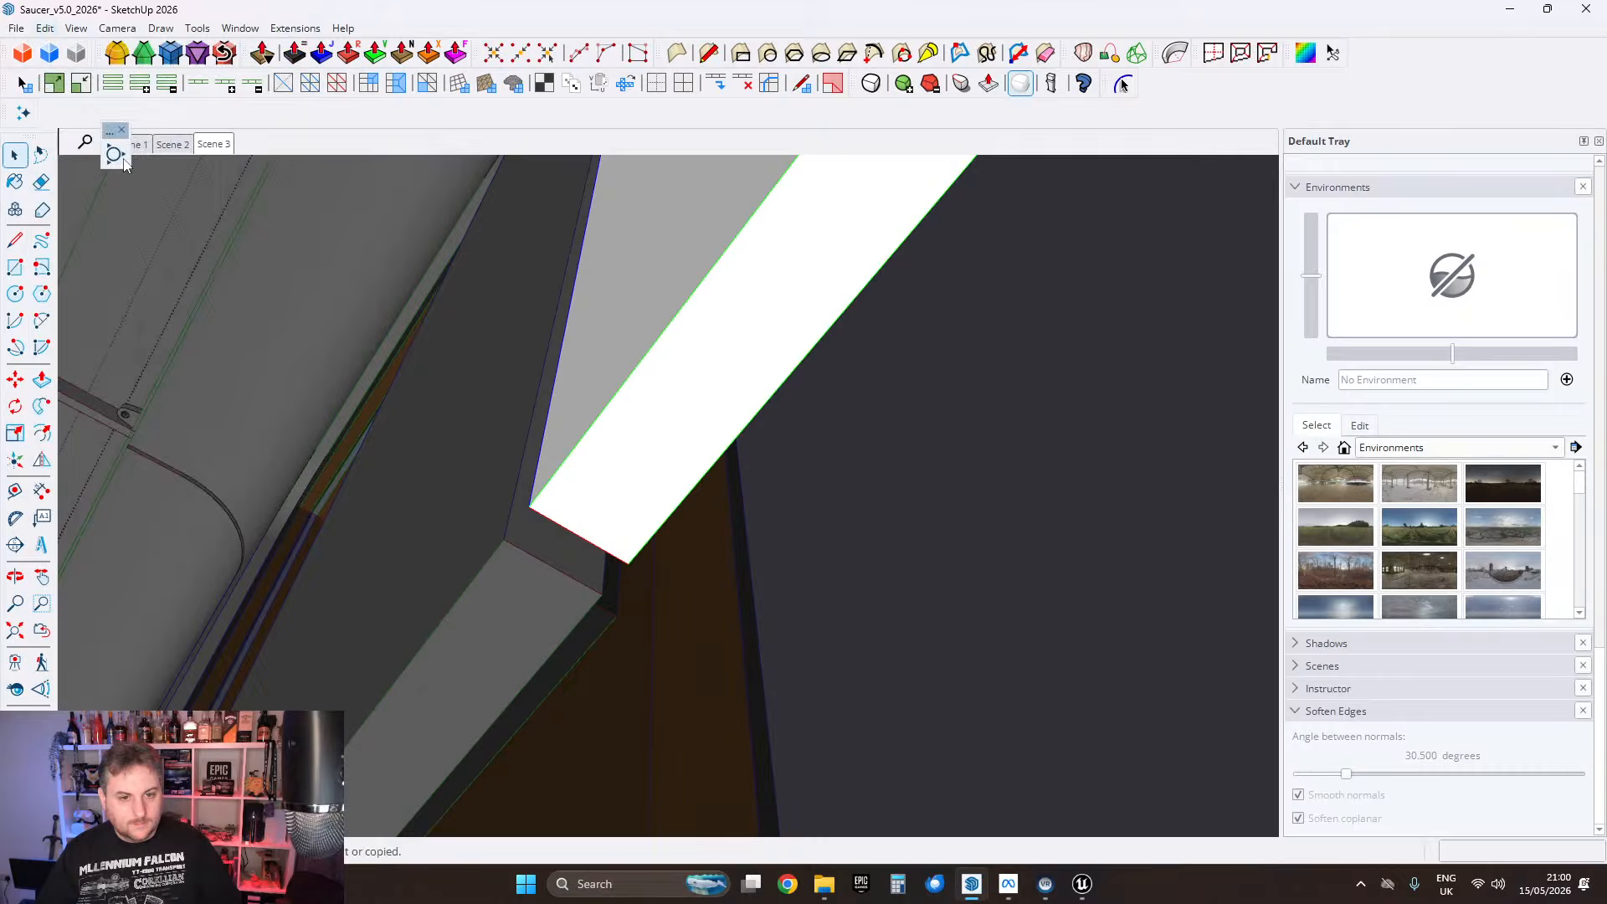
pyautogui.rightClick(609, 591)
pyautogui.click(670, 168)
# Step: Copy the long dark strip face on the far side of the brown surface from its neighbouring component
pyautogui.moveTo(645, 494); pyautogui.dragTo(630, 528, button='middle')
pyautogui.moveTo(677, 401); pyautogui.dragTo(721, 440, button='middle')
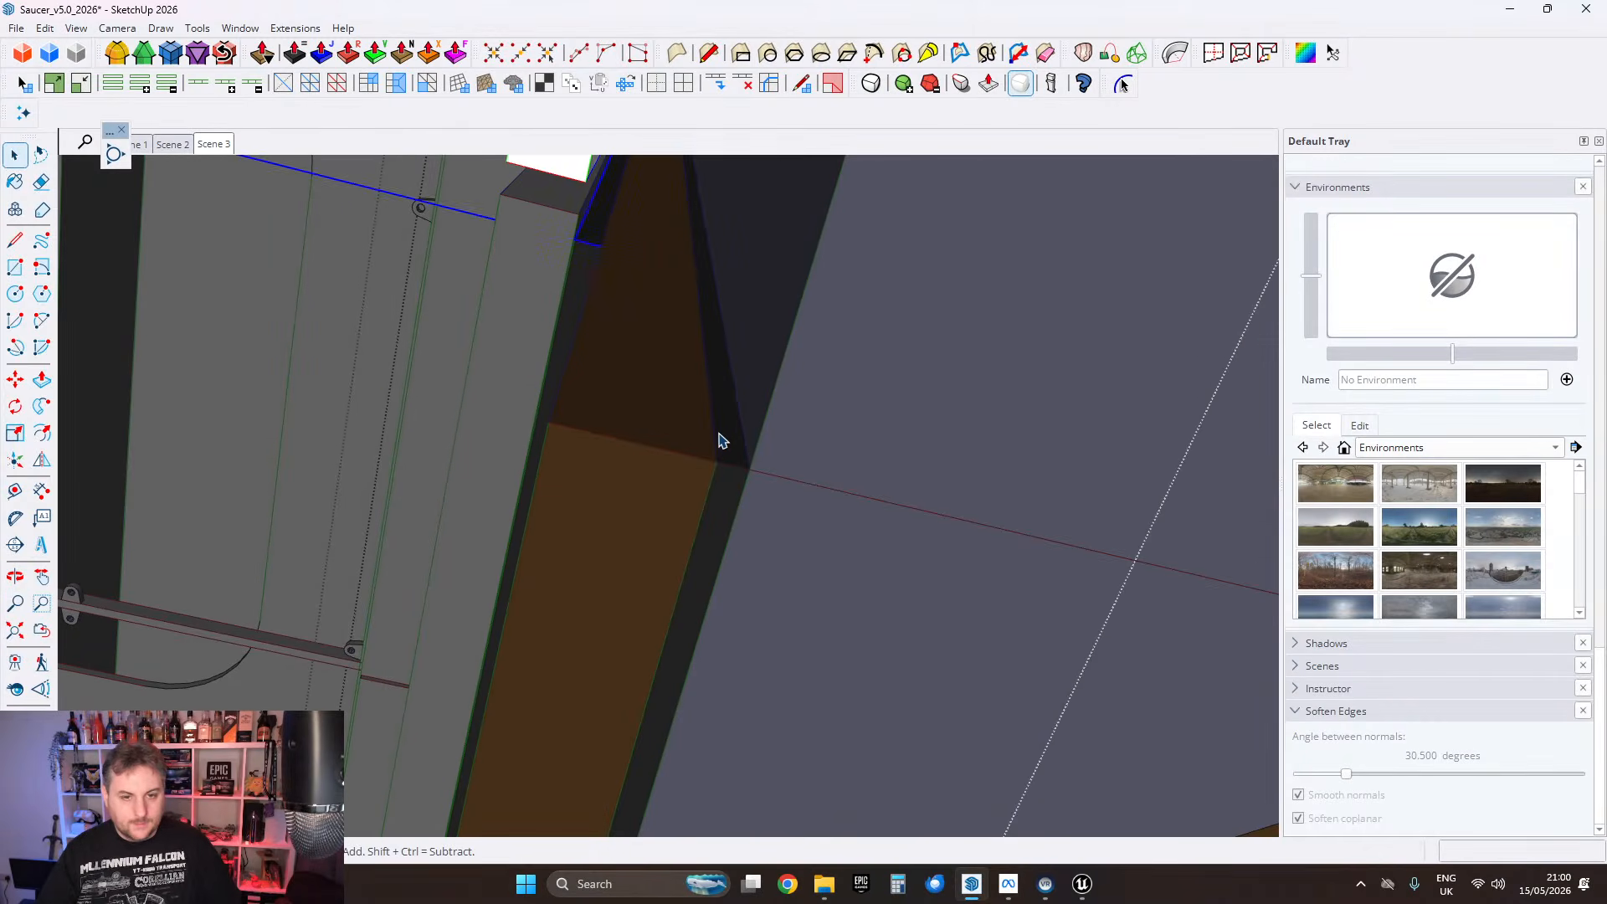
pyautogui.click(725, 436)
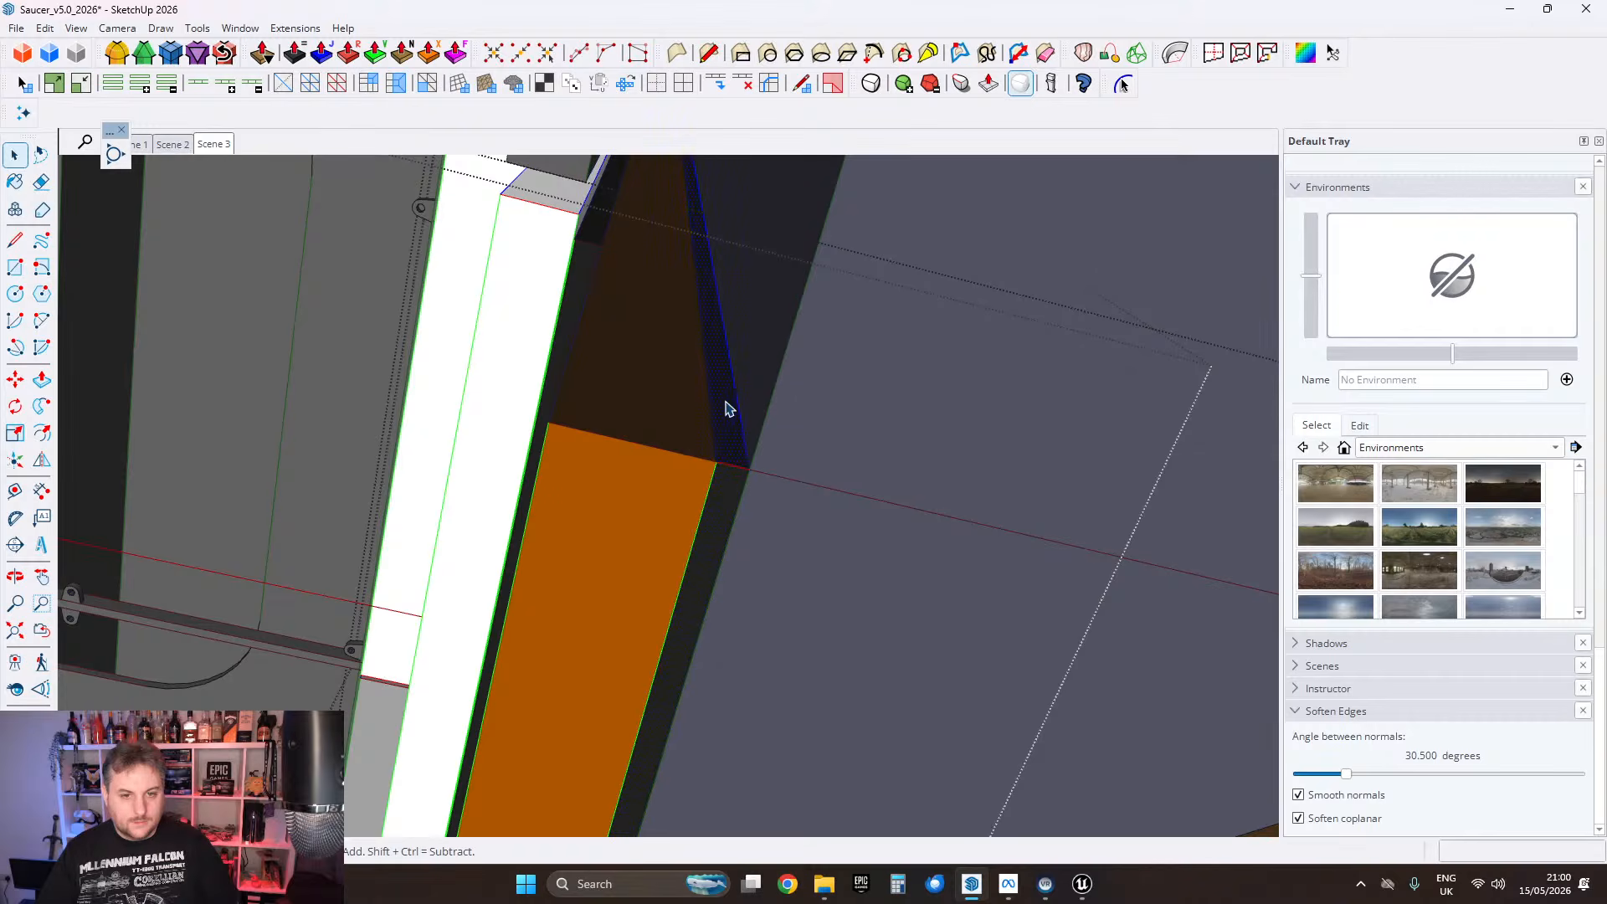
pyautogui.moveTo(728, 404); pyautogui.dragTo(674, 513, button='middle')
pyautogui.press('space')
pyautogui.click(670, 500)
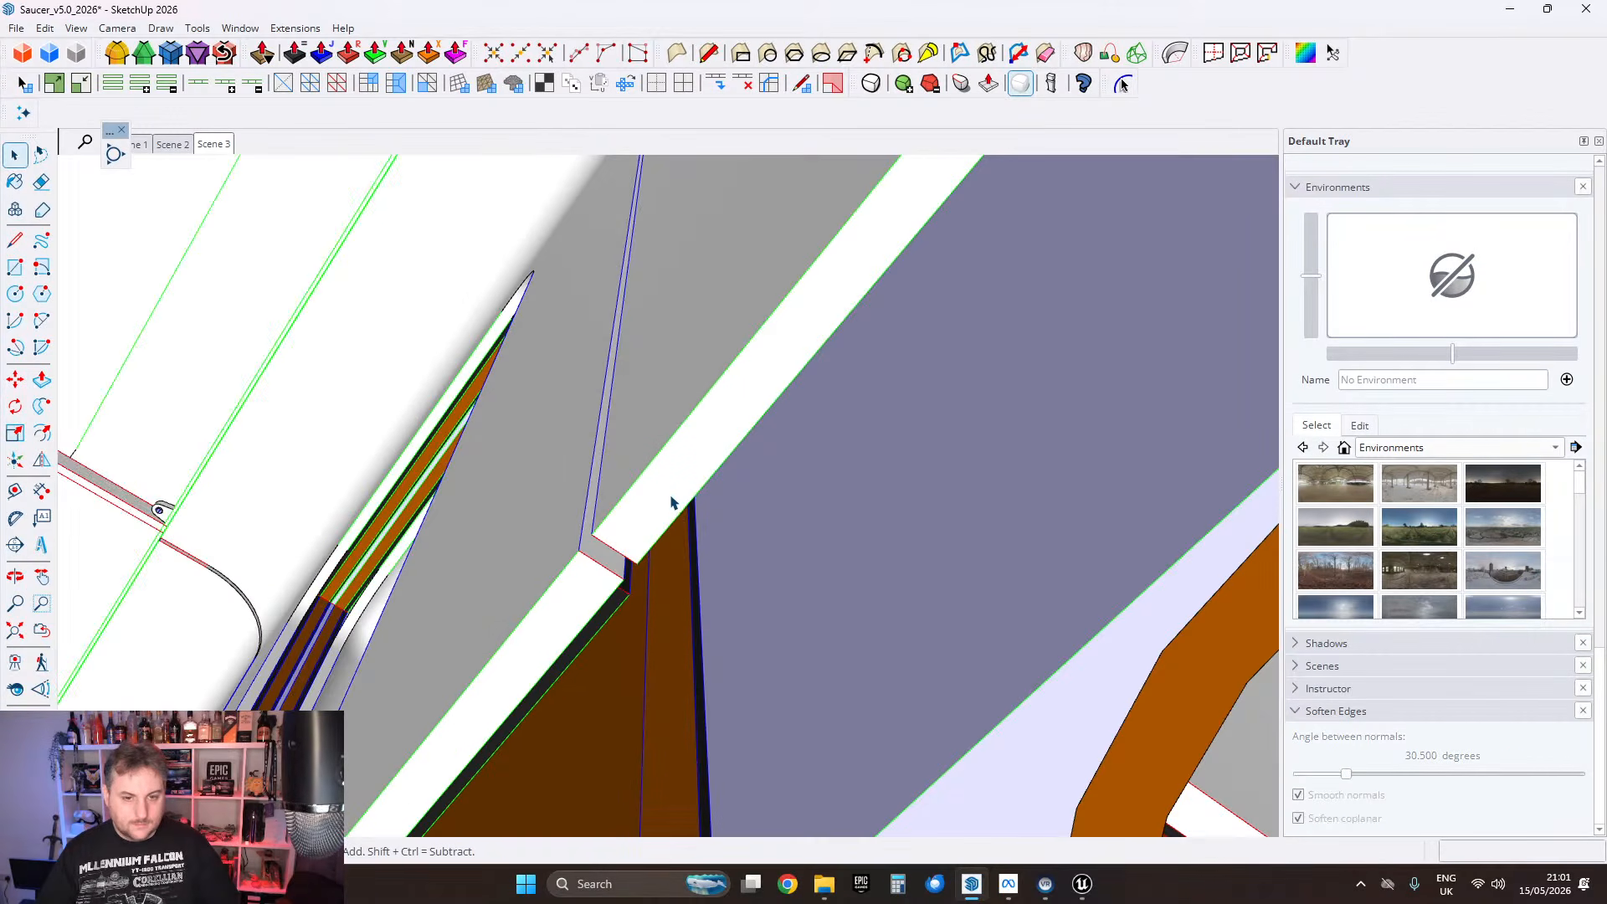
# Step: Reopen the corner wall panel's component, paste the copied long strip face in place and make it a group
pyautogui.doubleClick(676, 498)
pyautogui.doubleClick(676, 497)
pyautogui.doubleClick(674, 495)
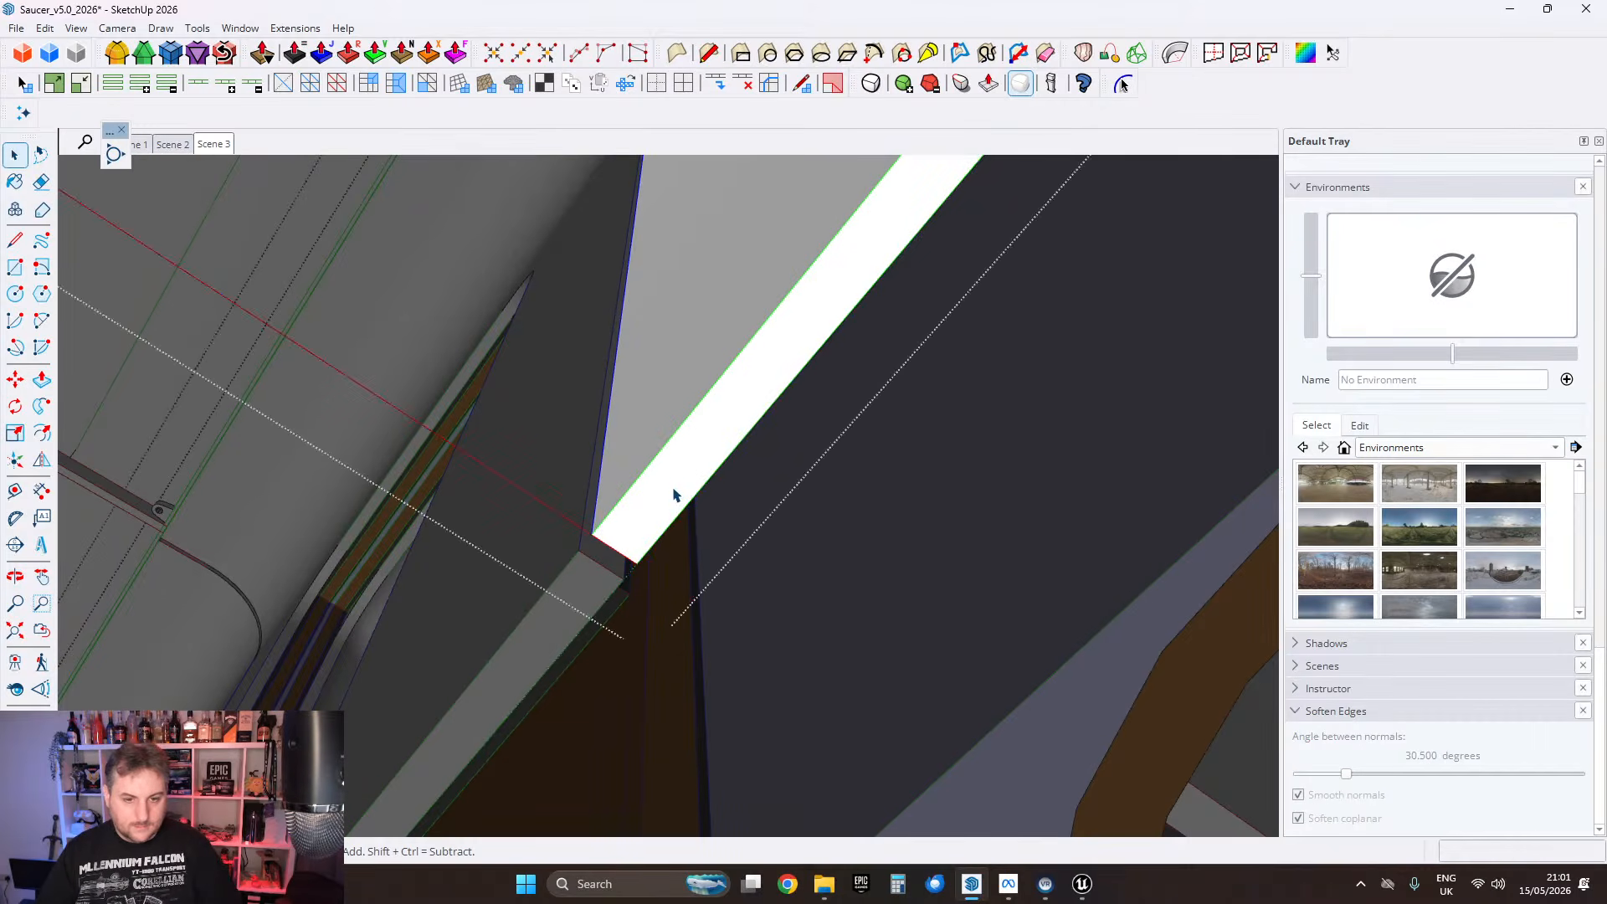
pyautogui.tripleClick(674, 494)
pyautogui.press('Escape')
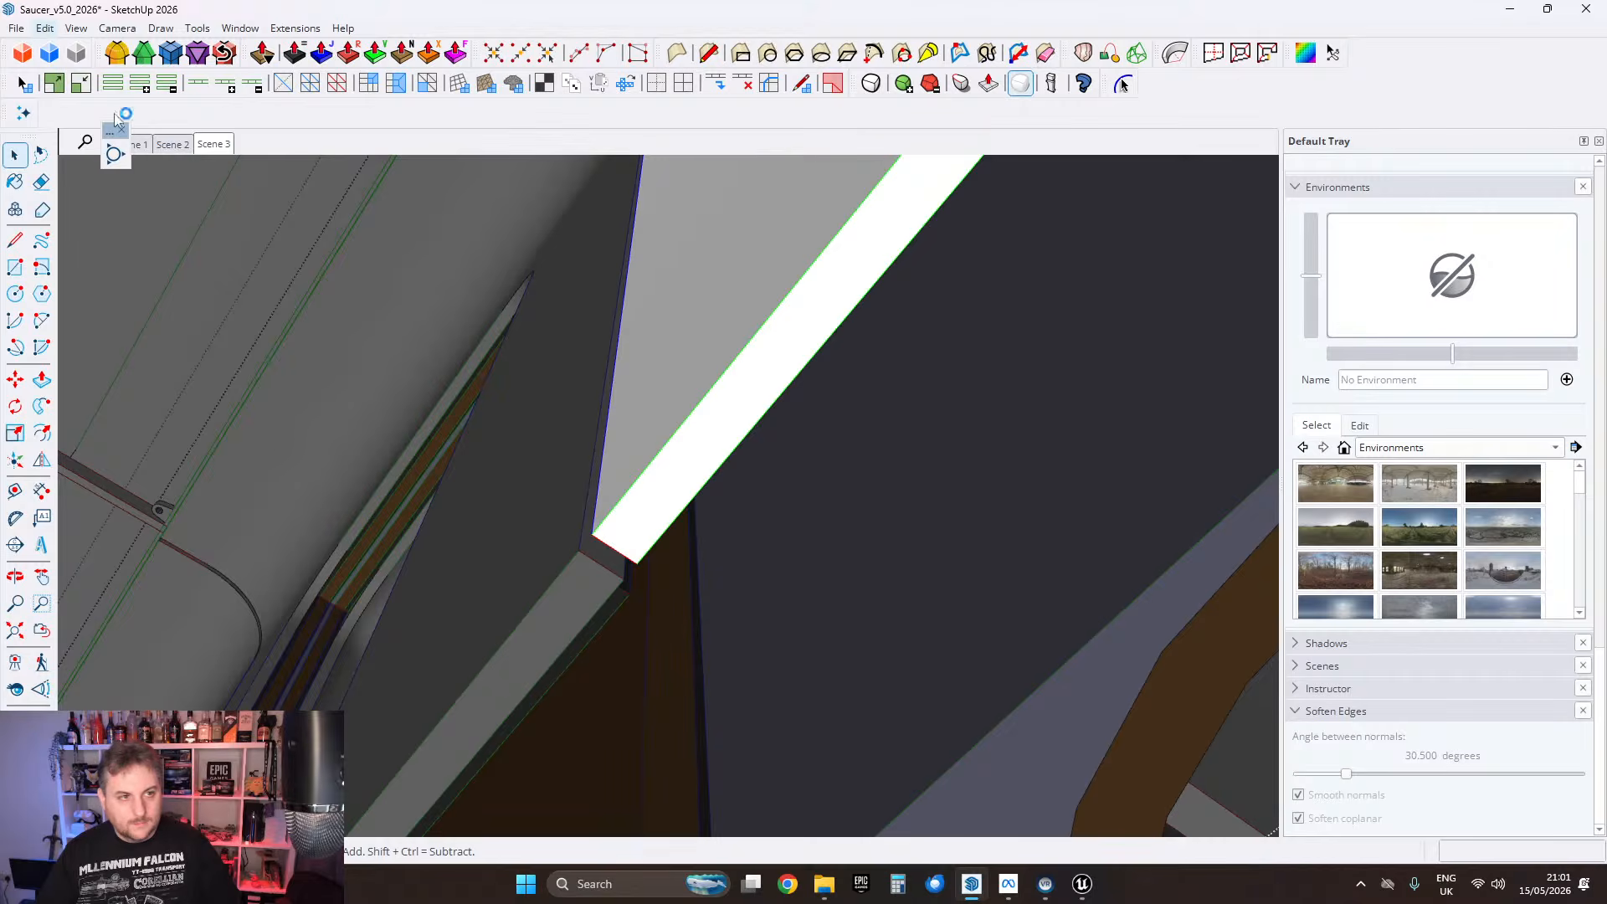
pyautogui.click(44, 28)
pyautogui.click(119, 155)
pyautogui.rightClick(697, 588)
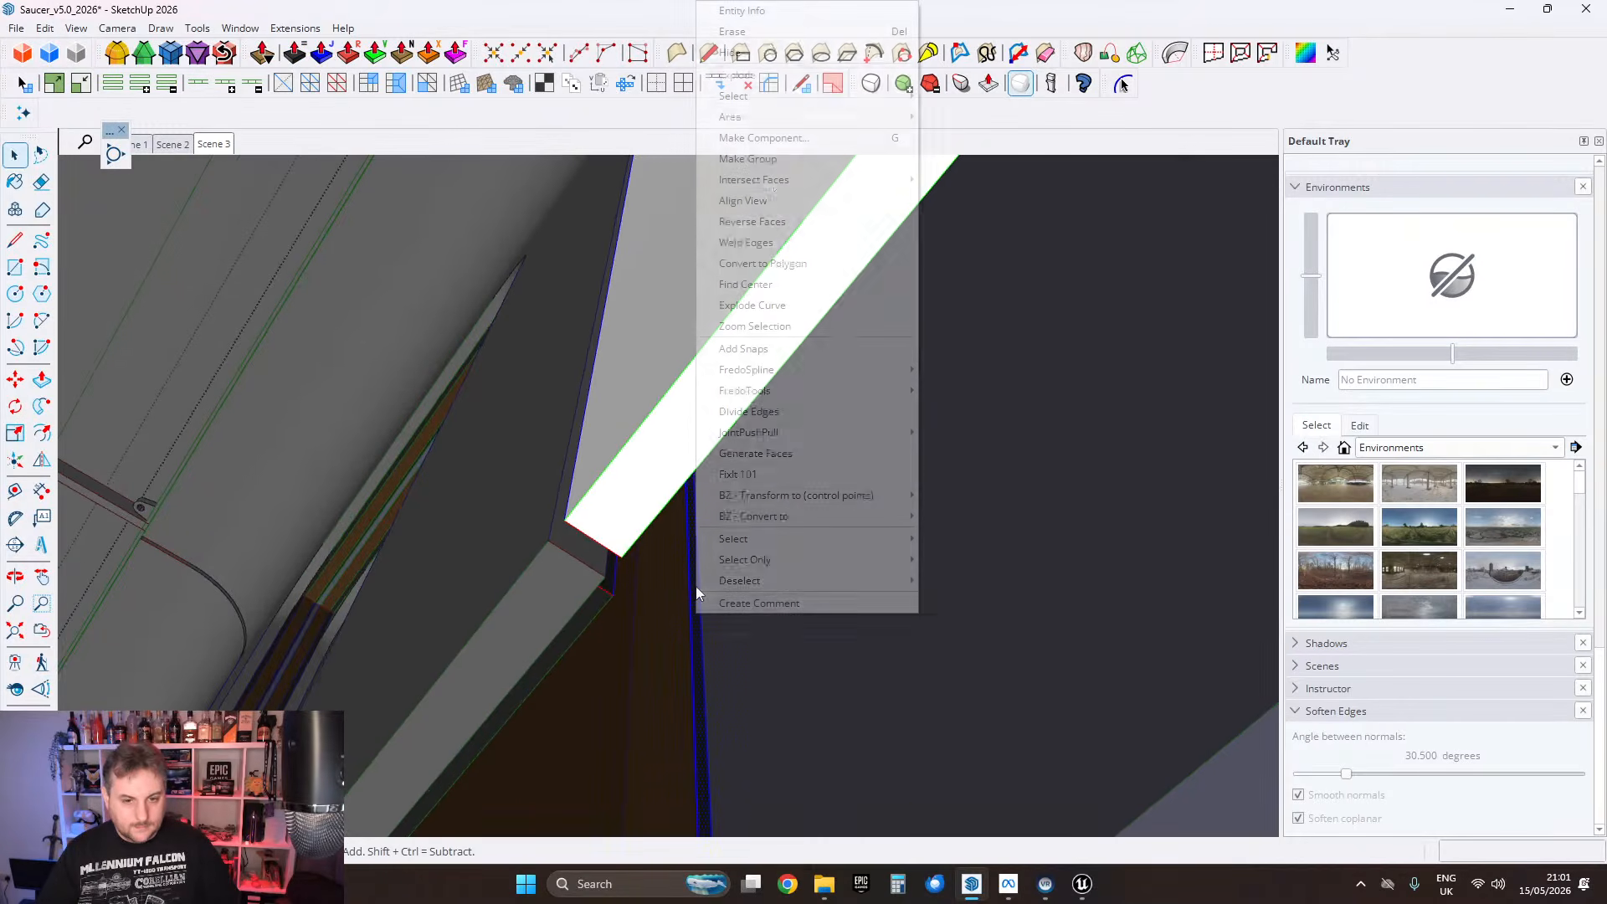
pyautogui.click(759, 196)
# Step: Open the smaller curved profile's group at the panel's end and move its face 1.5 cm along the green axis
pyautogui.moveTo(751, 533); pyautogui.dragTo(600, 484, button='middle')
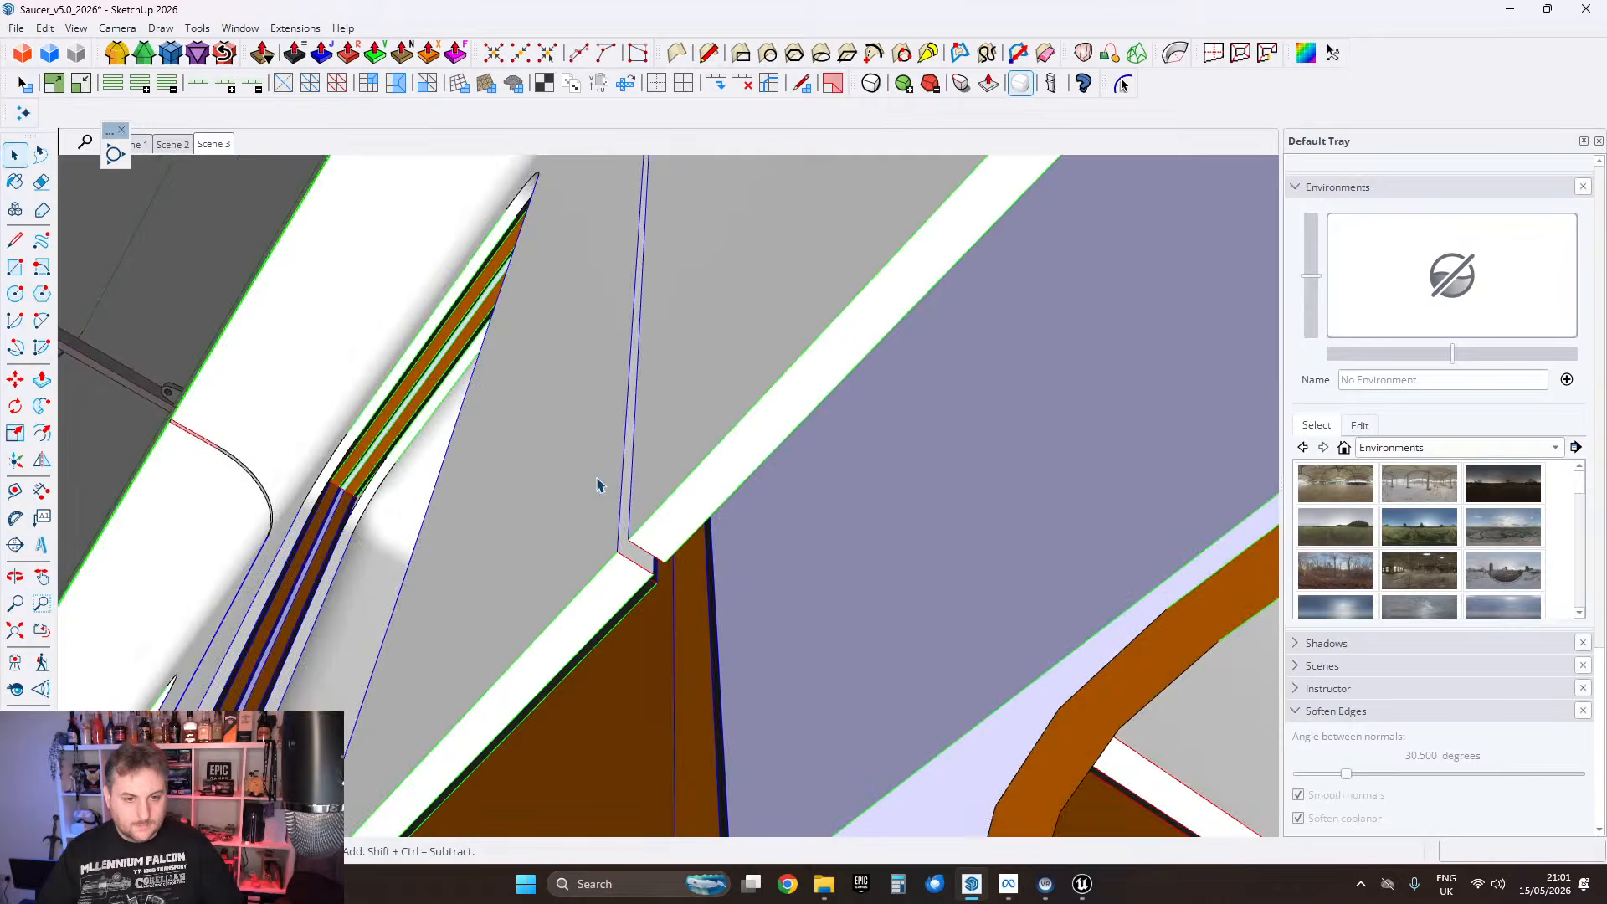
pyautogui.scroll(-12, 600, 485)
pyautogui.moveTo(712, 402); pyautogui.dragTo(704, 620, button='middle')
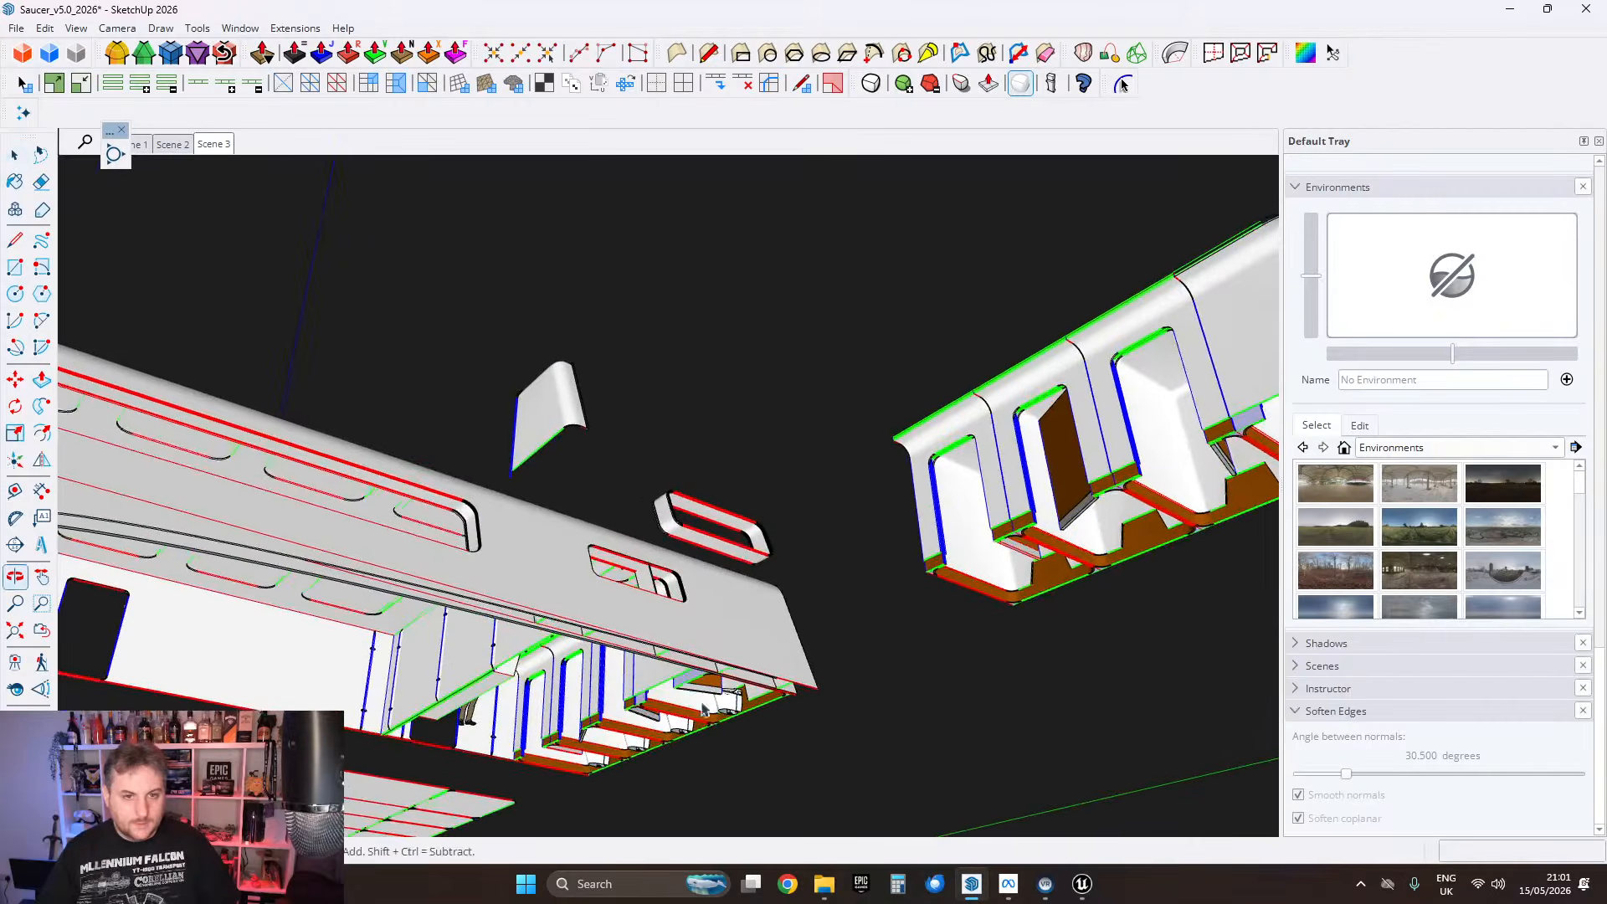
pyautogui.scroll(12, 550, 416)
pyautogui.moveTo(526, 414); pyautogui.dragTo(444, 574, button='middle')
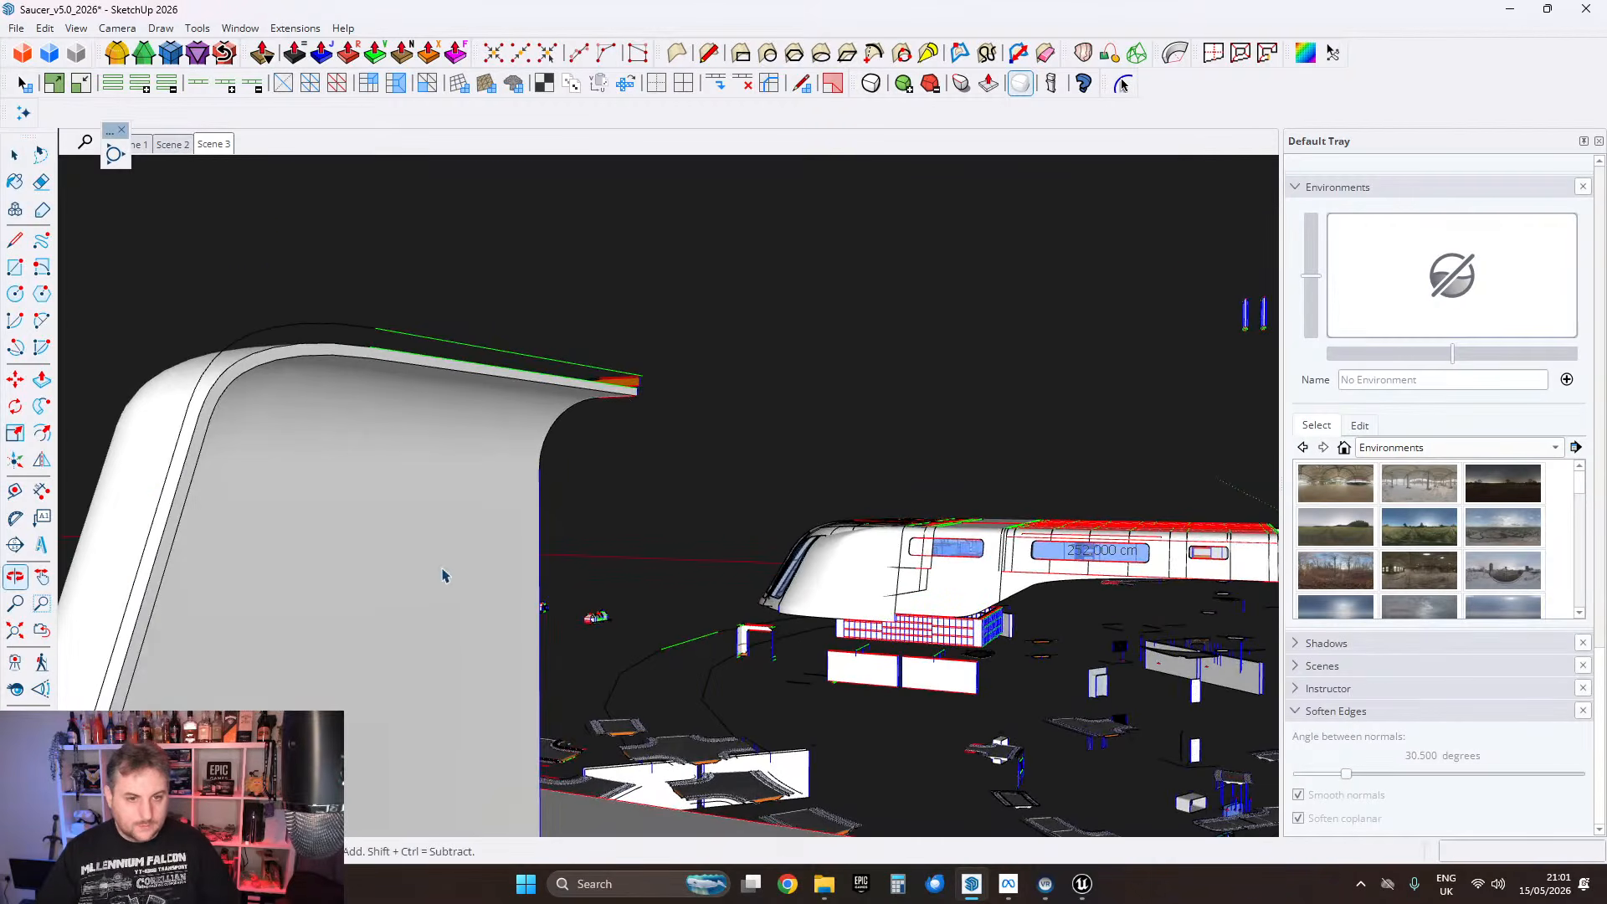
pyautogui.scroll(6, 628, 393)
pyautogui.moveTo(639, 387); pyautogui.dragTo(137, 477, button='middle')
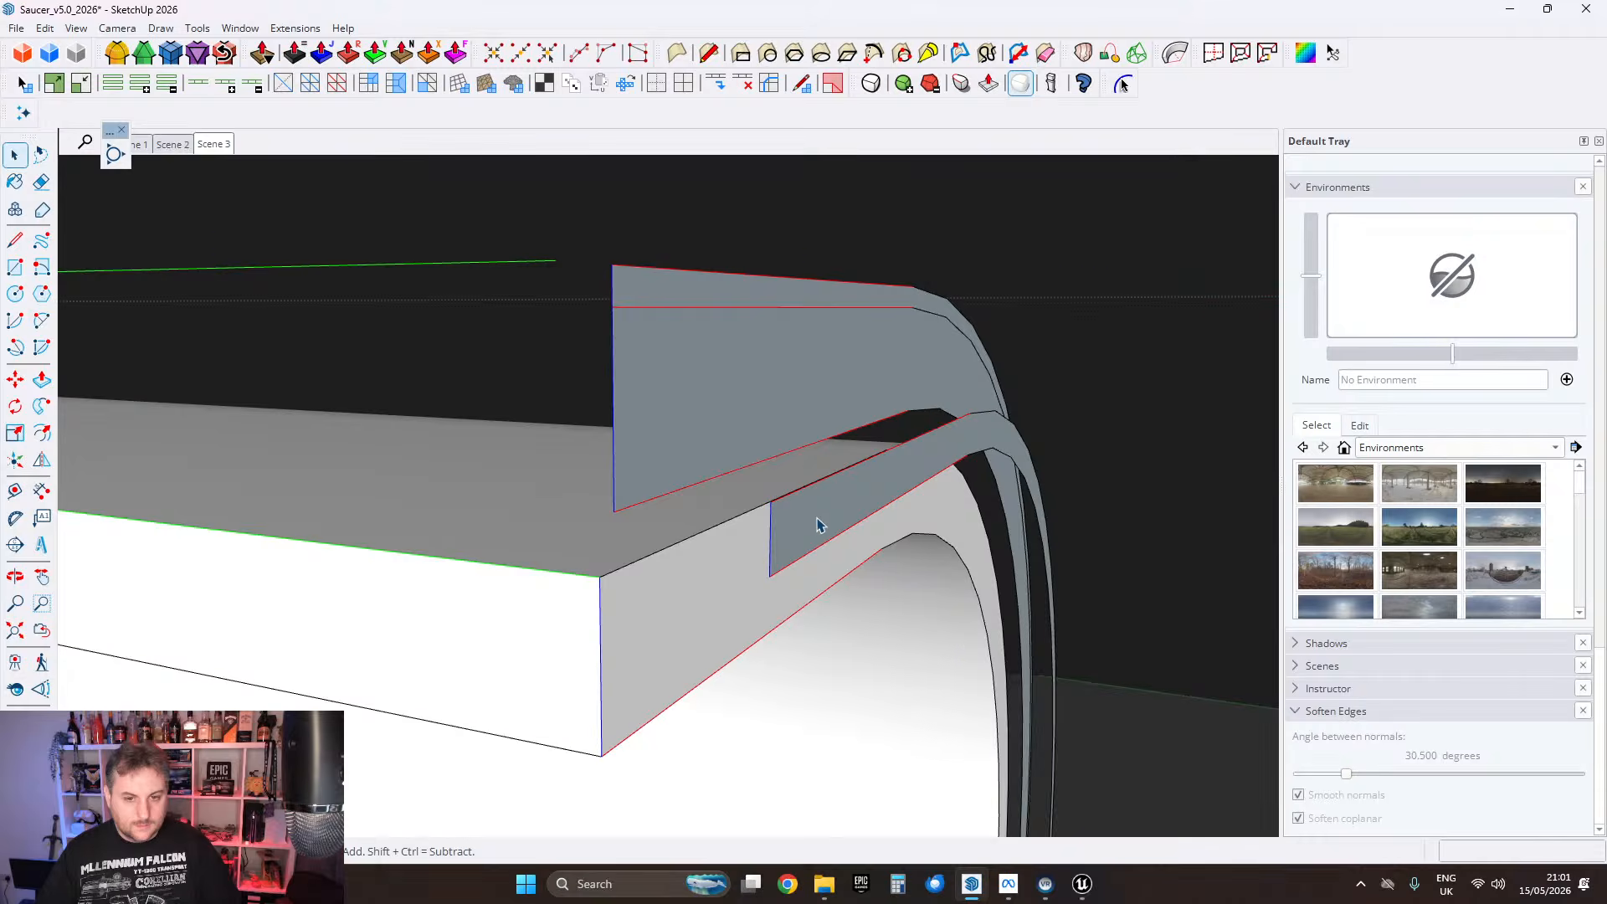
pyautogui.click(816, 518)
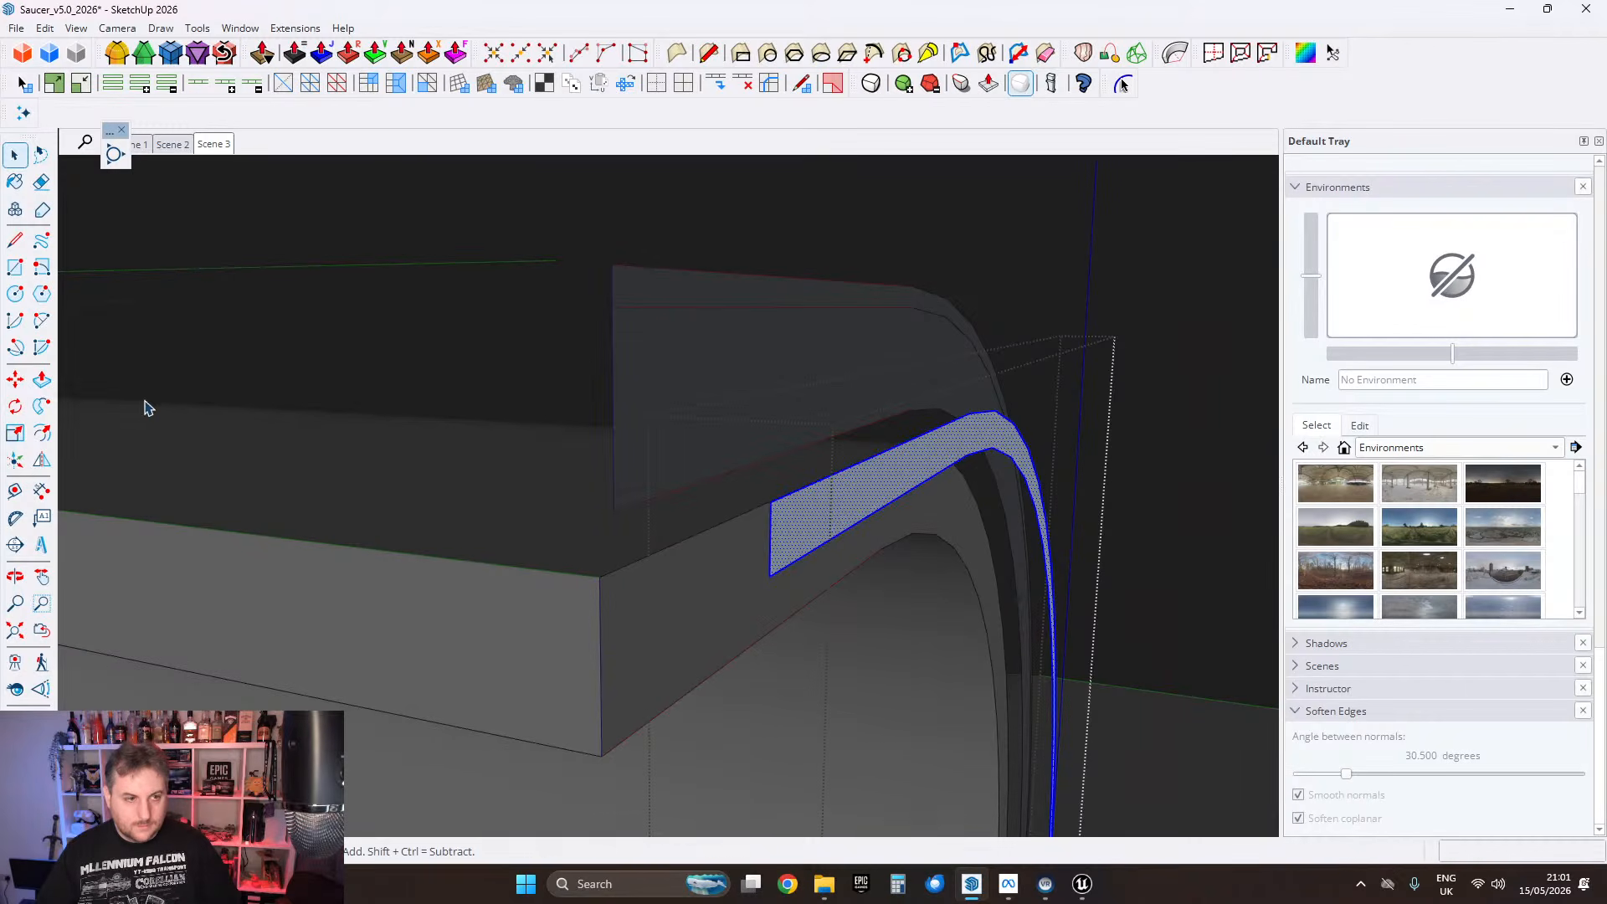
pyautogui.click(769, 545)
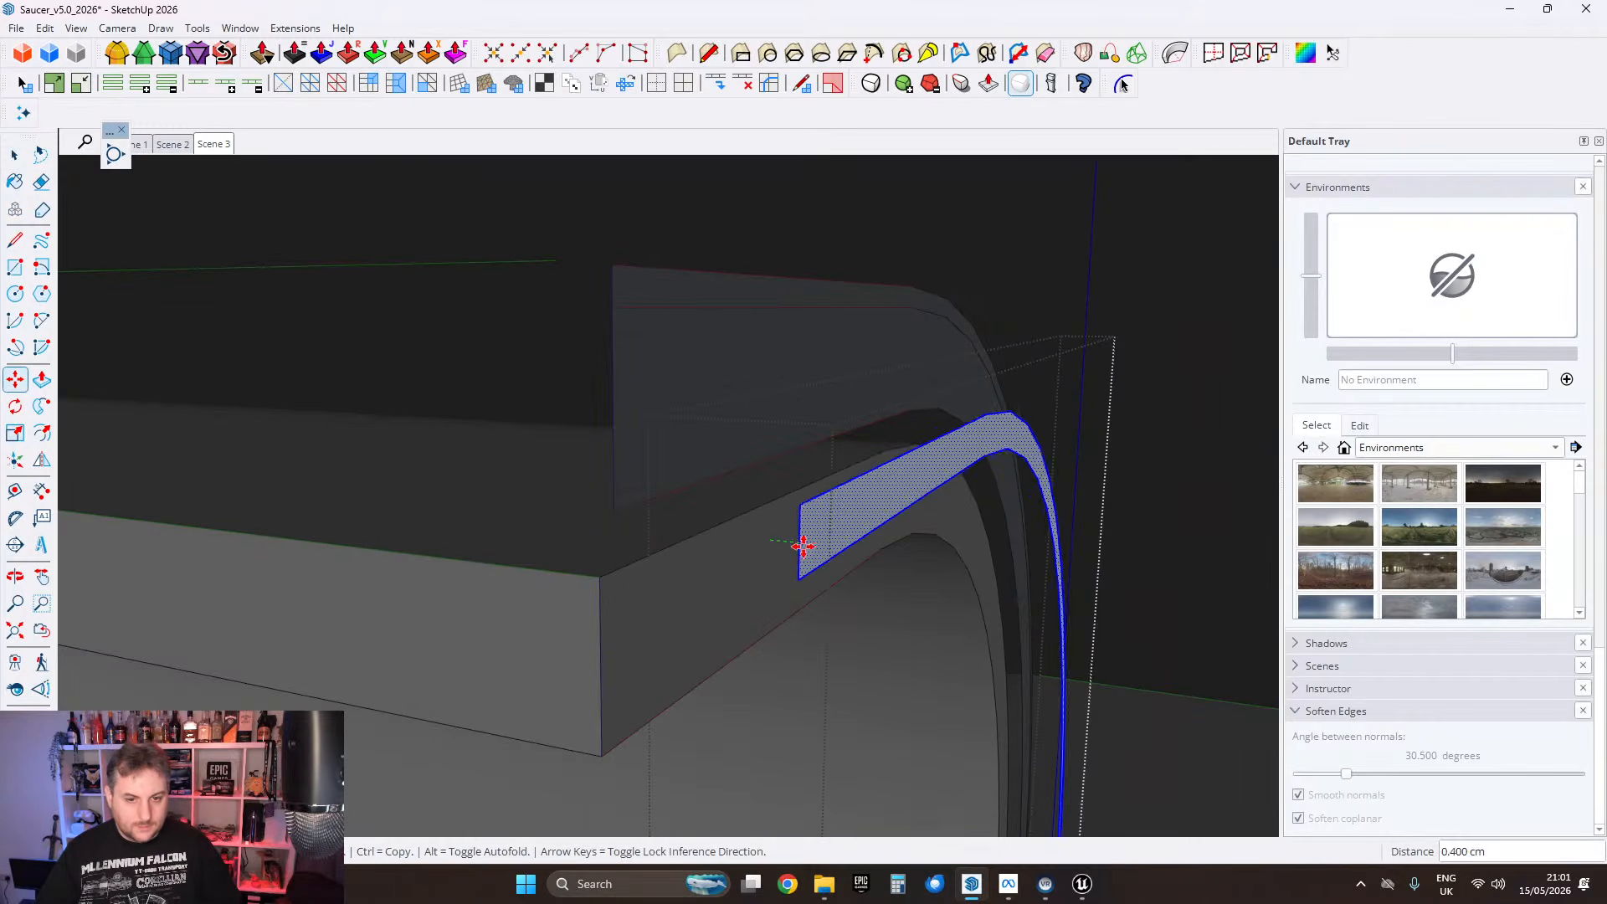
pyautogui.press('Left')
pyautogui.click(767, 390)
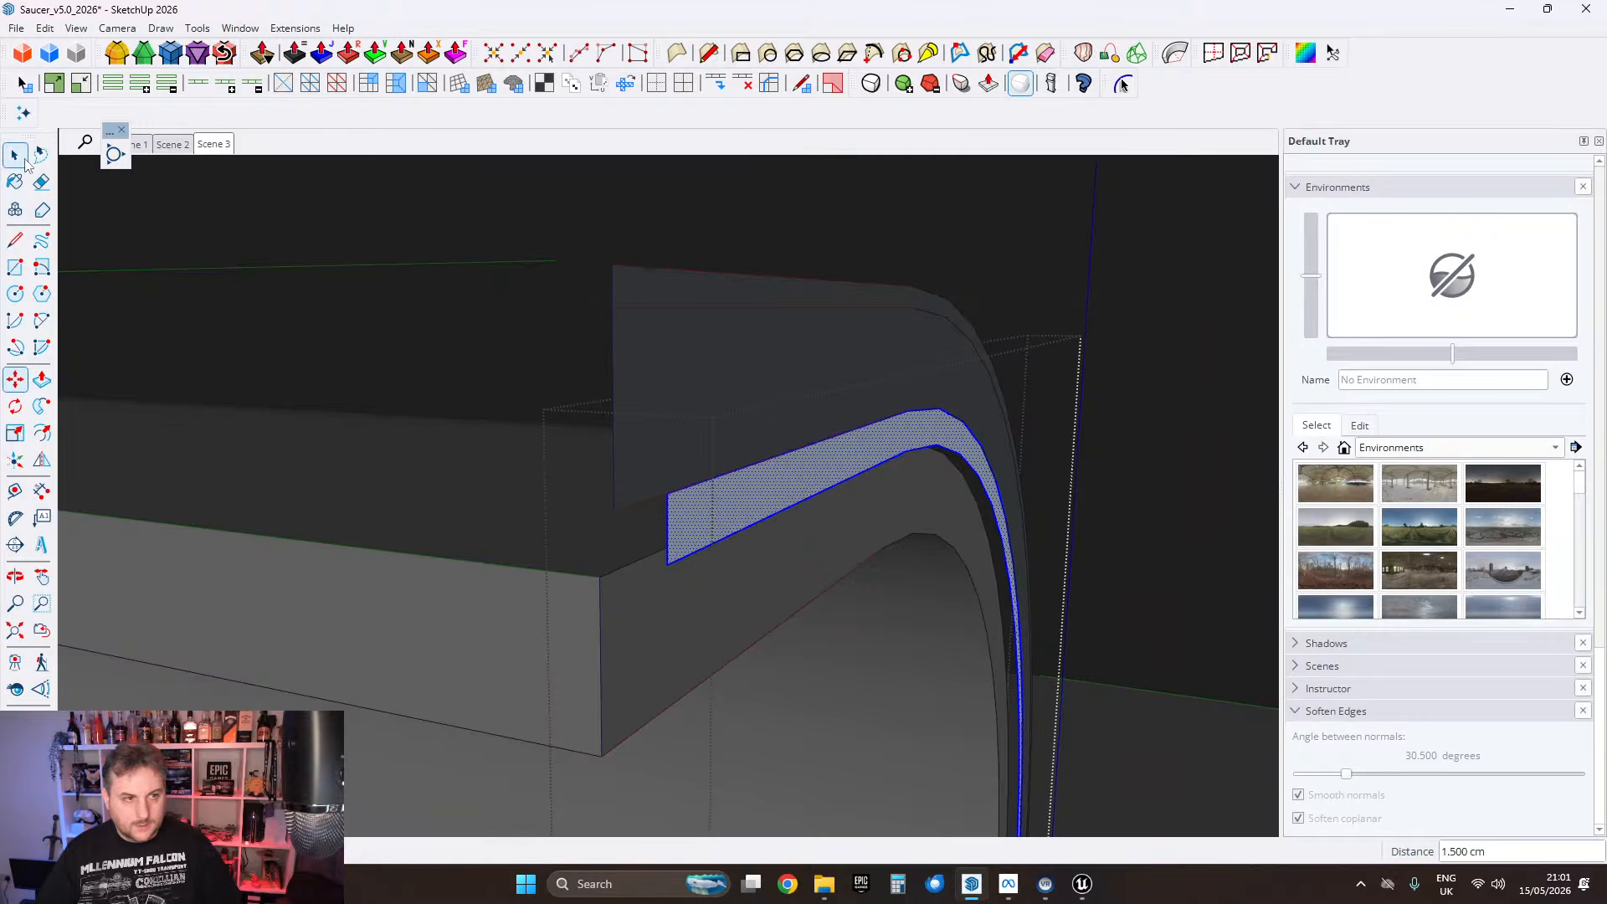
# Step: Paste the path line in place inside the smaller curved profile's group and extrude the profile along it with Follow Me
pyautogui.moveTo(829, 494); pyautogui.dragTo(679, 416, button='middle')
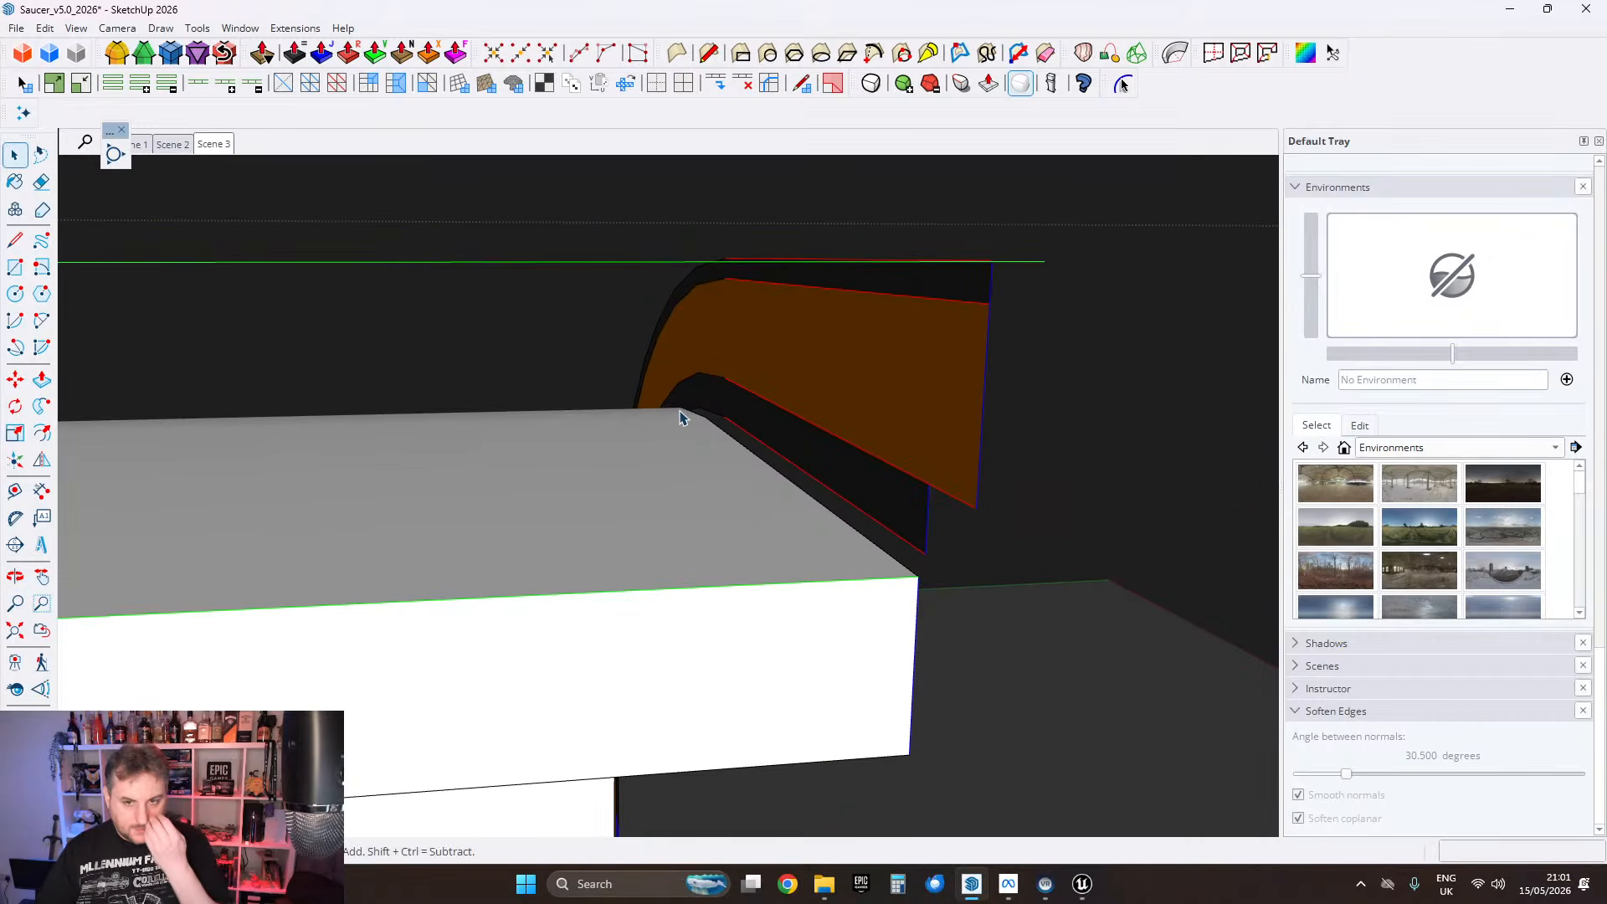
pyautogui.moveTo(839, 354); pyautogui.dragTo(810, 319, button='middle')
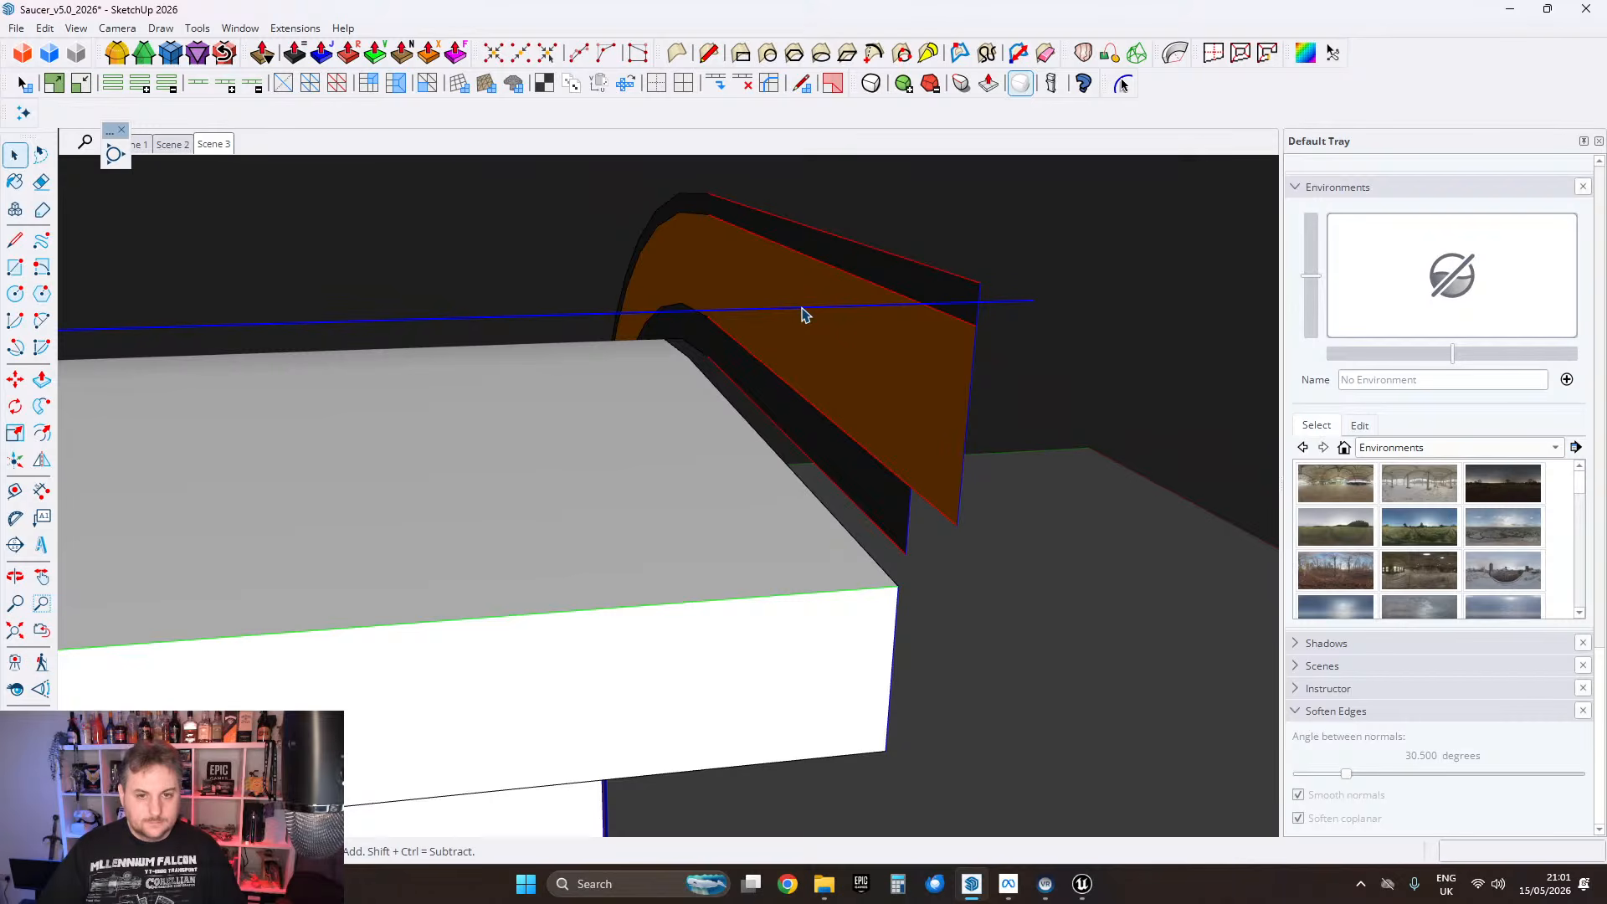
pyautogui.doubleClick(871, 495)
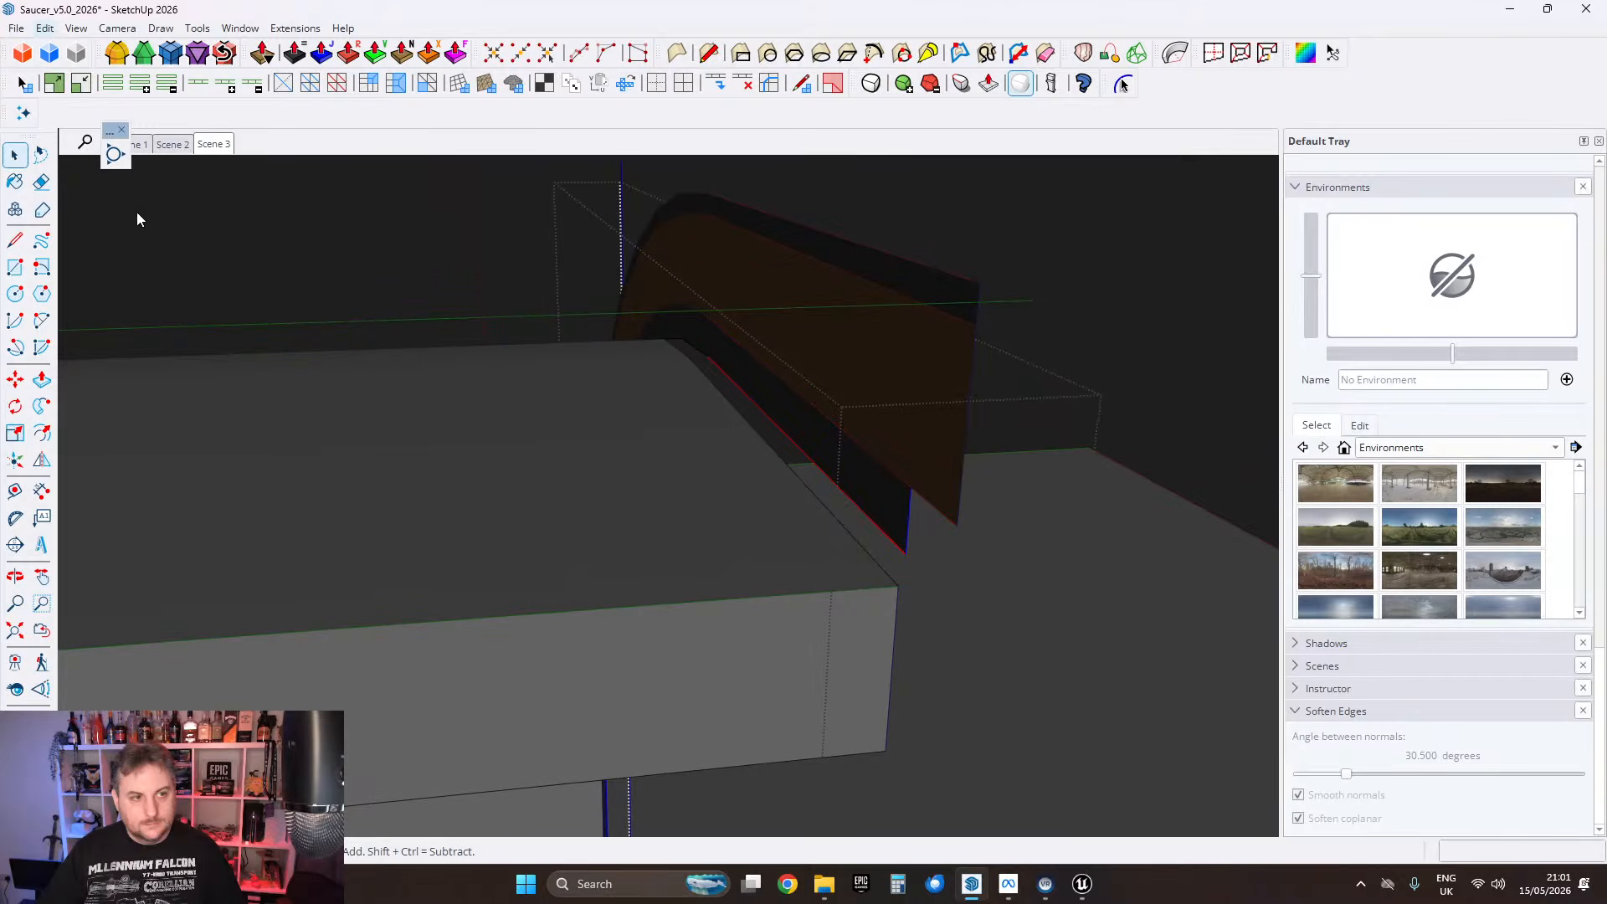
pyautogui.hotkey('alt', 'e')
pyautogui.click(119, 161)
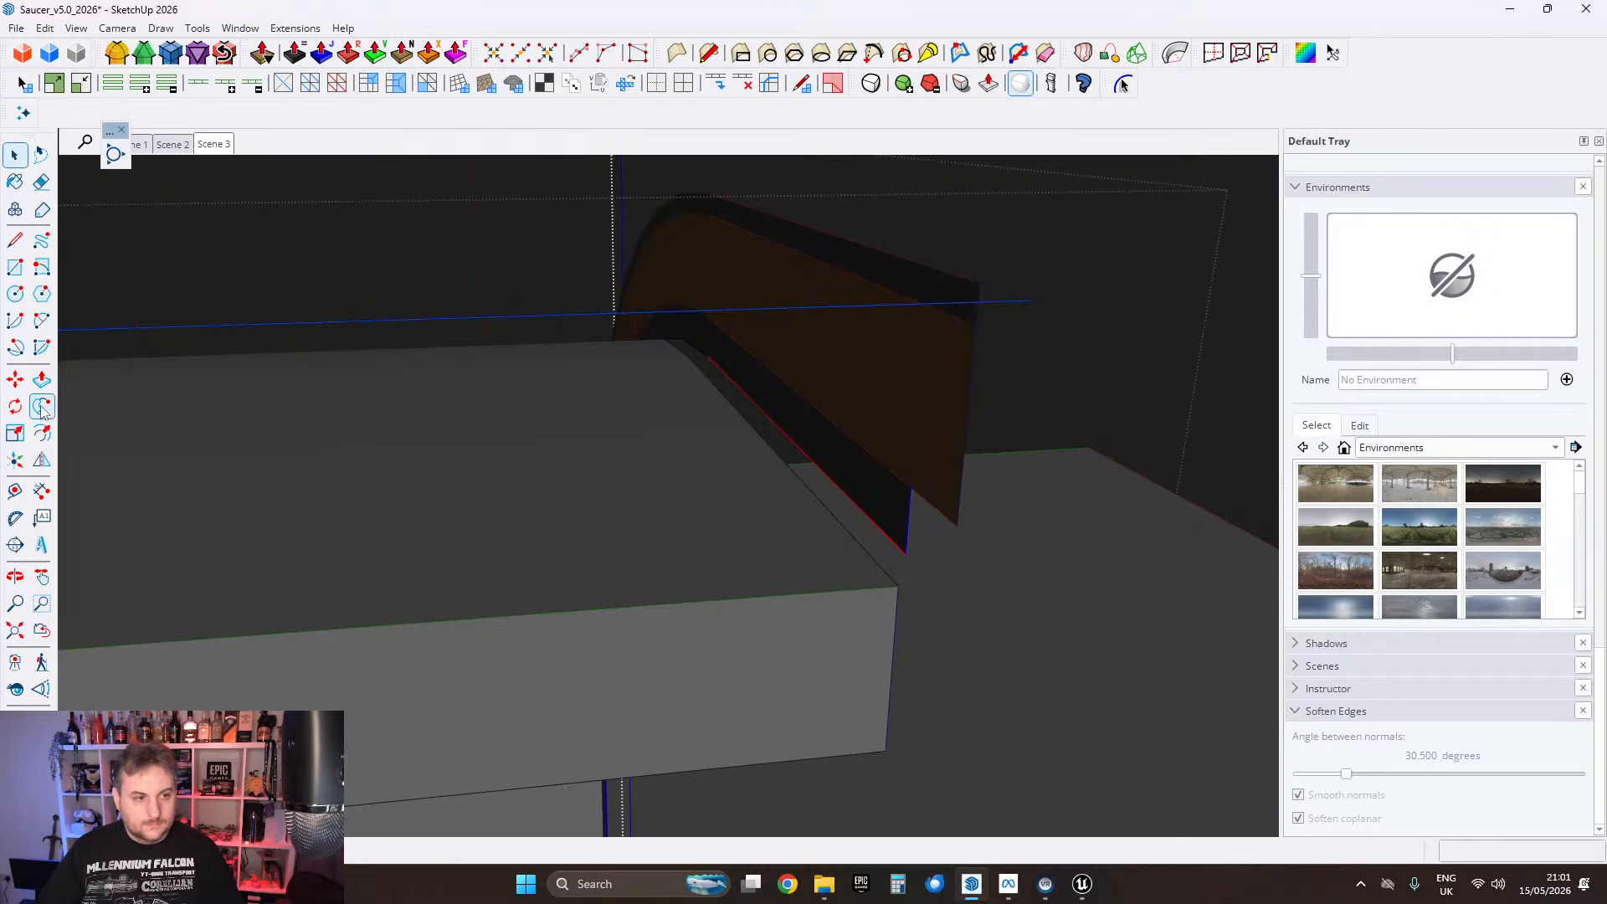
pyautogui.click(828, 472)
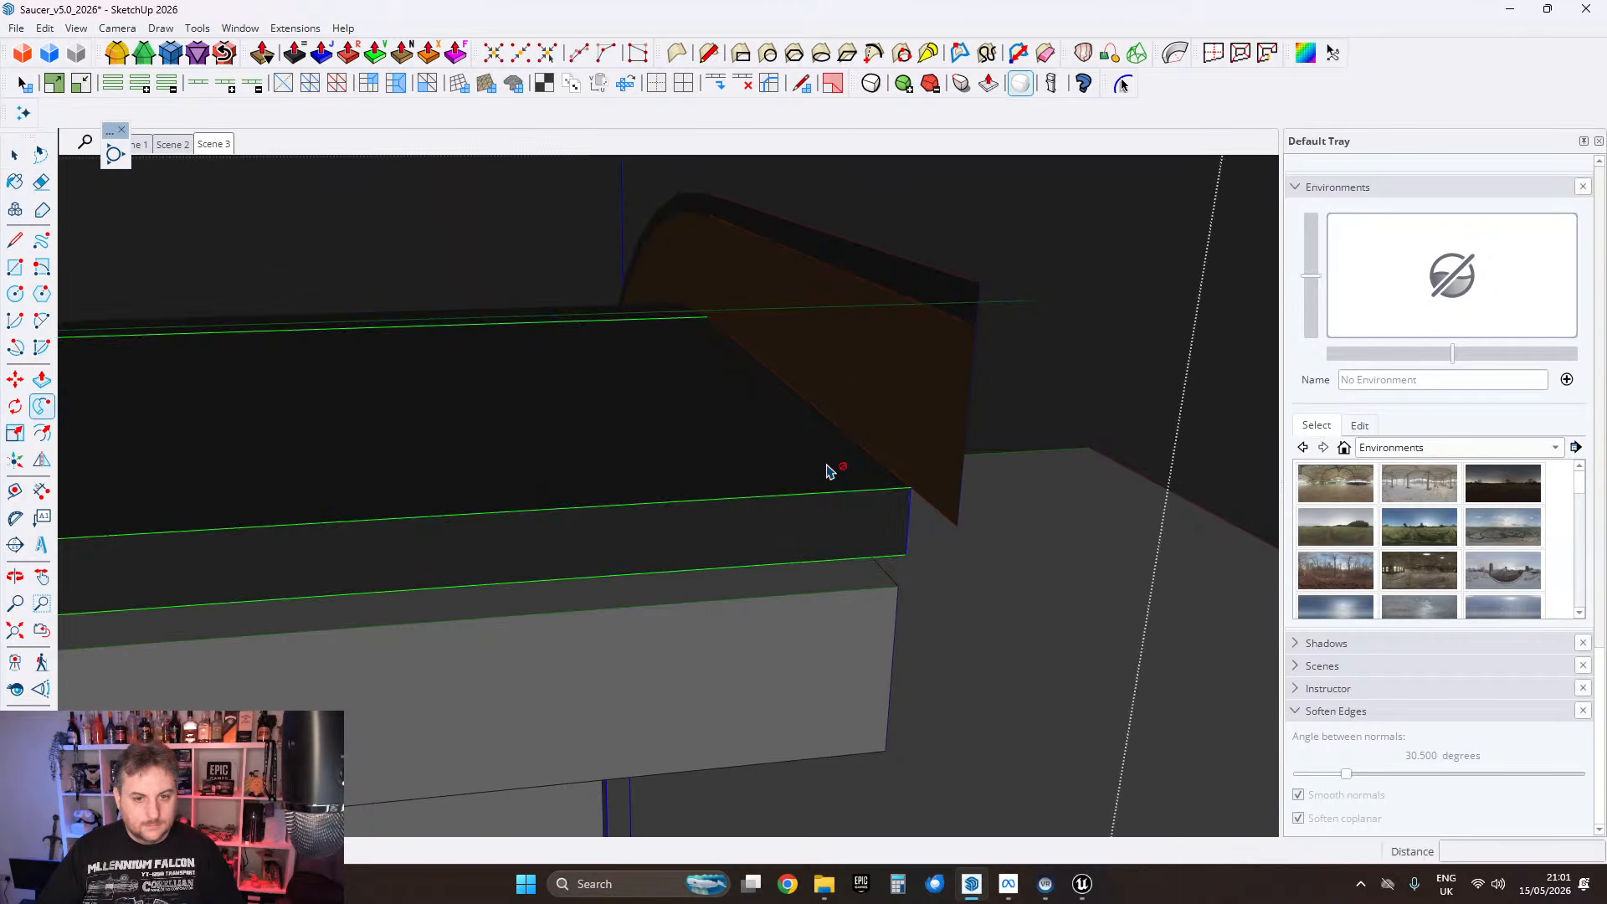
# Step: Run Fixit 101 on all geometry of the newly swept curved strip
pyautogui.click(14, 156)
pyautogui.moveTo(951, 492); pyautogui.dragTo(1145, 370, button='middle')
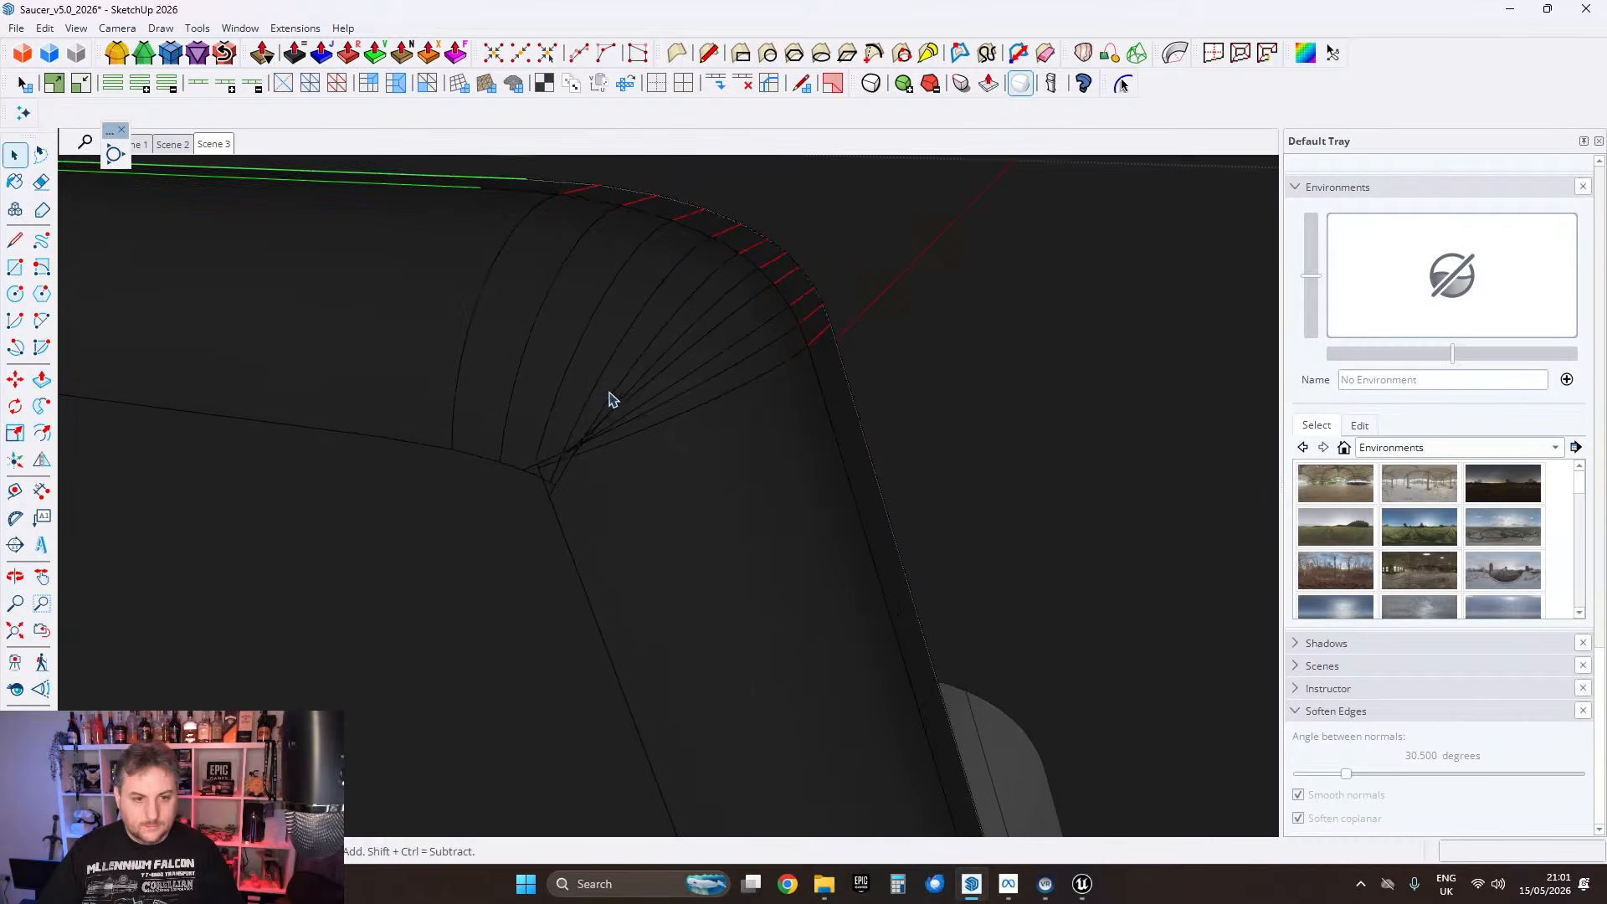
pyautogui.moveTo(610, 398); pyautogui.dragTo(657, 479, button='middle')
pyautogui.scroll(3, 608, 470)
pyautogui.scroll(-3, 687, 455)
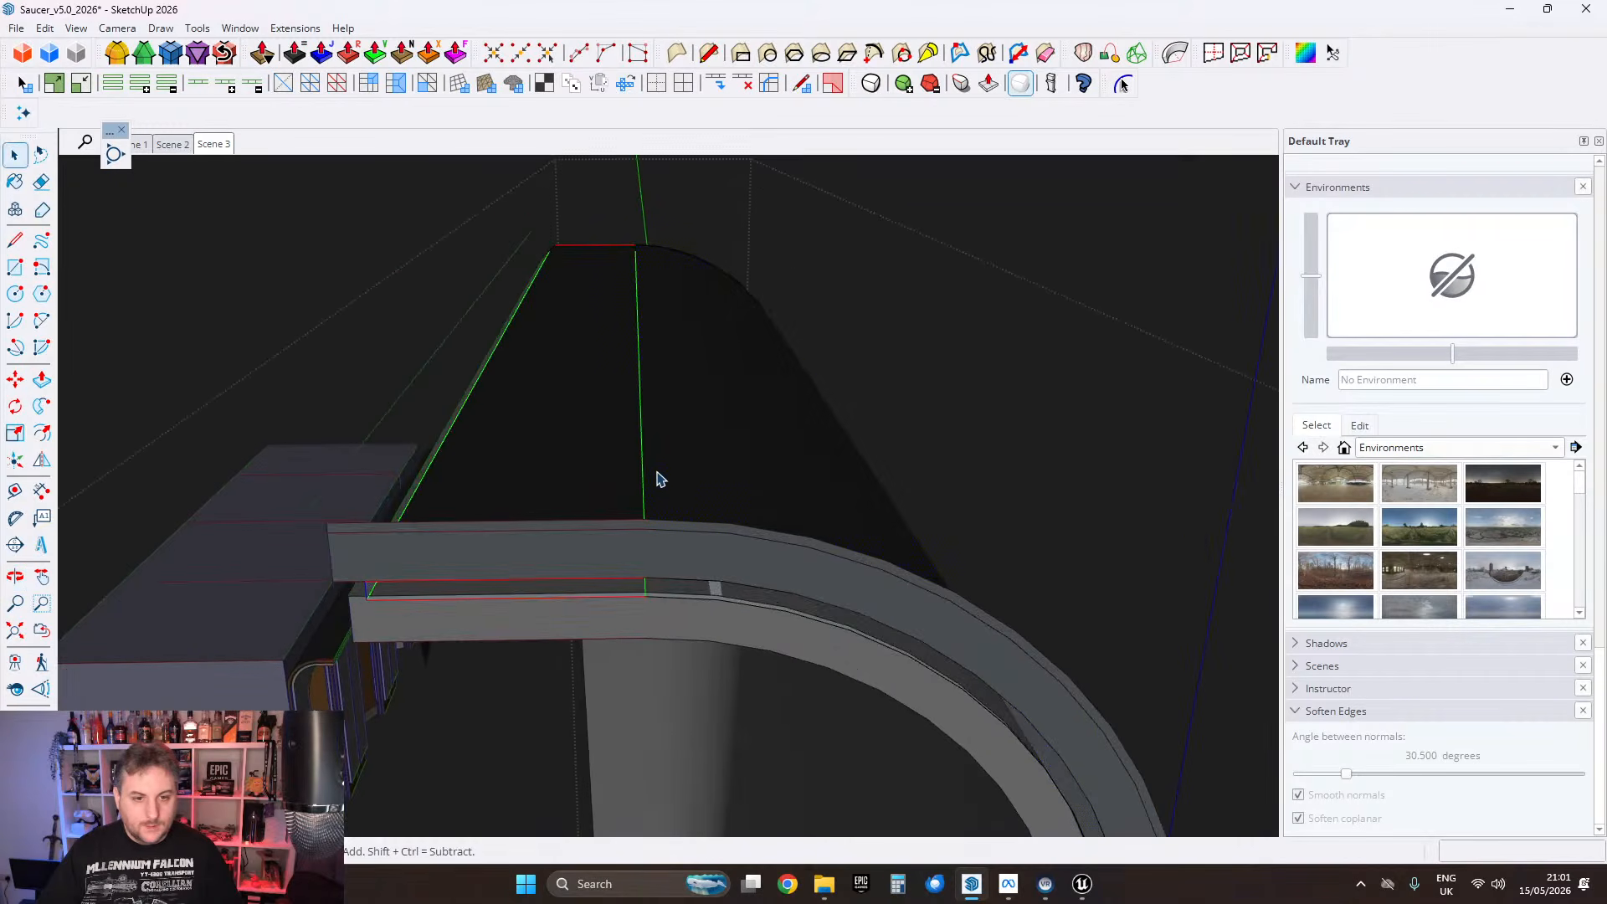
pyautogui.moveTo(657, 365); pyautogui.dragTo(875, 485, button='middle')
pyautogui.rightClick(875, 485)
pyautogui.click(916, 371)
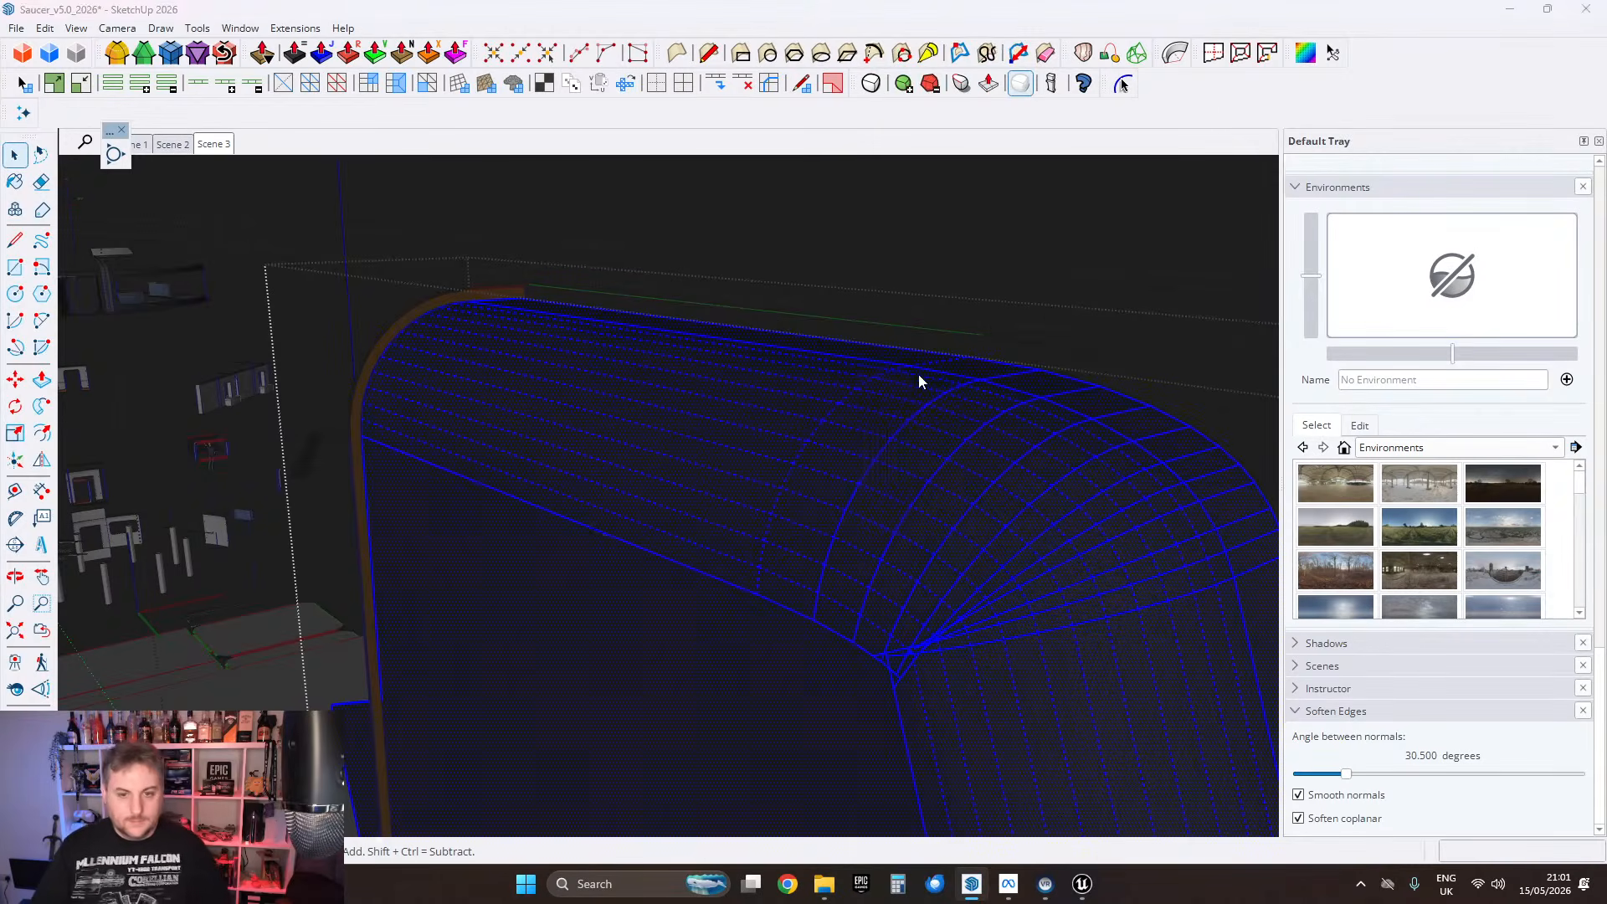
pyautogui.click(858, 515)
# Step: Draw a vertical line from the swept strip's lower end corner down past the panel's bottom edge, and leave the strip's group
pyautogui.moveTo(843, 506); pyautogui.dragTo(846, 552, button='middle')
pyautogui.scroll(4, 639, 287)
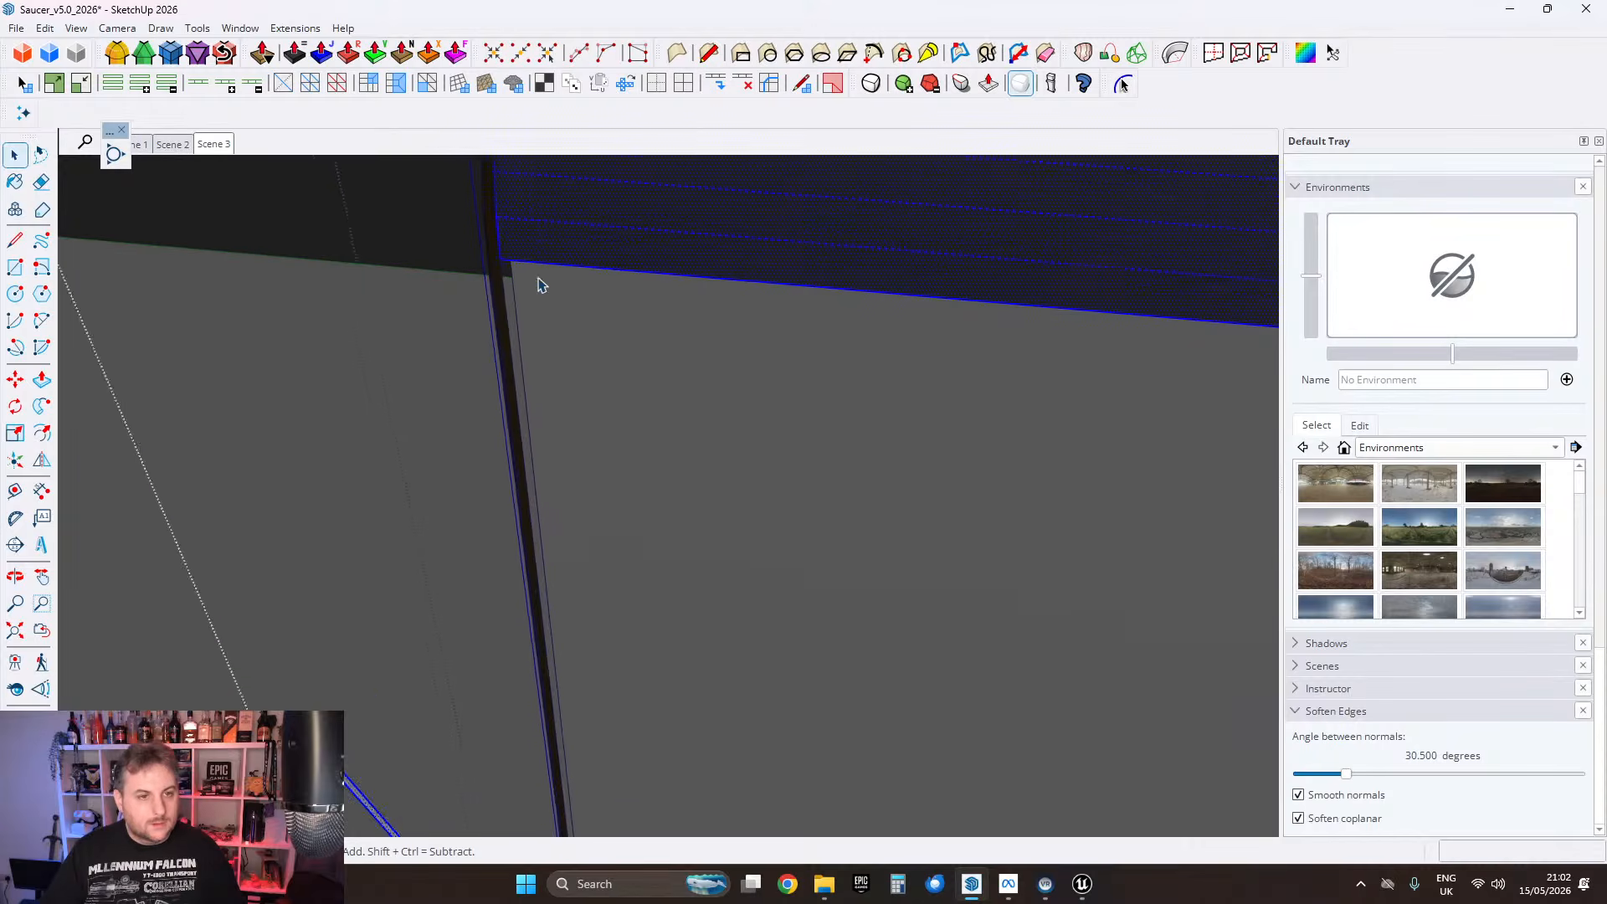
pyautogui.scroll(2, 524, 244)
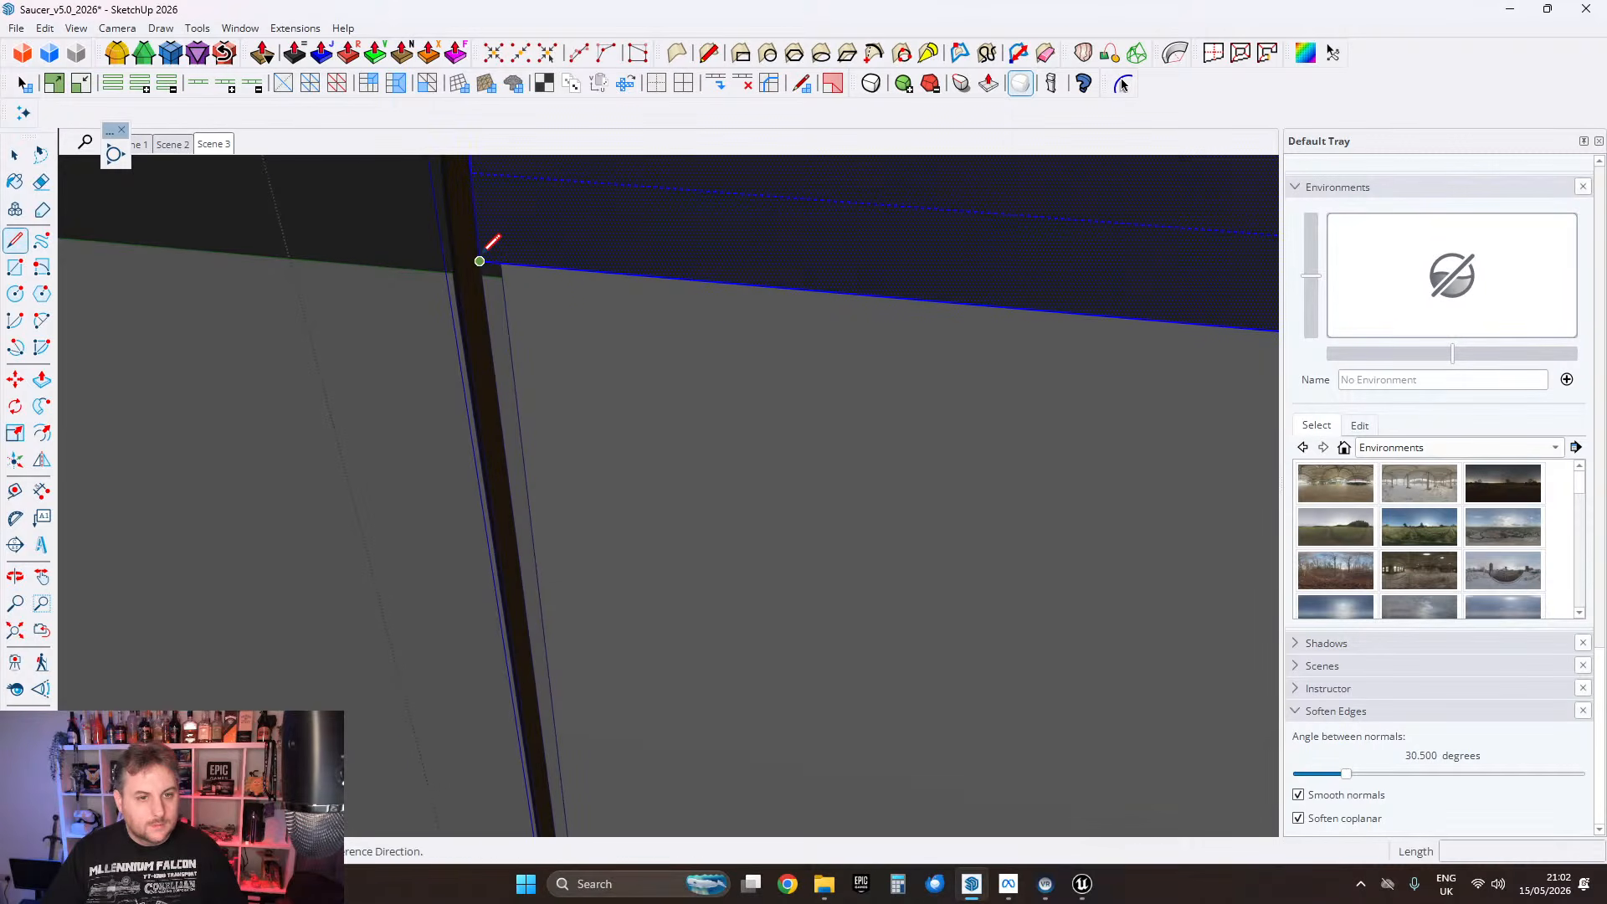
pyautogui.moveTo(529, 245); pyautogui.dragTo(841, 244, button='middle')
pyautogui.moveTo(437, 288); pyautogui.dragTo(737, 188, button='middle')
pyautogui.click(492, 346)
pyautogui.scroll(3, 515, 346)
pyautogui.moveTo(548, 324); pyautogui.dragTo(482, 367, button='middle')
pyautogui.scroll(-10, 489, 360)
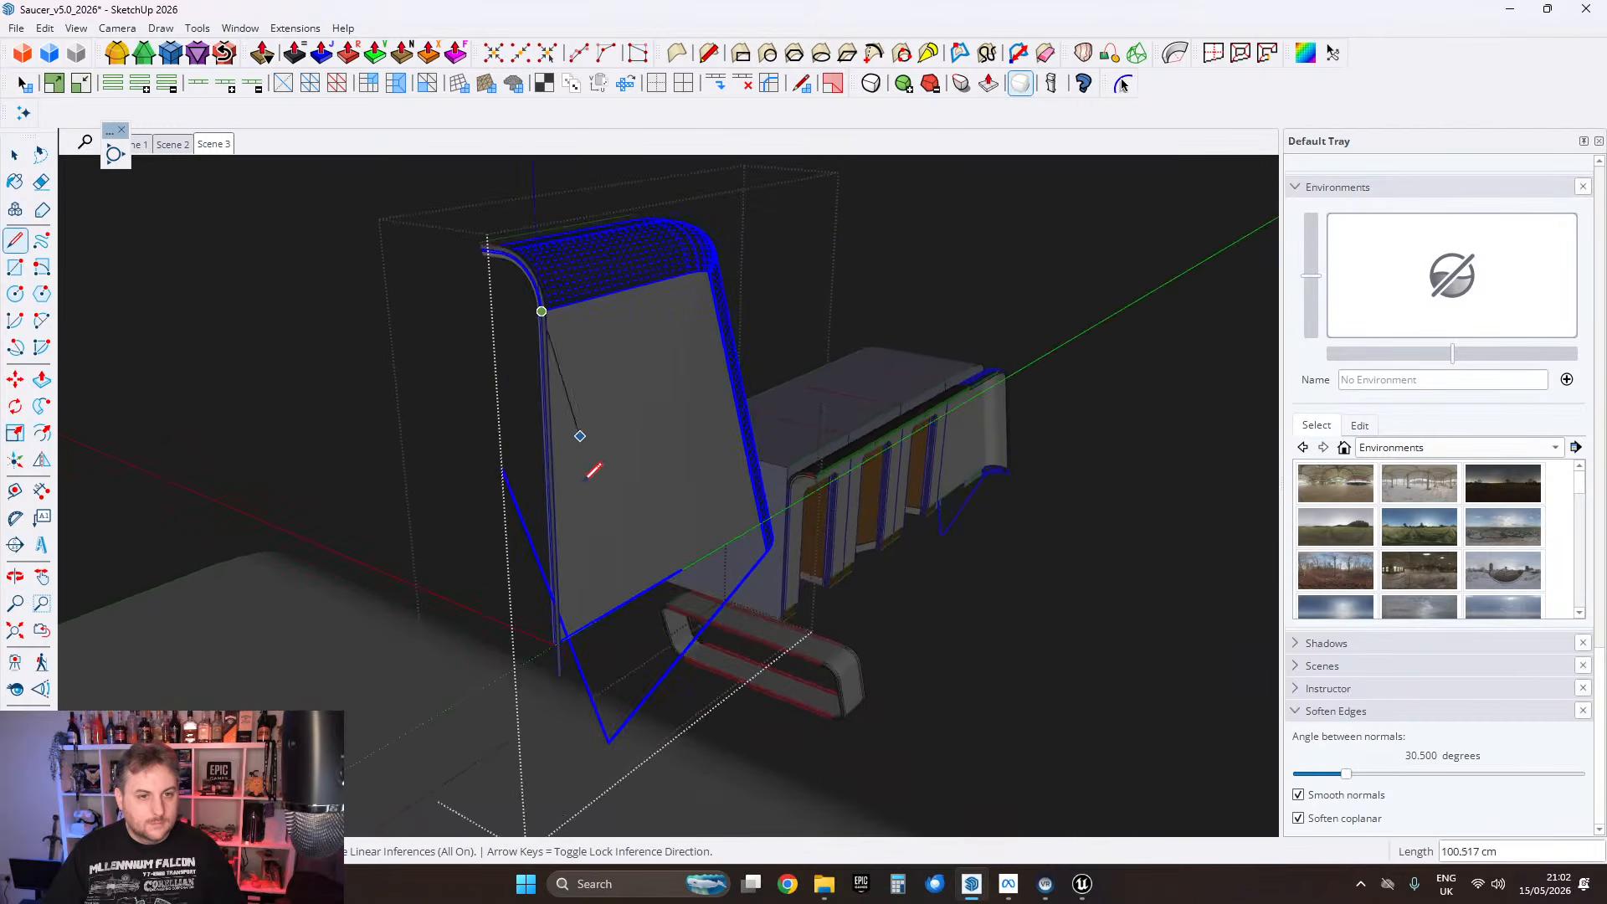
pyautogui.moveTo(592, 371); pyautogui.dragTo(645, 480, button='middle')
pyautogui.scroll(8, 632, 436)
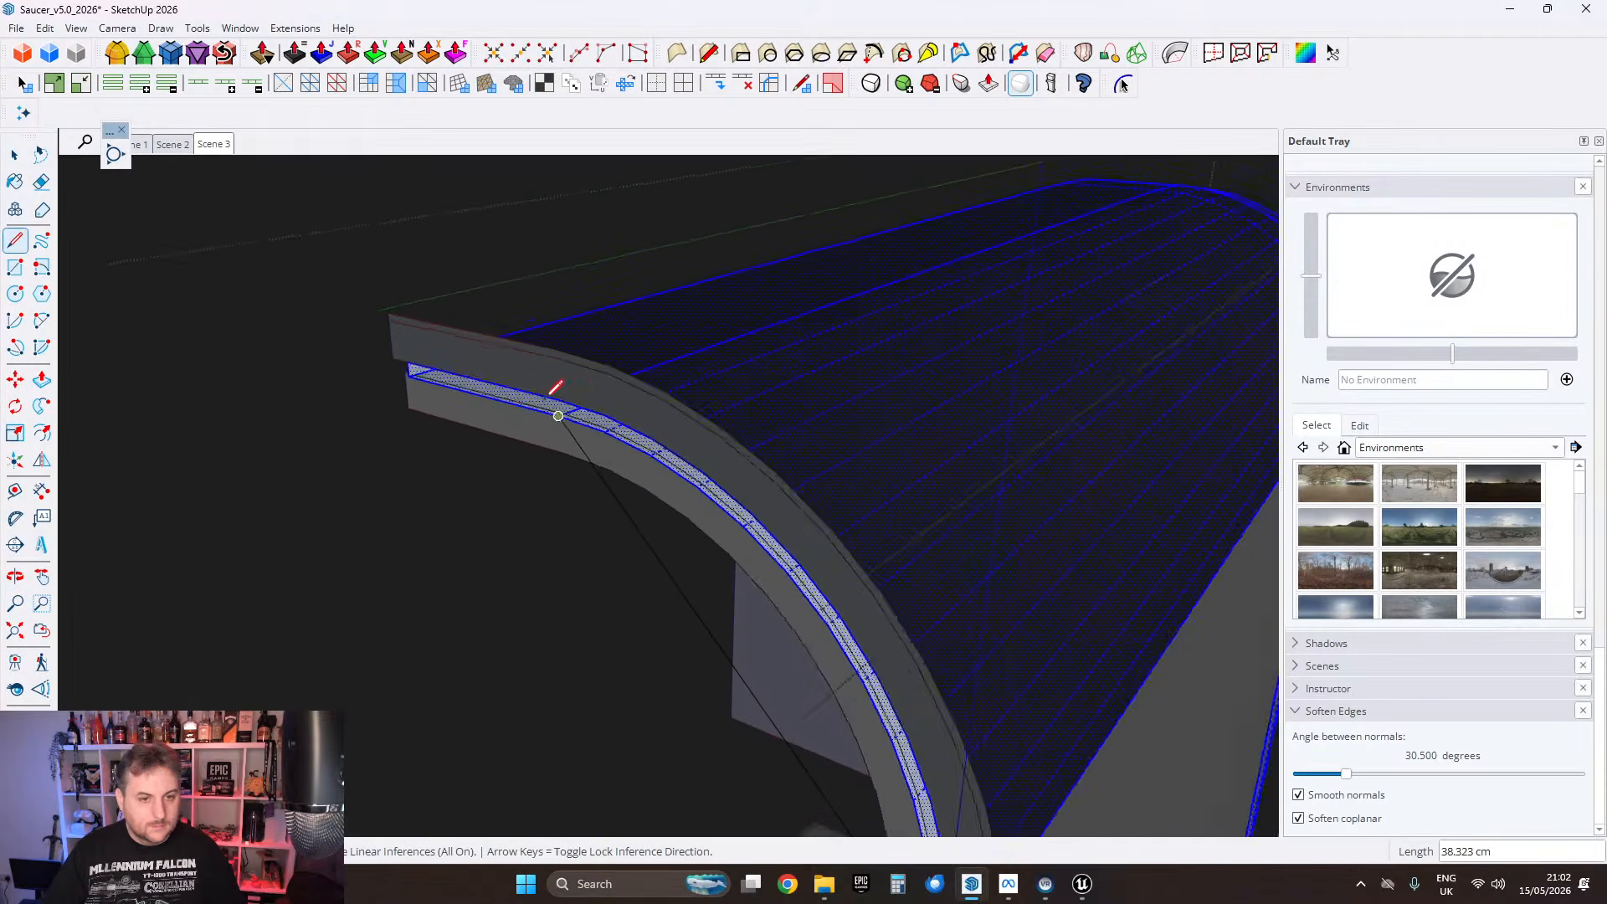
pyautogui.moveTo(536, 398); pyautogui.dragTo(447, 358, button='middle')
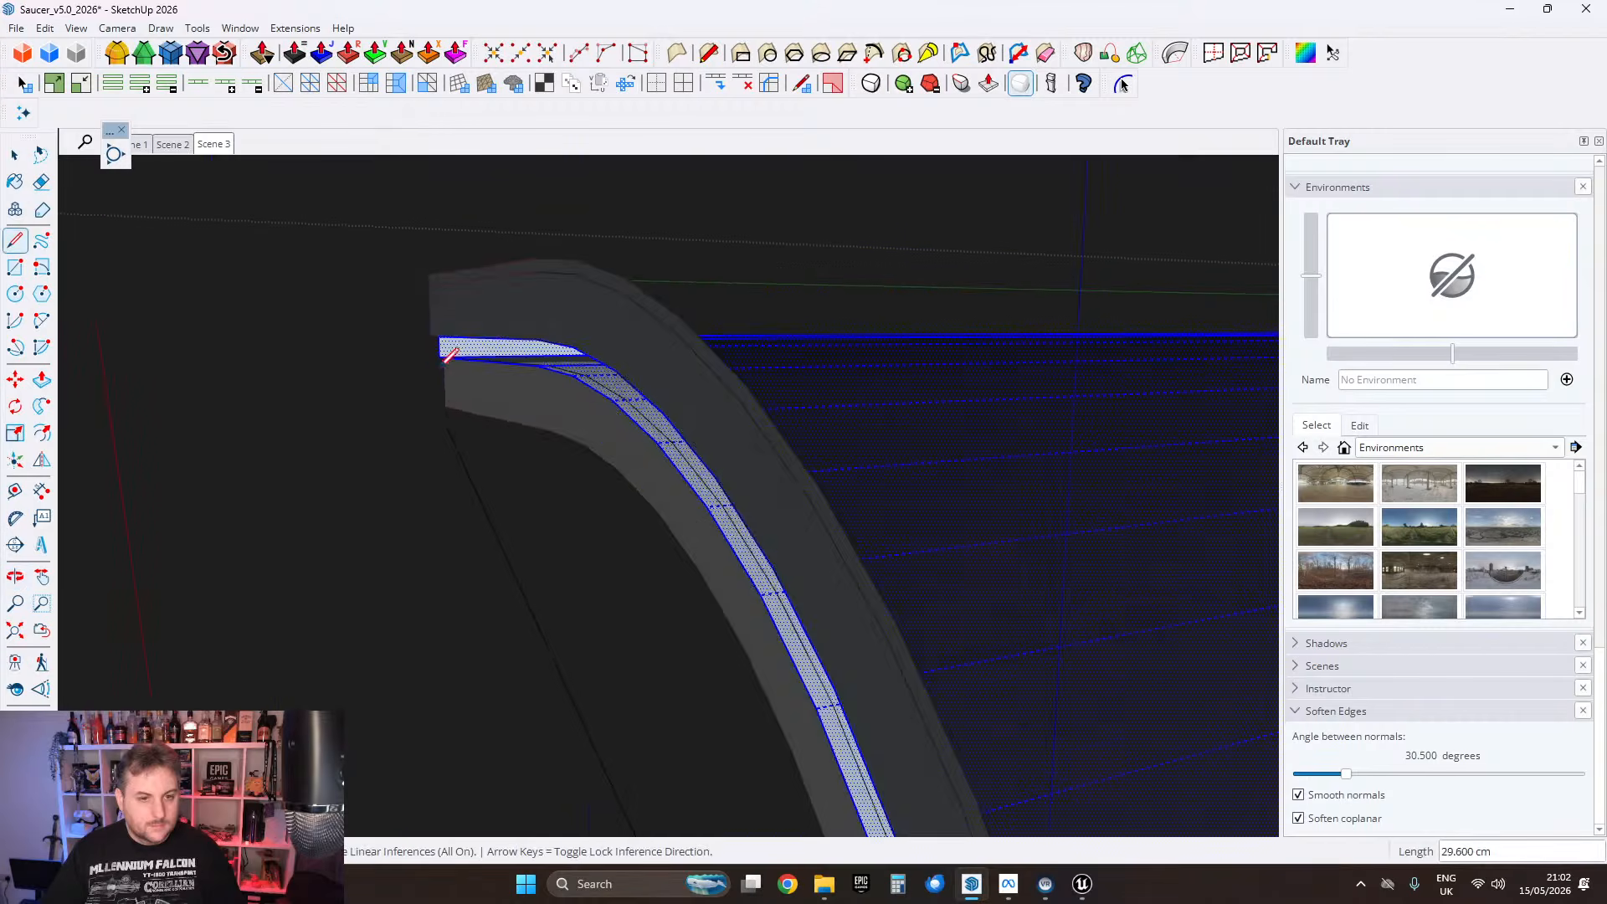
pyautogui.scroll(-5, 469, 351)
pyautogui.moveTo(710, 406); pyautogui.dragTo(698, 739, button='middle')
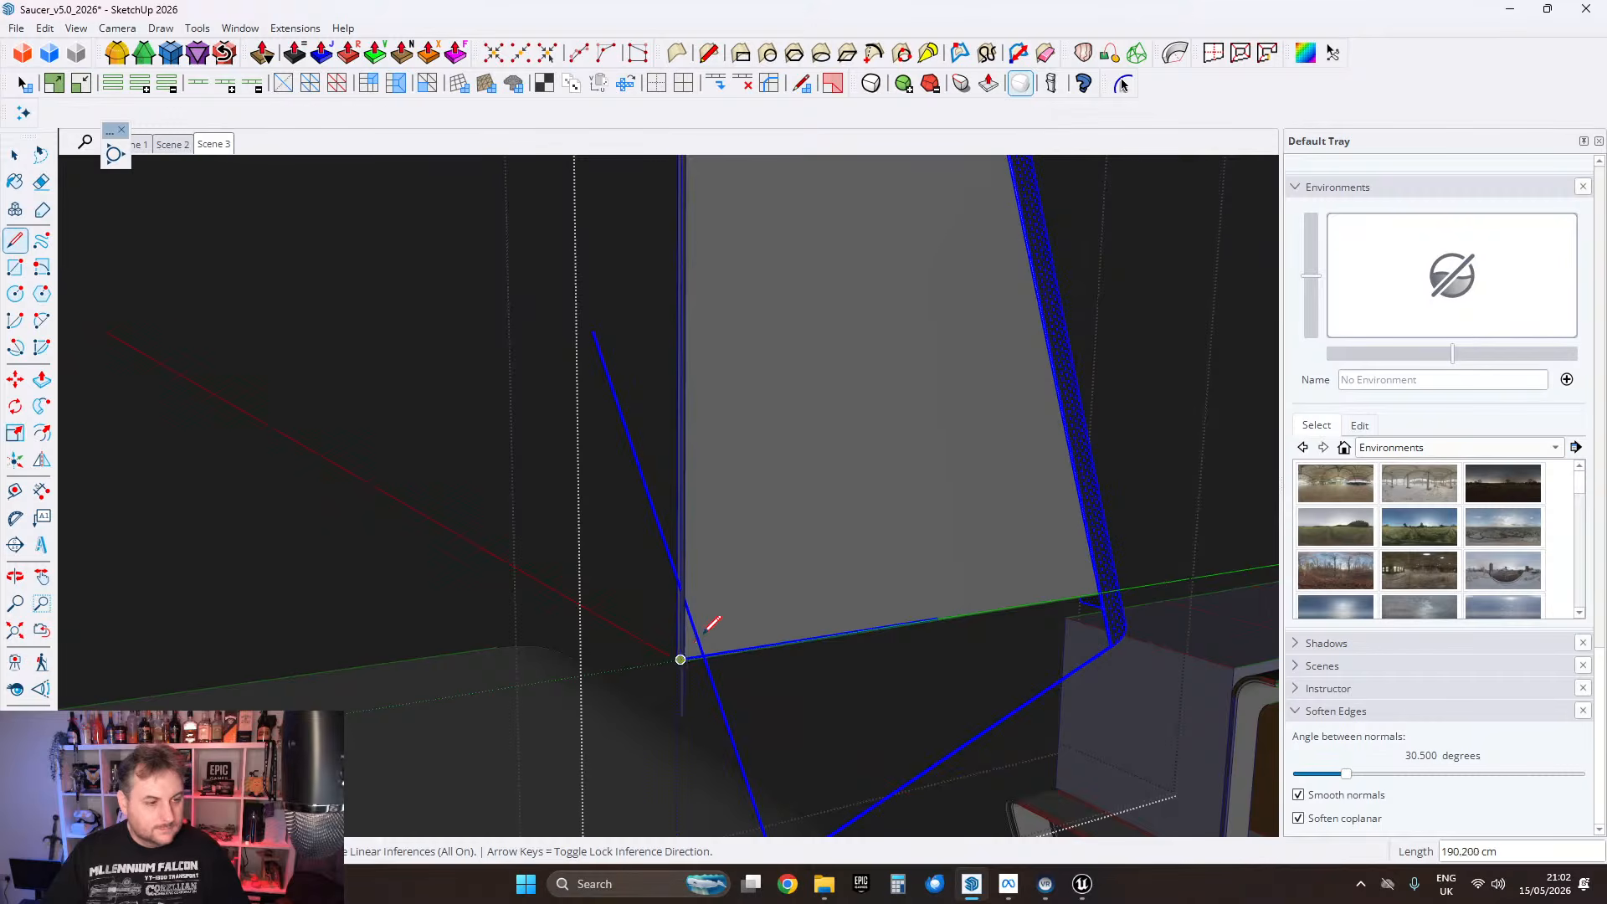
pyautogui.scroll(2, 744, 550)
pyautogui.scroll(-1, 766, 567)
pyautogui.moveTo(768, 570); pyautogui.dragTo(845, 419, button='middle')
pyautogui.scroll(1, 802, 455)
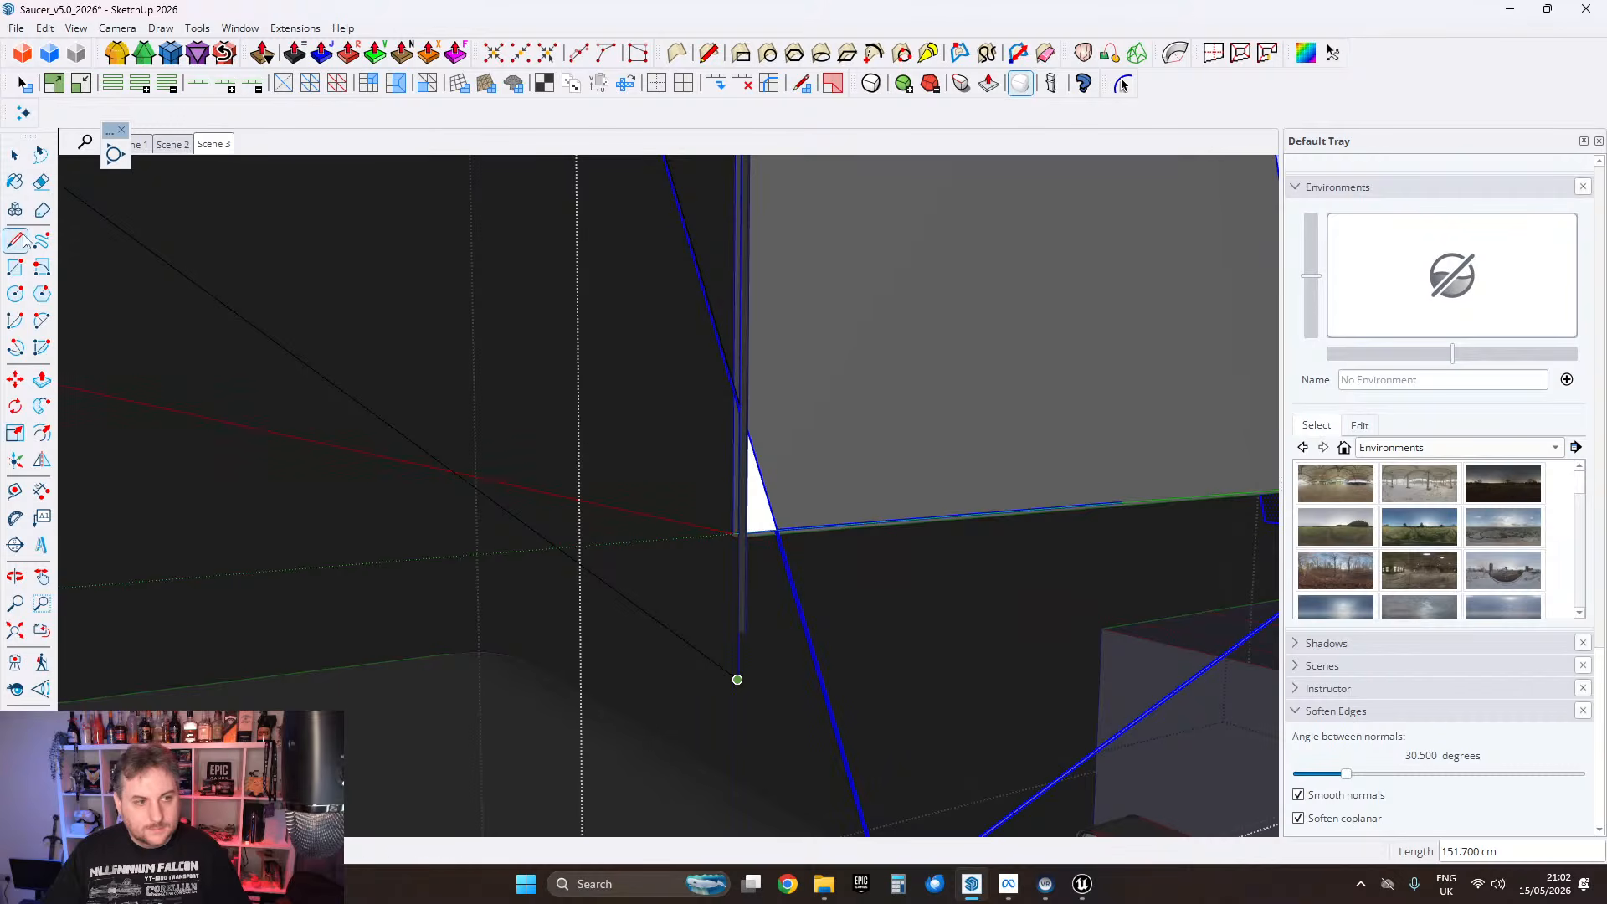
pyautogui.keyDown('shift'); pyautogui.moveTo(691, 310); pyautogui.dragTo(739, 480, button='middle'); pyautogui.keyUp('shift')
pyautogui.scroll(-2, 739, 480)
pyautogui.keyDown('shift'); pyautogui.moveTo(687, 209); pyautogui.dragTo(667, 388, button='middle'); pyautogui.keyUp('shift')
pyautogui.scroll(4, 644, 402)
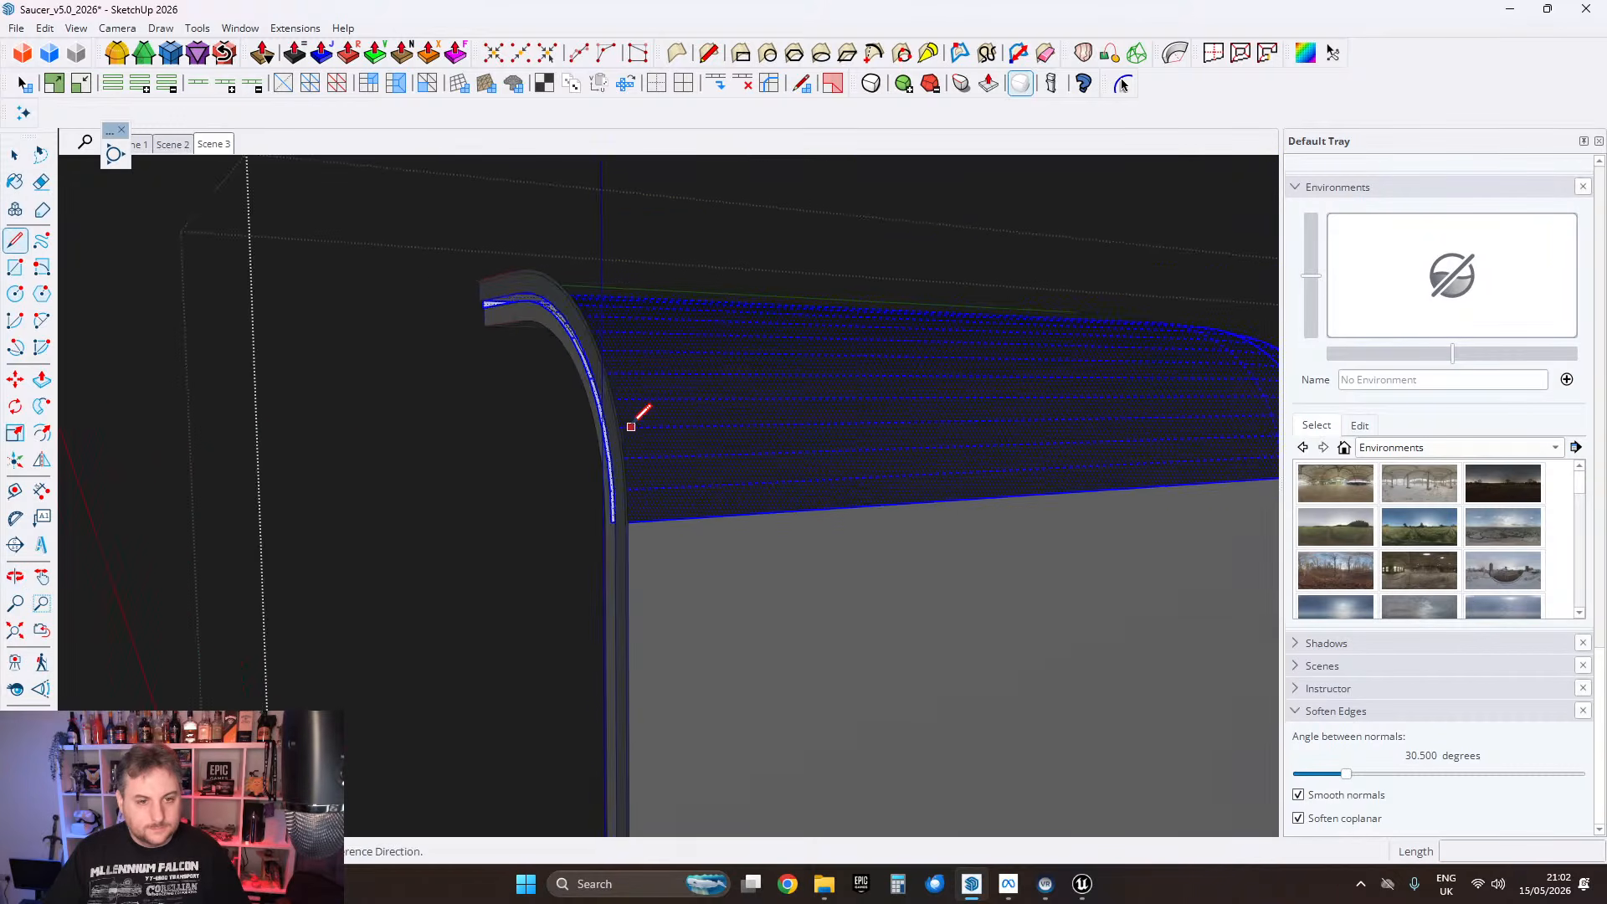
pyautogui.scroll(-4, 751, 382)
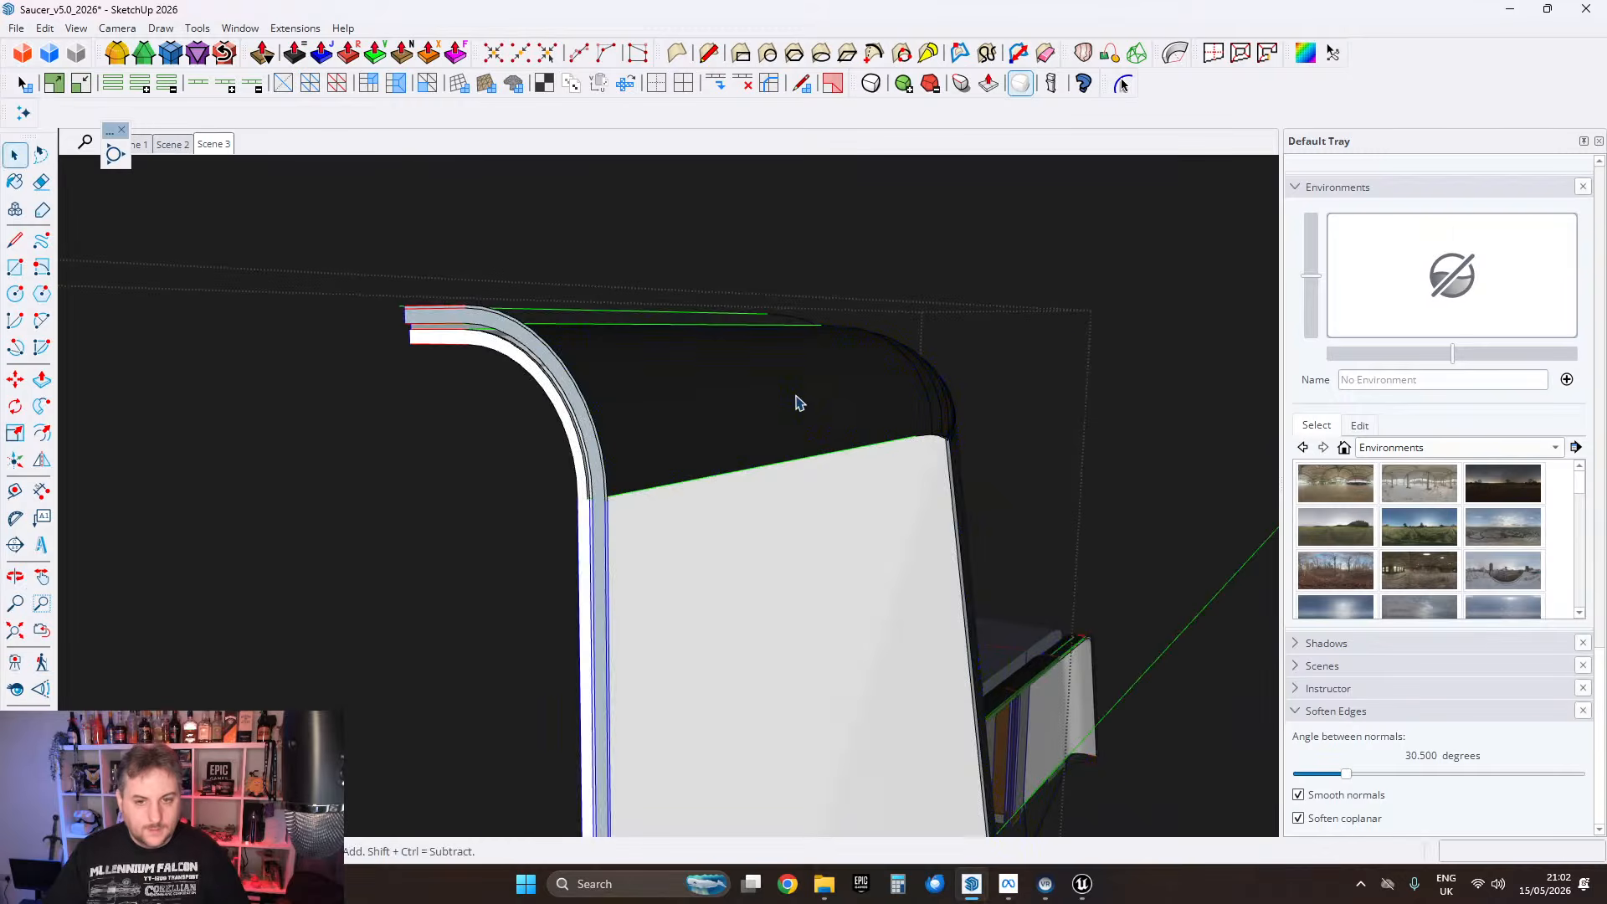
# Step: Make the neighbouring swept group with the white curved end profile a component
pyautogui.rightClick(807, 395)
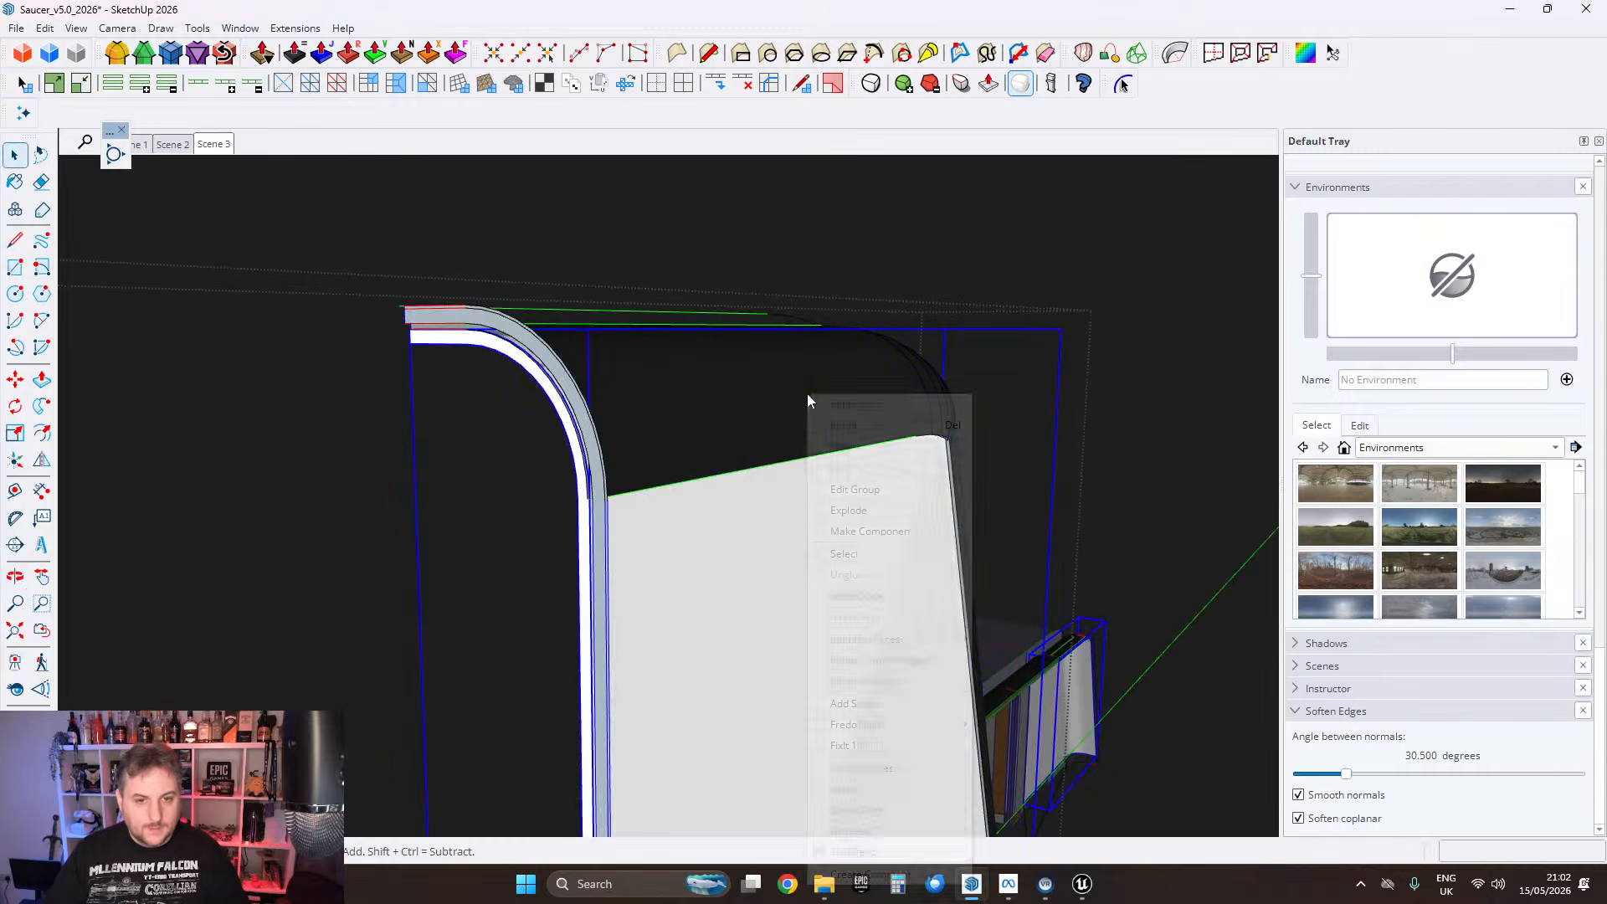
pyautogui.click(863, 531)
pyautogui.click(814, 649)
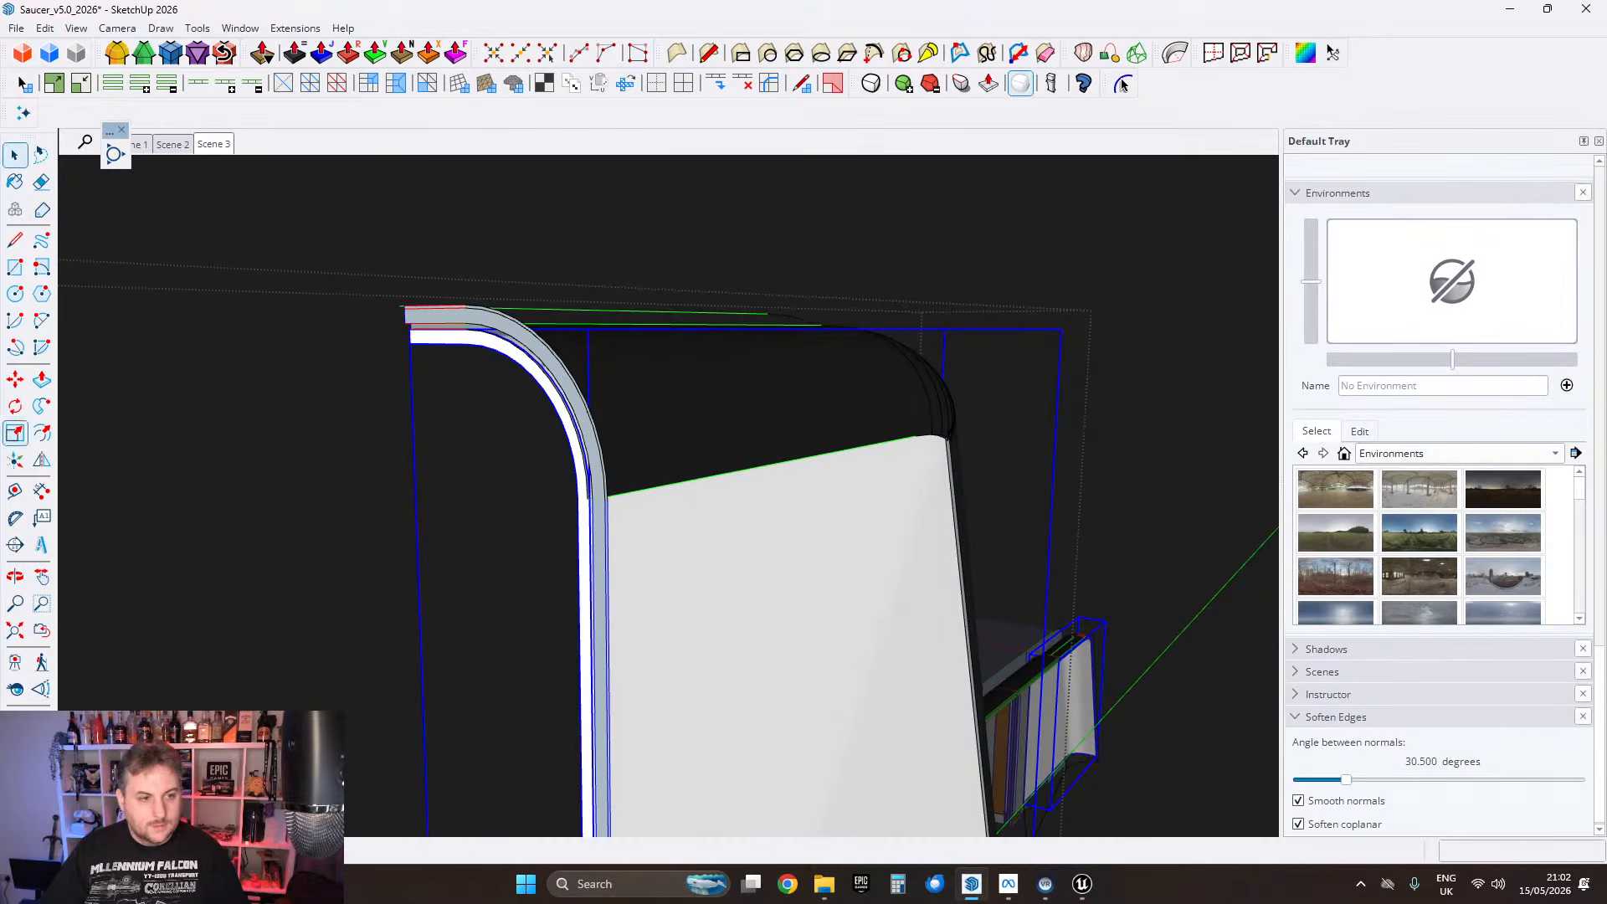
pyautogui.moveTo(741, 501); pyautogui.dragTo(760, 434, button='middle')
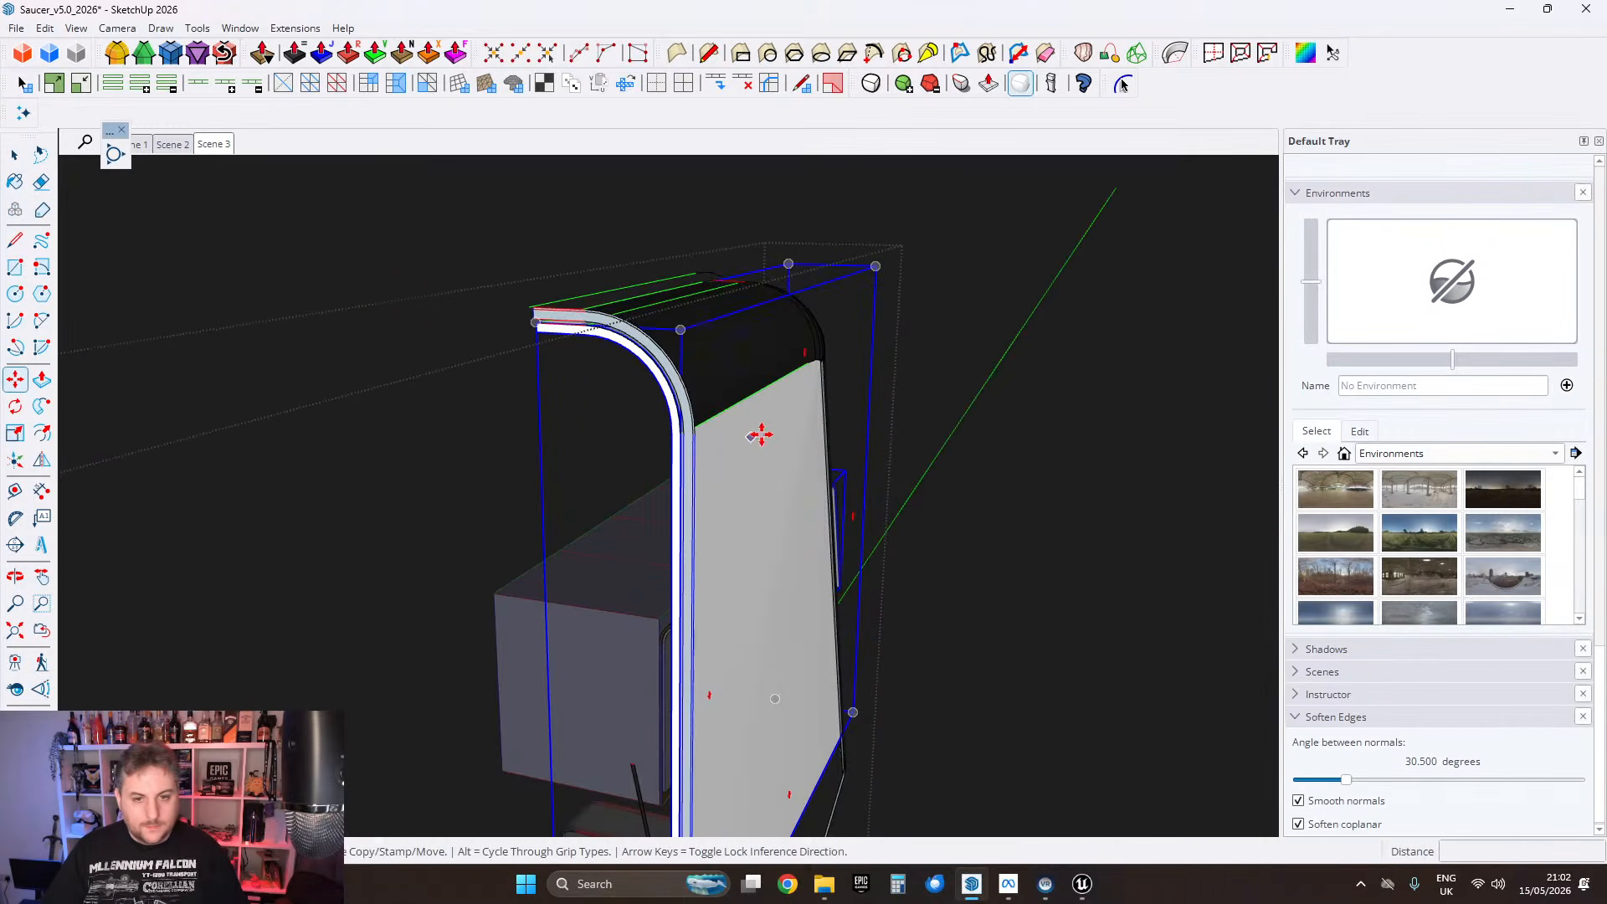
pyautogui.click(735, 378)
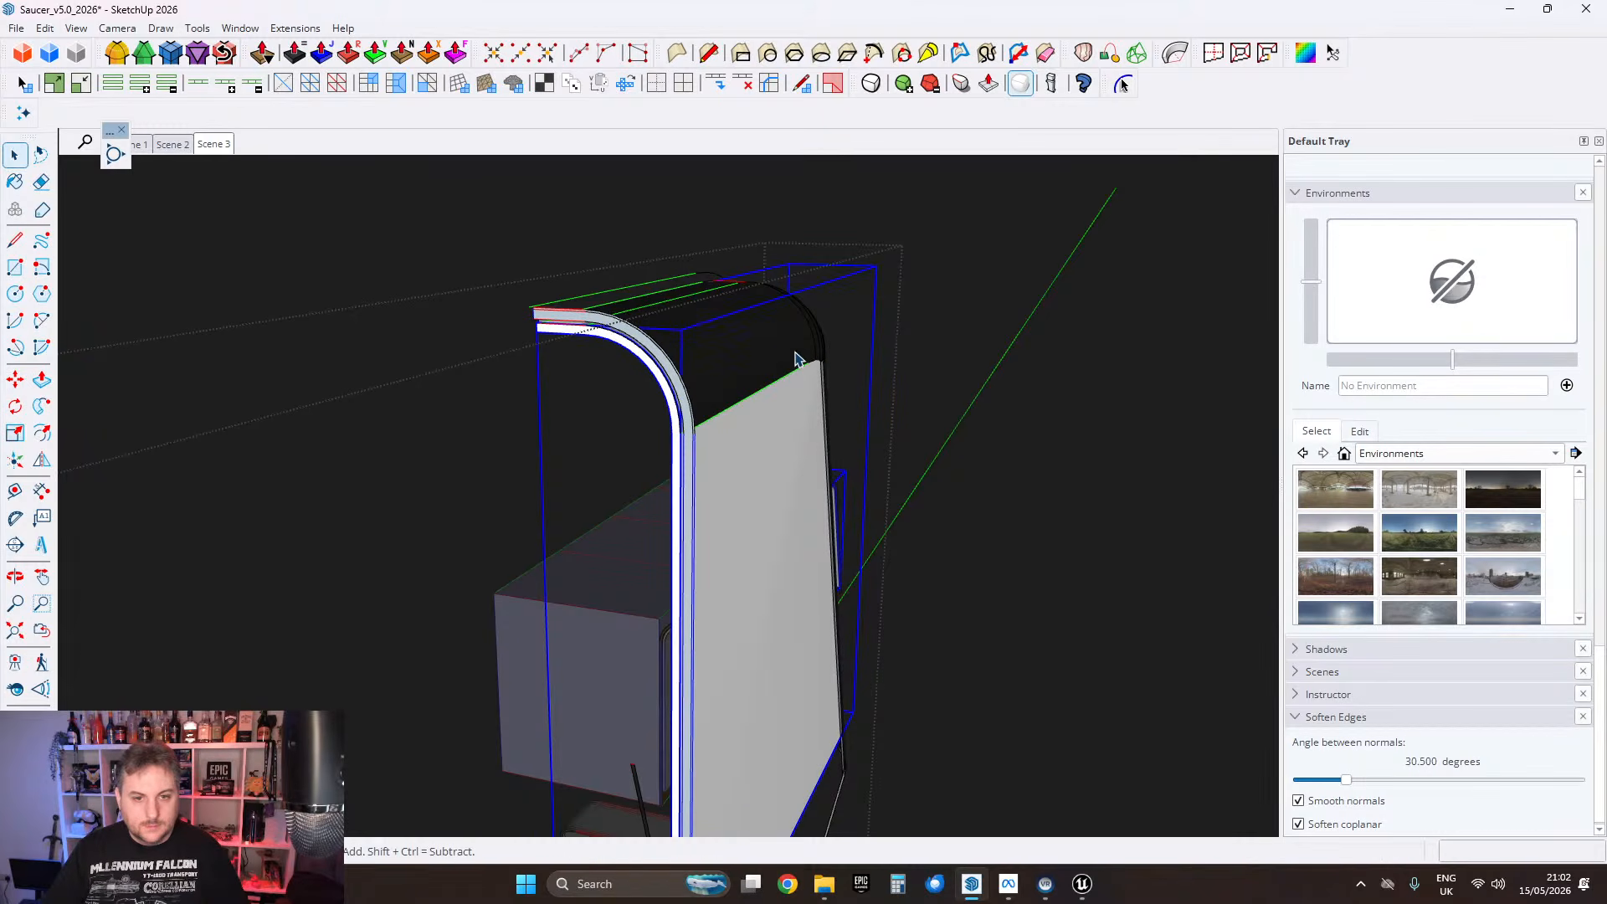
pyautogui.scroll(3, 795, 358)
pyautogui.moveTo(751, 372); pyautogui.dragTo(408, 400, button='middle')
# Step: Make the thin strip group between the two curved profiles a component and place a copy 152.6 cm away along the red axis
pyautogui.click(347, 382)
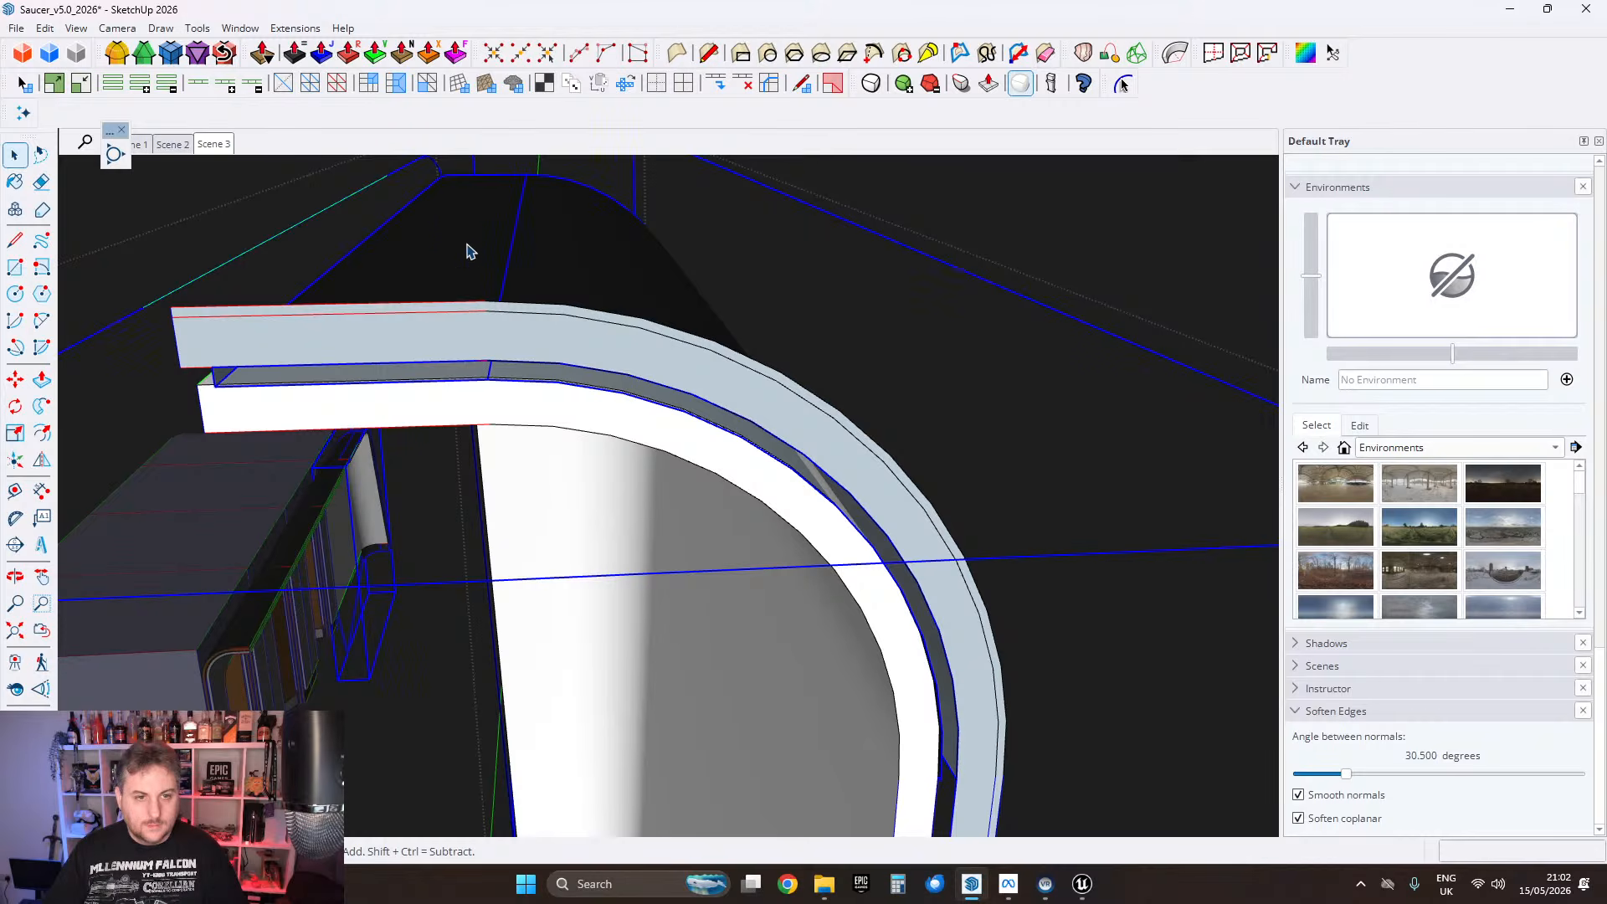
pyautogui.rightClick(510, 275)
pyautogui.click(574, 405)
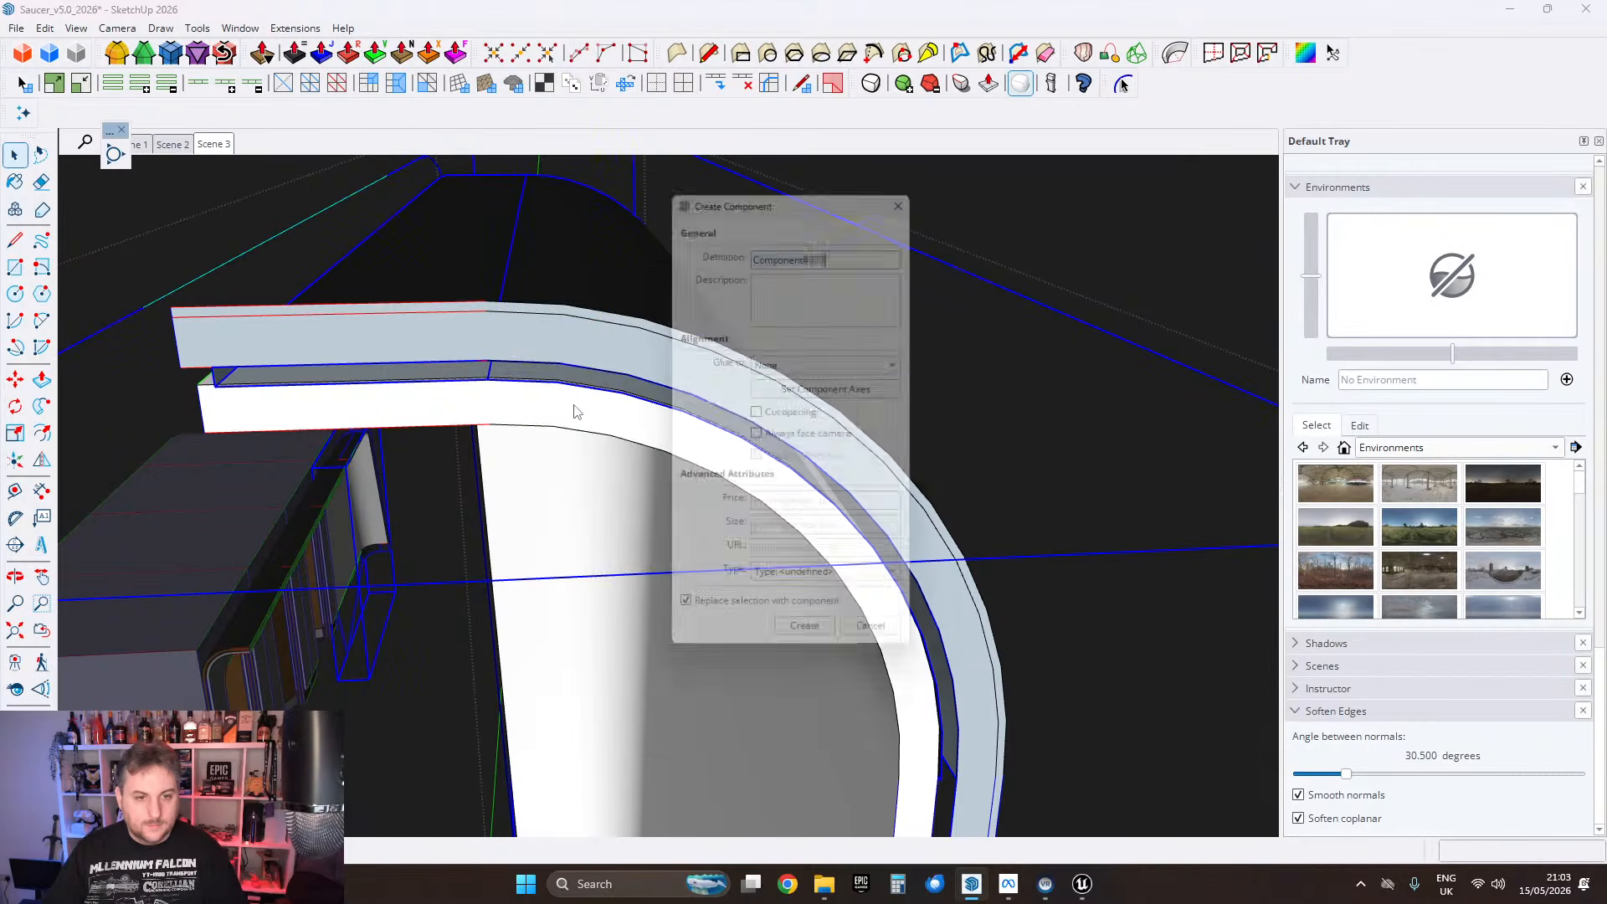
pyautogui.click(805, 646)
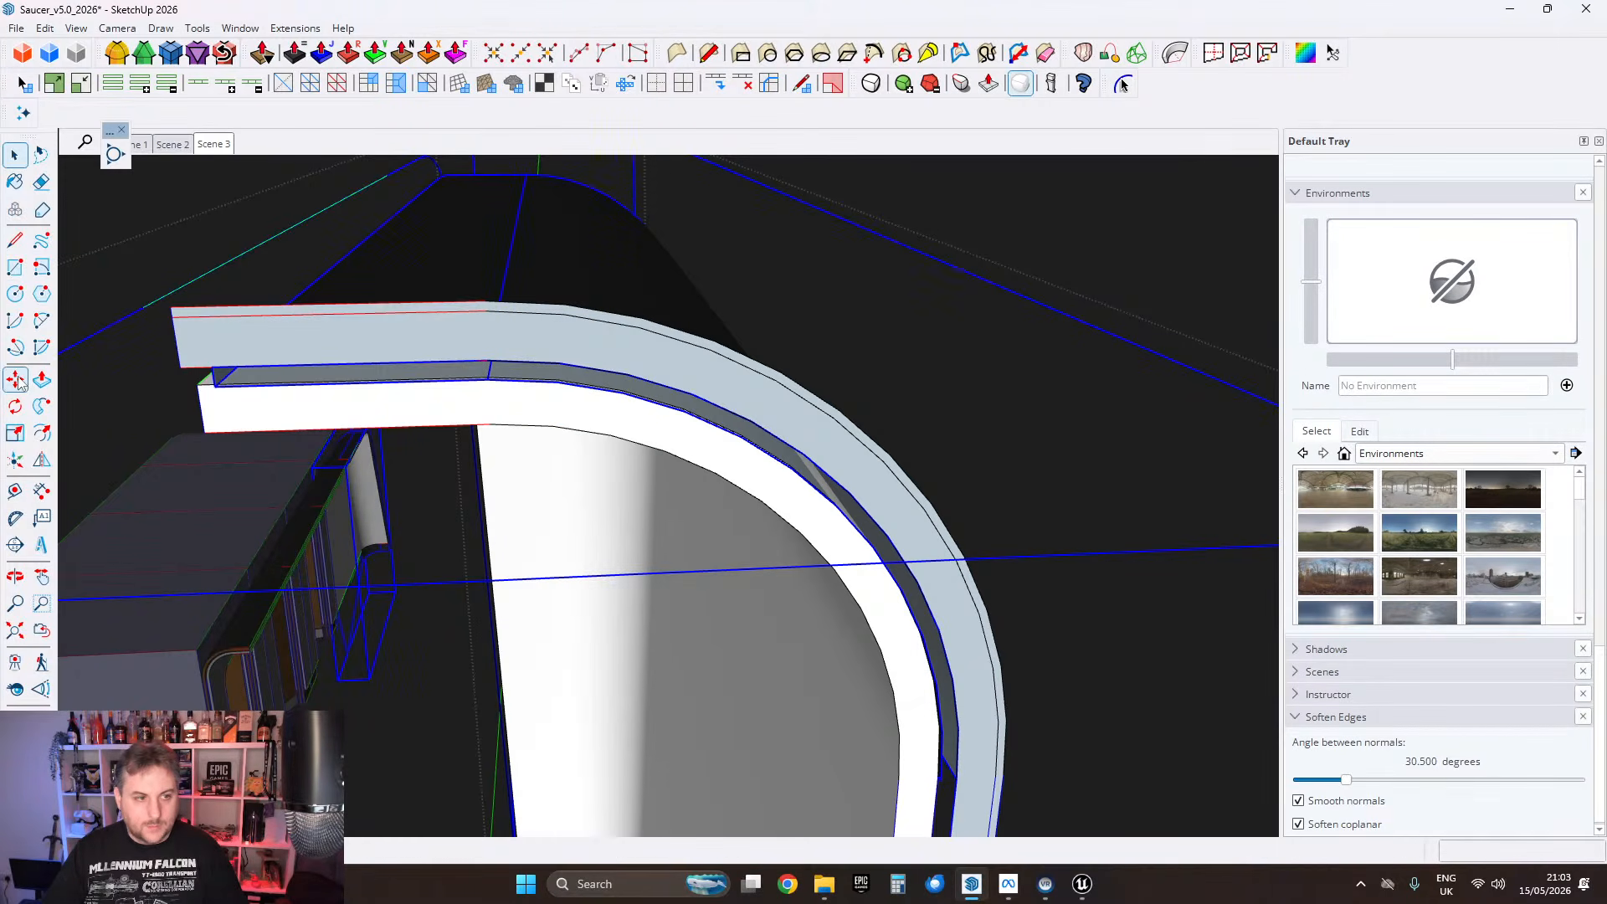
pyautogui.click(523, 257)
pyautogui.keyDown('shift'); pyautogui.moveTo(611, 266); pyautogui.dragTo(309, 352, button='middle'); pyautogui.keyUp('shift')
pyautogui.scroll(-4, 308, 352)
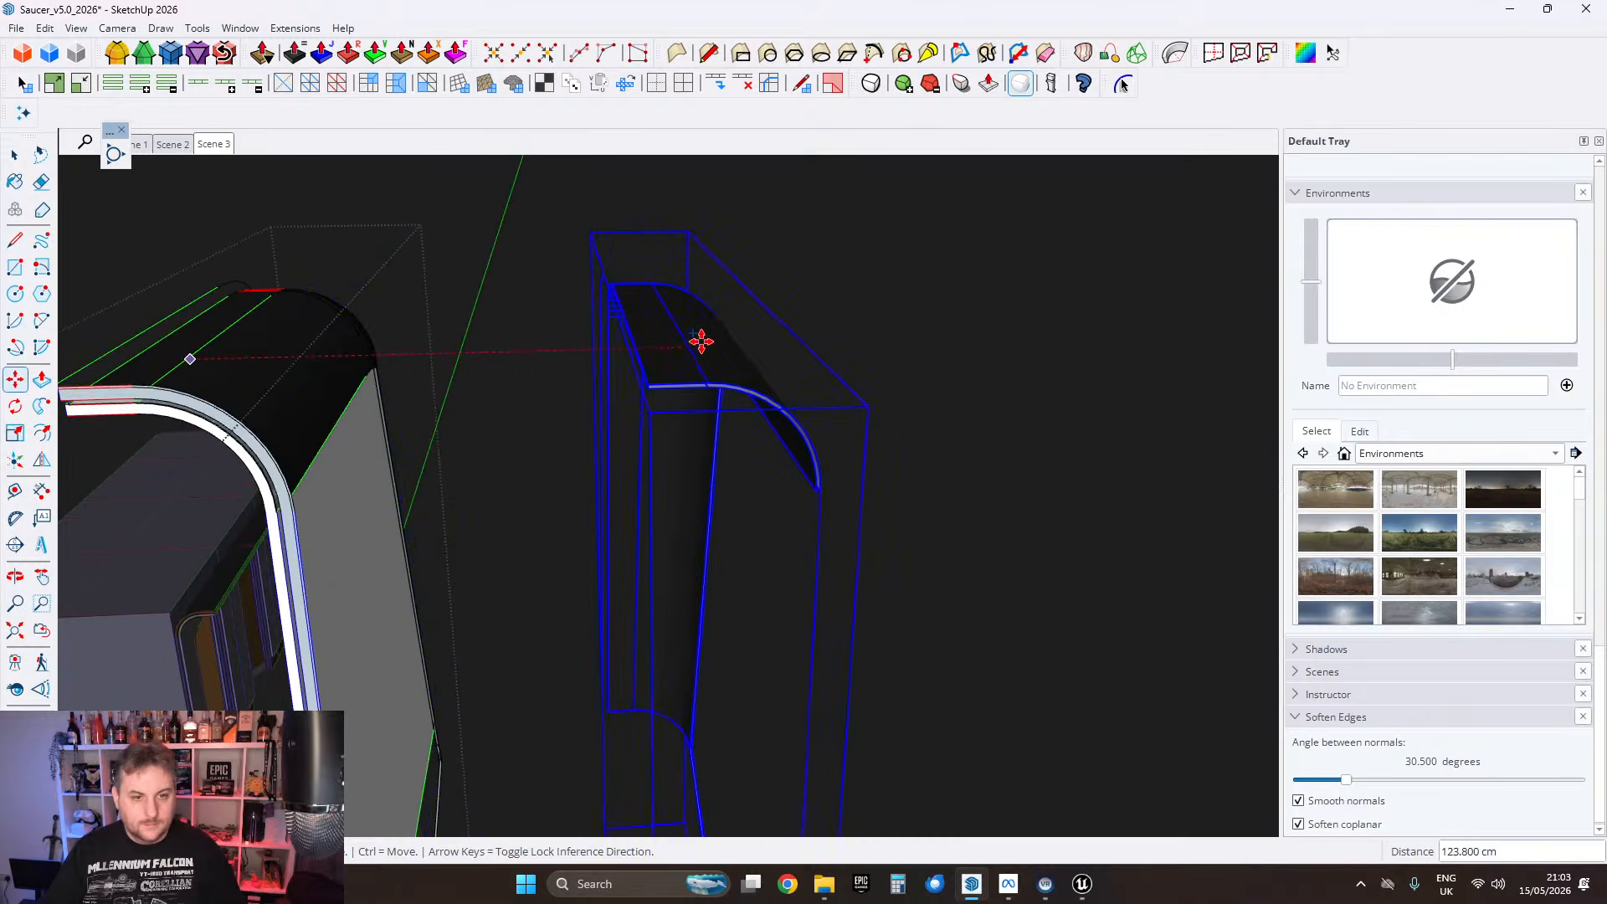
pyautogui.click(792, 342)
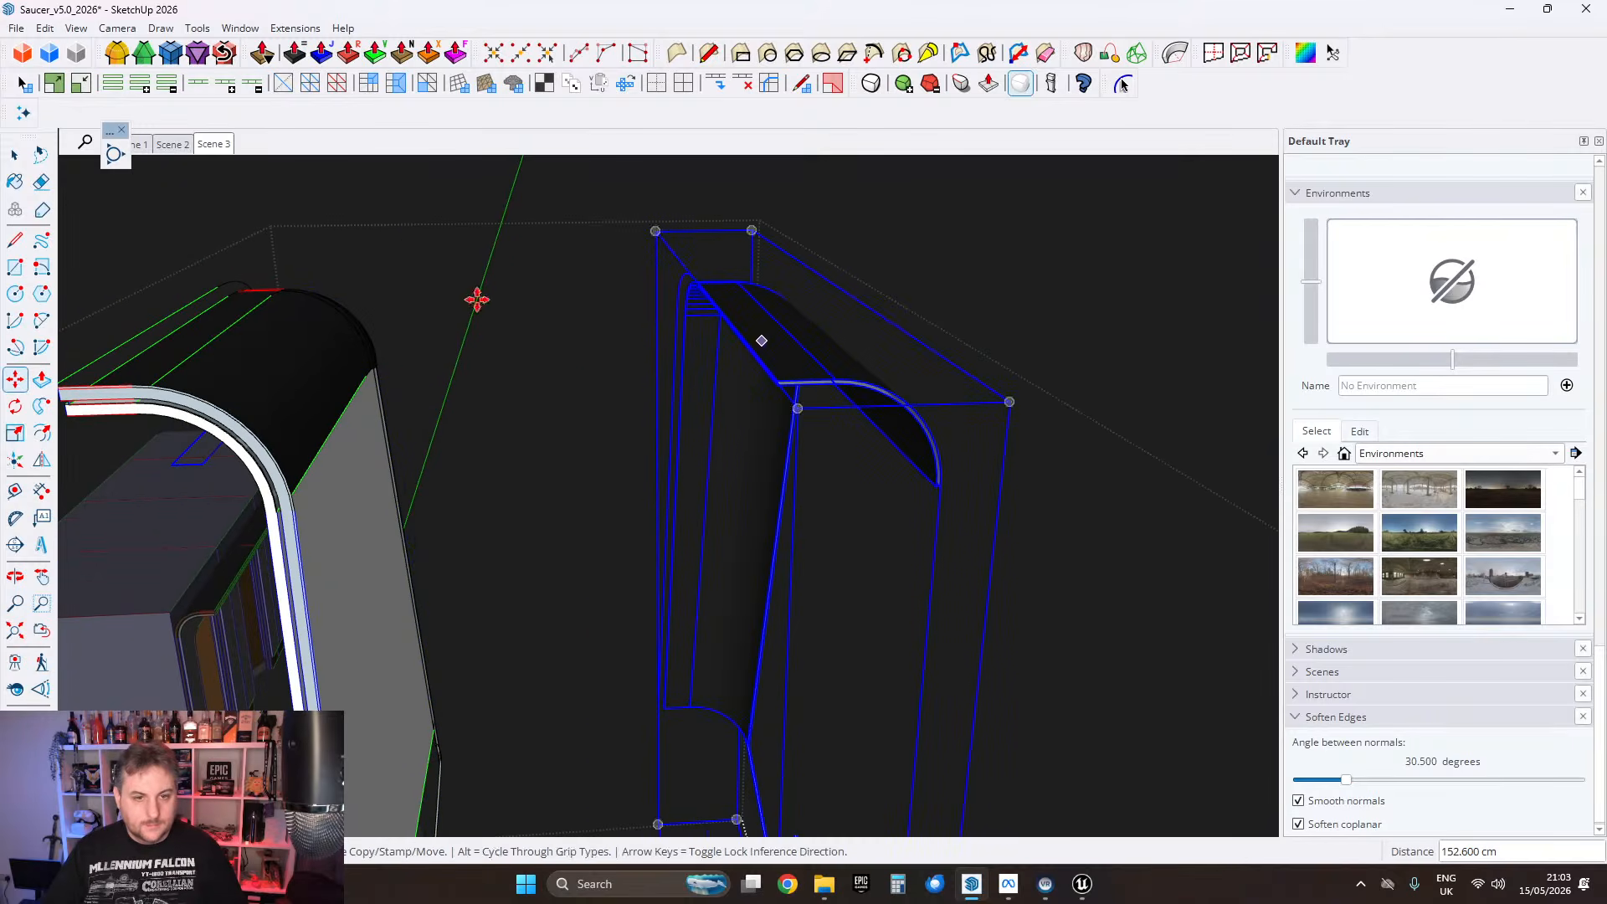
# Step: Open the copied strip component and paint all its geometry with the Default material
pyautogui.doubleClick(761, 372)
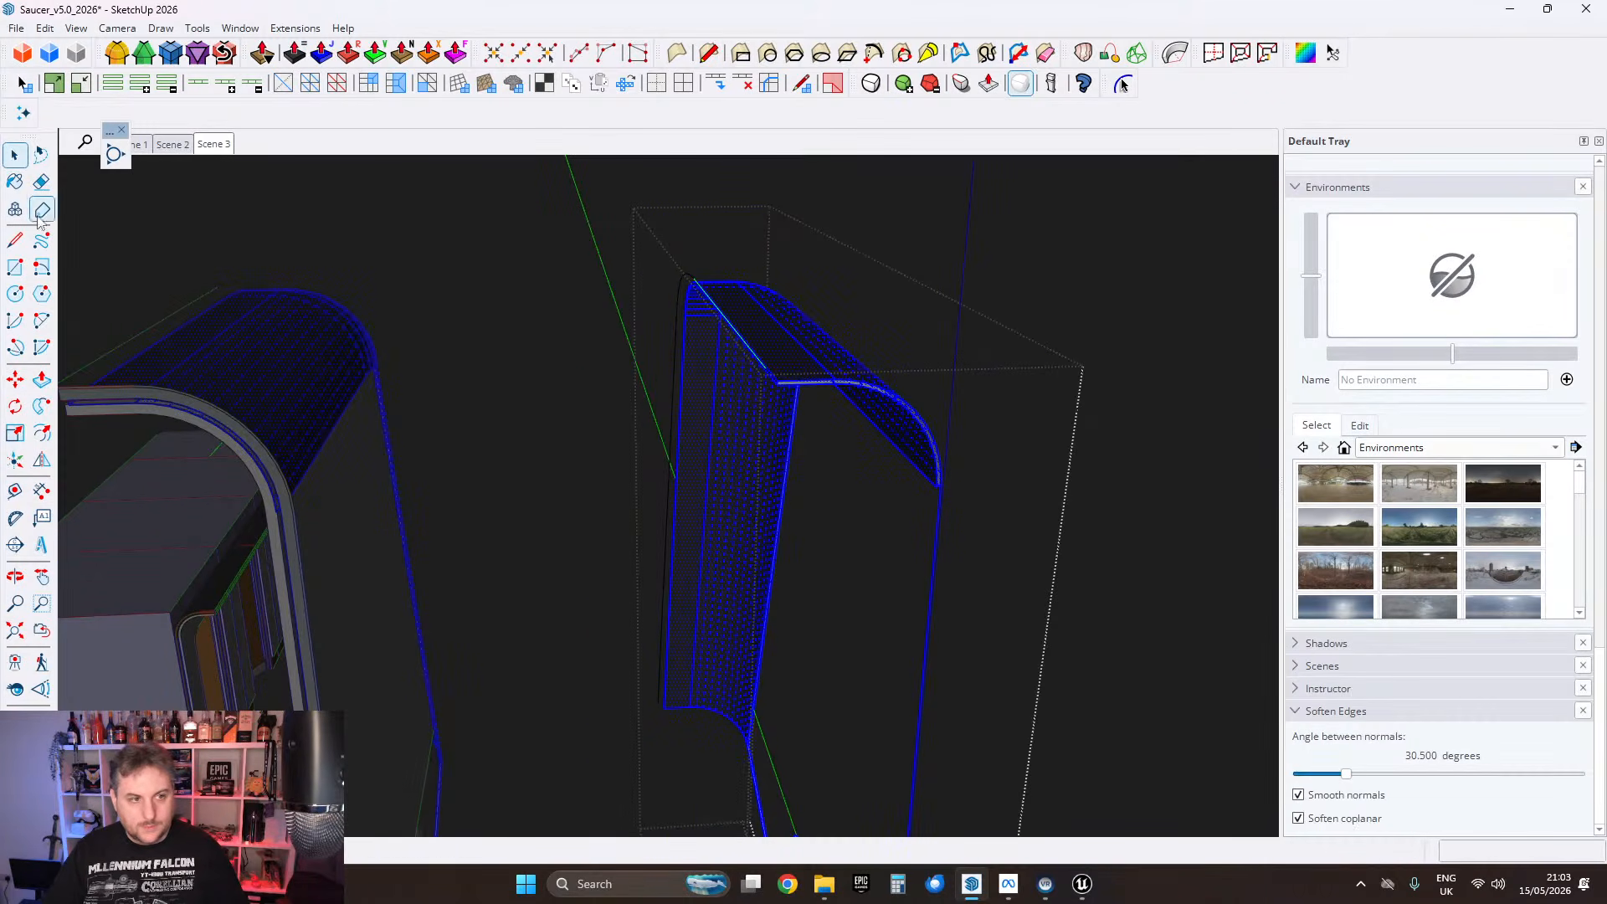
pyautogui.click(16, 183)
pyautogui.scroll(1, 279, 453)
pyautogui.keyDown('alt'); pyautogui.click(248, 476); pyautogui.keyUp('alt')
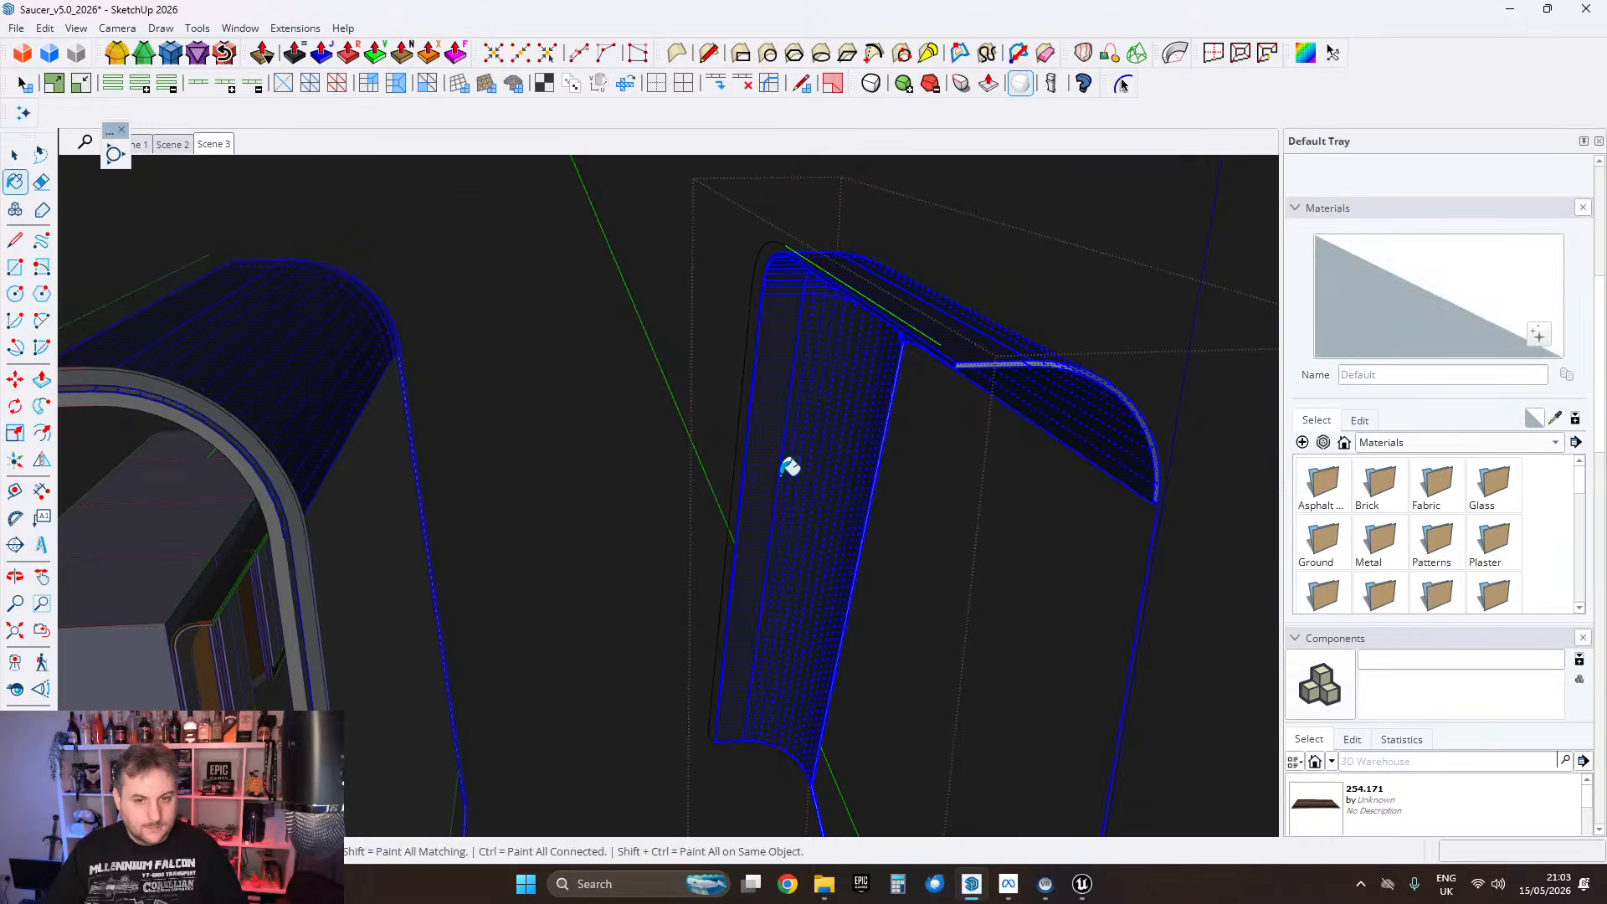
pyautogui.click(784, 471)
pyautogui.click(971, 345)
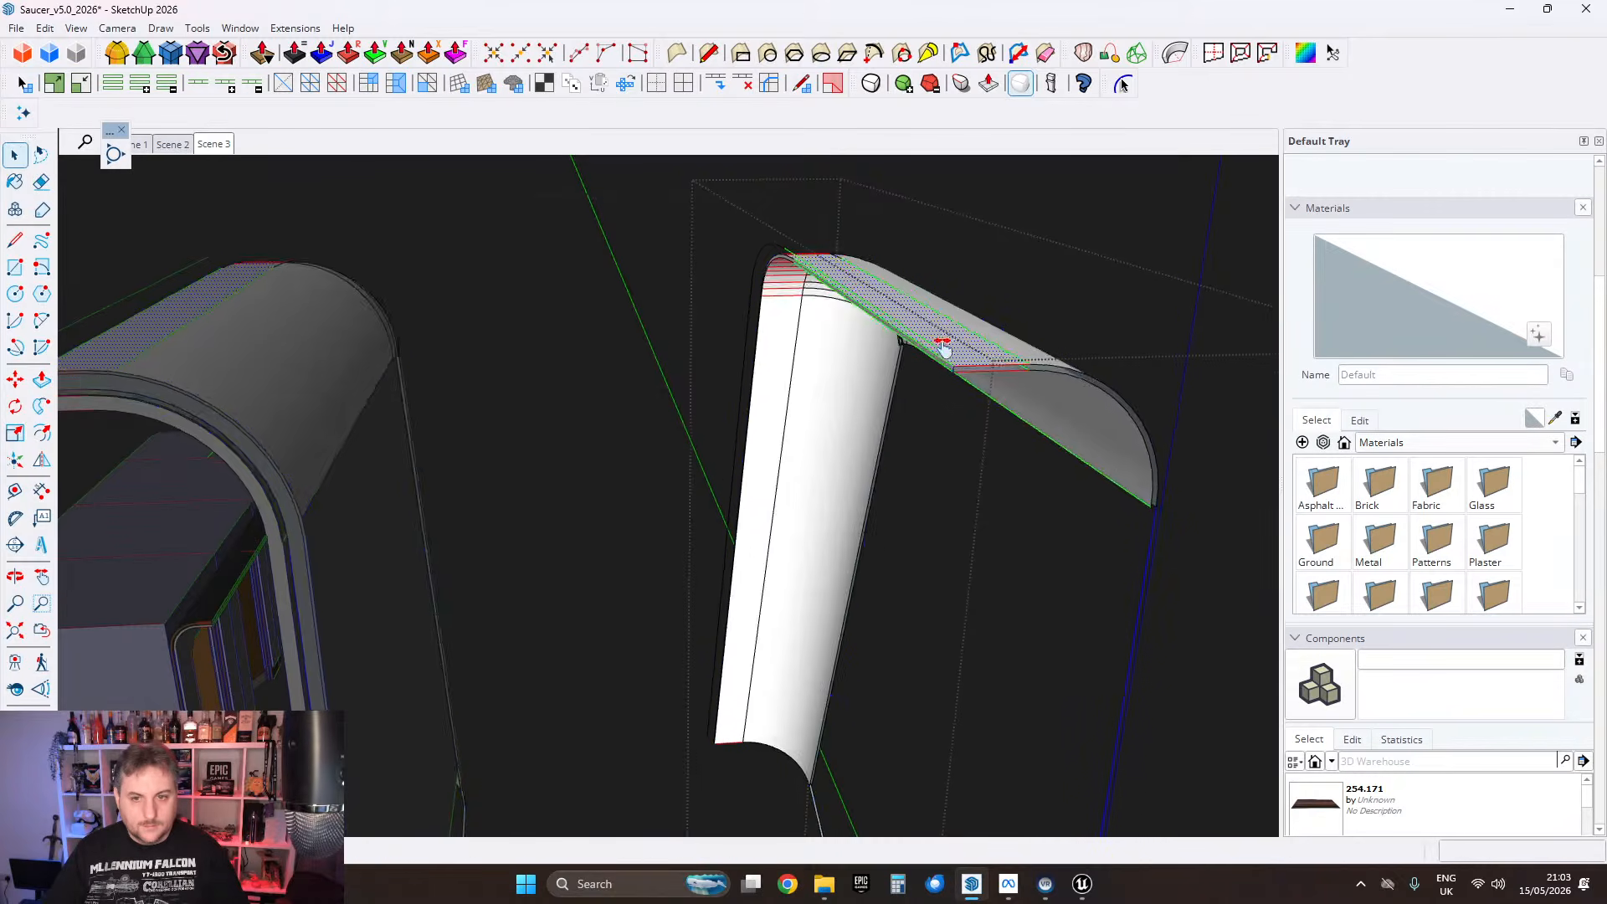
# Step: Draw a vertical line from the lower corner of the copied strip's curved end down past its bottom edge
pyautogui.moveTo(943, 348); pyautogui.dragTo(553, 410, button='middle')
pyautogui.scroll(-2, 954, 412)
pyautogui.keyDown('shift'); pyautogui.moveTo(954, 413); pyautogui.dragTo(687, 644, button='middle'); pyautogui.keyUp('shift')
pyautogui.scroll(4, 734, 404)
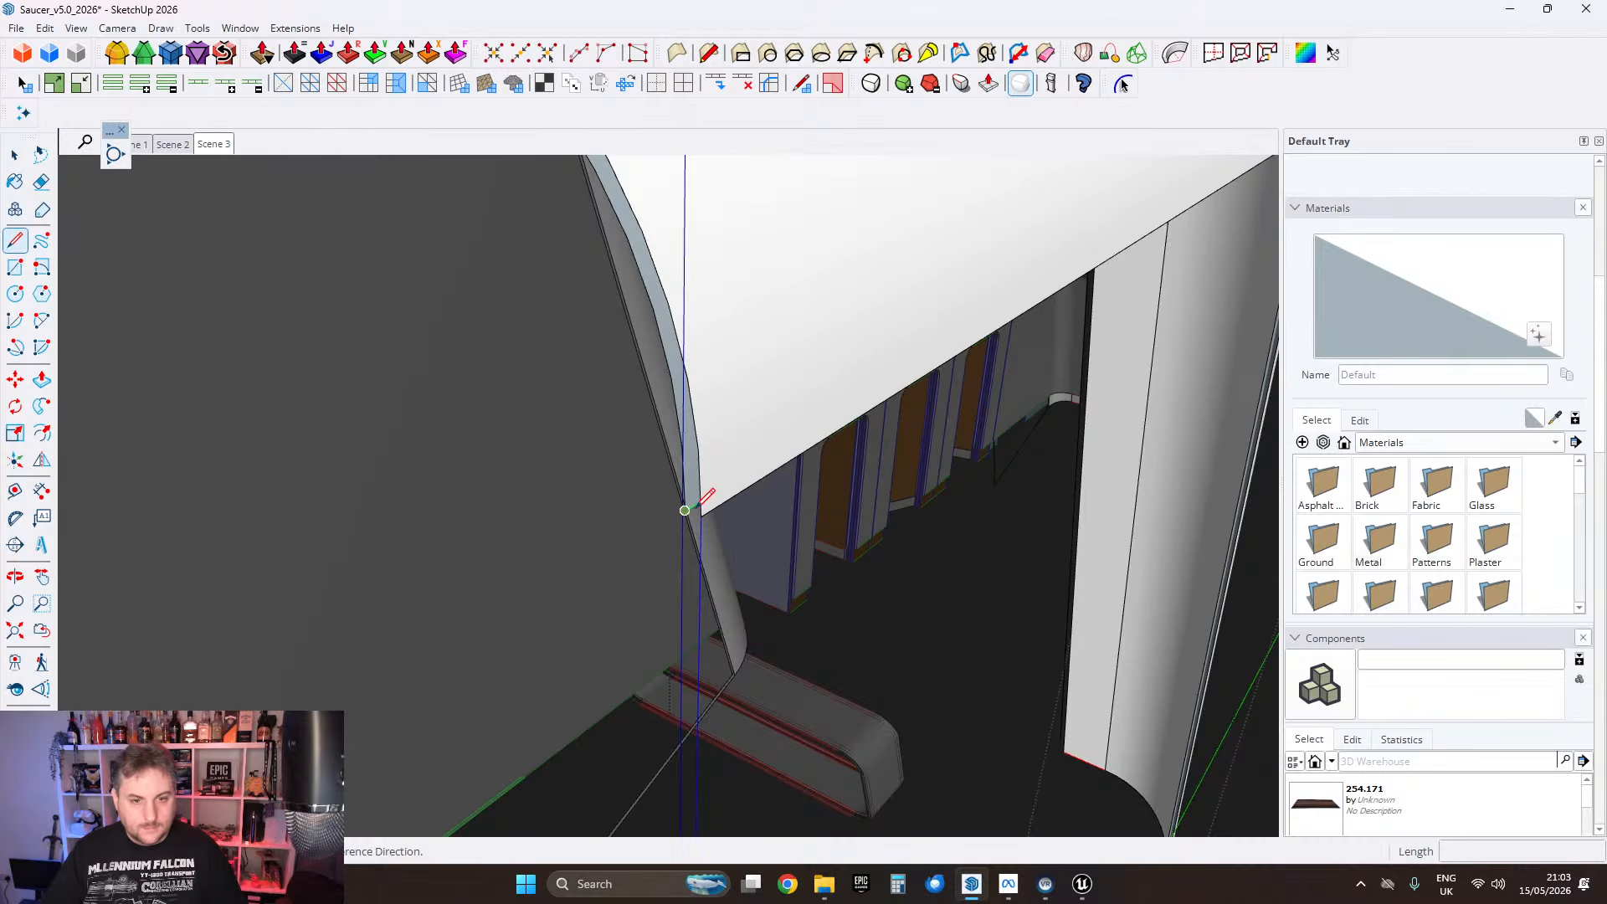
pyautogui.click(795, 321)
pyautogui.moveTo(795, 321); pyautogui.dragTo(866, 194, button='middle')
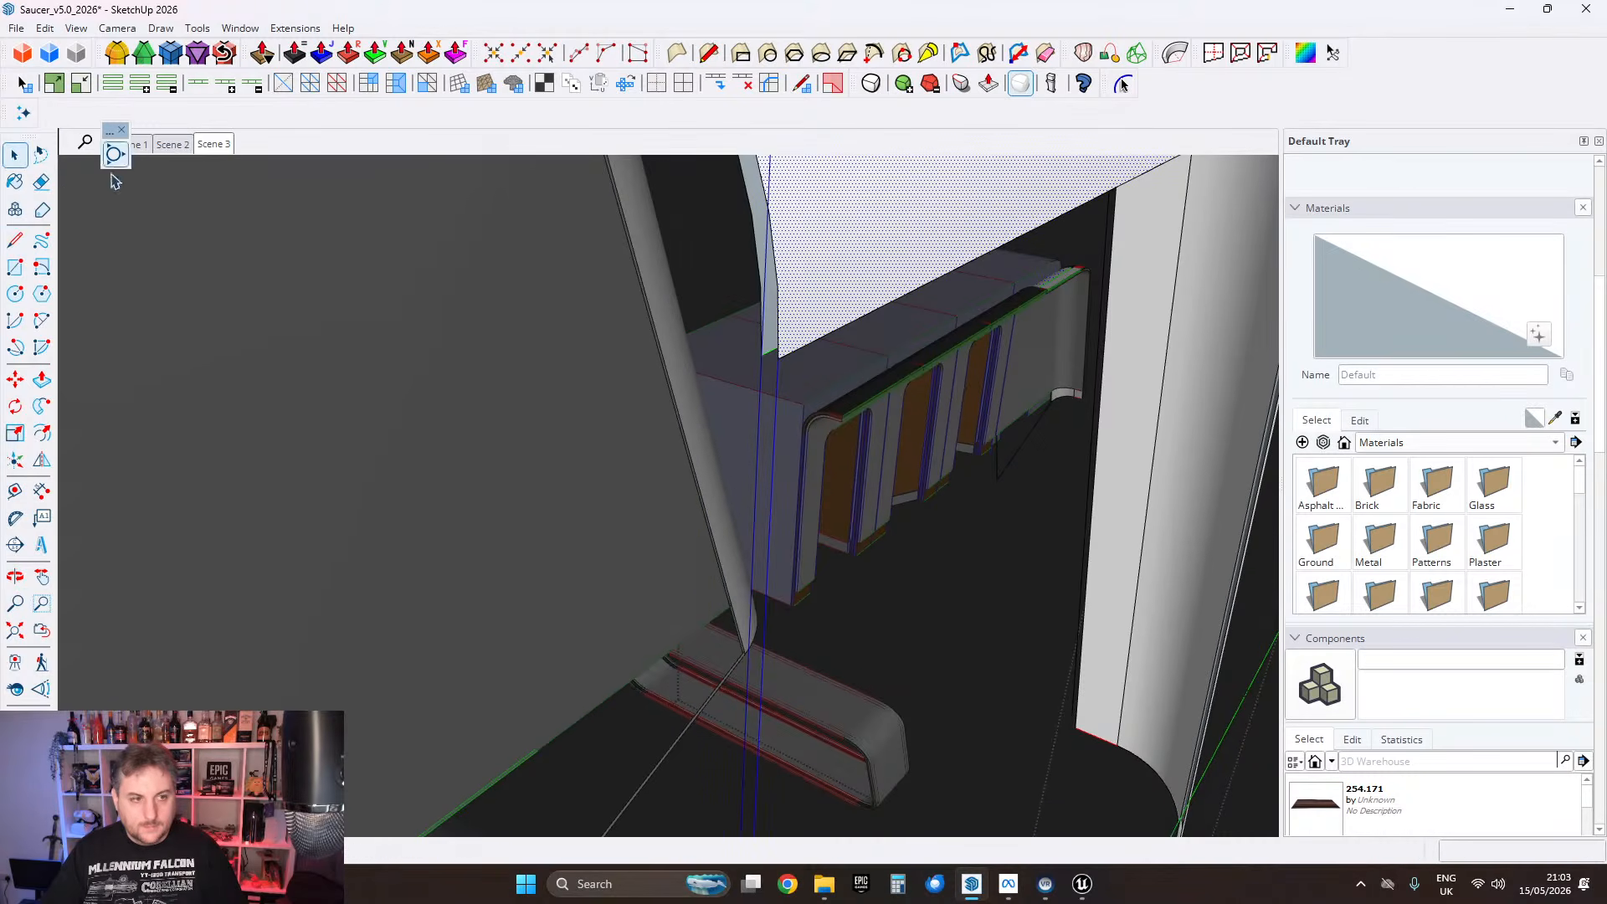
pyautogui.click(761, 355)
pyautogui.scroll(-5, 620, 231)
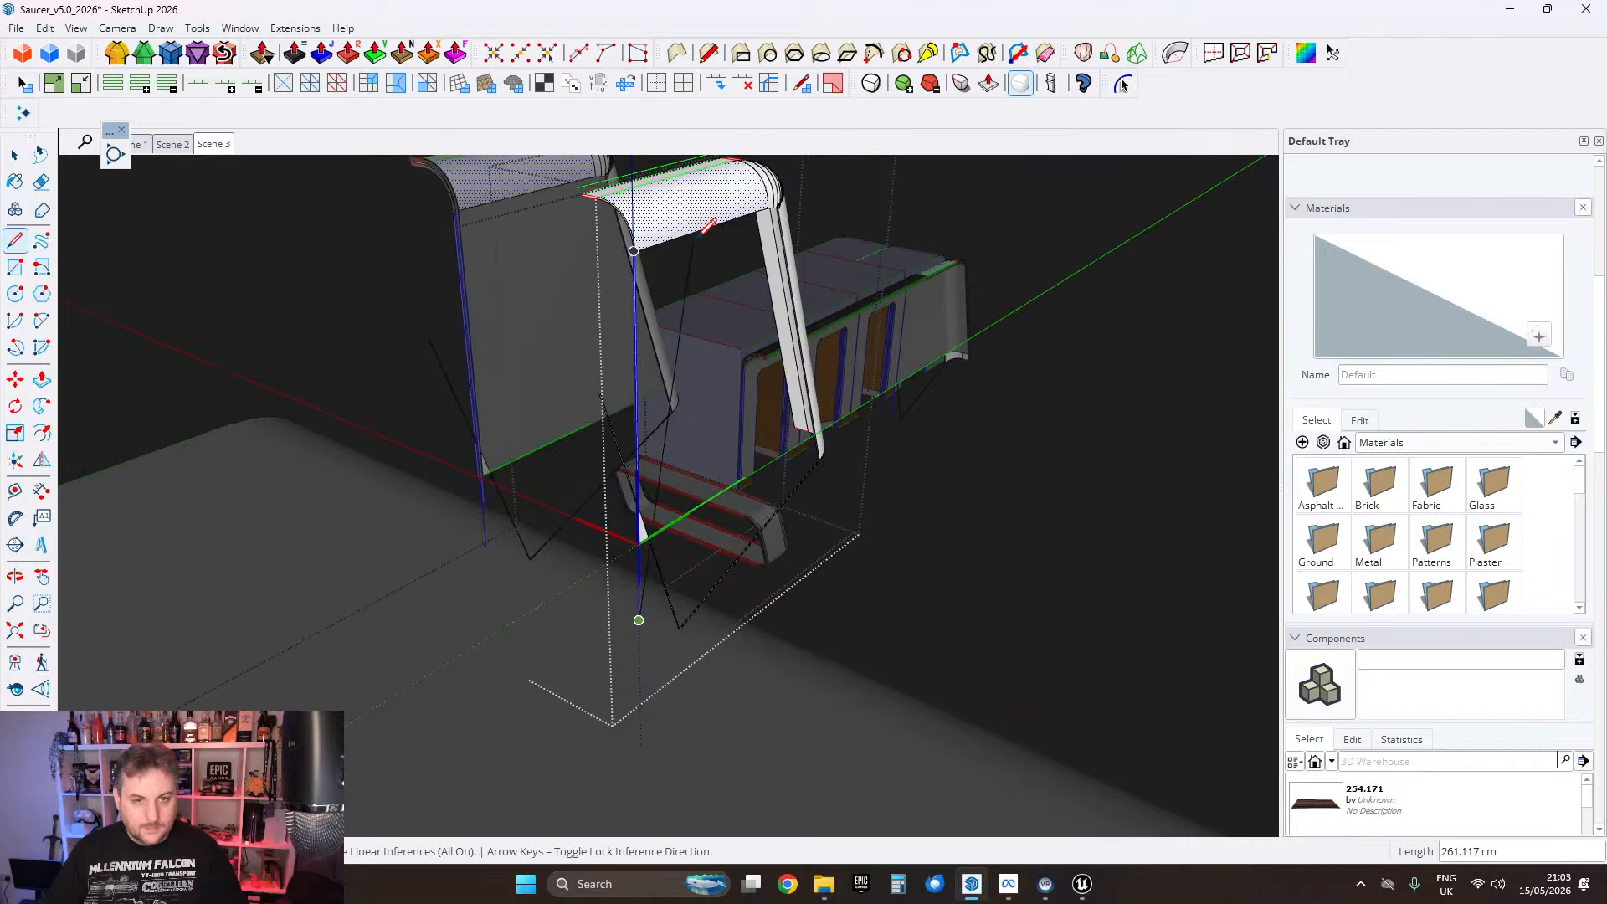
pyautogui.scroll(3, 705, 228)
pyautogui.scroll(2, 886, 513)
pyautogui.keyDown('shift'); pyautogui.moveTo(810, 525); pyautogui.dragTo(857, 464, button='middle'); pyautogui.keyUp('shift')
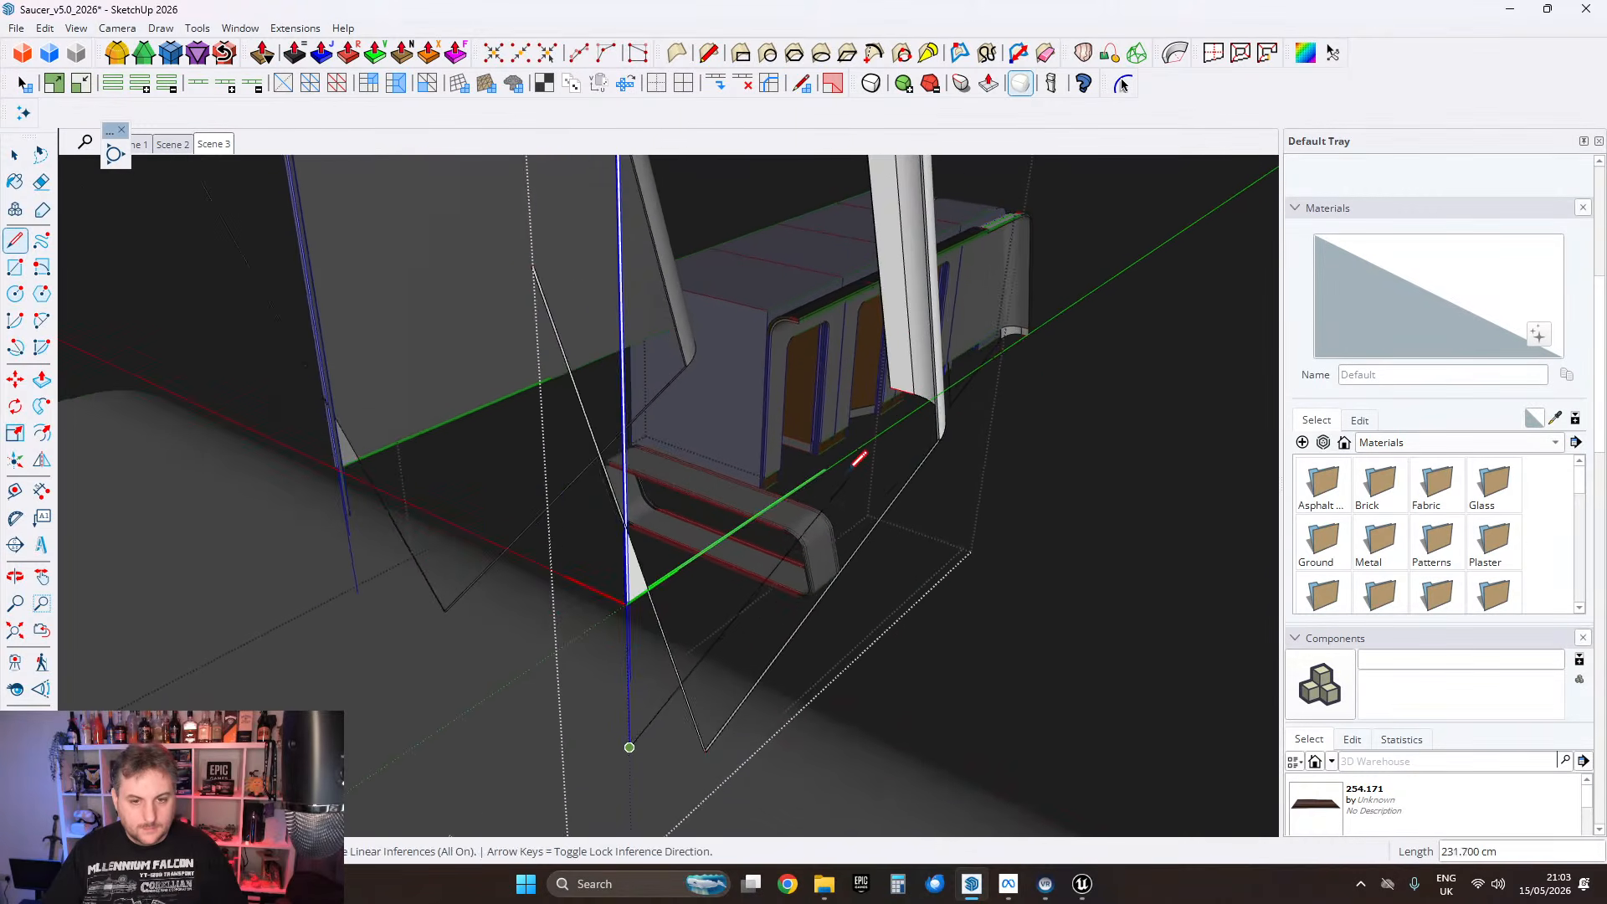
# Step: Extend the short bottom edge about 125 cm along the green axis to the strip's far upright, closing the side face
pyautogui.scroll(3, 848, 459)
pyautogui.scroll(3, 835, 461)
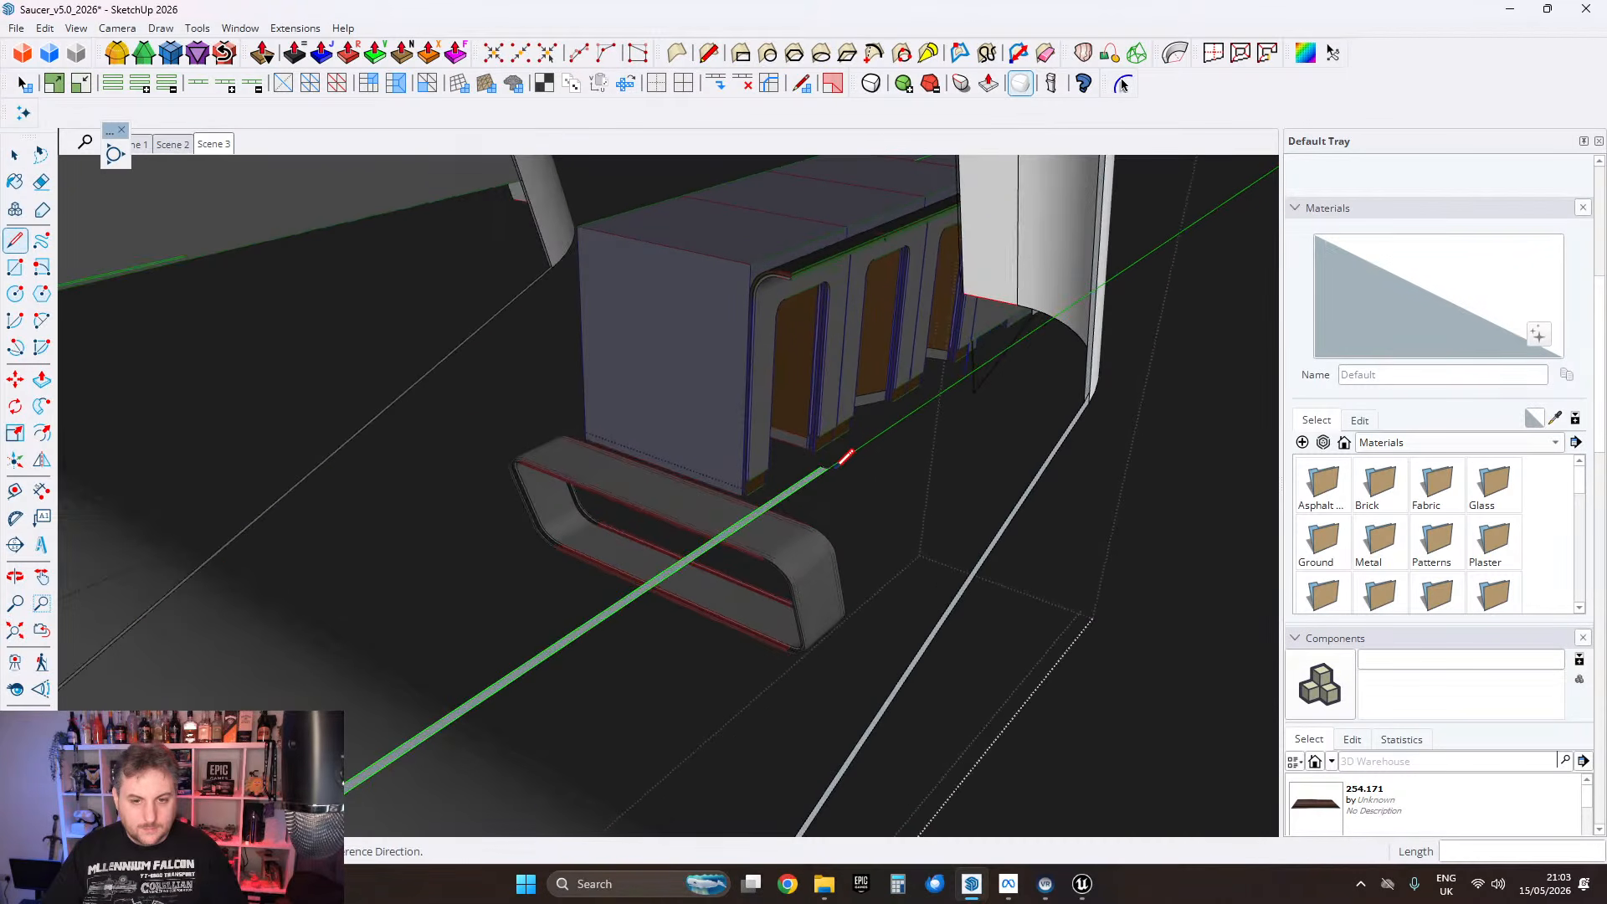
pyautogui.click(828, 468)
pyautogui.moveTo(828, 469); pyautogui.dragTo(1023, 361, button='middle')
pyautogui.scroll(3, 1017, 377)
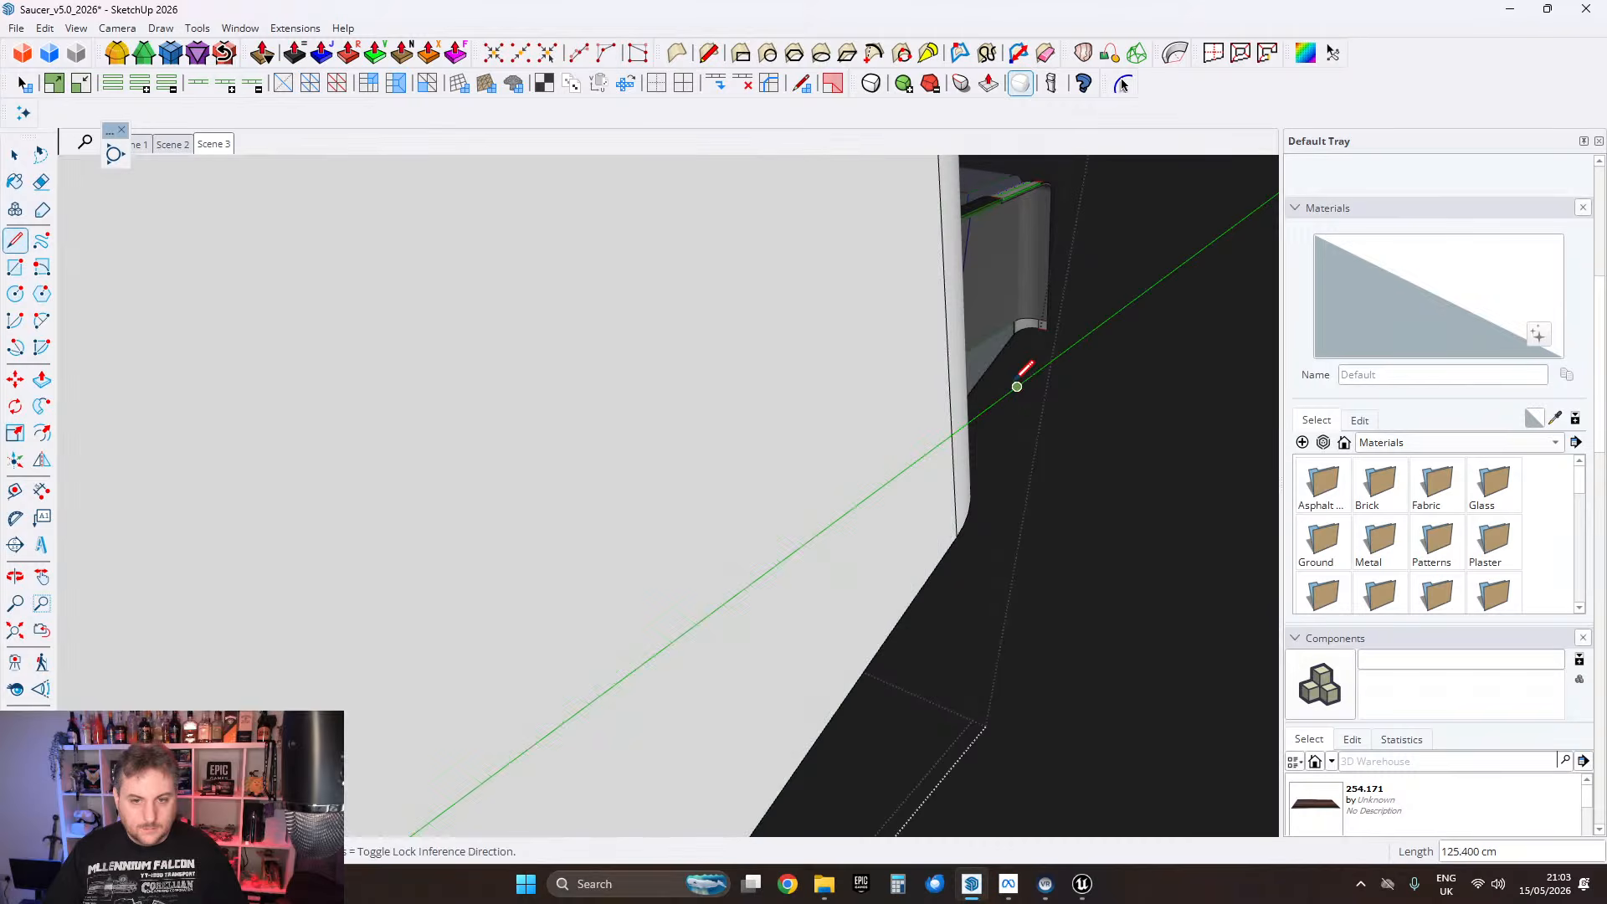
pyautogui.click(1017, 387)
pyautogui.moveTo(808, 500); pyautogui.dragTo(1087, 496, button='middle')
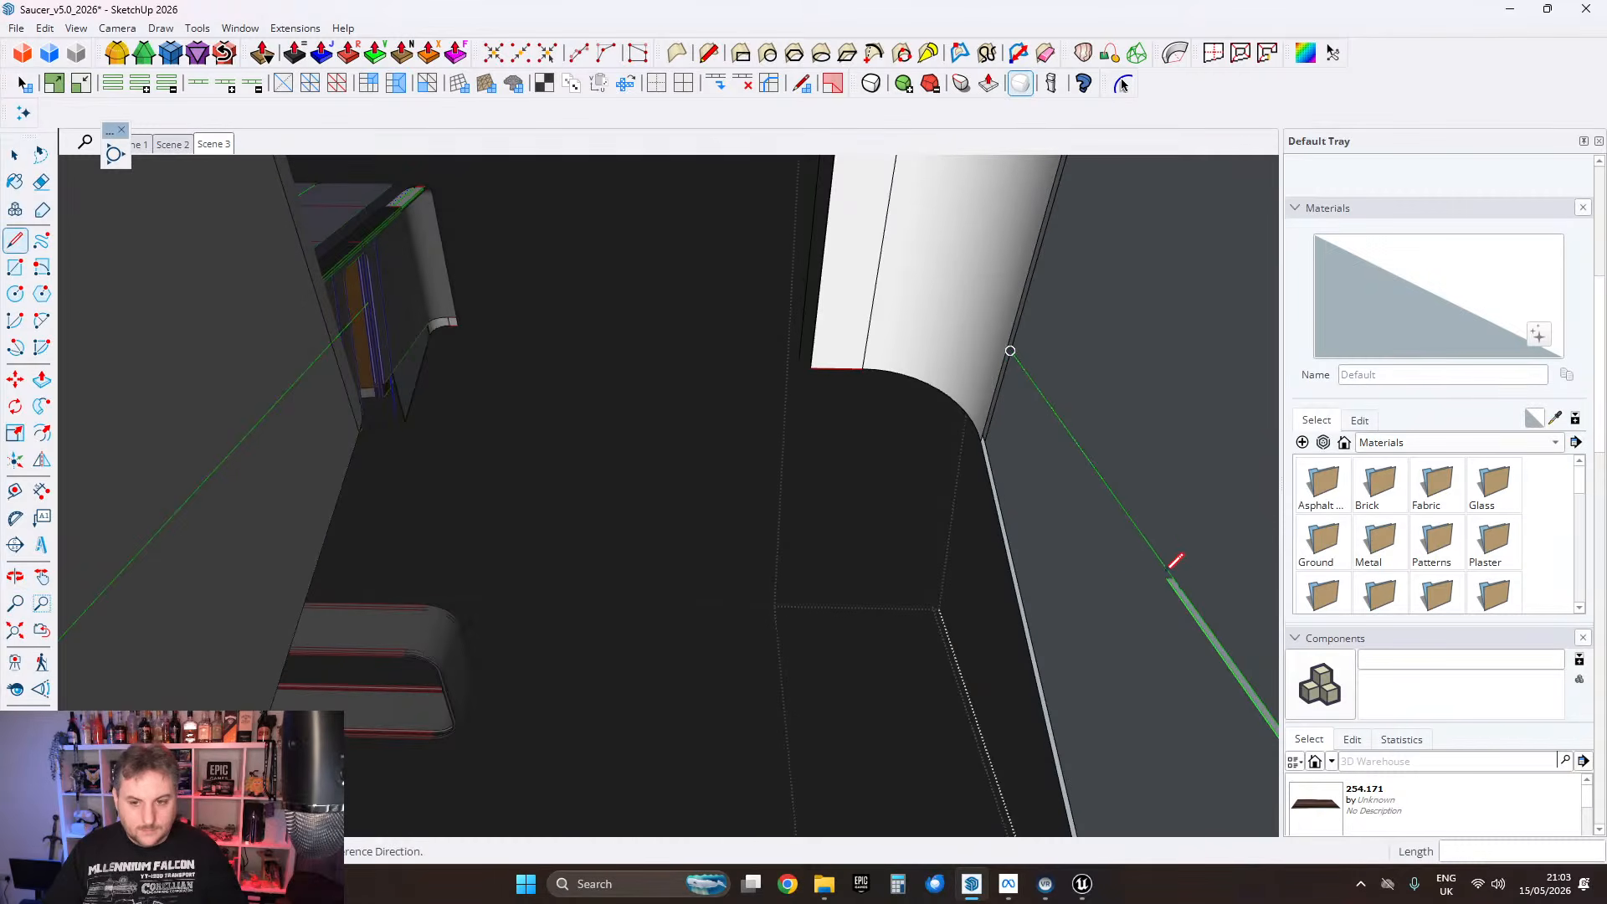
pyautogui.moveTo(1014, 355); pyautogui.dragTo(131, 191, button='middle')
pyautogui.click(1011, 335)
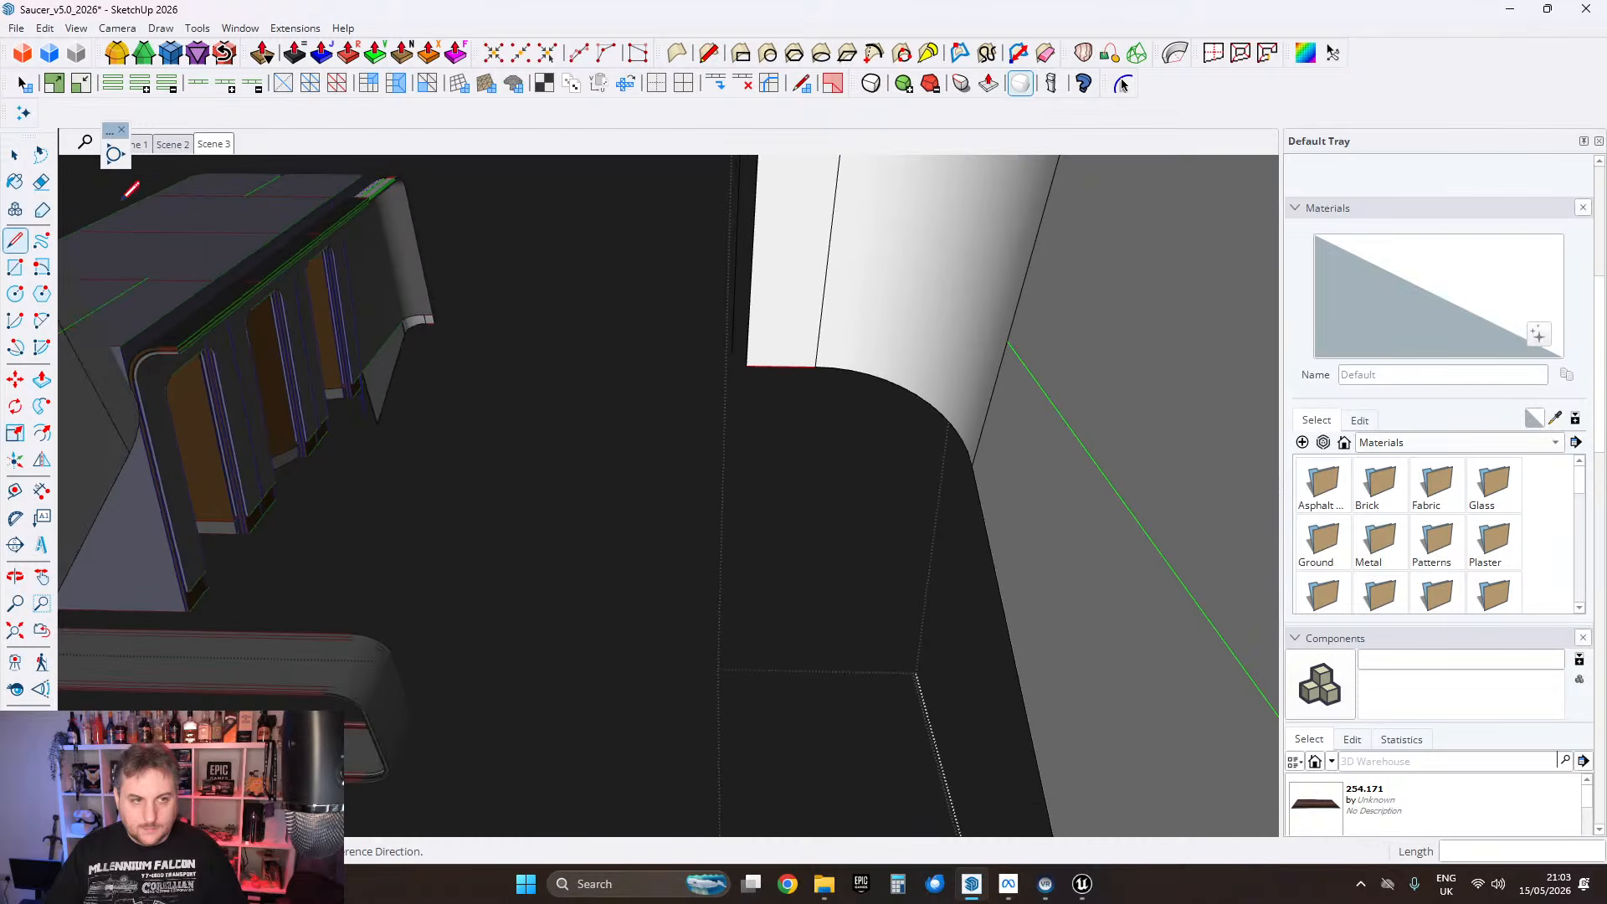
# Step: Run Fixit 101 on everything inside the copied strip component
pyautogui.hotkey('ctrl', 'a')
pyautogui.rightClick(1009, 390)
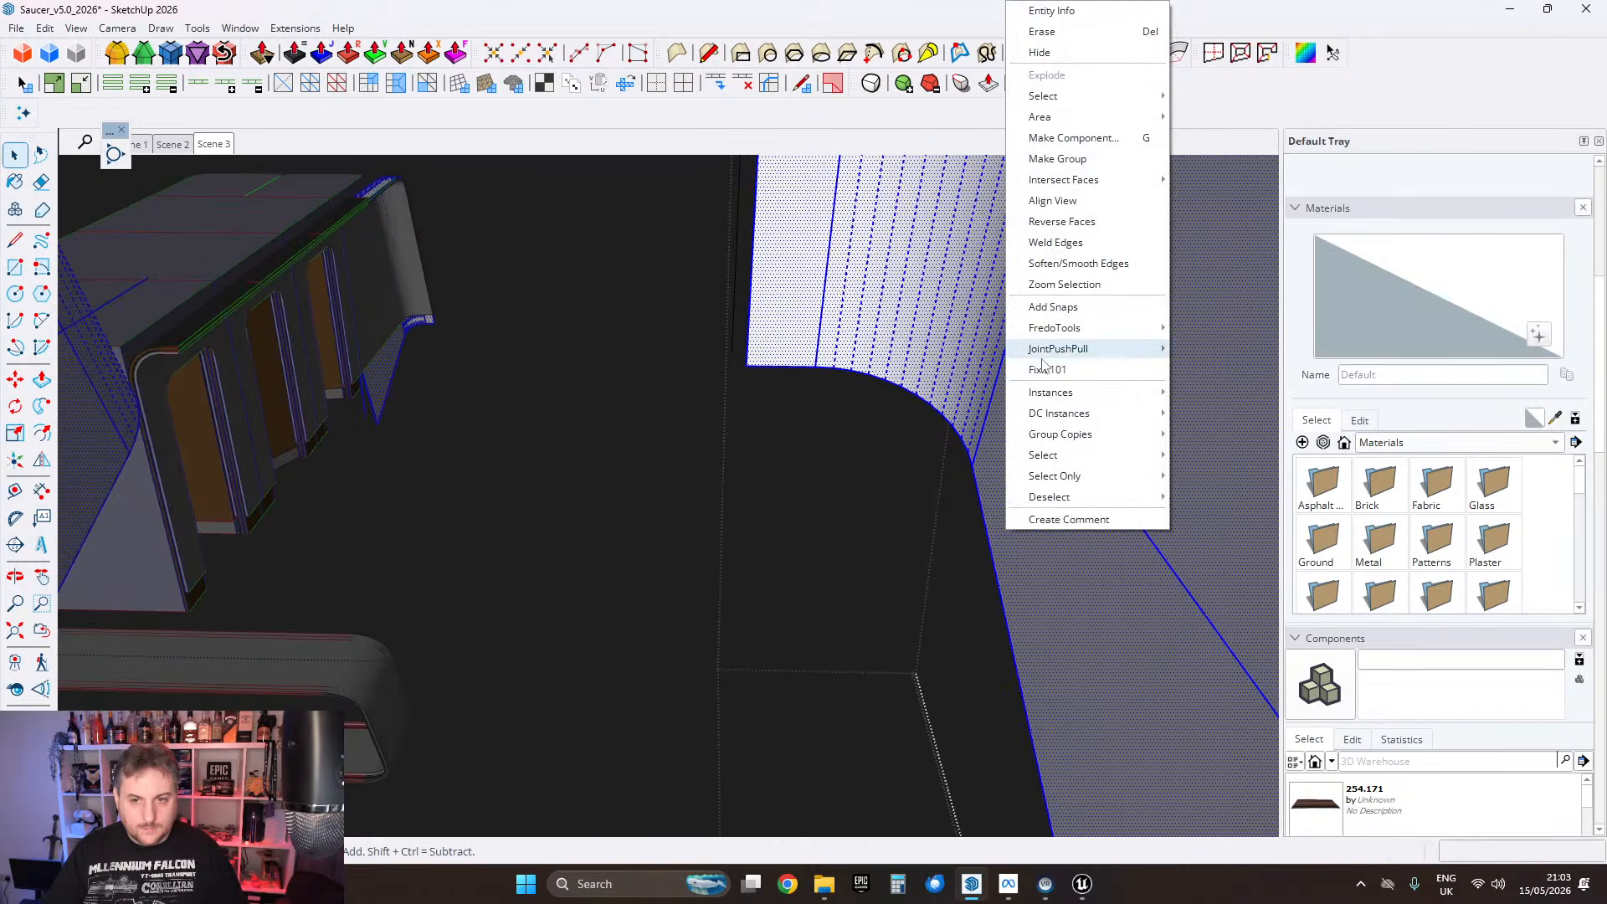
pyautogui.click(1059, 356)
pyautogui.click(859, 525)
pyautogui.scroll(3, 1011, 436)
pyautogui.moveTo(1016, 416); pyautogui.dragTo(572, 388, button='middle')
pyautogui.scroll(-1, 572, 388)
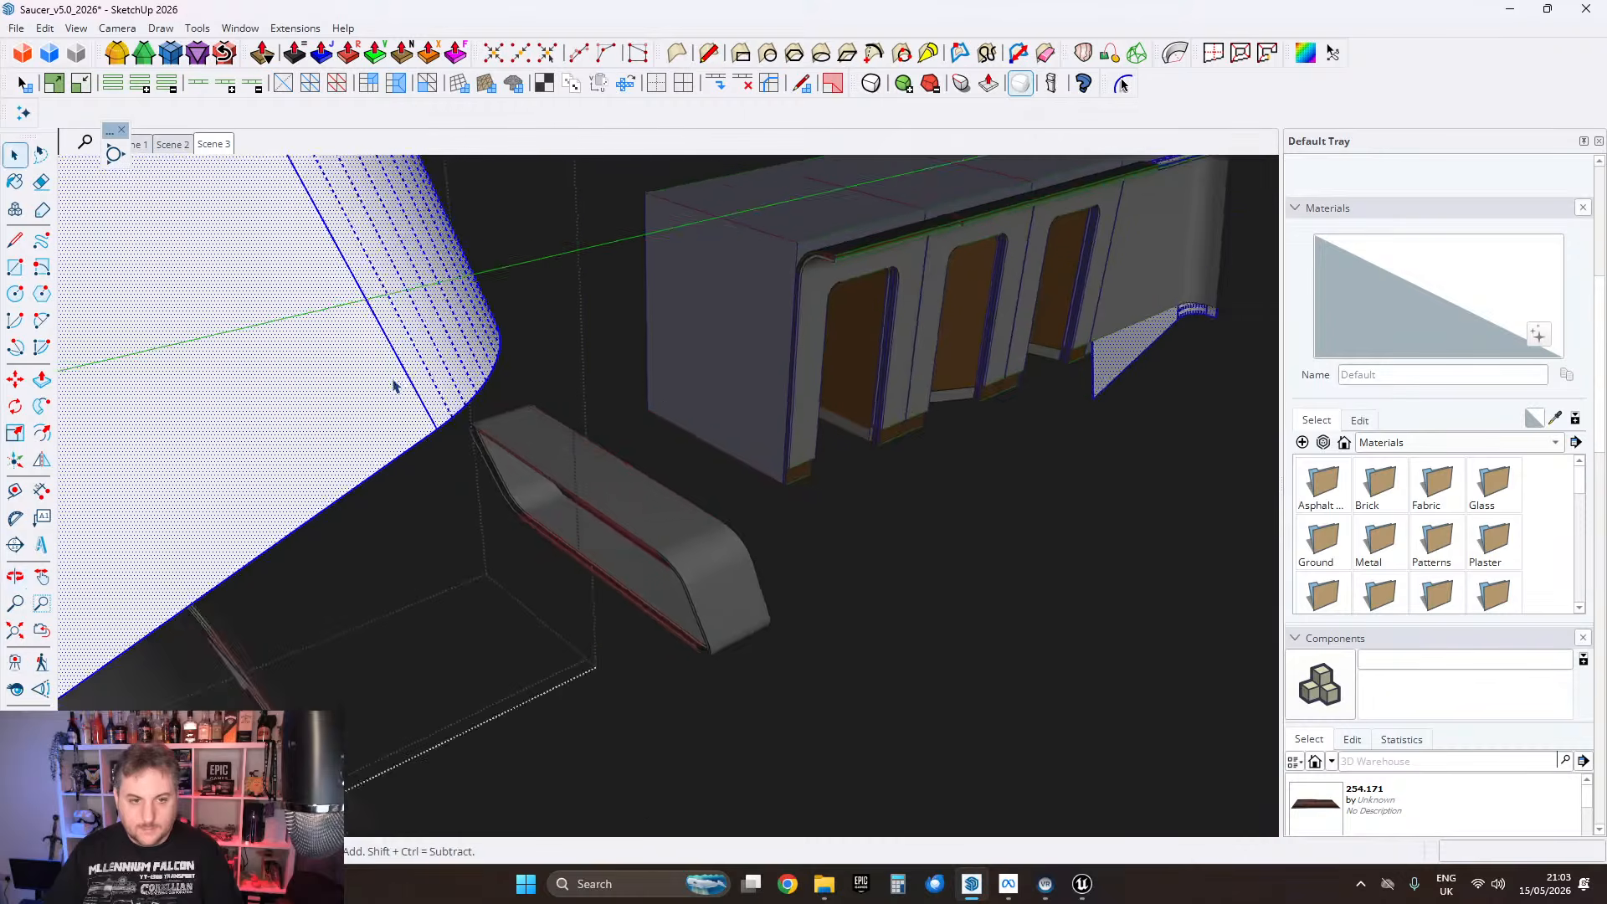
# Step: Delete the large side face and the leftover slanted lines below the copied strip's bottom edge
pyautogui.keyDown('shift'); pyautogui.moveTo(395, 388); pyautogui.dragTo(786, 617, button='middle'); pyautogui.keyUp('shift')
pyautogui.scroll(-3, 786, 617)
pyautogui.keyDown('shift'); pyautogui.moveTo(667, 577); pyautogui.dragTo(541, 432, button='middle'); pyautogui.keyUp('shift')
pyautogui.scroll(3, 540, 429)
pyautogui.press('Delete')
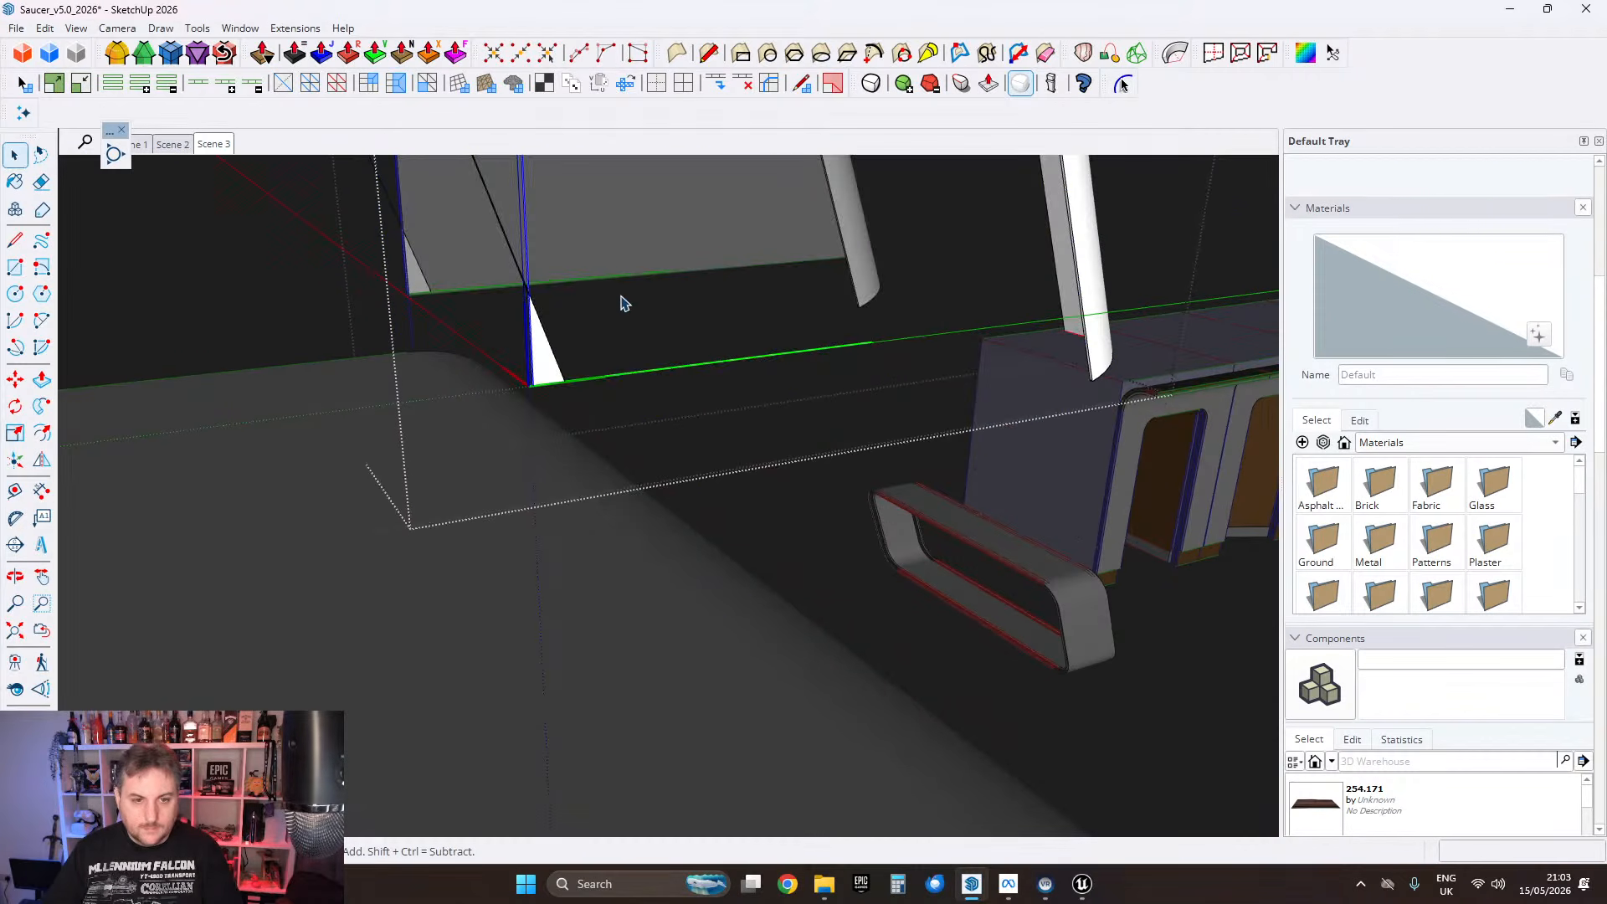
# Step: Examine the side face's bottom edge, its slanted corner line and the strip's curved far end
pyautogui.scroll(5, 1053, 302)
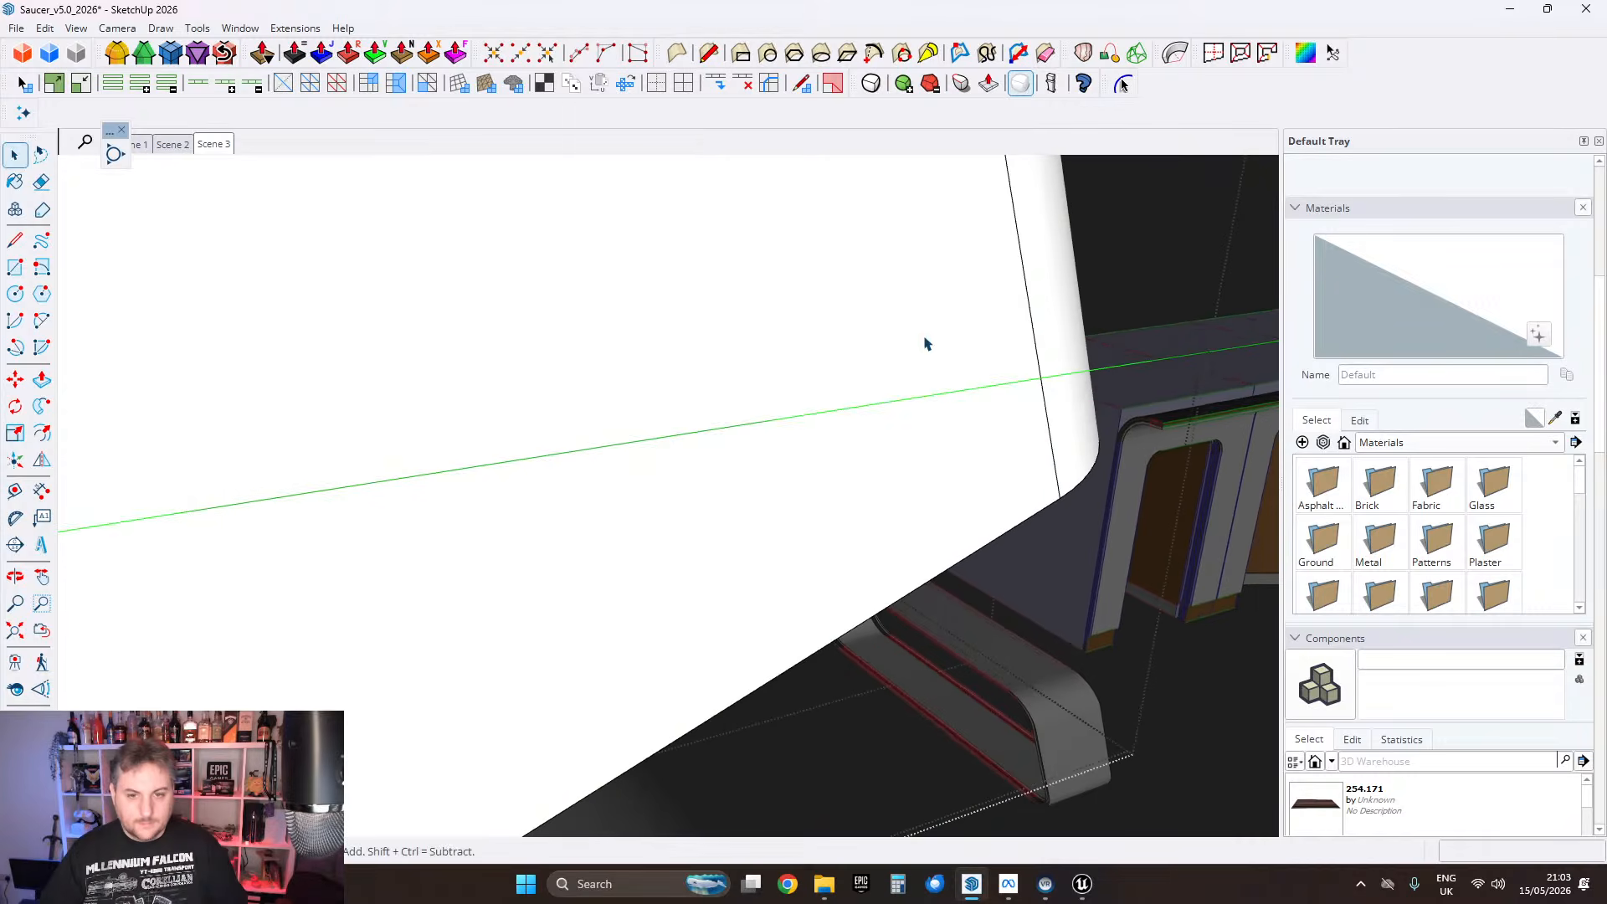
pyautogui.moveTo(925, 343)
pyautogui.mouseDown(button='middle')
pyautogui.moveTo(1197, 340)
pyautogui.moveTo(1238, 419)
pyautogui.moveTo(620, 494)
pyautogui.moveTo(513, 650)
pyautogui.moveTo(584, 371)
pyautogui.moveTo(828, 478)
pyautogui.moveTo(701, 484)
pyautogui.mouseUp(button='middle')
pyautogui.moveTo(777, 586); pyautogui.dragTo(735, 560, button='middle')
pyautogui.scroll(-7, 738, 553)
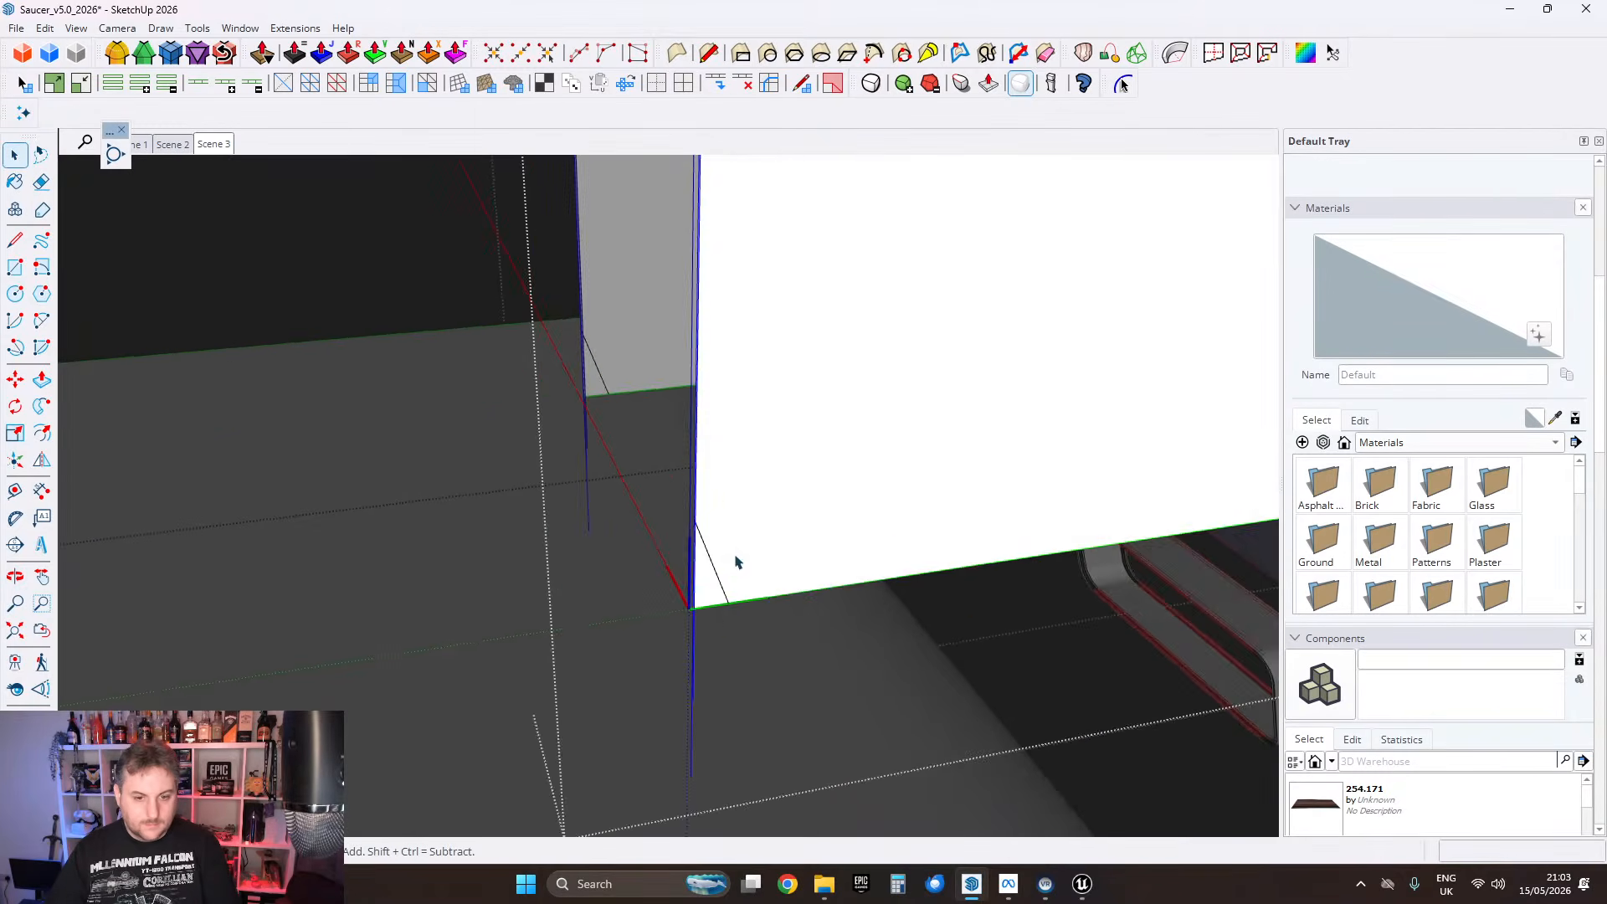
pyautogui.moveTo(750, 399); pyautogui.dragTo(674, 458, button='middle')
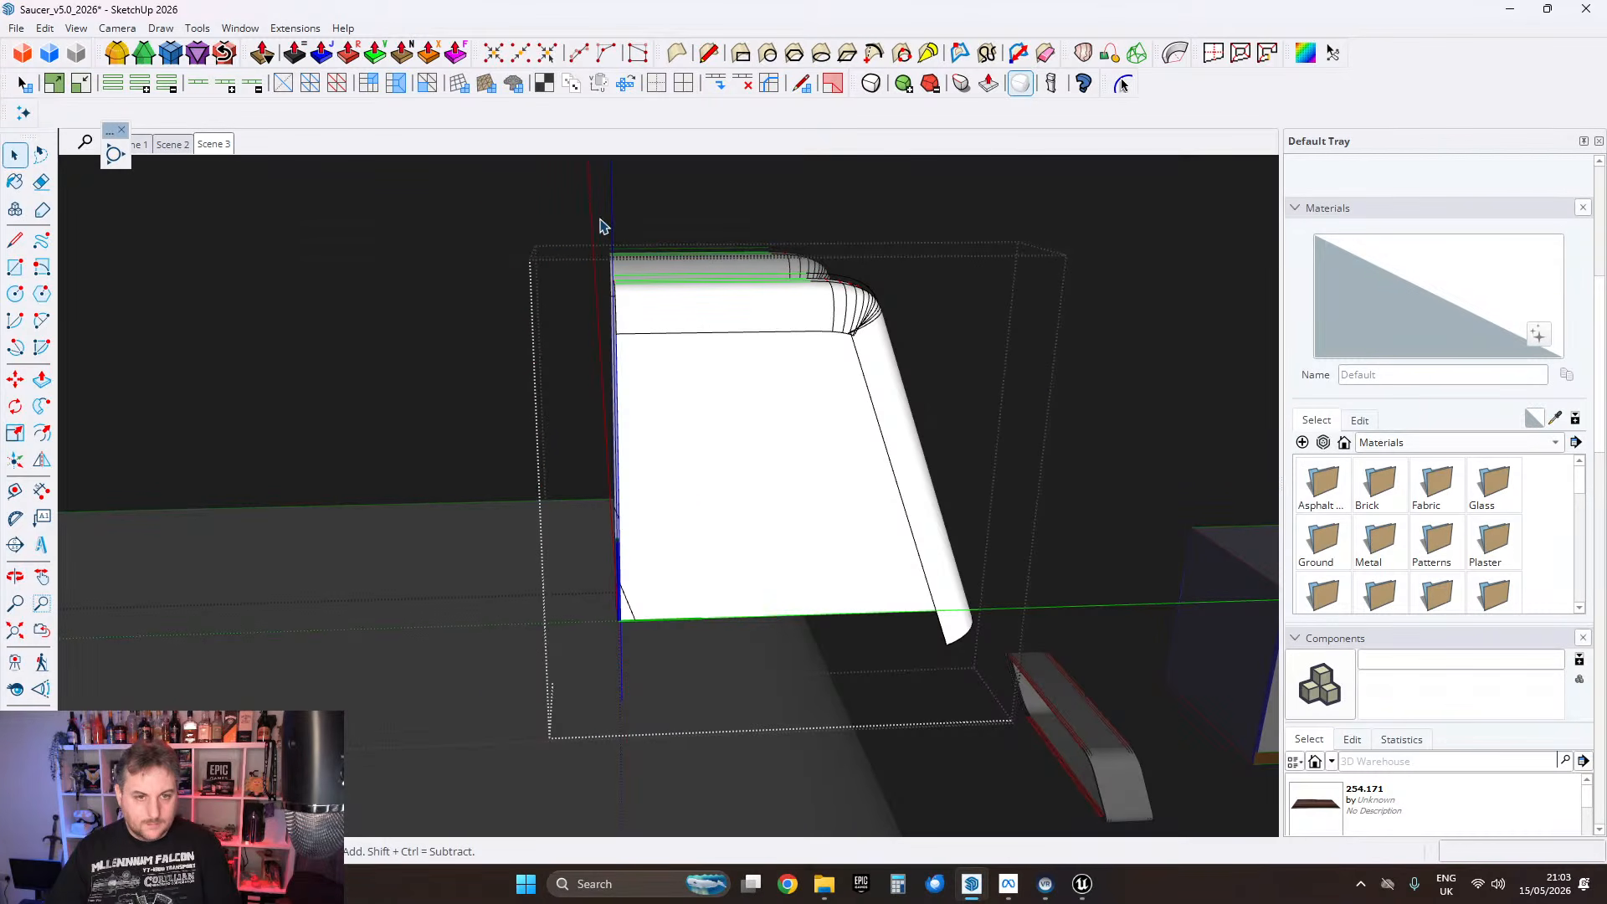
pyautogui.moveTo(614, 609); pyautogui.dragTo(811, 675, button='middle')
pyautogui.moveTo(810, 675); pyautogui.dragTo(671, 759)
pyautogui.scroll(5, 828, 514)
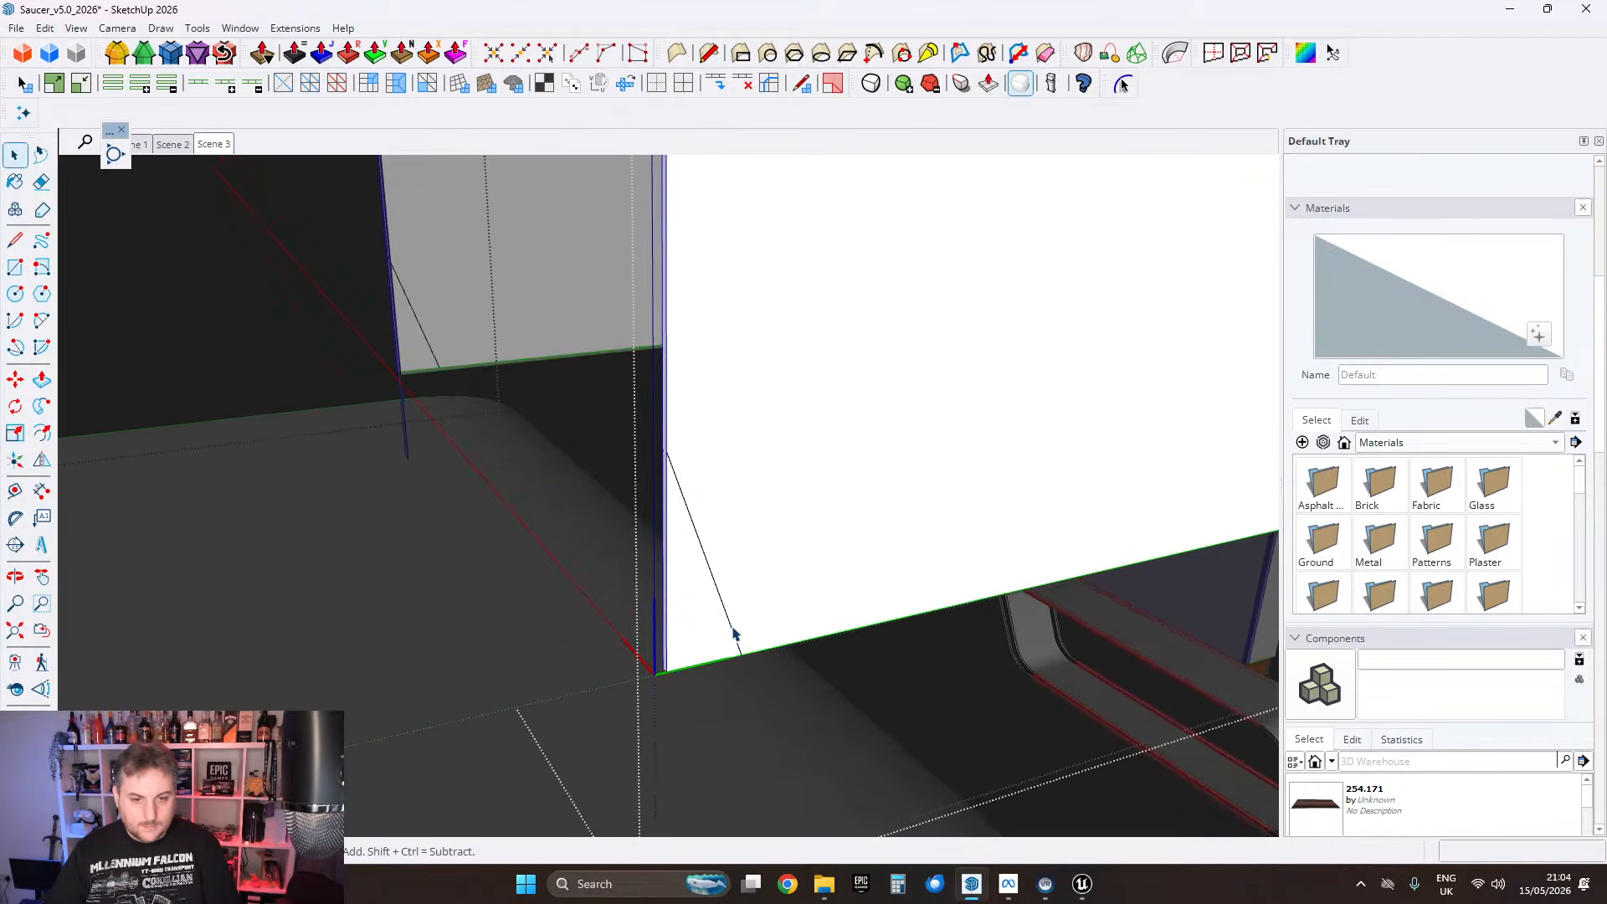
pyautogui.moveTo(725, 614); pyautogui.dragTo(1531, 527, button='middle')
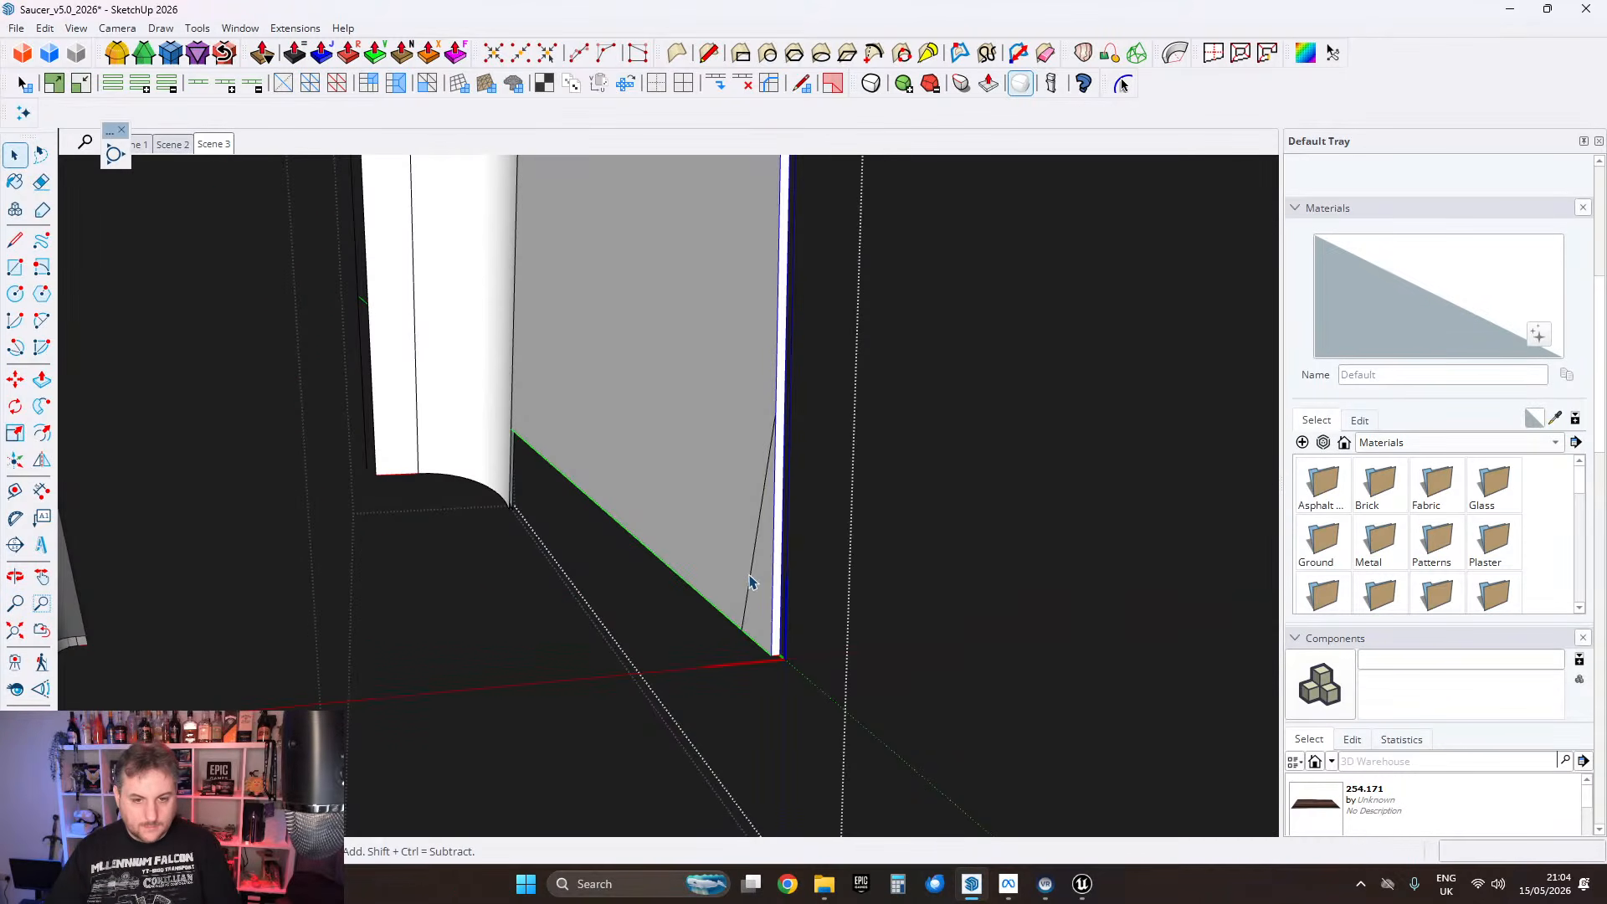
pyautogui.moveTo(756, 581); pyautogui.dragTo(209, 304, button='middle')
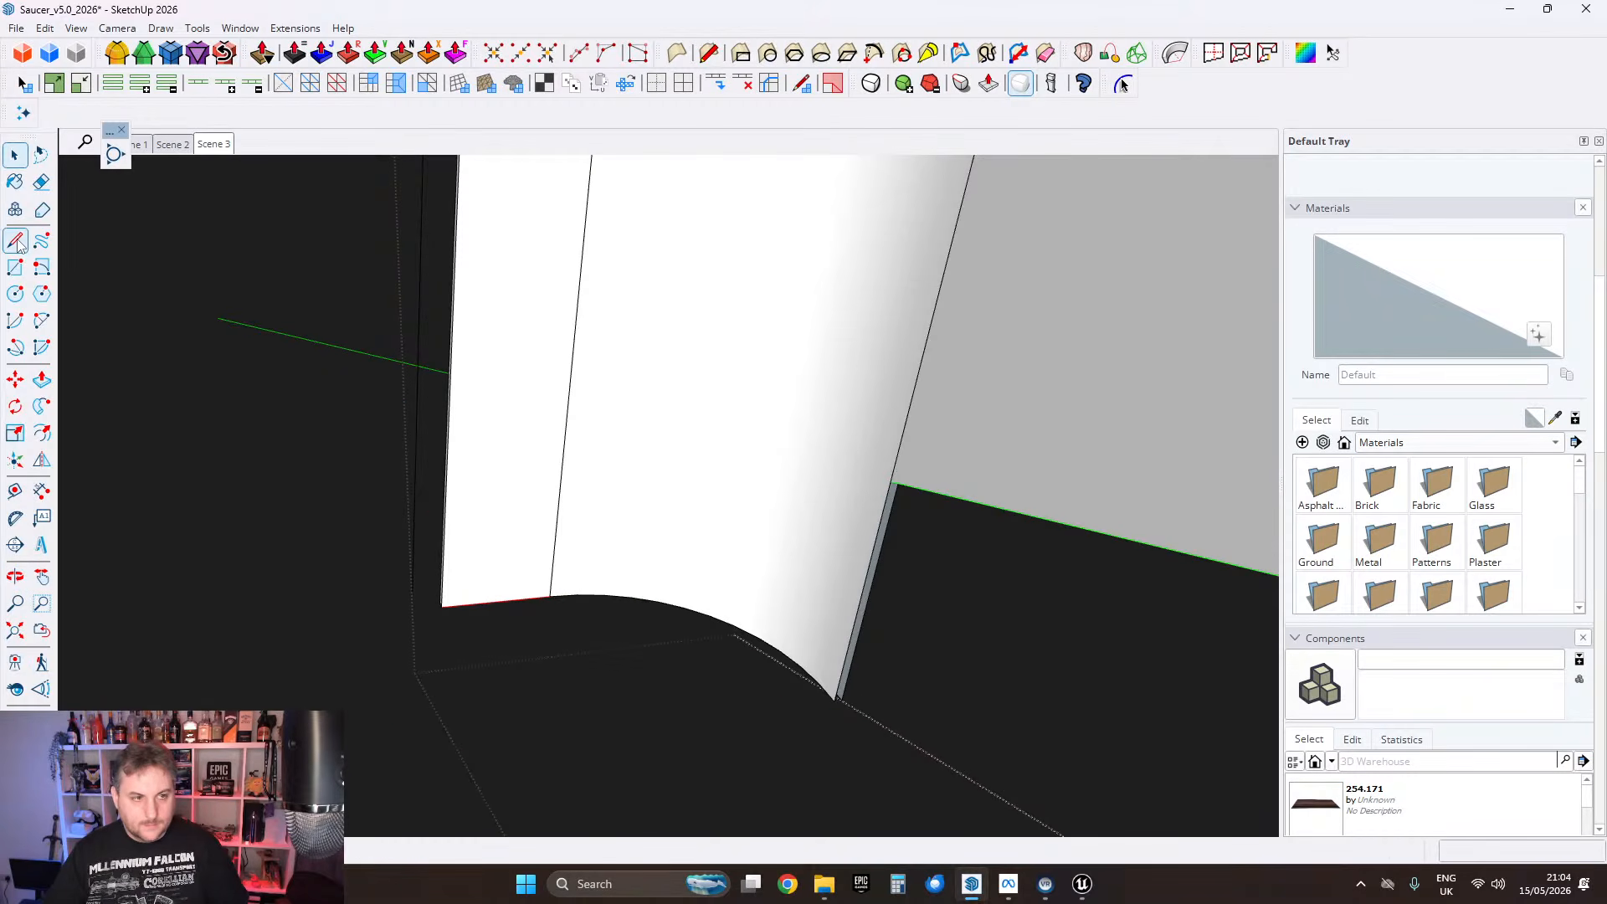
# Step: Draw lines enclosing a horizontal rectangular face across the strip's curved end, level with the side face's bottom edge
pyautogui.moveTo(1035, 386); pyautogui.dragTo(835, 572, button='middle')
pyautogui.moveTo(550, 634); pyautogui.dragTo(632, 565, button='middle')
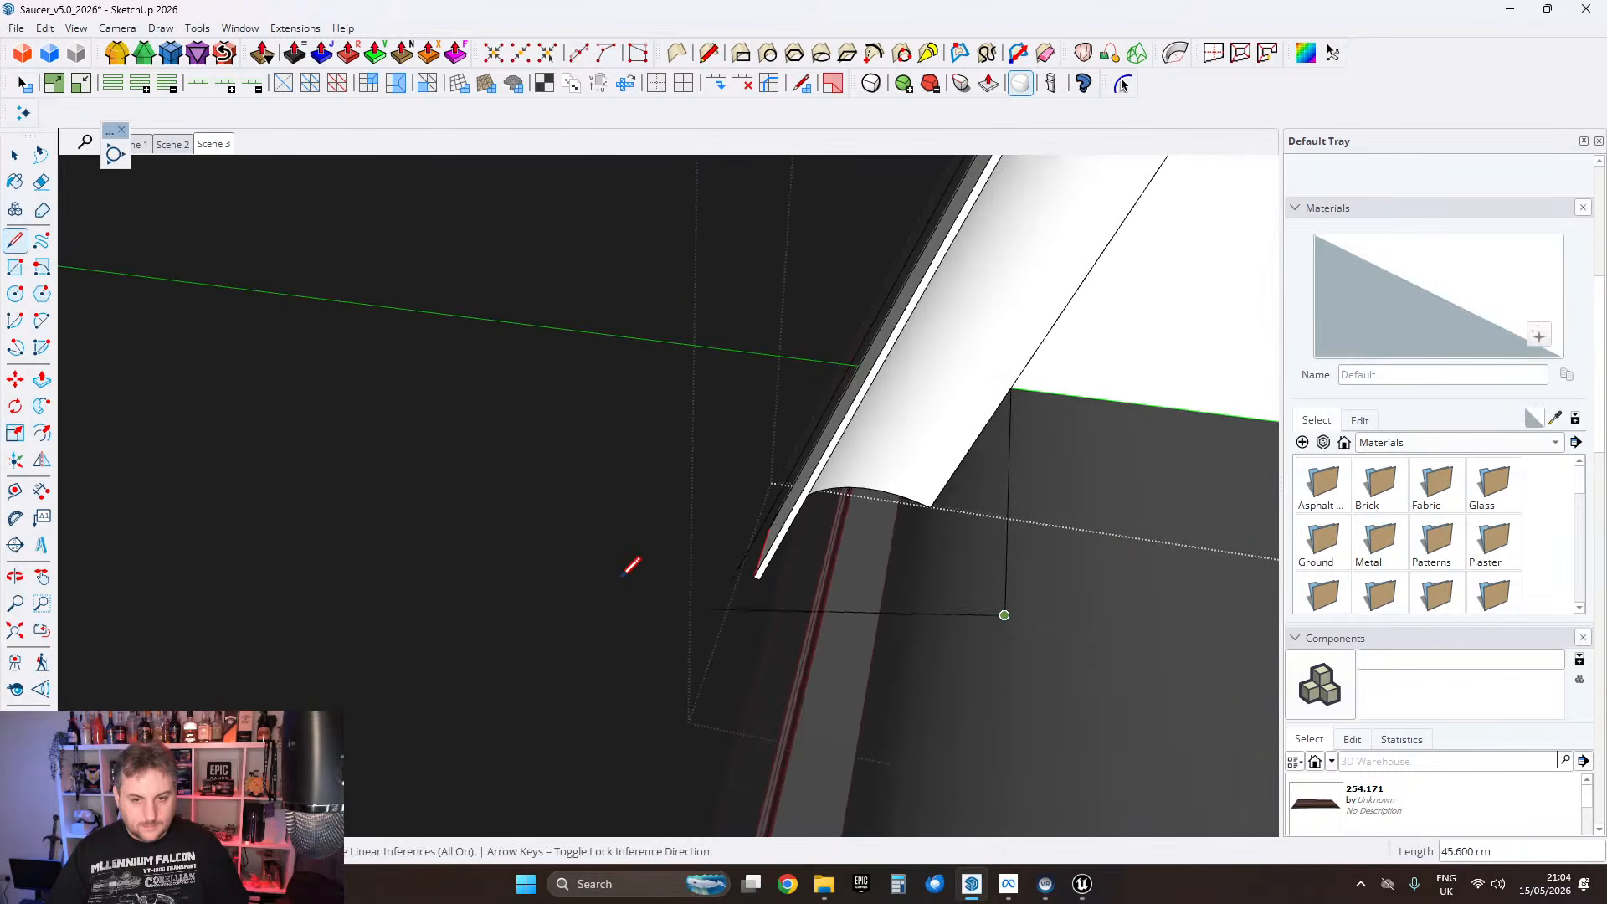
pyautogui.moveTo(976, 455); pyautogui.dragTo(599, 460, button='middle')
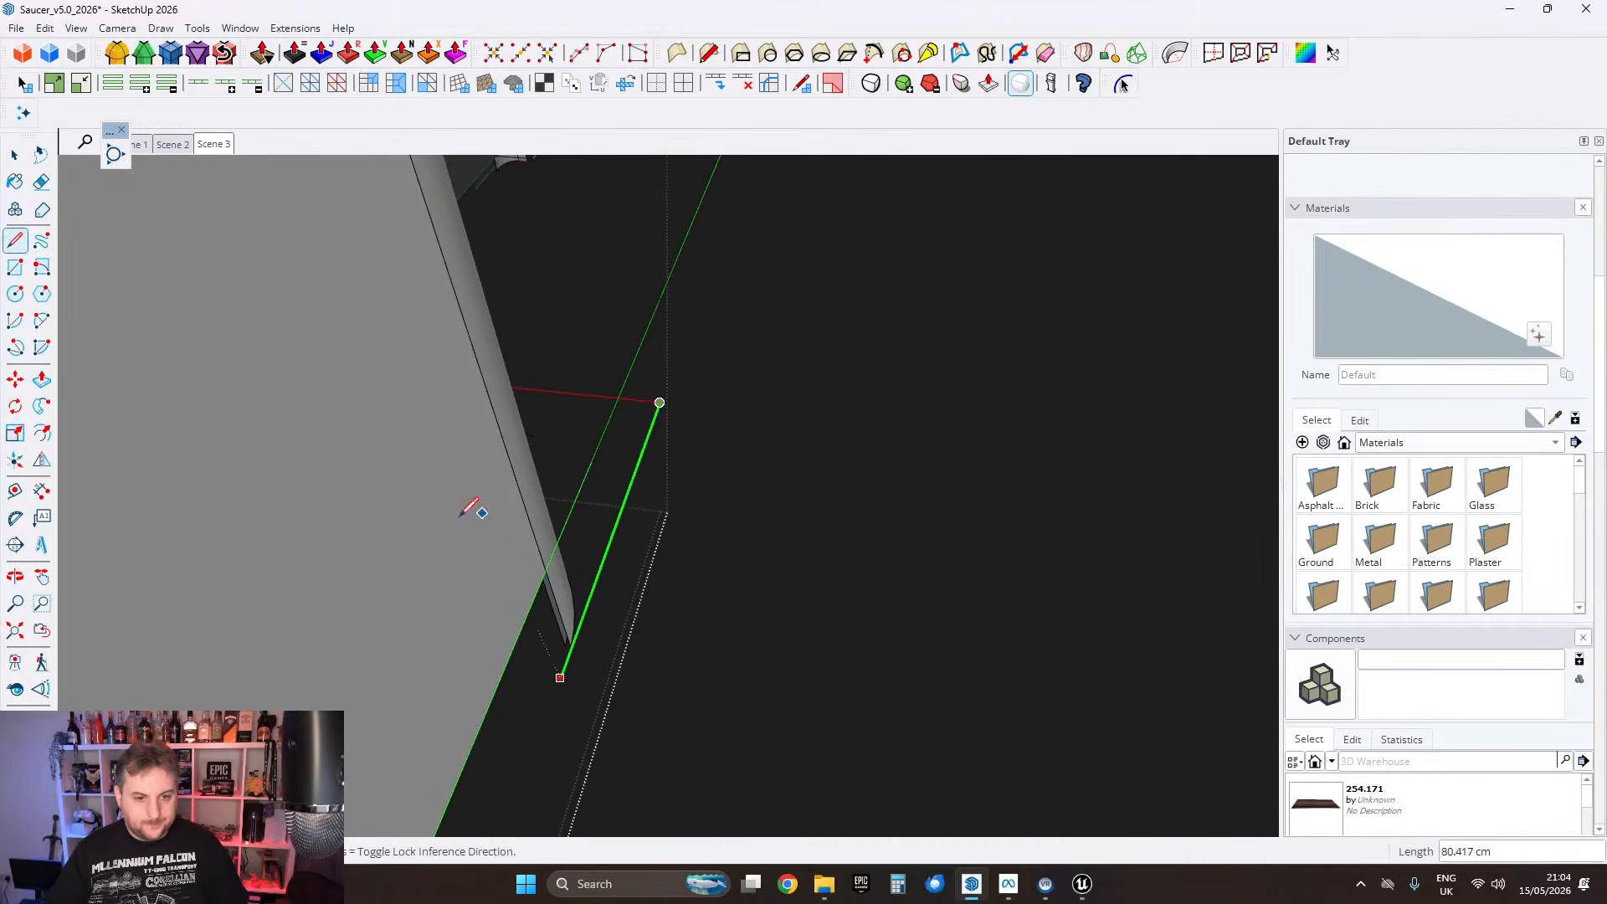
pyautogui.moveTo(468, 508); pyautogui.dragTo(908, 455, button='middle')
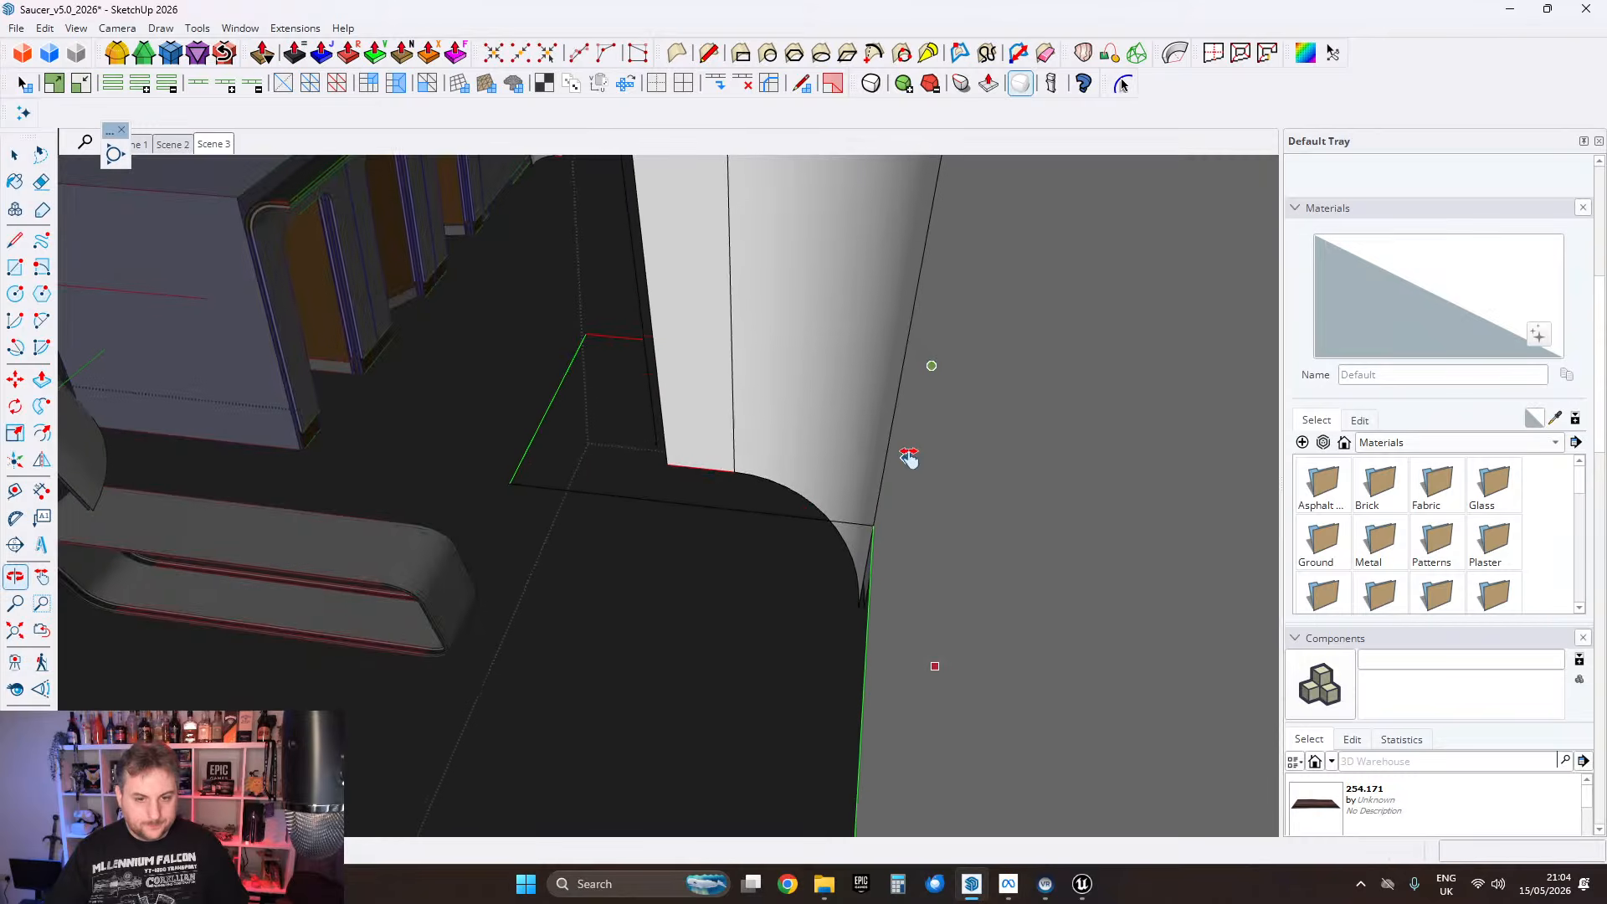
pyautogui.click(513, 484)
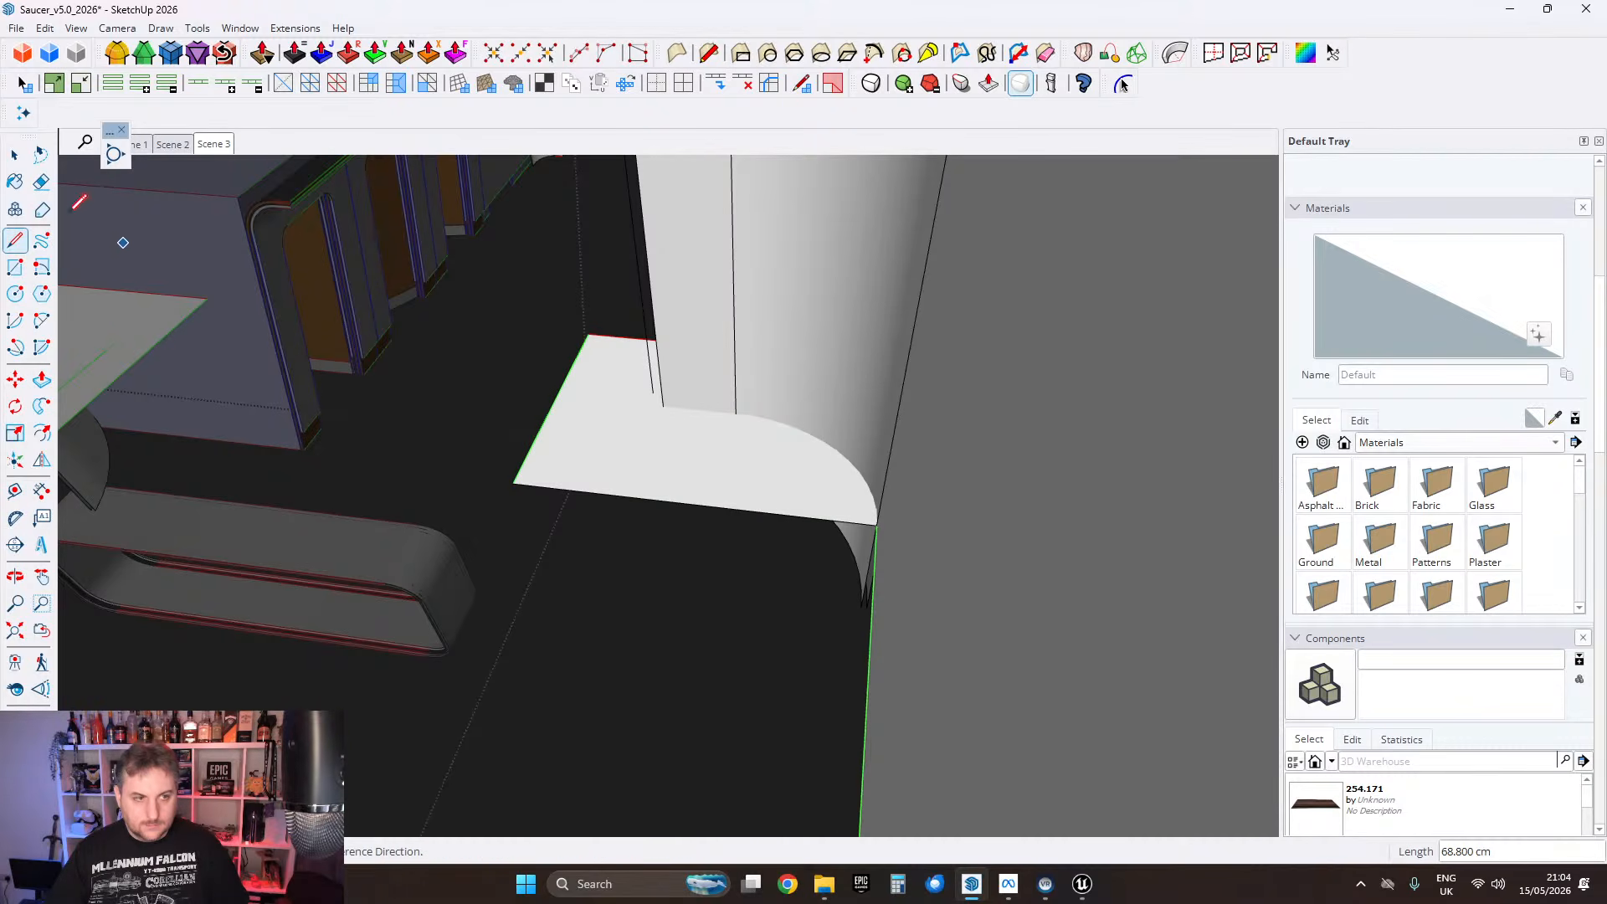
# Step: Reverse the new horizontal face and intersect it with the strip's curved end
pyautogui.click(14, 155)
pyautogui.moveTo(636, 435); pyautogui.dragTo(811, 452, button='middle')
pyautogui.rightClick(884, 416)
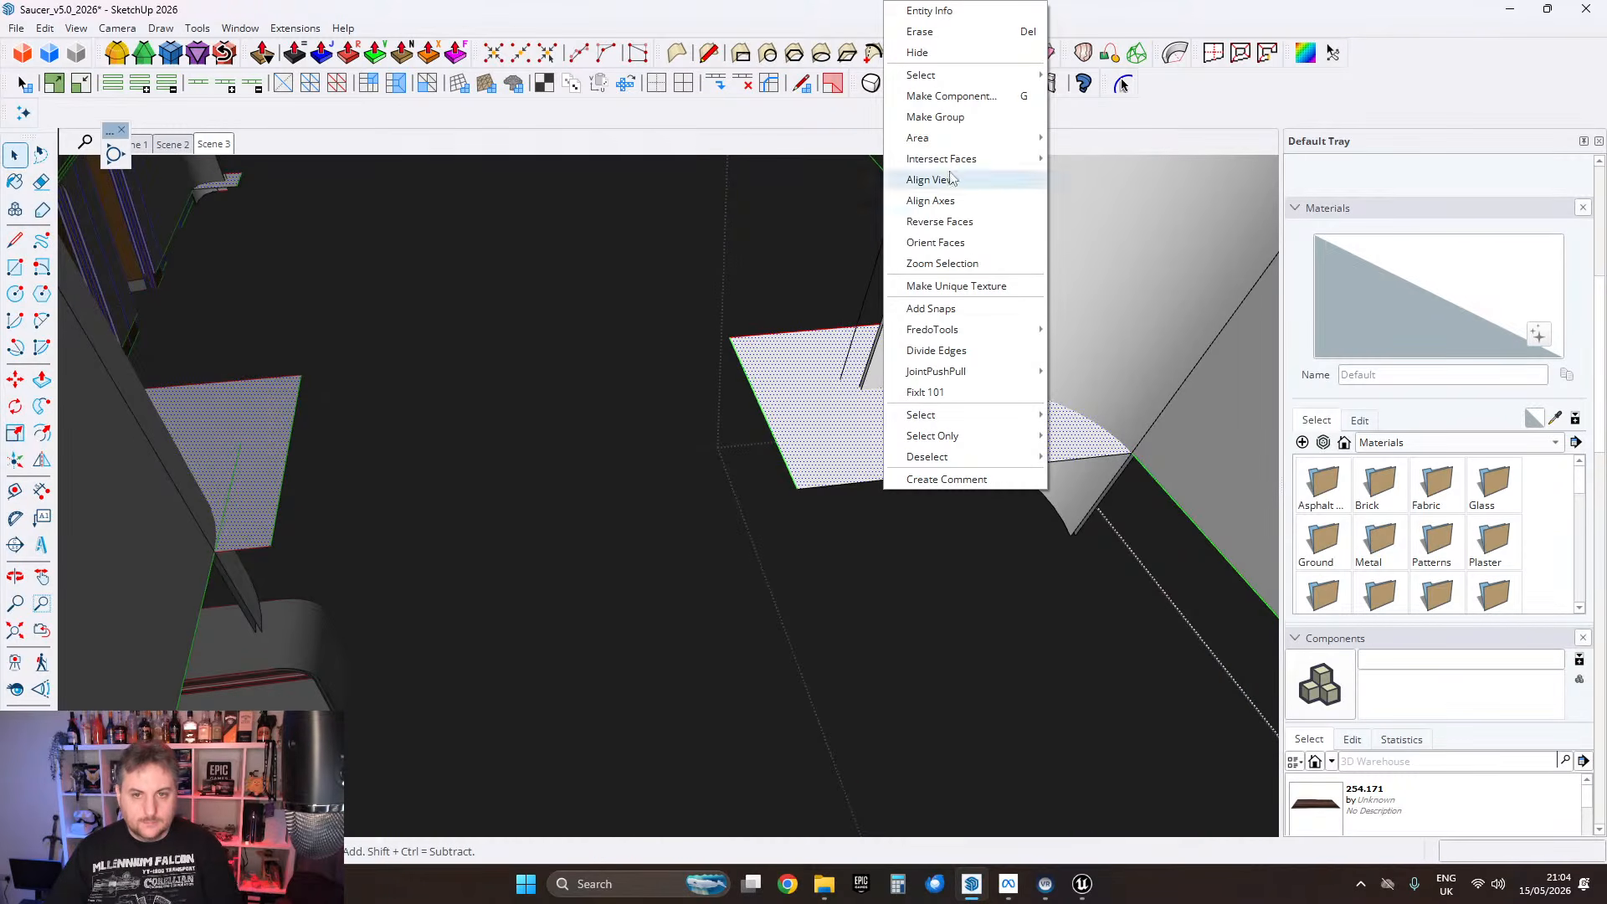
pyautogui.rightClick(829, 401)
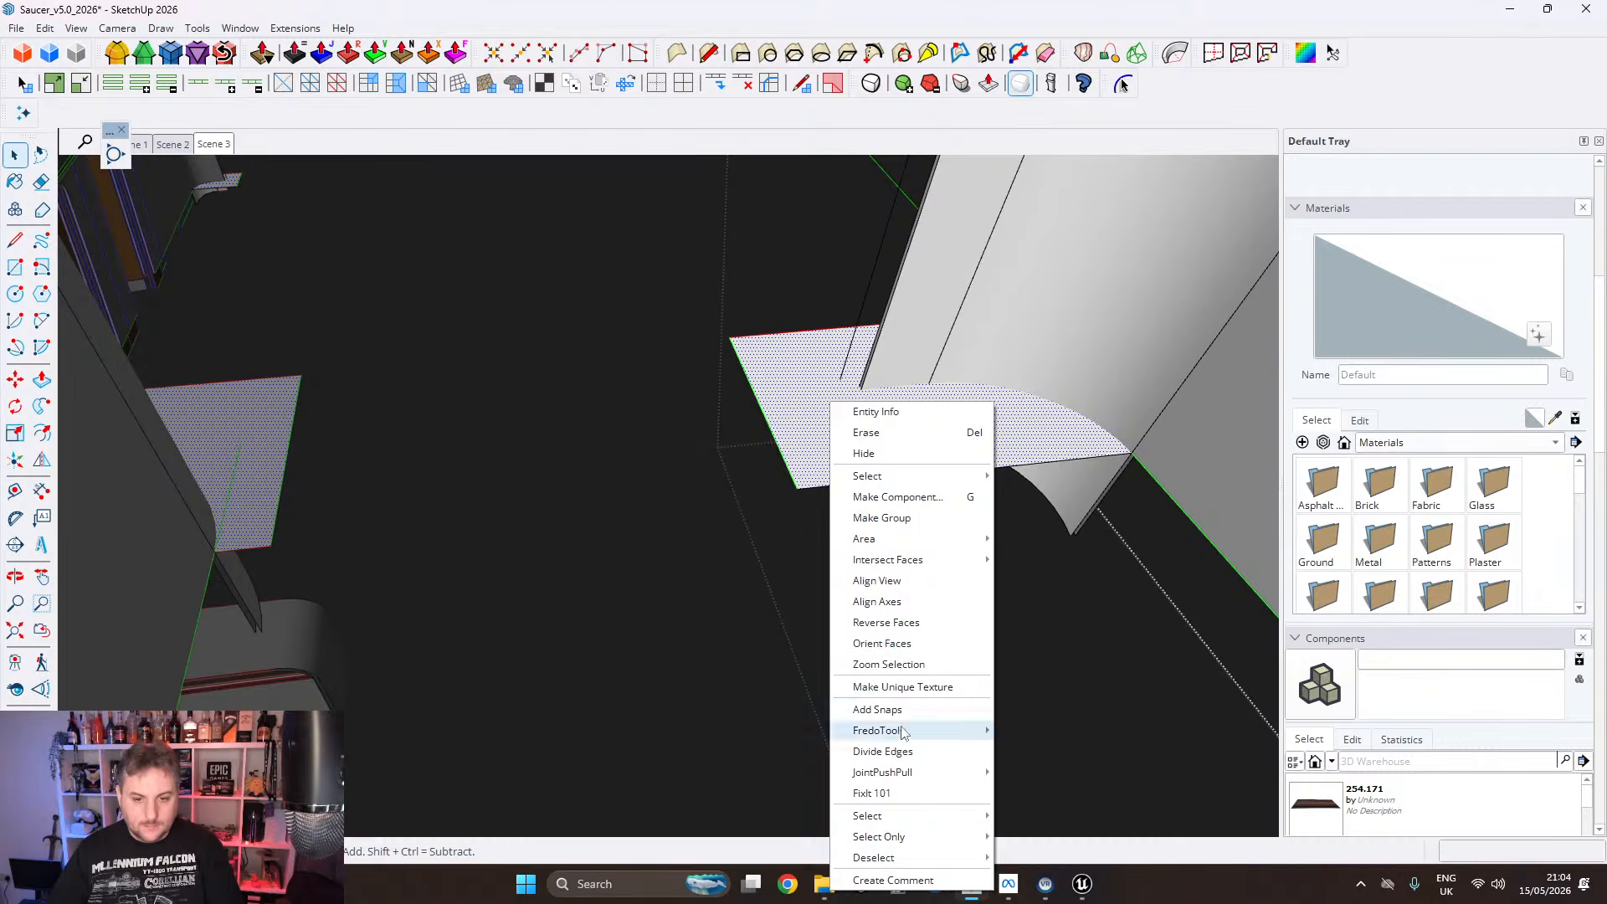
pyautogui.click(889, 622)
pyautogui.rightClick(894, 423)
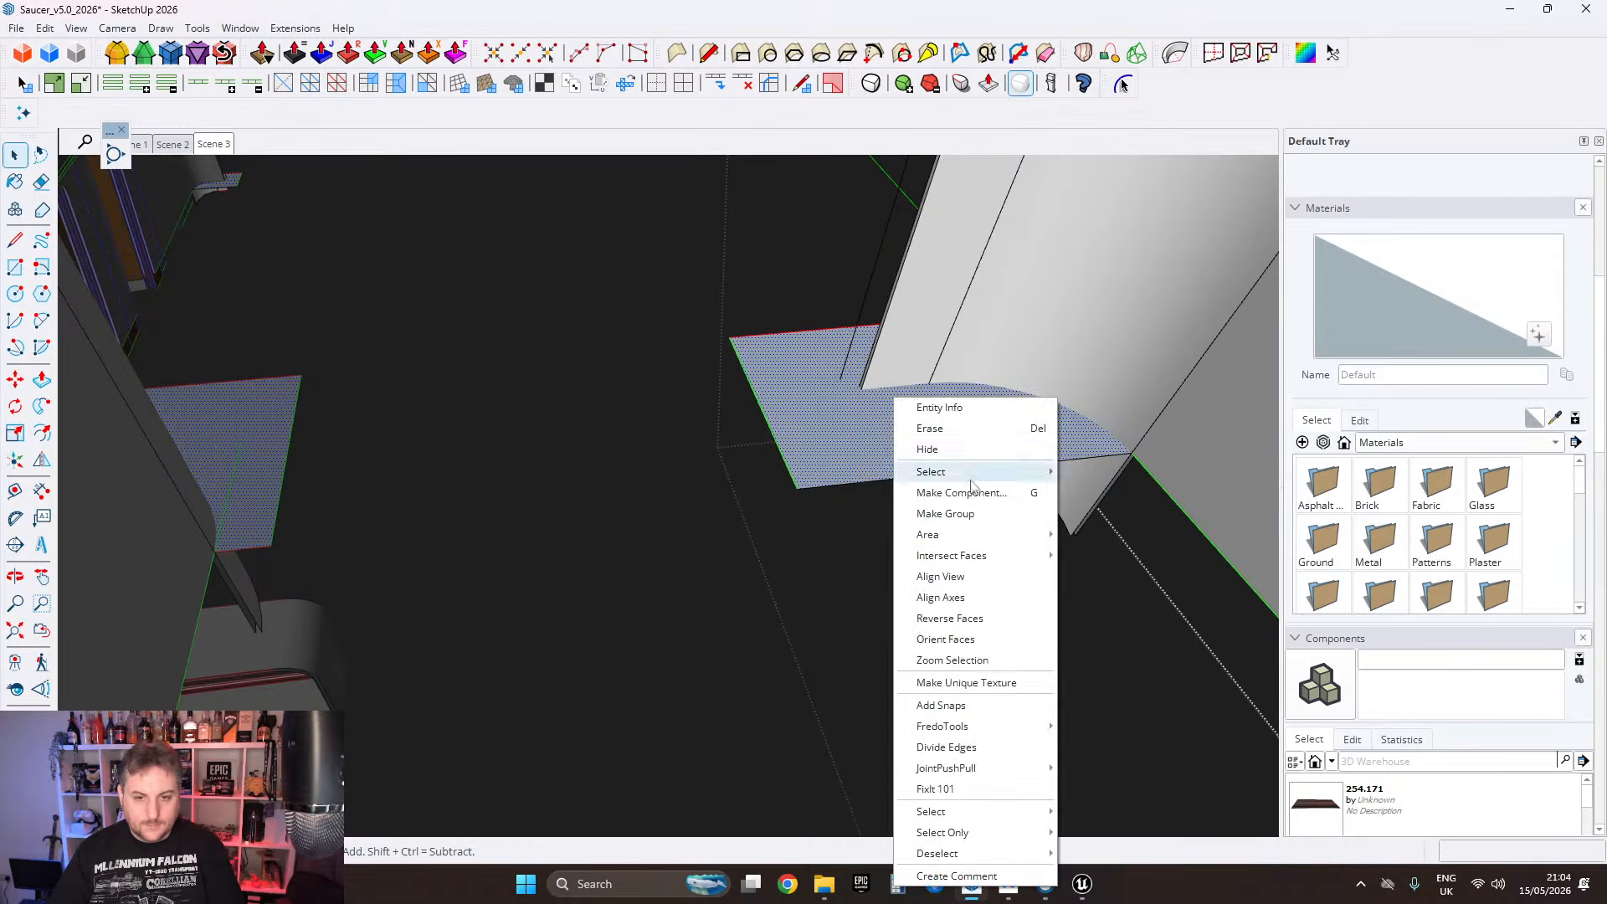
pyautogui.moveTo(950, 555)
pyautogui.click(1086, 556)
pyautogui.moveTo(1023, 404); pyautogui.dragTo(689, 437, button='middle')
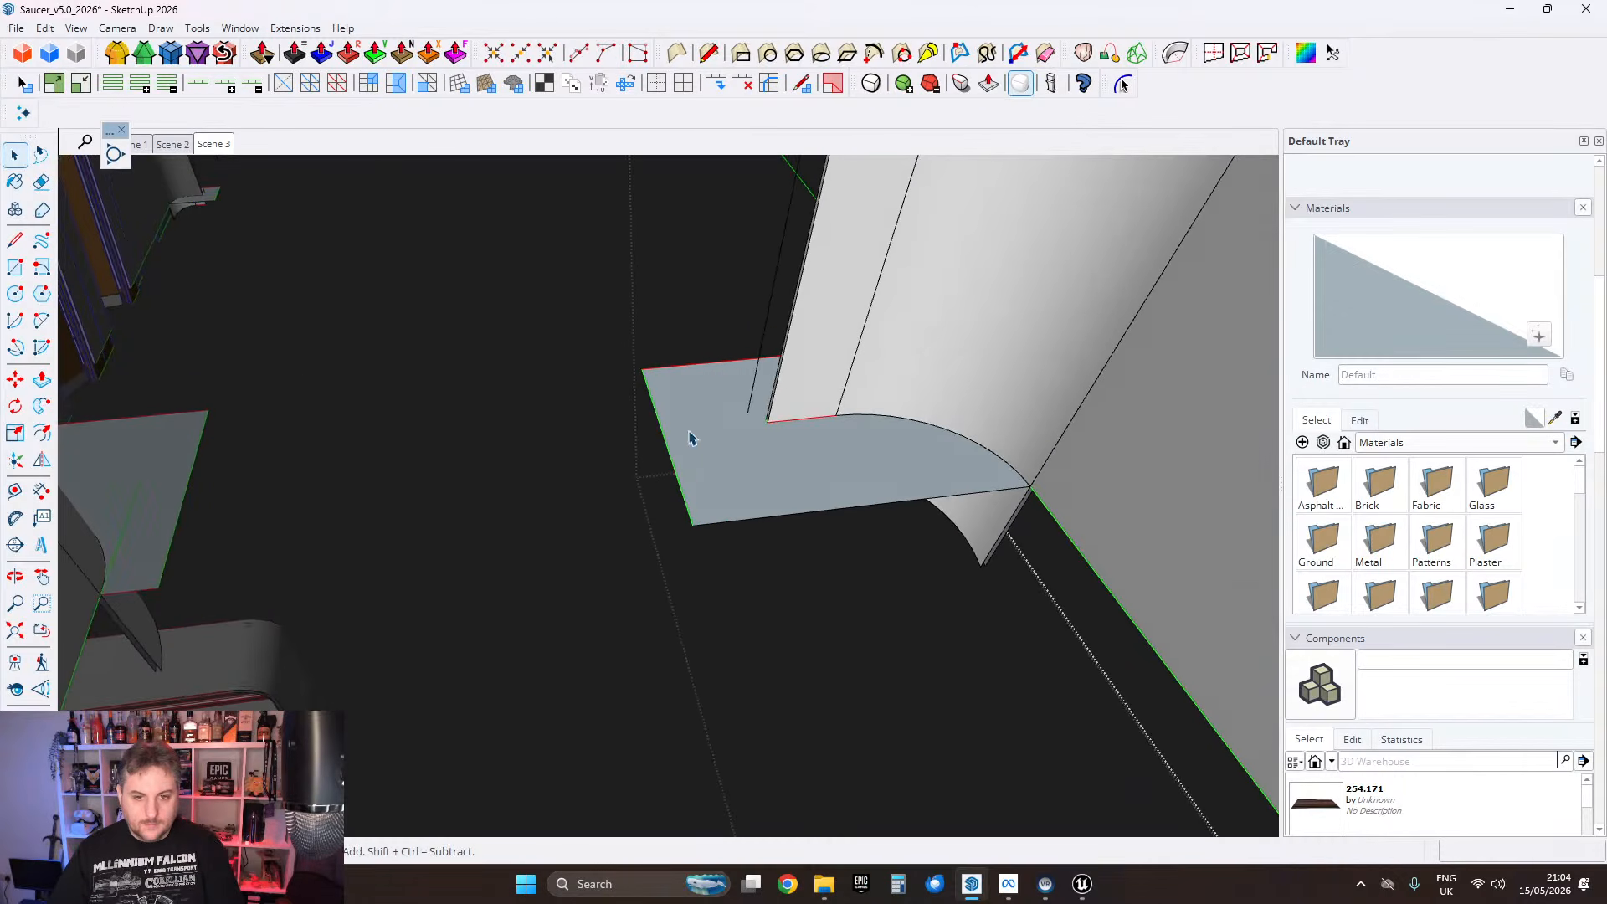
# Step: Delete the horizontal cutting face and the part of the curved end hanging below it
pyautogui.moveTo(649, 646); pyautogui.dragTo(818, 445, button='middle')
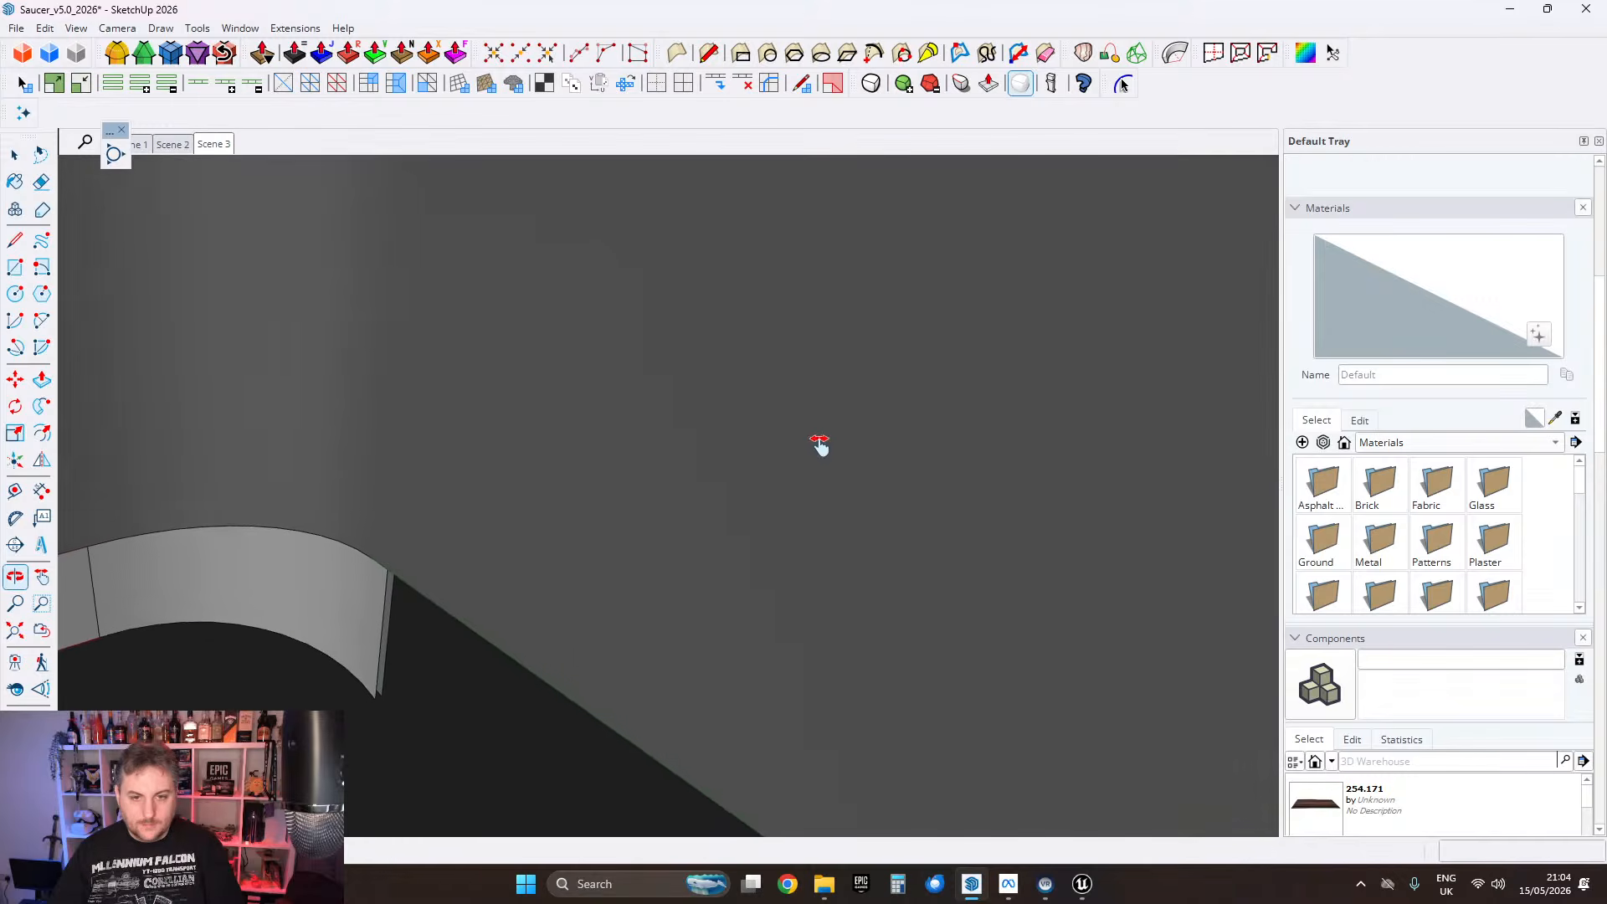
pyautogui.moveTo(681, 531); pyautogui.dragTo(764, 692, button='middle')
pyautogui.doubleClick(471, 703)
pyautogui.press('Delete')
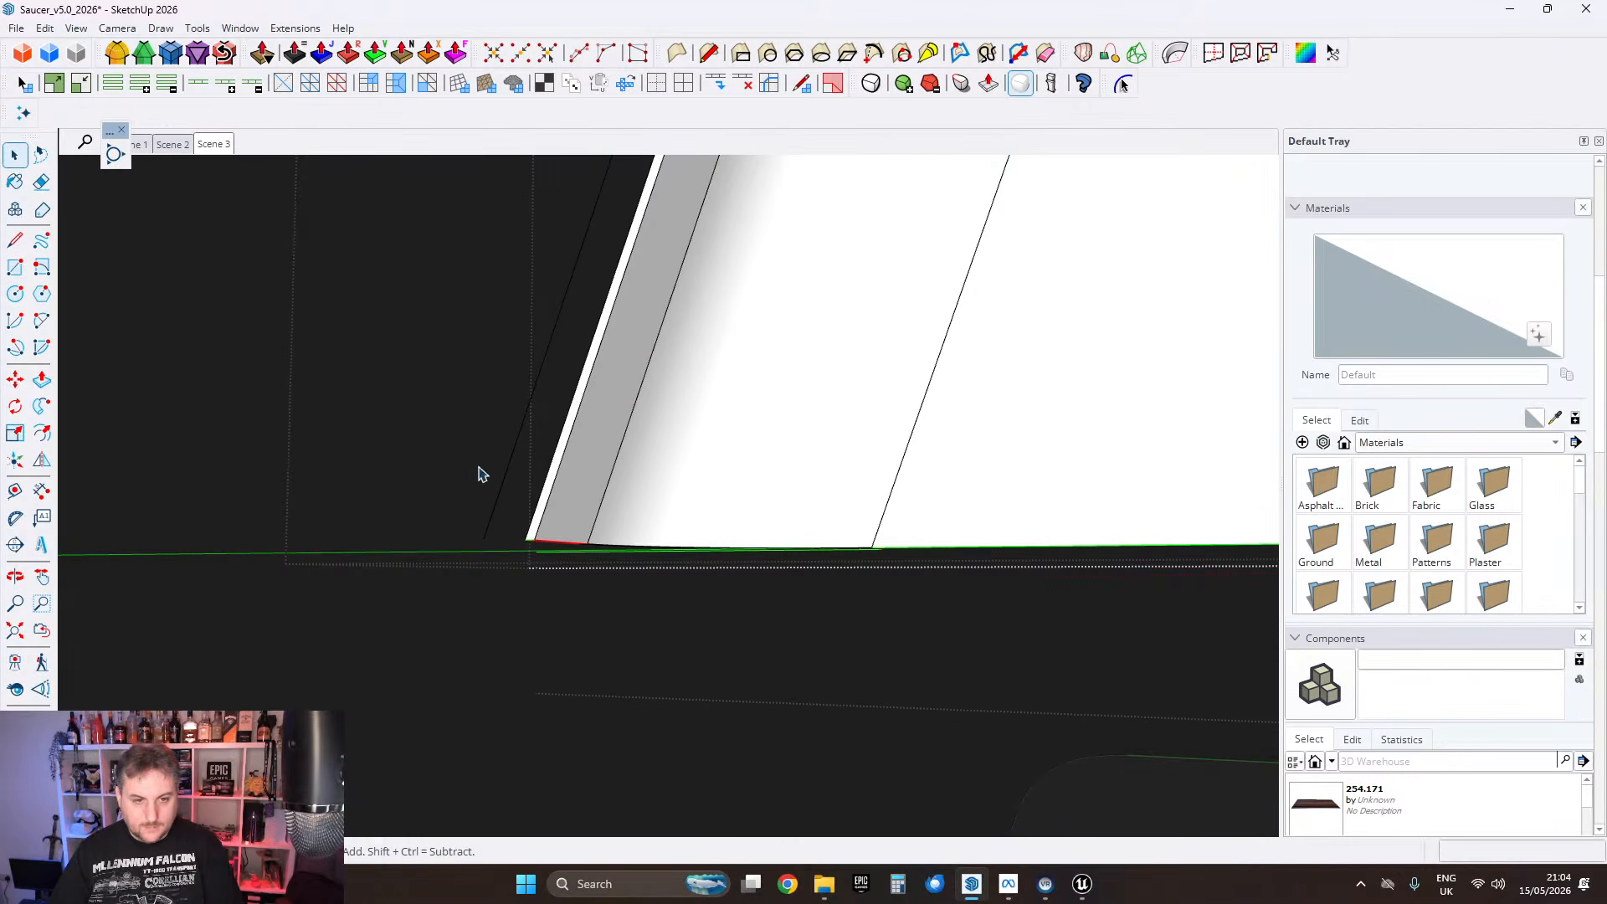
# Step: Run Fixit 101 on the trimmed strip's connected geometry and remove the loose slanted line beside it
pyautogui.tripleClick(559, 475)
pyautogui.scroll(2, 698, 467)
pyautogui.moveTo(698, 472); pyautogui.dragTo(771, 355, button='middle')
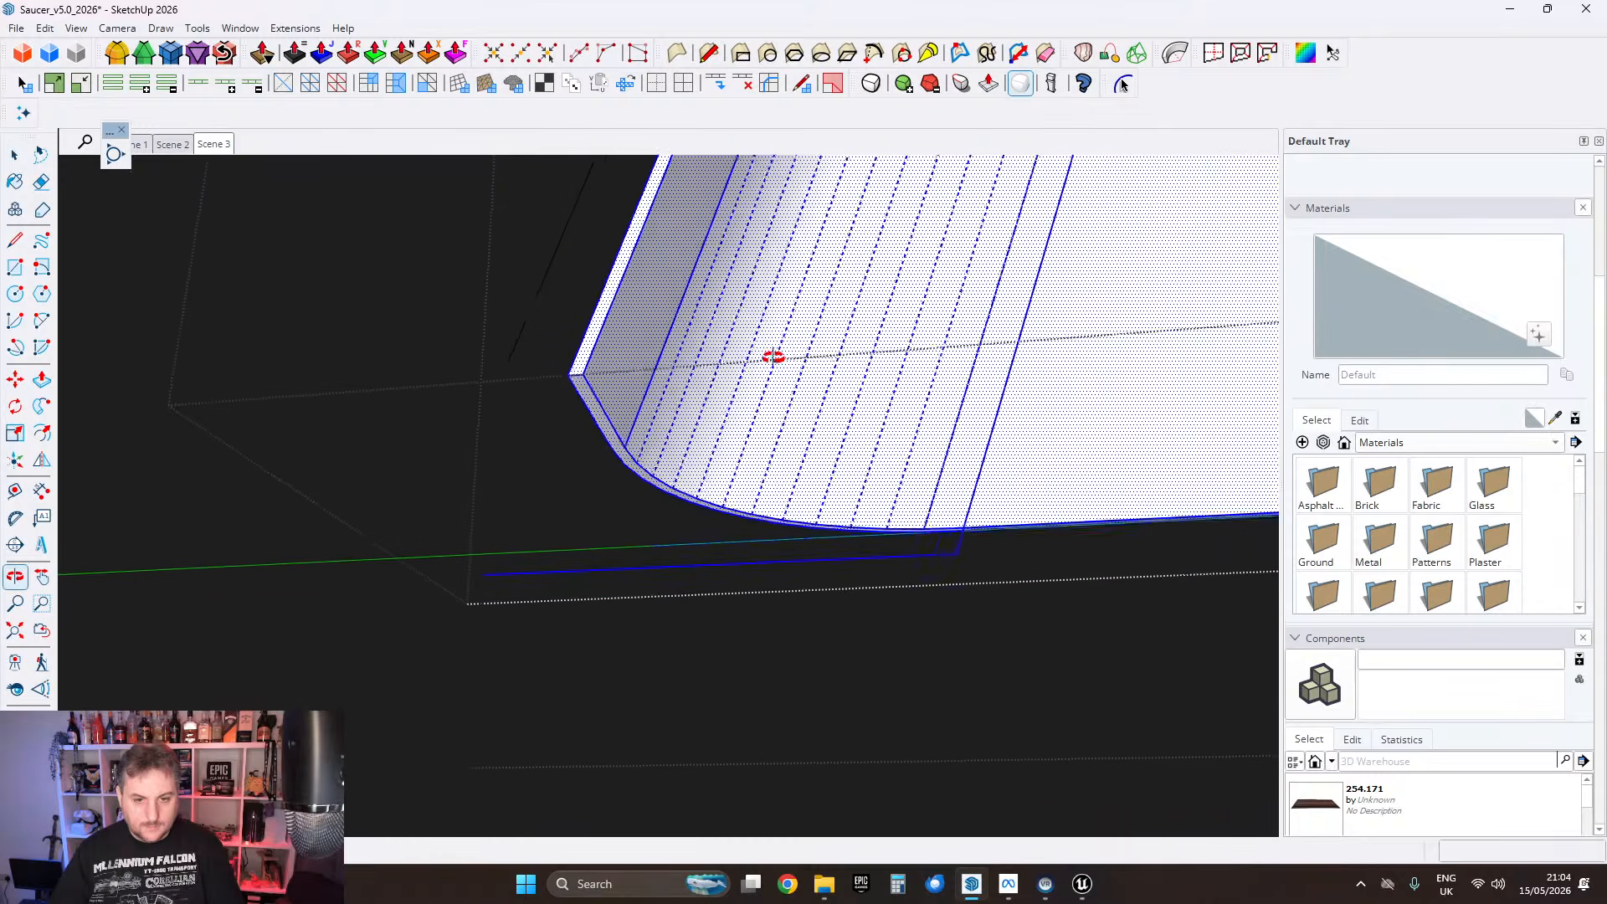
pyautogui.rightClick(774, 366)
pyautogui.click(816, 731)
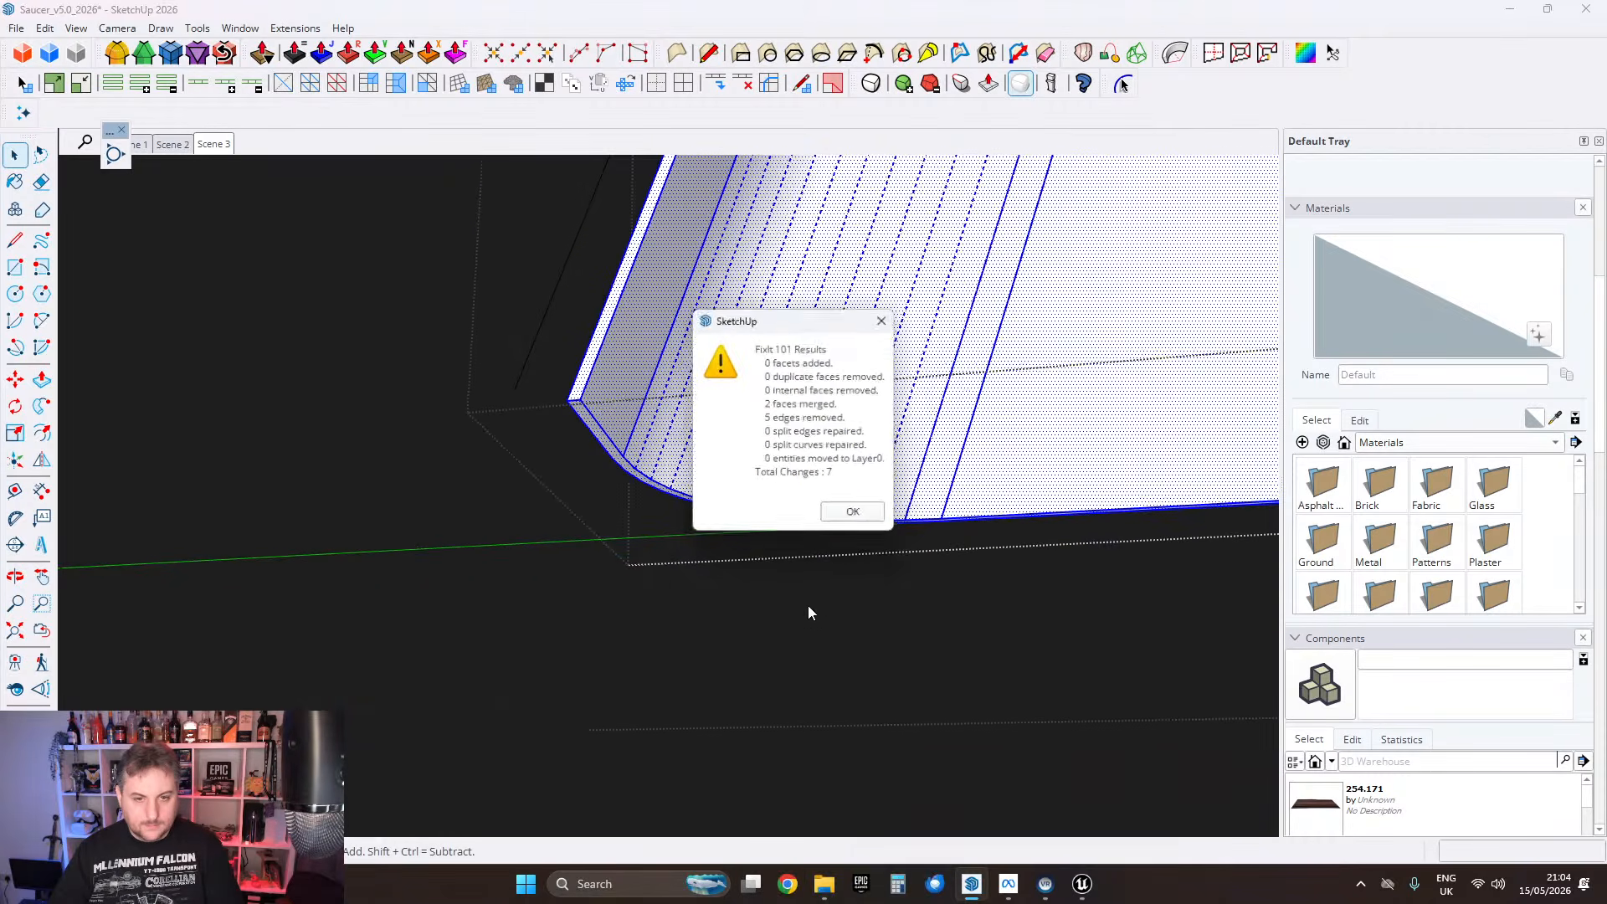
pyautogui.click(850, 511)
pyautogui.click(545, 327)
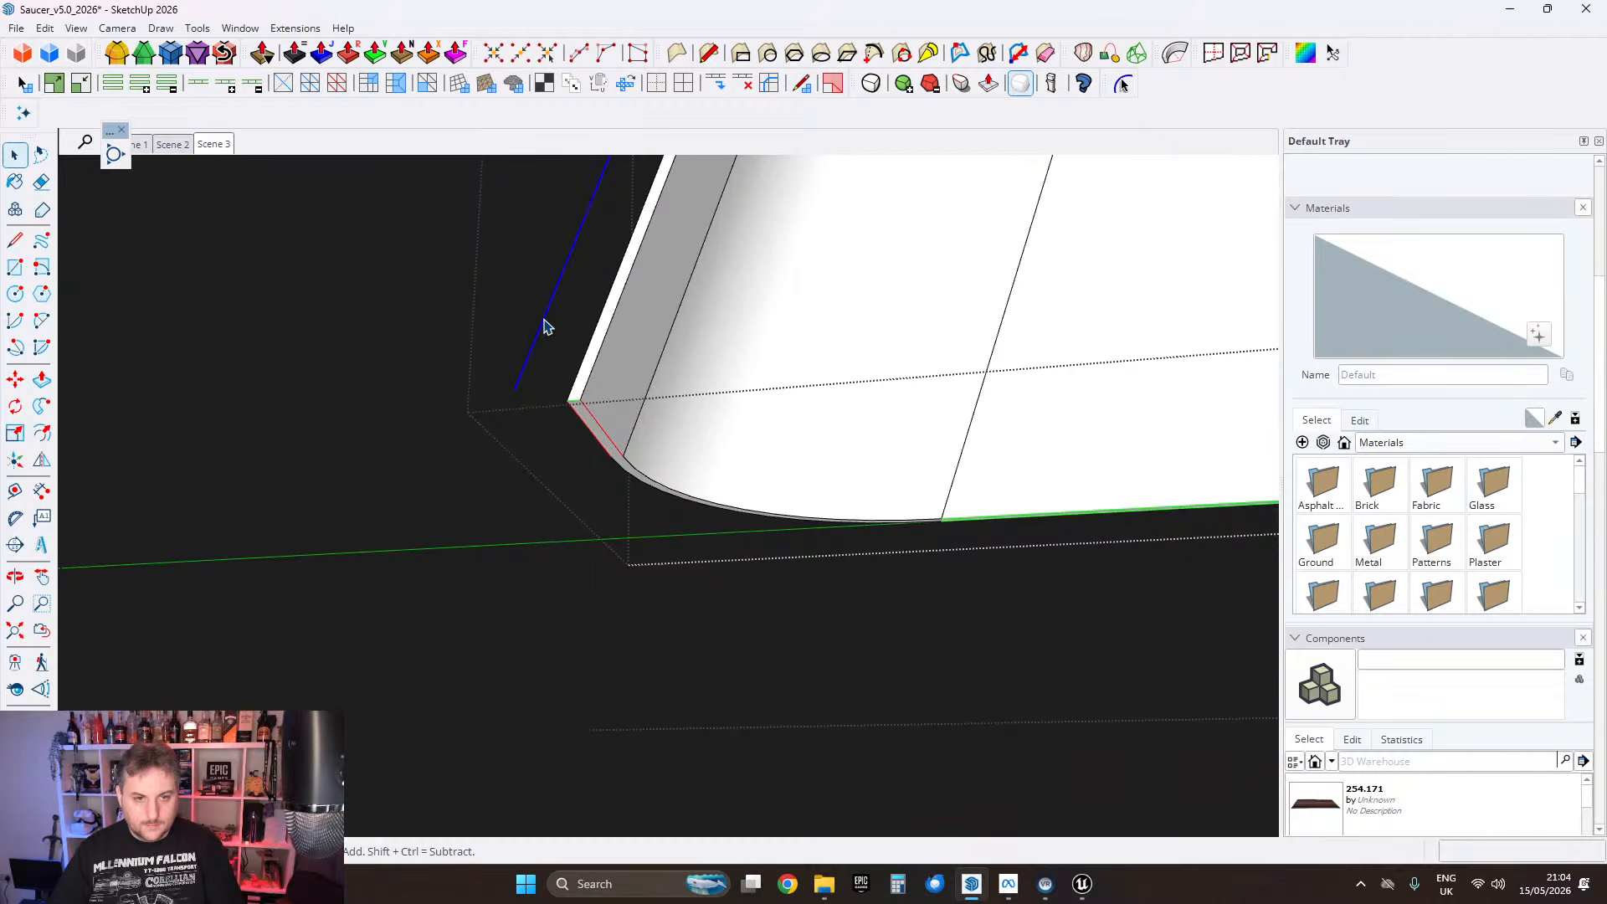
# Step: Soften the edges of the strip's connected geometry at 30.5 degrees between normals, including coplanar edges
pyautogui.moveTo(811, 323); pyautogui.dragTo(628, 280, button='middle')
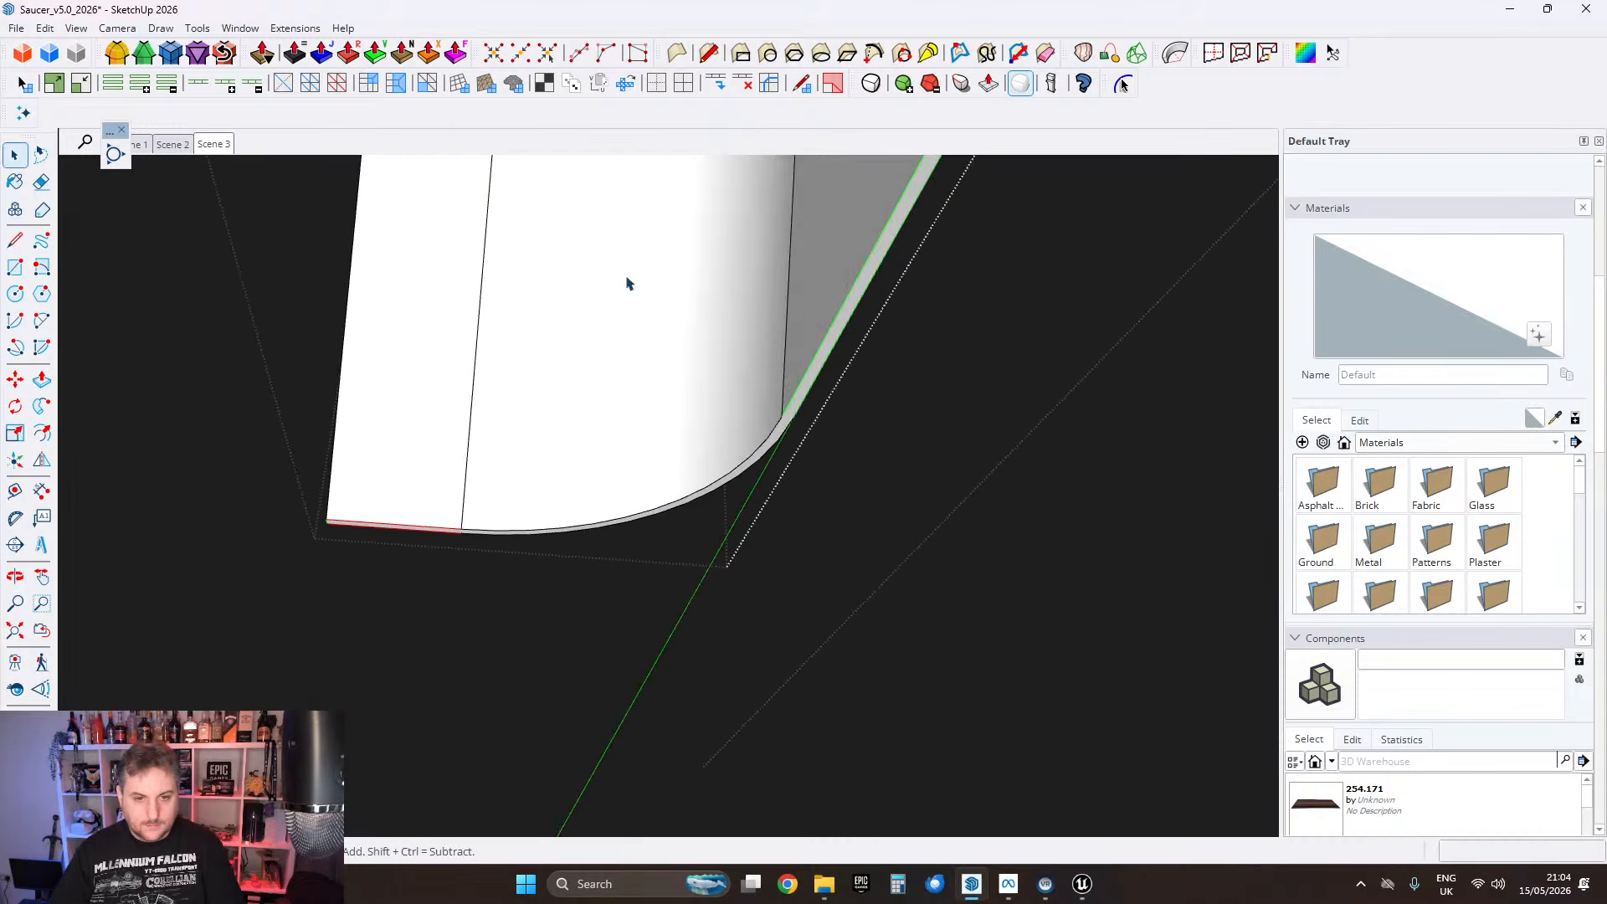
pyautogui.tripleClick(628, 279)
pyautogui.rightClick(628, 278)
pyautogui.click(700, 546)
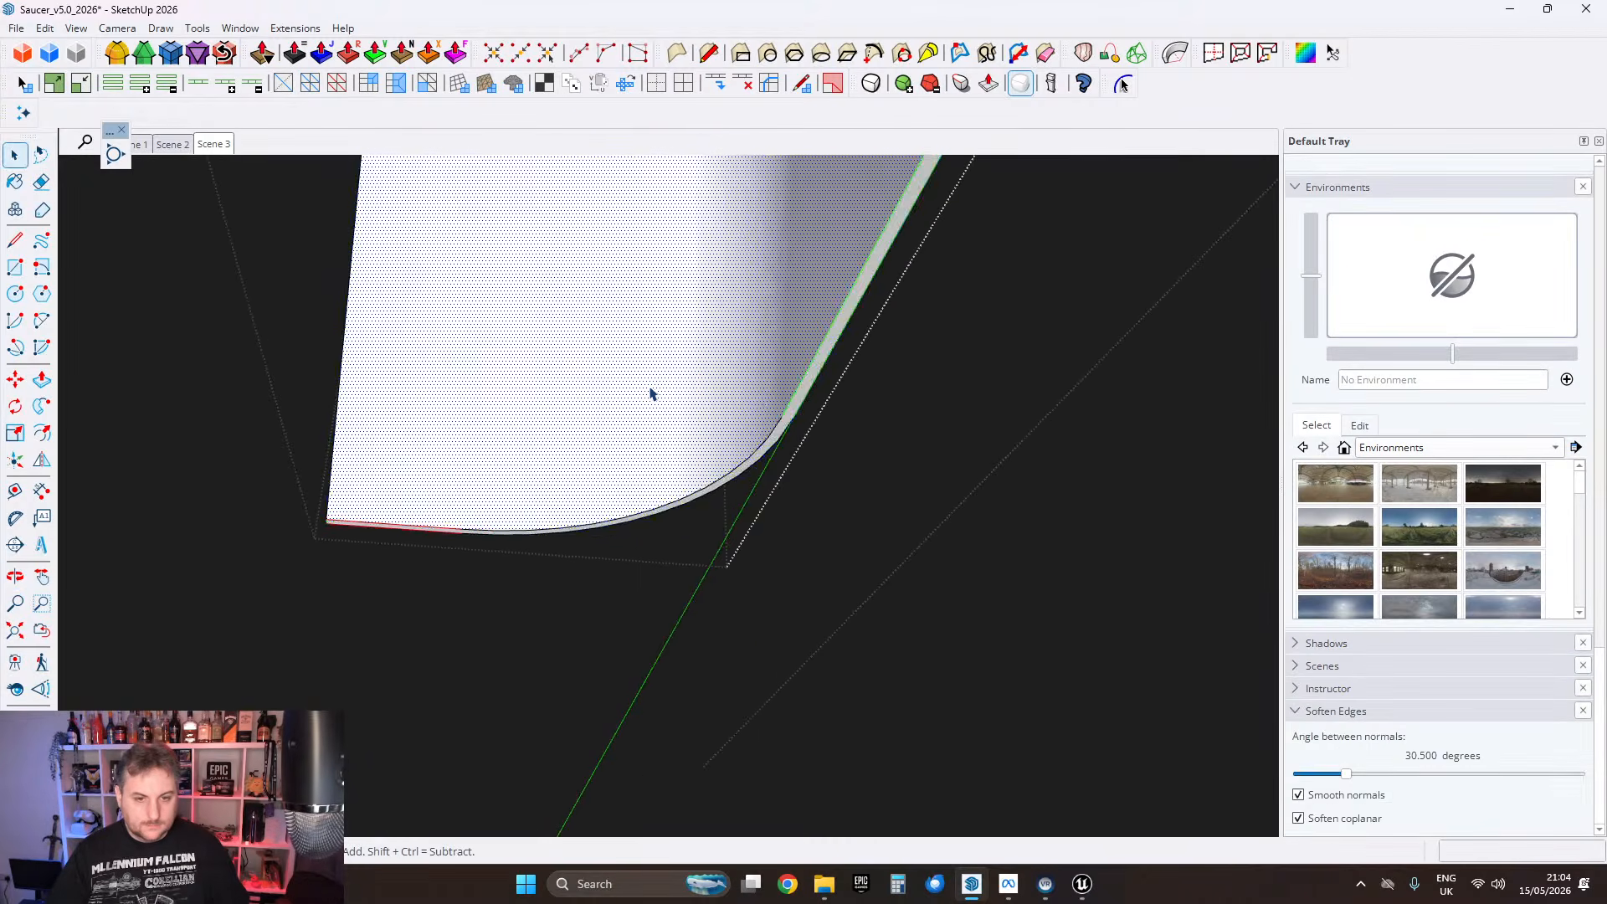
# Step: Examine the small triangular edges left at the strip's rounded upper corner
pyautogui.moveTo(650, 394); pyautogui.dragTo(17, 607, button='middle')
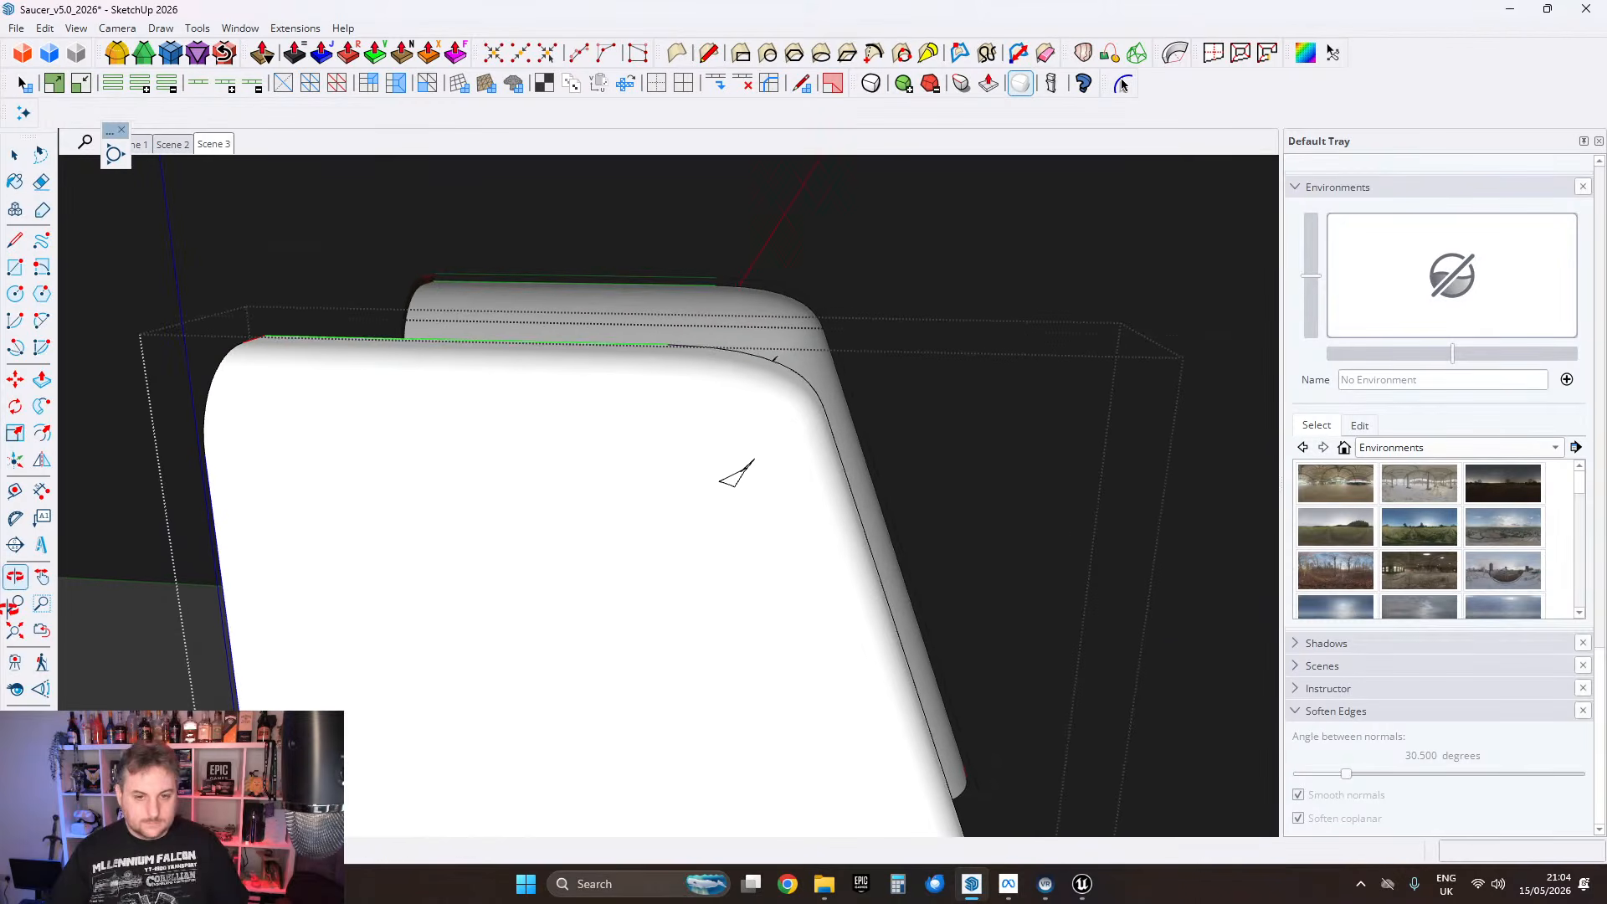
pyautogui.scroll(4, 674, 486)
pyautogui.moveTo(870, 517); pyautogui.dragTo(979, 495, button='middle')
pyautogui.click(711, 498)
pyautogui.moveTo(711, 498); pyautogui.dragTo(953, 444, button='middle')
pyautogui.scroll(-7, 1176, 442)
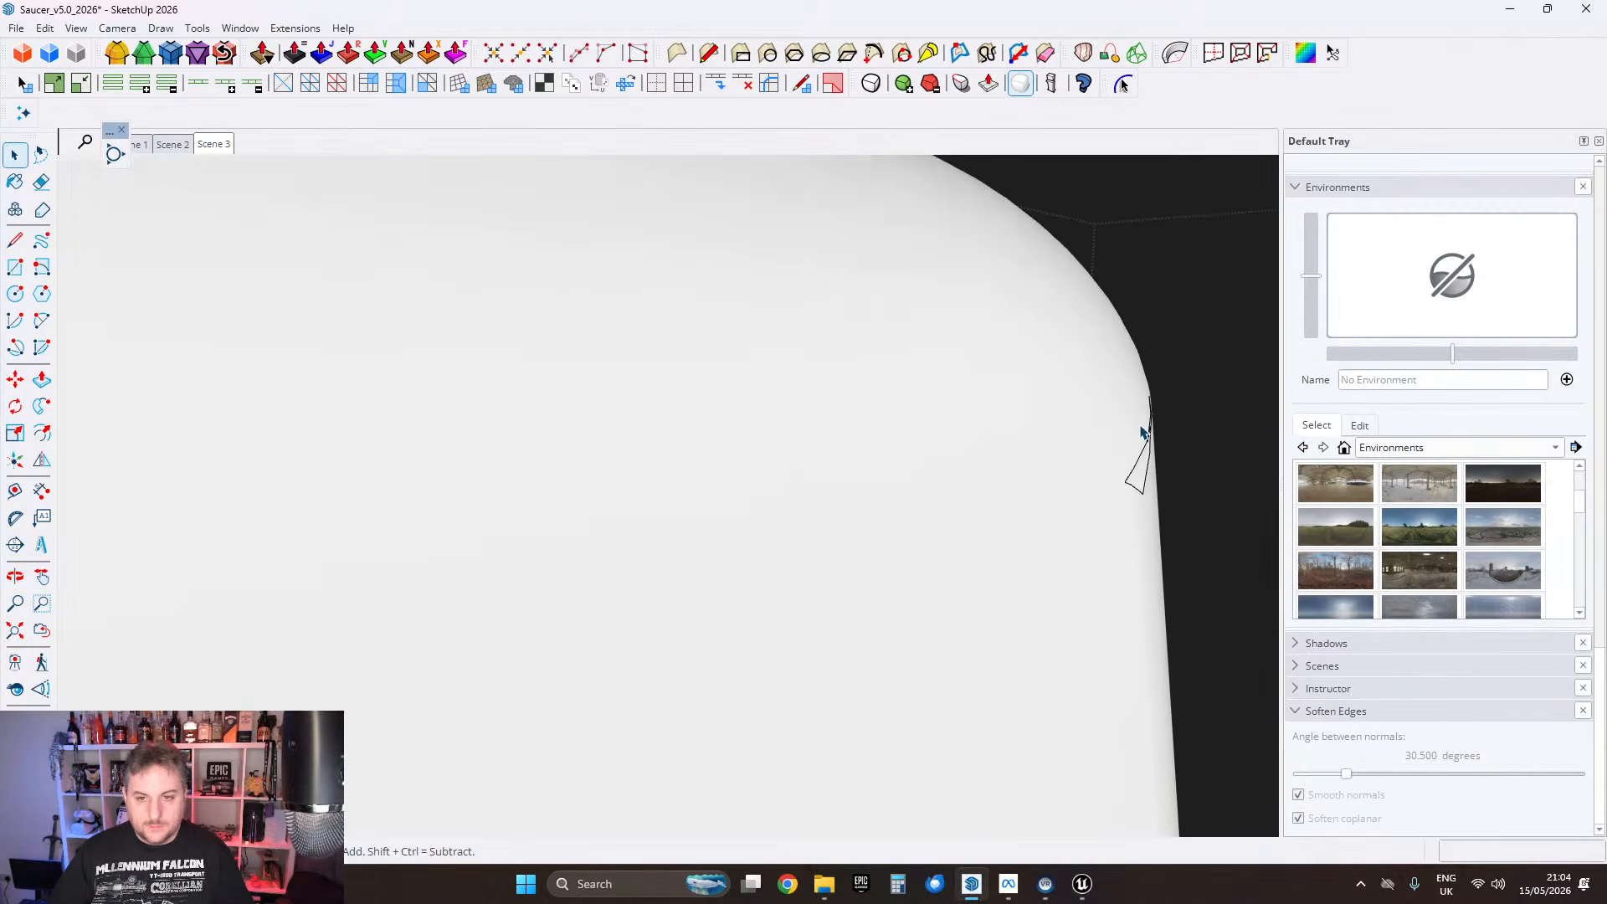
pyautogui.scroll(1, 1147, 432)
pyautogui.moveTo(1152, 432); pyautogui.dragTo(770, 458, button='middle')
pyautogui.scroll(-5, 829, 478)
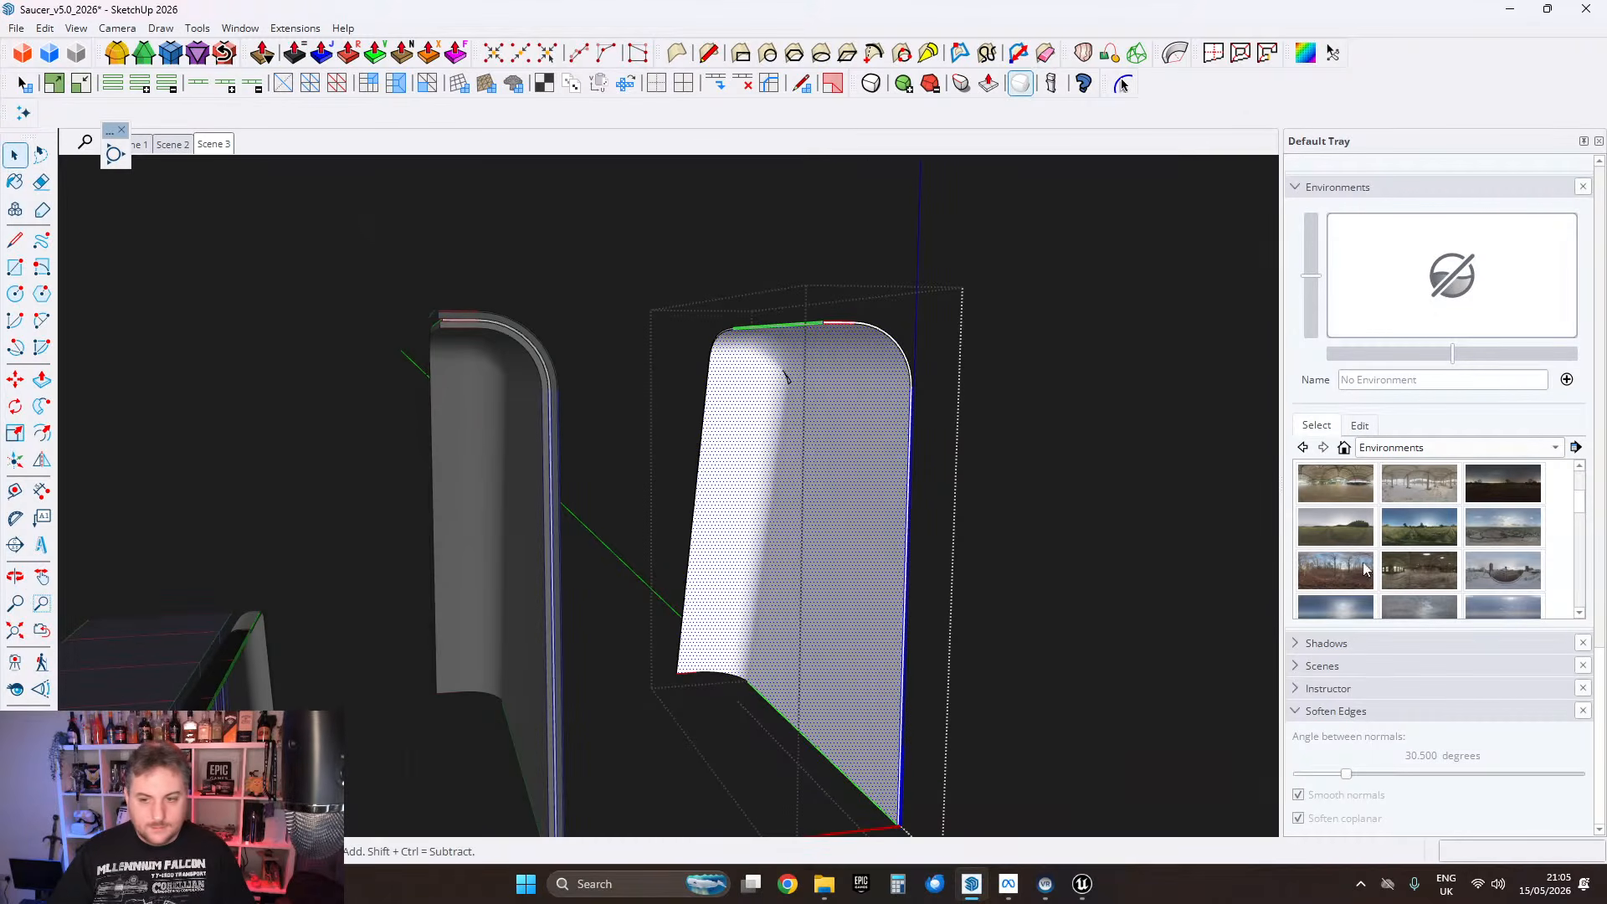
# Step: Paint the strip's large curved surface with Color M08 from the Solid Colors collection
pyautogui.click(15, 180)
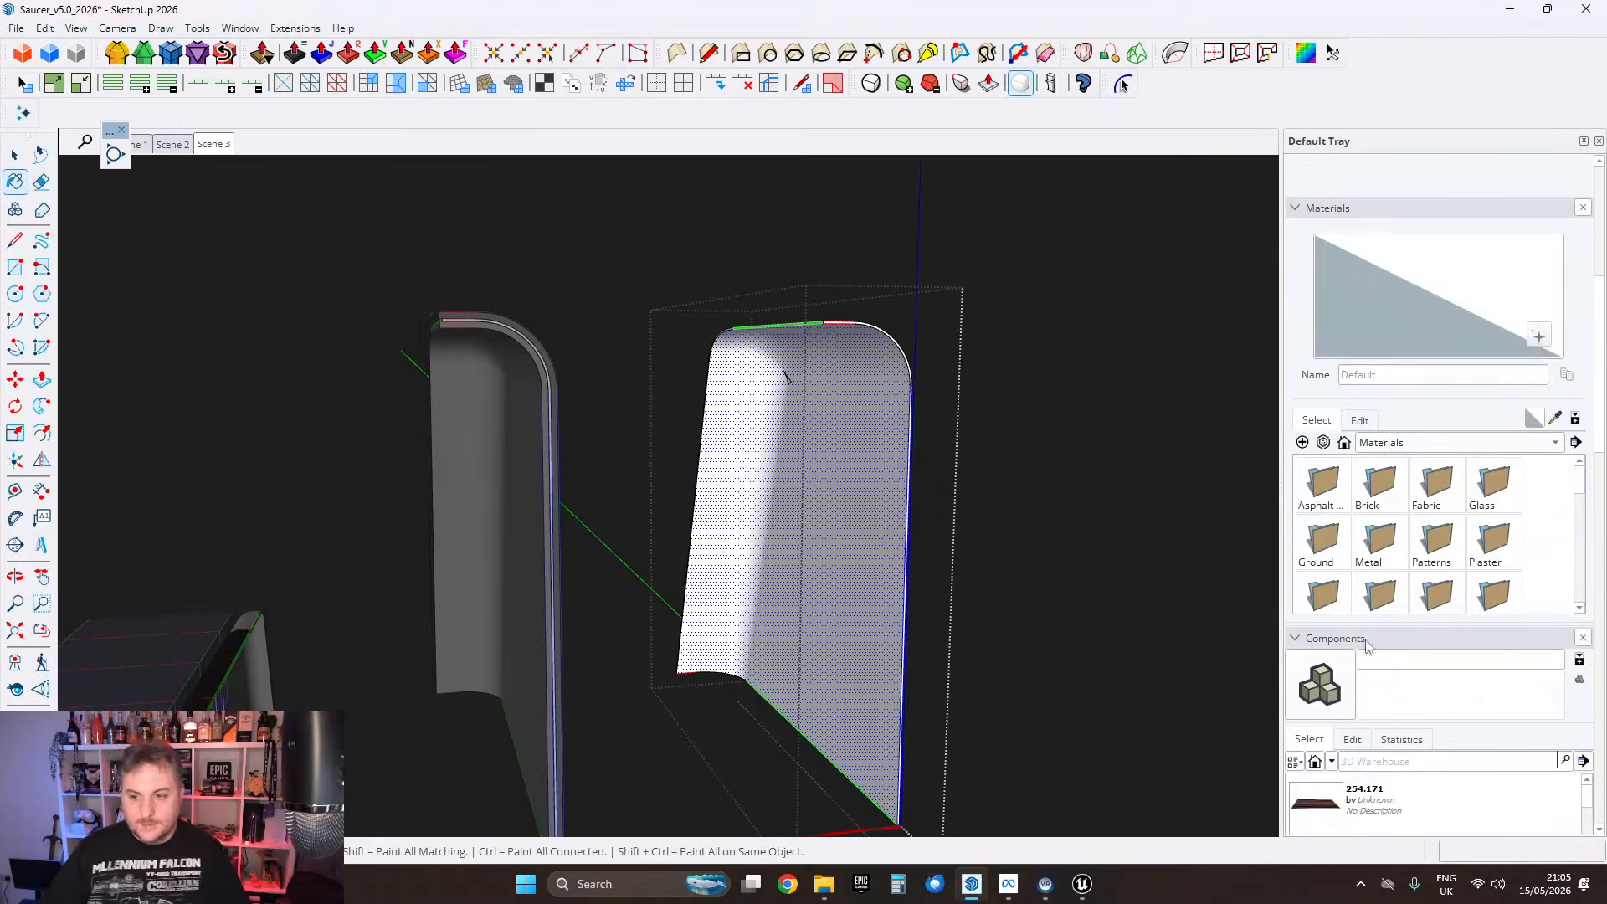
pyautogui.scroll(-4, 1435, 687)
pyautogui.scroll(10, 1434, 687)
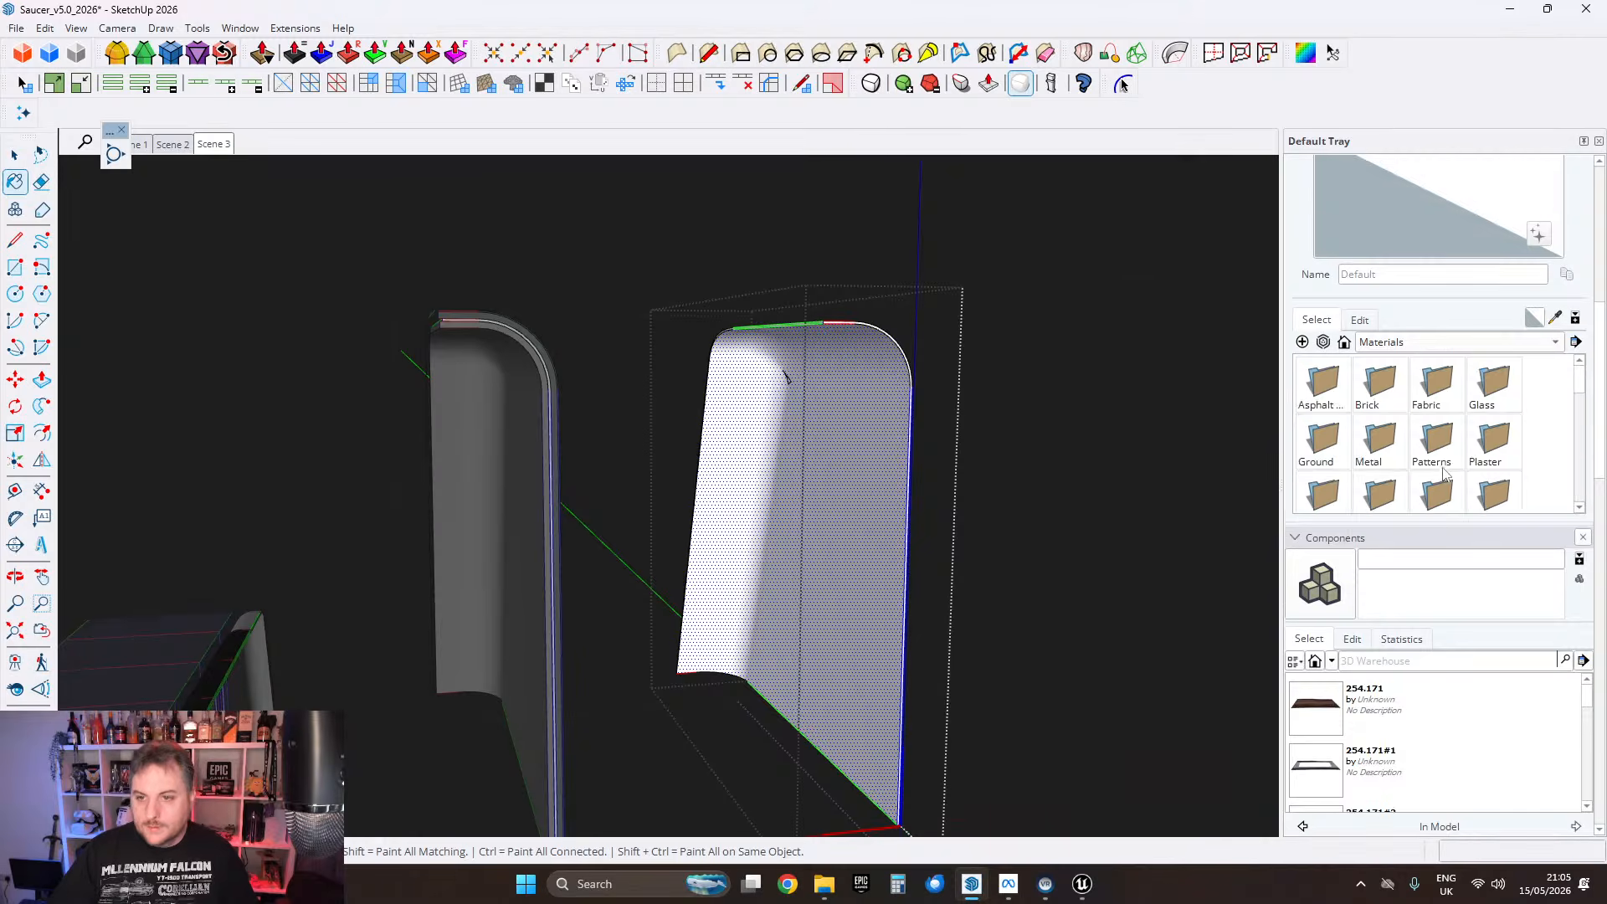
pyautogui.scroll(-5, 1507, 536)
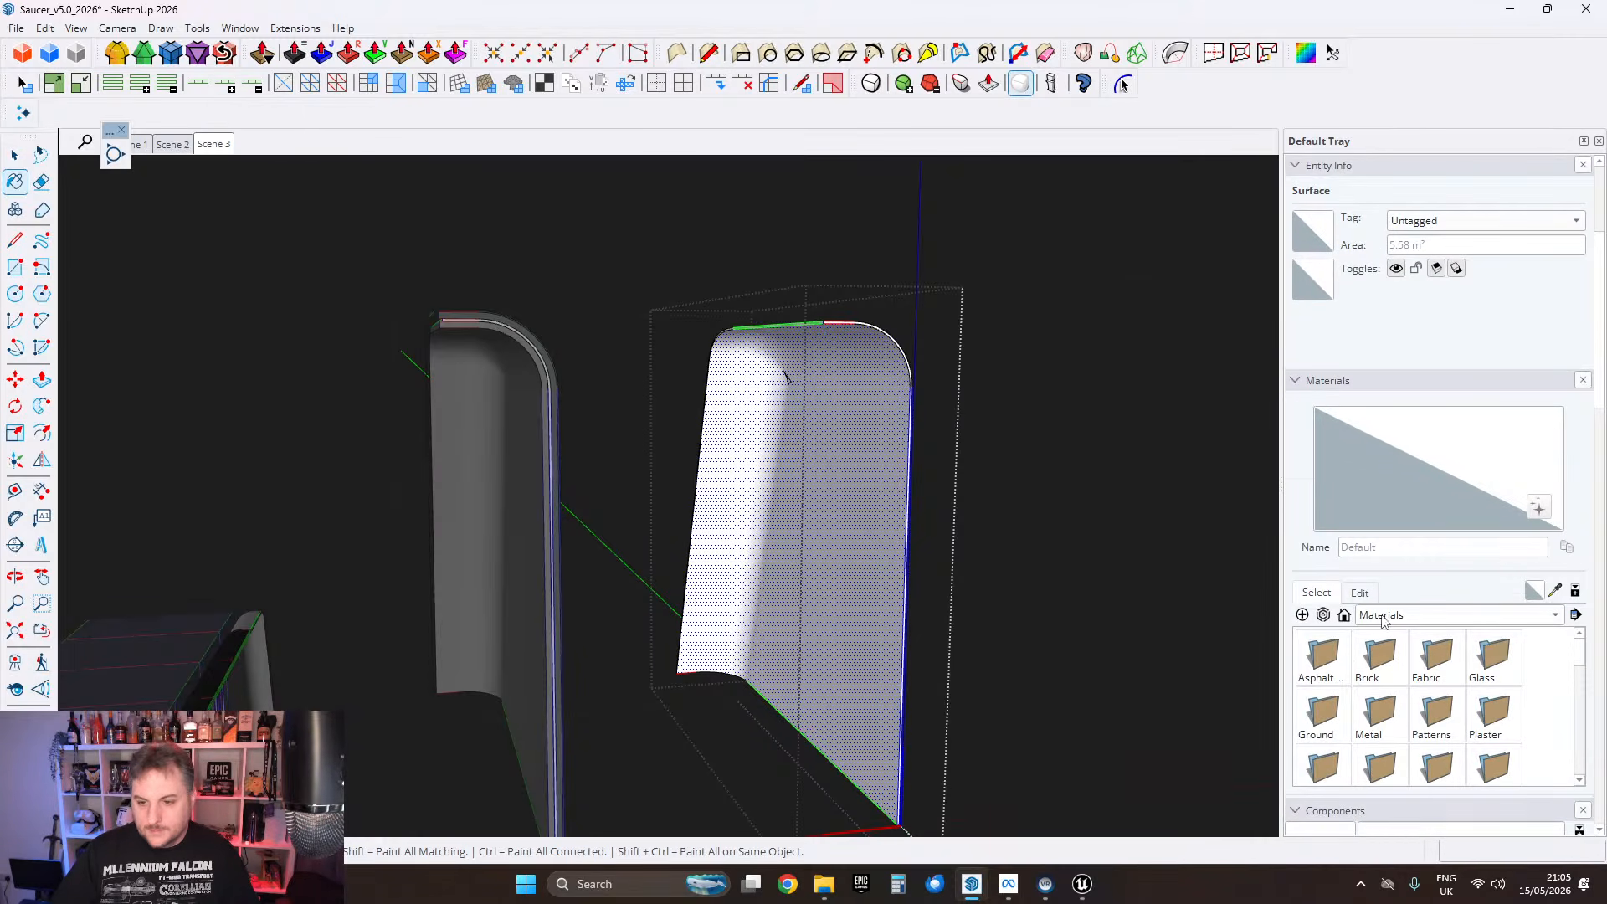
pyautogui.click(1414, 616)
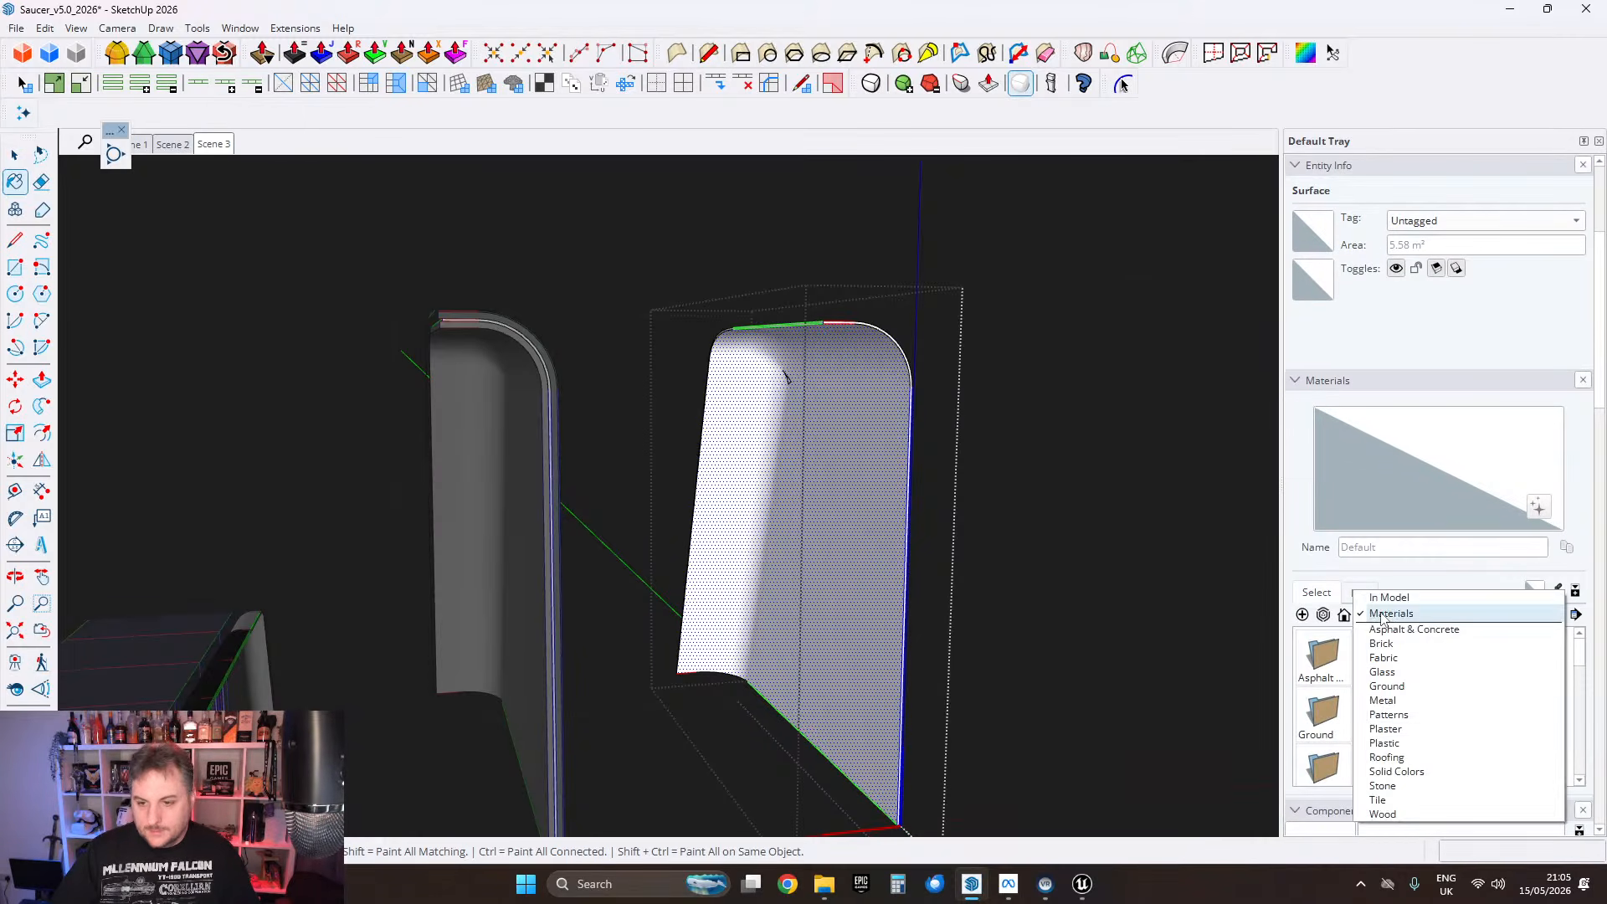
pyautogui.click(1396, 771)
pyautogui.scroll(-6, 1413, 707)
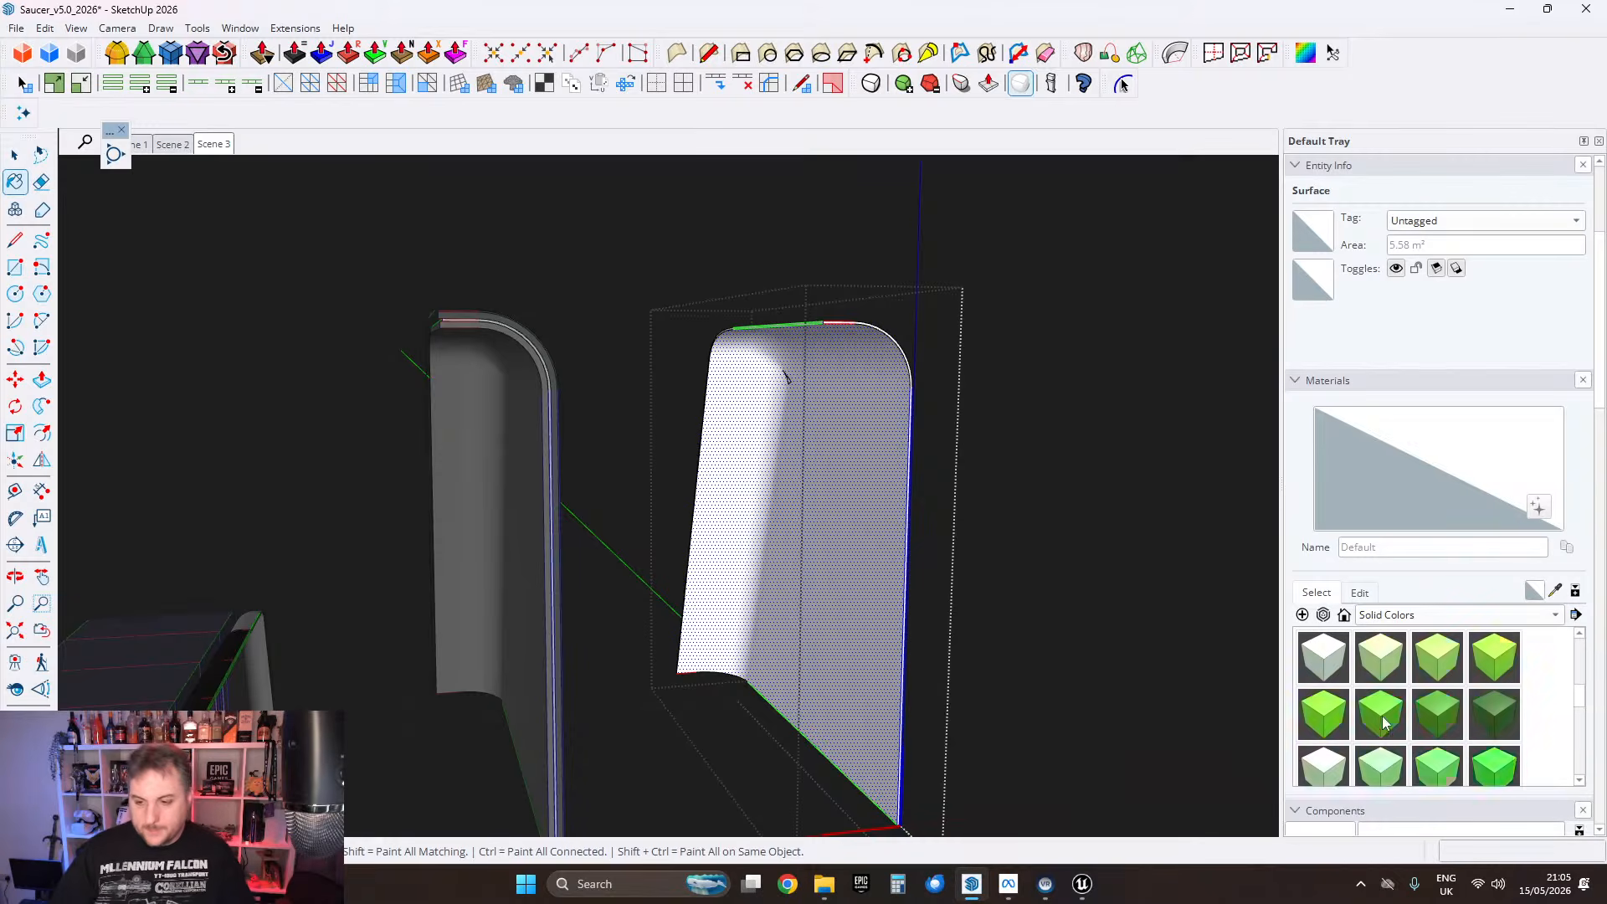
pyautogui.click(1333, 663)
pyautogui.click(814, 512)
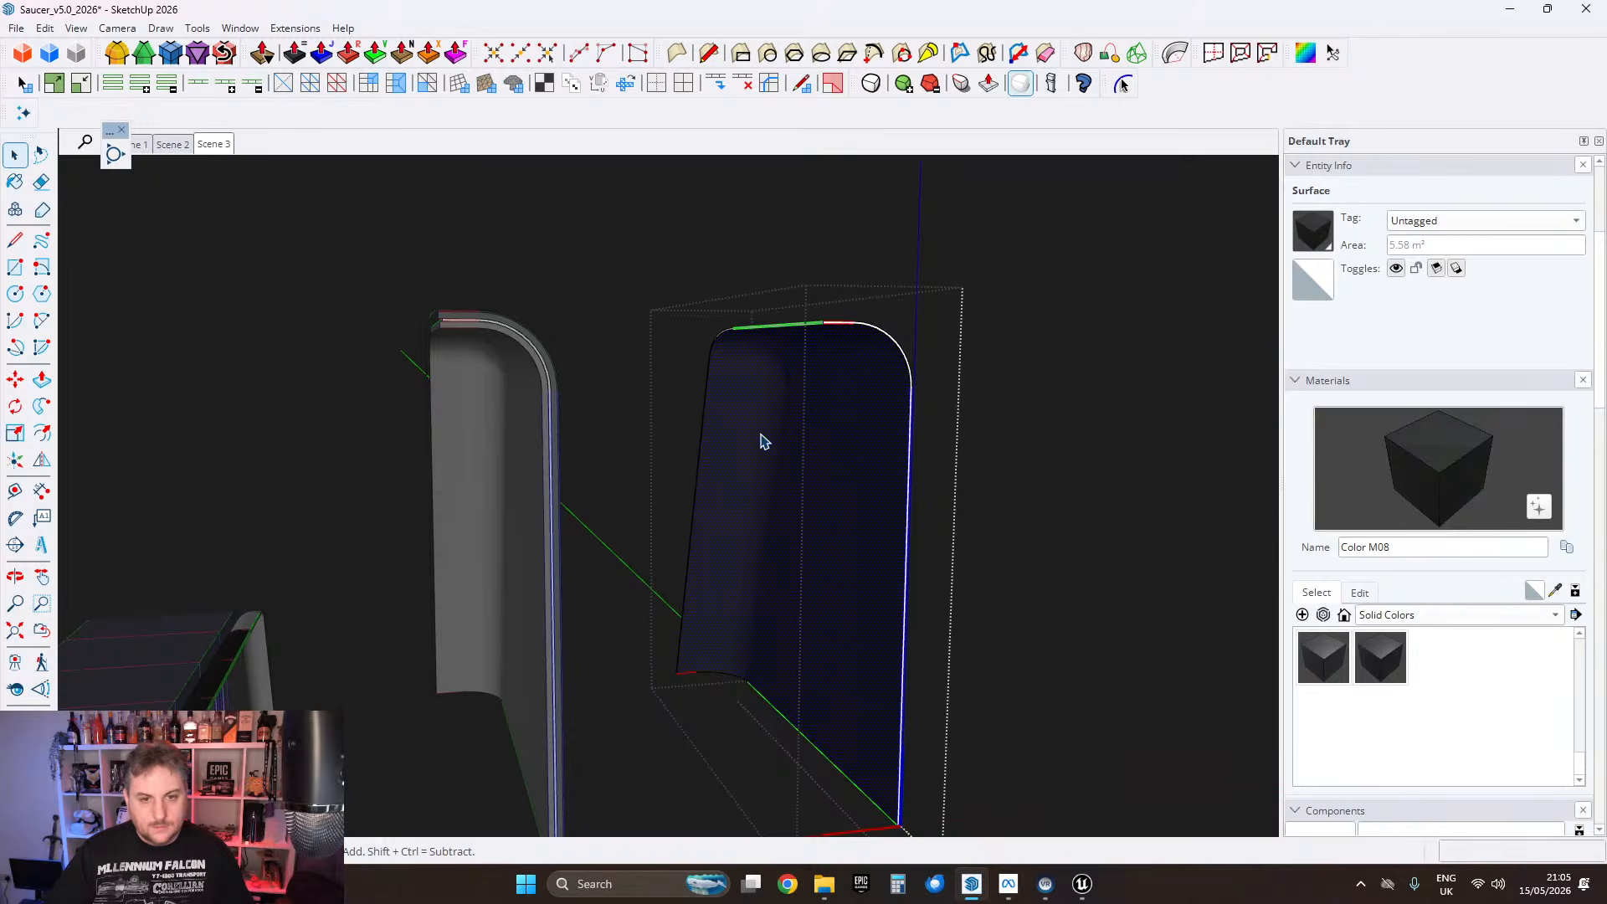
# Step: Apply Color M08 to all of the strip's connected geometry and leave the component
pyautogui.doubleClick(761, 438)
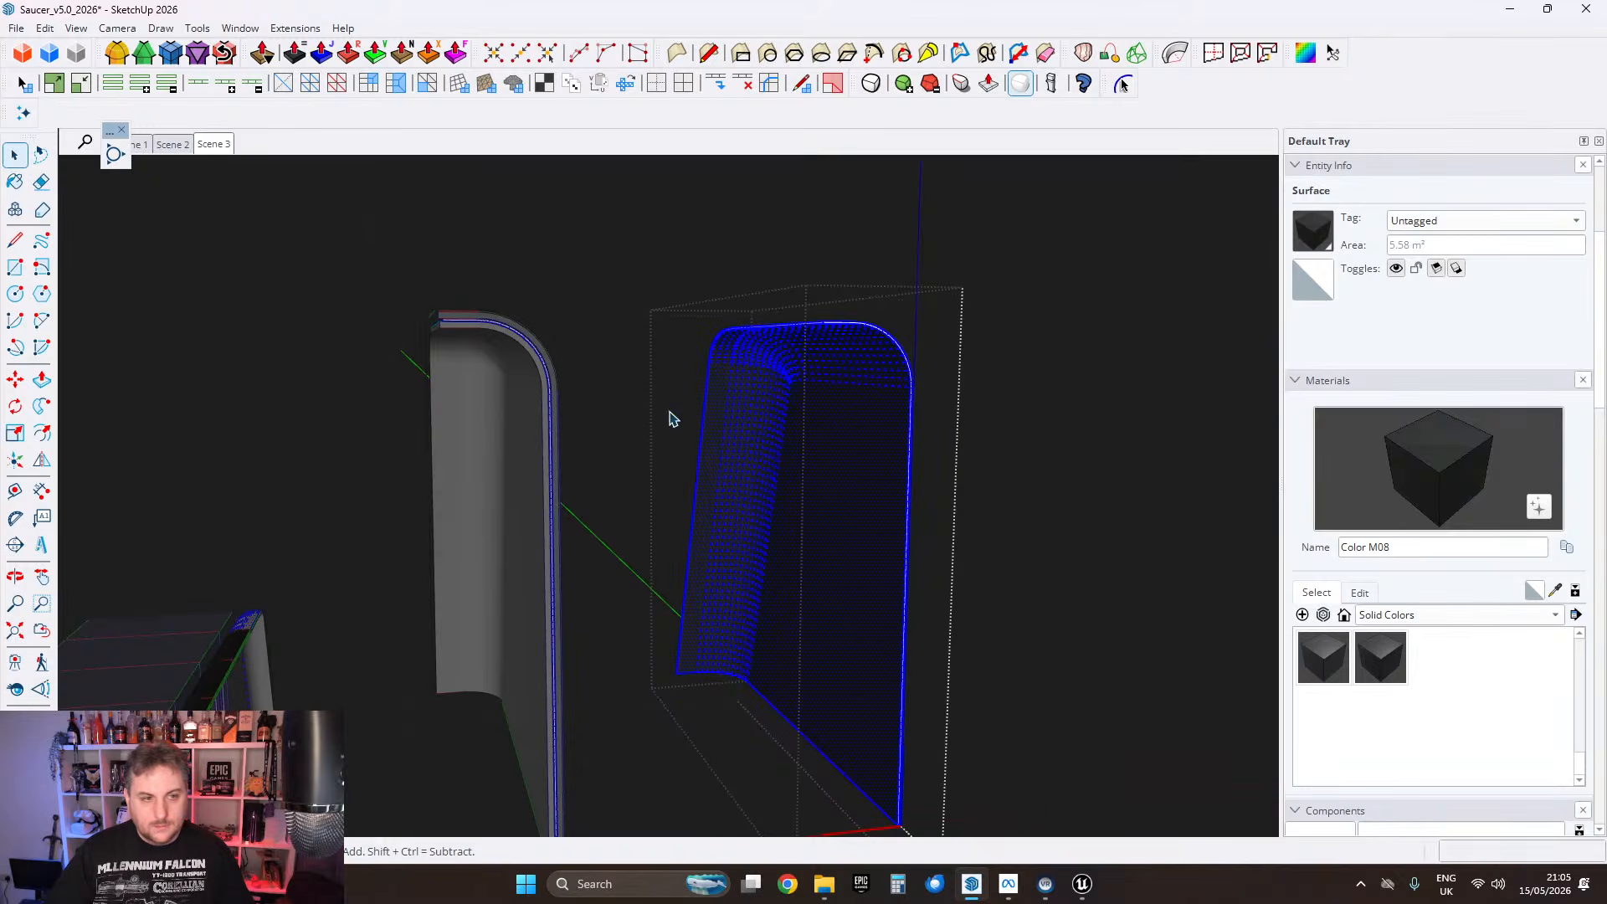
pyautogui.click(764, 389)
pyautogui.click(14, 155)
pyautogui.scroll(3, 810, 469)
pyautogui.press('Escape')
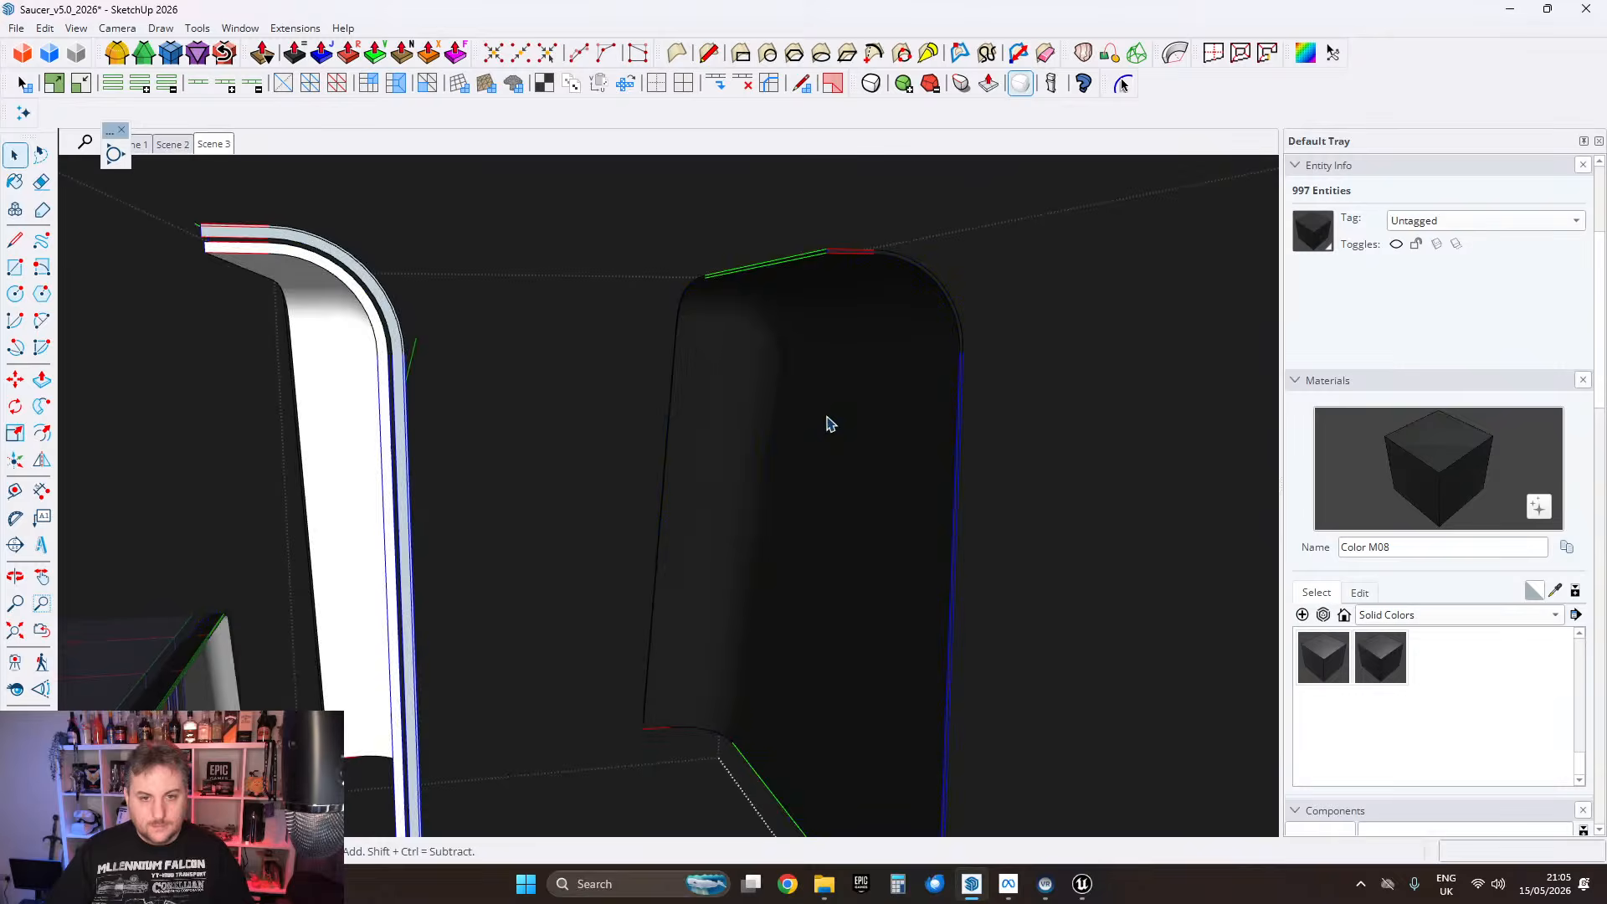
# Step: Delete the detached copy of the strip component beside the wall panel
pyautogui.click(821, 416)
pyautogui.scroll(-3, 821, 416)
pyautogui.press('Delete')
# Step: Open the dark strip component in the original panel and push/pull its narrow upper end face outward by 1.5 cm
pyautogui.scroll(5, 523, 380)
pyautogui.doubleClick(515, 320)
pyautogui.moveTo(515, 320); pyautogui.dragTo(638, 336, button='middle')
pyautogui.scroll(2, 751, 424)
pyautogui.moveTo(751, 423); pyautogui.dragTo(826, 327, button='middle')
pyautogui.scroll(2, 979, 319)
pyautogui.scroll(4, 924, 310)
pyautogui.scroll(-2, 893, 369)
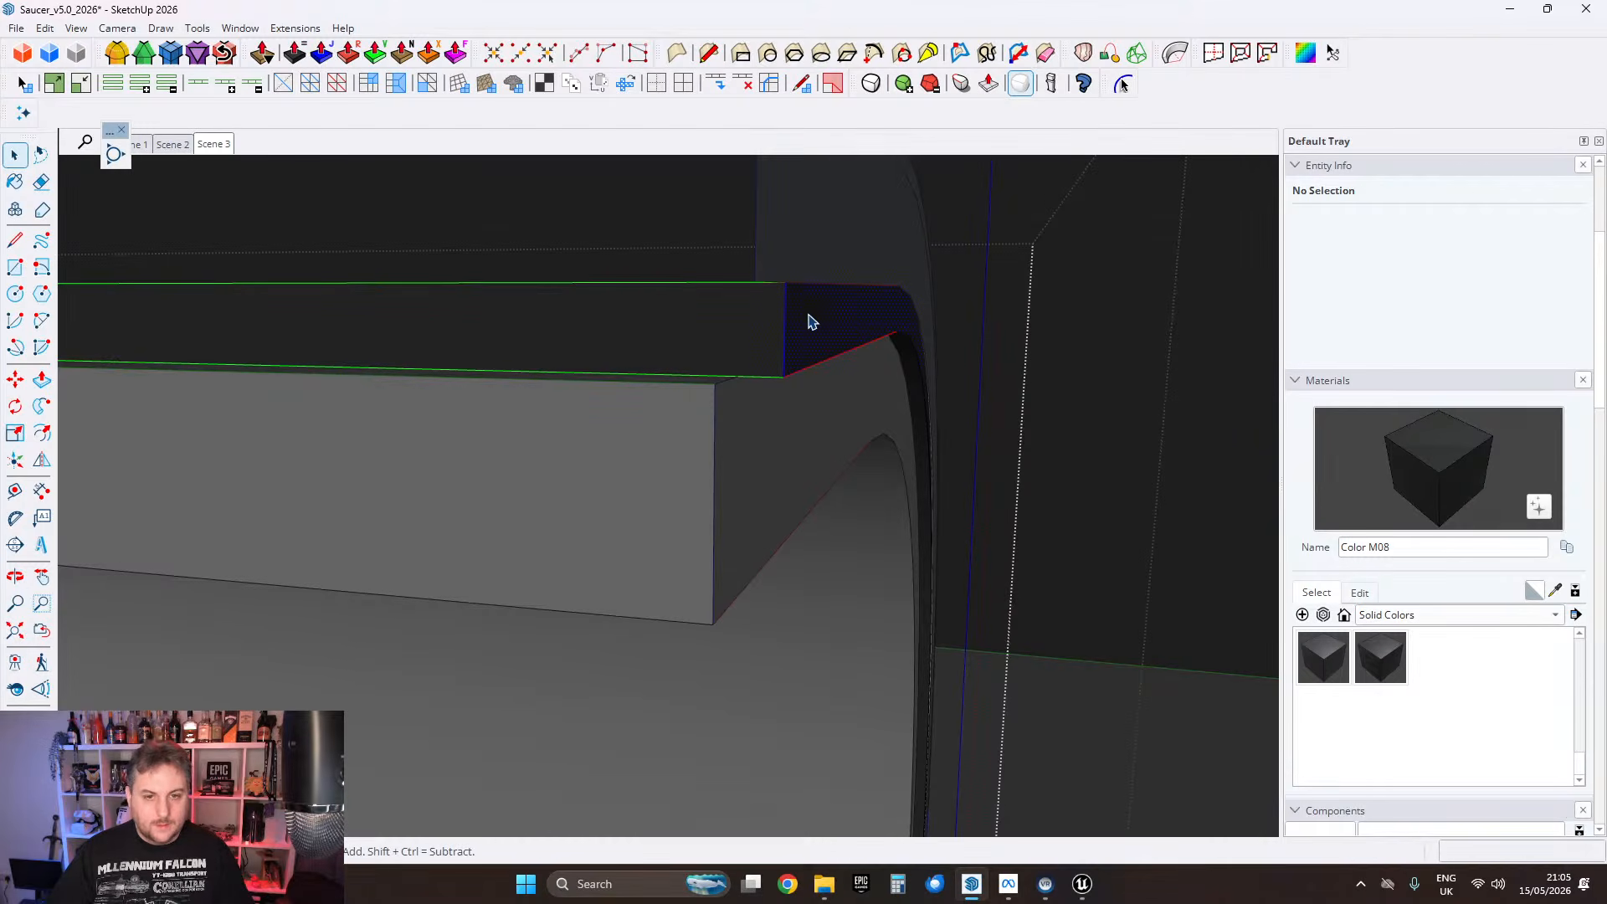
pyautogui.click(820, 333)
pyautogui.press('p')
pyautogui.click(814, 344)
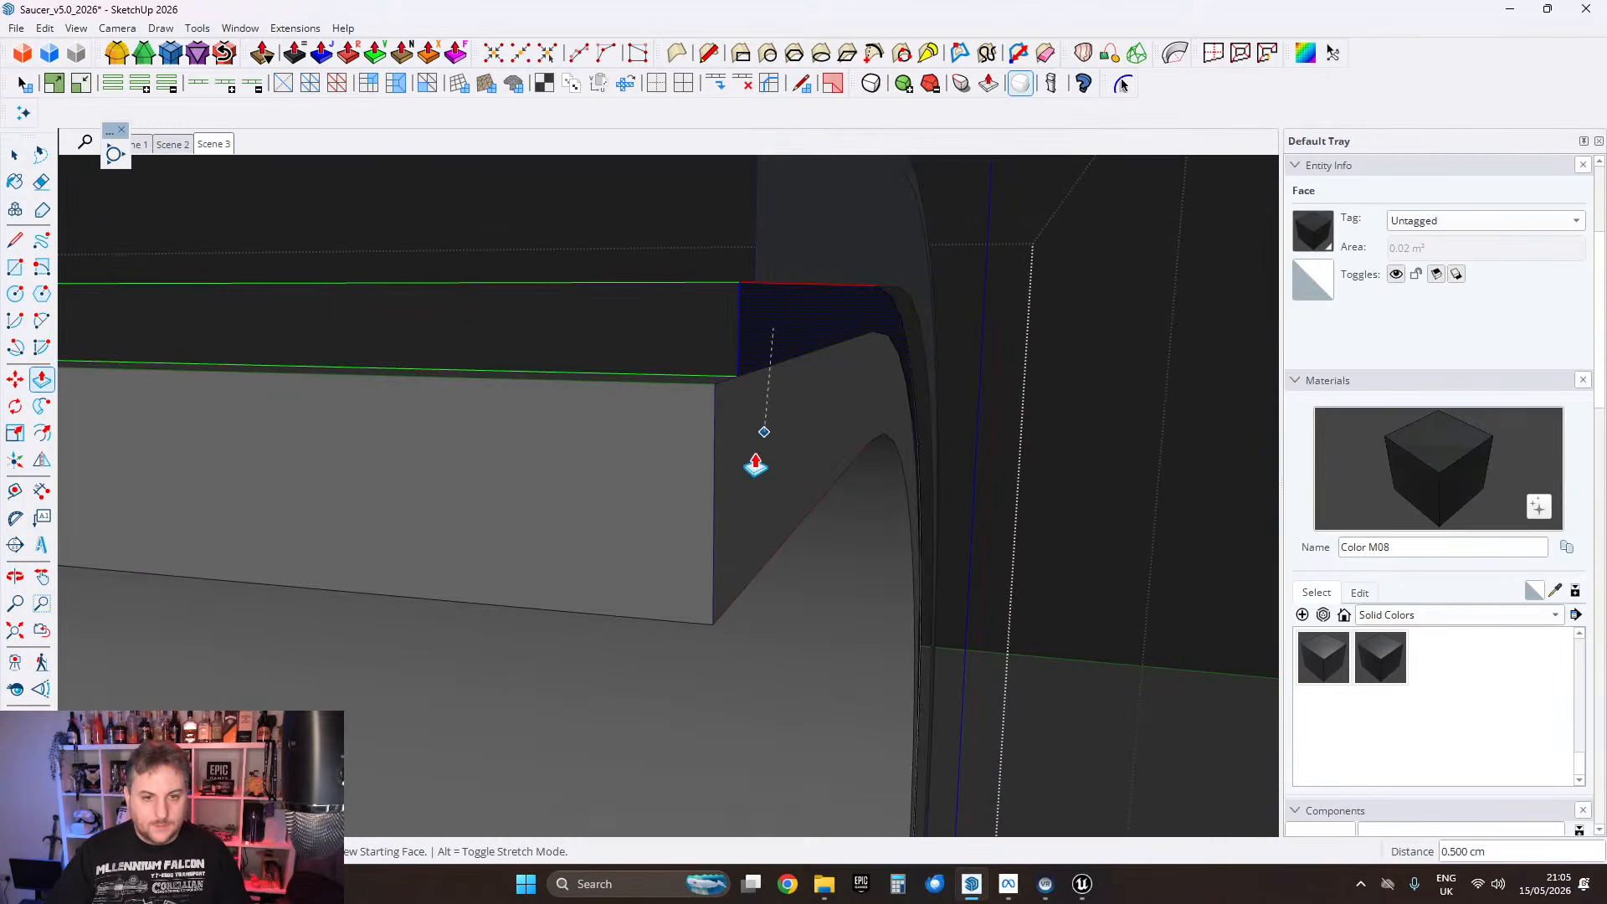
pyautogui.write('1.5')
pyautogui.press('Return')
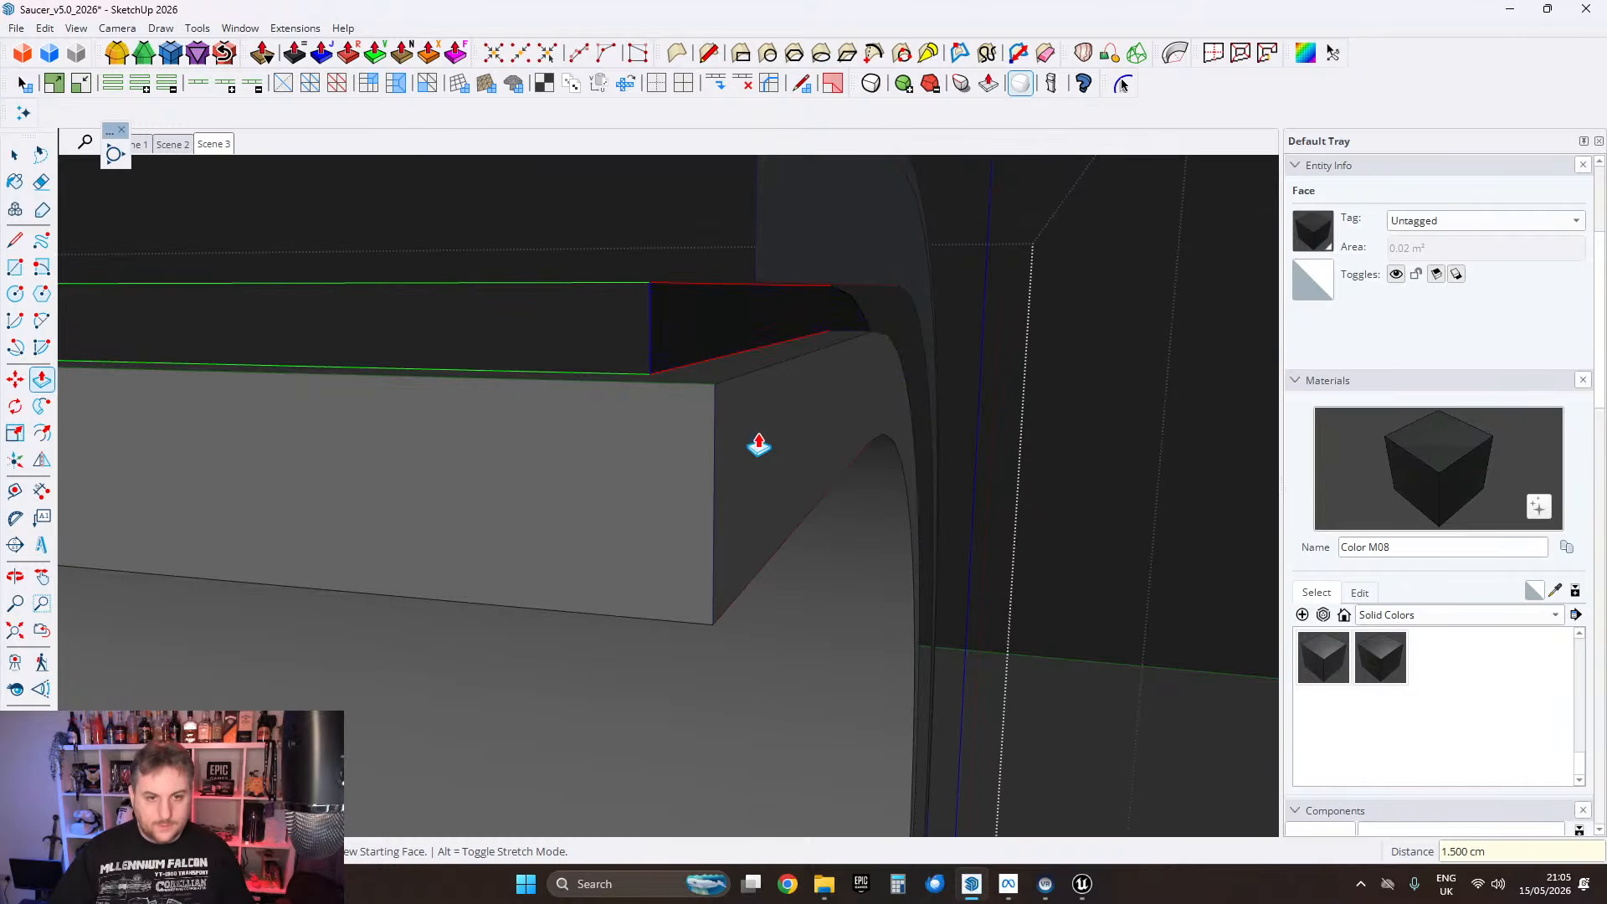
# Step: Examine the dark strip's extended upper end and how it meets the side wall panel around the corner
pyautogui.press('e')
pyautogui.press('space')
pyautogui.scroll(-3, 661, 301)
pyautogui.moveTo(670, 310)
pyautogui.mouseDown(button='middle')
pyautogui.moveTo(782, 251)
pyautogui.moveTo(624, 338)
pyautogui.moveTo(691, 487)
pyautogui.mouseUp(button='middle')
pyautogui.scroll(-2, 624, 337)
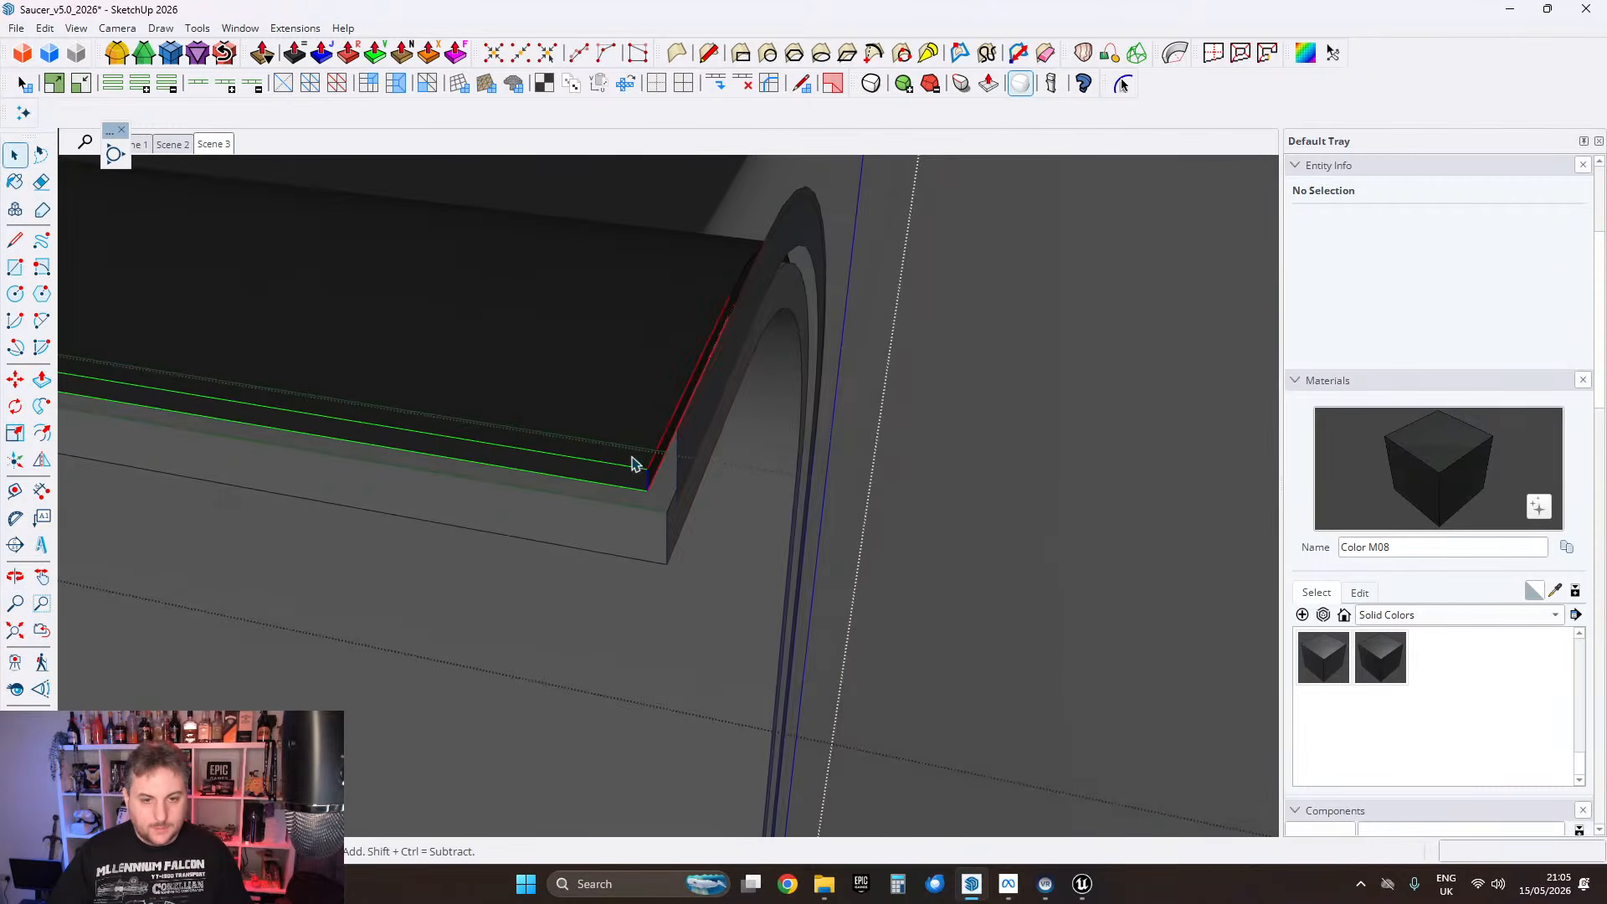
pyautogui.scroll(-5, 710, 373)
pyautogui.moveTo(703, 383); pyautogui.dragTo(750, 456, button='middle')
pyautogui.scroll(3, 520, 568)
pyautogui.moveTo(519, 567); pyautogui.dragTo(722, 367, button='middle')
pyautogui.scroll(3, 794, 543)
pyautogui.keyDown('shift'); pyautogui.moveTo(796, 542); pyautogui.dragTo(678, 611, button='middle'); pyautogui.keyUp('shift')
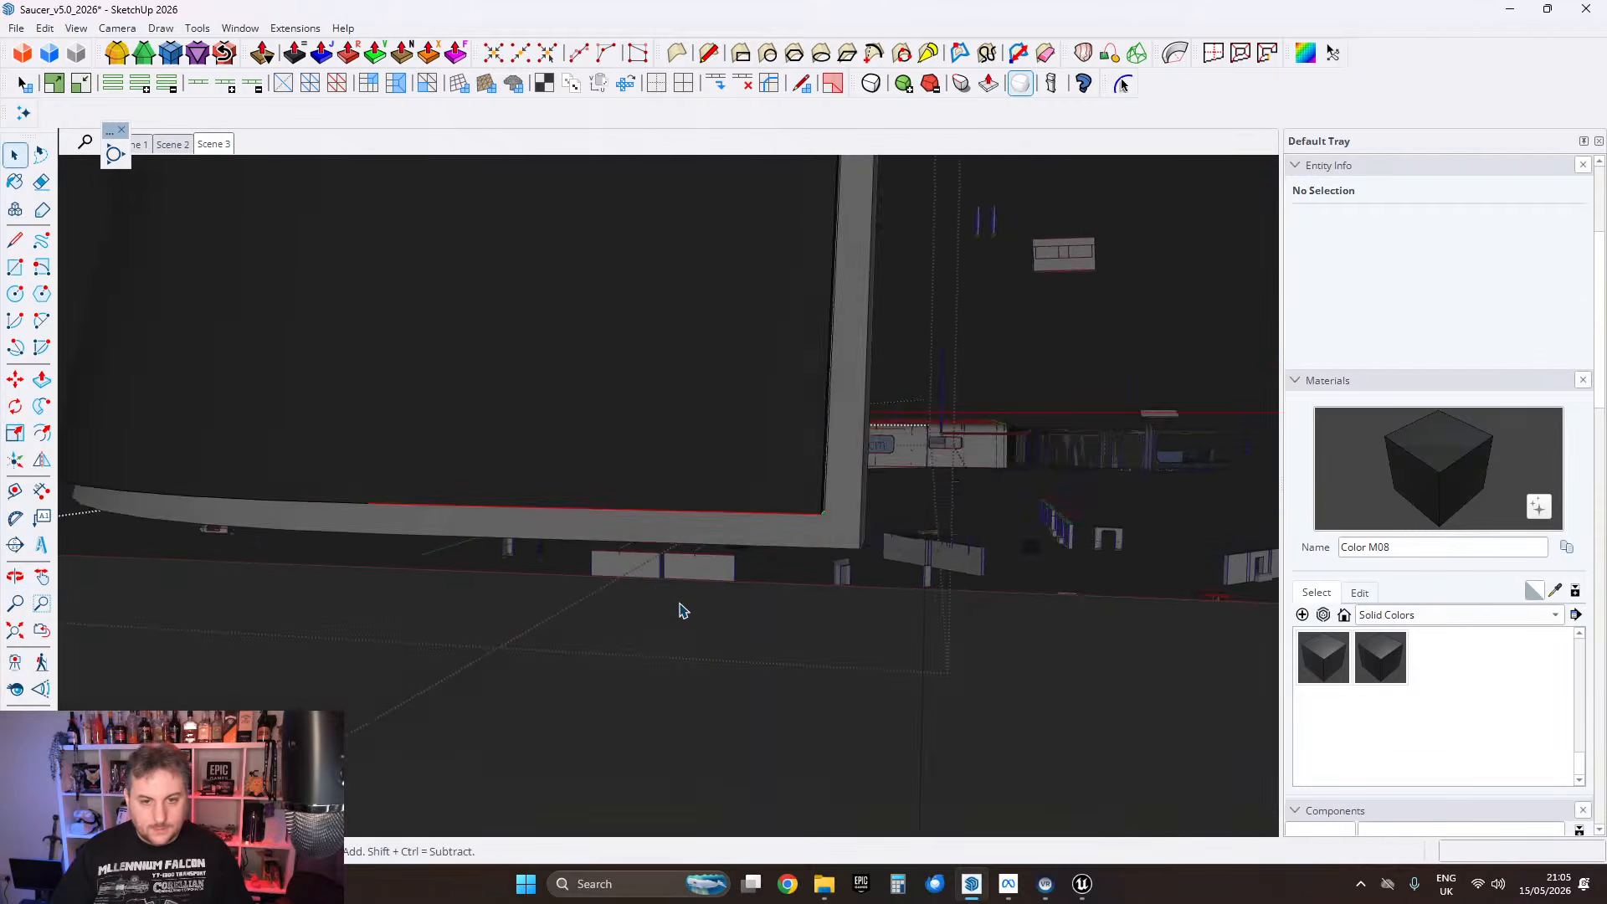
pyautogui.scroll(-5, 679, 610)
pyautogui.scroll(4, 676, 490)
pyautogui.scroll(-5, 711, 443)
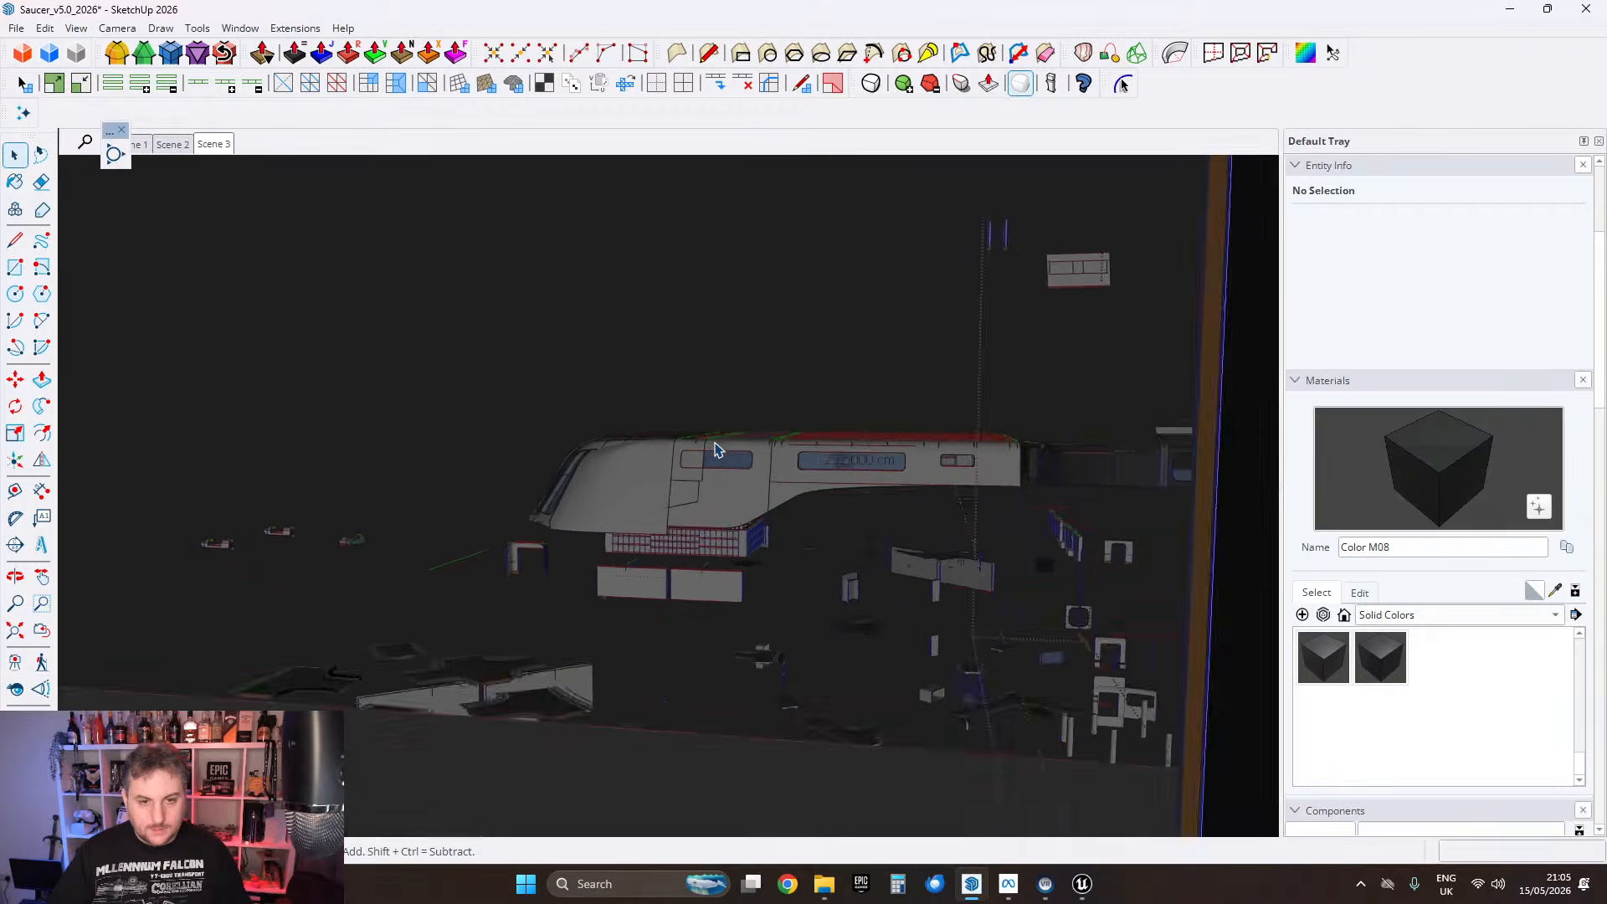
pyautogui.moveTo(803, 325); pyautogui.dragTo(667, 441, button='middle')
pyautogui.scroll(6, 602, 381)
pyautogui.scroll(5, 605, 382)
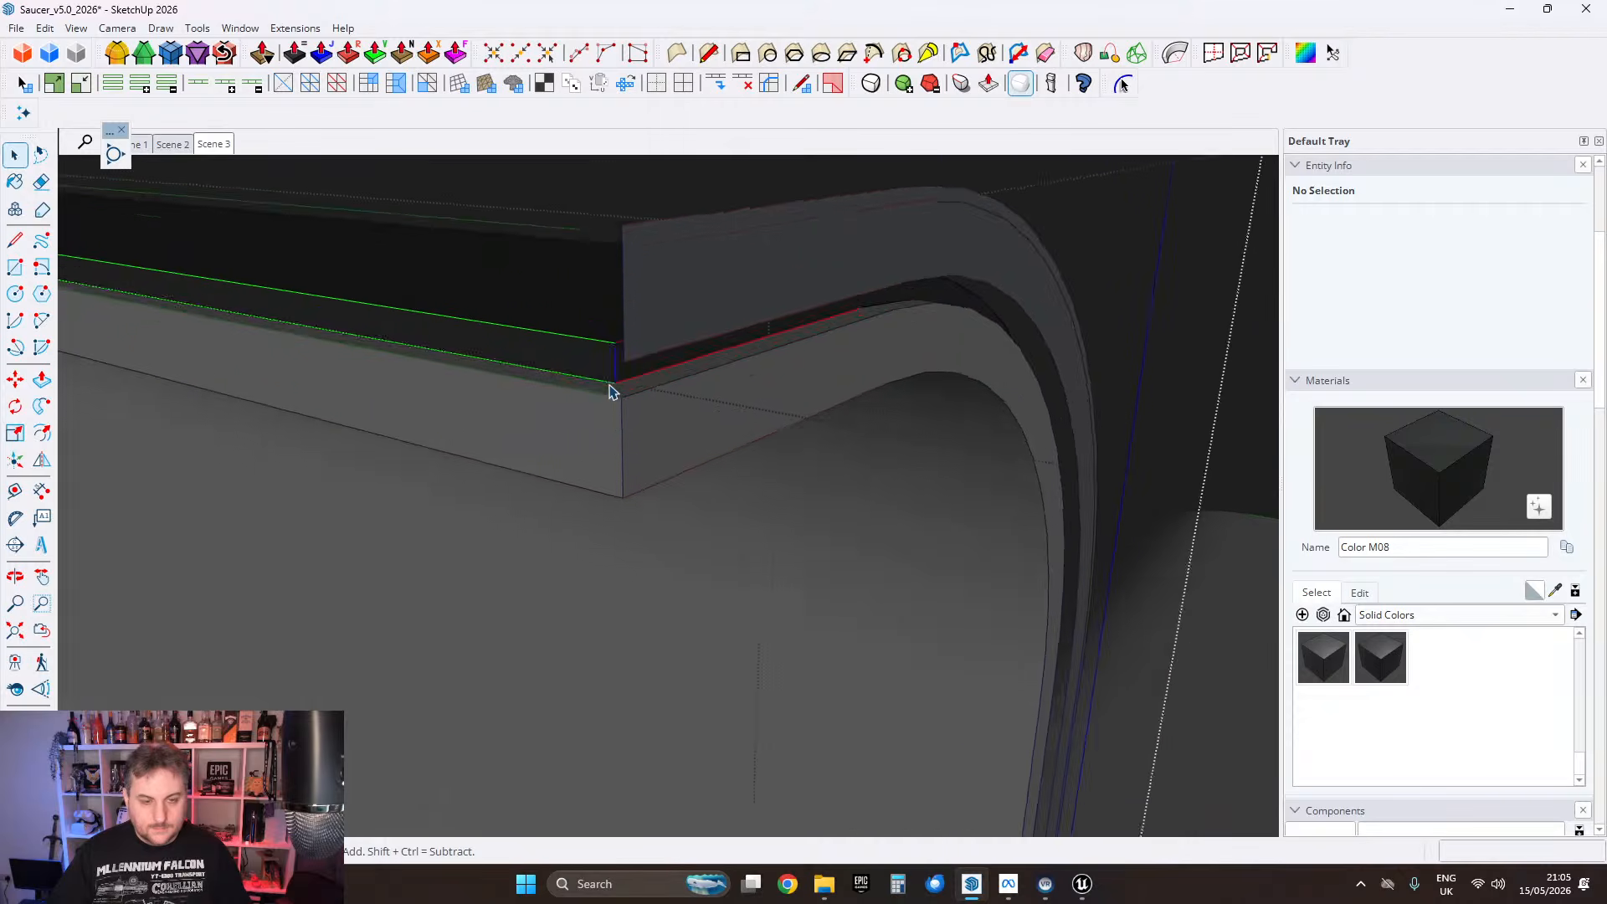
pyautogui.moveTo(610, 387); pyautogui.dragTo(638, 449, button='middle')
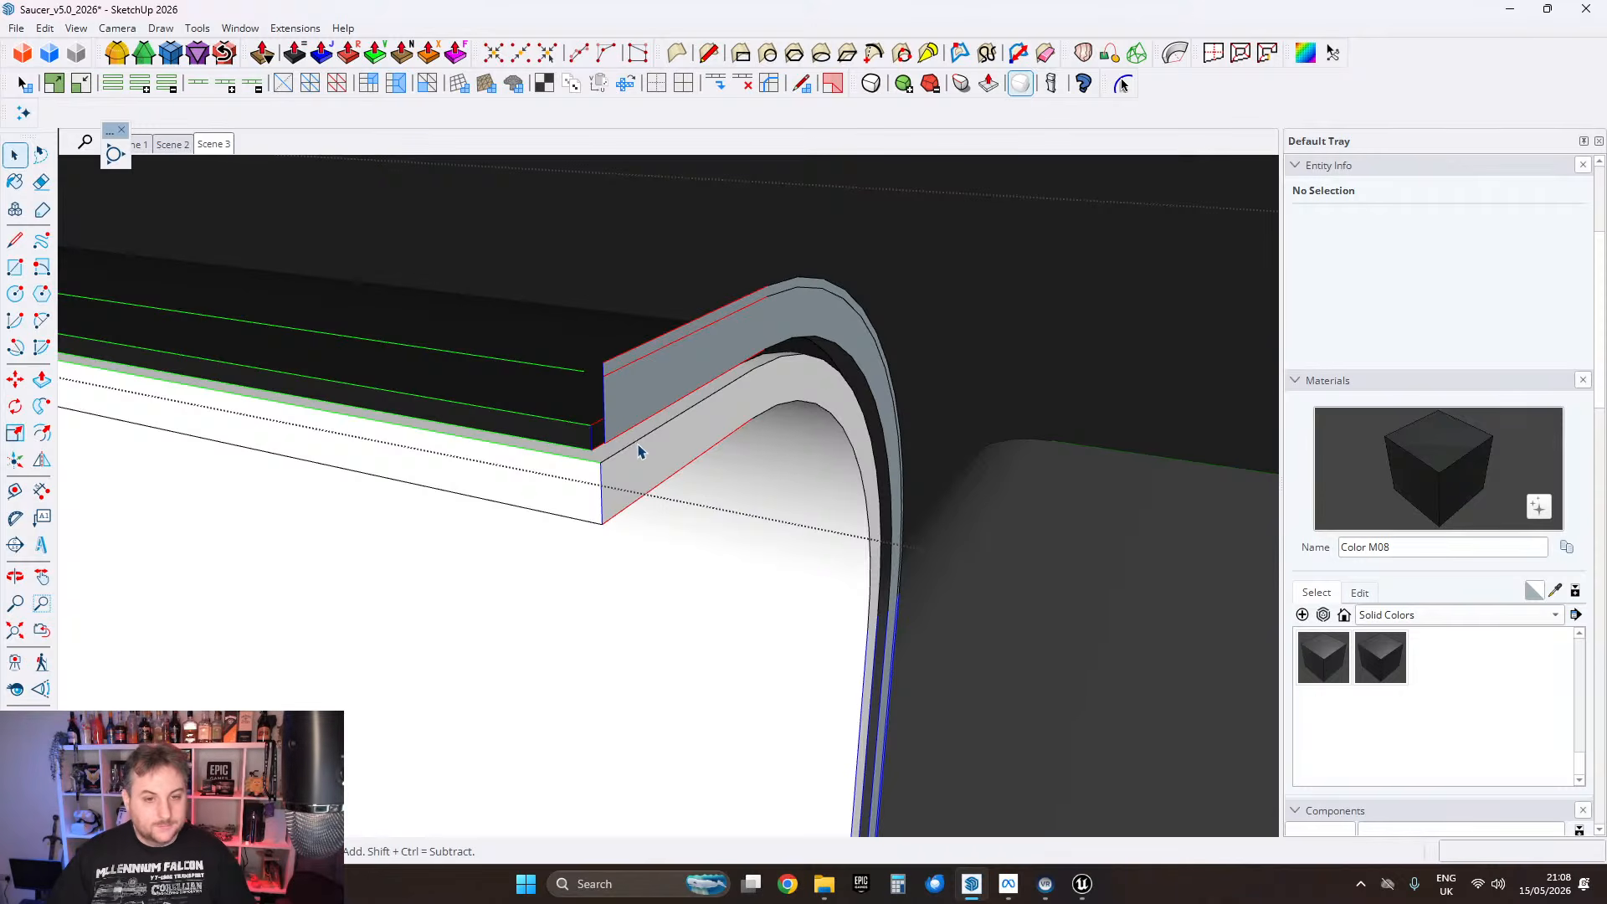
# Step: Copy the 12-edge sweep path, open the adjoining grey profile group and paste the path in place inside it
pyautogui.scroll(3, 628, 452)
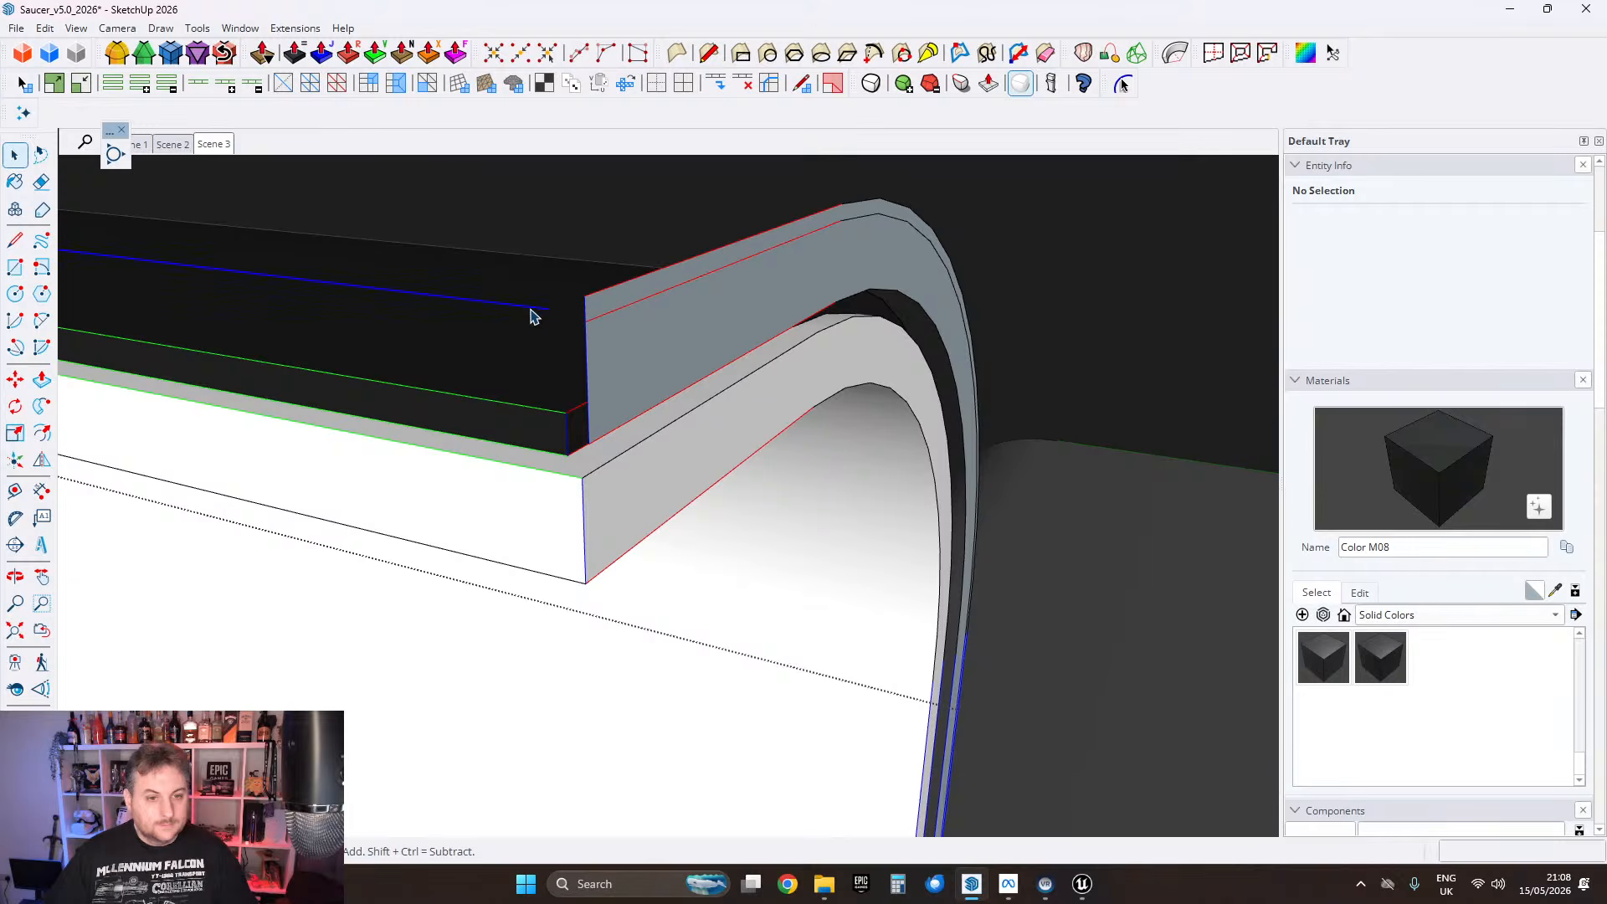
pyautogui.click(534, 317)
pyautogui.click(653, 356)
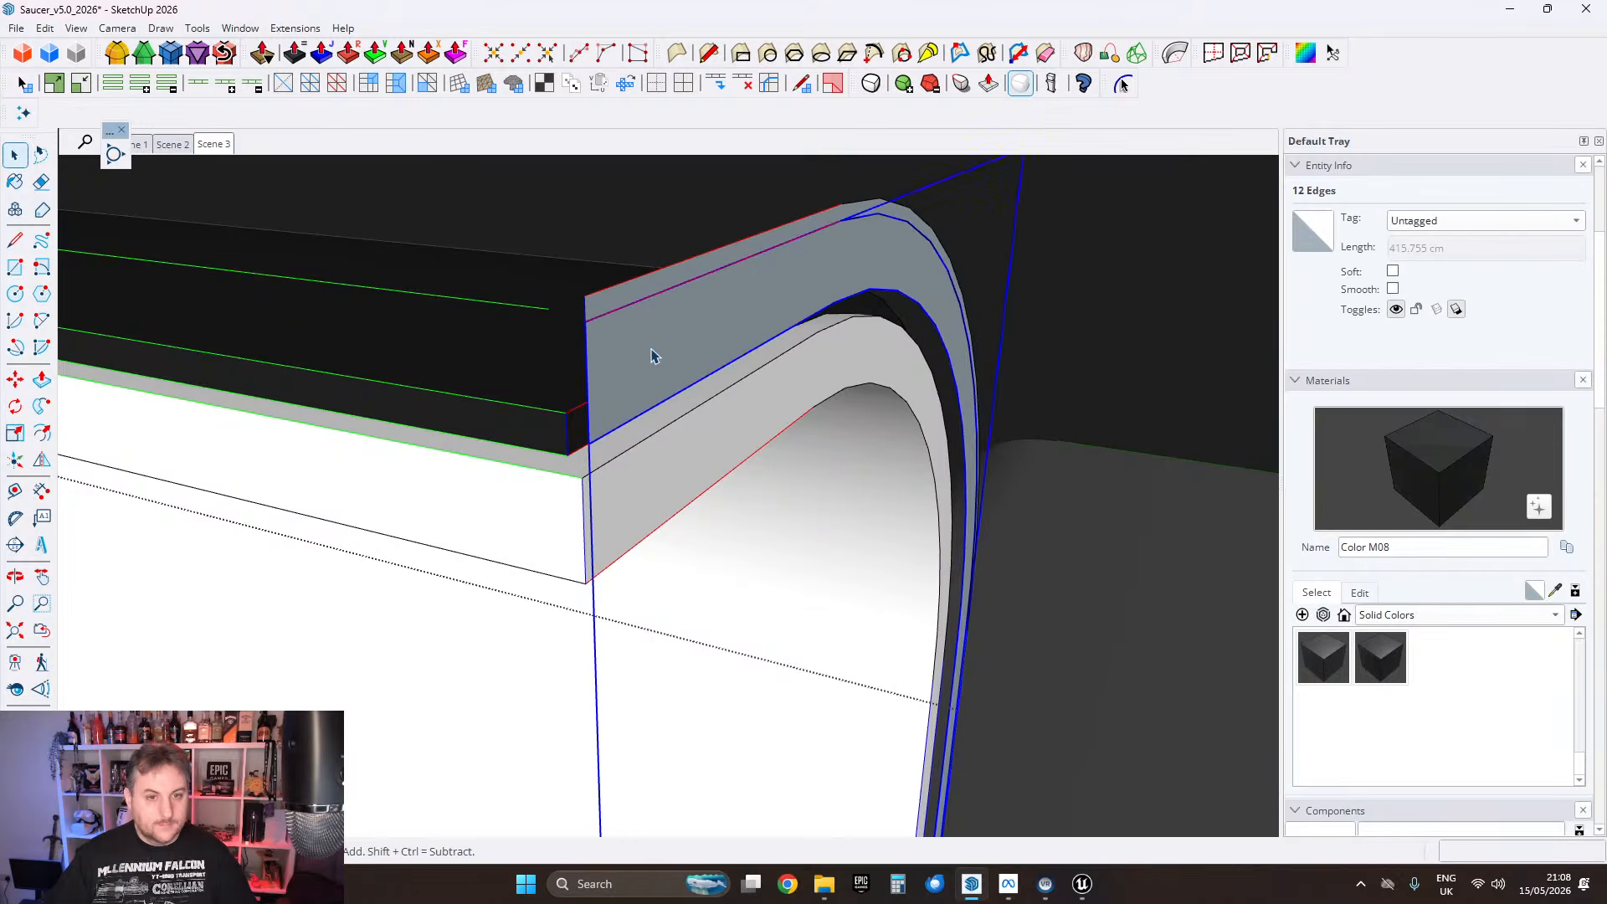
pyautogui.doubleClick(653, 356)
pyautogui.click(50, 29)
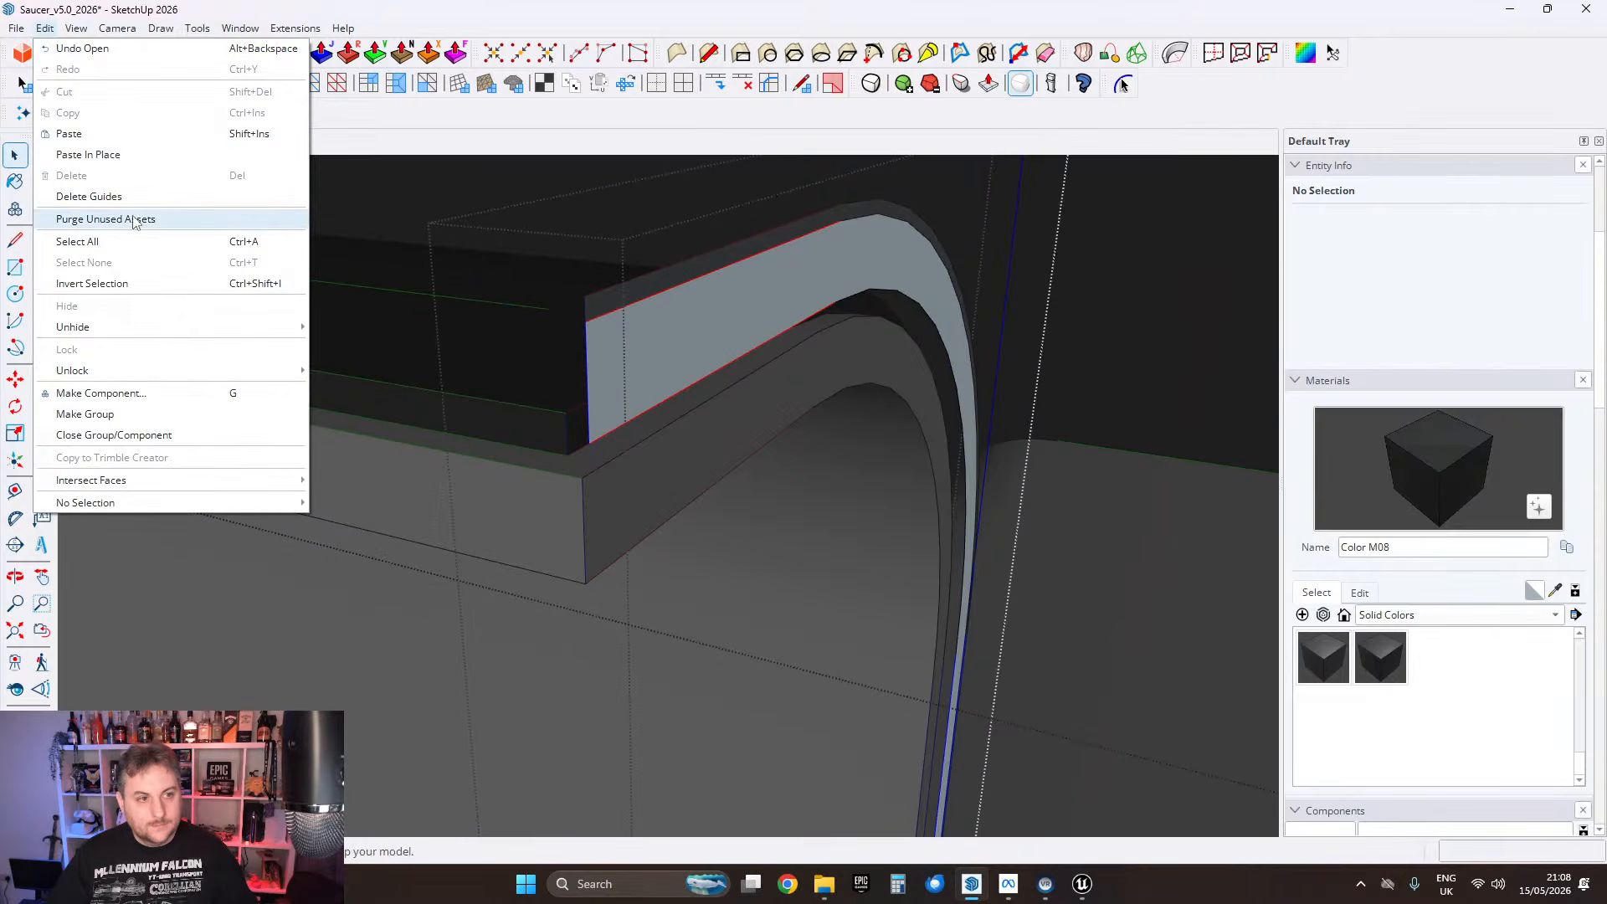
pyautogui.click(84, 155)
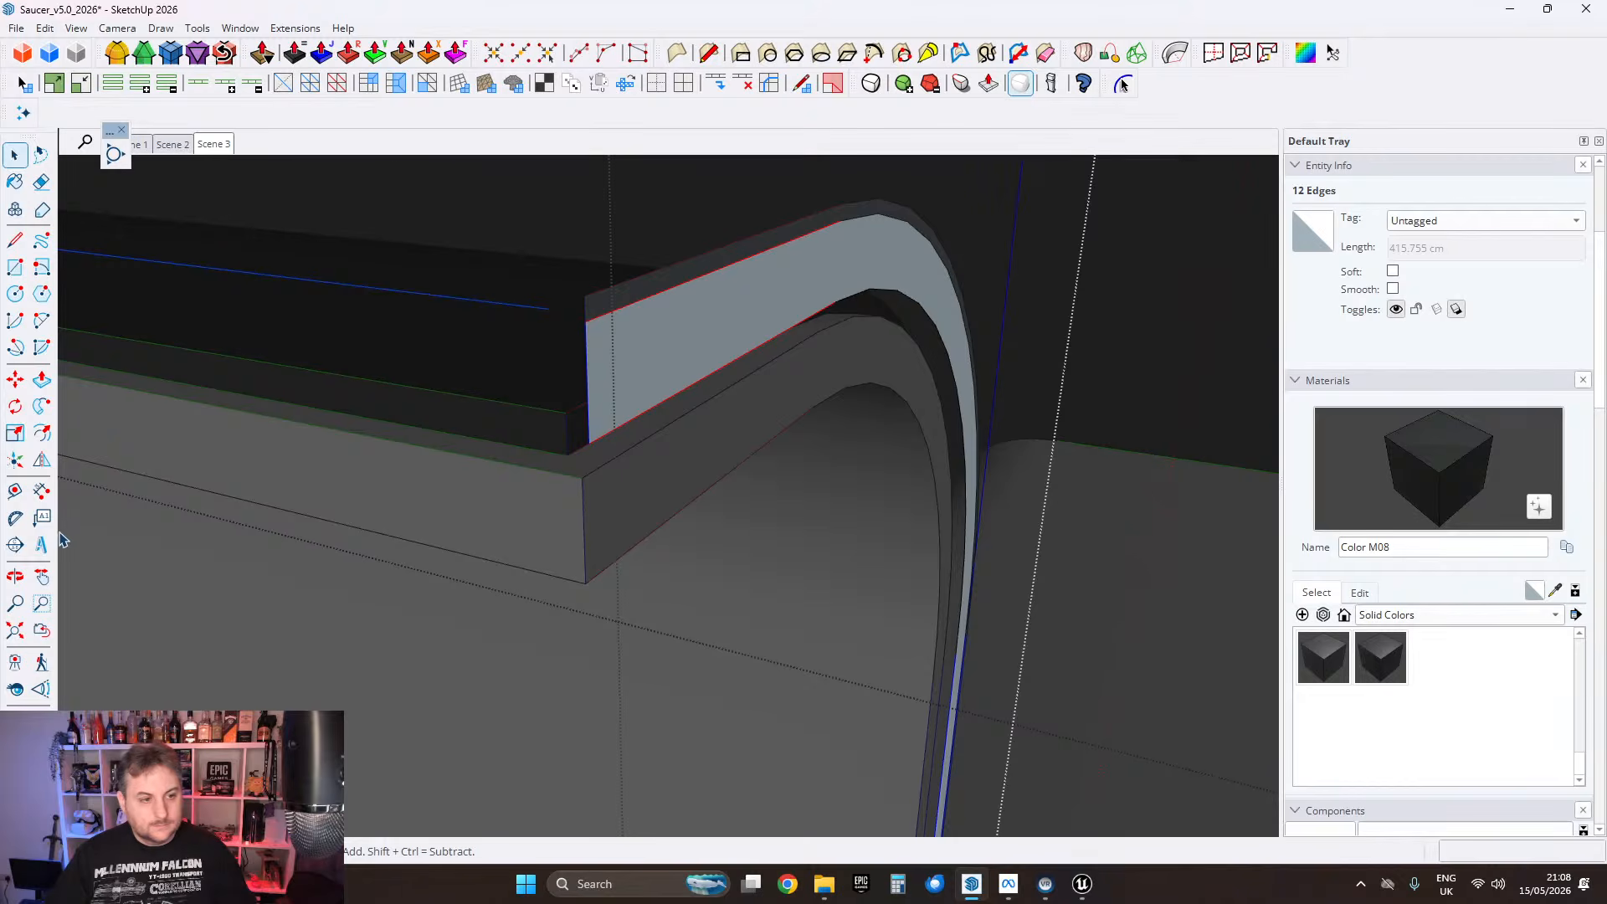
# Step: Sweep the grey curved profile face along the pasted path with Follow Me
pyautogui.click(41, 406)
pyautogui.click(612, 388)
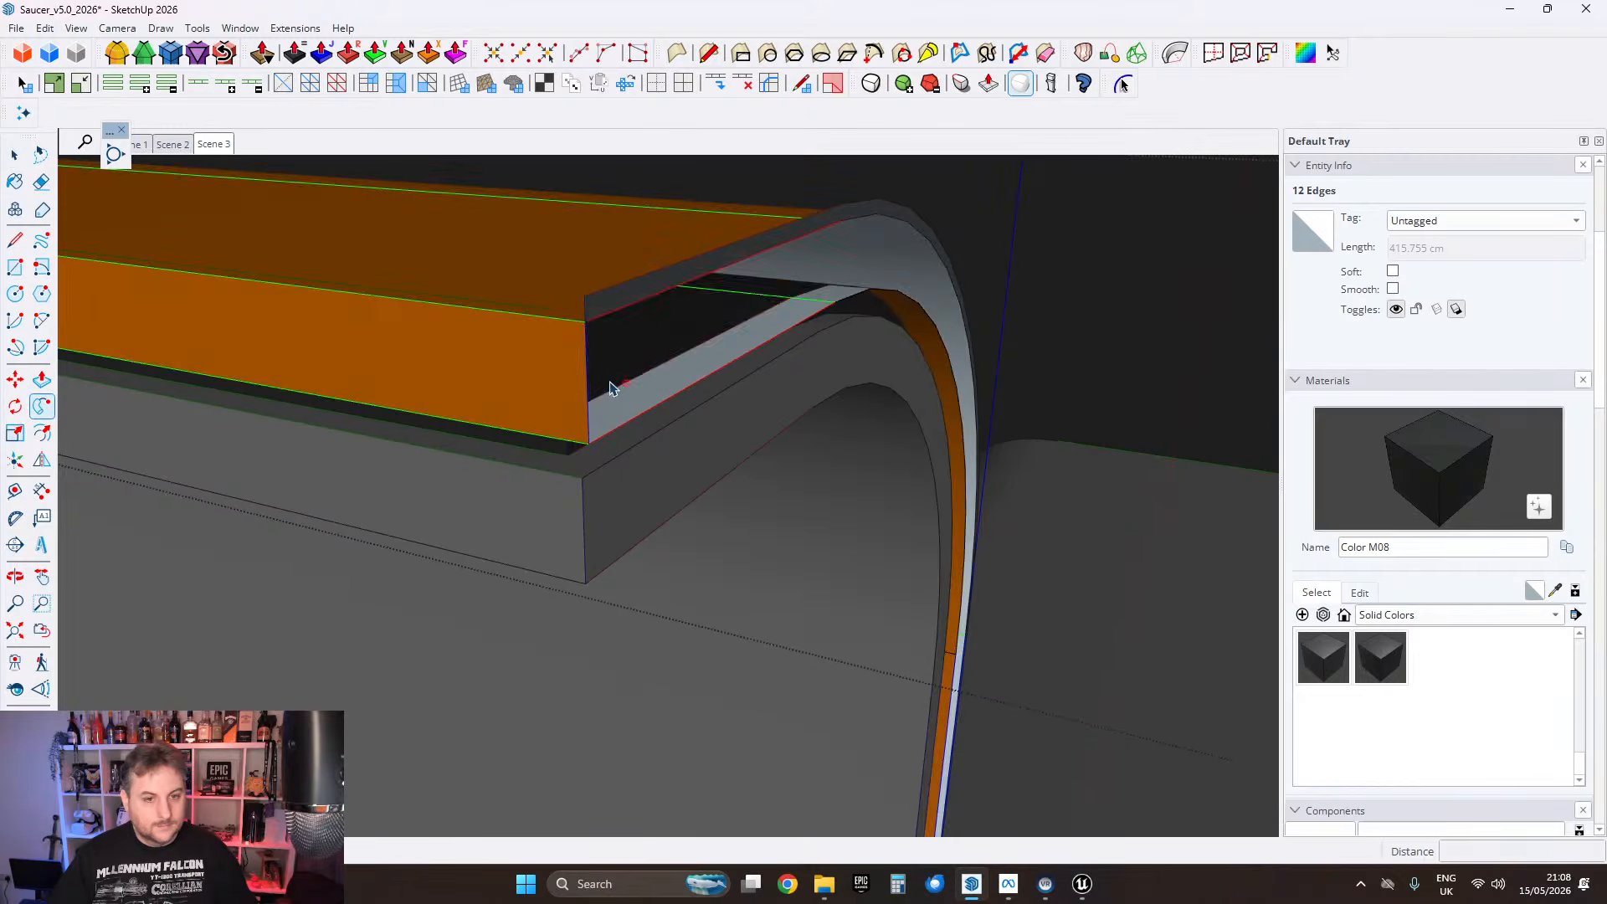
pyautogui.click(14, 155)
pyautogui.scroll(-5, 725, 403)
pyautogui.moveTo(586, 459); pyautogui.dragTo(171, 552, button='middle')
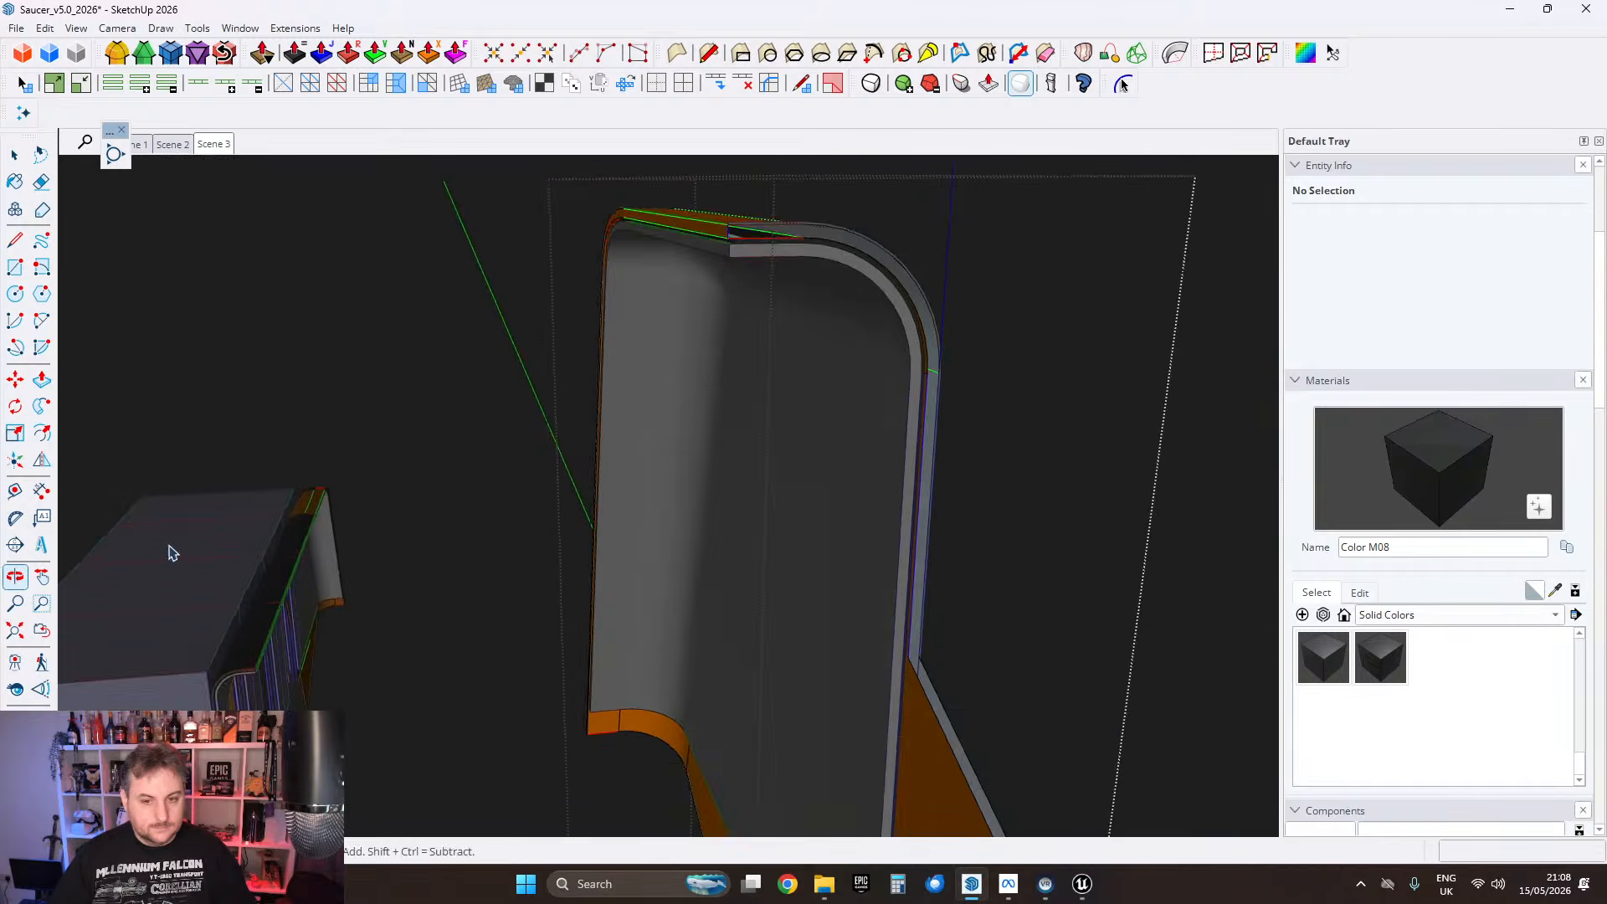
pyautogui.moveTo(712, 596); pyautogui.dragTo(607, 477, button='middle')
pyautogui.scroll(2, 611, 470)
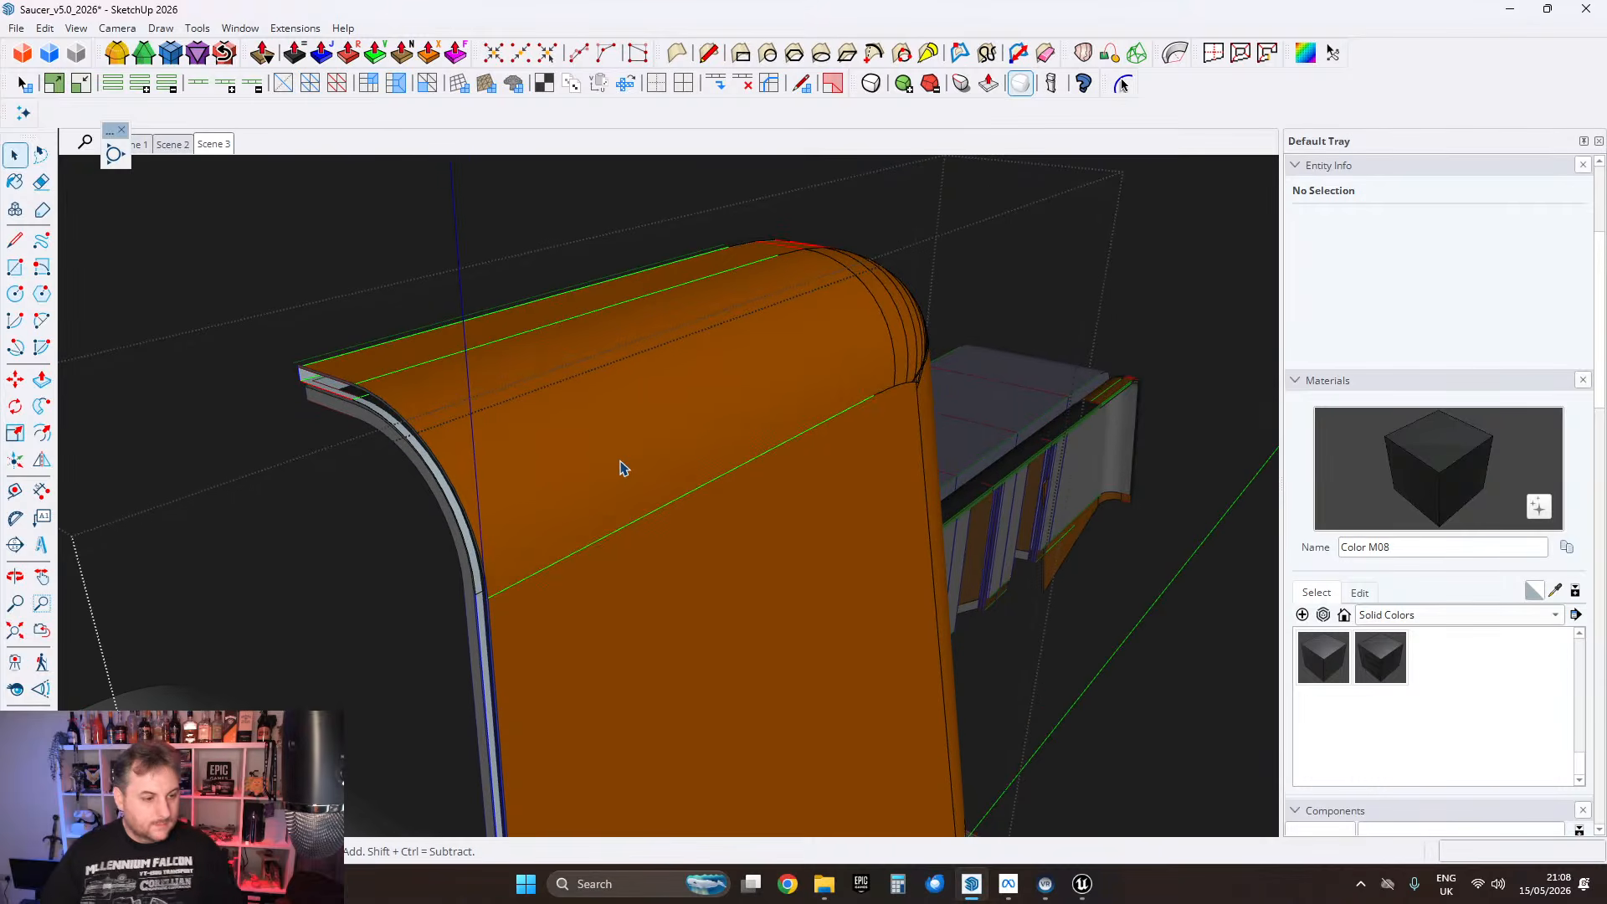
pyautogui.scroll(2, 548, 413)
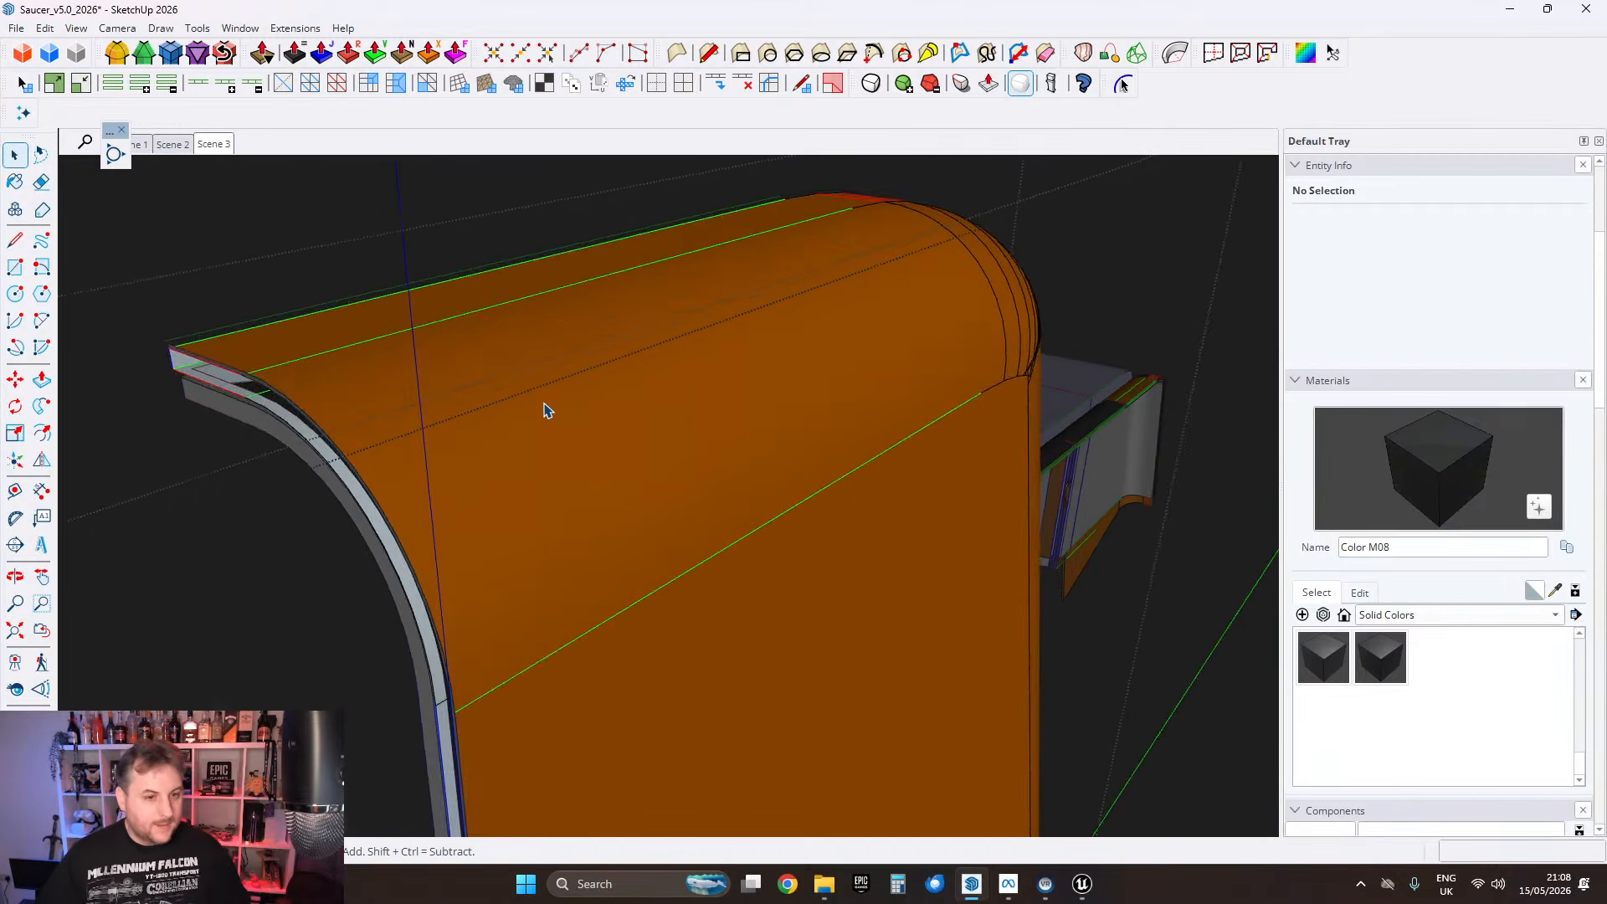
# Step: Leave the swept wall panel layer's group and convert that group into a component
pyautogui.moveTo(545, 410); pyautogui.dragTo(824, 303, button='middle')
pyautogui.tripleClick(804, 316)
pyautogui.rightClick(822, 301)
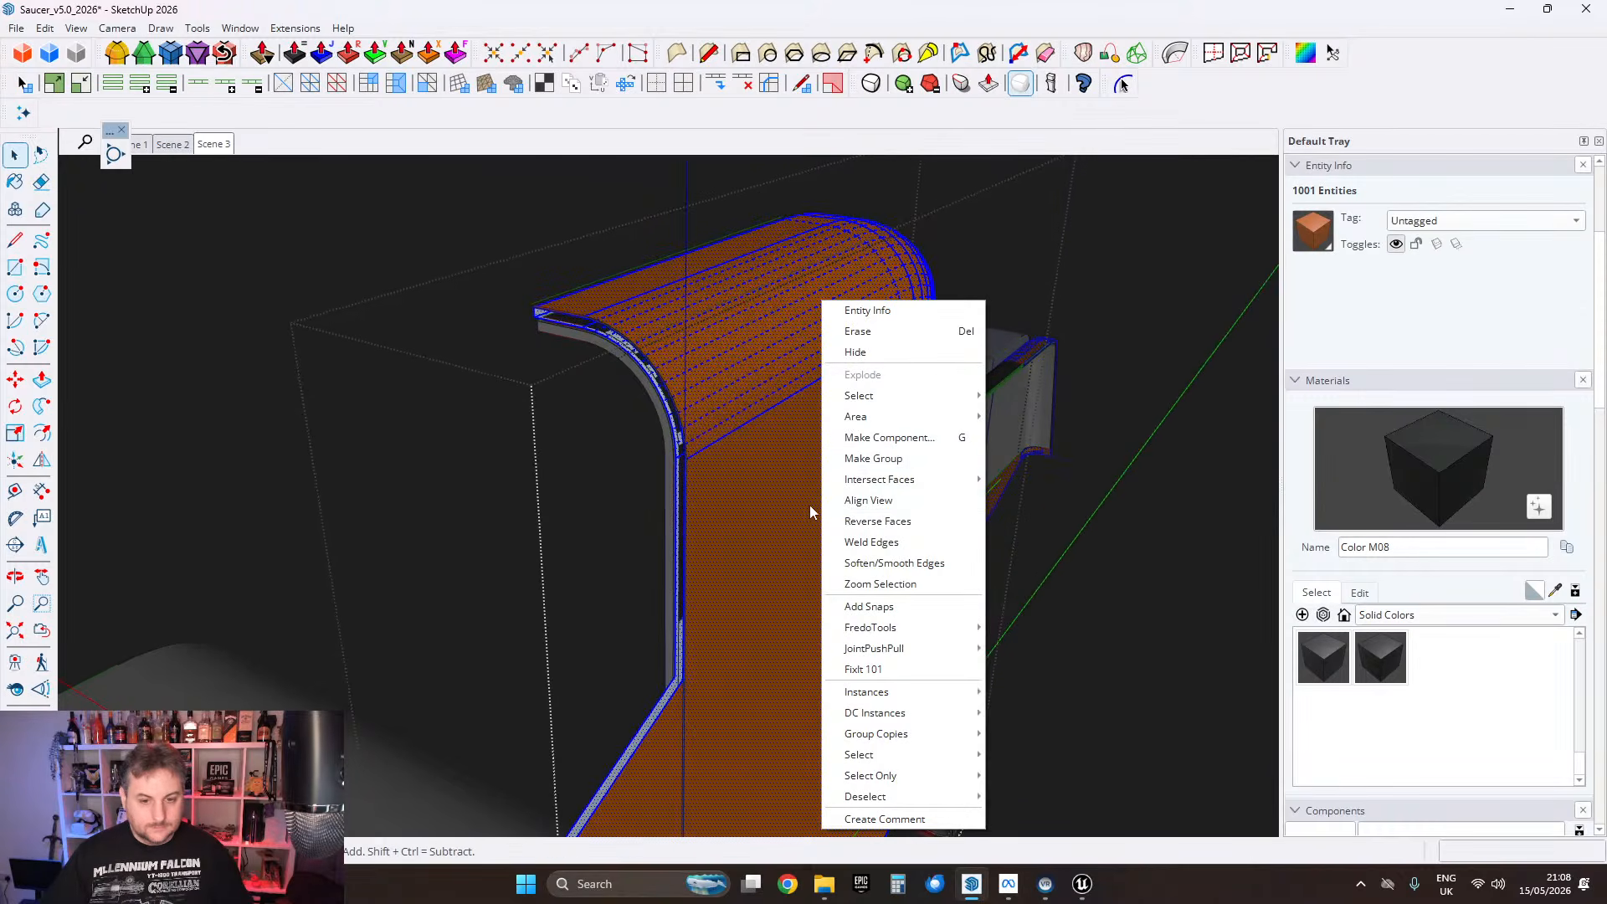
pyautogui.moveTo(811, 512); pyautogui.dragTo(743, 352, button='middle')
pyautogui.click(743, 352)
pyautogui.rightClick(742, 348)
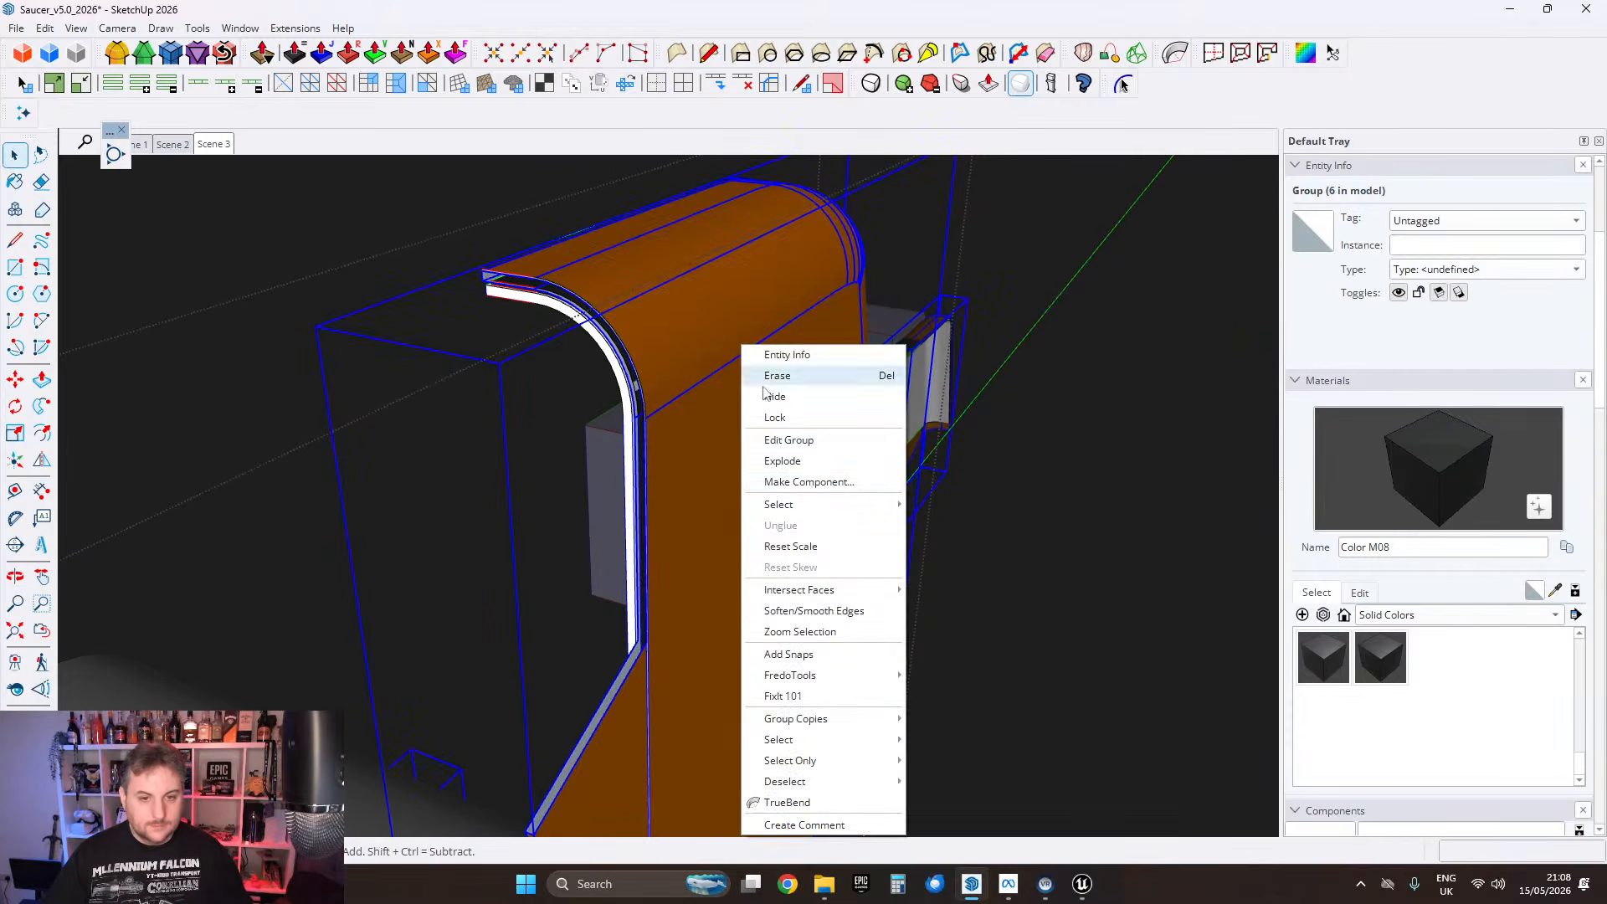
pyautogui.click(808, 481)
pyautogui.click(809, 651)
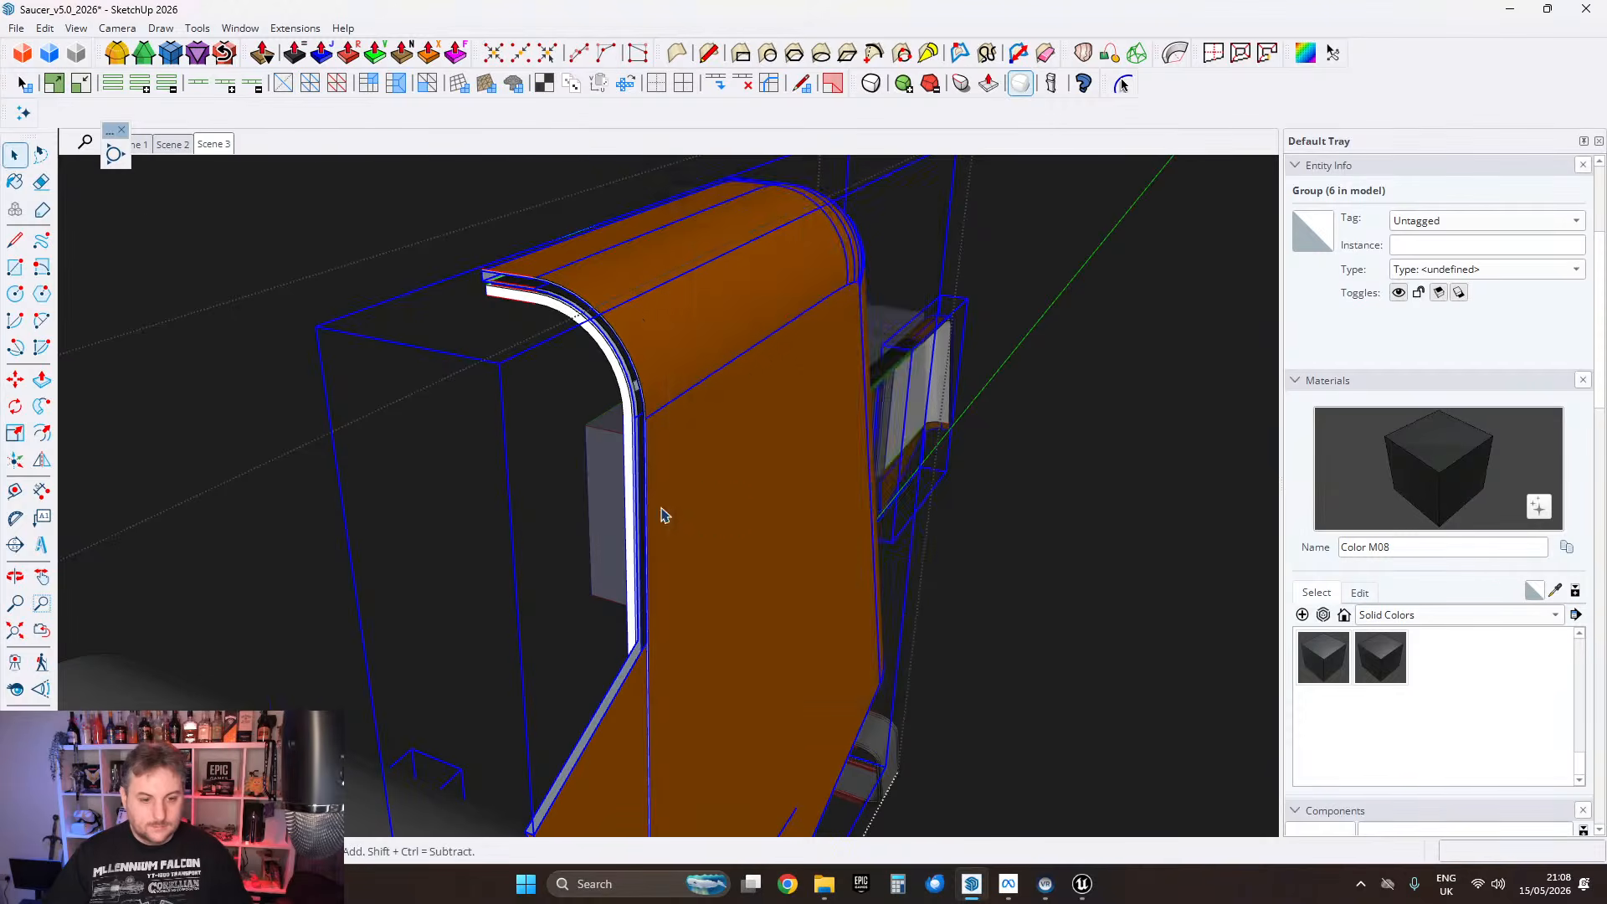
# Step: Copy the swept layer component about 292 cm along the red axis, clear of the original panel
pyautogui.scroll(-3, 661, 515)
pyautogui.press('m')
pyautogui.scroll(-2, 575, 400)
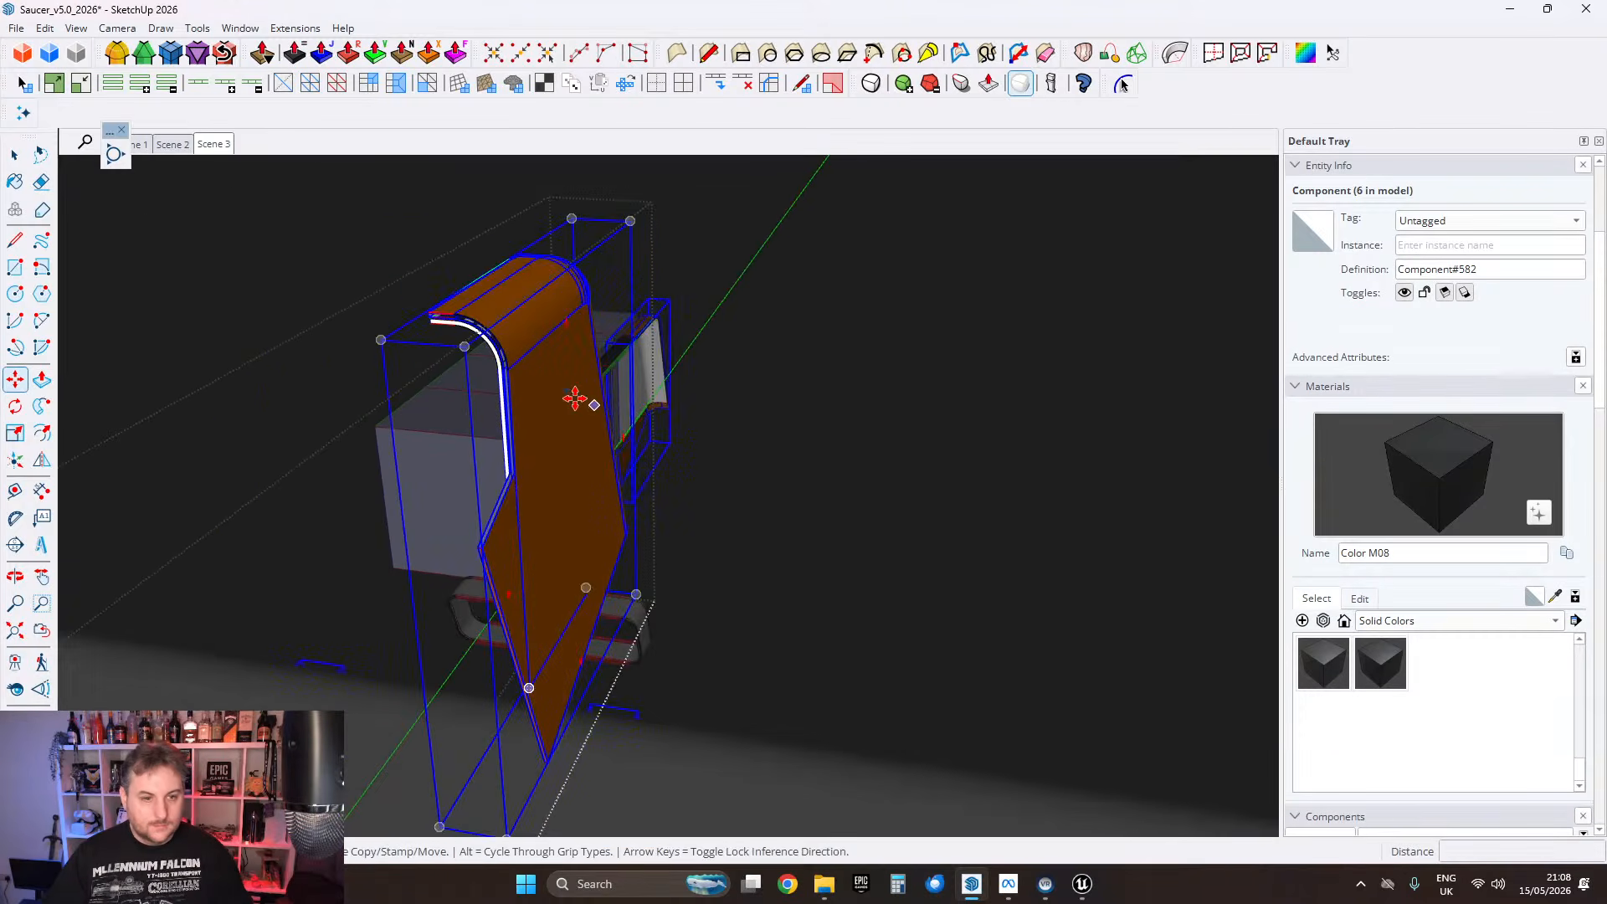
pyautogui.click(559, 394)
pyautogui.press('ctrl')
pyautogui.scroll(-1, 526, 418)
pyautogui.moveTo(526, 418); pyautogui.dragTo(465, 411, button='middle')
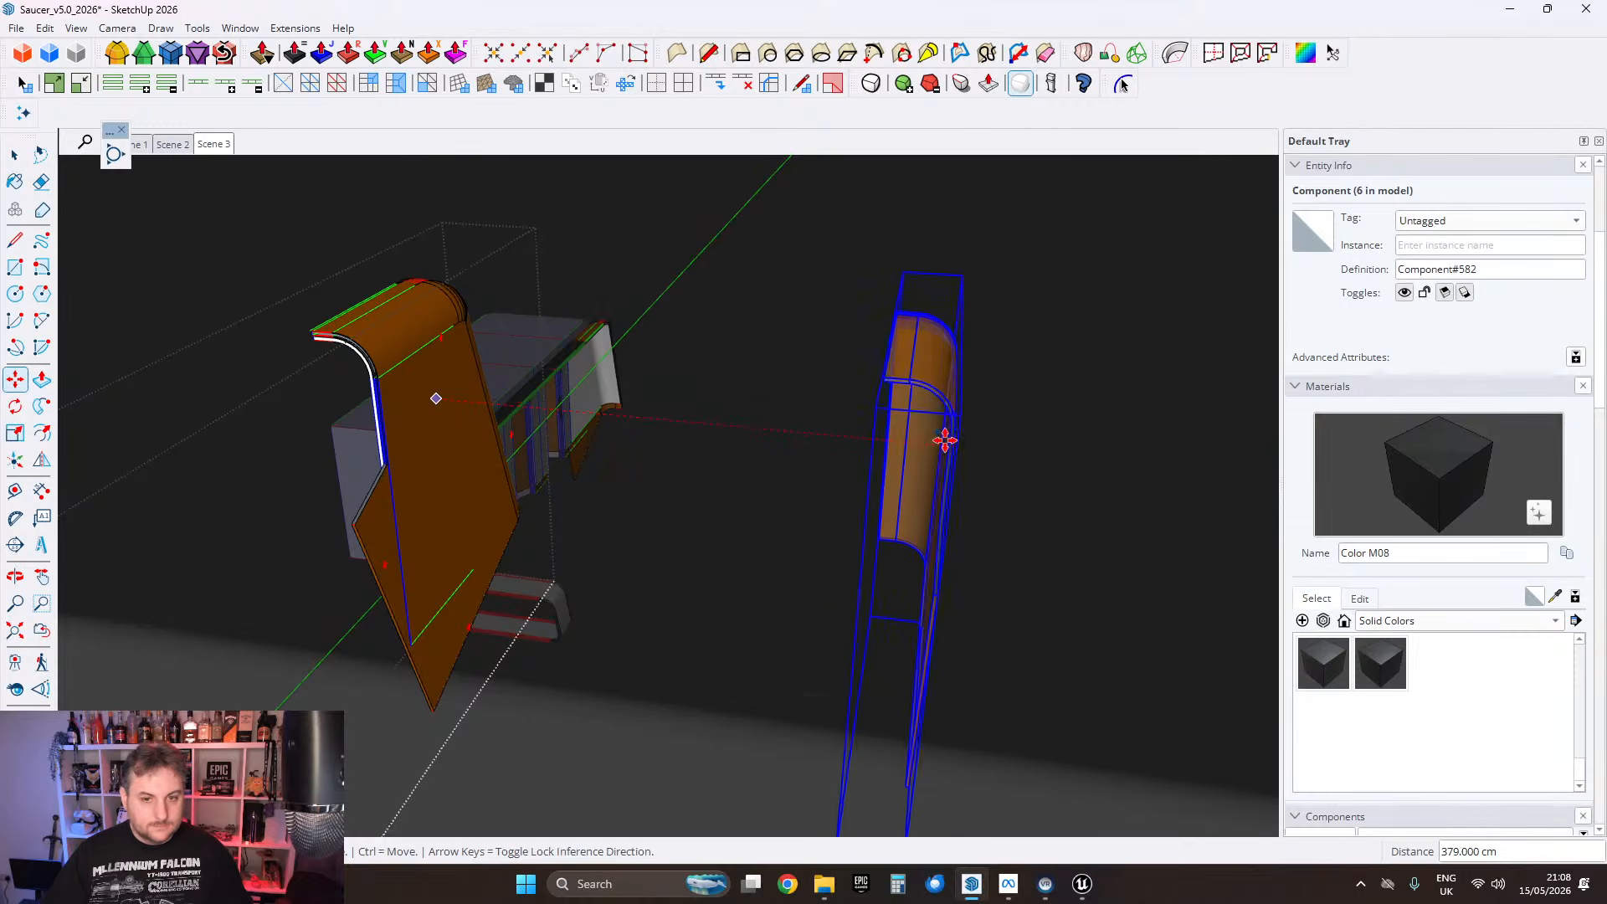
pyautogui.click(816, 437)
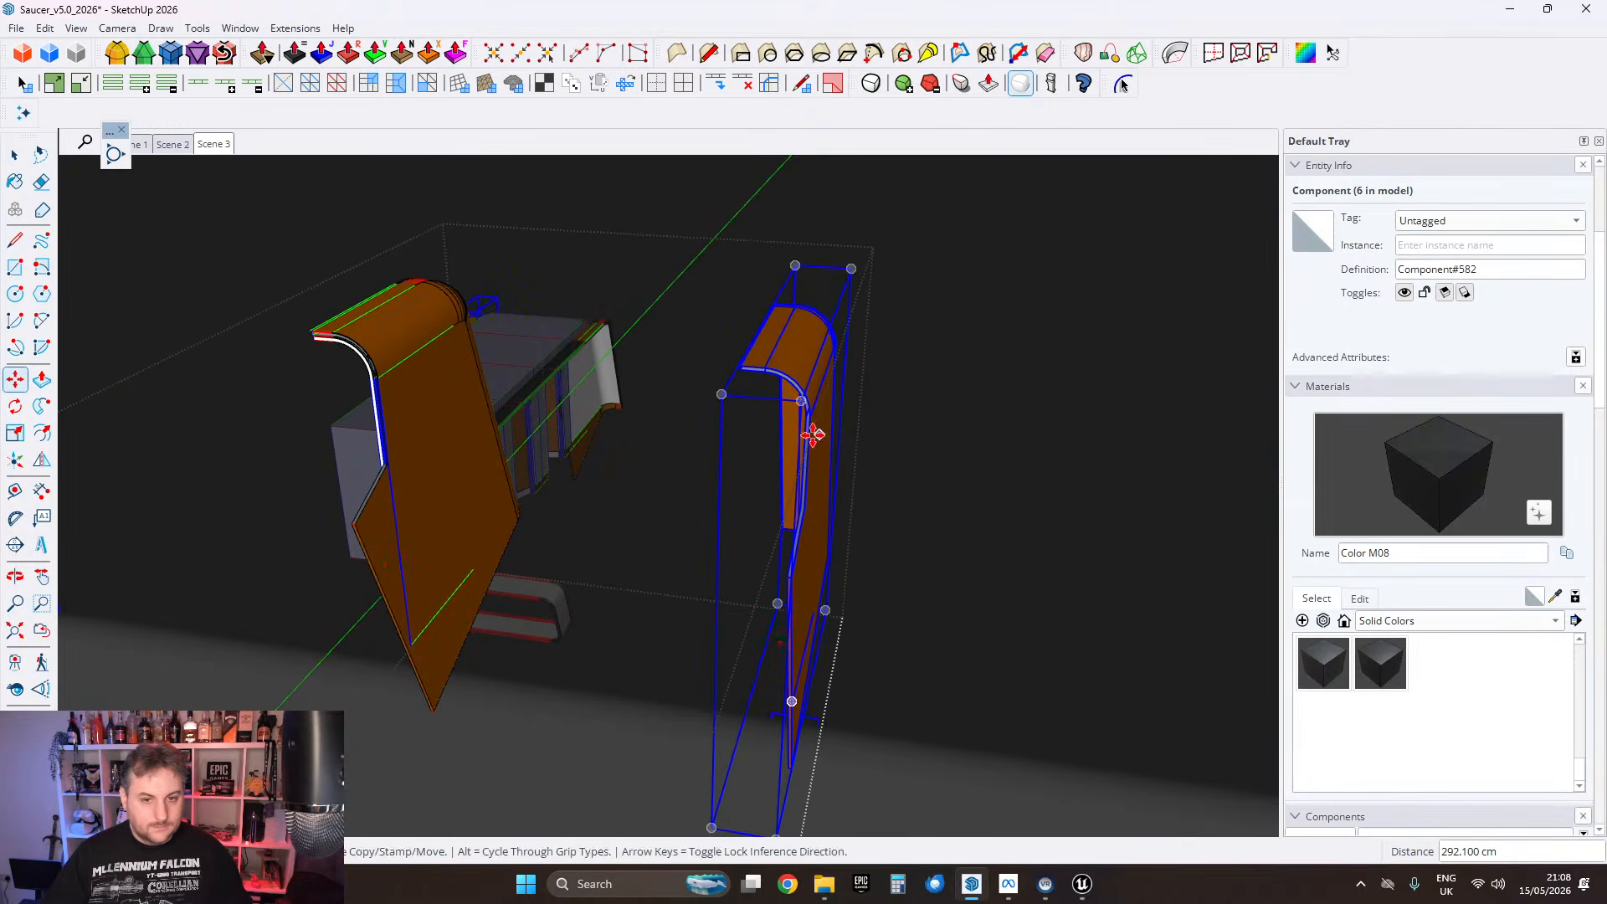
# Step: Open the copied component for editing and select its large flat inner side face
pyautogui.click(15, 155)
pyautogui.scroll(4, 809, 381)
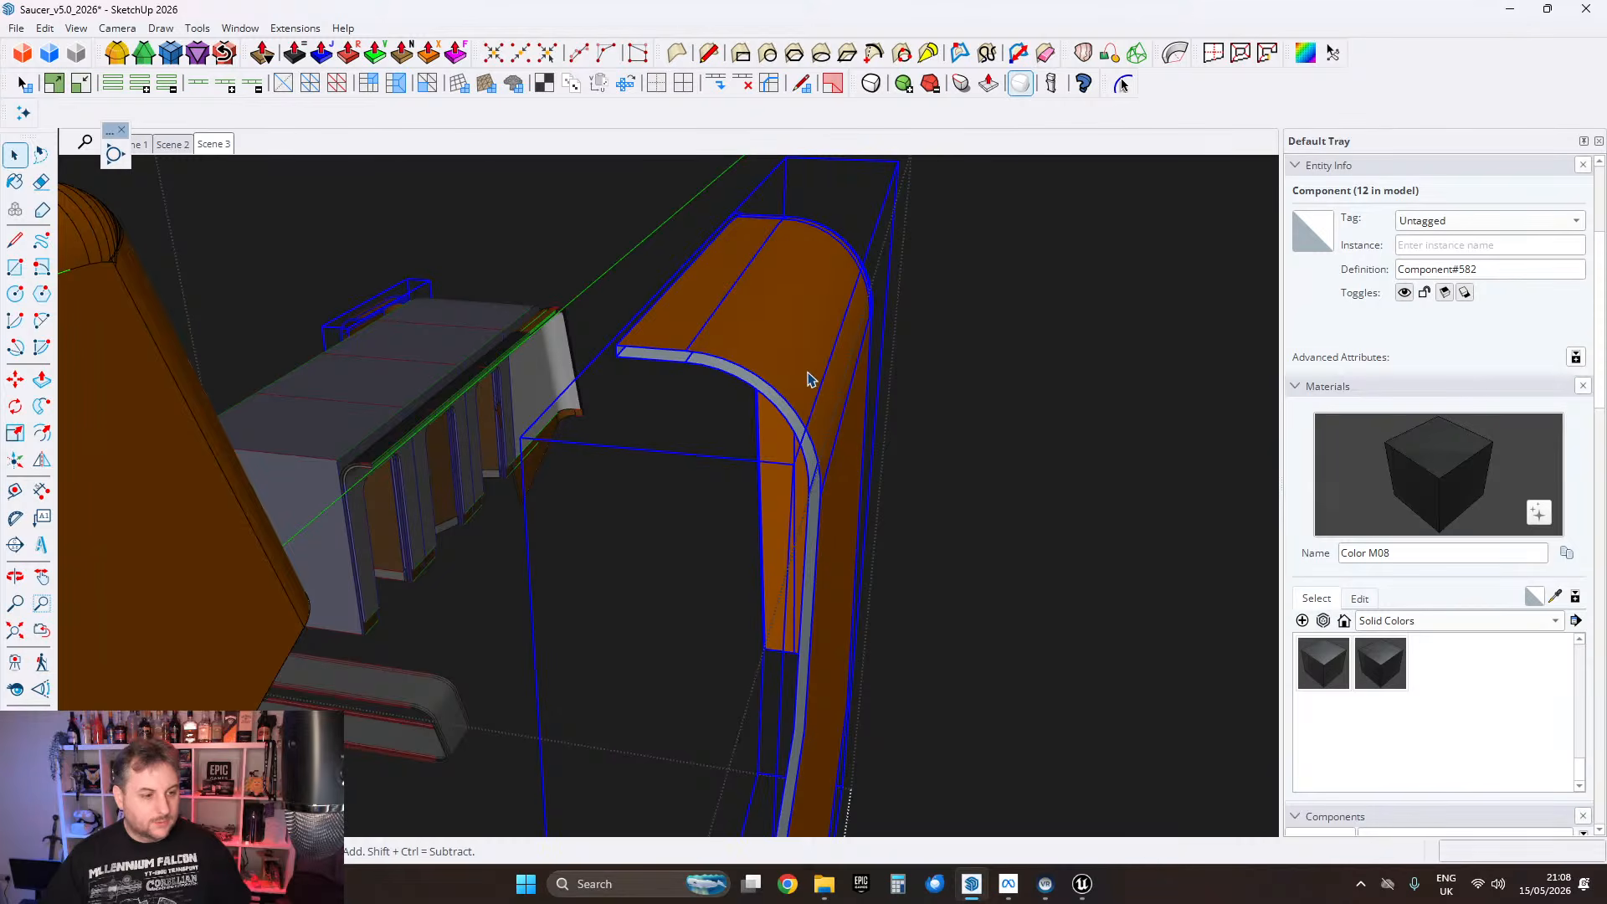
pyautogui.scroll(4, 796, 369)
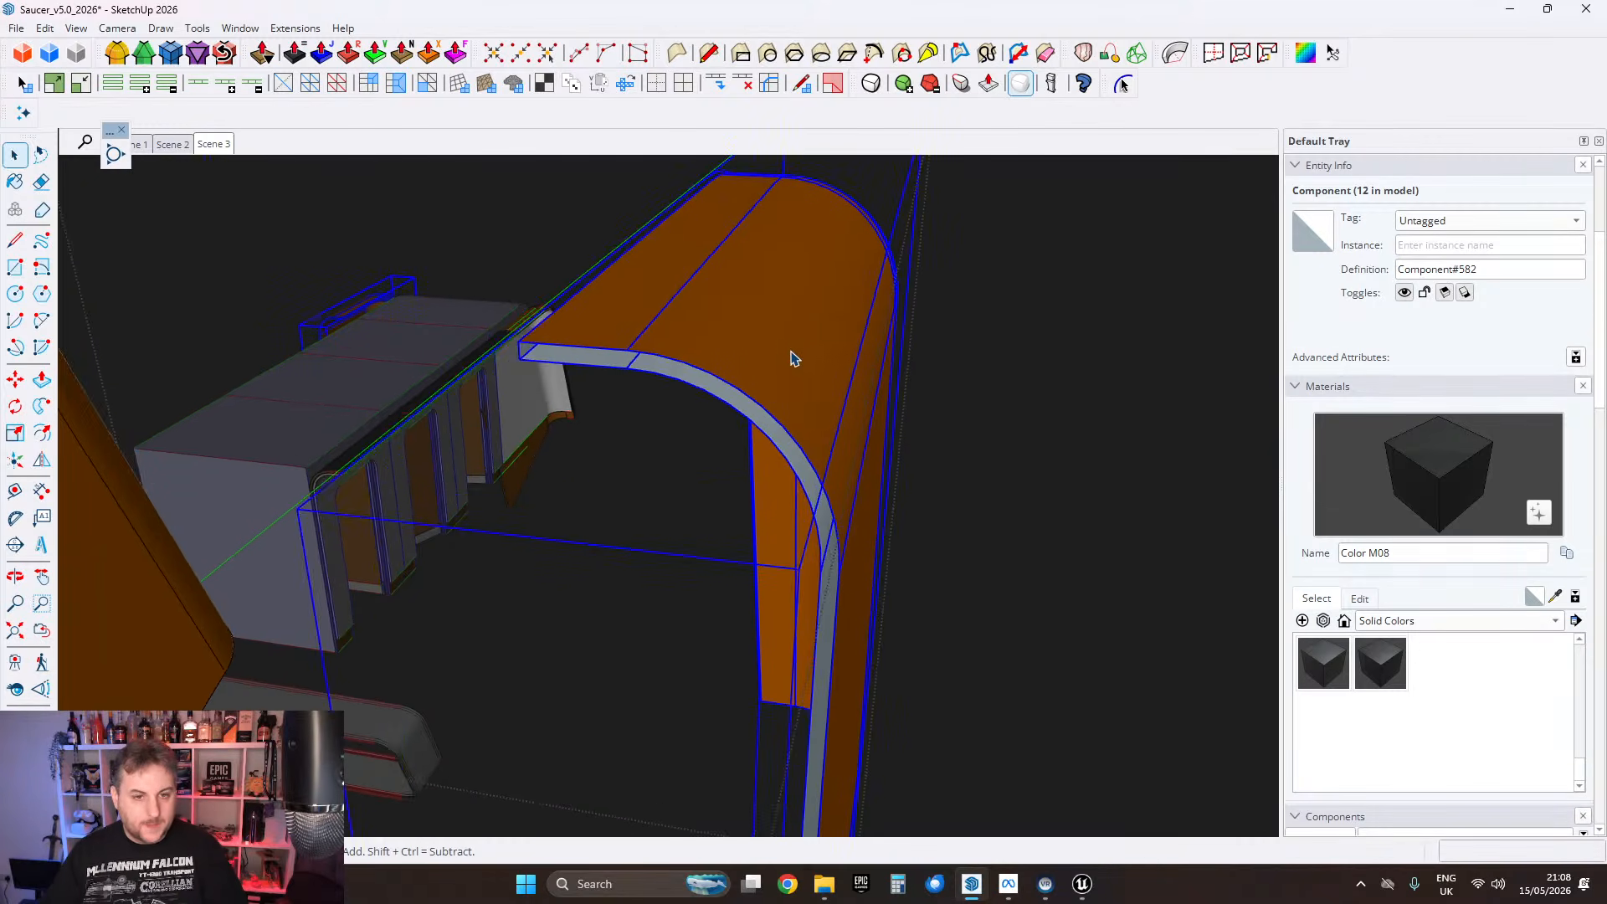
pyautogui.moveTo(789, 355); pyautogui.dragTo(556, 449, button='middle')
pyautogui.scroll(3, 693, 405)
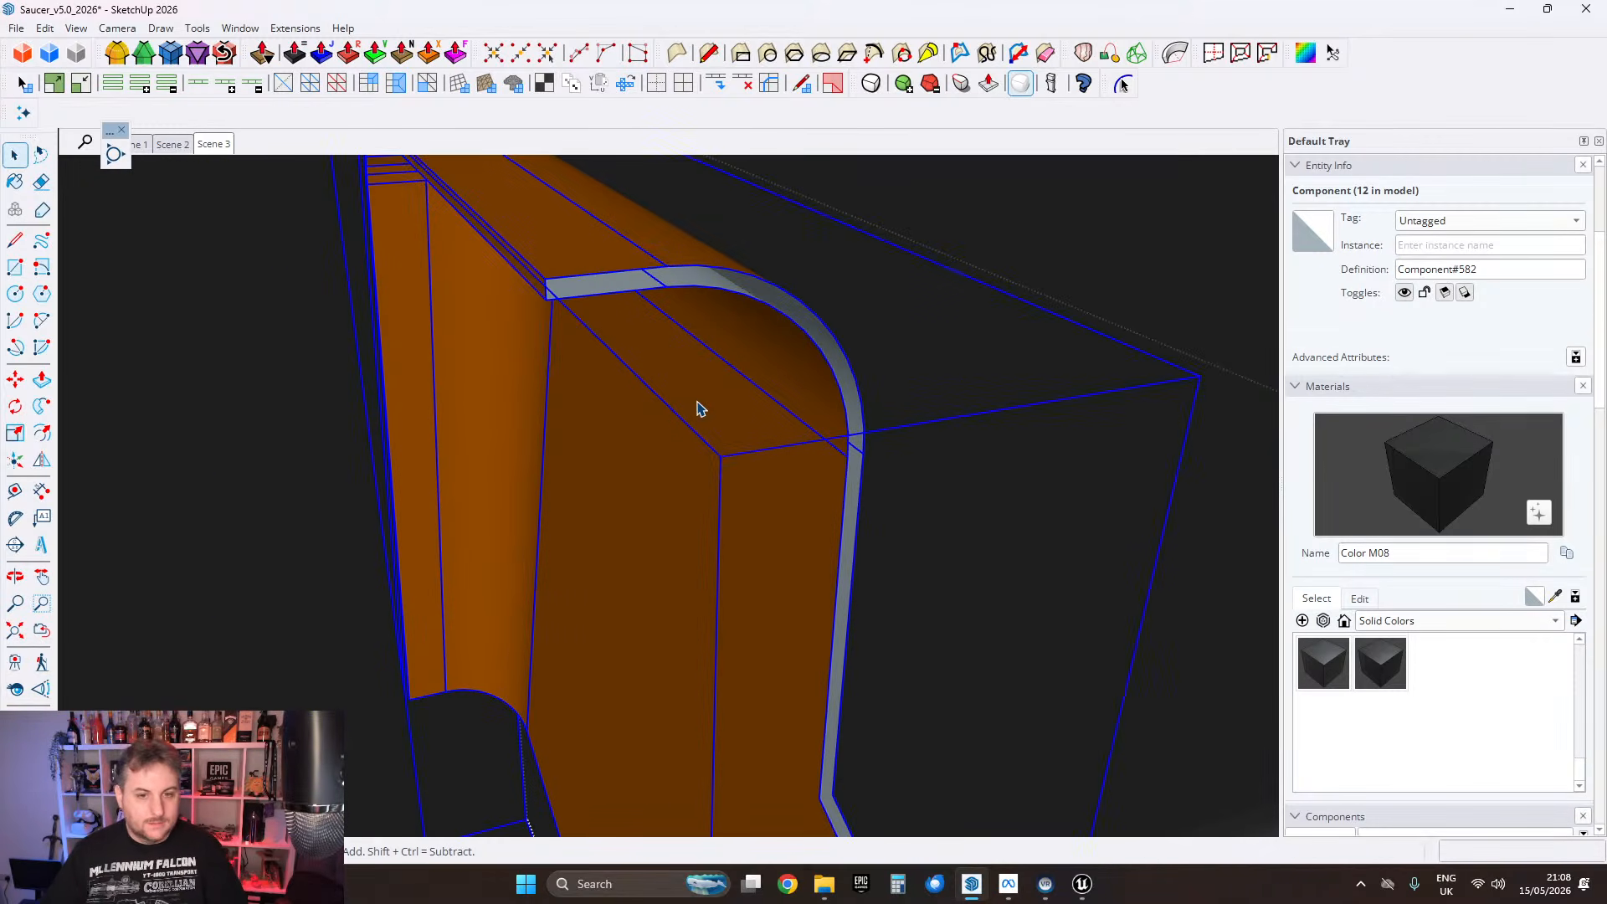
pyautogui.doubleClick(708, 403)
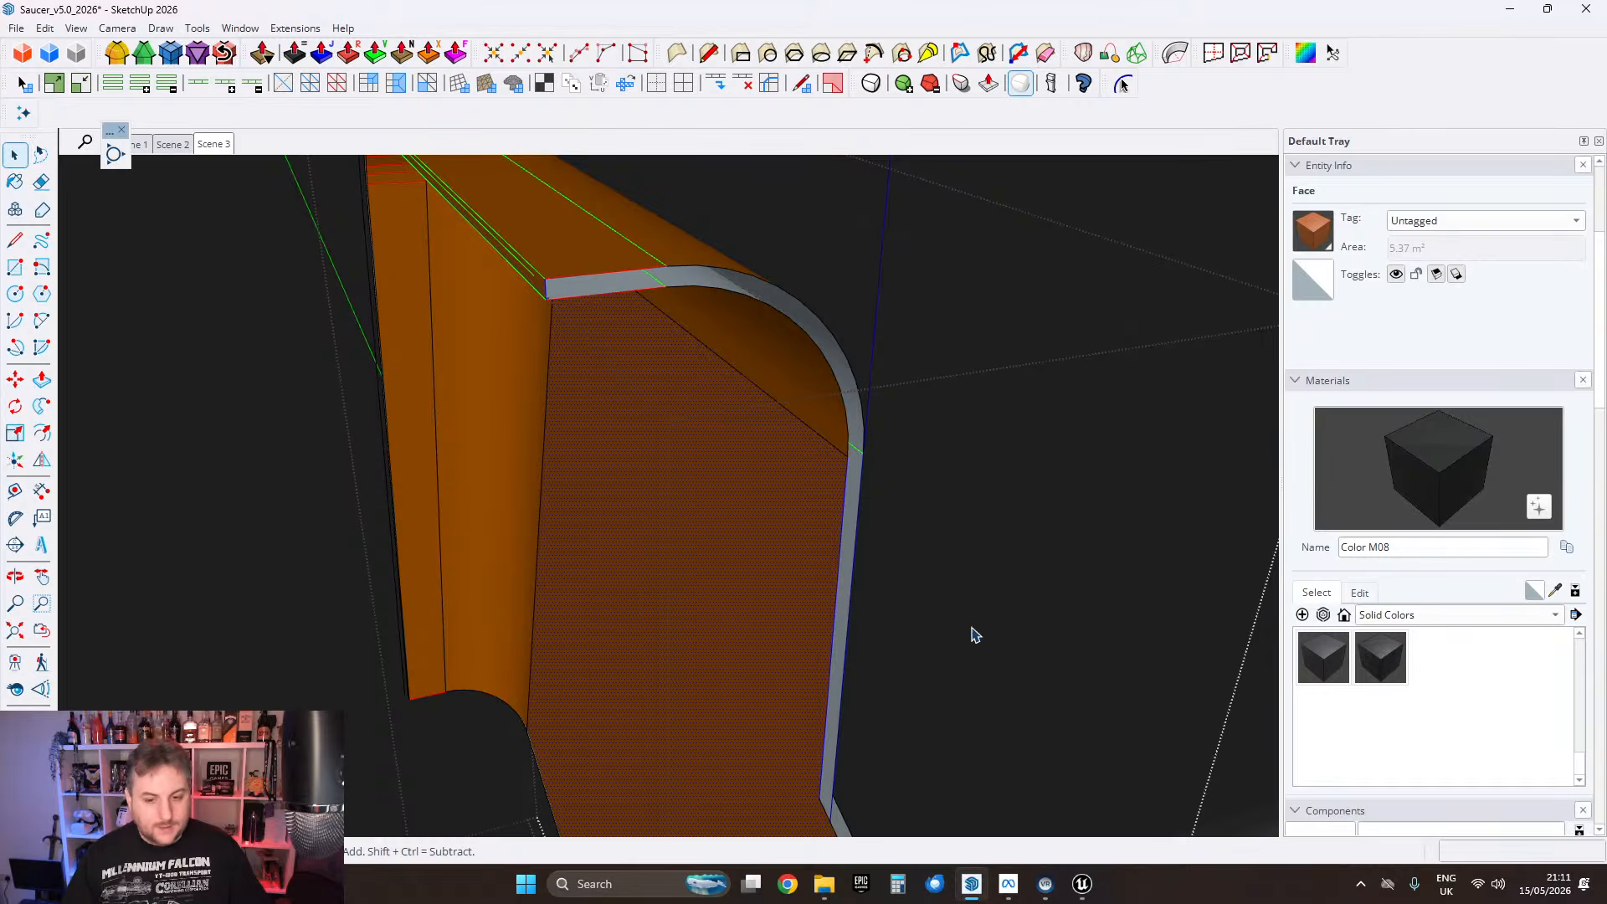
# Step: Switch to the Epic Games Launcher's Unreal Engine library, select the BodySync project and return to SketchUp
pyautogui.click(859, 883)
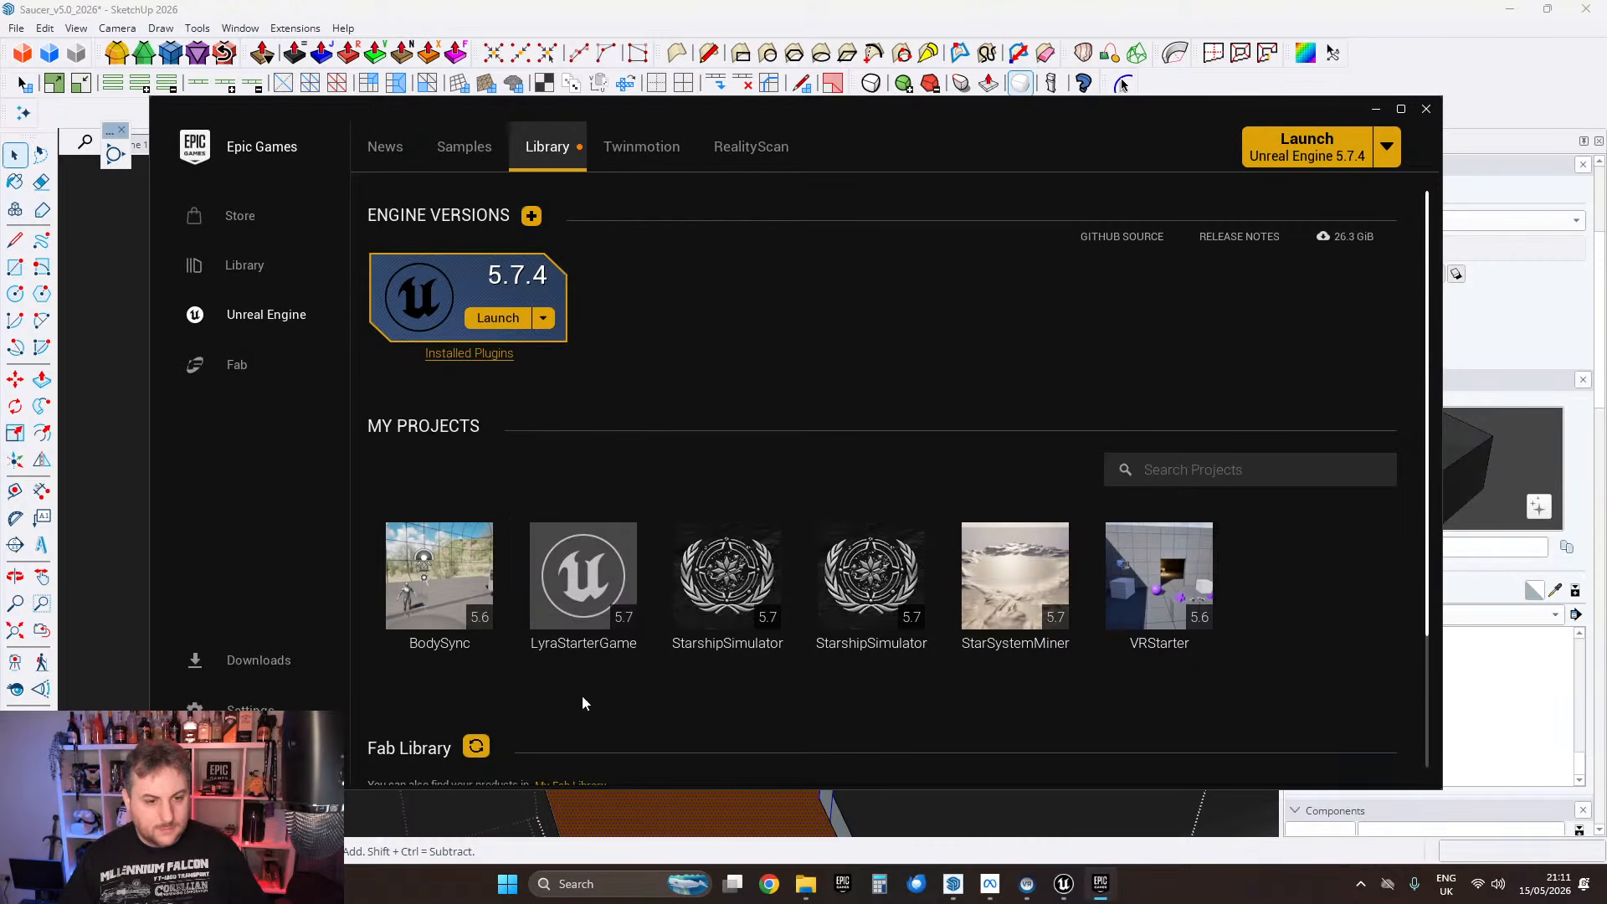
pyautogui.click(440, 626)
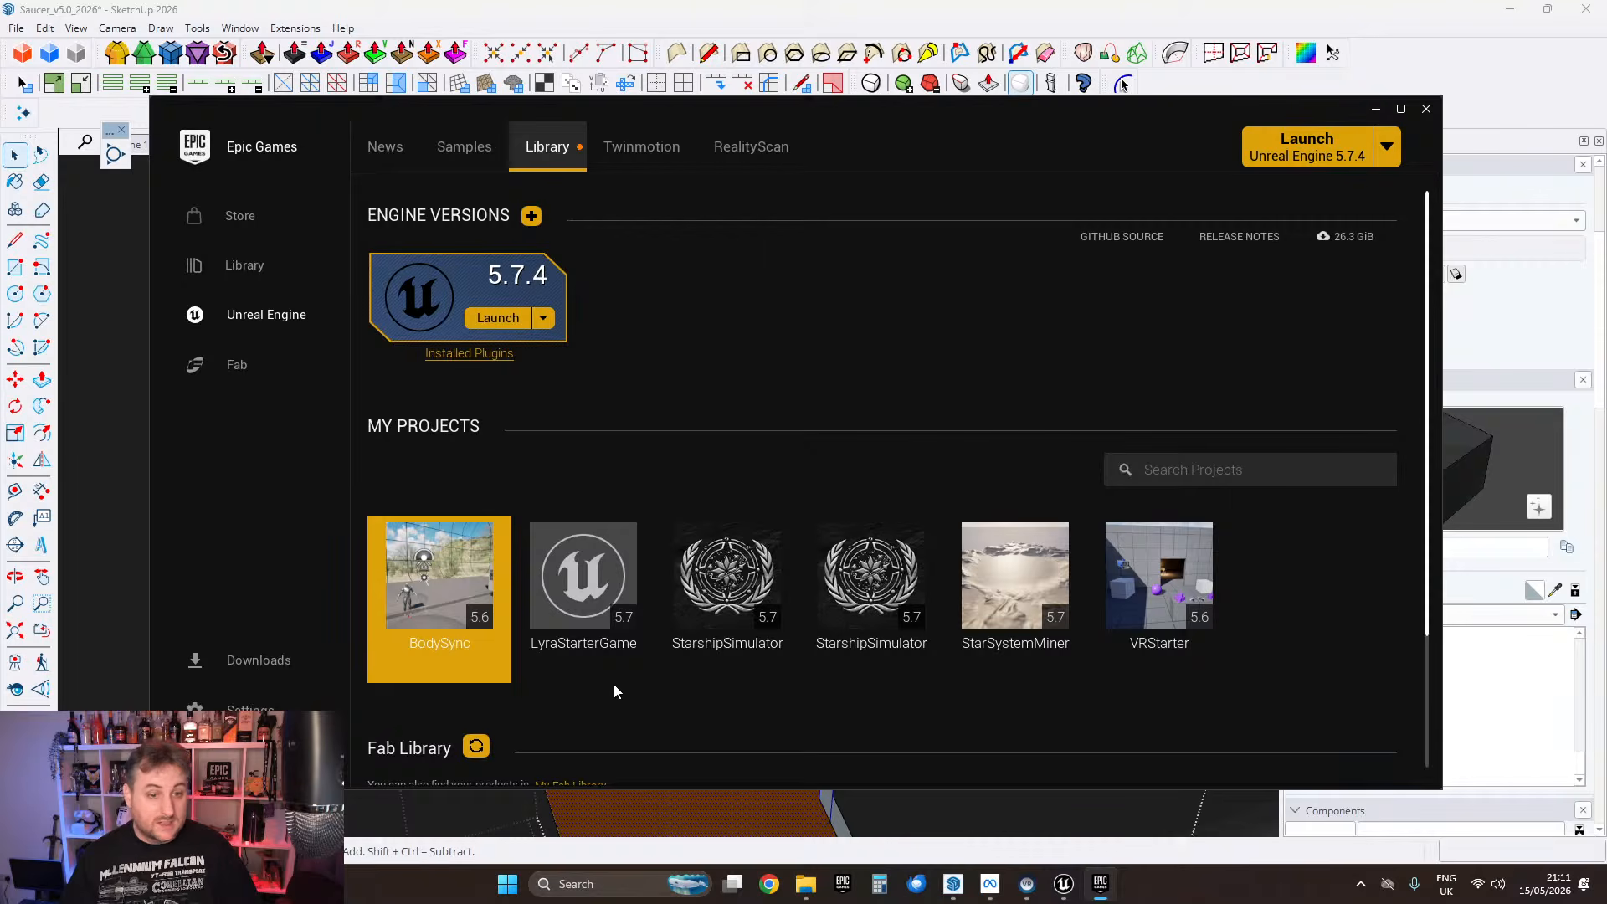
pyautogui.click(710, 17)
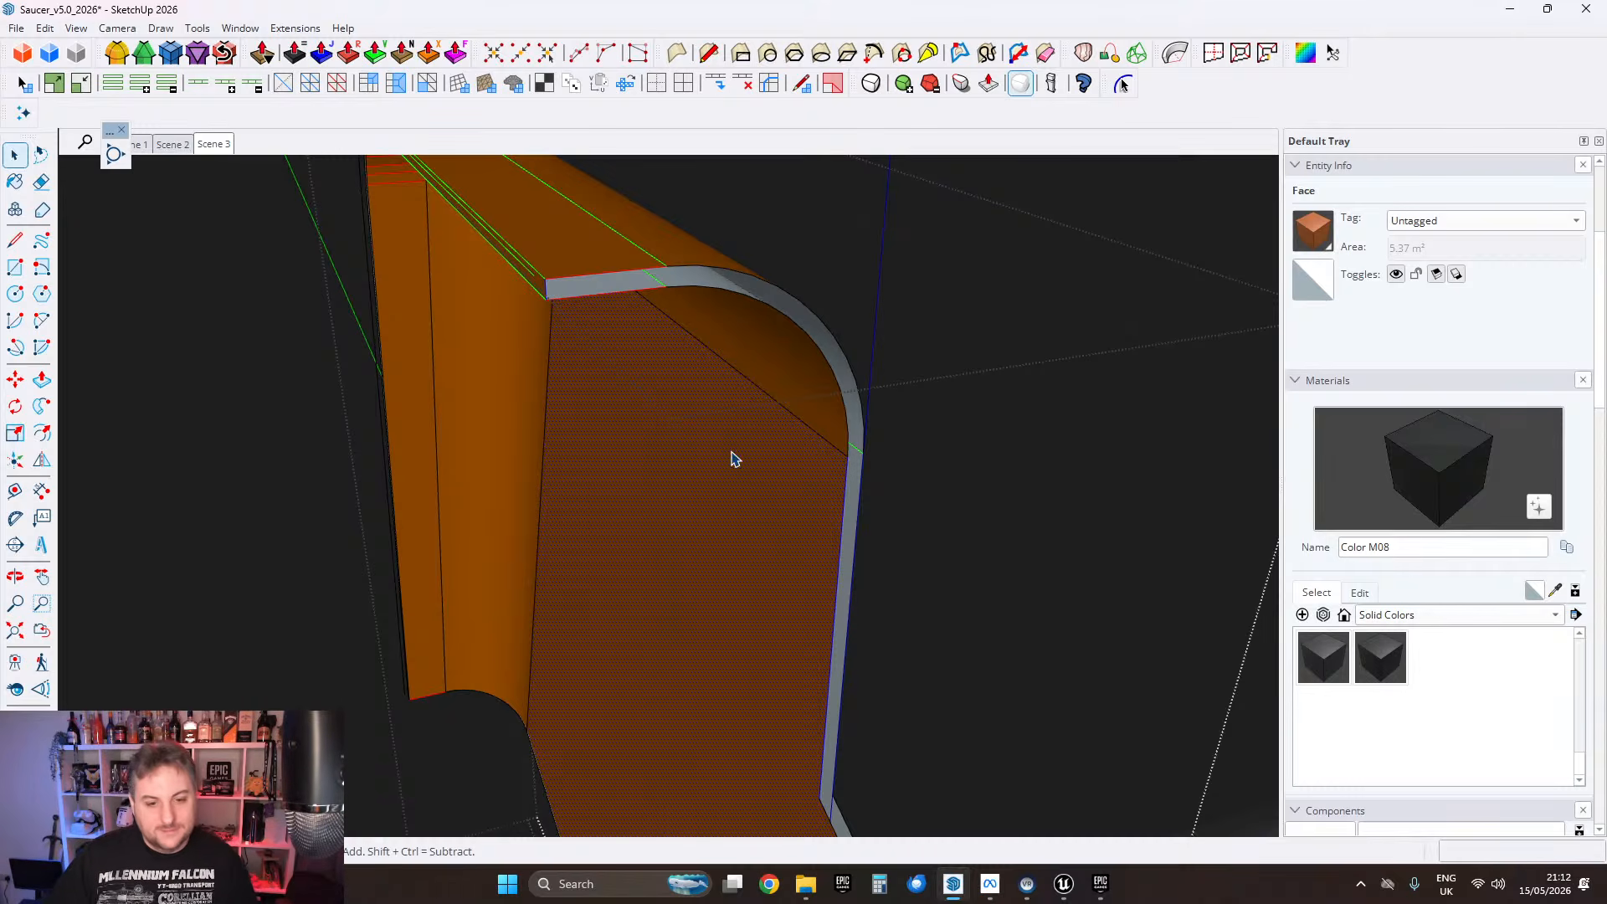
pyautogui.moveTo(732, 459)
pyautogui.mouseDown(button='middle')
pyautogui.moveTo(721, 513)
pyautogui.moveTo(746, 470)
pyautogui.mouseUp(button='middle')
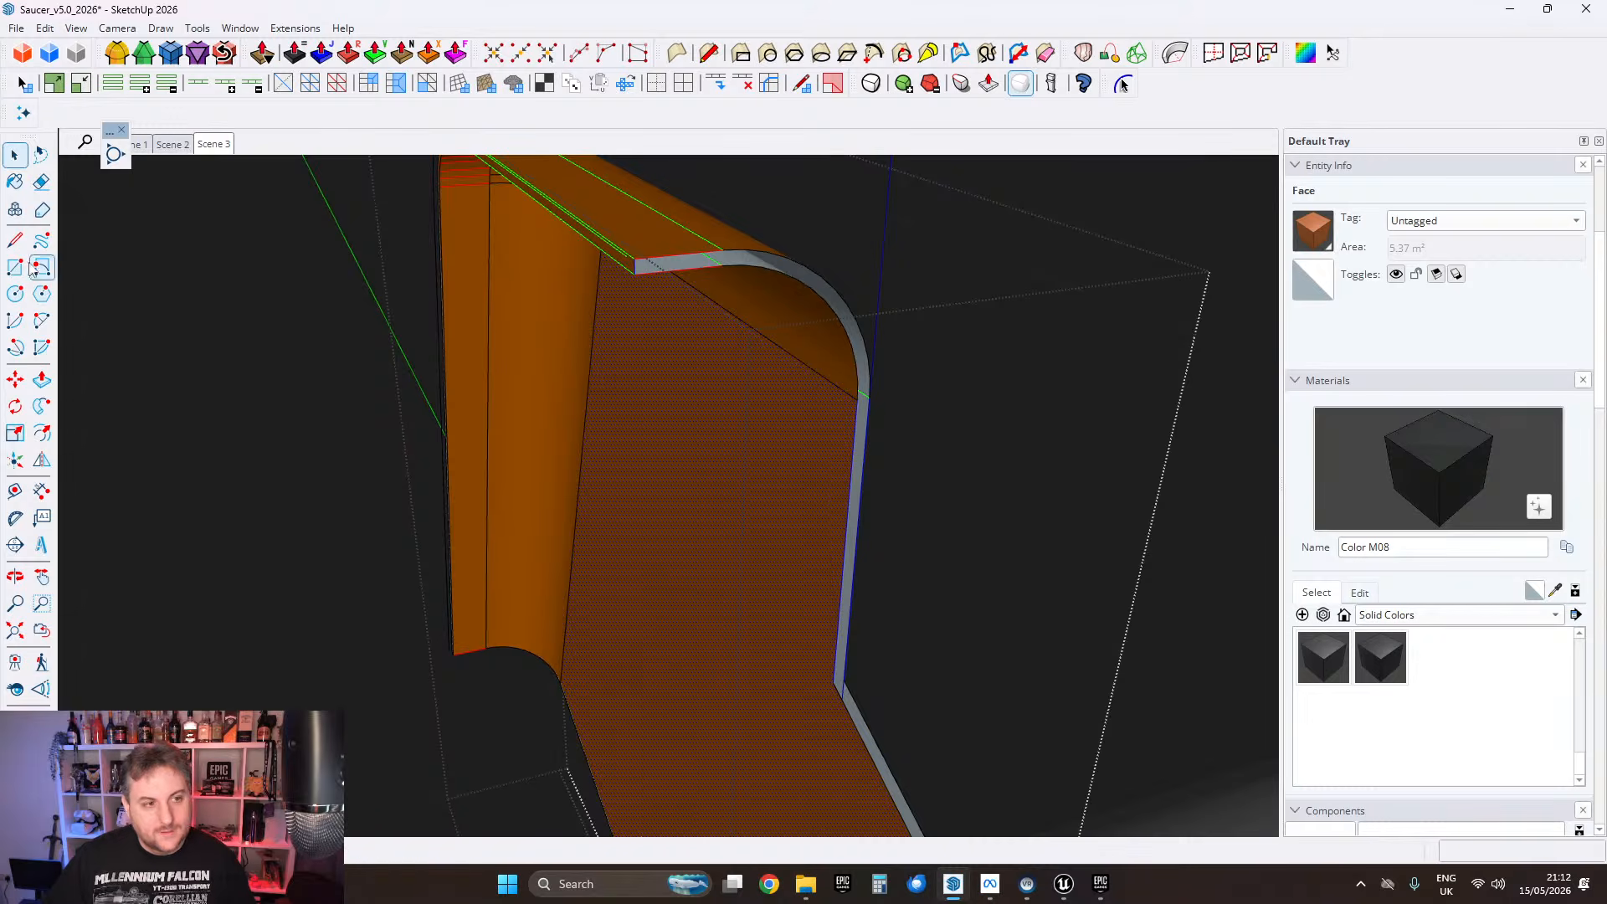
pyautogui.click(15, 240)
pyautogui.moveTo(394, 337); pyautogui.dragTo(1155, 498, button='middle')
pyautogui.moveTo(1088, 454); pyautogui.dragTo(856, 433, button='middle')
pyautogui.scroll(1, 822, 449)
pyautogui.click(820, 453)
pyautogui.moveTo(907, 621); pyautogui.dragTo(926, 431, button='middle')
pyautogui.scroll(2, 928, 406)
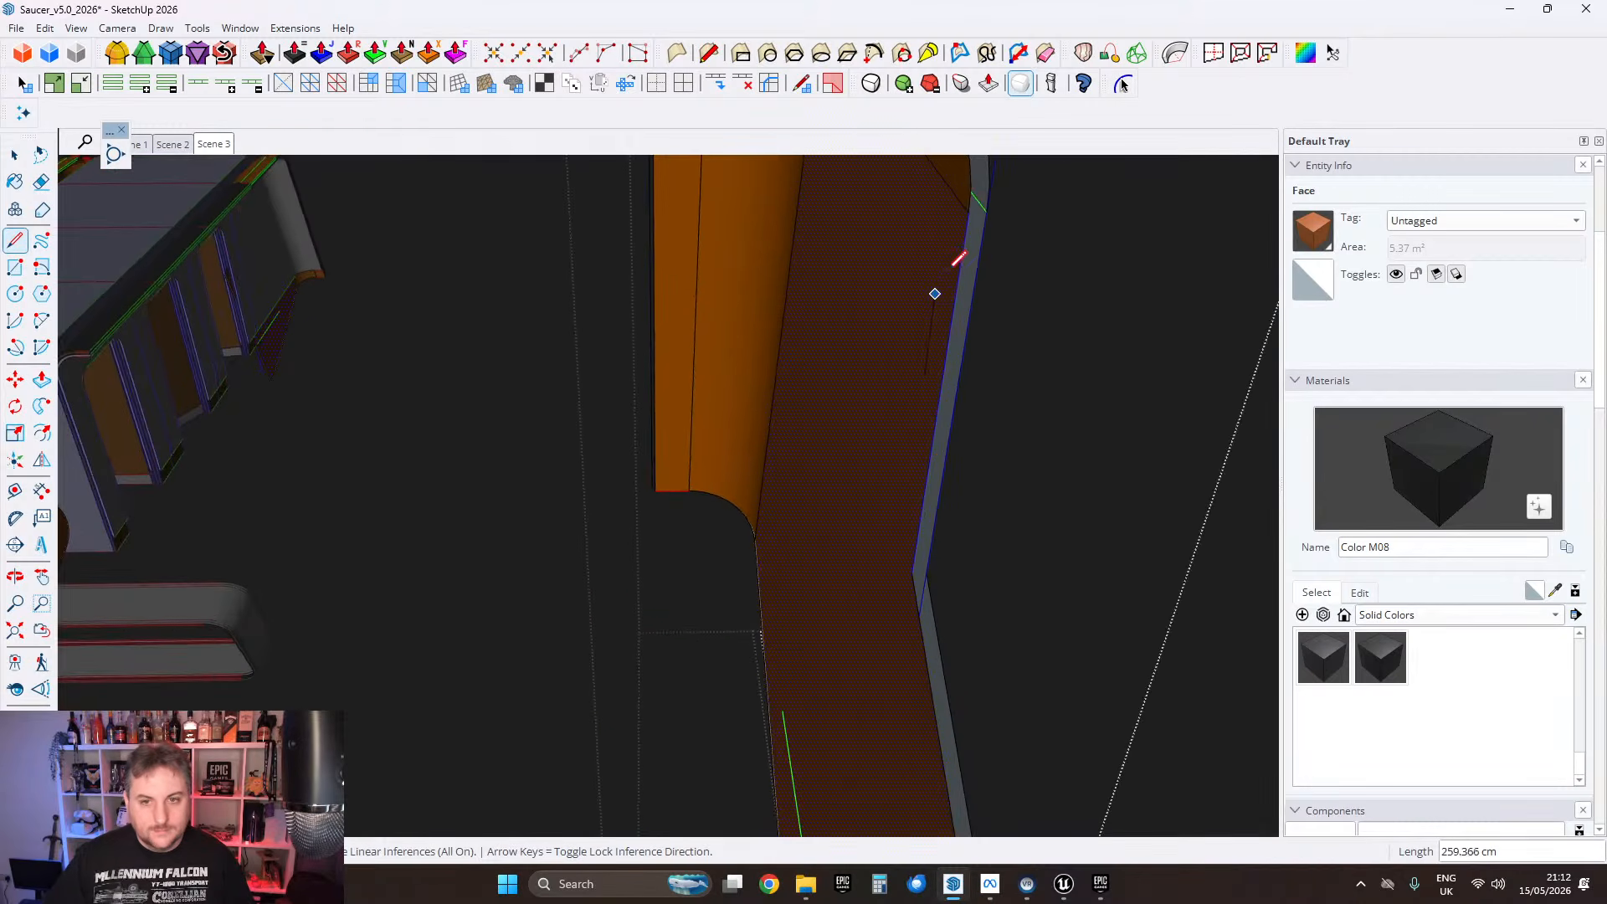
pyautogui.moveTo(961, 216); pyautogui.dragTo(909, 789, button='middle')
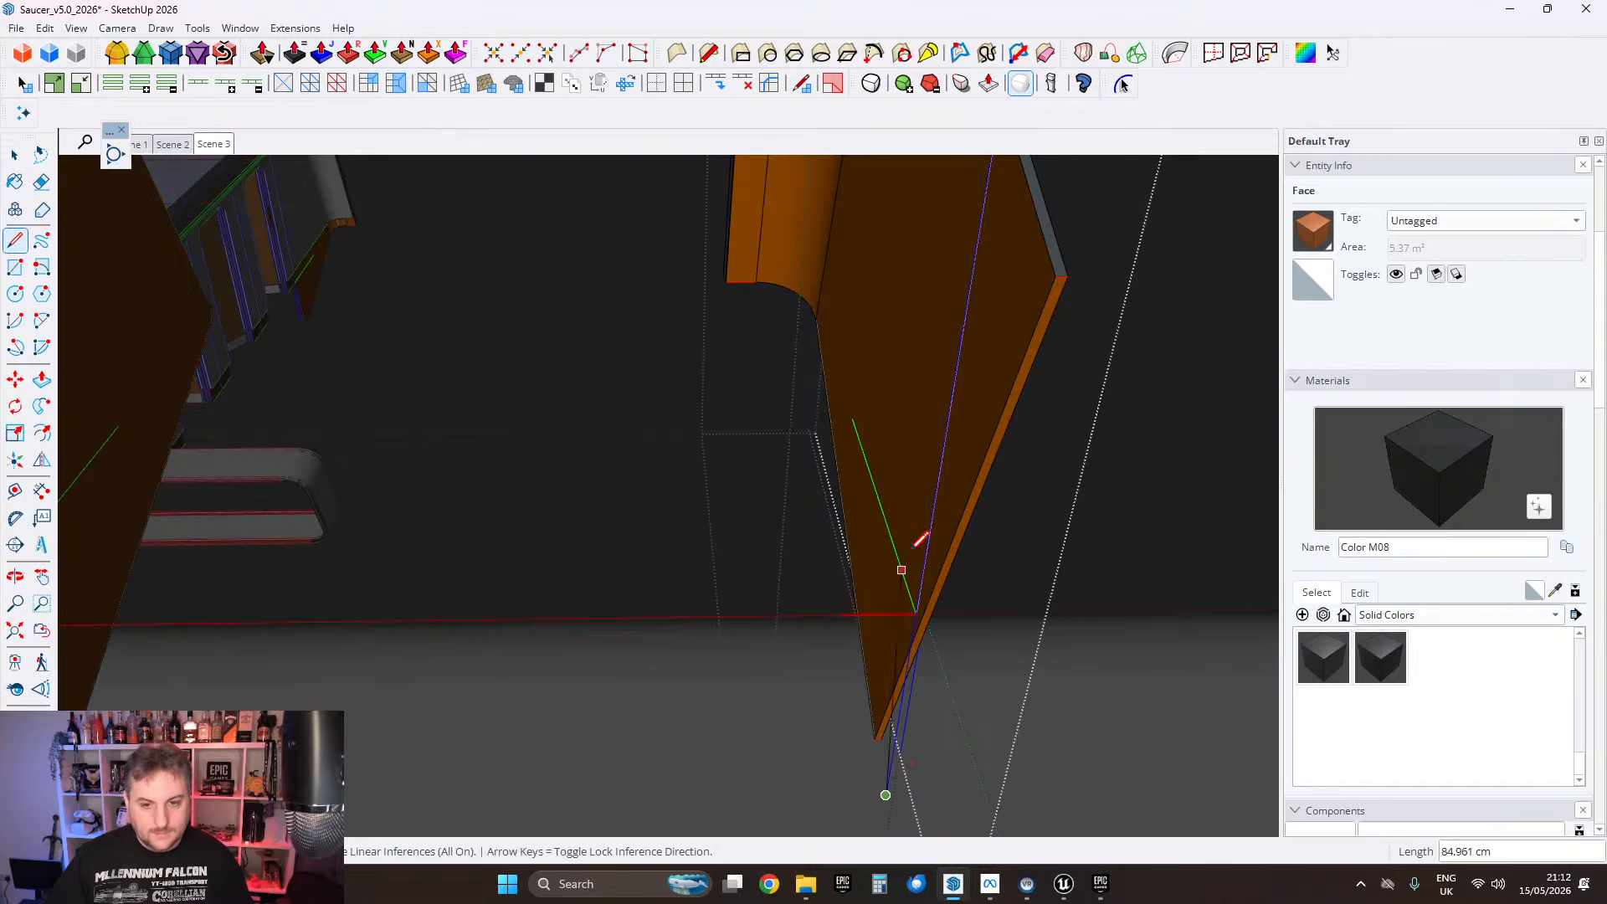
pyautogui.moveTo(904, 557); pyautogui.dragTo(590, 482, button='middle')
pyautogui.scroll(1, 388, 515)
pyautogui.press('Escape')
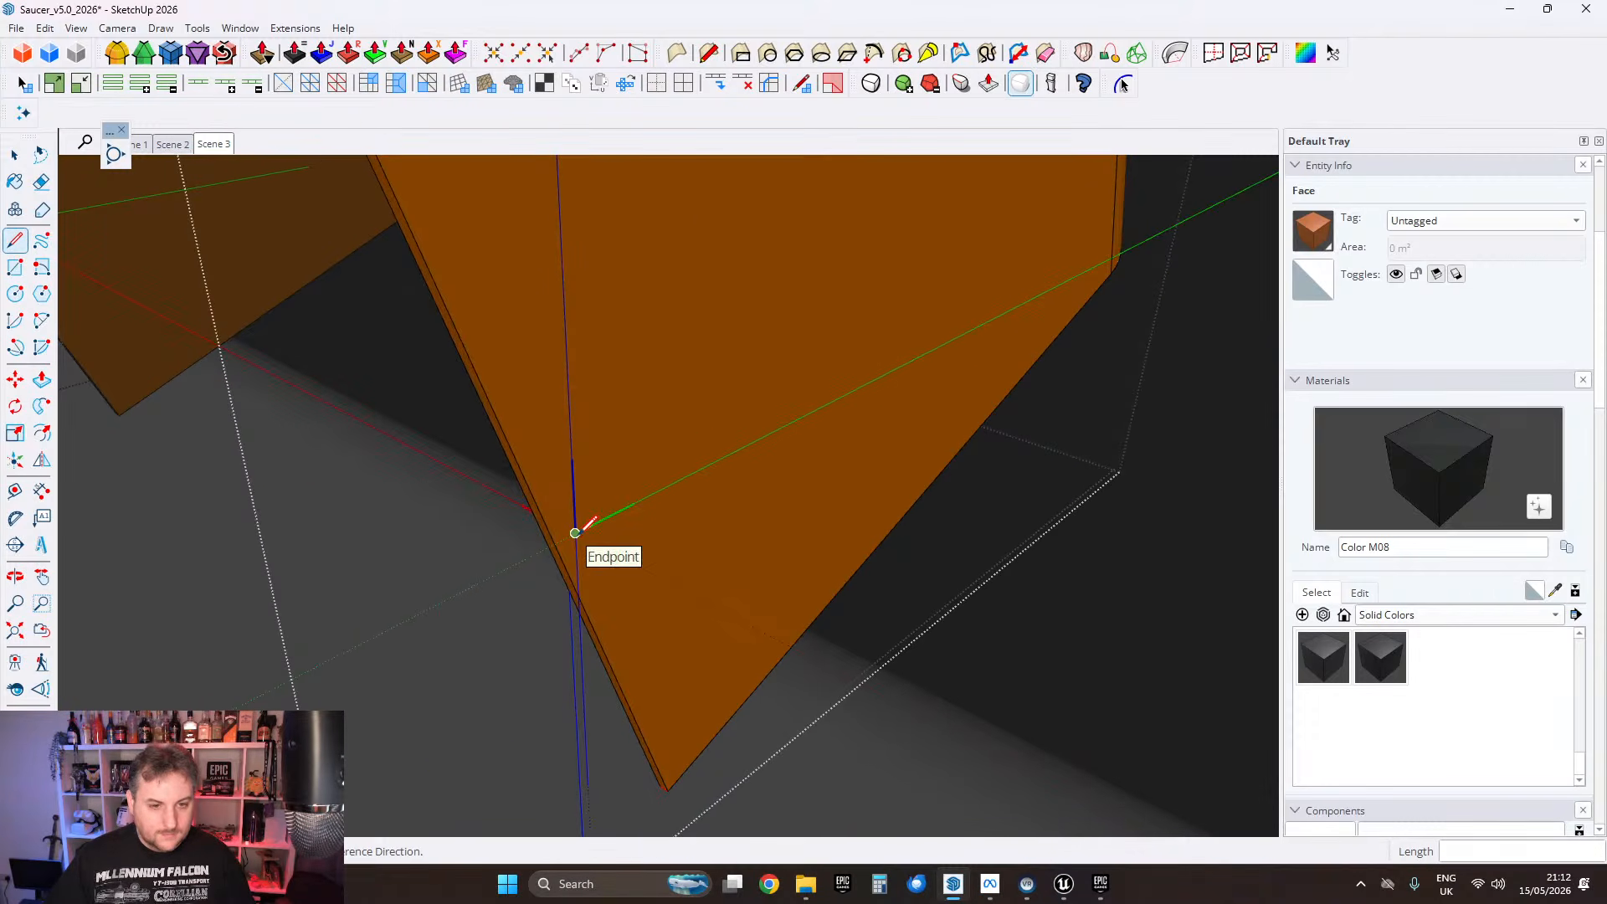
# Step: Draw a line along the green axis from the component's origin to the side face's edge below the curved return, above the pointed lower end
pyautogui.click(576, 533)
pyautogui.click(576, 533)
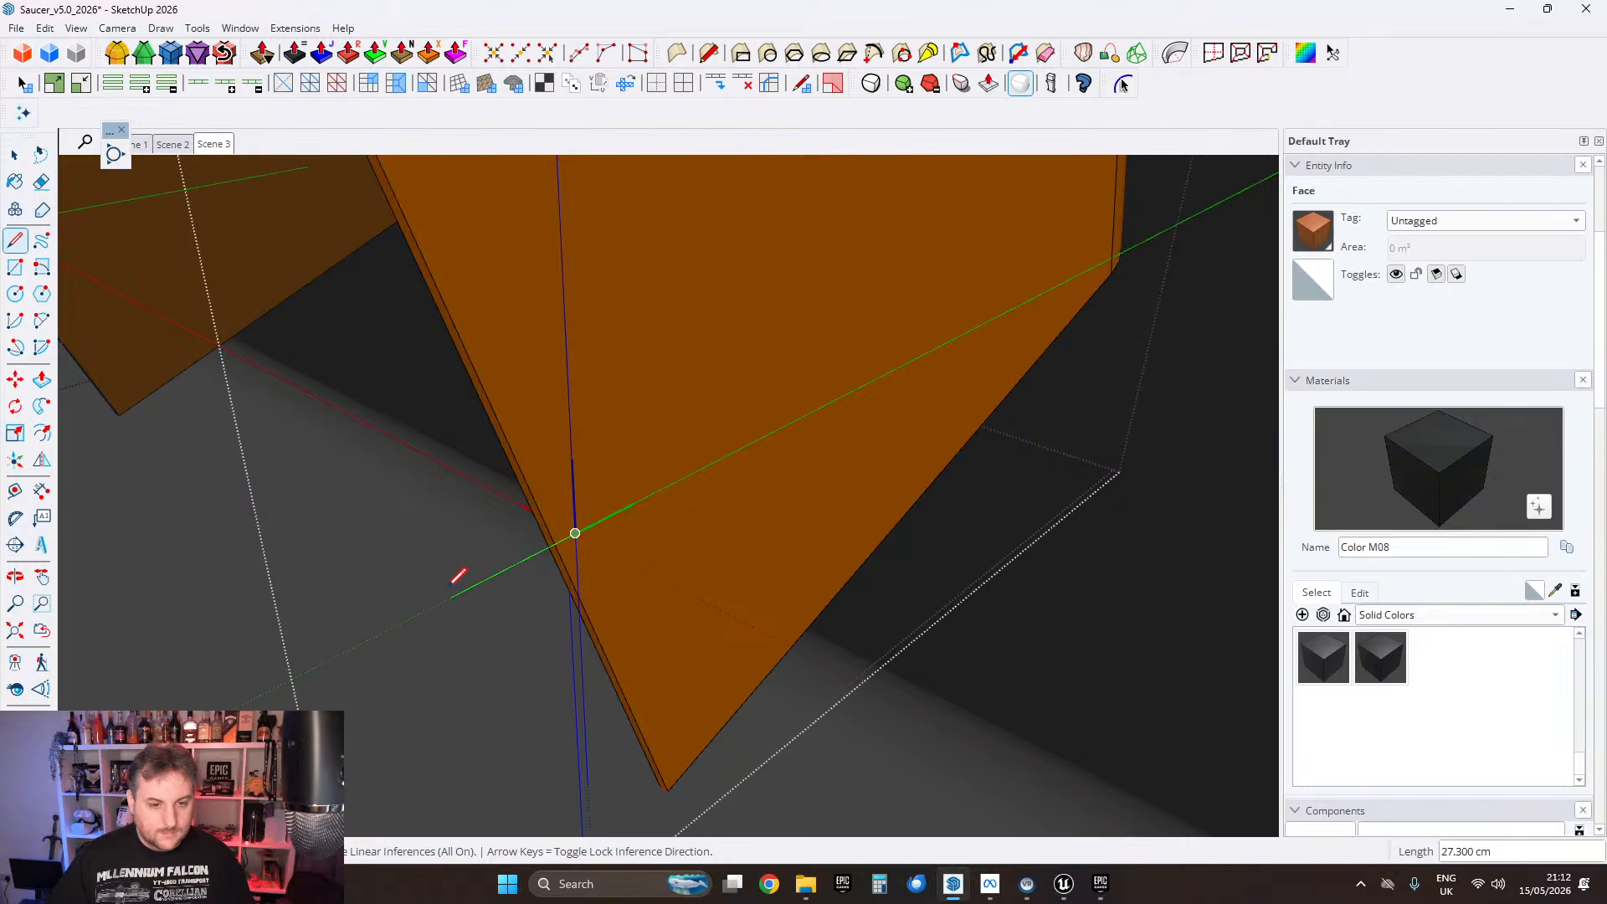
pyautogui.keyDown('shift'); pyautogui.moveTo(826, 435); pyautogui.dragTo(402, 657, button='middle'); pyautogui.keyUp('shift')
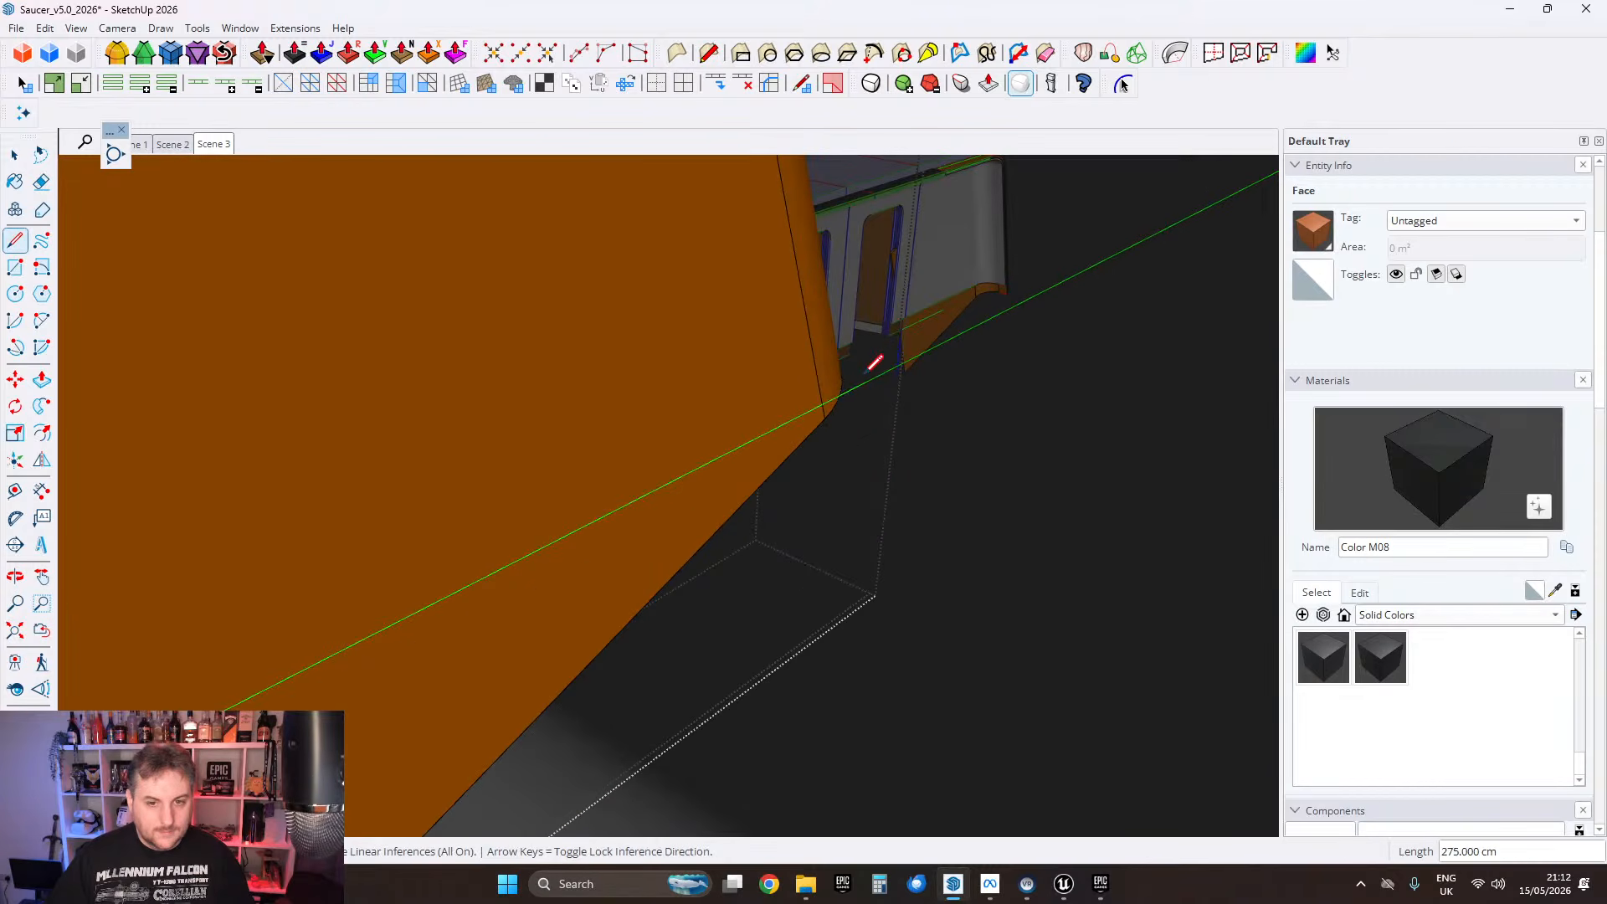
pyautogui.moveTo(783, 423); pyautogui.dragTo(706, 389, button='middle')
pyautogui.click(648, 358)
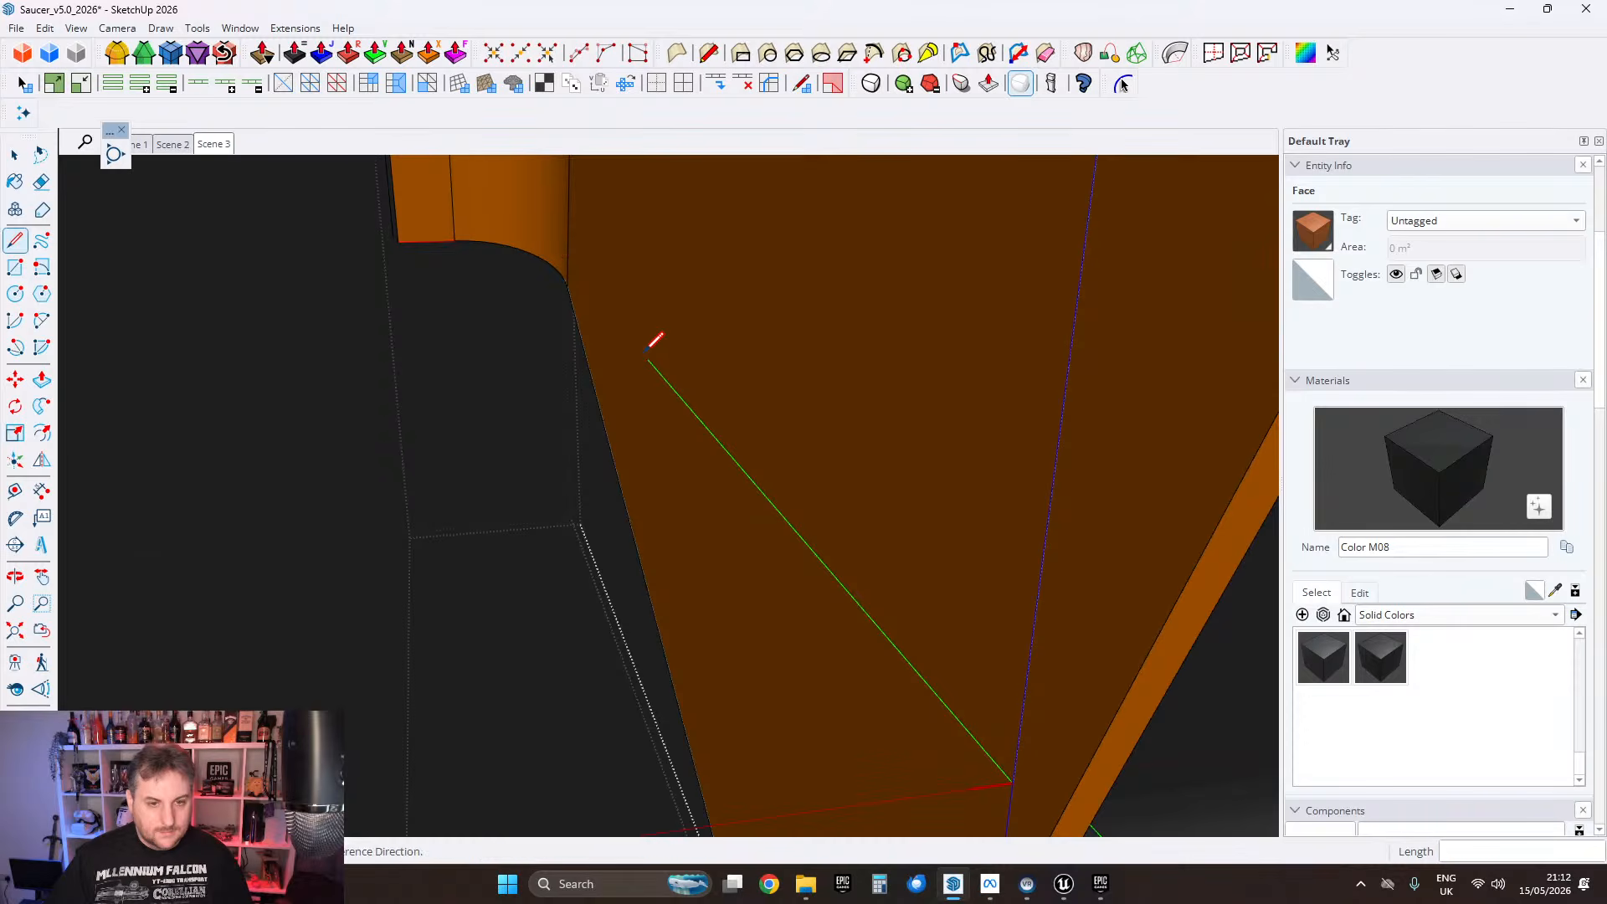
pyautogui.moveTo(656, 341); pyautogui.dragTo(323, 272, button='middle')
pyautogui.click(737, 403)
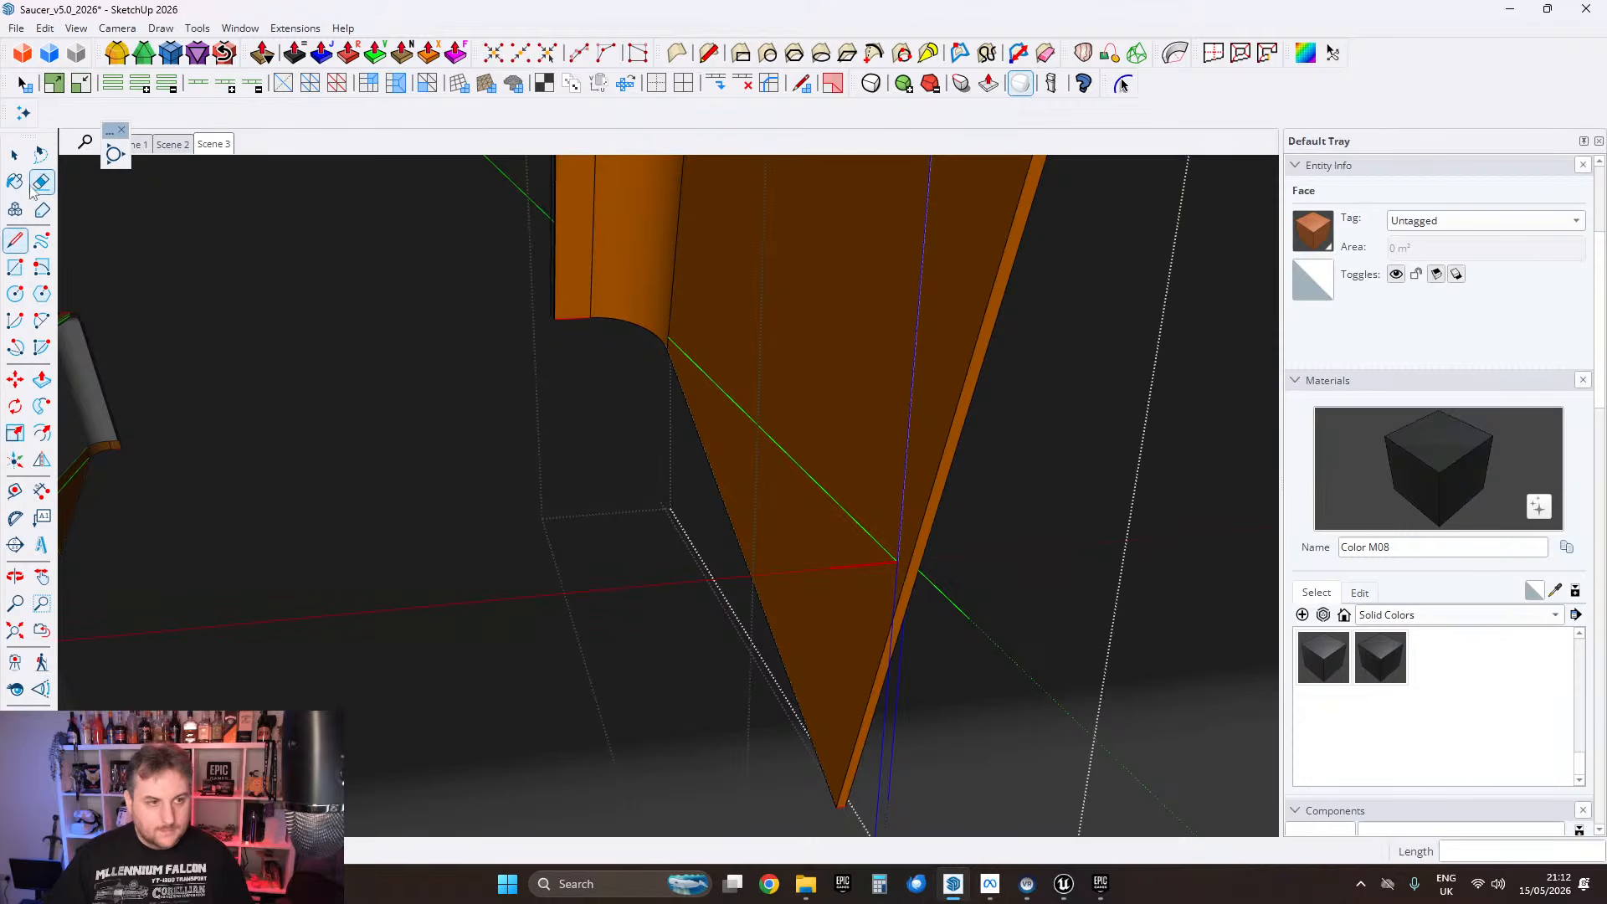
pyautogui.press('space')
pyautogui.moveTo(879, 499); pyautogui.dragTo(747, 781, button='middle')
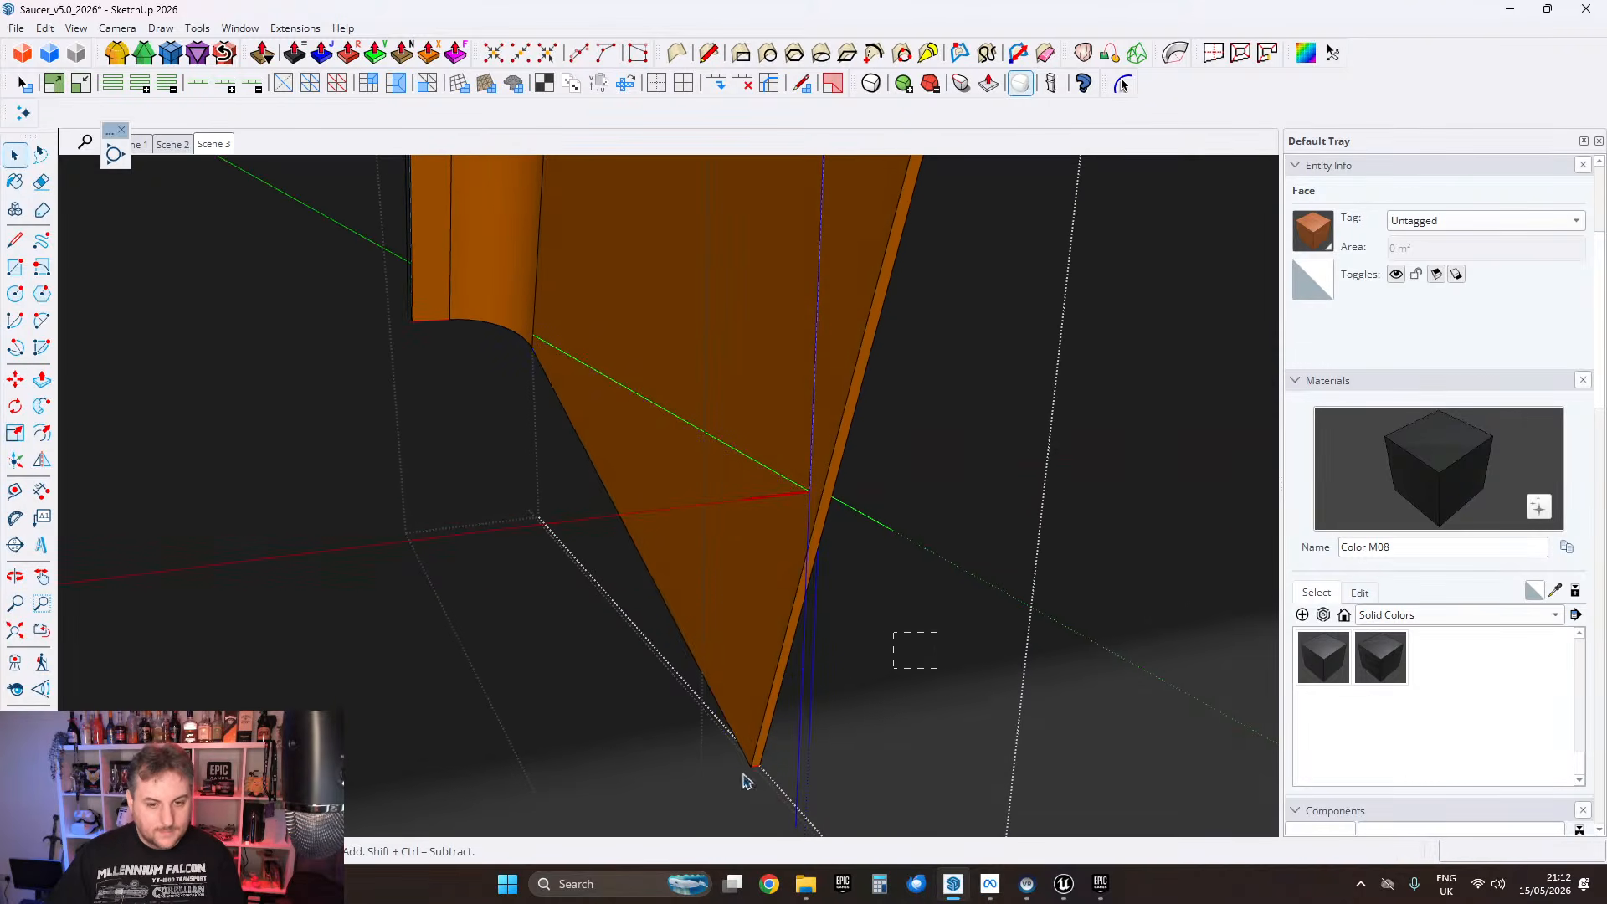
# Step: Delete the pointed lower face below the green-axis line on the copied panel
pyautogui.moveTo(649, 840); pyautogui.dragTo(650, 840)
pyautogui.press('Delete')
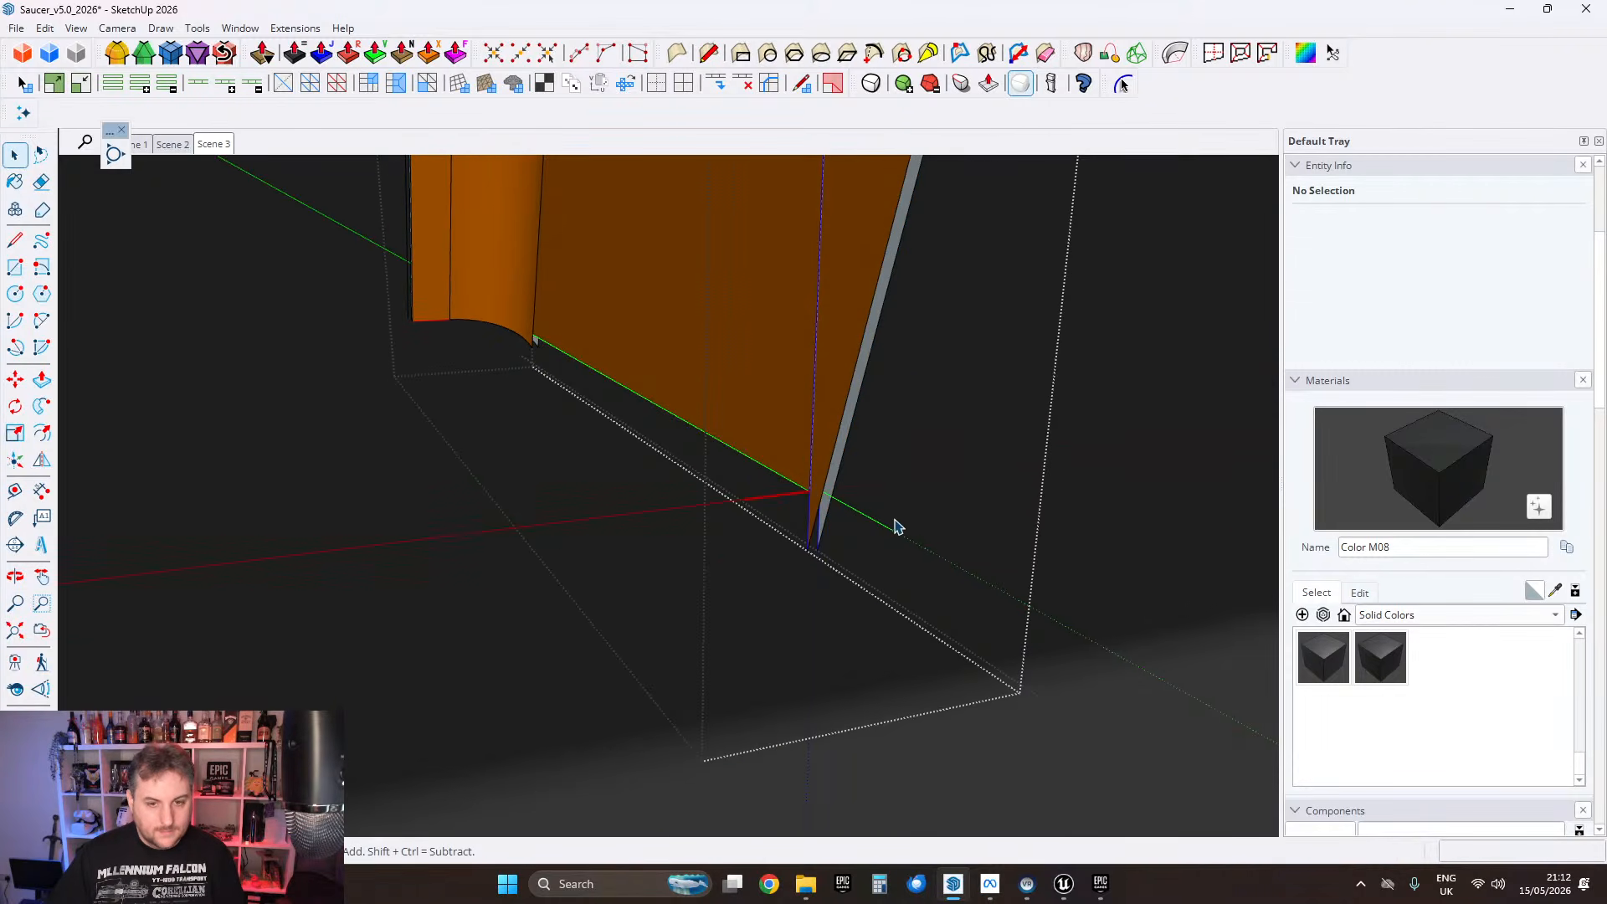
pyautogui.moveTo(894, 526); pyautogui.dragTo(803, 477, button='middle')
pyautogui.press('l')
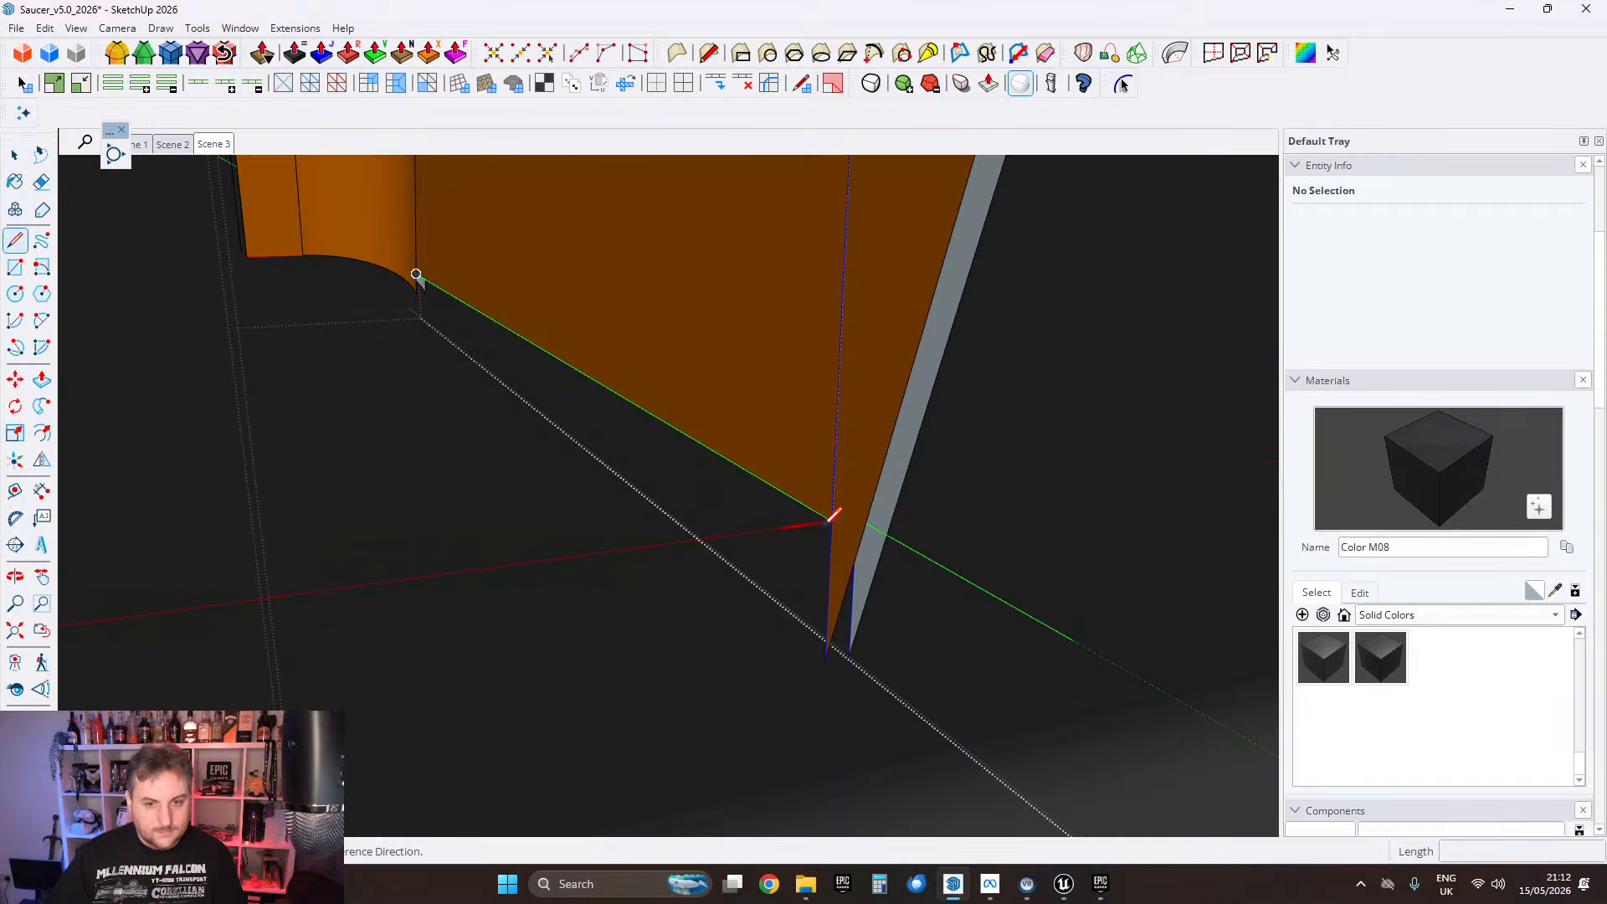
pyautogui.scroll(-2, 837, 514)
pyautogui.moveTo(836, 514); pyautogui.dragTo(776, 430, button='middle')
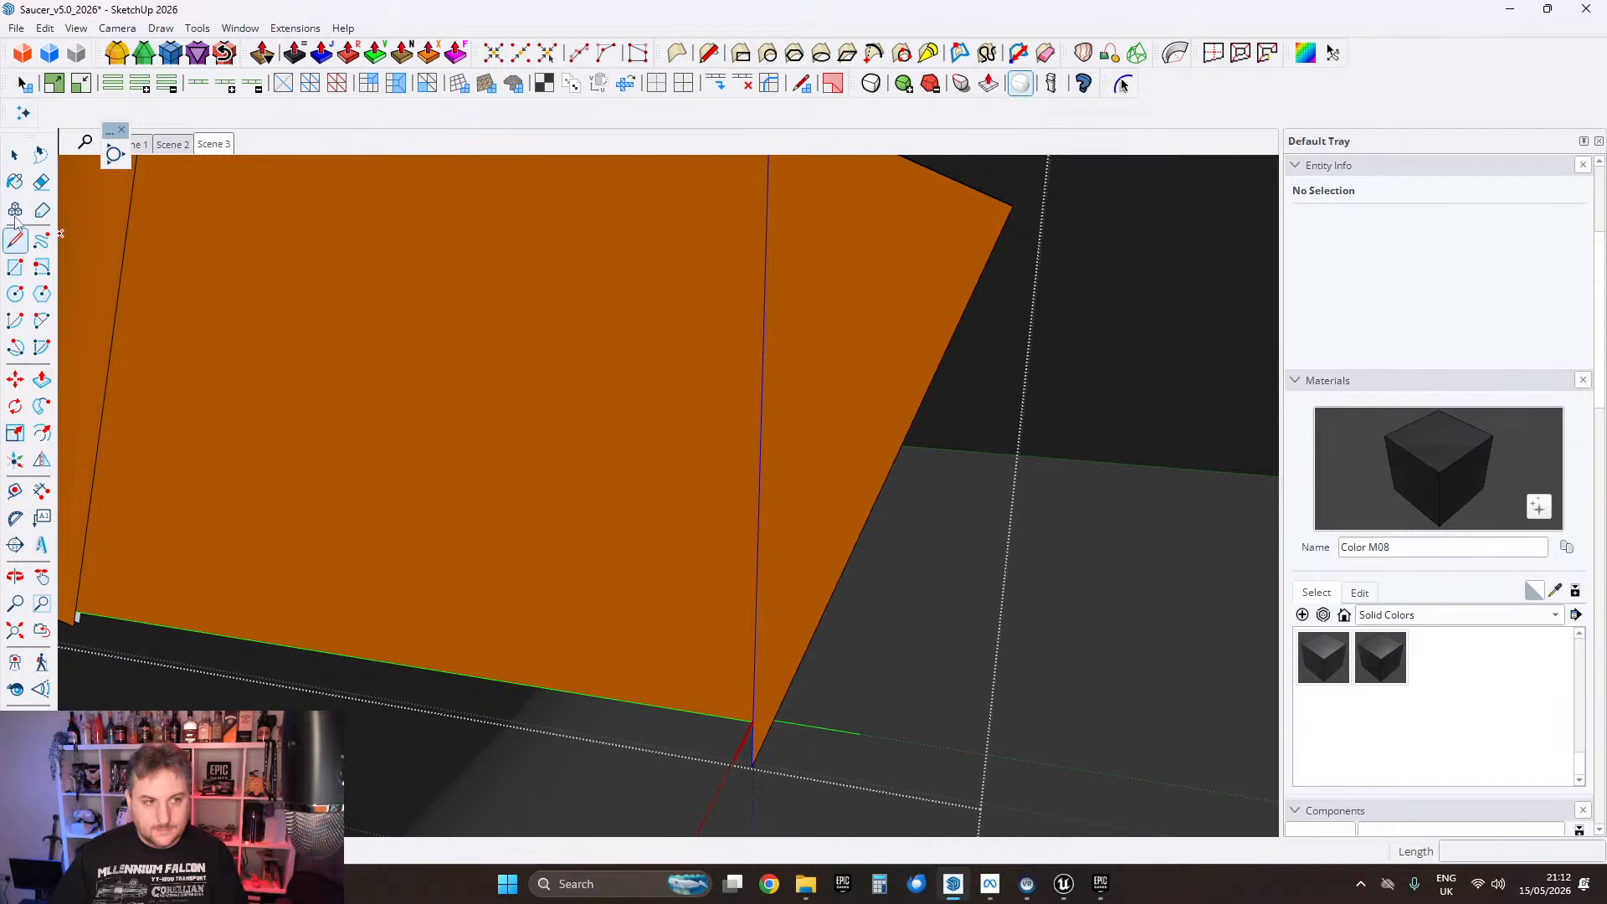
# Step: Erase the slanted outer section beyond the vertical line on the copied panel, along with the stray edge beside it
pyautogui.click(41, 181)
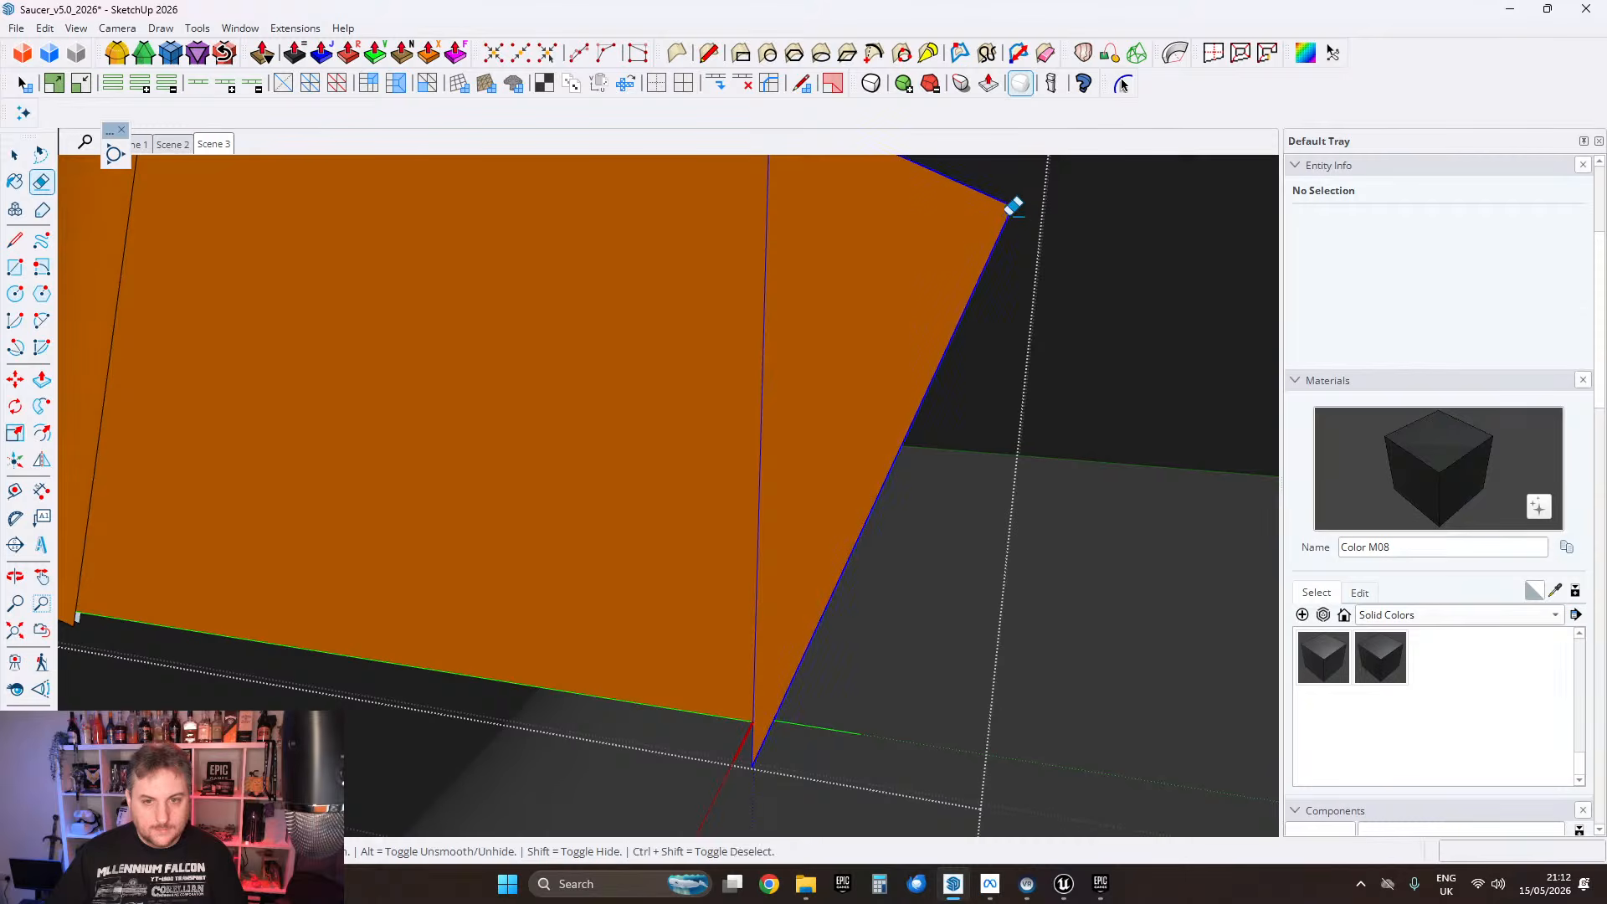
pyautogui.click(1014, 205)
pyautogui.moveTo(805, 705)
pyautogui.mouseDown()
pyautogui.moveTo(775, 757)
pyautogui.moveTo(792, 517)
pyautogui.mouseUp()
pyautogui.keyDown('shift'); pyautogui.moveTo(714, 570); pyautogui.dragTo(717, 728, button='middle'); pyautogui.keyUp('shift')
pyautogui.scroll(-2, 718, 727)
pyautogui.moveTo(728, 363); pyautogui.dragTo(907, 541, button='middle')
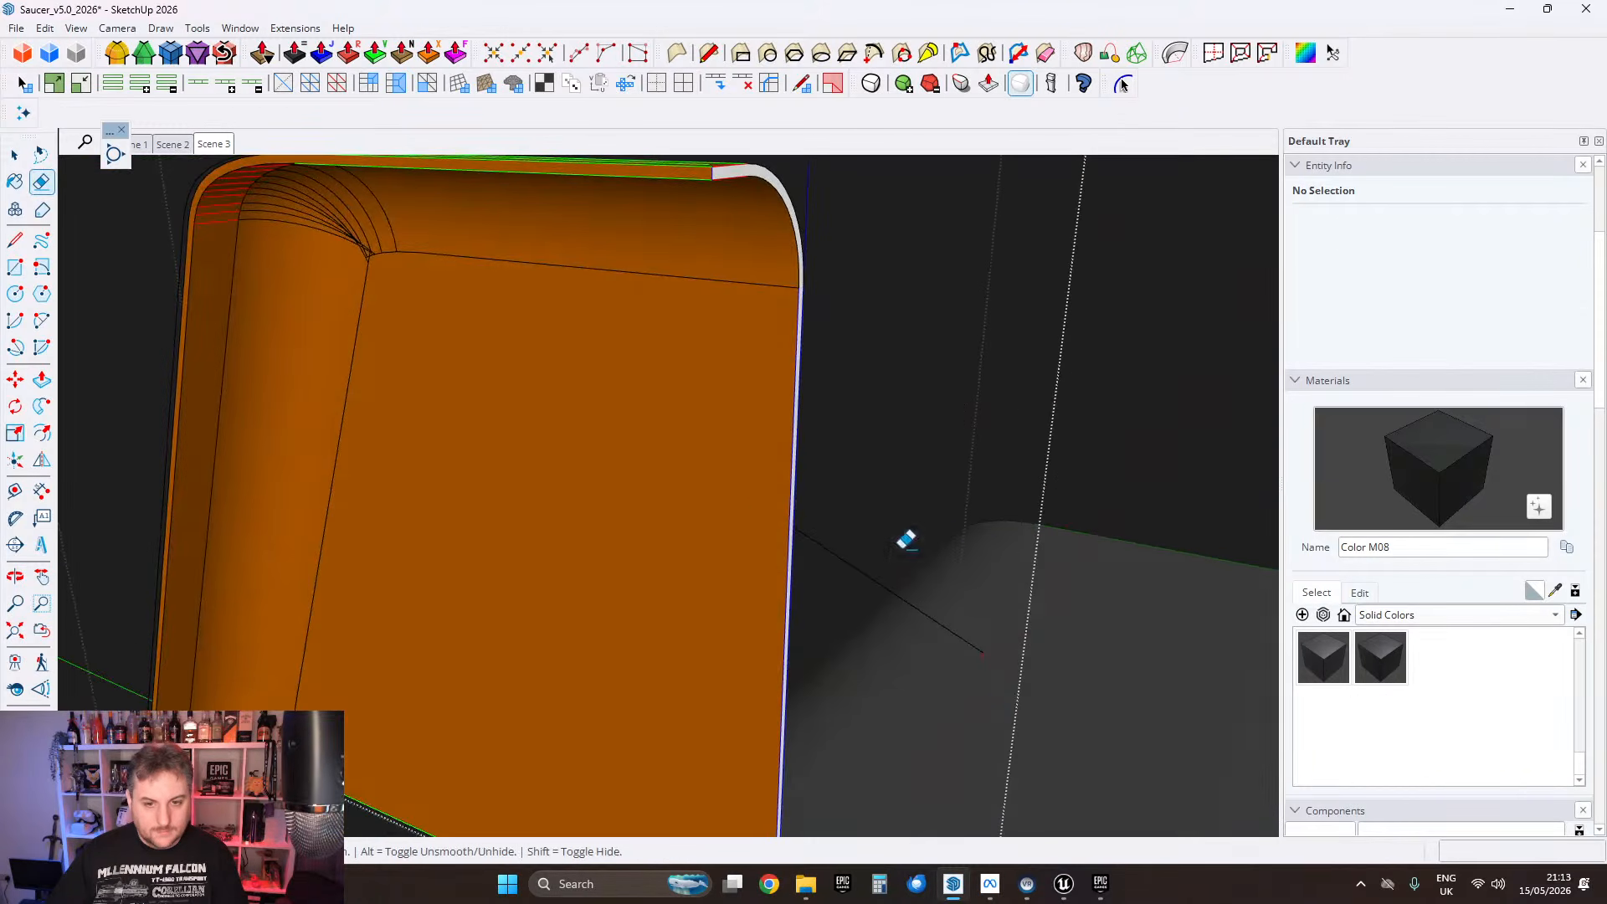
pyautogui.moveTo(981, 643); pyautogui.dragTo(781, 594)
# Step: Draw a horizontal face beneath the curved return, running edges along the red and green axes from the side face's lower corner
pyautogui.moveTo(720, 487)
pyautogui.keyDown('shift'); pyautogui.mouseDown(button='middle')
pyautogui.moveTo(738, 502)
pyautogui.moveTo(738, 592)
pyautogui.mouseUp(button='middle'); pyautogui.keyUp('shift')
pyautogui.scroll(2, 764, 433)
pyautogui.moveTo(778, 390)
pyautogui.mouseDown(button='middle')
pyautogui.moveTo(251, 398)
pyautogui.moveTo(204, 369)
pyautogui.mouseUp(button='middle')
pyautogui.press('space')
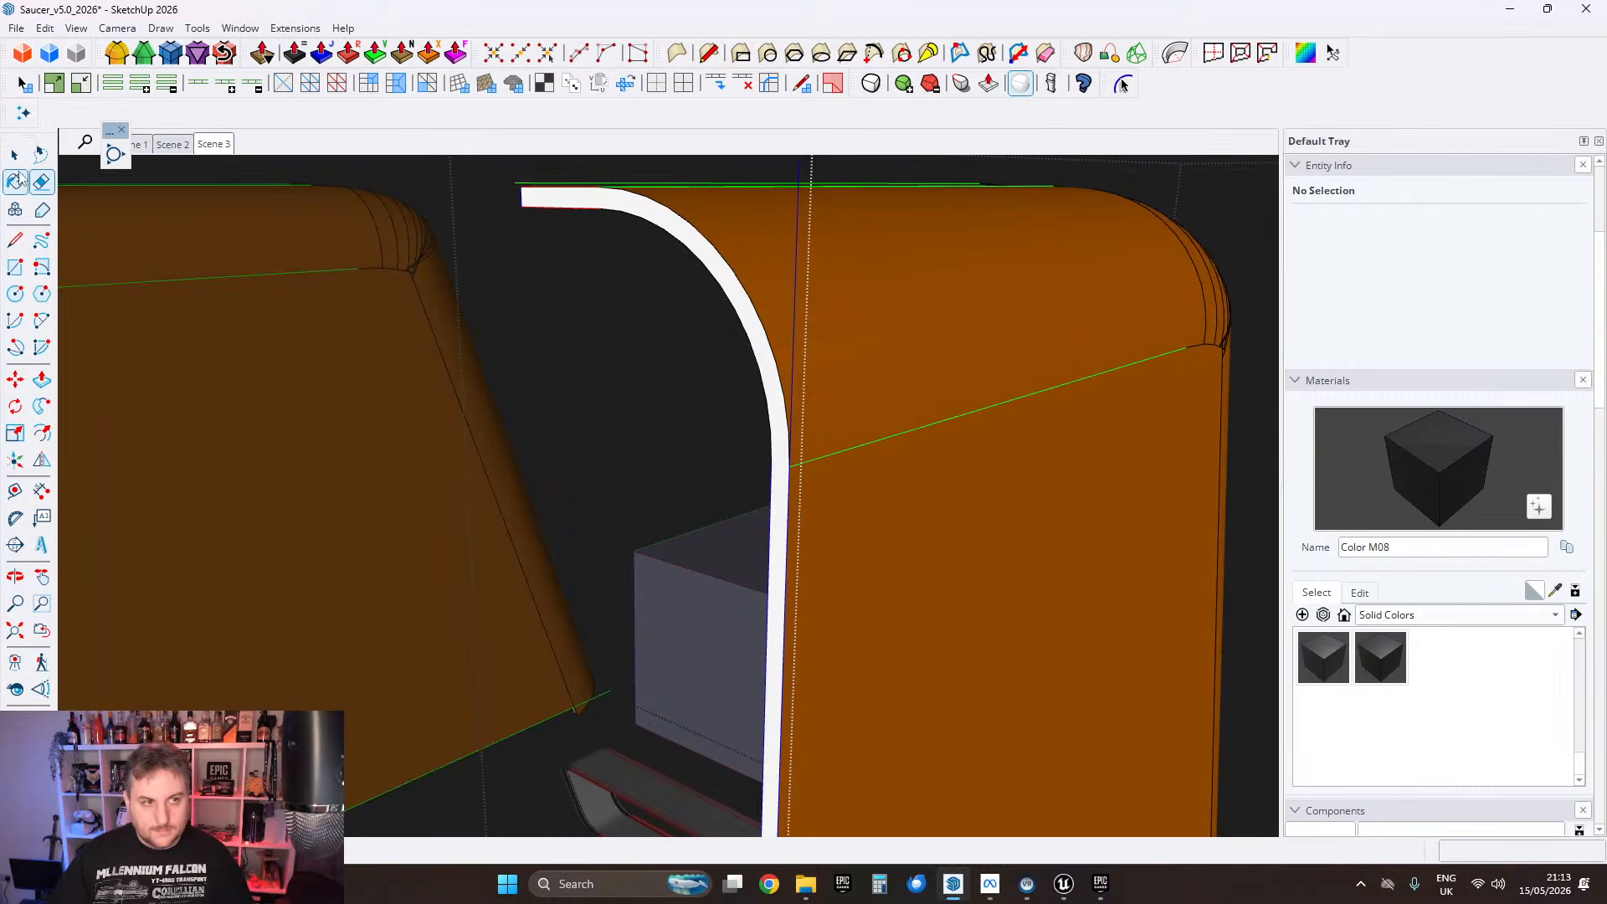
pyautogui.moveTo(386, 372)
pyautogui.mouseDown(button='middle')
pyautogui.moveTo(1036, 530)
pyautogui.moveTo(700, 445)
pyautogui.moveTo(646, 338)
pyautogui.moveTo(584, 489)
pyautogui.moveTo(896, 344)
pyautogui.moveTo(922, 209)
pyautogui.moveTo(904, 363)
pyautogui.moveTo(674, 410)
pyautogui.moveTo(681, 469)
pyautogui.moveTo(510, 416)
pyautogui.mouseUp(button='middle')
pyautogui.press('l')
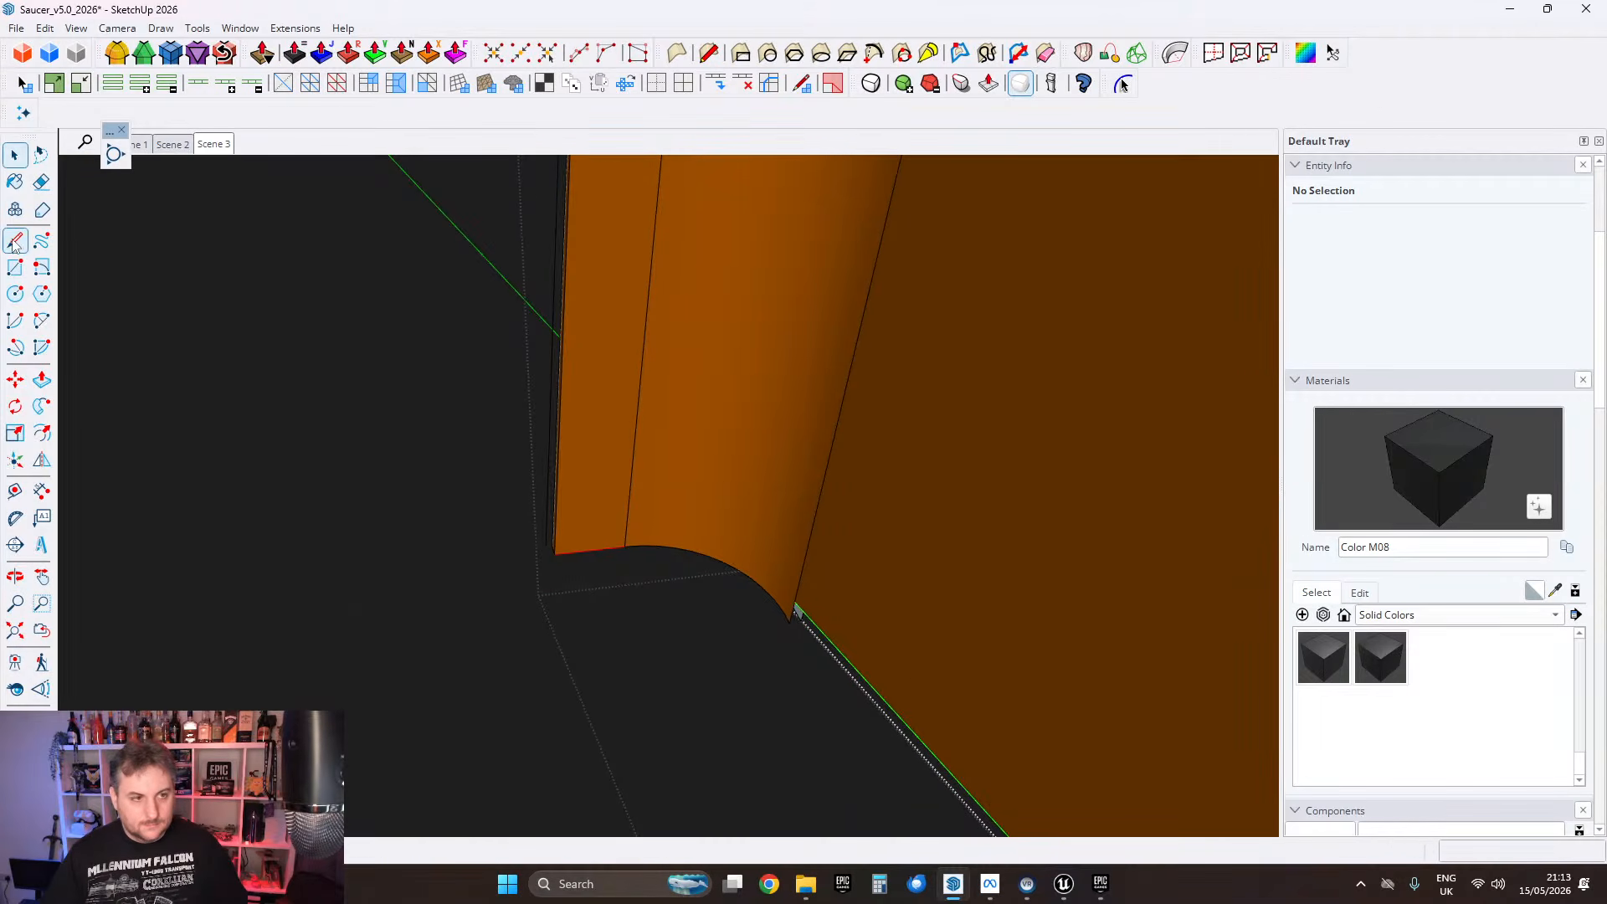
pyautogui.click(795, 602)
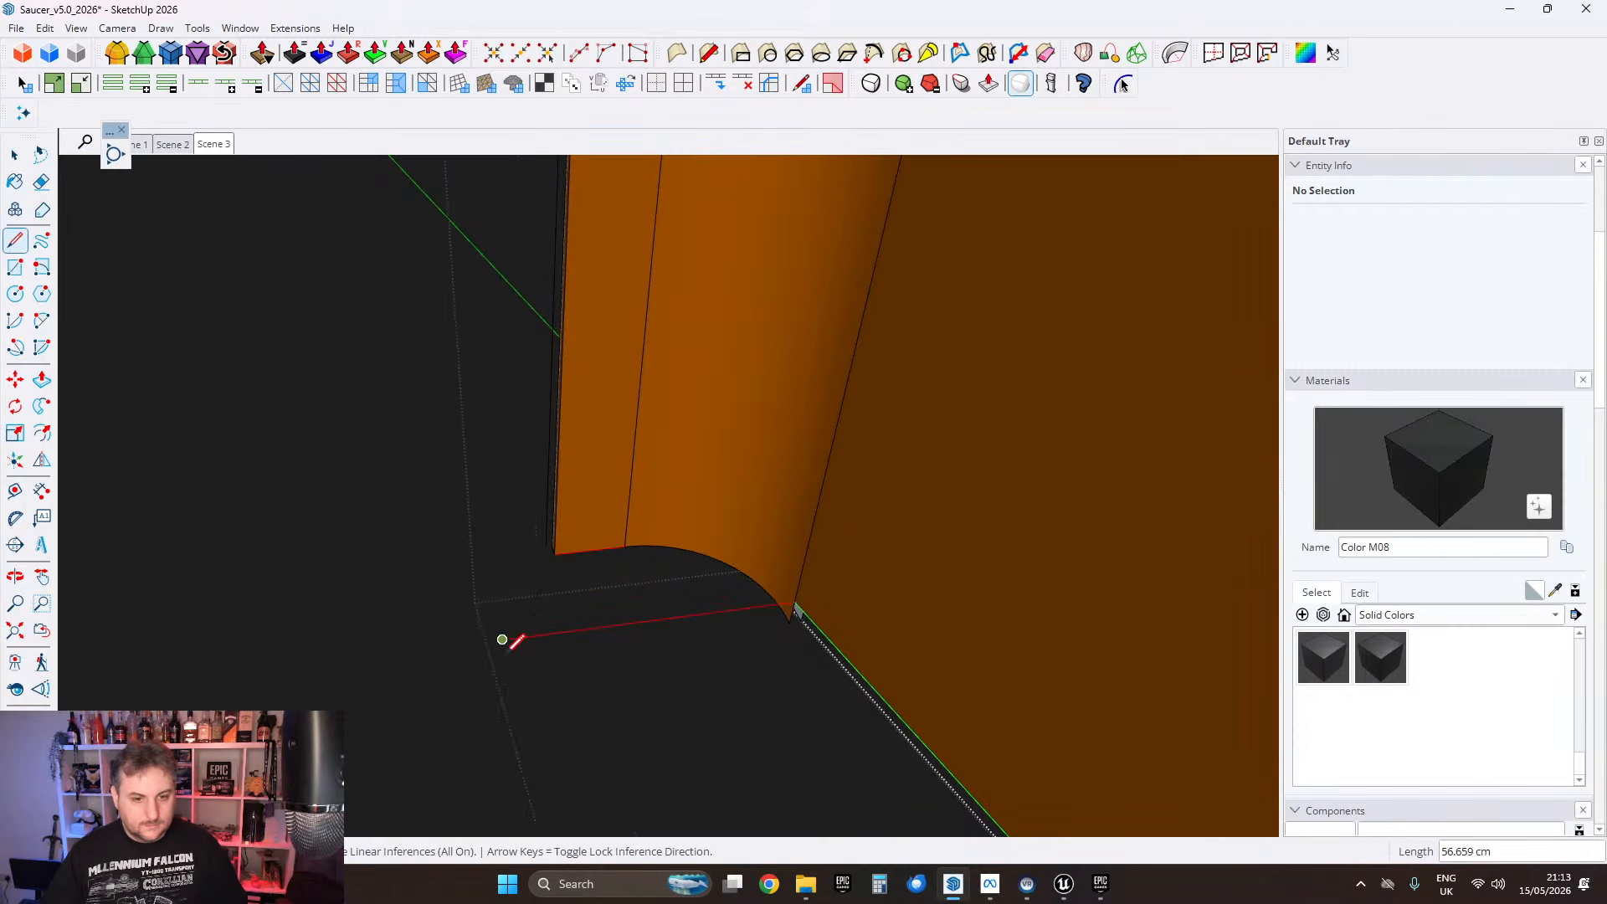
pyautogui.moveTo(502, 639); pyautogui.dragTo(625, 389, button='middle')
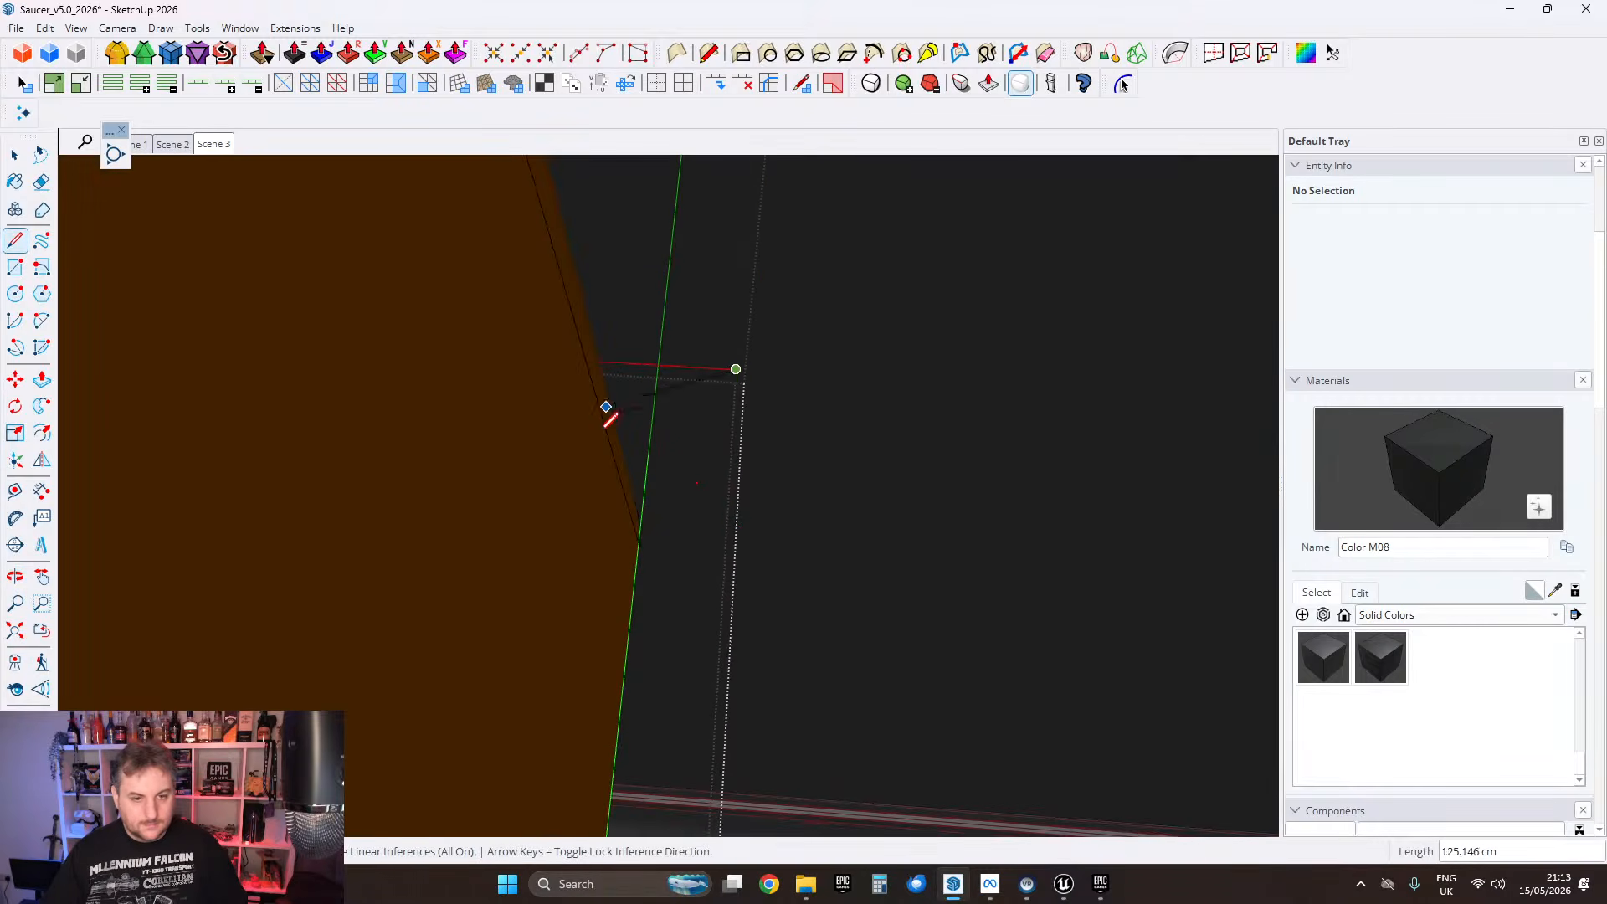
pyautogui.press('shift')
pyautogui.moveTo(537, 509); pyautogui.dragTo(998, 431, button='middle')
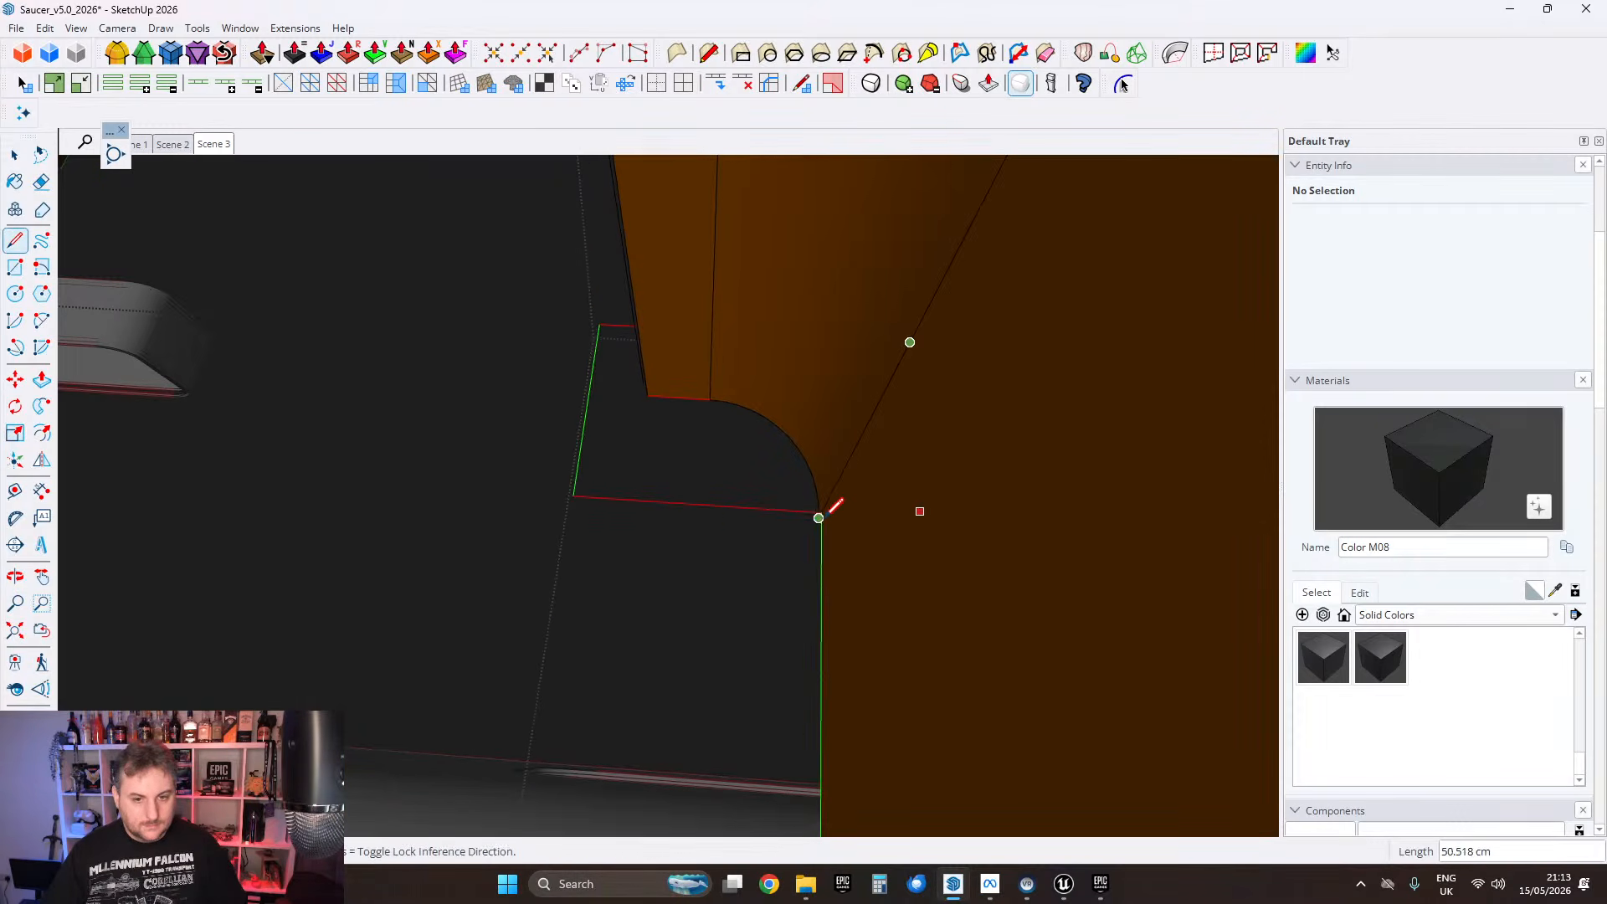
pyautogui.click(572, 496)
# Step: Reverse the new horizontal face beneath the curved return and intersect it with the panel geometry
pyautogui.click(17, 154)
pyautogui.rightClick(666, 489)
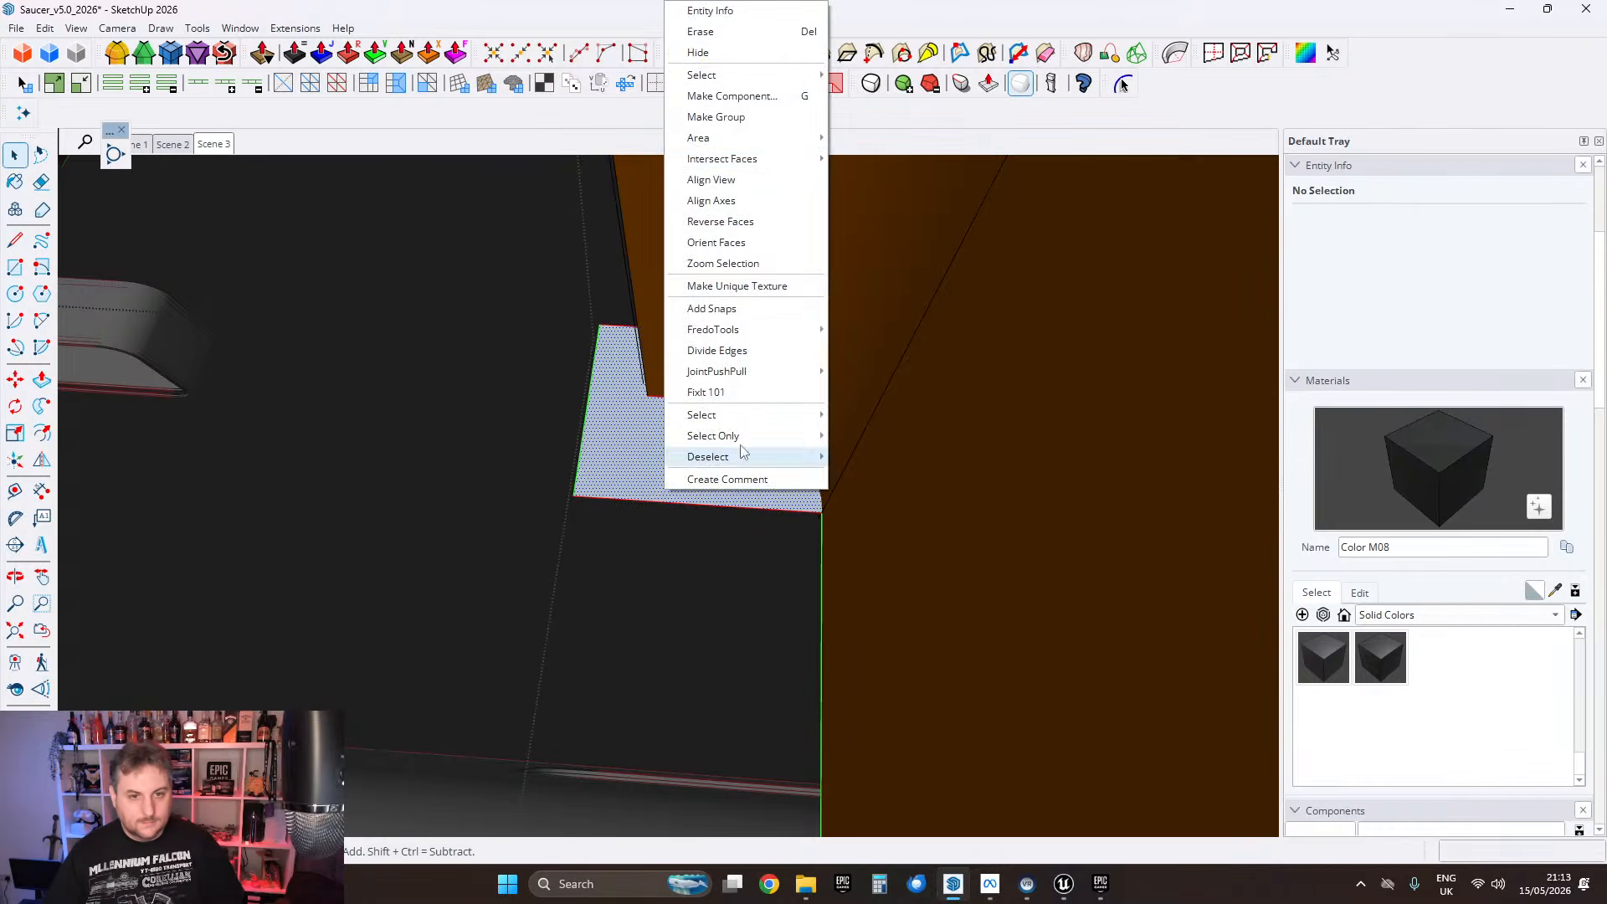
pyautogui.click(731, 231)
pyautogui.rightClick(633, 446)
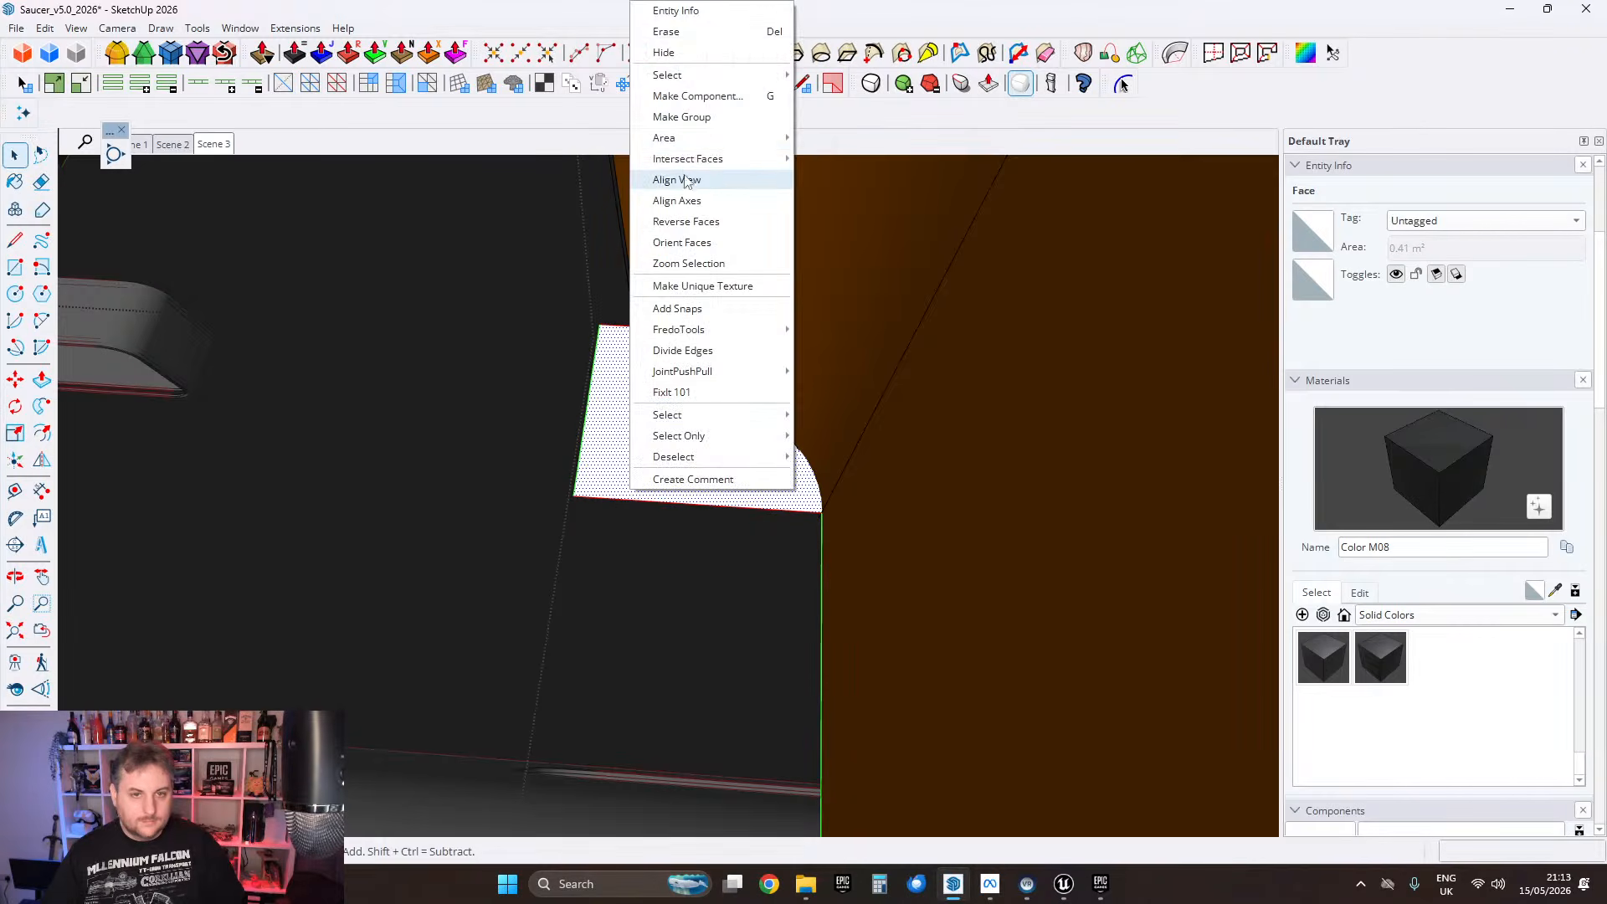
pyautogui.moveTo(722, 158)
pyautogui.click(837, 159)
# Step: Examine the lower corner trim from inside the original bay and compare the copied panel with the surrounding model
pyautogui.moveTo(726, 418); pyautogui.dragTo(871, 406, button='middle')
pyautogui.moveTo(774, 383); pyautogui.dragTo(444, 526, button='middle')
pyautogui.moveTo(351, 553); pyautogui.dragTo(383, 661, button='middle')
pyautogui.scroll(-1, 590, 488)
pyautogui.moveTo(861, 246); pyautogui.dragTo(709, 481, button='middle')
pyautogui.scroll(-3, 554, 434)
pyautogui.scroll(7, 515, 544)
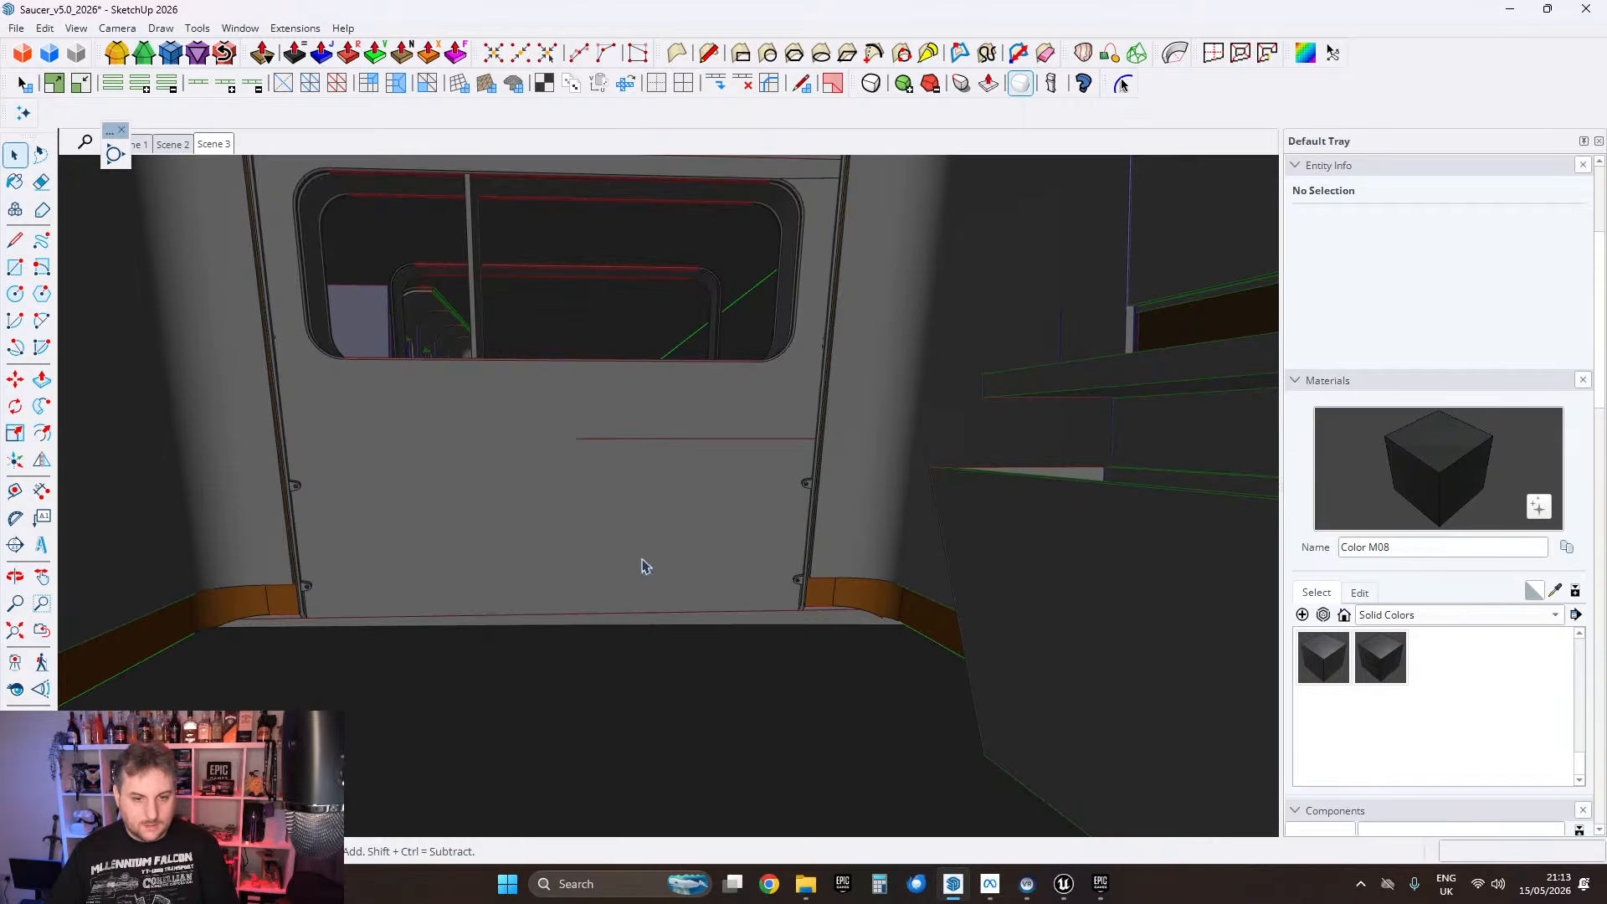
pyautogui.scroll(6, 849, 589)
pyautogui.keyDown('shift'); pyautogui.moveTo(847, 593); pyautogui.dragTo(1419, 374, button='middle'); pyautogui.keyUp('shift')
pyautogui.scroll(-1, 1419, 375)
pyautogui.moveTo(962, 509); pyautogui.dragTo(607, 693, button='middle')
pyautogui.scroll(-8, 607, 693)
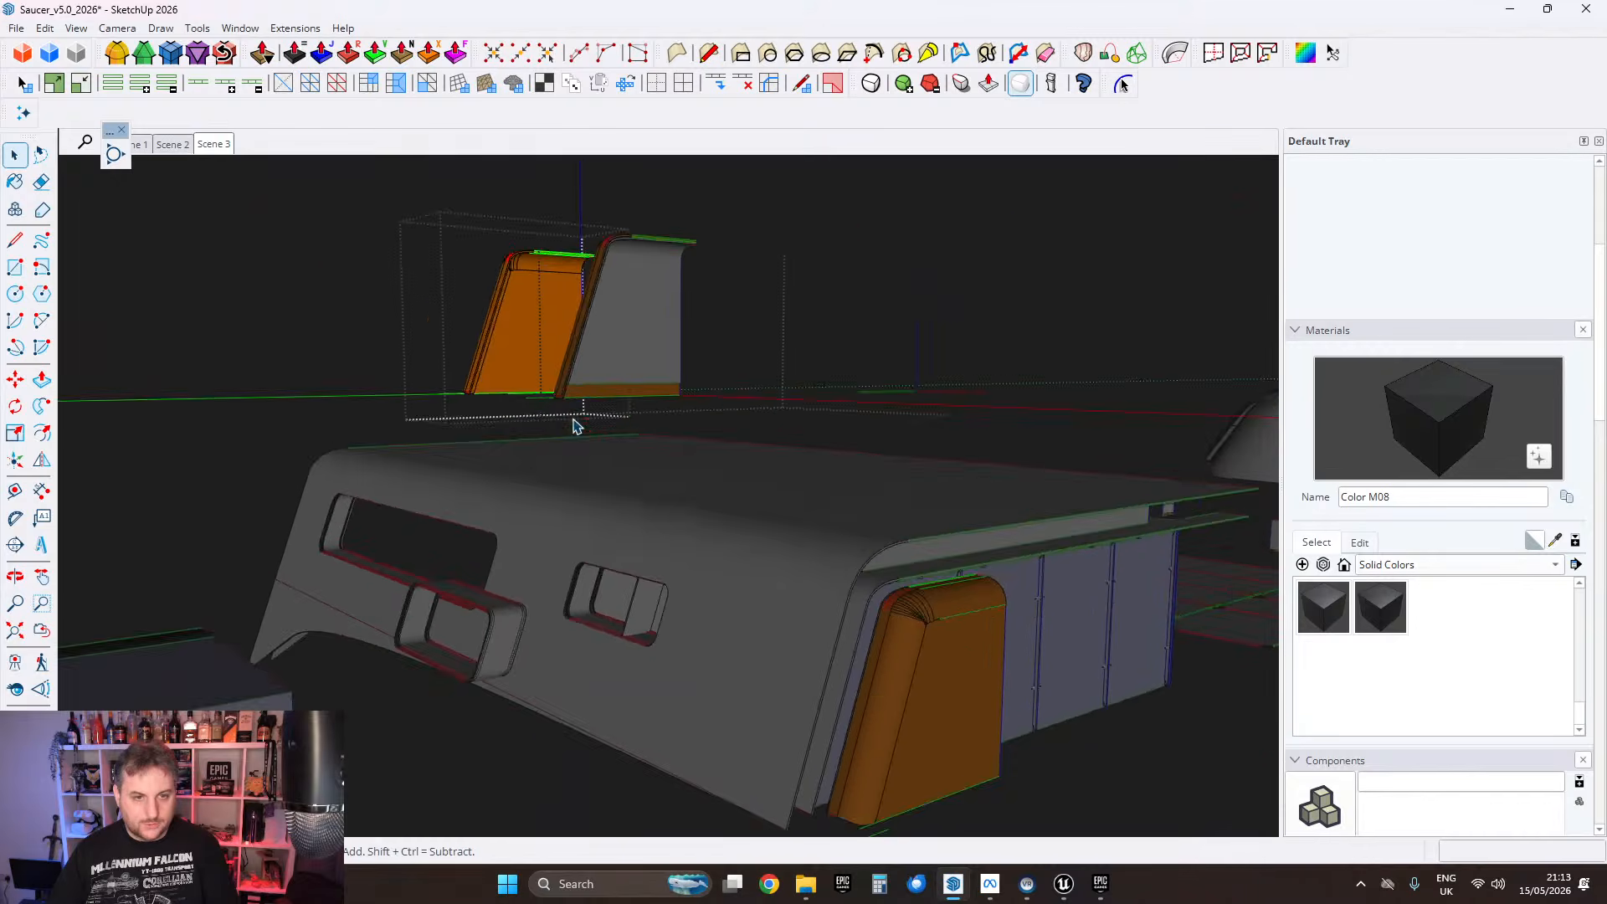
# Step: Select all connected geometry of the copied panel from its curved return
pyautogui.moveTo(582, 511); pyautogui.dragTo(596, 604, button='middle')
pyautogui.scroll(4, 578, 478)
pyautogui.scroll(3, 467, 476)
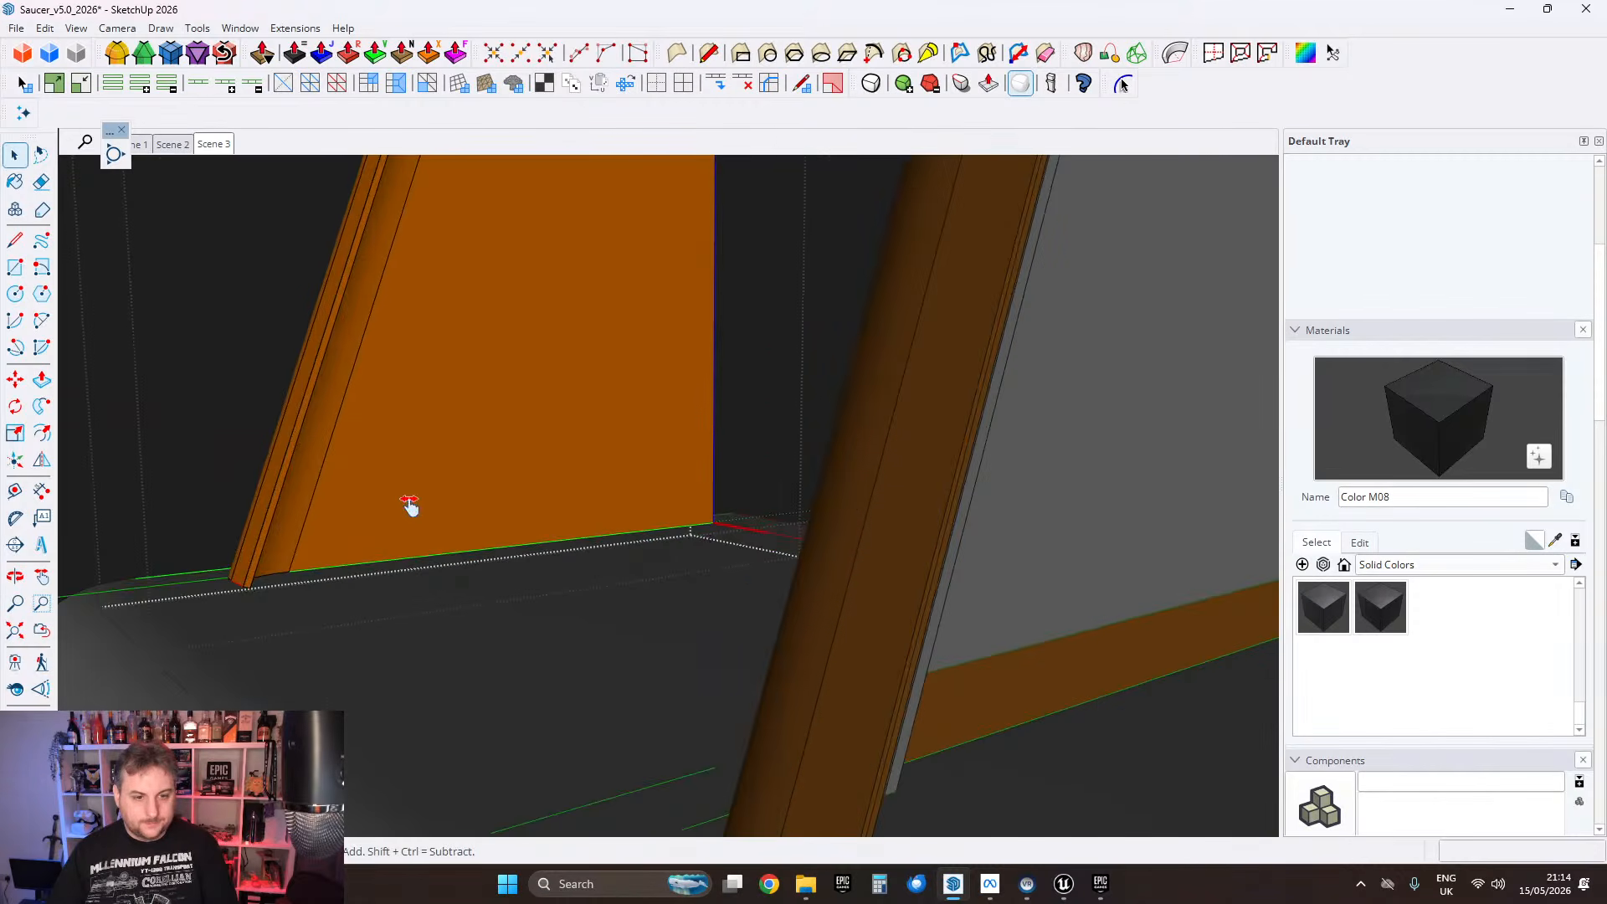
pyautogui.keyDown('shift'); pyautogui.moveTo(410, 502); pyautogui.dragTo(657, 510, button='middle'); pyautogui.keyUp('shift')
pyautogui.scroll(4, 657, 509)
pyautogui.moveTo(555, 505); pyautogui.dragTo(126, 493, button='middle')
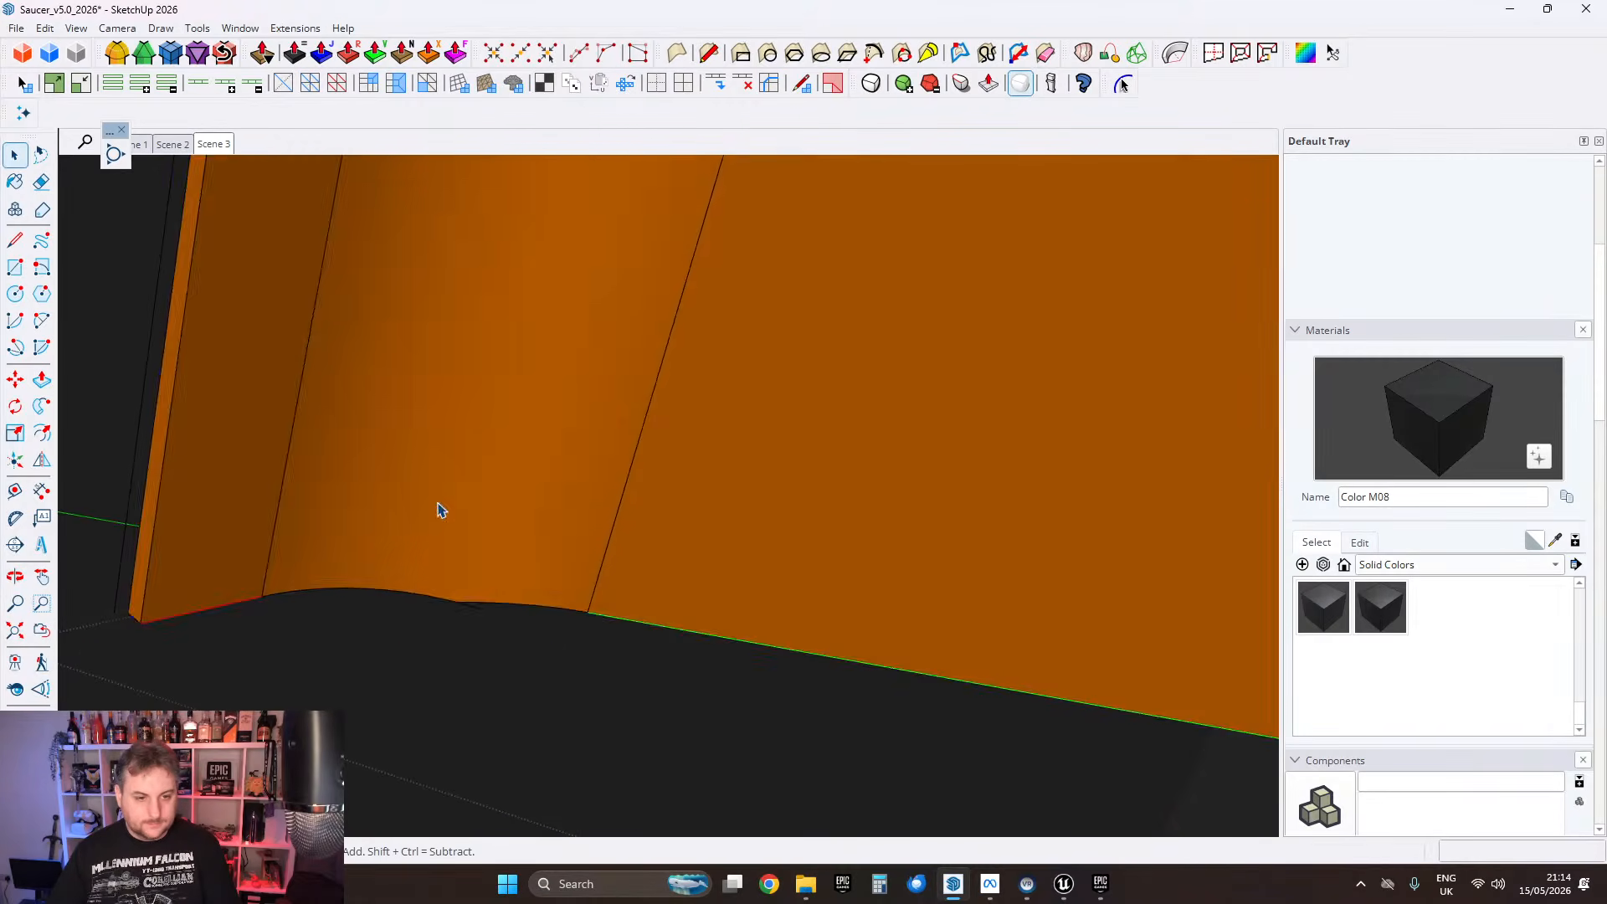
pyautogui.tripleClick(439, 507)
pyautogui.keyDown('shift'); pyautogui.moveTo(440, 506); pyautogui.dragTo(557, 452, button='middle'); pyautogui.keyUp('shift')
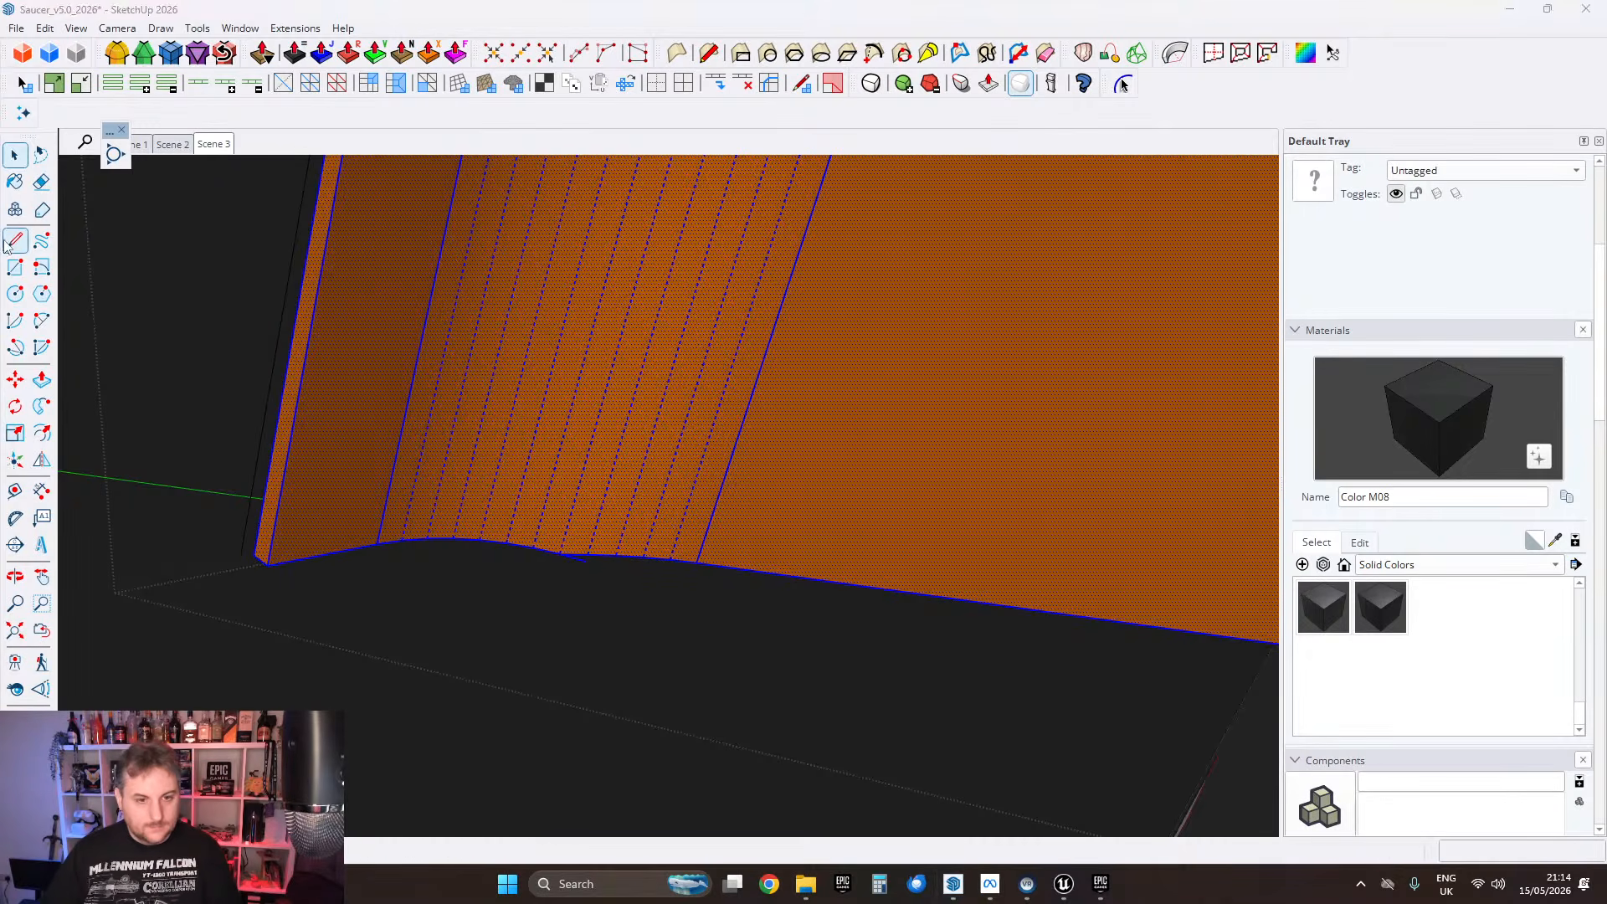
# Step: Draw edges along the red and green axes around the base of the curved return, from the side face's lower corner to the return's outer edge
pyautogui.click(15, 241)
pyautogui.moveTo(943, 432); pyautogui.dragTo(603, 603, button='middle')
pyautogui.click(672, 576)
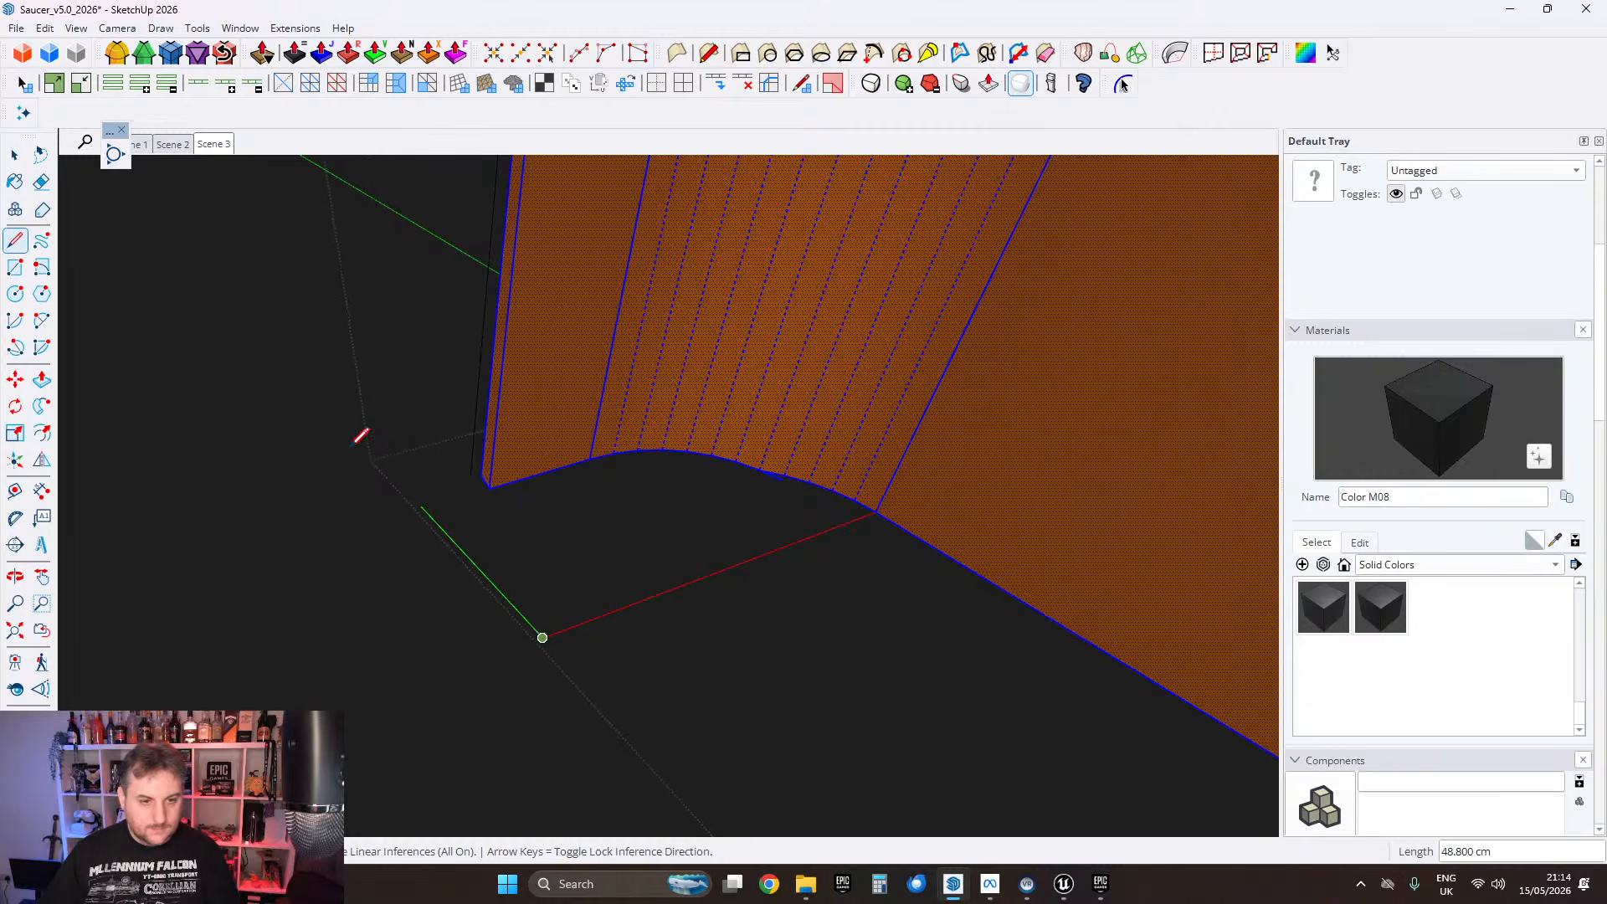
pyautogui.moveTo(338, 412); pyautogui.dragTo(771, 449, button='middle')
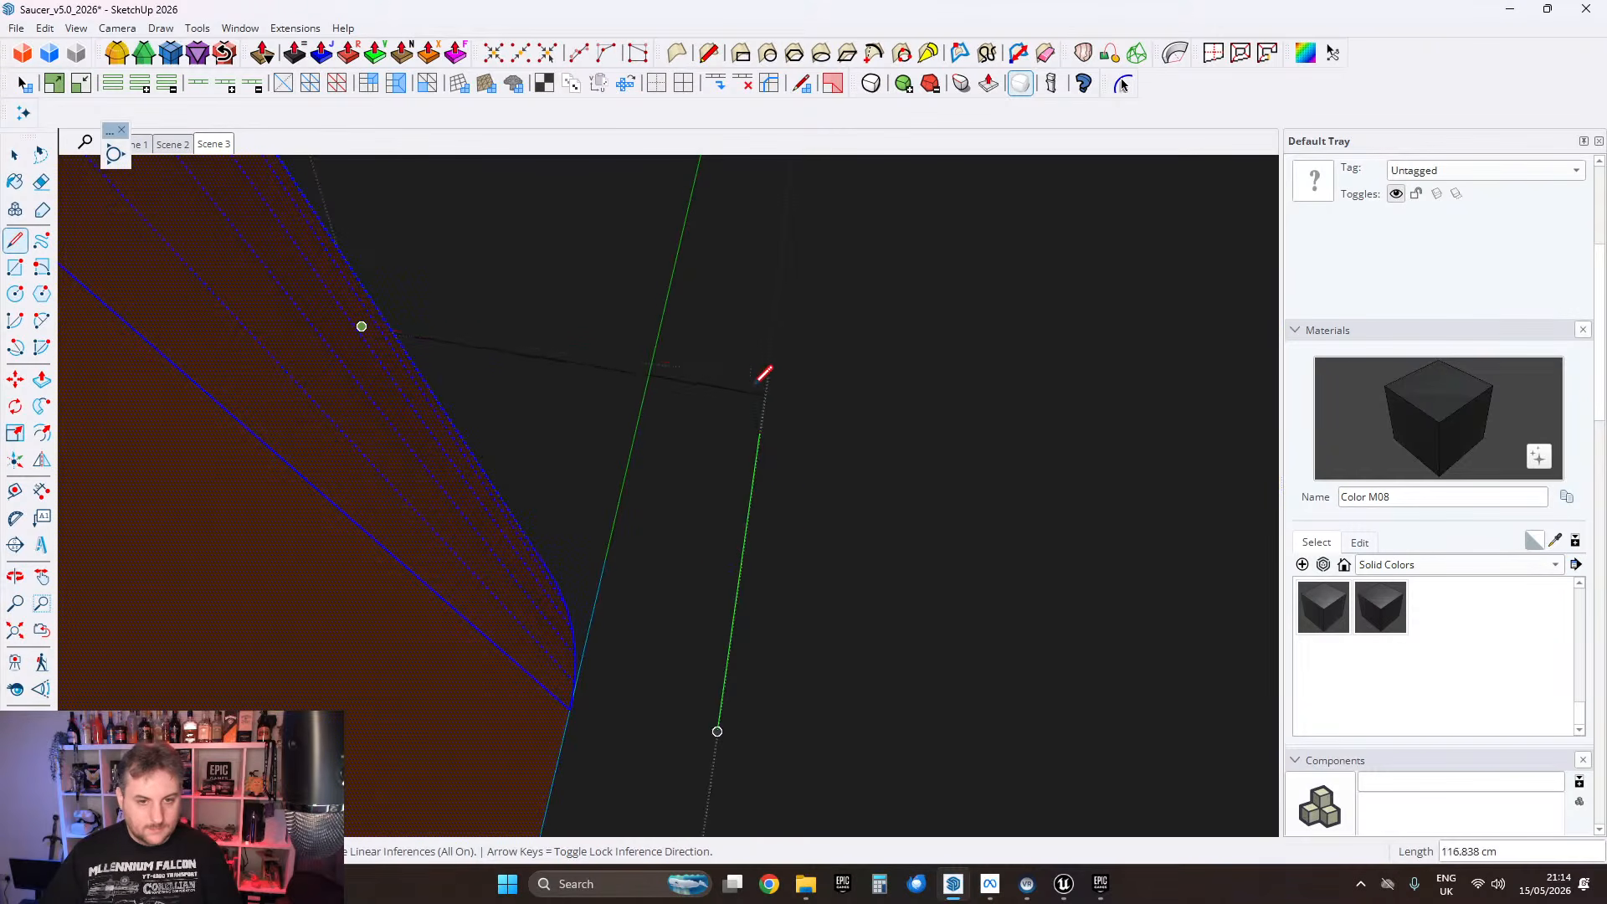
pyautogui.click(768, 373)
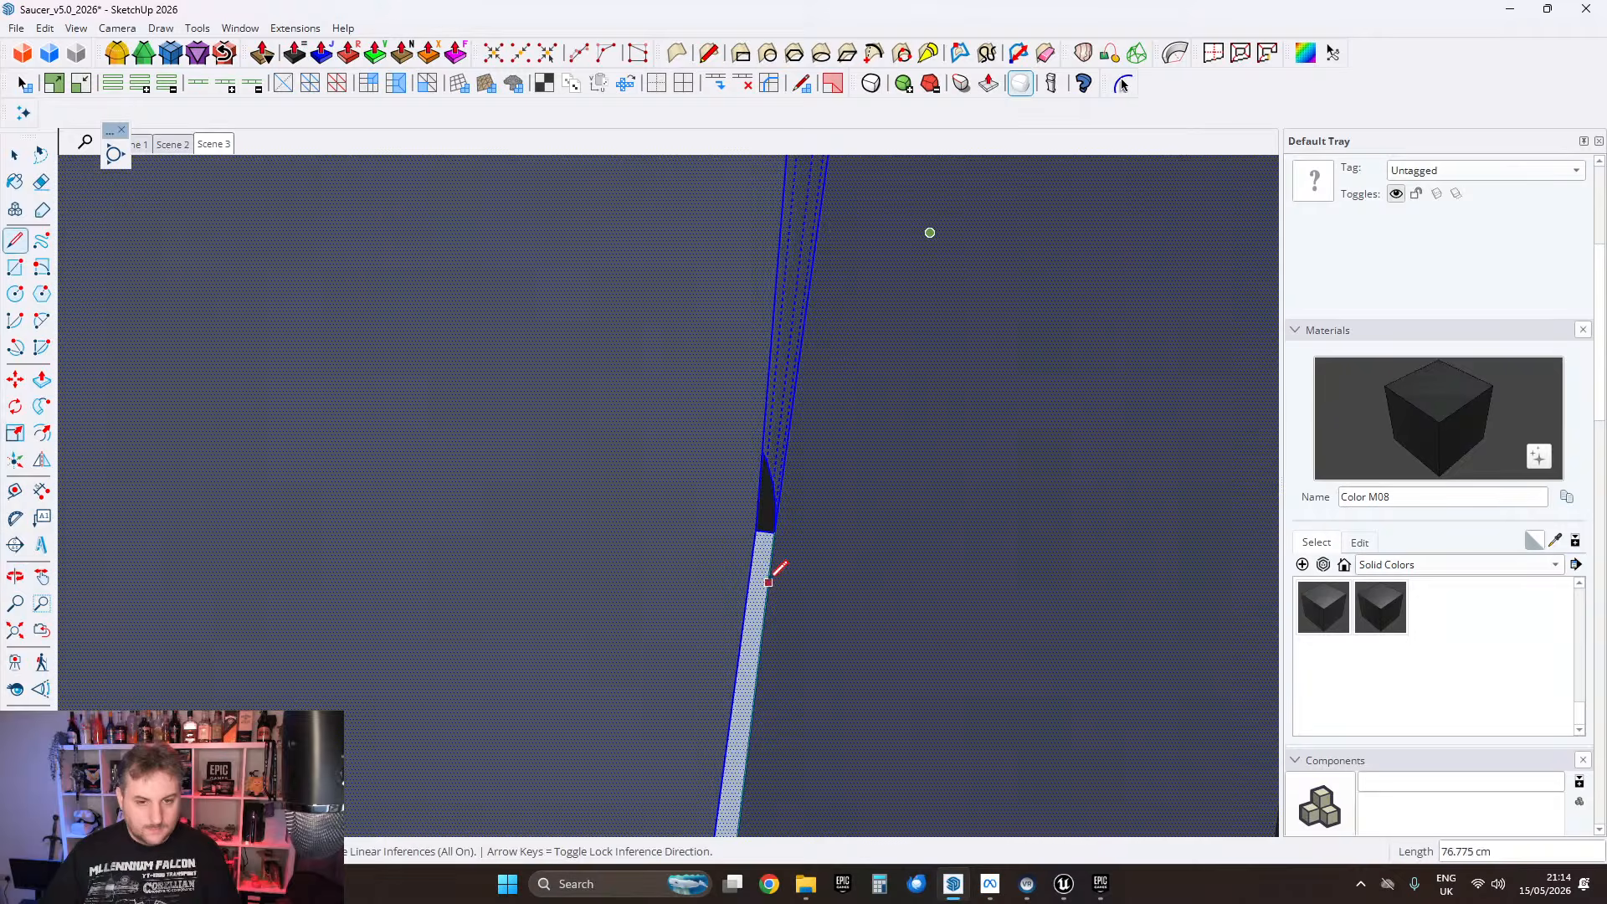
pyautogui.keyDown('shift'); pyautogui.moveTo(769, 583); pyautogui.dragTo(687, 566, button='middle'); pyautogui.keyUp('shift')
pyautogui.press('Left')
pyautogui.keyDown('shift'); pyautogui.moveTo(828, 514); pyautogui.dragTo(1050, 529, button='middle'); pyautogui.keyUp('shift')
pyautogui.click(518, 484)
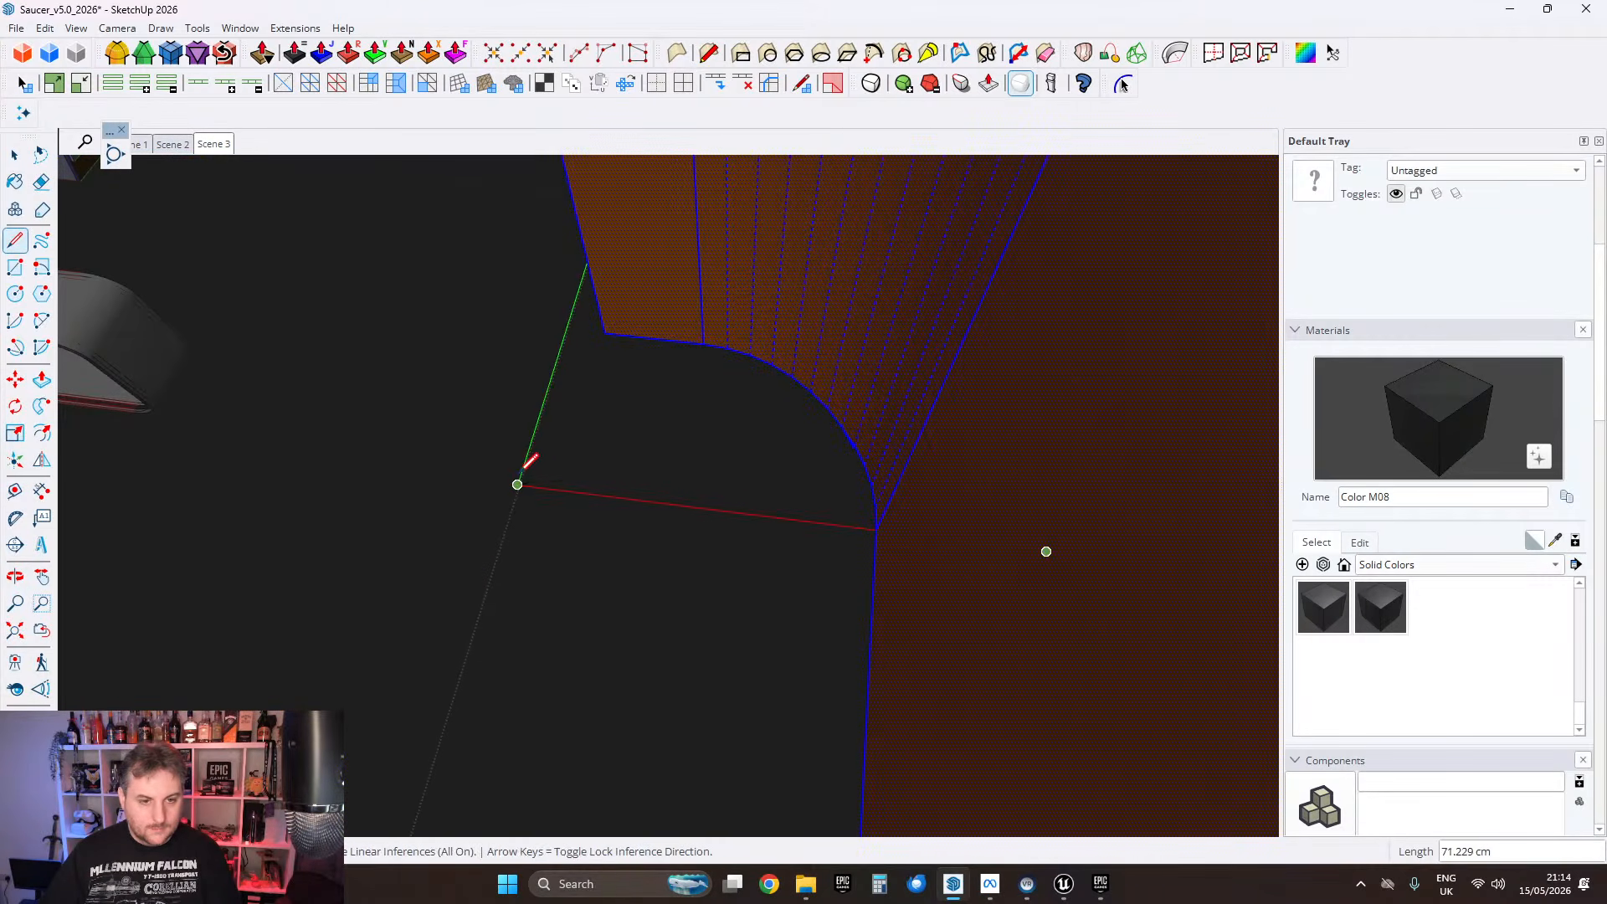
pyautogui.moveTo(782, 492); pyautogui.dragTo(539, 503, button='middle')
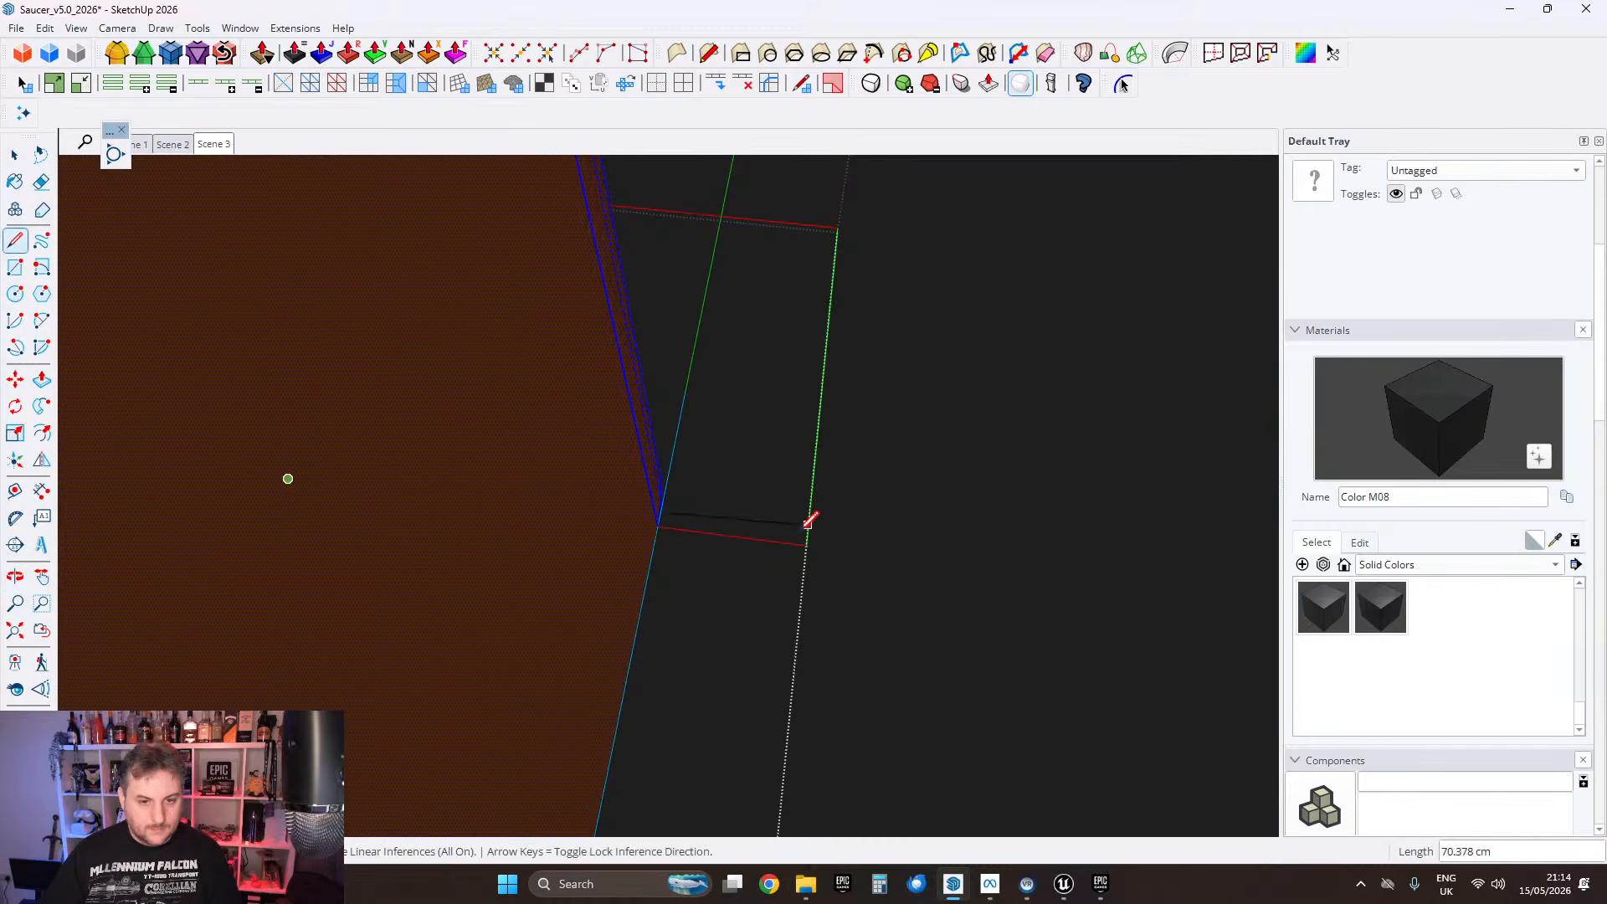
pyautogui.click(807, 543)
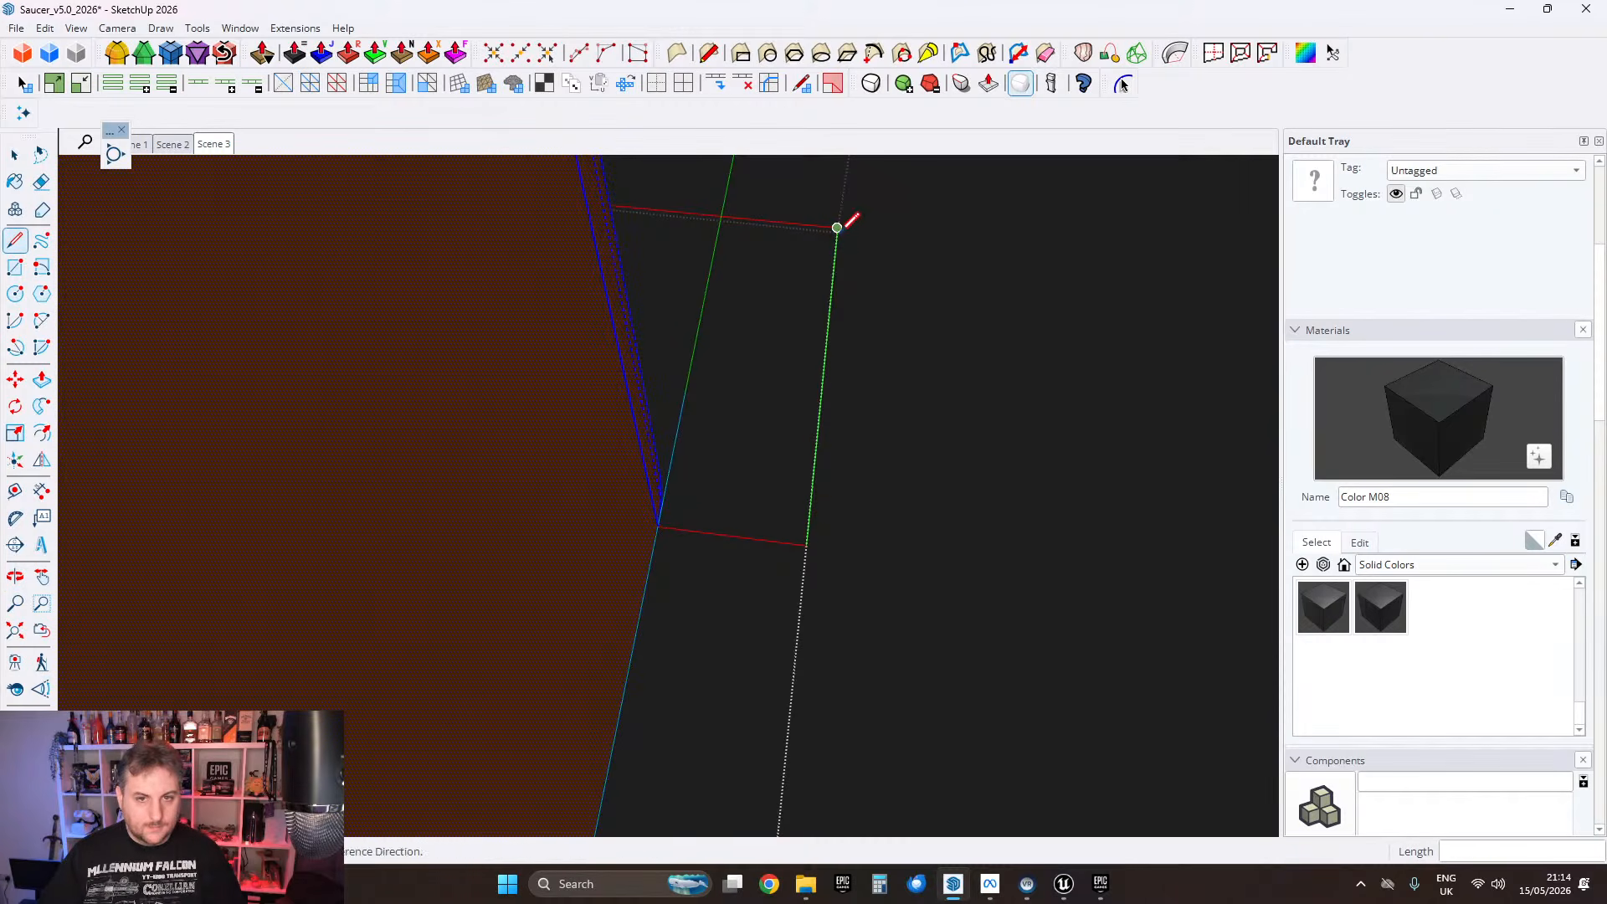
# Step: Draw the edge along the green axis to the red edge's end, closing the outline beneath the orange wall's curved corner
pyautogui.moveTo(557, 402); pyautogui.dragTo(1005, 421, button='middle')
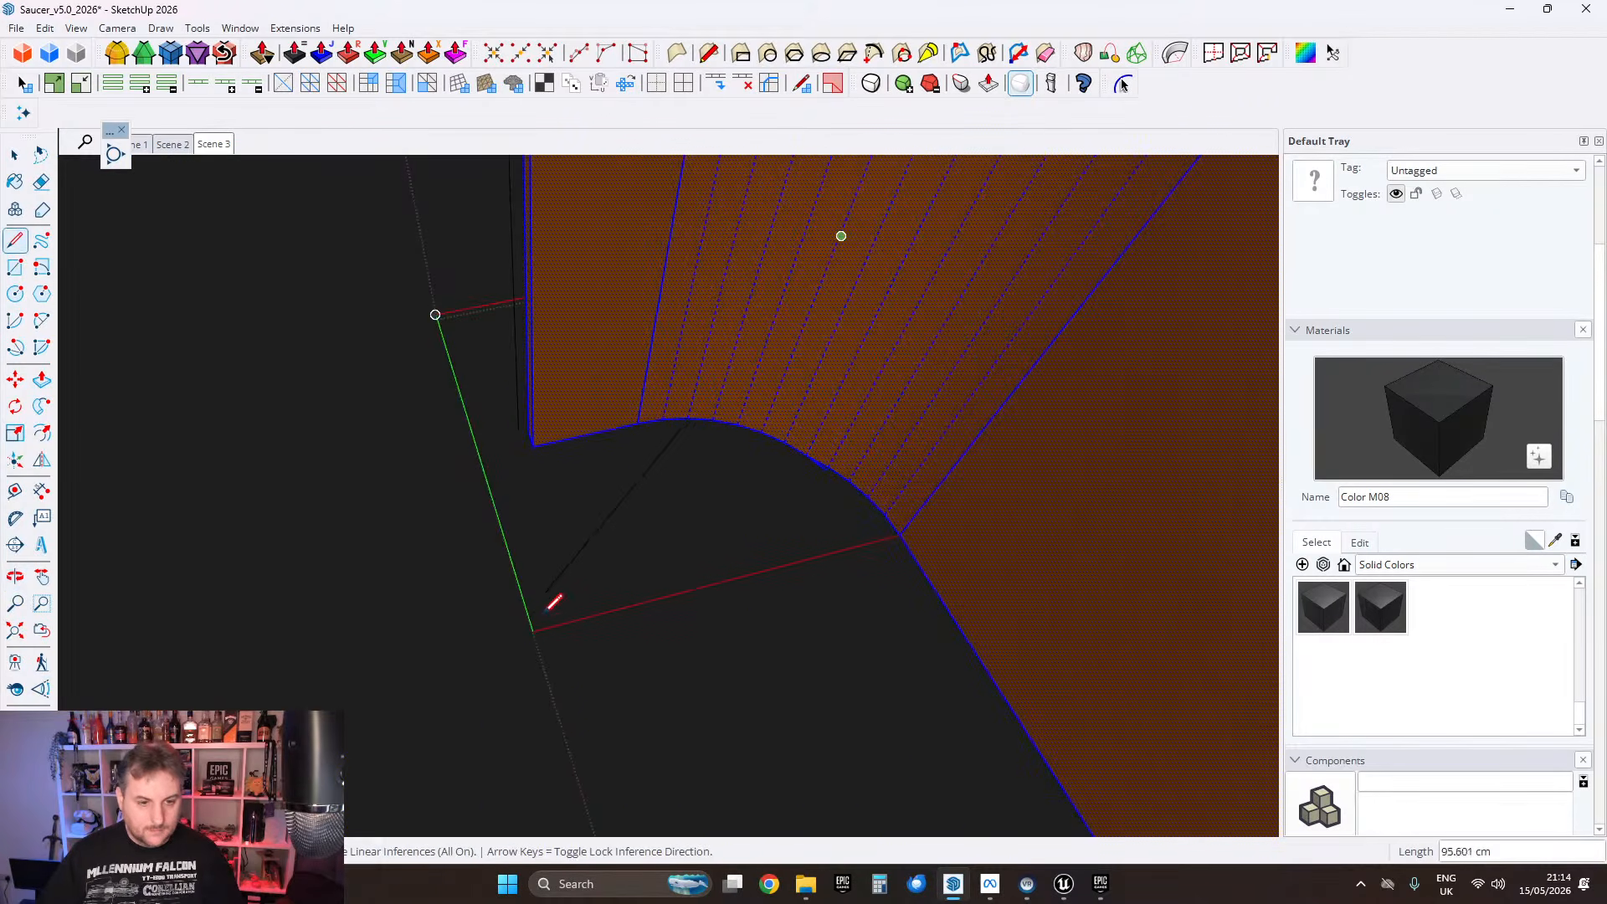
pyautogui.click(544, 627)
pyautogui.scroll(3, 929, 502)
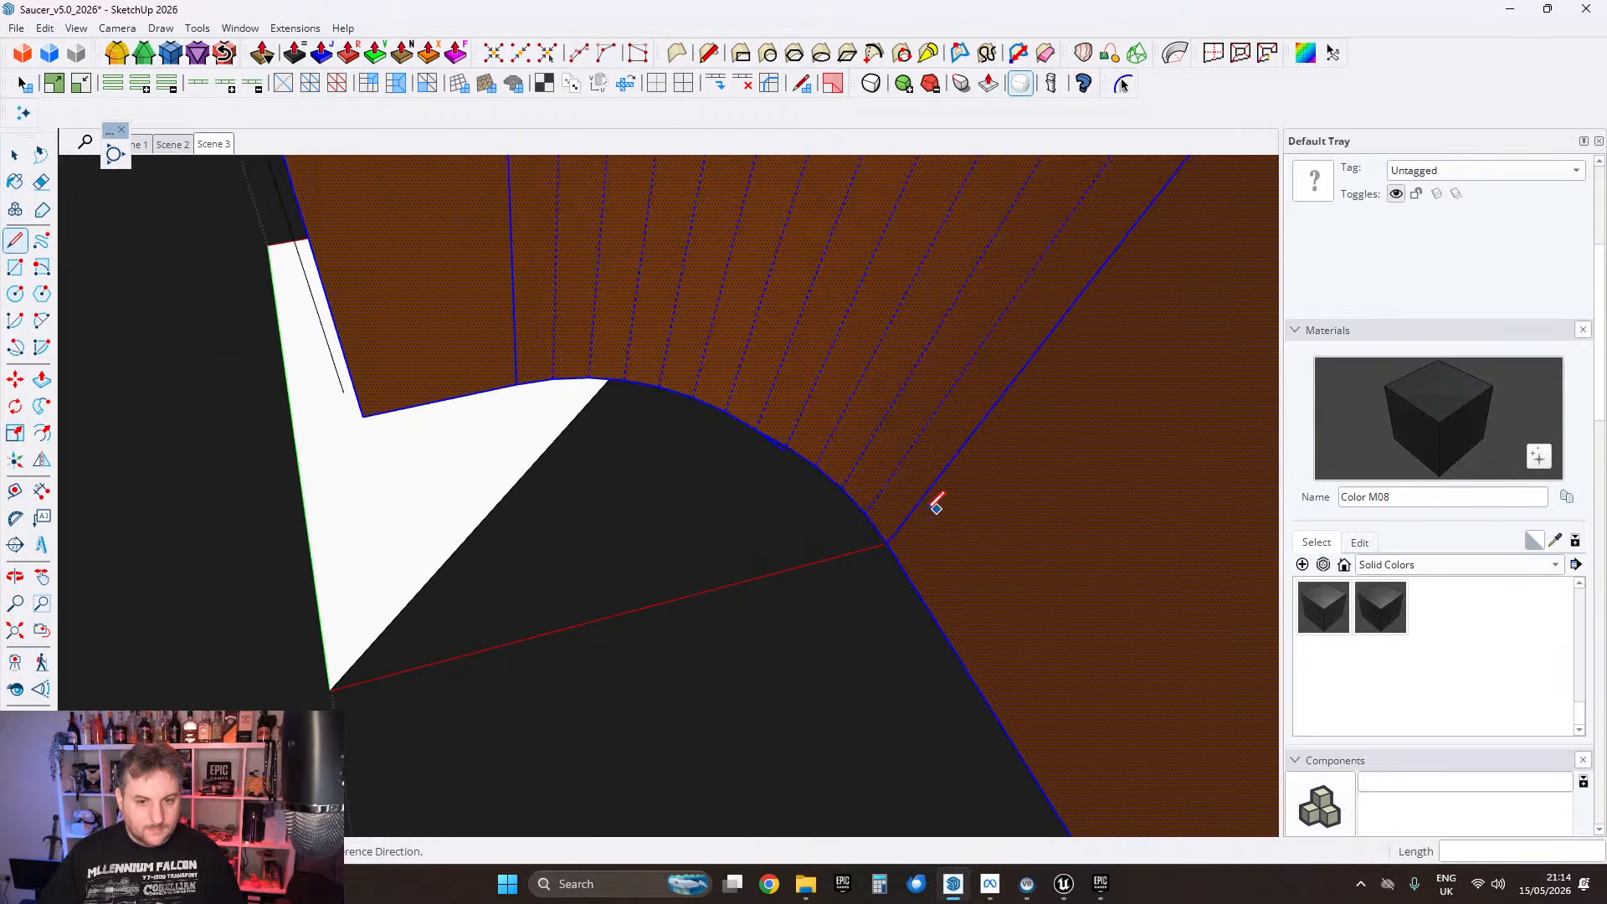
# Step: Erase the red edge below the wall and redraw the outline from the wall's corner to the white face's corner
pyautogui.click(43, 184)
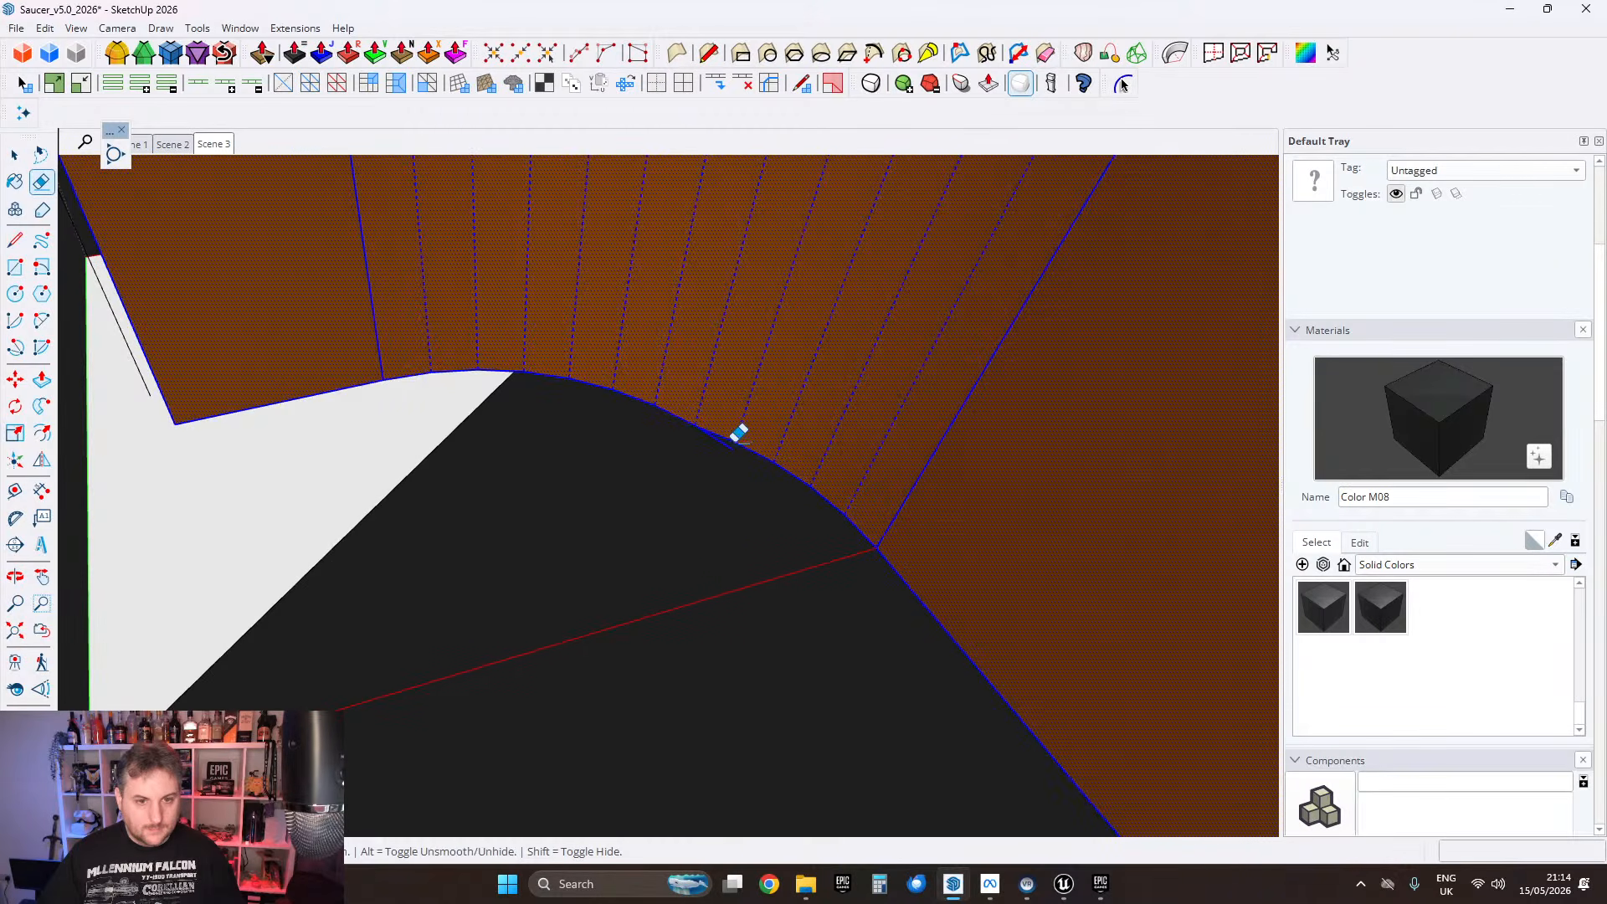
pyautogui.press('Escape')
pyautogui.moveTo(731, 438)
pyautogui.mouseDown(button='middle')
pyautogui.moveTo(756, 444)
pyautogui.moveTo(718, 452)
pyautogui.mouseUp(button='middle')
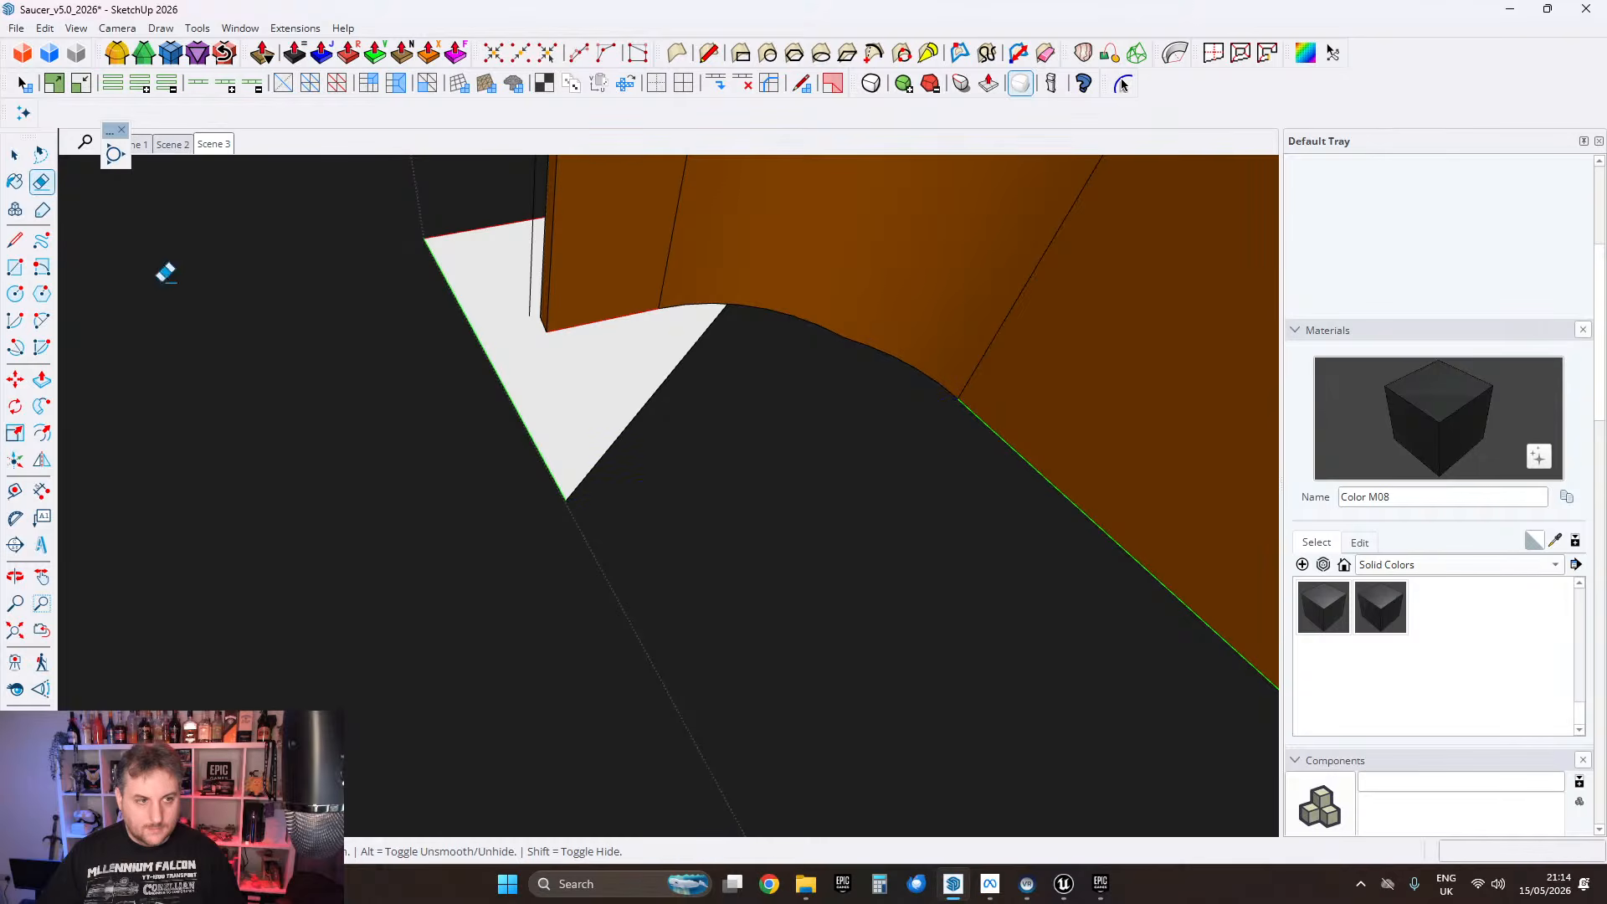
pyautogui.click(572, 496)
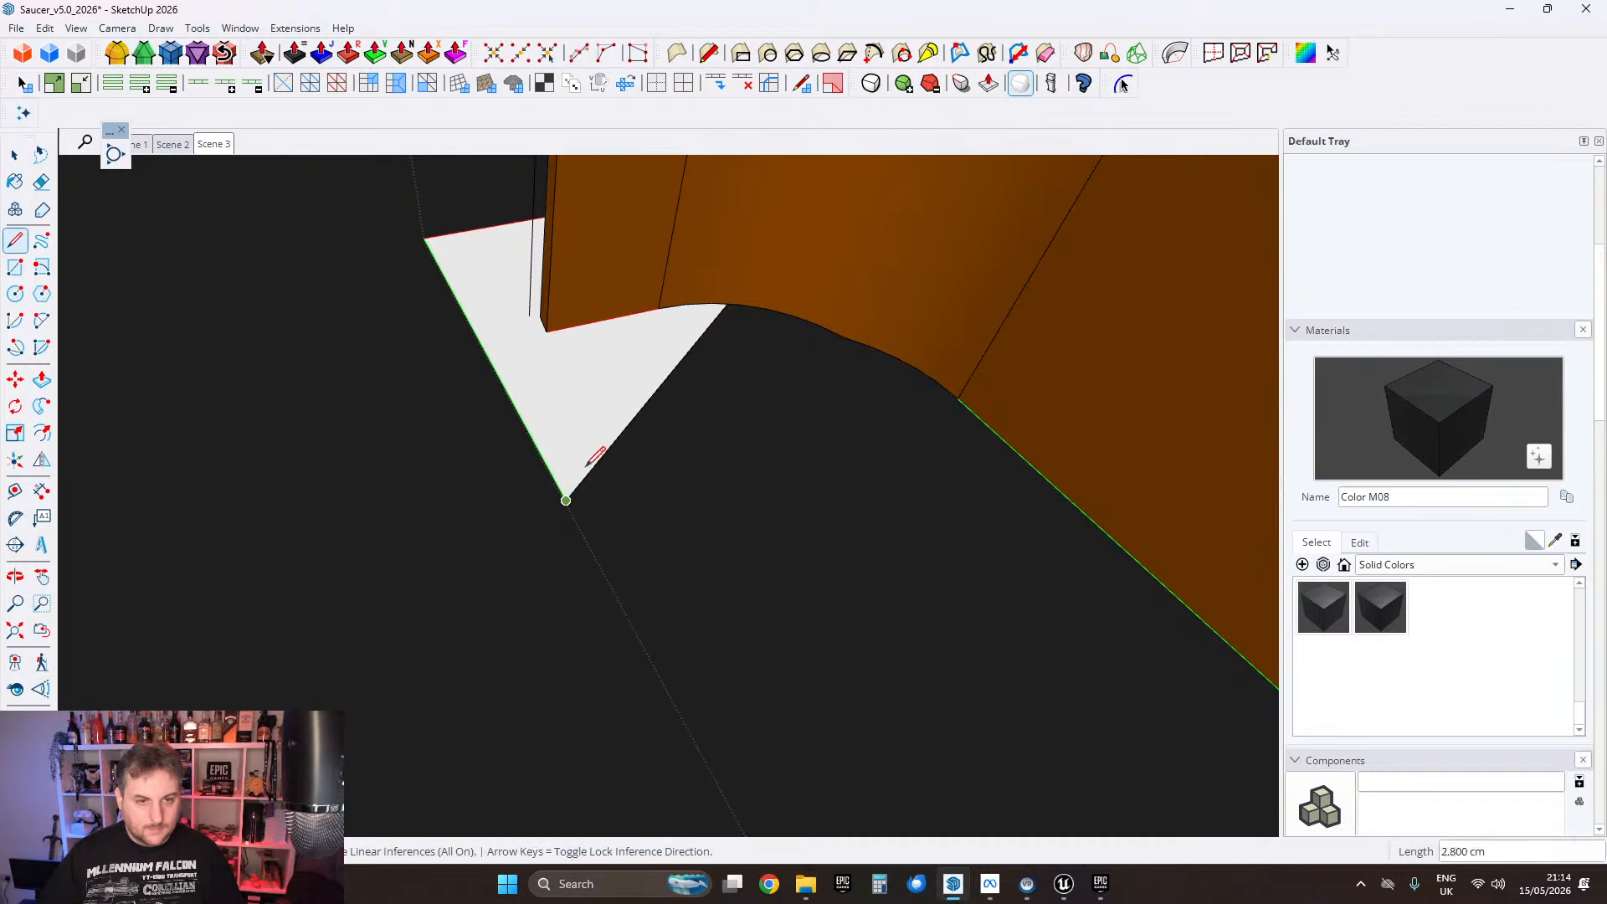
pyautogui.moveTo(585, 468); pyautogui.dragTo(944, 519, button='middle')
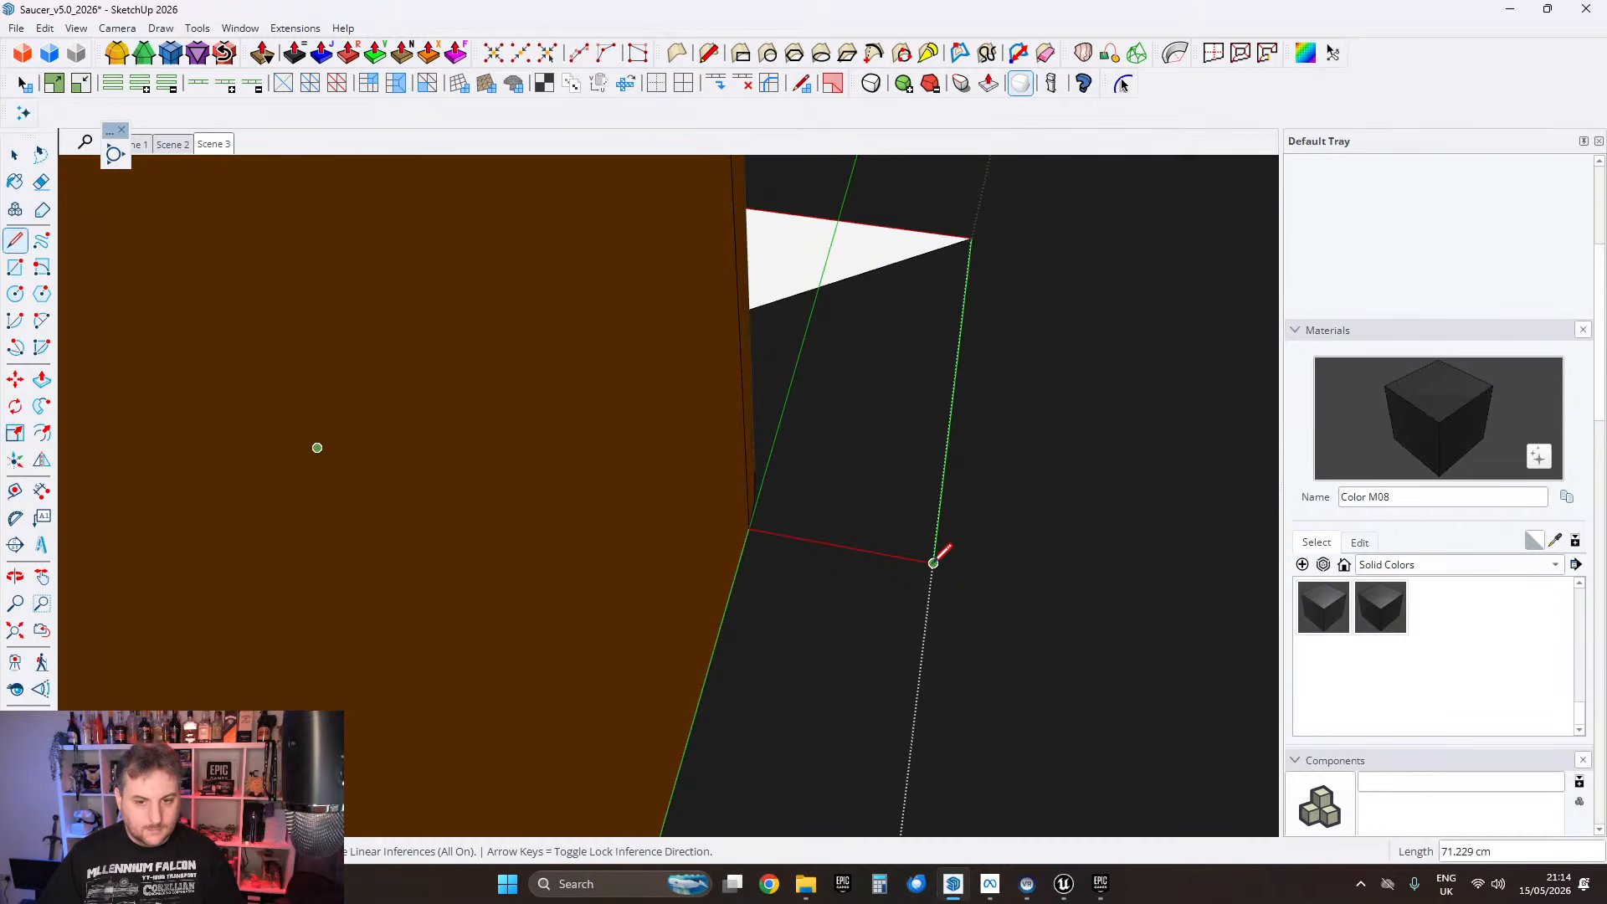
pyautogui.click(972, 238)
pyautogui.moveTo(826, 251); pyautogui.dragTo(772, 357, button='middle')
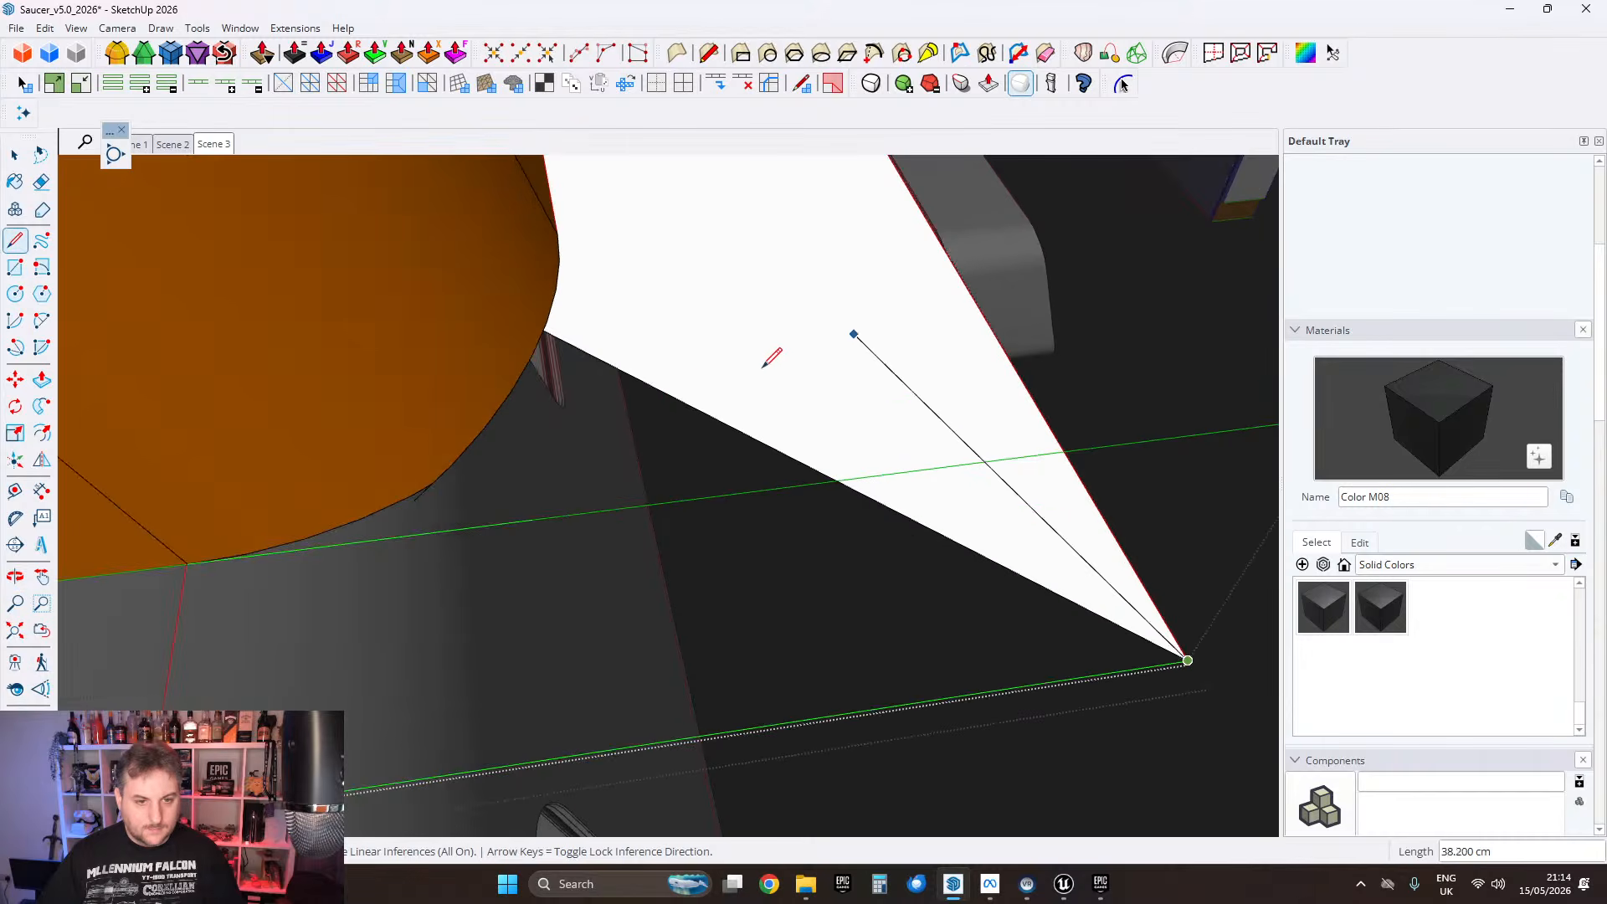
pyautogui.moveTo(672, 383); pyautogui.dragTo(706, 369, button='middle')
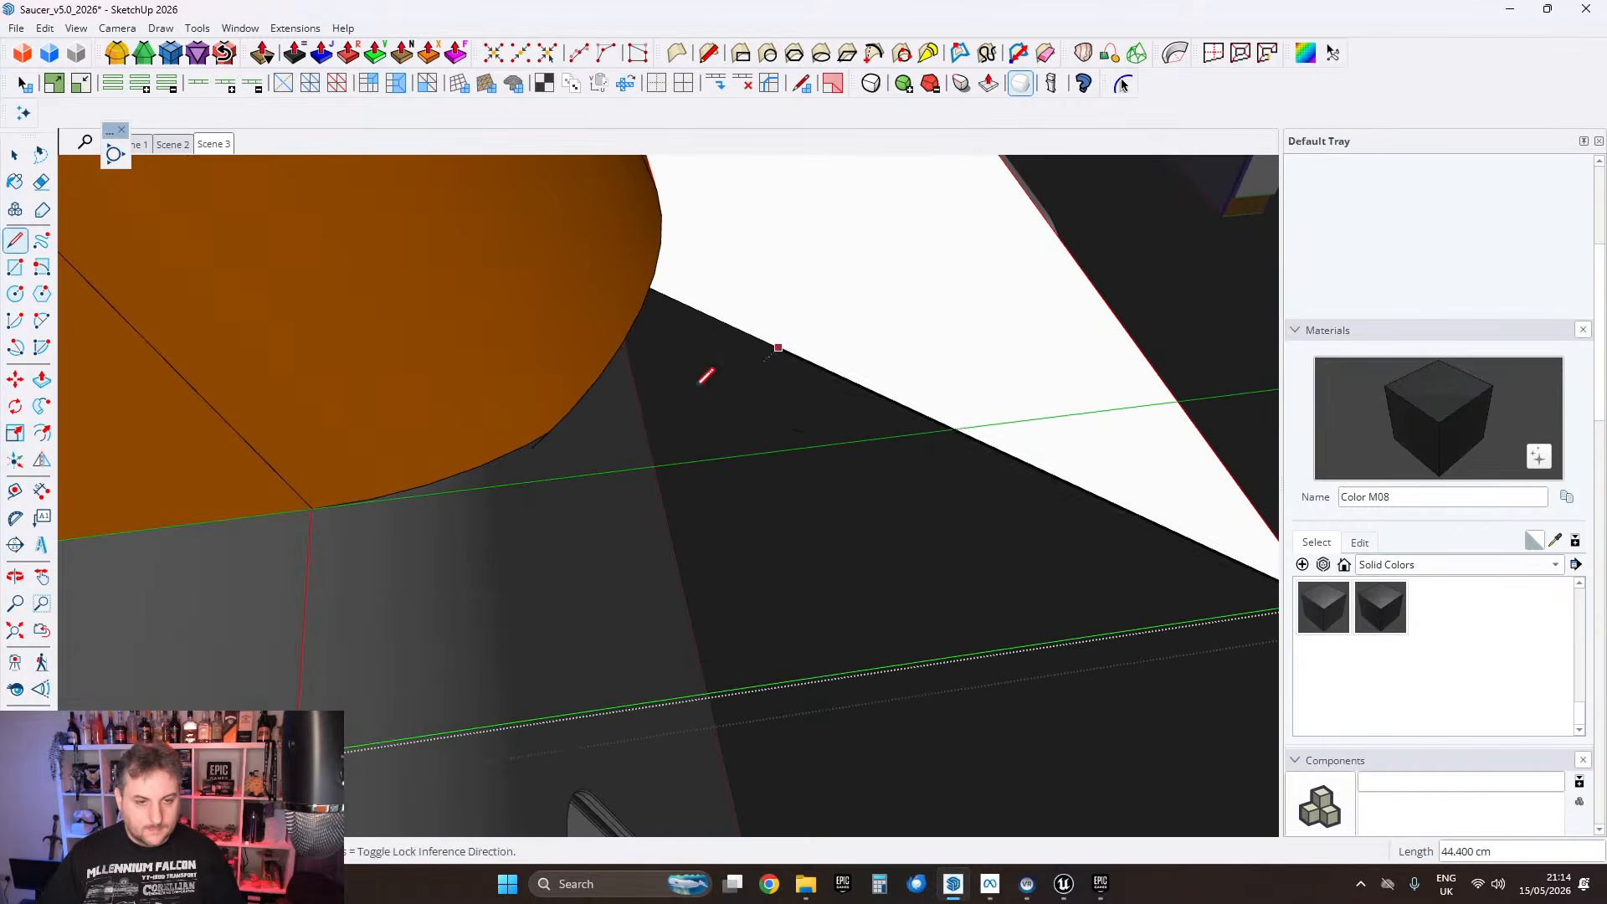
# Step: Erase the green-axis edge and redraw it from the red edge's end, running past the white face's corner
pyautogui.click(41, 182)
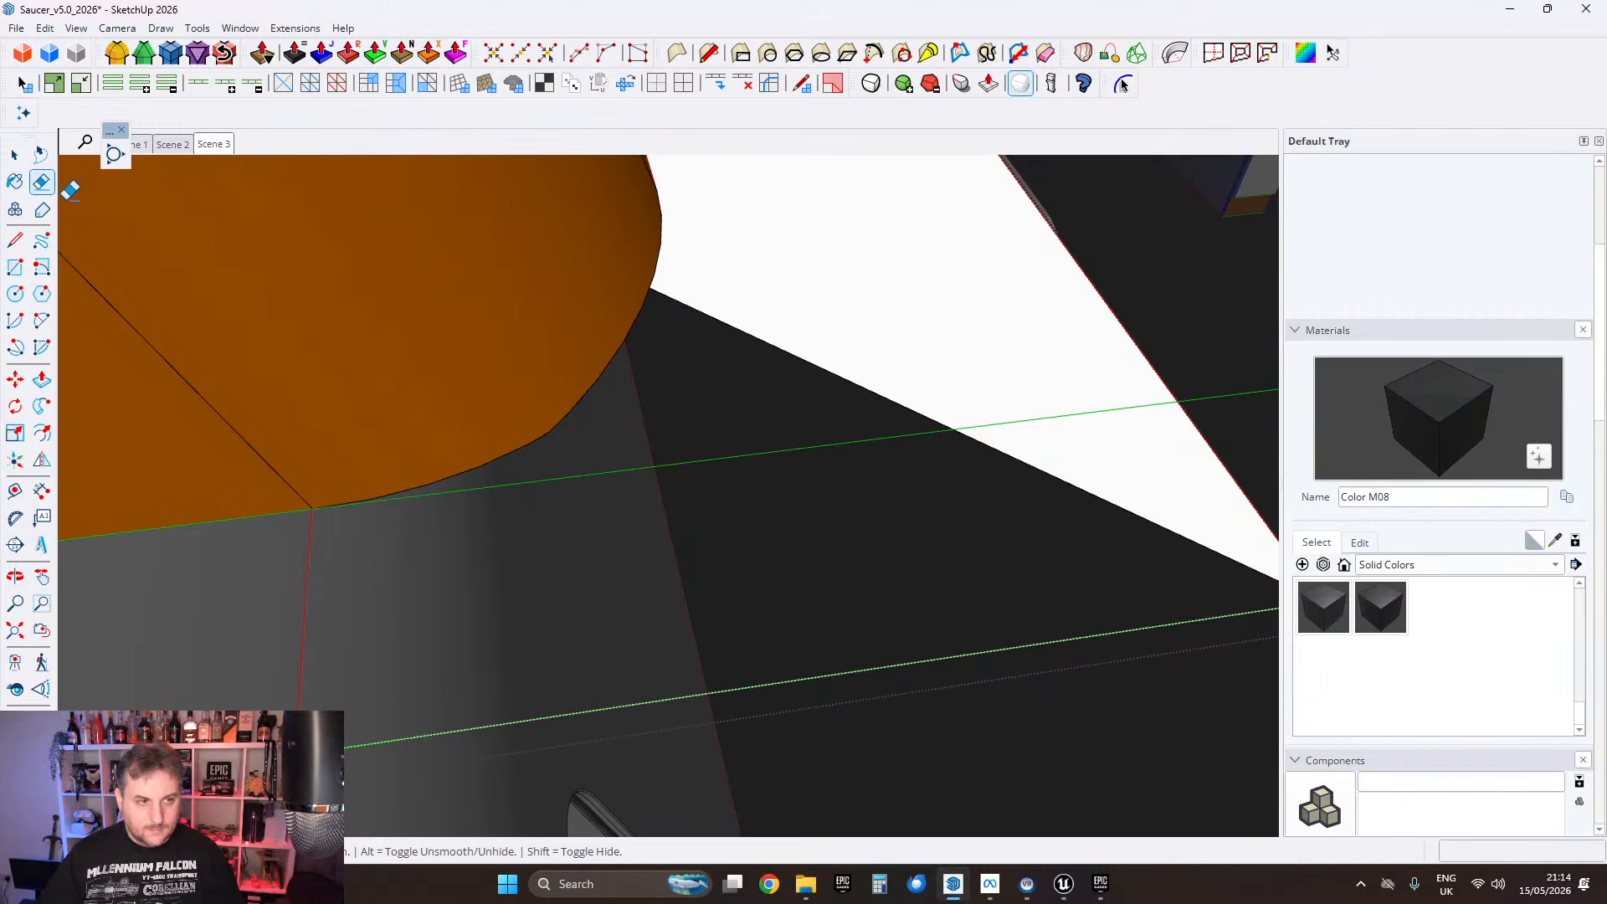
pyautogui.scroll(-5, 598, 378)
pyautogui.moveTo(628, 449); pyautogui.dragTo(757, 433)
pyautogui.click(16, 241)
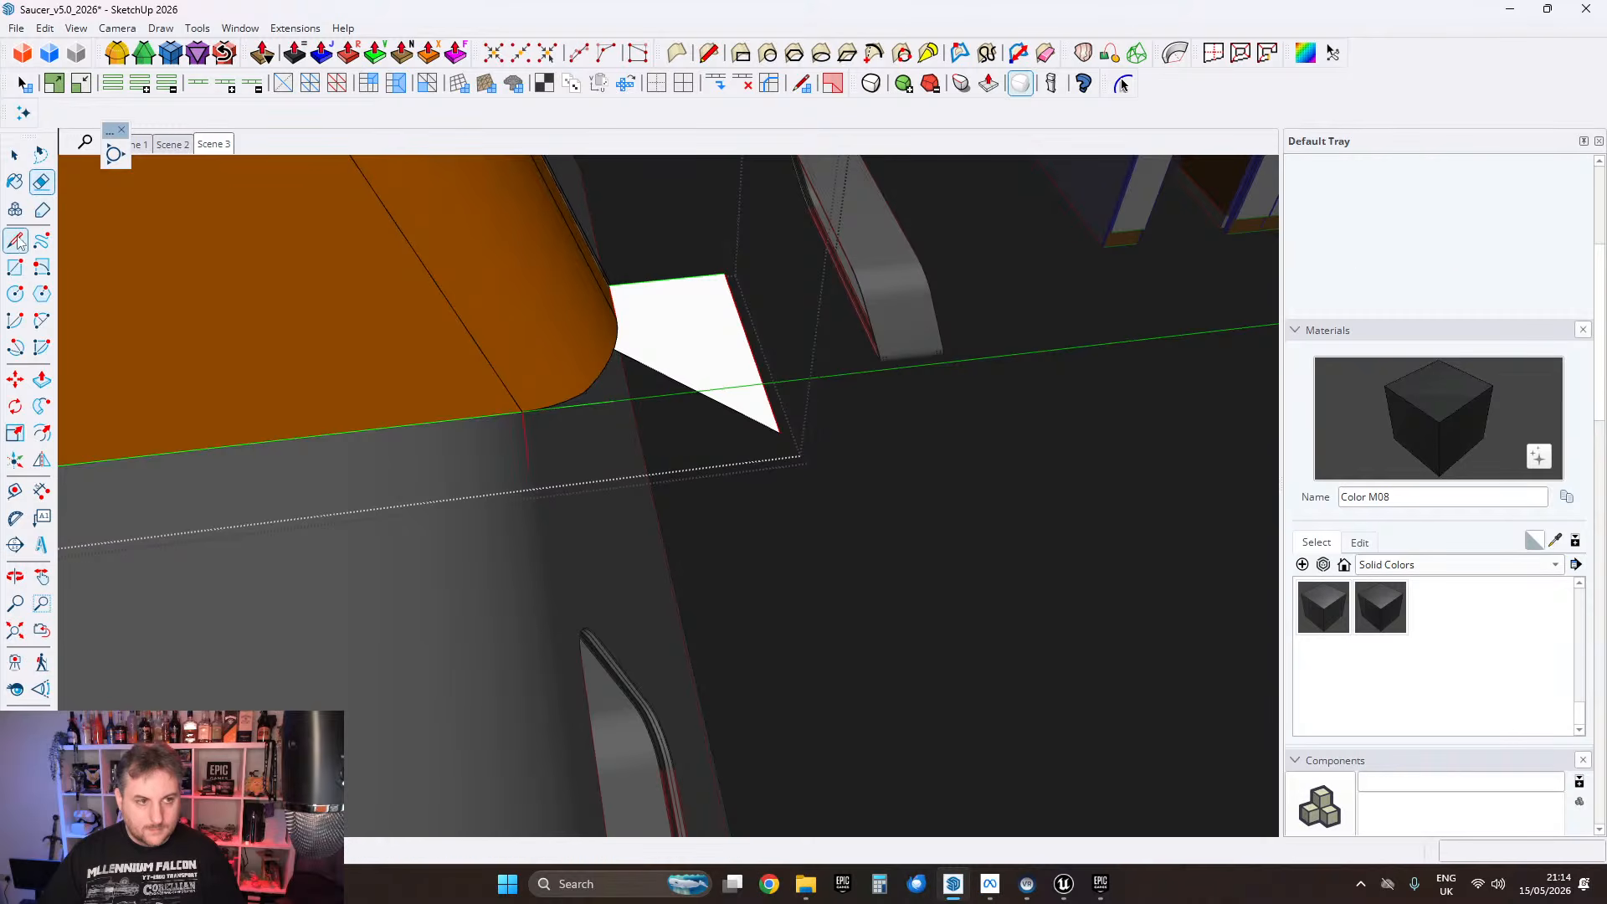
pyautogui.click(528, 462)
pyautogui.click(828, 427)
pyautogui.scroll(2, 691, 354)
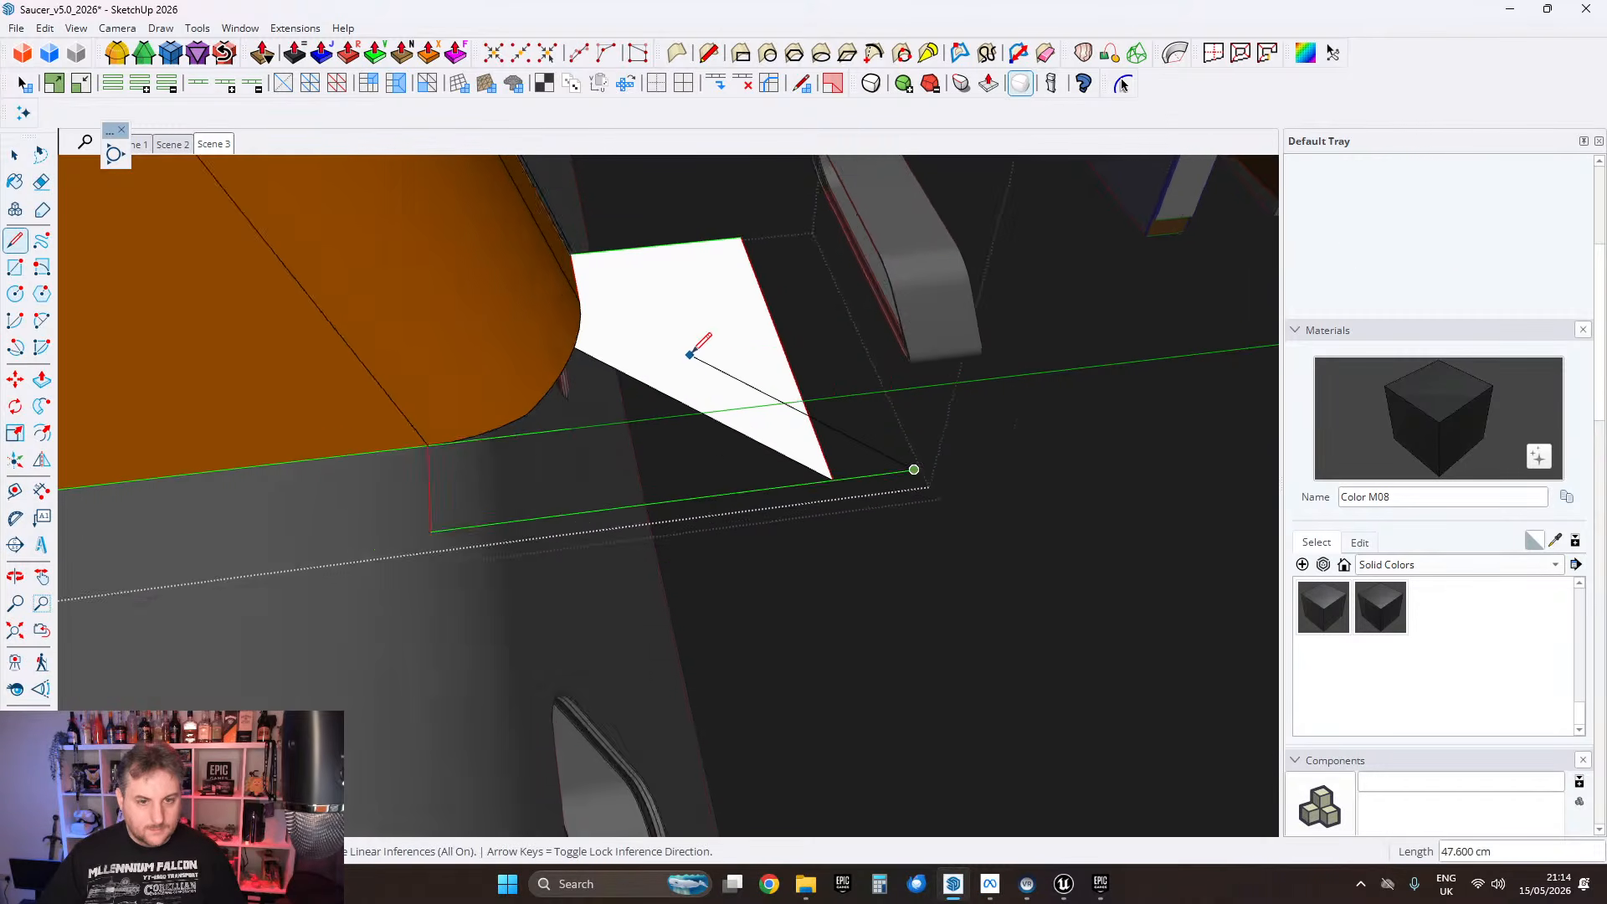
# Step: Erase the part of the green-axis edge that overshoots the white face's corner
pyautogui.moveTo(689, 355)
pyautogui.mouseDown(button='middle')
pyautogui.moveTo(657, 245)
pyautogui.moveTo(595, 263)
pyautogui.moveTo(628, 244)
pyautogui.mouseUp(button='middle')
pyautogui.click(47, 181)
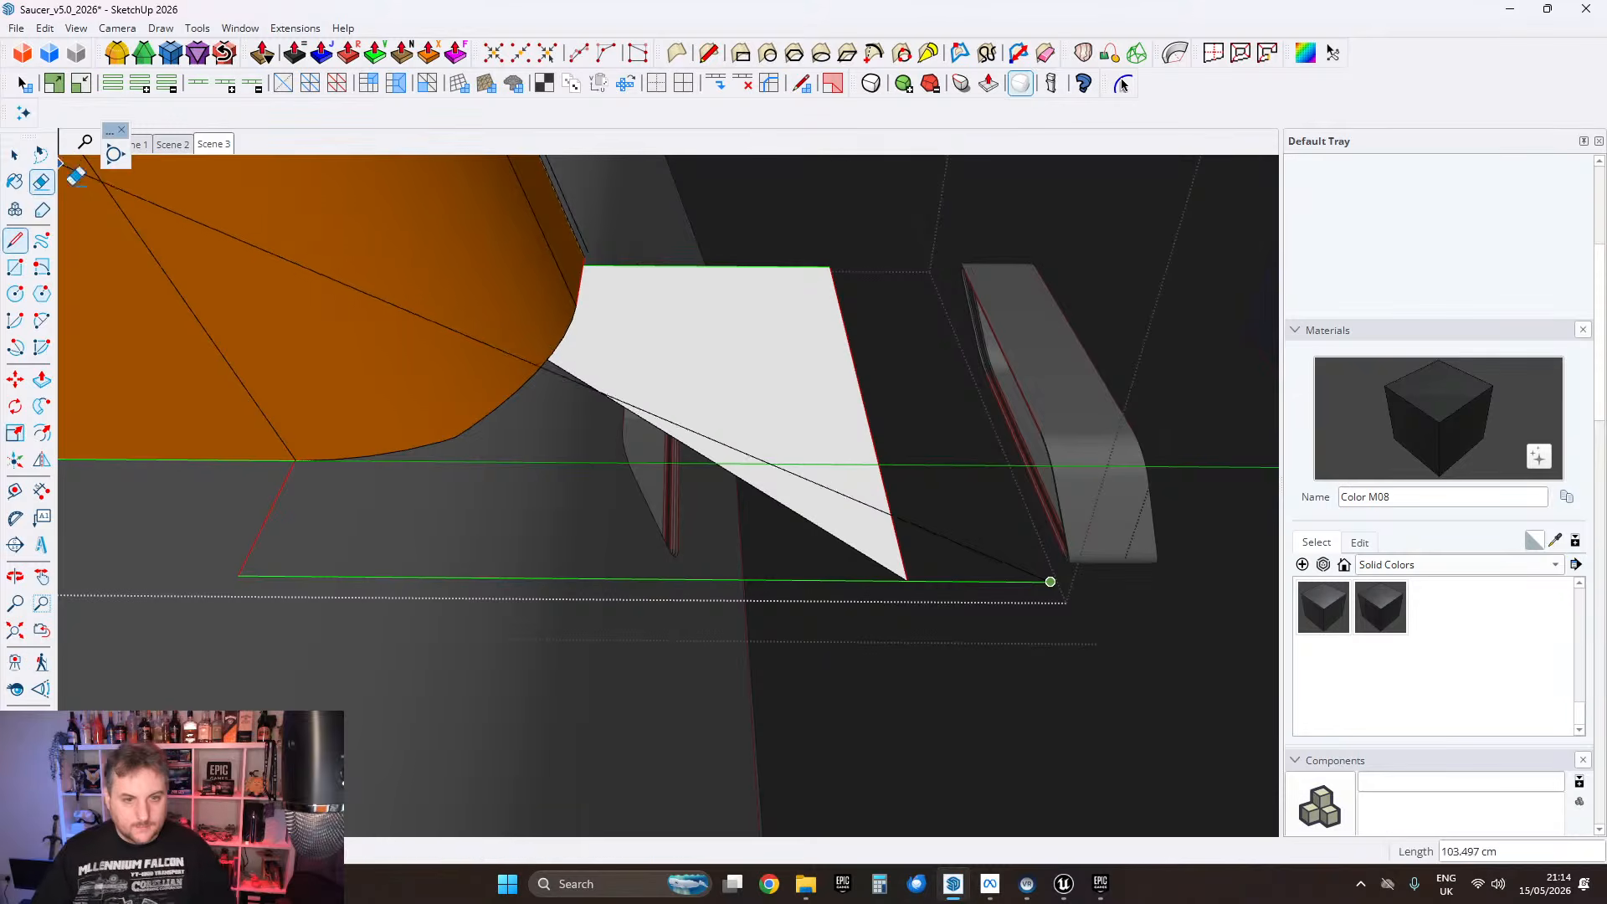
pyautogui.click(975, 581)
# Step: Select the wall and all its connected geometry and set its Soften Edges angle to 0 degrees
pyautogui.moveTo(743, 352)
pyautogui.mouseDown(button='middle')
pyautogui.moveTo(1240, 387)
pyautogui.moveTo(900, 283)
pyautogui.mouseUp(button='middle')
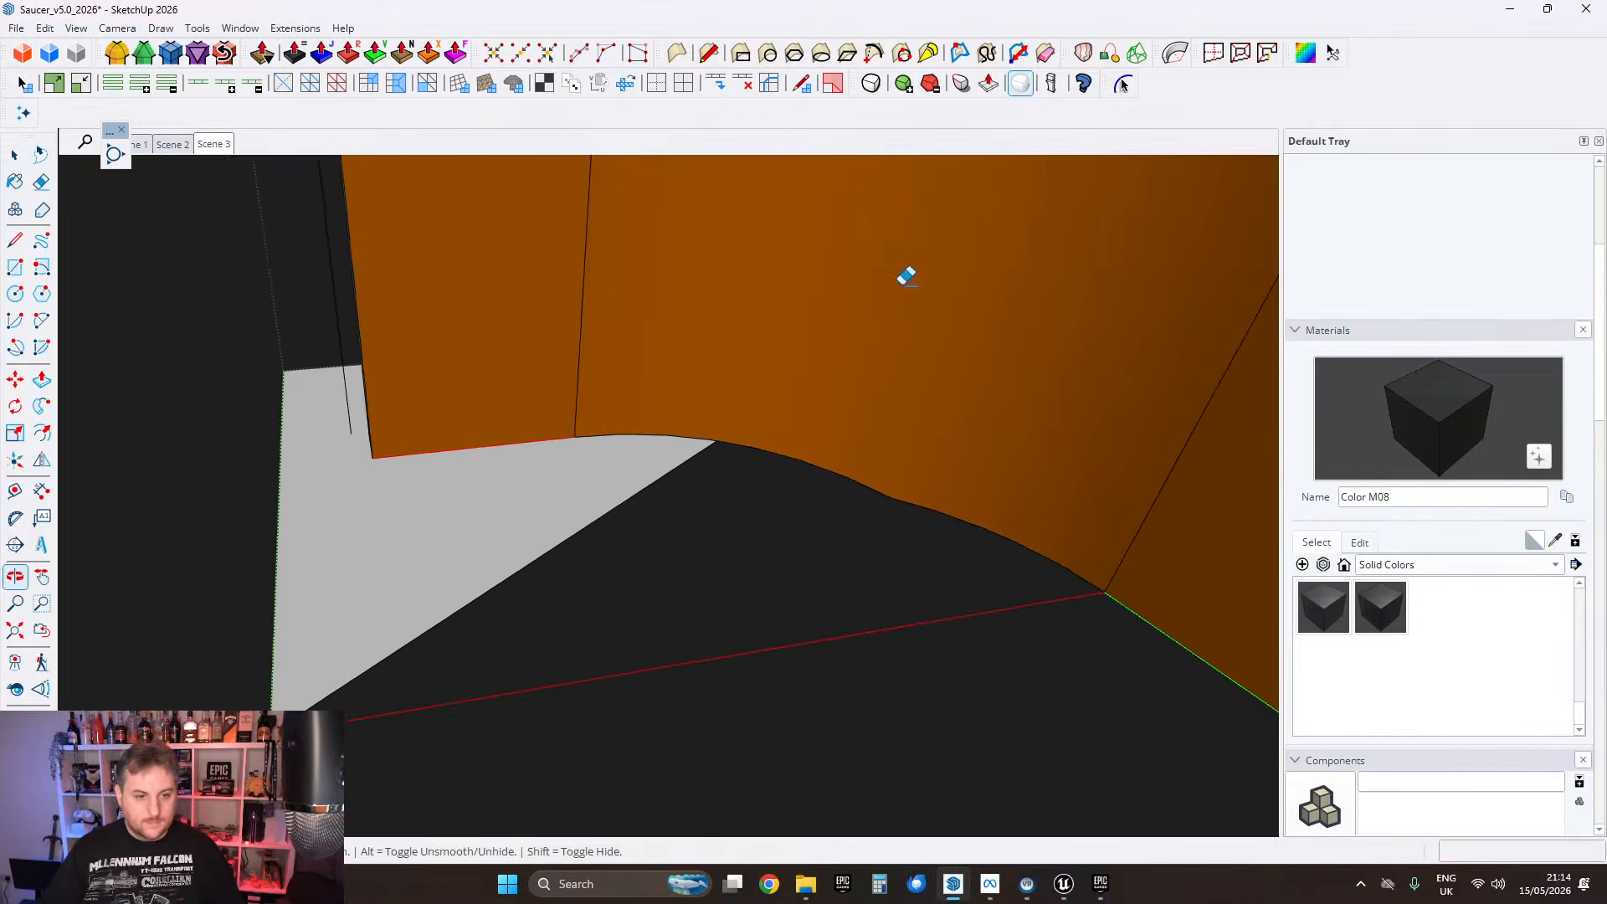
pyautogui.click(15, 158)
pyautogui.tripleClick(584, 266)
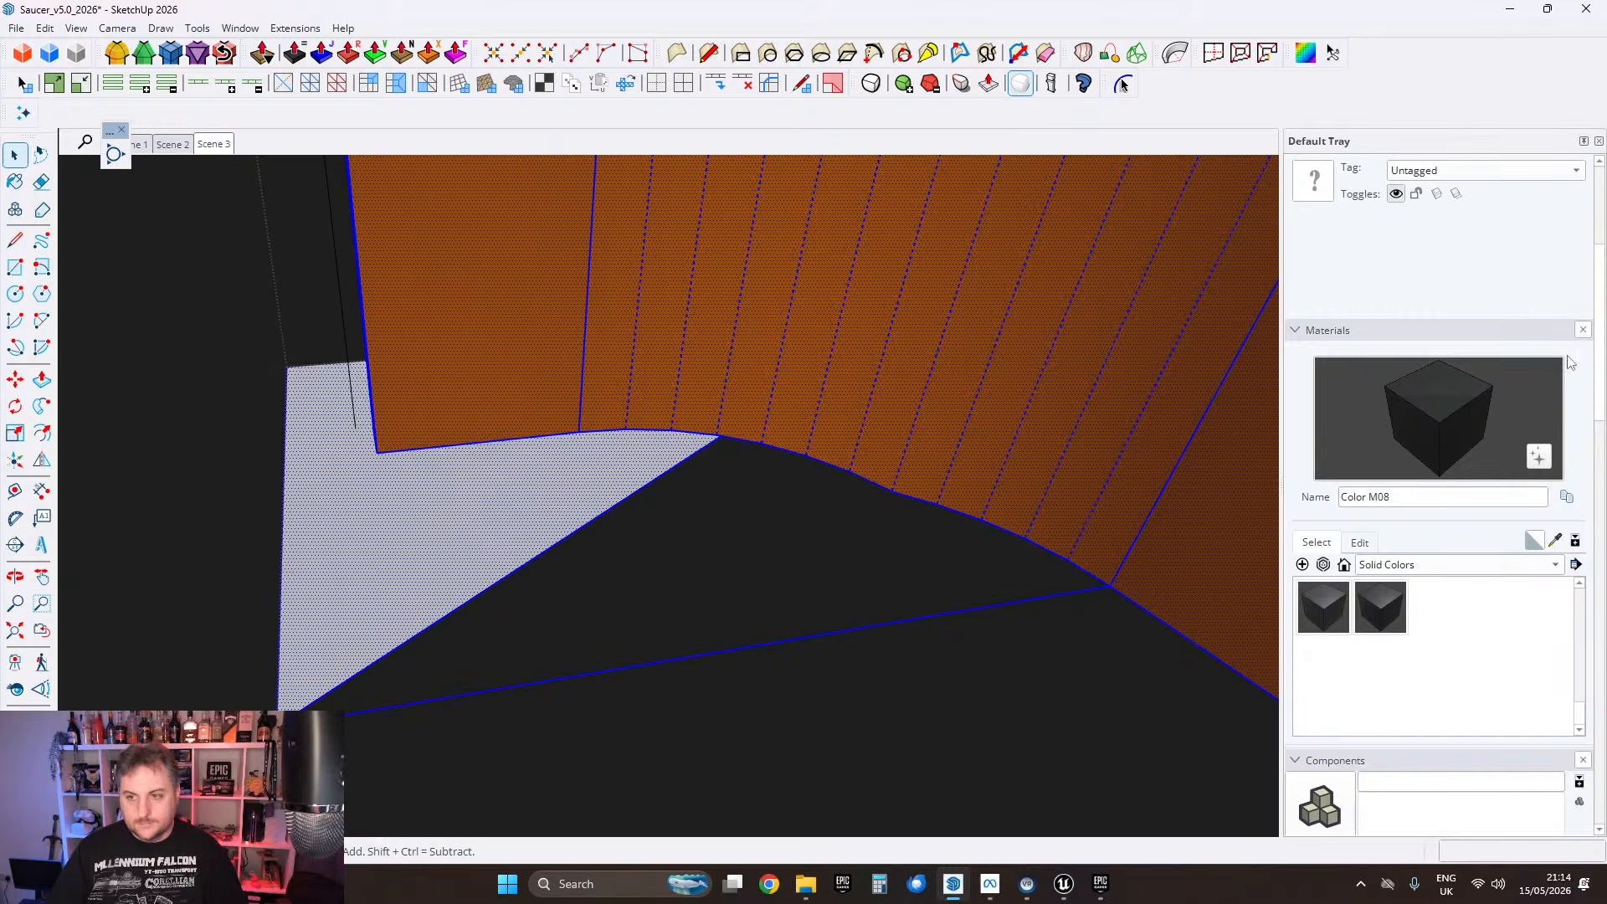
pyautogui.scroll(-6, 1602, 439)
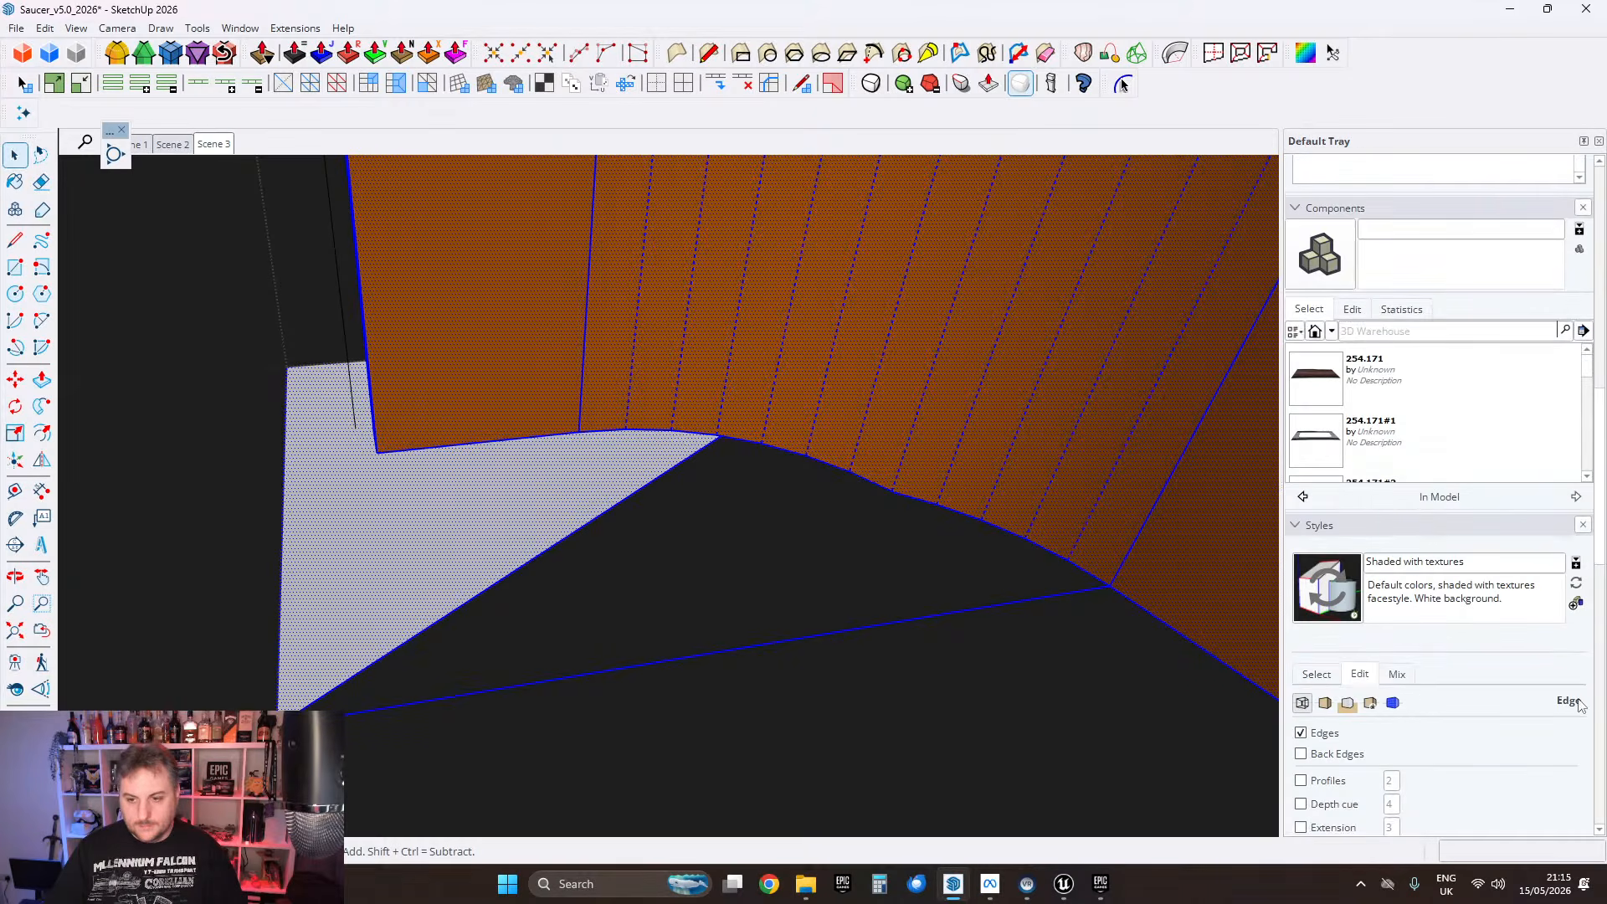
pyautogui.scroll(-5, 1490, 678)
pyautogui.scroll(10, 1454, 599)
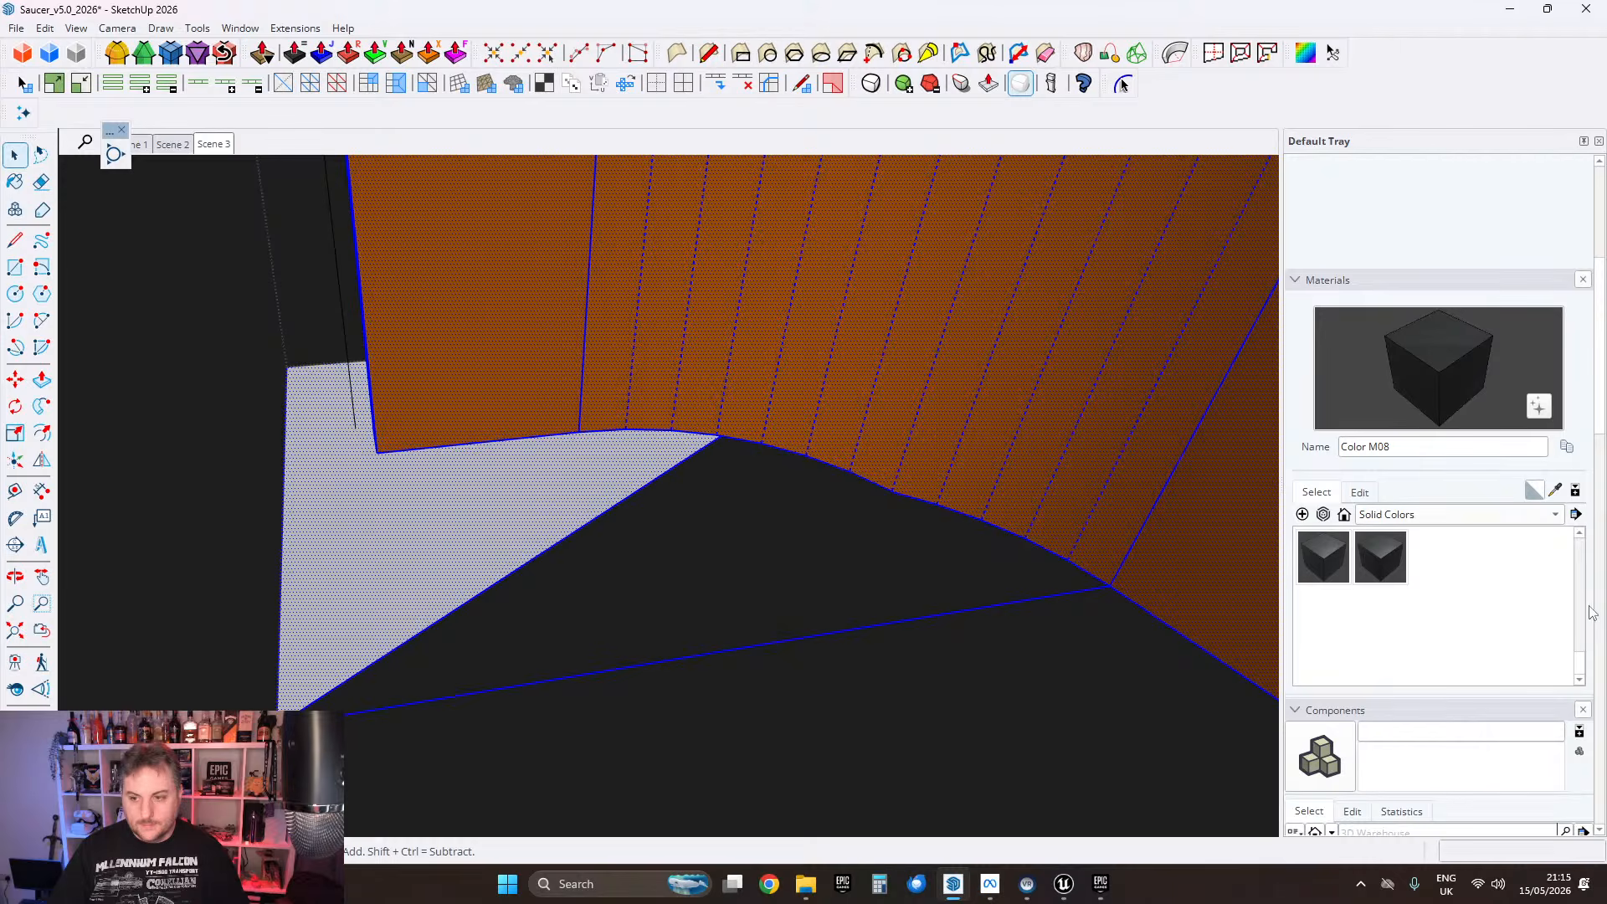
pyautogui.scroll(5, 1601, 251)
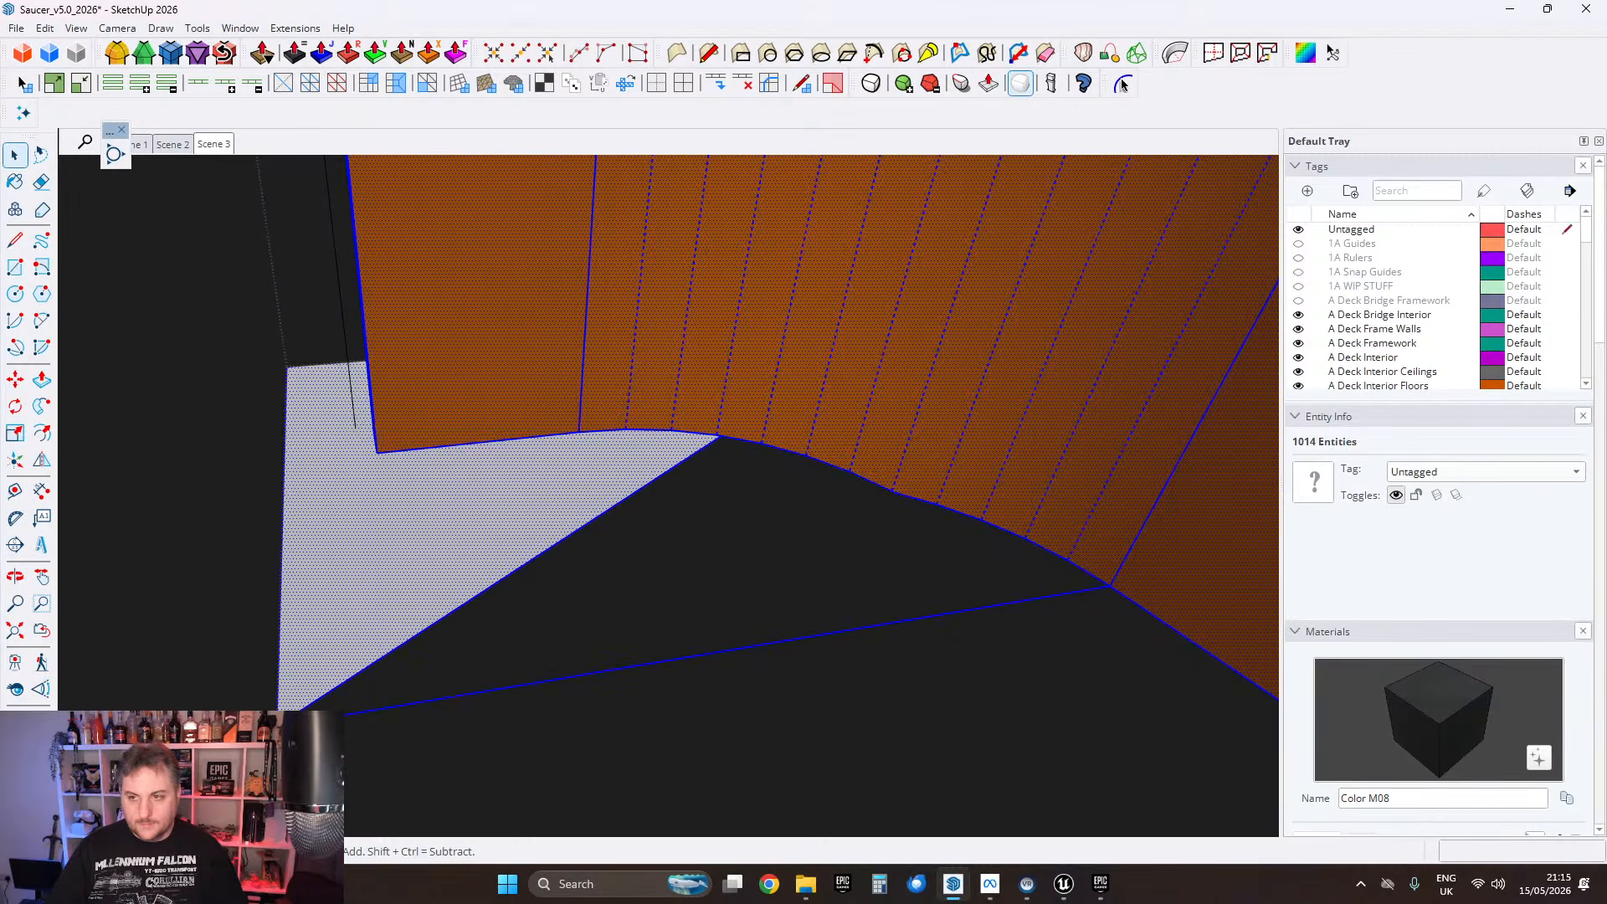
pyautogui.moveTo(1602, 329); pyautogui.dragTo(1593, 860)
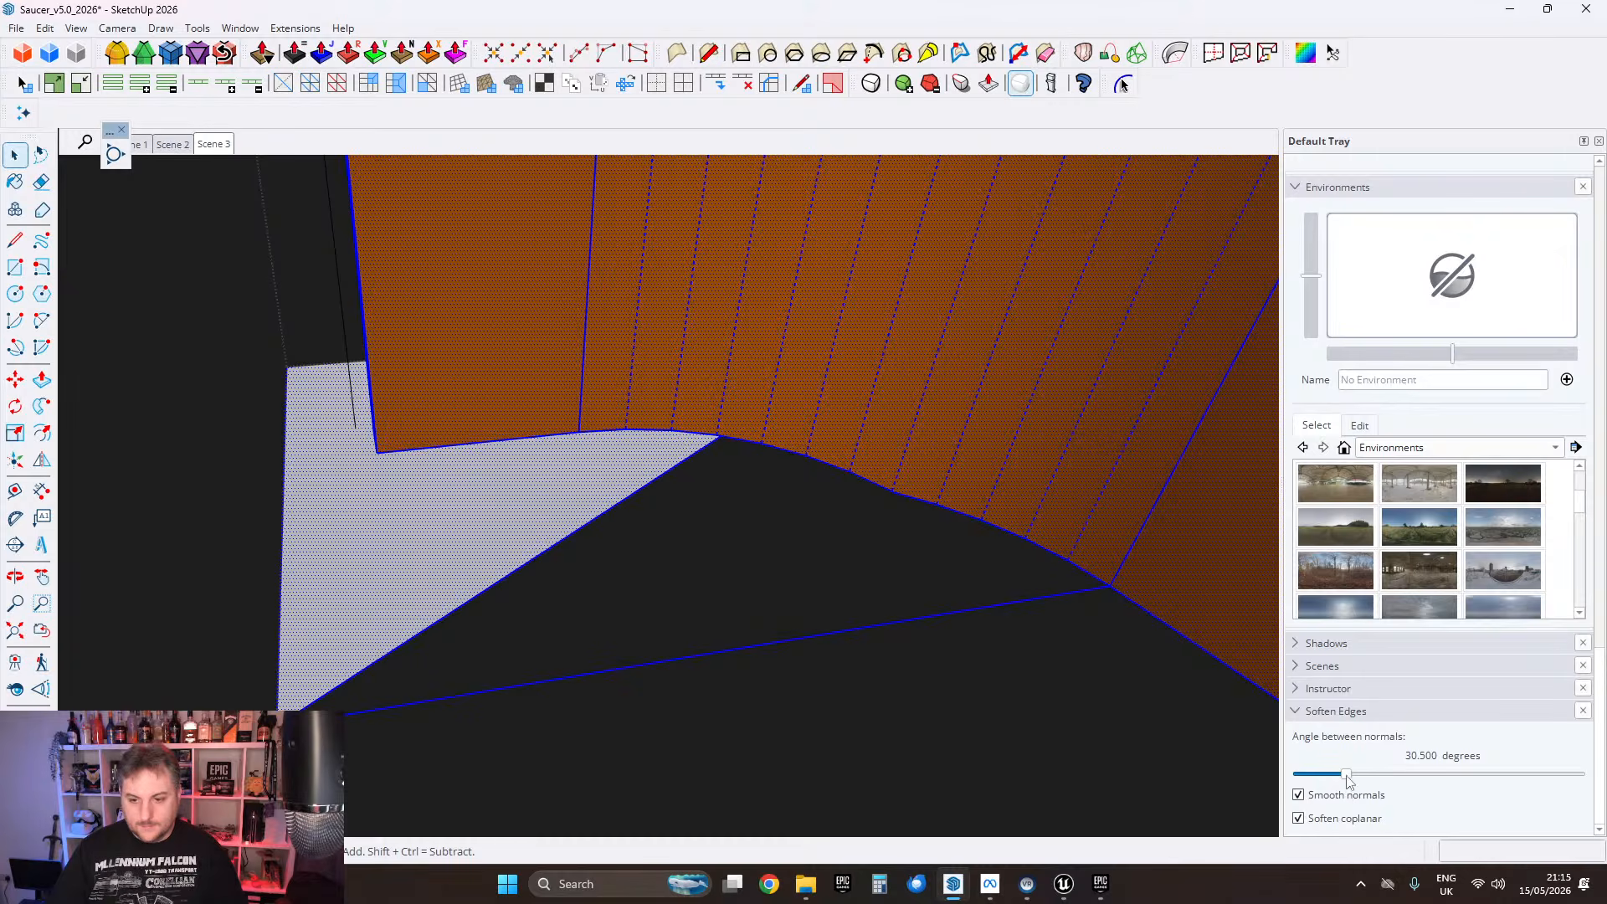
pyautogui.moveTo(1349, 781); pyautogui.dragTo(1183, 777)
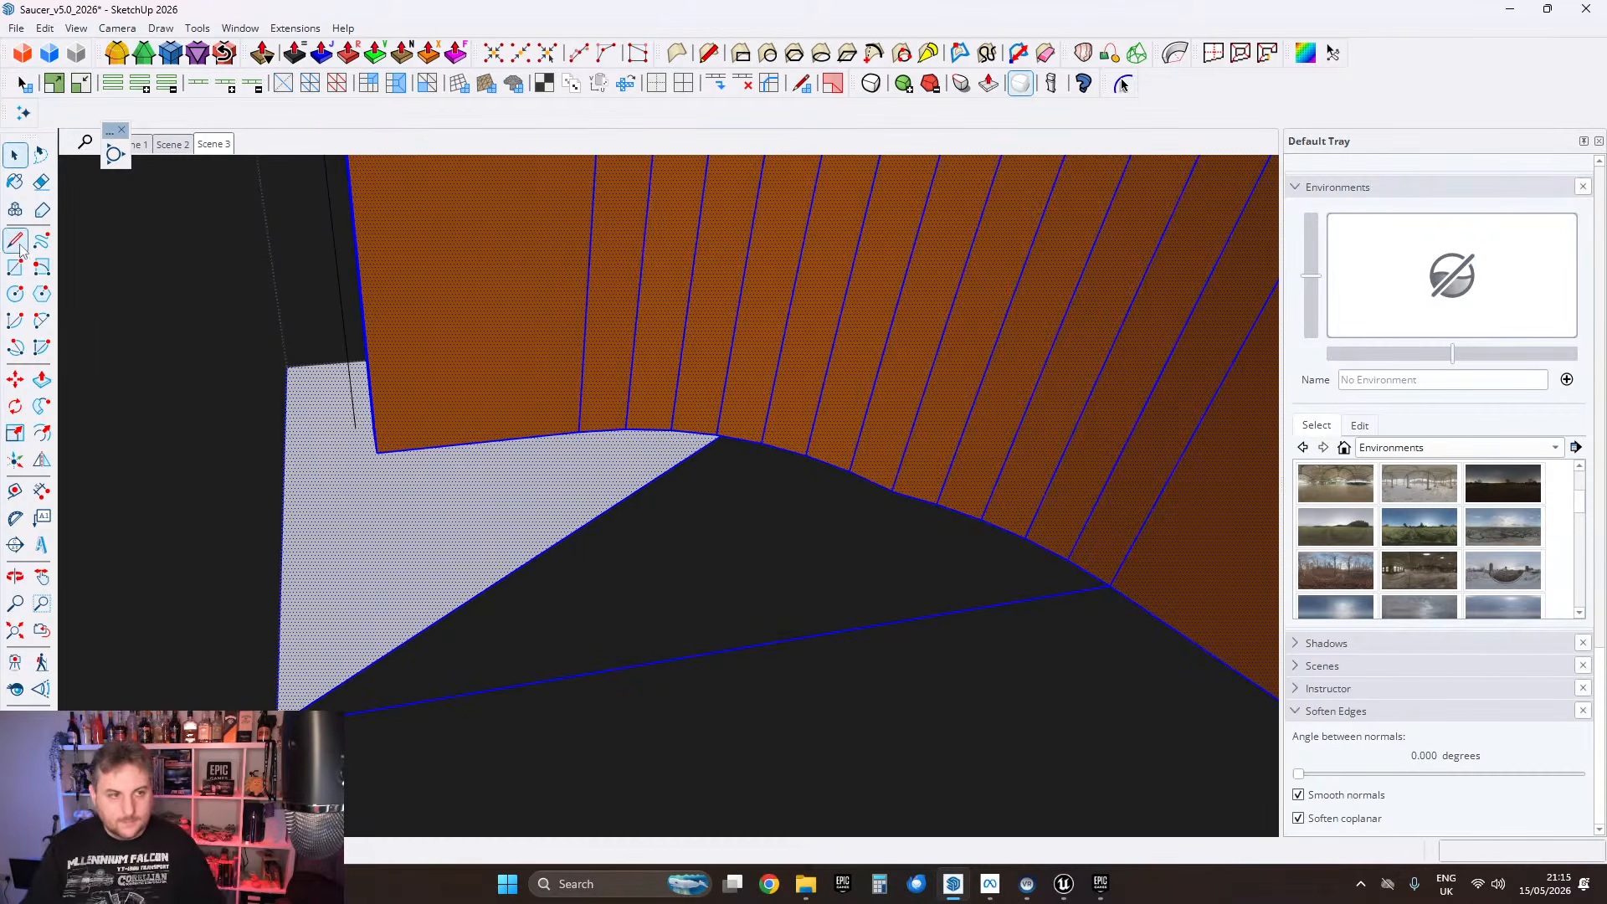
# Step: Draw a four-sided strip below the wall's flat end segment, dropping both side edges and joining them along the red axis
pyautogui.click(20, 244)
pyautogui.moveTo(502, 377)
pyautogui.mouseDown(button='middle')
pyautogui.moveTo(692, 298)
pyautogui.moveTo(676, 303)
pyautogui.mouseUp(button='middle')
pyautogui.click(638, 286)
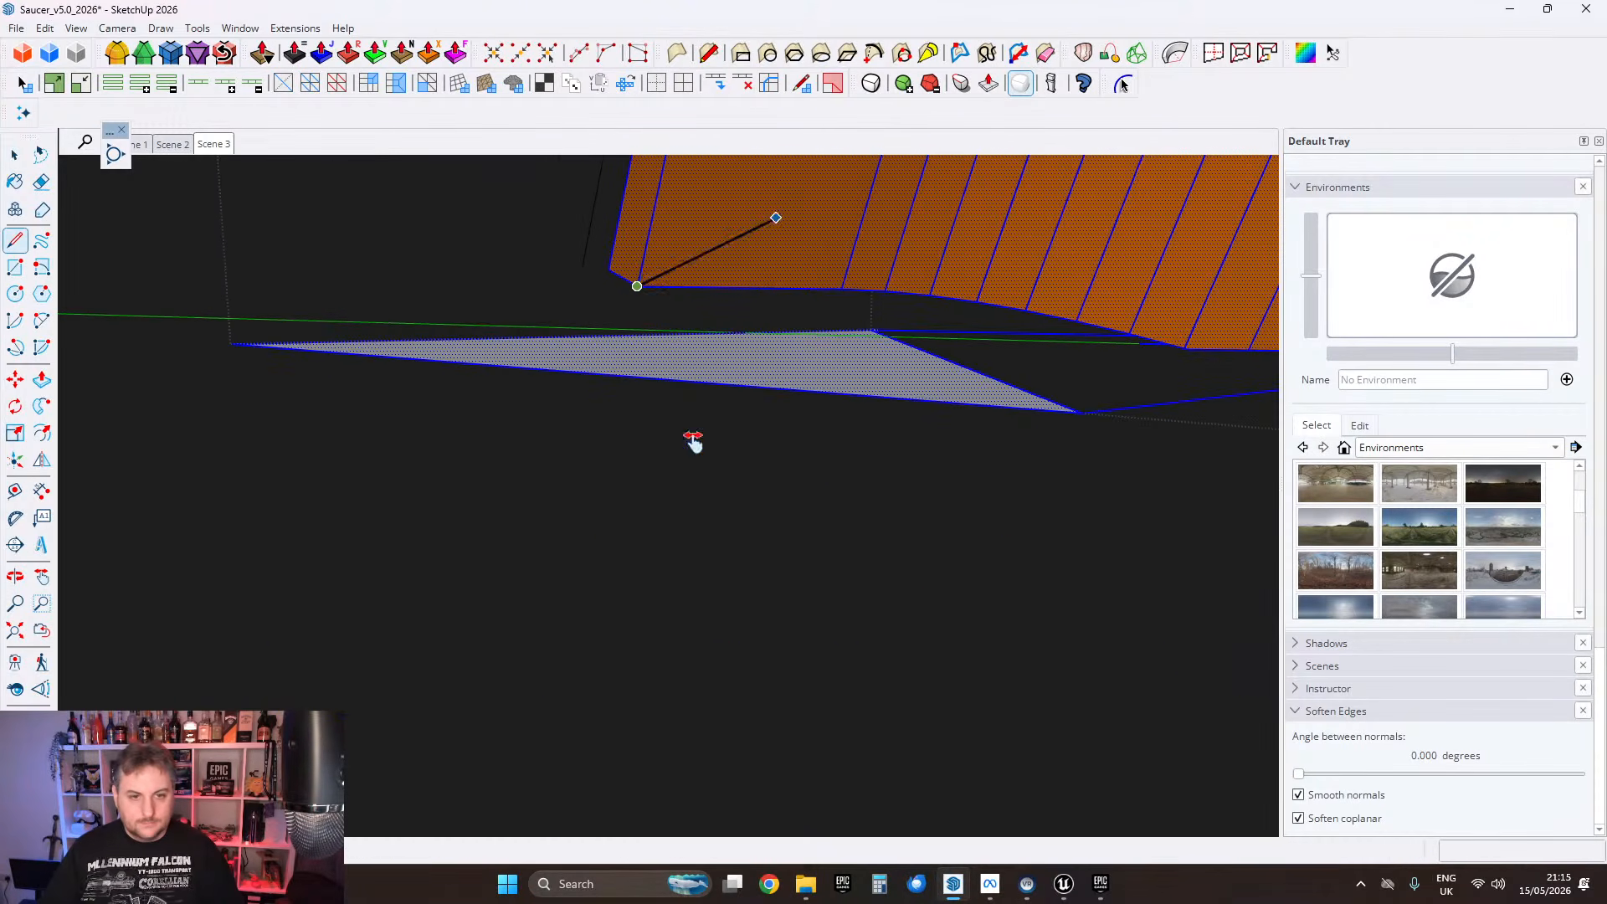
pyautogui.moveTo(692, 437); pyautogui.dragTo(575, 438, button='middle')
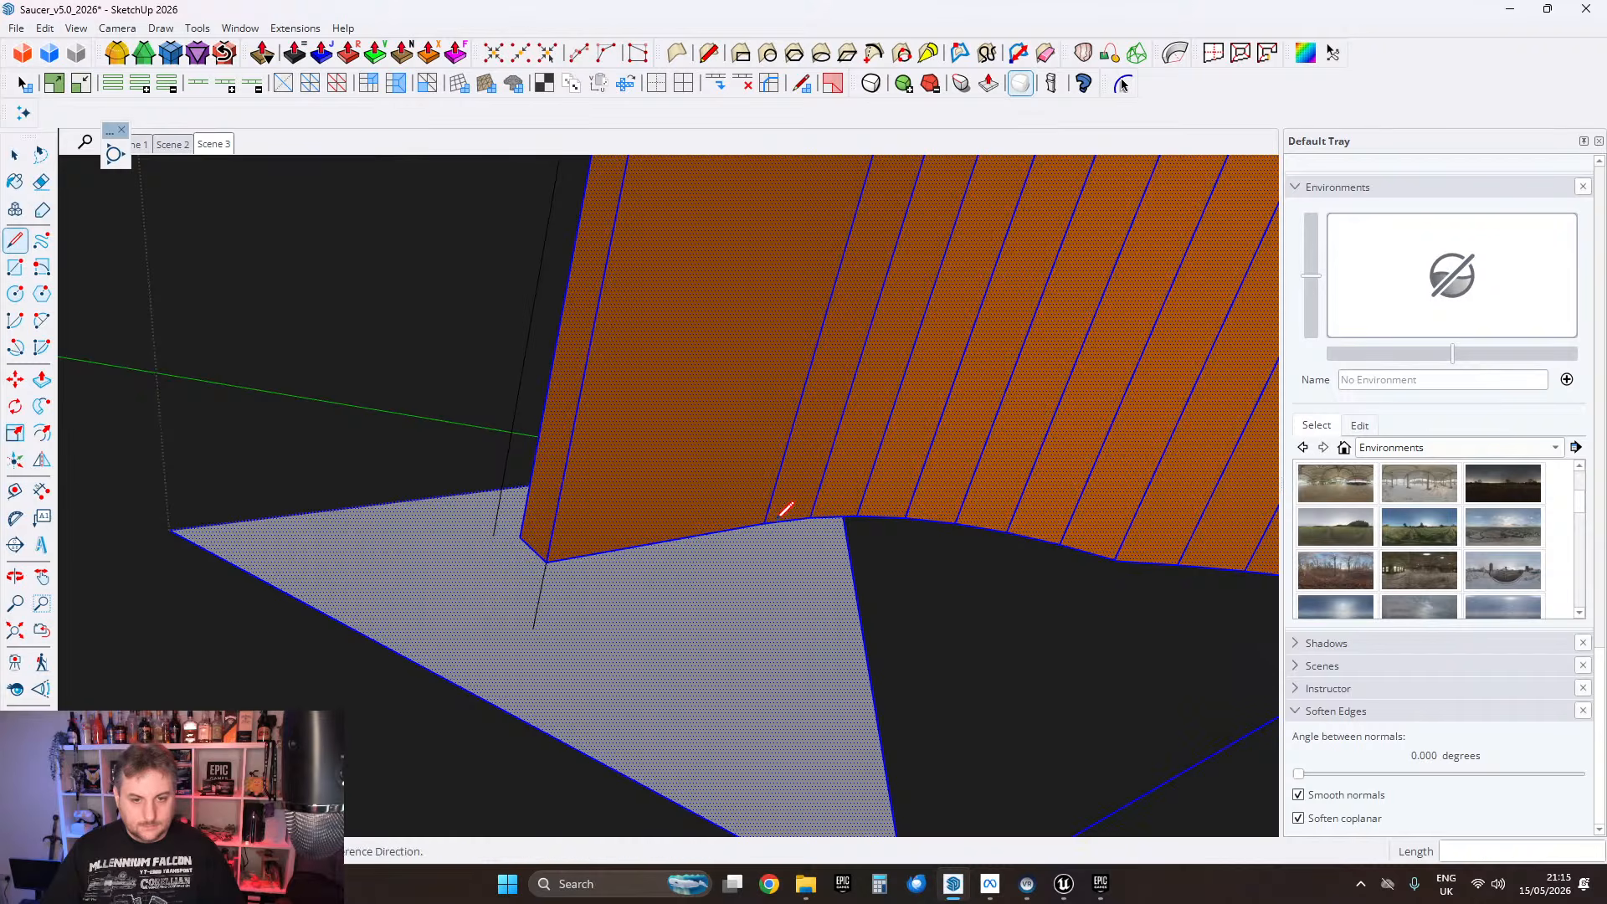
pyautogui.click(763, 523)
pyautogui.click(746, 581)
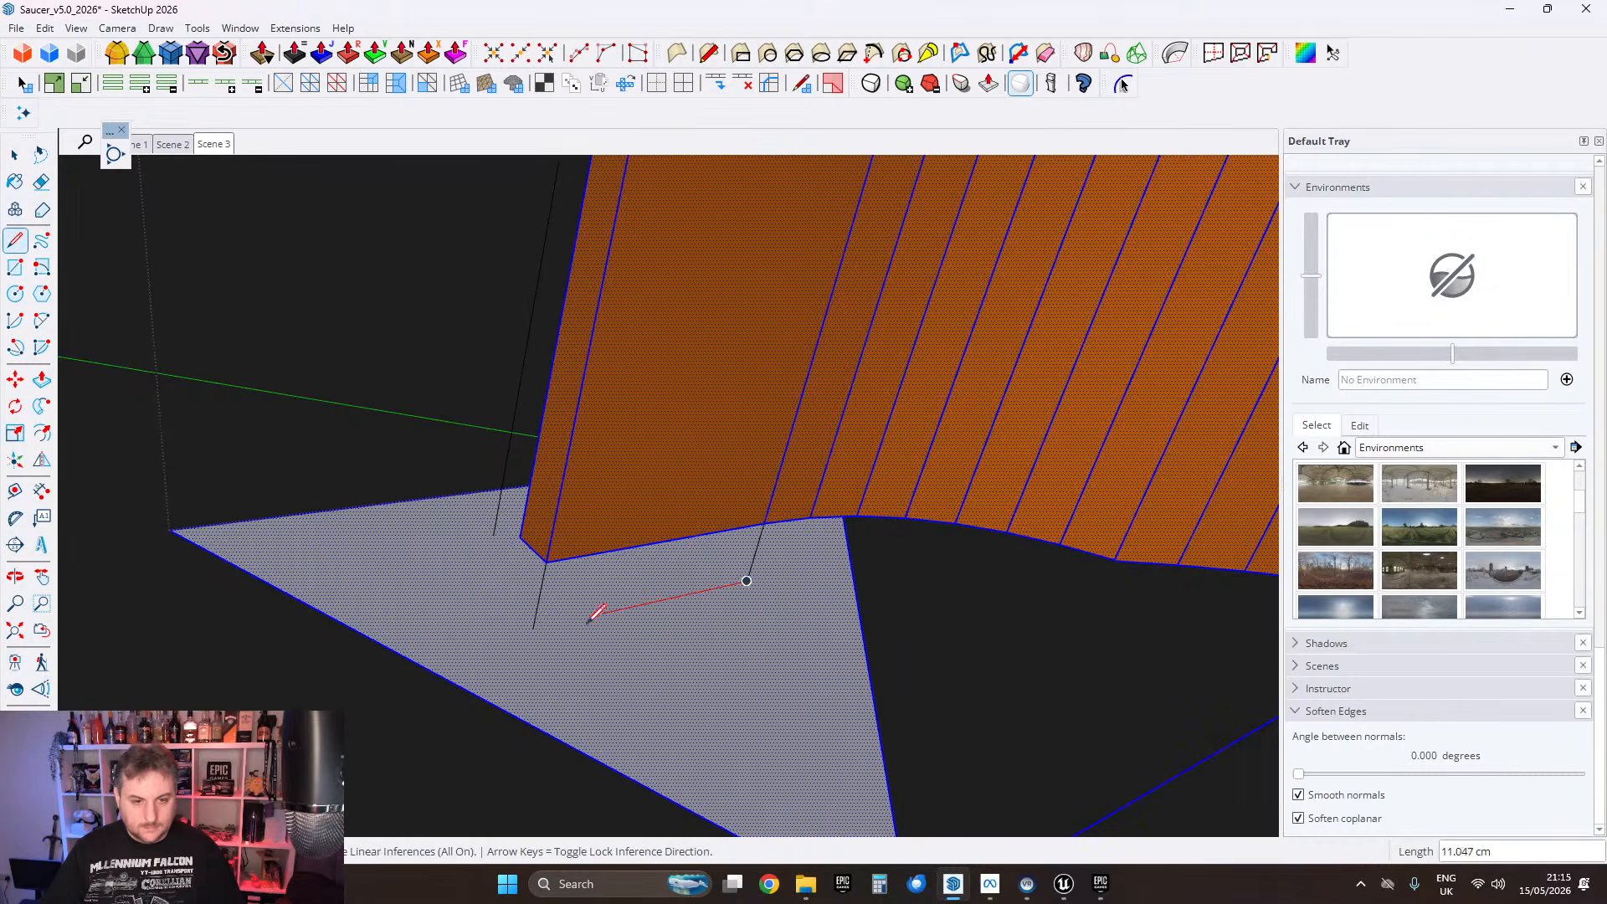
pyautogui.click(532, 628)
# Step: Extend the next six facet edges of the curved wall downward to the level of the strip's lower edge
pyautogui.moveTo(535, 623); pyautogui.dragTo(668, 507, button='middle')
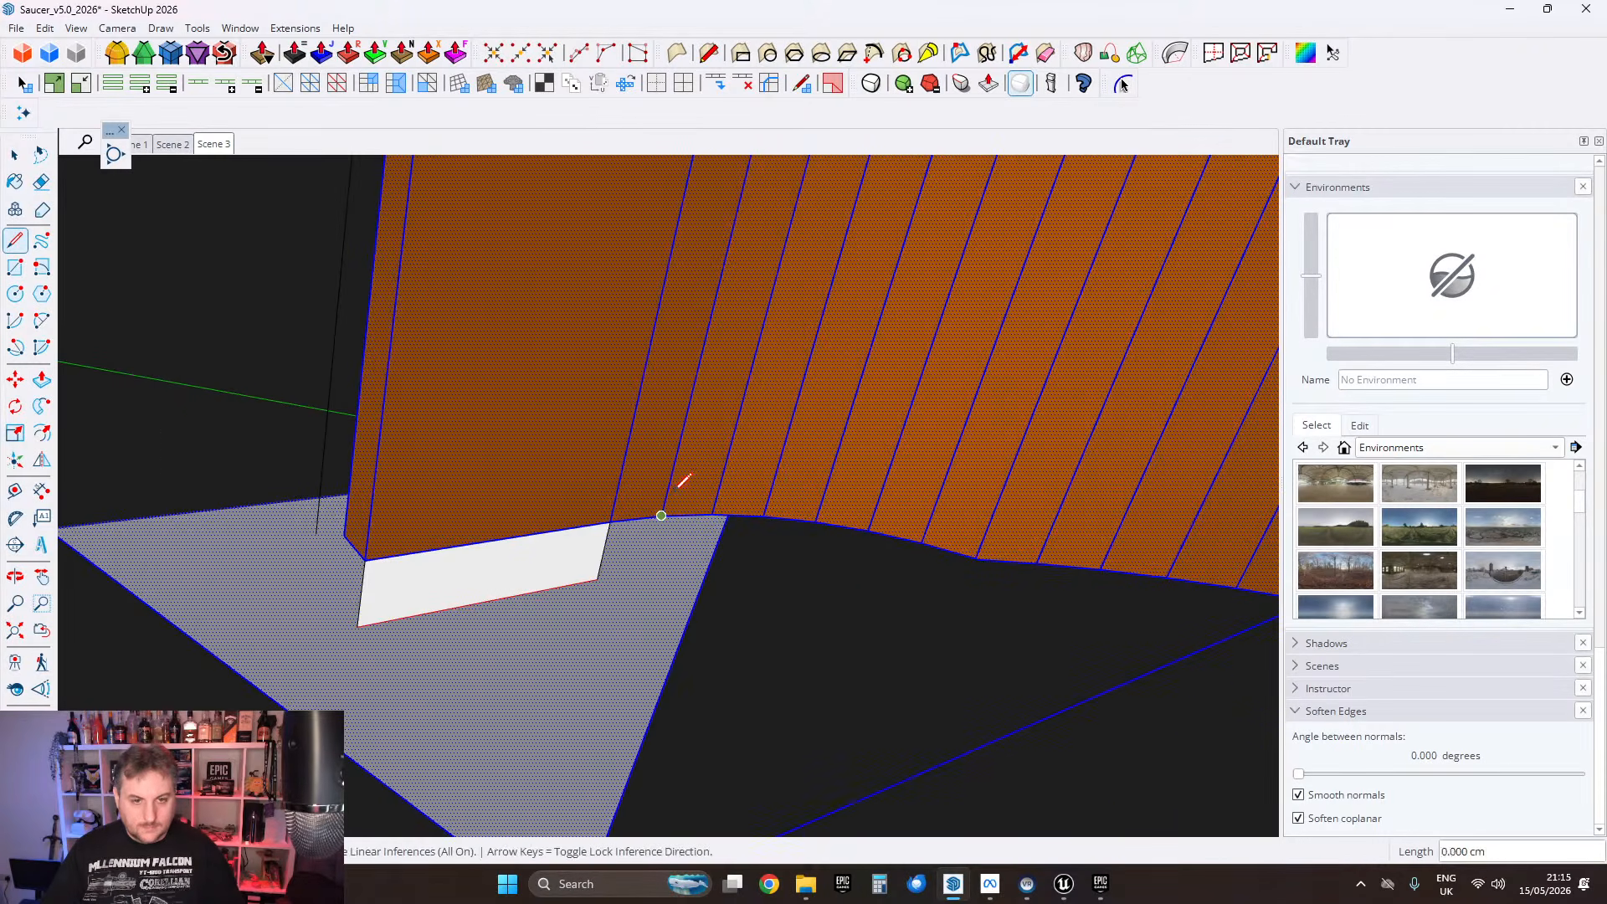
pyautogui.keyDown('shift'); pyautogui.click(611, 617); pyautogui.keyUp('shift')
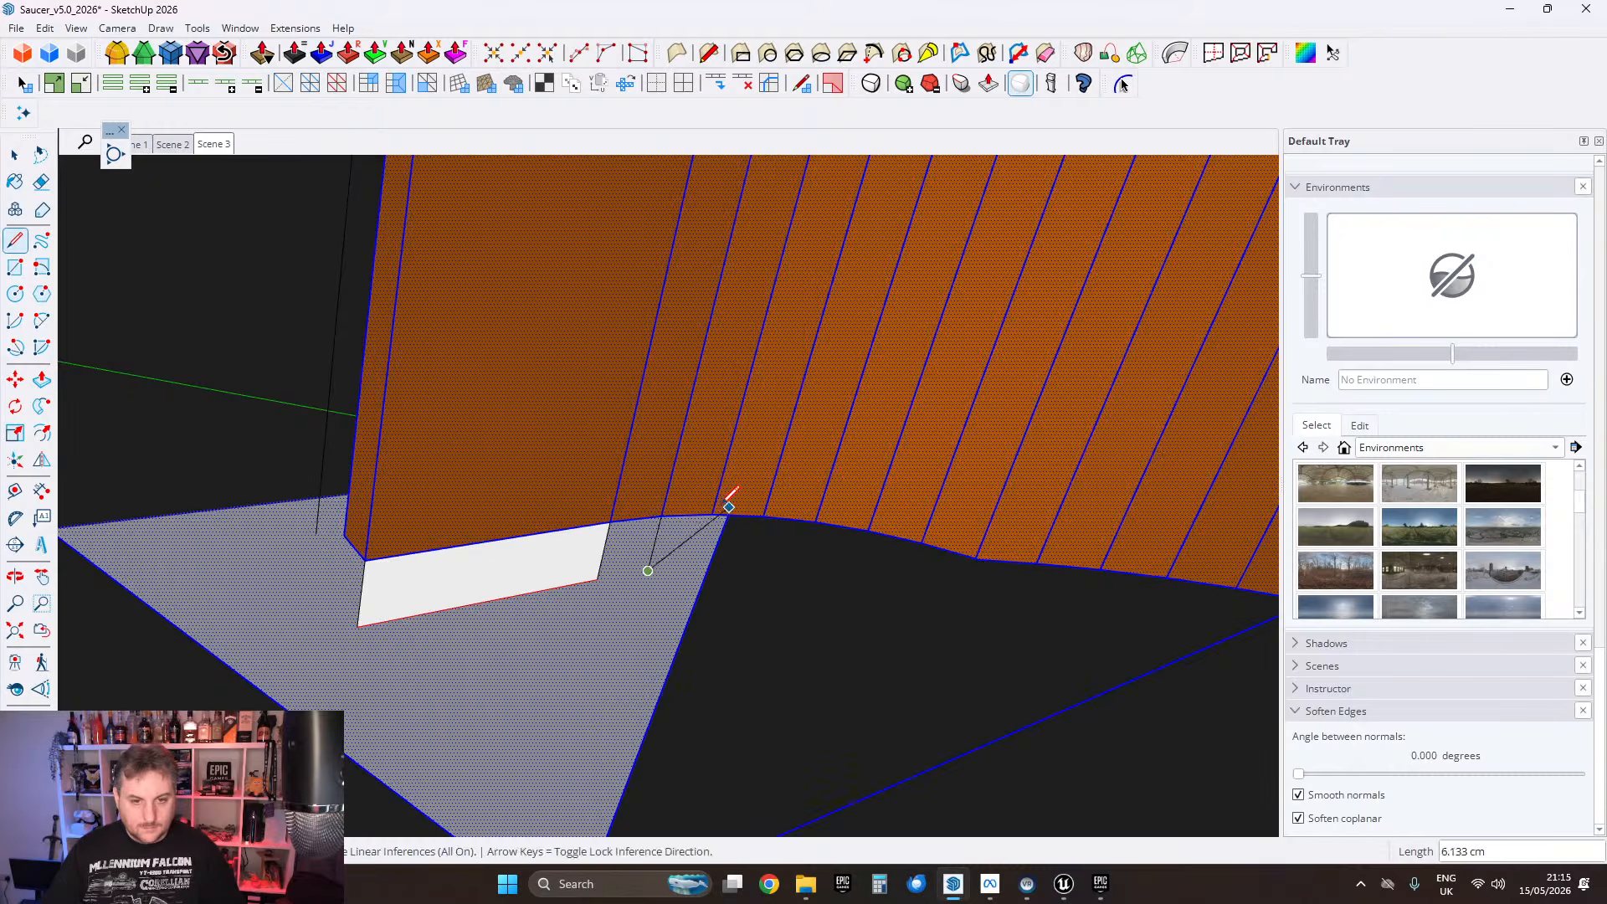
pyautogui.press('Escape')
pyautogui.click(711, 514)
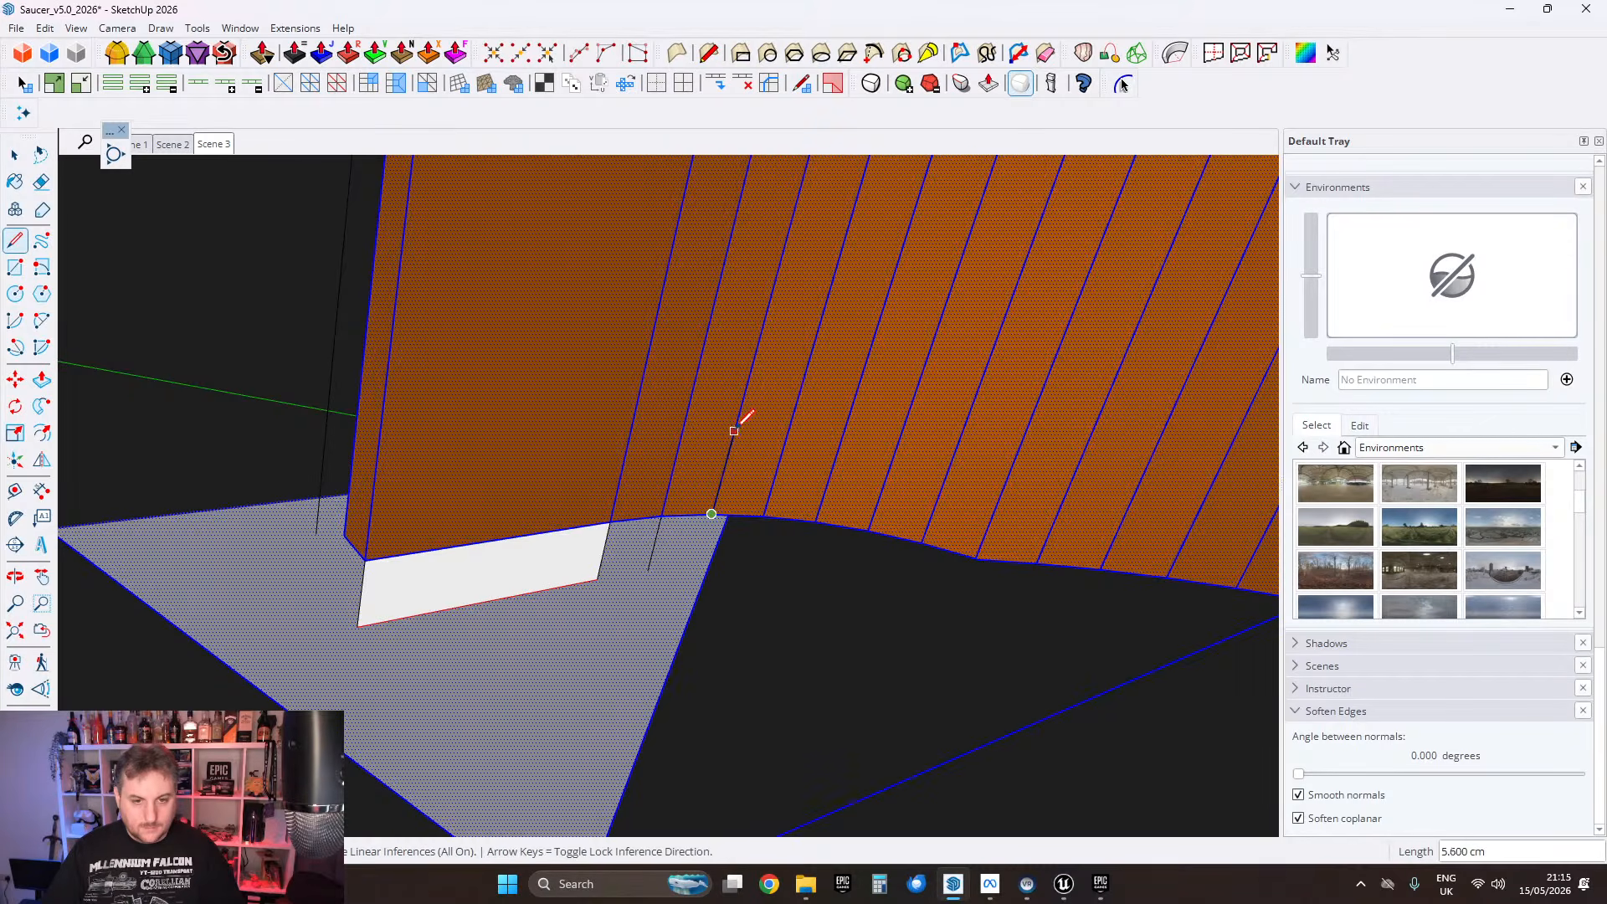
pyautogui.keyDown('shift'); pyautogui.click(513, 649); pyautogui.keyUp('shift')
pyautogui.press('Escape')
pyautogui.click(764, 516)
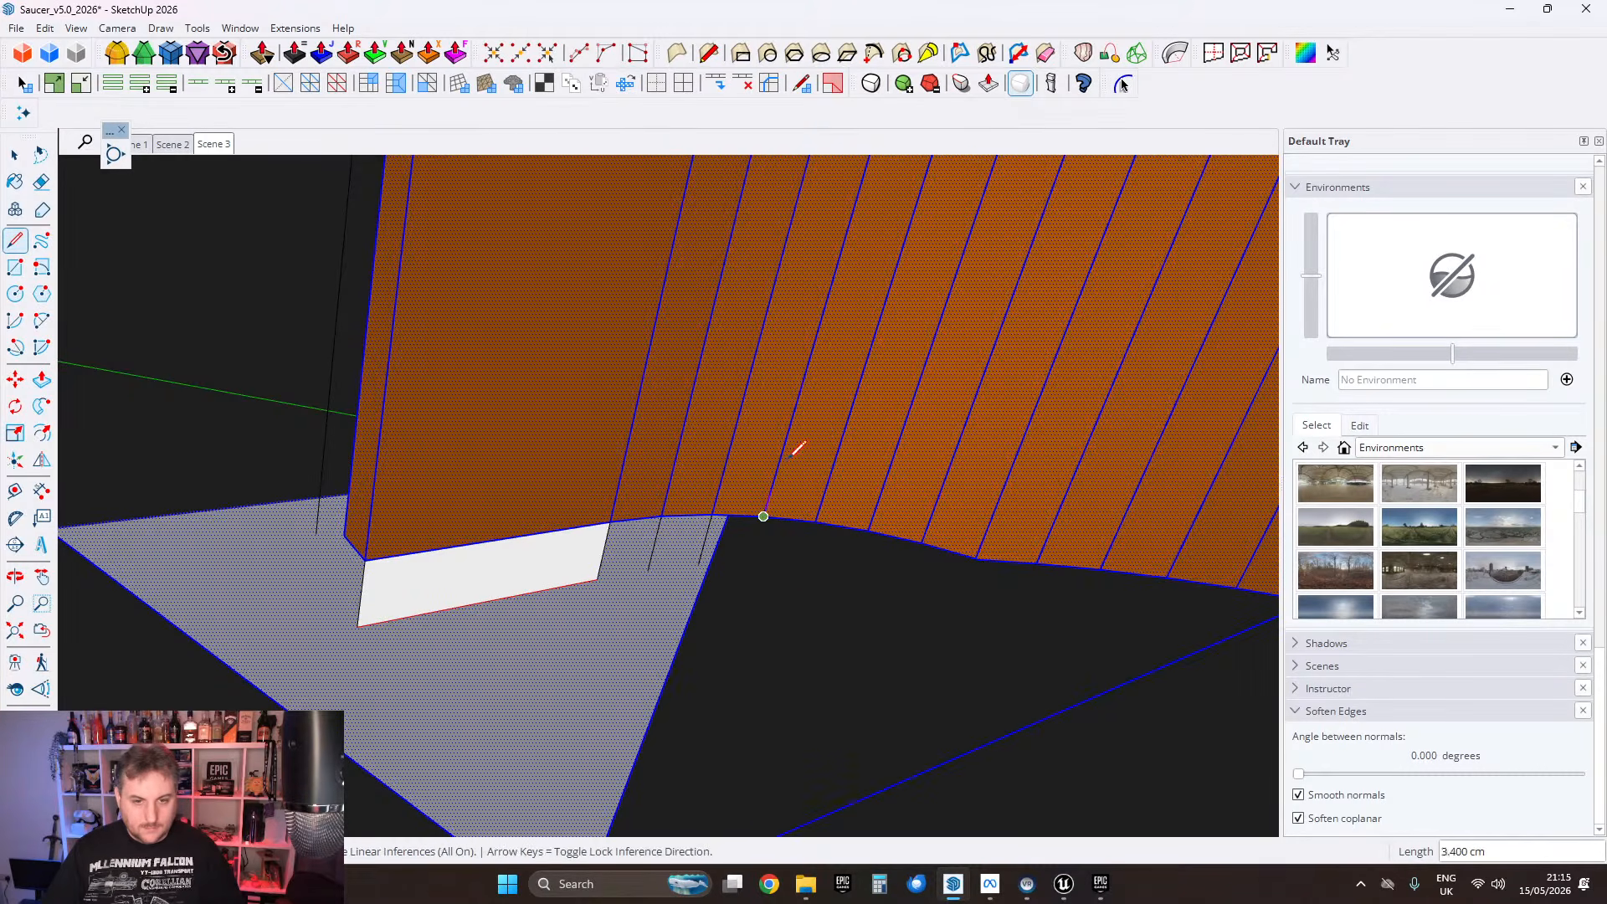
pyautogui.keyDown('shift'); pyautogui.click(508, 652); pyautogui.keyUp('shift')
pyautogui.press('Escape')
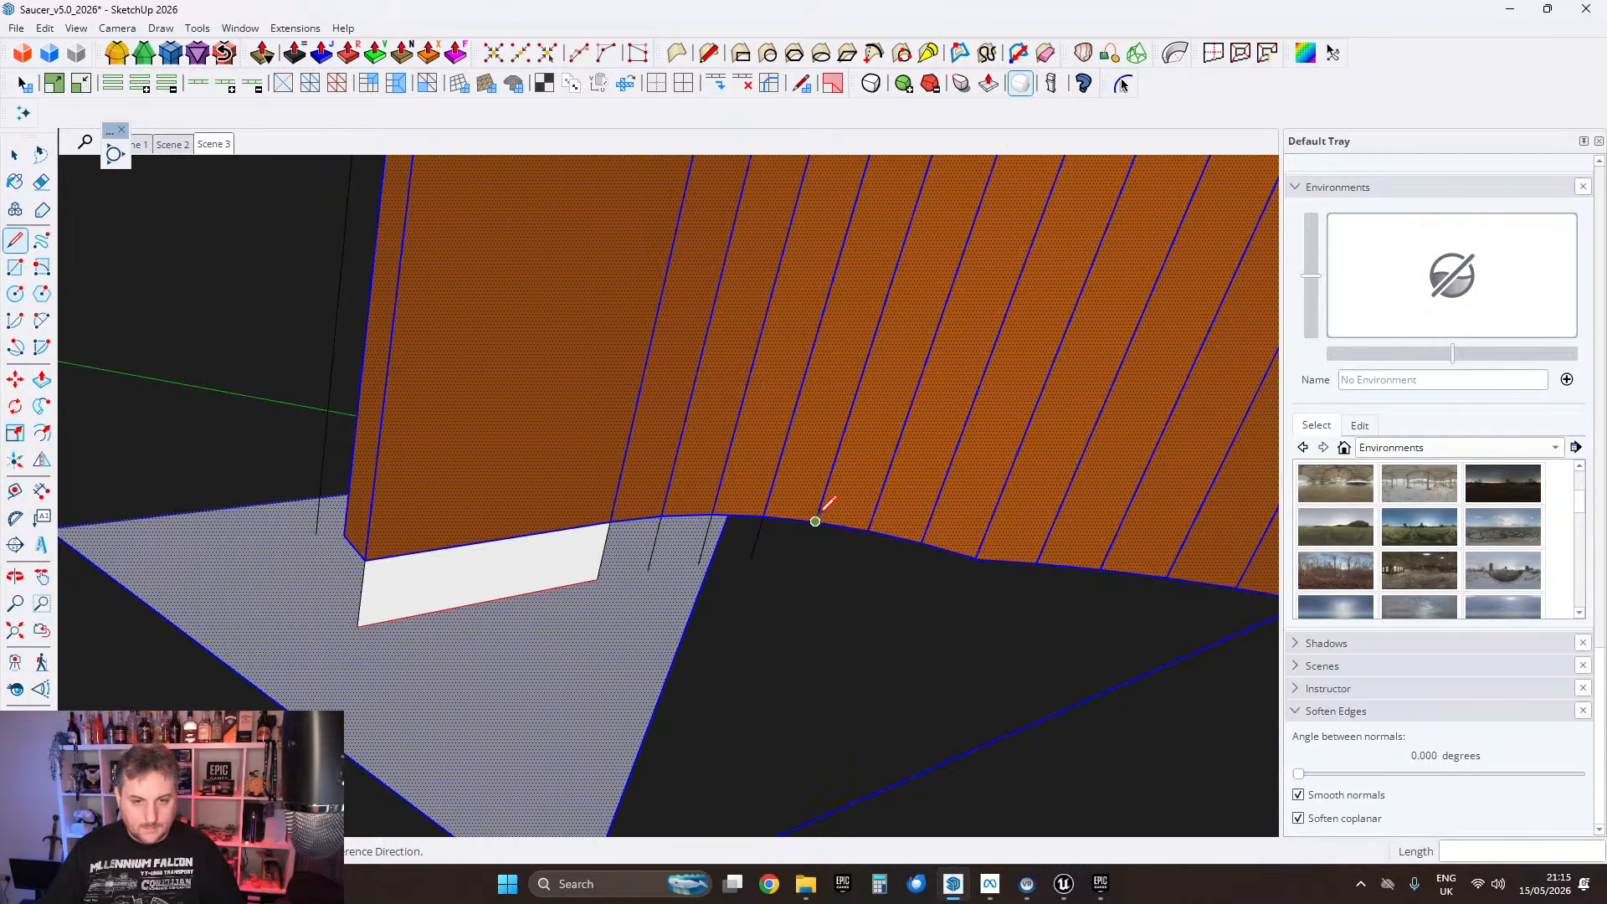
pyautogui.click(816, 520)
pyautogui.keyDown('shift'); pyautogui.click(452, 718); pyautogui.keyUp('shift')
pyautogui.press('Escape')
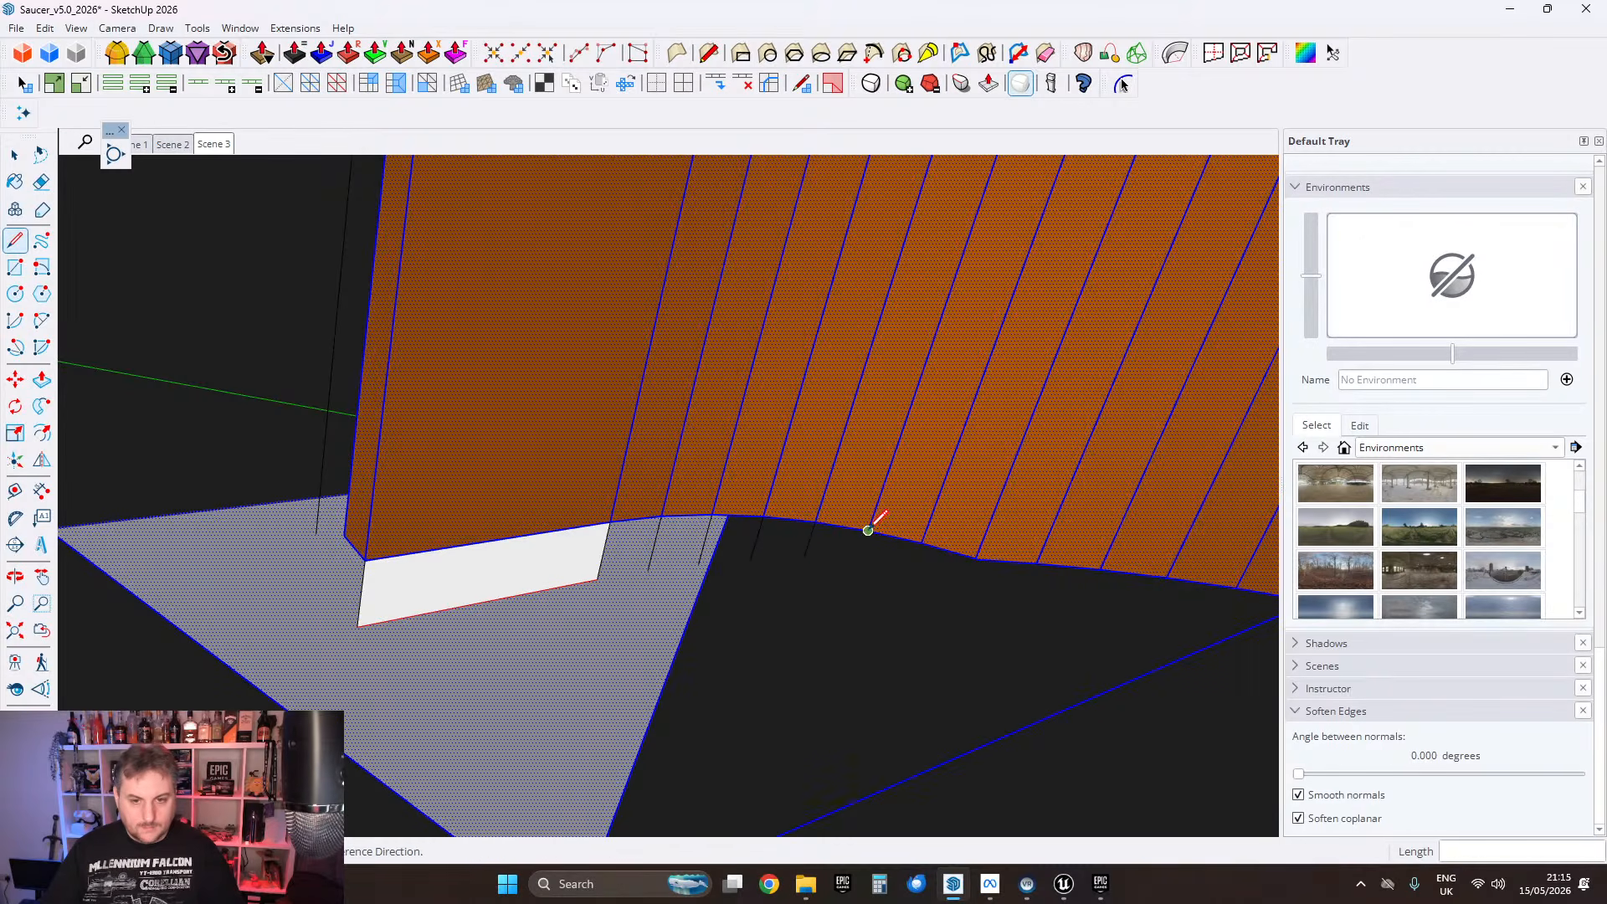
pyautogui.click(869, 528)
pyautogui.keyDown('shift'); pyautogui.click(503, 670); pyautogui.keyUp('shift')
pyautogui.press('Escape')
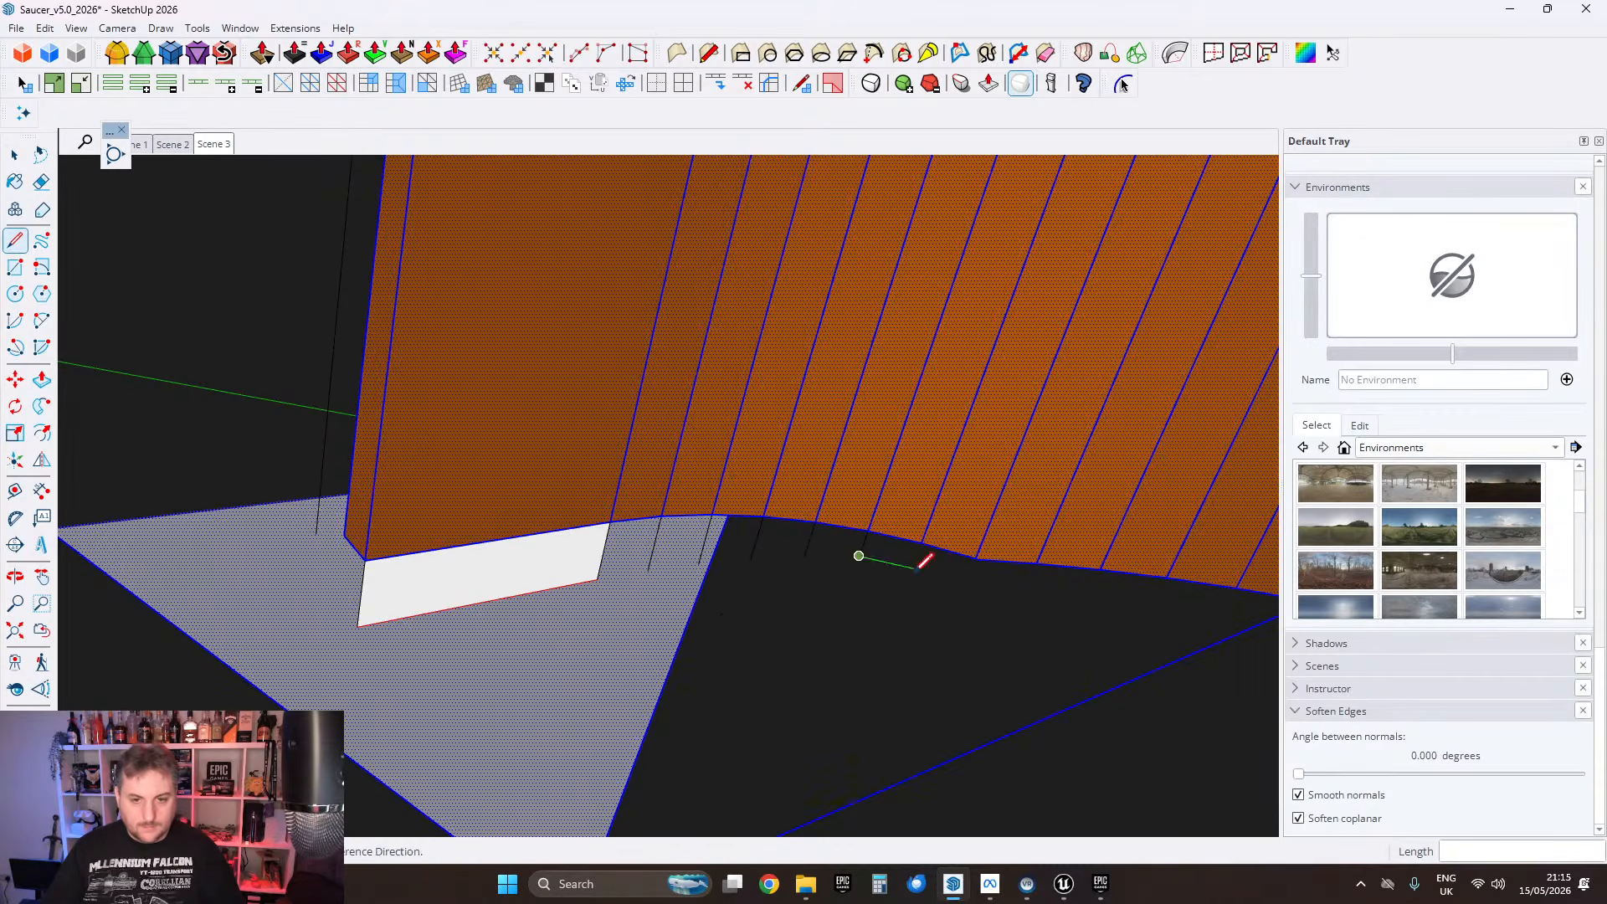
pyautogui.click(923, 540)
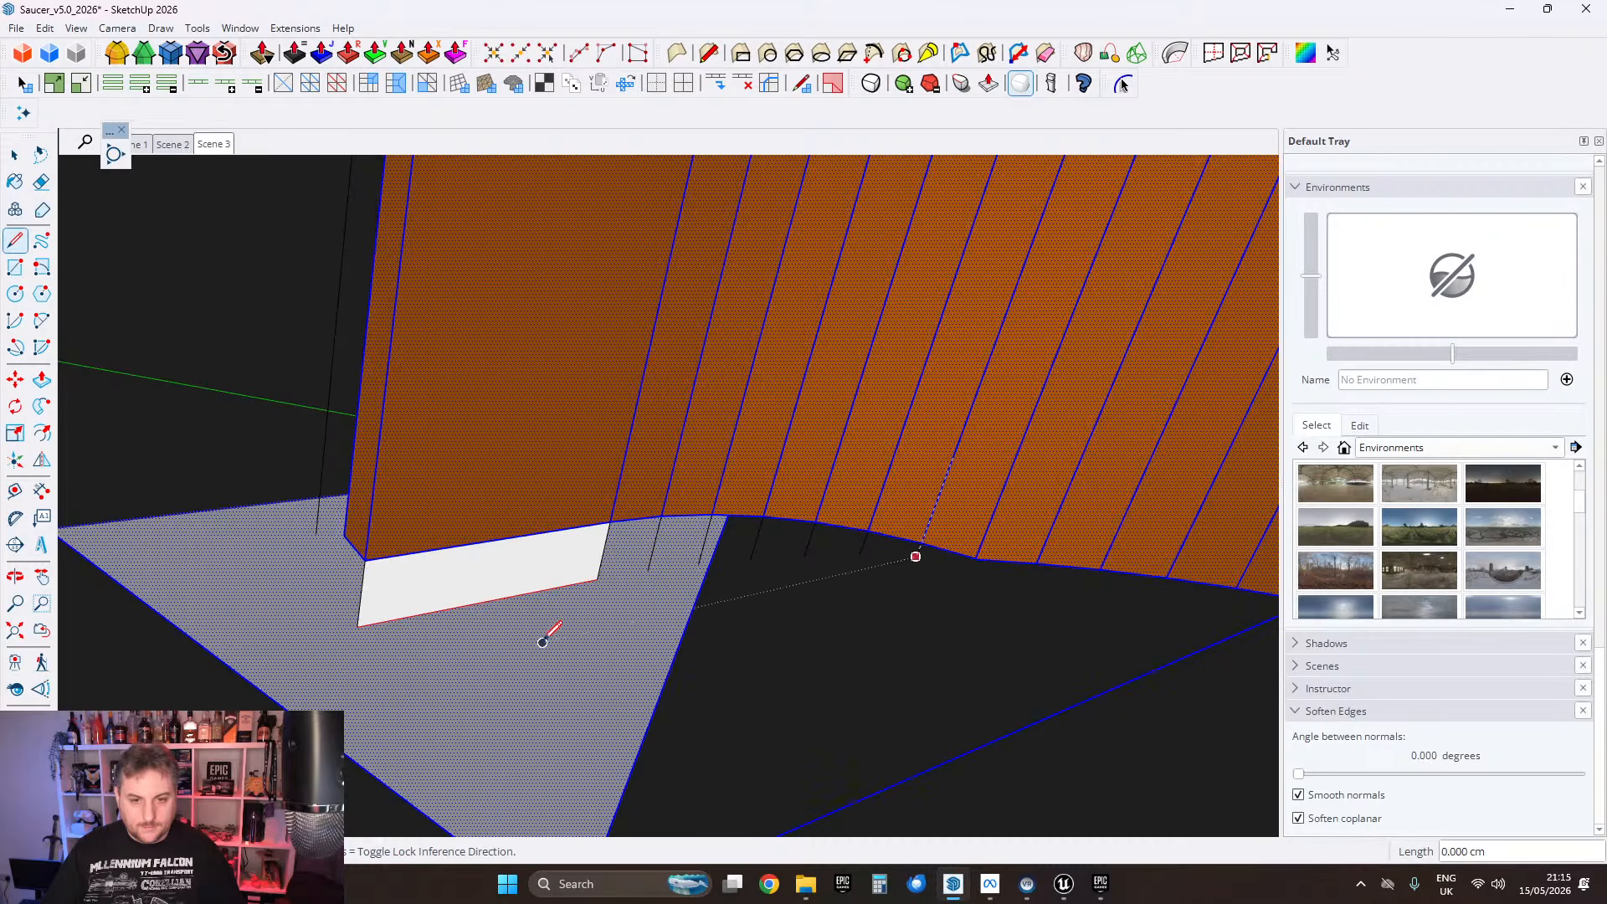
pyautogui.press('Escape')
# Step: Join the lower ends of the extended facet edges from the wall's low corner to the flat strip, filling the faces between them
pyautogui.scroll(3, 1011, 542)
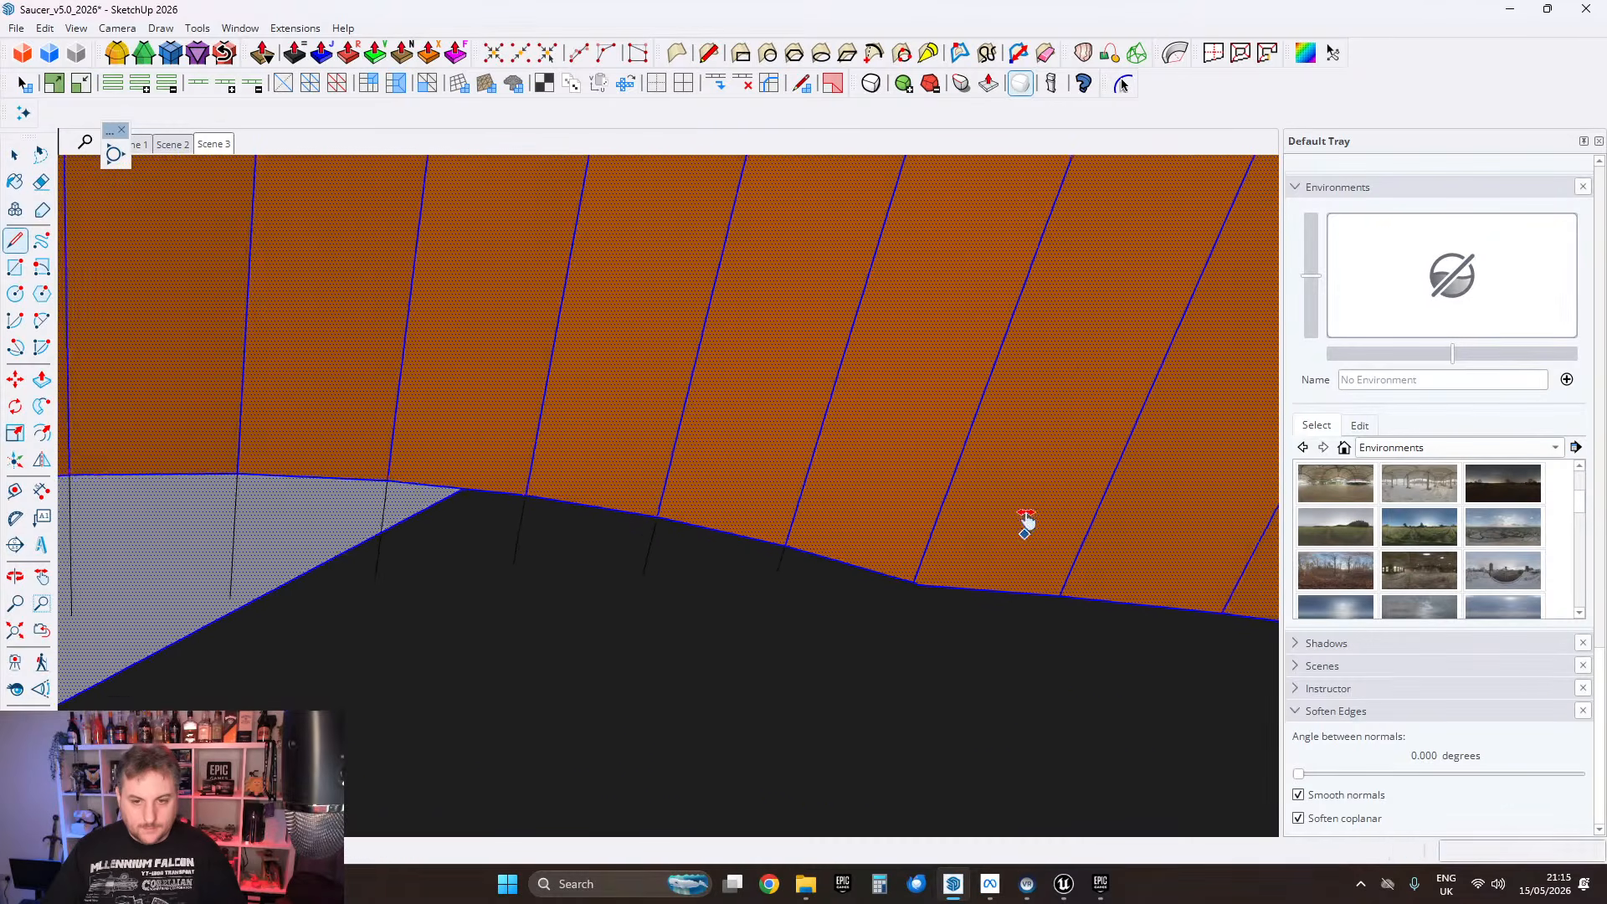
pyautogui.click(929, 549)
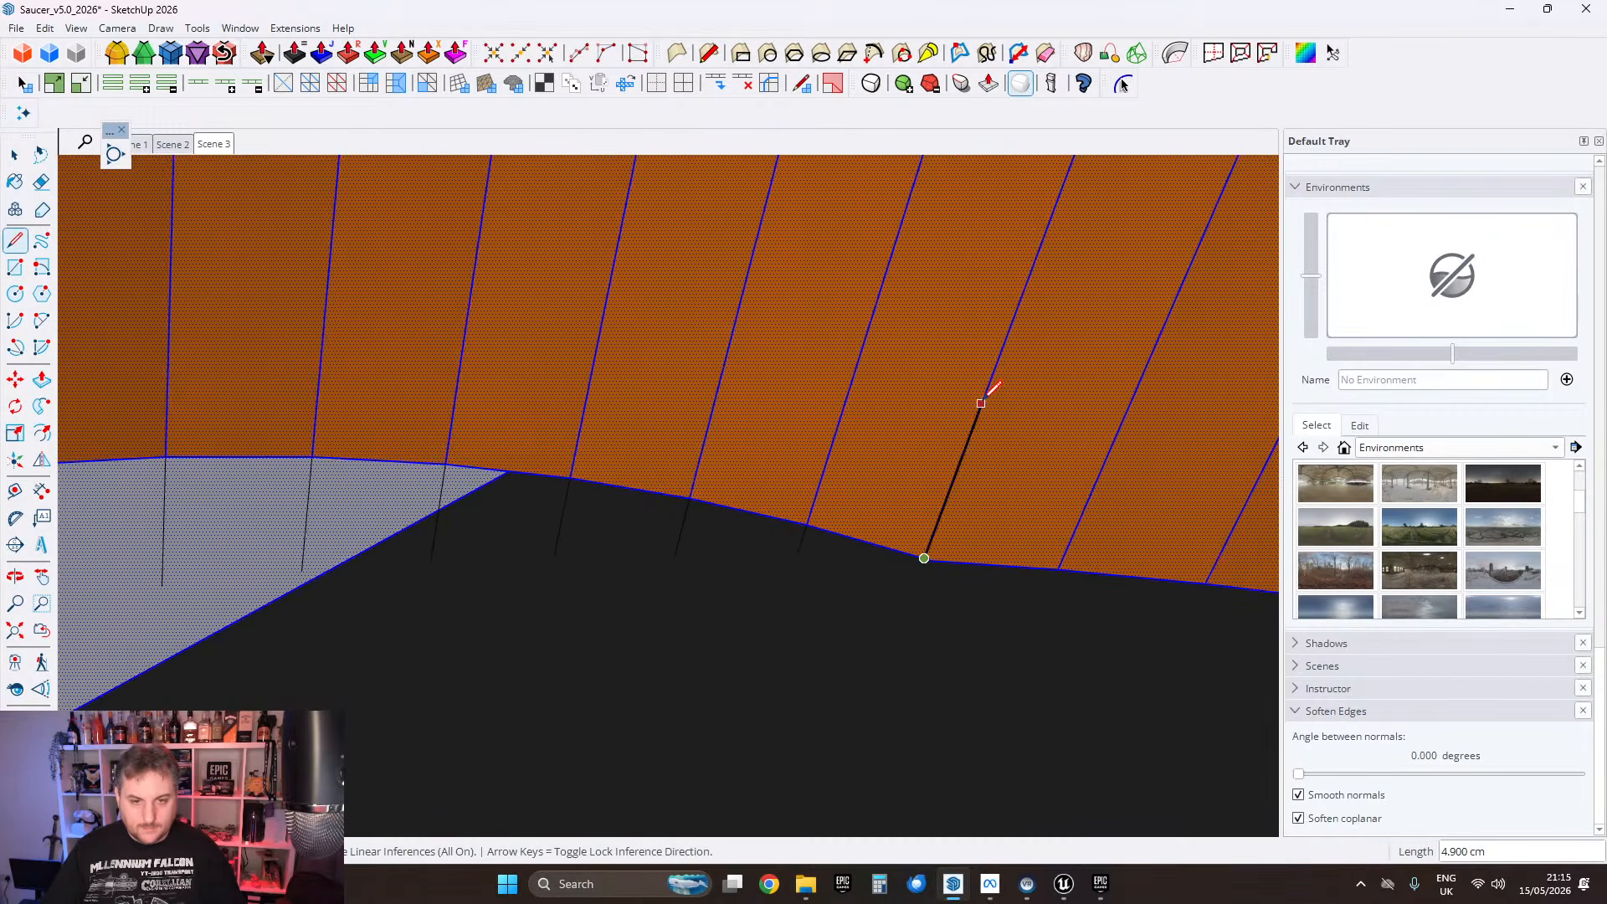
pyautogui.scroll(-2, 988, 398)
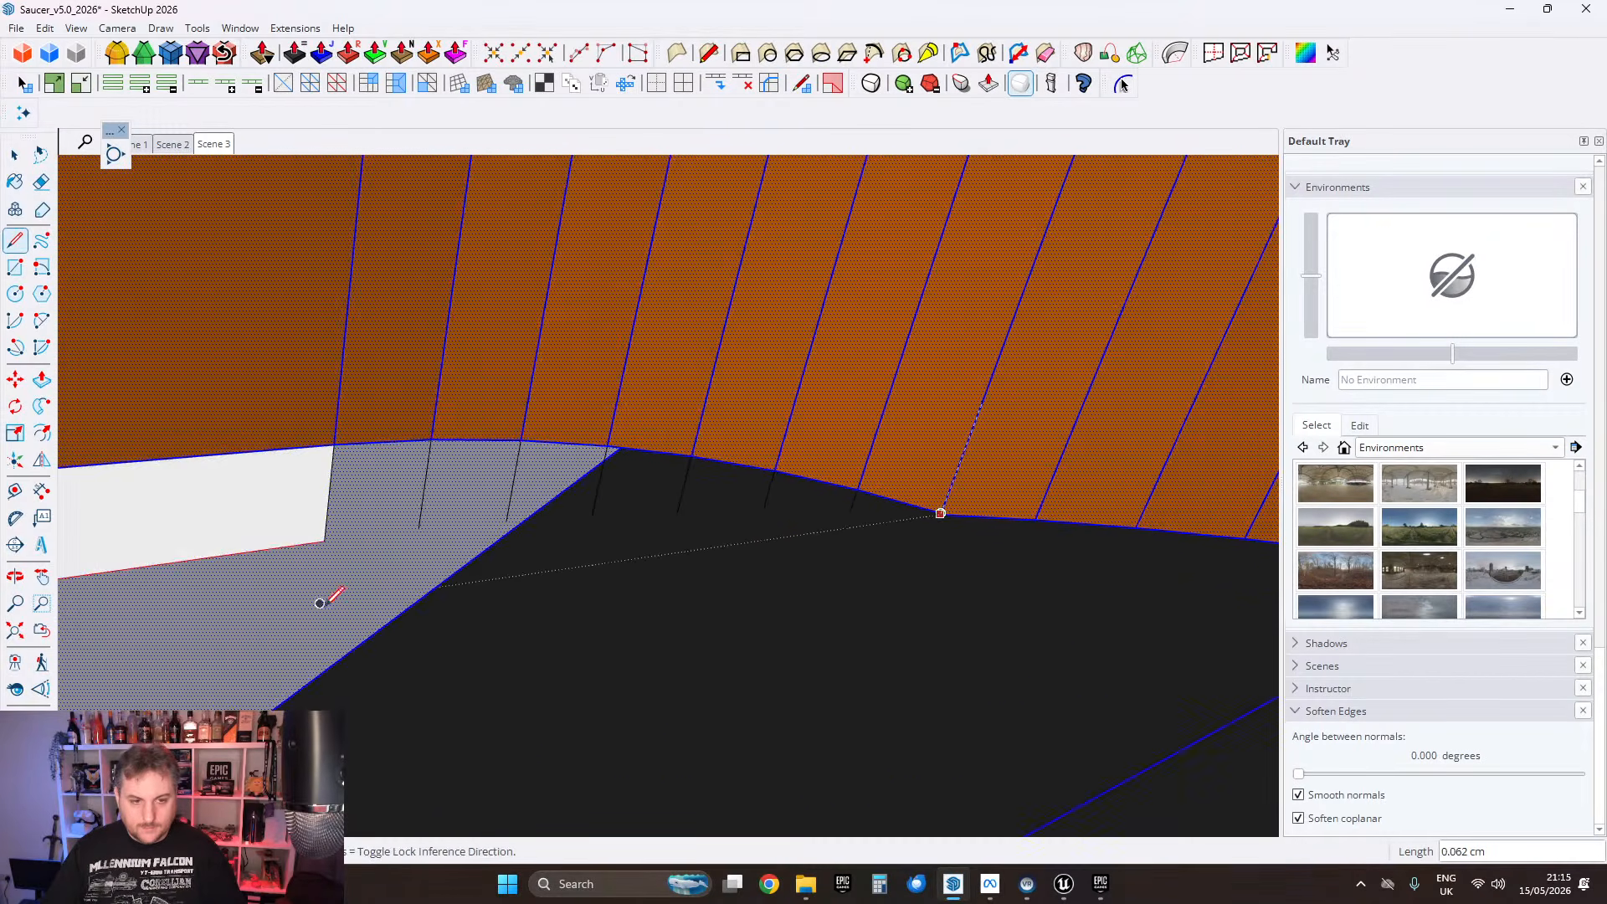
pyautogui.click(853, 502)
pyautogui.click(768, 499)
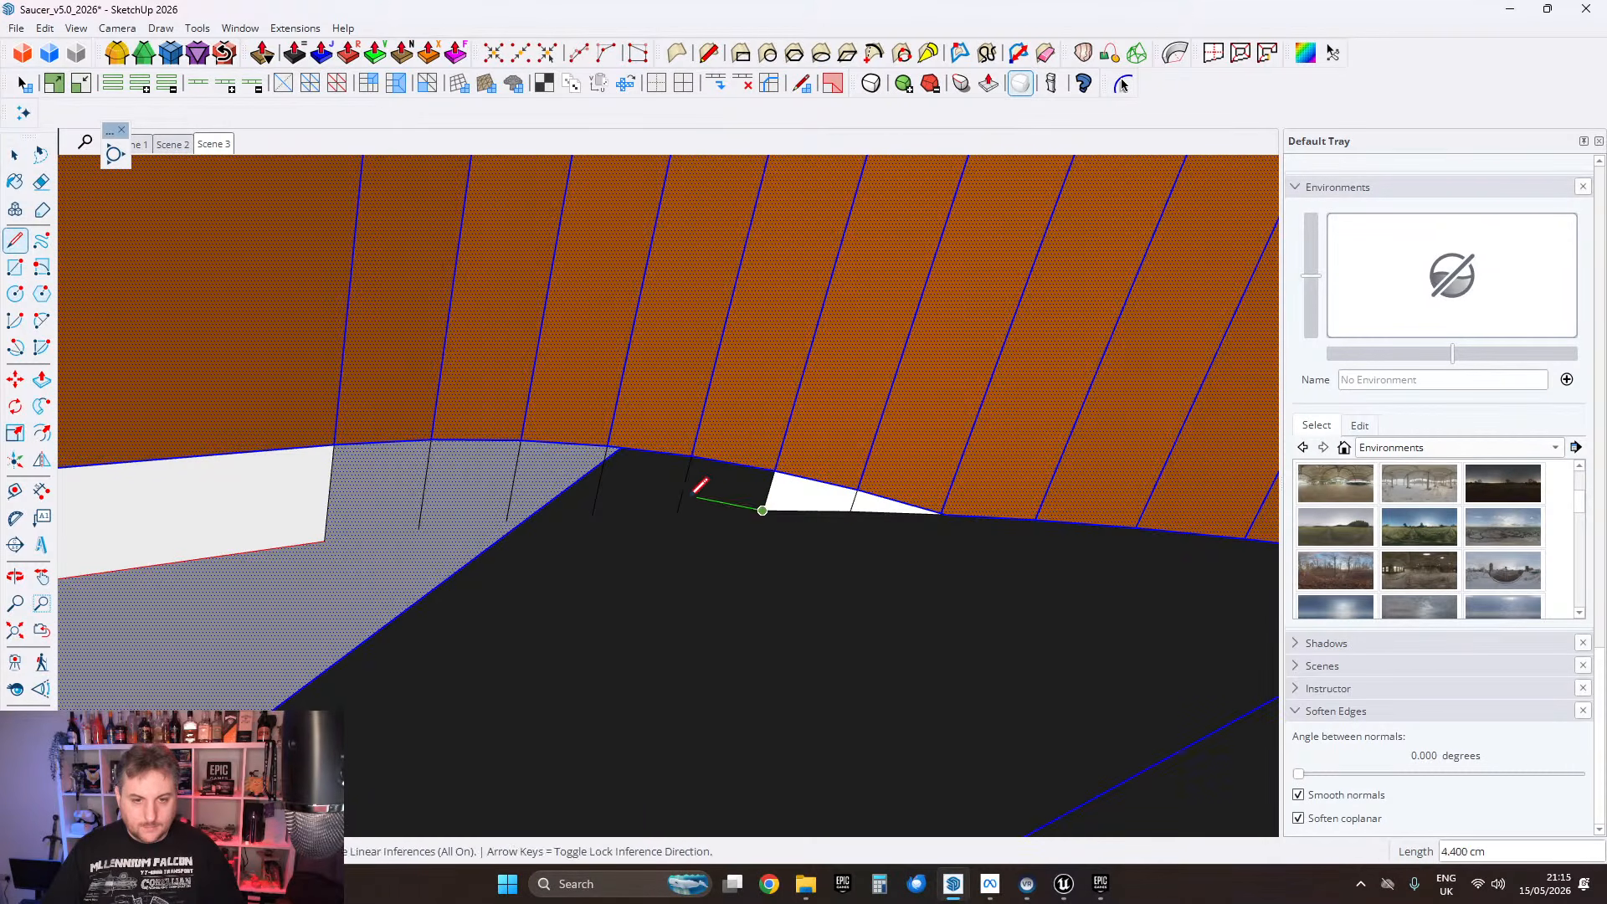
pyautogui.click(683, 499)
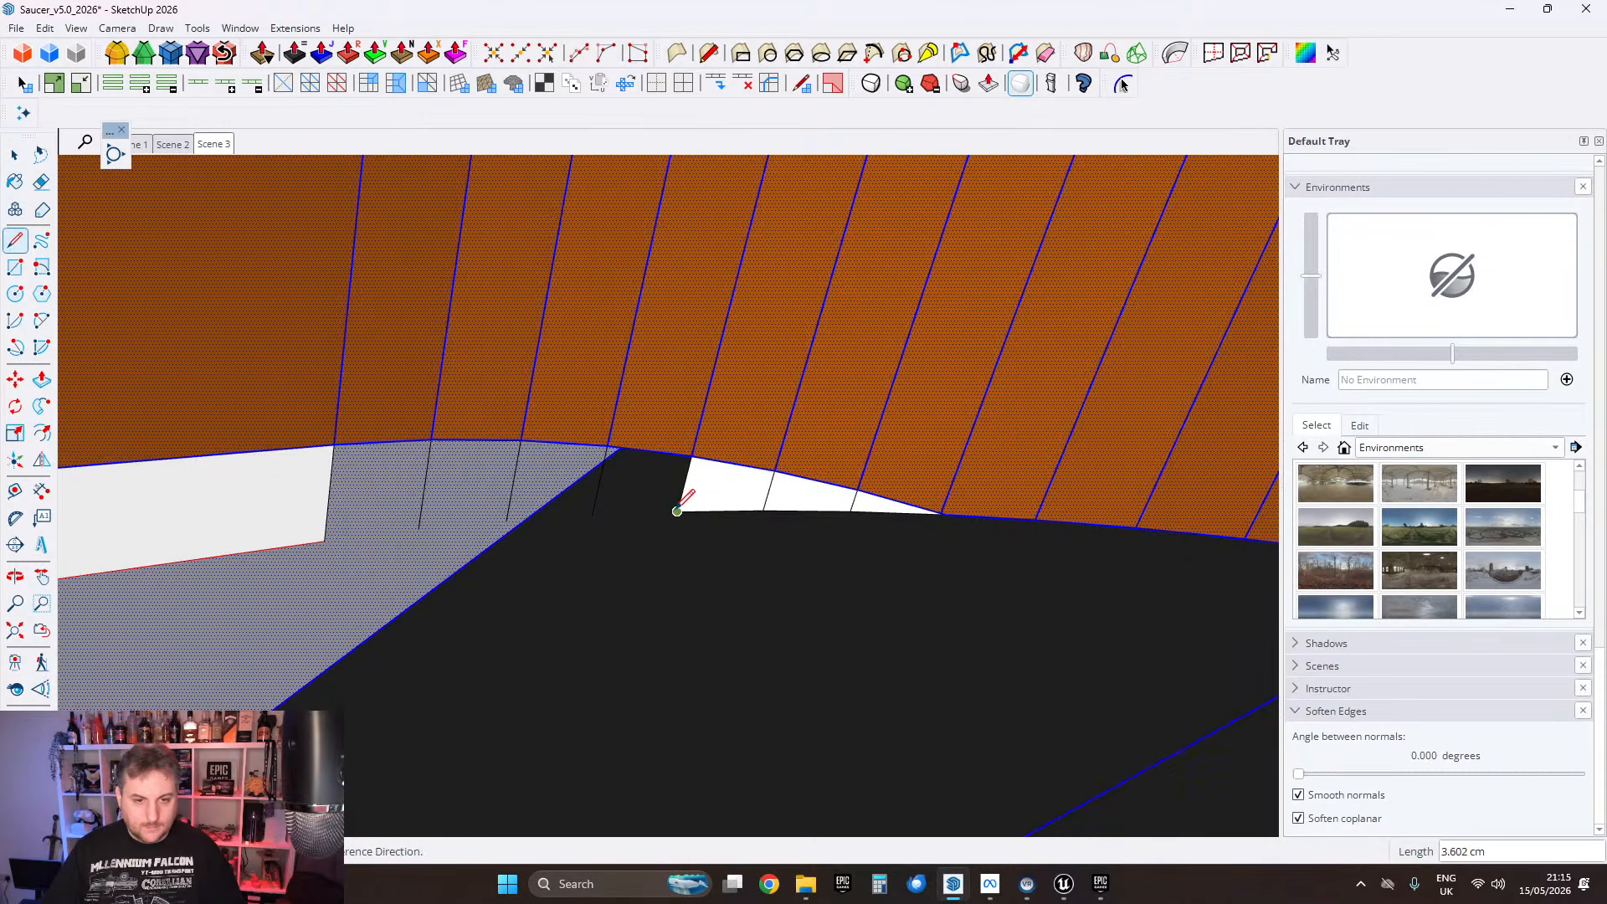
pyautogui.click(599, 504)
pyautogui.click(513, 510)
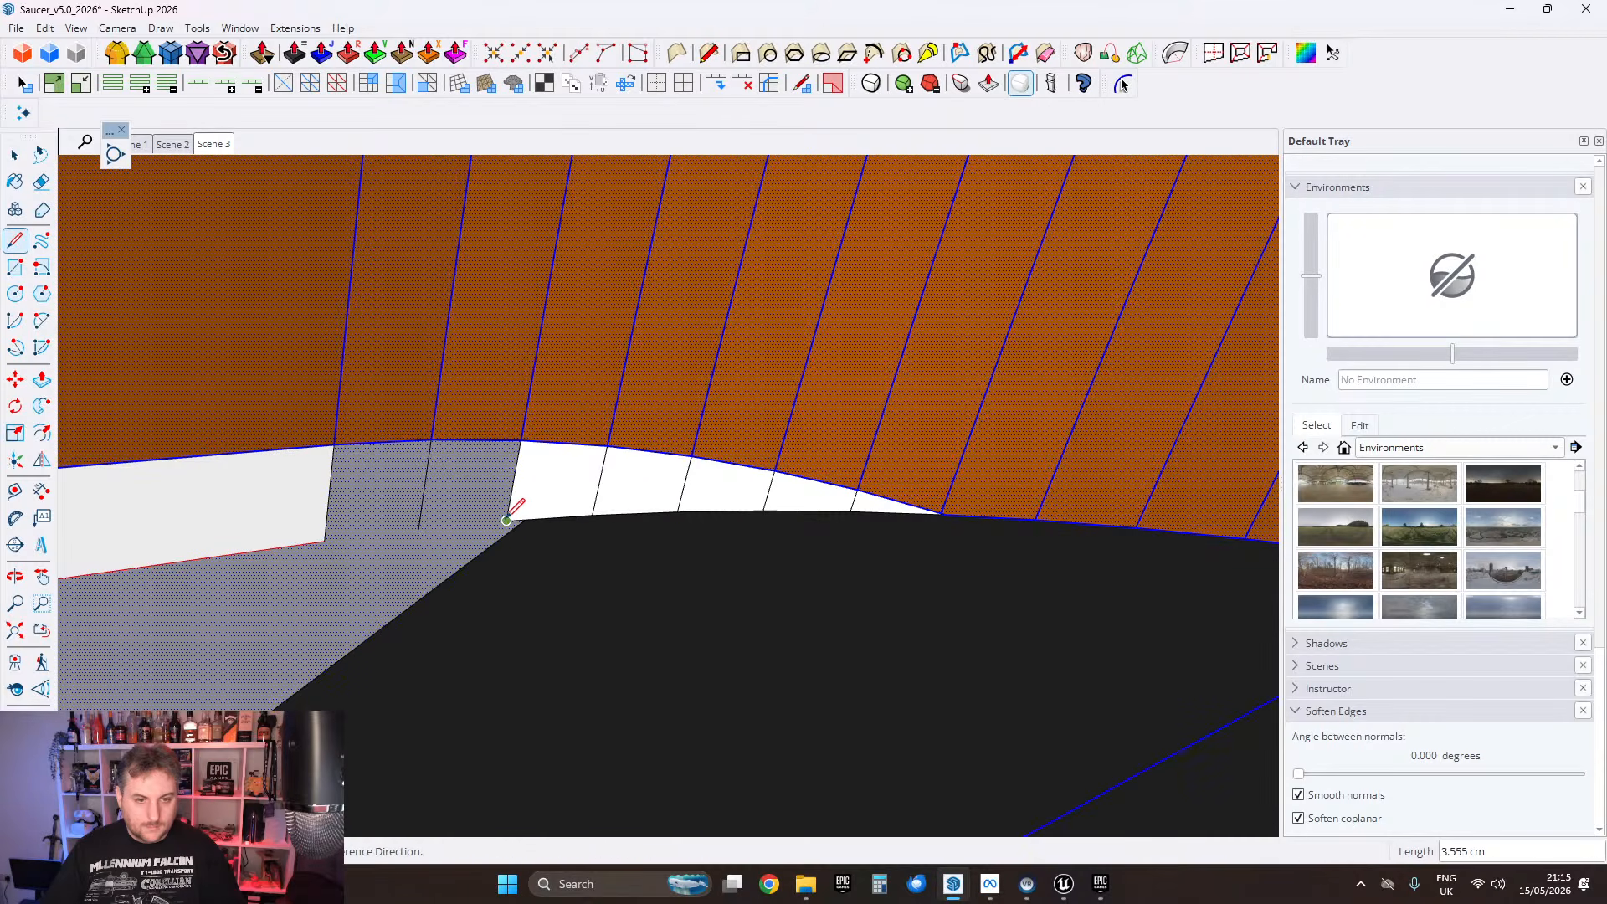
pyautogui.click(421, 519)
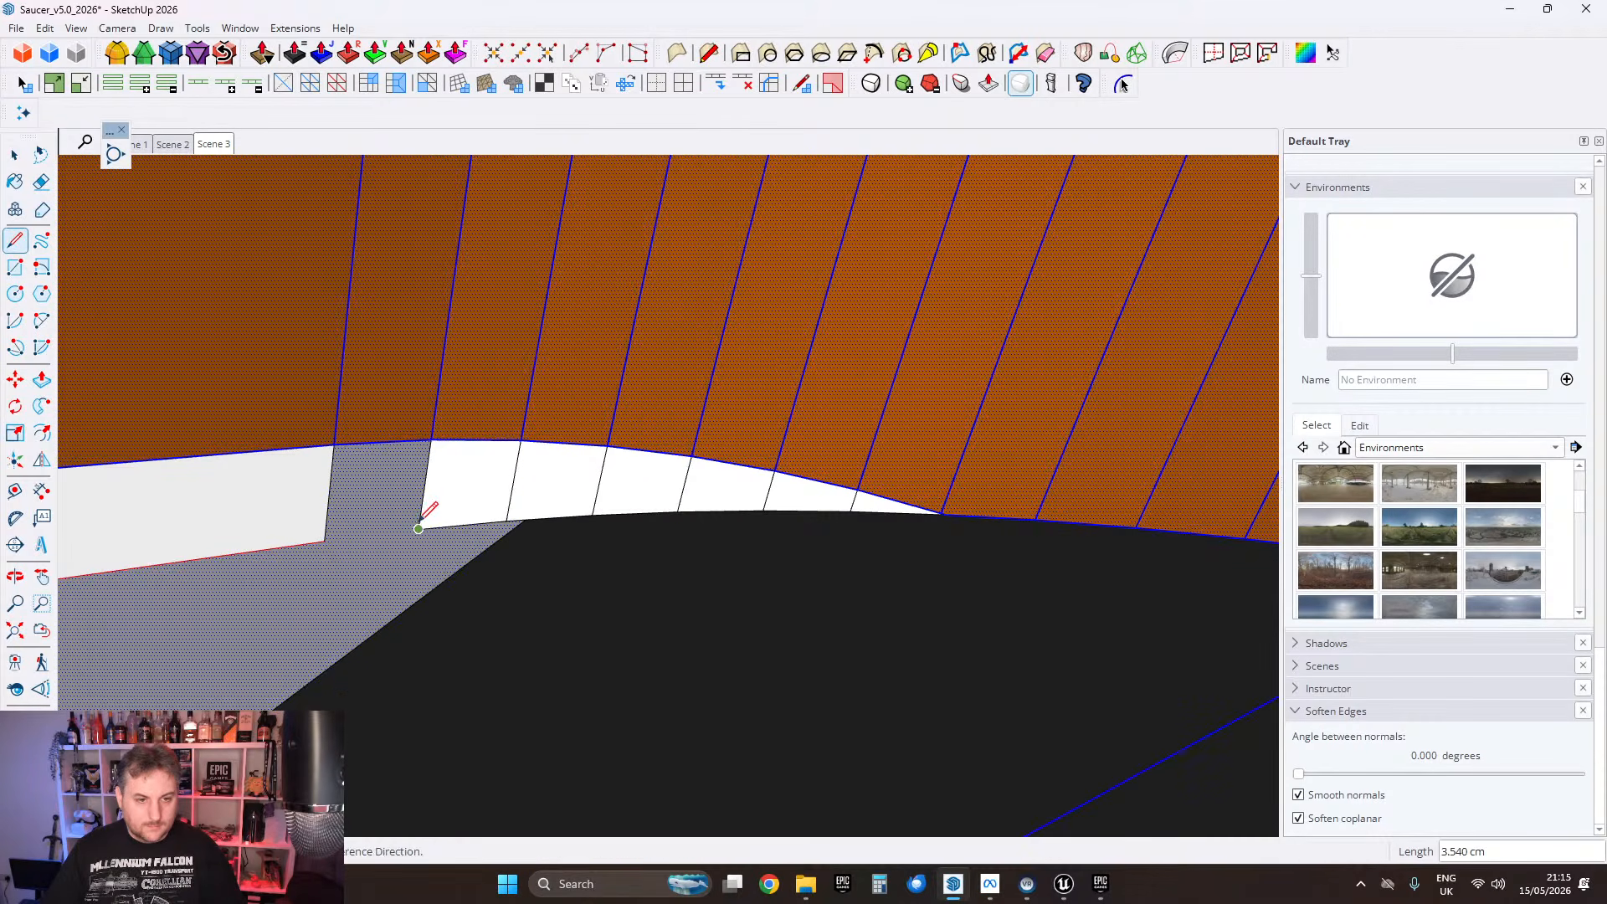
pyautogui.click(327, 541)
# Step: Draw the short closing edge between the tapered tip of the new strip and the adjacent corner of the wall's base
pyautogui.moveTo(890, 438); pyautogui.dragTo(727, 422, button='middle')
pyautogui.scroll(5, 724, 427)
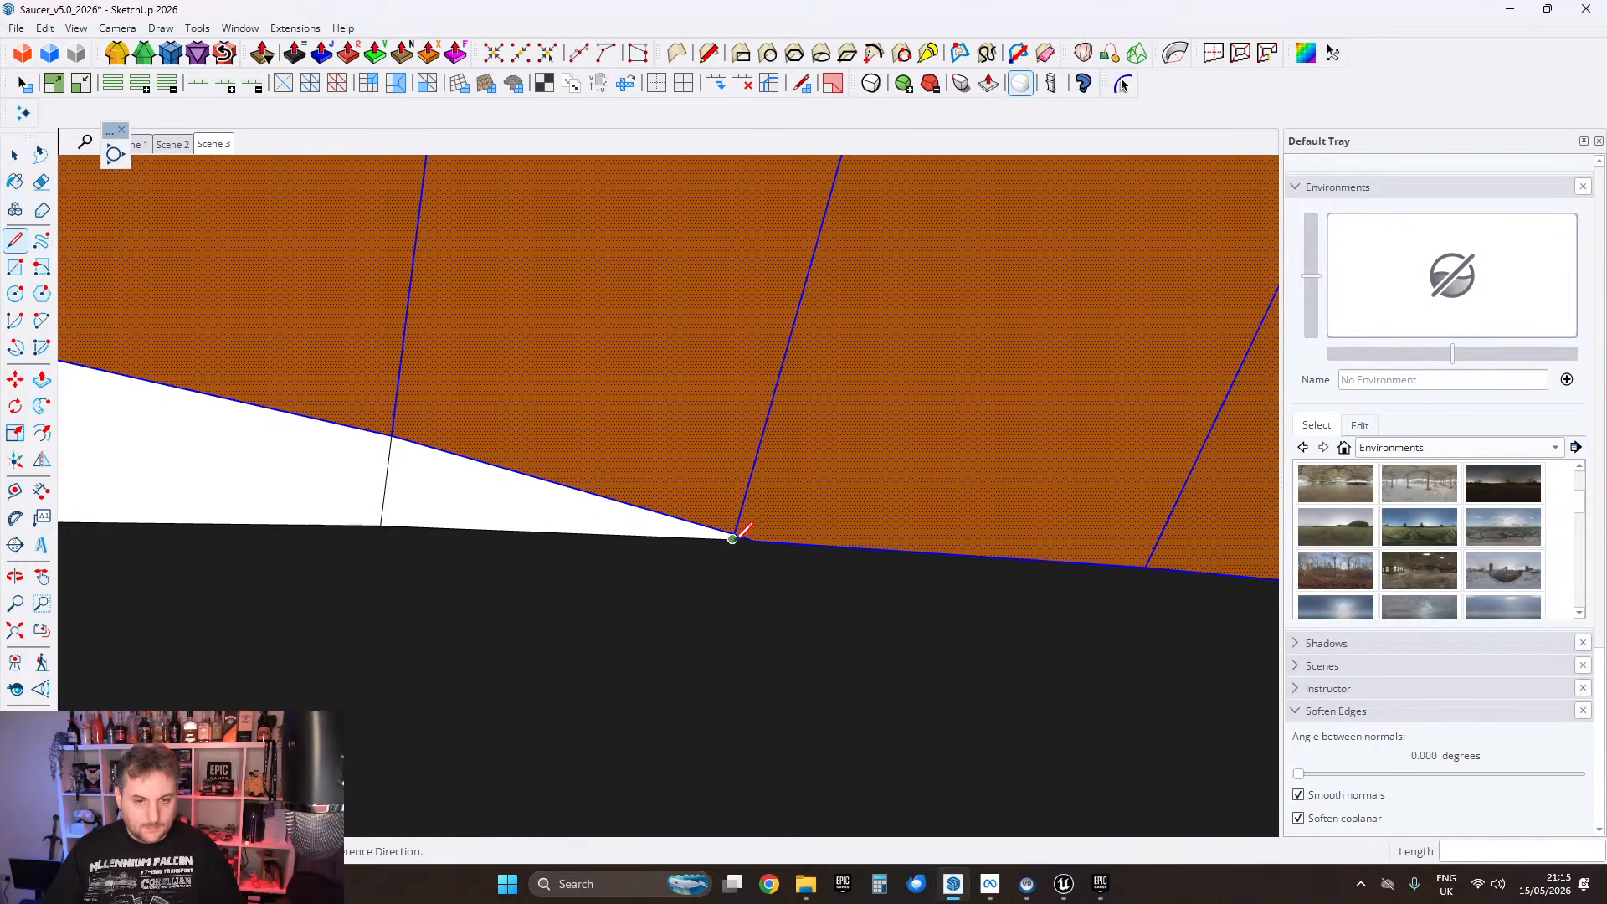
pyautogui.click(733, 539)
pyautogui.click(752, 541)
pyautogui.scroll(-7, 789, 521)
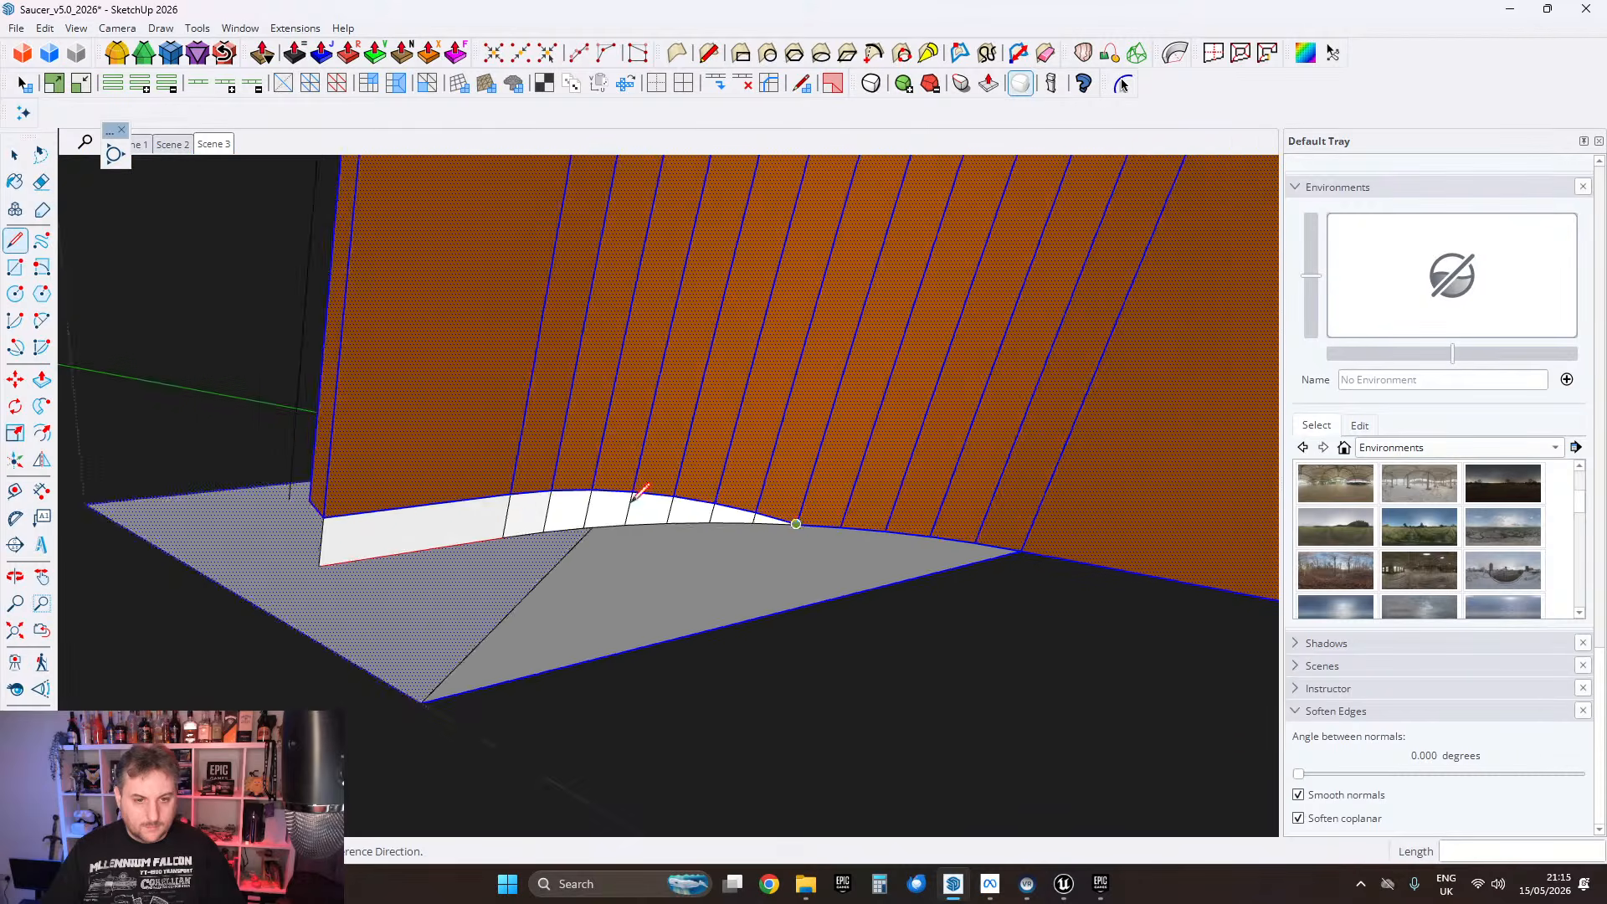
# Step: On the wall's opposite side, extend the flat segment's two edges to base level and join them to each other and the existing strip
pyautogui.moveTo(631, 501); pyautogui.dragTo(725, 538, button='middle')
pyautogui.scroll(2, 761, 530)
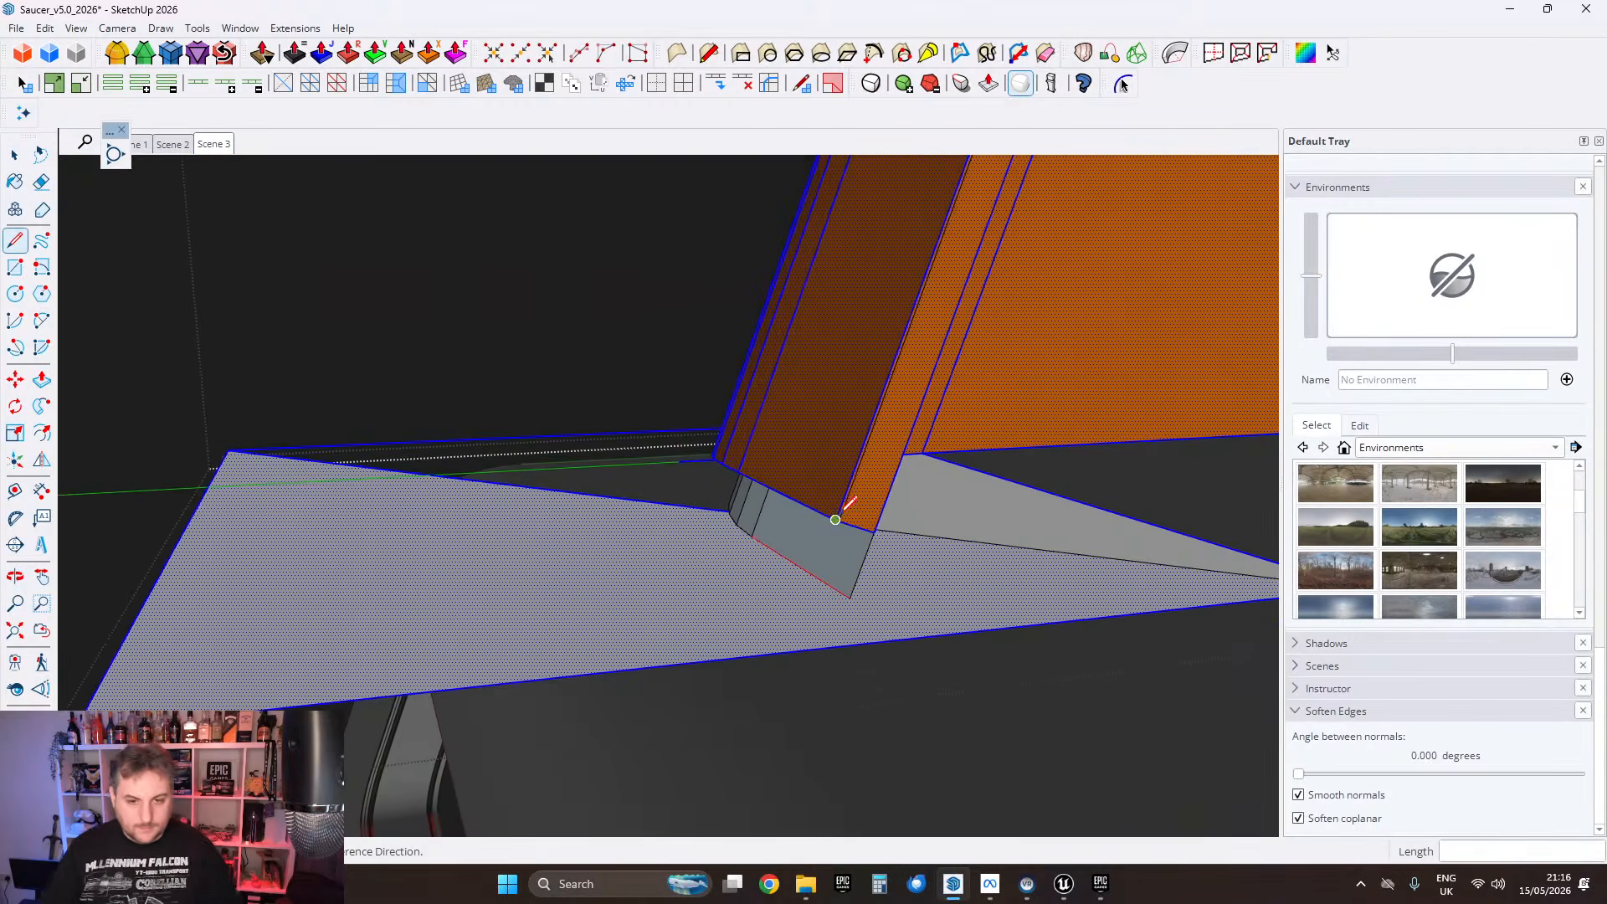
pyautogui.moveTo(841, 513); pyautogui.dragTo(1082, 570, button='middle')
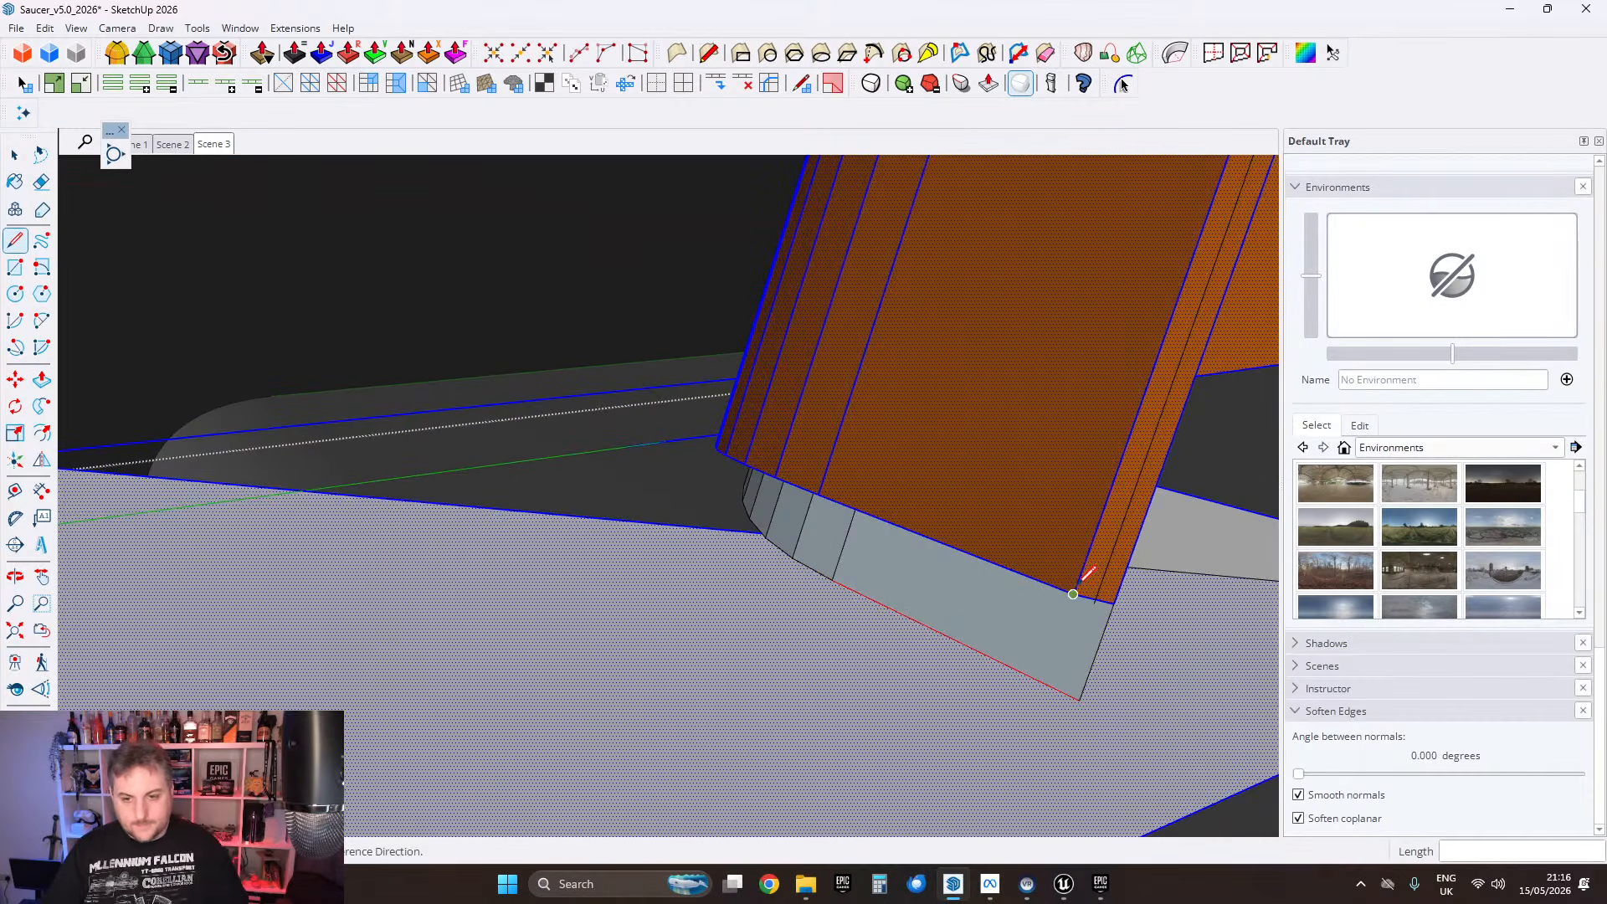
pyautogui.click(1073, 594)
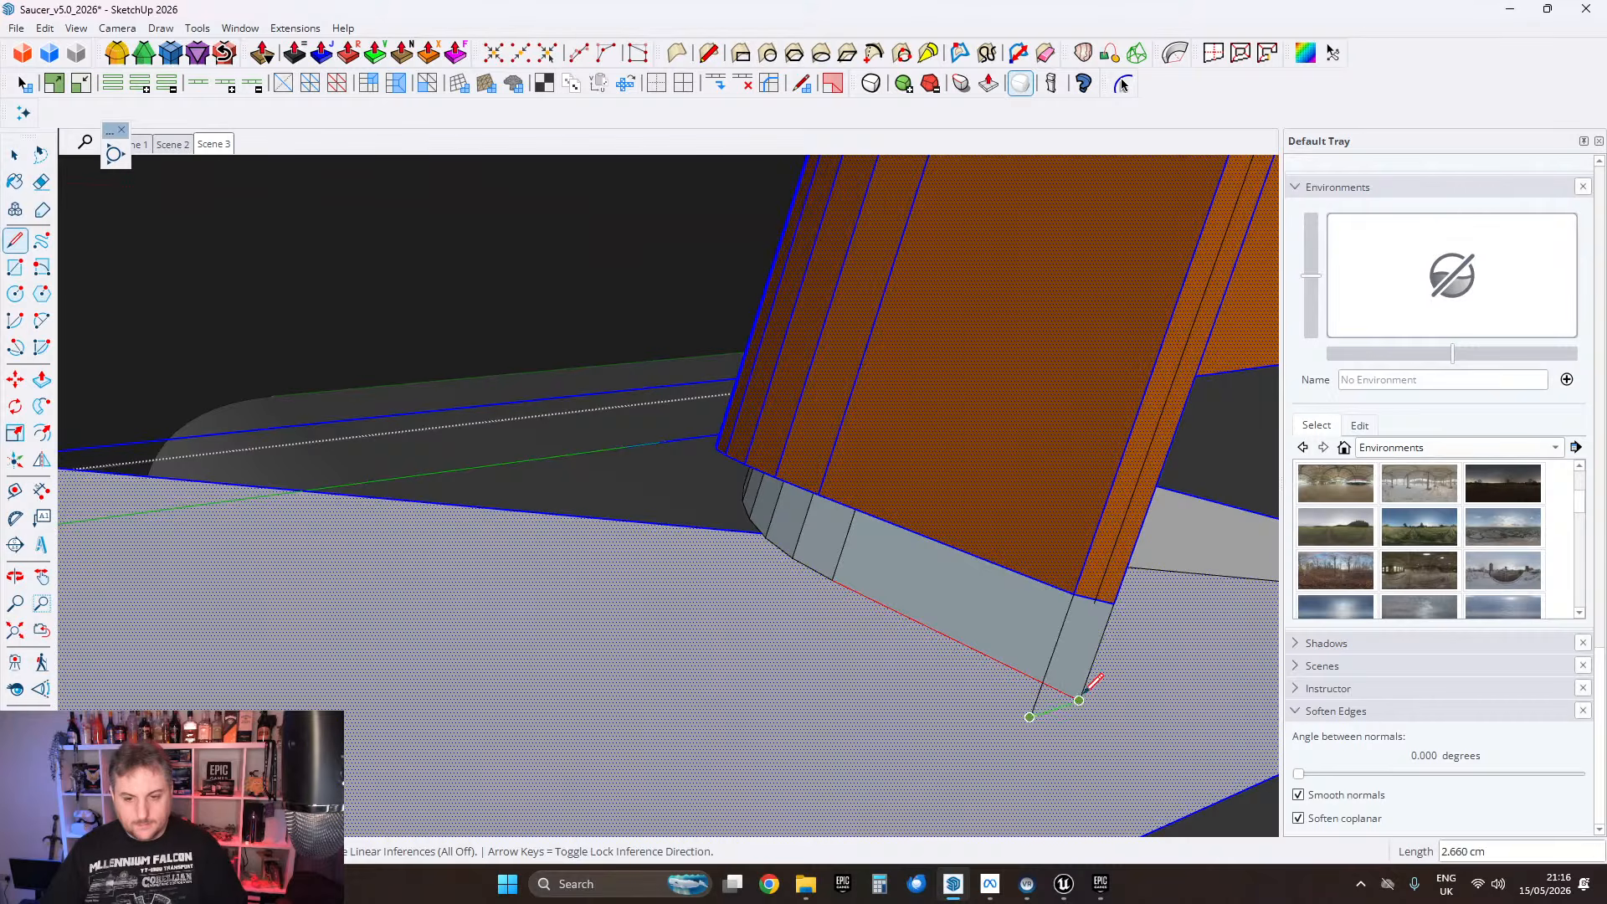
pyautogui.click(1079, 701)
pyautogui.moveTo(1065, 688); pyautogui.dragTo(774, 517, button='middle')
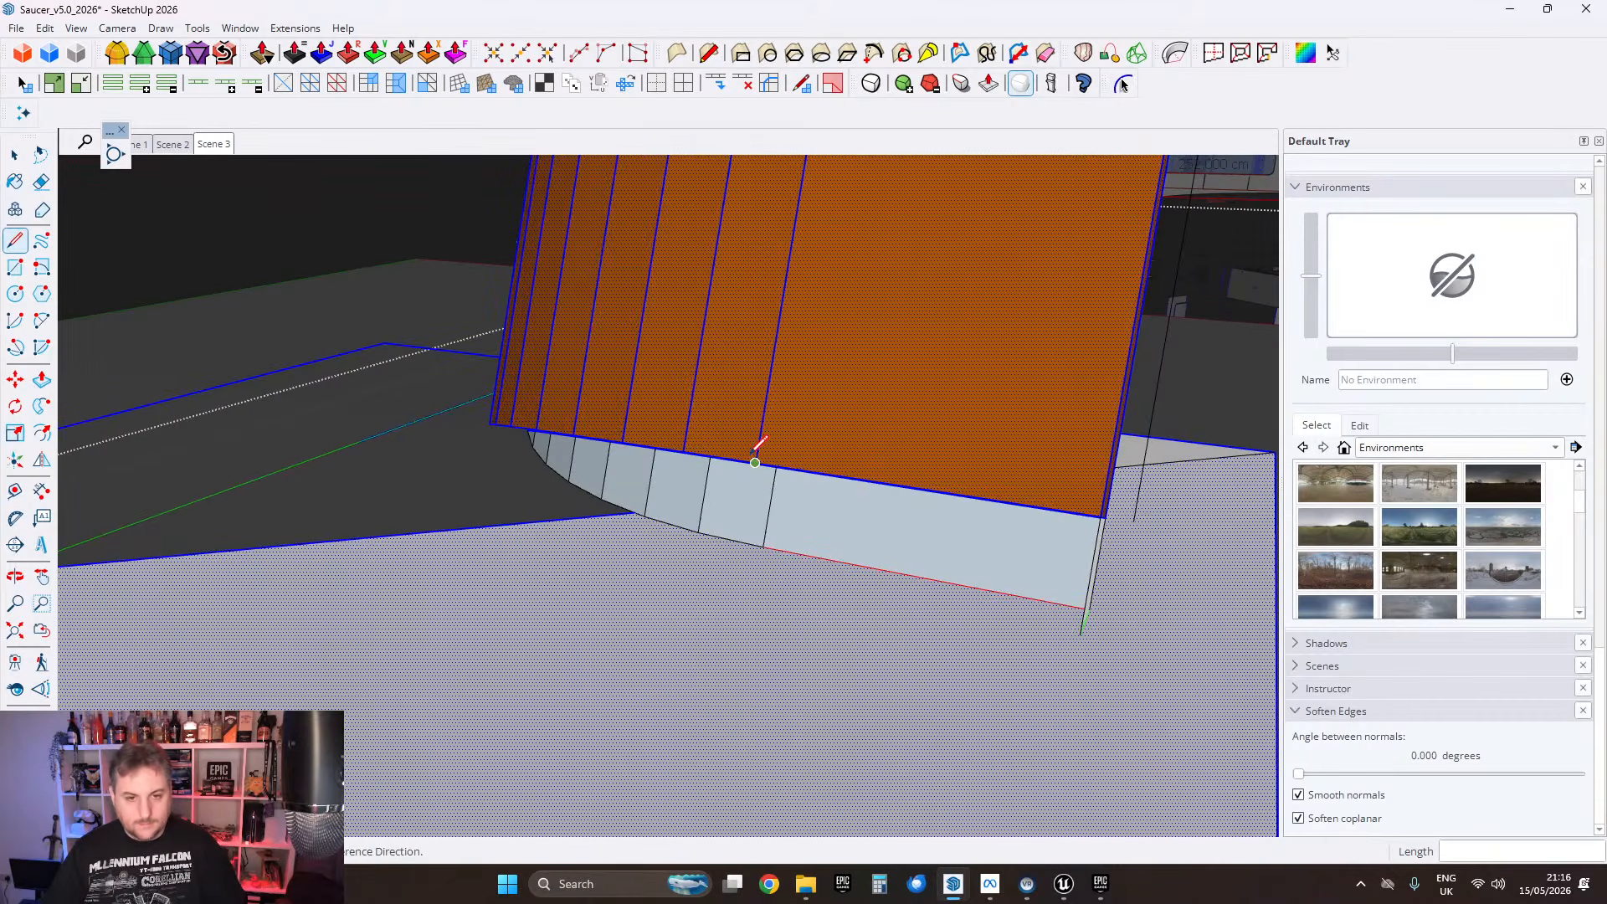
pyautogui.click(755, 461)
pyautogui.click(984, 661)
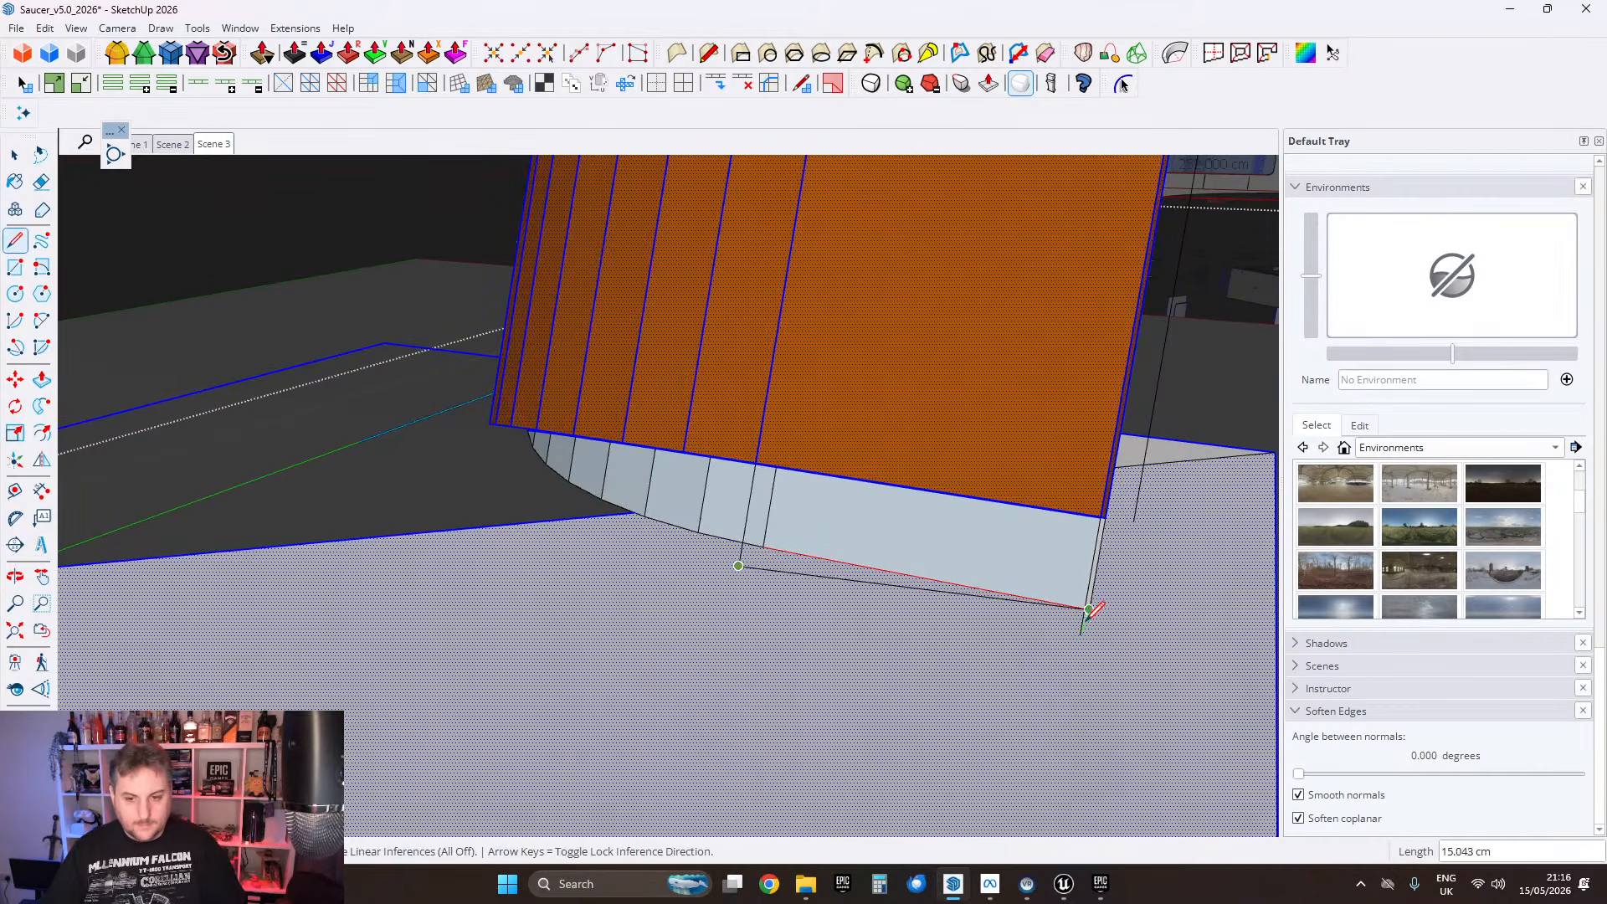
pyautogui.click(1081, 634)
# Step: Extend the next three facet edges on this side to base level and connect each lower end to the previous one to fill the faces
pyautogui.moveTo(827, 614)
pyautogui.mouseDown(button='middle')
pyautogui.moveTo(511, 578)
pyautogui.moveTo(860, 433)
pyautogui.moveTo(692, 408)
pyautogui.mouseUp(button='middle')
pyautogui.click(740, 453)
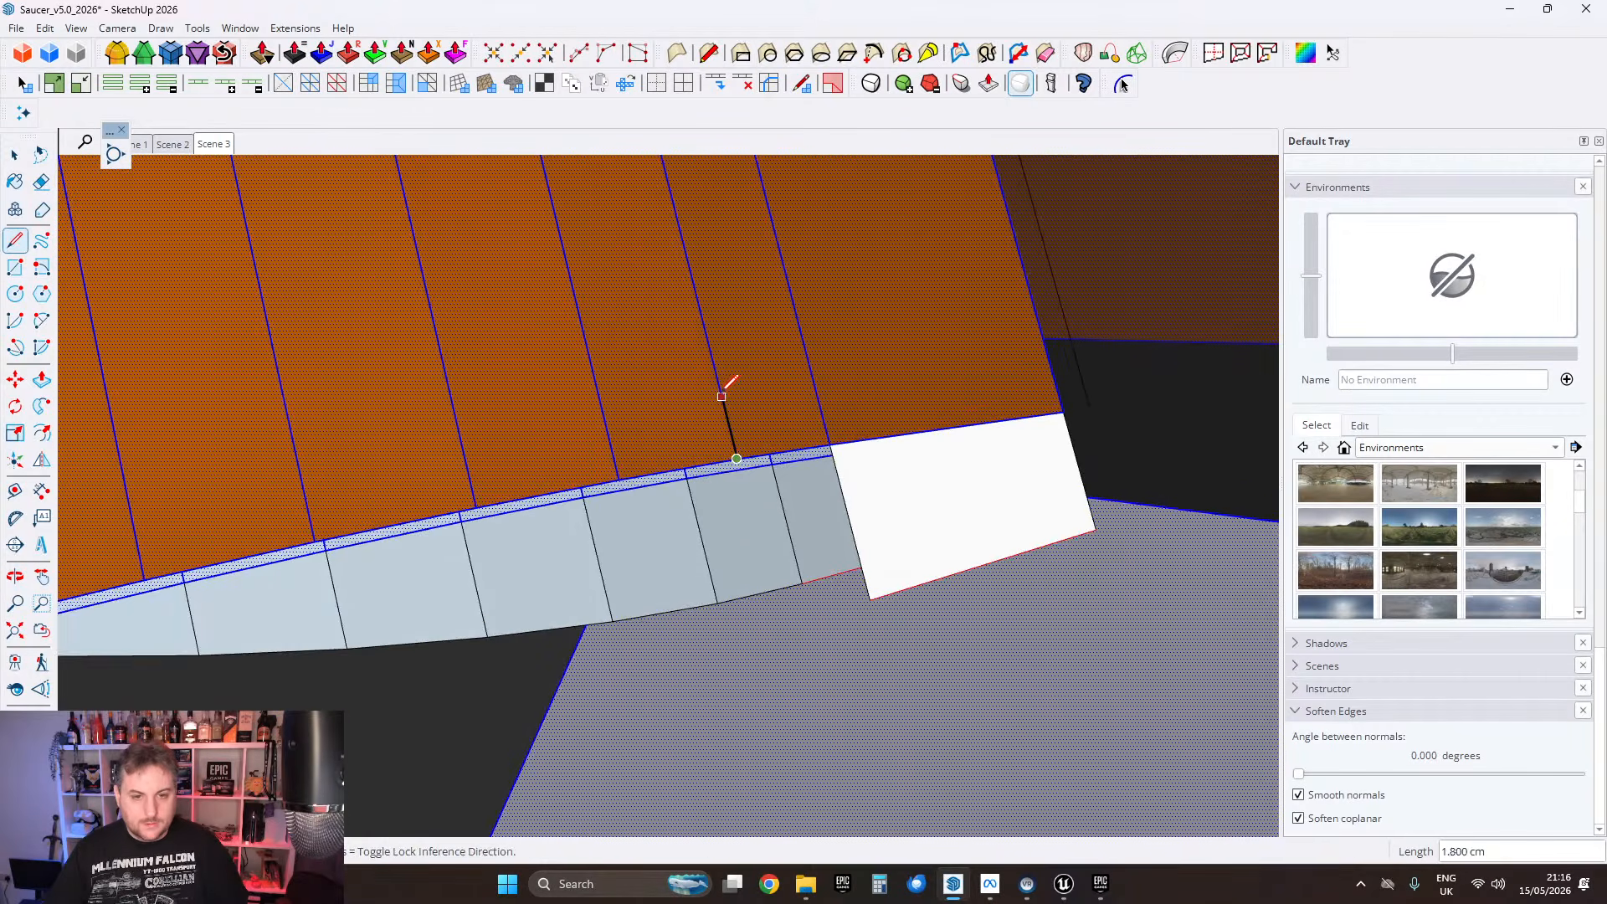
pyautogui.scroll(-2, 730, 387)
pyautogui.click(826, 548)
pyautogui.click(819, 515)
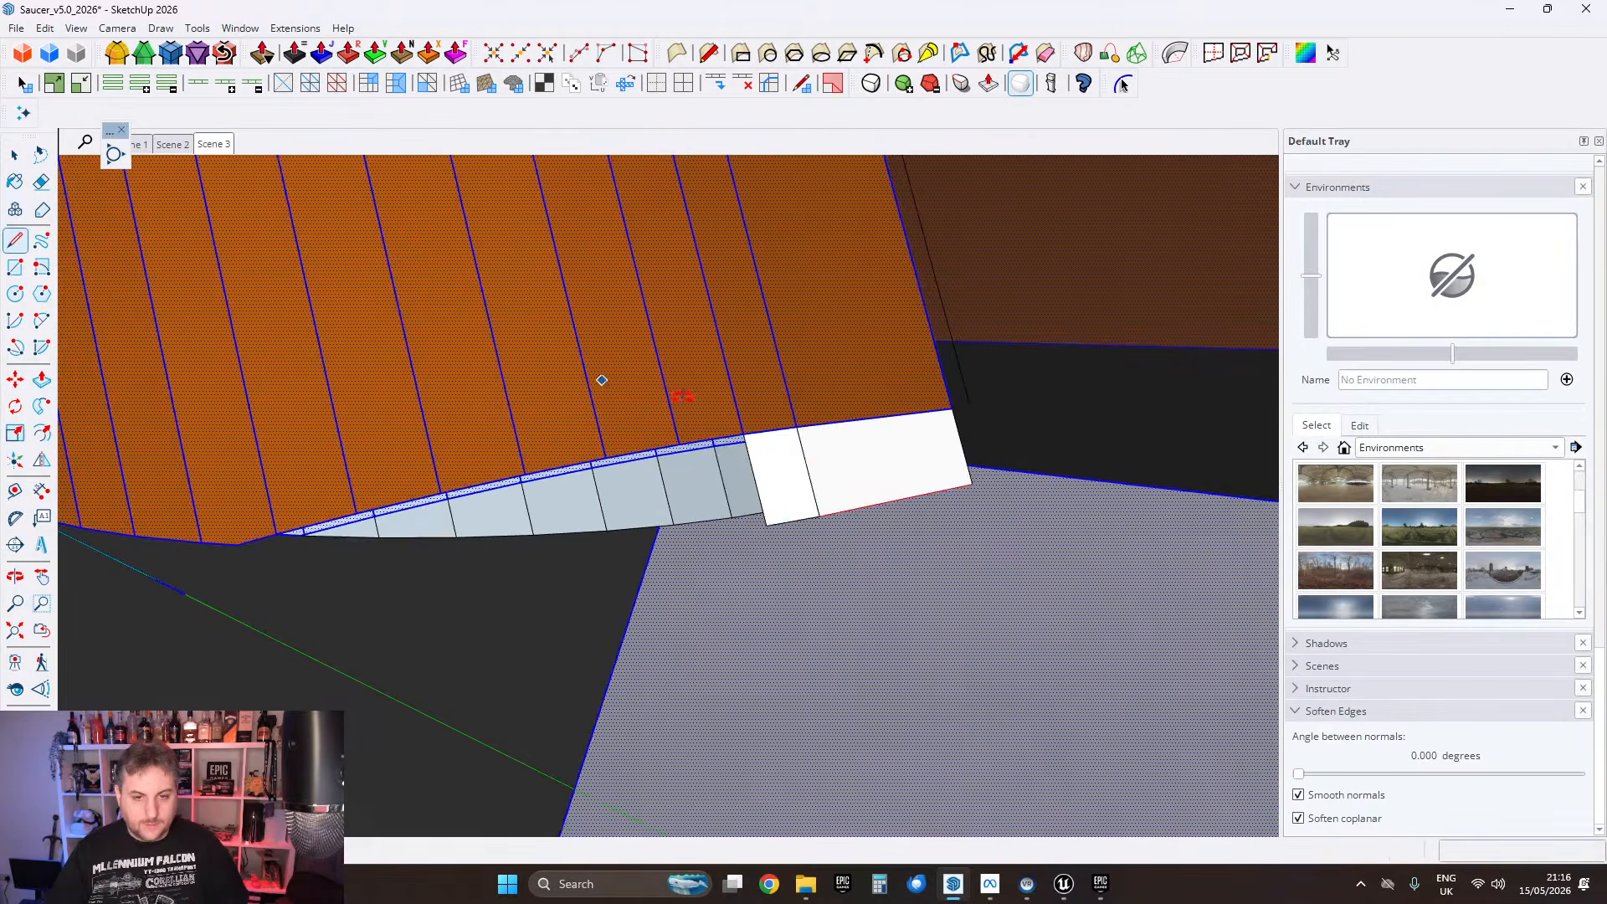
pyautogui.moveTo(682, 394); pyautogui.dragTo(754, 410, button='middle')
pyautogui.scroll(2, 759, 412)
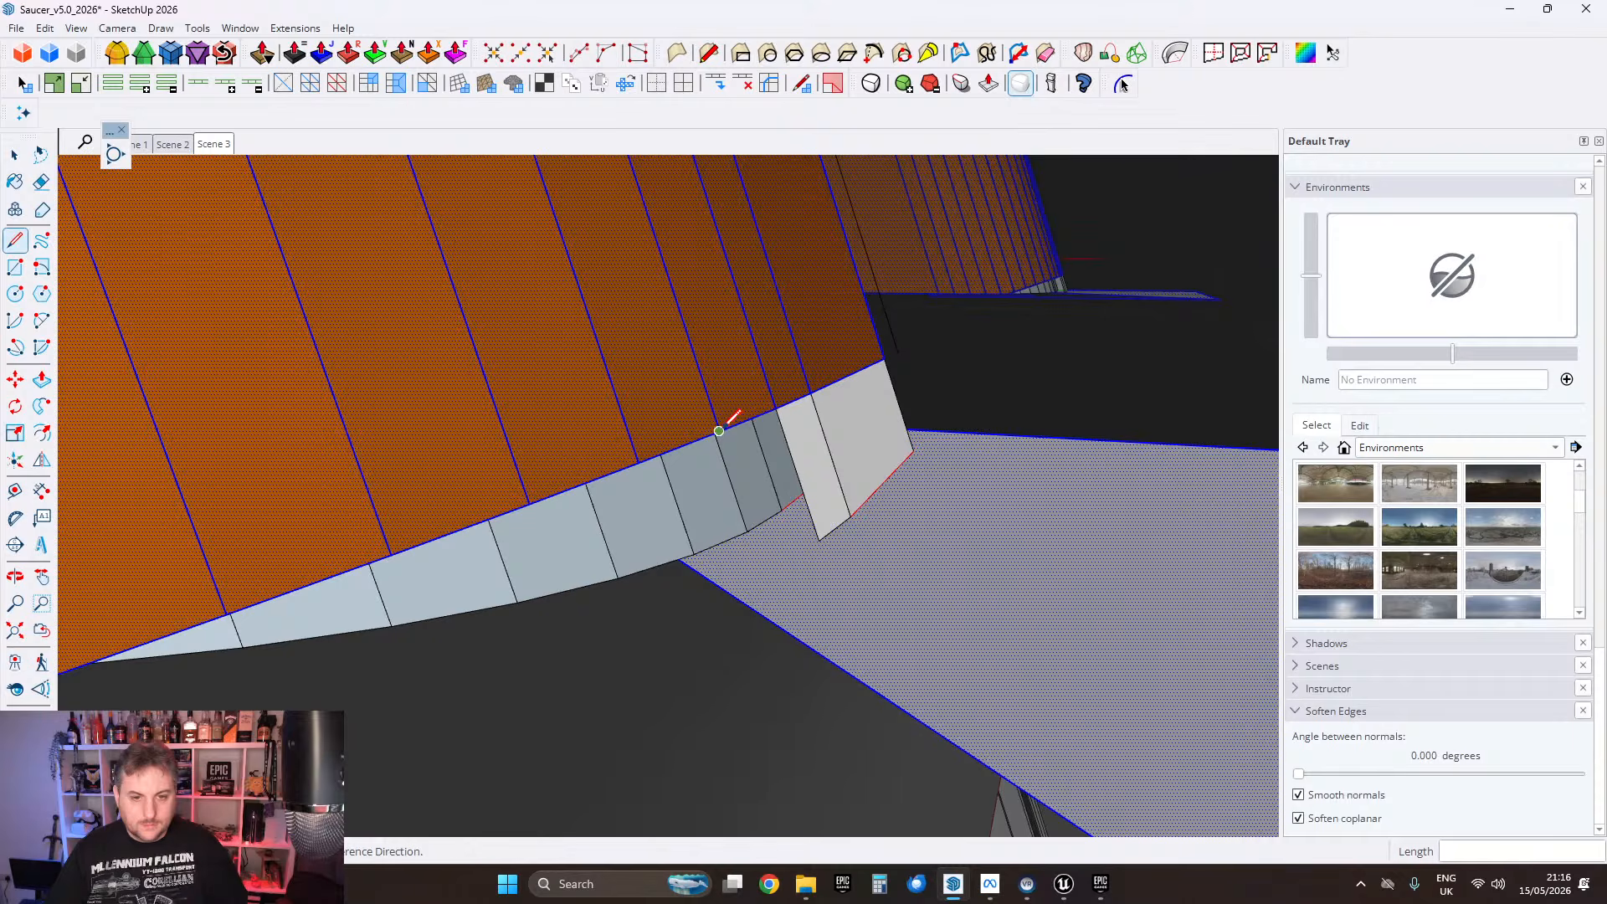
pyautogui.click(719, 431)
pyautogui.keyDown('shift'); pyautogui.click(949, 552); pyautogui.keyUp('shift')
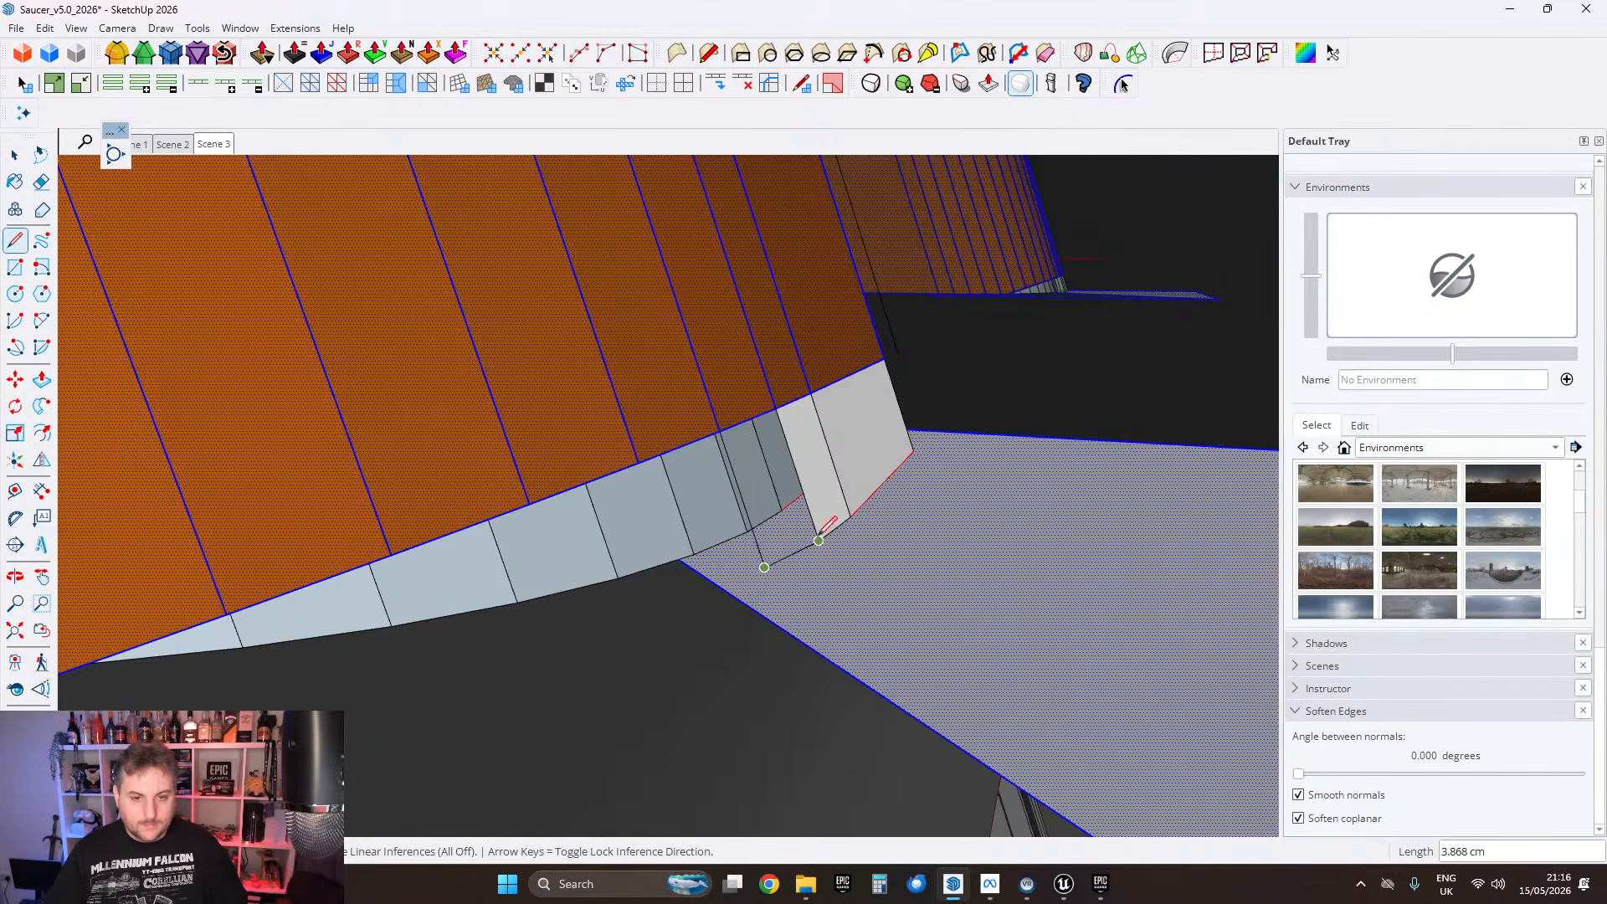
pyautogui.click(818, 541)
pyautogui.moveTo(832, 550)
pyautogui.mouseDown(button='middle')
pyautogui.moveTo(896, 519)
pyautogui.moveTo(747, 381)
pyautogui.mouseUp(button='middle')
pyautogui.click(753, 396)
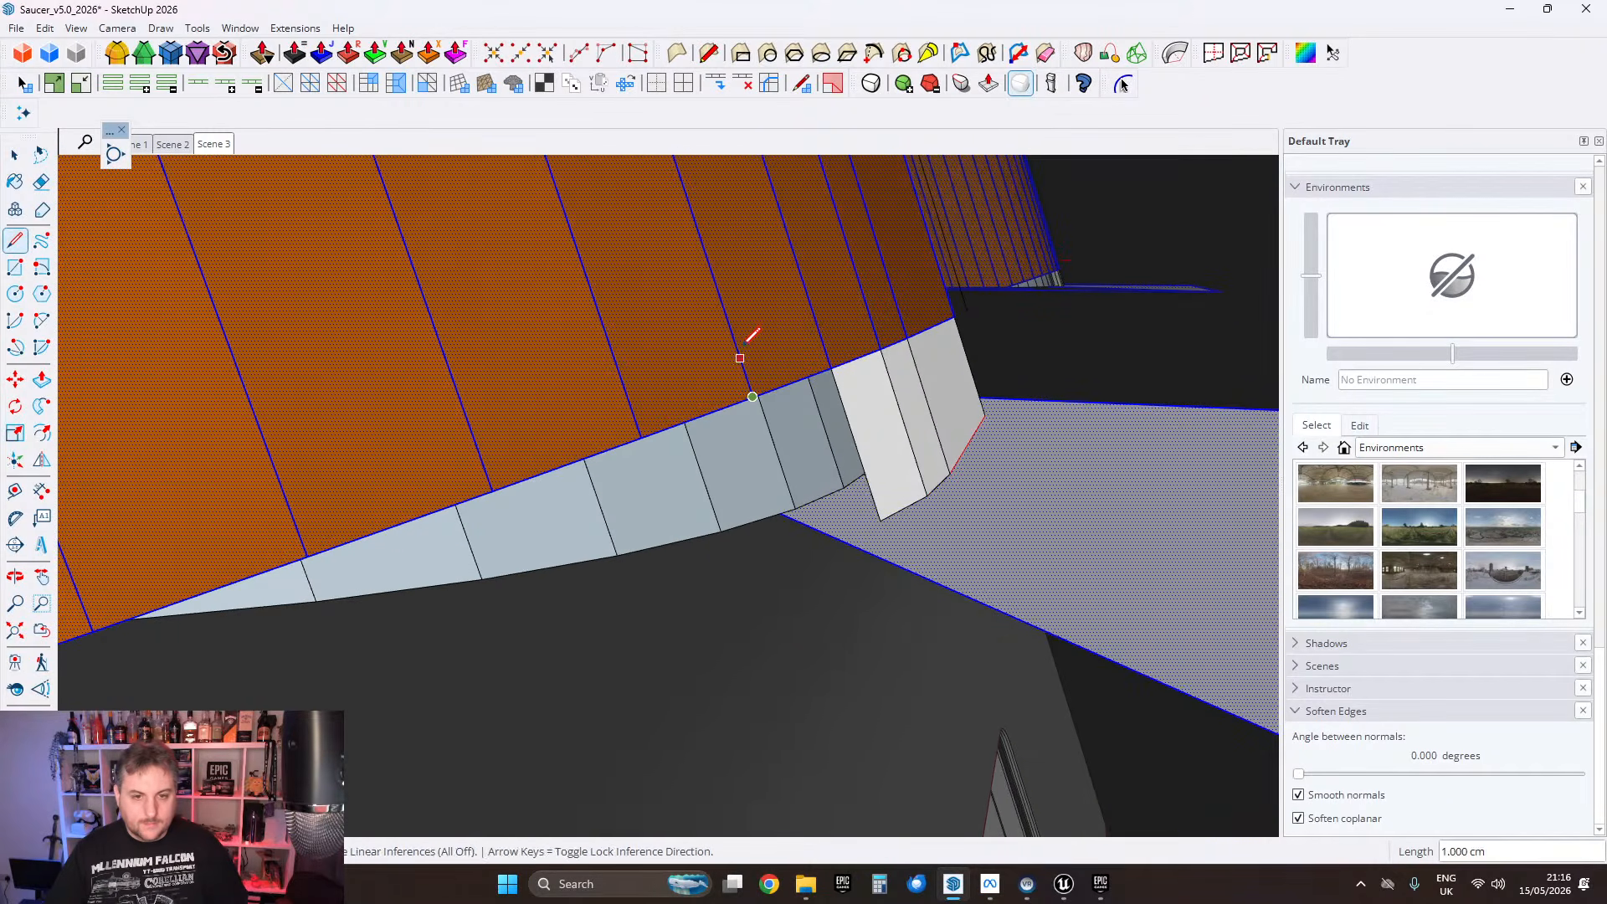
pyautogui.click(802, 548)
pyautogui.click(880, 520)
pyautogui.moveTo(880, 519); pyautogui.dragTo(914, 453, button='middle')
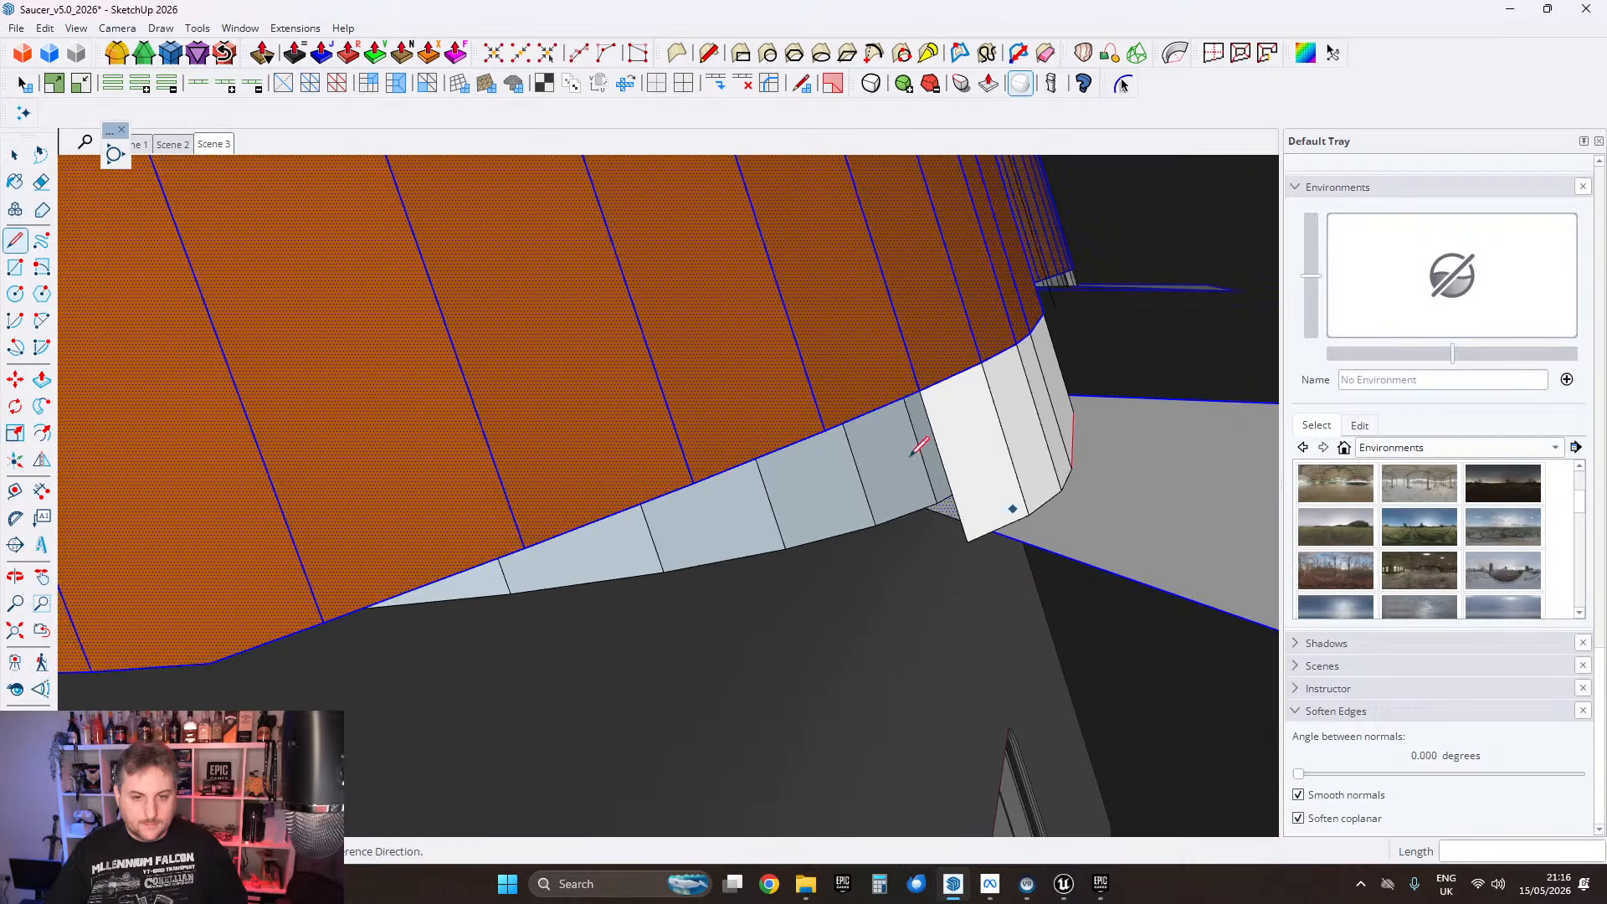
# Step: Continue filling four more facets along the curve by dropping each edge to base level and linking it to the preceding lower corner
pyautogui.click(825, 430)
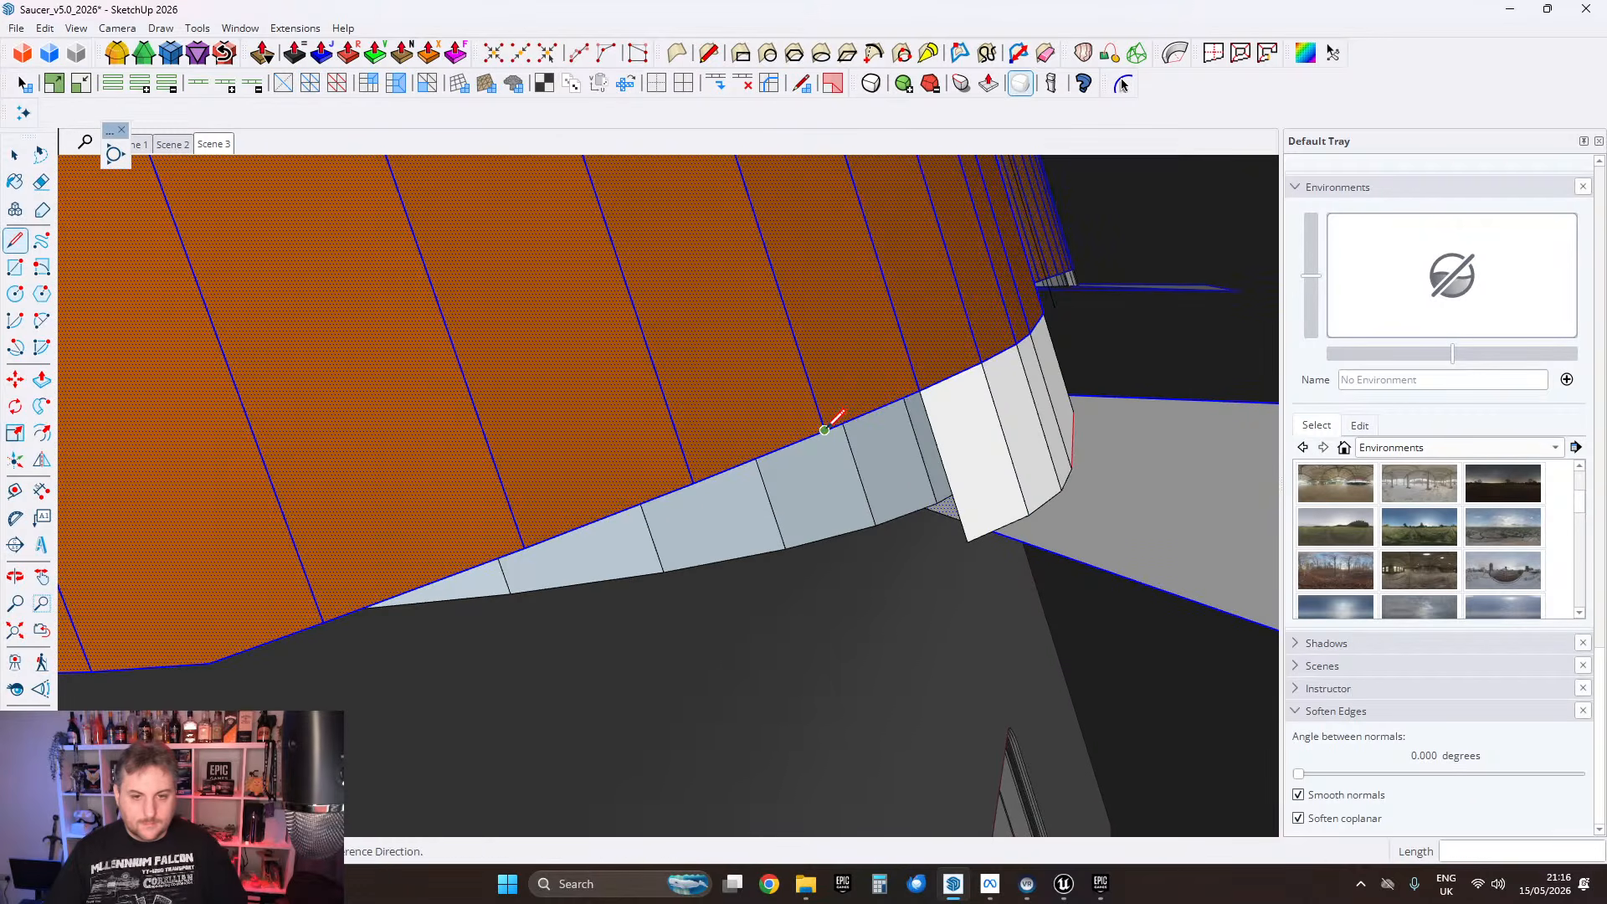
pyautogui.click(967, 543)
pyautogui.click(693, 483)
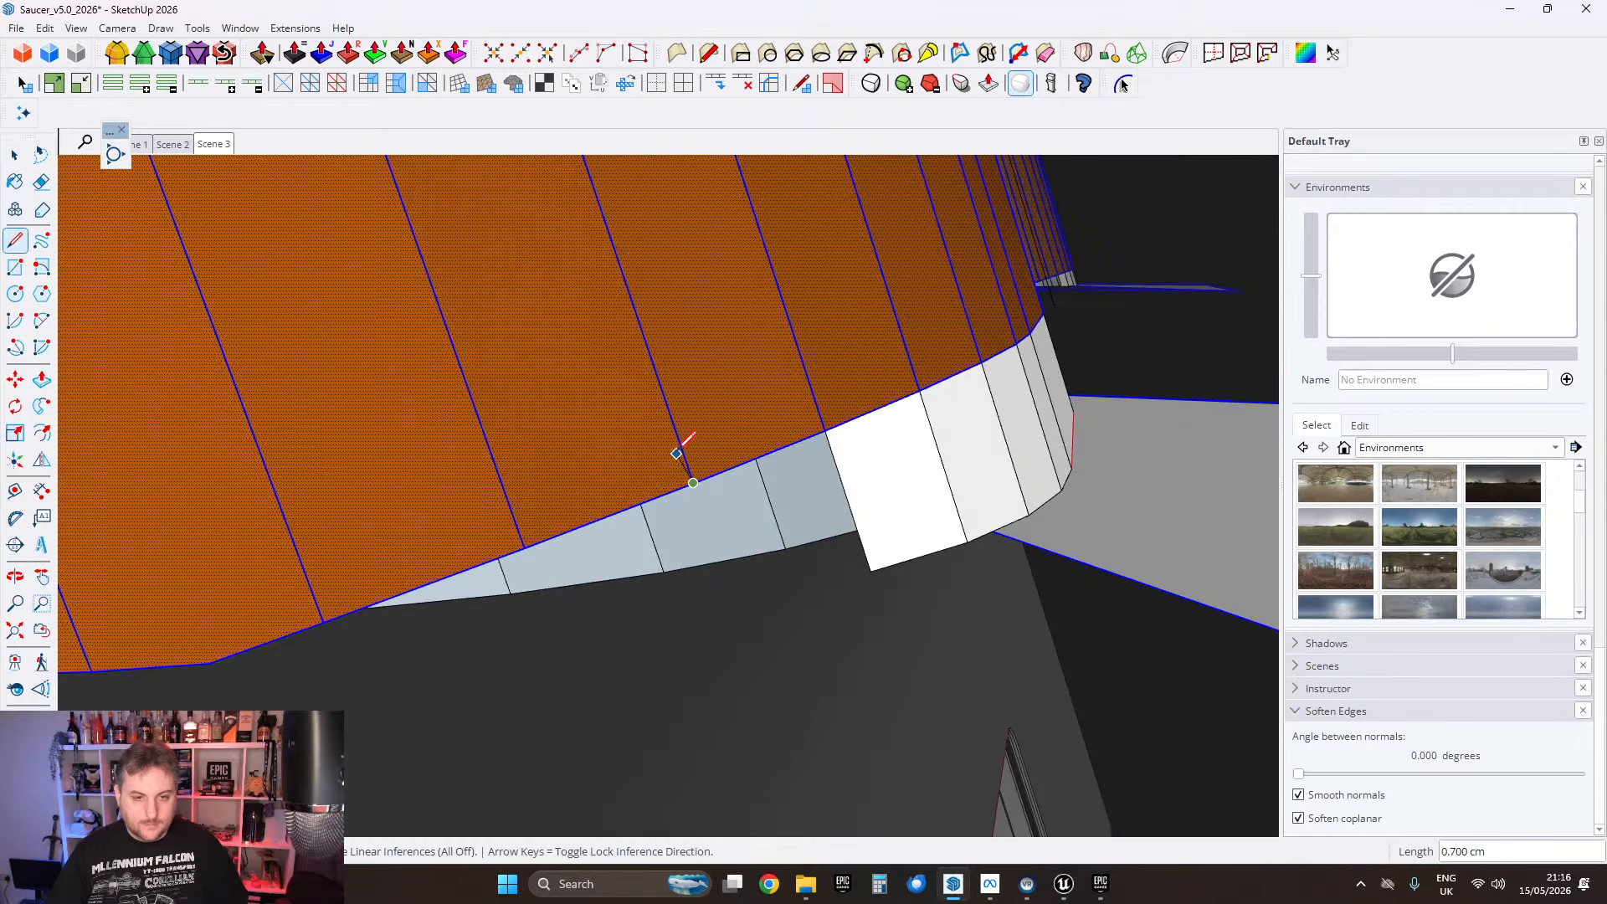
pyautogui.click(734, 600)
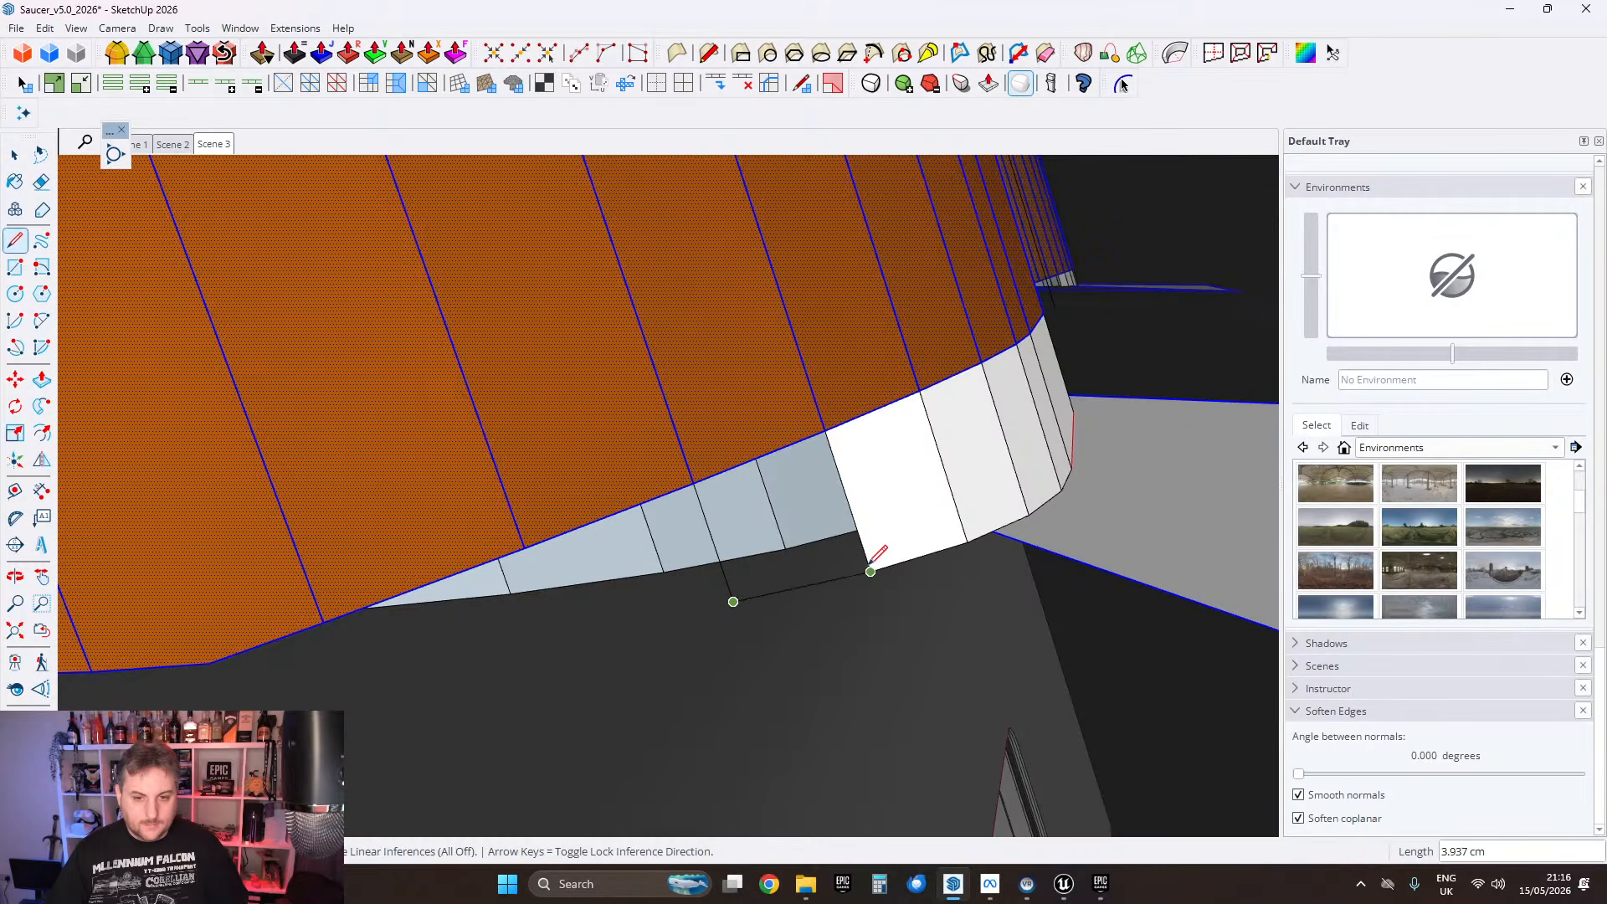
pyautogui.click(870, 572)
pyautogui.moveTo(892, 514); pyautogui.dragTo(658, 519, button='middle')
pyautogui.click(630, 535)
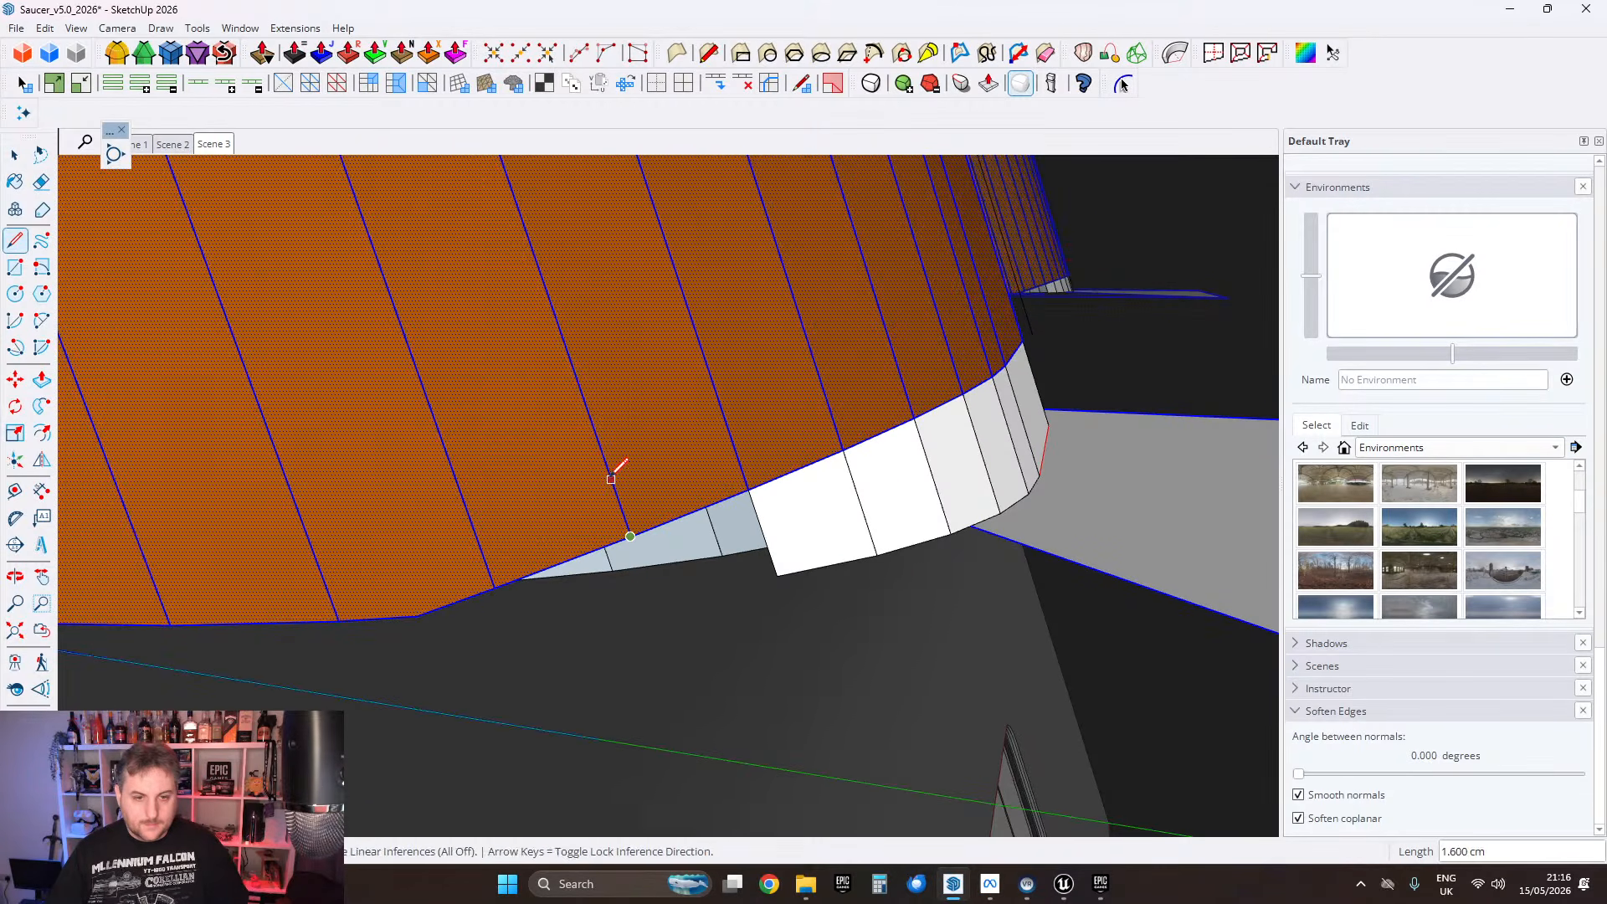
pyautogui.click(776, 576)
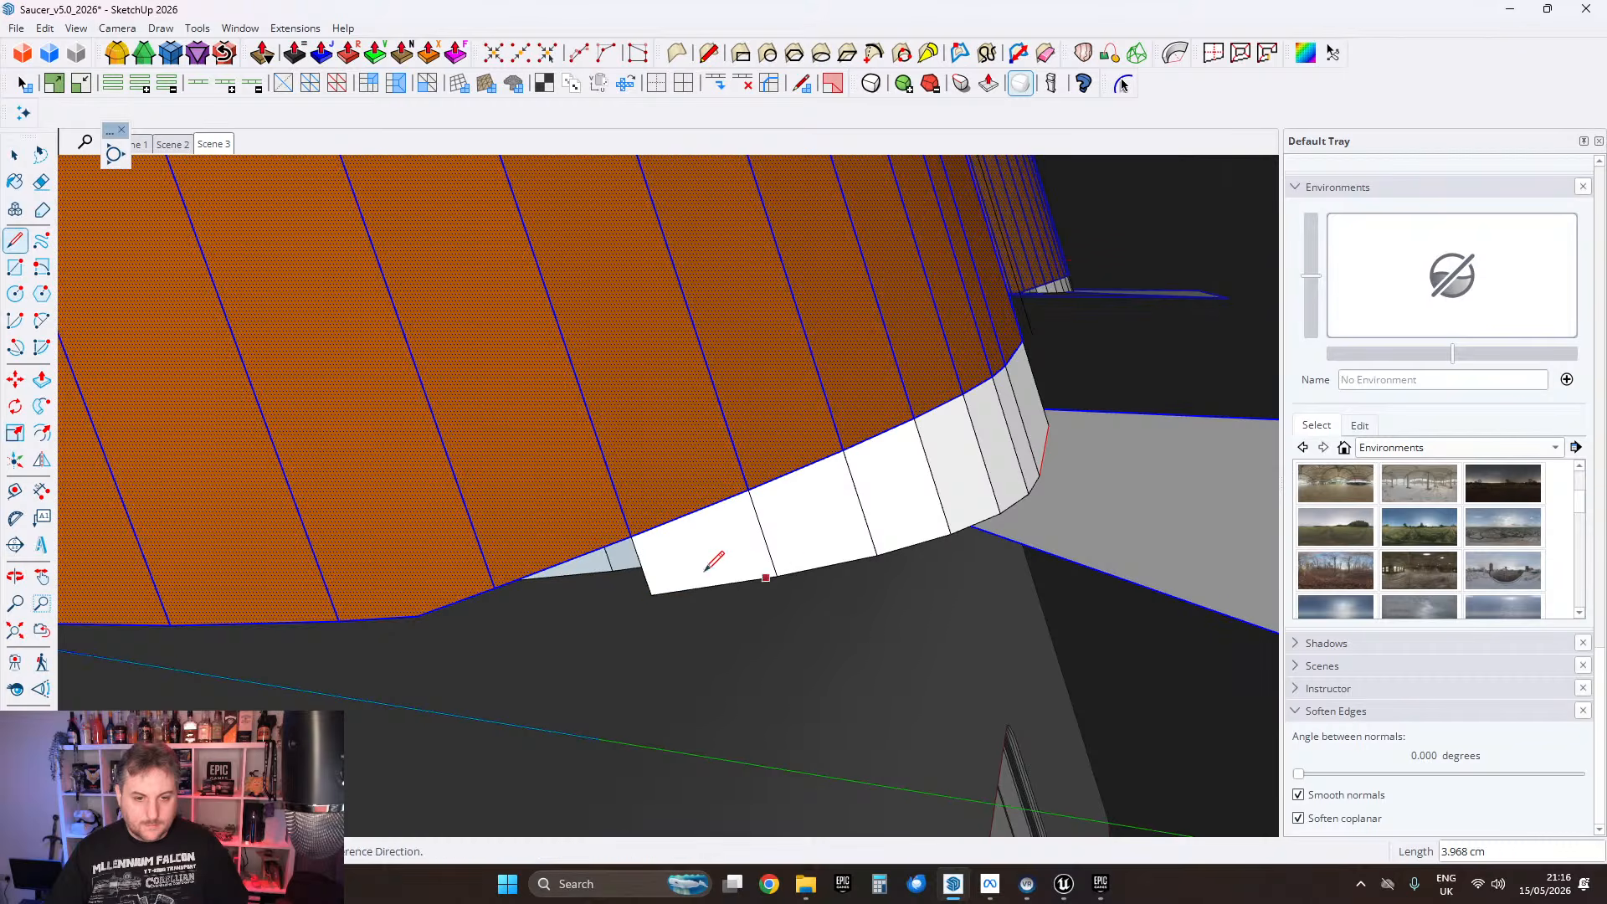
pyautogui.click(495, 587)
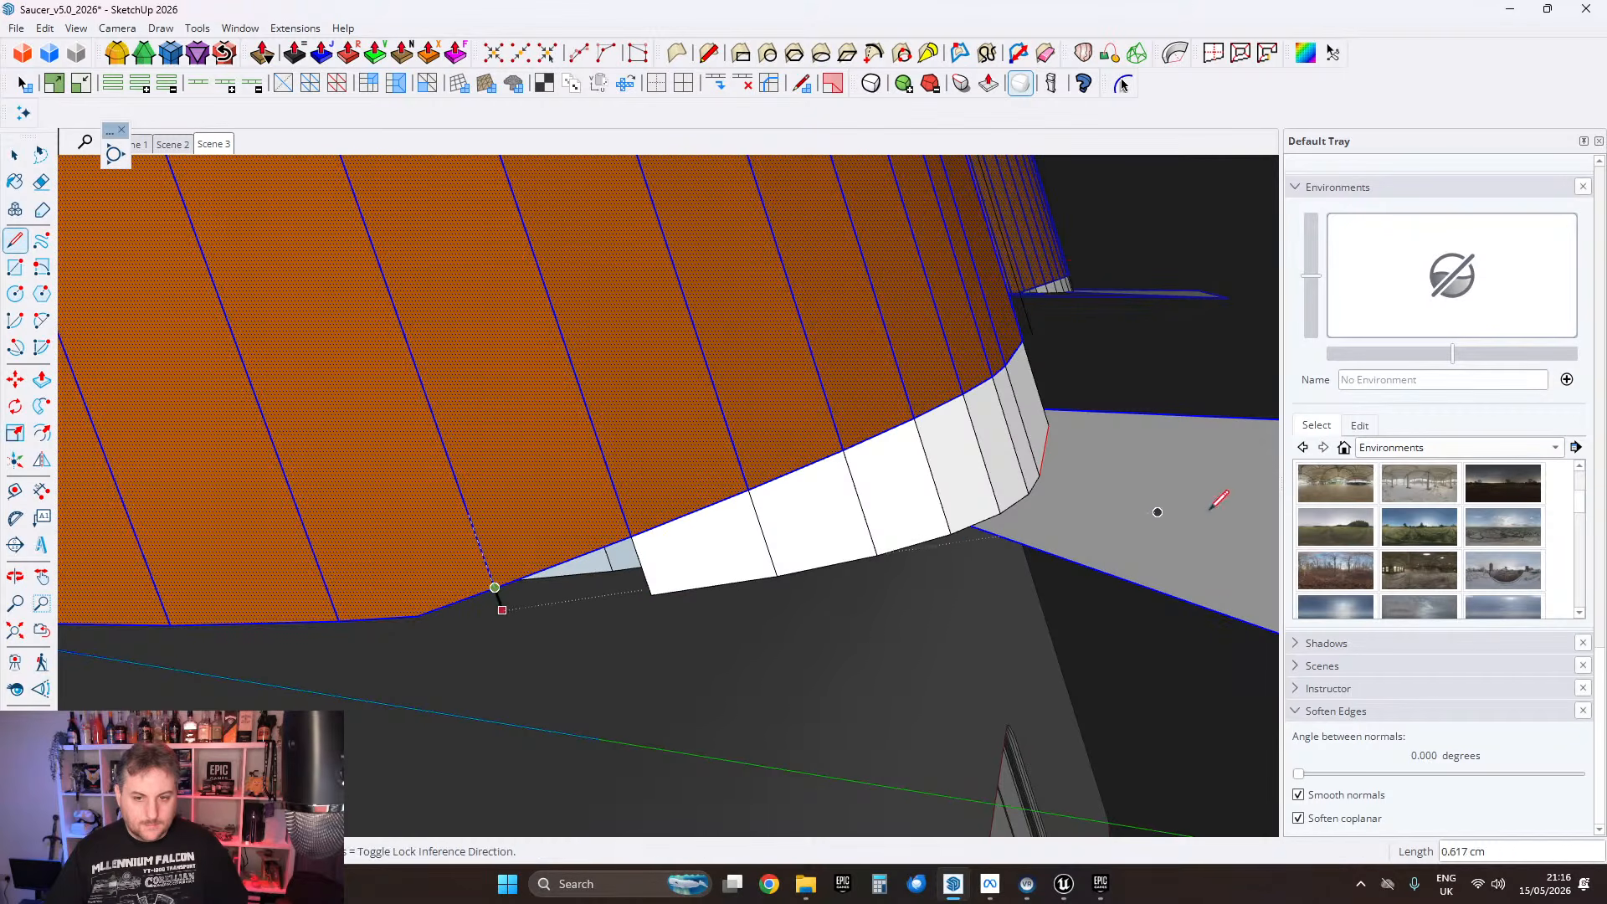
pyautogui.click(503, 610)
pyautogui.click(651, 595)
# Step: Close the last triangular gap with an edge from the wall's low corner to the end of the new strip
pyautogui.moveTo(651, 594); pyautogui.dragTo(526, 569, button='middle')
pyautogui.click(445, 571)
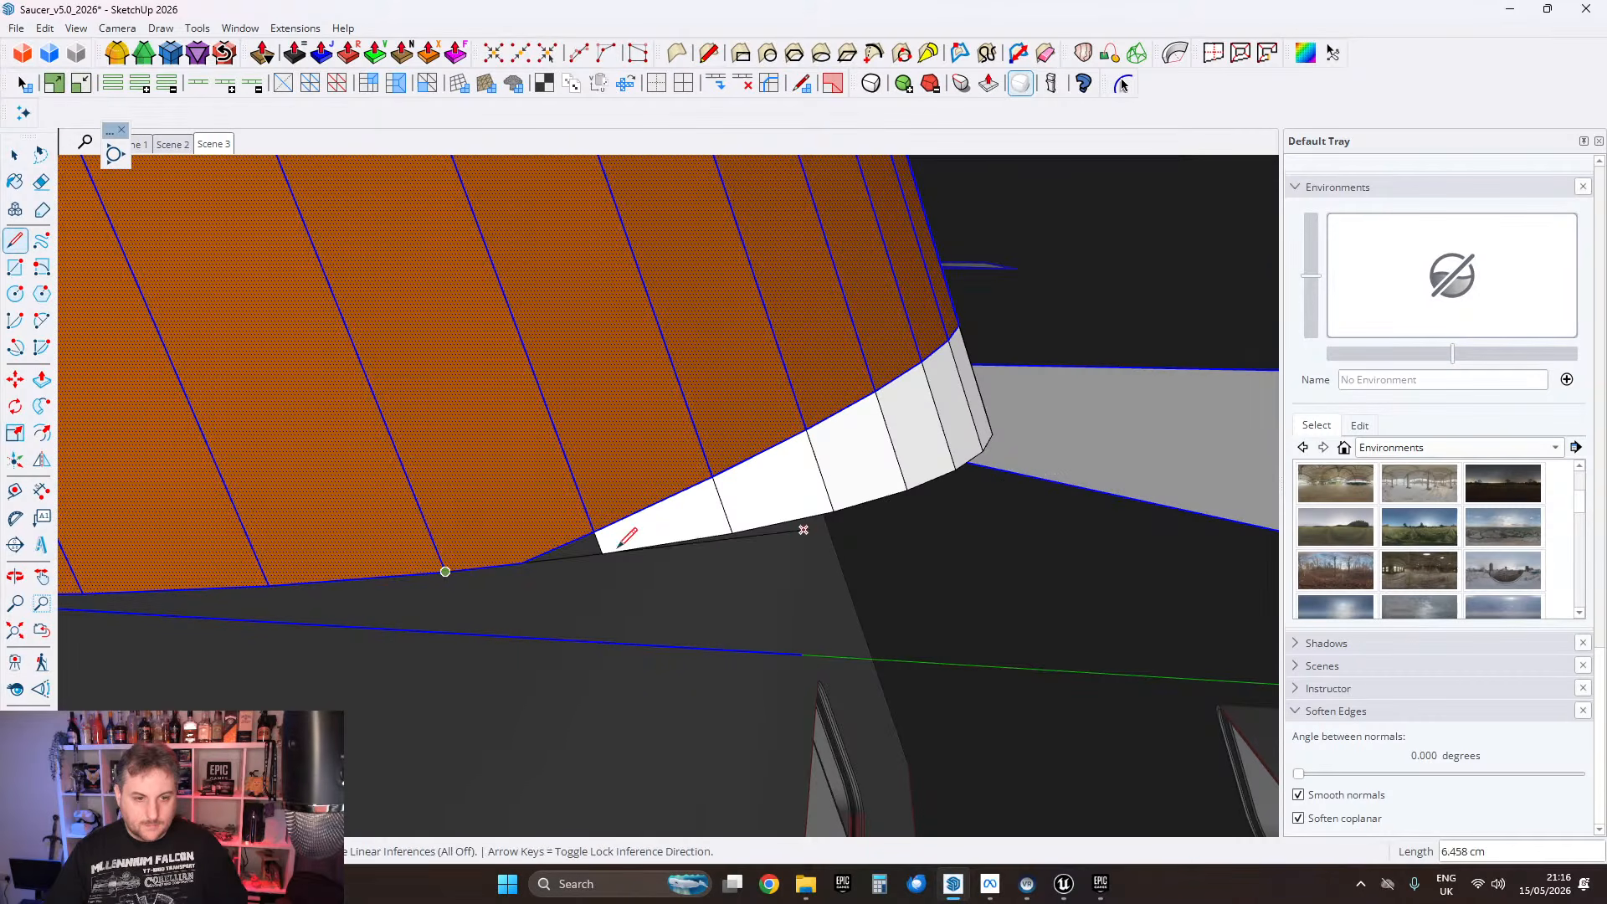
pyautogui.click(521, 562)
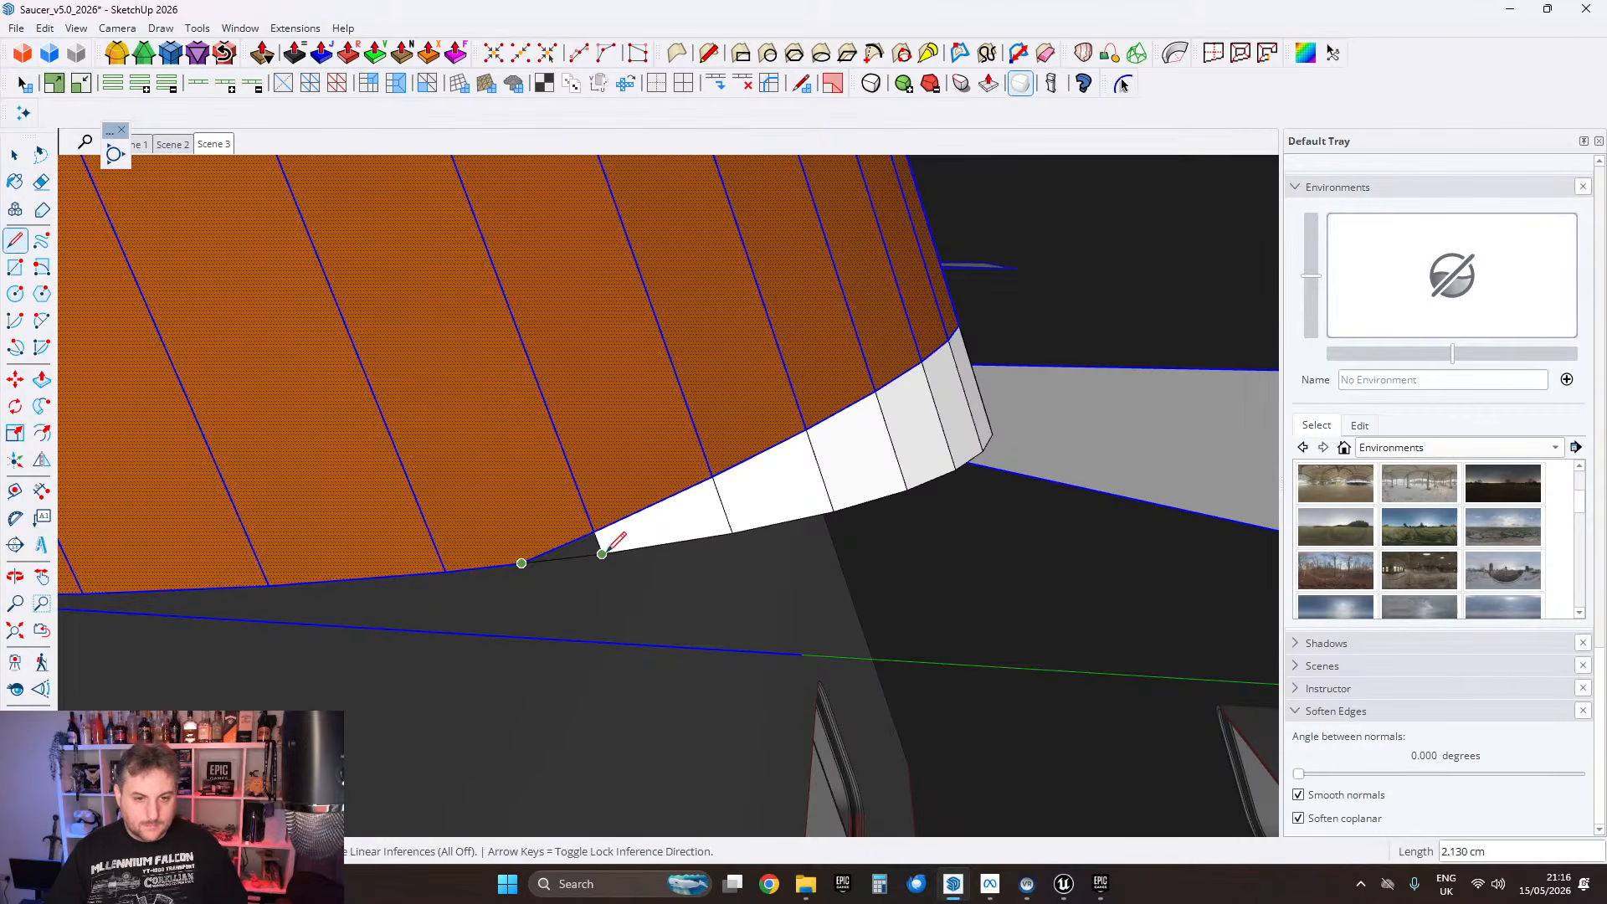
pyautogui.click(602, 553)
# Step: Select the wall with all its connected geometry and paint it with the Default material
pyautogui.click(15, 155)
pyautogui.tripleClick(336, 293)
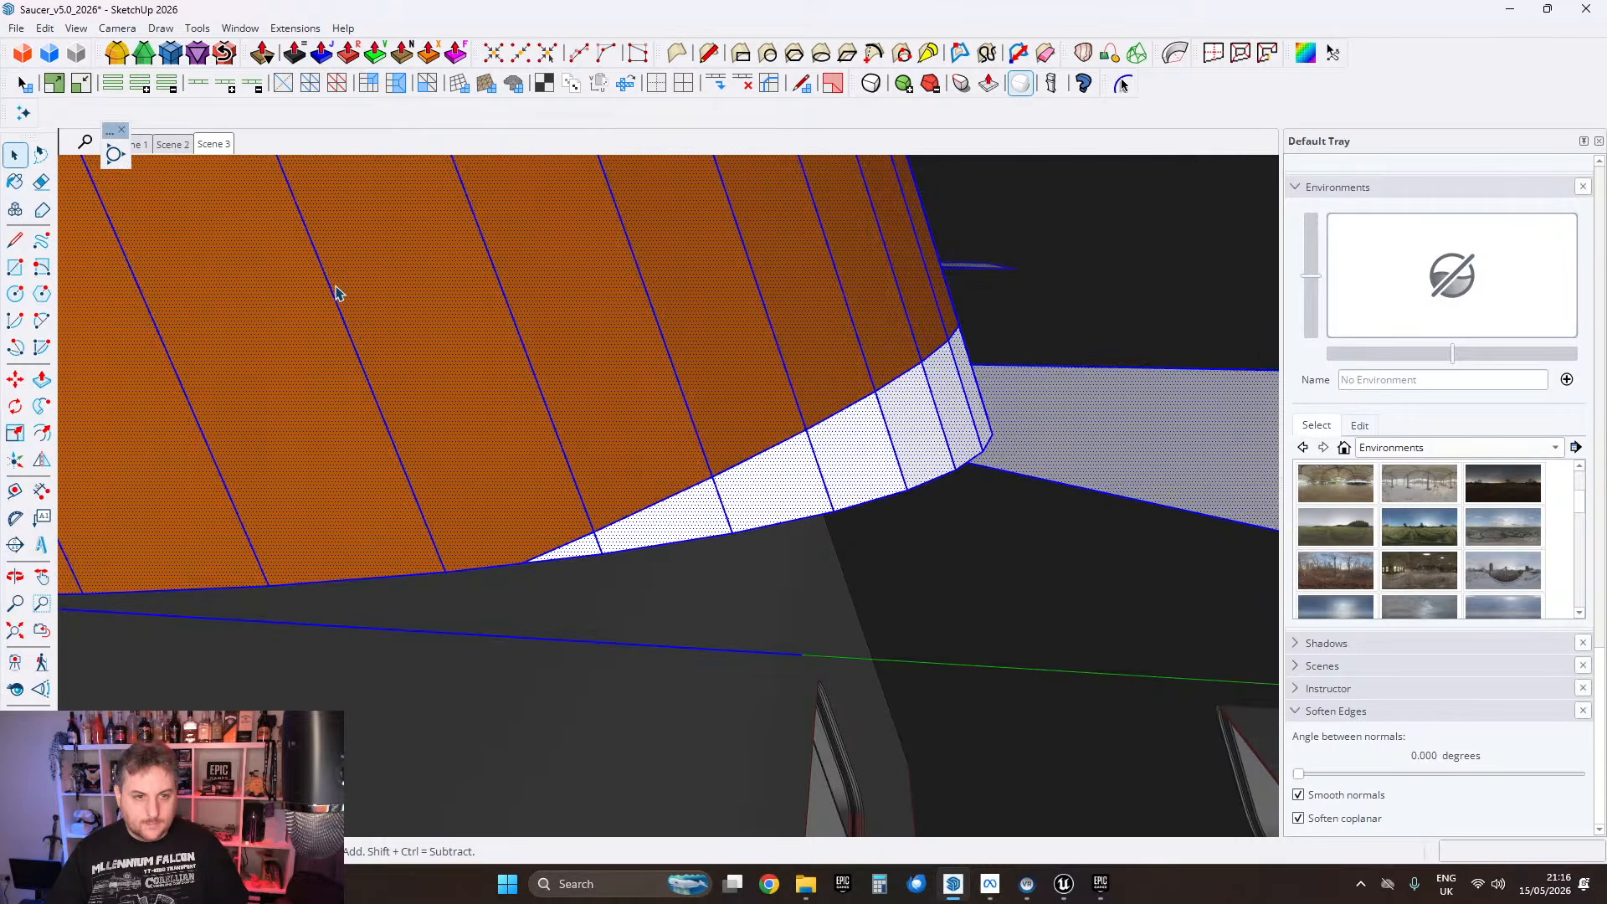
pyautogui.press('b')
pyautogui.click(757, 449)
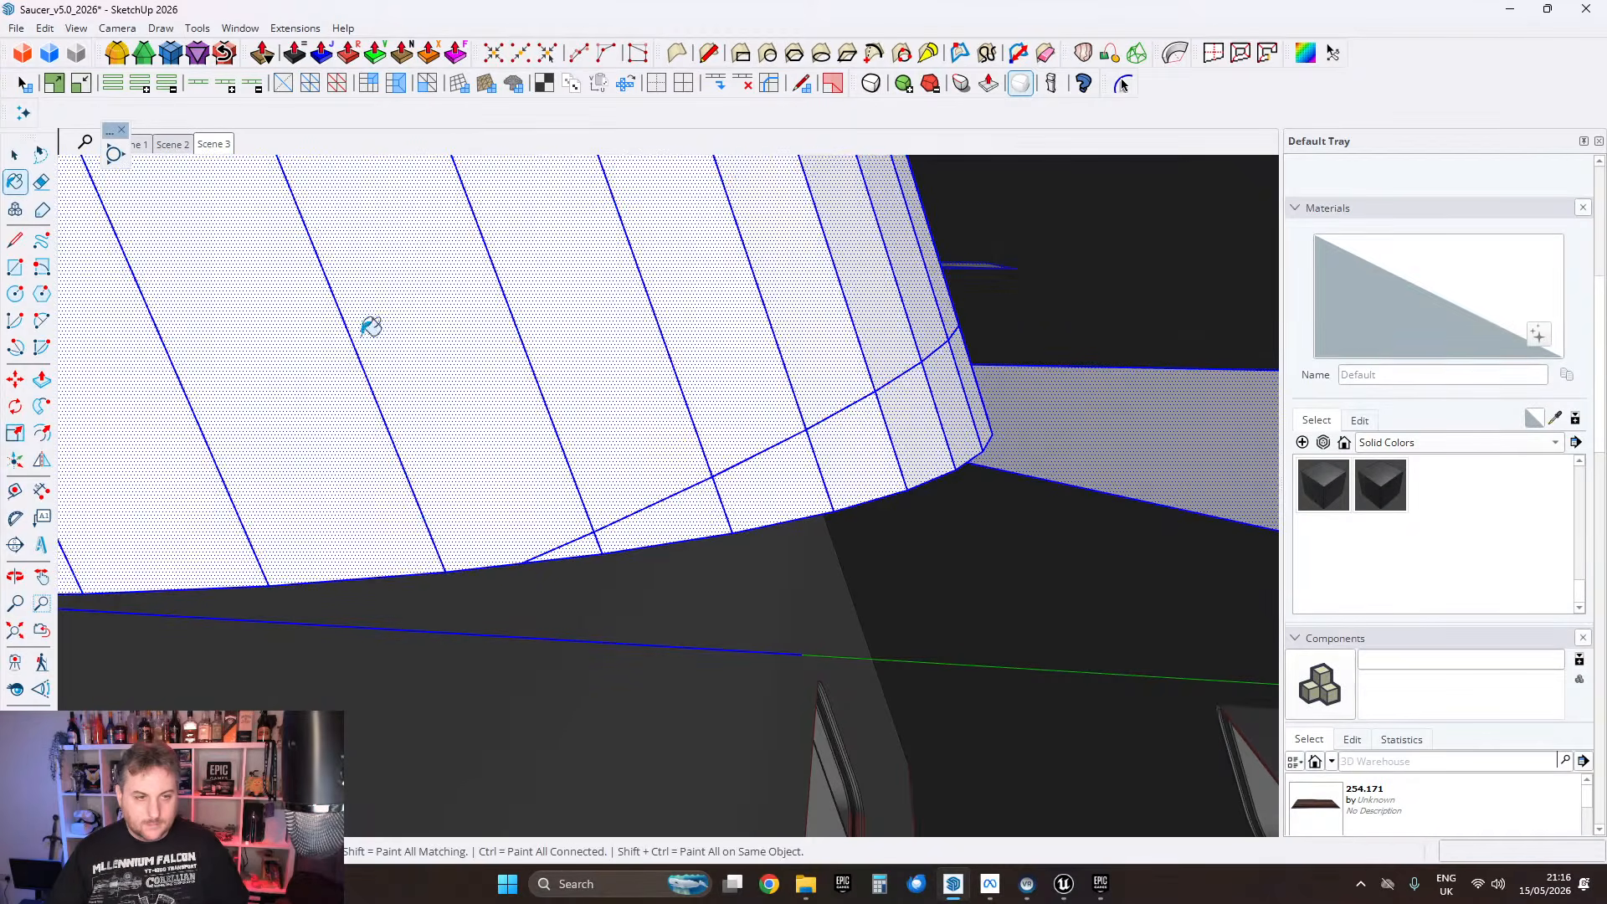
pyautogui.click(14, 156)
pyautogui.rightClick(604, 327)
pyautogui.click(660, 700)
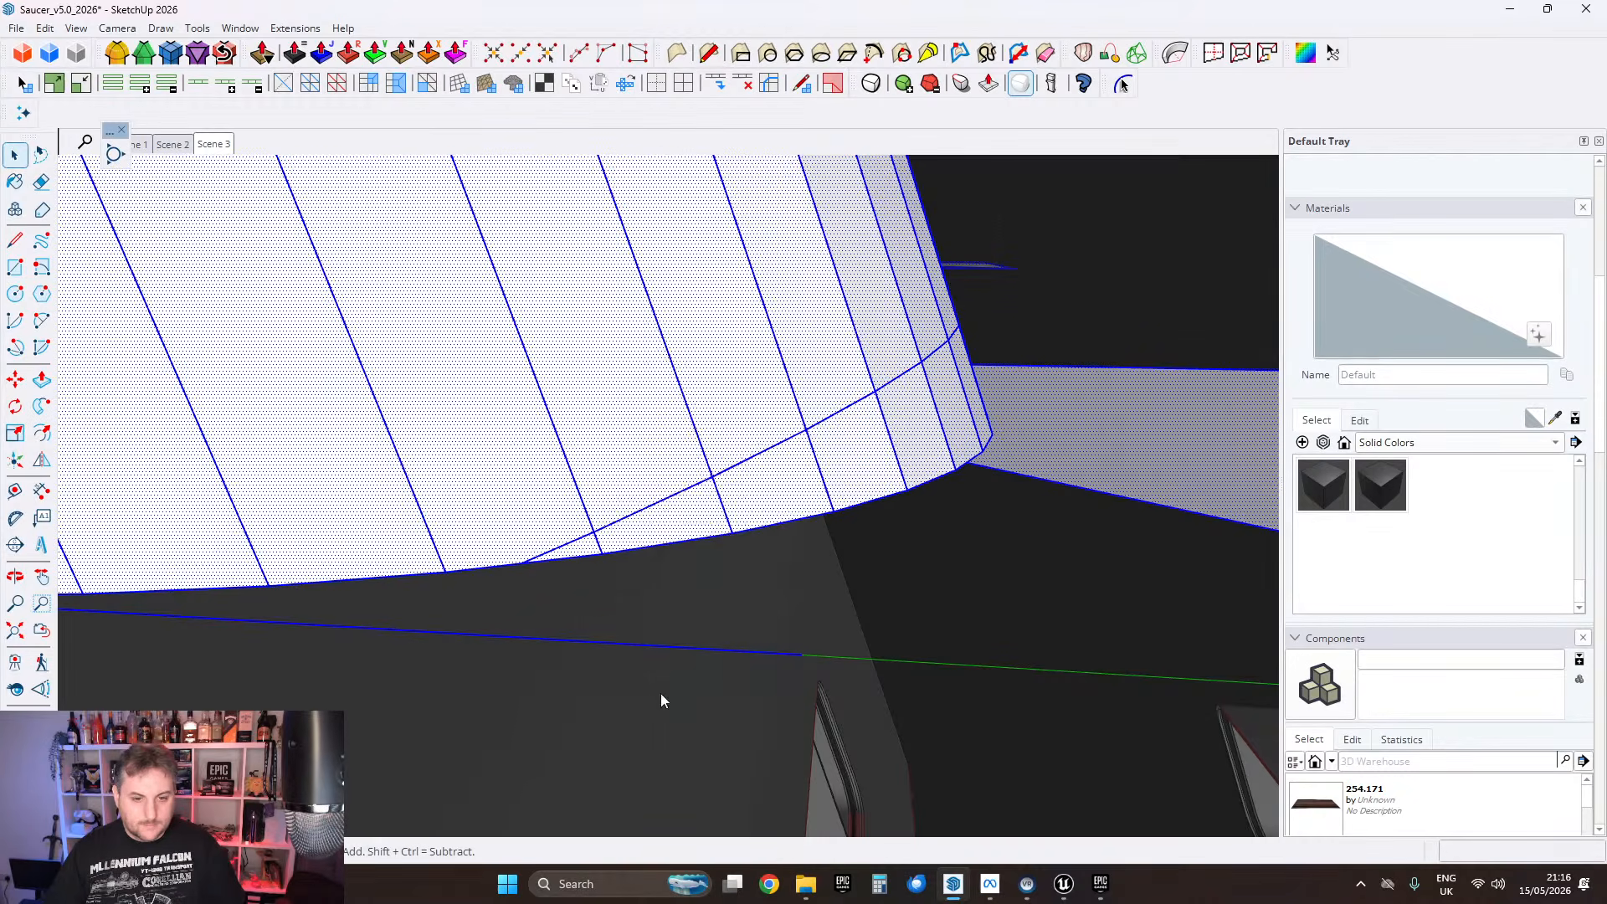
# Step: Select the flat base face around the foot of the wall and make it a group
pyautogui.click(858, 516)
pyautogui.moveTo(896, 466); pyautogui.dragTo(846, 668, button='middle')
pyautogui.rightClick(843, 664)
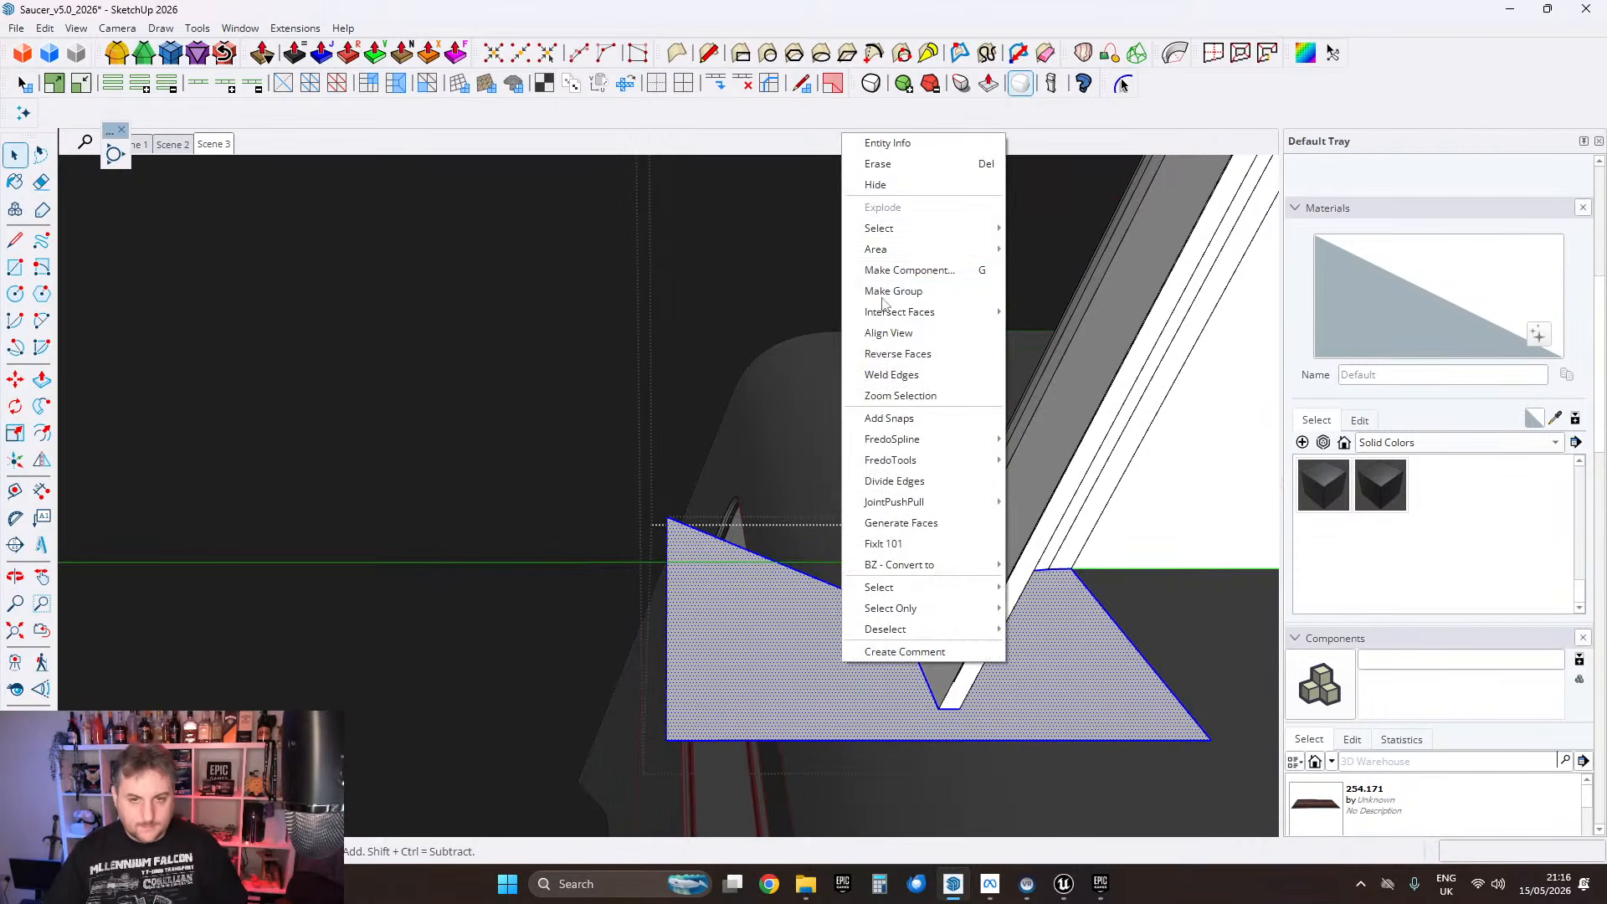
pyautogui.click(887, 292)
# Step: Select the wall's connected geometry and soften its edges with an angle between normals of 30 degrees
pyautogui.moveTo(887, 292); pyautogui.dragTo(943, 517, button='middle')
pyautogui.moveTo(1036, 502); pyautogui.dragTo(833, 460, button='middle')
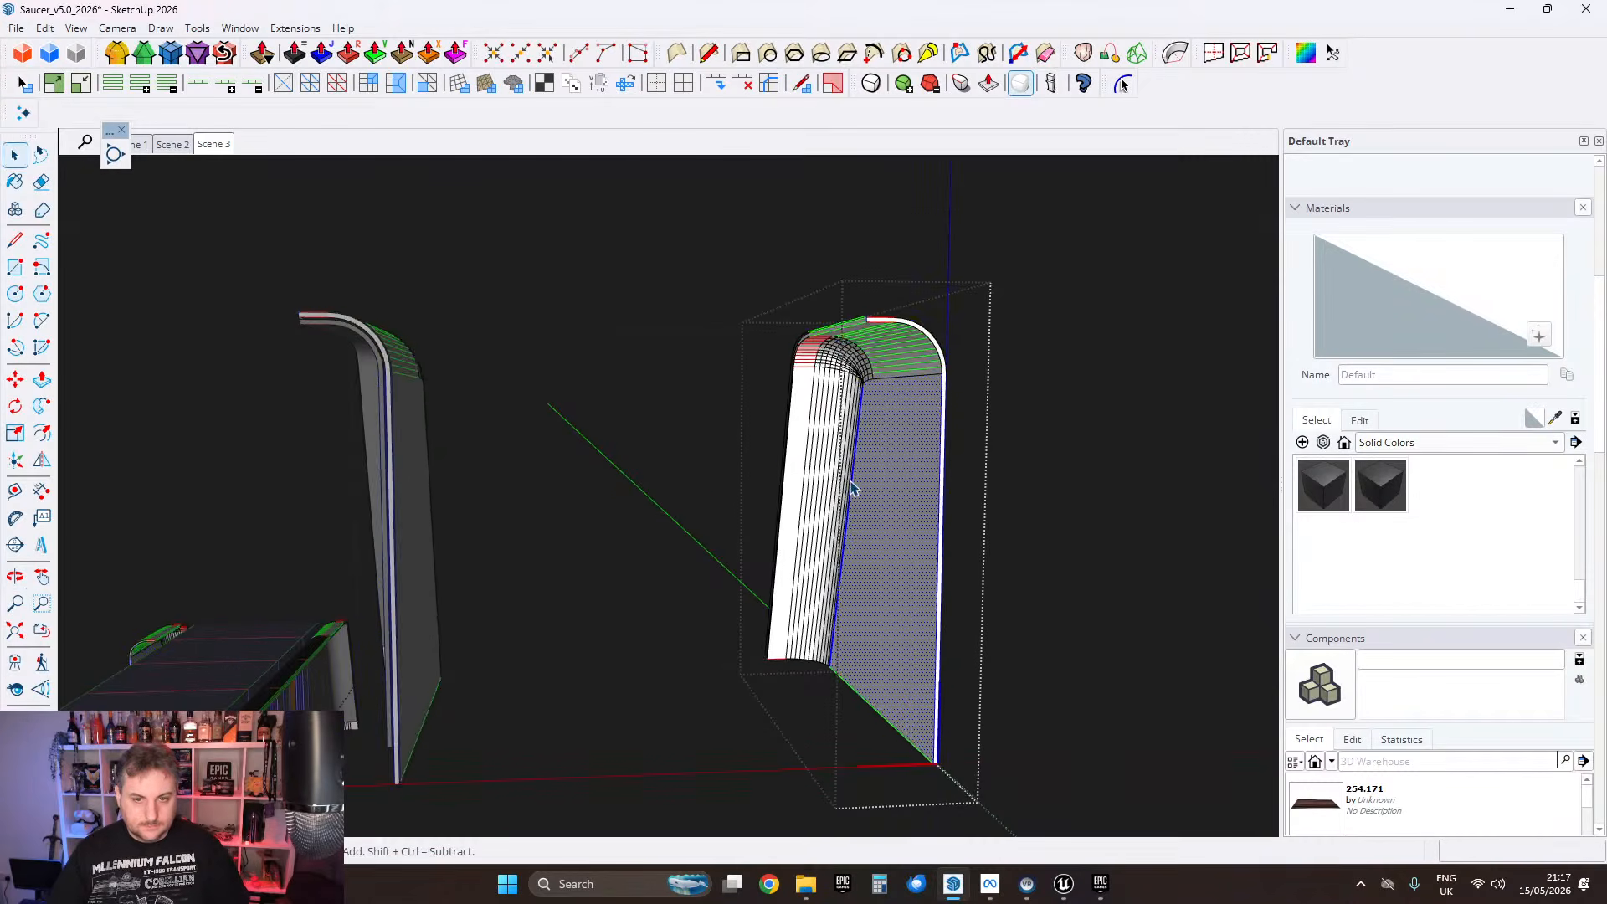
pyautogui.rightClick(852, 461)
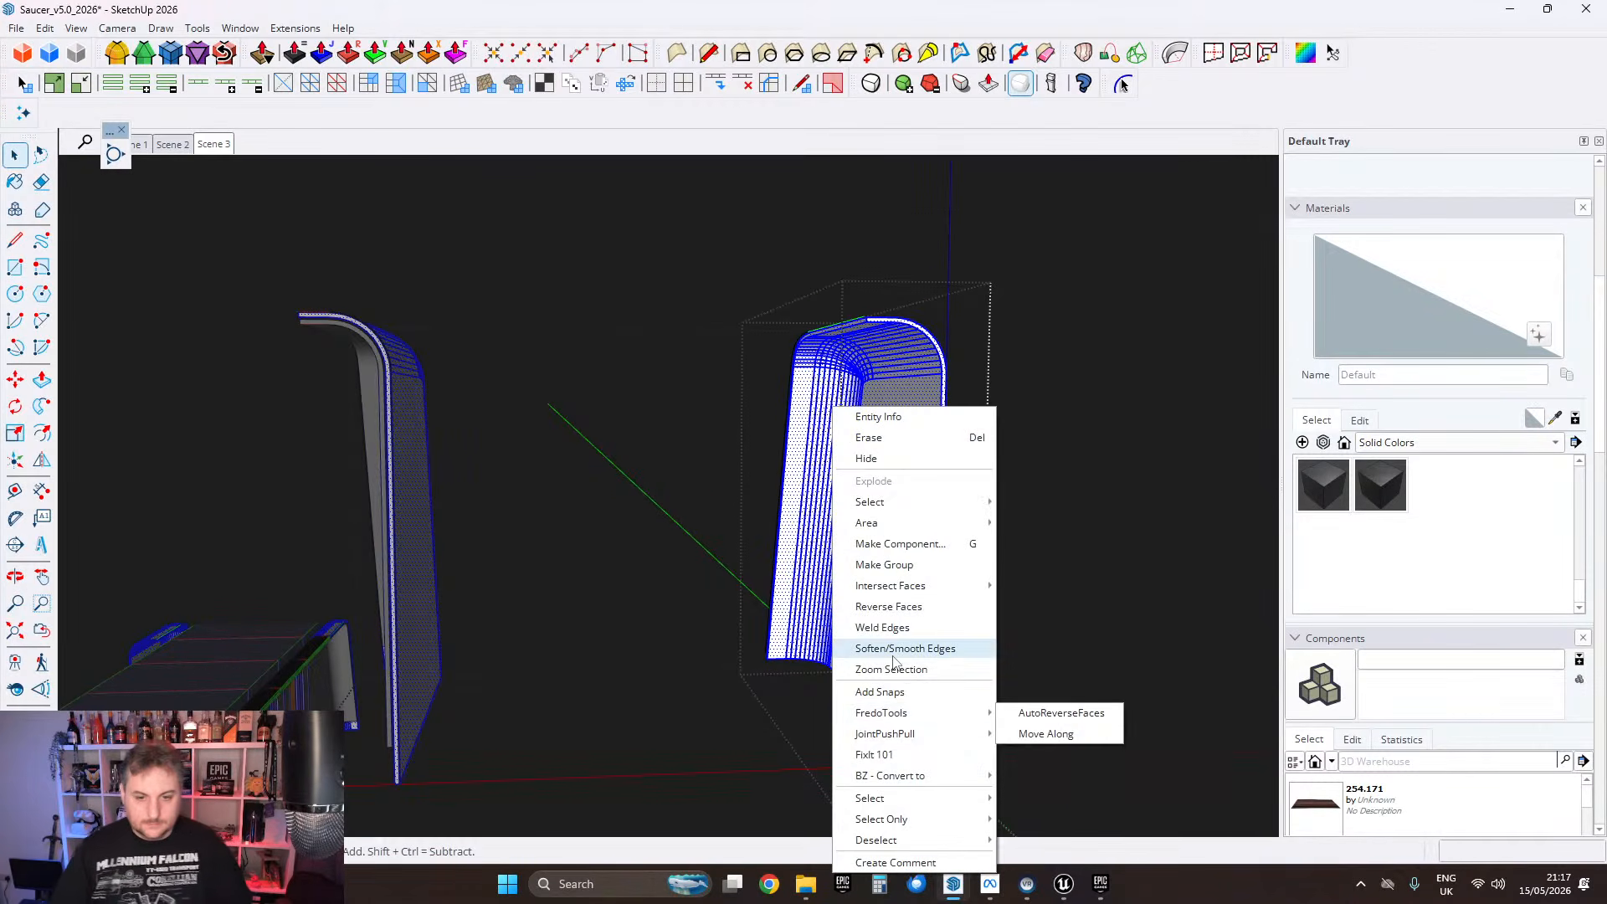
pyautogui.click(897, 651)
pyautogui.moveTo(1303, 775); pyautogui.dragTo(1349, 780)
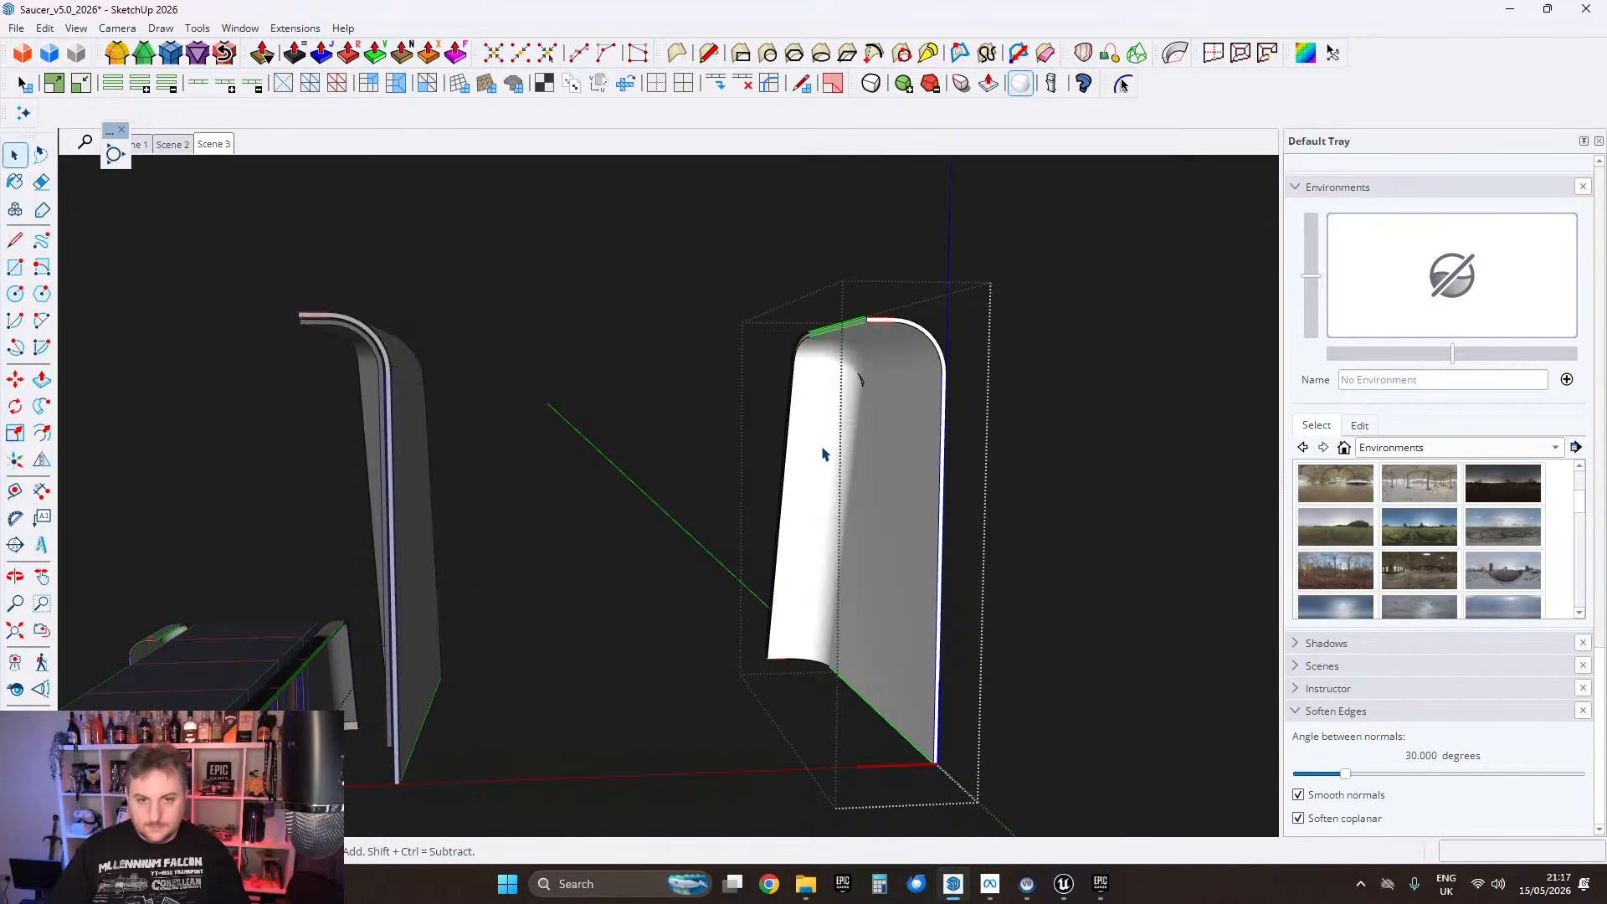
# Step: Select the wall's connected geometry and paint it with the C07_Caramel_Shine material sampled from the orange trim beside the cabinet block
pyautogui.scroll(2, 822, 454)
pyautogui.click(893, 416)
pyautogui.scroll(-3, 862, 458)
pyautogui.moveTo(862, 459); pyautogui.dragTo(934, 427, button='middle')
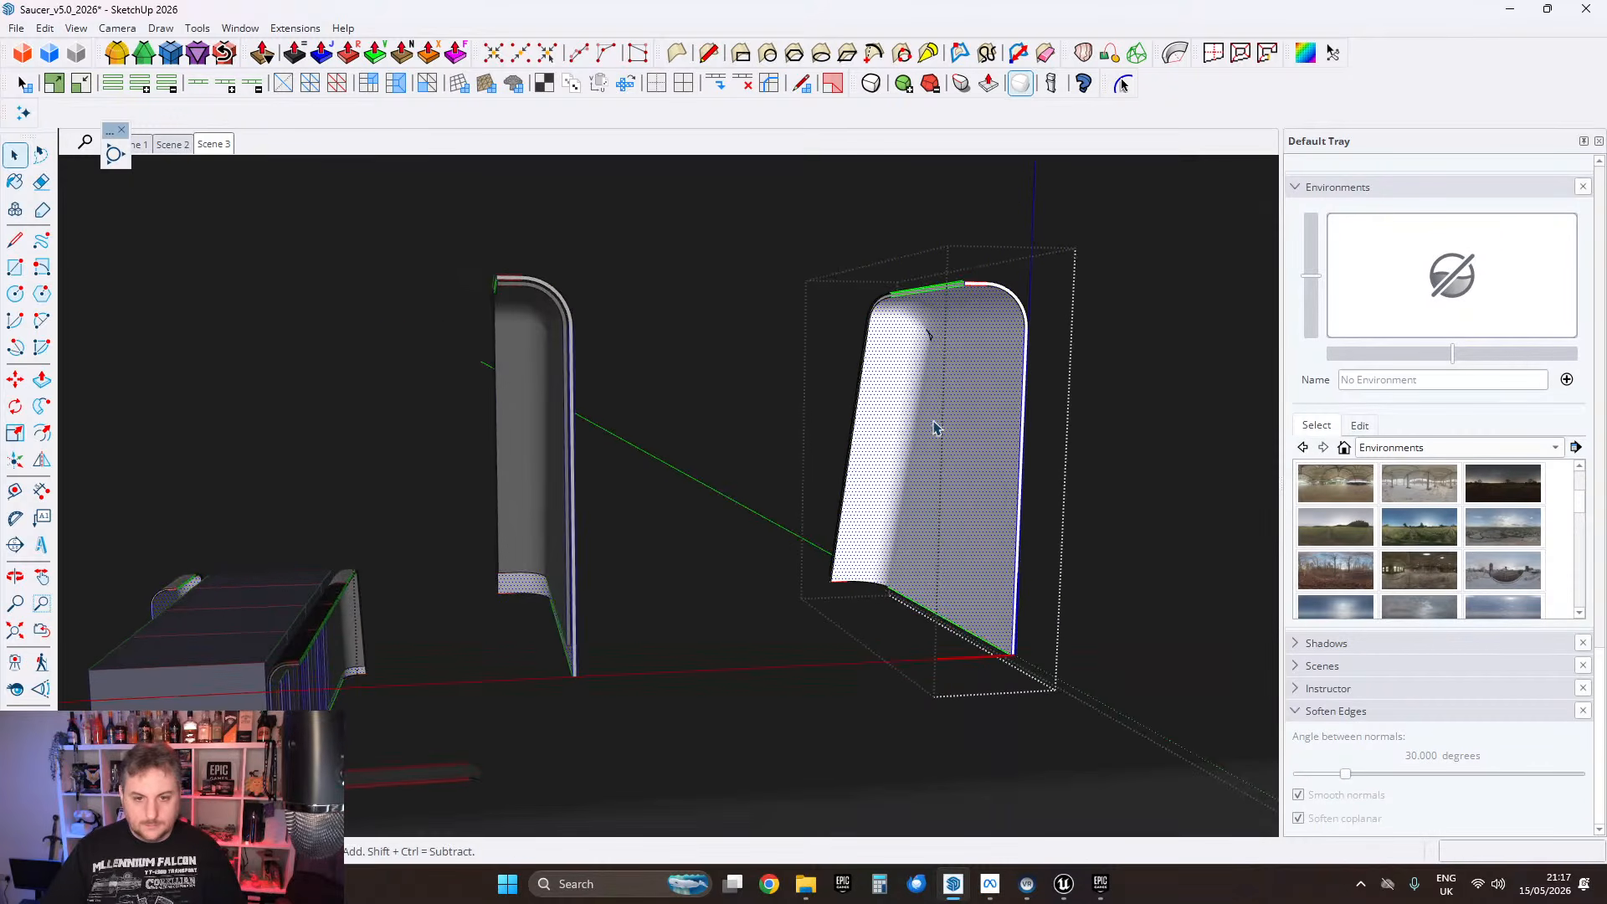
pyautogui.tripleClick(943, 458)
pyautogui.moveTo(333, 601); pyautogui.dragTo(496, 507, button='middle')
pyautogui.scroll(5, 496, 507)
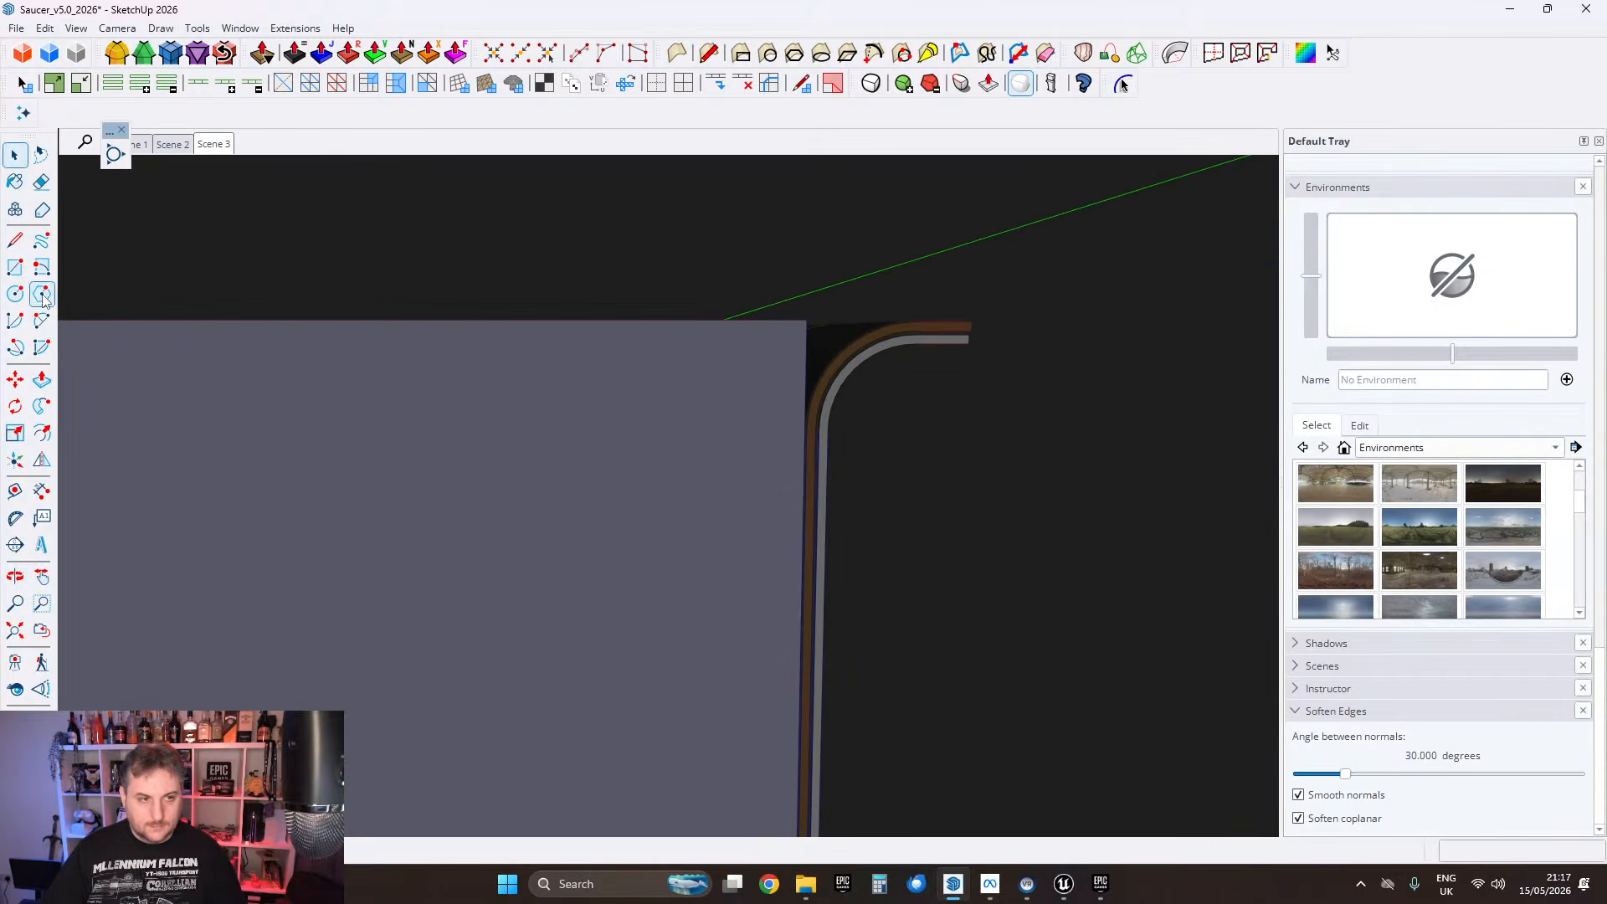
pyautogui.click(16, 184)
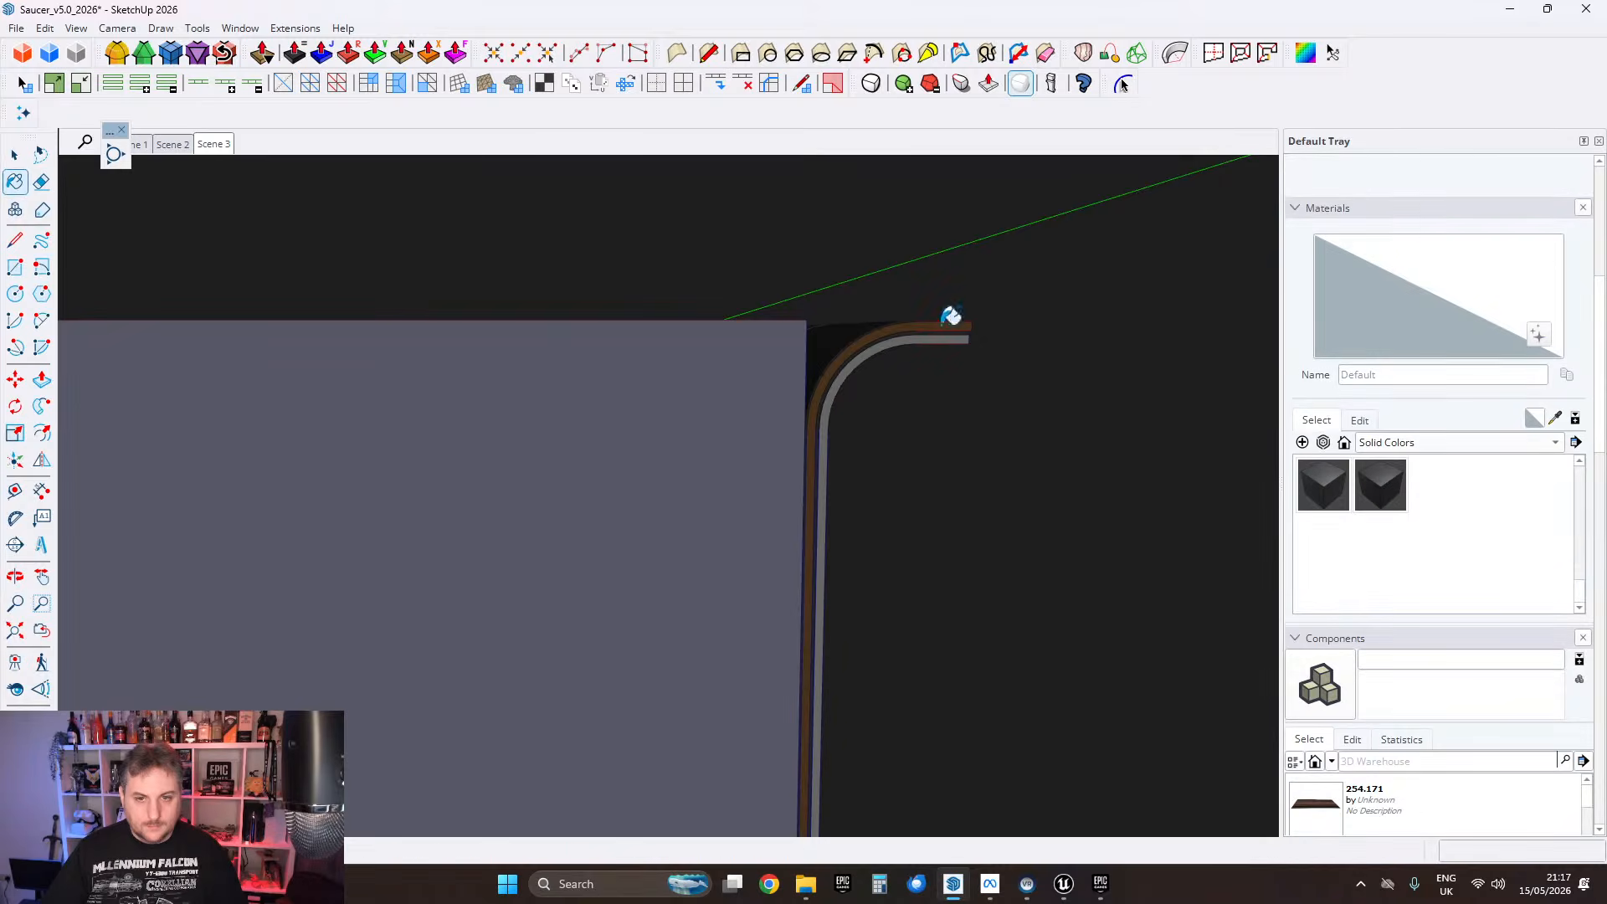
pyautogui.keyDown('alt'); pyautogui.click(942, 325); pyautogui.keyUp('alt')
pyautogui.moveTo(942, 325); pyautogui.dragTo(742, 642, button='middle')
pyautogui.scroll(-6, 795, 628)
pyautogui.keyDown('shift'); pyautogui.moveTo(868, 578); pyautogui.dragTo(700, 552, button='middle'); pyautogui.keyUp('shift')
pyautogui.scroll(-2, 700, 552)
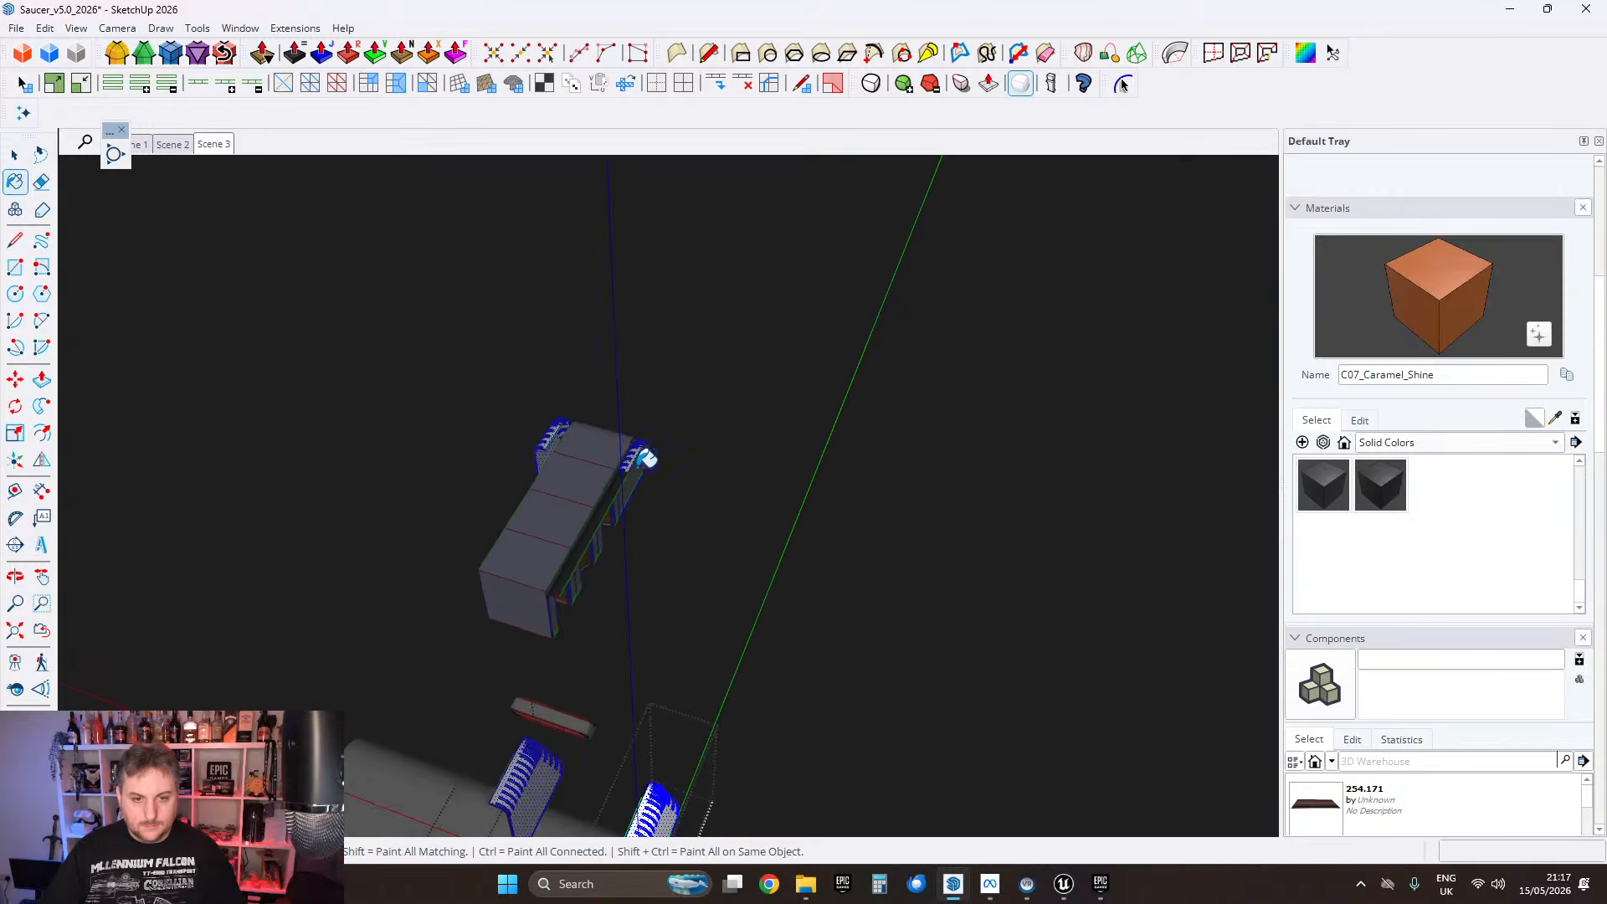
pyautogui.scroll(4, 639, 467)
pyautogui.scroll(-6, 645, 494)
pyautogui.scroll(7, 646, 710)
pyautogui.click(710, 588)
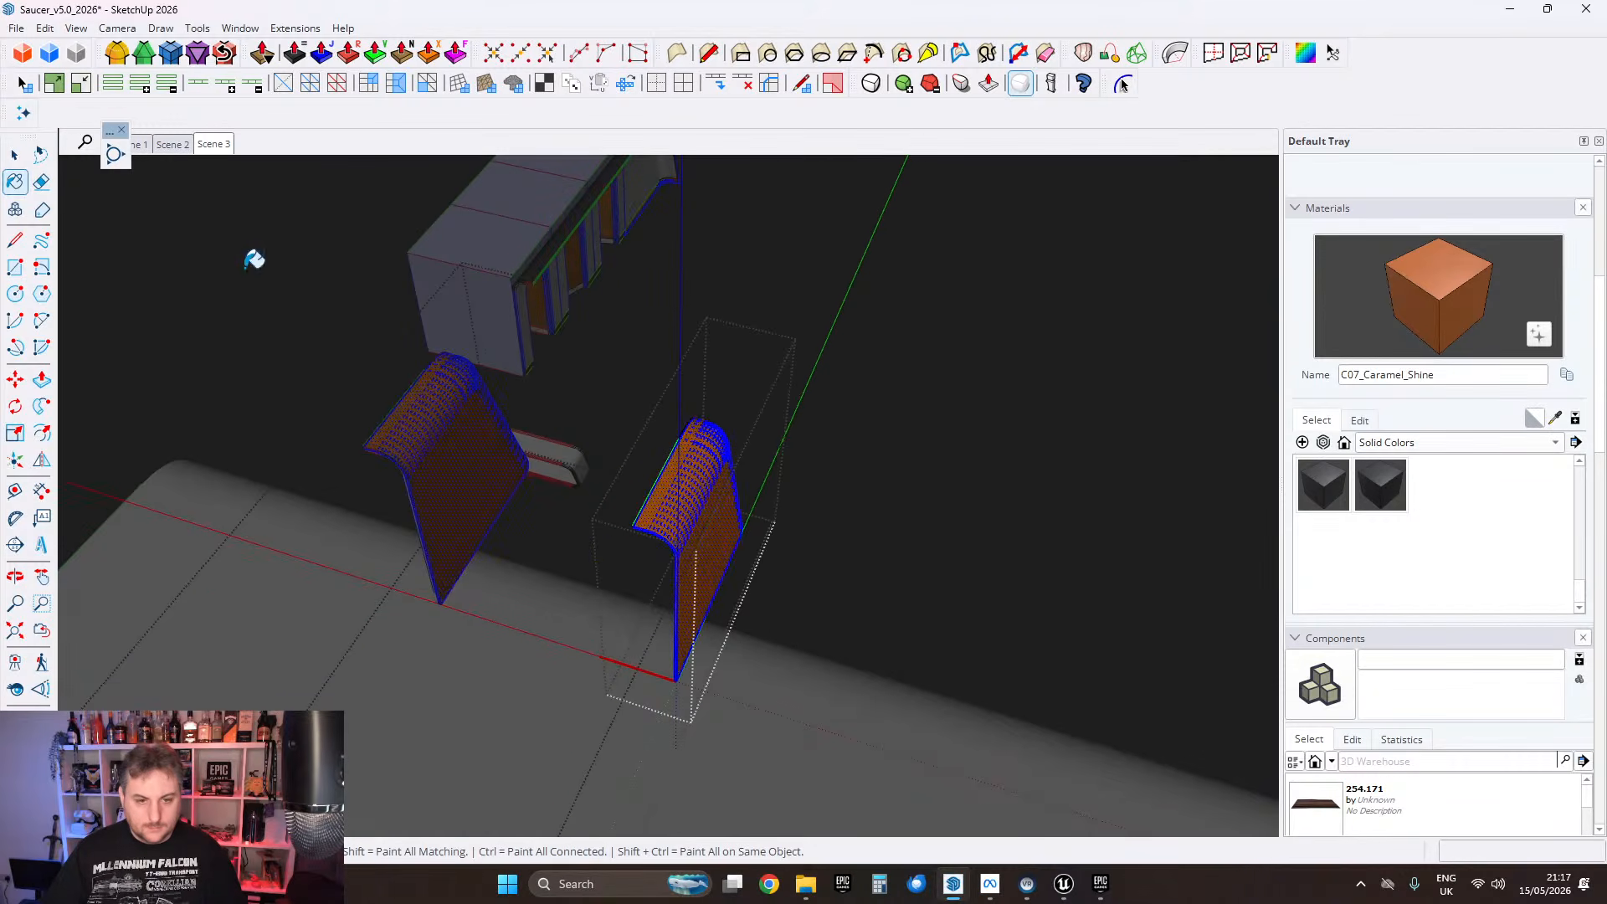
pyautogui.moveTo(599, 544); pyautogui.dragTo(718, 459, button='middle')
pyautogui.press('Escape')
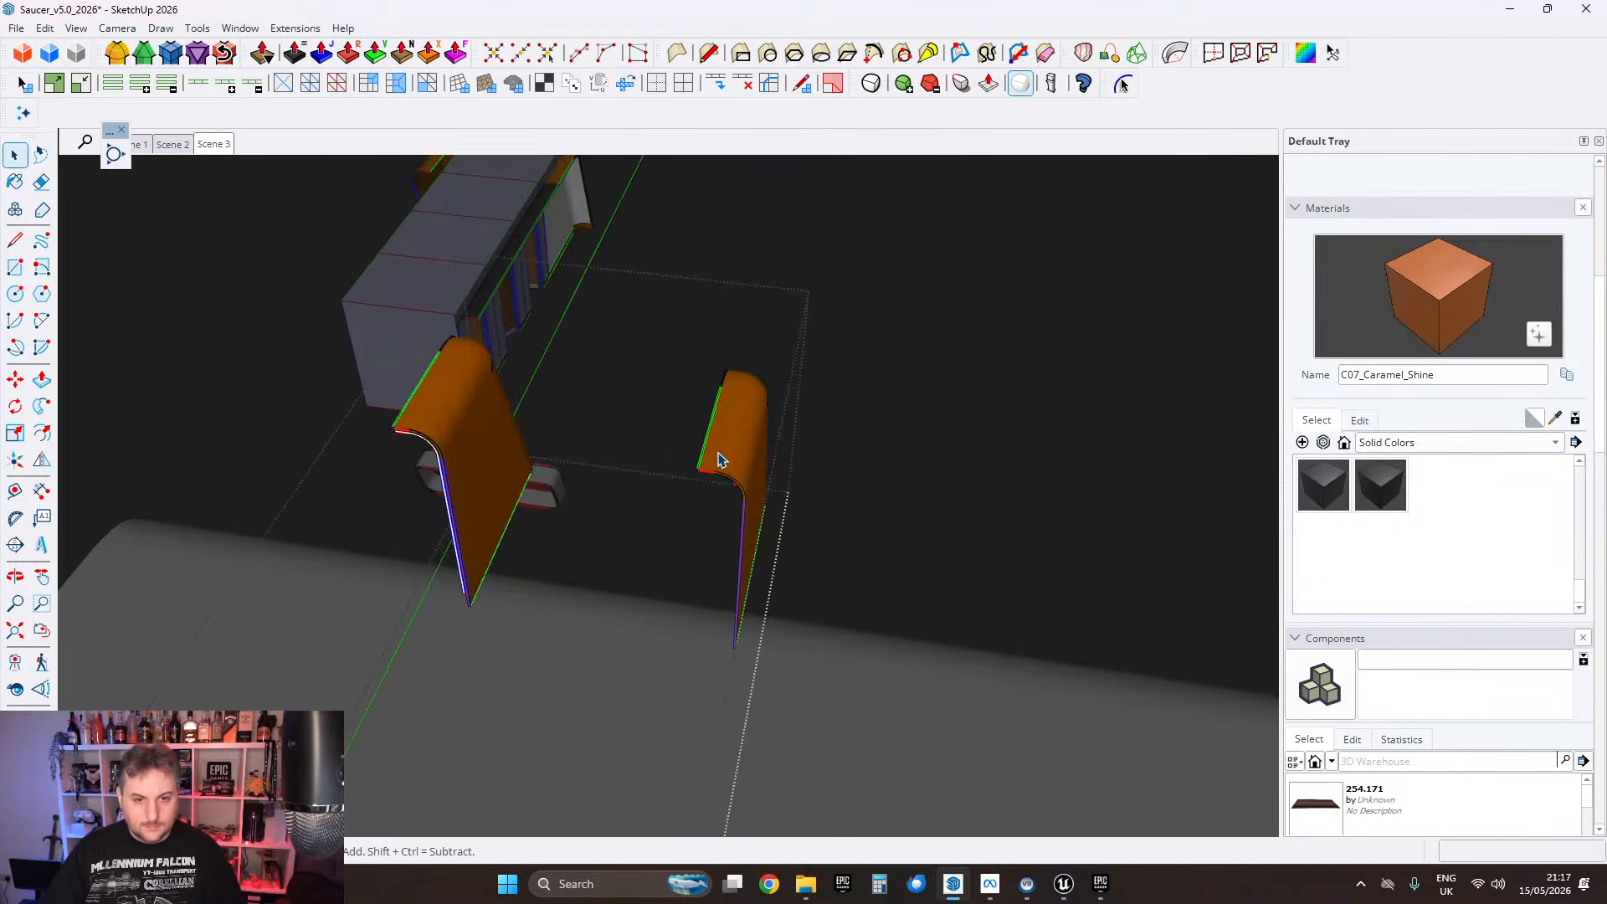
# Step: Delete the spare copy of the orange wall, keeping the one fitted over the white inner panel
pyautogui.moveTo(703, 561); pyautogui.dragTo(829, 402, button='middle')
pyautogui.click(829, 399)
pyautogui.press('Delete')
pyautogui.scroll(2, 530, 421)
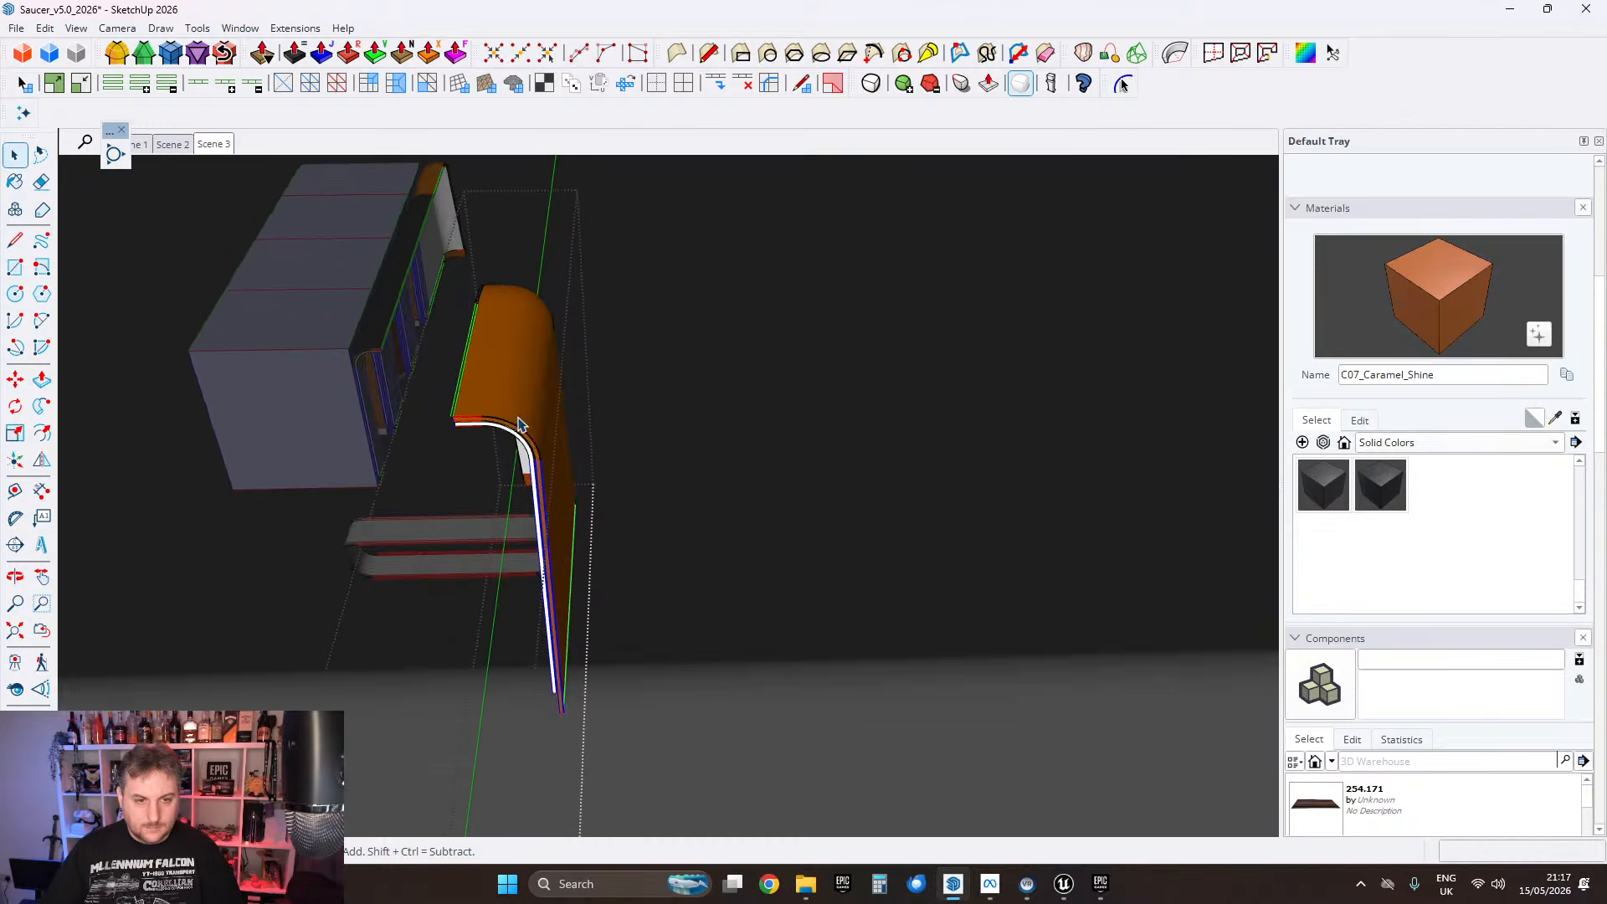
# Step: Extend the sweep path's side edge down past the foot of the orange wall
pyautogui.moveTo(520, 421); pyautogui.dragTo(599, 330, button='middle')
pyautogui.scroll(8, 599, 330)
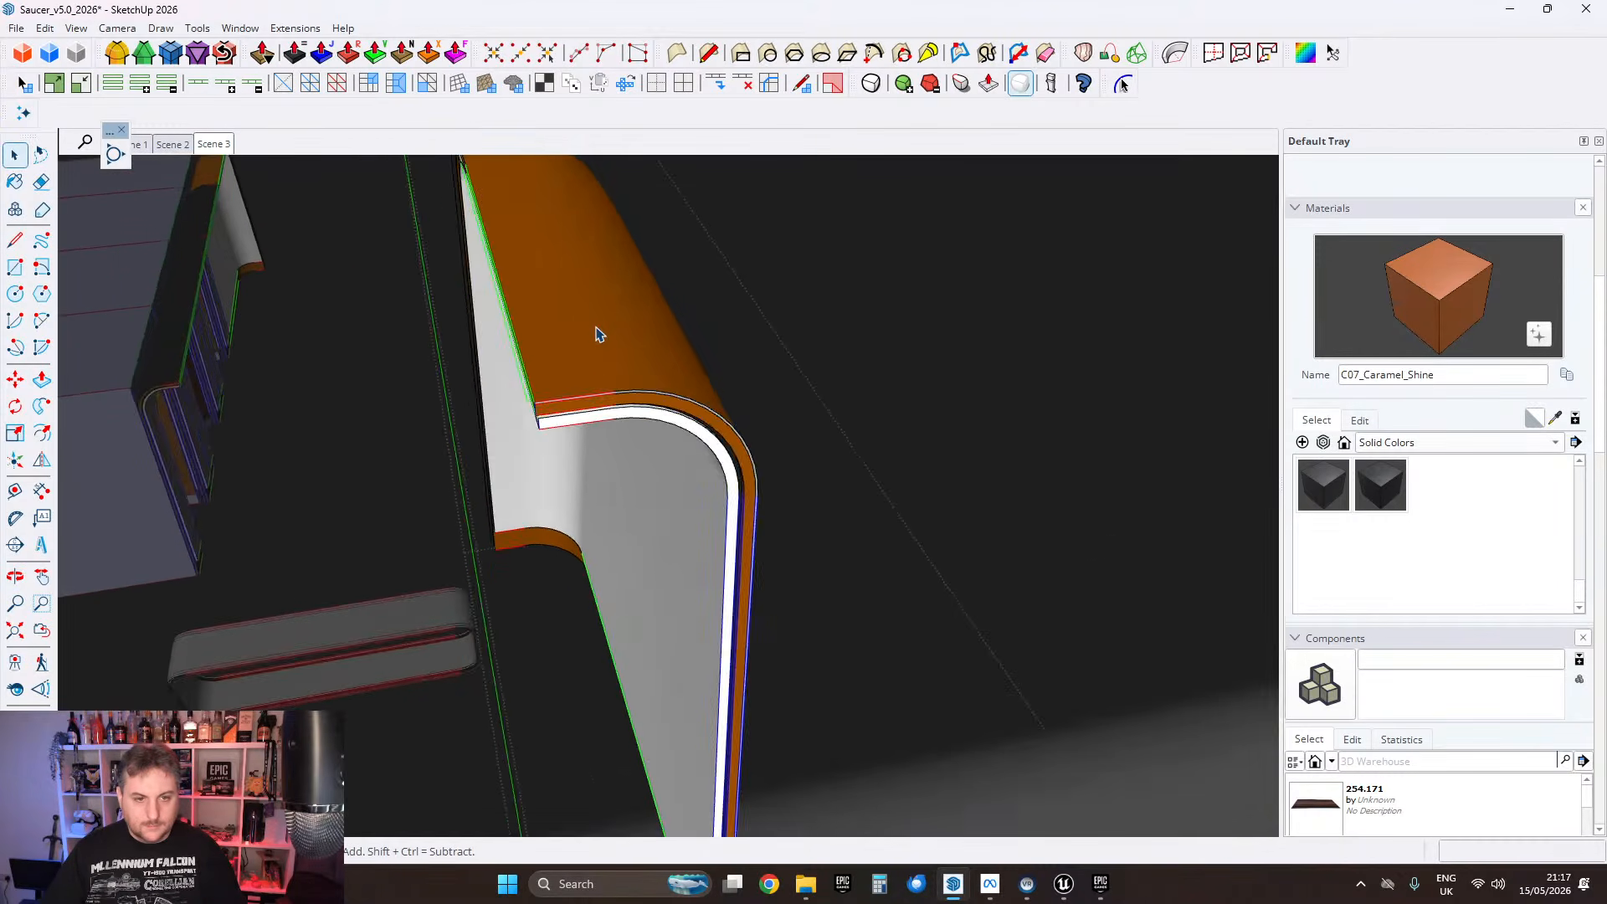
pyautogui.moveTo(606, 419); pyautogui.dragTo(734, 500, button='middle')
pyautogui.moveTo(1032, 317); pyautogui.dragTo(443, 249)
pyautogui.moveTo(443, 250); pyautogui.dragTo(754, 404, button='middle')
pyautogui.scroll(3, 610, 458)
pyautogui.moveTo(288, 326); pyautogui.dragTo(774, 540, button='middle')
pyautogui.scroll(3, 942, 533)
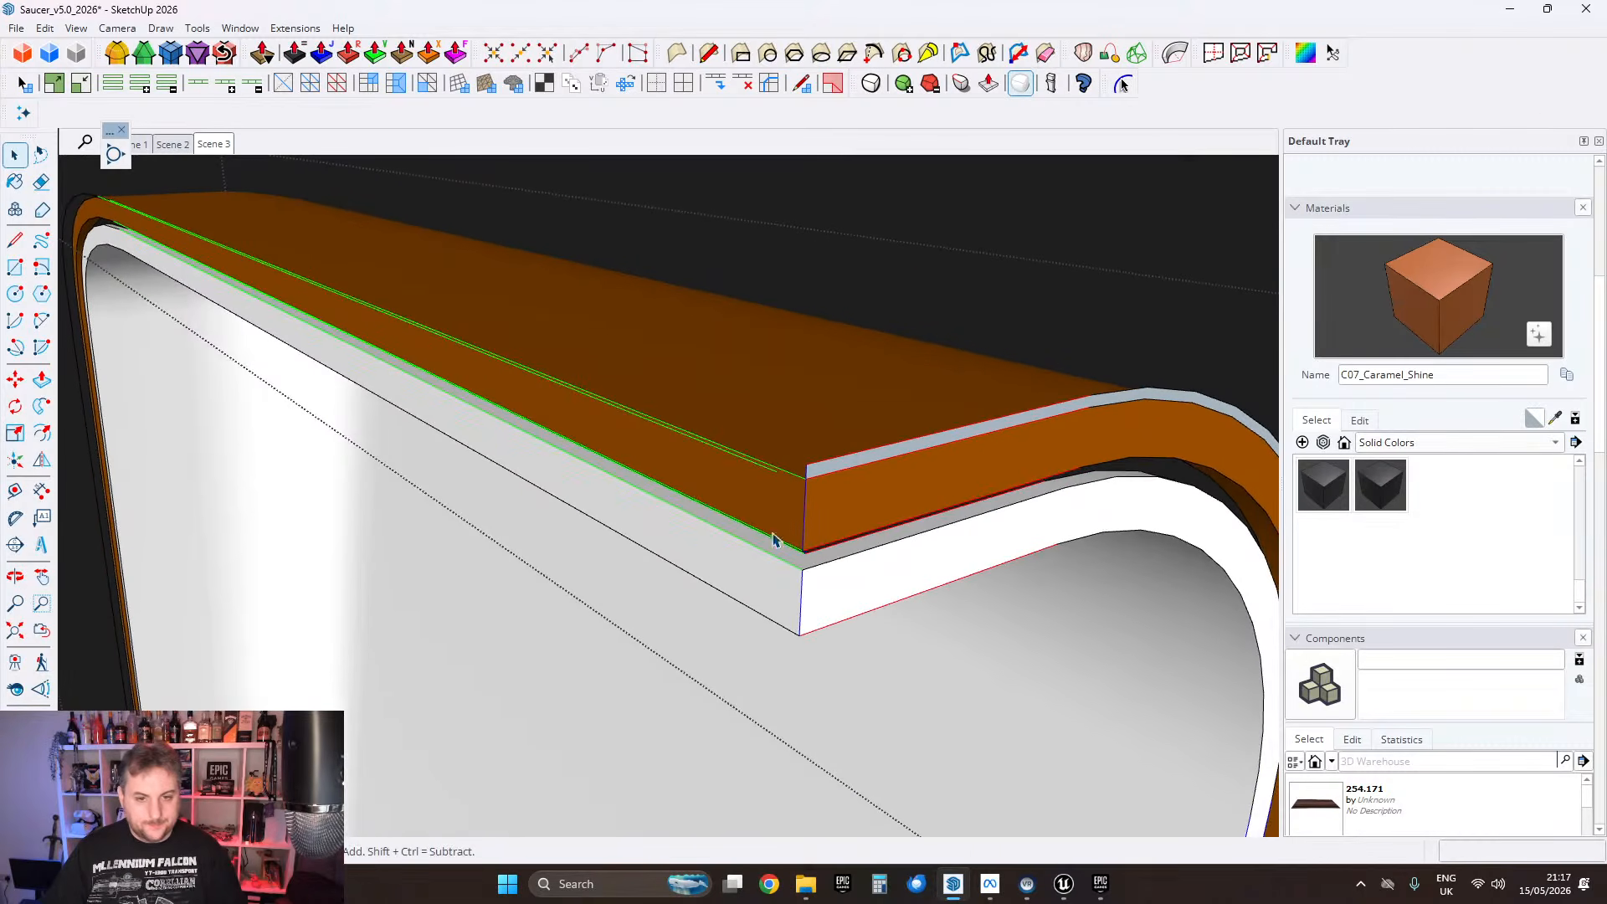
pyautogui.moveTo(763, 474); pyautogui.dragTo(849, 336, button='middle')
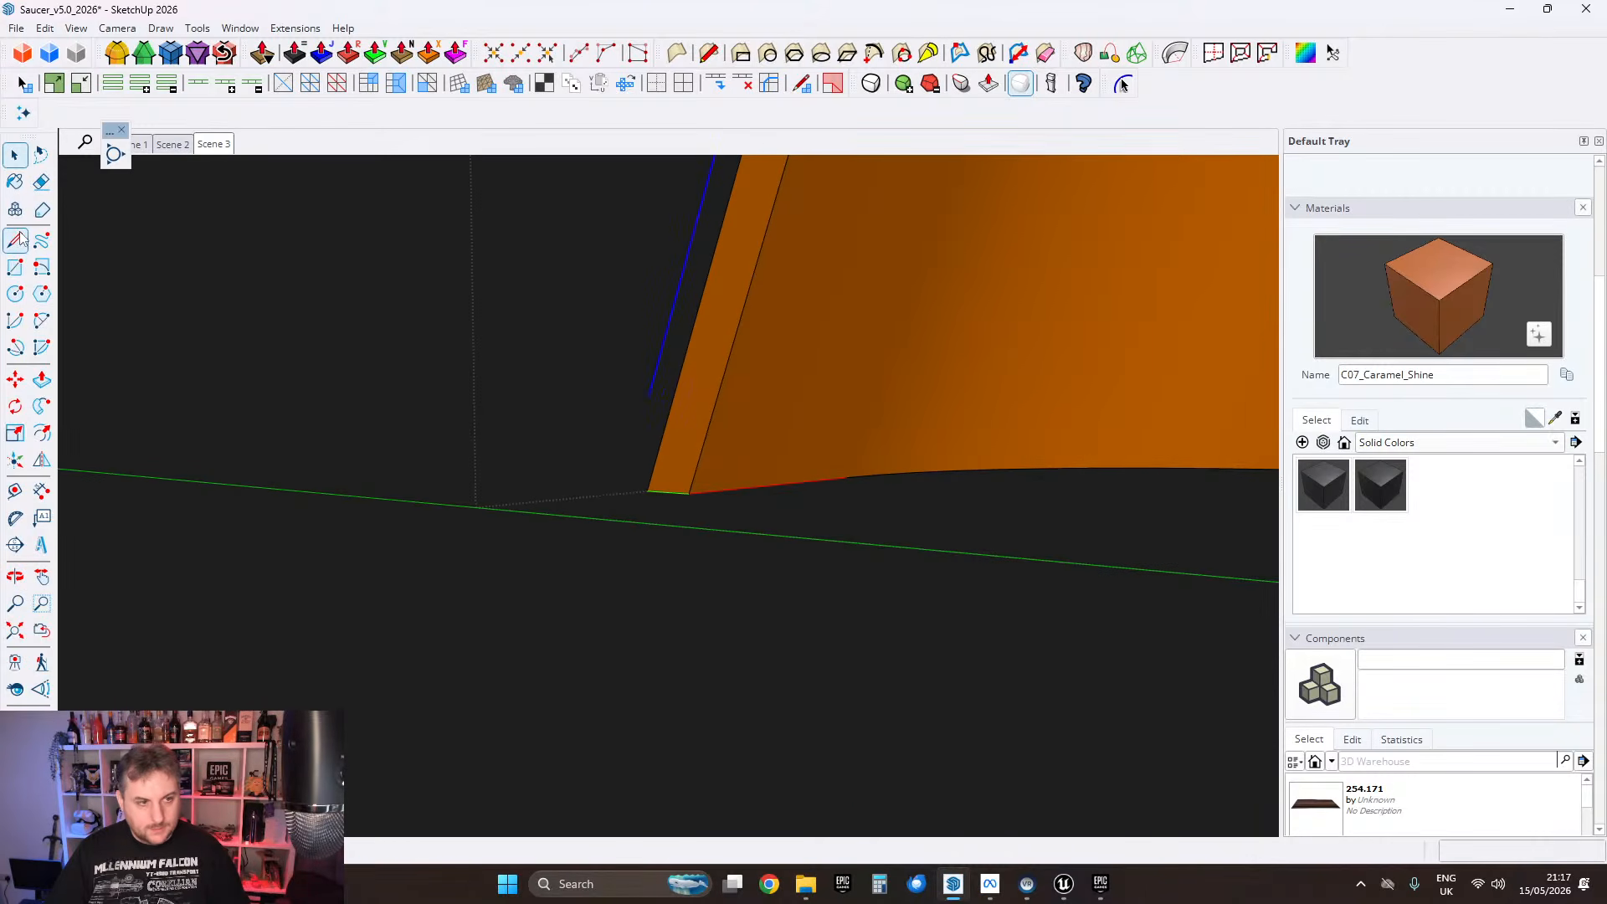
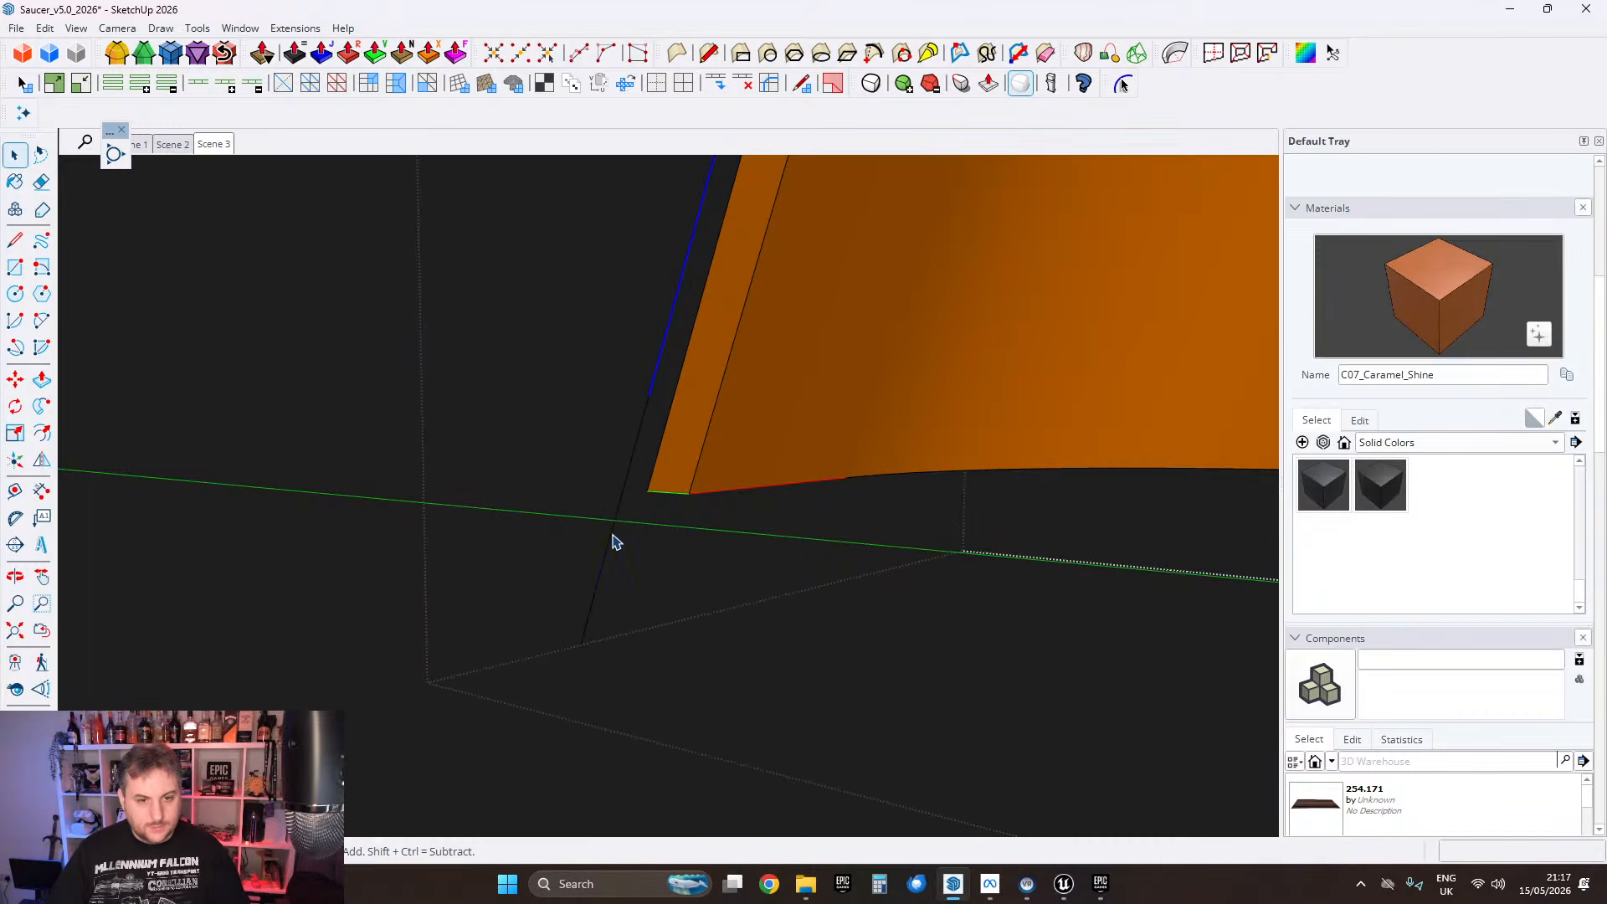
pyautogui.moveTo(604, 546); pyautogui.dragTo(759, 629, button='middle')
pyautogui.scroll(5, 754, 570)
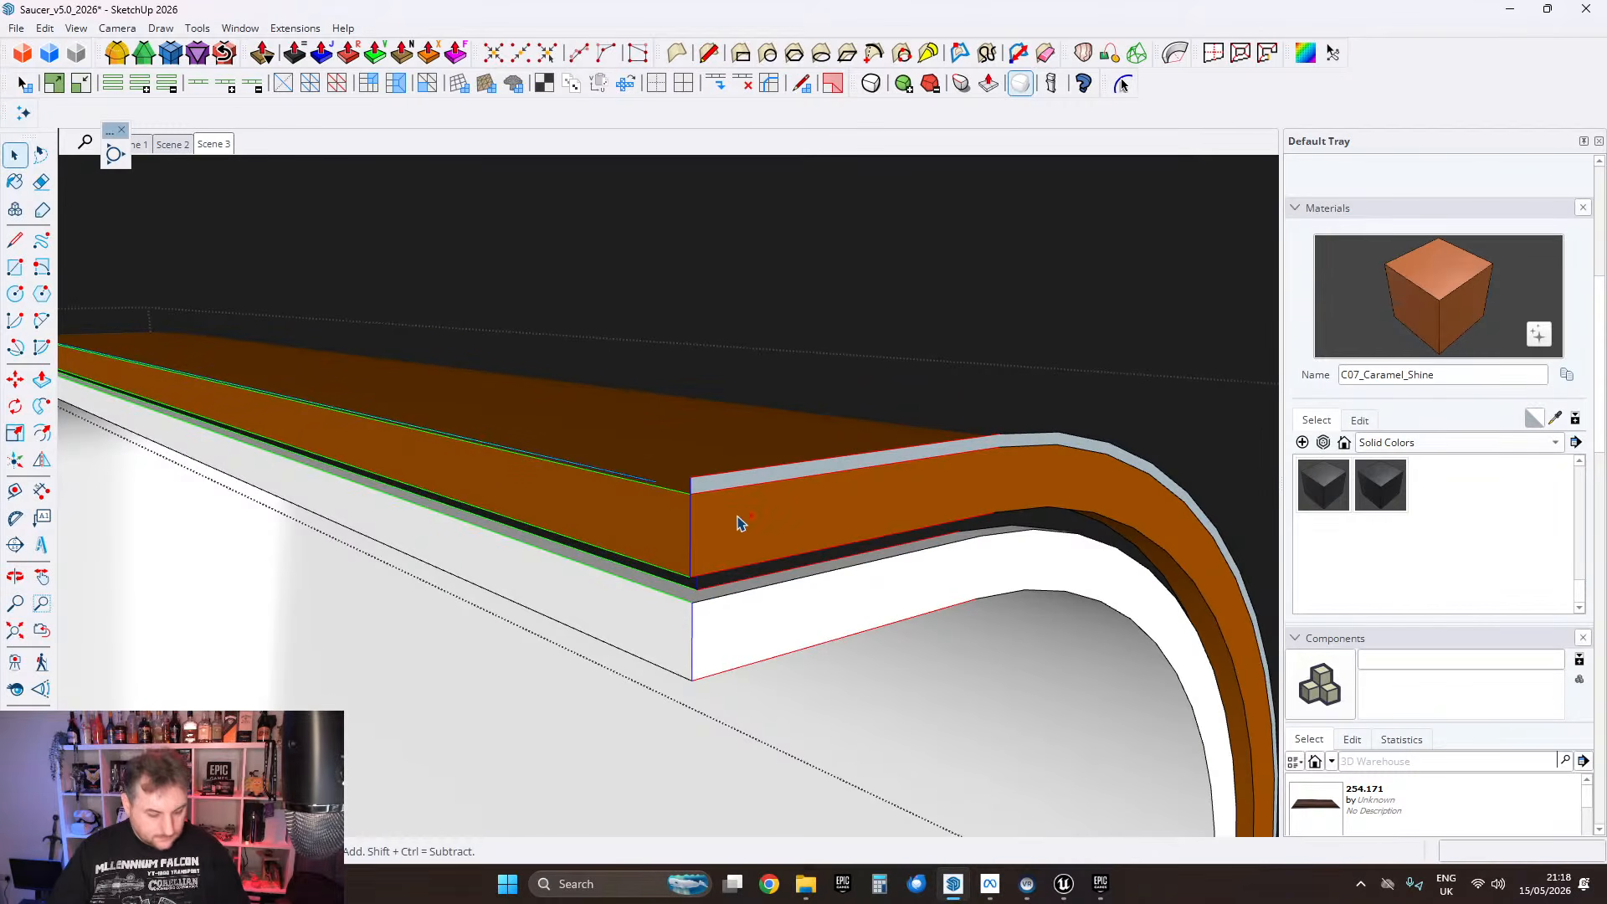
# Step: Paste the path in place inside the thin strip profile's group and sweep the strip along it with Follow Me
pyautogui.doubleClick(704, 487)
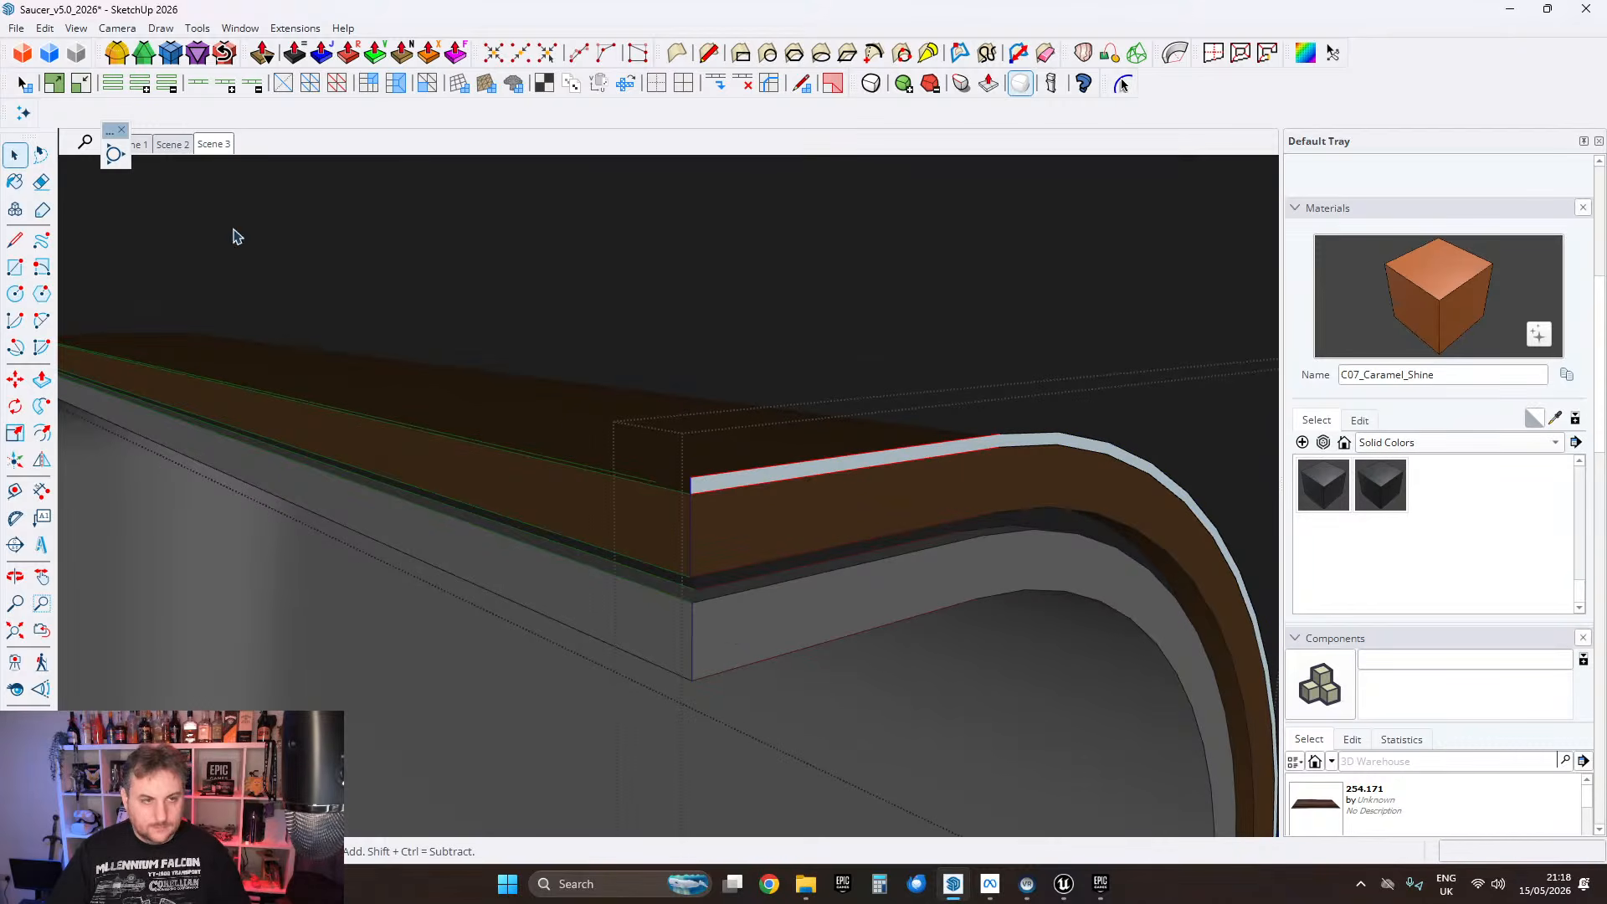
pyautogui.click(16, 27)
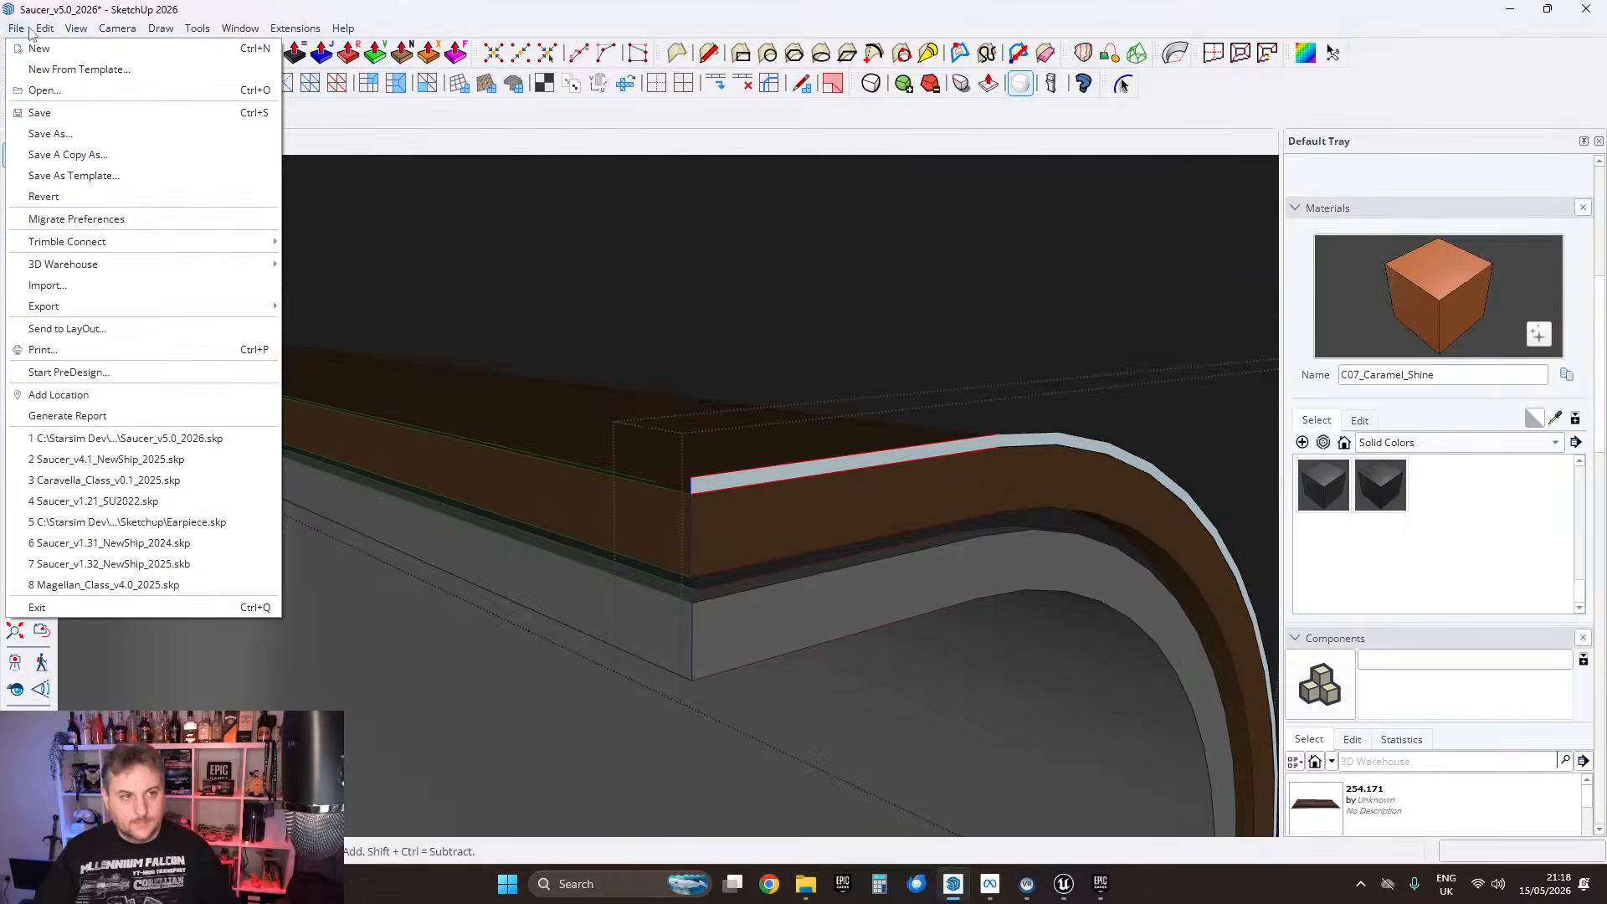
pyautogui.click(44, 28)
pyautogui.click(88, 155)
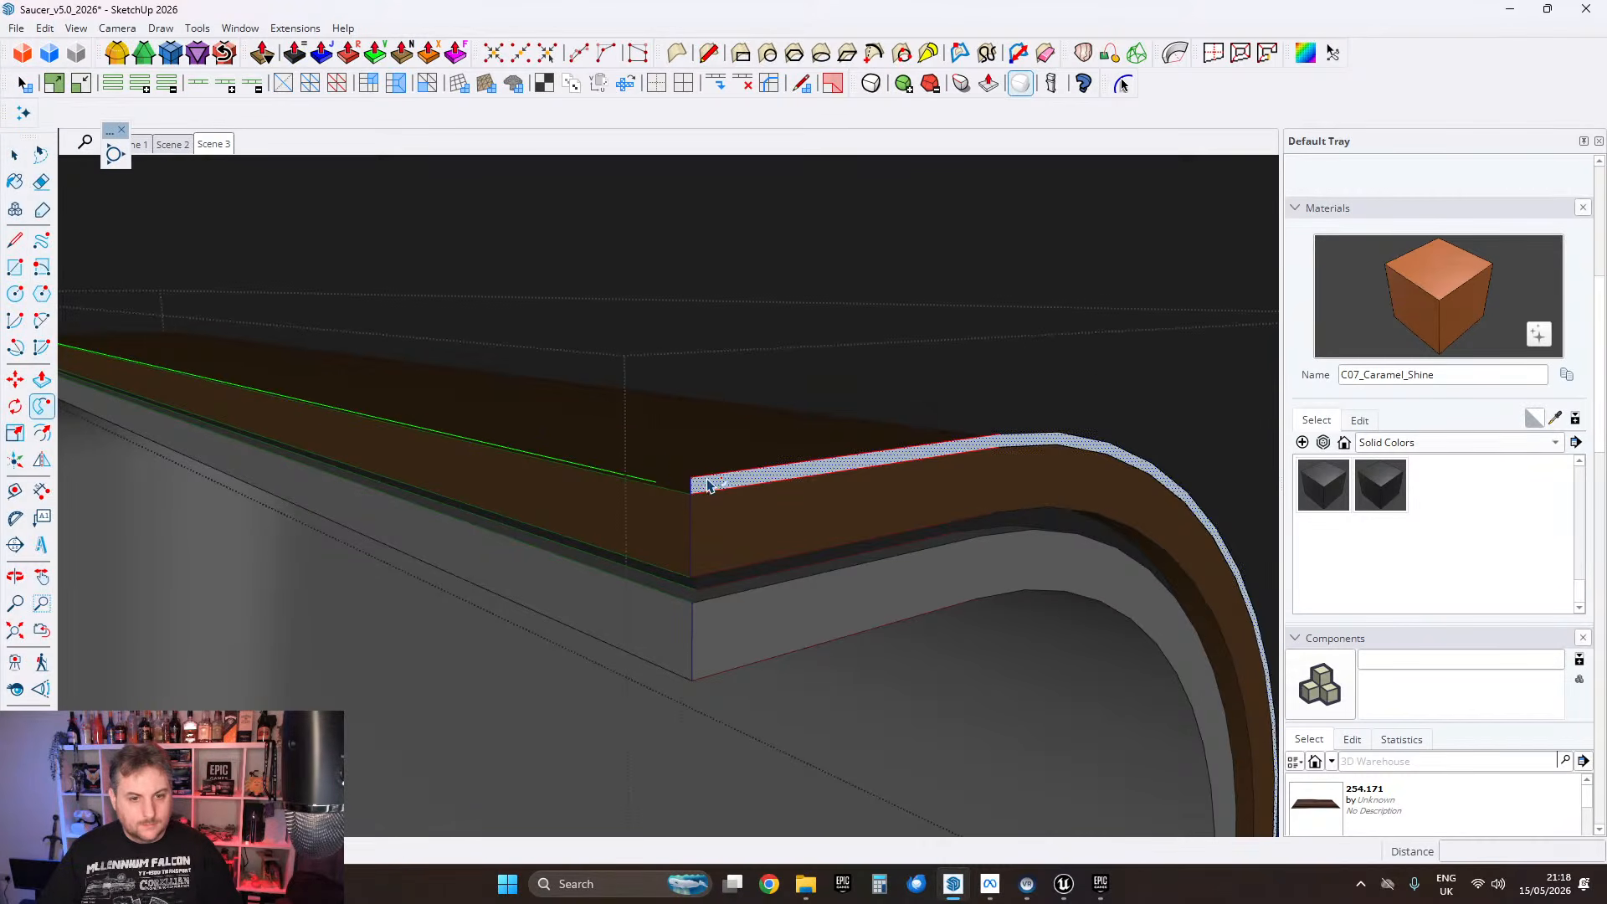
pyautogui.press('Delete')
pyautogui.moveTo(747, 297); pyautogui.dragTo(632, 494, button='middle')
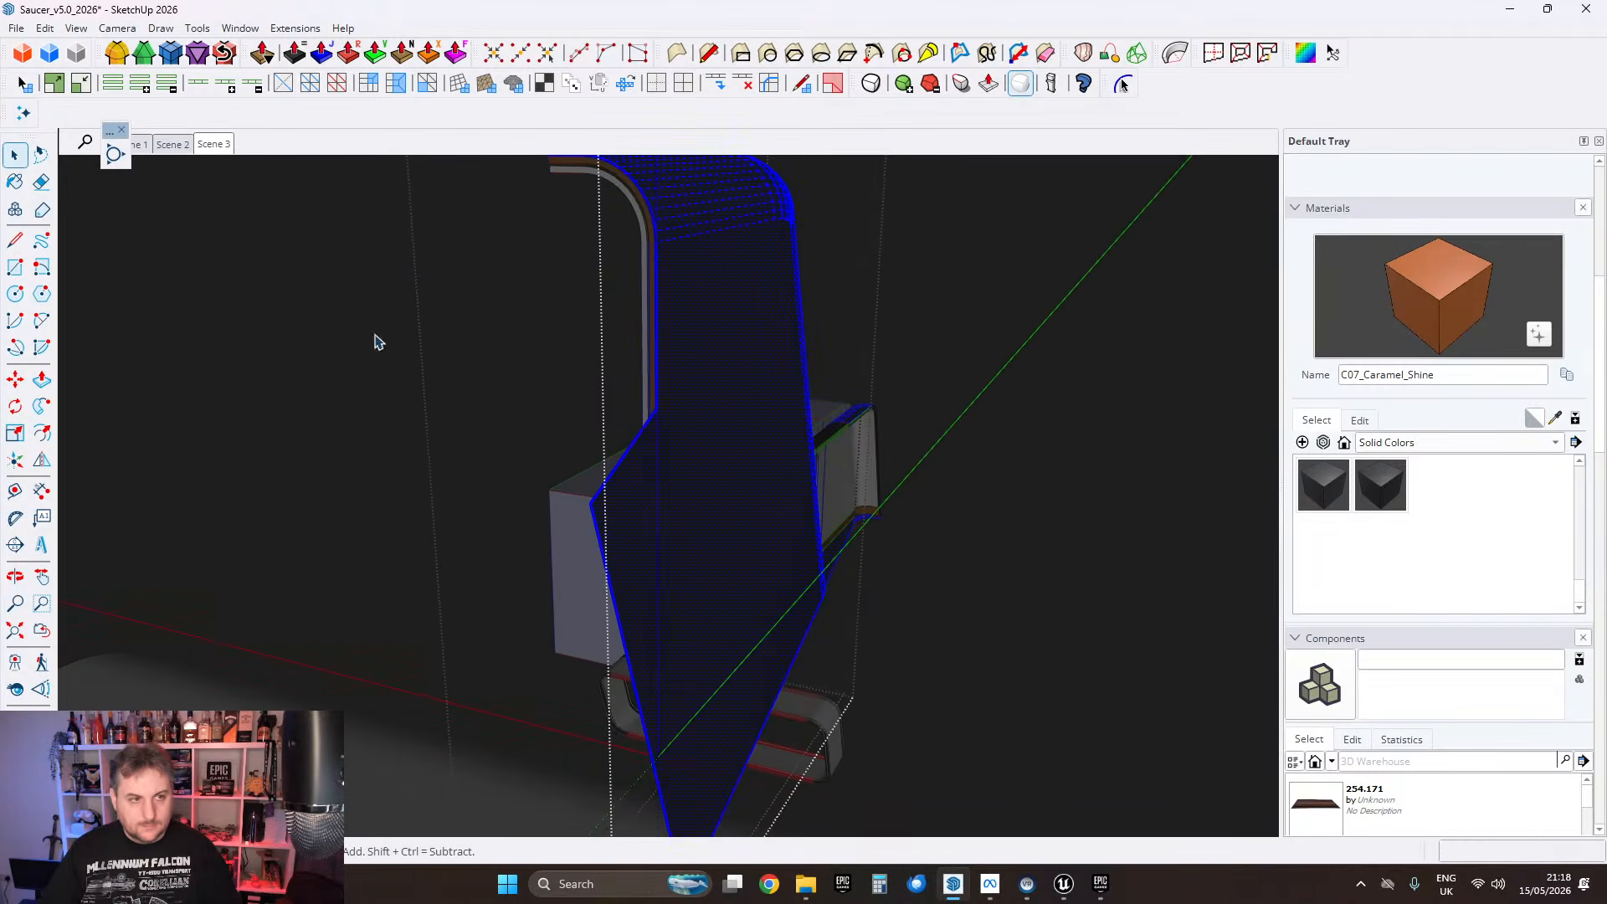
# Step: Sample the Default material from the neighbouring panel's edge and paint the newly swept outer wall with it
pyautogui.scroll(3, 660, 319)
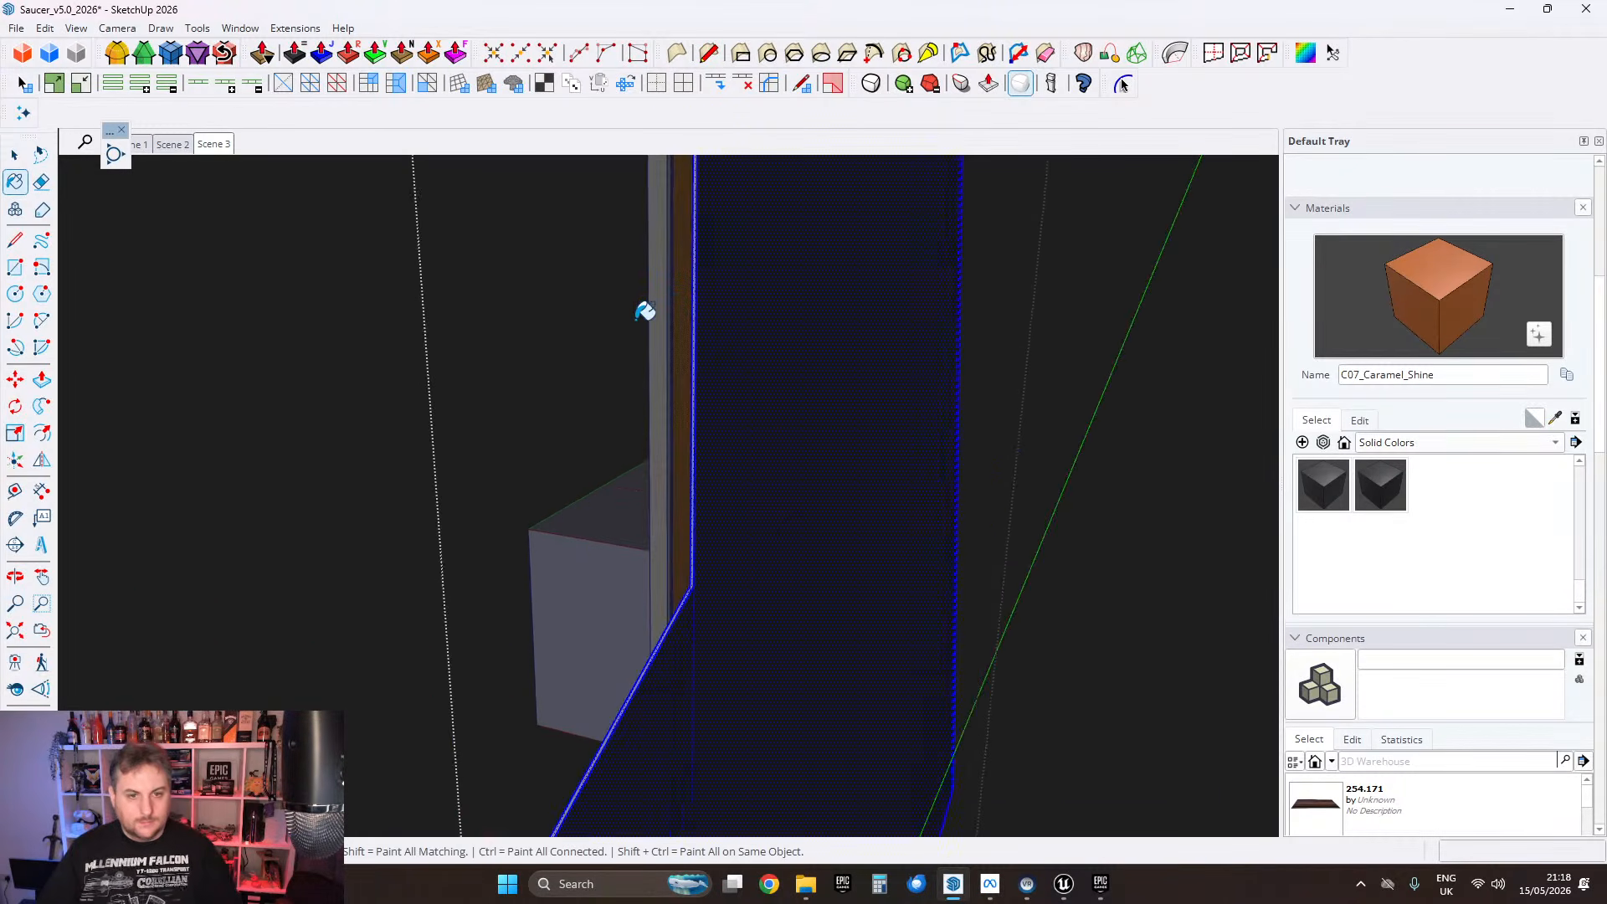
pyautogui.keyDown('alt'); pyautogui.click(660, 315); pyautogui.keyUp('alt')
pyautogui.click(737, 318)
pyautogui.click(12, 157)
pyautogui.scroll(-3, 664, 362)
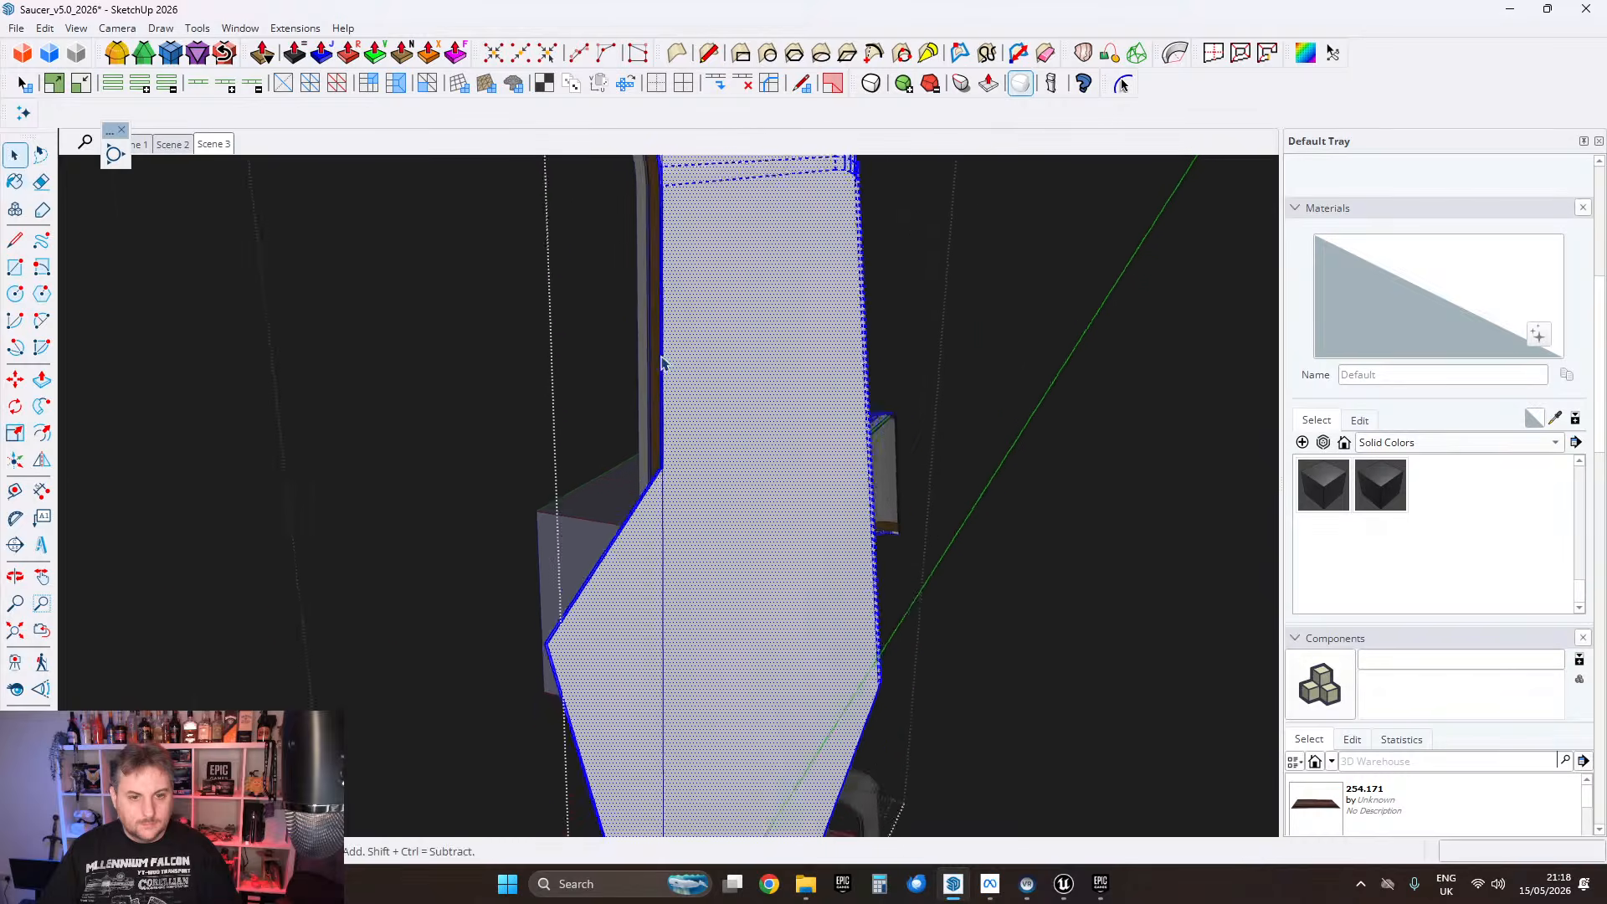
# Step: Leave the swept wall's group and convert it into a component
pyautogui.moveTo(664, 362); pyautogui.dragTo(650, 481, button='middle')
pyautogui.scroll(-1, 650, 480)
pyautogui.press('Escape')
pyautogui.moveTo(615, 590); pyautogui.dragTo(617, 542, button='middle')
pyautogui.rightClick(608, 541)
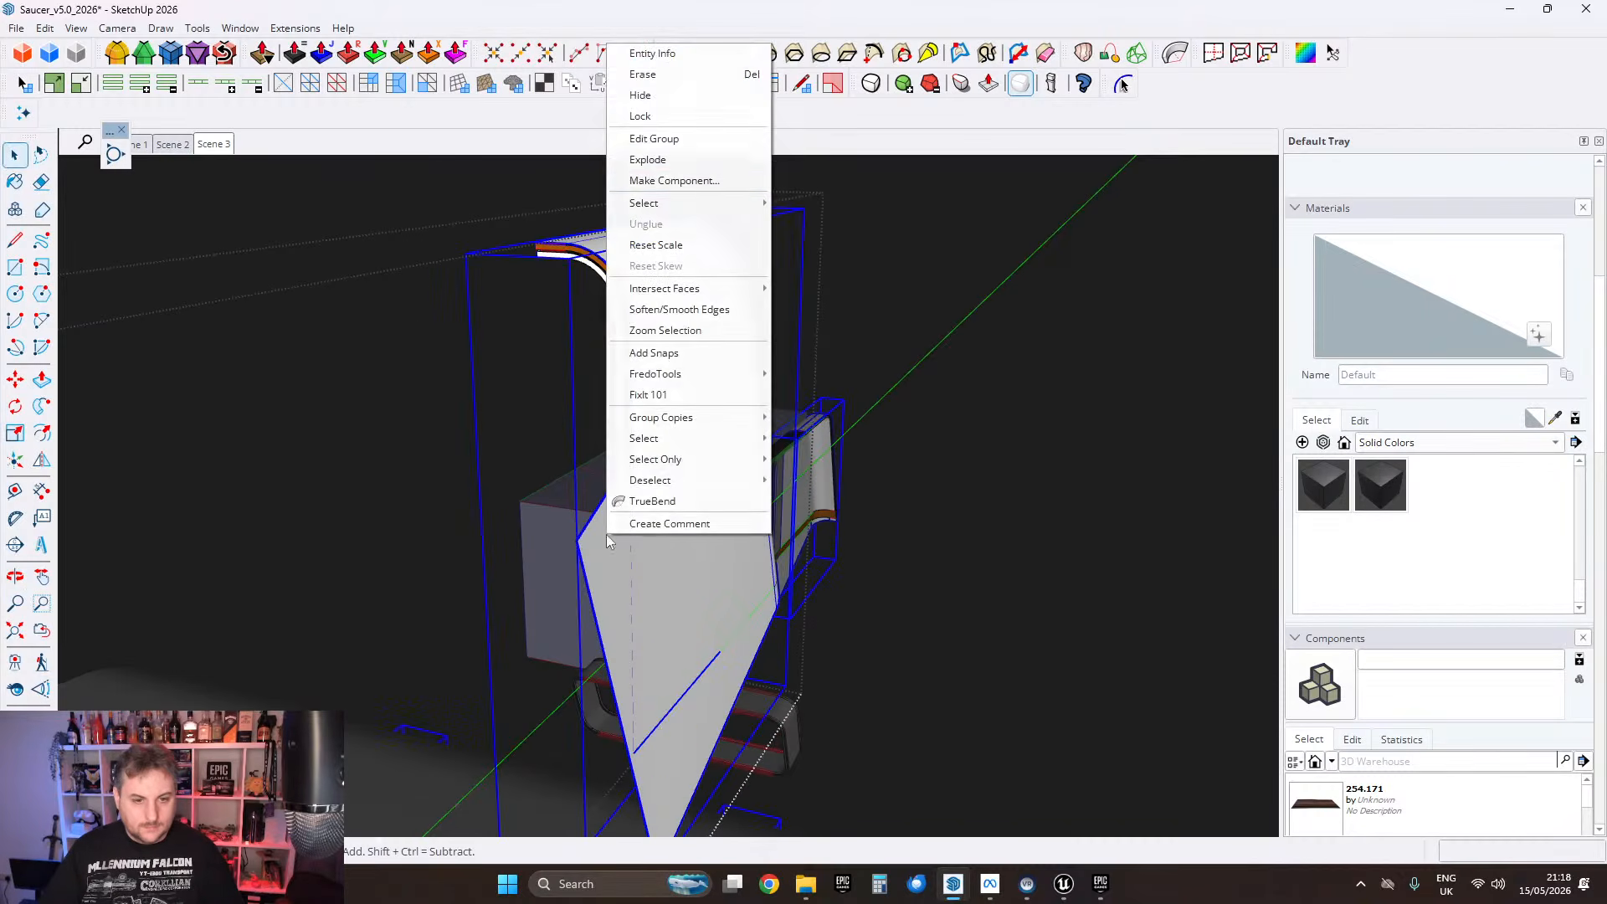
pyautogui.click(672, 180)
pyautogui.click(810, 644)
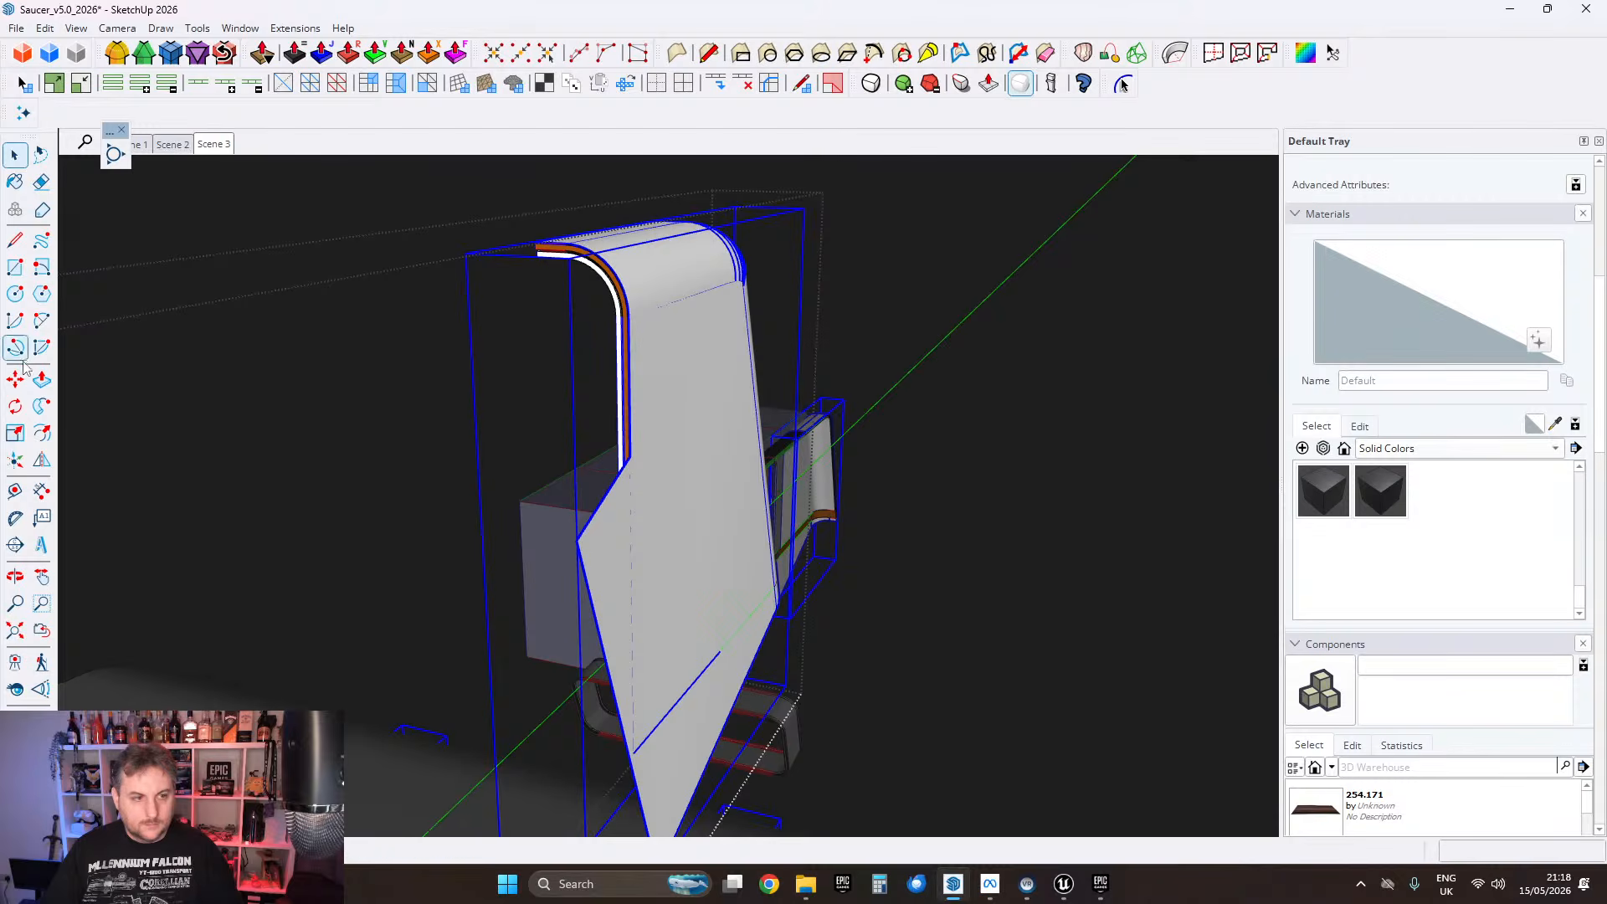
# Step: Make a copy of the wall component in the empty space beside the original
pyautogui.moveTo(512, 456); pyautogui.dragTo(459, 361, button='middle')
pyautogui.scroll(-3, 458, 362)
pyautogui.press('ctrl')
pyautogui.click(549, 426)
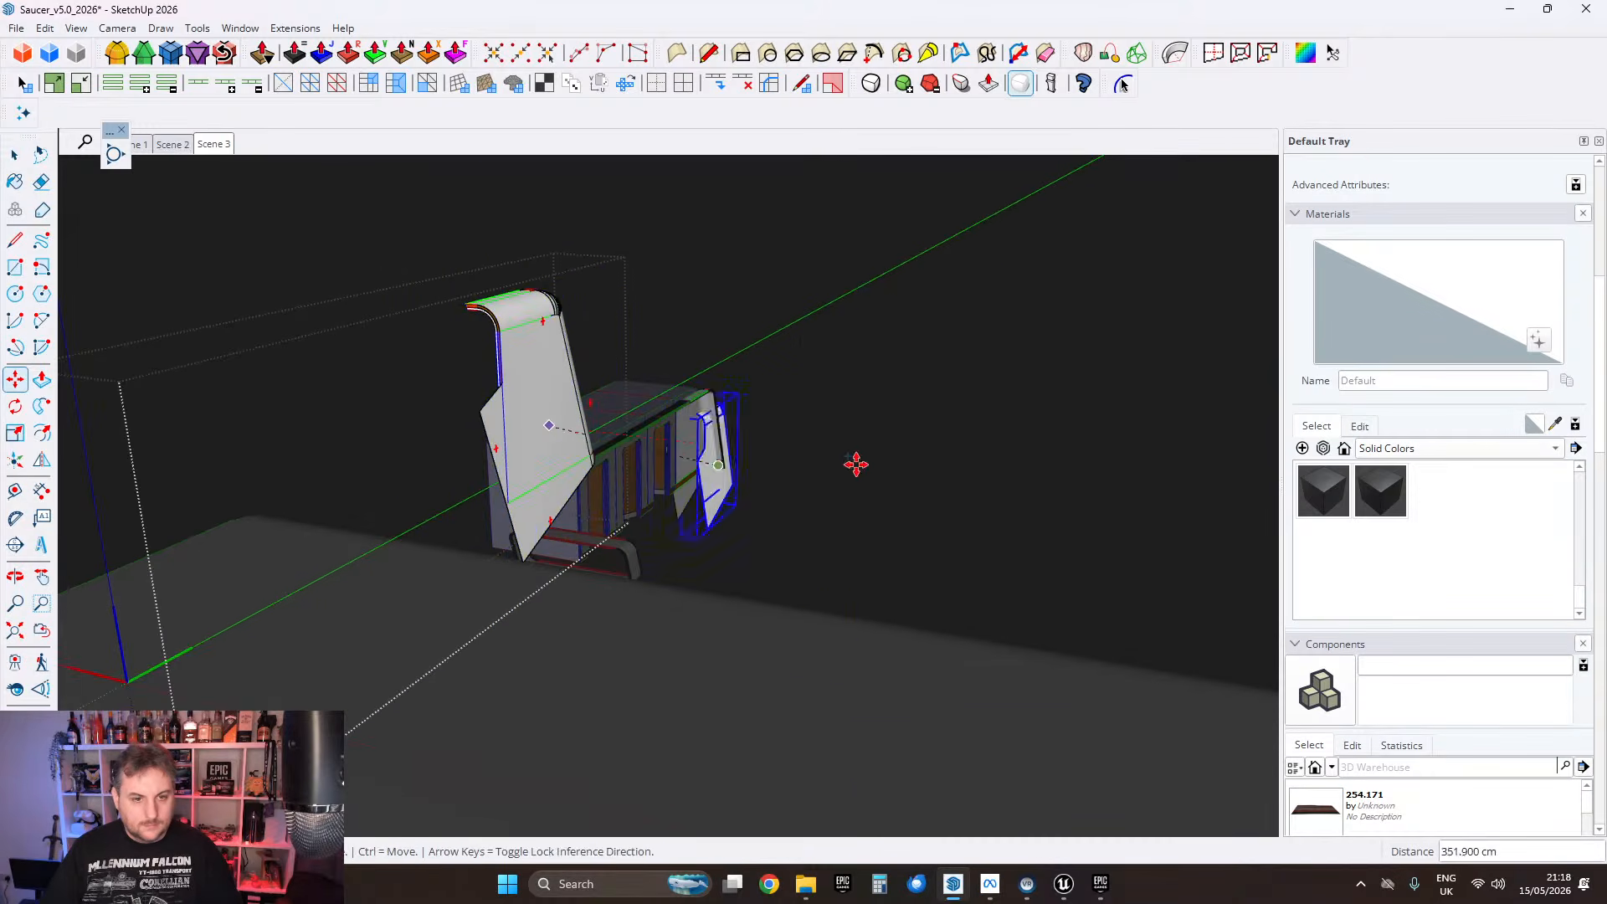
pyautogui.click(913, 465)
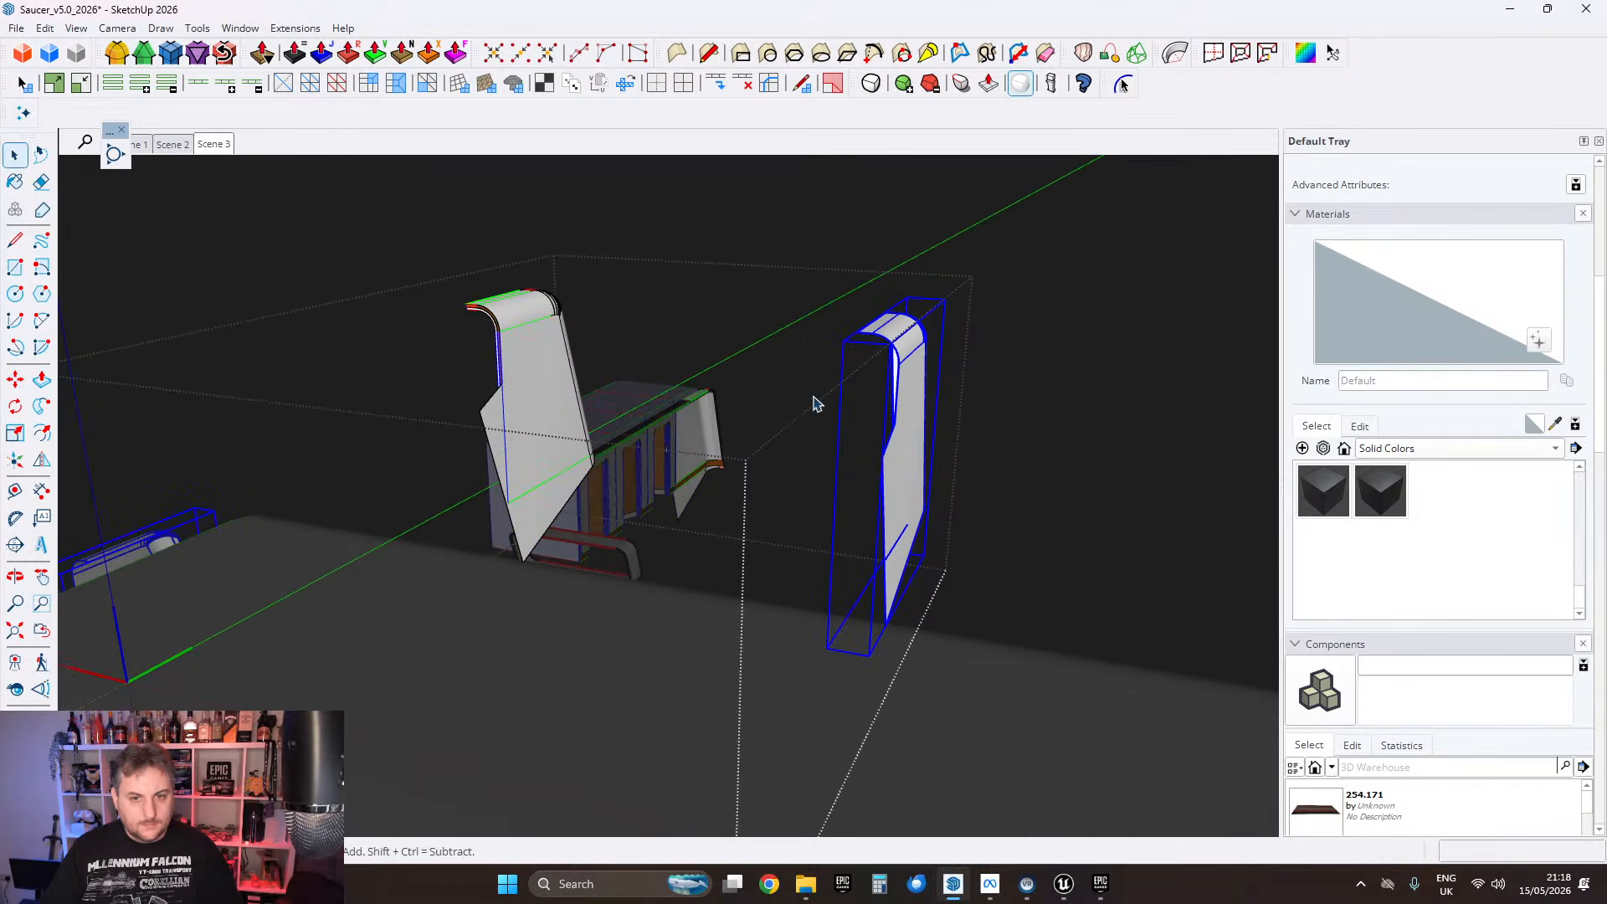
# Step: Open the copied wall, select all its connected geometry and set the soften angle between normals to 0 degrees
pyautogui.moveTo(898, 418); pyautogui.dragTo(778, 449, button='middle')
pyautogui.doubleClick(778, 449)
pyautogui.scroll(4, 775, 435)
pyautogui.click(740, 331)
pyautogui.moveTo(740, 331); pyautogui.dragTo(867, 396, button='middle')
pyautogui.scroll(2, 867, 397)
pyautogui.tripleClick(867, 397)
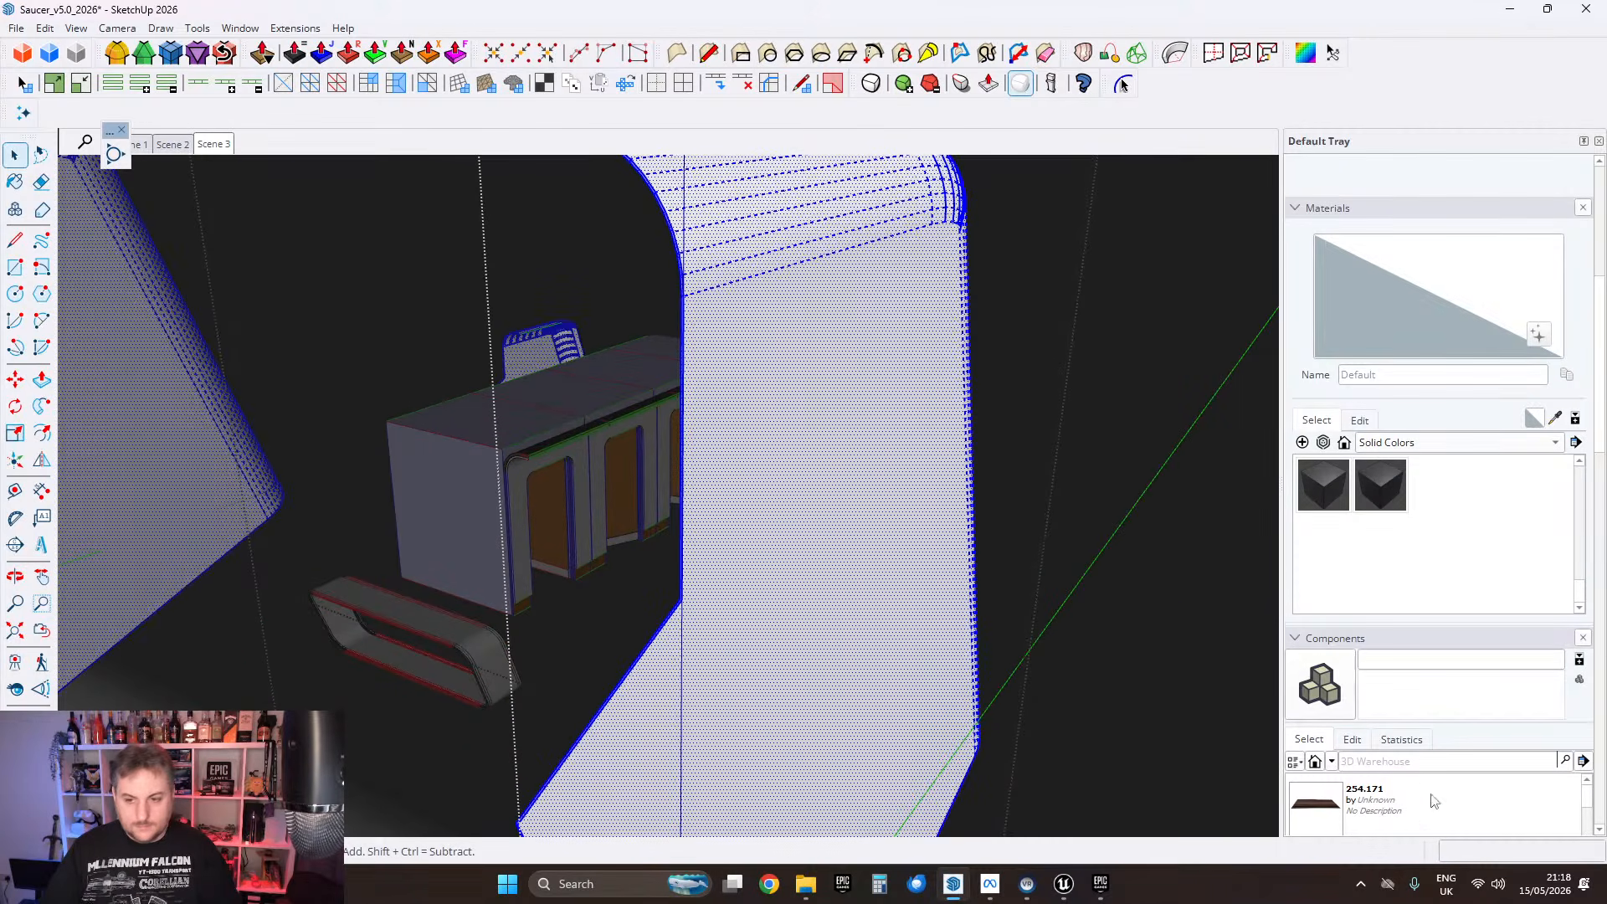
pyautogui.scroll(-2, 1420, 720)
pyautogui.scroll(-20, 1602, 708)
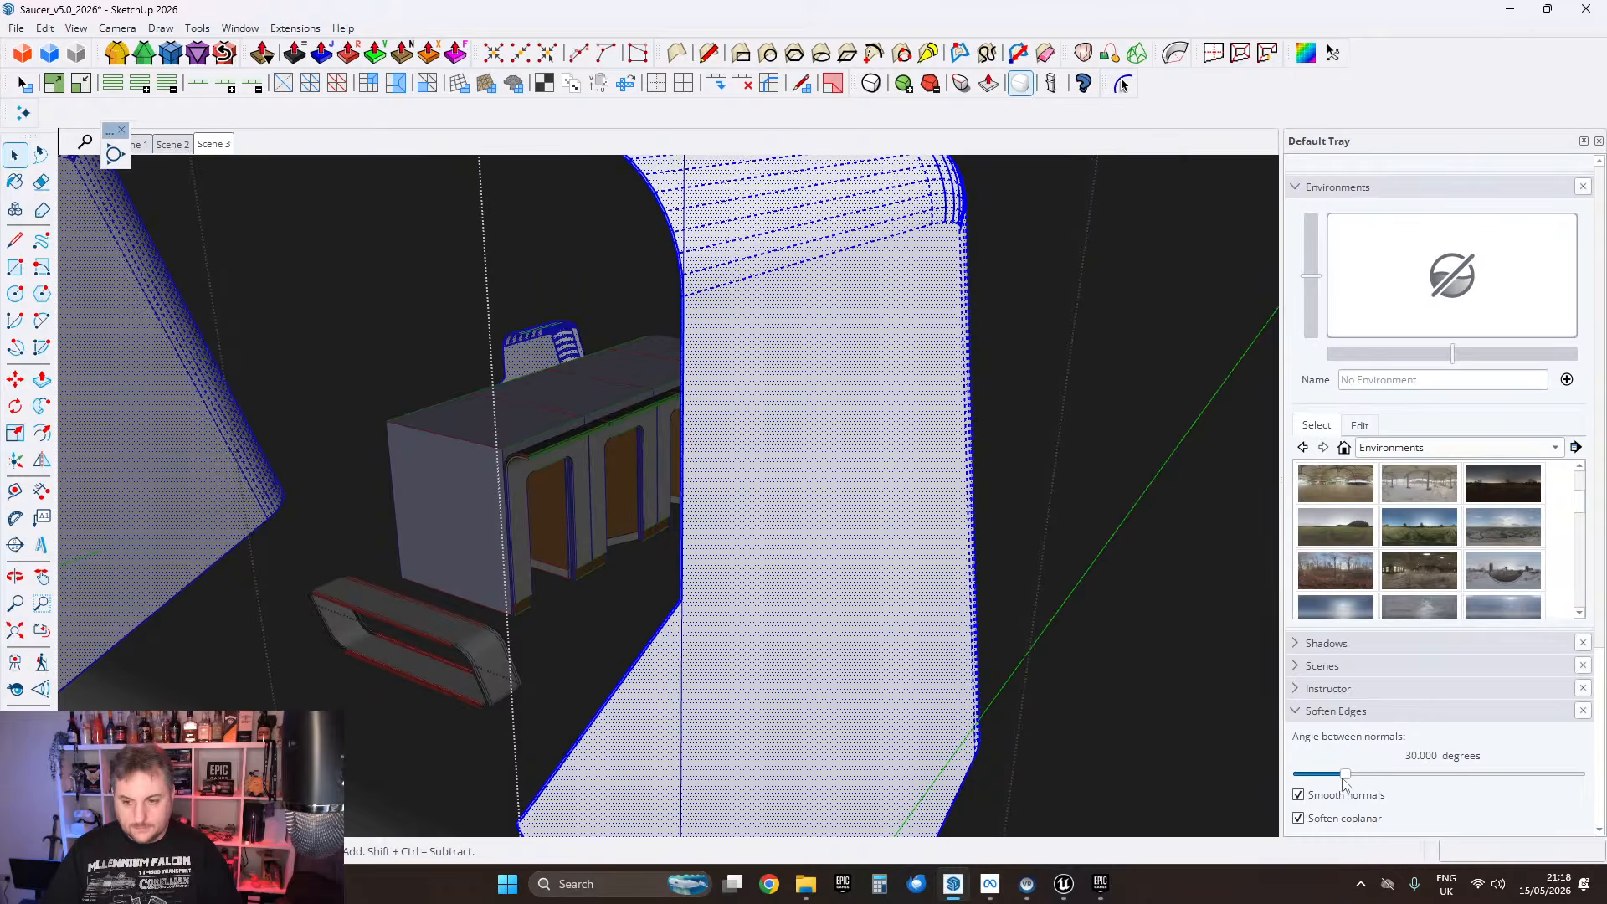
pyautogui.moveTo(1343, 780); pyautogui.dragTo(1238, 782)
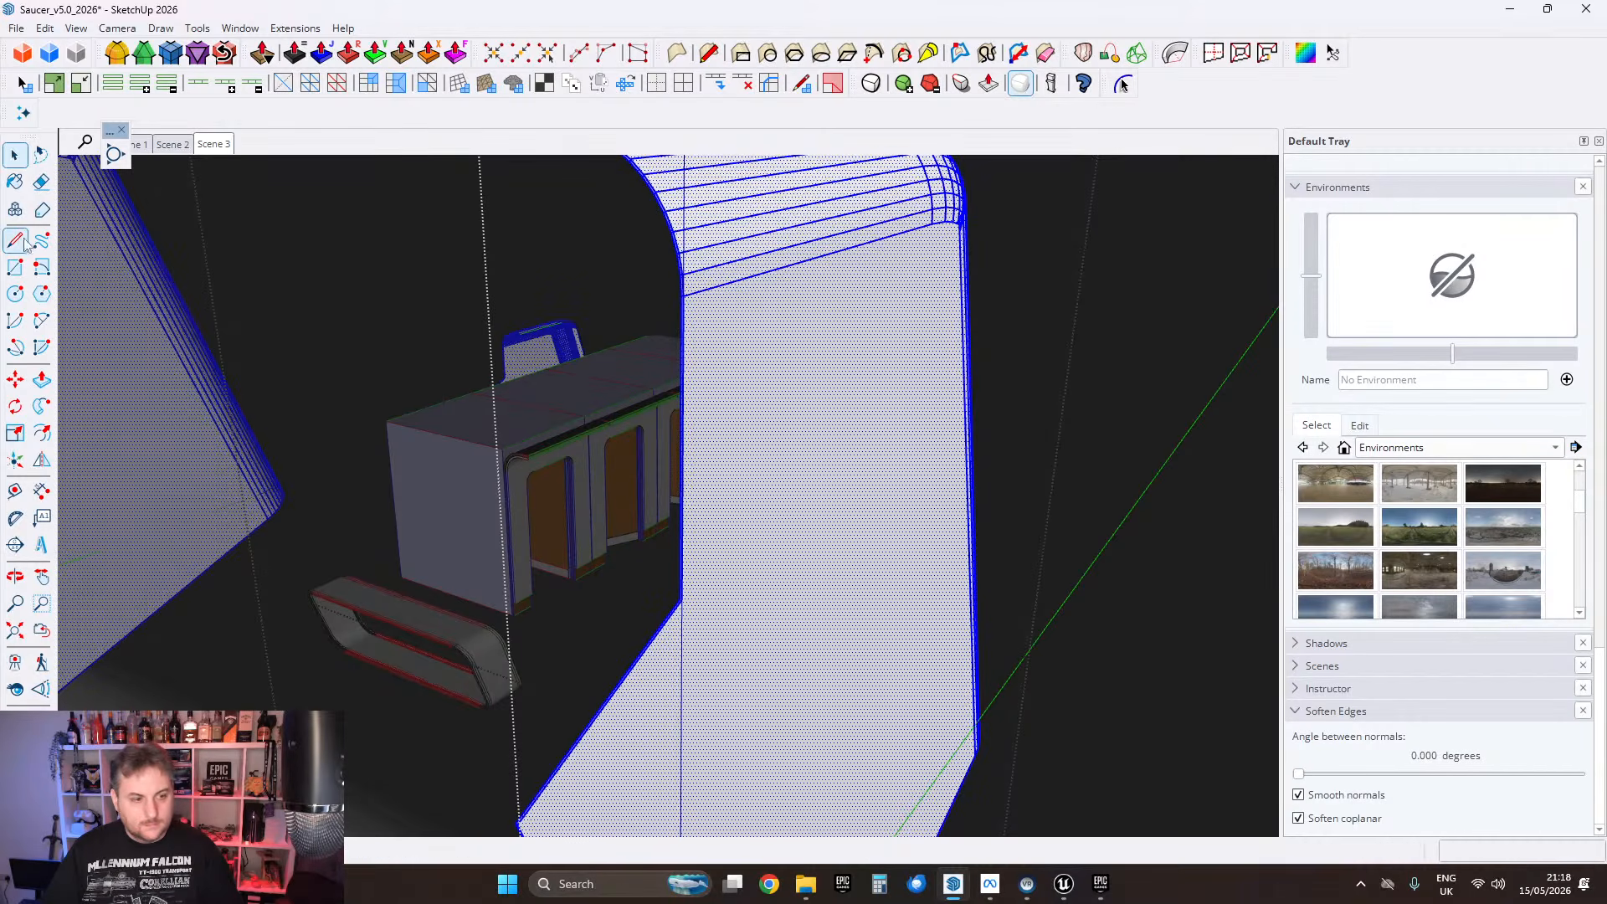
# Step: Draw a vertical edge about 306 cm long from the lower end of the wall's top curve down past its pointed tip
pyautogui.moveTo(824, 446); pyautogui.dragTo(903, 430, button='middle')
pyautogui.moveTo(855, 316); pyautogui.dragTo(825, 244, button='middle')
pyautogui.scroll(-3, 894, 289)
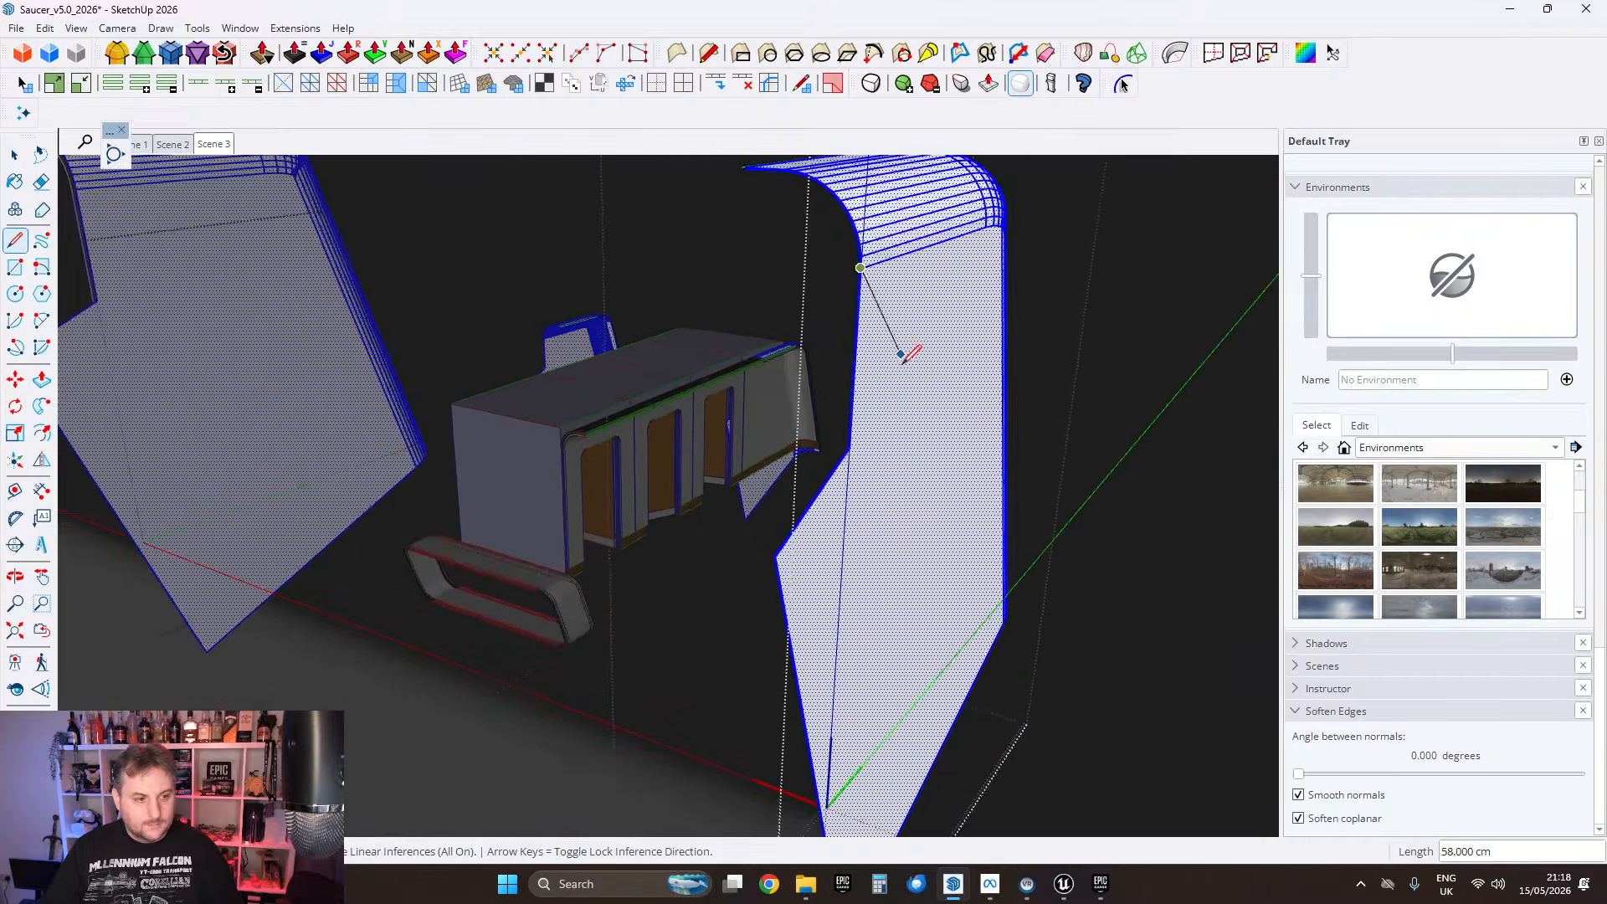
pyautogui.moveTo(918, 482); pyautogui.dragTo(868, 279, button='middle')
pyautogui.keyDown('shift'); pyautogui.moveTo(864, 423); pyautogui.dragTo(854, 351, button='middle'); pyautogui.keyUp('shift')
pyautogui.scroll(3, 854, 351)
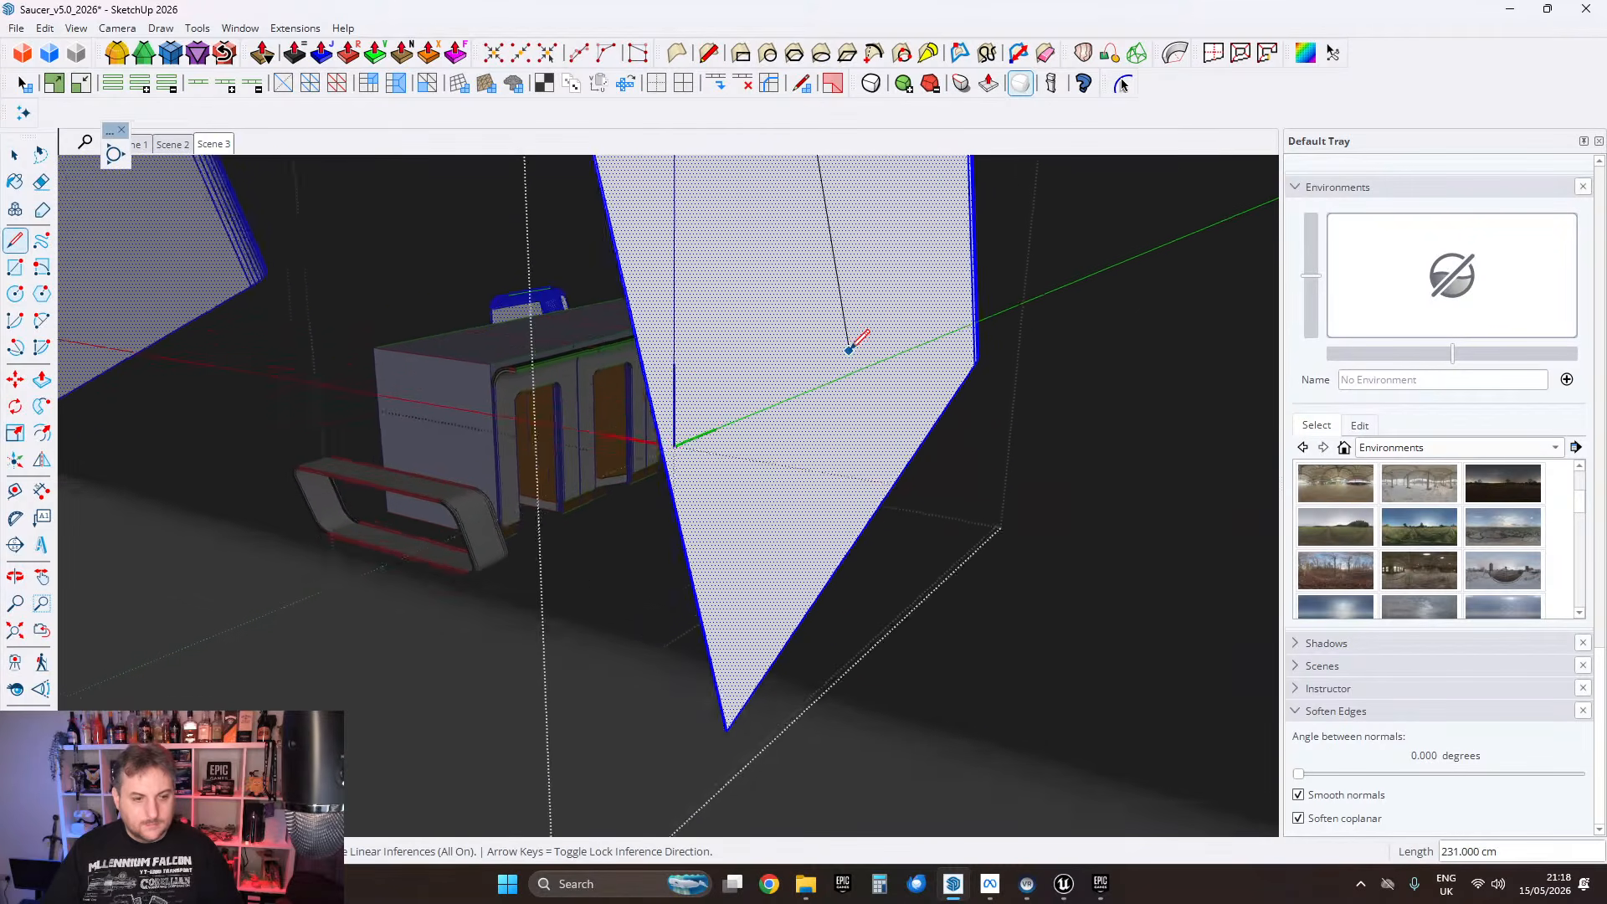
pyautogui.scroll(-1, 850, 353)
pyautogui.moveTo(841, 557)
pyautogui.mouseDown(button='middle')
pyautogui.moveTo(824, 502)
pyautogui.moveTo(851, 388)
pyautogui.mouseUp(button='middle')
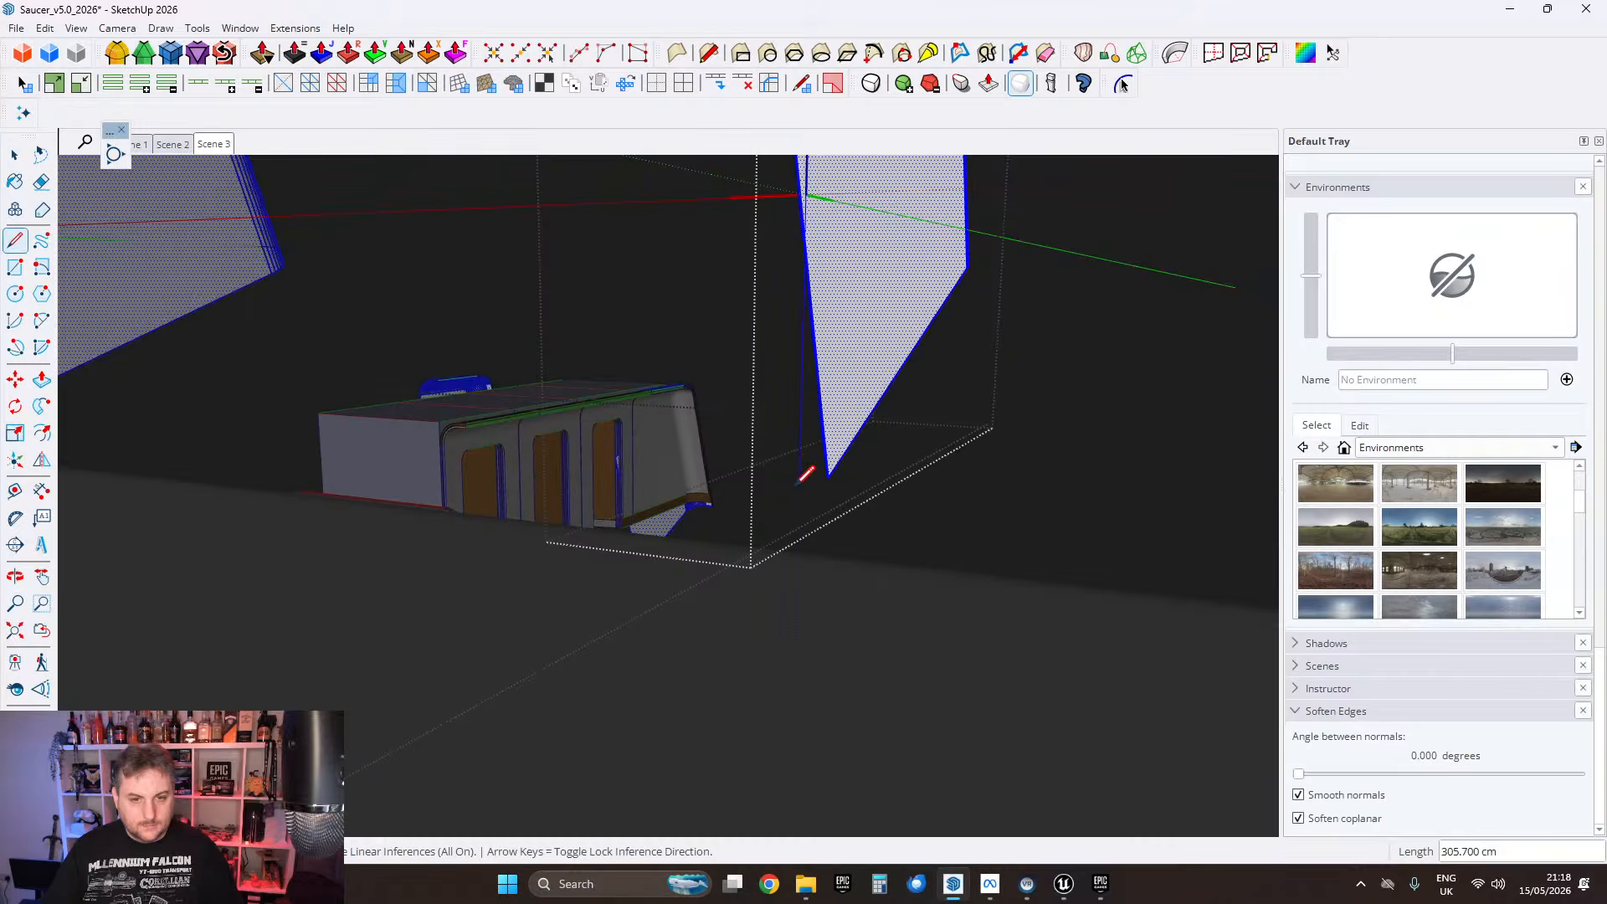
pyautogui.click(798, 488)
pyautogui.scroll(-1, 798, 487)
pyautogui.moveTo(806, 477)
pyautogui.mouseDown(button='middle')
pyautogui.moveTo(653, 511)
pyautogui.moveTo(926, 556)
pyautogui.moveTo(897, 446)
pyautogui.mouseUp(button='middle')
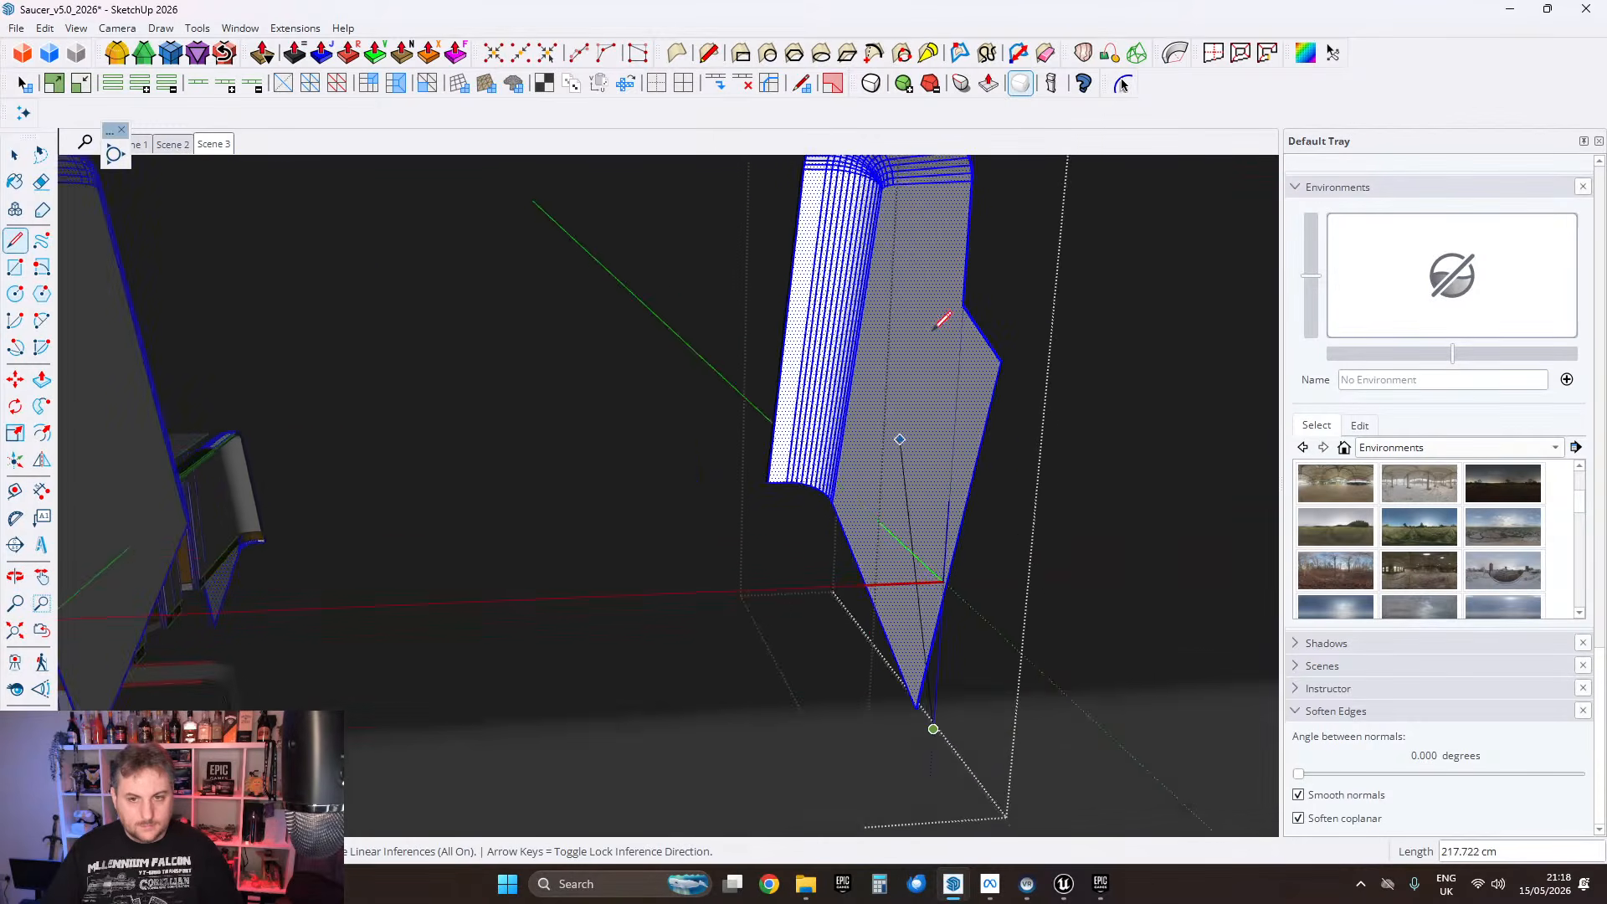
# Step: Draw an edge from the notch in the wall's straight side down past the tip to divide off the protruding triangle
pyautogui.scroll(1, 971, 276)
pyautogui.scroll(3, 914, 316)
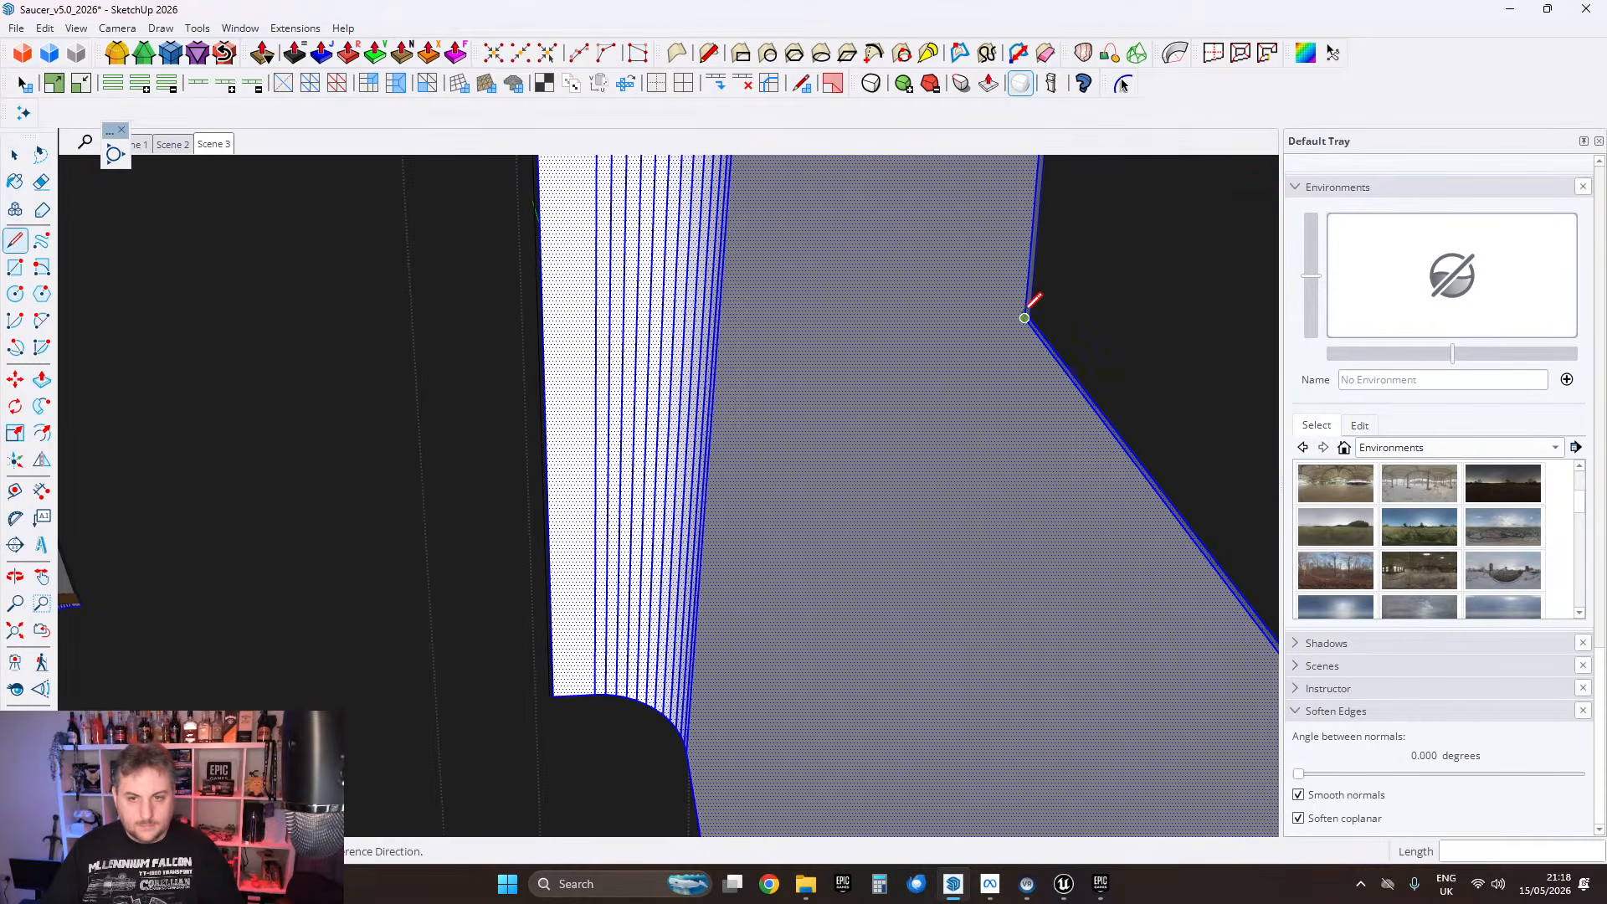
pyautogui.scroll(-2, 1025, 317)
pyautogui.moveTo(998, 445); pyautogui.dragTo(898, 411, button='middle')
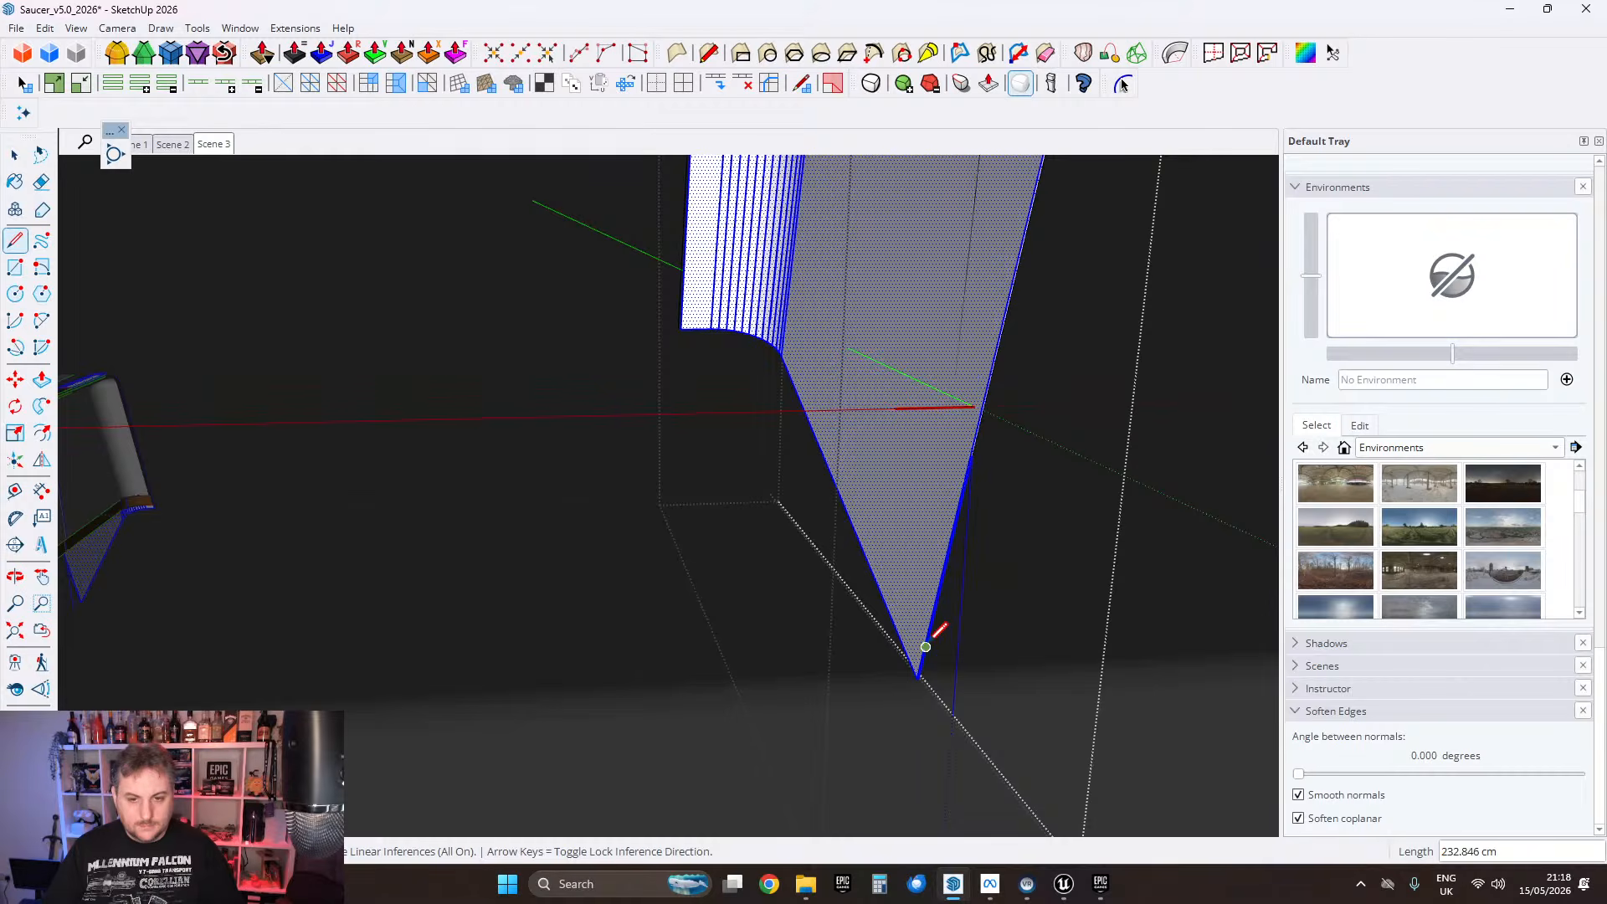
pyautogui.click(946, 656)
pyautogui.moveTo(854, 337); pyautogui.dragTo(847, 426, button='middle')
pyautogui.scroll(2, 847, 426)
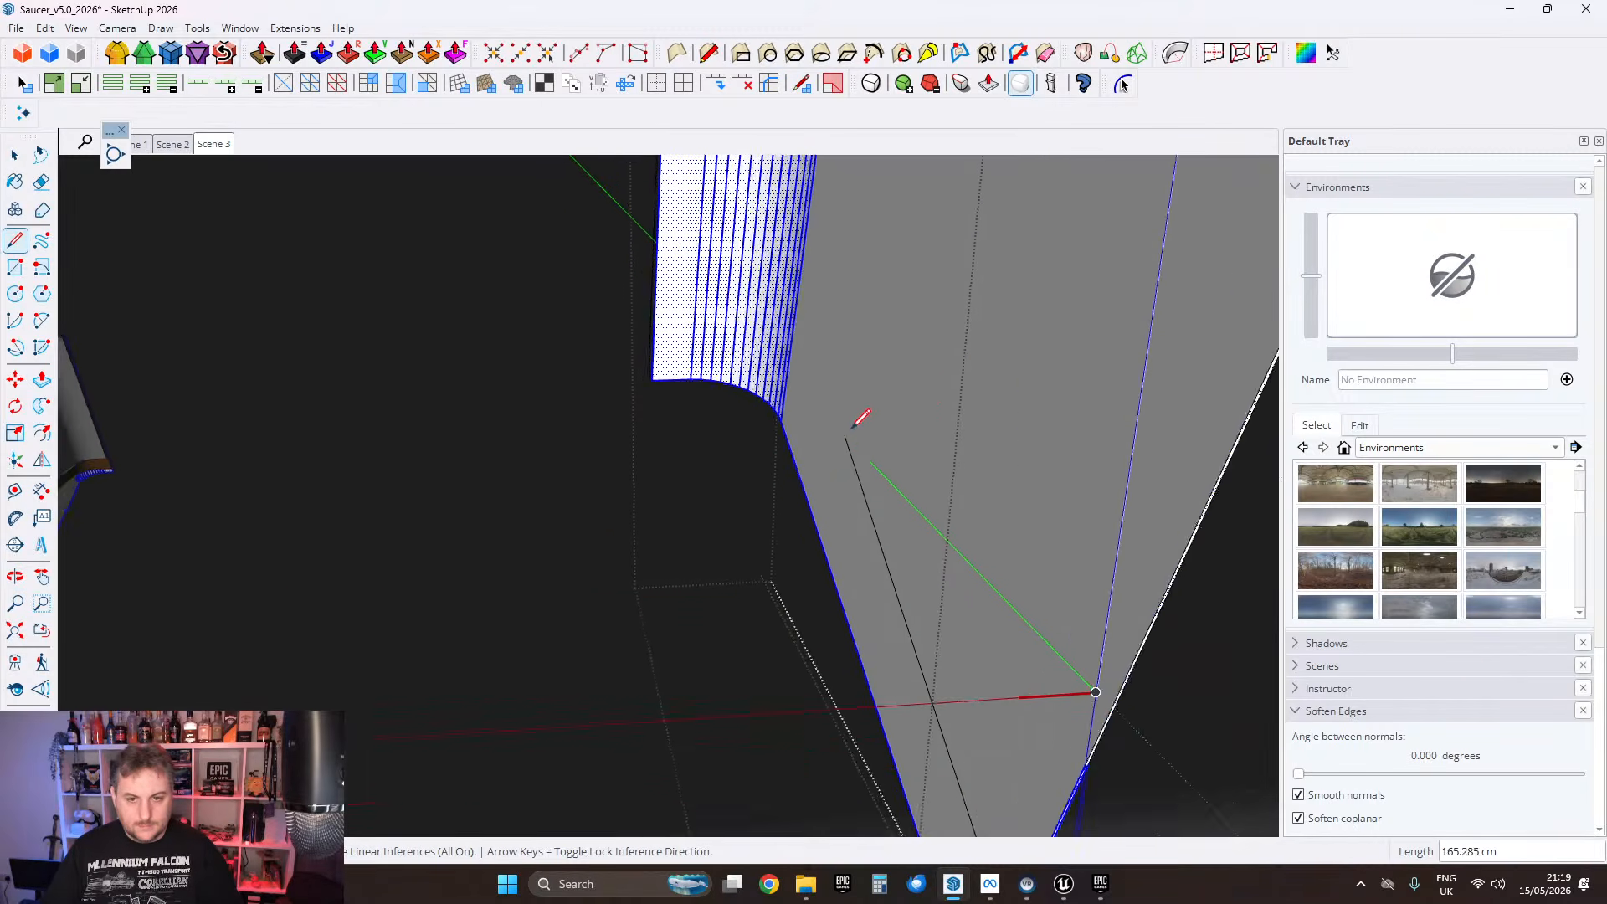
pyautogui.press('Escape')
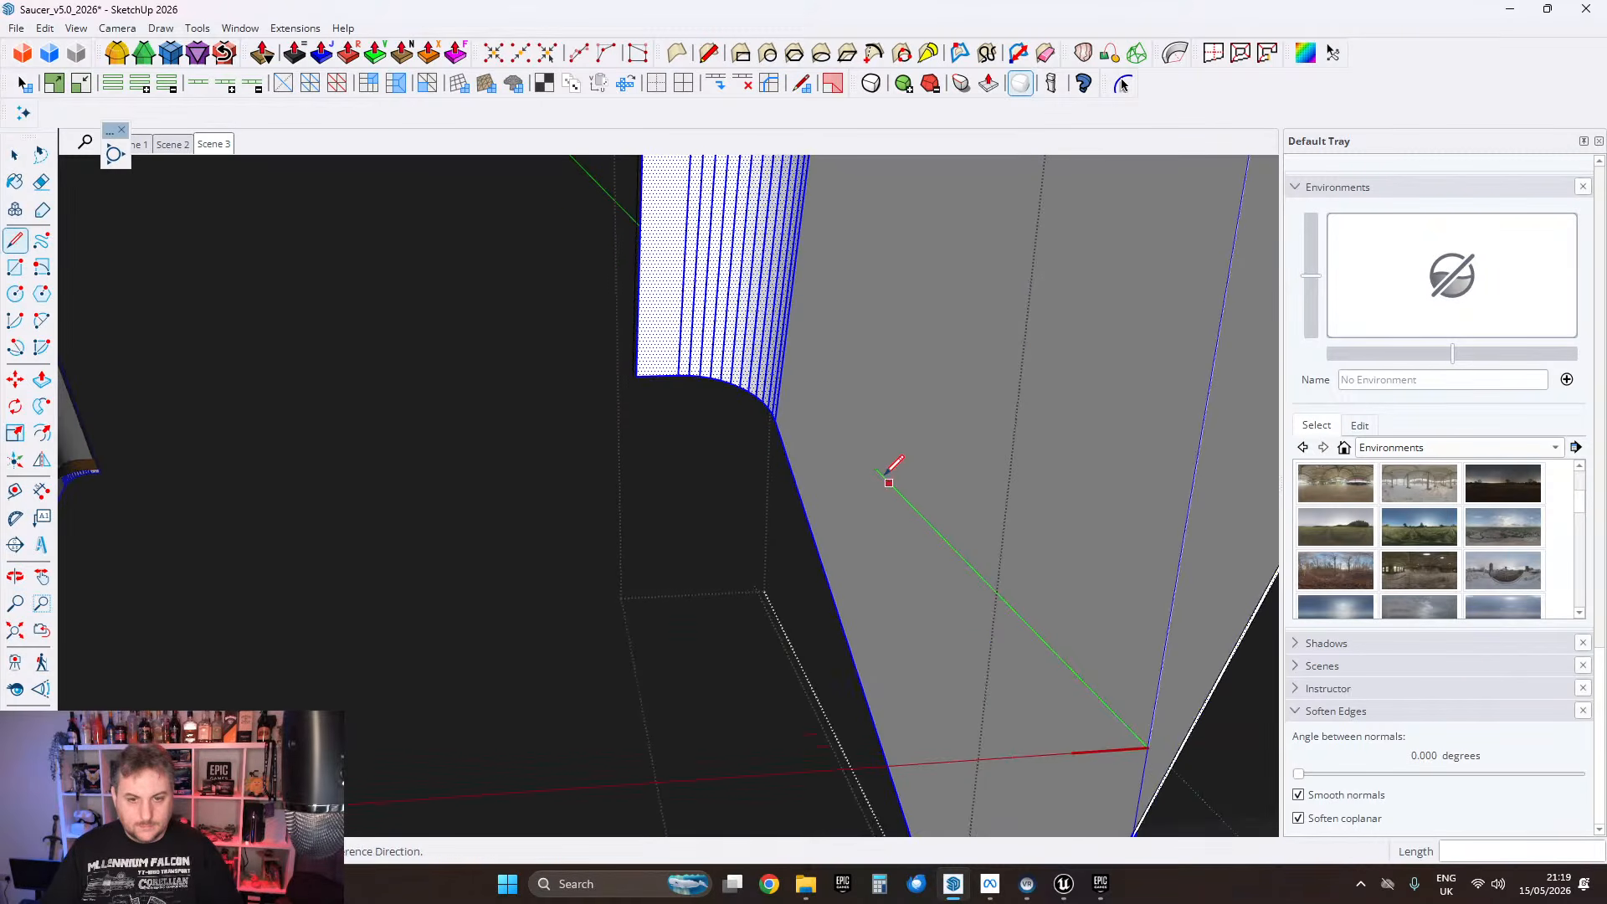
# Step: Draw a horizontal rectangular face across the wall's lower end at base level, extending past the wall on all sides
pyautogui.click(781, 371)
pyautogui.scroll(-3, 800, 402)
pyautogui.moveTo(901, 499); pyautogui.dragTo(902, 488, button='middle')
pyautogui.scroll(1, 897, 490)
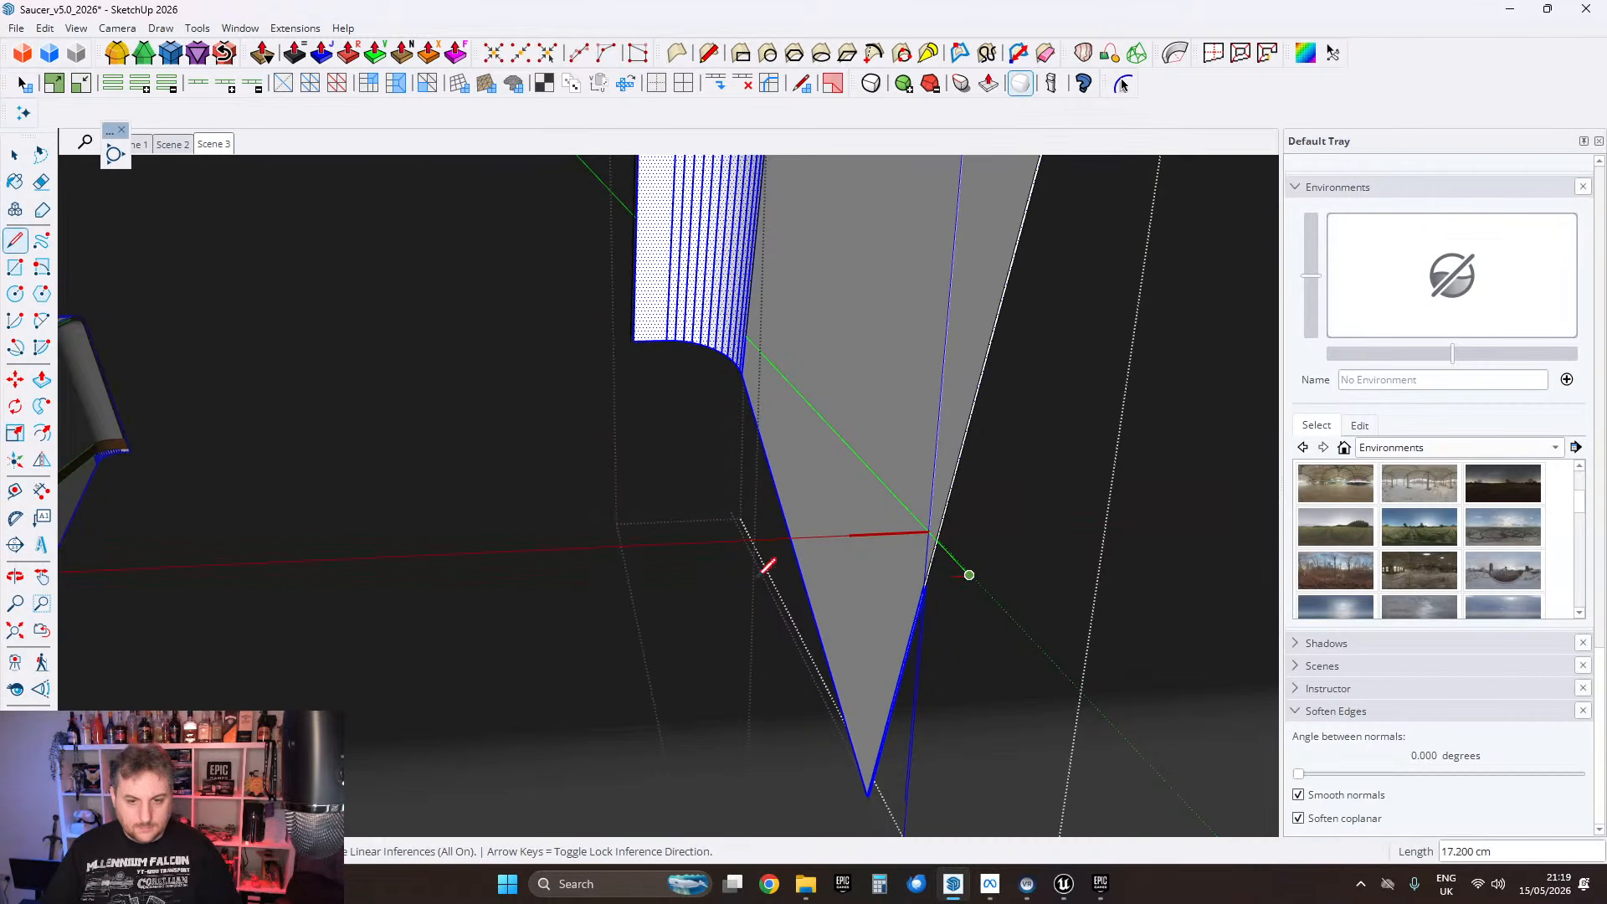
pyautogui.moveTo(825, 516); pyautogui.dragTo(699, 594, button='middle')
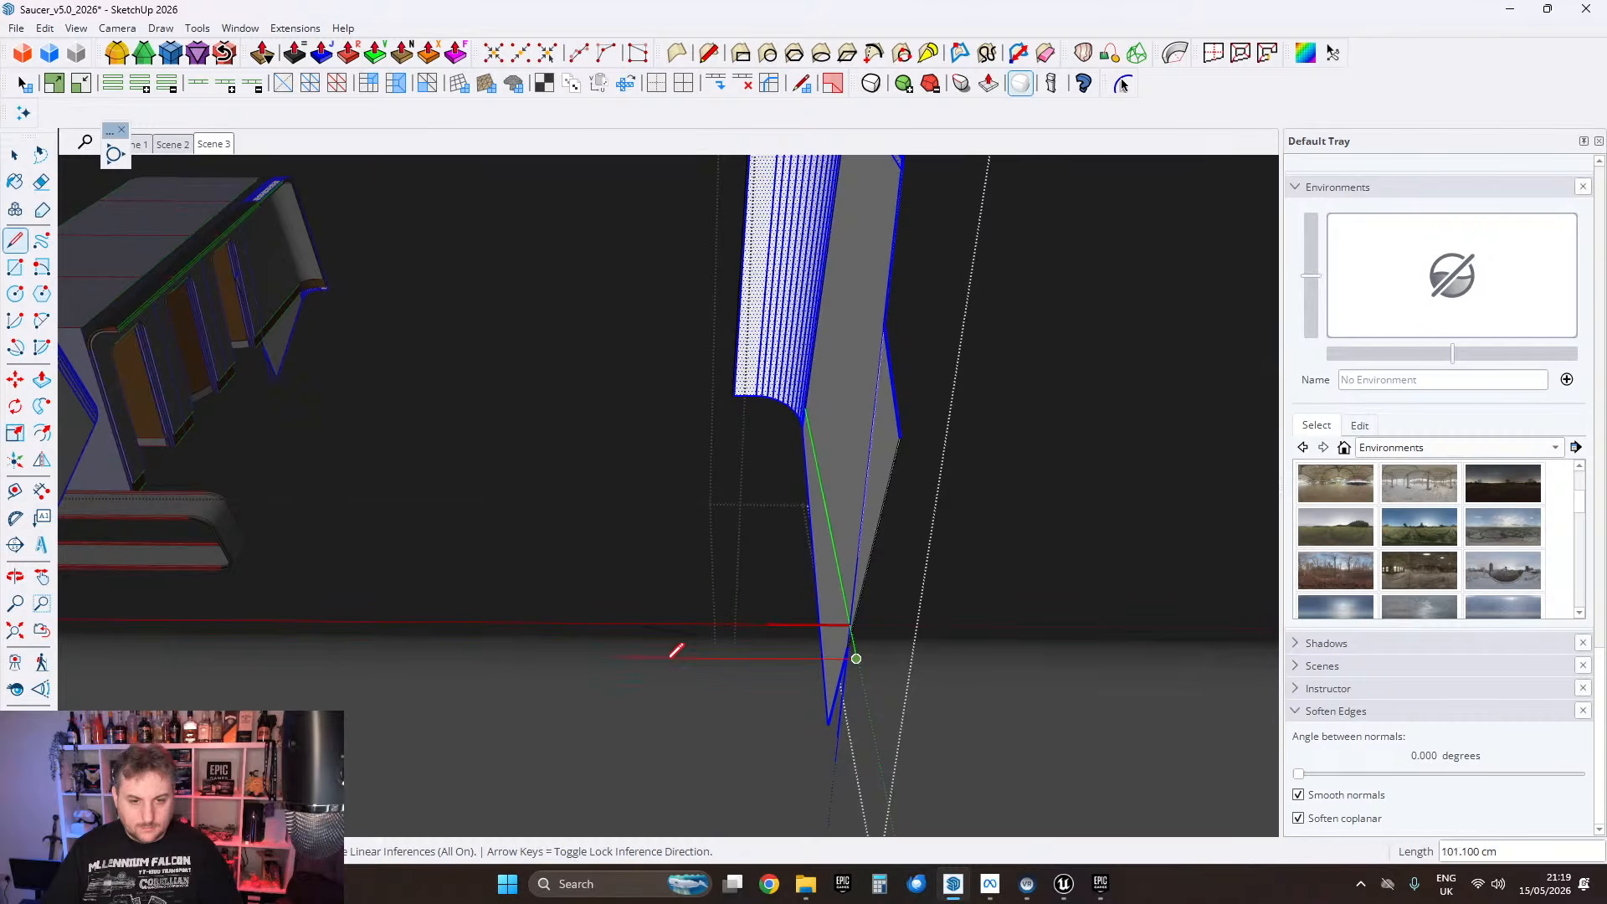
pyautogui.moveTo(839, 384); pyautogui.dragTo(688, 431, button='middle')
pyautogui.moveTo(921, 489); pyautogui.dragTo(873, 651, button='middle')
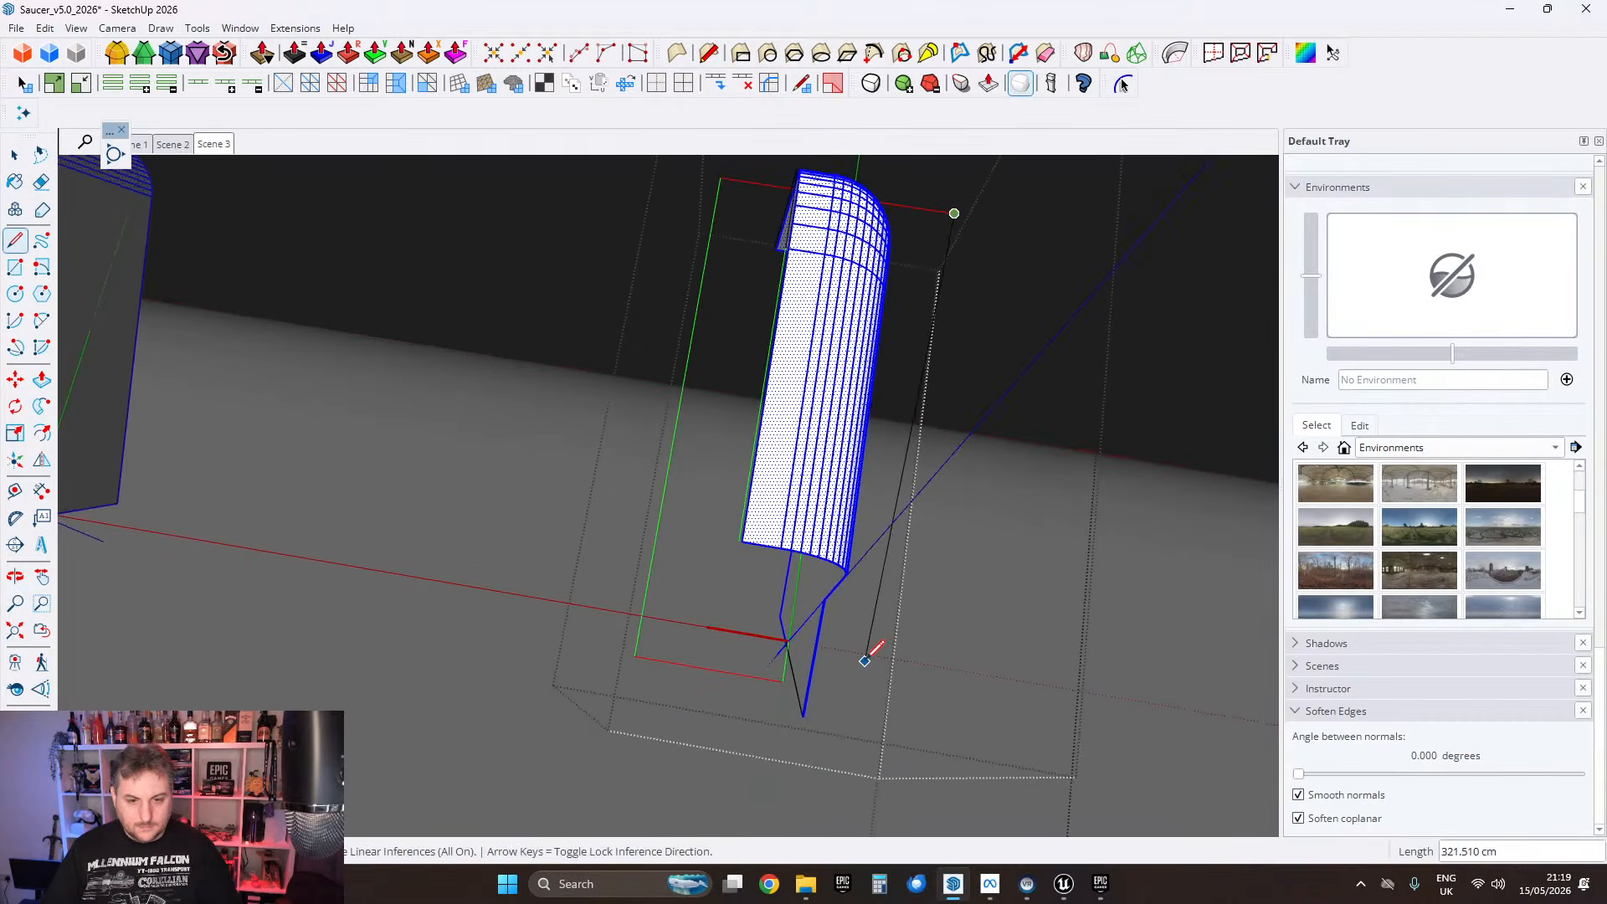
pyautogui.click(636, 656)
# Step: Select the whole horizontal cutting face and intersect it with the wall geometry
pyautogui.moveTo(643, 646); pyautogui.dragTo(824, 465, button='middle')
pyautogui.tripleClick(722, 399)
pyautogui.rightClick(725, 401)
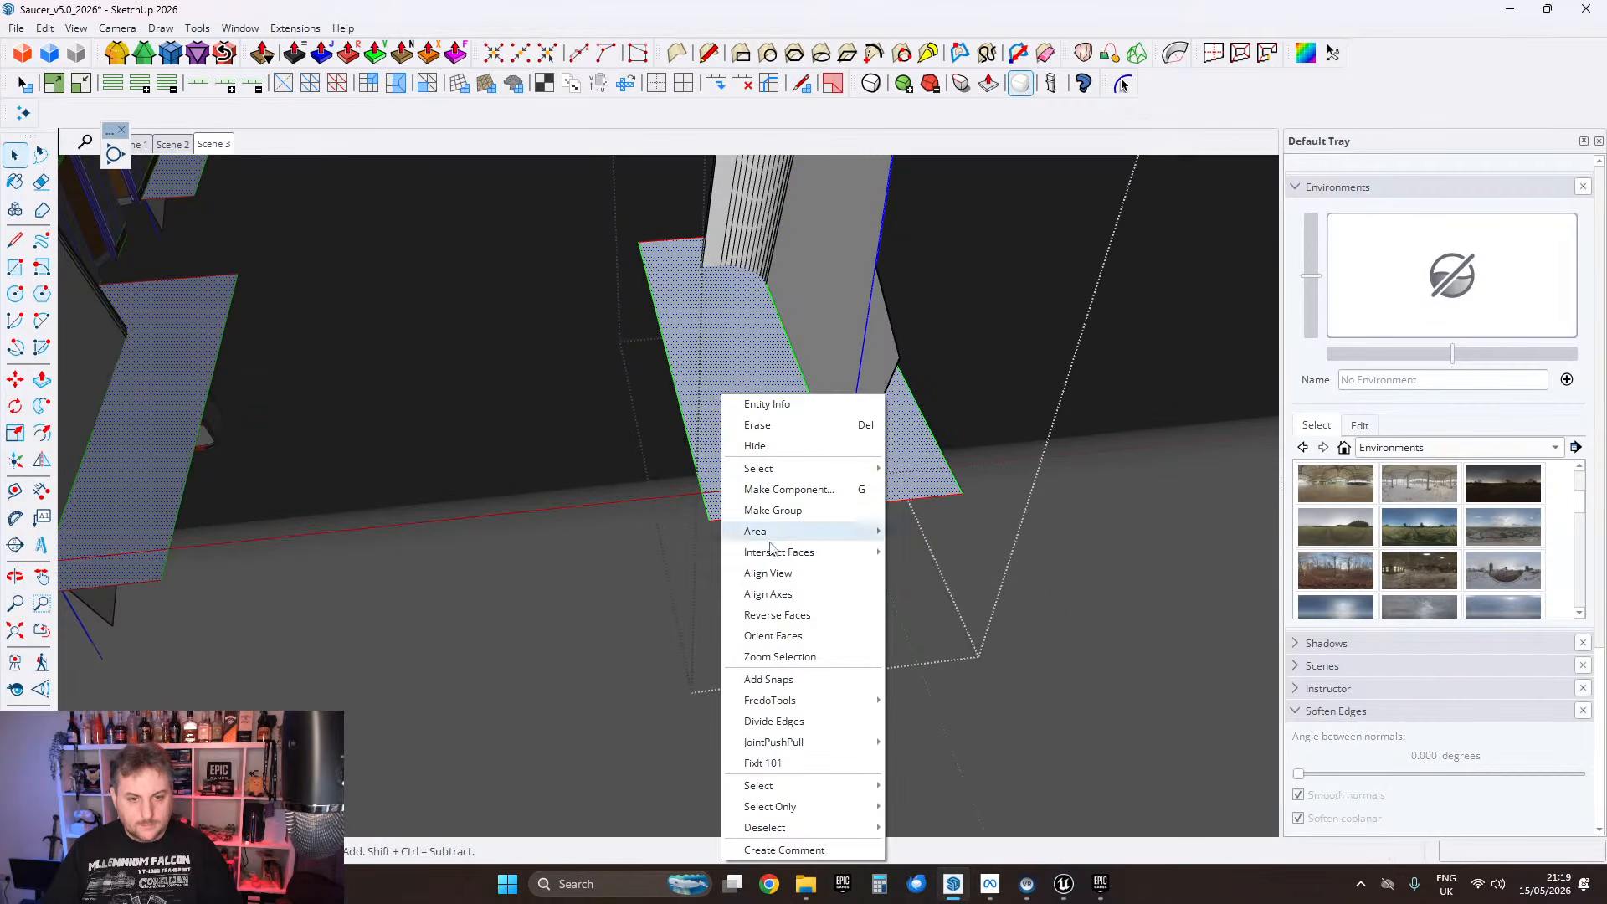
pyautogui.click(771, 615)
pyautogui.rightClick(746, 387)
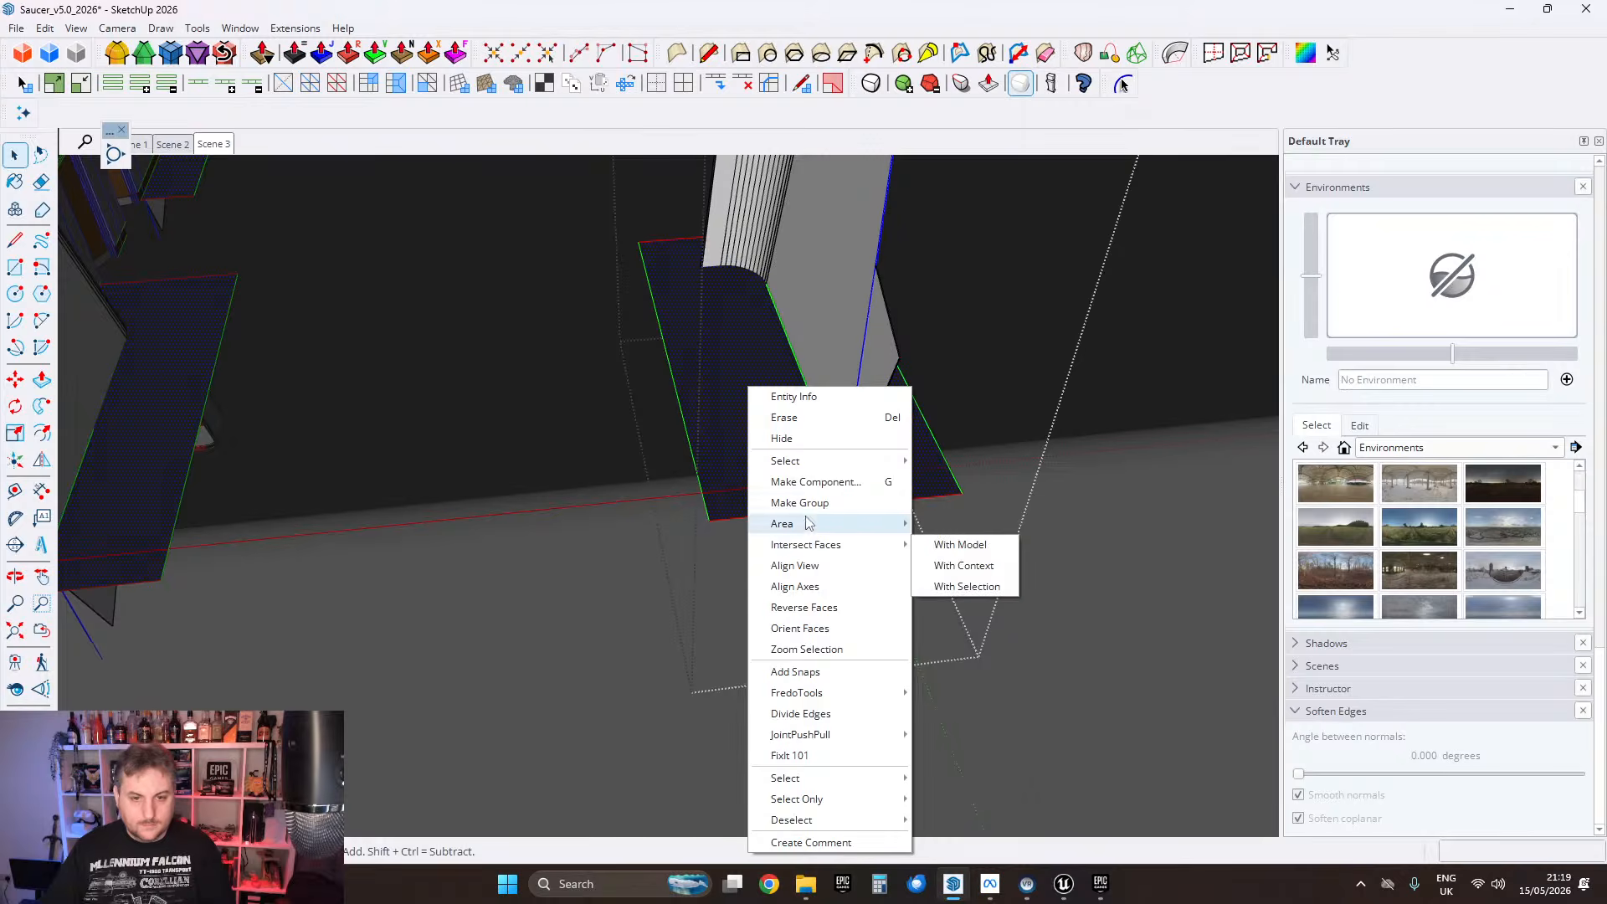
pyautogui.rightClick(742, 321)
pyautogui.click(796, 541)
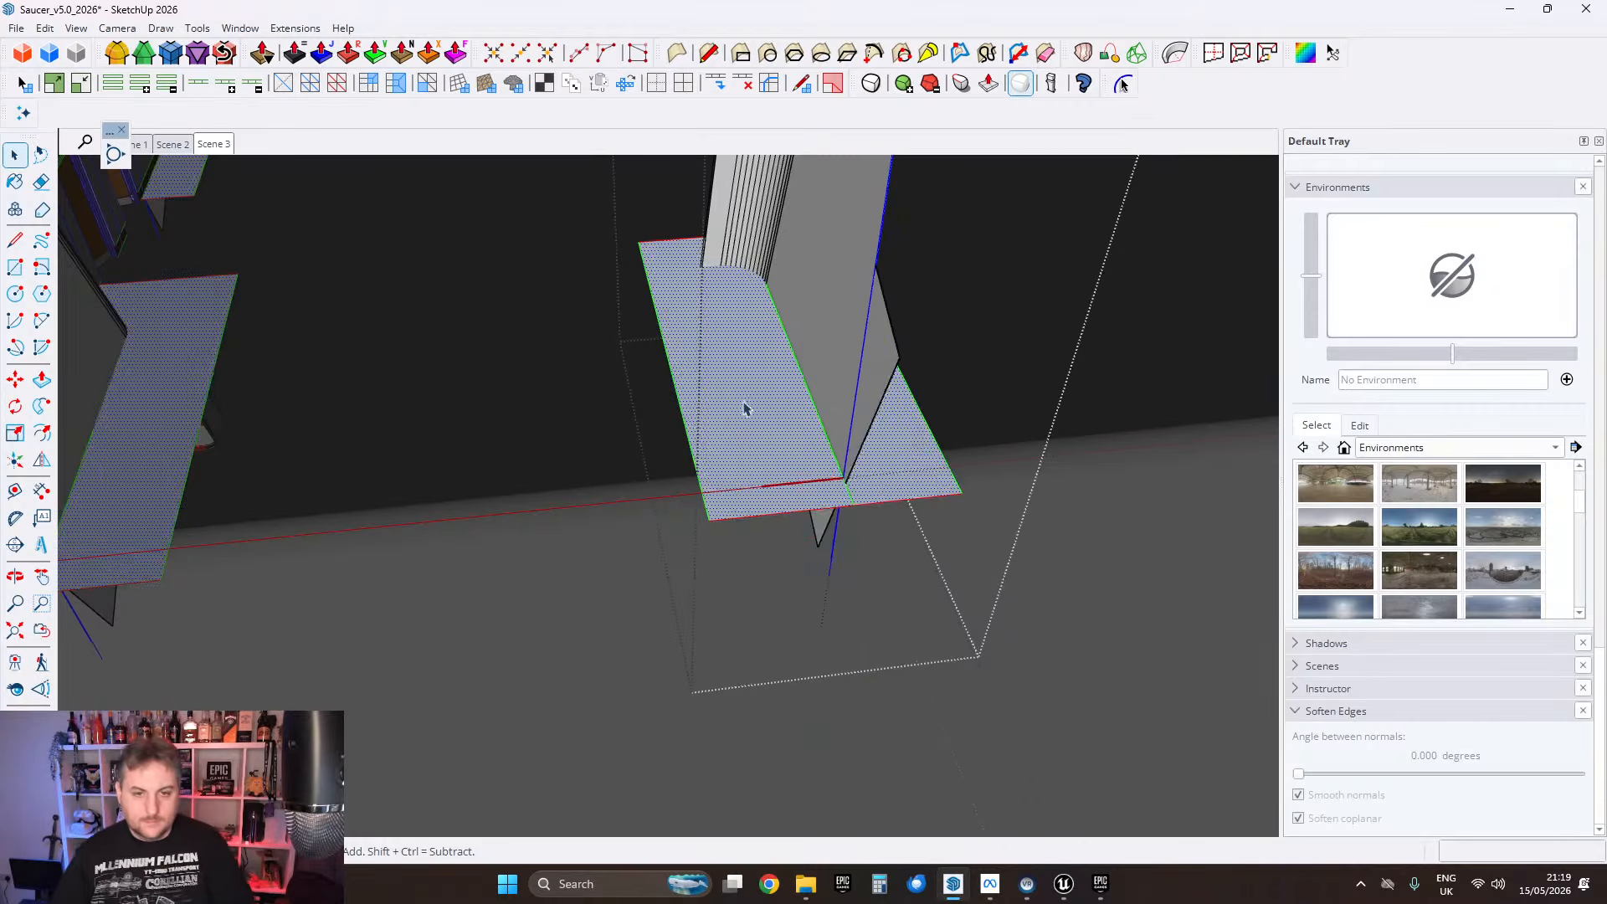
pyautogui.rightClick(737, 362)
pyautogui.click(941, 541)
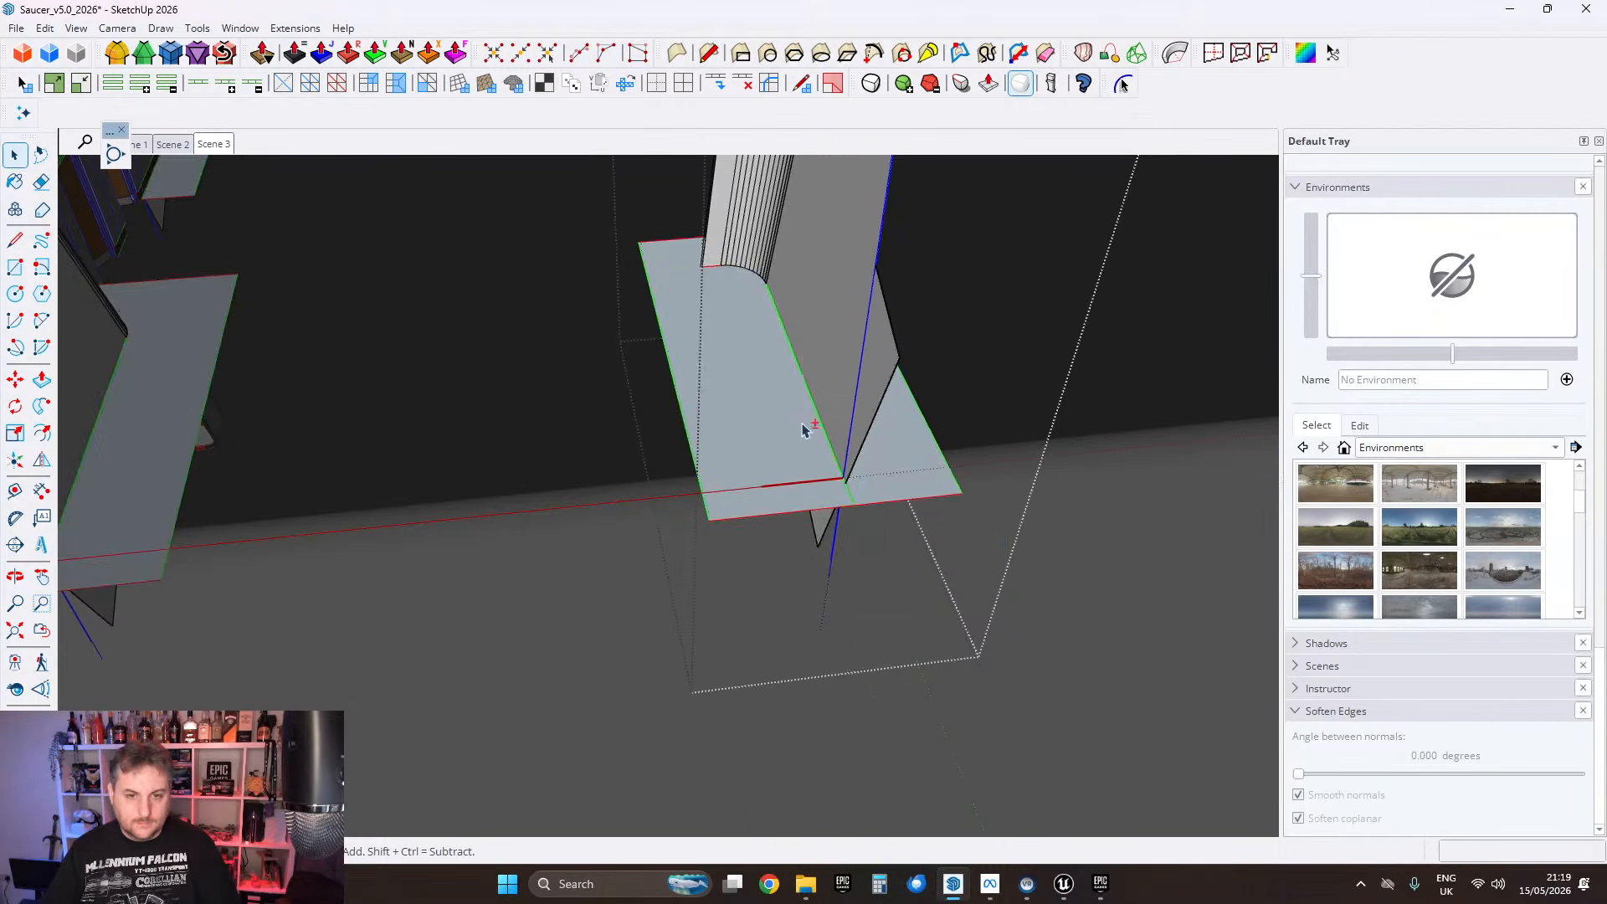
# Step: Erase the wall tip below base level together with the cutting face and the protruding side triangle
pyautogui.moveTo(804, 430); pyautogui.dragTo(675, 360, button='middle')
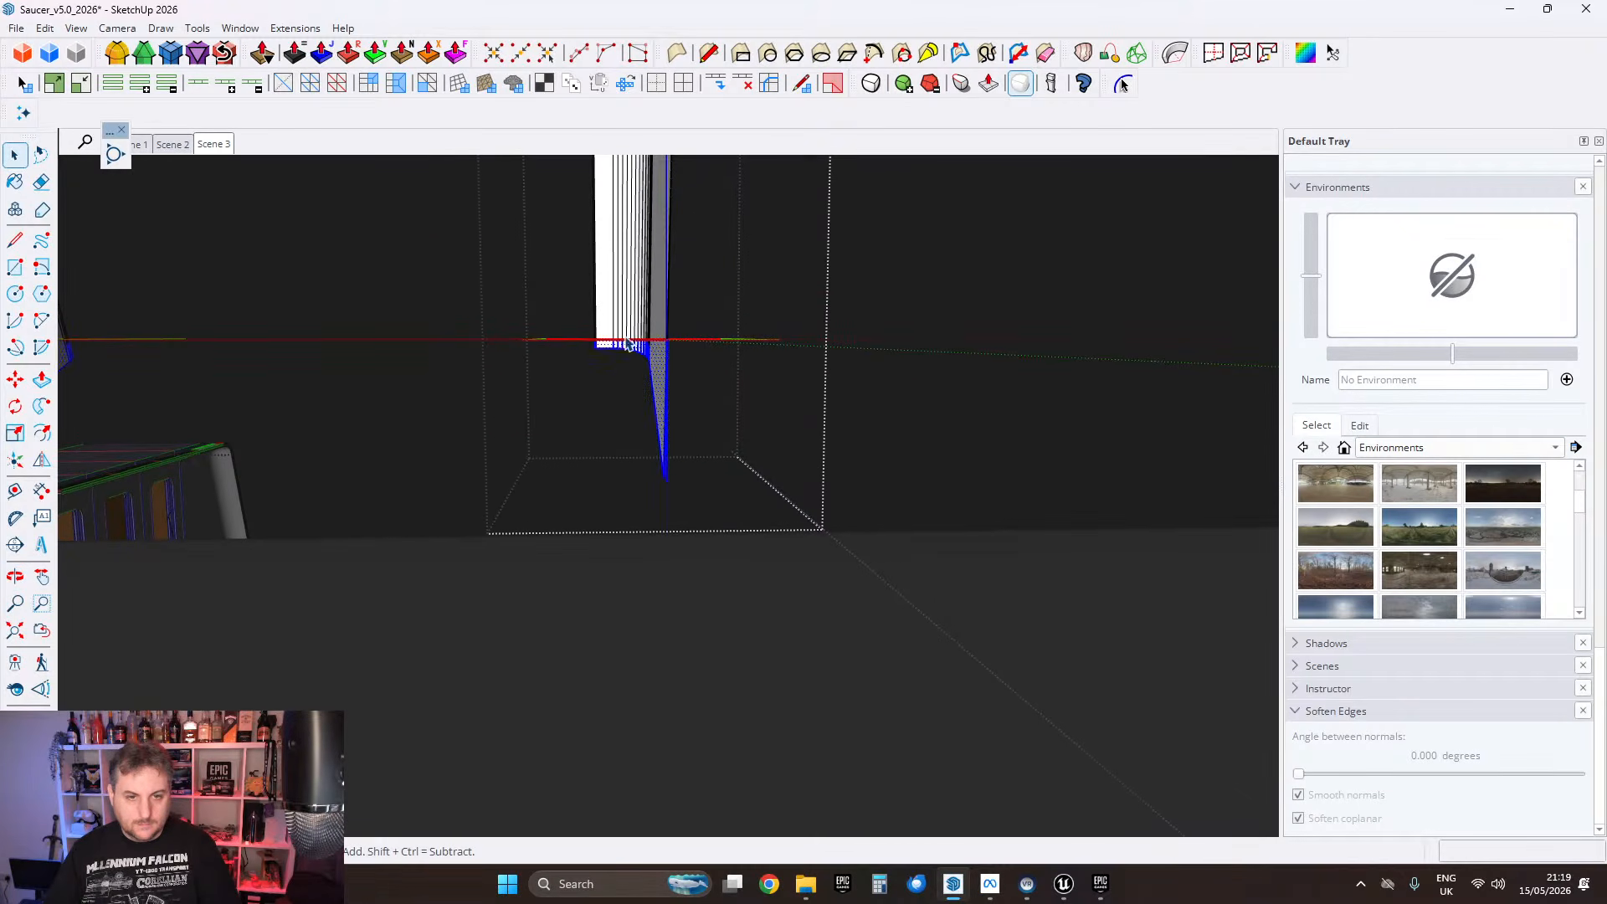
pyautogui.moveTo(628, 339)
pyautogui.mouseDown(button='middle')
pyautogui.moveTo(681, 359)
pyautogui.moveTo(617, 376)
pyautogui.mouseUp(button='middle')
pyautogui.rightClick(633, 373)
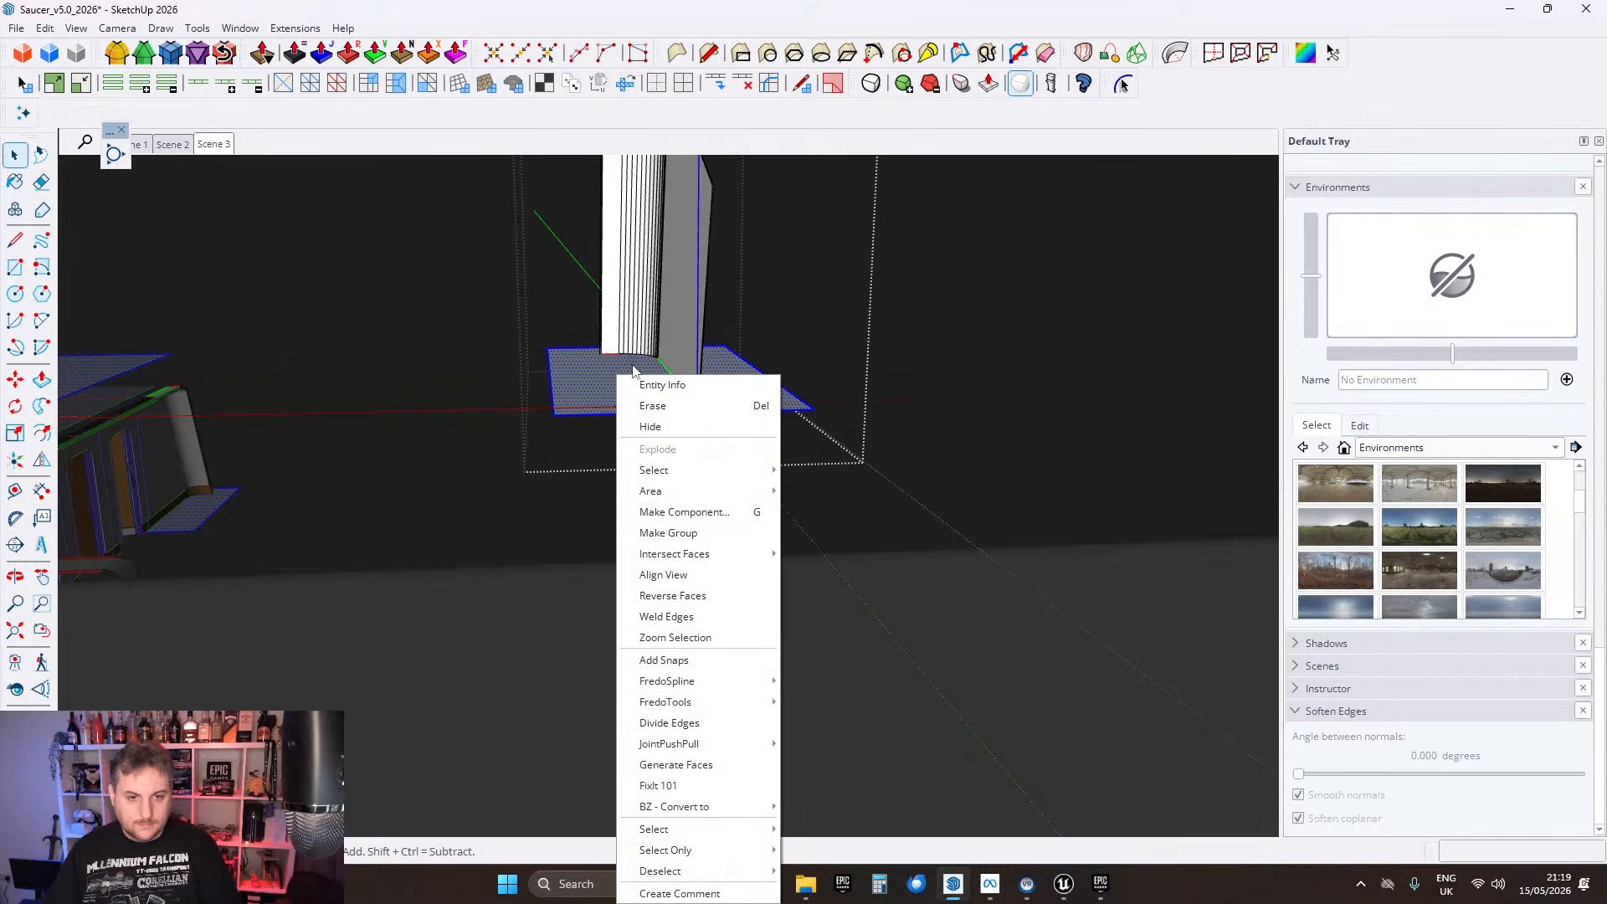
pyautogui.scroll(5, 674, 455)
pyautogui.moveTo(686, 463); pyautogui.dragTo(812, 485, button='middle')
pyautogui.scroll(3, 806, 474)
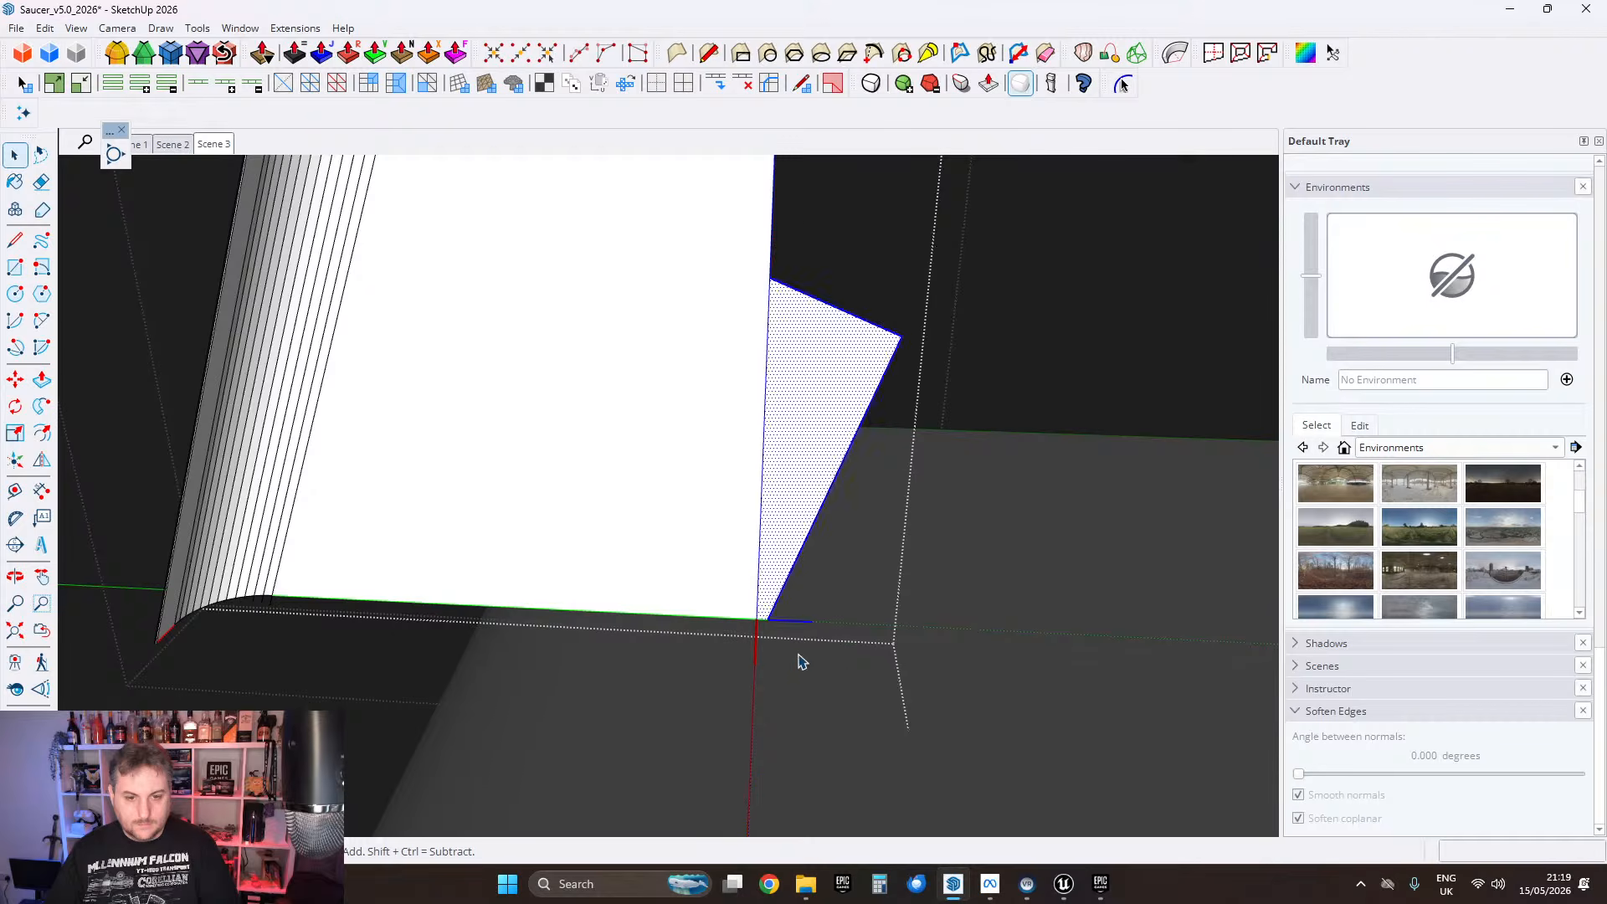
pyautogui.moveTo(762, 638); pyautogui.dragTo(763, 640)
pyautogui.moveTo(783, 559); pyautogui.dragTo(431, 628, button='middle')
# Step: Select all of the trimmed wall's connected geometry and run FixIt 101 on it
pyautogui.tripleClick(553, 383)
pyautogui.rightClick(554, 381)
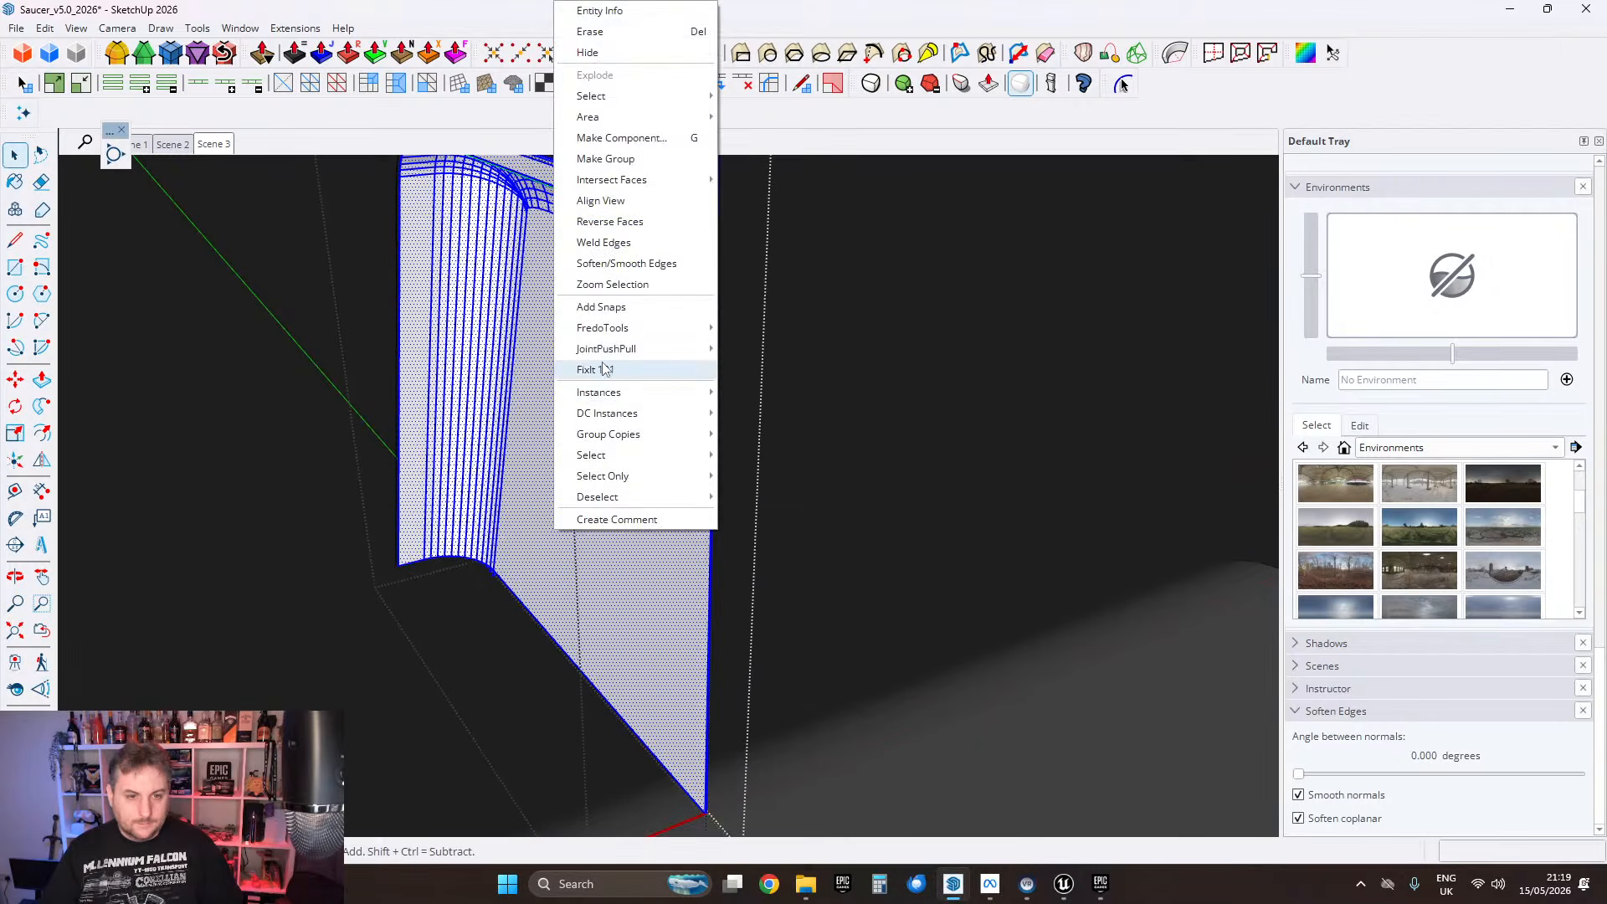
pyautogui.click(603, 369)
pyautogui.click(870, 517)
pyautogui.scroll(3, 625, 469)
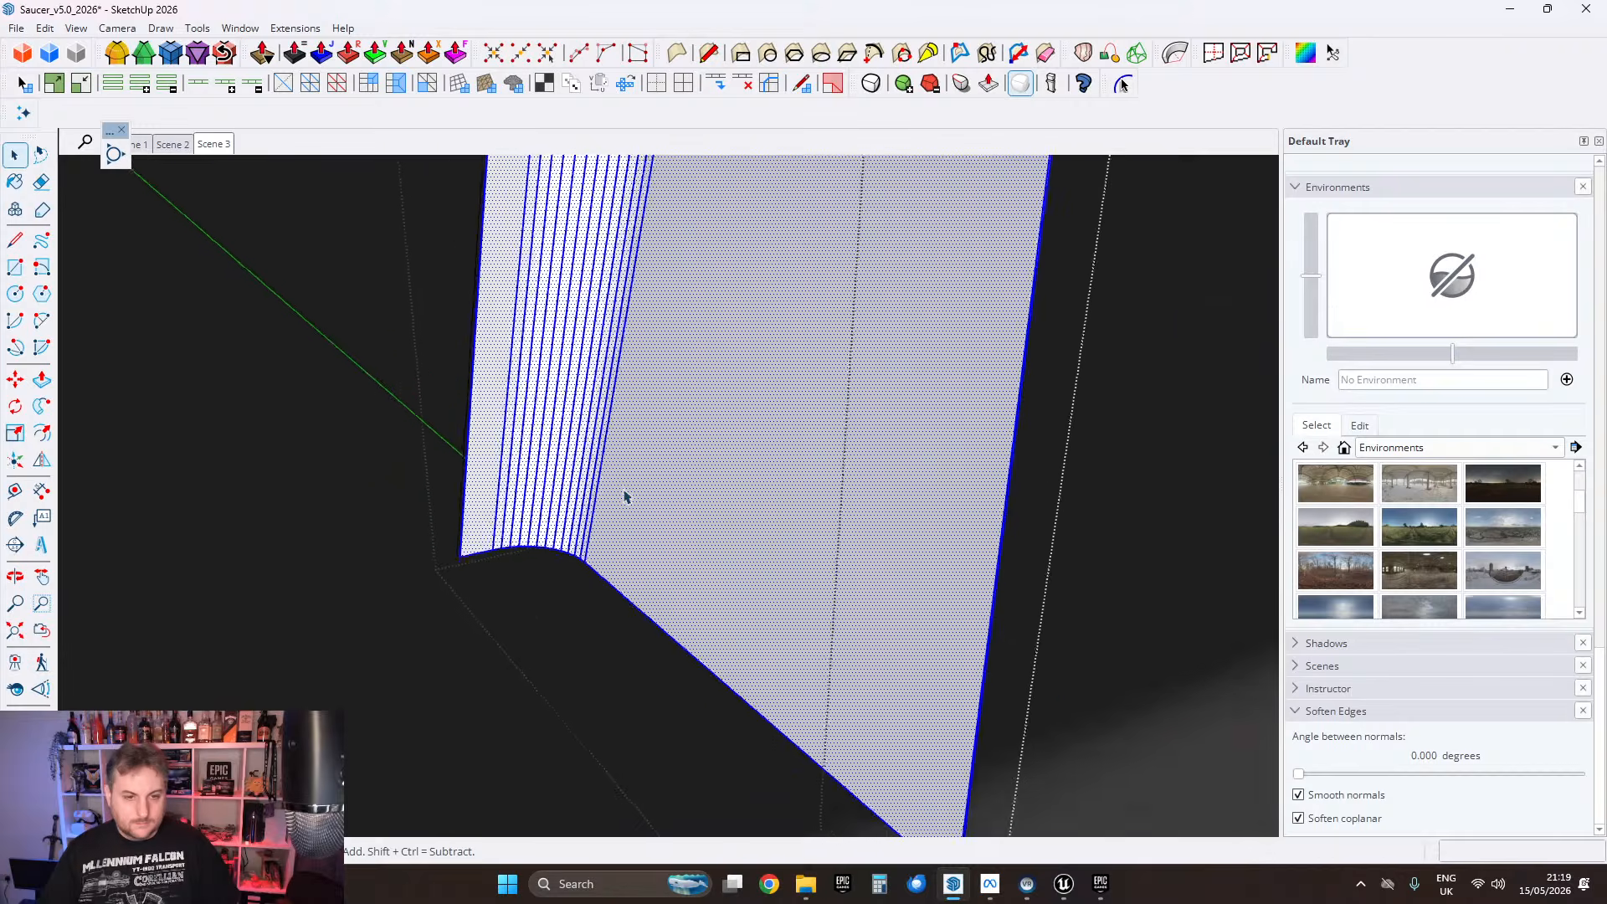
# Step: Soften the trimmed wall's edges with an angle between normals of 30.5 degrees
pyautogui.moveTo(624, 495); pyautogui.dragTo(821, 407, button='middle')
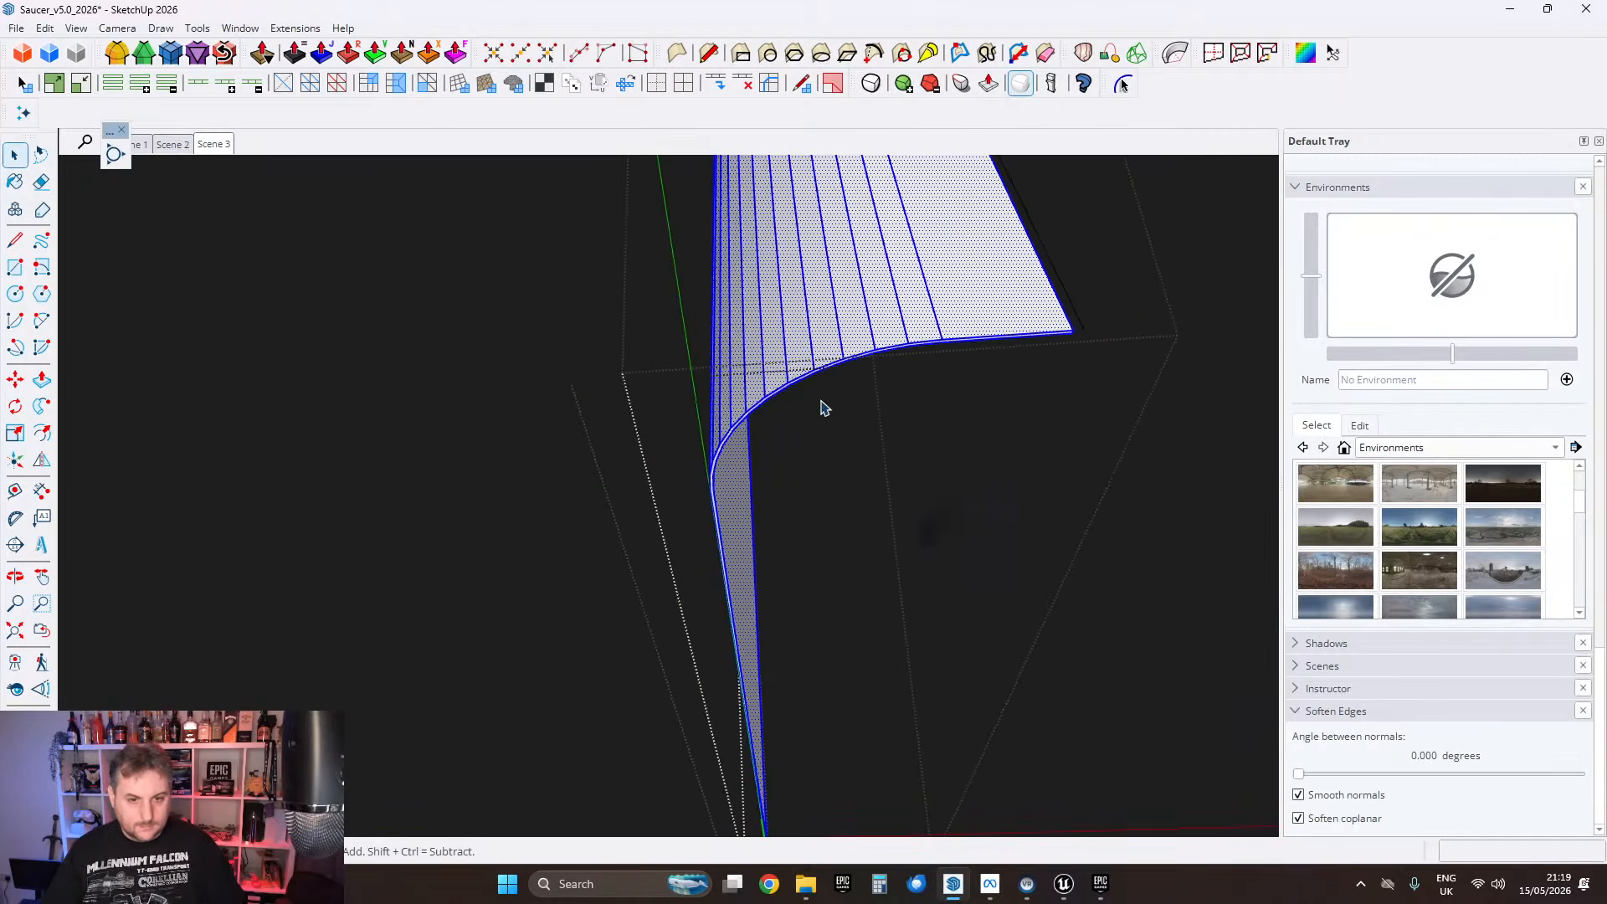
pyautogui.moveTo(895, 272); pyautogui.dragTo(870, 425, button='middle')
pyautogui.click(1380, 774)
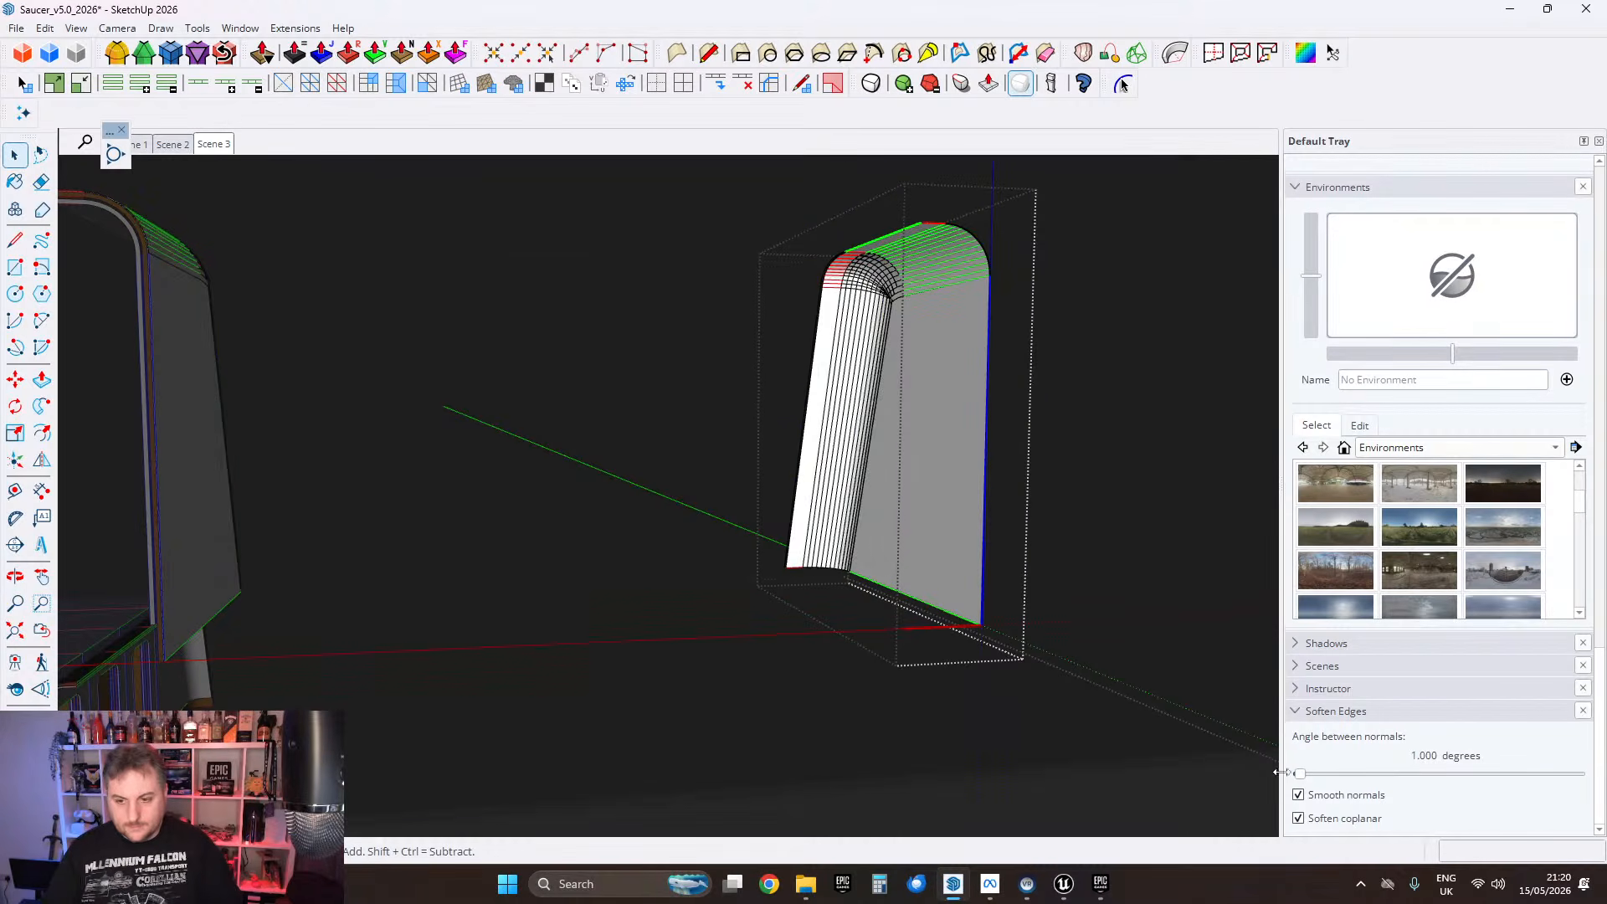
pyautogui.moveTo(1322, 781); pyautogui.dragTo(1346, 780)
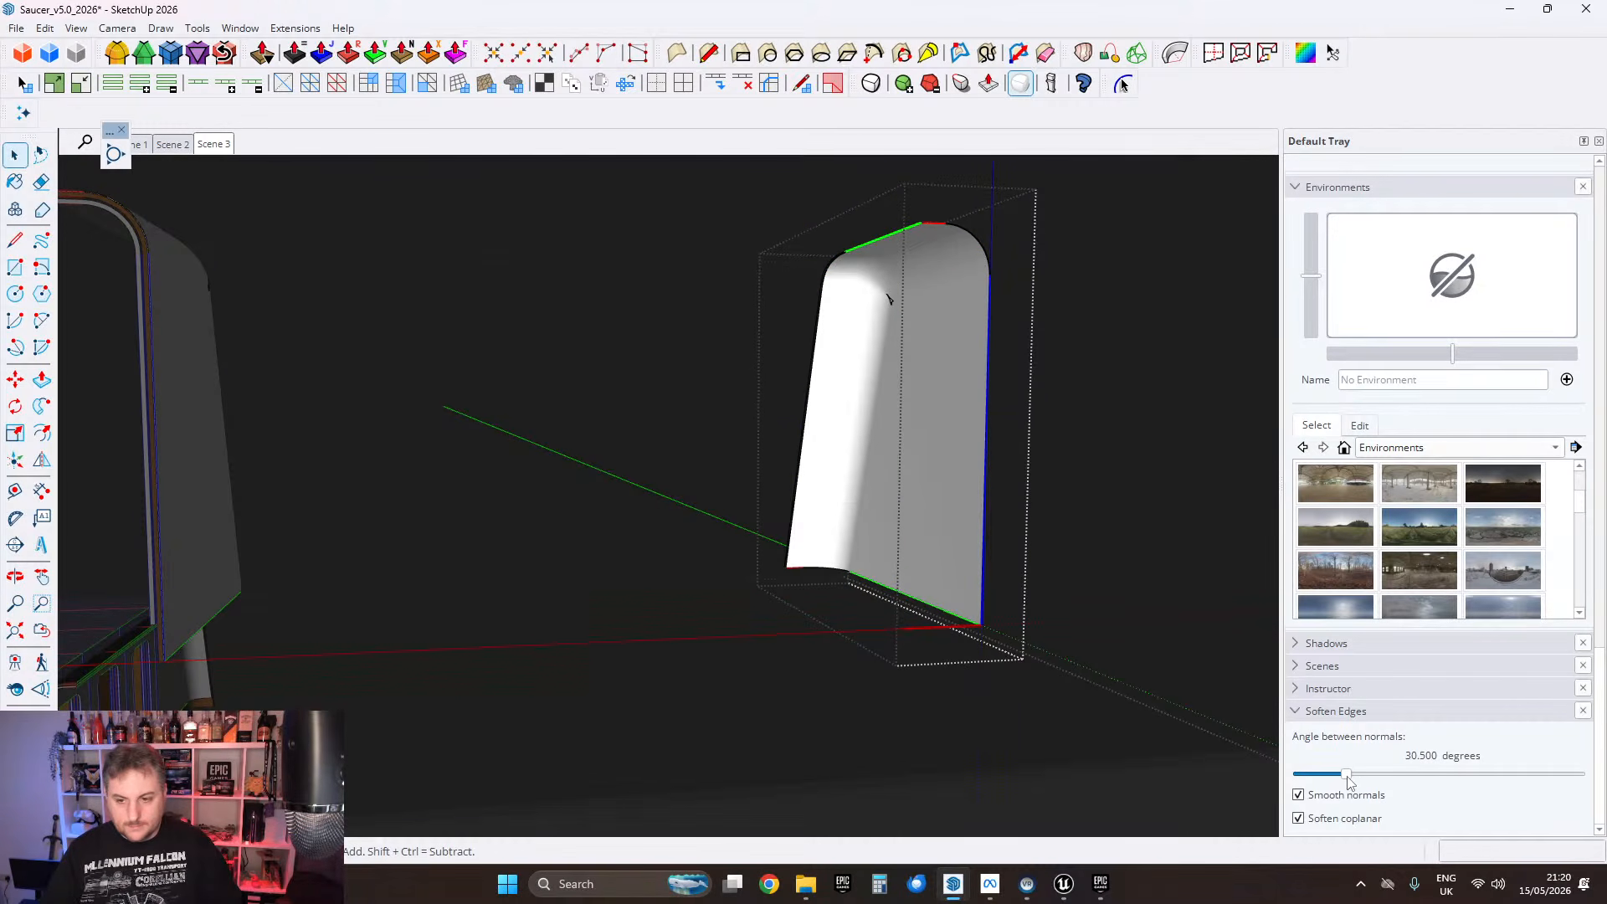
# Step: Select the whole trimmed wall surface and paint it with the material Color M08
pyautogui.click(961, 405)
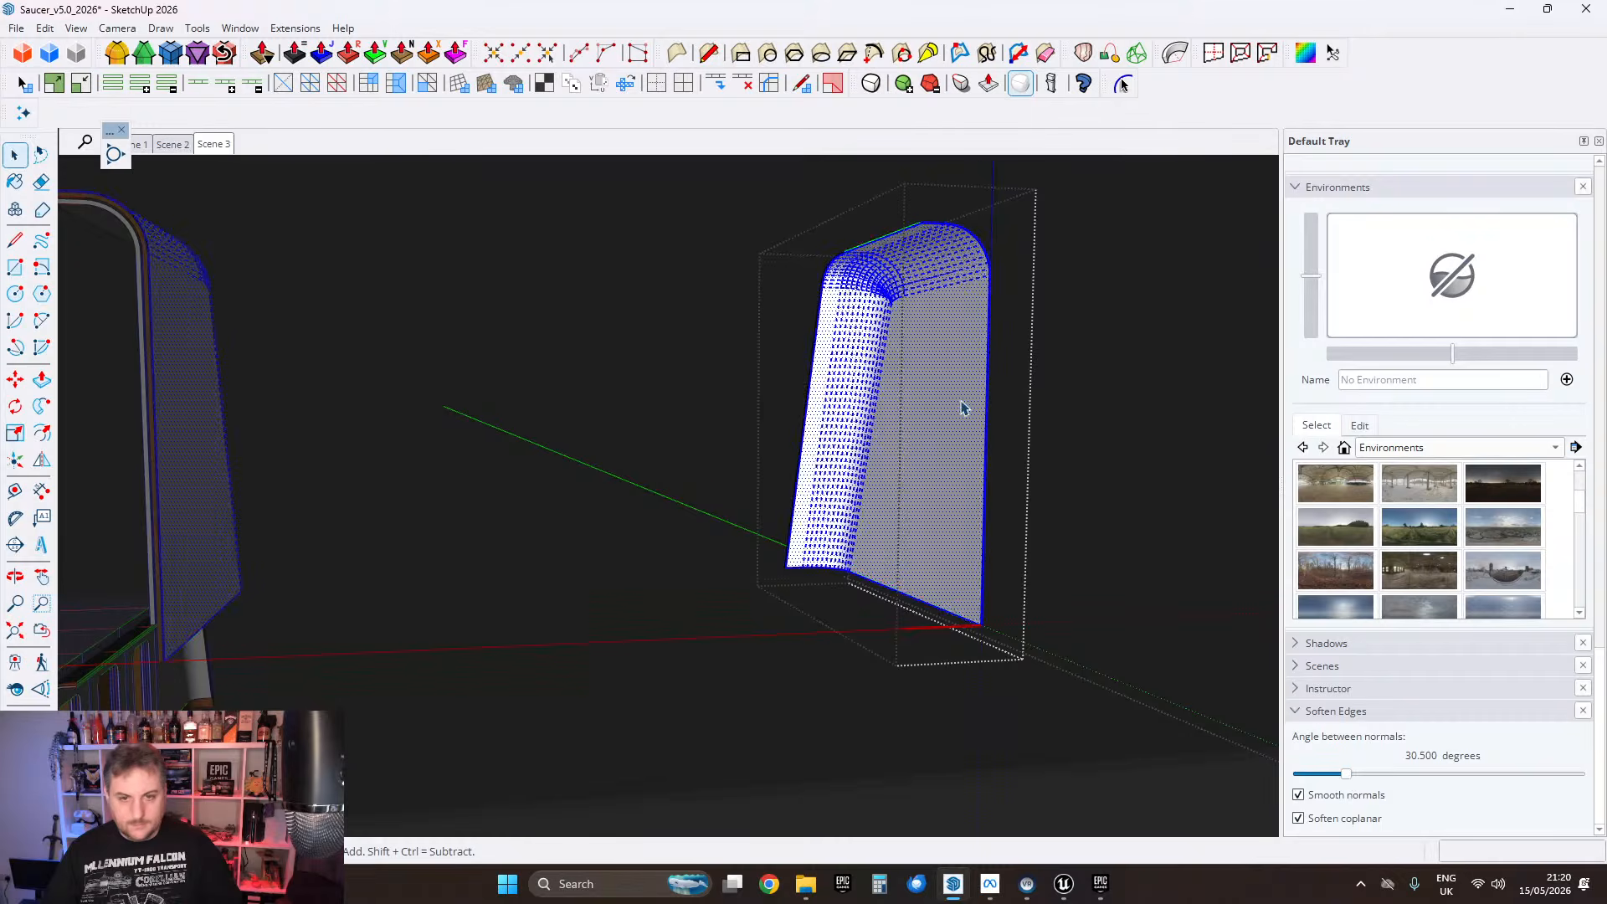
pyautogui.moveTo(961, 405); pyautogui.dragTo(935, 406, button='middle')
pyautogui.click(14, 182)
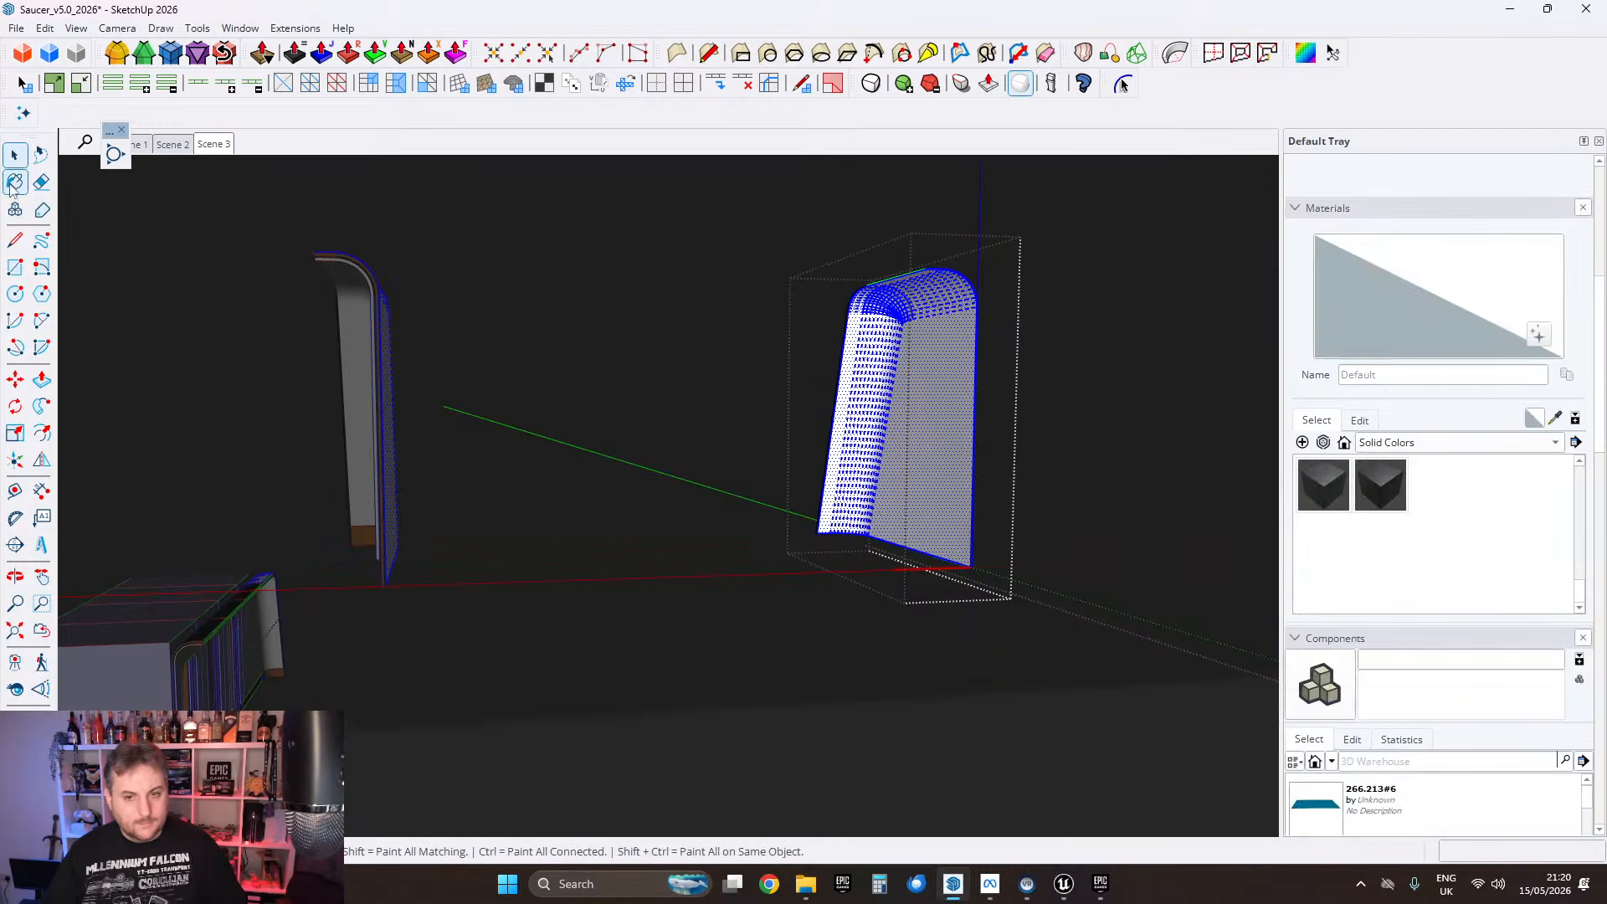
pyautogui.click(1380, 485)
pyautogui.click(925, 403)
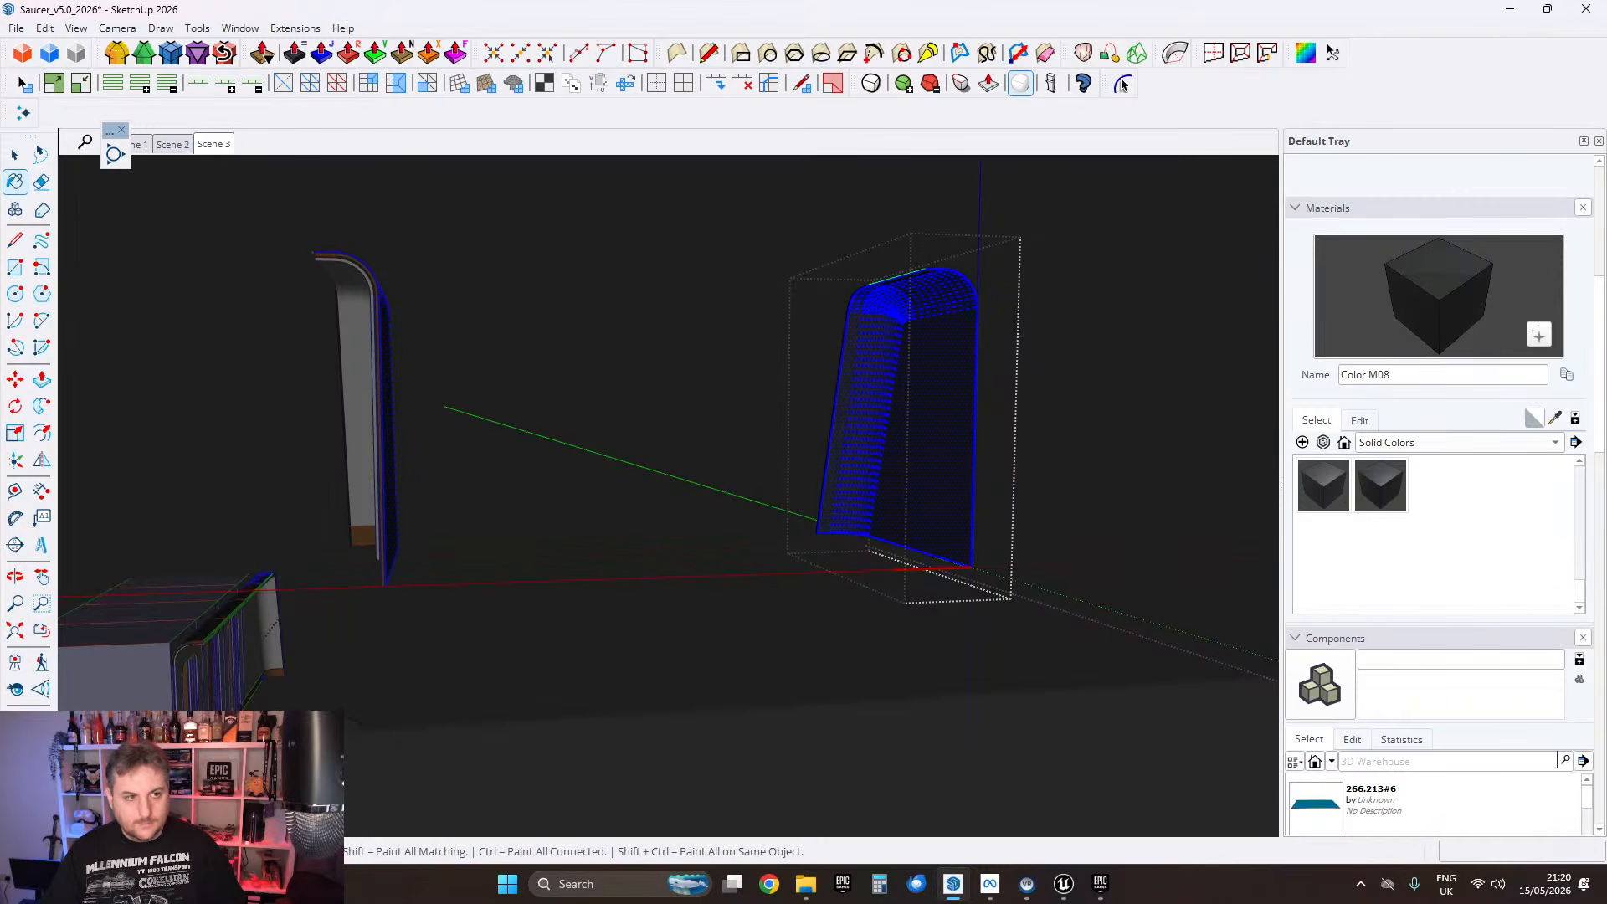
# Step: Close the wall component for editing and delete the spare copy beside the original
pyautogui.press('Escape')
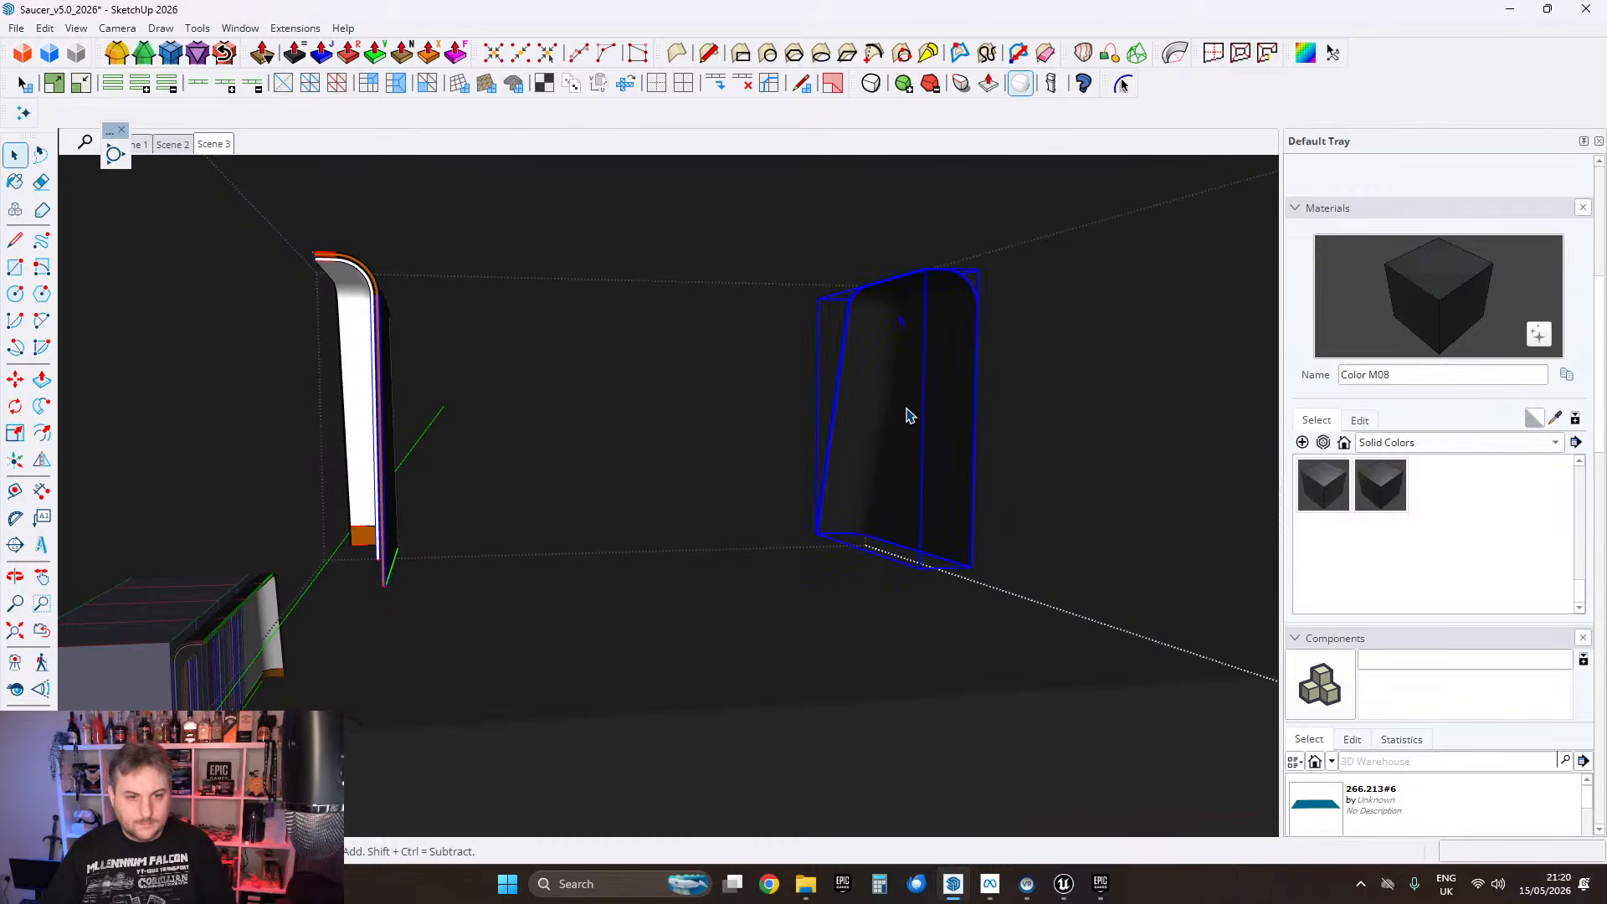
pyautogui.moveTo(909, 416); pyautogui.dragTo(708, 445, button='middle')
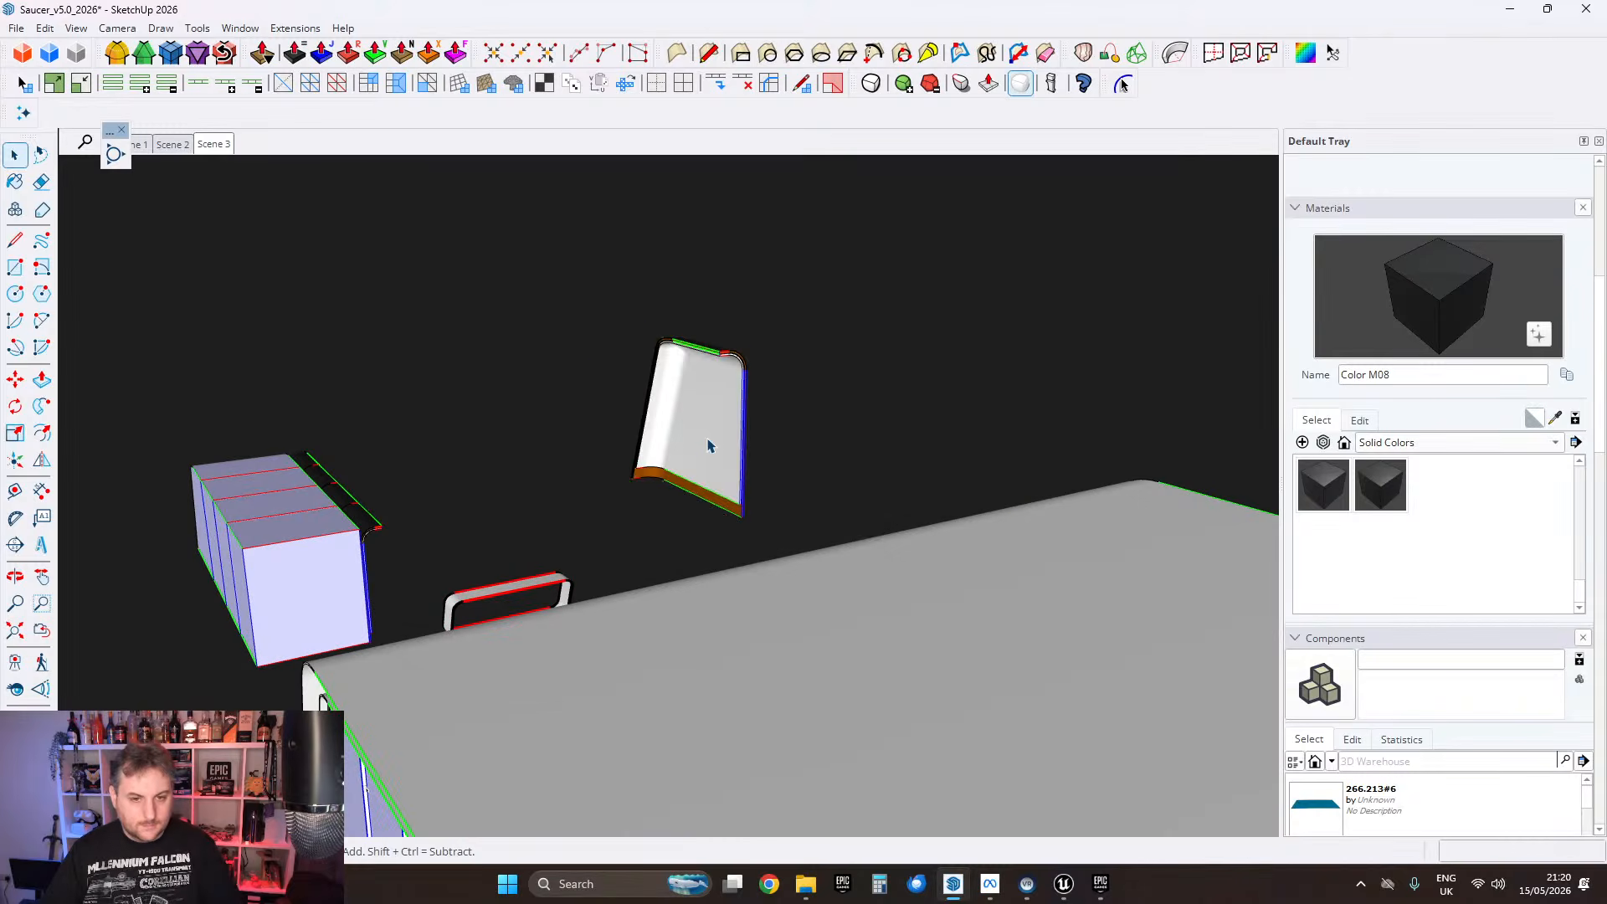
pyautogui.press('Delete')
# Step: Examine the saucer interior around the curved walls, windows, brackets and desk openings
pyautogui.moveTo(664, 584); pyautogui.dragTo(596, 476, button='middle')
pyautogui.scroll(5, 779, 549)
pyautogui.moveTo(736, 544); pyautogui.dragTo(757, 390, button='middle')
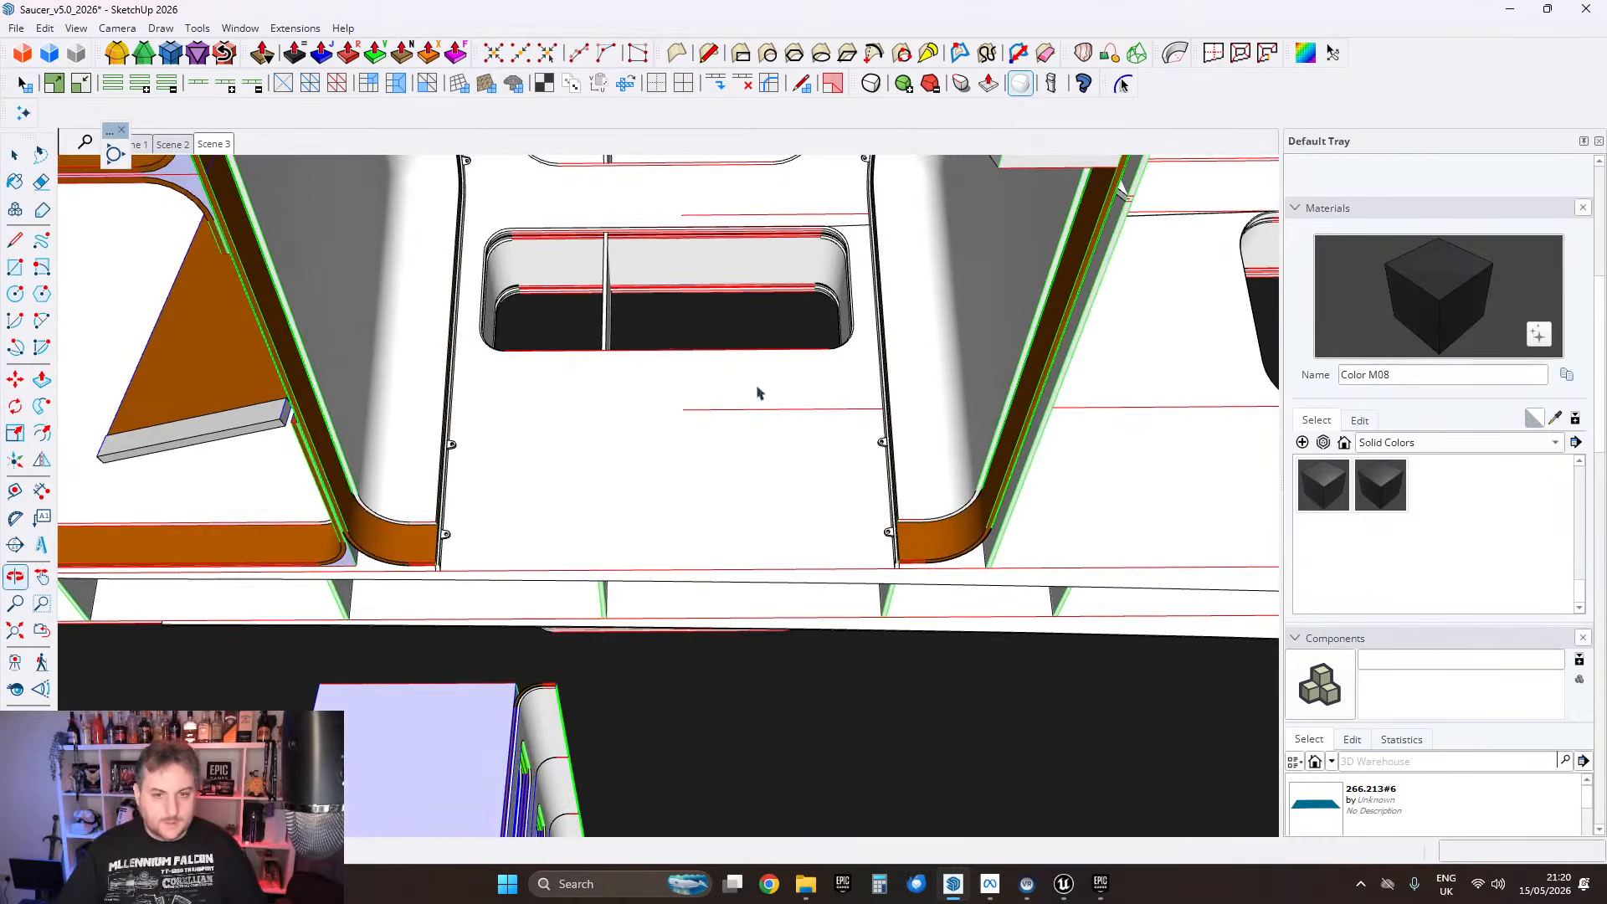
pyautogui.keyDown('shift'); pyautogui.moveTo(669, 481); pyautogui.dragTo(858, 491, button='middle'); pyautogui.keyUp('shift')
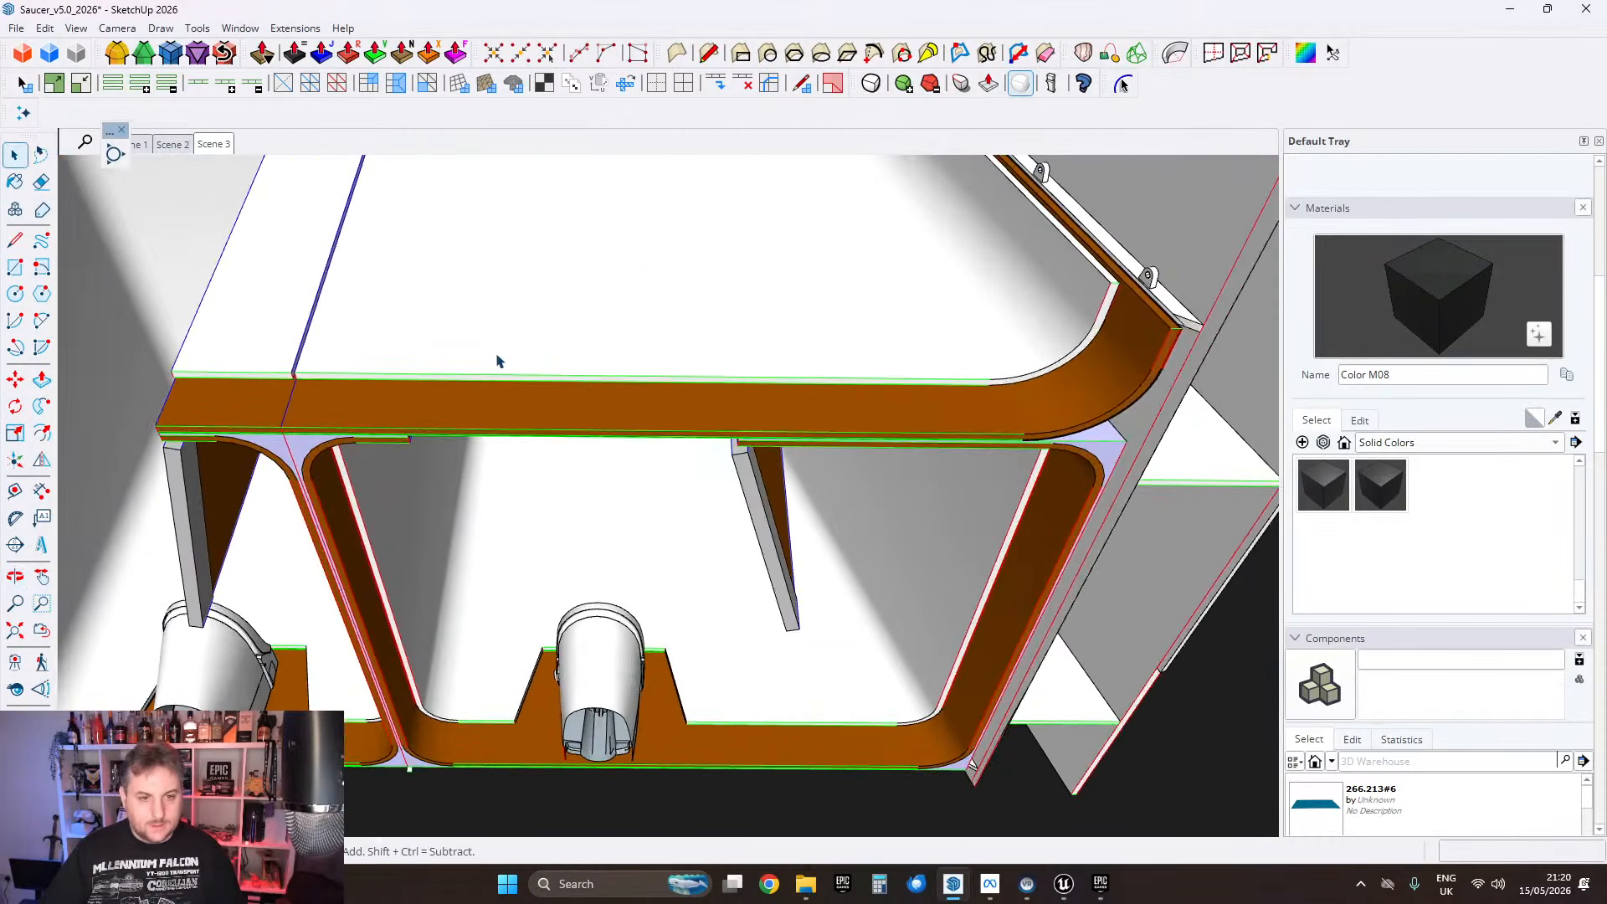
pyautogui.moveTo(496, 360); pyautogui.dragTo(683, 747, button='middle')
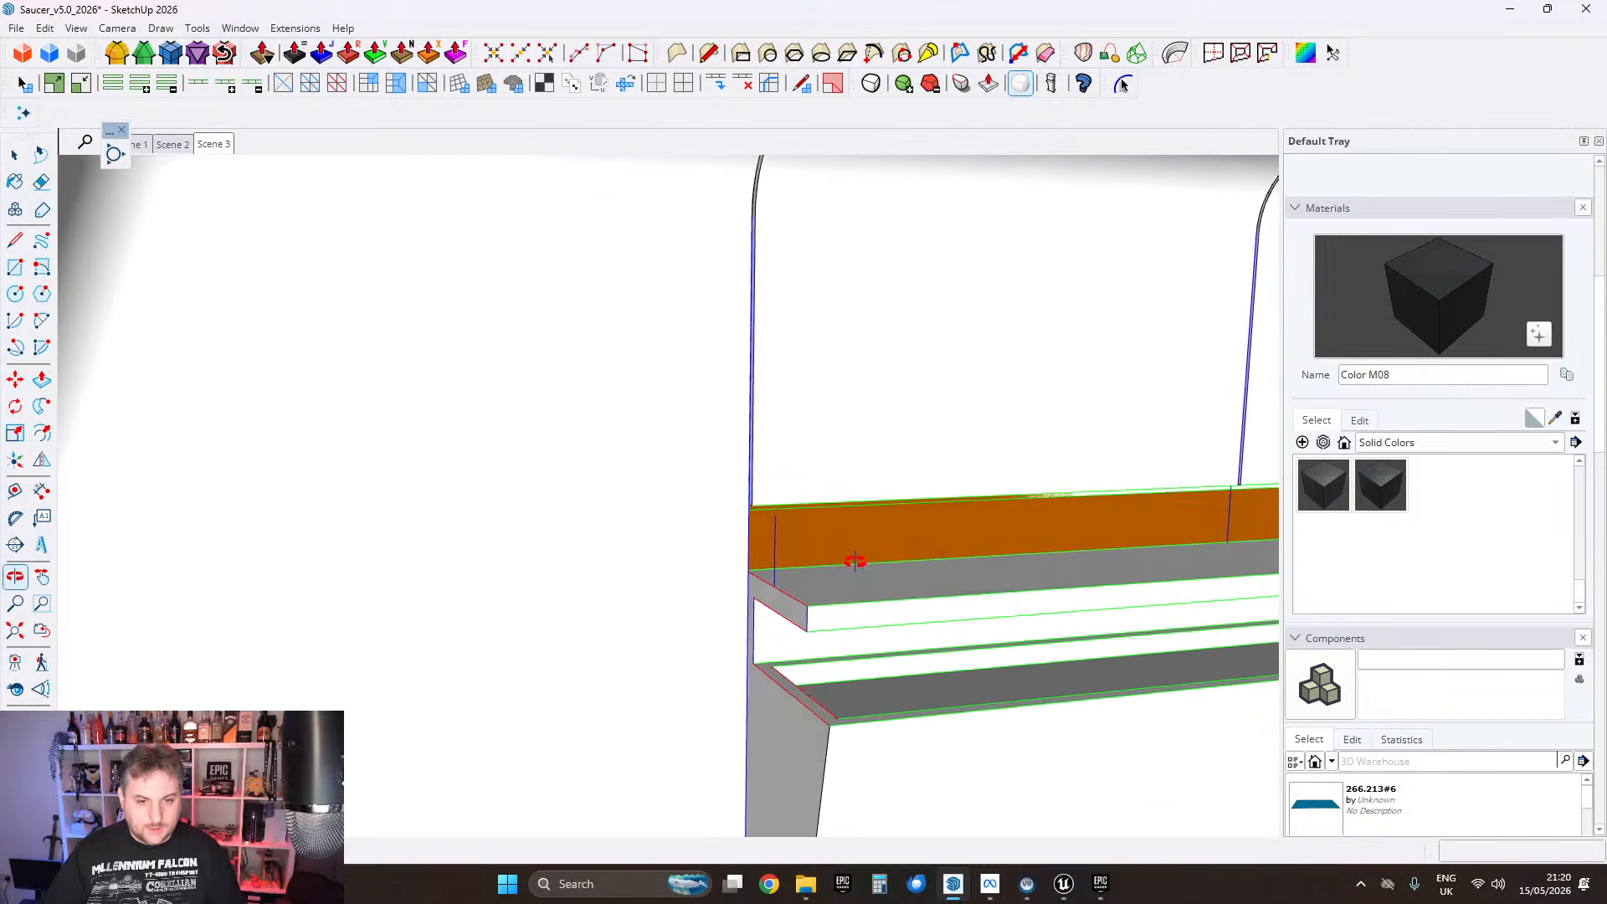
pyautogui.moveTo(669, 519); pyautogui.dragTo(140, 392, button='middle')
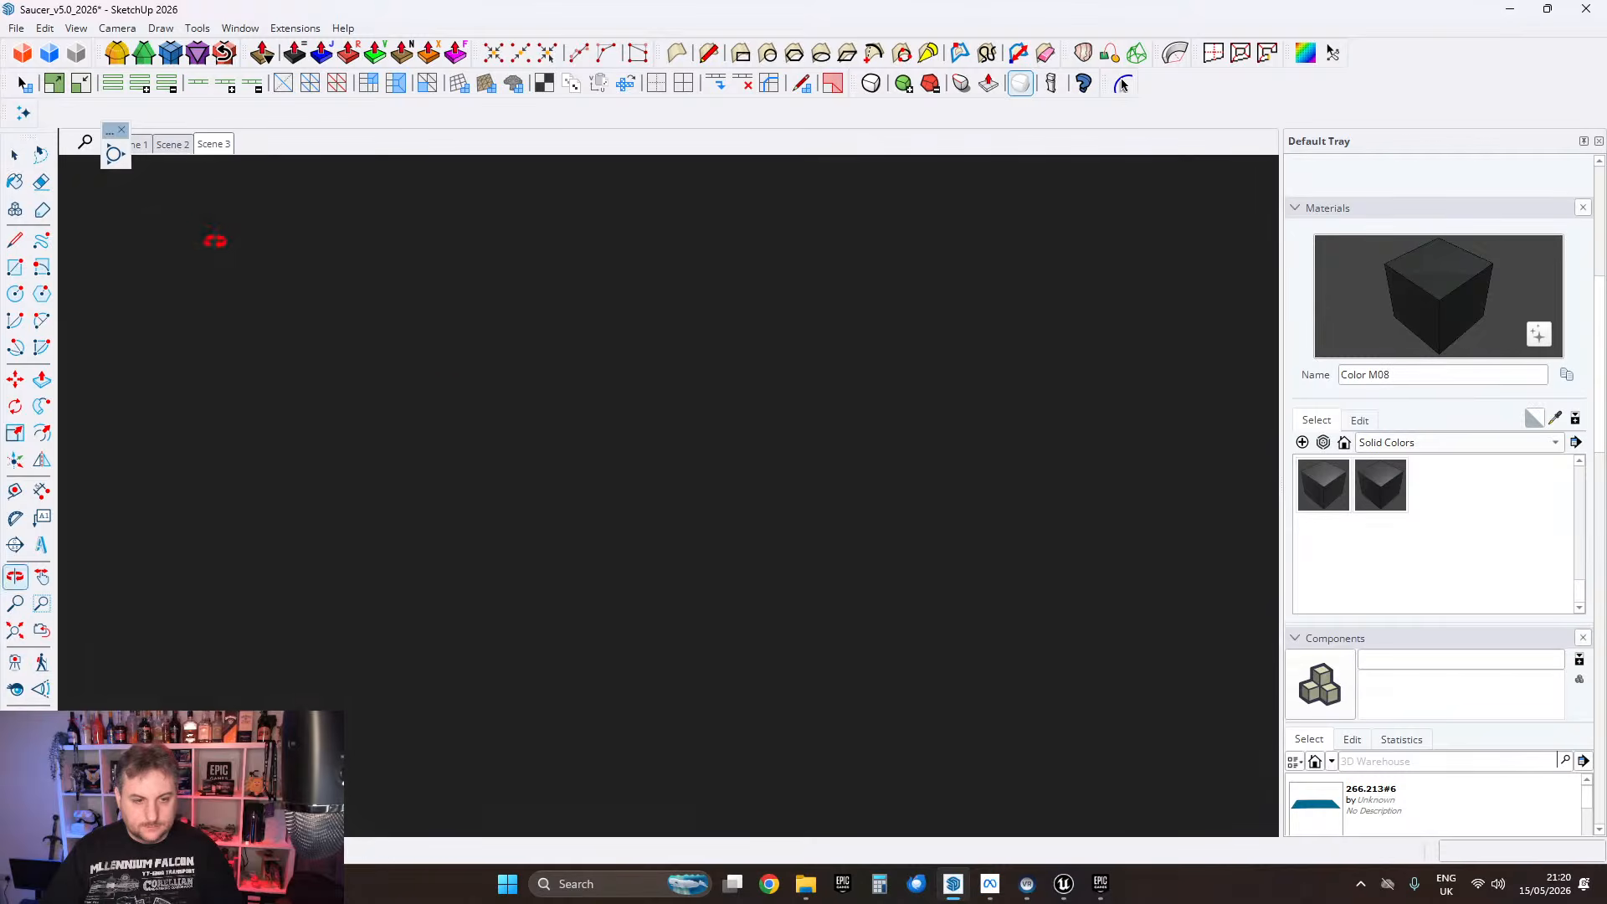
pyautogui.moveTo(215, 241); pyautogui.dragTo(574, 618, button='middle')
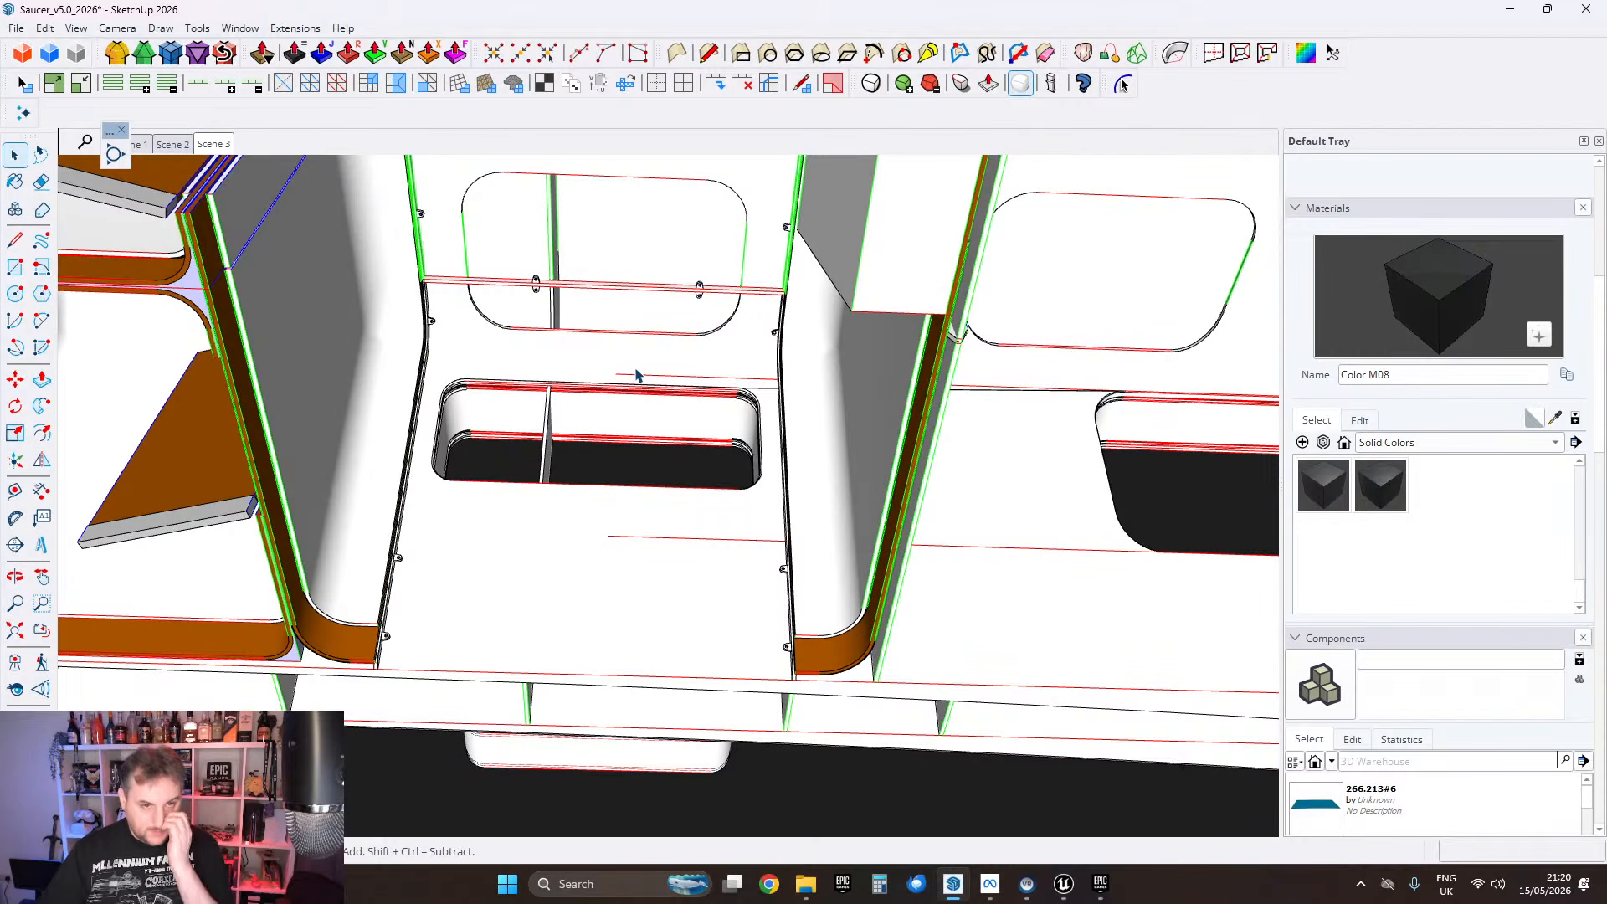
pyautogui.scroll(2, 580, 335)
pyautogui.moveTo(871, 366); pyautogui.dragTo(738, 469, button='middle')
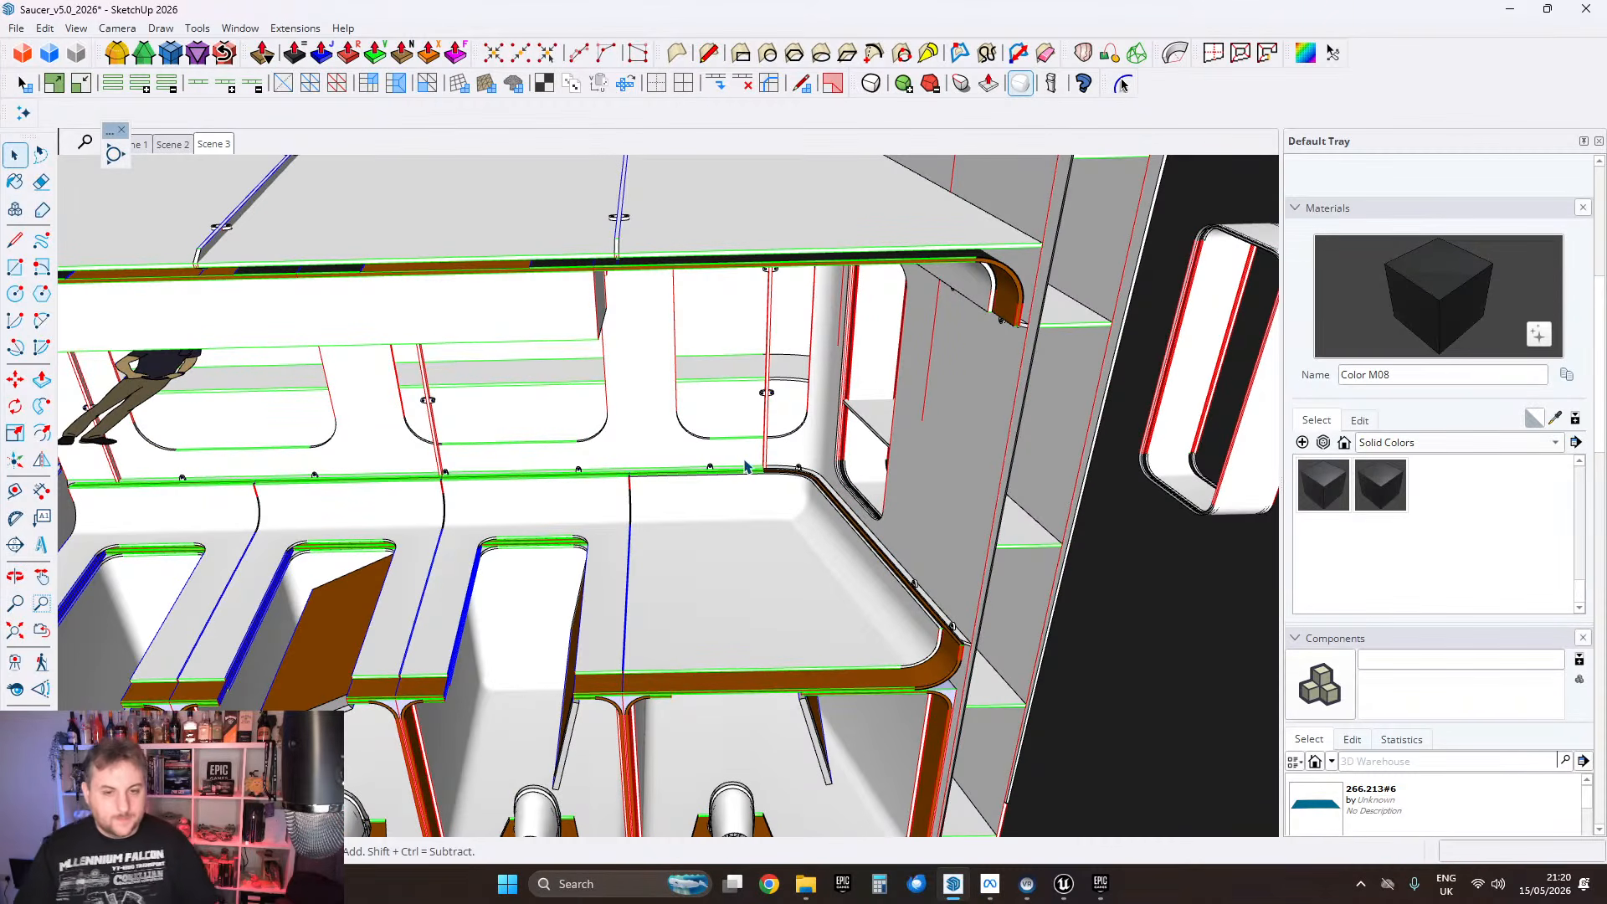
pyautogui.moveTo(701, 463); pyautogui.dragTo(719, 352, button='middle')
pyautogui.scroll(2, 762, 284)
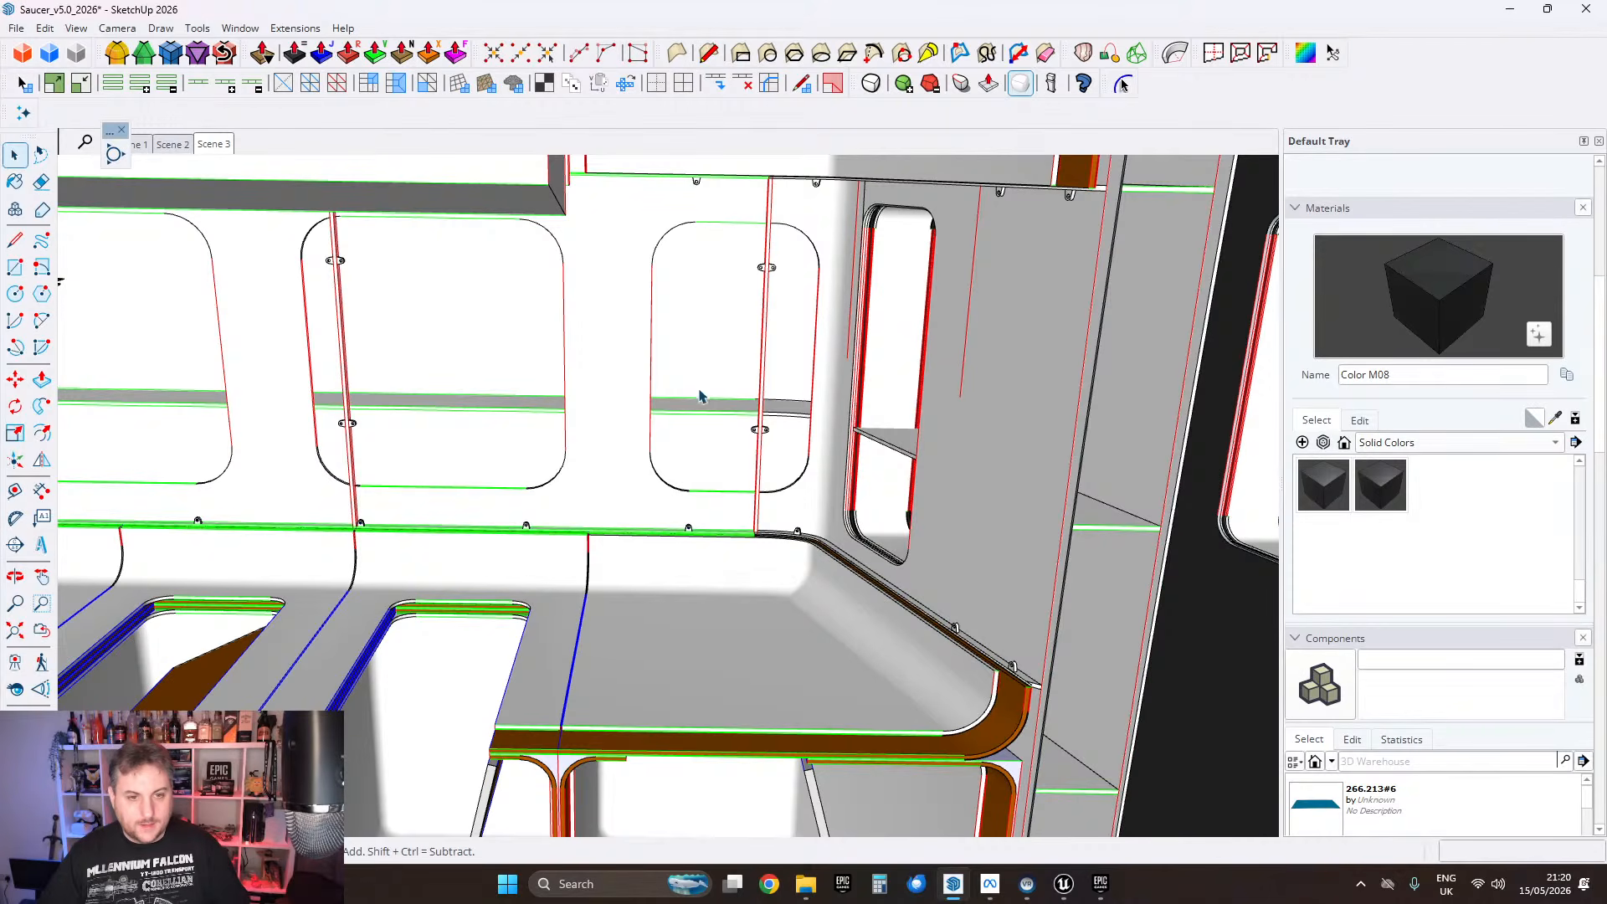
pyautogui.moveTo(700, 396); pyautogui.dragTo(1046, 360, button='middle')
pyautogui.moveTo(622, 330); pyautogui.dragTo(795, 381, button='middle')
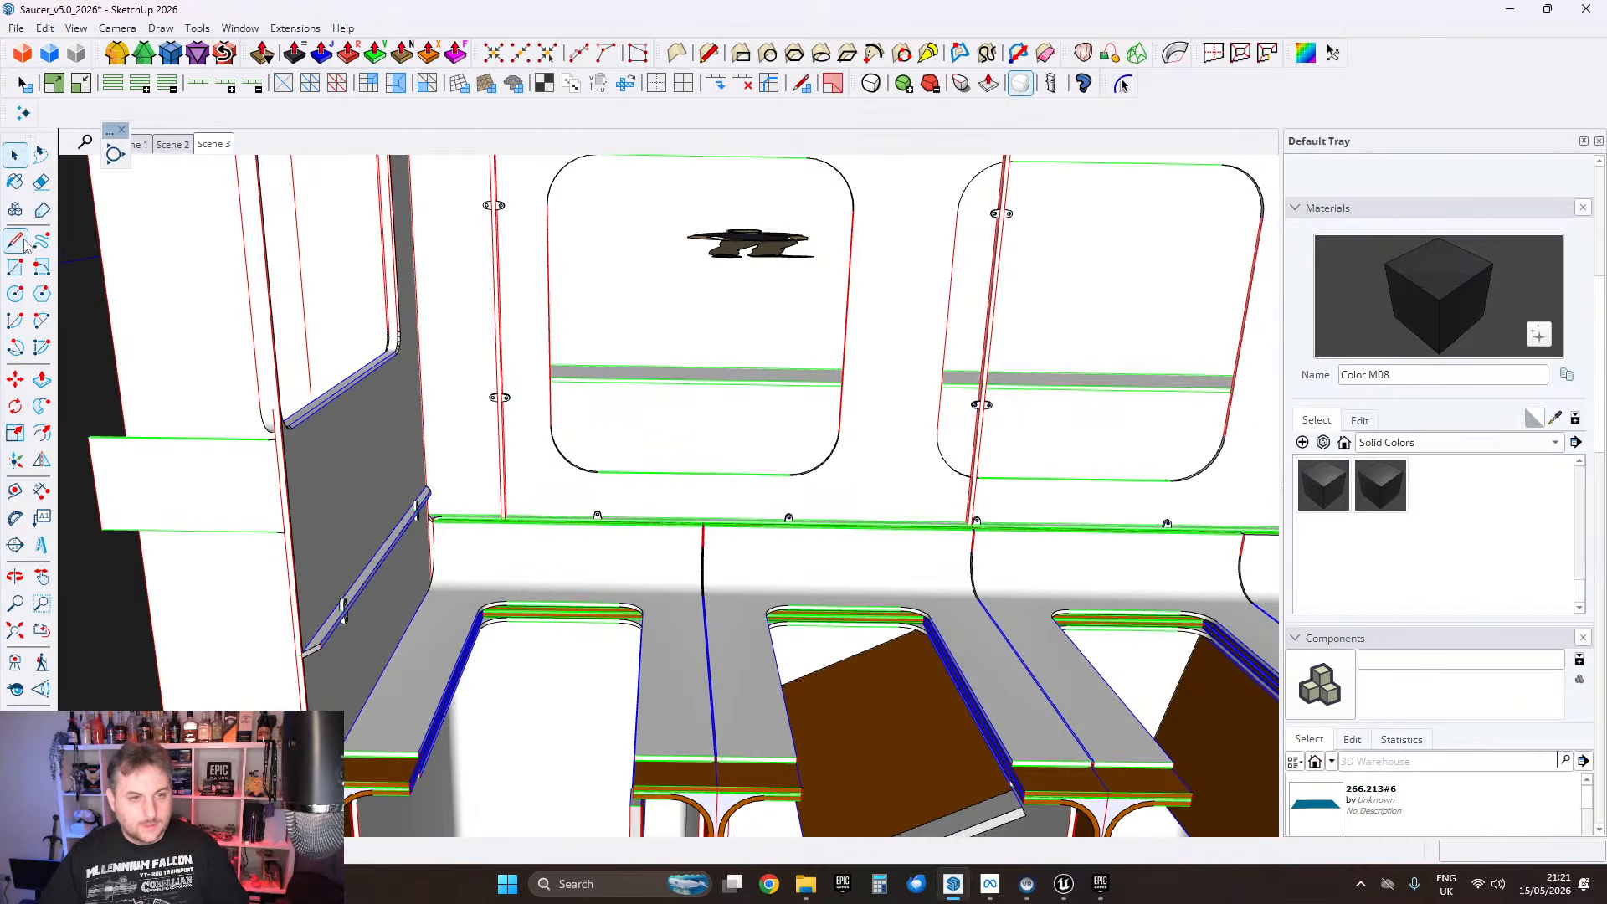
# Step: Measure the horizontal spacing between the vertical seams of the windowed wall with the Line tool
pyautogui.scroll(2, 991, 310)
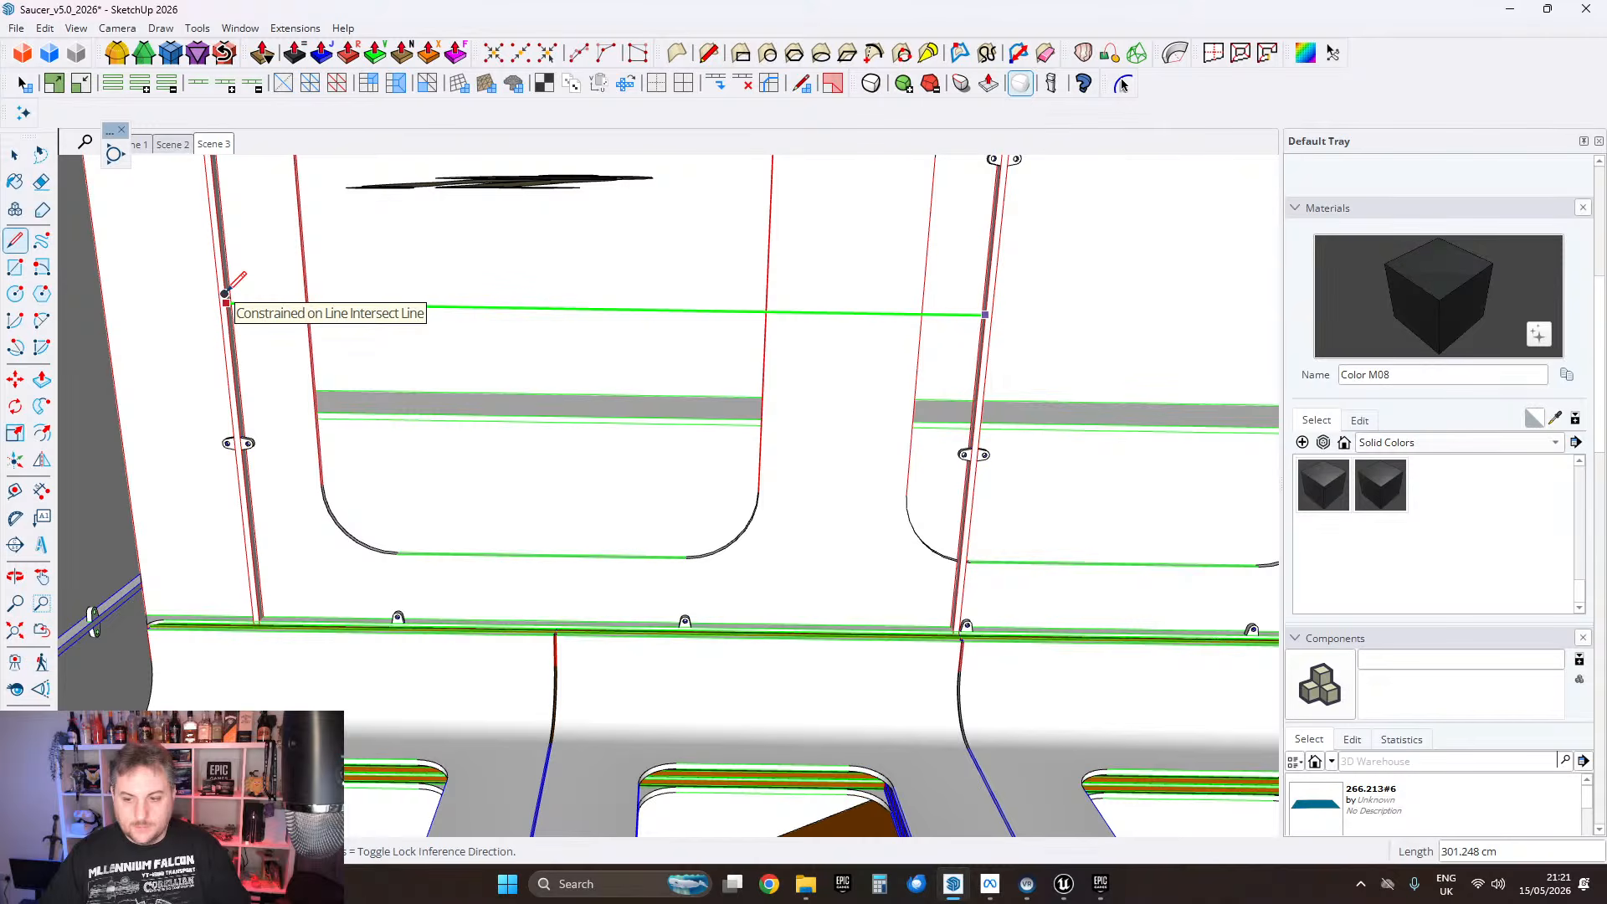
pyautogui.moveTo(228, 288); pyautogui.dragTo(375, 283, button='middle')
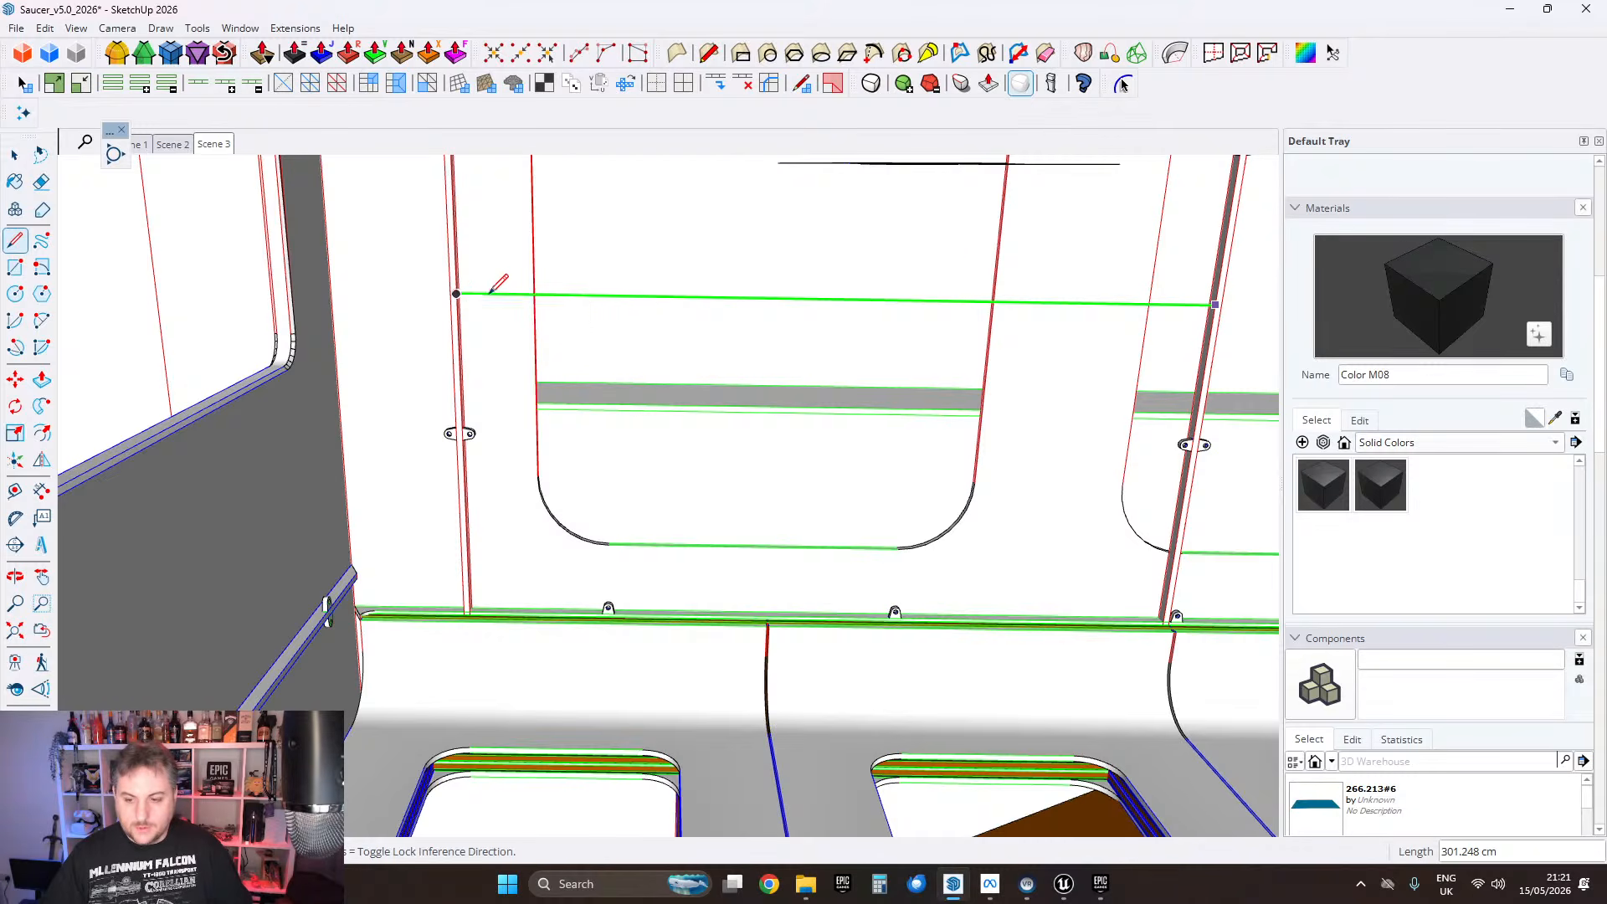
pyautogui.moveTo(490, 292); pyautogui.dragTo(603, 288, button='middle')
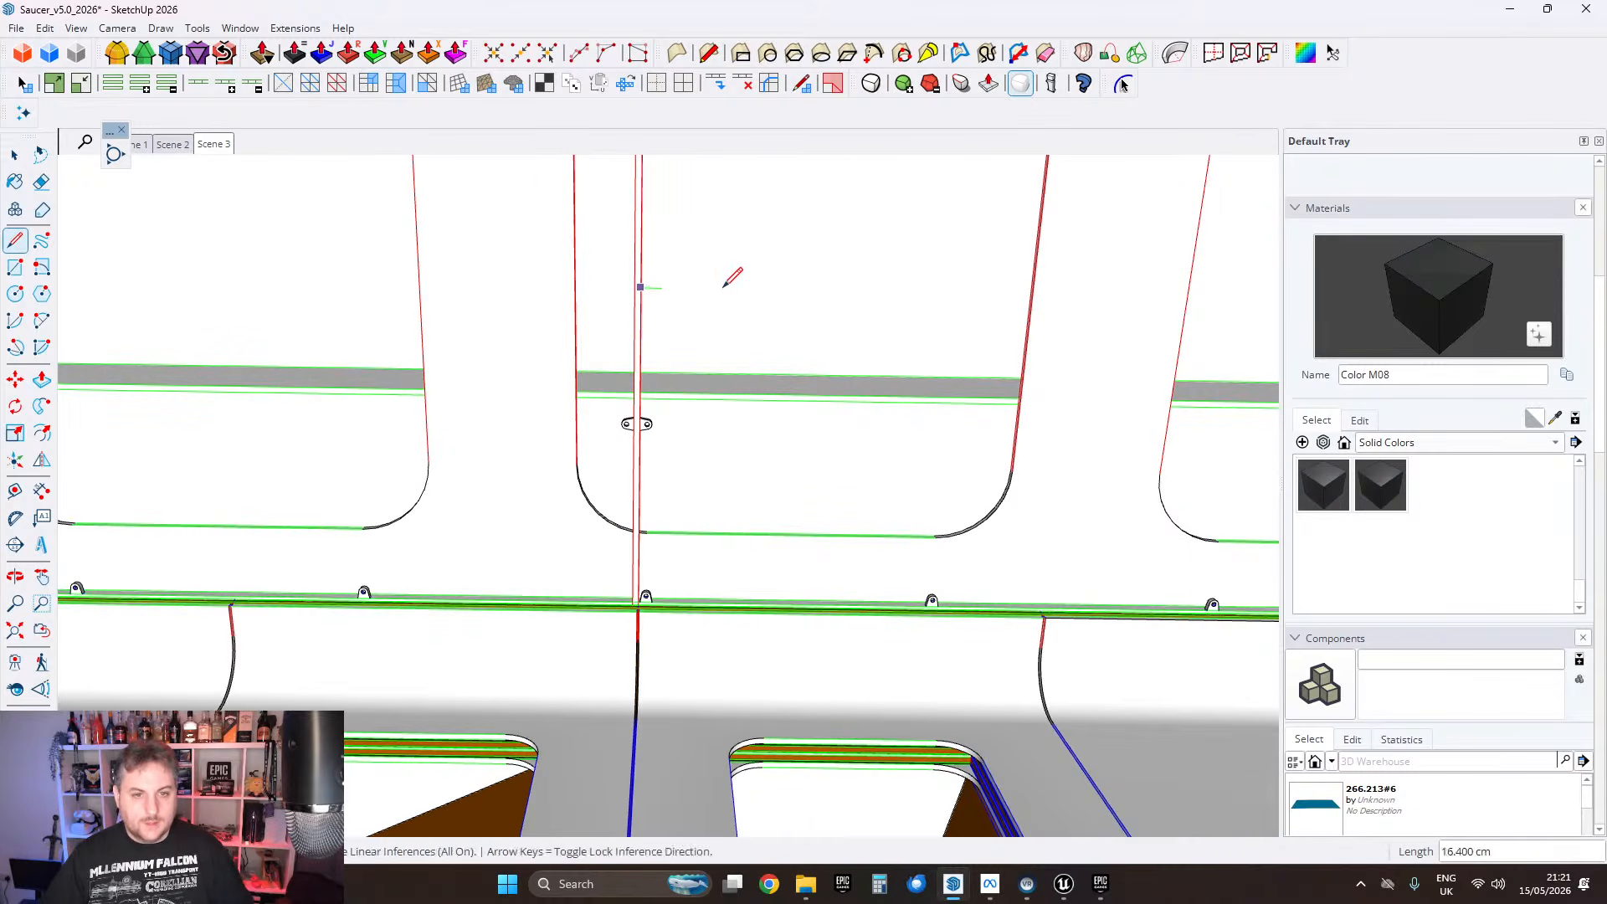
pyautogui.moveTo(725, 285); pyautogui.dragTo(1049, 444, button='middle')
pyautogui.scroll(-5, 725, 335)
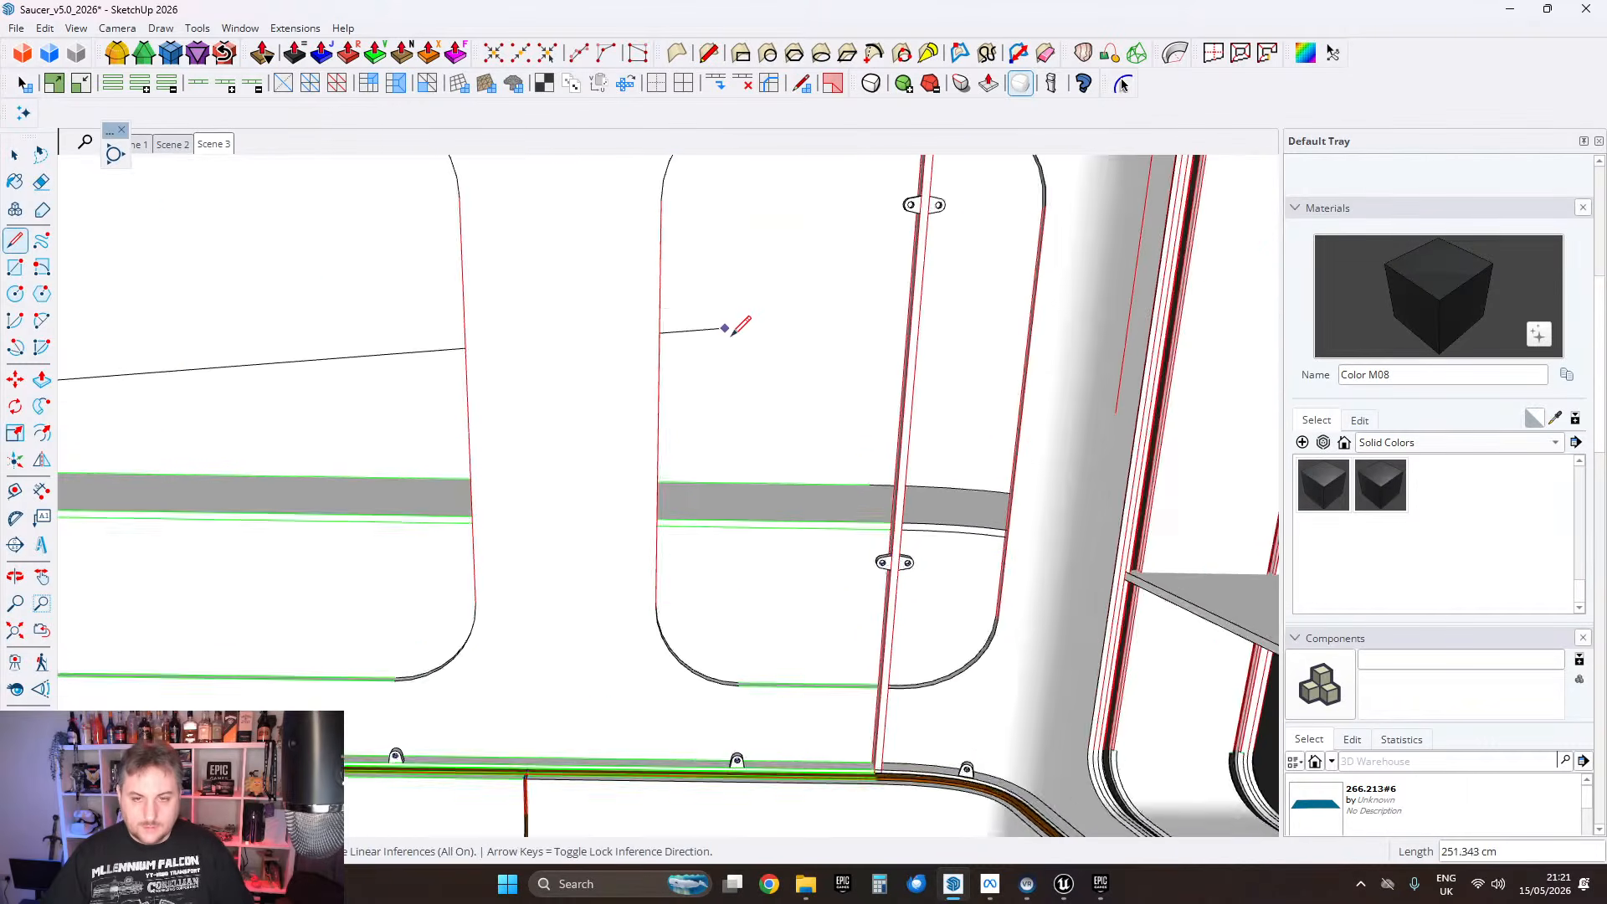
# Step: Measure the horizontal distance between the leftmost seam of the windowed wall and the adjoining side wall with the Line tool
pyautogui.click(10, 161)
pyautogui.scroll(-3, 545, 406)
pyautogui.moveTo(545, 405); pyautogui.dragTo(775, 408, button='middle')
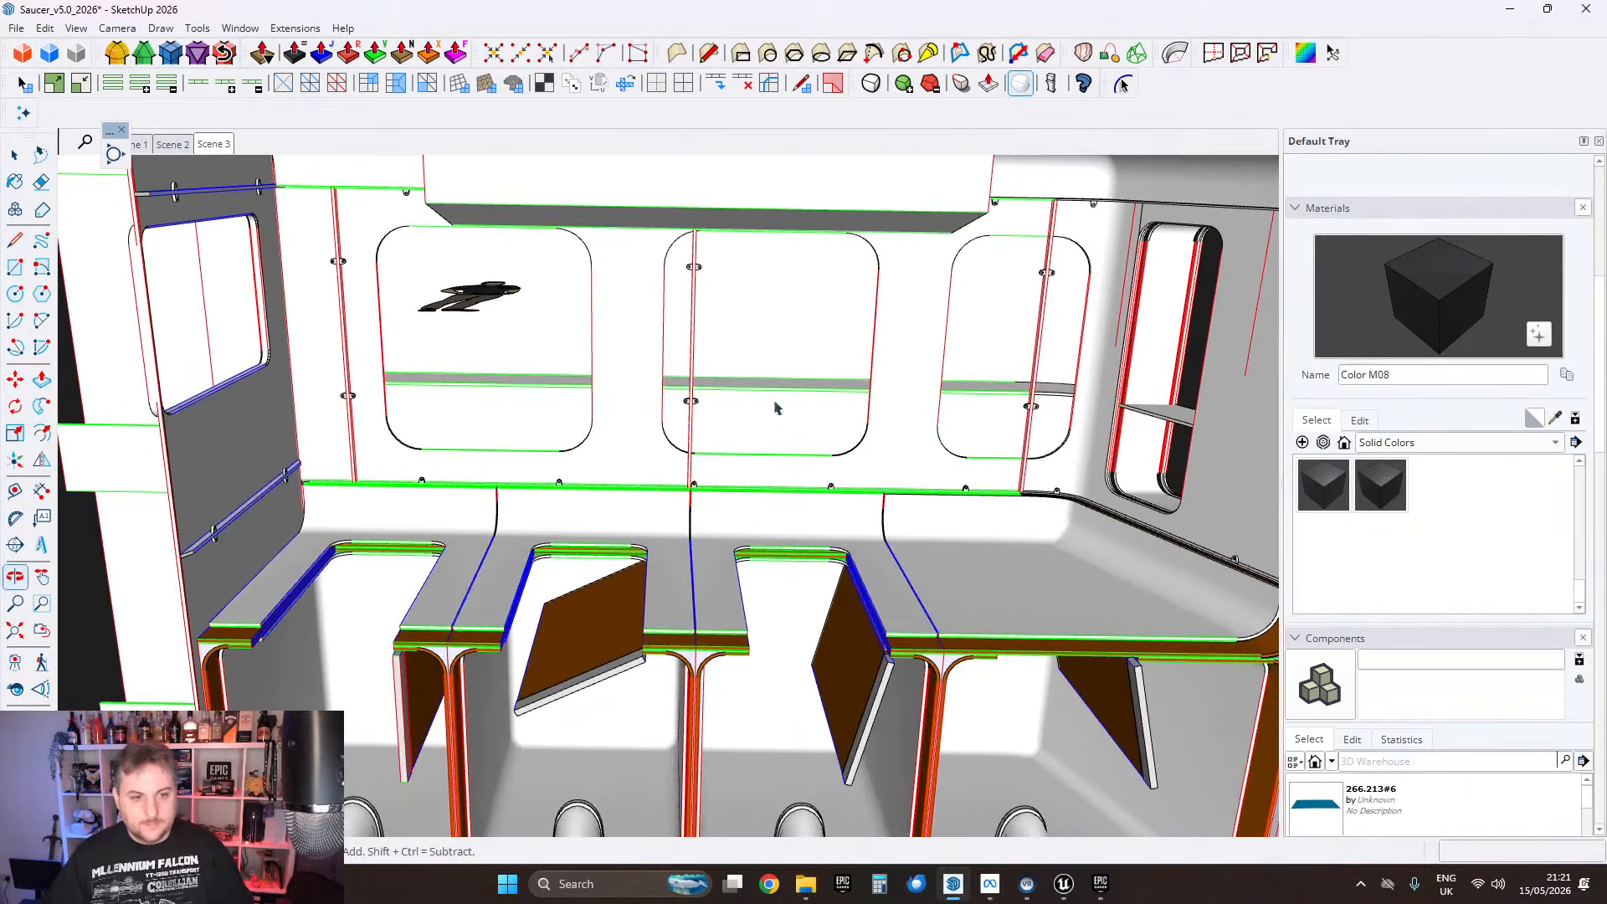
pyautogui.click(14, 241)
pyautogui.scroll(8, 590, 393)
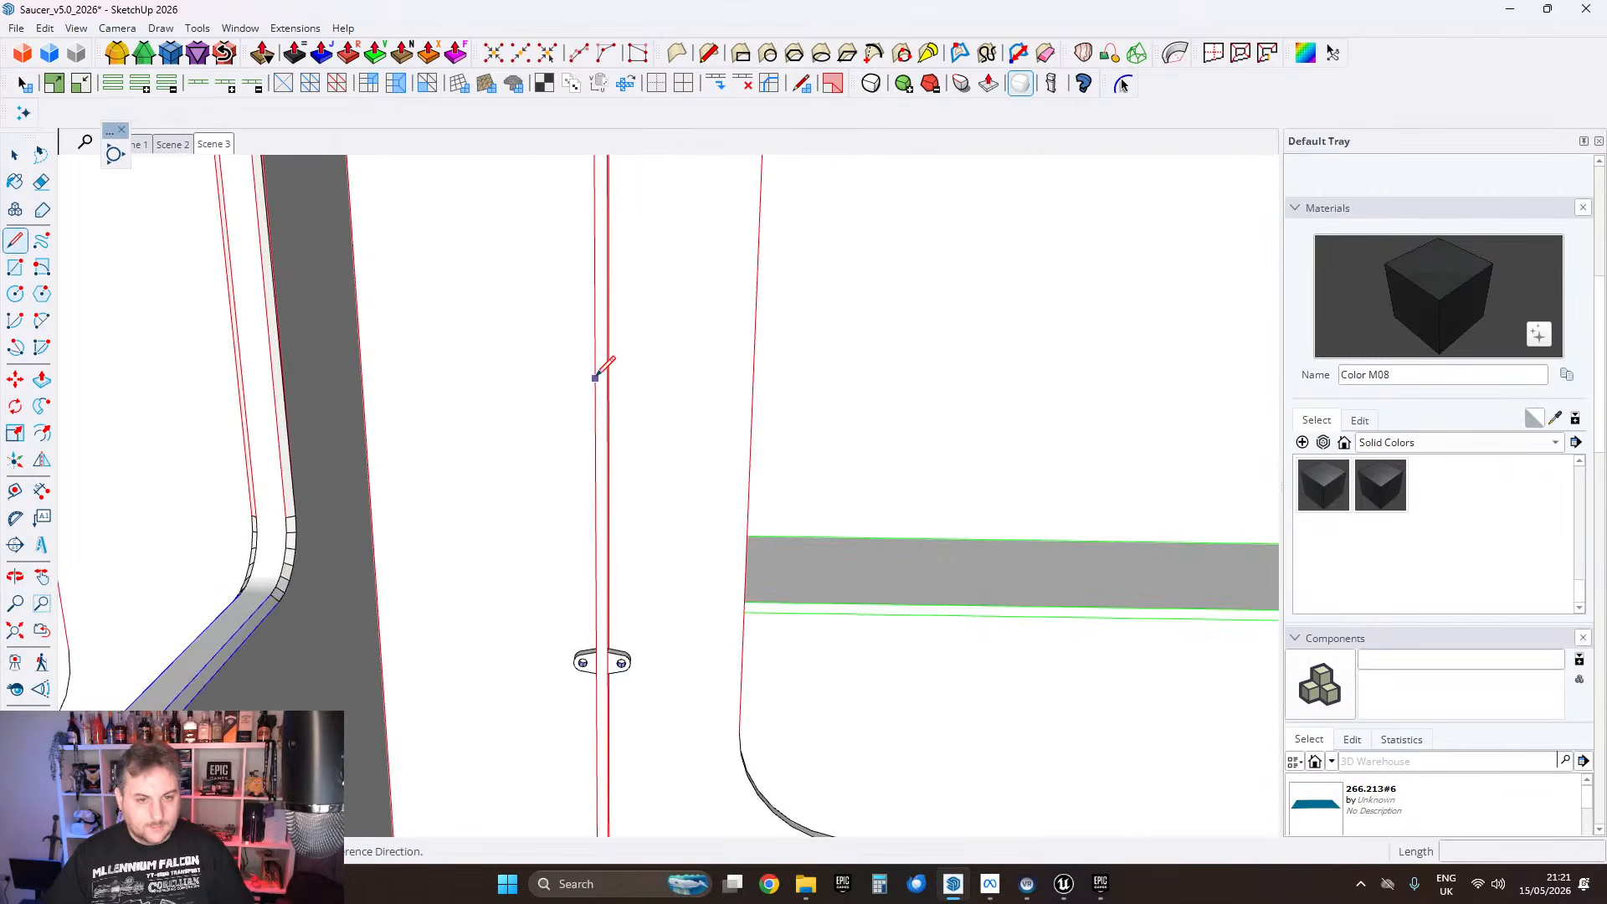
pyautogui.click(595, 378)
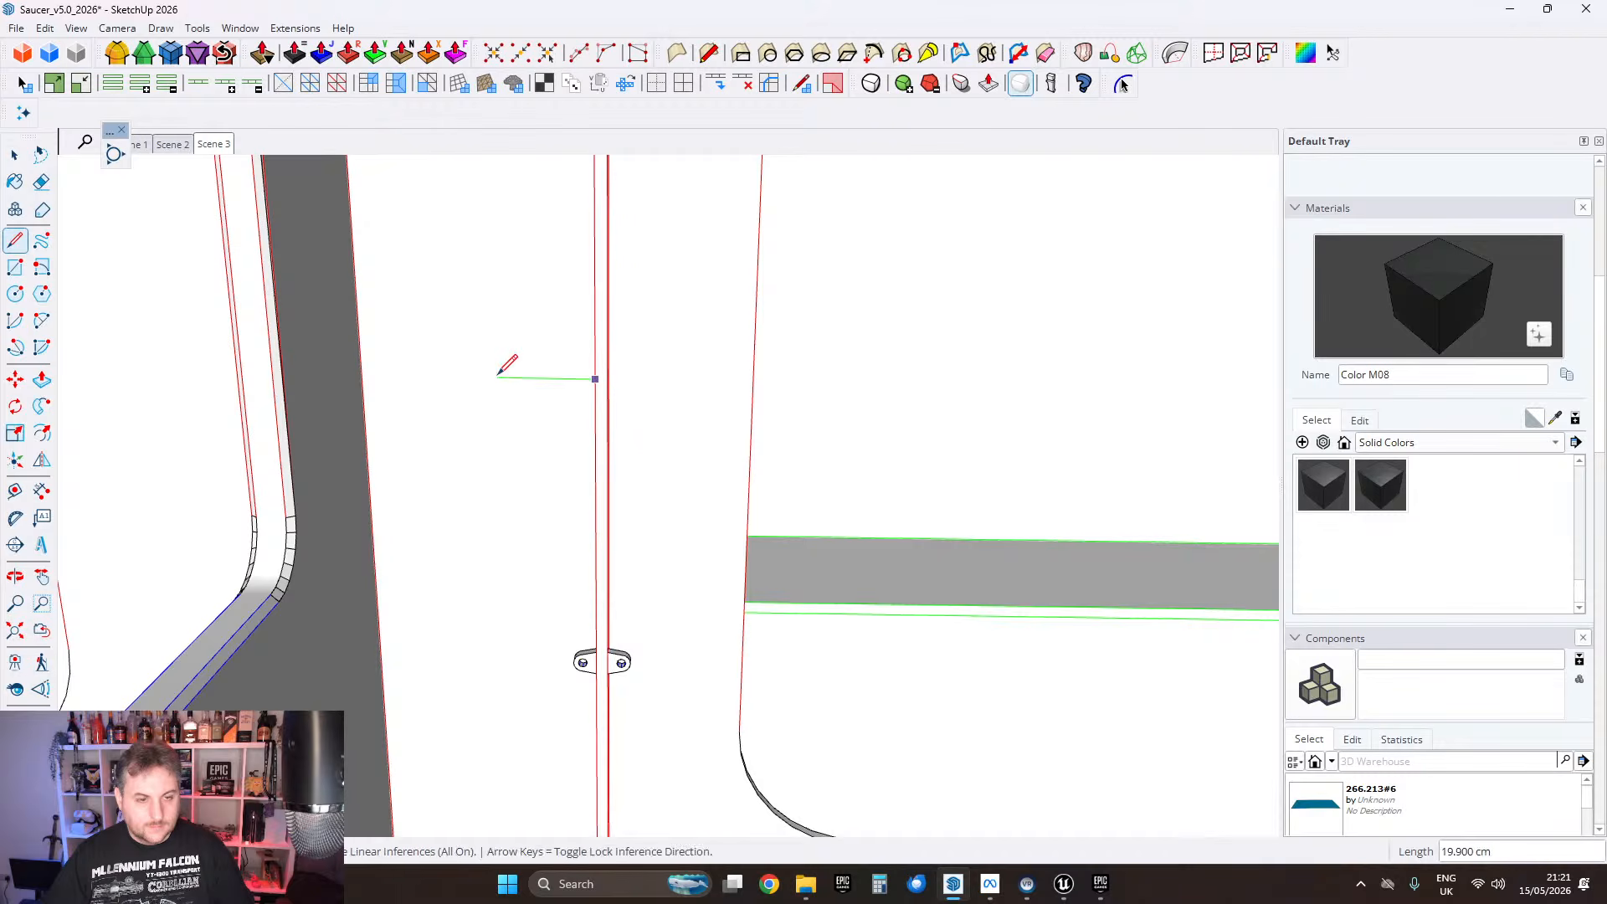
pyautogui.scroll(-5, 318, 294)
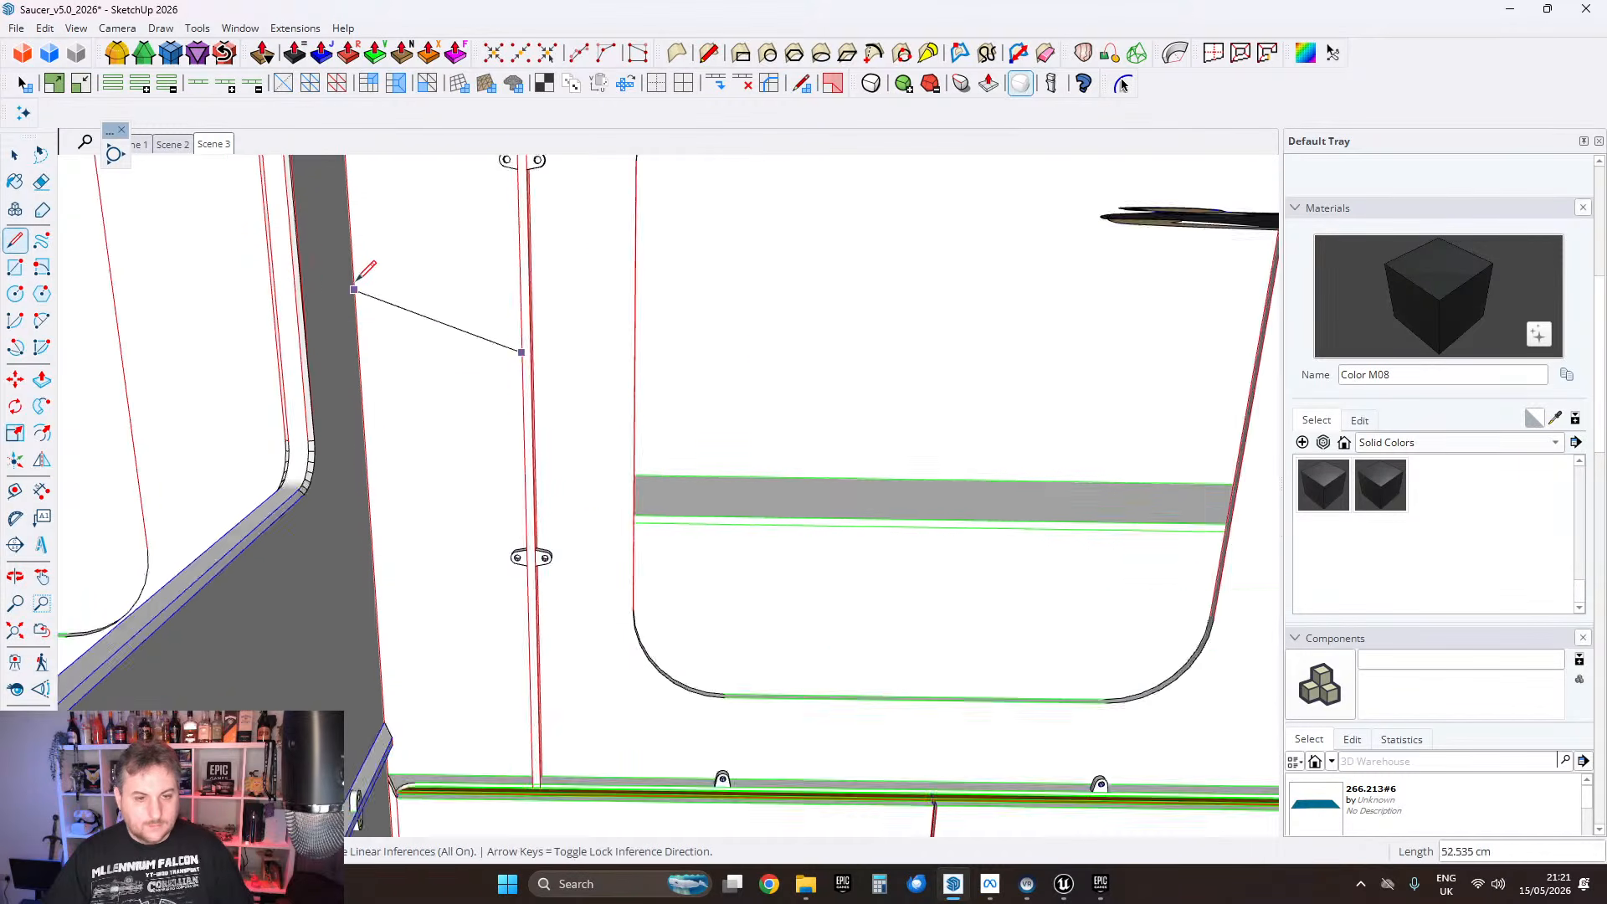
pyautogui.scroll(4, 365, 319)
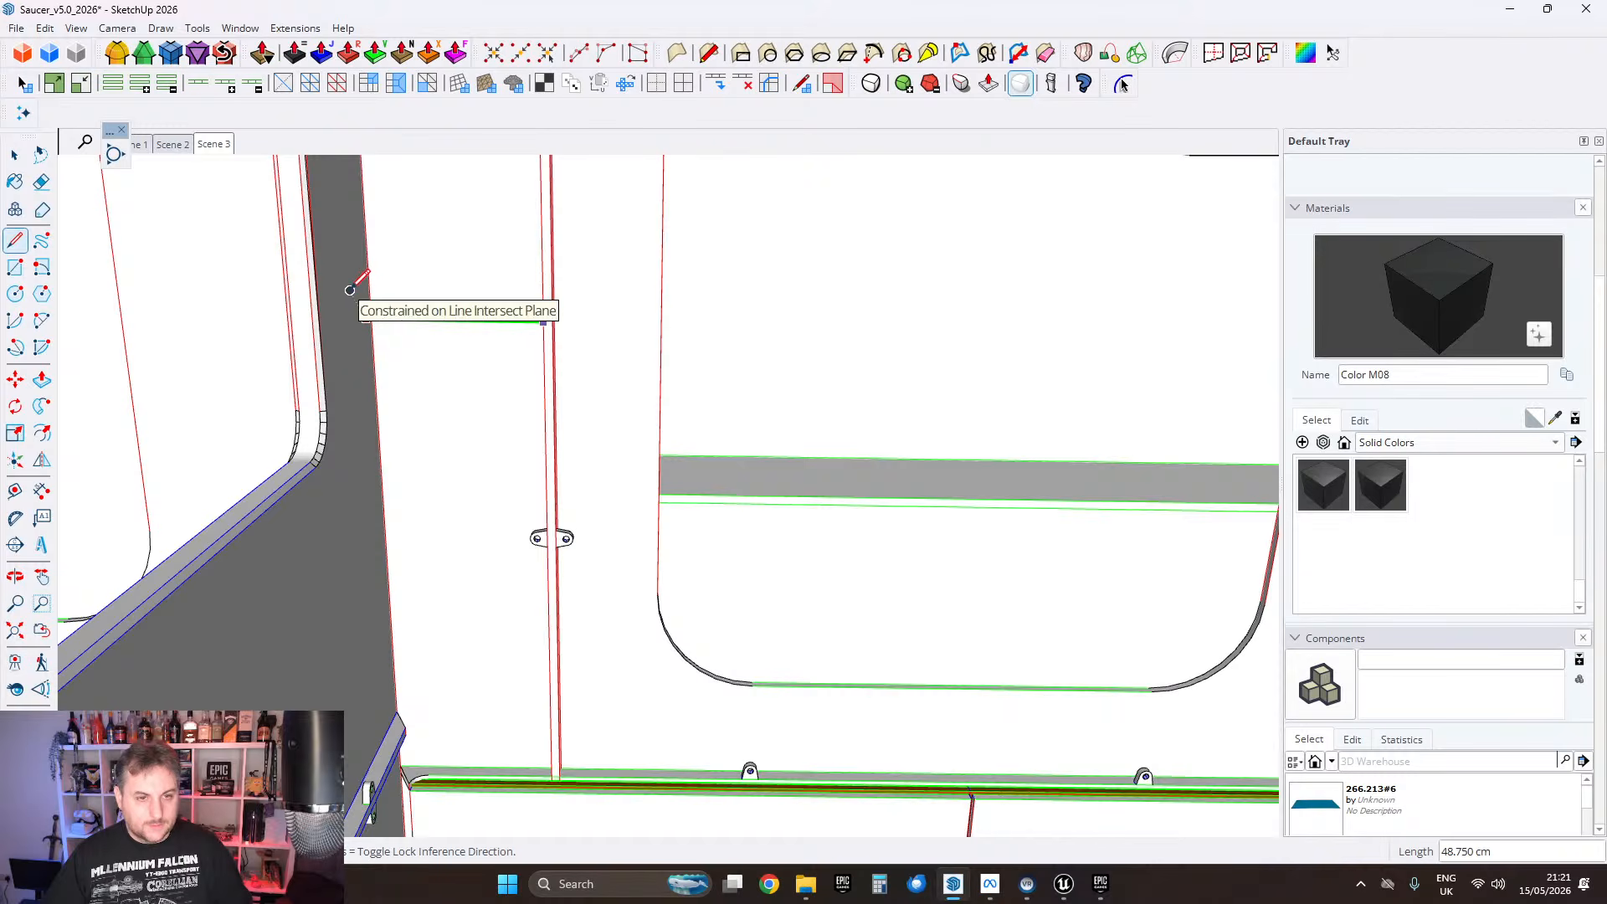
pyautogui.press('Escape')
pyautogui.scroll(4, 548, 321)
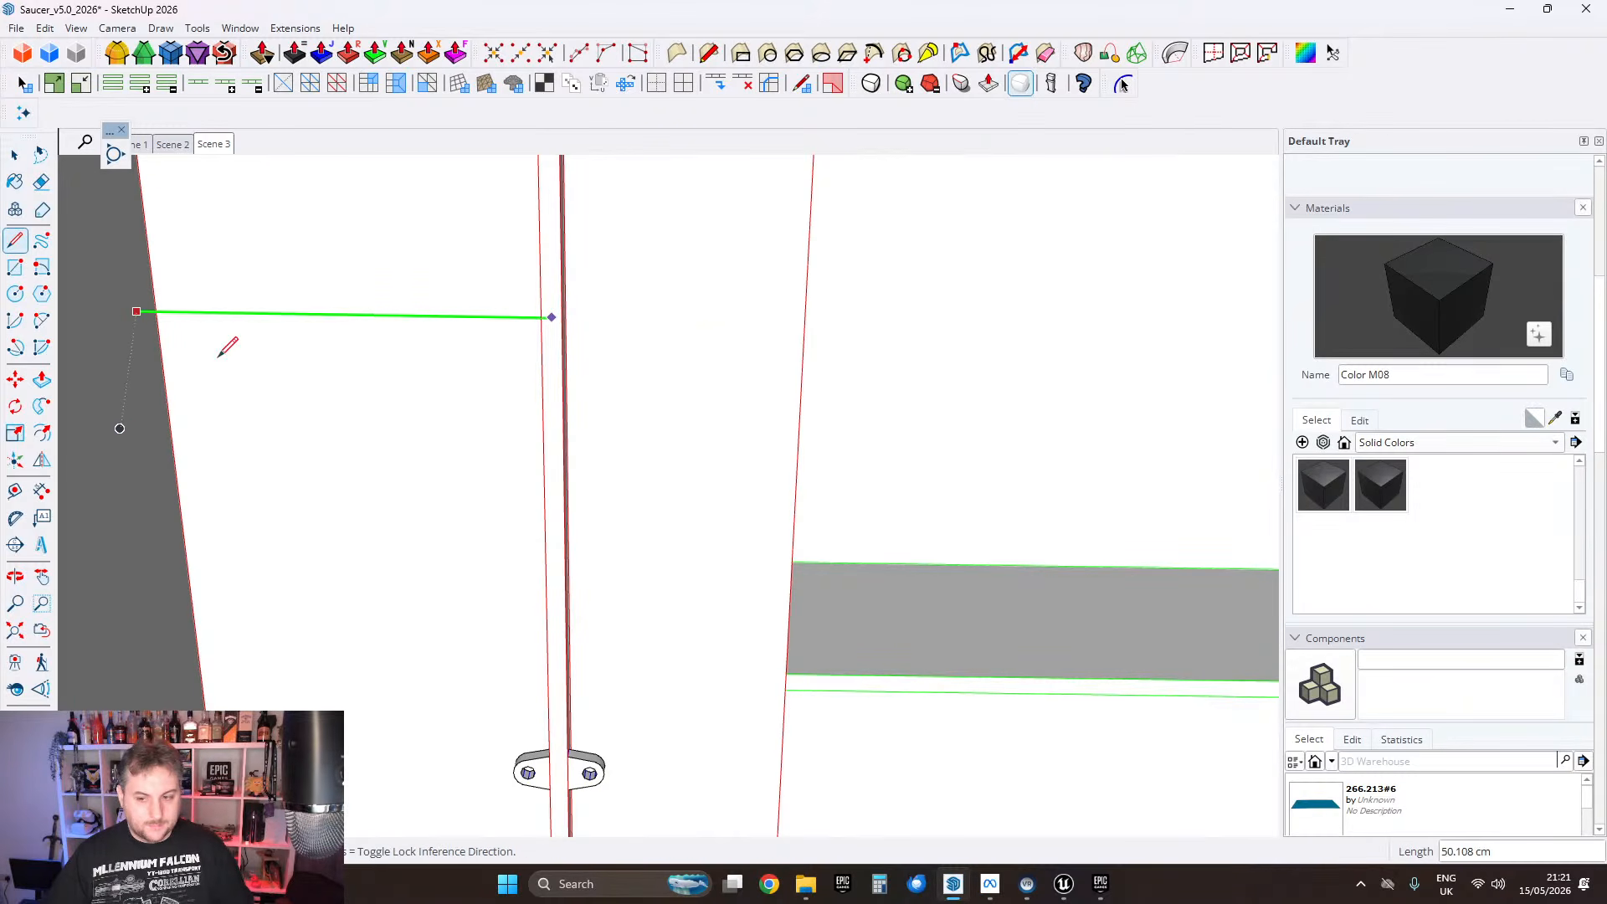
pyautogui.scroll(-5, 219, 355)
pyautogui.press('Escape')
pyautogui.scroll(3, 1023, 345)
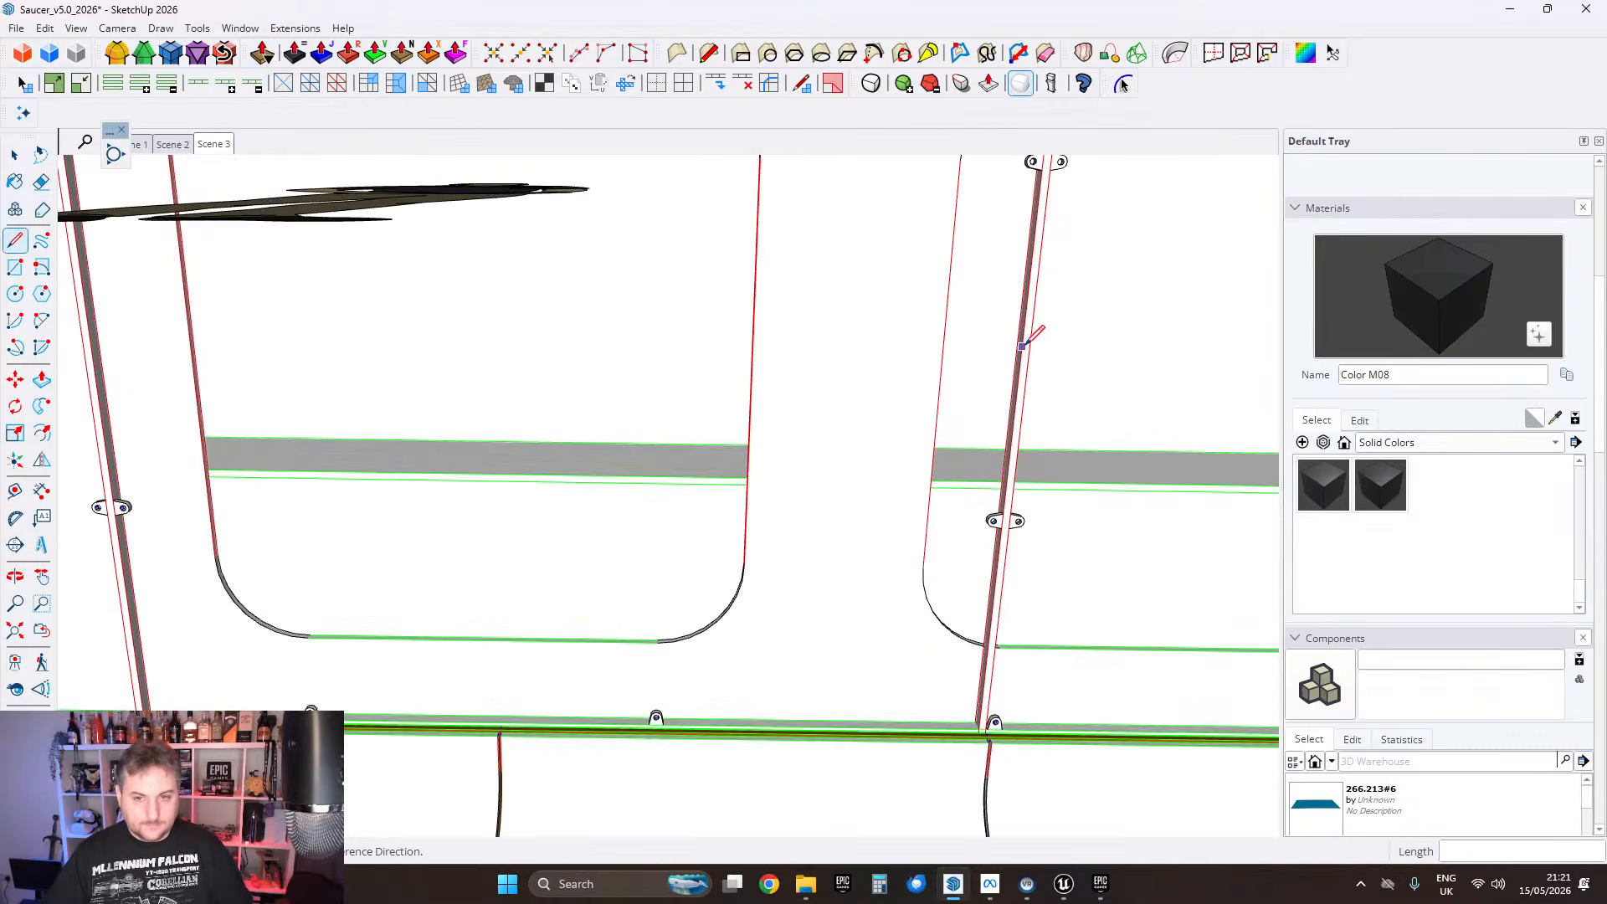
pyautogui.scroll(-5, 1023, 345)
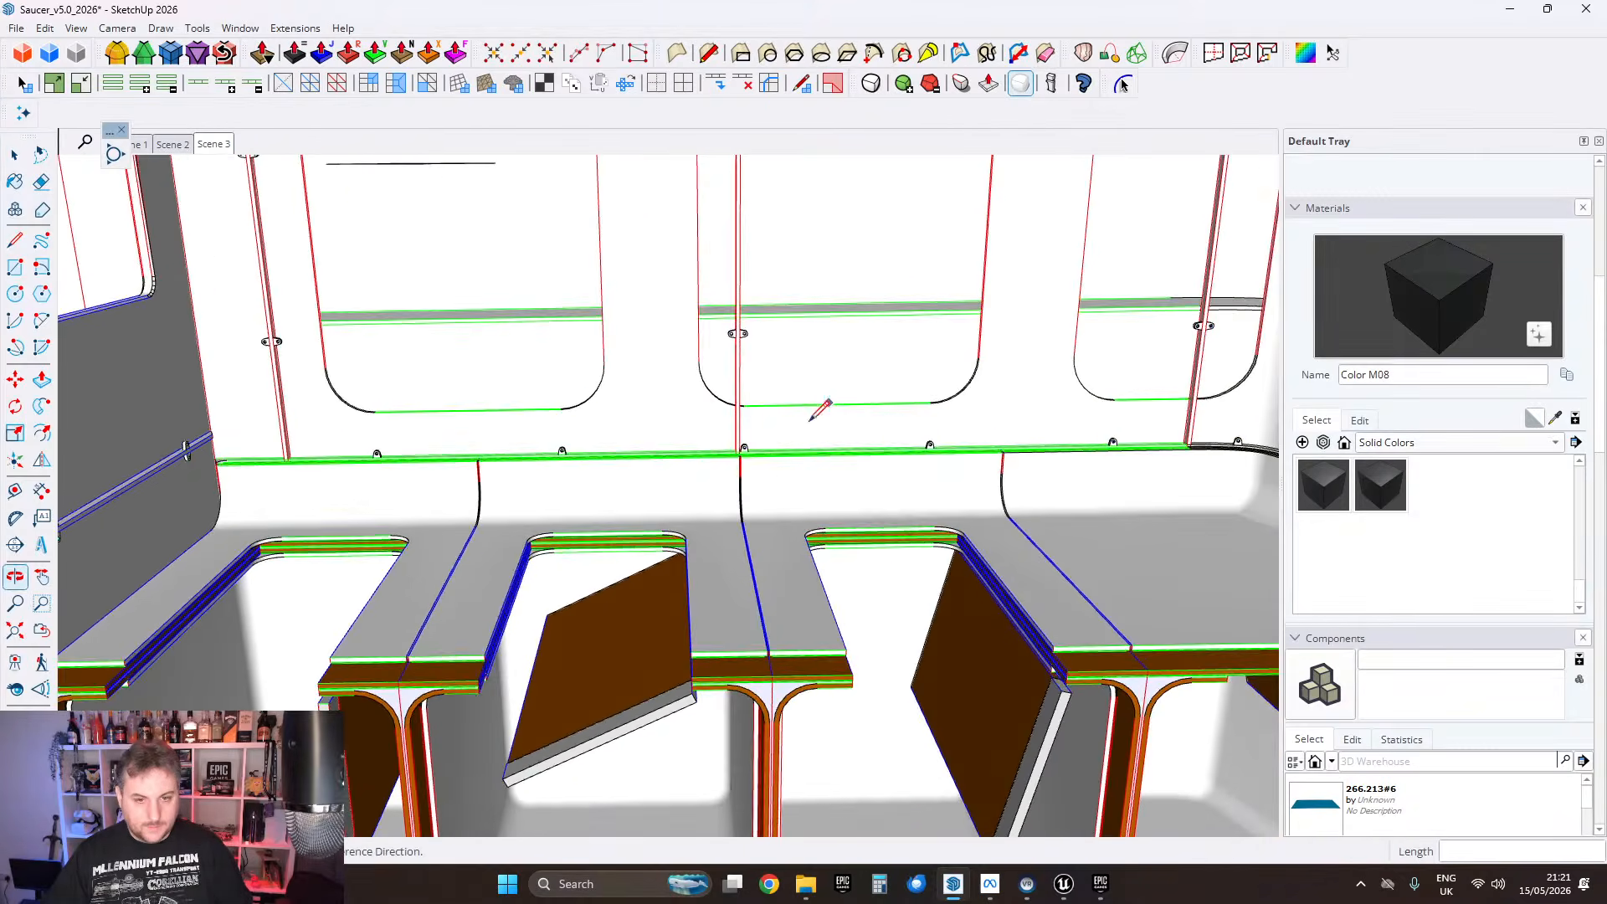
# Step: Select the windowed wall's middle seam with its brackets and draw a 1 cm horizontal helper line across its gap
pyautogui.scroll(4, 688, 479)
pyautogui.moveTo(683, 487); pyautogui.dragTo(466, 331, button='middle')
pyautogui.click(14, 154)
pyautogui.scroll(-2, 676, 324)
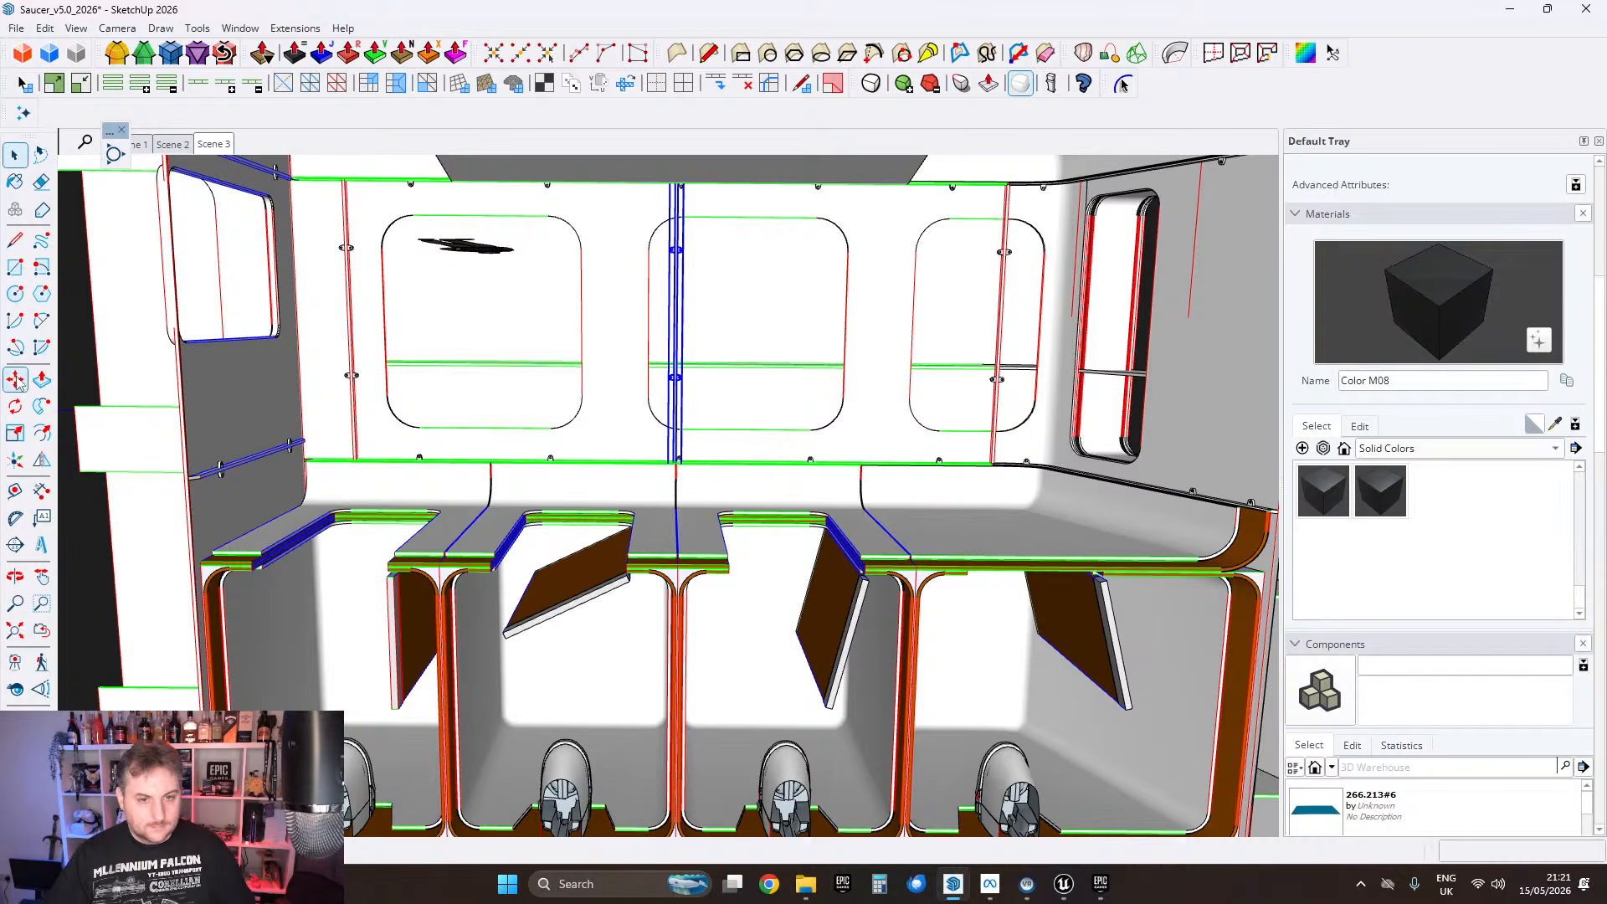
pyautogui.scroll(4, 667, 348)
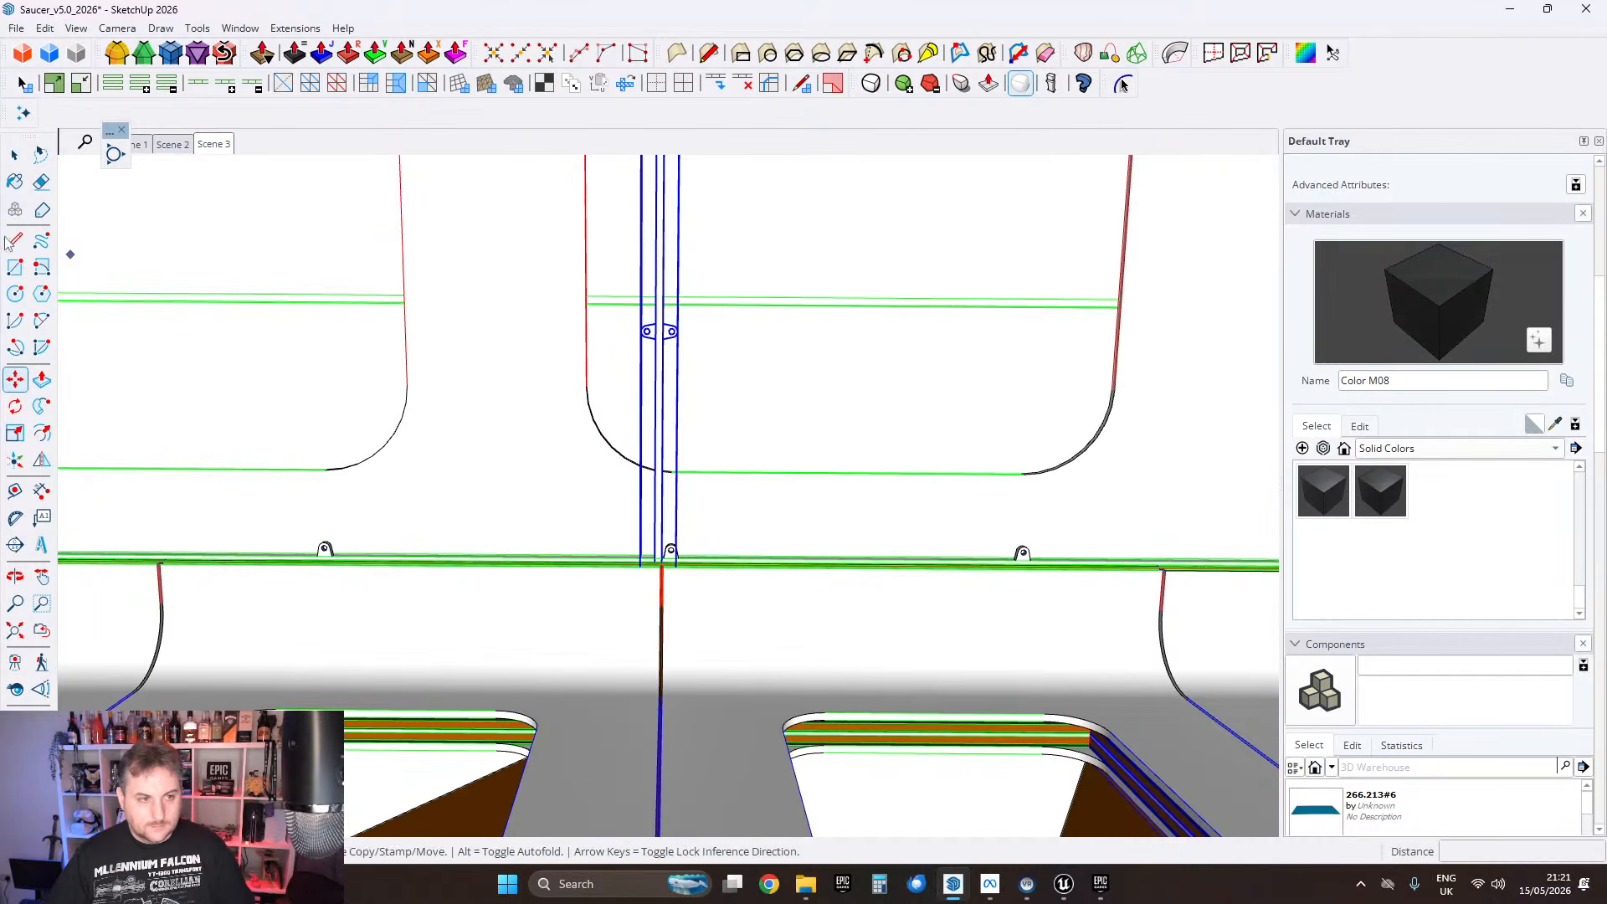
pyautogui.scroll(4, 661, 426)
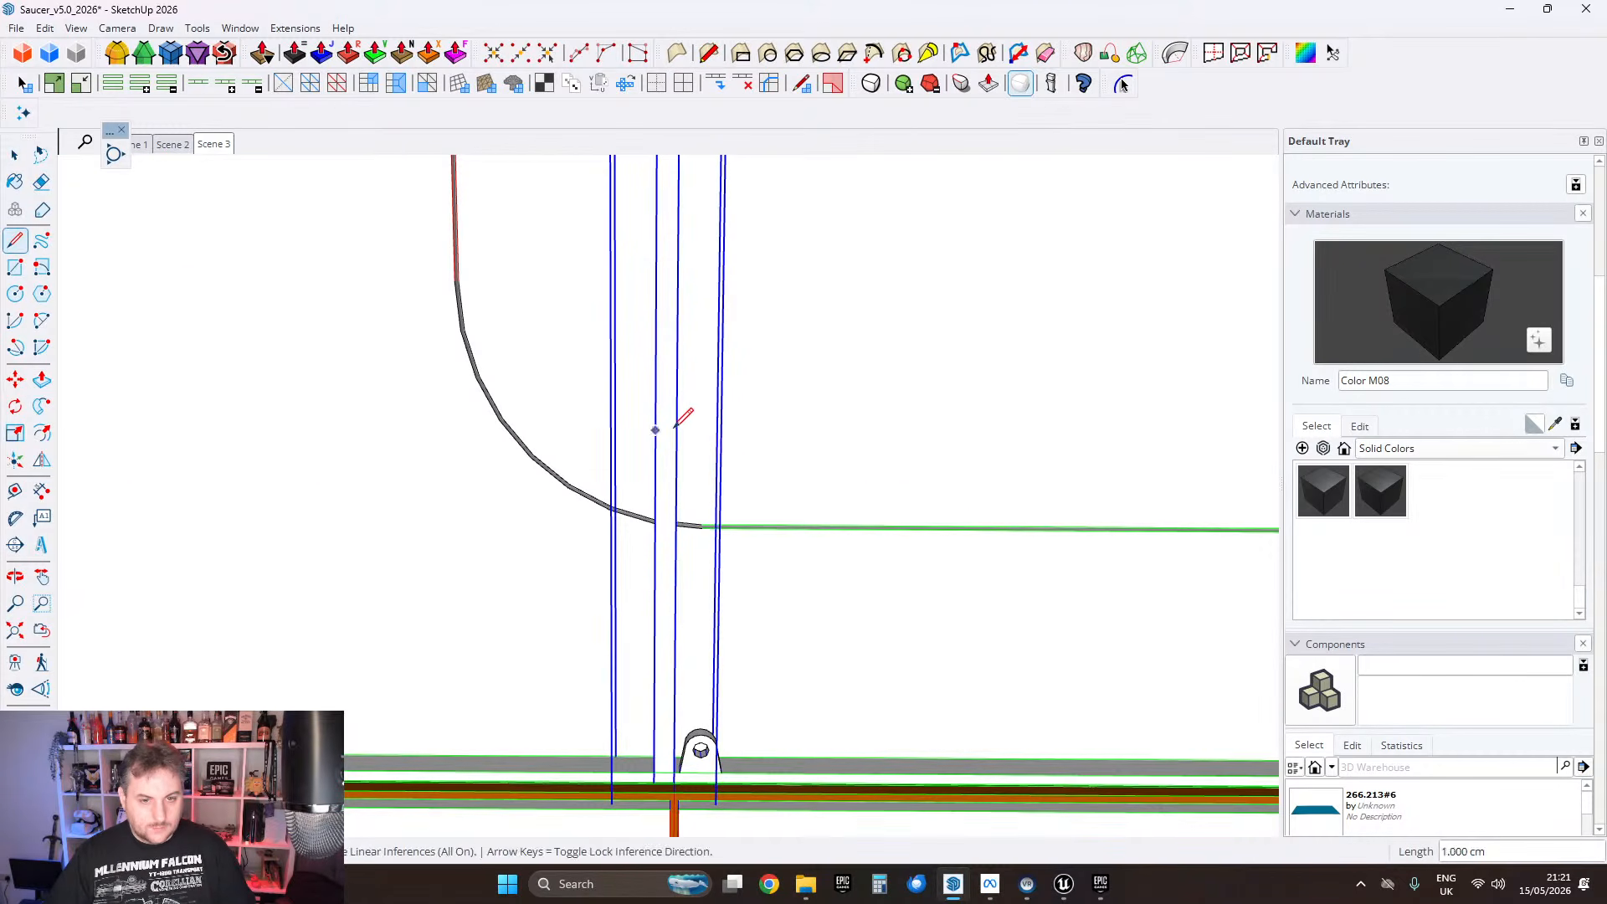
pyautogui.press('space')
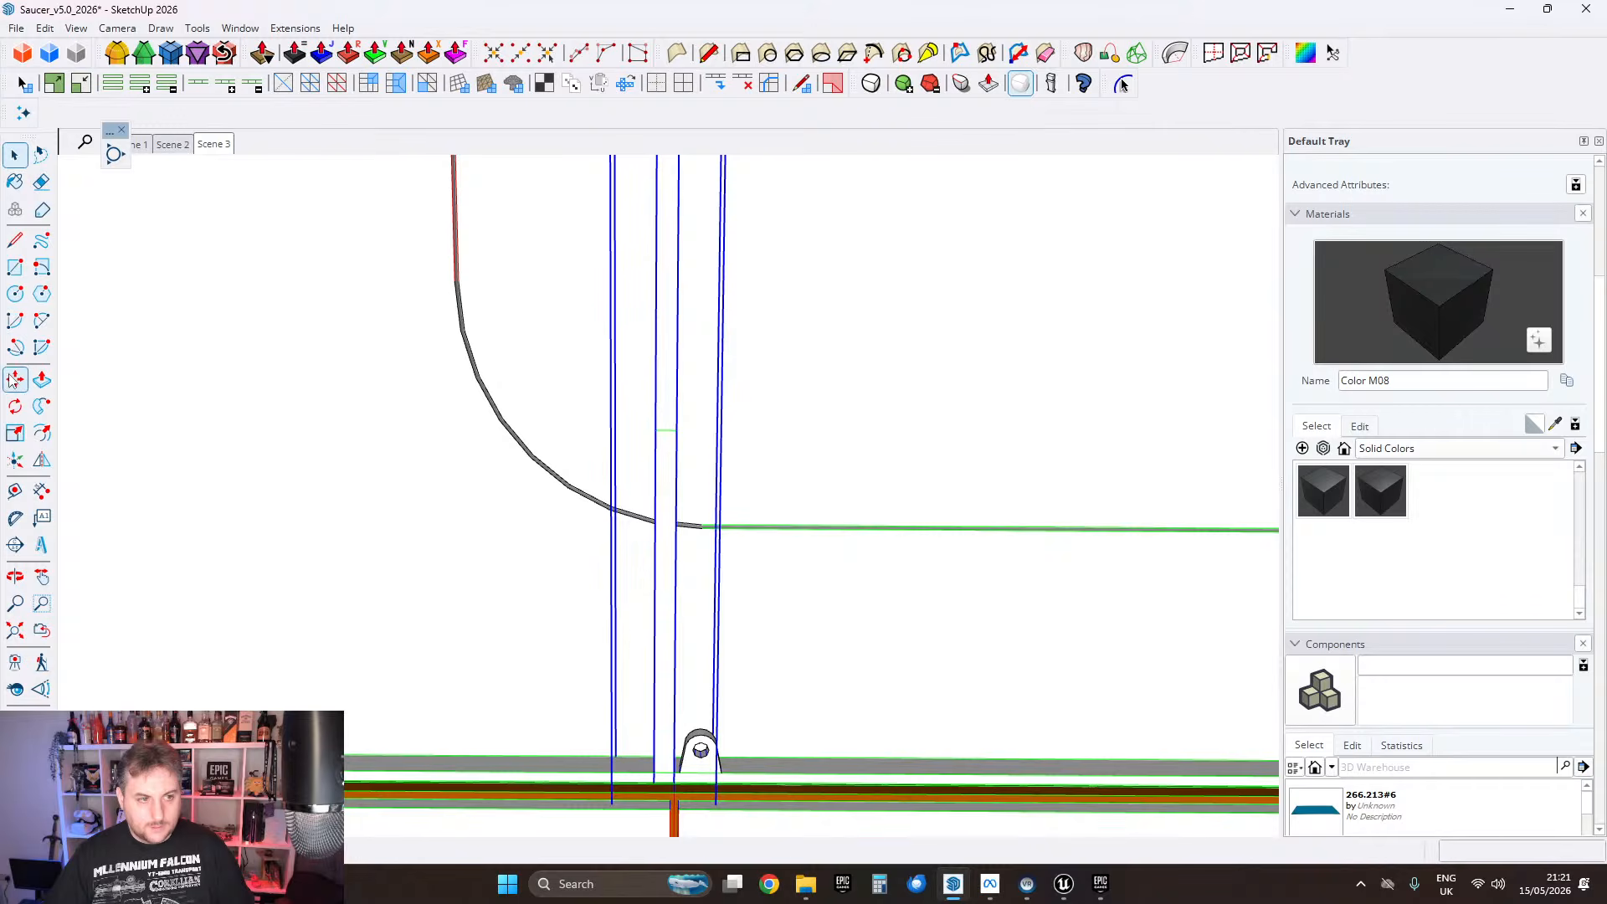
# Step: Move the middle seam by the helper line's midpoint along the green axis, aligning it with the centre of the desk seam below
pyautogui.scroll(3, 662, 427)
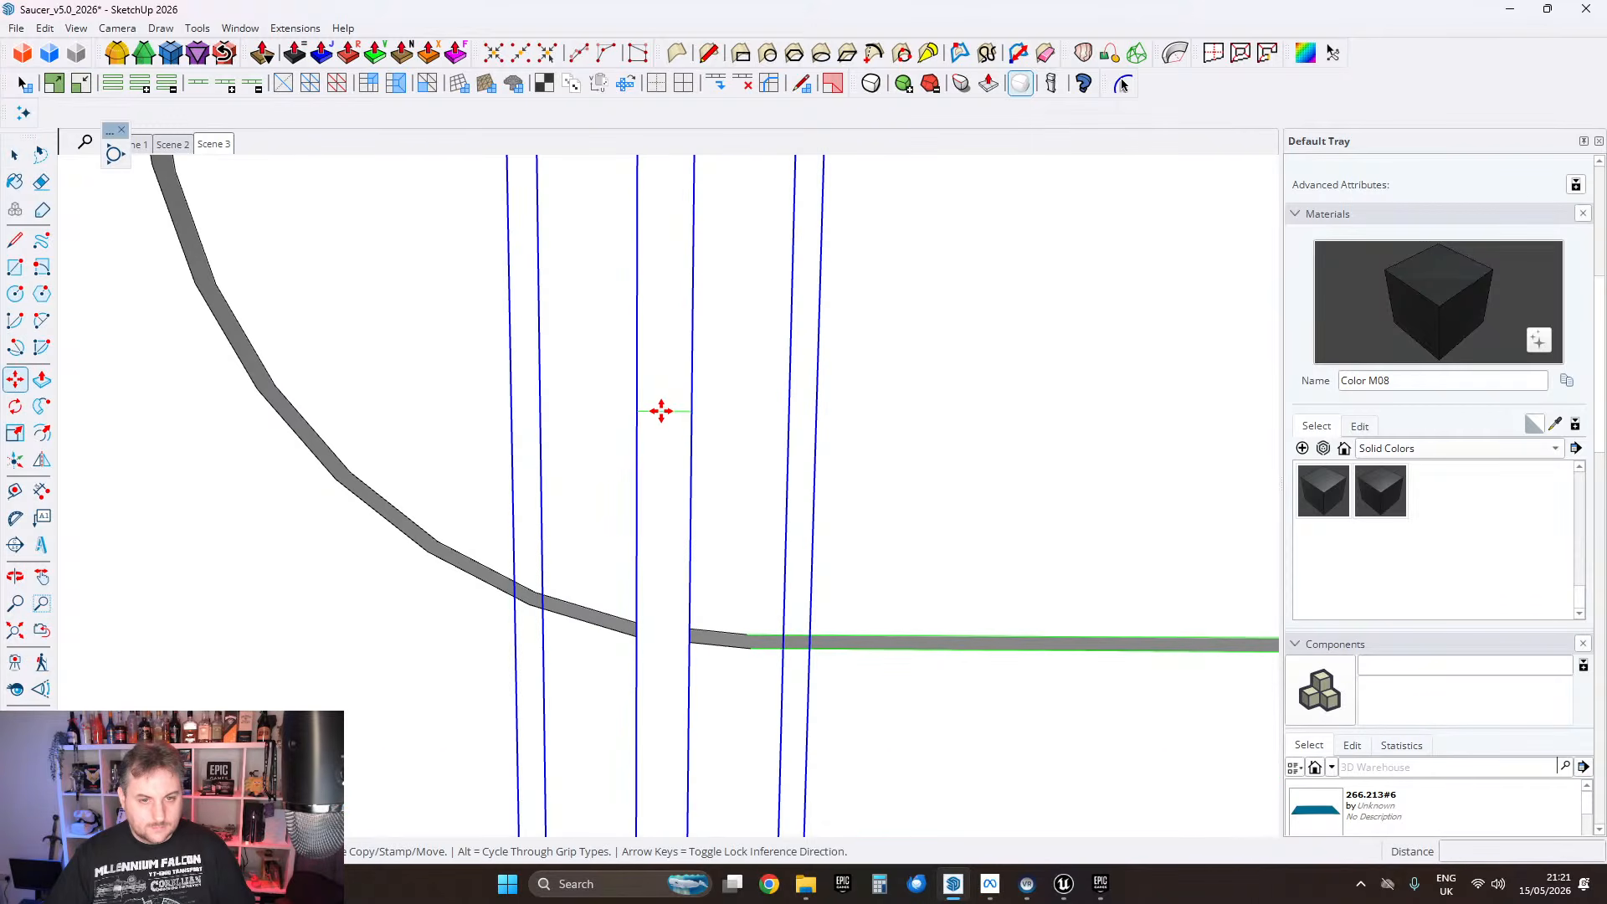
pyautogui.click(661, 411)
pyautogui.press('Left')
pyautogui.scroll(-5, 710, 414)
pyautogui.scroll(5, 711, 662)
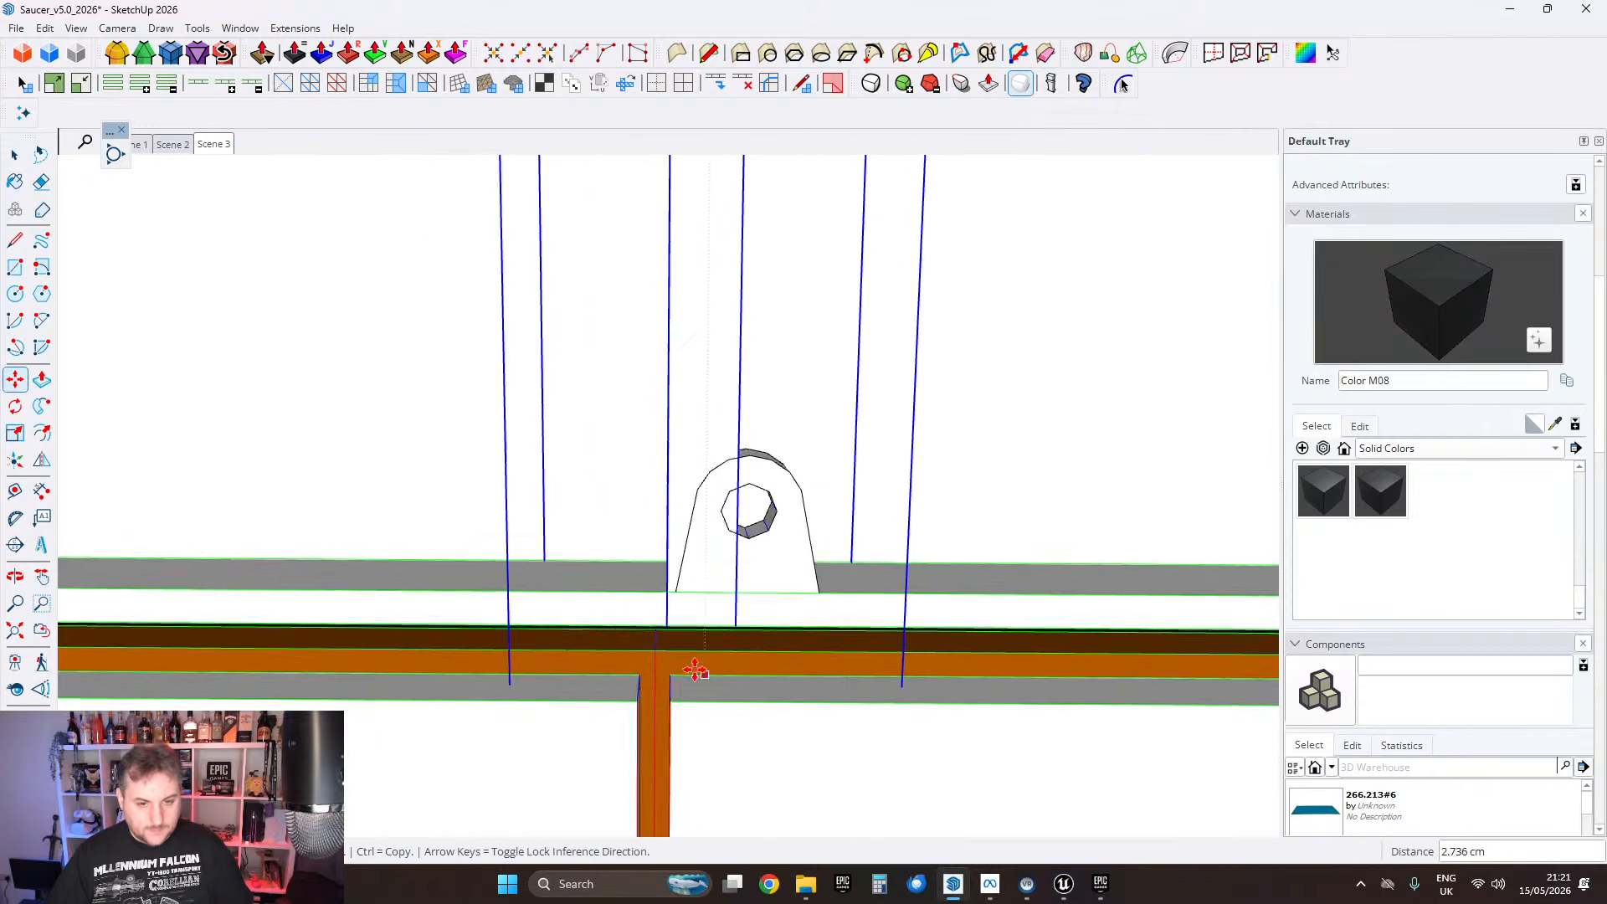
pyautogui.scroll(1, 694, 670)
pyautogui.click(651, 653)
pyautogui.scroll(-6, 678, 669)
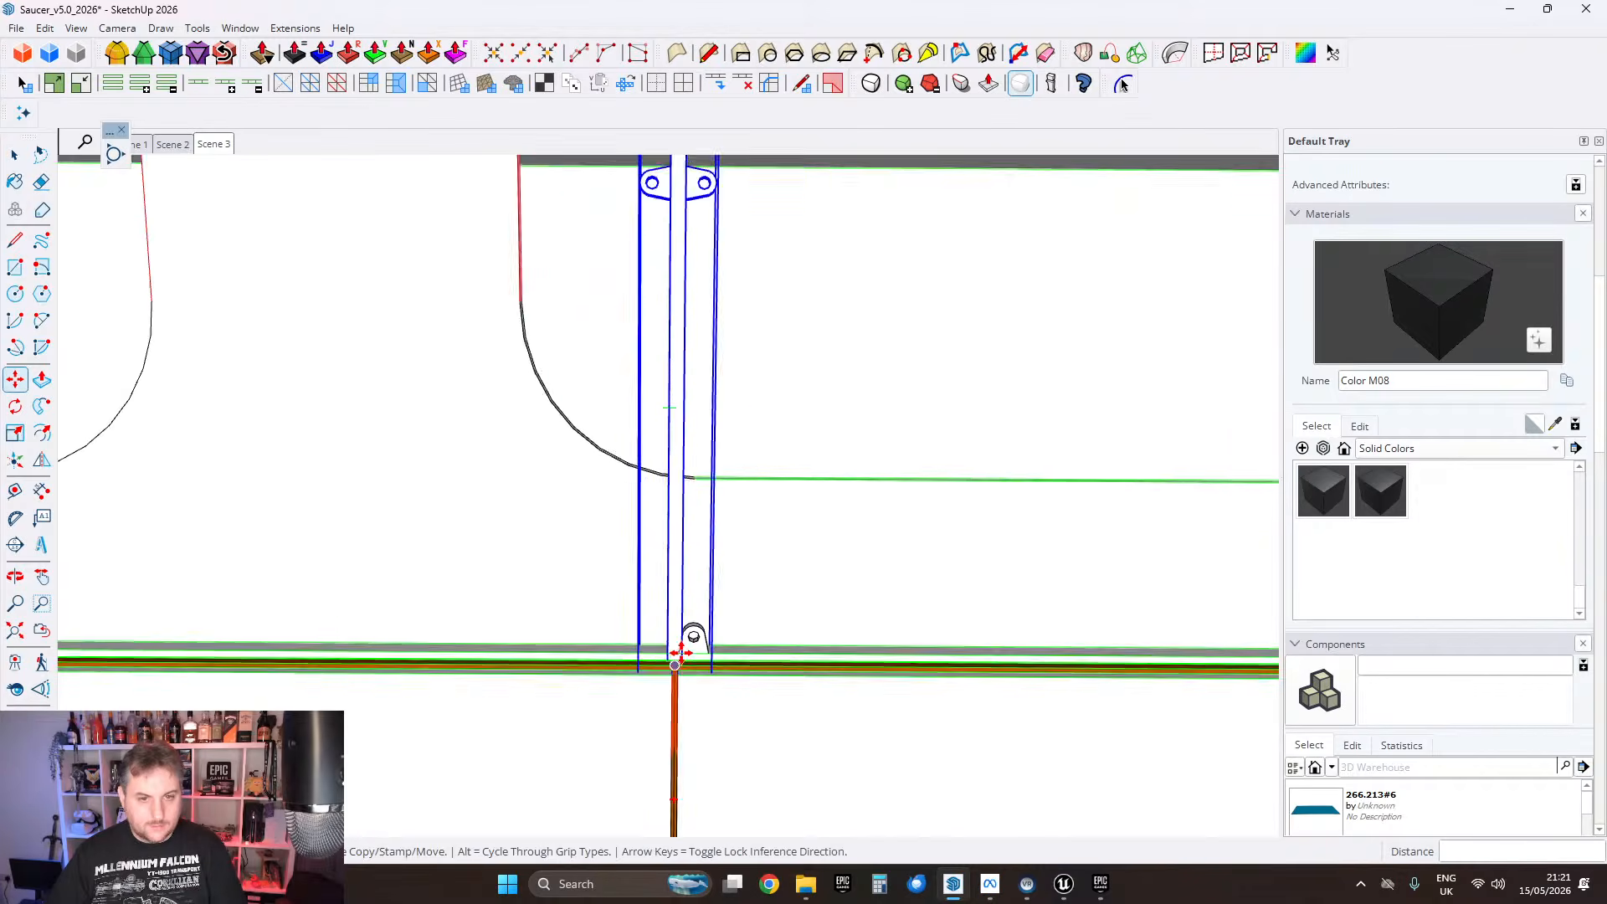
# Step: Delete the short helper line across the middle seam
pyautogui.click(15, 157)
pyautogui.keyDown('shift'); pyautogui.moveTo(637, 272); pyautogui.dragTo(690, 572, button='middle'); pyautogui.keyUp('shift')
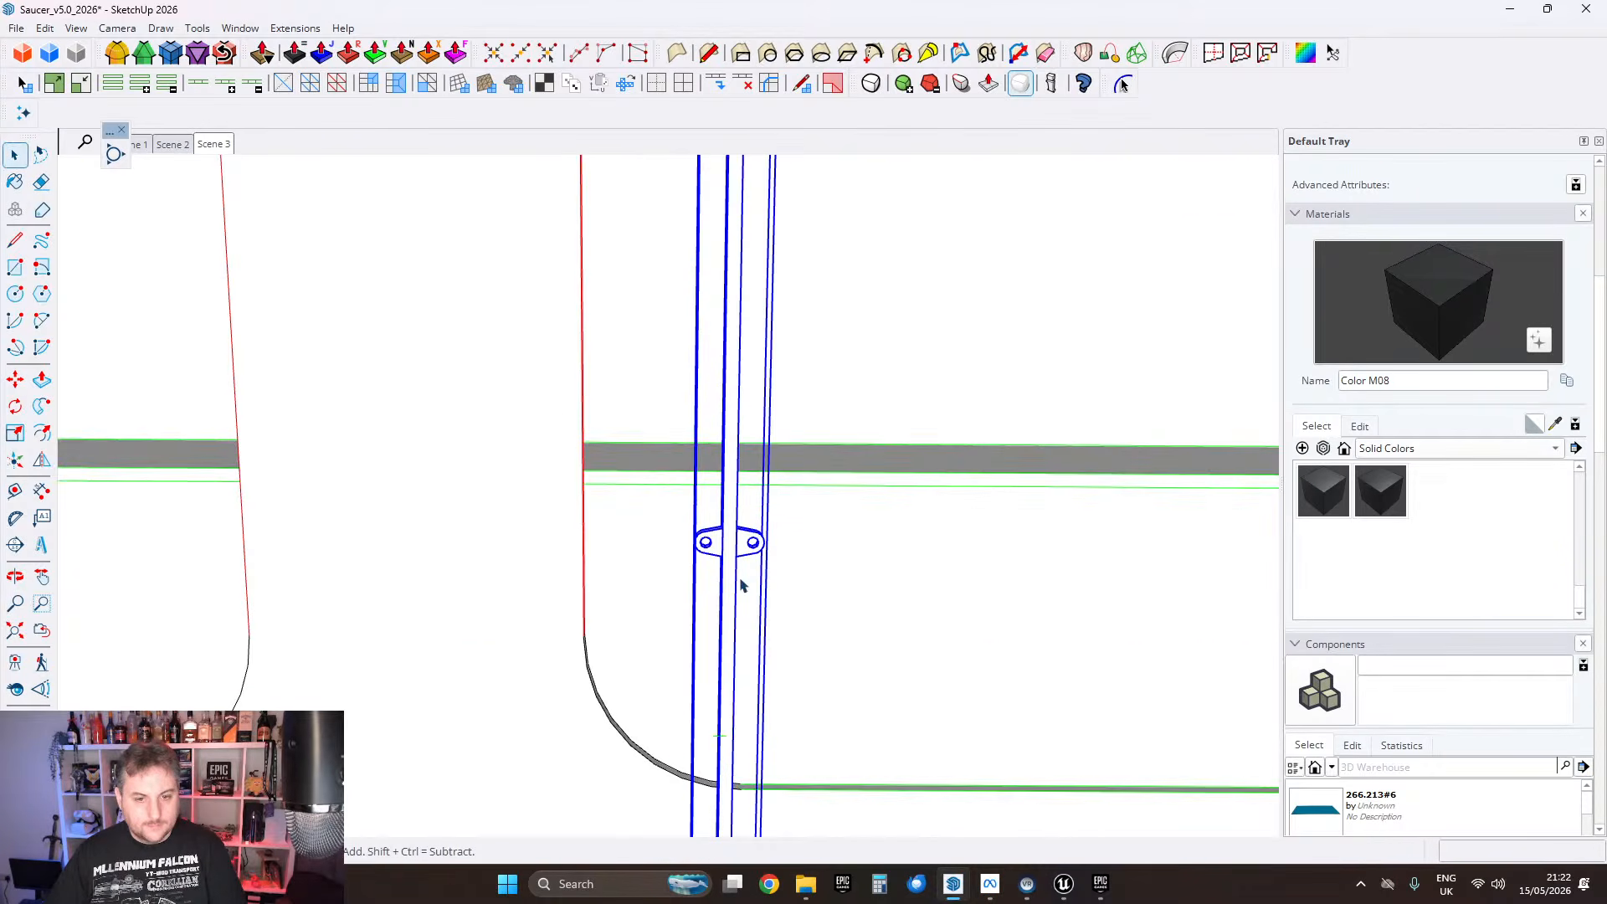
pyautogui.scroll(-5, 739, 585)
pyautogui.scroll(5, 746, 648)
pyautogui.scroll(3, 712, 566)
pyautogui.click(713, 549)
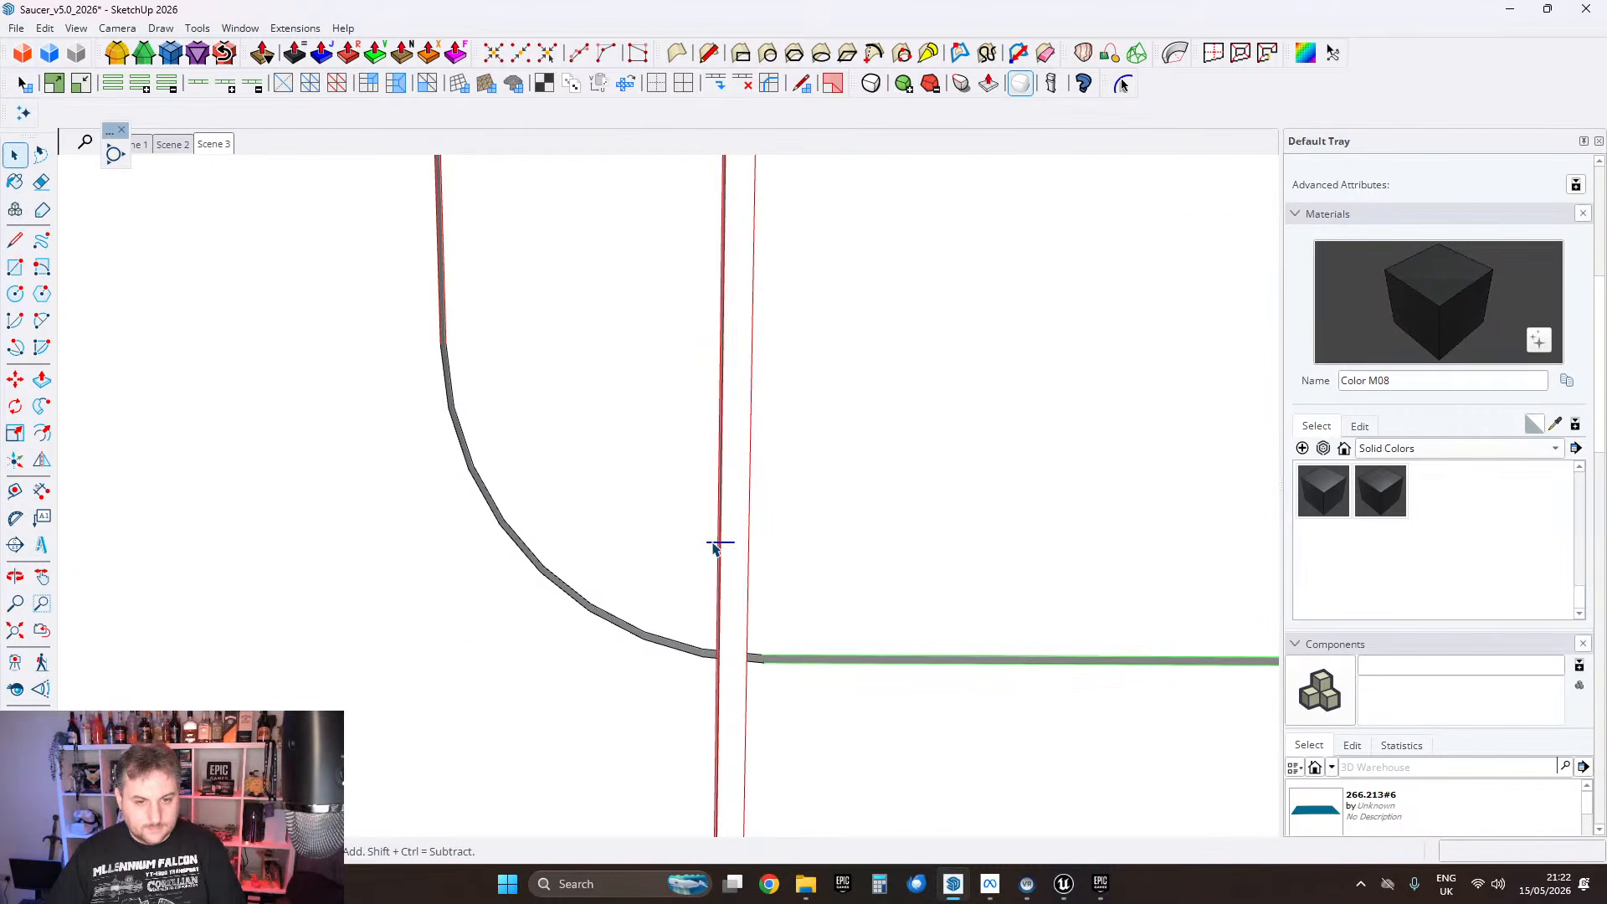
pyautogui.scroll(-5, 713, 549)
pyautogui.scroll(5, 716, 549)
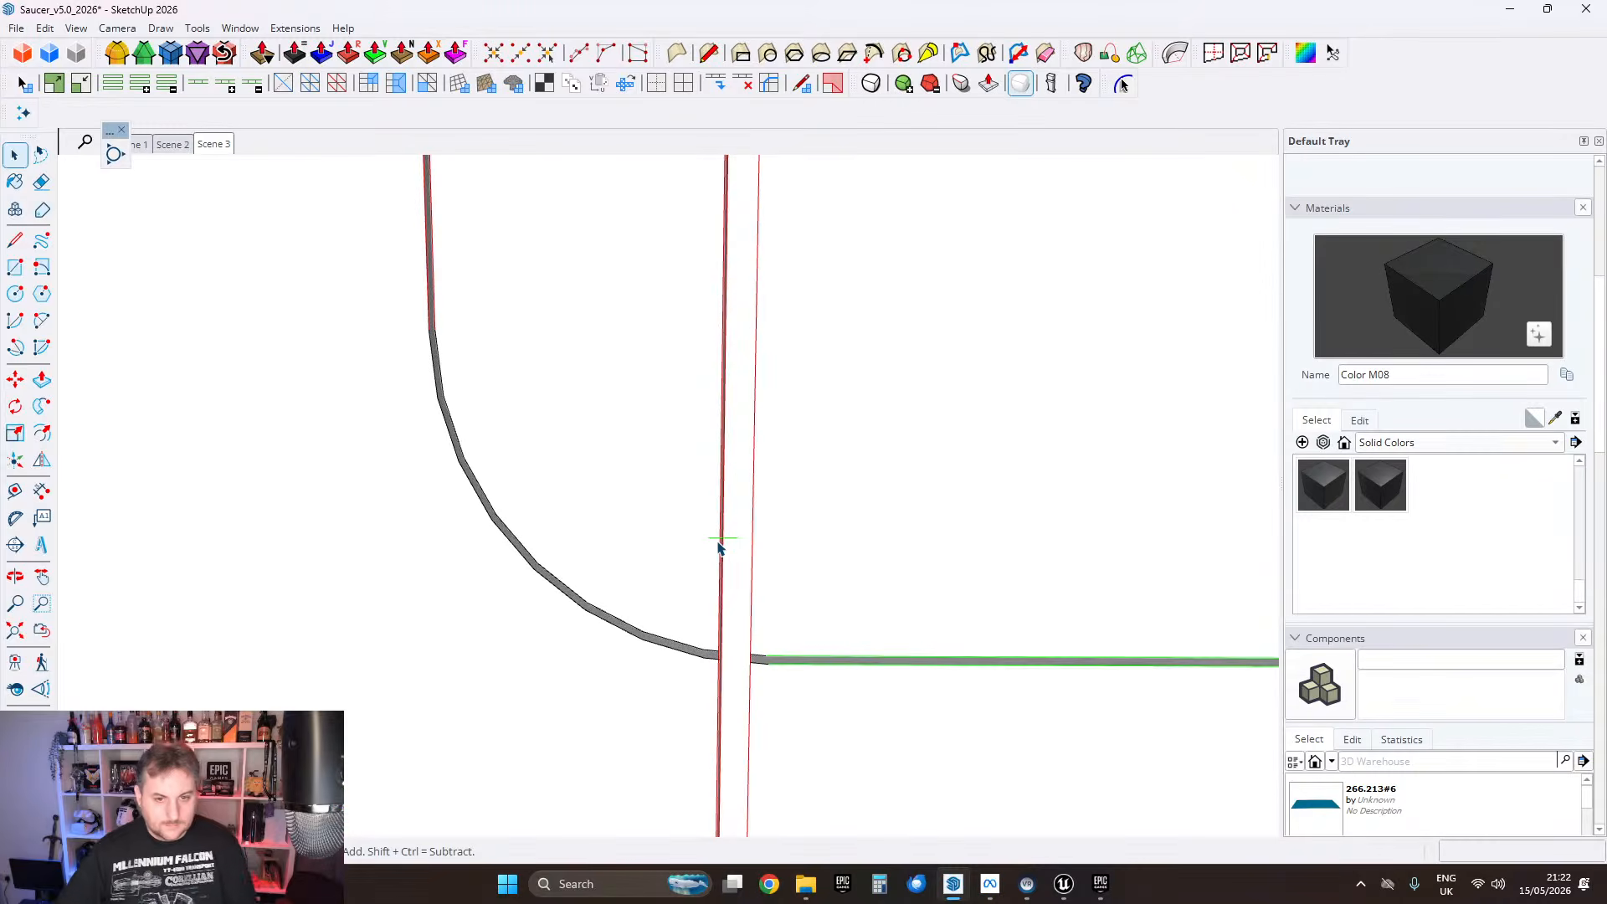
pyautogui.scroll(-6, 717, 544)
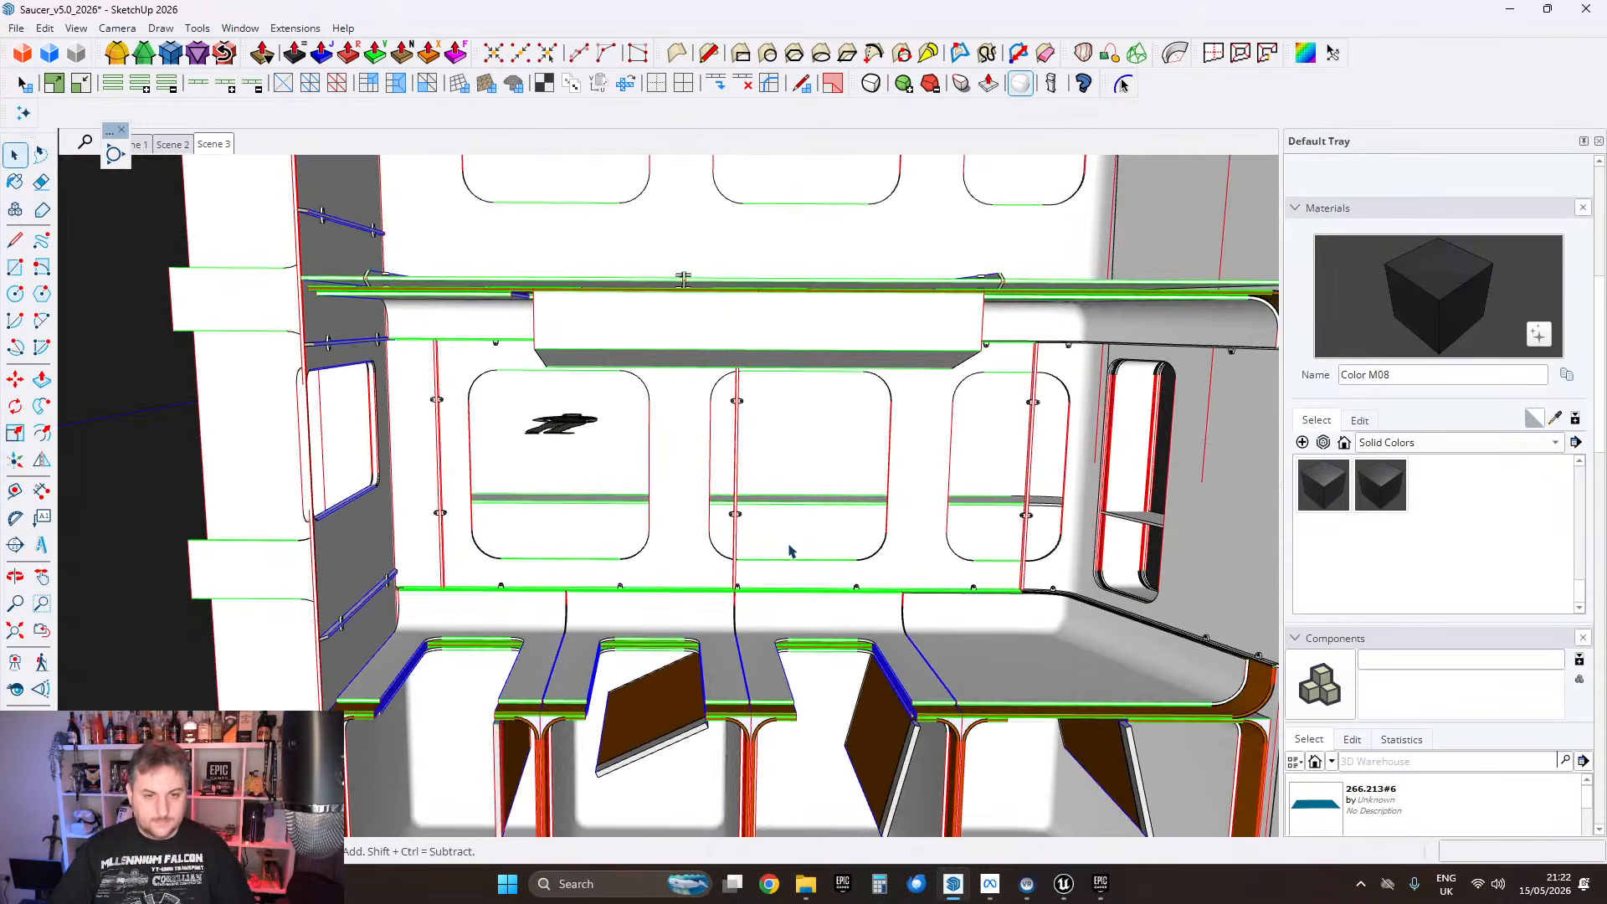
# Step: Draw a horizontal spacing line about 302.5 cm long from the middle seam to the leftmost seam of the windowed wall
pyautogui.keyDown('shift'); pyautogui.moveTo(789, 545); pyautogui.dragTo(821, 599, button='middle'); pyautogui.keyUp('shift')
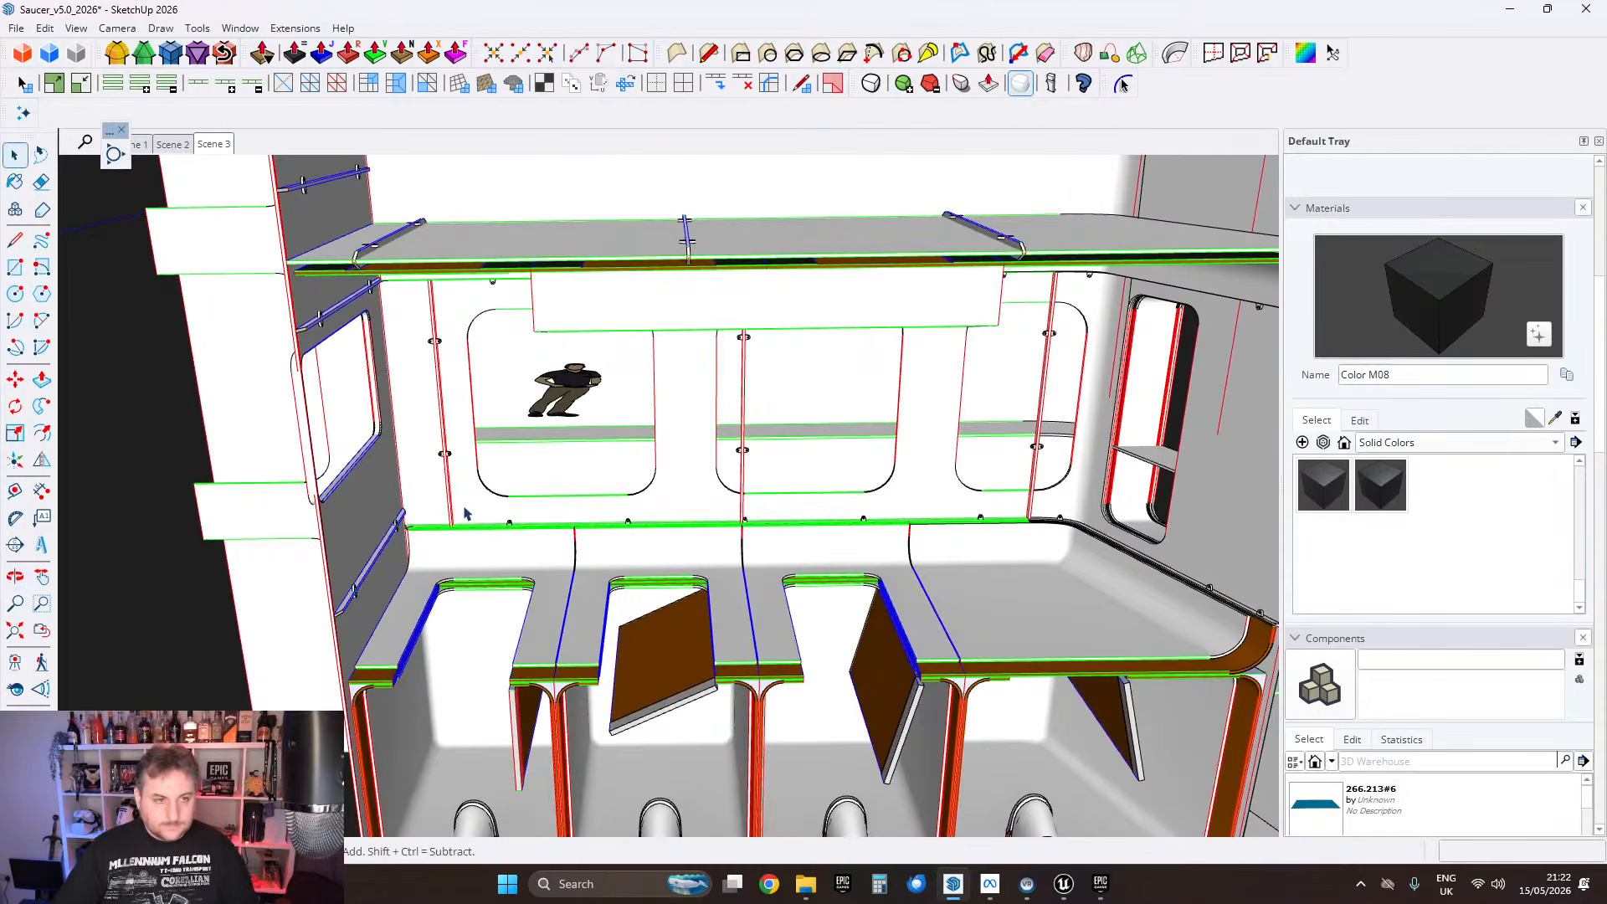
pyautogui.scroll(6, 741, 397)
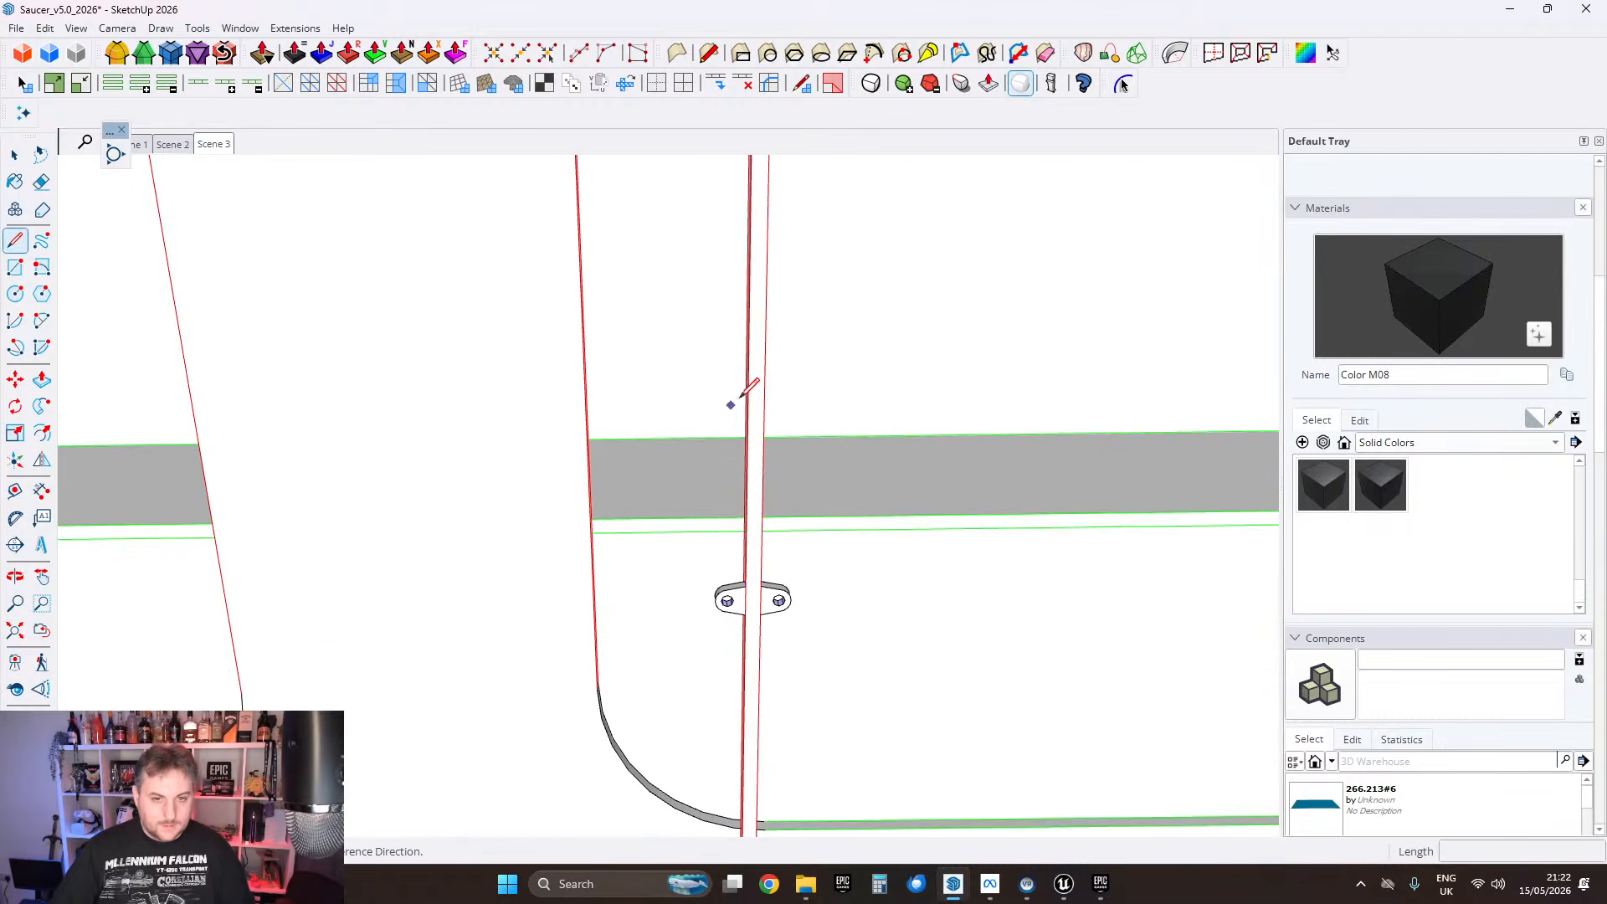
pyautogui.click(748, 398)
pyautogui.scroll(-2, 746, 397)
pyautogui.keyDown('shift'); pyautogui.moveTo(342, 400); pyautogui.dragTo(987, 449, button='middle'); pyautogui.keyUp('shift')
pyautogui.scroll(4, 318, 452)
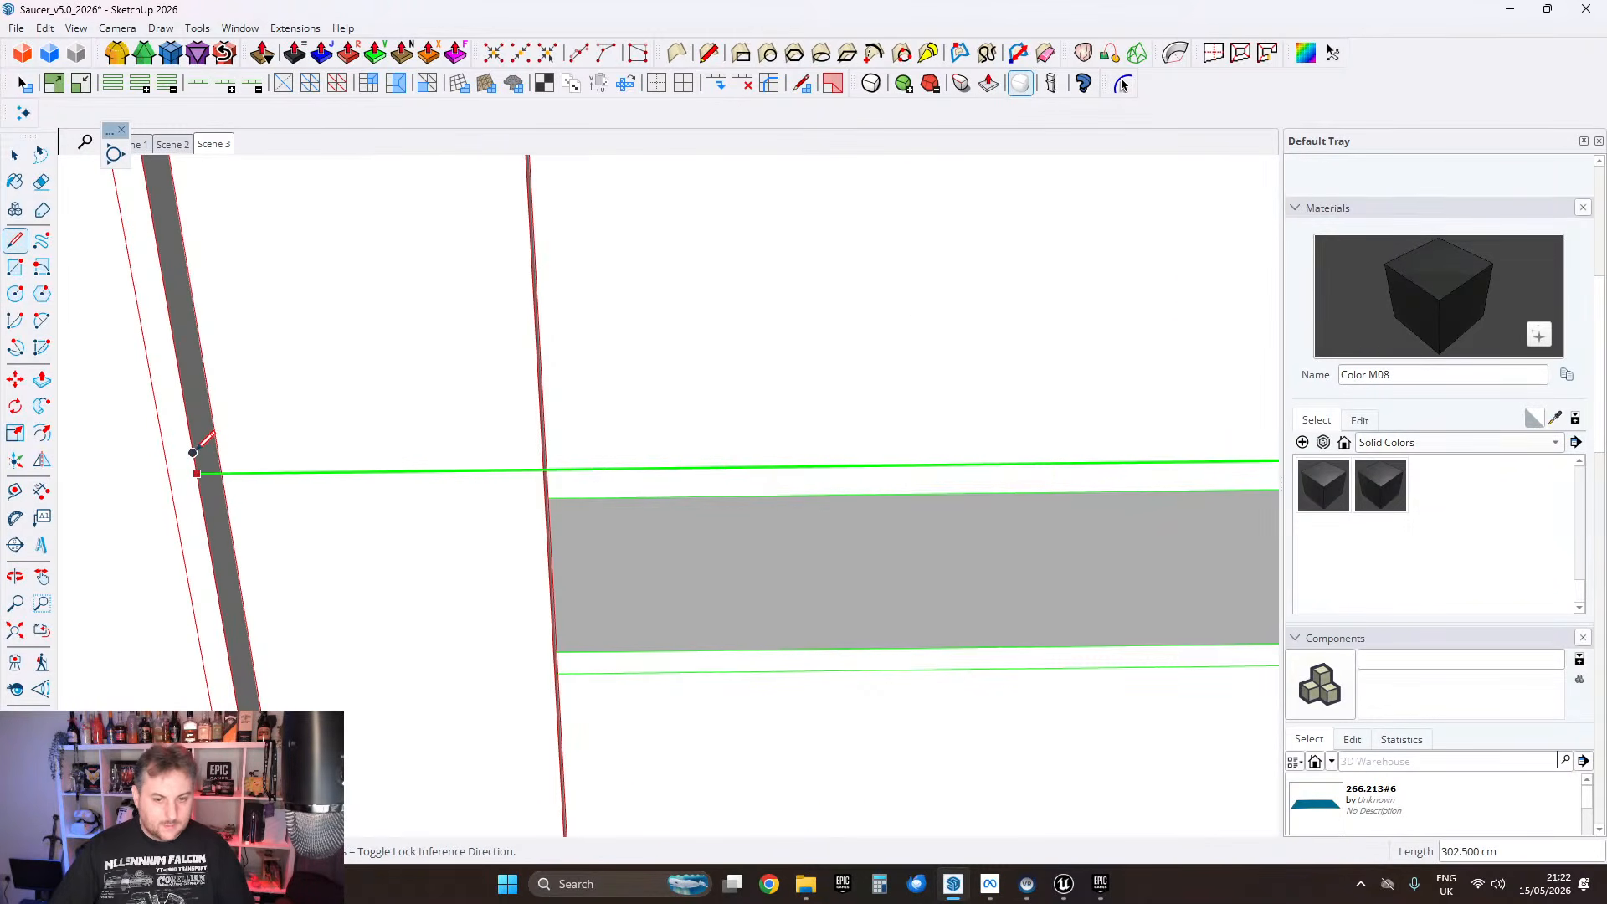
pyautogui.click(200, 453)
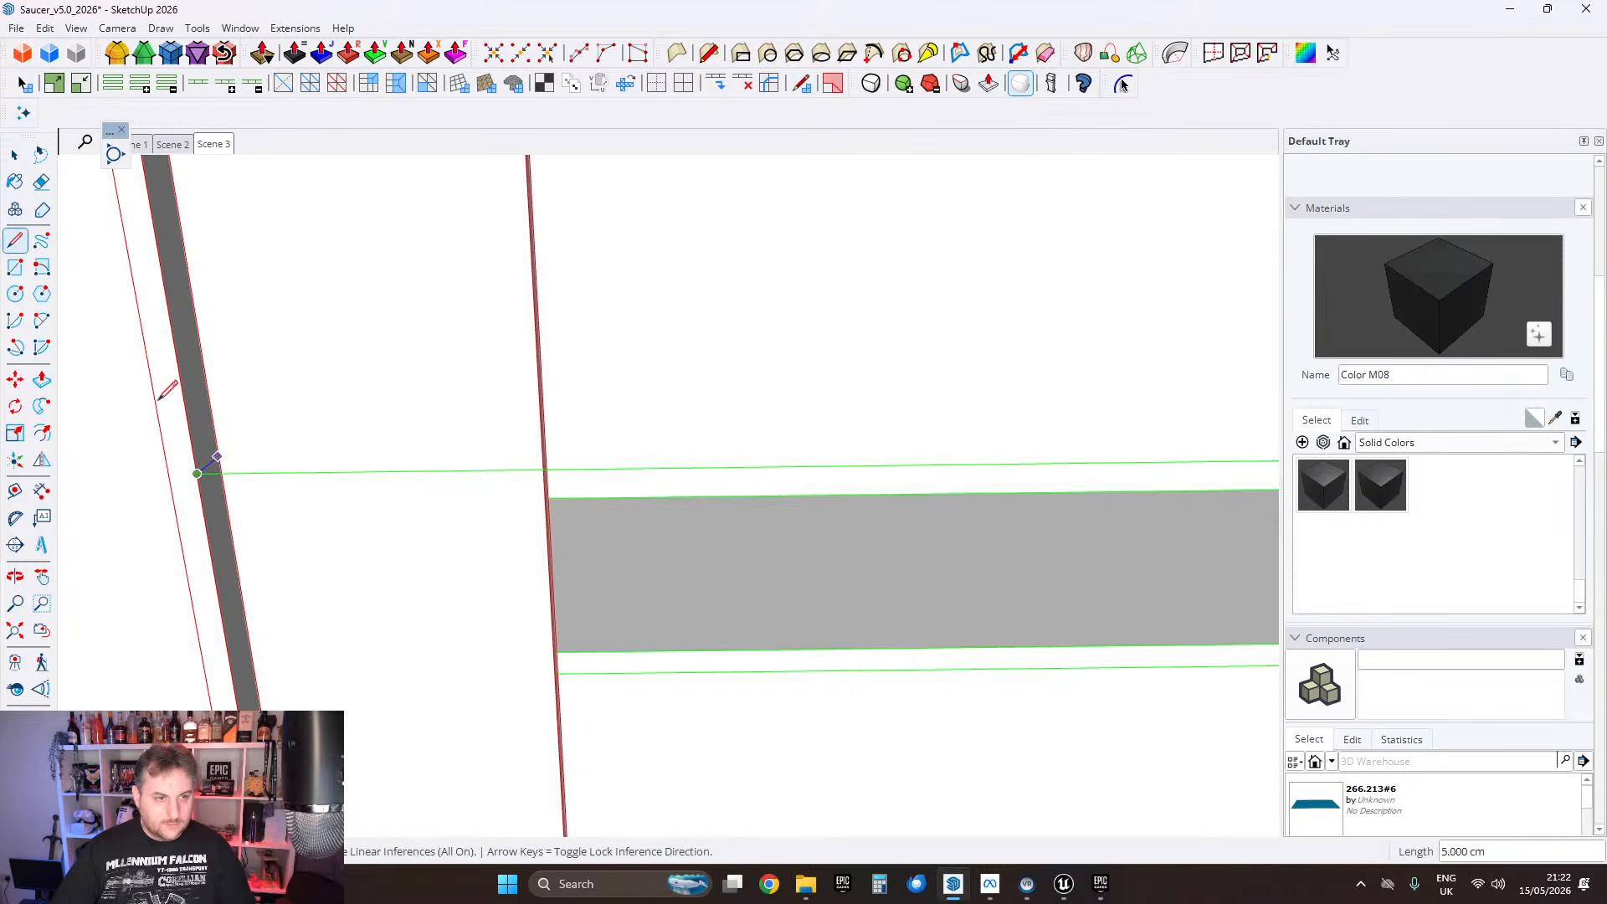
# Step: Move the spacing line along the wall so its left end sits on the edge of the middle seam
pyautogui.click(14, 159)
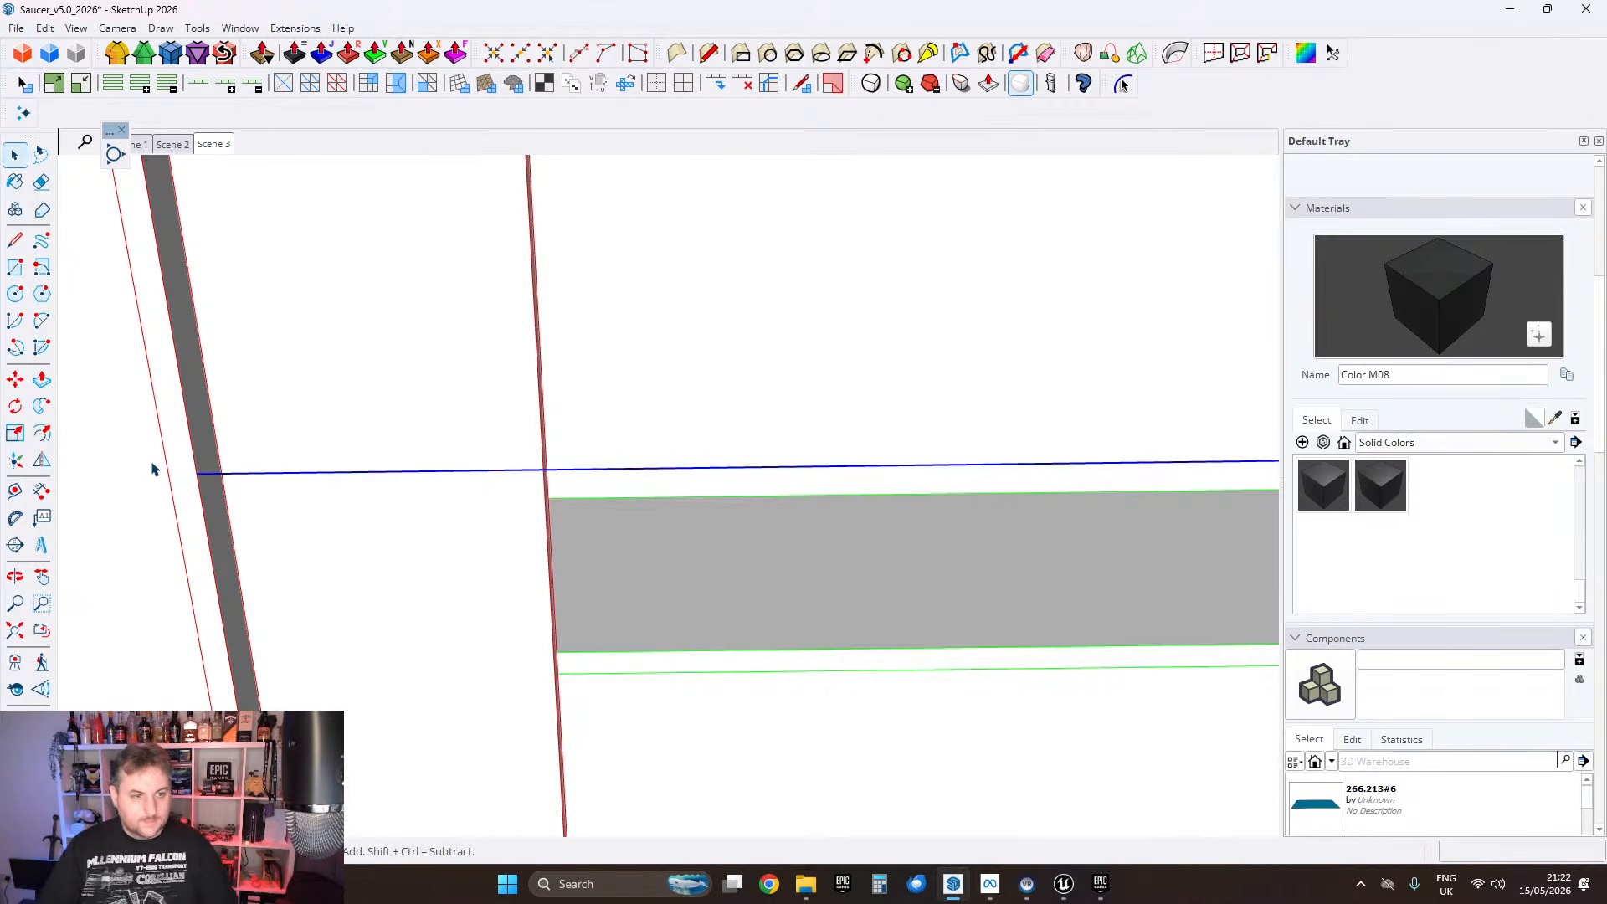
pyautogui.click(197, 474)
pyautogui.scroll(-4, 197, 473)
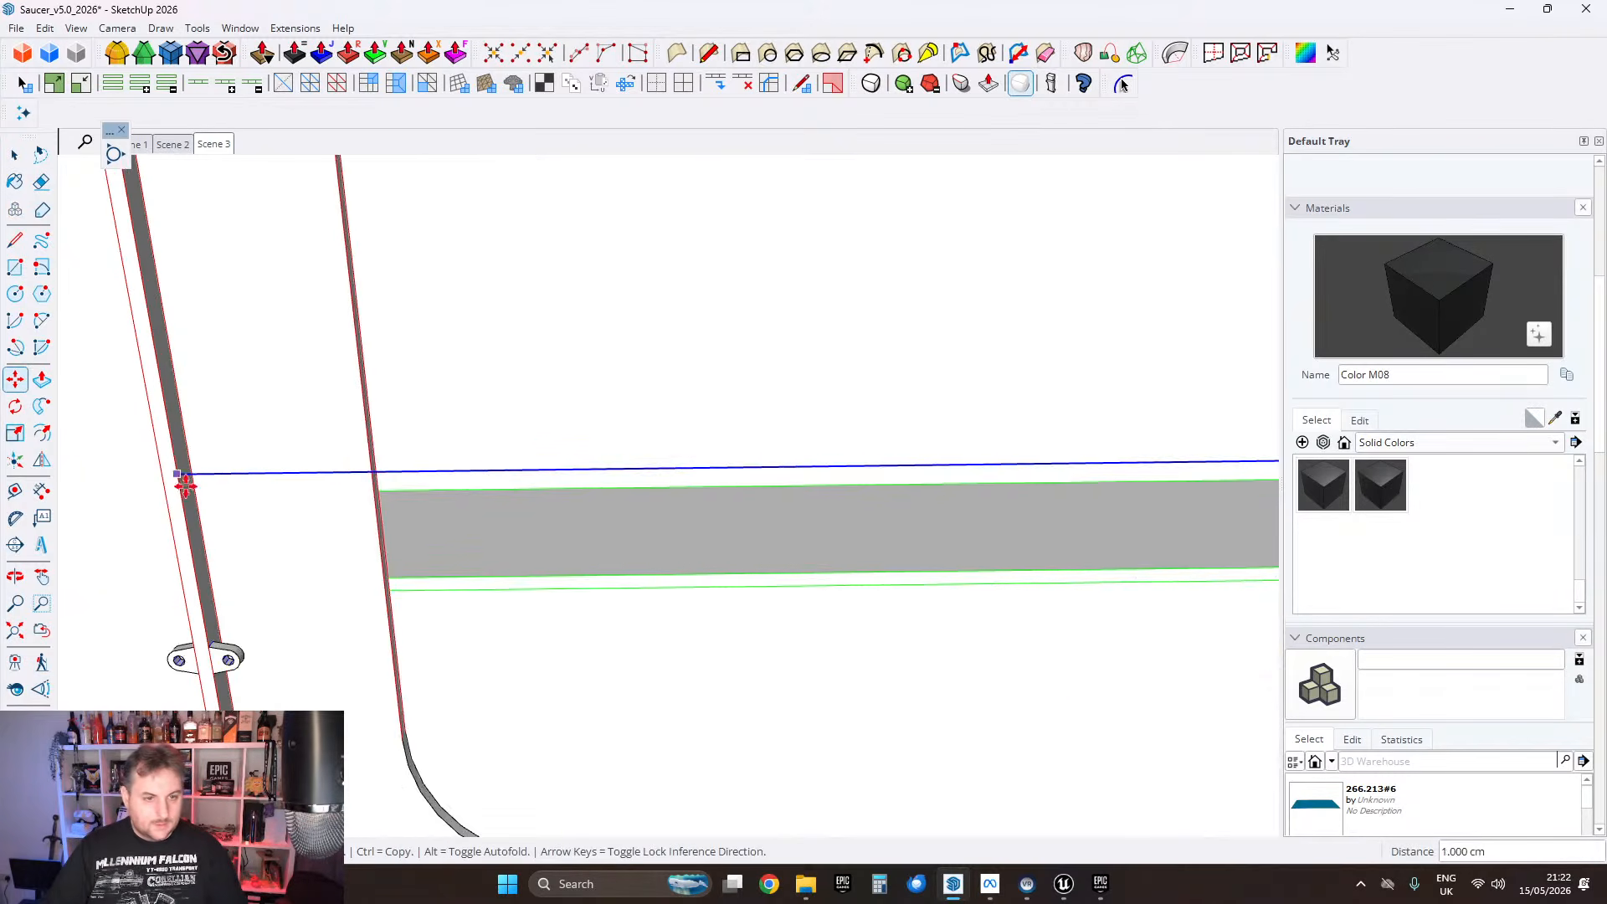
pyautogui.scroll(5, 761, 477)
pyautogui.scroll(4, 628, 475)
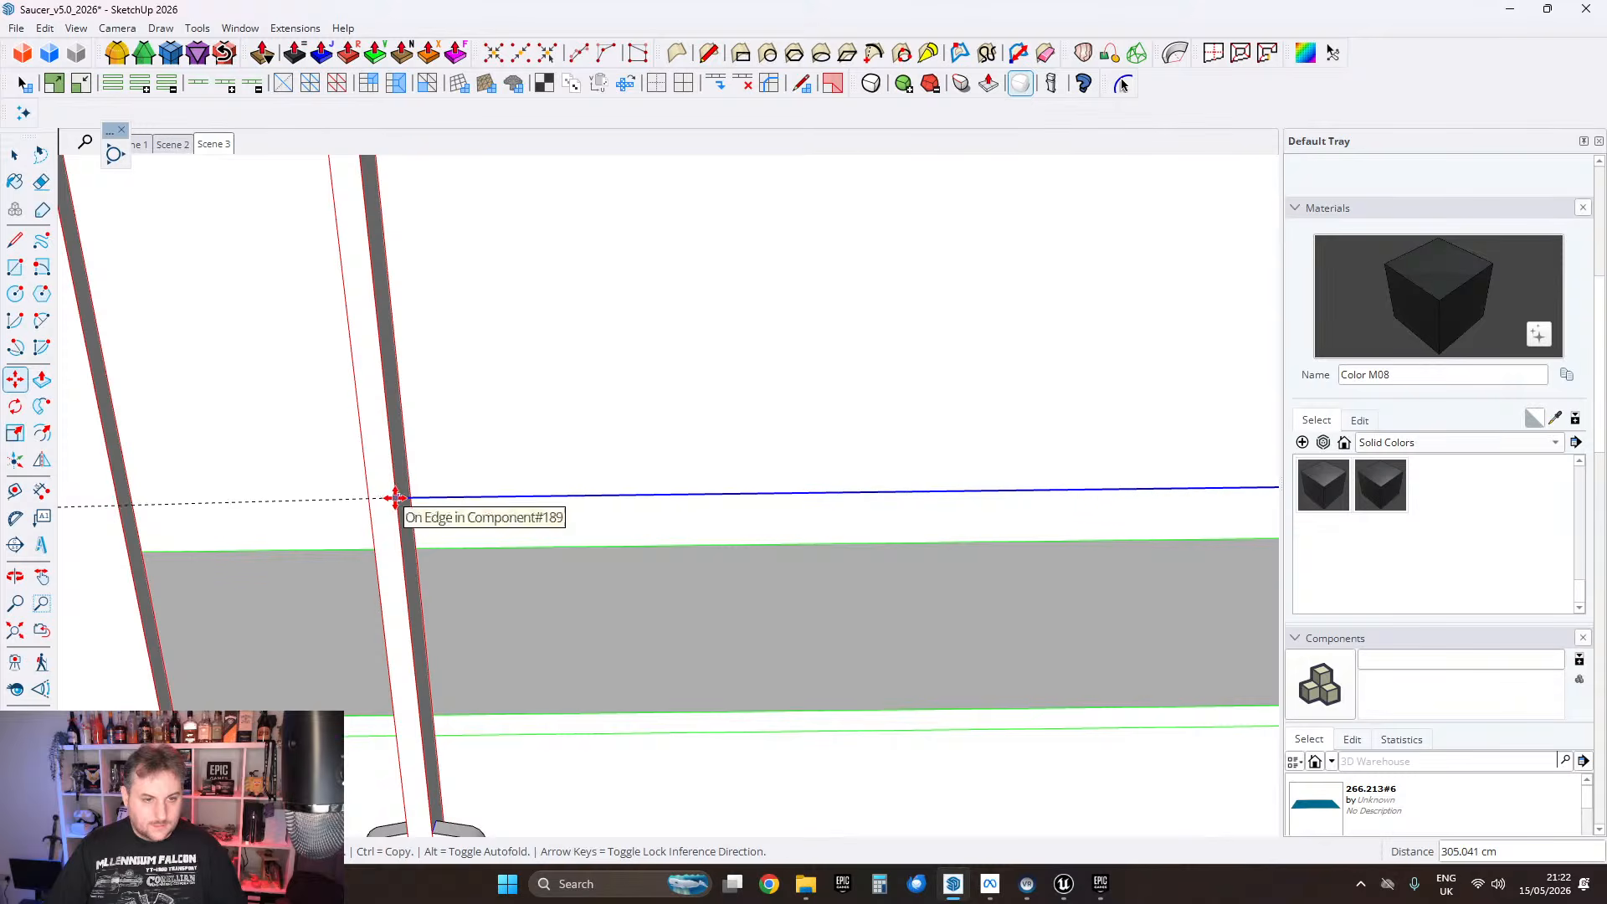
pyautogui.click(394, 498)
# Step: Move the rightmost seam with its brackets horizontally so its edge meets the right end of the spacing line
pyautogui.click(12, 156)
pyautogui.scroll(-5, 398, 401)
pyautogui.moveTo(168, 393); pyautogui.dragTo(611, 394, button='middle')
pyautogui.scroll(2, 700, 413)
pyautogui.click(722, 406)
pyautogui.scroll(-3, 730, 396)
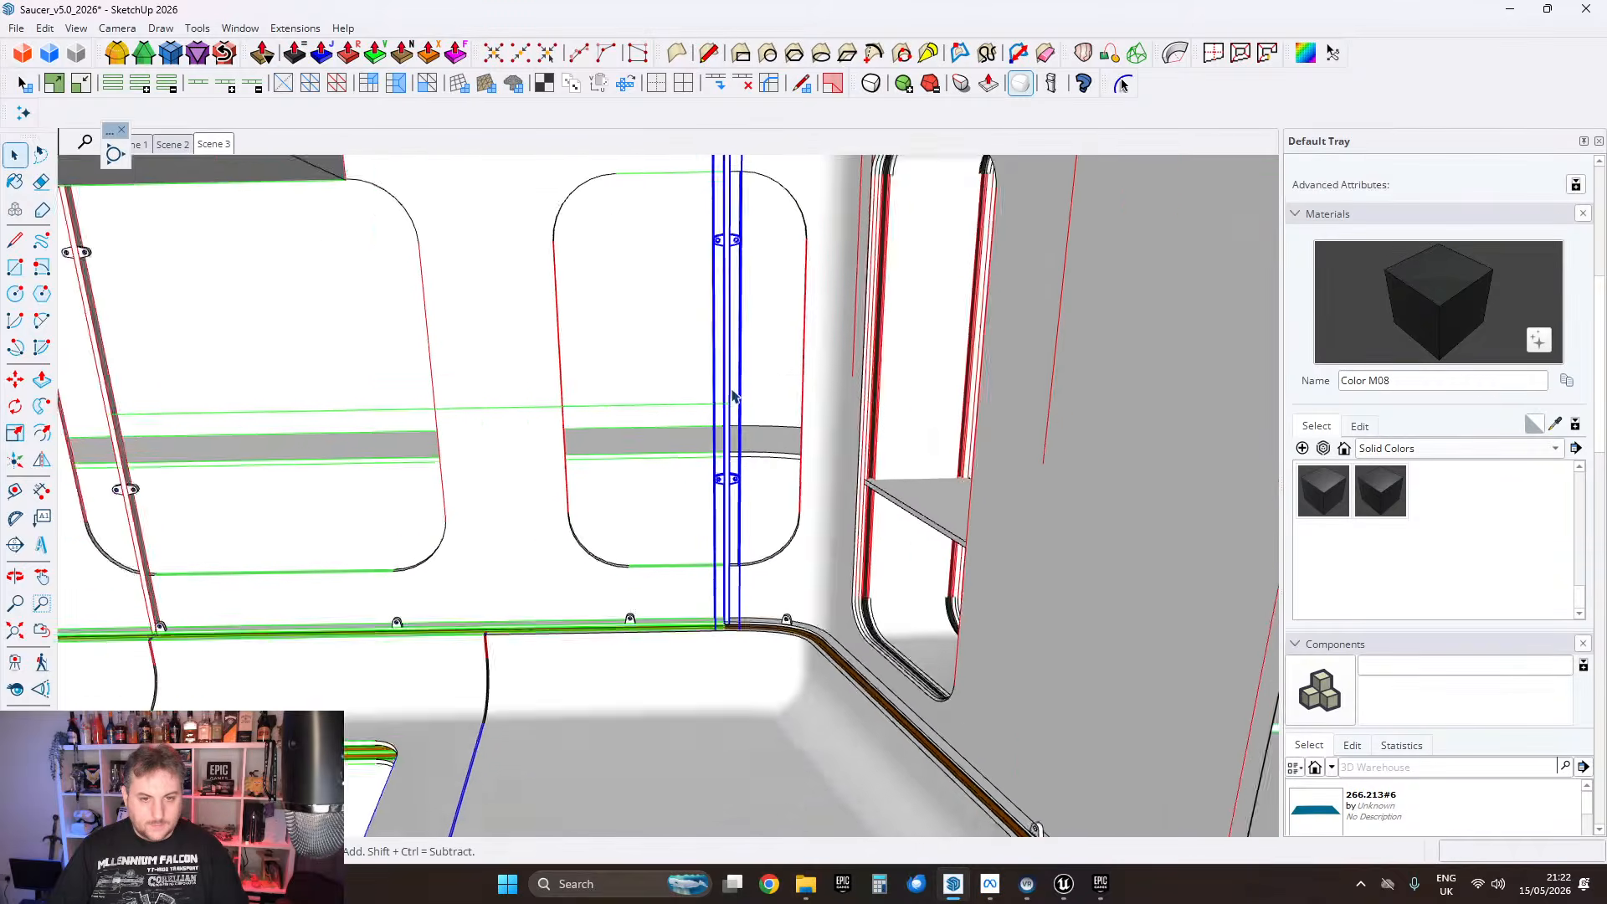
pyautogui.scroll(5, 740, 402)
pyautogui.scroll(2, 684, 420)
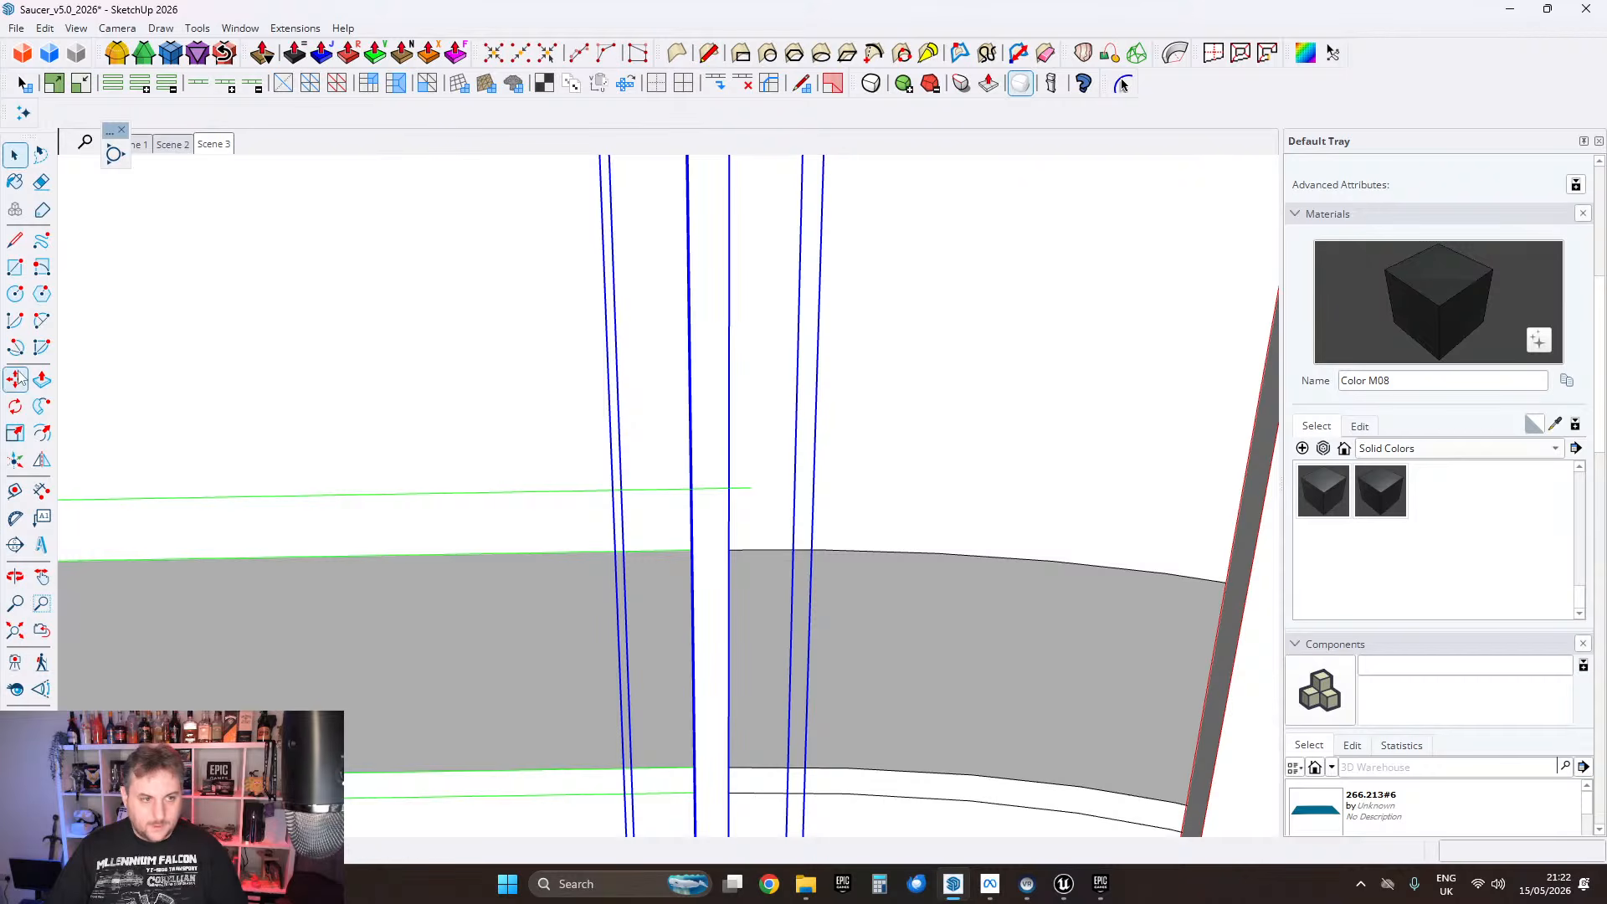
pyautogui.scroll(2, 693, 460)
pyautogui.click(688, 459)
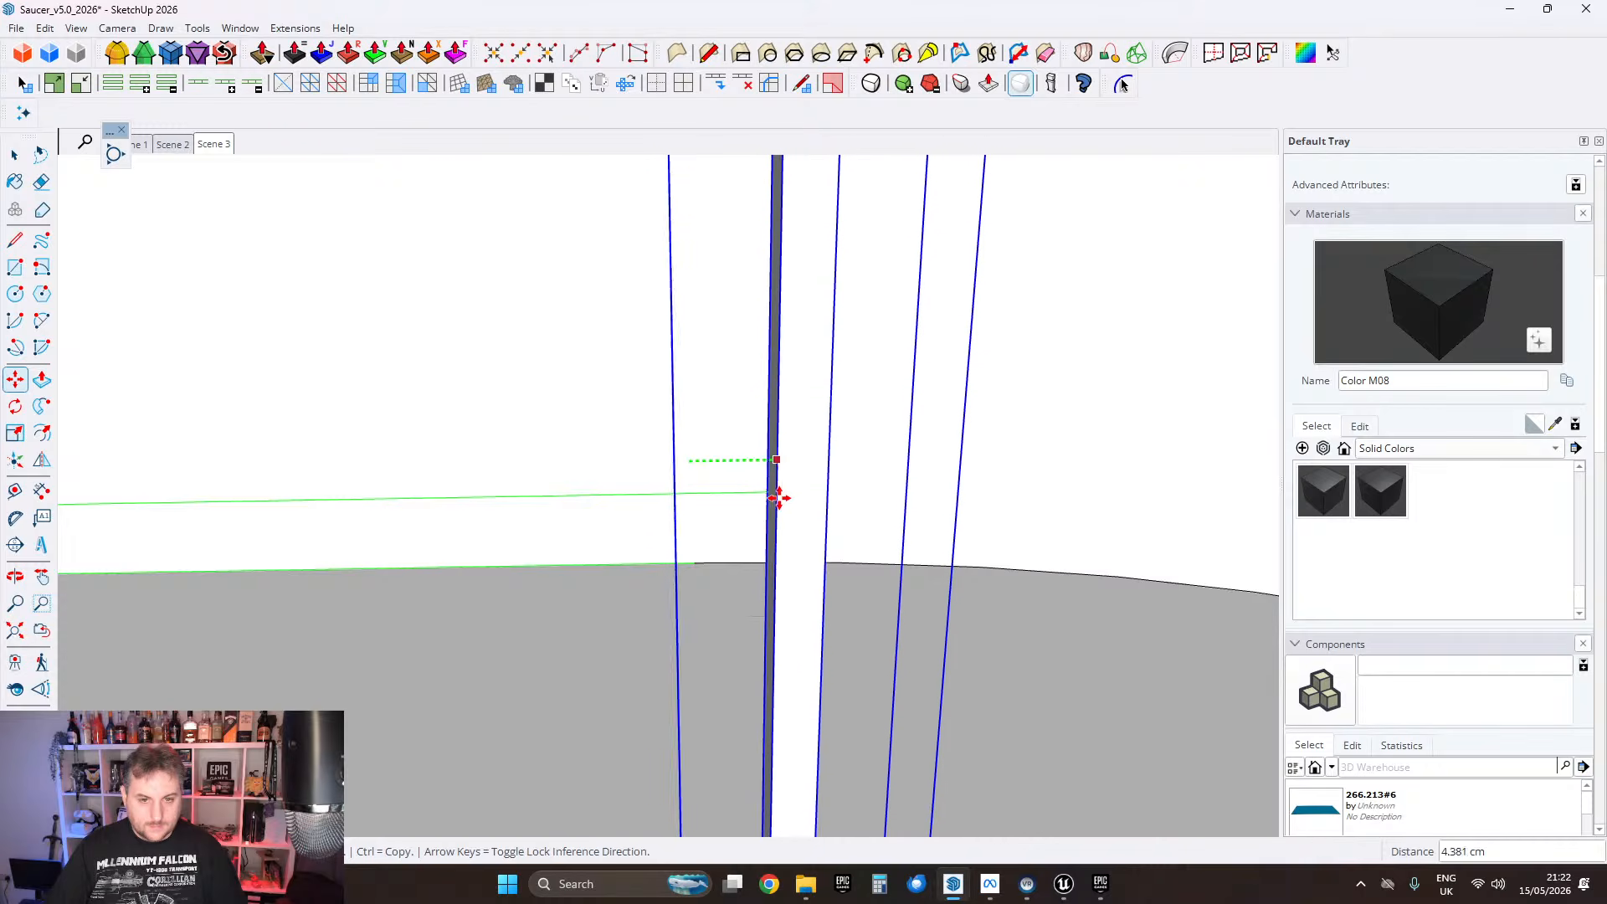
pyautogui.scroll(-3, 691, 492)
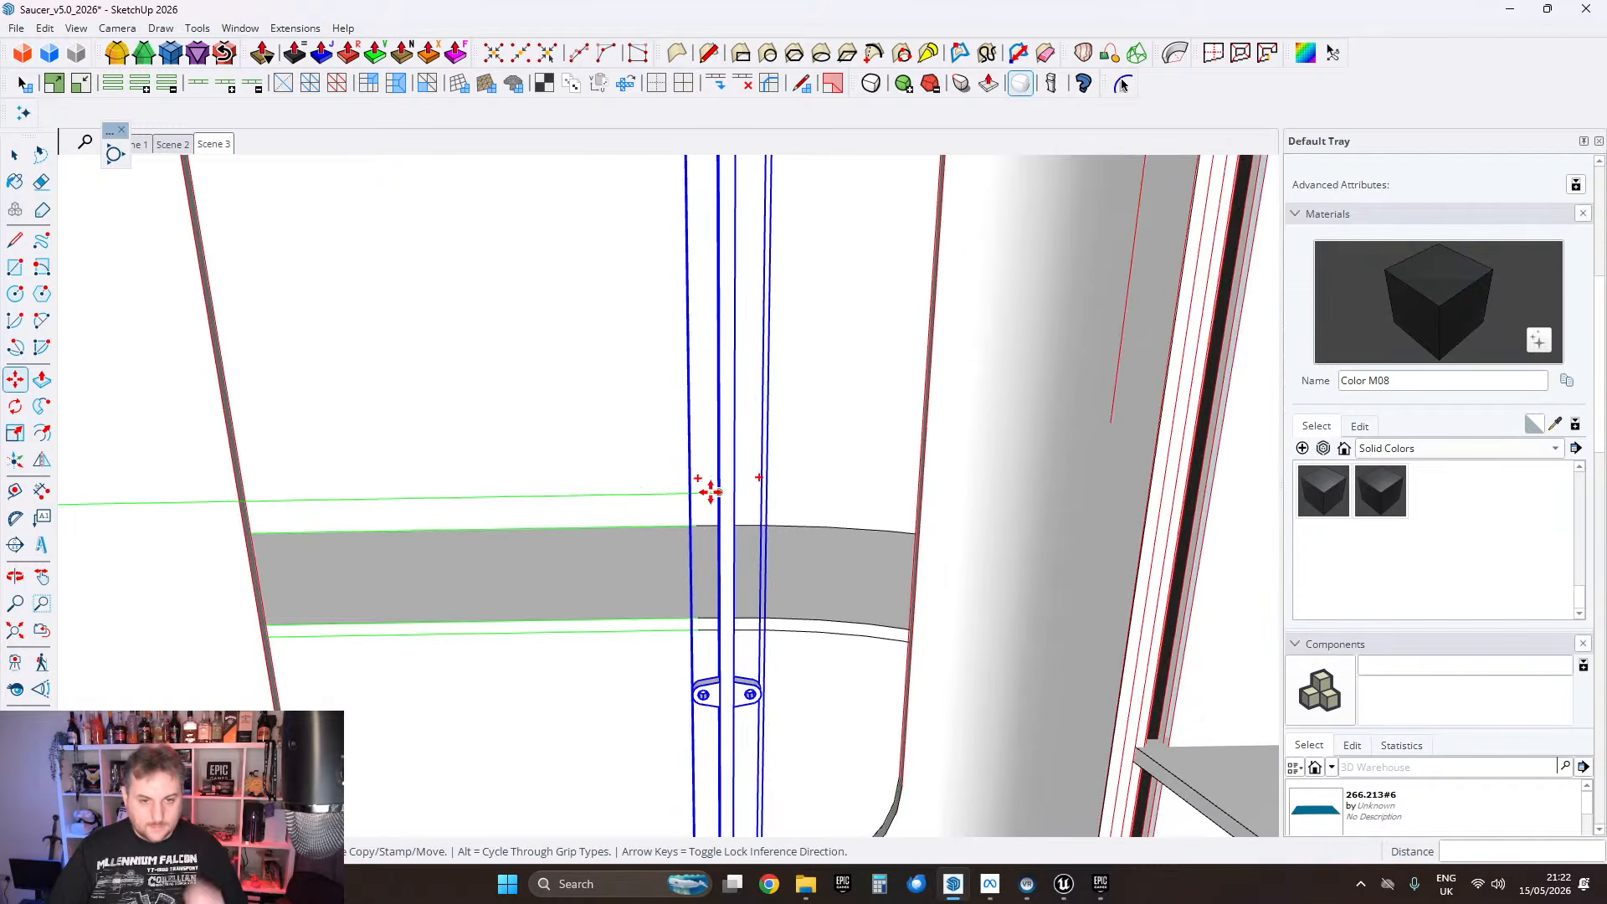
# Step: Erase the horizontal spacing line beside the rightmost seam
pyautogui.click(41, 184)
pyautogui.click(536, 495)
pyautogui.scroll(-6, 719, 419)
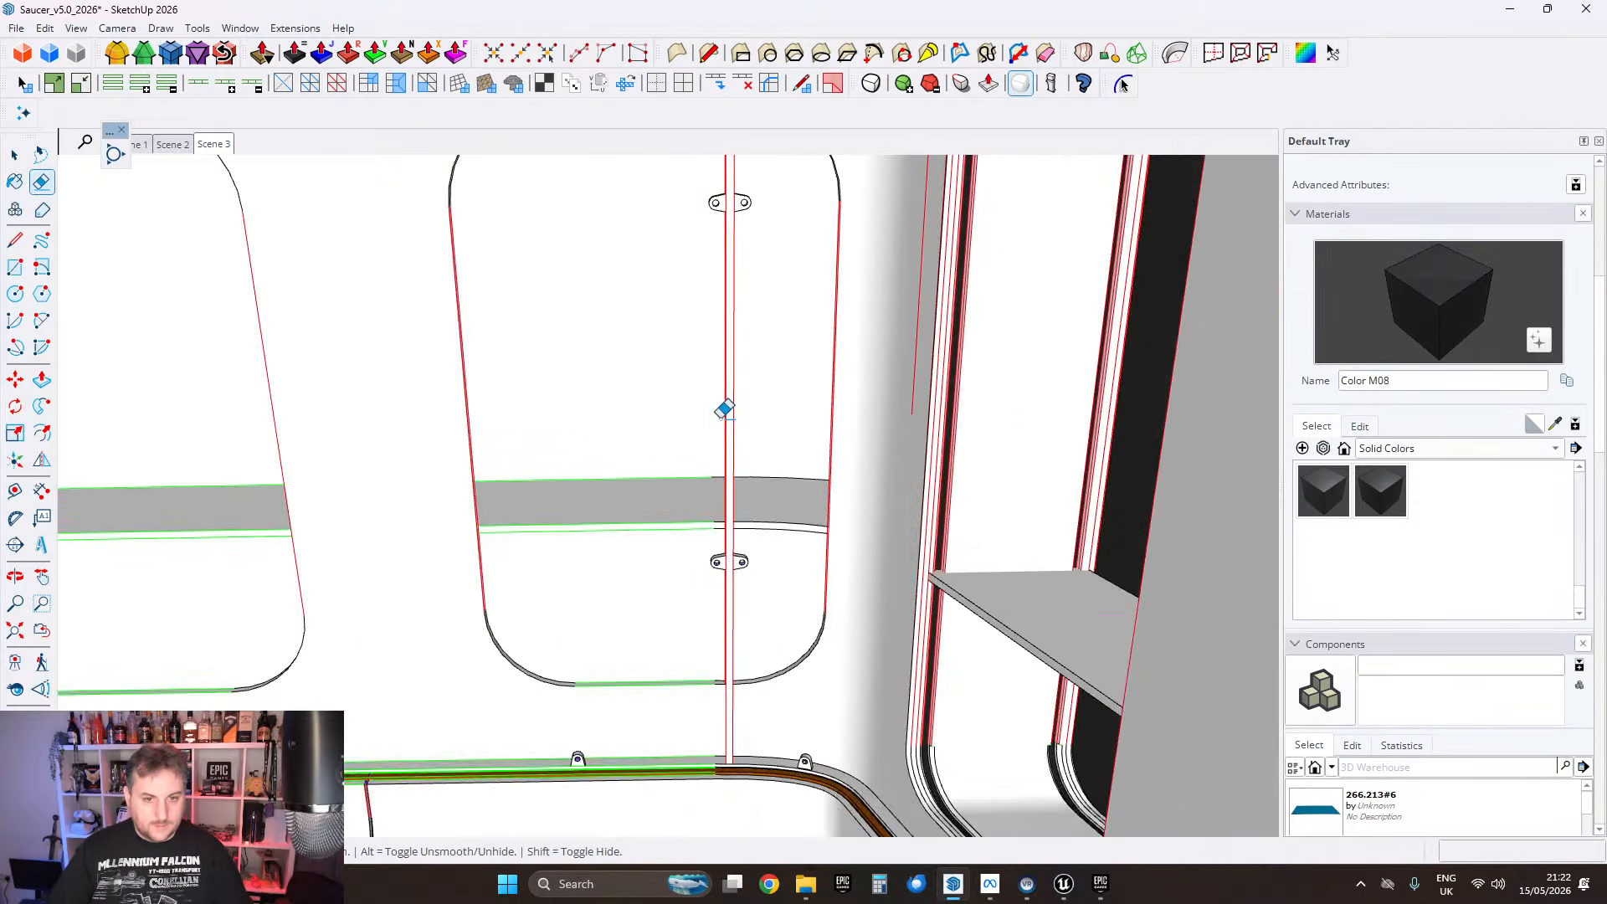
# Step: Examine the seam layout of the windowed walls, side panels and desk area from several sides of the interior
pyautogui.moveTo(663, 424)
pyautogui.mouseDown(button='middle')
pyautogui.moveTo(933, 370)
pyautogui.moveTo(857, 380)
pyautogui.moveTo(1008, 463)
pyautogui.moveTo(838, 452)
pyautogui.moveTo(821, 485)
pyautogui.moveTo(736, 412)
pyautogui.moveTo(1038, 393)
pyautogui.moveTo(977, 405)
pyautogui.moveTo(1037, 370)
pyautogui.moveTo(818, 455)
pyautogui.moveTo(965, 446)
pyautogui.mouseUp(button='middle')
pyautogui.scroll(2, 693, 446)
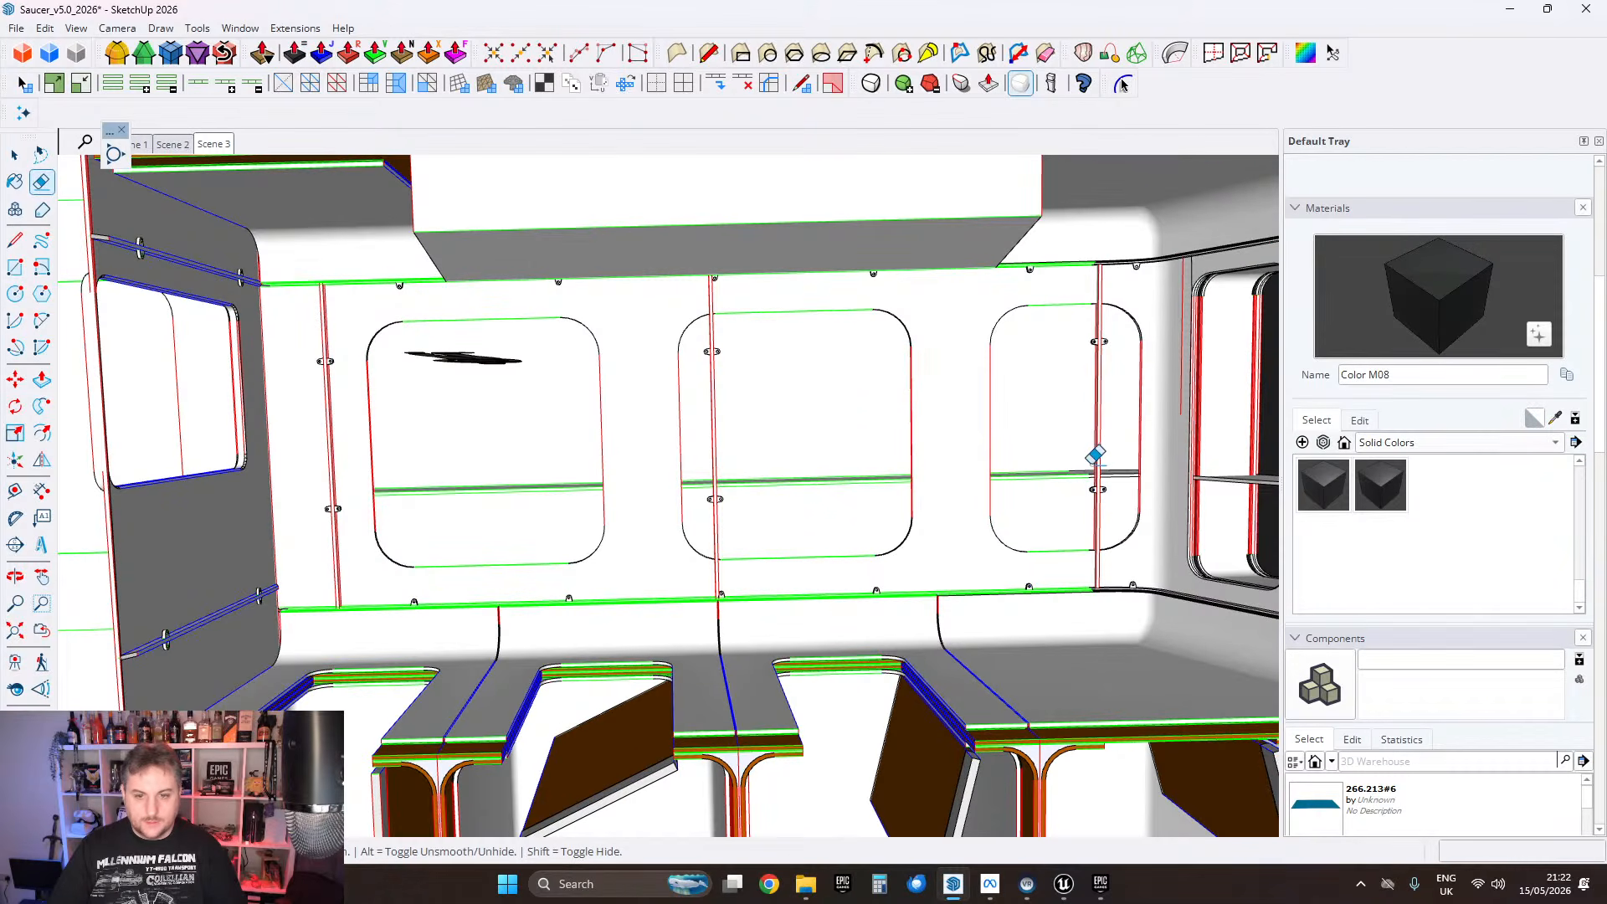
pyautogui.moveTo(1094, 455)
pyautogui.mouseDown(button='middle')
pyautogui.moveTo(861, 470)
pyautogui.moveTo(904, 494)
pyautogui.mouseUp(button='middle')
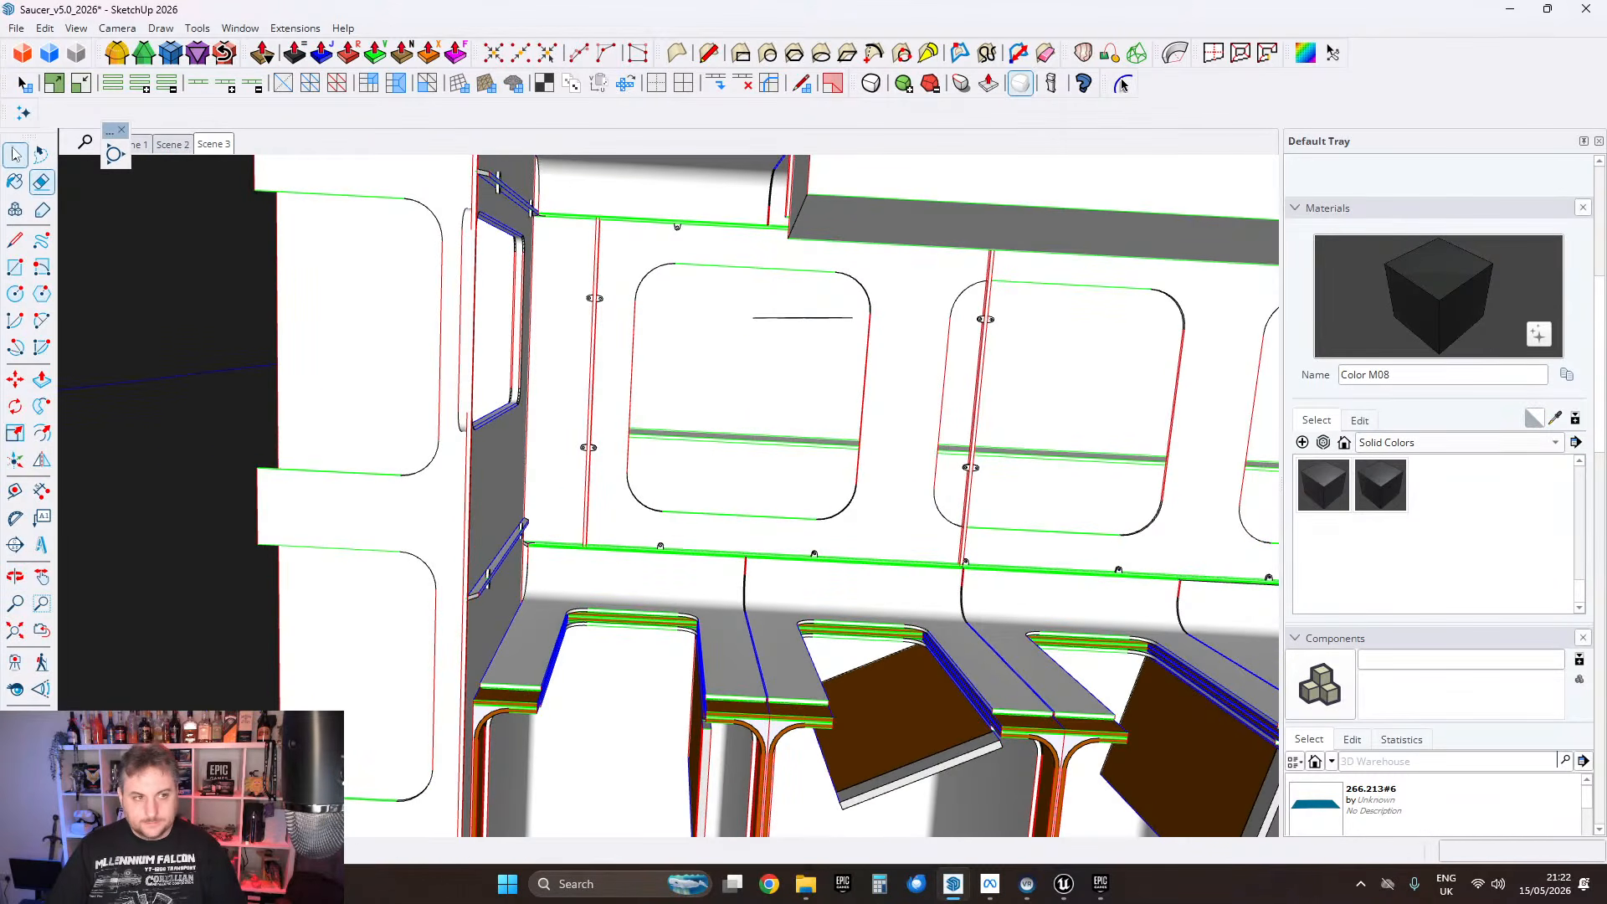
pyautogui.moveTo(588, 479); pyautogui.dragTo(520, 579, button='middle')
pyautogui.scroll(-1, 527, 553)
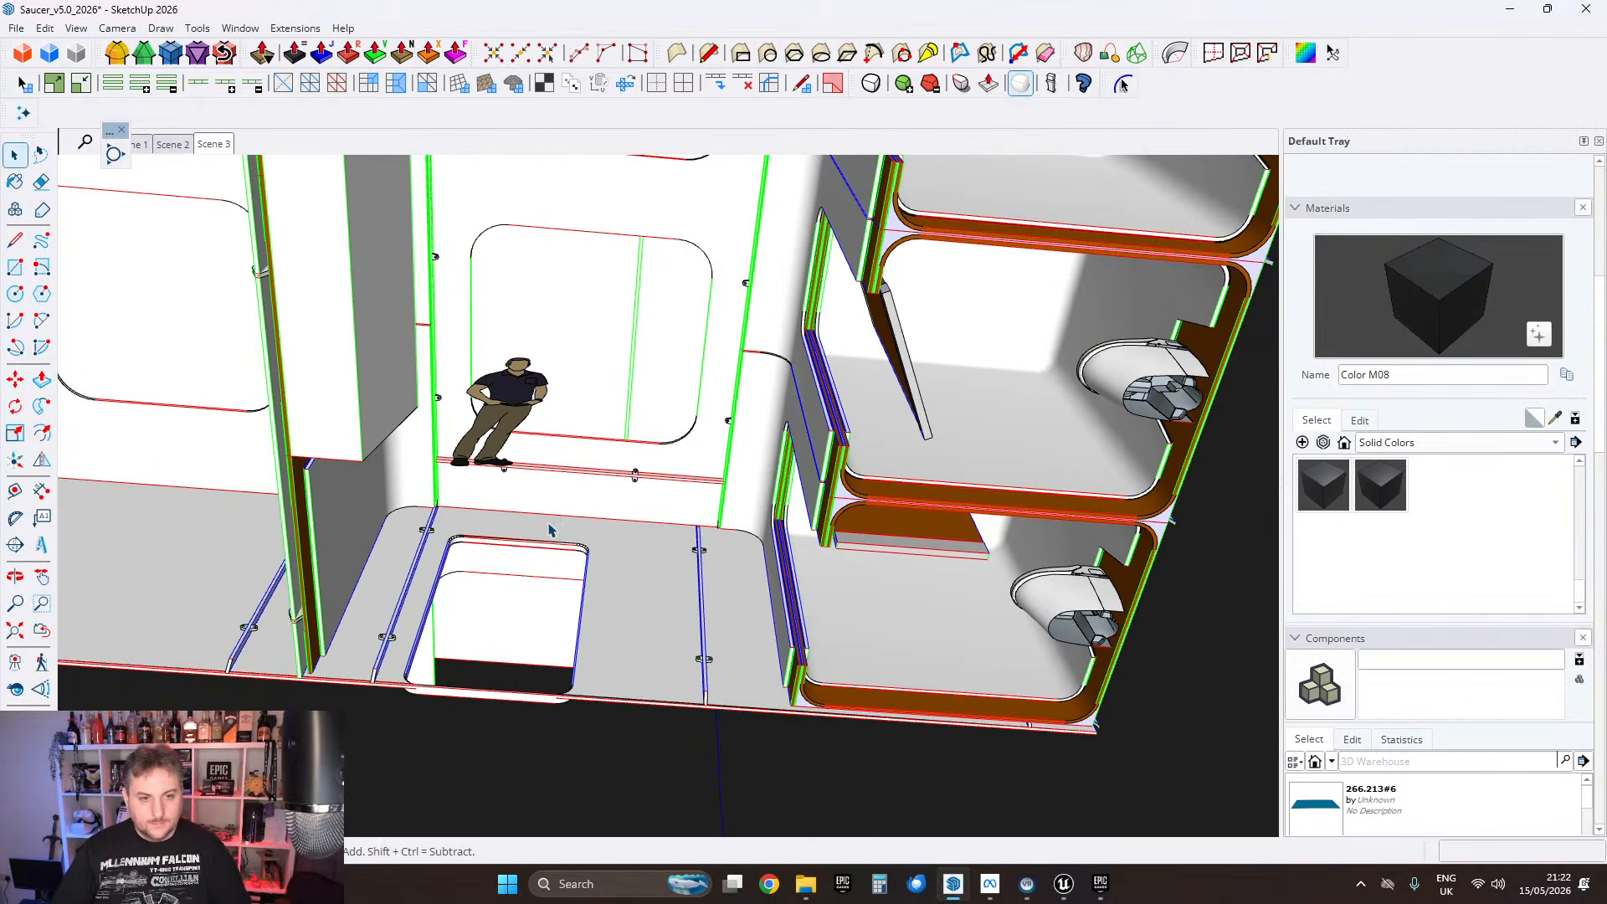
pyautogui.scroll(1, 564, 522)
pyautogui.moveTo(791, 544); pyautogui.dragTo(270, 315, button='middle')
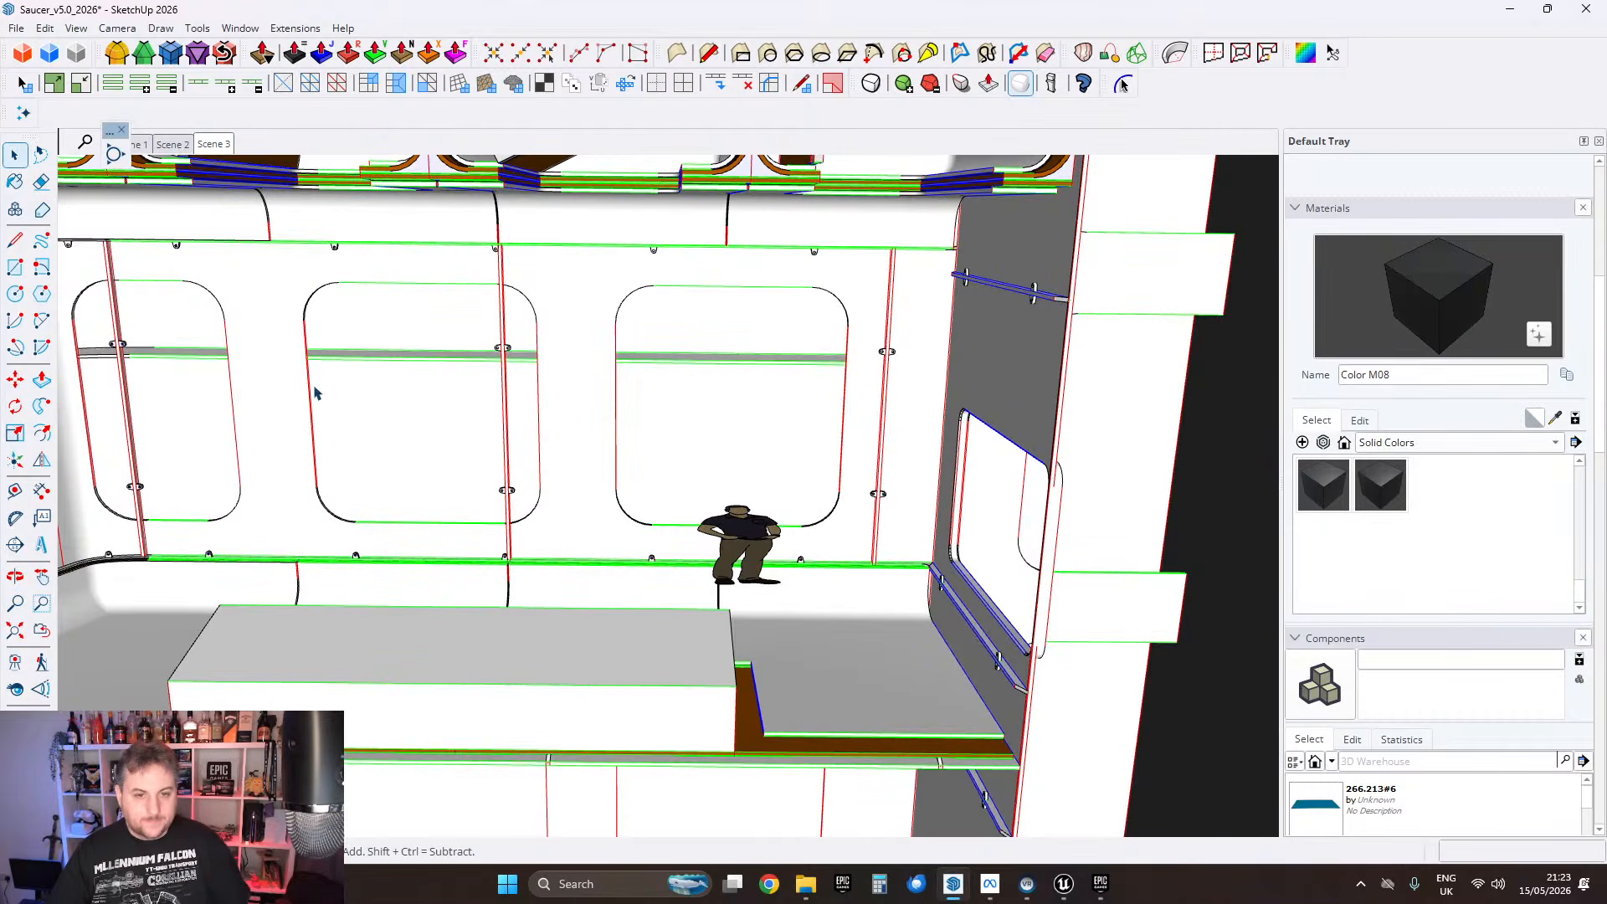
# Step: Examine the doorway wall's seams, the side wall openings and the row of desk cut-outs beneath the windowed wall
pyautogui.moveTo(315, 394)
pyautogui.mouseDown(button='middle')
pyautogui.moveTo(1029, 556)
pyautogui.moveTo(1047, 435)
pyautogui.moveTo(745, 351)
pyautogui.moveTo(779, 463)
pyautogui.moveTo(804, 393)
pyautogui.moveTo(927, 517)
pyautogui.moveTo(714, 369)
pyautogui.moveTo(869, 385)
pyautogui.moveTo(599, 276)
pyautogui.moveTo(419, 455)
pyautogui.moveTo(424, 402)
pyautogui.moveTo(976, 493)
pyautogui.moveTo(983, 407)
pyautogui.mouseUp(button='middle')
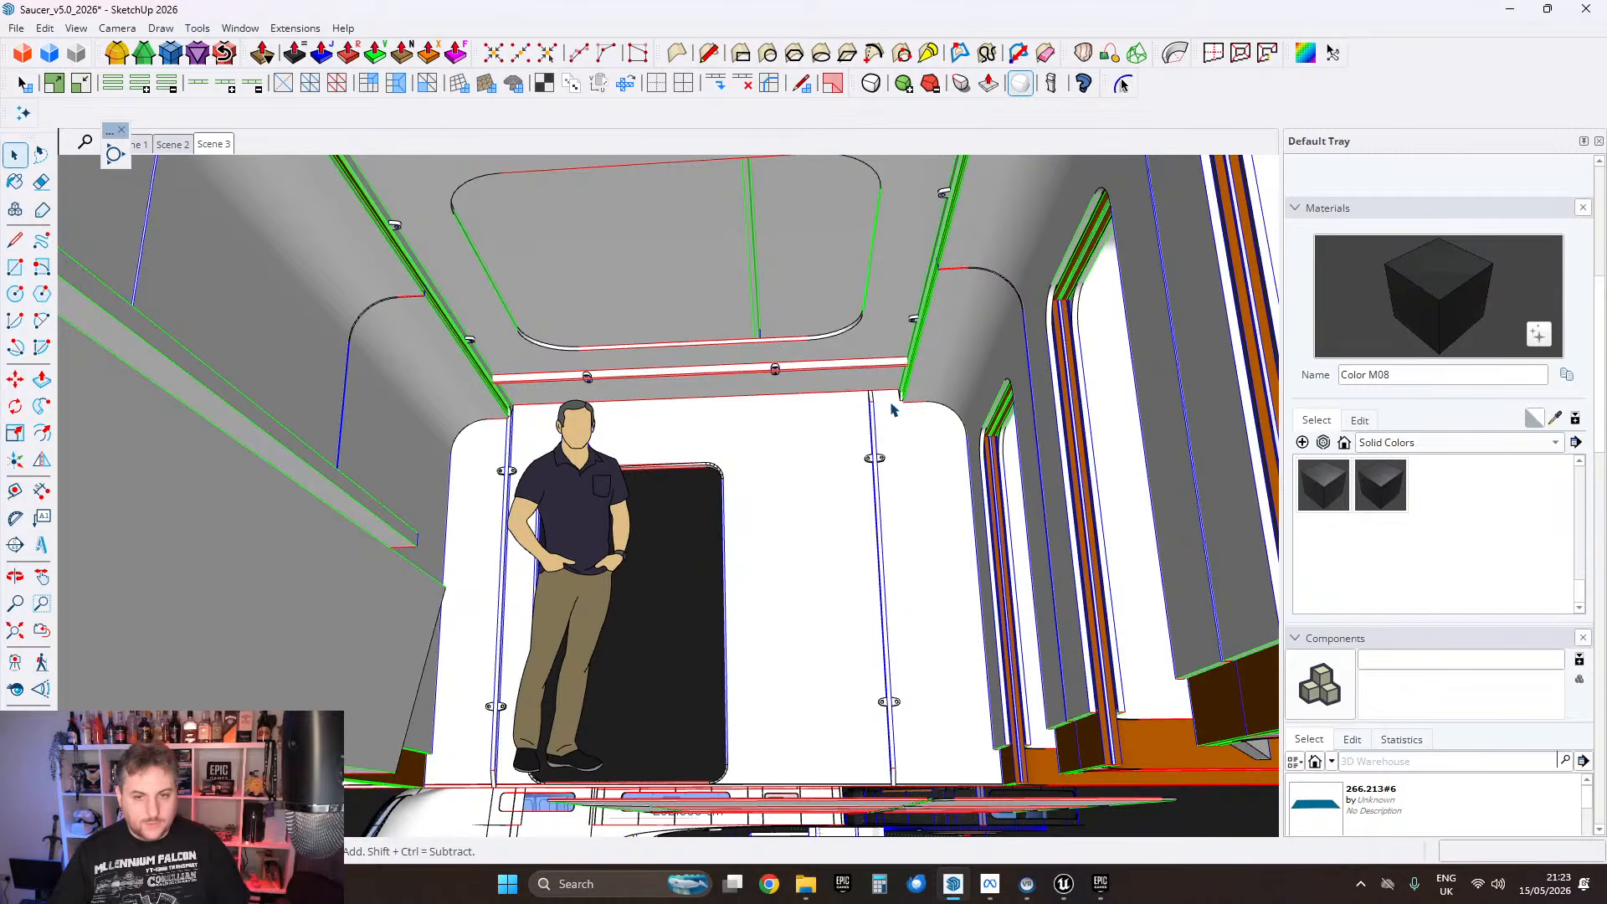
pyautogui.scroll(3, 544, 433)
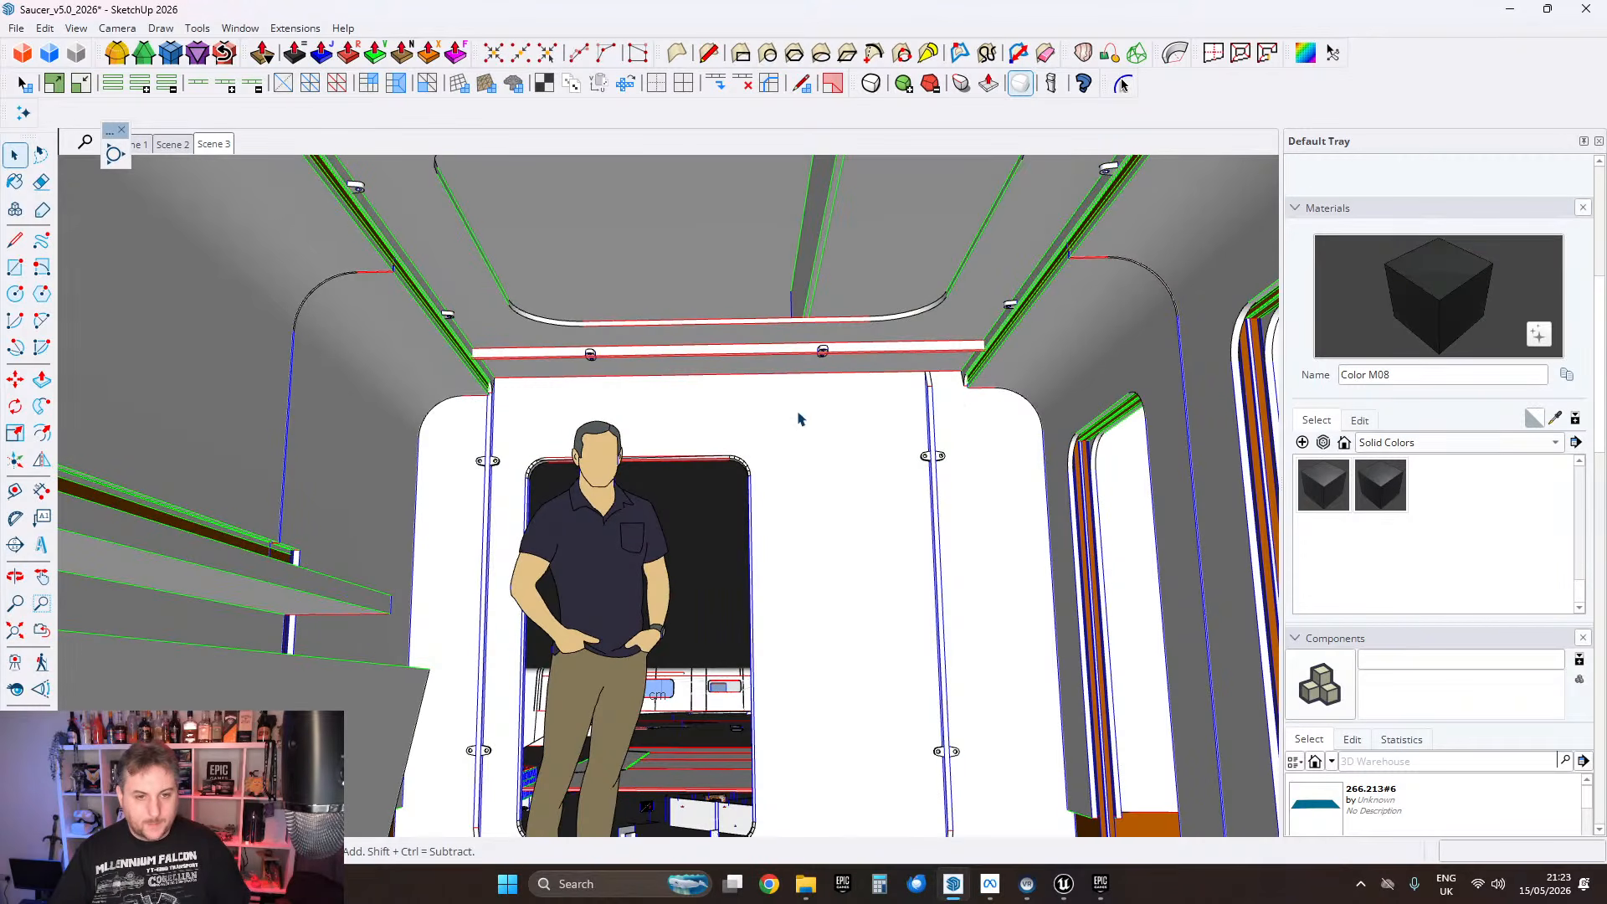
pyautogui.moveTo(618, 400); pyautogui.dragTo(910, 446, button='middle')
pyautogui.scroll(2, 1071, 448)
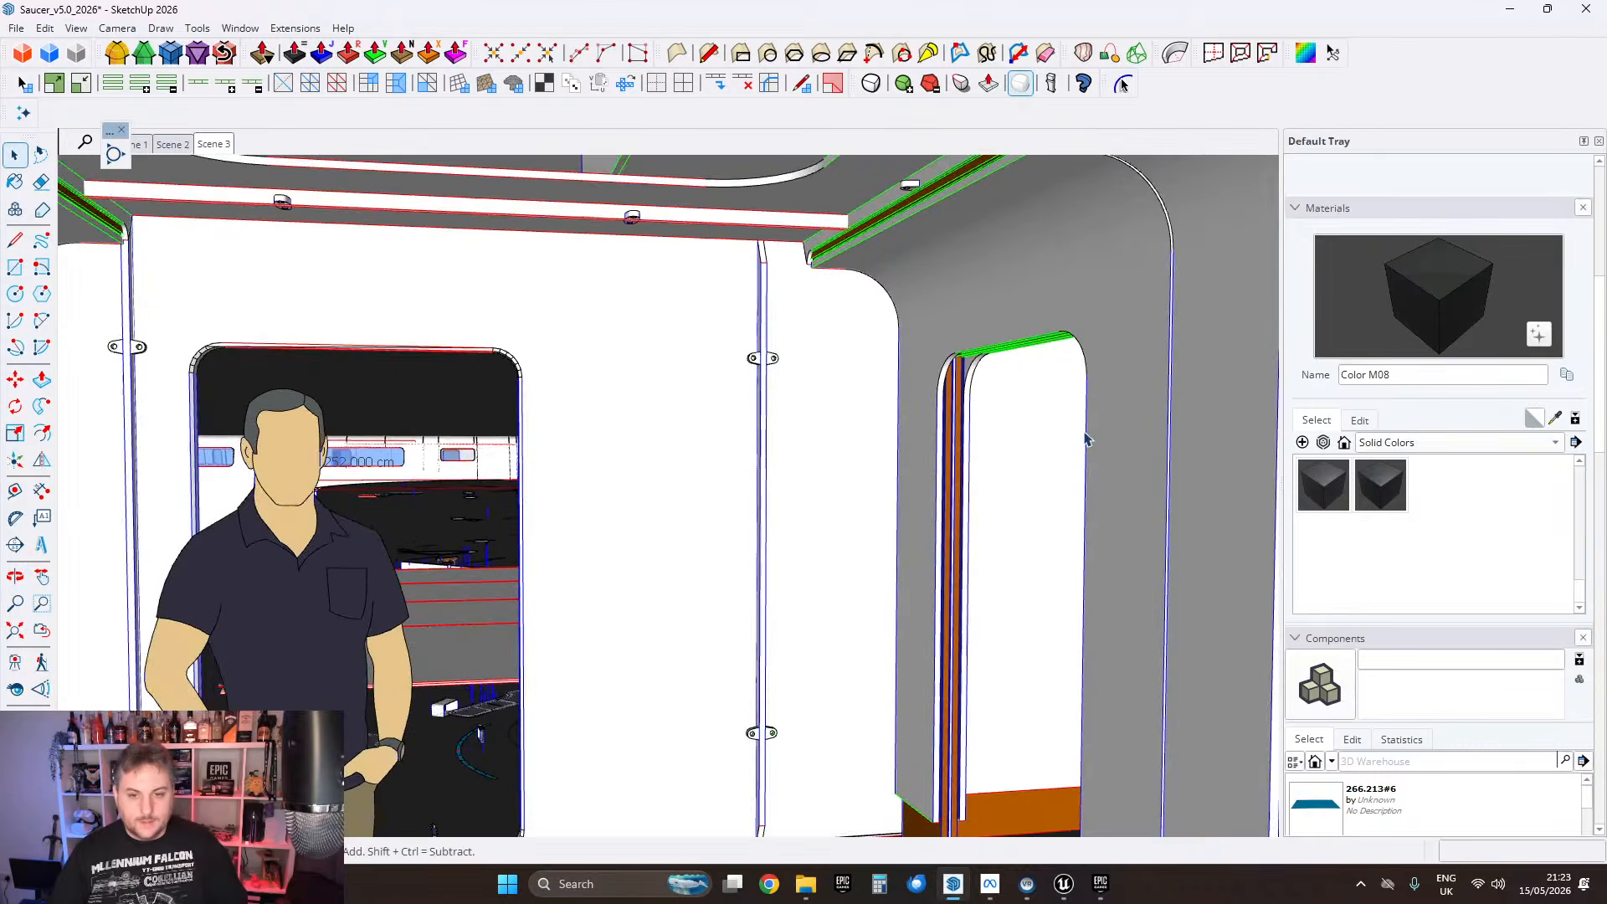
pyautogui.moveTo(836, 491); pyautogui.dragTo(607, 381, button='middle')
pyautogui.moveTo(997, 381); pyautogui.dragTo(857, 423, button='middle')
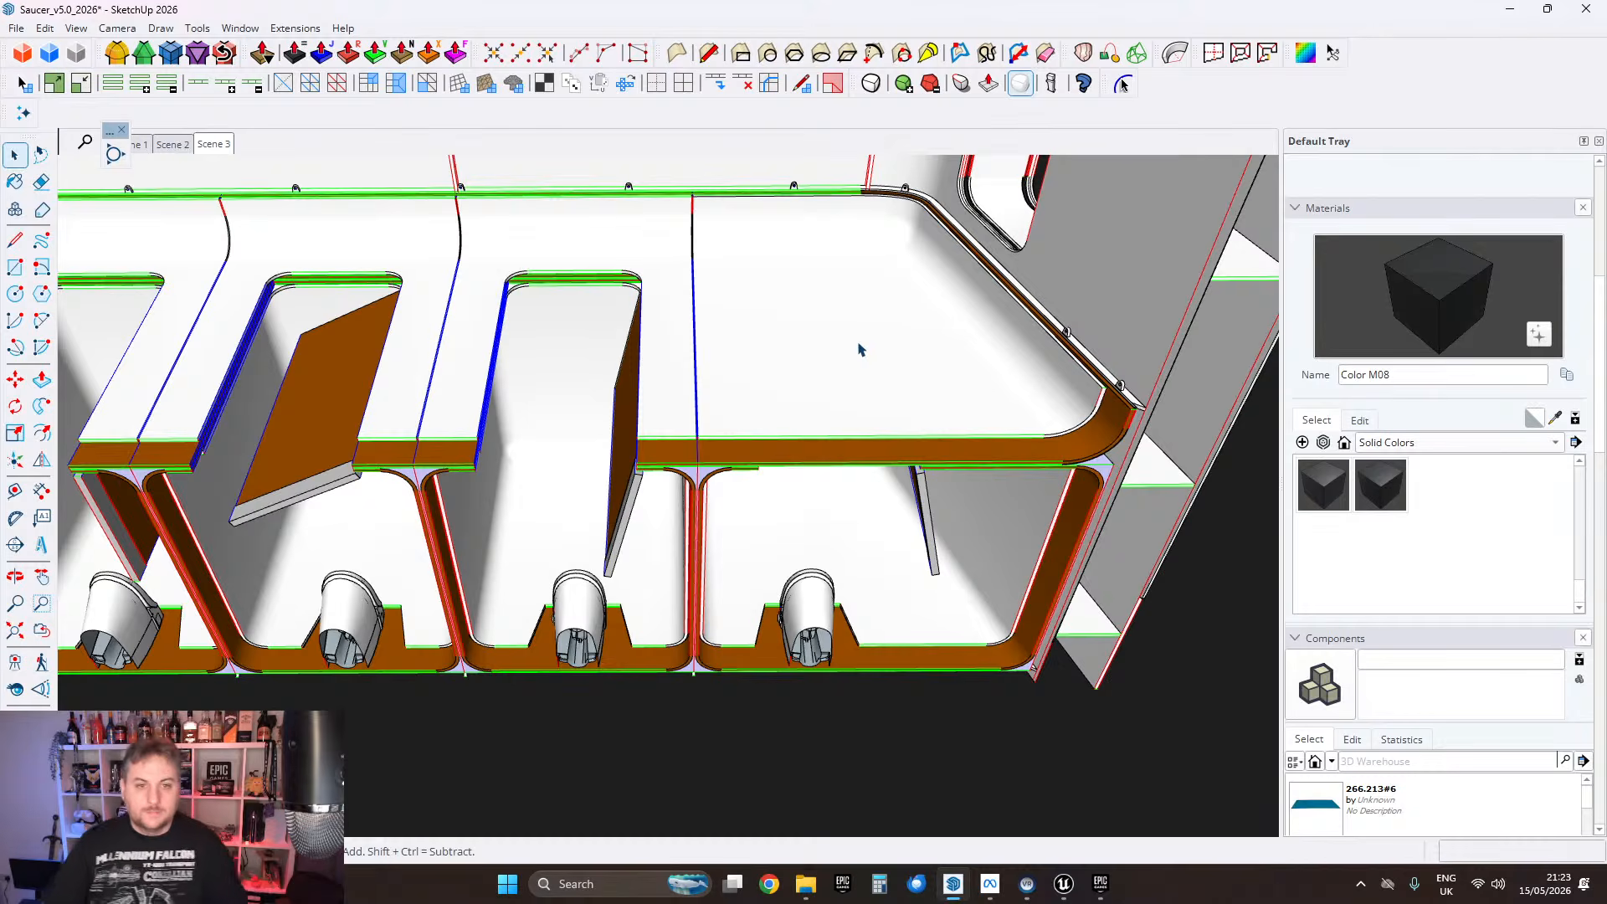
pyautogui.moveTo(859, 345); pyautogui.dragTo(701, 315, button='middle')
pyautogui.scroll(2, 686, 301)
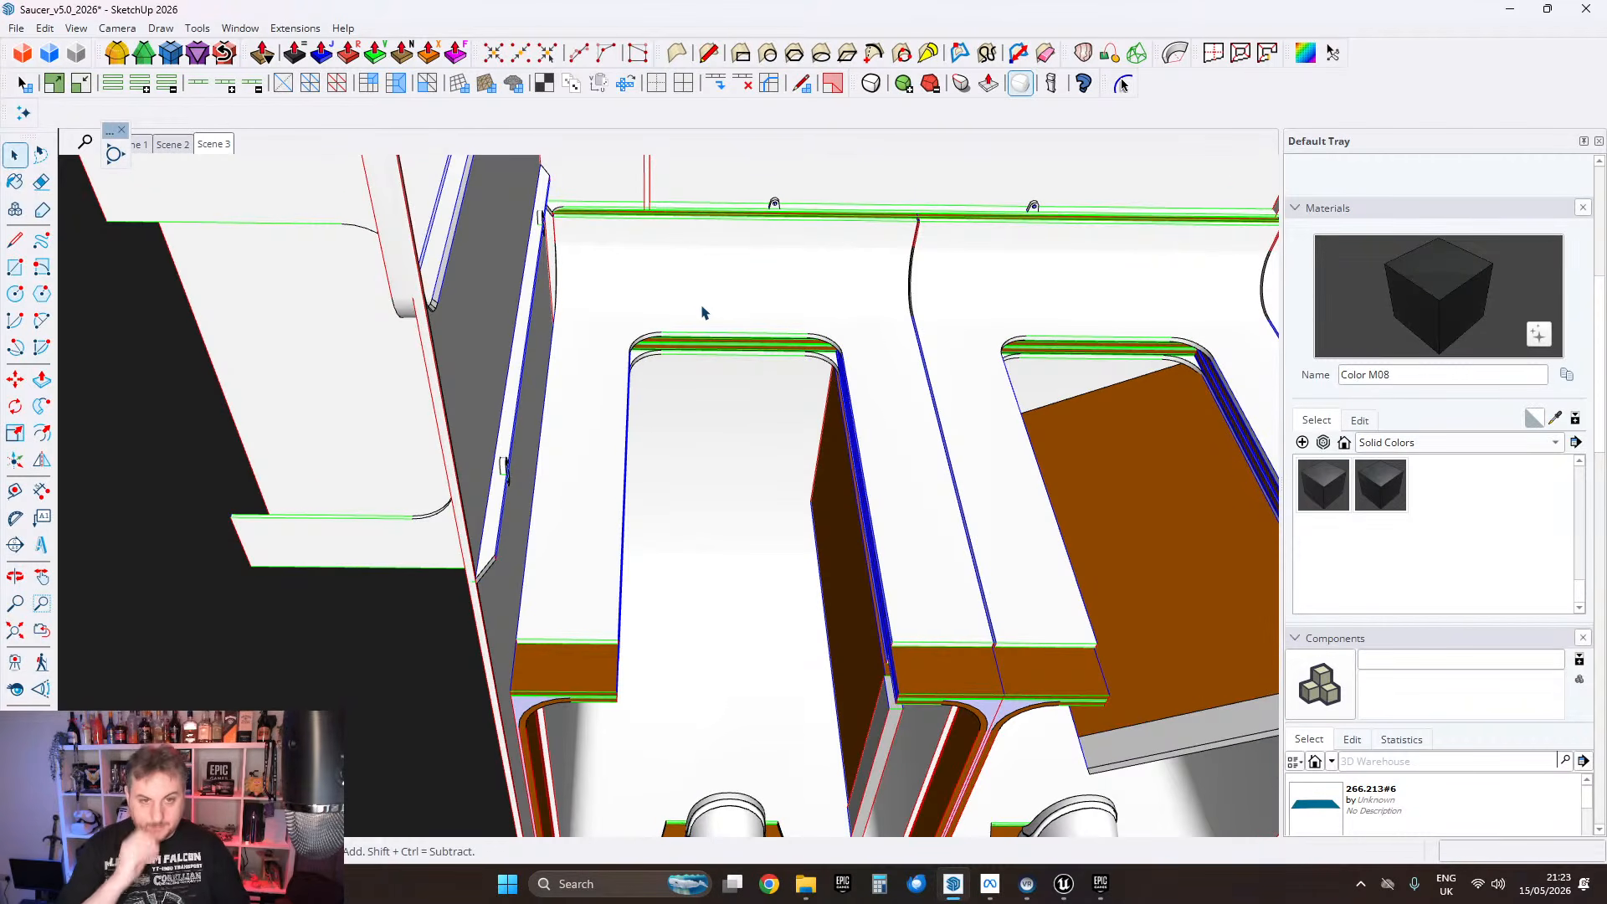
pyautogui.scroll(-2, 693, 295)
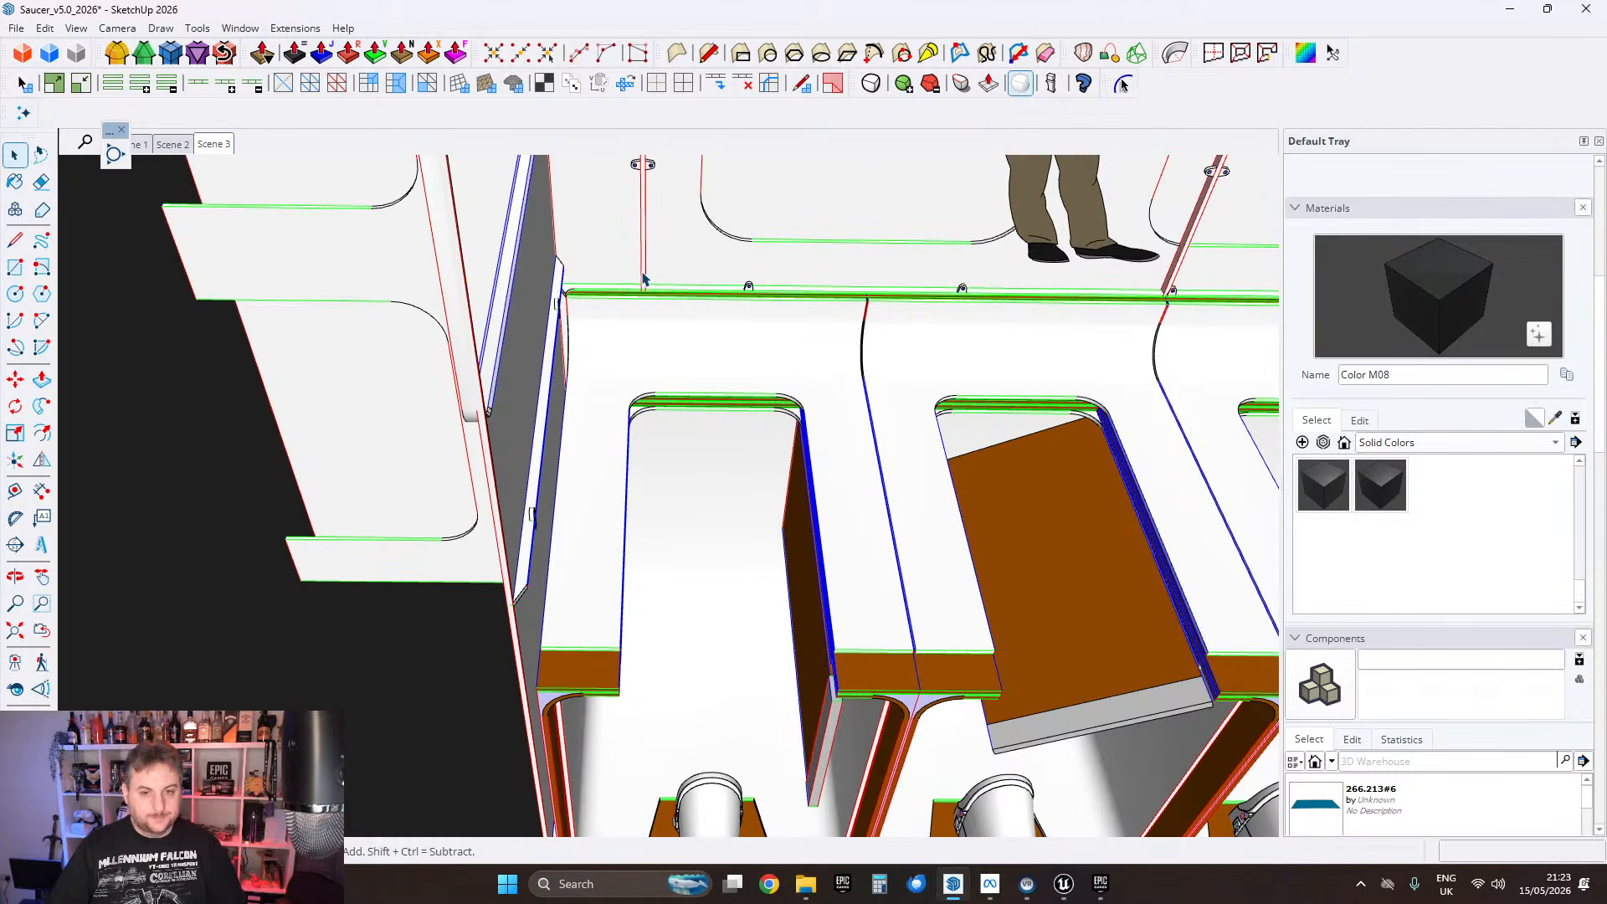
pyautogui.scroll(2, 624, 360)
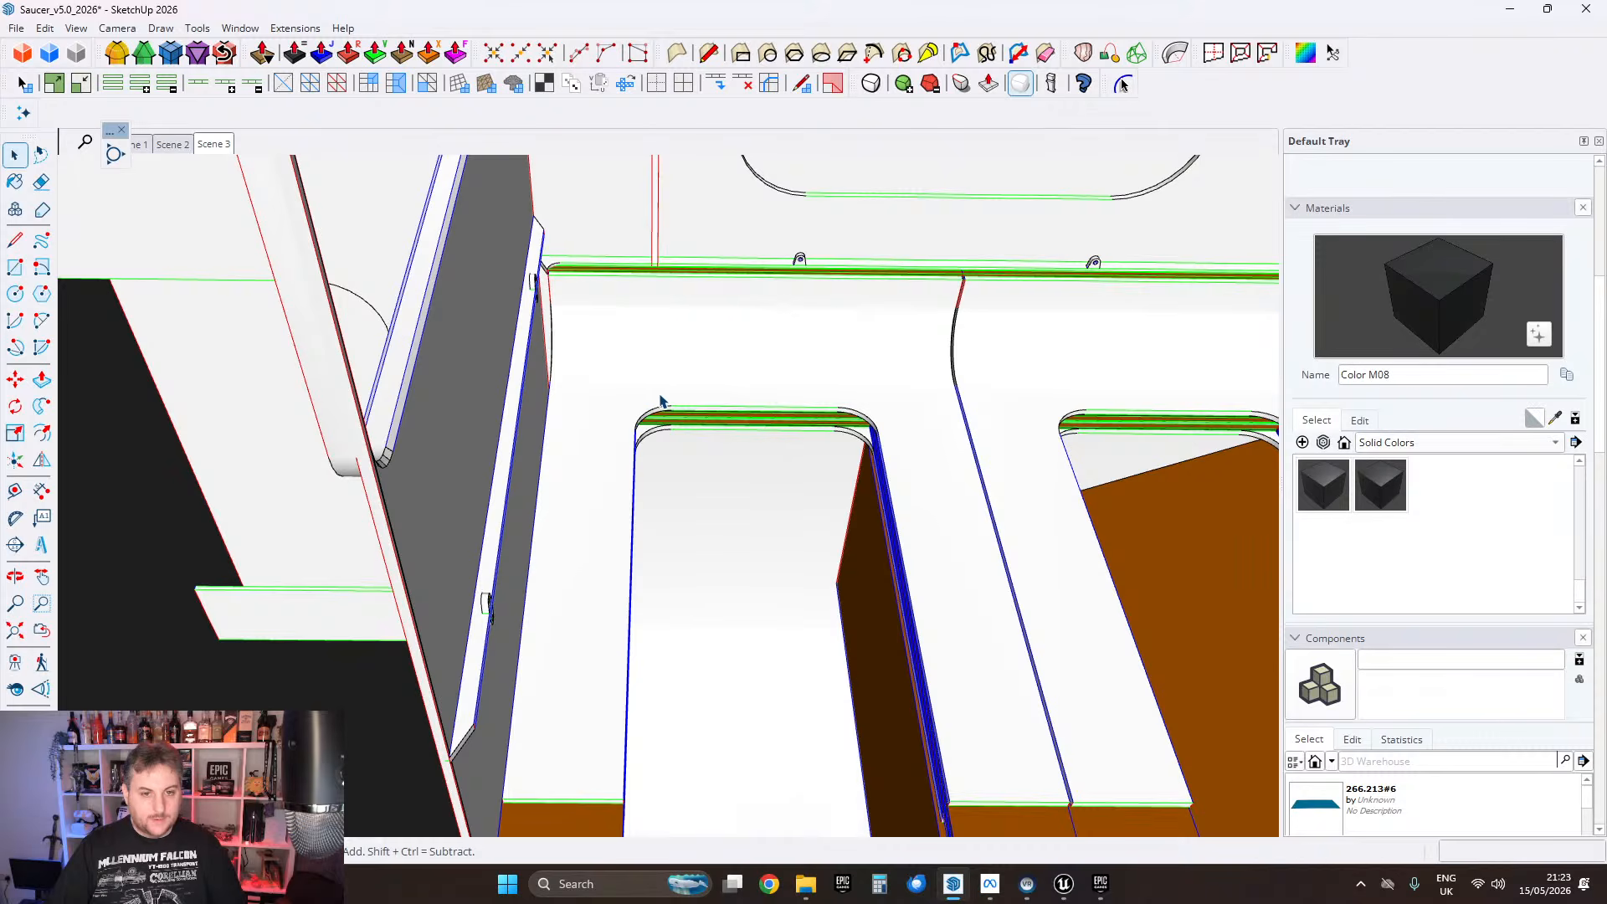
pyautogui.keyDown('shift'); pyautogui.moveTo(854, 390); pyautogui.dragTo(352, 385, button='middle'); pyautogui.keyUp('shift')
pyautogui.keyDown('shift'); pyautogui.moveTo(803, 385); pyautogui.dragTo(329, 361, button='middle'); pyautogui.keyUp('shift')
pyautogui.keyDown('shift'); pyautogui.moveTo(638, 419); pyautogui.dragTo(718, 477, button='middle'); pyautogui.keyUp('shift')
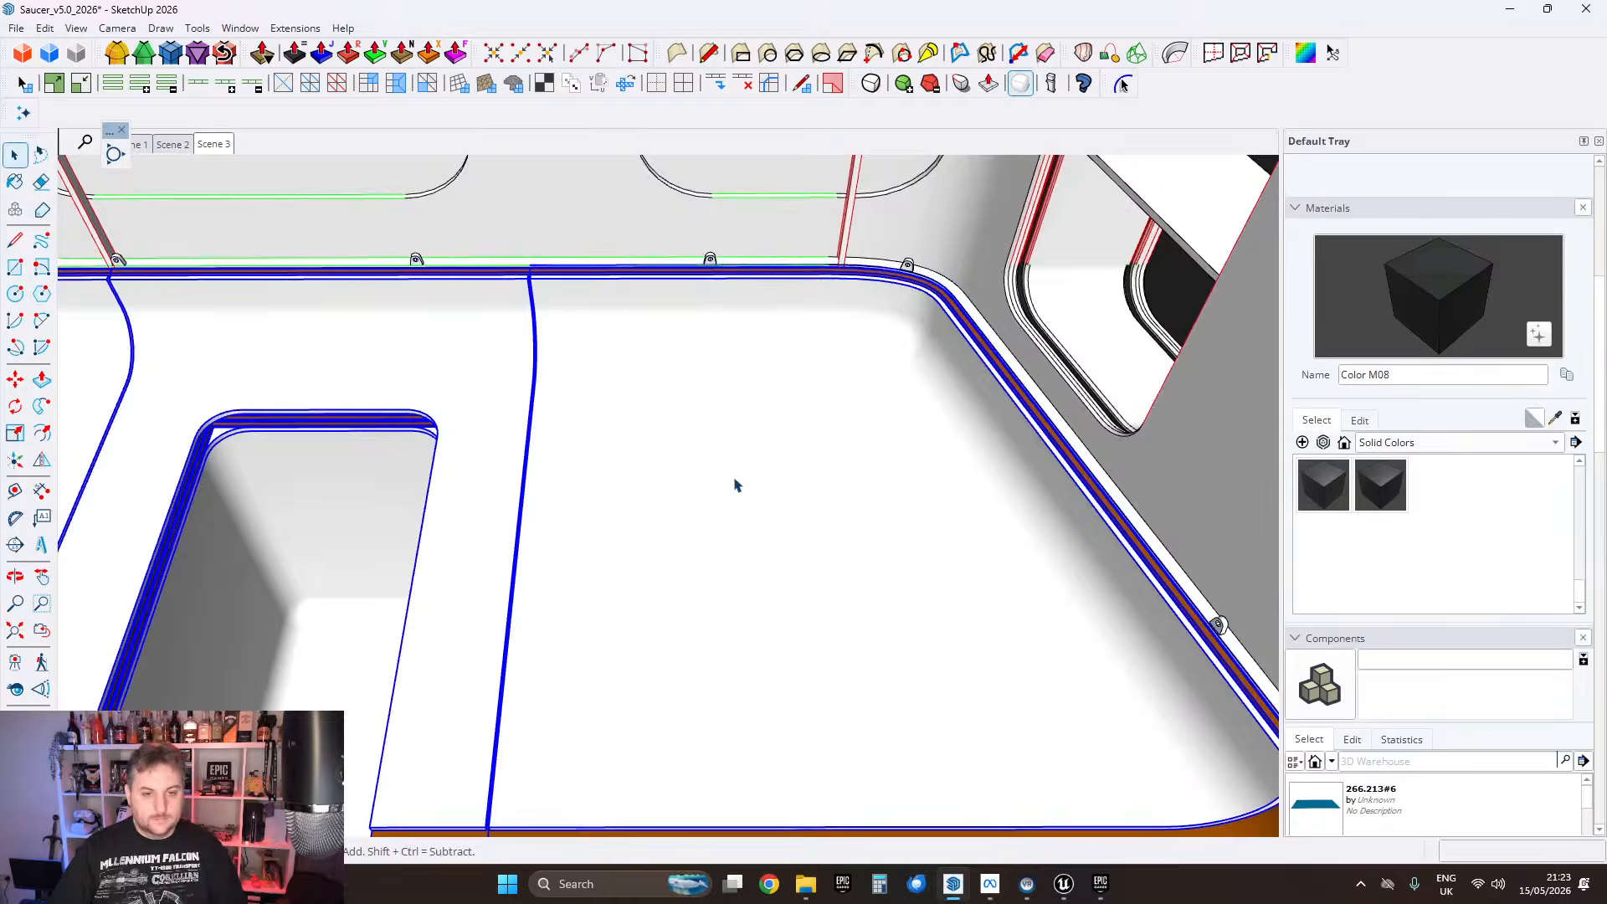
# Step: Draw a short horizontal line across the width of the end seam, just above the desk's back edge
pyautogui.doubleClick(736, 480)
pyautogui.keyDown('shift'); pyautogui.moveTo(193, 343); pyautogui.dragTo(818, 377, button='middle'); pyautogui.keyUp('shift')
pyautogui.scroll(2, 653, 383)
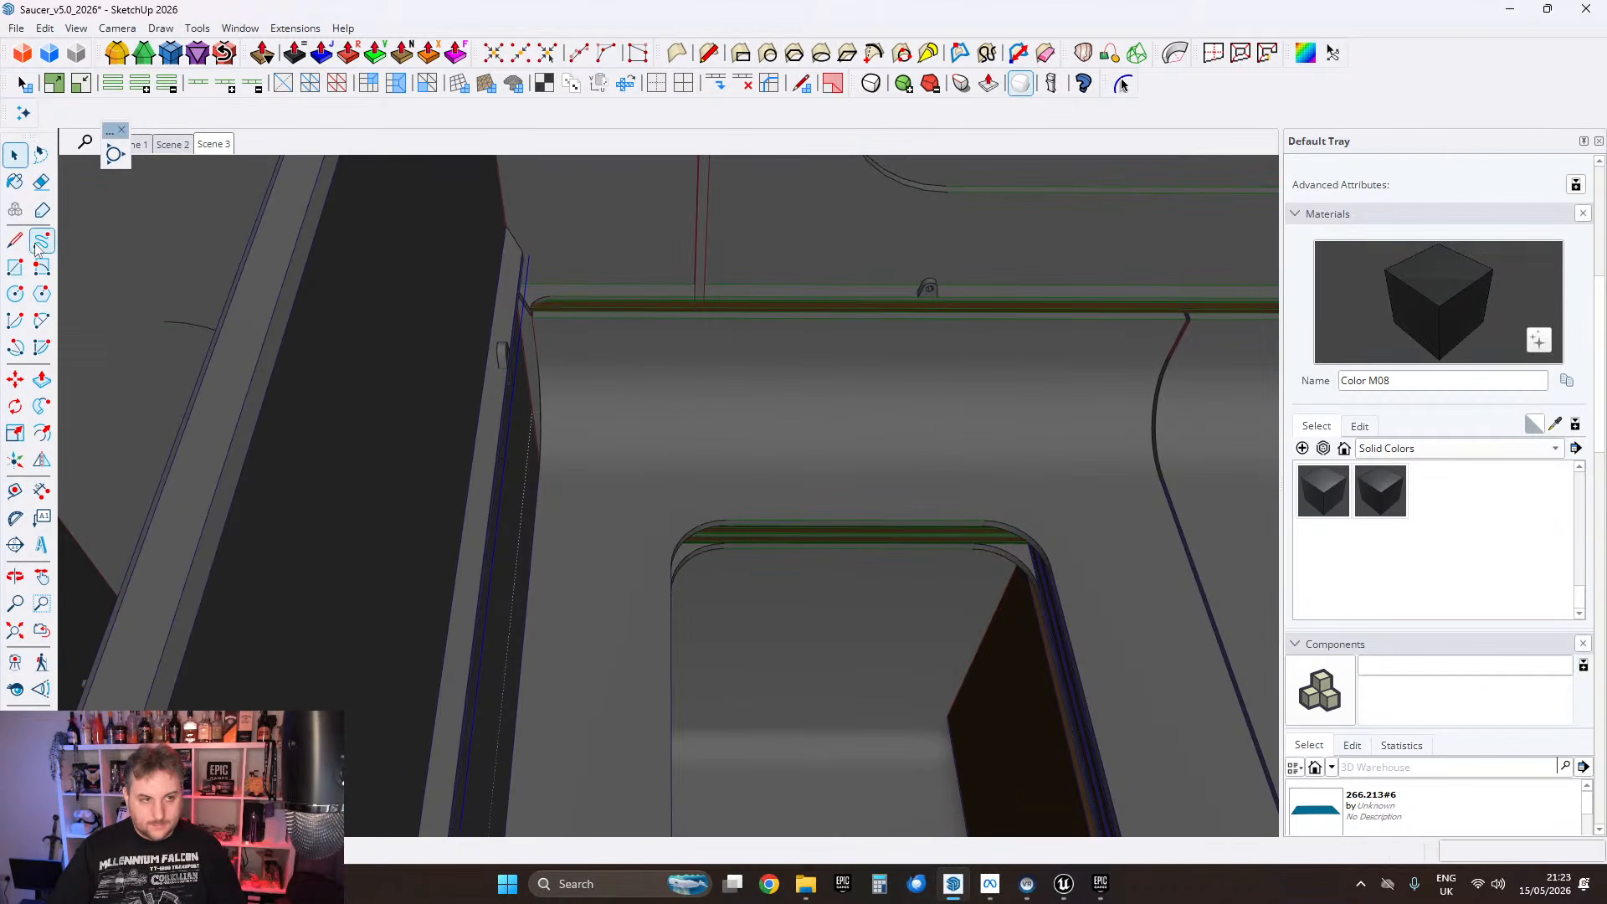
pyautogui.scroll(4, 695, 268)
pyautogui.click(674, 266)
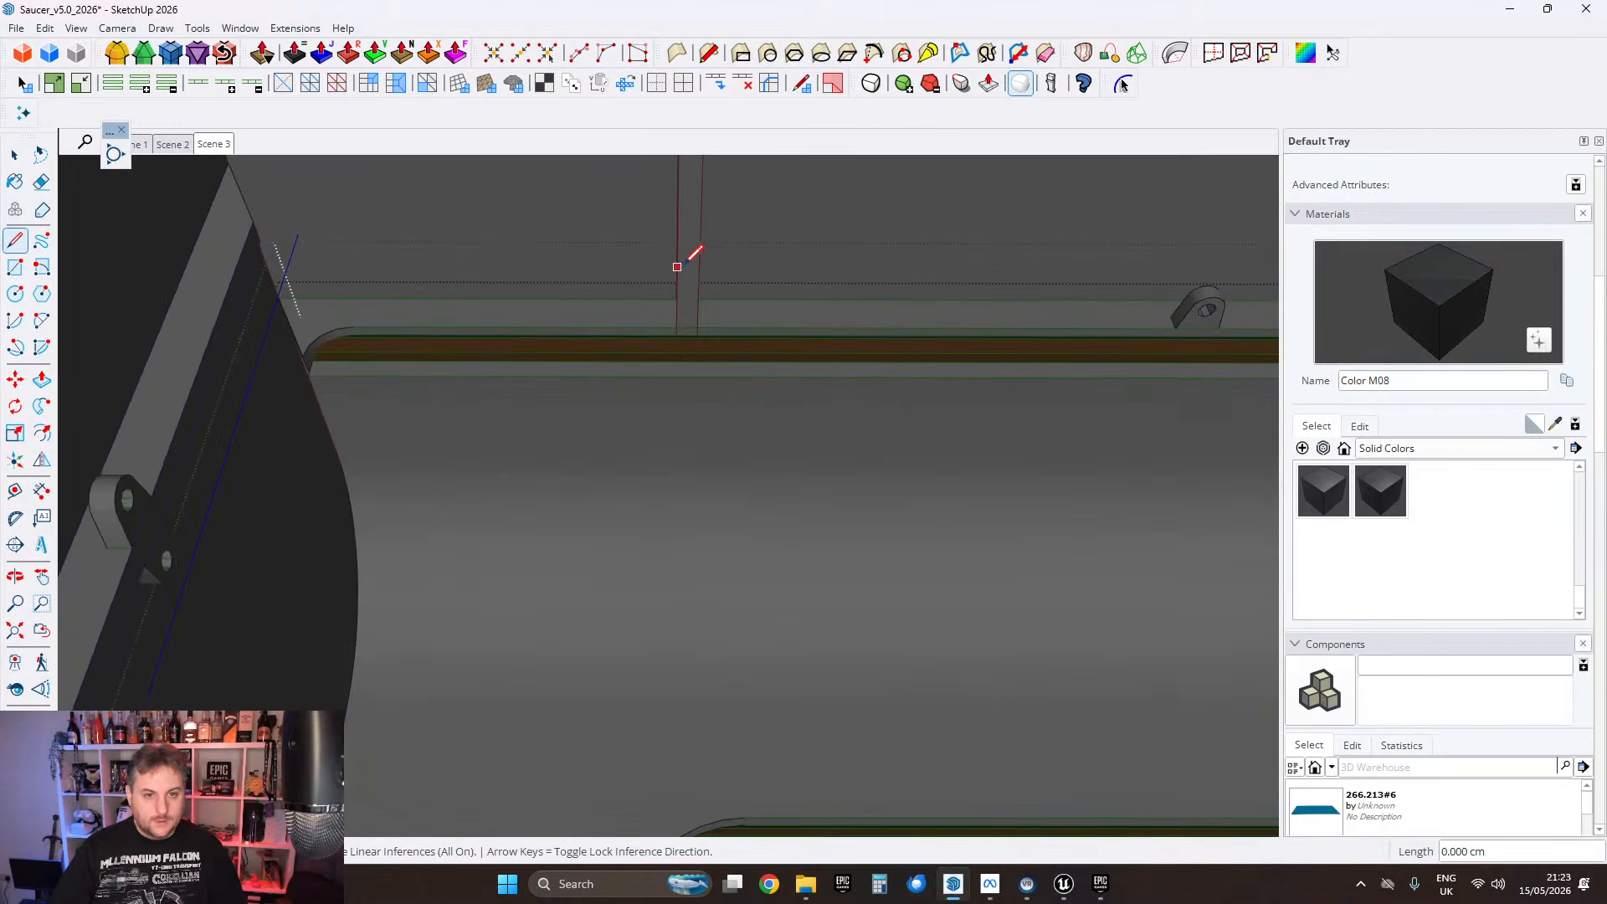
pyautogui.scroll(2, 684, 265)
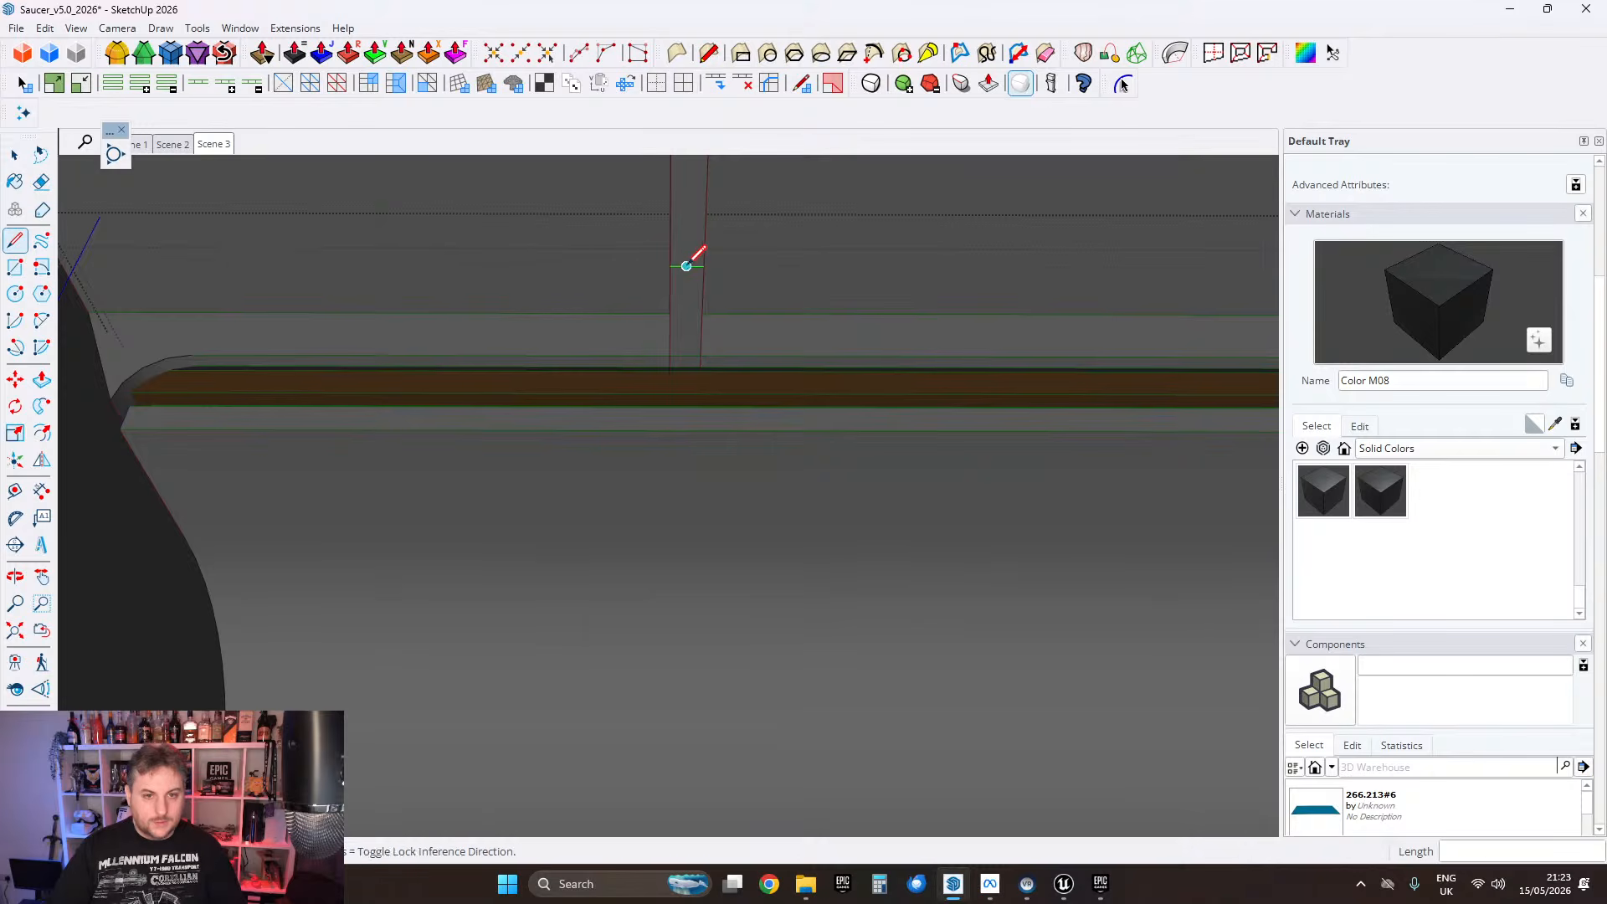
pyautogui.click(686, 266)
# Step: Measure from the midpoint of the short seam line to the adjoining side panel
pyautogui.scroll(-2, 631, 263)
pyautogui.keyDown('shift'); pyautogui.moveTo(307, 373); pyautogui.dragTo(921, 372, button='middle'); pyautogui.keyUp('shift')
pyautogui.scroll(2, 463, 363)
pyautogui.scroll(4, 578, 355)
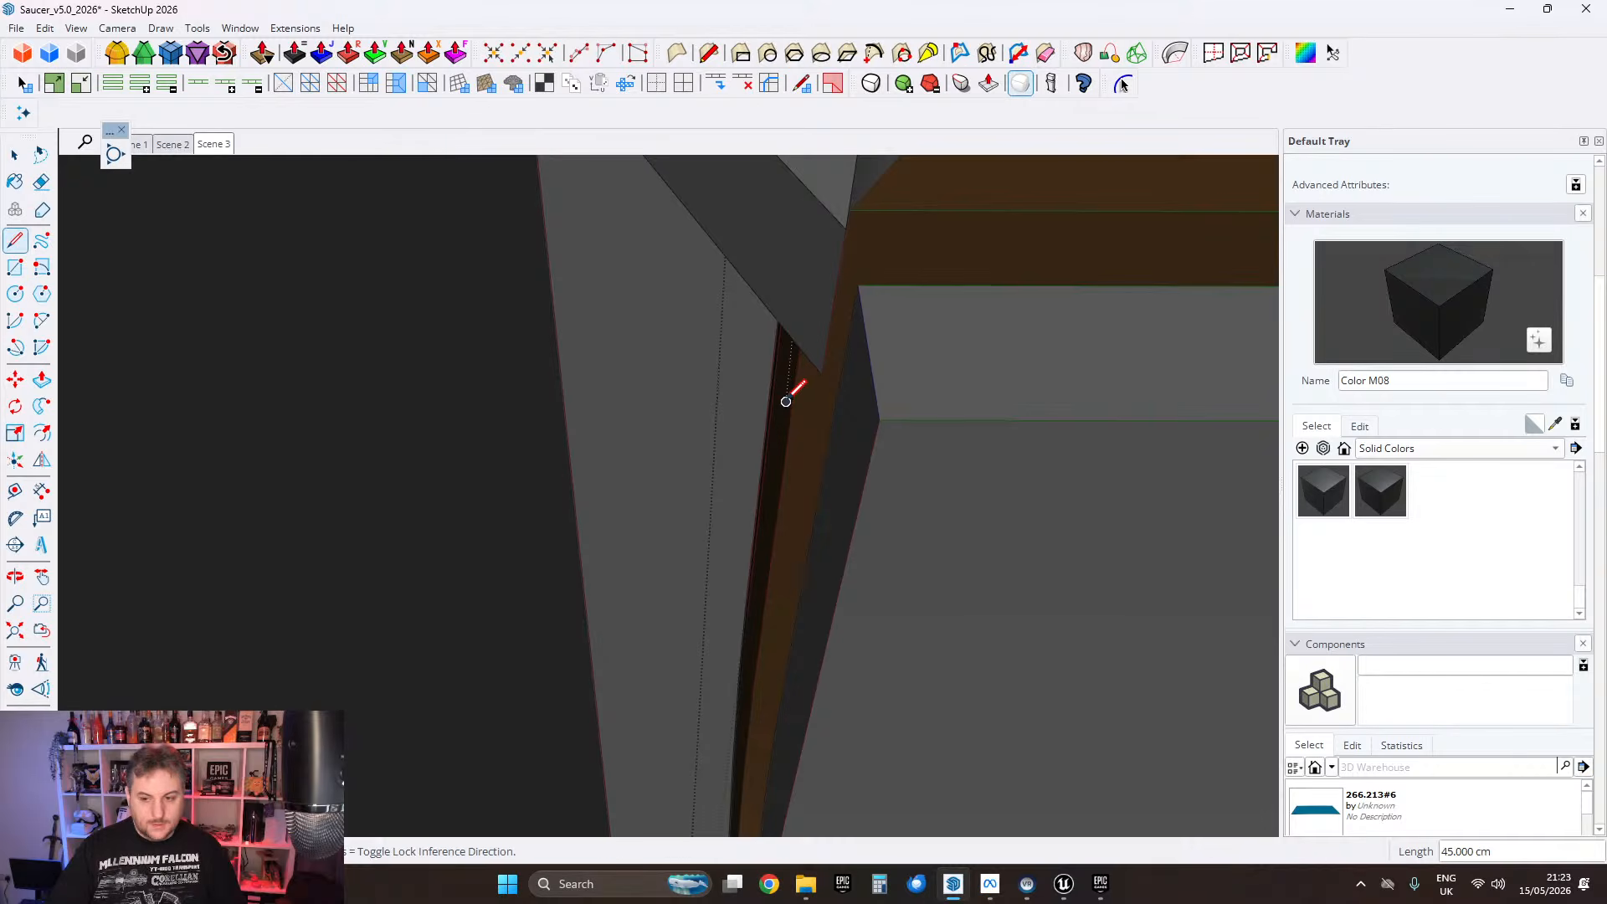
pyautogui.scroll(-2, 746, 409)
pyautogui.scroll(-3, 402, 434)
pyautogui.keyDown('shift'); pyautogui.moveTo(807, 449); pyautogui.dragTo(190, 477, button='middle'); pyautogui.keyUp('shift')
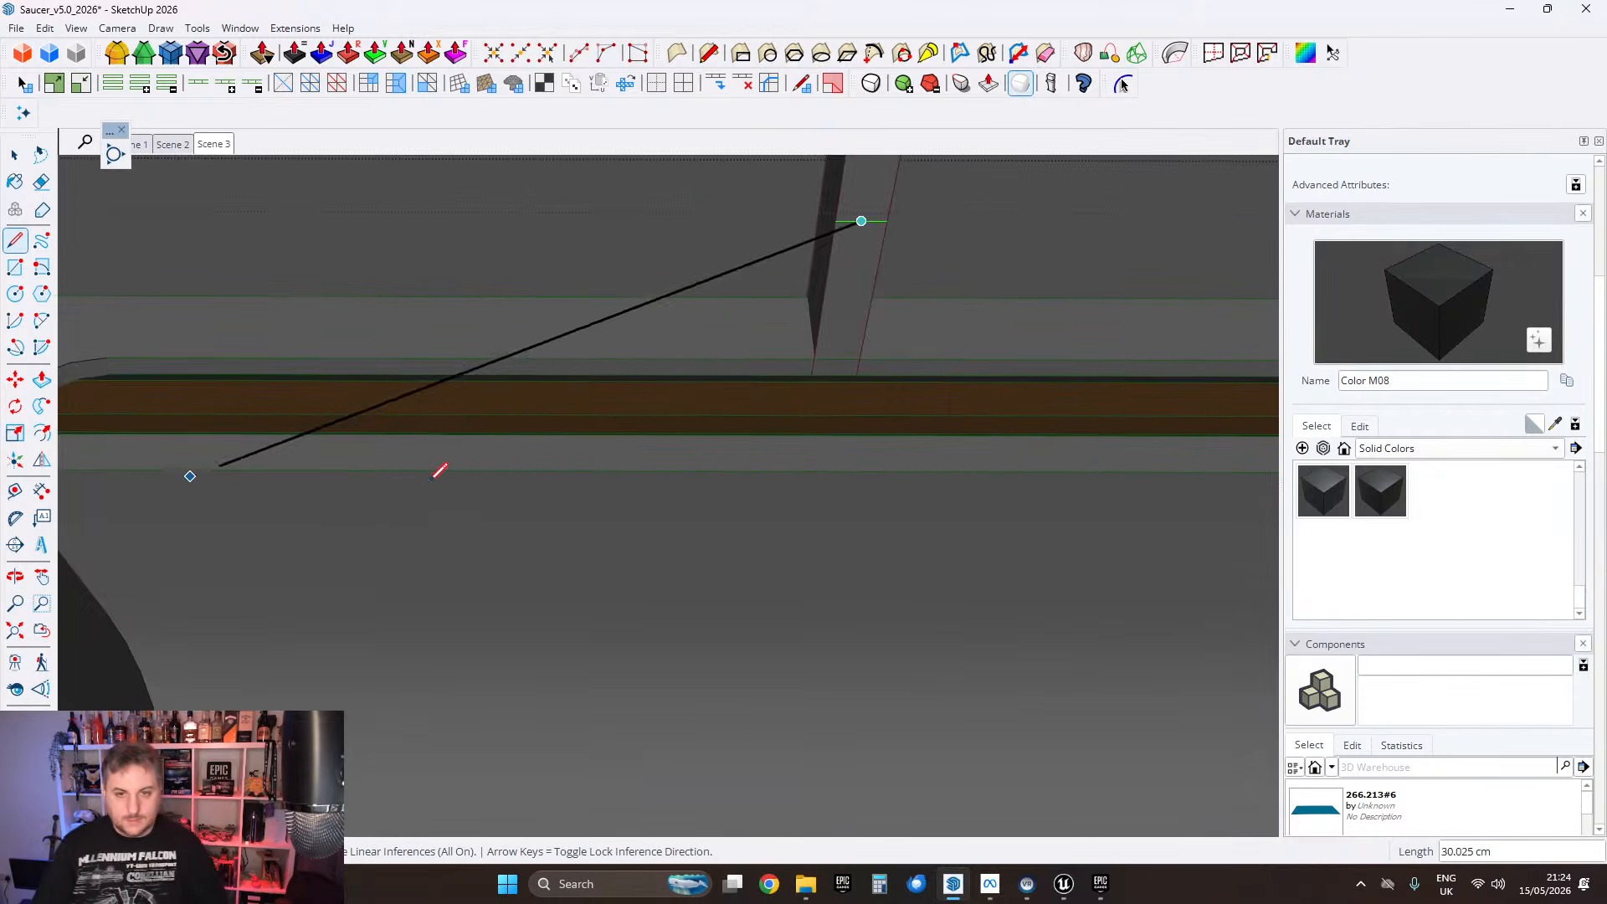
pyautogui.scroll(-2, 435, 476)
# Step: Erase the short horizontal line across the end seam
pyautogui.click(43, 182)
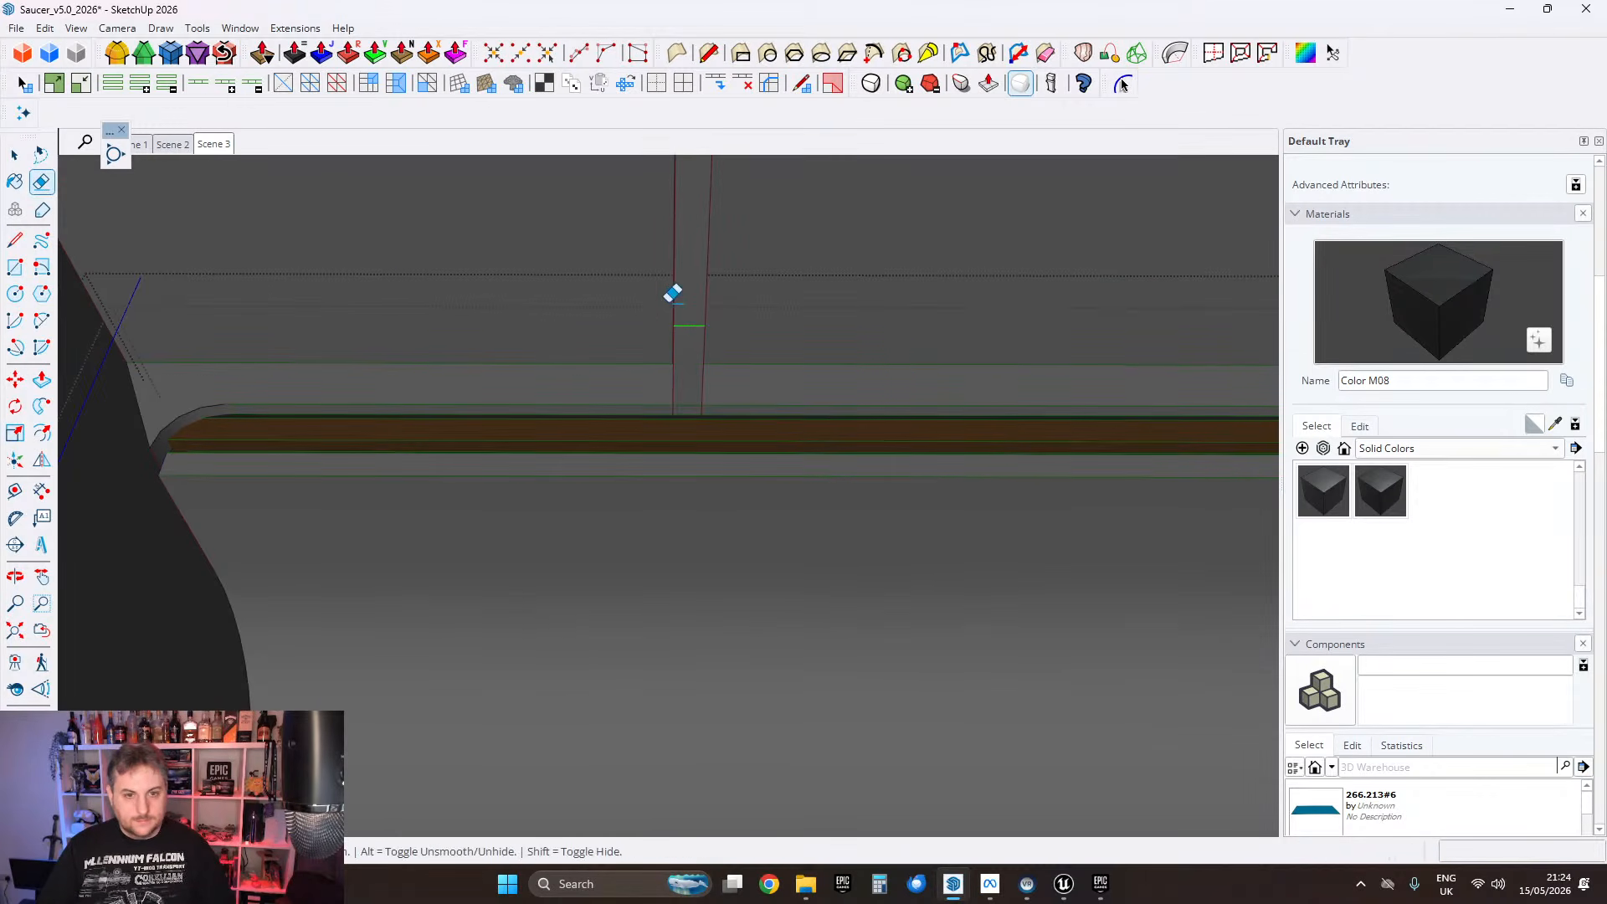
pyautogui.moveTo(691, 331); pyautogui.dragTo(1003, 416, button='middle')
pyautogui.click(17, 157)
# Step: Make the solid end section of the desk, the one without a cut-out, a unique component
pyautogui.scroll(-5, 610, 477)
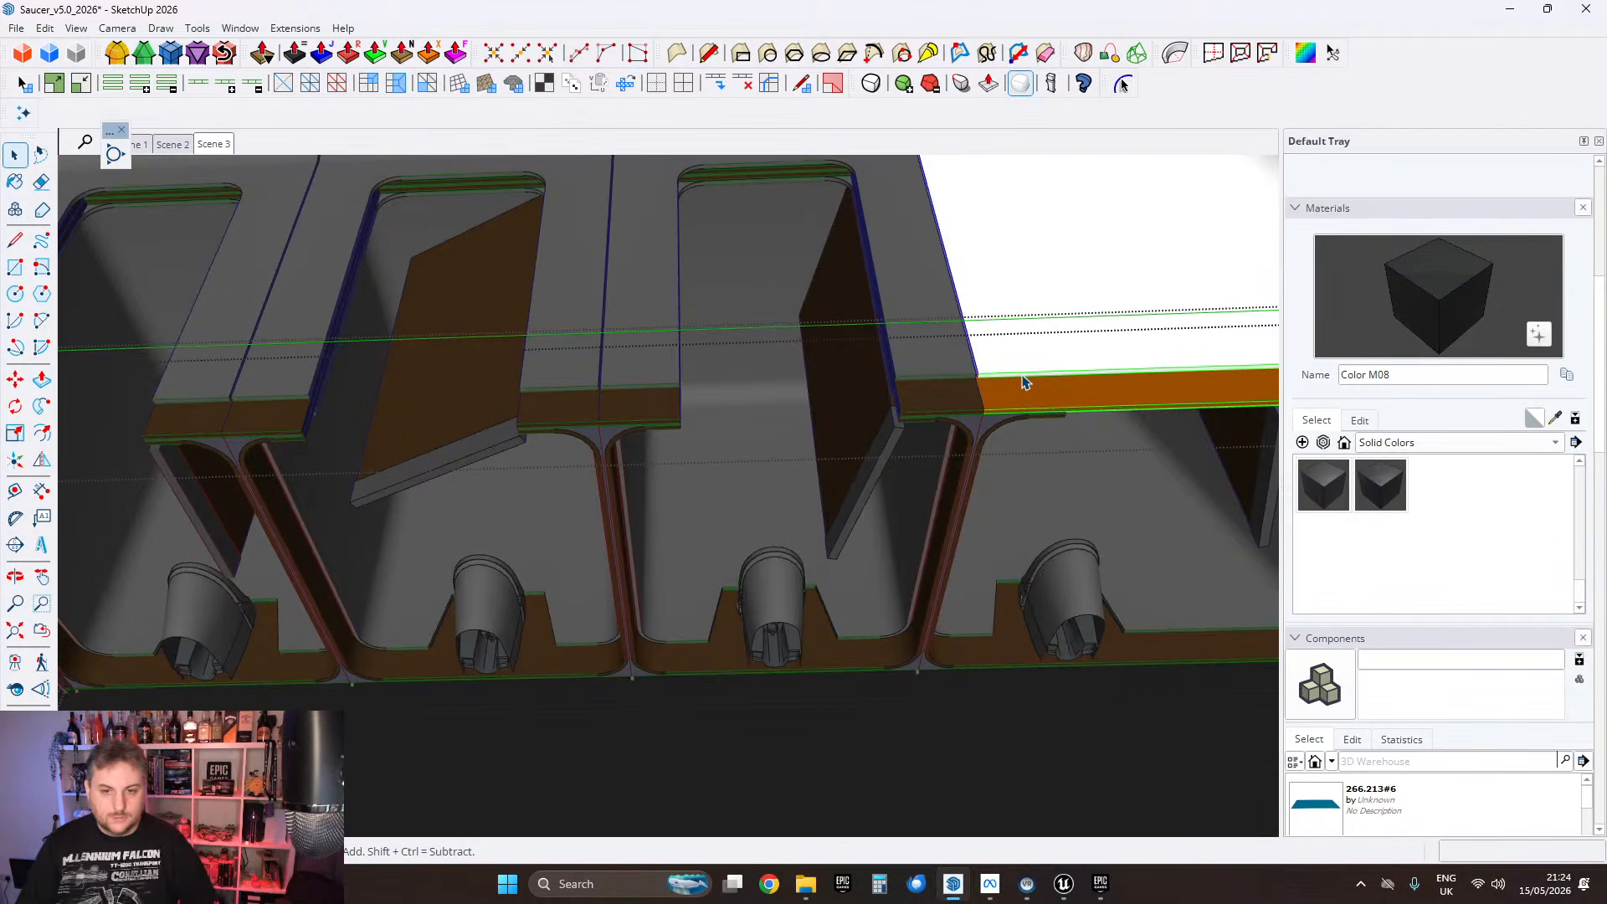
pyautogui.keyDown('shift'); pyautogui.moveTo(1023, 382); pyautogui.dragTo(750, 423, button='middle'); pyautogui.keyUp('shift')
pyautogui.scroll(-2, 577, 362)
pyautogui.scroll(2, 669, 367)
pyautogui.scroll(-8, 804, 516)
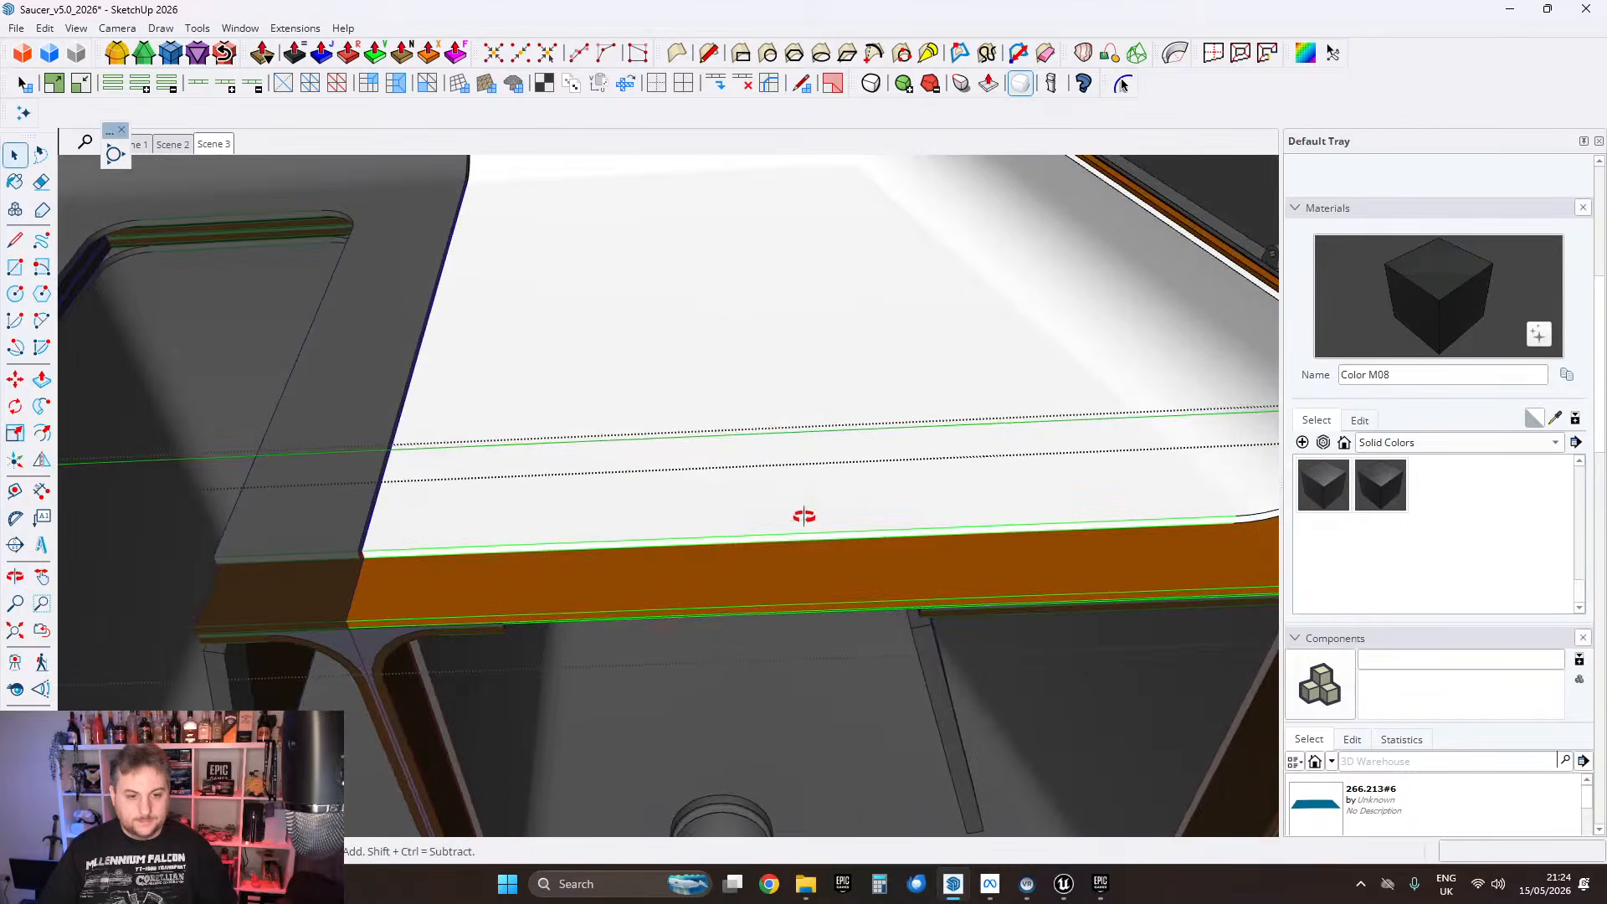
pyautogui.press('space')
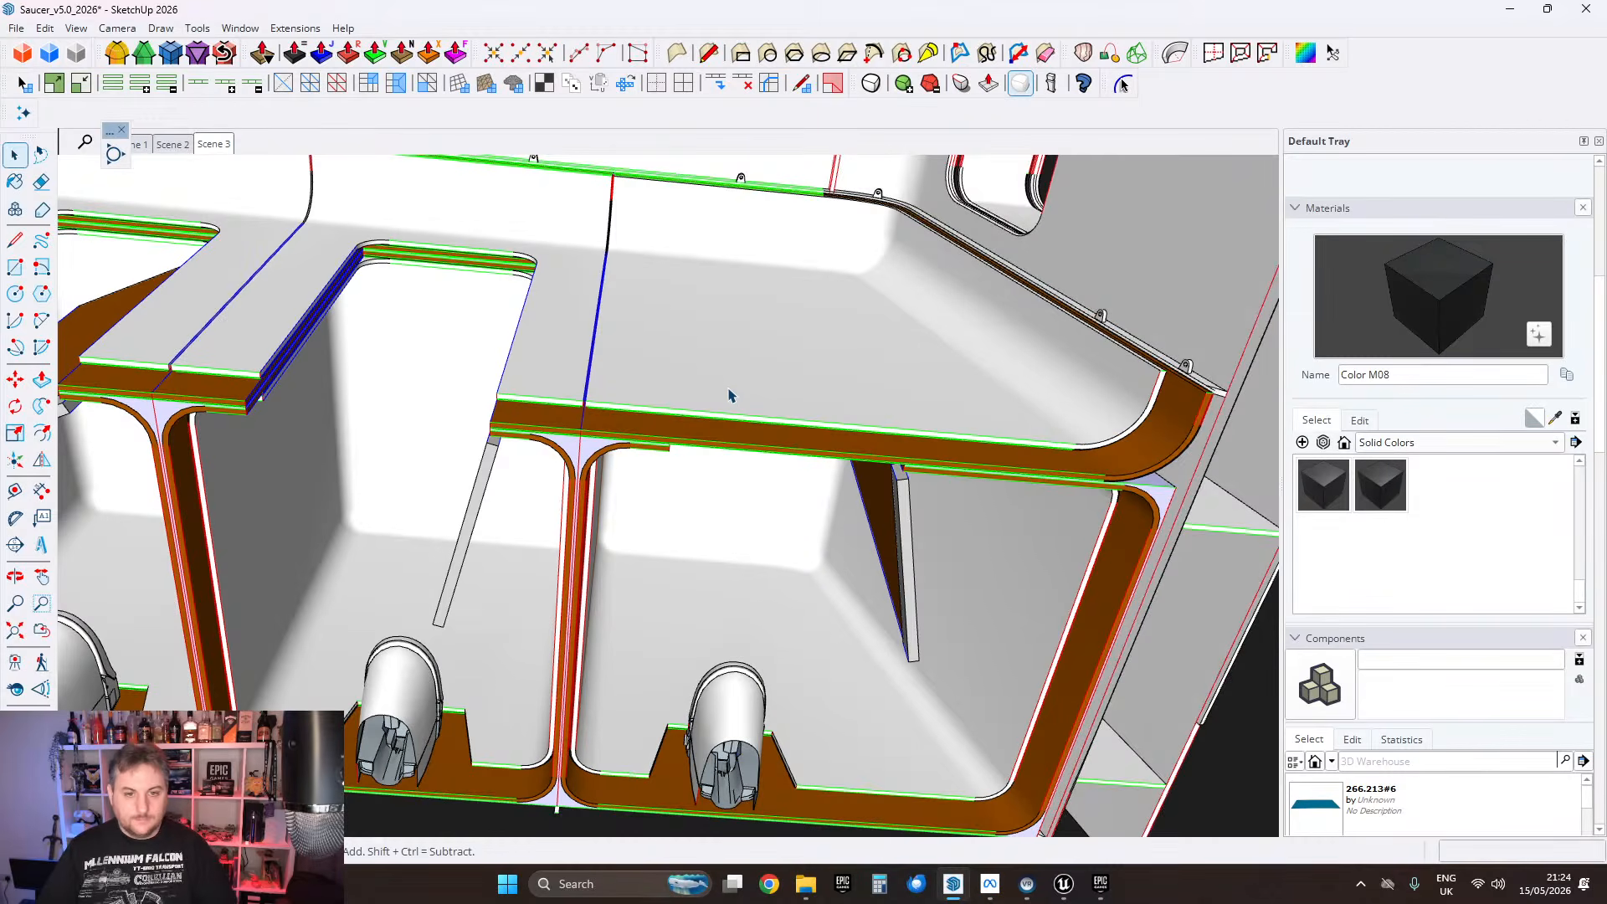
pyautogui.click(708, 385)
pyautogui.moveTo(708, 385)
pyautogui.mouseDown(button='middle')
pyautogui.moveTo(807, 406)
pyautogui.moveTo(789, 430)
pyautogui.moveTo(726, 364)
pyautogui.moveTo(678, 380)
pyautogui.mouseUp(button='middle')
pyautogui.doubleClick(678, 380)
pyautogui.click(680, 381)
pyautogui.rightClick(728, 365)
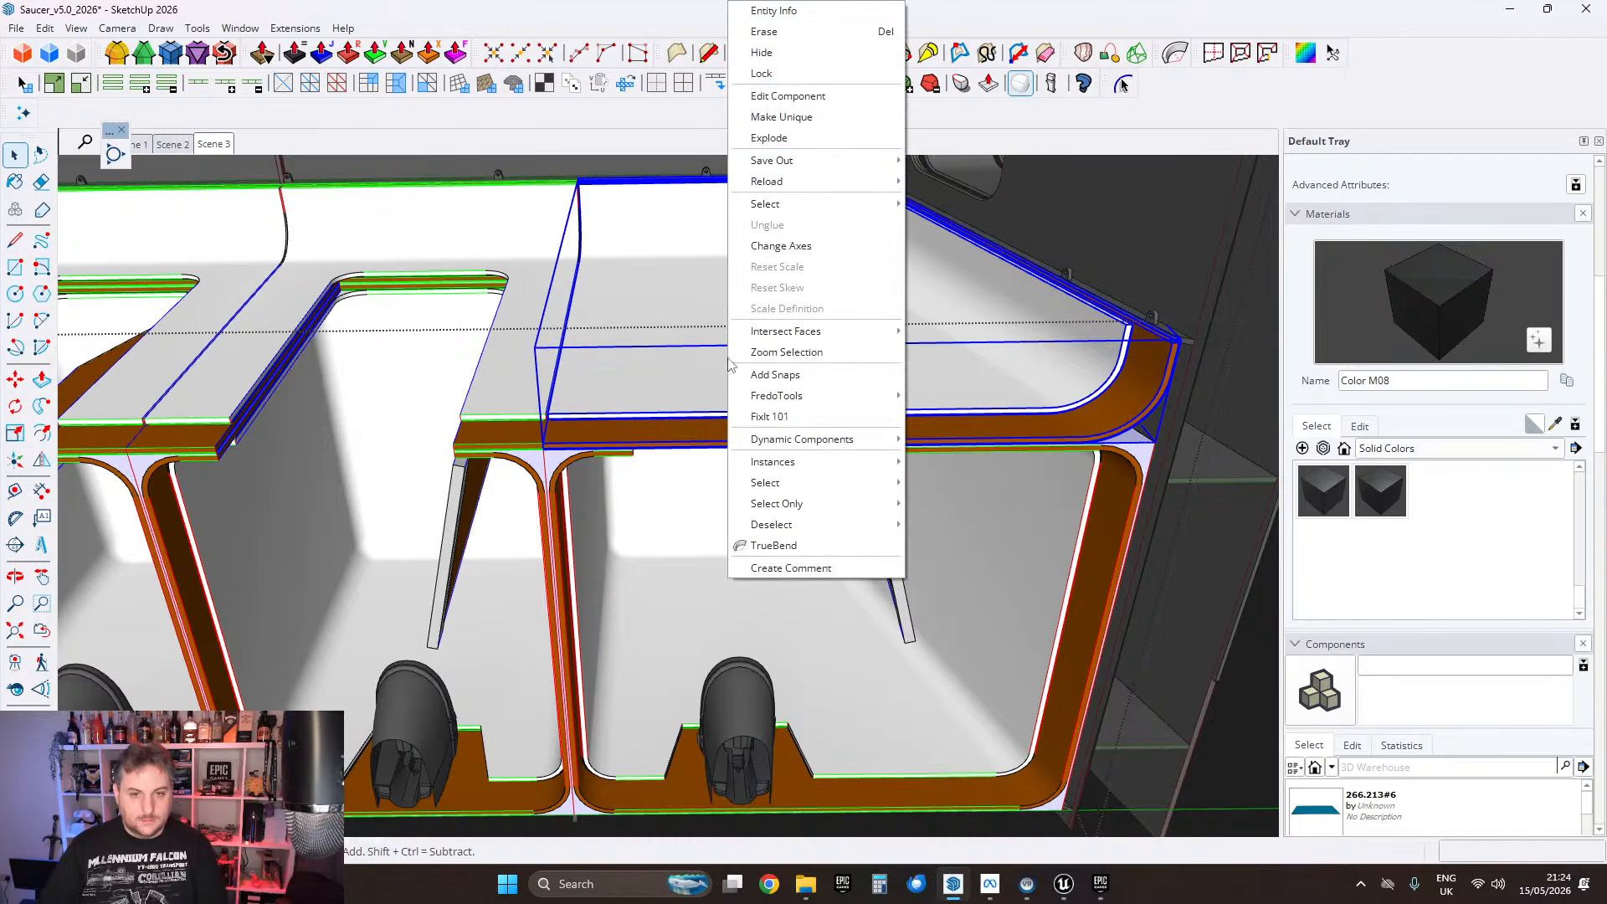
pyautogui.click(781, 116)
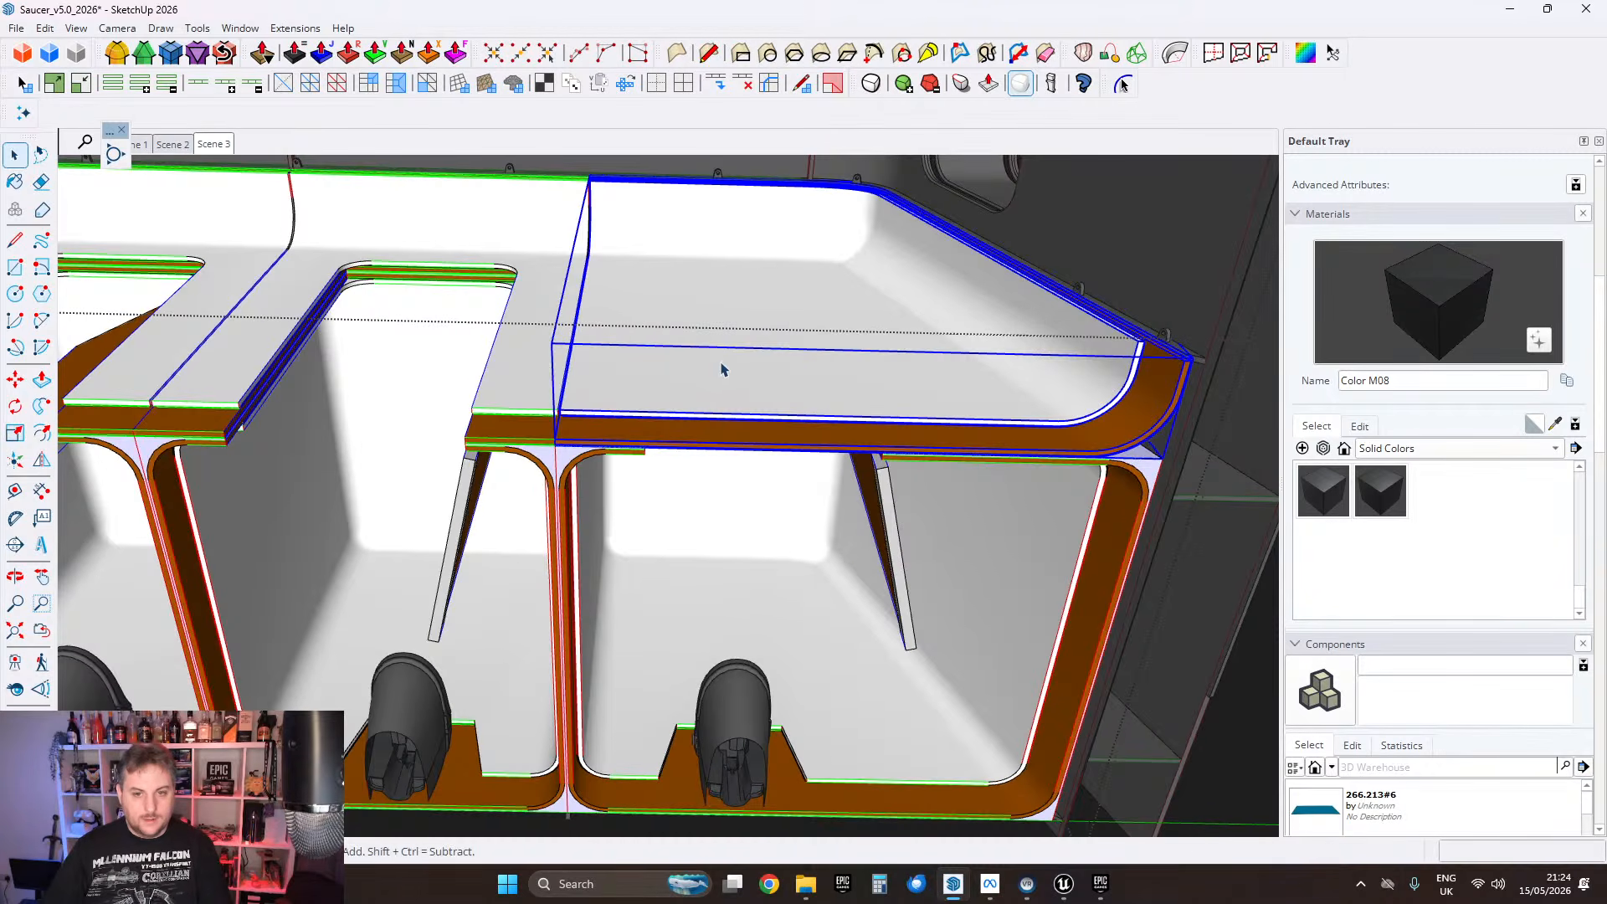
# Step: Open the end desk section for editing and make its top layer a unique component
pyautogui.doubleClick(723, 365)
pyautogui.moveTo(766, 389); pyautogui.dragTo(728, 380, button='middle')
pyautogui.click(728, 380)
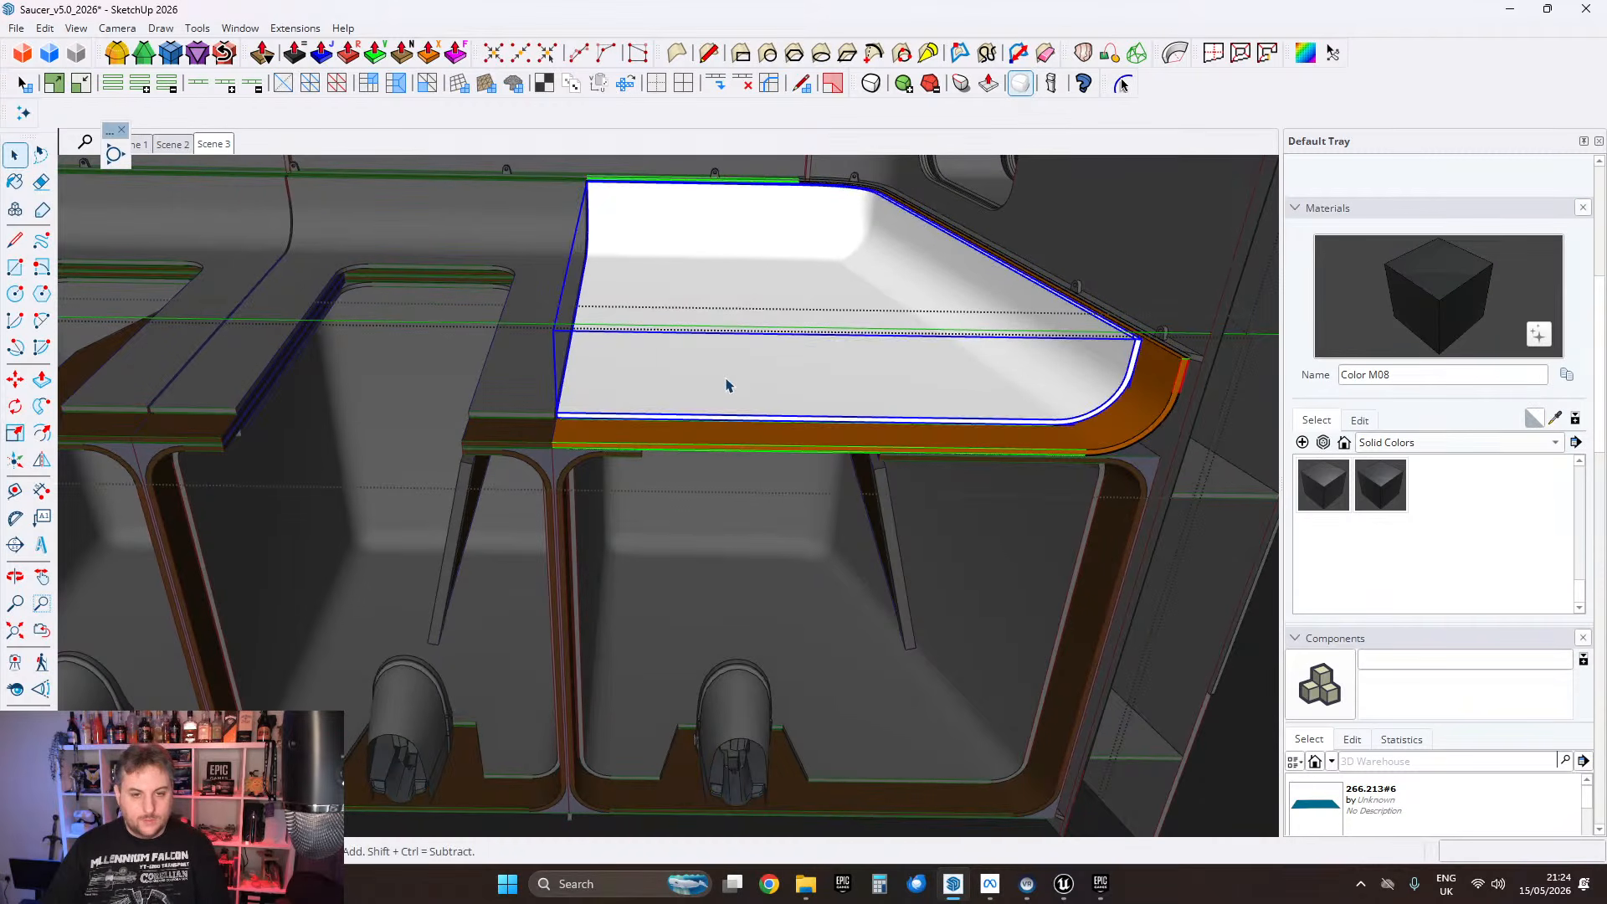
pyautogui.scroll(2, 730, 379)
pyautogui.rightClick(724, 373)
pyautogui.click(763, 138)
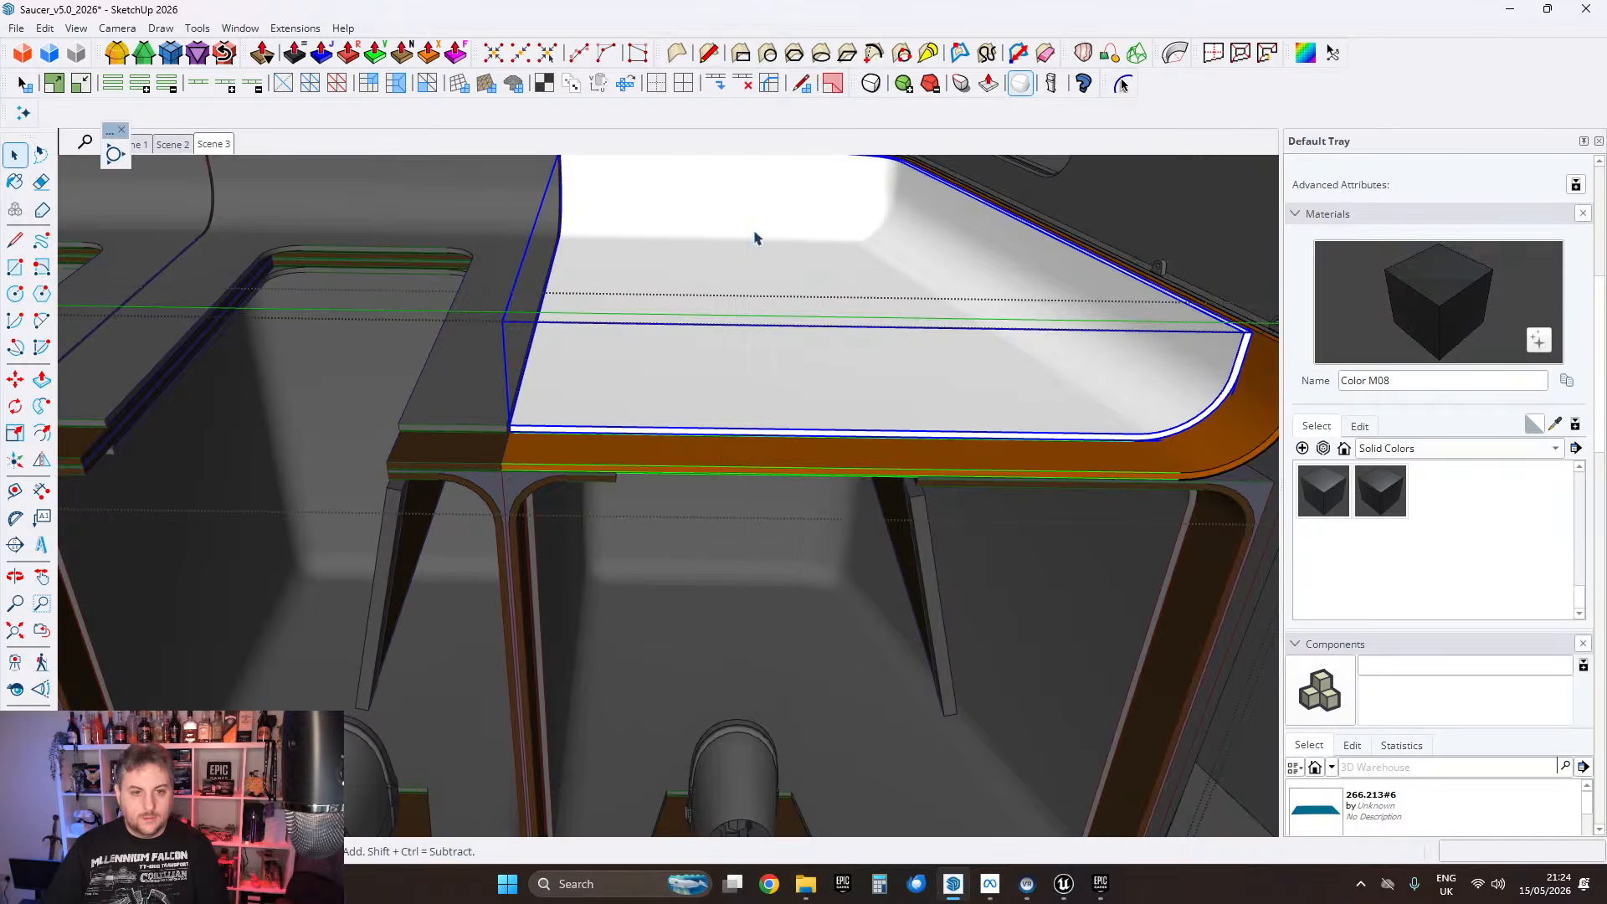
# Step: Make the remaining layers beneath the end desk section's top layer unique components as well
pyautogui.scroll(3, 695, 462)
pyautogui.rightClick(748, 223)
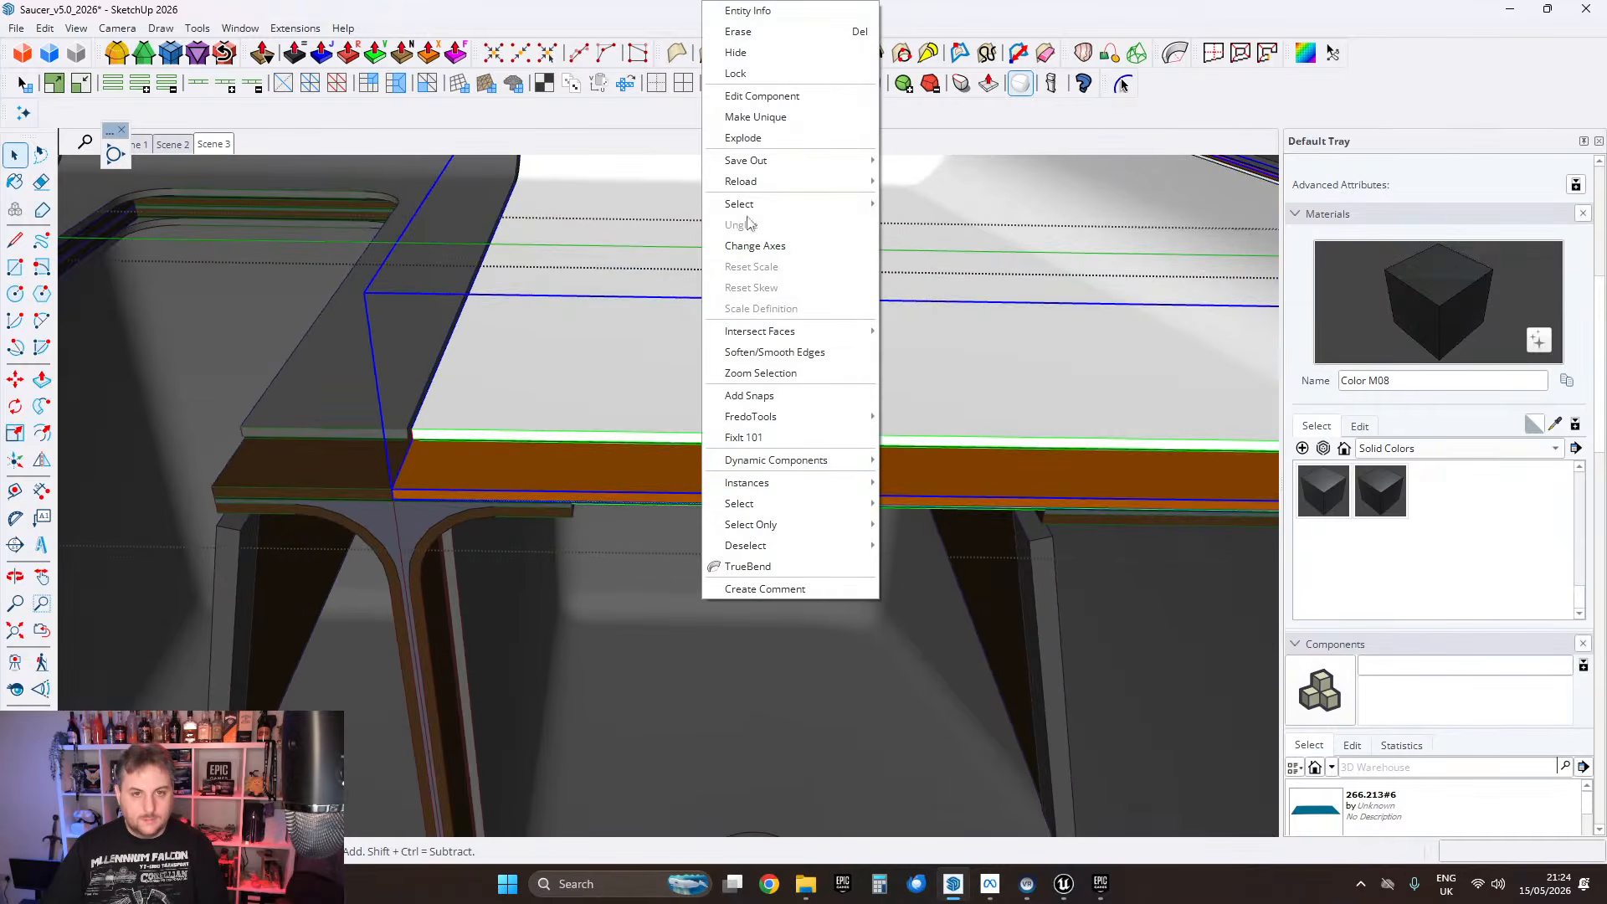
pyautogui.click(744, 137)
pyautogui.scroll(5, 704, 377)
pyautogui.moveTo(837, 359); pyautogui.dragTo(725, 424, button='middle')
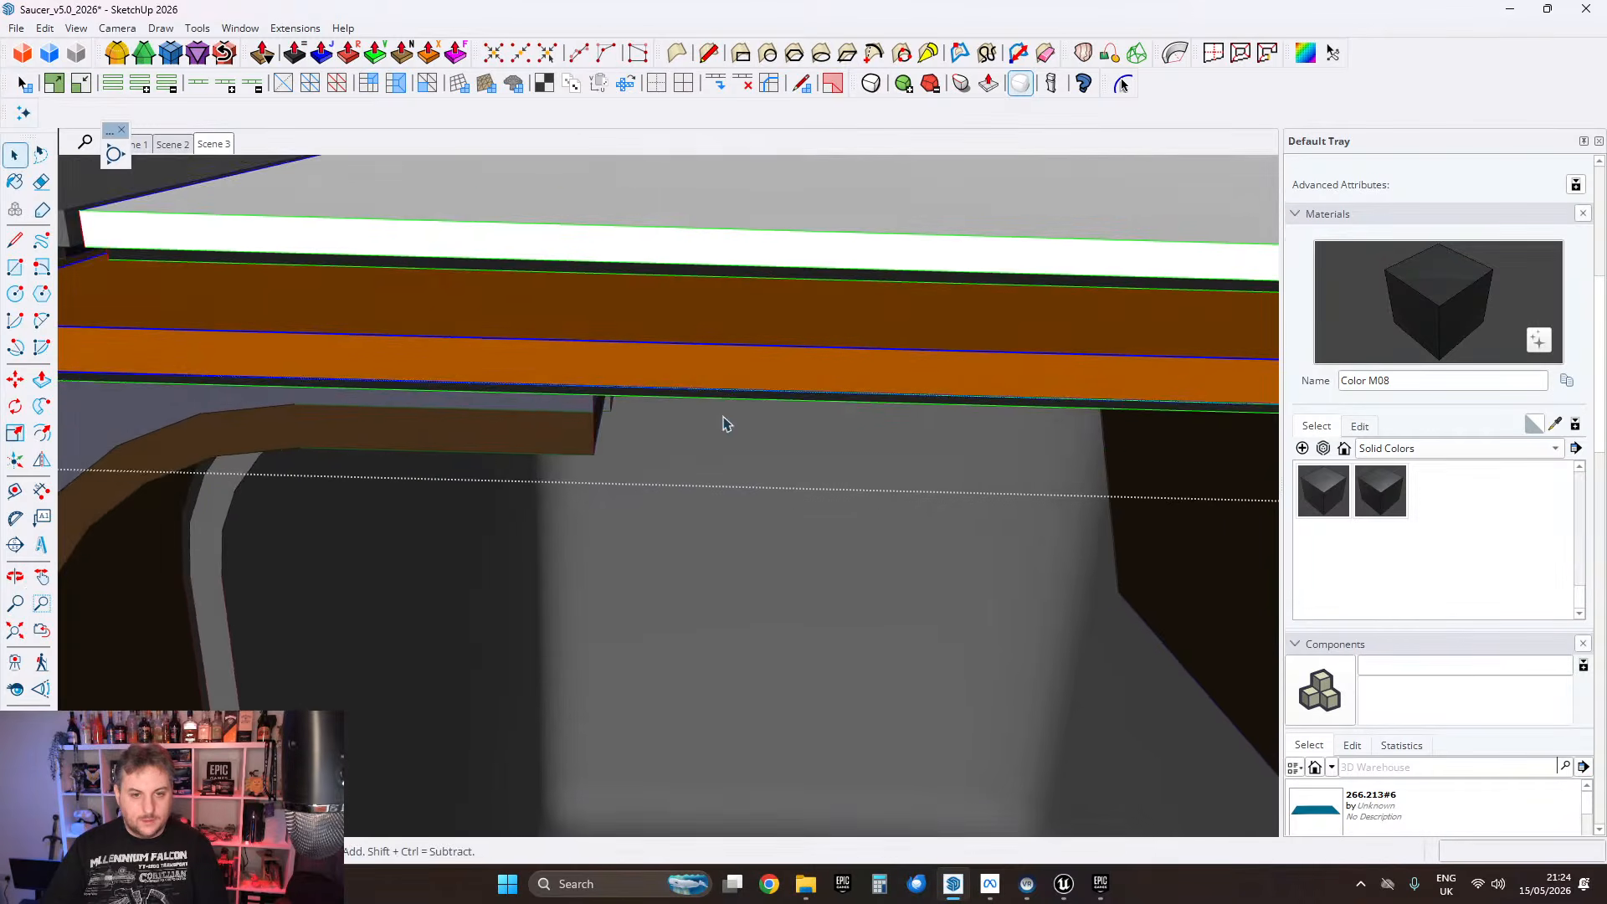
pyautogui.moveTo(722, 285); pyautogui.dragTo(716, 418, button='middle')
pyautogui.moveTo(714, 334); pyautogui.dragTo(721, 445, button='middle')
pyautogui.rightClick(721, 444)
pyautogui.click(770, 139)
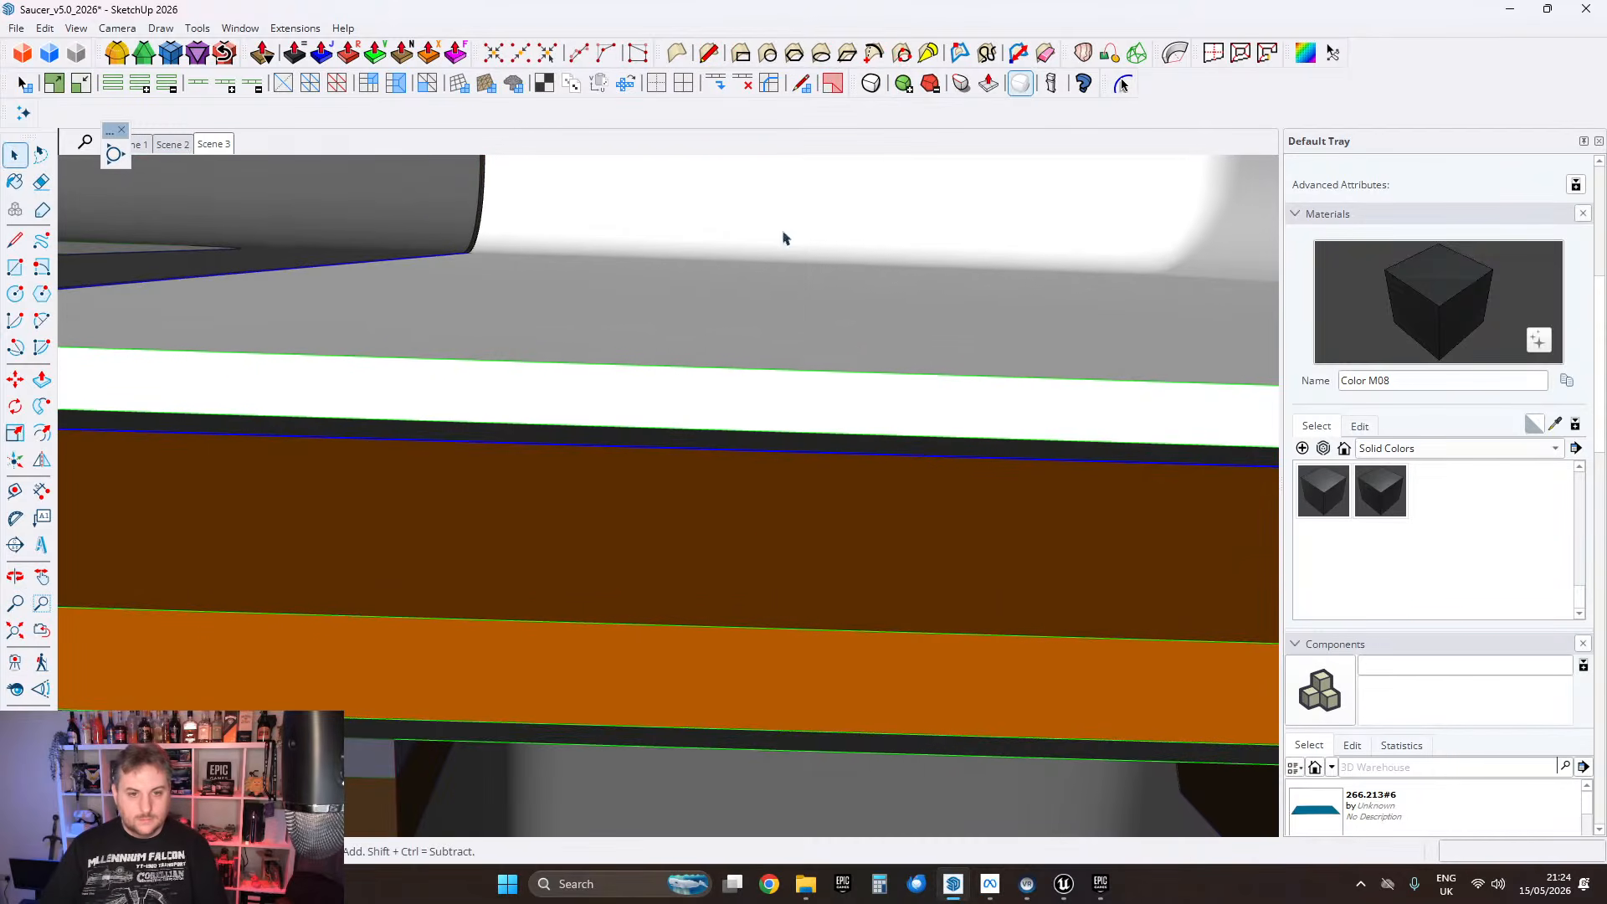
pyautogui.moveTo(786, 241); pyautogui.dragTo(754, 456, button='middle')
pyautogui.rightClick(754, 456)
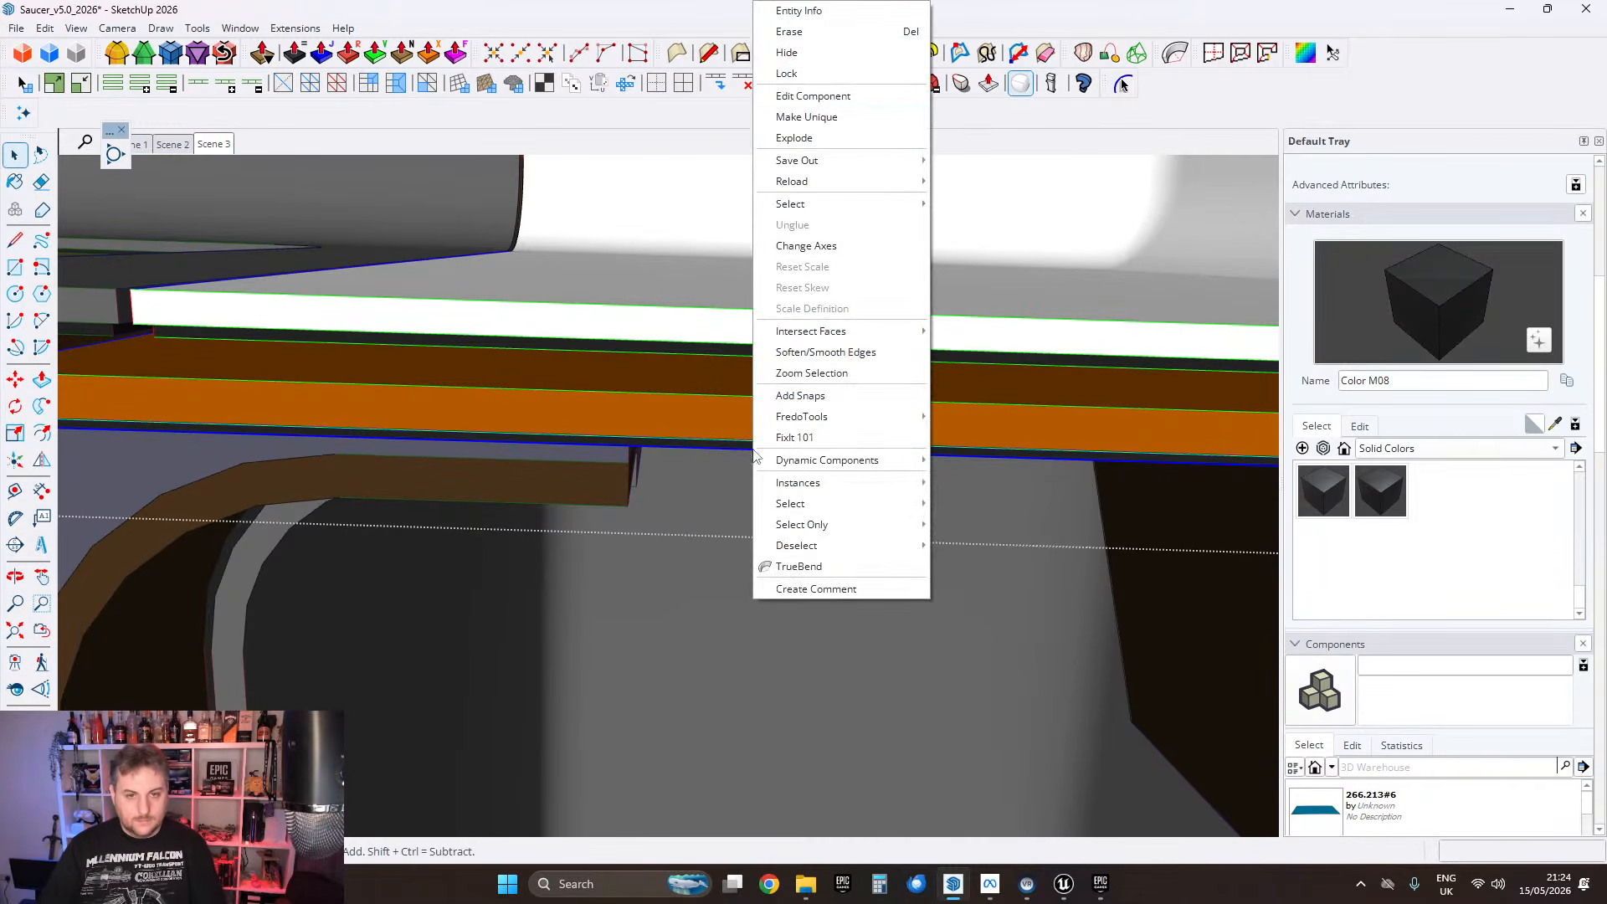
pyautogui.click(820, 132)
# Step: Copy the top layer's corner edge along its front face and copy the new edge 100 cm further along
pyautogui.moveTo(807, 302); pyautogui.dragTo(729, 368, button='middle')
pyautogui.scroll(5, 581, 420)
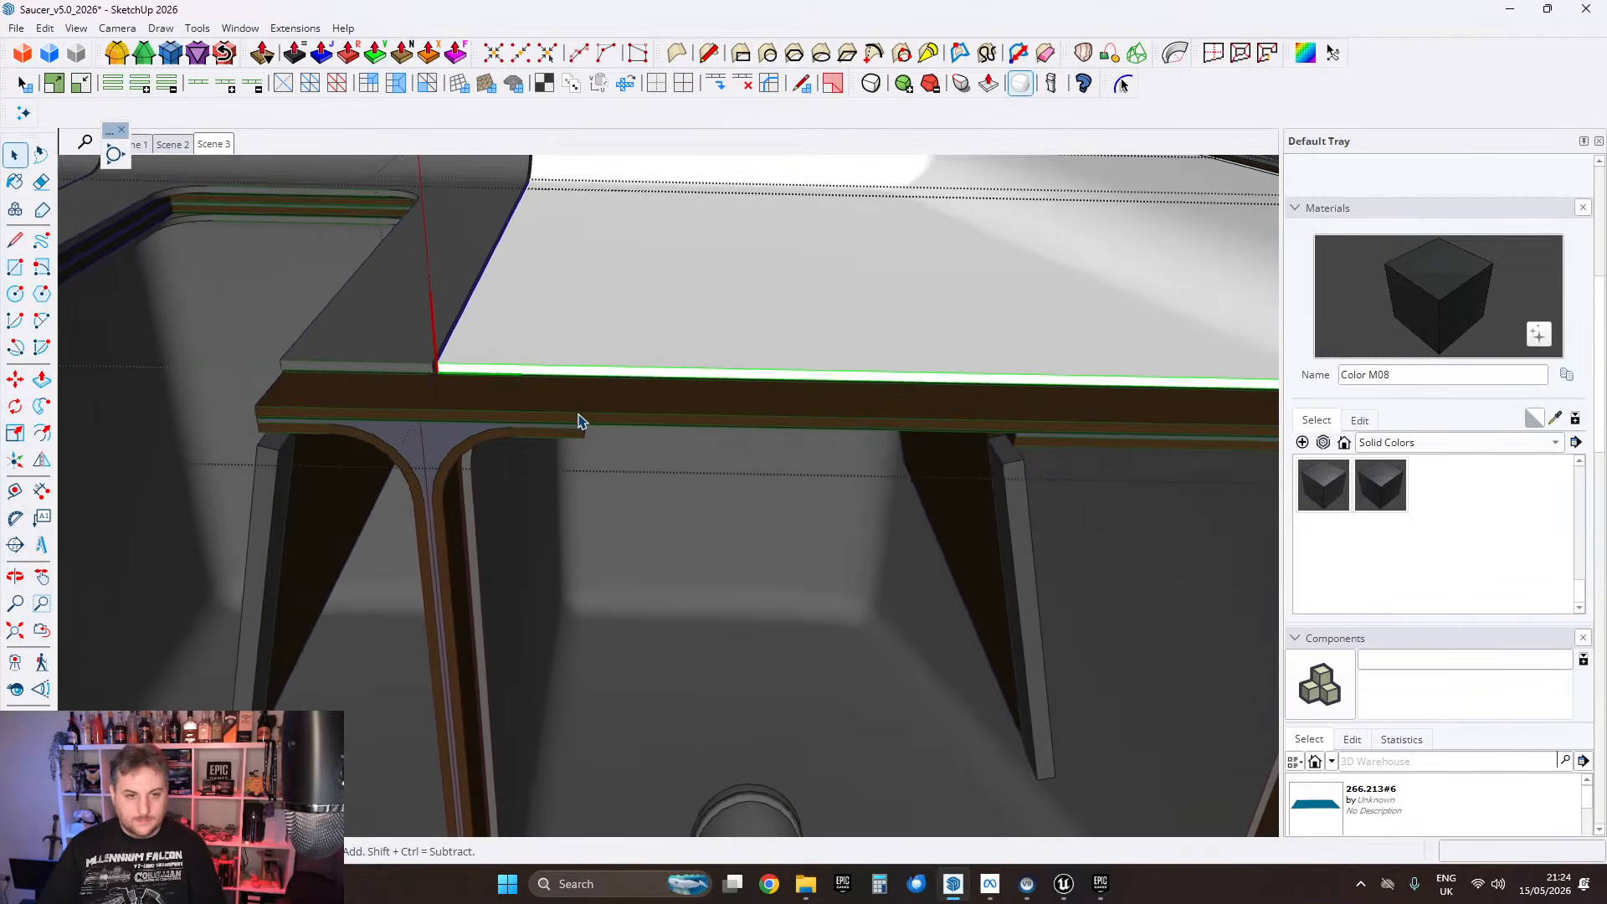
pyautogui.click(282, 308)
pyautogui.click(281, 303)
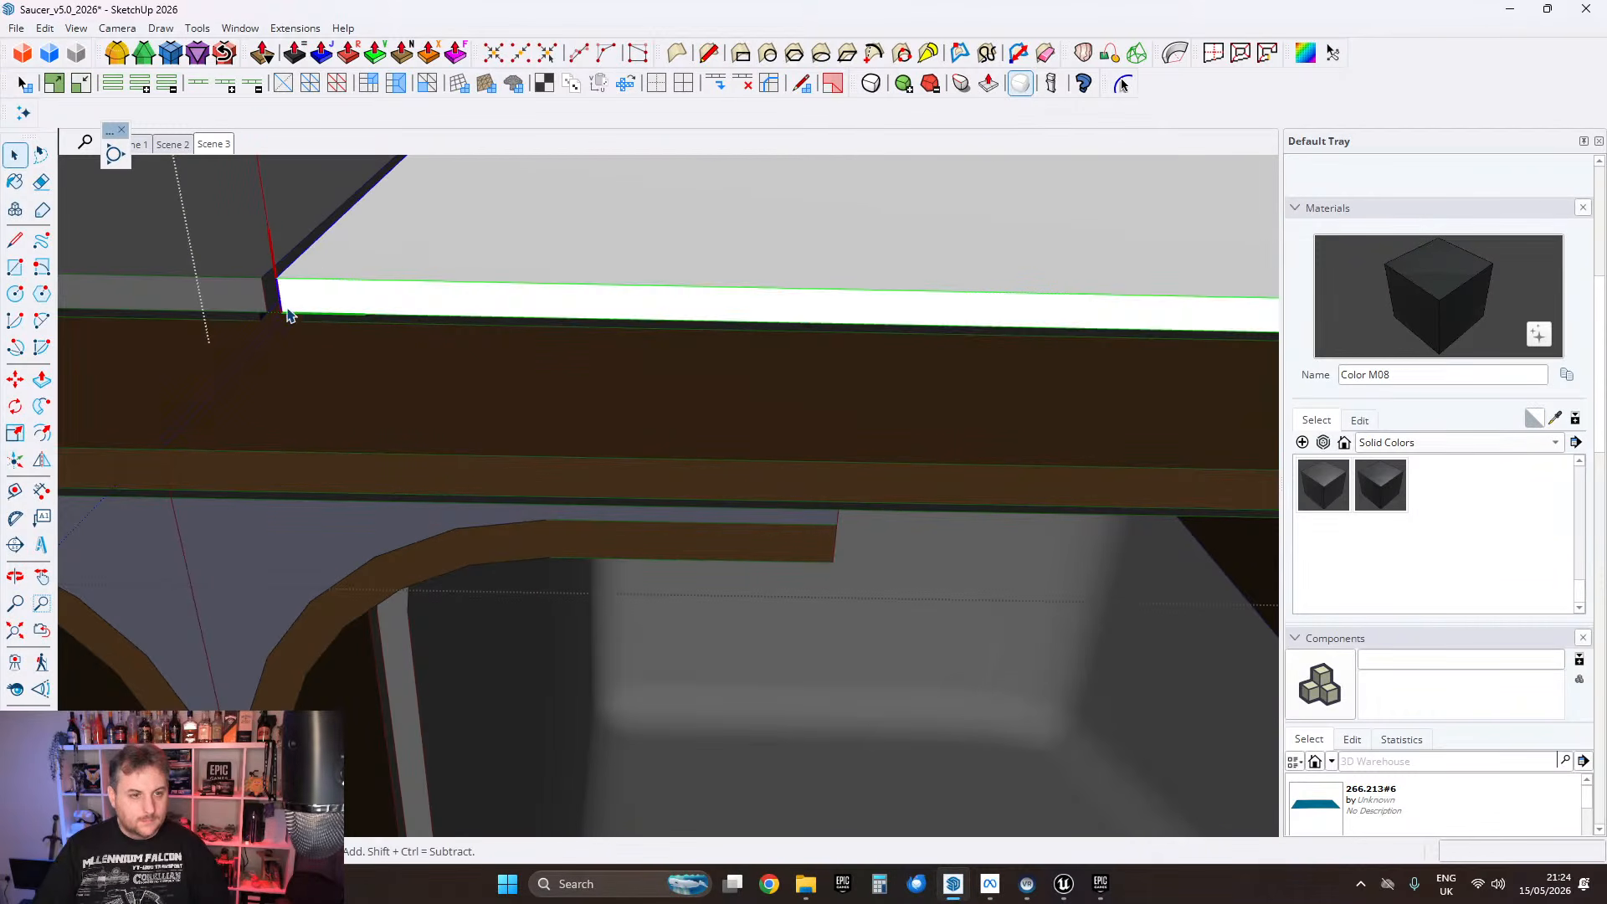
pyautogui.click(15, 381)
pyautogui.click(344, 287)
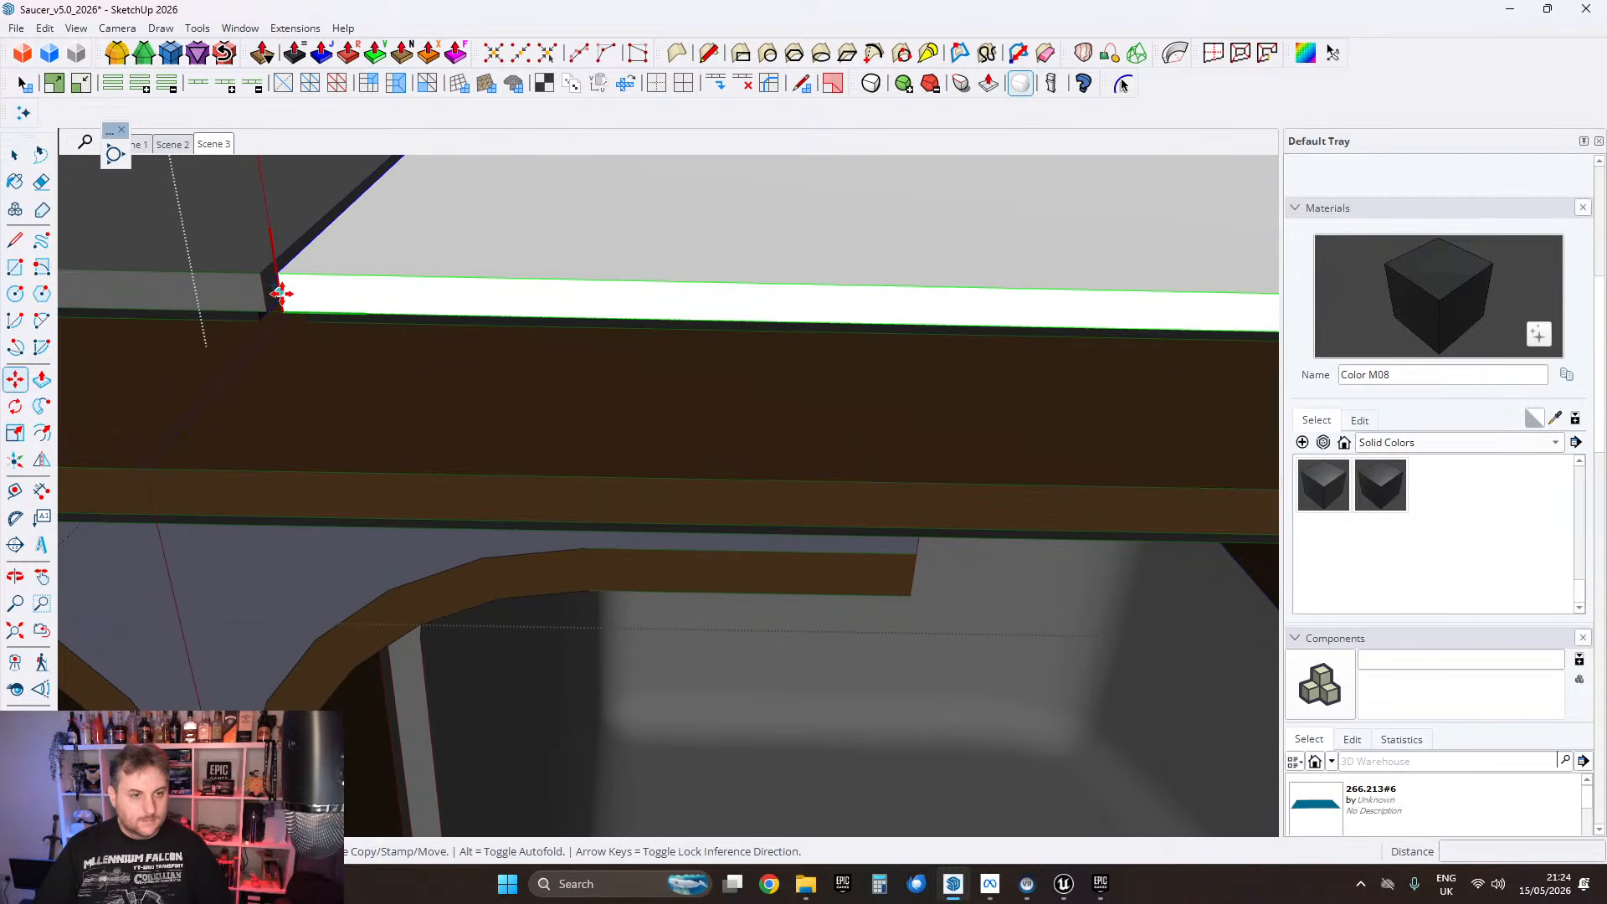
pyautogui.click(281, 294)
pyautogui.press('ctrl')
pyautogui.scroll(-2, 604, 328)
pyautogui.keyDown('shift'); pyautogui.moveTo(604, 330); pyautogui.dragTo(310, 301, button='middle'); pyautogui.keyUp('shift')
pyautogui.scroll(1, 502, 423)
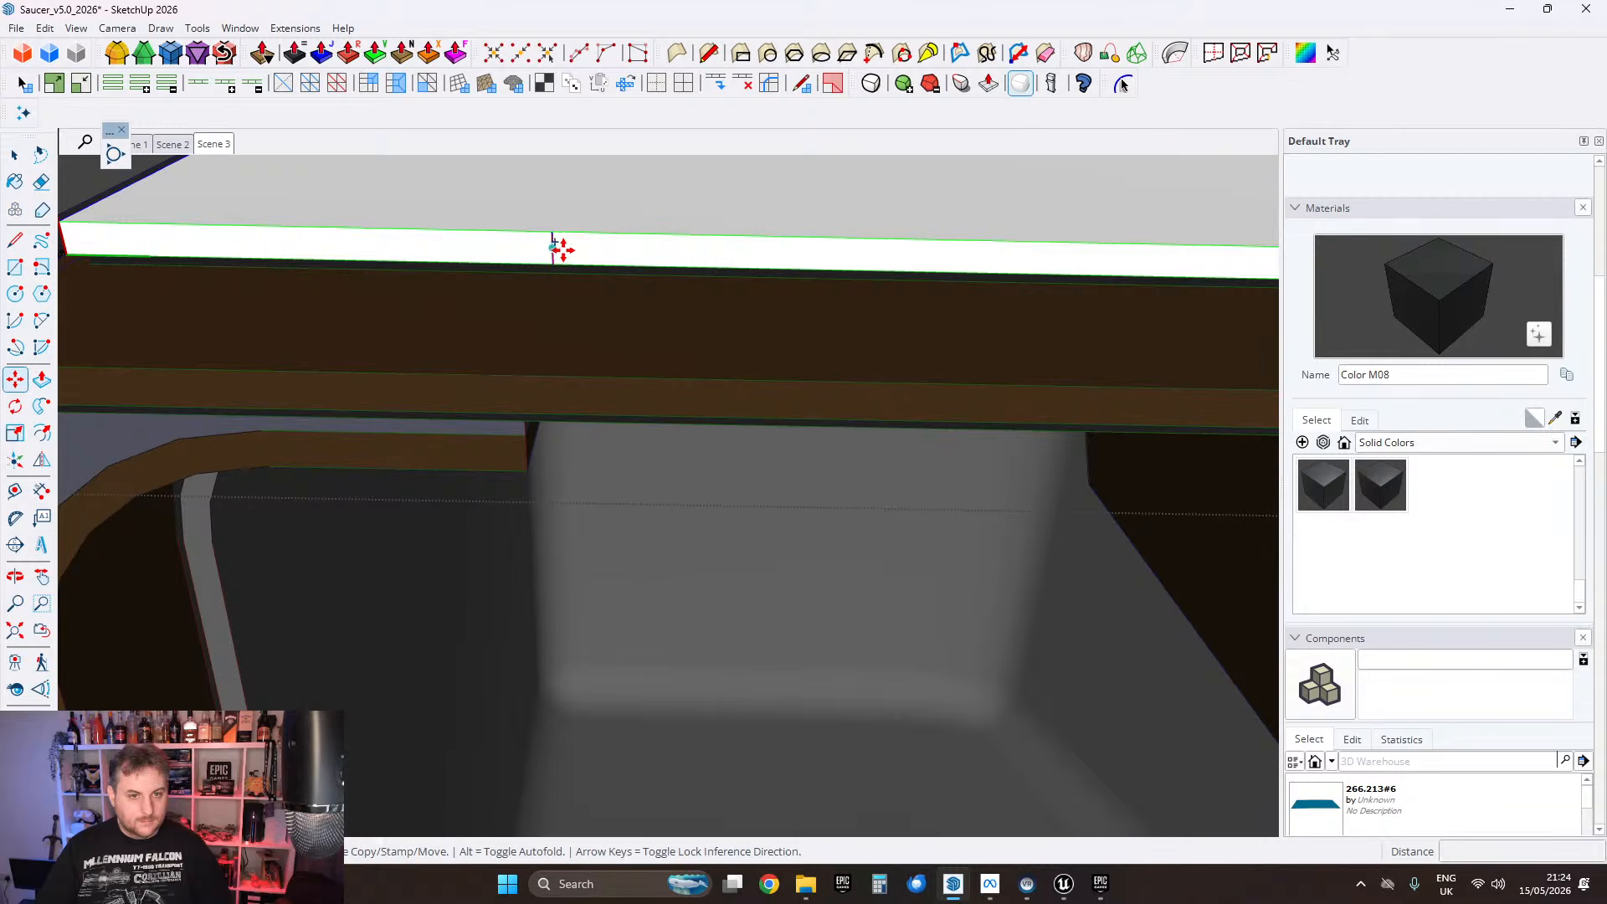
pyautogui.scroll(-2, 573, 249)
pyautogui.keyDown('shift'); pyautogui.moveTo(1035, 375); pyautogui.dragTo(879, 388, button='middle'); pyautogui.keyUp('shift')
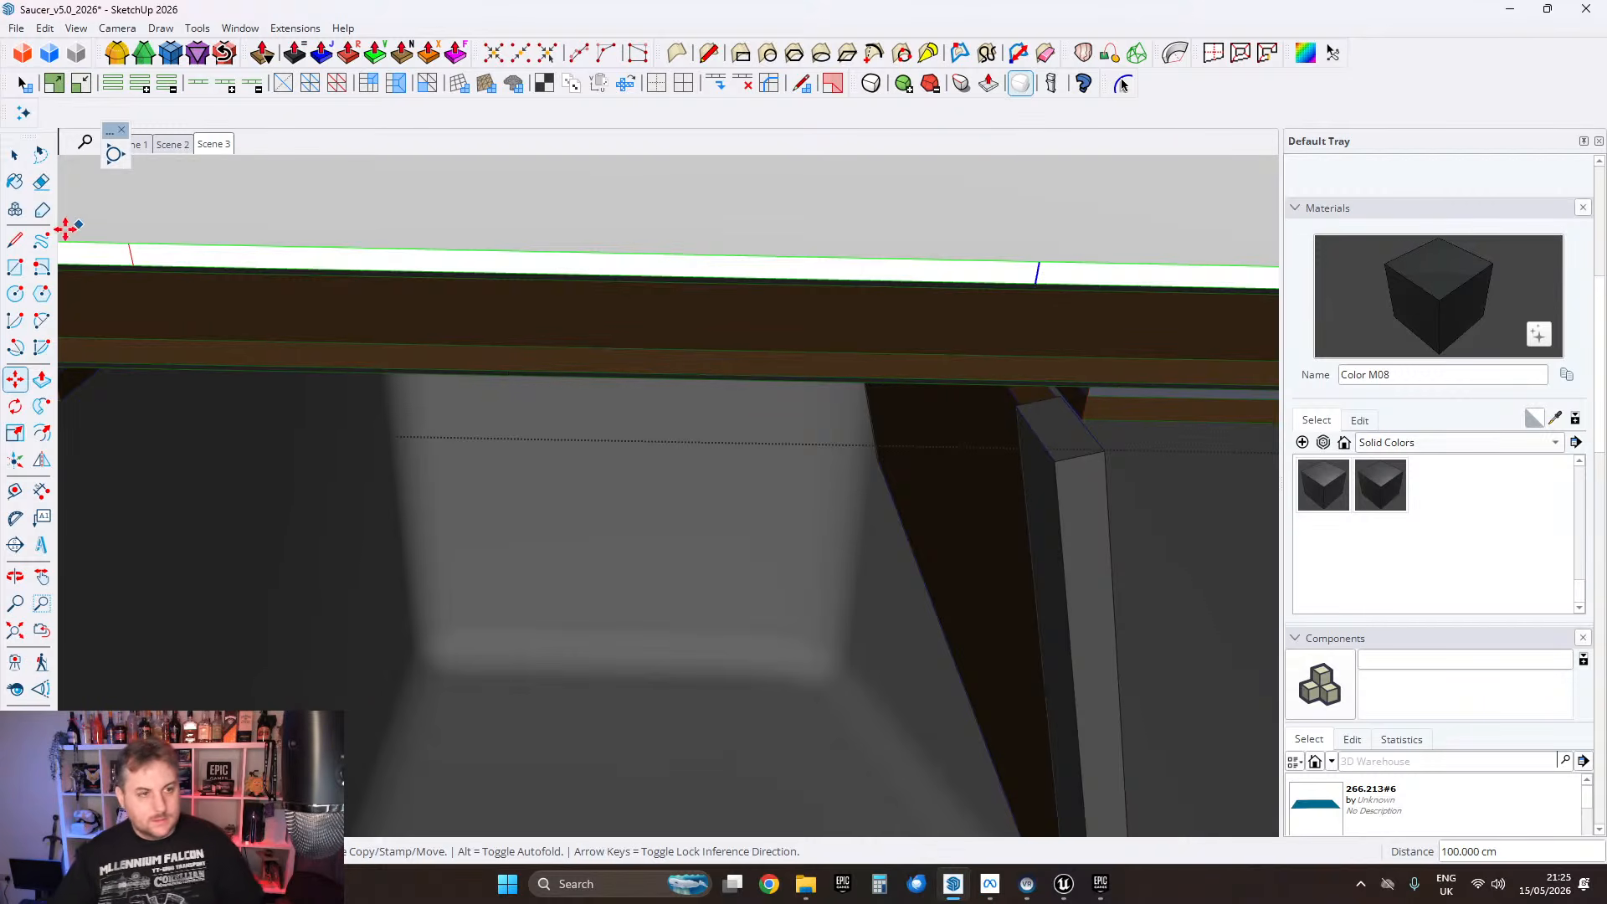
# Step: Push the 100 cm wide front face back 180 cm, level with the neighbouring cut-out's rear edge, to cut an opening
pyautogui.click(41, 379)
pyautogui.moveTo(323, 419); pyautogui.dragTo(444, 327, button='middle')
pyautogui.click(563, 315)
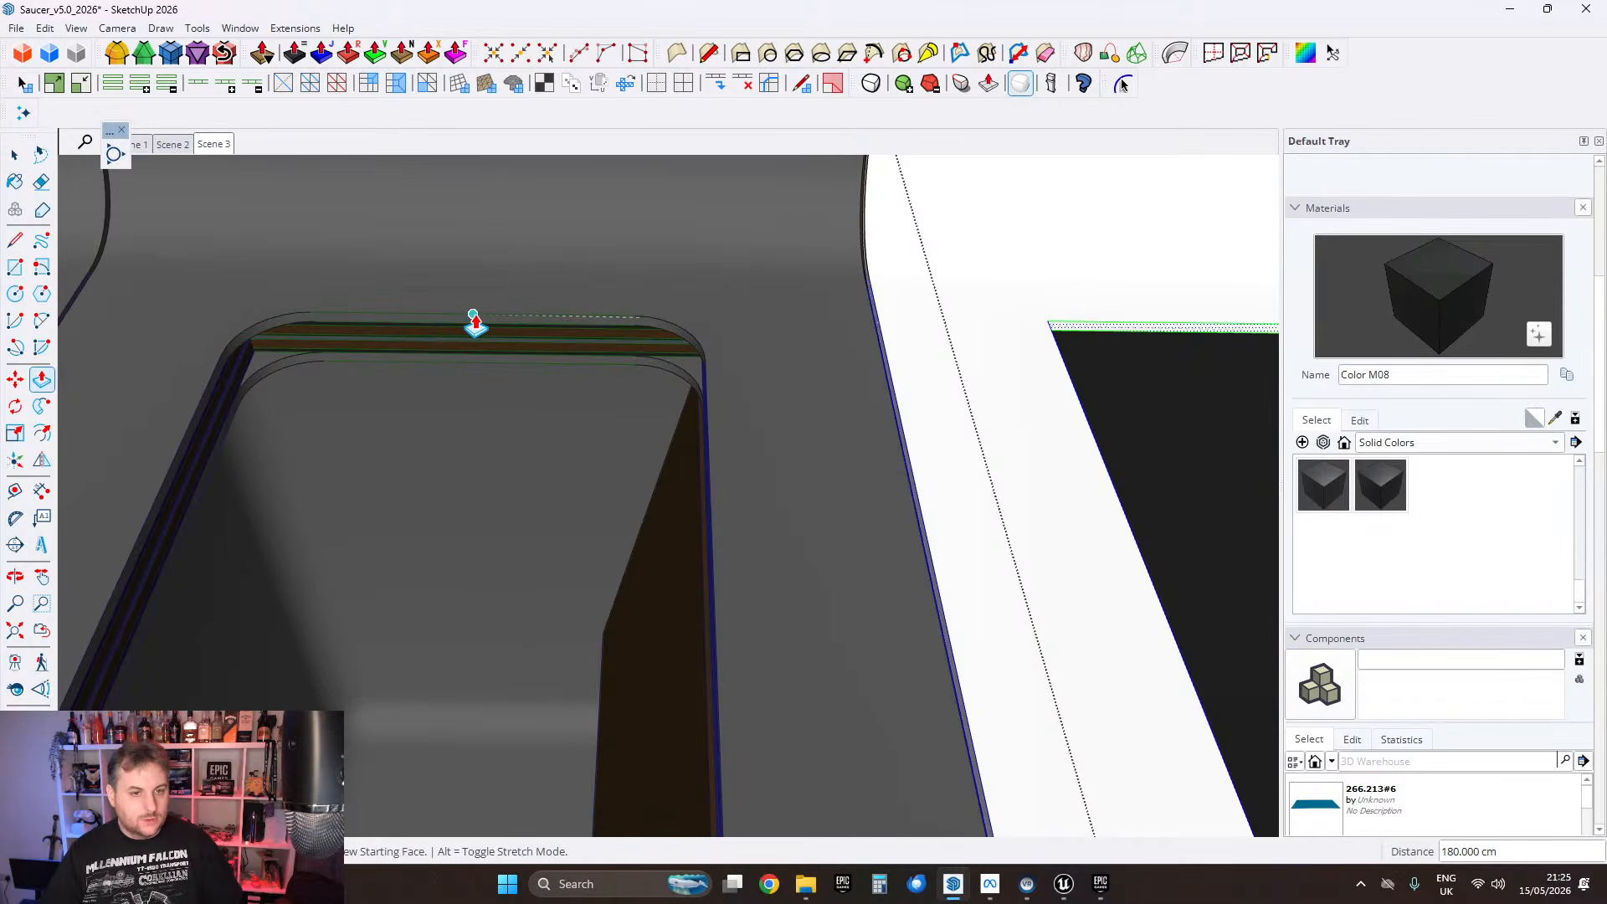
pyautogui.click(469, 315)
pyautogui.scroll(-2, 467, 315)
pyautogui.keyDown('shift'); pyautogui.moveTo(1003, 518); pyautogui.dragTo(517, 348, button='middle'); pyautogui.keyUp('shift')
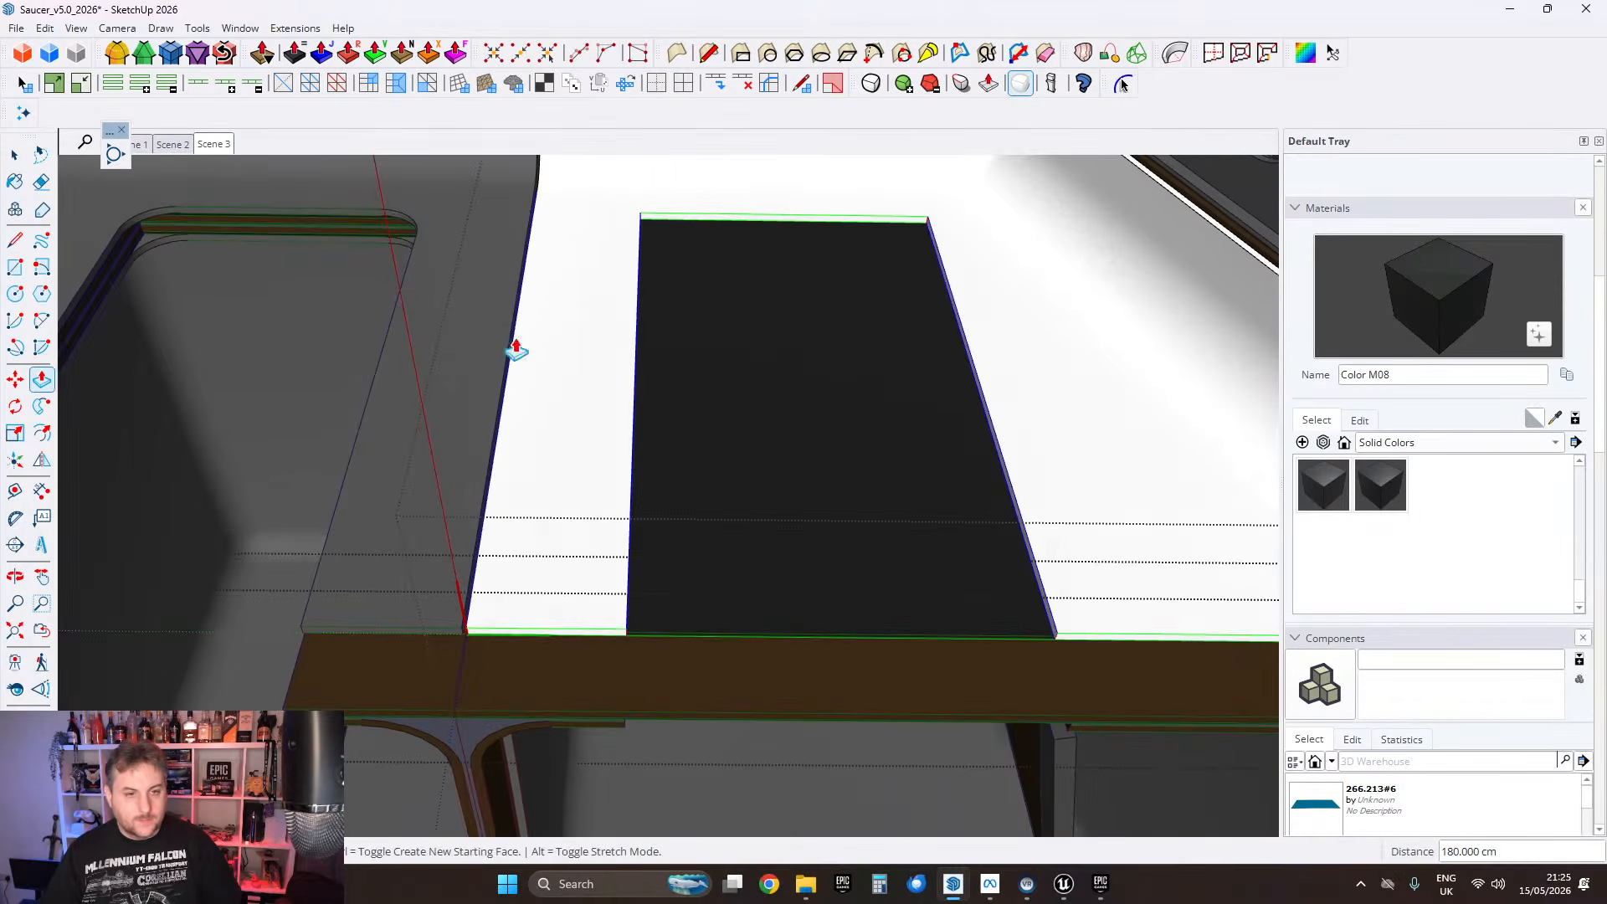
# Step: Draw a short vertical line across the front face of the dark layer under the top, at the shared section corner
pyautogui.click(15, 155)
pyautogui.moveTo(617, 484); pyautogui.dragTo(583, 388, button='middle')
pyautogui.scroll(3, 619, 509)
pyautogui.scroll(5, 520, 387)
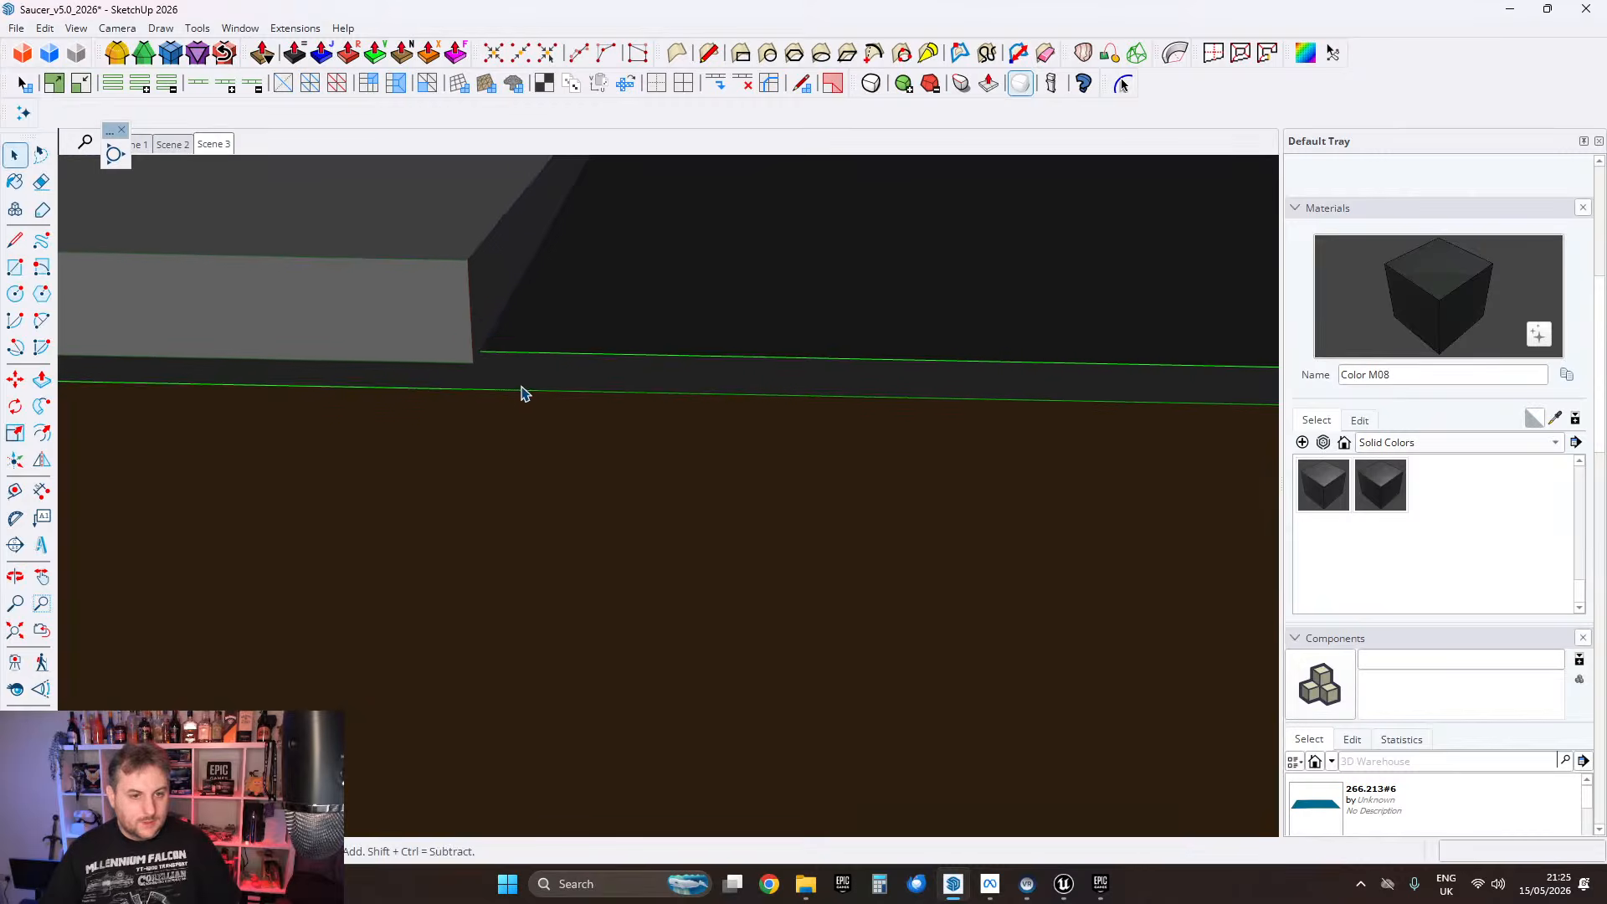
pyautogui.click(15, 240)
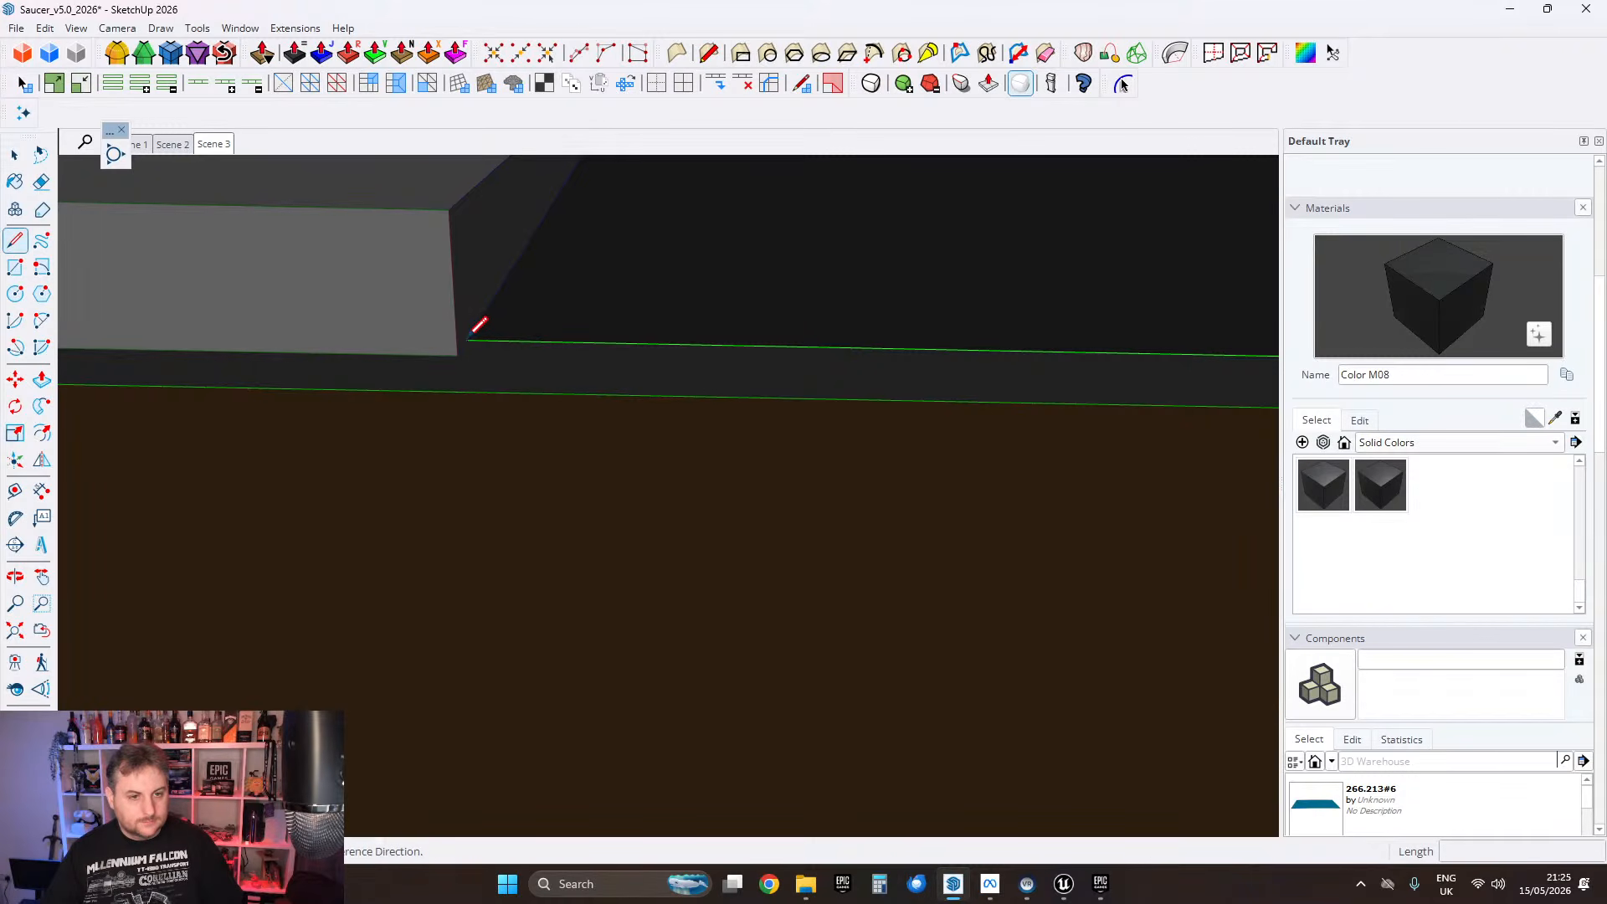
pyautogui.click(467, 339)
pyautogui.click(469, 391)
pyautogui.scroll(-4, 426, 358)
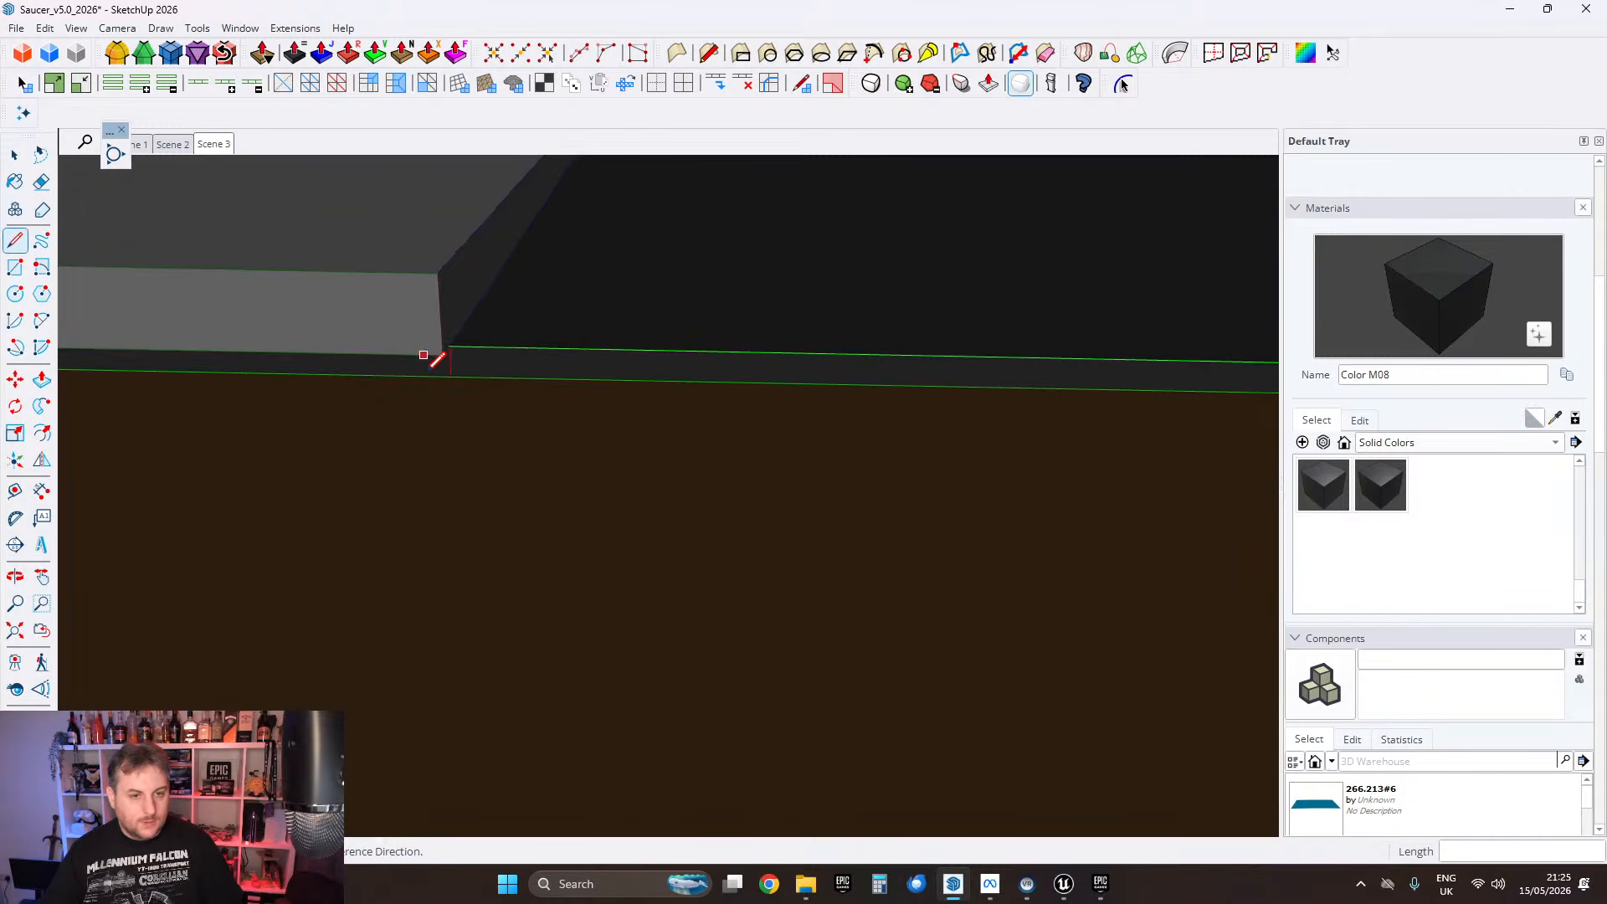
# Step: Draw a second short vertical line across the dark layer's front face at the opening's other front corner
pyautogui.keyDown('shift'); pyautogui.moveTo(832, 409); pyautogui.dragTo(248, 412, button='middle'); pyautogui.keyUp('shift')
pyautogui.keyDown('shift'); pyautogui.moveTo(949, 439); pyautogui.dragTo(535, 461, button='middle'); pyautogui.keyUp('shift')
pyautogui.scroll(3, 1038, 431)
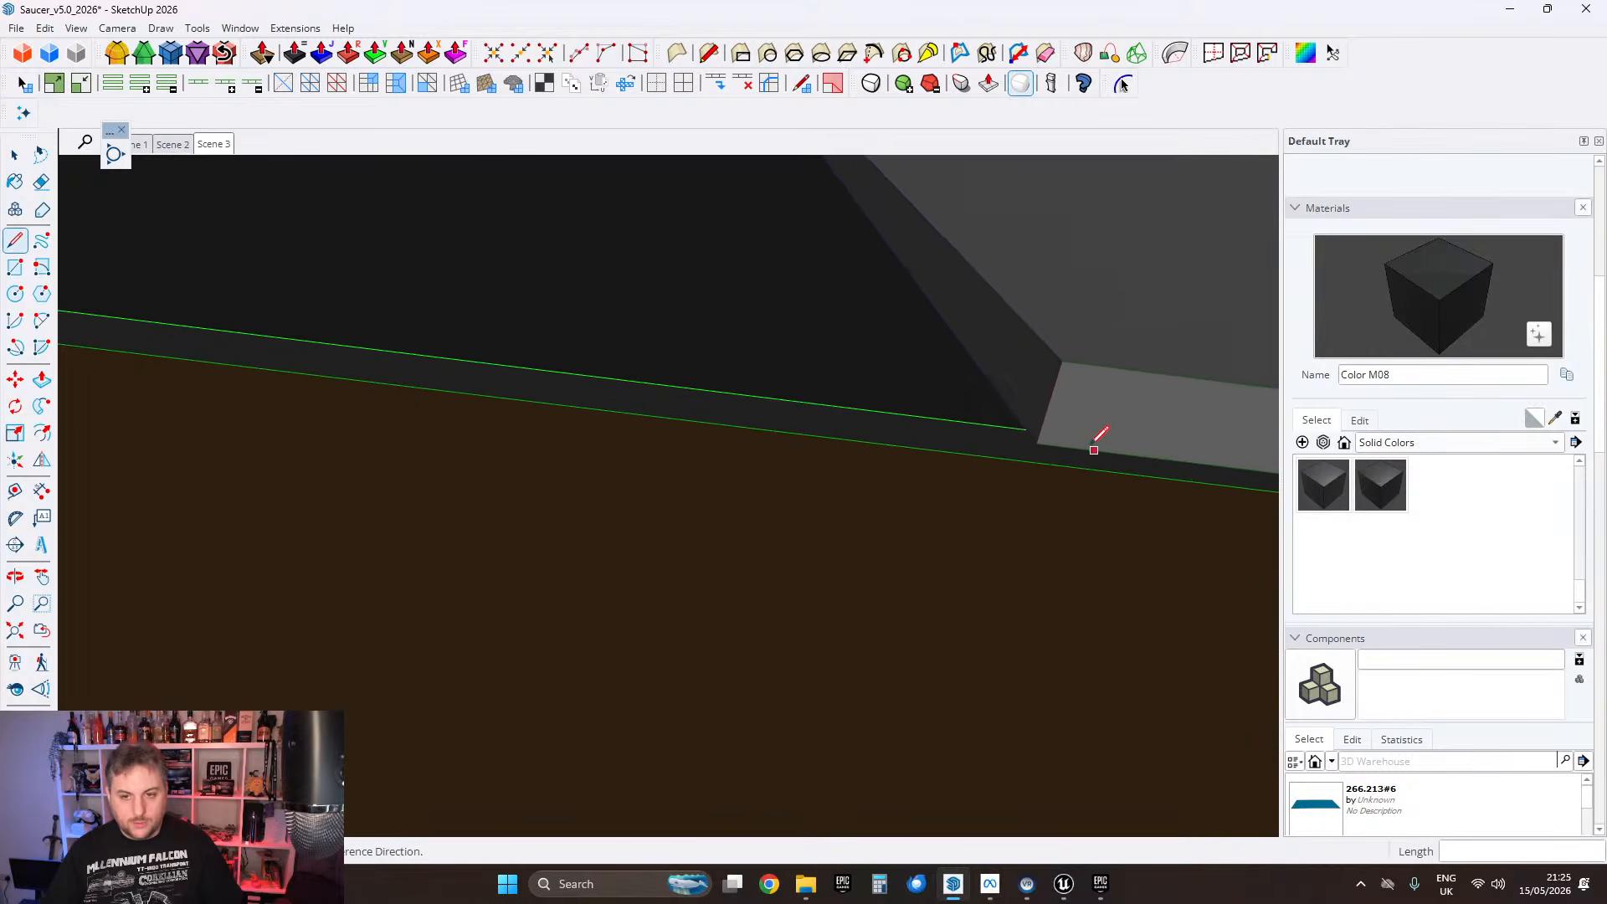
pyautogui.click(1019, 427)
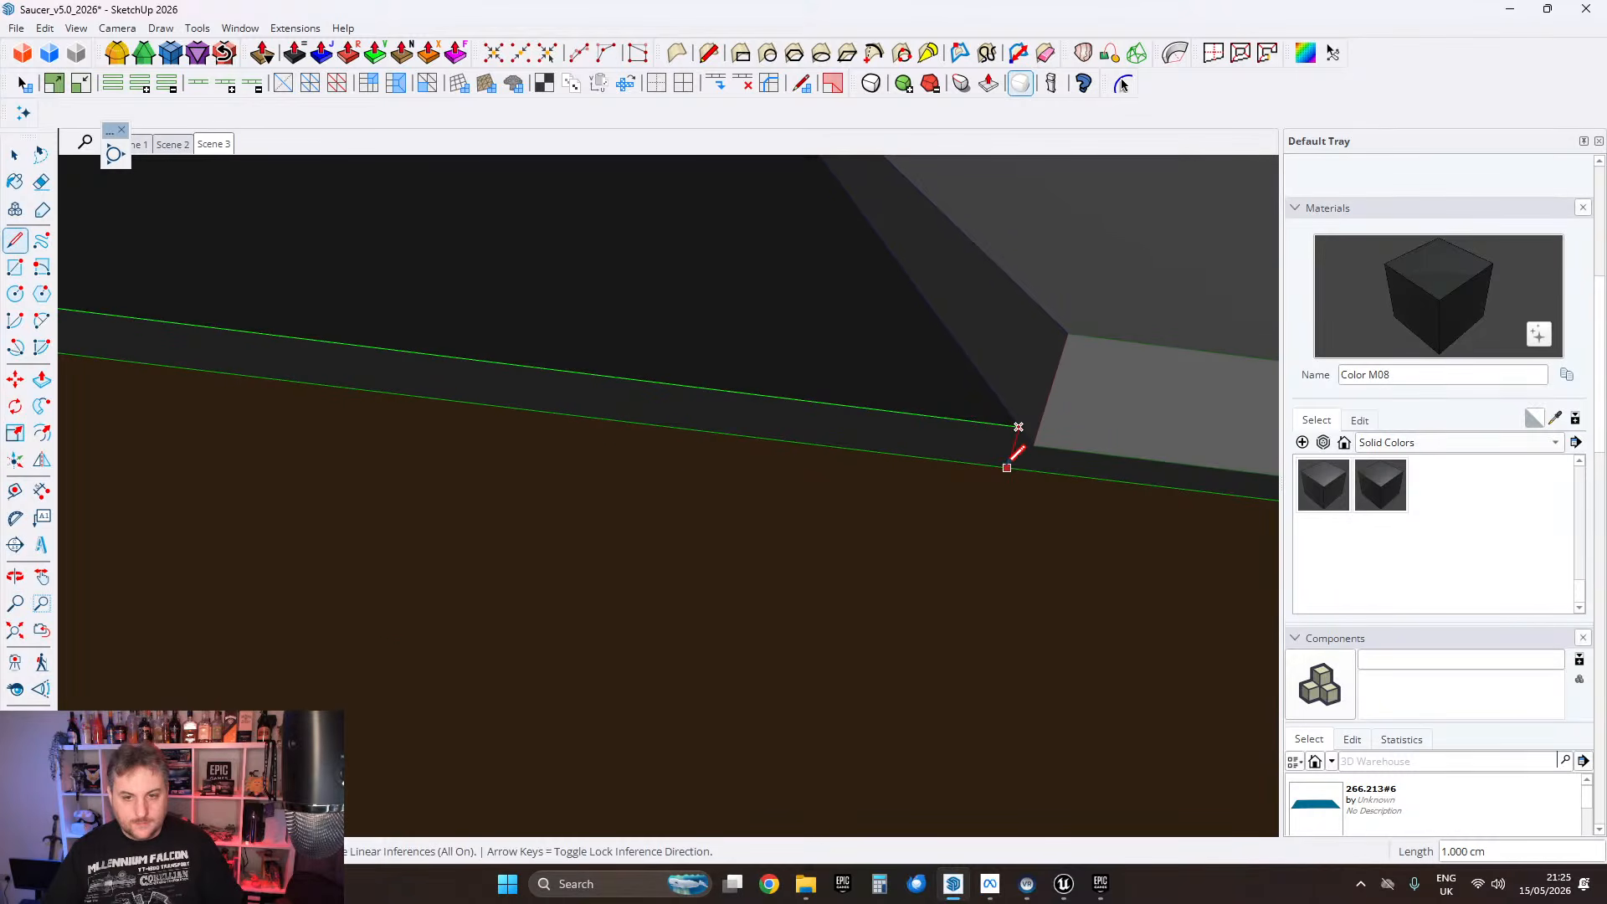
pyautogui.click(1008, 465)
# Step: Push the dark layer's front face between the two lines back to the rear edge of the top layer's opening
pyautogui.press('p')
pyautogui.scroll(-2, 655, 429)
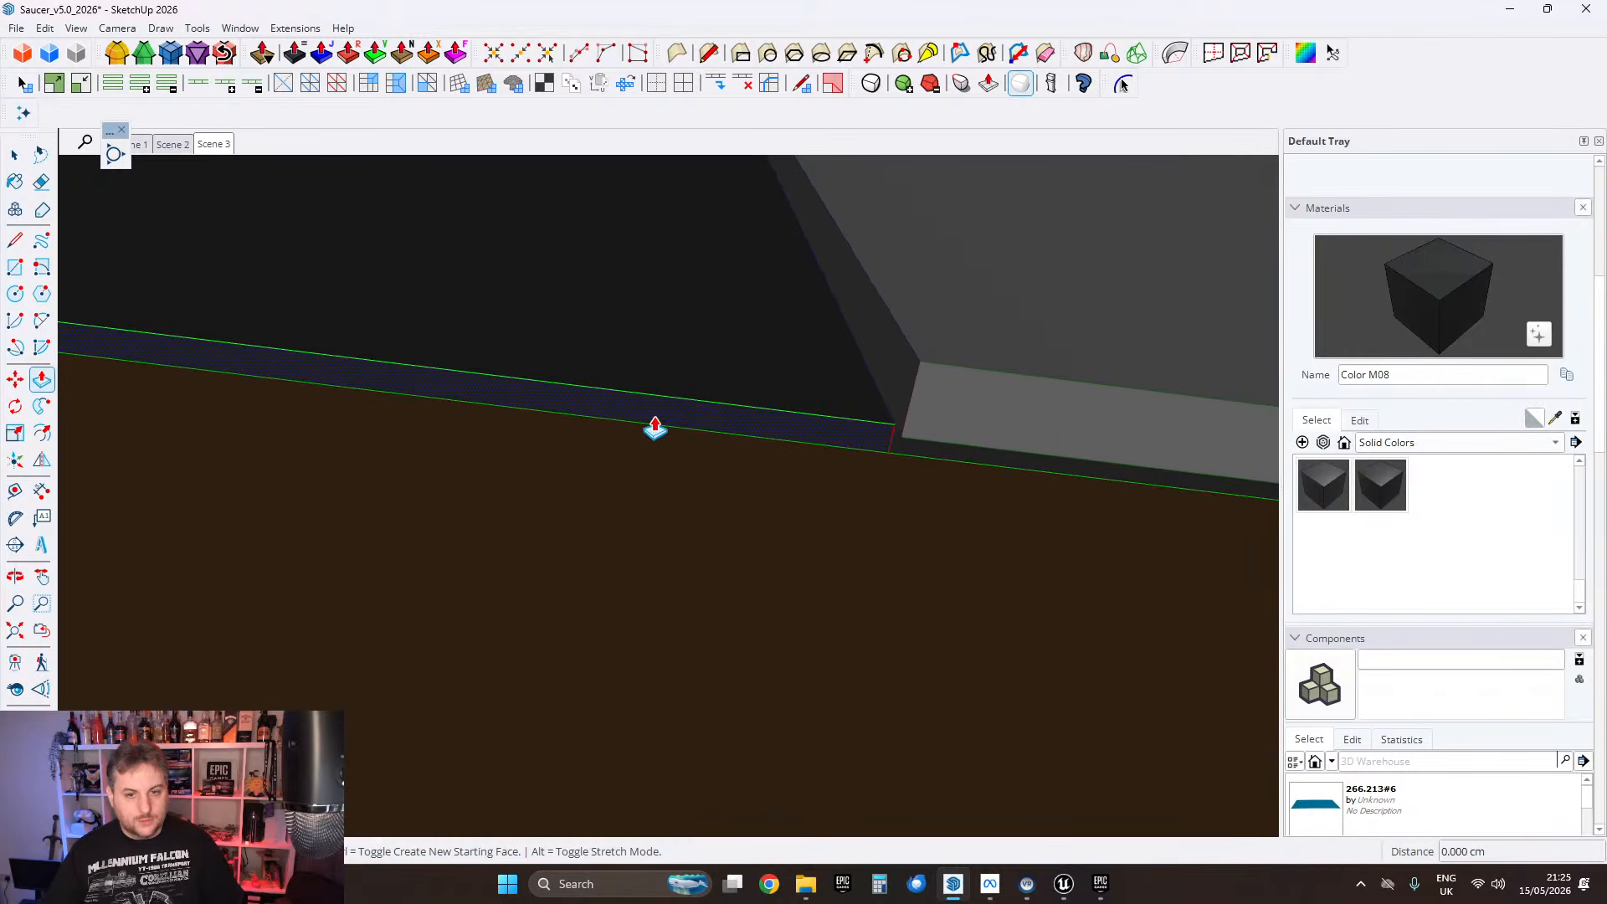
pyautogui.click(655, 427)
pyautogui.scroll(-4, 684, 402)
pyautogui.keyDown('shift'); pyautogui.moveTo(714, 287); pyautogui.dragTo(686, 461, button='middle'); pyautogui.keyUp('shift')
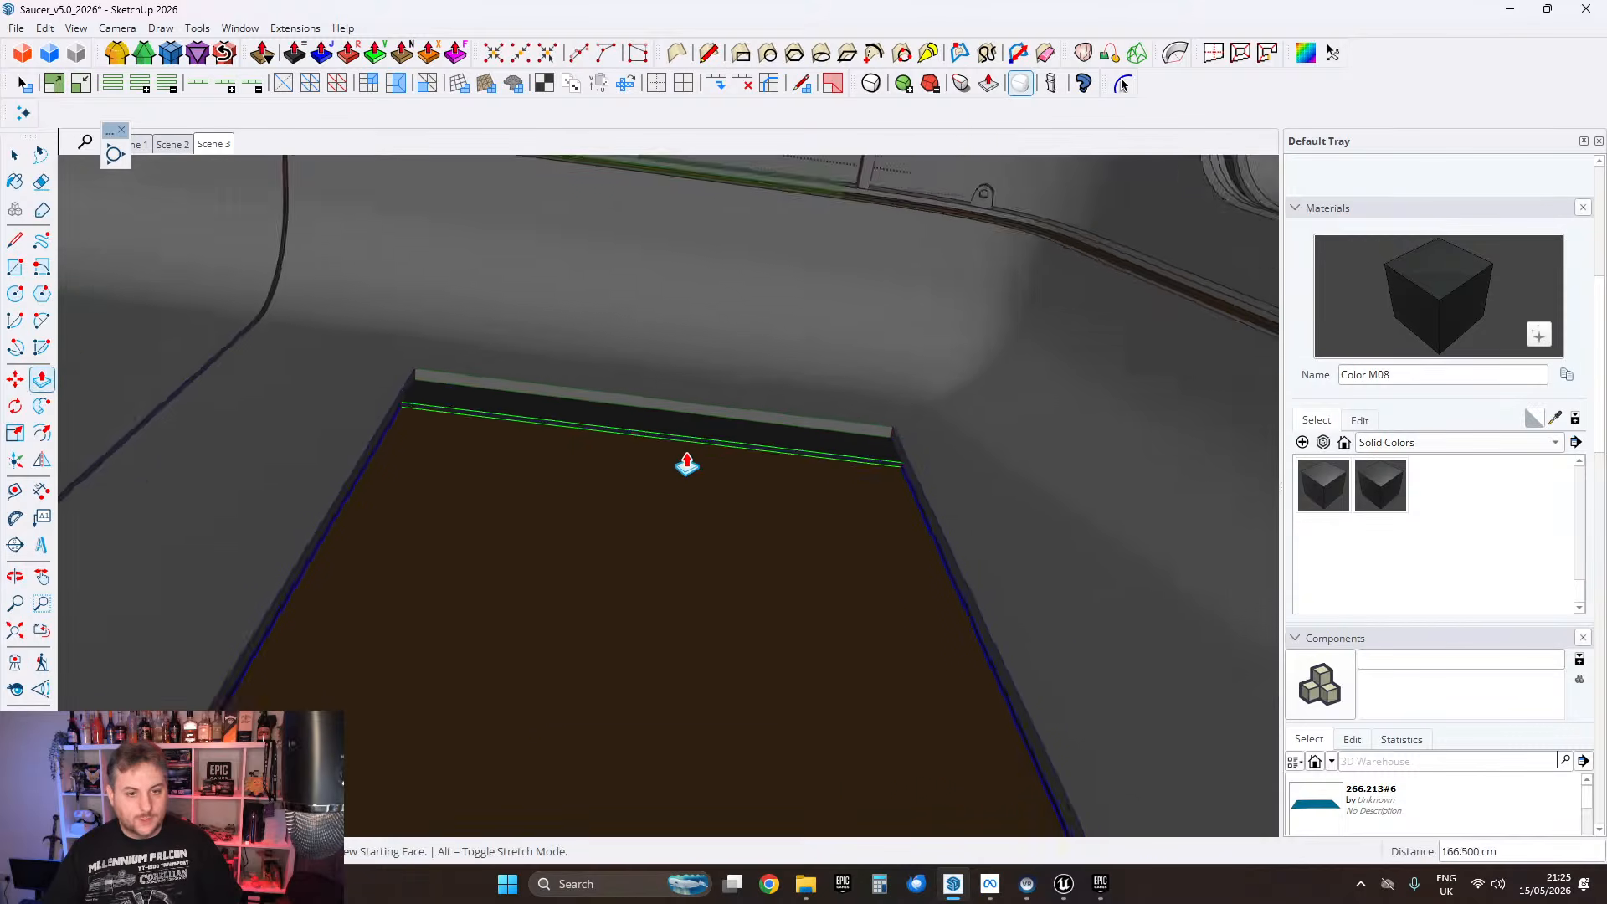
pyautogui.scroll(1, 686, 463)
pyautogui.click(651, 384)
pyautogui.scroll(-2, 704, 387)
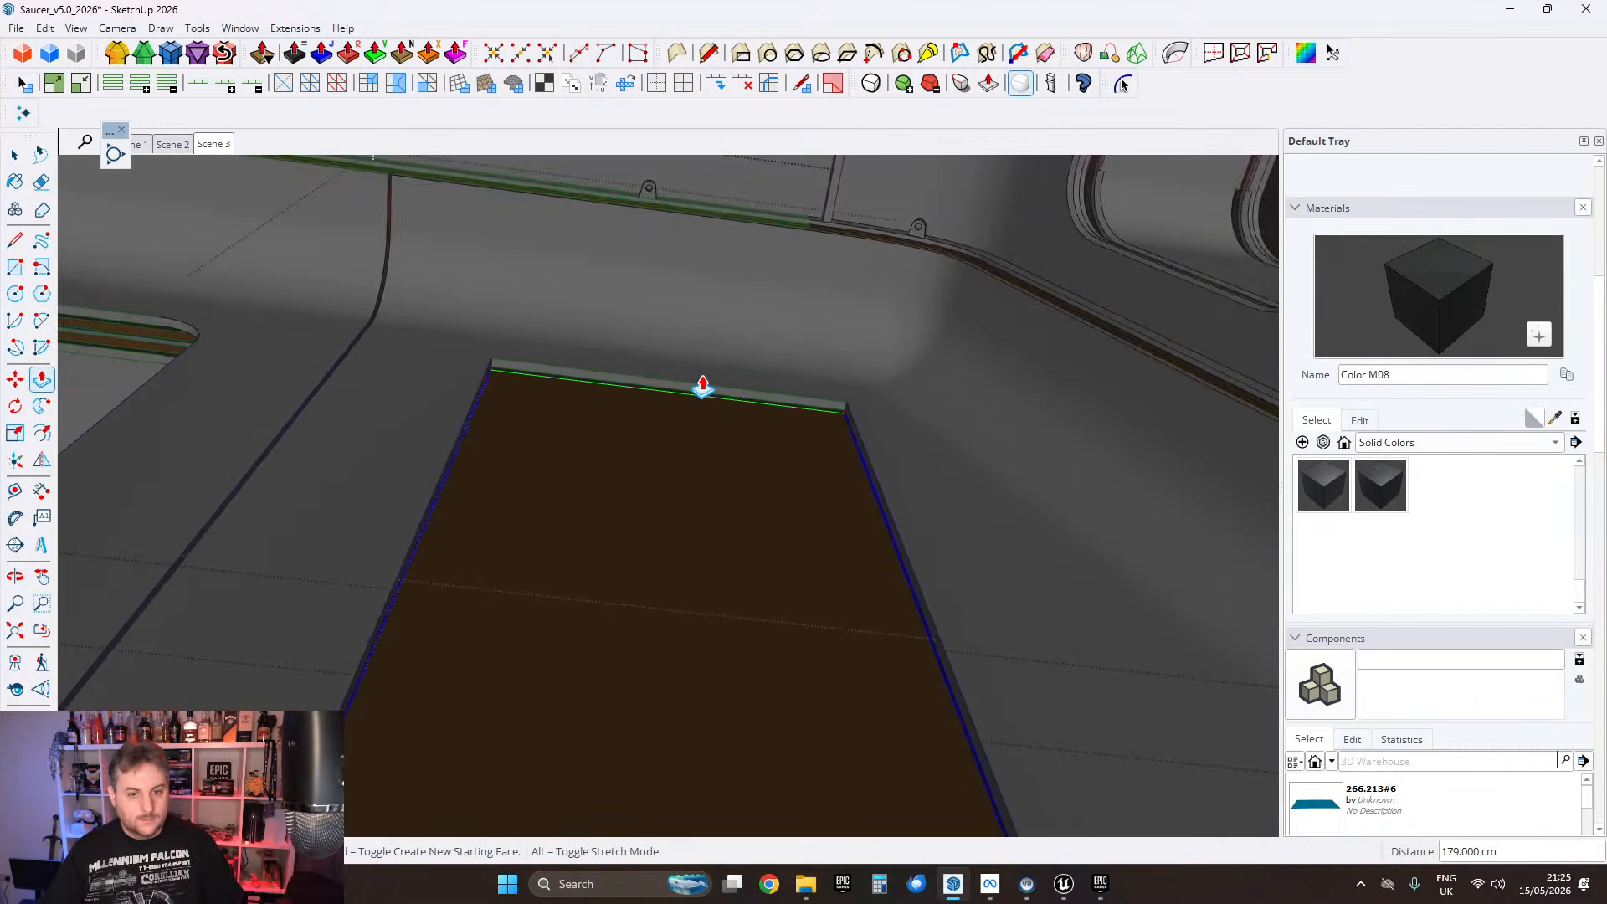
# Step: Open the brown layer for editing and copy its corner edge along the front face into line with the opening's front corner
pyautogui.keyDown('shift'); pyautogui.moveTo(684, 592); pyautogui.dragTo(745, 505, button='middle'); pyautogui.keyUp('shift')
pyautogui.click(15, 155)
pyautogui.moveTo(515, 680); pyautogui.dragTo(553, 389, button='middle')
pyautogui.click(576, 519)
pyautogui.click(15, 381)
pyautogui.click(374, 531)
pyautogui.click(558, 385)
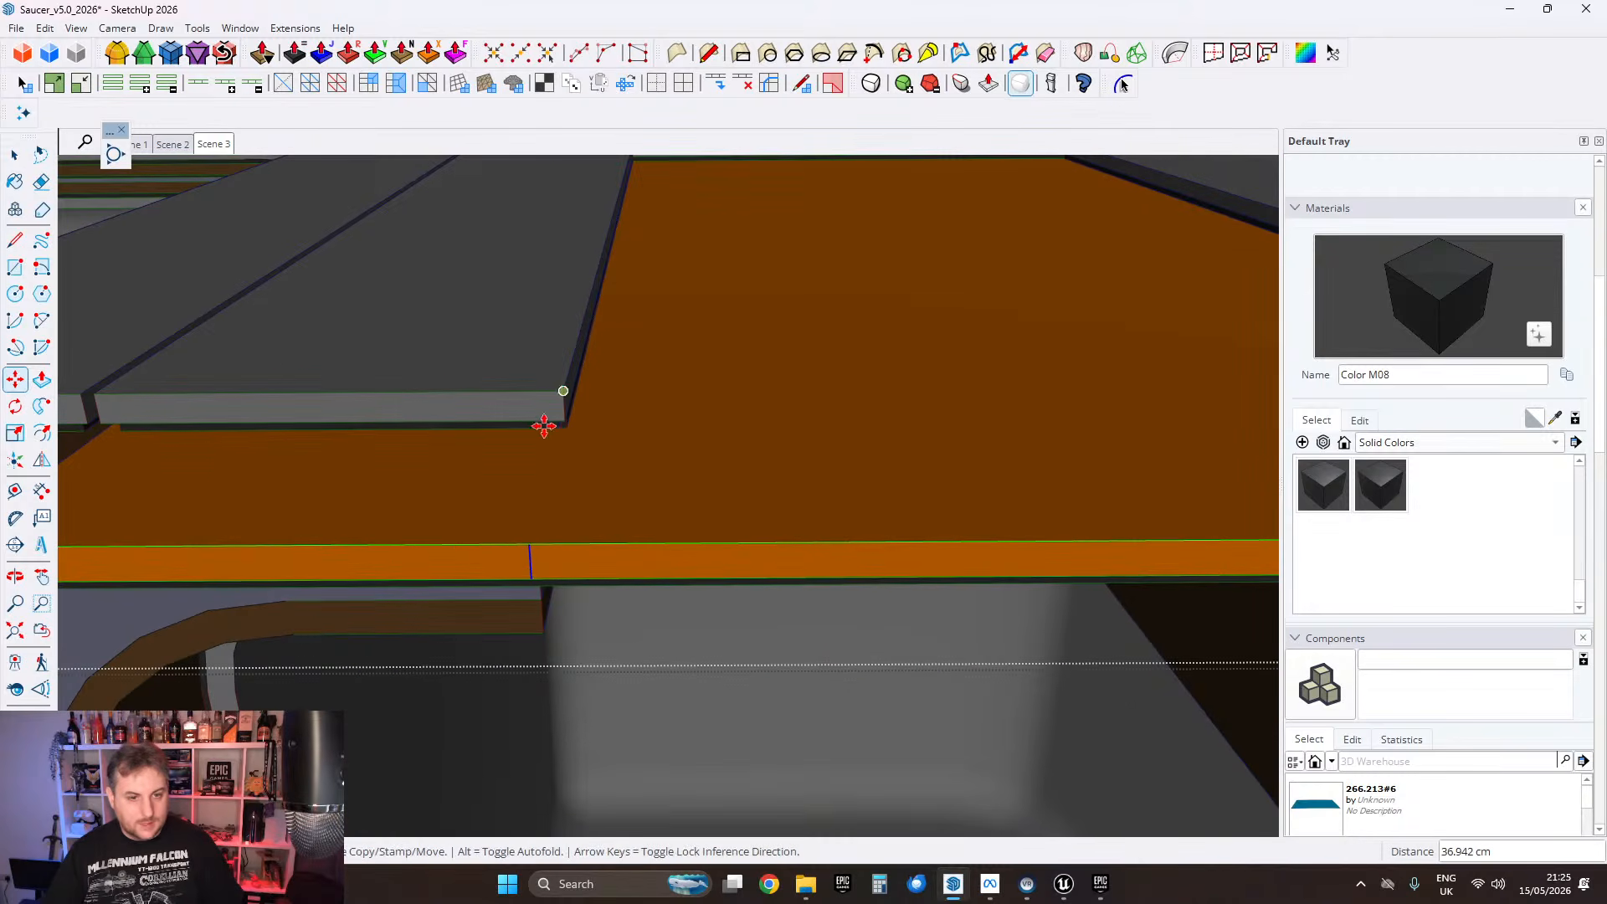
pyautogui.click(533, 563)
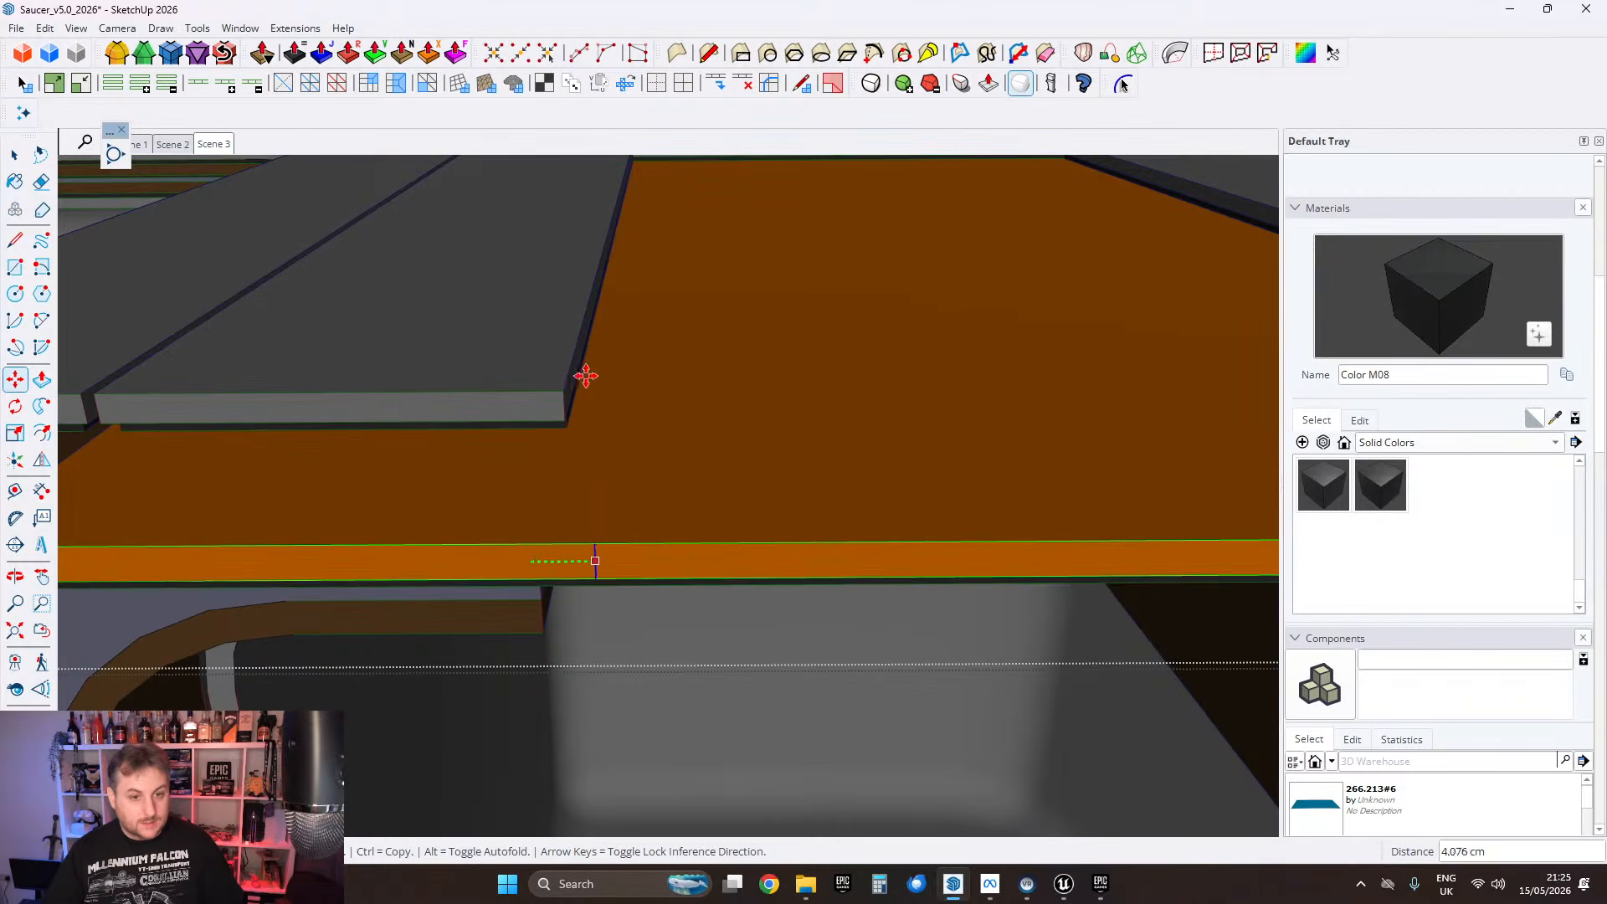
pyautogui.click(560, 389)
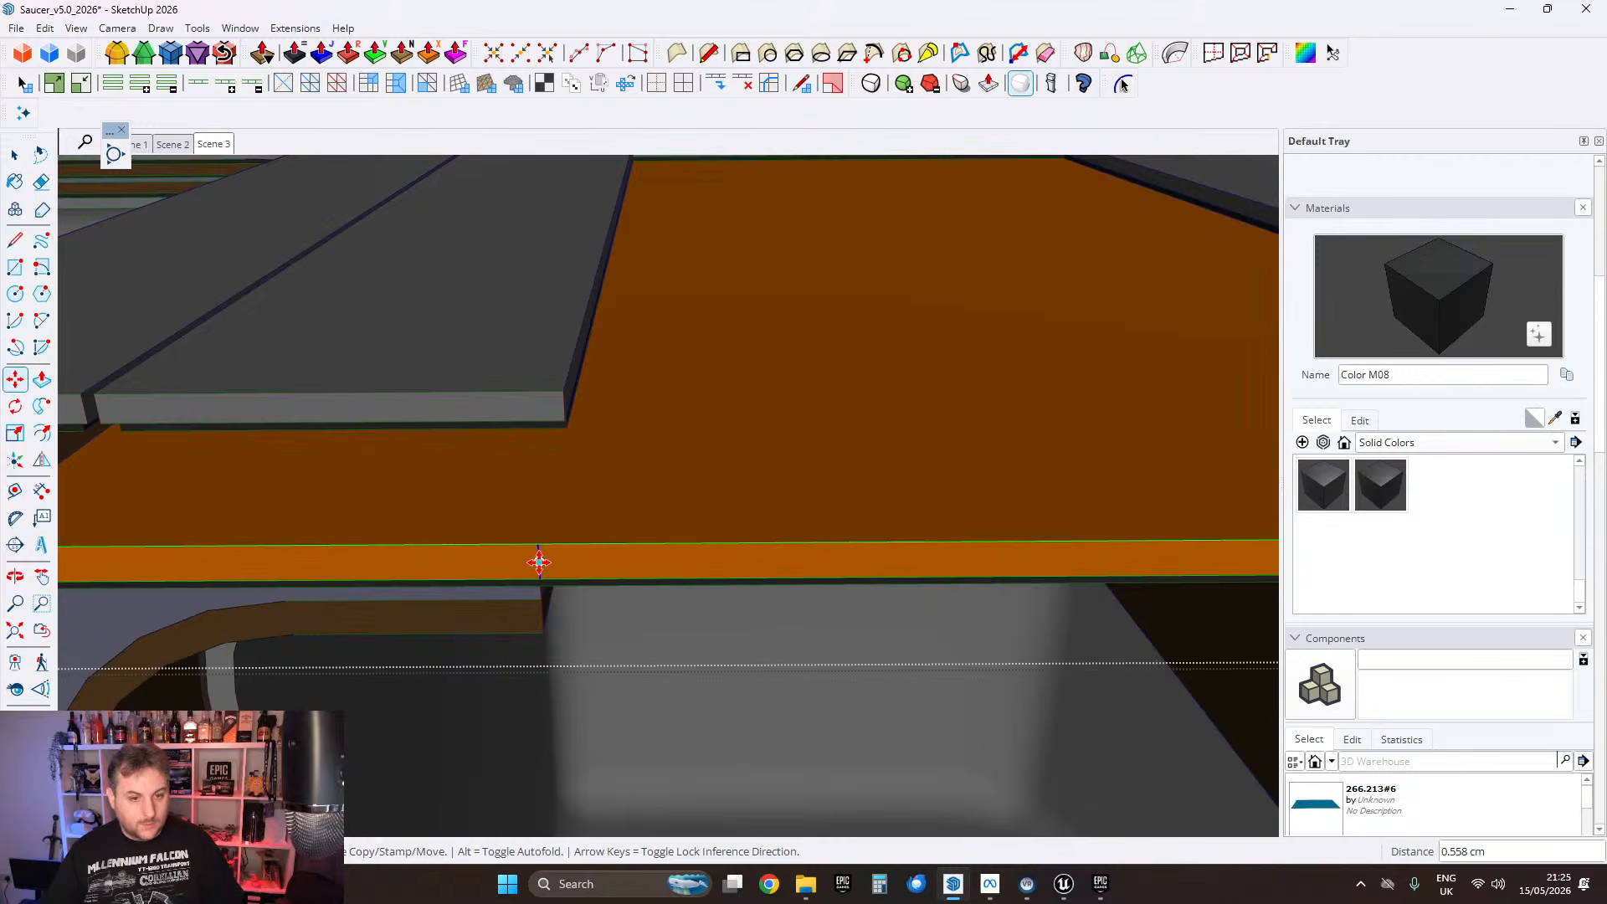
# Step: Copy the aligned edge 100 cm further along the brown layer's front face
pyautogui.press('ctrl')
pyautogui.click(539, 563)
pyautogui.moveTo(853, 509); pyautogui.dragTo(659, 505, button='middle')
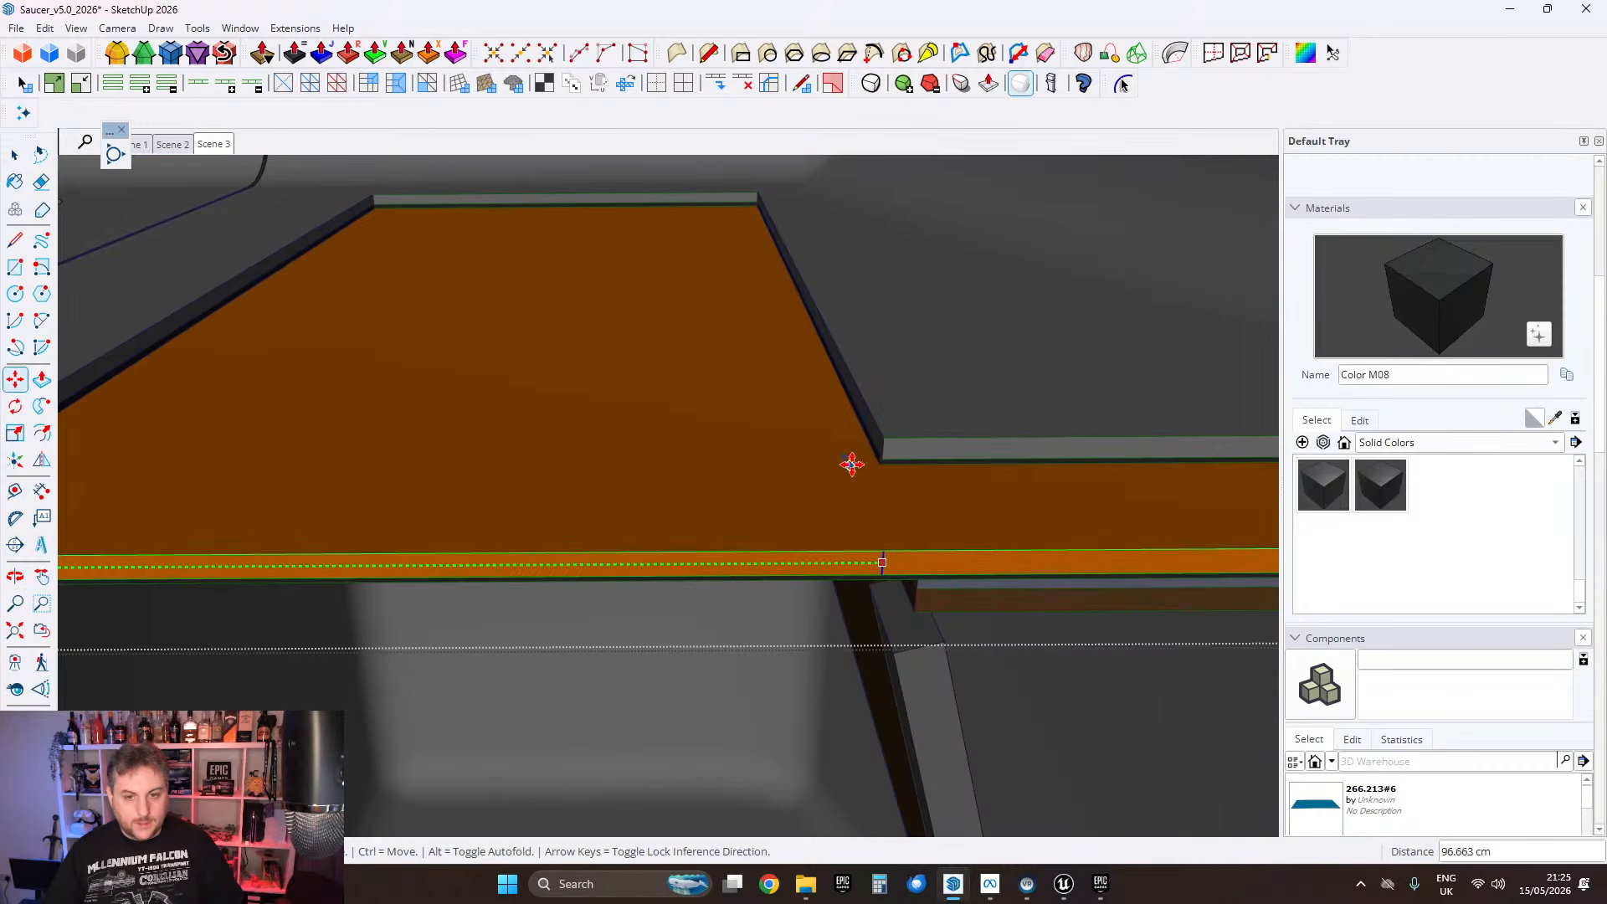
pyautogui.write('100')
pyautogui.press('Return')
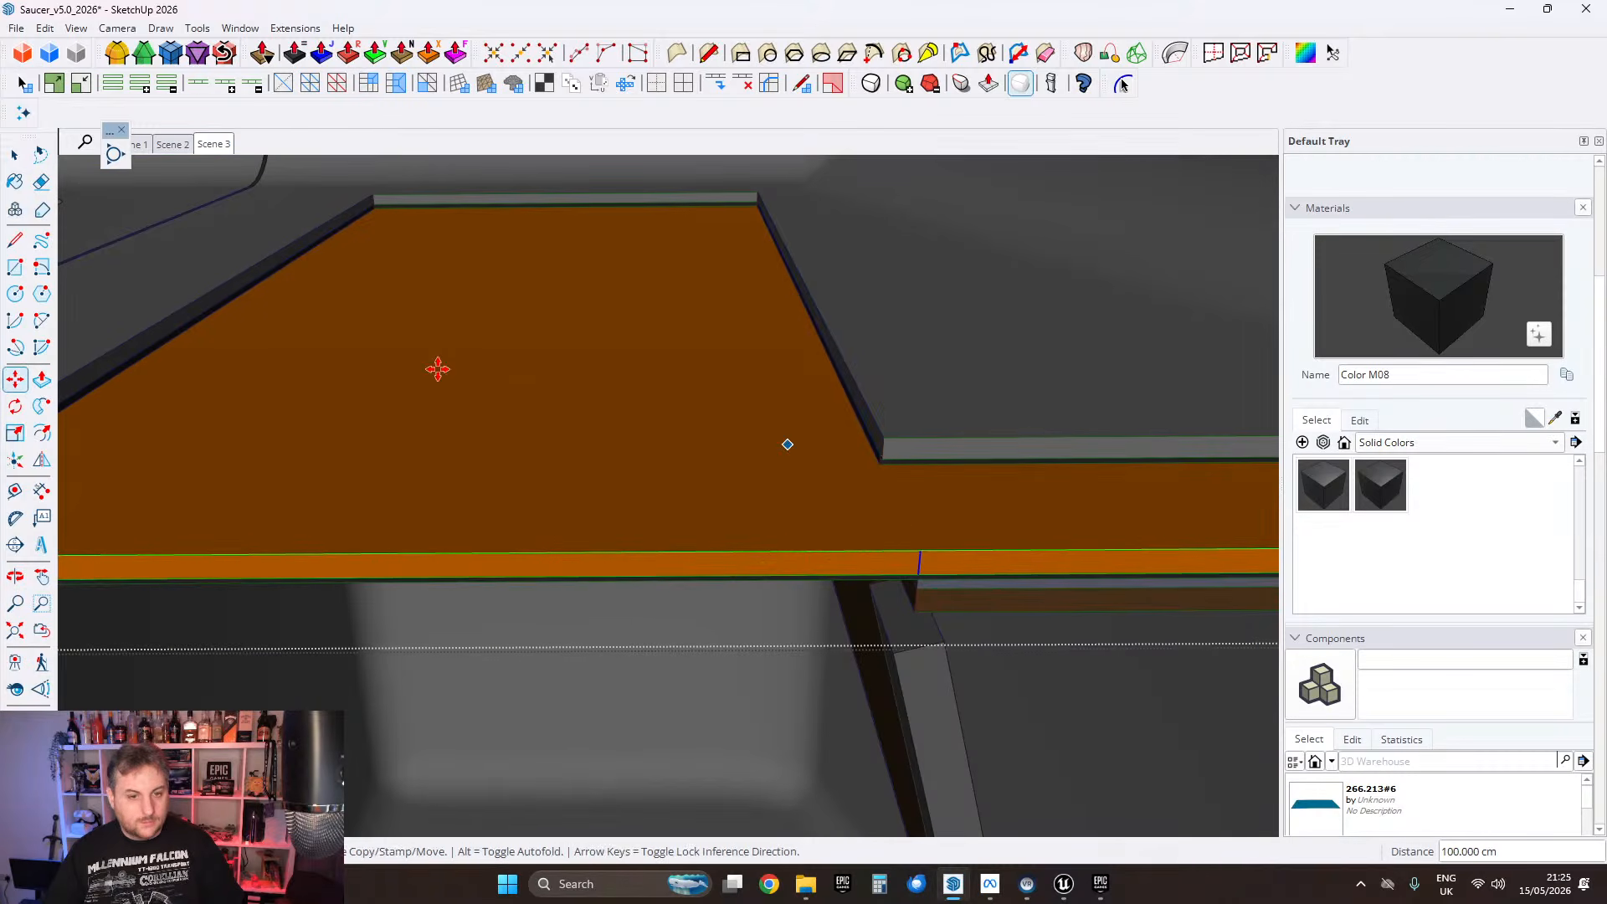
# Step: Push the brown layer's front face between the two edges back to the opening's rear edge
pyautogui.click(40, 381)
pyautogui.moveTo(452, 574); pyautogui.dragTo(669, 394, button='middle')
pyautogui.click(604, 355)
pyautogui.scroll(-2, 605, 368)
# Step: Draw short vertical lines across the front face of the thin dark layer below the brown one, at both opening corners
pyautogui.click(15, 155)
pyautogui.scroll(5, 438, 576)
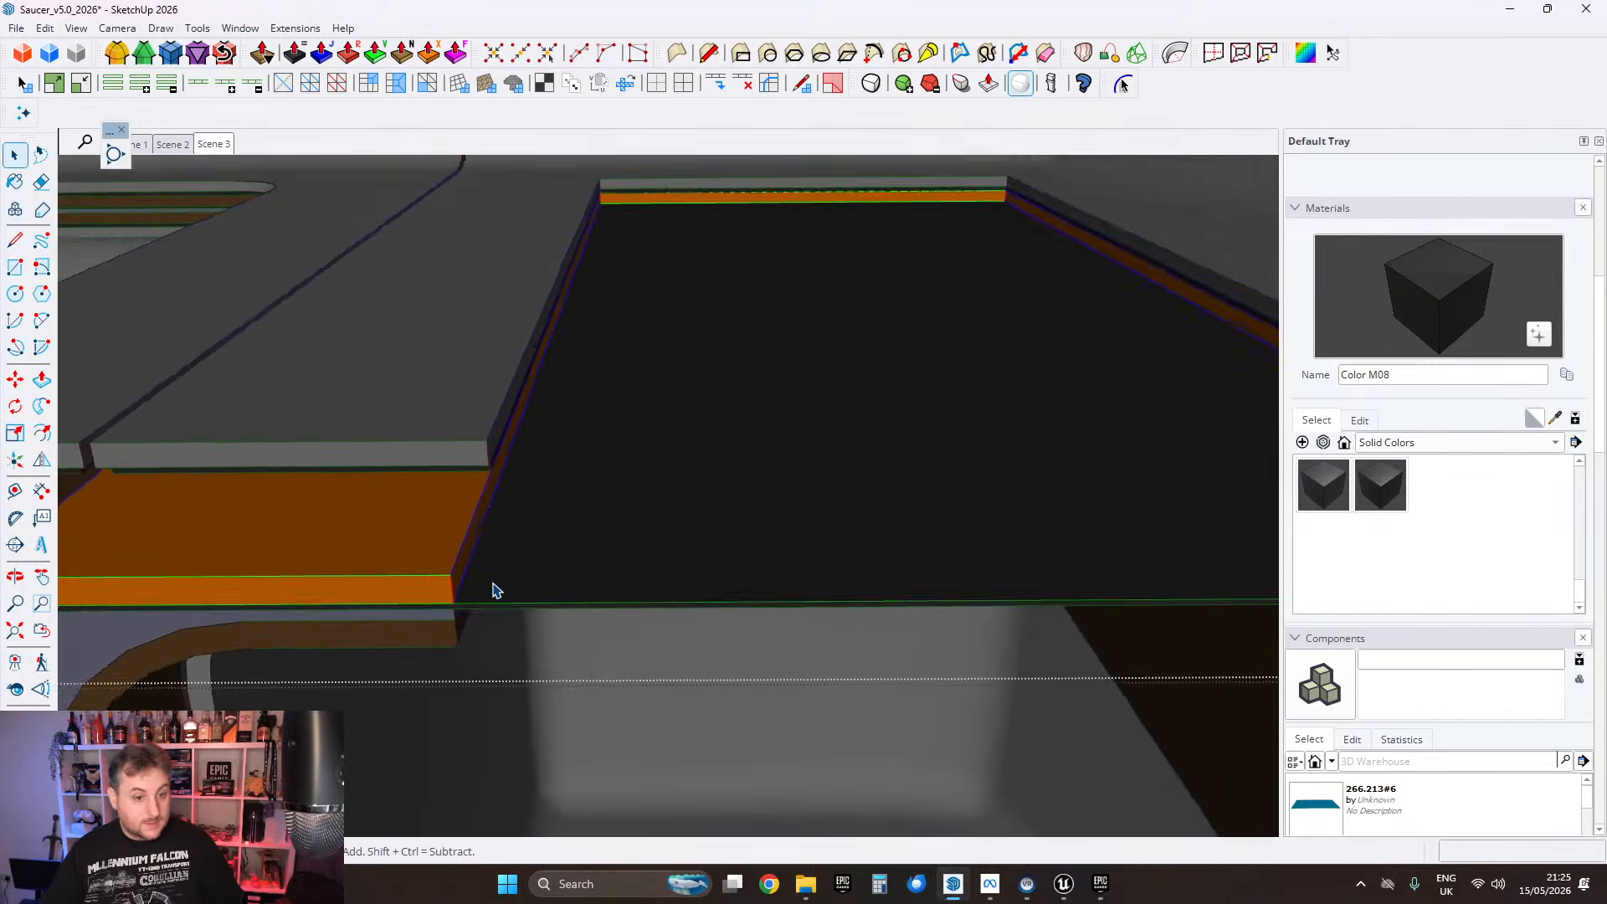
pyautogui.moveTo(655, 435)
pyautogui.mouseDown(button='middle')
pyautogui.moveTo(585, 421)
pyautogui.moveTo(506, 445)
pyautogui.mouseUp(button='middle')
pyautogui.press('l')
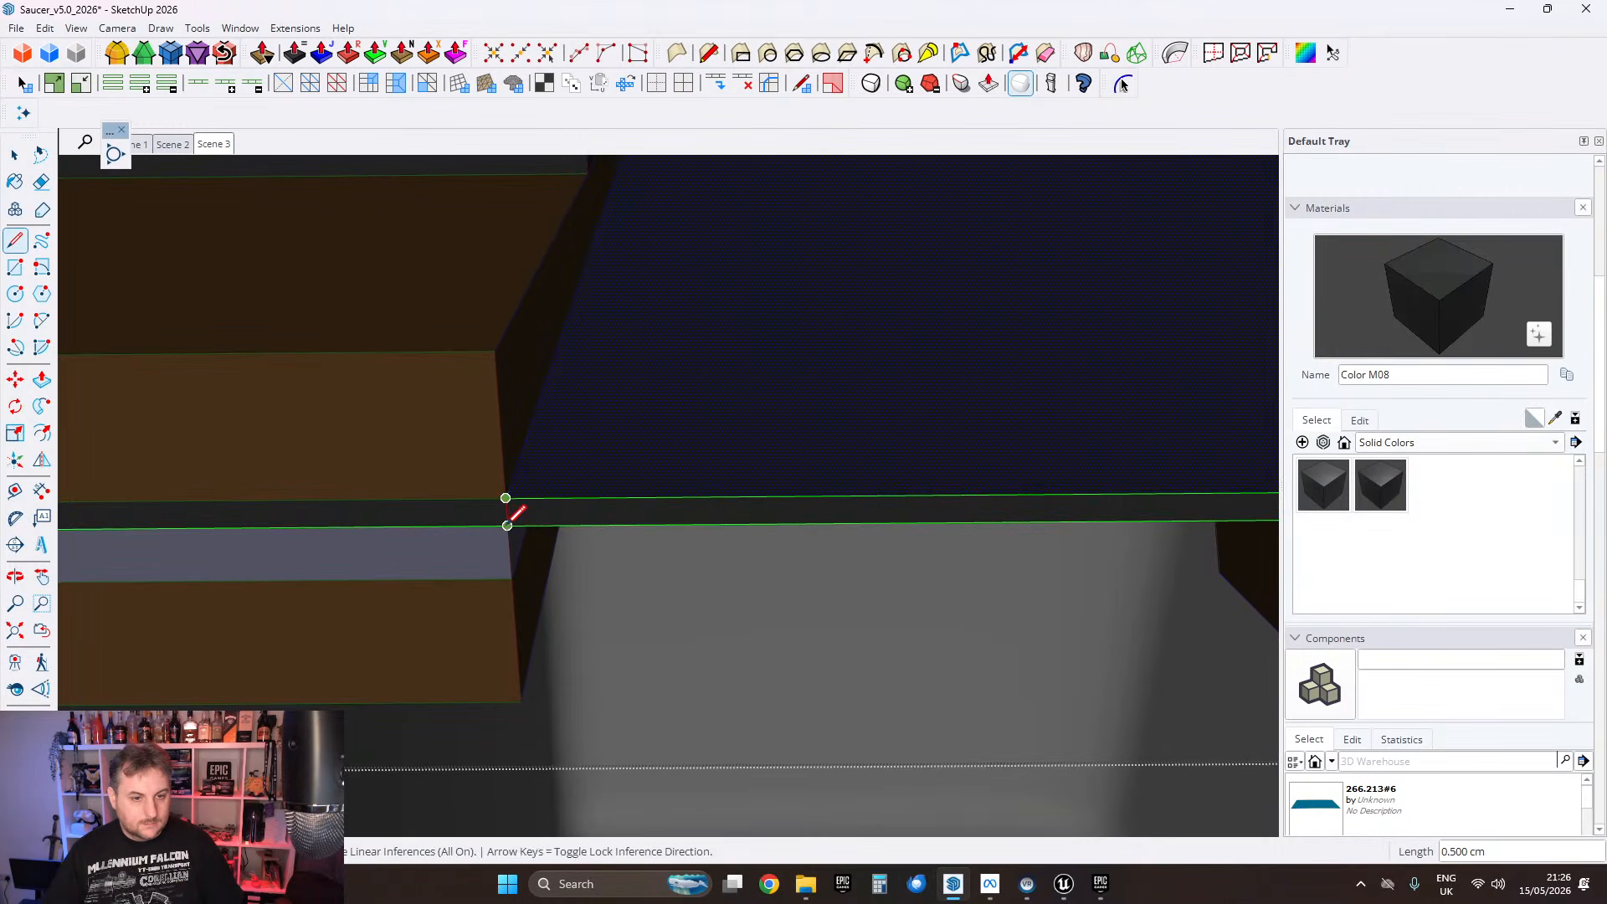
pyautogui.moveTo(430, 466); pyautogui.dragTo(75, 422, button='middle')
pyautogui.scroll(3, 1290, 425)
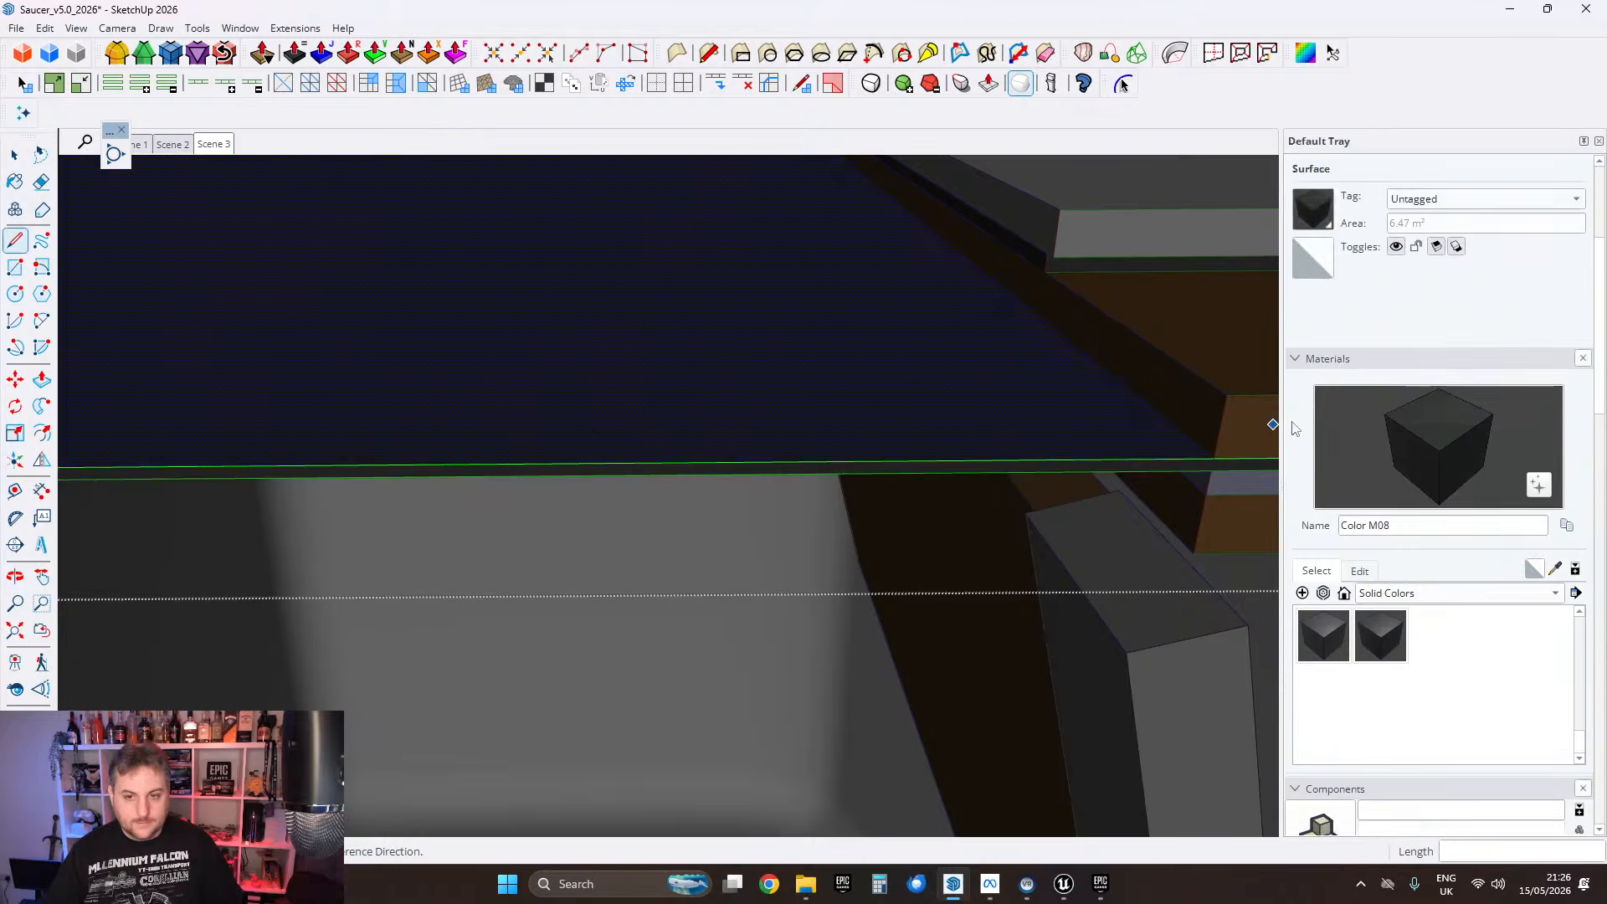
pyautogui.scroll(4, 1213, 463)
pyautogui.click(1203, 484)
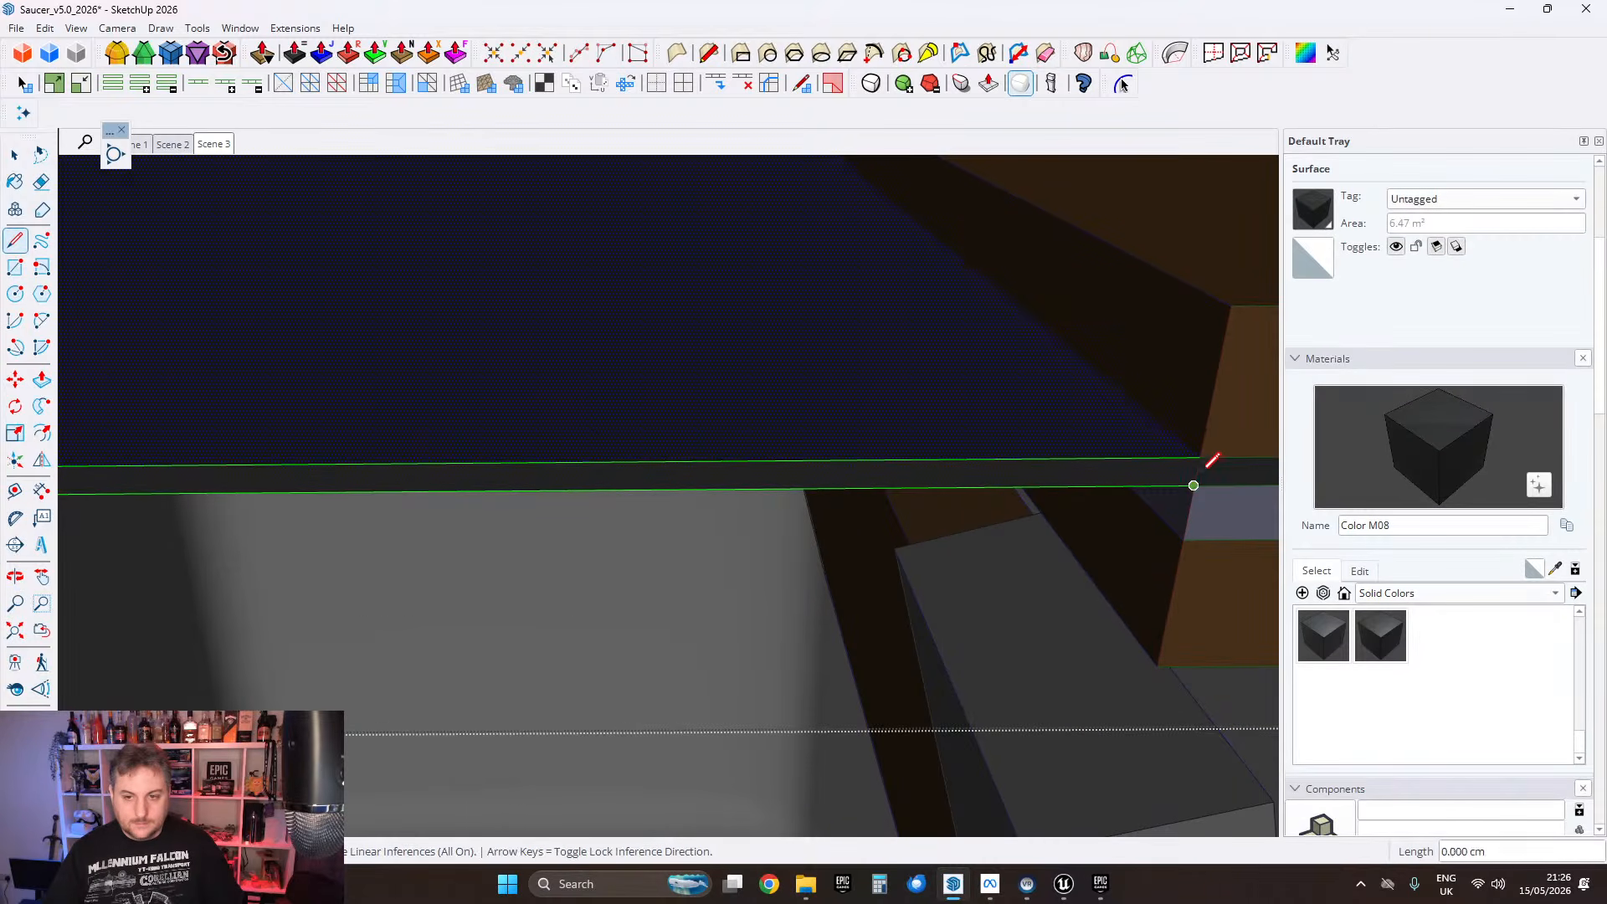
pyautogui.click(1200, 457)
pyautogui.scroll(-4, 984, 394)
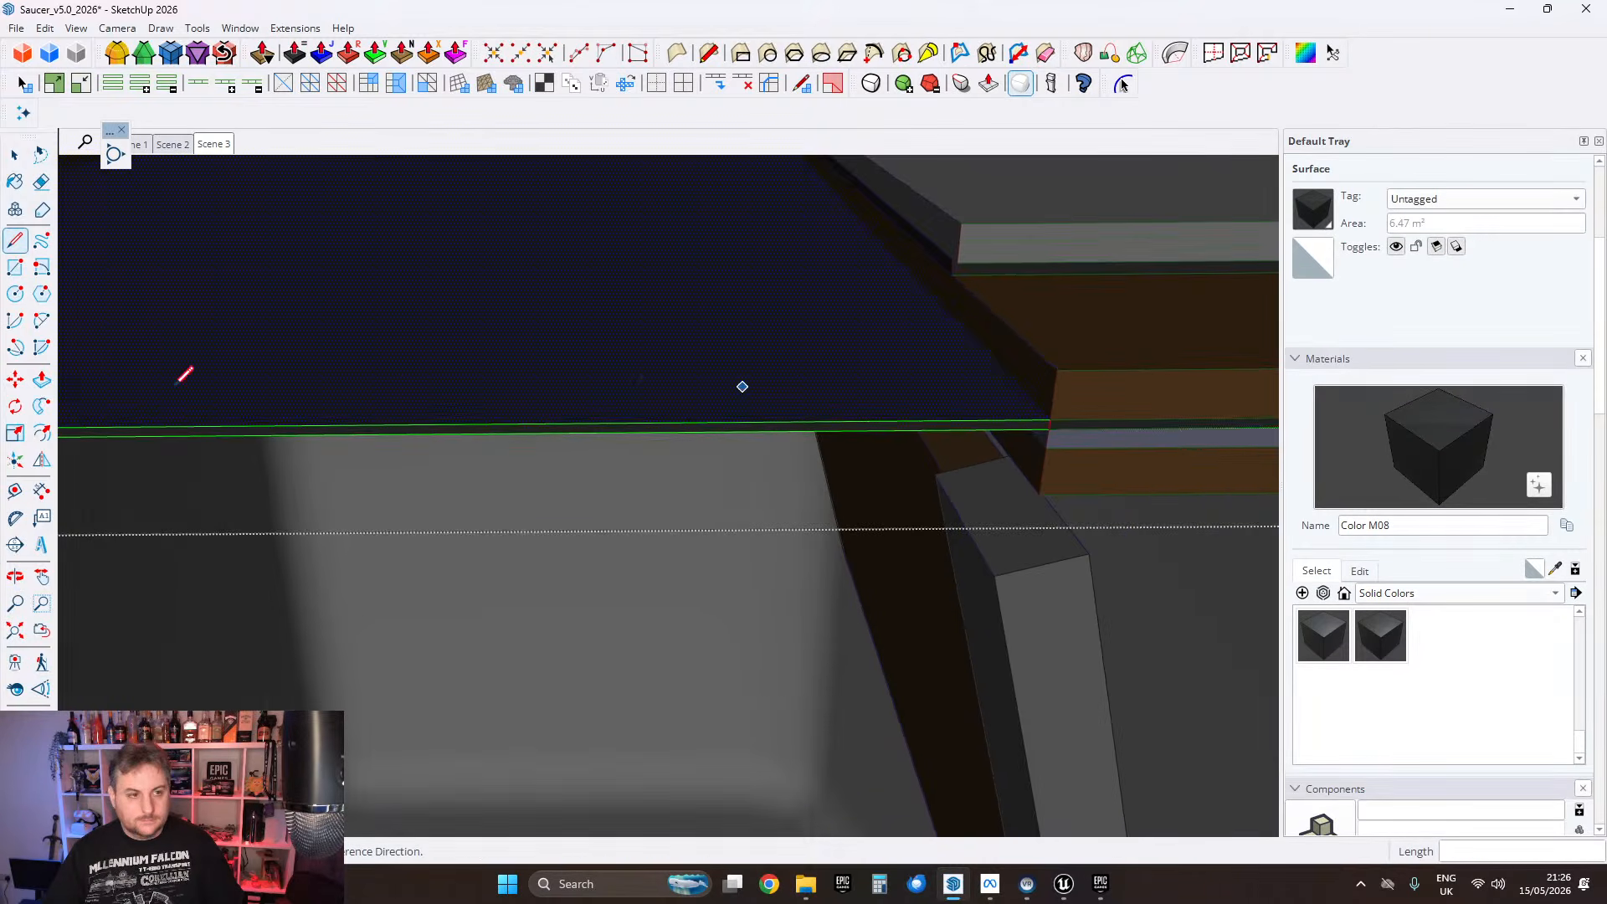
# Step: Push the thin dark layer's front face between the lines back to the opening's rear edge to complete the cut
pyautogui.click(41, 380)
pyautogui.click(481, 434)
pyautogui.moveTo(929, 303); pyautogui.dragTo(1062, 707, button='middle')
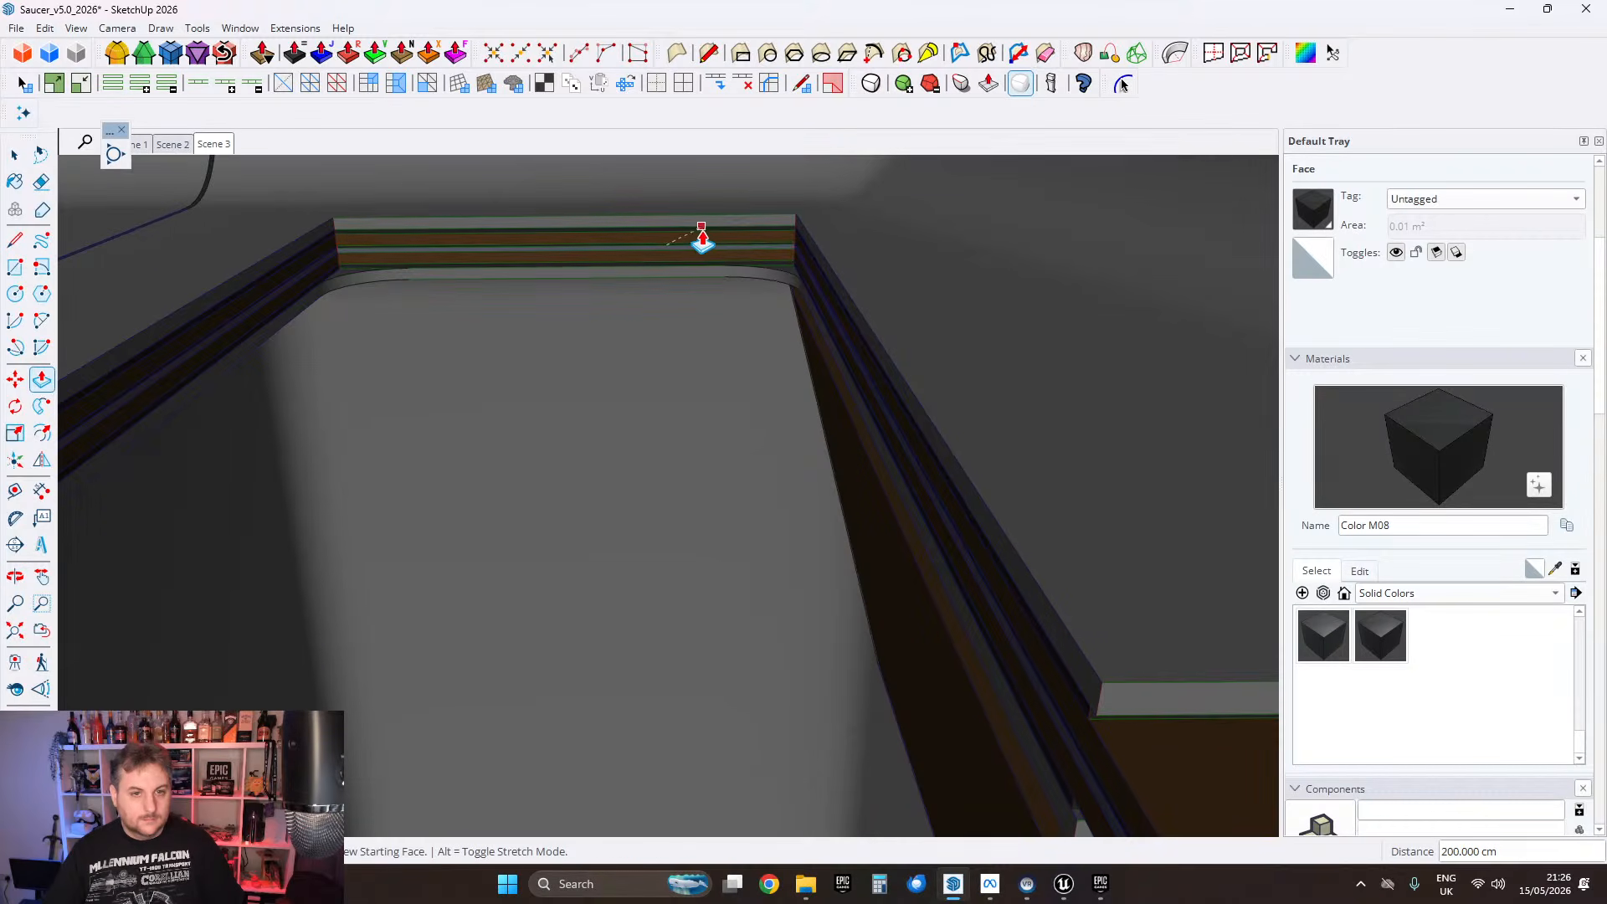
pyautogui.click(703, 235)
pyautogui.click(15, 156)
pyautogui.scroll(-5, 502, 341)
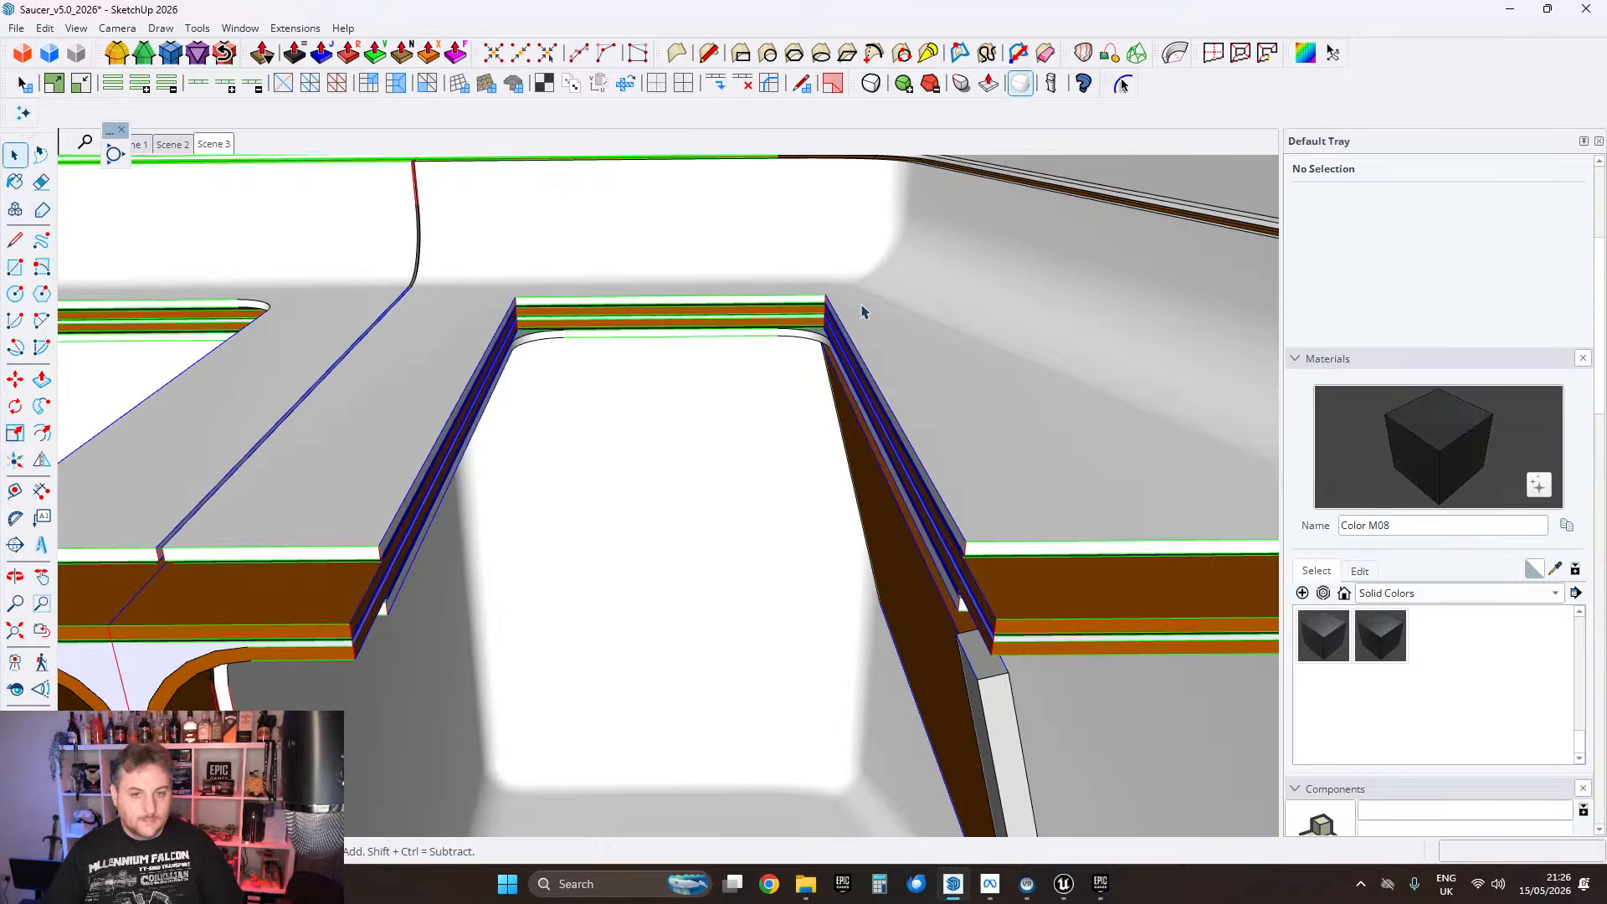
# Step: Check the distance from the finished opening's rear corner to the start of the curved wall using the Line tool
pyautogui.moveTo(864, 311); pyautogui.dragTo(794, 540, button='middle')
pyautogui.click(15, 241)
pyautogui.moveTo(184, 352); pyautogui.dragTo(540, 409, button='middle')
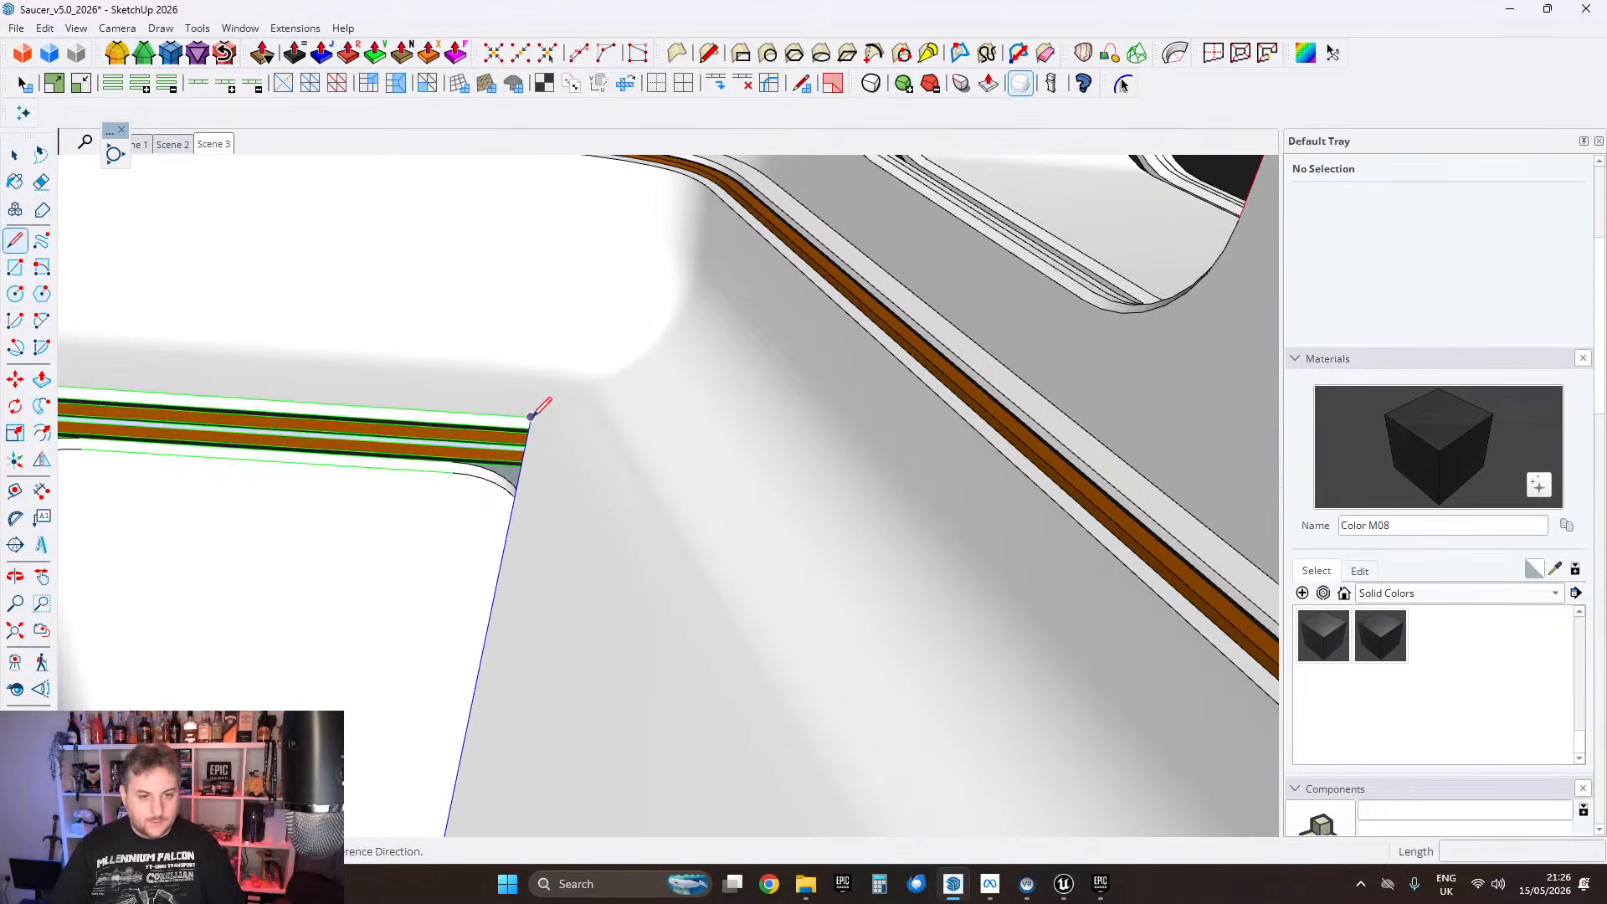
pyautogui.click(533, 416)
pyautogui.scroll(-2, 553, 416)
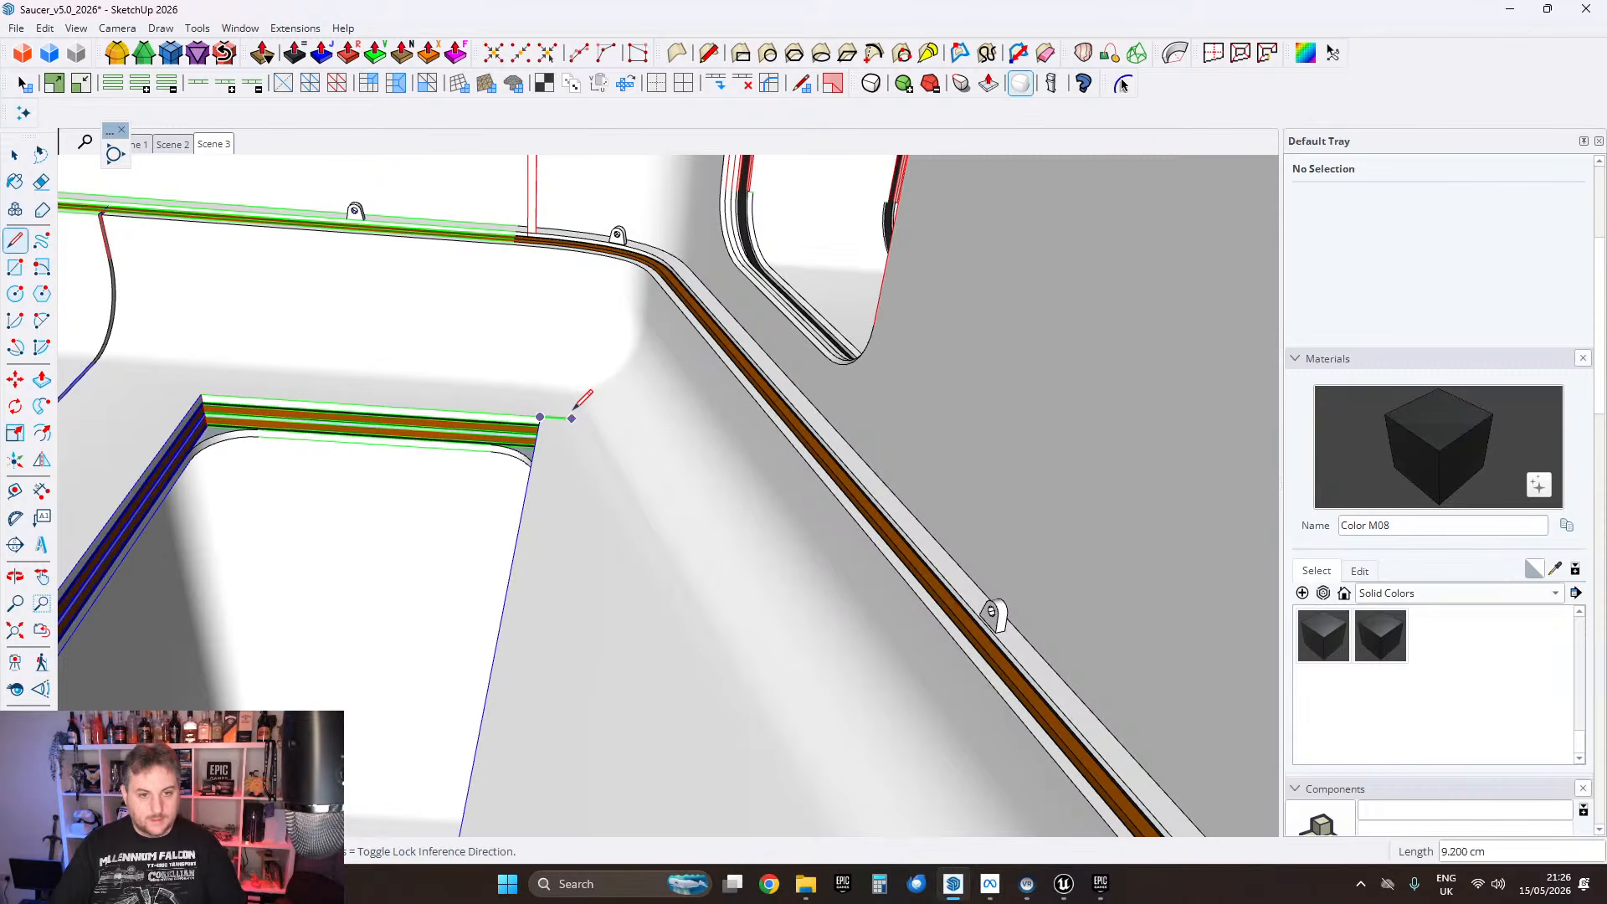
pyautogui.scroll(2, 590, 418)
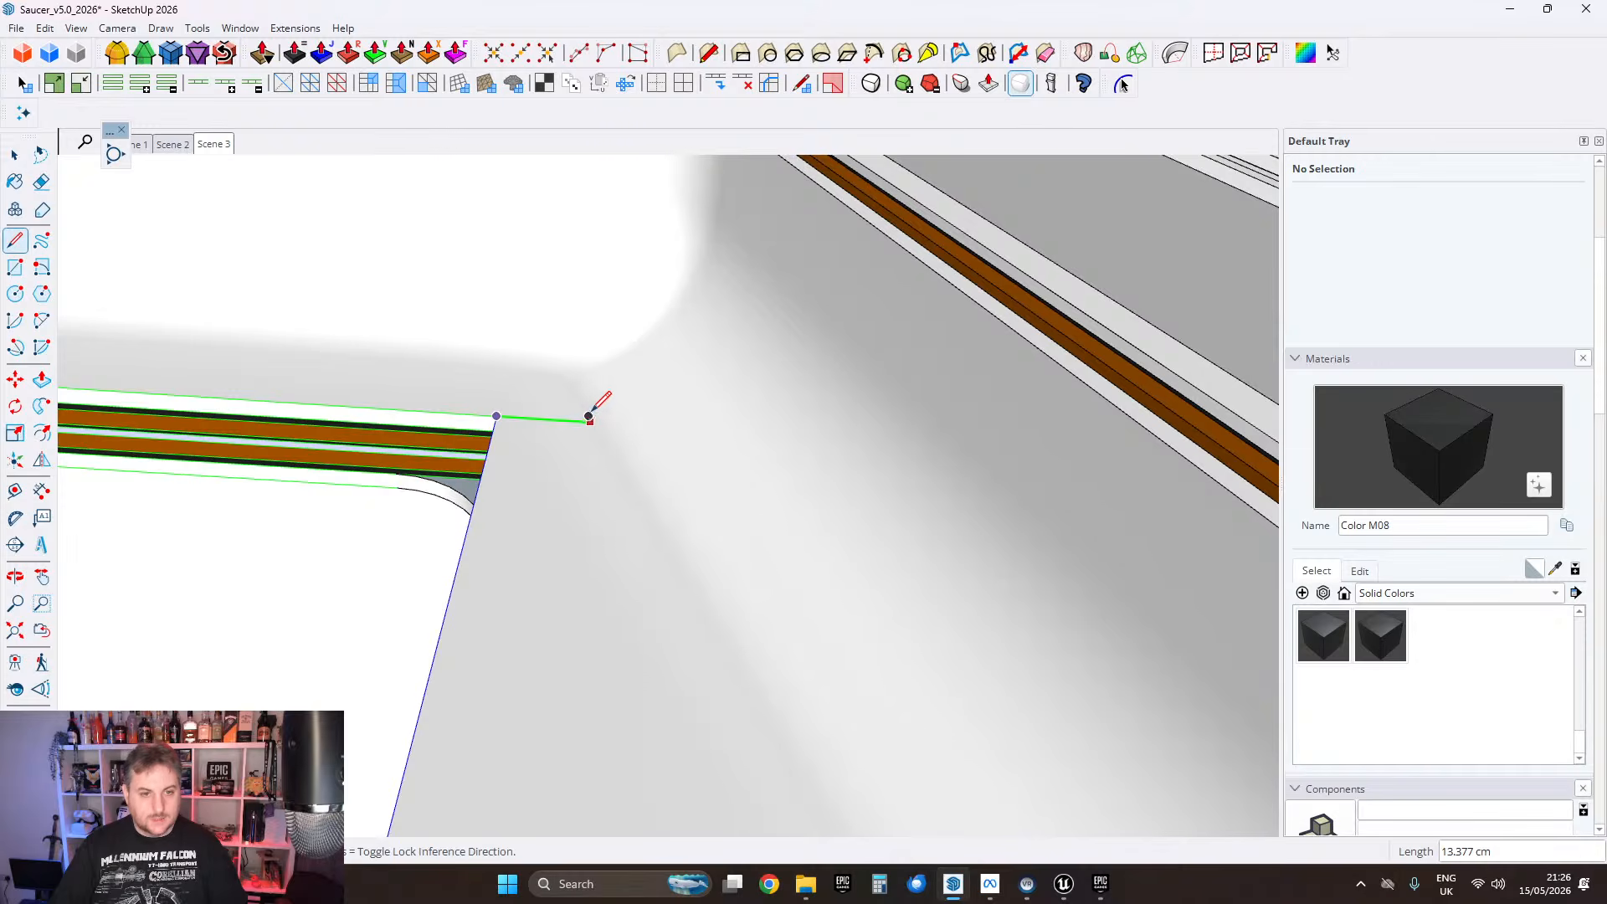
pyautogui.scroll(-2, 591, 418)
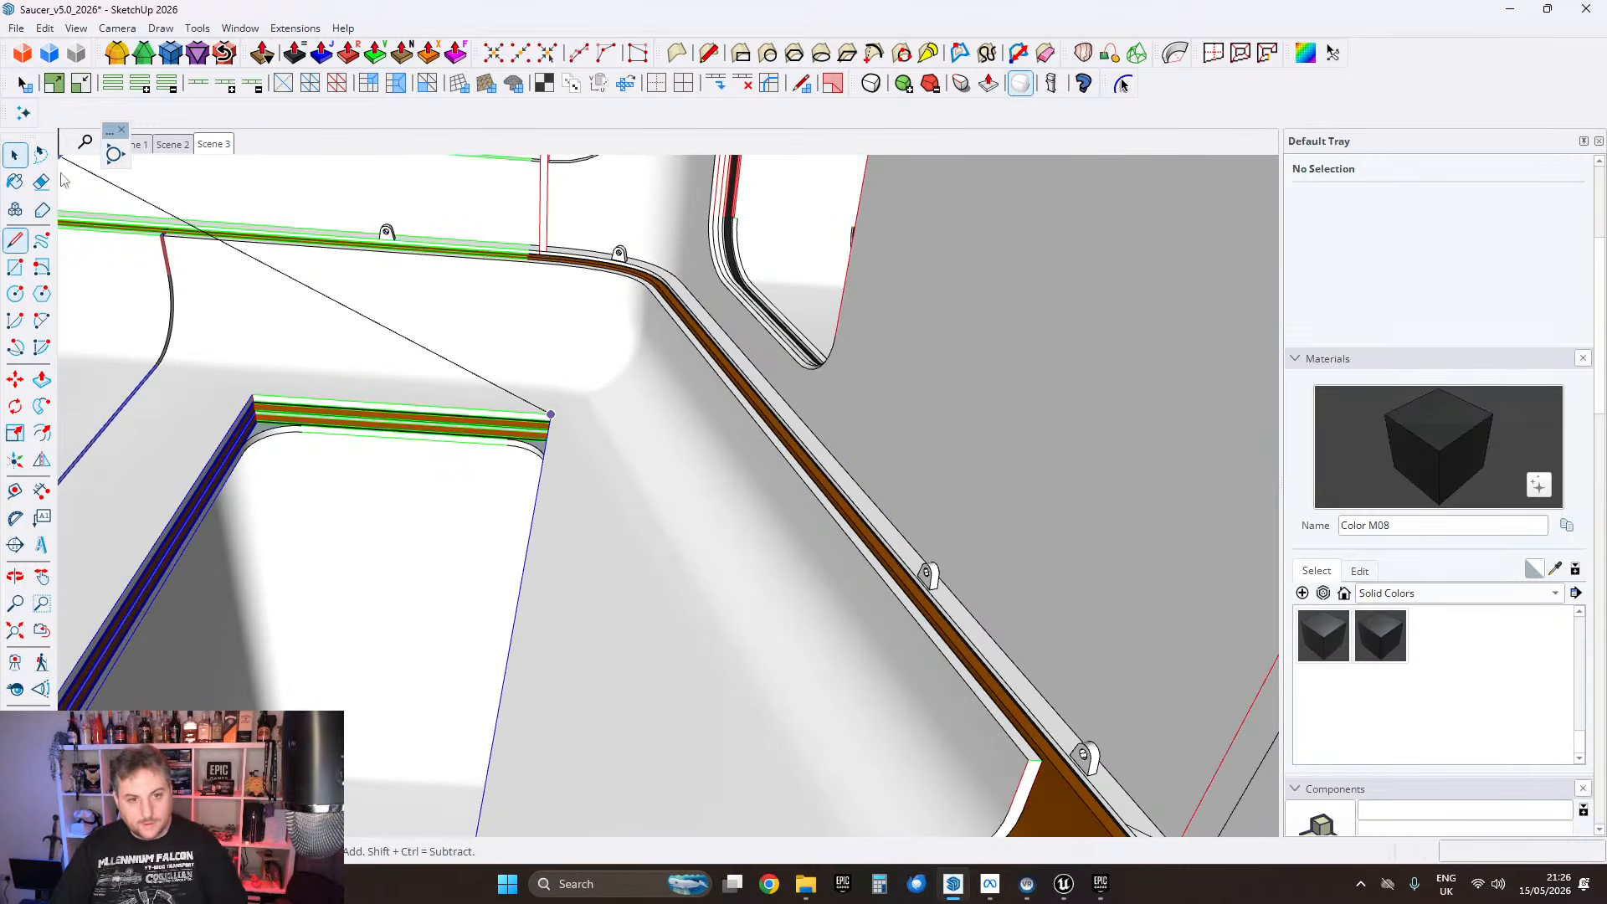
pyautogui.moveTo(578, 409); pyautogui.dragTo(344, 567, button='middle')
pyautogui.press('space')
pyautogui.scroll(6, 687, 440)
pyautogui.scroll(-3, 697, 425)
pyautogui.scroll(-3, 703, 431)
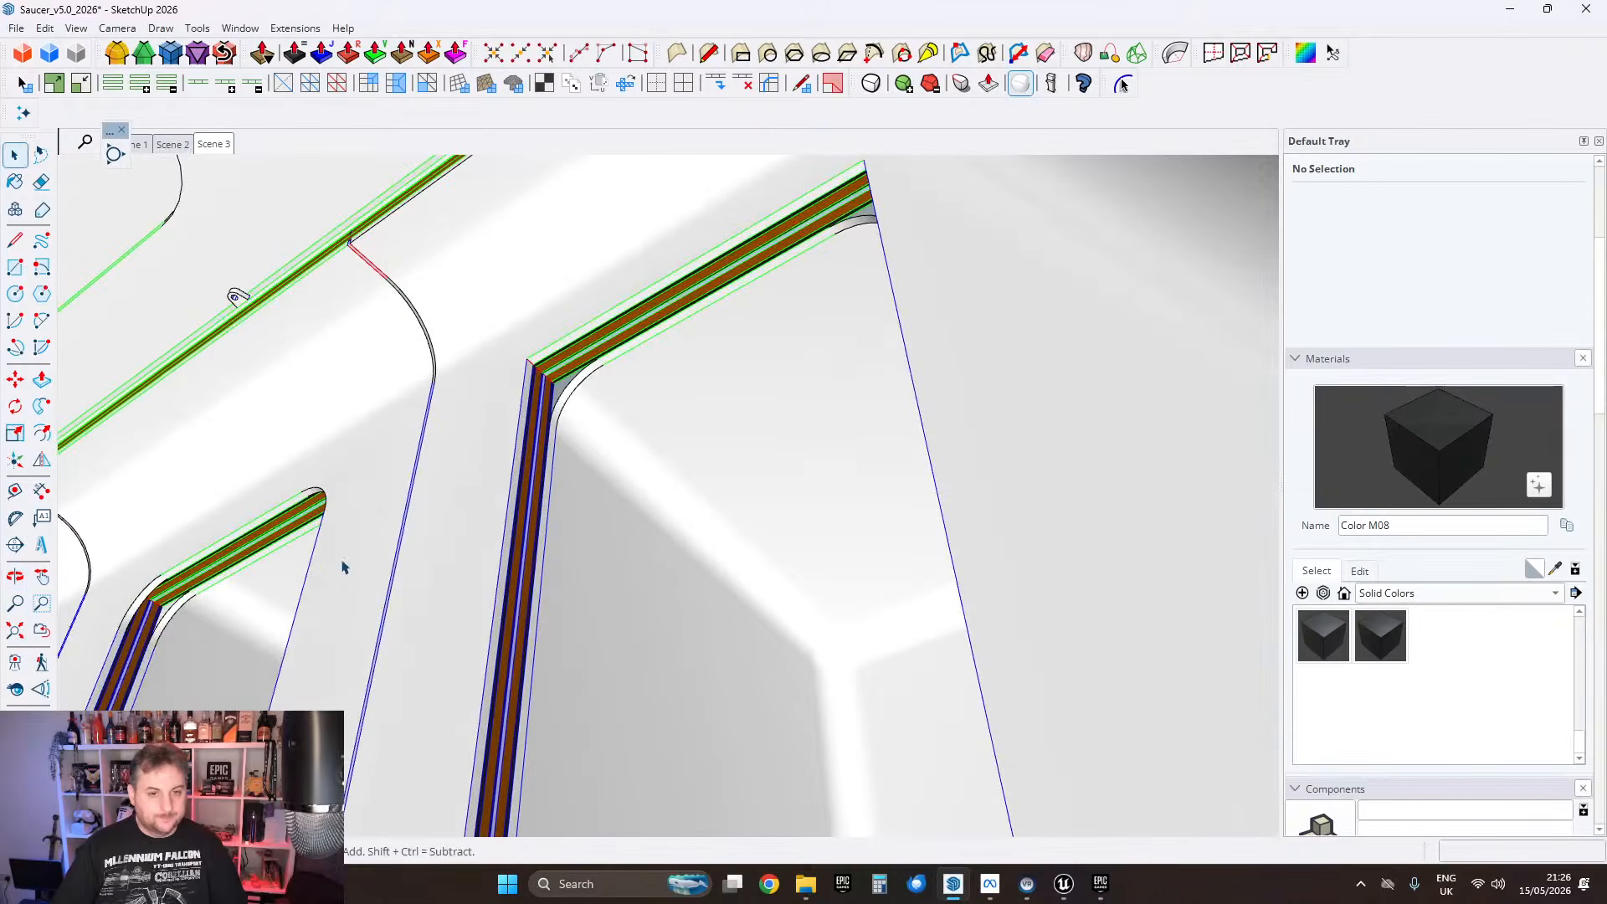
# Step: Copy the end desk section about 104 cm sideways along the floor, past its outer edge
pyautogui.scroll(-5, 656, 366)
pyautogui.moveTo(694, 442); pyautogui.dragTo(764, 487, button='middle')
pyautogui.moveTo(645, 547); pyautogui.dragTo(563, 501, button='middle')
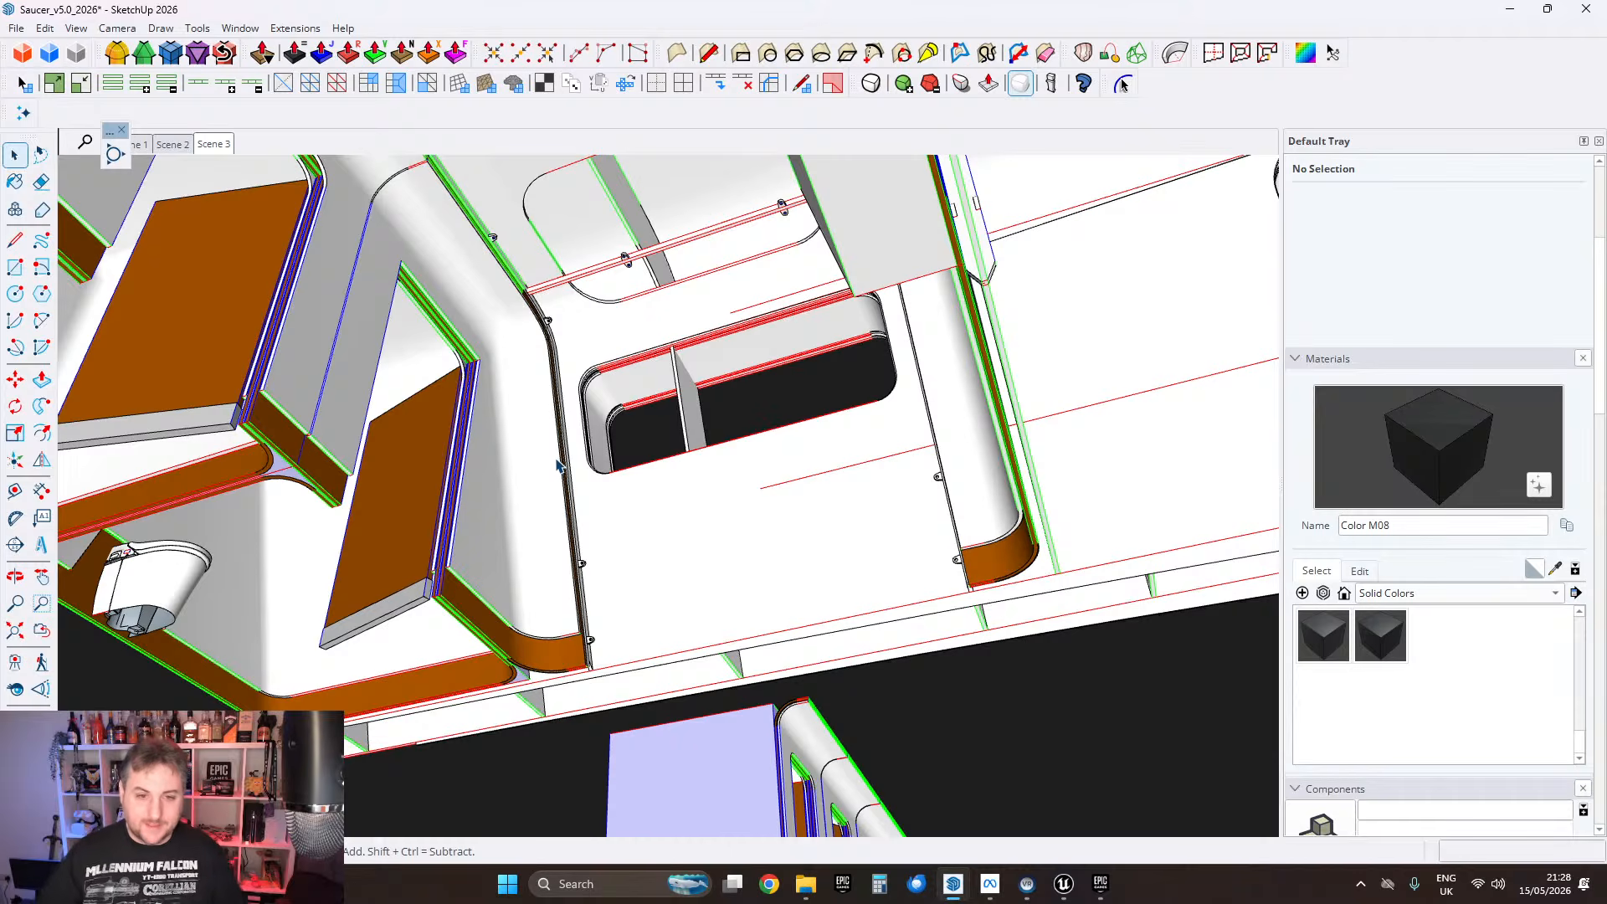
pyautogui.moveTo(591, 521); pyautogui.dragTo(428, 495, button='middle')
pyautogui.click(503, 515)
pyautogui.click(500, 520)
pyautogui.press('m')
pyautogui.click(511, 507)
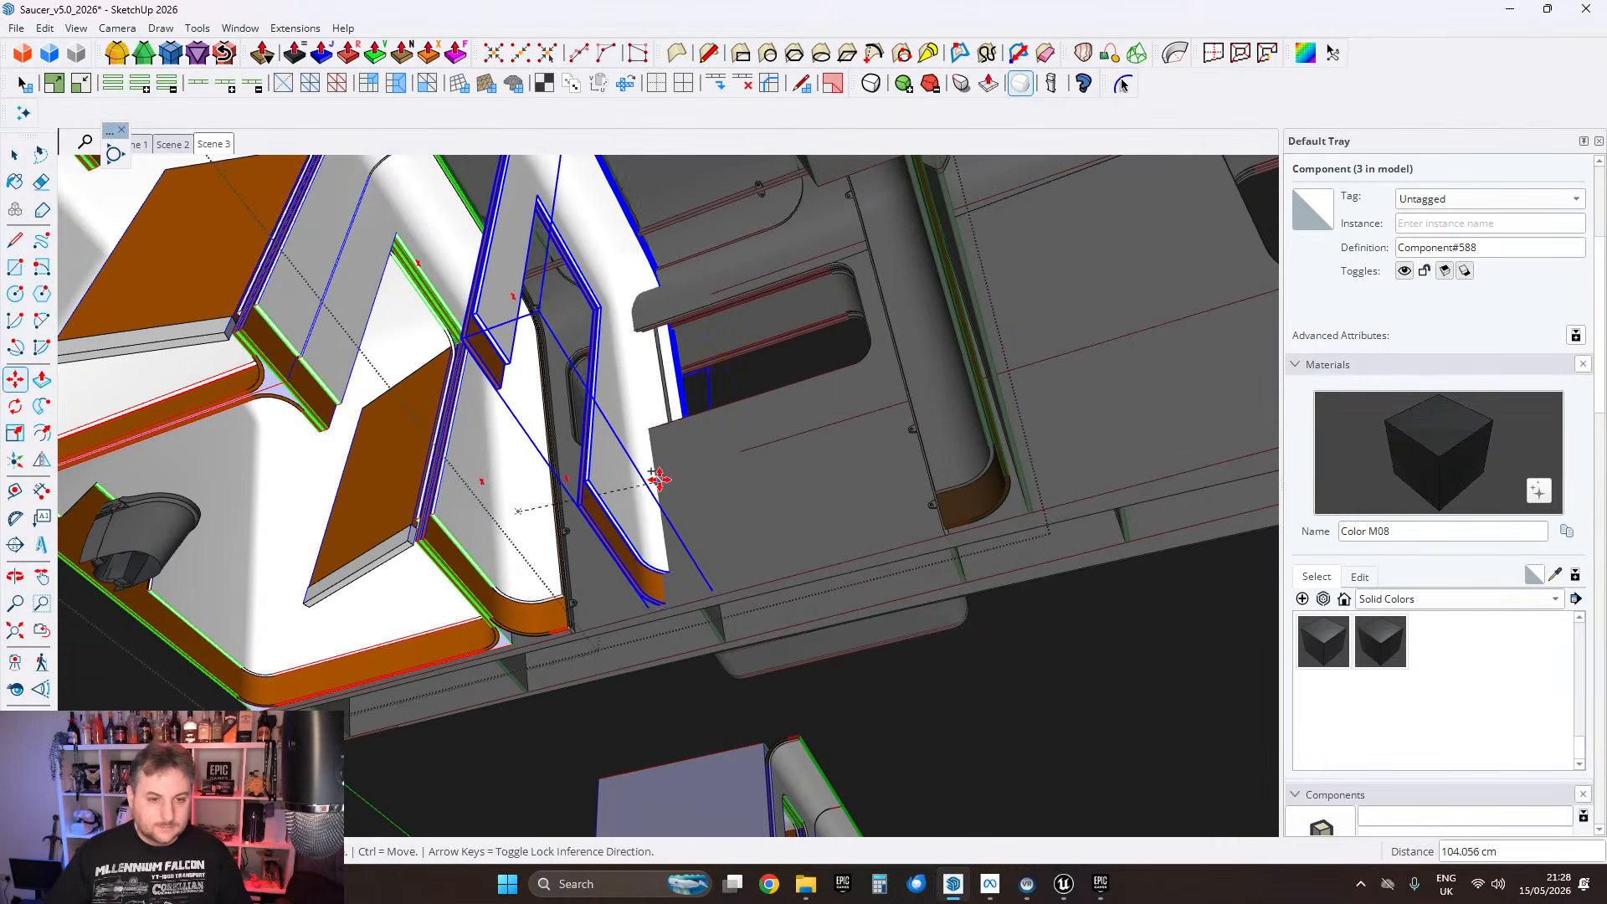
pyautogui.click(651, 471)
pyautogui.click(14, 155)
# Step: Make the copied desk section a unique component
pyautogui.moveTo(693, 461); pyautogui.dragTo(607, 471, button='middle')
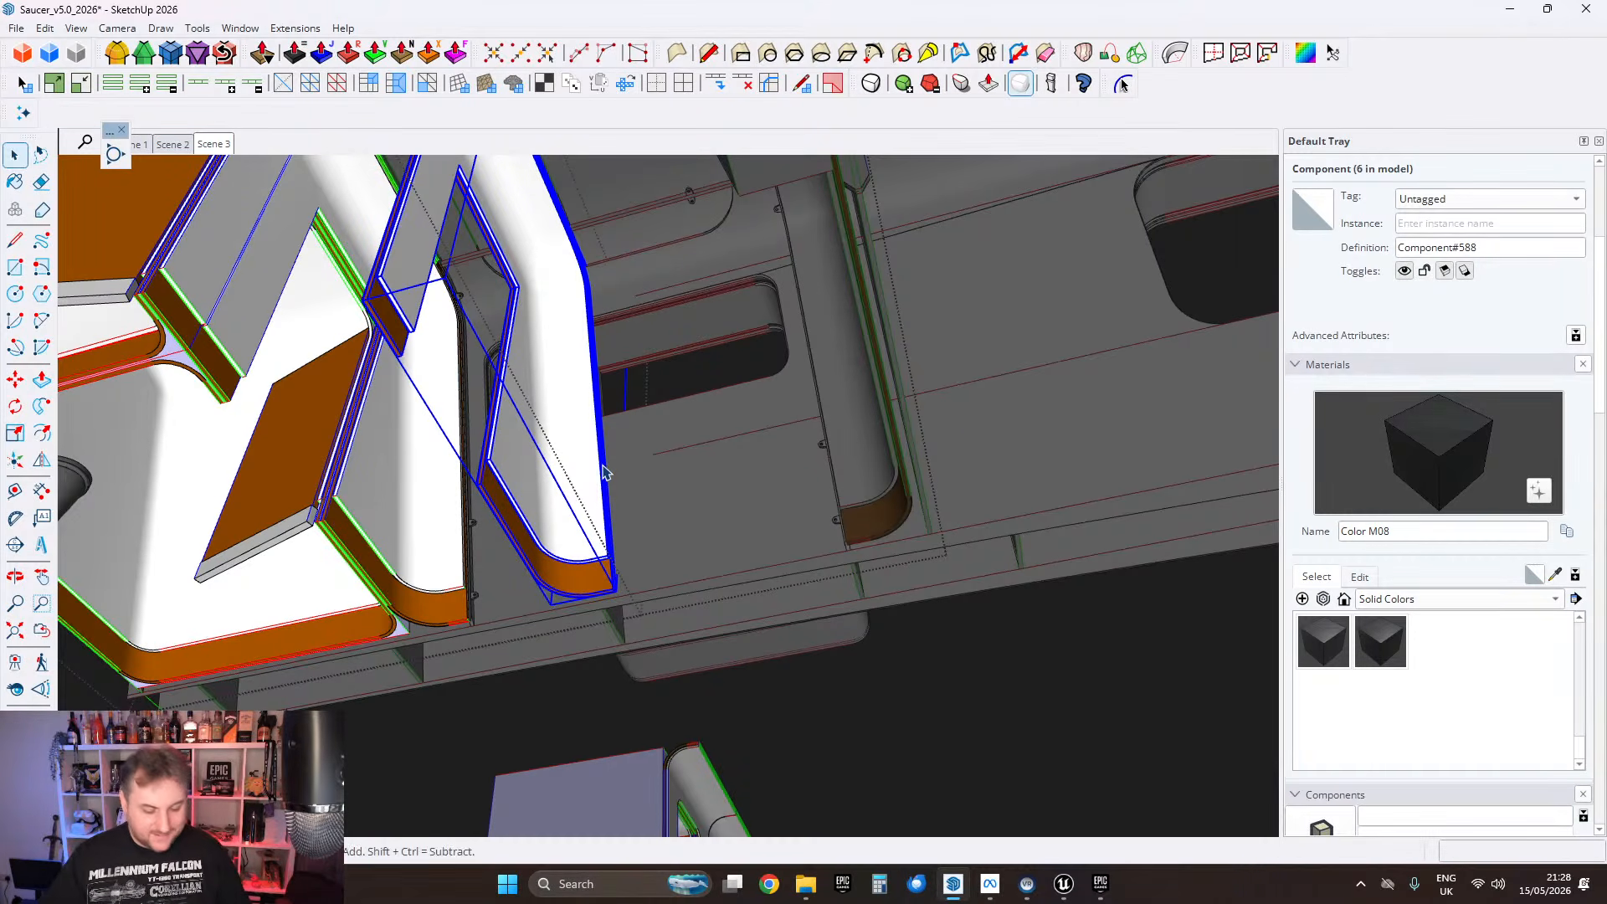
pyautogui.rightClick(566, 450)
pyautogui.click(606, 125)
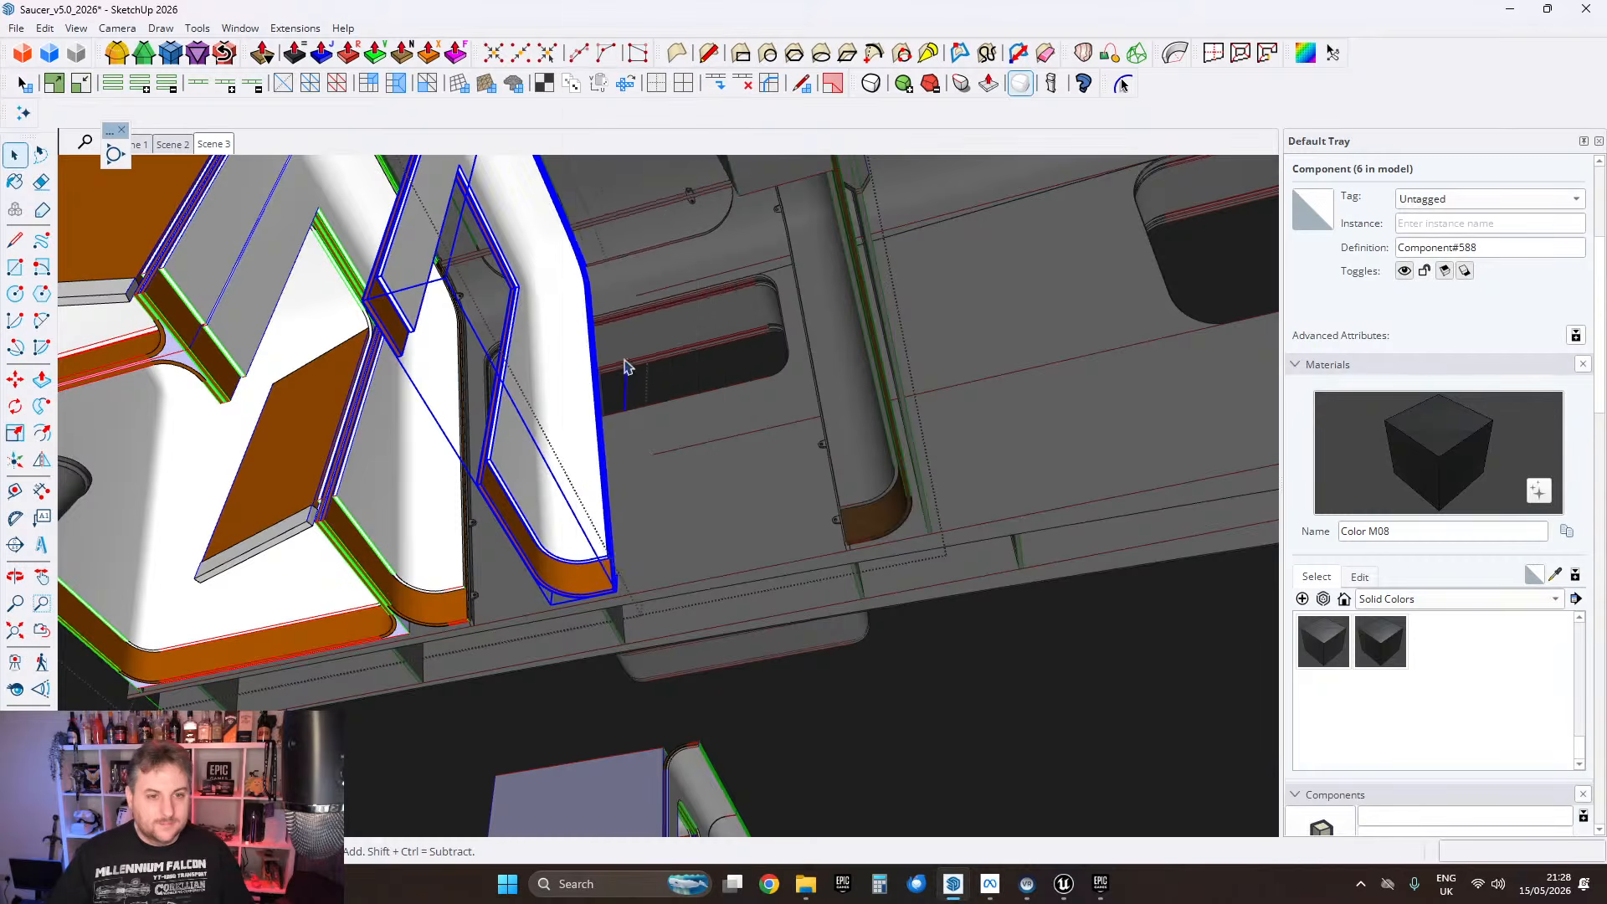
# Step: Cut the copied desk section out of its parent component and paste it in place at the model's top level
pyautogui.moveTo(560, 420)
pyautogui.mouseDown(button='middle')
pyautogui.moveTo(608, 421)
pyautogui.moveTo(574, 422)
pyautogui.mouseUp(button='middle')
pyautogui.press('Escape')
pyautogui.press('Escape')
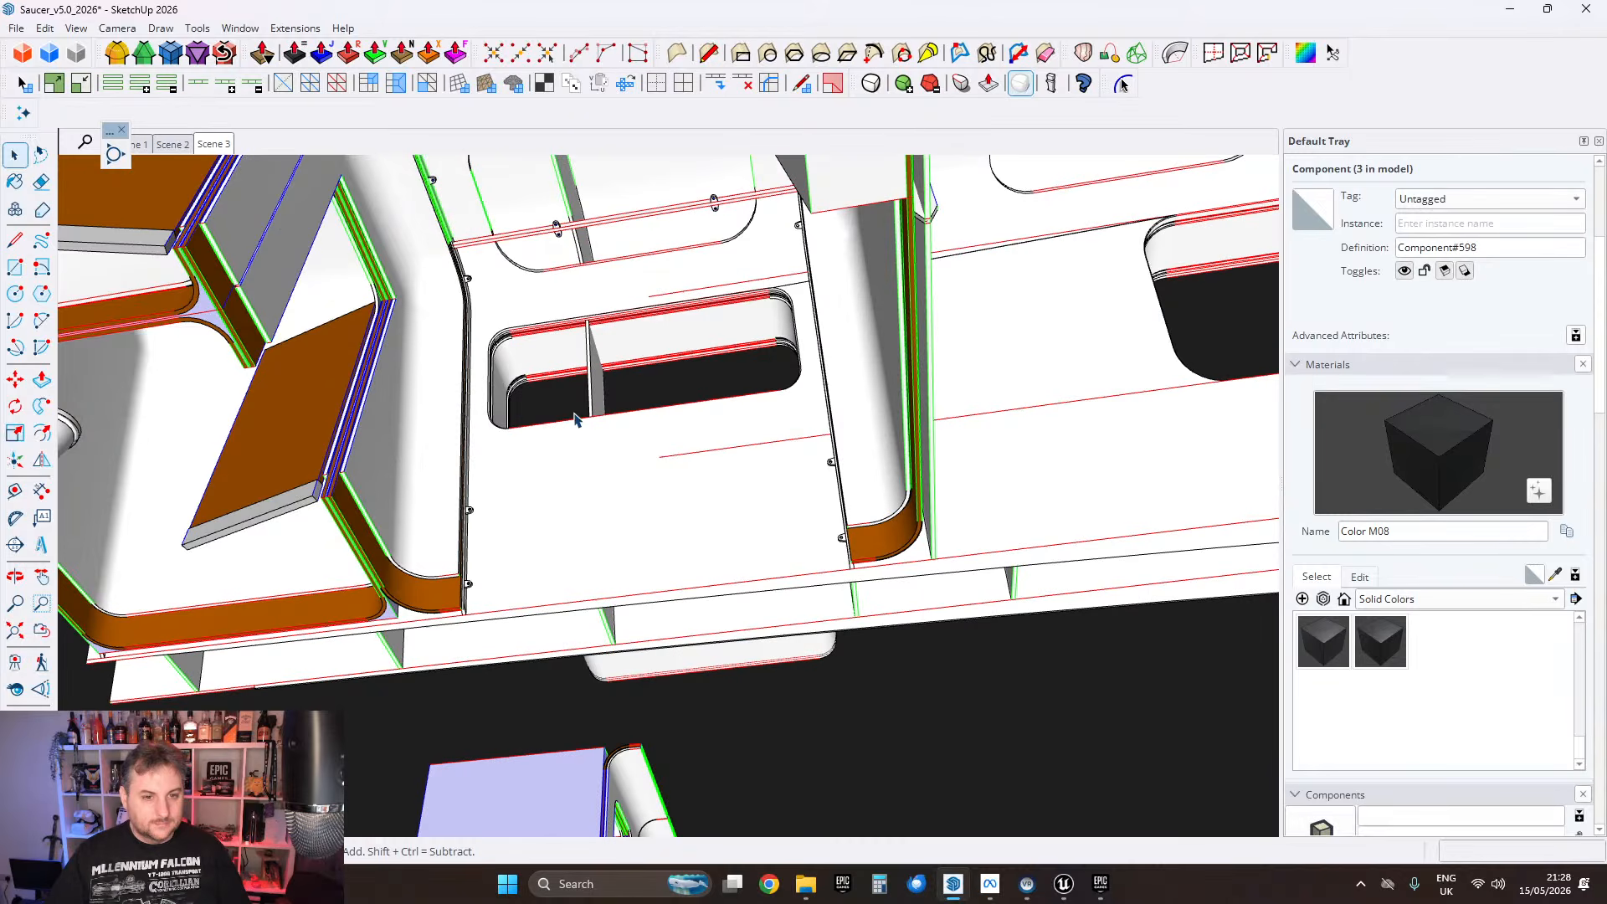
pyautogui.click(45, 27)
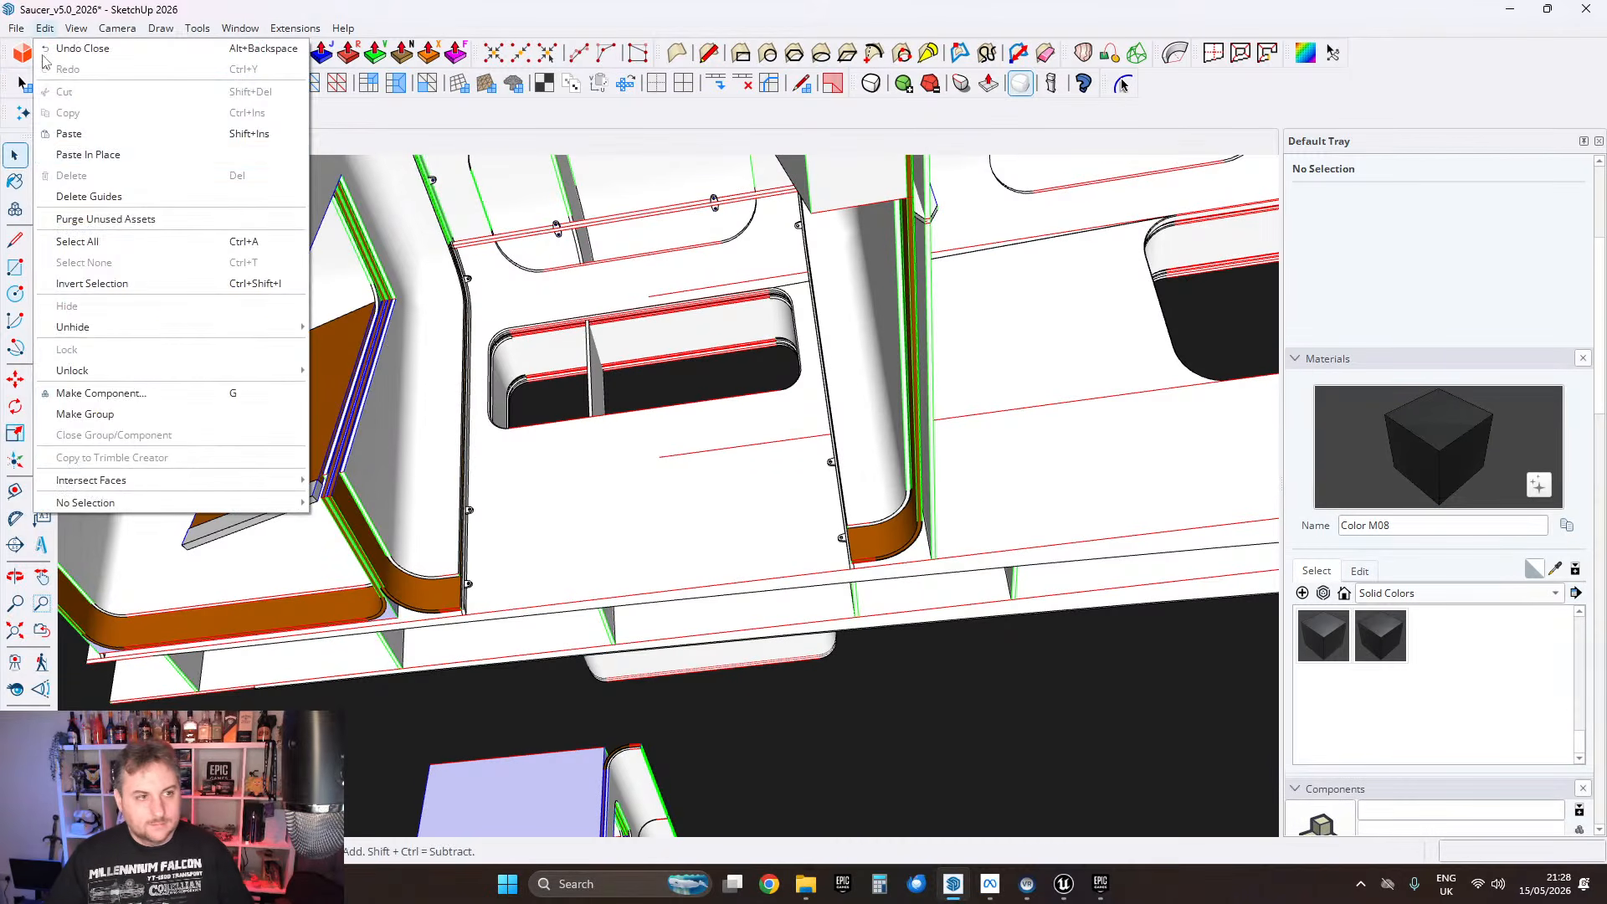
pyautogui.click(96, 153)
pyautogui.press('m')
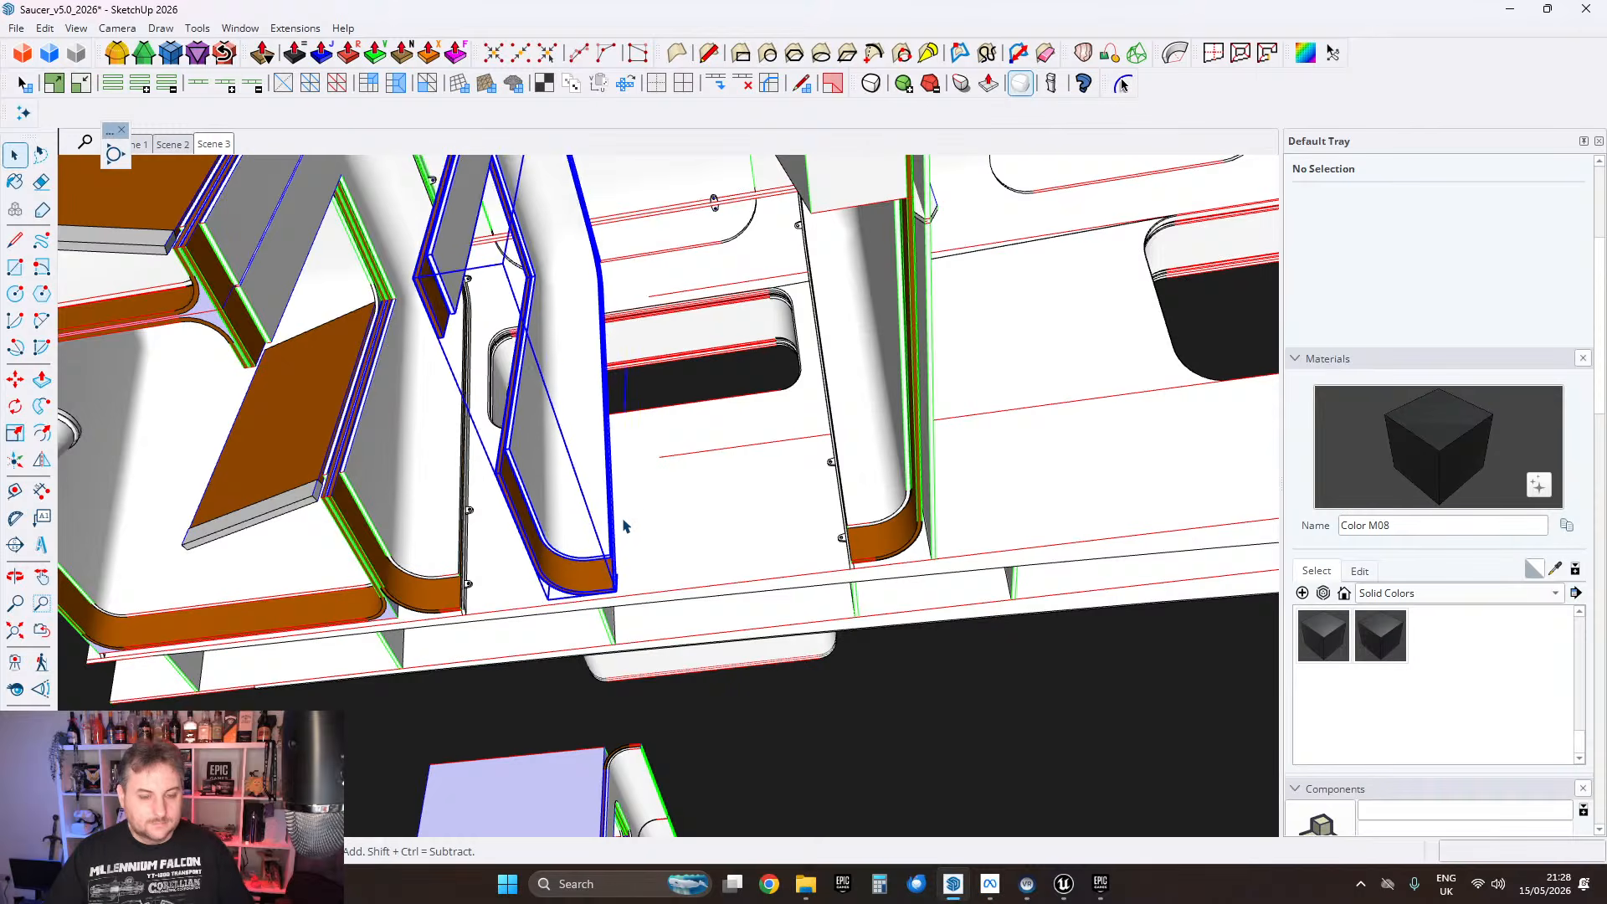
# Step: Open the pasted desk section and make its white top layer a unique component
pyautogui.scroll(5, 419, 524)
pyautogui.moveTo(420, 524); pyautogui.dragTo(596, 462, button='middle')
pyautogui.doubleClick(545, 504)
pyautogui.click(574, 452)
pyautogui.click(561, 449)
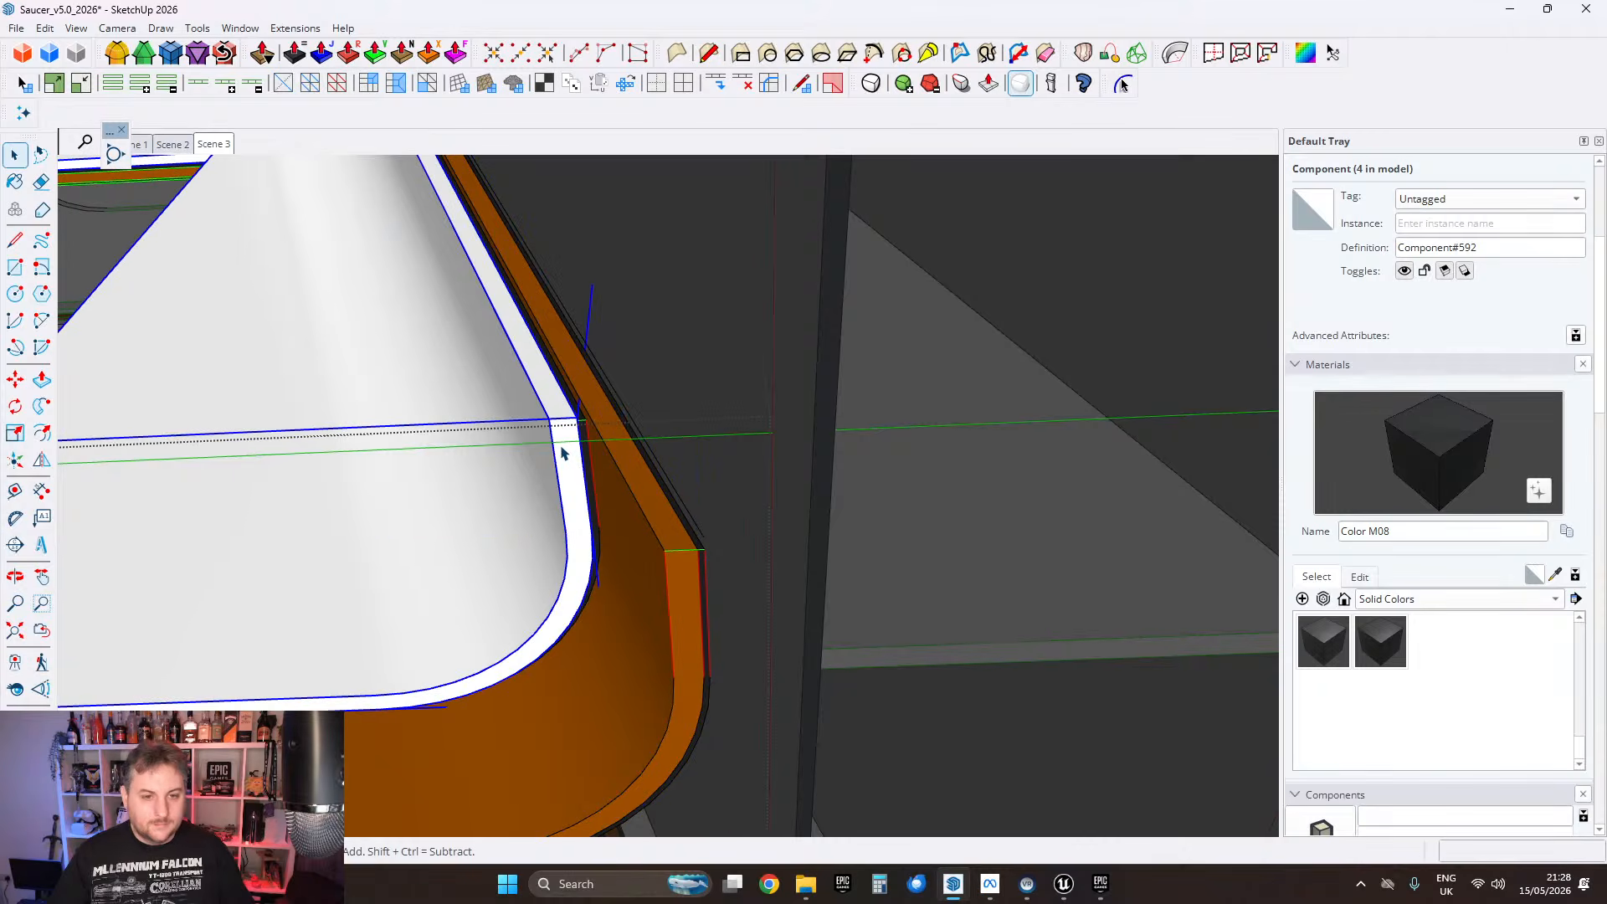
pyautogui.scroll(3, 563, 432)
pyautogui.rightClick(560, 426)
pyautogui.click(621, 118)
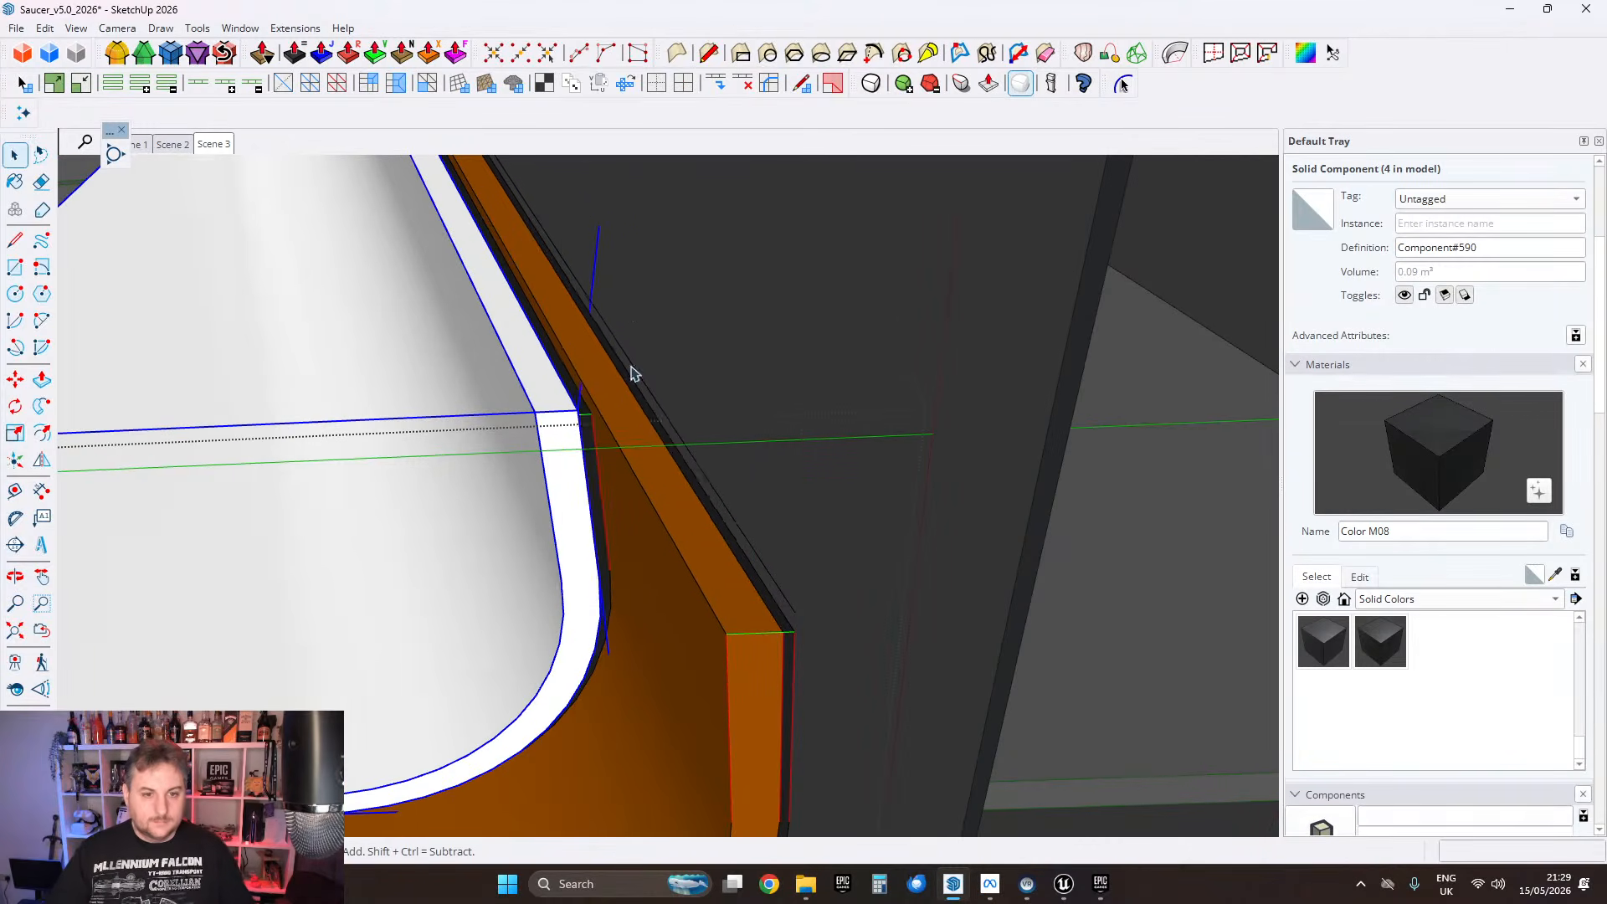
# Step: Make the pasted section's dark, brown and thin dark layers beneath the white one unique components as well
pyautogui.scroll(3, 621, 392)
pyautogui.rightClick(567, 435)
pyautogui.click(632, 117)
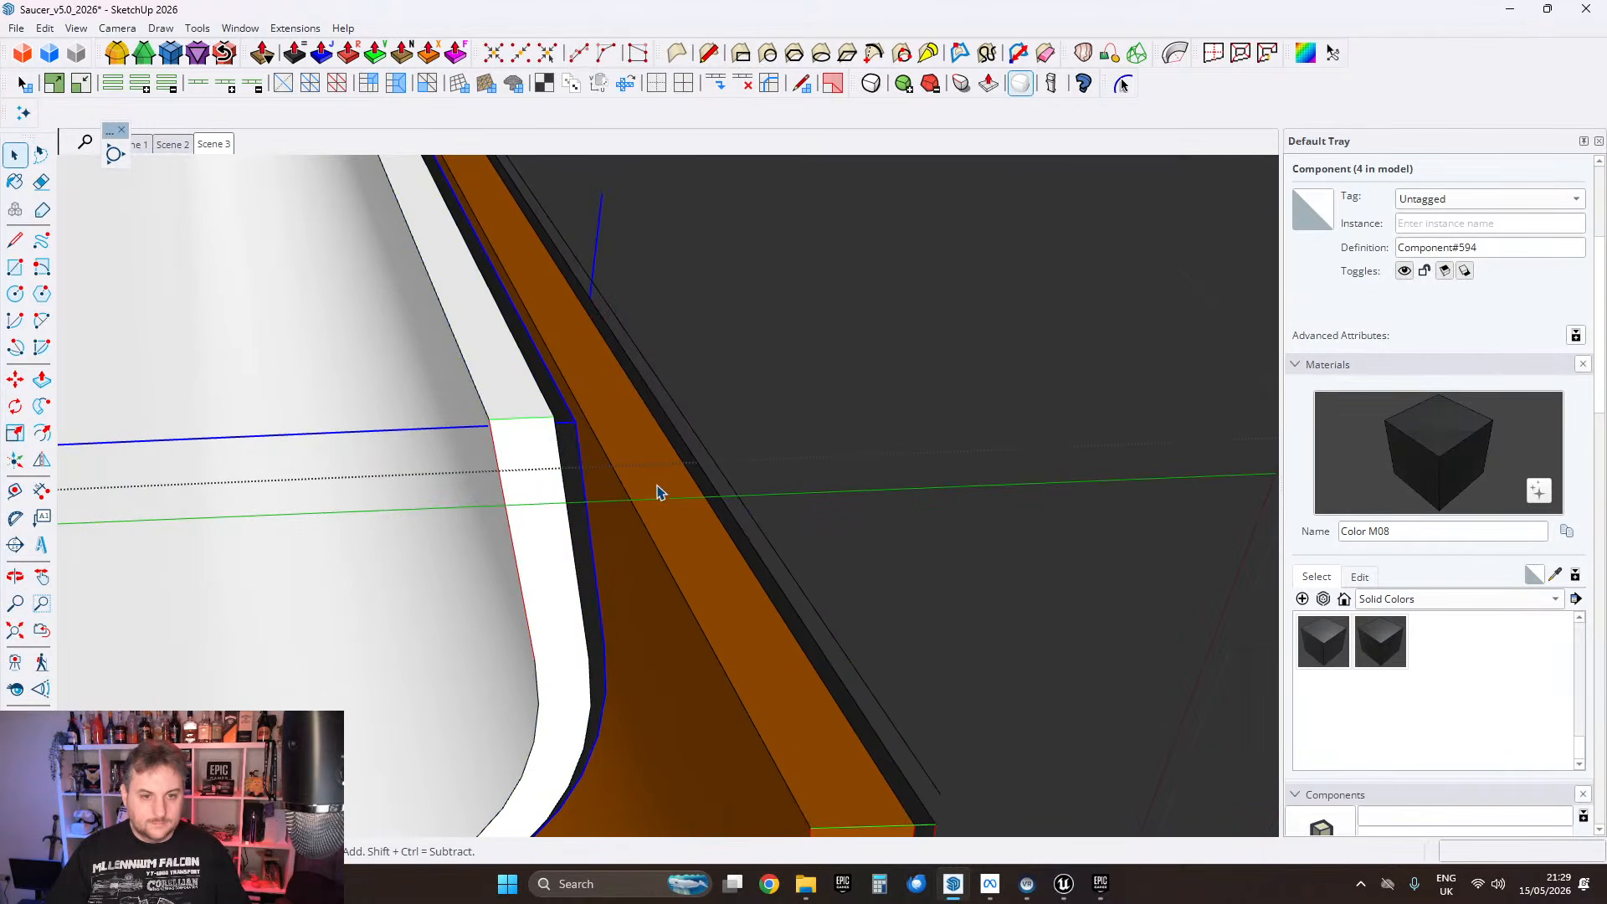
pyautogui.rightClick(655, 489)
pyautogui.click(707, 117)
pyautogui.scroll(2, 678, 456)
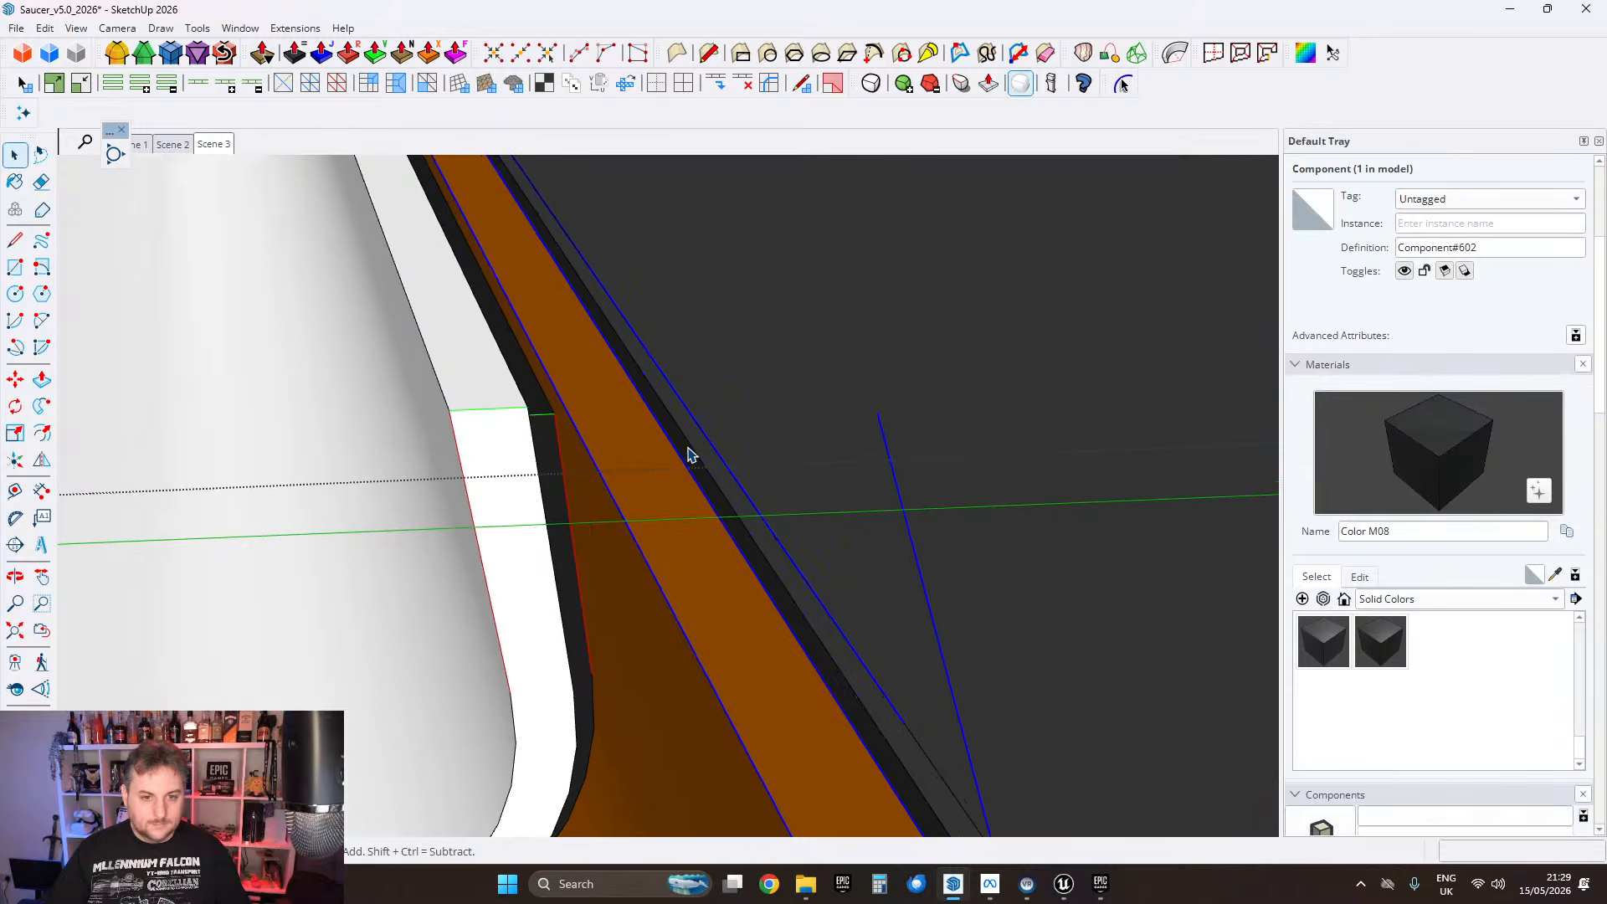
pyautogui.rightClick(689, 449)
pyautogui.click(739, 118)
pyautogui.scroll(-4, 639, 449)
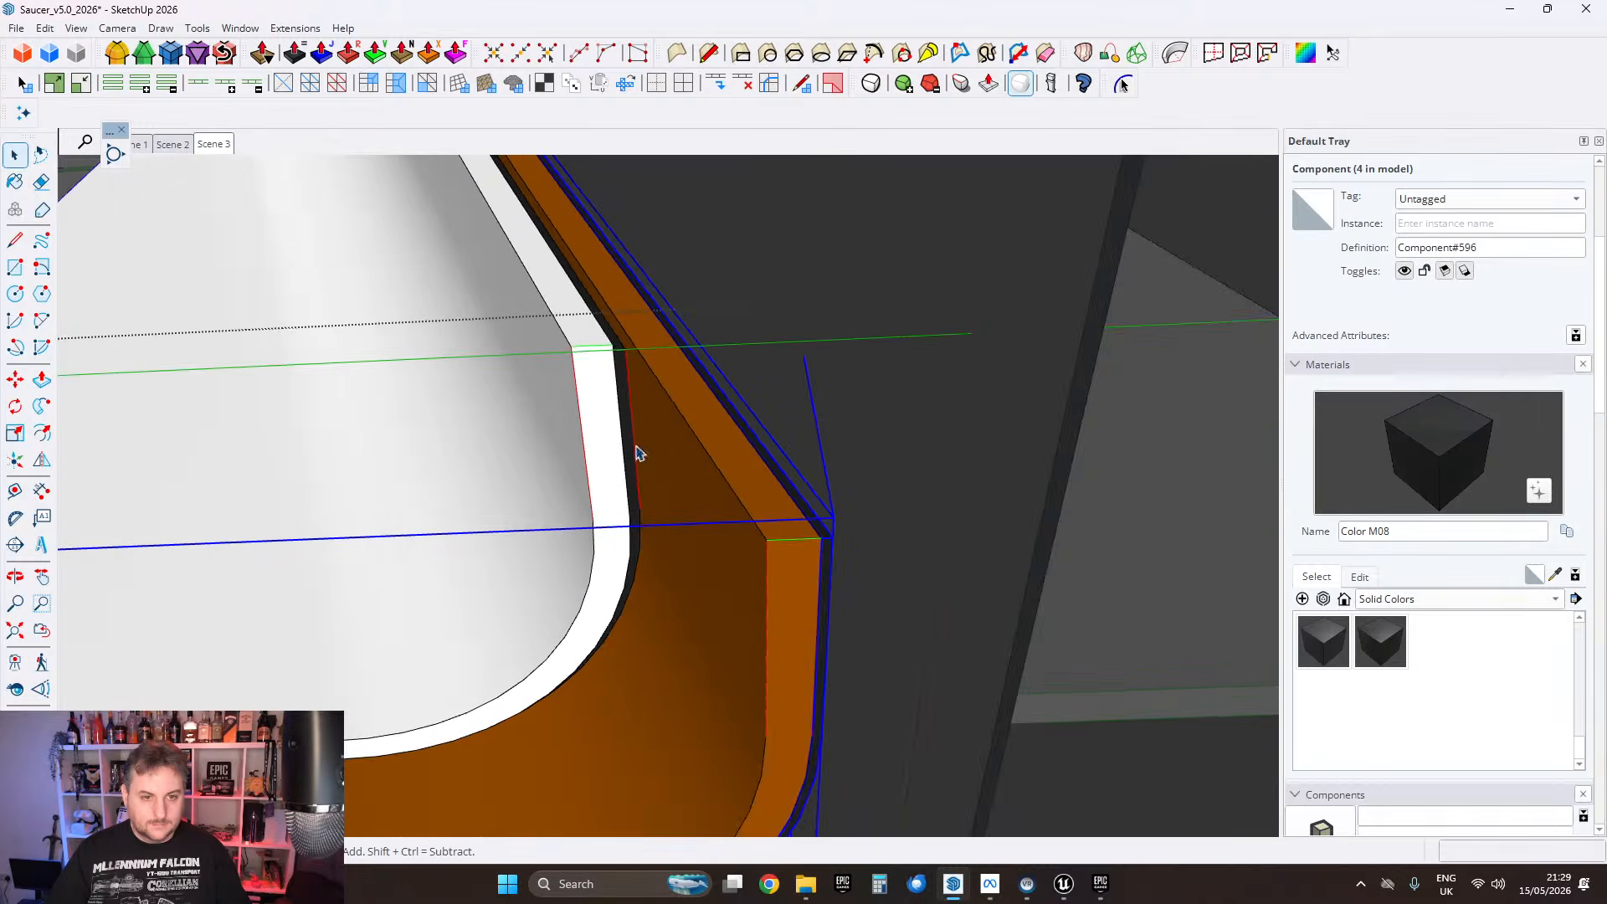
# Step: Reduce the white layer to its end profile face: copy that face, erase all the layer's geometry and paste the face in place
pyautogui.doubleClick(564, 376)
pyautogui.click(564, 375)
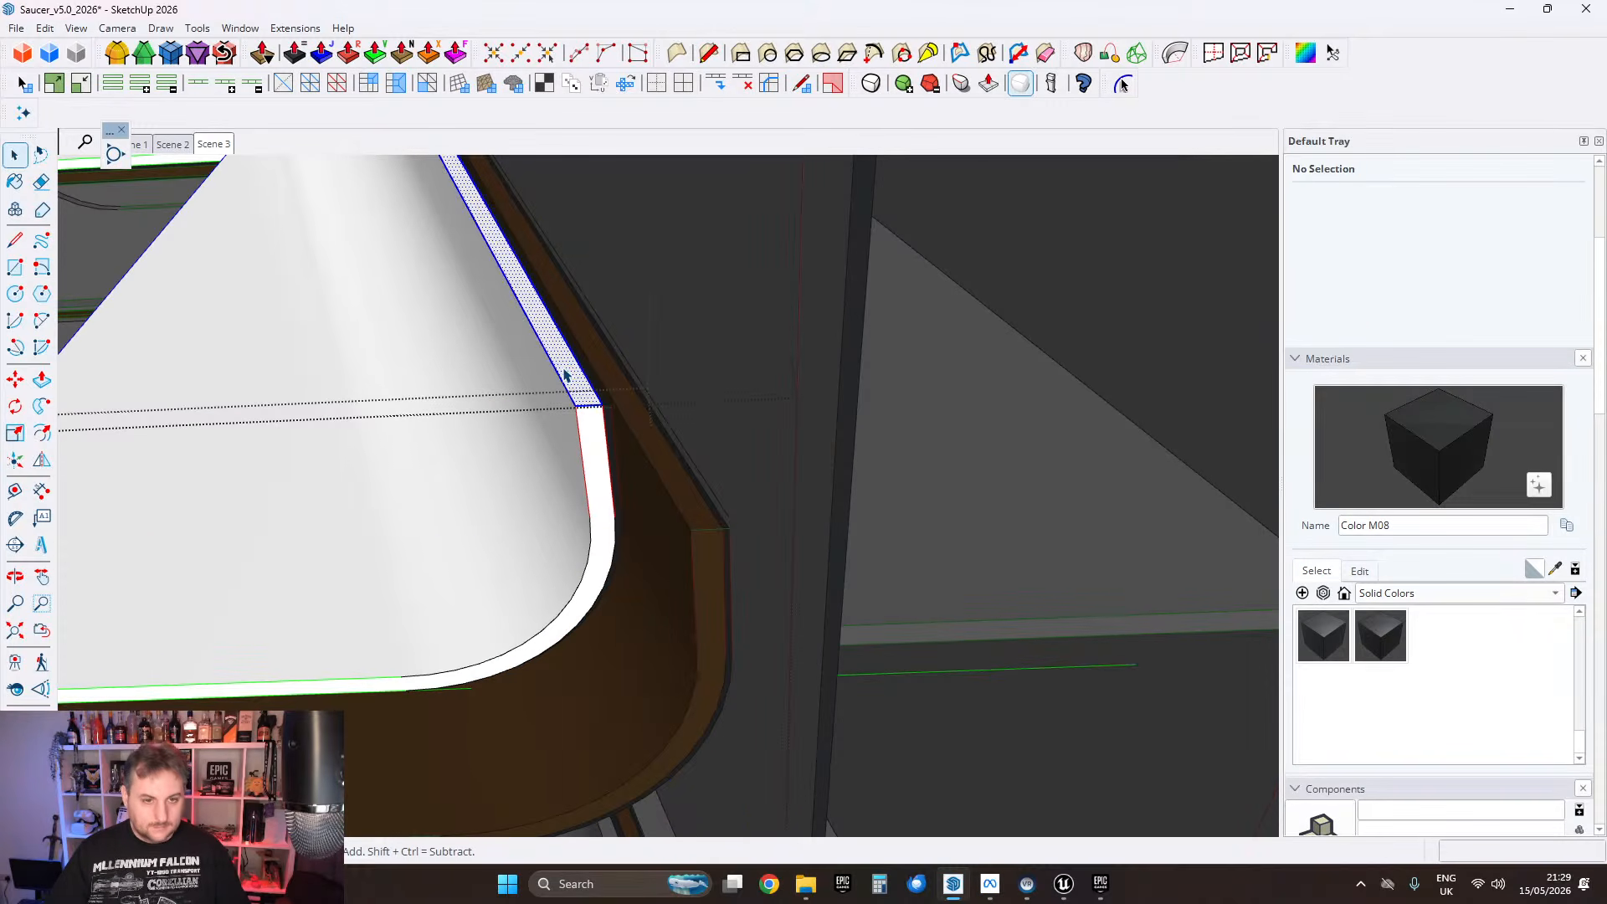
pyautogui.tripleClick(561, 500)
pyautogui.hotkey('ctrl', 'x')
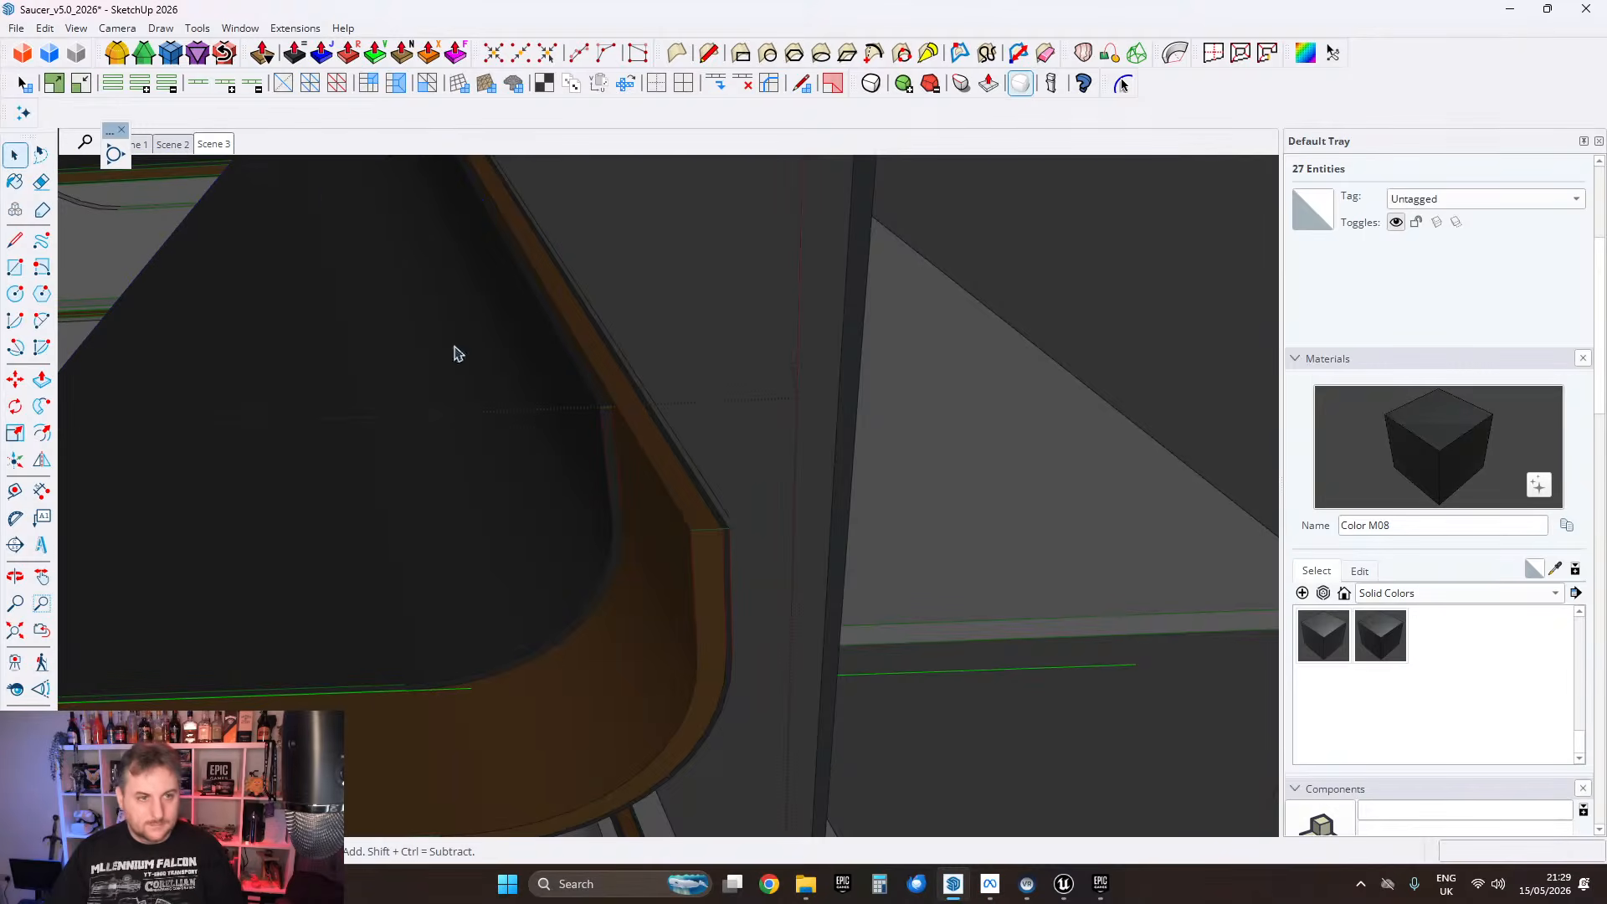
pyautogui.click(44, 28)
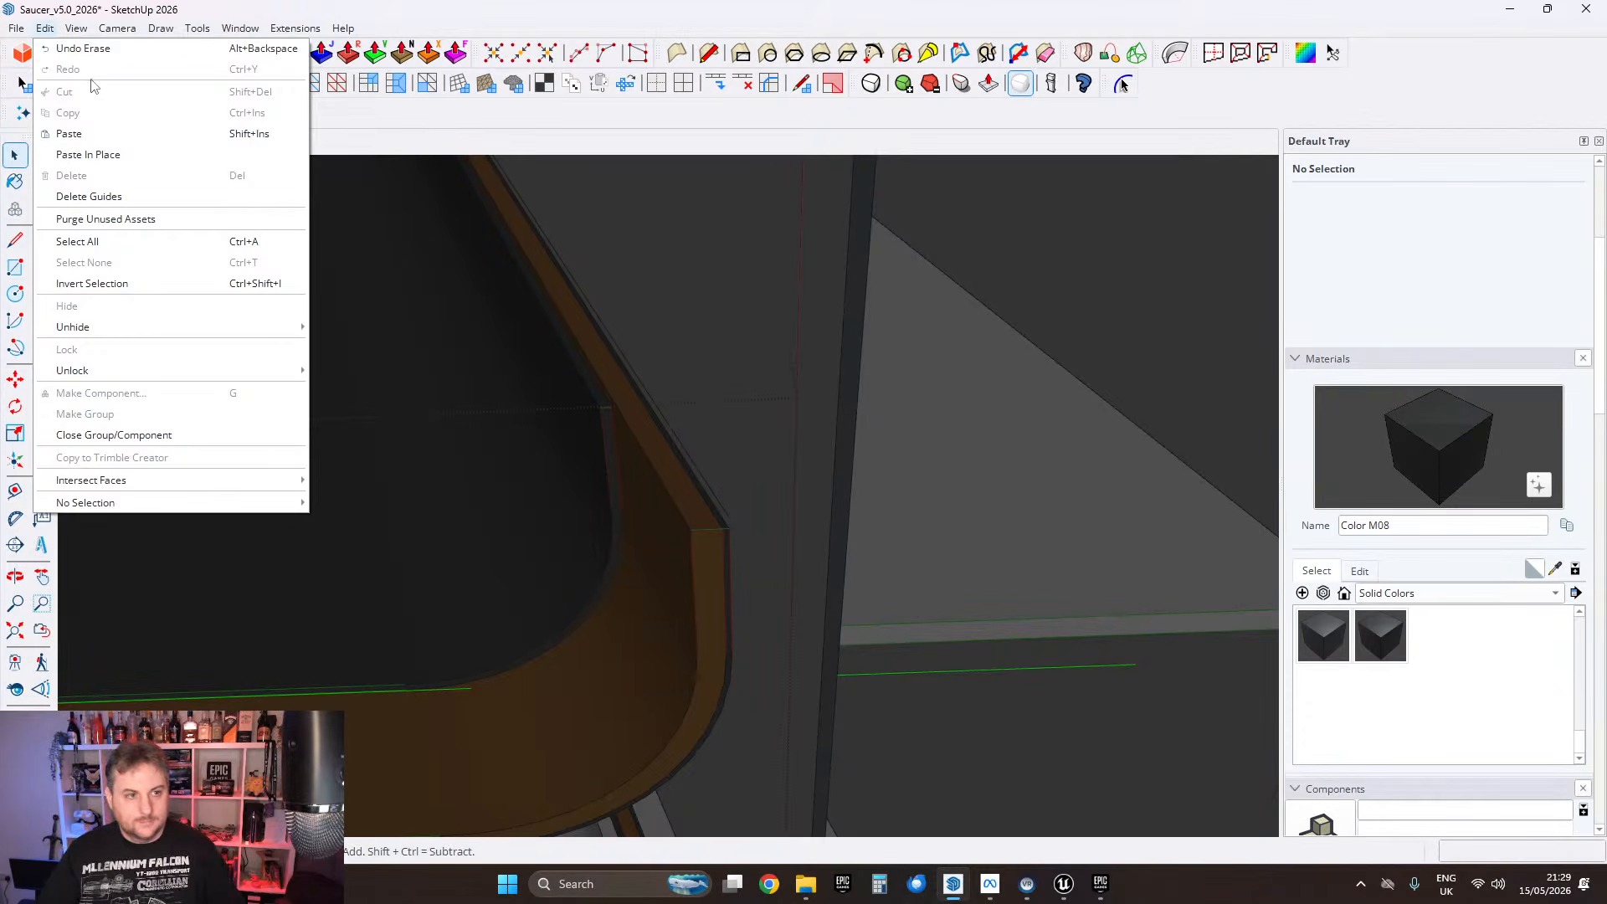
pyautogui.click(84, 154)
pyautogui.scroll(2, 648, 425)
pyautogui.click(596, 425)
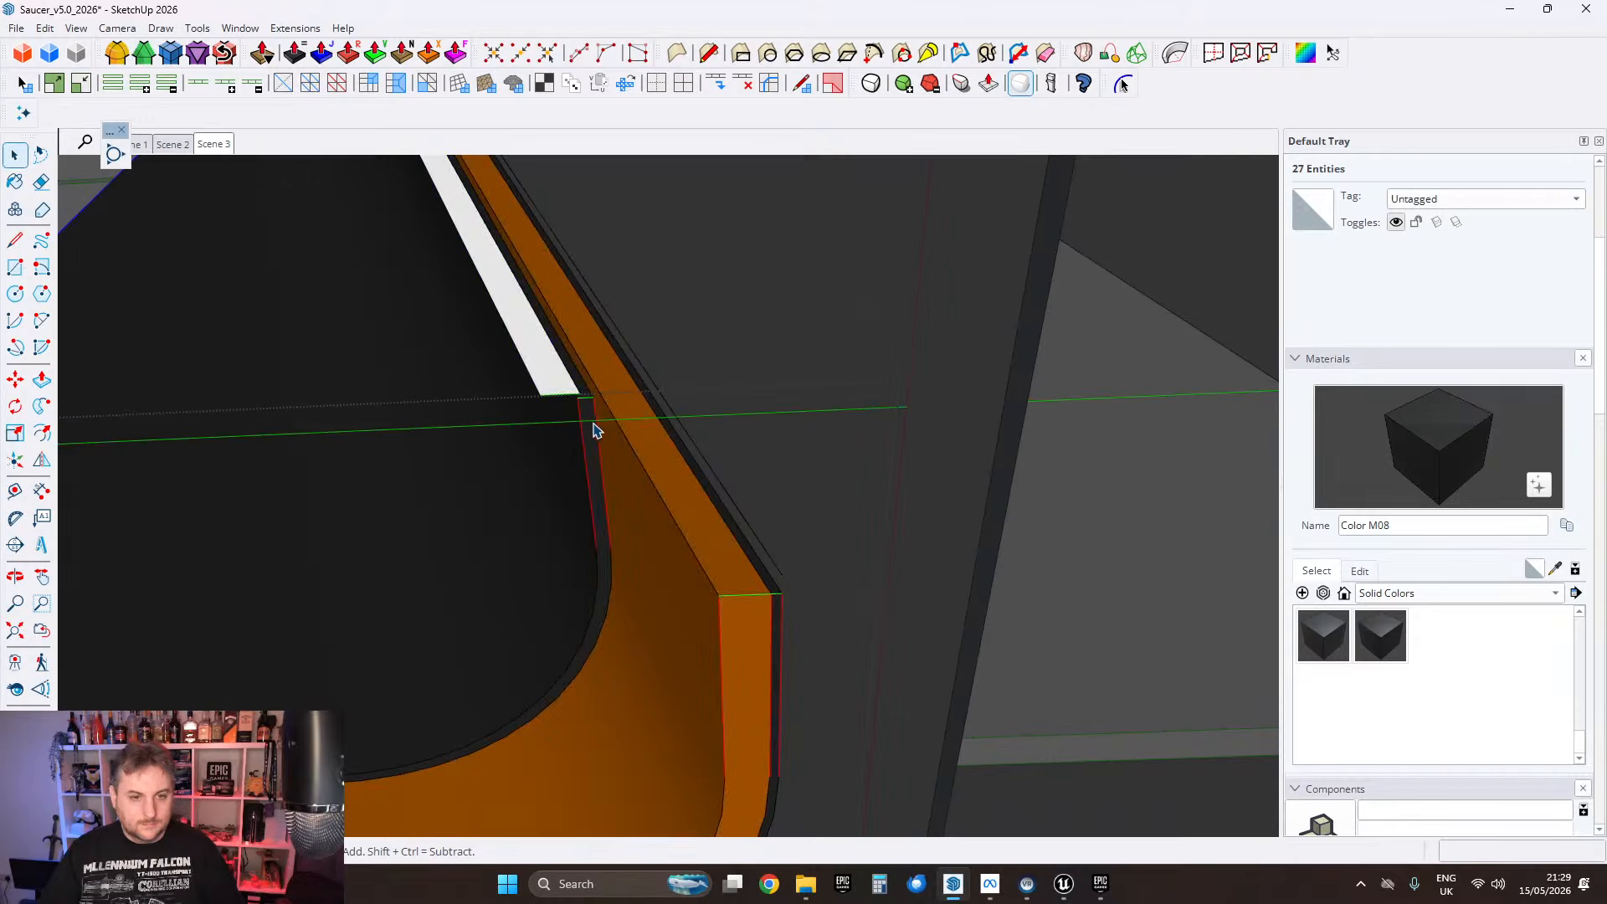
# Step: Open the dark layer beneath the white one, copy its end profile face, erase everything else and paste the face in place
pyautogui.doubleClick(589, 423)
pyautogui.scroll(3, 579, 406)
pyautogui.scroll(2, 584, 394)
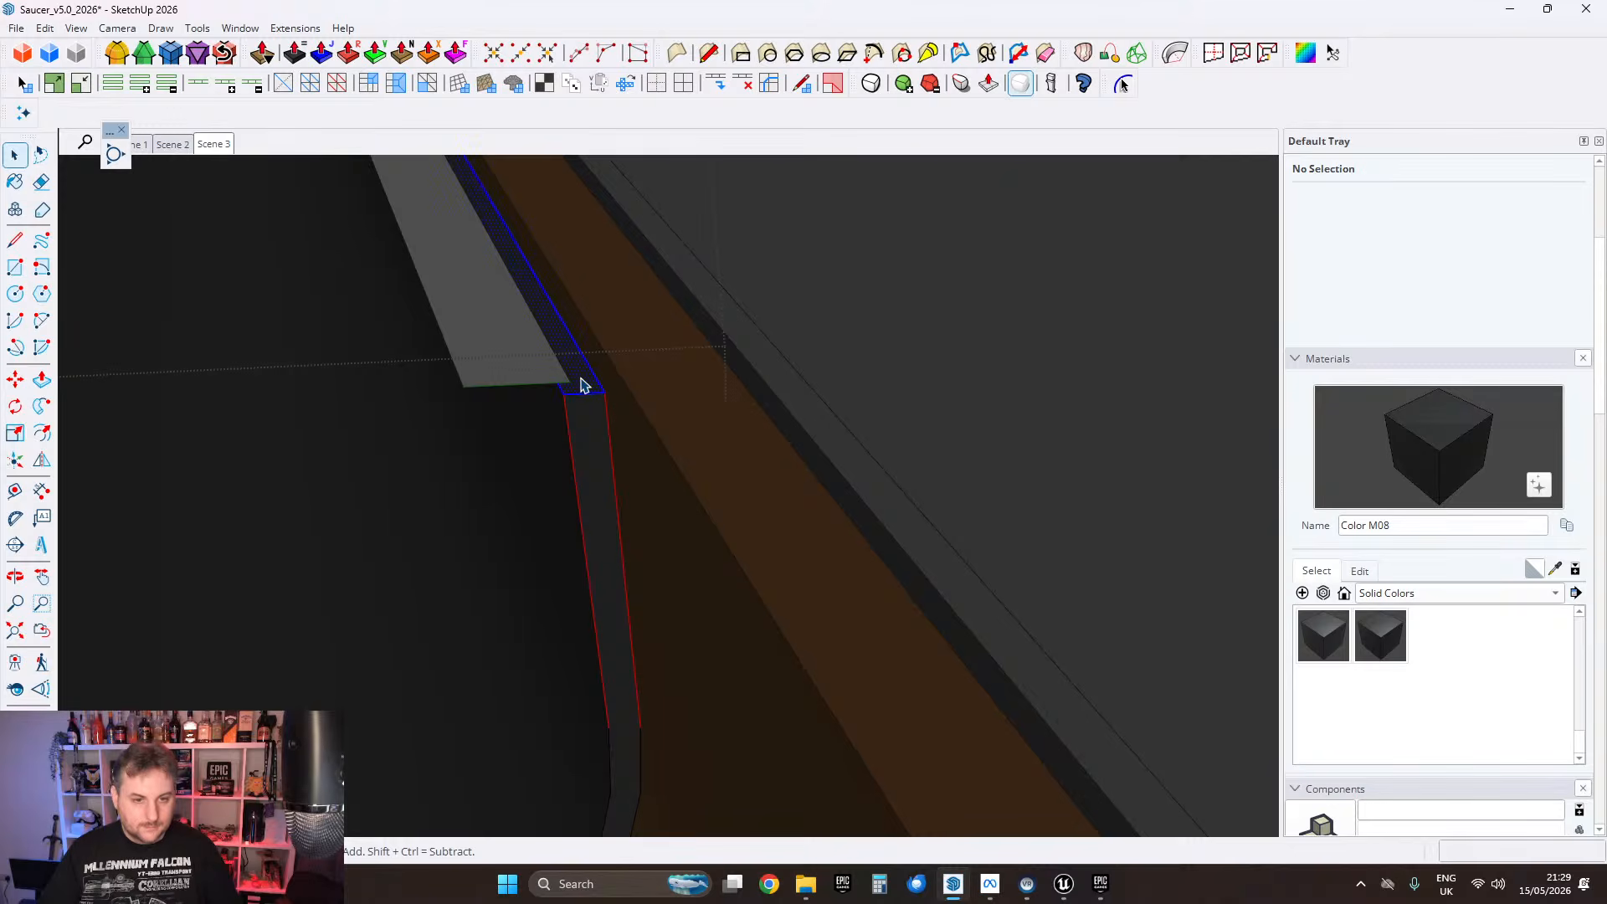
pyautogui.hotkey('ctrl', 'a')
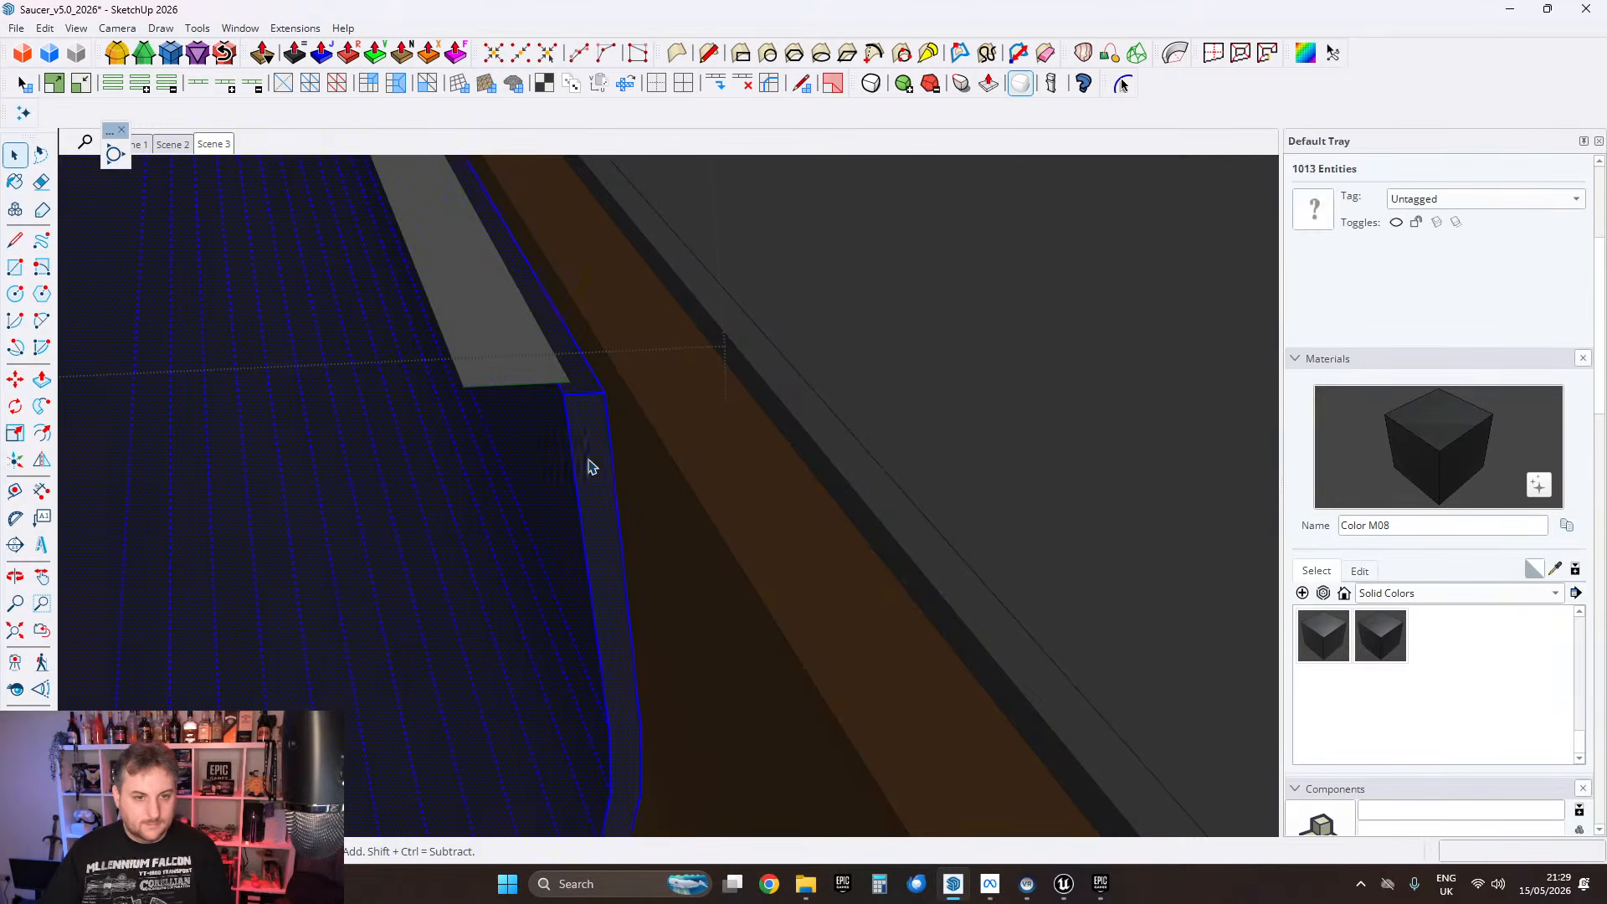
pyautogui.hotkey('ctrl', 'x')
pyautogui.click(44, 28)
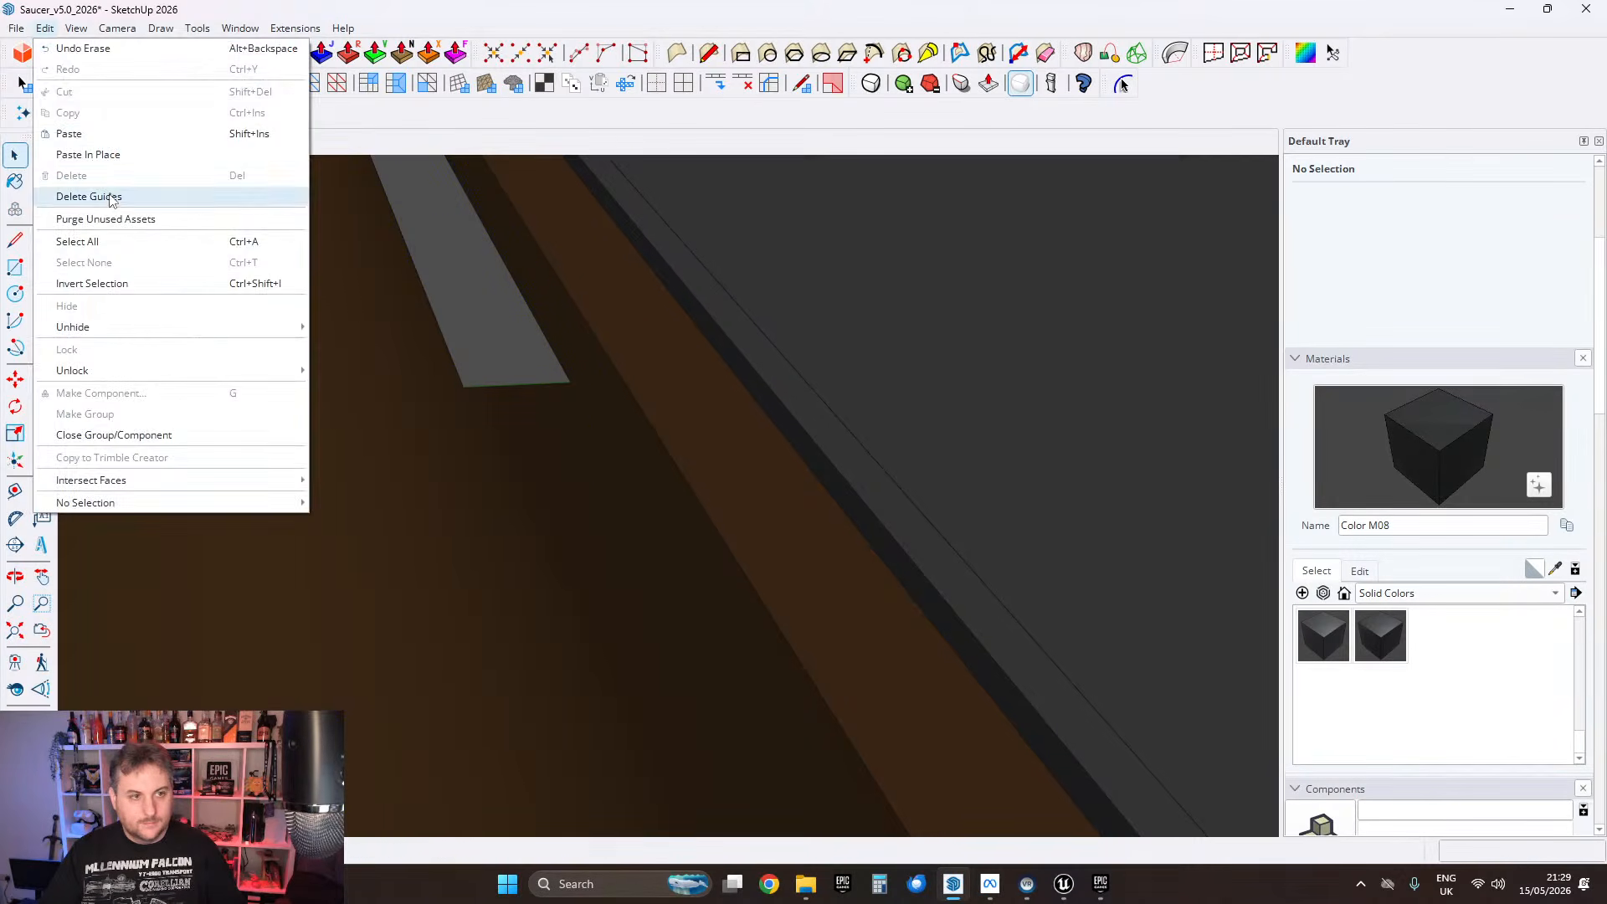
pyautogui.click(101, 154)
pyautogui.click(542, 374)
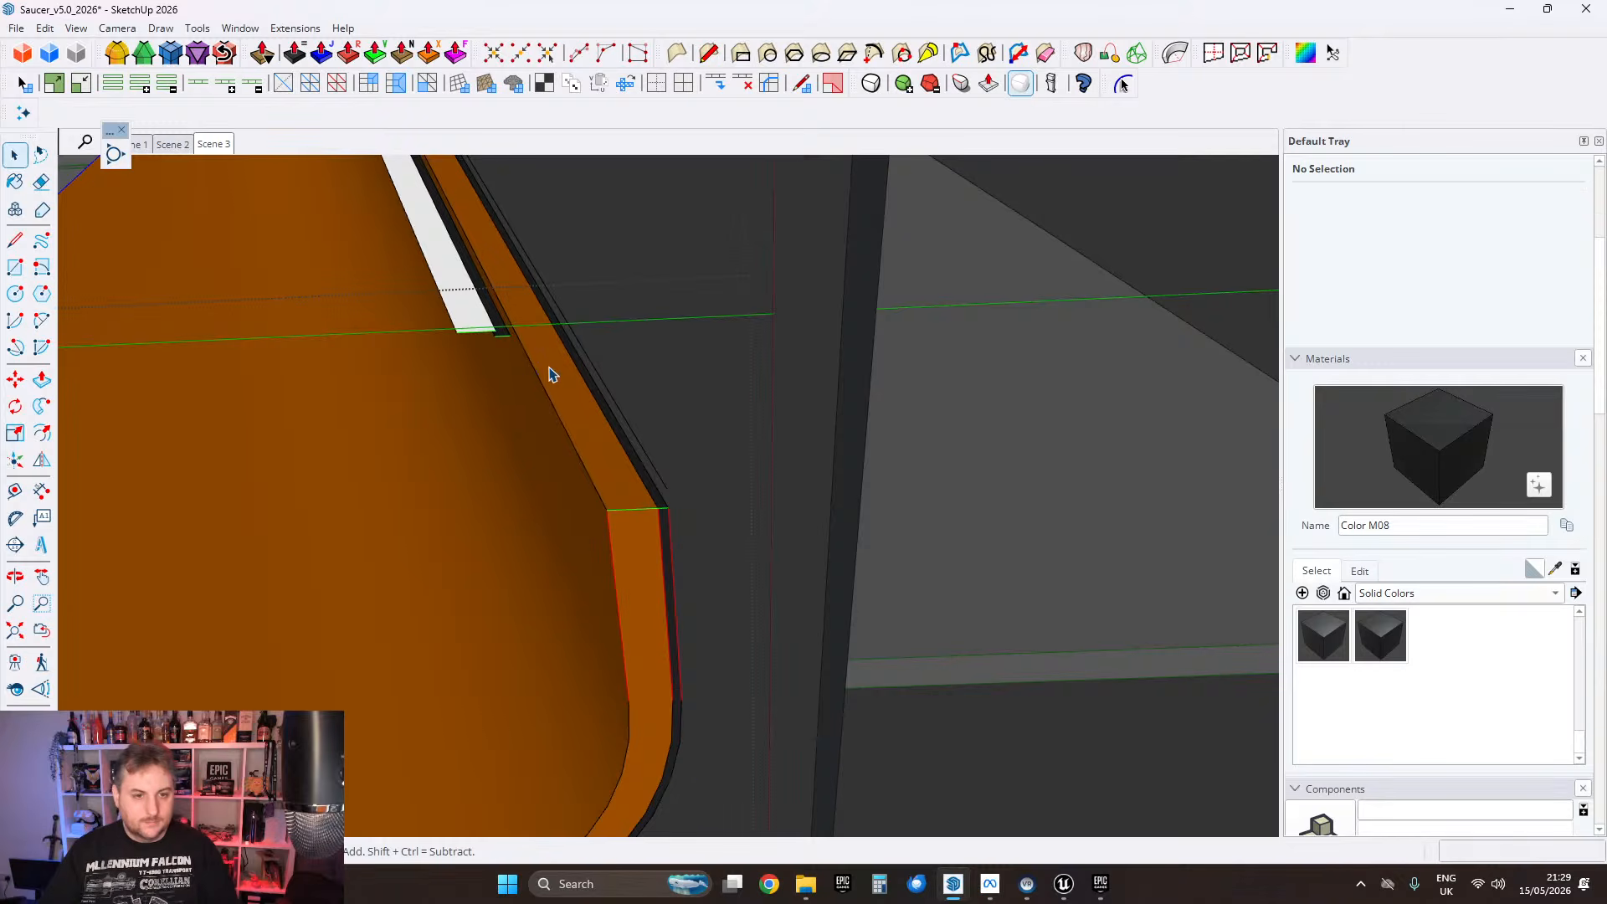
# Step: Strip the brown layer down to its end profile face by copying it, erasing the layer's geometry and pasting it in place
pyautogui.doubleClick(554, 367)
pyautogui.hotkey('ctrl', 'a')
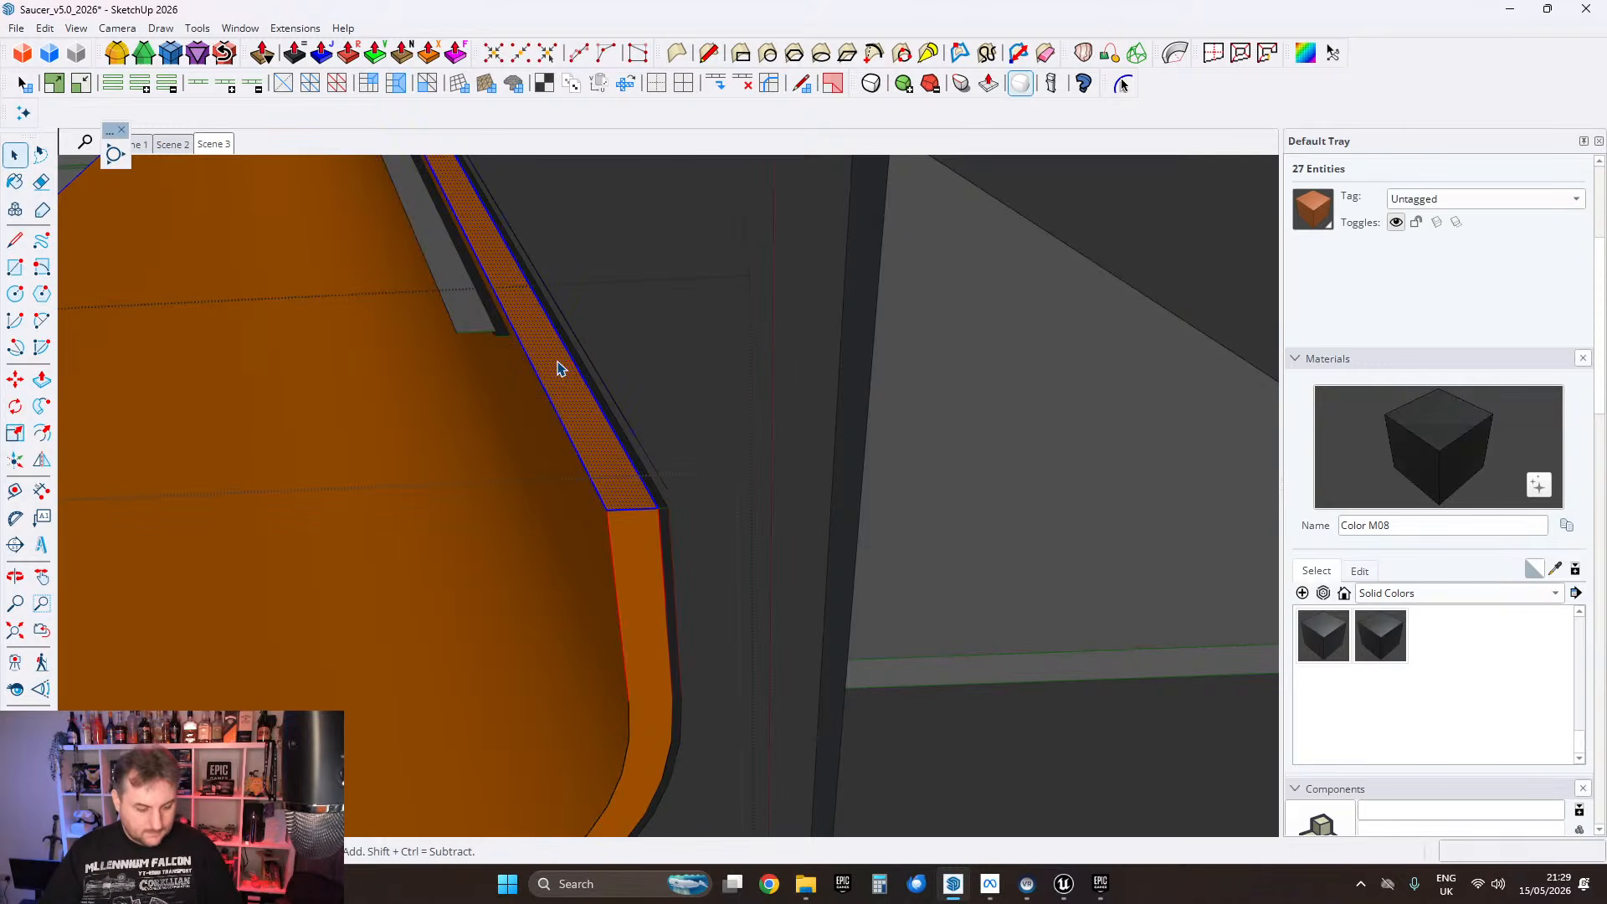
pyautogui.hotkey('ctrl', 'x')
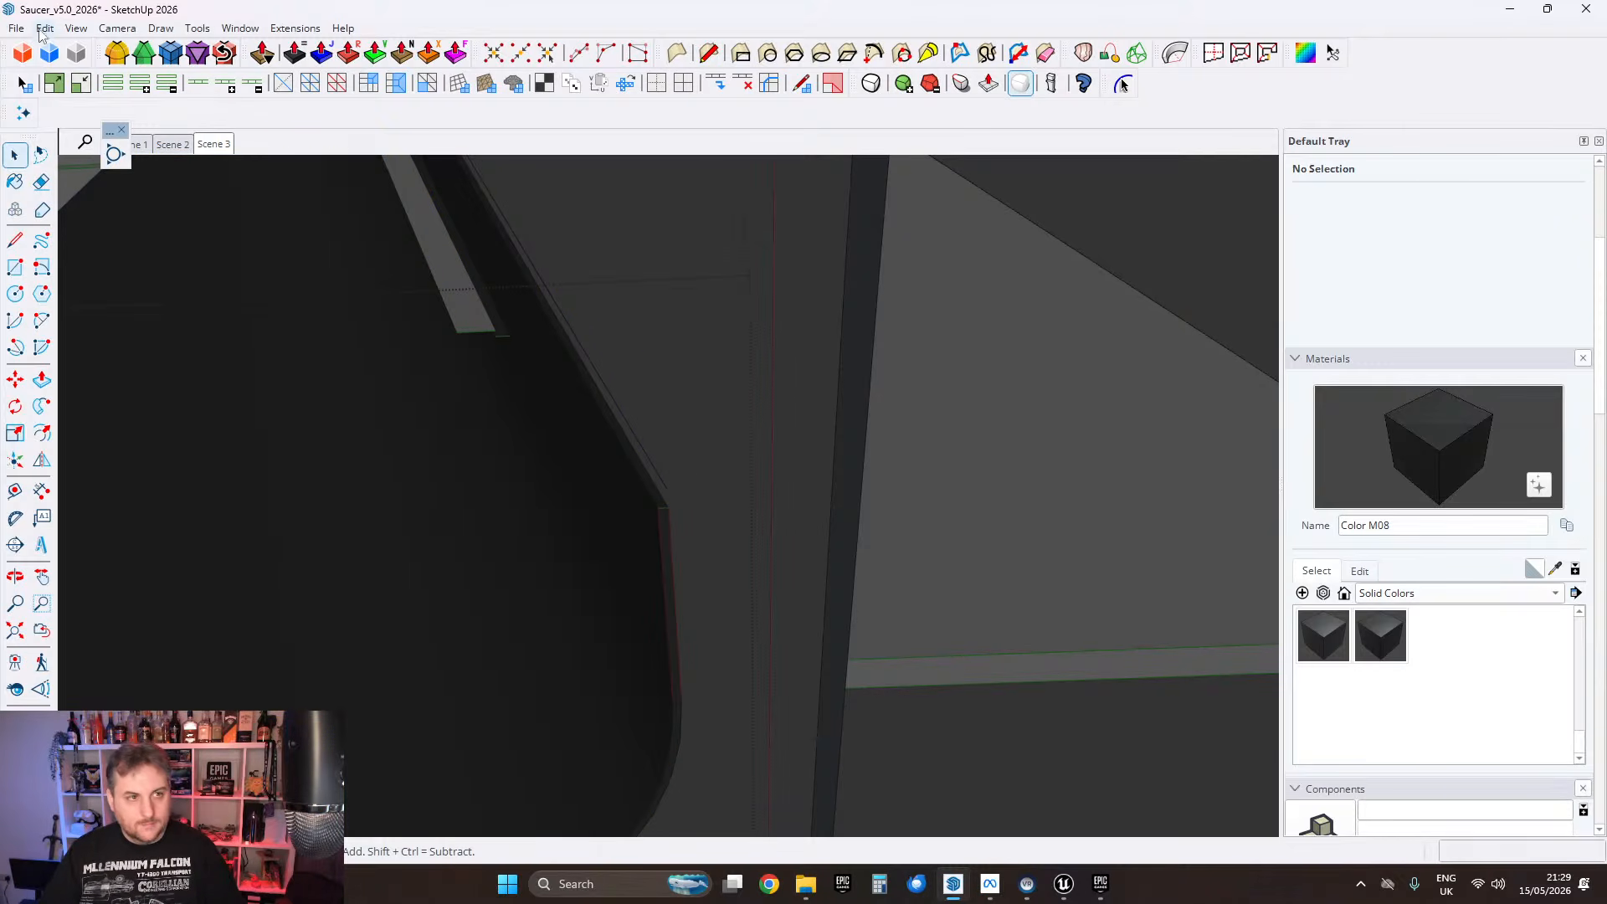
pyautogui.click(45, 28)
pyautogui.click(100, 154)
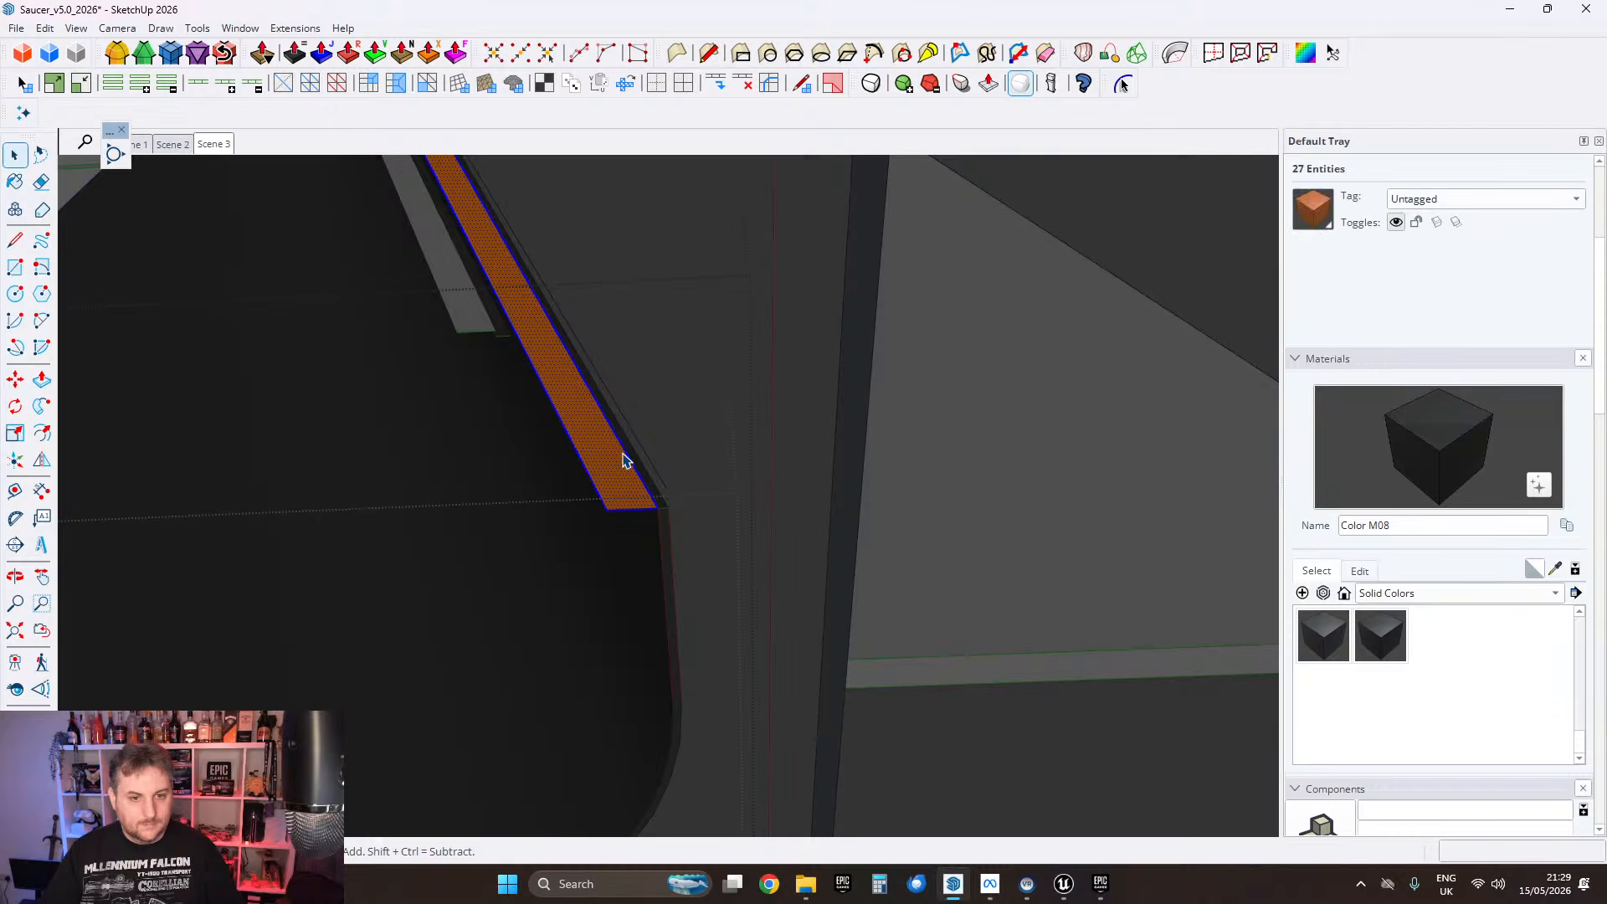
pyautogui.scroll(1, 658, 497)
pyautogui.keyDown('shift'); pyautogui.moveTo(684, 547); pyautogui.dragTo(601, 490, button='middle'); pyautogui.keyUp('shift')
pyautogui.click(573, 504)
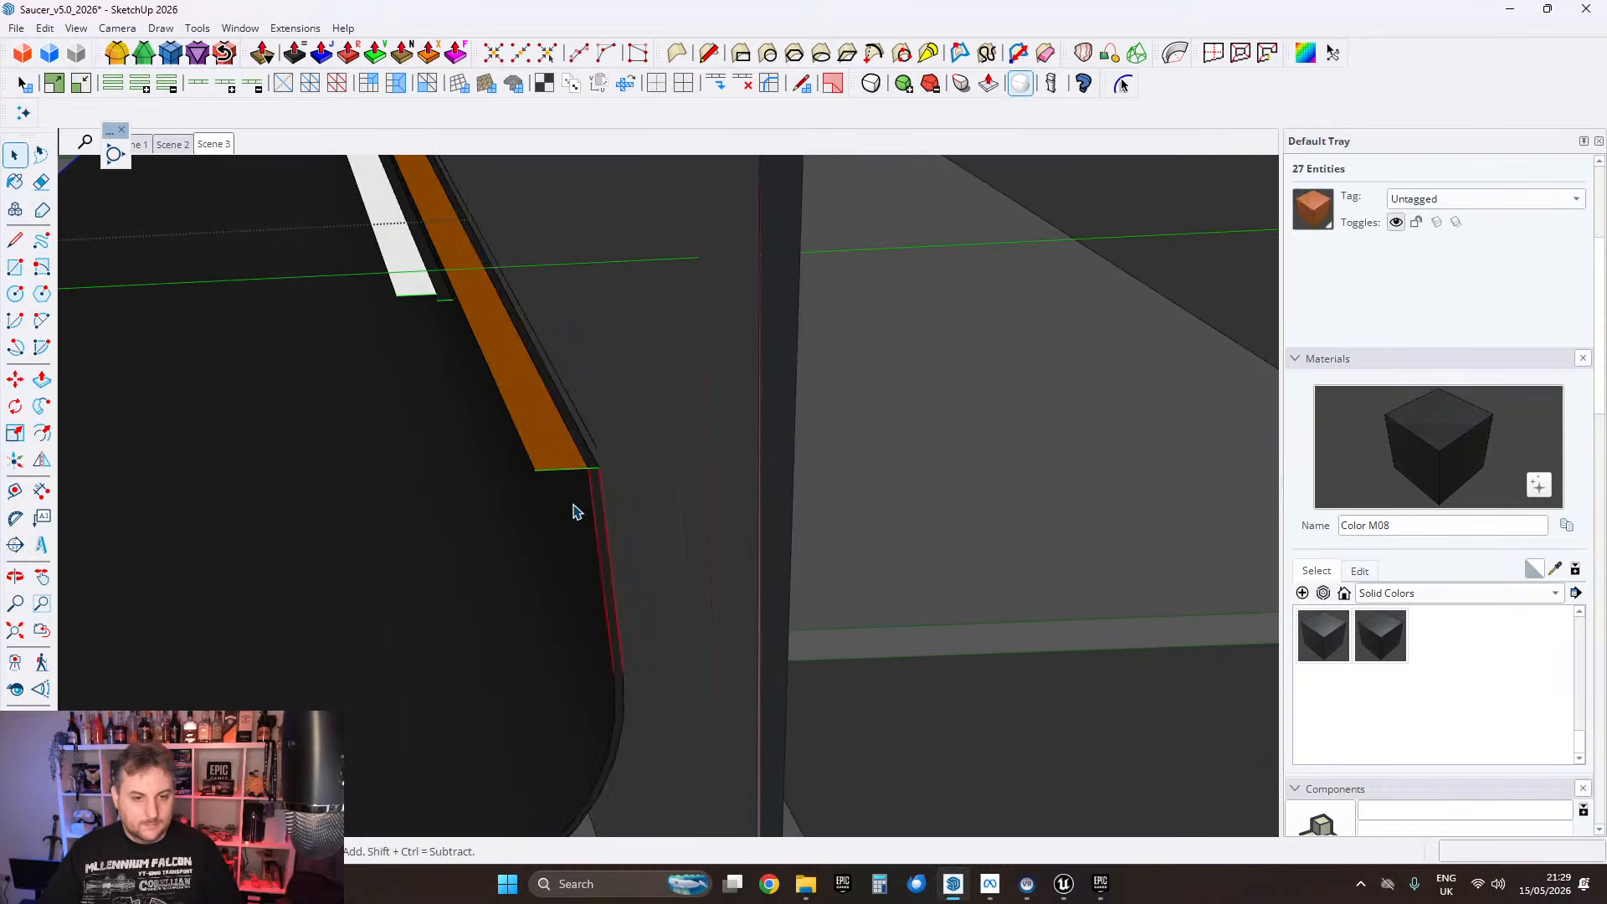
# Step: Keep only the thin dark layer's end profile face by copying it, erasing the layer's geometry and pasting it in place
pyautogui.scroll(2, 592, 462)
pyautogui.tripleClick(584, 458)
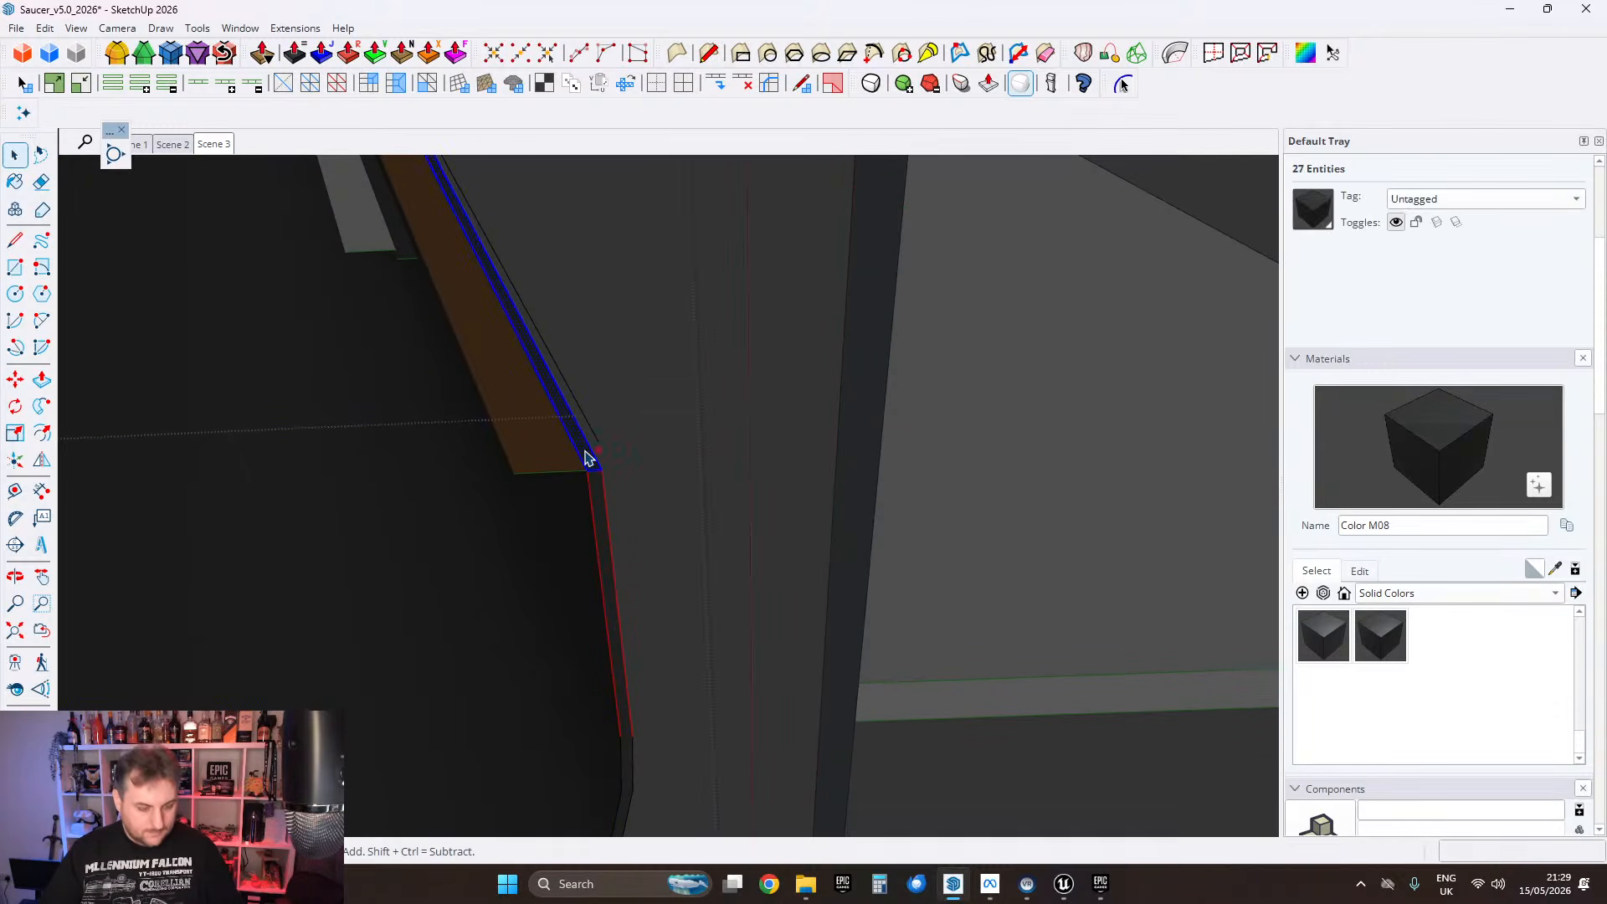
pyautogui.press('Delete')
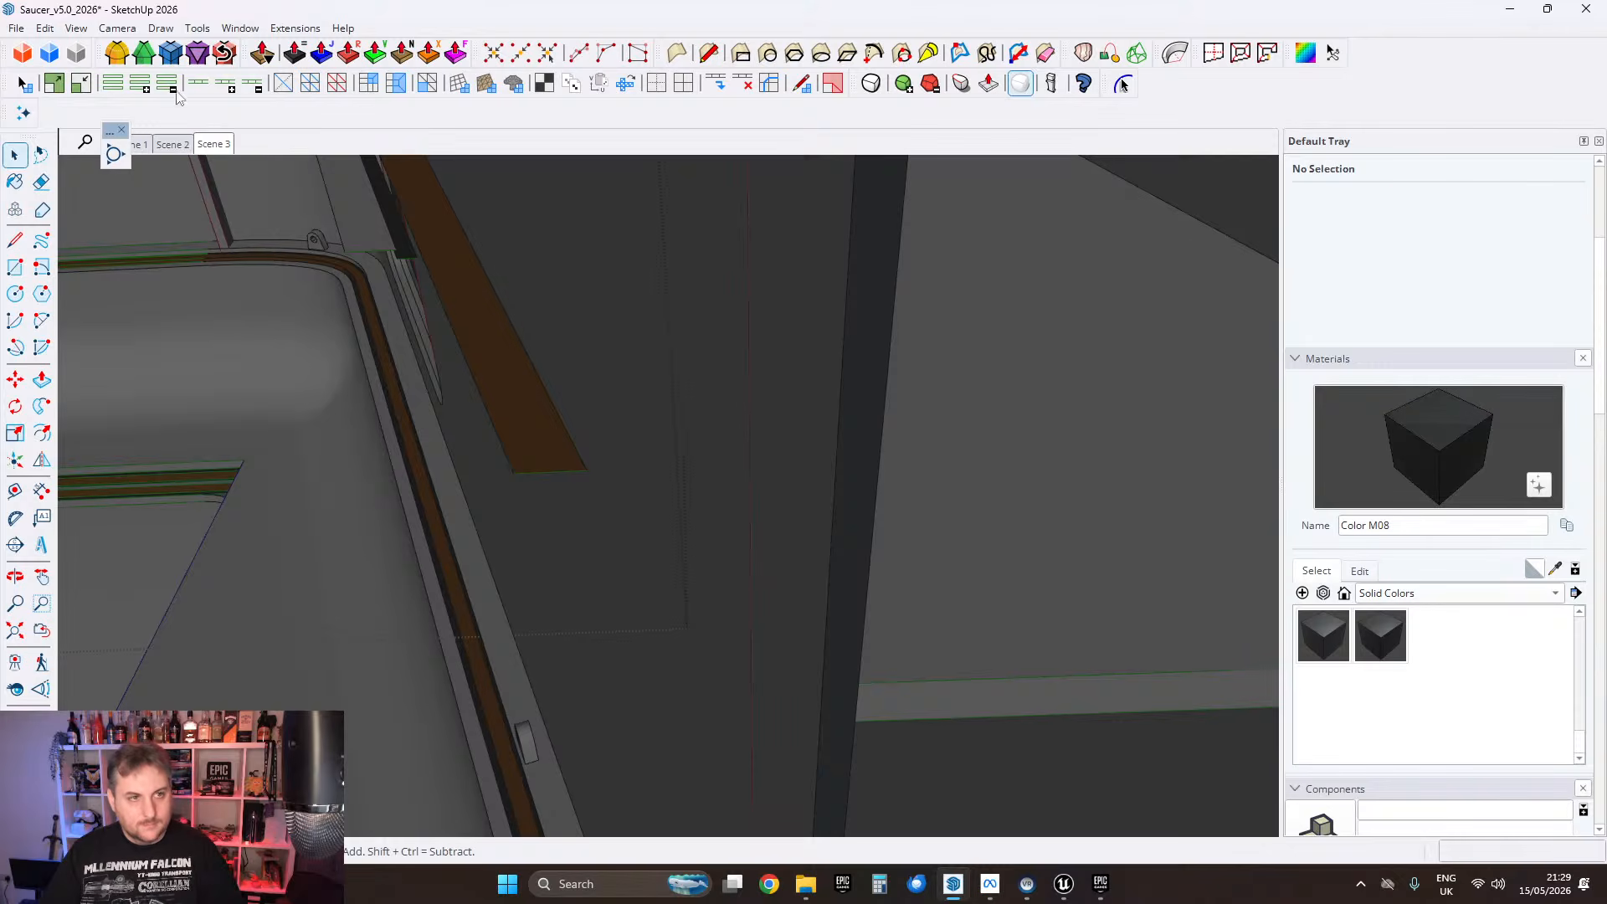
pyautogui.click(44, 28)
pyautogui.click(138, 156)
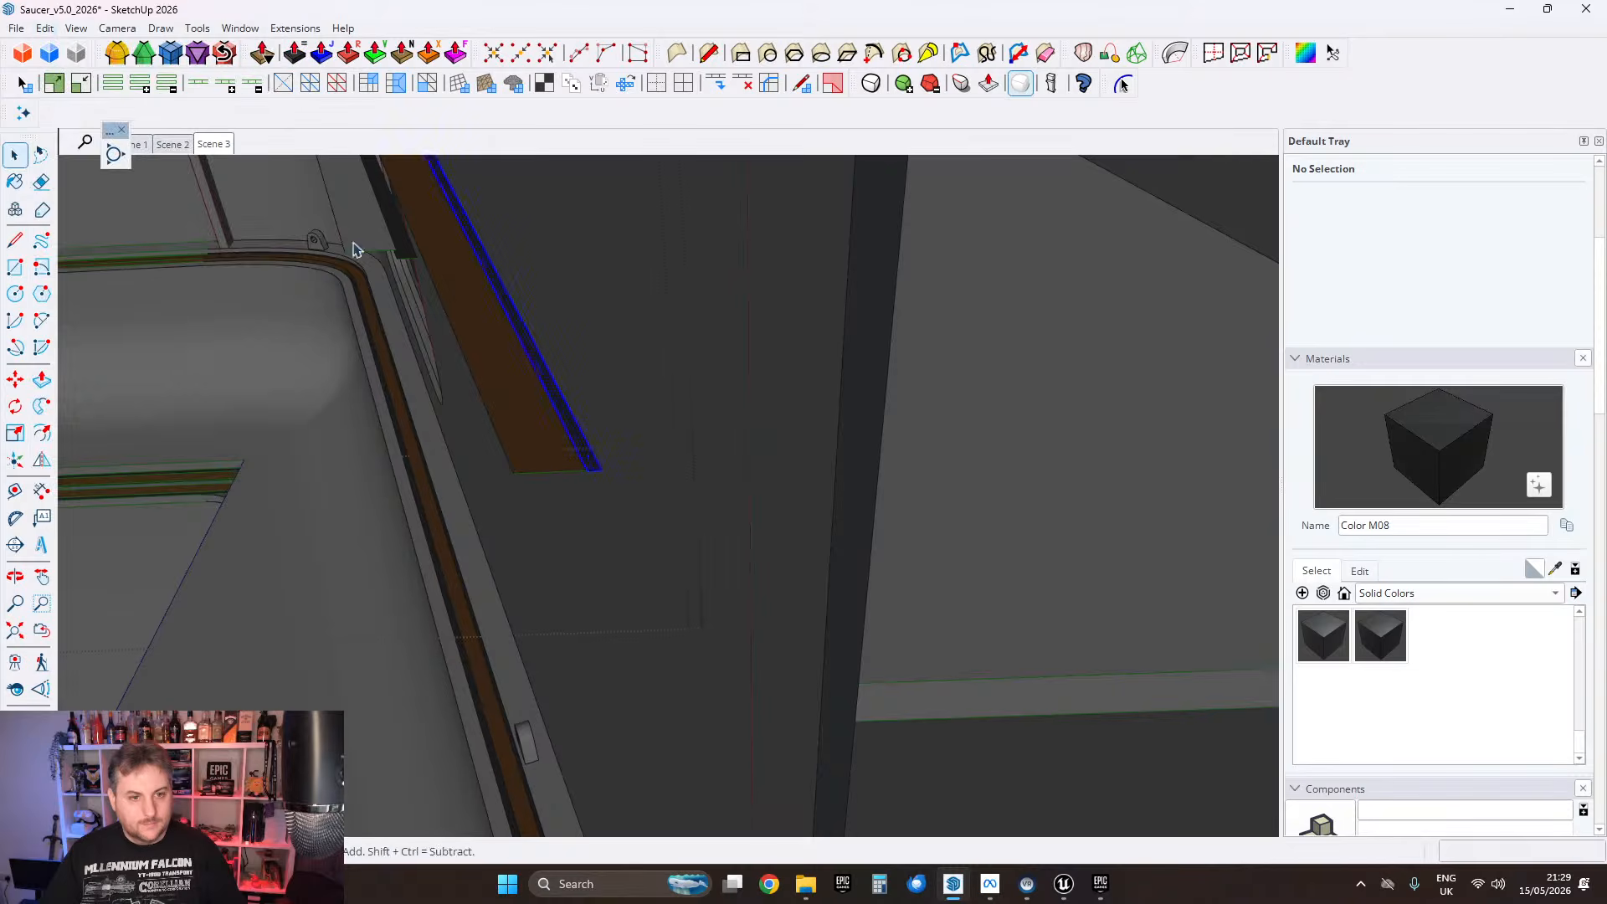
# Step: Extrude the thin dark layer's profile face with Push/Pull until it meets the neighbouring desk section on one side
pyautogui.scroll(-3, 511, 303)
pyautogui.moveTo(509, 306); pyautogui.dragTo(914, 369, button='middle')
pyautogui.scroll(-3, 686, 380)
pyautogui.moveTo(694, 404); pyautogui.dragTo(631, 488, button='middle')
pyautogui.scroll(1, 741, 435)
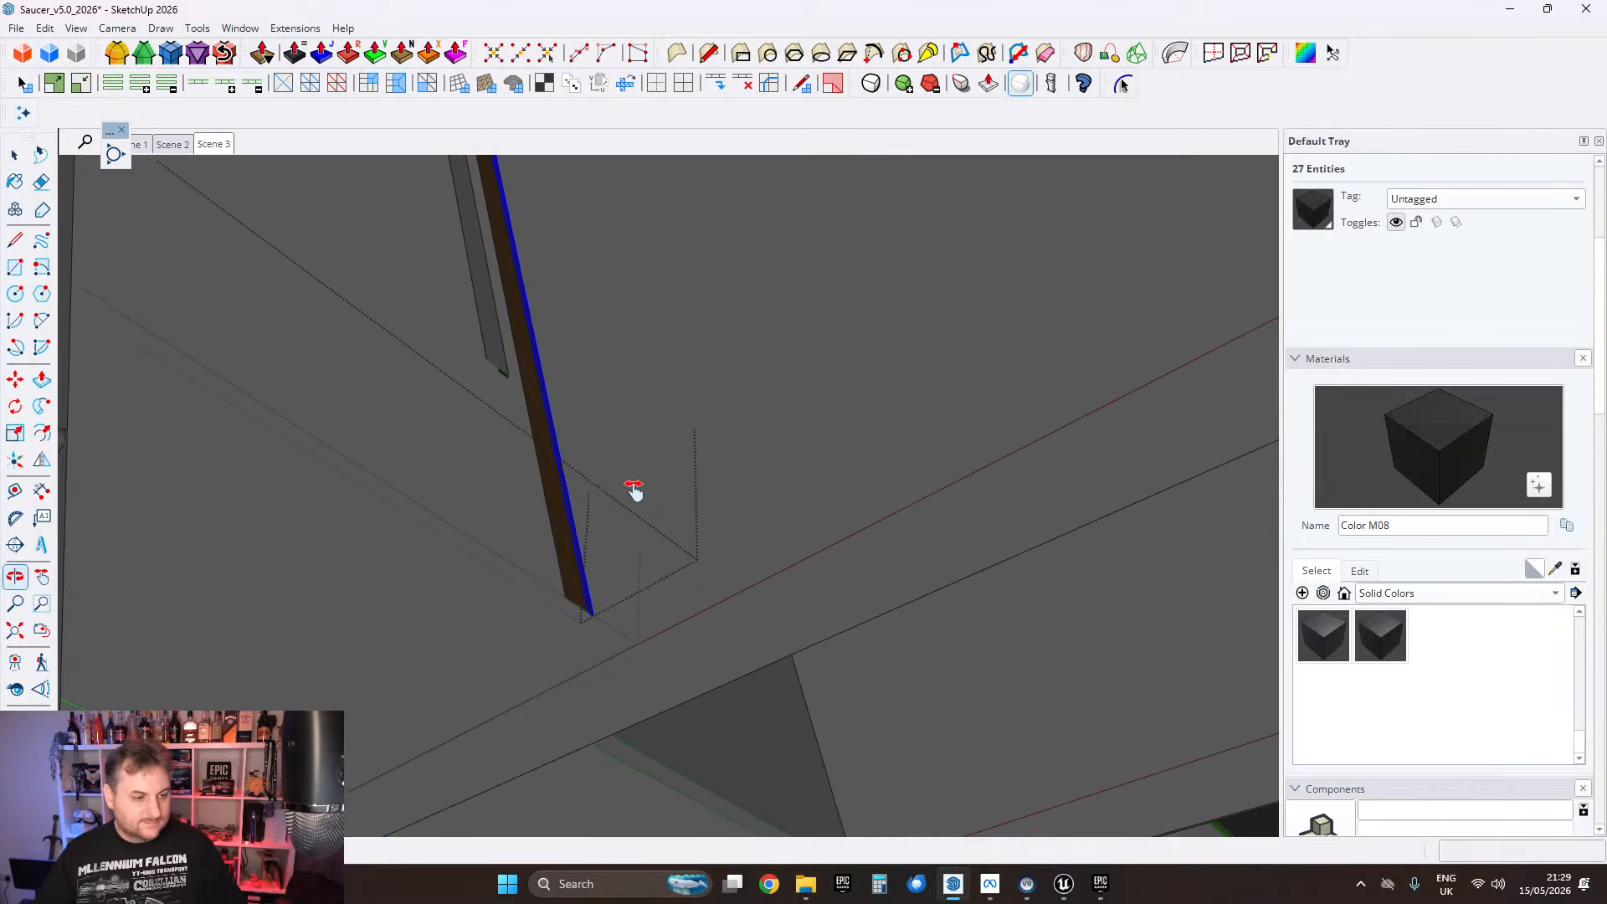
pyautogui.press('p')
pyautogui.scroll(4, 574, 538)
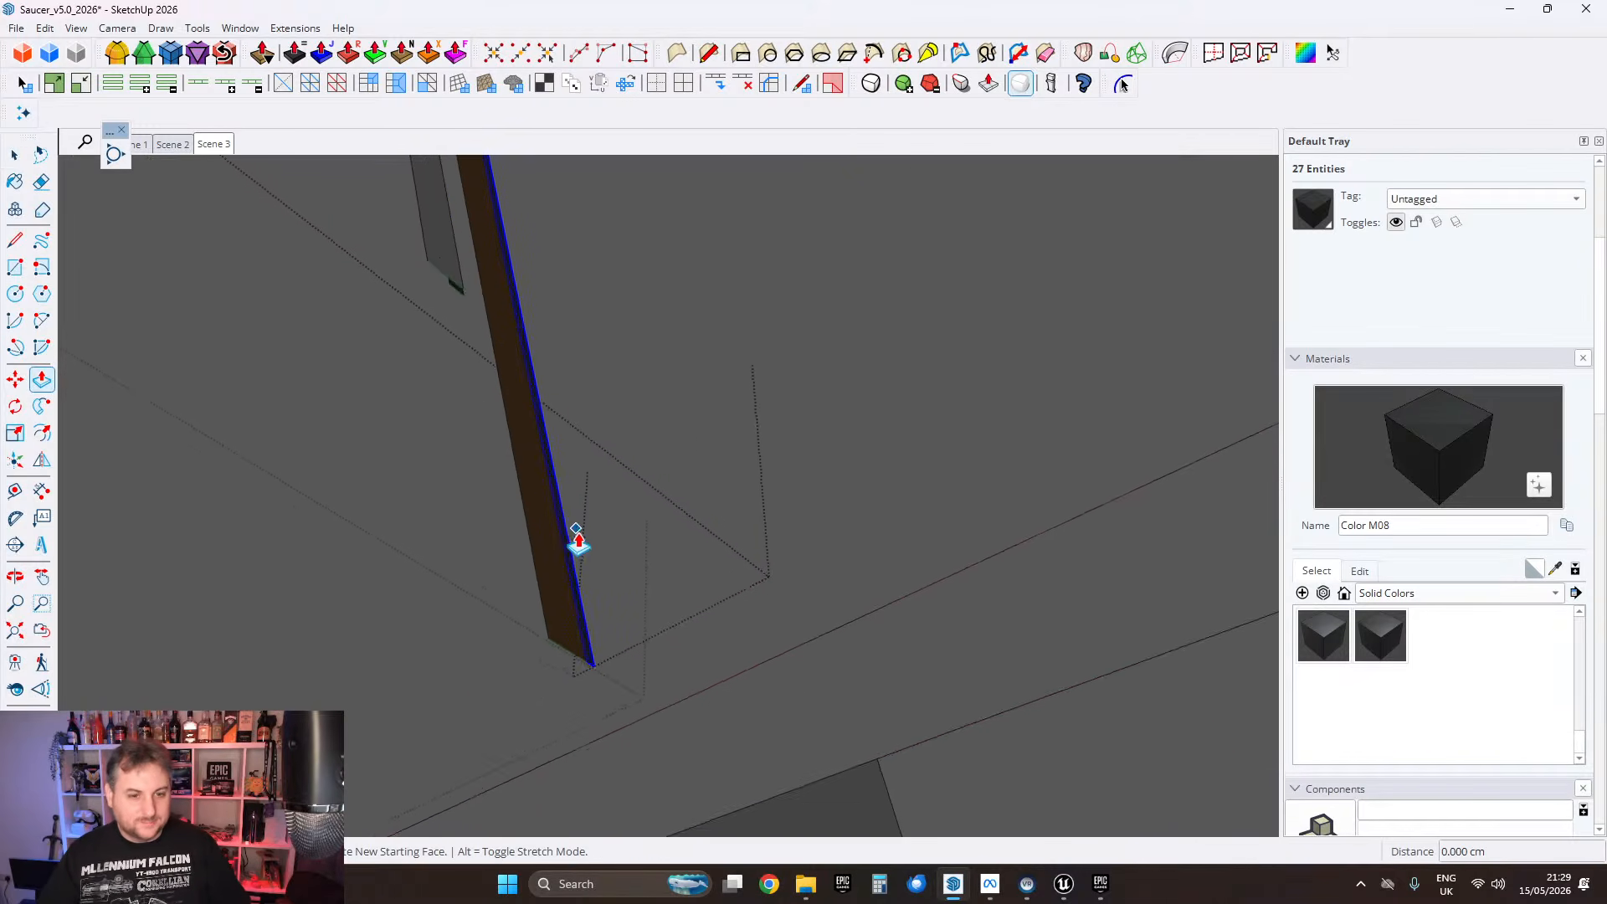
pyautogui.click(592, 661)
pyautogui.scroll(-4, 640, 629)
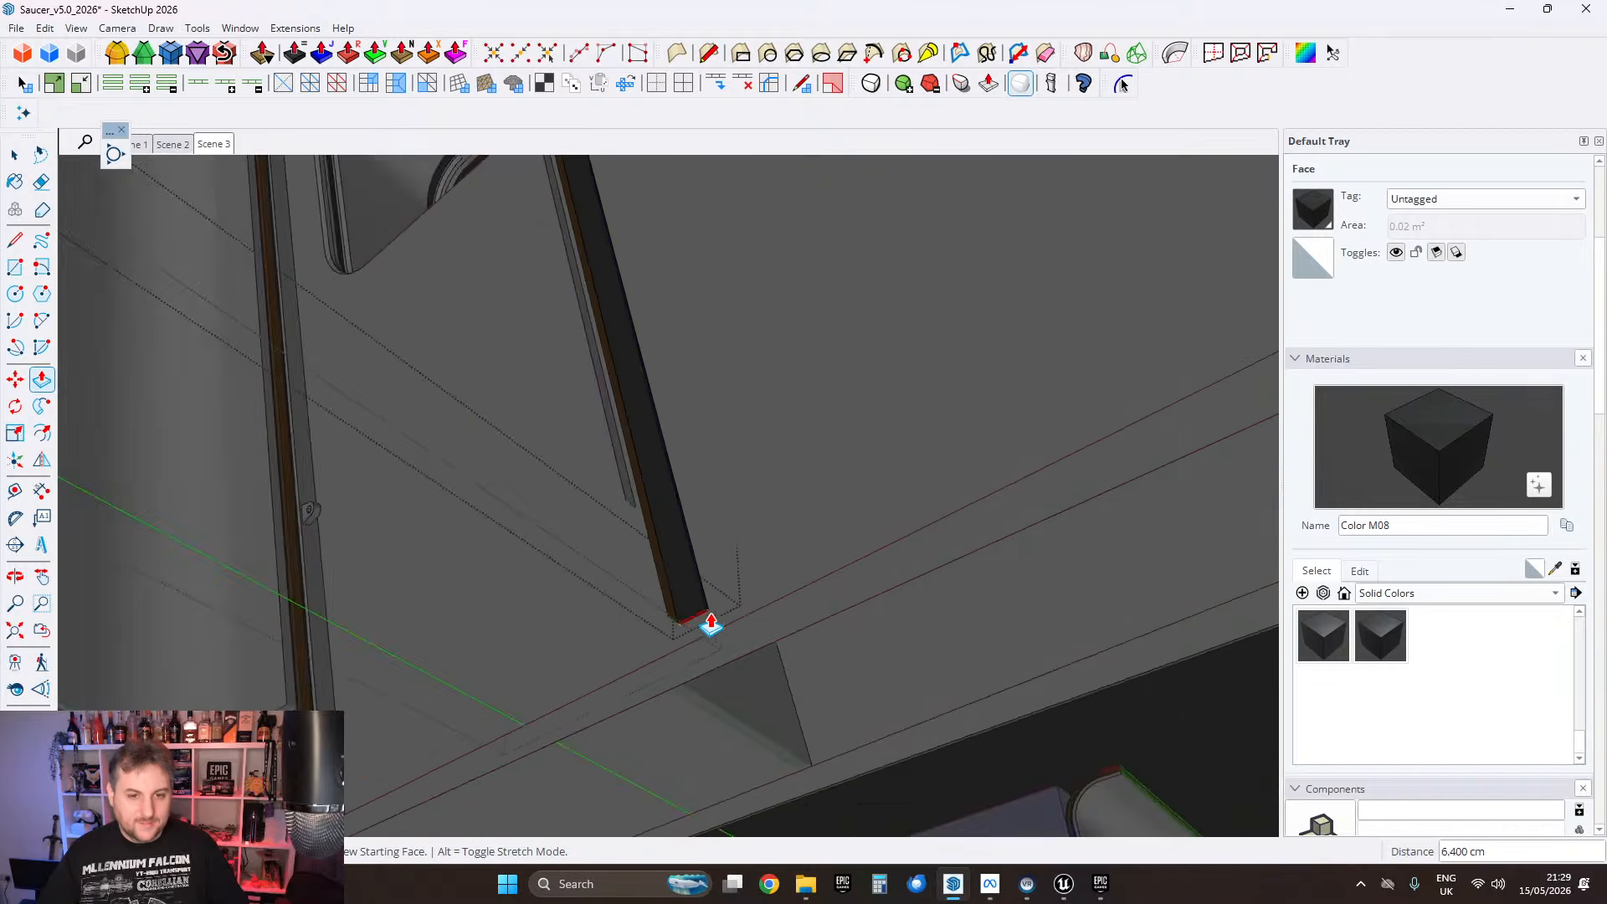
pyautogui.moveTo(816, 590); pyautogui.dragTo(844, 554, button='middle')
pyautogui.scroll(7, 1123, 586)
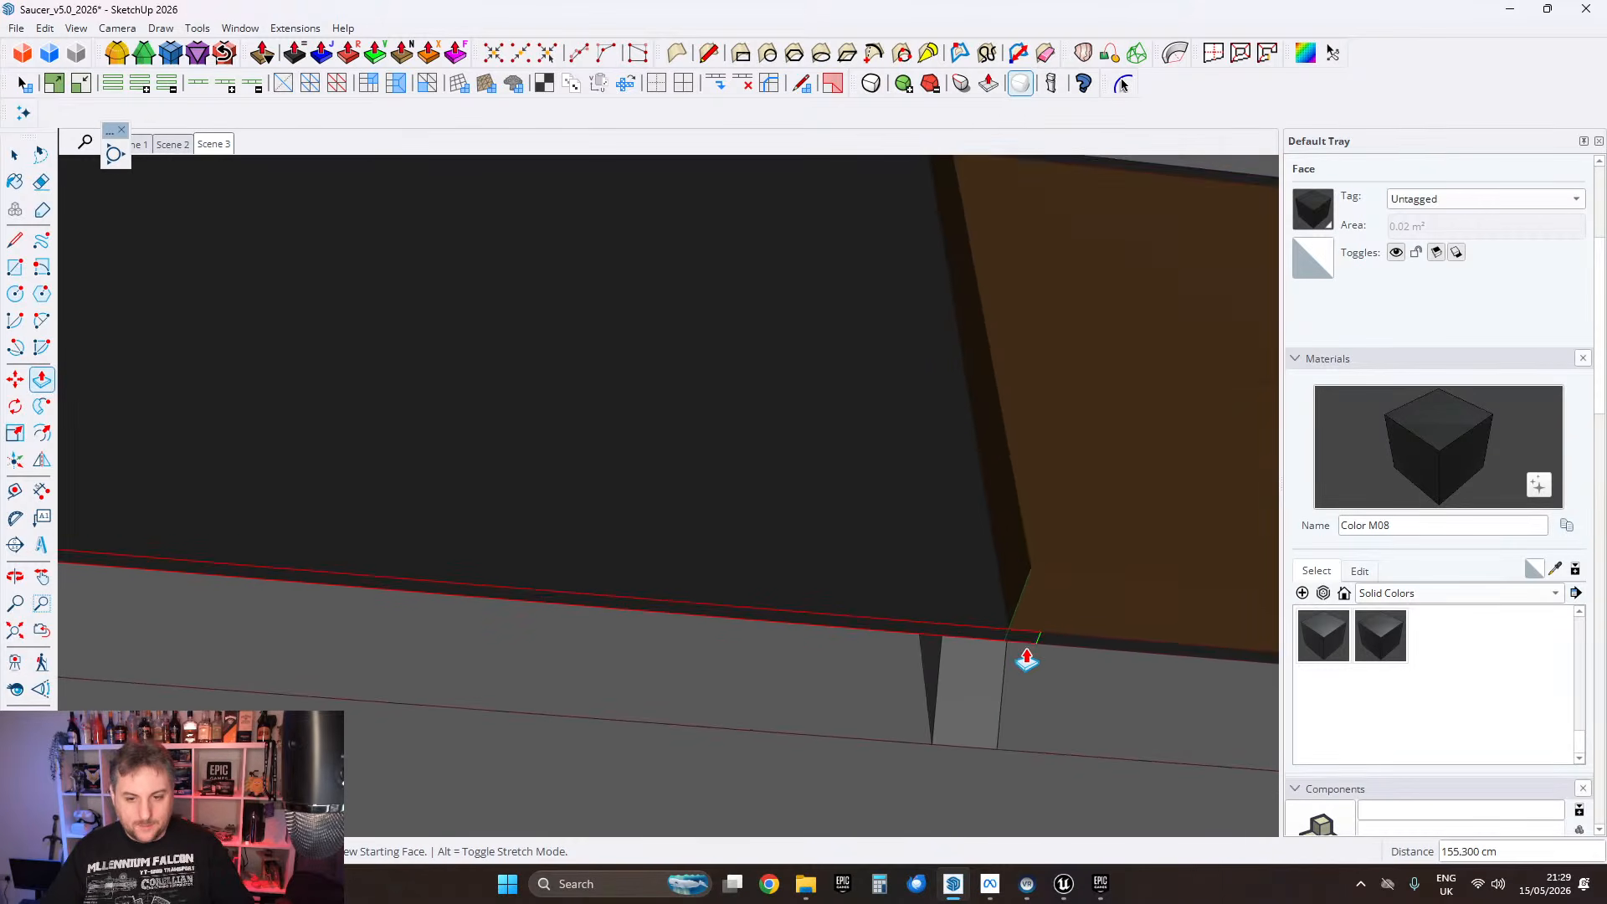
pyautogui.click(989, 596)
# Step: Extrude the thin dark layer's opposite end 104.4 cm to meet the desk section on the other side
pyautogui.moveTo(989, 596); pyautogui.dragTo(518, 501, button='middle')
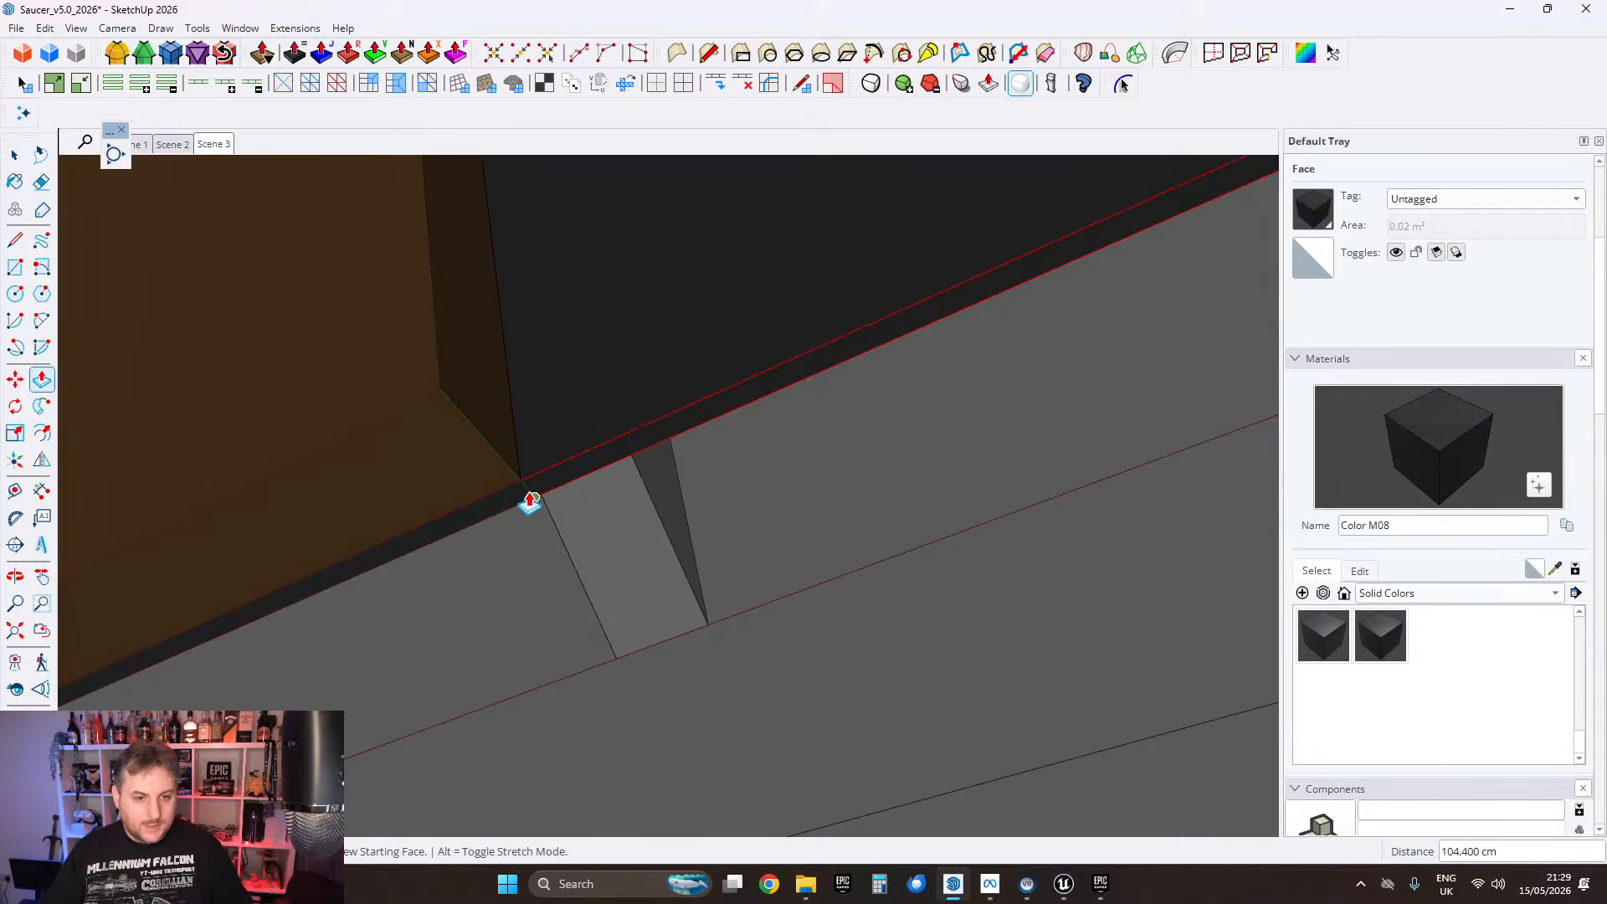
pyautogui.scroll(1, 532, 503)
pyautogui.moveTo(536, 511); pyautogui.dragTo(201, 301, button='middle')
pyautogui.click(14, 155)
# Step: Open the brown layer and extrude its profile face 154.1 cm to meet the neighbouring section's brown layer
pyautogui.moveTo(482, 569); pyautogui.dragTo(470, 505, button='middle')
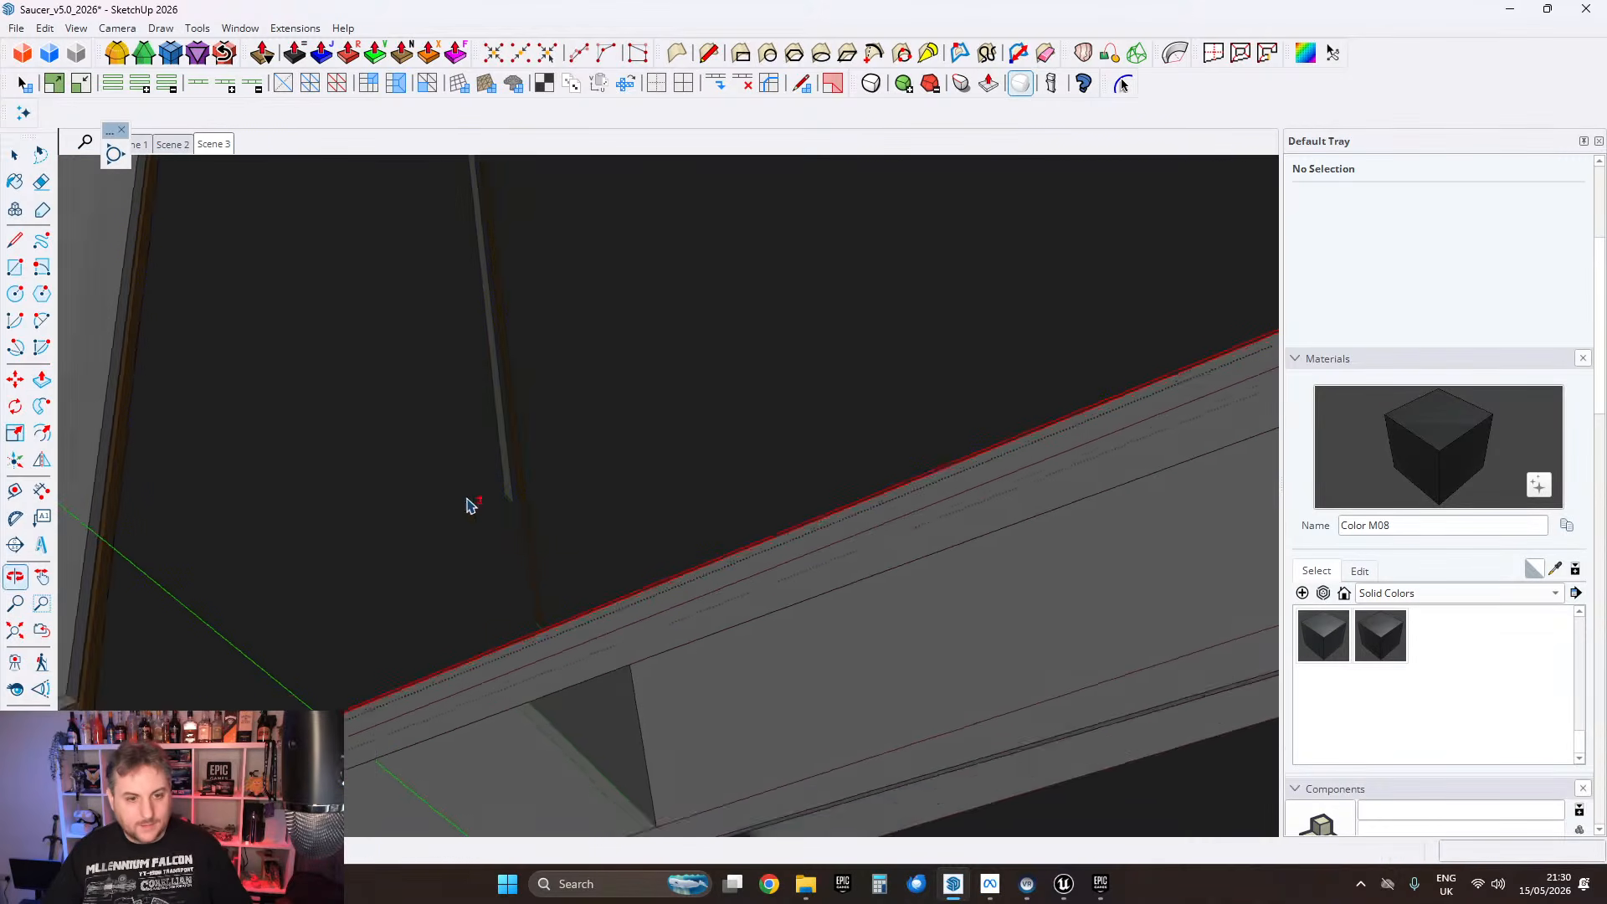
pyautogui.scroll(2, 531, 610)
pyautogui.click(41, 379)
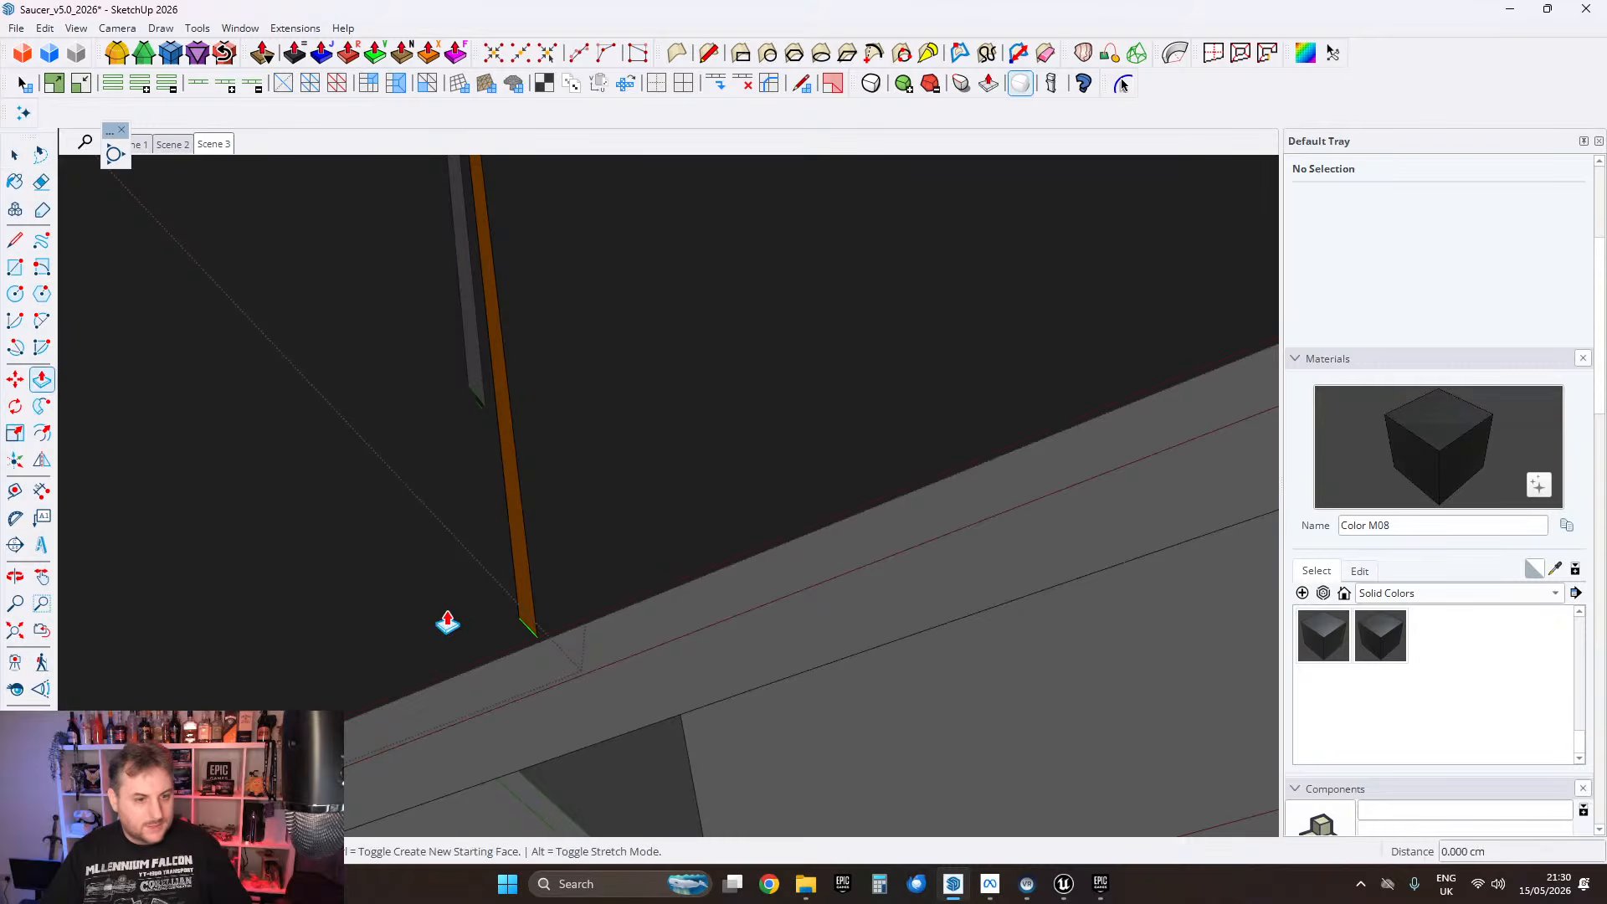
pyautogui.moveTo(538, 620); pyautogui.dragTo(631, 608)
pyautogui.scroll(-3, 645, 586)
pyautogui.moveTo(1033, 373); pyautogui.dragTo(365, 588, button='middle')
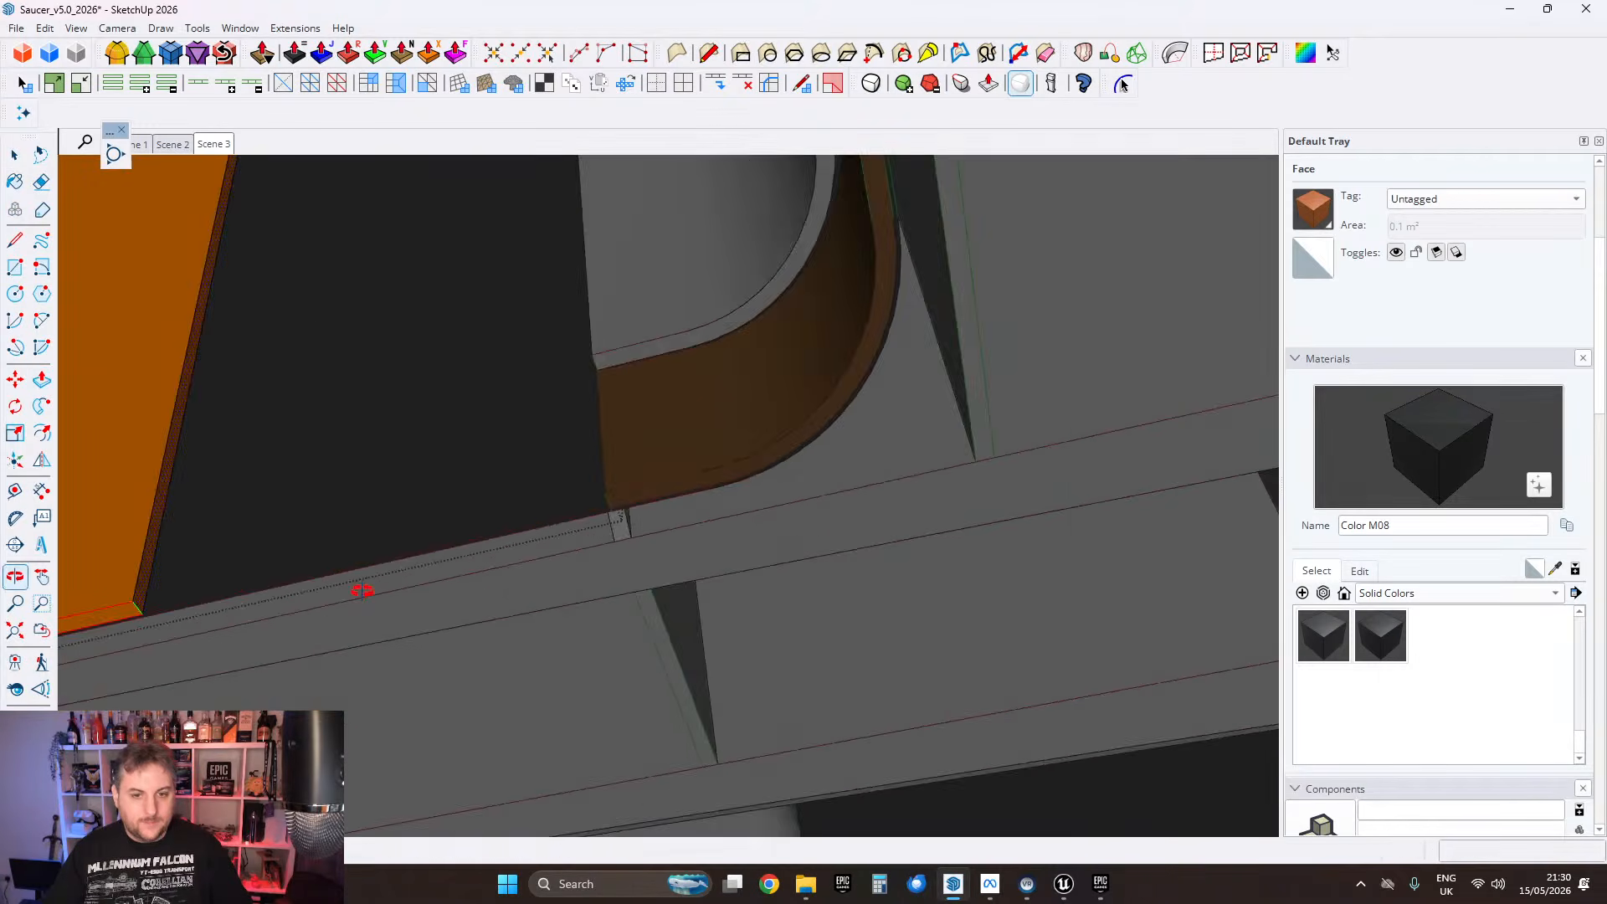
pyautogui.scroll(4, 597, 491)
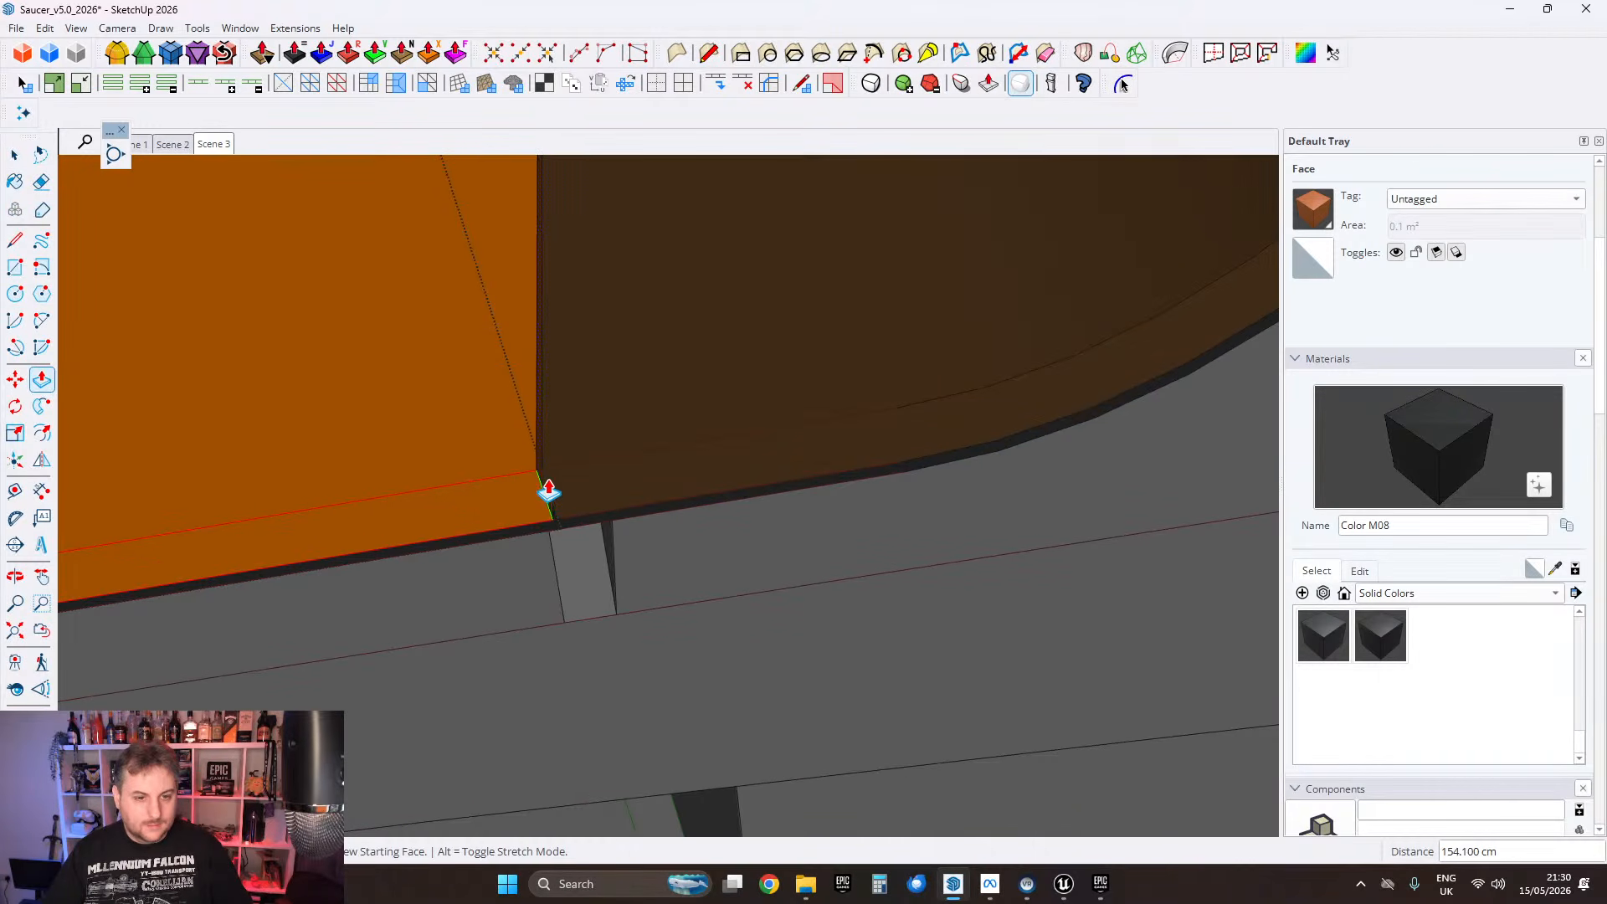
# Step: Extrude the brown layer's opposite end 104.4 cm to meet the desk section on the other side
pyautogui.moveTo(548, 502); pyautogui.dragTo(1256, 494, button='middle')
pyautogui.scroll(-3, 707, 524)
pyautogui.scroll(1, 513, 577)
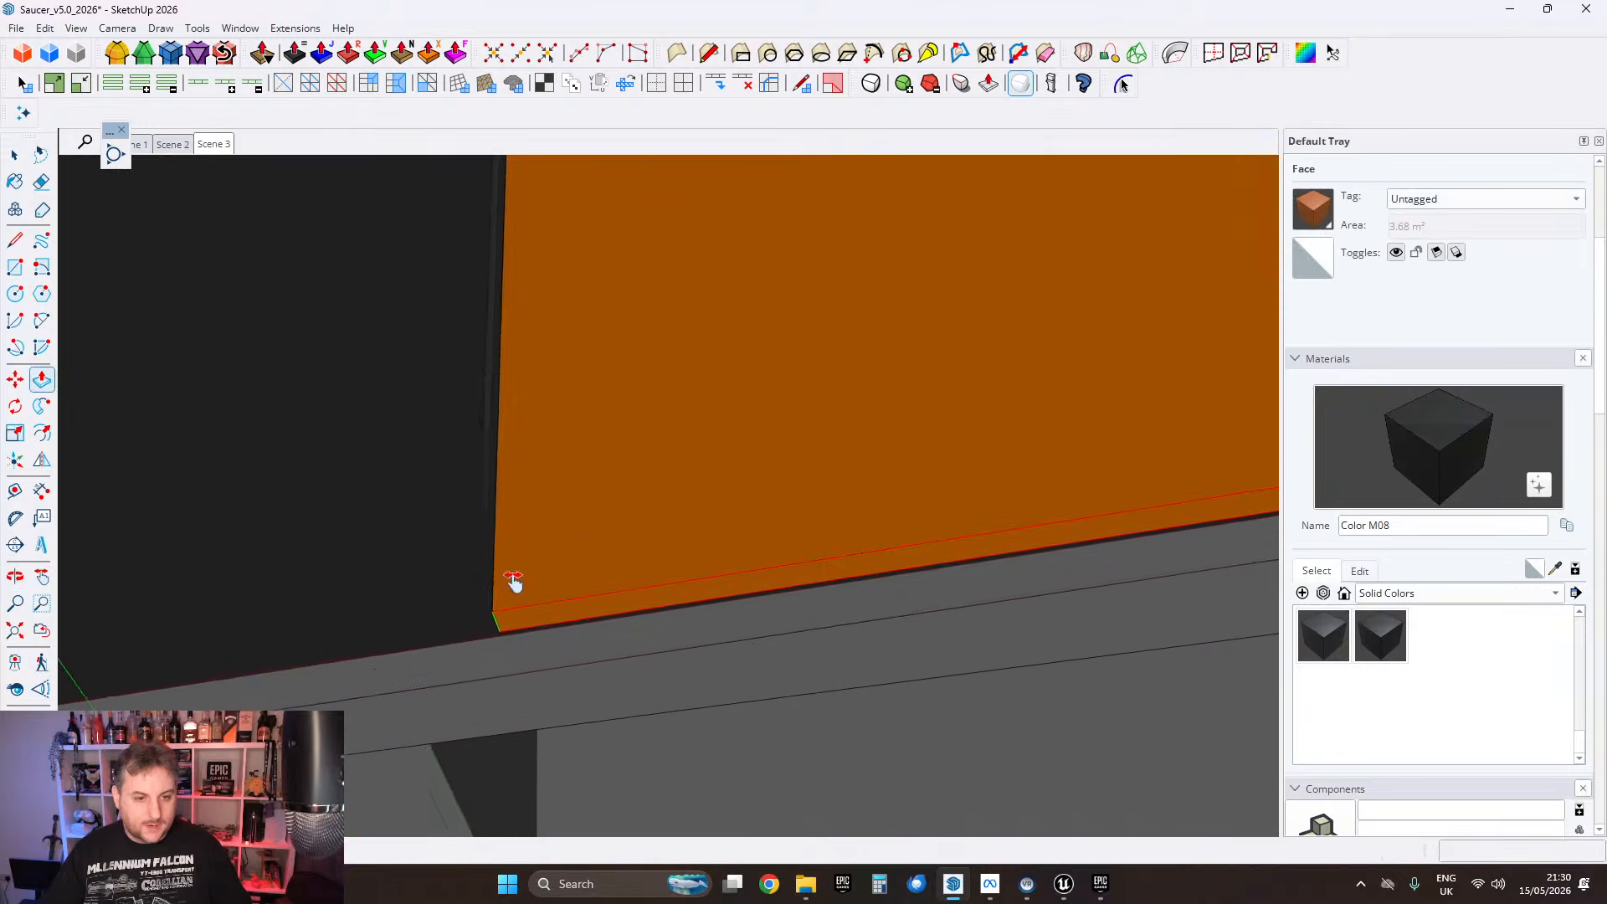
pyautogui.moveTo(513, 578); pyautogui.dragTo(875, 520, button='middle')
pyautogui.scroll(2, 876, 520)
pyautogui.moveTo(780, 554); pyautogui.dragTo(264, 494, button='middle')
pyautogui.scroll(-4, 229, 456)
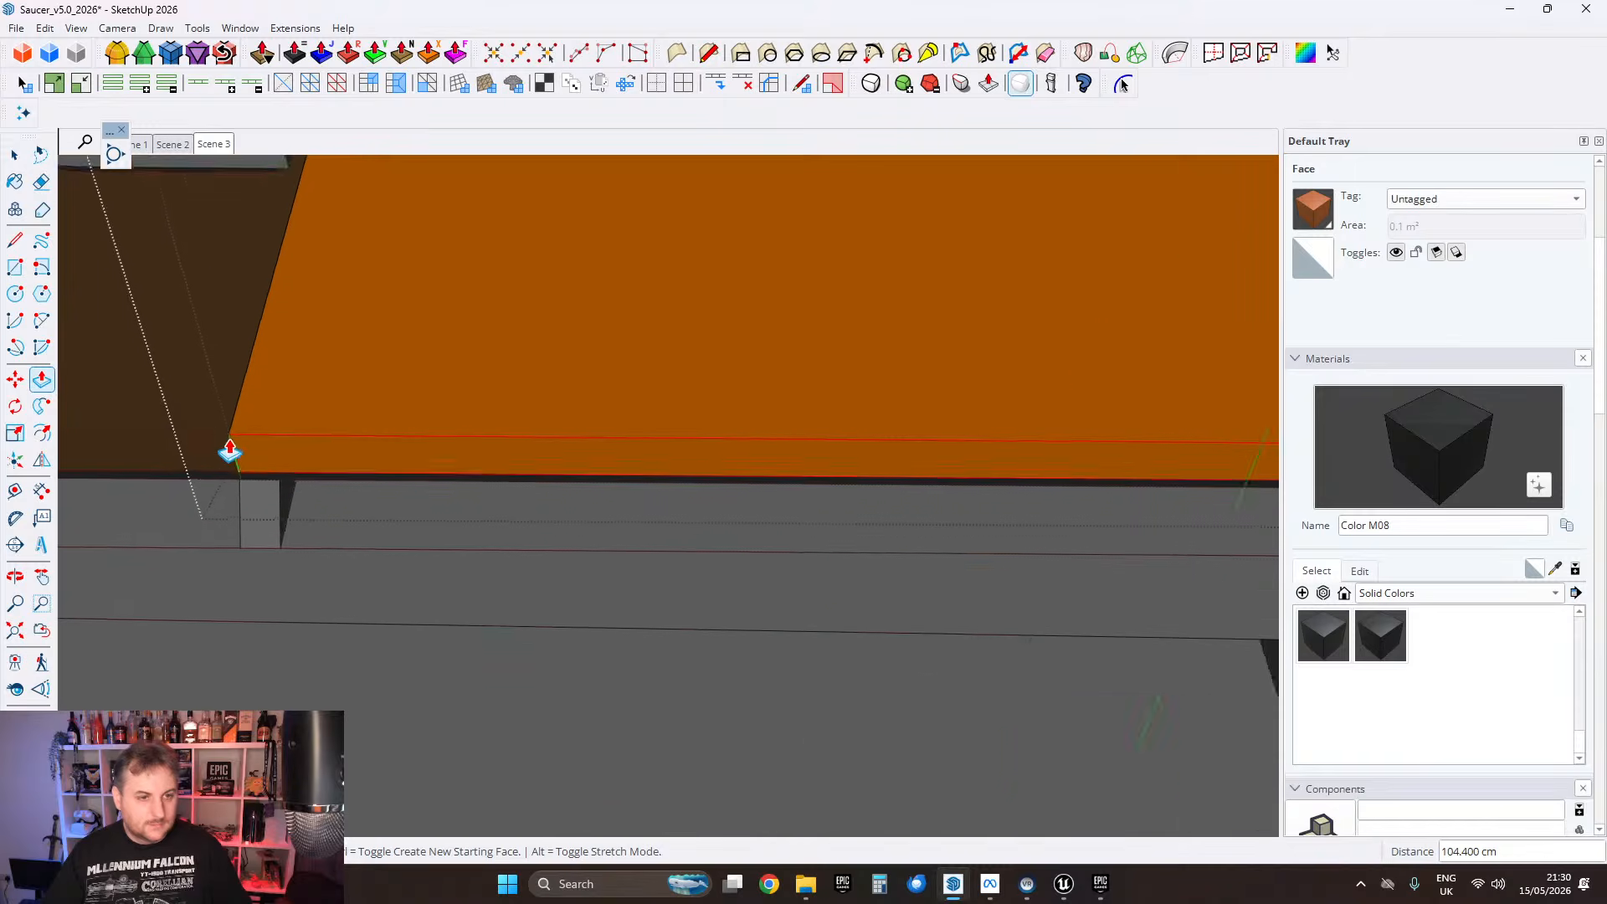
pyautogui.keyDown('shift'); pyautogui.moveTo(578, 301); pyautogui.dragTo(511, 504, button='middle'); pyautogui.keyUp('shift')
pyautogui.press('space')
# Step: Open the dark layer beneath the white one and extrude its profile face 156.35 cm towards the neighbouring desk section
pyautogui.moveTo(524, 251); pyautogui.dragTo(351, 519, button='middle')
pyautogui.scroll(4, 451, 424)
pyautogui.doubleClick(451, 461)
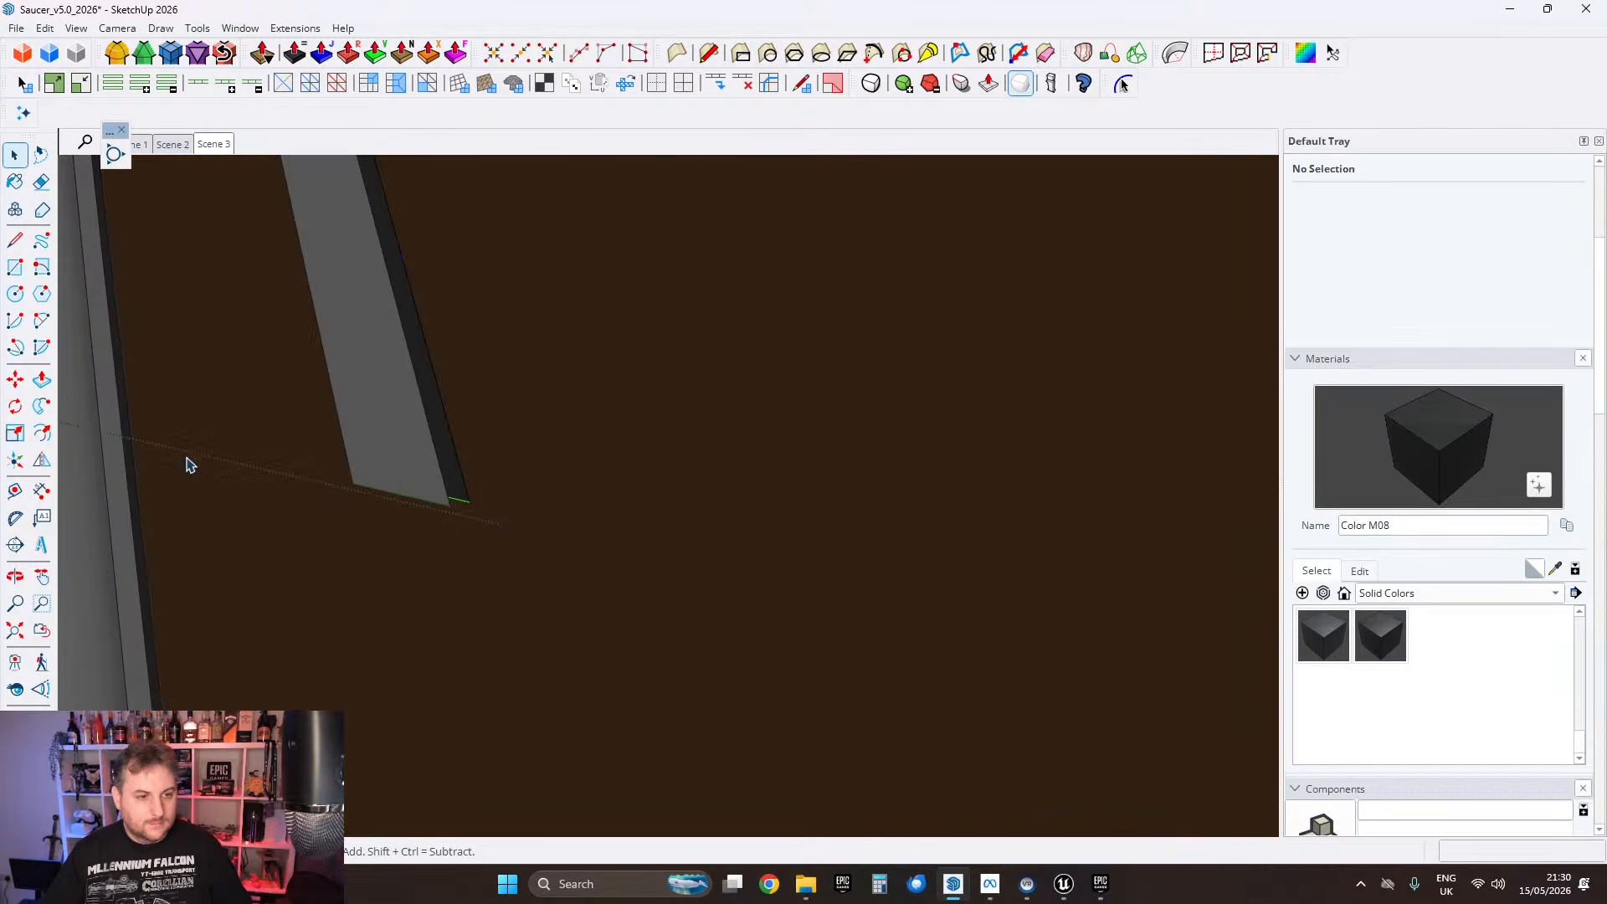
pyautogui.click(42, 380)
pyautogui.click(461, 490)
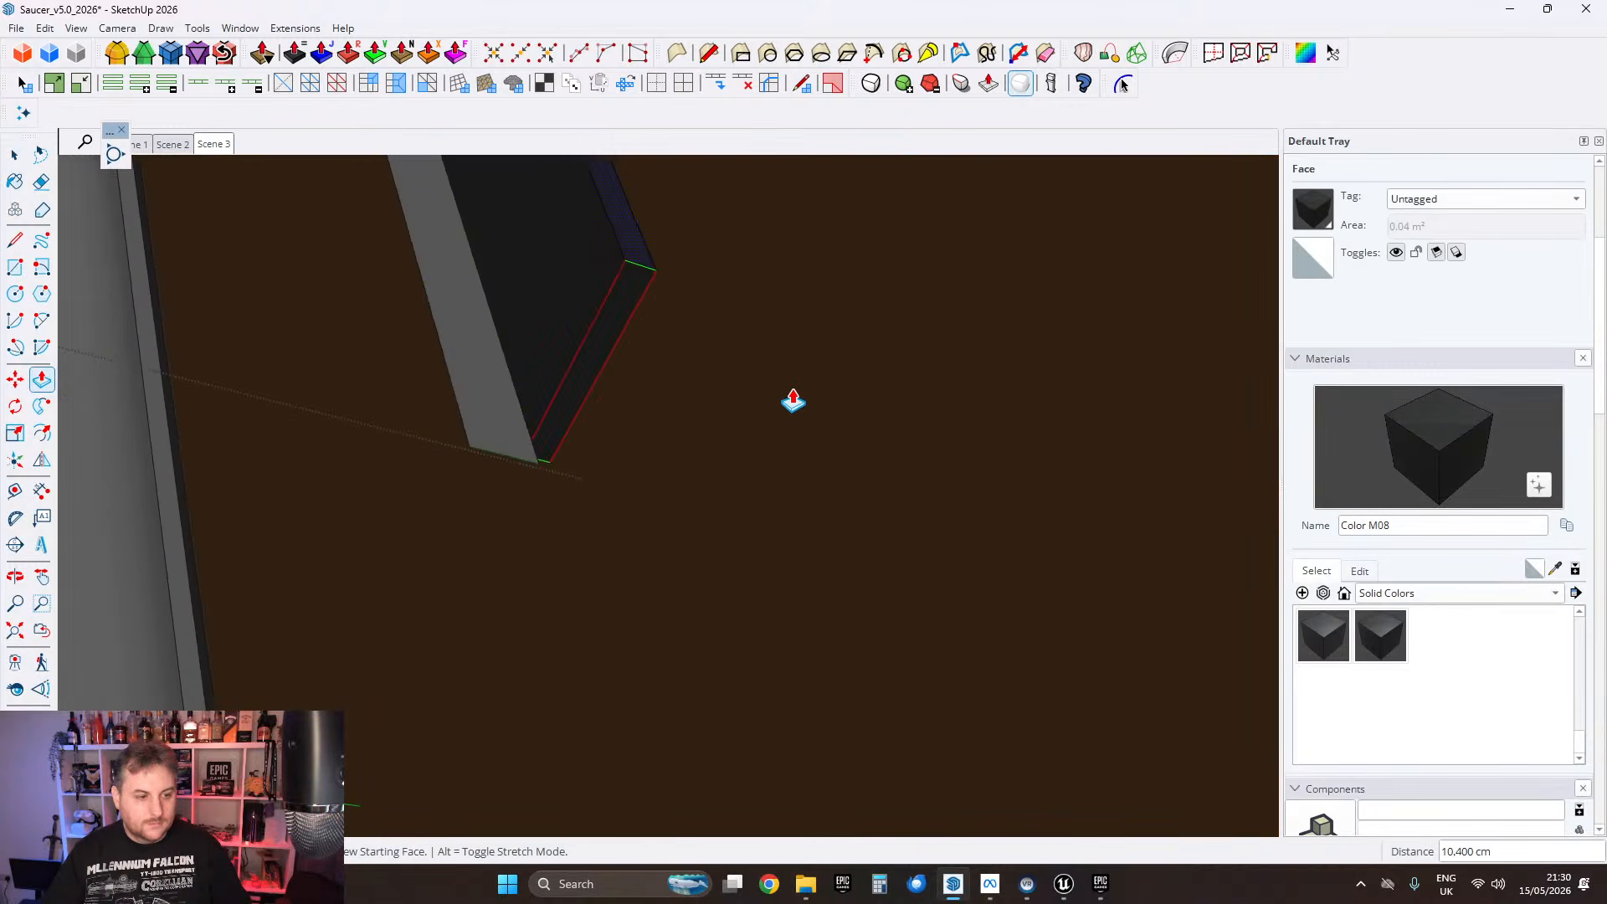
pyautogui.moveTo(793, 402); pyautogui.dragTo(549, 323, button='middle')
pyautogui.scroll(-4, 548, 323)
pyautogui.keyDown('shift'); pyautogui.moveTo(908, 514); pyautogui.dragTo(720, 399, button='middle'); pyautogui.keyUp('shift')
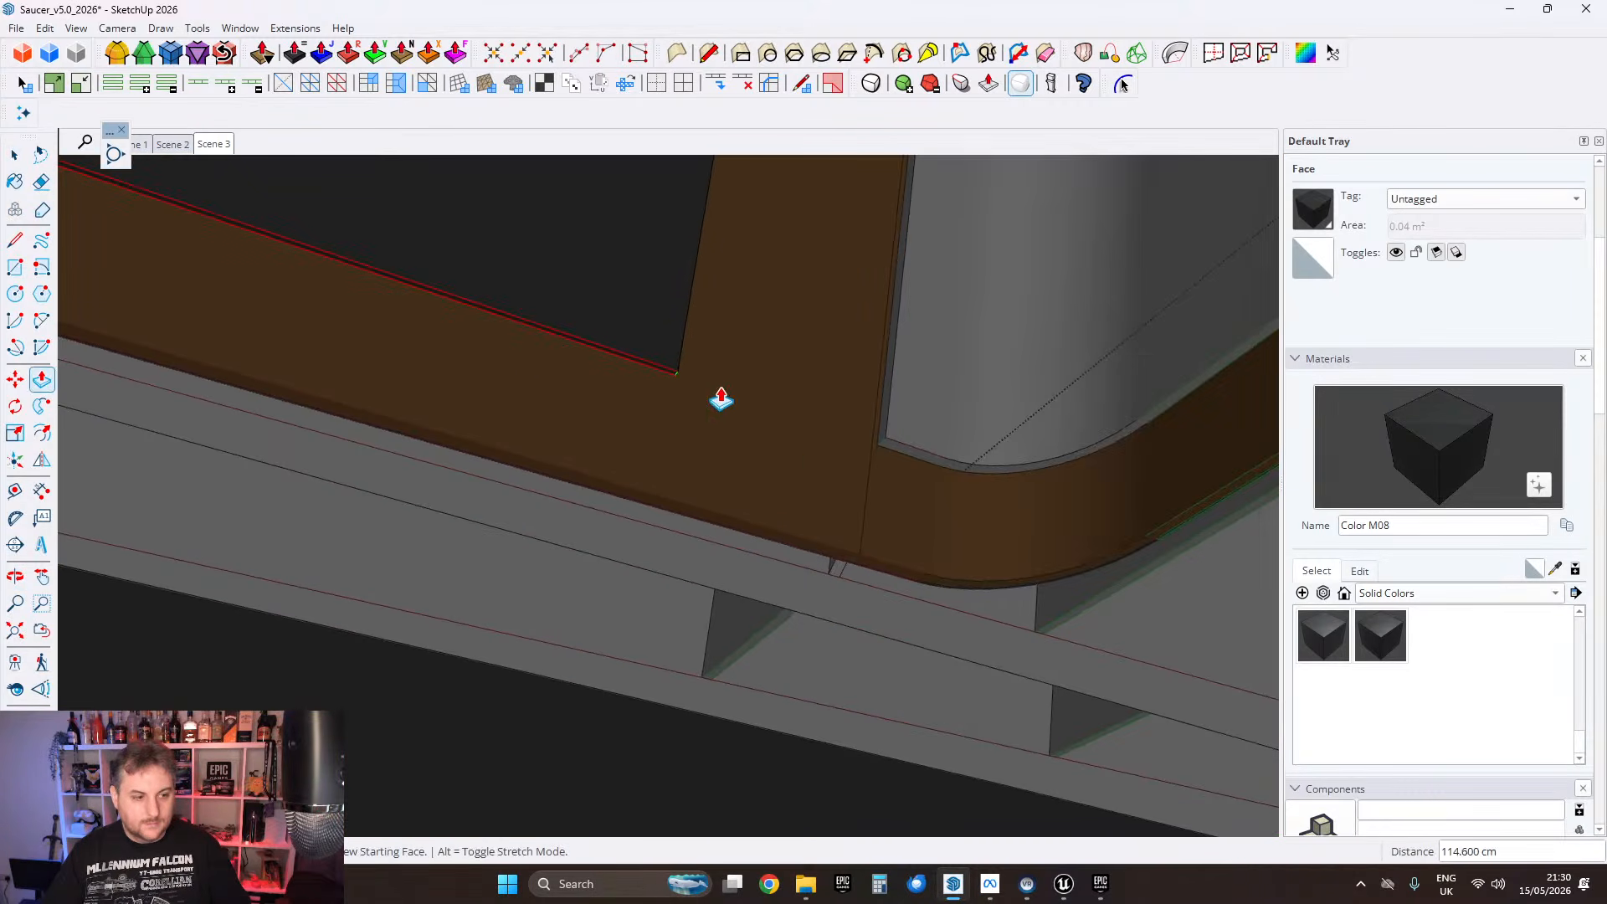
pyautogui.scroll(3, 845, 452)
pyautogui.moveTo(888, 446); pyautogui.dragTo(513, 338, button='middle')
pyautogui.scroll(3, 617, 323)
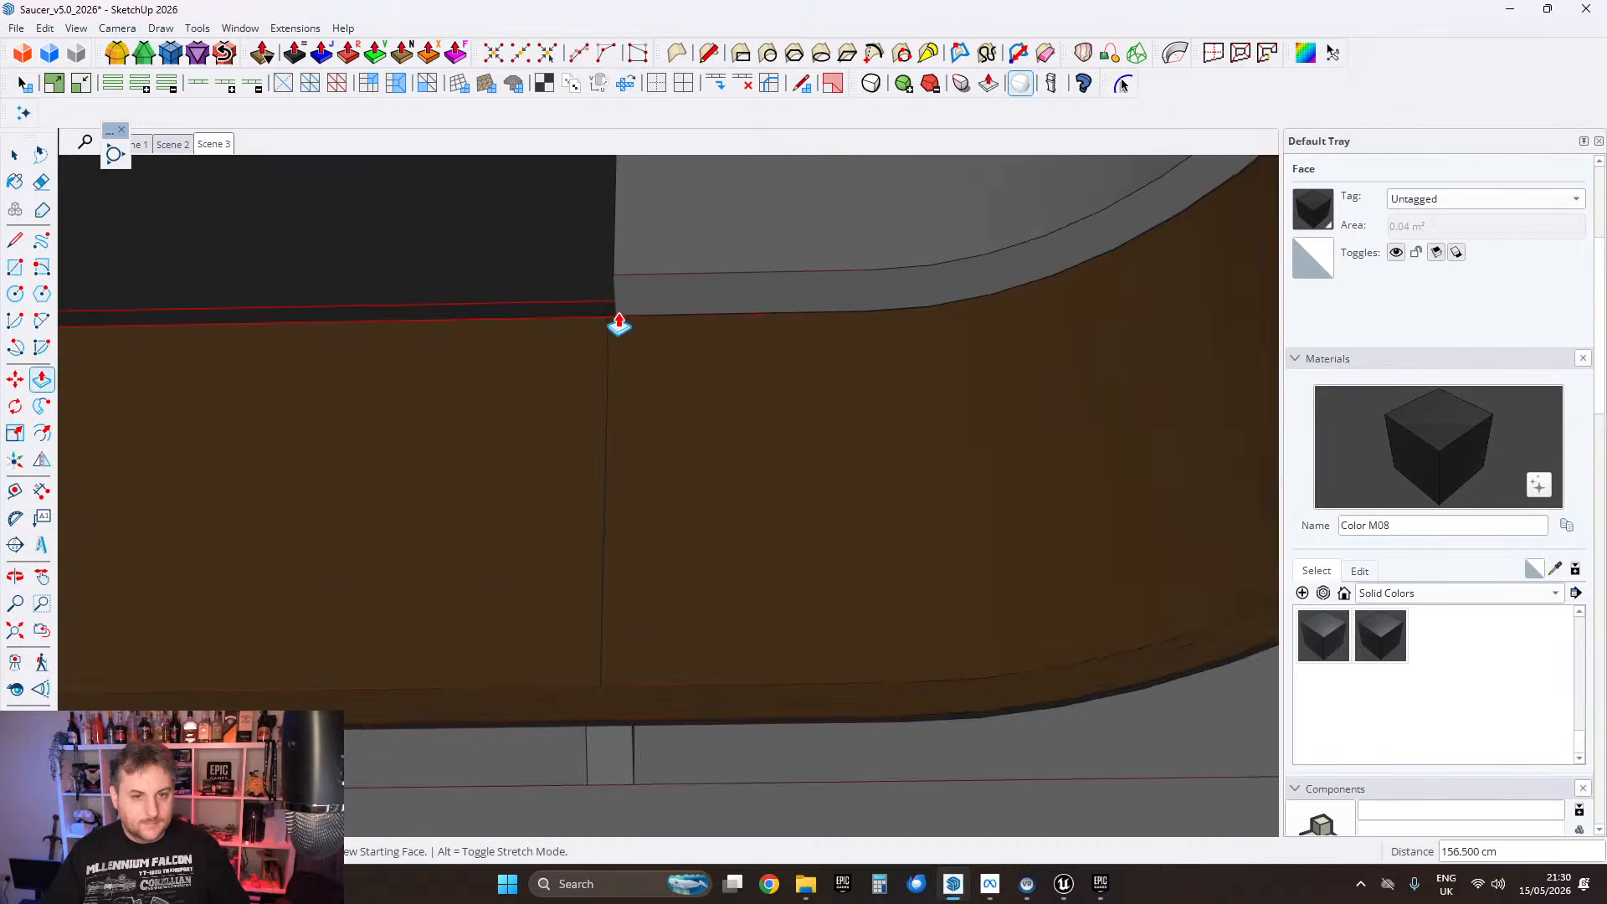
pyautogui.keyDown('shift'); pyautogui.moveTo(718, 456); pyautogui.dragTo(786, 276, button='middle'); pyautogui.keyUp('shift')
pyautogui.scroll(3, 755, 402)
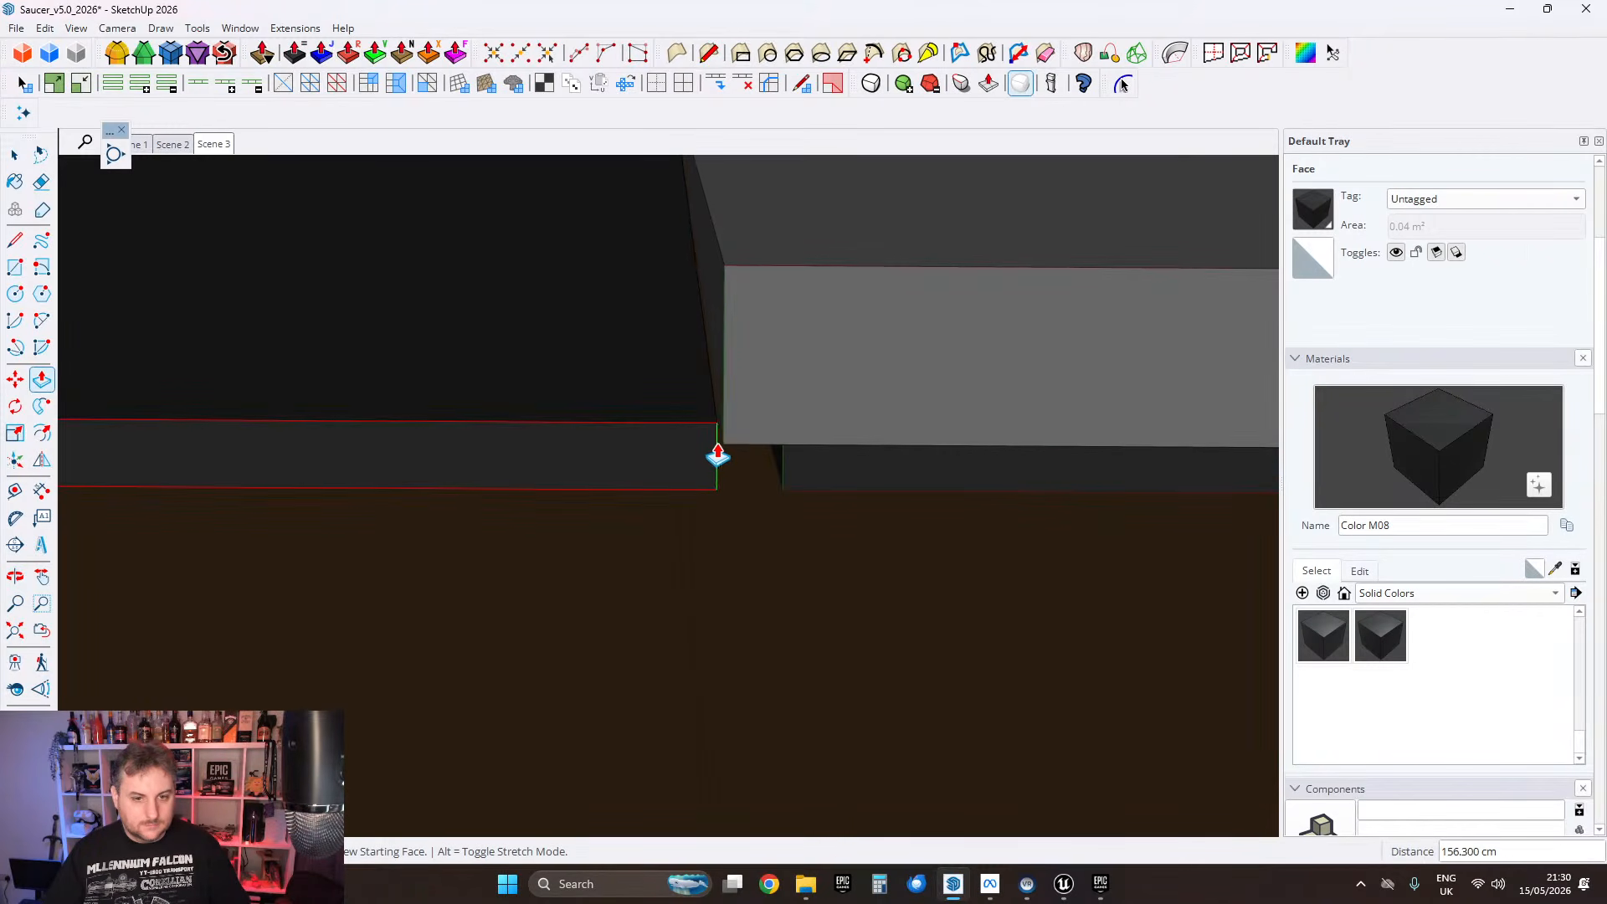
pyautogui.click(724, 444)
# Step: Push the dark layer's extruded end face back by 0.5 cm and by a further 1.5 cm
pyautogui.keyDown('shift'); pyautogui.moveTo(782, 494); pyautogui.dragTo(553, 479, button='middle'); pyautogui.keyUp('shift')
pyautogui.scroll(2, 552, 479)
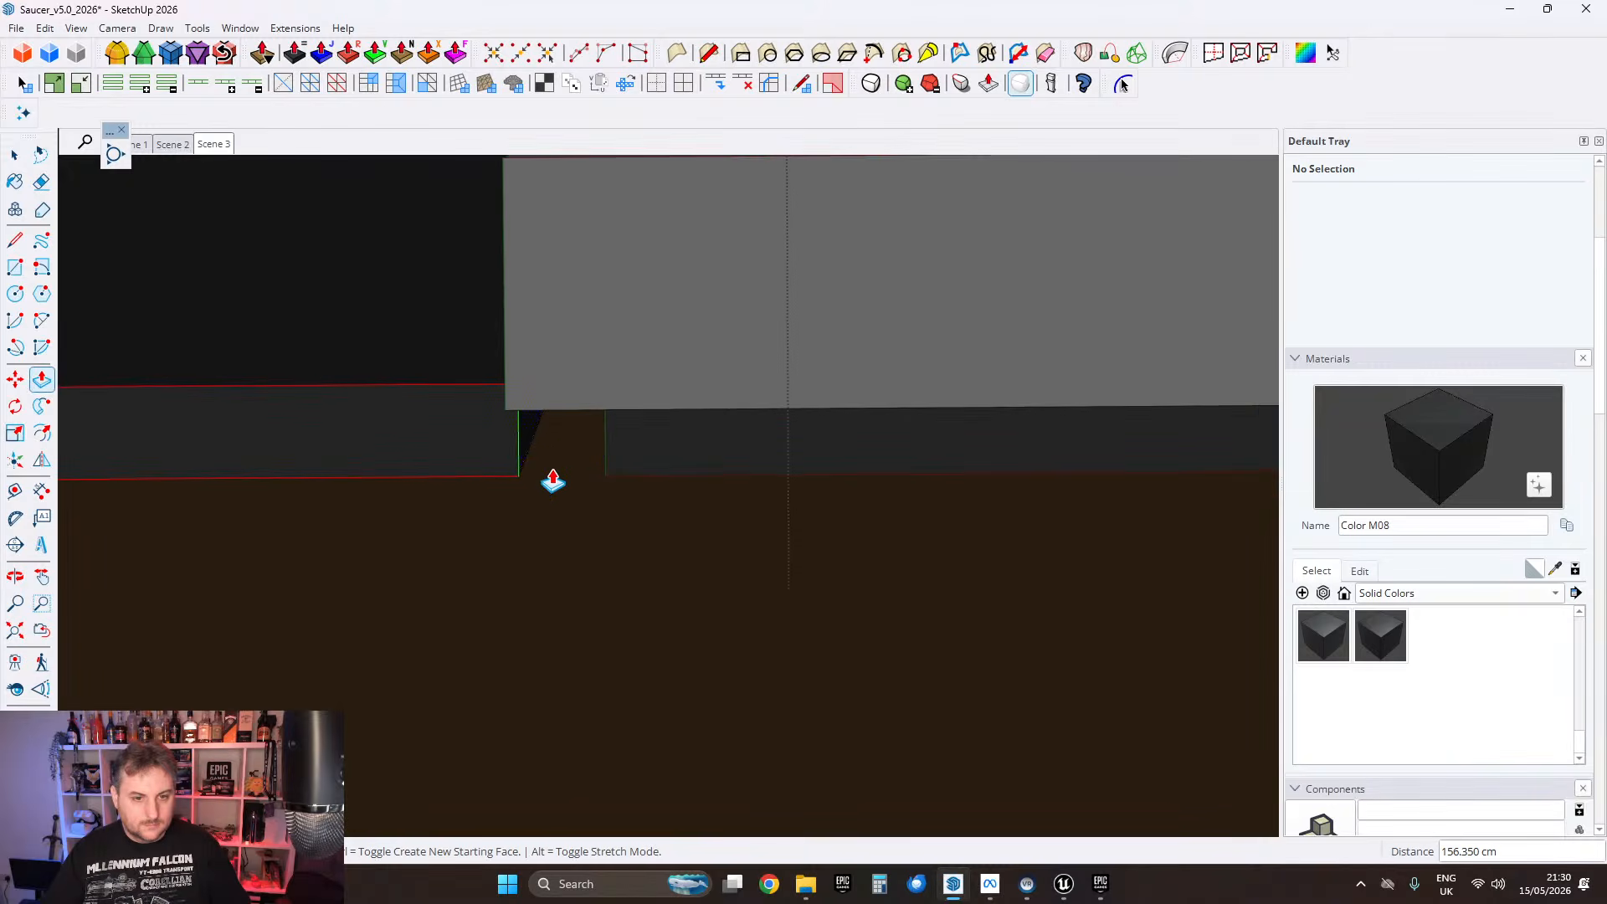
pyautogui.click(528, 442)
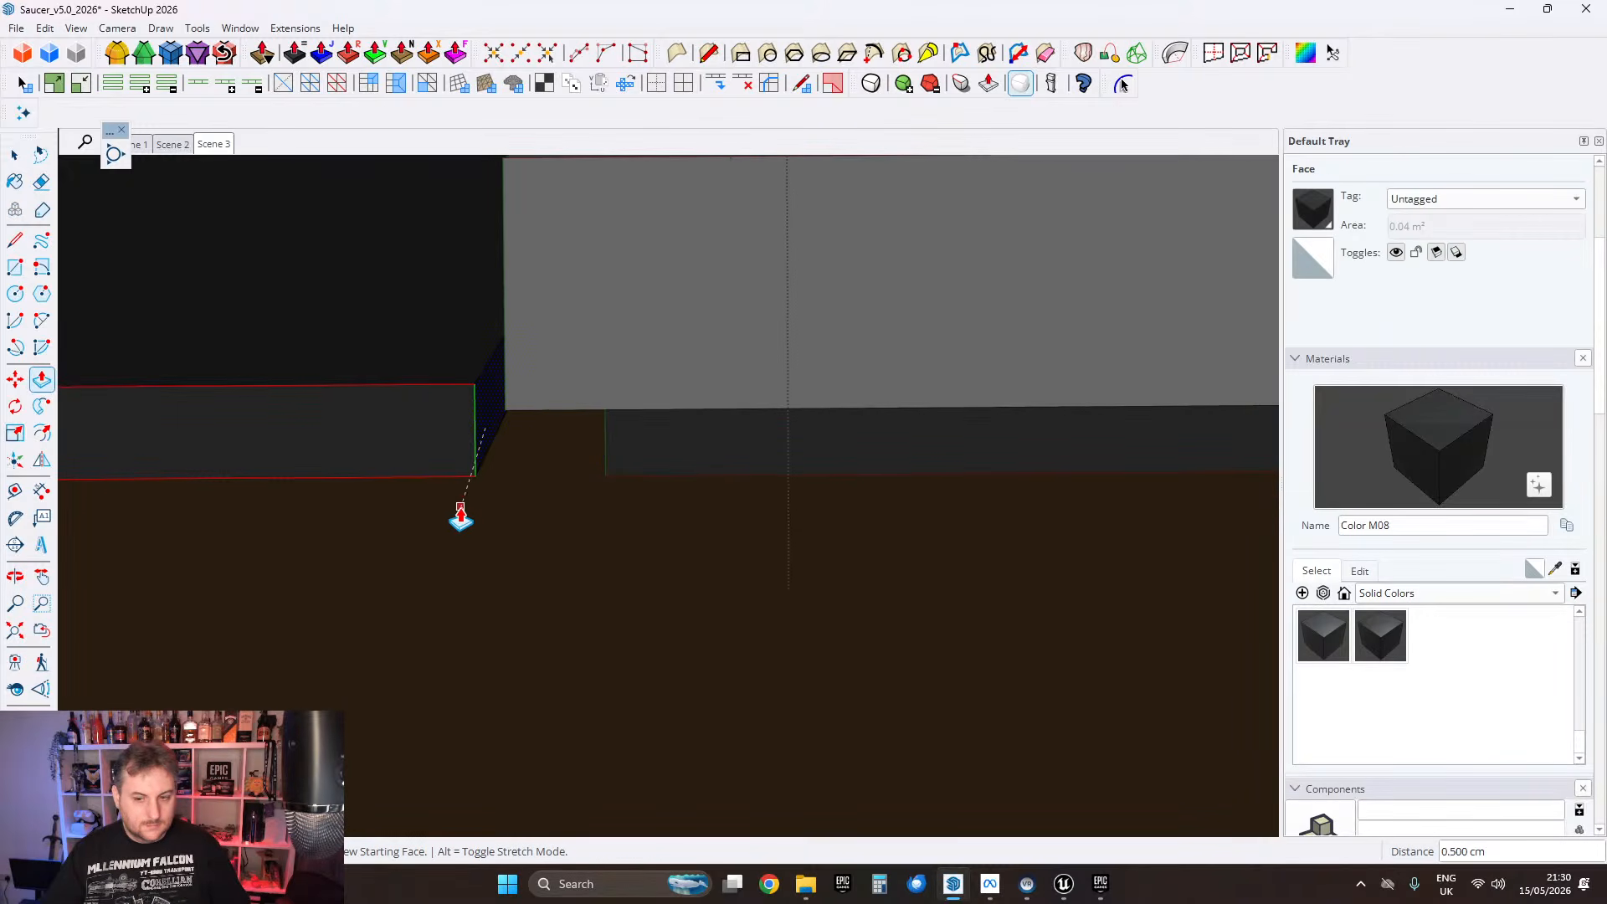
pyautogui.moveTo(459, 521); pyautogui.dragTo(610, 549, button='middle')
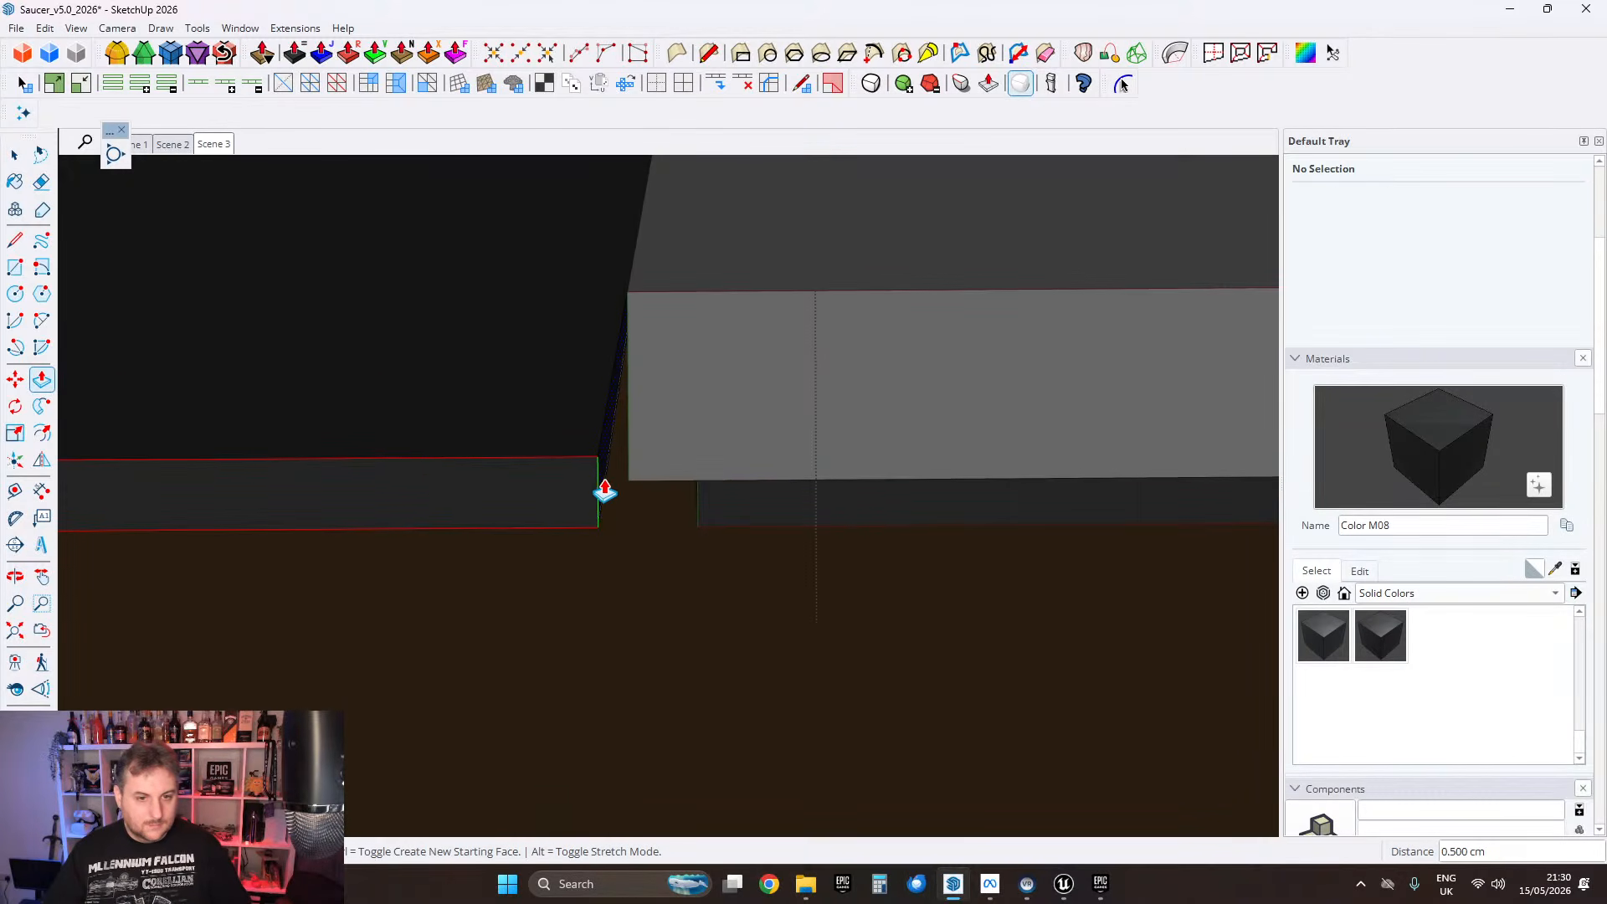
pyautogui.write('1.5')
pyautogui.press('Return')
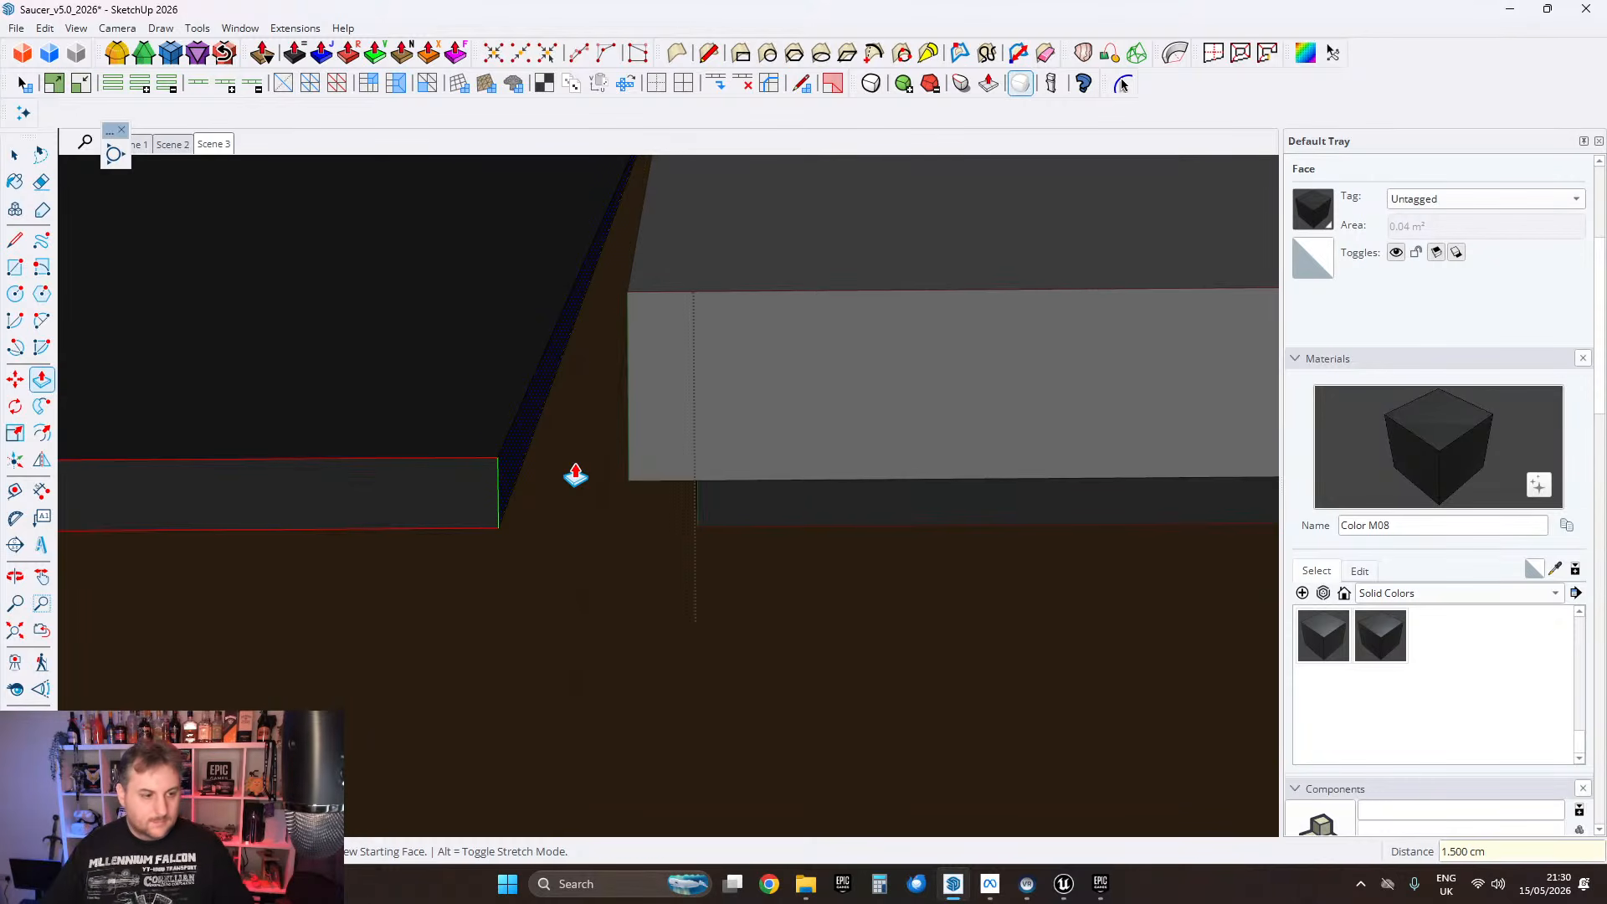
# Step: Extrude the dark layer's opposite end face 102.9 cm to reach the desk section on the other side
pyautogui.moveTo(575, 475); pyautogui.dragTo(725, 416, button='middle')
pyautogui.scroll(1, 991, 542)
pyautogui.scroll(2, 918, 562)
pyautogui.click(915, 556)
pyautogui.scroll(-2, 599, 482)
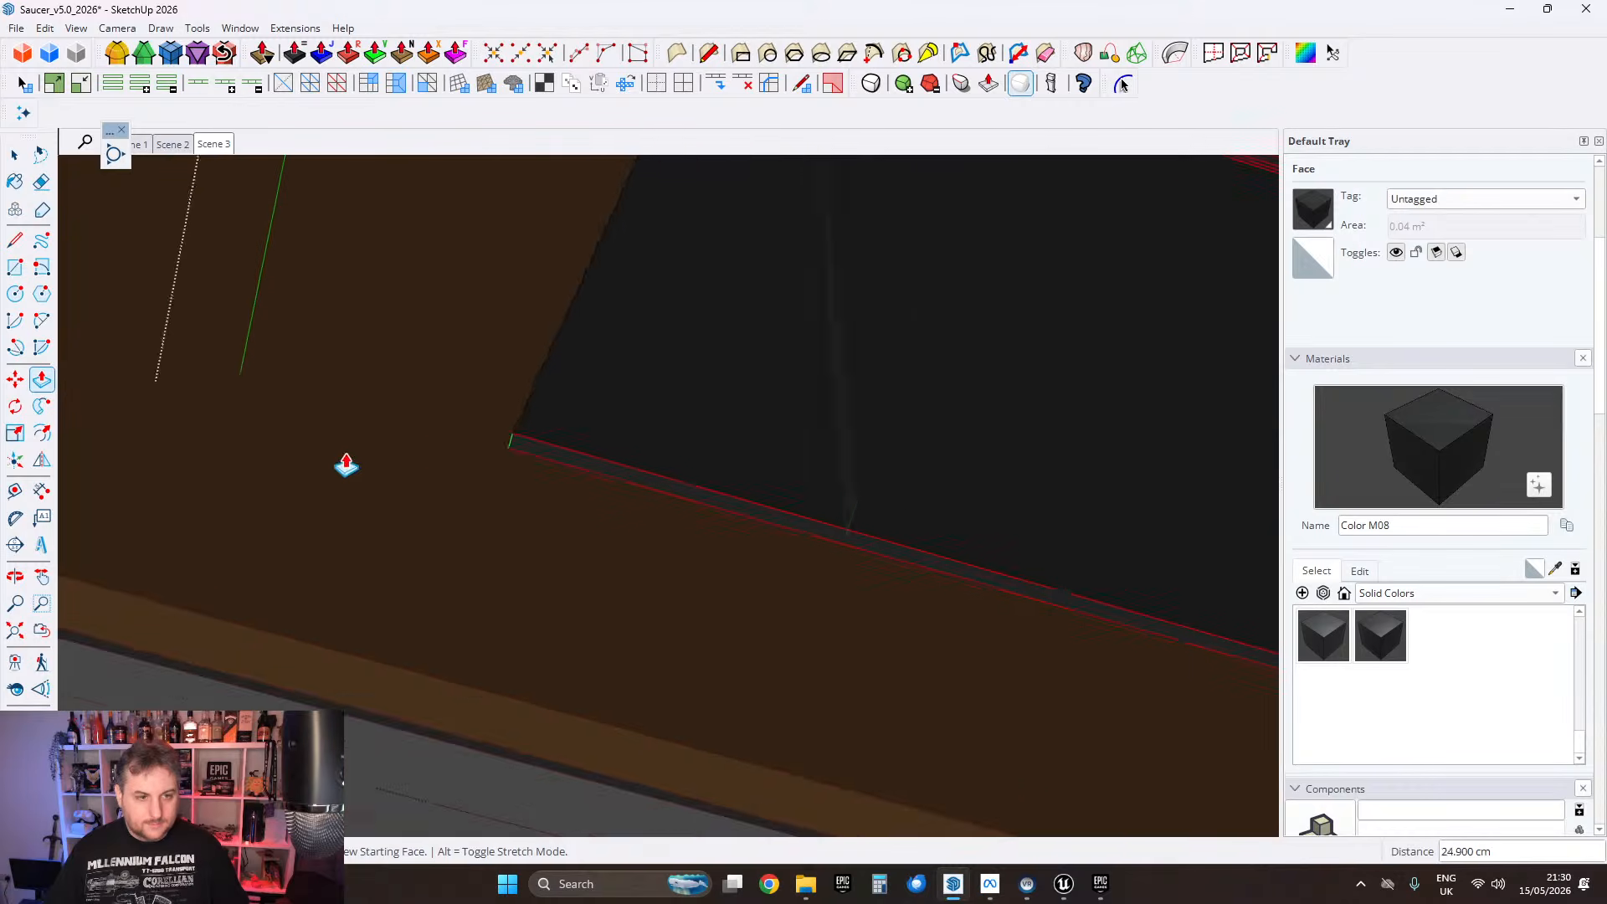
pyautogui.scroll(-2, 346, 465)
pyautogui.moveTo(345, 466); pyautogui.dragTo(851, 502, button='middle')
pyautogui.moveTo(681, 503); pyautogui.dragTo(1213, 457, button='middle')
pyautogui.scroll(2, 295, 448)
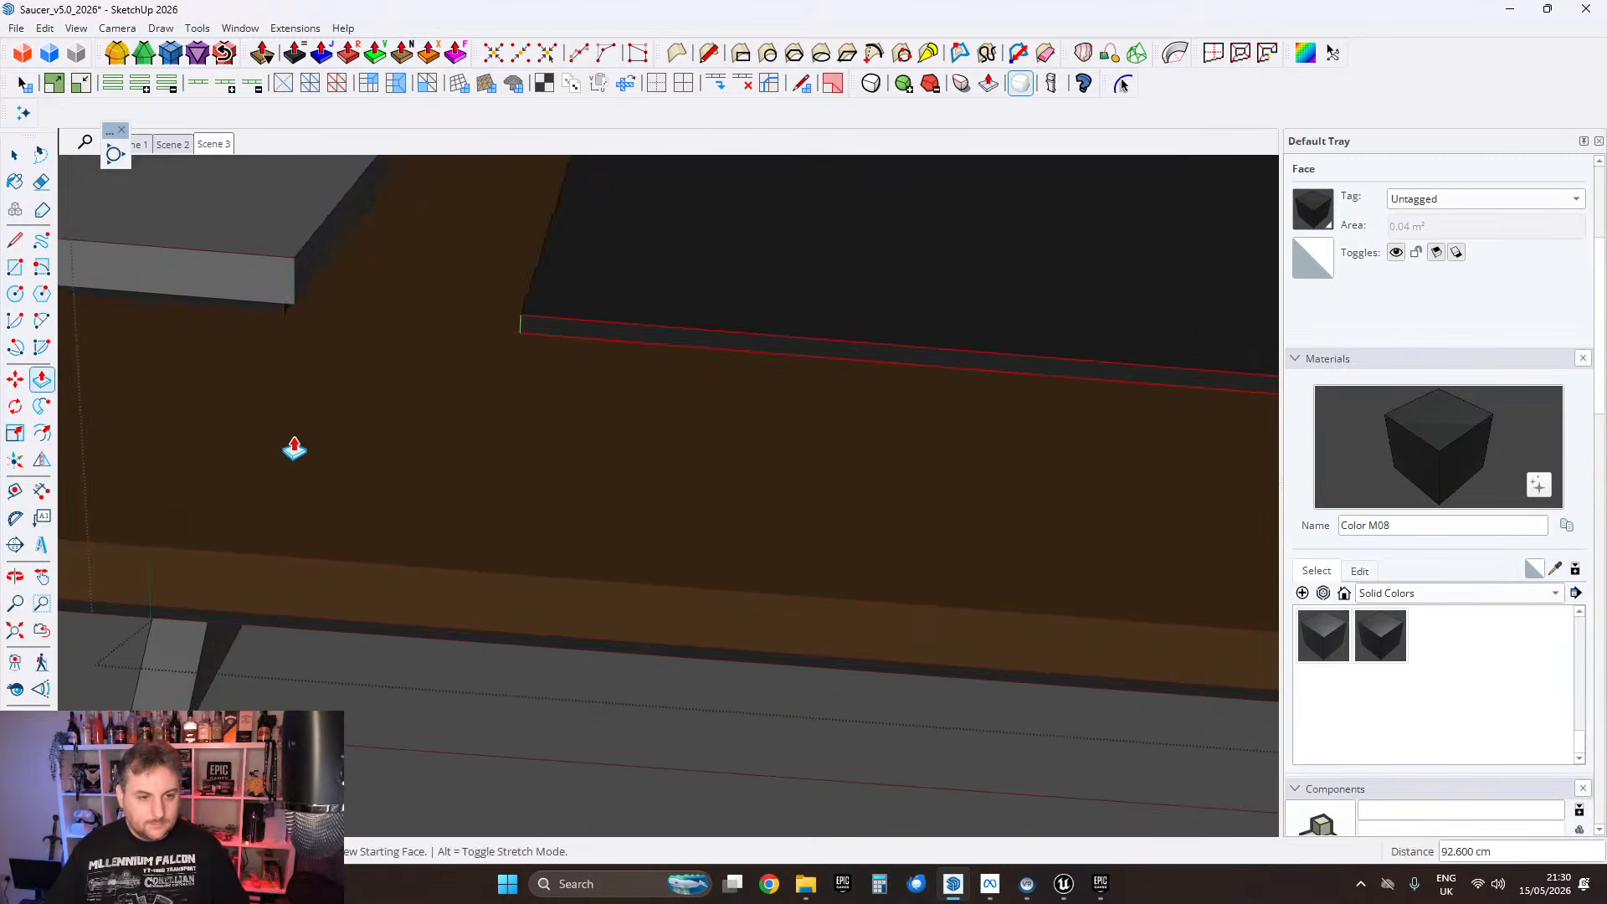
pyautogui.moveTo(294, 449); pyautogui.dragTo(335, 452, button='middle')
pyautogui.keyDown('shift'); pyautogui.moveTo(335, 452); pyautogui.dragTo(620, 560, button='middle'); pyautogui.keyUp('shift')
pyautogui.click(592, 549)
# Step: Push the dark layer's newly extruded end face back by 1.5 cm
pyautogui.scroll(3, 629, 371)
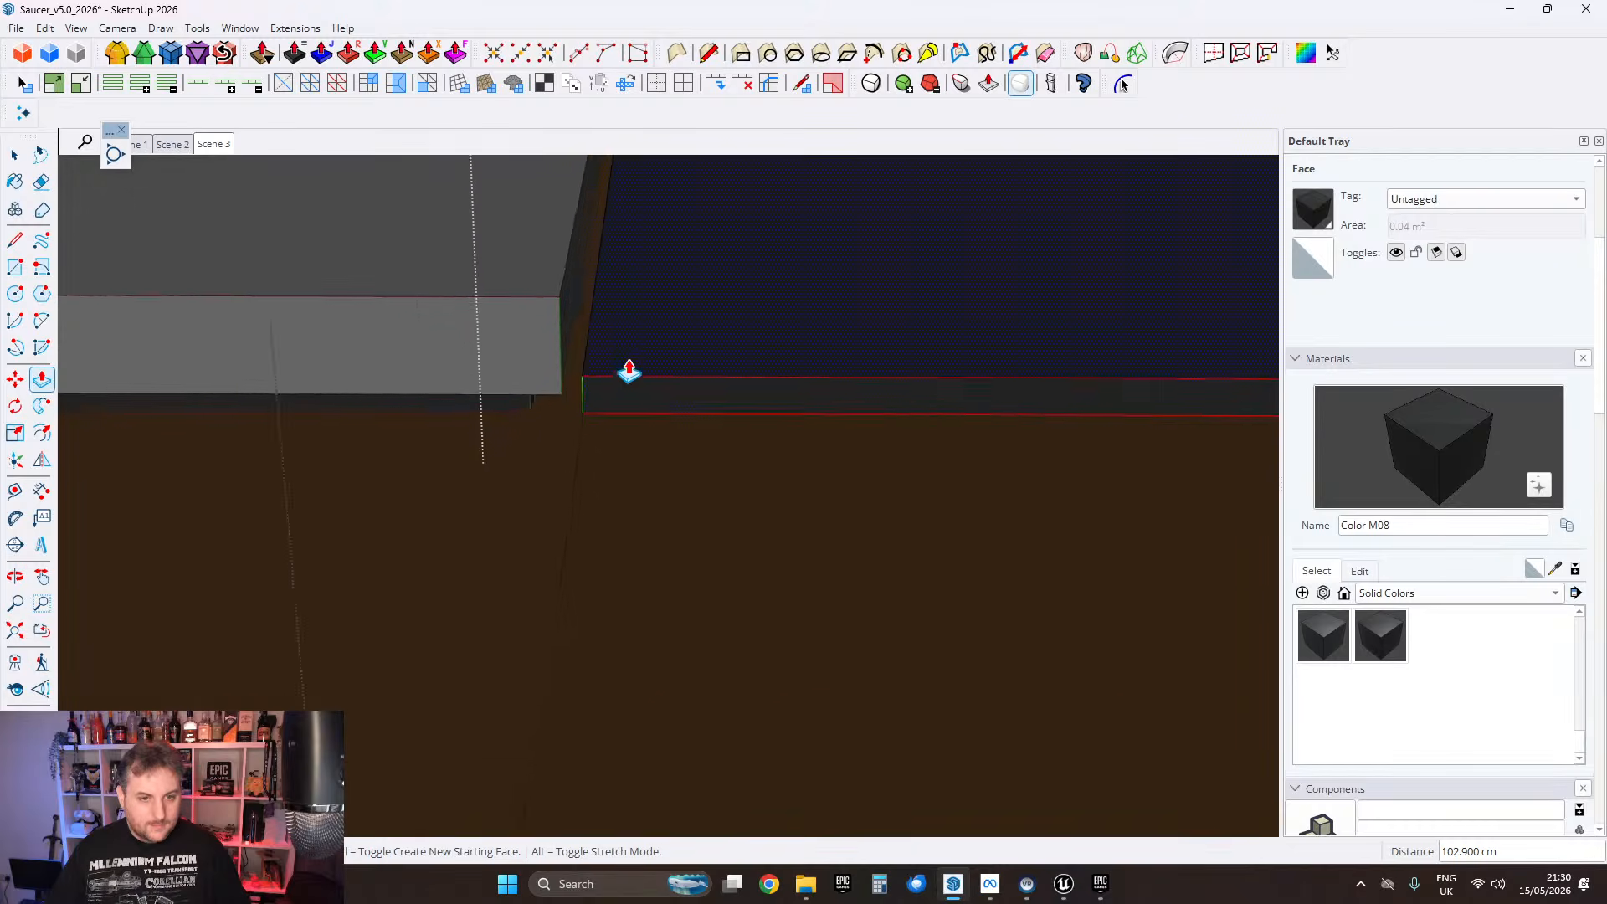
pyautogui.keyDown('shift'); pyautogui.moveTo(629, 371); pyautogui.dragTo(832, 530, button='middle'); pyautogui.keyUp('shift')
pyautogui.scroll(2, 832, 531)
pyautogui.click(892, 534)
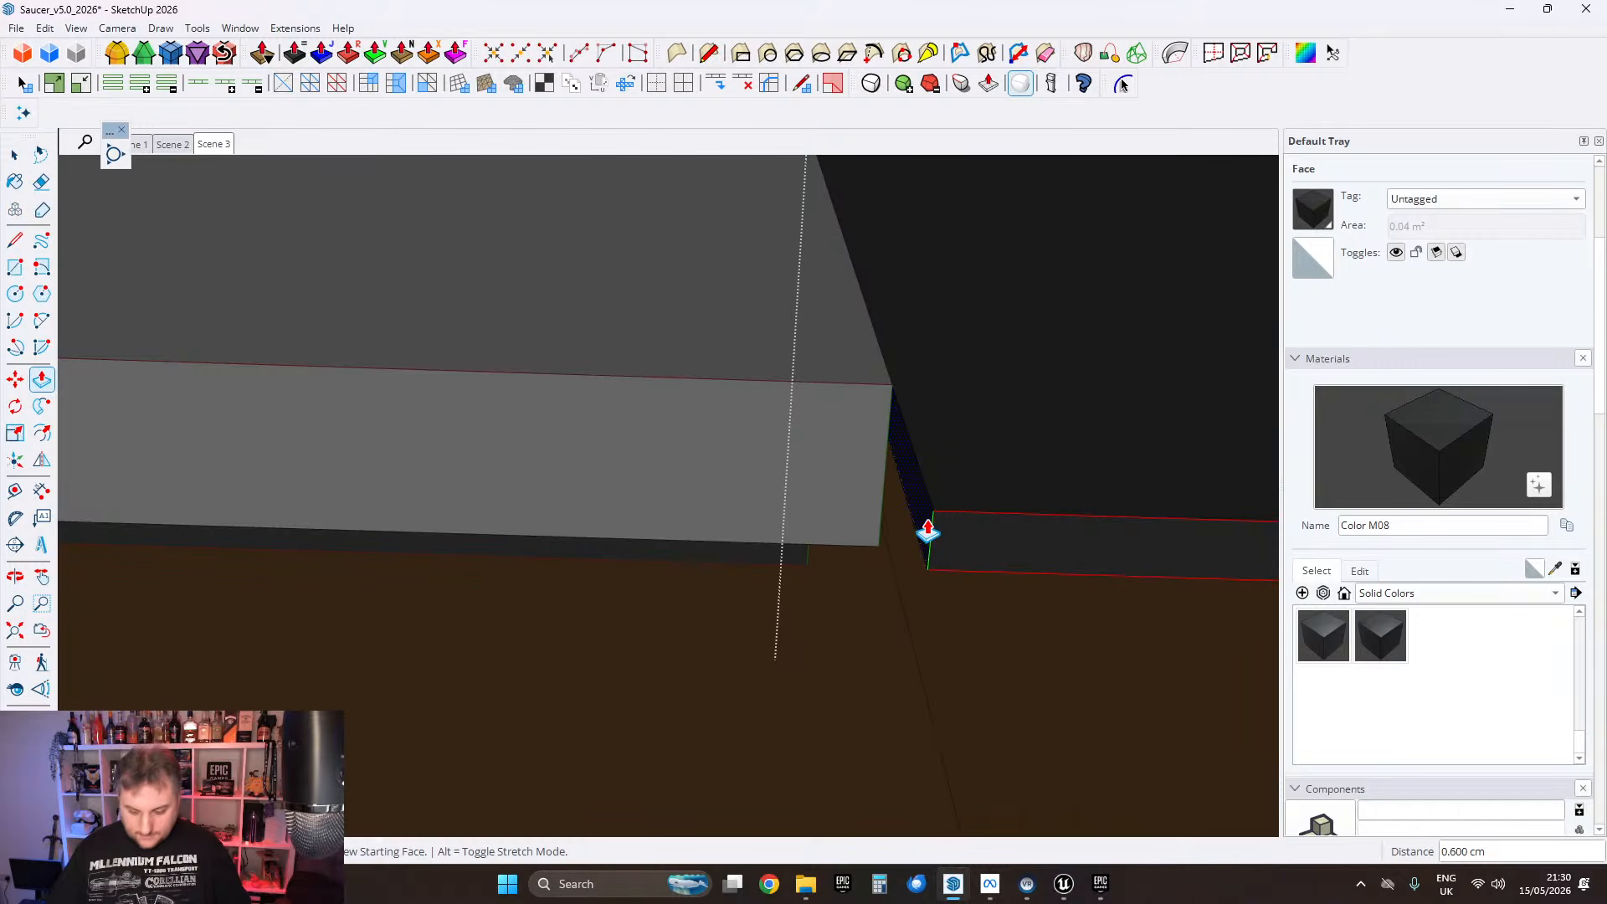
pyautogui.press('Return')
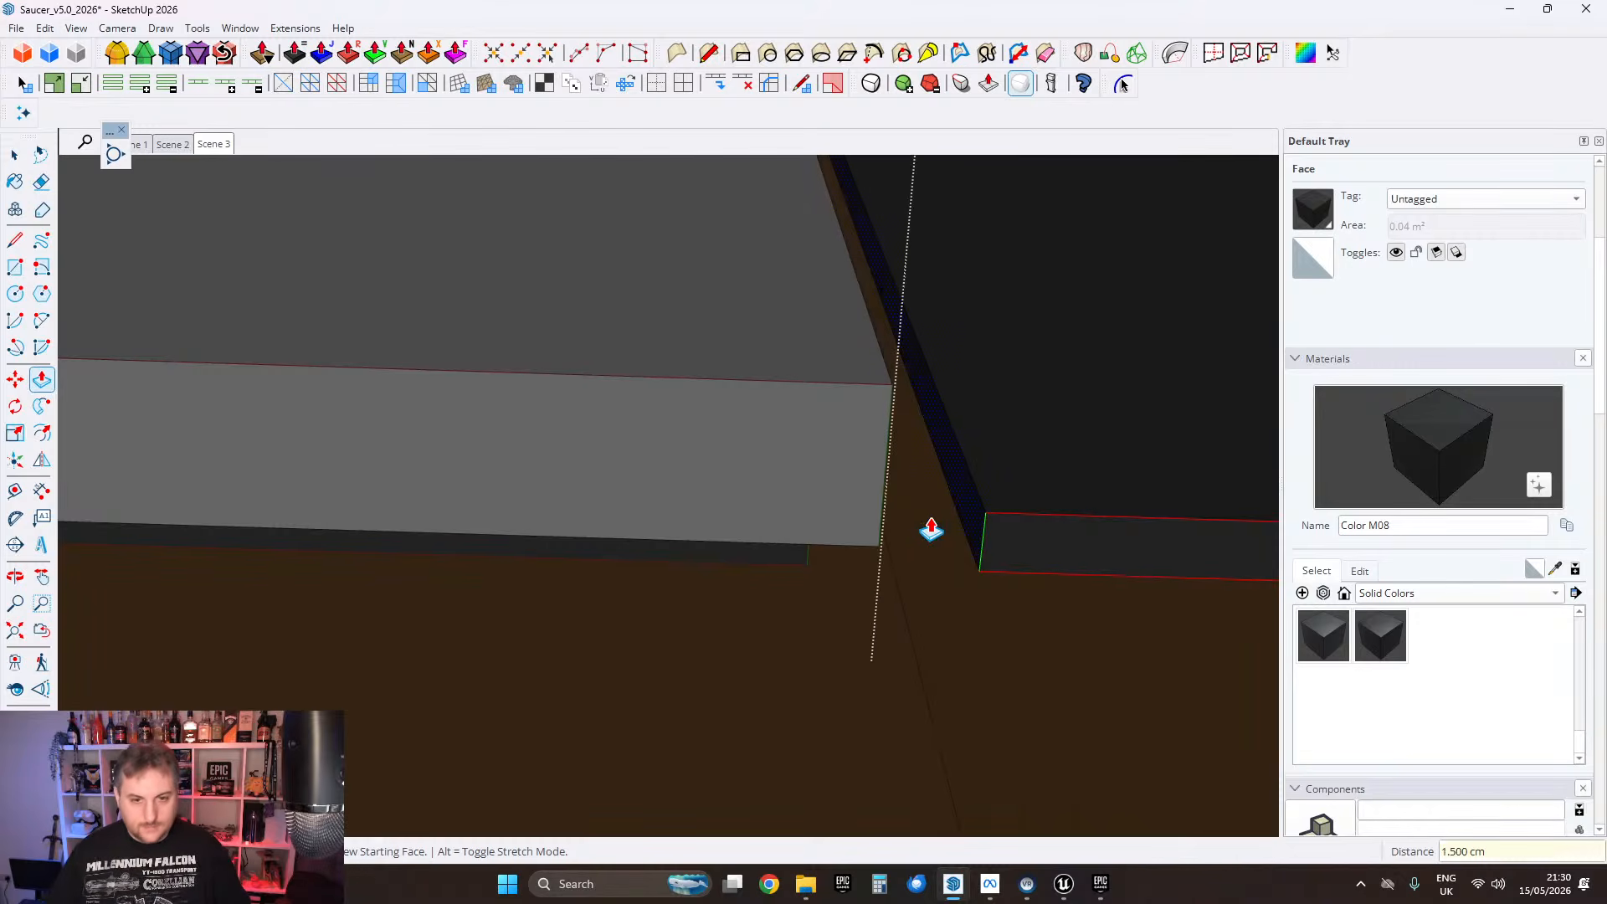
pyautogui.click(14, 157)
# Step: Open the white layer above the dark one and extrude its profile face to meet the neighbouring desk section
pyautogui.scroll(-6, 452, 418)
pyautogui.keyDown('shift'); pyautogui.moveTo(962, 457); pyautogui.dragTo(567, 505, button='middle'); pyautogui.keyUp('shift')
pyautogui.keyDown('shift'); pyautogui.moveTo(753, 524); pyautogui.dragTo(306, 540, button='middle'); pyautogui.keyUp('shift')
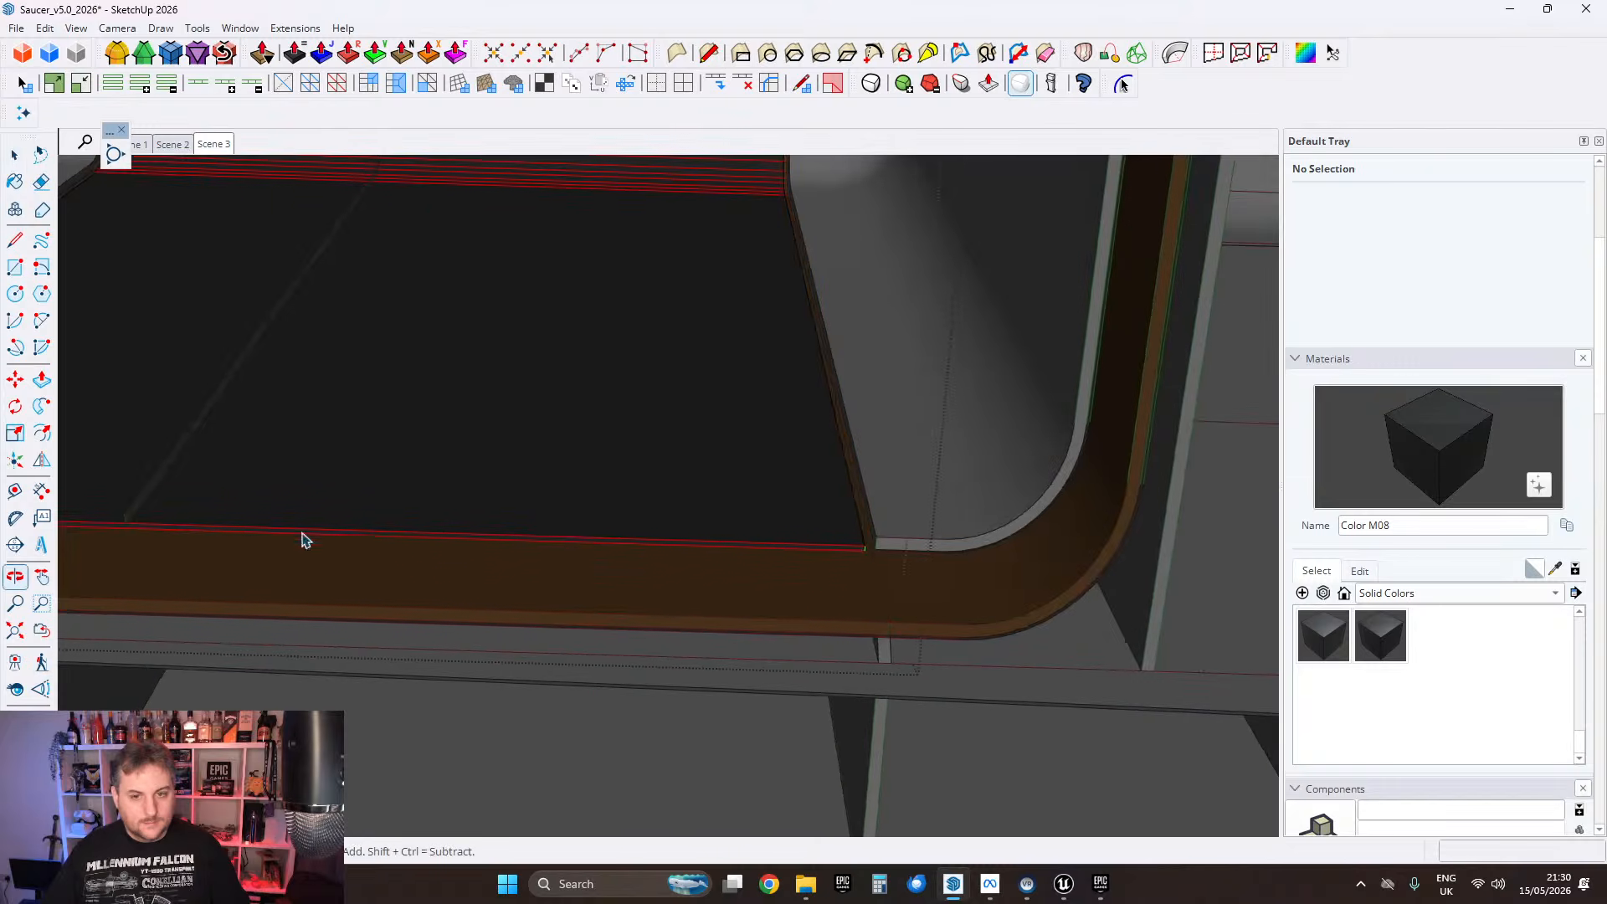
pyautogui.keyDown('shift'); pyautogui.moveTo(496, 465); pyautogui.dragTo(890, 549, button='middle'); pyautogui.keyUp('shift')
pyautogui.scroll(1, 890, 549)
pyautogui.moveTo(628, 584); pyautogui.dragTo(757, 544, button='middle')
pyautogui.scroll(1, 590, 607)
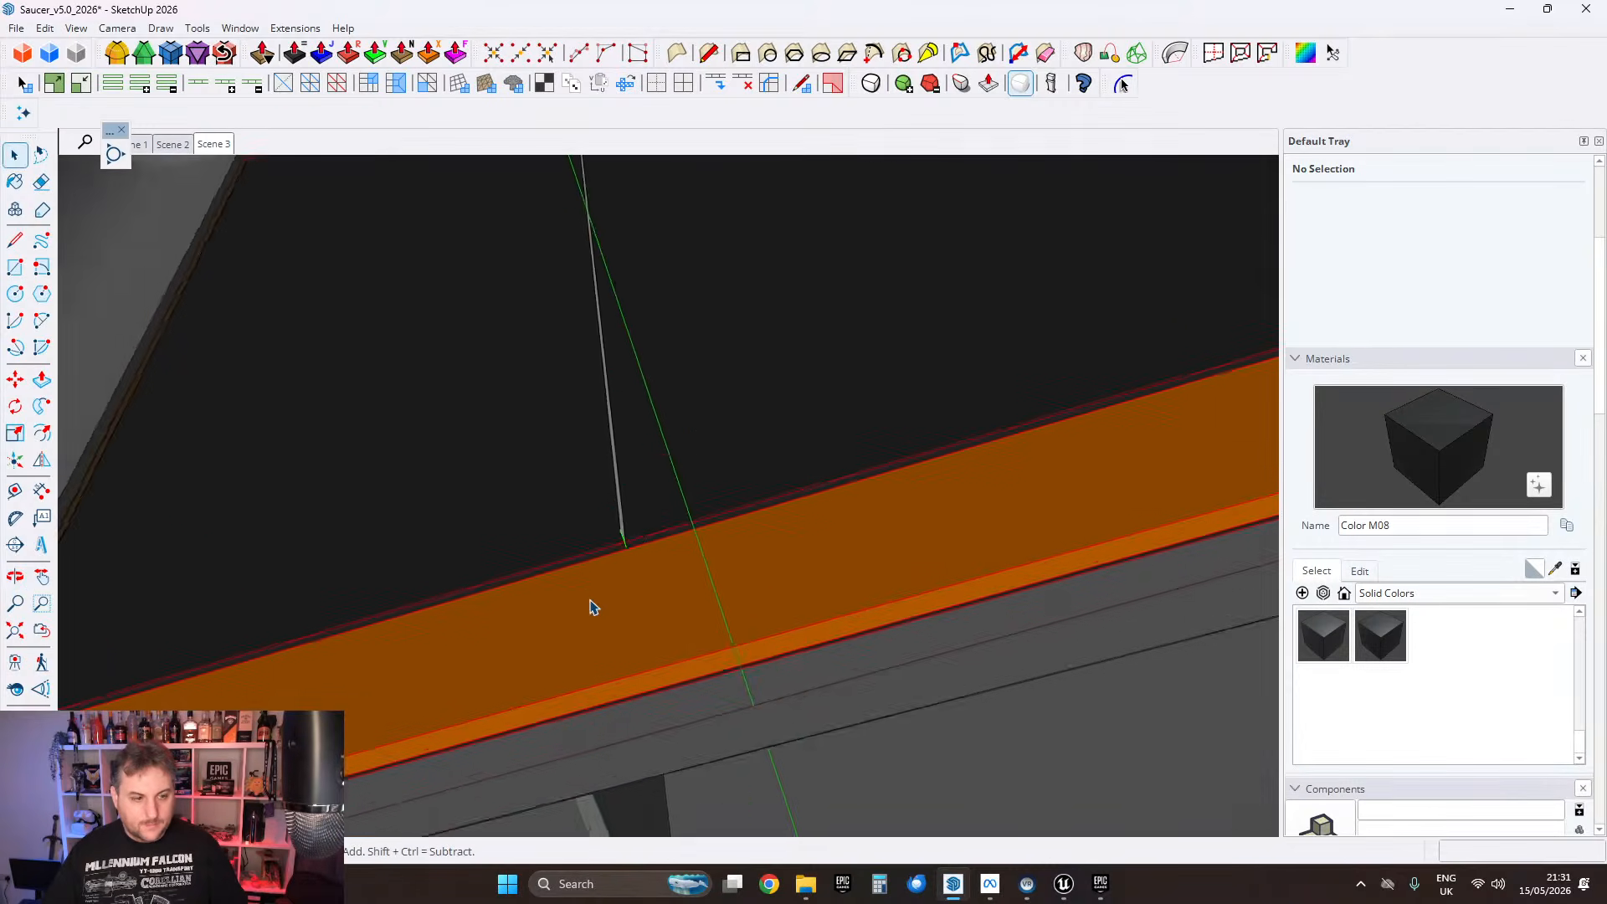
pyautogui.scroll(1, 667, 502)
pyautogui.scroll(2, 555, 448)
pyautogui.doubleClick(569, 428)
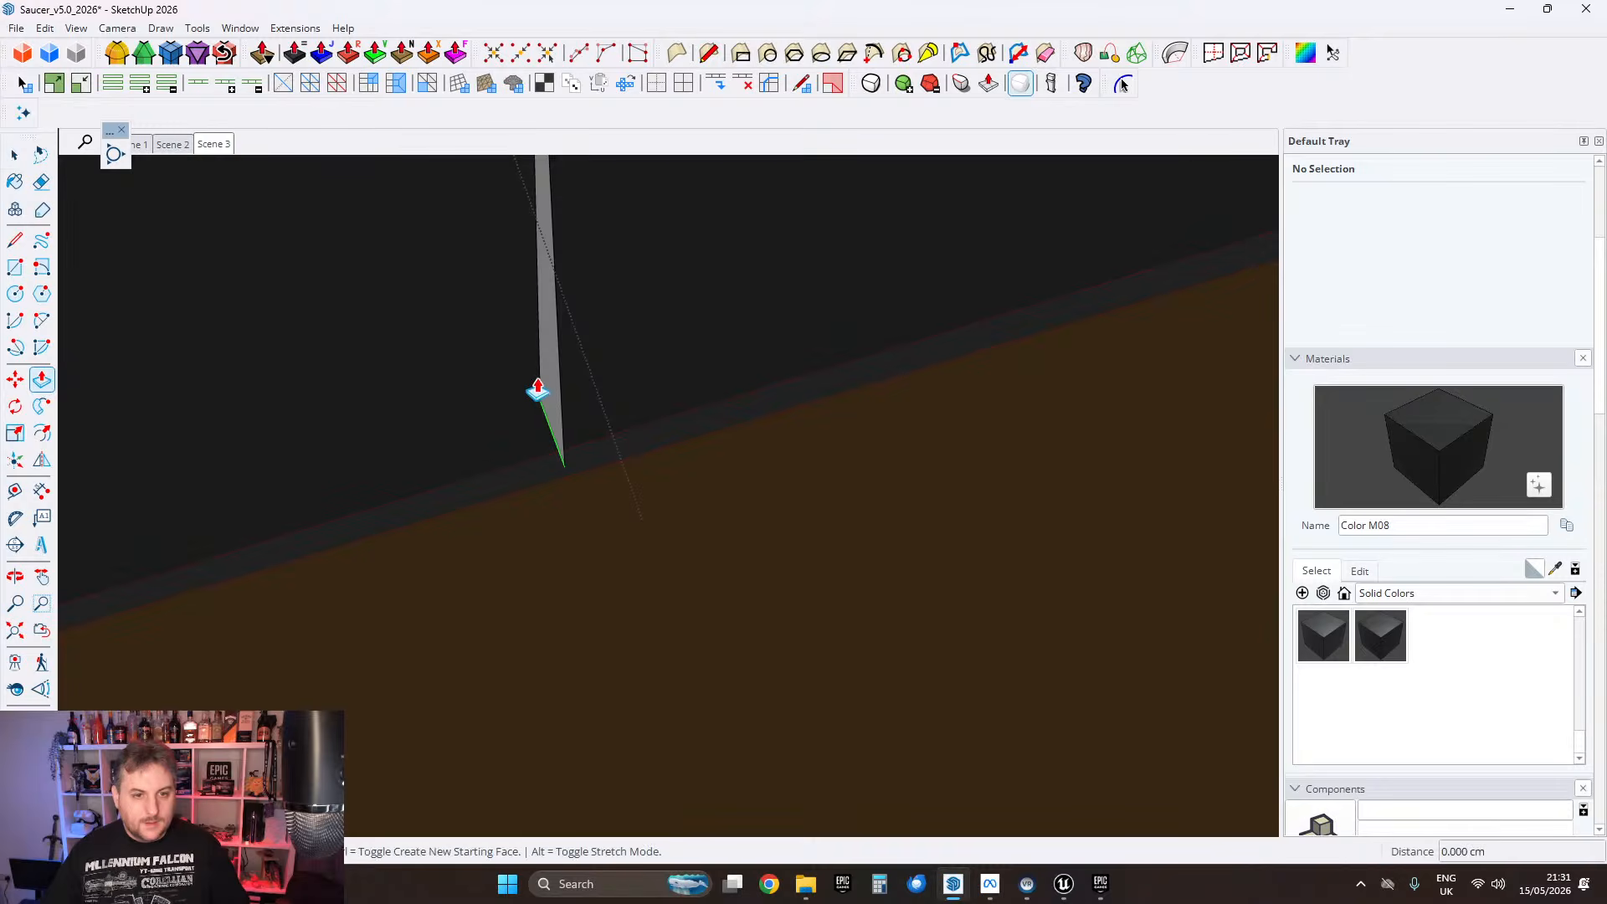
pyautogui.click(549, 393)
pyautogui.scroll(-4, 561, 394)
pyautogui.keyDown('shift'); pyautogui.moveTo(706, 395); pyautogui.dragTo(61, 546, button='middle'); pyautogui.keyUp('shift')
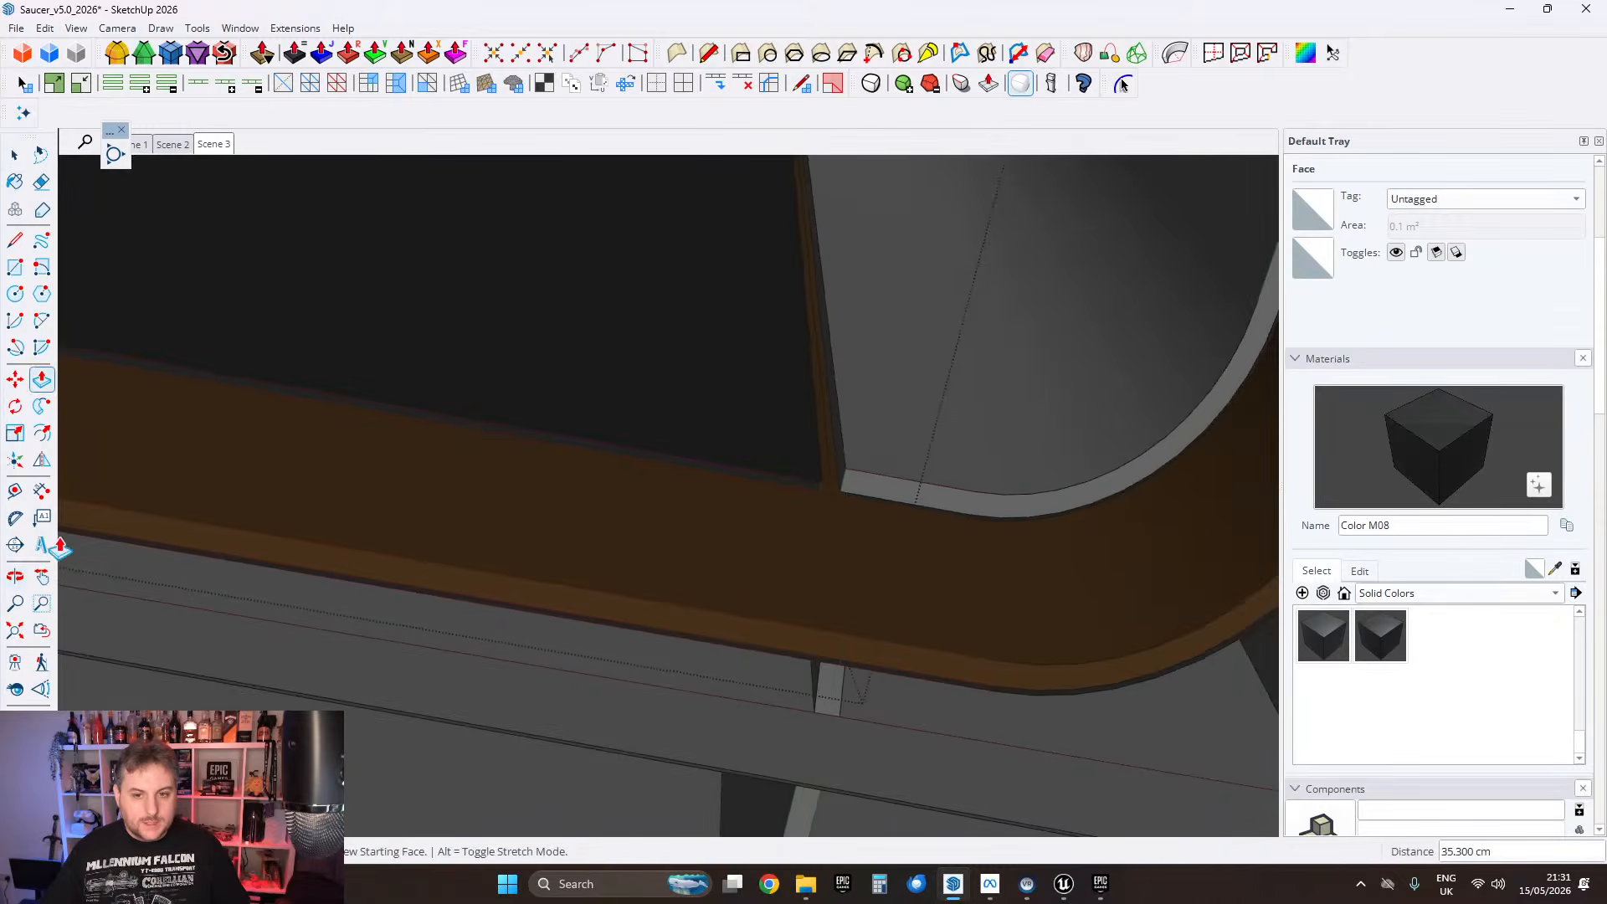
pyautogui.moveTo(753, 473); pyautogui.dragTo(552, 460, button='middle')
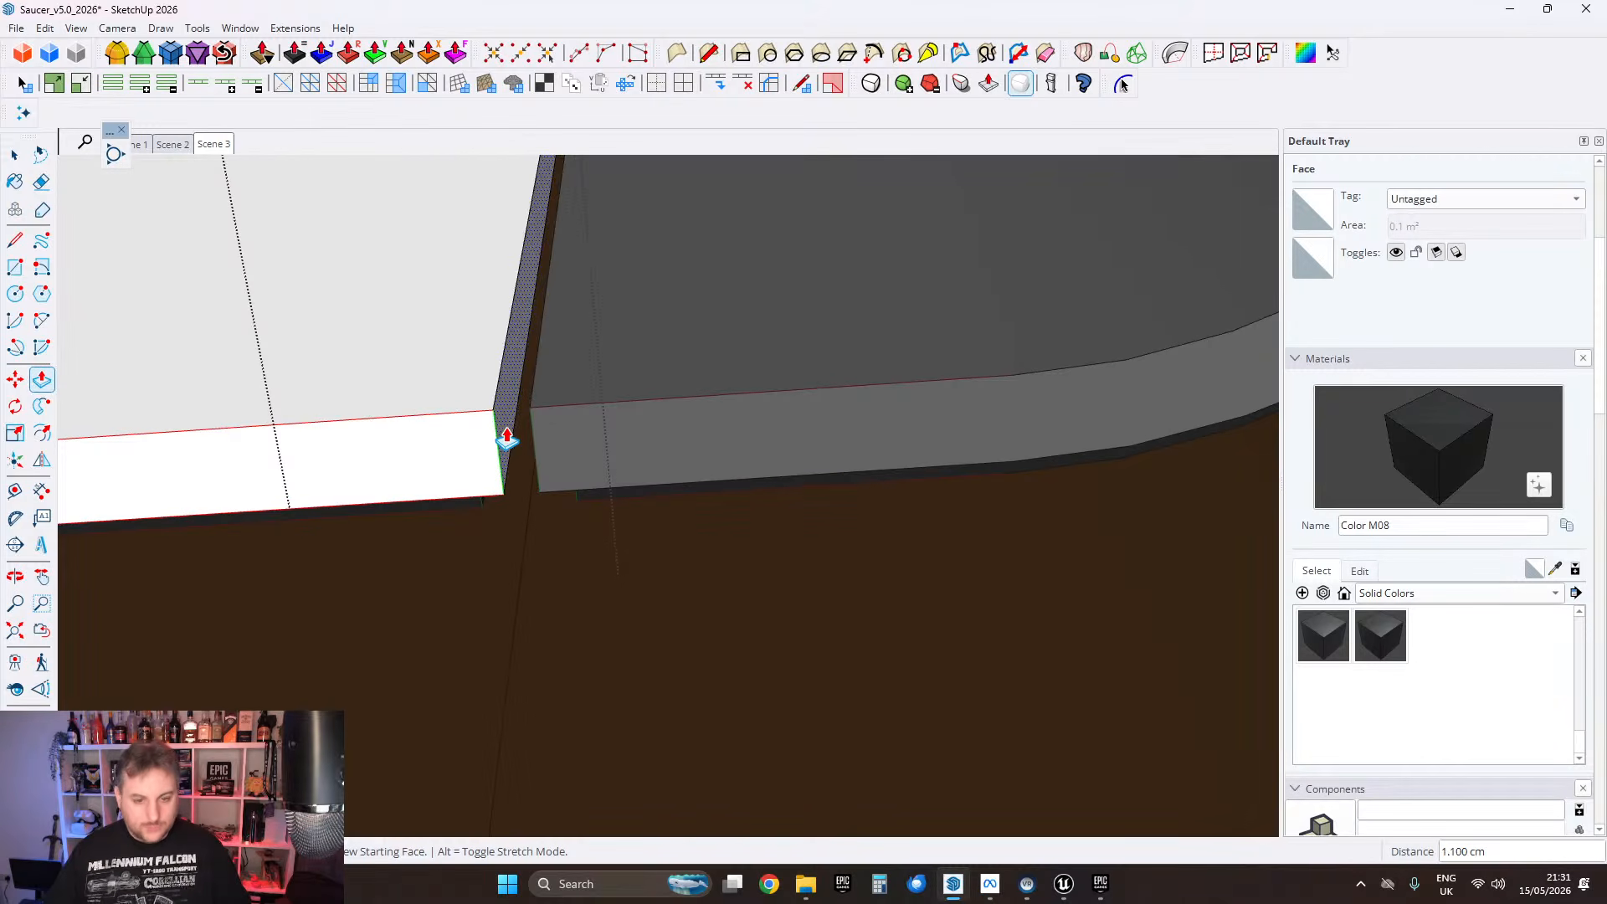
# Step: Push the white layer's extruded end face back by 0.5 cm and again by 1 cm, shortening the last offset
pyautogui.press('Return')
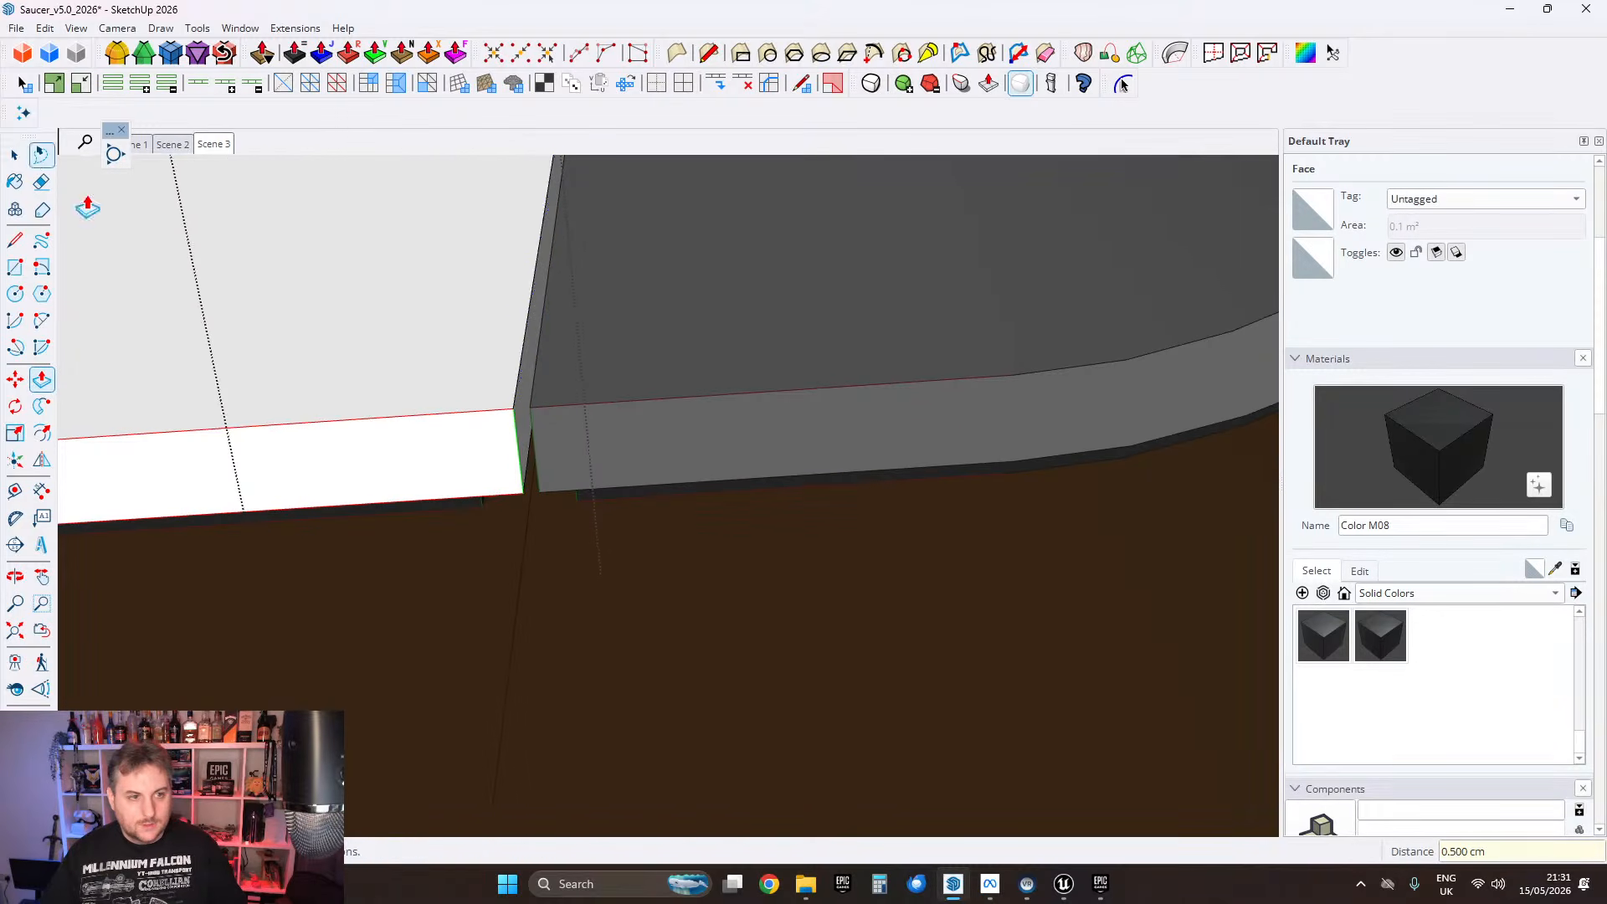
pyautogui.moveTo(506, 463)
pyautogui.mouseDown(button='middle')
pyautogui.moveTo(772, 289)
pyautogui.moveTo(485, 466)
pyautogui.mouseUp(button='middle')
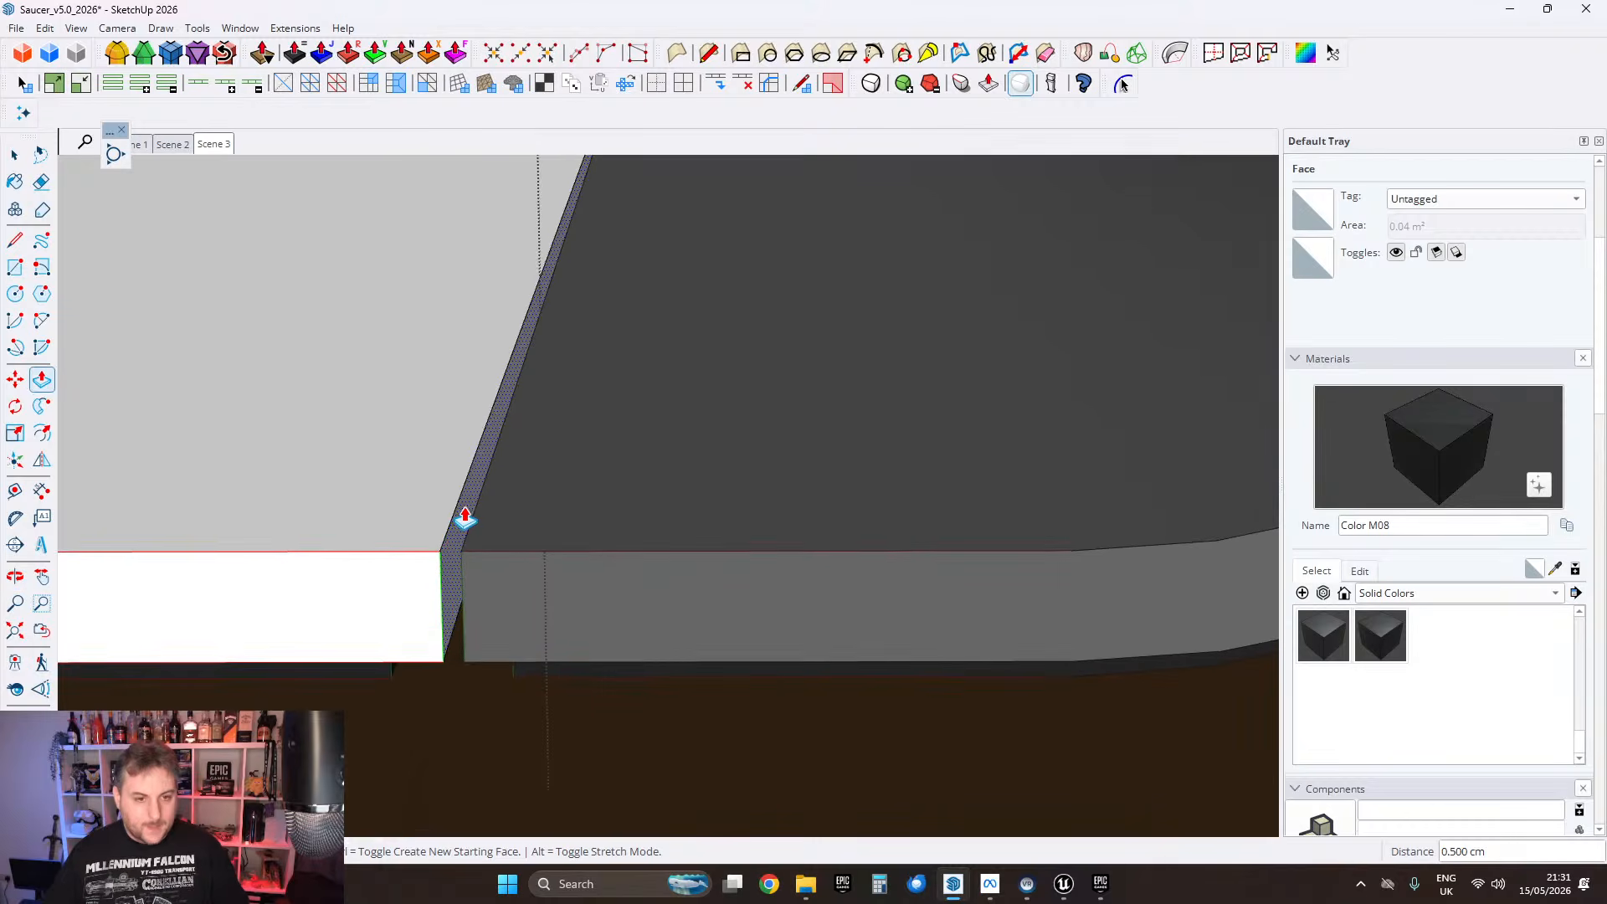
pyautogui.write('1')
pyautogui.press('Return')
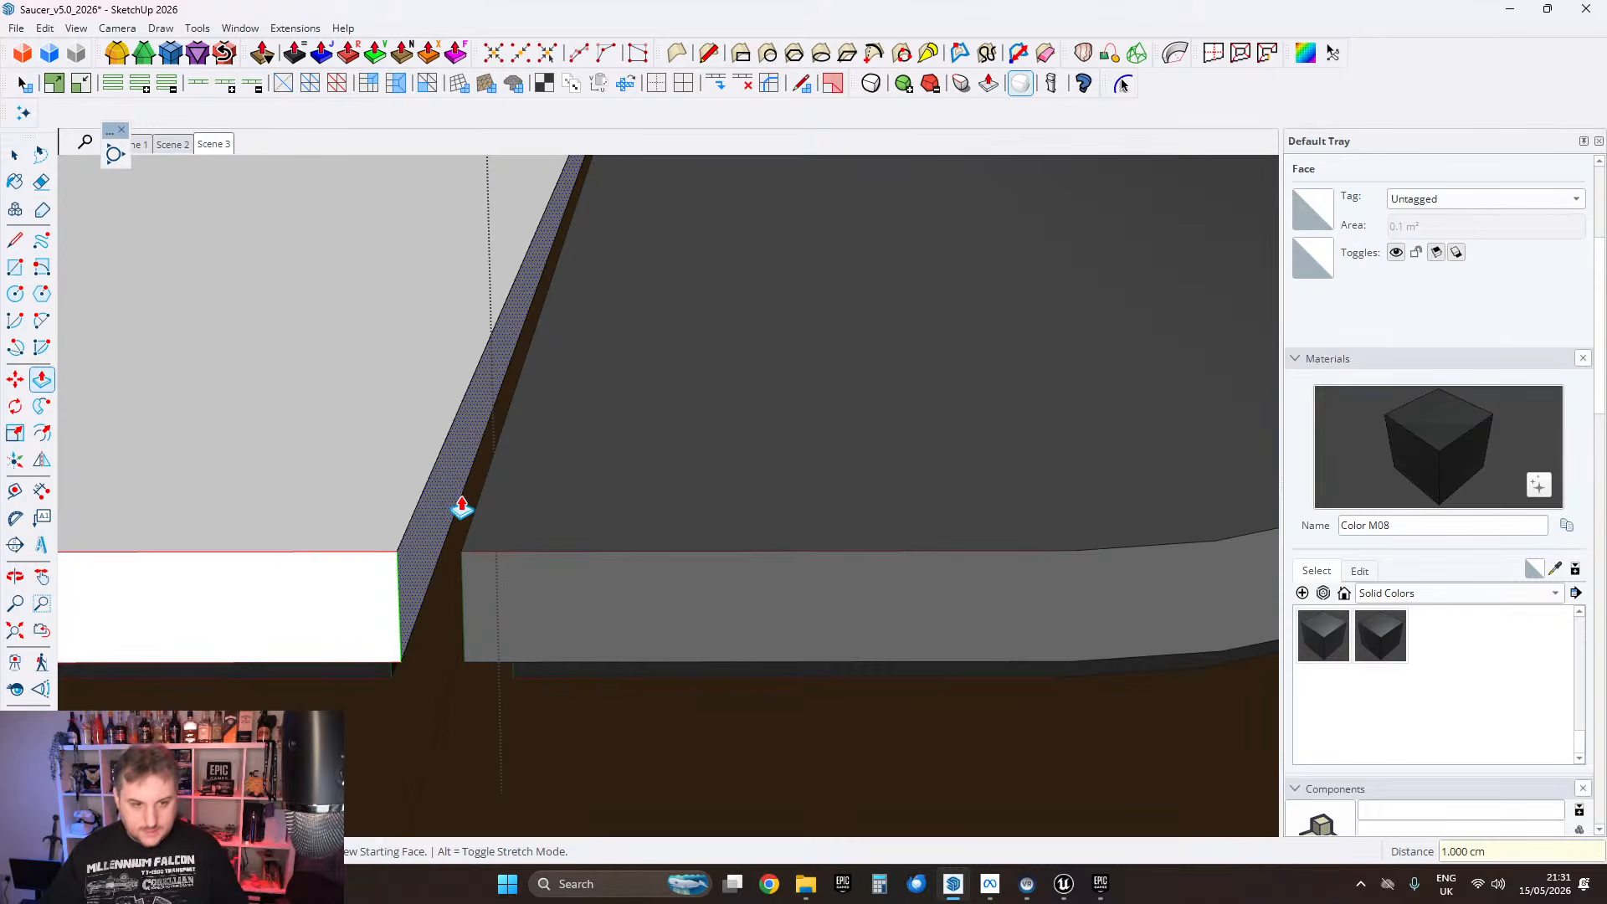
pyautogui.press('Return')
pyautogui.press('space')
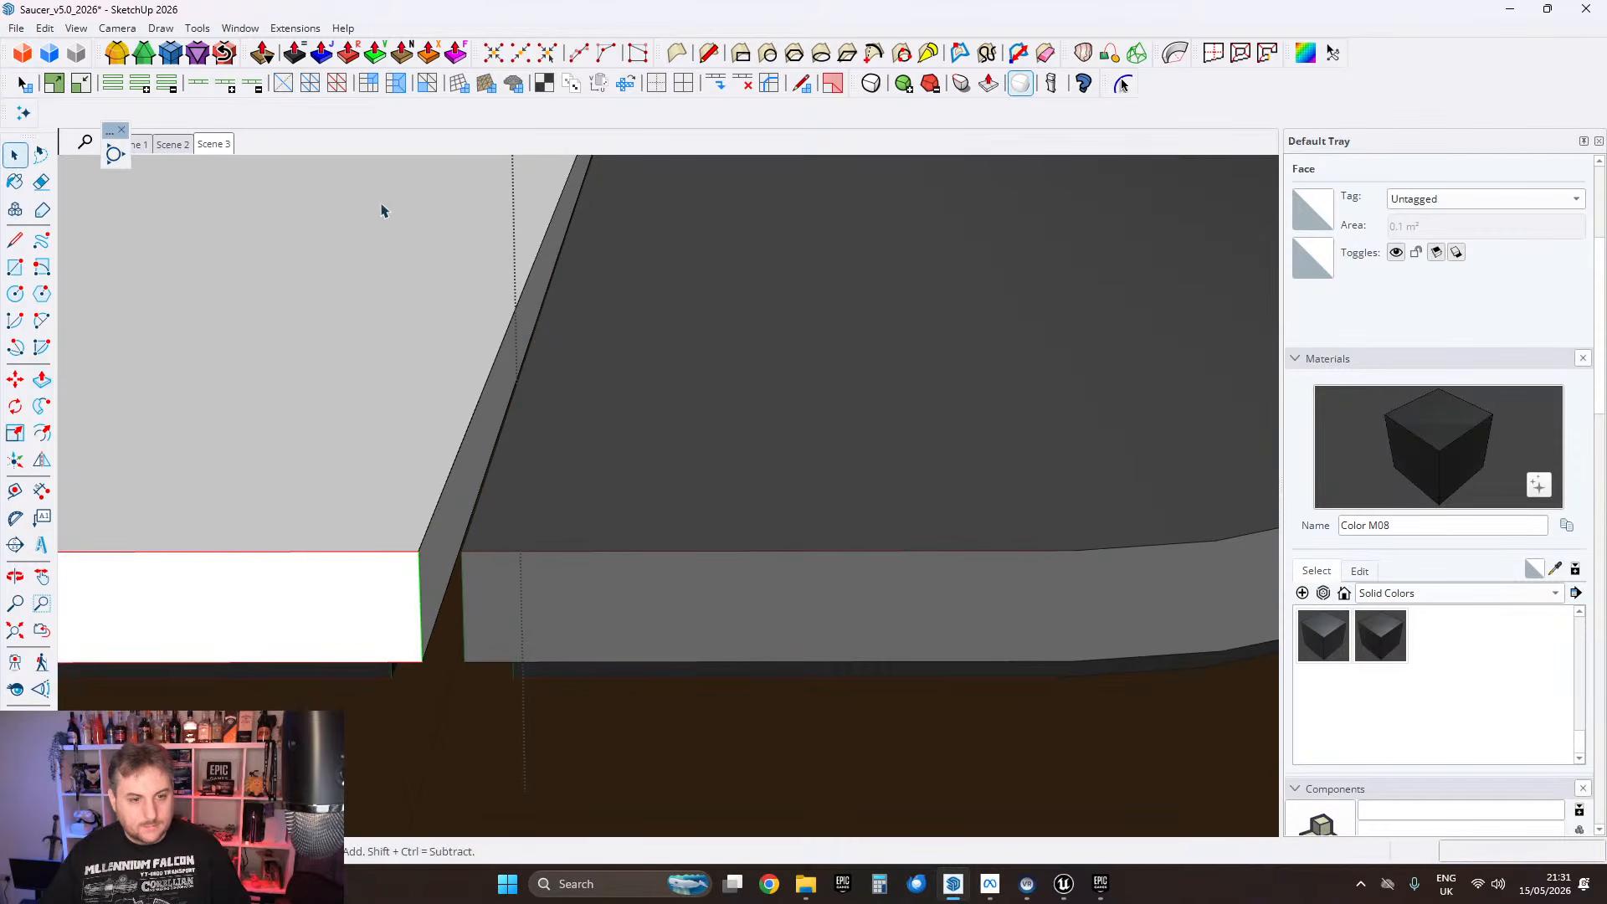
# Step: Extrude the white layer's opposite end 103.9 cm towards the other desk section and push its end face back slightly
pyautogui.scroll(-4, 636, 637)
pyautogui.keyDown('shift'); pyautogui.moveTo(637, 636); pyautogui.dragTo(169, 325, button='middle'); pyautogui.keyUp('shift')
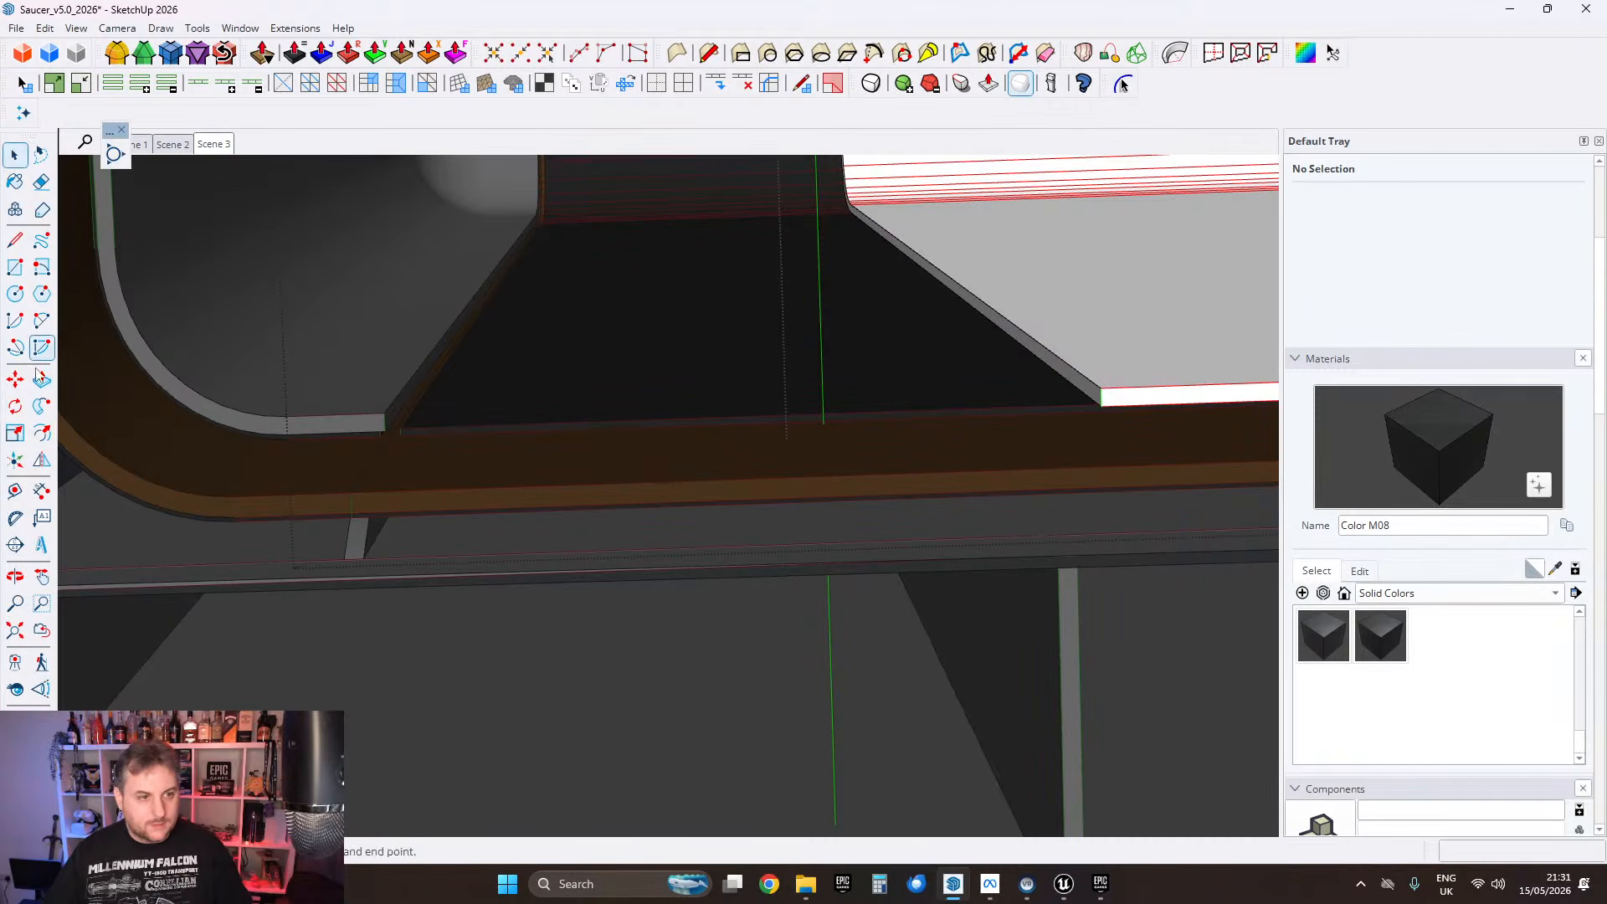
pyautogui.moveTo(928, 395); pyautogui.dragTo(1075, 405, button='middle')
pyautogui.click(1085, 399)
pyautogui.moveTo(871, 402); pyautogui.dragTo(875, 494, button='middle')
pyautogui.scroll(3, 990, 462)
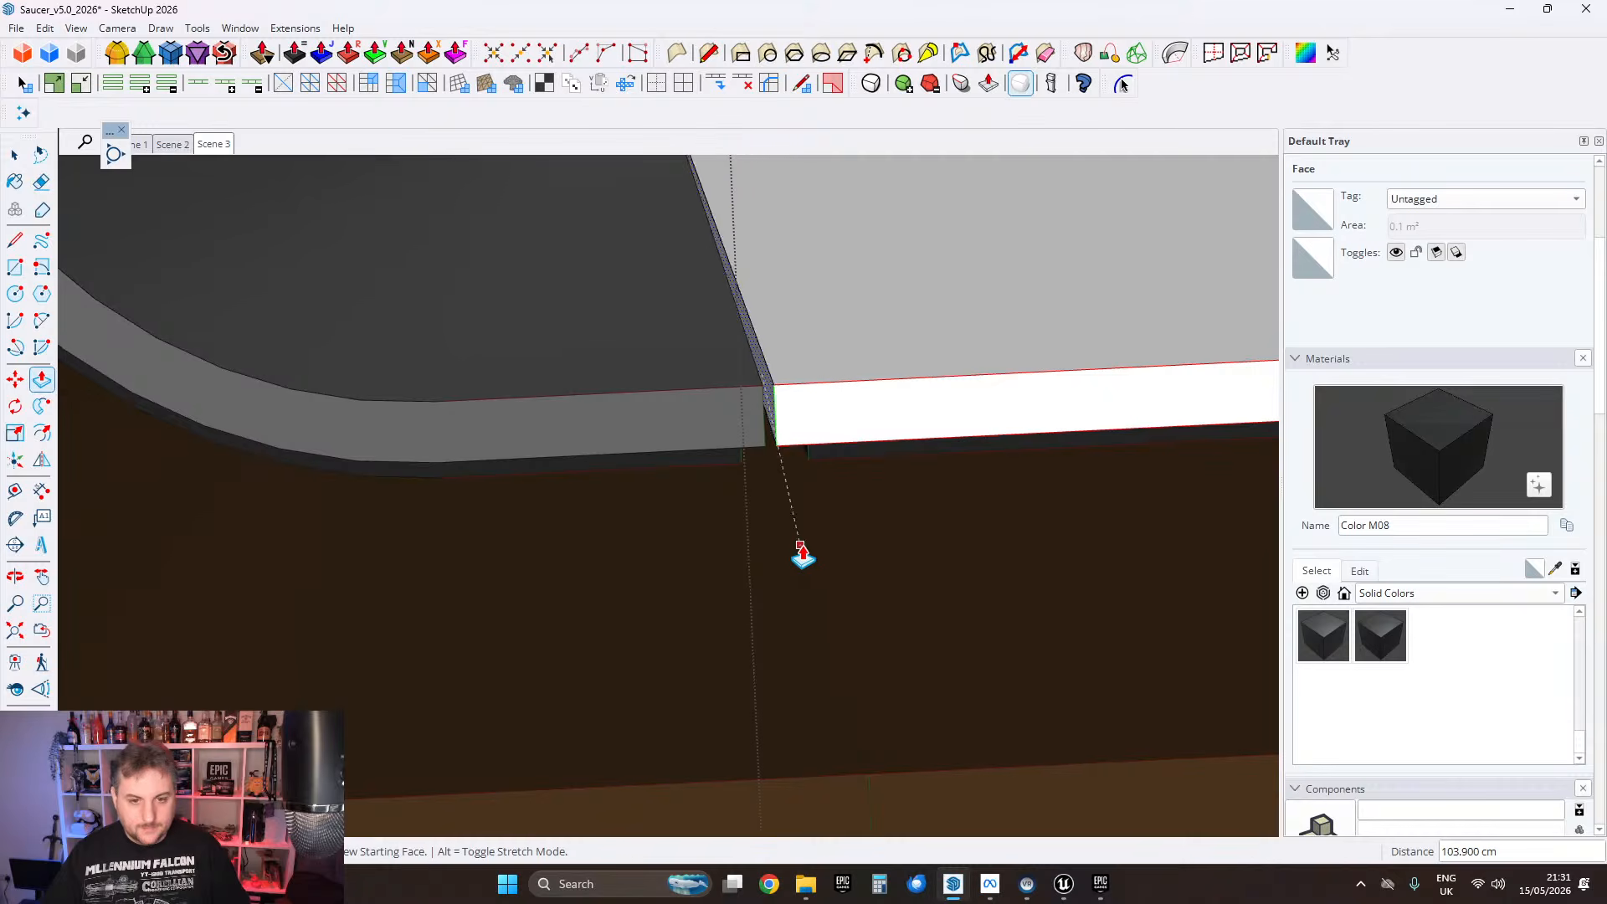
pyautogui.click(801, 555)
pyautogui.scroll(2, 760, 427)
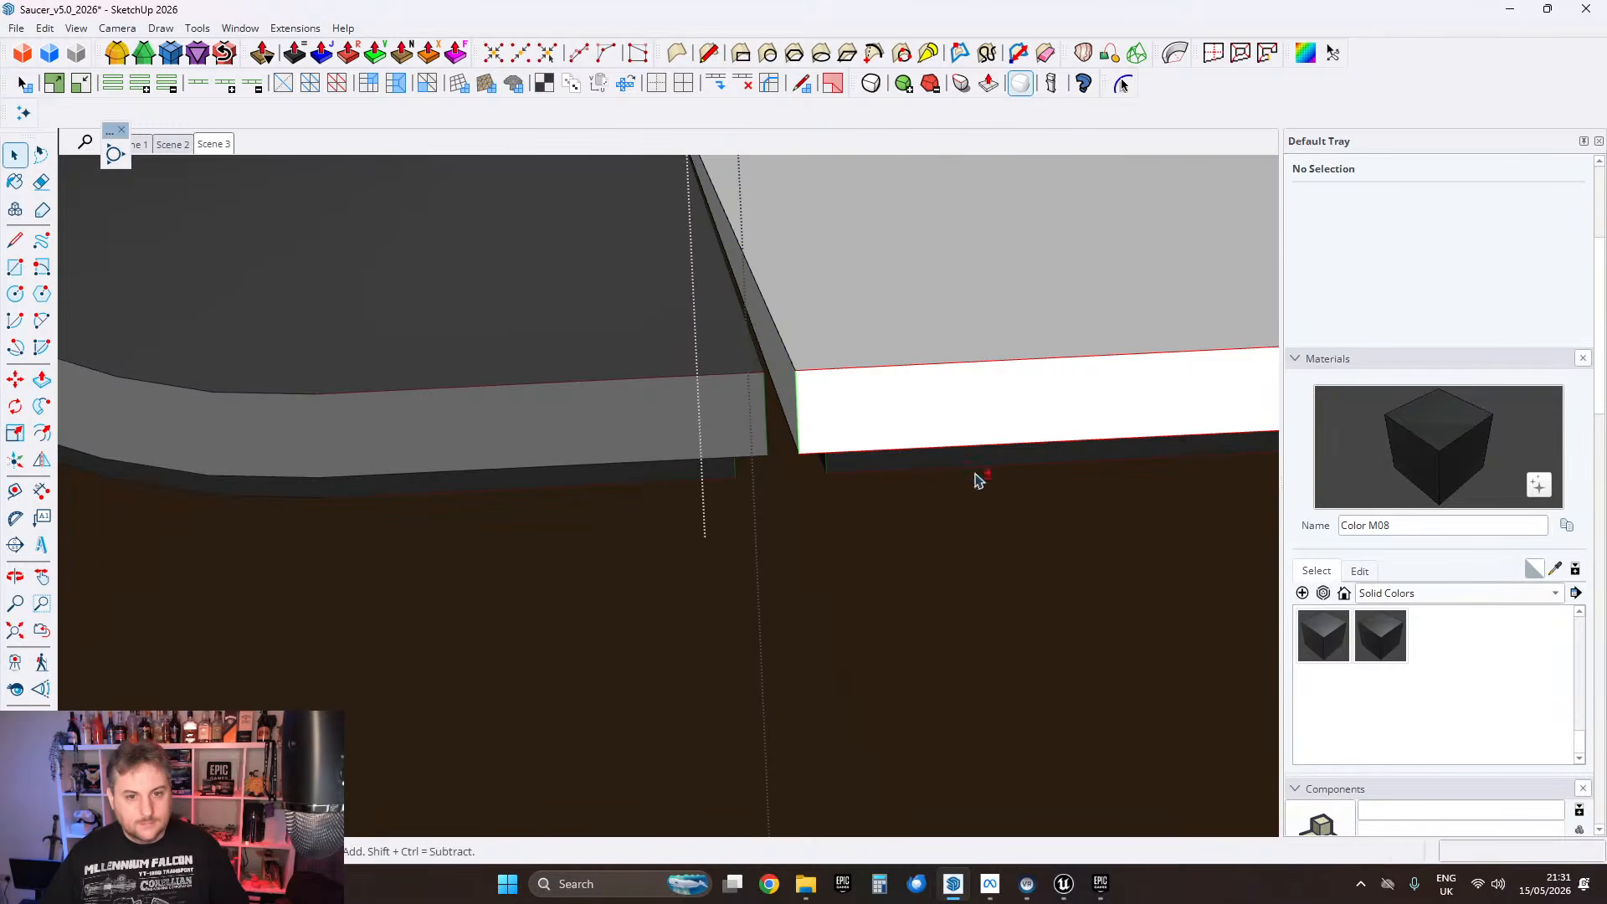
# Step: Select all of the white layer's geometry, run FixIt 101 on it and soften its edges at 30.5 degrees
pyautogui.moveTo(975, 475); pyautogui.dragTo(574, 553, button='middle')
pyautogui.scroll(-5, 572, 549)
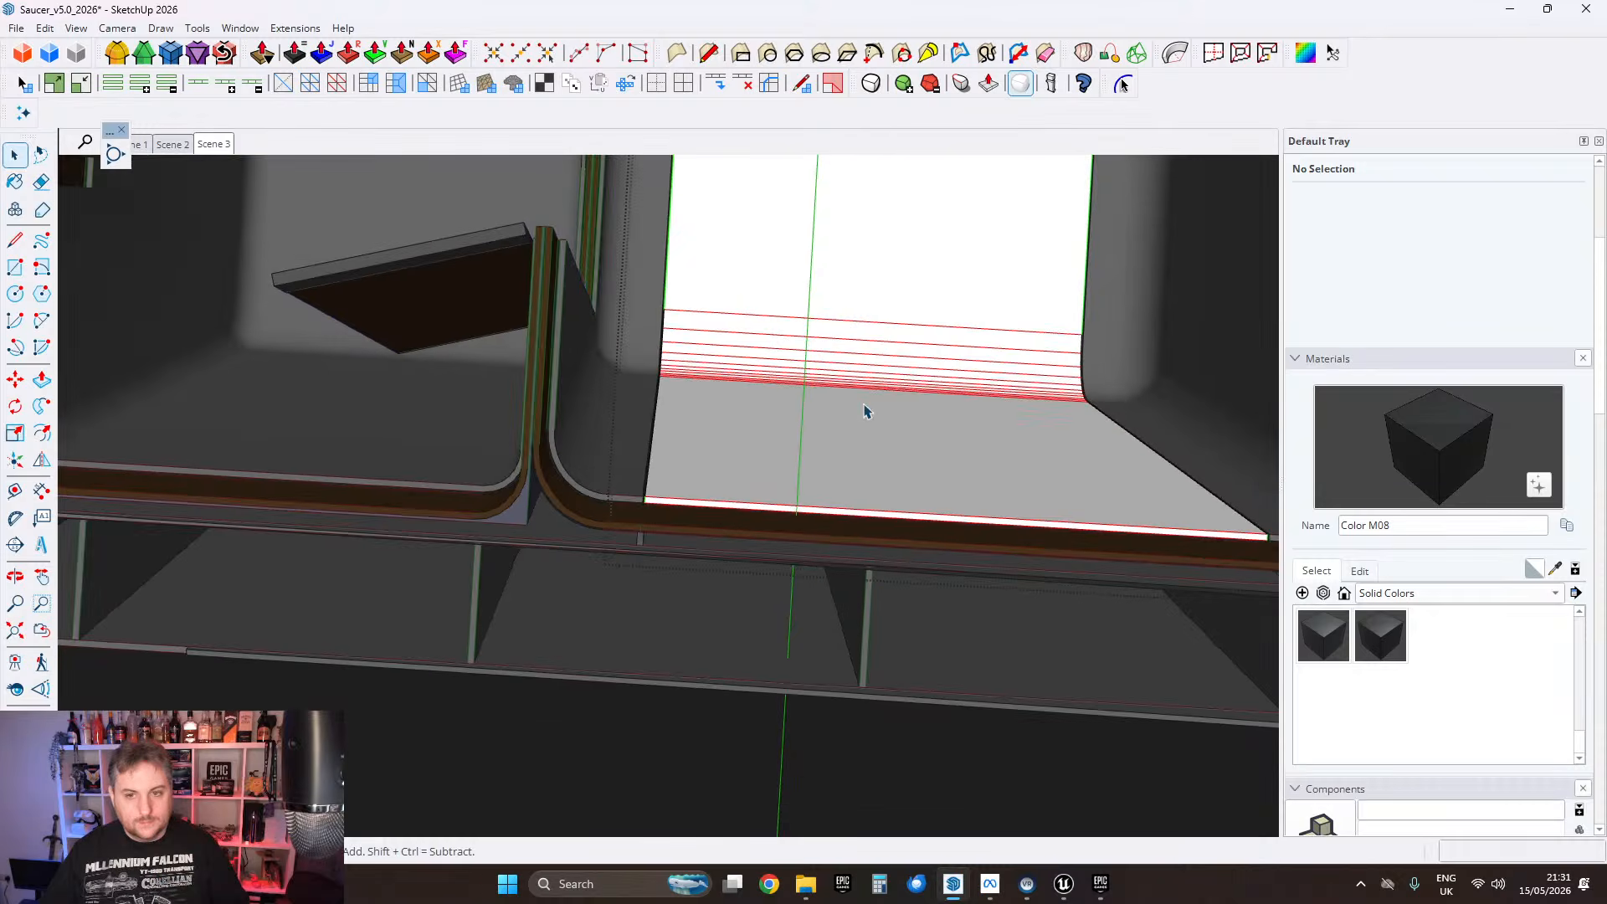
pyautogui.moveTo(865, 410); pyautogui.dragTo(771, 495, button='middle')
pyautogui.tripleClick(771, 495)
pyautogui.rightClick(771, 495)
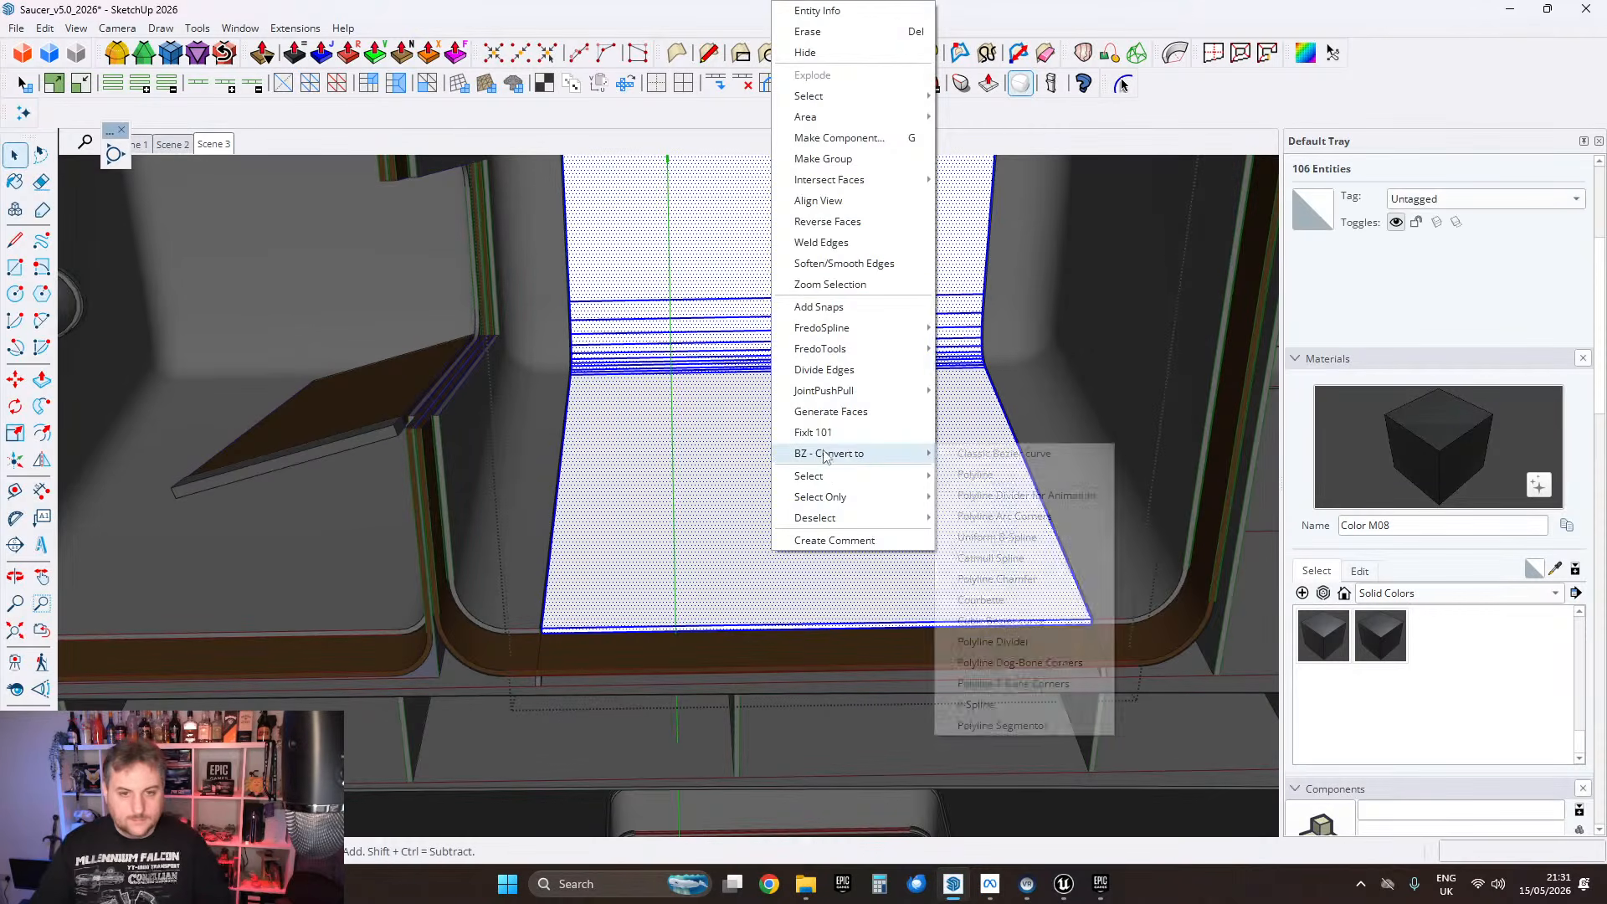
pyautogui.click(822, 438)
pyautogui.click(866, 517)
pyautogui.rightClick(817, 452)
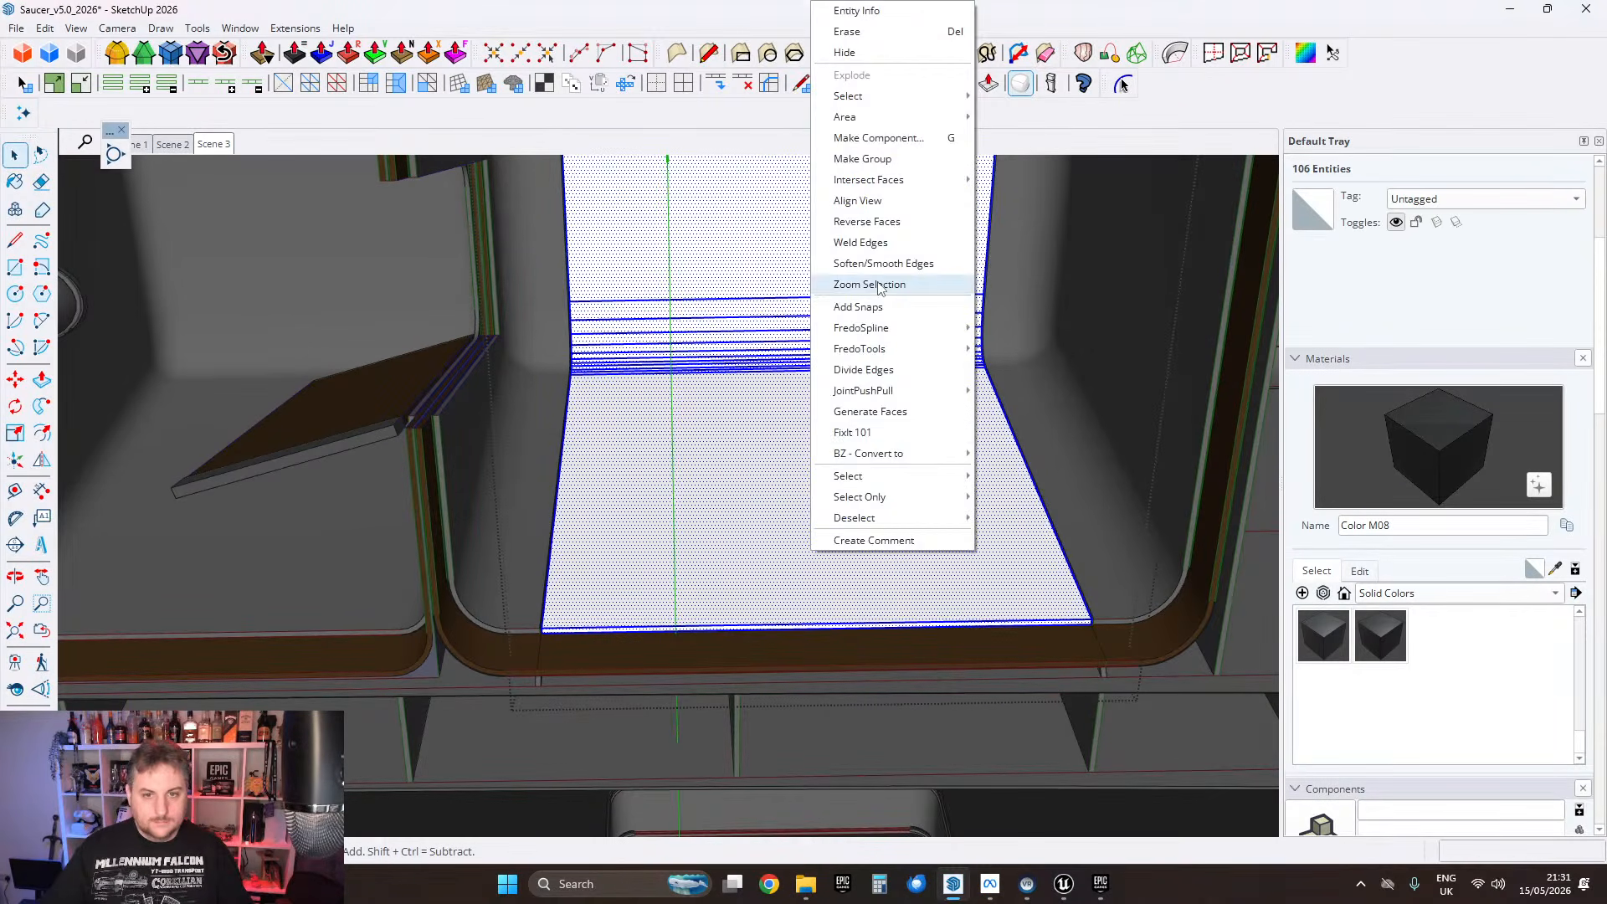
pyautogui.click(878, 285)
# Step: Open the white layer of the panel with rounded recesses and extrude its edge face 117.6 cm to the side wall's rounded corner
pyautogui.moveTo(818, 359); pyautogui.dragTo(1054, 592, button='middle')
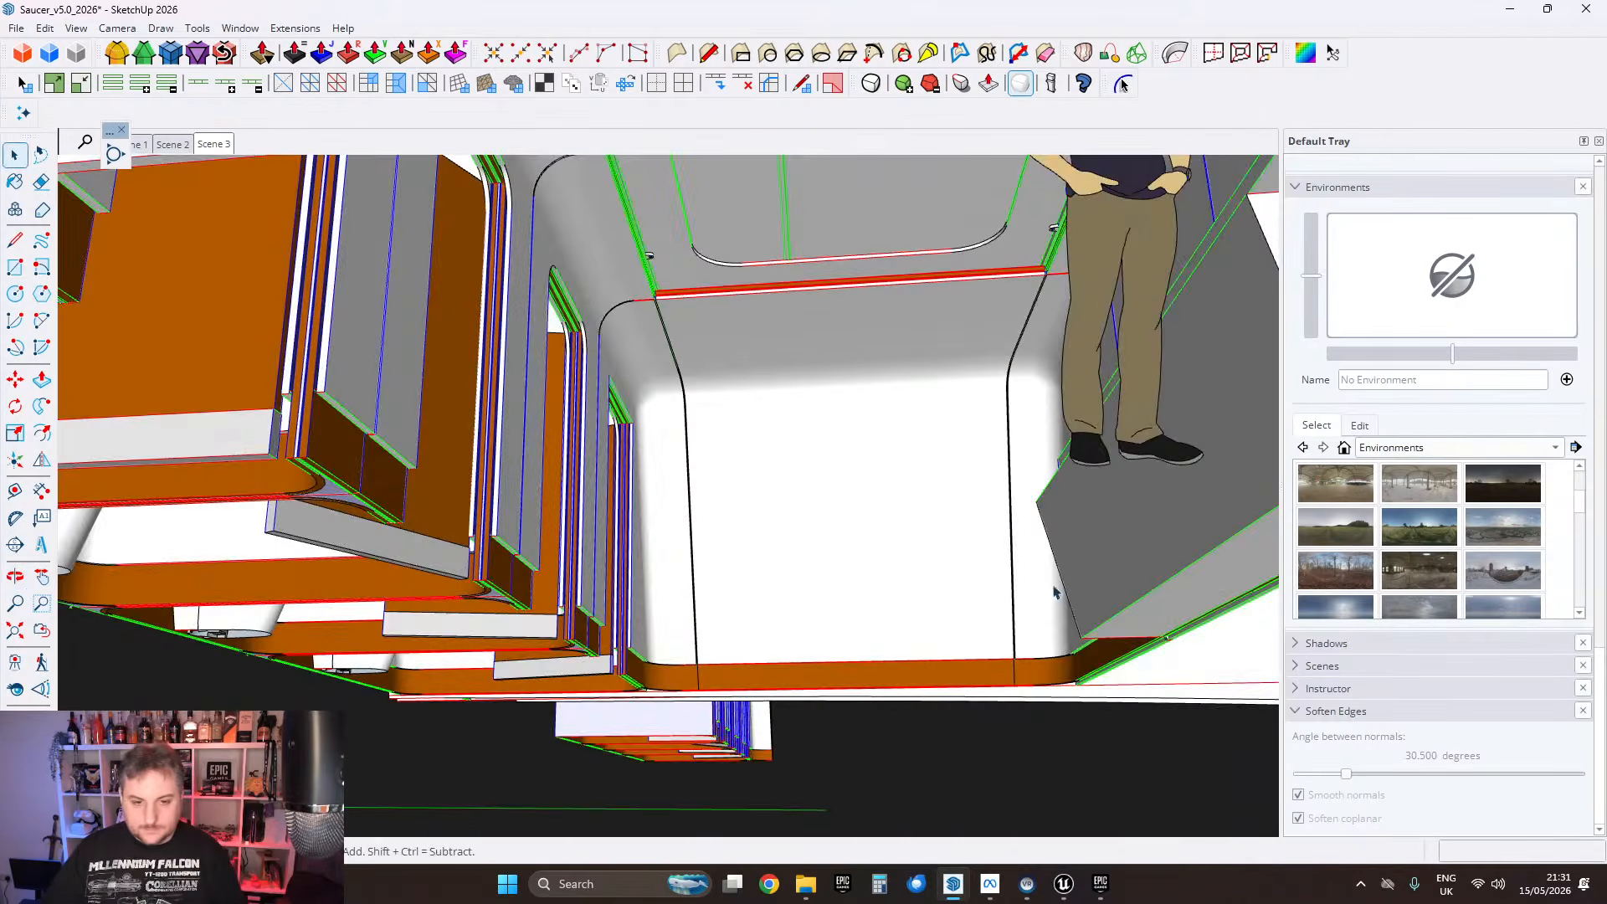
pyautogui.scroll(2, 963, 601)
pyautogui.moveTo(925, 604); pyautogui.dragTo(893, 586, button='middle')
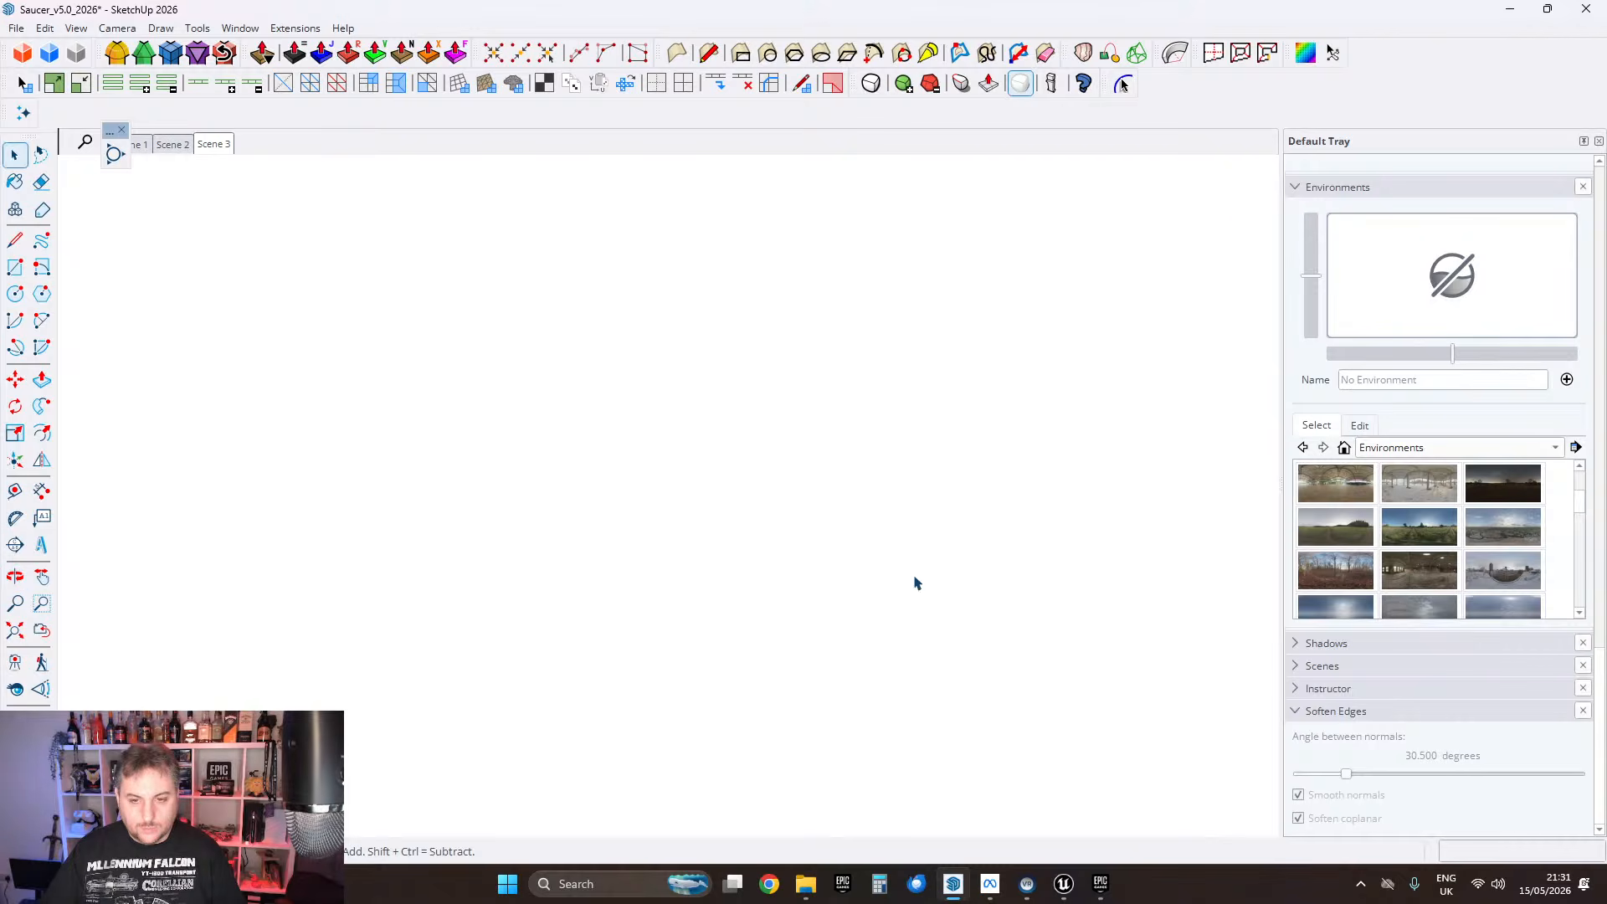
pyautogui.scroll(-6, 854, 460)
pyautogui.moveTo(854, 460); pyautogui.dragTo(1023, 576, button='middle')
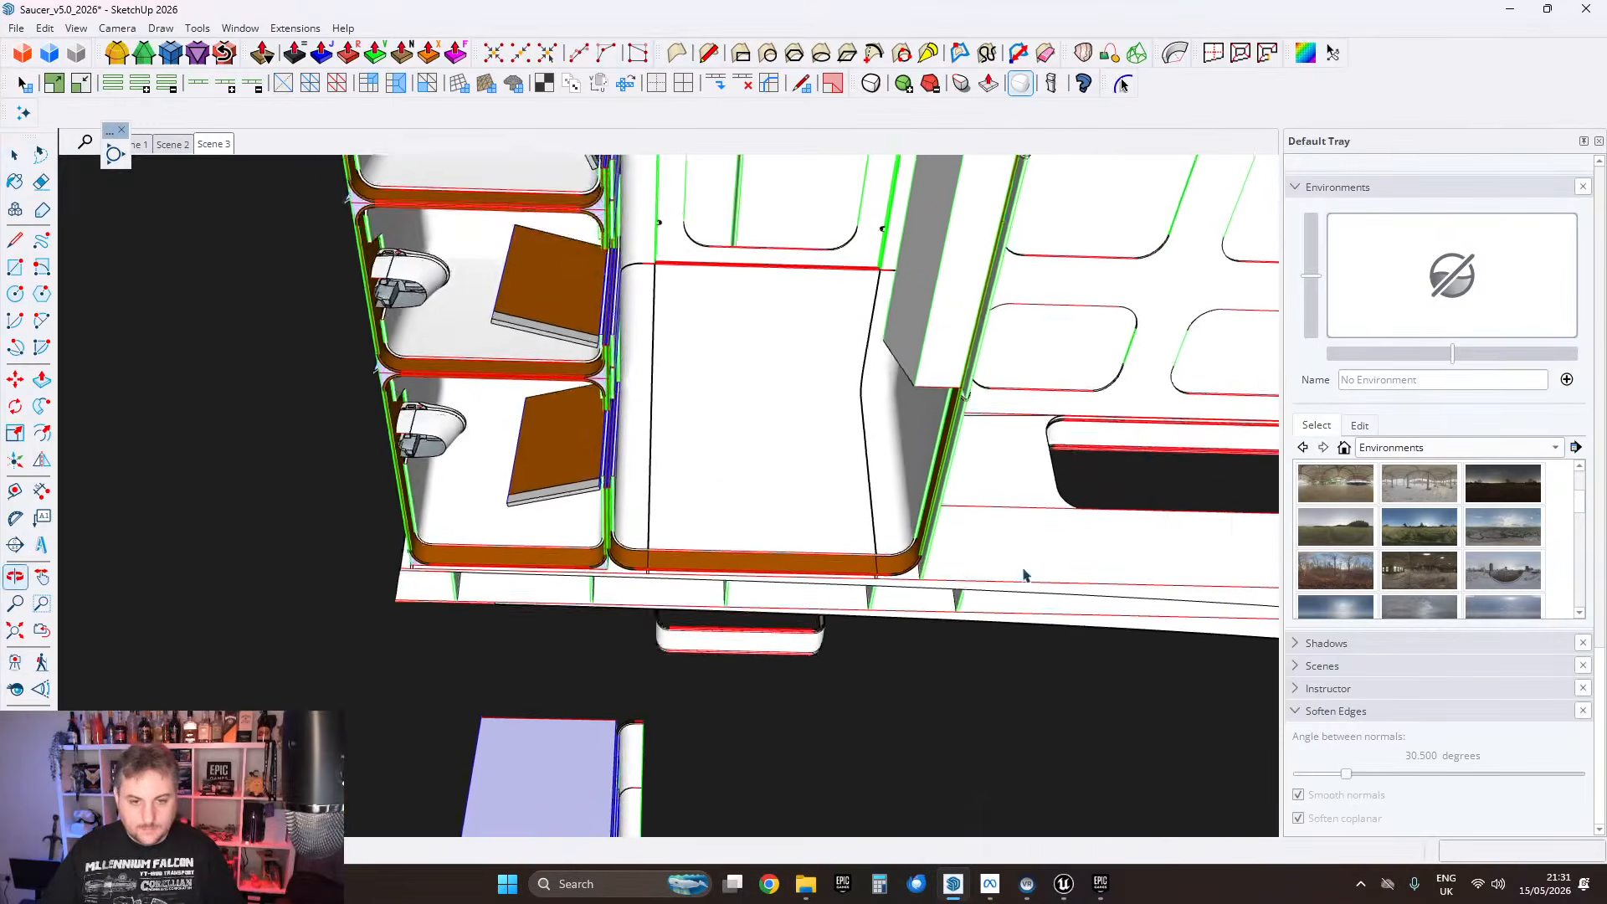
pyautogui.scroll(4, 863, 602)
pyautogui.moveTo(694, 468); pyautogui.dragTo(729, 503, button='middle')
pyautogui.scroll(-2, 753, 615)
pyautogui.scroll(4, 776, 351)
pyautogui.moveTo(775, 351); pyautogui.dragTo(680, 452, button='middle')
pyautogui.doubleClick(908, 574)
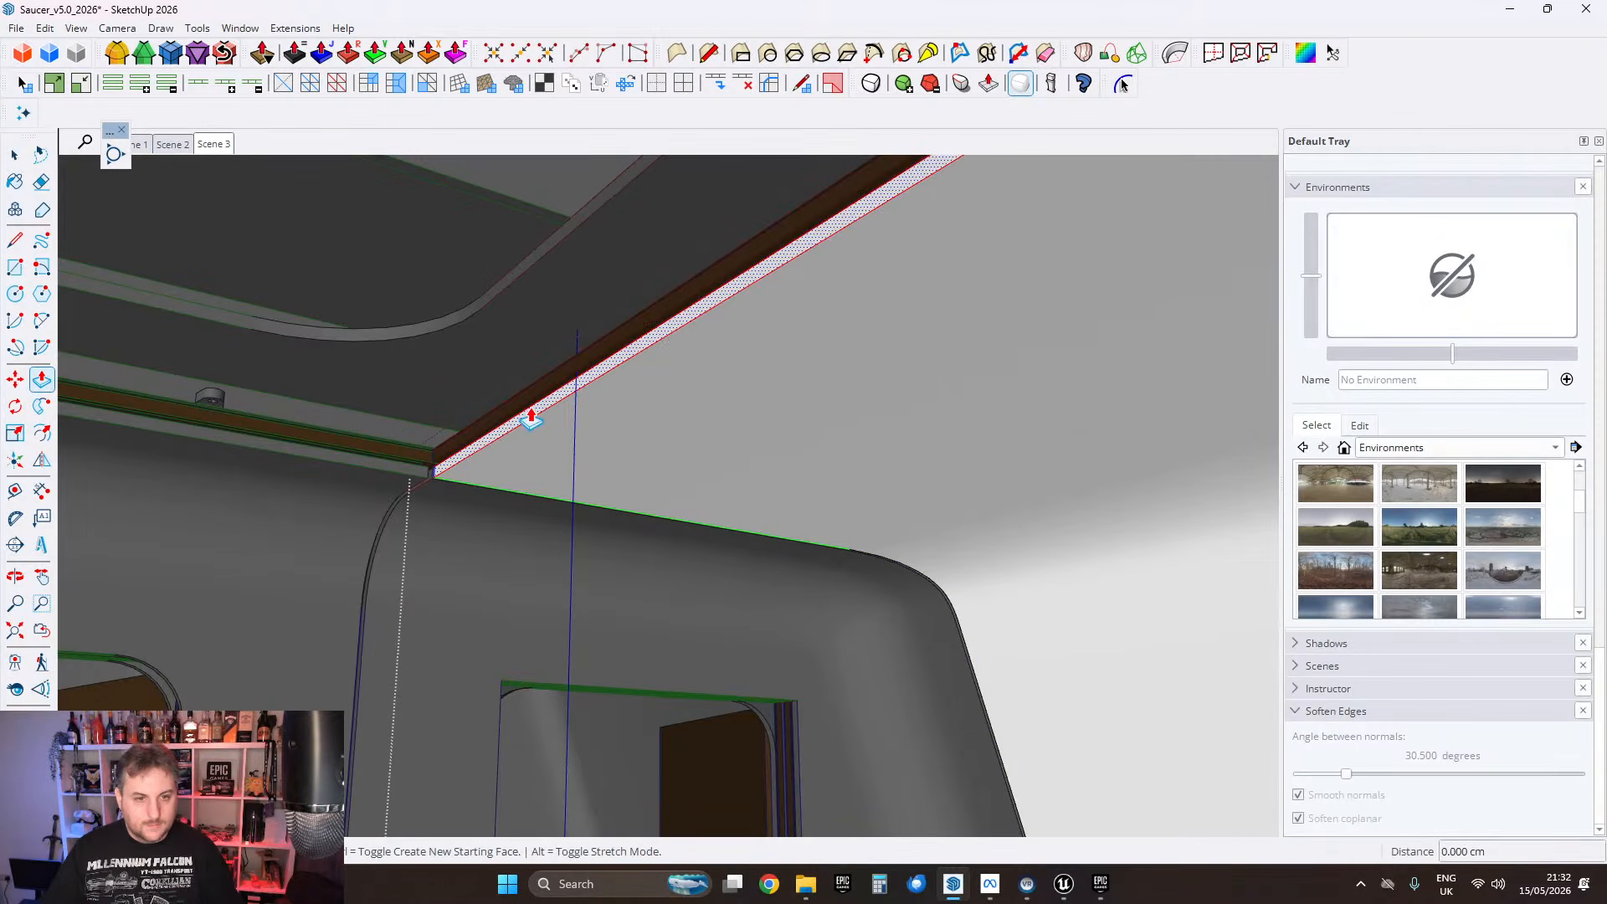
pyautogui.moveTo(882, 491); pyautogui.dragTo(820, 529, button='middle')
pyautogui.click(638, 463)
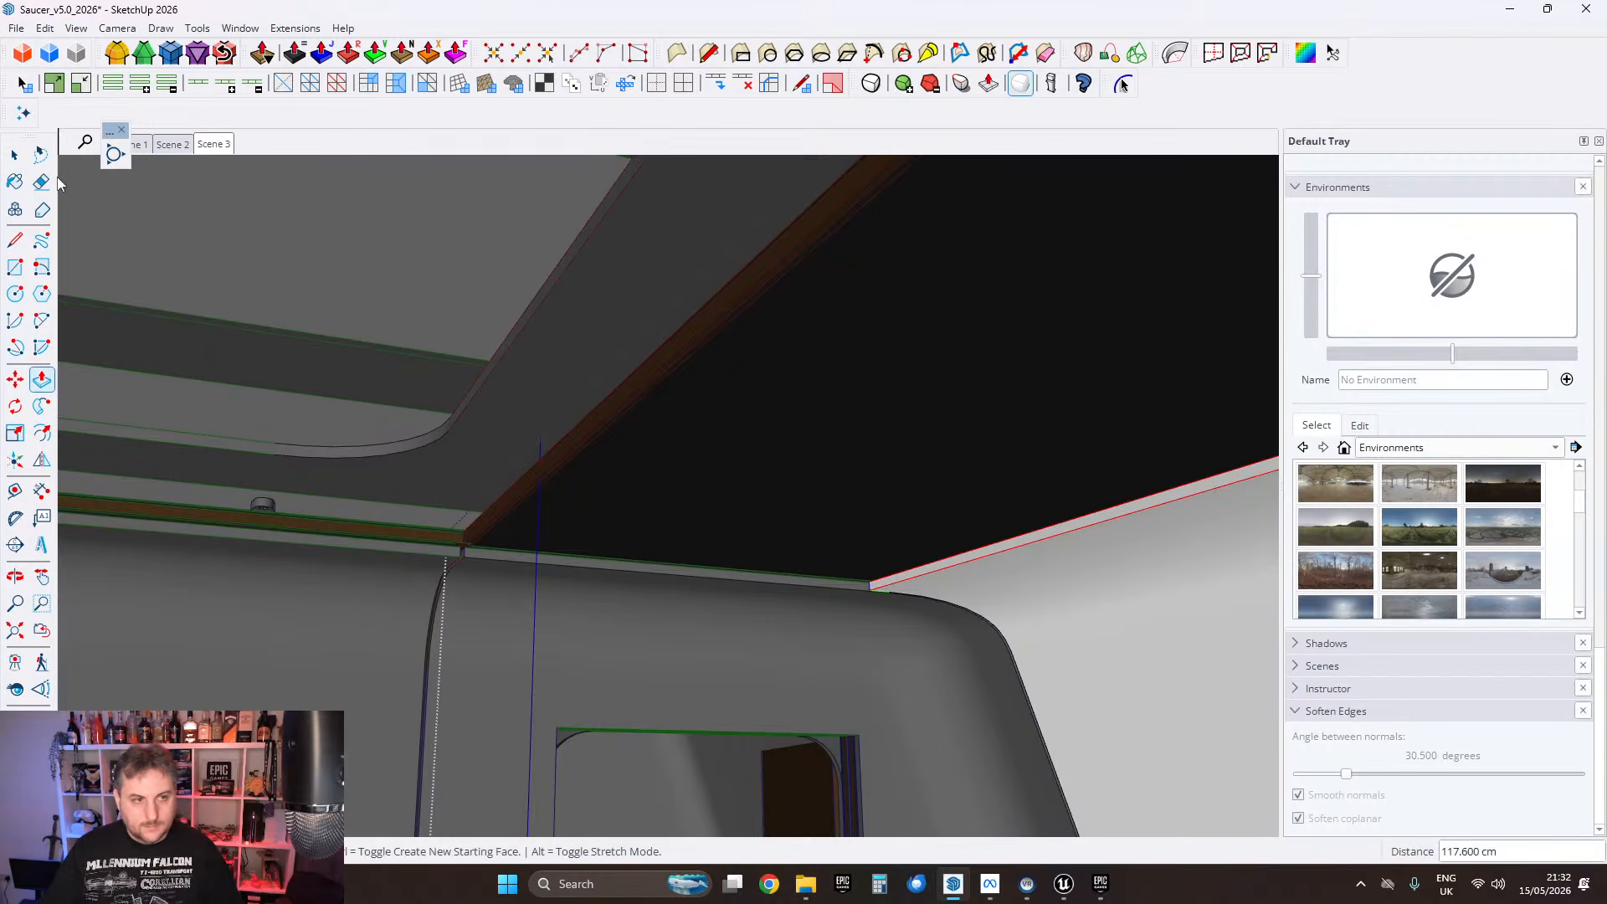
# Step: Extrude the edge face of the recessed panel's dark layer 116.4 cm to the end of its white layer
pyautogui.scroll(2, 609, 469)
pyautogui.click(600, 465)
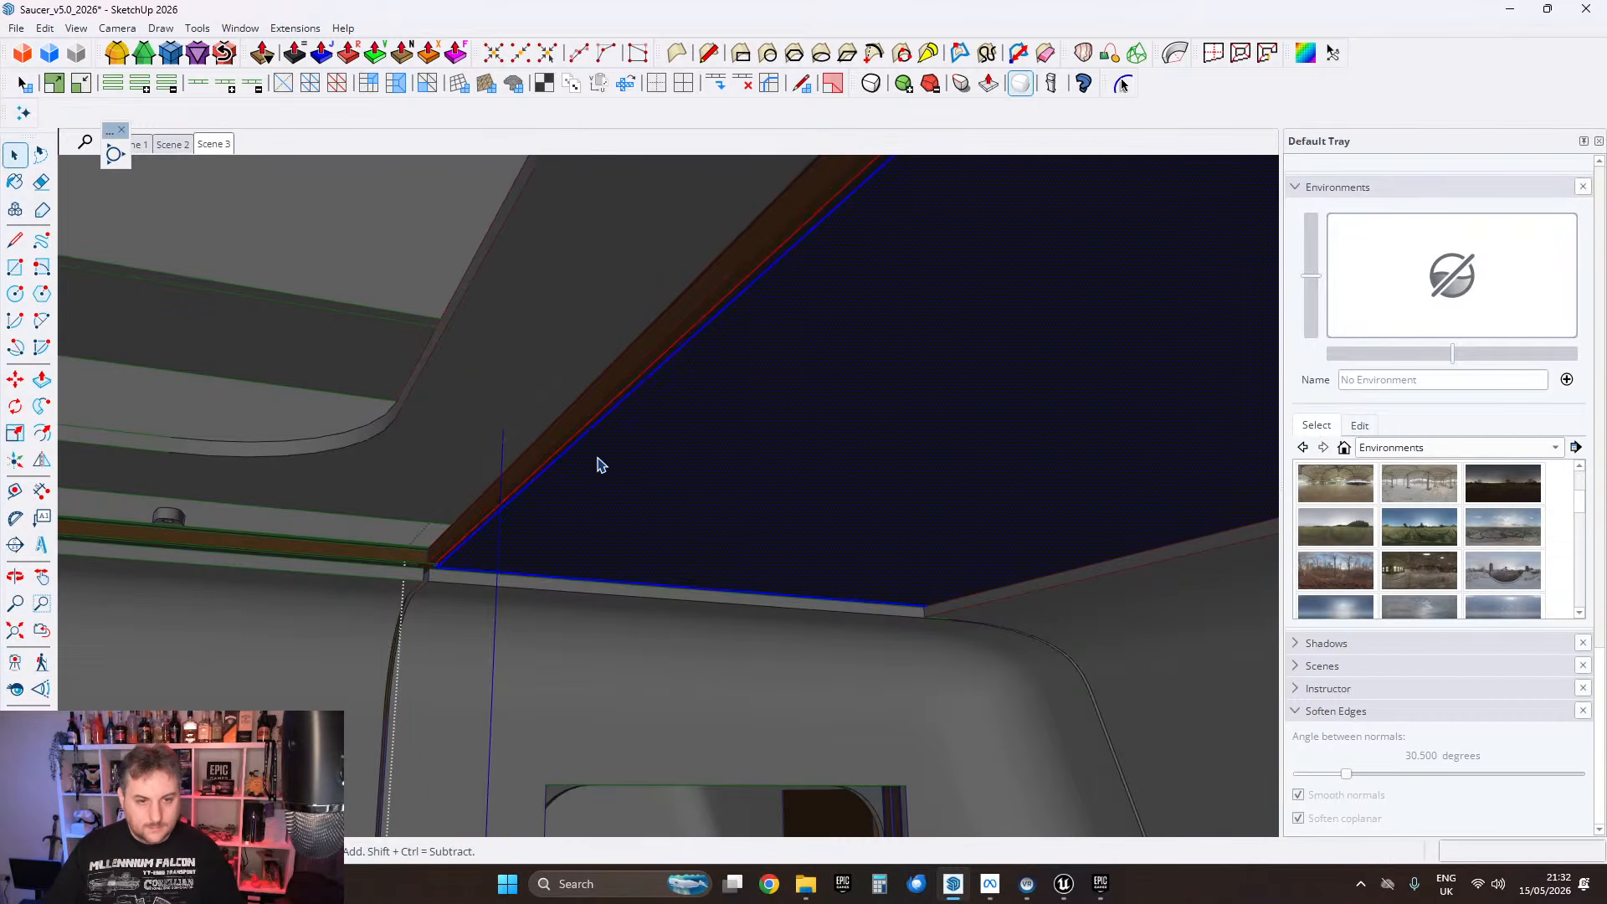
pyautogui.click(42, 379)
pyautogui.scroll(1, 604, 423)
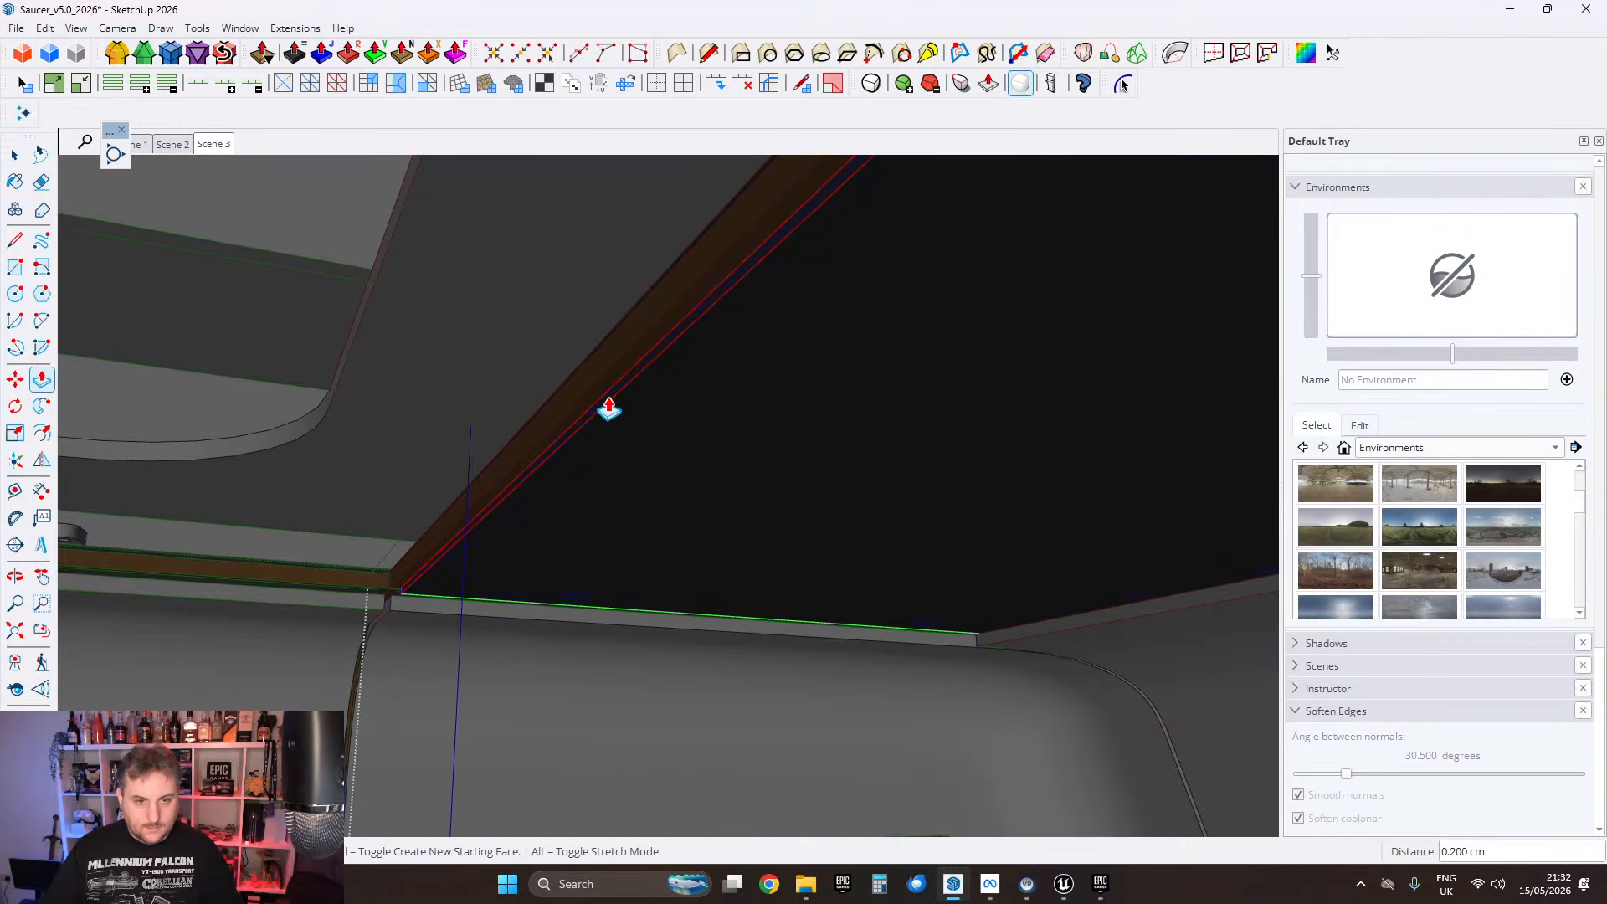
pyautogui.moveTo(608, 408); pyautogui.dragTo(1016, 609)
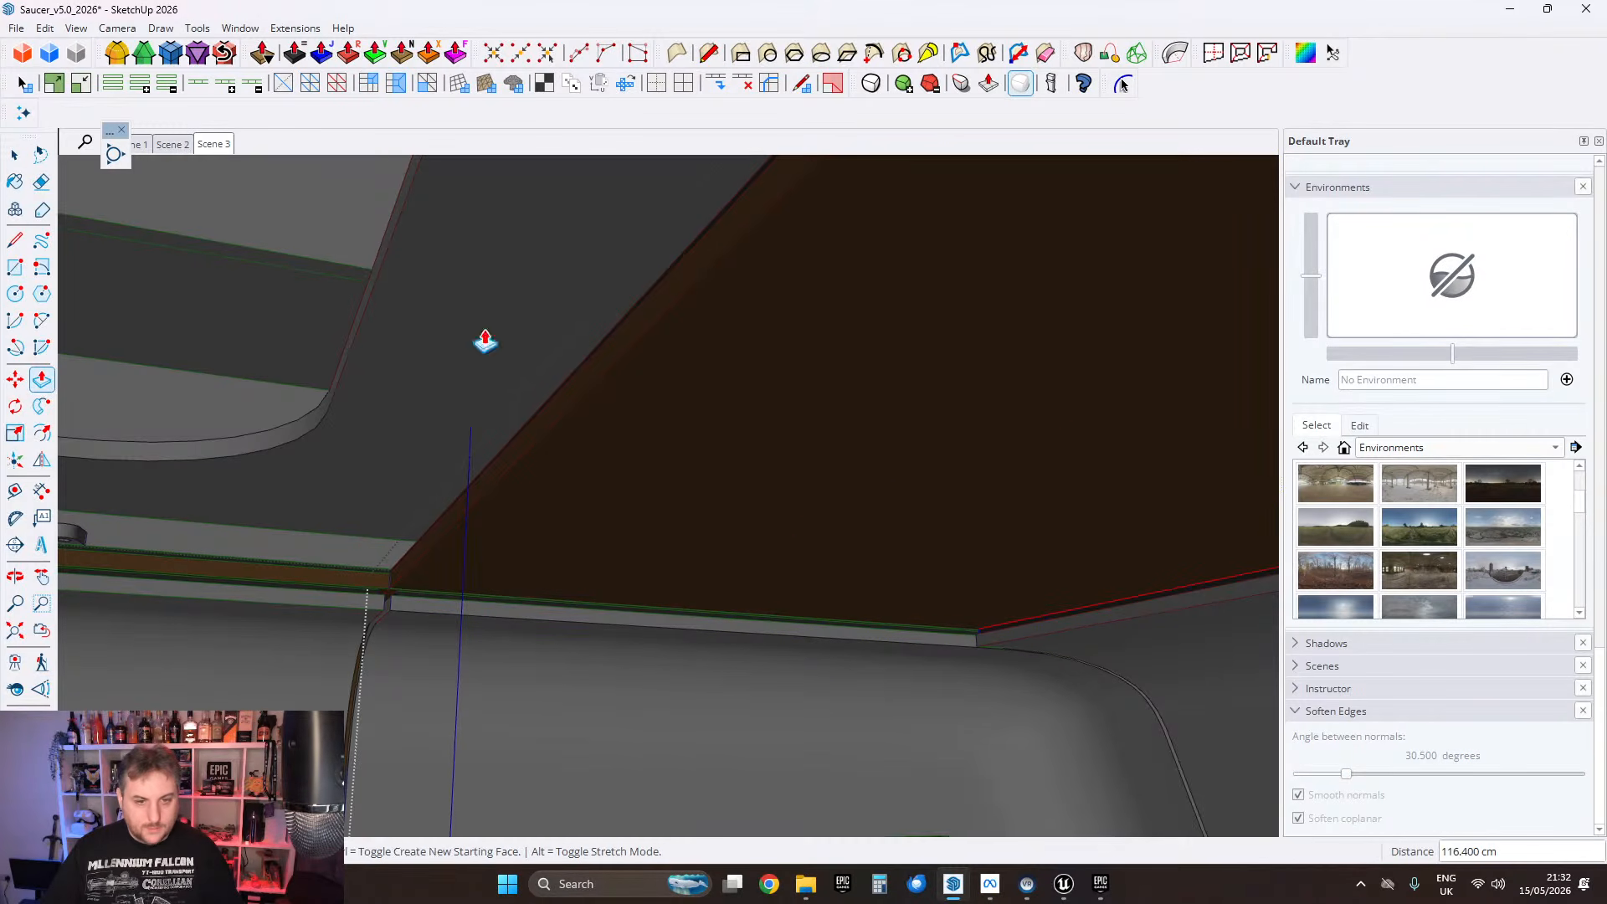
# Step: Open the recessed panel's brown layer and extrude its edge face to the end of the extended layers
pyautogui.click(490, 419)
pyautogui.doubleClick(548, 431)
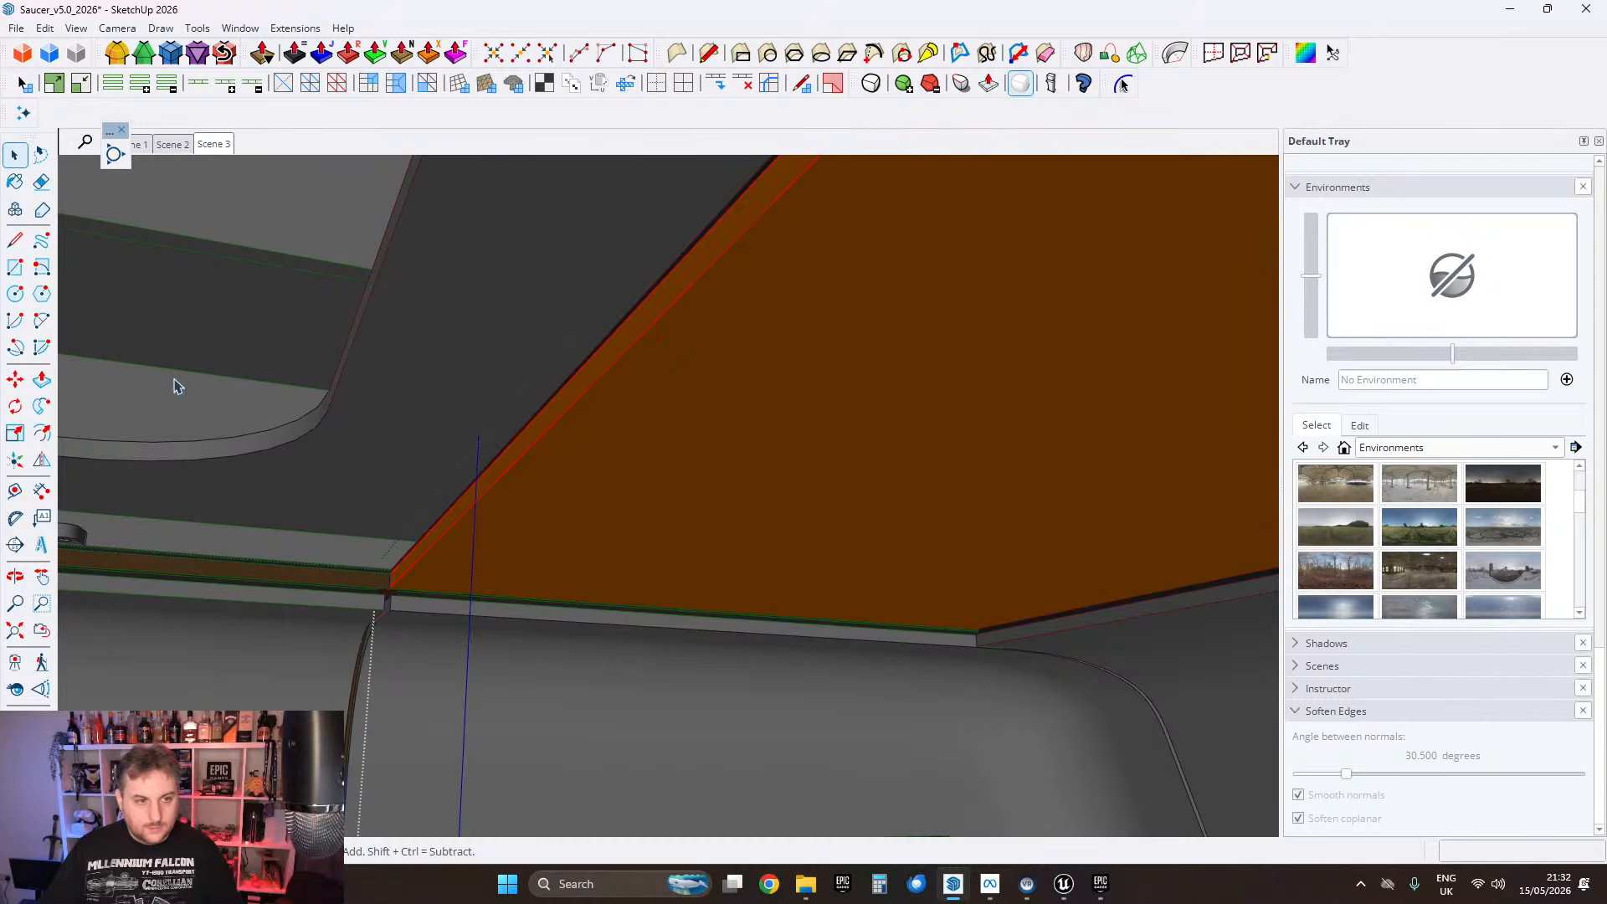
pyautogui.moveTo(559, 422); pyautogui.dragTo(1053, 645)
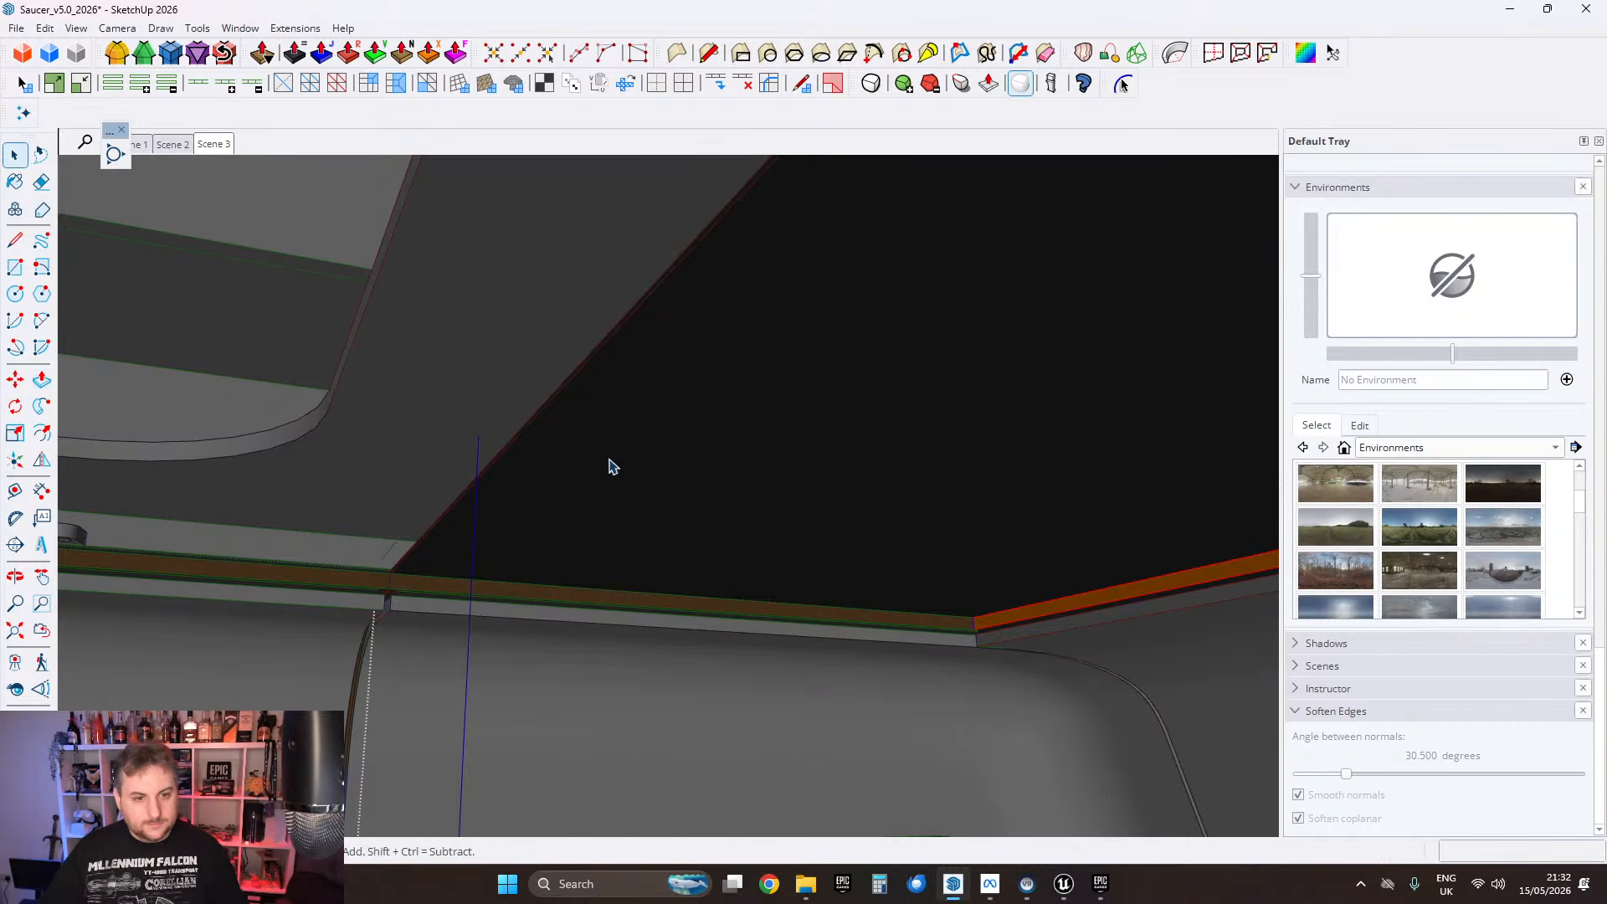
# Step: Extrude the recessed panel's remaining edge face 96.9 cm toward the side wall's corner and leave the group
pyautogui.click(473, 437)
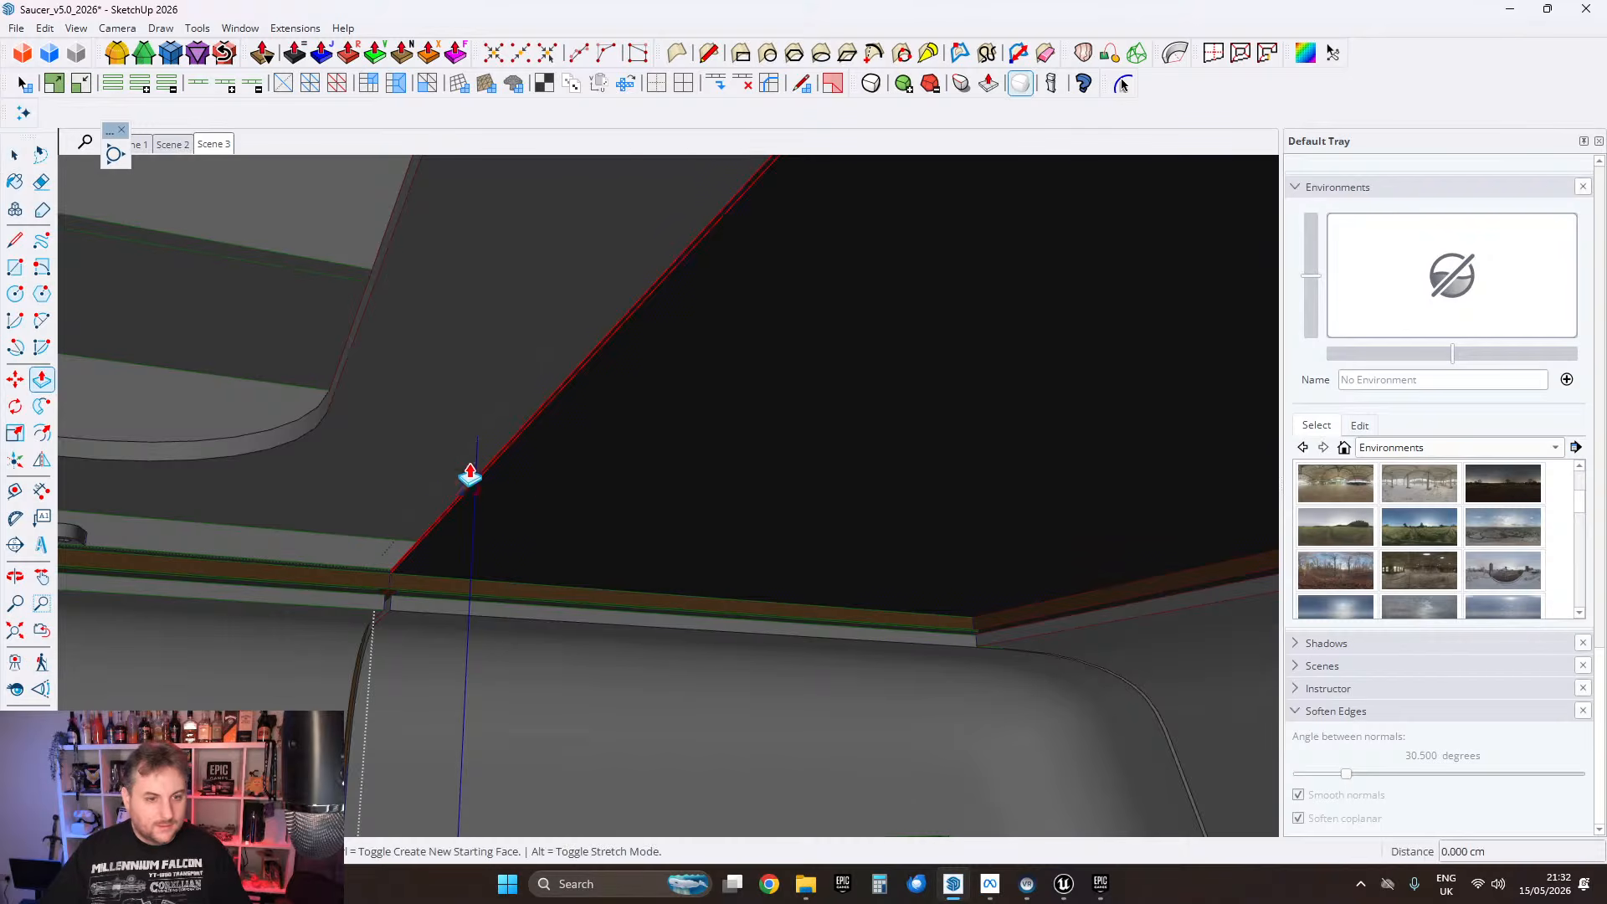
pyautogui.scroll(2, 494, 440)
pyautogui.moveTo(474, 391); pyautogui.dragTo(553, 574, button='middle')
pyautogui.press('p')
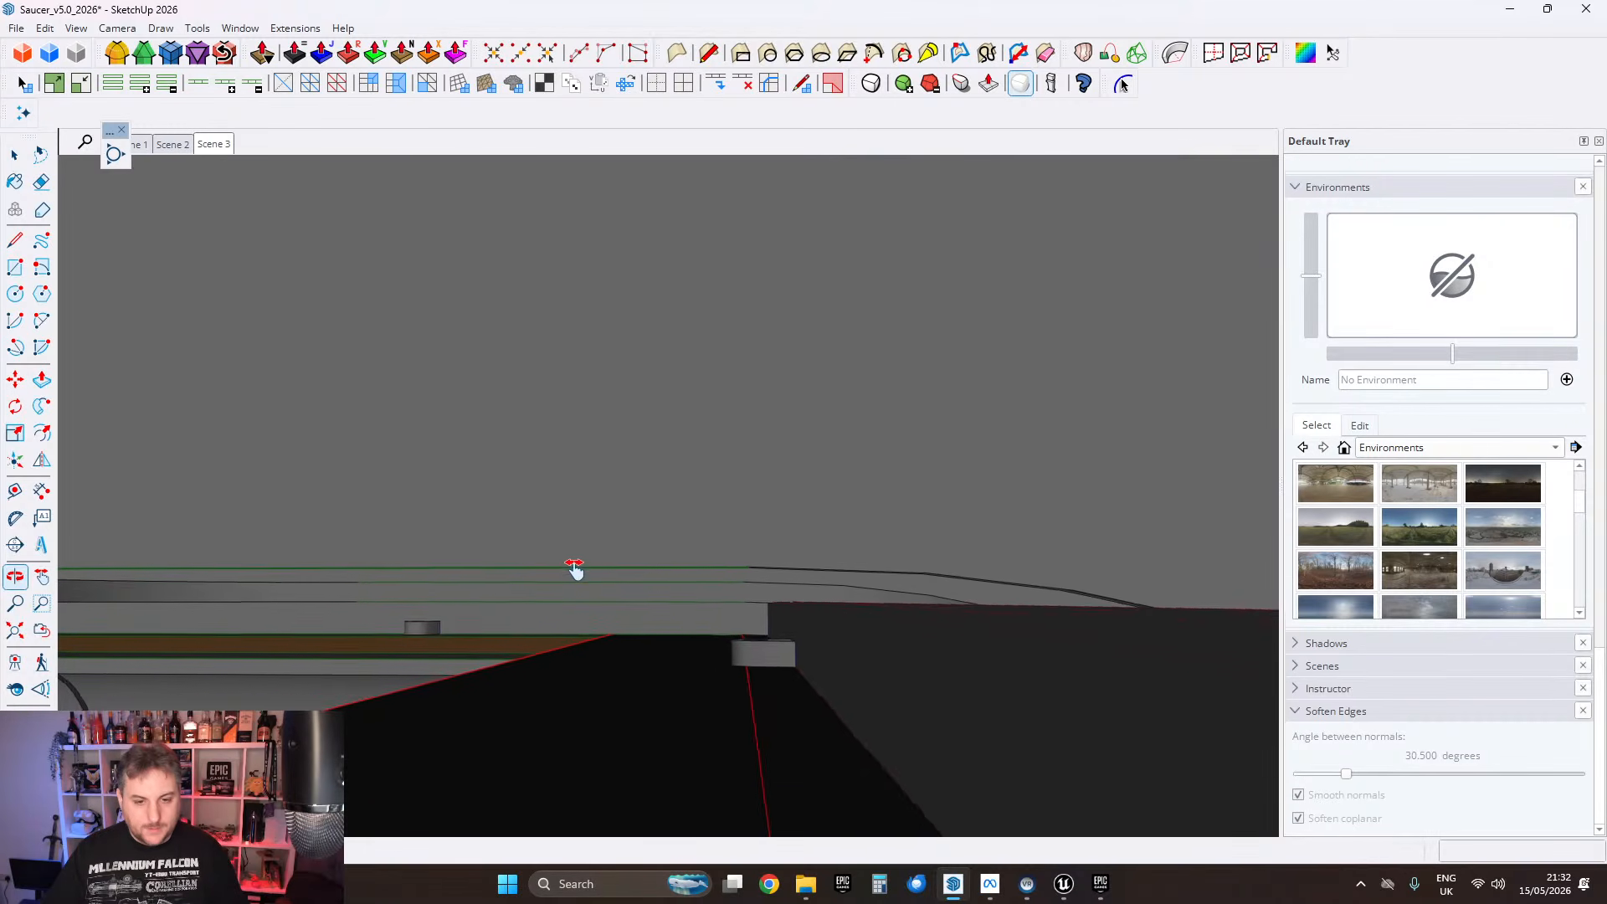
pyautogui.press('p')
pyautogui.click(671, 657)
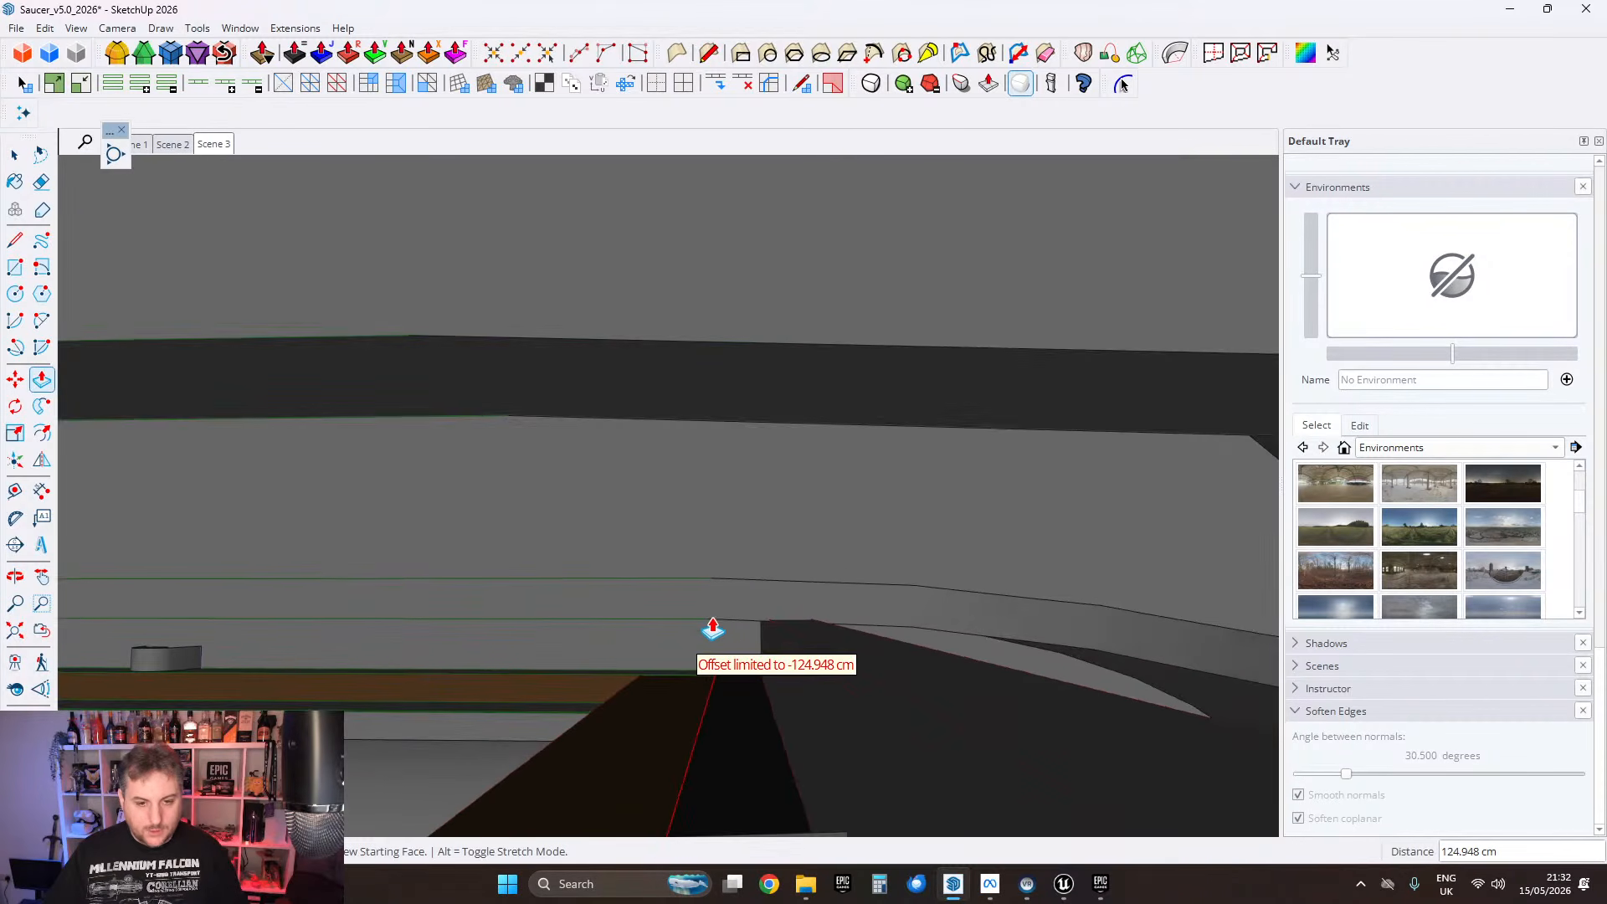
pyautogui.scroll(-3, 803, 571)
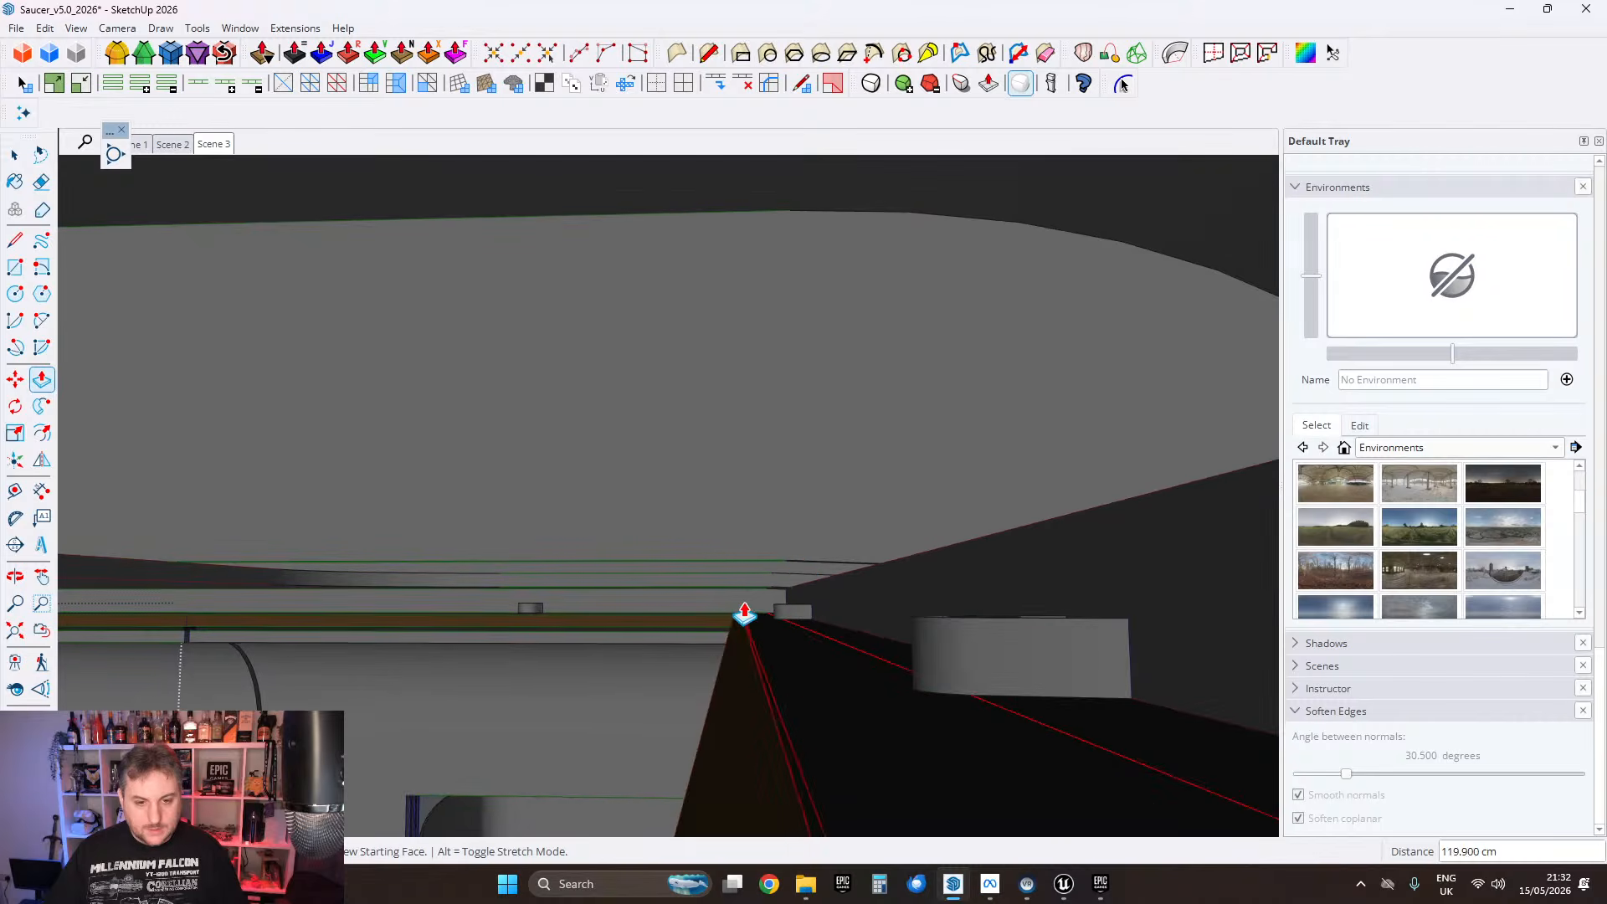
pyautogui.moveTo(711, 610); pyautogui.dragTo(712, 552, button='middle')
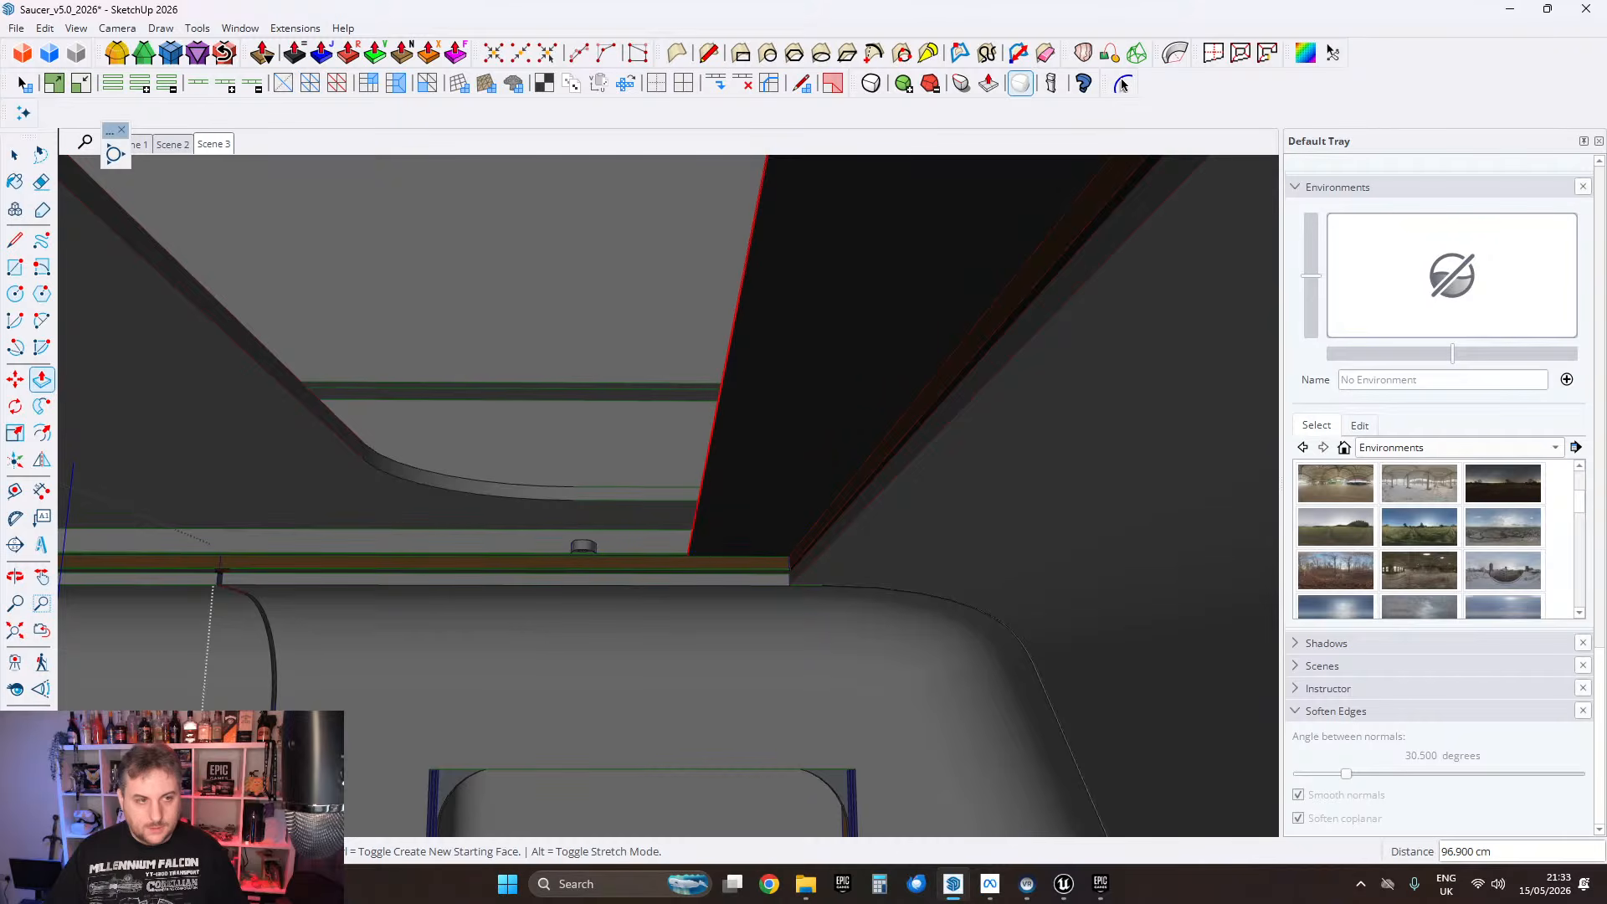
pyautogui.scroll(3, 599, 653)
pyautogui.moveTo(646, 444); pyautogui.dragTo(631, 502, button='middle')
pyautogui.scroll(-3, 489, 439)
pyautogui.scroll(-8, 481, 508)
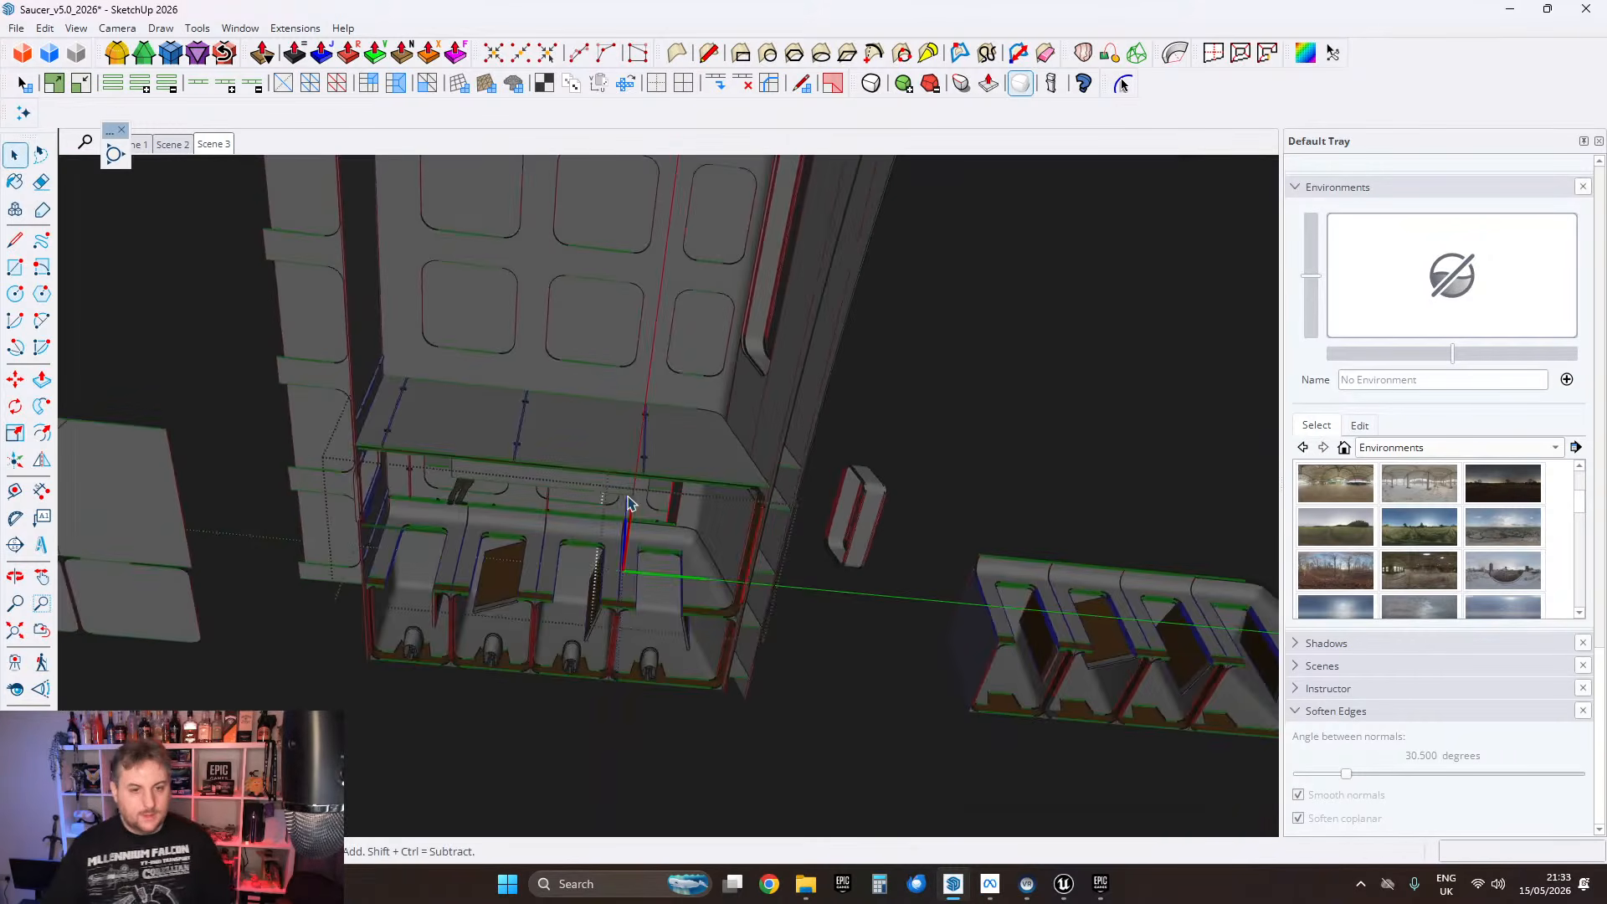
pyautogui.press('Escape')
pyautogui.press('Escape')
# Step: Examine the doorway end wall and how it meets the recessed panels, ceiling and desk around the scale figure
pyautogui.moveTo(470, 430)
pyautogui.mouseDown(button='middle')
pyautogui.moveTo(448, 493)
pyautogui.moveTo(242, 302)
pyautogui.mouseUp(button='middle')
pyautogui.scroll(5, 457, 578)
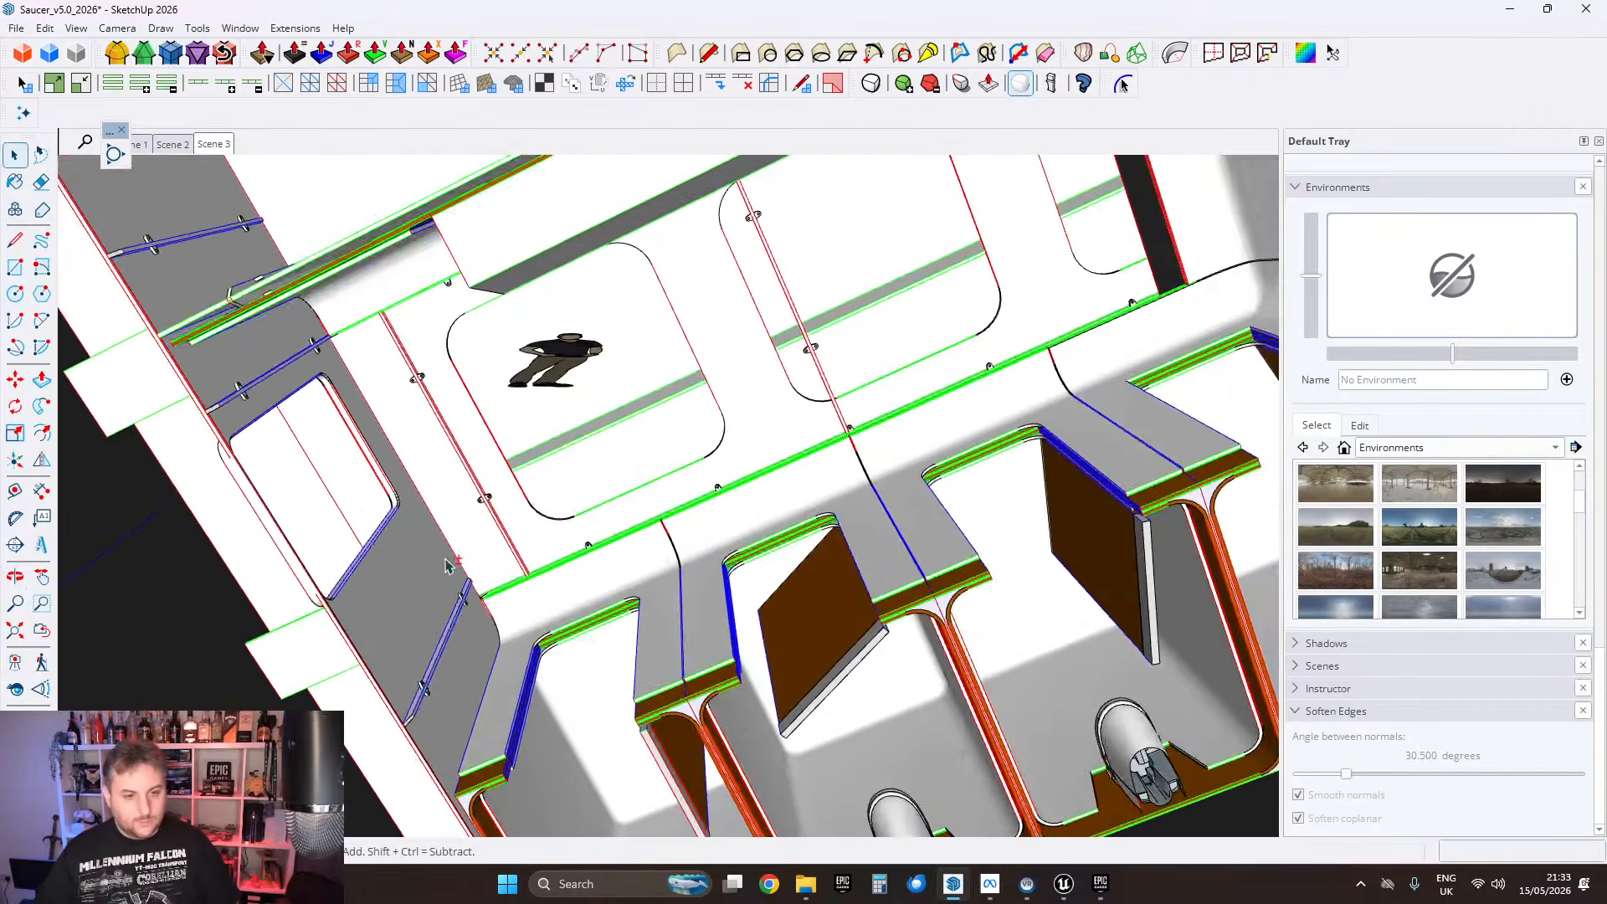
pyautogui.moveTo(670, 393); pyautogui.dragTo(334, 488, button='middle')
pyautogui.moveTo(615, 586)
pyautogui.mouseDown(button='middle')
pyautogui.moveTo(651, 487)
pyautogui.moveTo(617, 538)
pyautogui.moveTo(686, 480)
pyautogui.moveTo(925, 662)
pyautogui.mouseUp(button='middle')
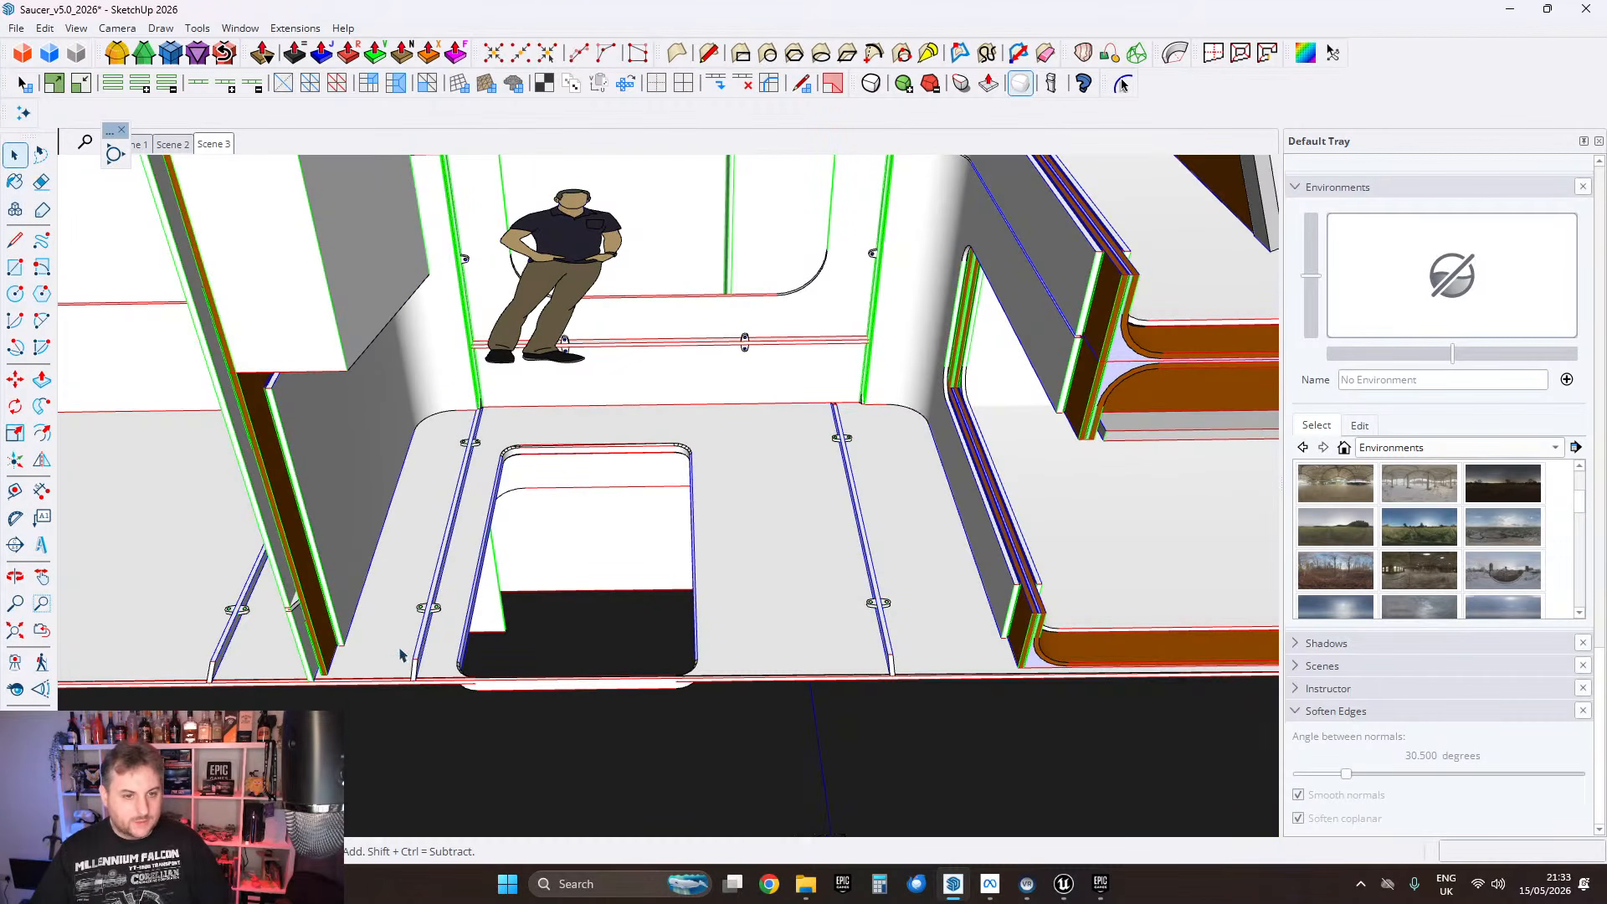
pyautogui.moveTo(755, 426)
pyautogui.mouseDown(button='middle')
pyautogui.moveTo(905, 517)
pyautogui.moveTo(707, 577)
pyautogui.moveTo(740, 531)
pyautogui.mouseUp(button='middle')
pyautogui.moveTo(908, 413)
pyautogui.mouseDown(button='middle')
pyautogui.moveTo(921, 382)
pyautogui.moveTo(833, 387)
pyautogui.moveTo(759, 455)
pyautogui.moveTo(596, 524)
pyautogui.moveTo(807, 514)
pyautogui.moveTo(956, 432)
pyautogui.mouseUp(button='middle')
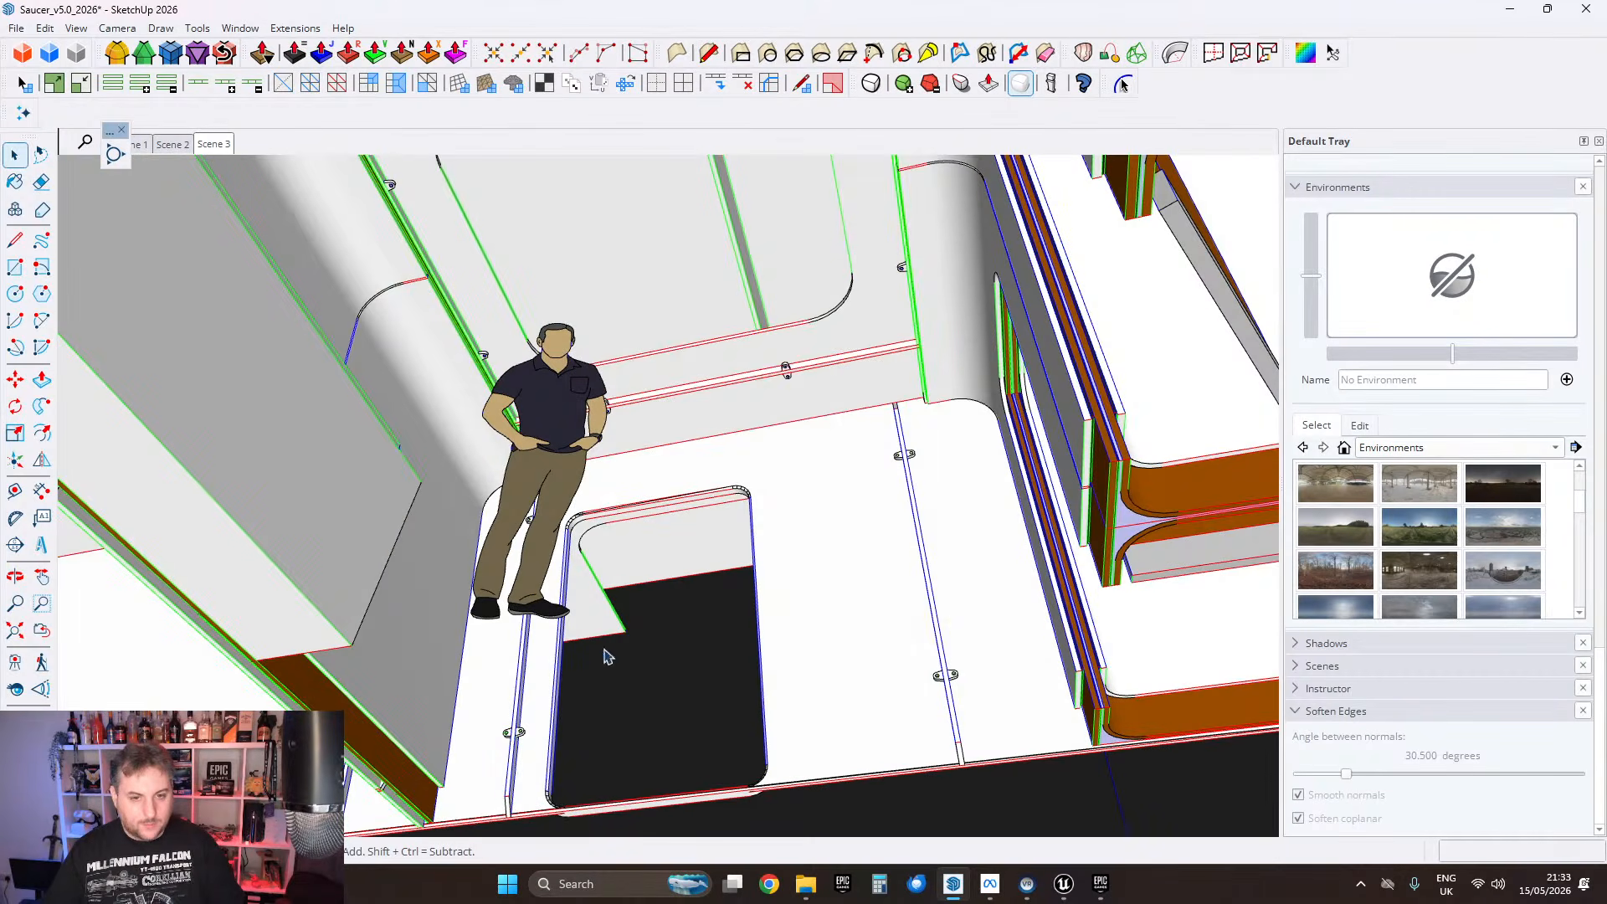
pyautogui.moveTo(604, 649); pyautogui.dragTo(898, 678, button='middle')
pyautogui.scroll(1, 868, 518)
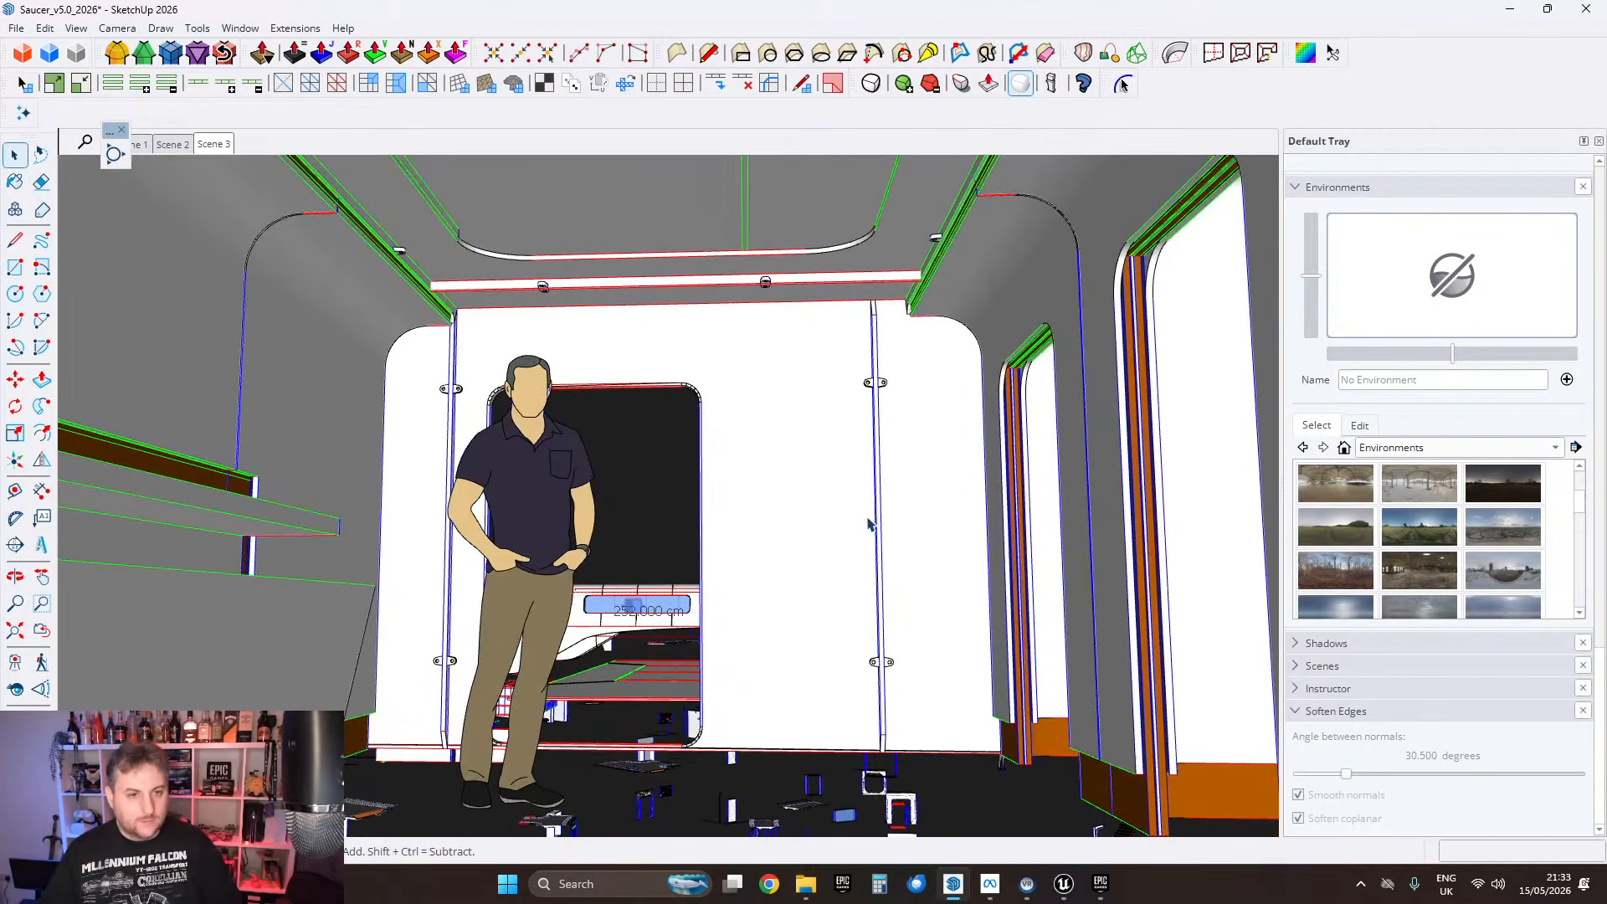
pyautogui.moveTo(839, 440); pyautogui.dragTo(841, 492, button='middle')
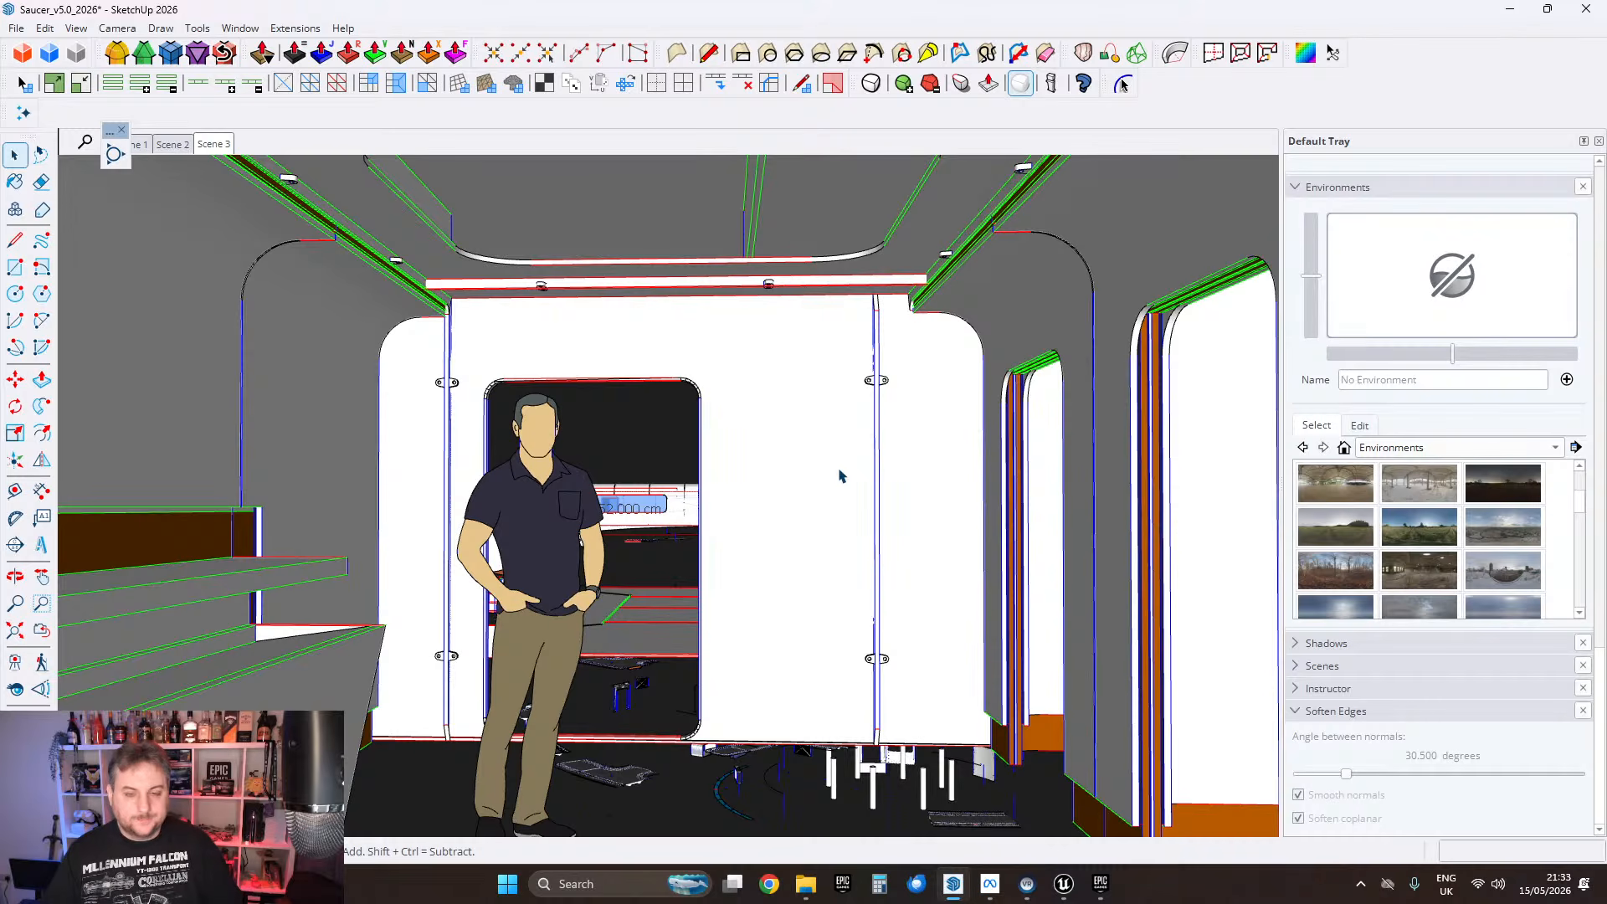
pyautogui.moveTo(853, 534); pyautogui.dragTo(766, 463, button='middle')
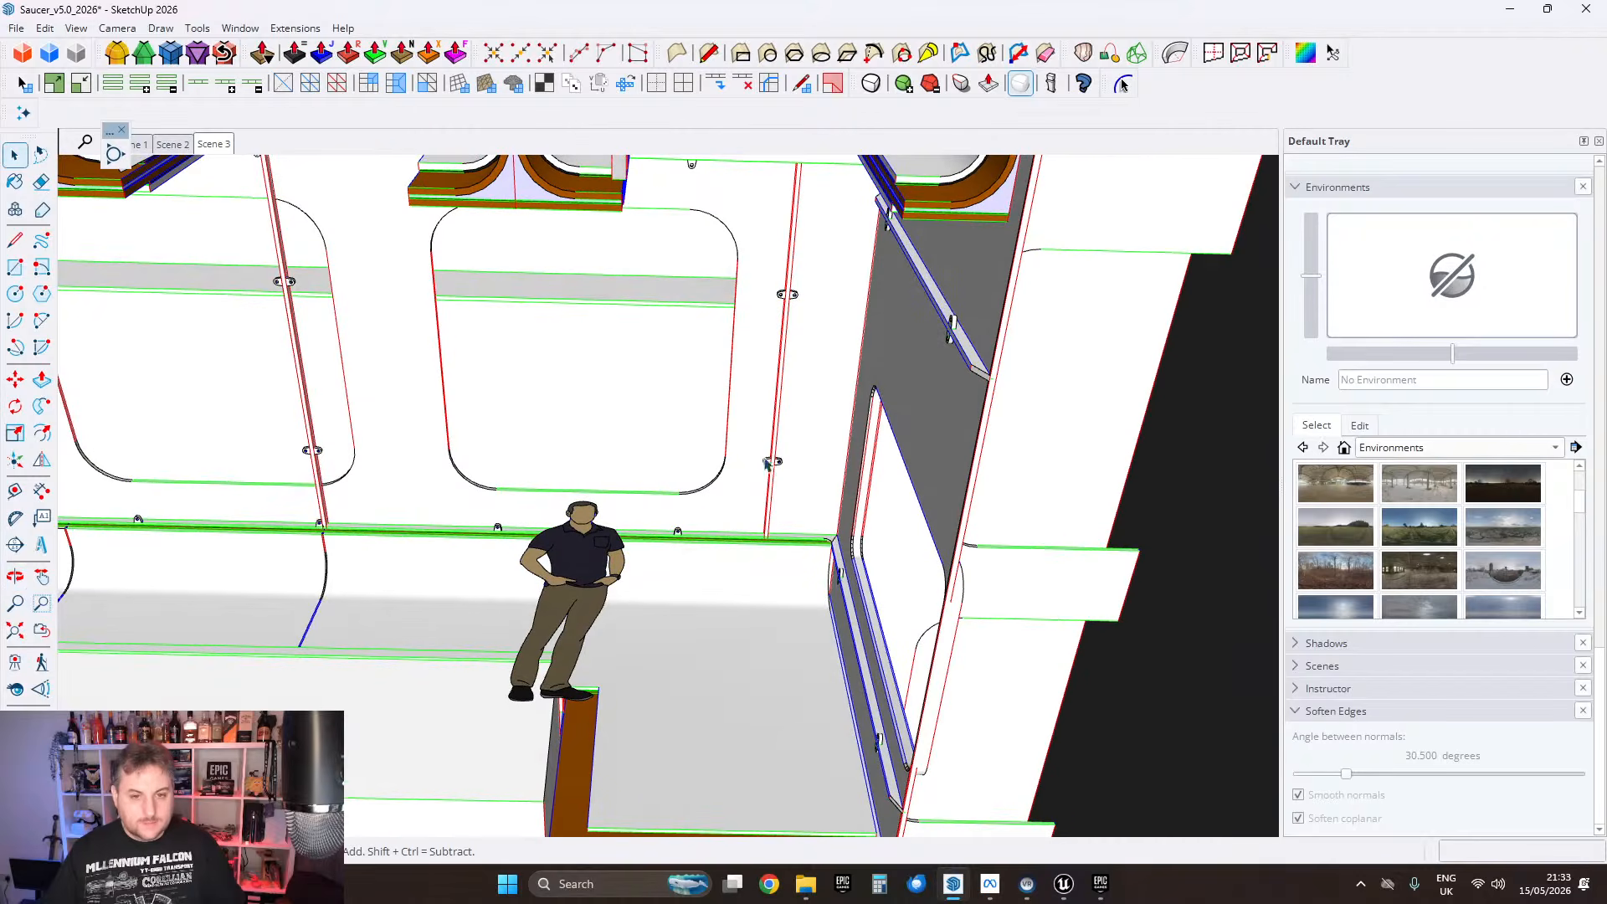
# Step: Compare the recessed panels' end at the doorway wall with their other end at the side wall's rounded corner
pyautogui.scroll(-3, 829, 492)
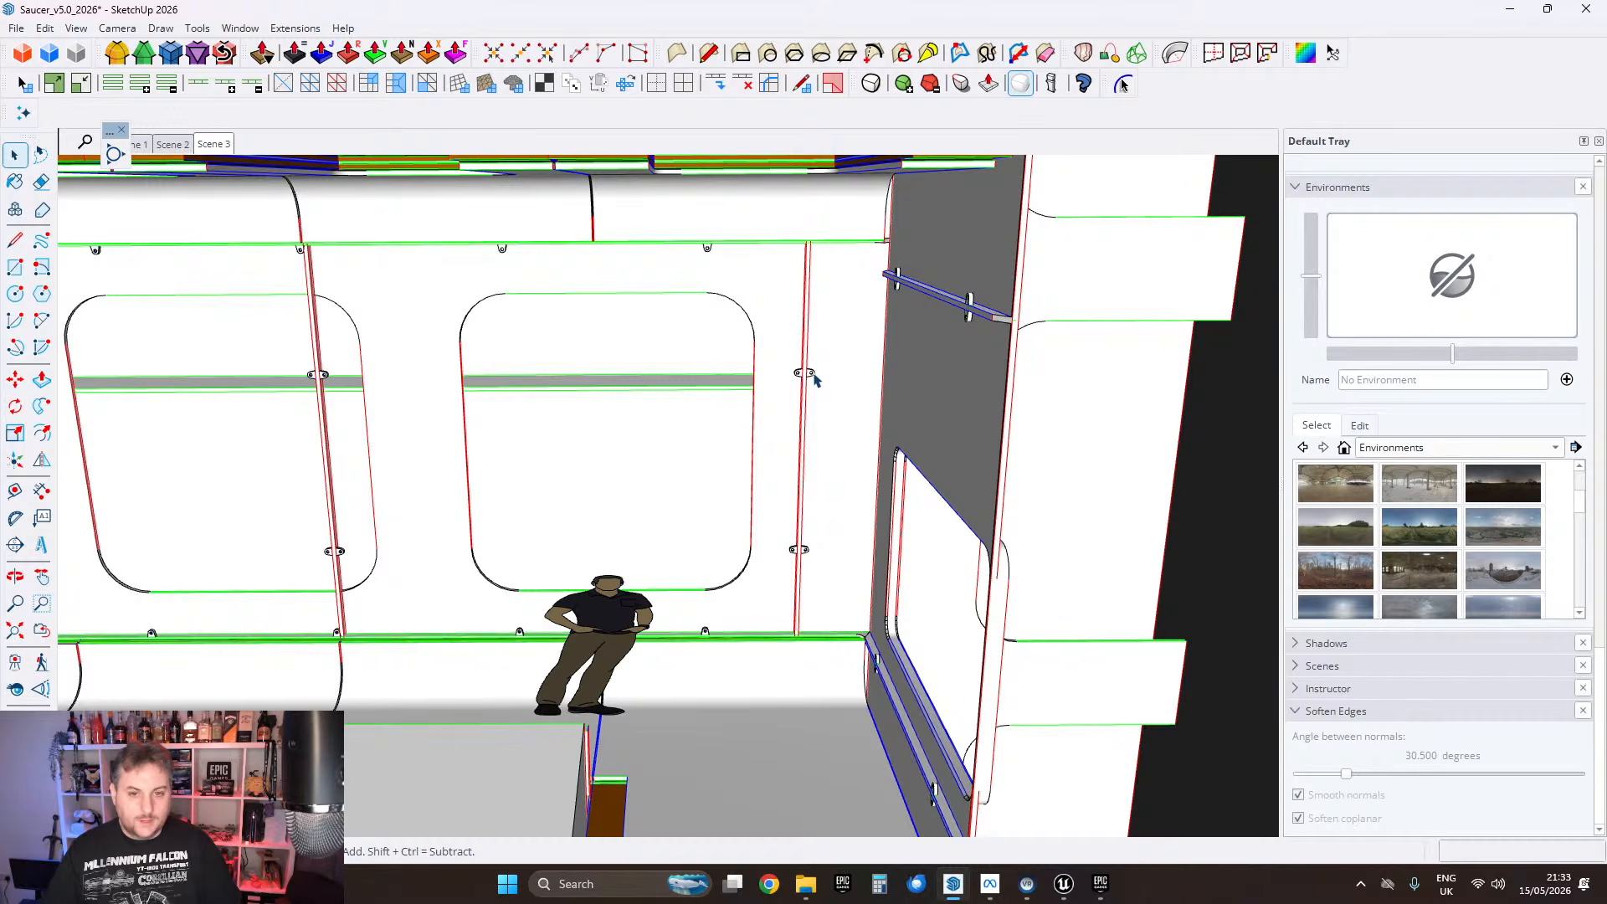
pyautogui.moveTo(805, 376); pyautogui.dragTo(1136, 504, button='middle')
pyautogui.moveTo(805, 557); pyautogui.dragTo(1230, 513, button='middle')
pyautogui.moveTo(718, 525); pyautogui.dragTo(587, 390, button='middle')
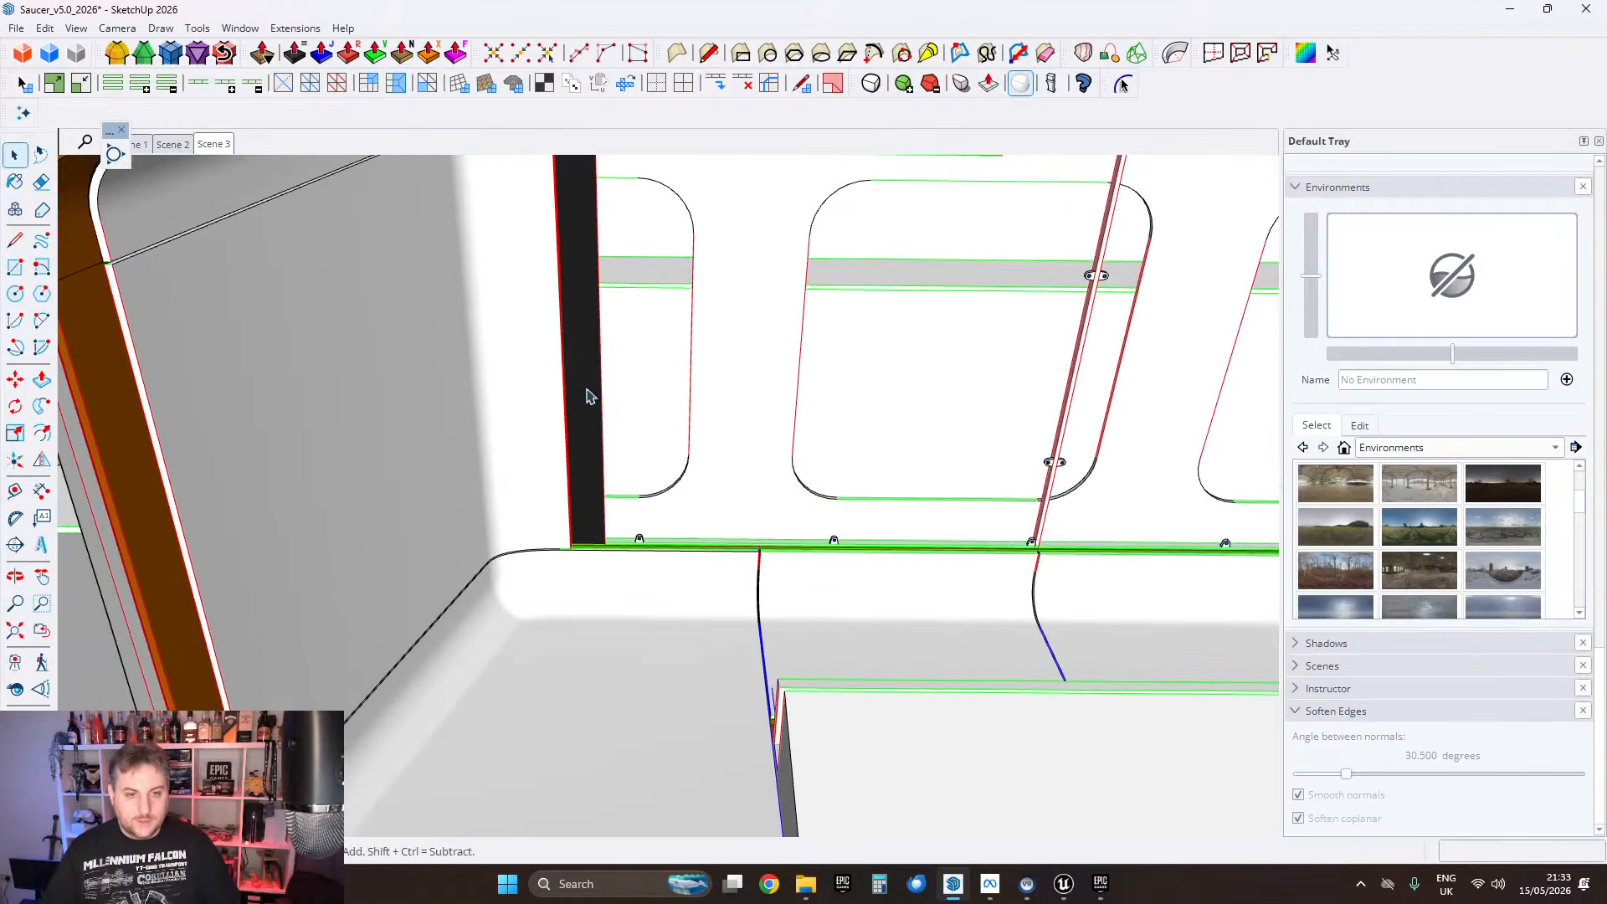
pyautogui.keyDown('shift'); pyautogui.moveTo(1123, 478); pyautogui.dragTo(425, 412, button='middle'); pyautogui.keyUp('shift')
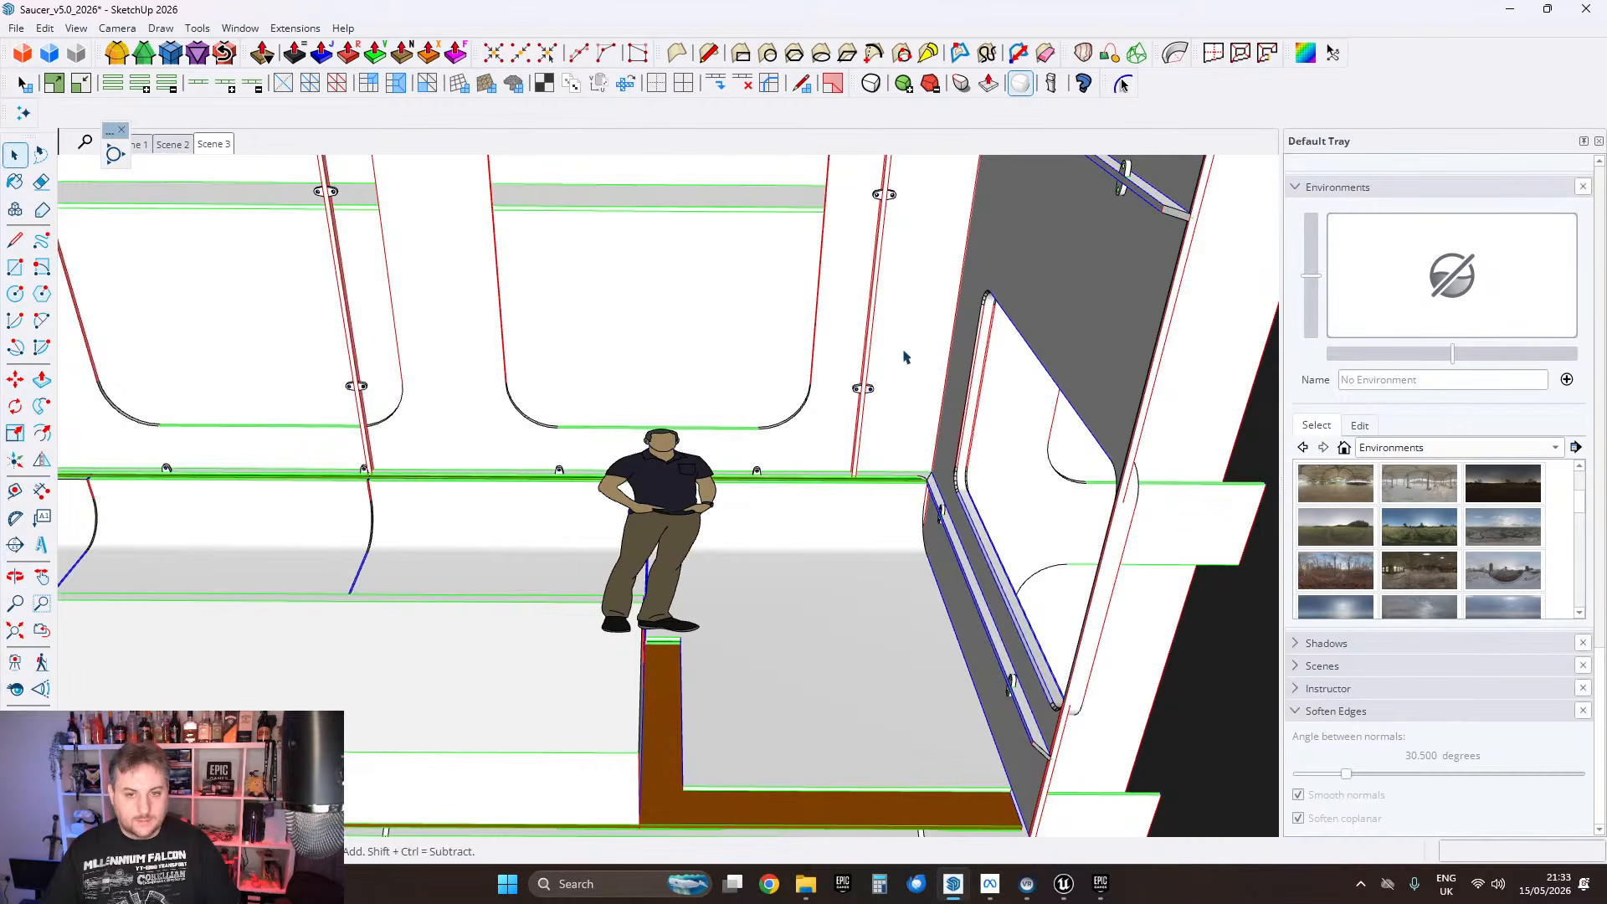
pyautogui.moveTo(850, 408); pyautogui.dragTo(764, 457, button='middle')
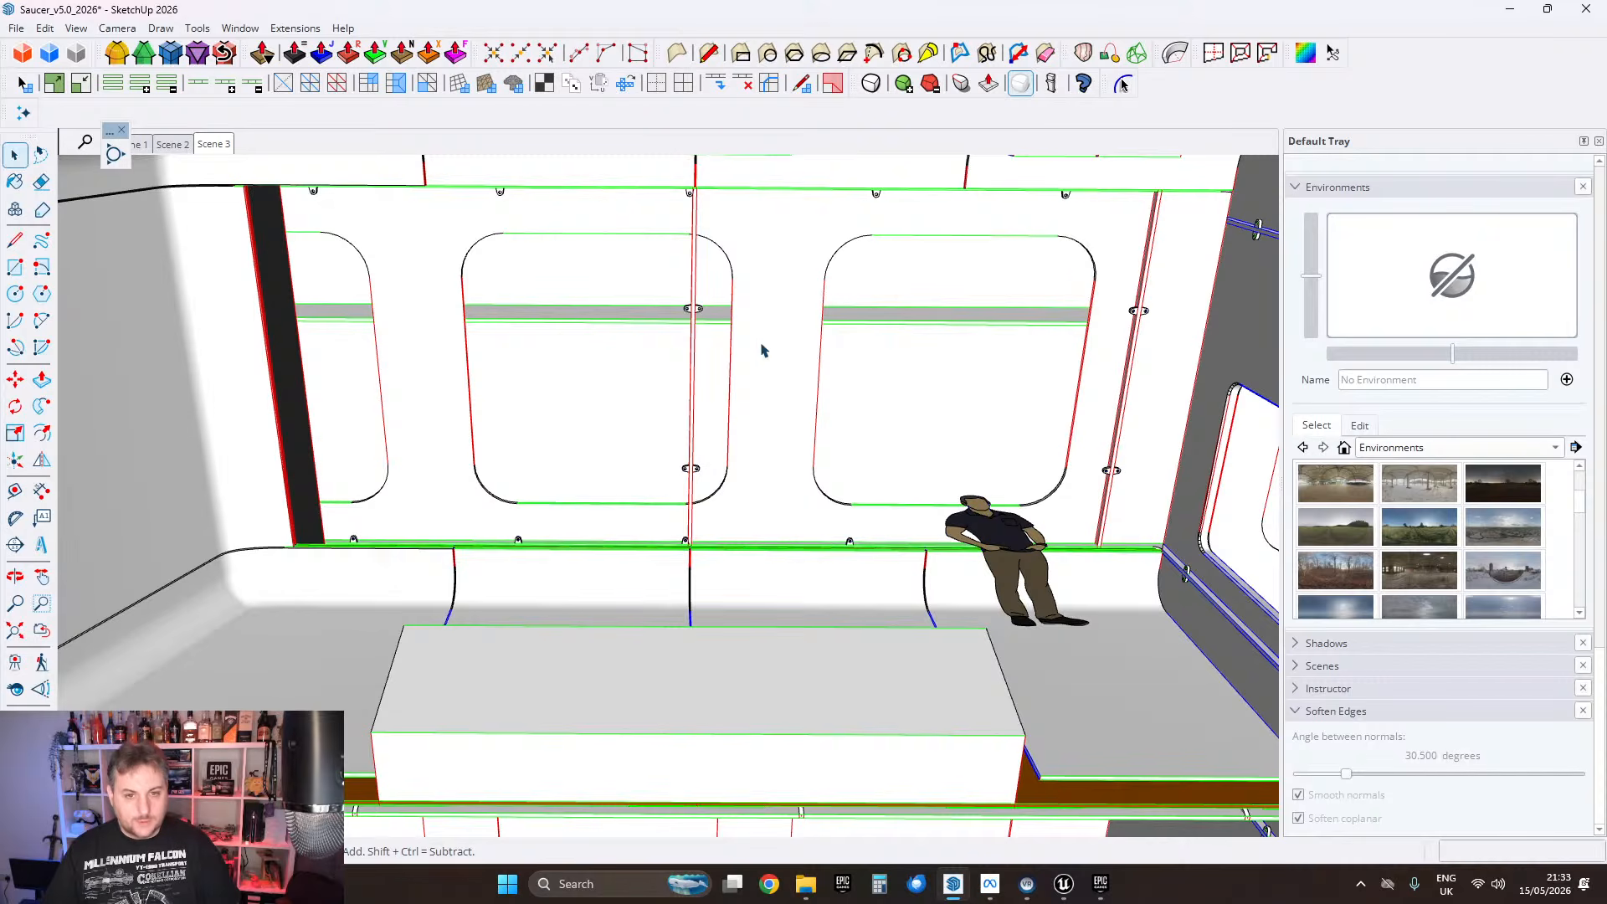
pyautogui.moveTo(1182, 473); pyautogui.dragTo(1603, 536, button='middle')
pyautogui.moveTo(958, 580); pyautogui.dragTo(341, 394, button='middle')
pyautogui.moveTo(670, 368); pyautogui.dragTo(539, 362)
pyautogui.press('space')
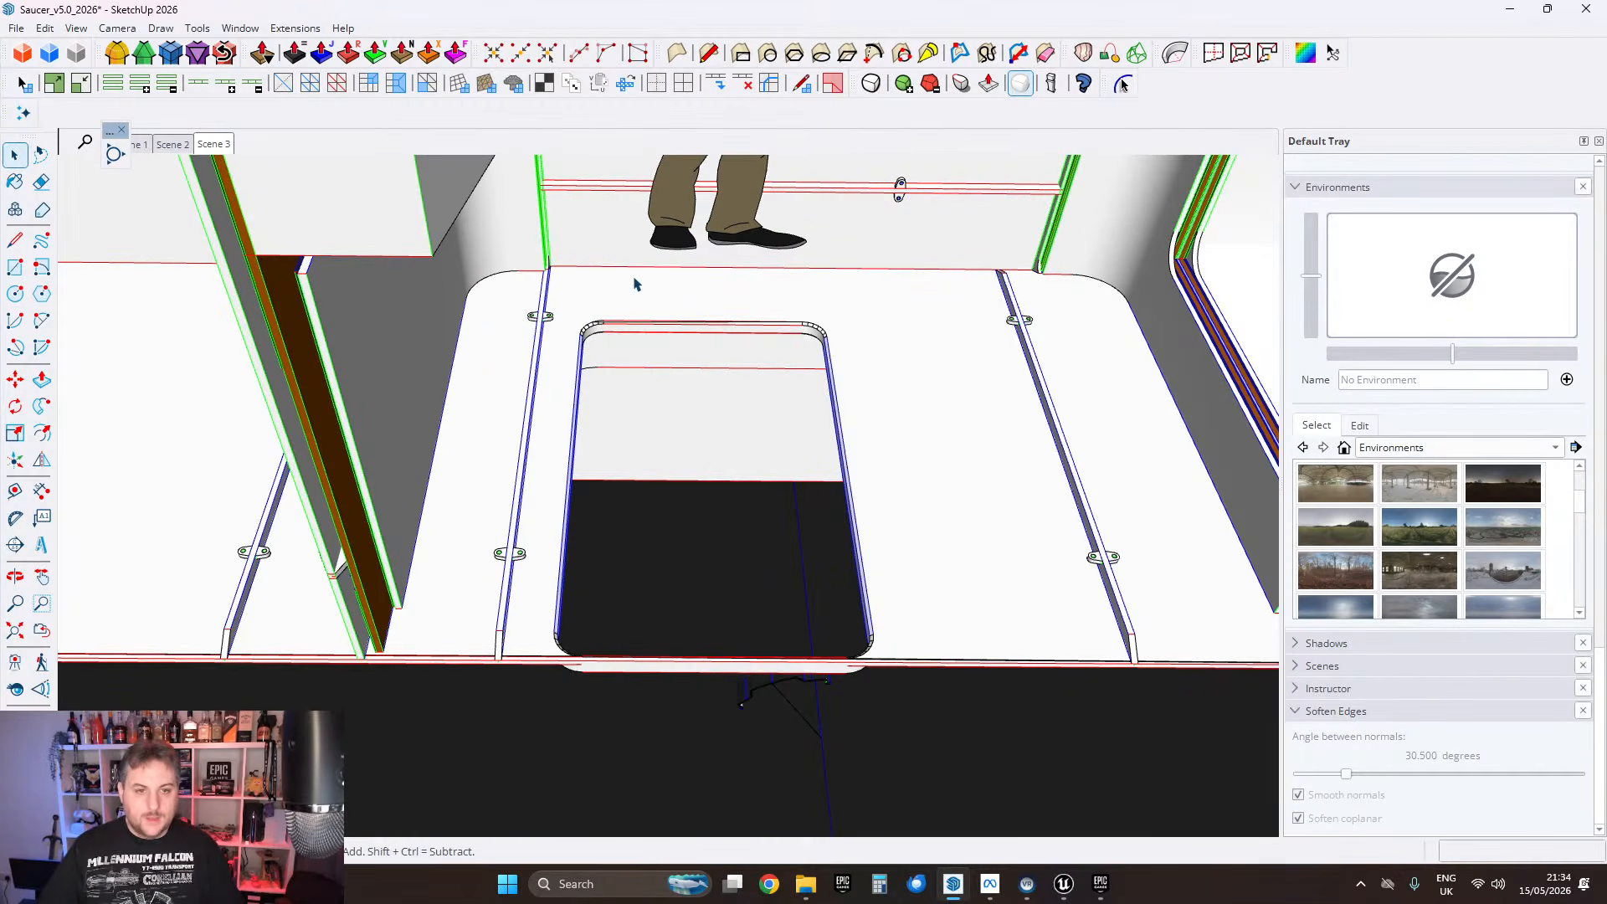
# Step: Examine the junction between the doorway wall and the desk's end section from several sides
pyautogui.moveTo(937, 333); pyautogui.dragTo(1047, 313, button='middle')
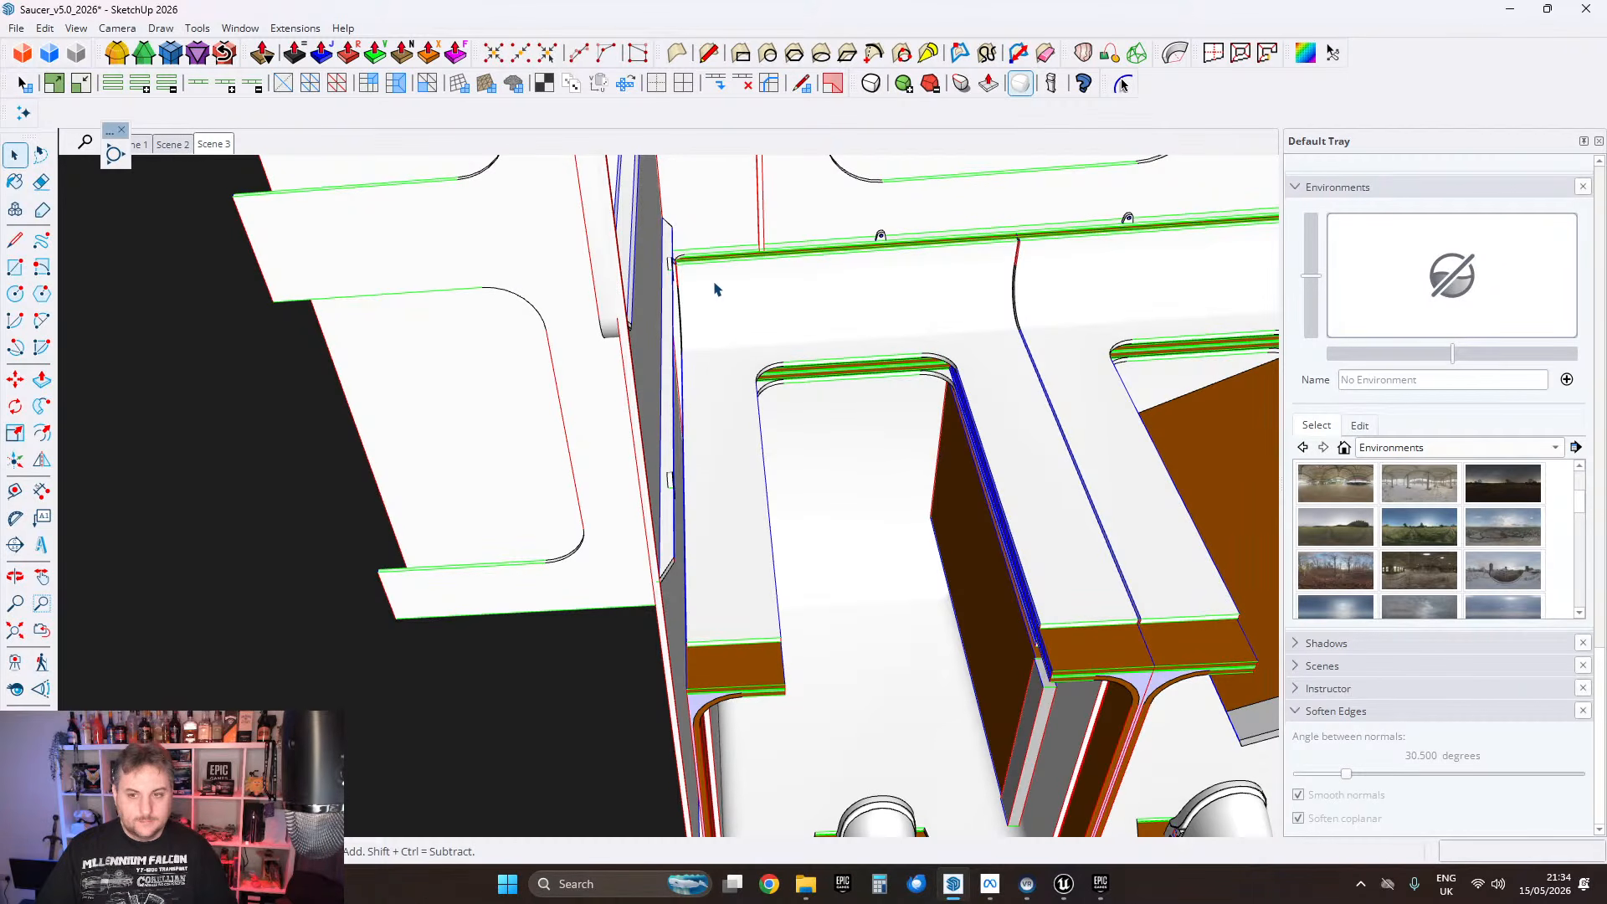
pyautogui.moveTo(753, 339); pyautogui.dragTo(756, 416, button='middle')
pyautogui.moveTo(700, 369); pyautogui.dragTo(753, 383, button='middle')
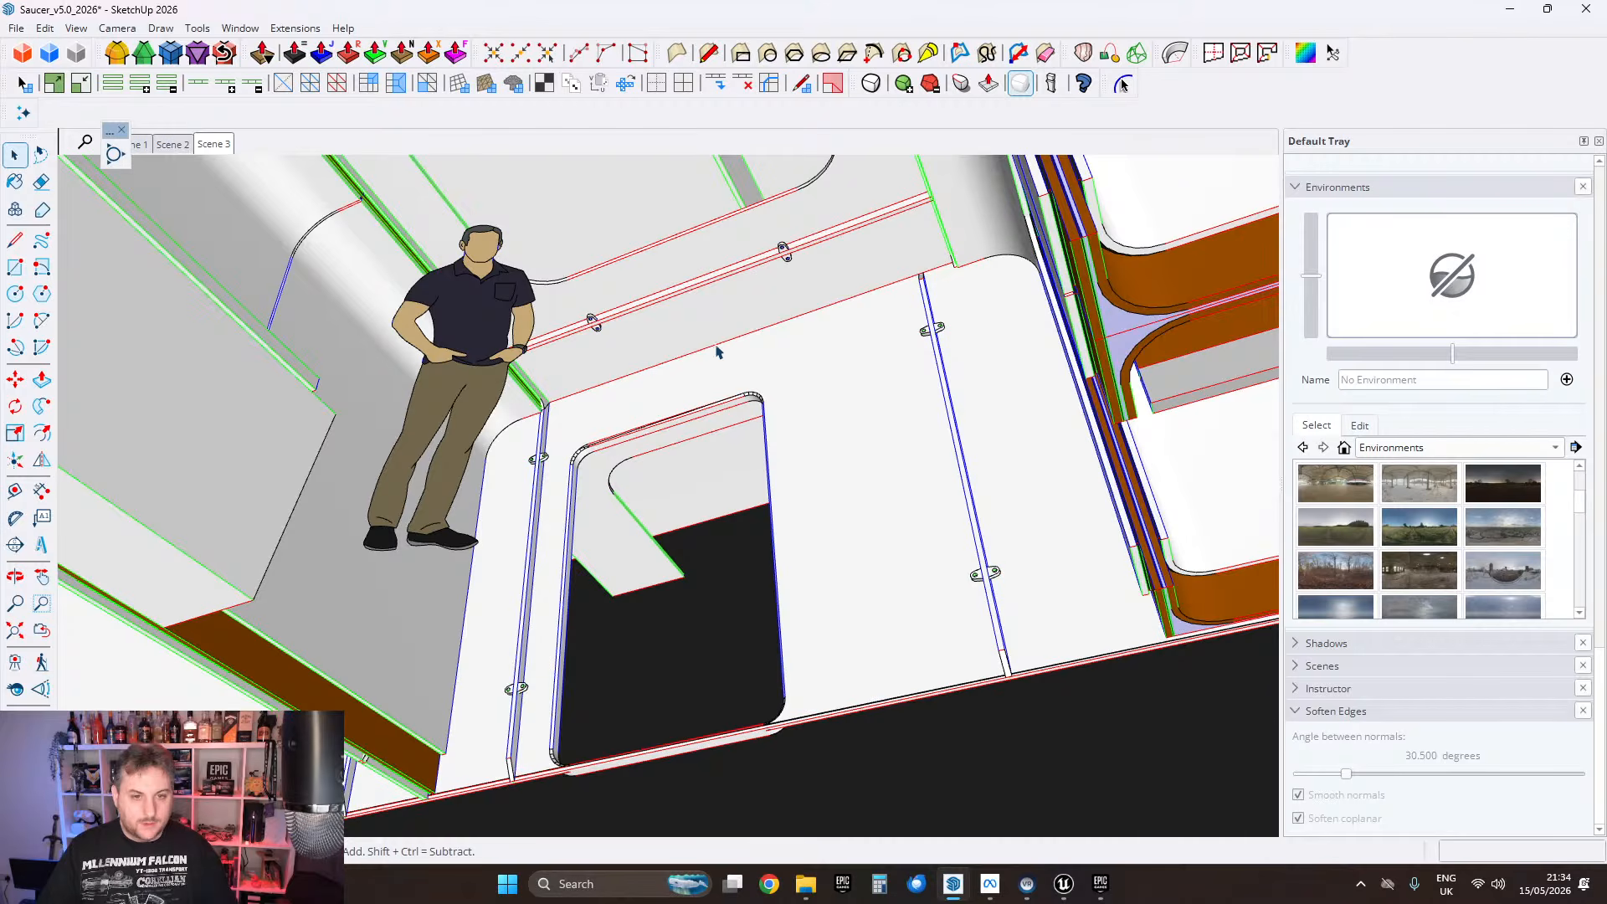
pyautogui.moveTo(1013, 400); pyautogui.dragTo(1256, 368, button='middle')
pyautogui.scroll(4, 990, 413)
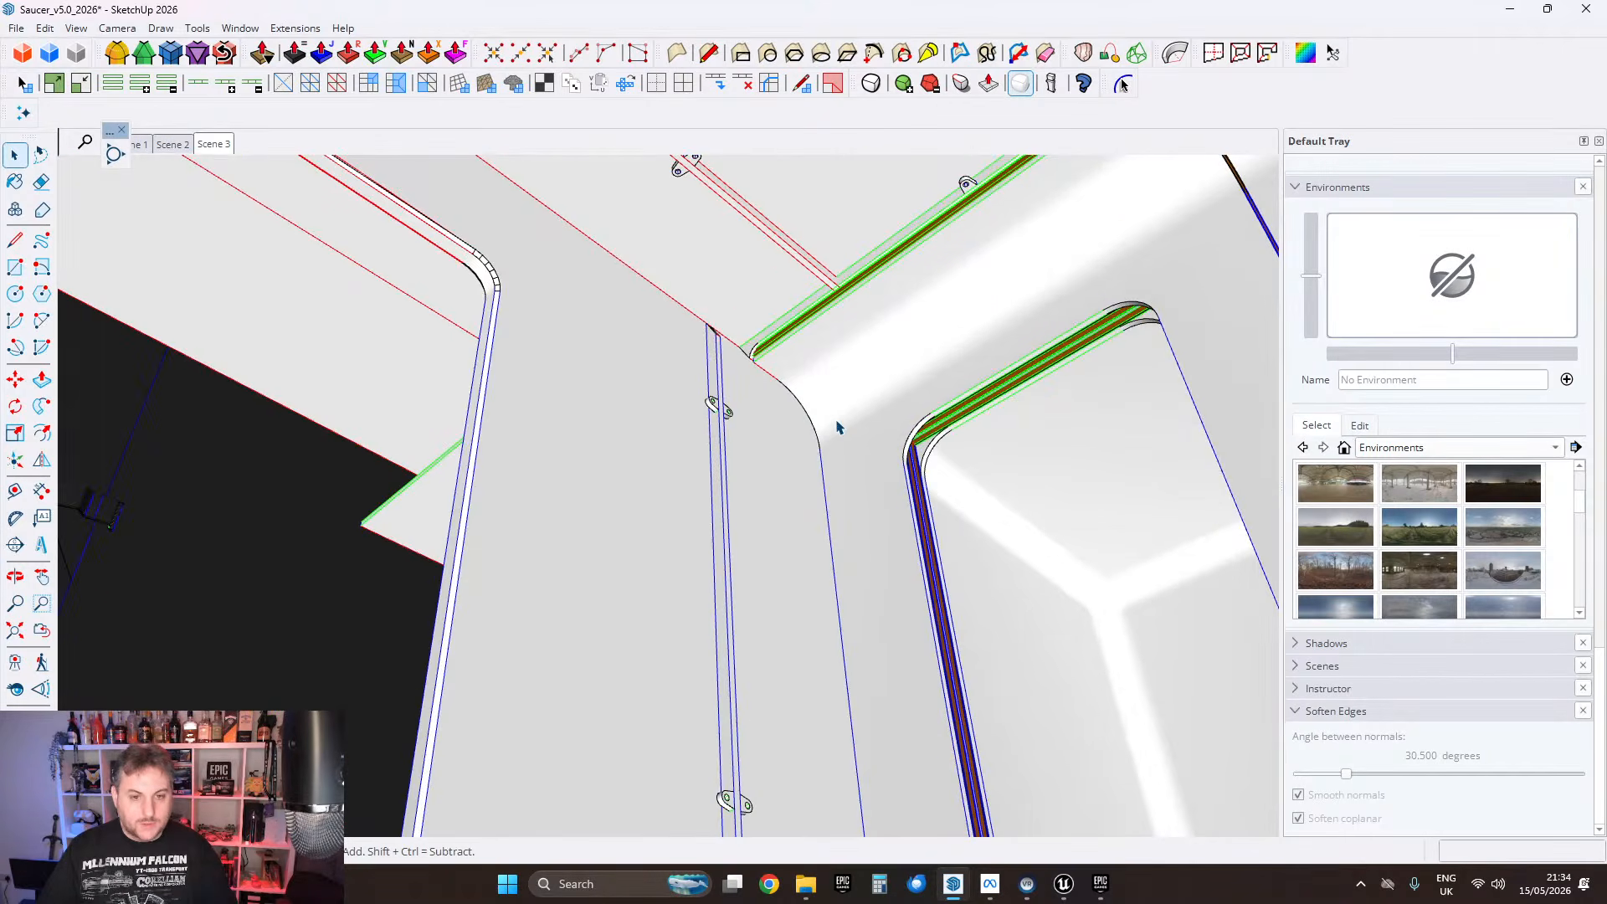
pyautogui.moveTo(837, 427); pyautogui.dragTo(795, 402, button='middle')
pyautogui.moveTo(1087, 602); pyautogui.dragTo(374, 441, button='middle')
pyautogui.moveTo(829, 442); pyautogui.dragTo(820, 519, button='middle')
# Step: Compare the desk section at the rounded side-wall corner with the desk section beside the doorway wall
pyautogui.scroll(2, 854, 322)
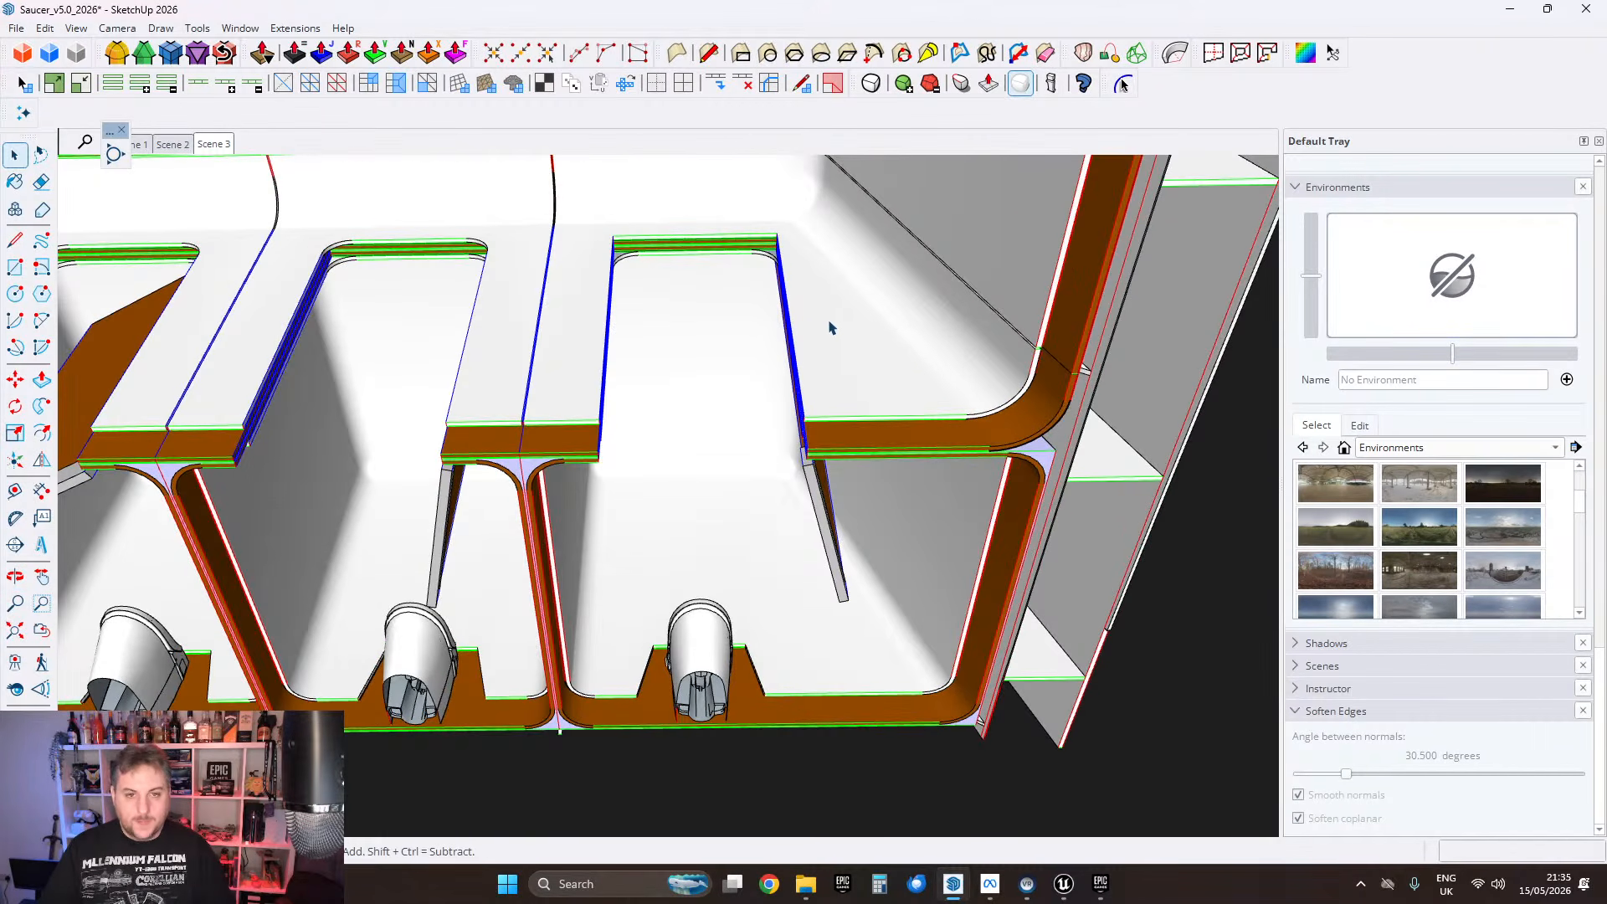
pyautogui.moveTo(831, 384); pyautogui.dragTo(922, 535, button='middle')
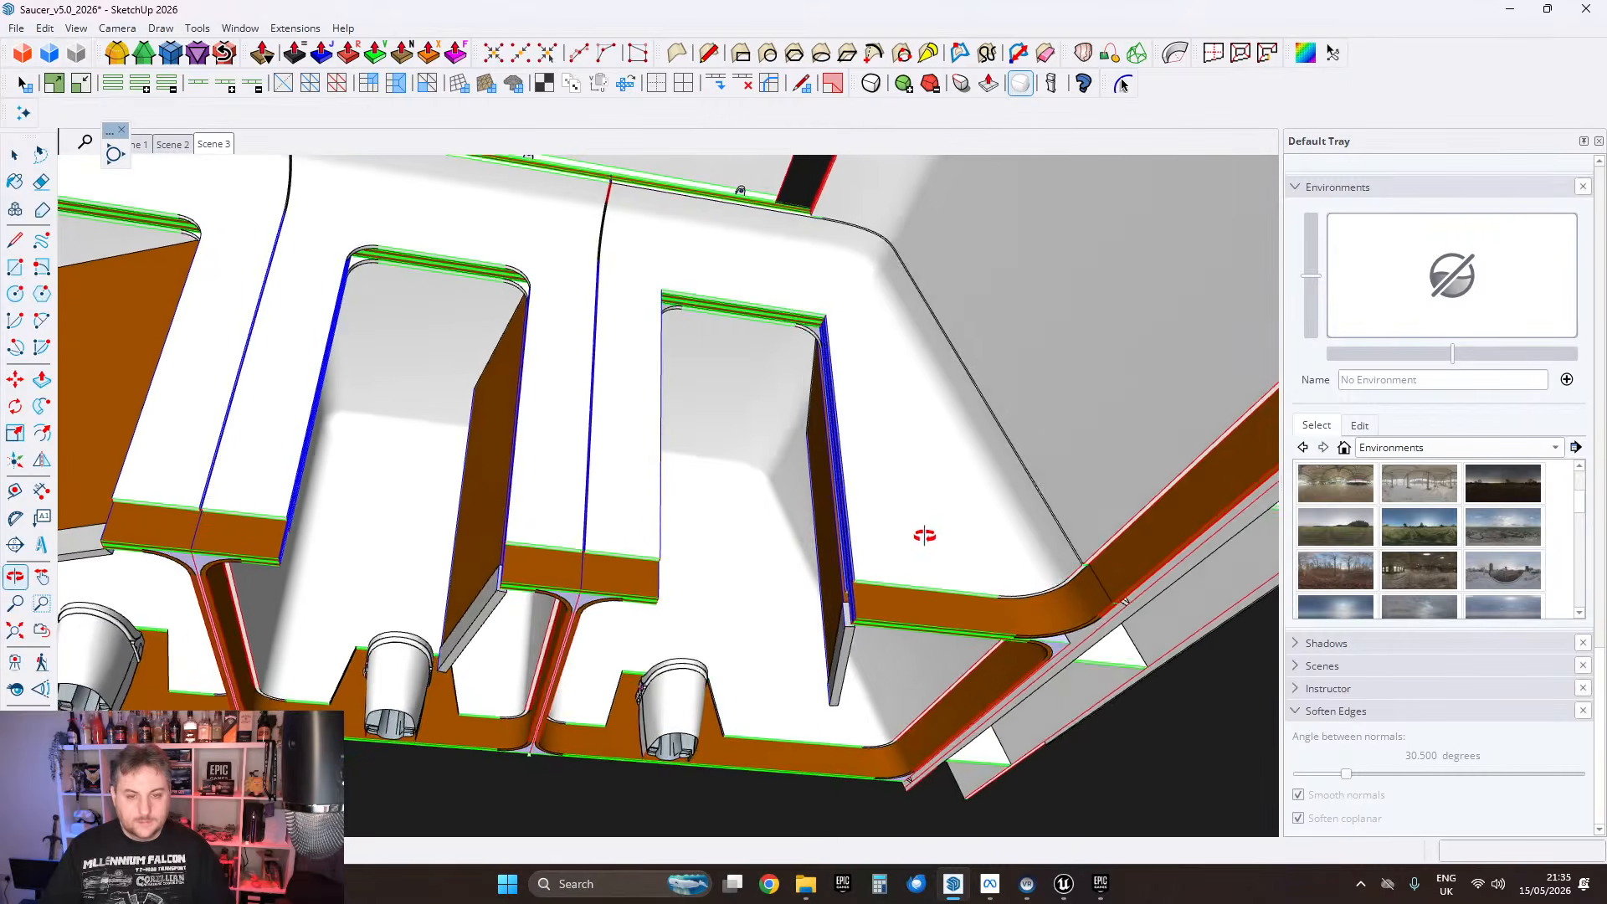
pyautogui.scroll(4, 787, 366)
pyautogui.scroll(-3, 788, 366)
pyautogui.moveTo(789, 359); pyautogui.dragTo(716, 418, button='middle')
pyautogui.moveTo(744, 274); pyautogui.dragTo(737, 284, button='middle')
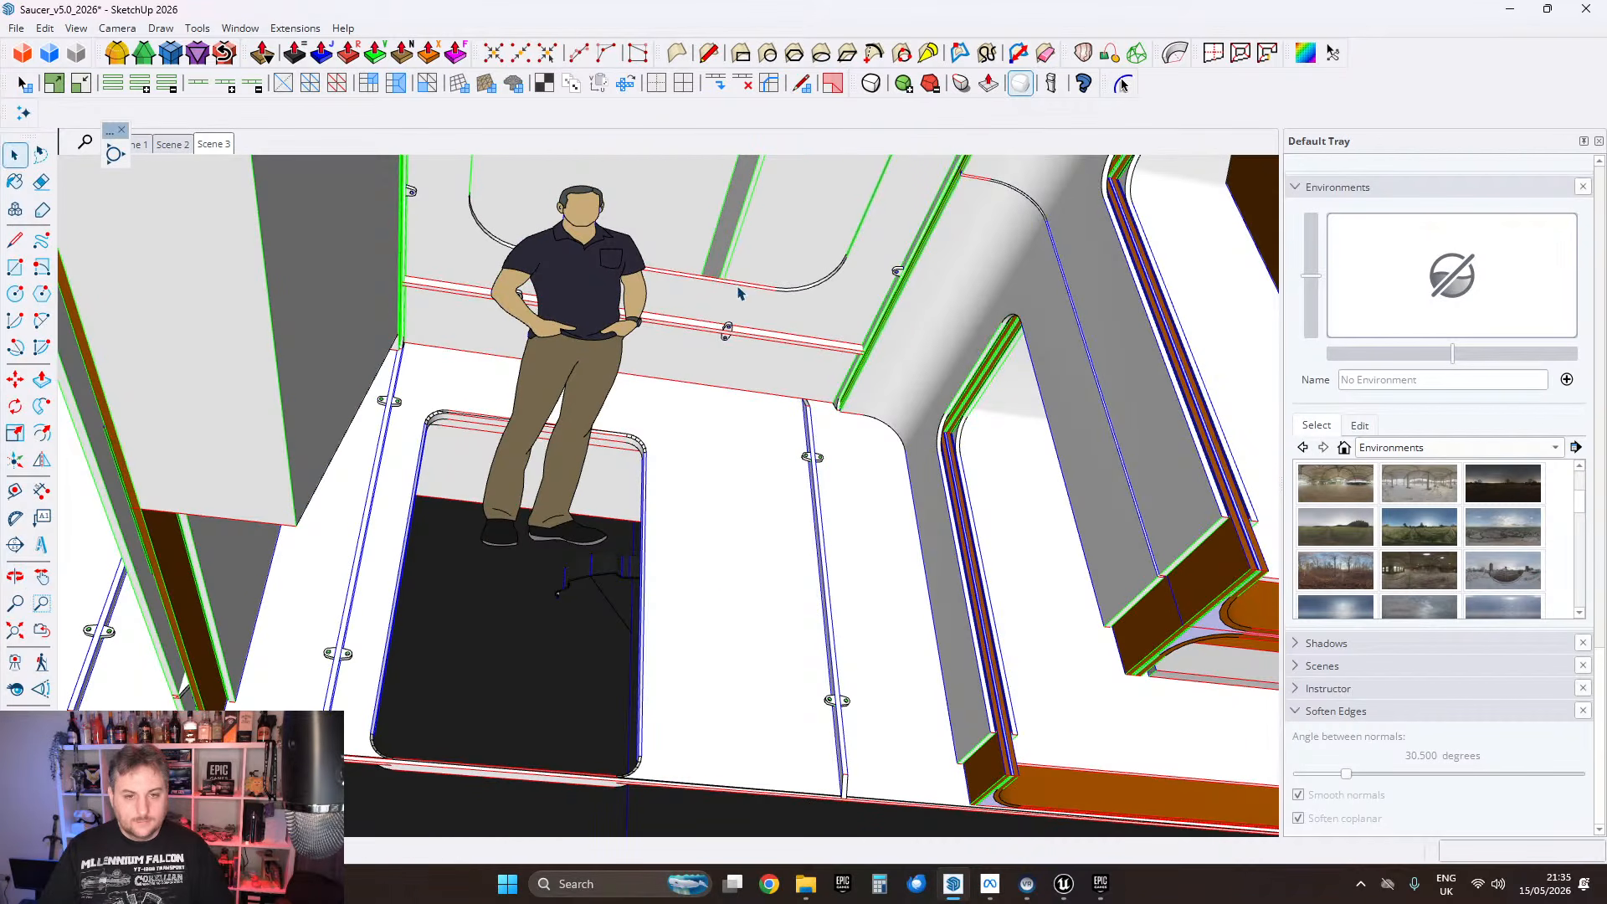
pyautogui.moveTo(668, 453); pyautogui.dragTo(580, 453, button='middle')
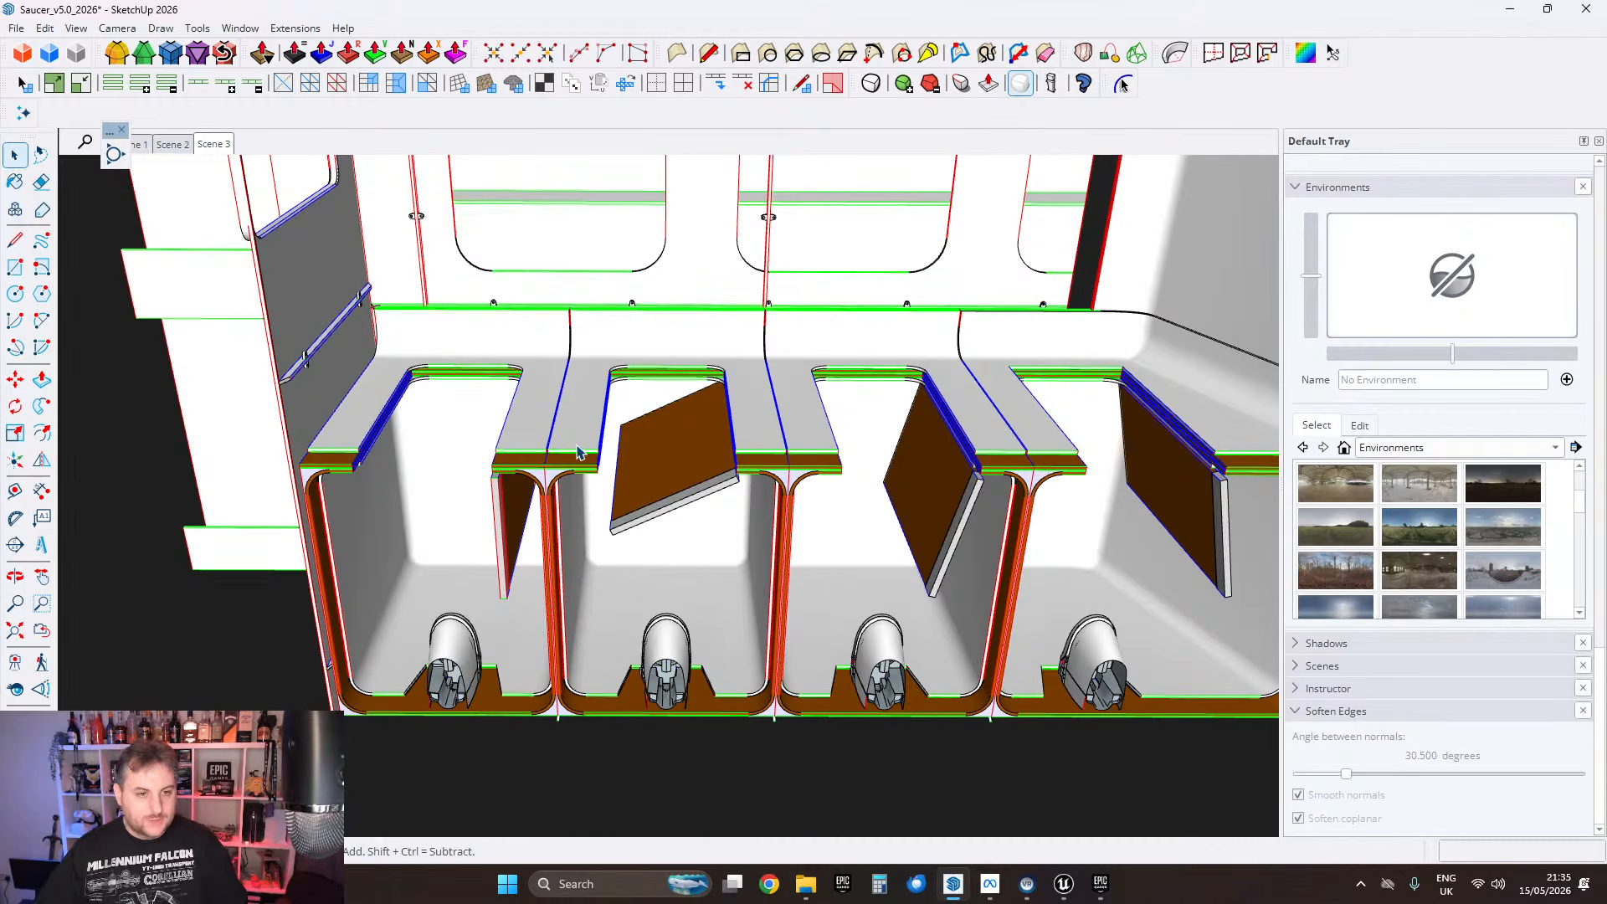
pyautogui.scroll(5, 494, 429)
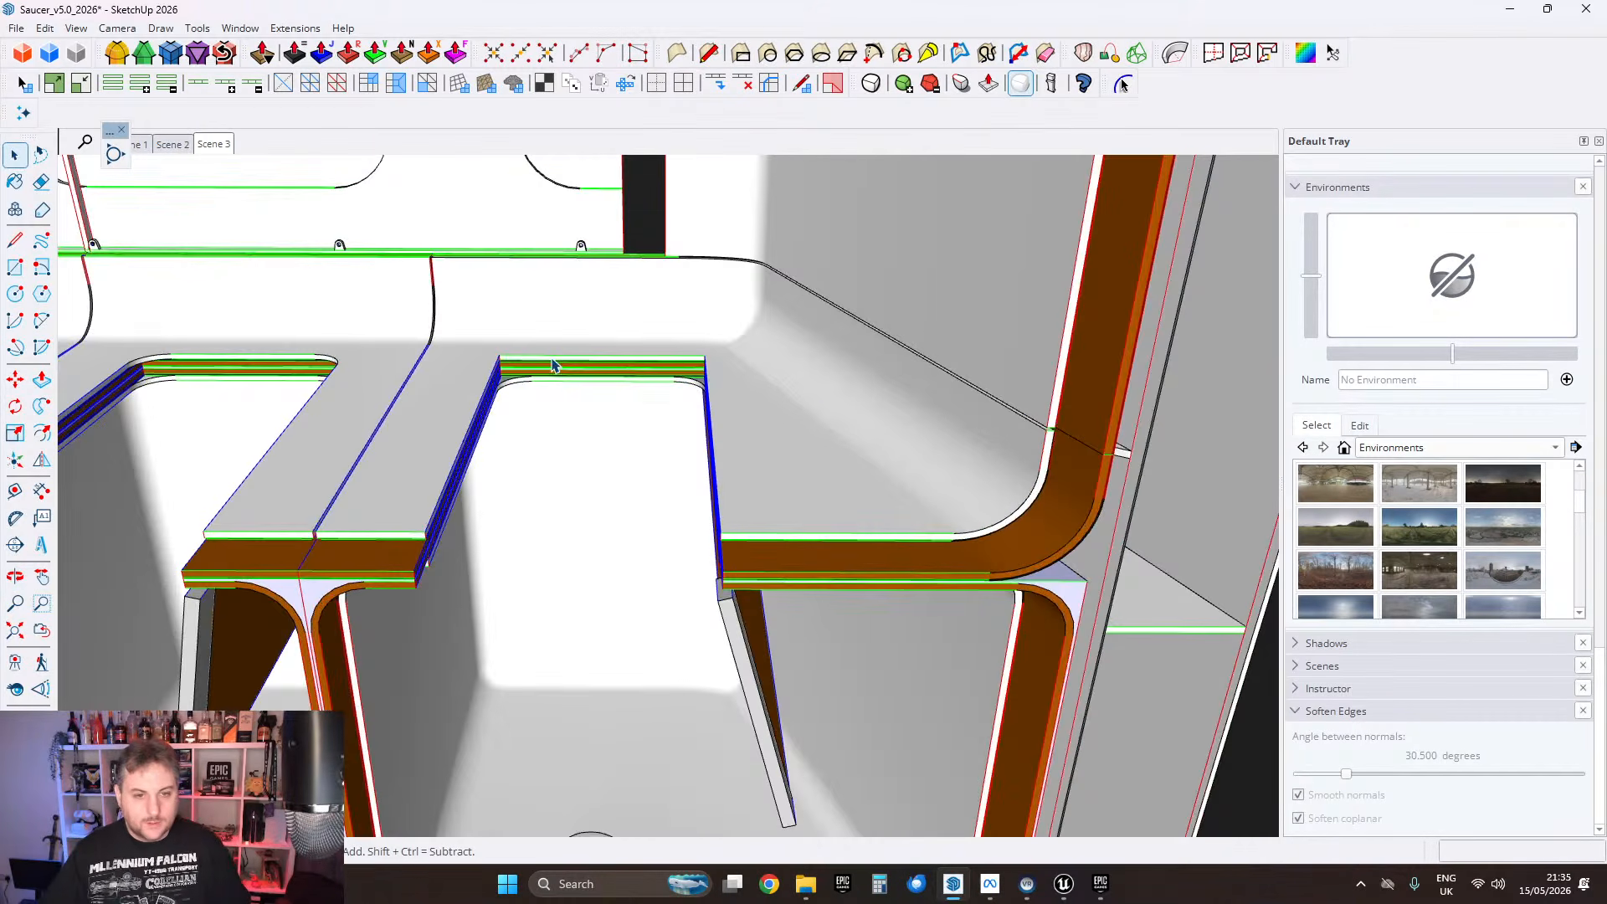
pyautogui.scroll(-2, 566, 385)
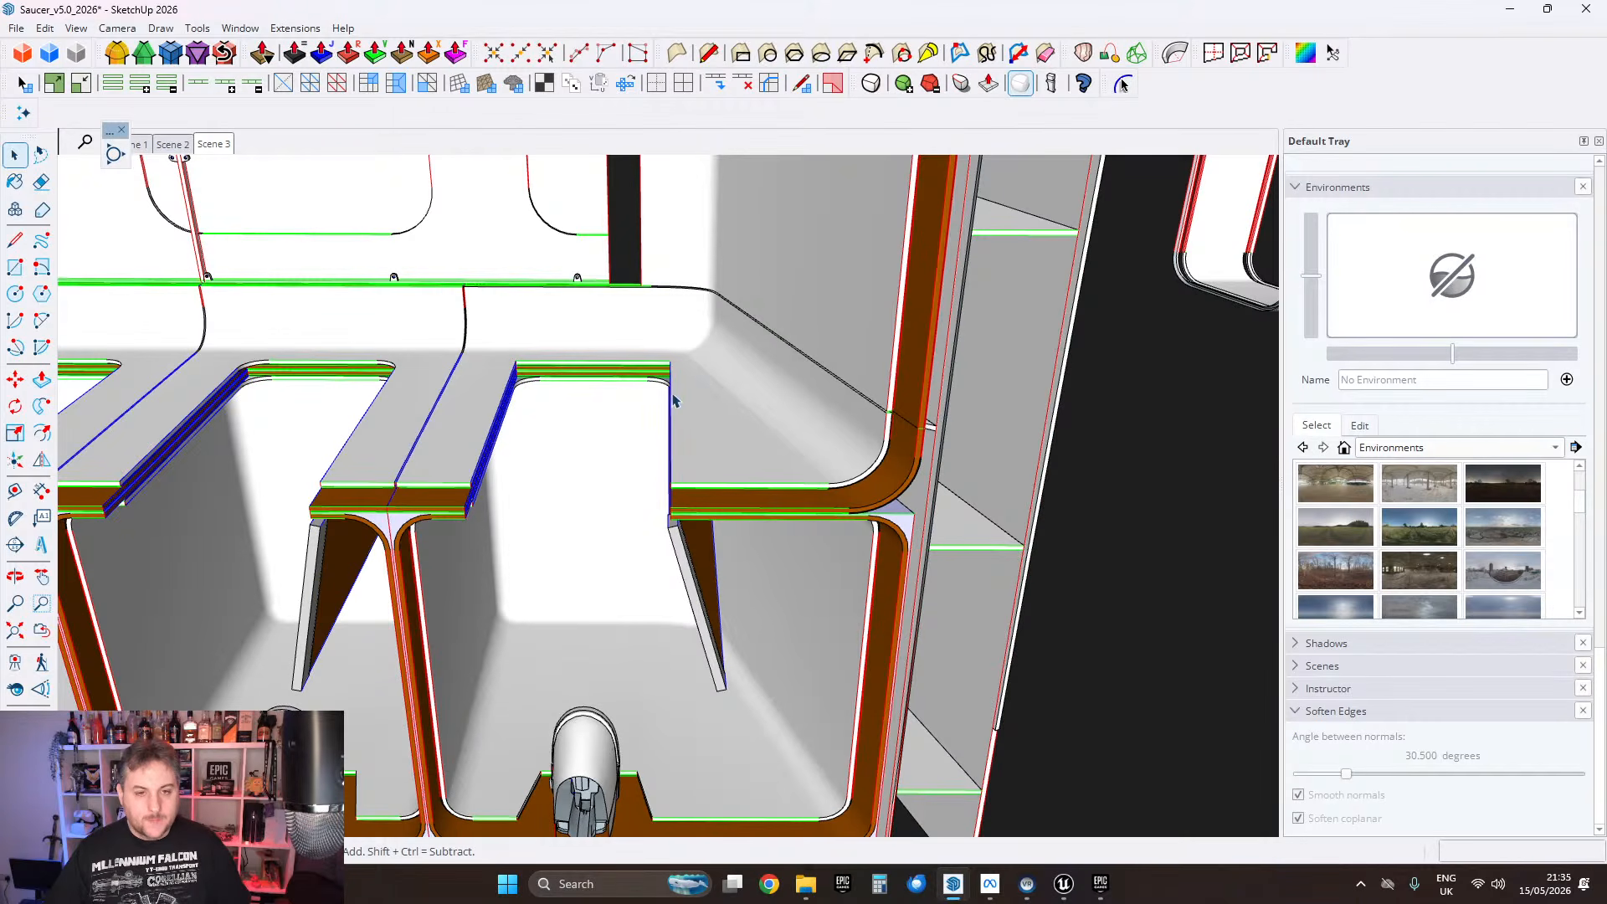
pyautogui.moveTo(694, 399)
pyautogui.keyDown('shift'); pyautogui.mouseDown(button='middle')
pyautogui.moveTo(785, 389)
pyautogui.moveTo(686, 385)
pyautogui.moveTo(703, 395)
pyautogui.mouseUp(button='middle'); pyautogui.keyUp('shift')
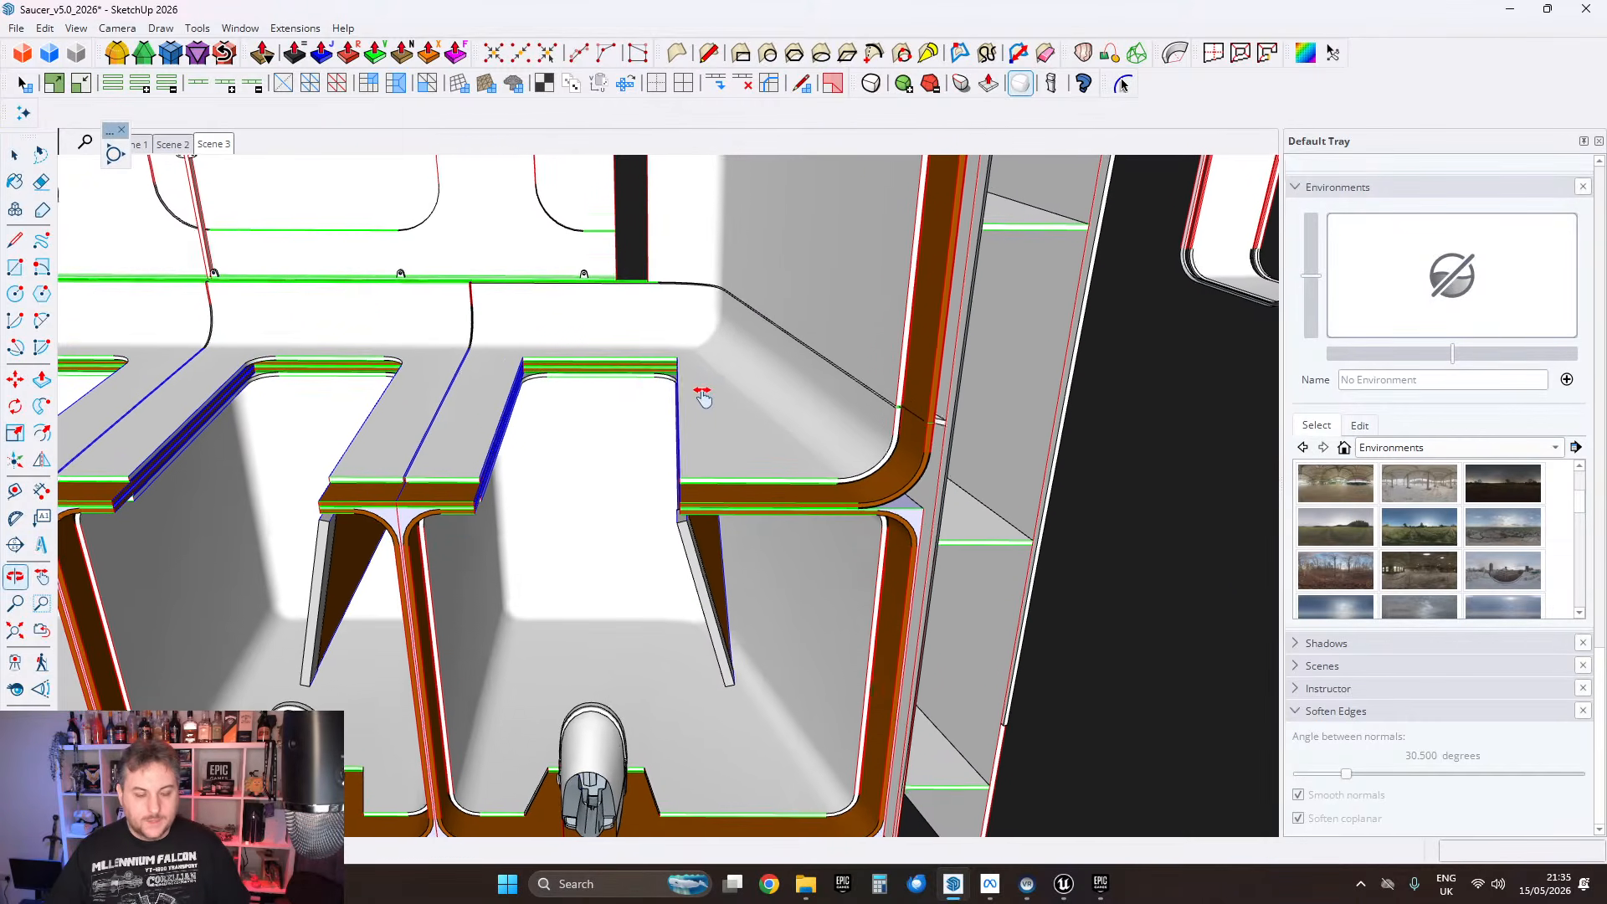
pyautogui.scroll(-3, 638, 382)
pyautogui.keyDown('shift'); pyautogui.moveTo(293, 435); pyautogui.dragTo(1027, 488, button='middle'); pyautogui.keyUp('shift')
pyautogui.scroll(2, 590, 452)
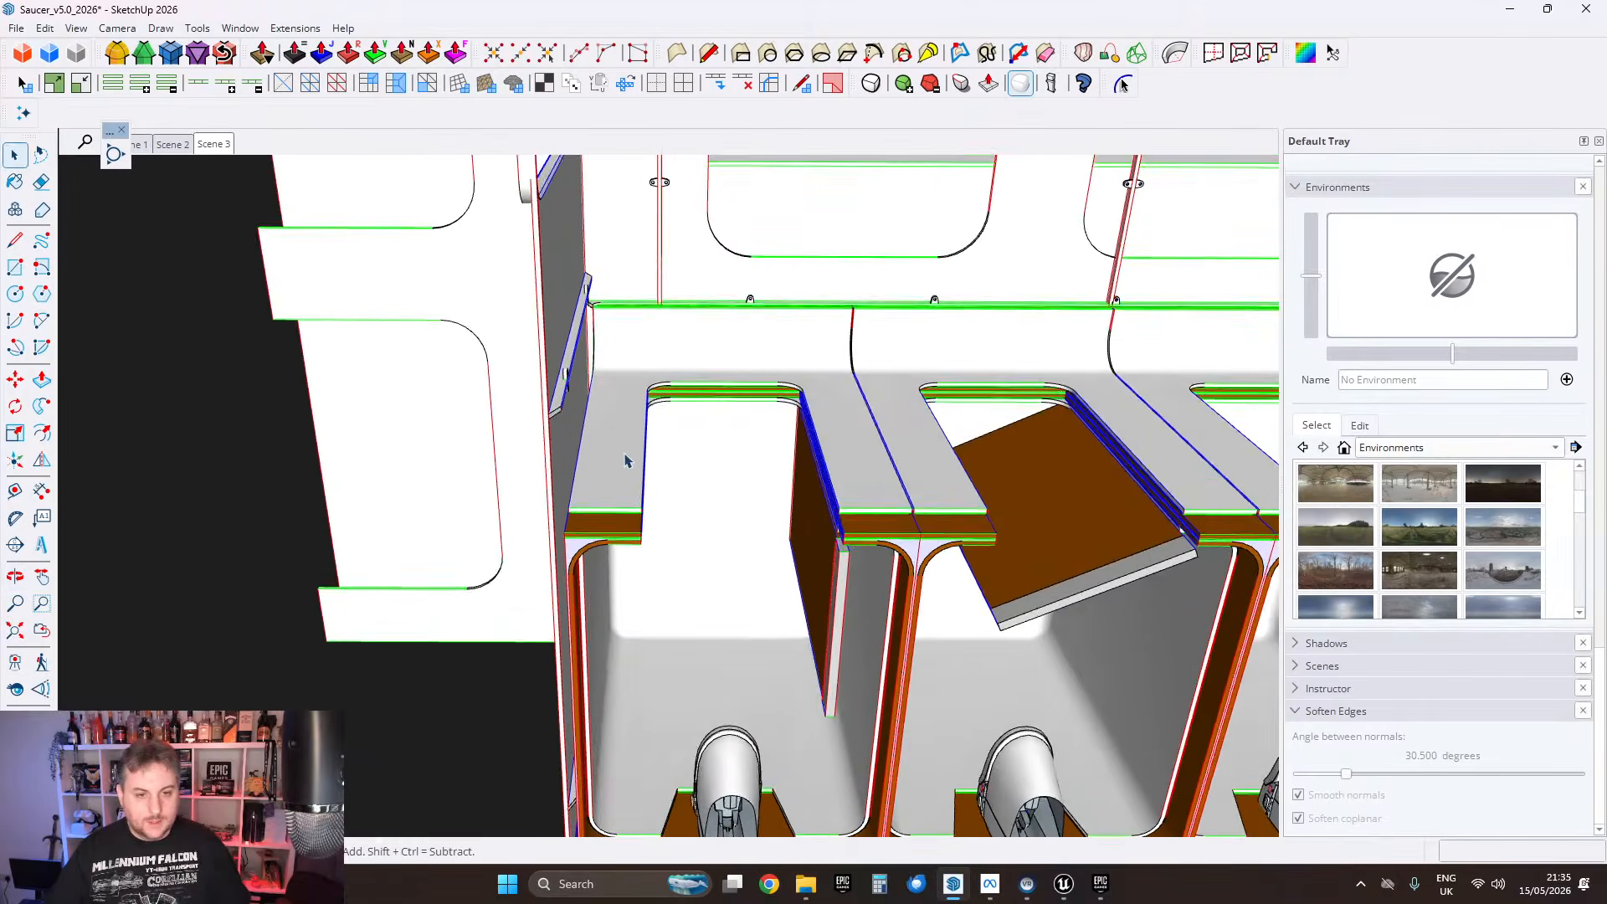
pyautogui.moveTo(625, 461); pyautogui.dragTo(634, 380, button='middle')
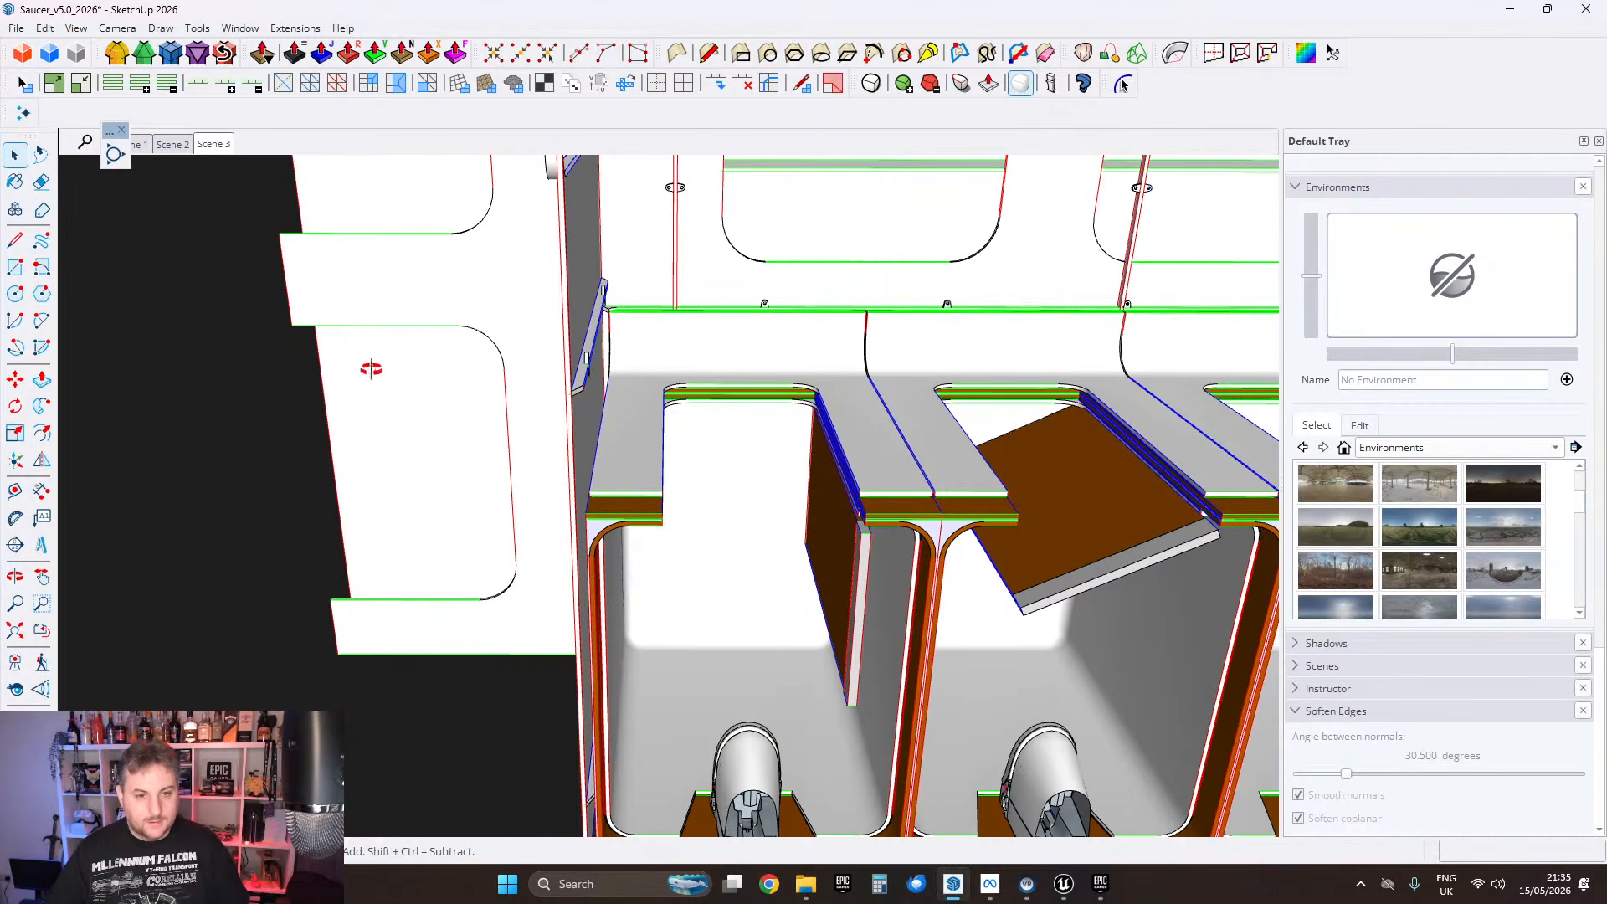
pyautogui.moveTo(371, 368); pyautogui.dragTo(963, 629, button='middle')
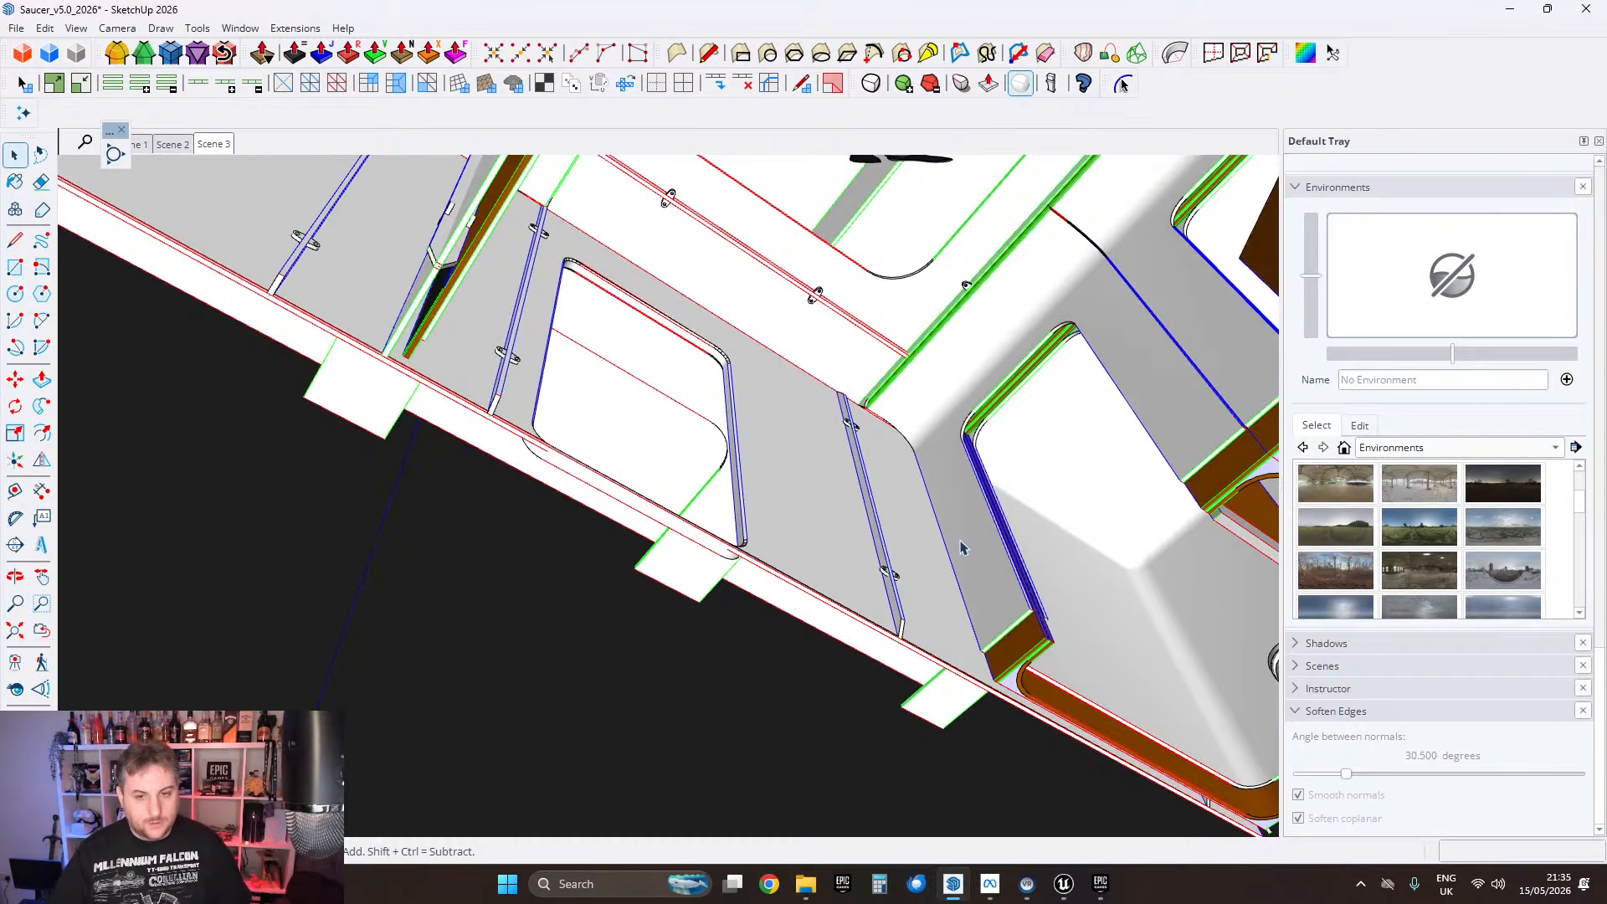
# Step: Inspect the doorway wall's seams, latches and opening, and its corners with the adjoining panels
pyautogui.moveTo(852, 402); pyautogui.dragTo(788, 475, button='middle')
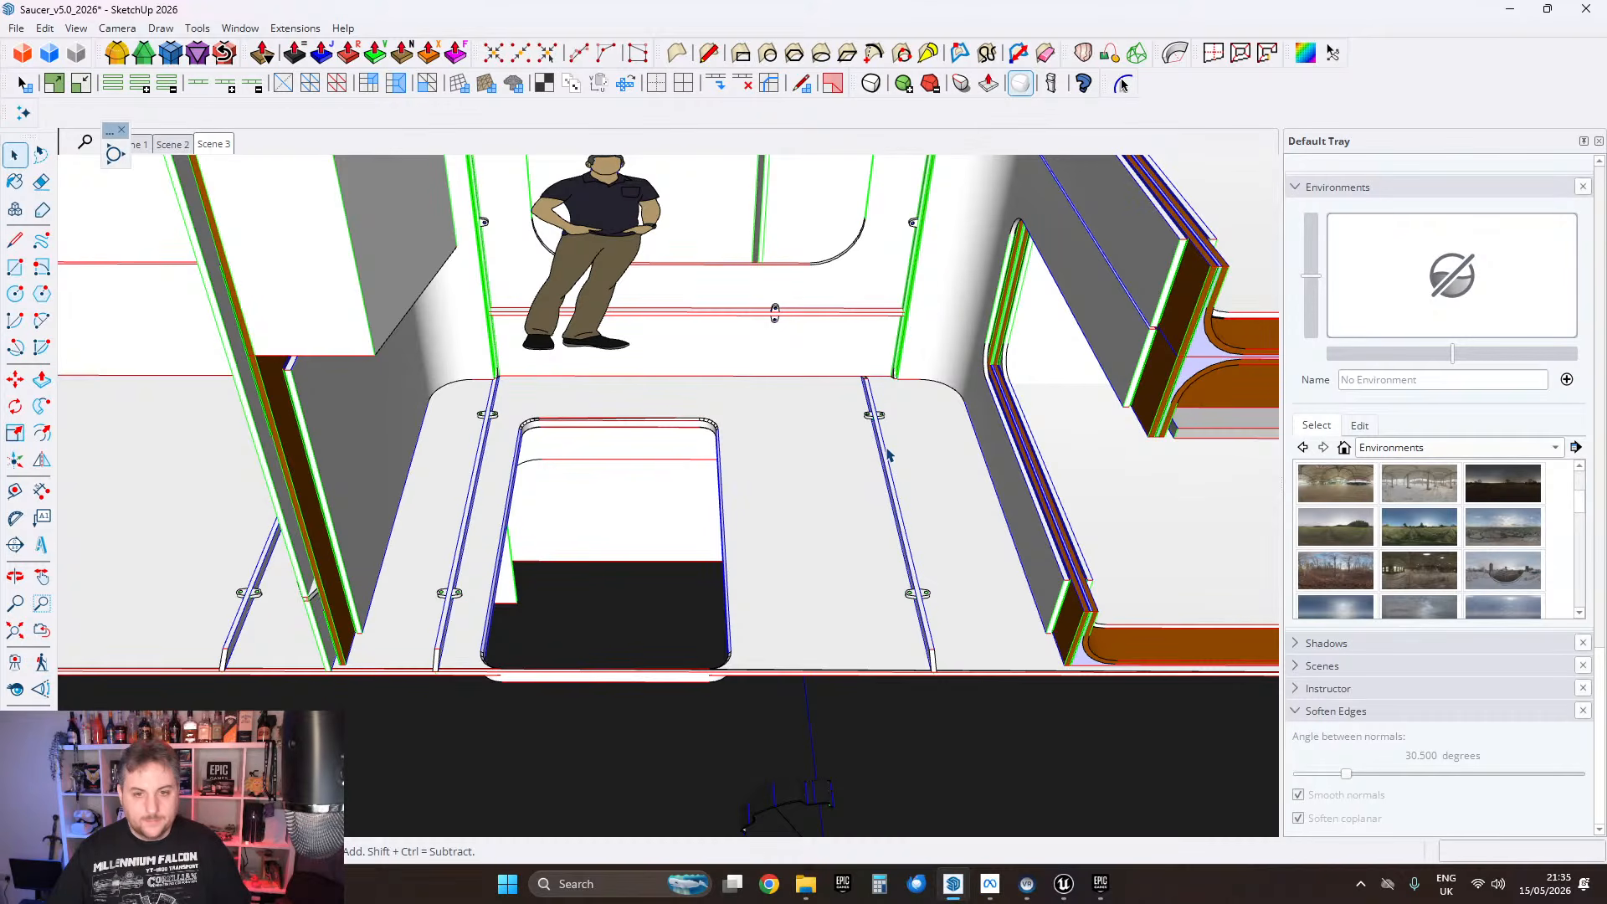
pyautogui.moveTo(893, 440); pyautogui.dragTo(1046, 428, button='middle')
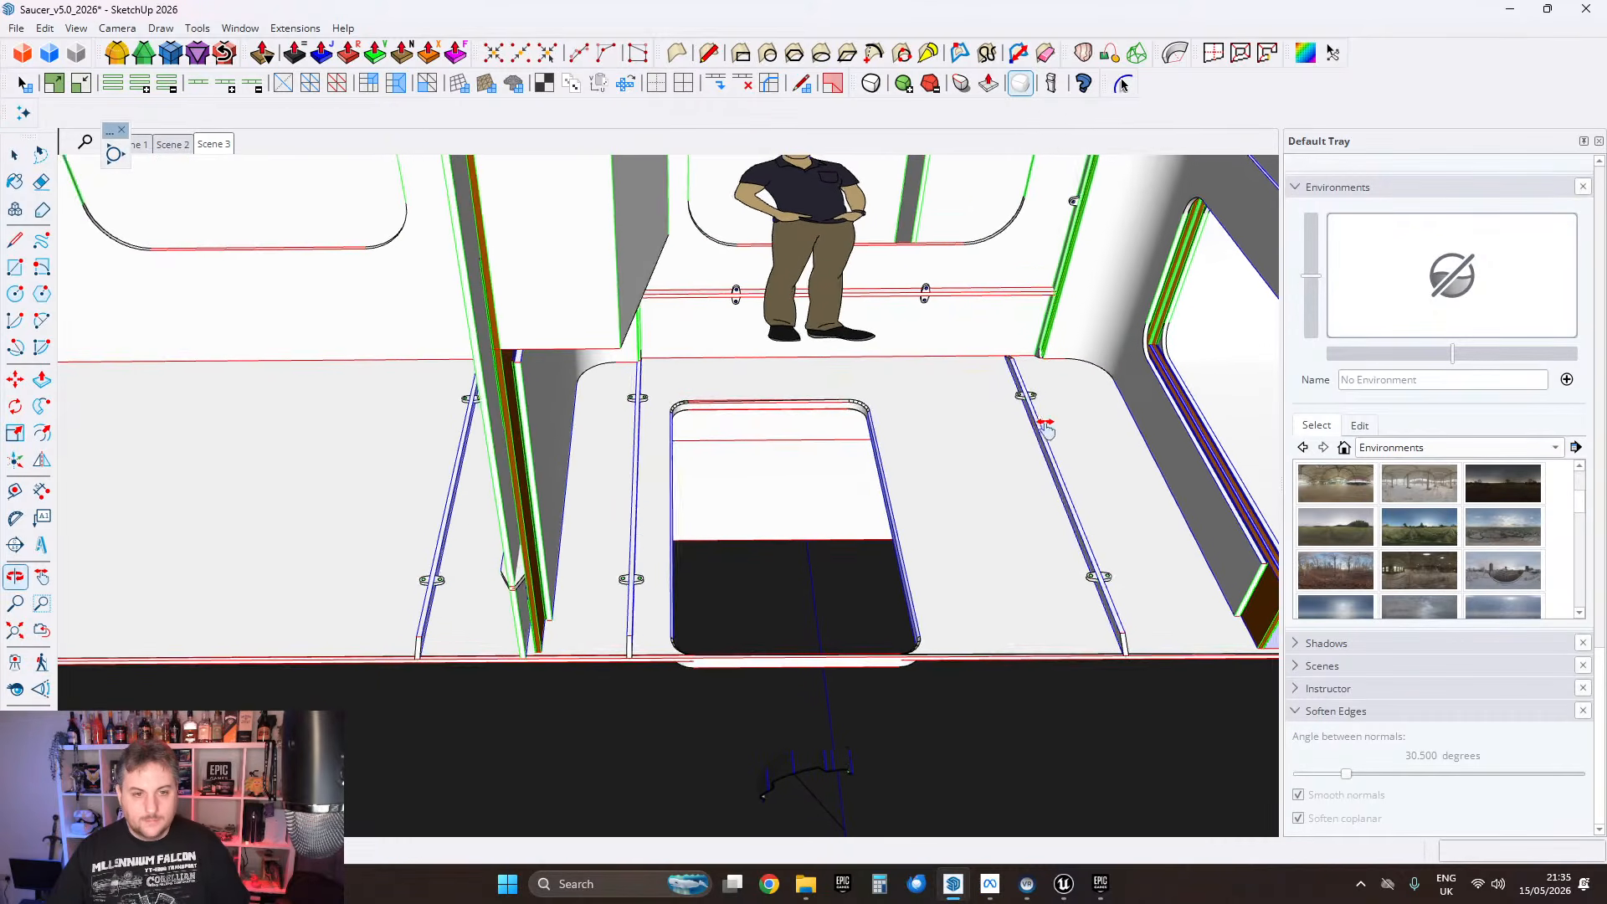
pyautogui.moveTo(637, 364); pyautogui.dragTo(958, 618, button='middle')
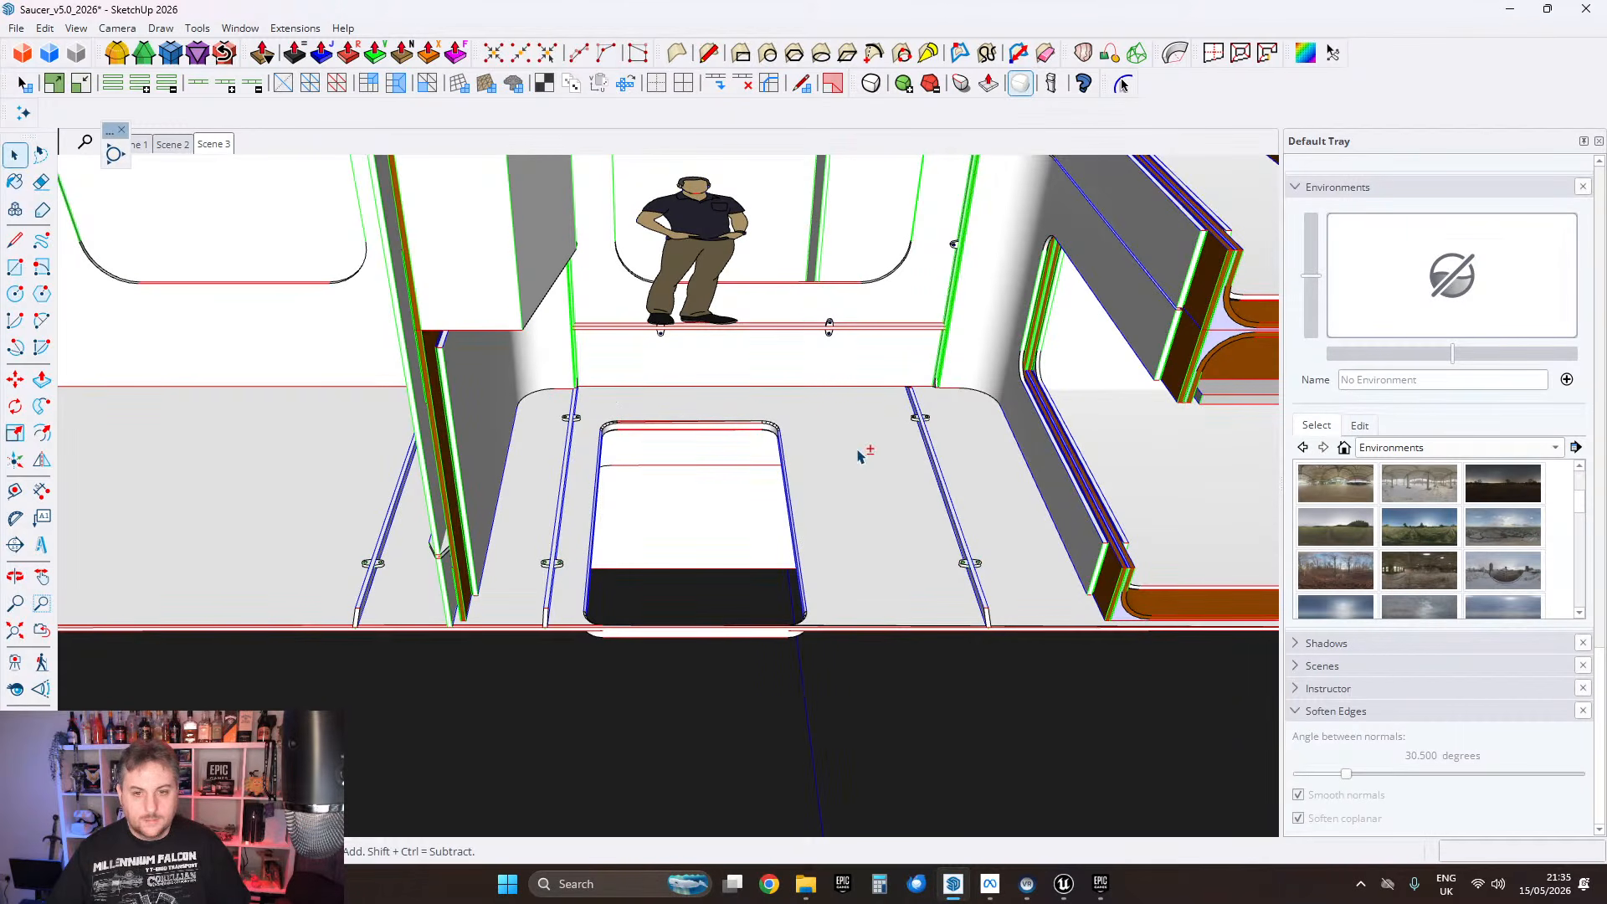
pyautogui.moveTo(858, 455); pyautogui.dragTo(595, 512, button='middle')
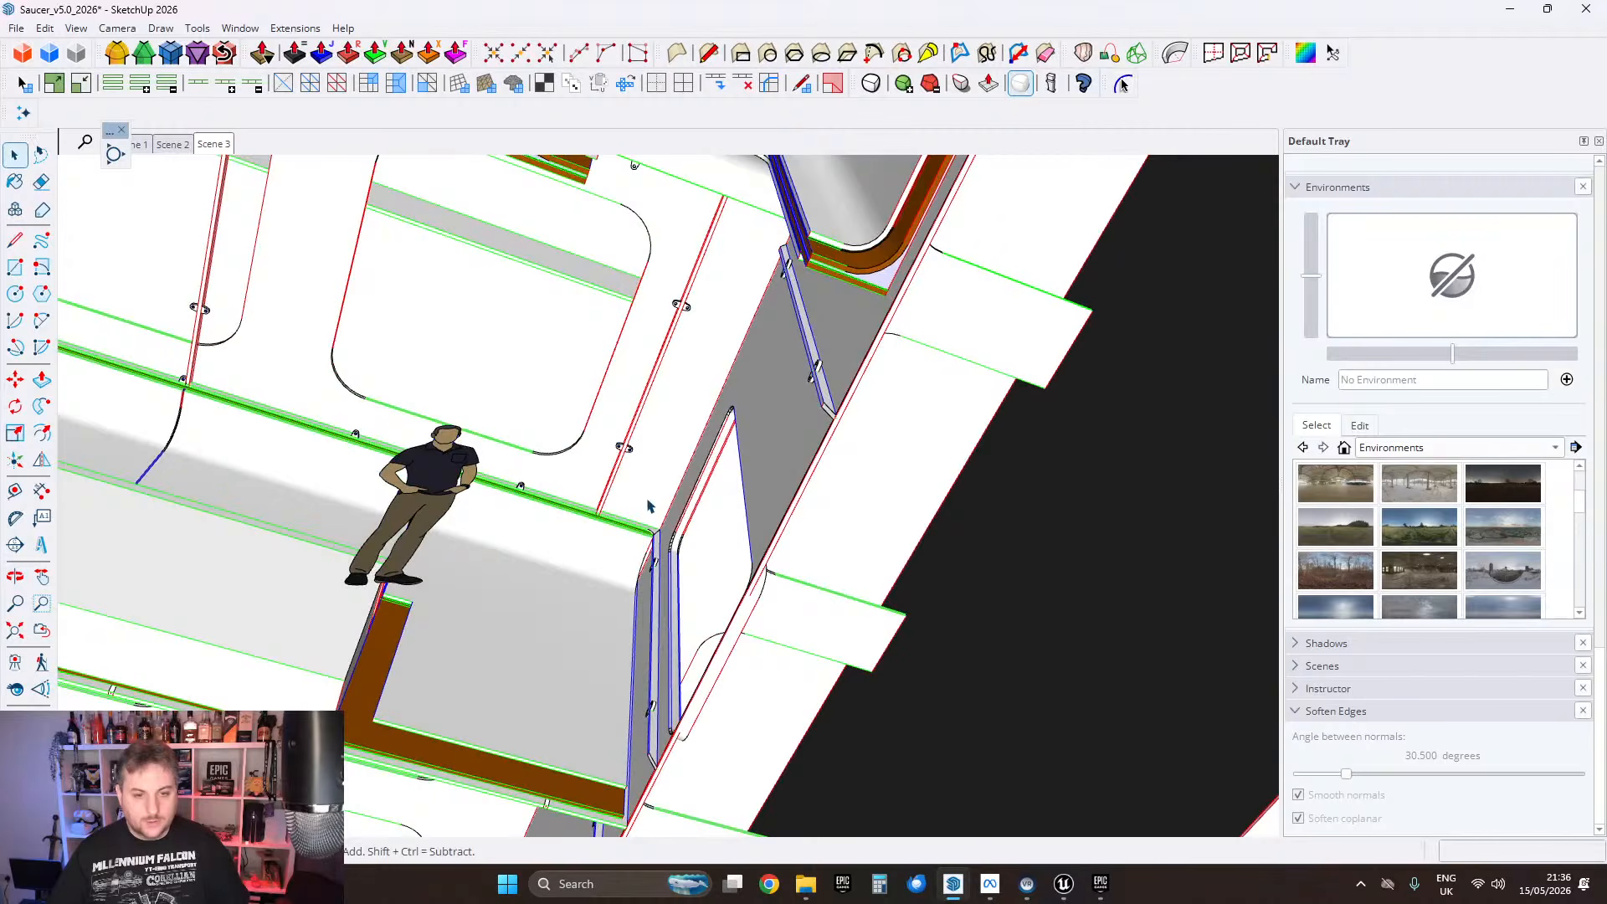
pyautogui.moveTo(295, 453); pyautogui.dragTo(837, 475, button='middle')
pyautogui.moveTo(411, 446)
pyautogui.mouseDown(button='middle')
pyautogui.moveTo(519, 457)
pyautogui.moveTo(1050, 420)
pyautogui.moveTo(771, 276)
pyautogui.moveTo(803, 398)
pyautogui.moveTo(736, 399)
pyautogui.moveTo(1063, 445)
pyautogui.moveTo(961, 728)
pyautogui.moveTo(958, 578)
pyautogui.moveTo(890, 566)
pyautogui.moveTo(854, 457)
pyautogui.mouseUp(button='middle')
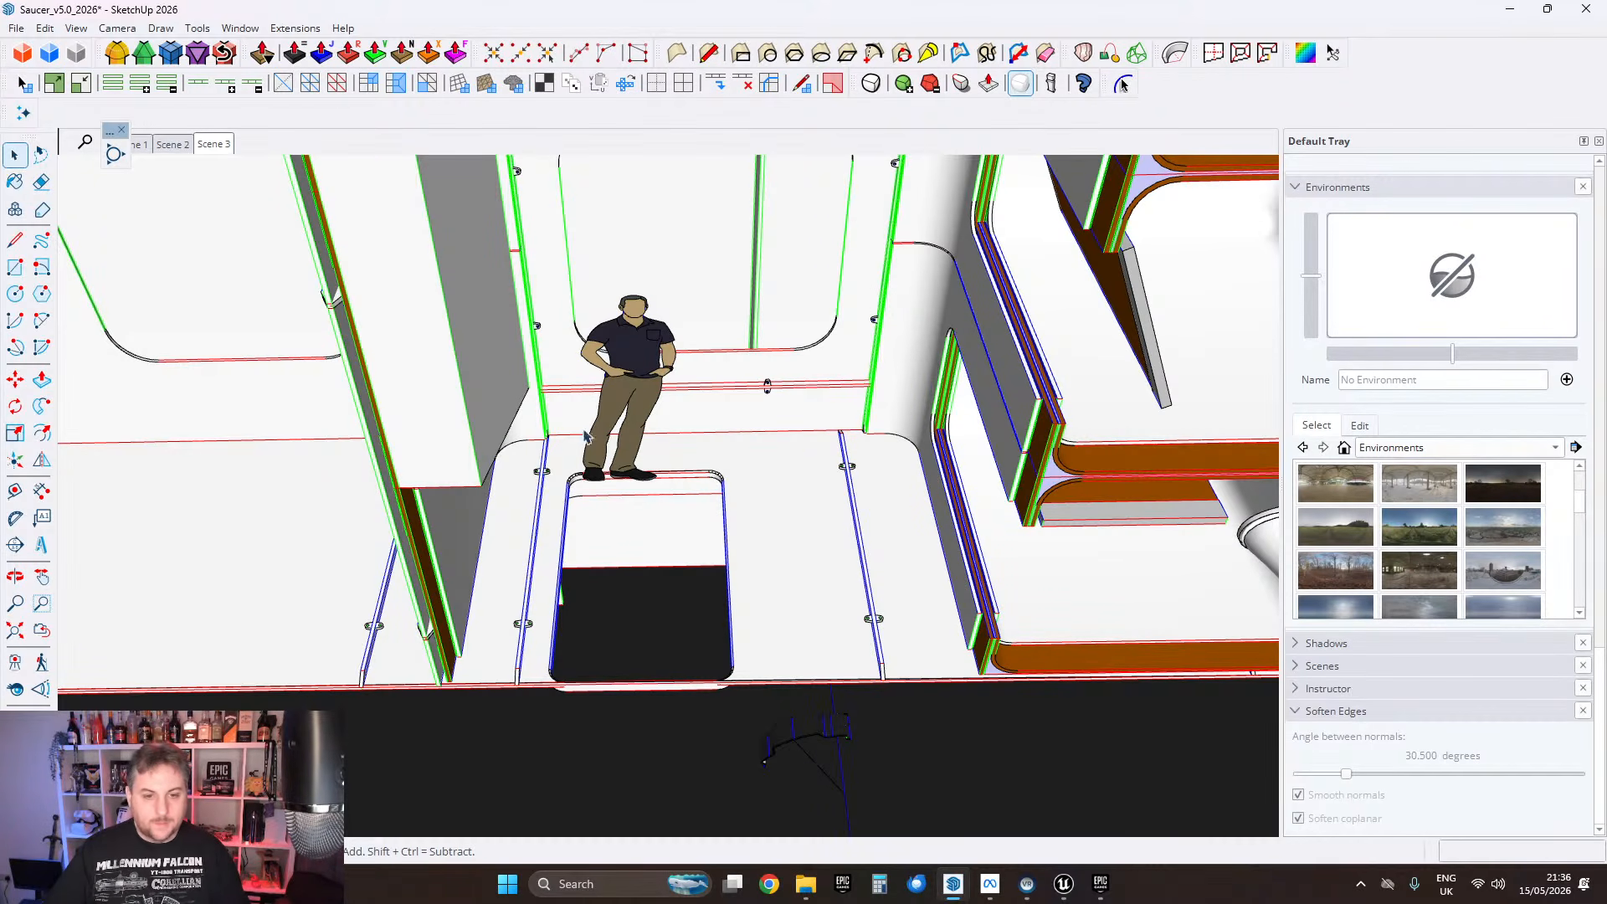
# Step: Examine the desk's end section by the doorway wall and the fronts of the adjoining desk bays
pyautogui.moveTo(862, 571); pyautogui.dragTo(369, 520, button='middle')
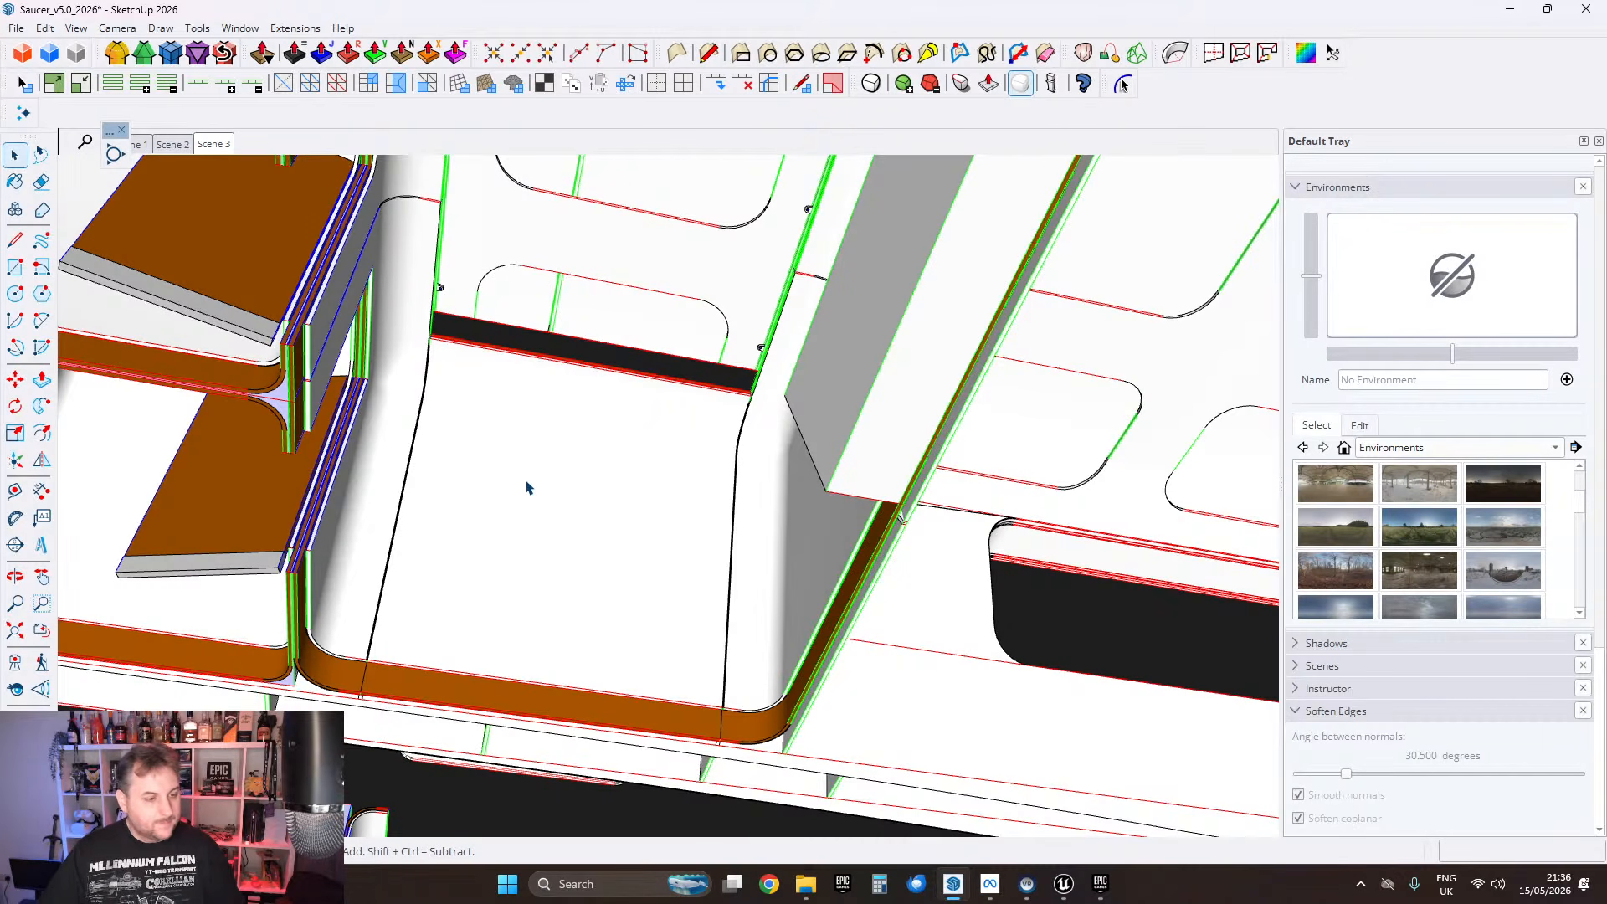
pyautogui.moveTo(420, 509); pyautogui.dragTo(616, 437, button='middle')
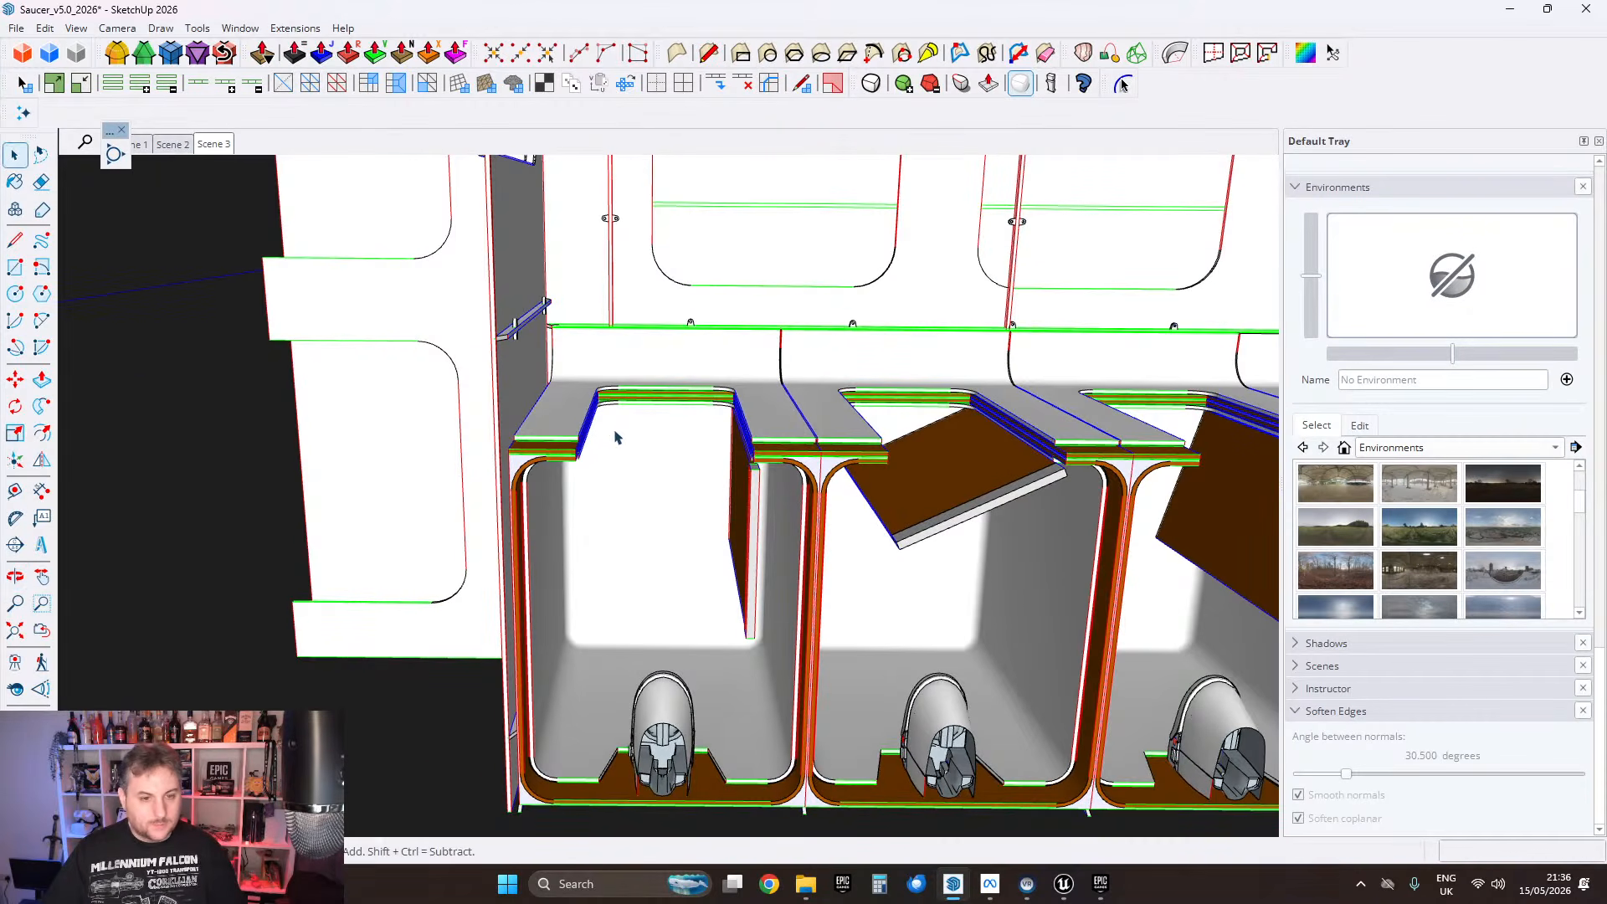
pyautogui.keyDown('shift'); pyautogui.moveTo(868, 423); pyautogui.dragTo(870, 507, button='middle'); pyautogui.keyUp('shift')
pyautogui.scroll(3, 735, 559)
pyautogui.moveTo(735, 559); pyautogui.dragTo(650, 552, button='middle')
# Step: Draw a reference line from the centre of one bay divider along the desk's front edge into the opening, with a short perpendicular end mark
pyautogui.press('l')
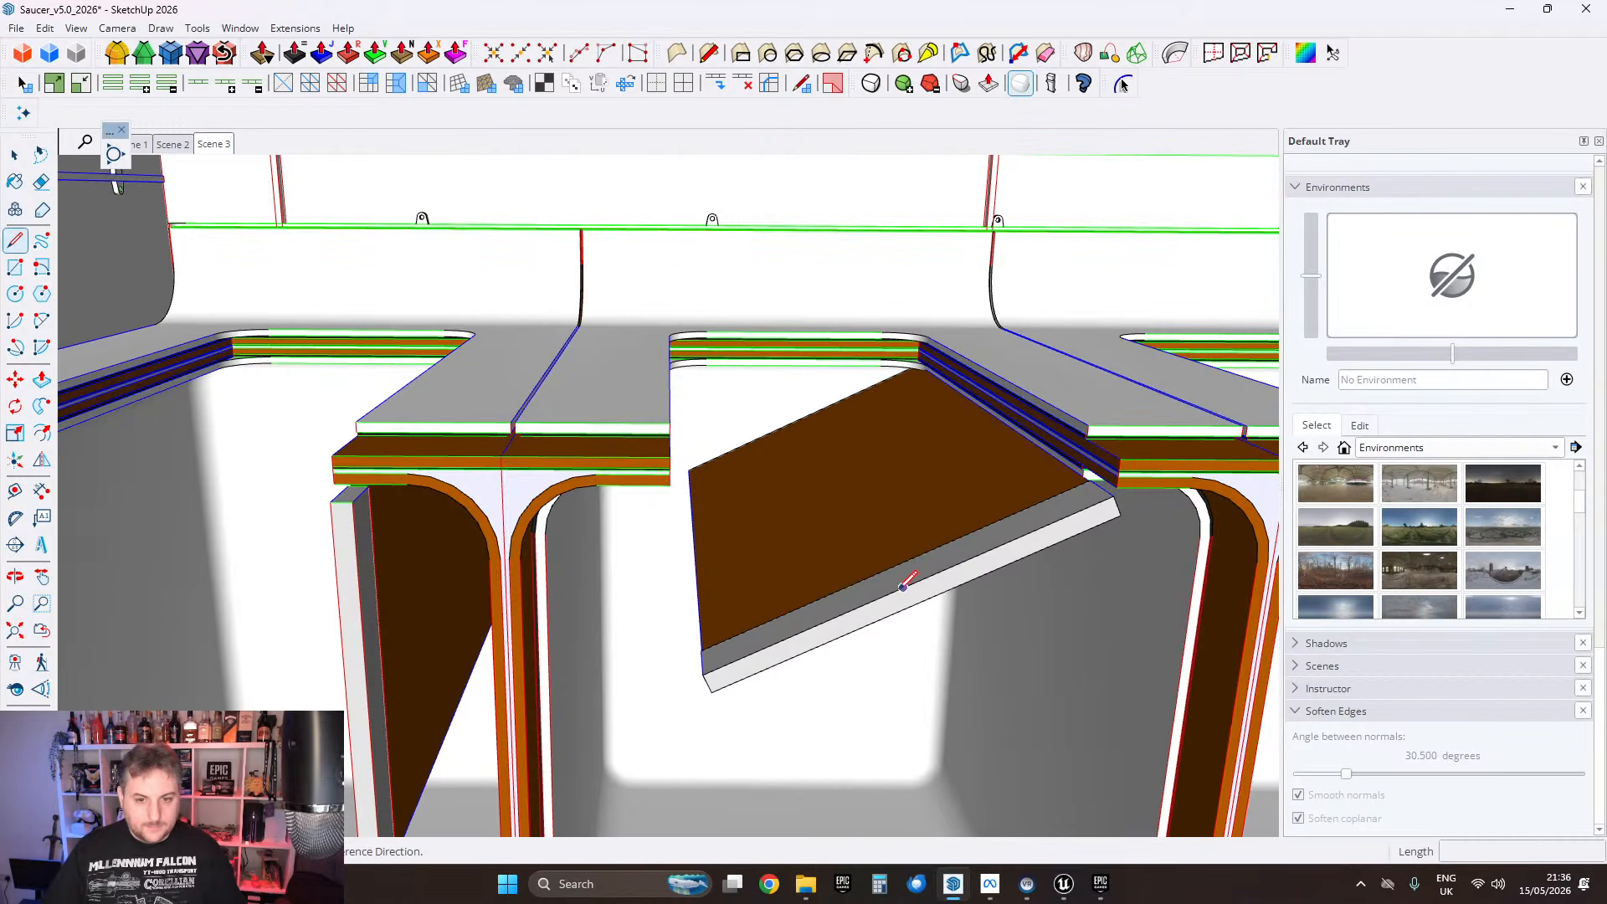
pyautogui.click(904, 585)
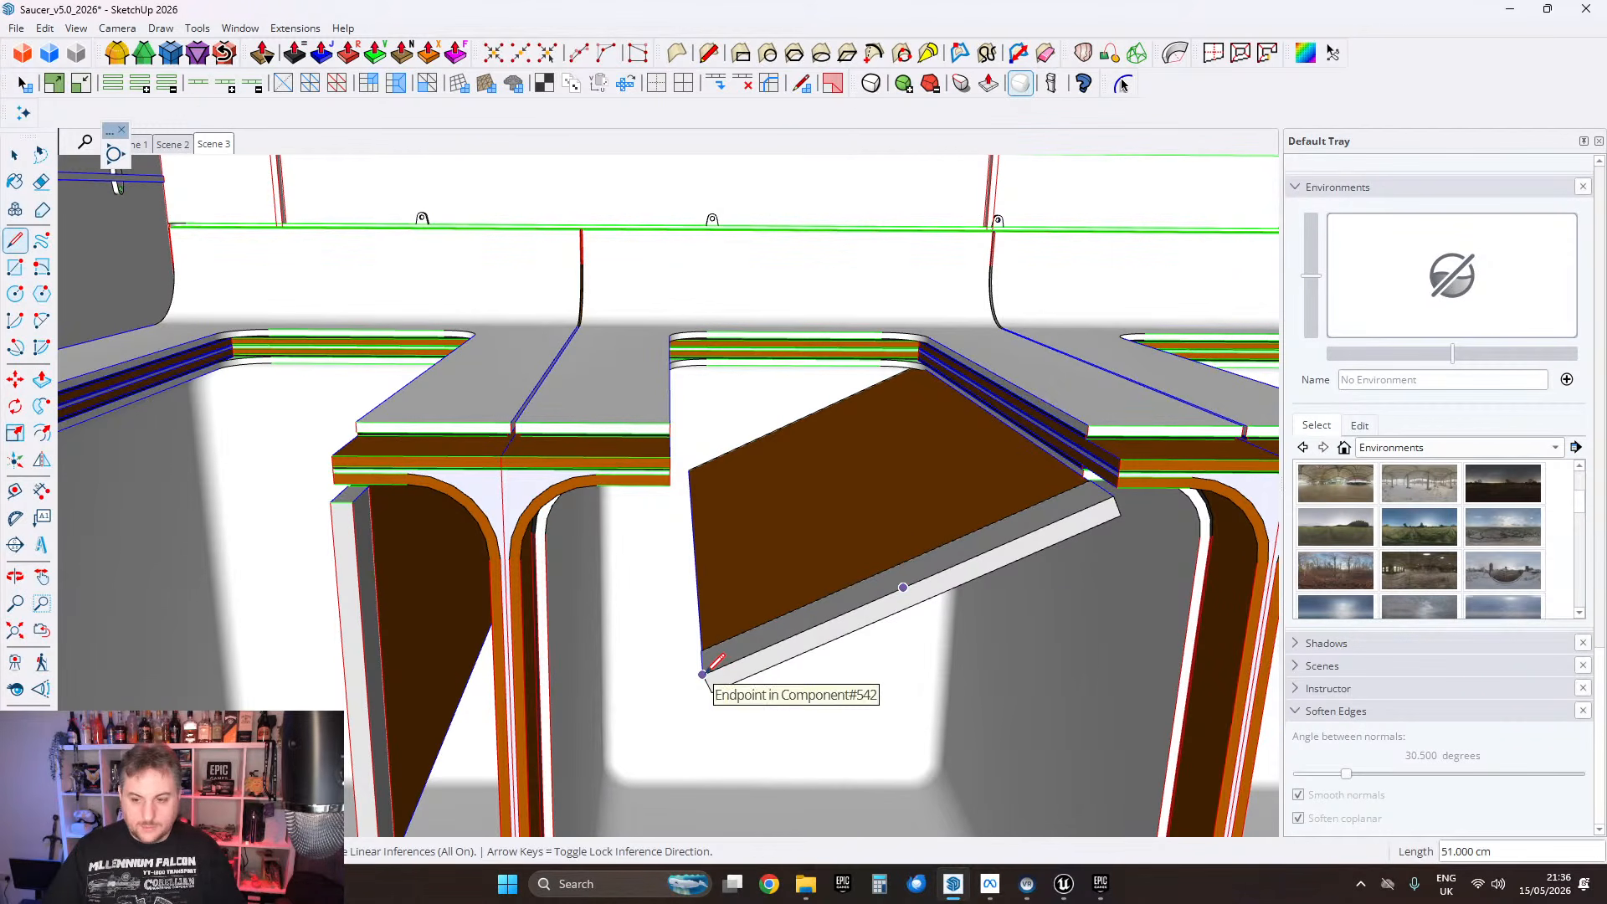
pyautogui.press('Escape')
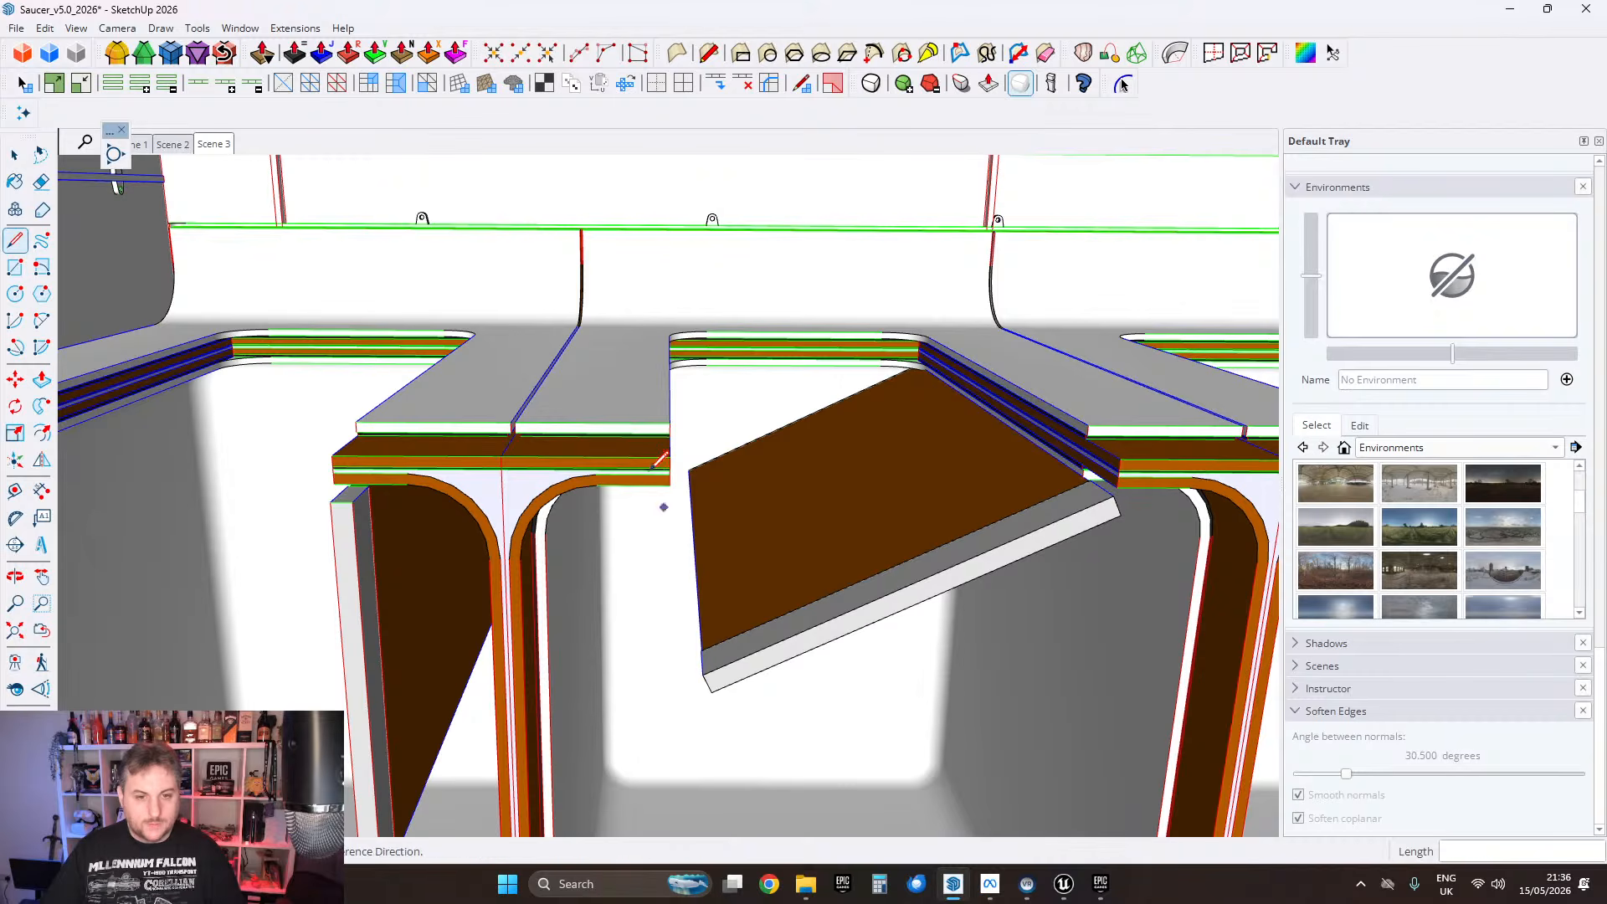
pyautogui.click(501, 457)
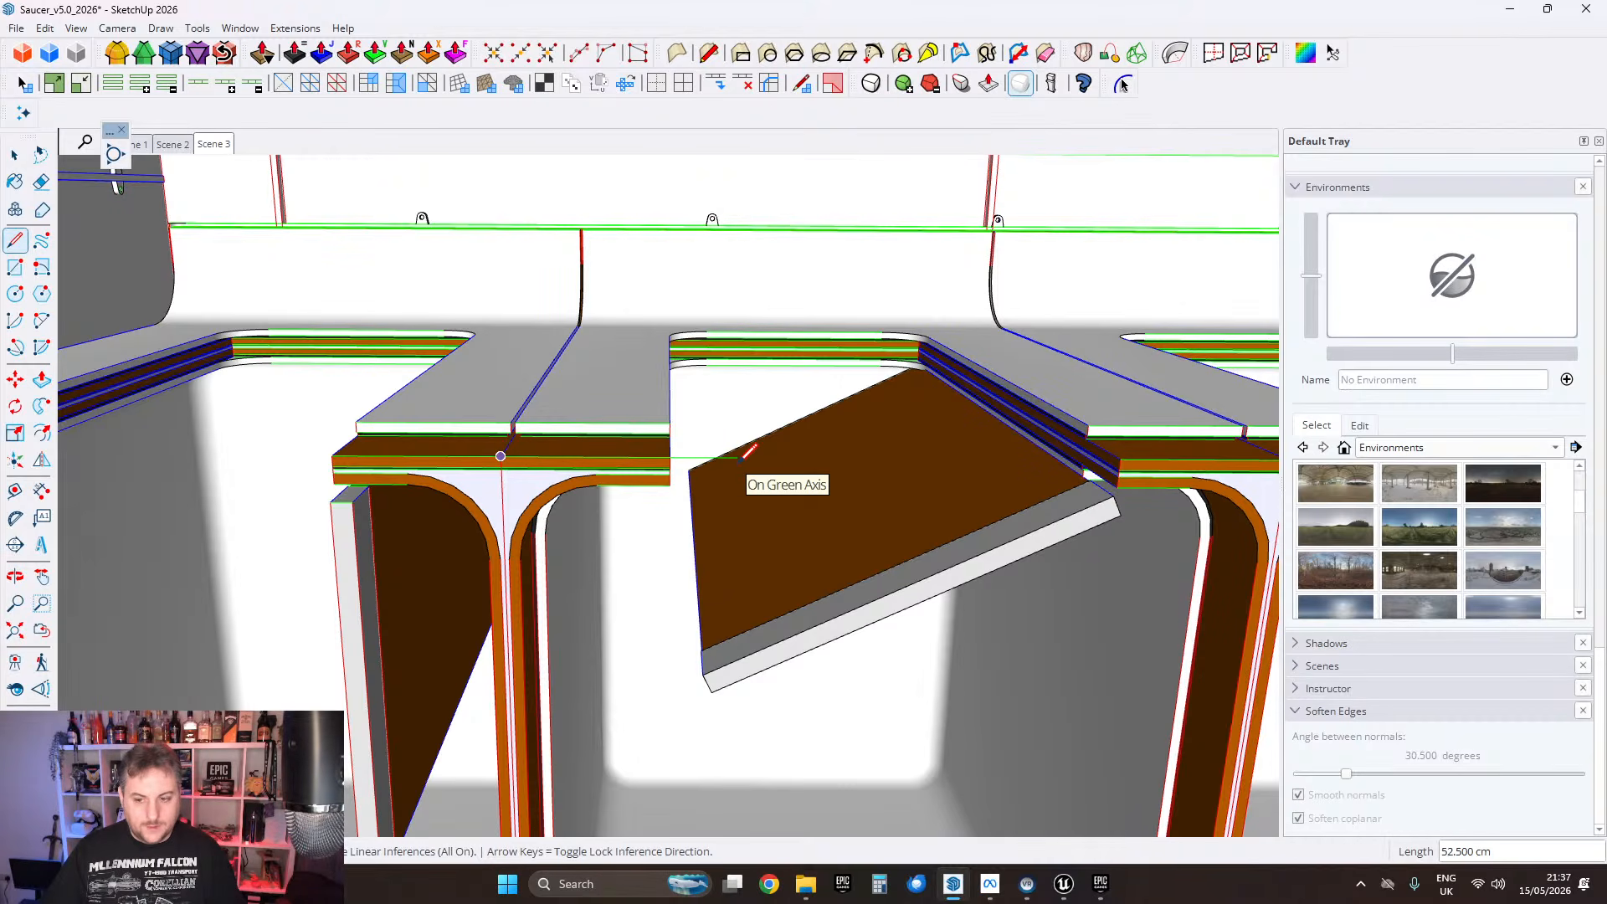
pyautogui.moveTo(736, 449); pyautogui.dragTo(608, 417, button='middle')
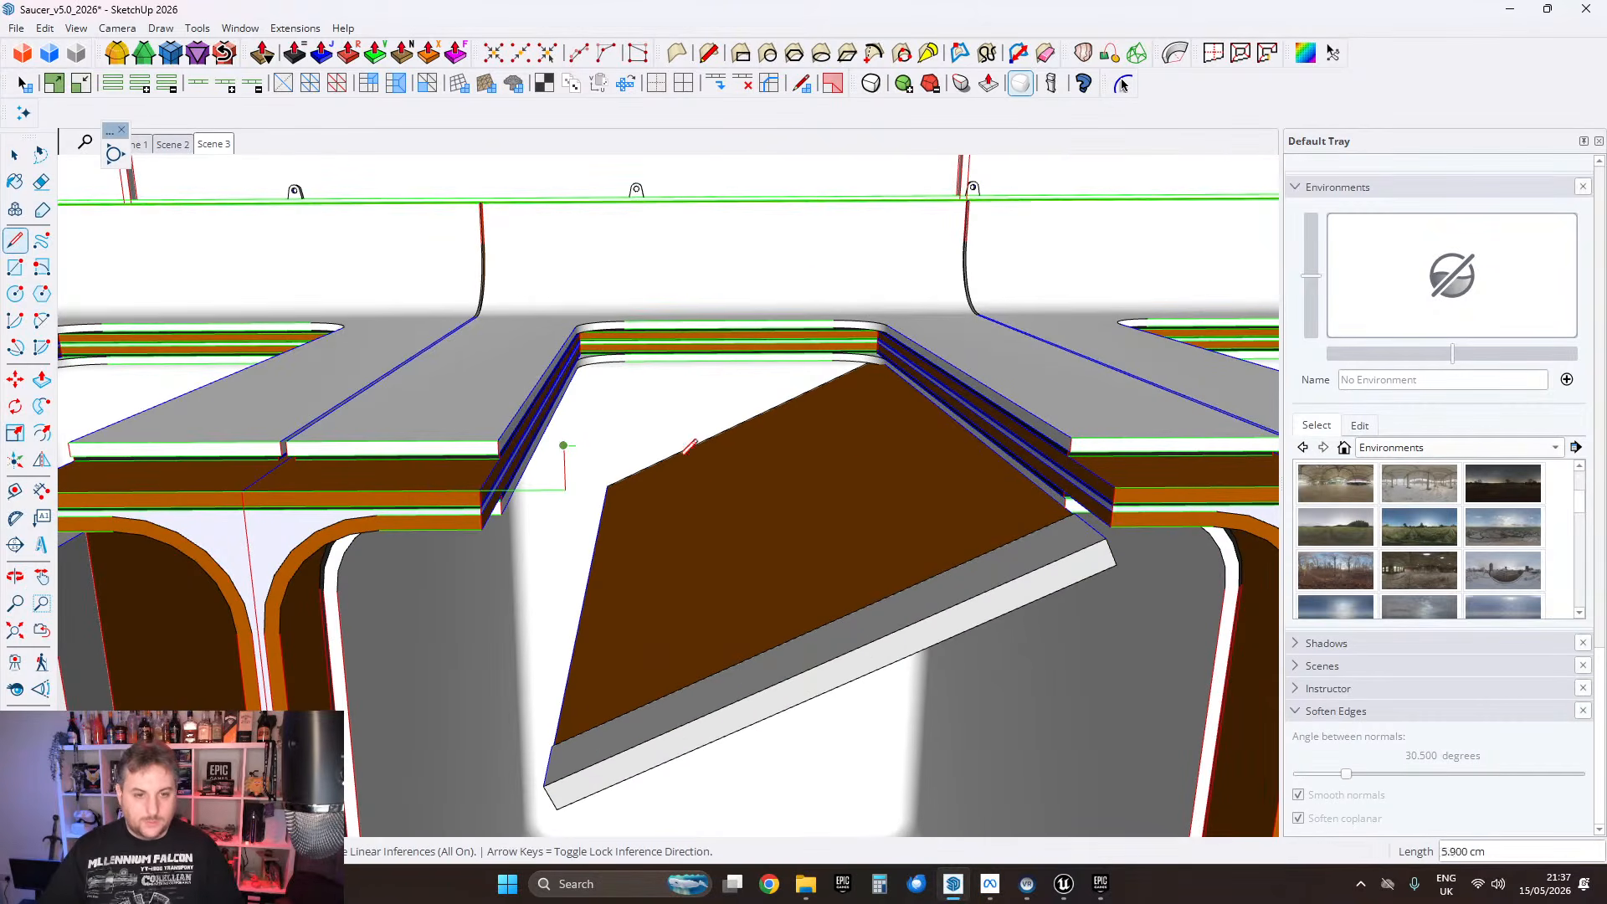
pyautogui.press('Escape')
pyautogui.scroll(-1, 921, 495)
pyautogui.moveTo(1222, 494); pyautogui.dragTo(1099, 483, button='middle')
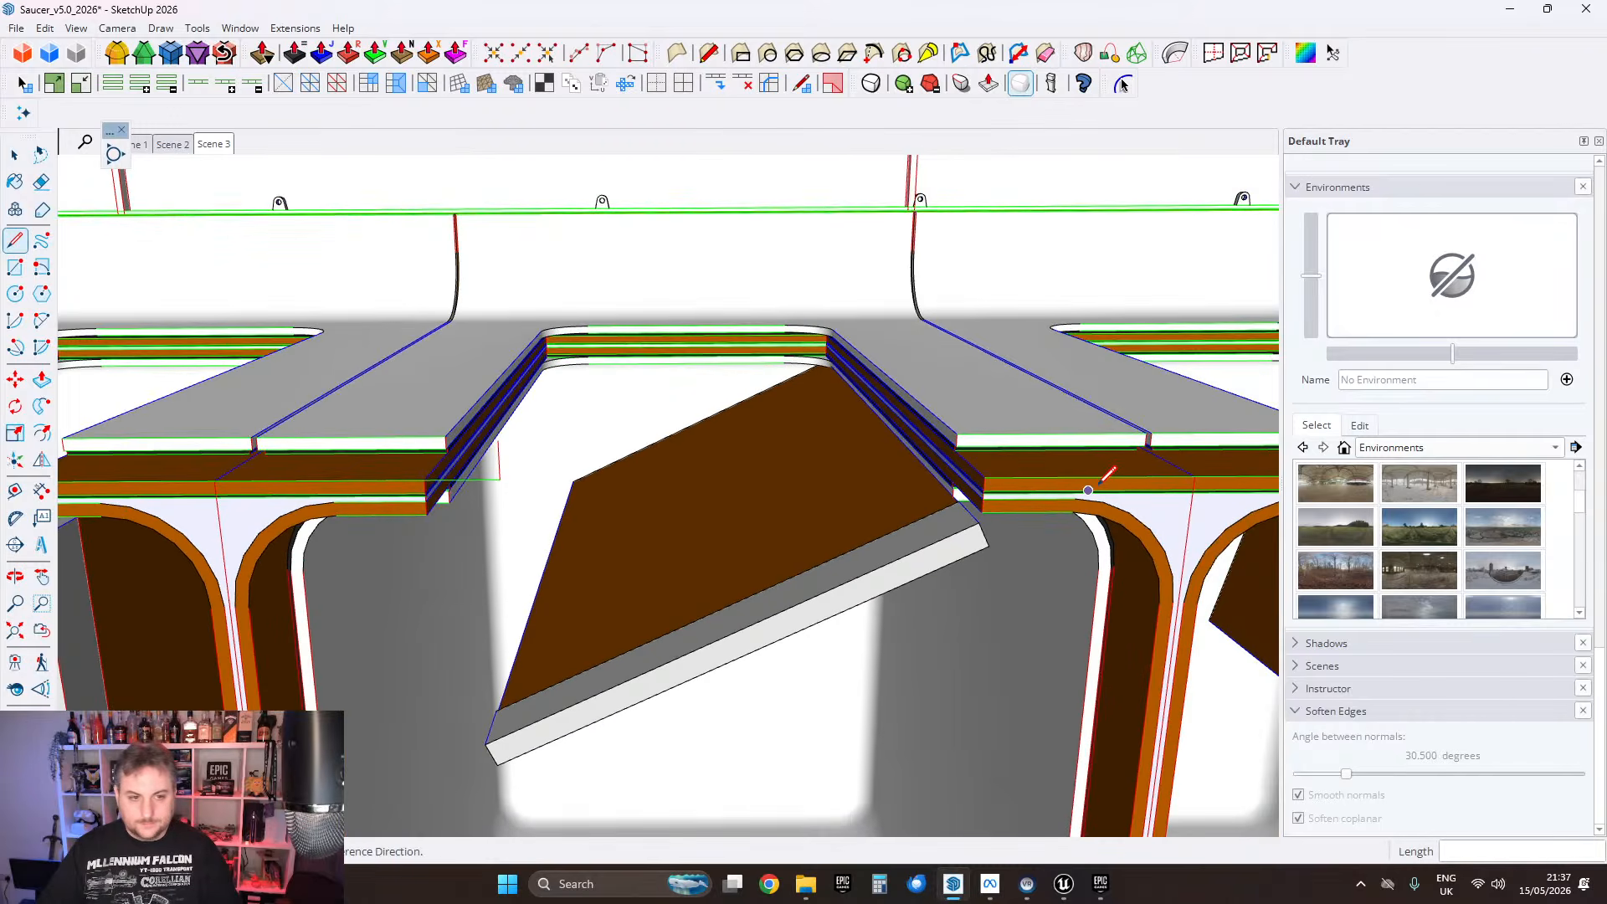
# Step: Draw a matching marked reference line into the same opening from the centre of the divider on its other side
pyautogui.click(1195, 477)
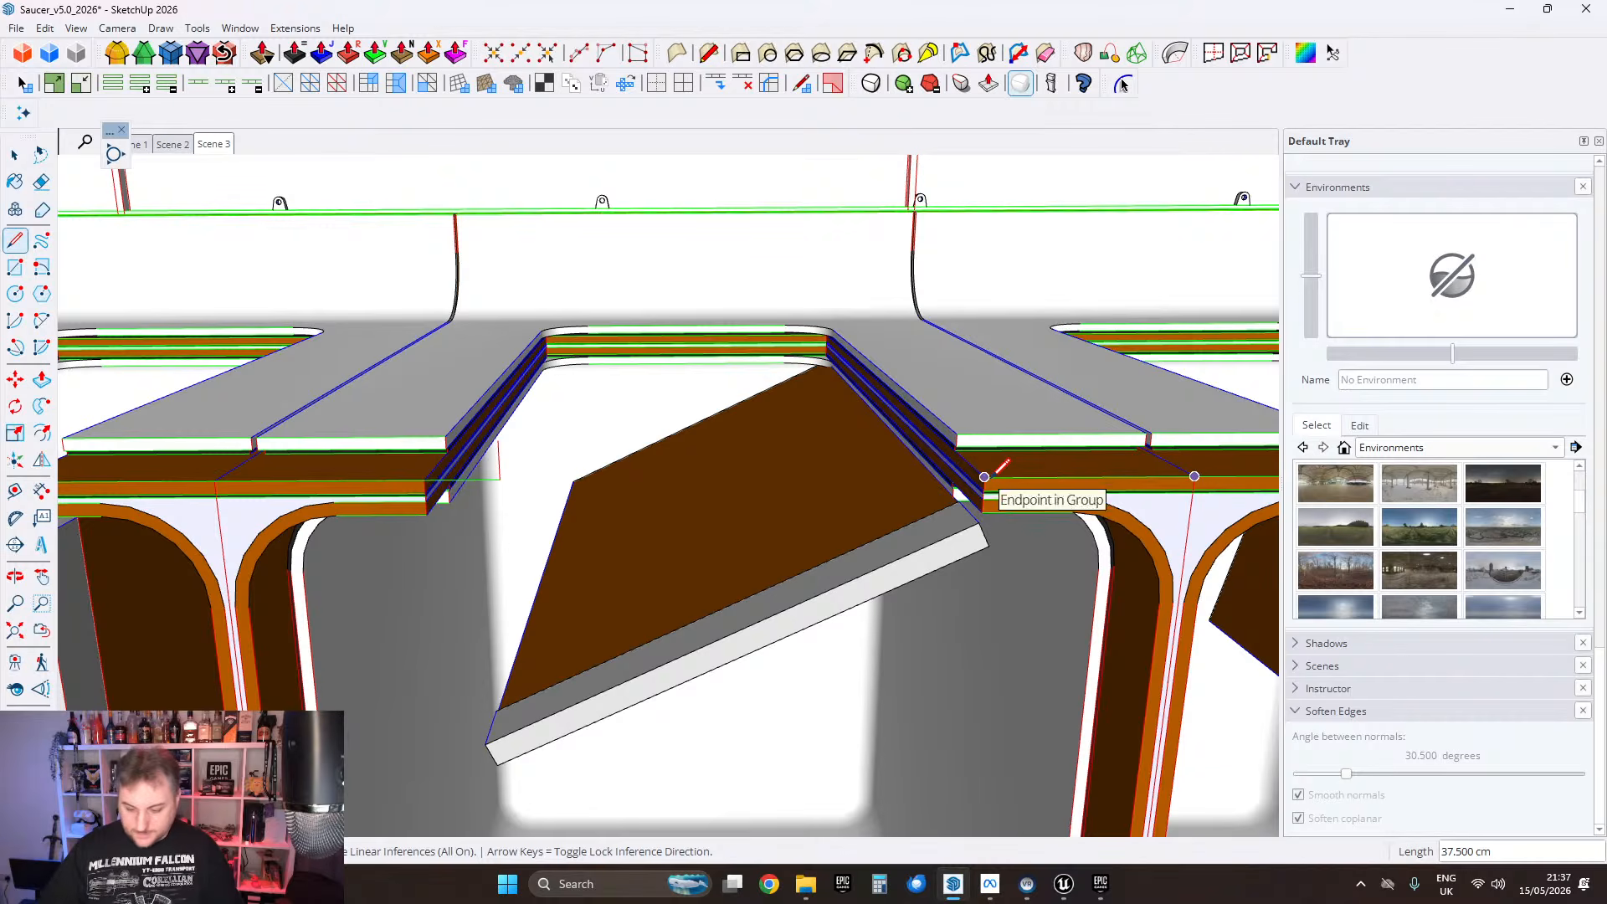
pyautogui.click(985, 477)
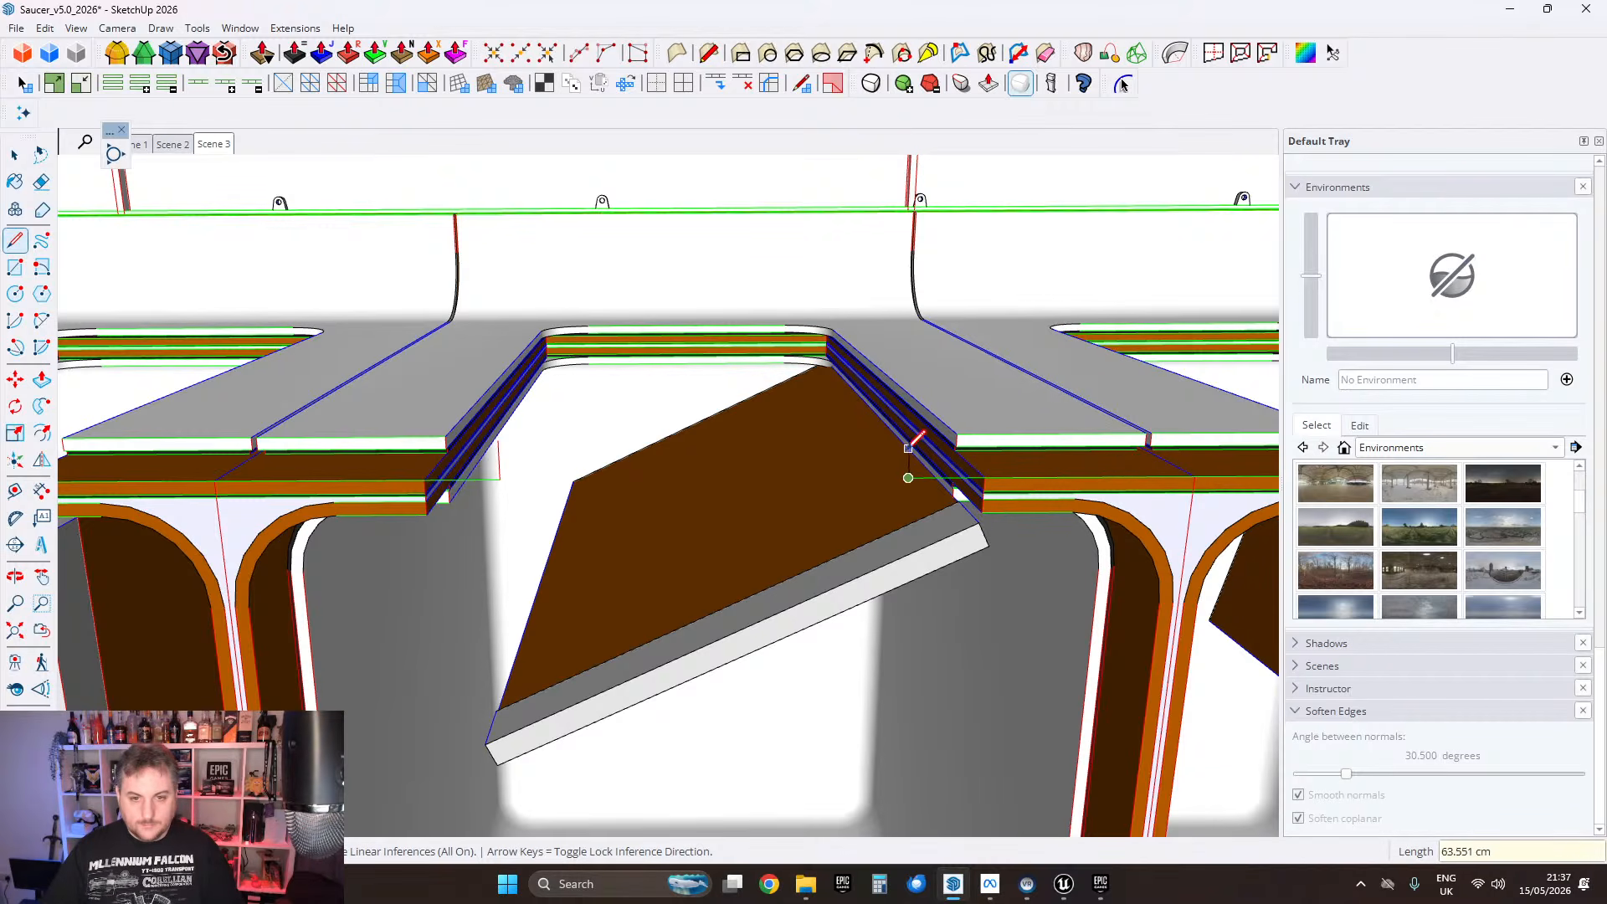
pyautogui.moveTo(916, 431); pyautogui.dragTo(506, 536, button='middle')
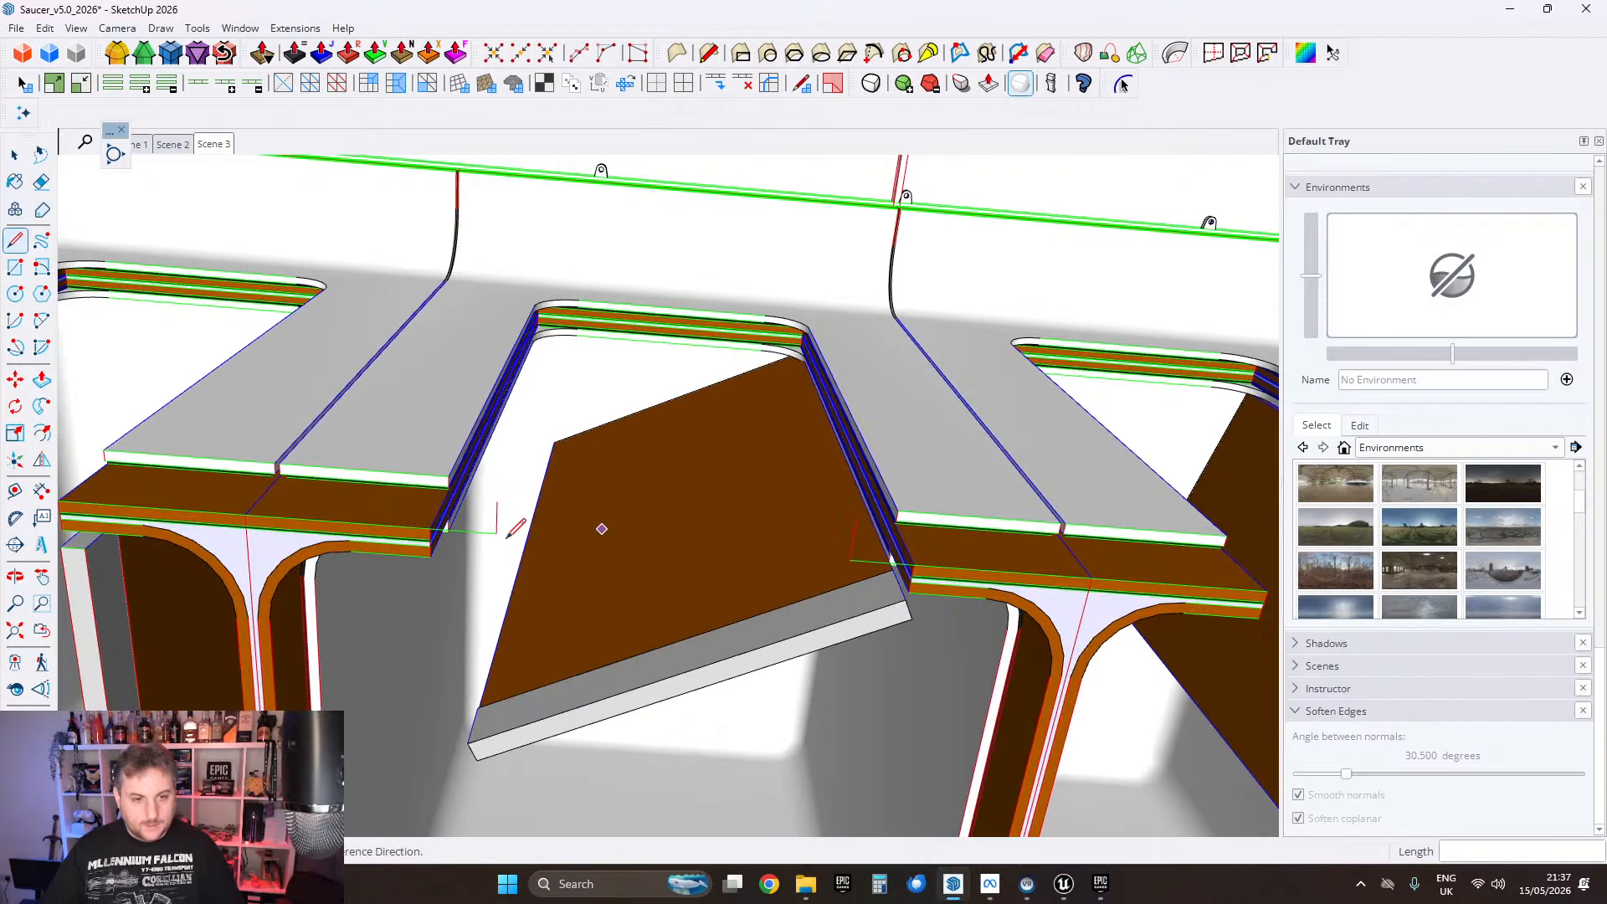
# Step: Measure the gap between the ends of the two reference lines across the desk opening, and erase both lines
pyautogui.click(496, 532)
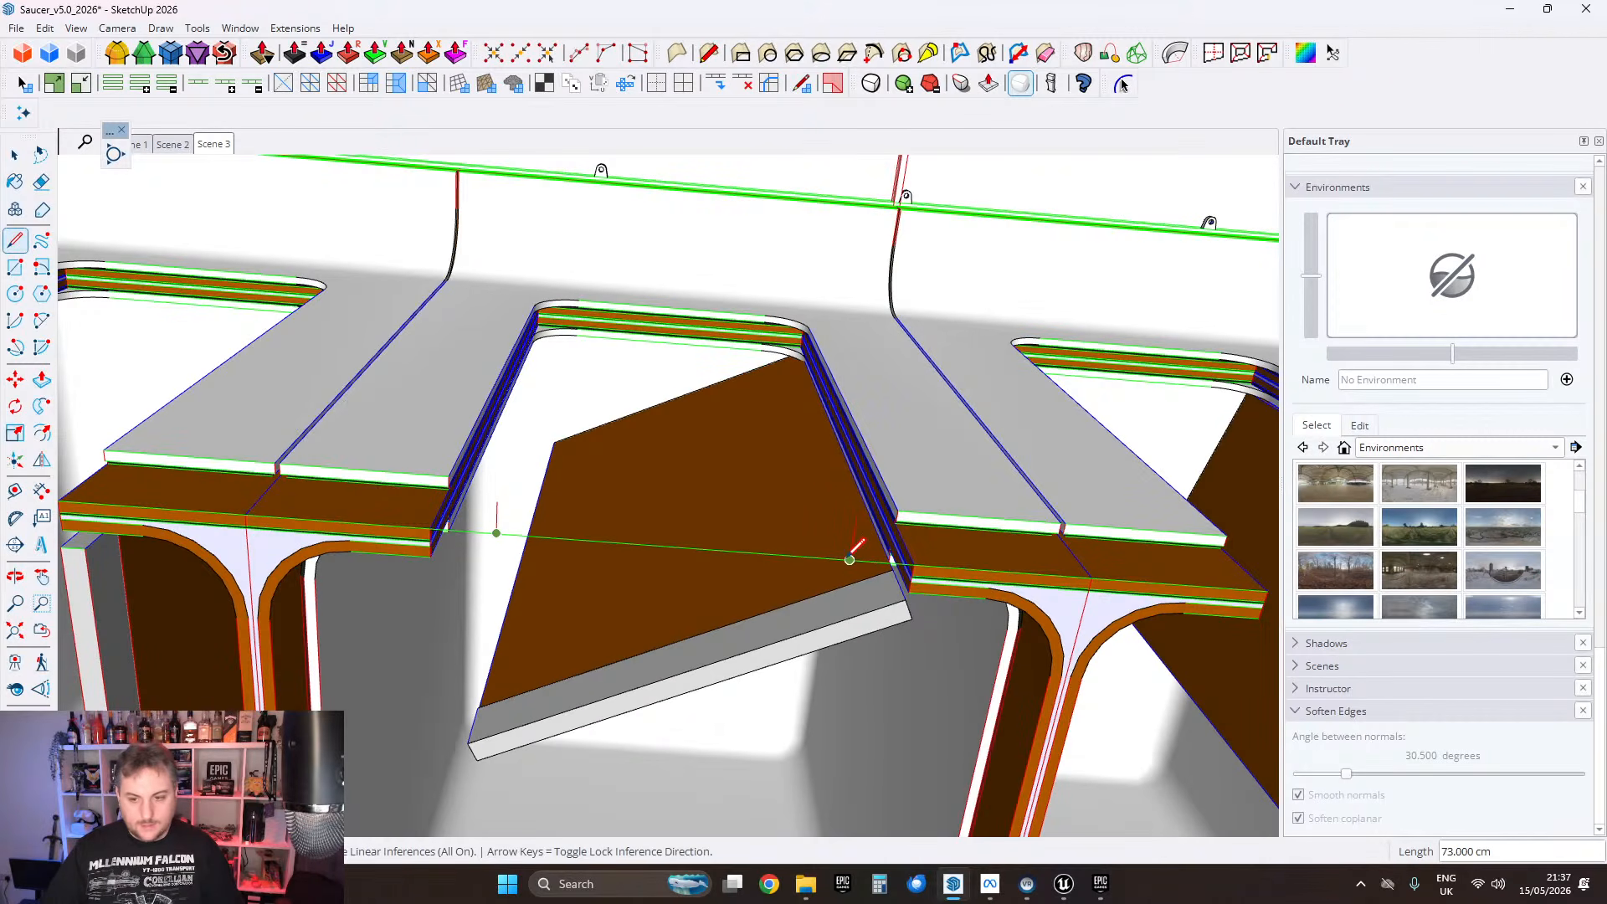
pyautogui.moveTo(850, 560); pyautogui.dragTo(827, 587, button='middle')
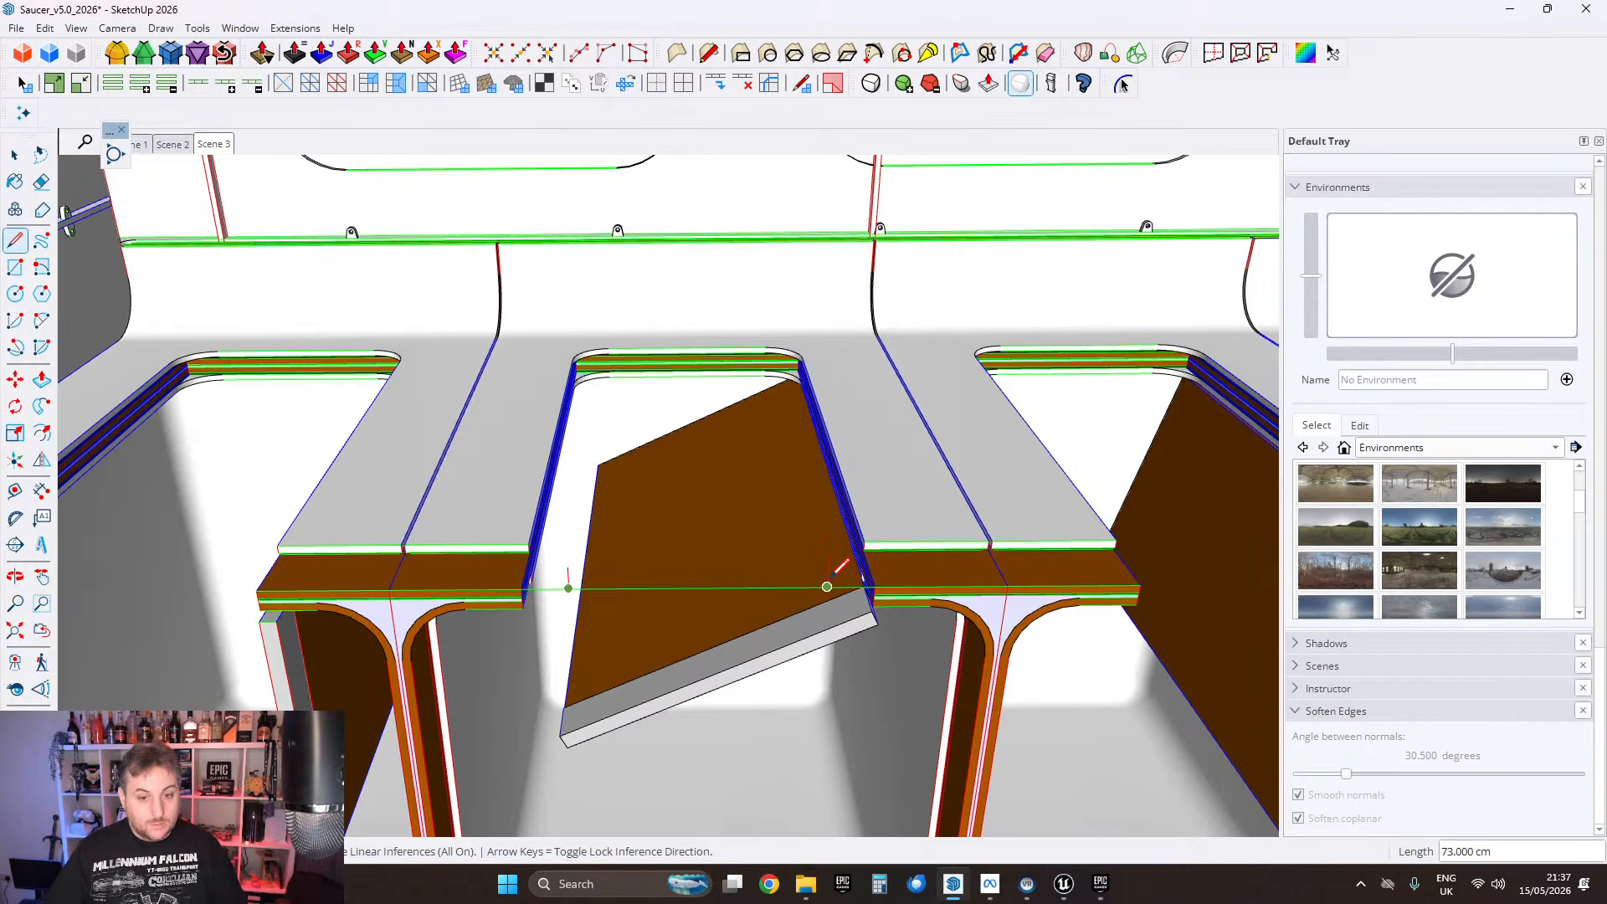
pyautogui.moveTo(827, 587); pyautogui.dragTo(765, 530, button='middle')
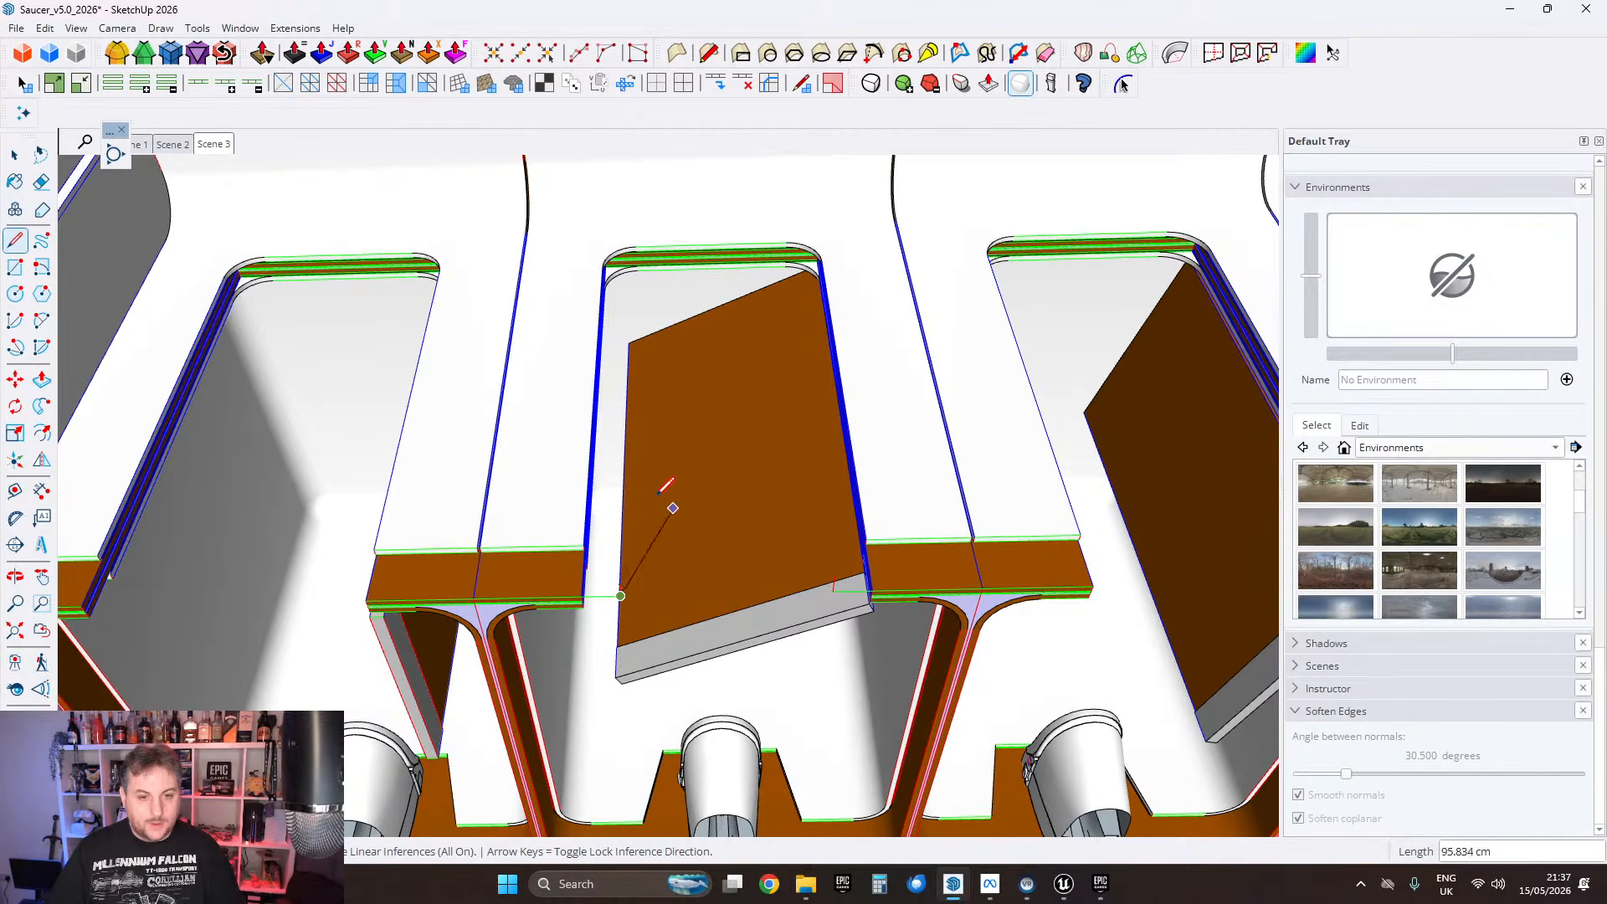
pyautogui.moveTo(664, 484); pyautogui.dragTo(584, 494, button='middle')
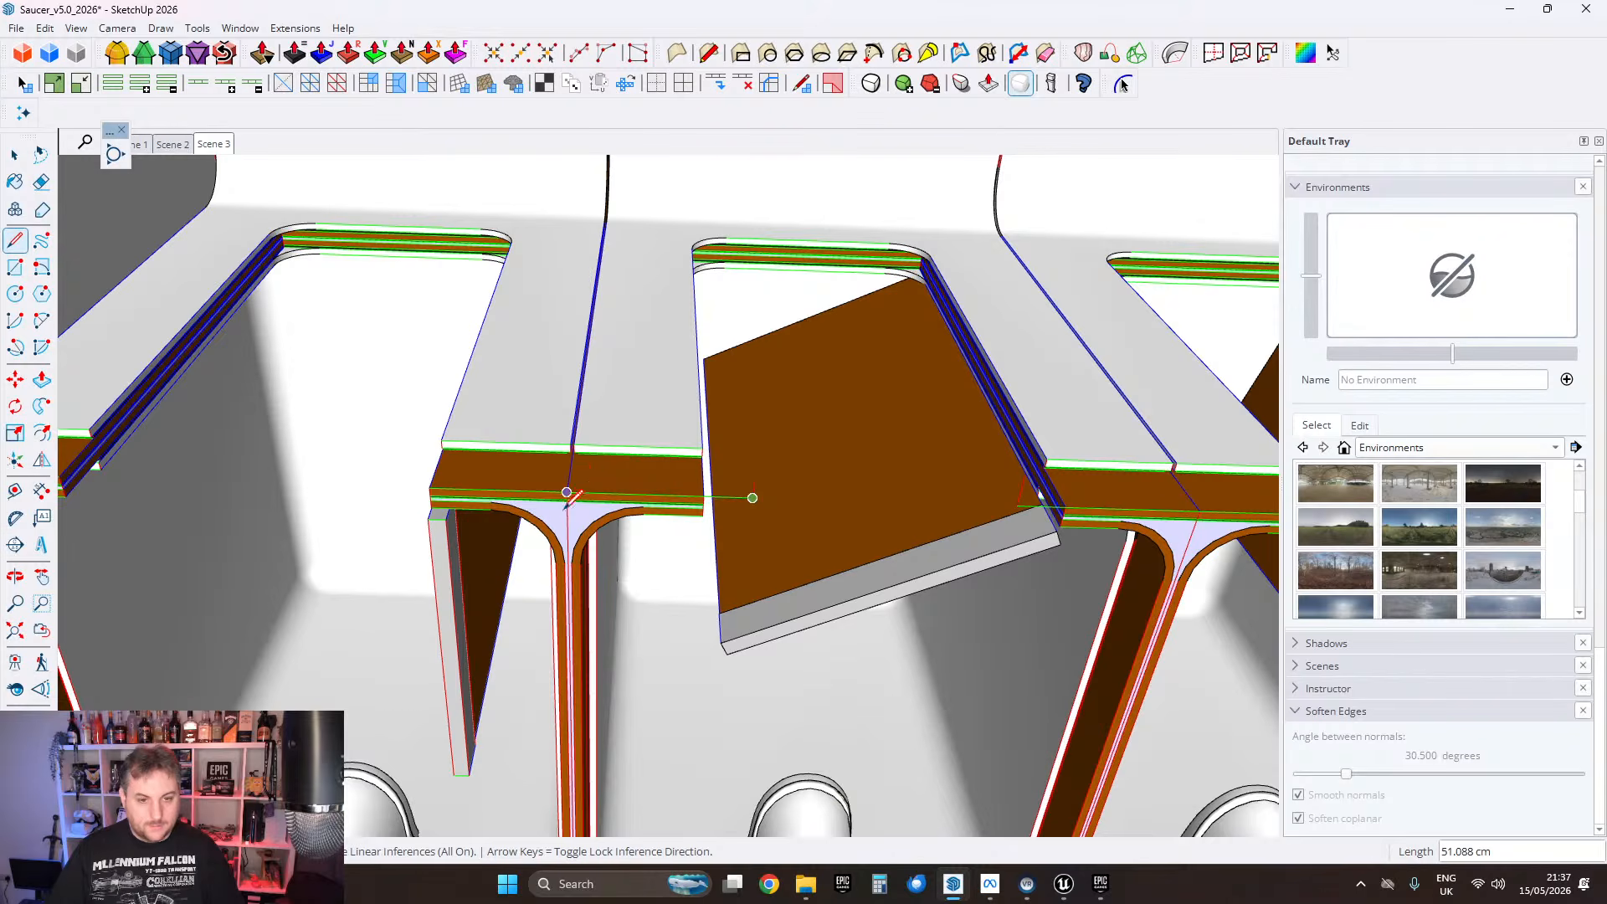
pyautogui.moveTo(674, 552); pyautogui.dragTo(703, 516, button='middle')
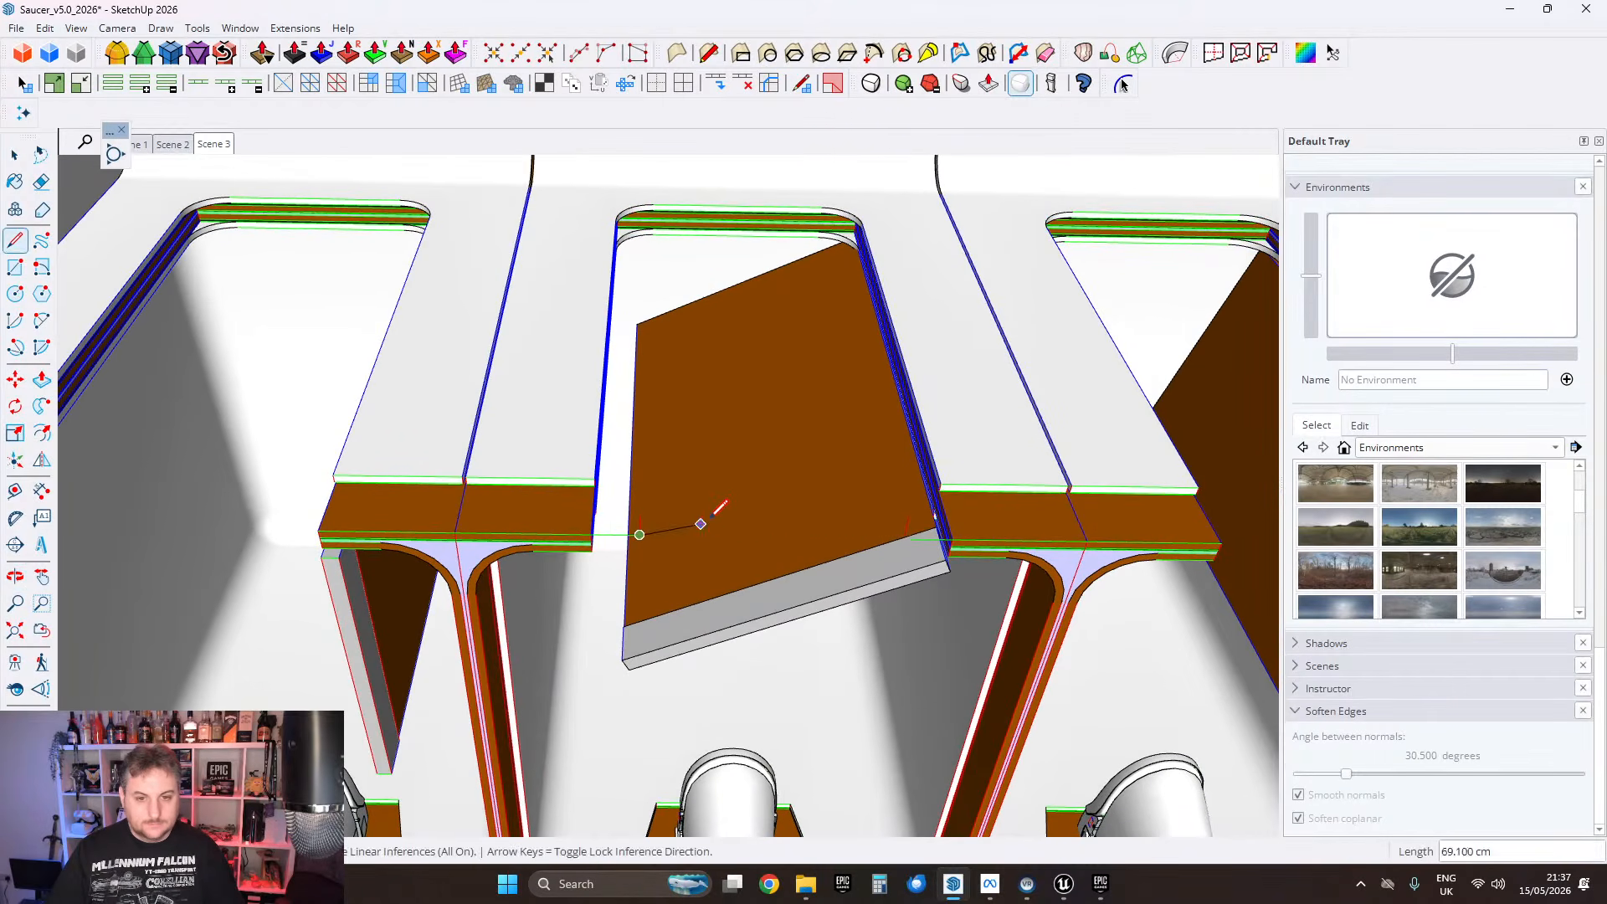
pyautogui.press('Left')
pyautogui.scroll(2, 565, 516)
pyautogui.moveTo(565, 517)
pyautogui.mouseDown(button='middle')
pyautogui.moveTo(656, 524)
pyautogui.moveTo(569, 514)
pyautogui.mouseUp(button='middle')
pyautogui.click(40, 183)
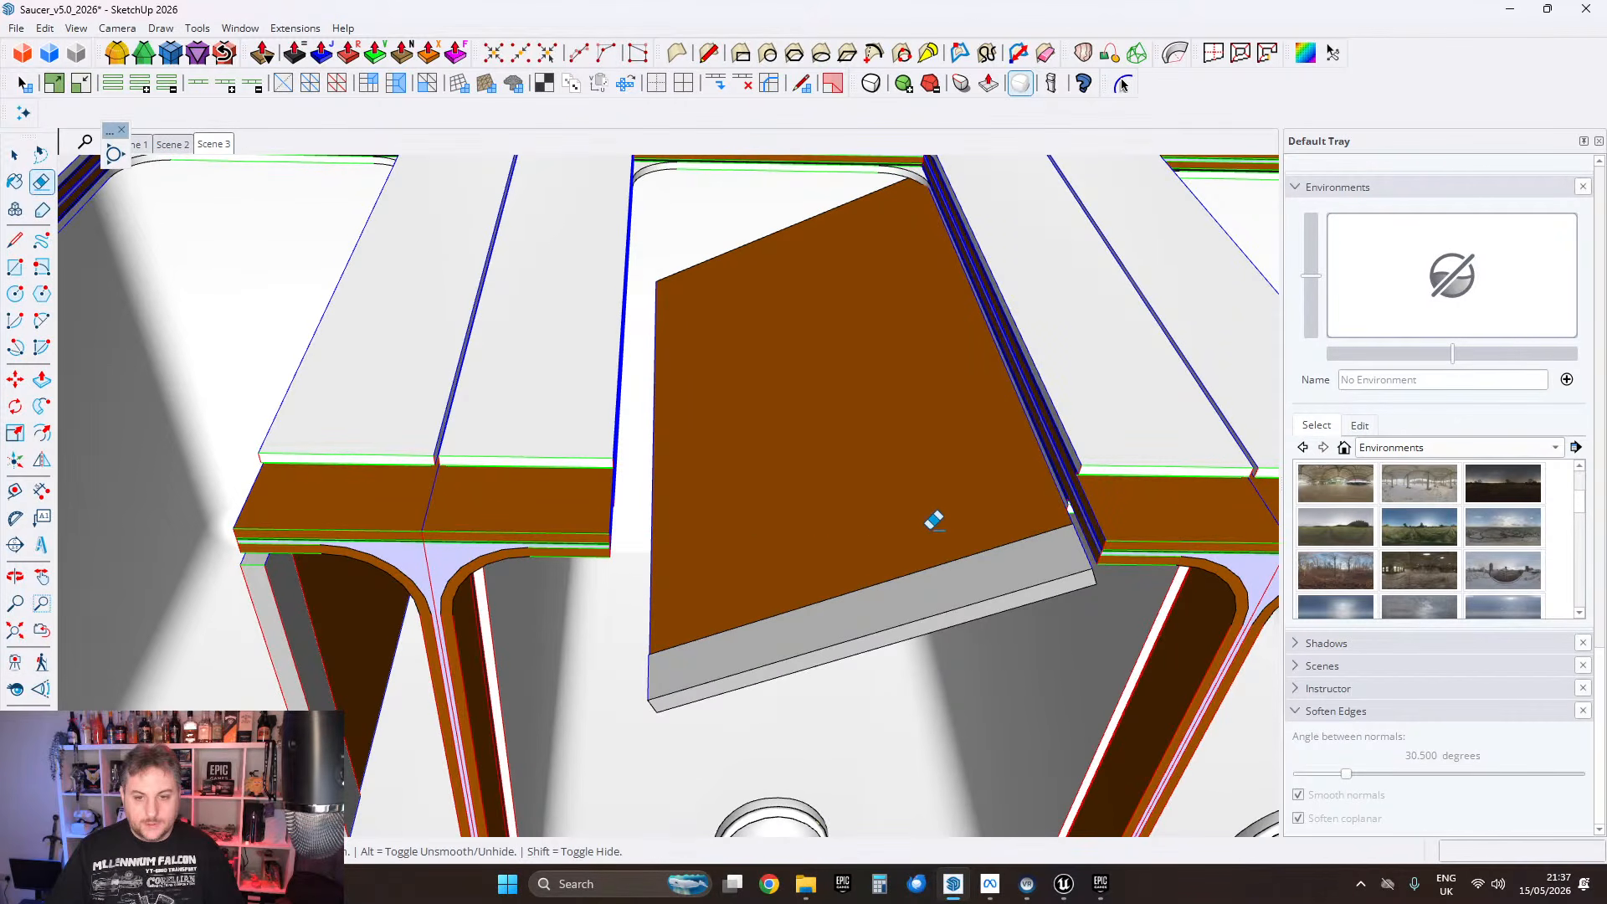
pyautogui.scroll(-2, 975, 485)
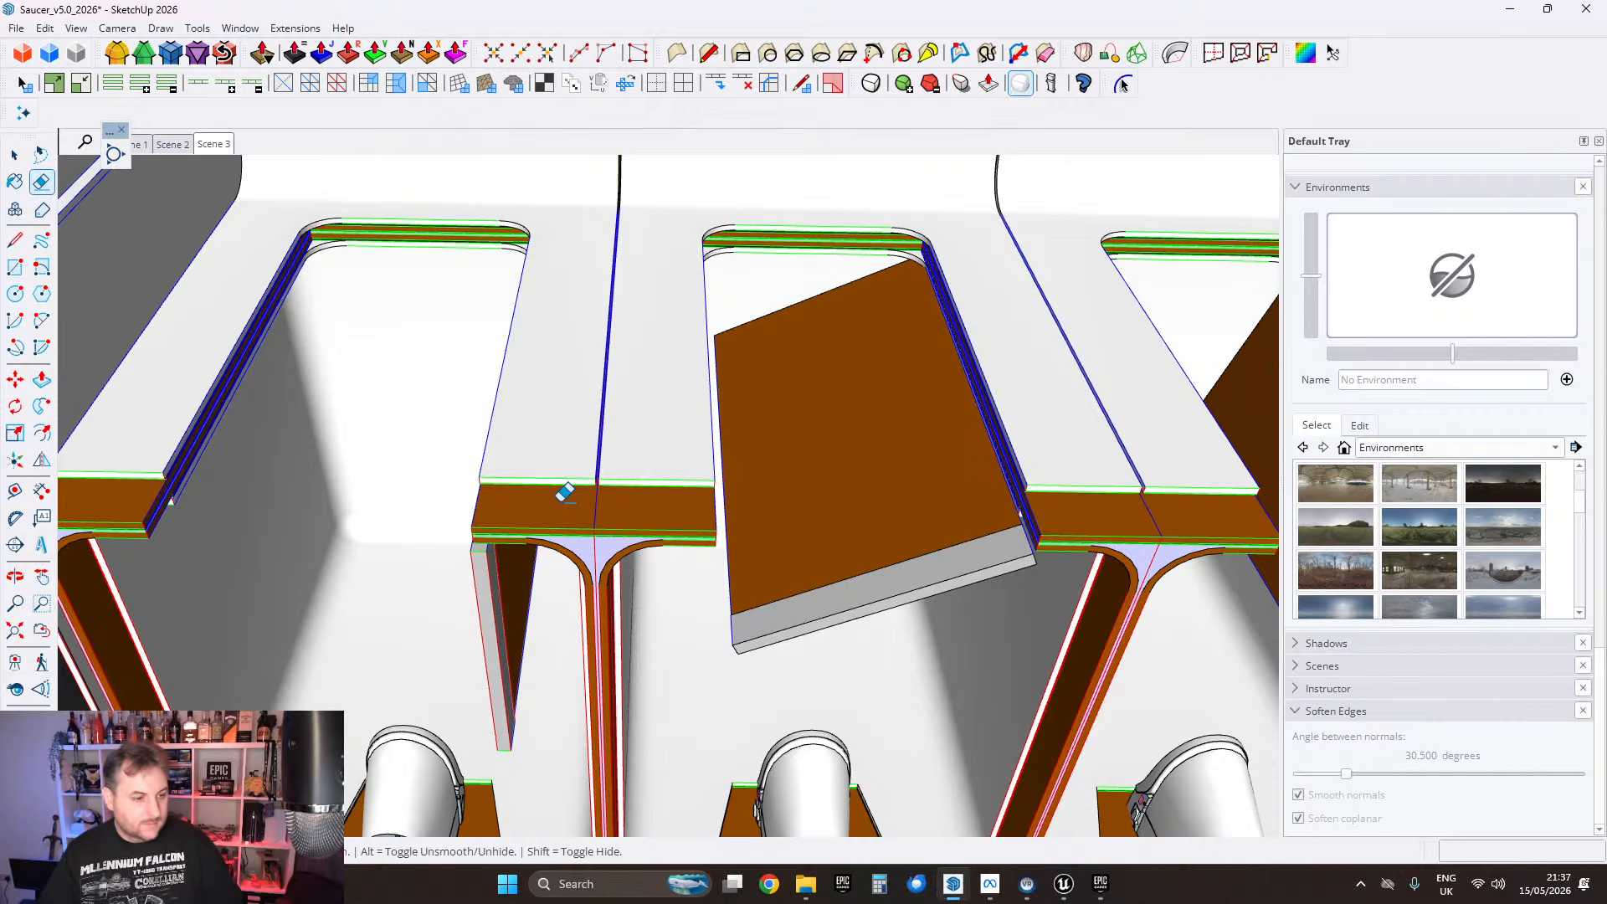
pyautogui.press('space')
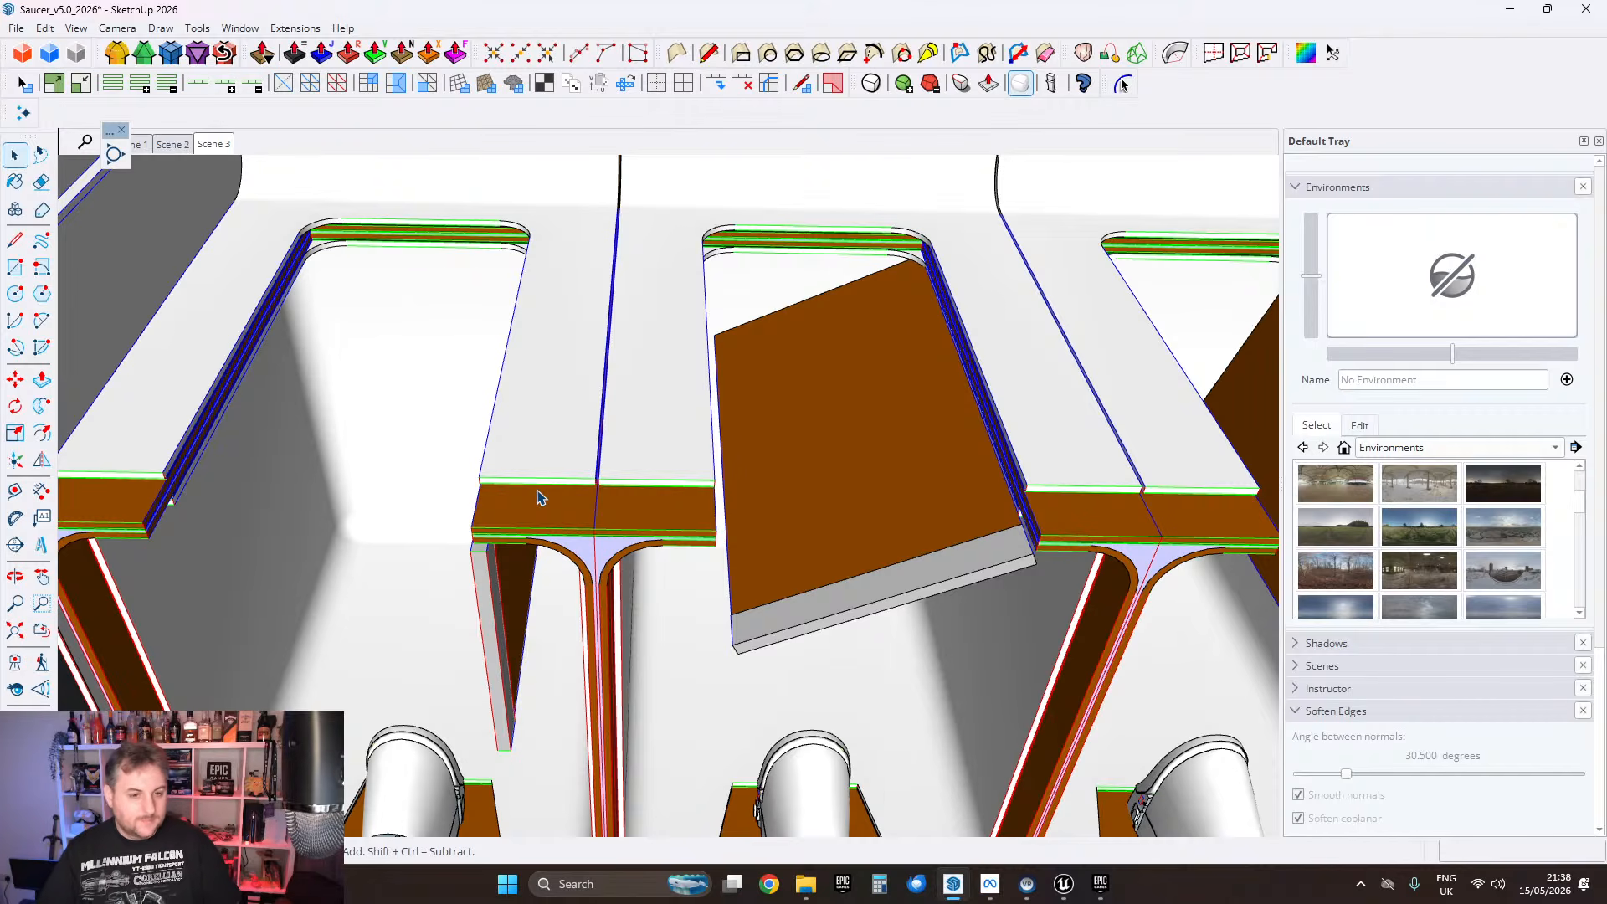
# Step: Compare the open desk bays with the closed end section beside the doorway wall
pyautogui.moveTo(538, 497); pyautogui.dragTo(667, 510, button='middle')
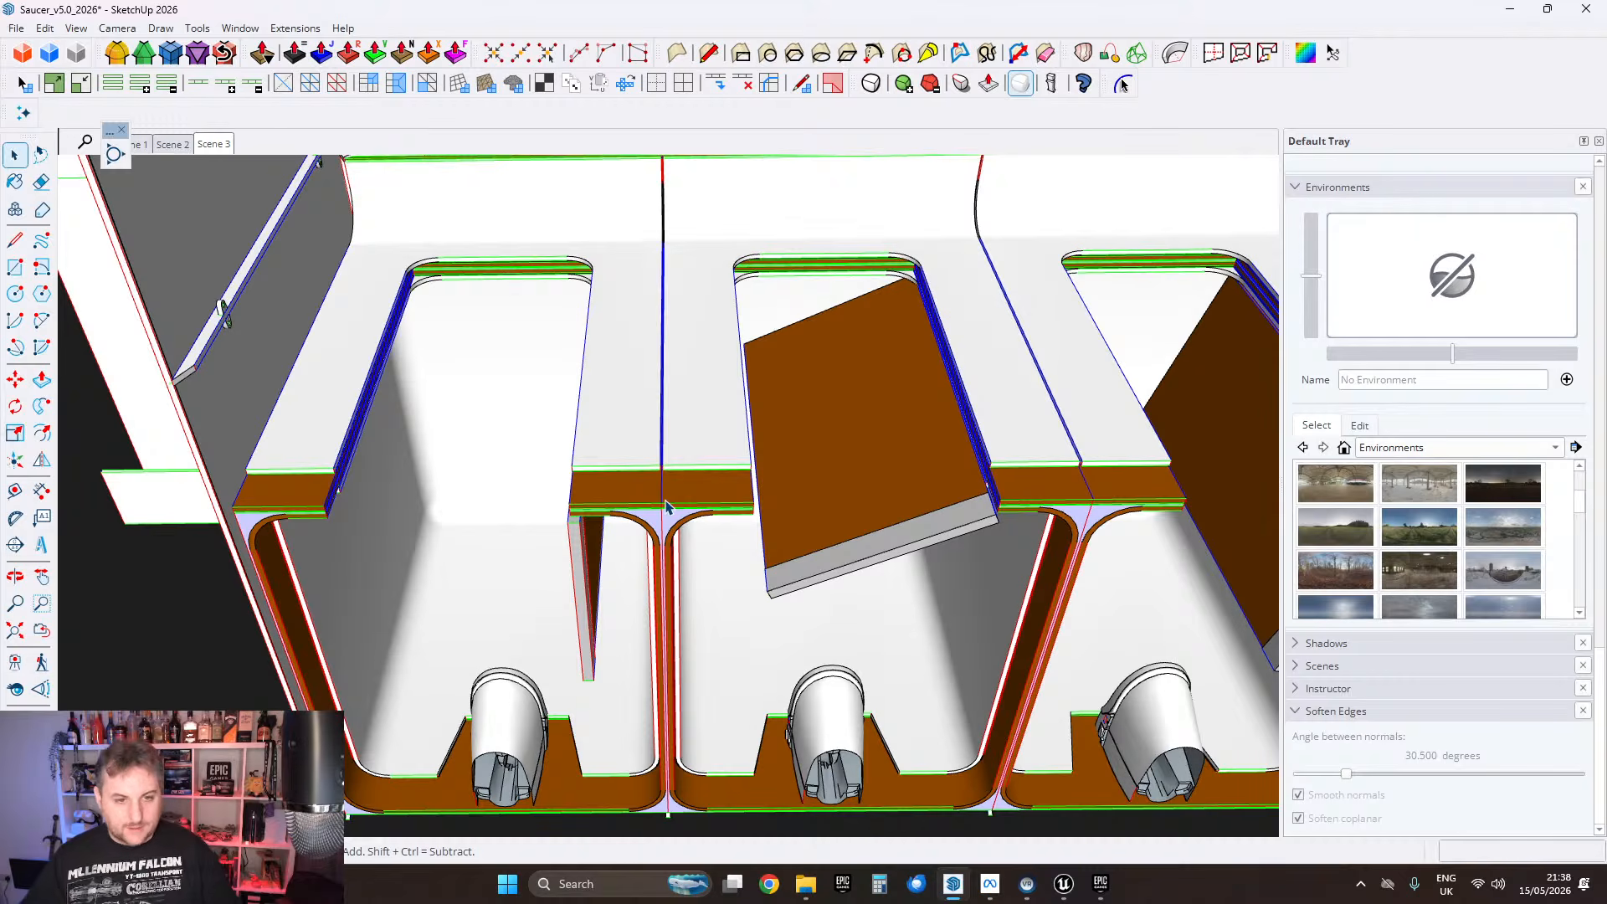
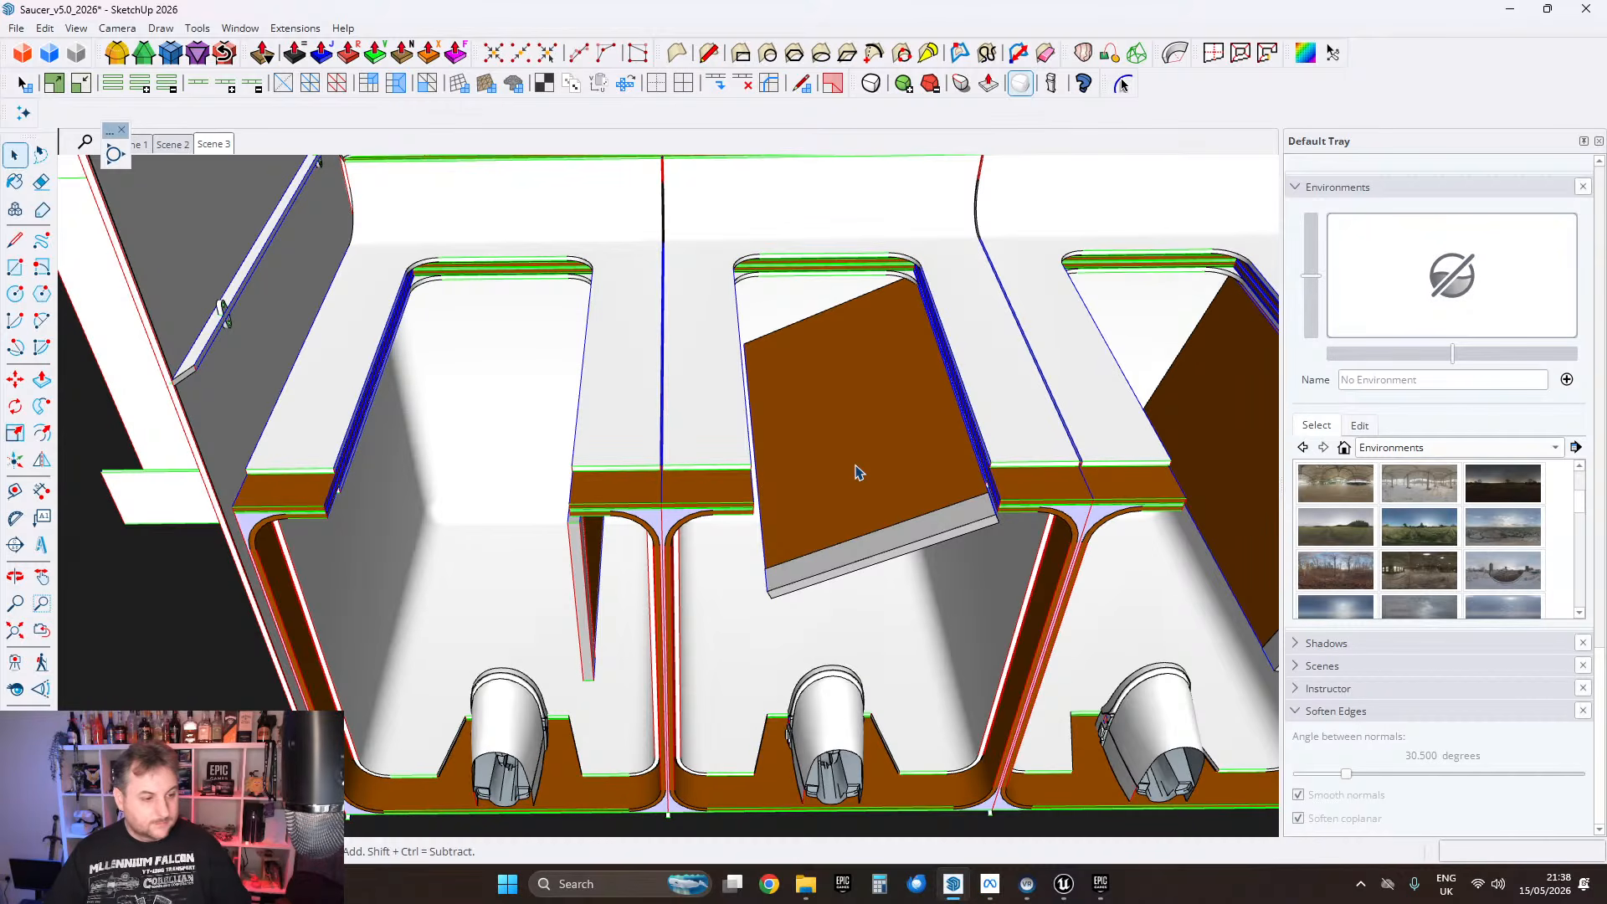
pyautogui.scroll(-3, 799, 483)
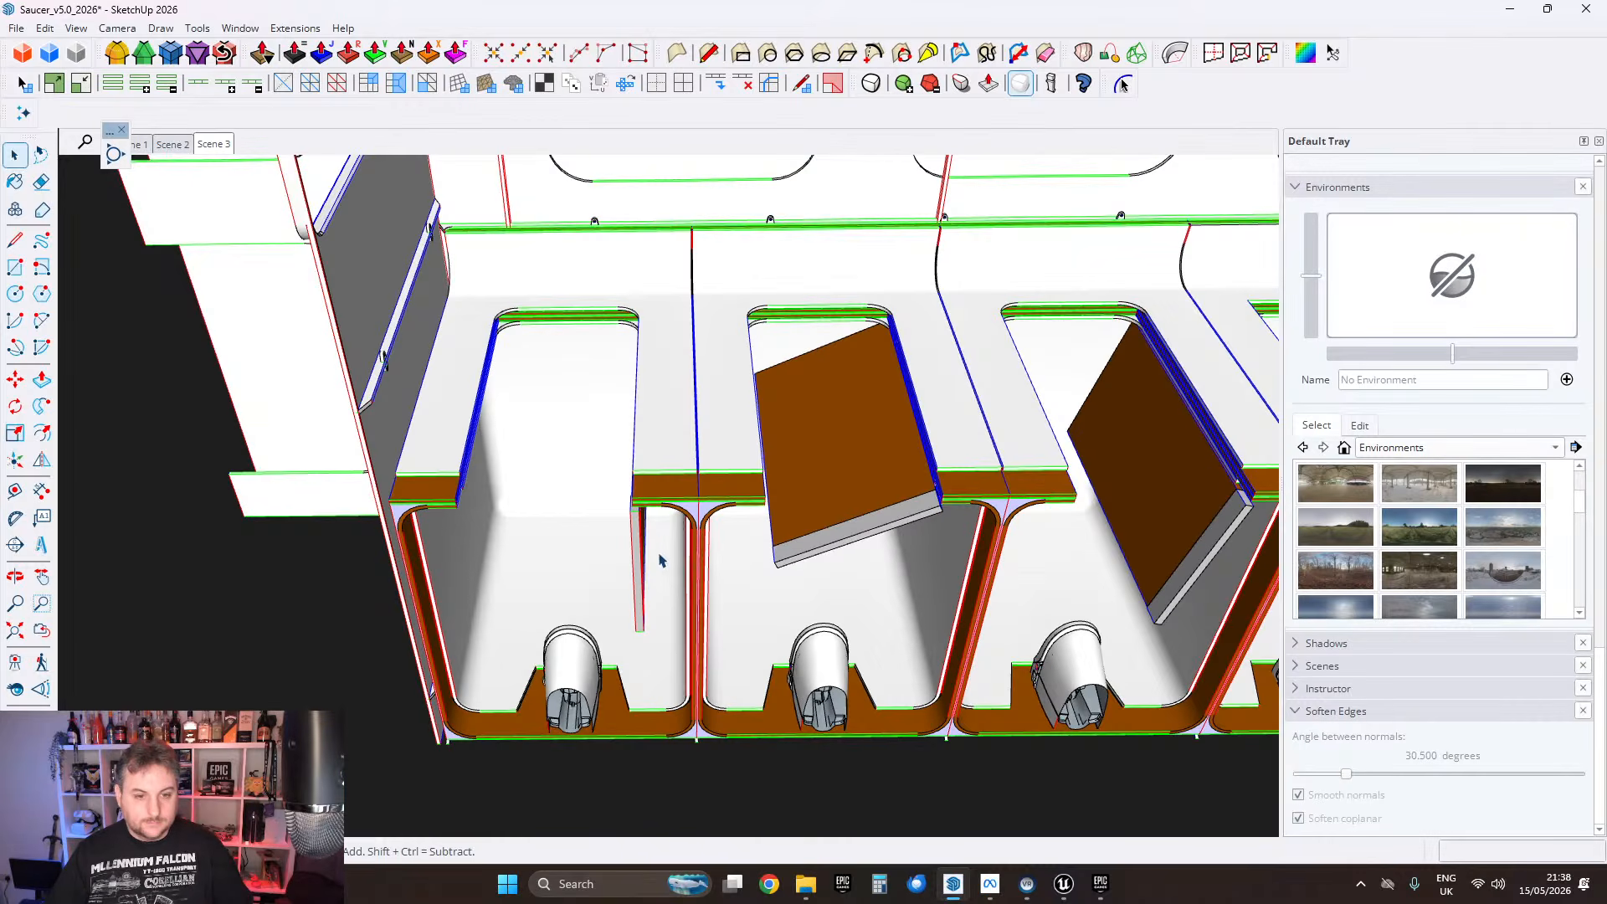
pyautogui.moveTo(669, 551); pyautogui.dragTo(997, 460, button='middle')
pyautogui.scroll(-3, 704, 441)
pyautogui.scroll(2, 650, 409)
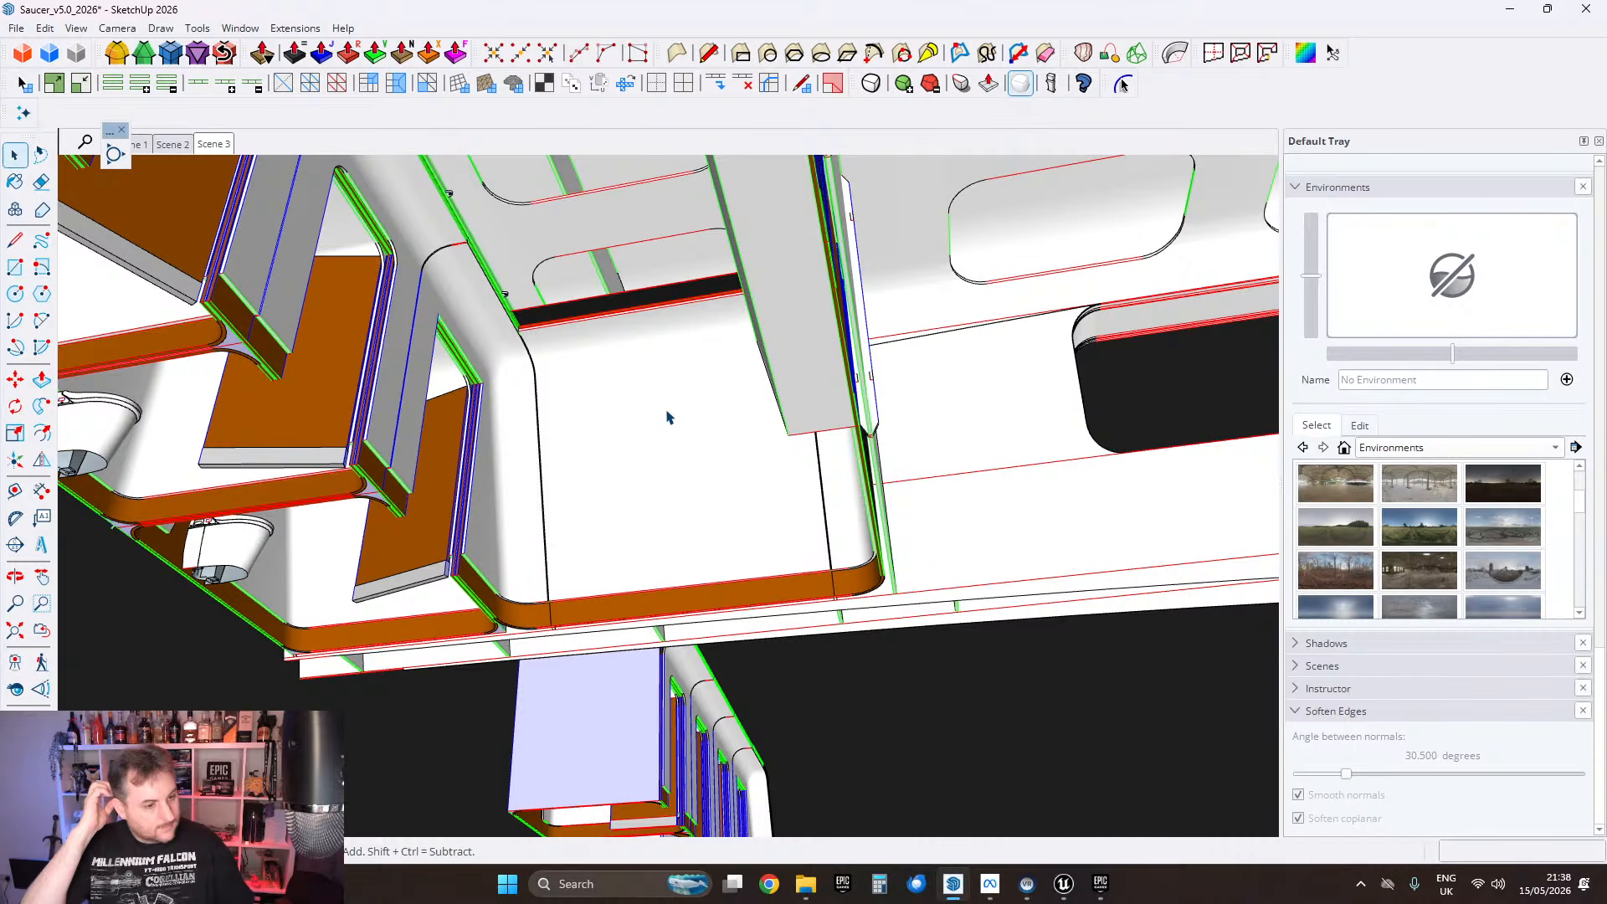
pyautogui.moveTo(645, 423); pyautogui.dragTo(703, 437, button='middle')
pyautogui.scroll(2, 705, 437)
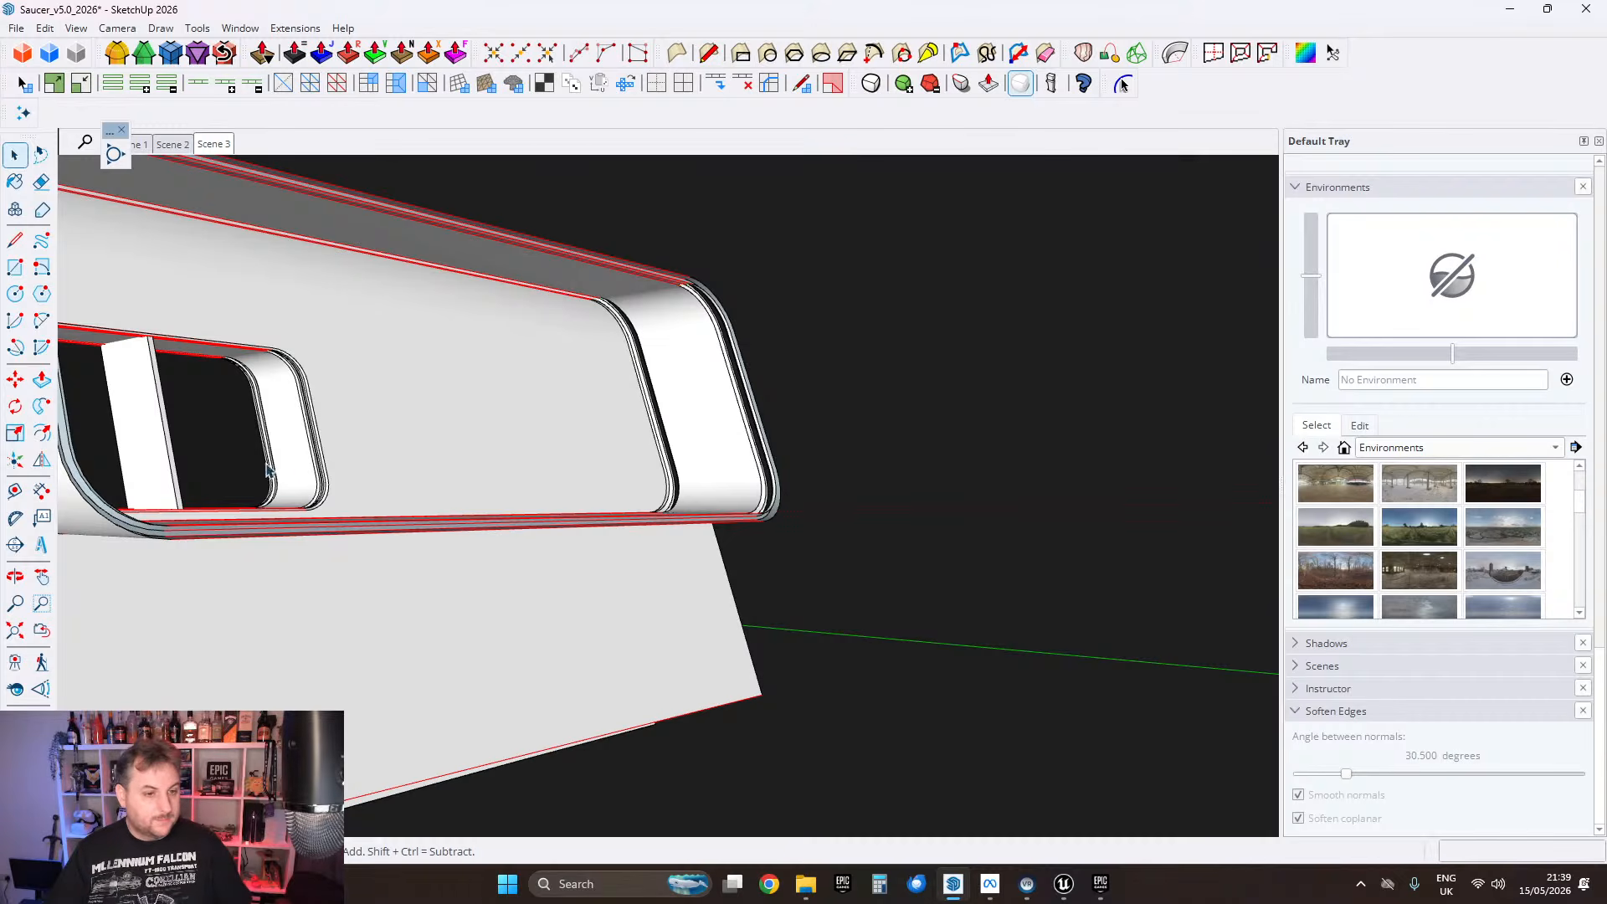
# Step: Select the connected outer surface of the small rounded frame
pyautogui.moveTo(389, 429); pyautogui.dragTo(675, 335, button='middle')
pyautogui.tripleClick(661, 438)
pyautogui.scroll(2, 636, 457)
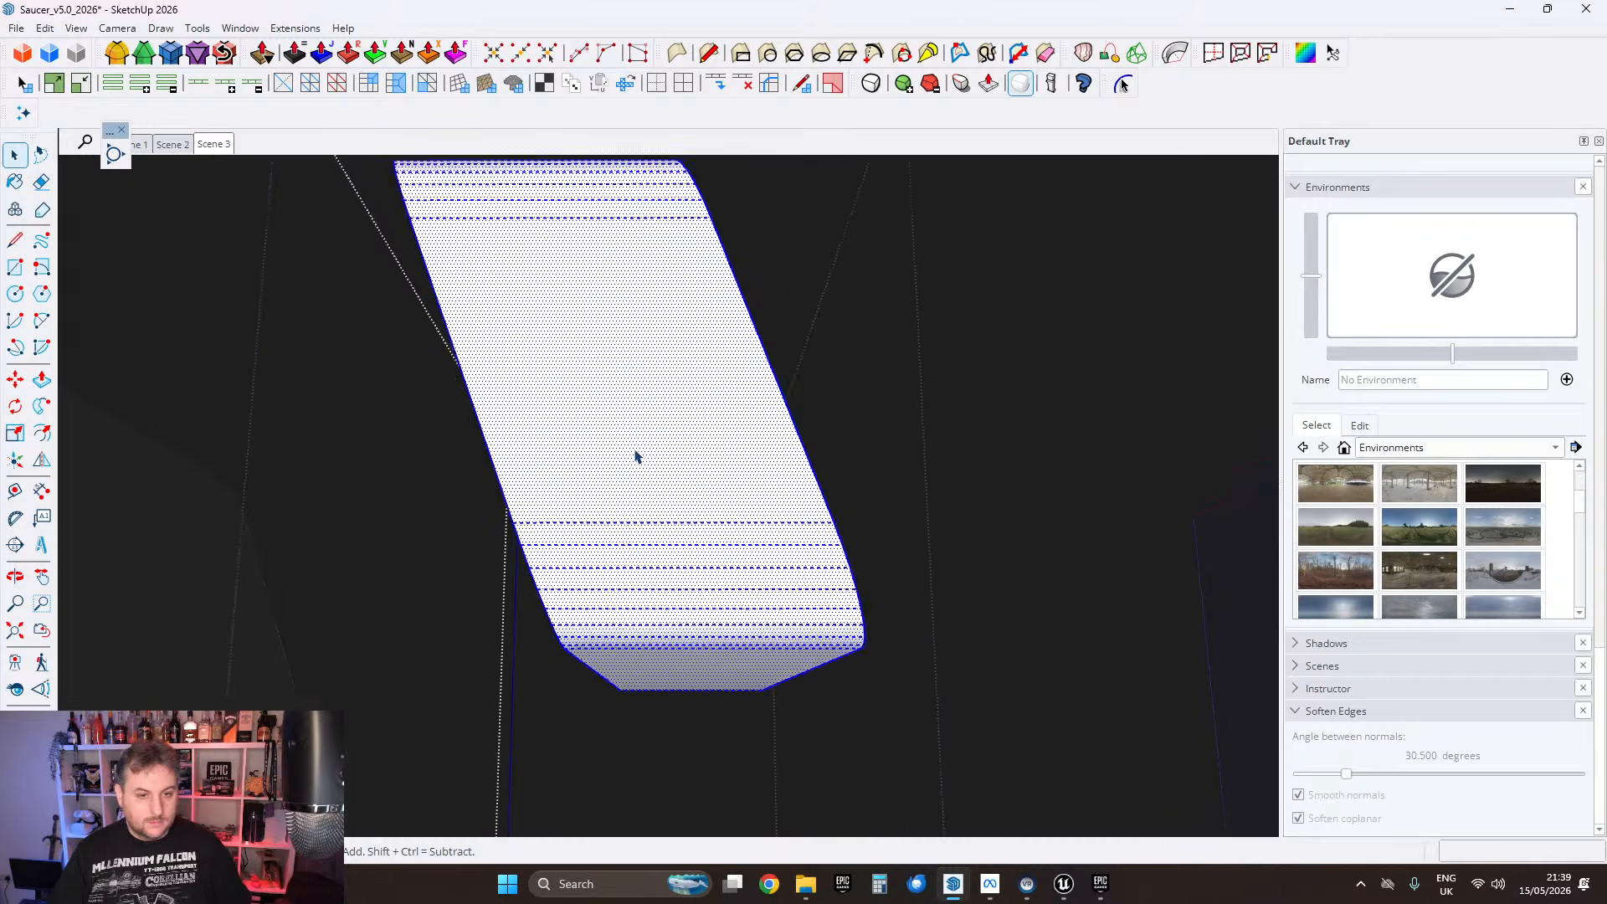
pyautogui.moveTo(636, 457); pyautogui.dragTo(674, 385, button='middle')
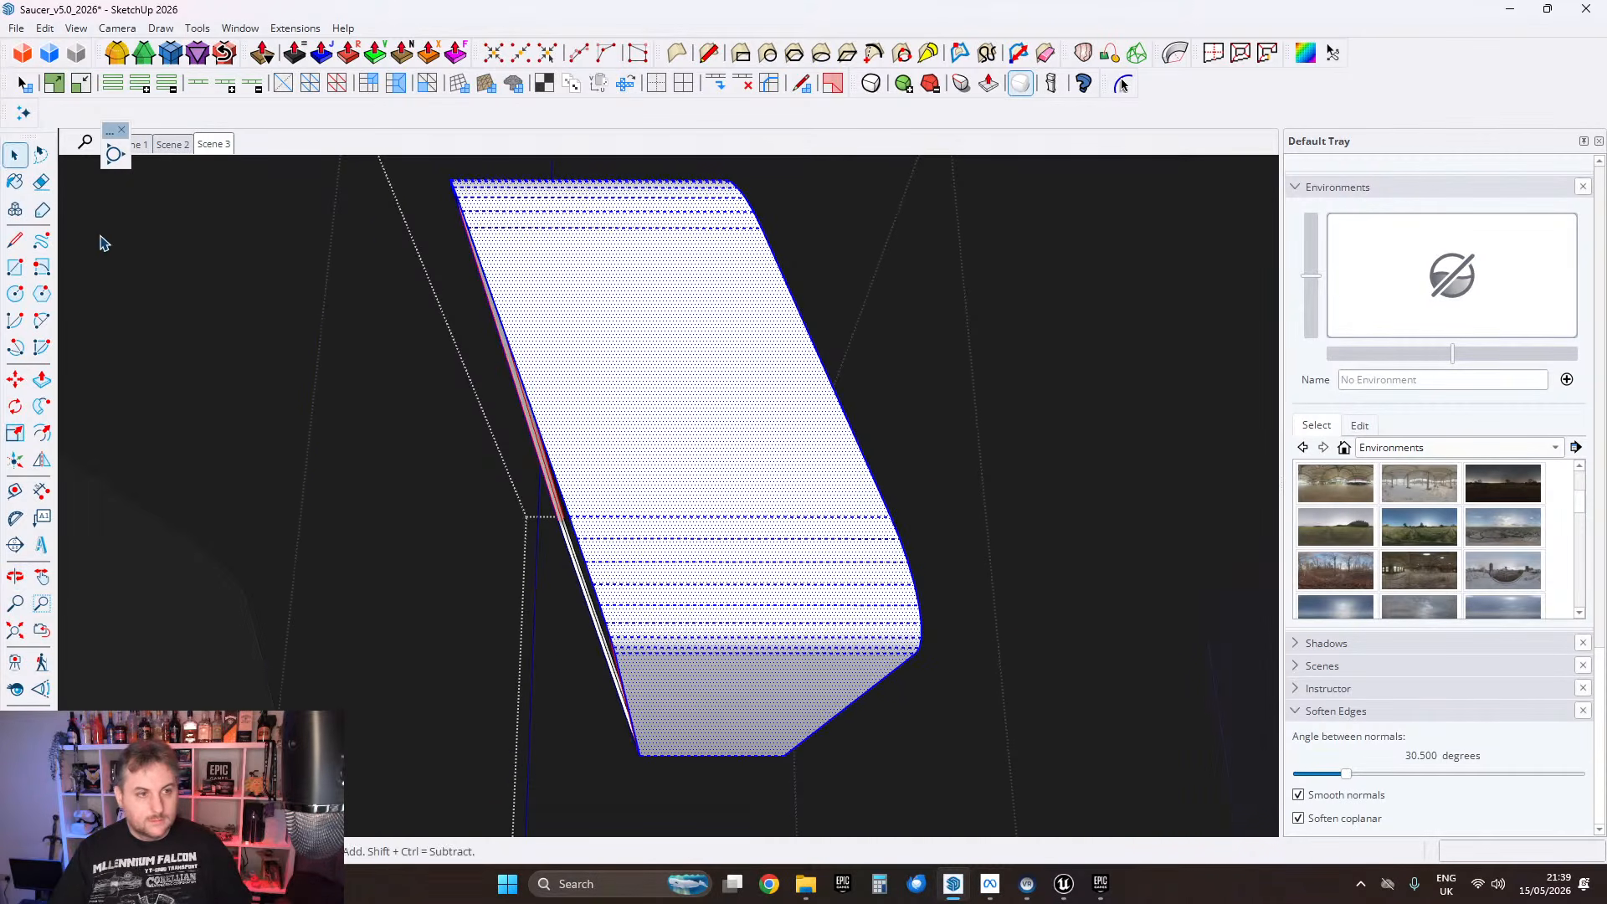
pyautogui.click(17, 241)
pyautogui.scroll(5, 753, 535)
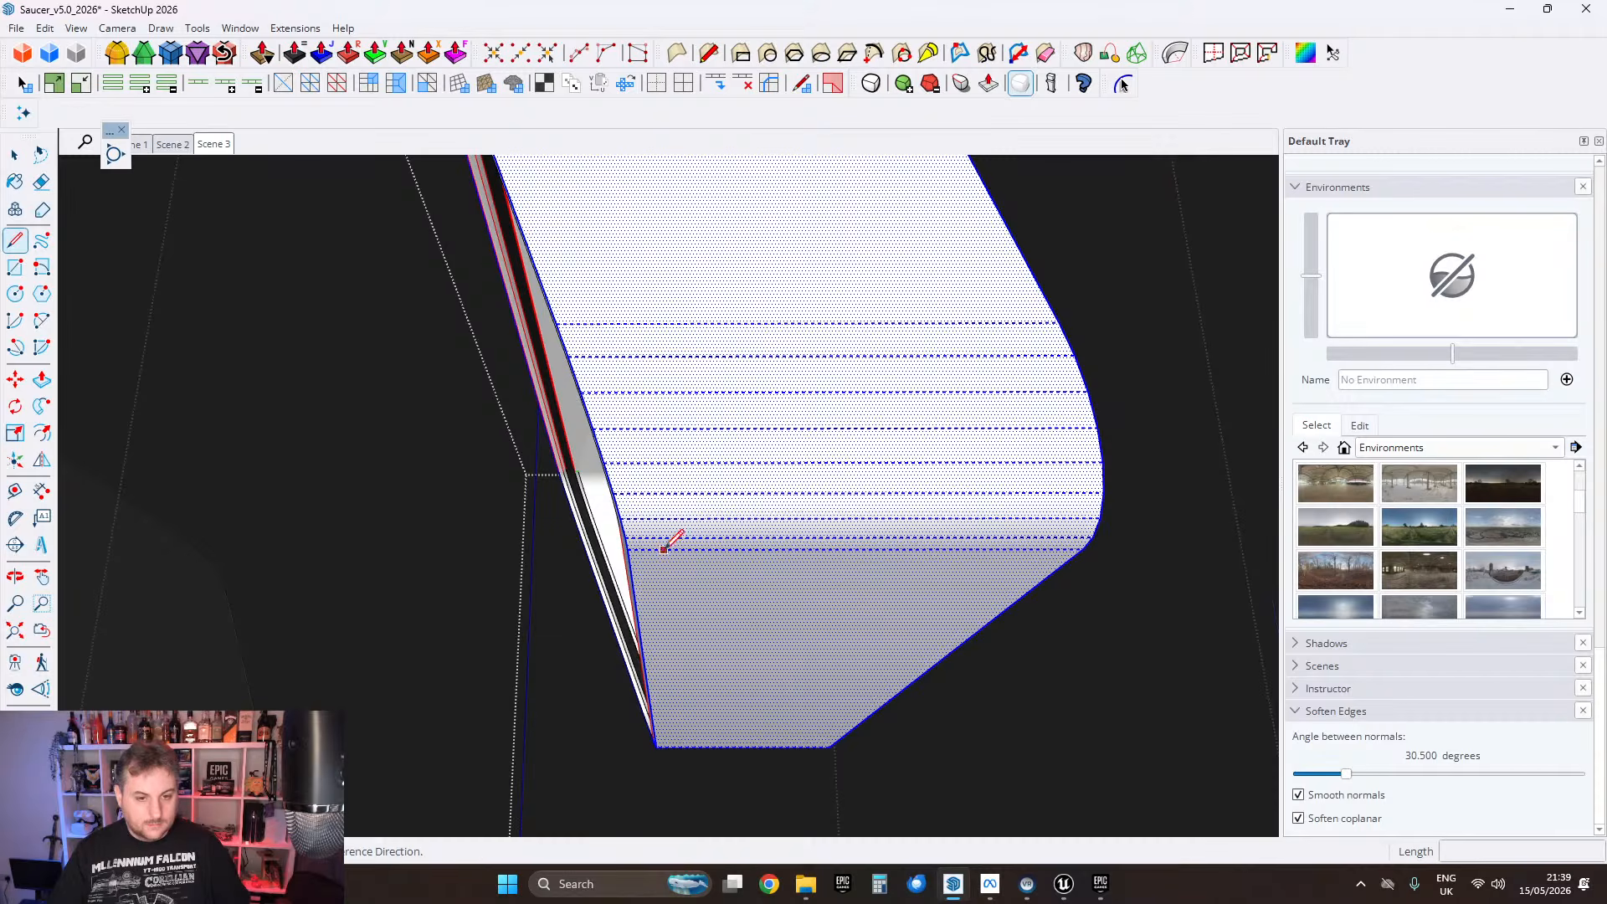
pyautogui.click(661, 549)
pyautogui.scroll(-3, 661, 544)
pyautogui.moveTo(661, 535); pyautogui.dragTo(855, 660, button='middle')
pyautogui.scroll(-3, 674, 545)
pyautogui.press('space')
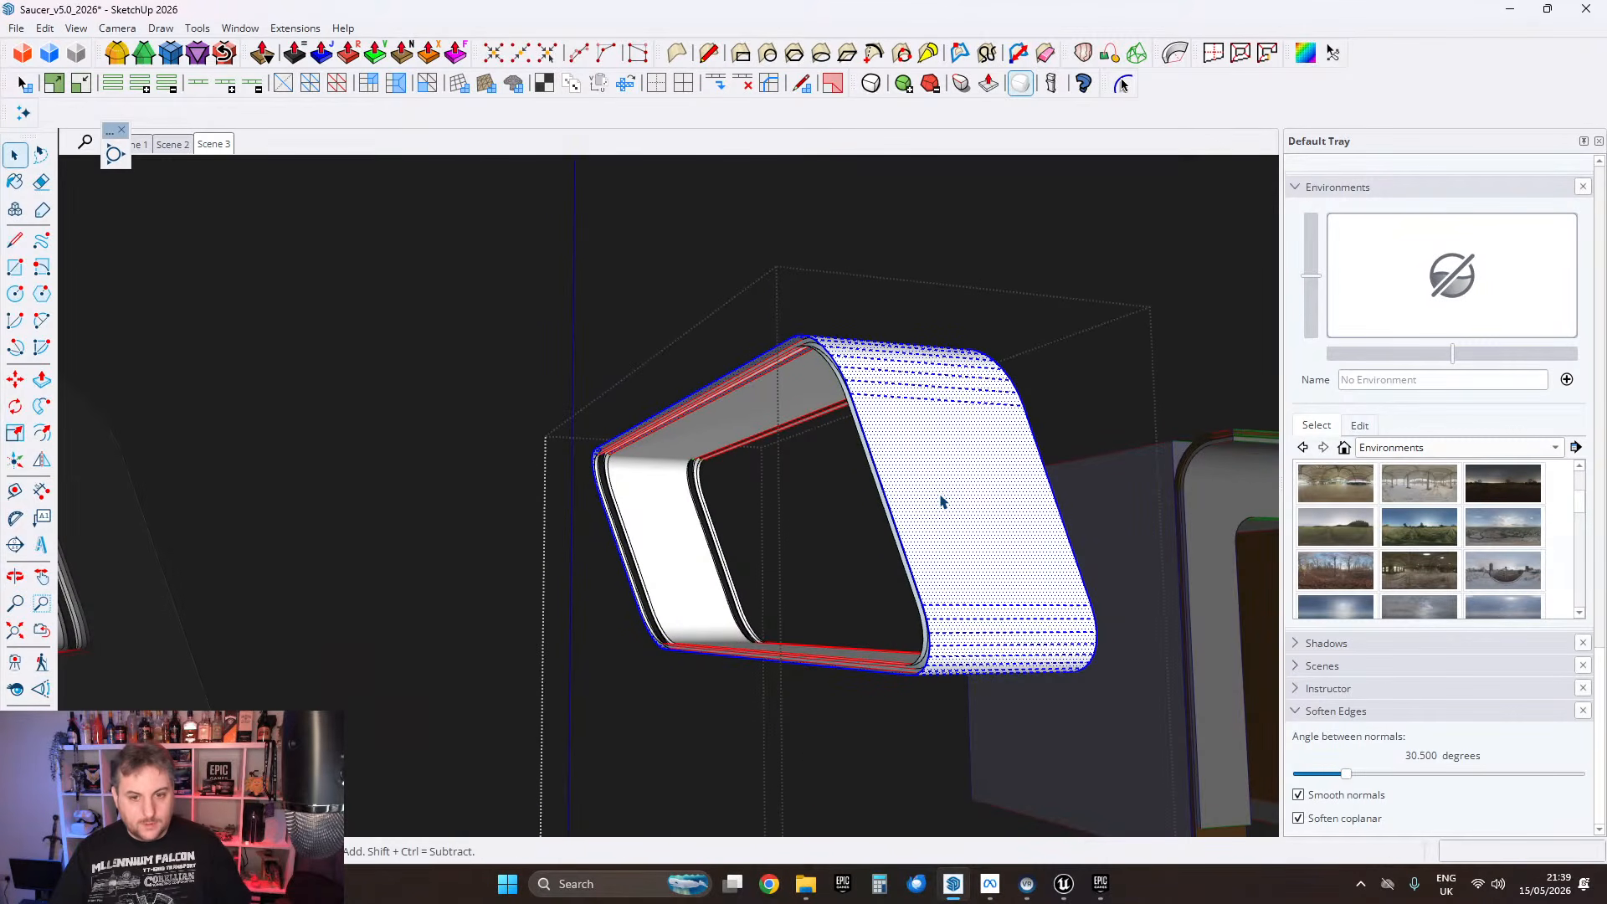
# Step: Copy the small rounded frame's outer surface about 102 cm sideways, clear of the original frame
pyautogui.moveTo(1042, 533); pyautogui.dragTo(782, 575, button='middle')
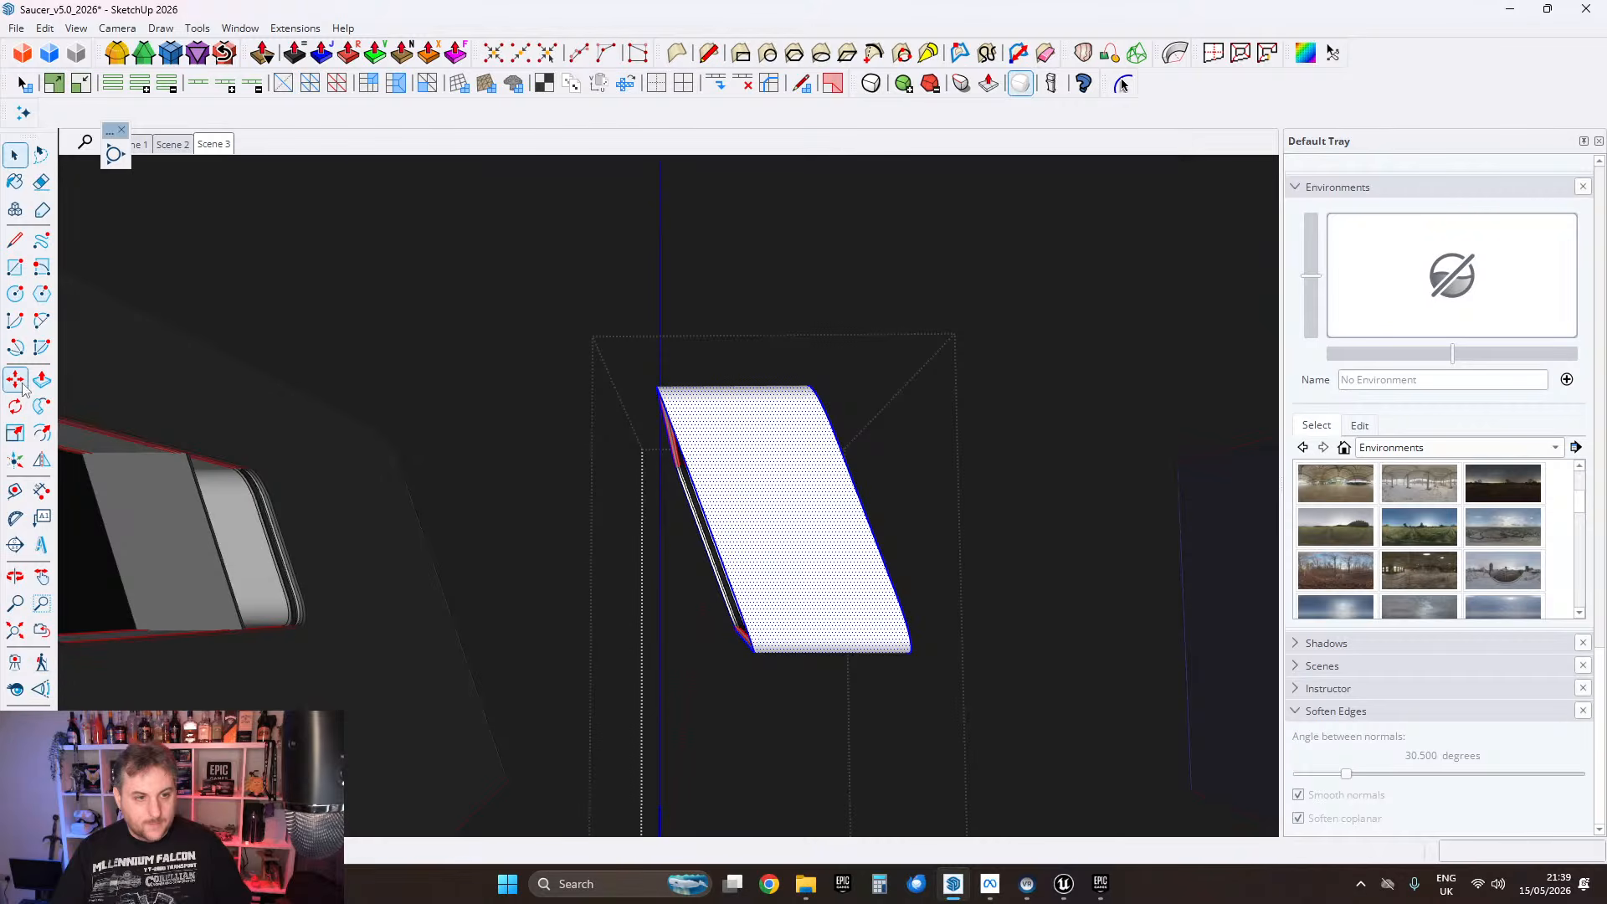
pyautogui.moveTo(776, 525); pyautogui.dragTo(743, 502, button='middle')
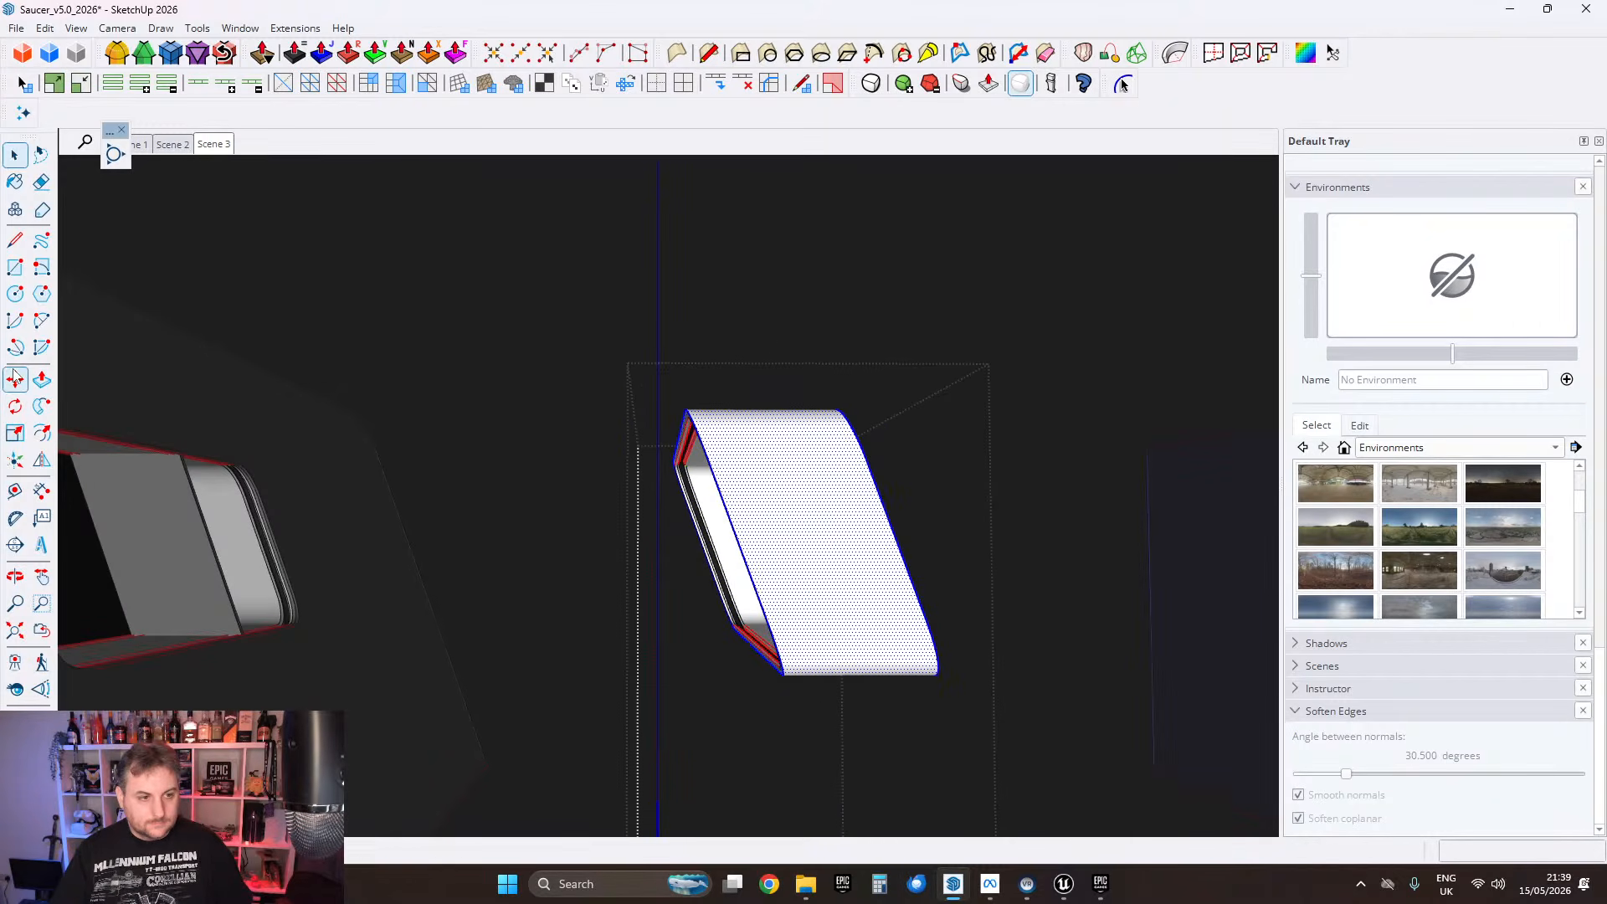
pyautogui.press('m')
pyautogui.press('ctrl')
pyautogui.click(841, 513)
pyautogui.click(500, 522)
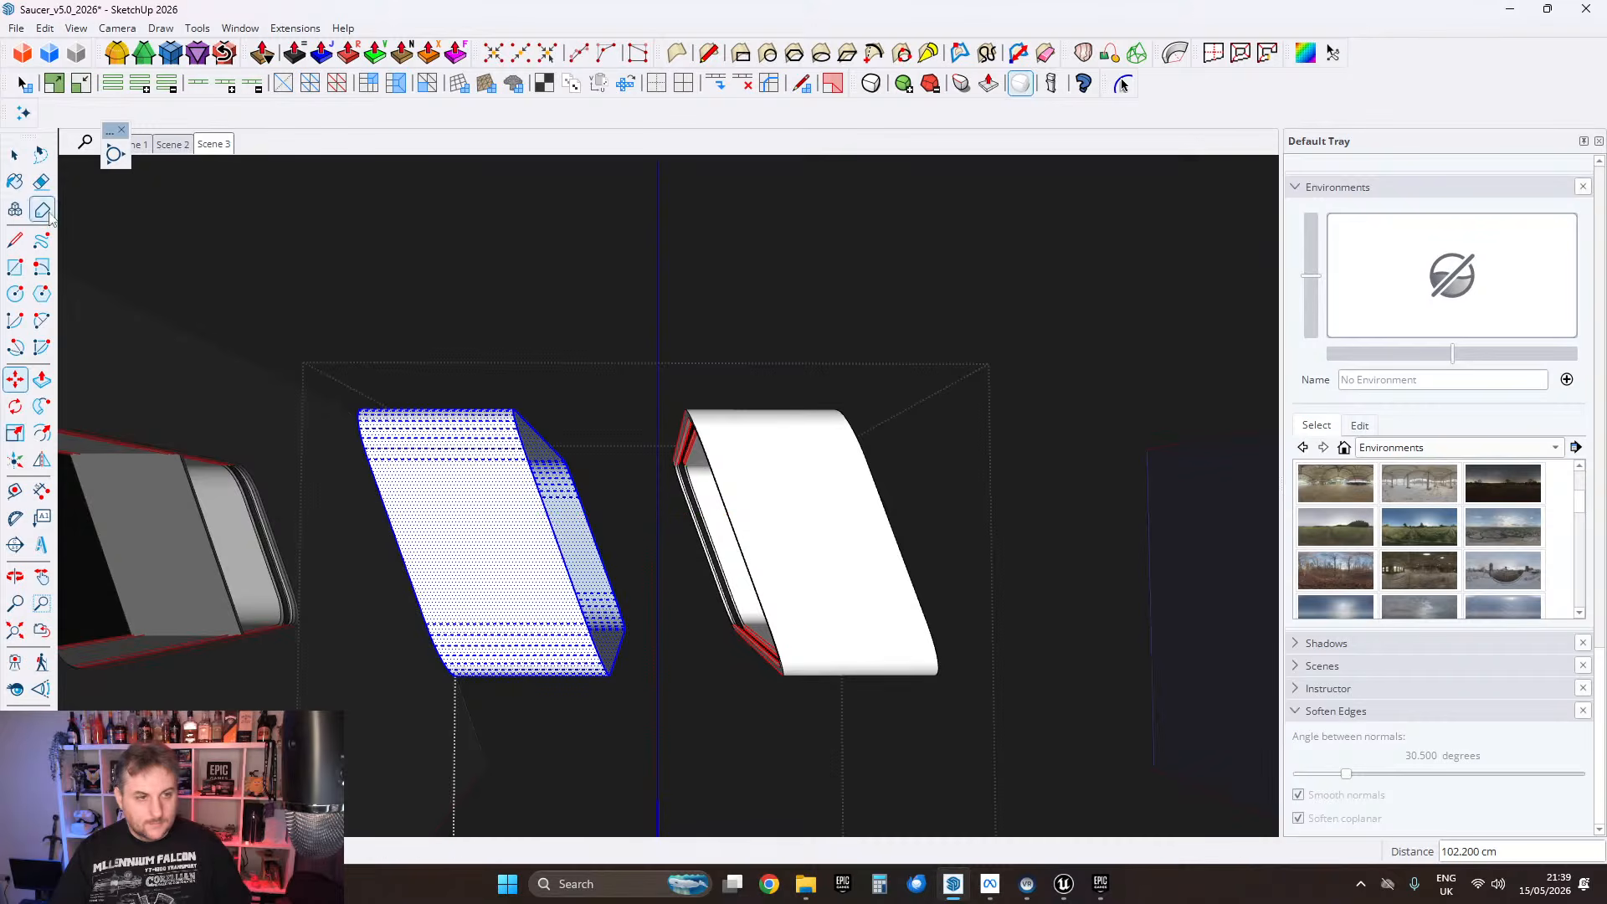
# Step: Make the copied outer surface, with all its connected faces and edges, into a group
pyautogui.press('space')
pyautogui.click(447, 502)
pyautogui.tripleClick(447, 502)
pyautogui.rightClick(477, 506)
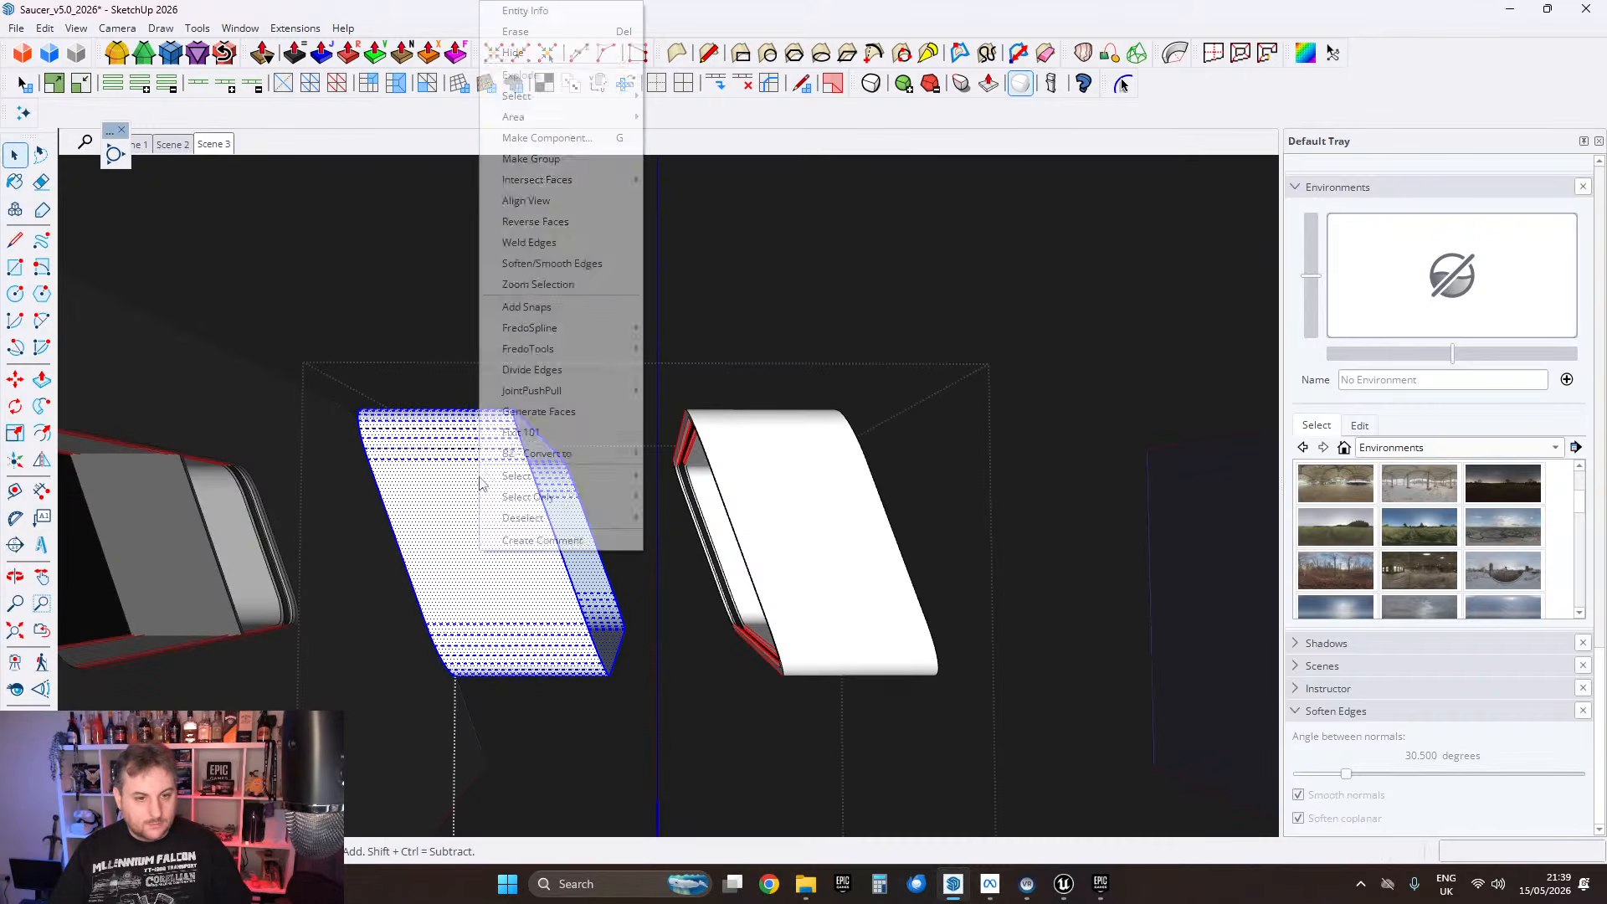
pyautogui.click(535, 159)
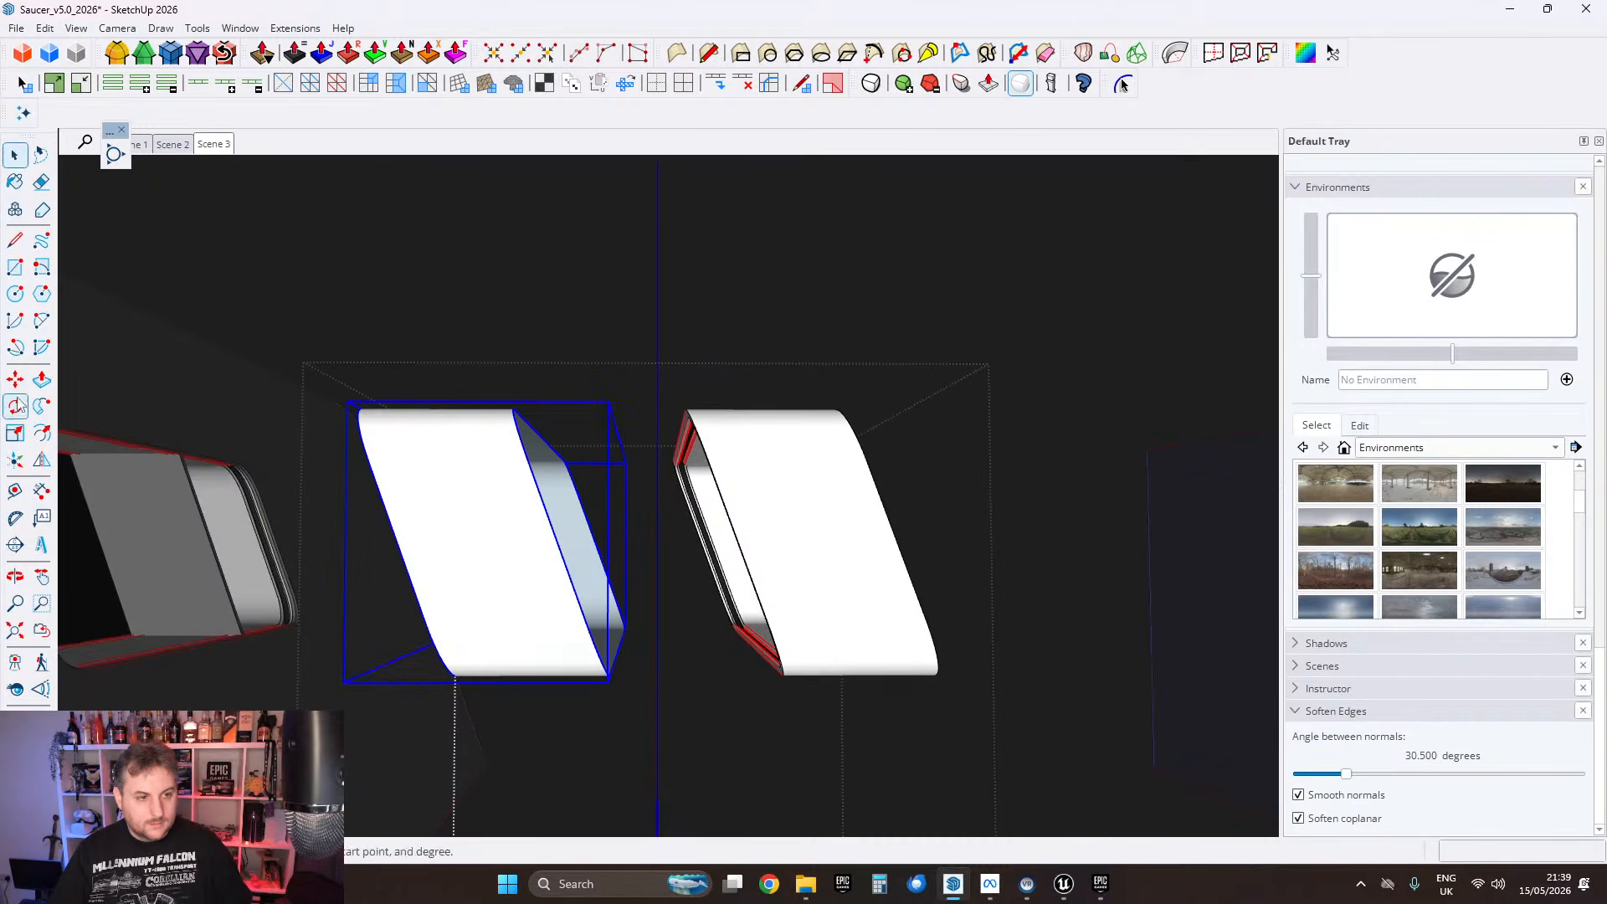
# Step: Move the grouped outer surface about 160 cm sideways onto the neighbouring frame and inspect its fit around the rim
pyautogui.click(16, 379)
pyautogui.click(549, 549)
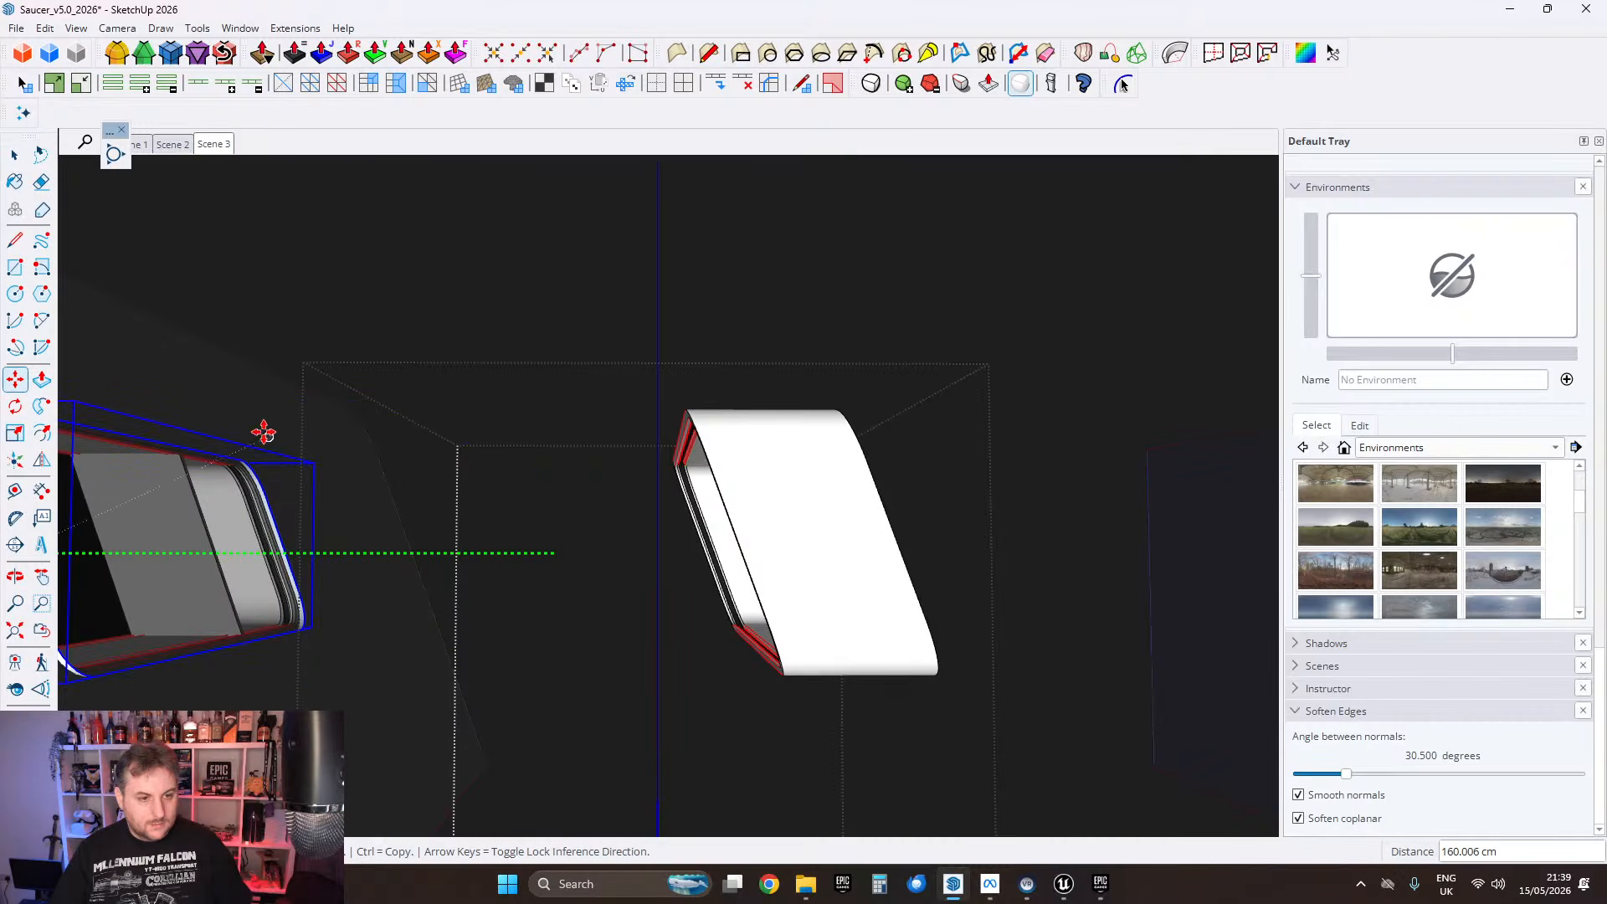
pyautogui.click(261, 431)
pyautogui.scroll(5, 235, 579)
pyautogui.scroll(2, 234, 579)
pyautogui.moveTo(234, 580); pyautogui.dragTo(215, 341, button='middle')
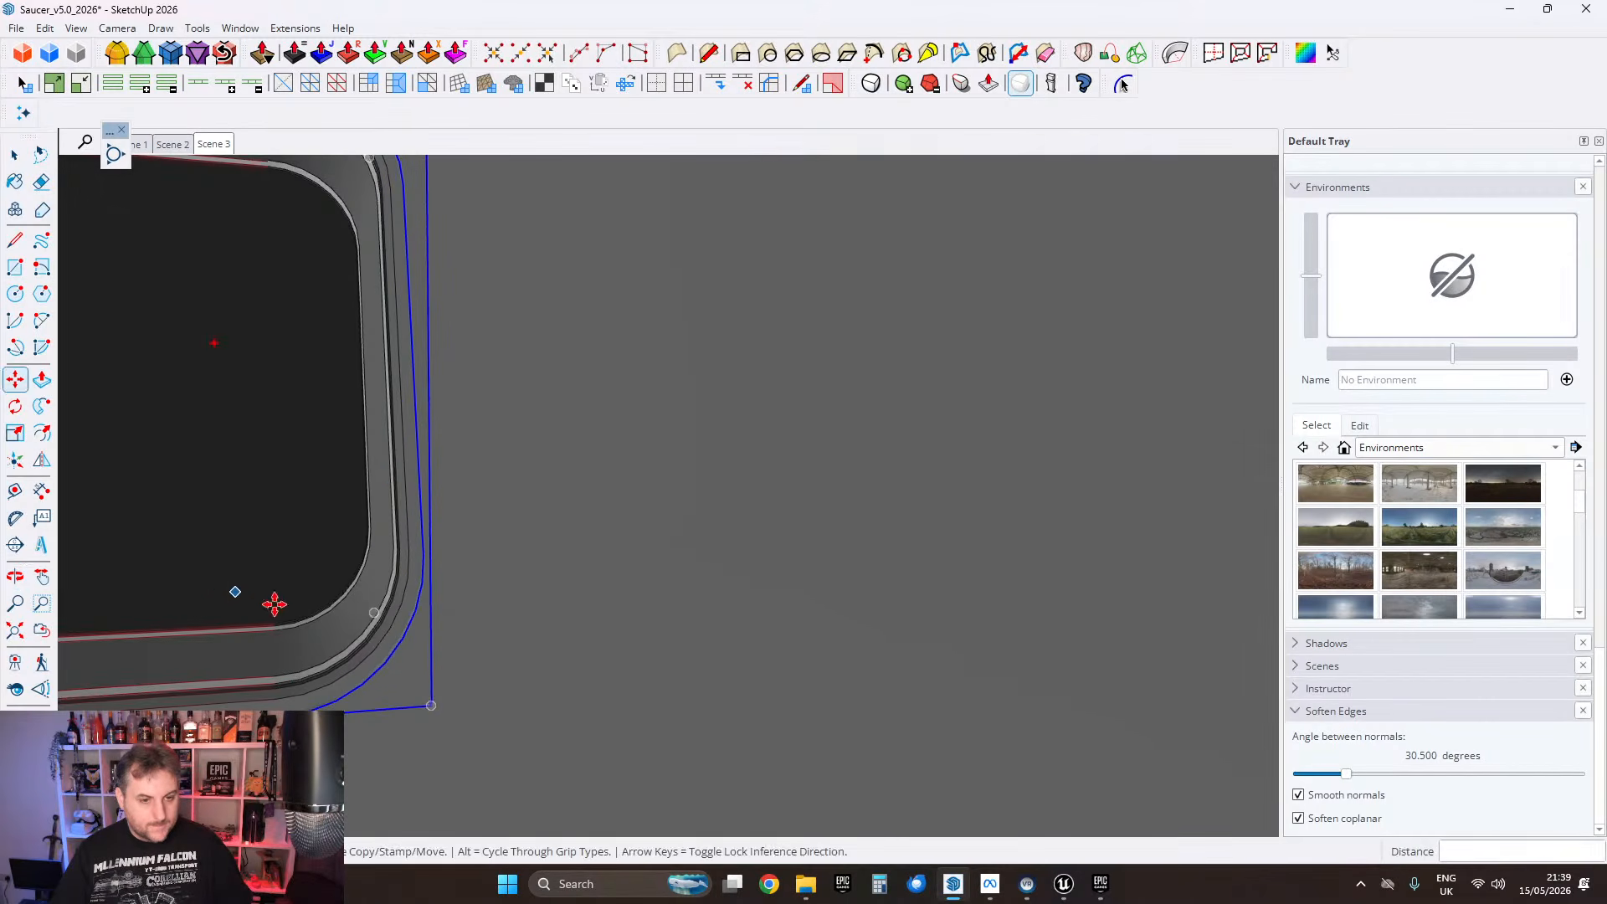
pyautogui.scroll(4, 277, 599)
pyautogui.scroll(-2, 463, 595)
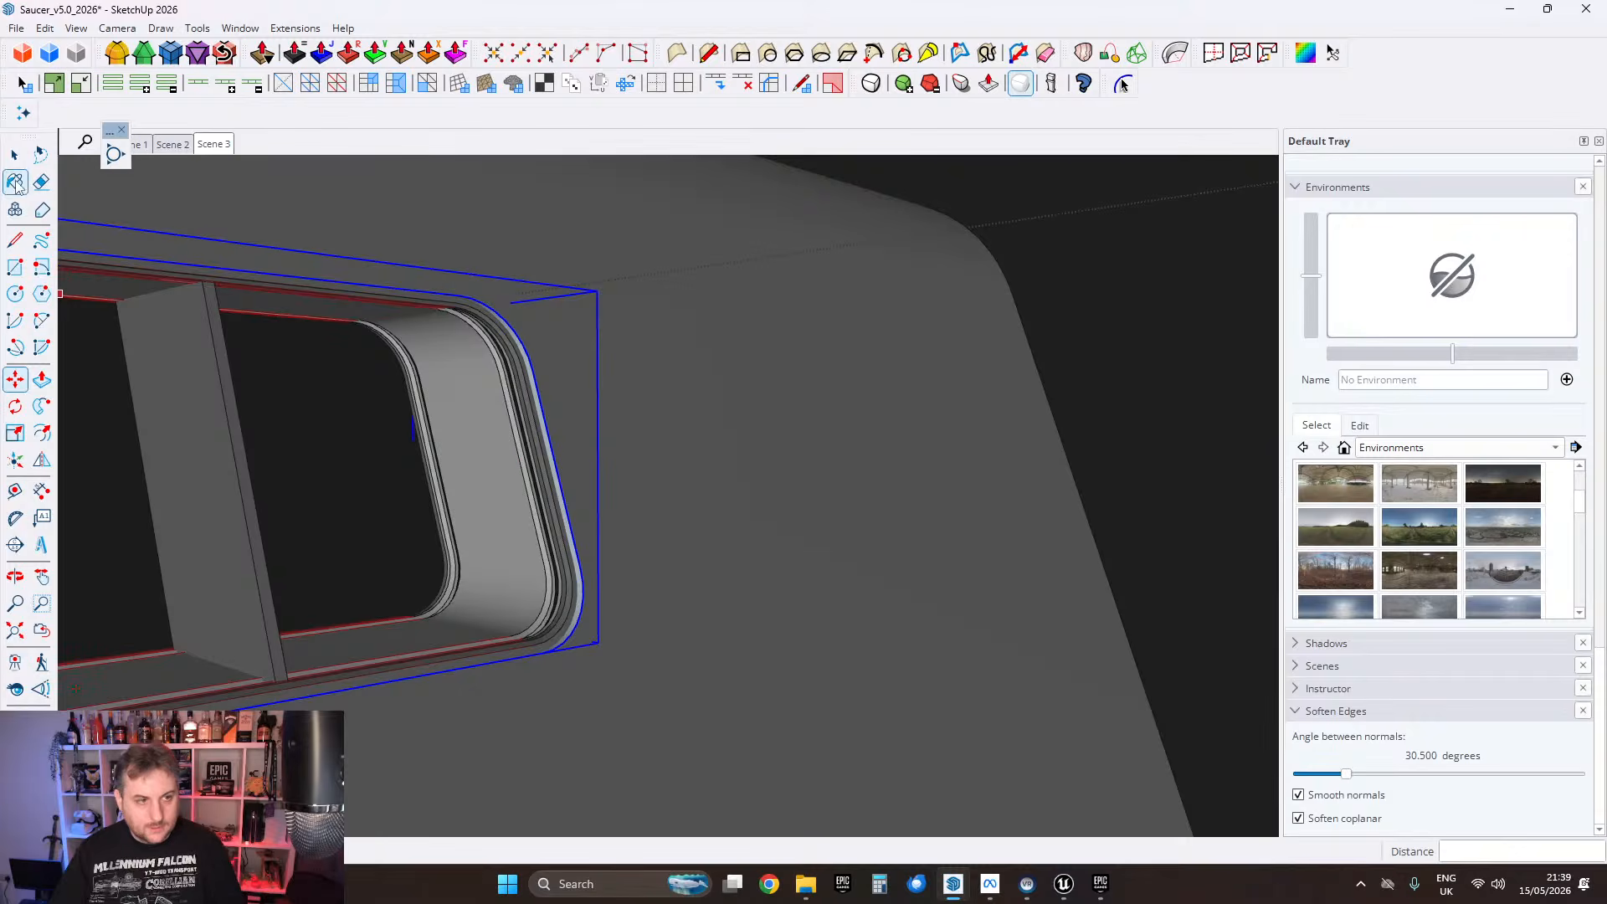
# Step: Copy the small rounded frame's connected inner surface sideways, placing the copy just beside the neighbouring frame's opening
pyautogui.click(15, 155)
pyautogui.scroll(-1, 549, 440)
pyautogui.click(546, 452)
pyautogui.scroll(-3, 577, 461)
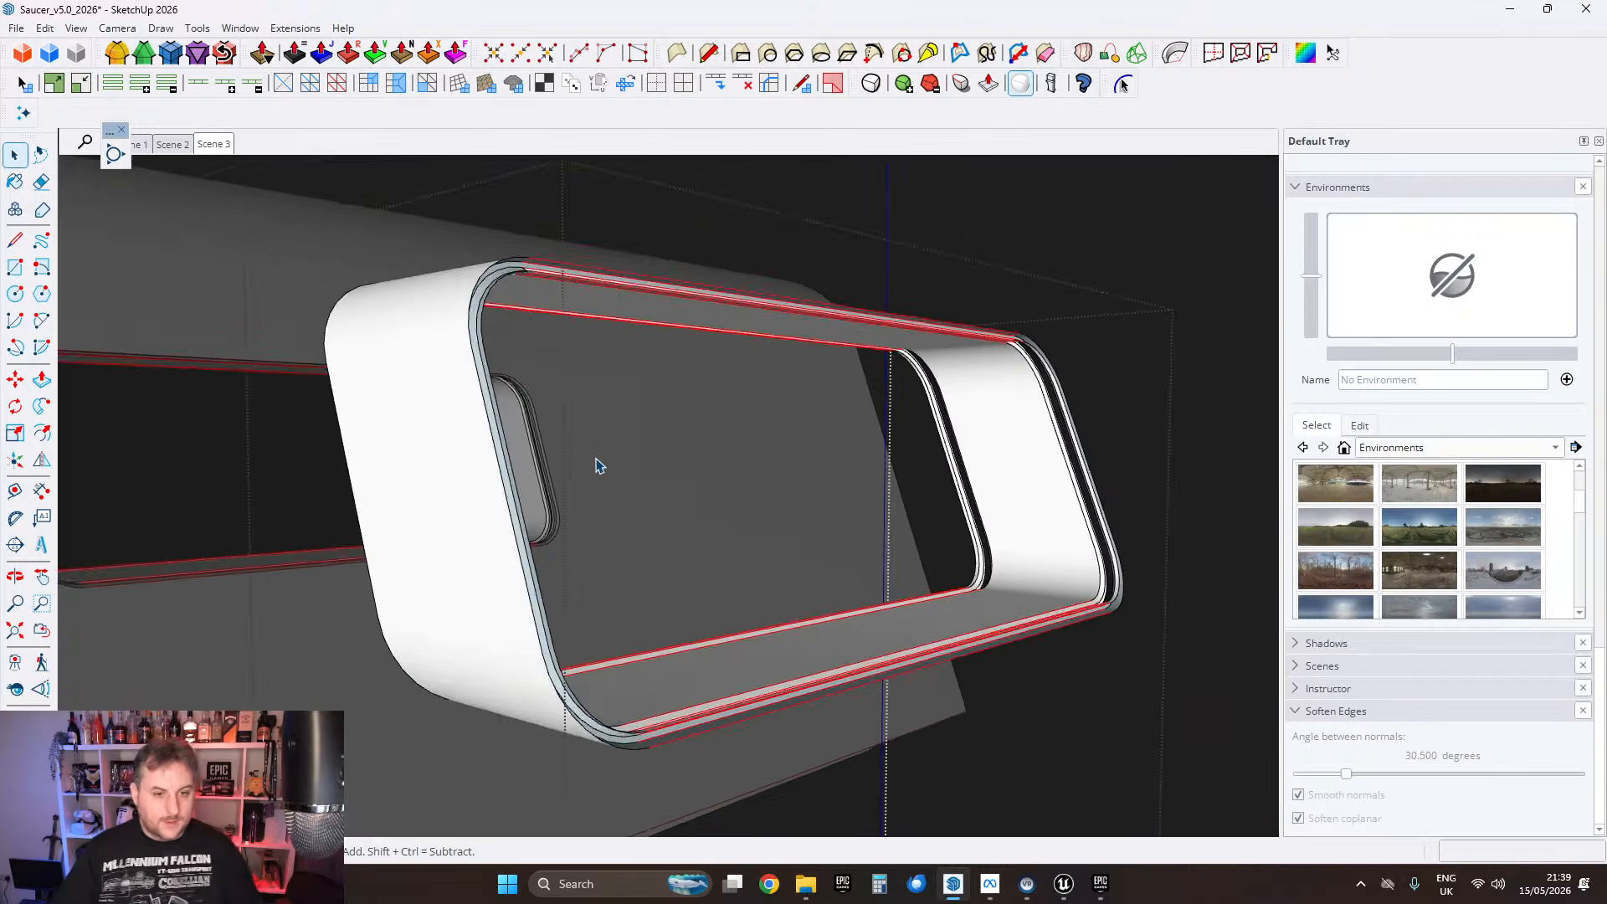
pyautogui.scroll(2, 1056, 524)
pyautogui.doubleClick(1047, 521)
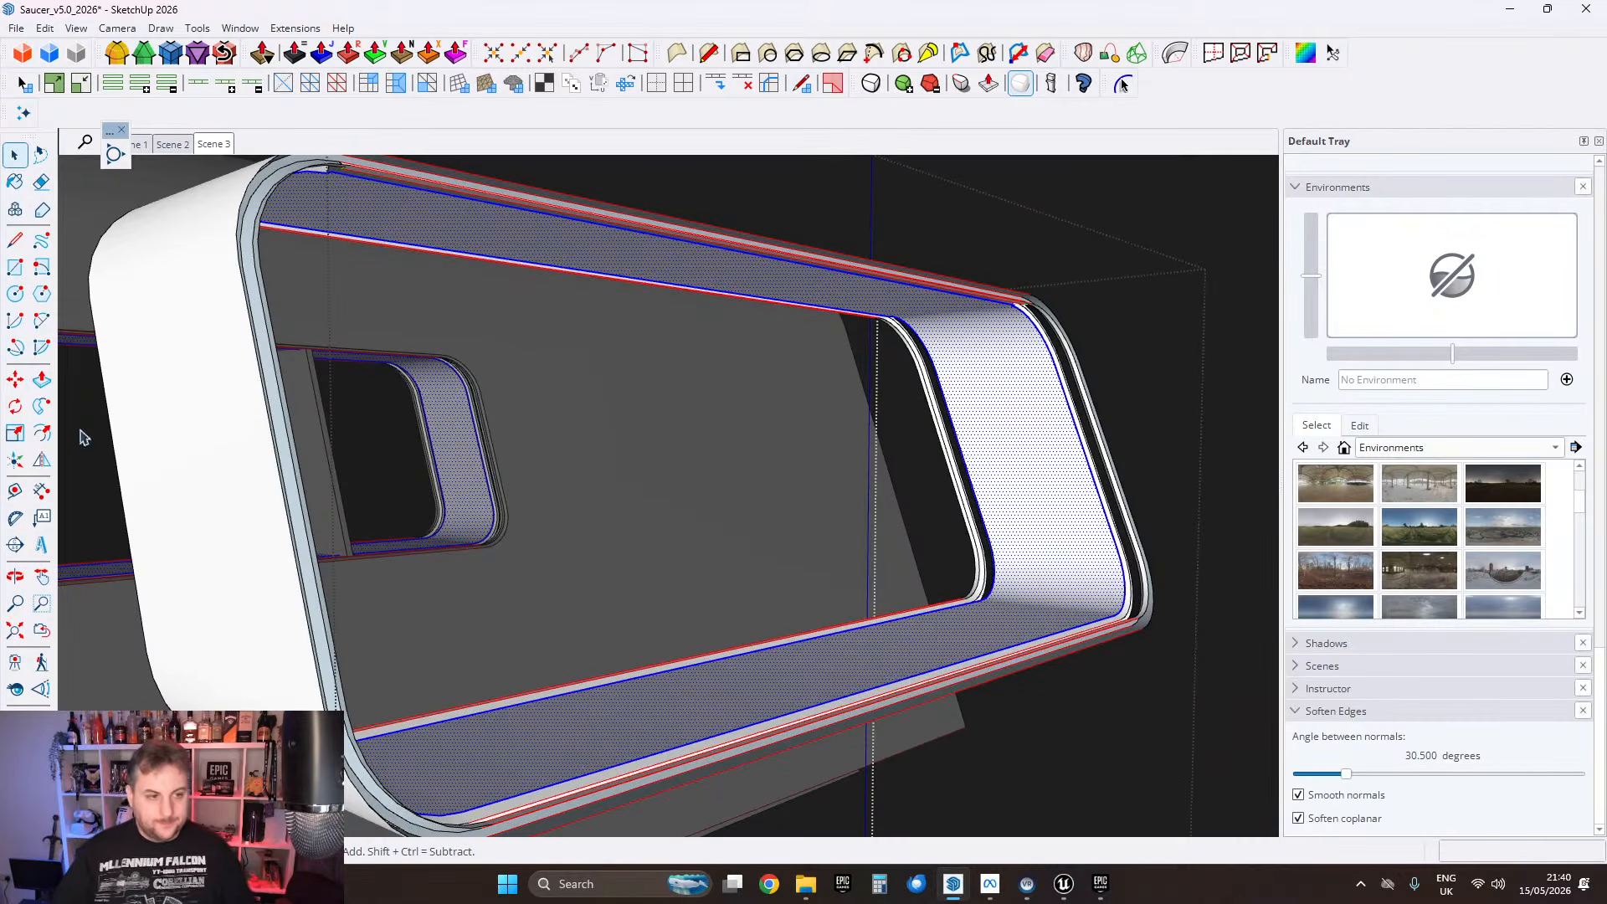
pyautogui.click(15, 379)
pyautogui.click(993, 493)
pyautogui.moveTo(763, 482); pyautogui.dragTo(961, 538, button='middle')
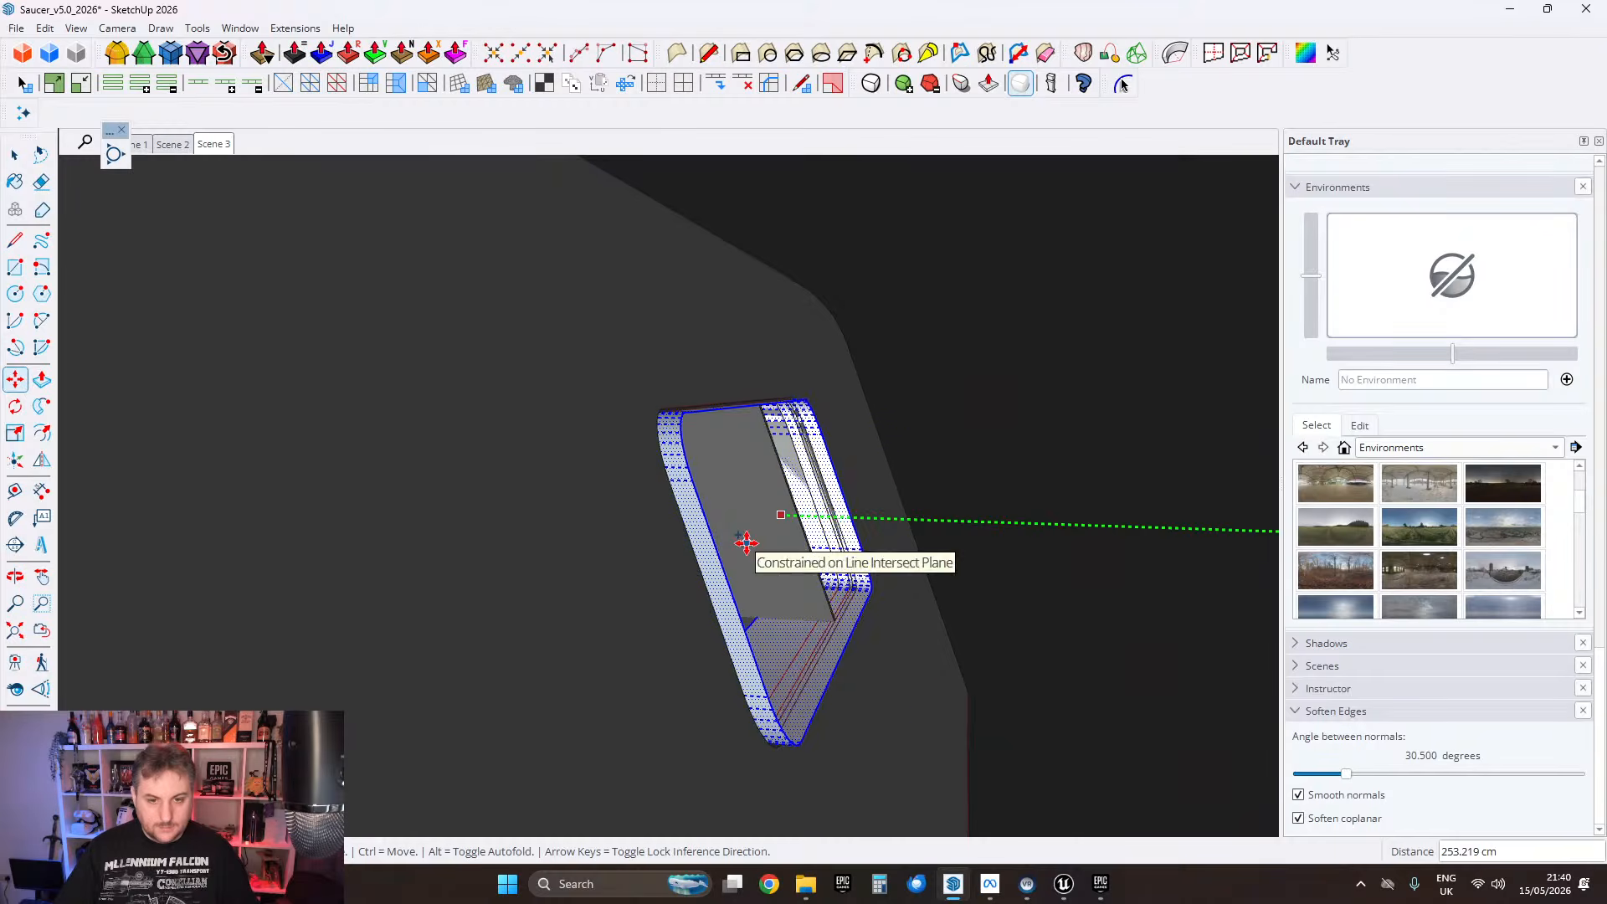
pyautogui.moveTo(1030, 567); pyautogui.dragTo(741, 509, button='middle')
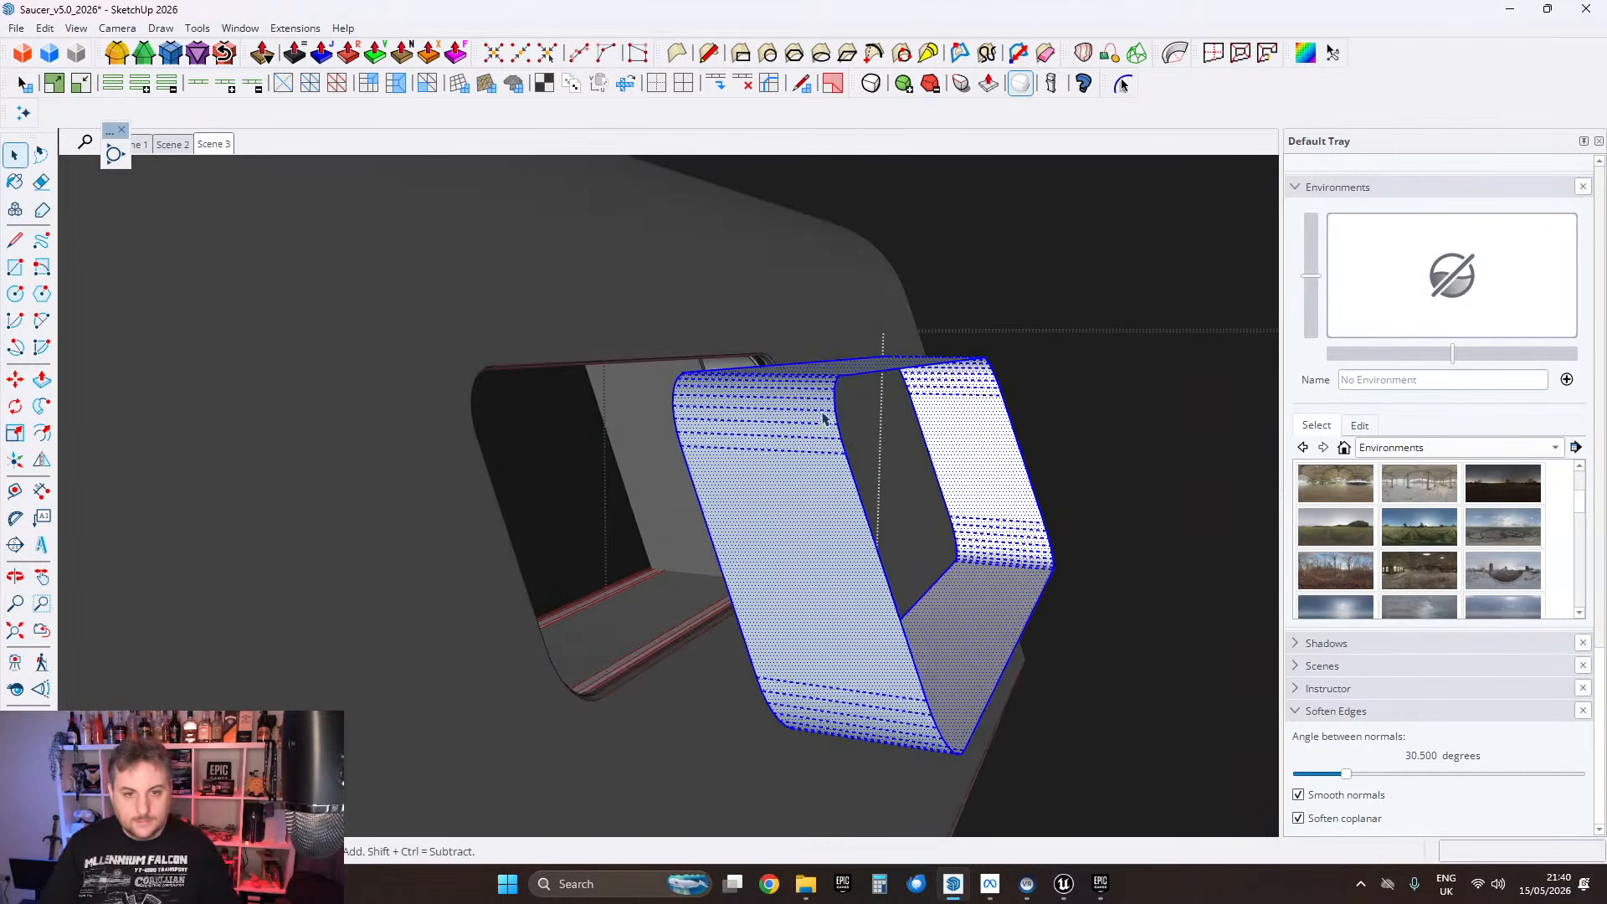
# Step: Make the copied inner surface into a group and open that group for editing
pyautogui.moveTo(832, 402); pyautogui.dragTo(901, 438, button='middle')
pyautogui.rightClick(761, 346)
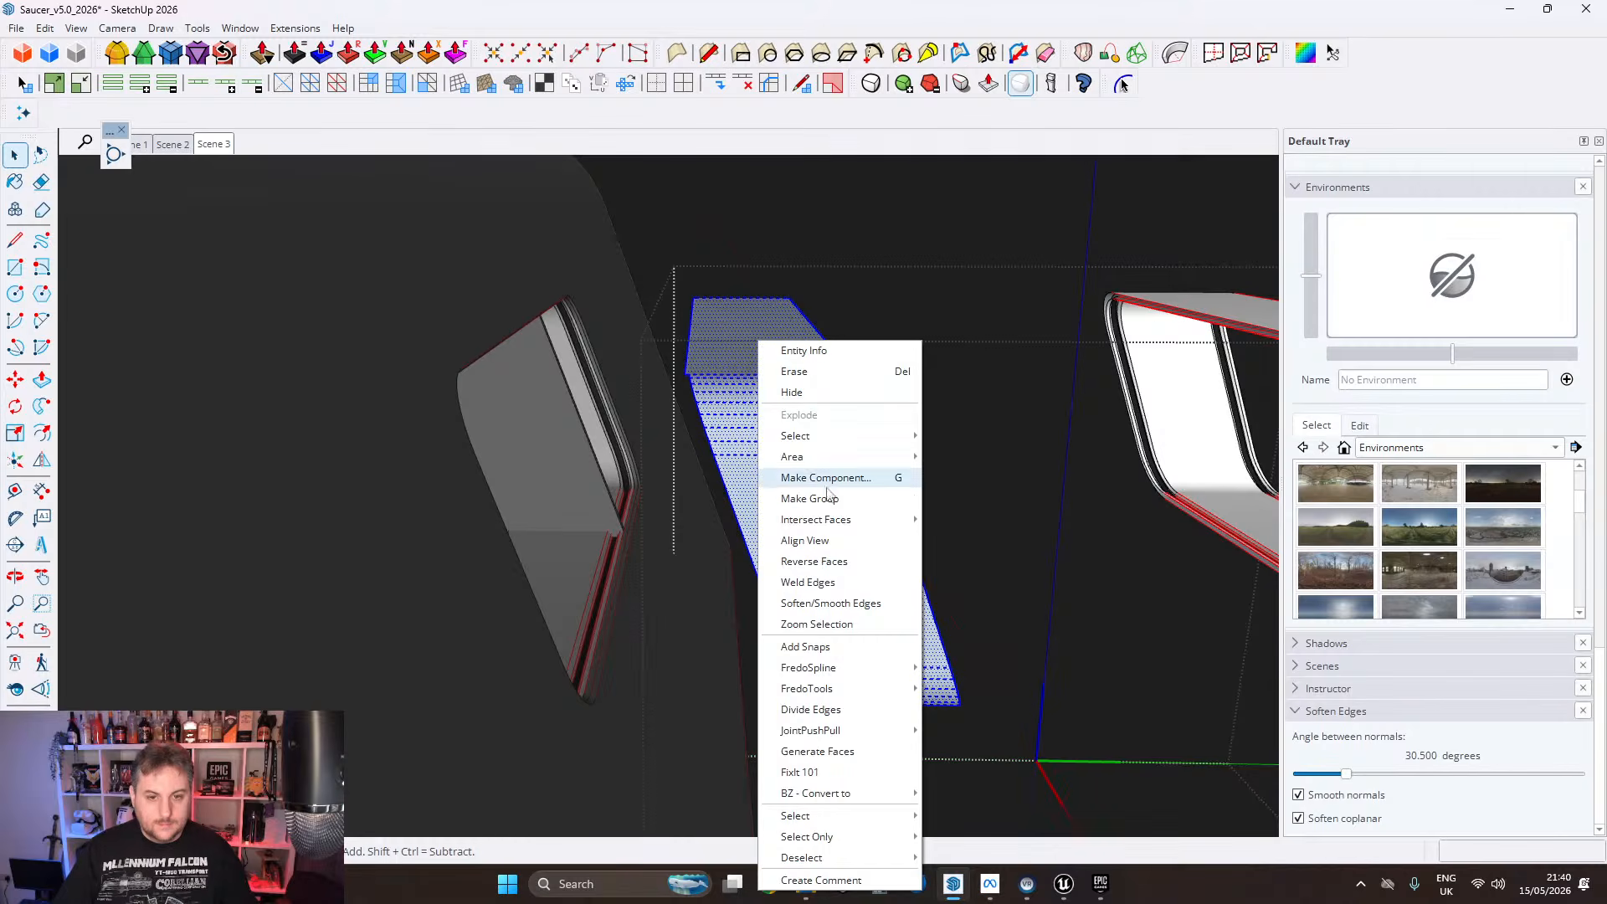
pyautogui.click(824, 499)
pyautogui.moveTo(871, 419); pyautogui.dragTo(184, 461, button='middle')
pyautogui.scroll(3, 914, 418)
pyautogui.moveTo(770, 318); pyautogui.dragTo(535, 653, button='middle')
pyautogui.scroll(-3, 750, 405)
pyautogui.click(386, 522)
pyautogui.doubleClick(440, 270)
pyautogui.click(489, 301)
pyautogui.scroll(2, 489, 306)
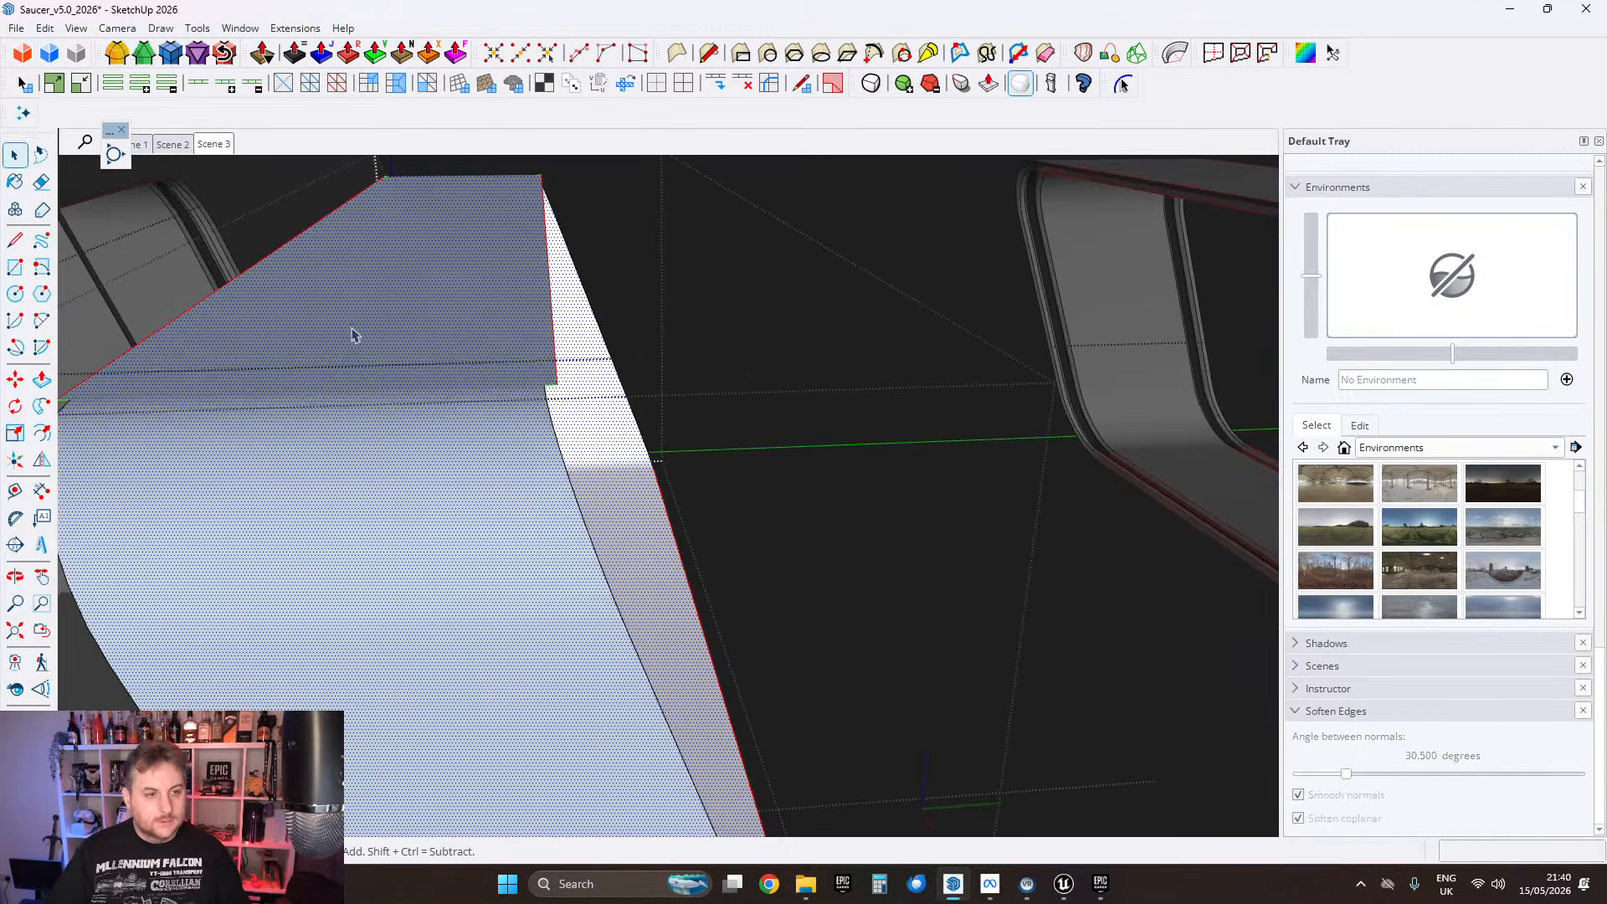
# Step: Cap the open end facing away from the neighbouring frame with a line at its notched upper corner, erase the stray edge and pick the leftover sliver
pyautogui.click(16, 242)
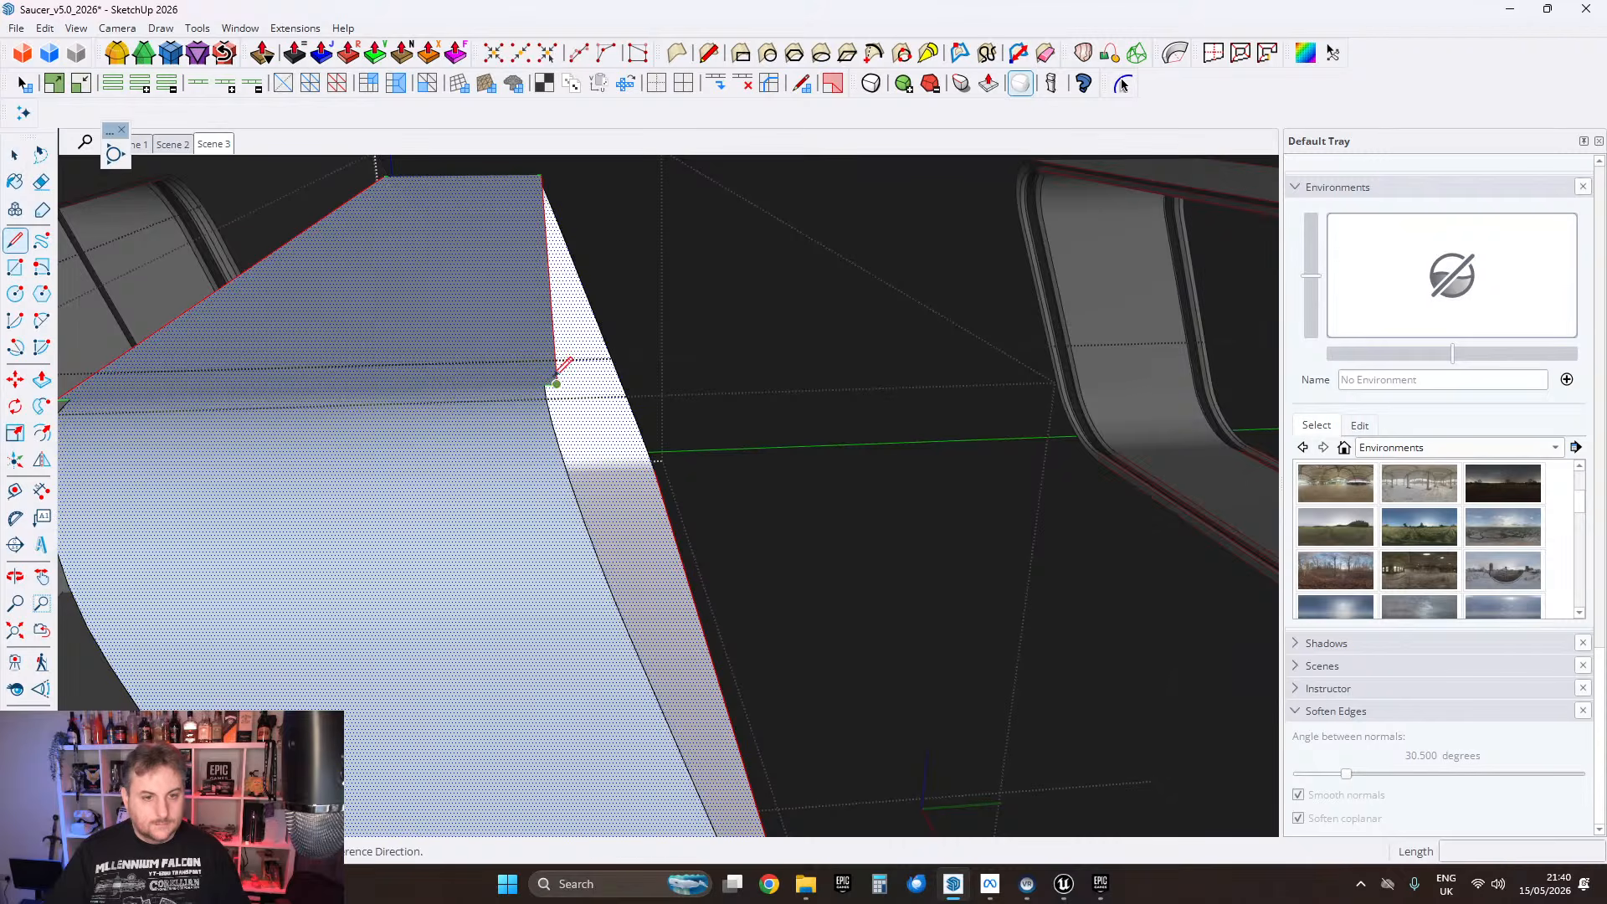
pyautogui.click(545, 385)
pyautogui.moveTo(545, 386); pyautogui.dragTo(546, 281, button='middle')
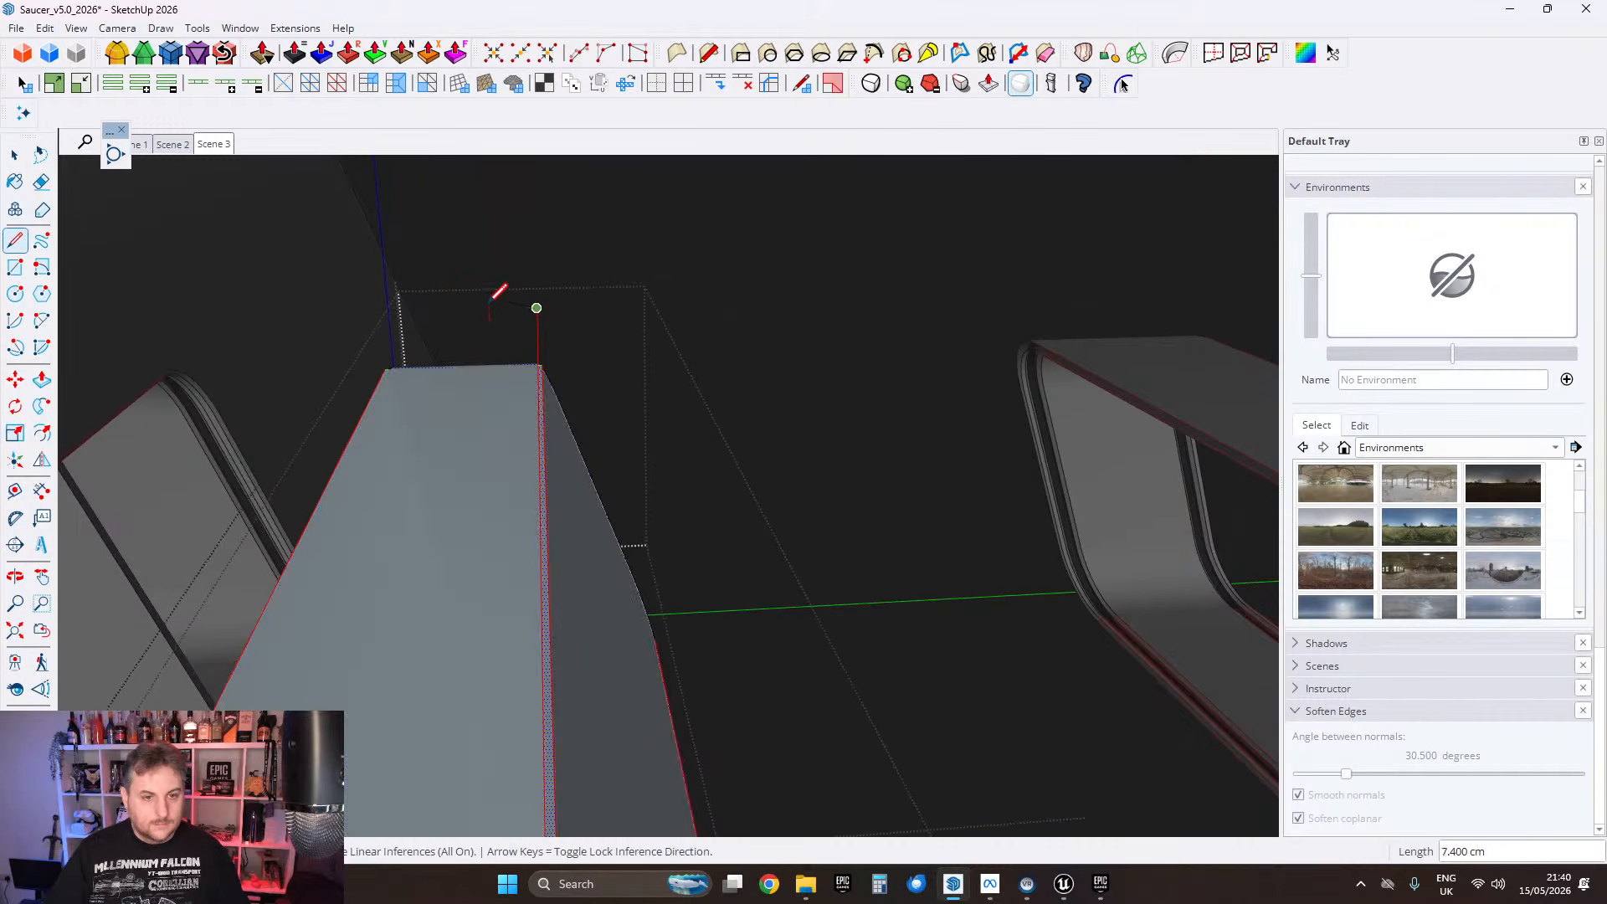
pyautogui.click(37, 185)
pyautogui.click(537, 322)
pyautogui.keyDown('shift'); pyautogui.moveTo(463, 502); pyautogui.dragTo(488, 287, button='middle'); pyautogui.keyUp('shift')
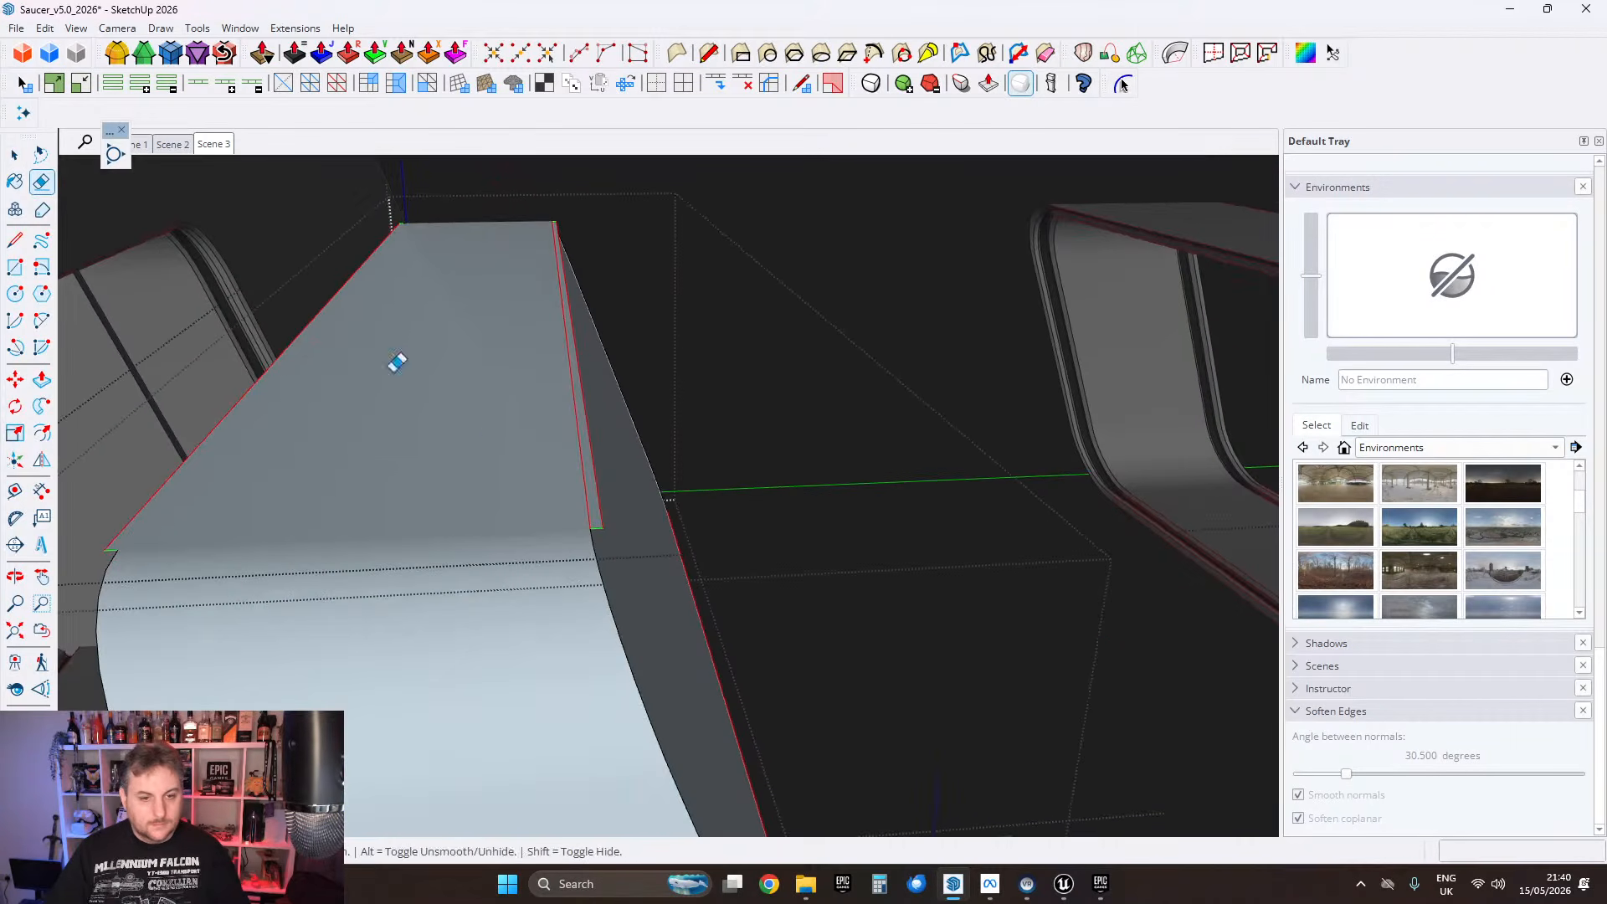
pyautogui.click(14, 155)
pyautogui.rightClick(585, 456)
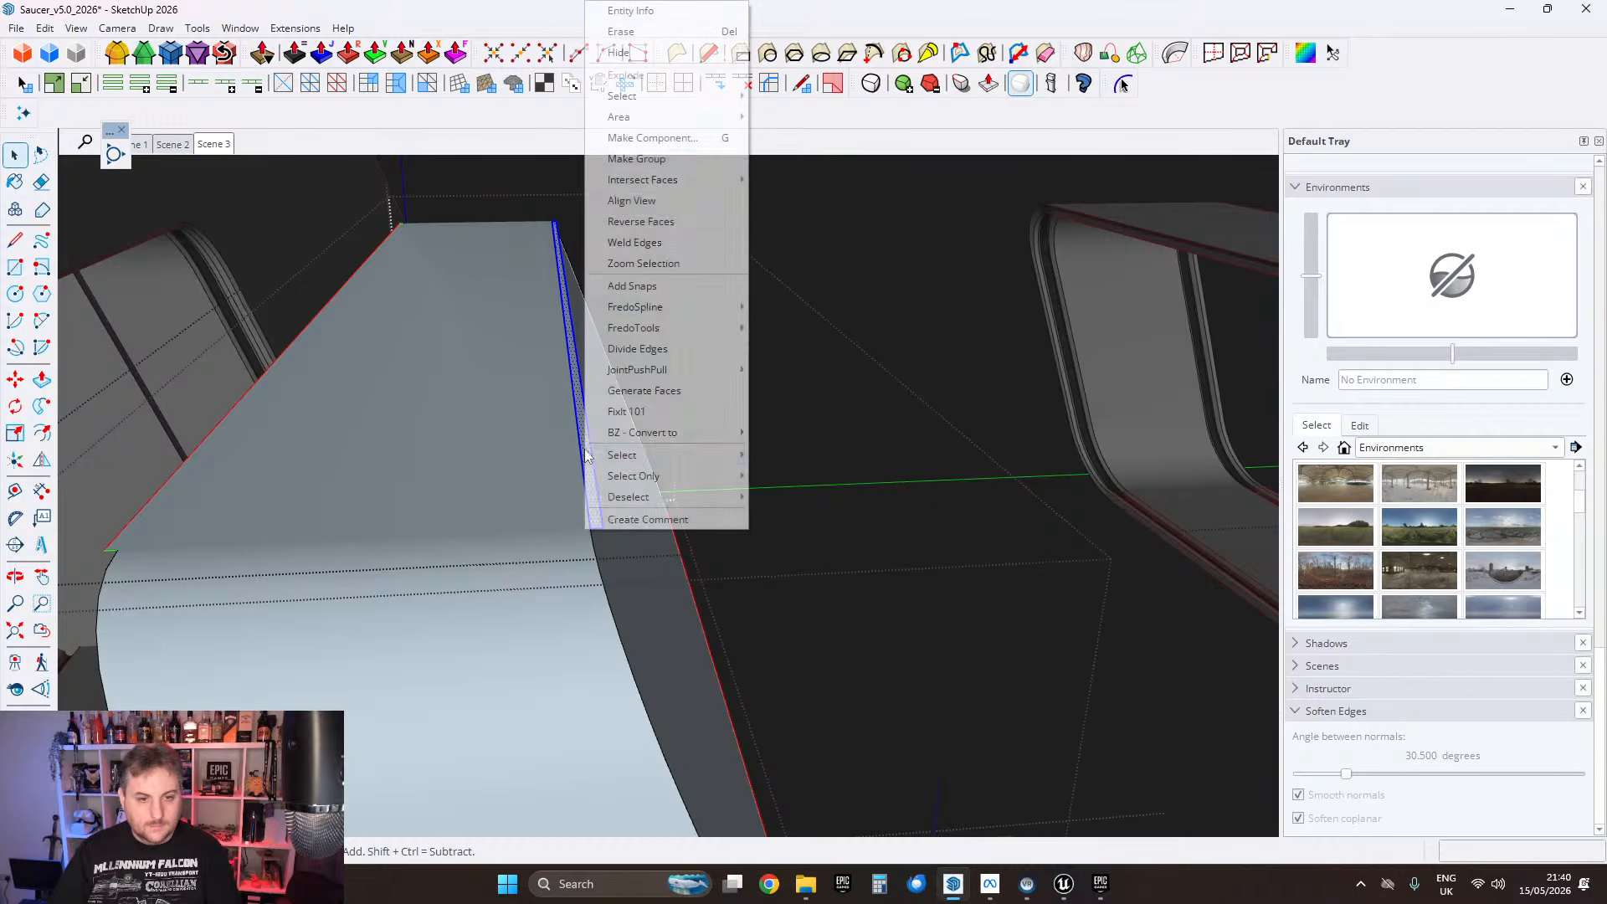
# Step: Draw a line along the upper edge of the end facing the neighbouring frame and remove the sliver outside it
pyautogui.moveTo(478, 333)
pyautogui.mouseDown(button='middle')
pyautogui.moveTo(701, 411)
pyautogui.moveTo(644, 571)
pyautogui.mouseUp(button='middle')
pyautogui.press('l')
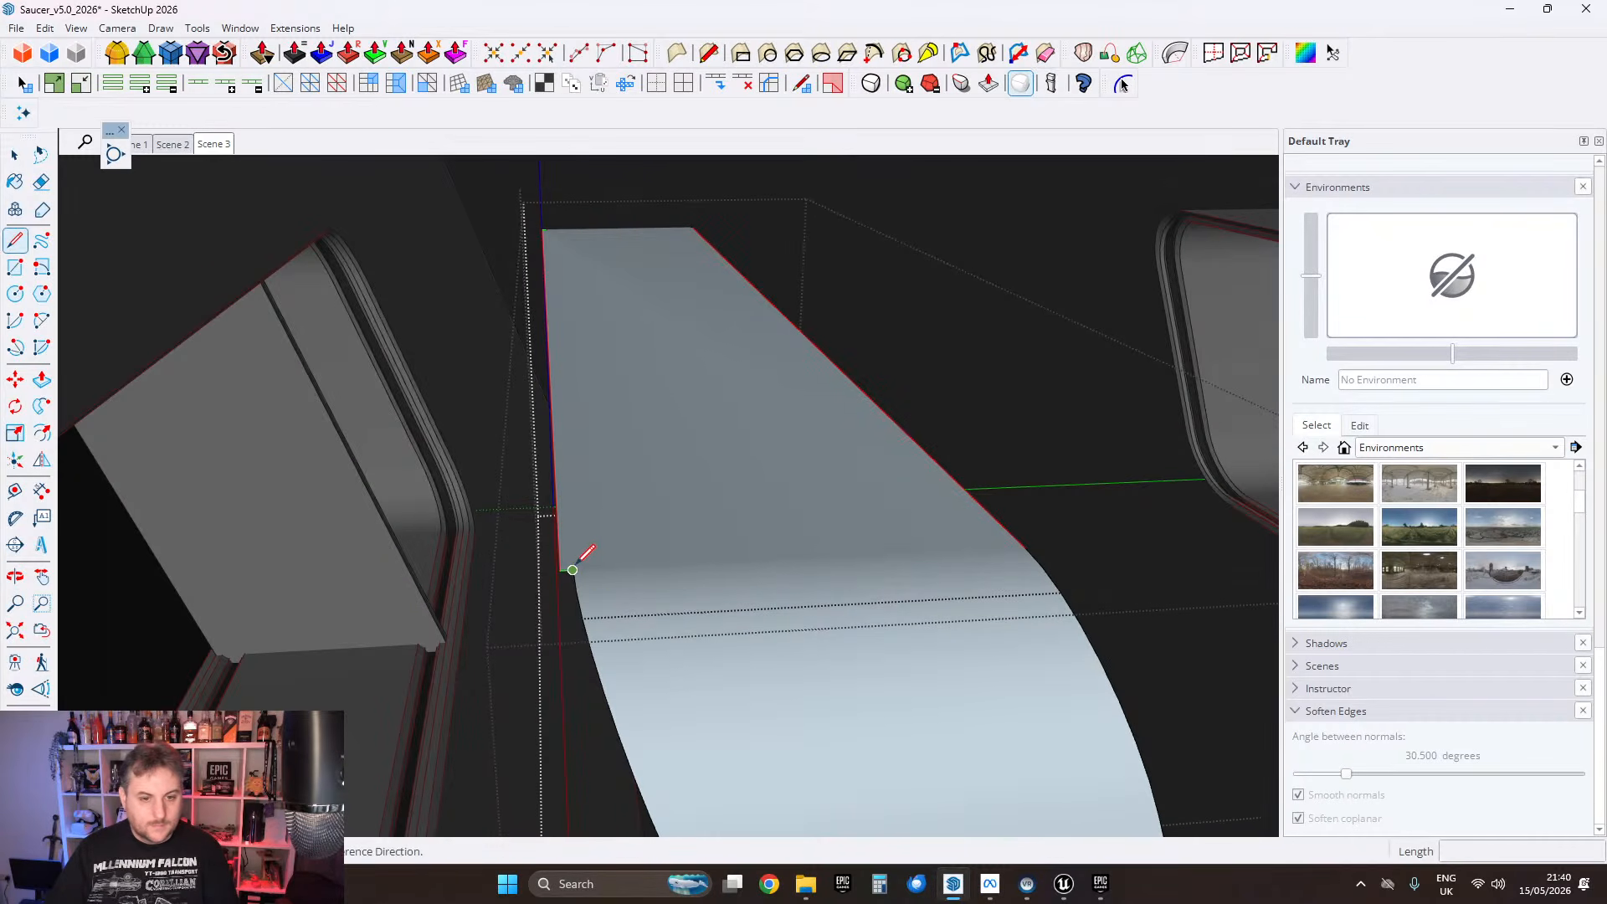
pyautogui.click(573, 570)
pyautogui.click(544, 209)
pyautogui.press('space')
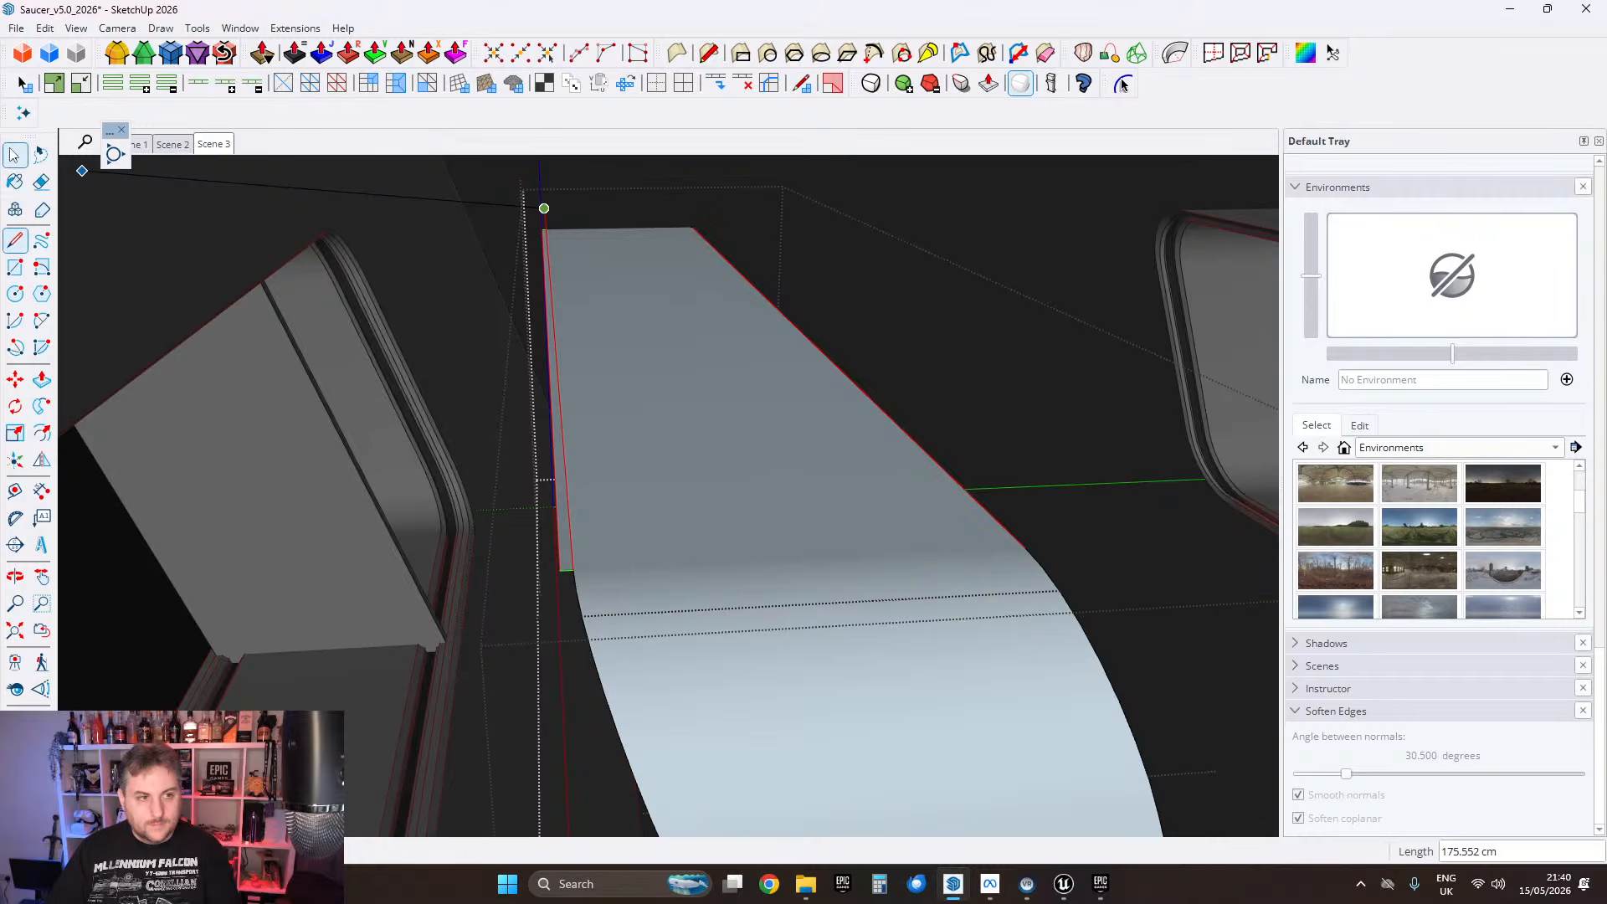
pyautogui.scroll(2, 550, 314)
pyautogui.doubleClick(550, 312)
pyautogui.rightClick(550, 309)
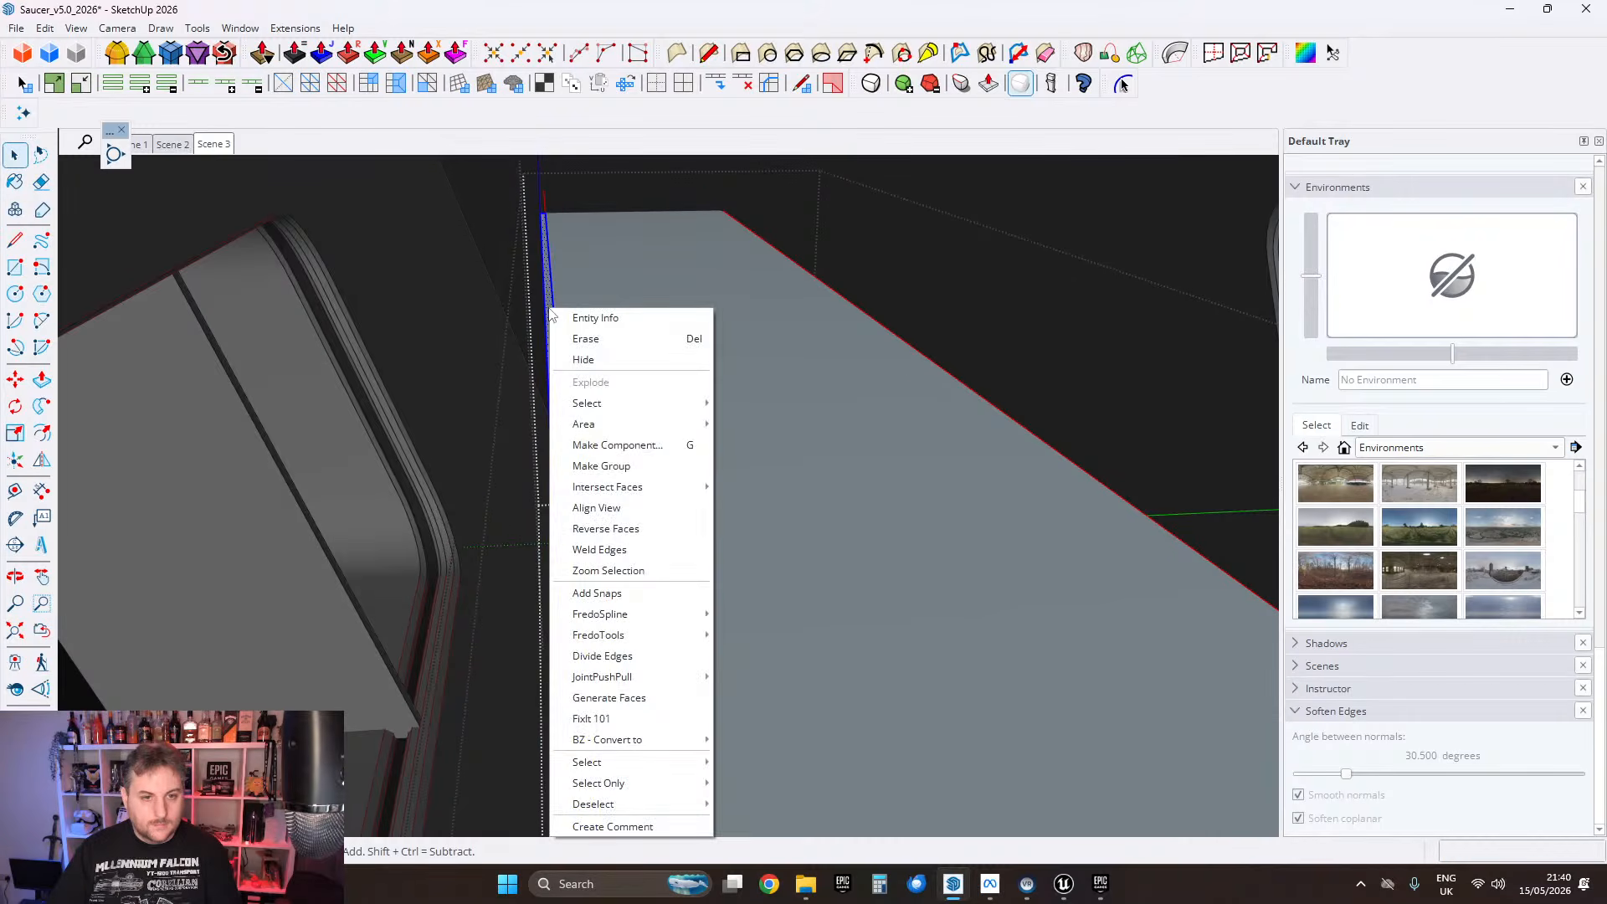
pyautogui.click(596, 466)
pyautogui.scroll(-3, 592, 258)
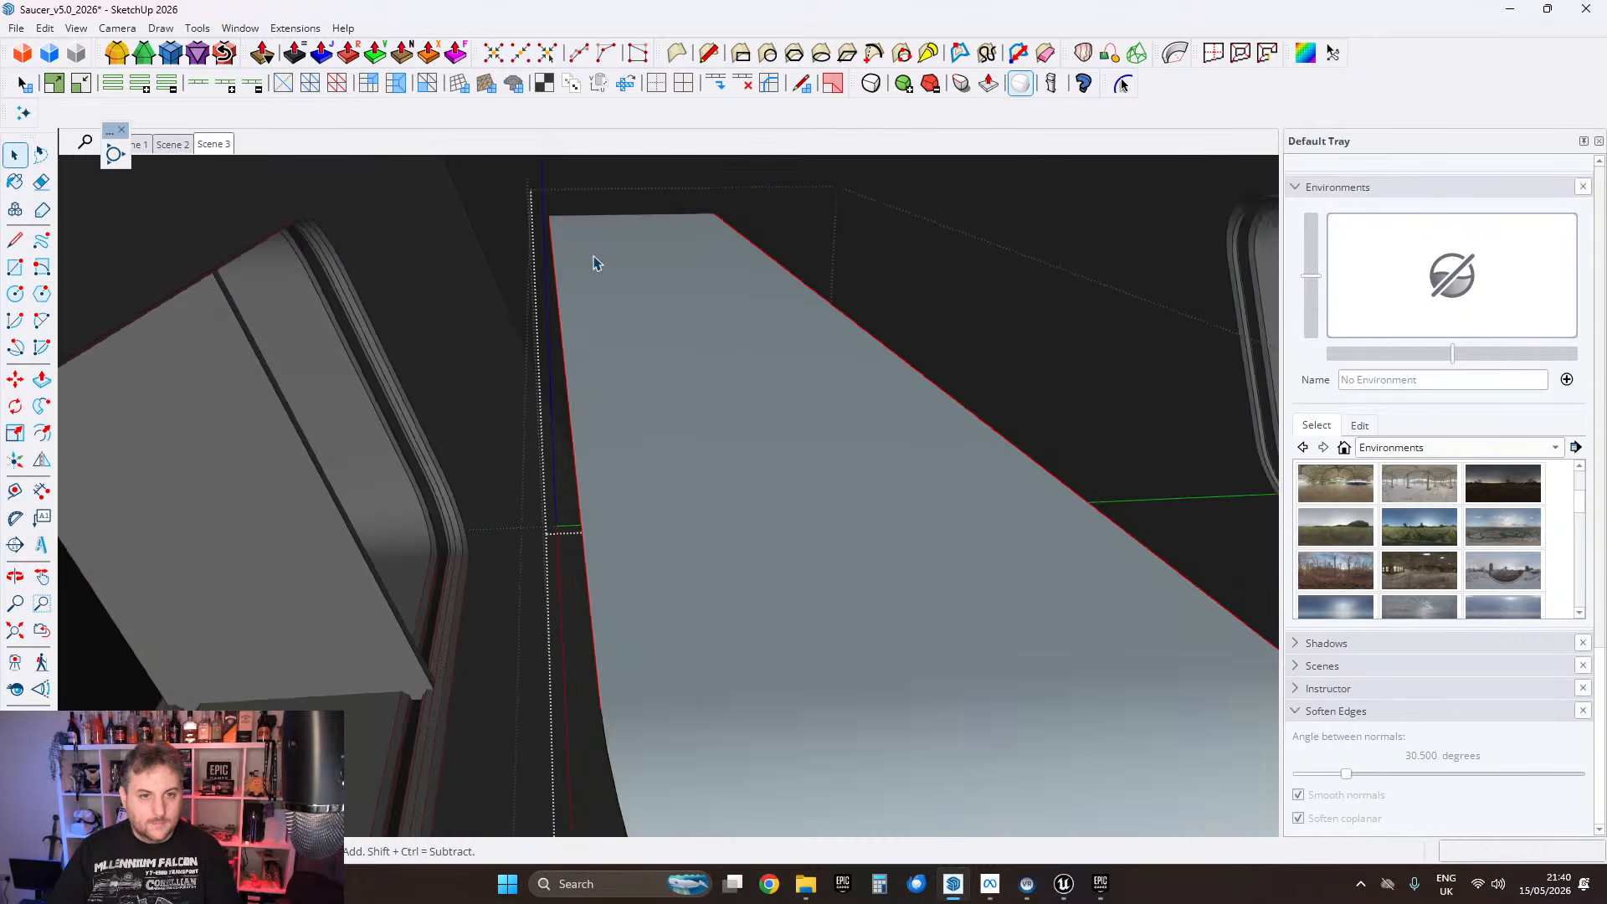
# Step: Move the cap face outward by 51 cm to lengthen the grouped inner surface
pyautogui.moveTo(592, 258); pyautogui.dragTo(686, 381, button='middle')
pyautogui.click(688, 381)
pyautogui.click(15, 379)
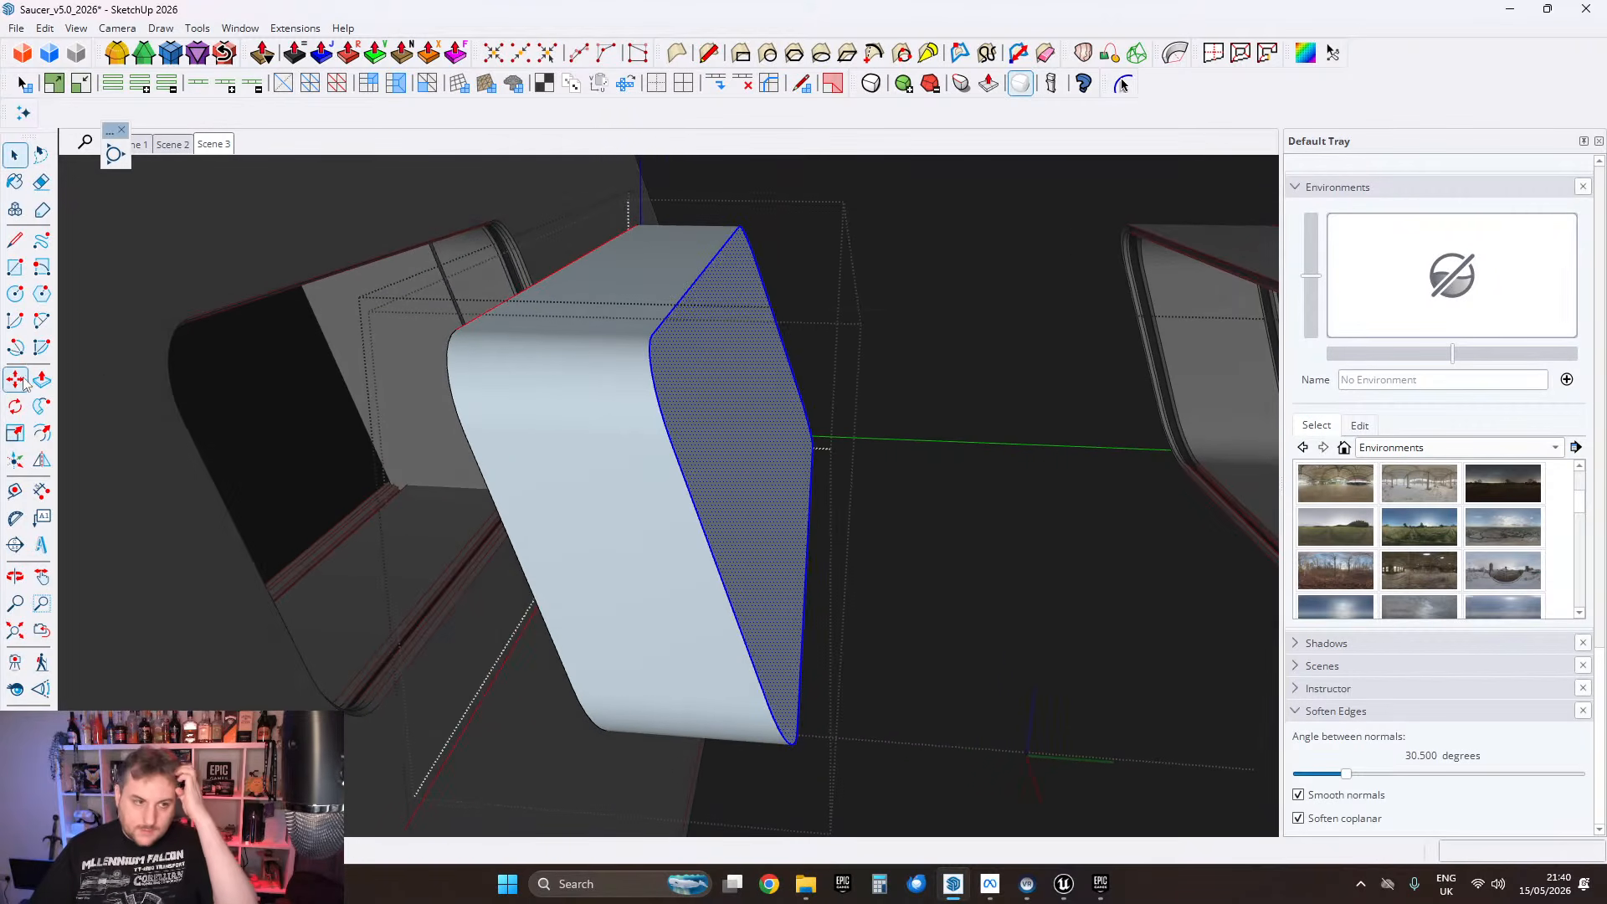
pyautogui.scroll(-2, 803, 393)
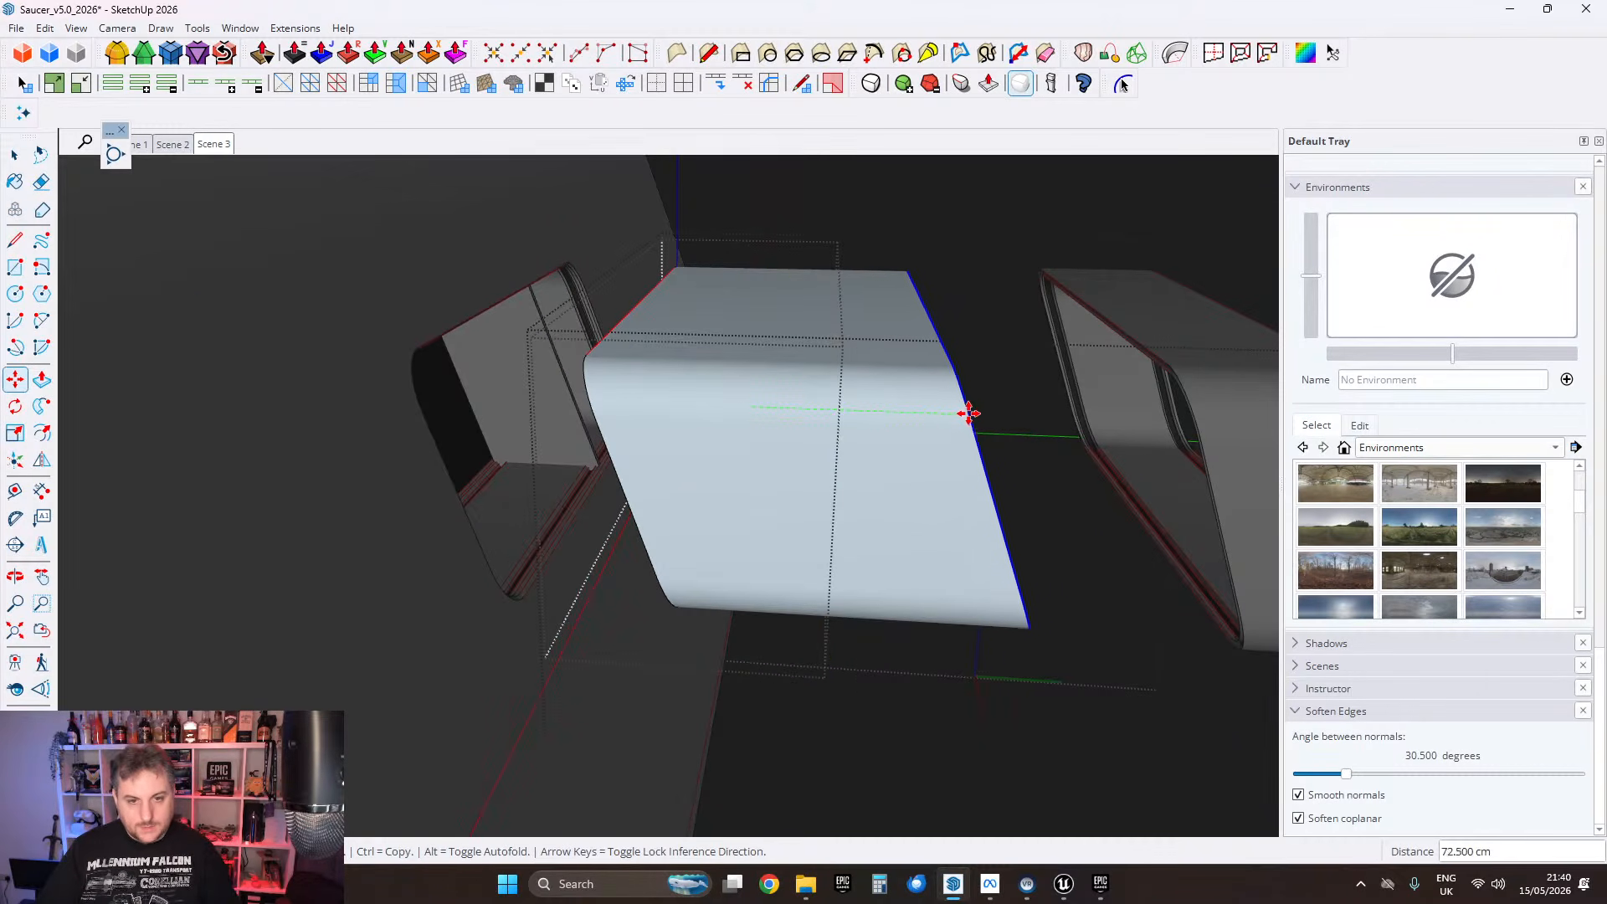
pyautogui.click(904, 407)
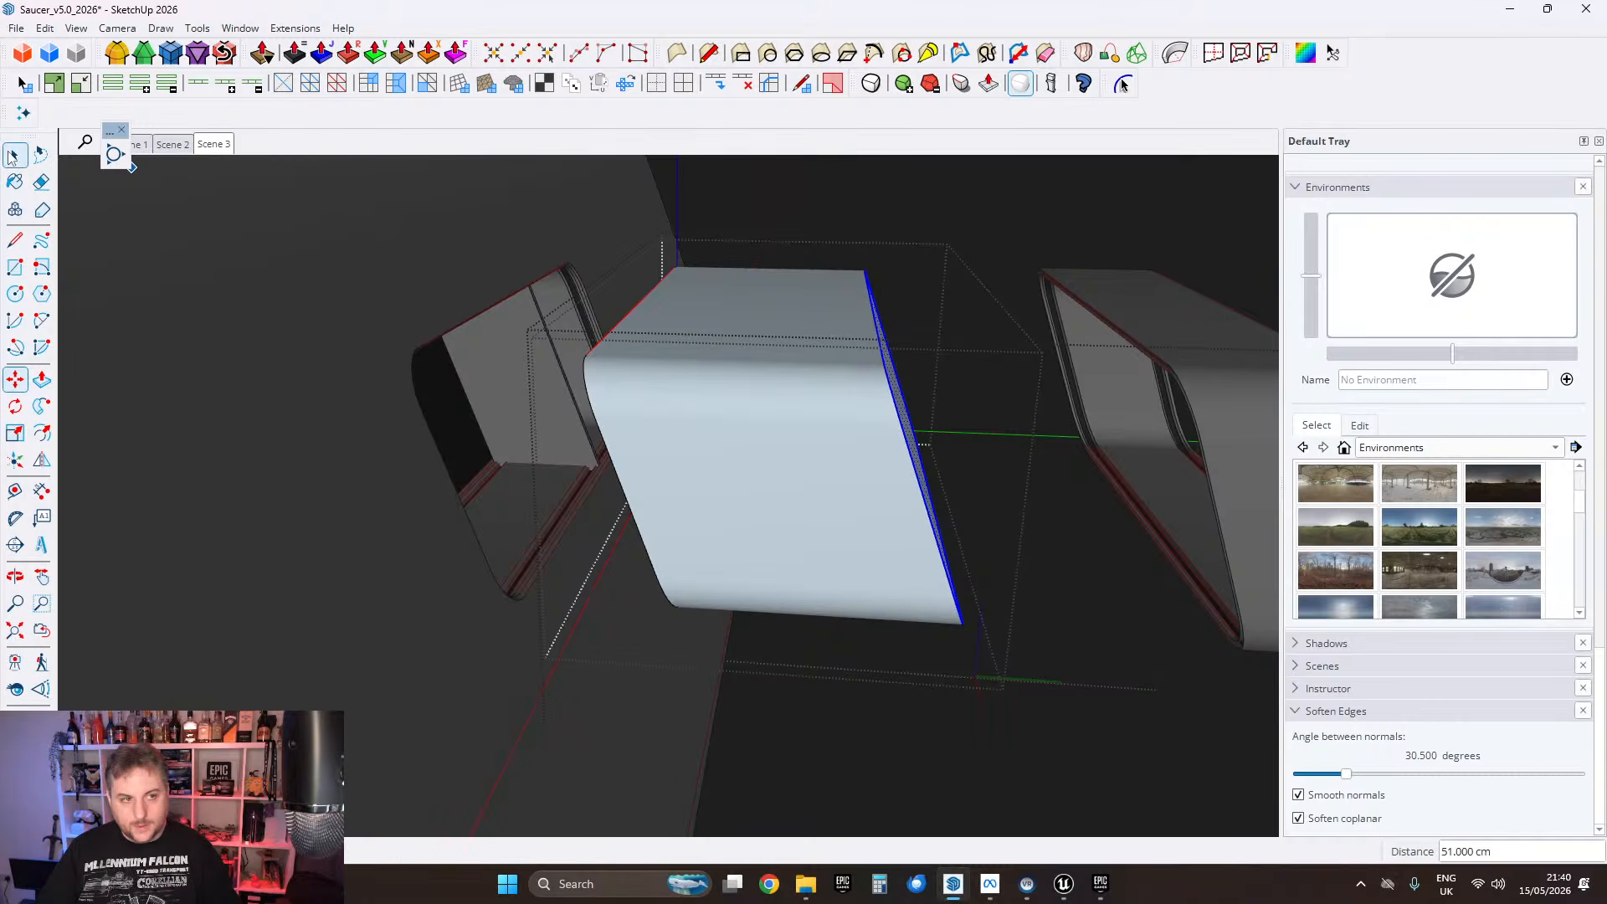
# Step: Delete the cap face from the outer end of the lengthened surface
pyautogui.click(13, 157)
pyautogui.moveTo(699, 316); pyautogui.dragTo(636, 347, button='middle')
pyautogui.click(838, 390)
pyautogui.press('Delete')
# Step: Inspect the neighbouring frame's opening, its stepped rim profile and how the lengthened surface lines up with it
pyautogui.moveTo(779, 377); pyautogui.dragTo(824, 369, button='middle')
pyautogui.scroll(5, 649, 410)
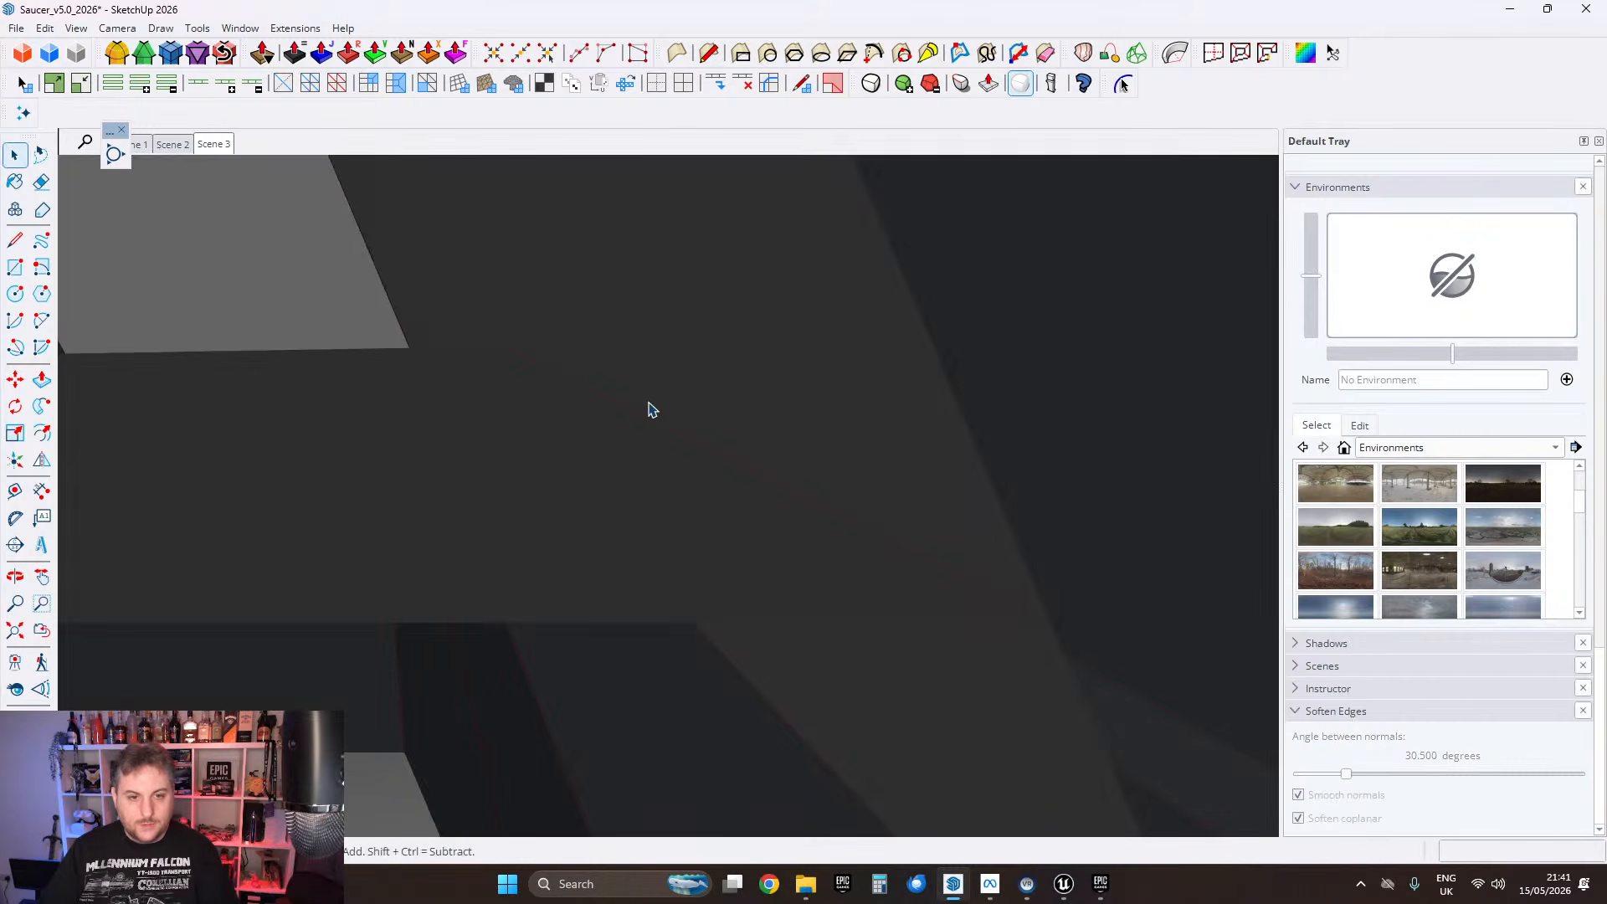
pyautogui.moveTo(662, 410); pyautogui.dragTo(359, 395, button='middle')
pyautogui.moveTo(841, 380); pyautogui.dragTo(812, 459, button='middle')
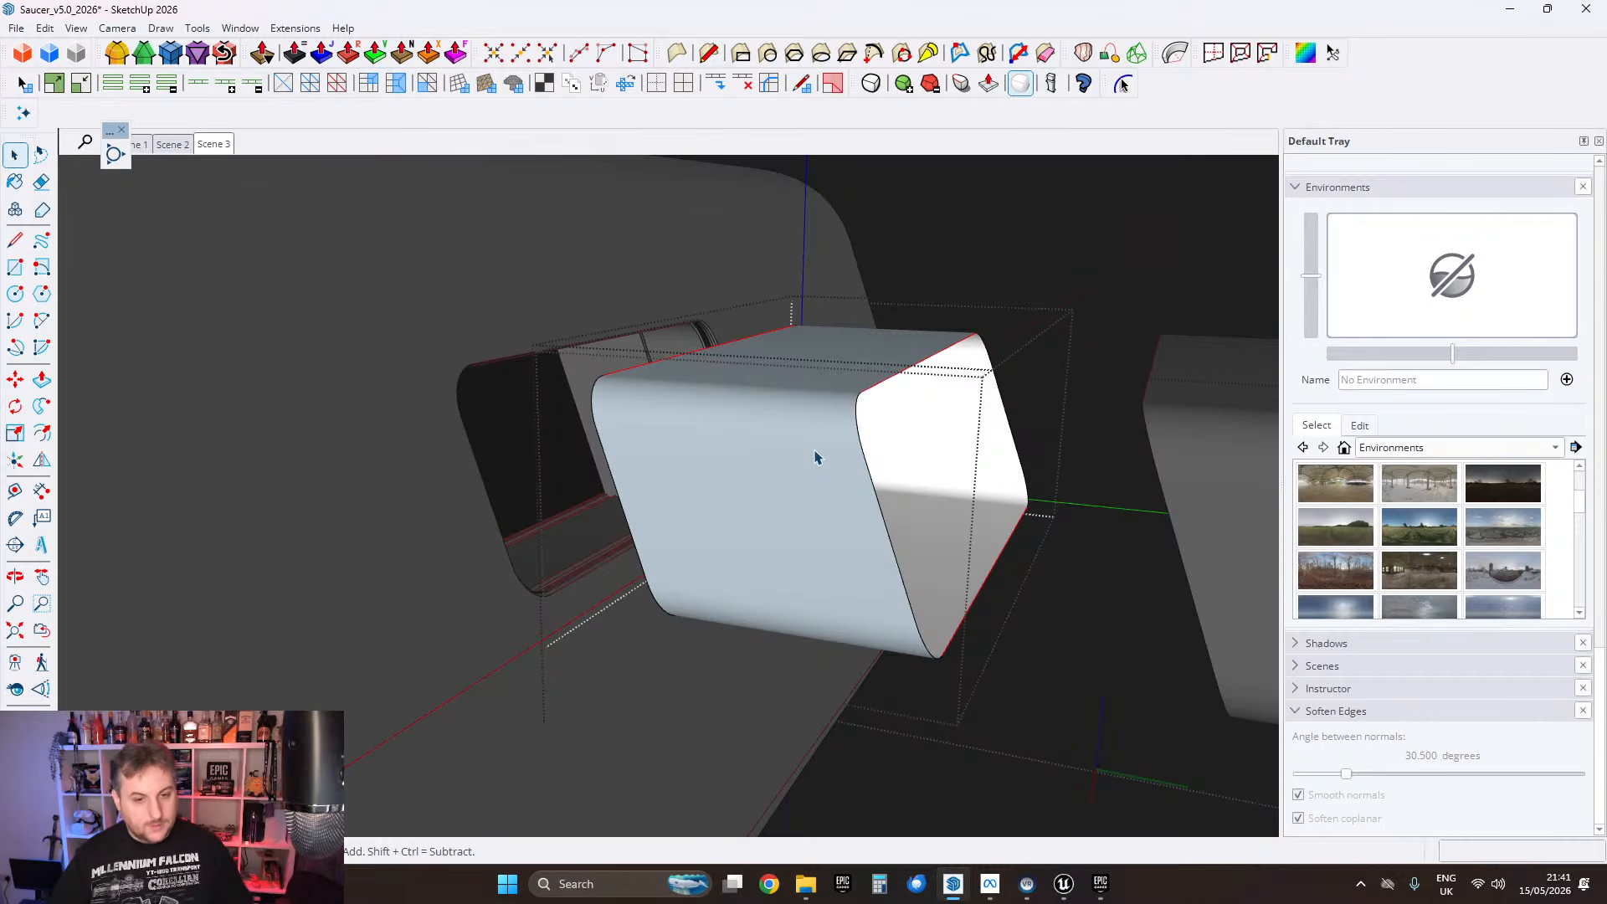
pyautogui.scroll(1, 570, 505)
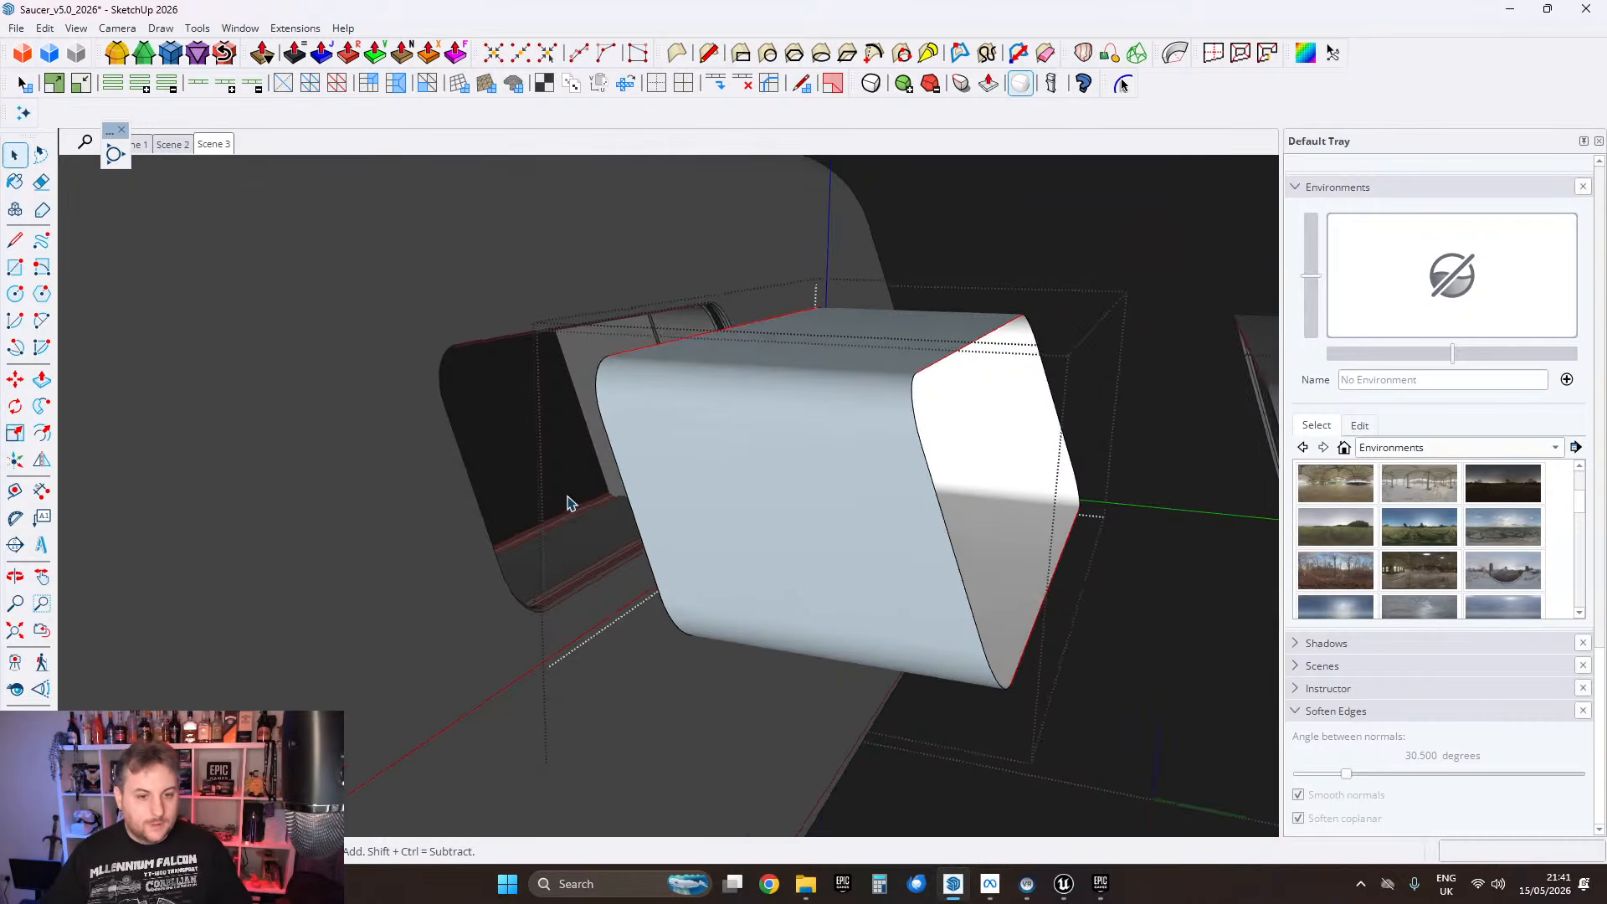
pyautogui.moveTo(570, 505); pyautogui.dragTo(624, 486, button='middle')
pyautogui.scroll(8, 664, 494)
pyautogui.moveTo(655, 542); pyautogui.dragTo(662, 480, button='middle')
pyautogui.moveTo(694, 366); pyautogui.dragTo(749, 561, button='middle')
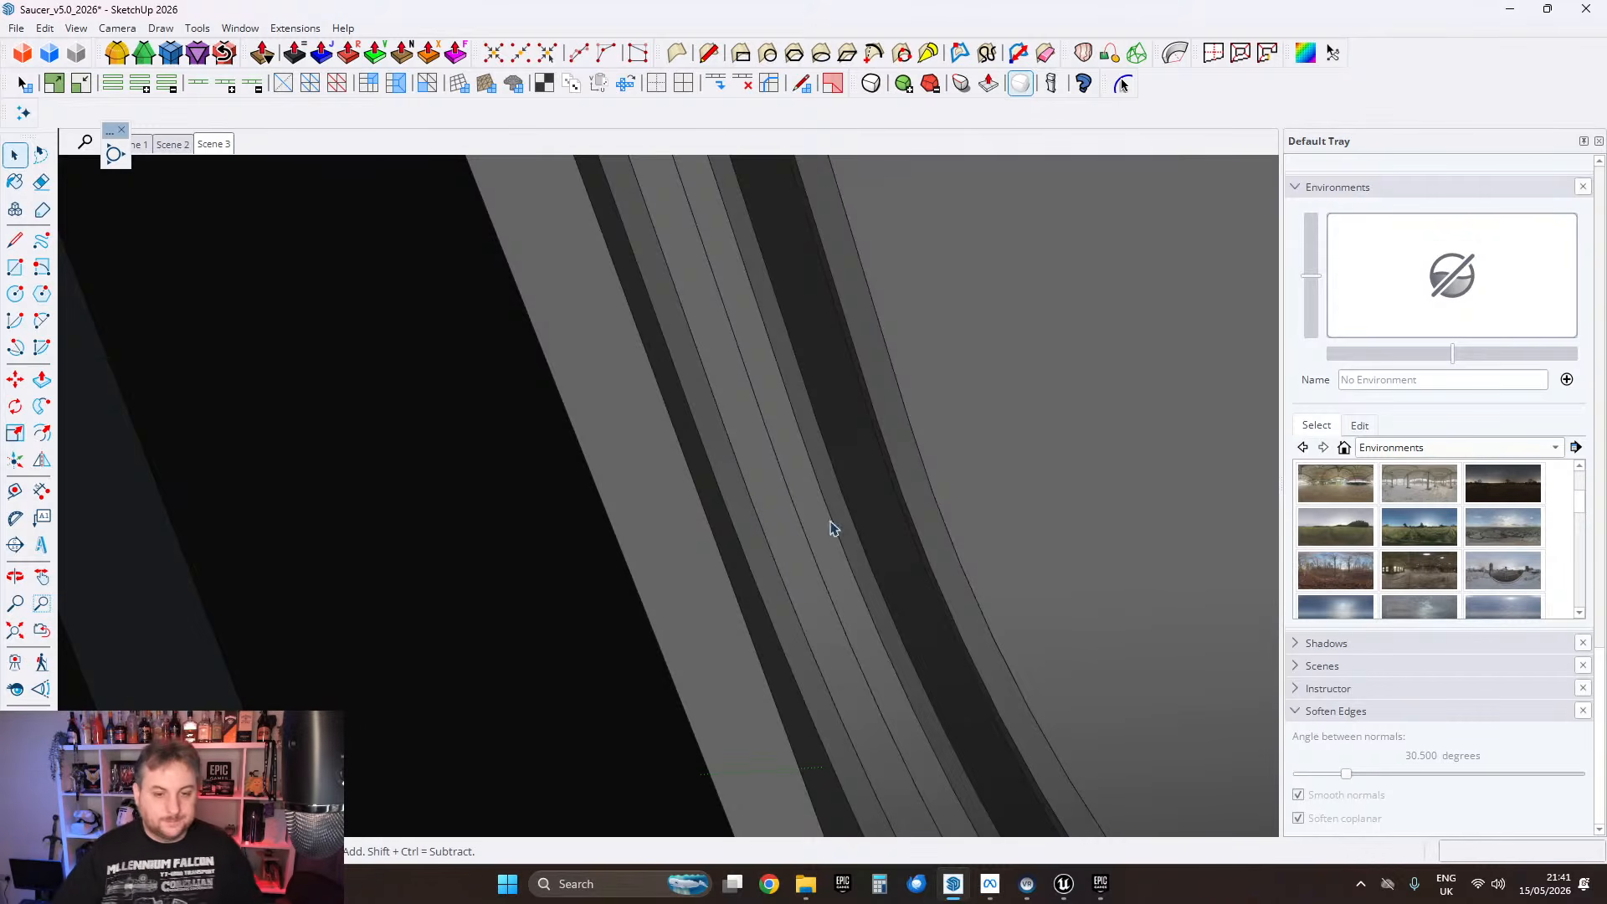
pyautogui.moveTo(1044, 503); pyautogui.dragTo(399, 557, button='middle')
pyautogui.moveTo(793, 531); pyautogui.dragTo(611, 566, button='middle')
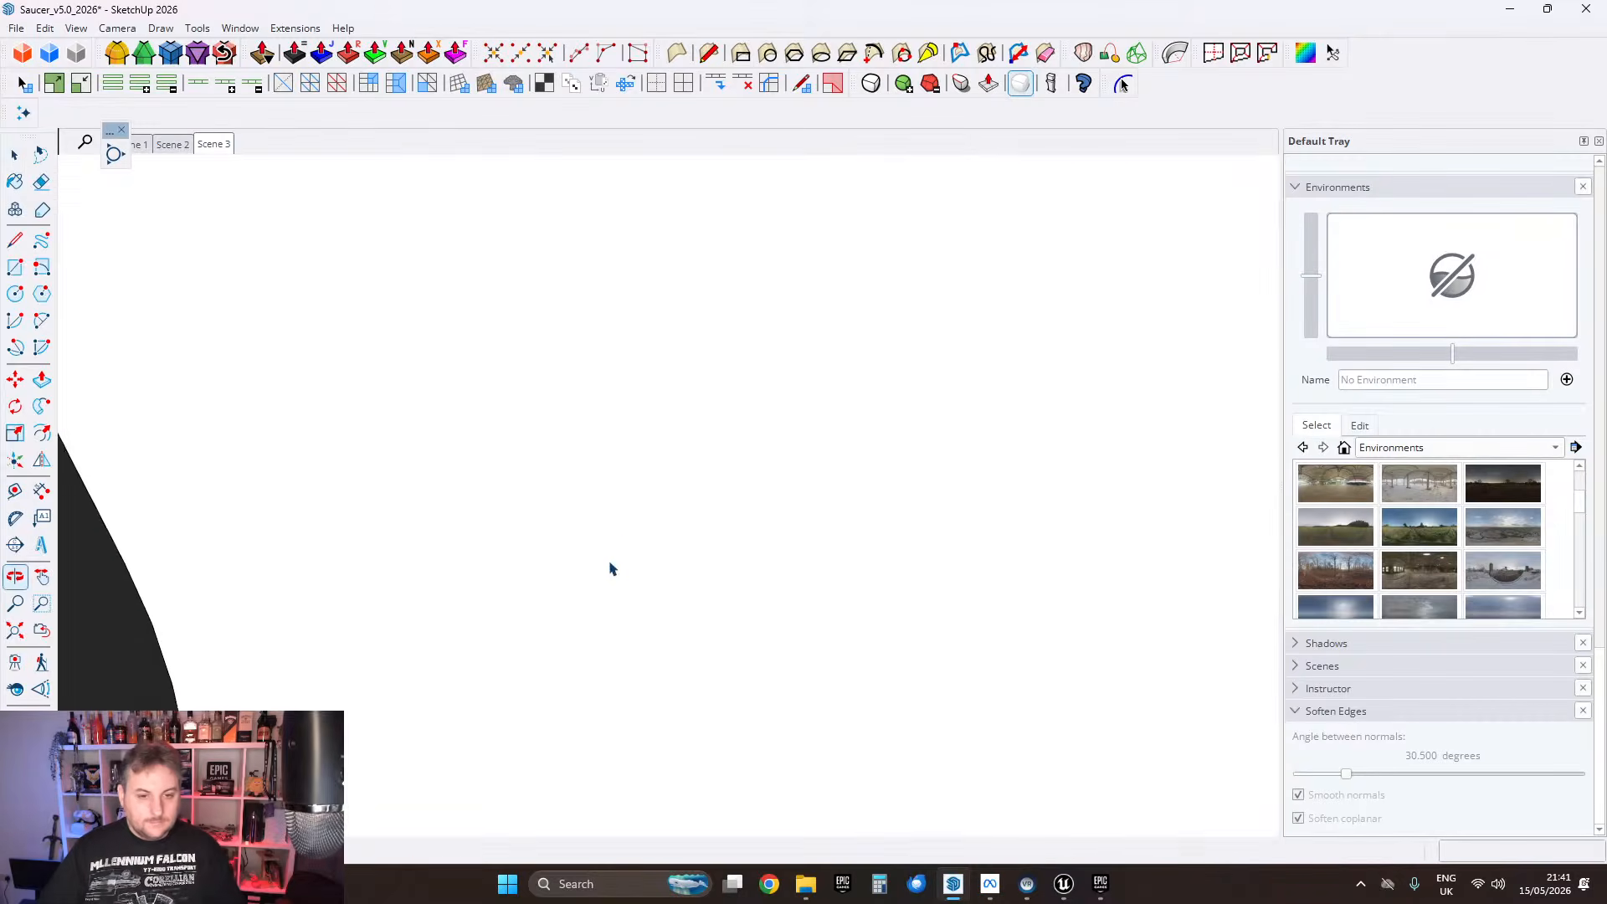
pyautogui.scroll(-3, 658, 597)
pyautogui.scroll(-10, 467, 545)
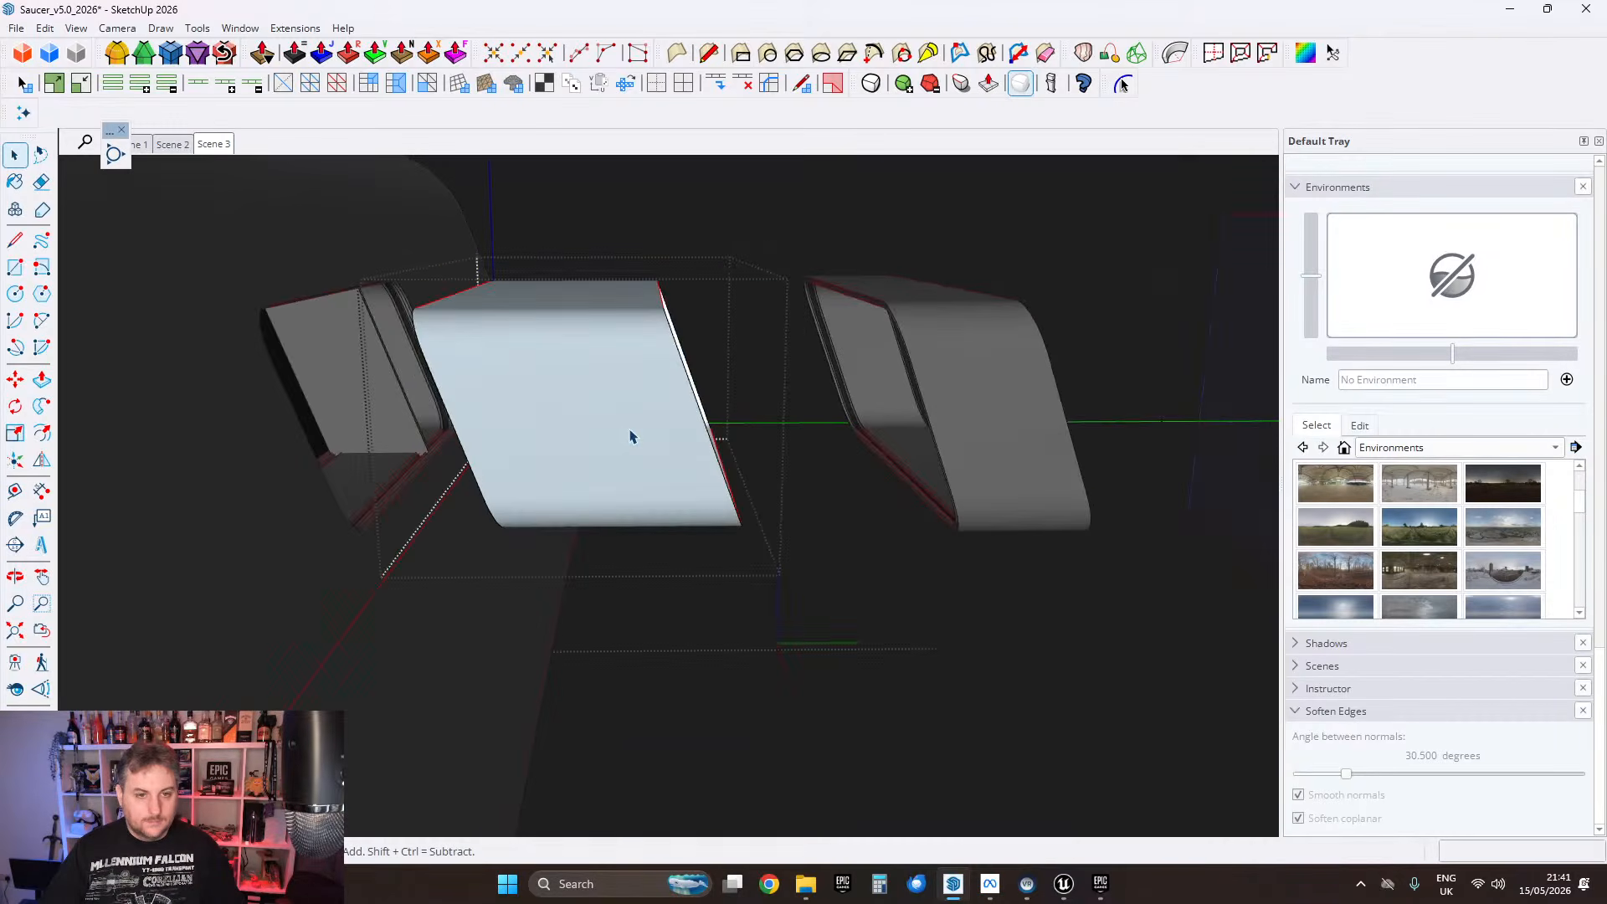
# Step: Leave the lengthened surface's group with the whole group selected
pyautogui.click(631, 434)
pyautogui.moveTo(630, 434); pyautogui.dragTo(631, 494, button='middle')
pyautogui.press('Escape')
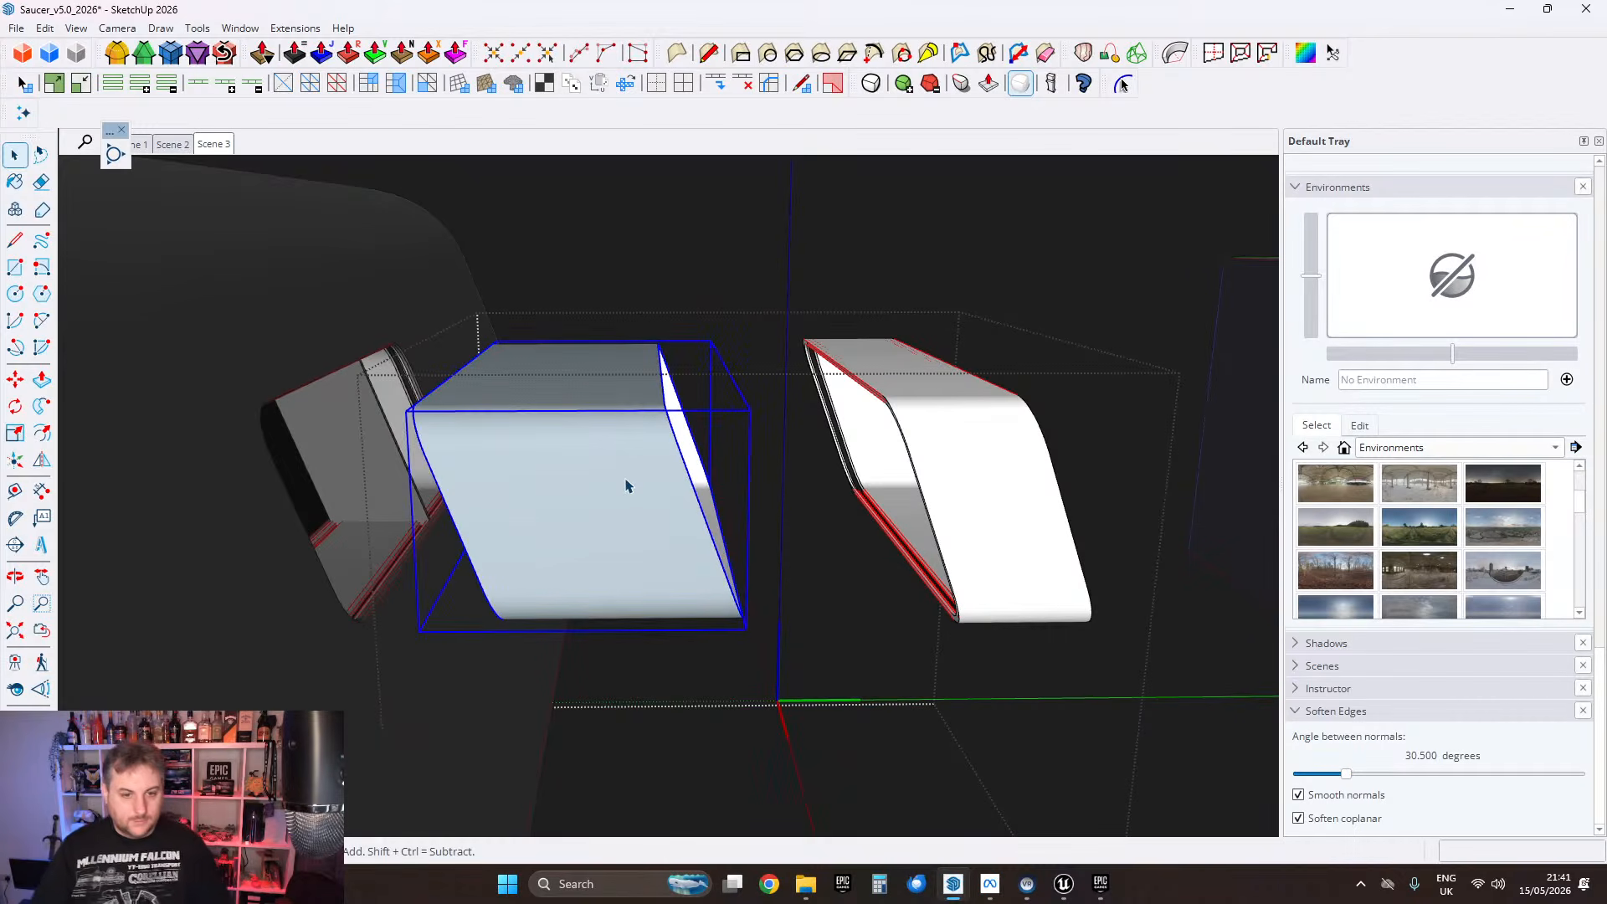
# Step: Take the selected window sleeve out of its parent group and paste it back in place outside that group
pyautogui.press('Delete')
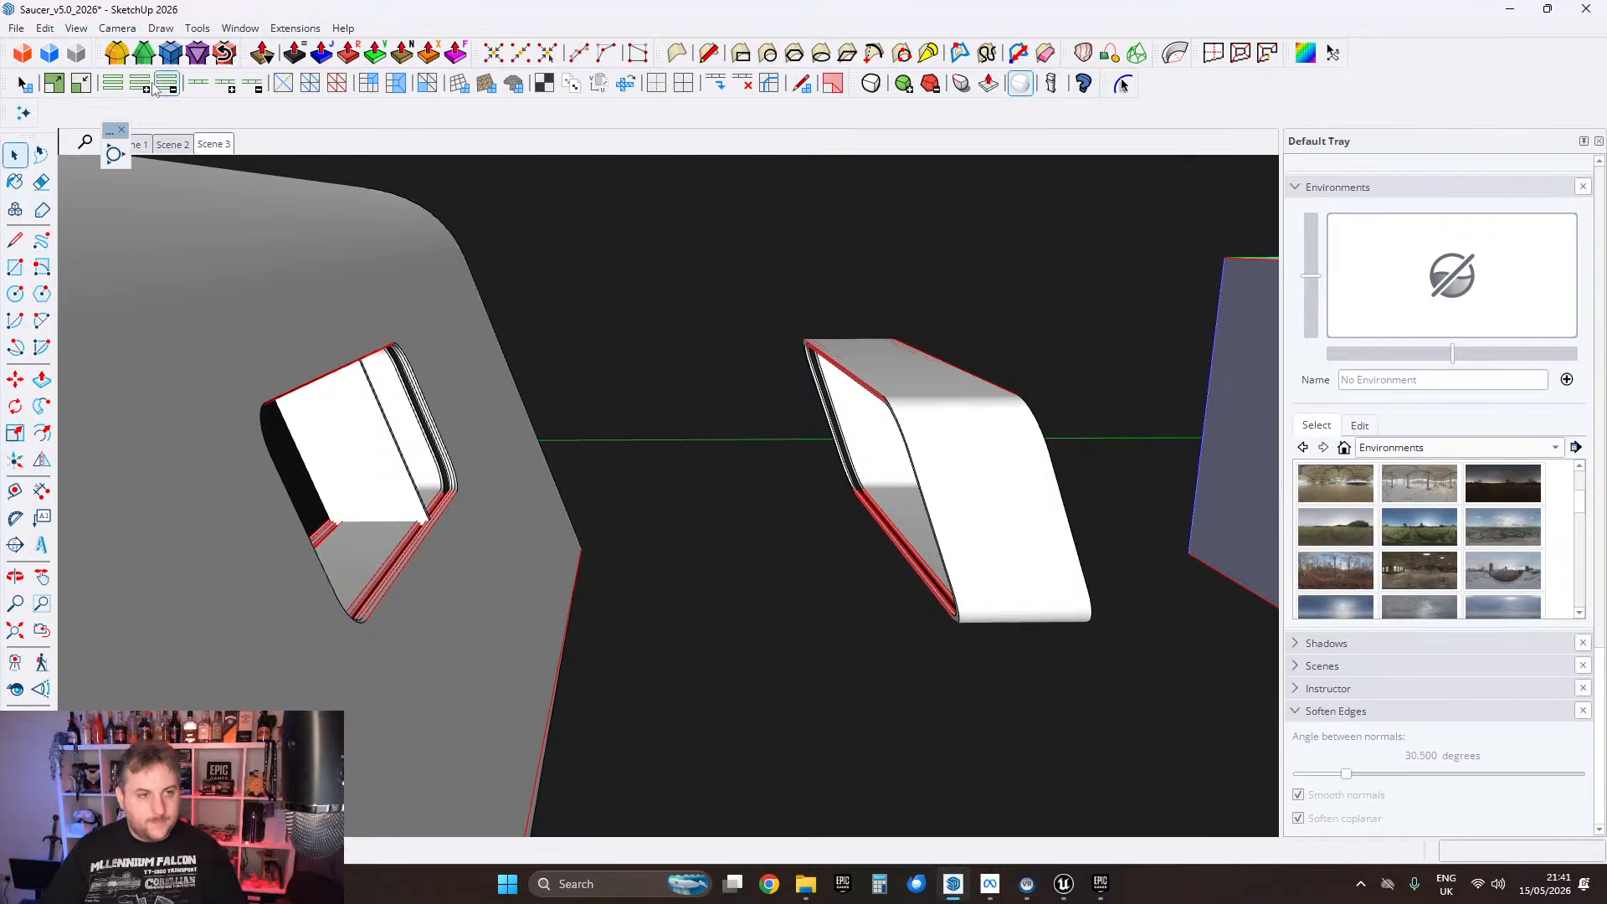
pyautogui.hotkey('alt', 'e')
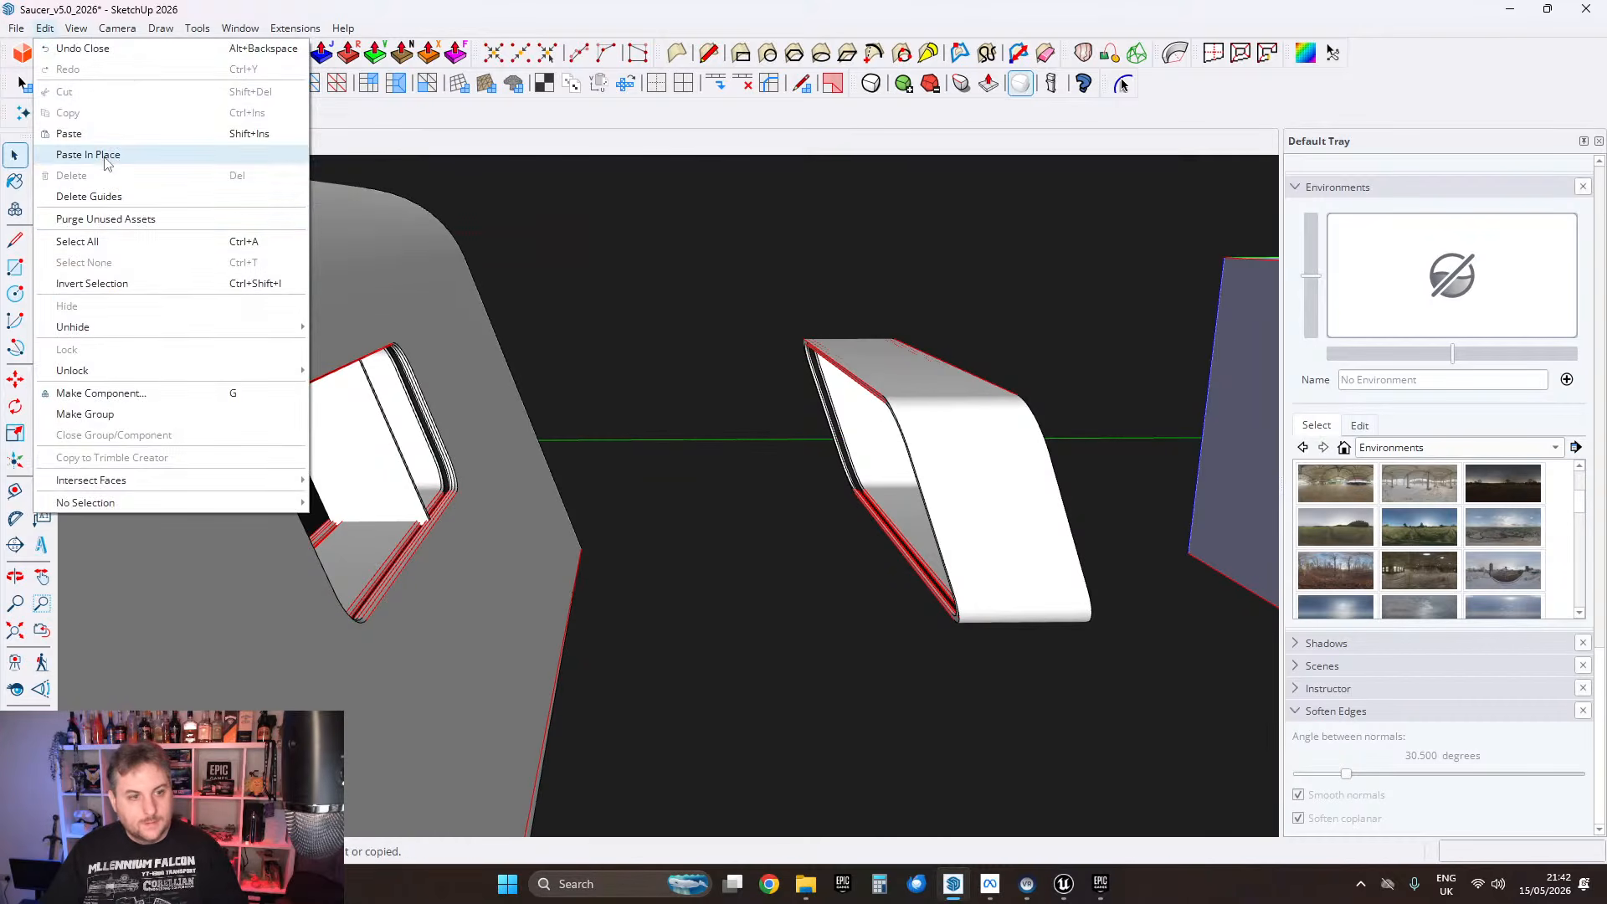
pyautogui.click(109, 161)
# Step: Copy the window sleeve together with the interior wall panel behind it 872 cm along the green axis, away from the hull
pyautogui.scroll(2, 591, 490)
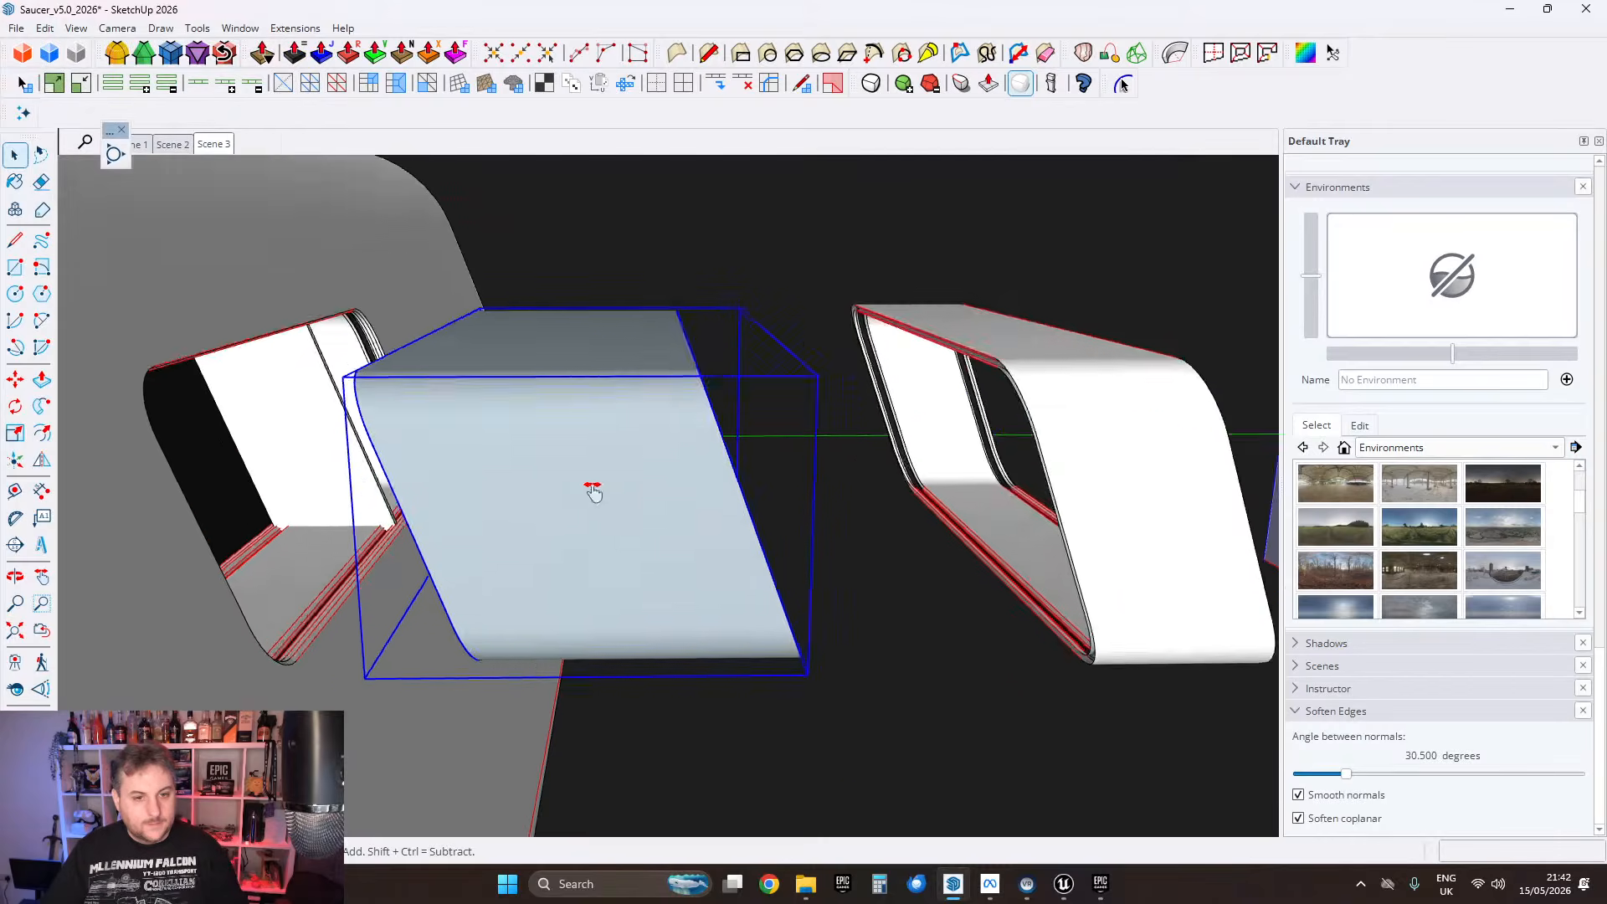
pyautogui.moveTo(592, 490); pyautogui.dragTo(140, 481, button='middle')
pyautogui.scroll(3, 533, 612)
pyautogui.moveTo(533, 613); pyautogui.dragTo(727, 525, button='middle')
pyautogui.scroll(2, 704, 465)
pyautogui.moveTo(704, 465); pyautogui.dragTo(637, 314, button='middle')
pyautogui.scroll(-5, 716, 436)
pyautogui.click(660, 364)
pyautogui.moveTo(694, 375)
pyautogui.mouseDown(button='middle')
pyautogui.moveTo(692, 343)
pyautogui.moveTo(678, 366)
pyautogui.mouseUp(button='middle')
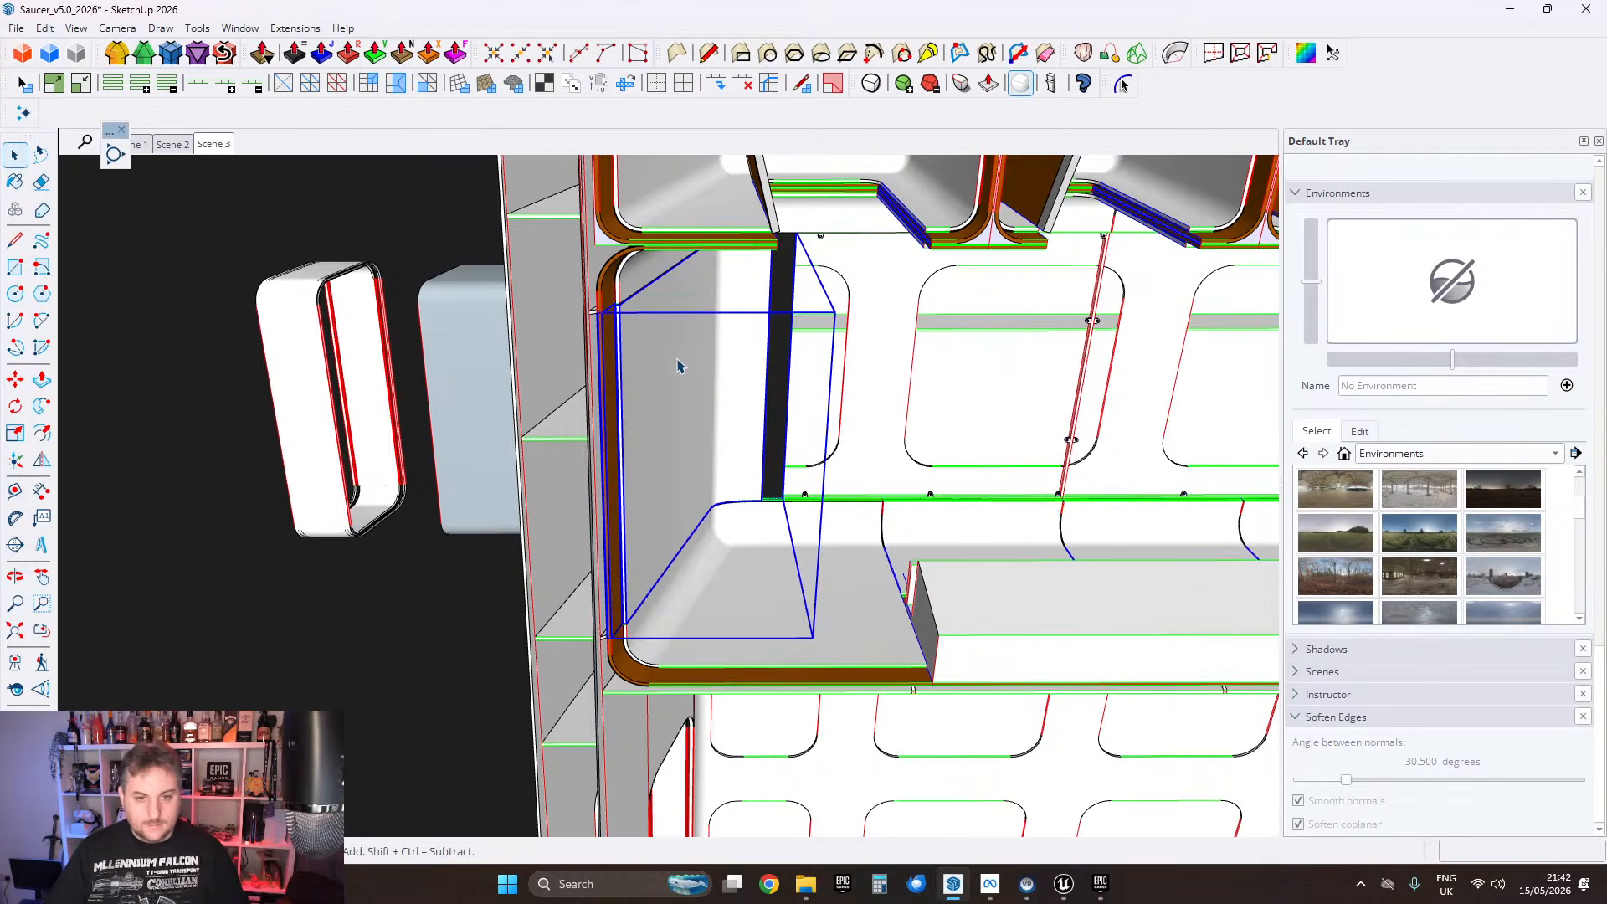
pyautogui.rightClick(678, 365)
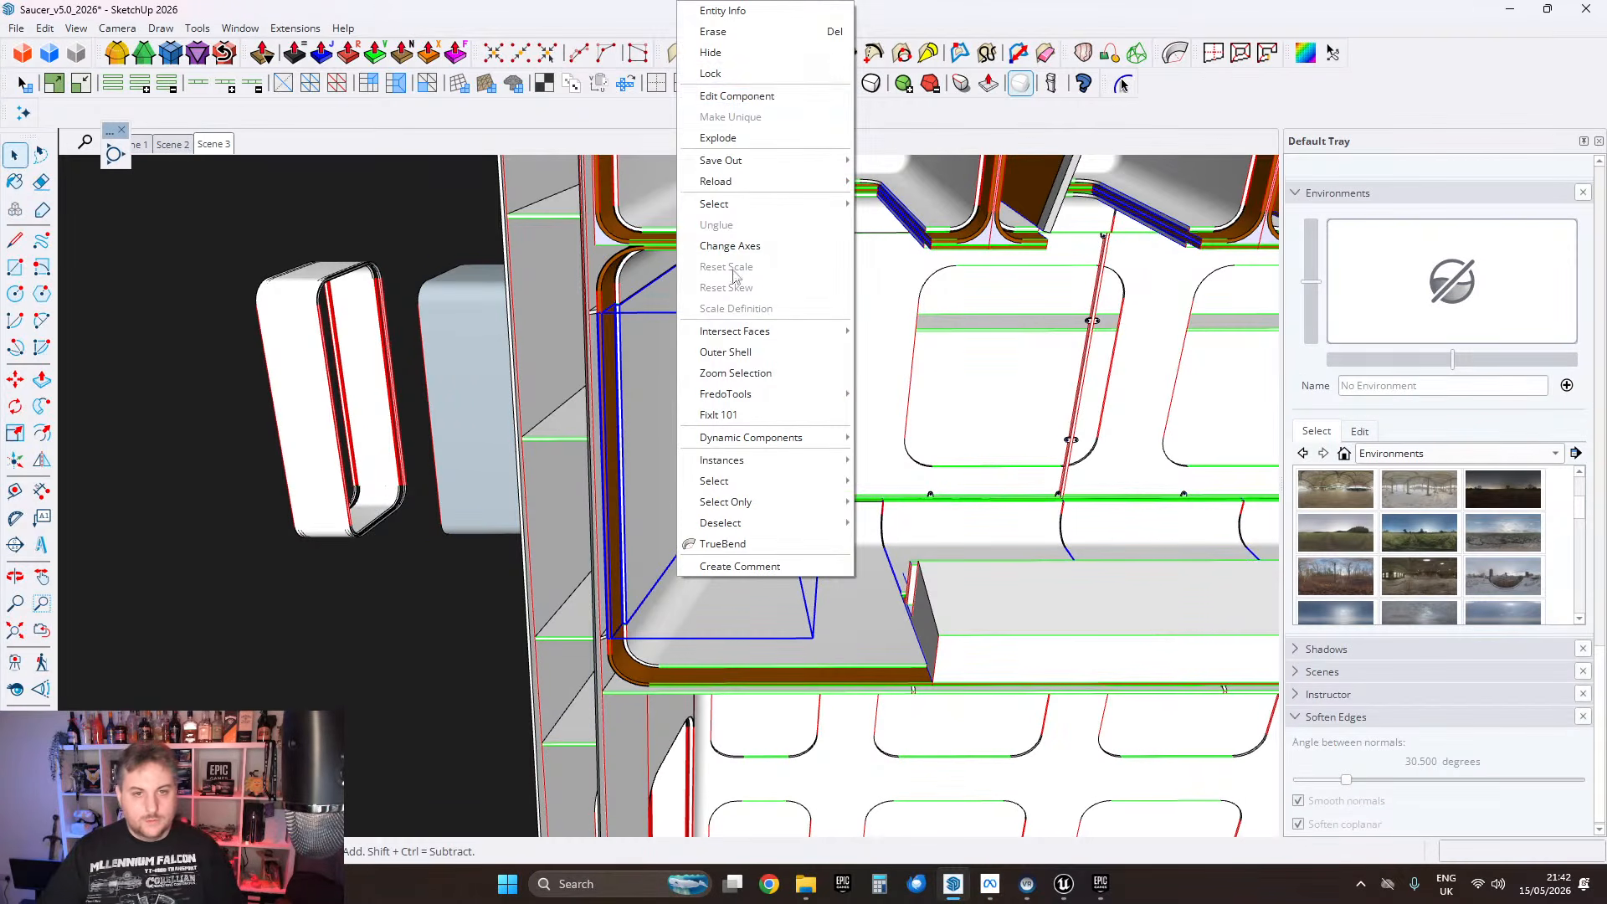
pyautogui.click(660, 356)
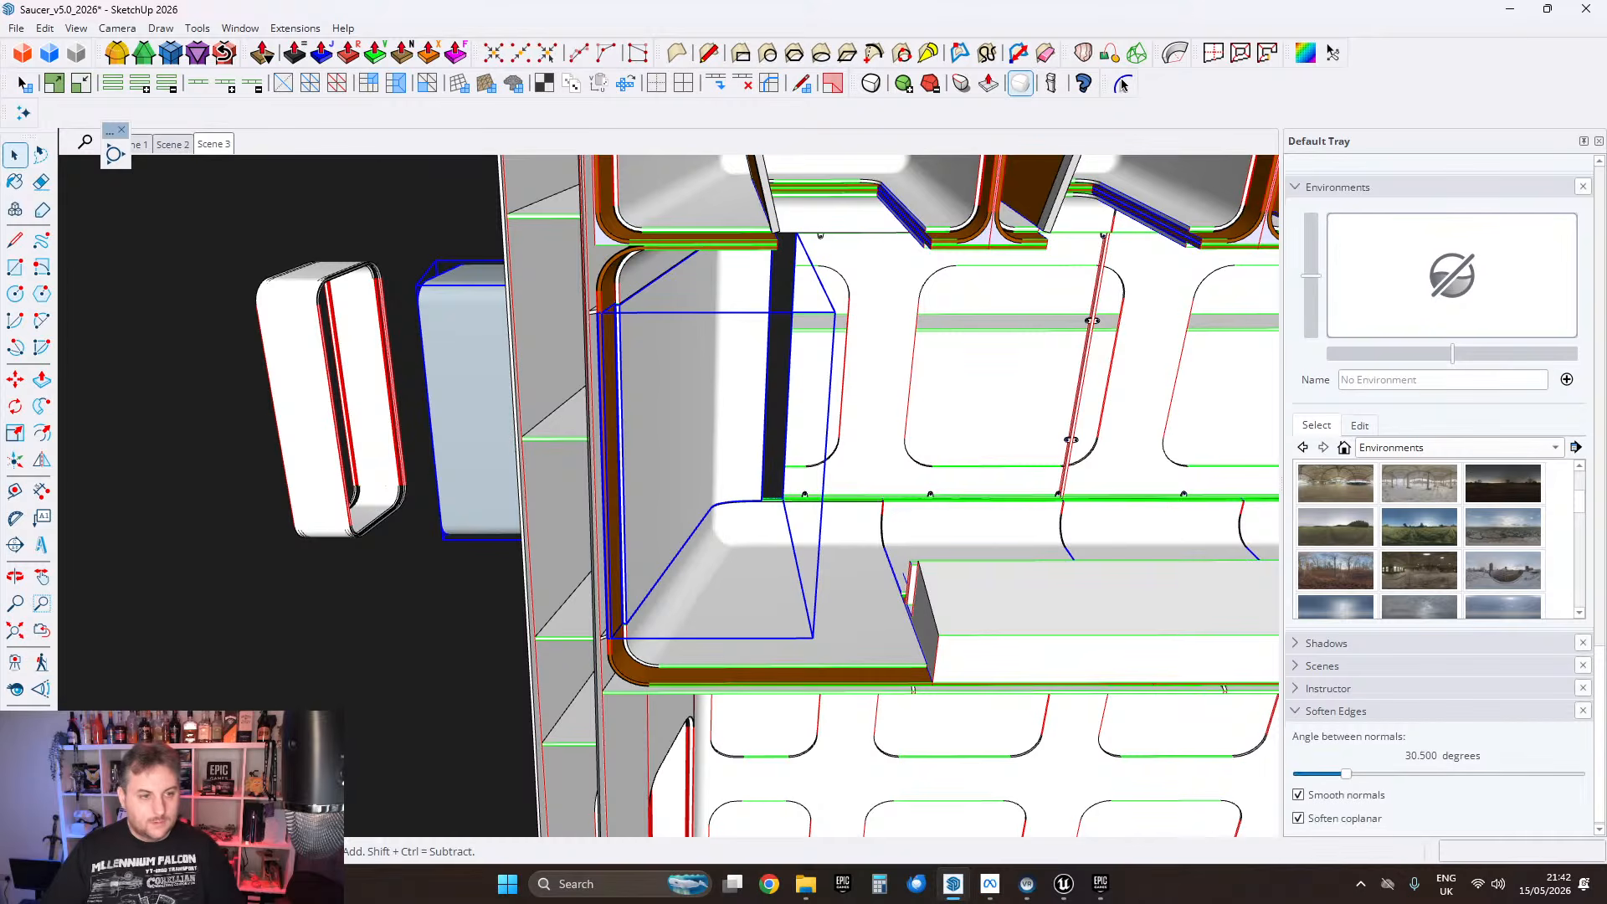
pyautogui.click(15, 379)
pyautogui.scroll(-2, 732, 417)
pyautogui.scroll(-3, 709, 409)
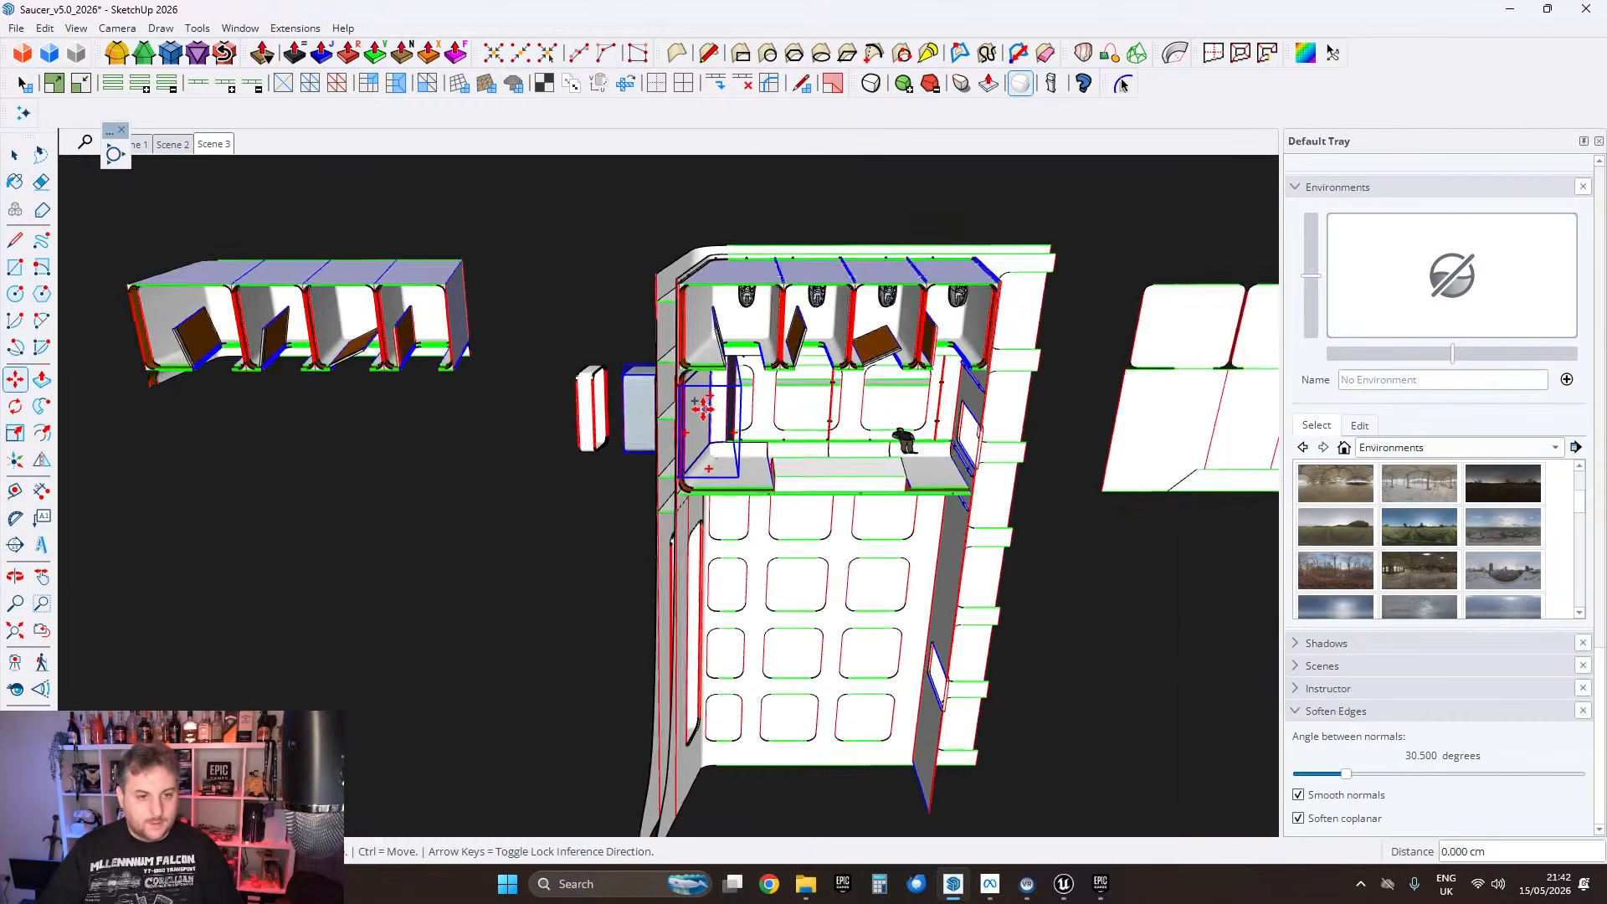
pyautogui.click(708, 410)
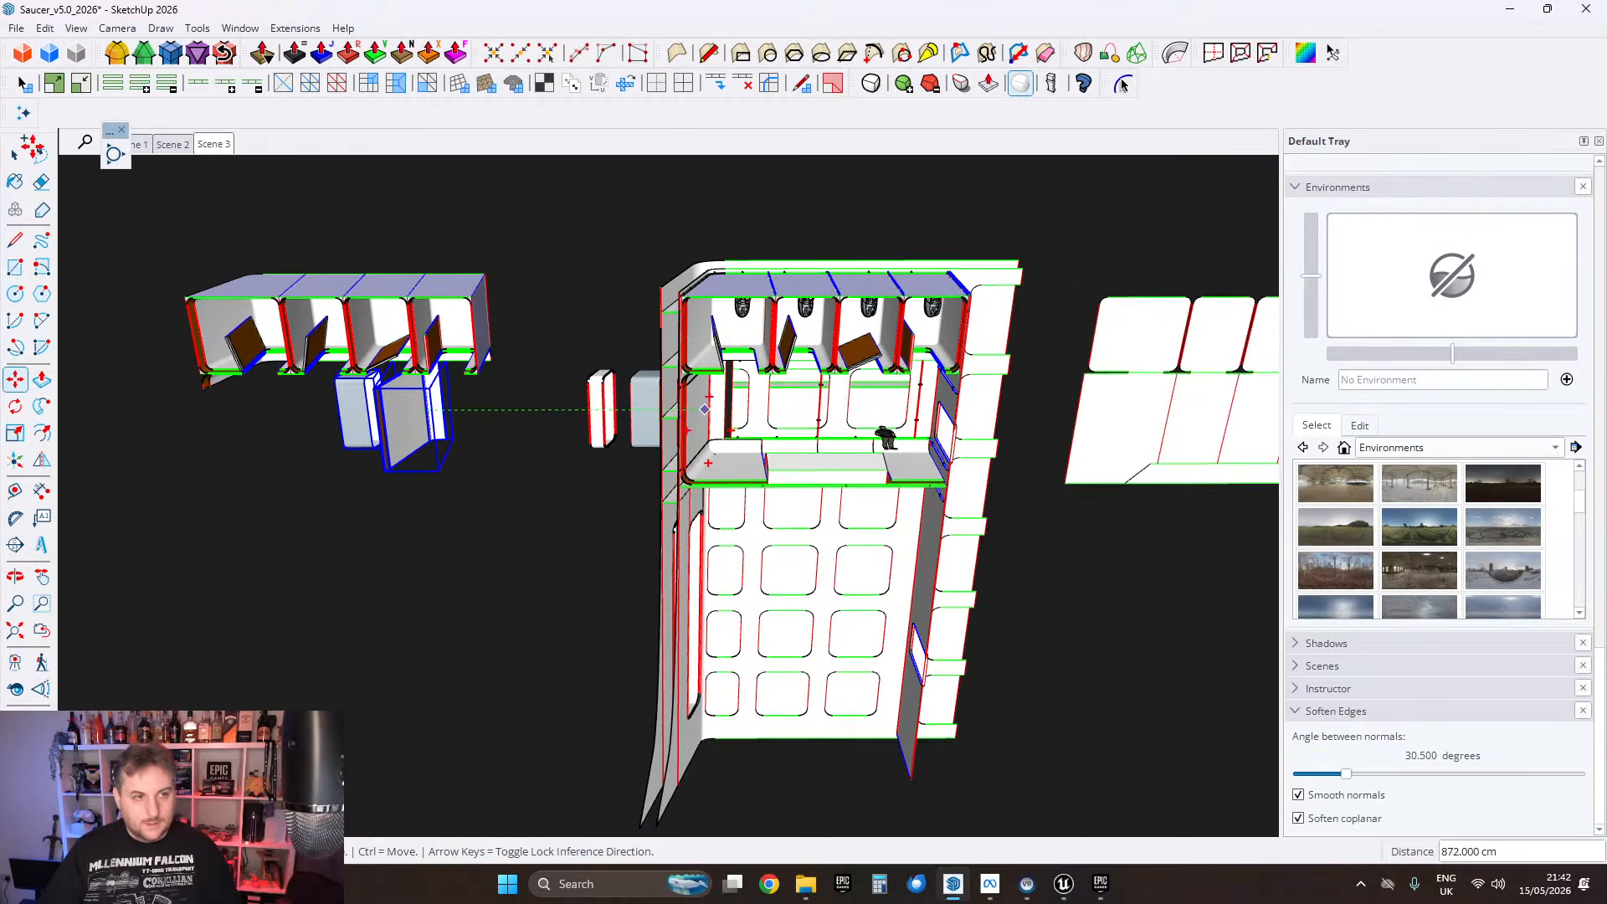
# Step: Delete the spare row of overhead cabinets standing beside the hull near the copied parts
pyautogui.click(16, 156)
pyautogui.click(313, 298)
pyautogui.press('Delete')
# Step: Move the copied sleeve about 147 cm along the green axis so that it passes through the copied wall panel
pyautogui.scroll(2, 399, 399)
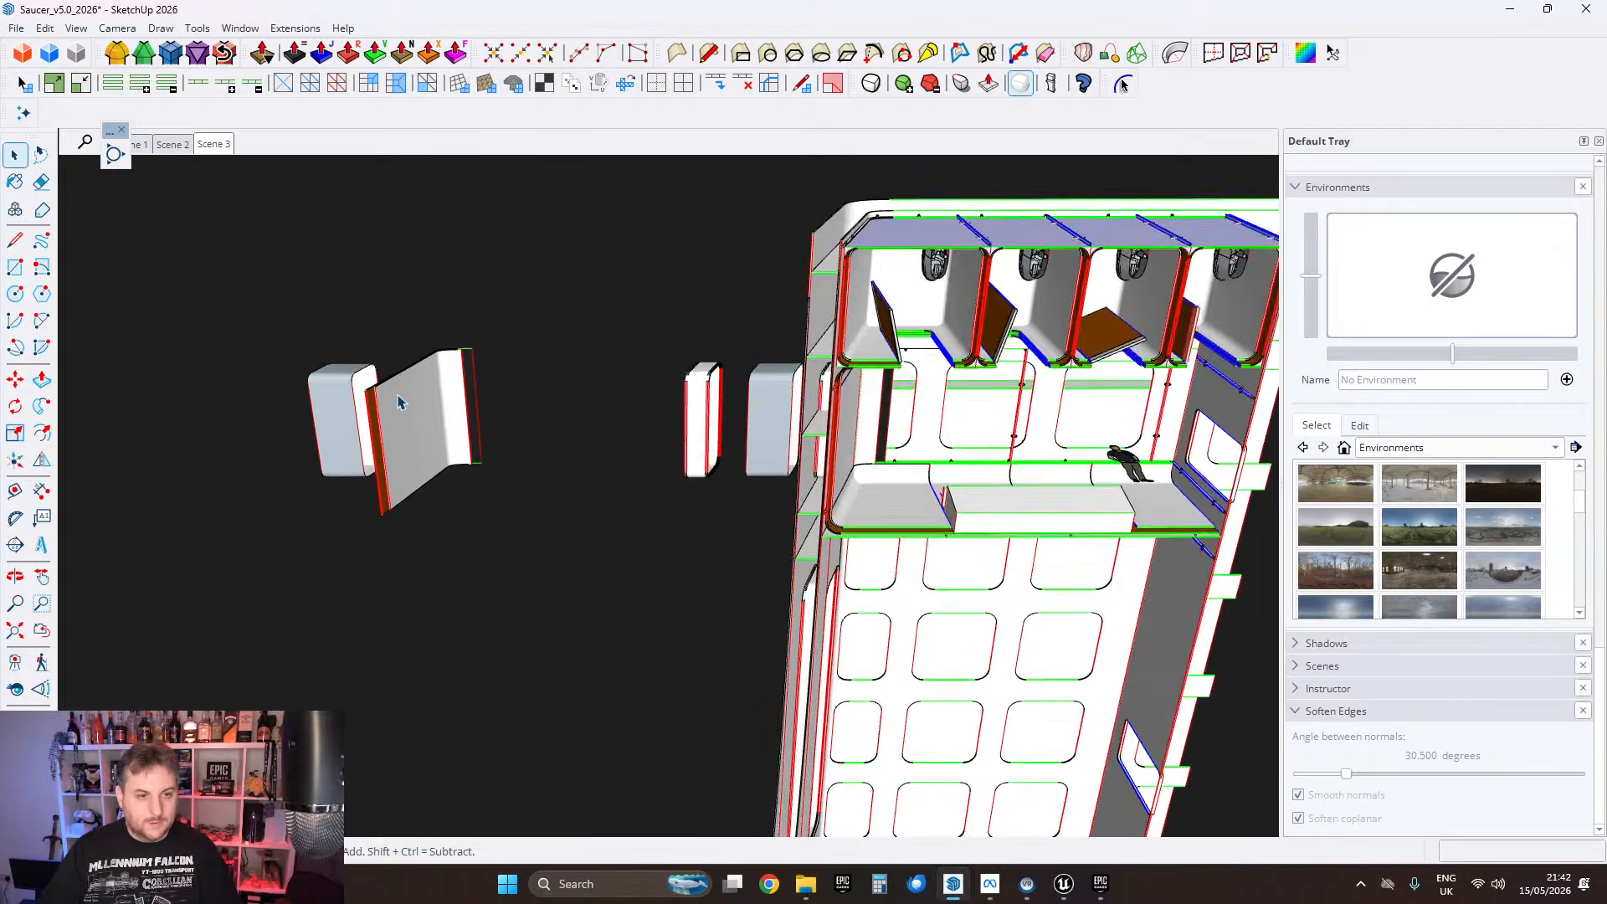
pyautogui.moveTo(399, 398); pyautogui.dragTo(1190, 735, button='middle')
pyautogui.scroll(6, 825, 465)
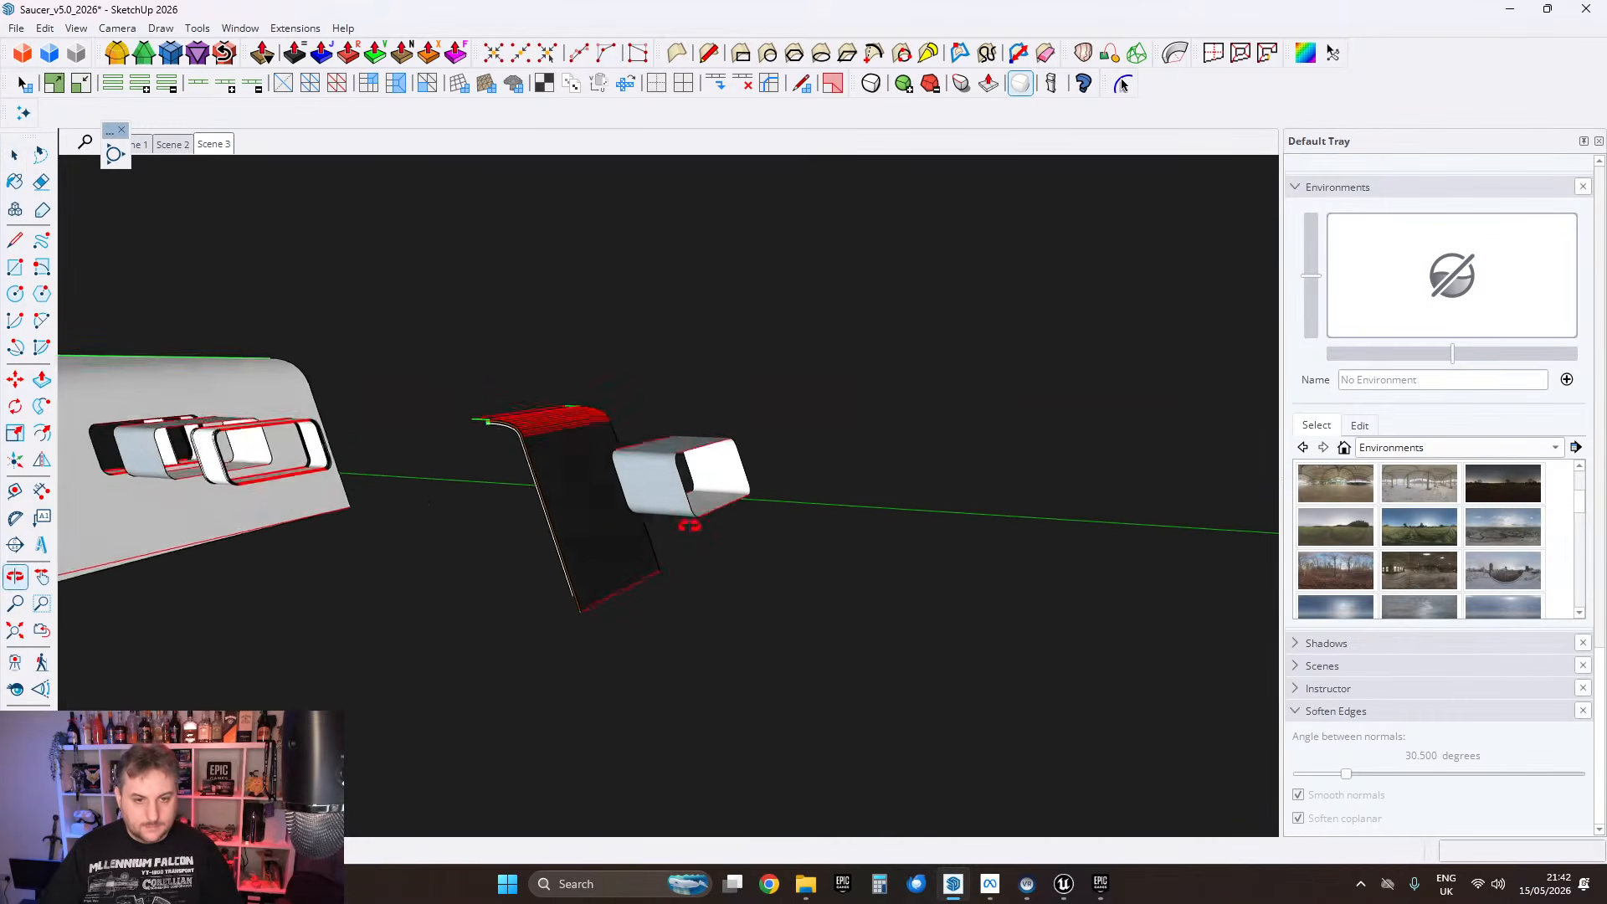
pyautogui.click(750, 504)
pyautogui.moveTo(768, 516); pyautogui.dragTo(768, 441, button='middle')
pyautogui.click(15, 381)
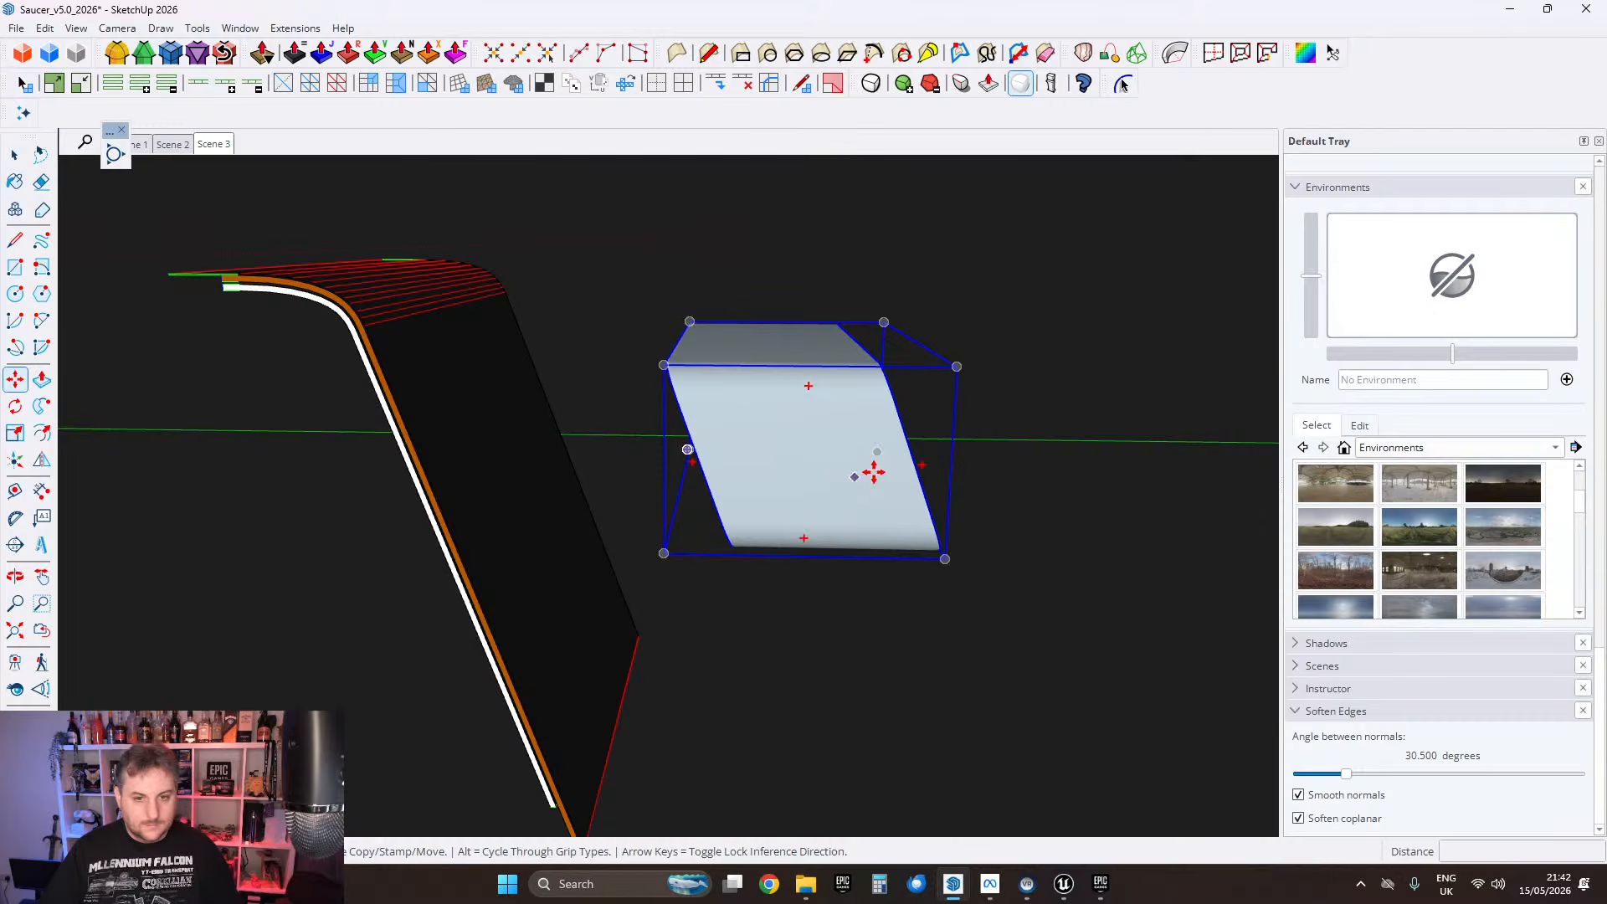
pyautogui.moveTo(902, 428); pyautogui.dragTo(520, 473)
pyautogui.moveTo(609, 514); pyautogui.dragTo(536, 319)
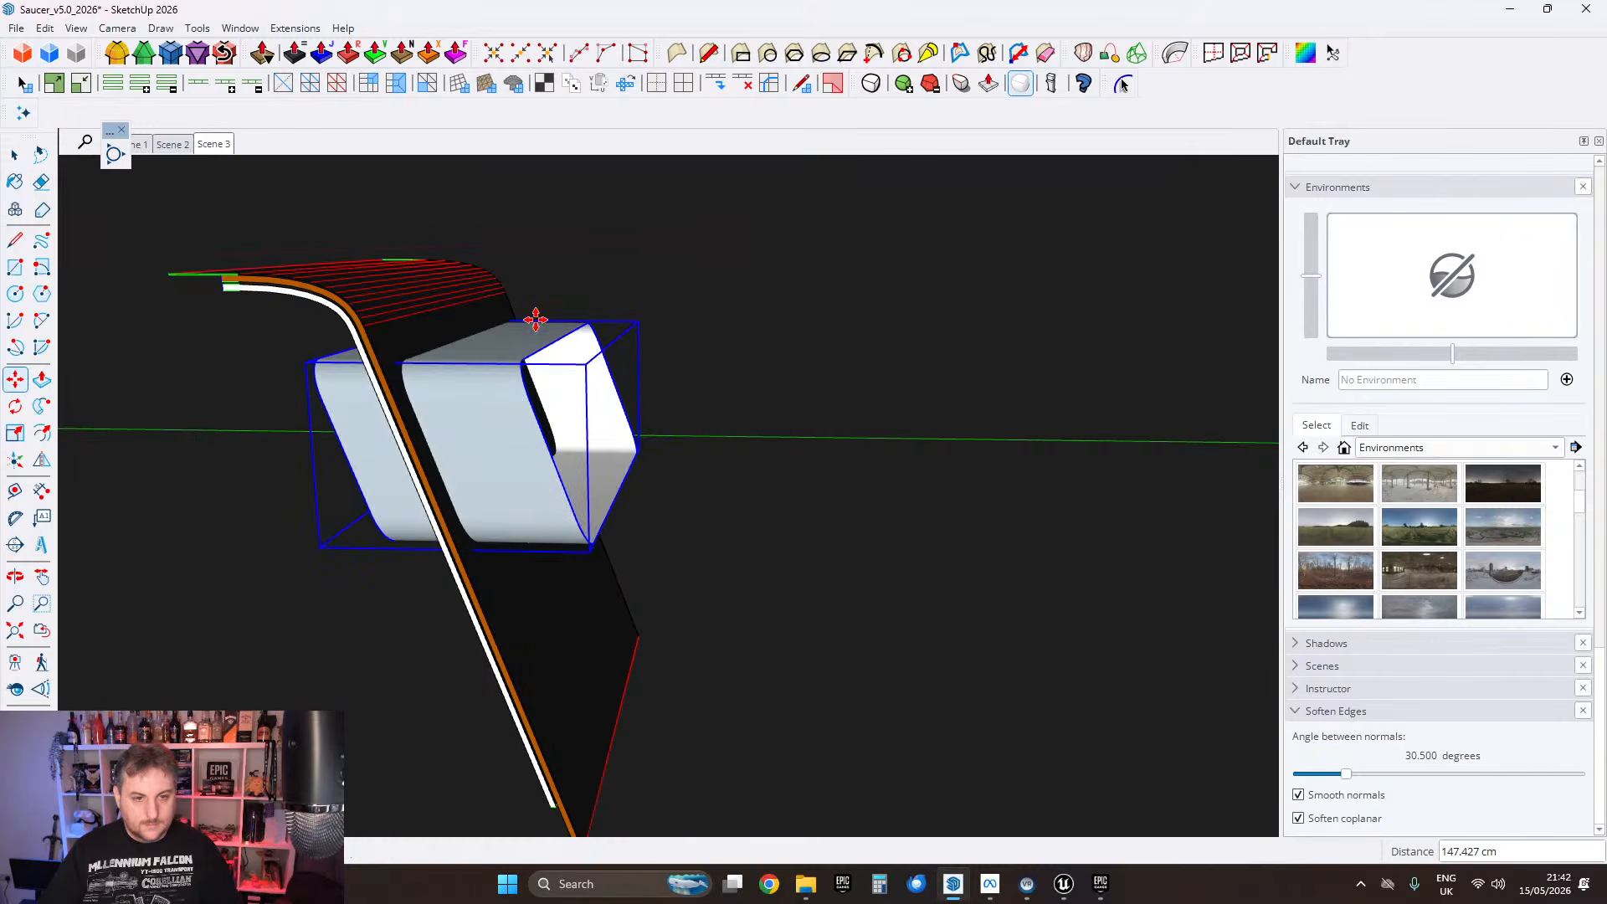
pyautogui.click(22, 165)
# Step: Examine how the copied sleeve passes through the wall panel and how the original lines up with the hull's window opening
pyautogui.scroll(2, 572, 494)
pyautogui.moveTo(494, 481); pyautogui.dragTo(724, 513, button='middle')
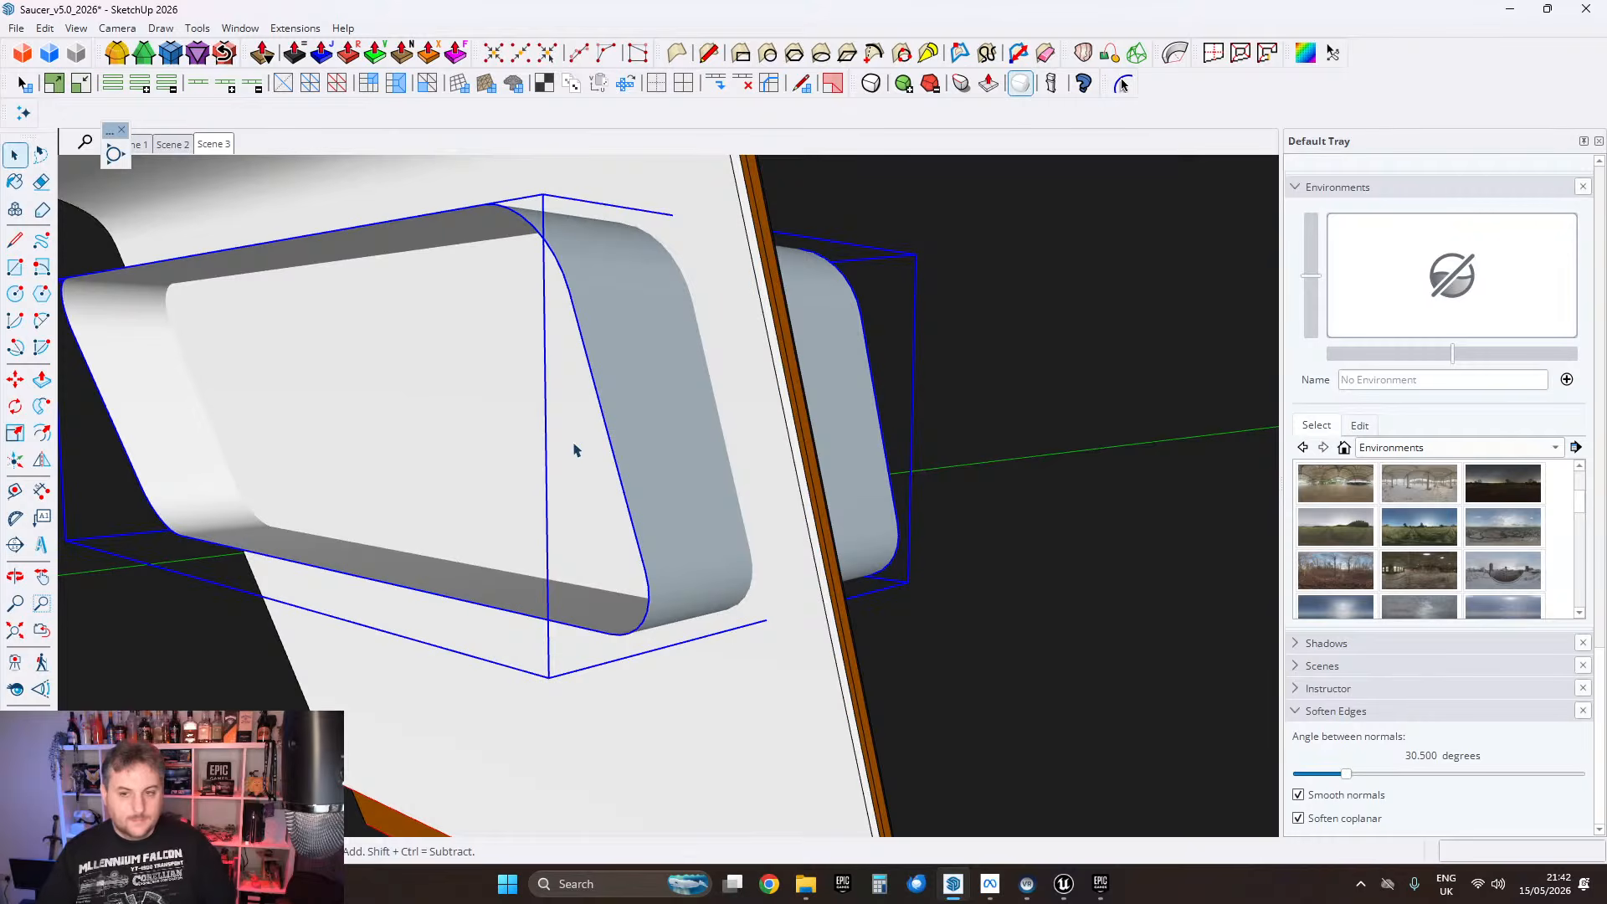
pyautogui.moveTo(574, 450); pyautogui.dragTo(477, 492, button='middle')
pyautogui.scroll(-4, 736, 435)
pyautogui.scroll(5, 519, 491)
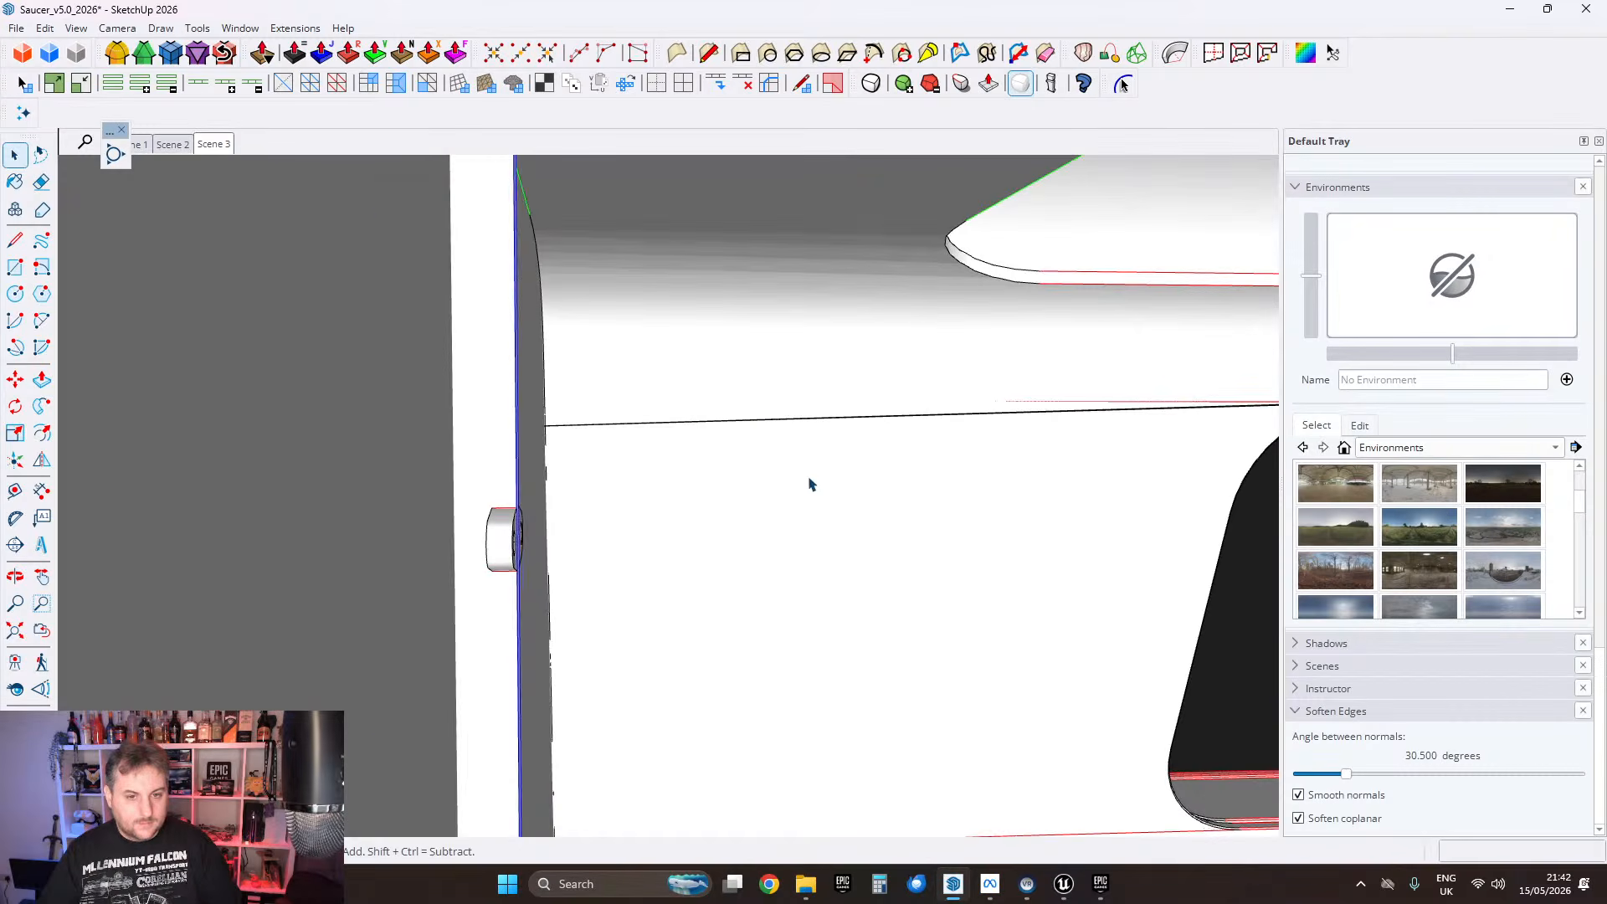
pyautogui.moveTo(810, 484); pyautogui.dragTo(645, 695, button='middle')
pyautogui.scroll(3, 675, 498)
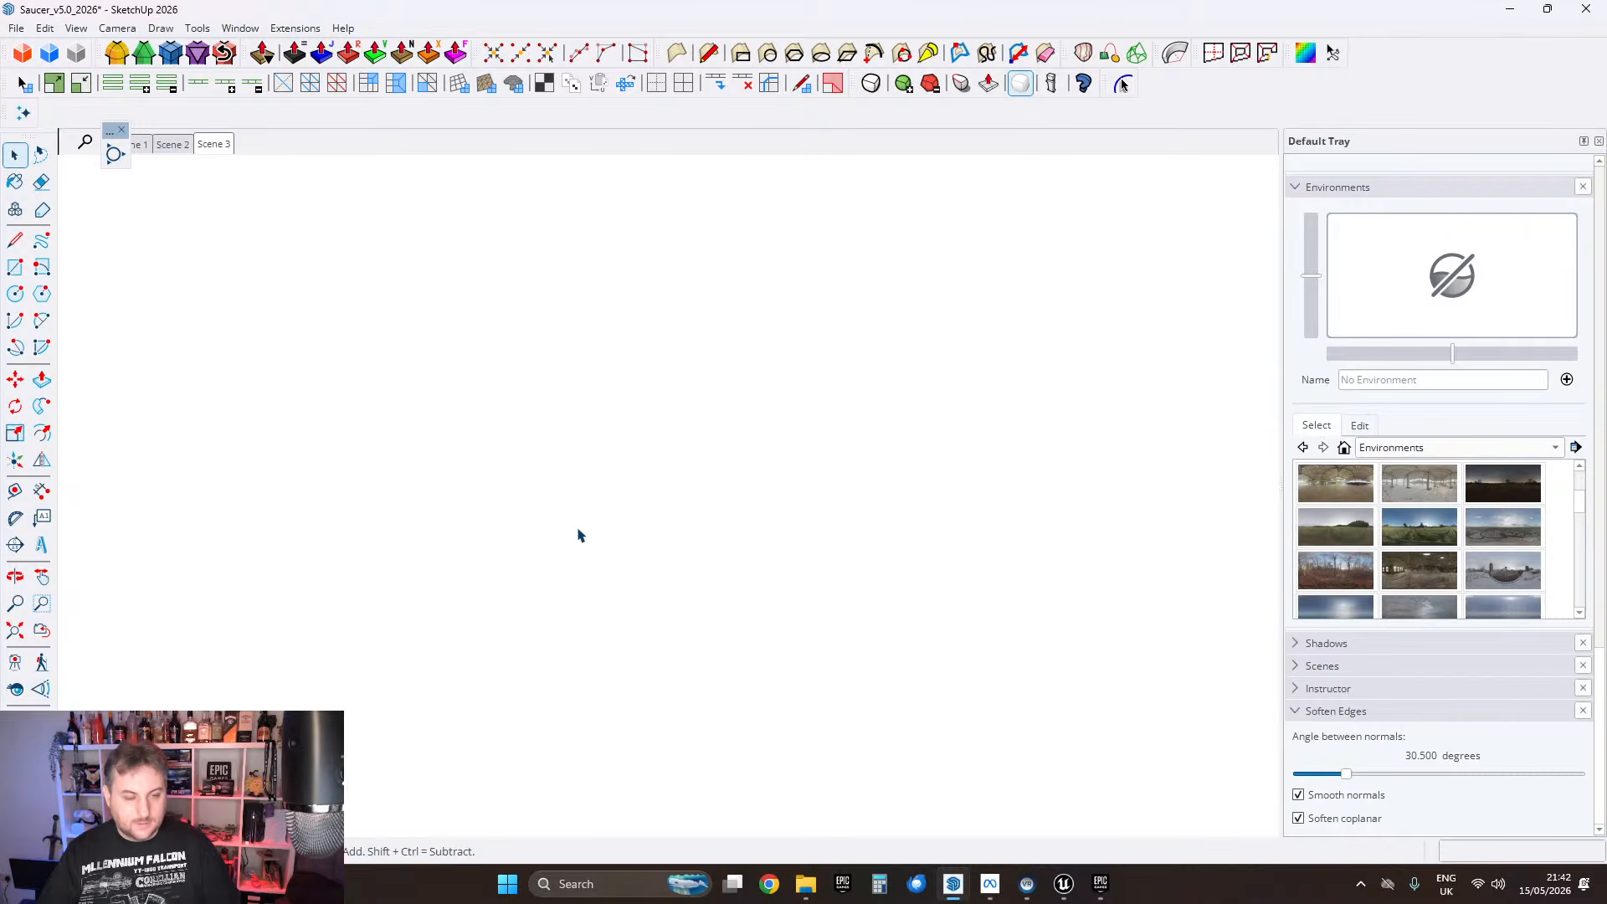
pyautogui.scroll(-3, 603, 186)
pyautogui.moveTo(603, 186); pyautogui.dragTo(1585, 645, button='middle')
pyautogui.scroll(-3, 685, 266)
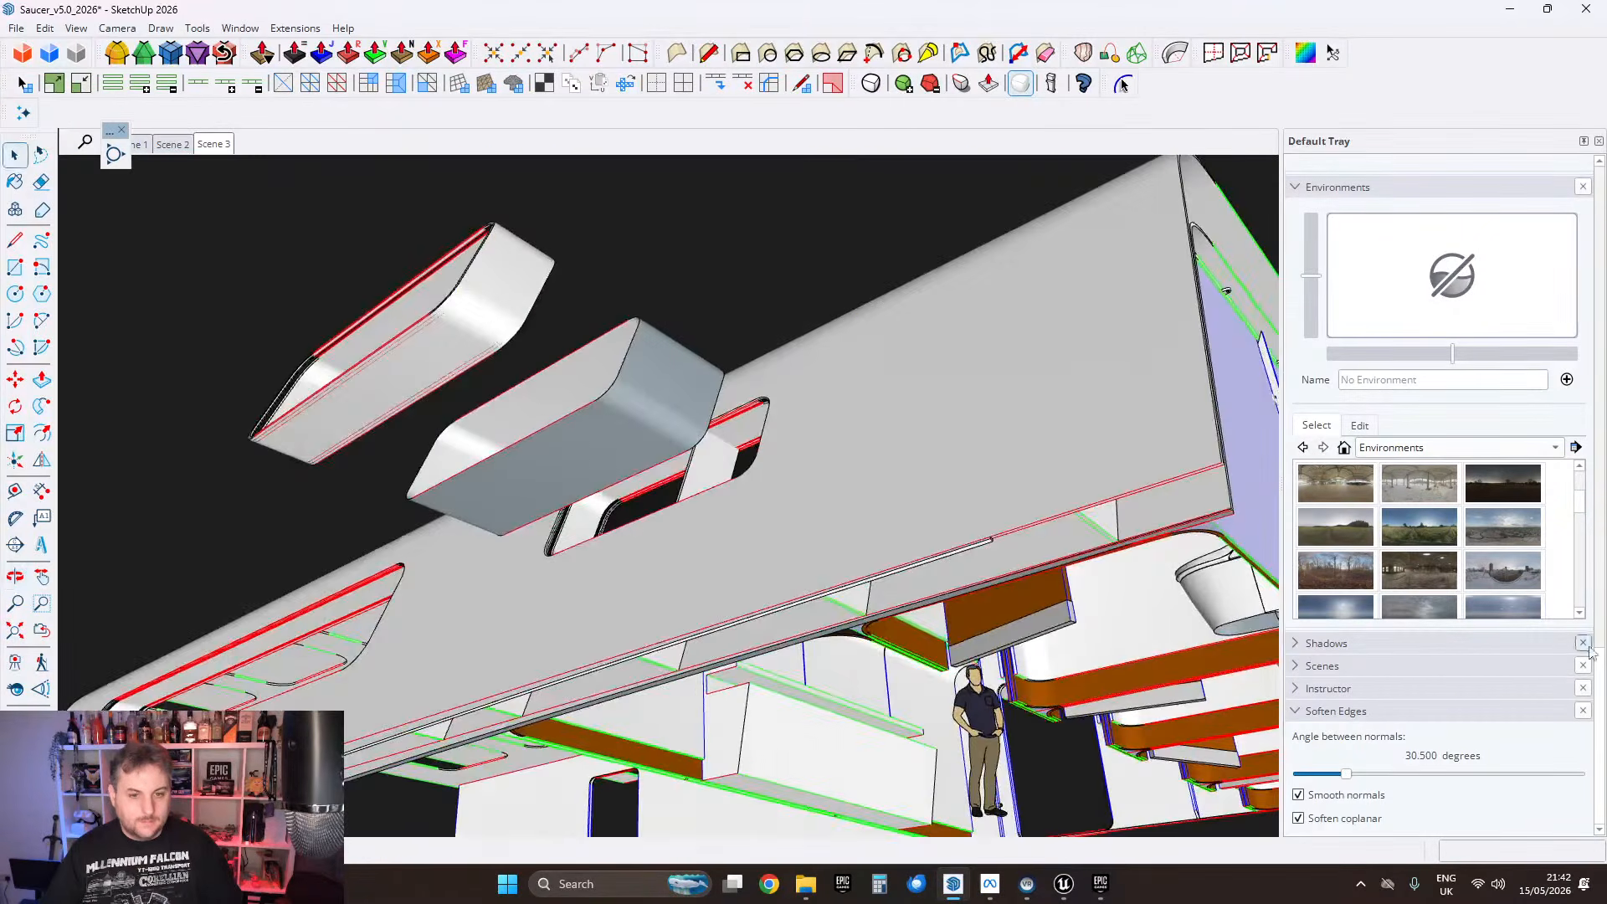
# Step: Measure the gap beside the rounded corner of the window opening with the Line tool, without drawing a line
pyautogui.scroll(5, 796, 559)
pyautogui.scroll(5, 405, 502)
pyautogui.moveTo(498, 542); pyautogui.dragTo(804, 204, button='middle')
pyautogui.scroll(6, 922, 517)
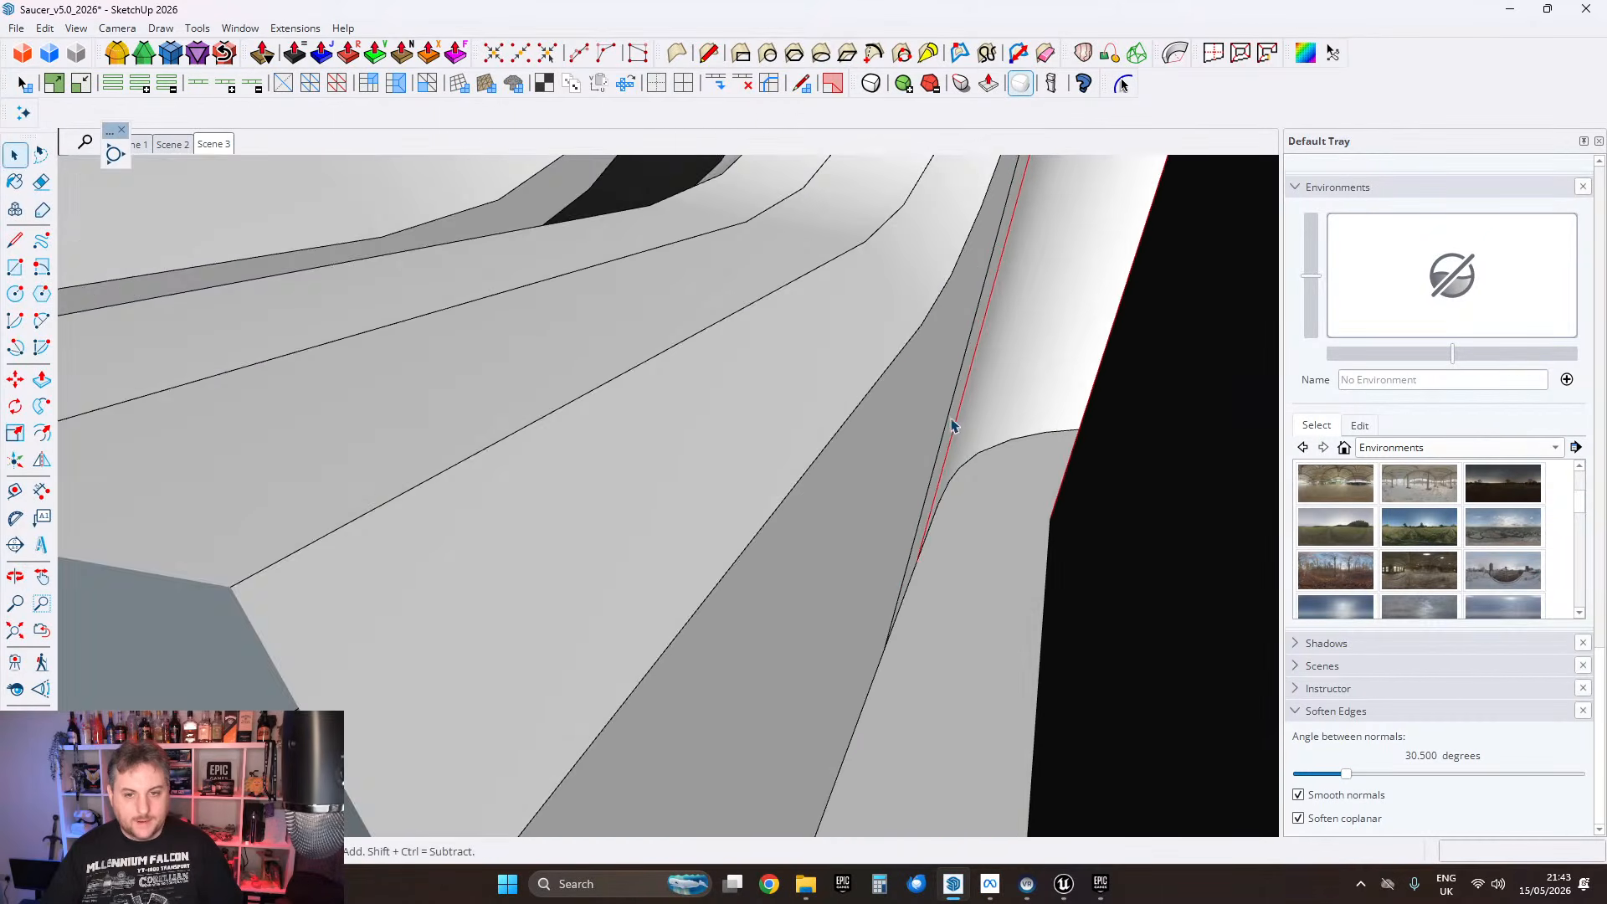
pyautogui.moveTo(952, 426); pyautogui.dragTo(974, 450, button='middle')
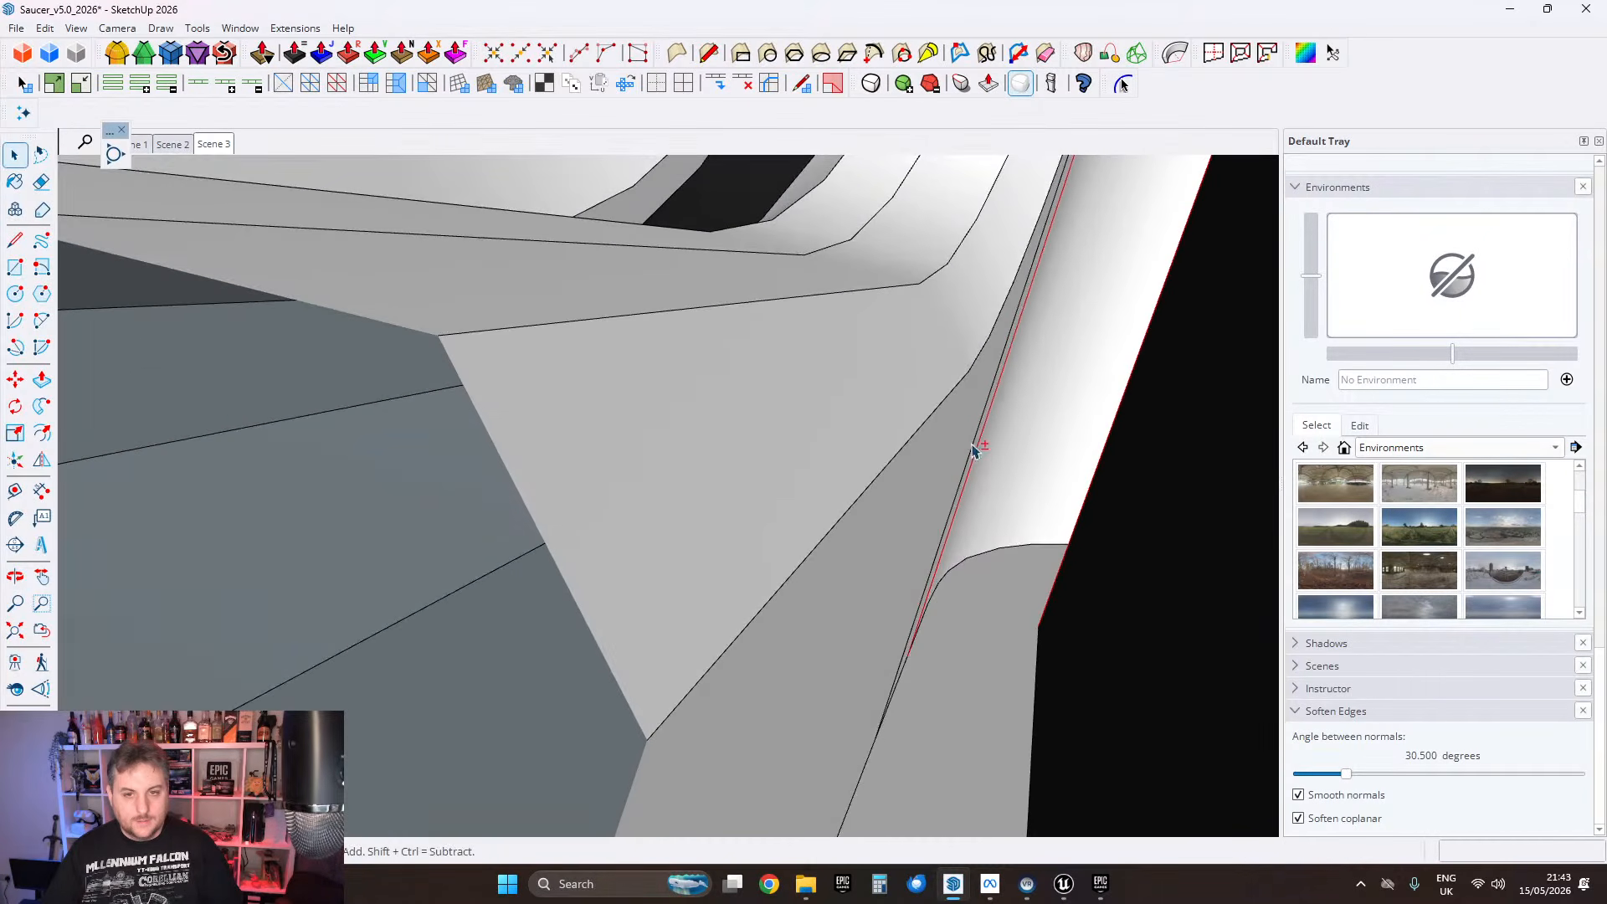
pyautogui.moveTo(995, 397); pyautogui.dragTo(919, 365, button='middle')
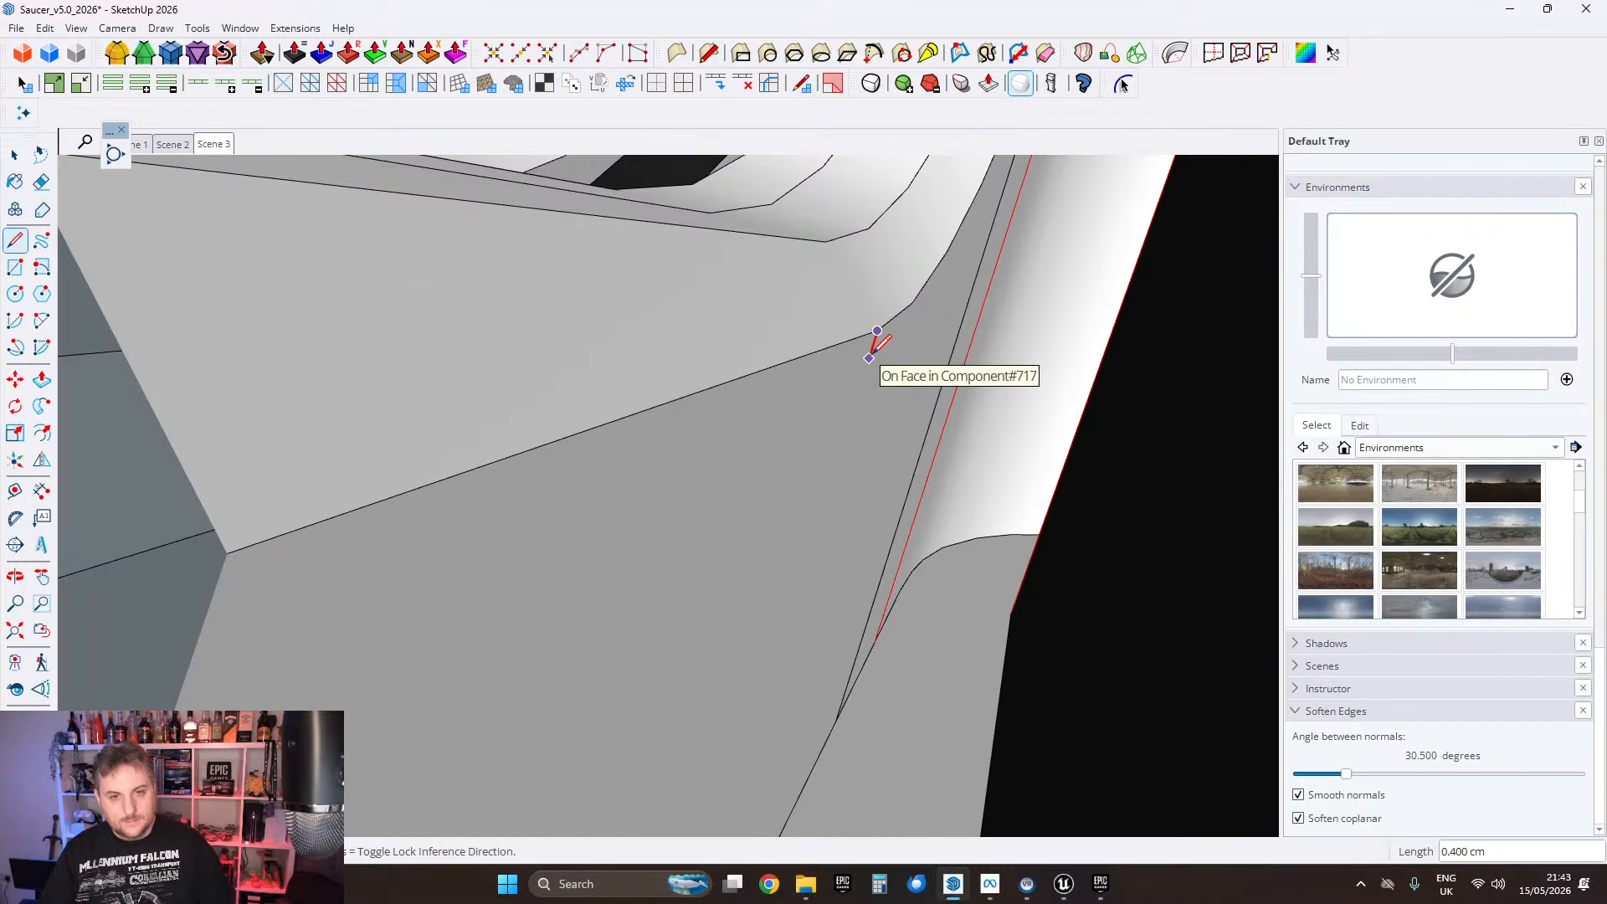
pyautogui.moveTo(898, 293)
pyautogui.mouseDown(button='middle')
pyautogui.moveTo(925, 437)
pyautogui.moveTo(917, 296)
pyautogui.moveTo(915, 360)
pyautogui.mouseUp(button='middle')
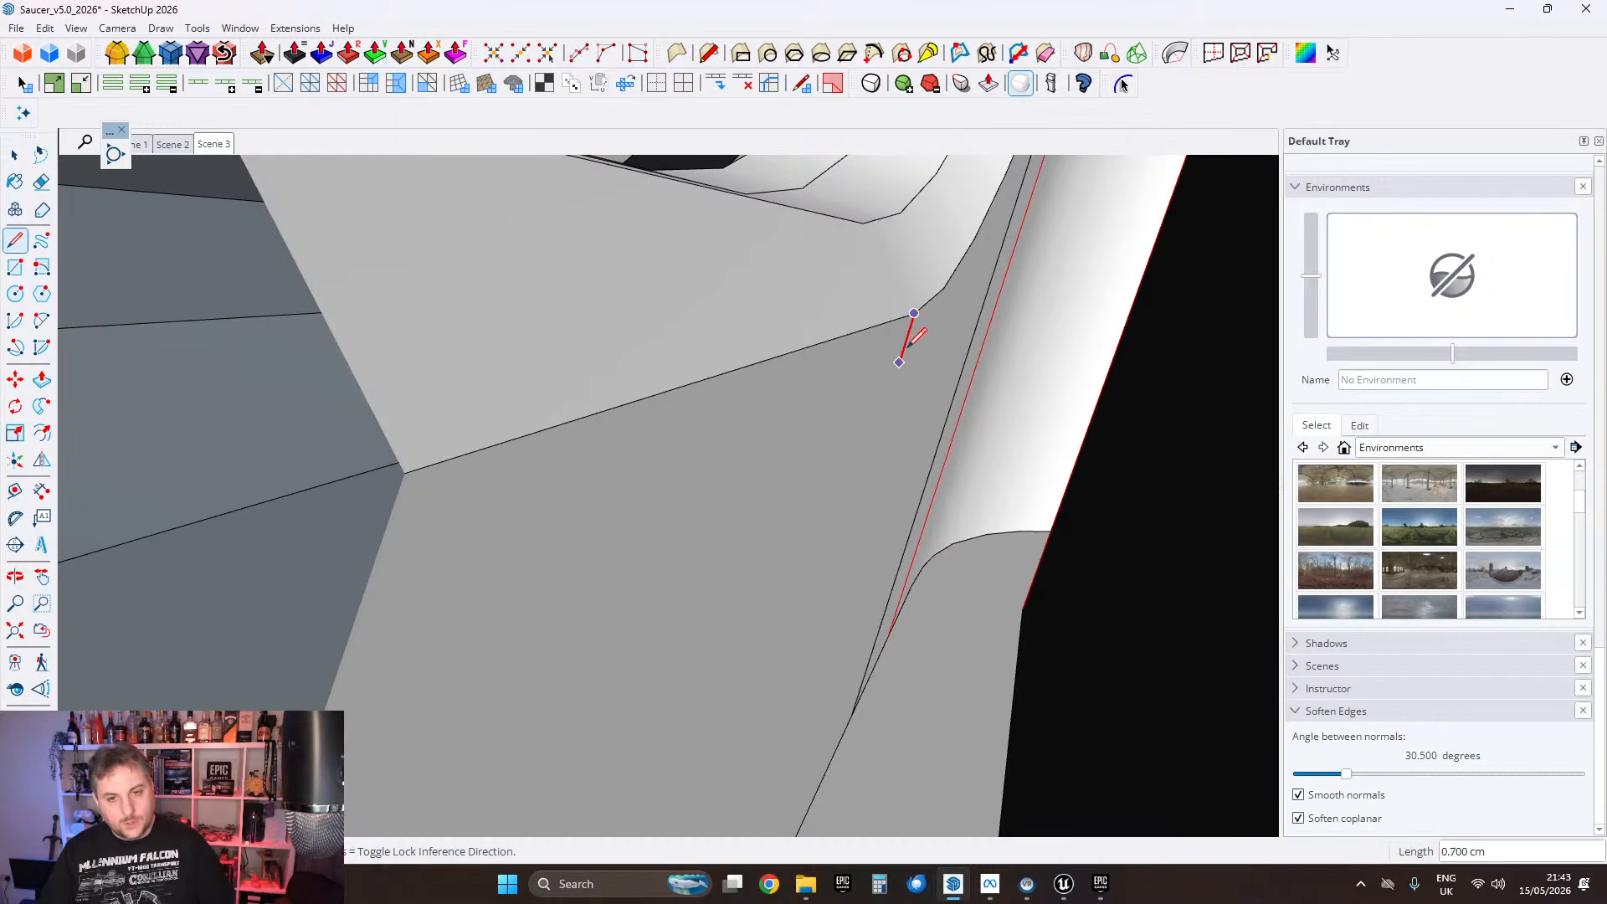
pyautogui.press('Escape')
pyautogui.click(15, 155)
# Step: Open the original sleeve beside the hull for editing and thicken its whole surface inward by 1.4 cm
pyautogui.moveTo(1088, 377); pyautogui.dragTo(1237, 431, button='middle')
pyautogui.scroll(-3, 657, 339)
pyautogui.keyDown('shift'); pyautogui.moveTo(657, 339); pyautogui.dragTo(1335, 484, button='middle'); pyautogui.keyUp('shift')
pyautogui.scroll(-4, 1335, 484)
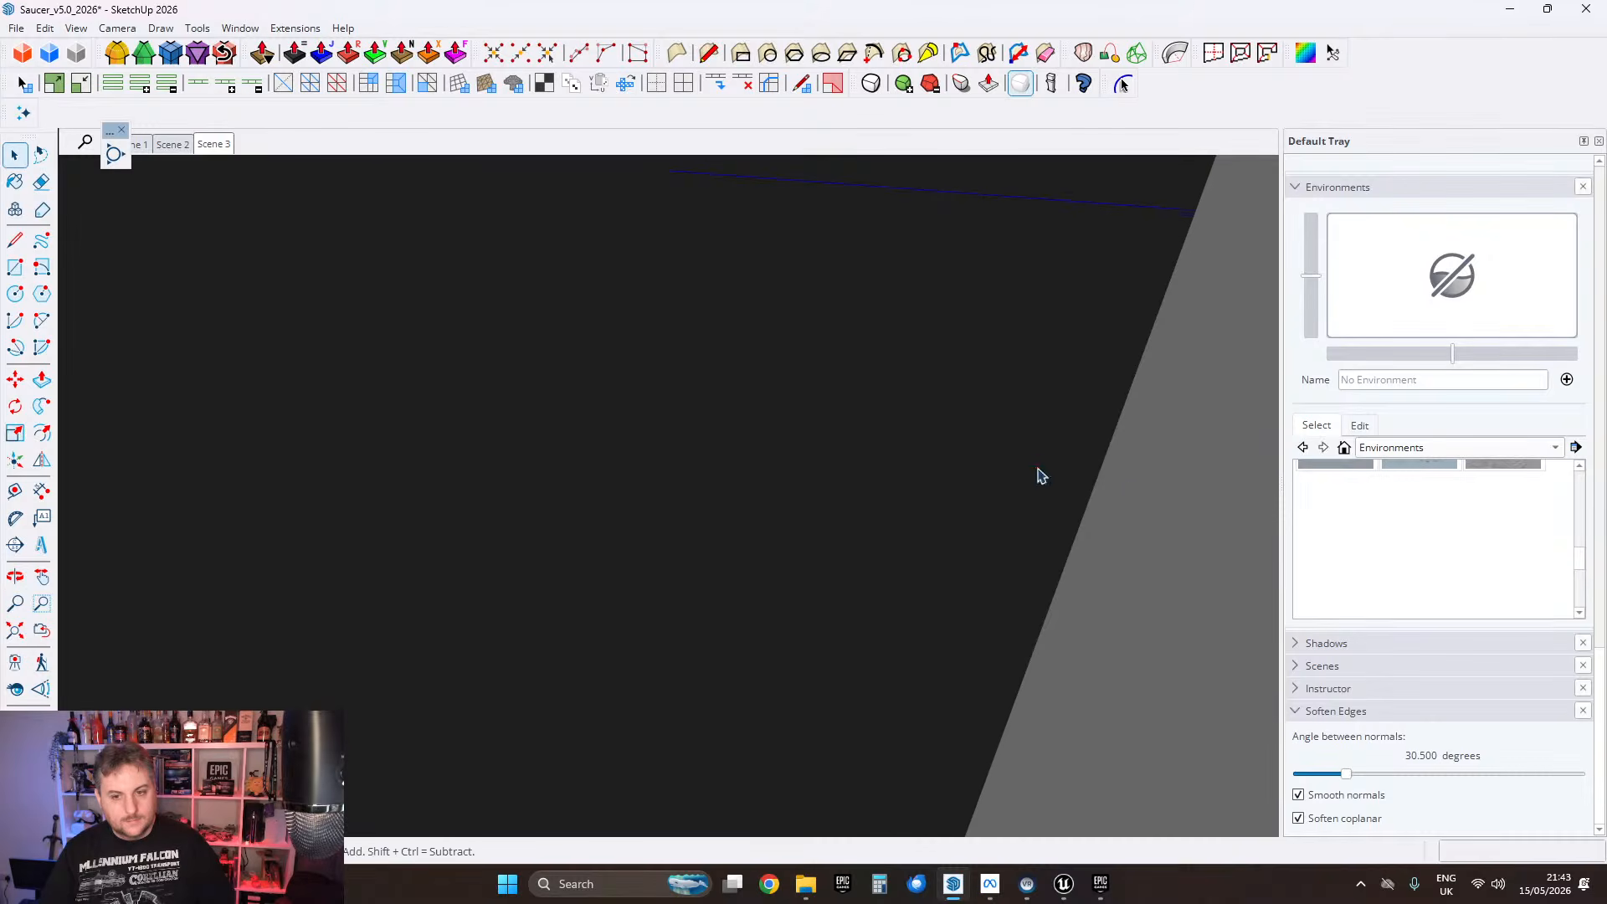
pyautogui.keyDown('shift'); pyautogui.moveTo(883, 444); pyautogui.dragTo(1184, 467, button='middle'); pyautogui.keyUp('shift')
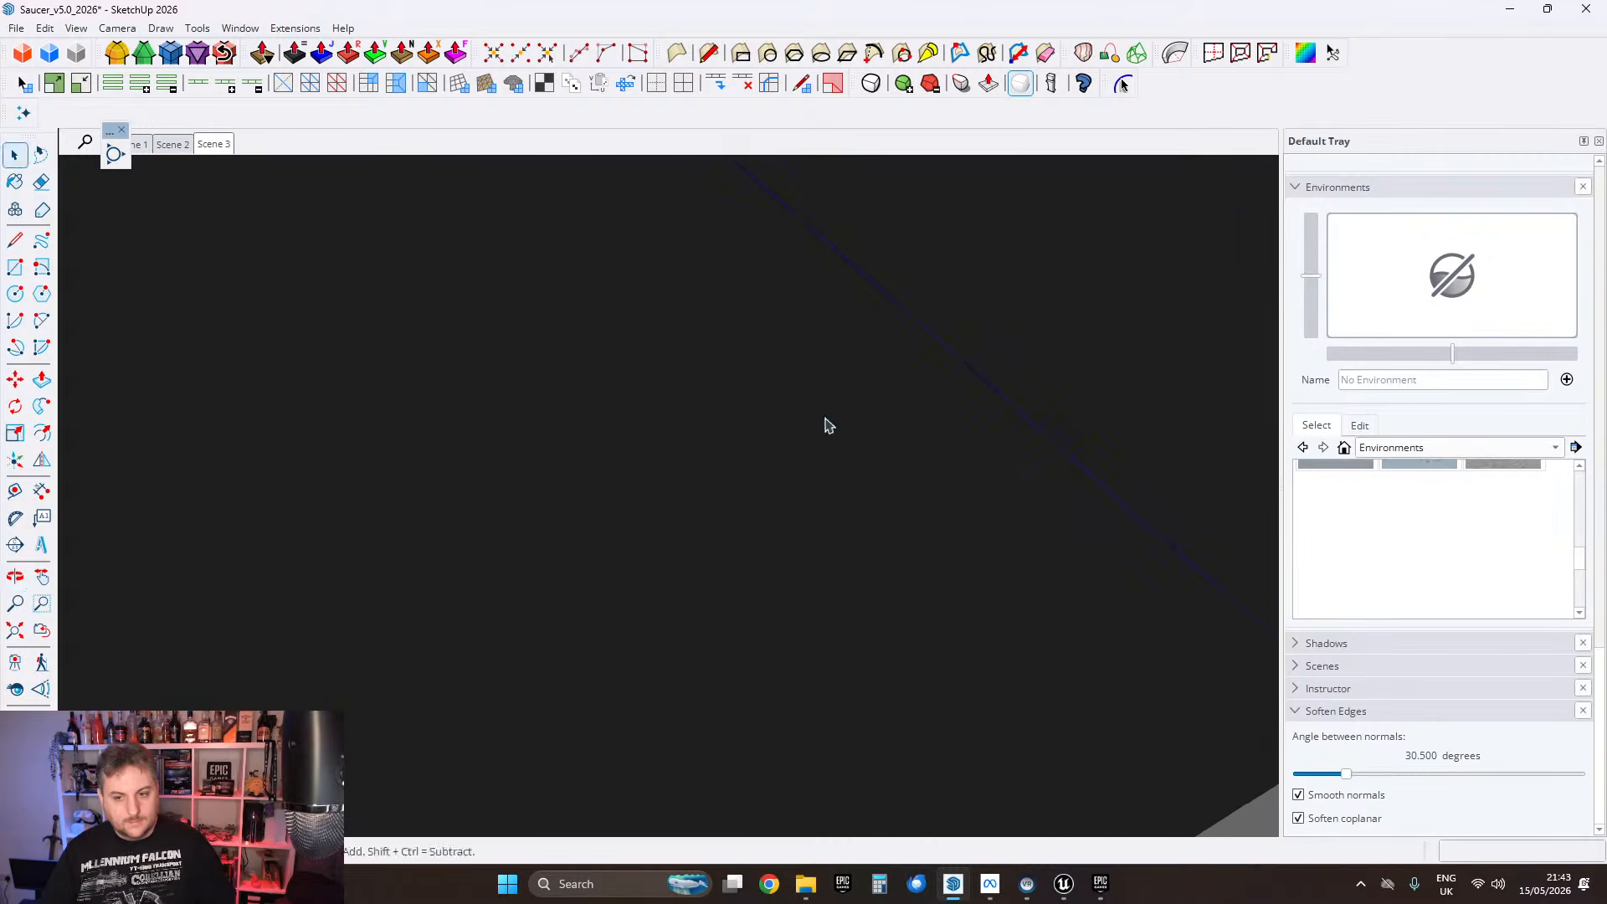
pyautogui.scroll(-8, 825, 417)
pyautogui.moveTo(922, 511); pyautogui.dragTo(813, 452, button='middle')
pyautogui.scroll(5, 890, 375)
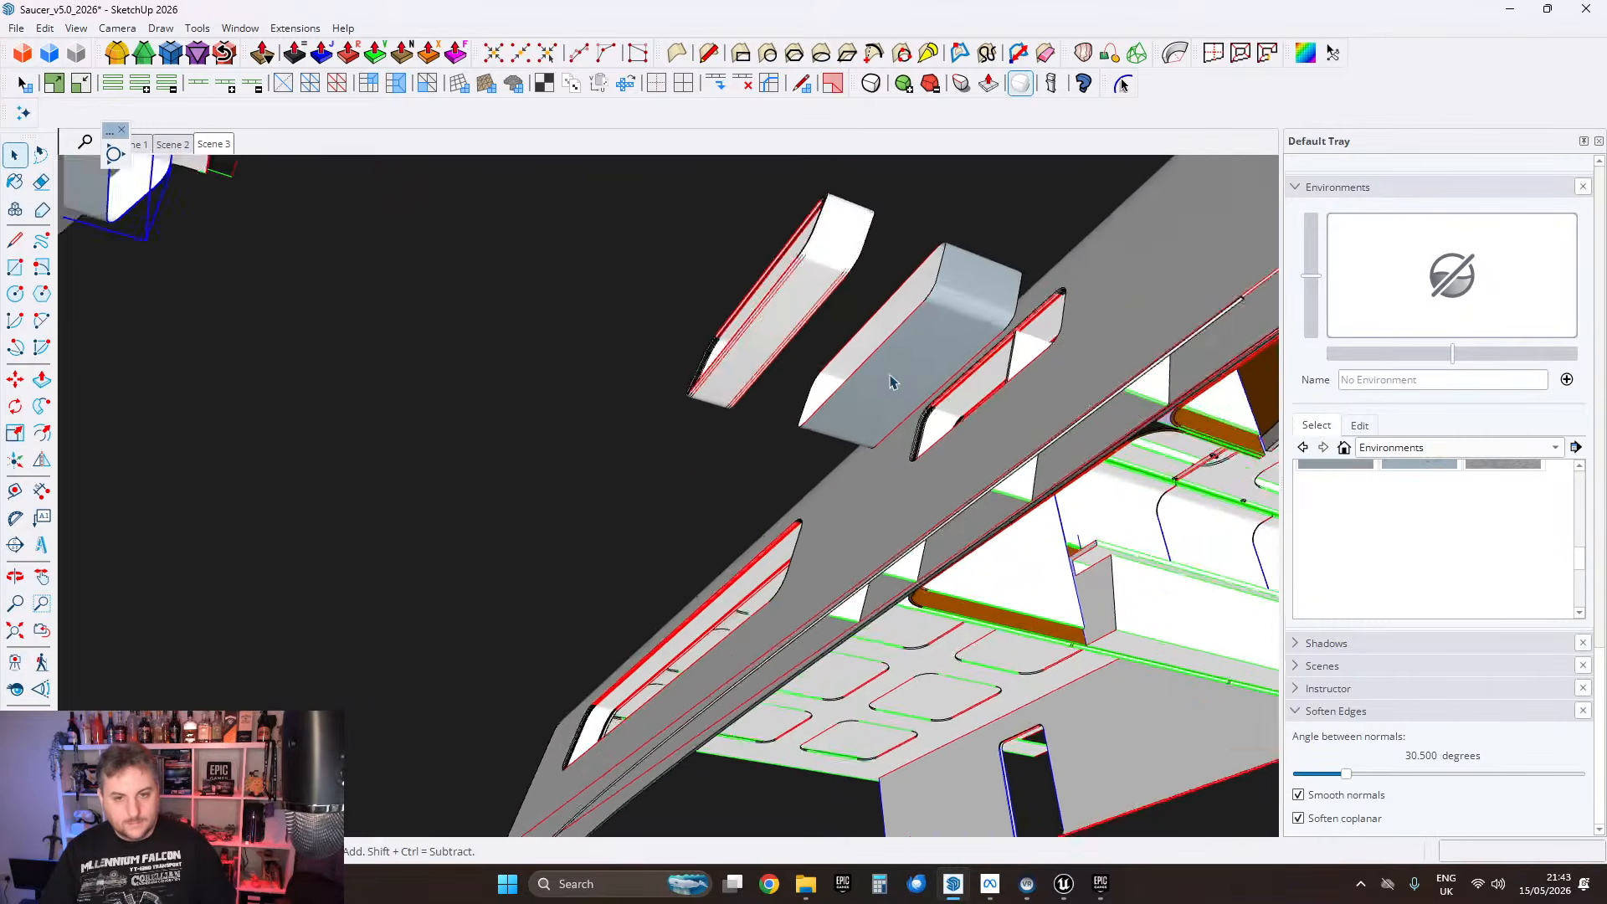
pyautogui.scroll(3, 891, 382)
pyautogui.moveTo(892, 381); pyautogui.dragTo(804, 455, button='middle')
pyautogui.doubleClick(836, 492)
pyautogui.click(836, 500)
pyautogui.scroll(3, 803, 455)
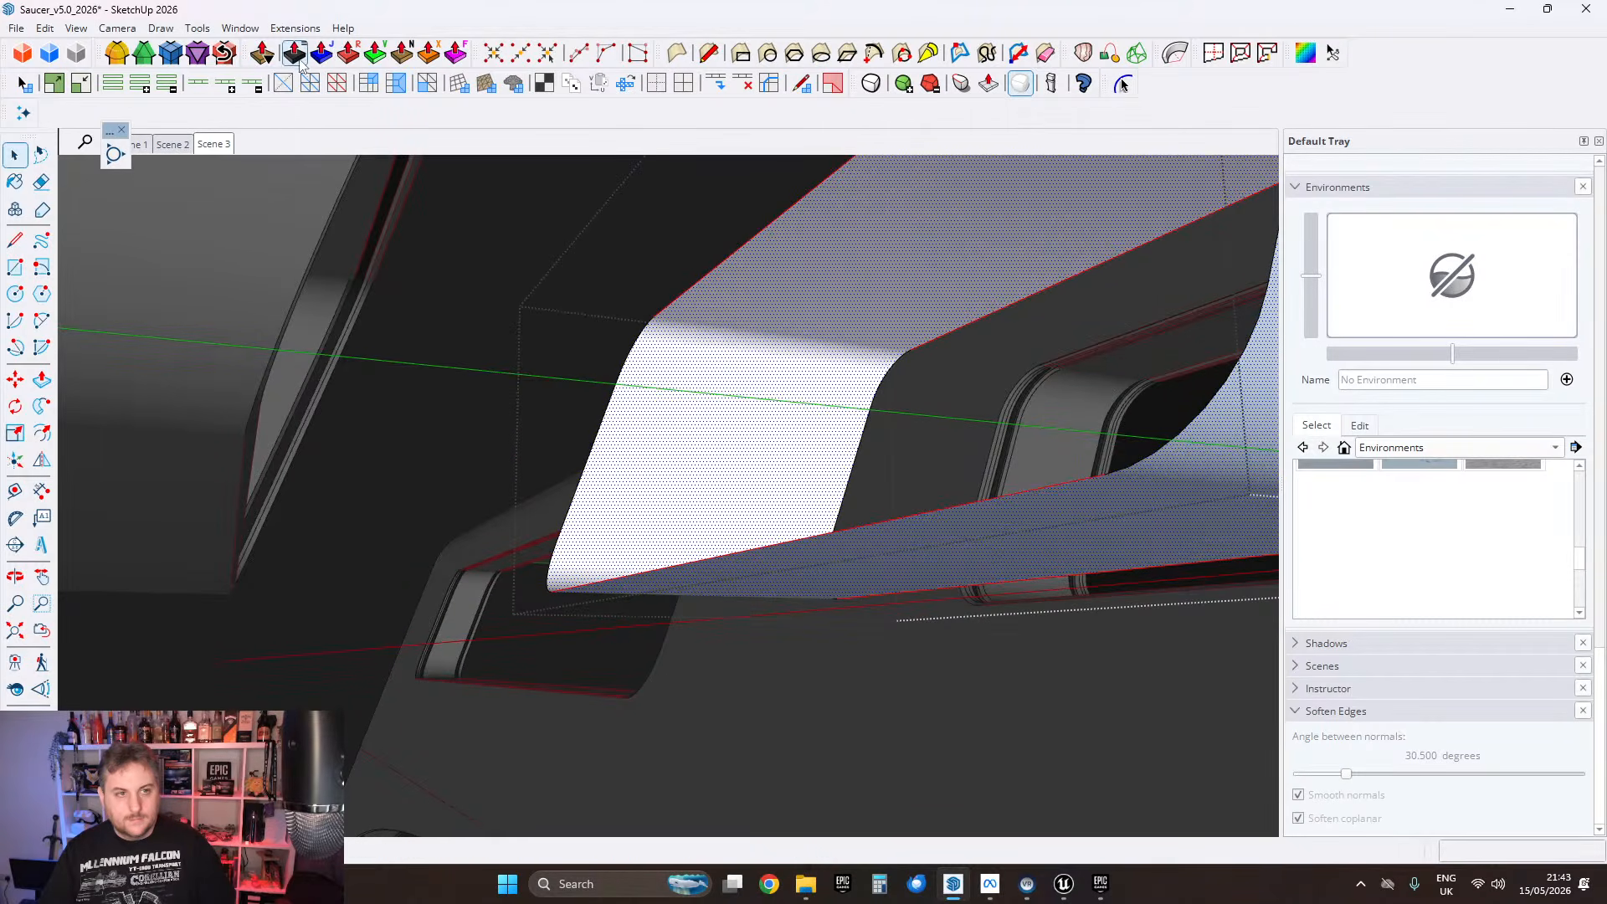
pyautogui.click(297, 58)
pyautogui.click(856, 251)
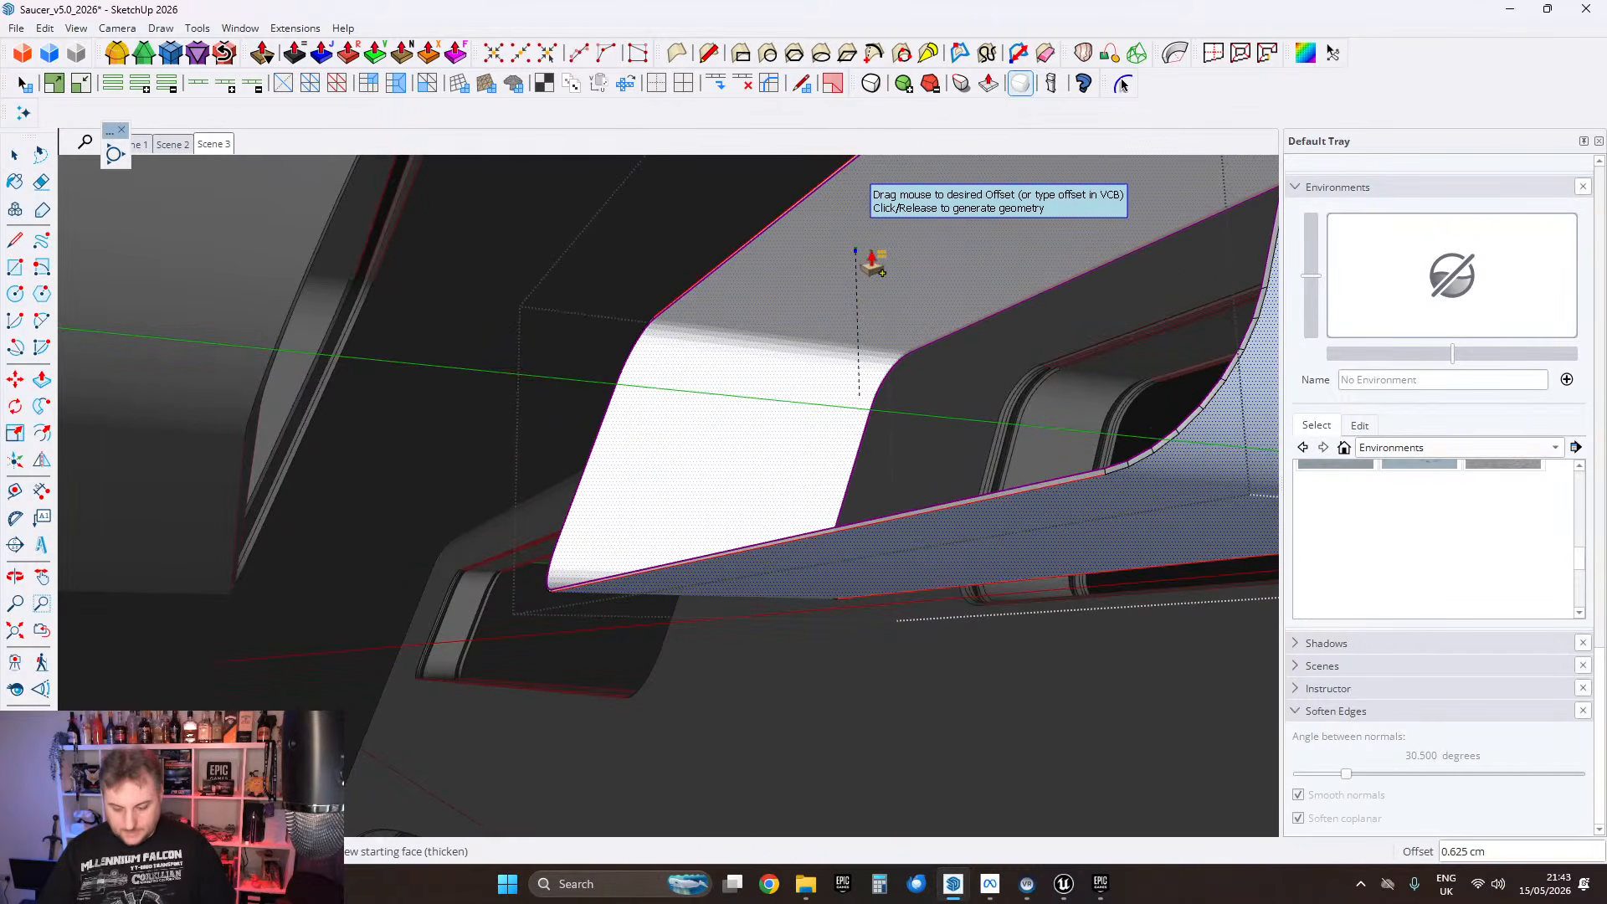
pyautogui.write('1.4')
pyautogui.press('Return')
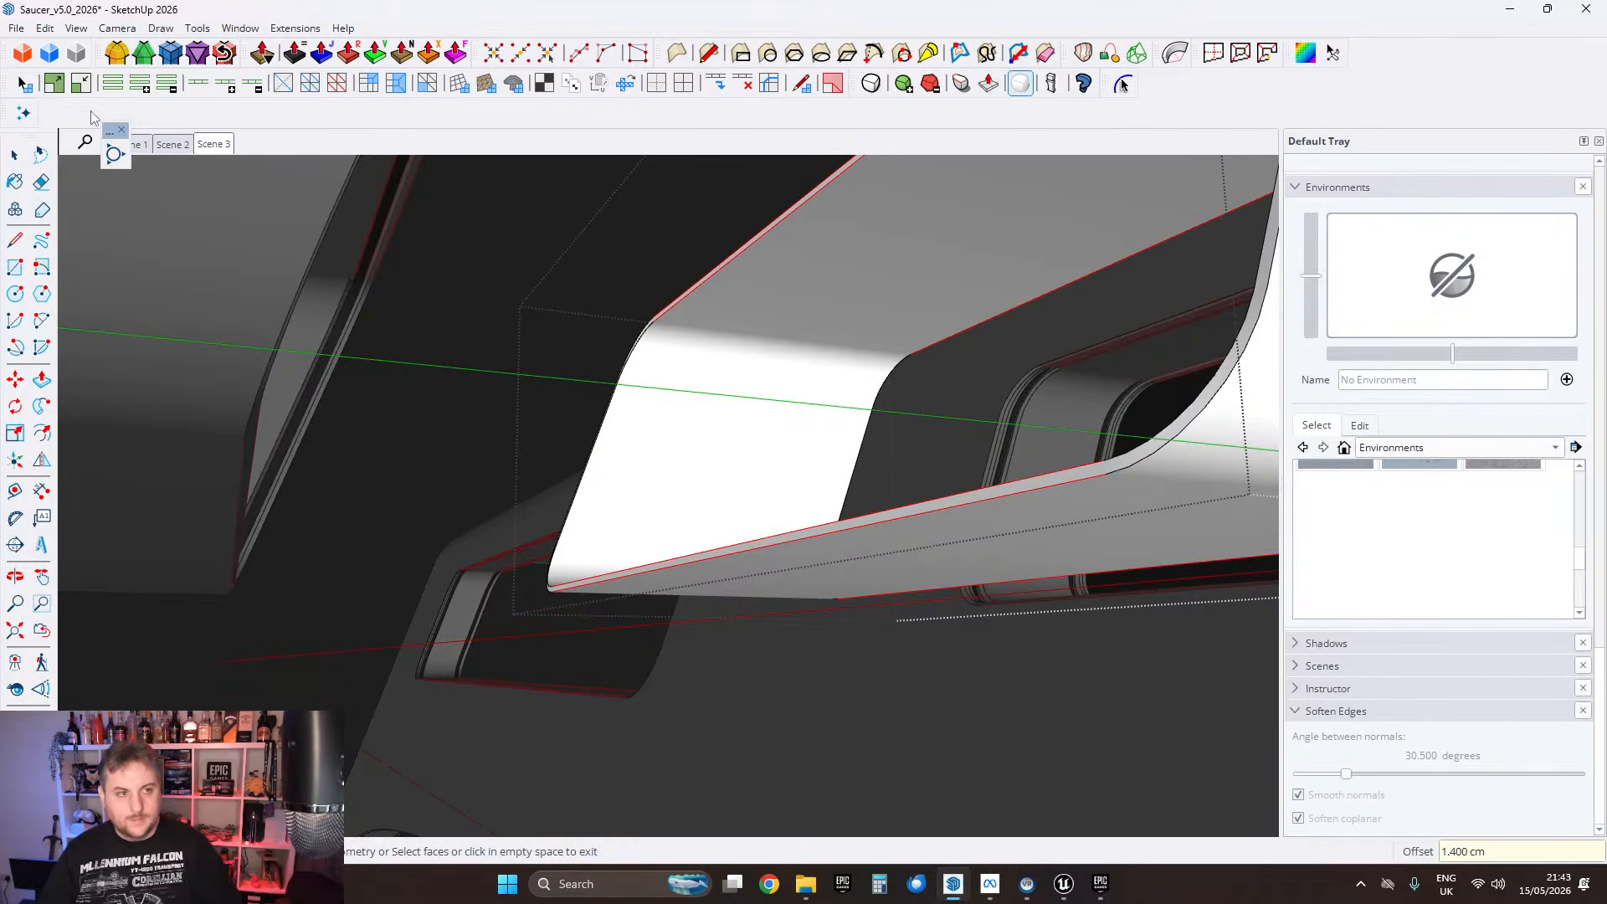
pyautogui.click(14, 162)
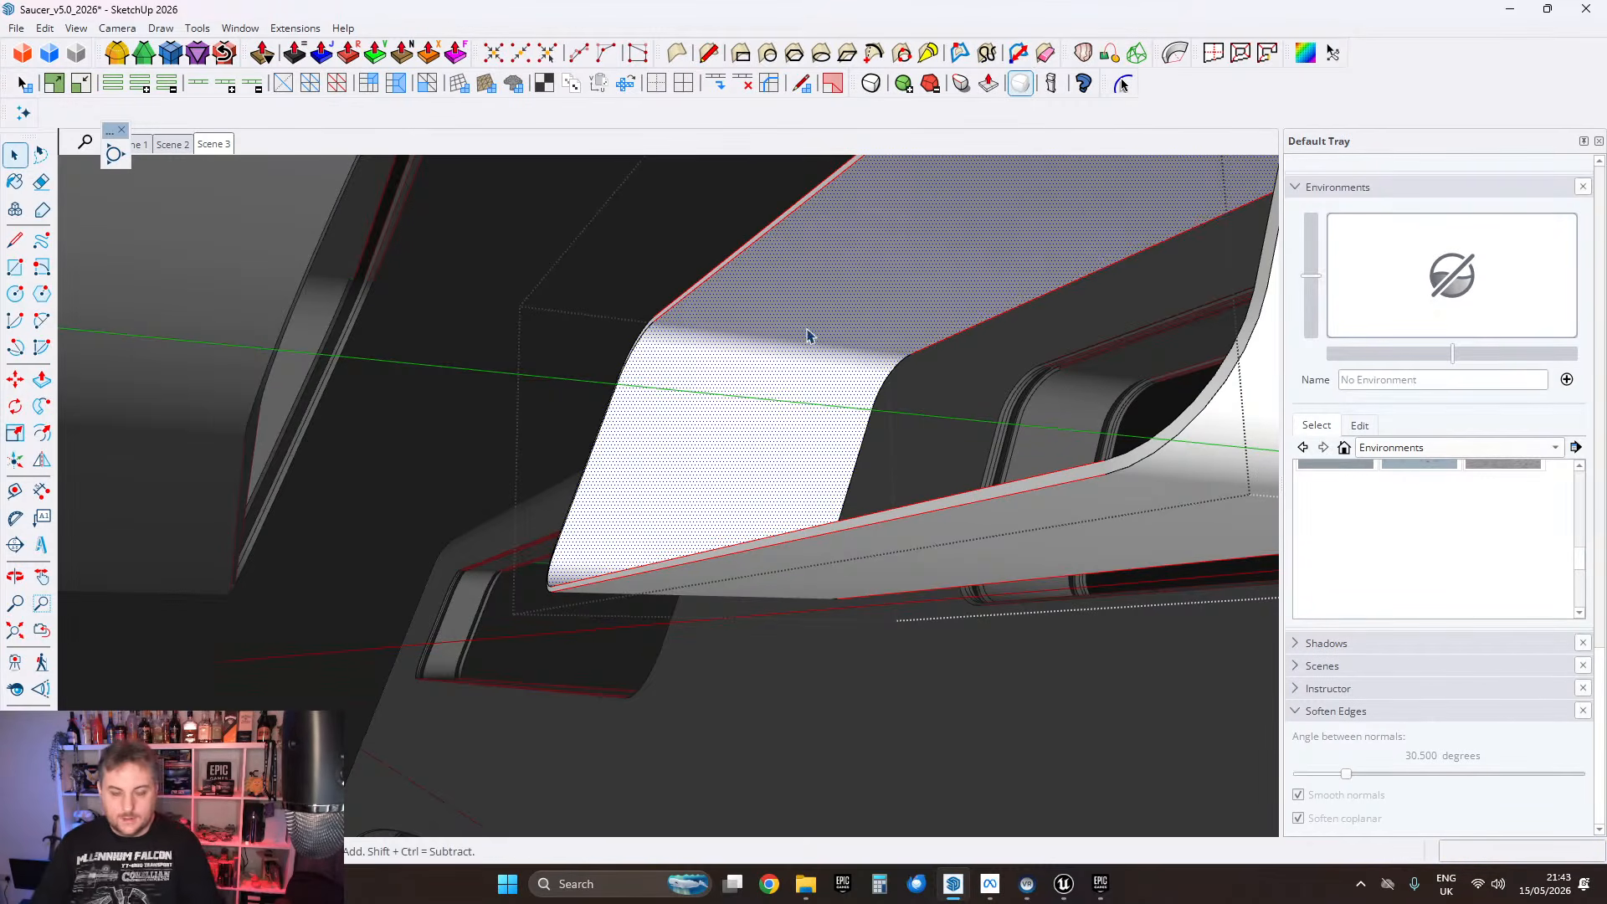
# Step: Delete the narrow rim face around one opening of the thickened sleeve
pyautogui.moveTo(808, 335); pyautogui.dragTo(800, 414, button='middle')
pyautogui.moveTo(793, 508); pyautogui.dragTo(753, 381, button='middle')
pyautogui.scroll(-3, 795, 503)
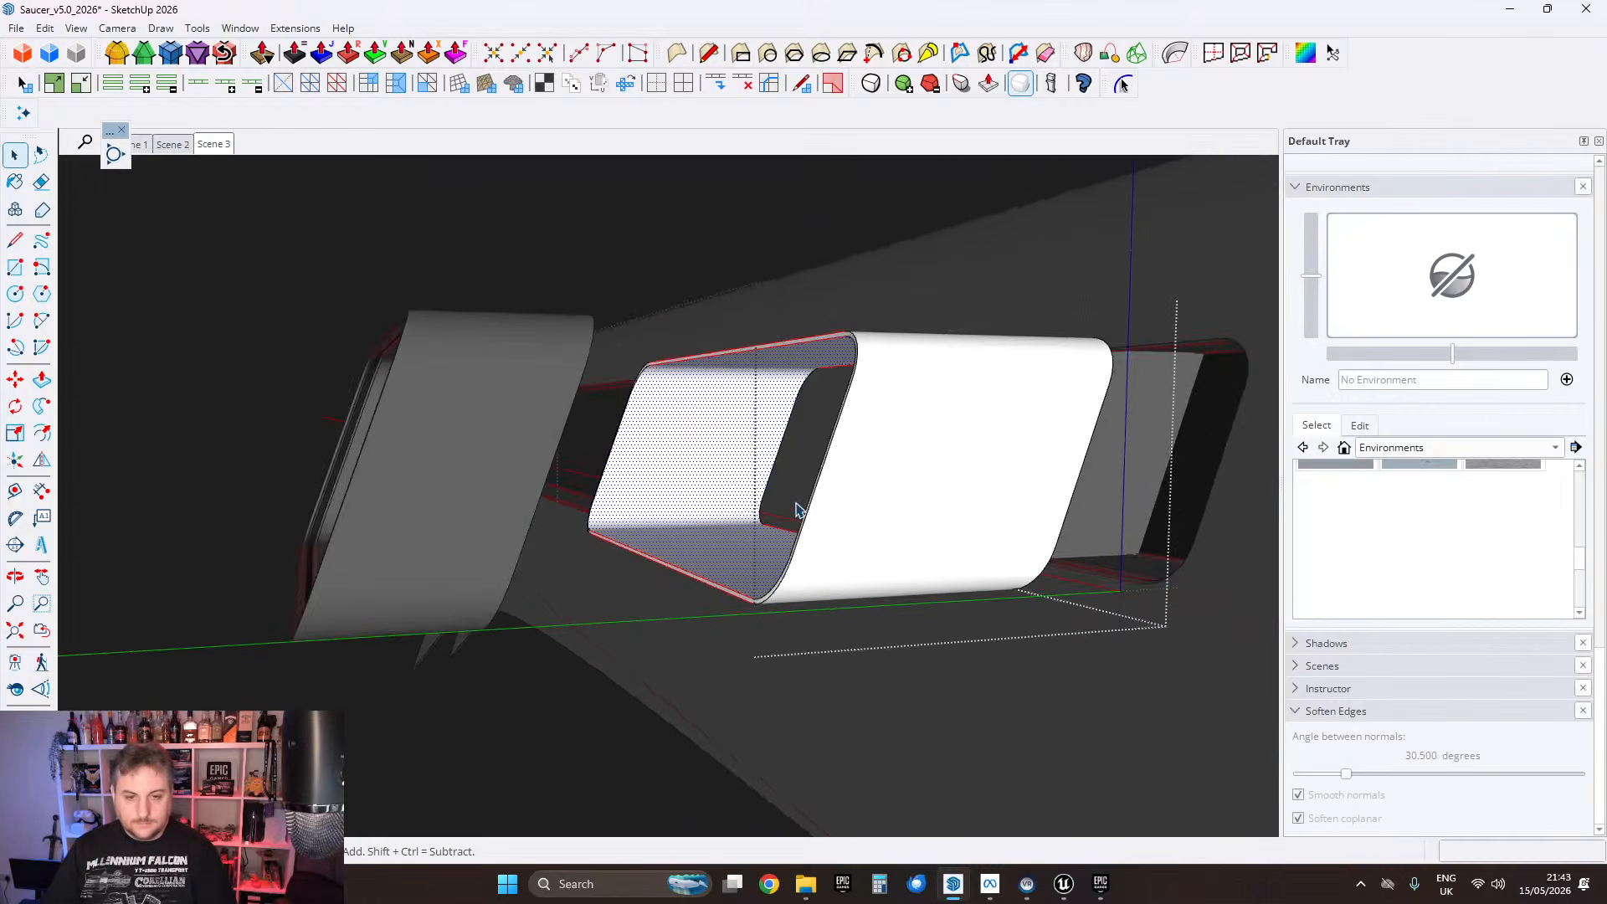
pyautogui.moveTo(797, 509)
pyautogui.mouseDown(button='middle')
pyautogui.moveTo(721, 466)
pyautogui.moveTo(796, 477)
pyautogui.moveTo(795, 506)
pyautogui.mouseUp(button='middle')
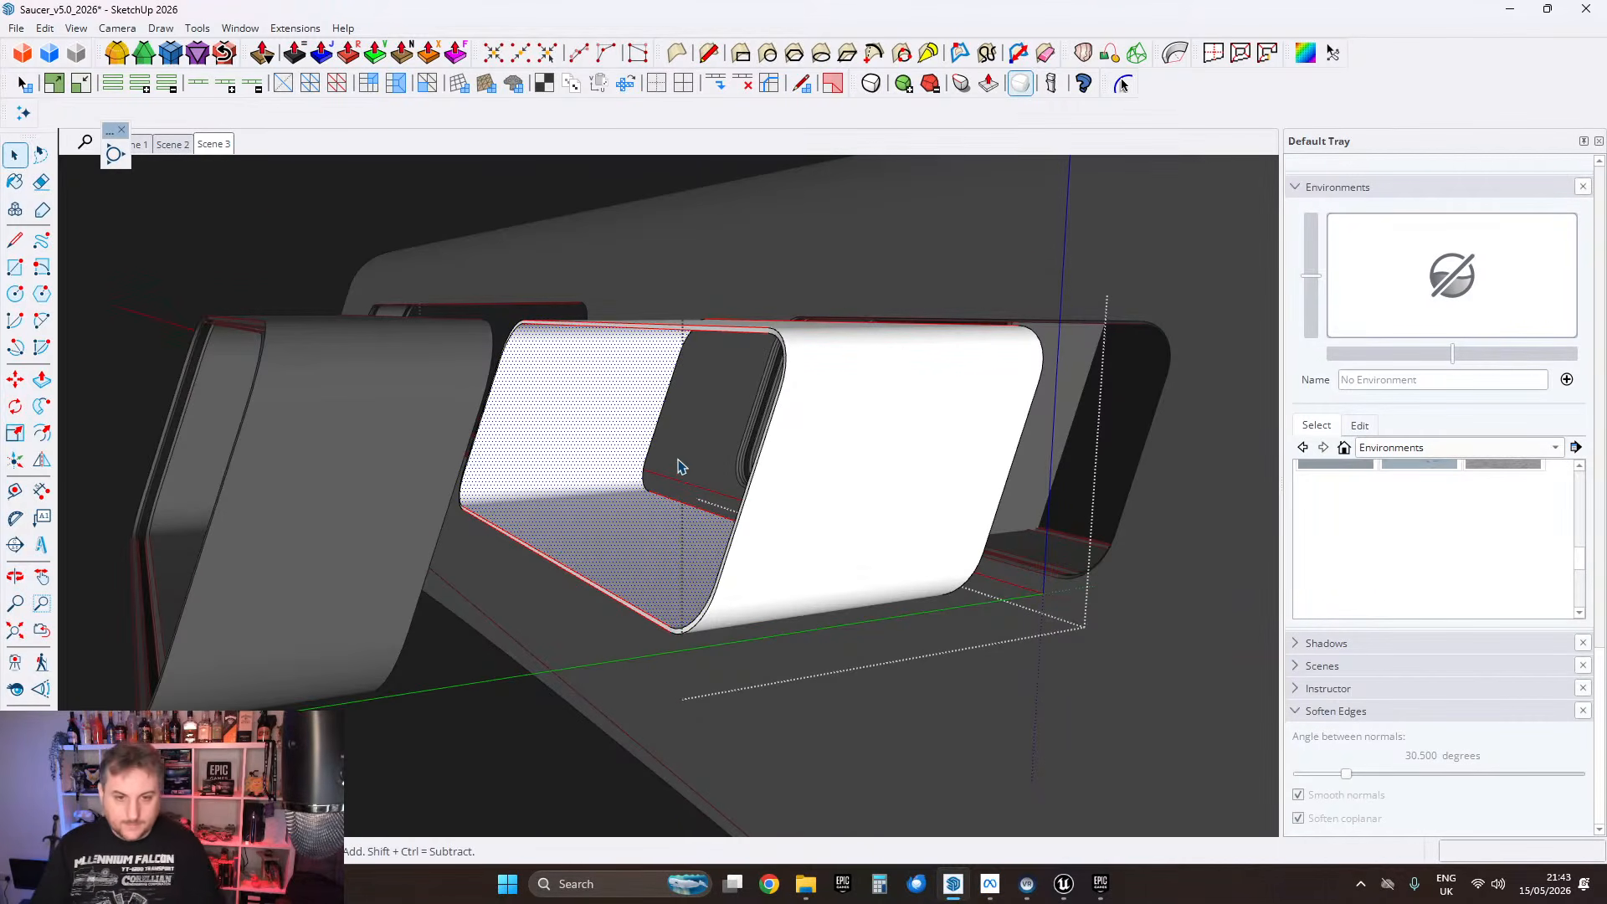
pyautogui.moveTo(580, 449); pyautogui.dragTo(1057, 454, button='middle')
pyautogui.scroll(2, 913, 412)
pyautogui.scroll(2, 890, 408)
pyautogui.click(847, 387)
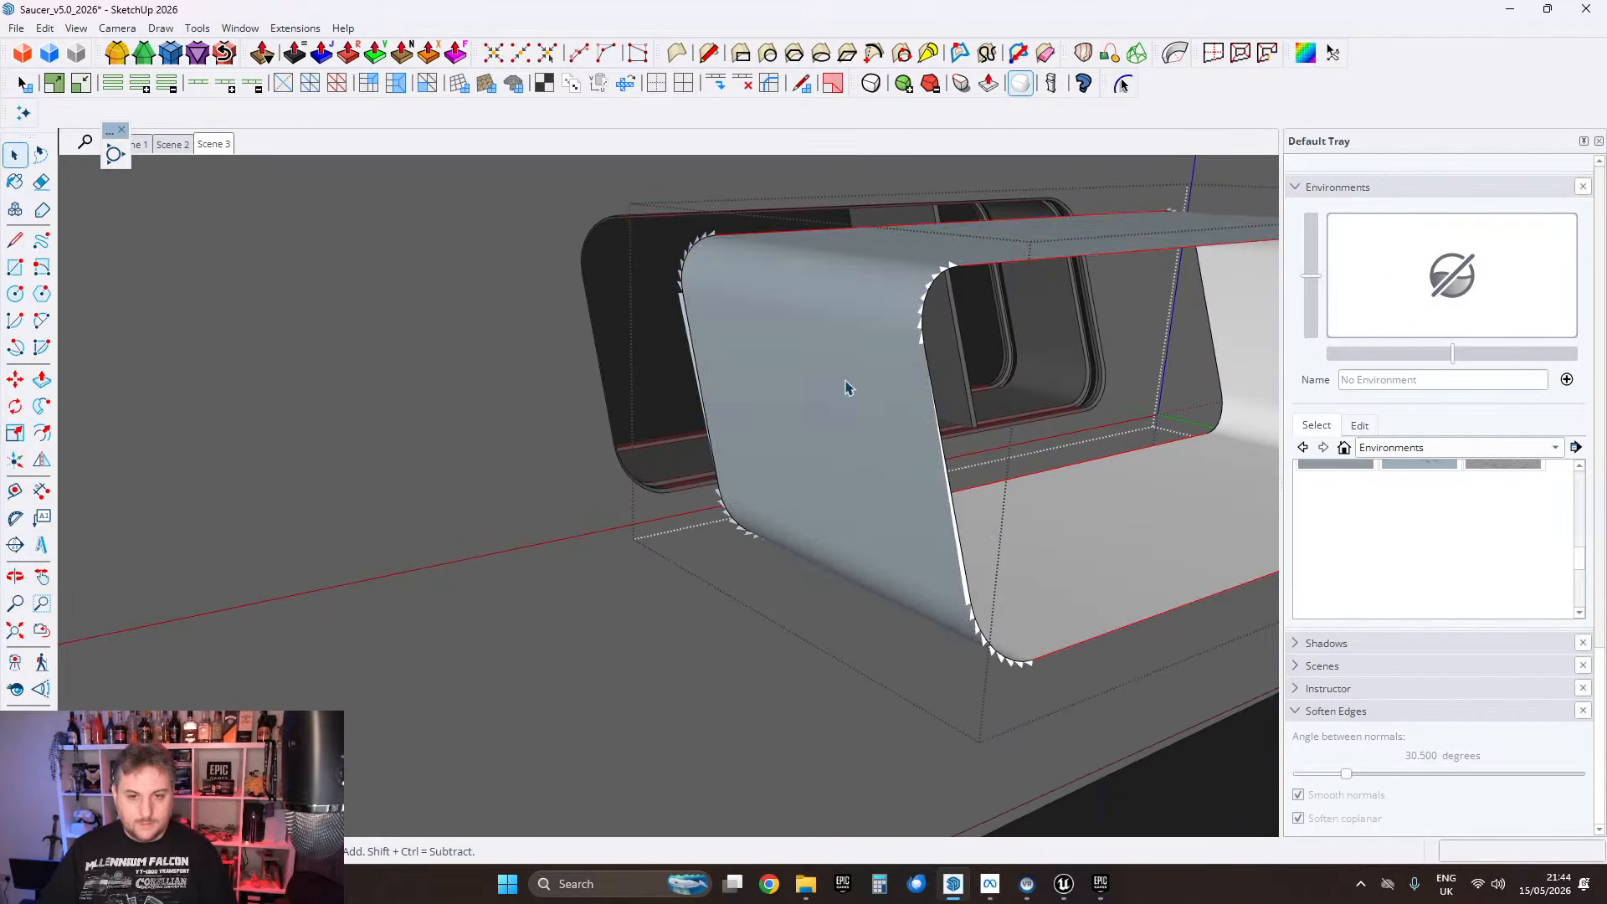
pyautogui.moveTo(957, 508); pyautogui.dragTo(826, 495, button='middle')
pyautogui.scroll(3, 867, 332)
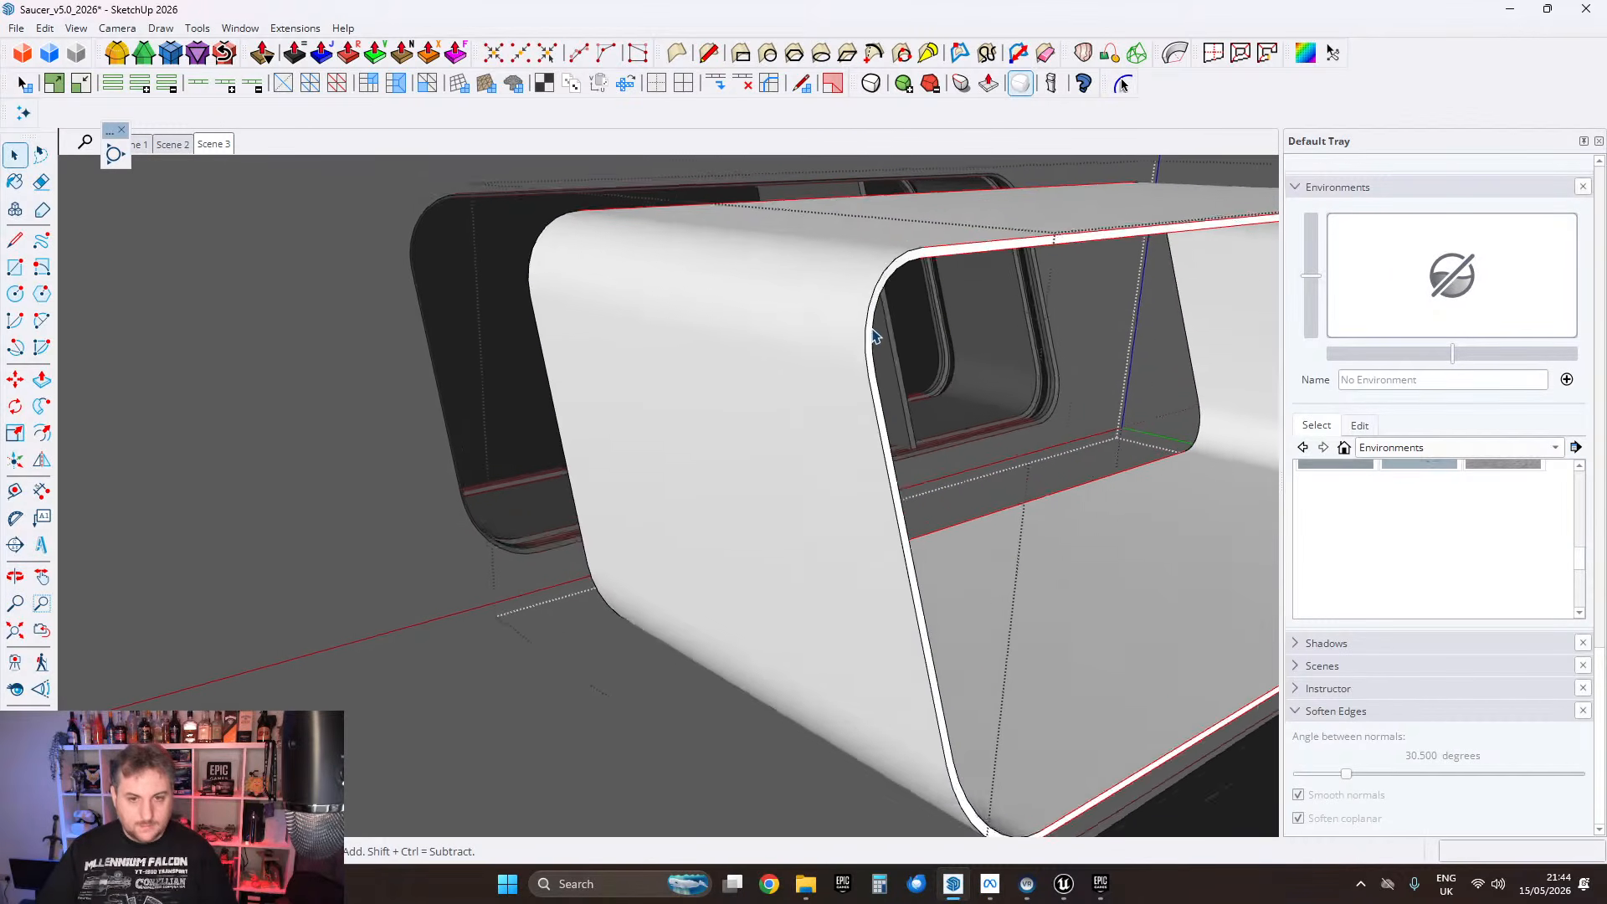
pyautogui.click(871, 333)
pyautogui.press('Delete')
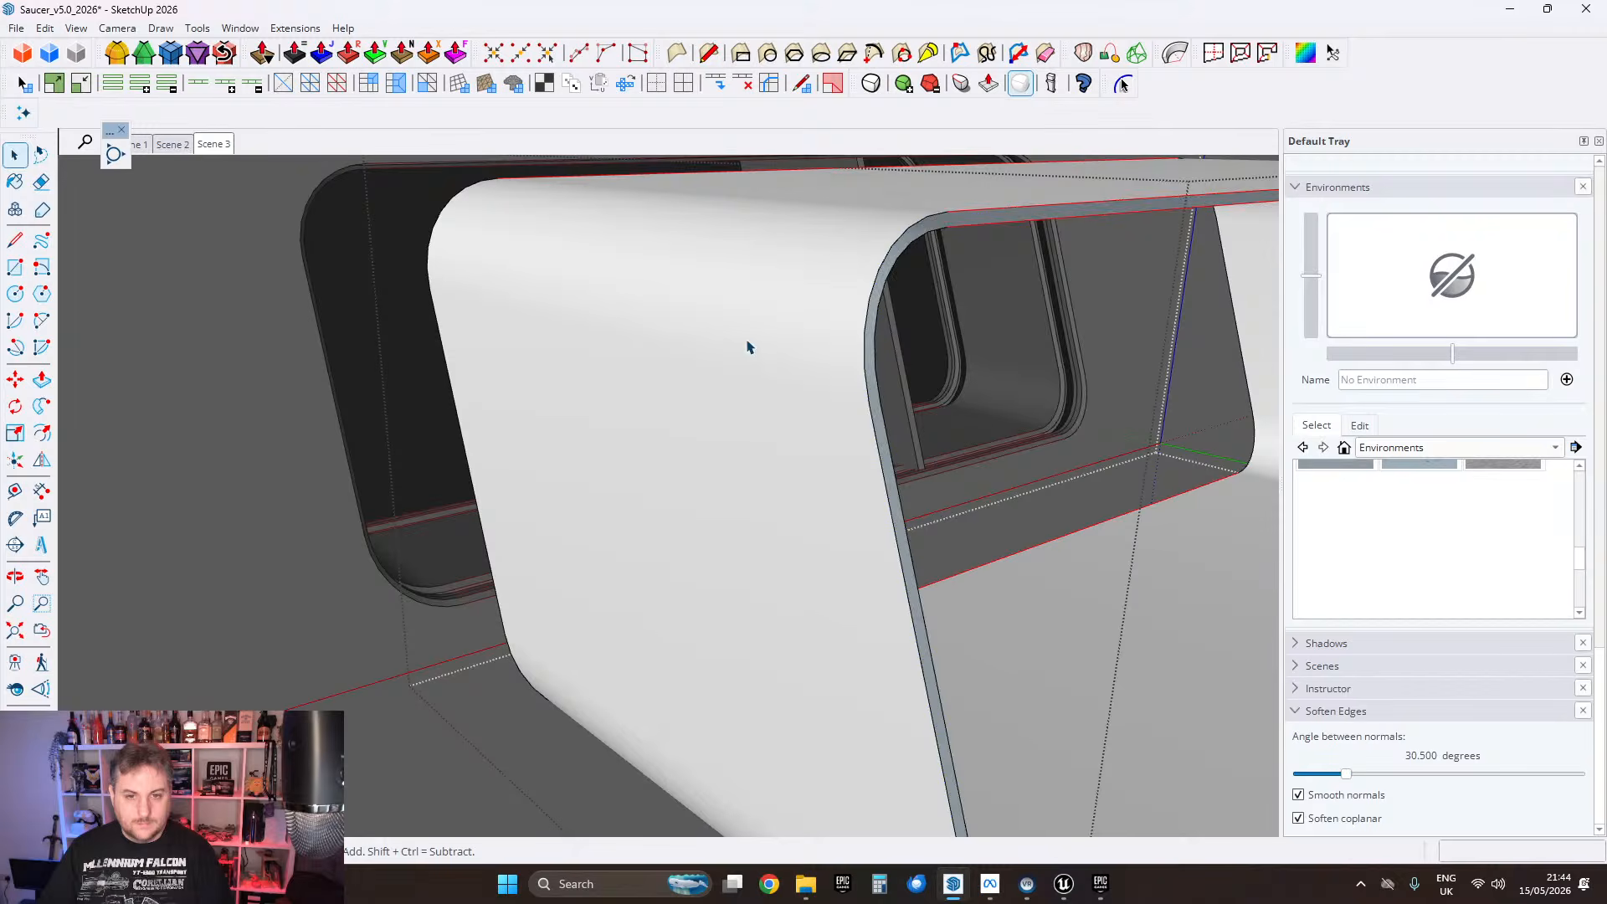
# Step: Delete the rim face around the sleeve's opposite opening and the outer skin, keeping only the inner surface
pyautogui.moveTo(746, 344); pyautogui.dragTo(1472, 373, button='middle')
pyautogui.scroll(1, 535, 384)
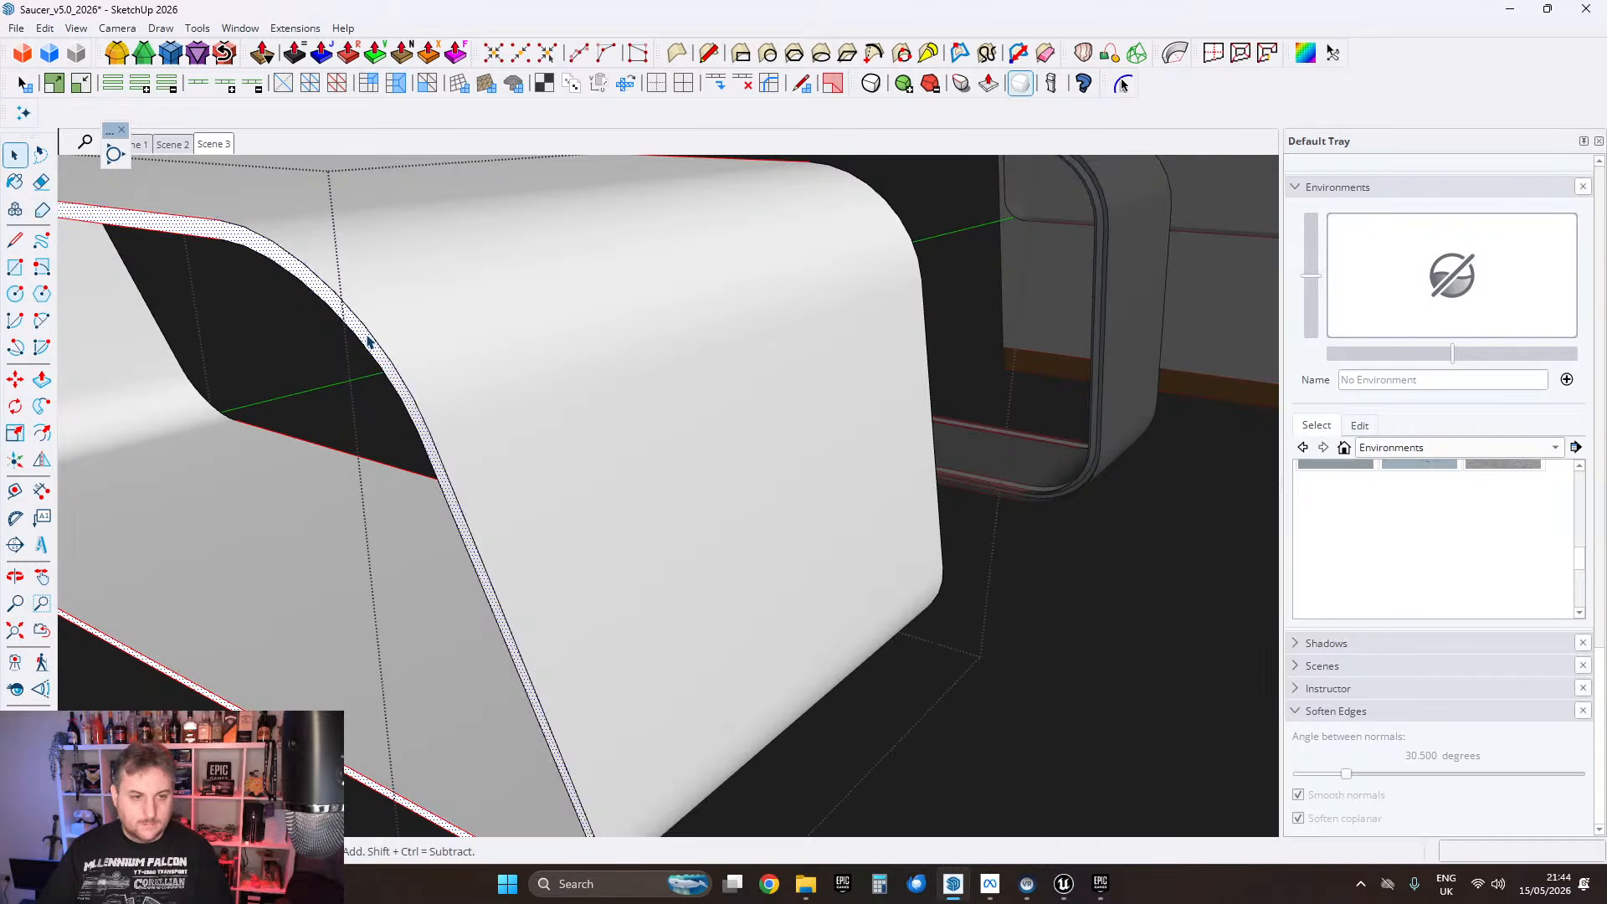
pyautogui.click(460, 344)
pyautogui.moveTo(485, 348); pyautogui.dragTo(666, 417, button='middle')
# Step: Thicken the sleeve's remaining inner surface outward by 5 cm with Joint Push Pull
pyautogui.click(811, 405)
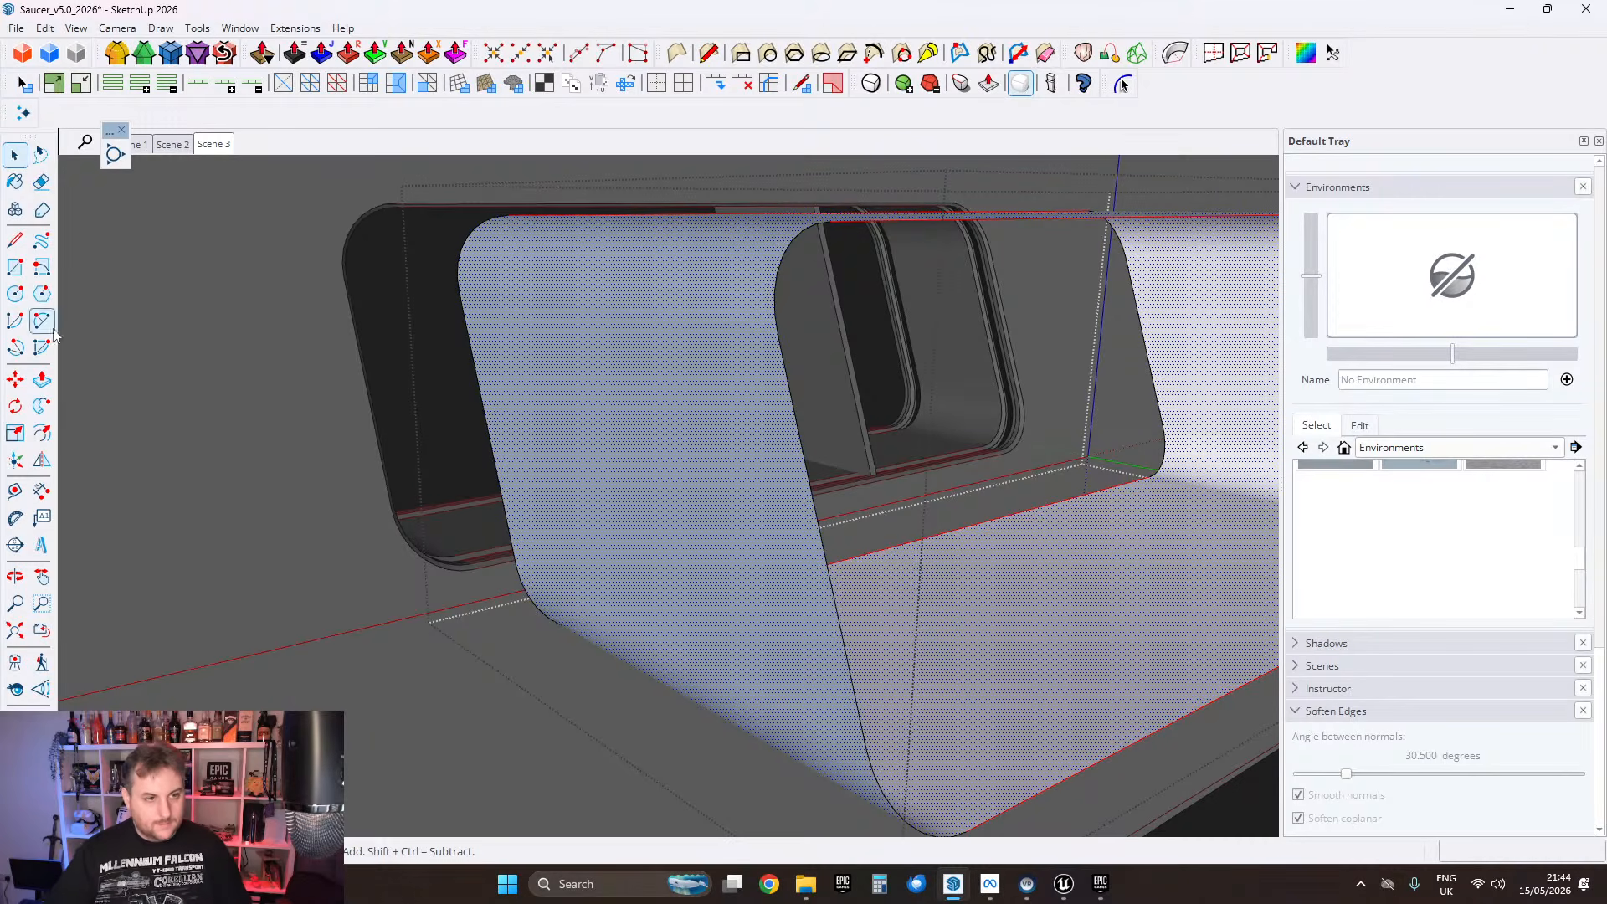
pyautogui.click(311, 81)
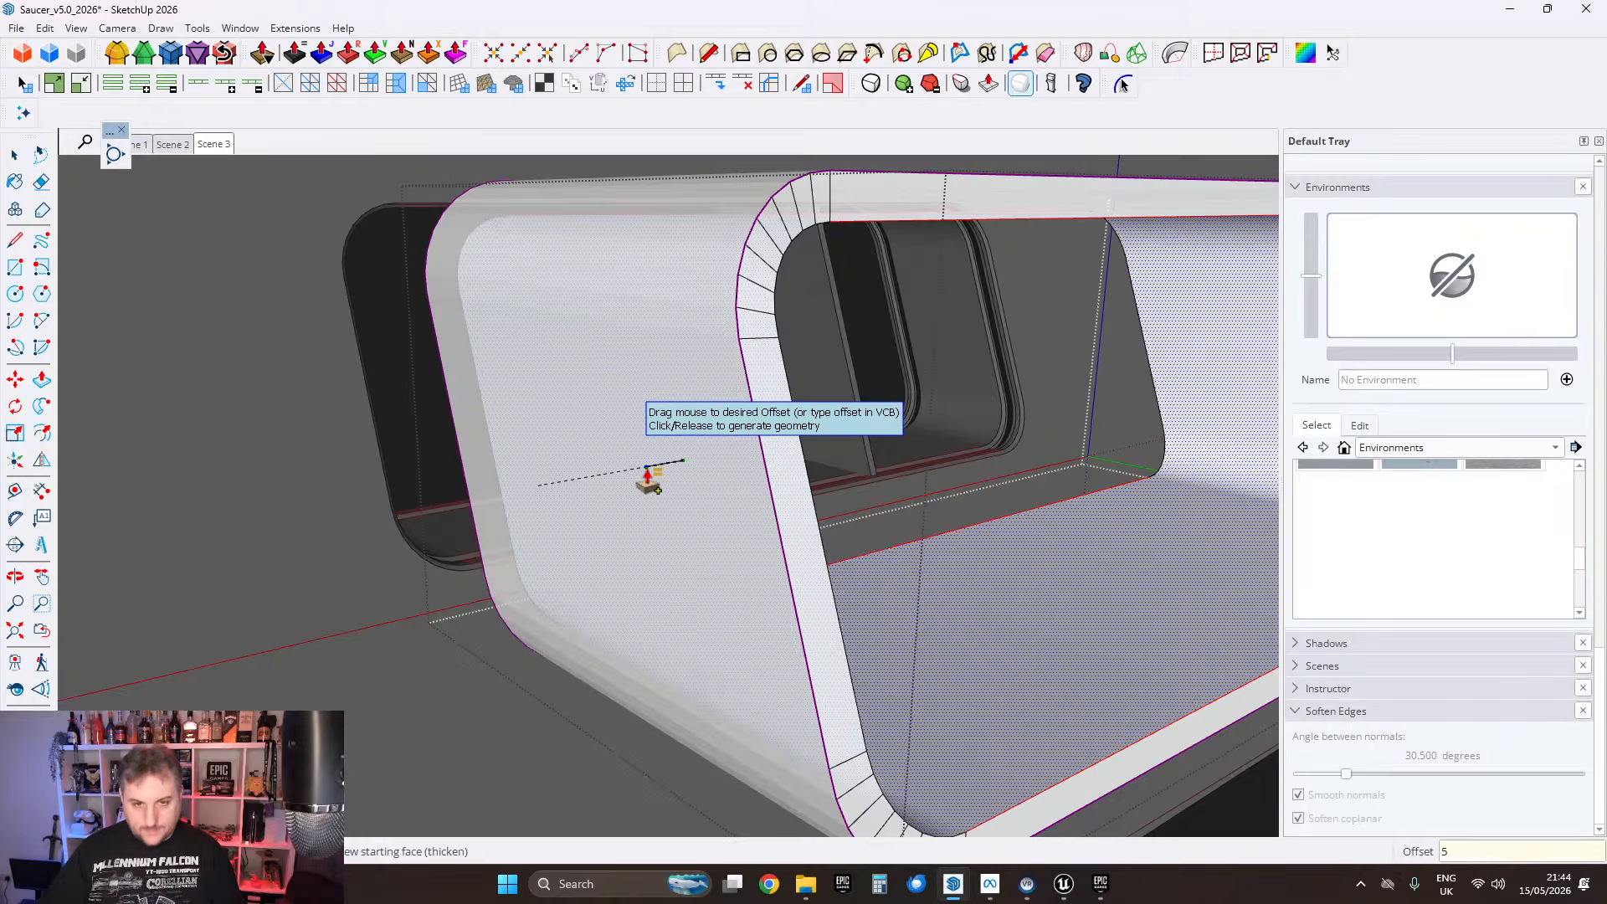
pyautogui.press('Return')
pyautogui.click(647, 481)
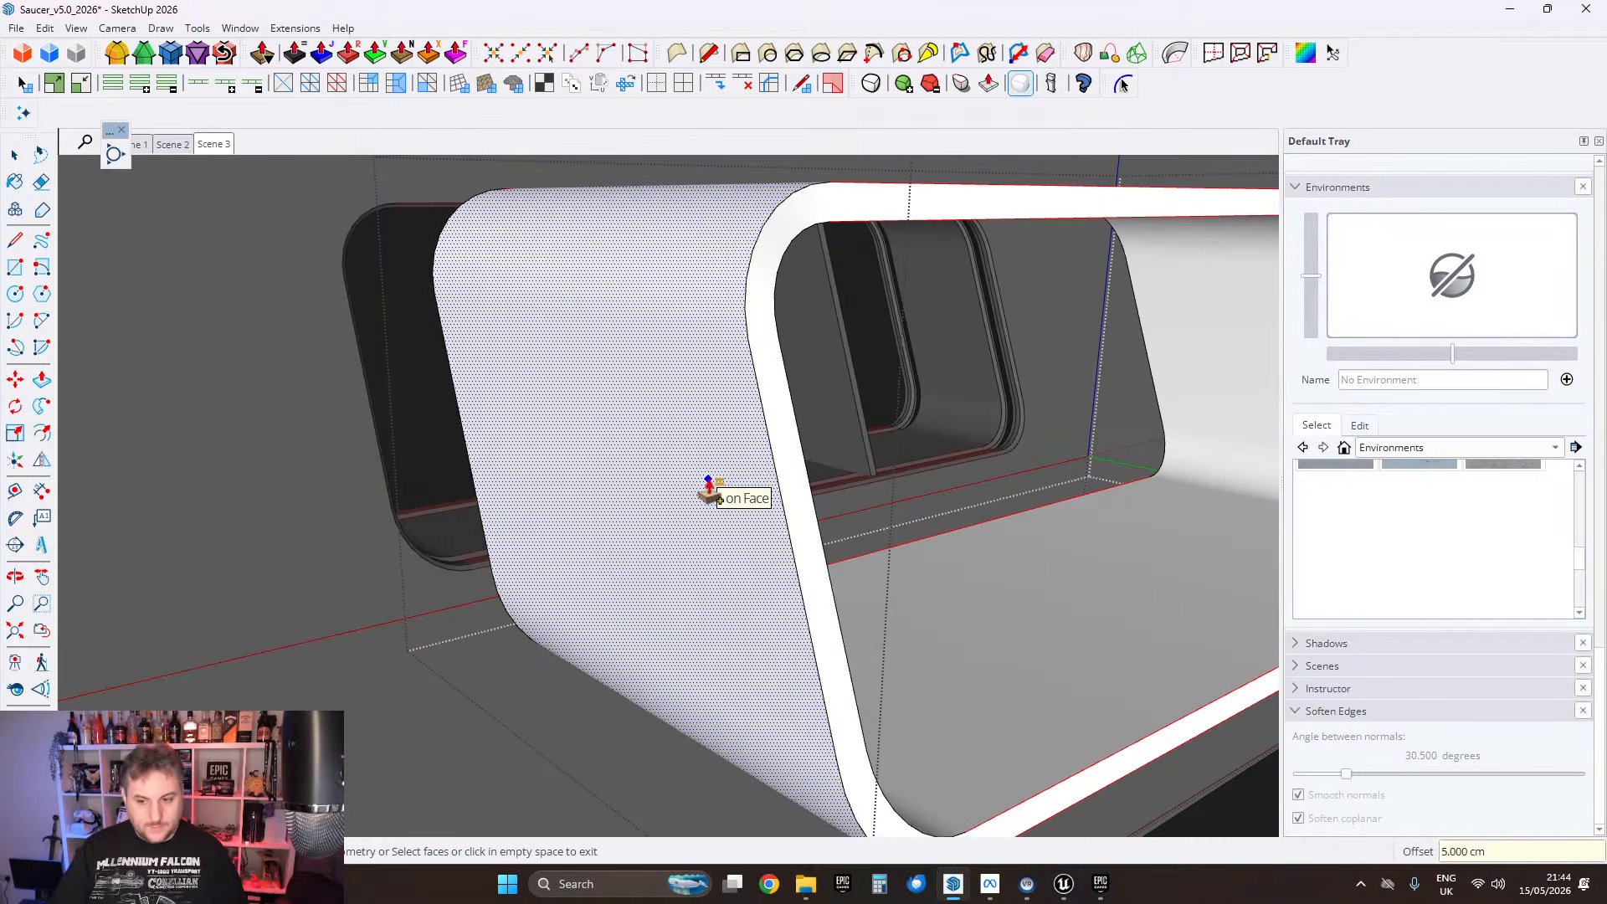
# Step: Thicken the sleeve's new outer surface outward by a further 0.5 cm
pyautogui.click(736, 532)
pyautogui.write('.5')
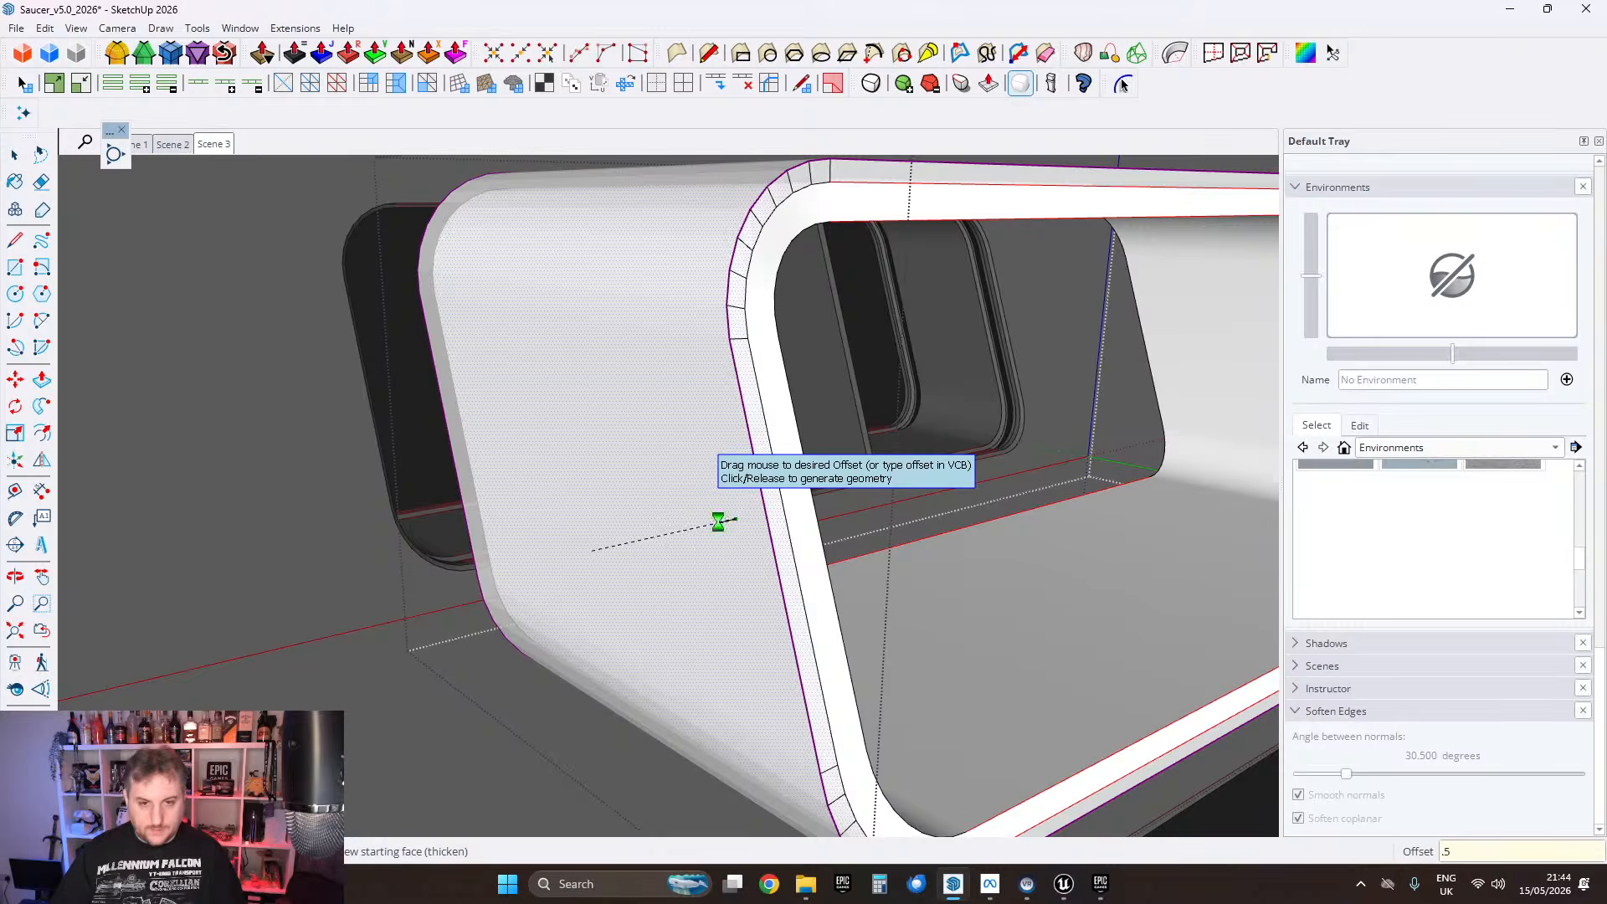
pyautogui.press('Return')
pyautogui.click(15, 155)
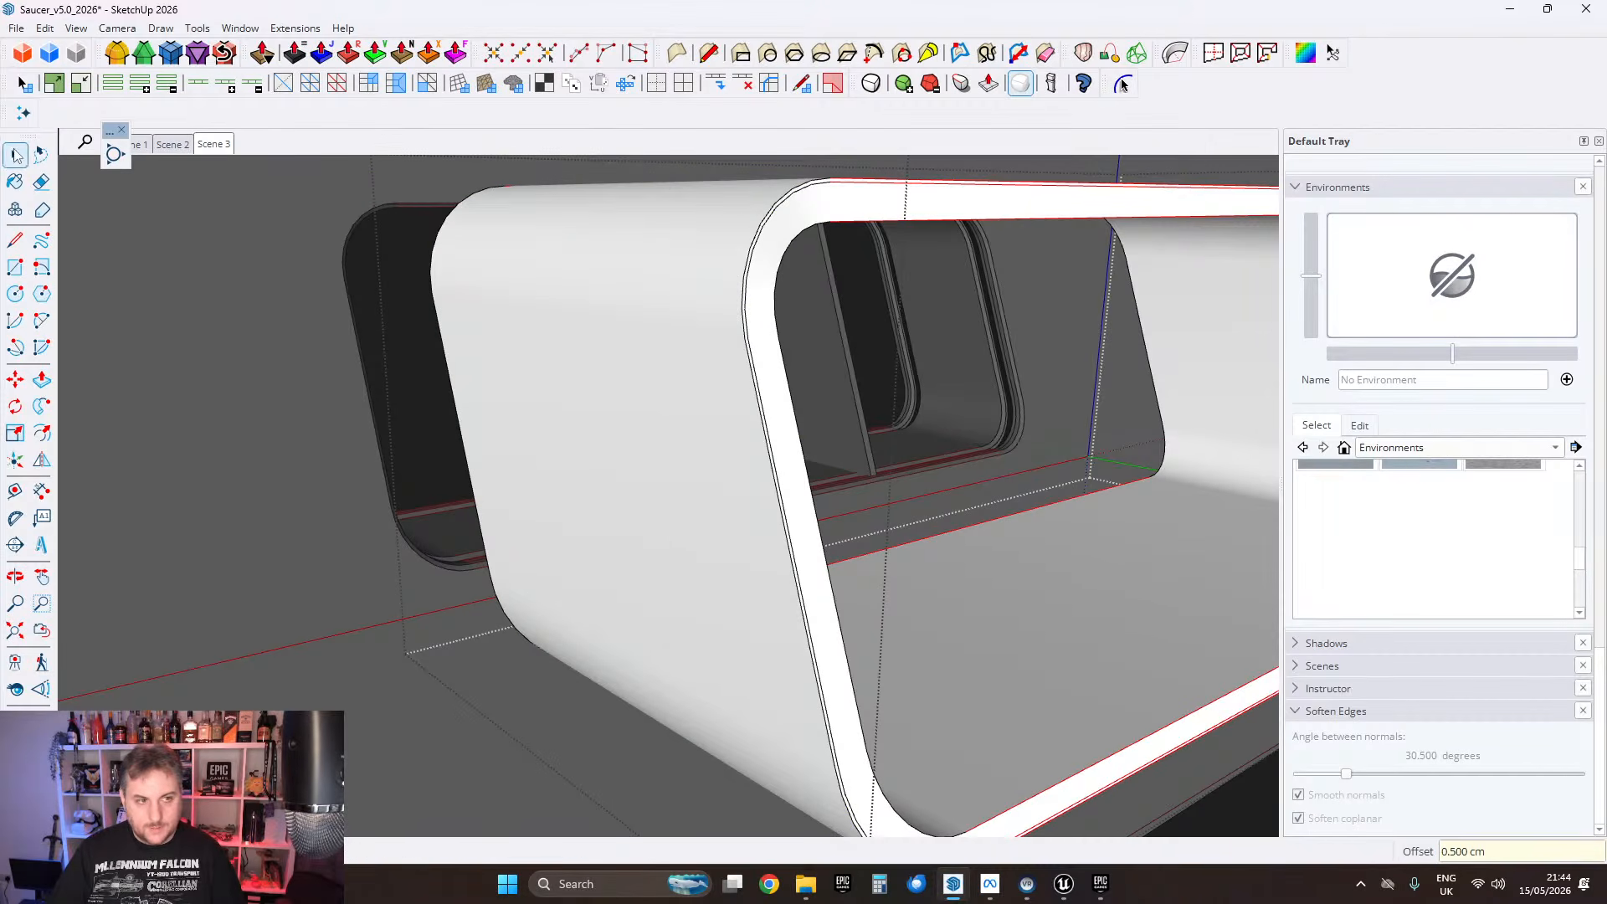
# Step: Examine the layered rim and outer skin of the thickened sleeve from both ends, and close the sleeve's group
pyautogui.click(692, 434)
pyautogui.moveTo(692, 434); pyautogui.dragTo(862, 525, button='middle')
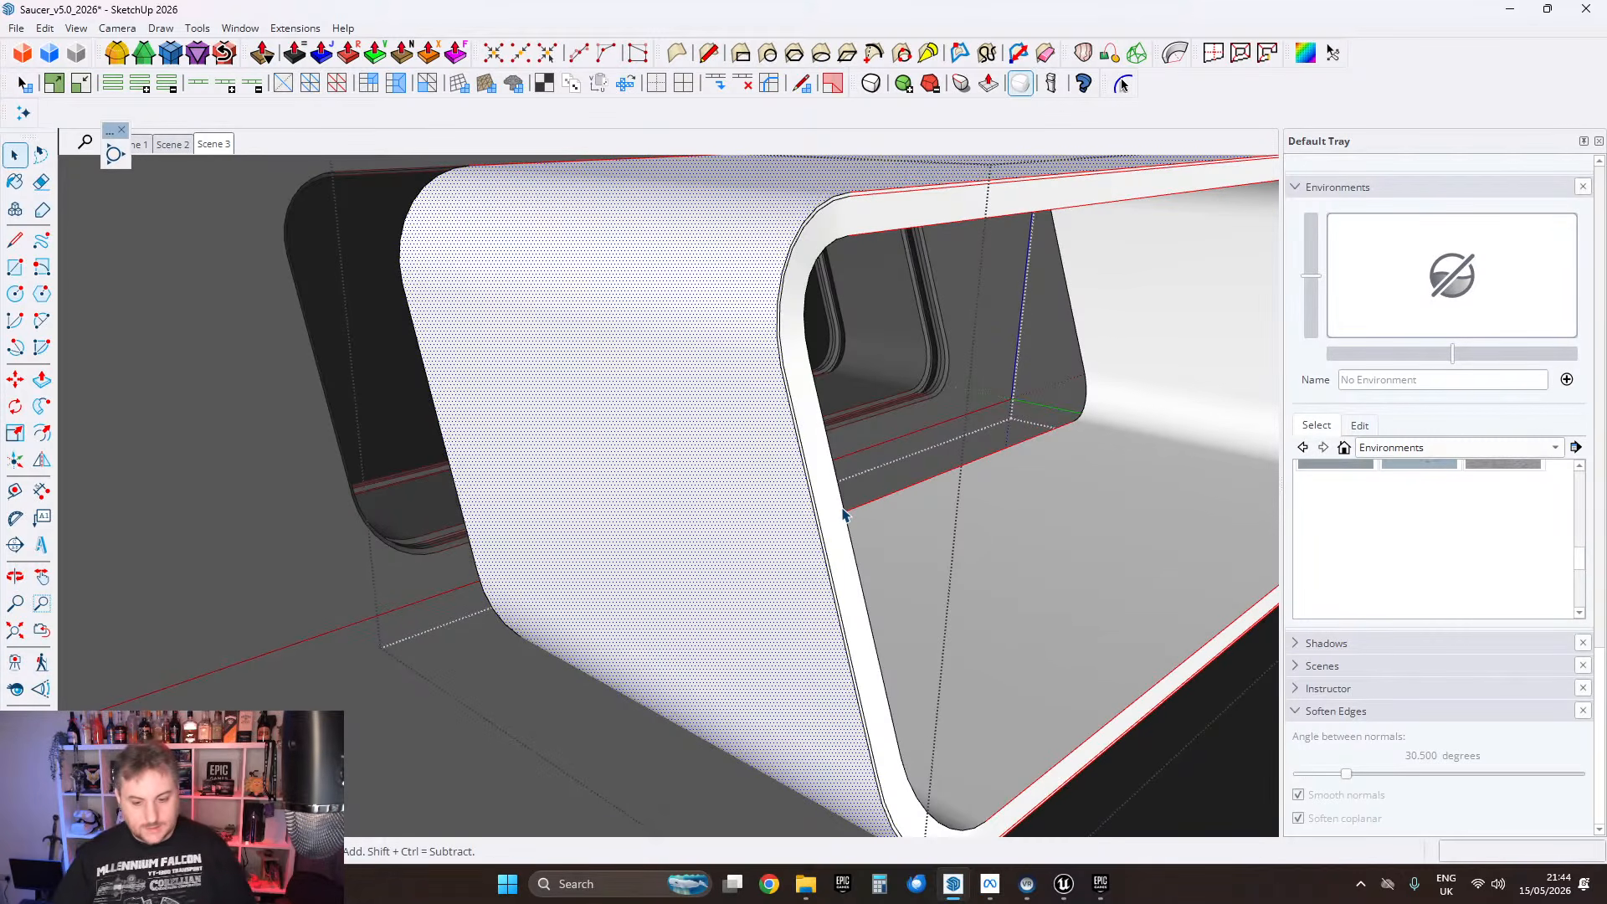
pyautogui.scroll(-4, 792, 517)
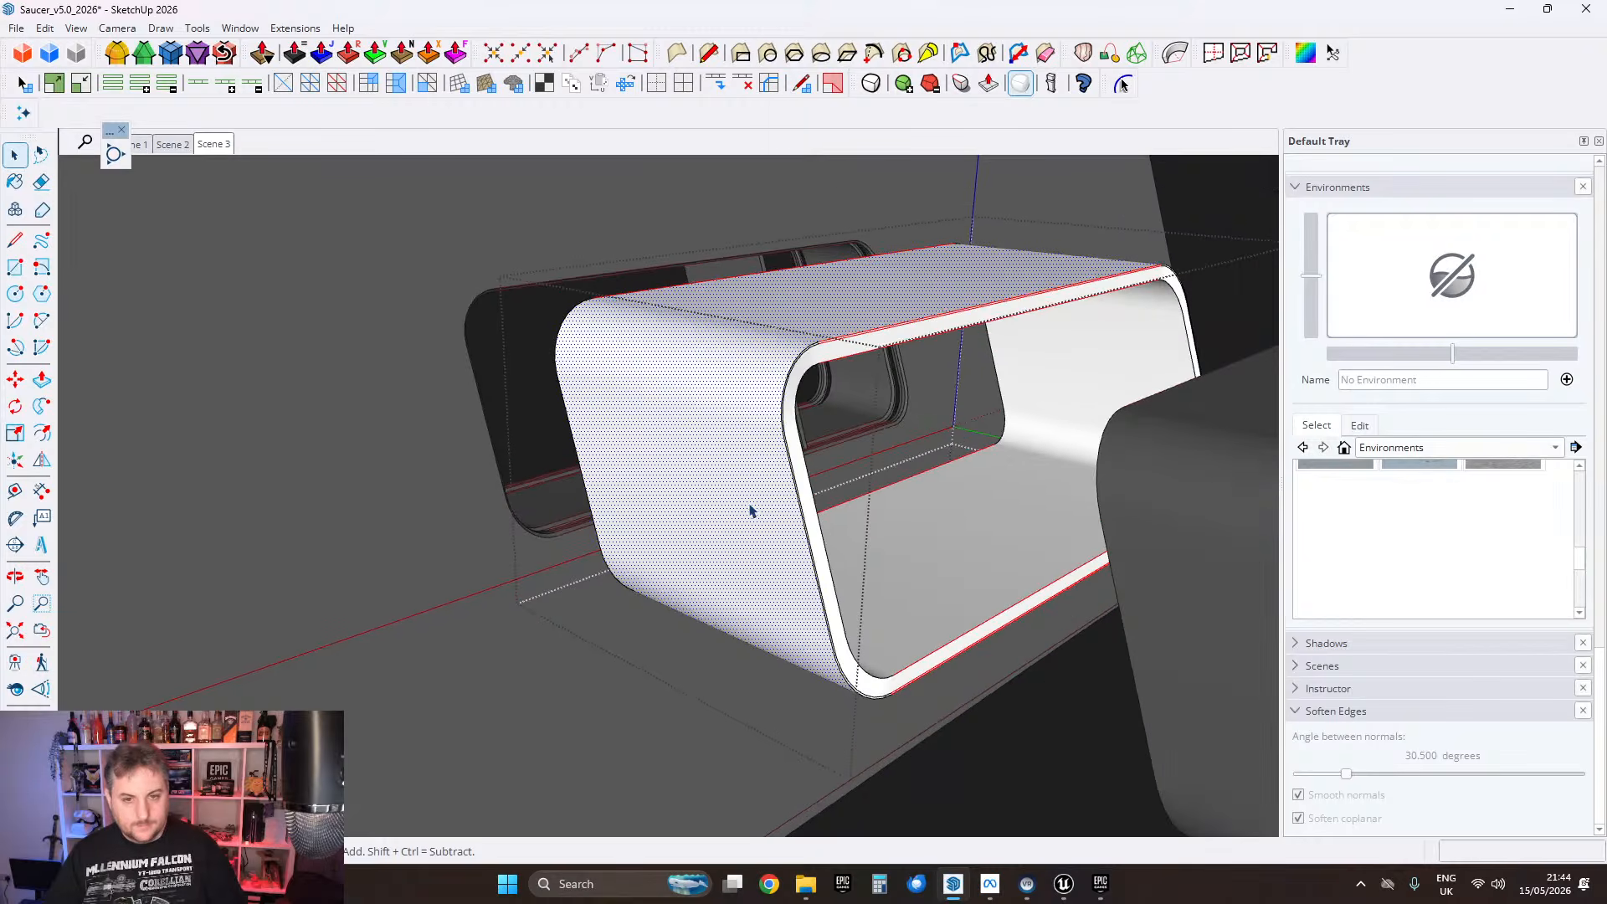
pyautogui.scroll(6, 807, 398)
pyautogui.scroll(-5, 787, 414)
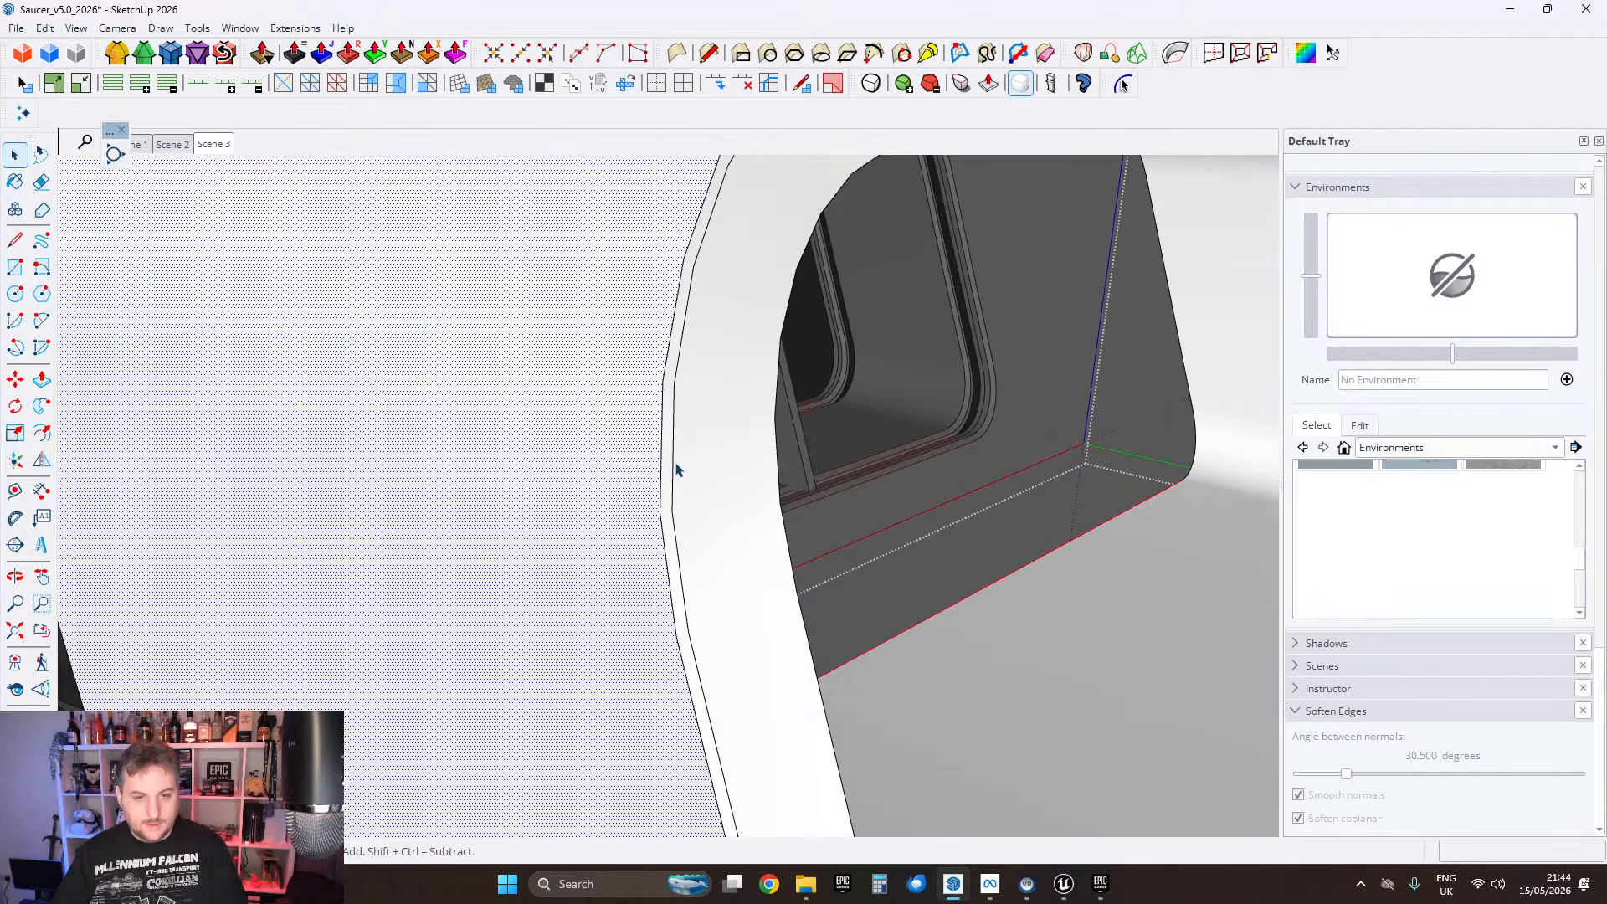
pyautogui.moveTo(670, 468); pyautogui.dragTo(1181, 424, button='middle')
pyautogui.scroll(3, 778, 469)
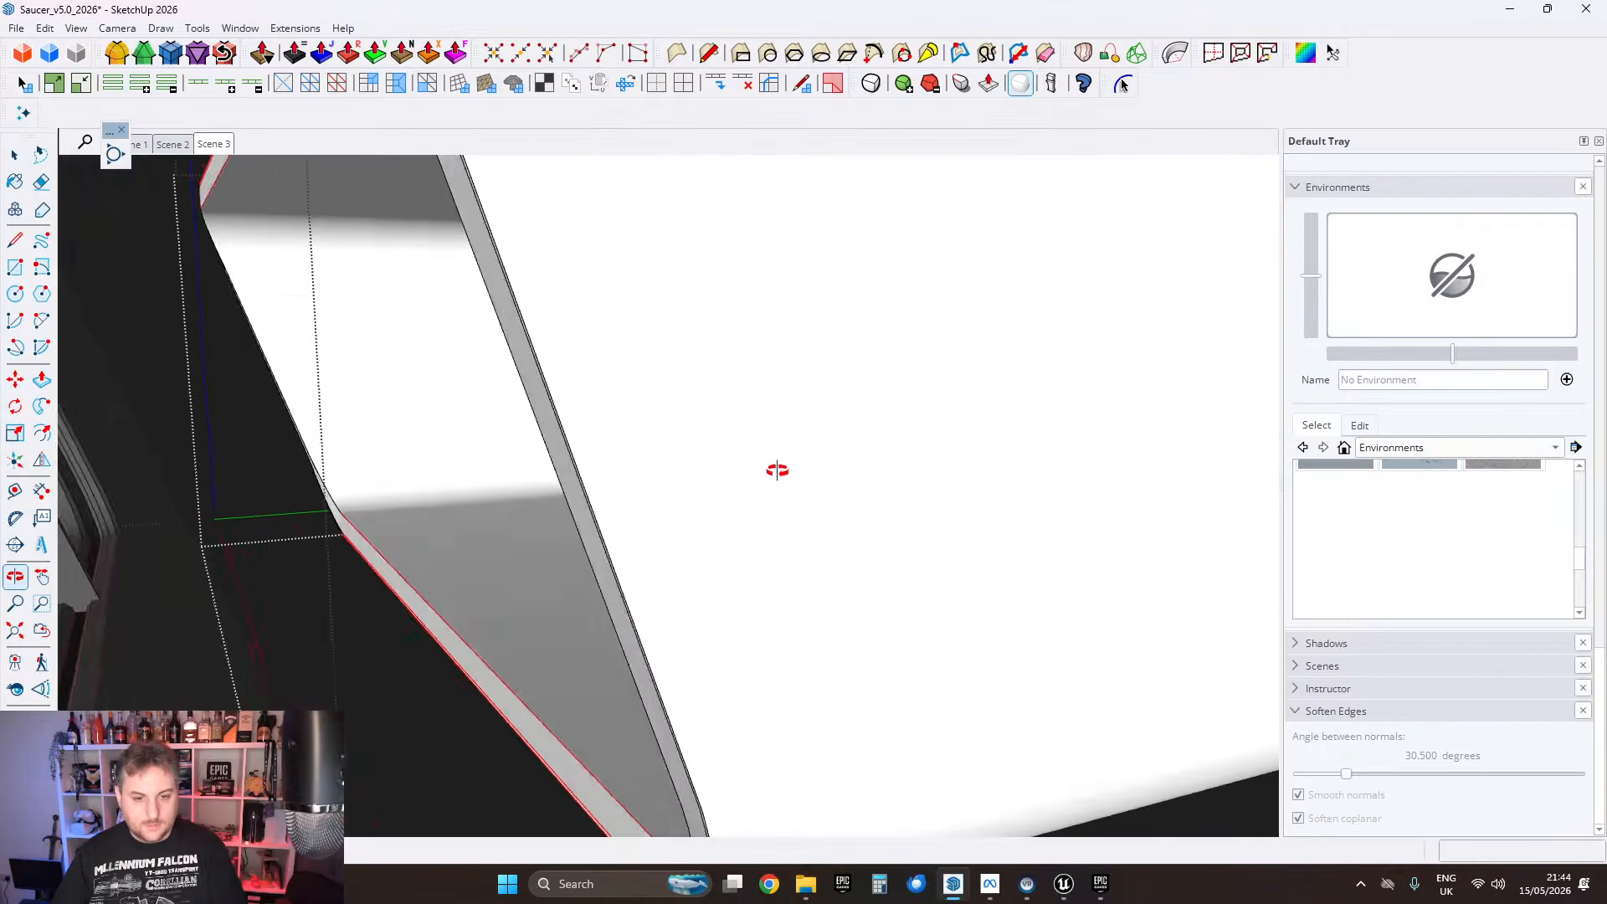
pyautogui.moveTo(779, 469); pyautogui.dragTo(628, 548, button='middle')
pyautogui.scroll(2, 628, 548)
pyautogui.click(587, 540)
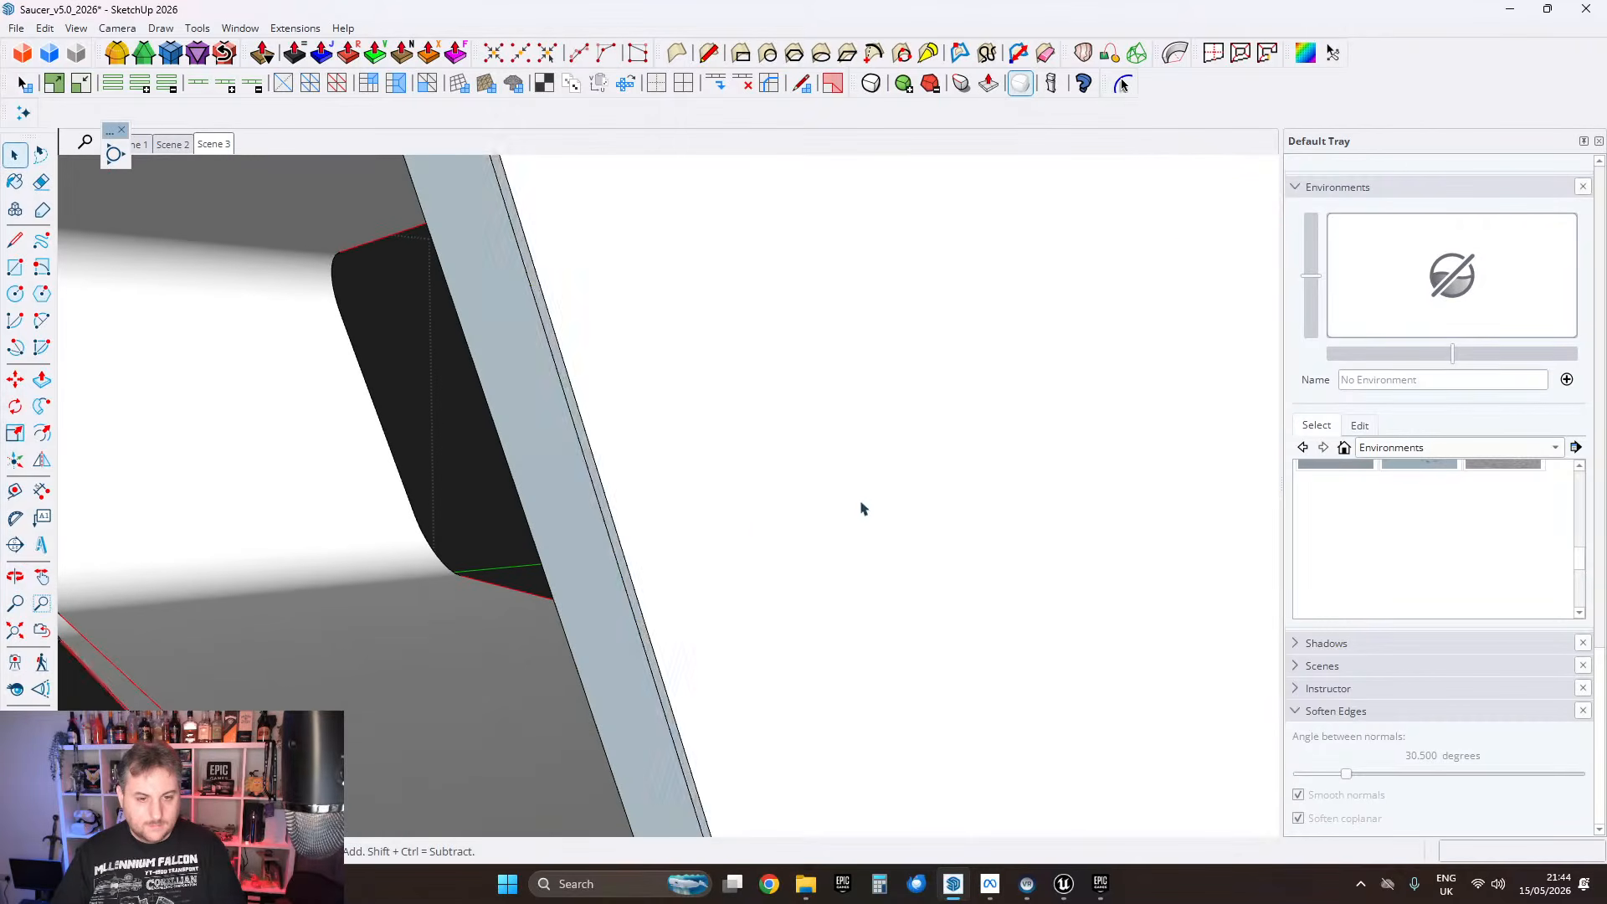
pyautogui.moveTo(861, 505); pyautogui.dragTo(563, 489, button='middle')
pyautogui.scroll(-7, 678, 487)
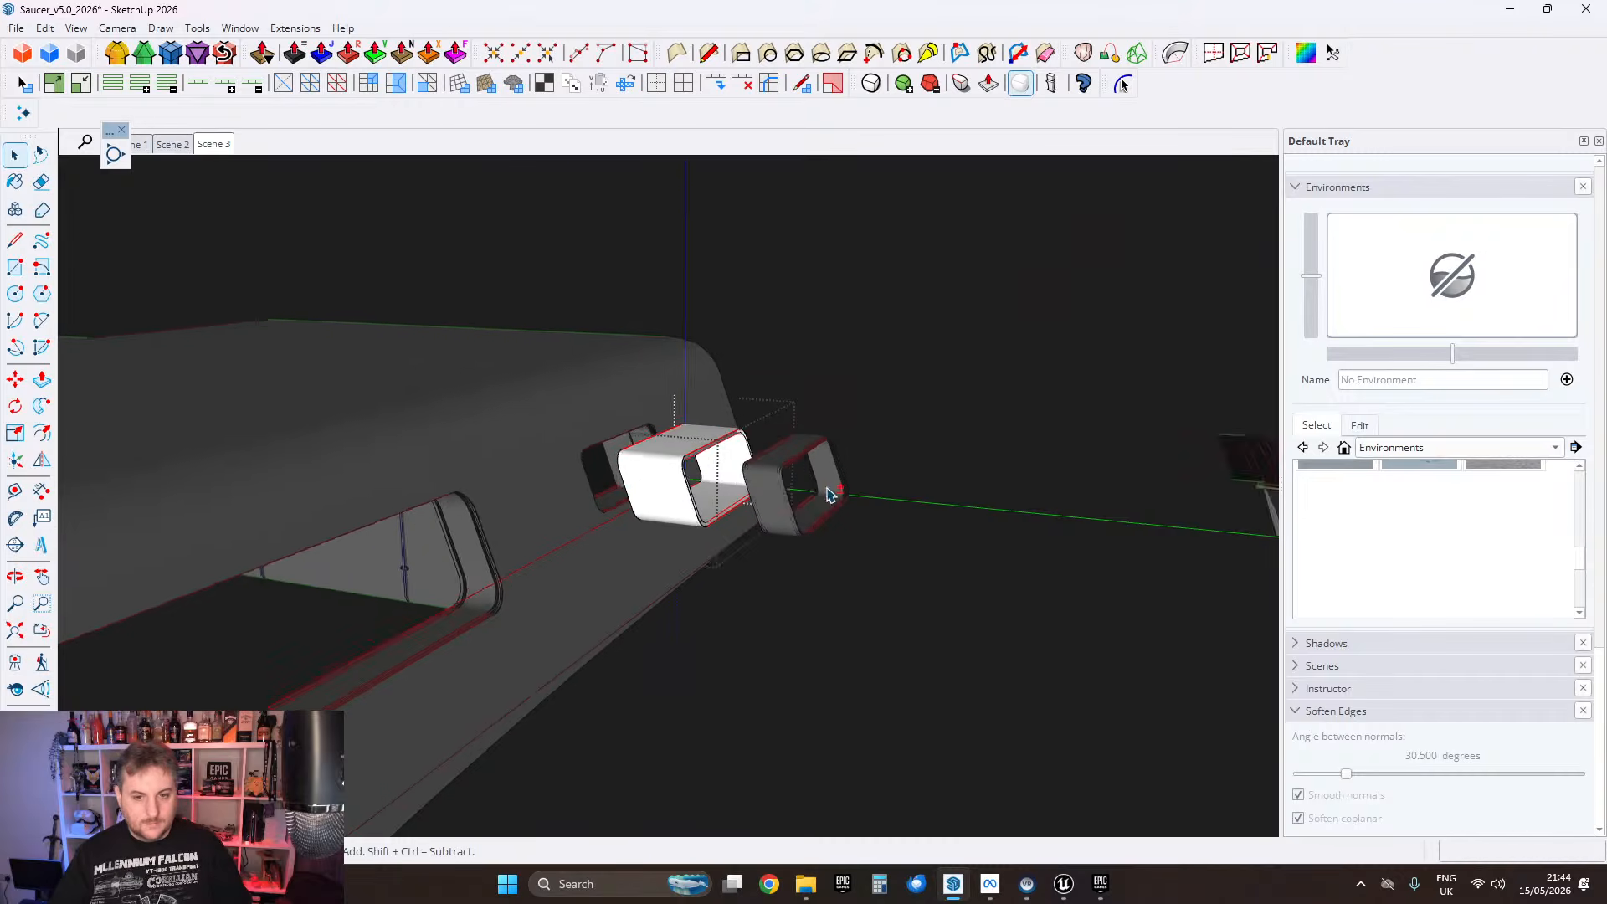
pyautogui.moveTo(825, 491); pyautogui.dragTo(378, 494, button='middle')
pyautogui.press('space')
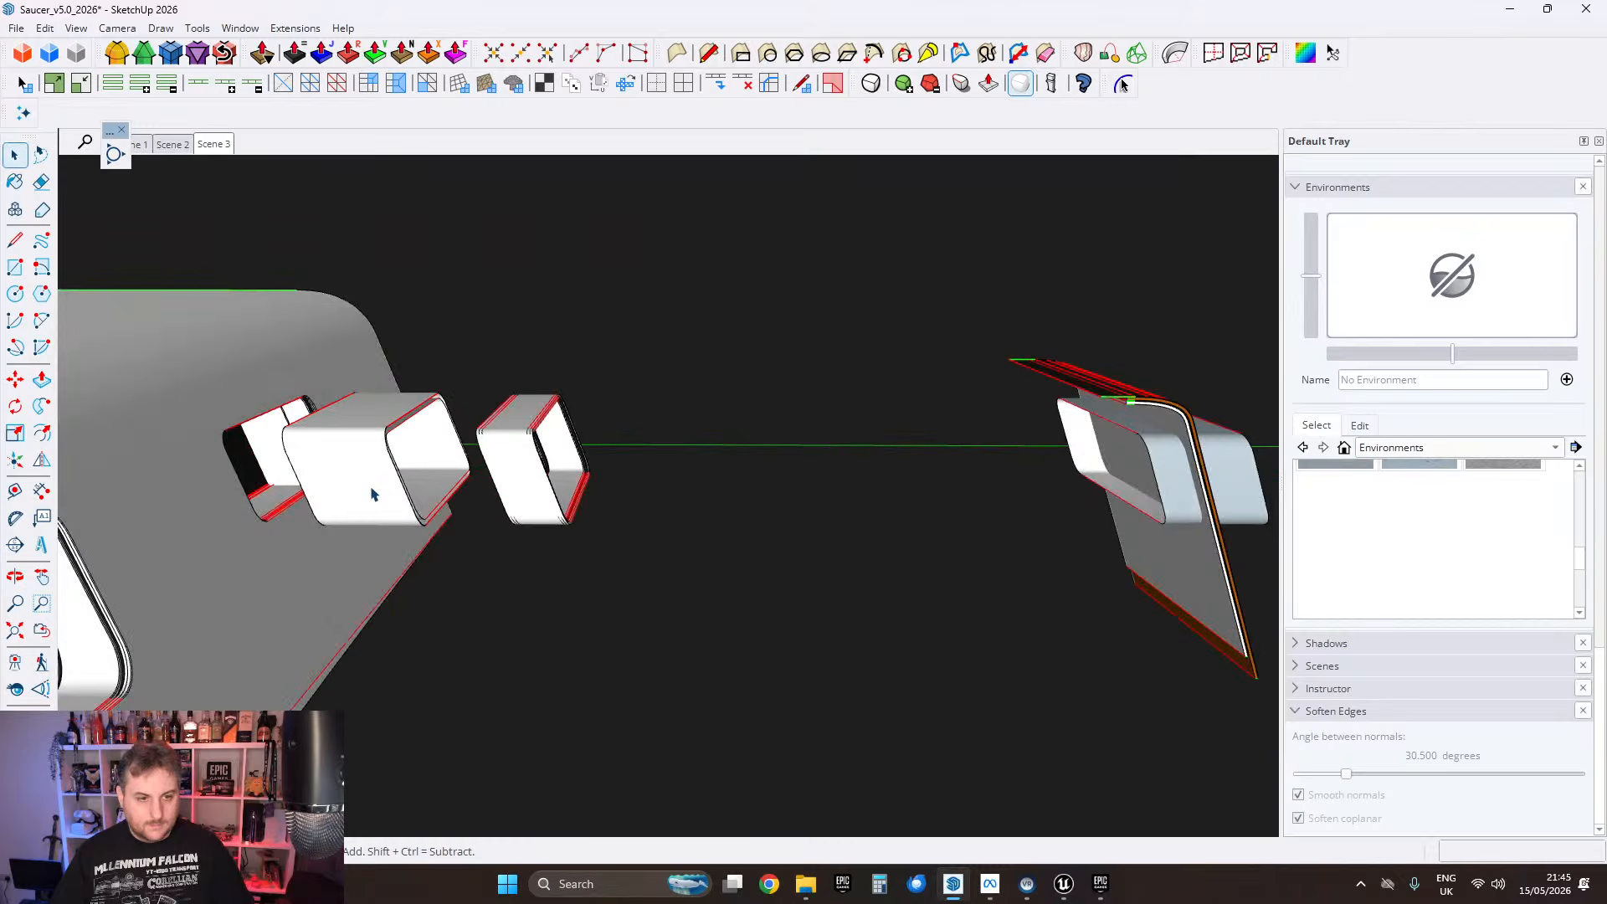
pyautogui.click(378, 494)
pyautogui.click(17, 381)
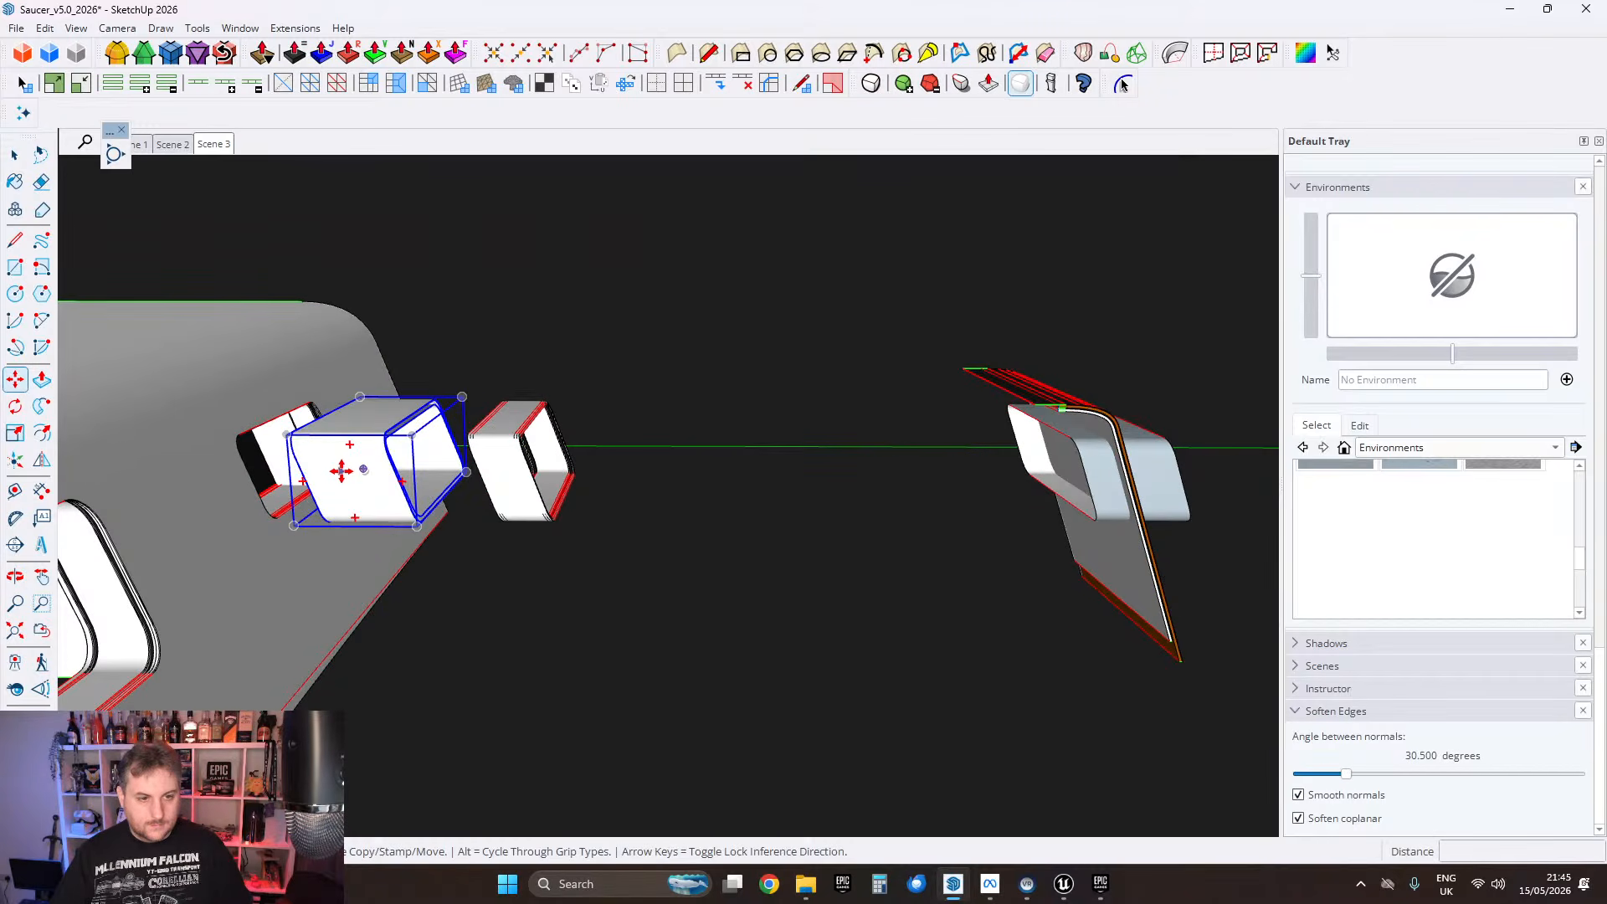
pyautogui.press('ctrl')
pyautogui.click(338, 470)
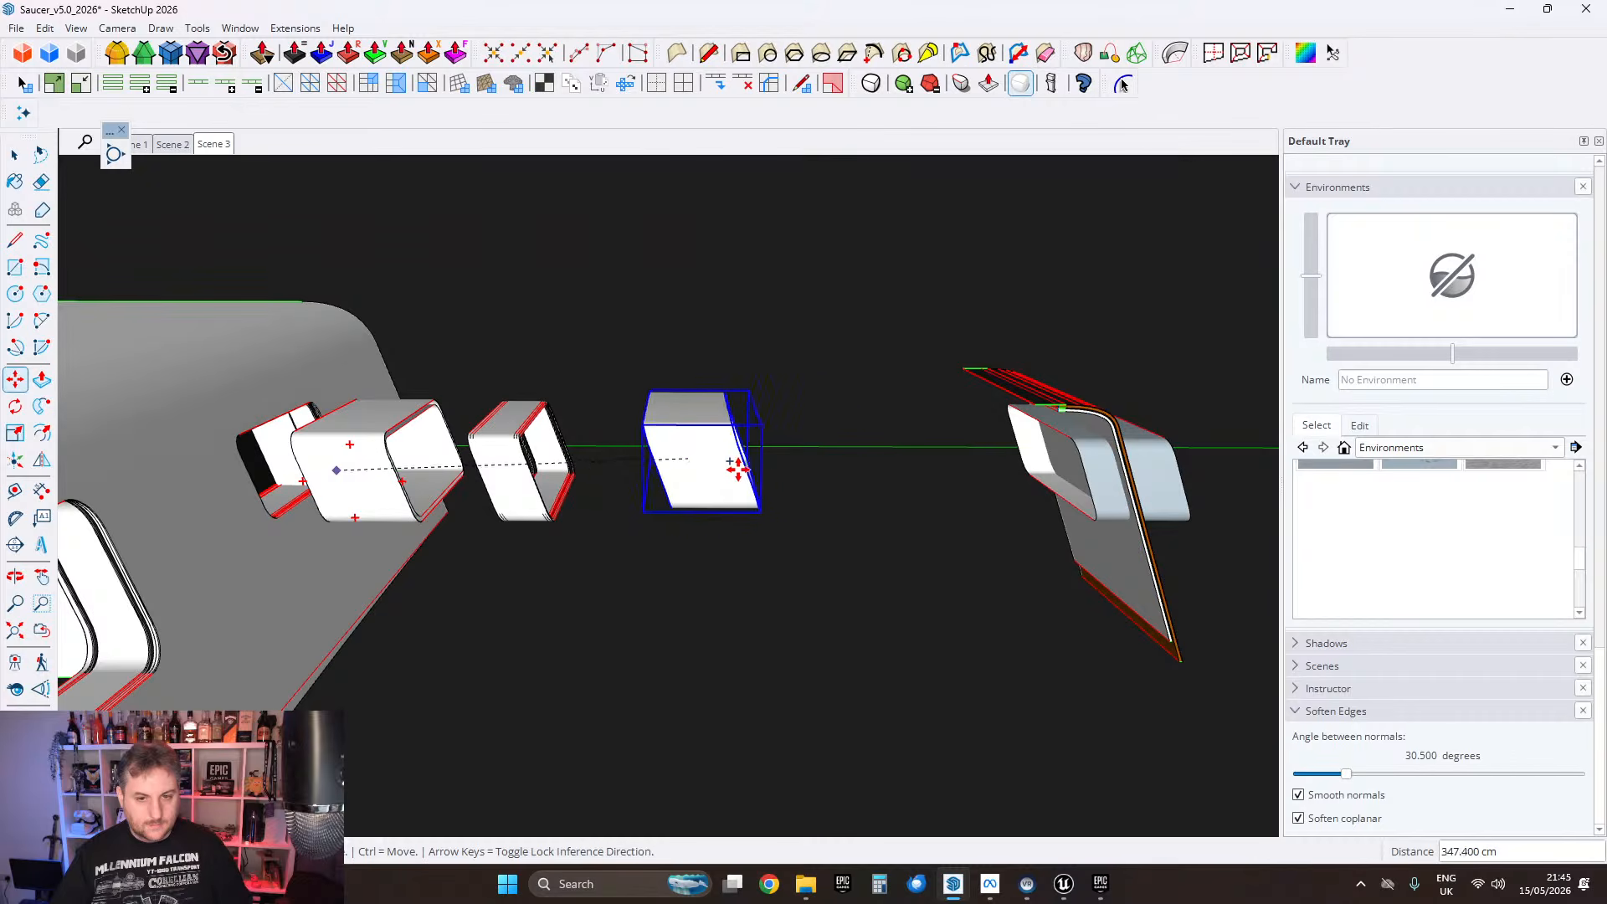
pyautogui.click(887, 466)
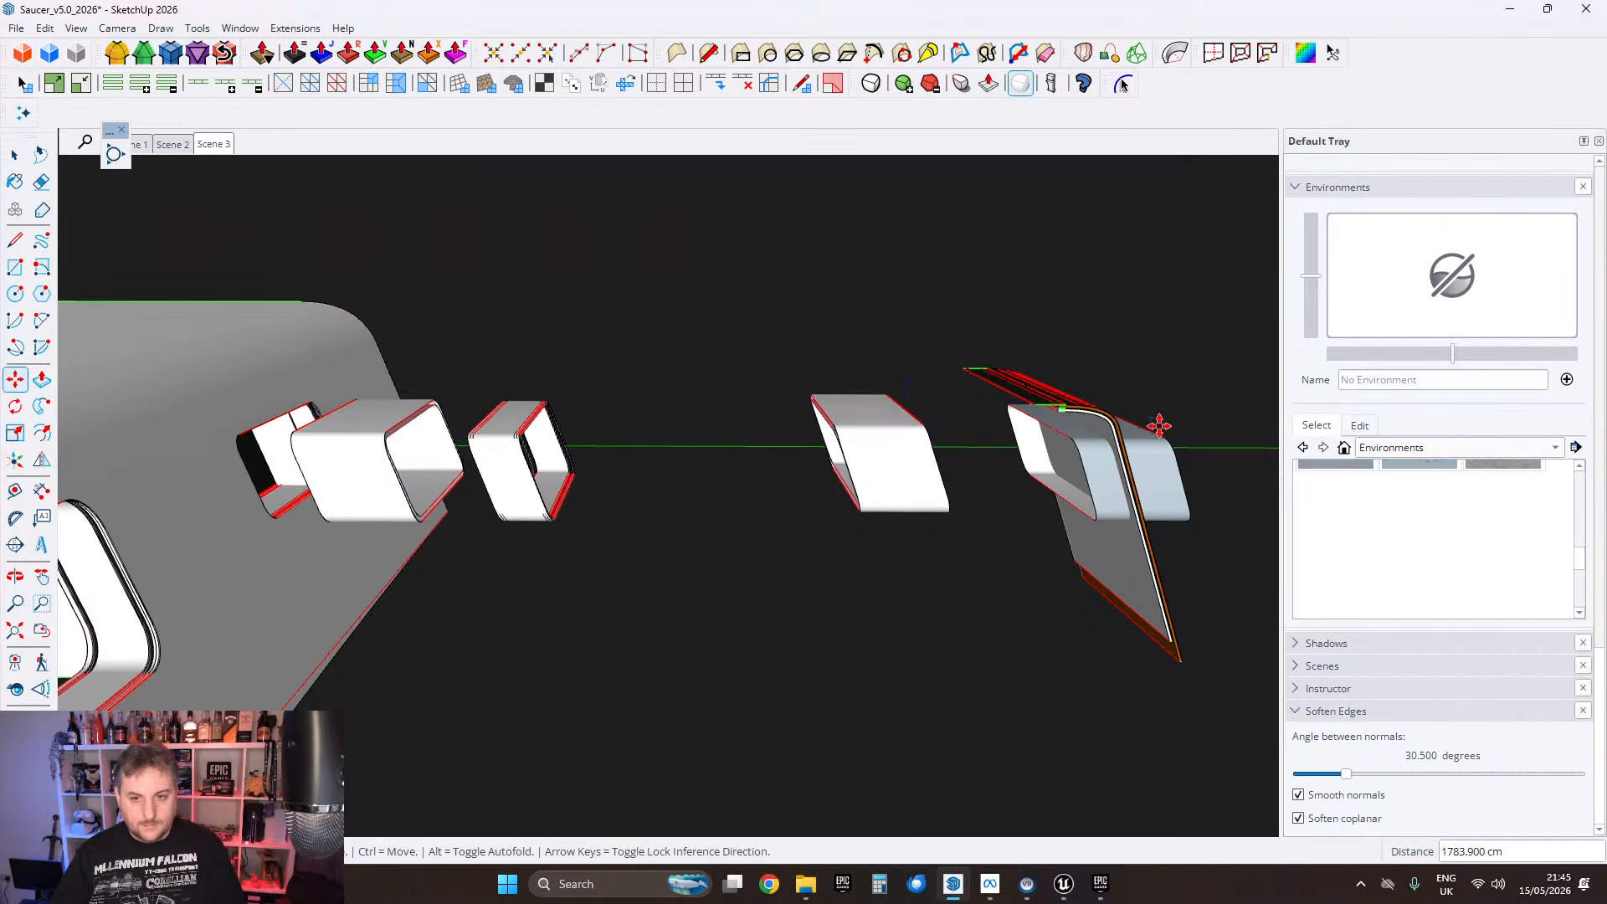
pyautogui.press('space')
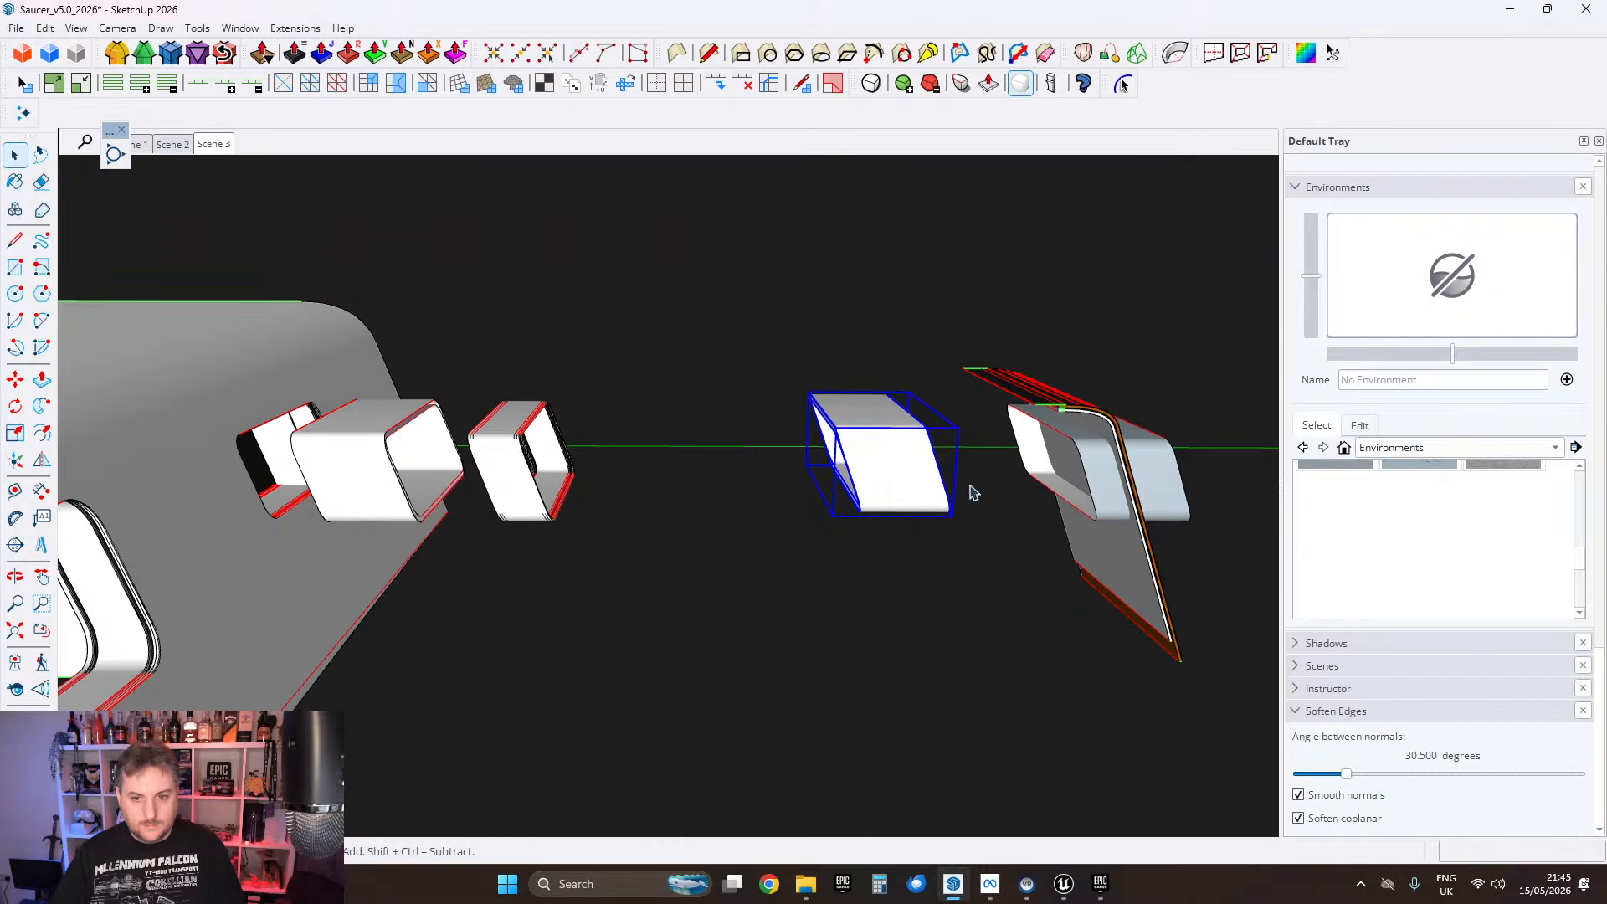
pyautogui.press('Delete')
# Step: Delete the old sleeve in the separate wall section and make the thickened sleeve beside the hull a component
pyautogui.click(1161, 472)
pyautogui.press('Delete')
pyautogui.rightClick(364, 500)
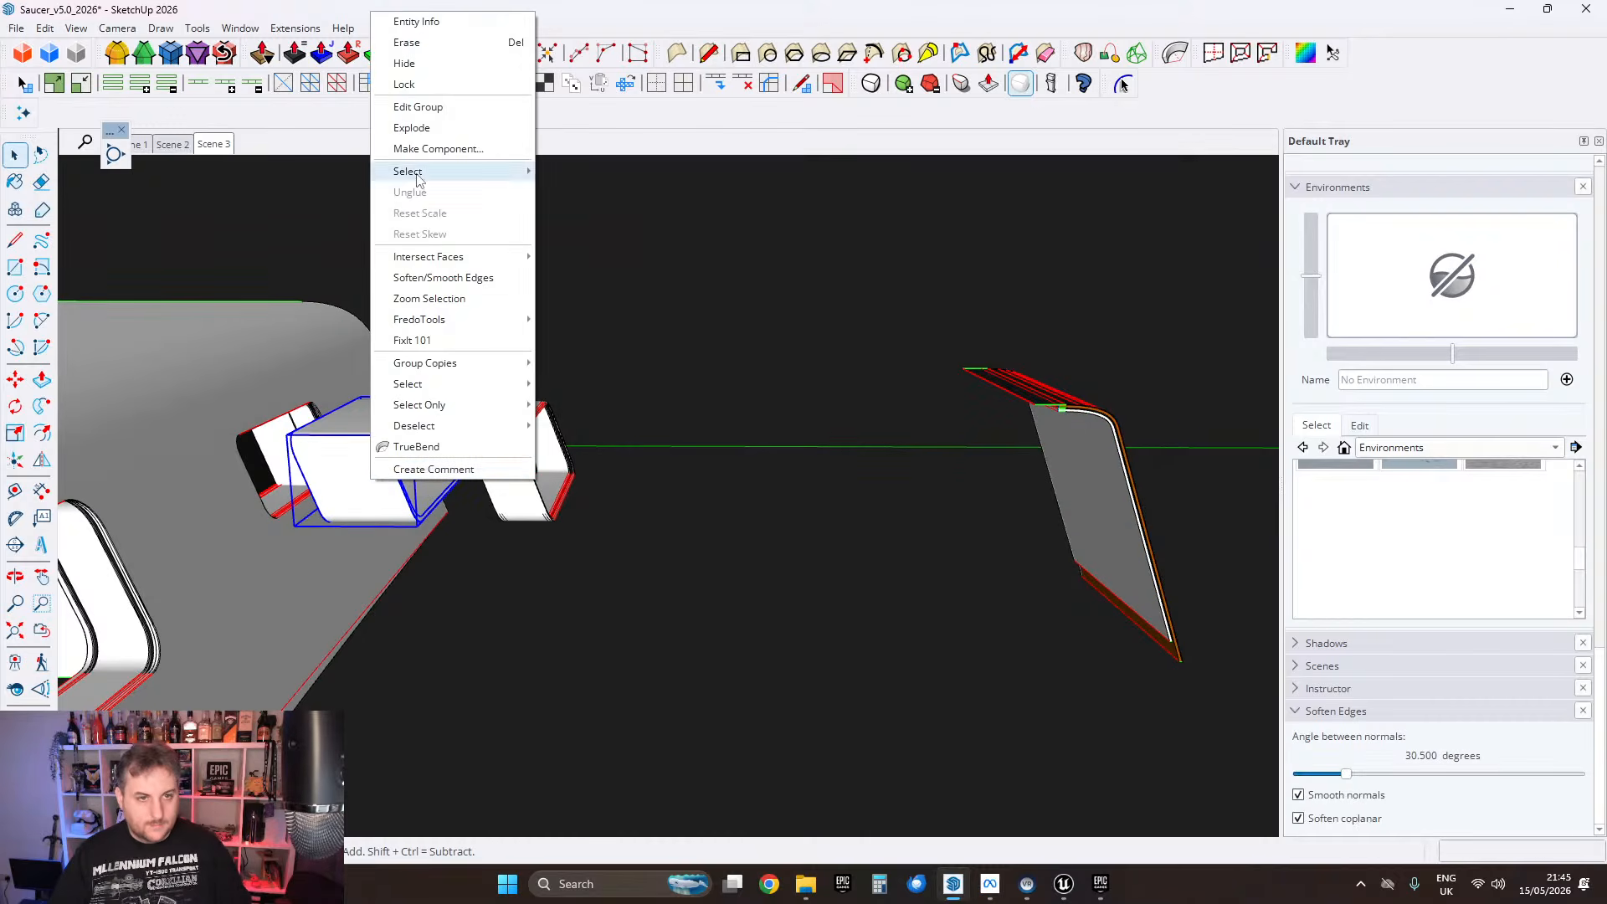
pyautogui.click(452, 146)
pyautogui.click(791, 650)
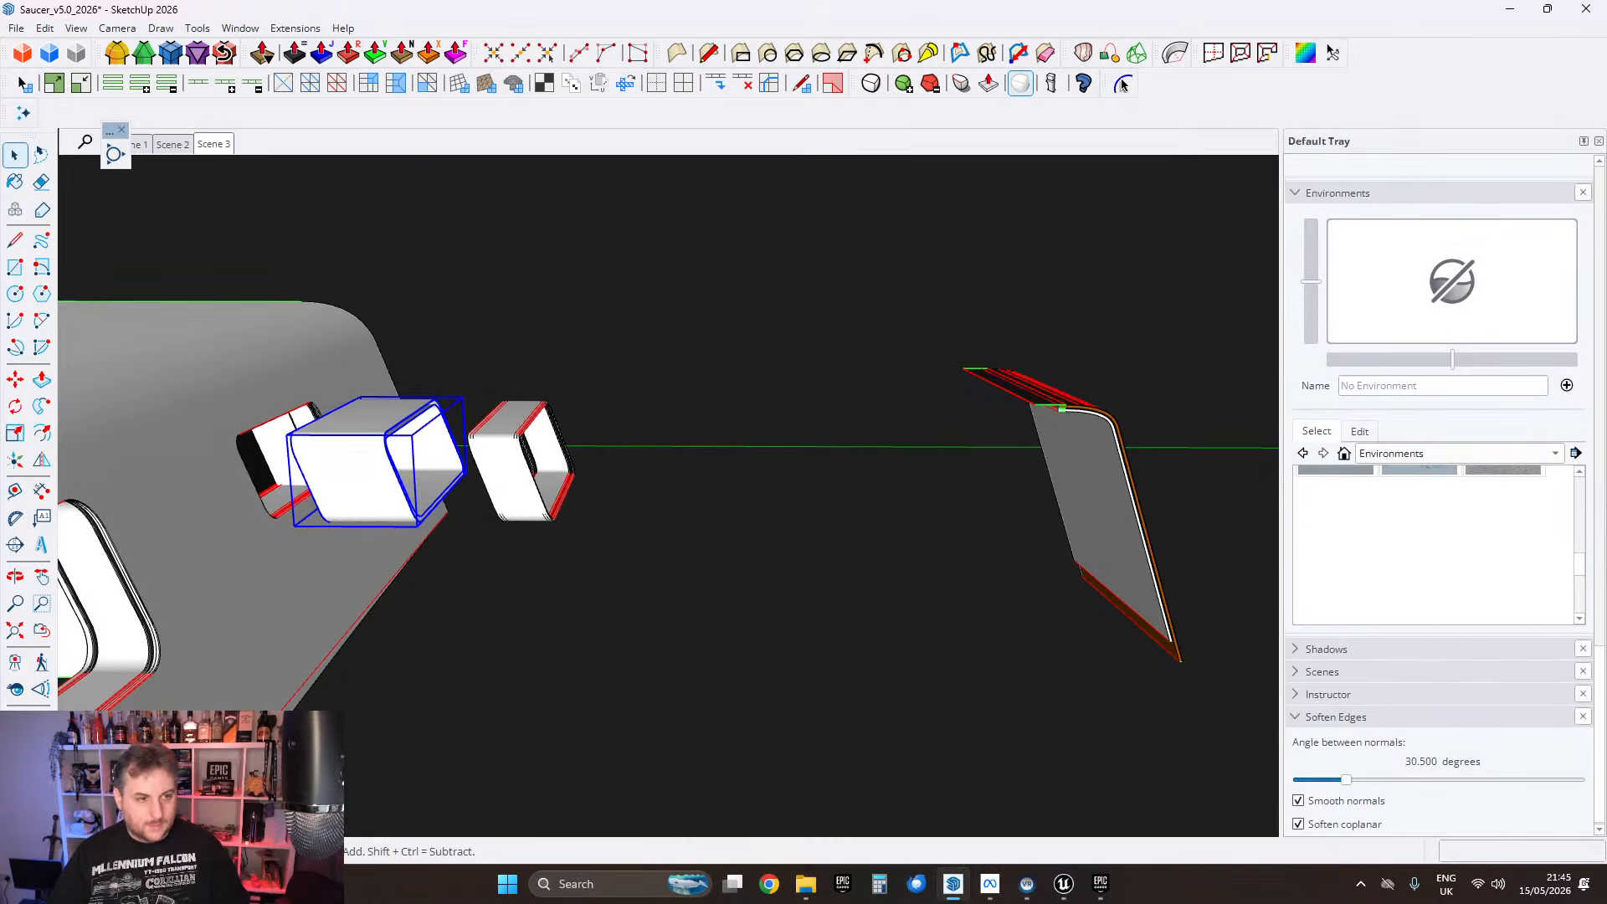
# Step: Copy the sleeve component about 706 cm along the green axis into the separate wall section
pyautogui.click(15, 383)
pyautogui.click(362, 469)
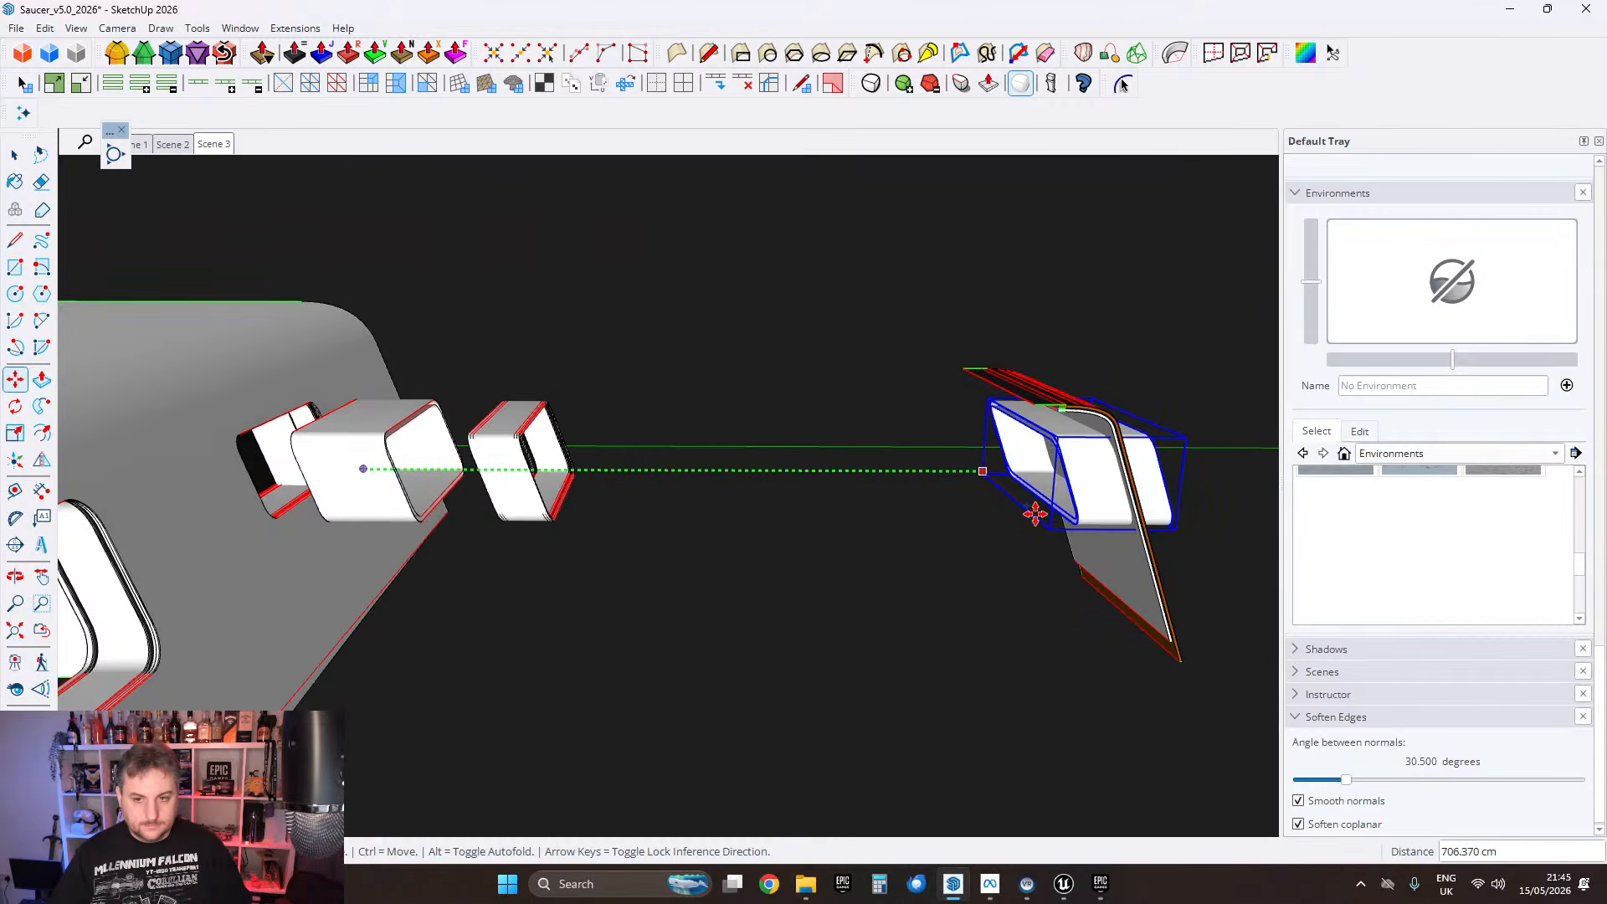
pyautogui.click(15, 155)
# Step: Open the placed sleeve for editing and copy the wide rim face around its inner opening
pyautogui.moveTo(1074, 490); pyautogui.dragTo(1047, 371, button='middle')
pyautogui.scroll(4, 708, 444)
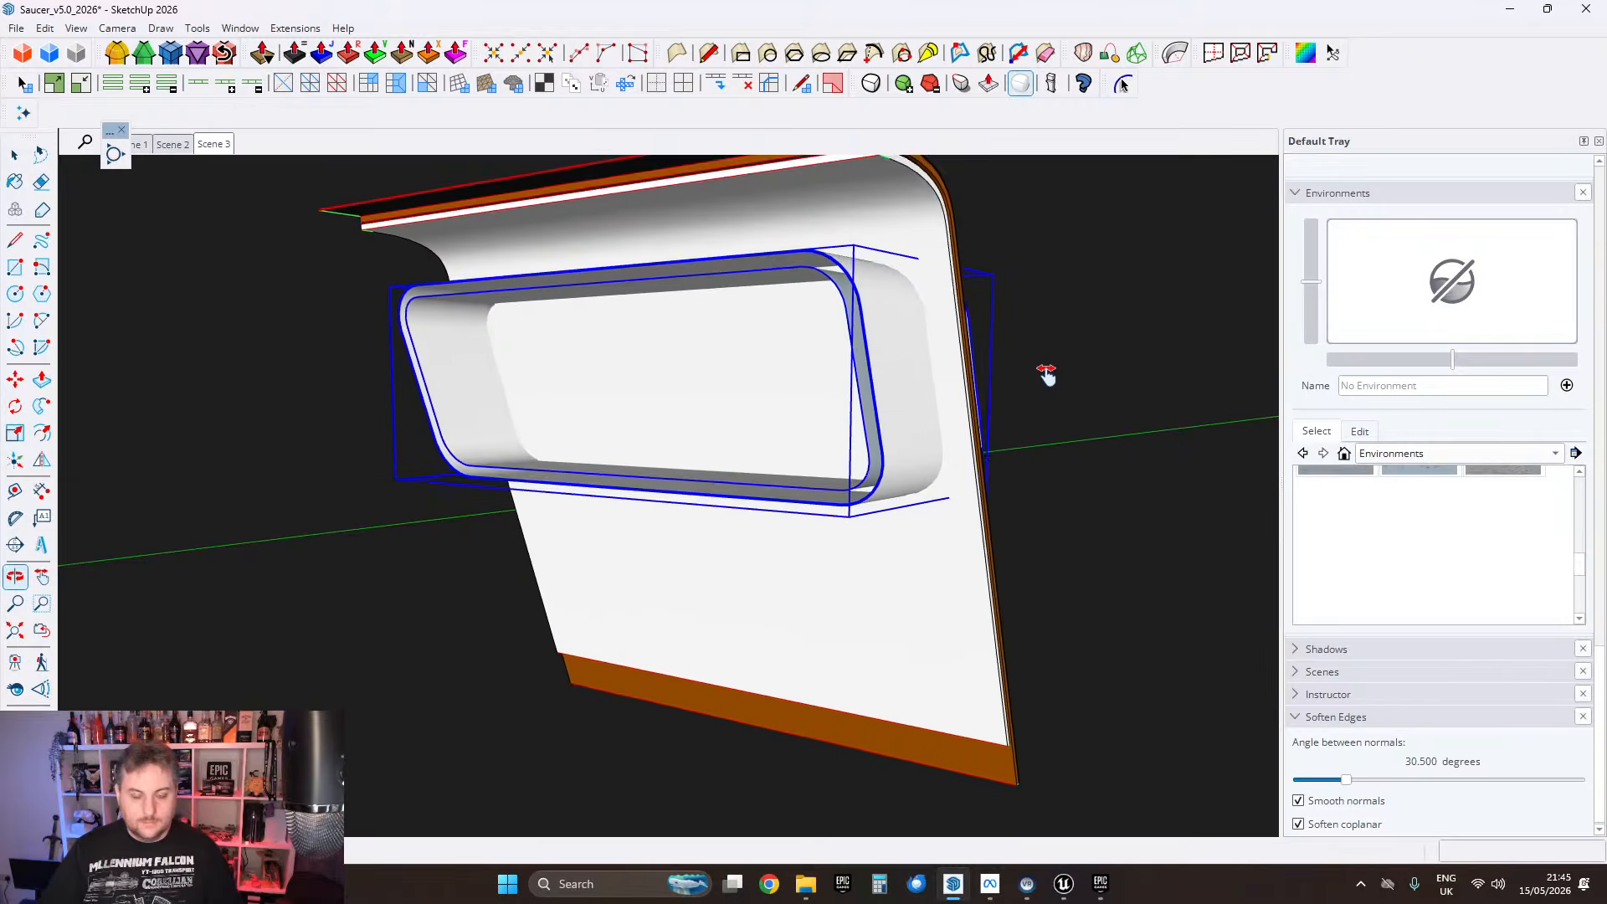
pyautogui.scroll(2, 914, 363)
pyautogui.moveTo(913, 363); pyautogui.dragTo(1062, 457, button='middle')
pyautogui.scroll(4, 1004, 424)
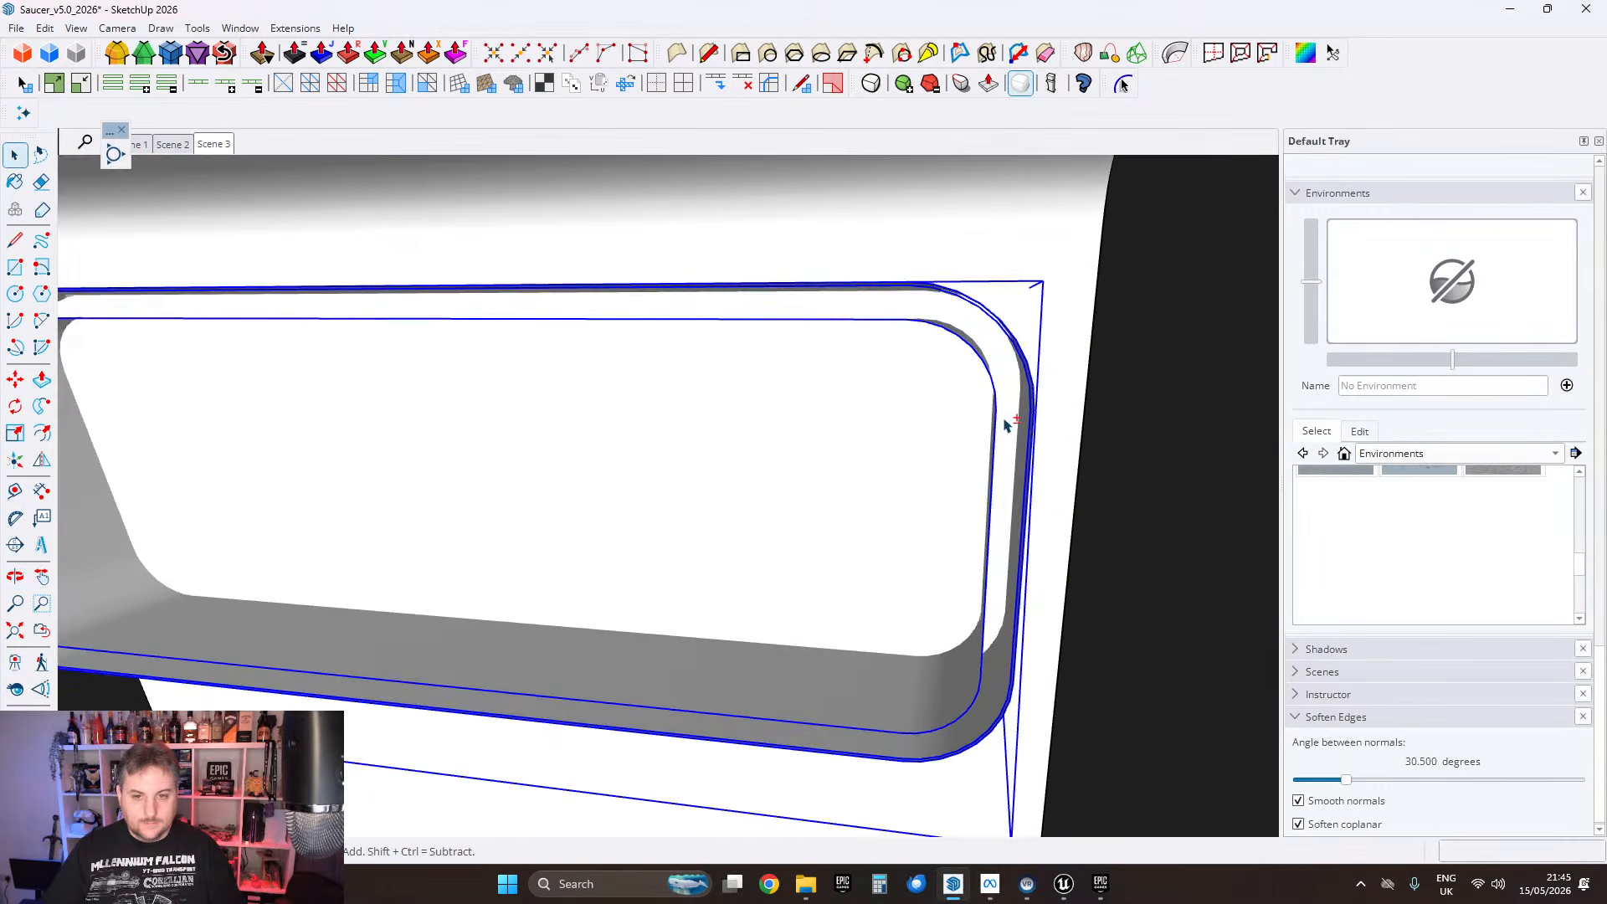
pyautogui.moveTo(857, 398); pyautogui.dragTo(915, 430, button='middle')
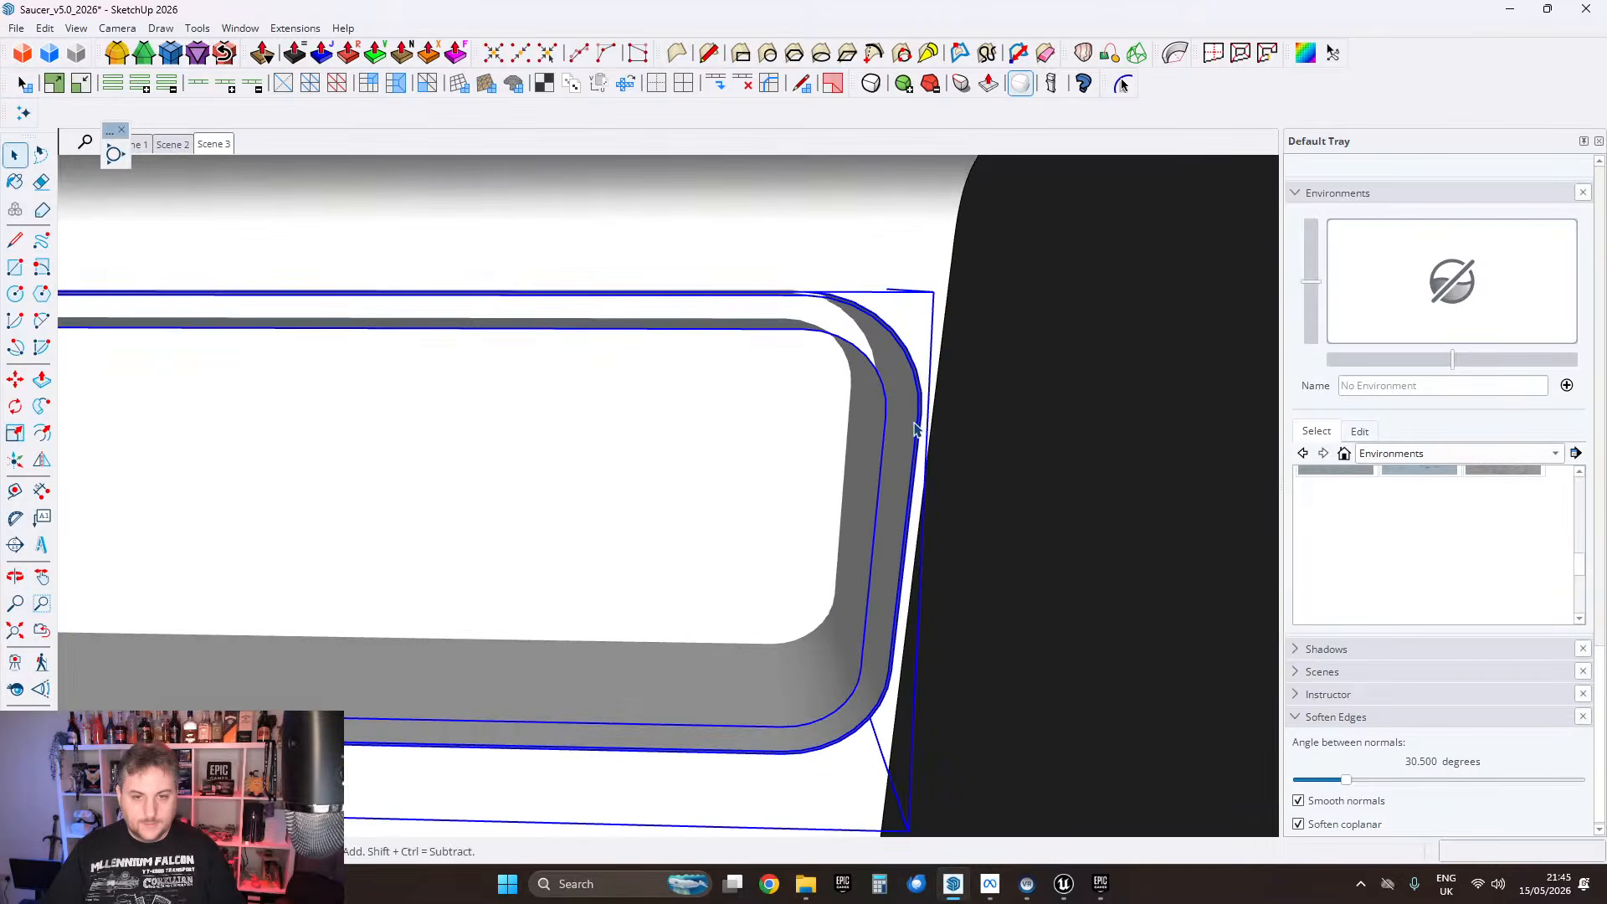
pyautogui.doubleClick(911, 416)
pyautogui.click(904, 409)
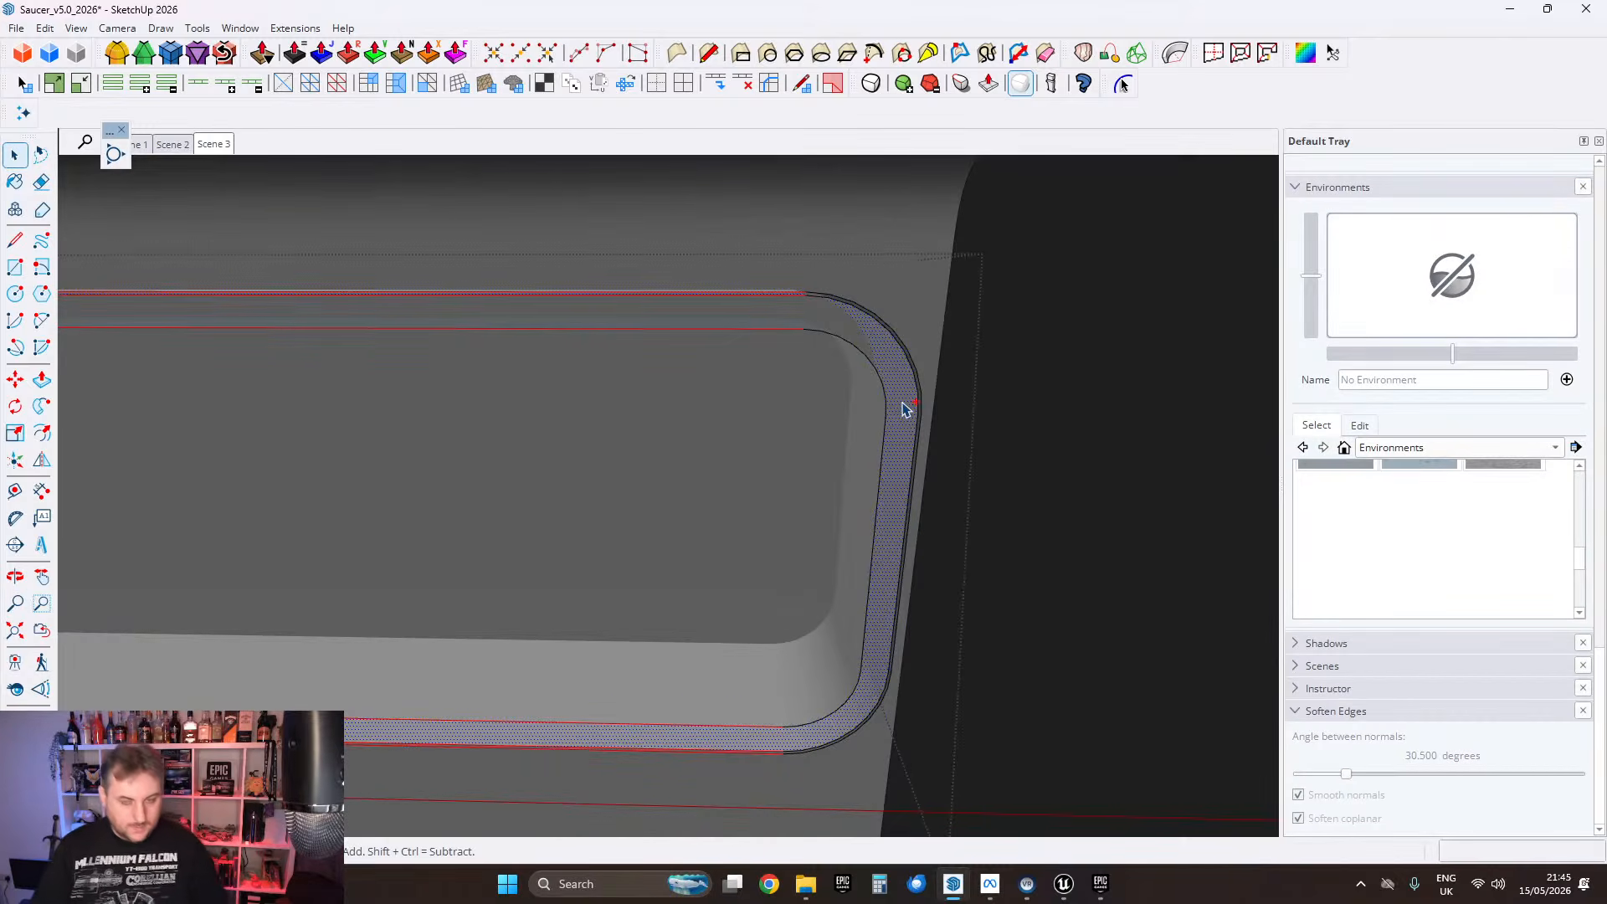
# Step: Leave the sleeve, open the interior wall panel for editing and paste the rim face in place
pyautogui.scroll(-5, 904, 409)
pyautogui.moveTo(675, 423); pyautogui.dragTo(760, 391, button='middle')
pyautogui.doubleClick(819, 354)
pyautogui.click(822, 341)
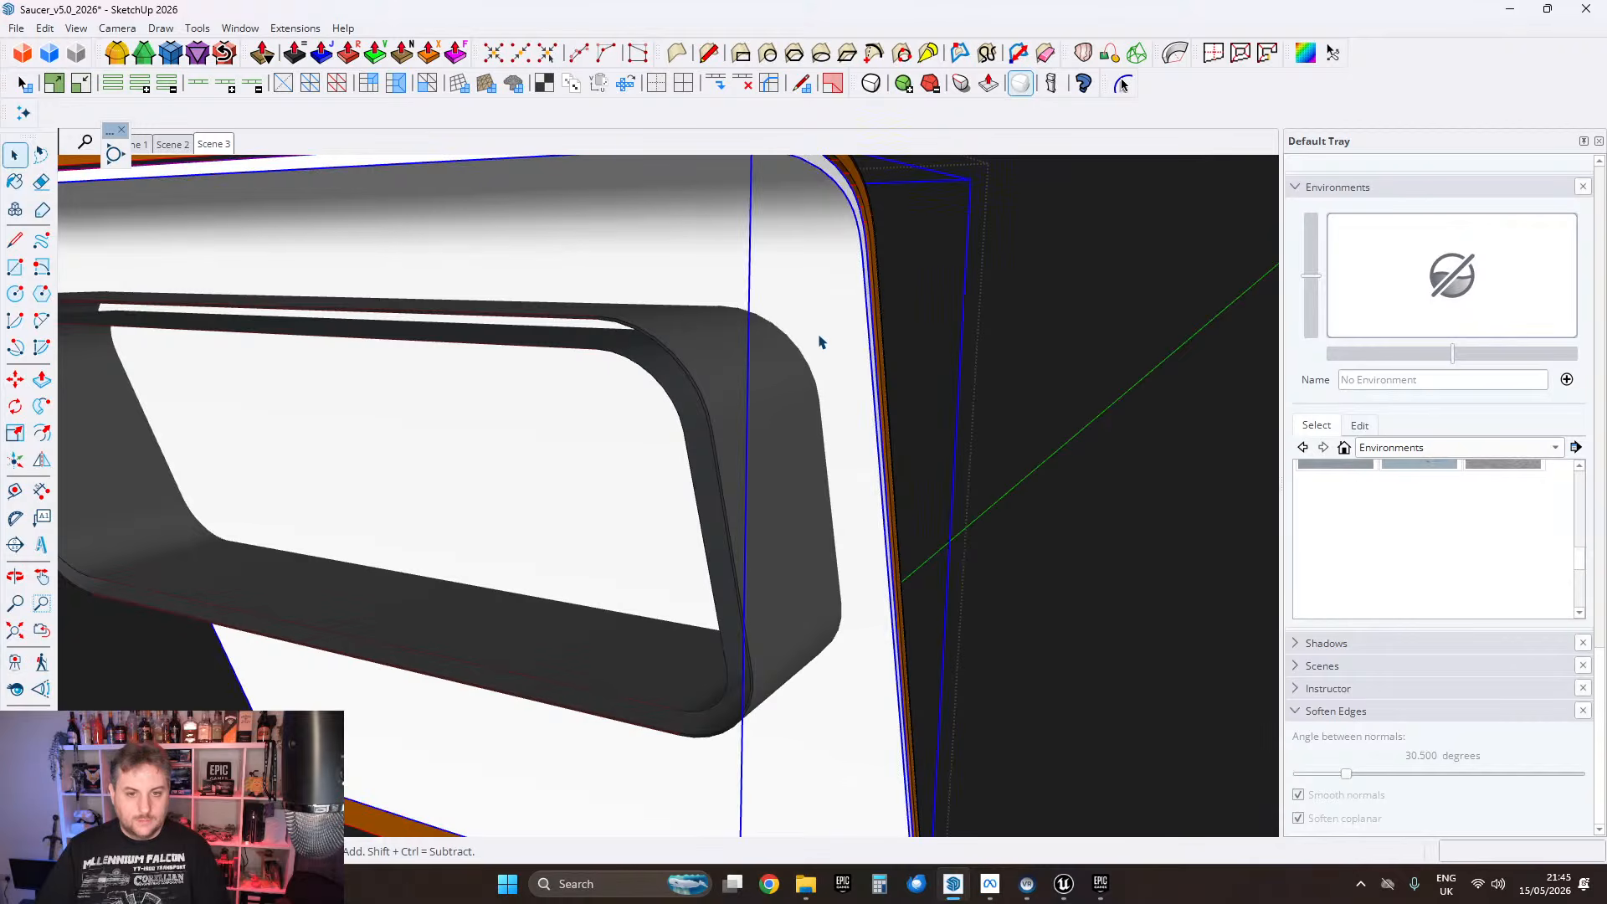
pyautogui.scroll(-2, 820, 343)
pyautogui.doubleClick(821, 342)
pyautogui.tripleClick(823, 341)
pyautogui.scroll(3, 822, 341)
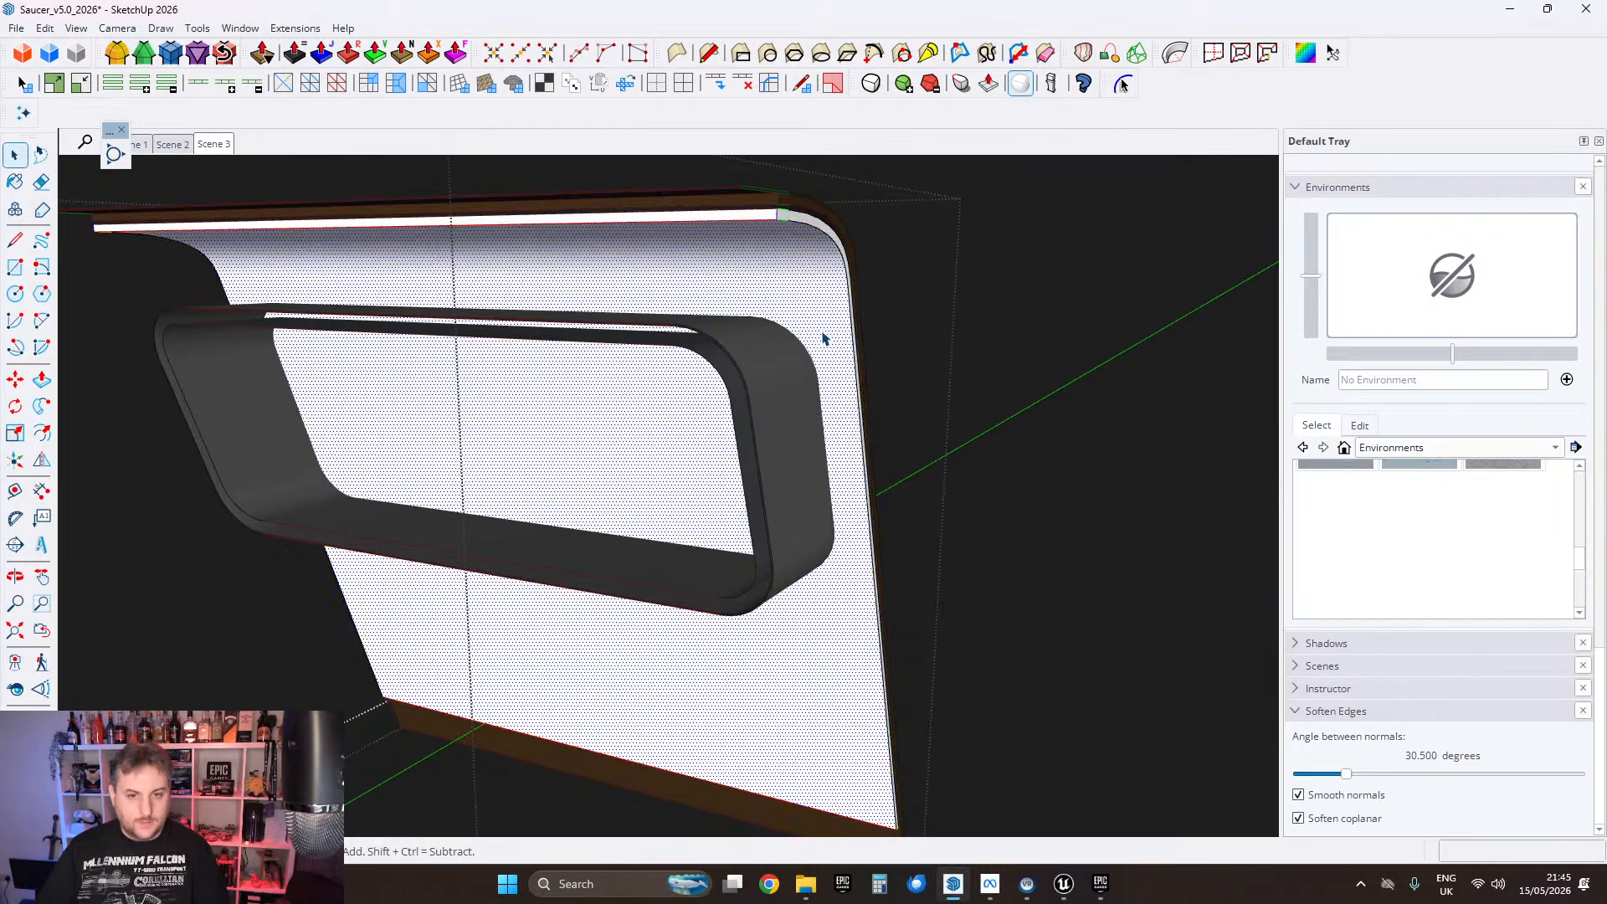
pyautogui.click(44, 28)
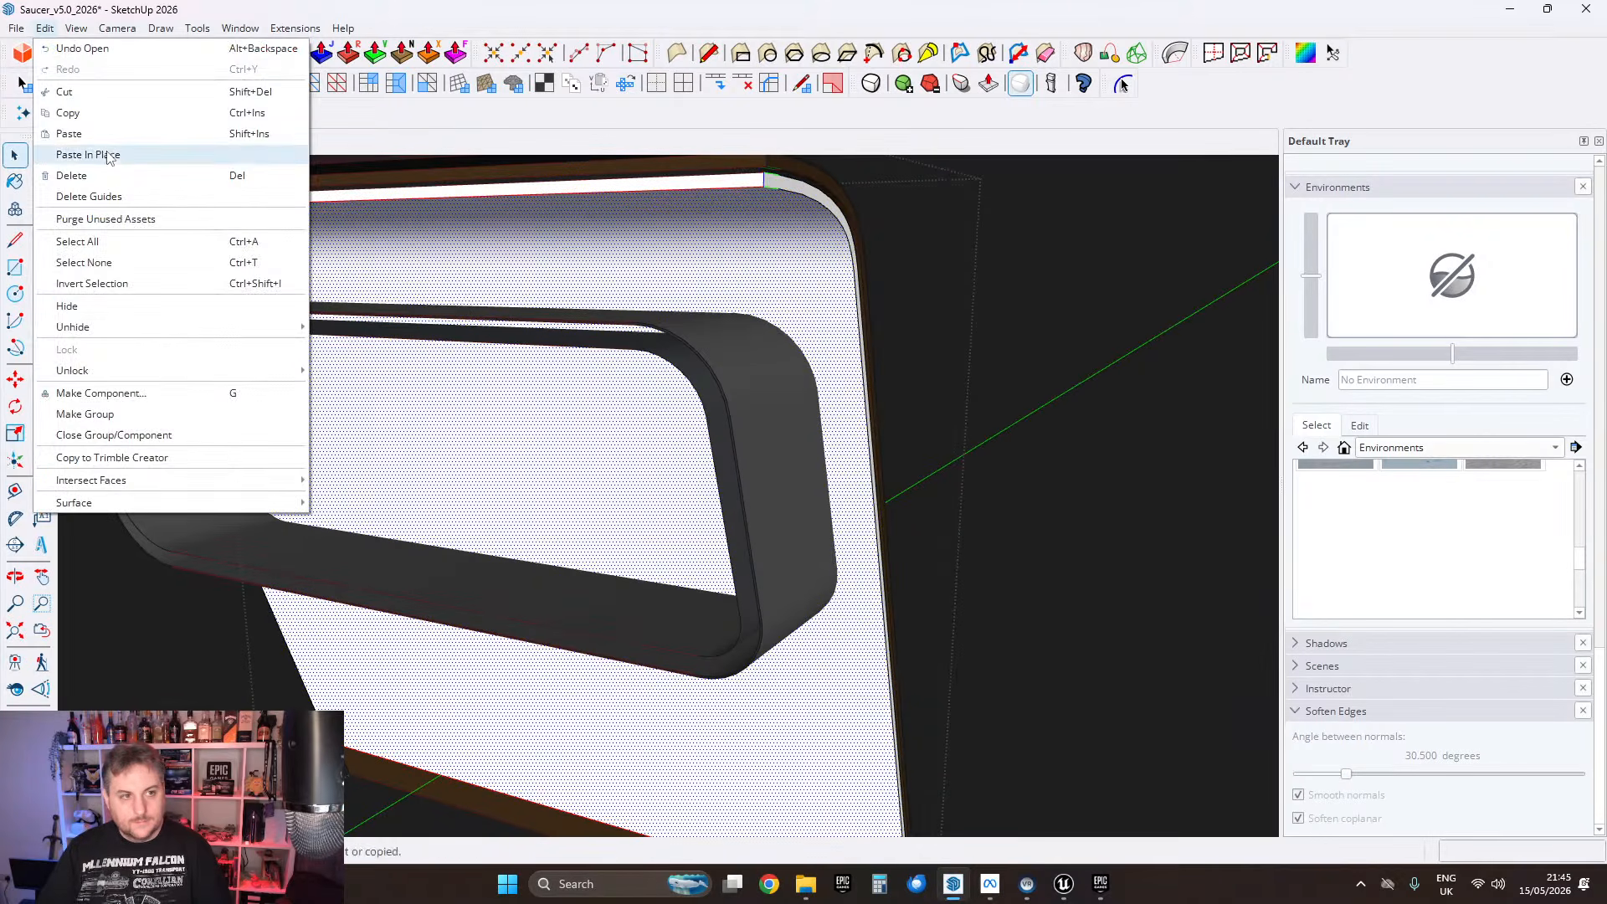
pyautogui.click(102, 154)
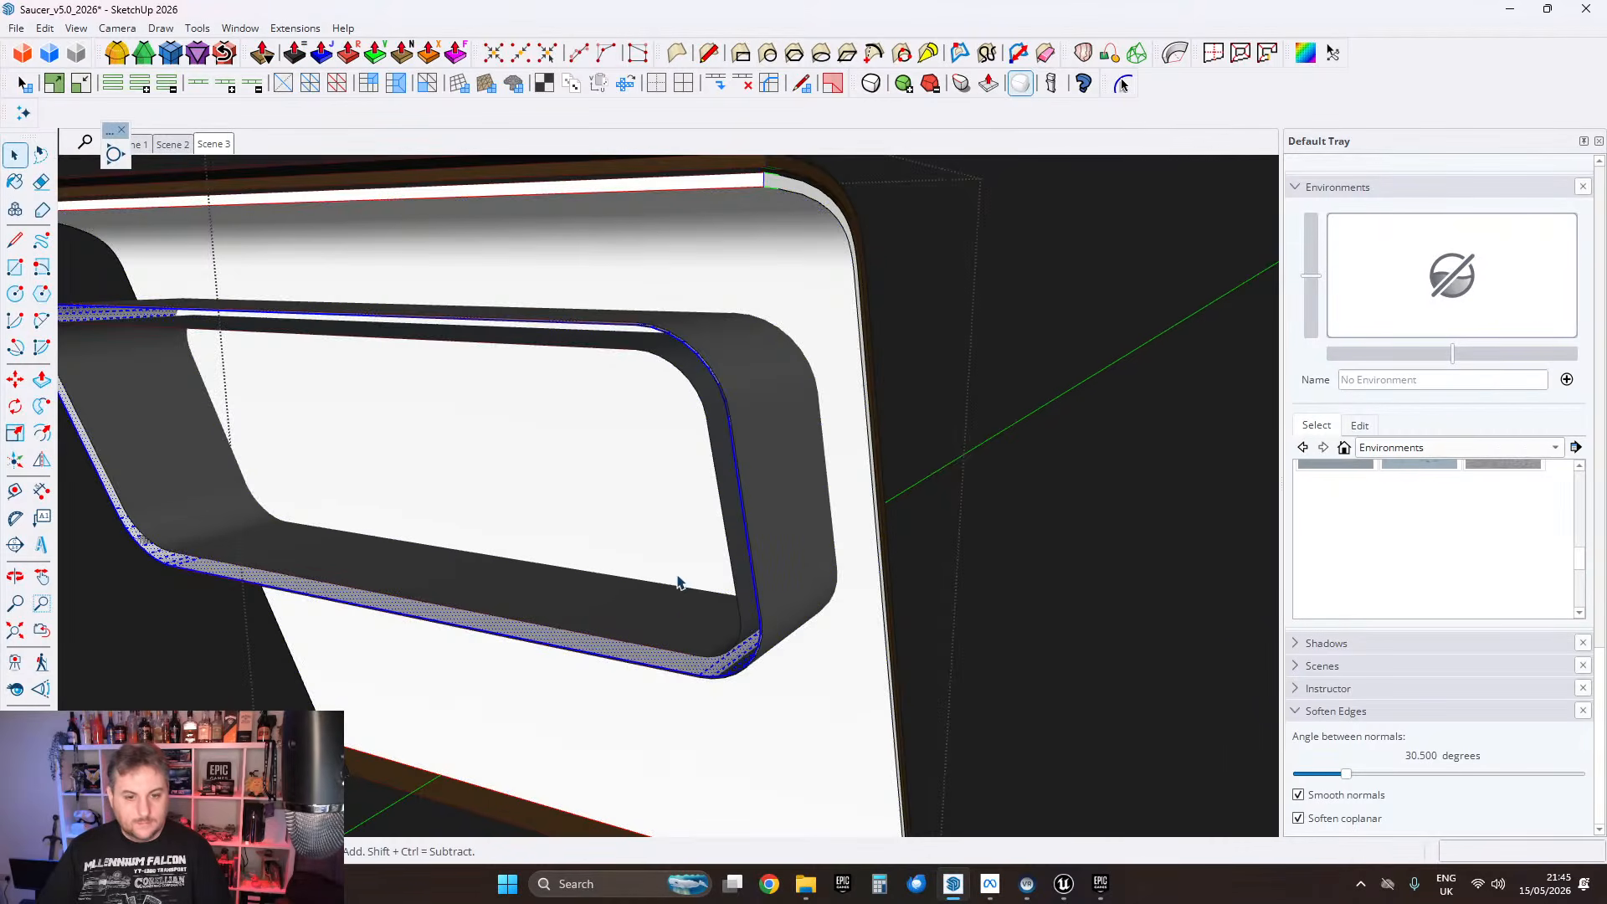
# Step: Reverse the pasted rim face and intersect its faces with the context
pyautogui.scroll(2, 678, 582)
pyautogui.rightClick(688, 710)
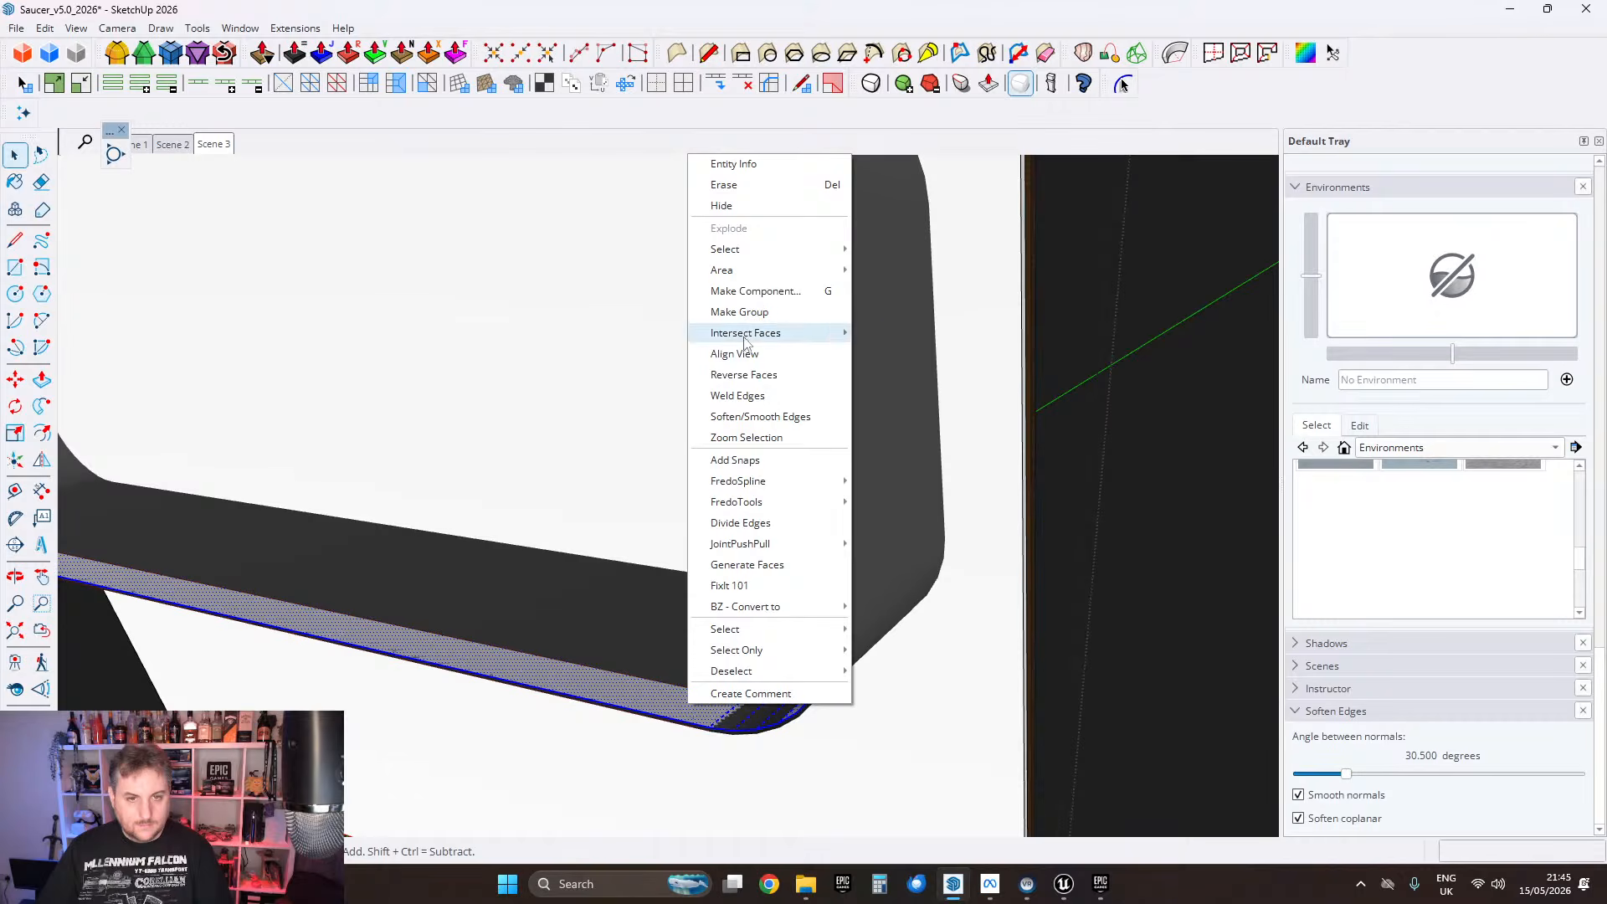
pyautogui.click(745, 376)
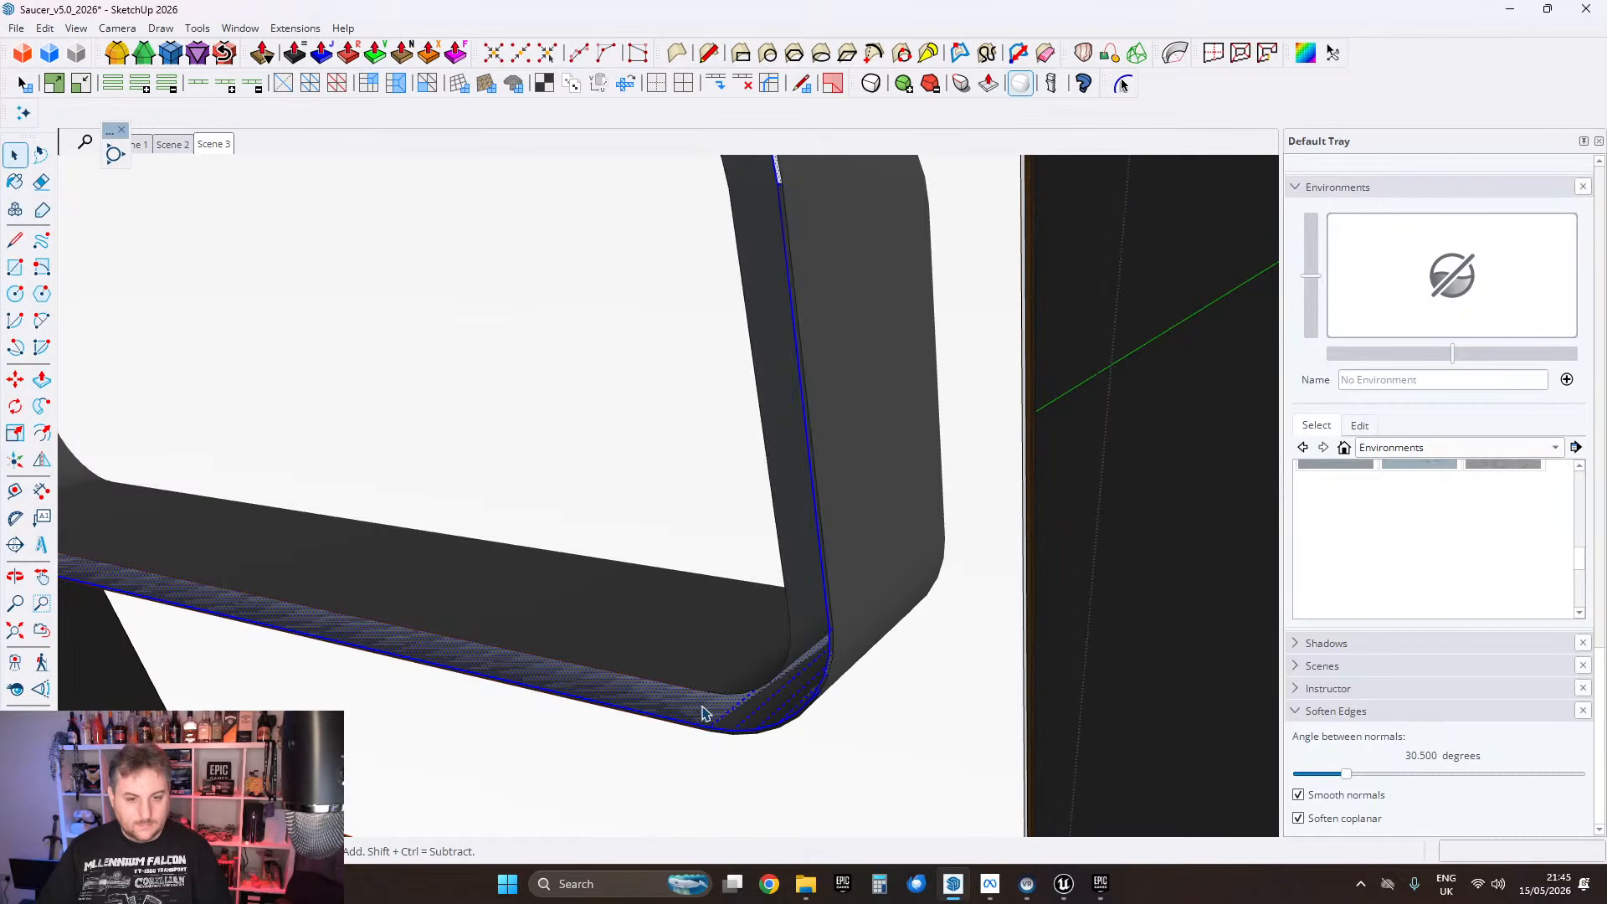
pyautogui.rightClick(703, 712)
pyautogui.moveTo(829, 334)
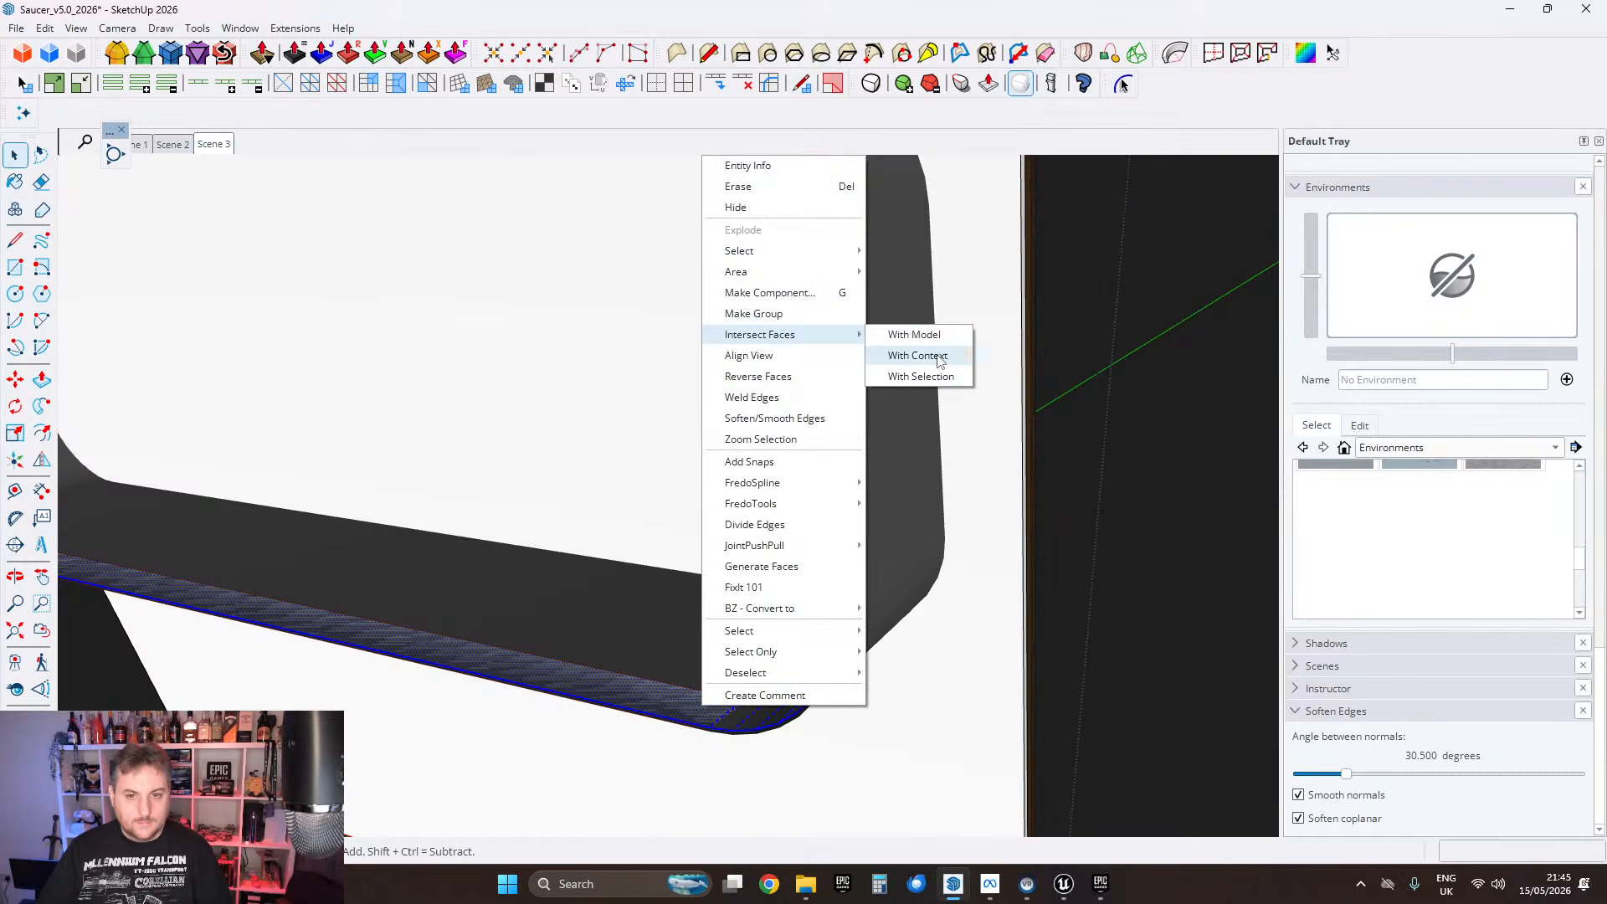
pyautogui.click(917, 356)
# Step: Delete two pieces of the intersected geometry at the sleeve and wall panel
pyautogui.moveTo(939, 360); pyautogui.dragTo(657, 334, button='middle')
pyautogui.click(505, 382)
pyautogui.press('Delete')
pyautogui.click(480, 381)
pyautogui.press('Delete')
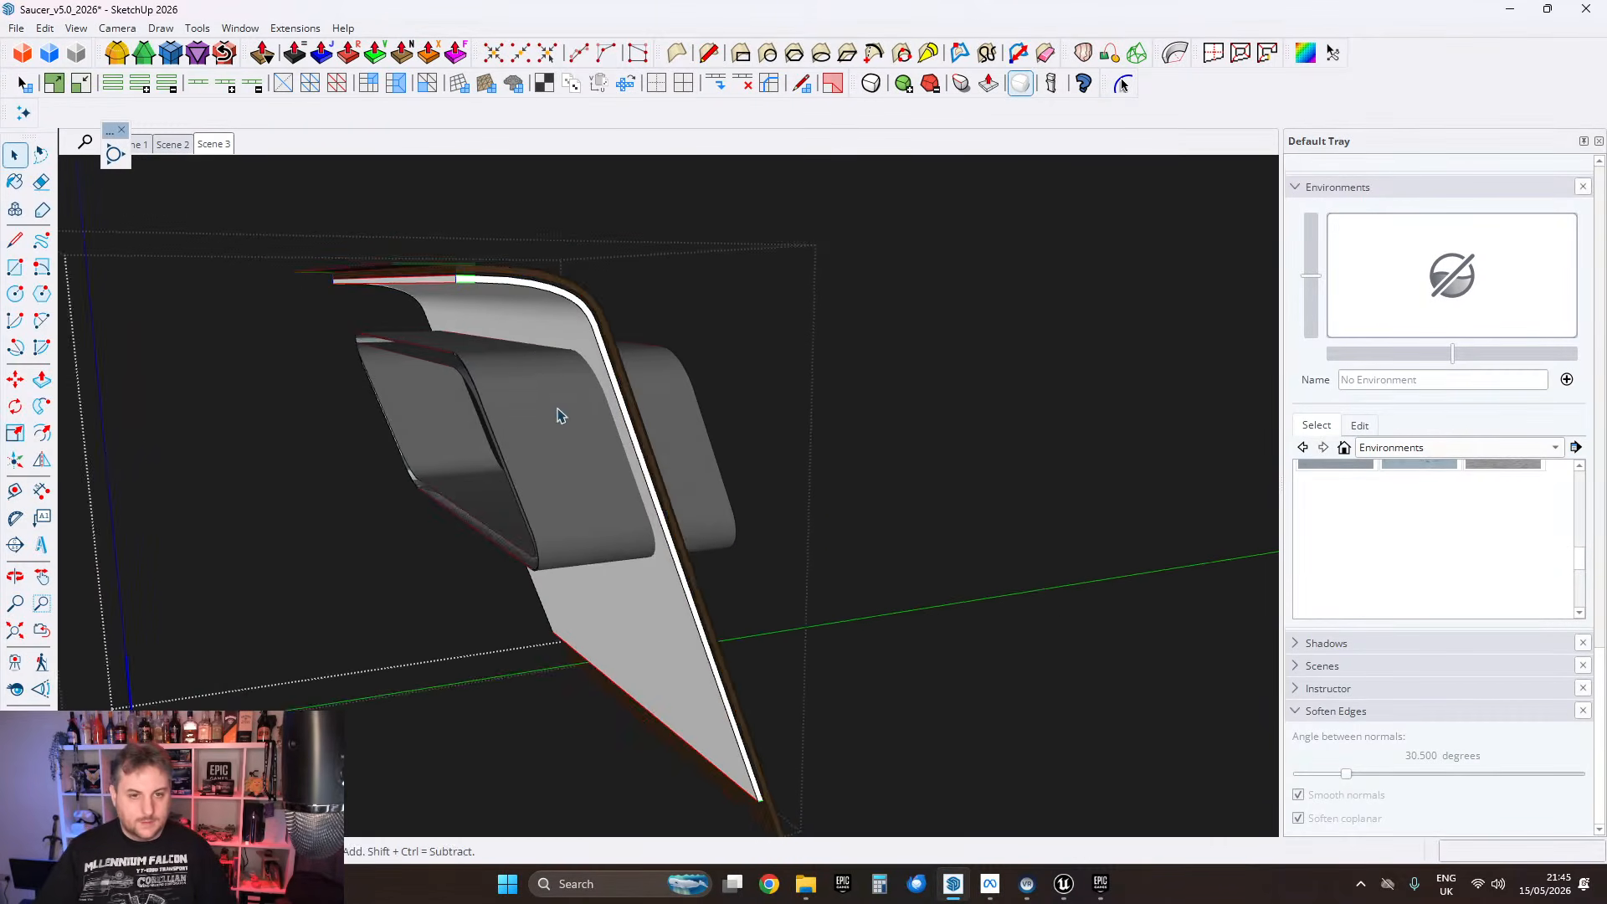
# Step: Move the thin middle layer between the outer hull and the interior panel about 221 cm outward and delete it
pyautogui.click(540, 348)
pyautogui.click(17, 381)
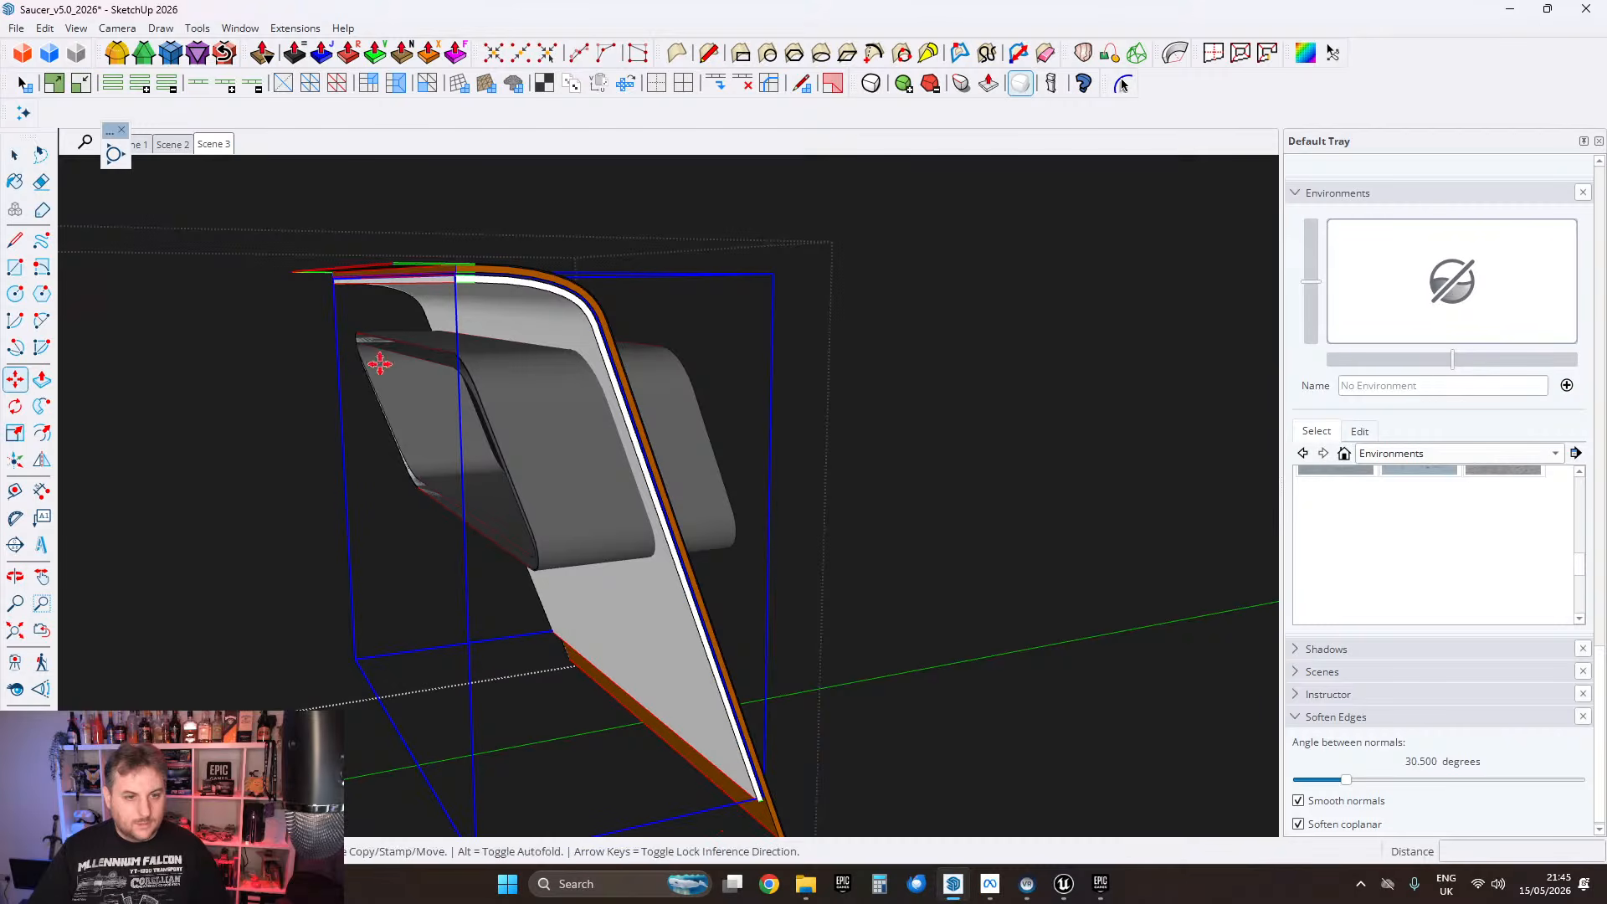
pyautogui.moveTo(544, 335); pyautogui.dragTo(502, 372, button='middle')
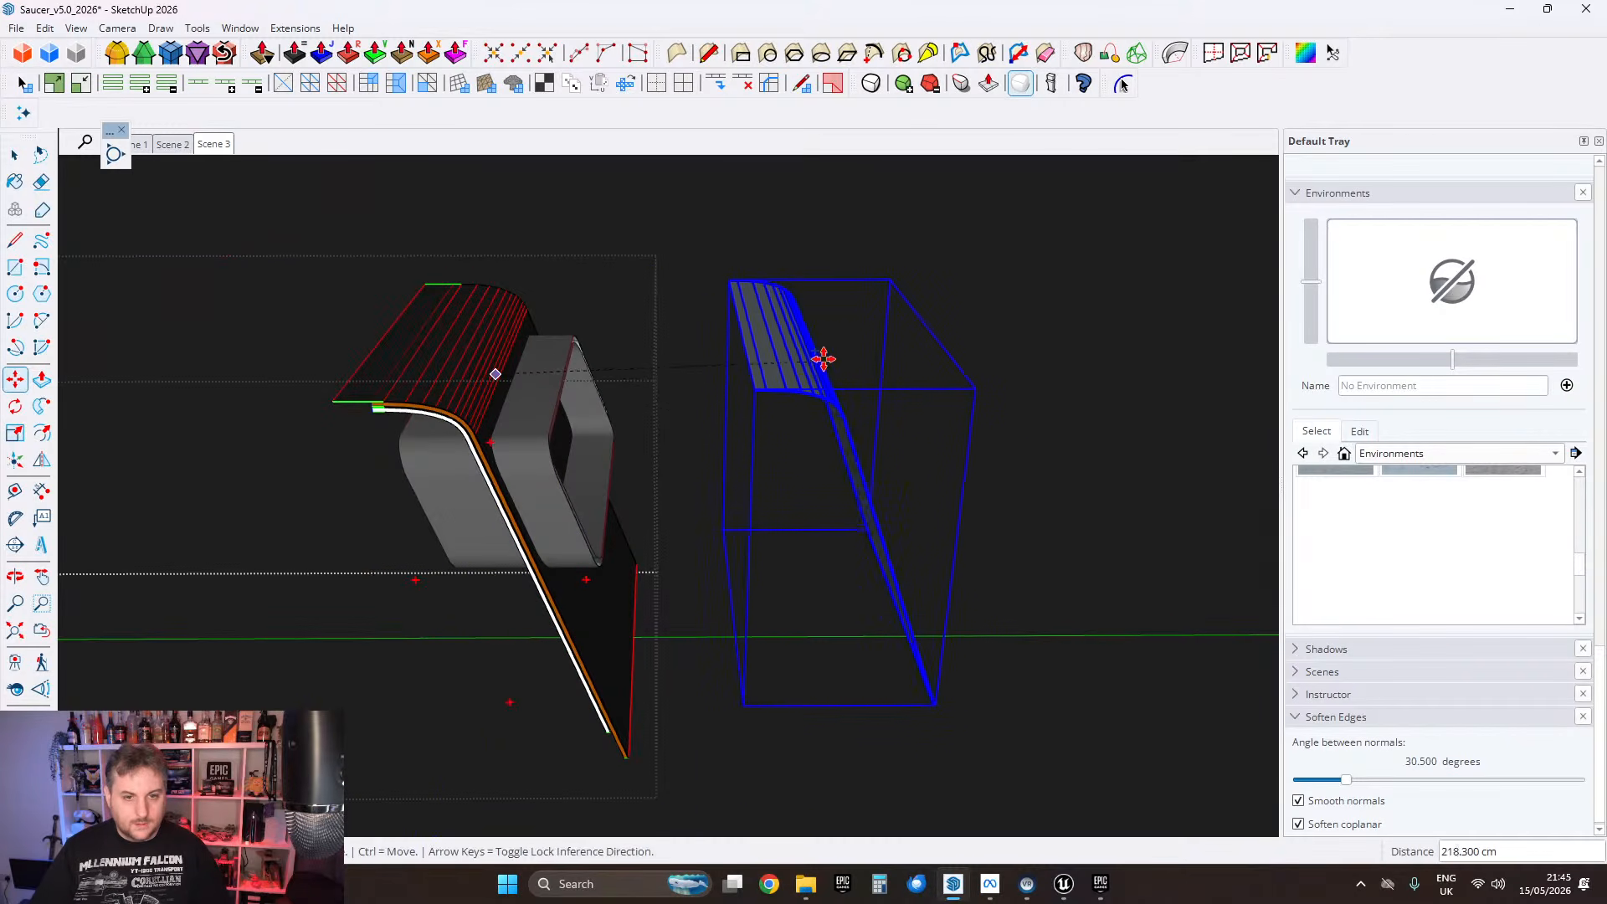
pyautogui.click(831, 374)
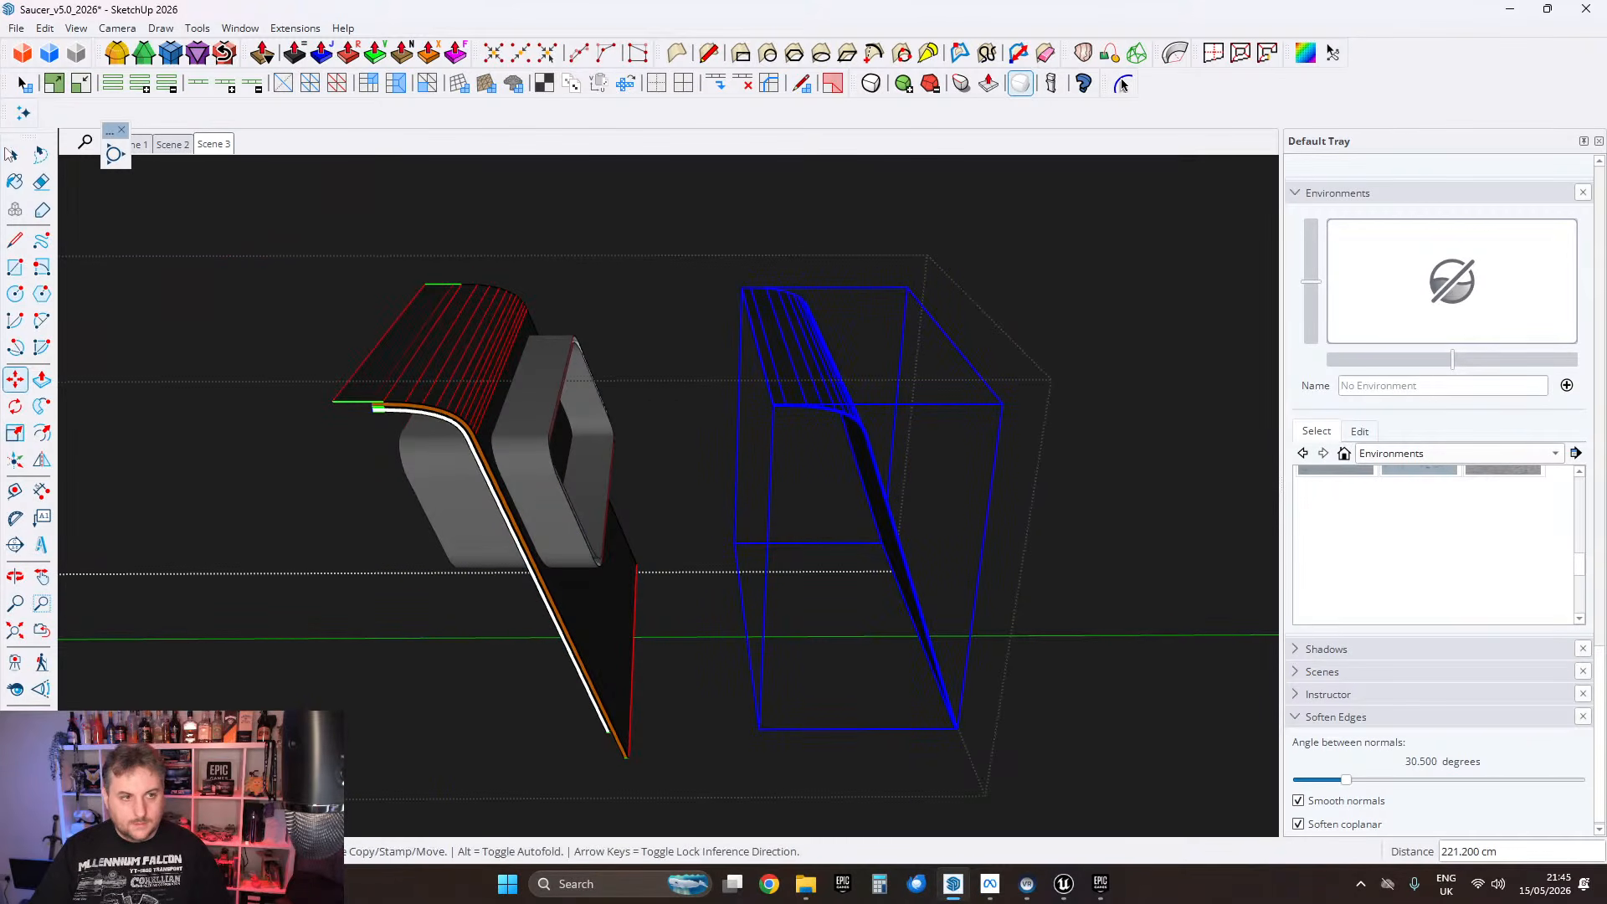
pyautogui.click(10, 154)
pyautogui.moveTo(871, 452); pyautogui.dragTo(818, 430, button='middle')
pyautogui.press('Delete')
pyautogui.scroll(4, 470, 394)
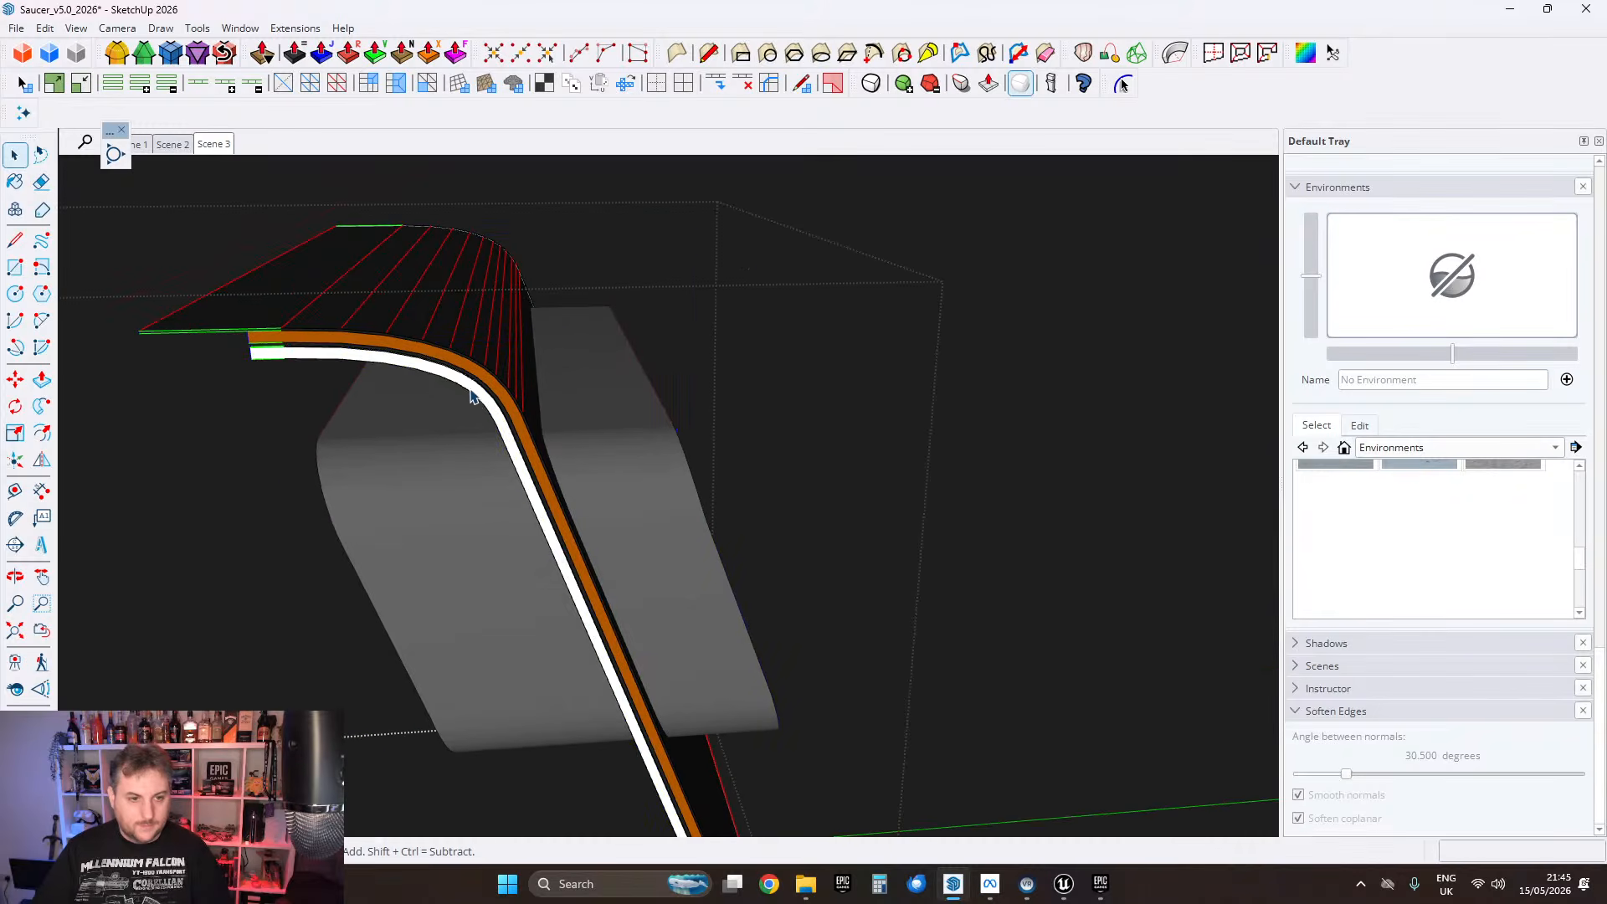
# Step: Copy the interior wall panel about 220 cm outward, clear of the sleeve and hull
pyautogui.click(470, 394)
pyautogui.press('m')
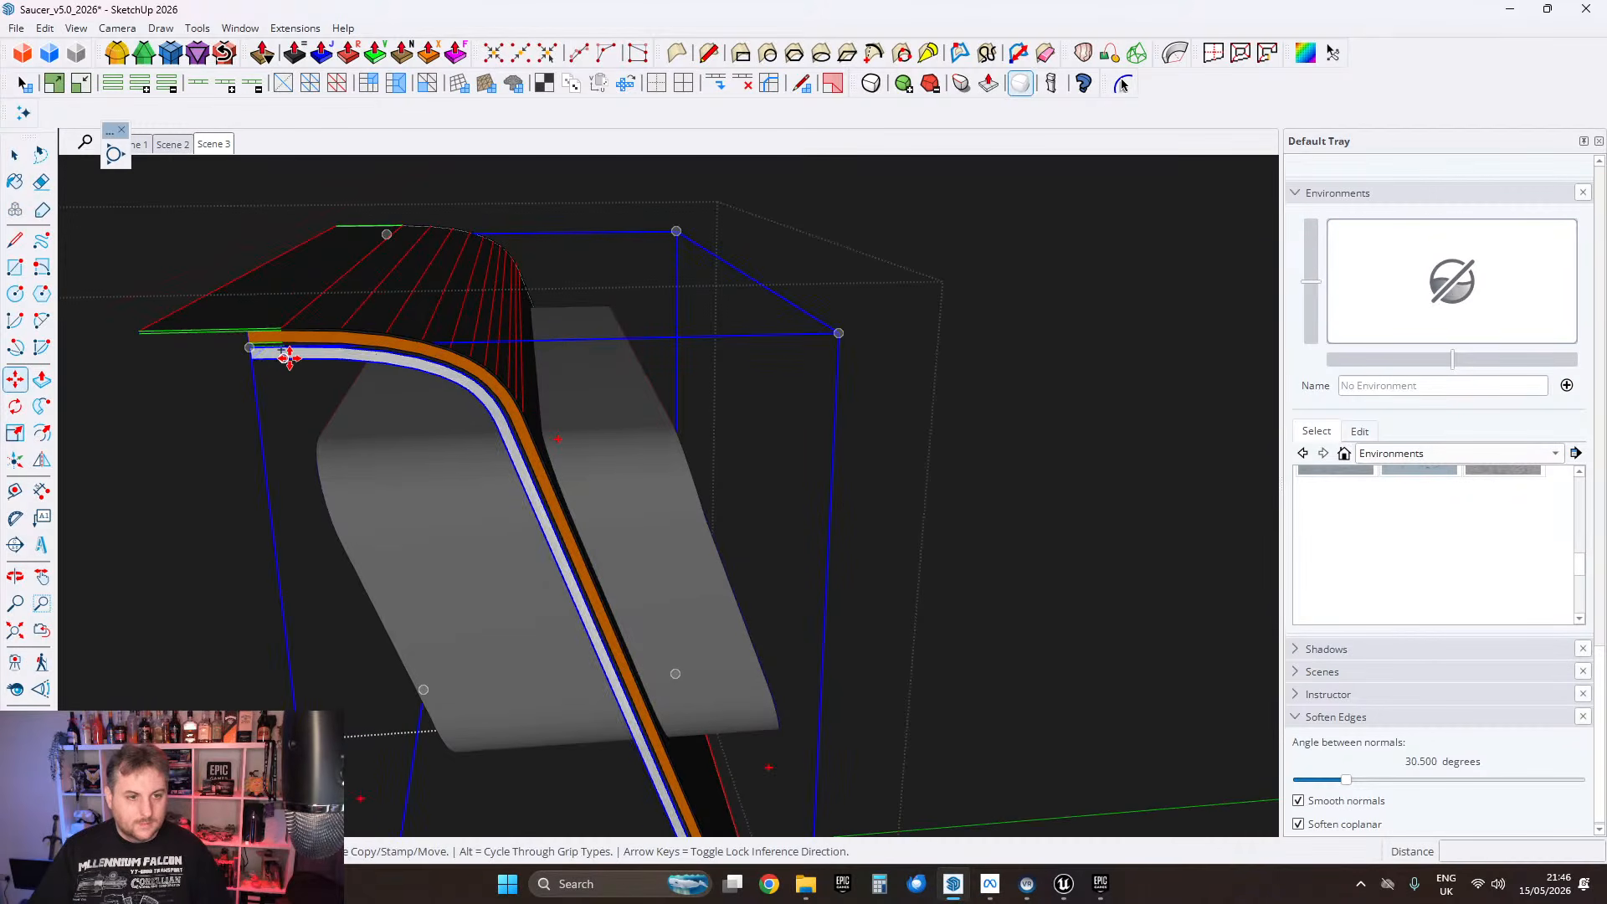
pyautogui.click(285, 358)
pyautogui.scroll(-4, 309, 354)
pyautogui.click(718, 350)
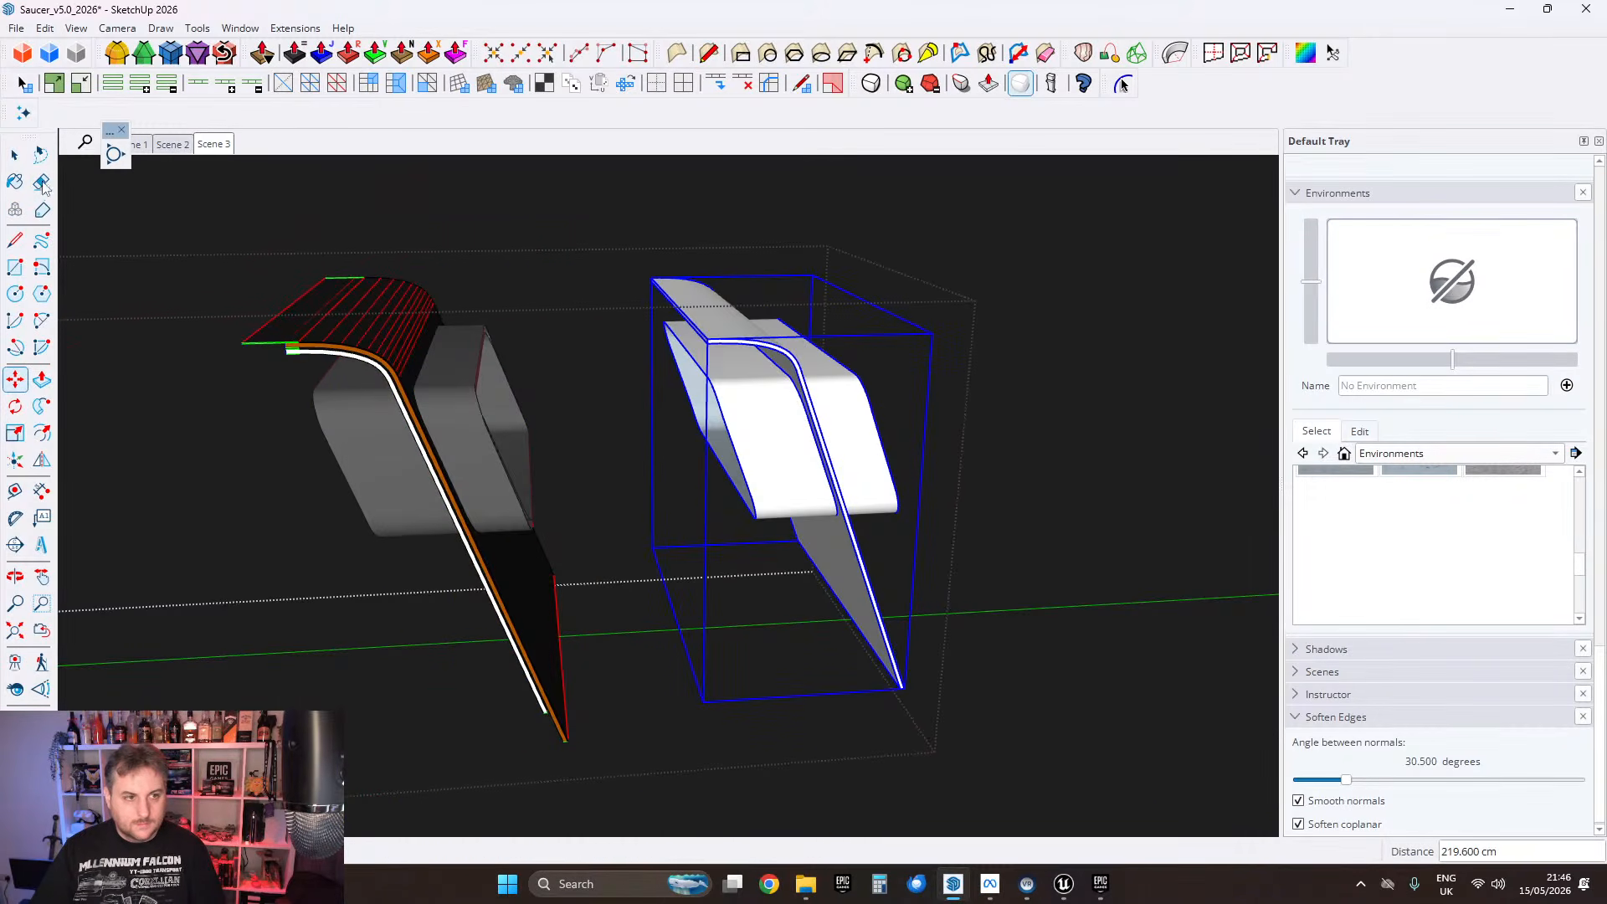
# Step: Open the copied wall panel for editing and delete the sleeve faces protruding on both sides of it
pyautogui.click(14, 154)
pyautogui.scroll(4, 722, 369)
pyautogui.doubleClick(810, 436)
pyautogui.moveTo(810, 436); pyautogui.dragTo(580, 365, button='middle')
pyautogui.click(580, 366)
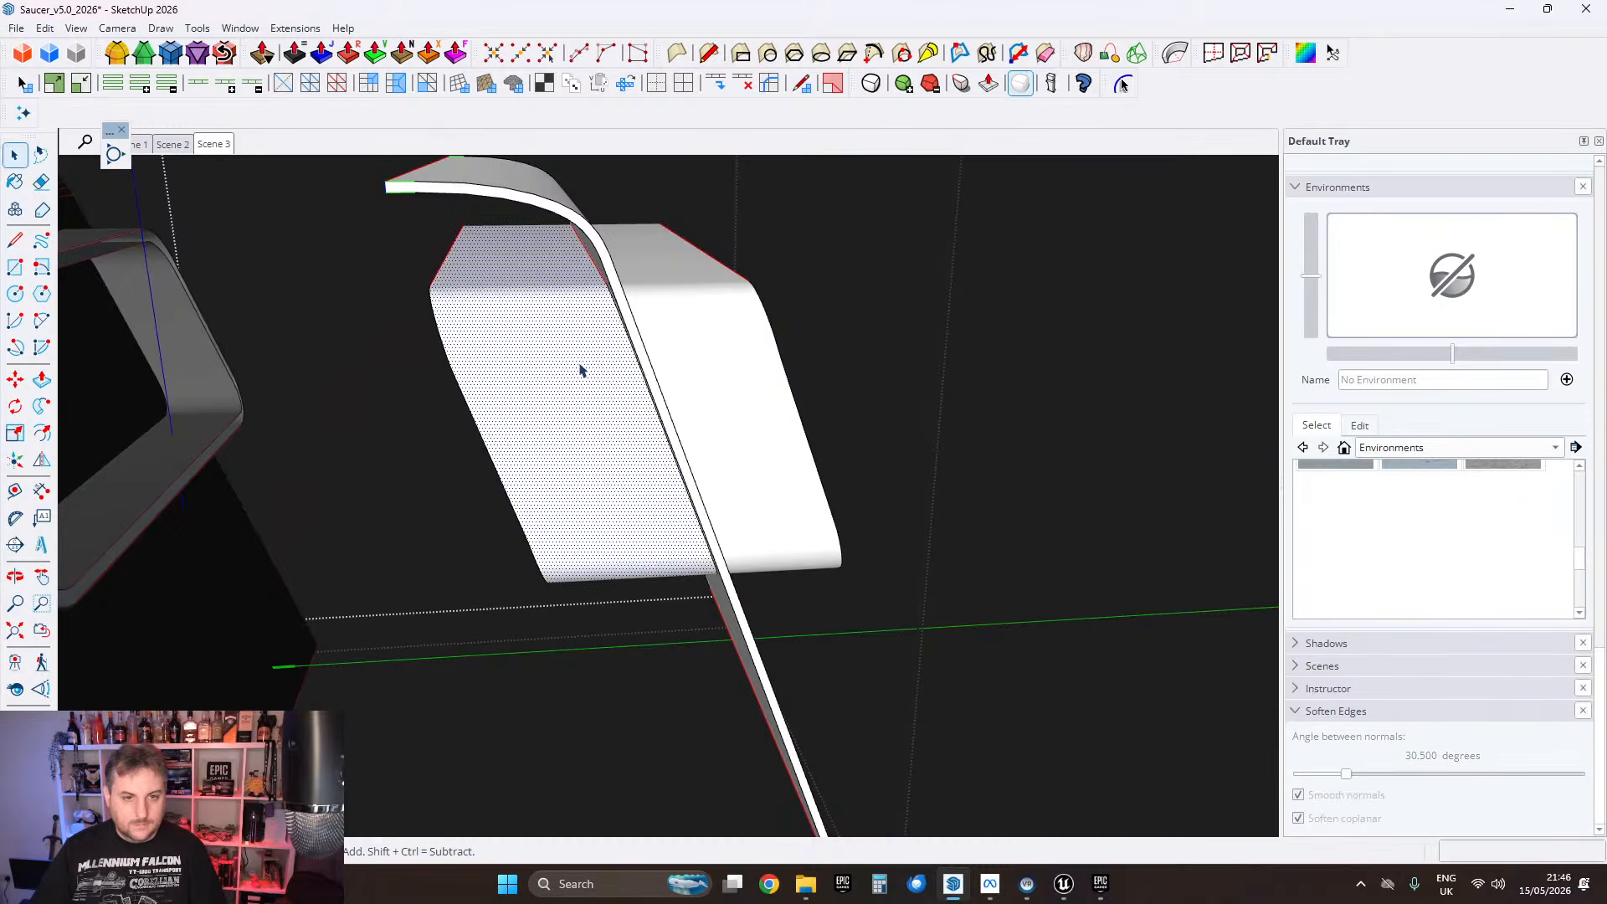
pyautogui.press('Delete')
pyautogui.click(747, 335)
pyautogui.press('Delete')
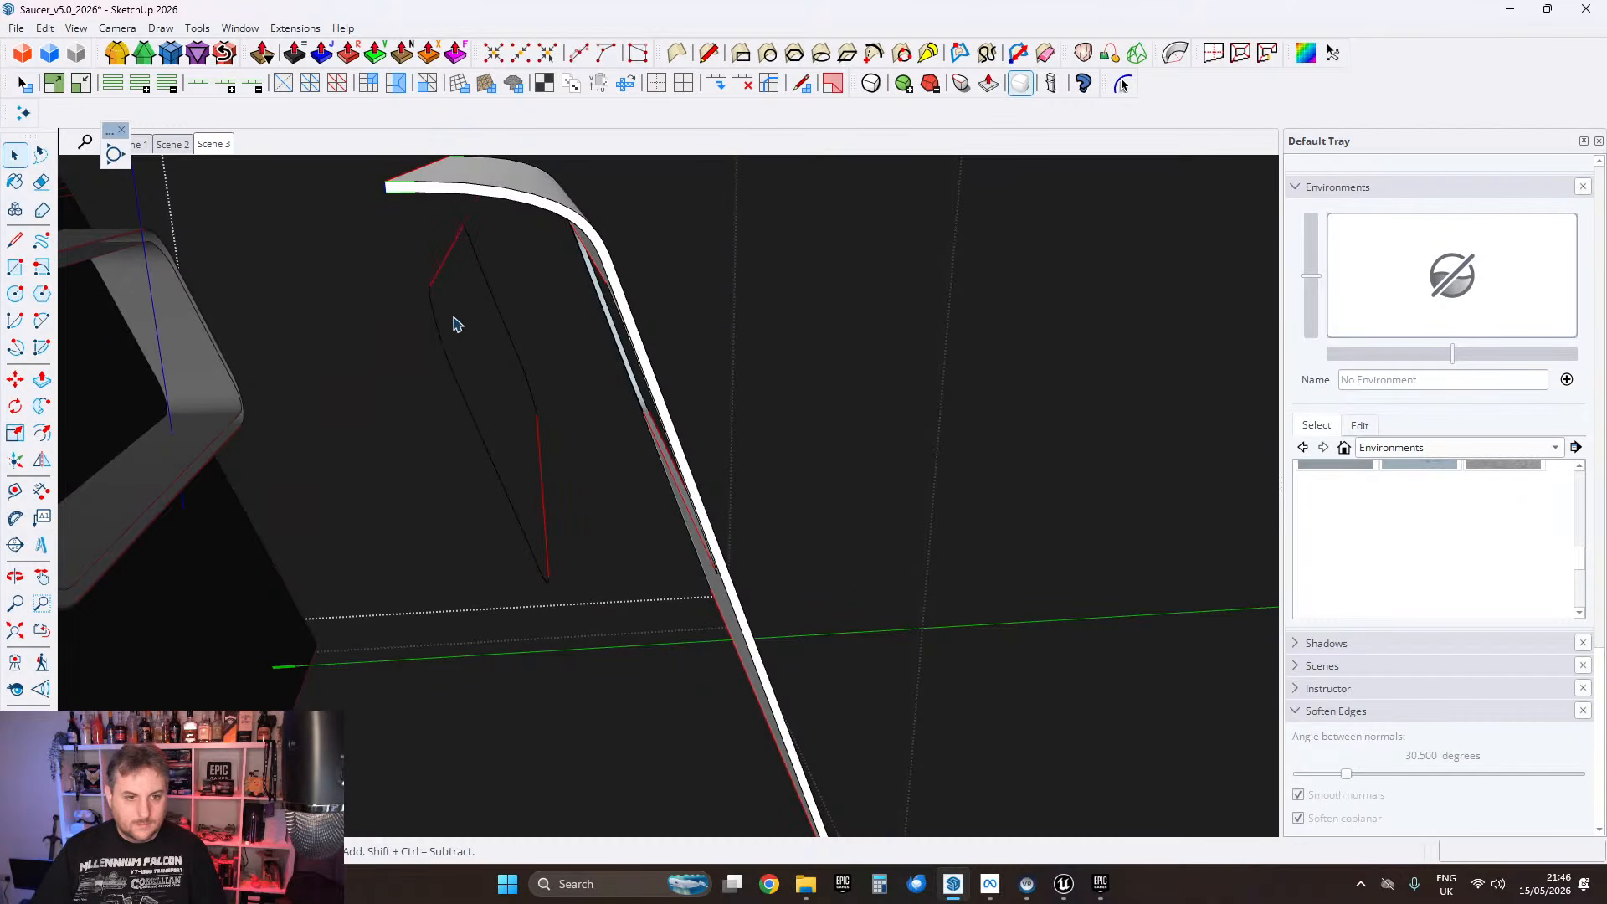
# Step: Reverse the faces lining the window opening of the wall panel
pyautogui.moveTo(713, 454); pyautogui.dragTo(437, 459, button='middle')
pyautogui.rightClick(634, 378)
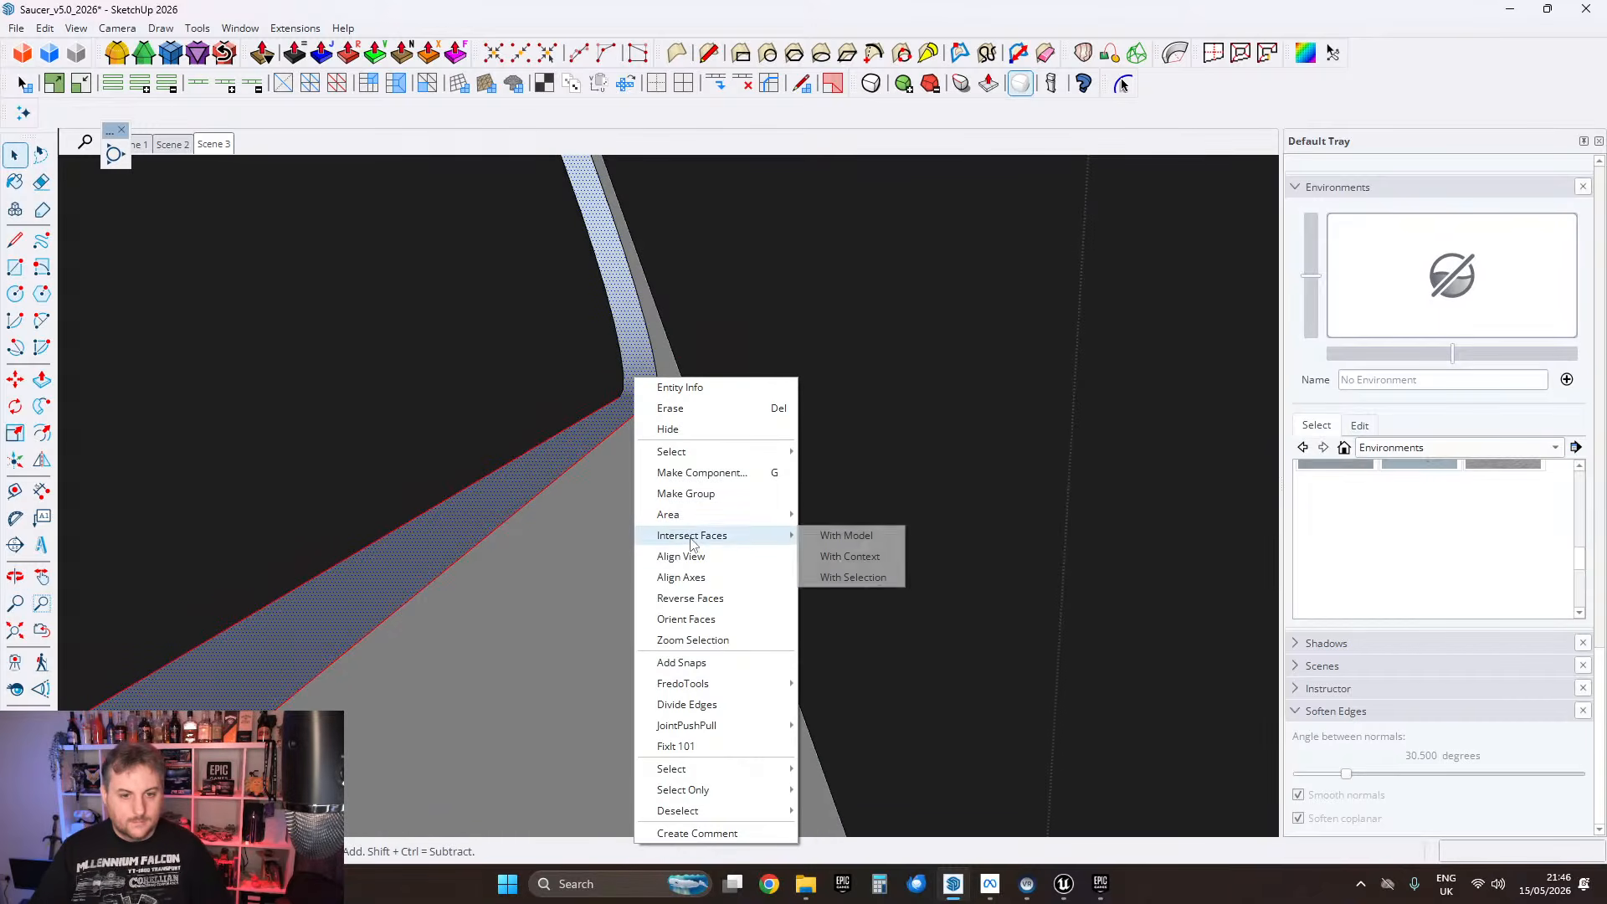
pyautogui.click(690, 597)
pyautogui.scroll(-3, 655, 383)
pyautogui.moveTo(656, 386); pyautogui.dragTo(803, 664, button='middle')
pyautogui.scroll(5, 546, 355)
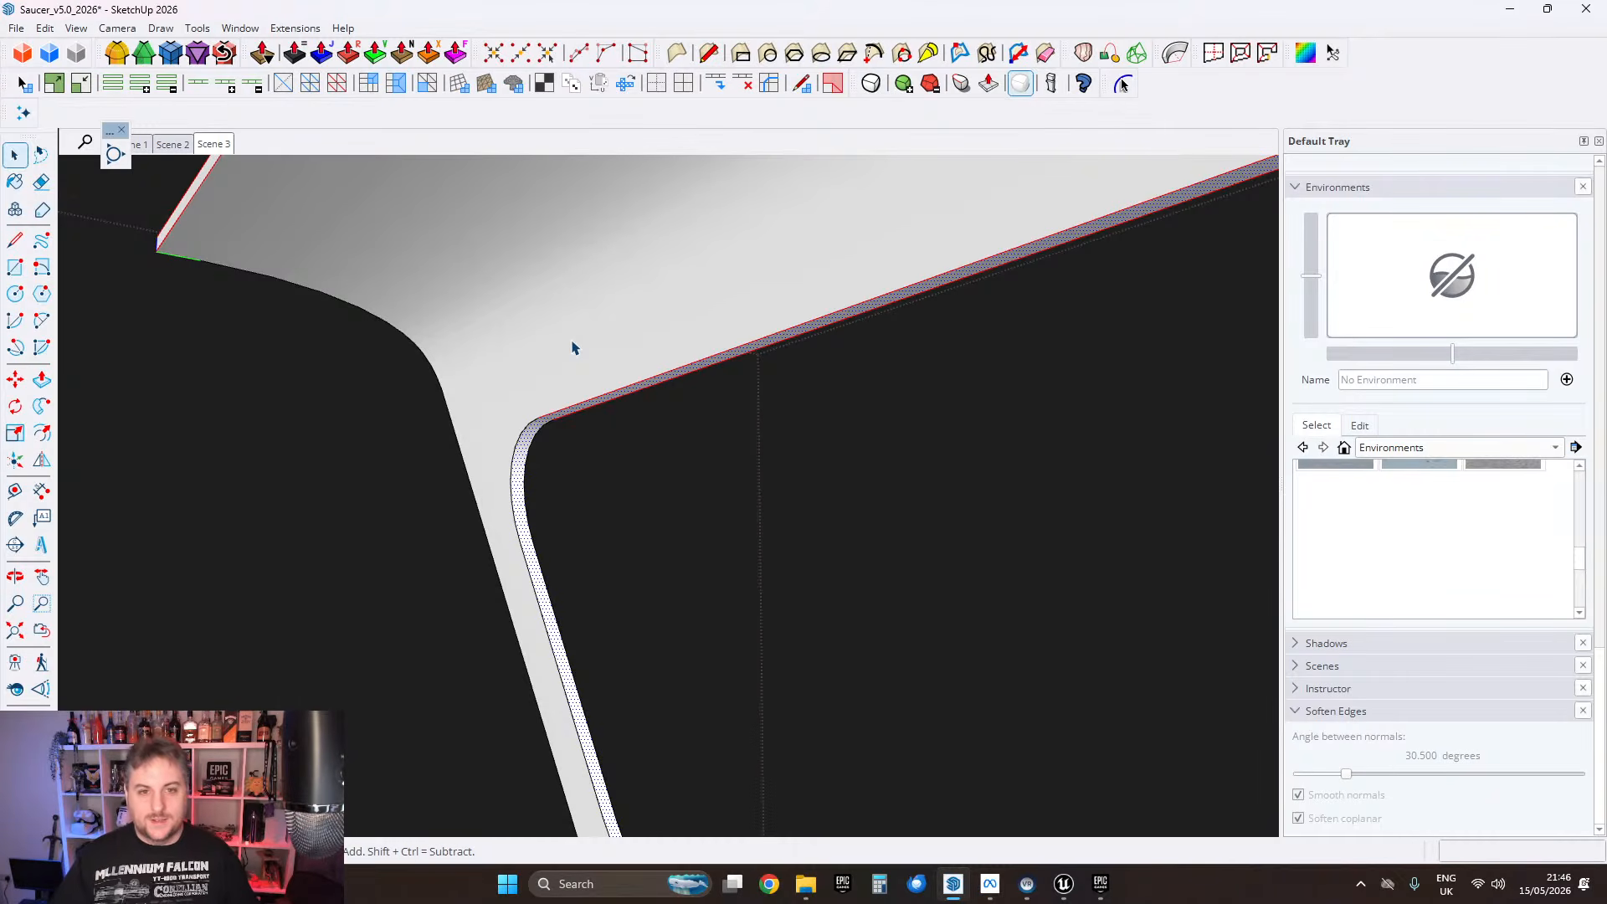
# Step: Check the panel's window opening, leave the panel and delete its offset copy
pyautogui.scroll(-2, 572, 347)
pyautogui.scroll(-1, 574, 394)
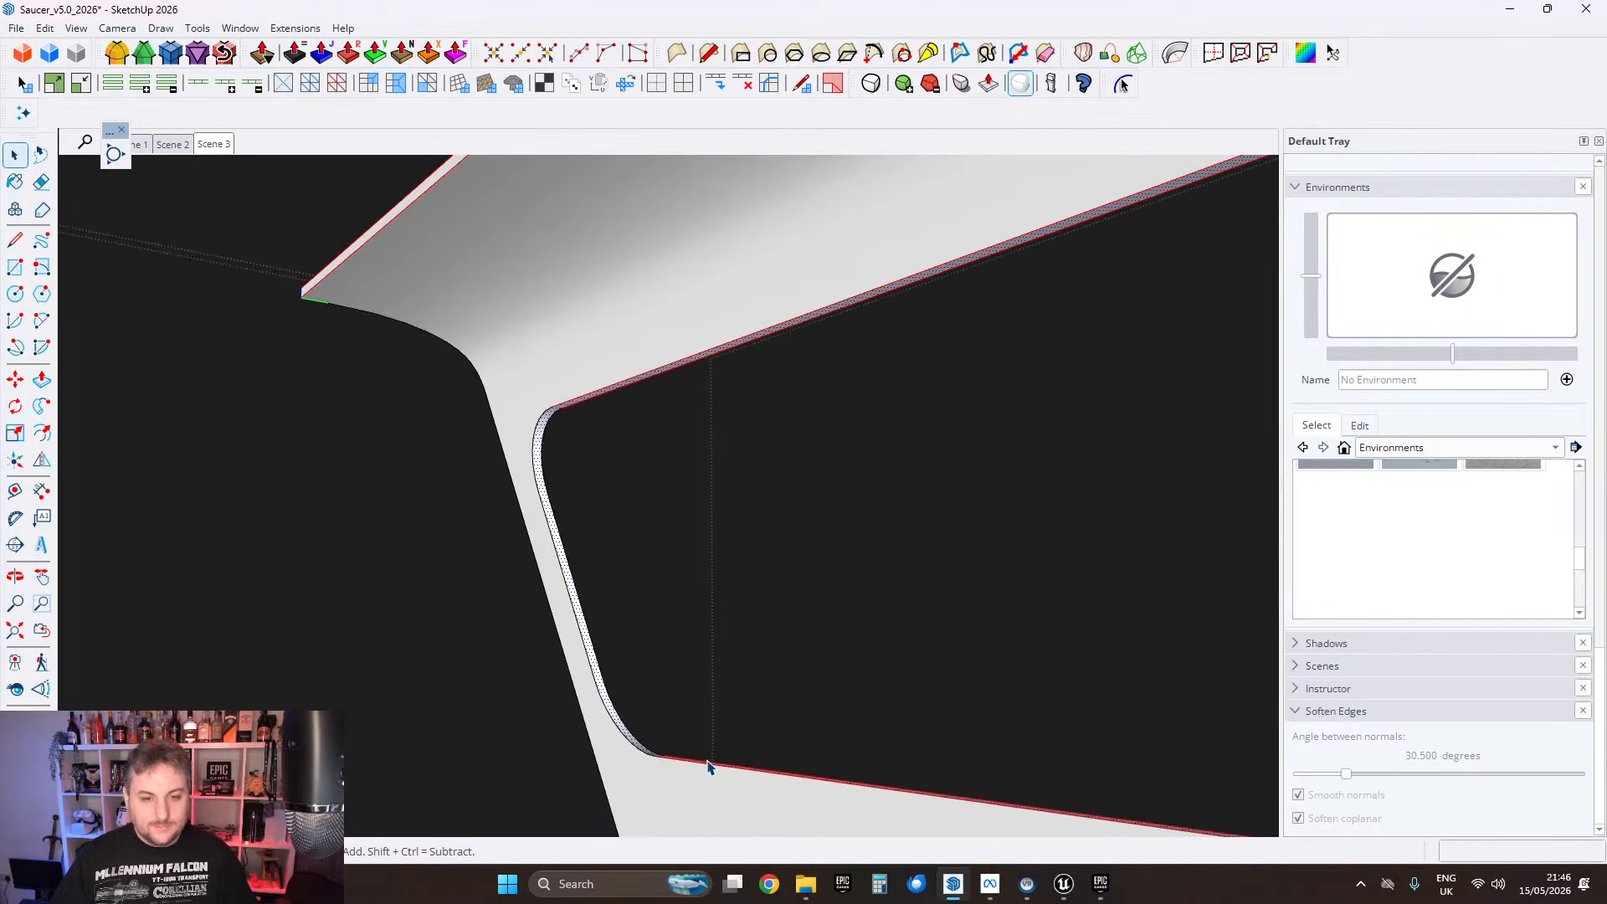
pyautogui.scroll(-1, 708, 761)
pyautogui.moveTo(708, 762); pyautogui.dragTo(548, 590, button='middle')
pyautogui.scroll(-1, 419, 495)
pyautogui.scroll(-1, 544, 590)
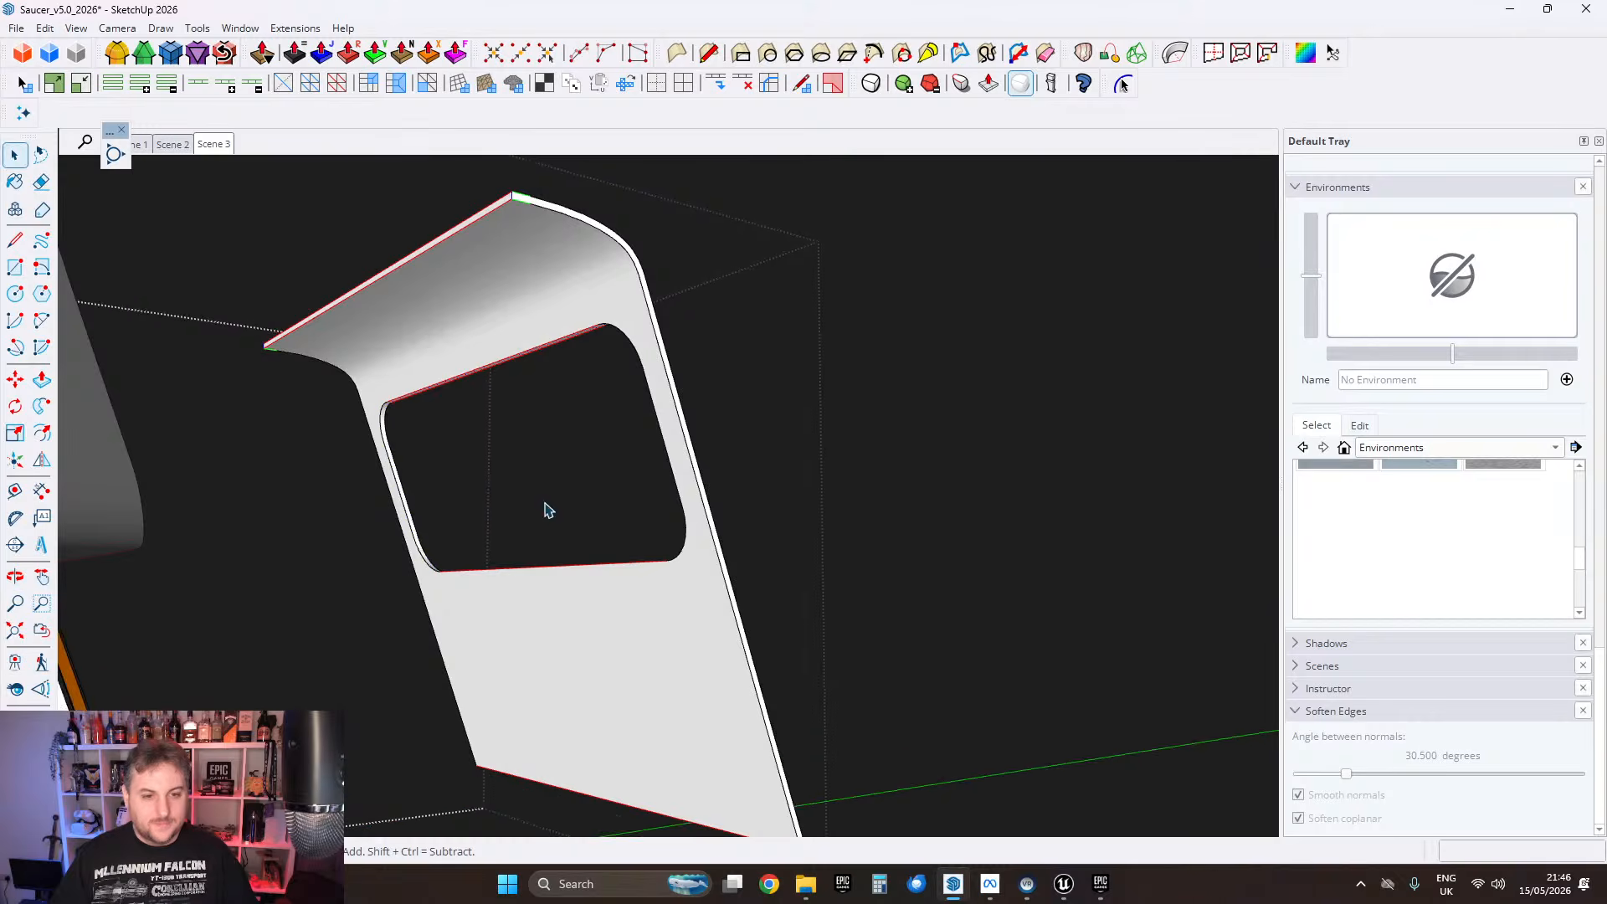
pyautogui.scroll(-2, 480, 354)
pyautogui.click(475, 331)
pyautogui.moveTo(476, 332); pyautogui.dragTo(705, 406, button='middle')
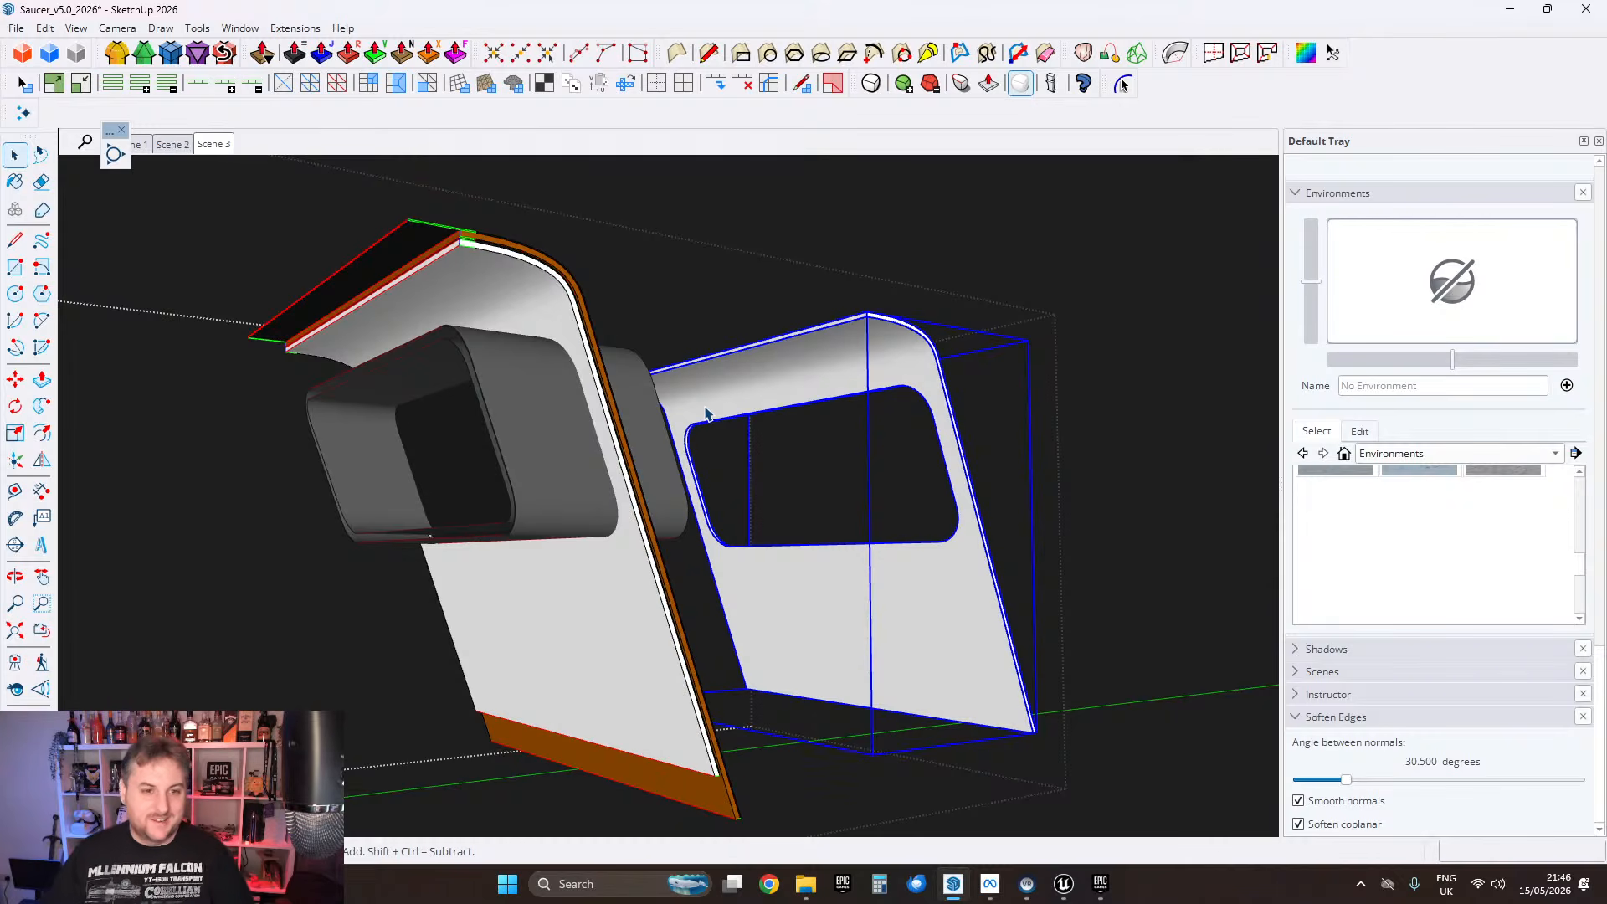
pyautogui.moveTo(810, 371); pyautogui.dragTo(785, 391, button='middle')
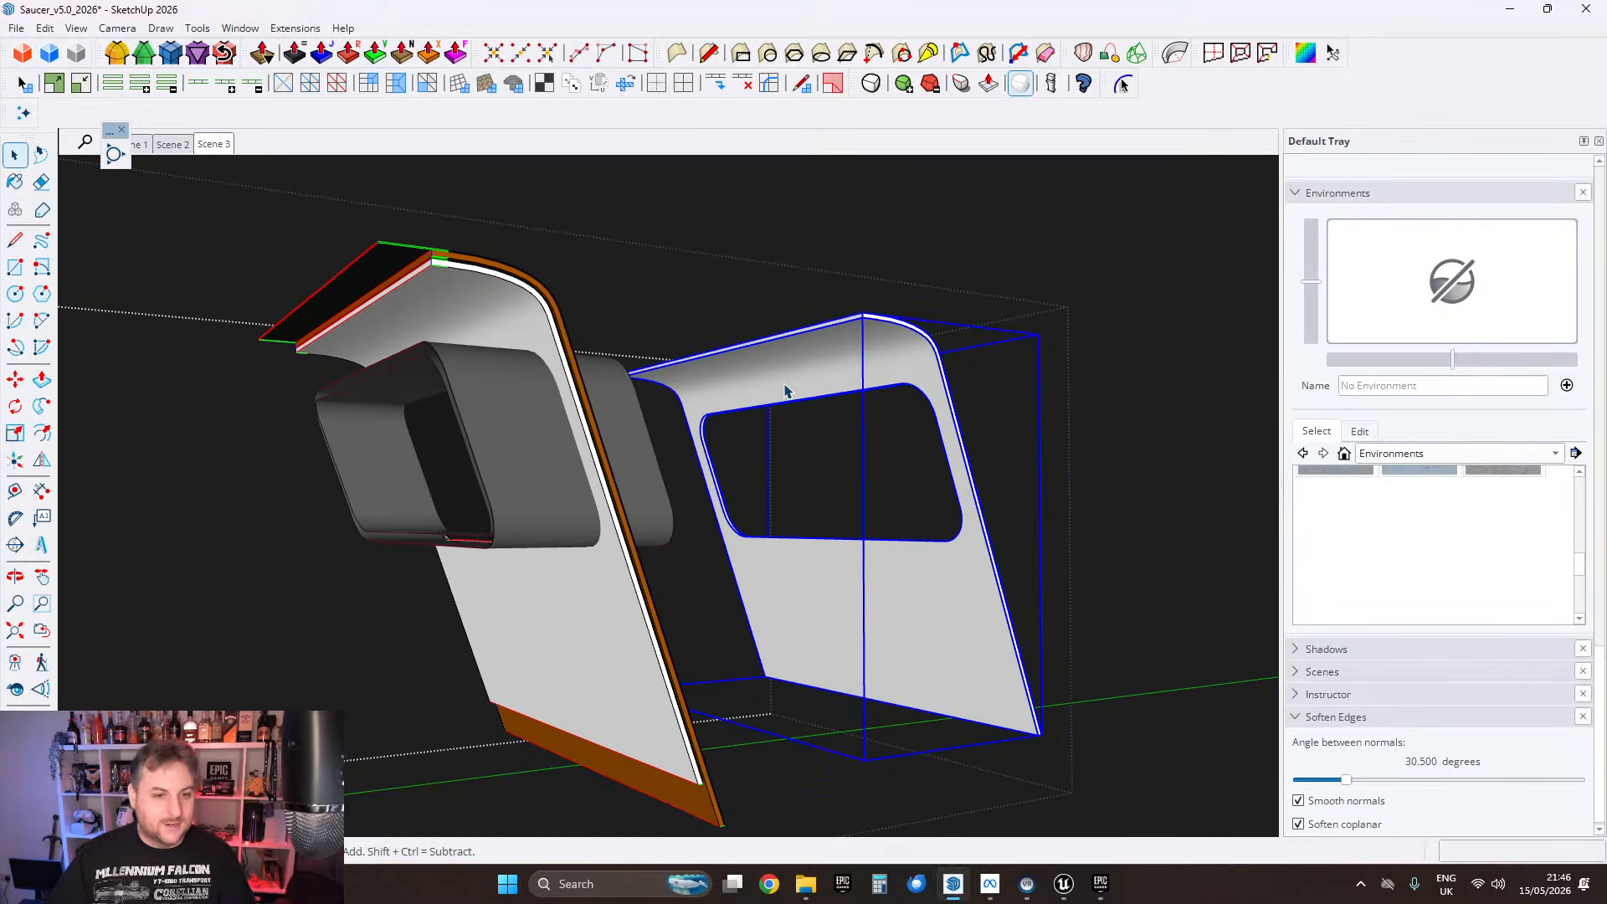
pyautogui.press('Delete')
# Step: Open the sleeve for editing and thicken its outer wall face by 1 cm with Joint Push Pull
pyautogui.moveTo(458, 397); pyautogui.dragTo(753, 402, button='middle')
pyautogui.scroll(4, 416, 444)
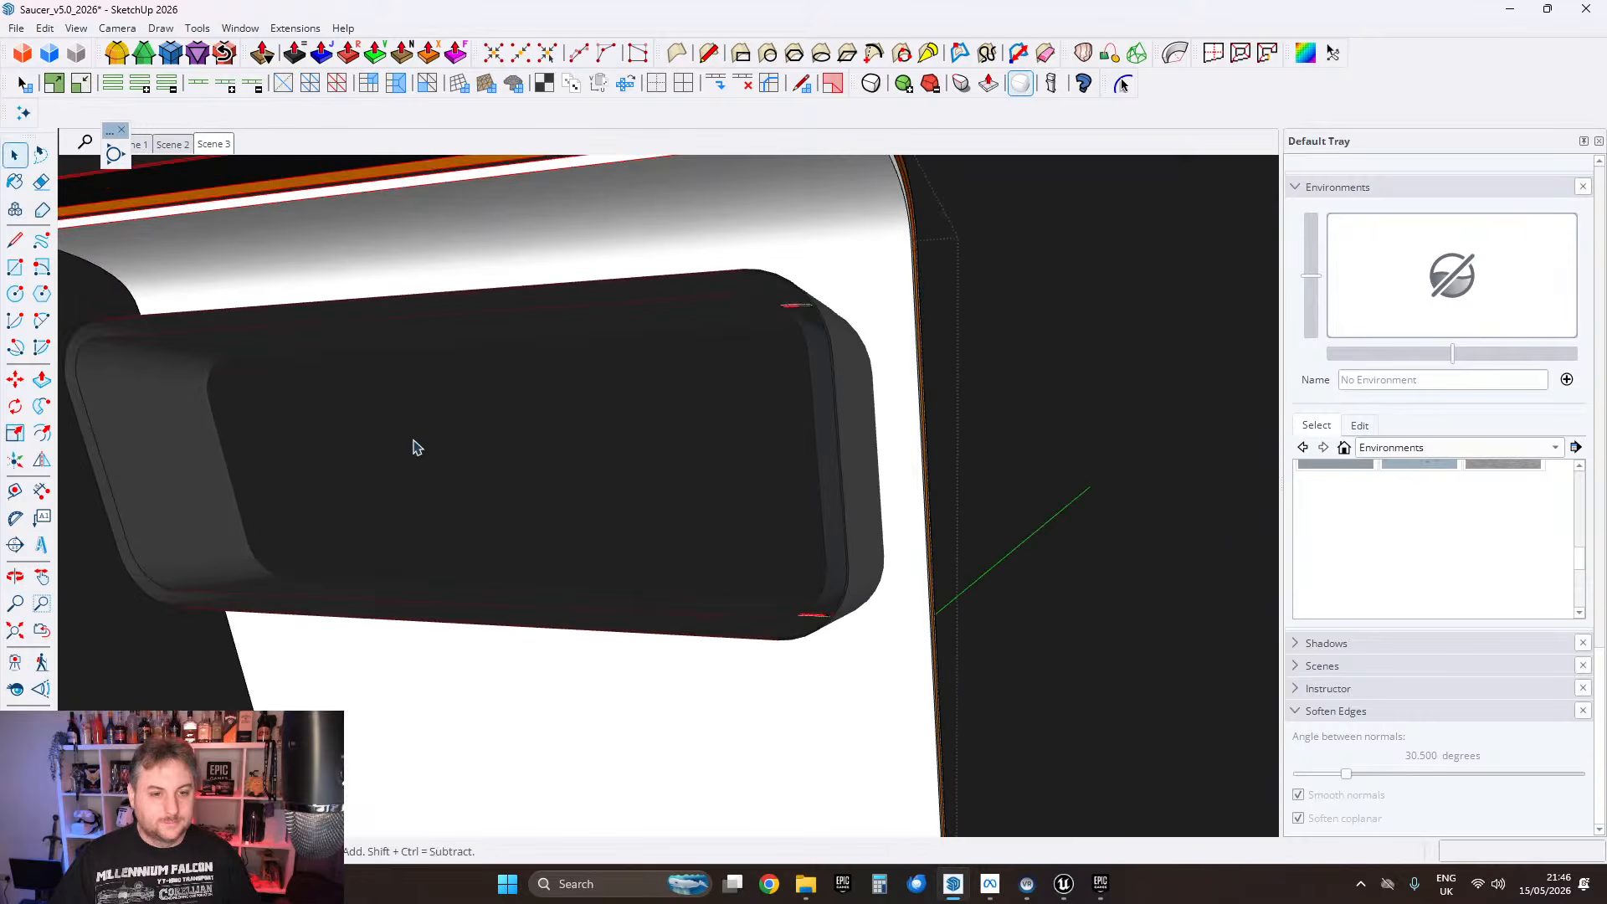
pyautogui.moveTo(416, 445); pyautogui.dragTo(318, 360, button='middle')
pyautogui.scroll(-5, 335, 360)
pyautogui.moveTo(631, 309); pyautogui.dragTo(839, 465, button='middle')
pyautogui.scroll(3, 490, 362)
pyautogui.click(939, 430)
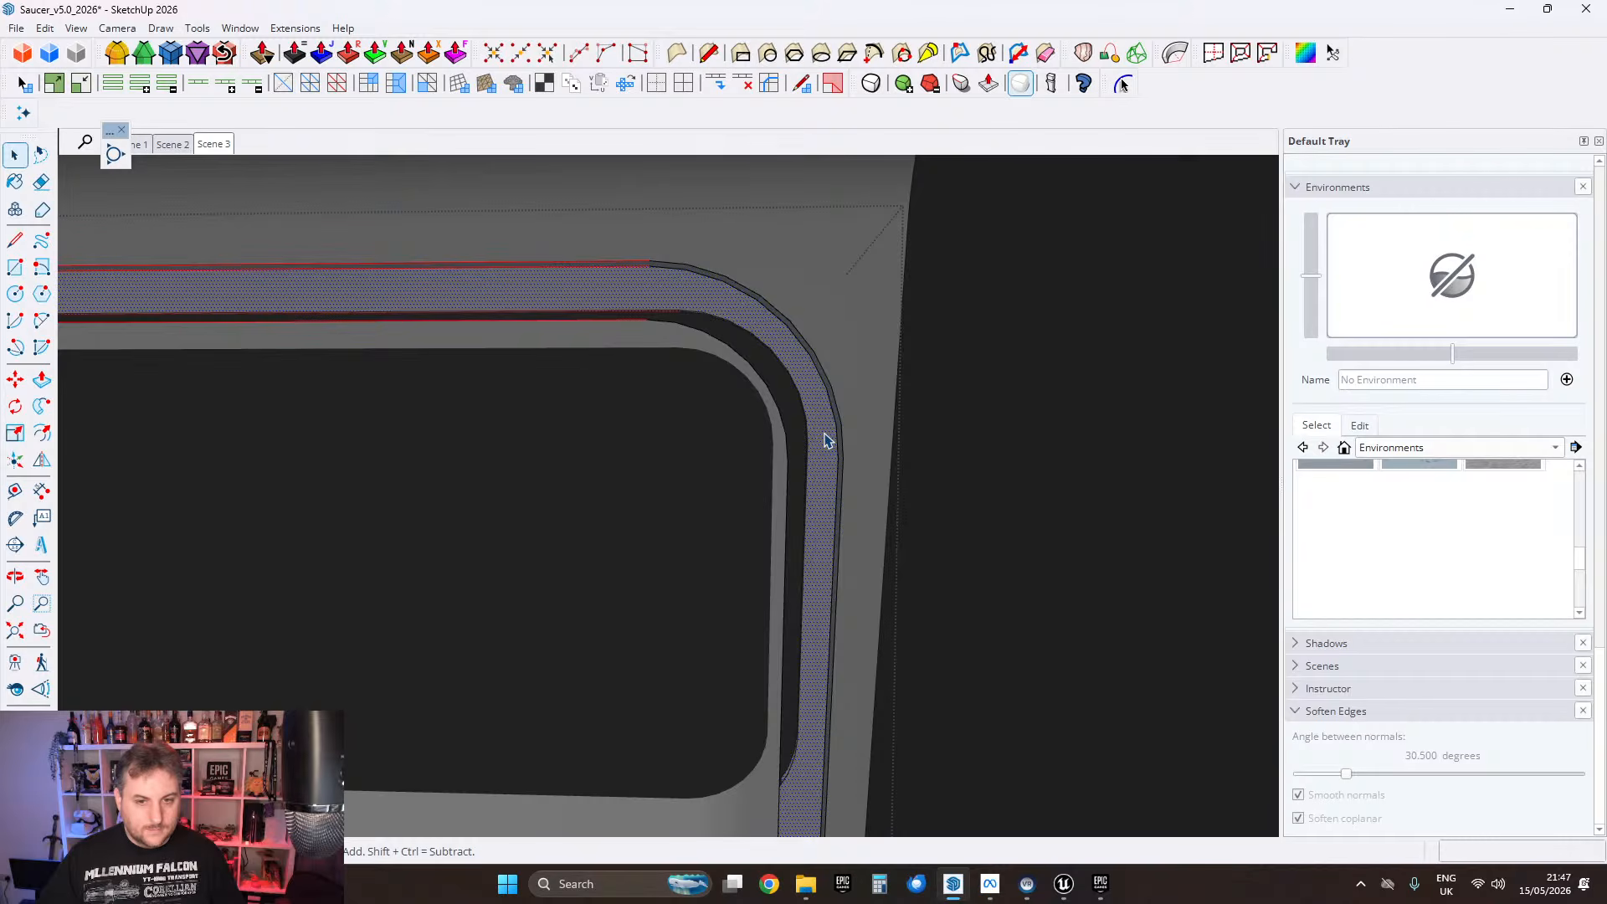
pyautogui.moveTo(787, 443); pyautogui.dragTo(684, 431, button='middle')
pyautogui.scroll(-1, 684, 432)
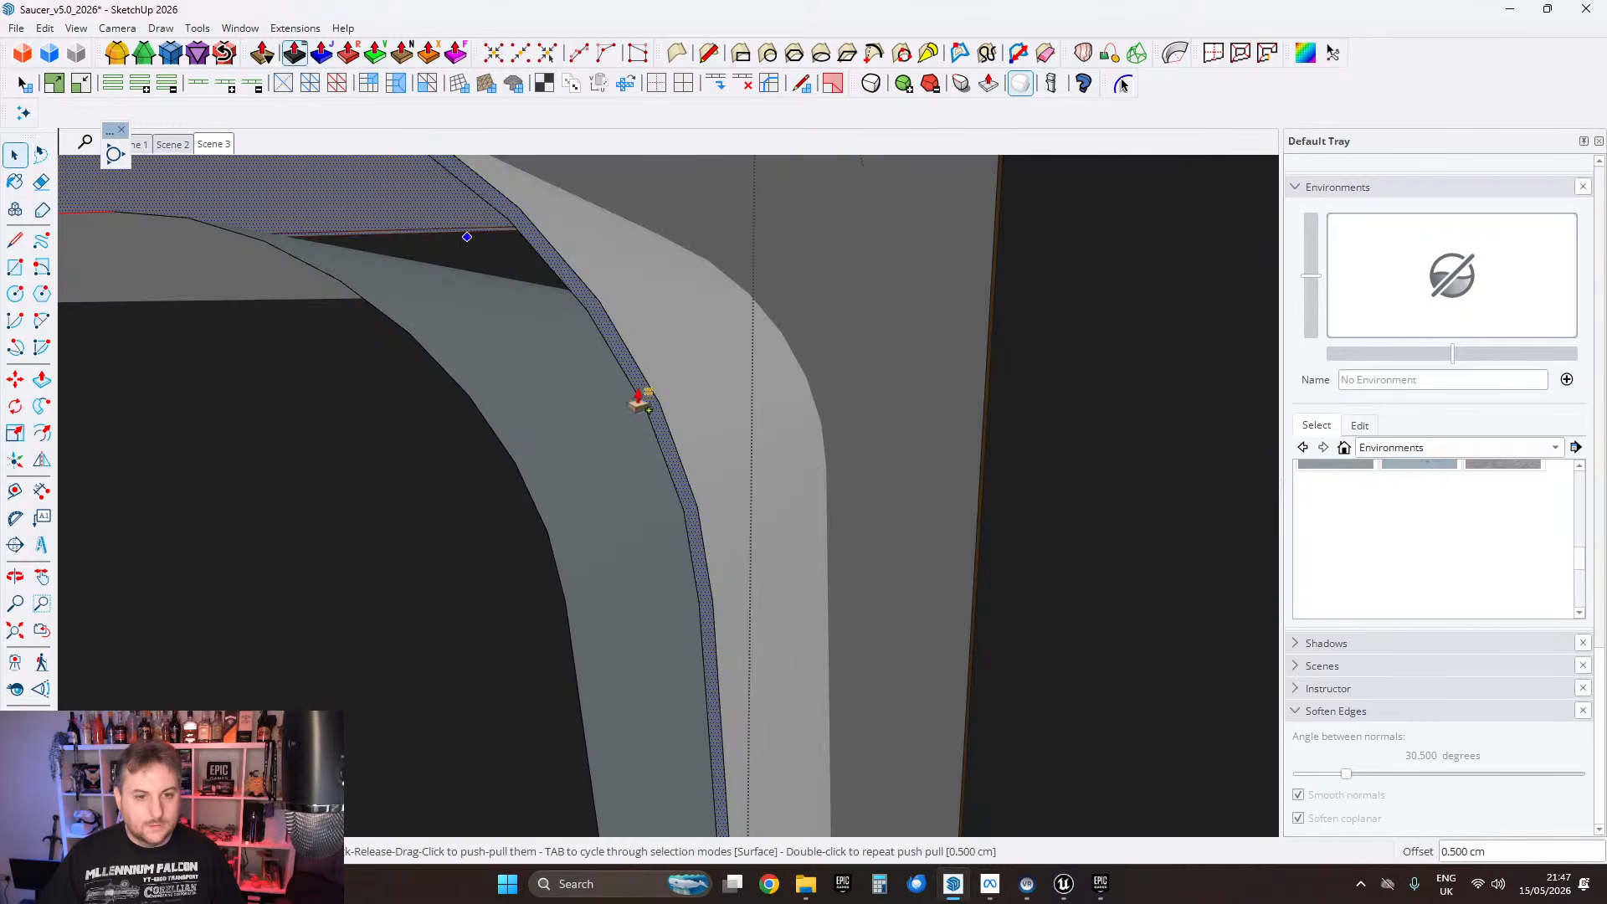
pyautogui.scroll(3, 648, 419)
pyautogui.click(666, 431)
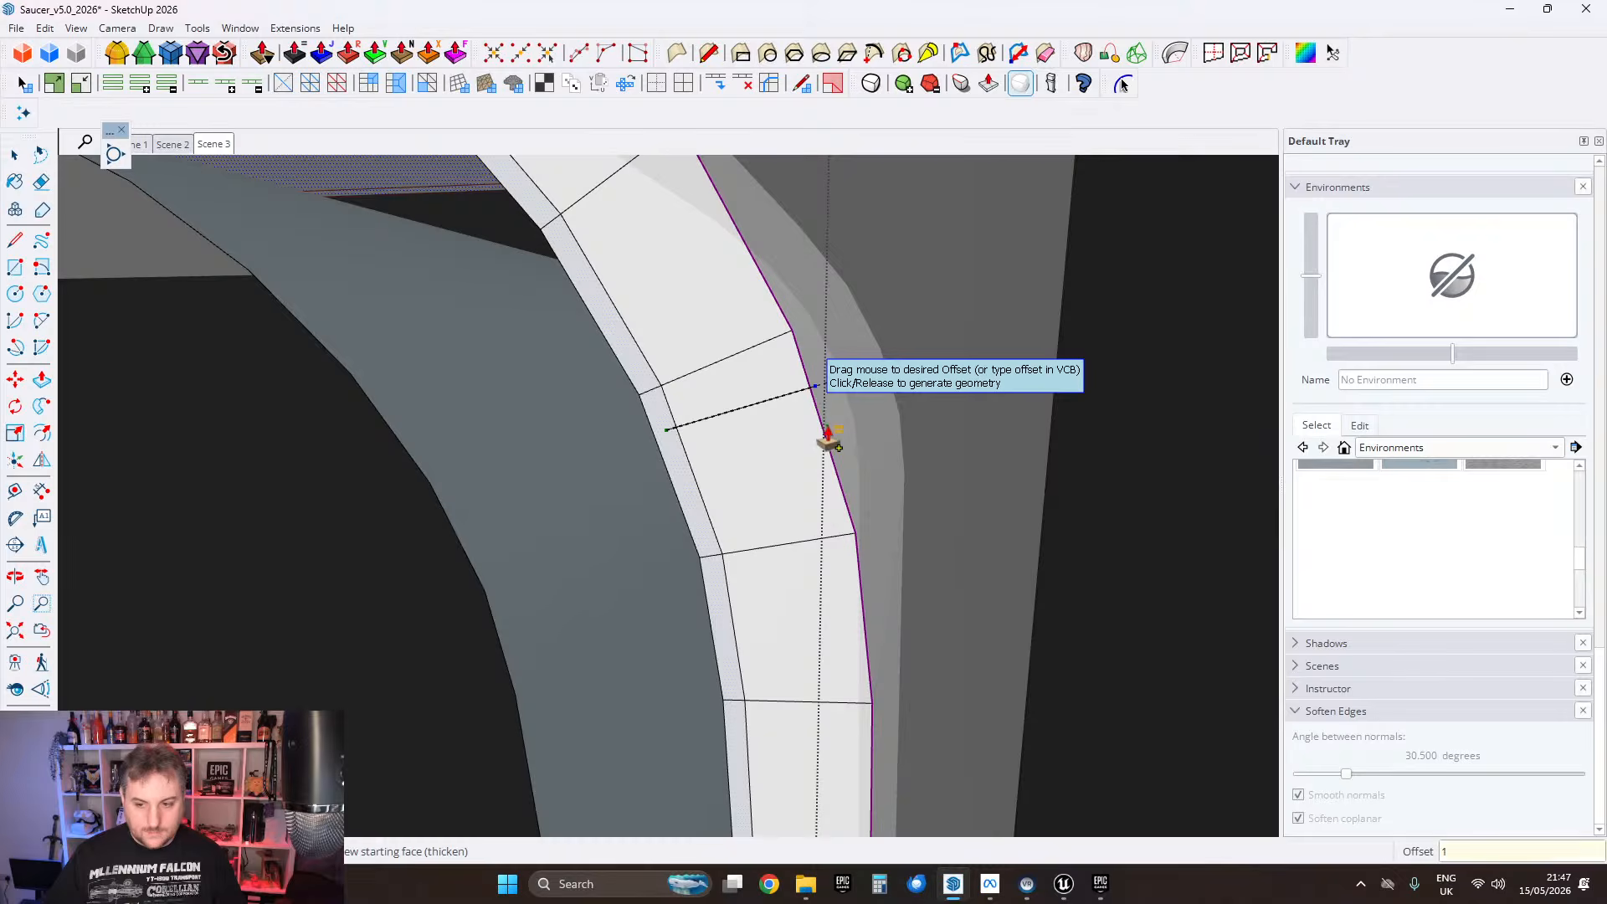
pyautogui.press('Return')
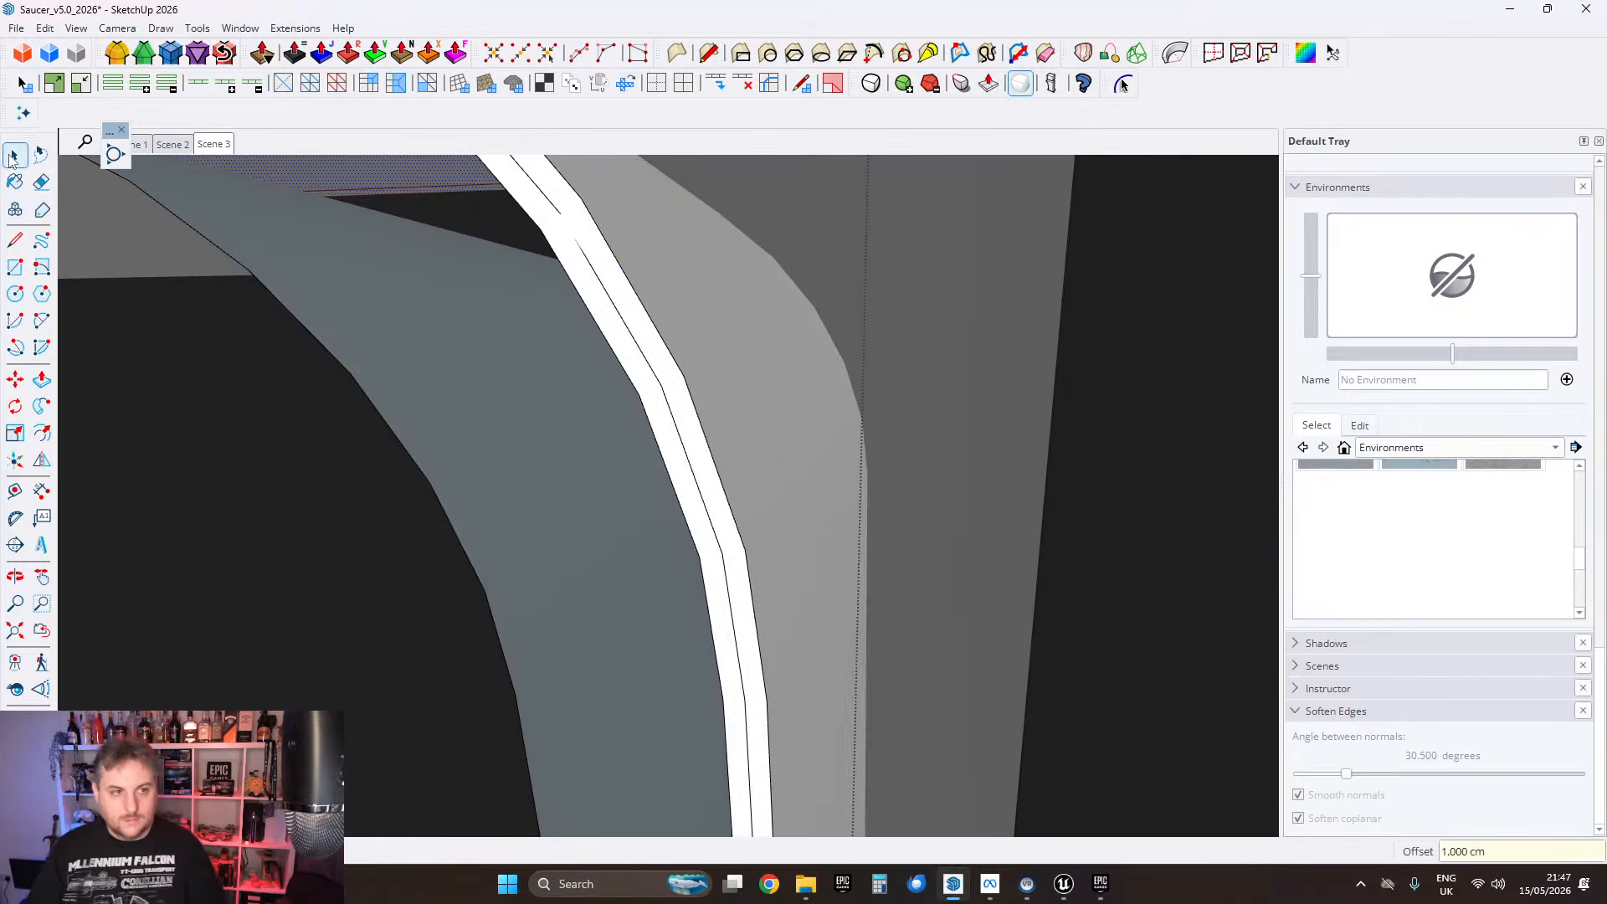
# Step: Reverse the new outer face of the thickened sleeve
pyautogui.click(12, 160)
pyautogui.click(689, 309)
pyautogui.scroll(-2, 689, 309)
pyautogui.moveTo(721, 312); pyautogui.dragTo(670, 342, button='middle')
pyautogui.rightClick(737, 366)
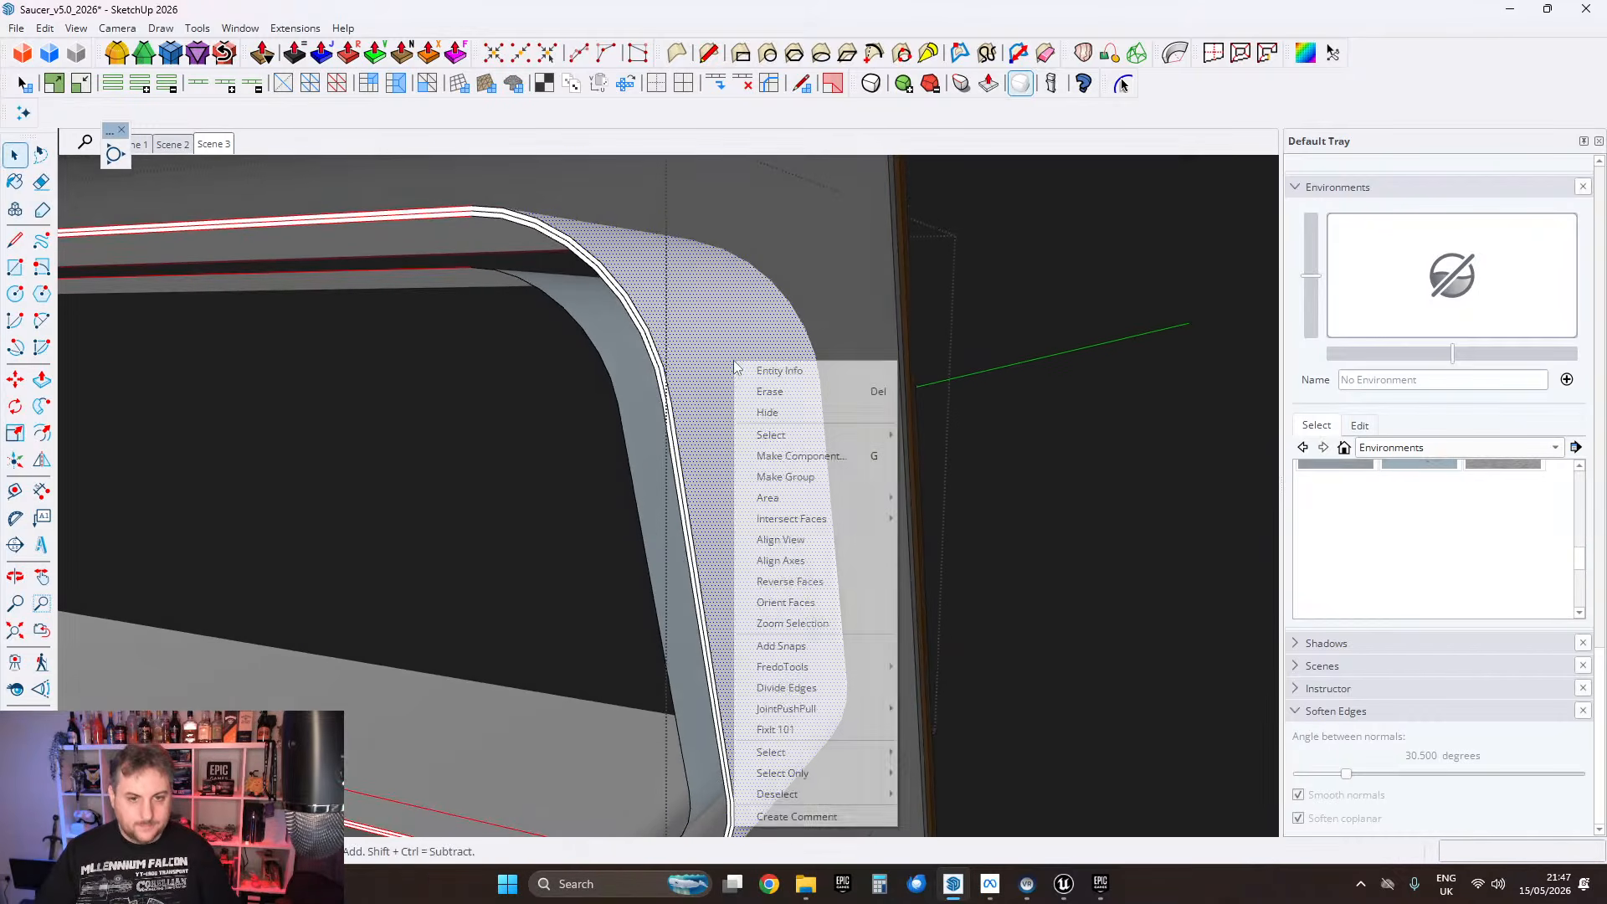
pyautogui.click(791, 581)
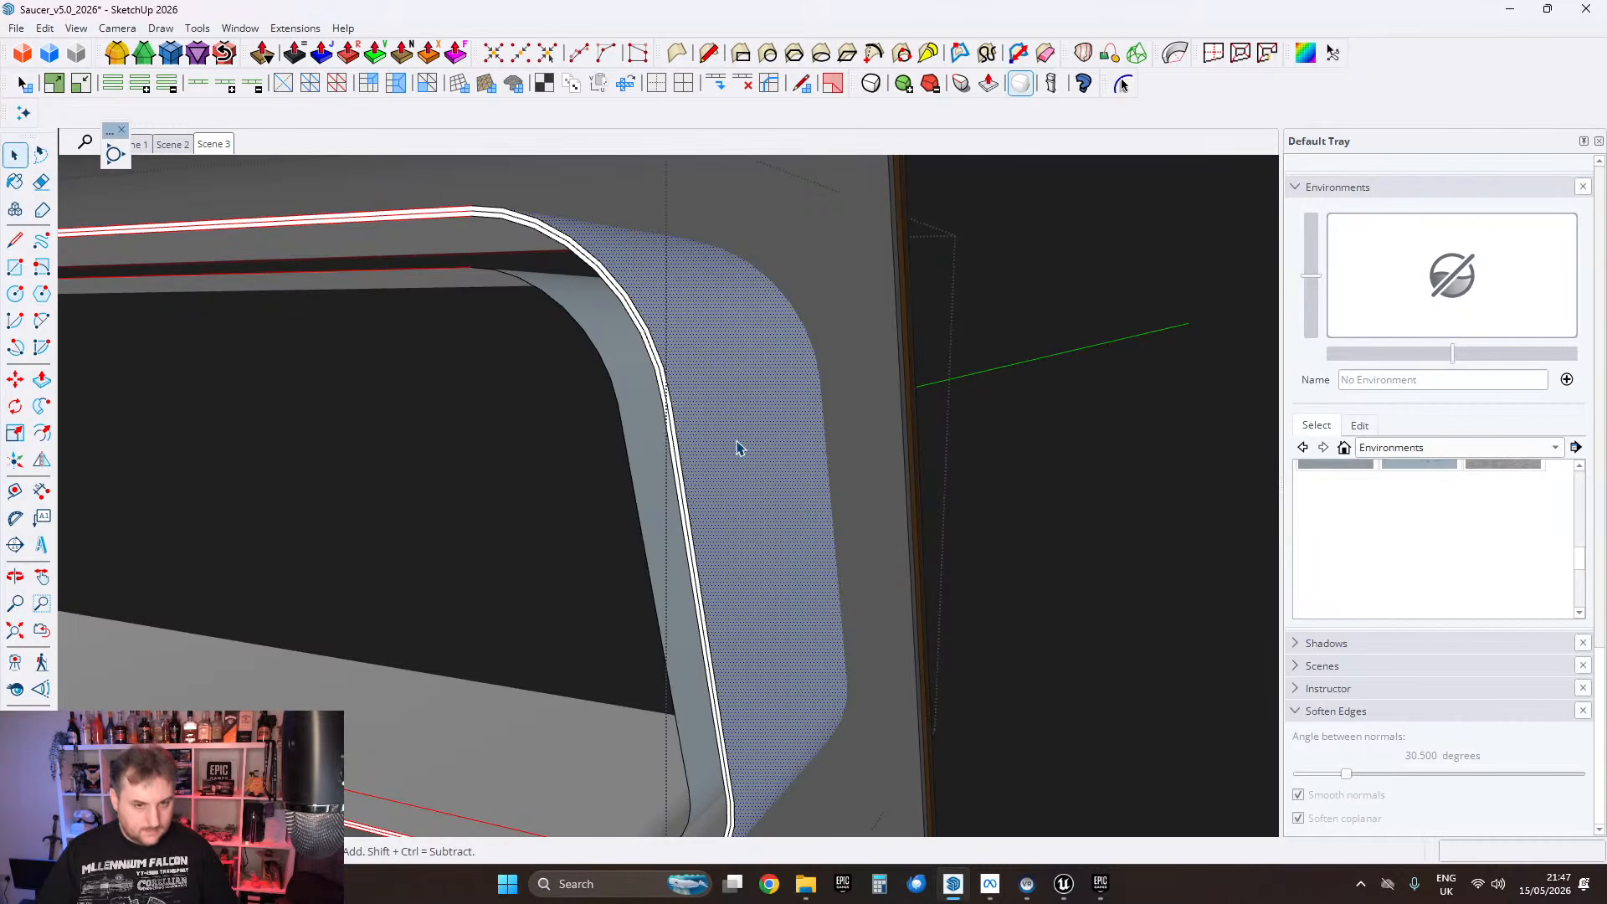
# Step: Remove the thin rim faces around both sleeve openings and cut the reversed outer face with its edges
pyautogui.scroll(4, 617, 379)
pyautogui.click(617, 379)
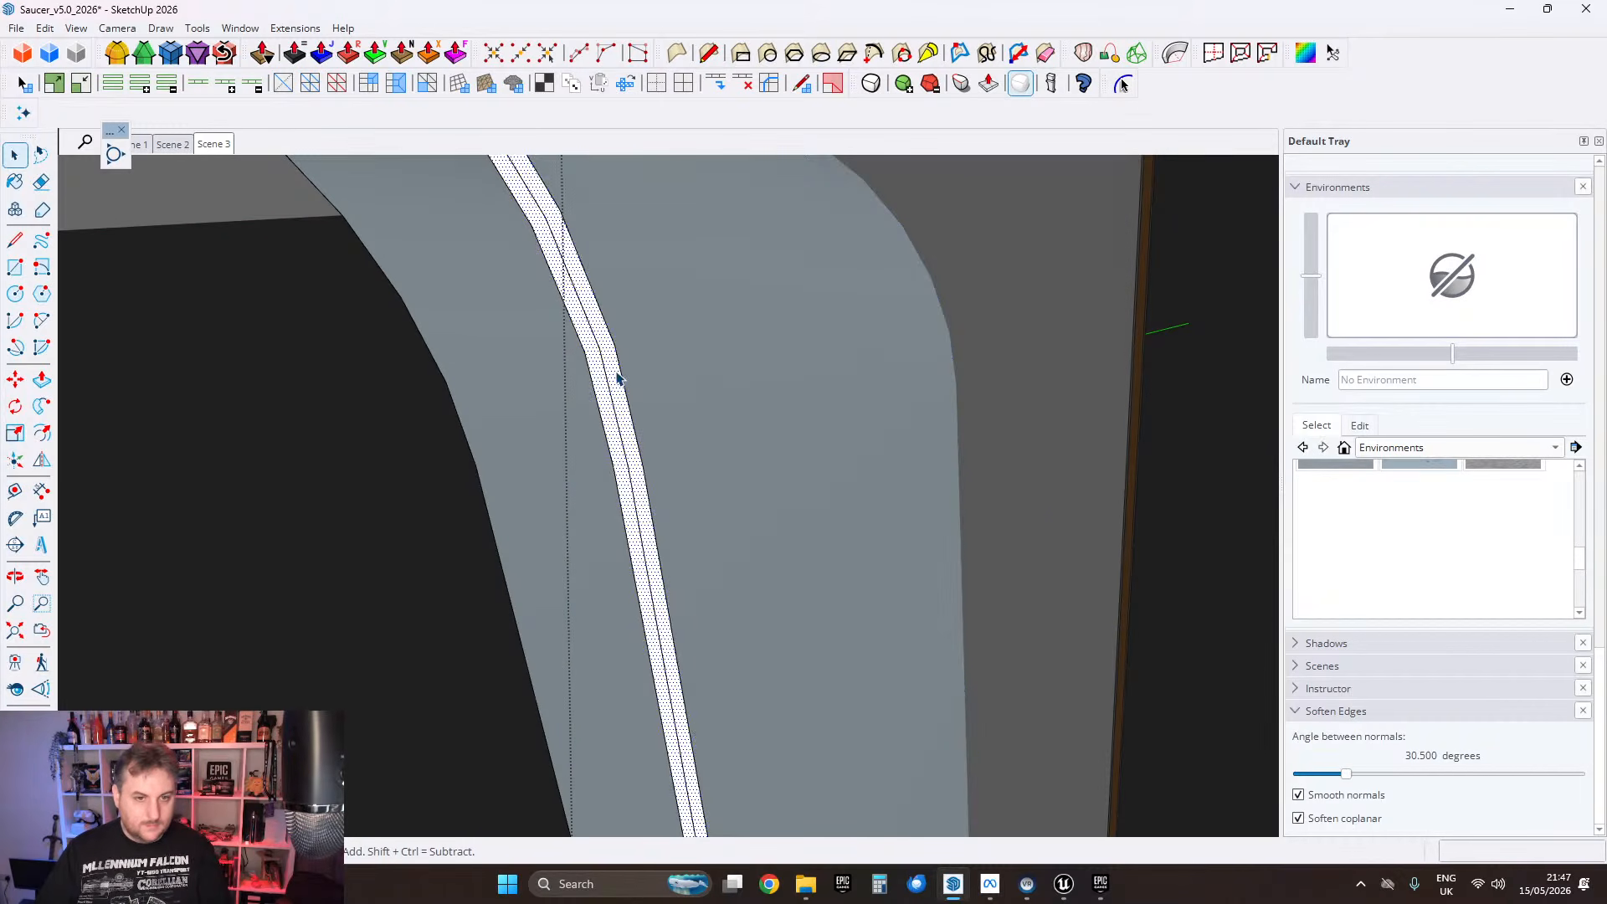
pyautogui.scroll(-10, 660, 388)
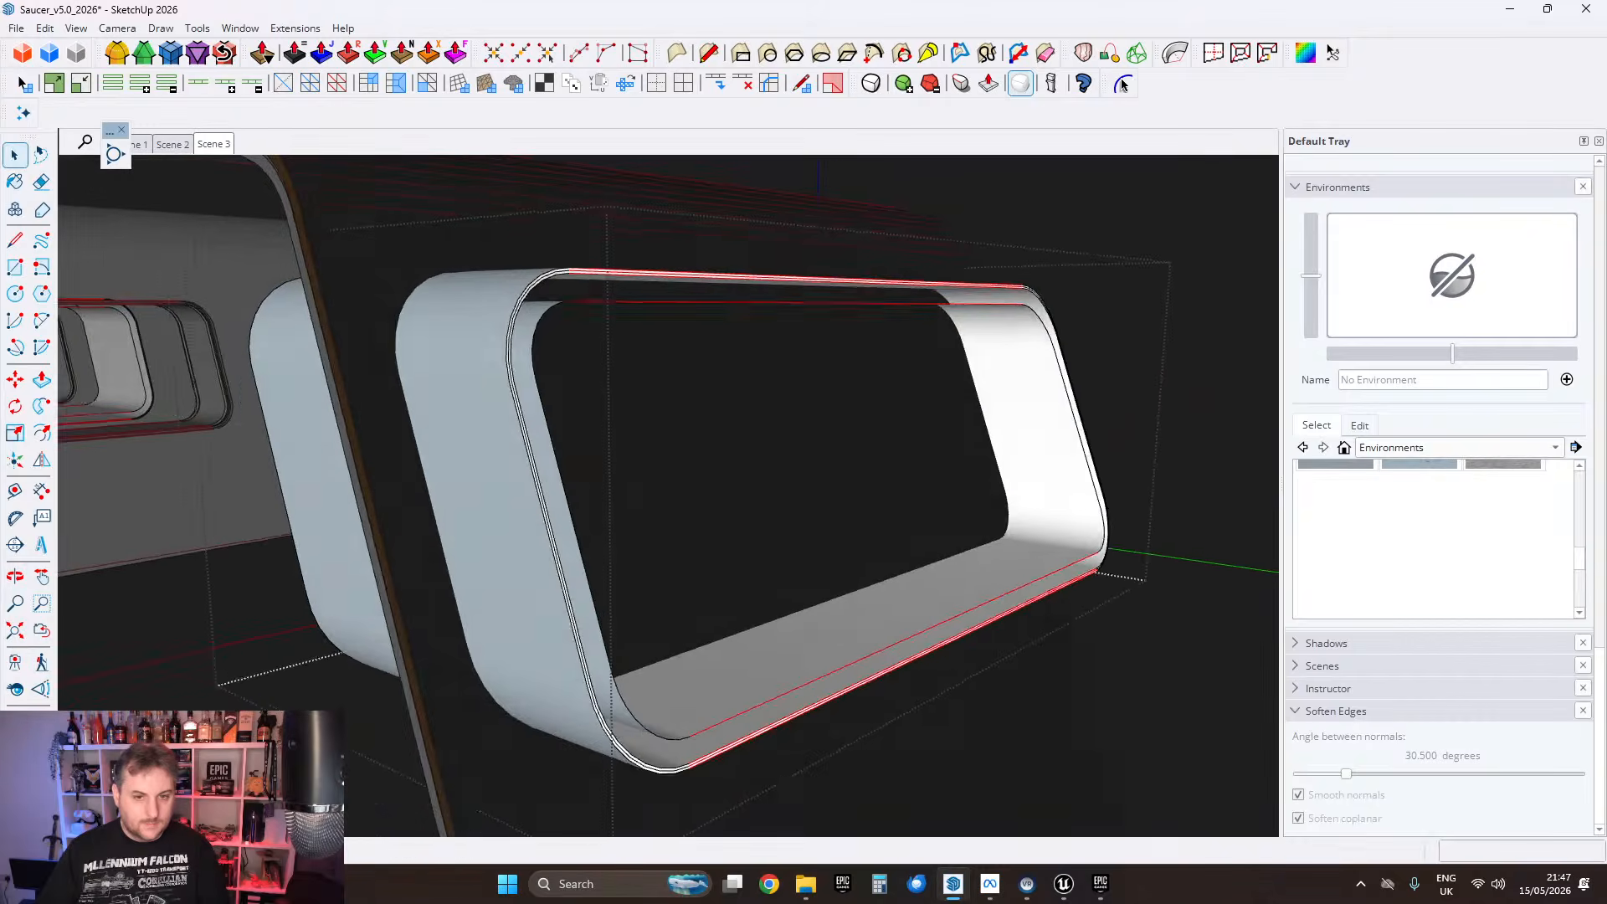
pyautogui.scroll(5, 521, 424)
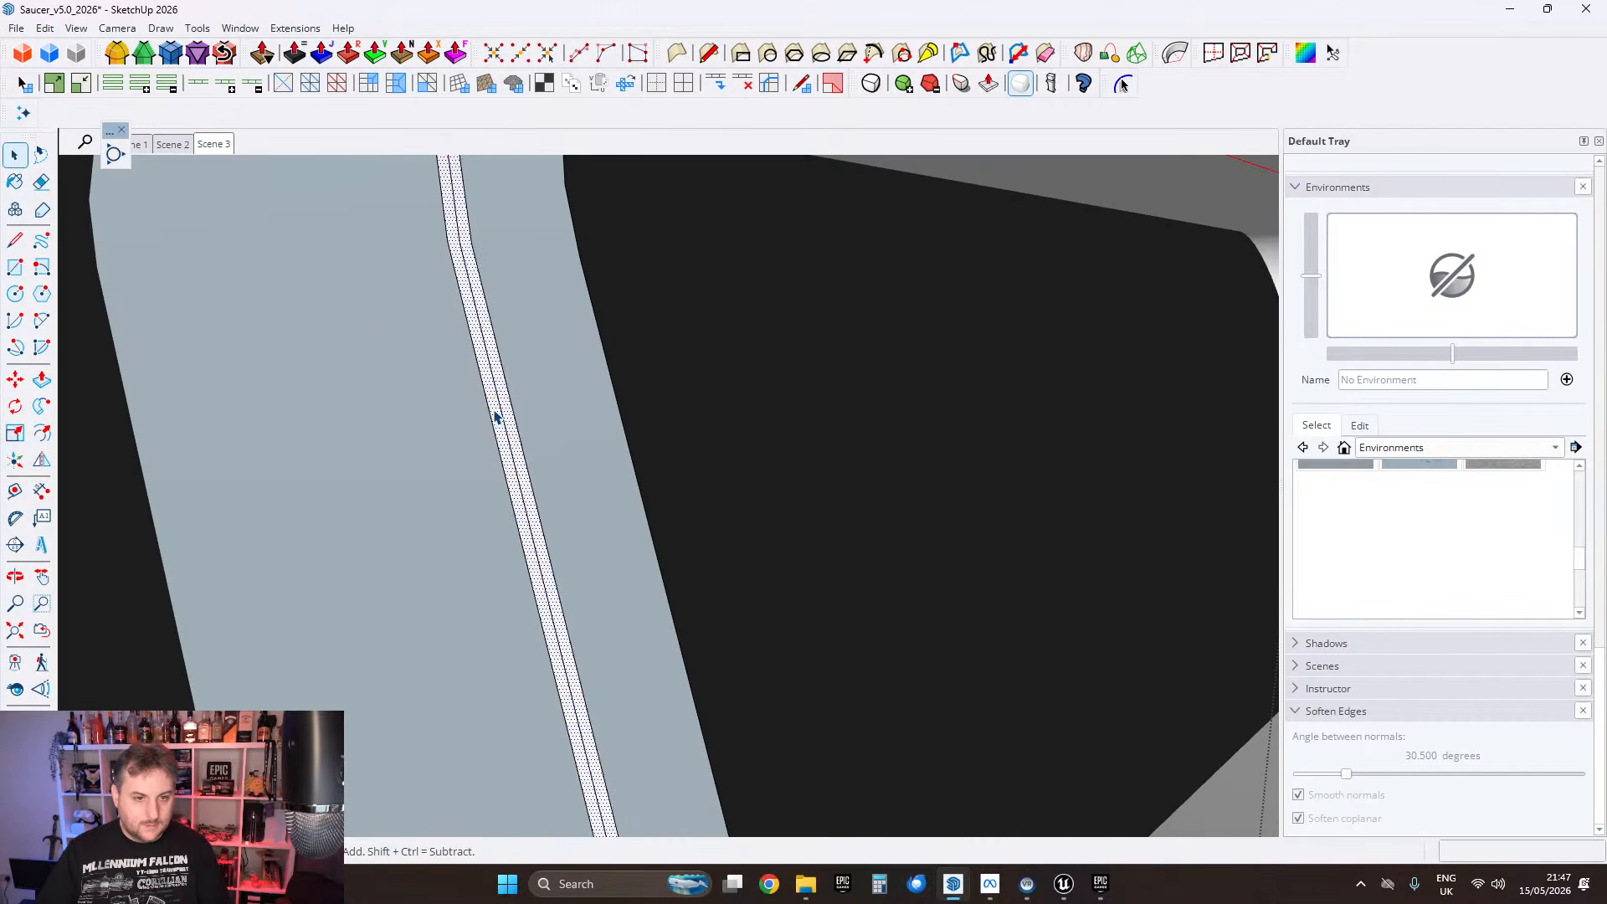
pyautogui.scroll(-4, 535, 422)
pyautogui.moveTo(552, 441); pyautogui.dragTo(782, 448, button='middle')
pyautogui.doubleClick(649, 425)
pyautogui.press('Delete')
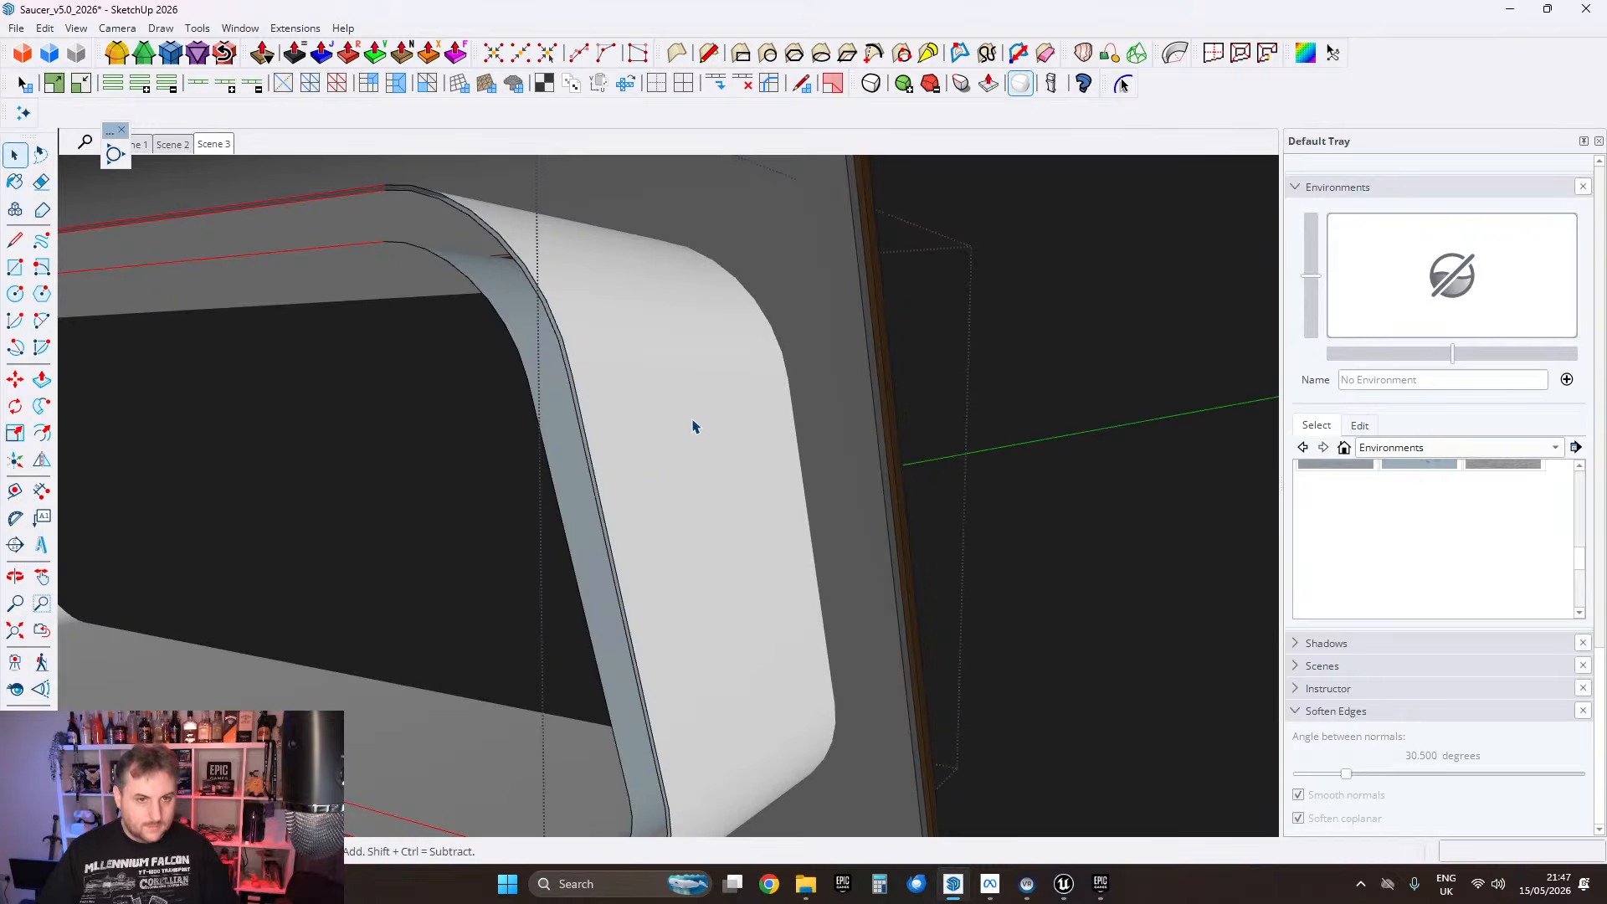
# Step: Leave the sleeve, open the thin middle layer between the hull and interior panel and paste the cut face in place
pyautogui.scroll(-3, 692, 424)
pyautogui.moveTo(692, 424); pyautogui.dragTo(561, 373, button='middle')
pyautogui.press('Escape')
pyautogui.scroll(5, 474, 336)
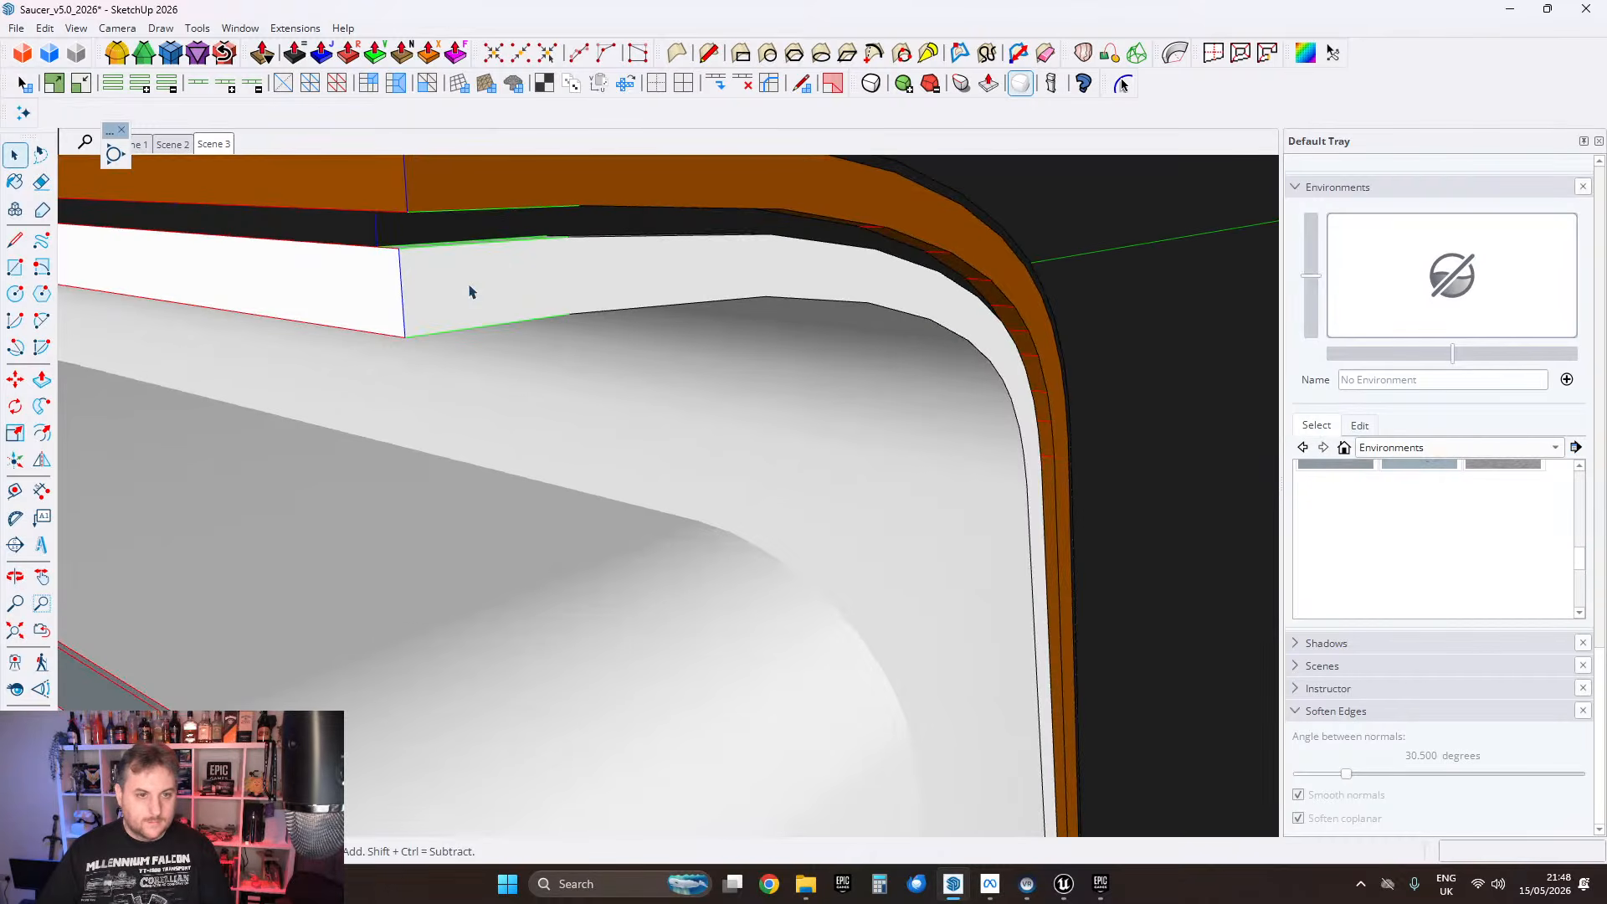
pyautogui.doubleClick(478, 328)
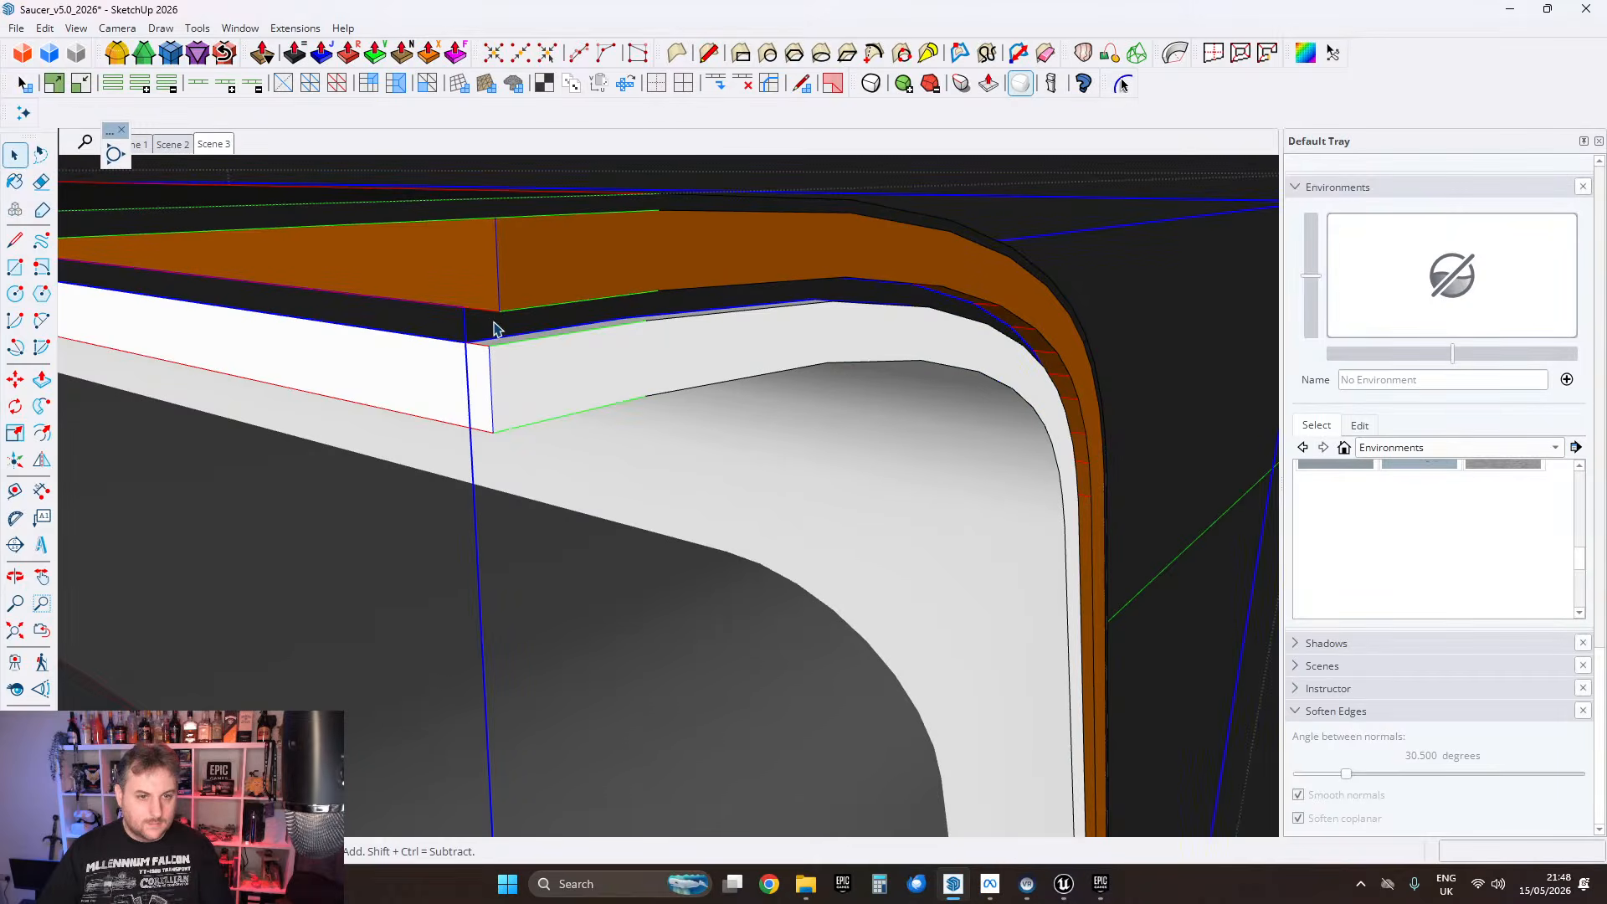
pyautogui.doubleClick(494, 329)
pyautogui.click(45, 29)
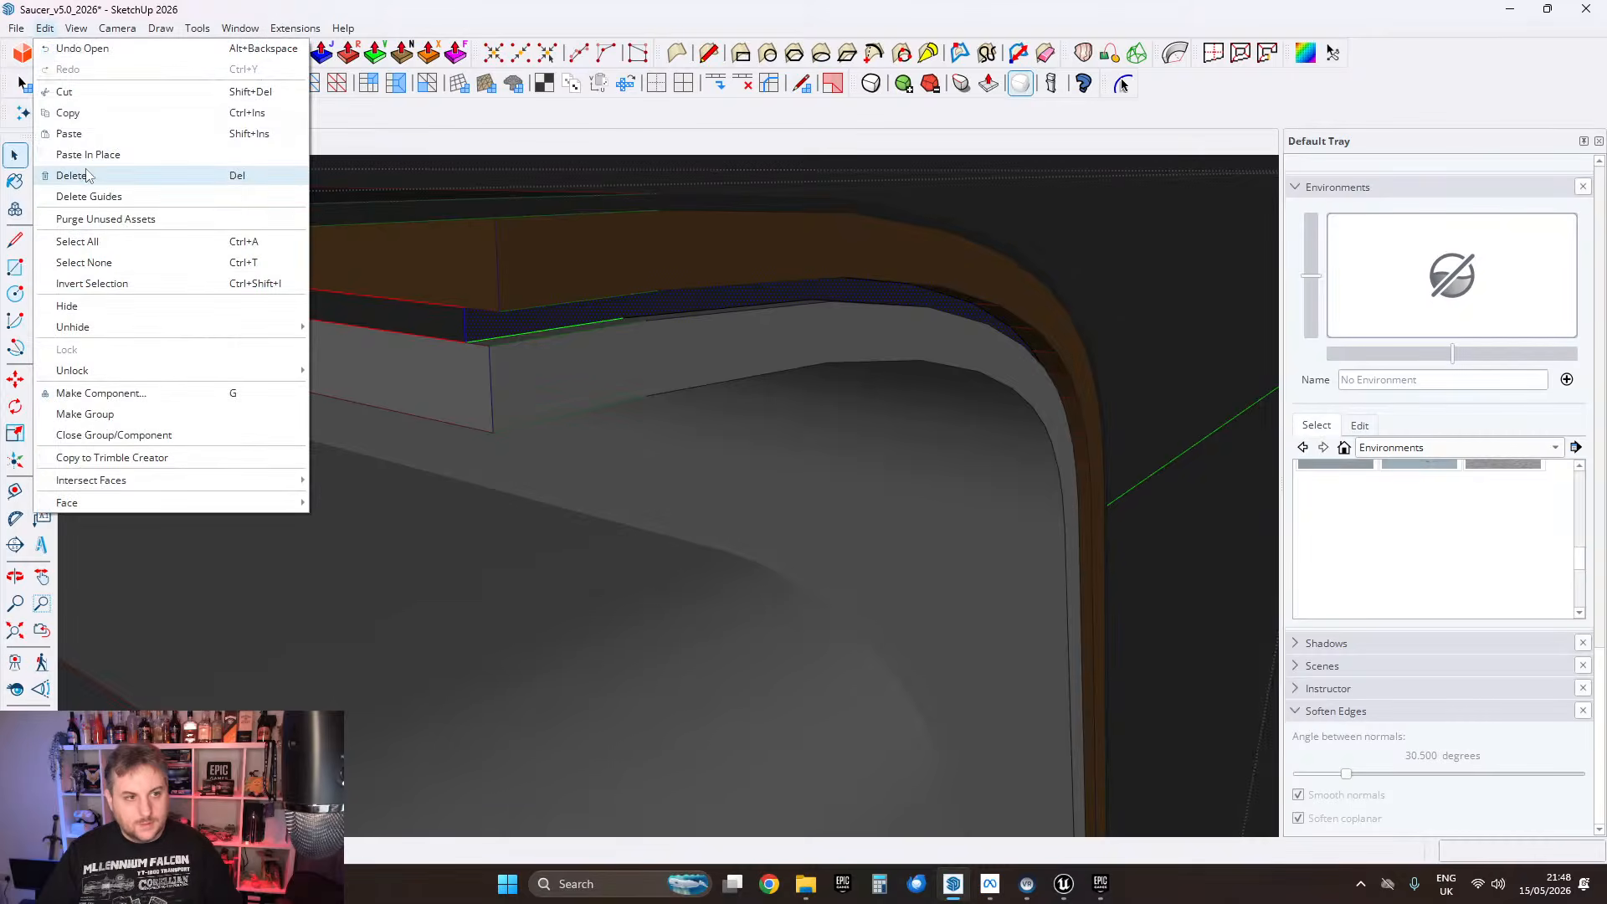
pyautogui.click(88, 155)
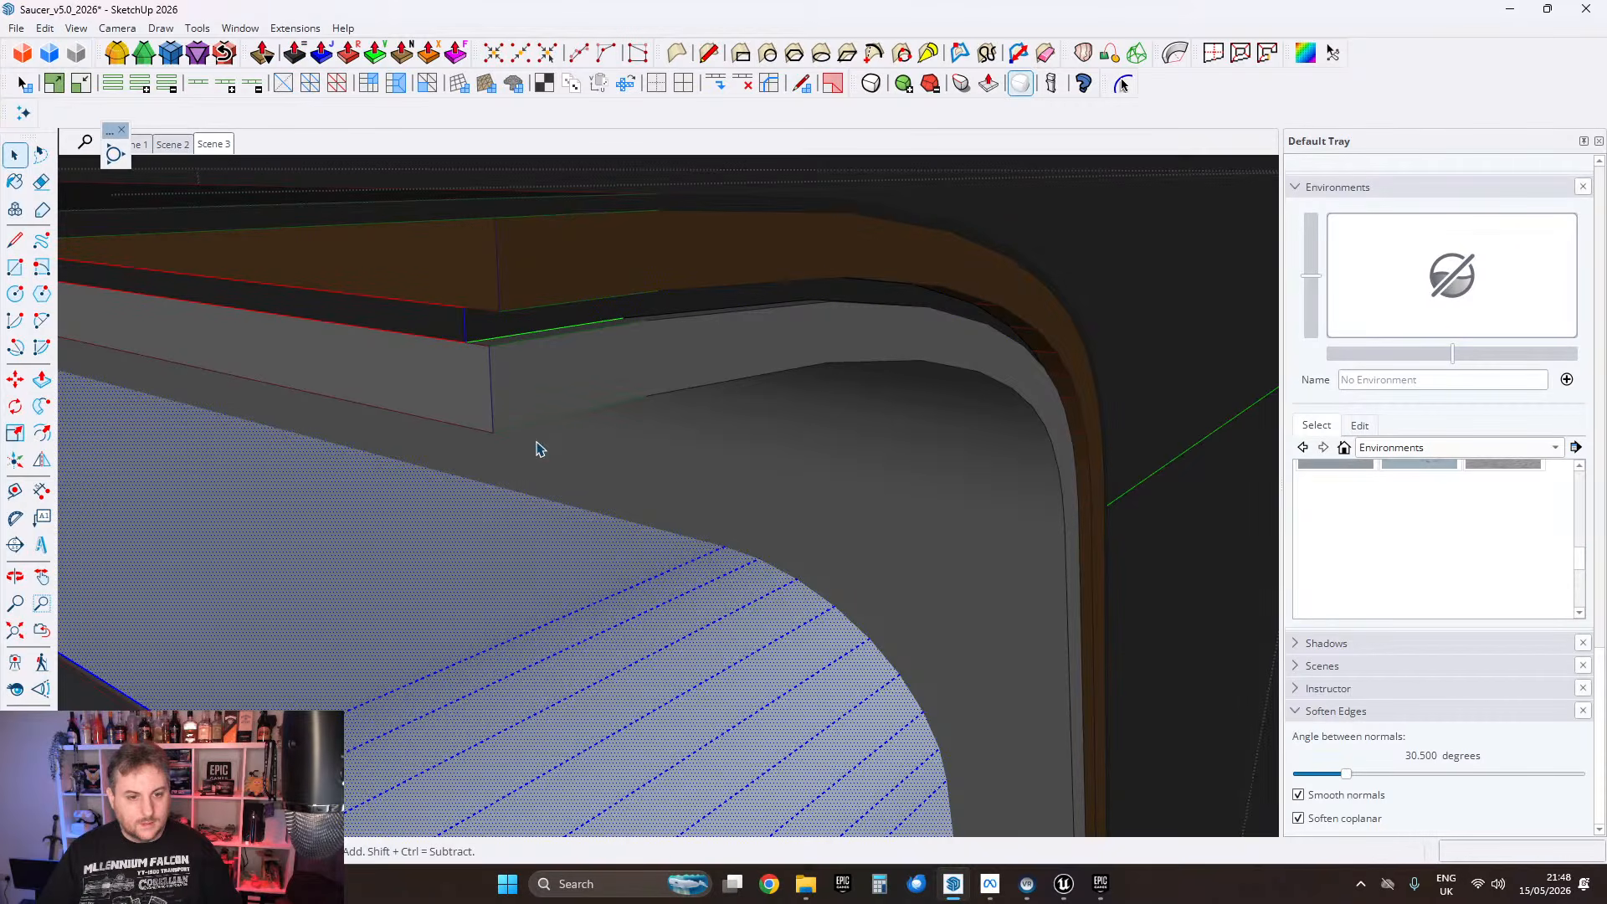
# Step: Intersect the pasted sleeve face with the context, then leave the middle layer and copy it outward, clear of the assembly
pyautogui.rightClick(494, 601)
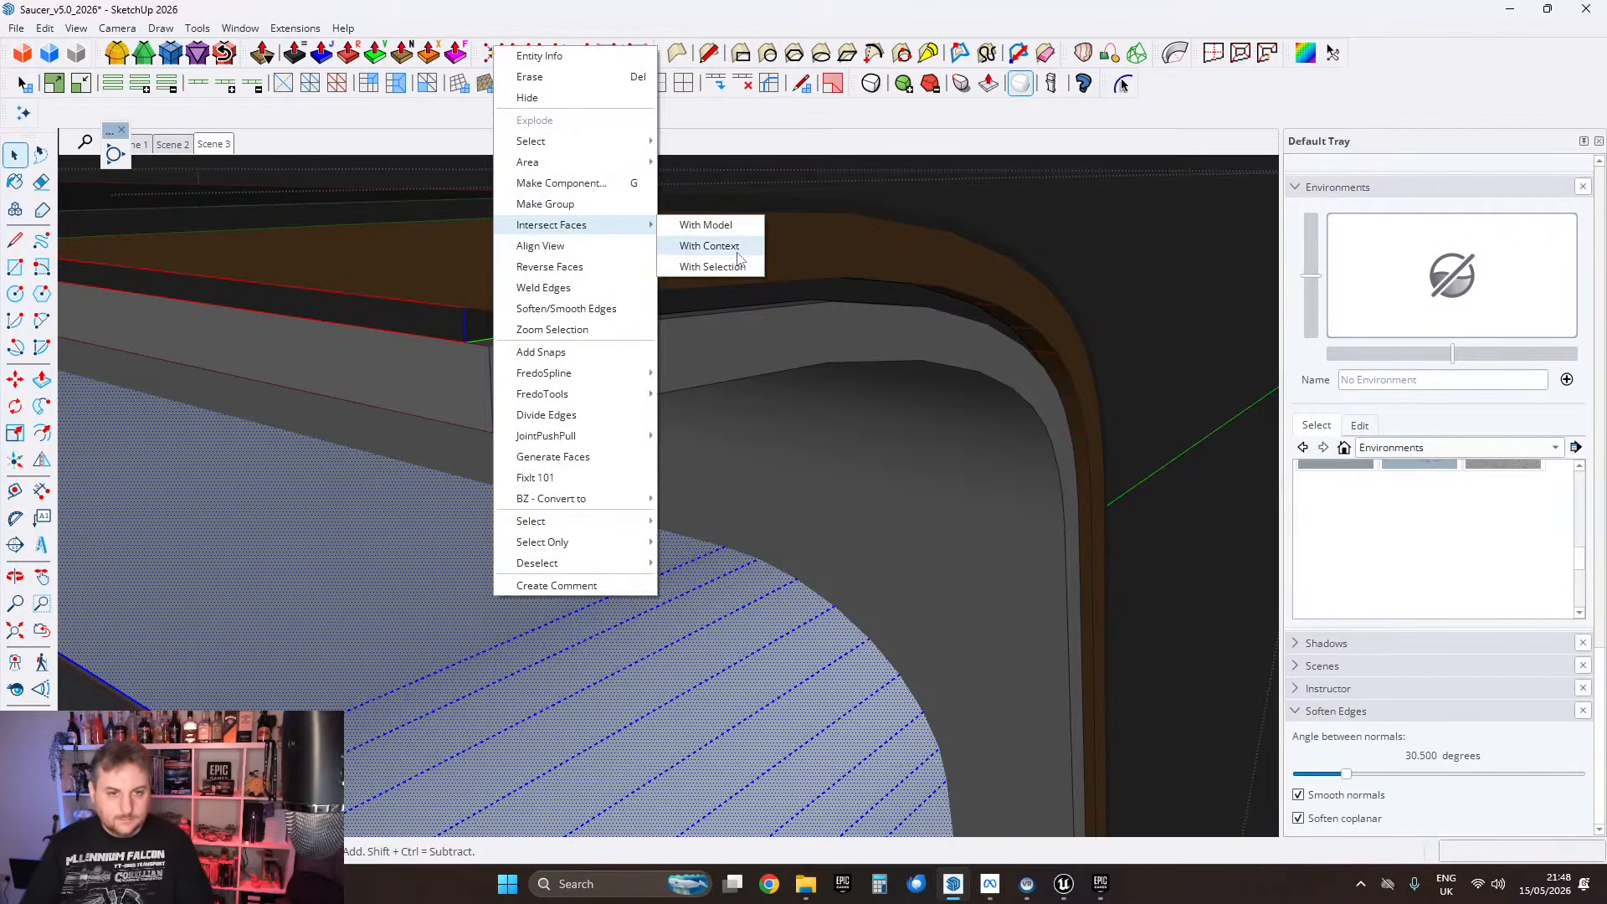
pyautogui.click(738, 251)
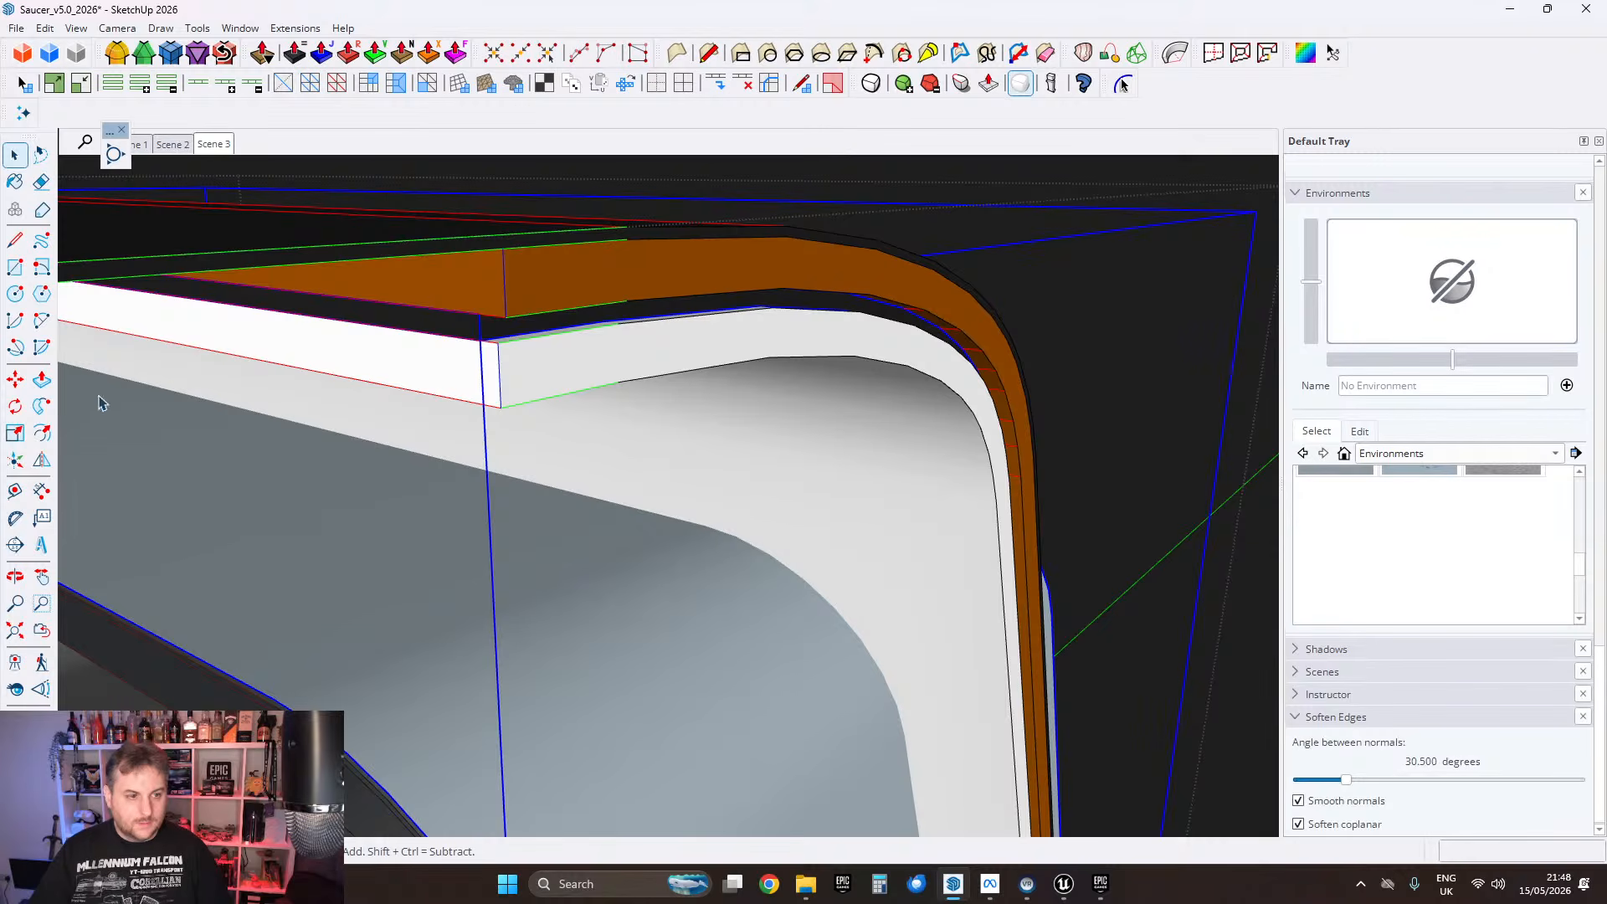
pyautogui.click(478, 333)
pyautogui.scroll(-1, 470, 394)
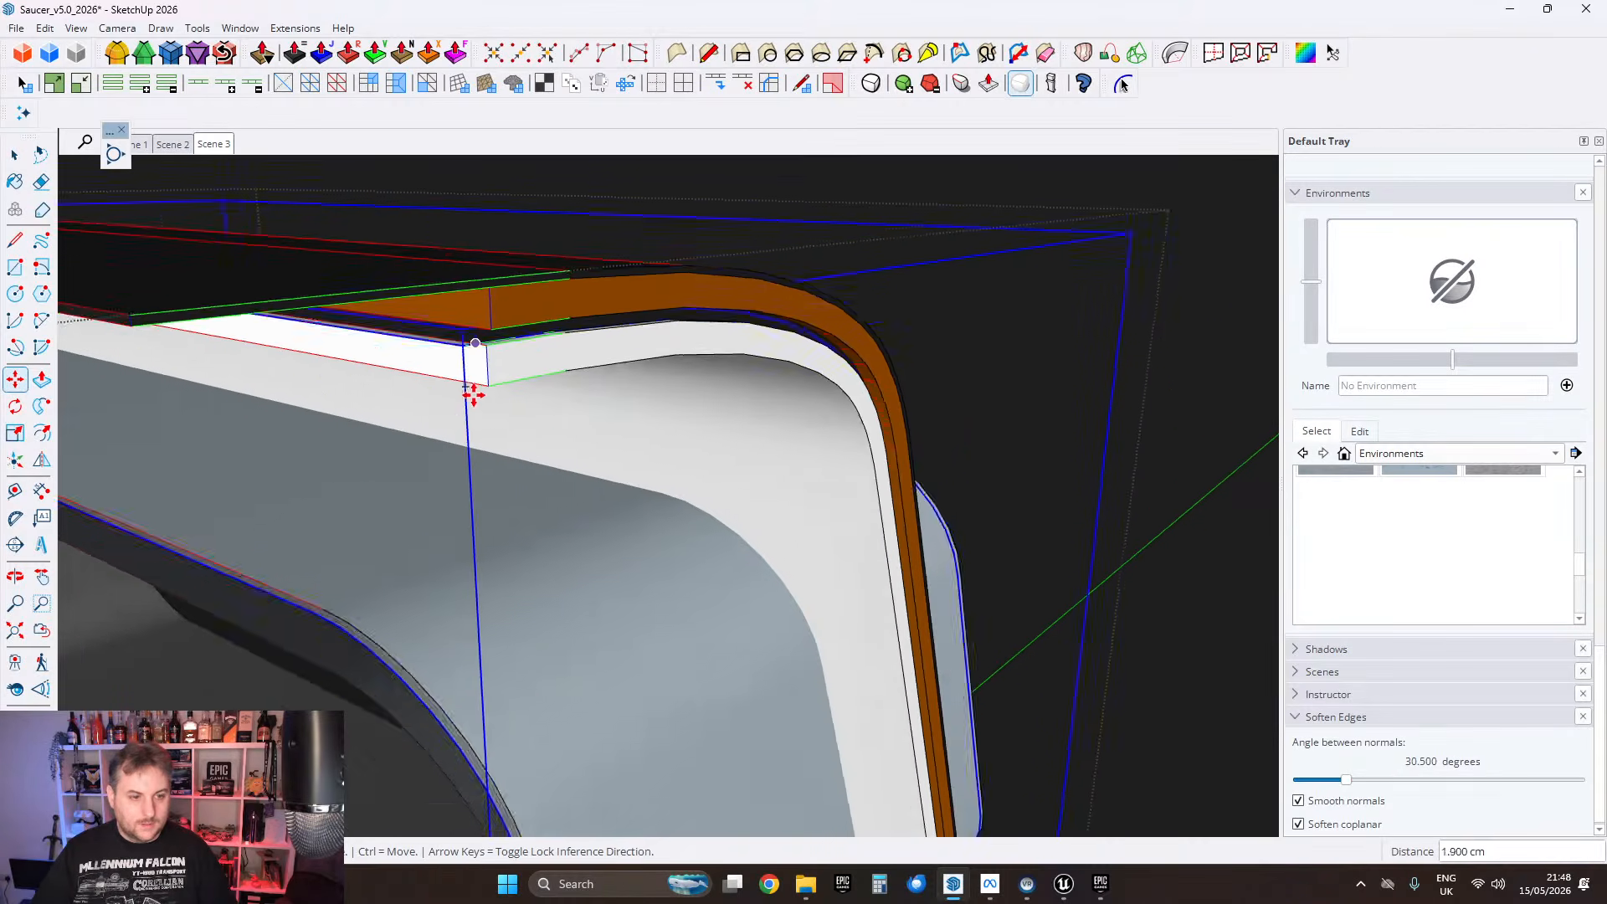
pyautogui.moveTo(469, 395); pyautogui.dragTo(276, 502, button='middle')
pyautogui.scroll(-3, 552, 484)
pyautogui.scroll(-2, 636, 490)
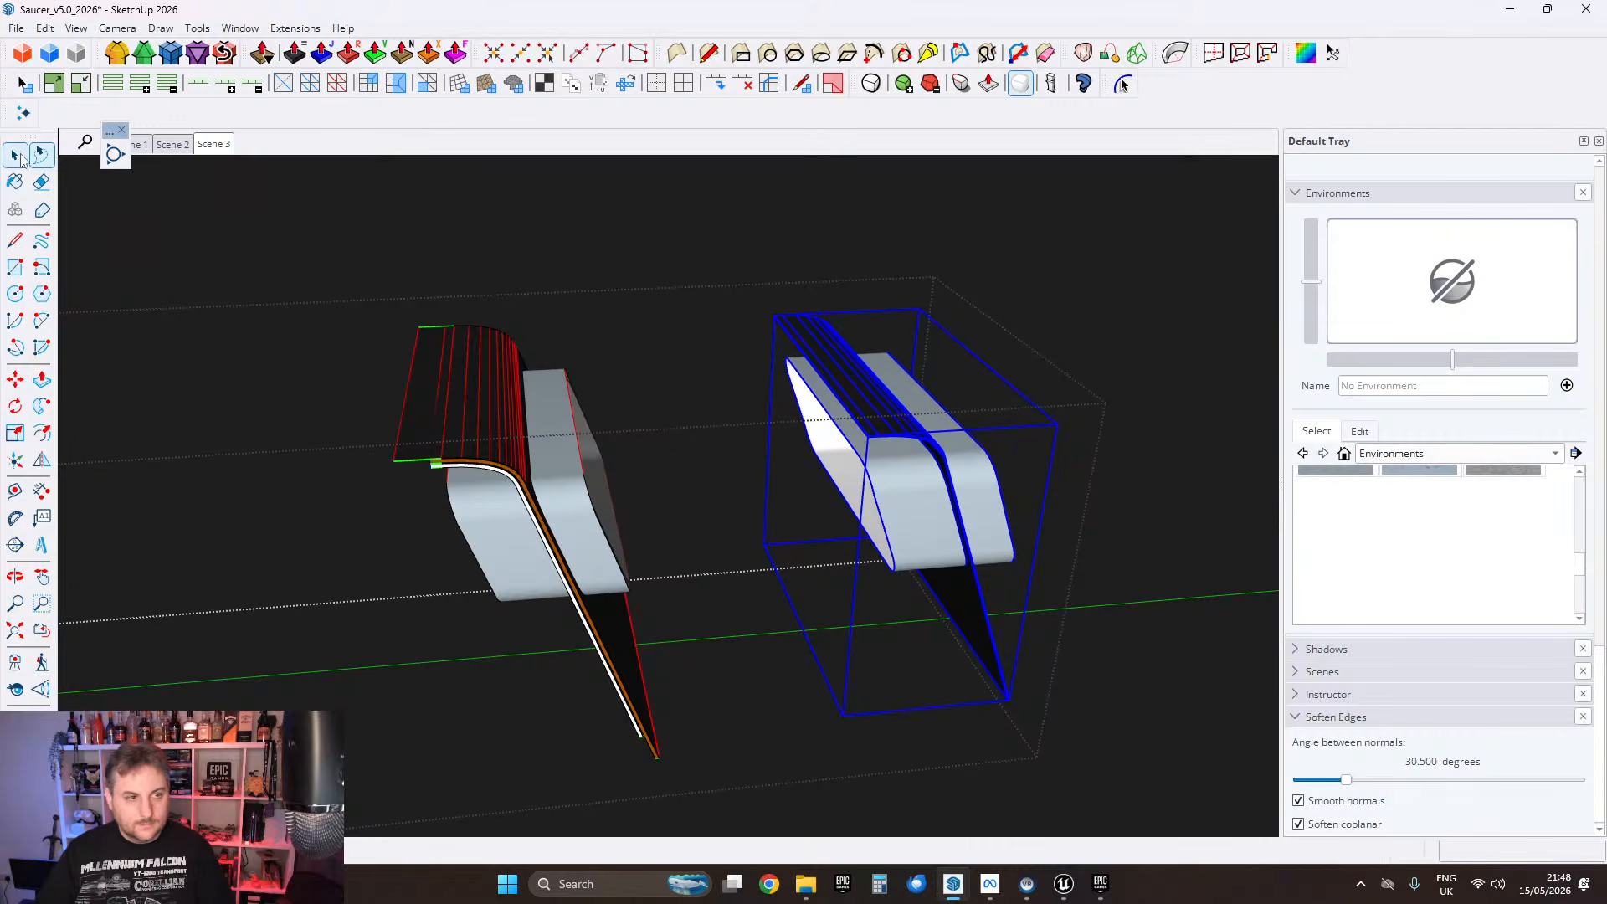
# Step: Open the copied middle layer and delete the sleeve faces protruding on both sides of it
pyautogui.scroll(3, 952, 440)
pyautogui.moveTo(940, 452); pyautogui.dragTo(972, 358, button='middle')
pyautogui.scroll(1, 972, 358)
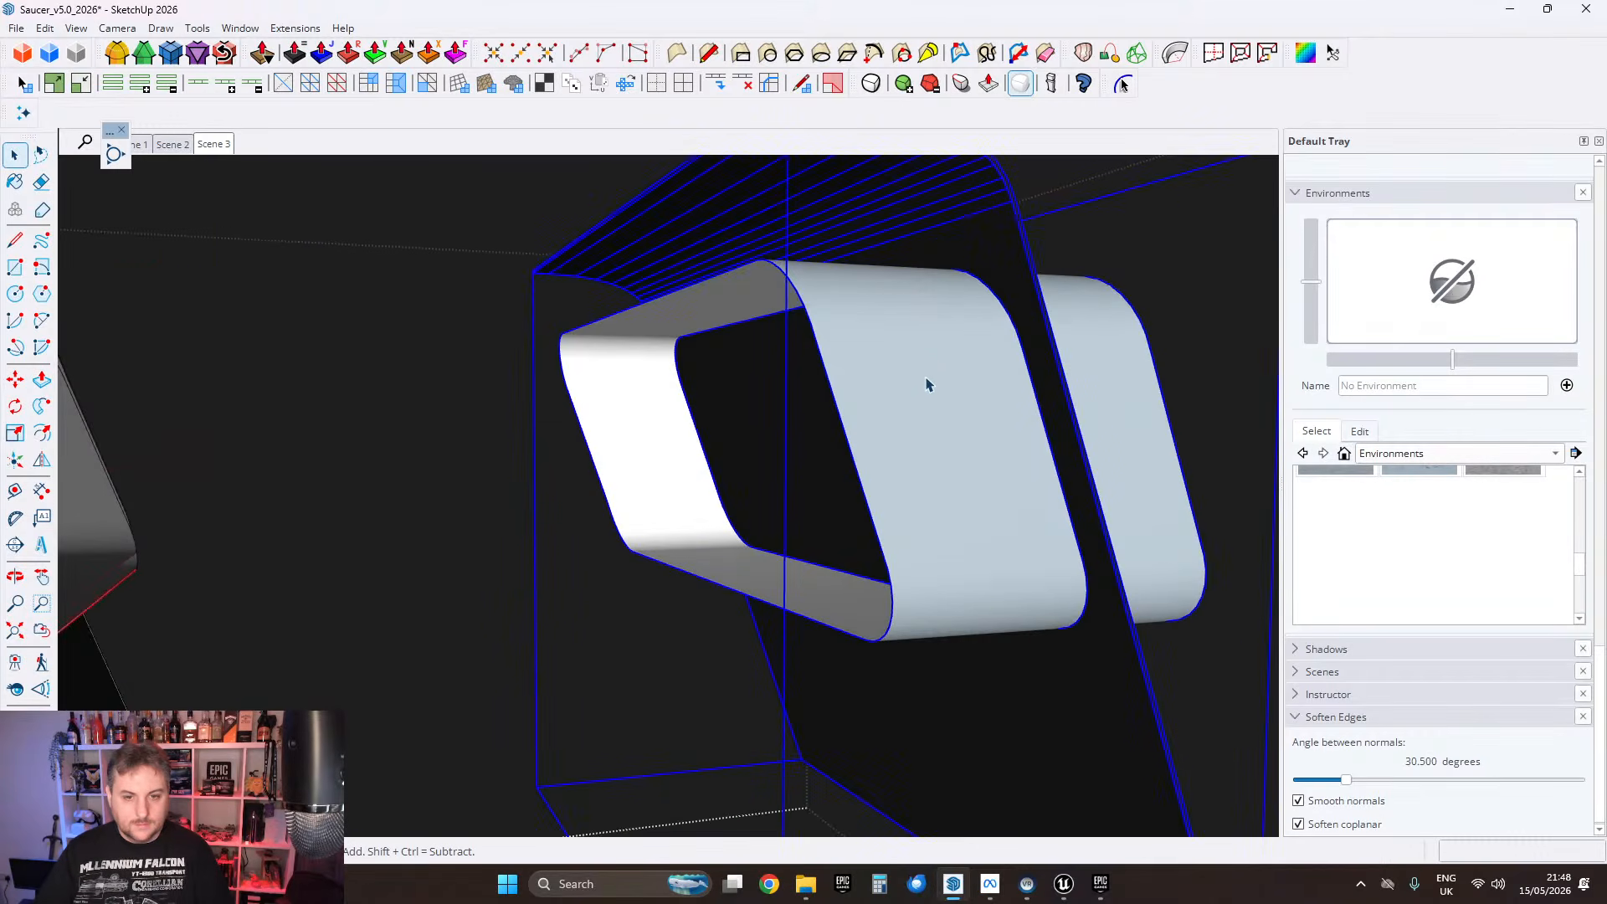
pyautogui.click(764, 410)
pyautogui.moveTo(728, 413); pyautogui.dragTo(684, 446, button='middle')
pyautogui.click(684, 446)
pyautogui.press('Delete')
pyautogui.click(811, 430)
pyautogui.press('Delete')
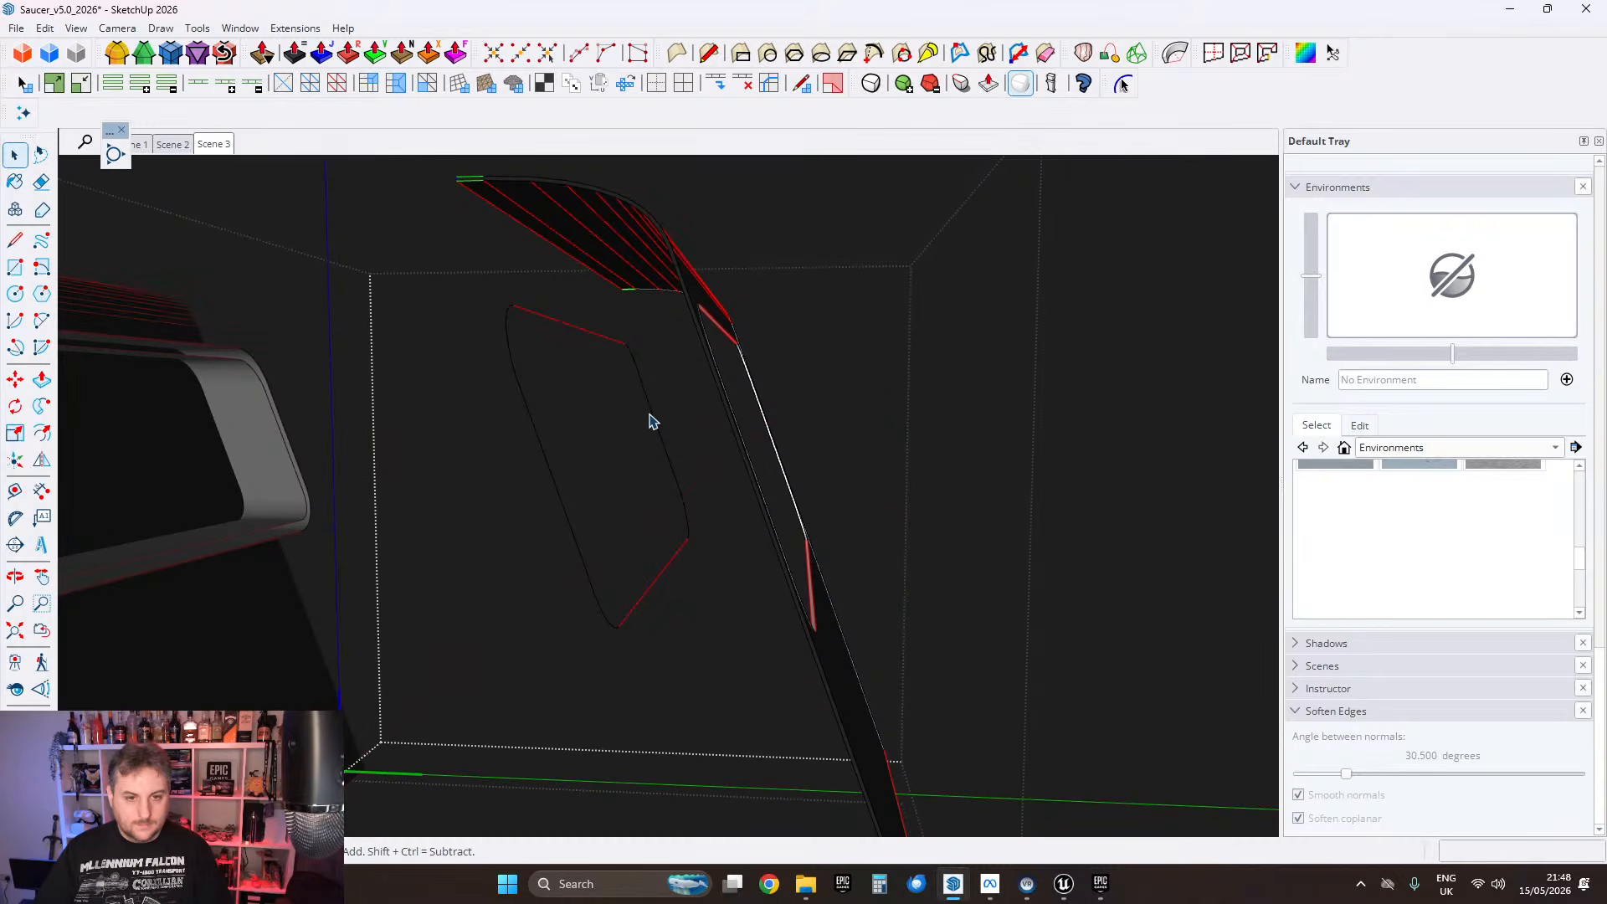
# Step: Select all of the copied middle layer's geometry and paint its light faces around the window opening with Color M08
pyautogui.scroll(7, 811, 596)
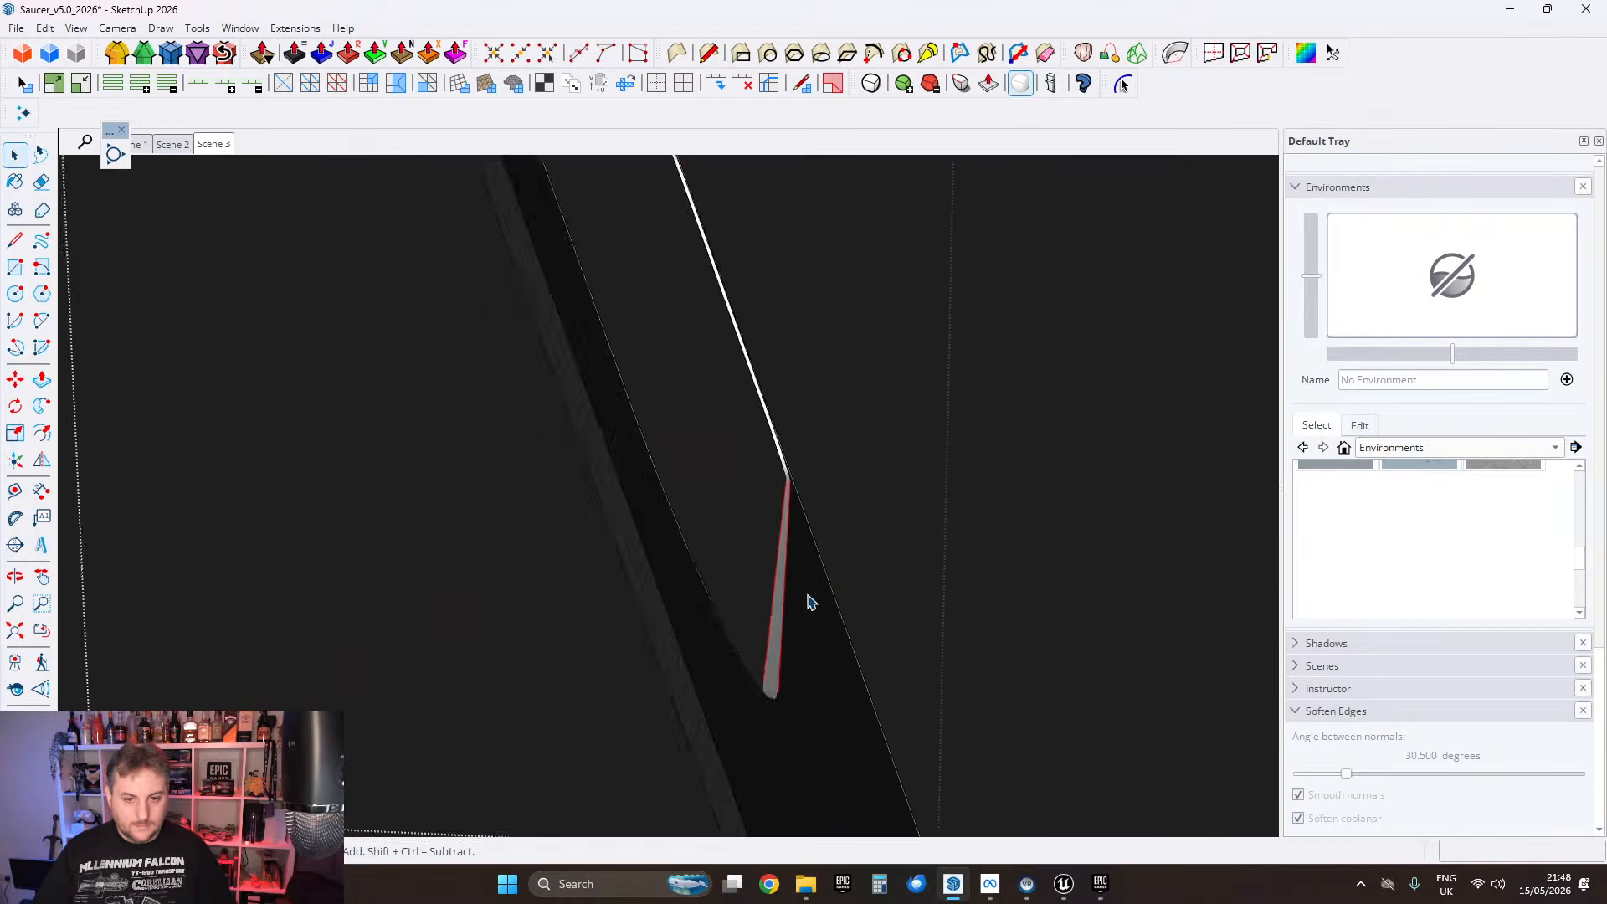
pyautogui.moveTo(771, 558)
pyautogui.mouseDown(button='middle')
pyautogui.moveTo(807, 545)
pyautogui.moveTo(755, 556)
pyautogui.mouseUp(button='middle')
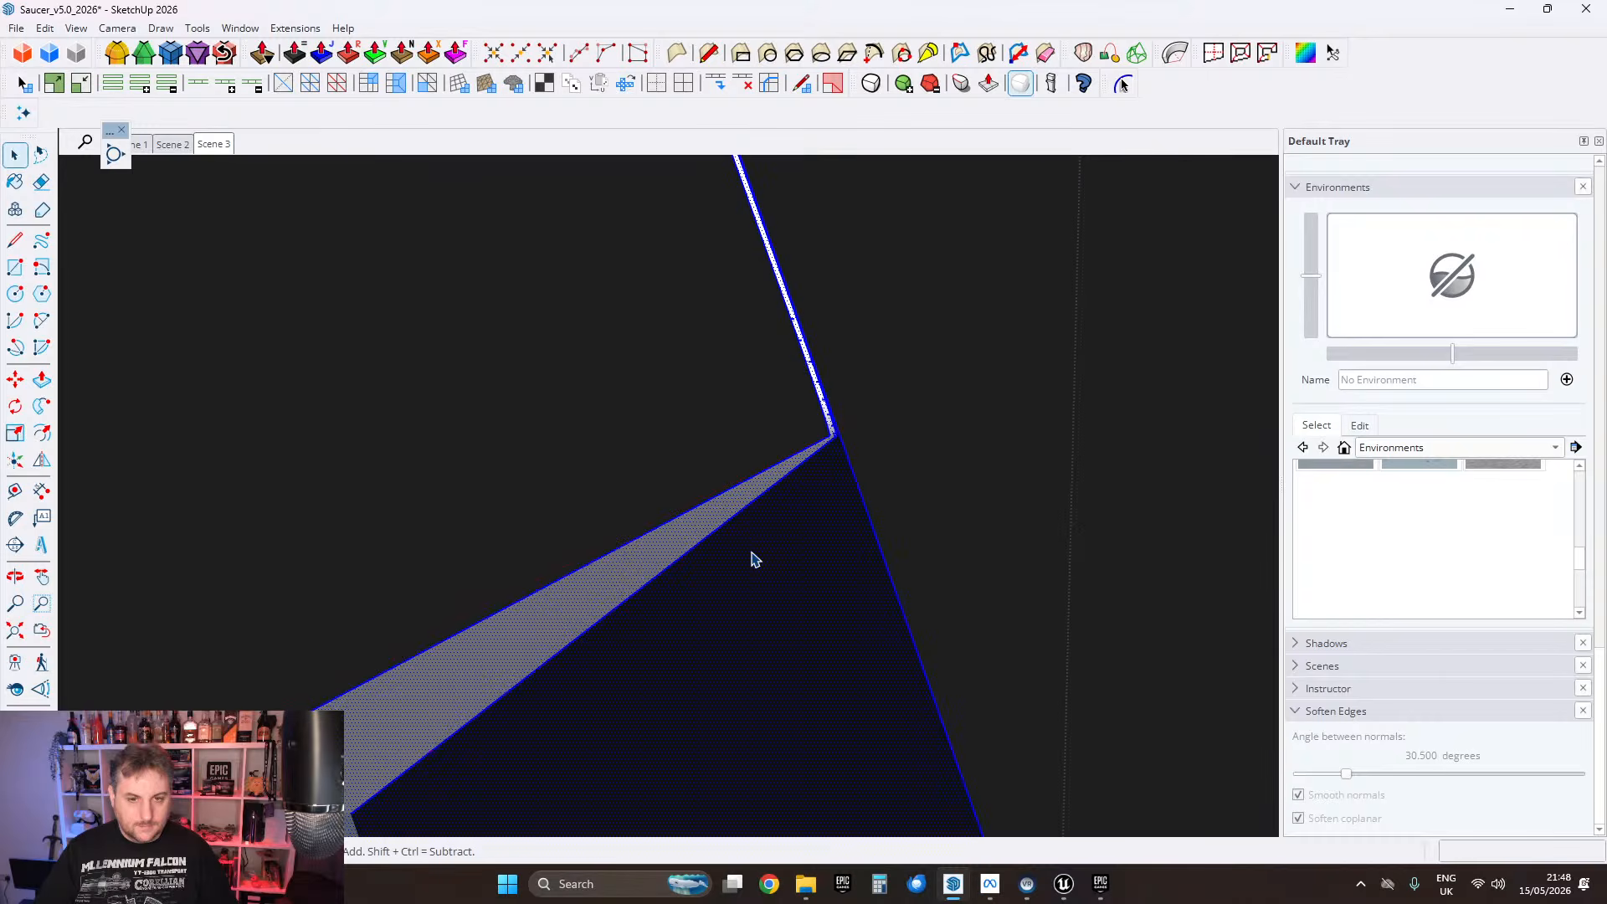
pyautogui.click(15, 184)
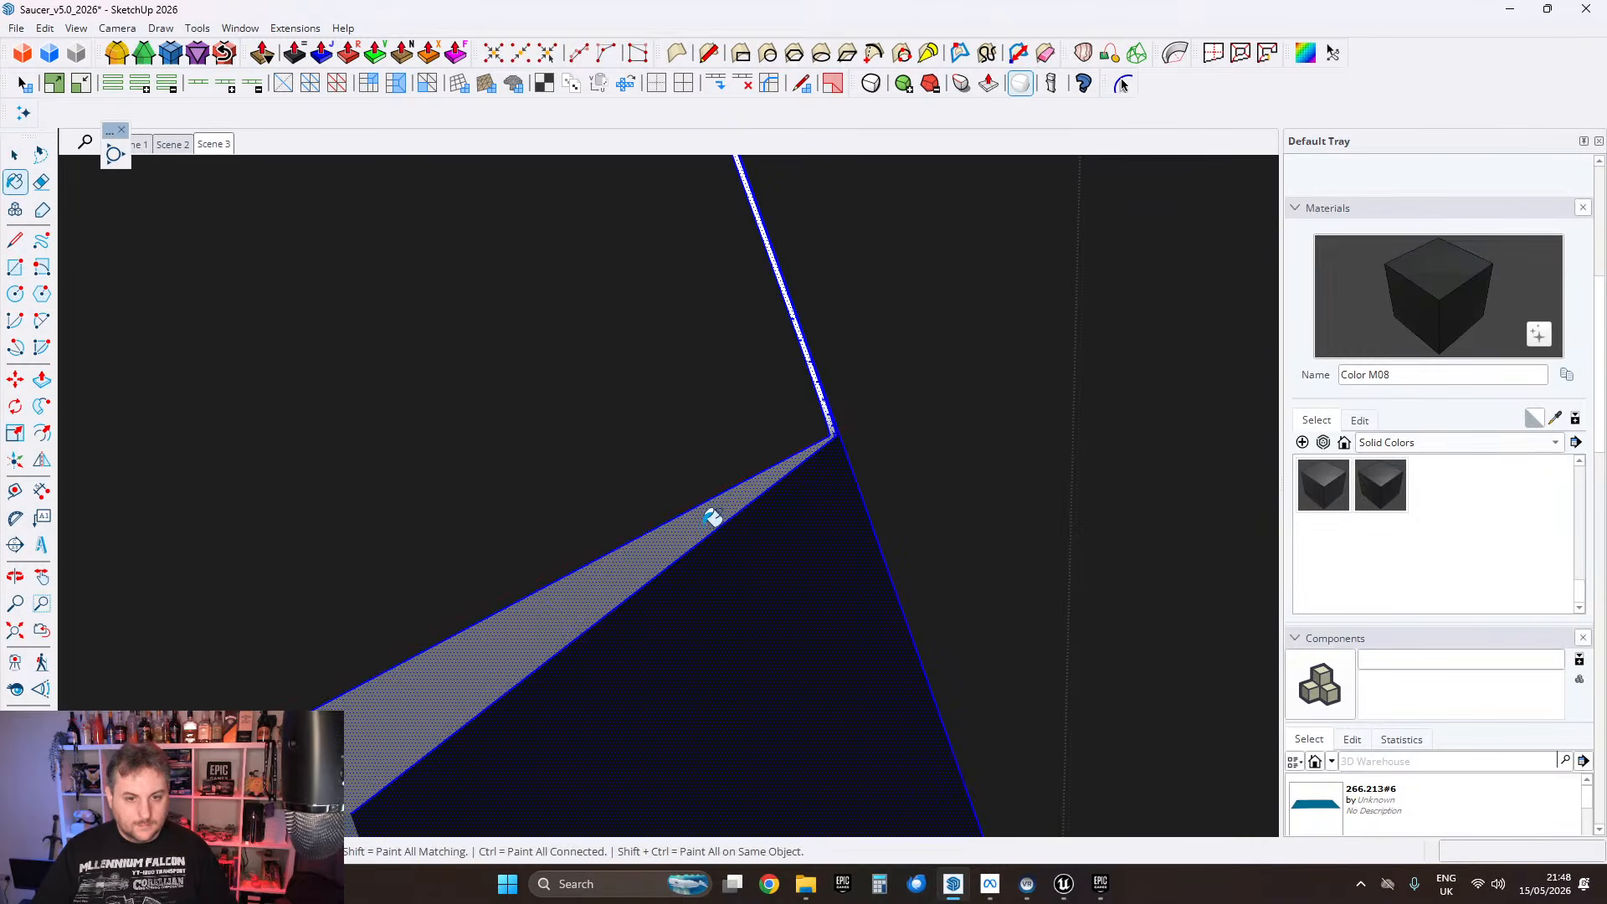
pyautogui.click(14, 158)
pyautogui.scroll(-5, 685, 576)
# Step: Clean up the selected middle-layer geometry with FixIt 101 and bring up its Soften/Smooth Edges settings
pyautogui.rightClick(701, 563)
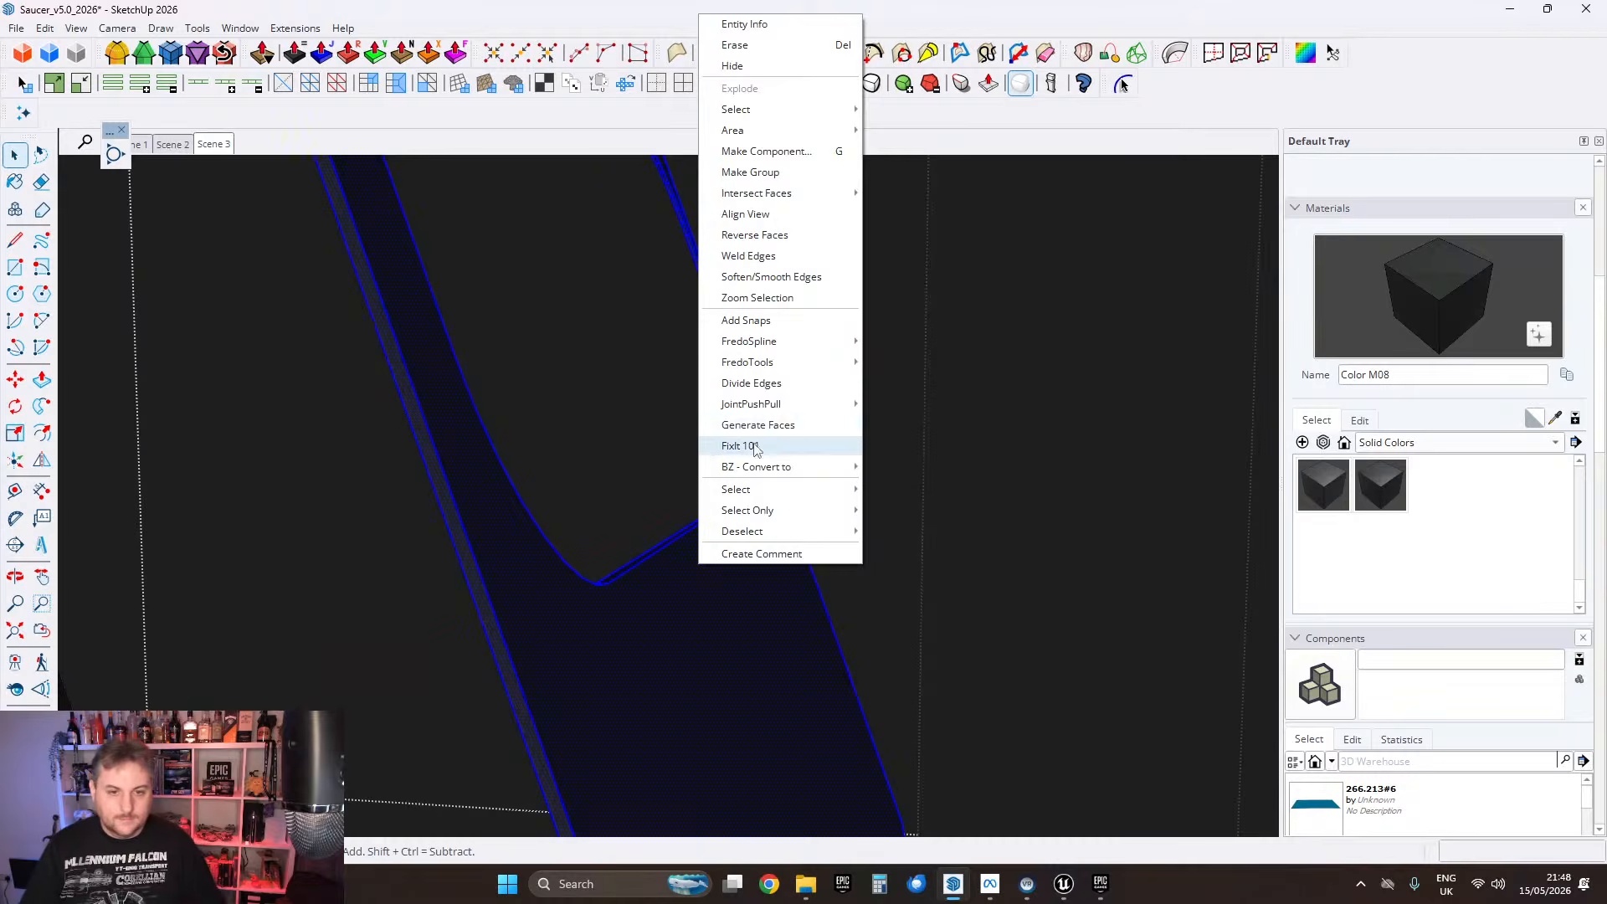
pyautogui.click(755, 448)
pyautogui.click(854, 514)
pyautogui.rightClick(775, 538)
pyautogui.click(828, 265)
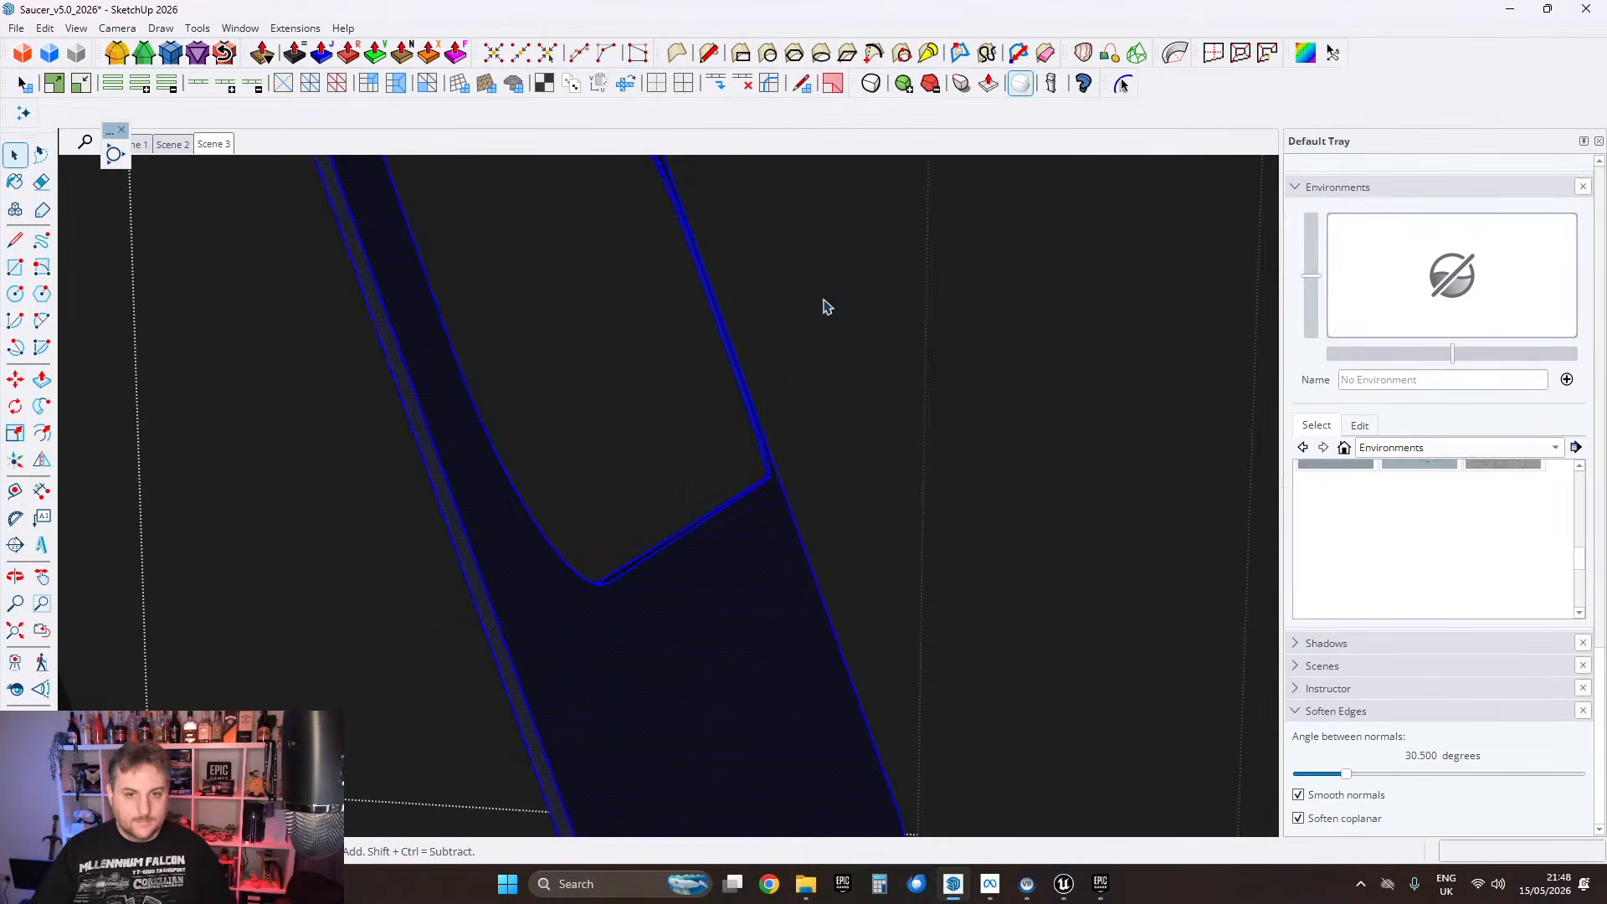
# Step: Leave the copied middle layer and delete the copy standing beside the assembly
pyautogui.scroll(-8, 754, 412)
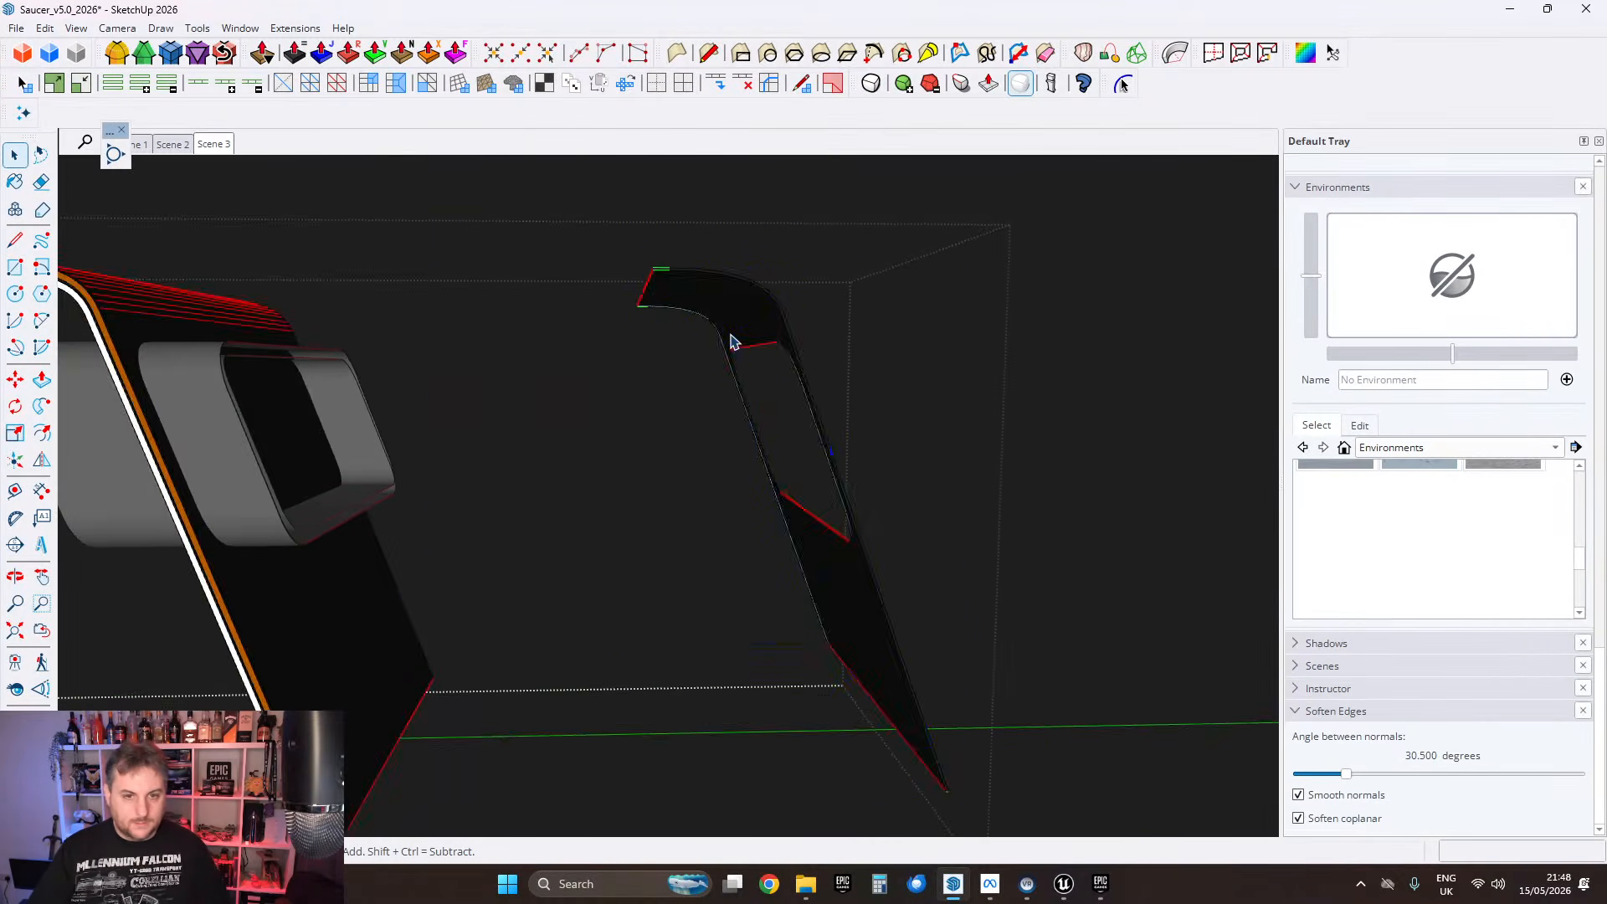
pyautogui.moveTo(731, 342); pyautogui.dragTo(817, 352, button='middle')
pyautogui.press('Delete')
# Step: Inspect the layered wall section and its window sleeve from the inside, the top edge and the outside
pyautogui.moveTo(163, 321); pyautogui.dragTo(637, 310, button='middle')
pyautogui.scroll(3, 362, 406)
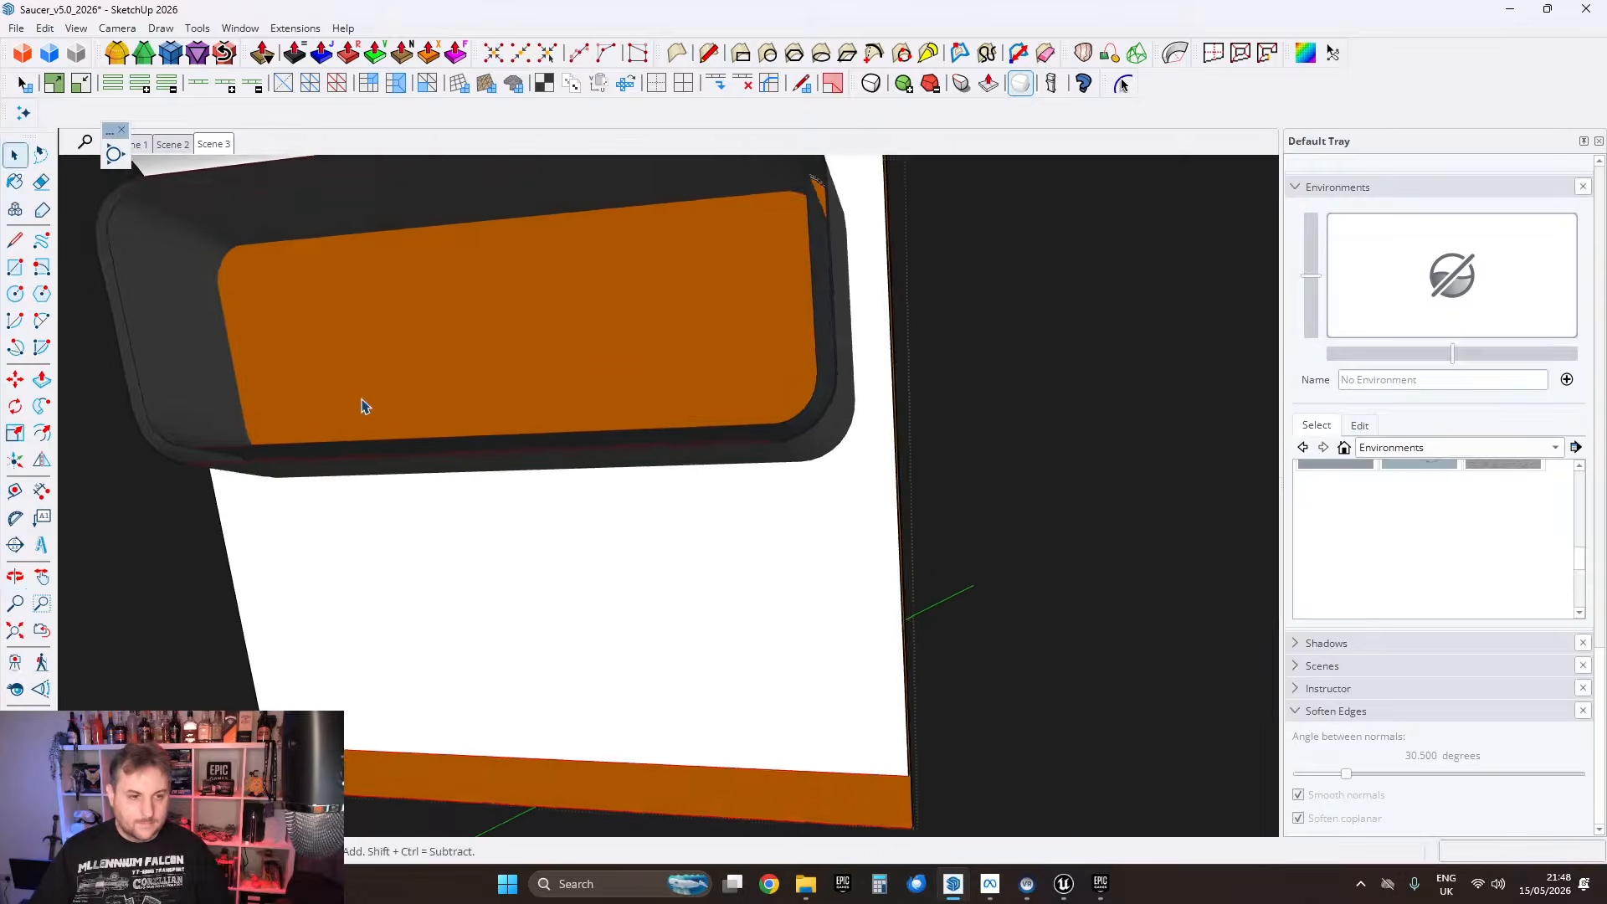
pyautogui.moveTo(361, 406); pyautogui.dragTo(550, 470, button='middle')
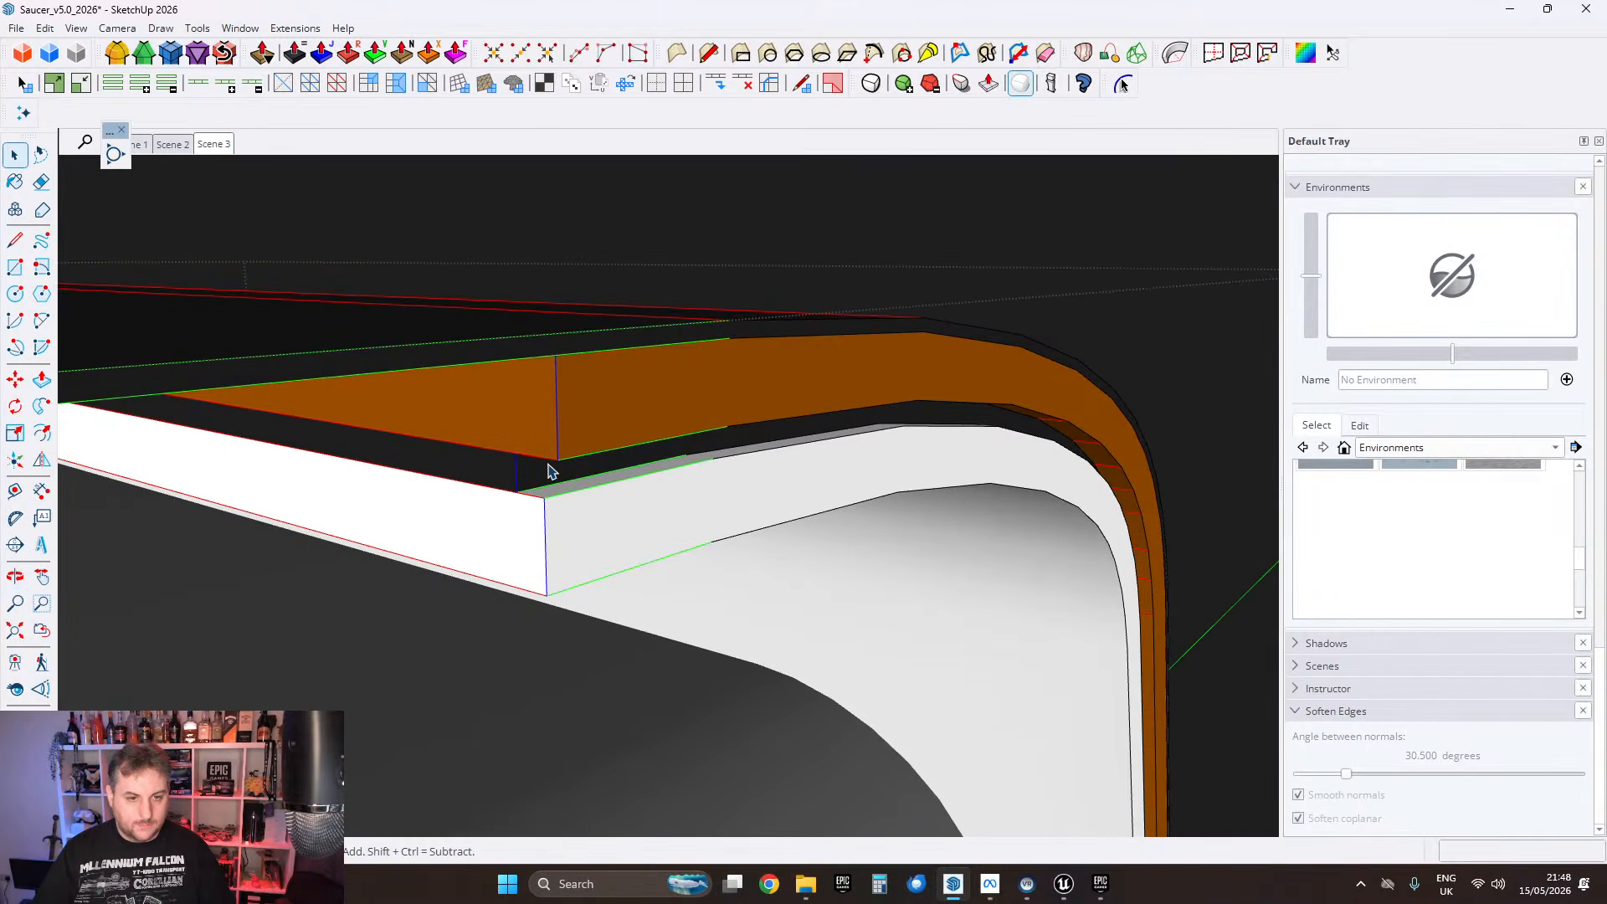
pyautogui.moveTo(685, 500); pyautogui.dragTo(505, 496, button='middle')
pyautogui.moveTo(693, 479); pyautogui.dragTo(766, 391, button='middle')
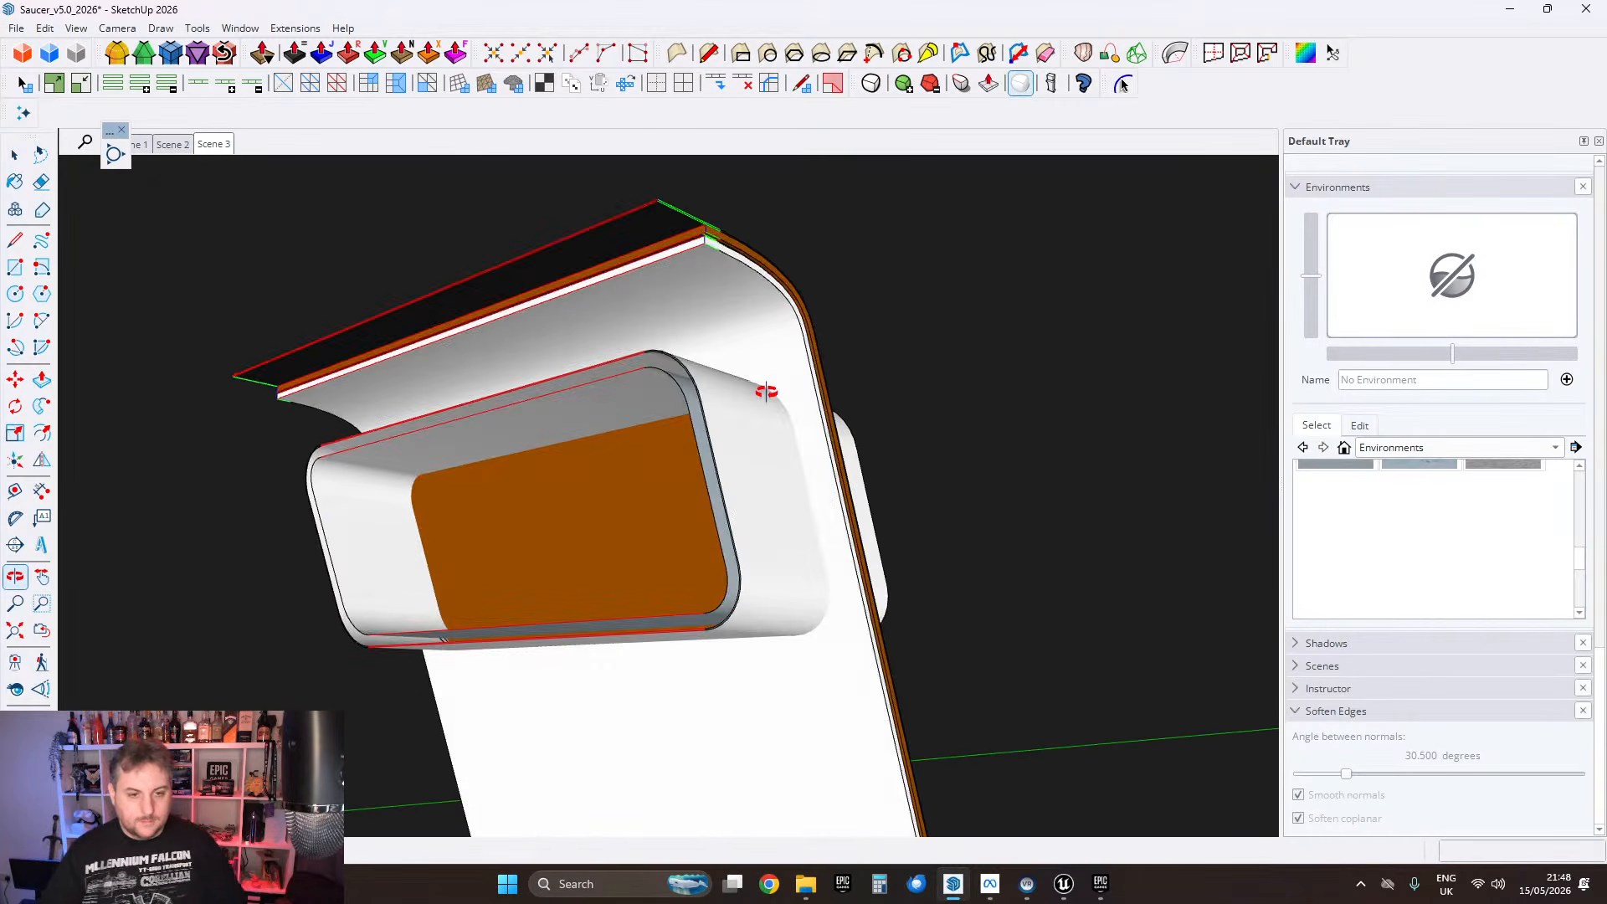
pyautogui.moveTo(866, 453); pyautogui.dragTo(1087, 459, button='middle')
pyautogui.scroll(3, 916, 469)
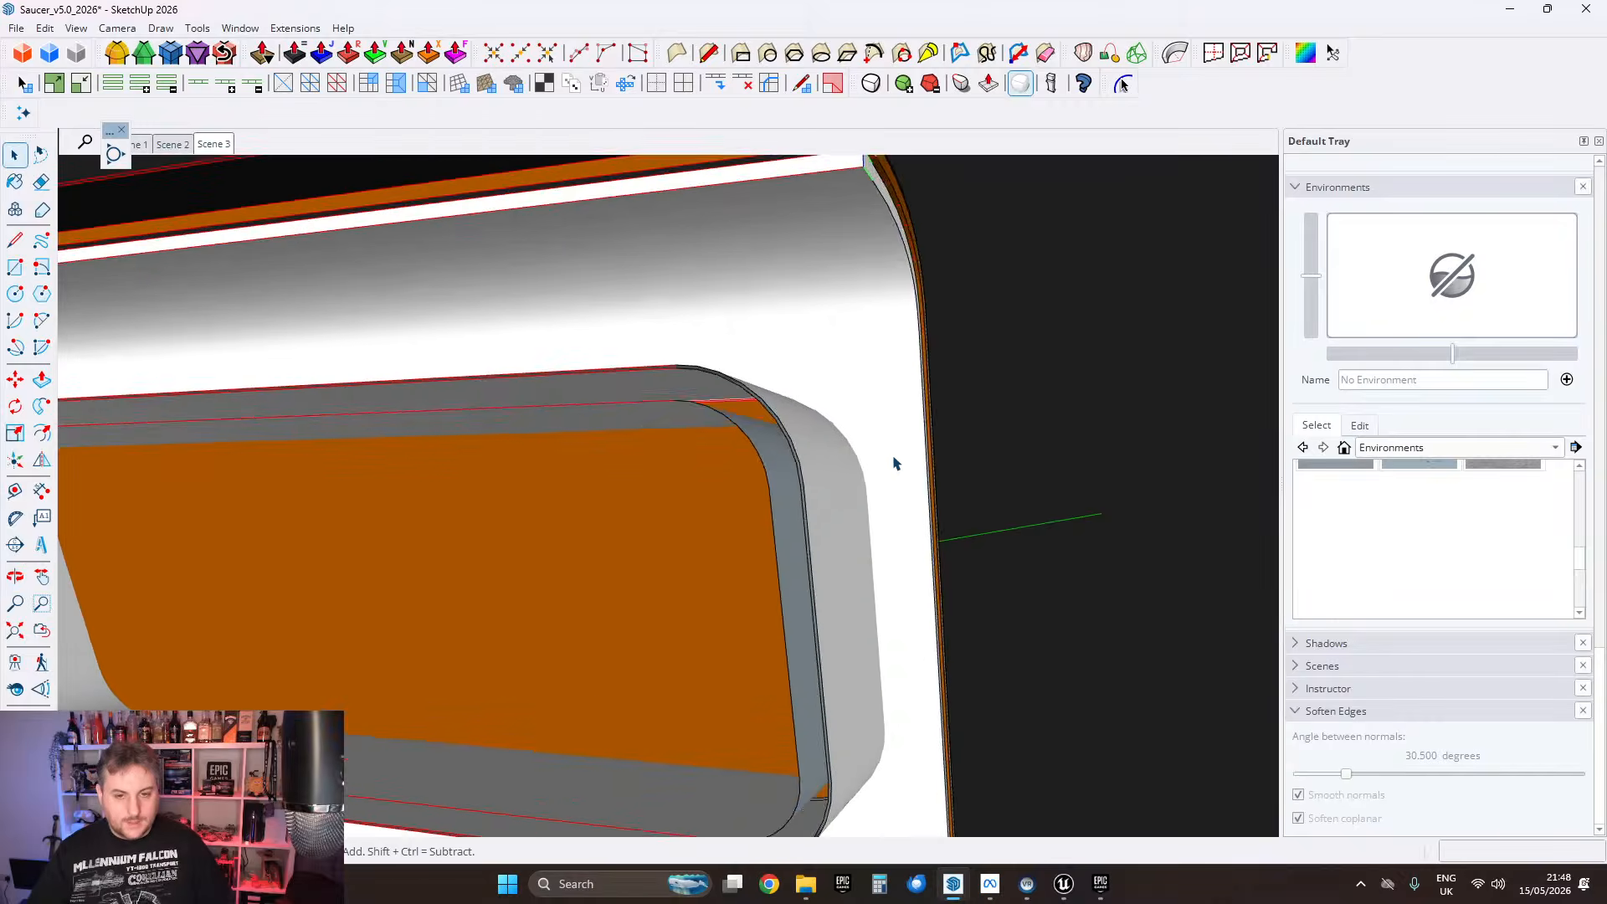
pyautogui.moveTo(893, 463); pyautogui.dragTo(173, 369, button='middle')
pyautogui.scroll(2, 556, 410)
pyautogui.moveTo(557, 411); pyautogui.dragTo(152, 411, button='middle')
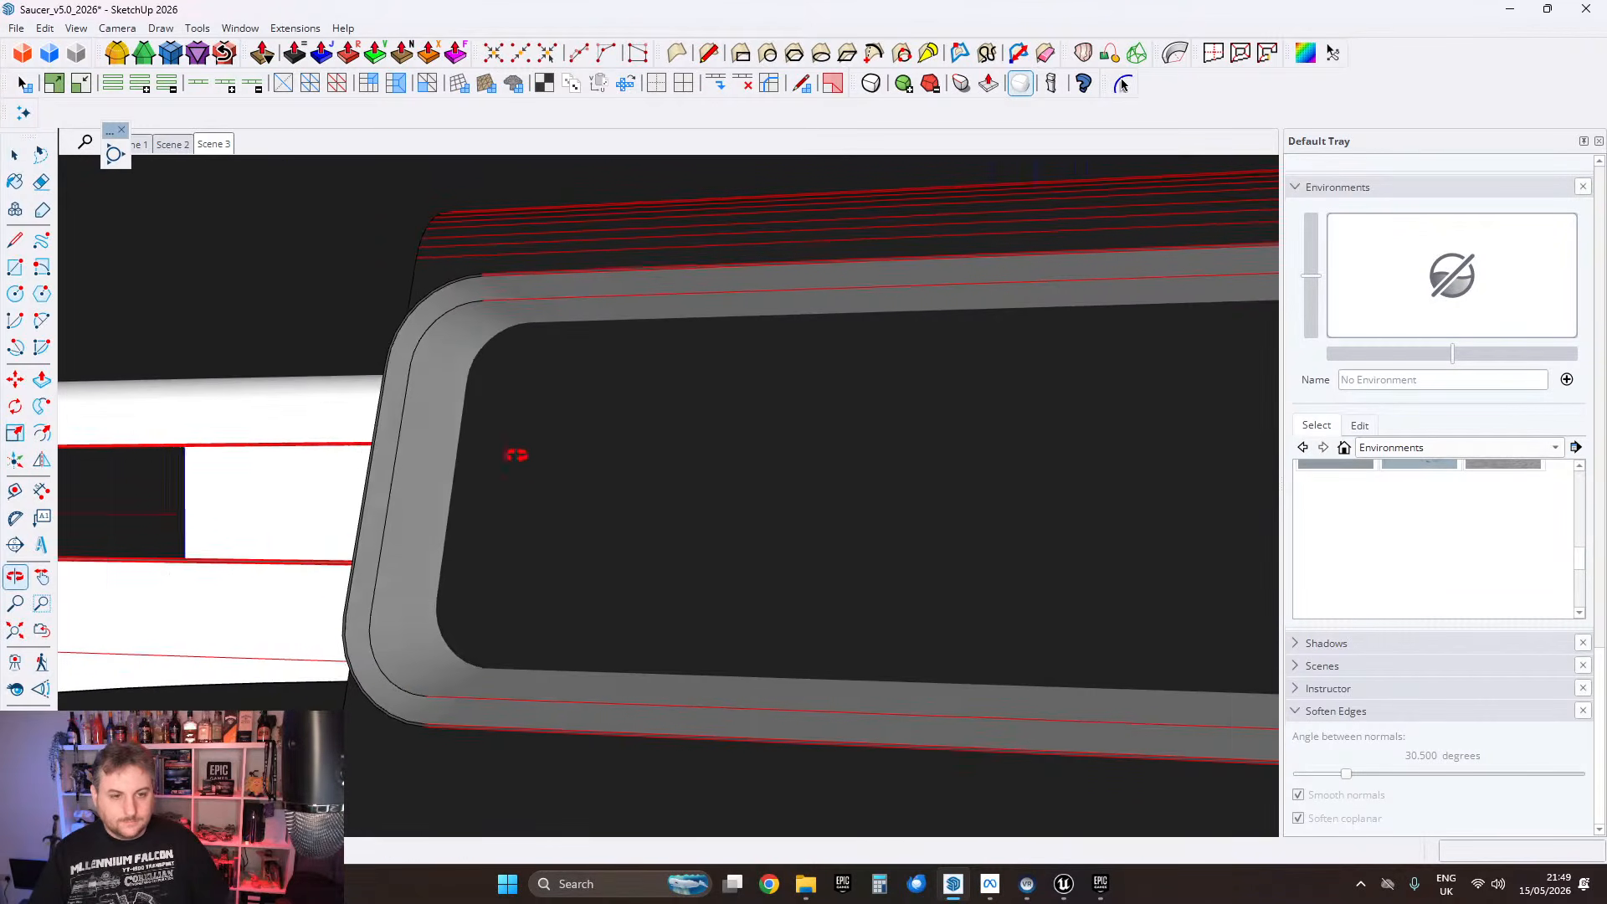
pyautogui.moveTo(516, 454); pyautogui.dragTo(781, 474, button='middle')
# Step: Examine the detached sleeve pieces and the layered window opening in the saucer's hull from both sides
pyautogui.scroll(-5, 582, 470)
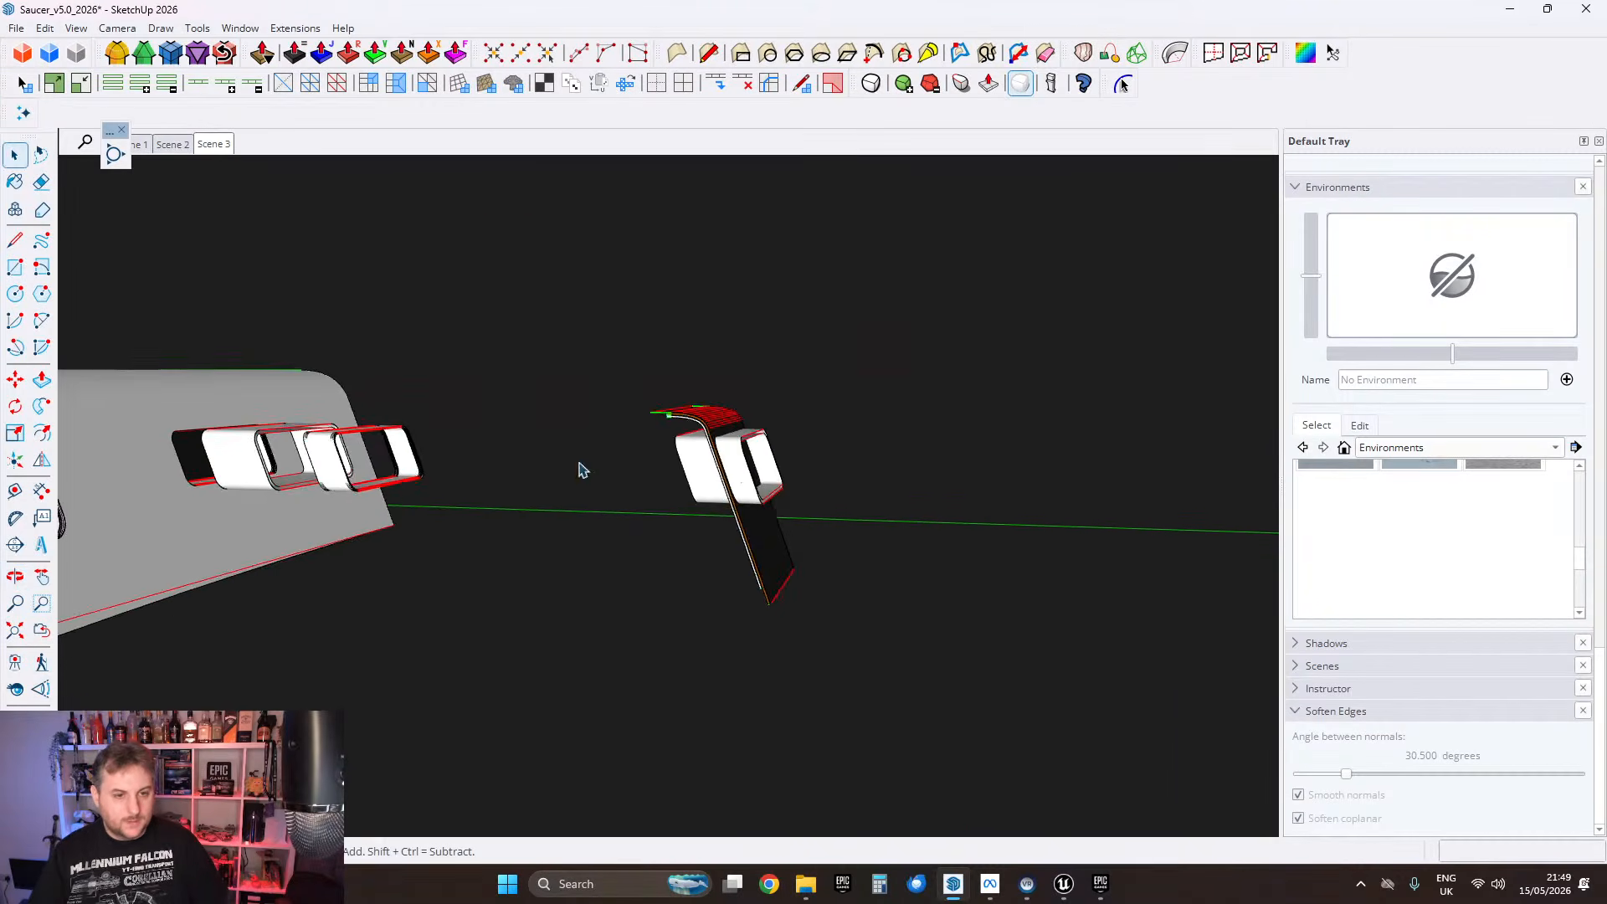
pyautogui.scroll(6, 206, 442)
pyautogui.scroll(-4, 555, 477)
pyautogui.keyDown('shift'); pyautogui.moveTo(533, 464); pyautogui.dragTo(388, 473, button='middle'); pyautogui.keyUp('shift')
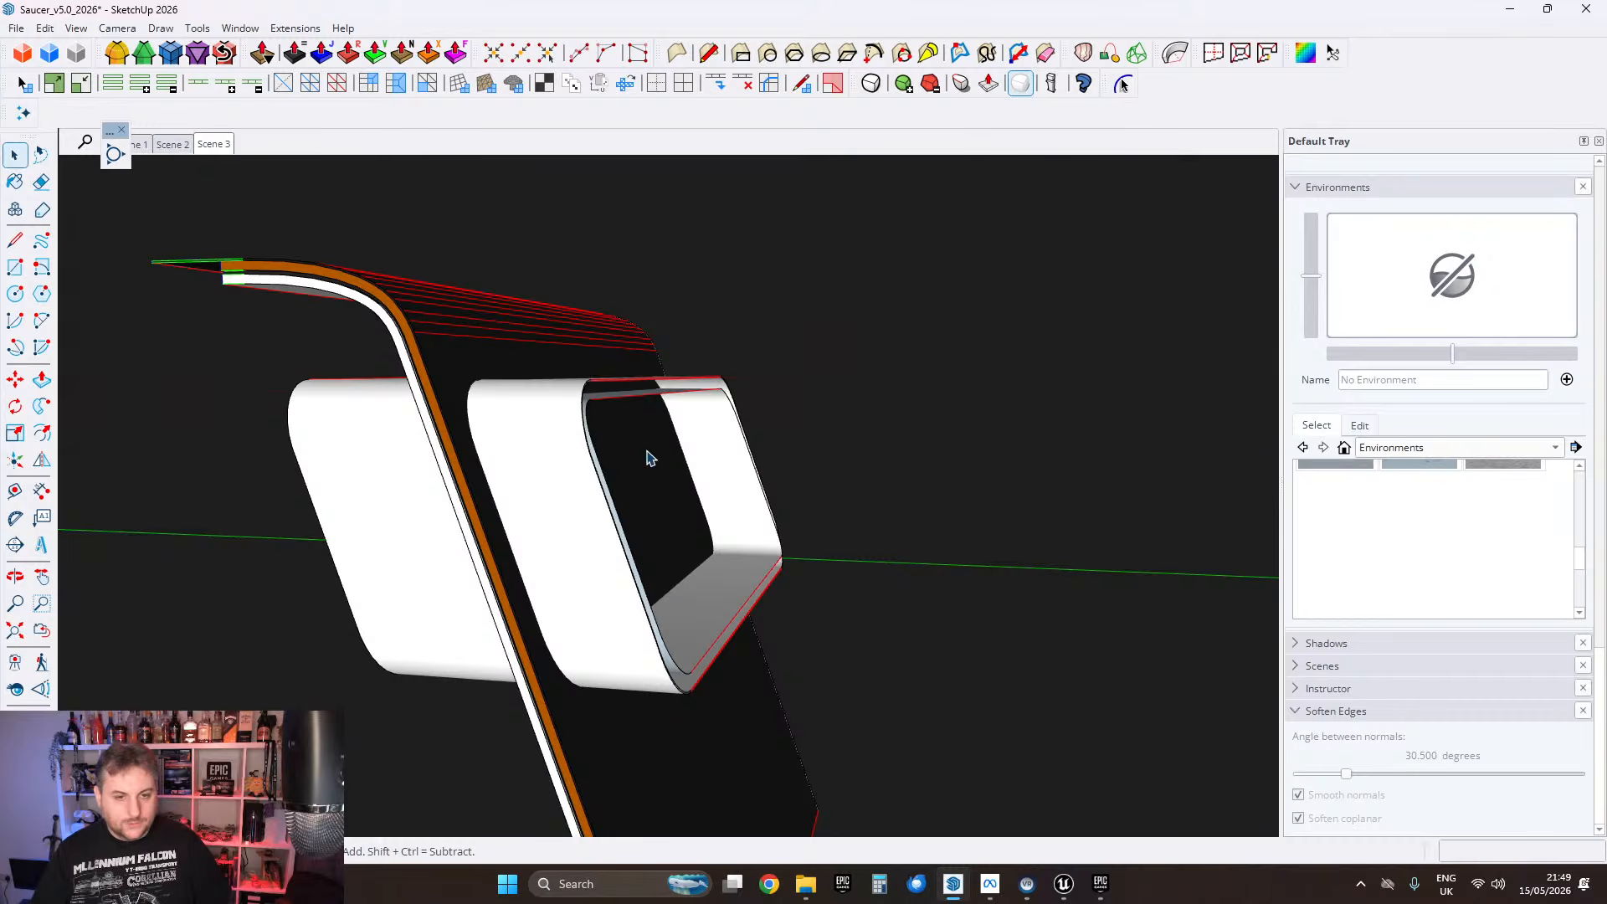
pyautogui.keyDown('shift'); pyautogui.moveTo(854, 419); pyautogui.dragTo(1214, 423, button='middle'); pyautogui.keyUp('shift')
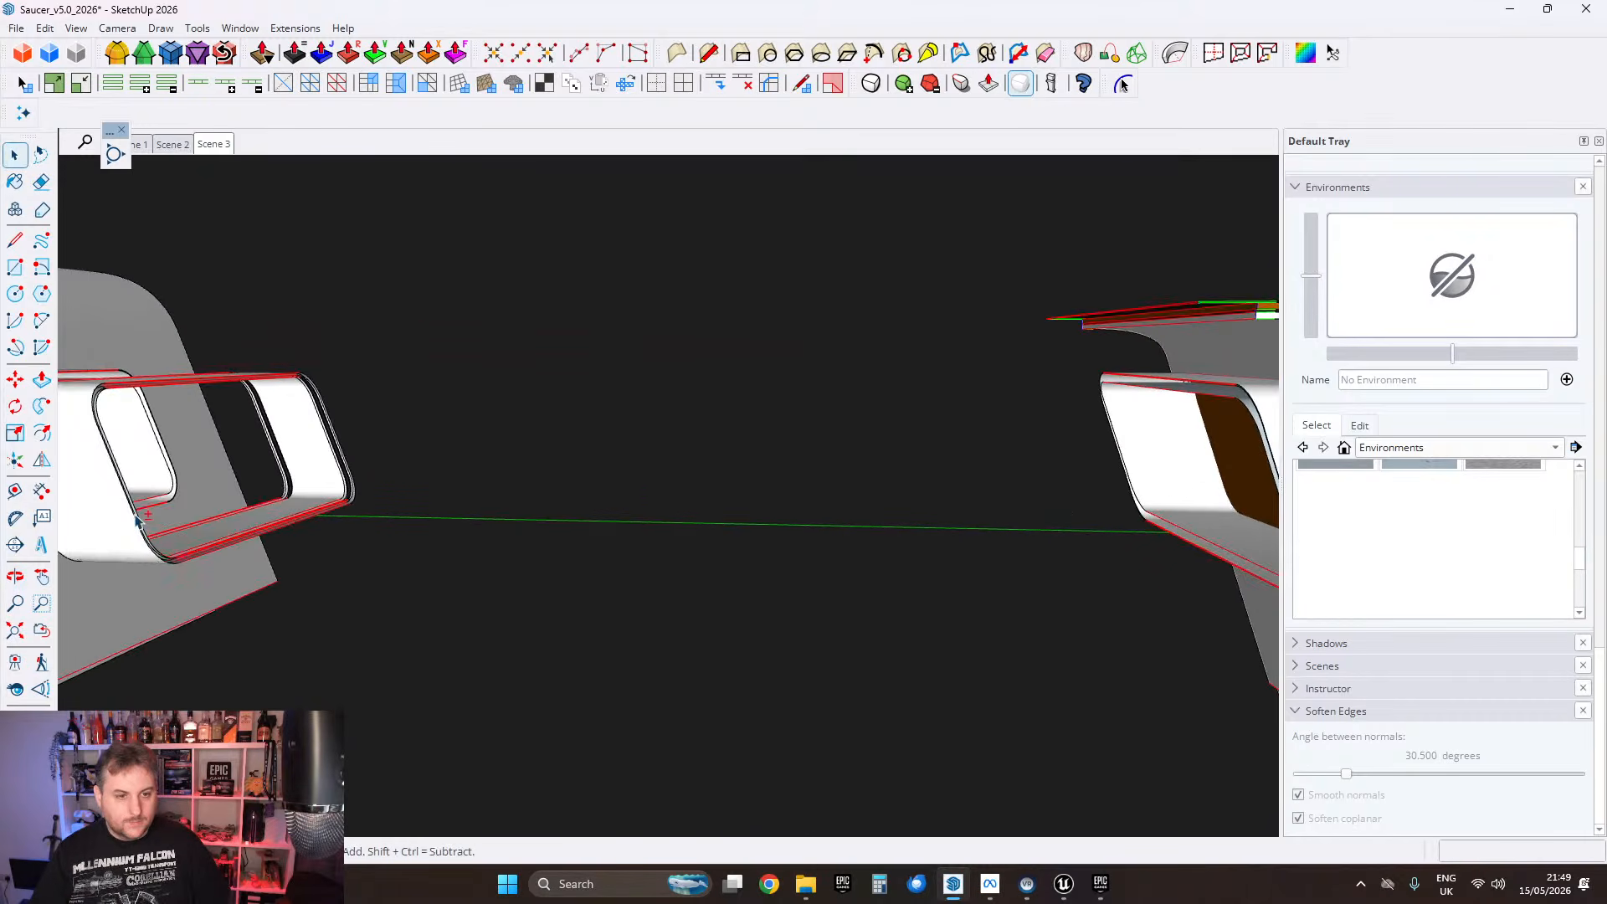
pyautogui.moveTo(360, 468); pyautogui.dragTo(538, 469, button='middle')
pyautogui.scroll(3, 538, 466)
pyautogui.moveTo(383, 479); pyautogui.dragTo(444, 477, button='middle')
pyautogui.scroll(7, 468, 473)
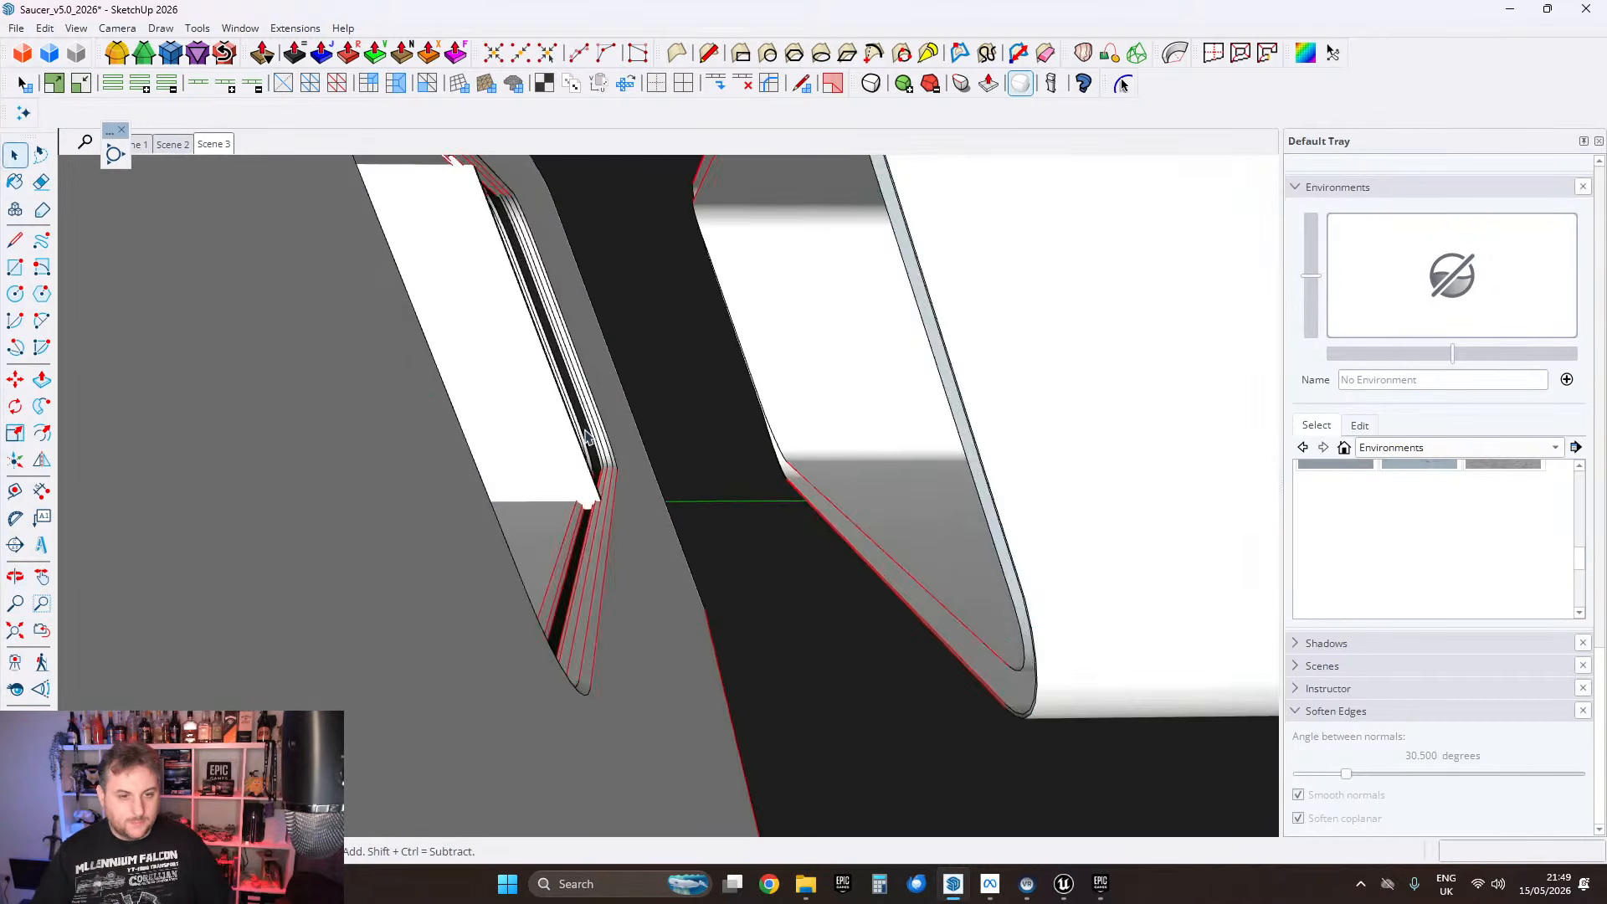
pyautogui.moveTo(574, 405); pyautogui.dragTo(503, 440, button='middle')
pyautogui.scroll(4, 118, 527)
pyautogui.moveTo(117, 527); pyautogui.dragTo(876, 312, button='middle')
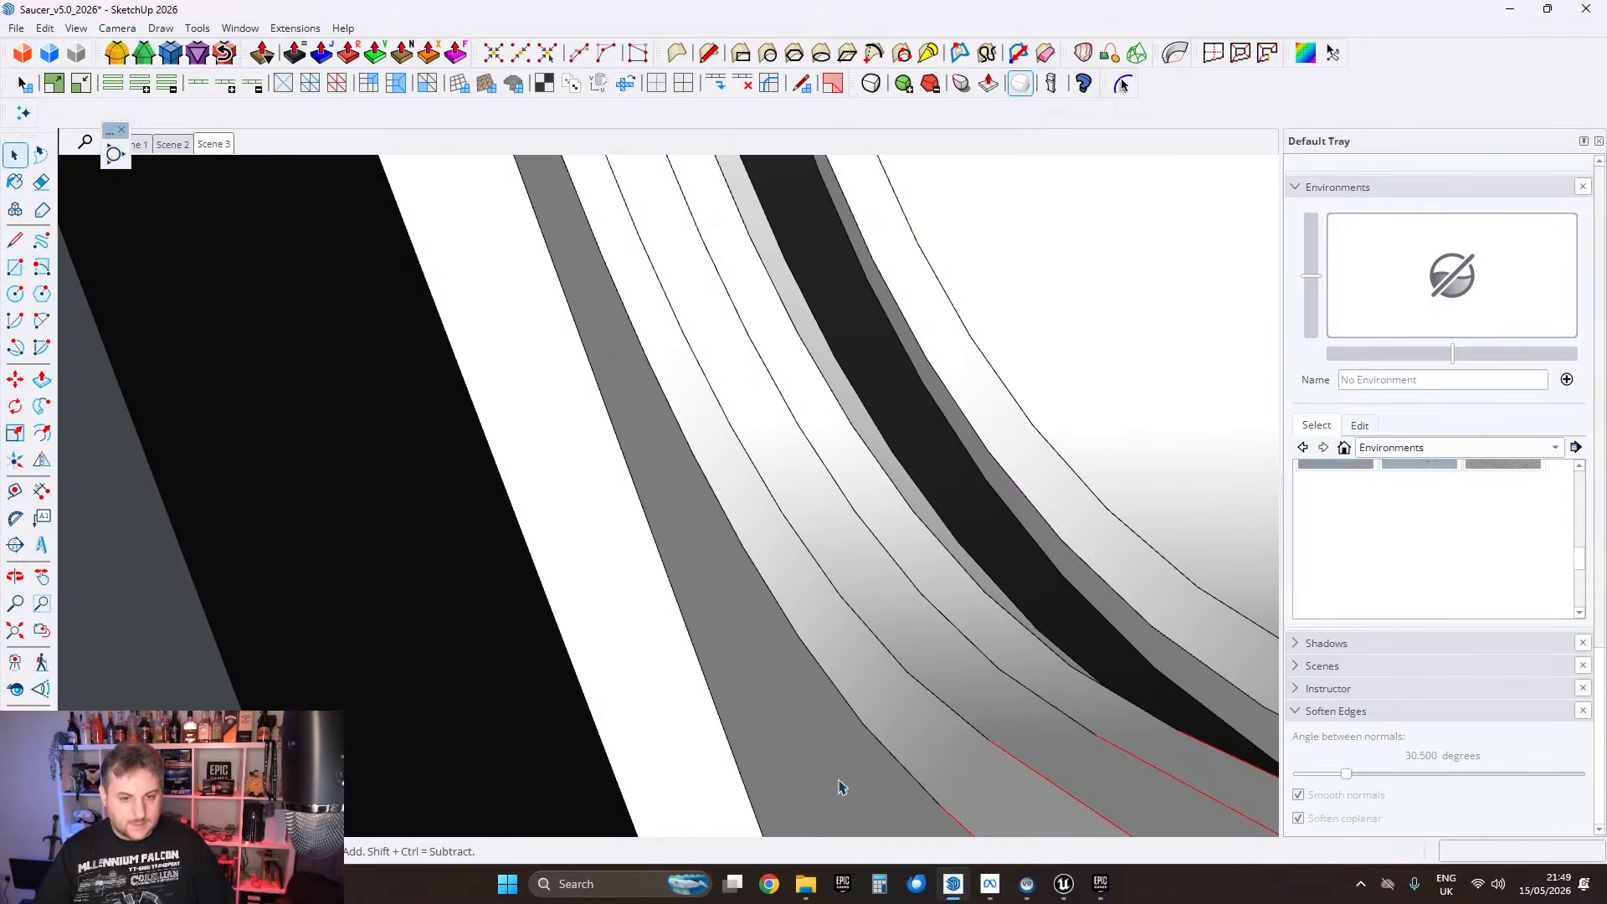
pyautogui.moveTo(674, 491); pyautogui.dragTo(385, 552, button='middle')
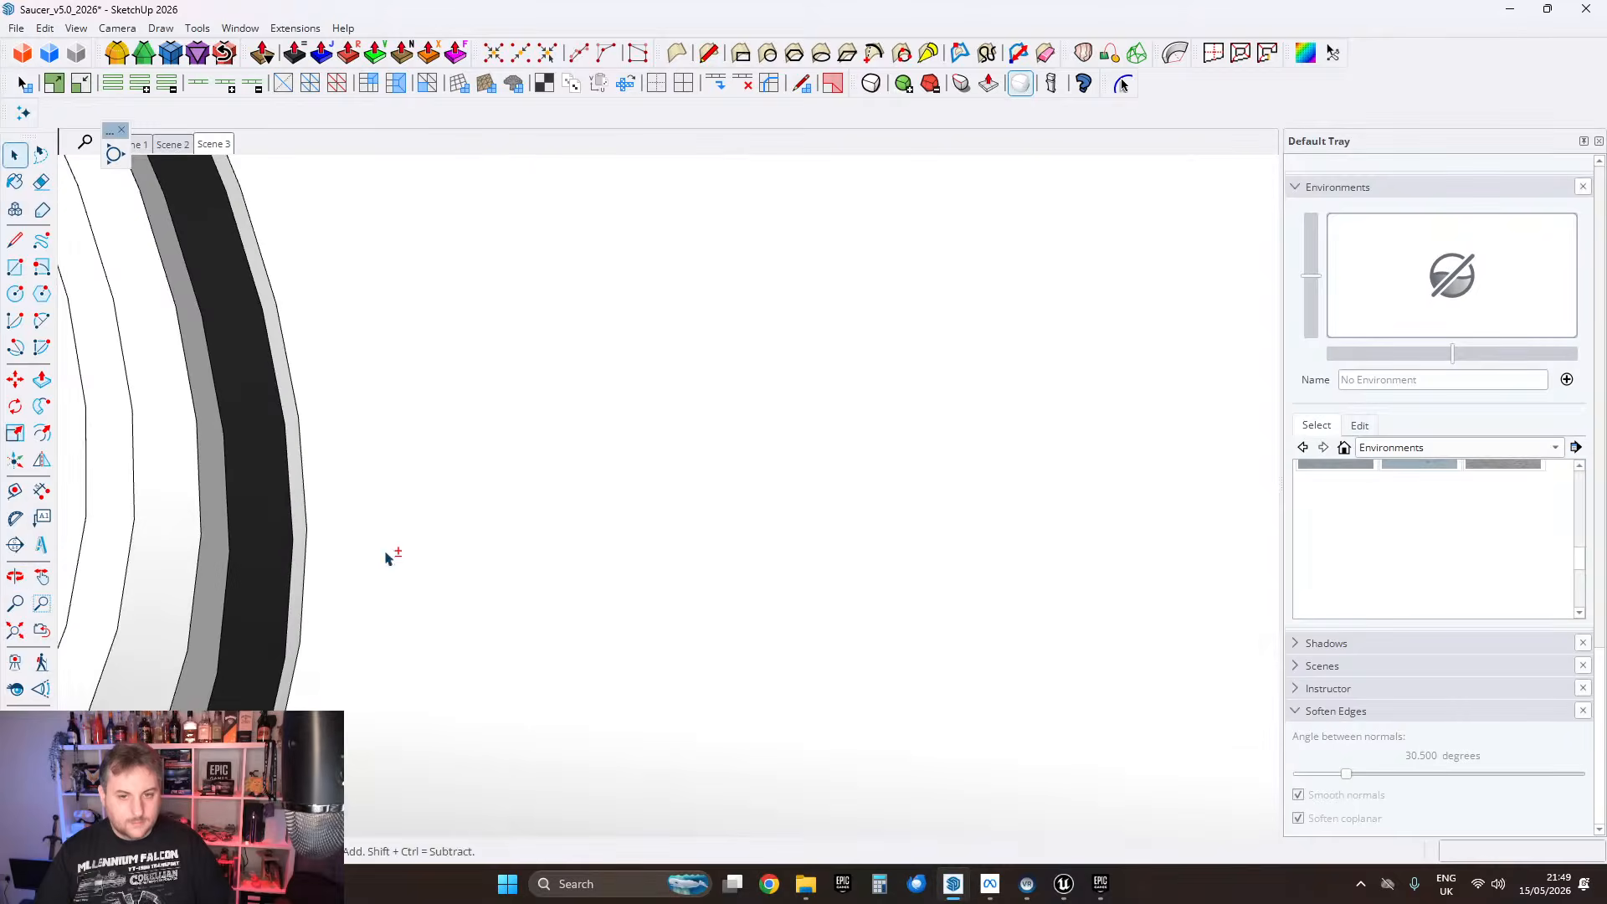
pyautogui.keyDown('shift'); pyautogui.moveTo(963, 563); pyautogui.dragTo(553, 512, button='middle'); pyautogui.keyUp('shift')
pyautogui.scroll(-2, 552, 511)
pyautogui.keyDown('shift'); pyautogui.moveTo(778, 439); pyautogui.dragTo(564, 509, button='middle'); pyautogui.keyUp('shift')
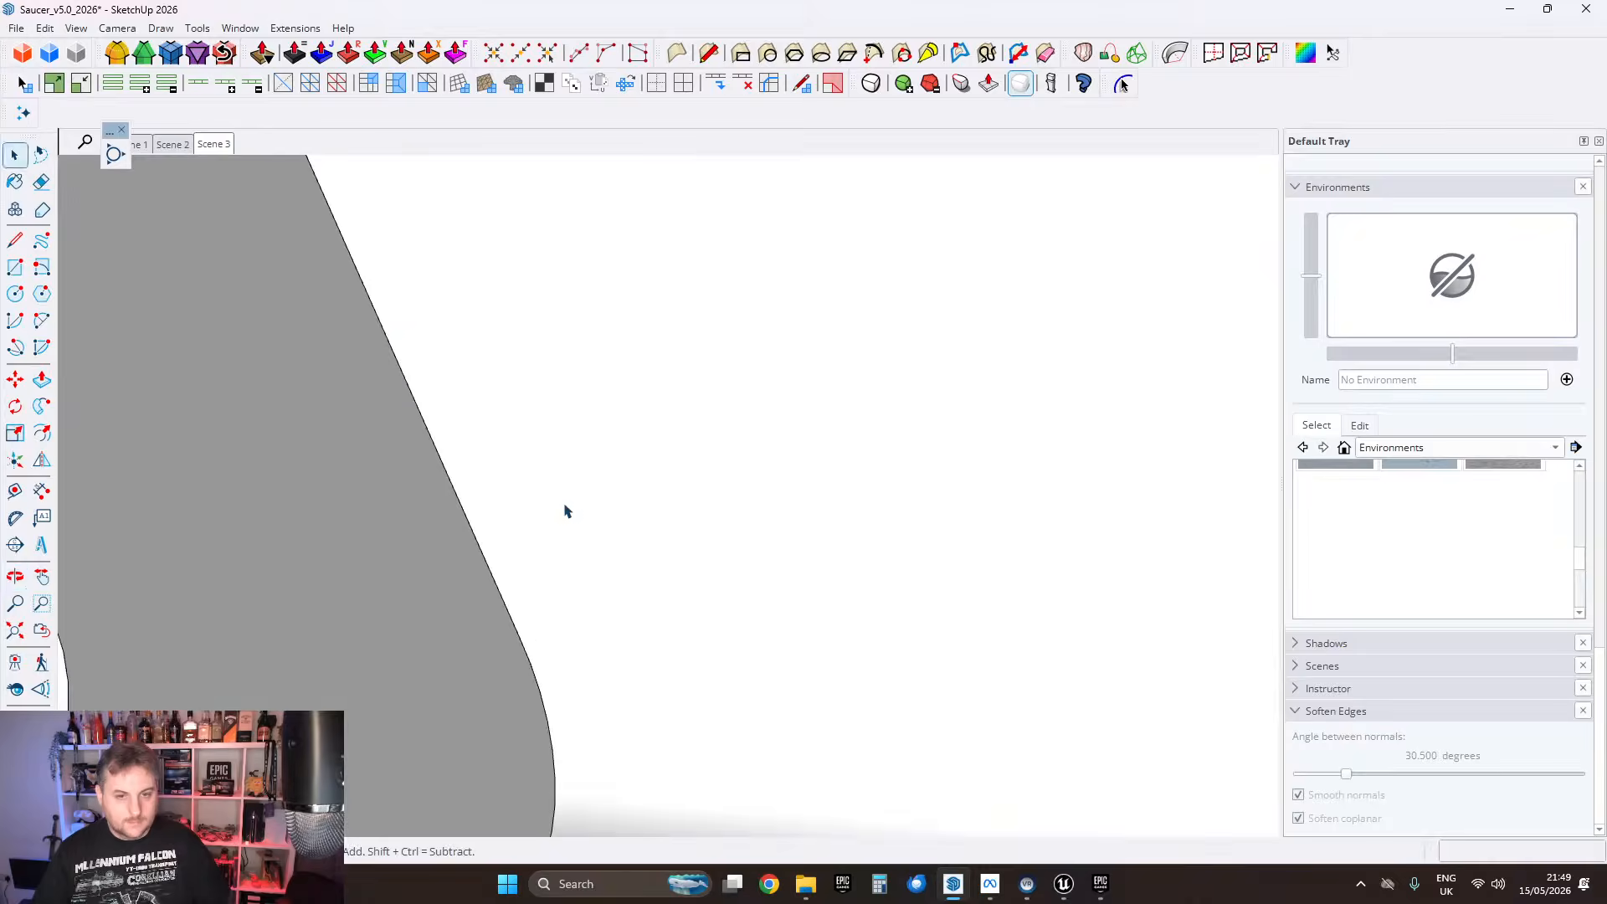
pyautogui.scroll(-5, 435, 563)
pyautogui.scroll(-5, 654, 379)
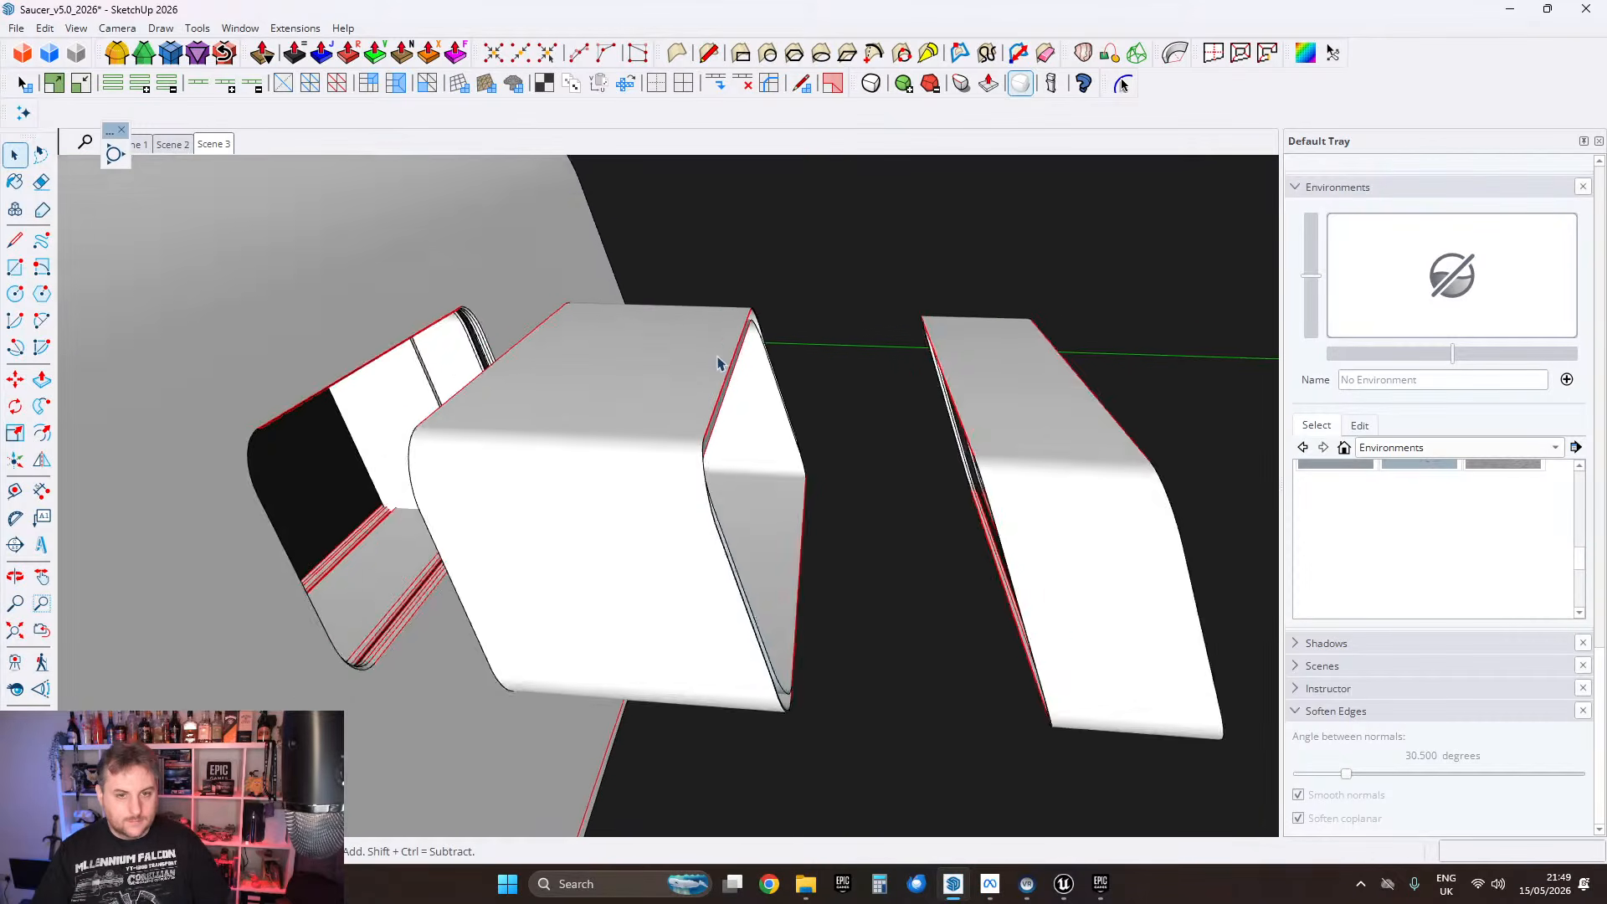
pyautogui.moveTo(653, 379); pyautogui.dragTo(509, 391, button='middle')
pyautogui.moveTo(1187, 444); pyautogui.dragTo(1245, 373, button='middle')
pyautogui.keyDown('shift'); pyautogui.moveTo(138, 409); pyautogui.dragTo(243, 150, button='middle'); pyautogui.keyUp('shift')
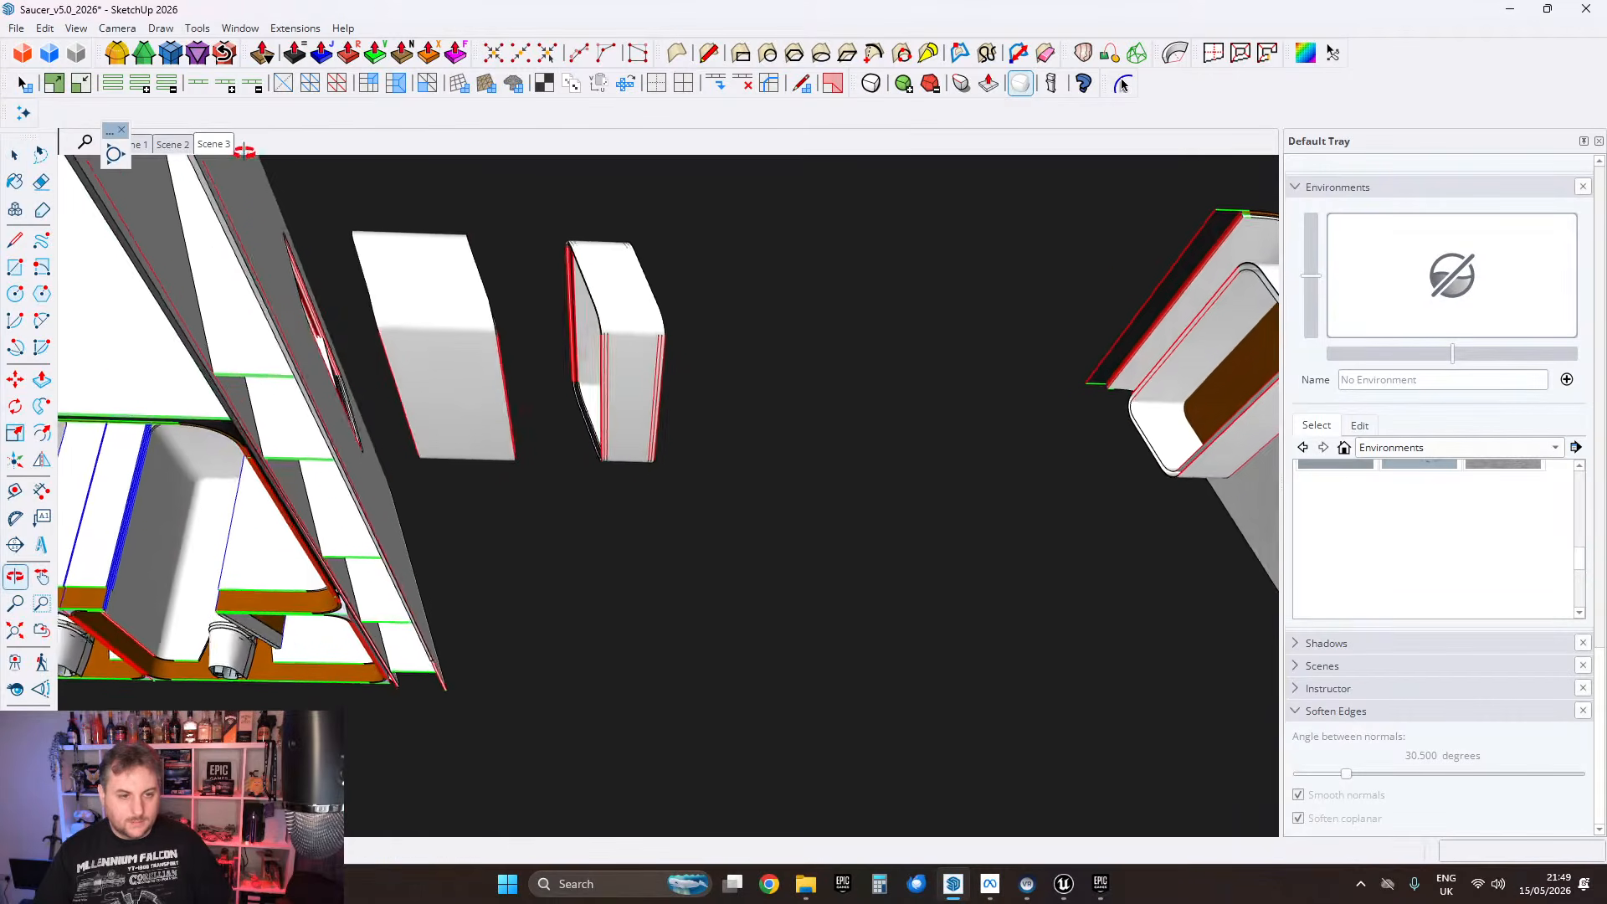
# Step: Try to paste the clipboard geometry in place inside the dark middle layer of the hull wall
pyautogui.scroll(2, 316, 416)
pyautogui.moveTo(315, 416); pyautogui.dragTo(519, 406, button='middle')
pyautogui.scroll(1, 517, 405)
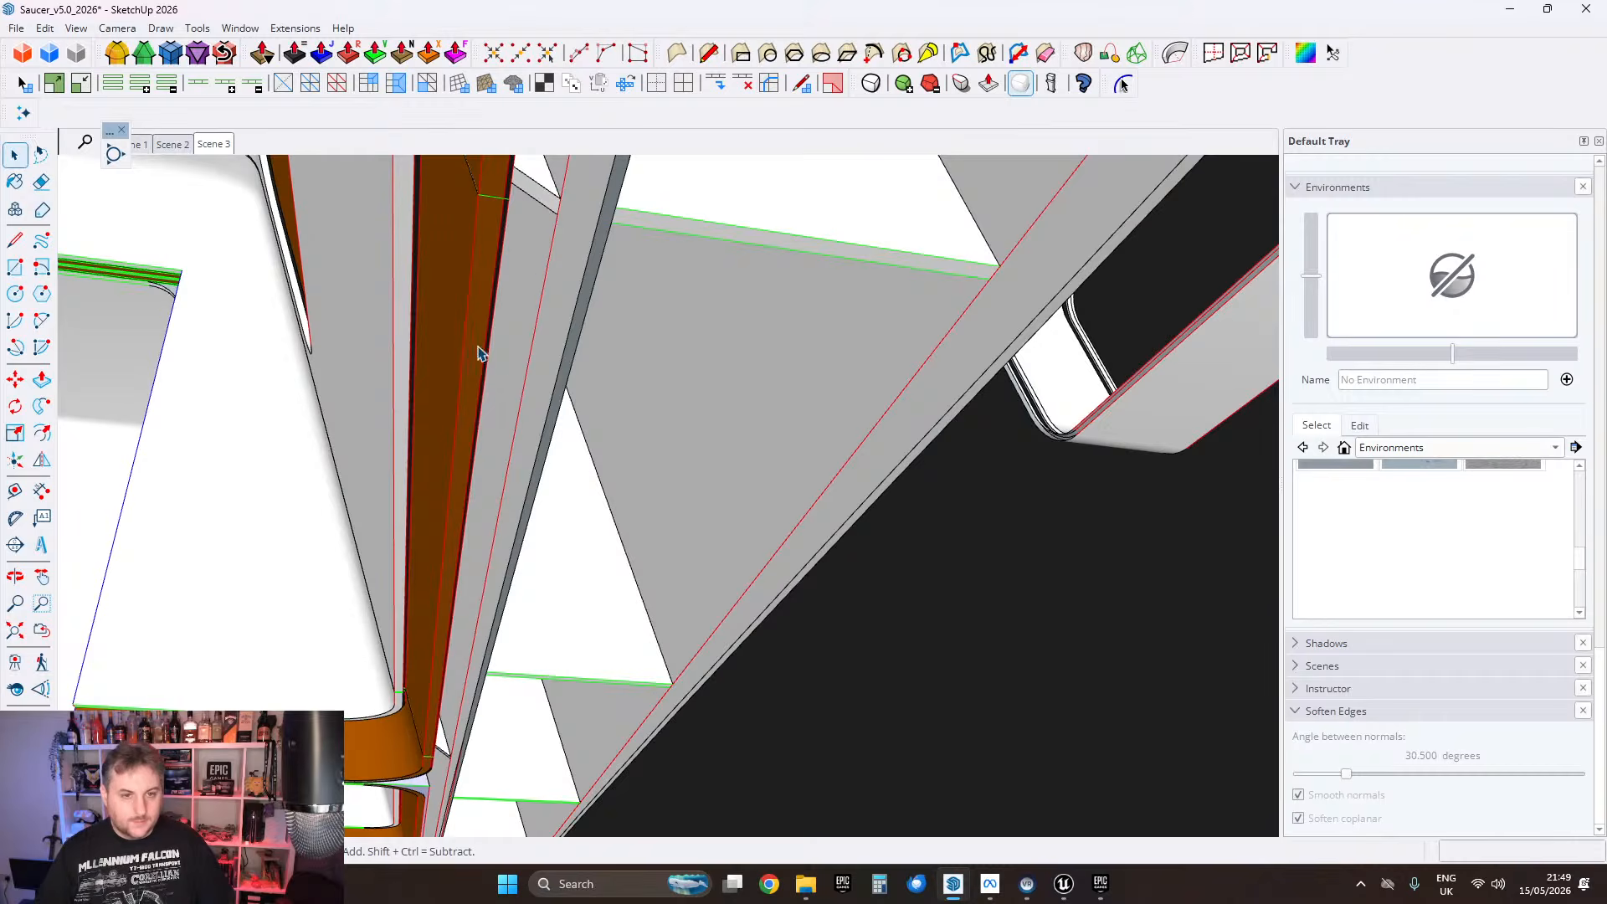
pyautogui.moveTo(517, 344)
pyautogui.mouseDown(button='middle')
pyautogui.moveTo(502, 423)
pyautogui.moveTo(406, 243)
pyautogui.mouseUp(button='middle')
pyautogui.click(499, 412)
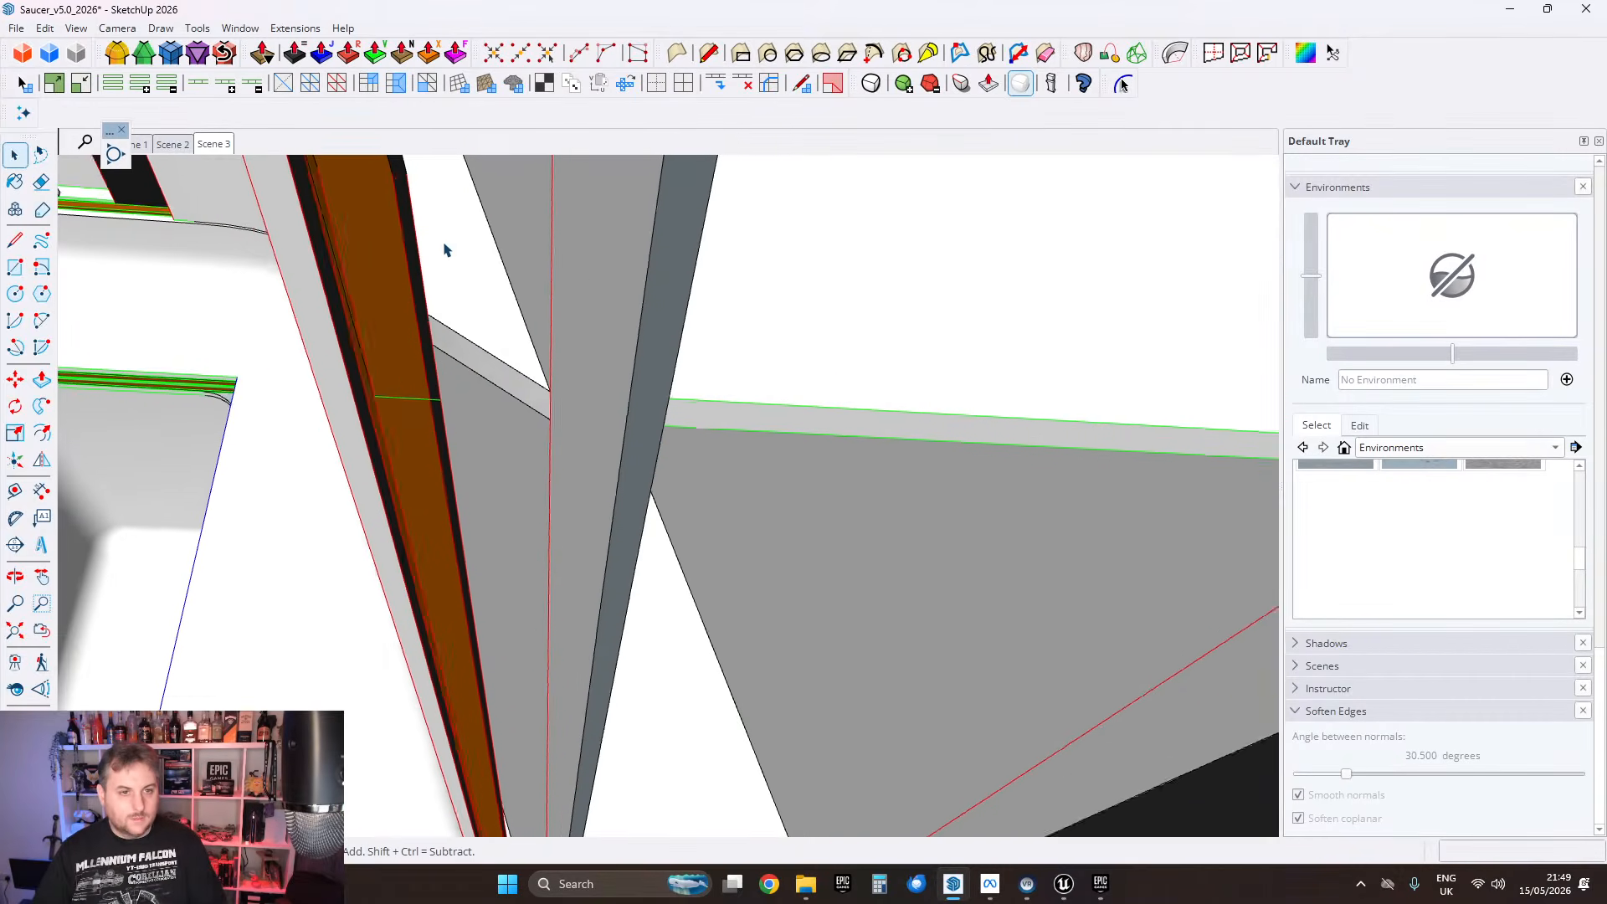
pyautogui.doubleClick(403, 235)
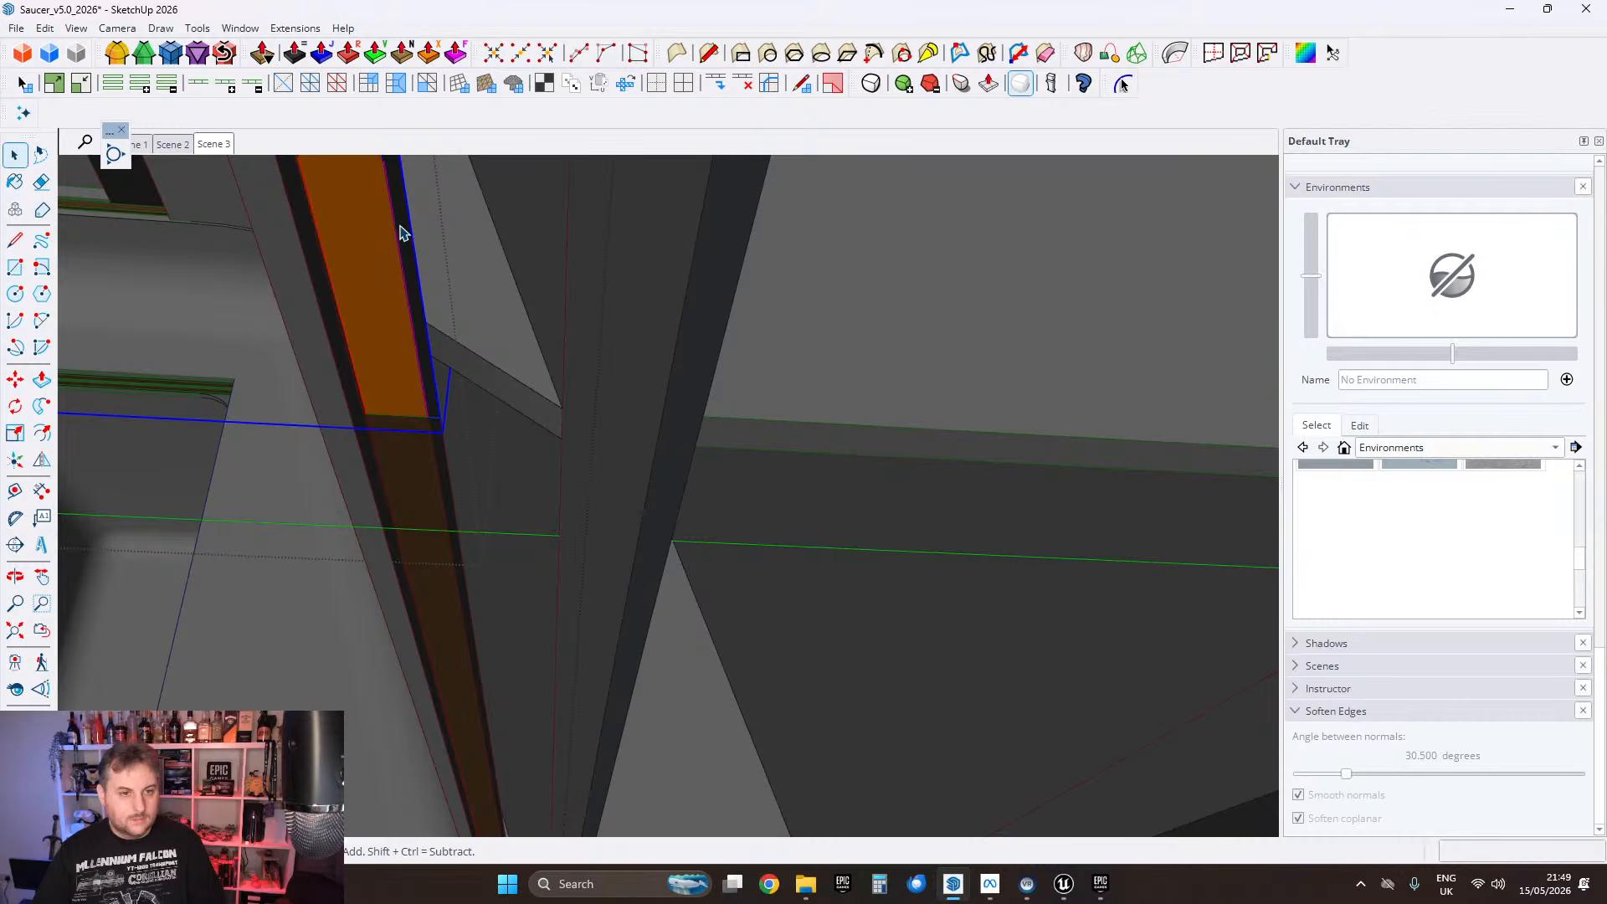
pyautogui.click(44, 28)
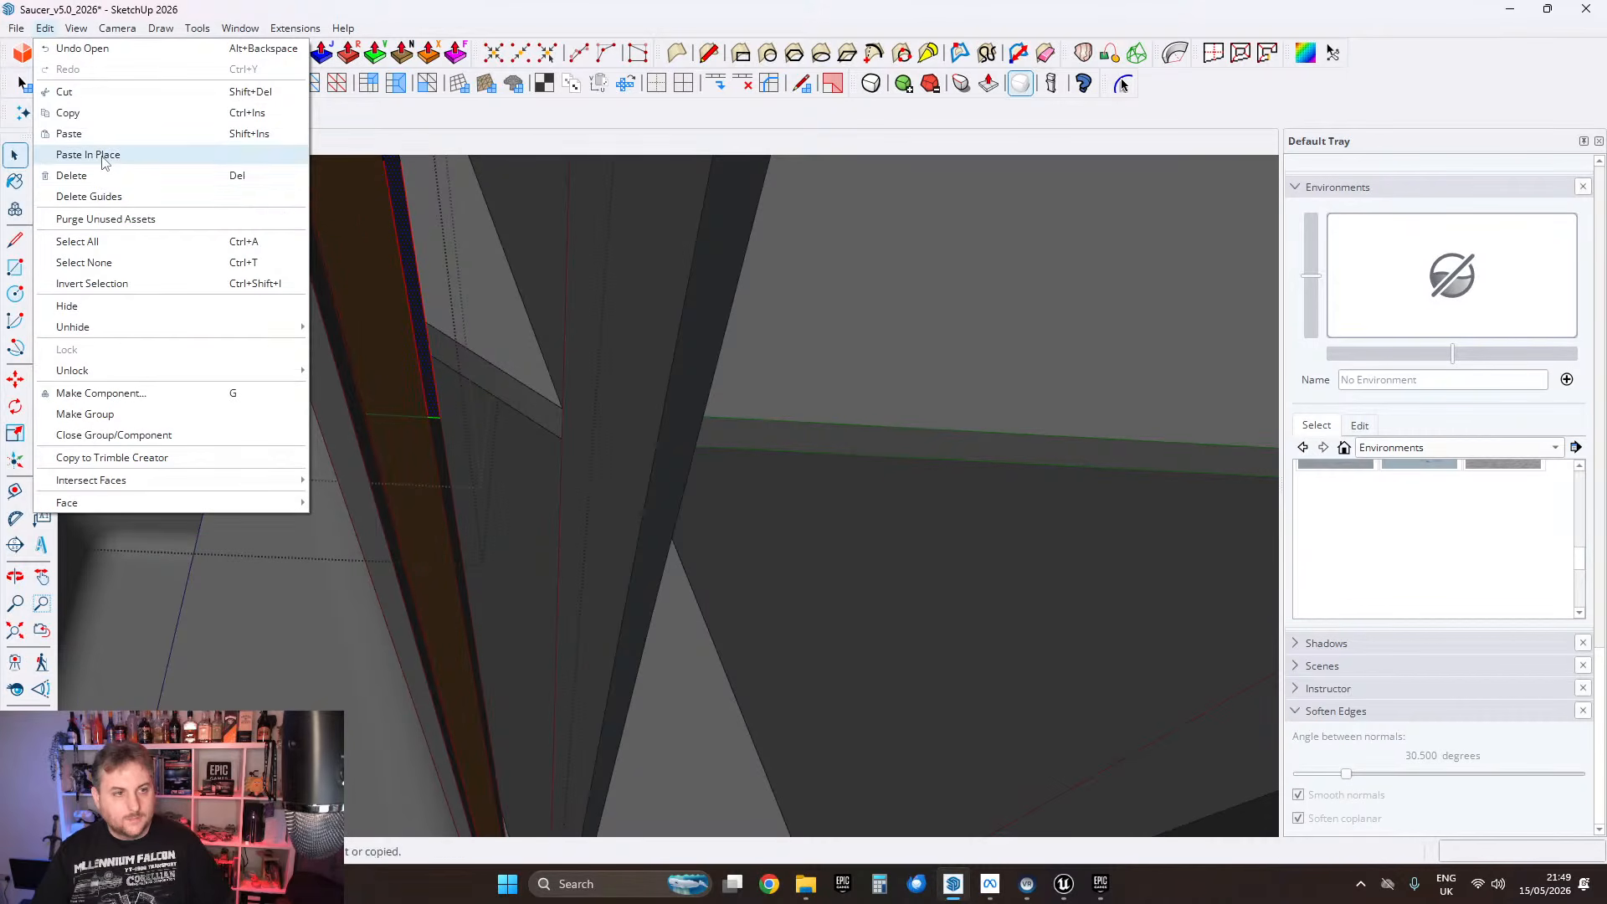
pyautogui.click(105, 163)
pyautogui.scroll(-10, 298, 329)
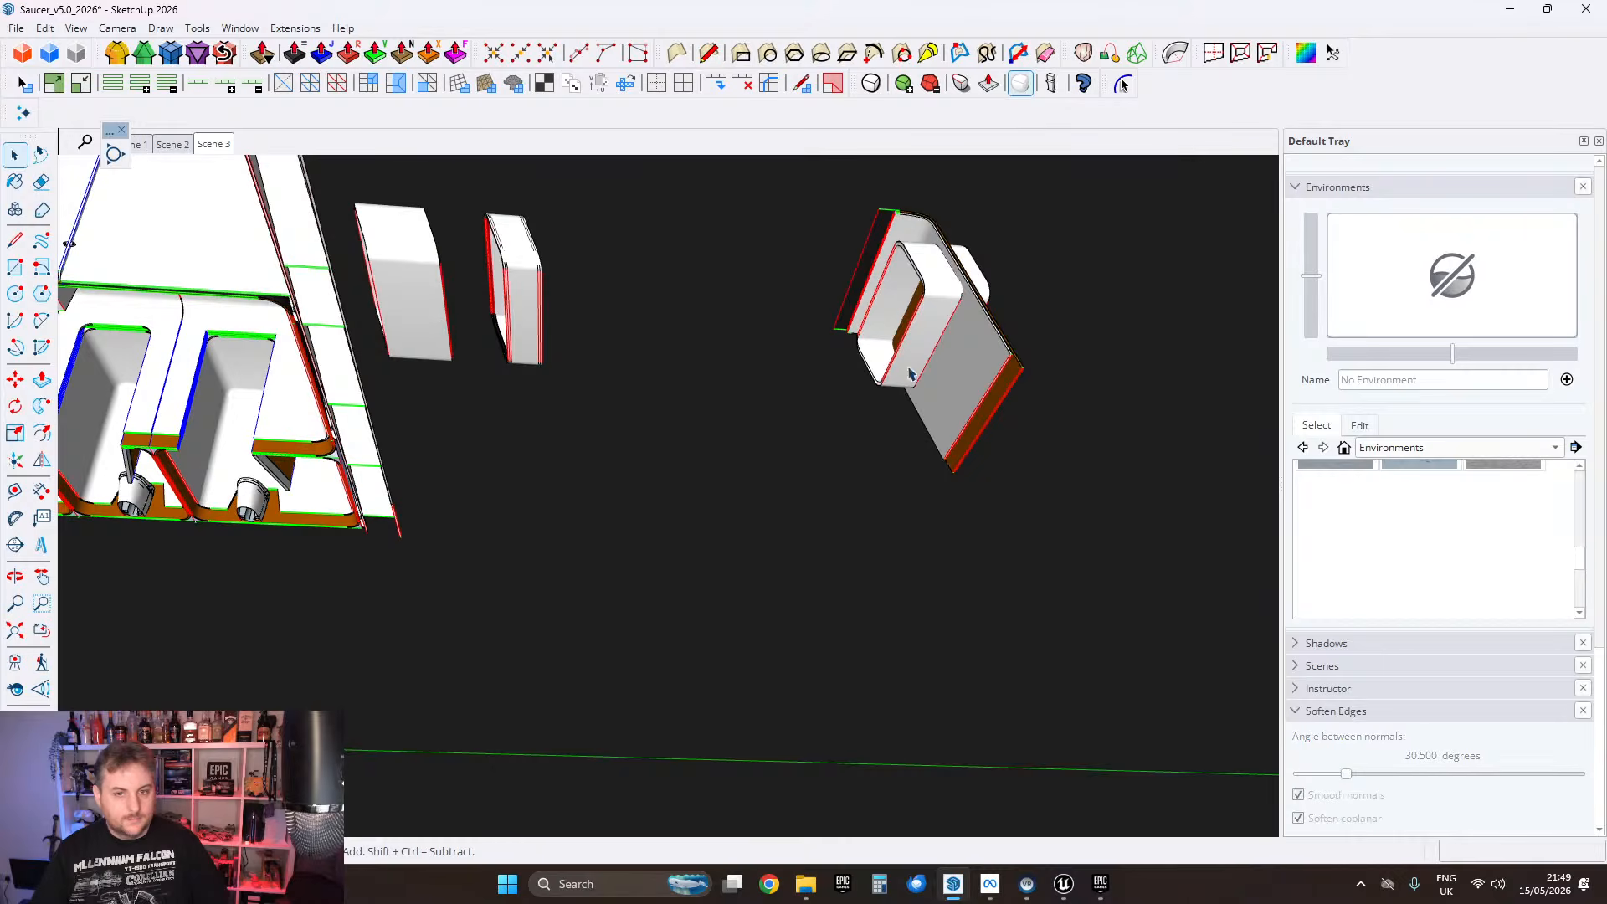
pyautogui.moveTo(911, 374); pyautogui.dragTo(586, 425, button='middle')
pyautogui.scroll(3, 561, 344)
pyautogui.doubleClick(557, 330)
pyautogui.doubleClick(576, 425)
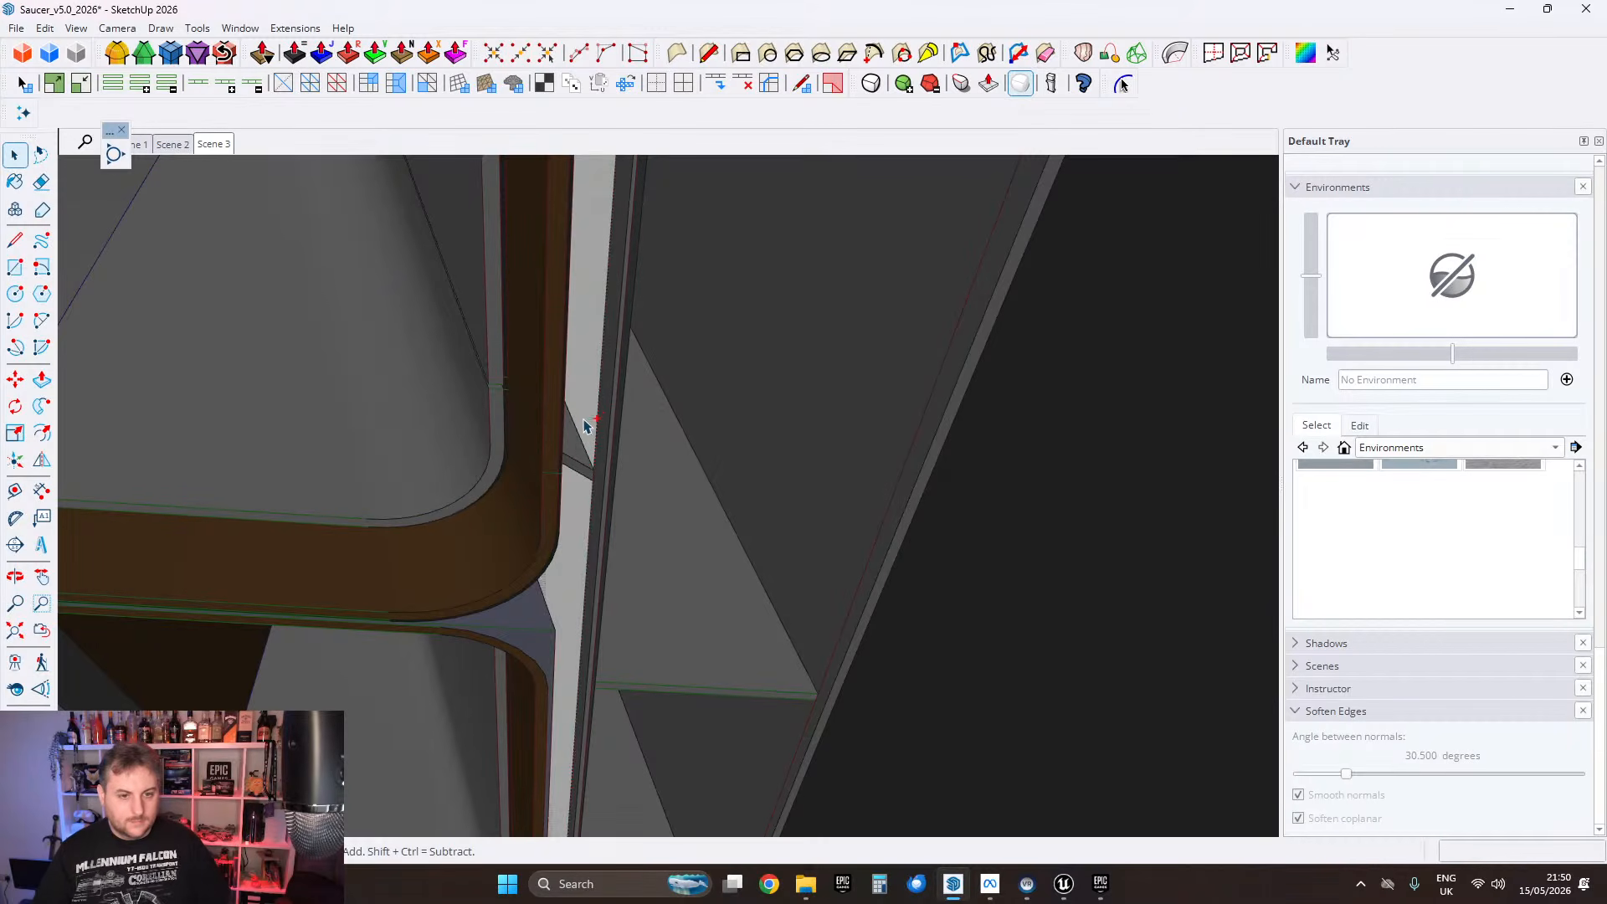
pyautogui.scroll(5, 589, 418)
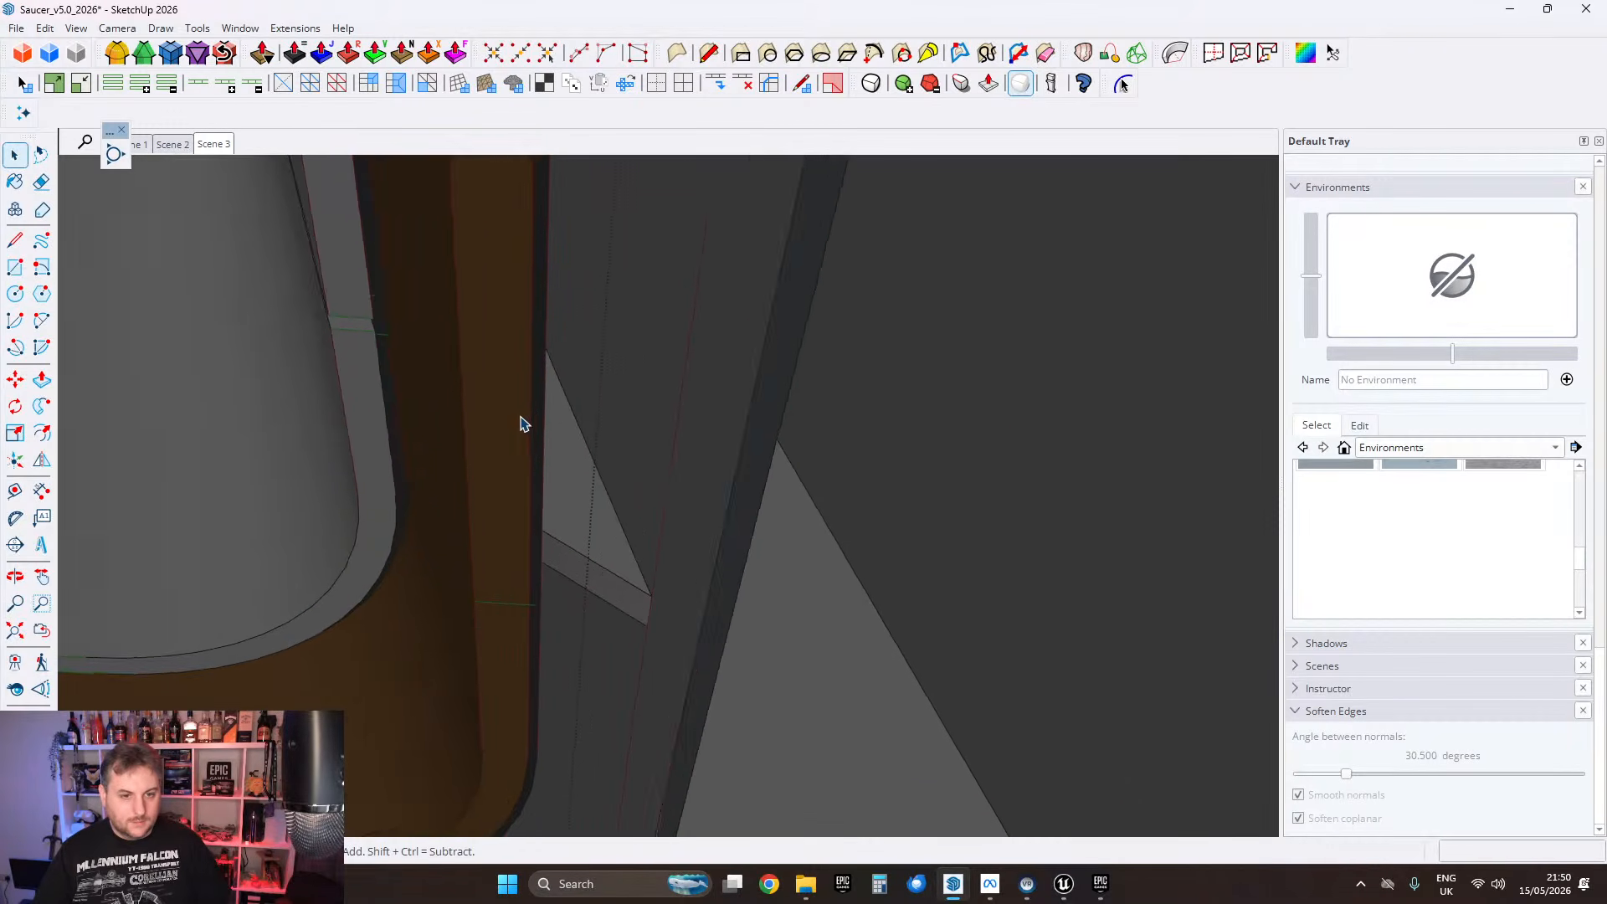
pyautogui.press('Escape')
pyautogui.press('Escape')
# Step: Open the dark middle layer within the hull wall and paste the copied panel face with rounded window openings in place
pyautogui.scroll(-3, 528, 422)
pyautogui.scroll(2, 526, 395)
pyautogui.doubleClick(516, 376)
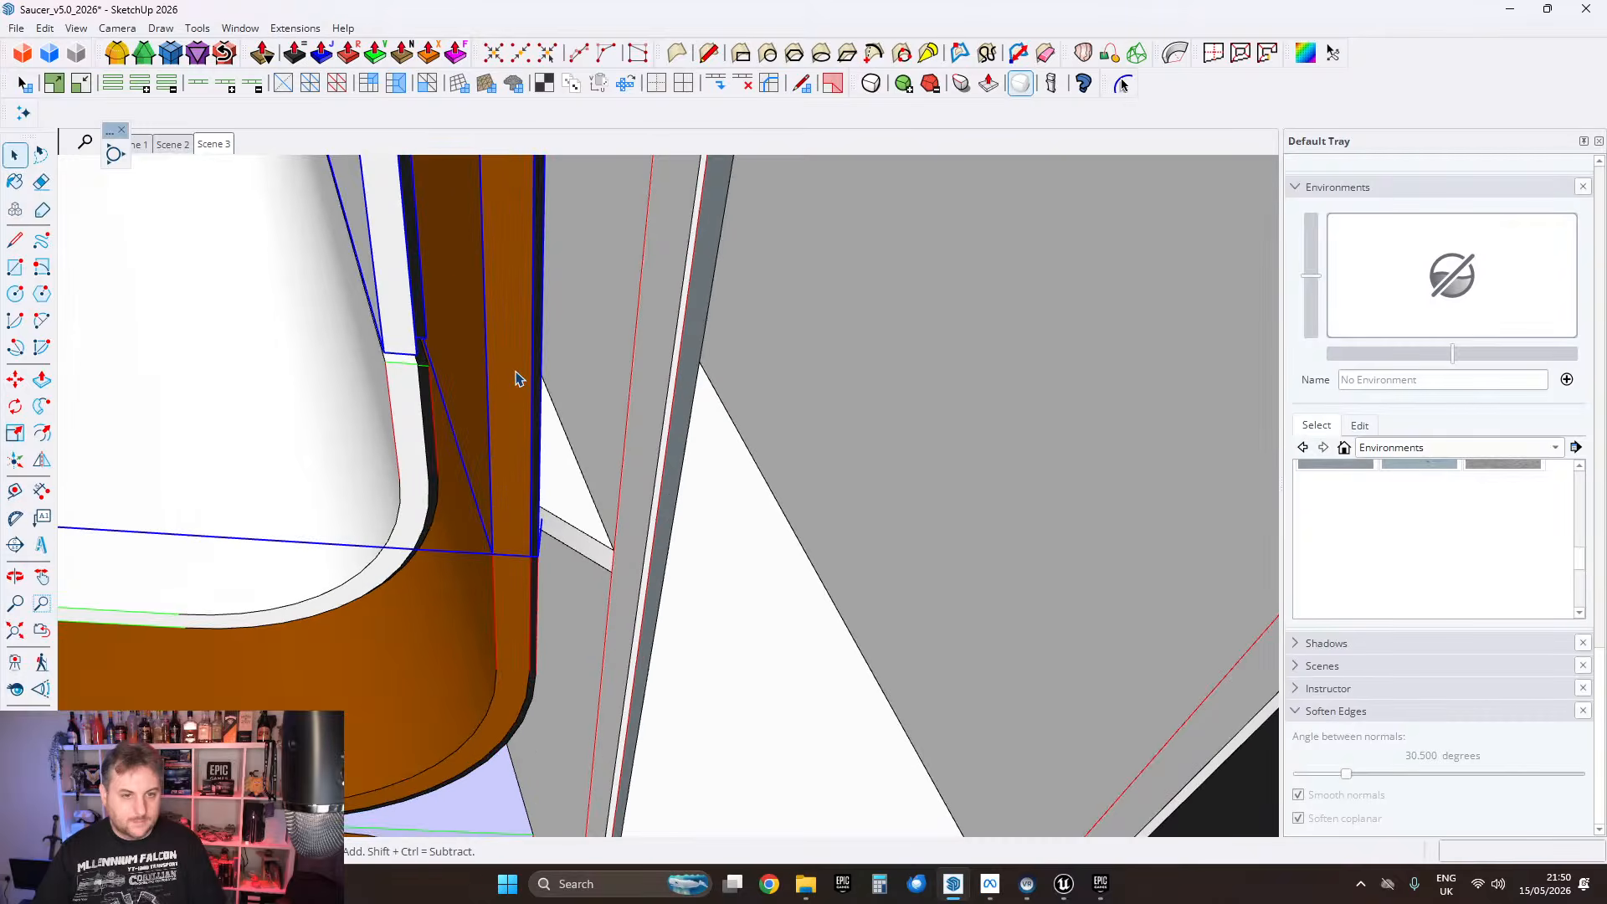
pyautogui.scroll(1, 546, 390)
pyautogui.click(533, 402)
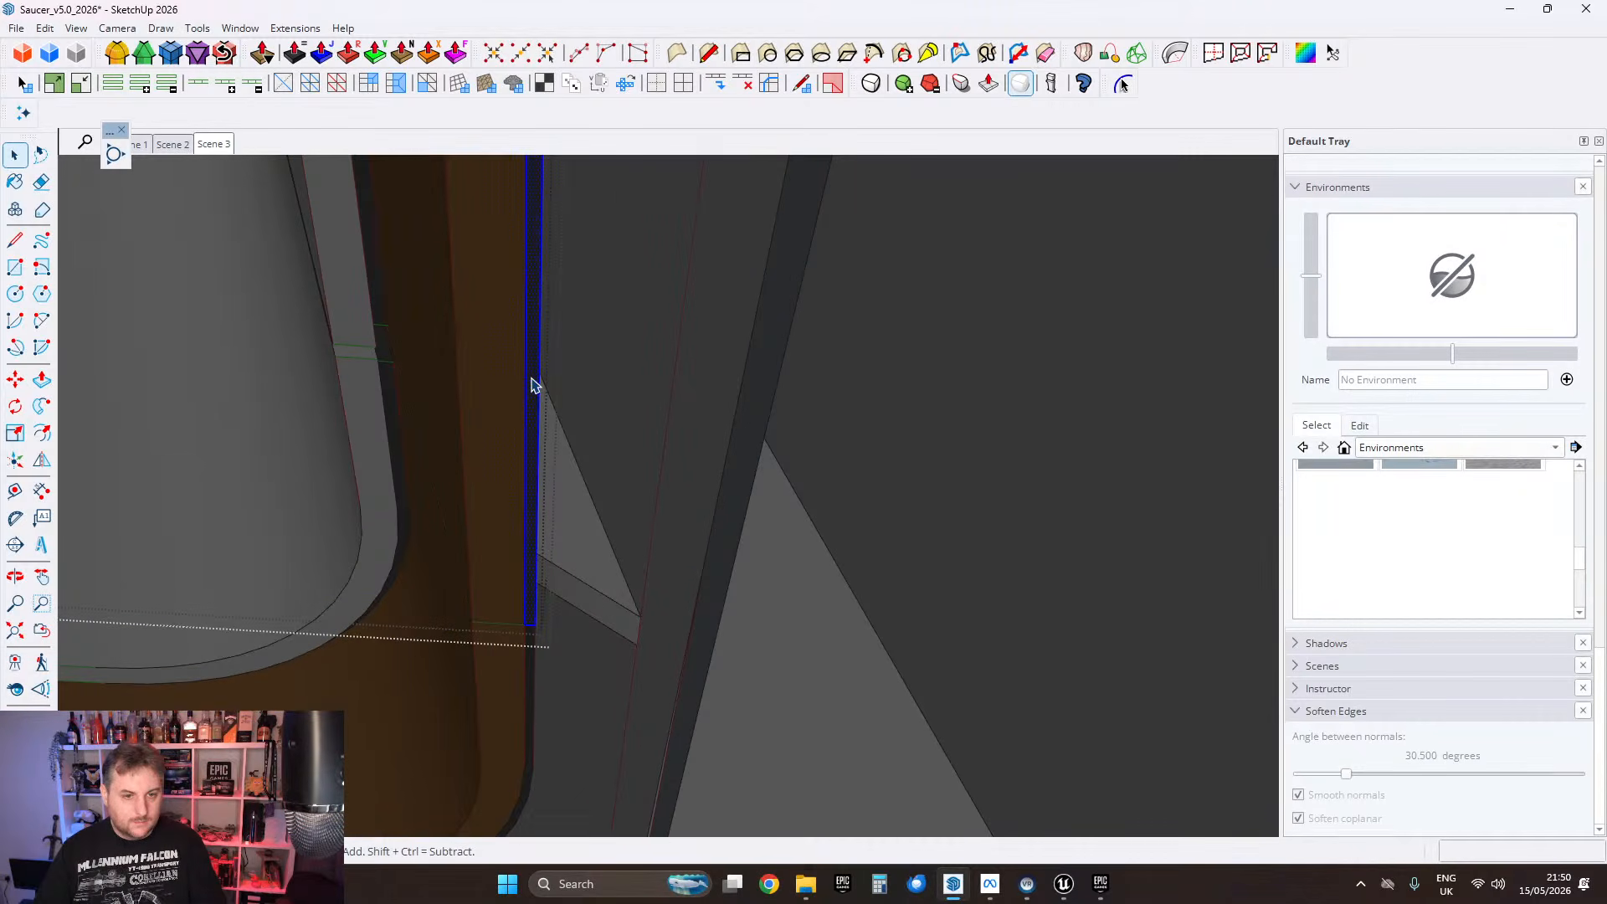
pyautogui.click(45, 28)
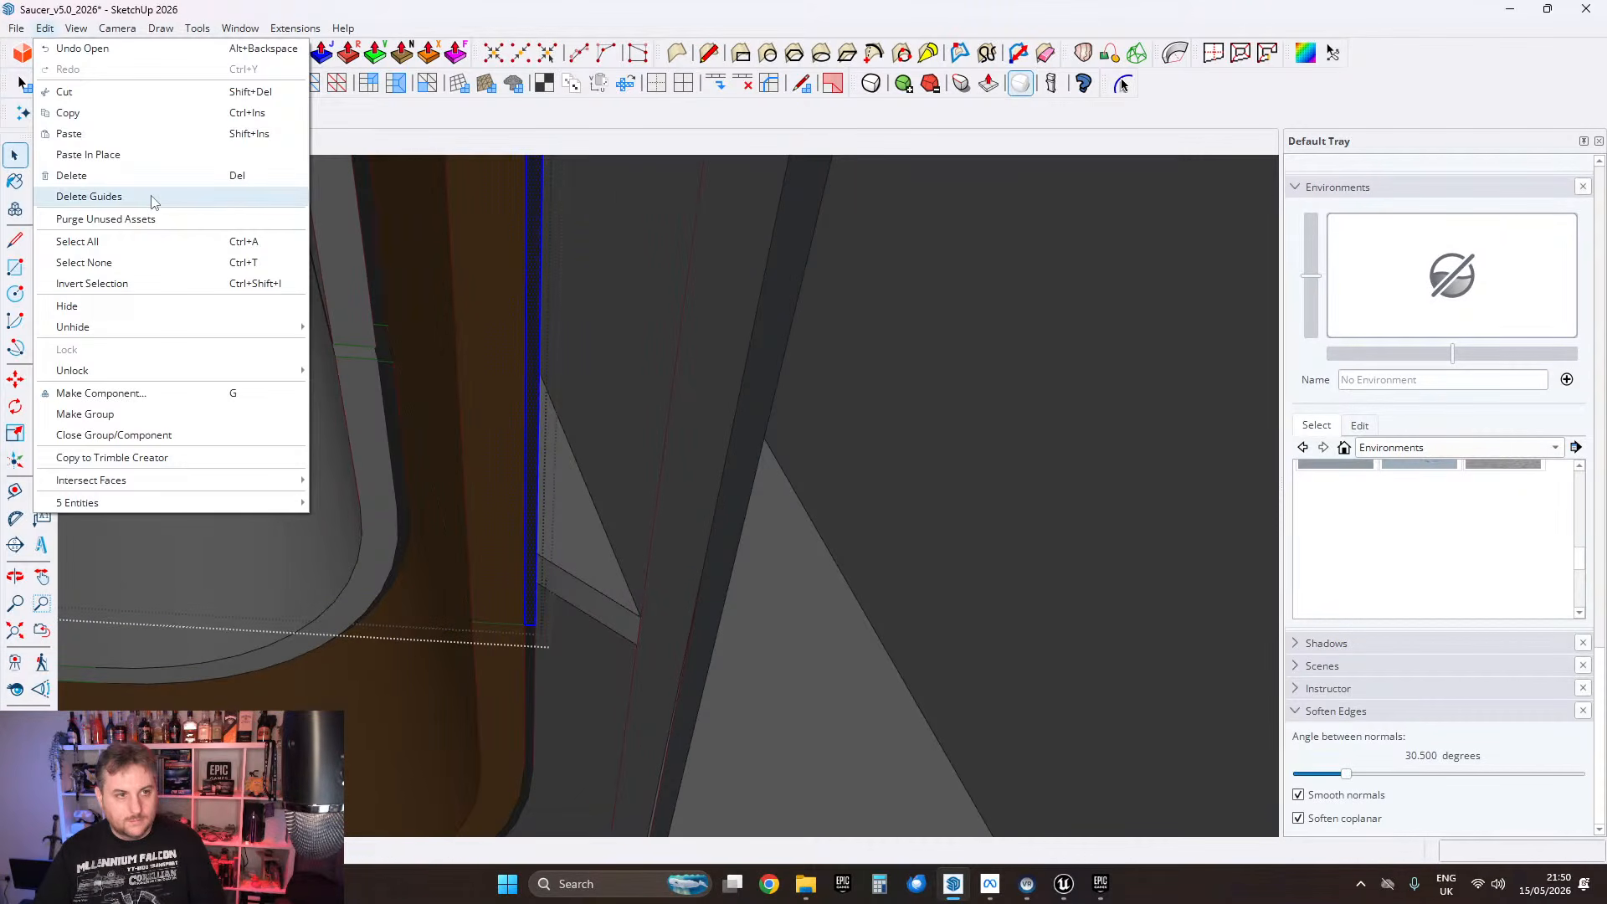
pyautogui.click(114, 155)
pyautogui.scroll(-5, 324, 258)
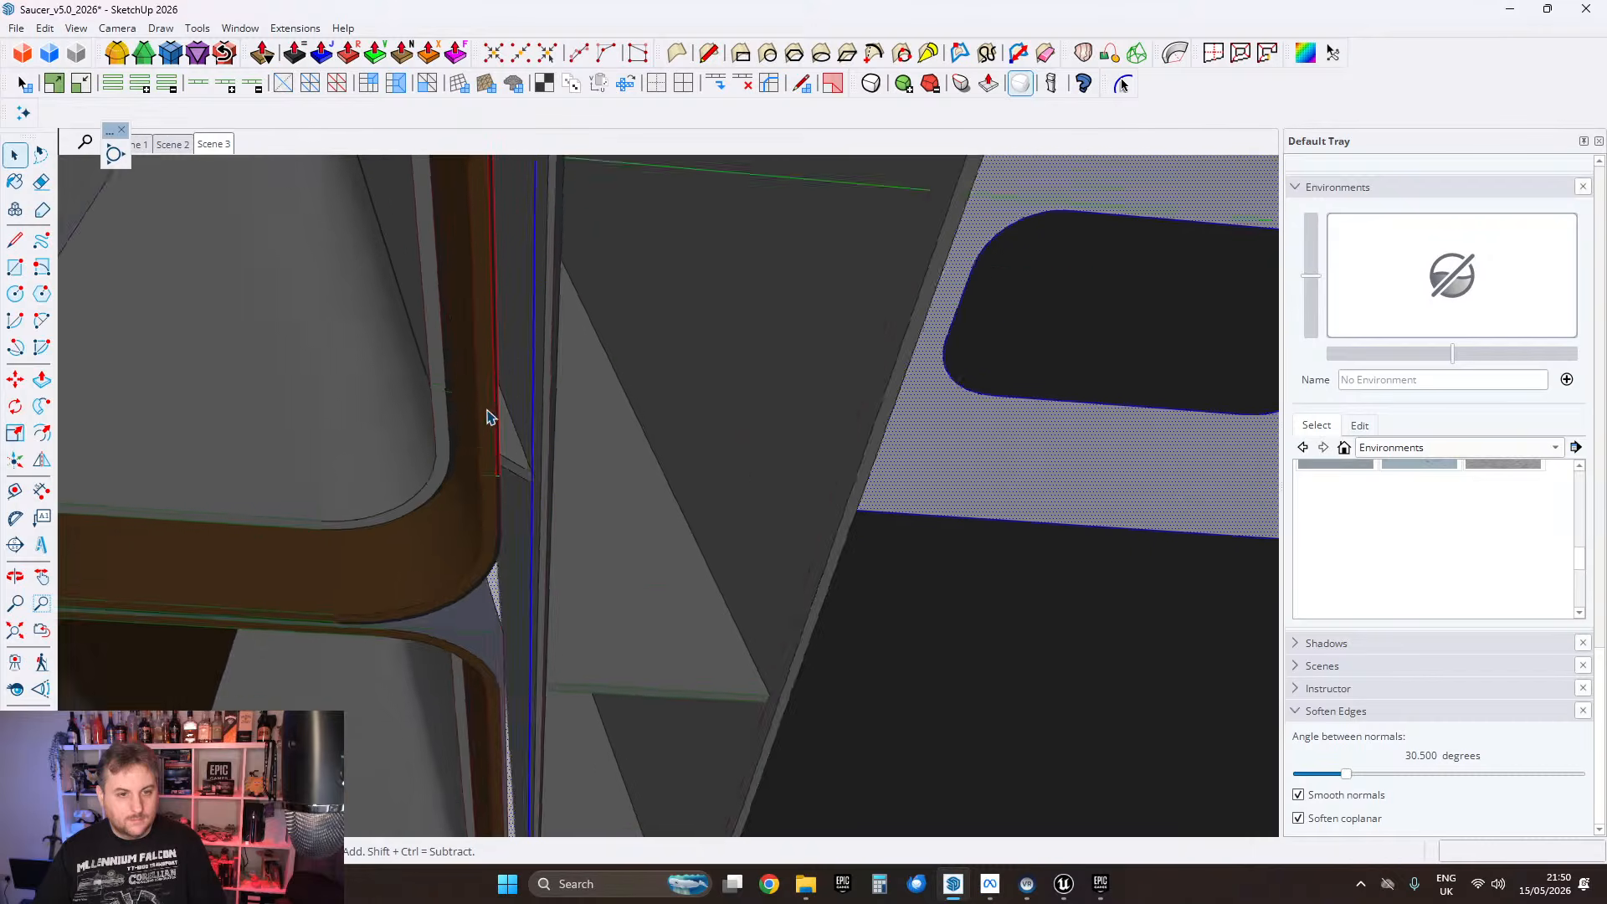
# Step: Draw a line about 4.43 cm long beside the sleeve to close the open area under the panel's curved edge
pyautogui.moveTo(500, 410); pyautogui.dragTo(666, 553, button='middle')
pyautogui.scroll(3, 867, 559)
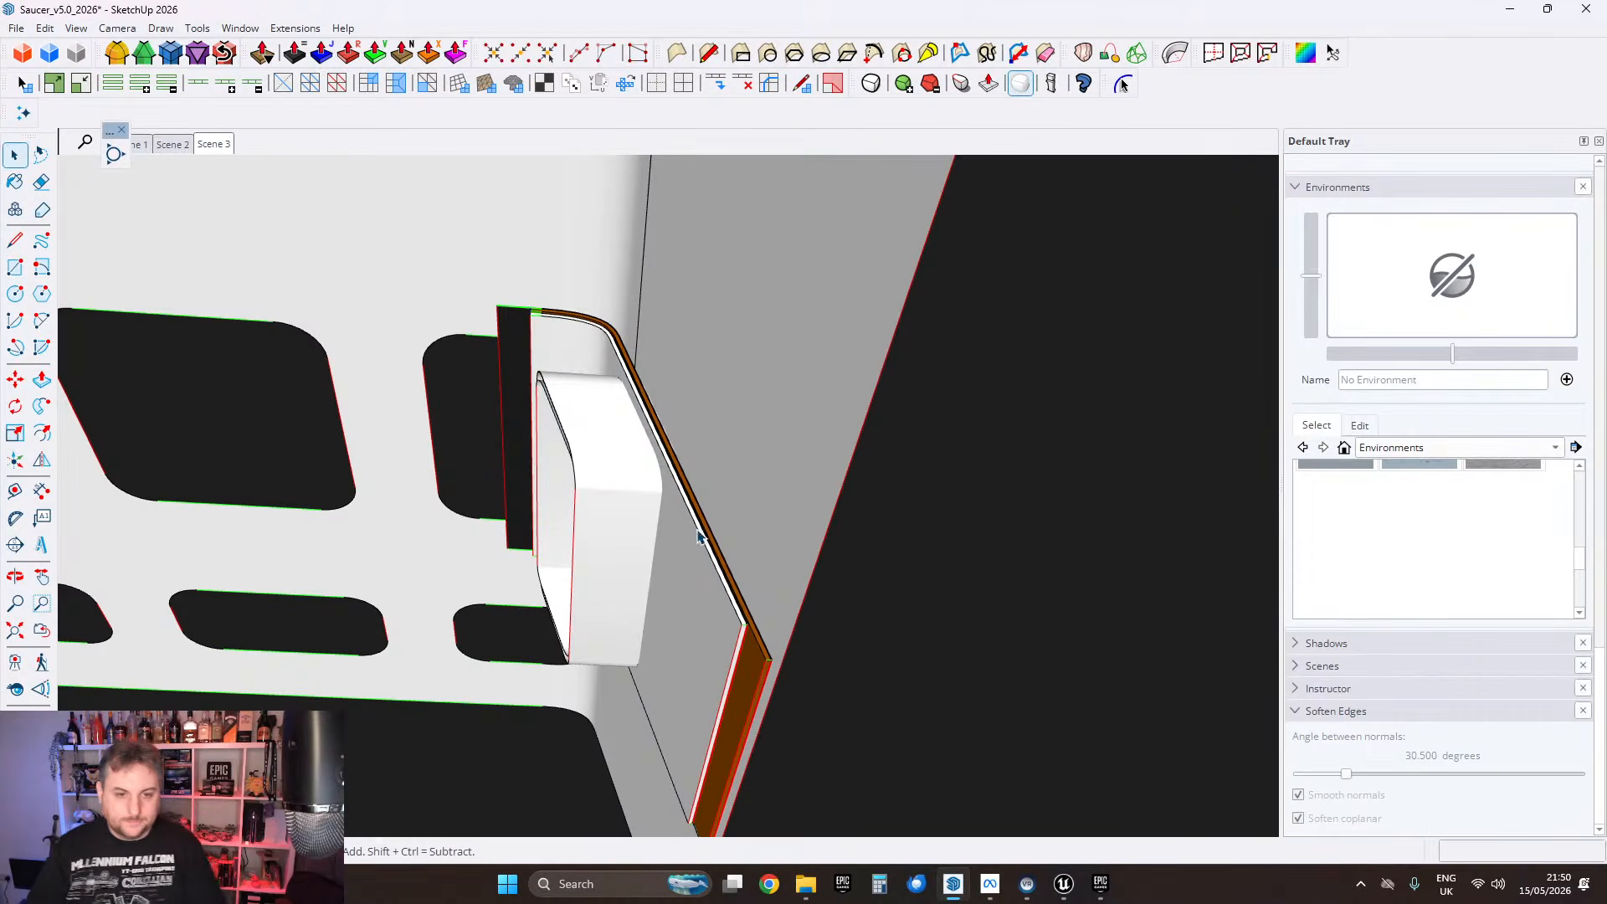
pyautogui.click(742, 482)
pyautogui.scroll(-1, 742, 482)
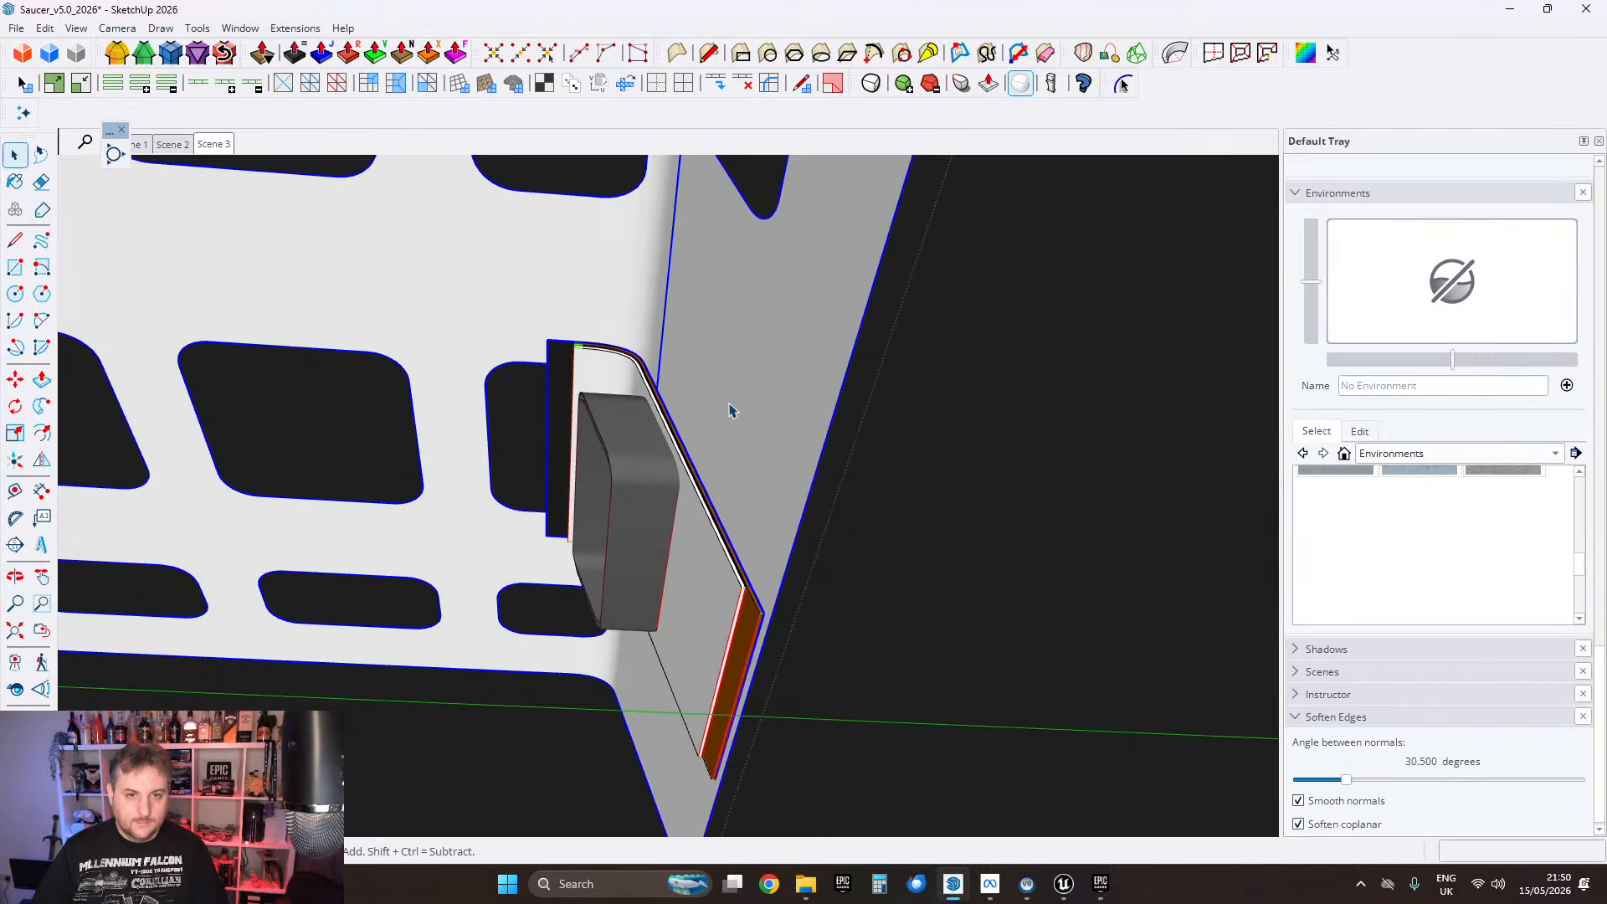
pyautogui.moveTo(725, 390); pyautogui.dragTo(771, 524, button='middle')
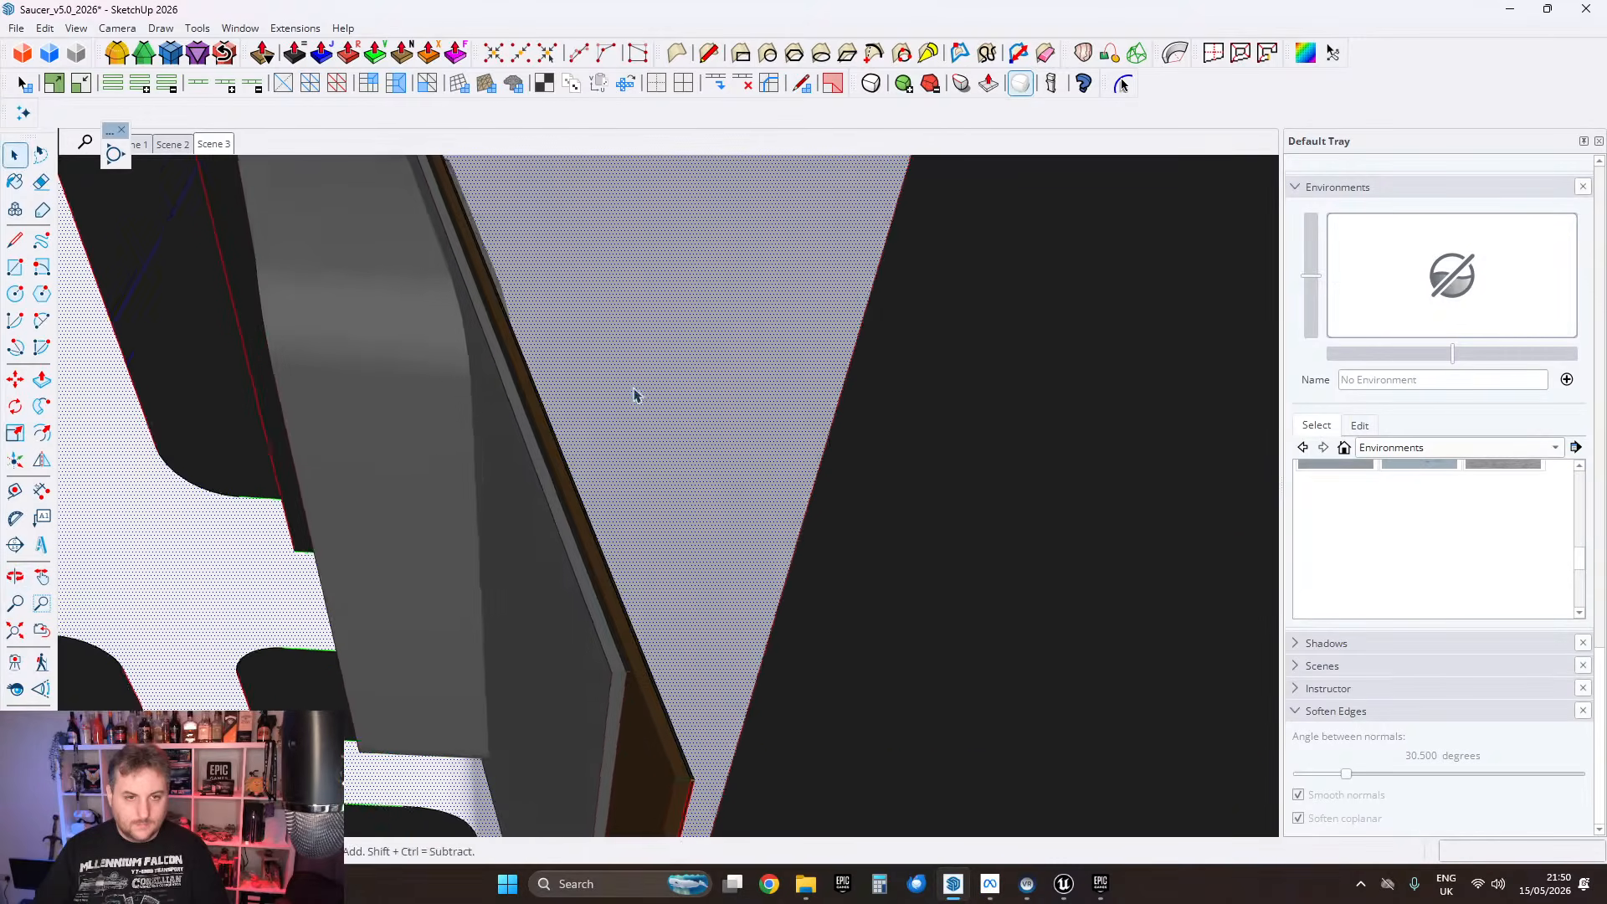
pyautogui.moveTo(634, 395); pyautogui.dragTo(514, 471, button='middle')
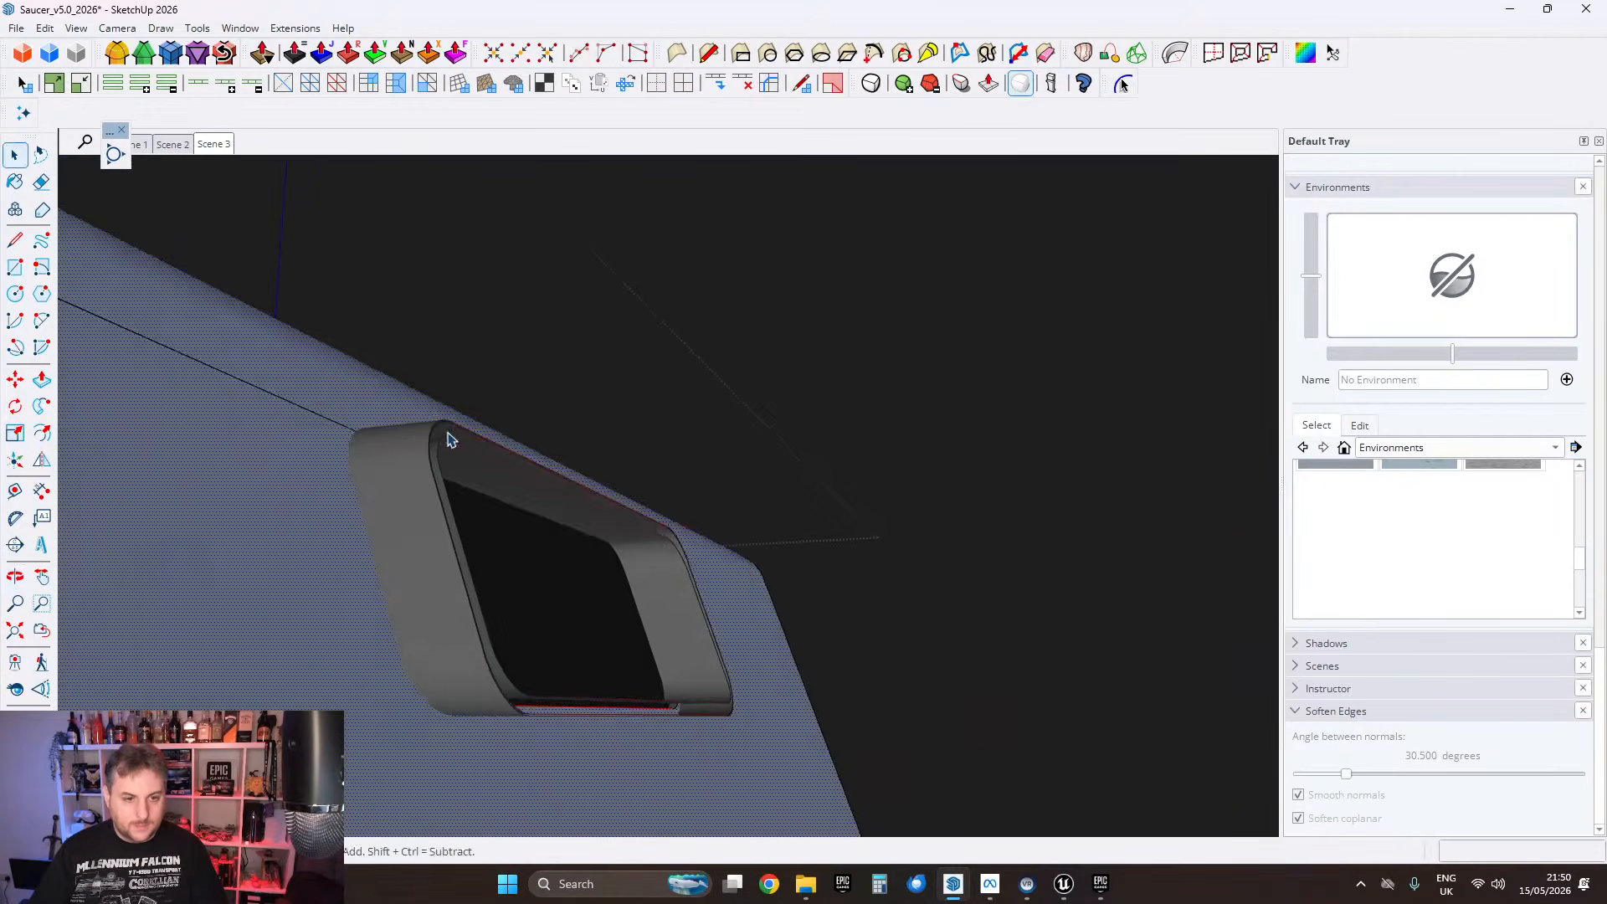
pyautogui.scroll(2, 469, 536)
pyautogui.moveTo(442, 469); pyautogui.dragTo(689, 431, button='middle')
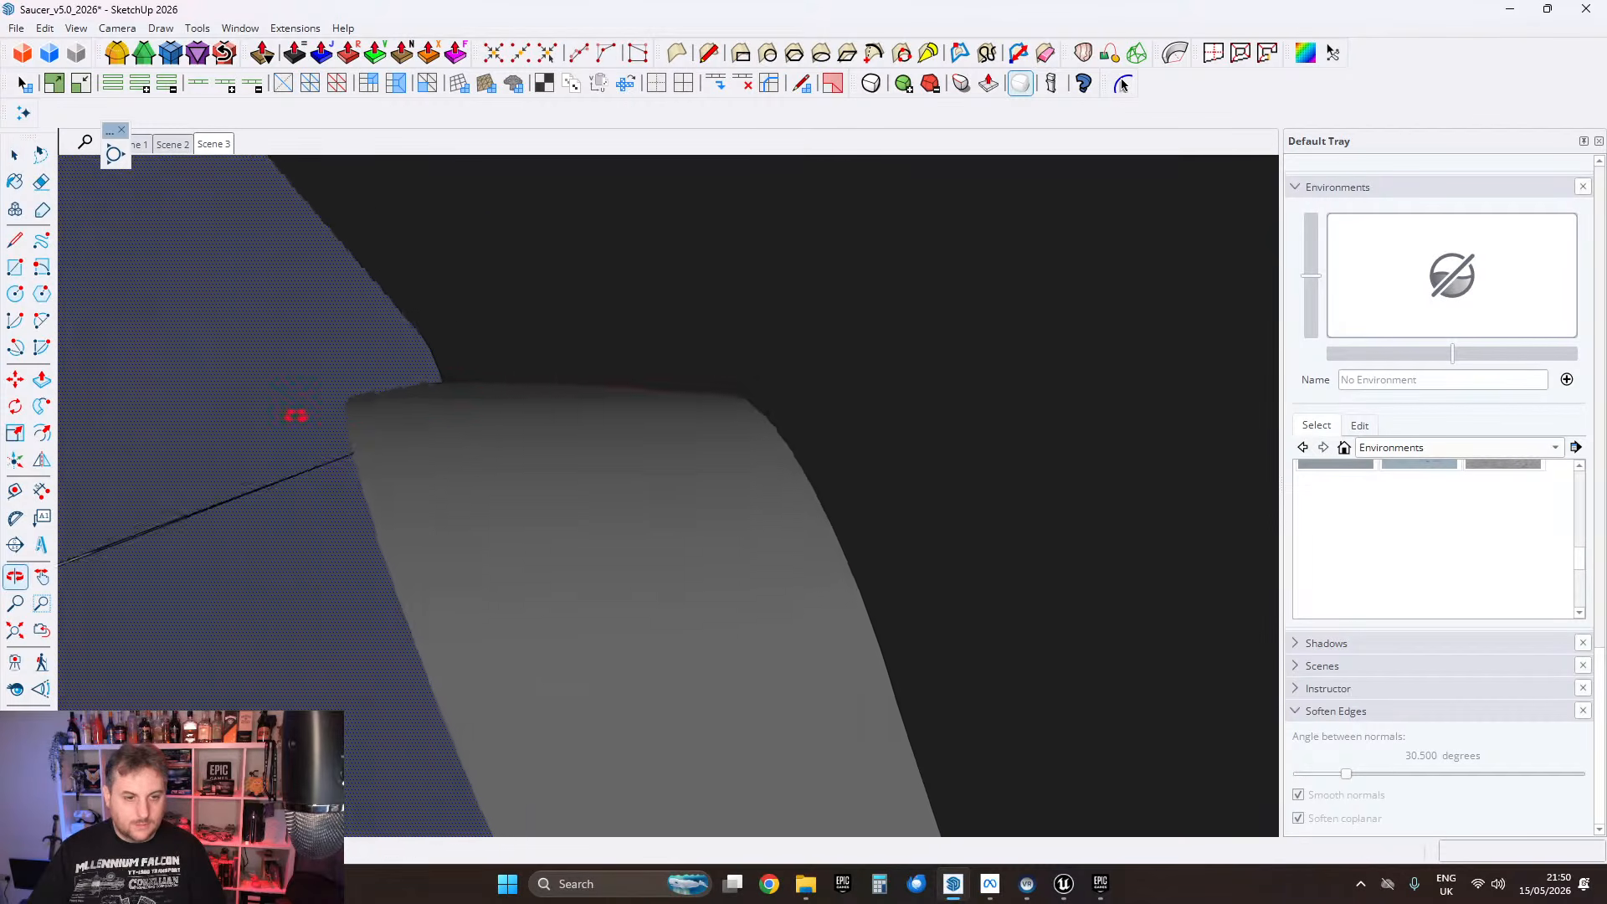
pyautogui.moveTo(295, 416); pyautogui.dragTo(499, 574, button='middle')
pyautogui.scroll(5, 567, 510)
pyautogui.moveTo(429, 363)
pyautogui.keyDown('shift'); pyautogui.mouseDown(button='middle')
pyautogui.moveTo(599, 345)
pyautogui.moveTo(632, 334)
pyautogui.moveTo(553, 348)
pyautogui.moveTo(653, 291)
pyautogui.moveTo(796, 268)
pyautogui.moveTo(692, 350)
pyautogui.moveTo(632, 484)
pyautogui.moveTo(656, 410)
pyautogui.mouseUp(button='middle'); pyautogui.keyUp('shift')
pyautogui.click(656, 410)
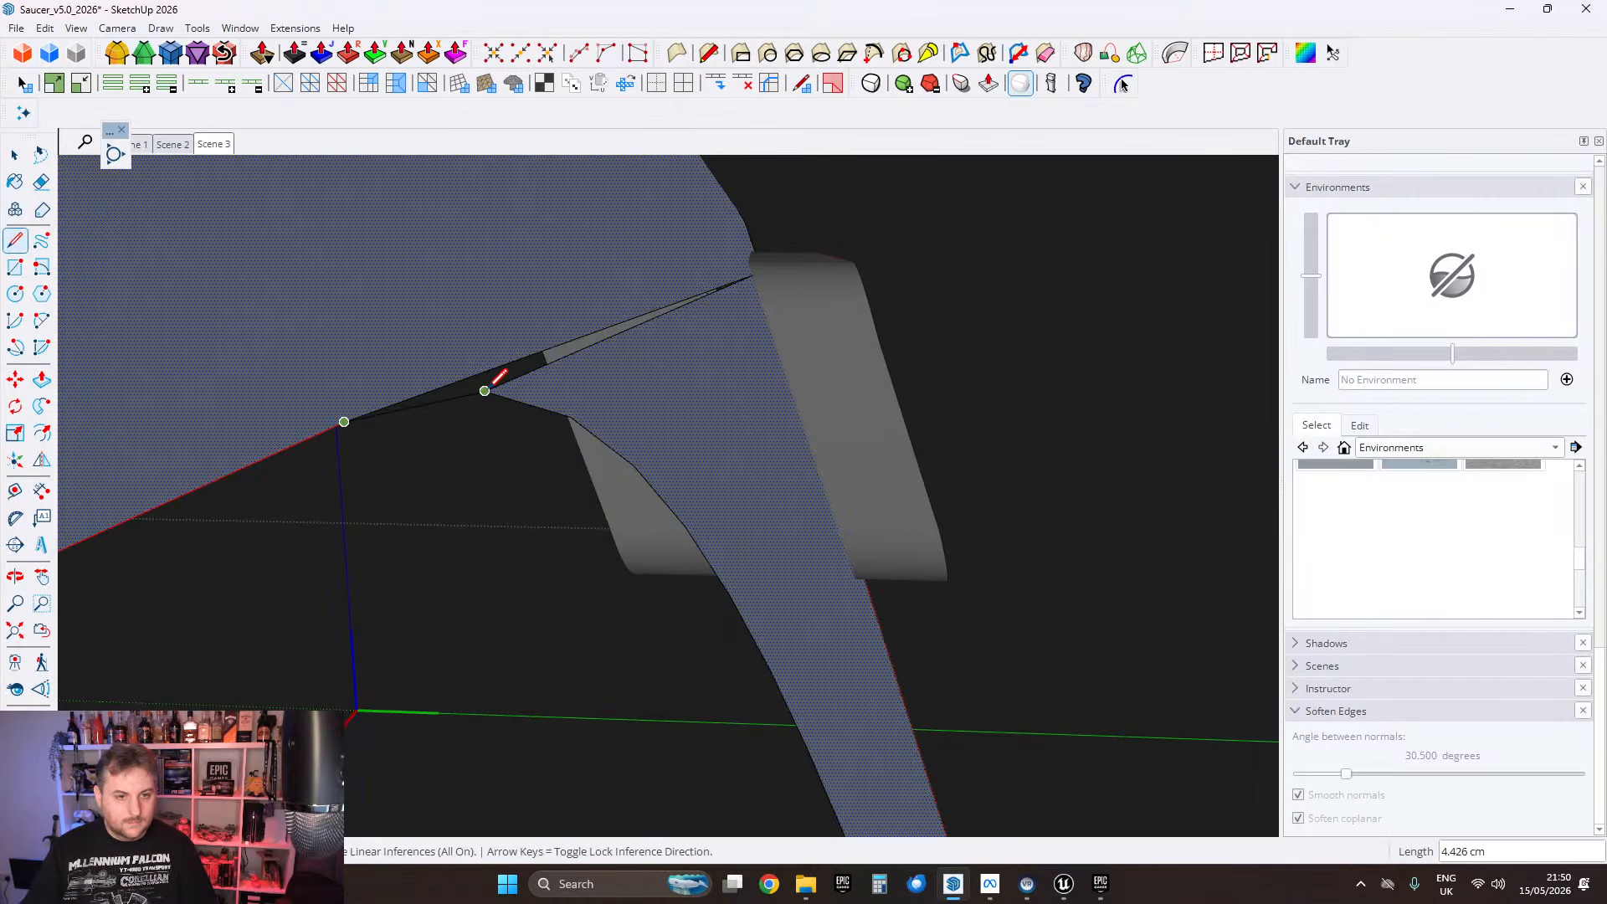
pyautogui.click(486, 390)
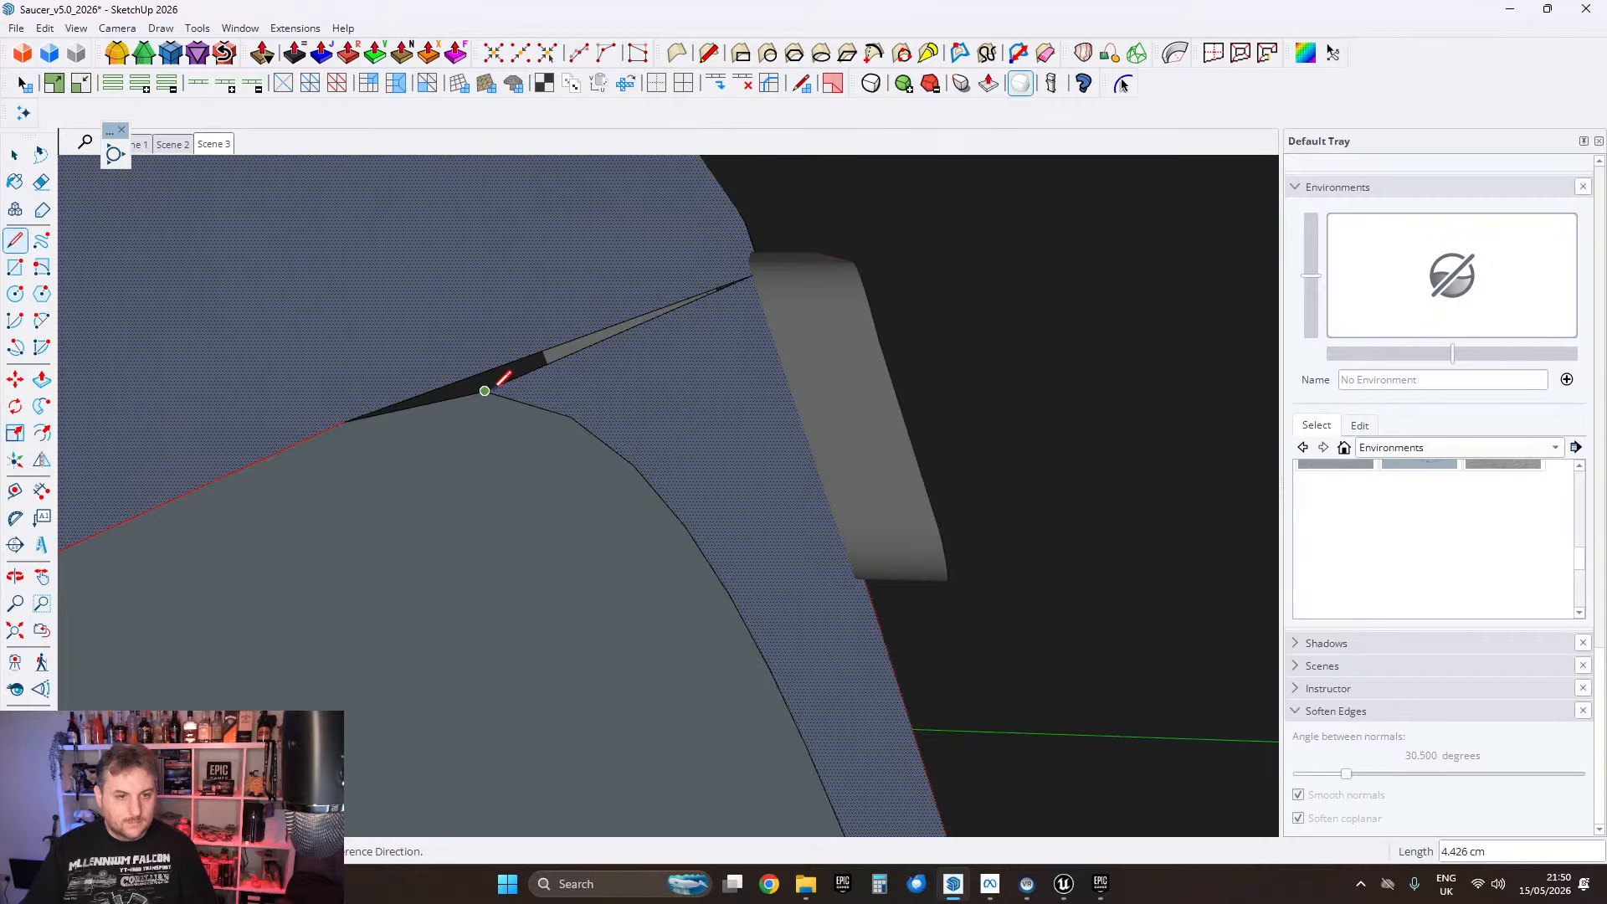
# Step: Clean up all of the panel's connected geometry with FixIt 101
pyautogui.doubleClick(600, 371)
pyautogui.rightClick(599, 370)
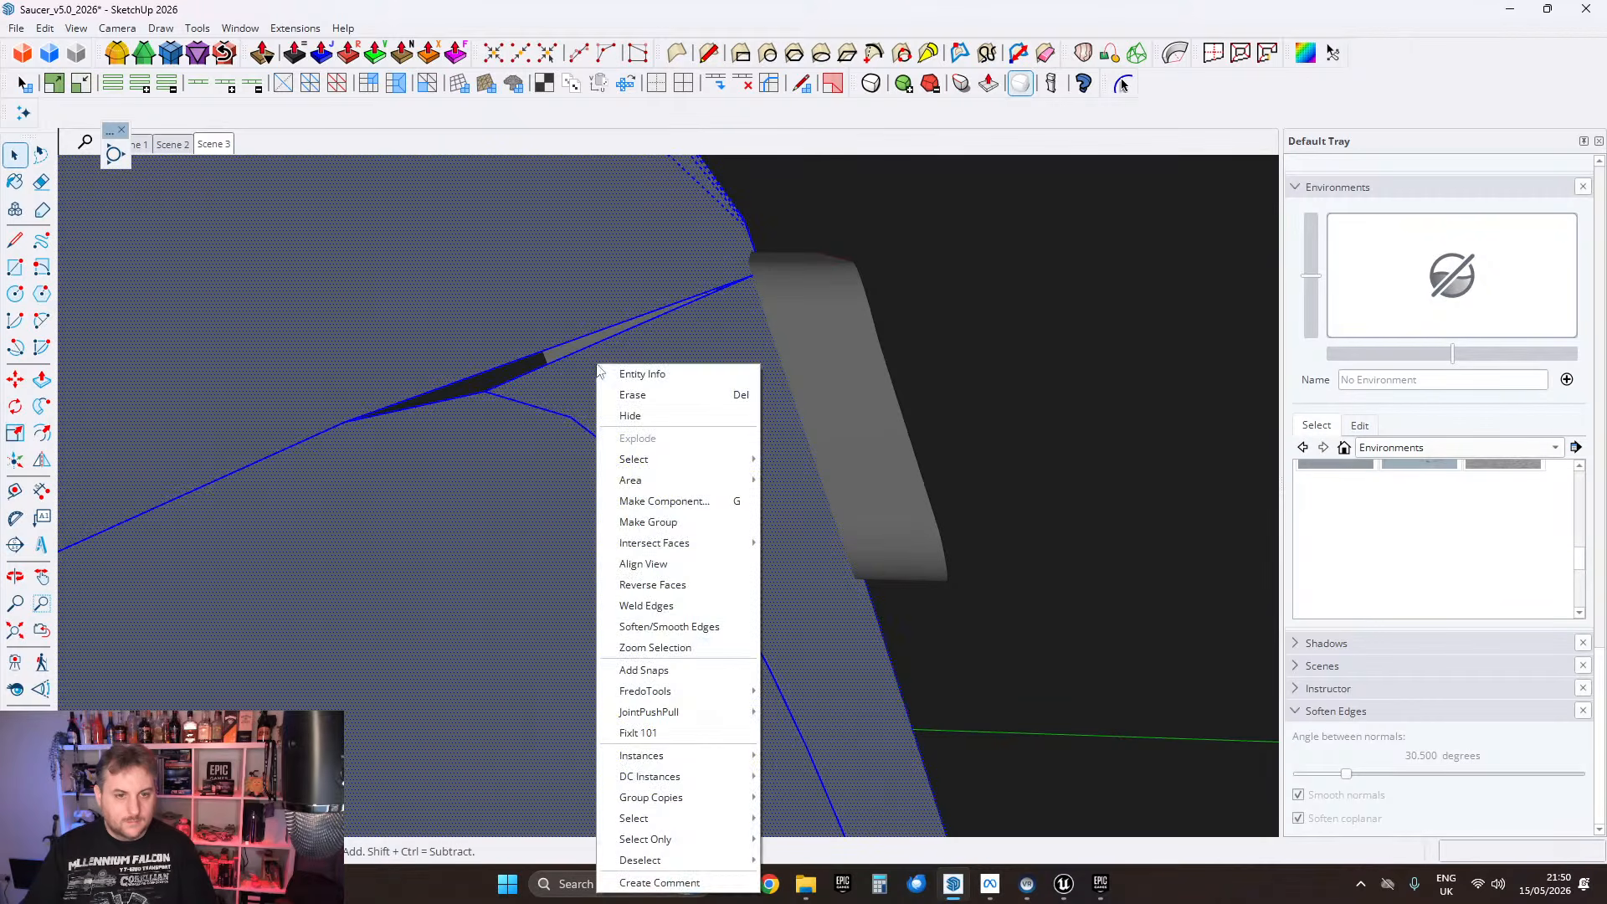
pyautogui.click(667, 735)
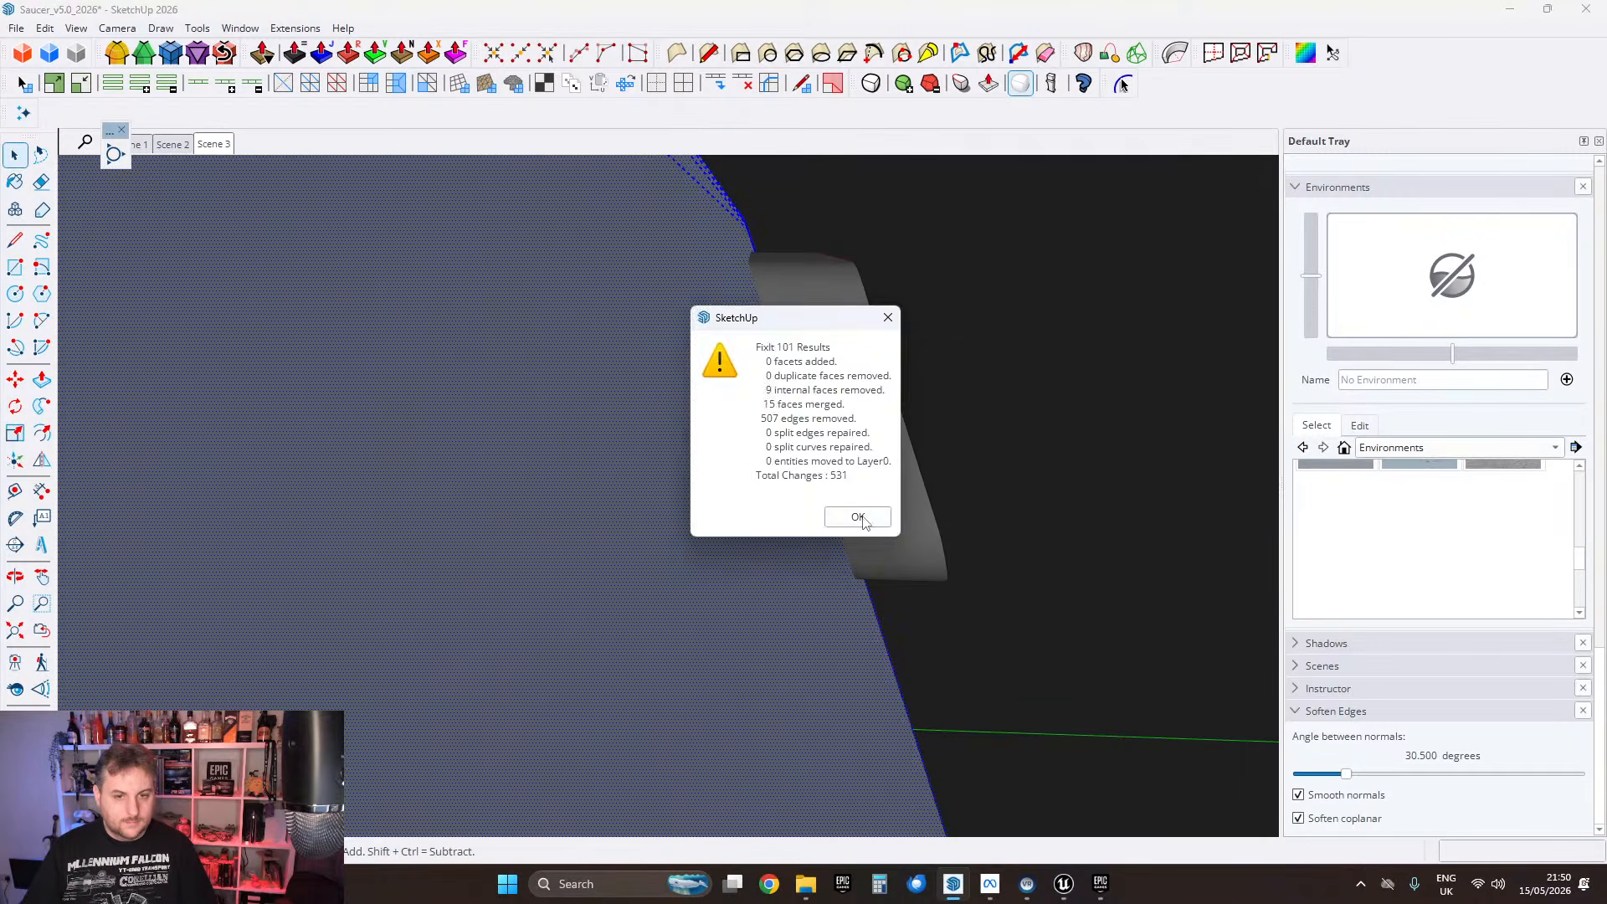
pyautogui.click(858, 517)
# Step: Unsoften the panel's edges by setting the angle between normals to 0 degrees
pyautogui.rightClick(697, 315)
pyautogui.click(762, 586)
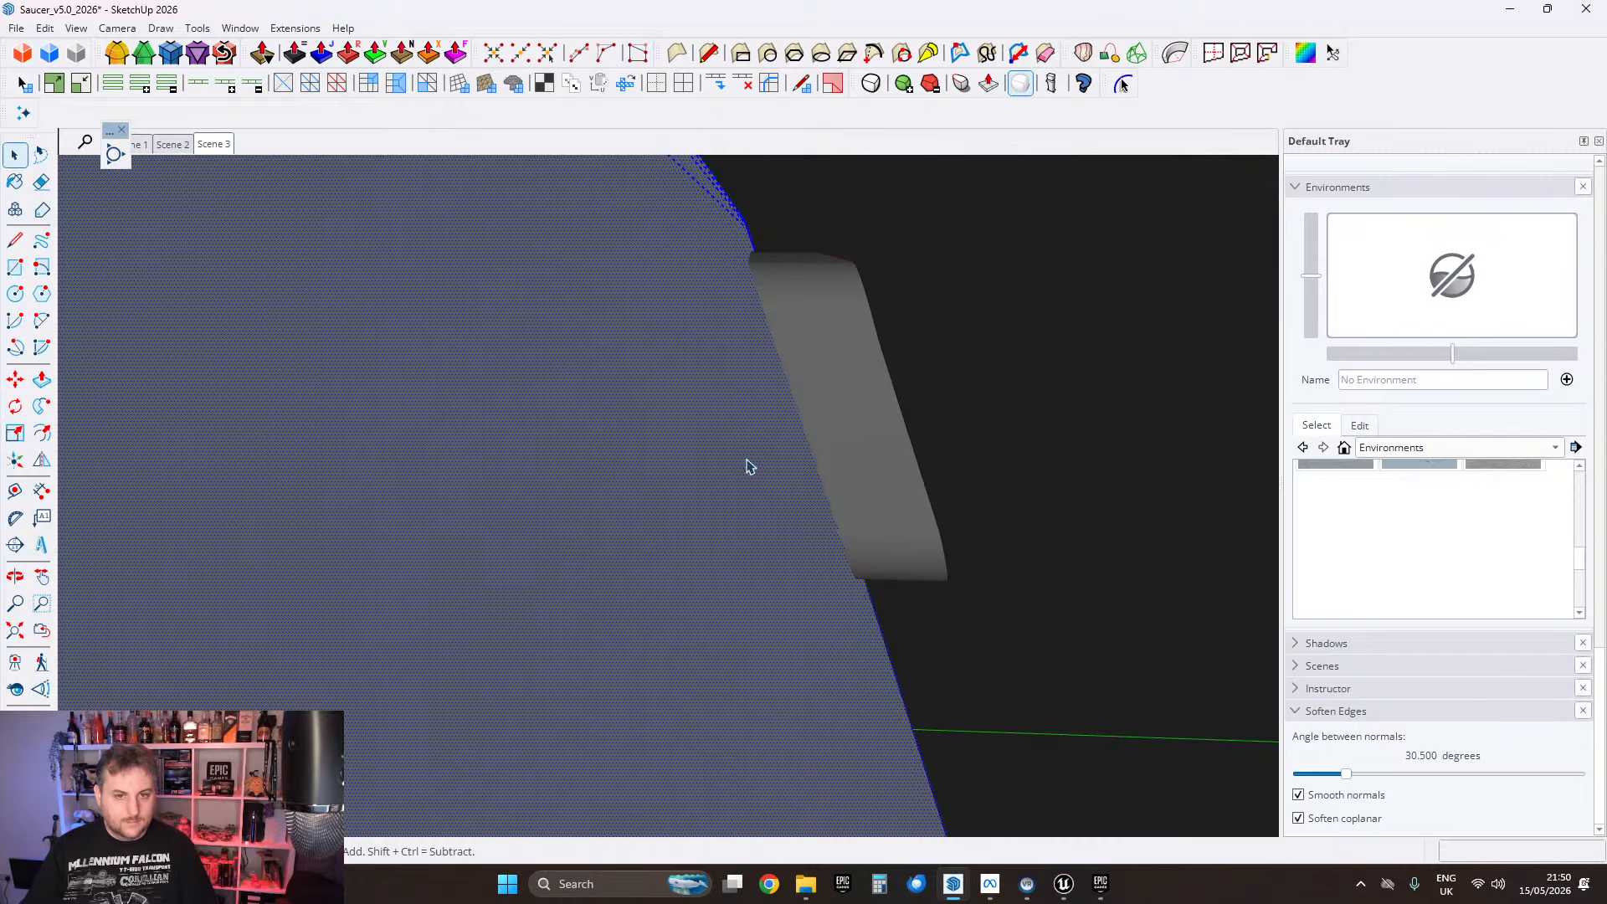
pyautogui.moveTo(750, 466); pyautogui.dragTo(551, 503, button='middle')
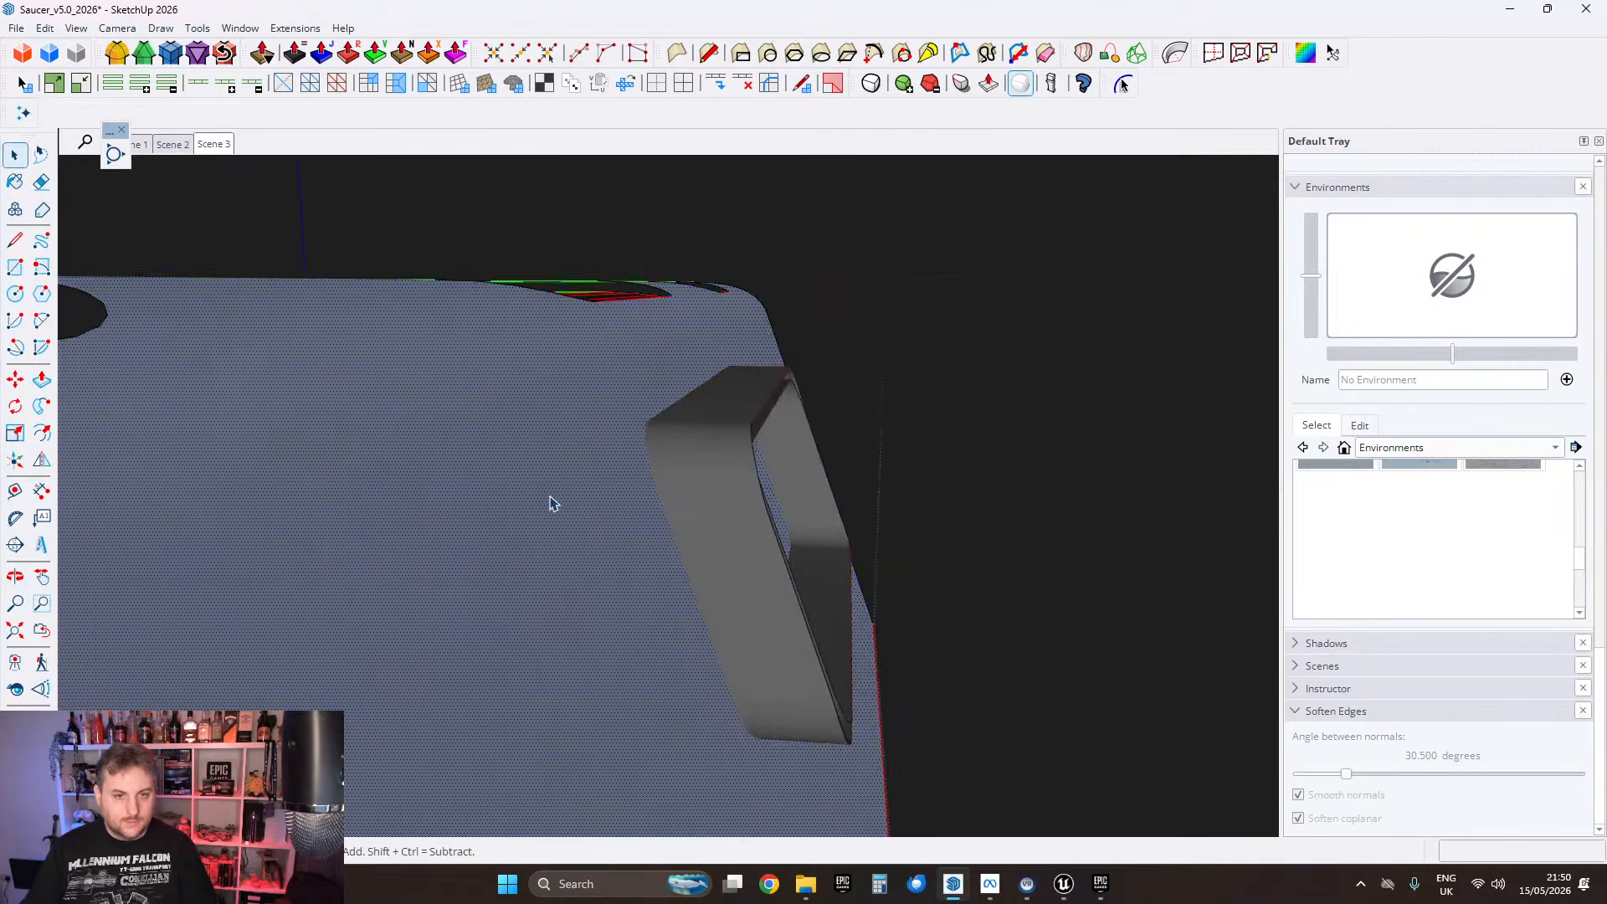
pyautogui.scroll(-2, 616, 486)
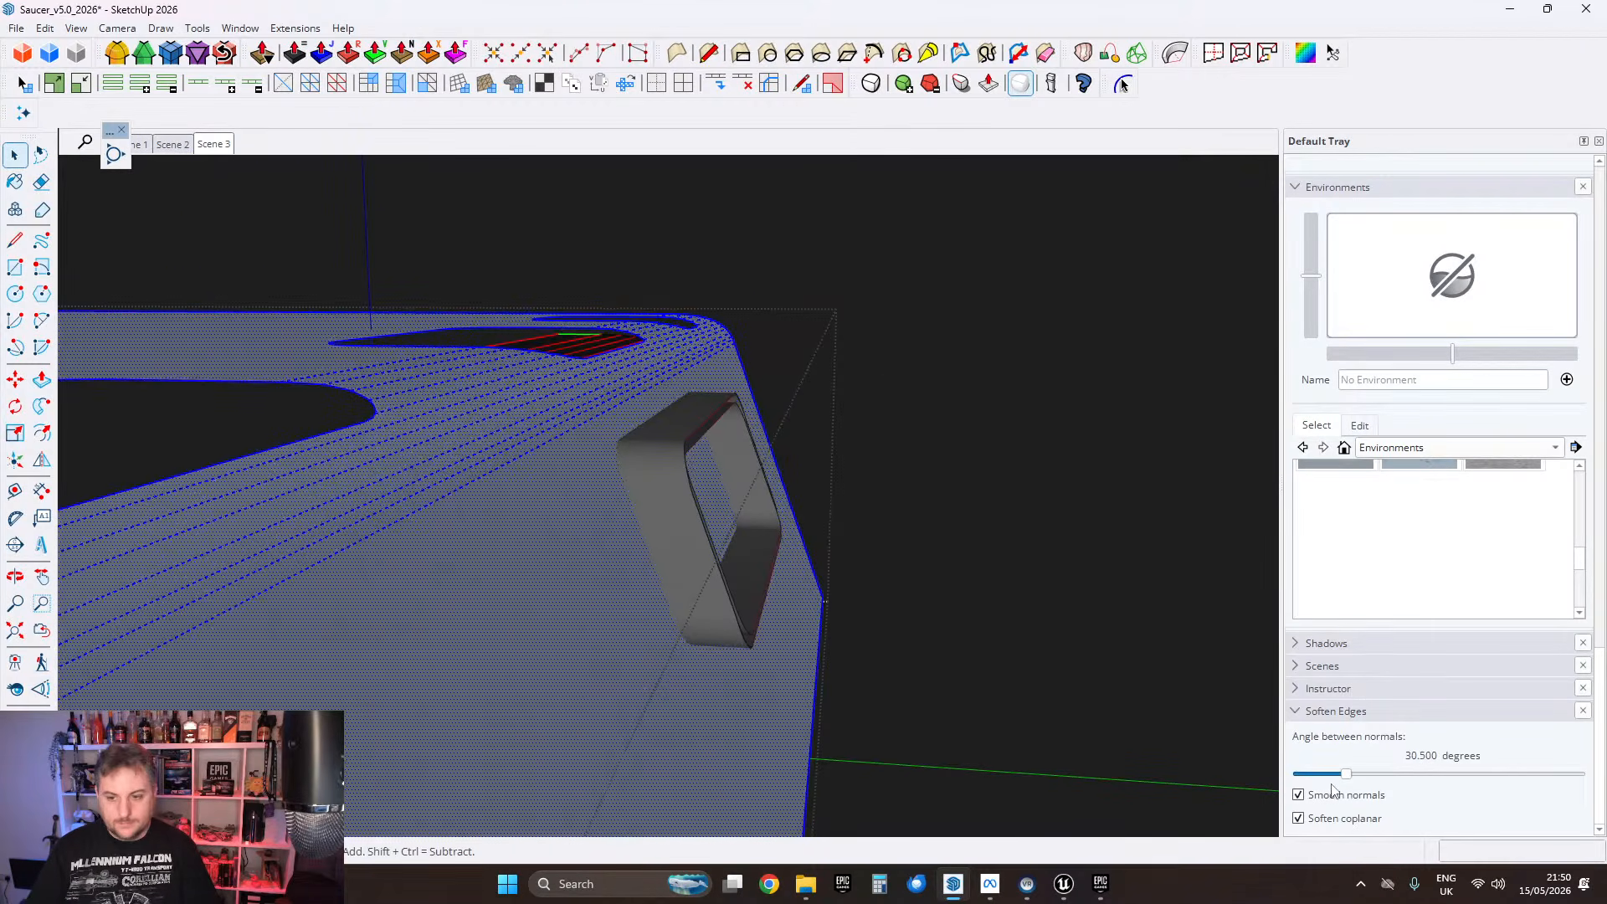
pyautogui.moveTo(1346, 773); pyautogui.dragTo(1076, 771)
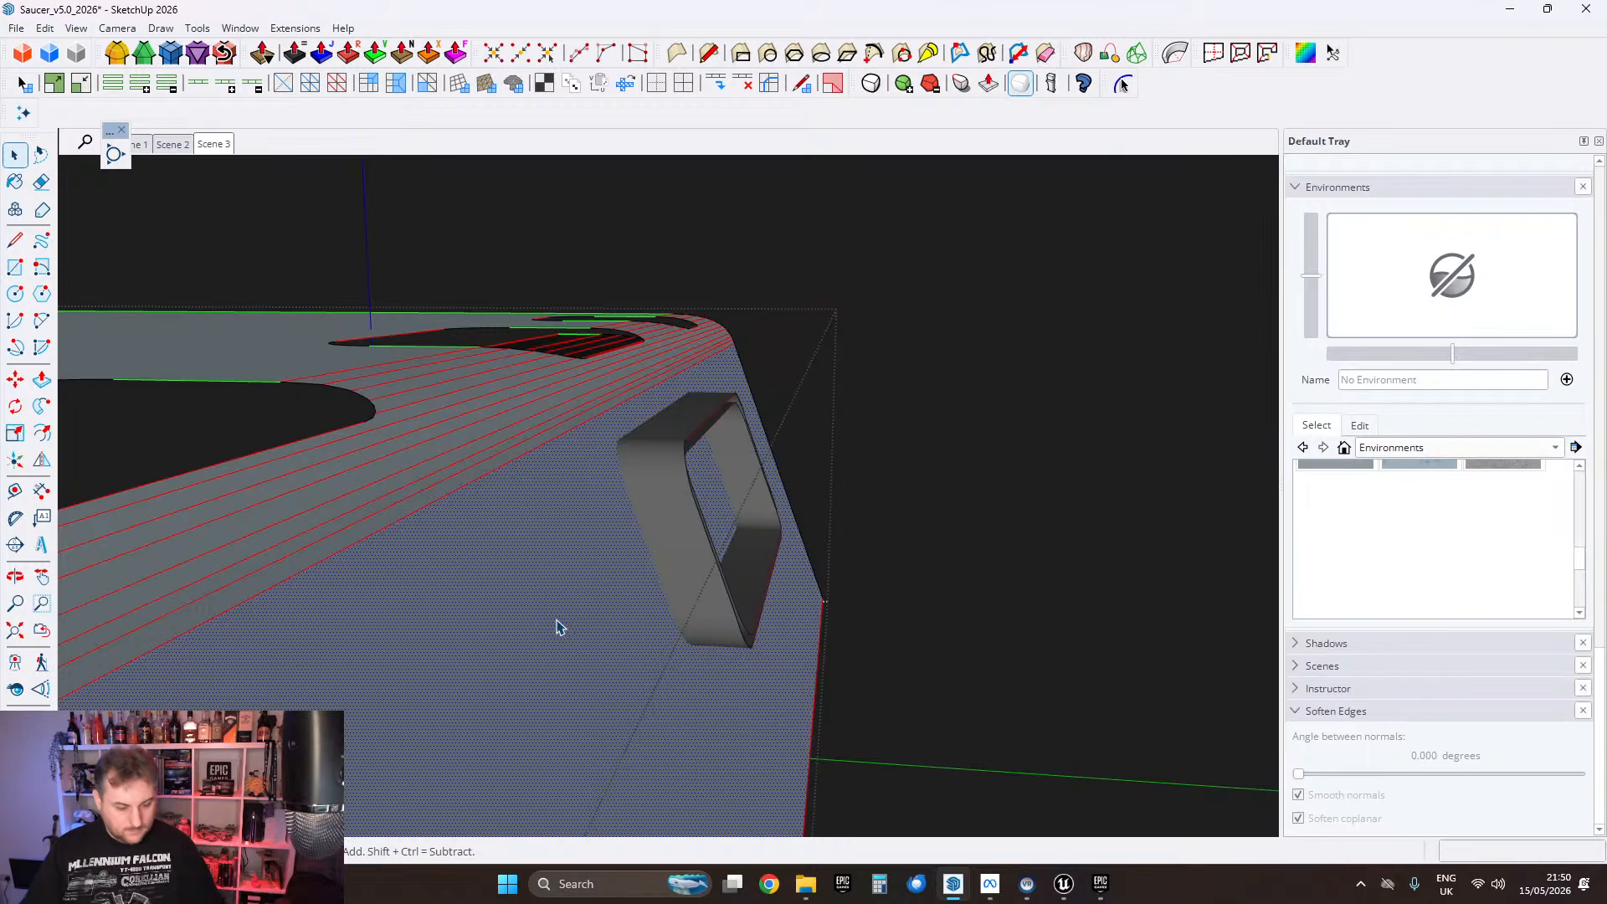
# Step: Replace the whole panel with only its flat slanted face, pasted in place
pyautogui.tripleClick(521, 417)
pyautogui.scroll(-1, 539, 425)
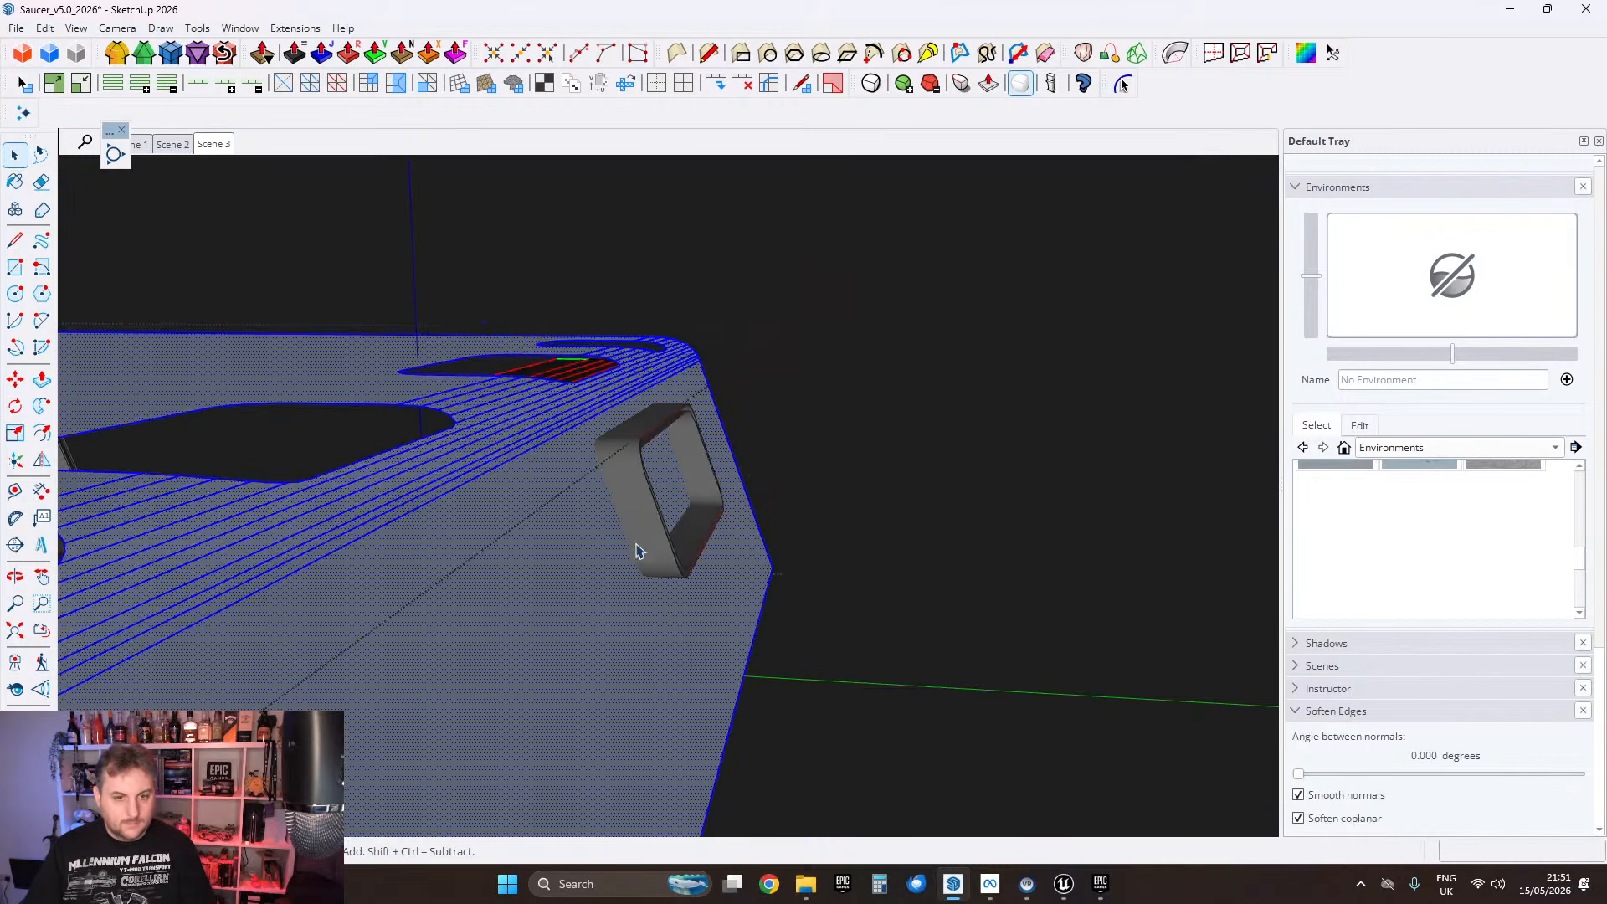
pyautogui.press('Delete')
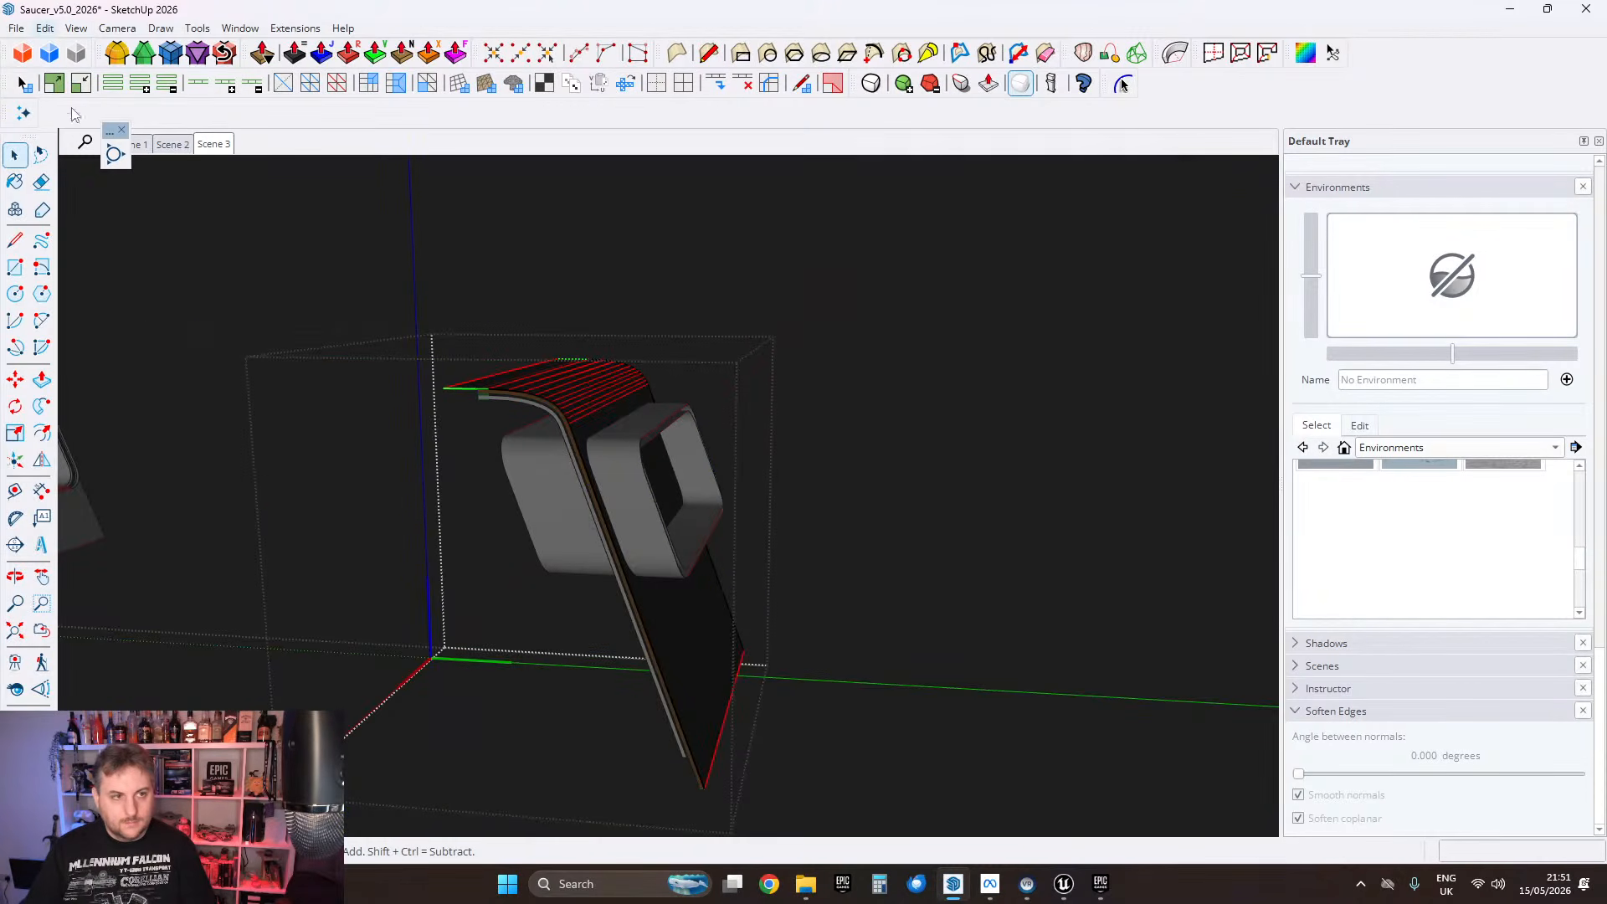
pyautogui.click(45, 28)
pyautogui.click(94, 155)
# Step: Shorten the flat face around the sleeve by moving its end edges inward about 1160 cm and 257 cm
pyautogui.scroll(2, 721, 548)
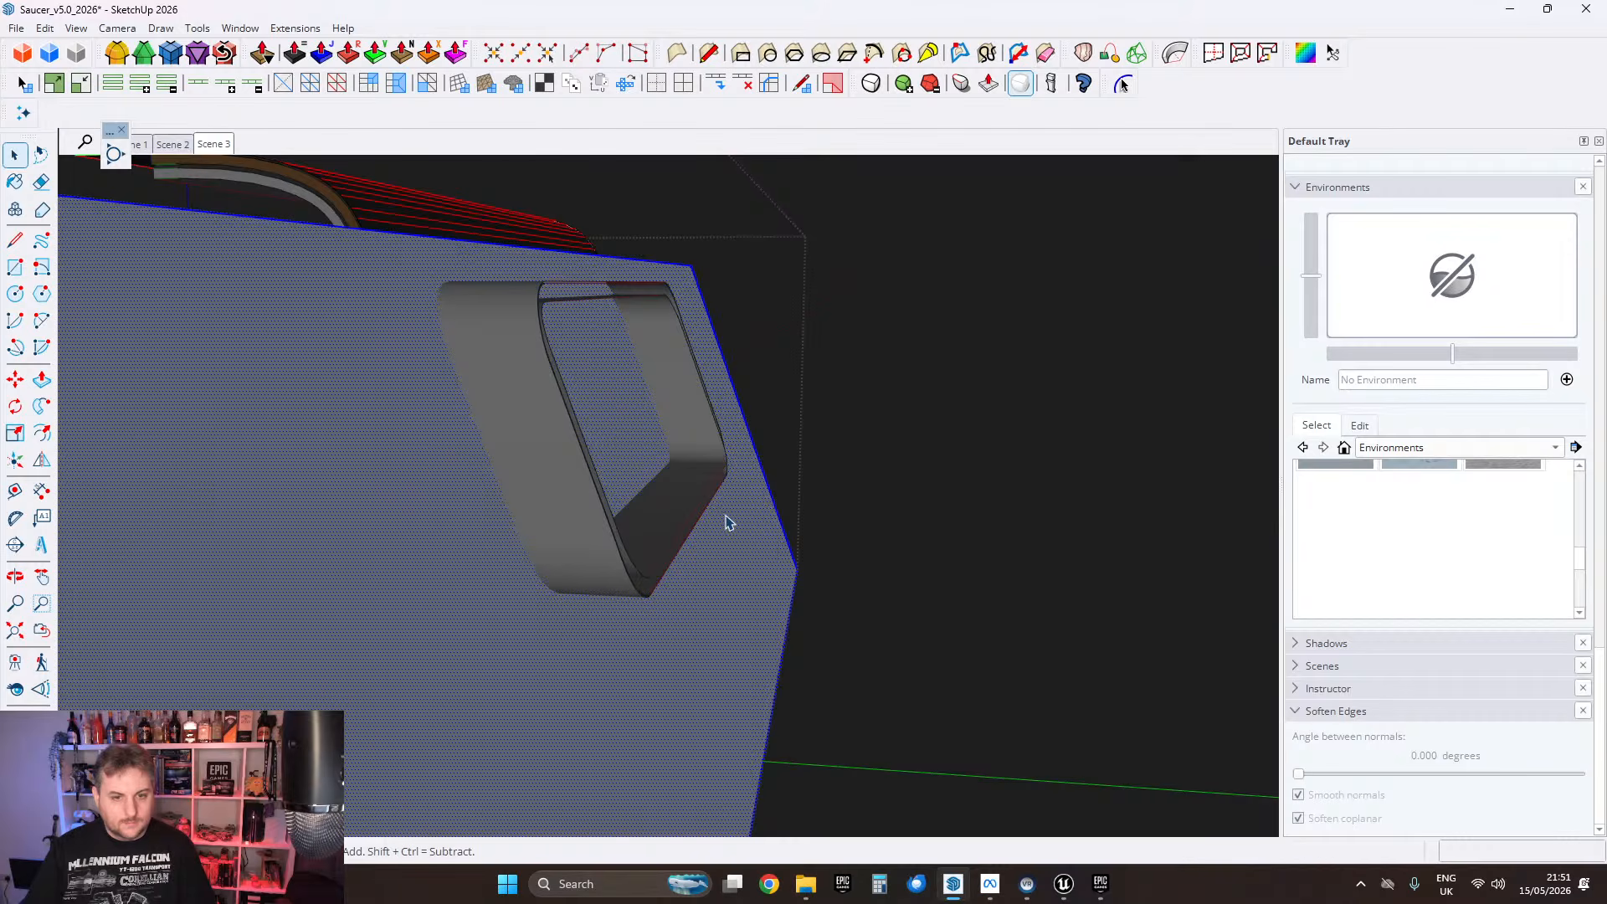
pyautogui.moveTo(327, 385); pyautogui.dragTo(339, 559, button='middle')
pyautogui.scroll(-3, 819, 560)
pyautogui.moveTo(459, 694); pyautogui.dragTo(459, 693)
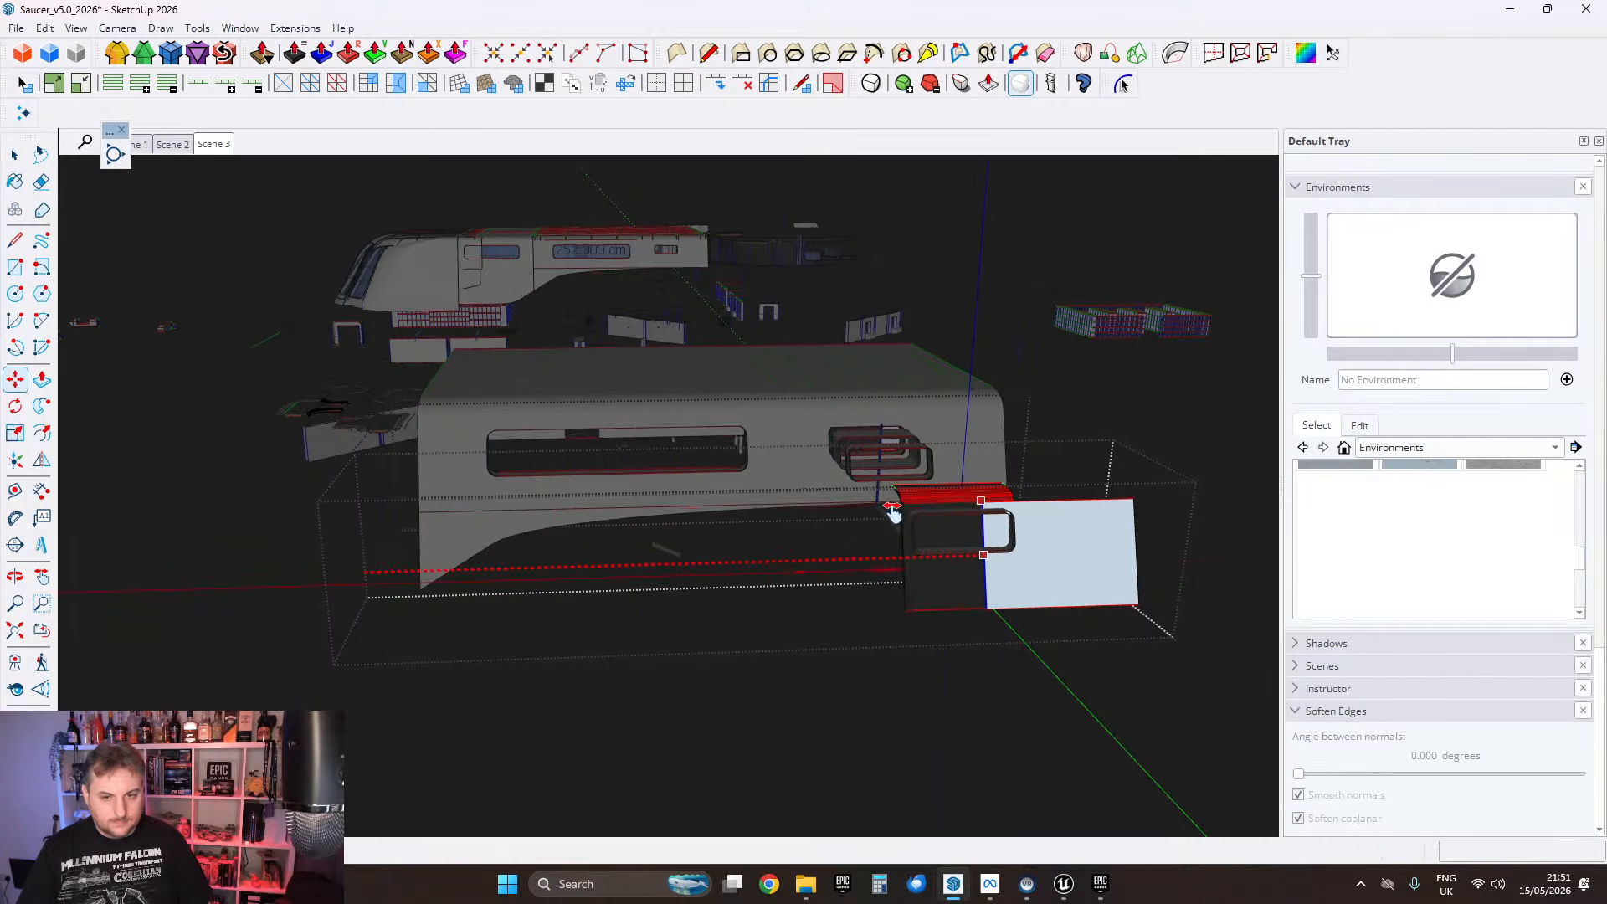
pyautogui.scroll(5, 890, 509)
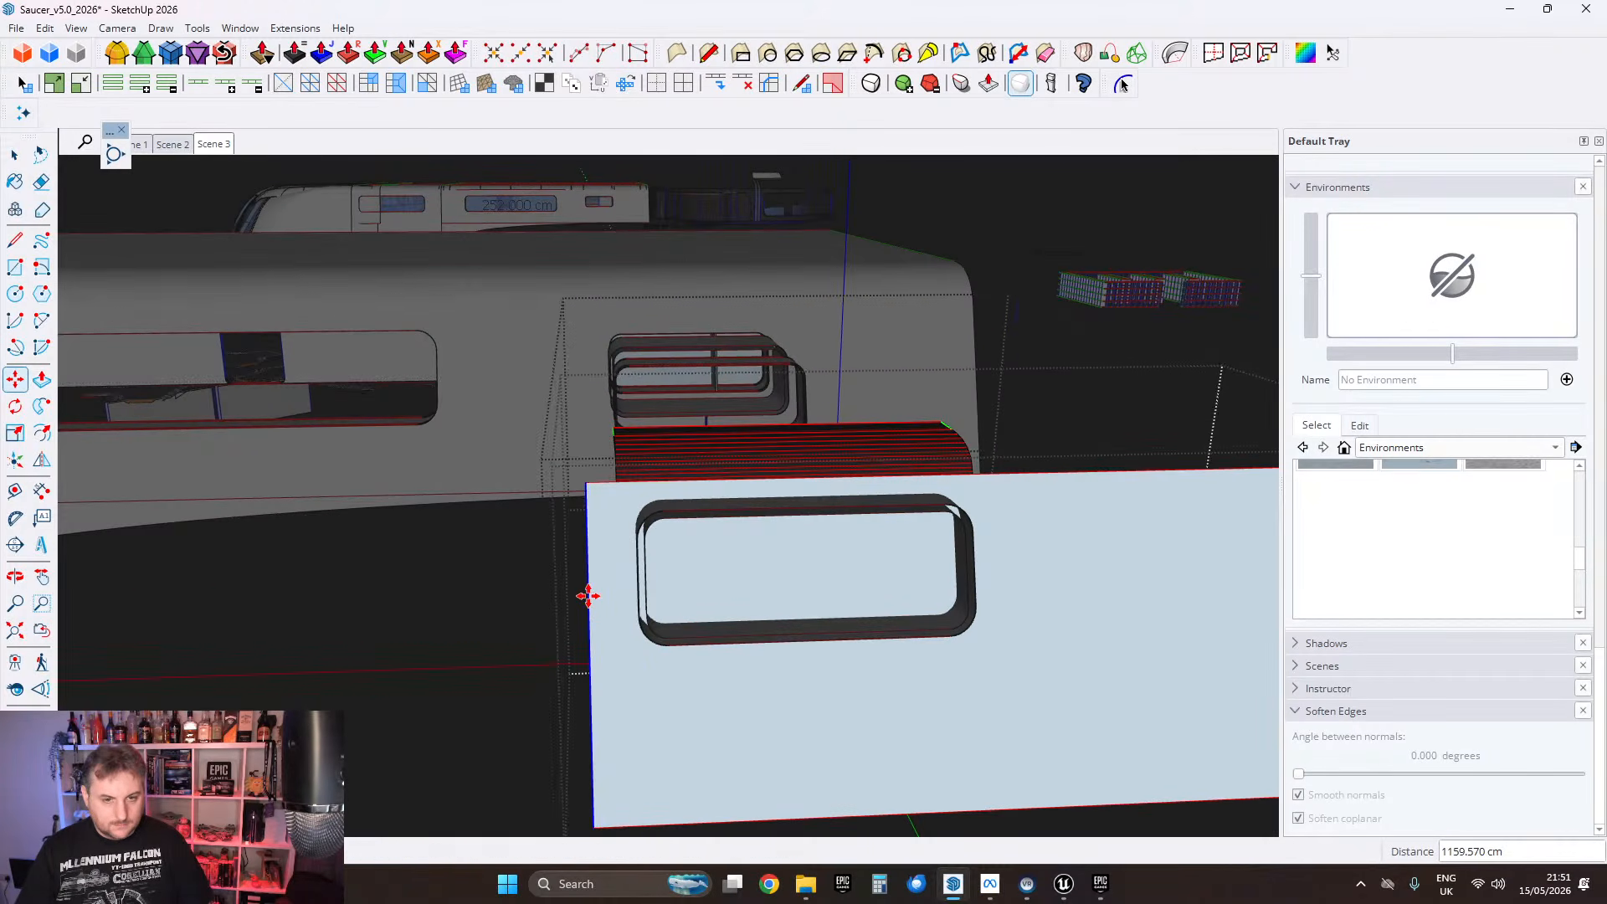
pyautogui.scroll(-5, 638, 474)
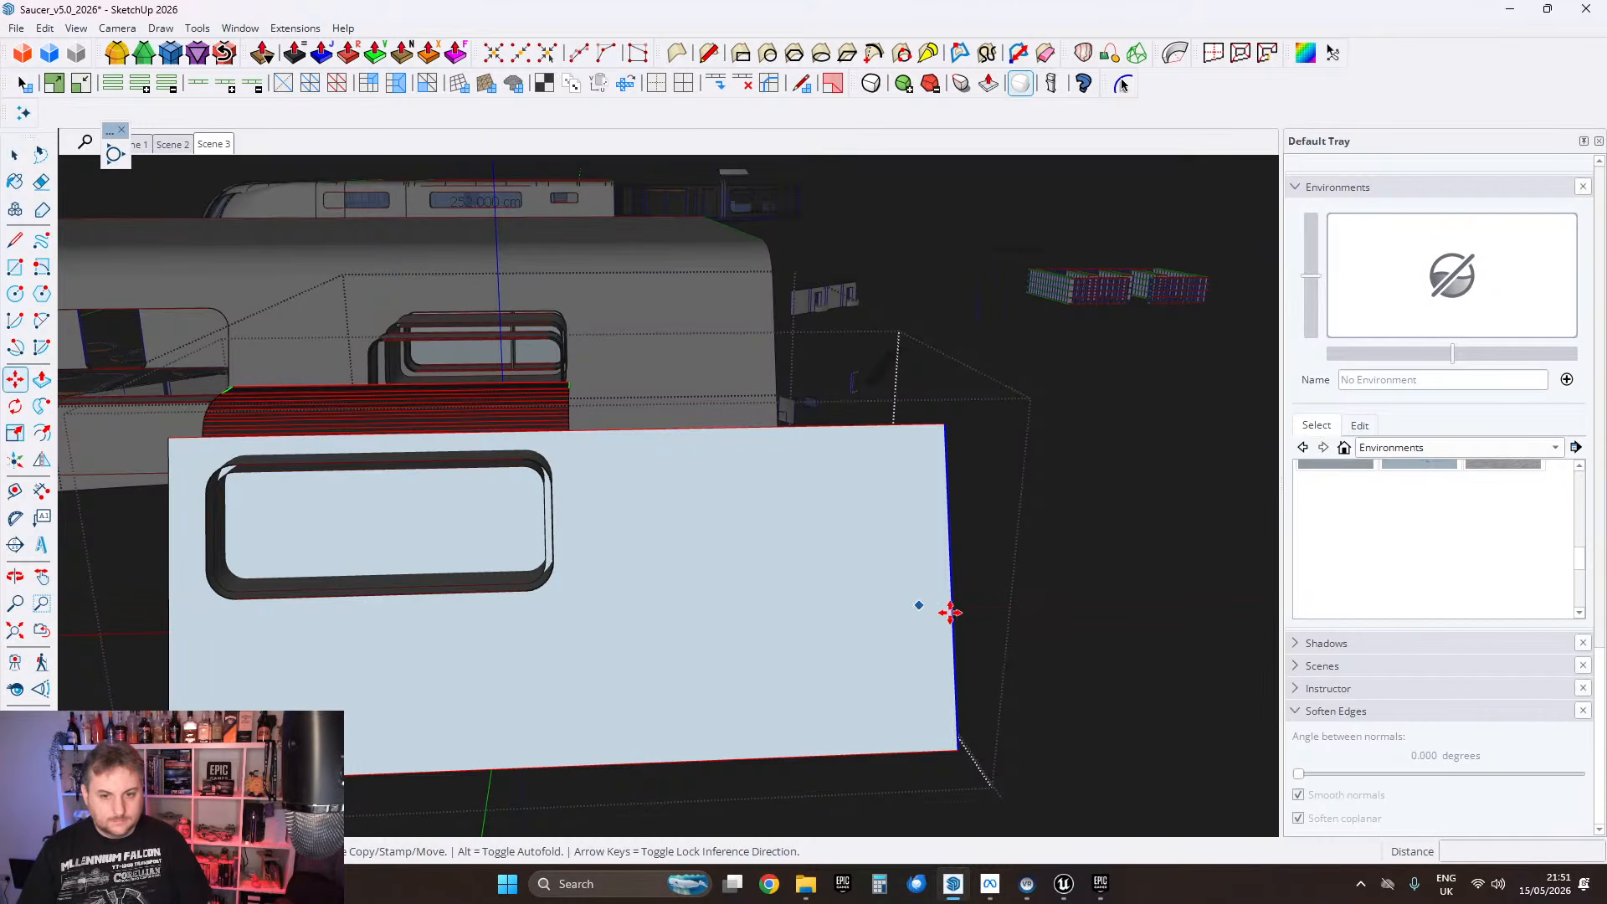
pyautogui.click(920, 608)
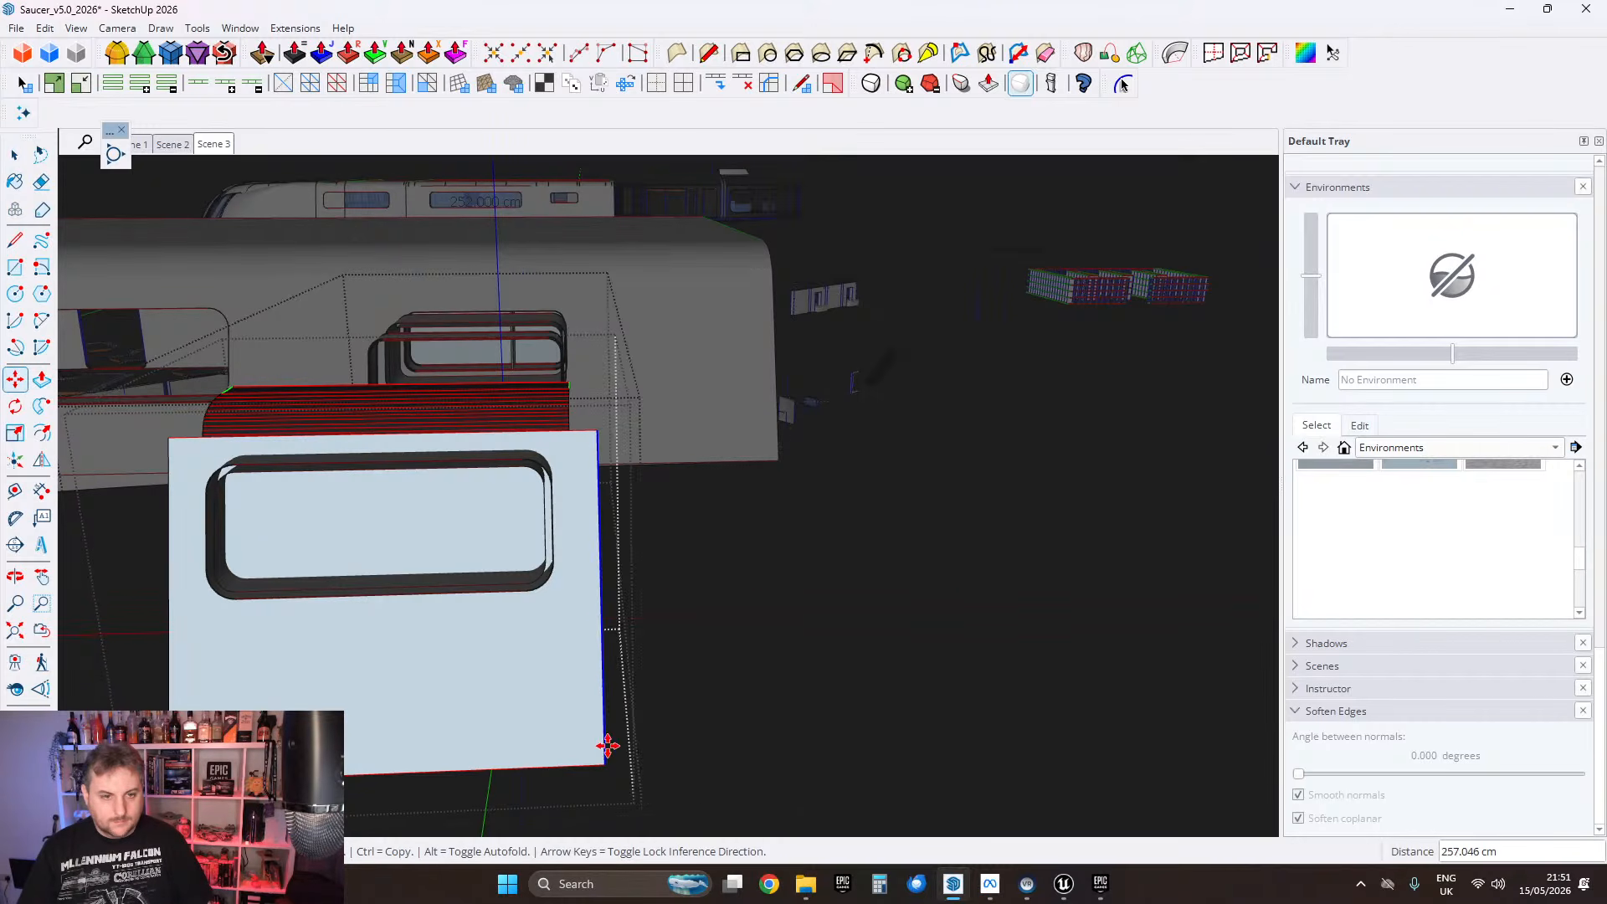
pyautogui.click(15, 157)
# Step: Reverse the shortened slanted face so its front side points outward
pyautogui.moveTo(277, 418); pyautogui.dragTo(1091, 624, button='middle')
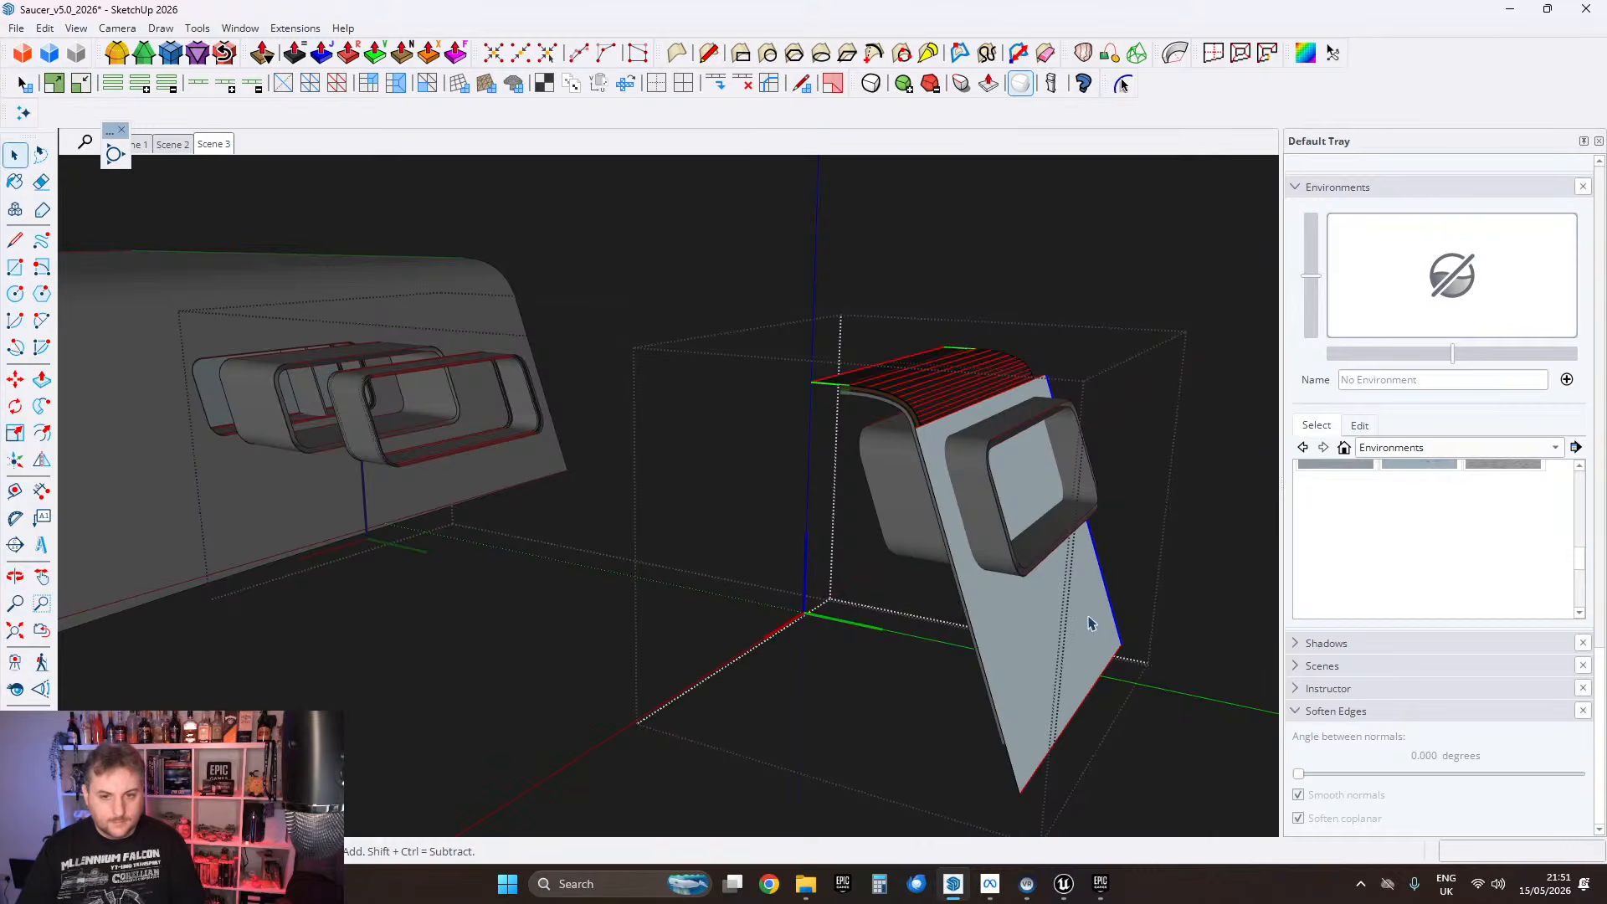
pyautogui.rightClick(1024, 628)
pyautogui.click(1001, 595)
pyautogui.moveTo(1001, 595); pyautogui.dragTo(789, 510, button='middle')
pyautogui.rightClick(799, 493)
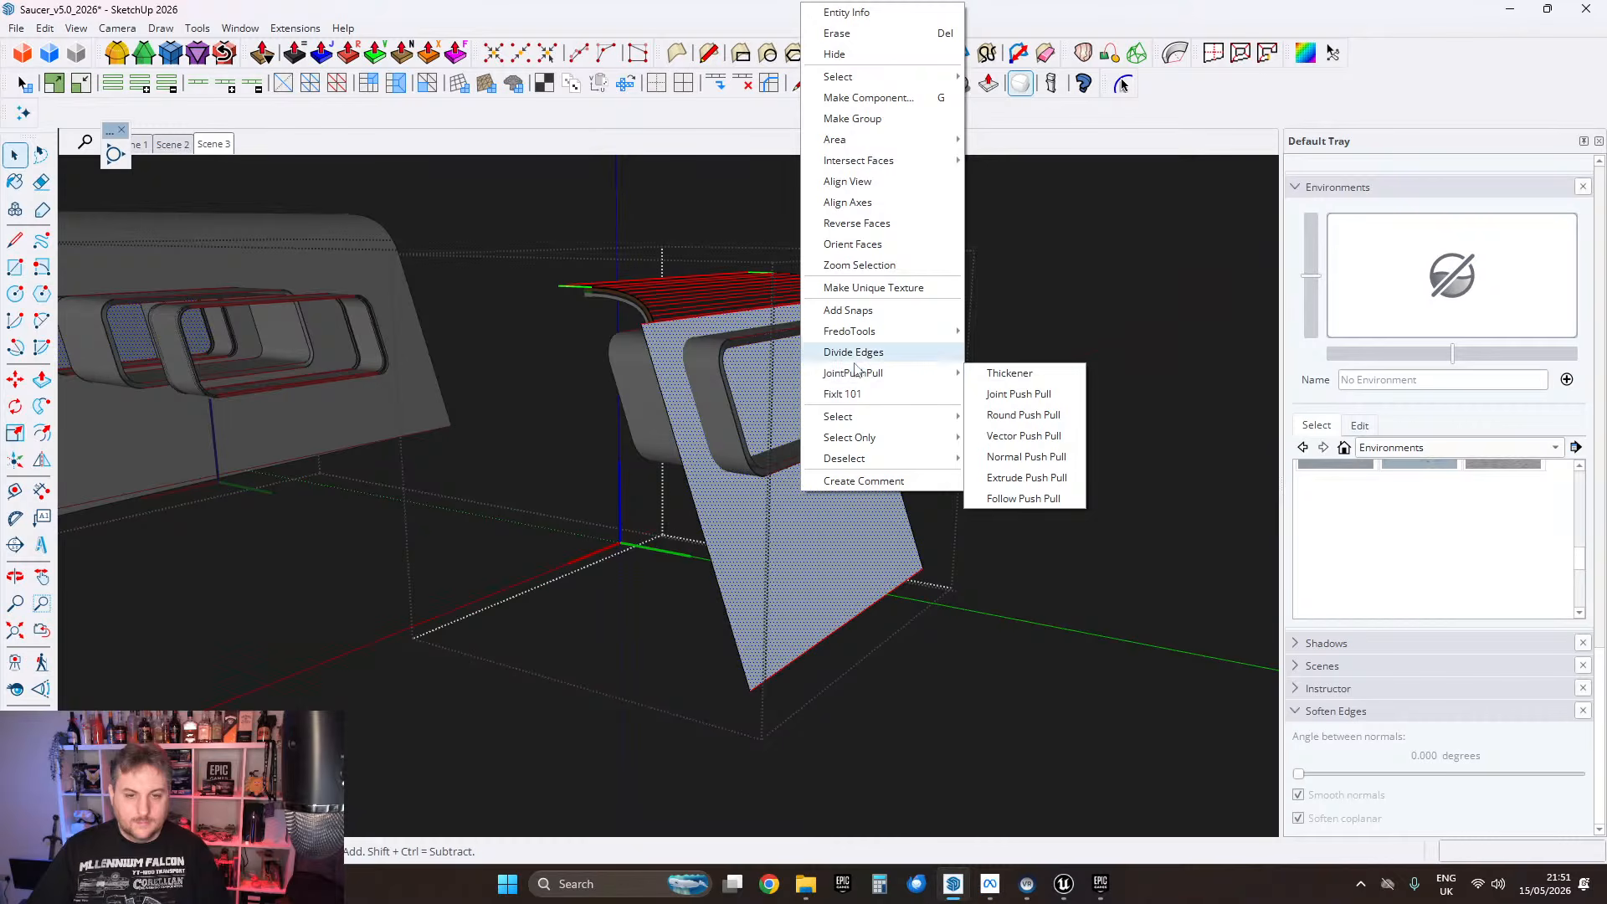
pyautogui.click(853, 223)
# Step: Paste the slanted face in place inside the window sleeve group
pyautogui.moveTo(853, 232); pyautogui.dragTo(789, 467, button='middle')
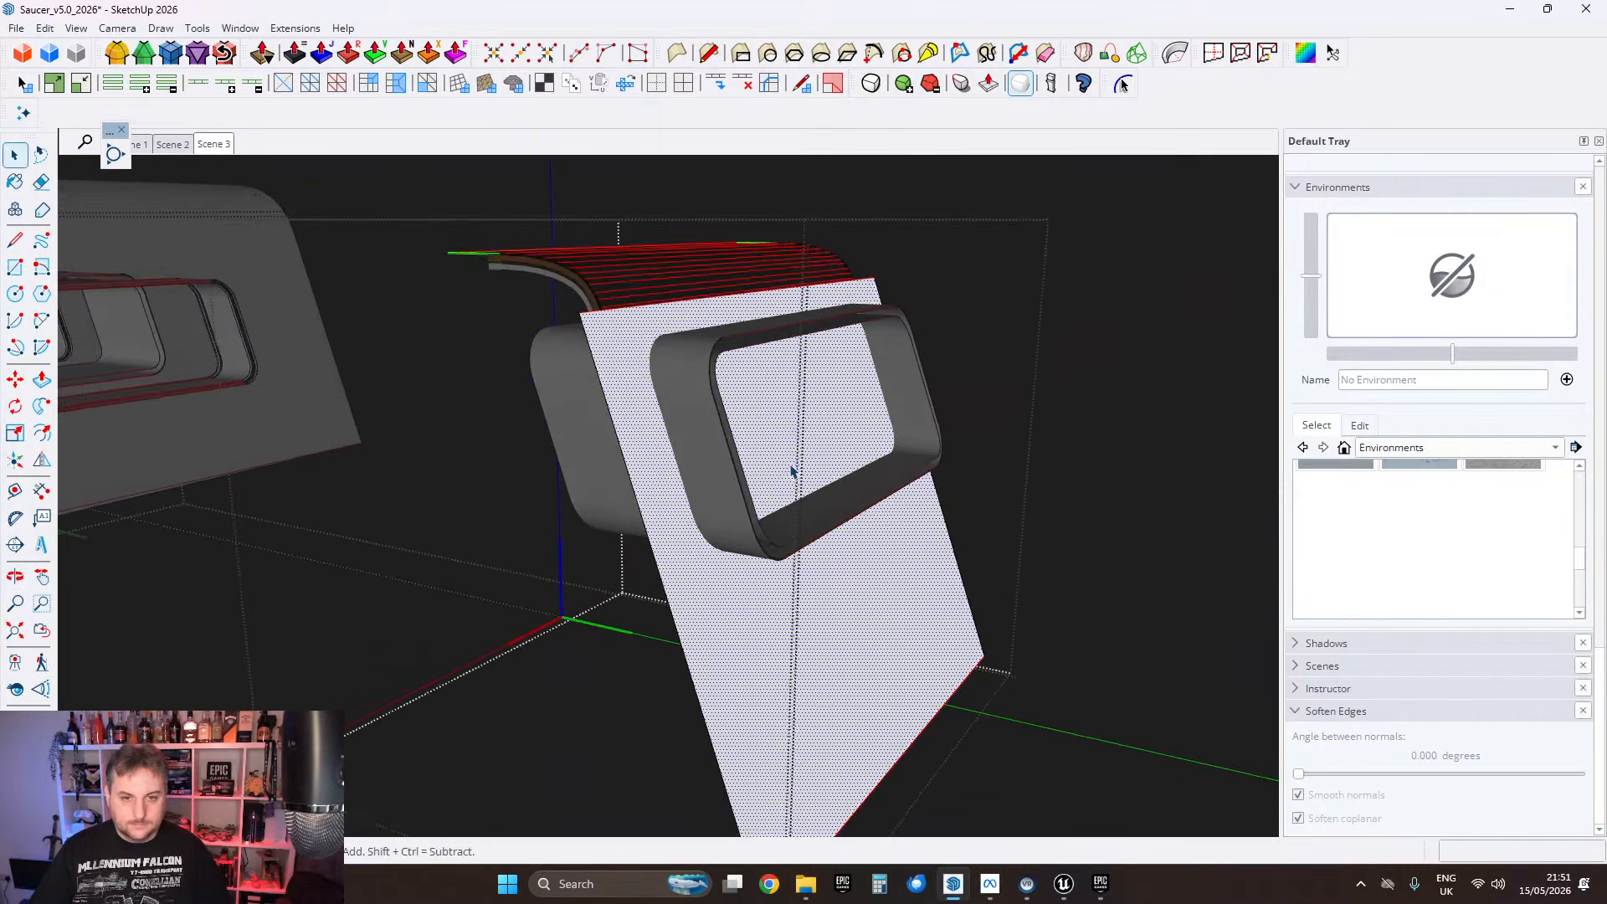
pyautogui.scroll(3, 739, 541)
pyautogui.moveTo(740, 541); pyautogui.dragTo(862, 525, button='middle')
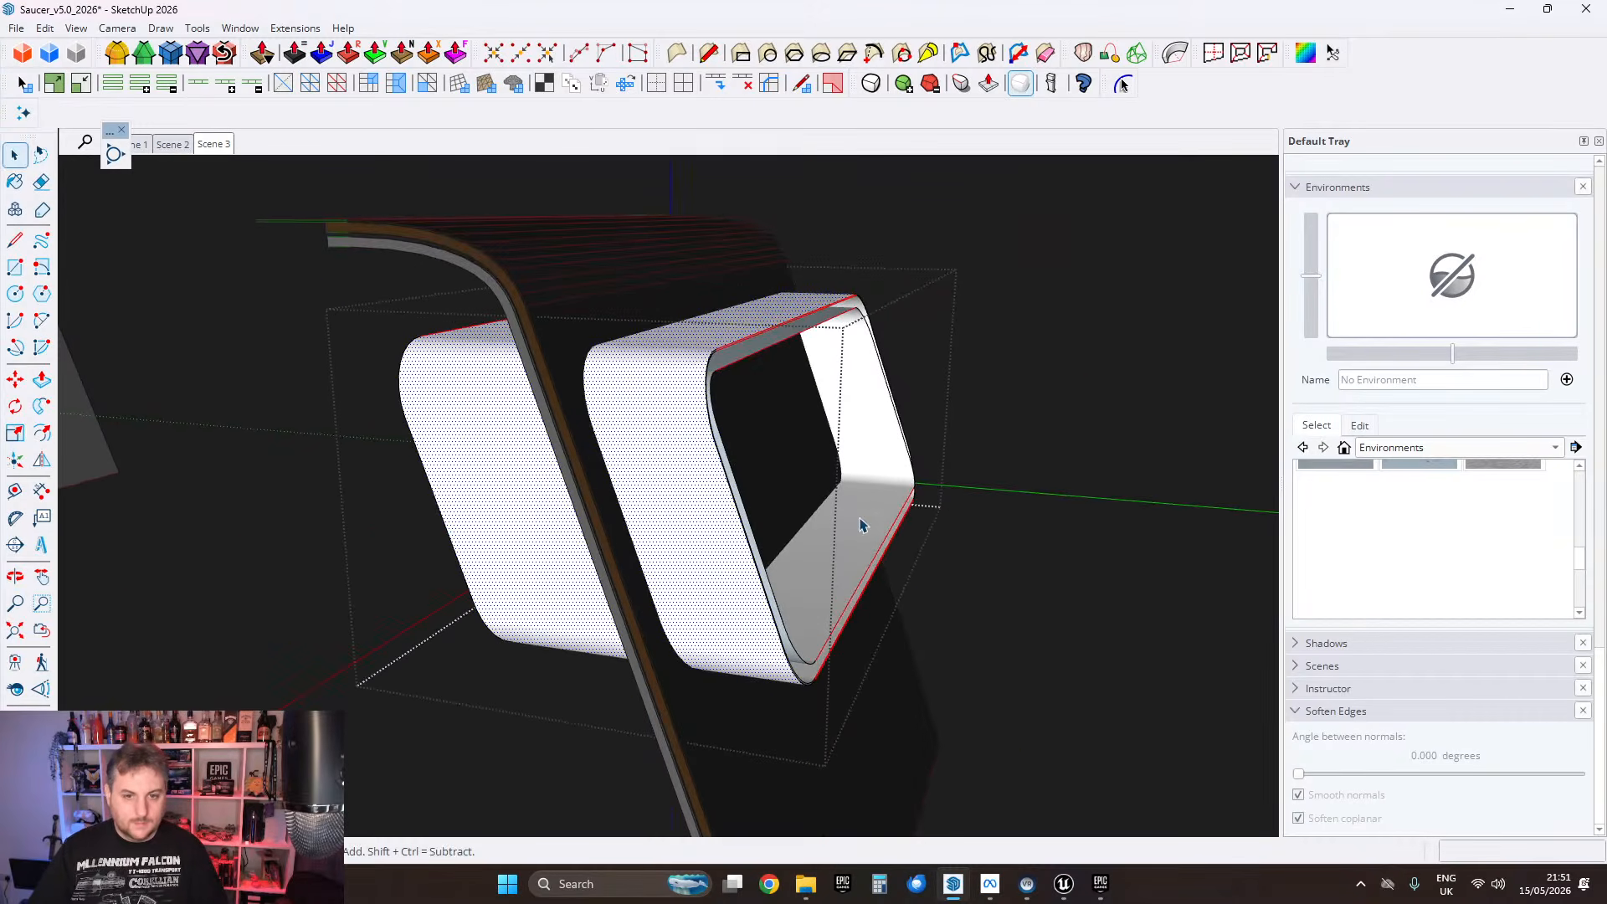
pyautogui.click(44, 28)
pyautogui.click(92, 155)
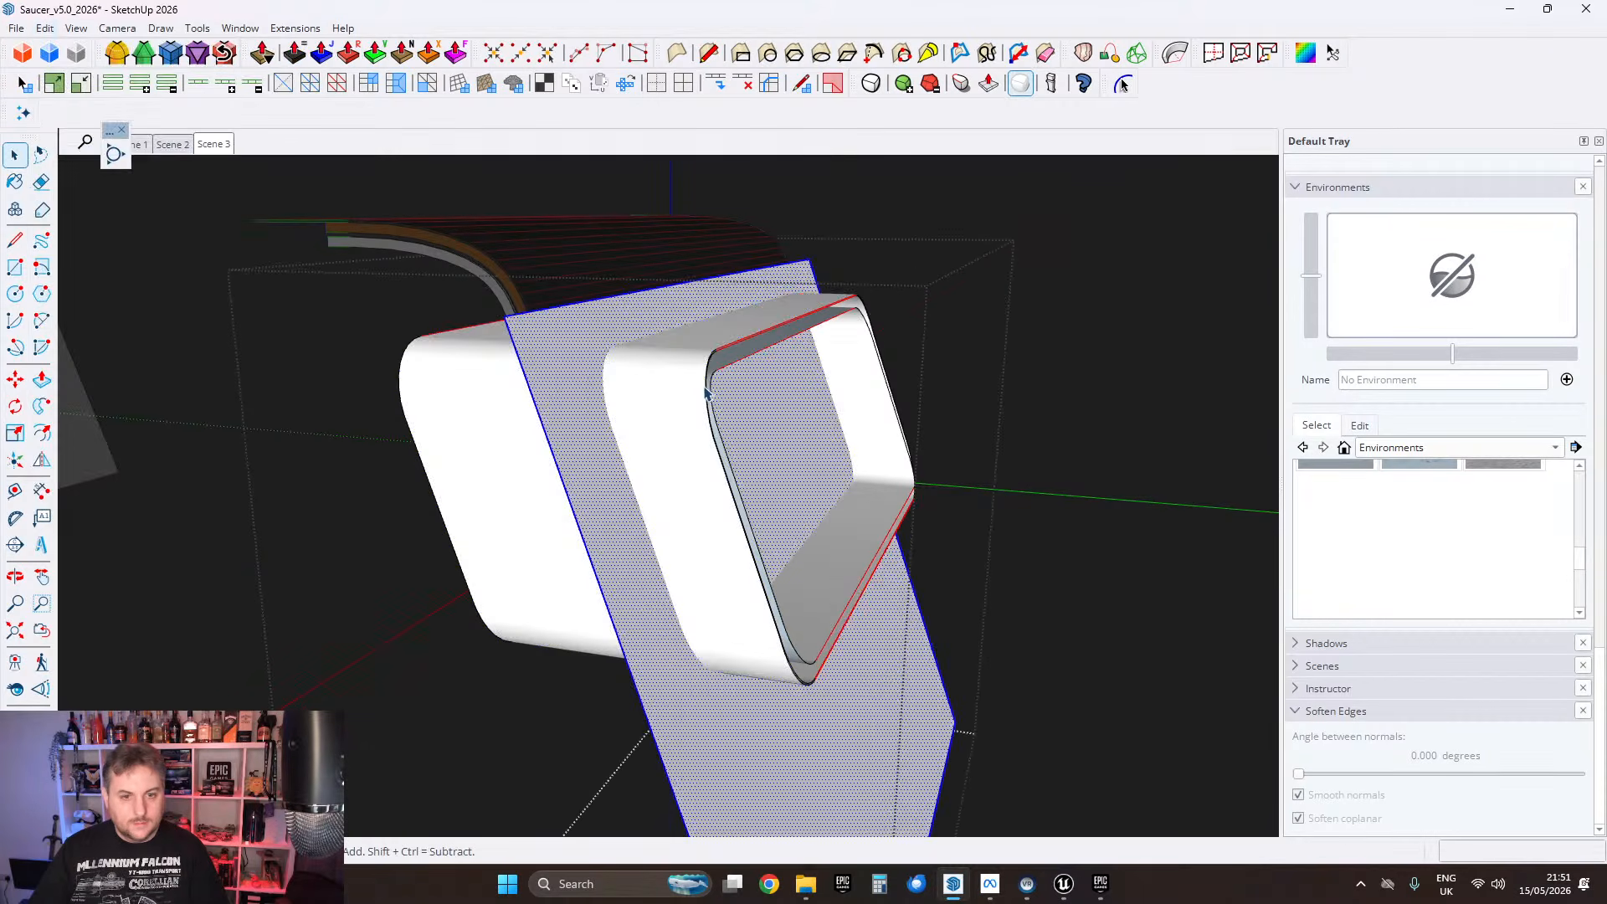
# Step: Intersect the pasted face with the model and delete the part of the sleeve projecting beyond it
pyautogui.rightClick(606, 342)
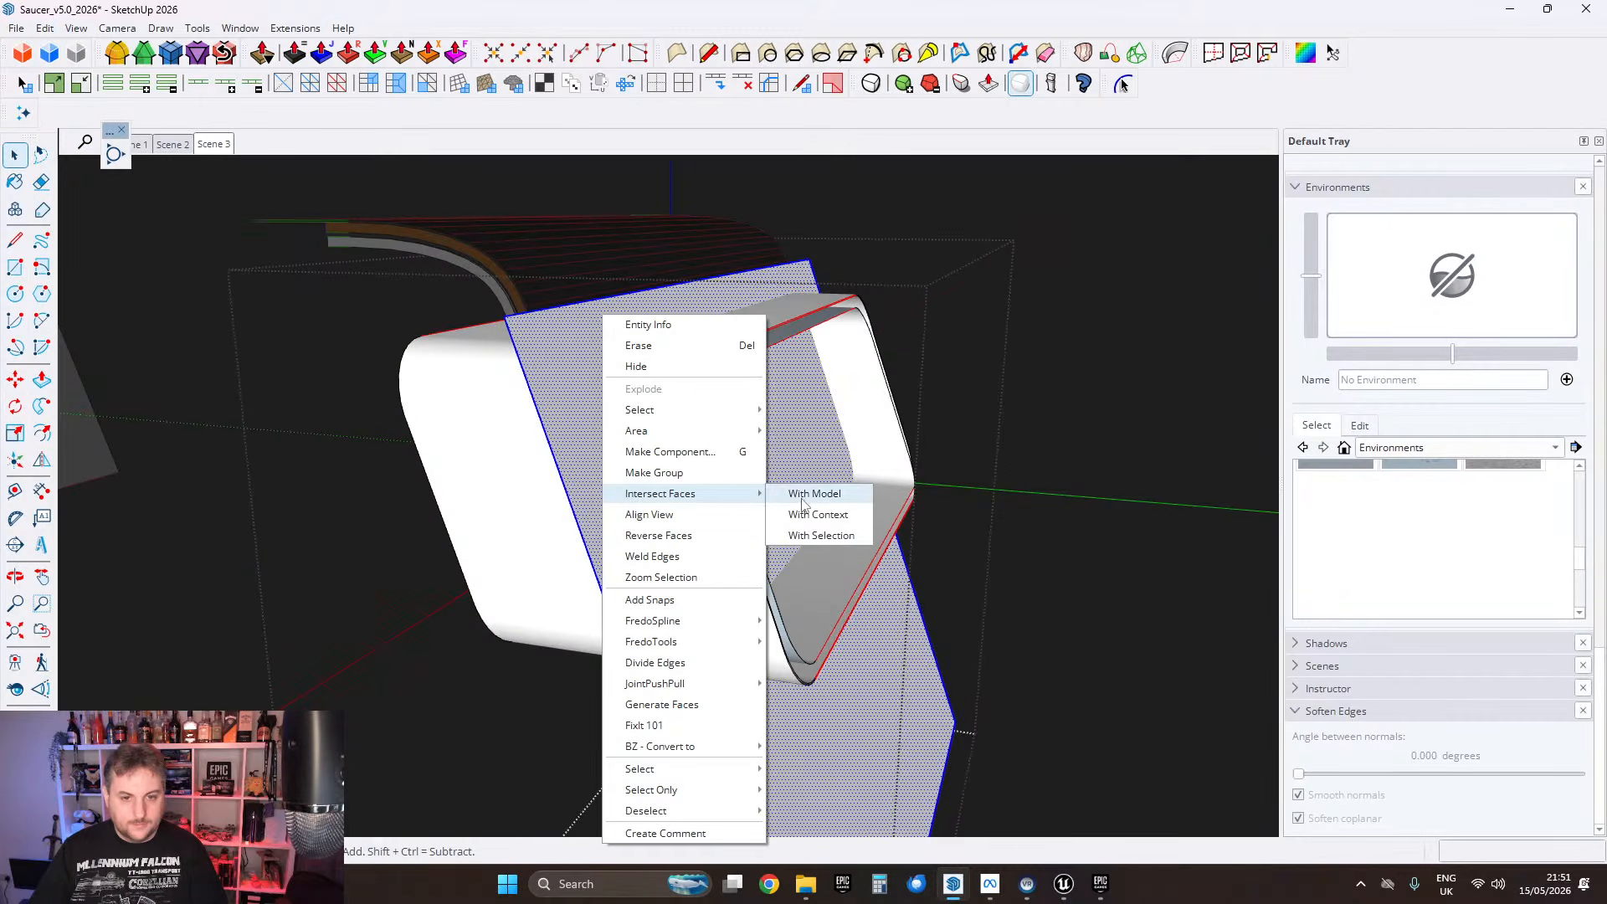
pyautogui.click(802, 495)
pyautogui.moveTo(836, 531); pyautogui.dragTo(811, 452, button='middle')
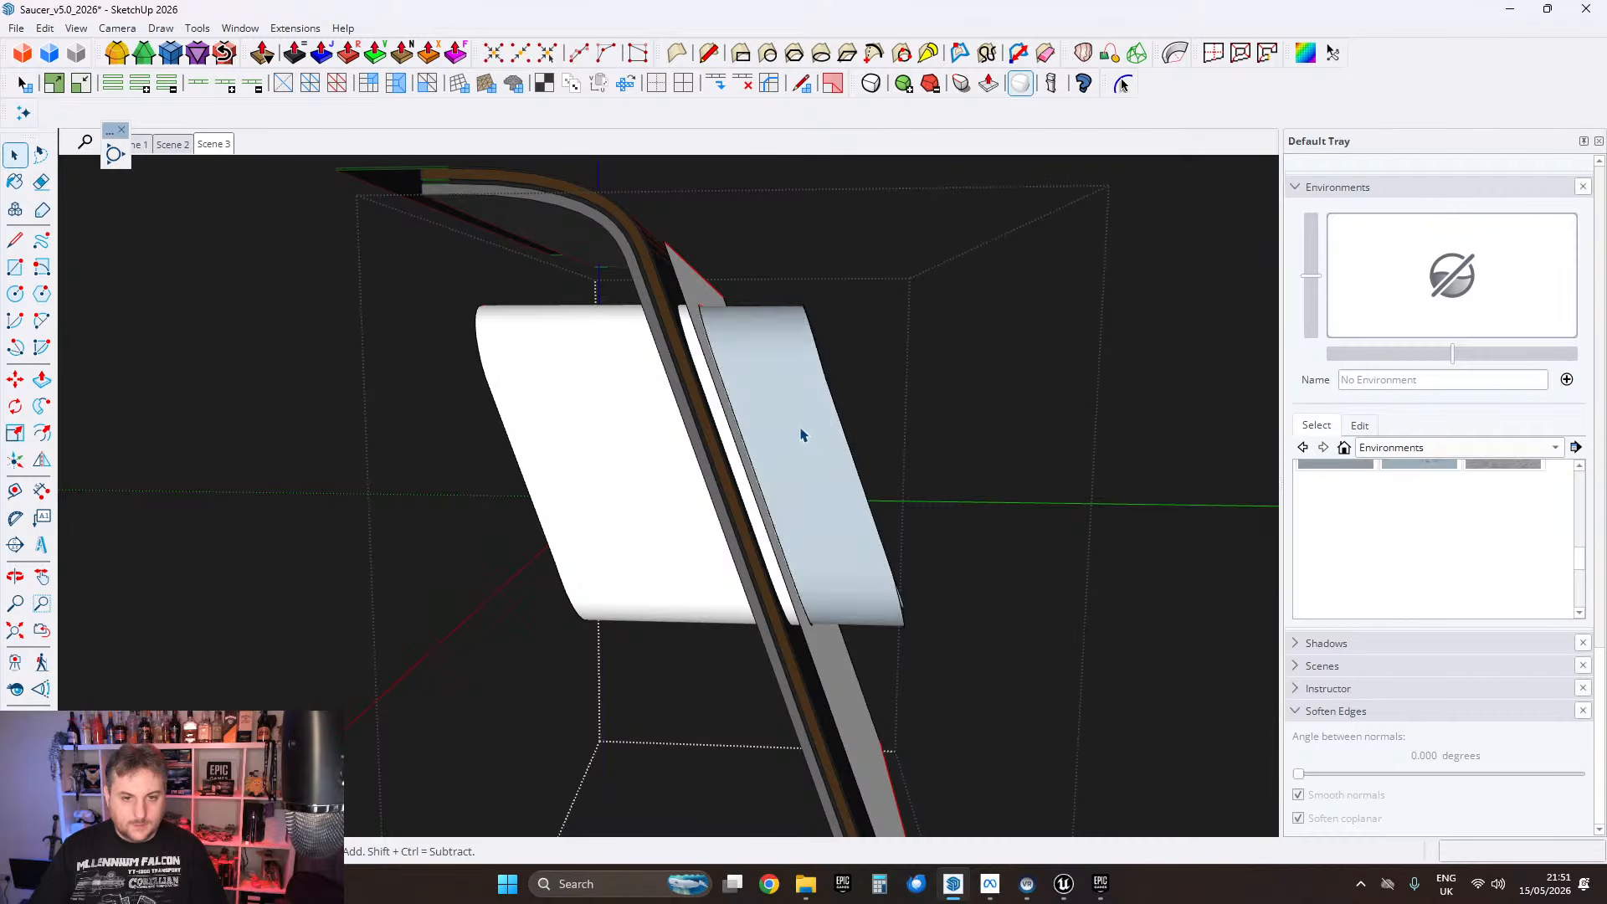
pyautogui.click(801, 433)
pyautogui.press('Delete')
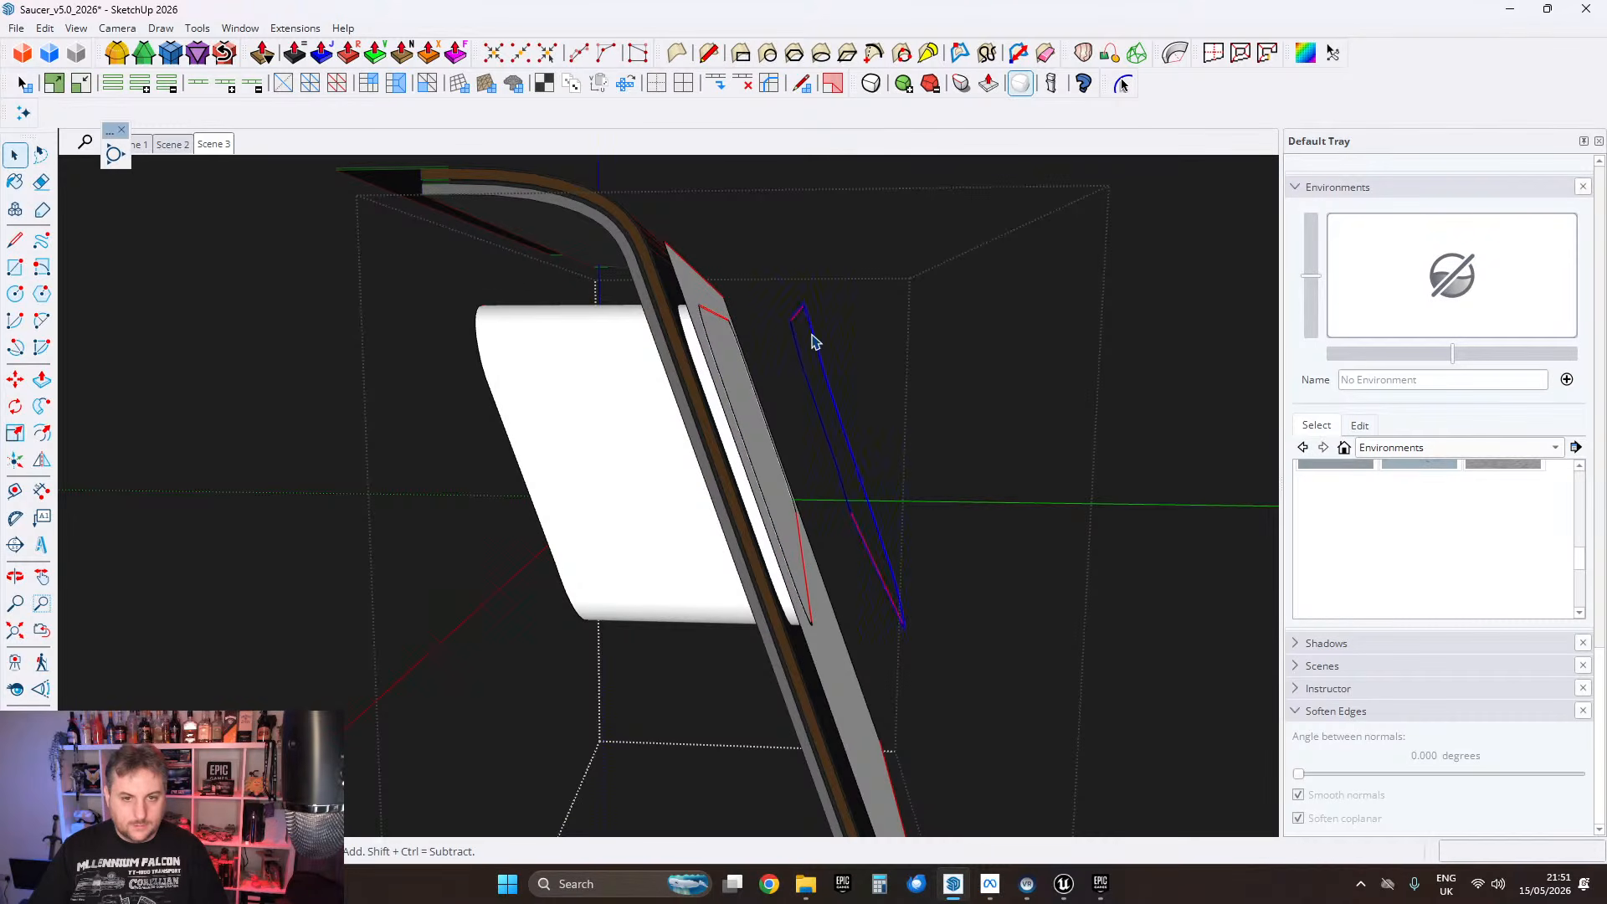
# Step: Try removing the slanted face surrounding the window outline, then undo the removal
pyautogui.moveTo(769, 540); pyautogui.dragTo(796, 596, button='middle')
pyautogui.click(803, 588)
pyautogui.scroll(2, 544, 423)
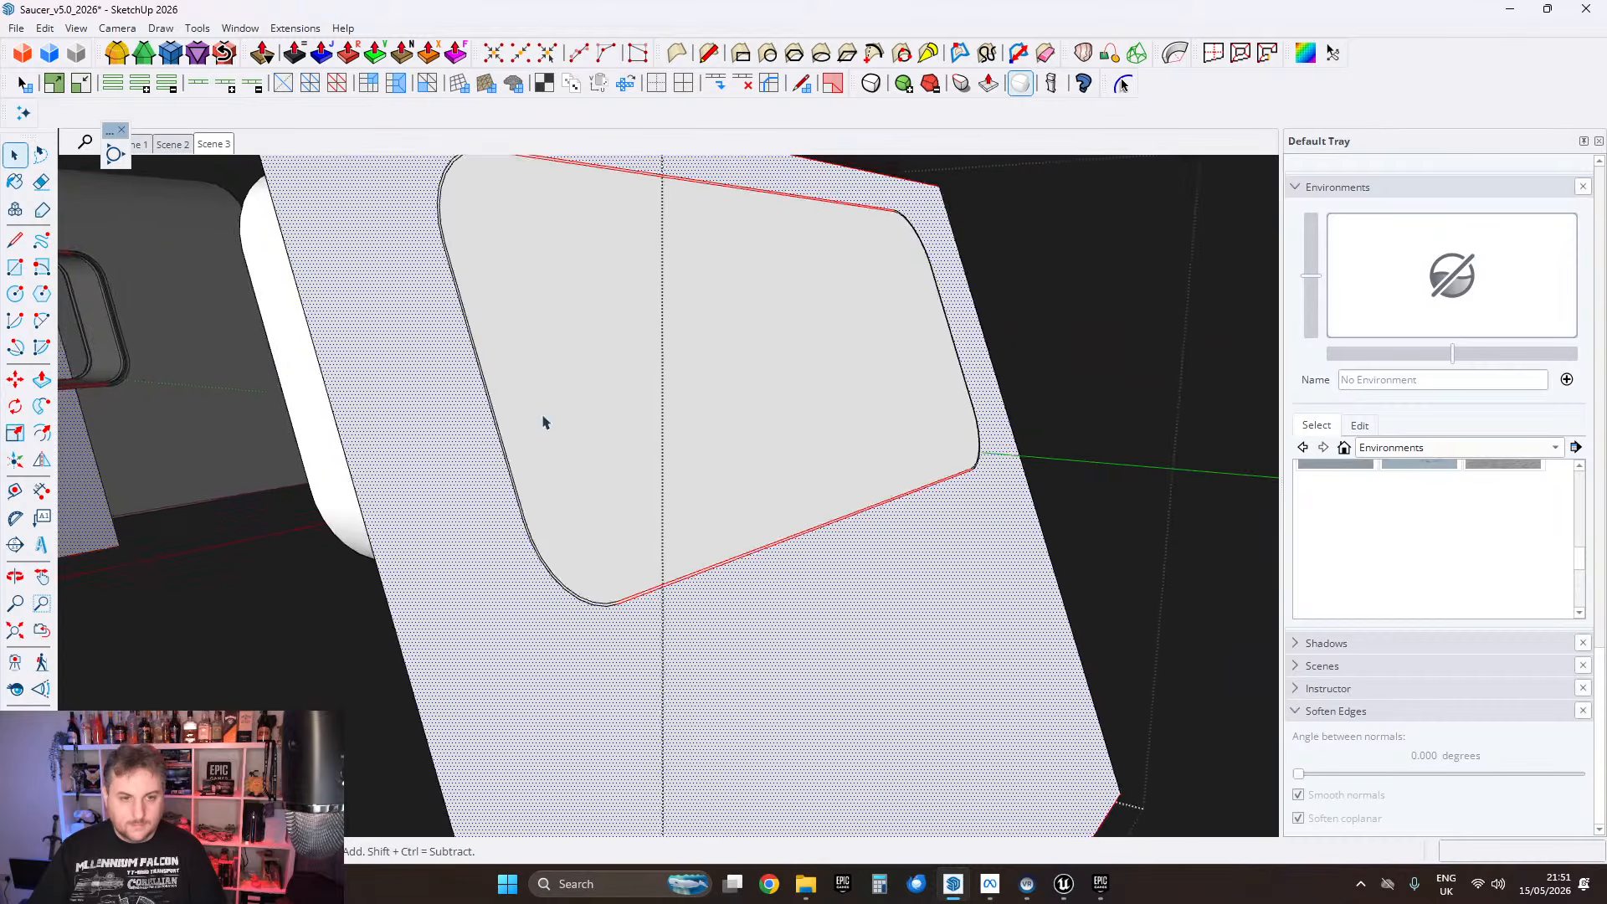
pyautogui.moveTo(544, 423); pyautogui.dragTo(935, 492, button='middle')
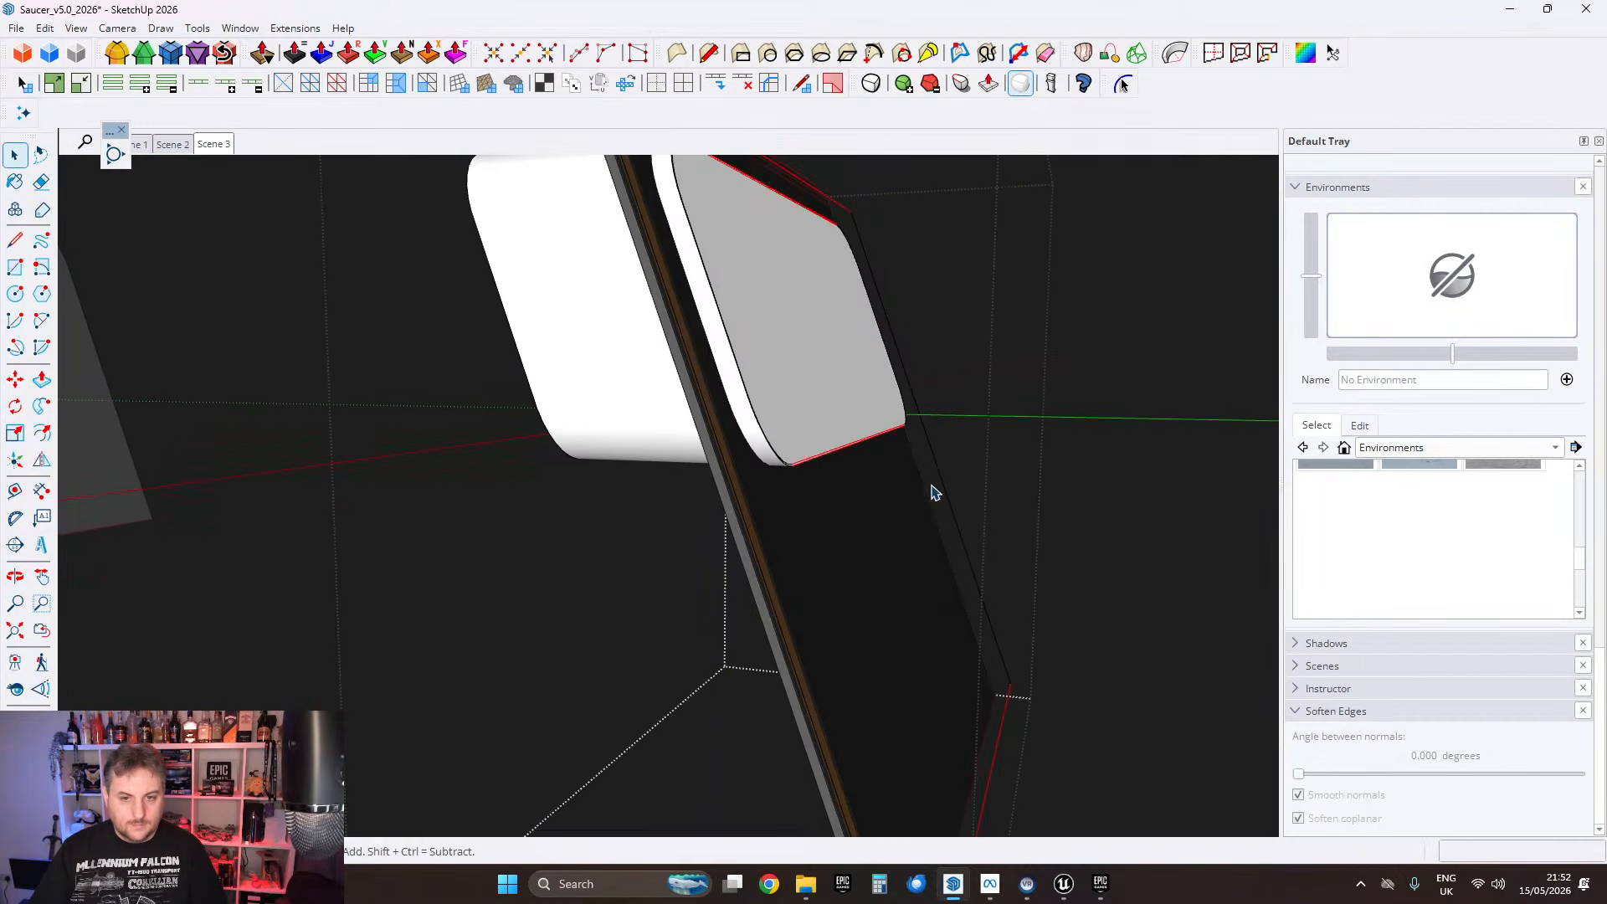
pyautogui.hotkey('ctrl', 'z')
# Step: Delete the face inside the sleeve's window outline
pyautogui.scroll(2, 847, 402)
pyautogui.moveTo(847, 402); pyautogui.dragTo(754, 438, button='middle')
pyautogui.click(716, 411)
pyautogui.press('Delete')
# Step: Inspect the trimmed sleeve's walls and rounded opening from the inner side and the outside
pyautogui.moveTo(699, 560); pyautogui.dragTo(736, 508, button='middle')
pyautogui.scroll(3, 561, 573)
pyautogui.scroll(-3, 736, 508)
pyautogui.moveTo(678, 437); pyautogui.dragTo(822, 550, button='middle')
pyautogui.scroll(3, 814, 531)
pyautogui.moveTo(767, 499)
pyautogui.mouseDown(button='middle')
pyautogui.moveTo(1105, 453)
pyautogui.moveTo(778, 470)
pyautogui.mouseUp(button='middle')
pyautogui.scroll(-2, 777, 472)
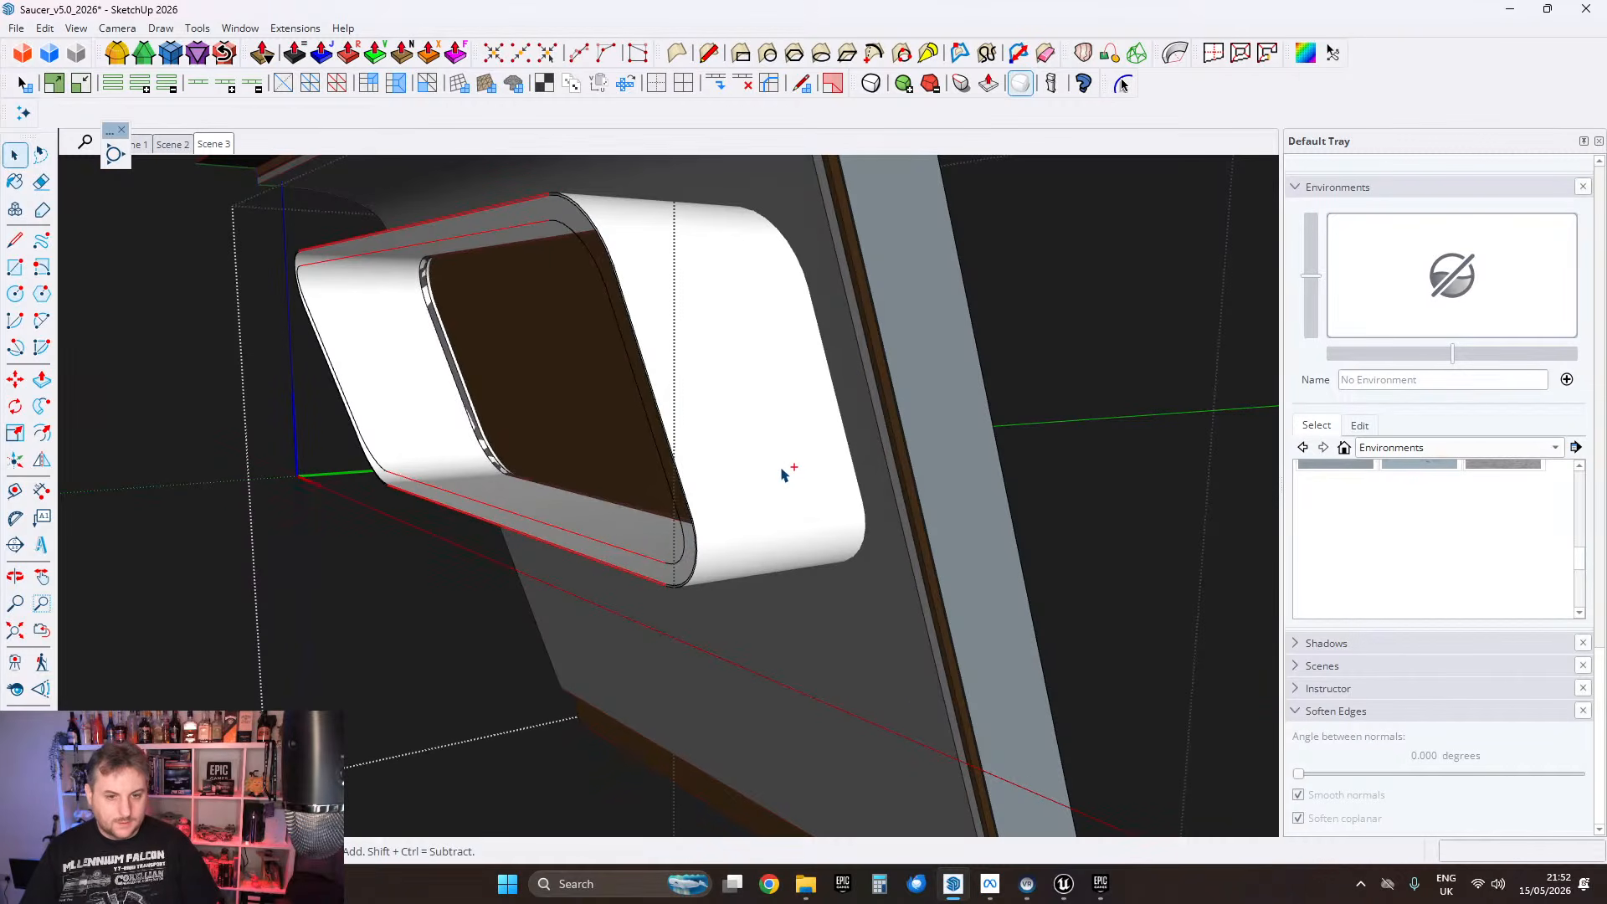
pyautogui.moveTo(821, 502); pyautogui.dragTo(787, 412, button='middle')
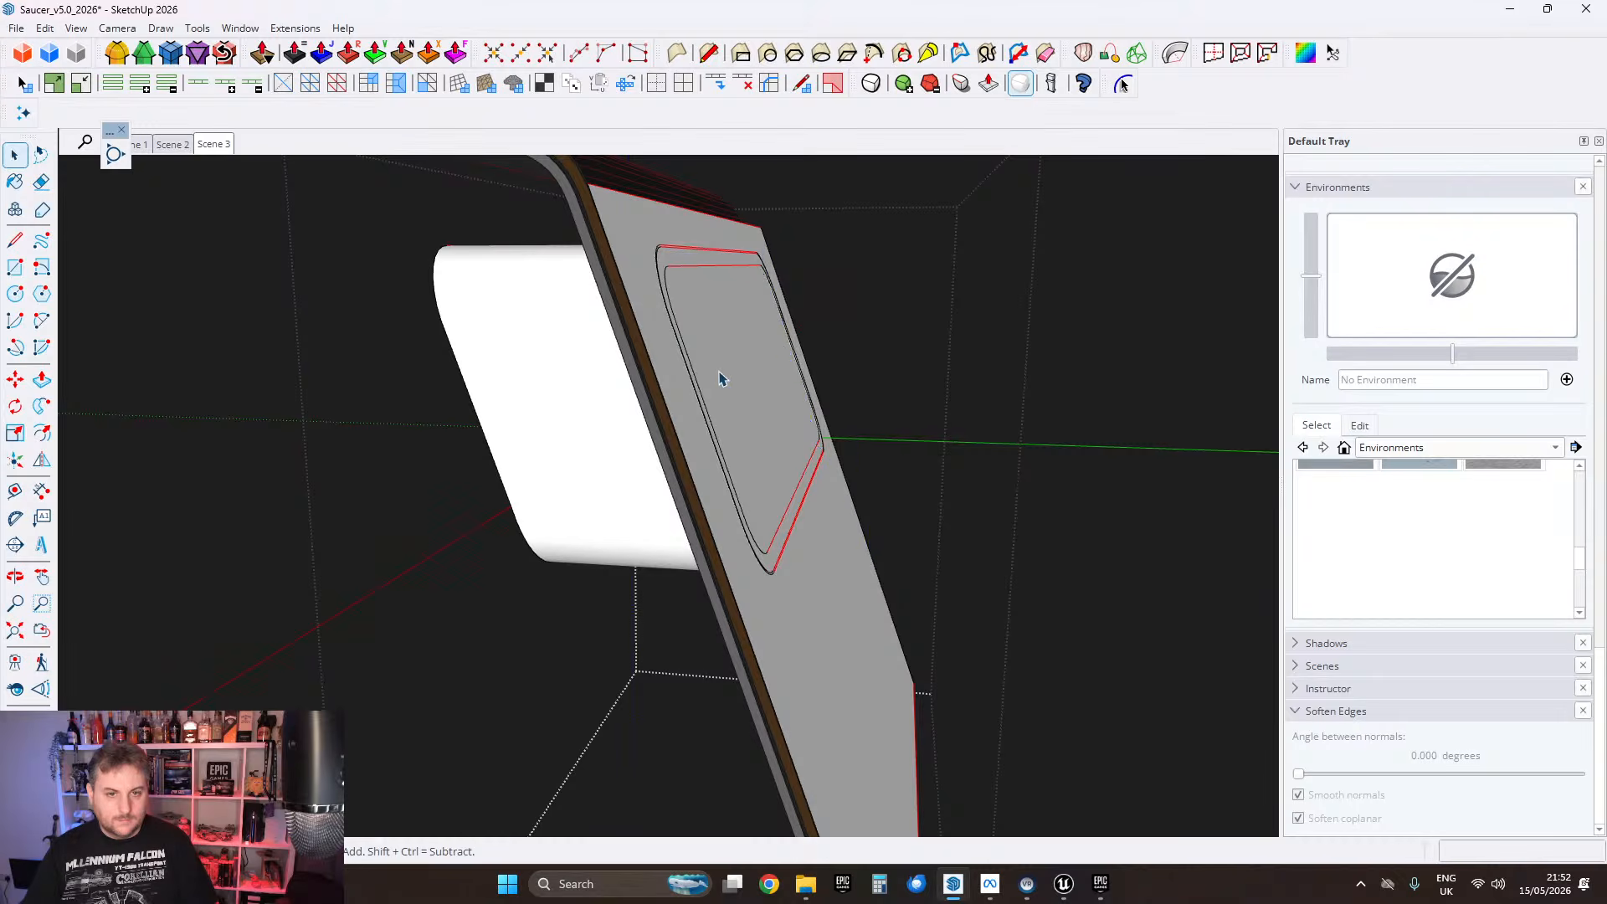
# Step: Intersect the faces of the sleeve's inner shell with the surrounding context
pyautogui.moveTo(772, 349); pyautogui.dragTo(686, 383, button='middle')
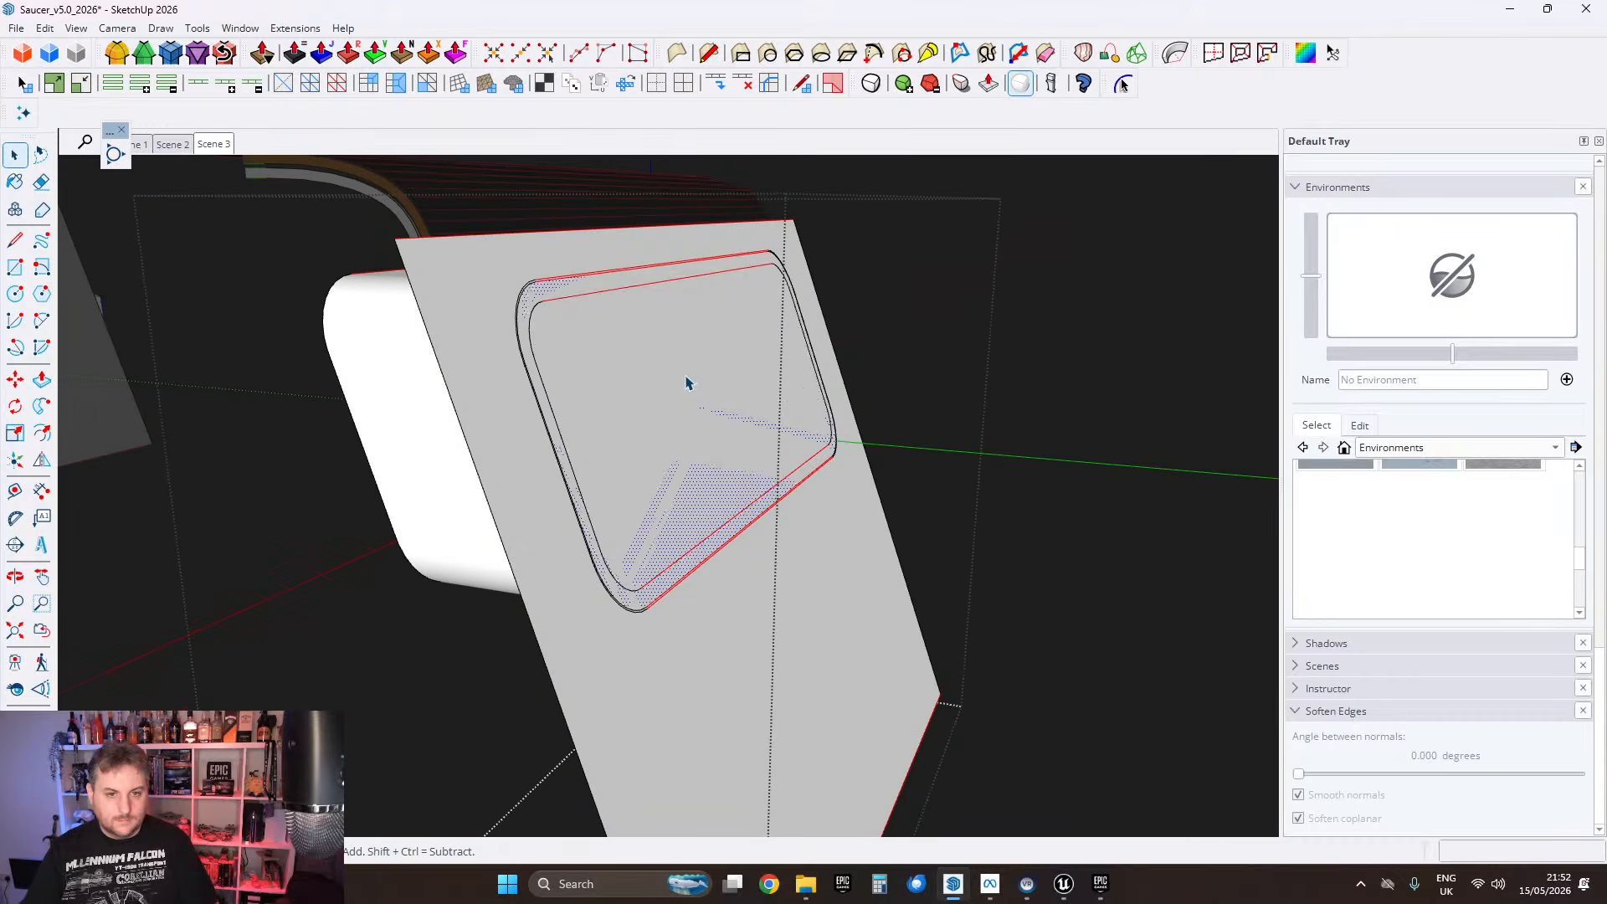
pyautogui.click(576, 340)
pyautogui.moveTo(539, 316); pyautogui.dragTo(520, 305, button='middle')
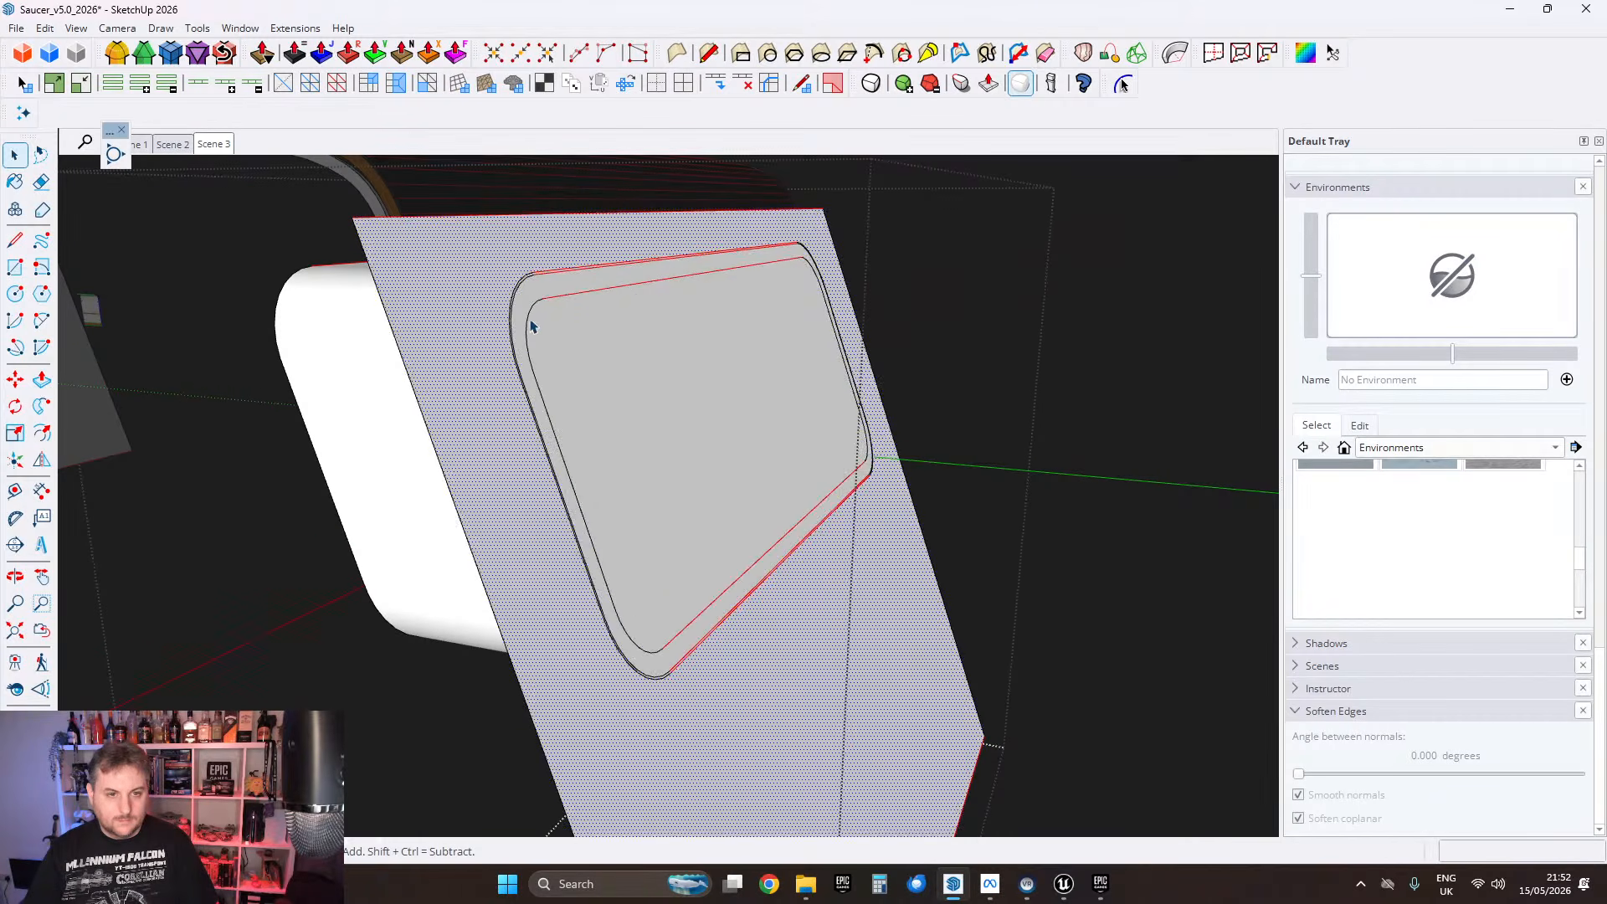
pyautogui.scroll(3, 521, 326)
pyautogui.scroll(-2, 534, 309)
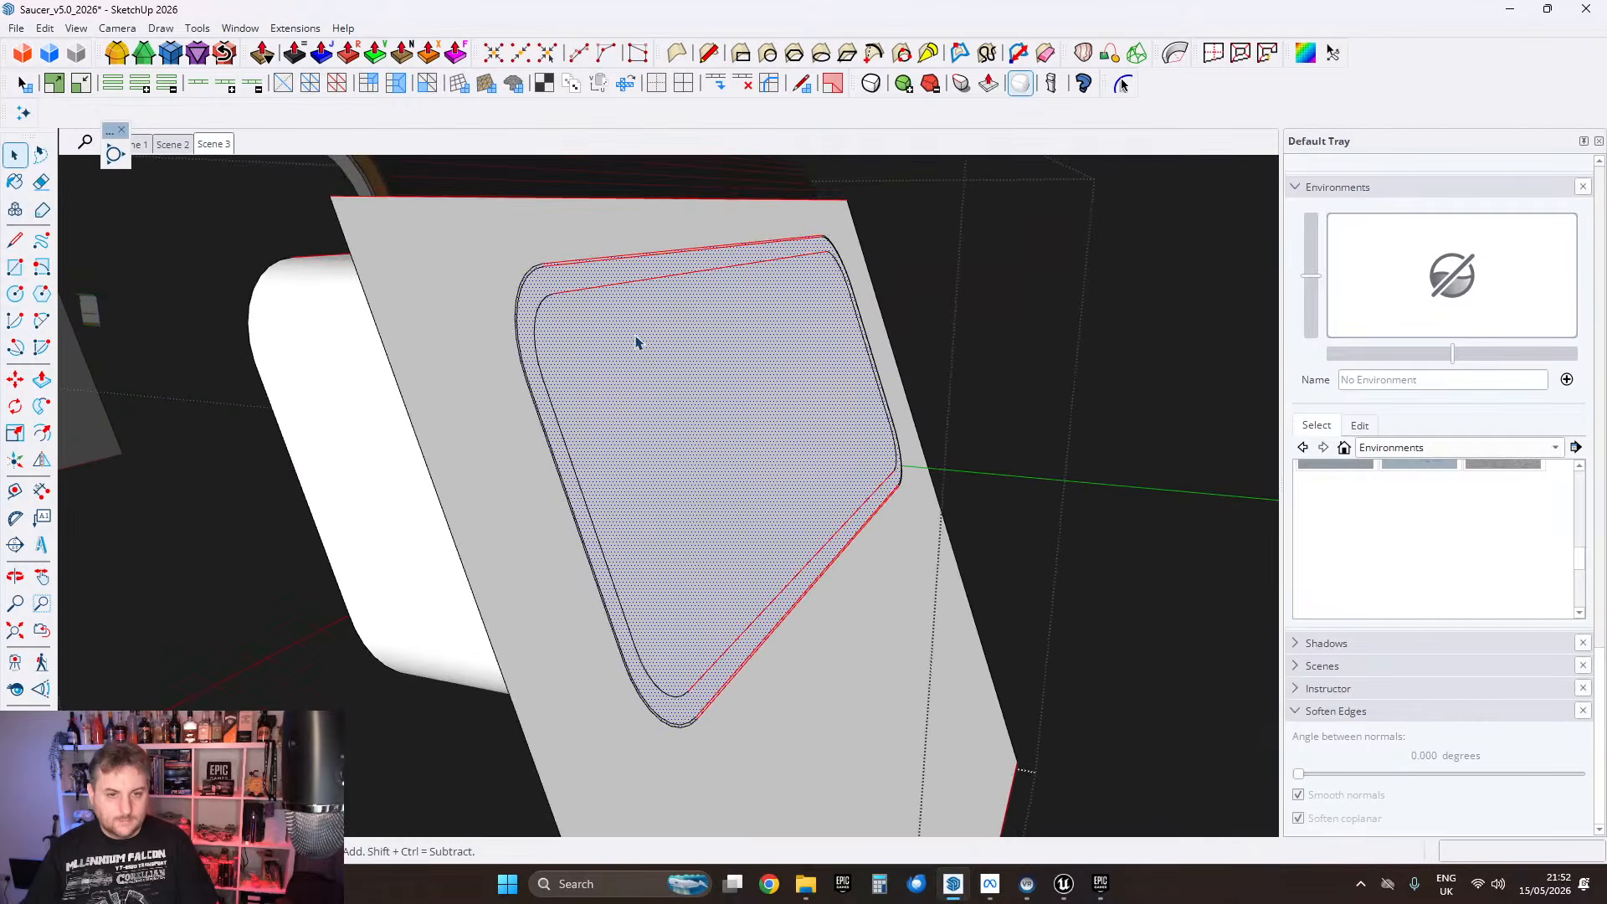
pyautogui.moveTo(592, 395); pyautogui.dragTo(547, 418, button='middle')
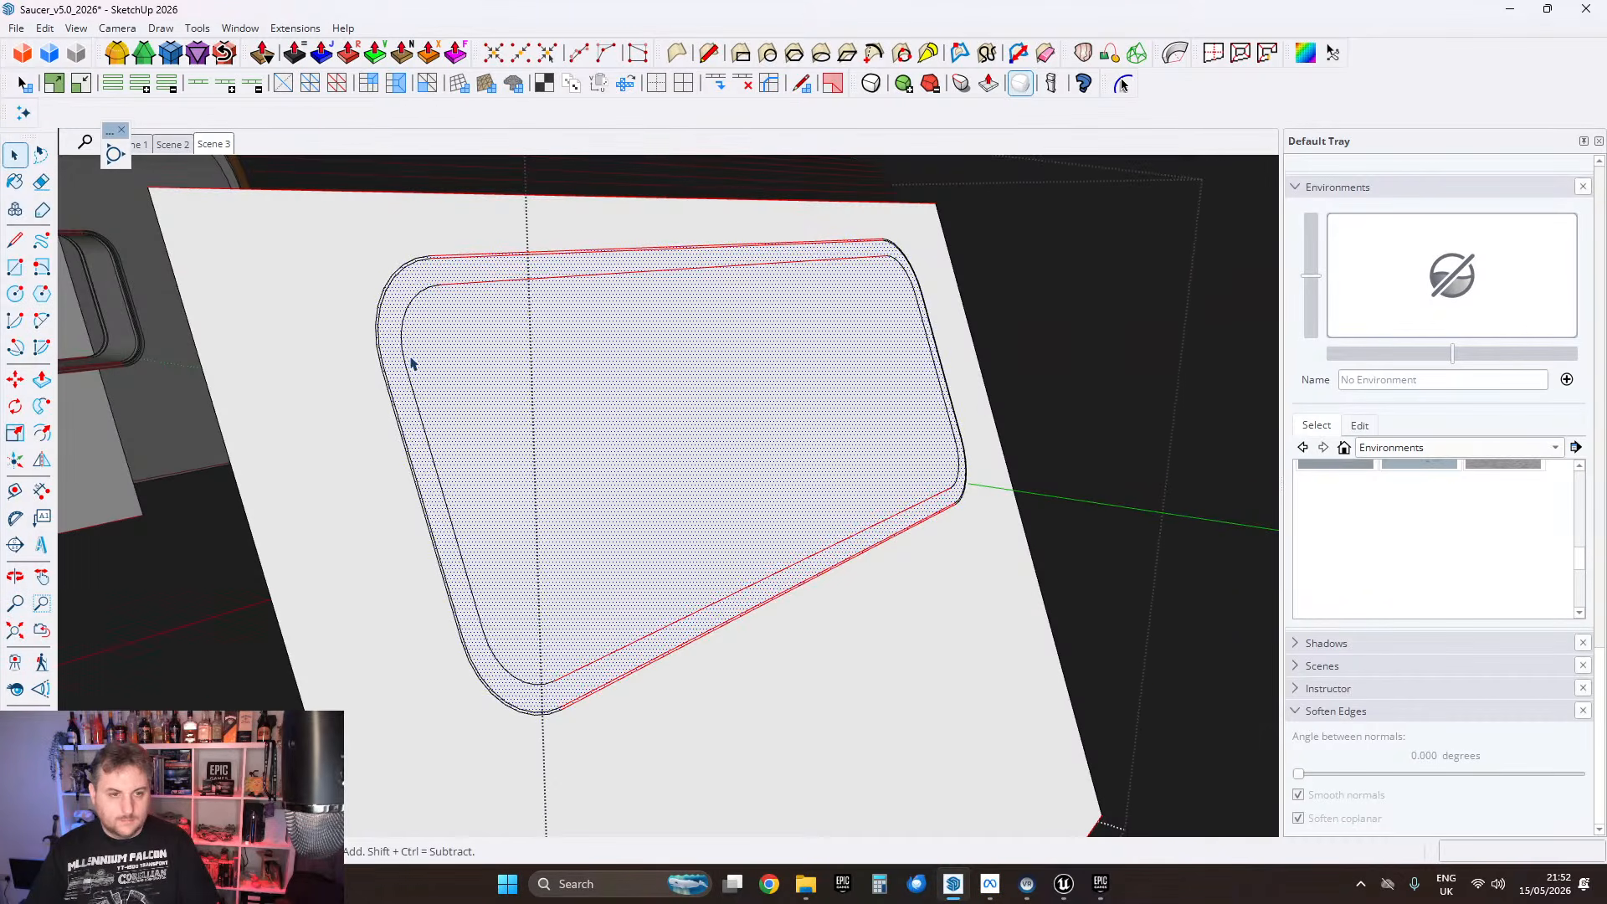
pyautogui.moveTo(410, 362); pyautogui.dragTo(756, 437, button='middle')
pyautogui.rightClick(573, 387)
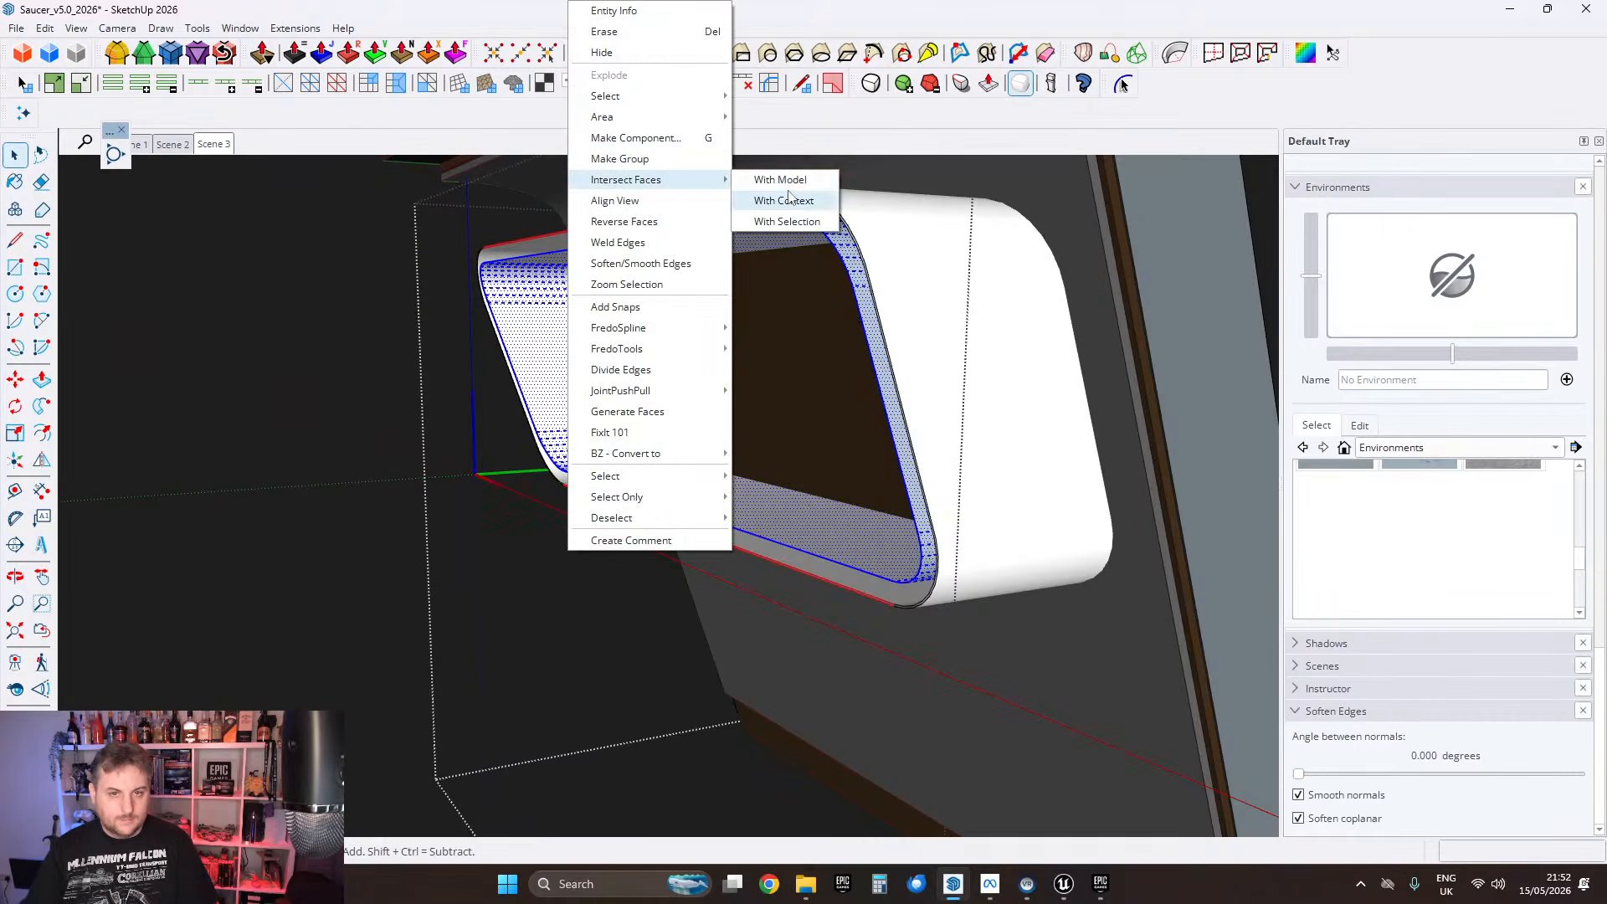
pyautogui.click(788, 198)
# Step: Delete the slanted face inside the sleeve's inner window outline to open it through
pyautogui.moveTo(759, 360); pyautogui.dragTo(406, 408, button='middle')
pyautogui.click(407, 408)
pyautogui.moveTo(515, 402); pyautogui.dragTo(670, 394, button='middle')
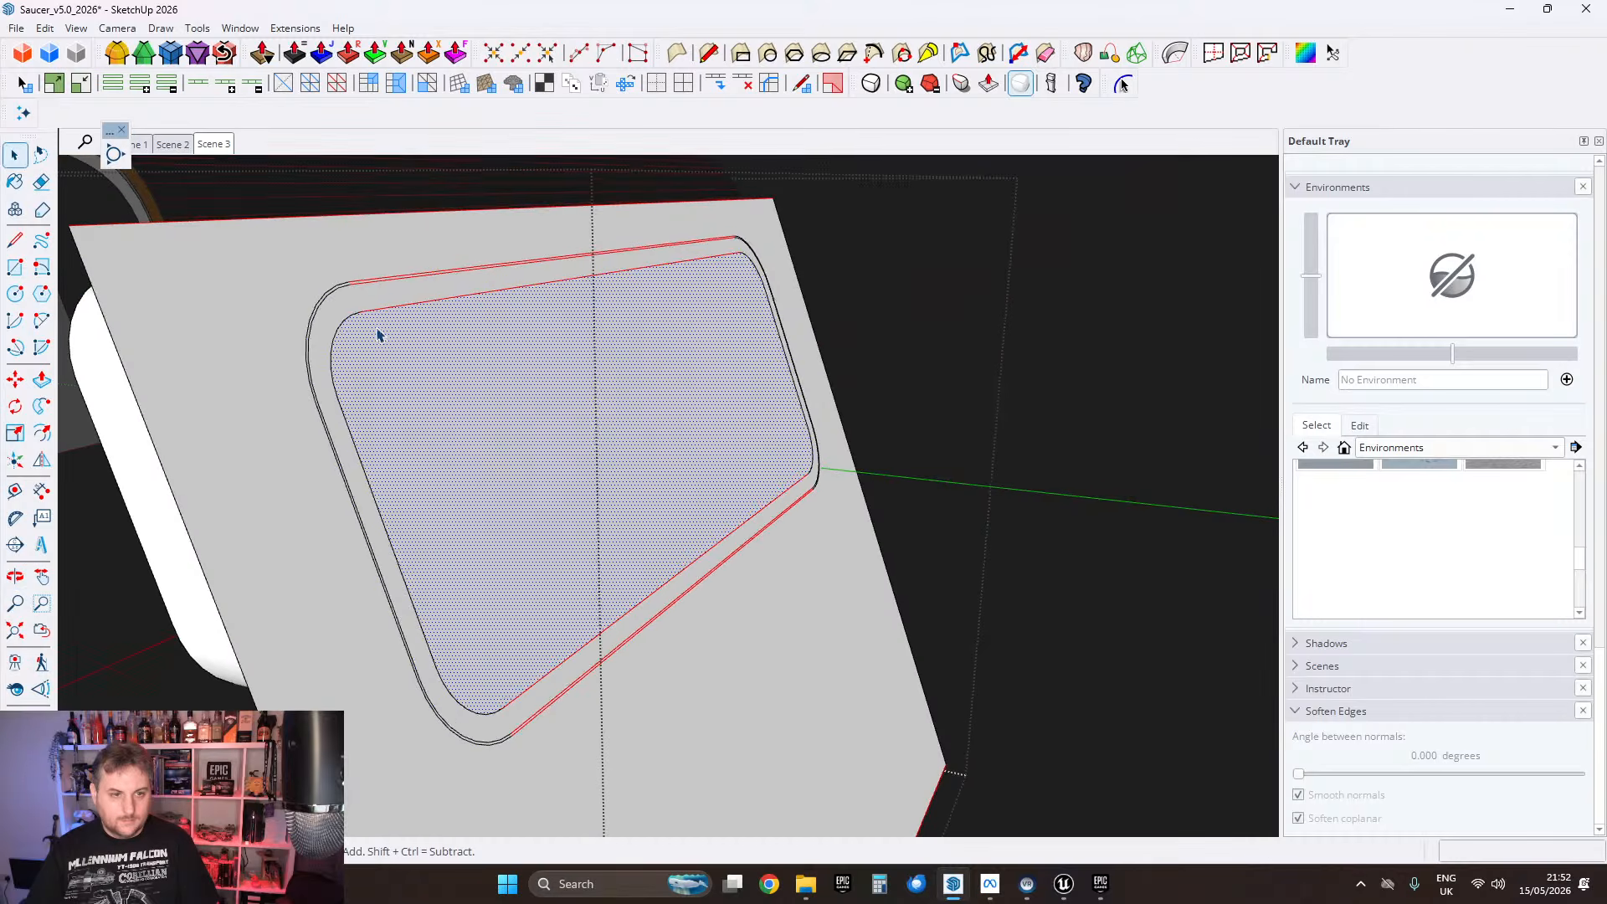
pyautogui.scroll(3, 370, 345)
pyautogui.press('Delete')
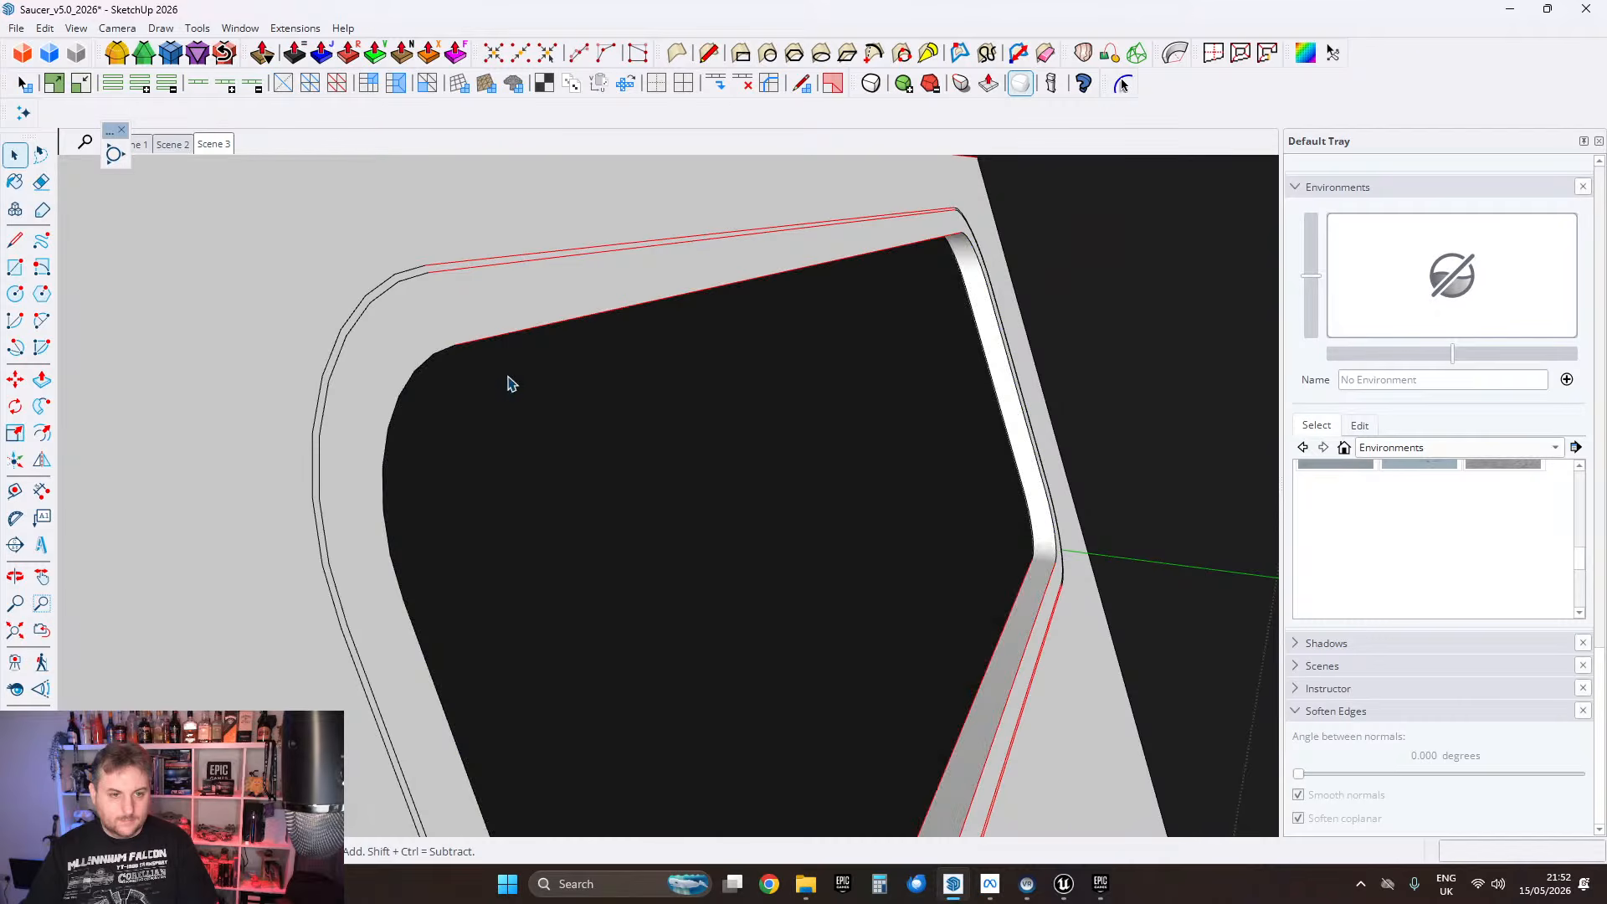
# Step: Delete the slanted face surrounding the window outline, leaving only the rim on the sleeve's outer end
pyautogui.scroll(4, 374, 302)
pyautogui.click(377, 300)
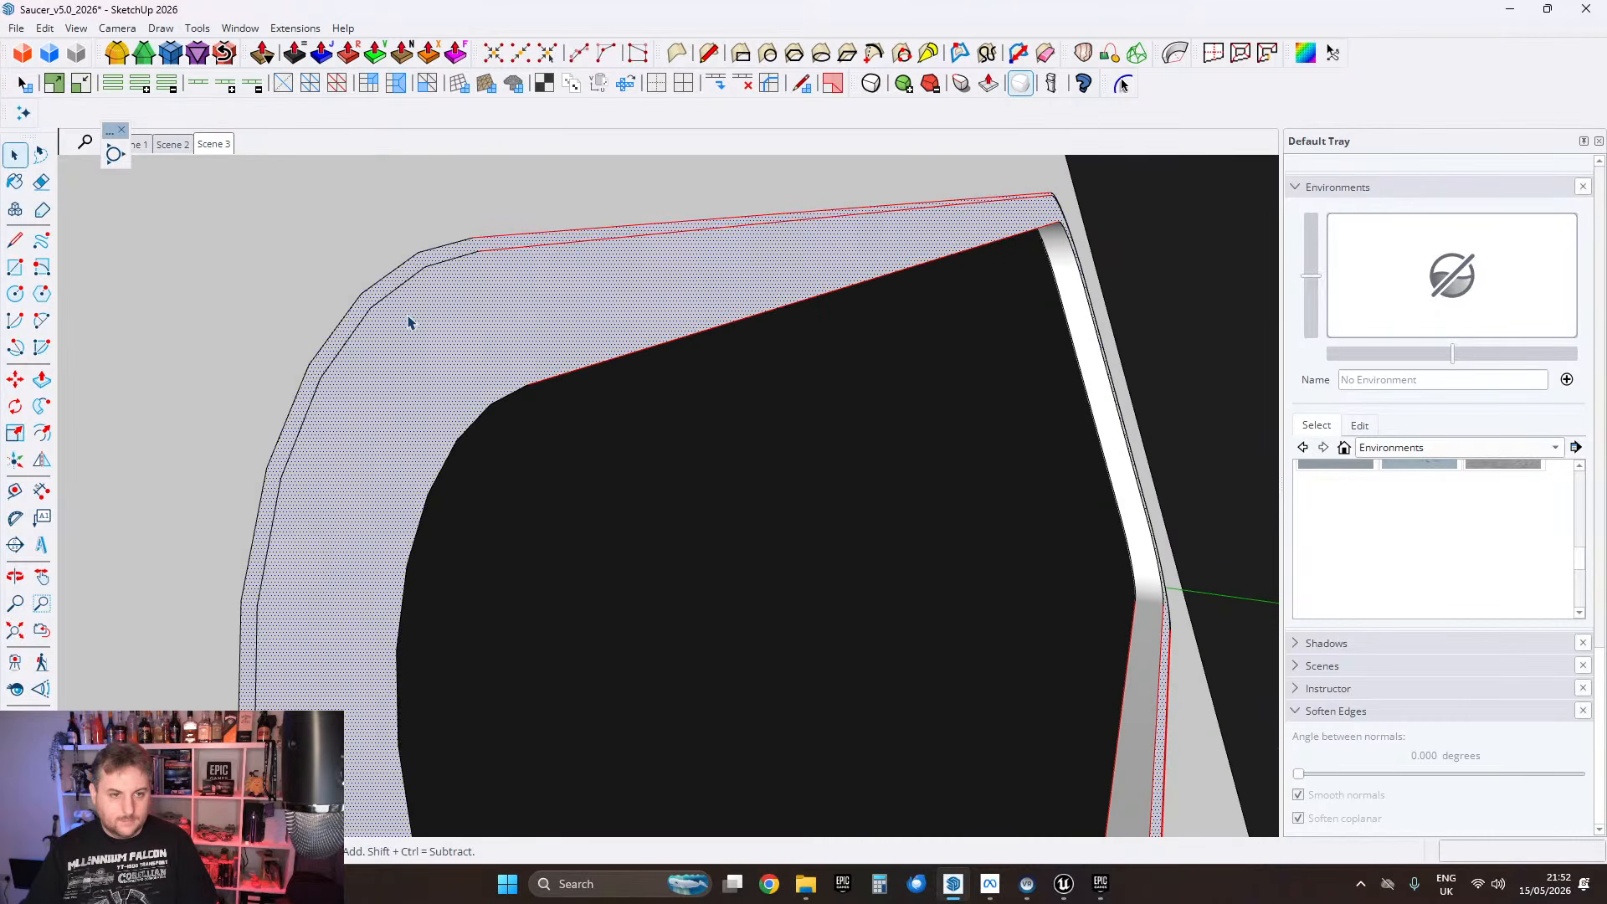
pyautogui.scroll(-5, 388, 333)
pyautogui.moveTo(678, 520); pyautogui.dragTo(611, 538, button='middle')
pyautogui.click(605, 587)
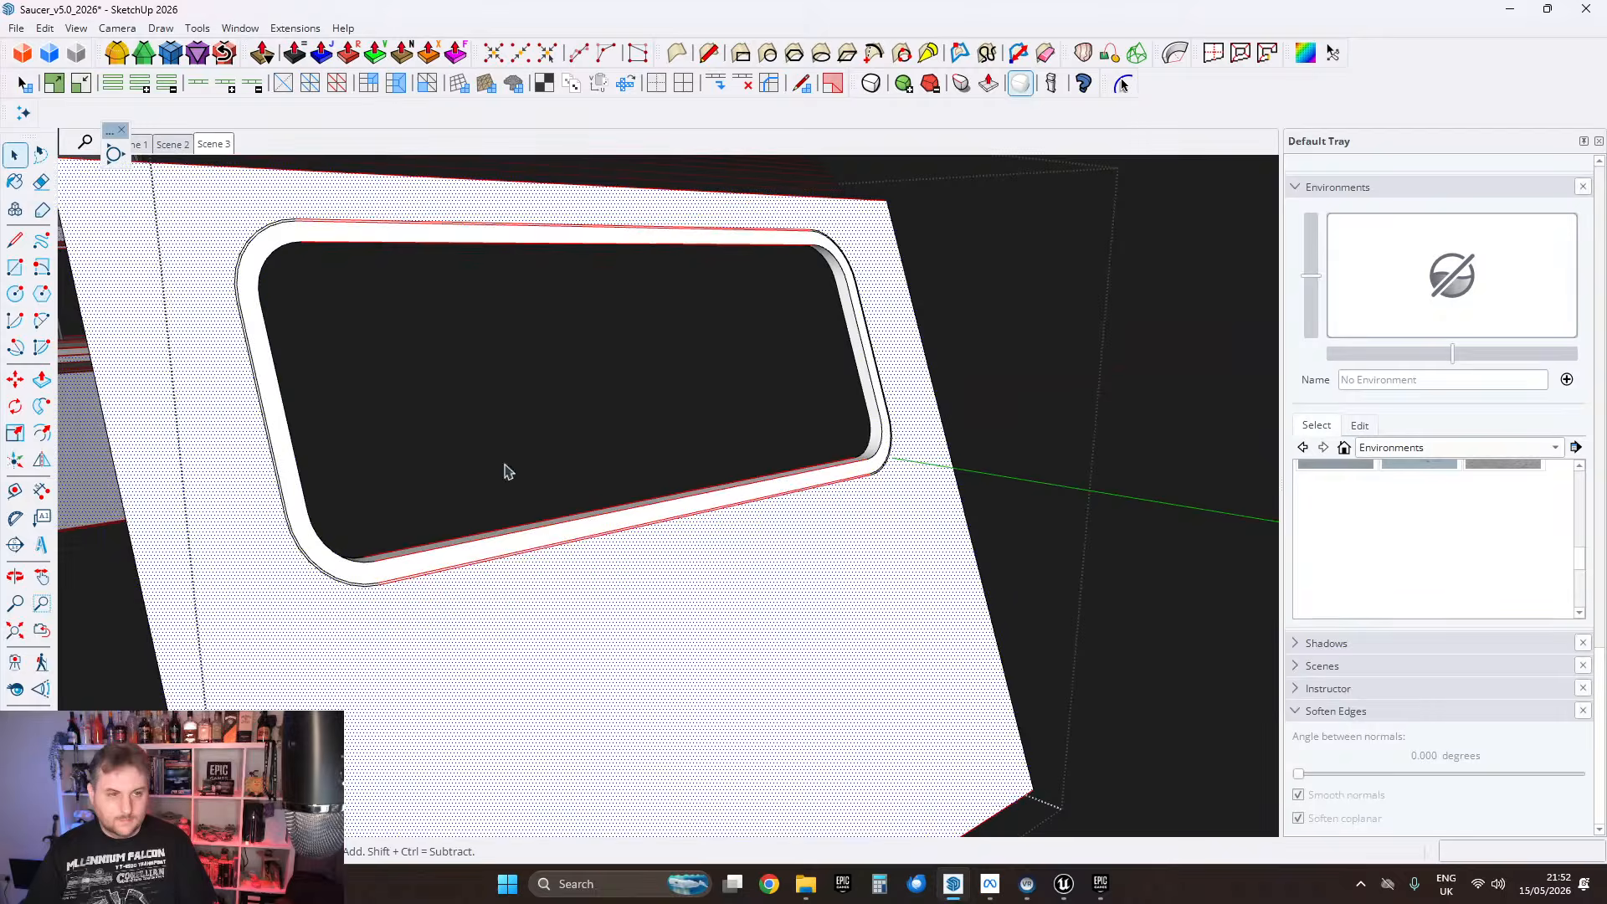
pyautogui.press('Delete')
# Step: Copy the slanted rim face at the sleeve's outer end a short distance inward along the sleeve
pyautogui.moveTo(506, 471); pyautogui.dragTo(567, 402, button='middle')
pyautogui.scroll(3, 571, 346)
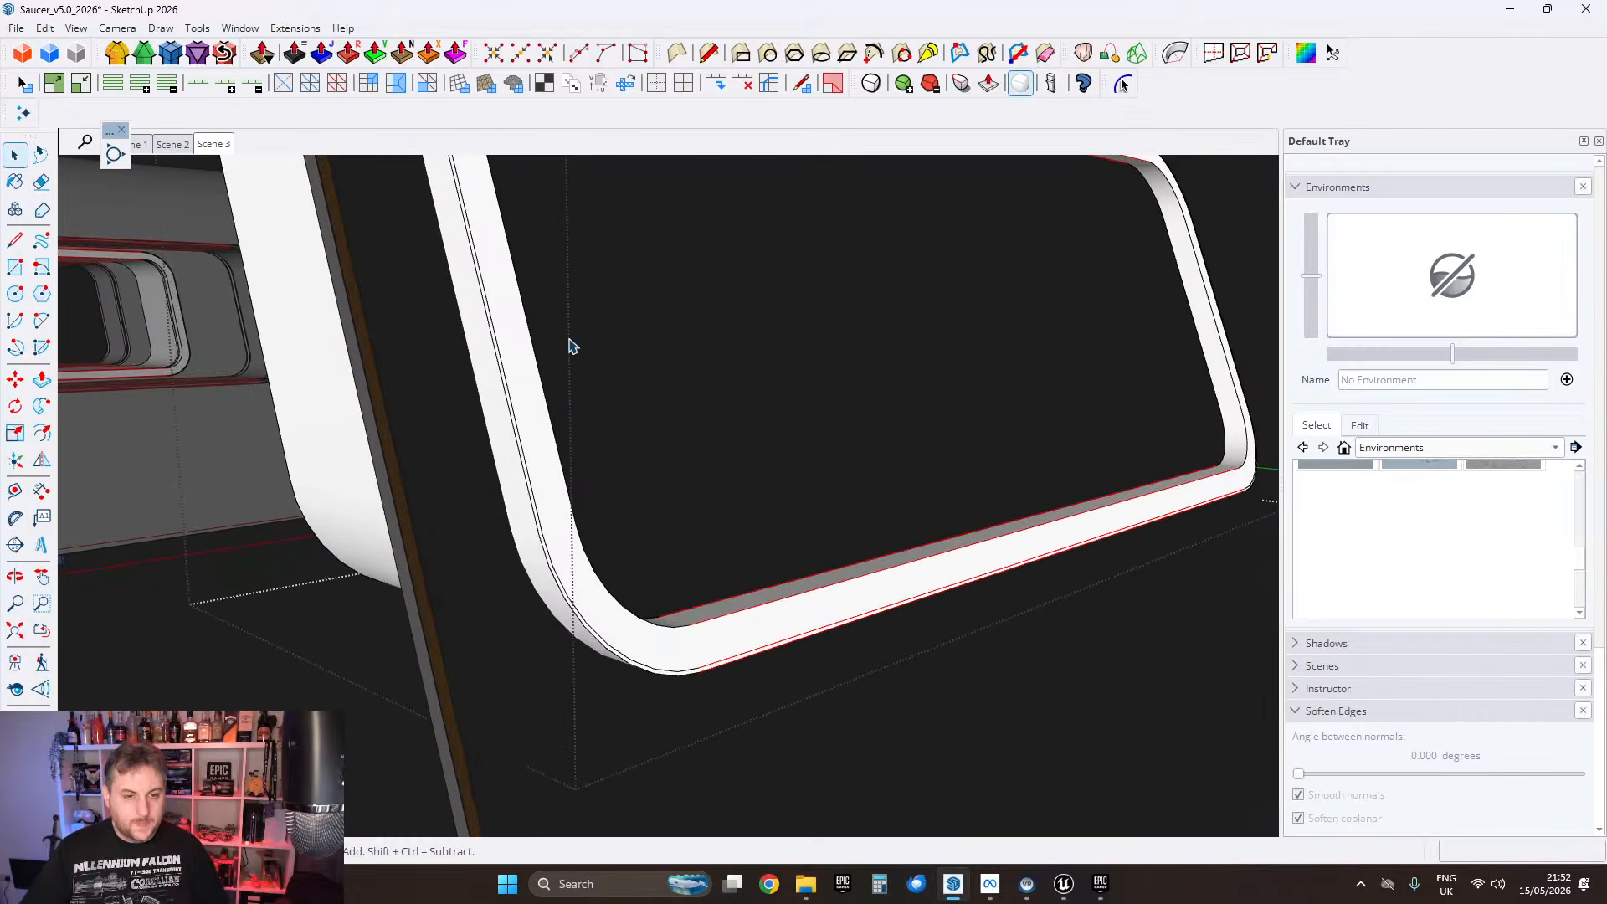
pyautogui.moveTo(571, 346); pyautogui.dragTo(396, 358, button='middle')
pyautogui.moveTo(605, 204); pyautogui.dragTo(572, 345, button='middle')
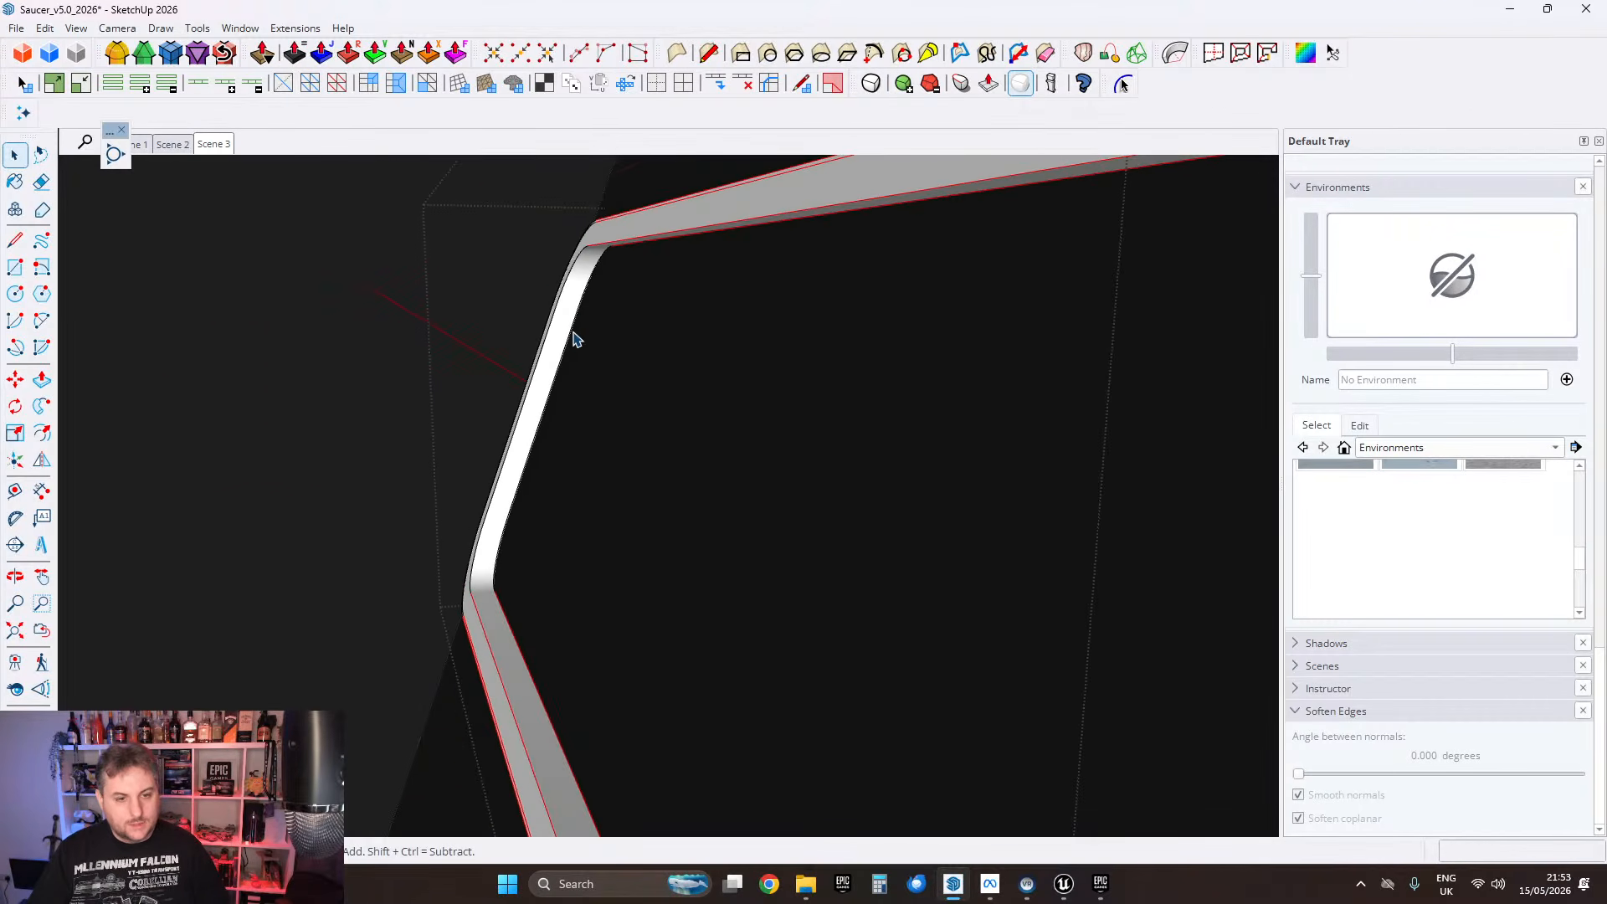
pyautogui.scroll(6, 584, 260)
pyautogui.moveTo(575, 261); pyautogui.dragTo(535, 427, button='middle')
pyautogui.click(665, 283)
pyautogui.moveTo(664, 288); pyautogui.dragTo(645, 368, button='middle')
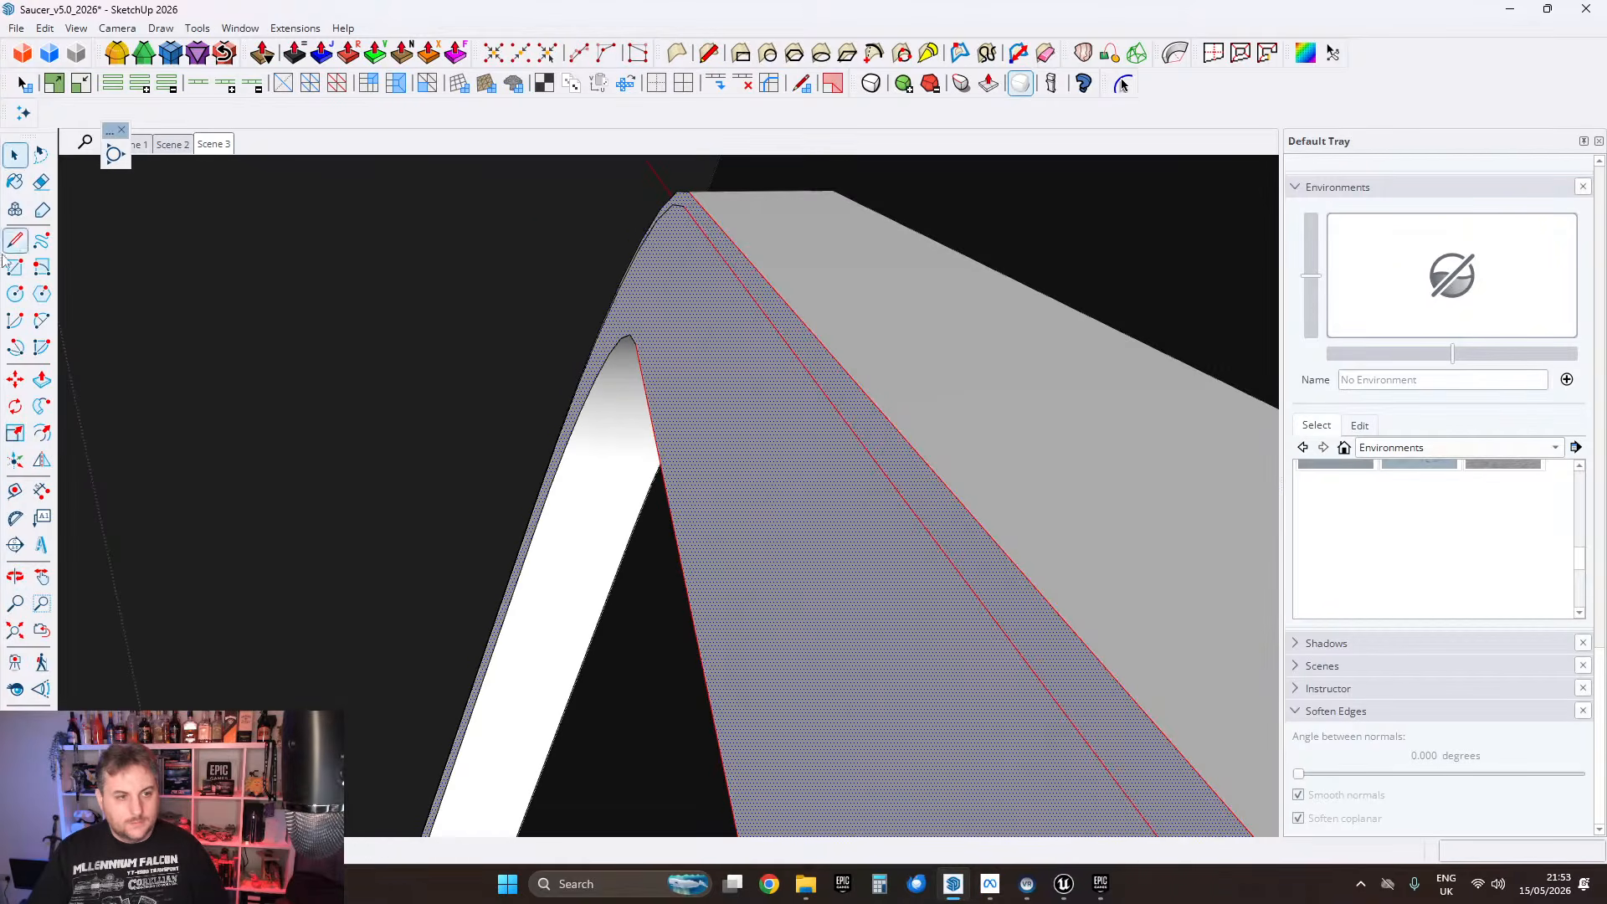
pyautogui.moveTo(701, 296); pyautogui.dragTo(693, 328, button='middle')
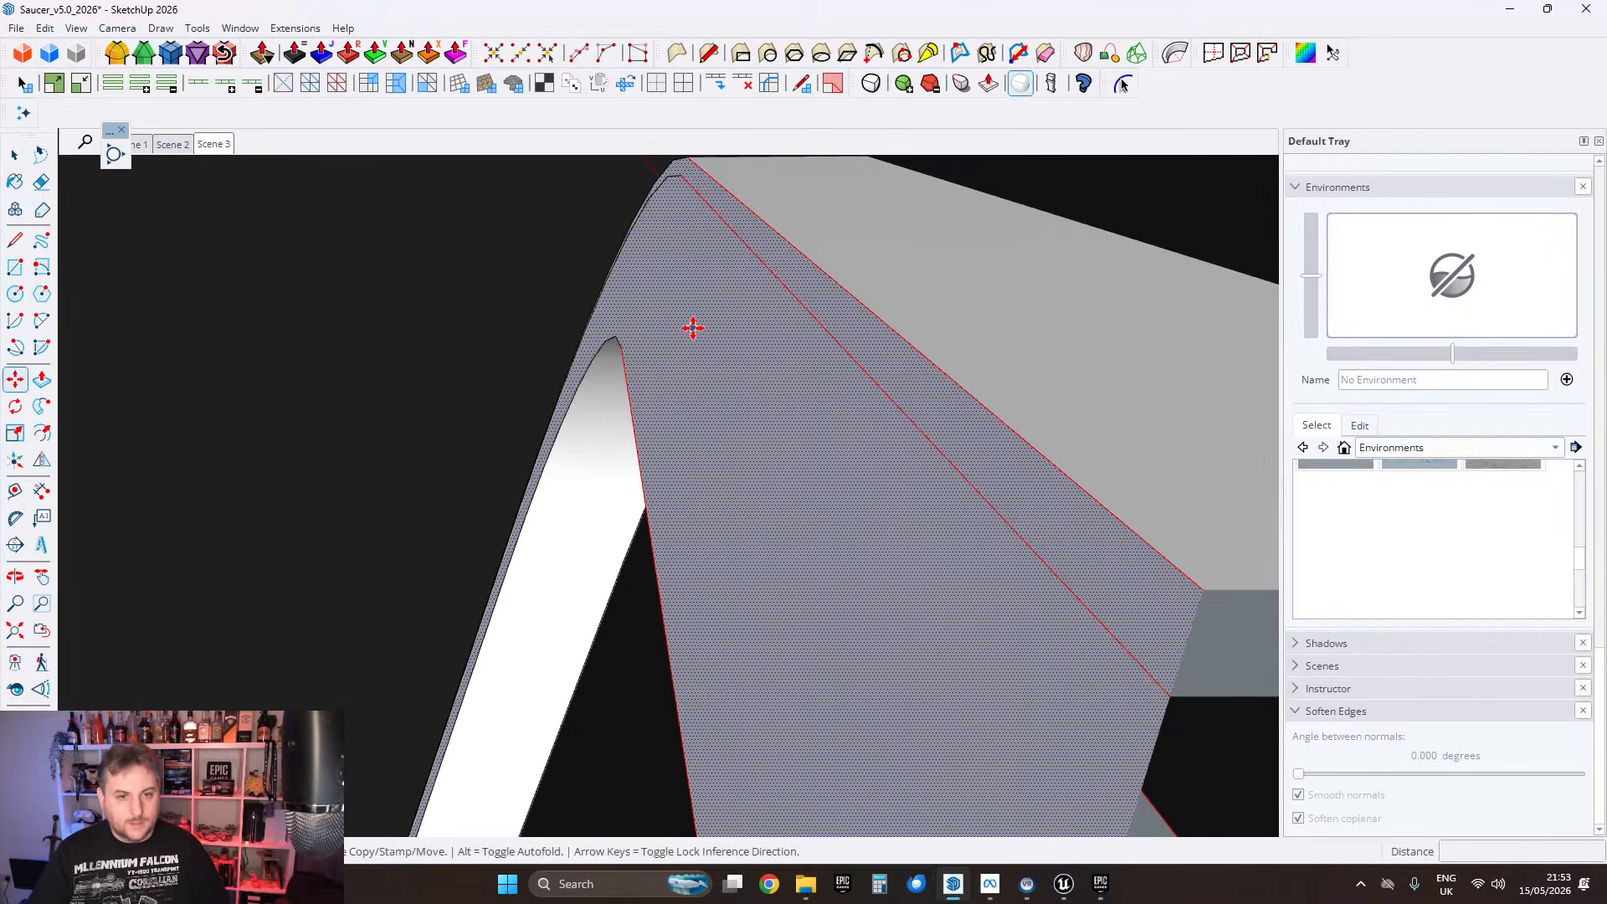
pyautogui.click(819, 264)
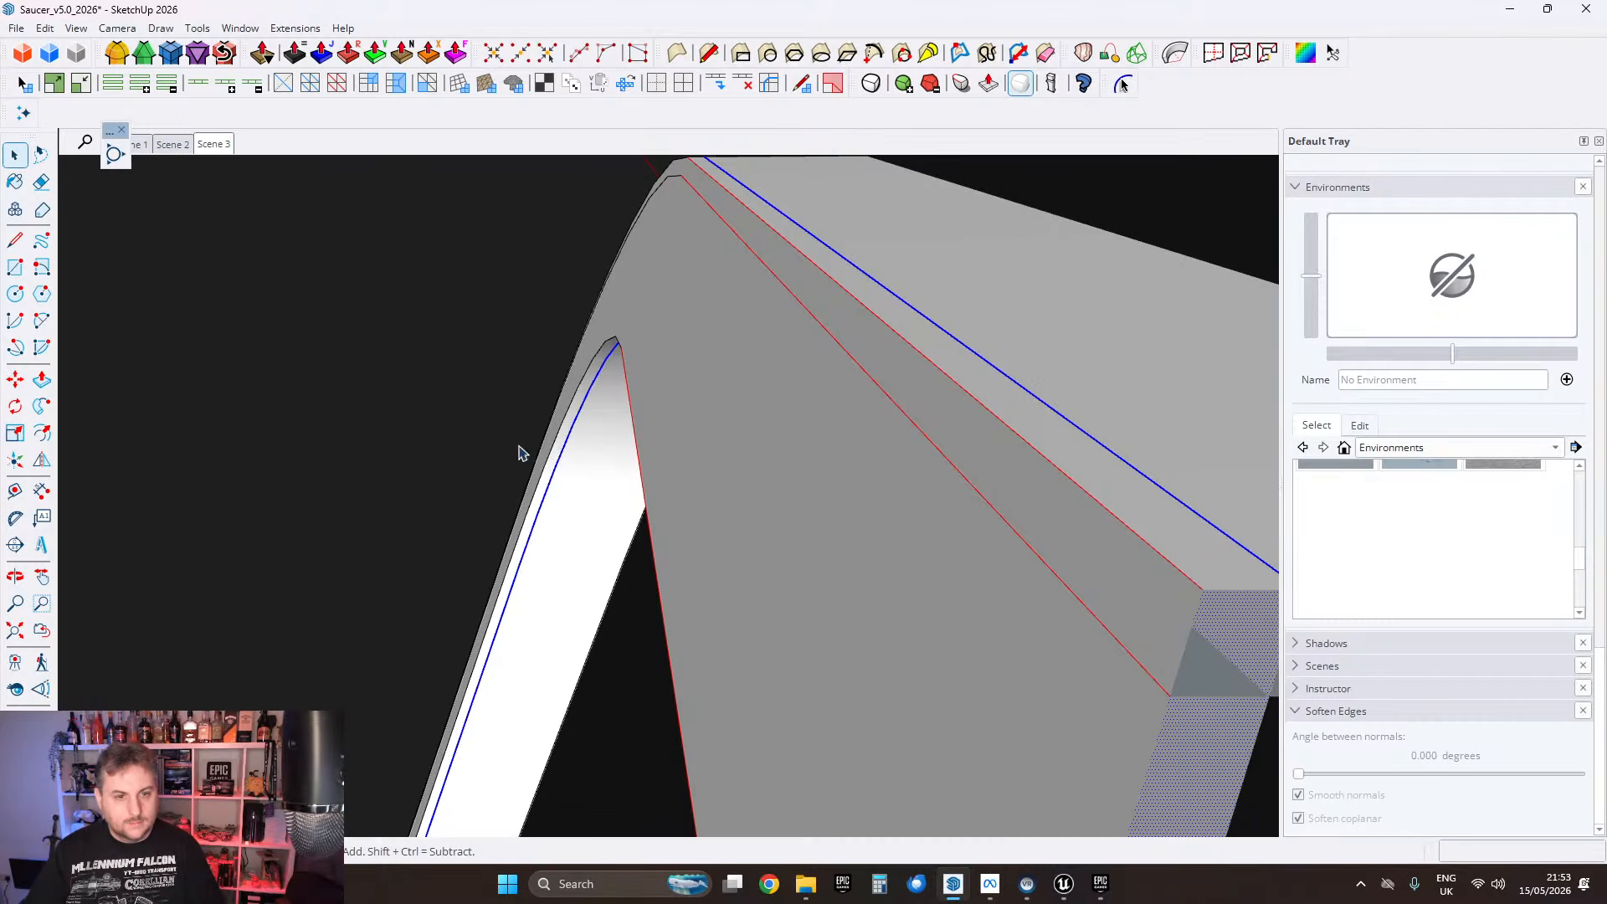
# Step: Intersect the inset rim face copy with the surrounding context
pyautogui.moveTo(519, 453); pyautogui.dragTo(629, 363, button='middle')
pyautogui.moveTo(690, 311); pyautogui.dragTo(710, 262, button='middle')
pyautogui.rightClick(766, 251)
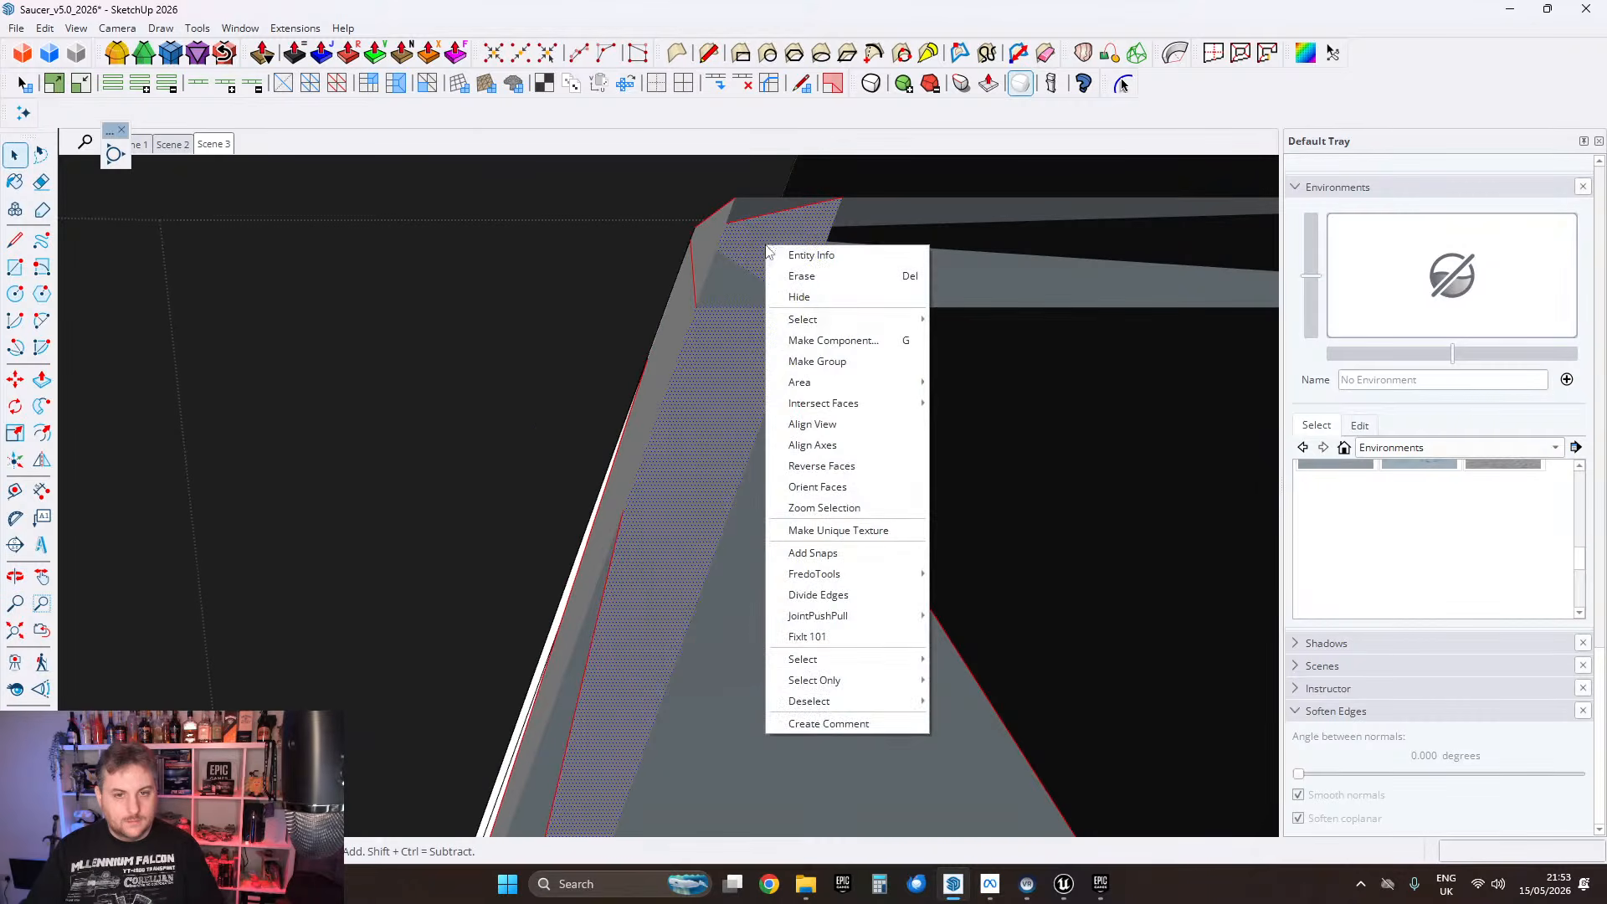
pyautogui.click(993, 424)
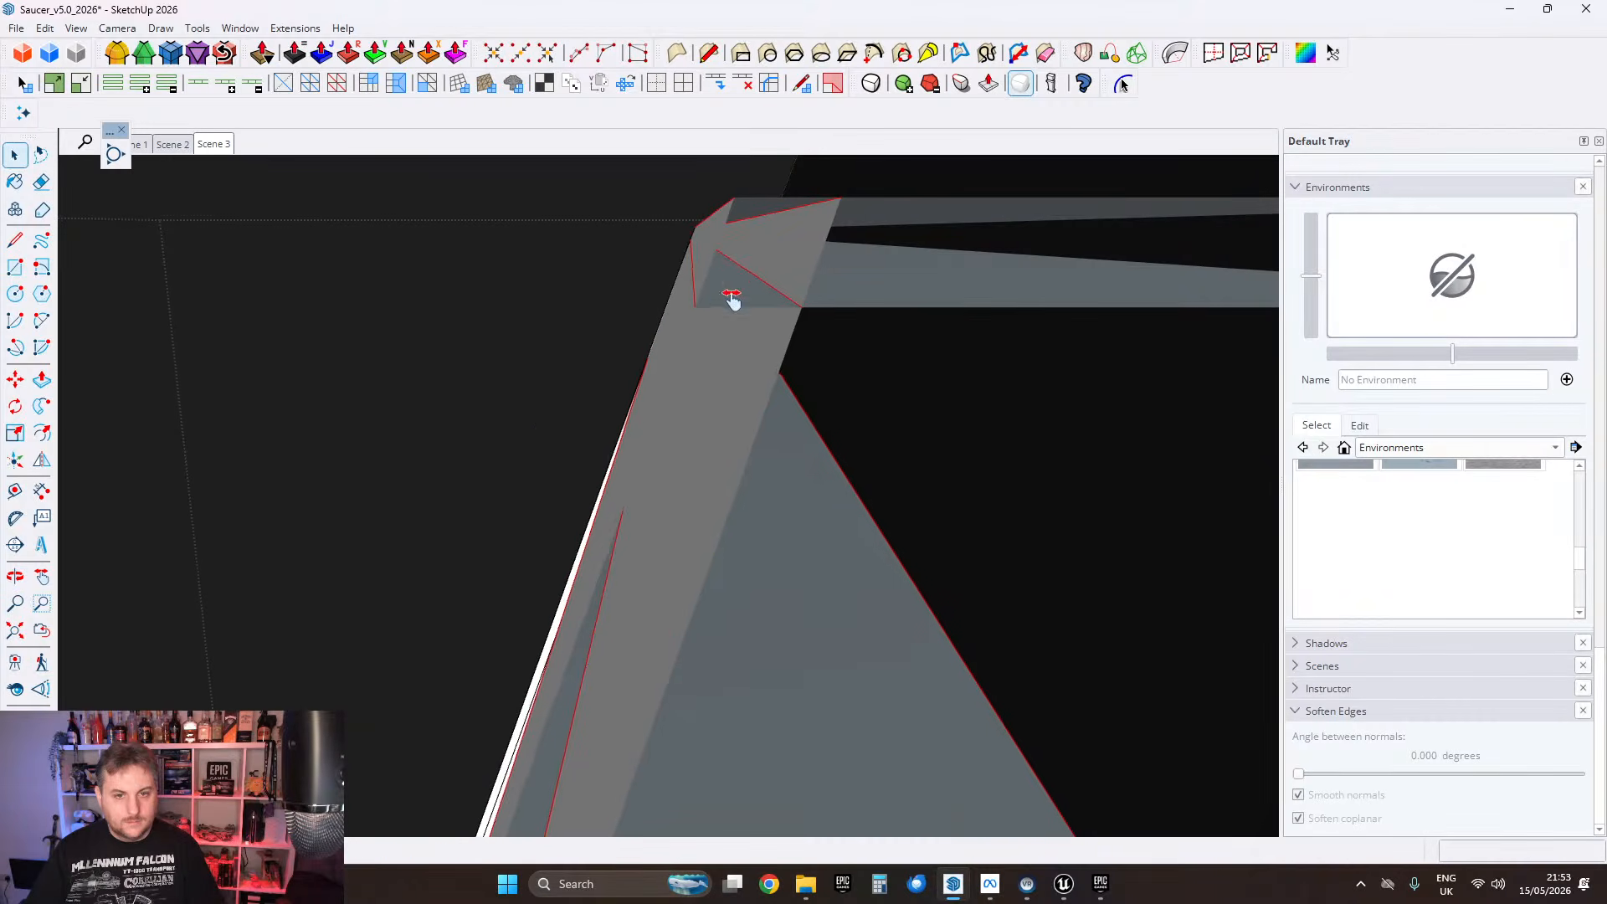
# Step: Reverse the inset rim face between the sleeve's inner and outer walls
pyautogui.moveTo(736, 298)
pyautogui.mouseDown(button='middle')
pyautogui.moveTo(670, 251)
pyautogui.moveTo(743, 262)
pyautogui.moveTo(656, 420)
pyautogui.moveTo(560, 352)
pyautogui.moveTo(639, 352)
pyautogui.moveTo(603, 344)
pyautogui.moveTo(108, 340)
pyautogui.moveTo(599, 298)
pyautogui.moveTo(661, 456)
pyautogui.moveTo(707, 427)
pyautogui.moveTo(682, 374)
pyautogui.moveTo(761, 348)
pyautogui.moveTo(726, 310)
pyautogui.mouseUp(button='middle')
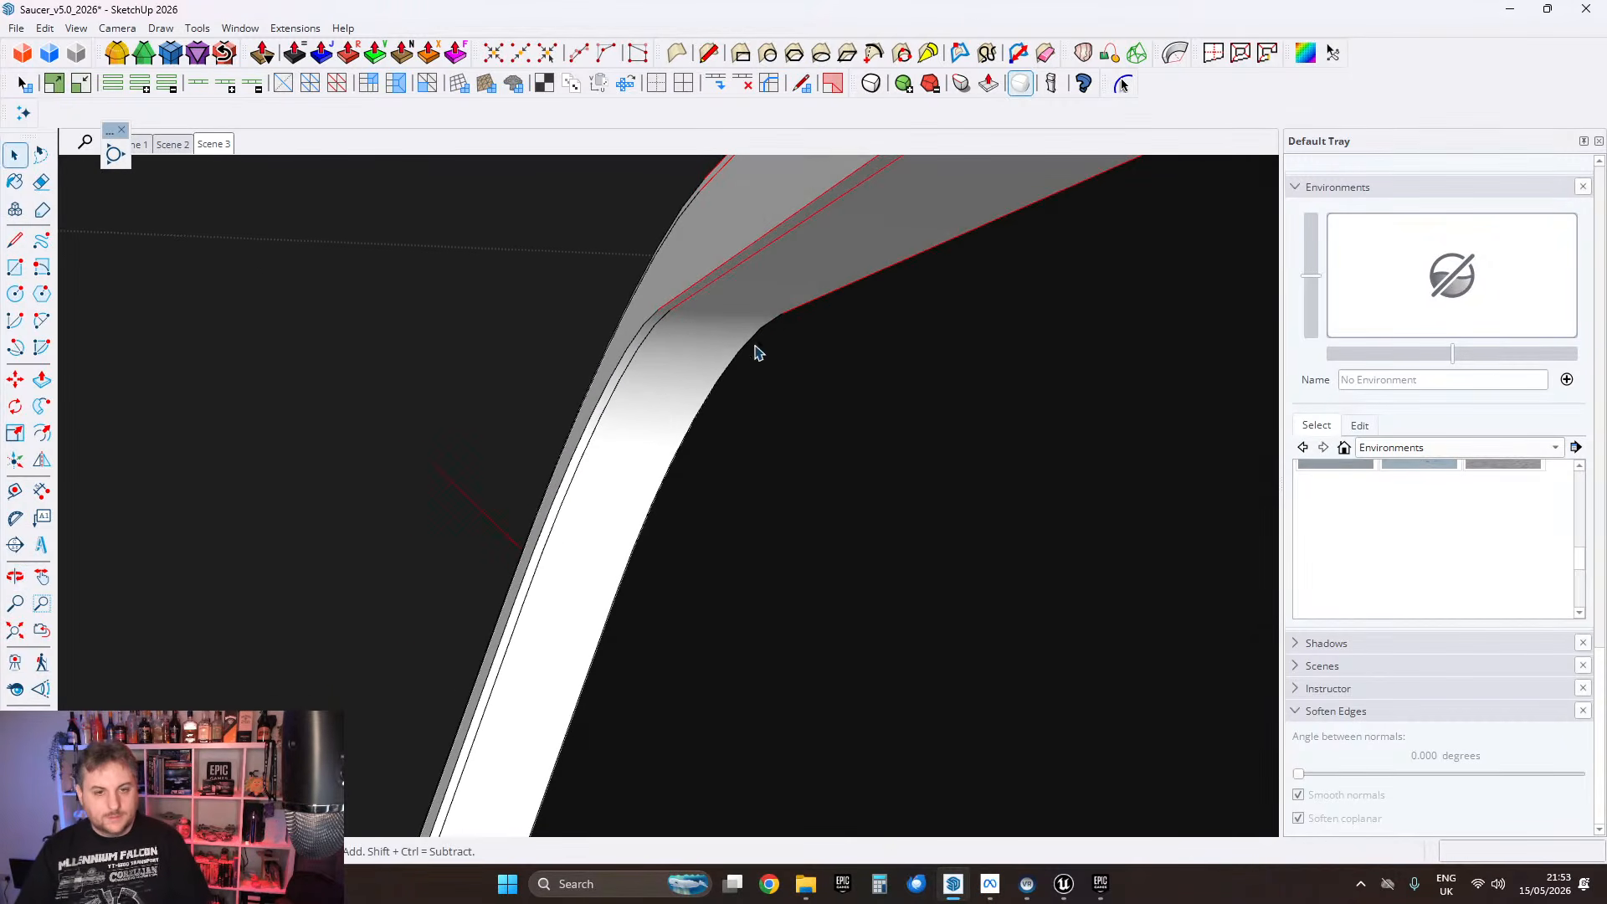
pyautogui.moveTo(640, 339); pyautogui.dragTo(841, 234, button='middle')
pyautogui.scroll(-3, 751, 335)
pyautogui.moveTo(764, 377); pyautogui.dragTo(866, 329, button='middle')
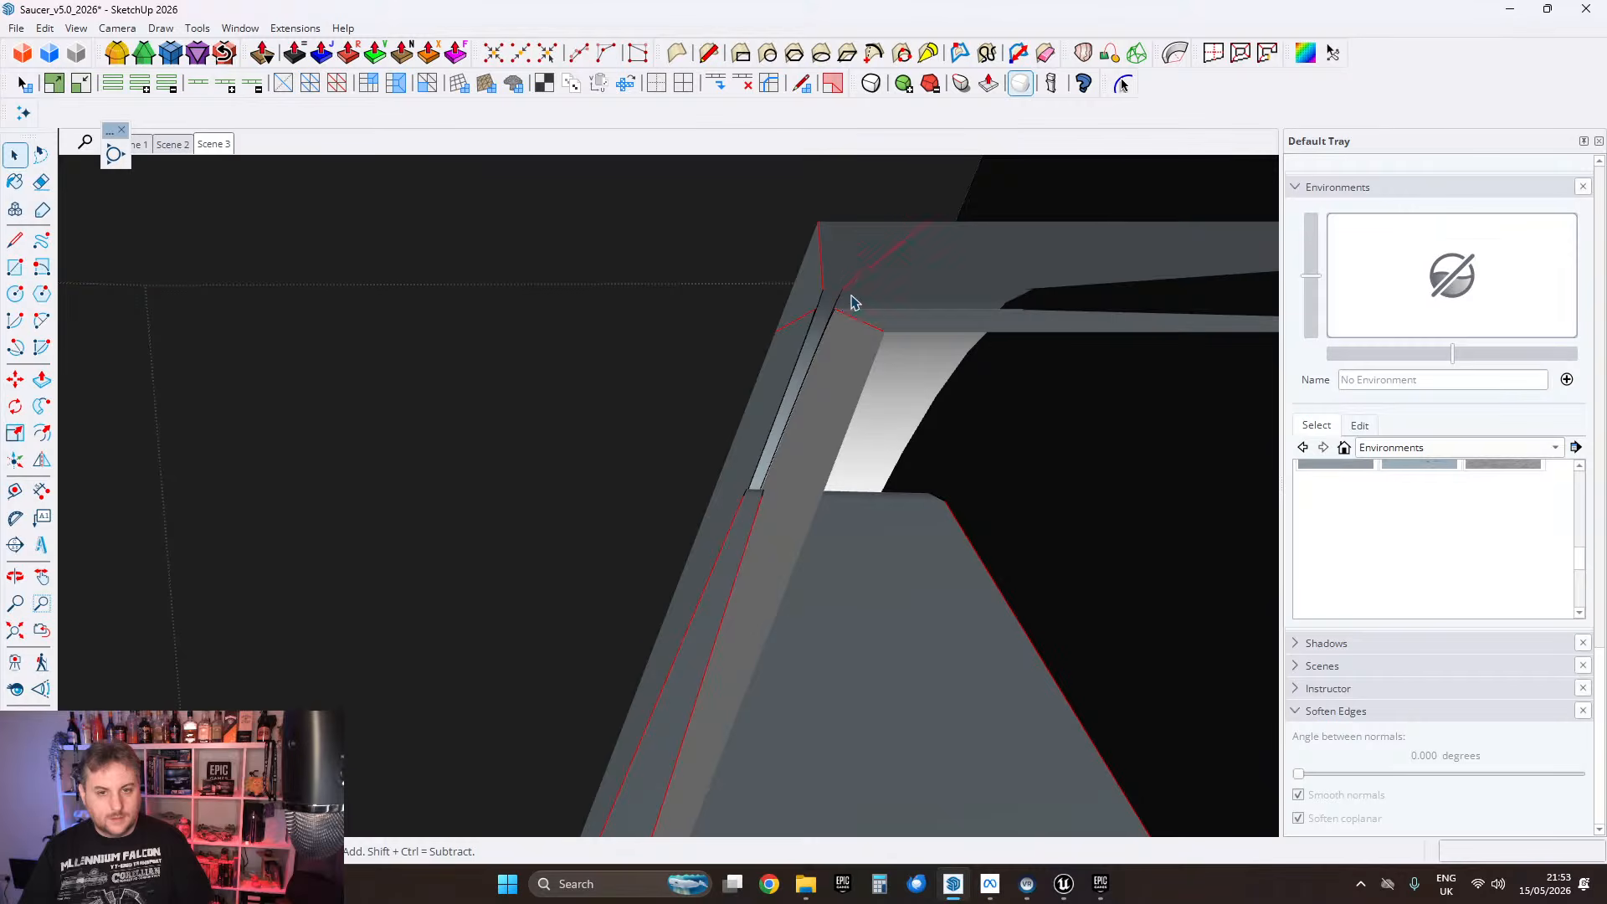
pyautogui.moveTo(853, 303)
pyautogui.mouseDown(button='middle')
pyautogui.moveTo(828, 313)
pyautogui.moveTo(908, 359)
pyautogui.moveTo(796, 402)
pyautogui.moveTo(811, 329)
pyautogui.moveTo(792, 275)
pyautogui.moveTo(912, 369)
pyautogui.moveTo(823, 256)
pyautogui.mouseUp(button='middle')
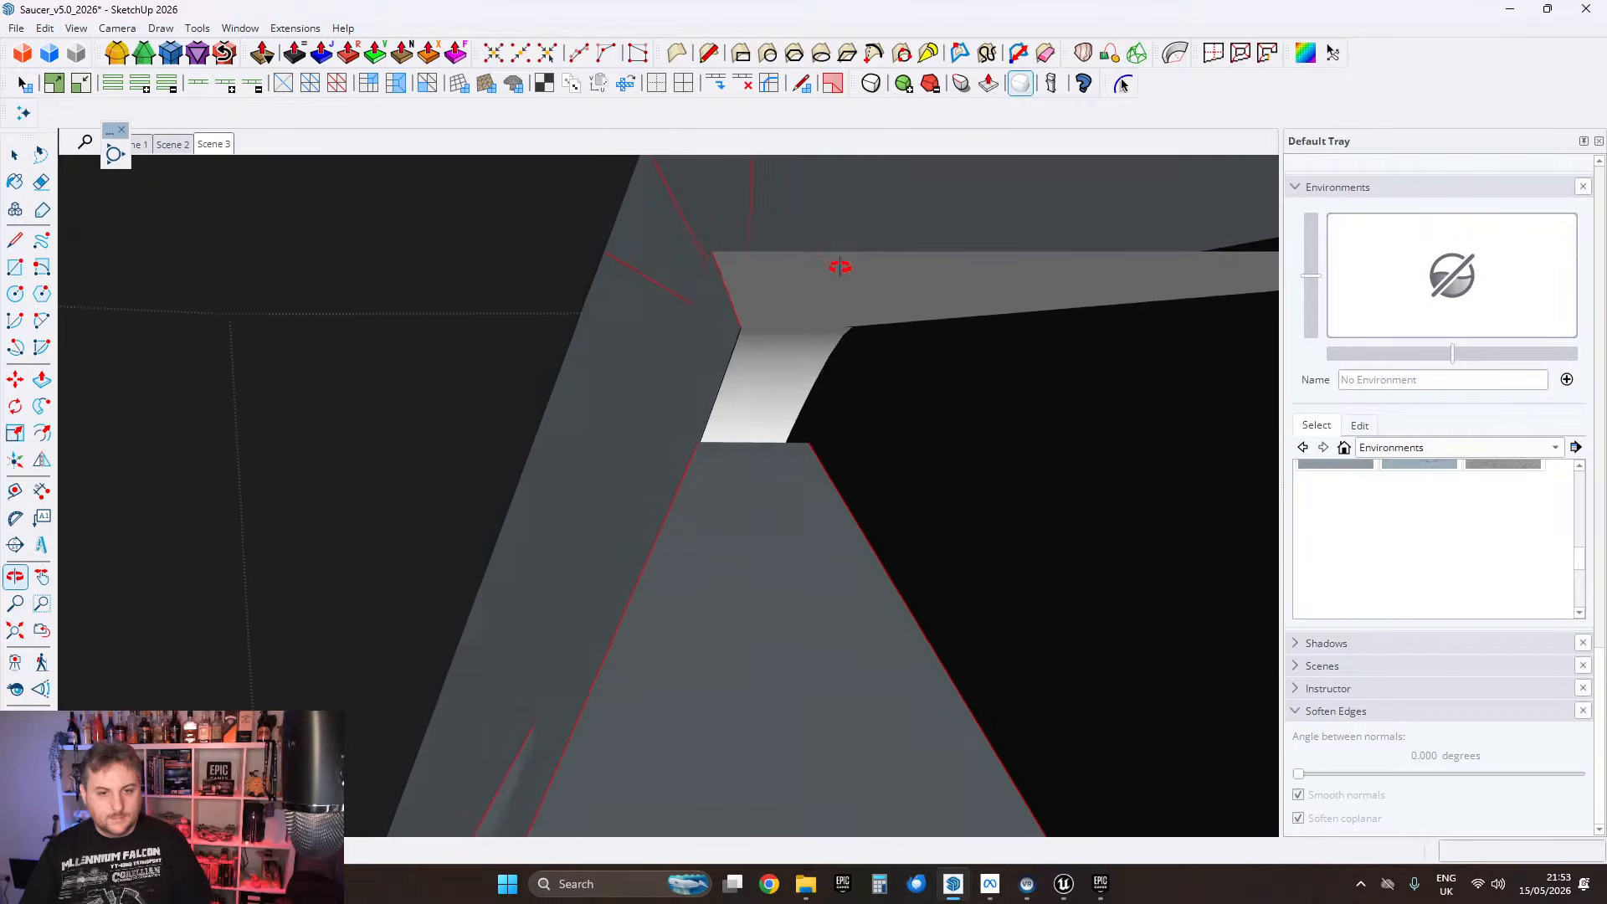
pyautogui.moveTo(714, 348); pyautogui.dragTo(710, 324, button='middle')
pyautogui.rightClick(656, 276)
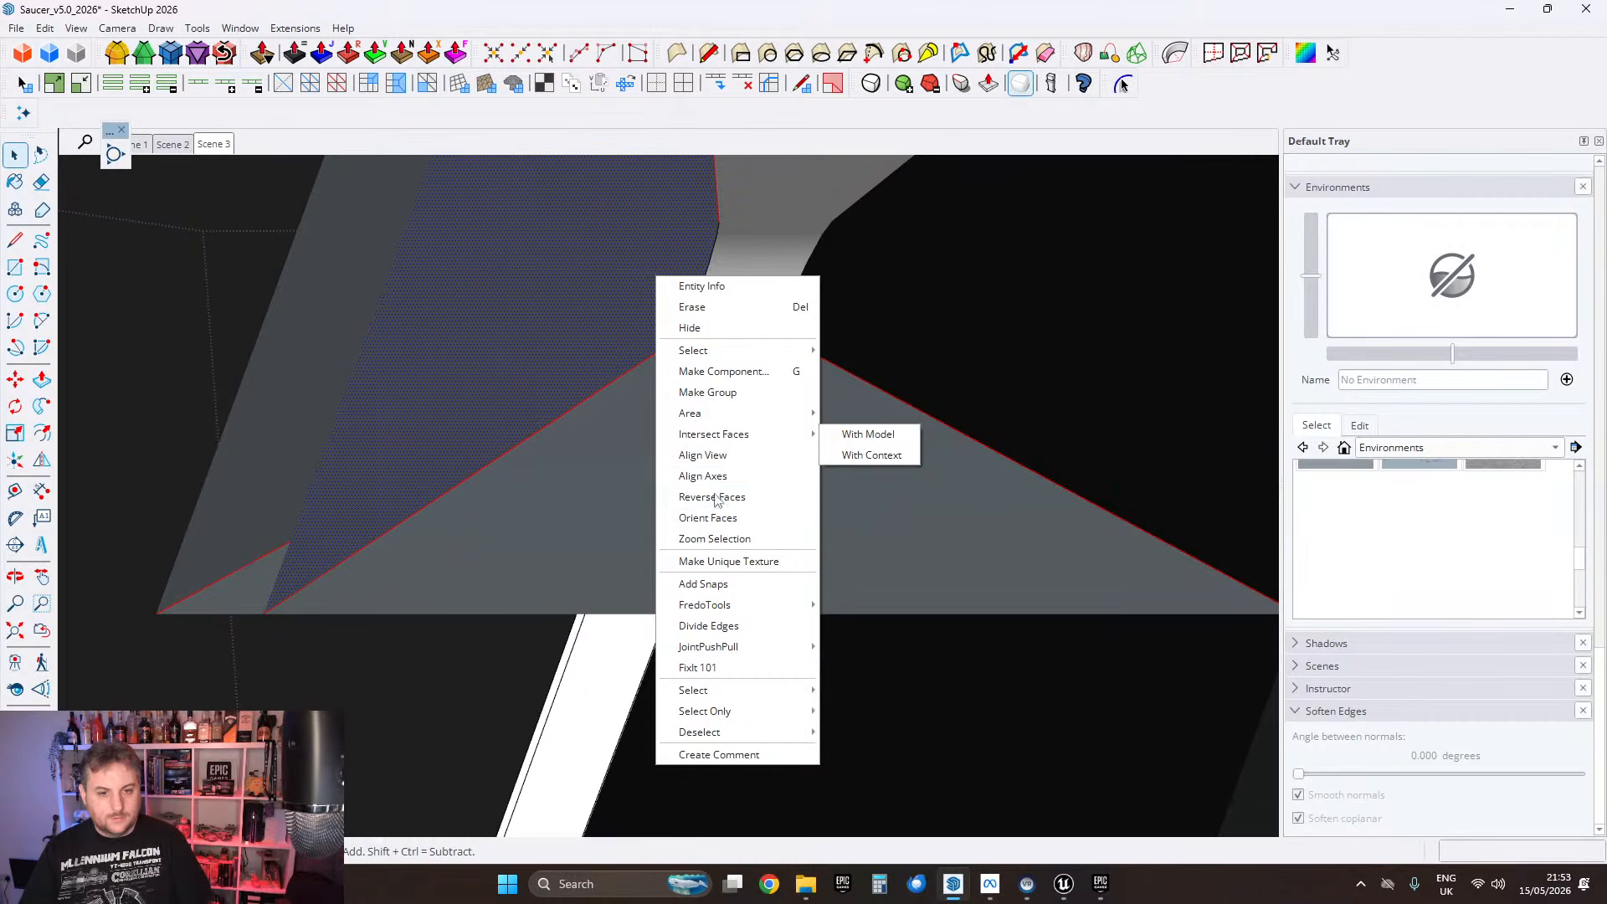
pyautogui.click(715, 500)
# Step: Select the sleeve's inner-end rim together with its inner walls and inset rim, and copy them
pyautogui.moveTo(703, 444)
pyautogui.mouseDown(button='middle')
pyautogui.moveTo(704, 330)
pyautogui.moveTo(714, 337)
pyautogui.moveTo(610, 441)
pyautogui.moveTo(614, 373)
pyautogui.moveTo(567, 373)
pyautogui.moveTo(802, 416)
pyautogui.moveTo(389, 479)
pyautogui.mouseUp(button='middle')
pyautogui.moveTo(887, 485); pyautogui.dragTo(304, 388, button='middle')
pyautogui.click(512, 361)
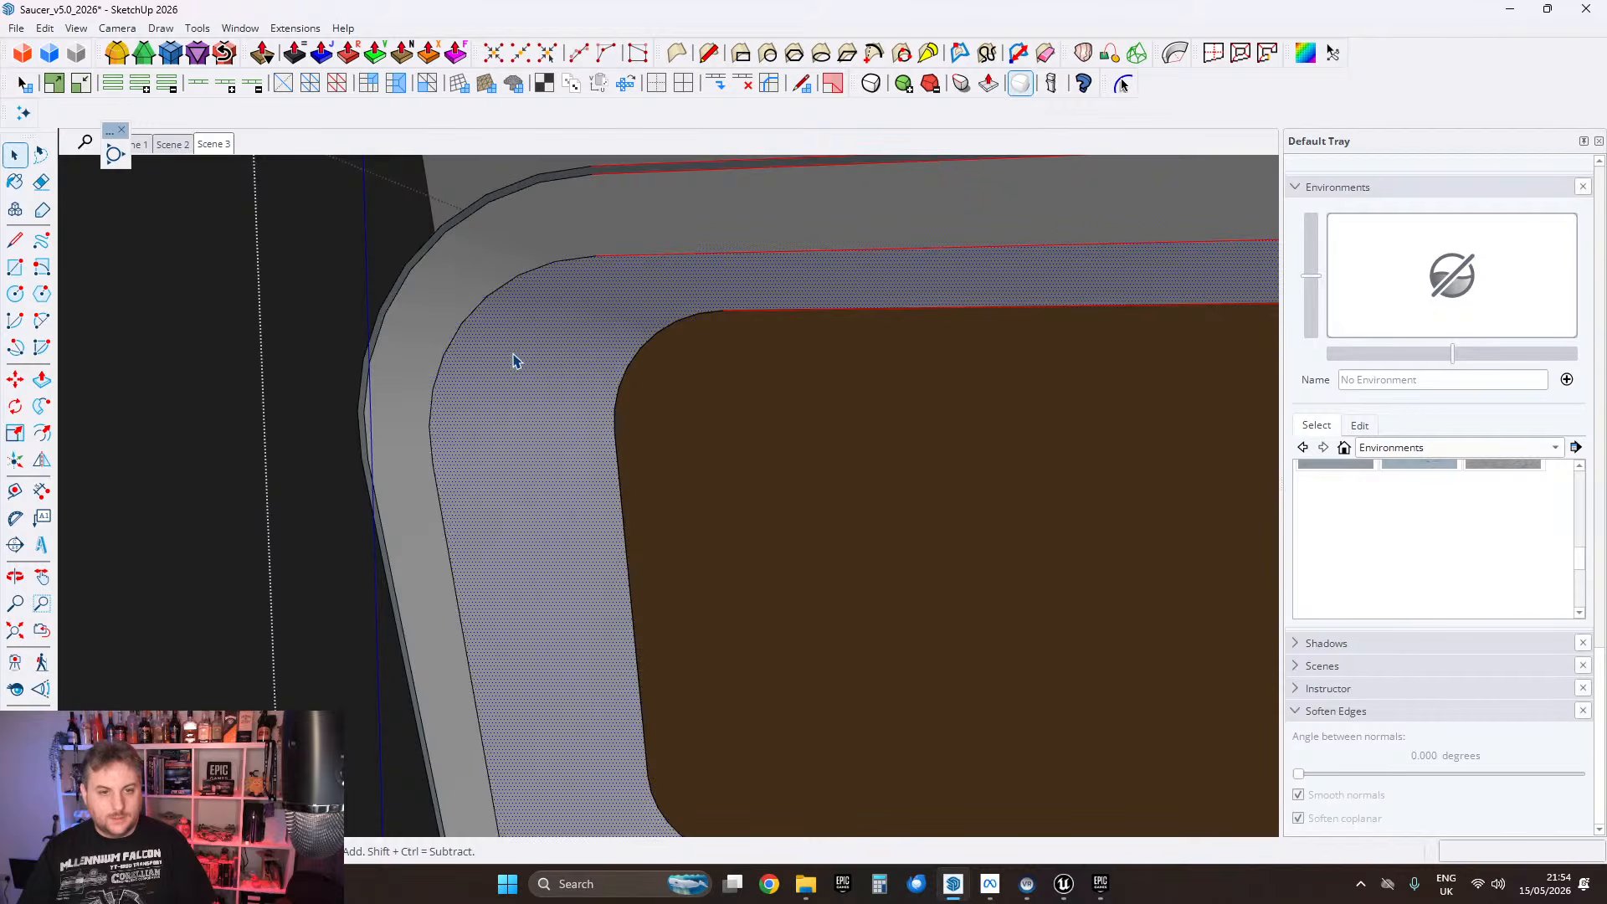
pyautogui.moveTo(760, 384); pyautogui.dragTo(217, 351, button='middle')
pyautogui.moveTo(754, 326); pyautogui.dragTo(691, 515, button='middle')
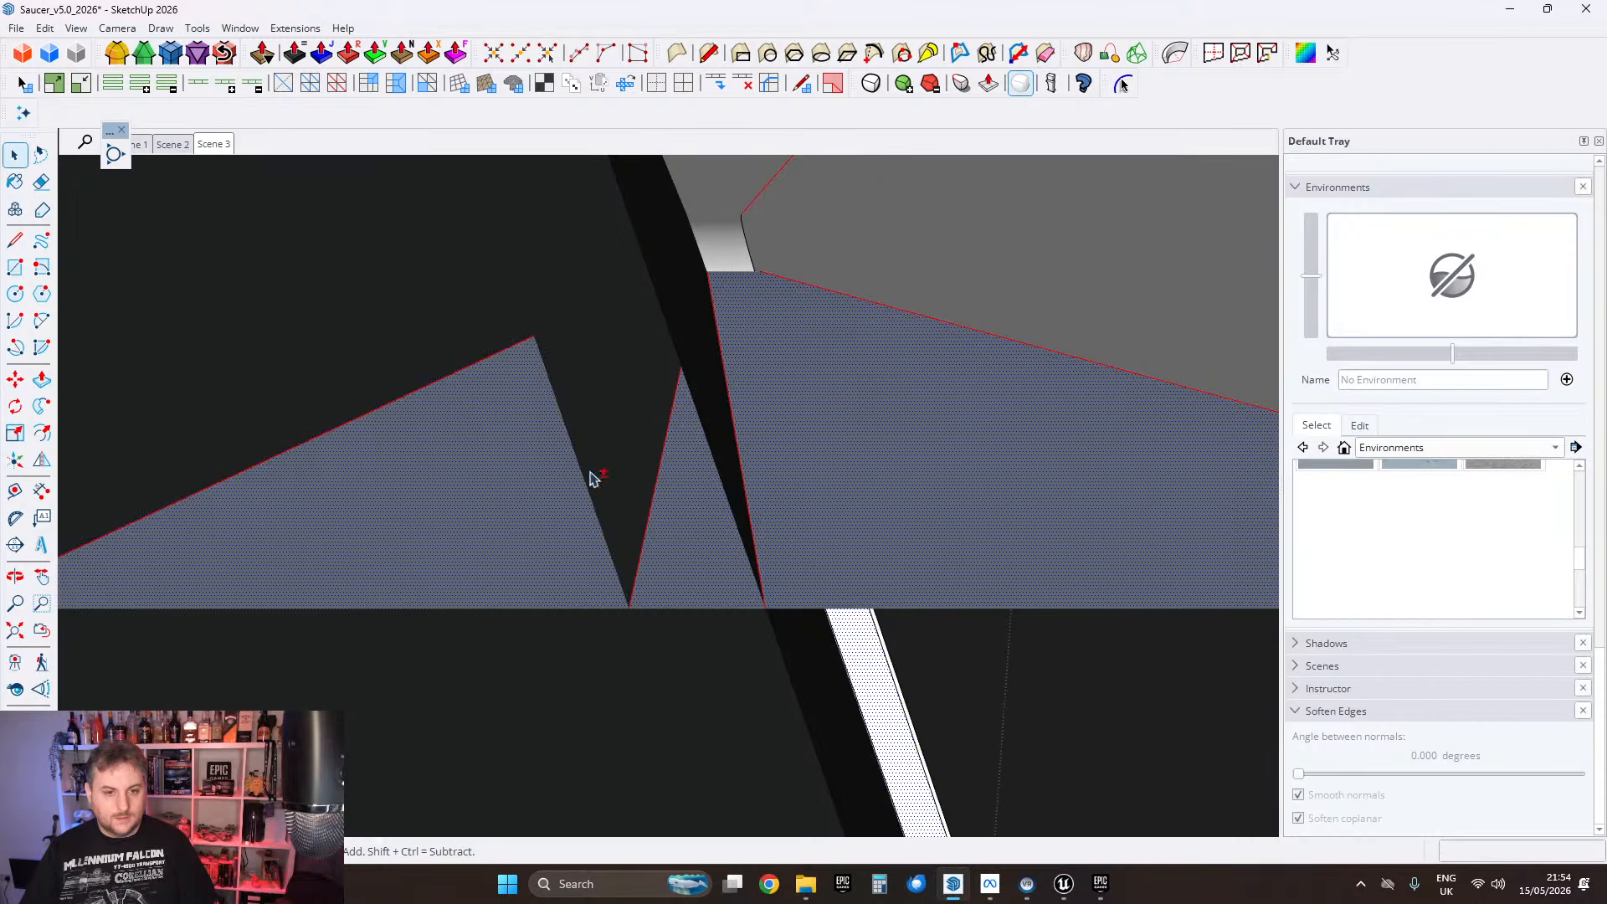
pyautogui.moveTo(592, 478); pyautogui.dragTo(812, 358, button='middle')
pyautogui.moveTo(714, 248); pyautogui.dragTo(768, 294, button='middle')
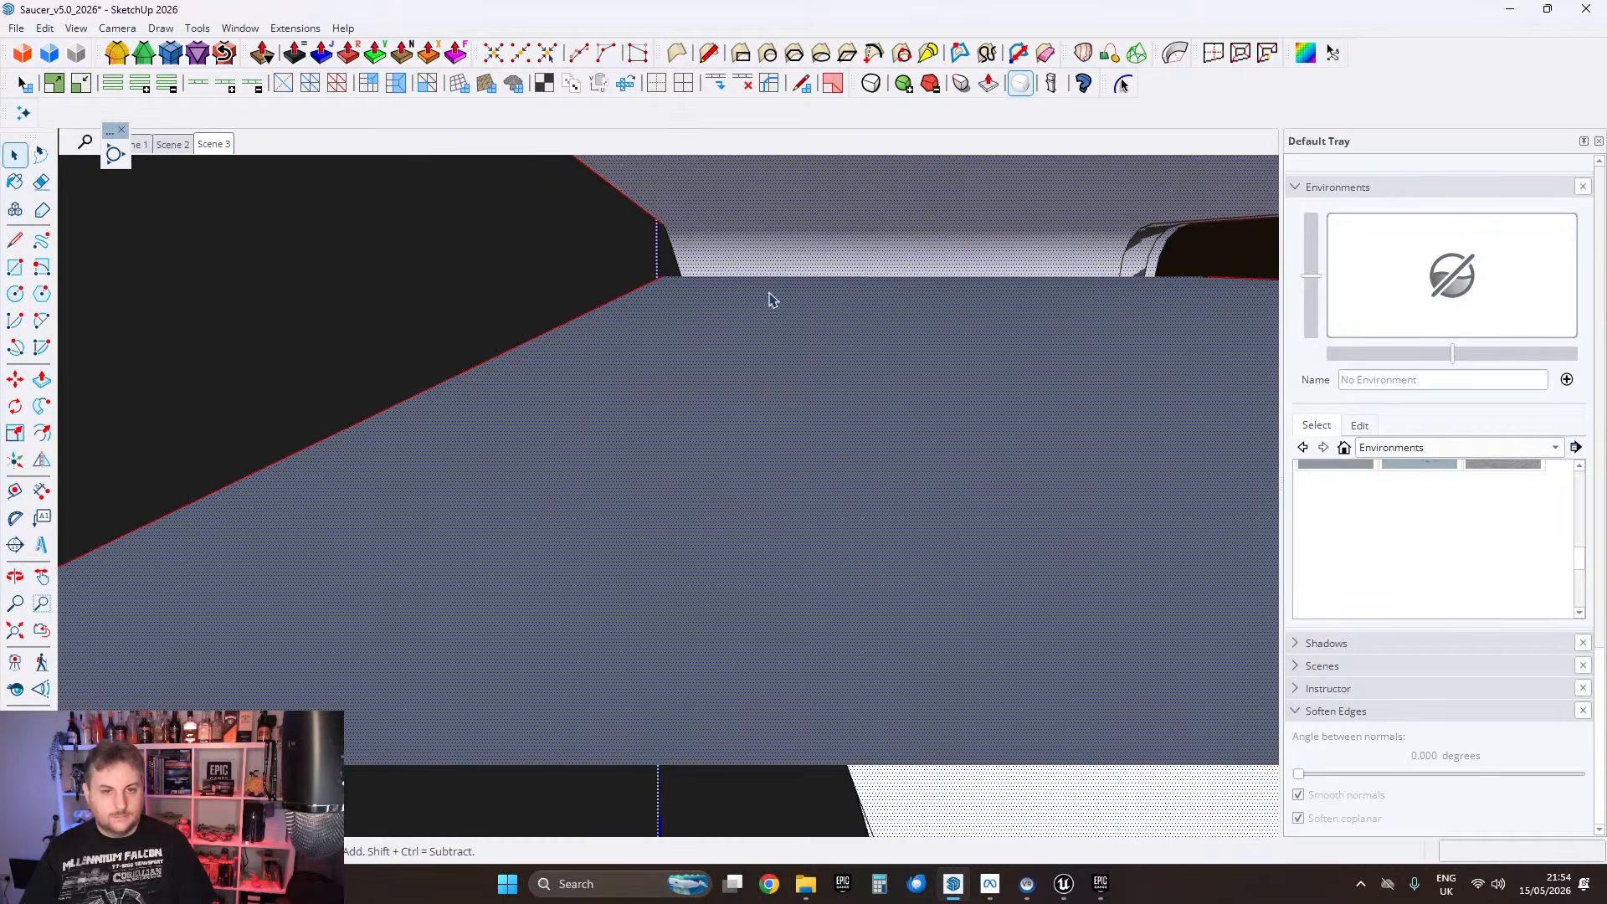
pyautogui.scroll(-5, 703, 355)
pyautogui.scroll(-3, 706, 345)
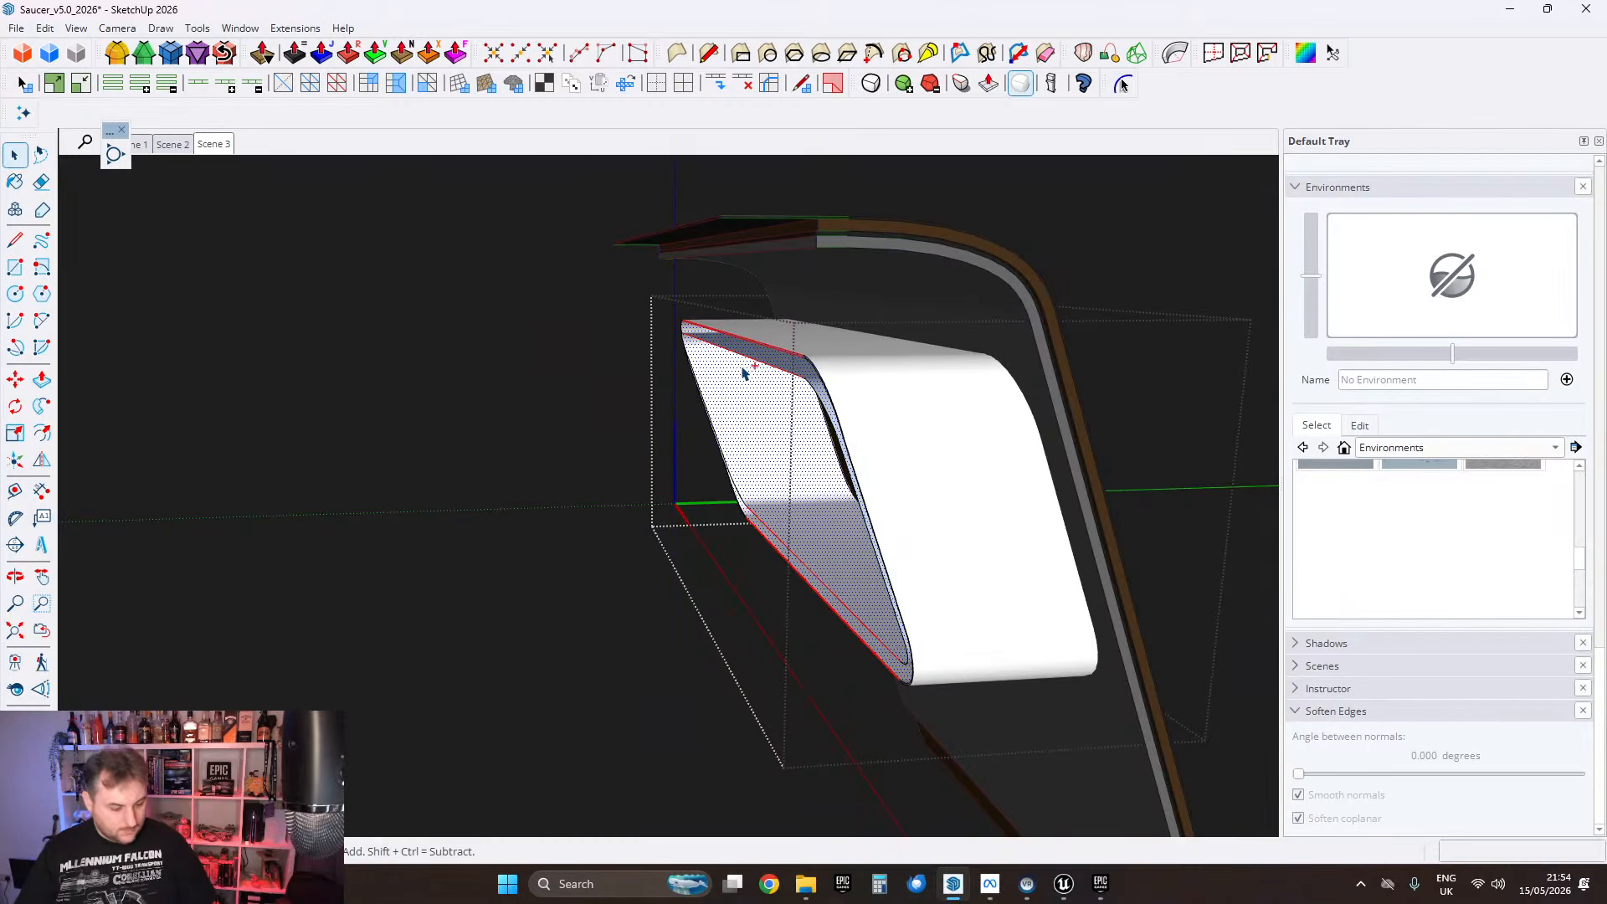
# Step: Paste the copied sleeve faces in place inside the orange hull layer's group, then close the group
pyautogui.scroll(6, 807, 237)
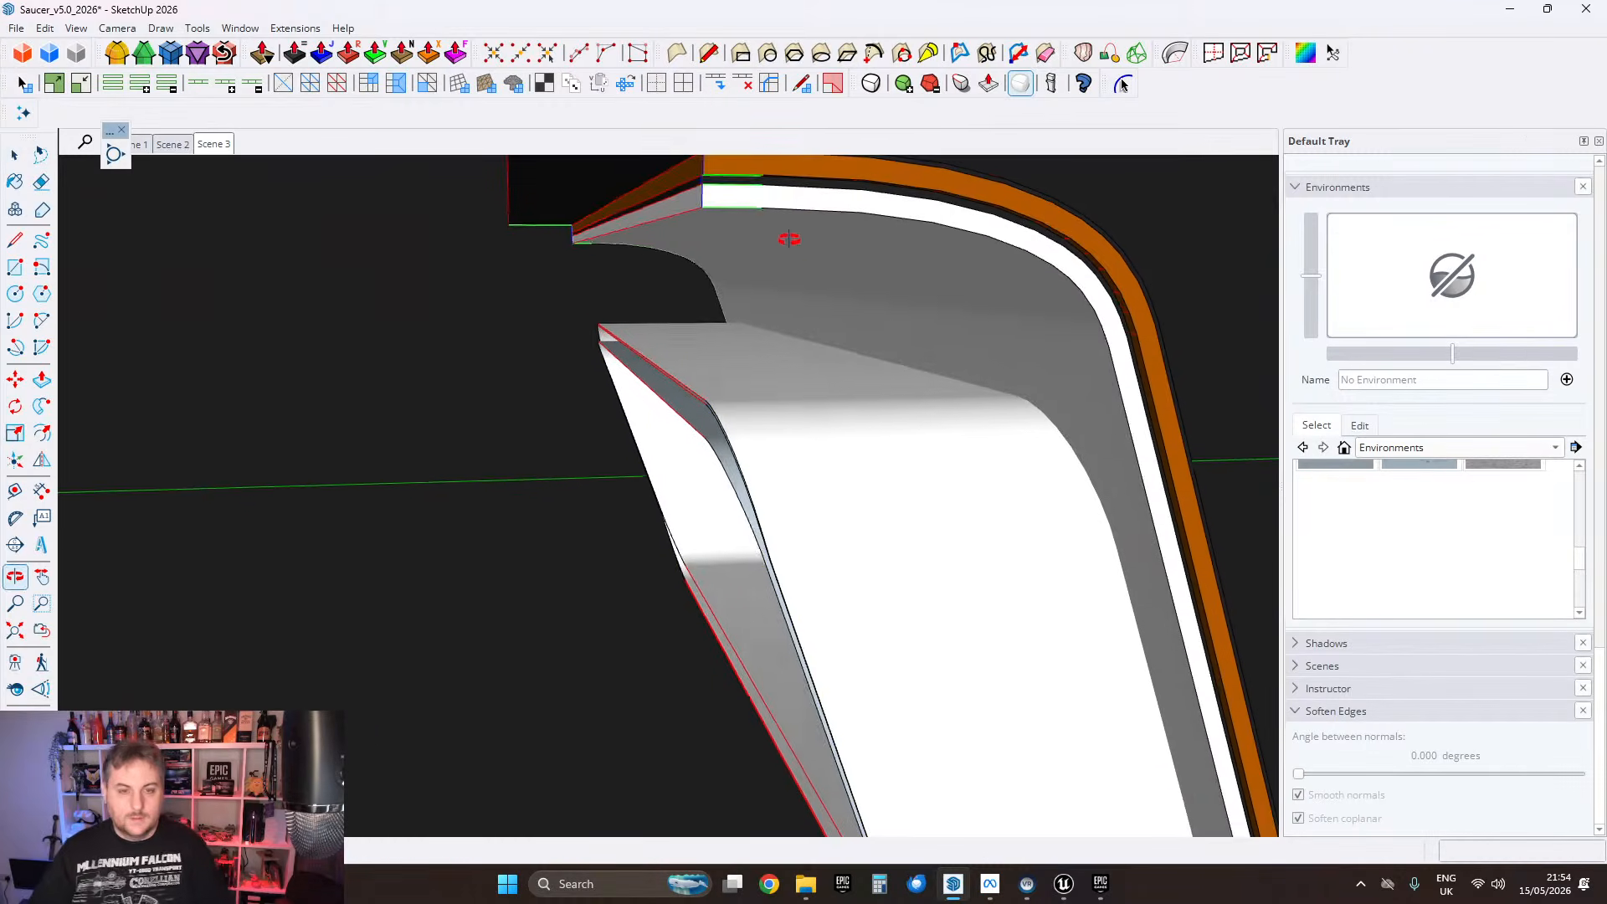
pyautogui.click(755, 336)
pyautogui.scroll(3, 750, 337)
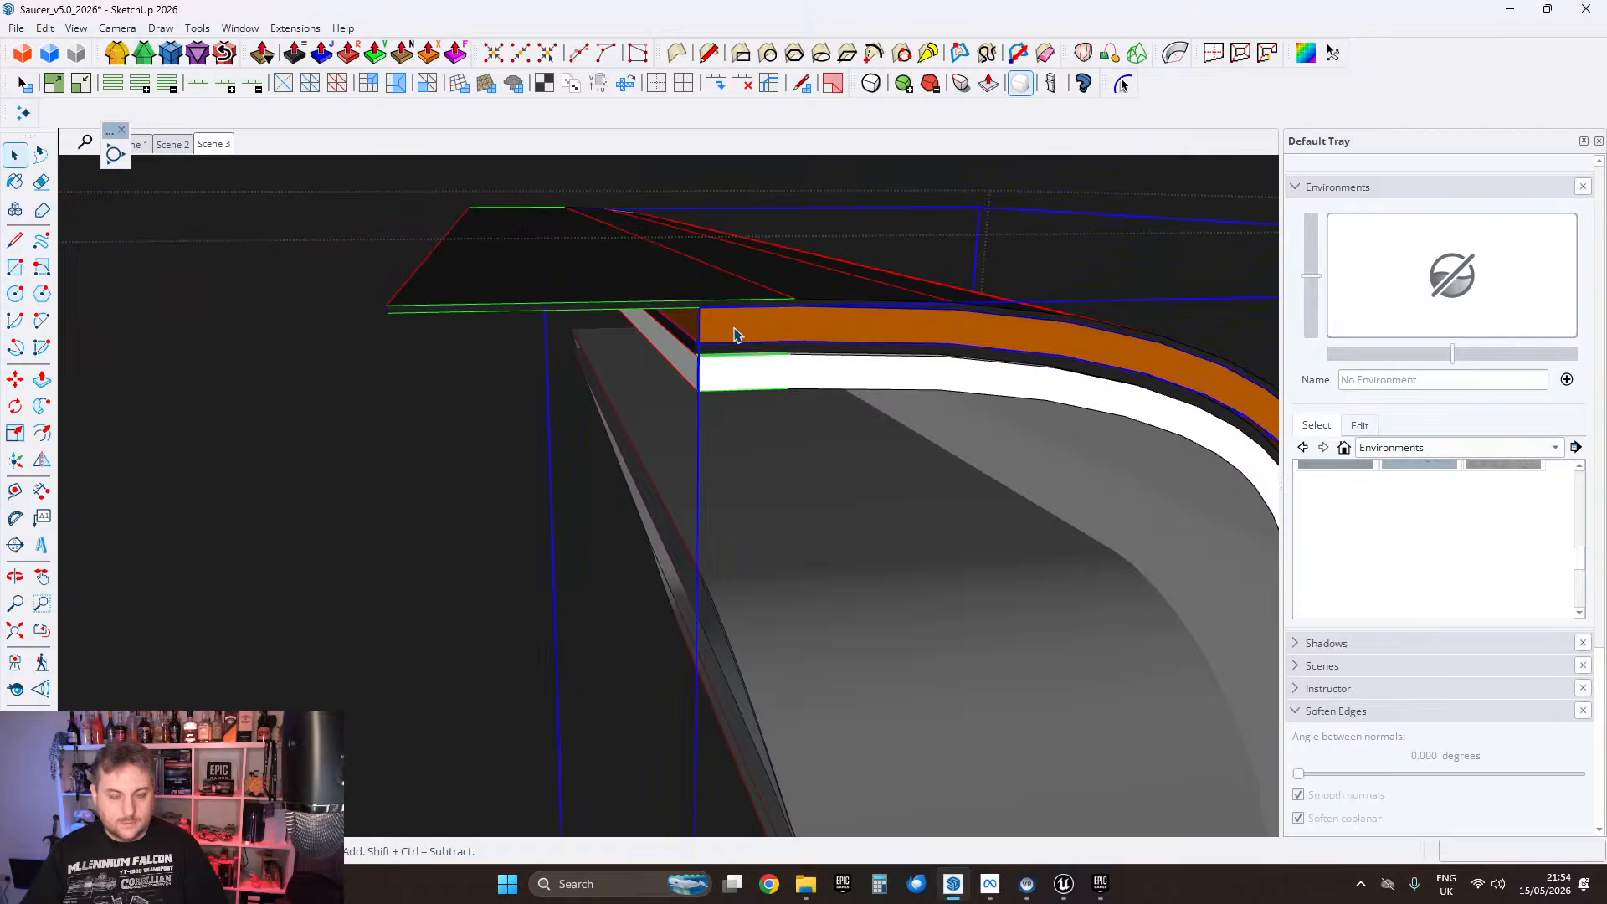
pyautogui.click(40, 28)
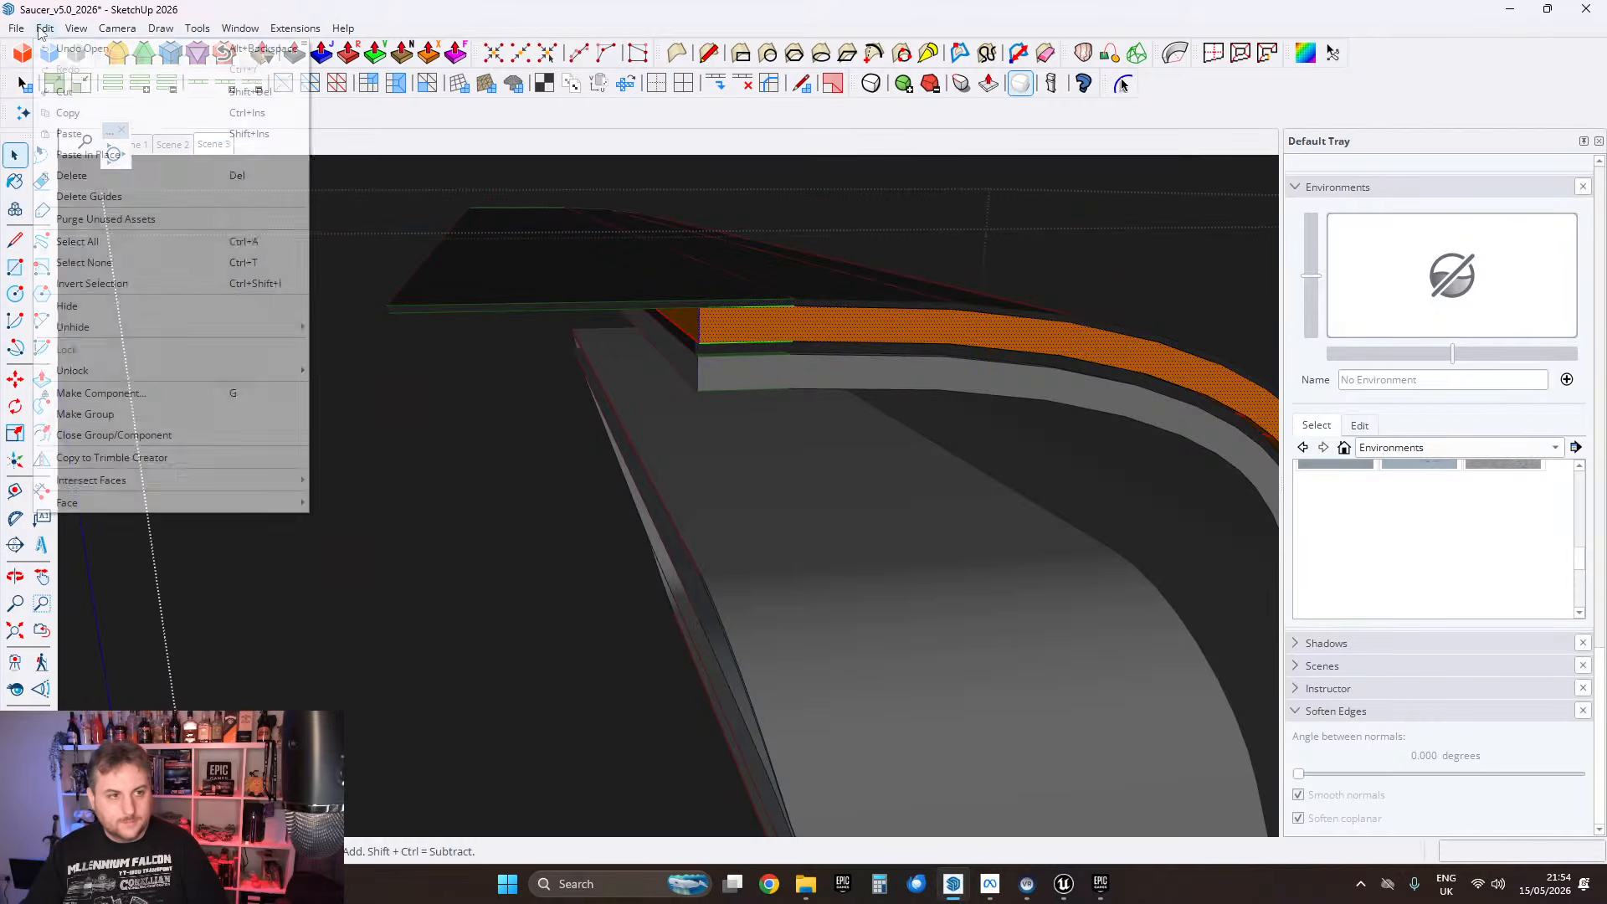
pyautogui.click(86, 155)
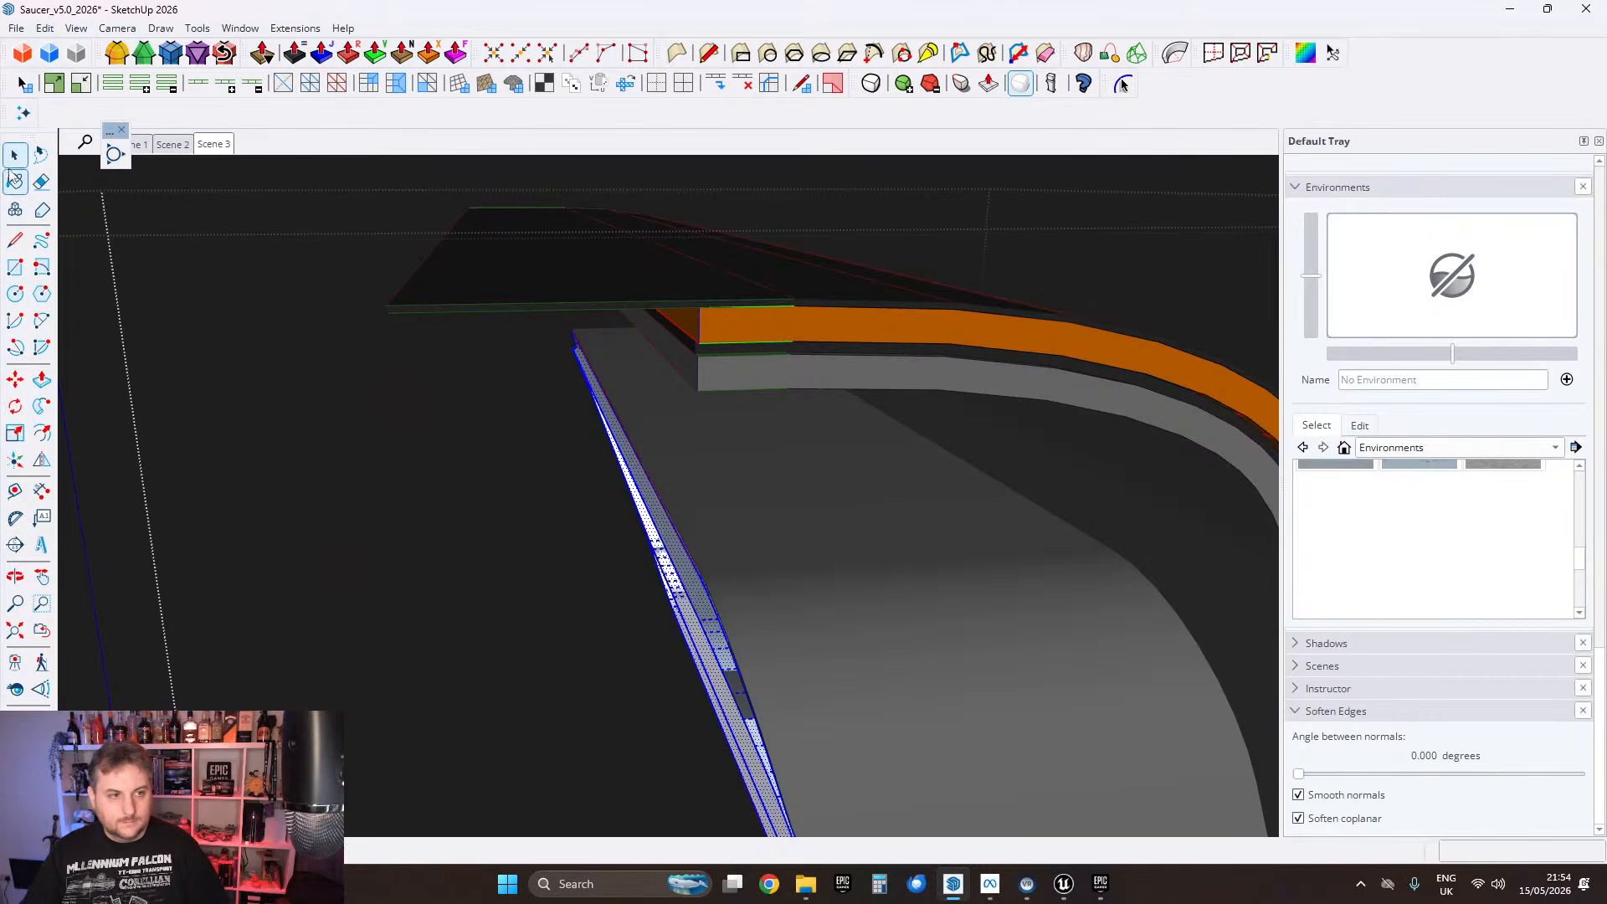
pyautogui.press('Escape')
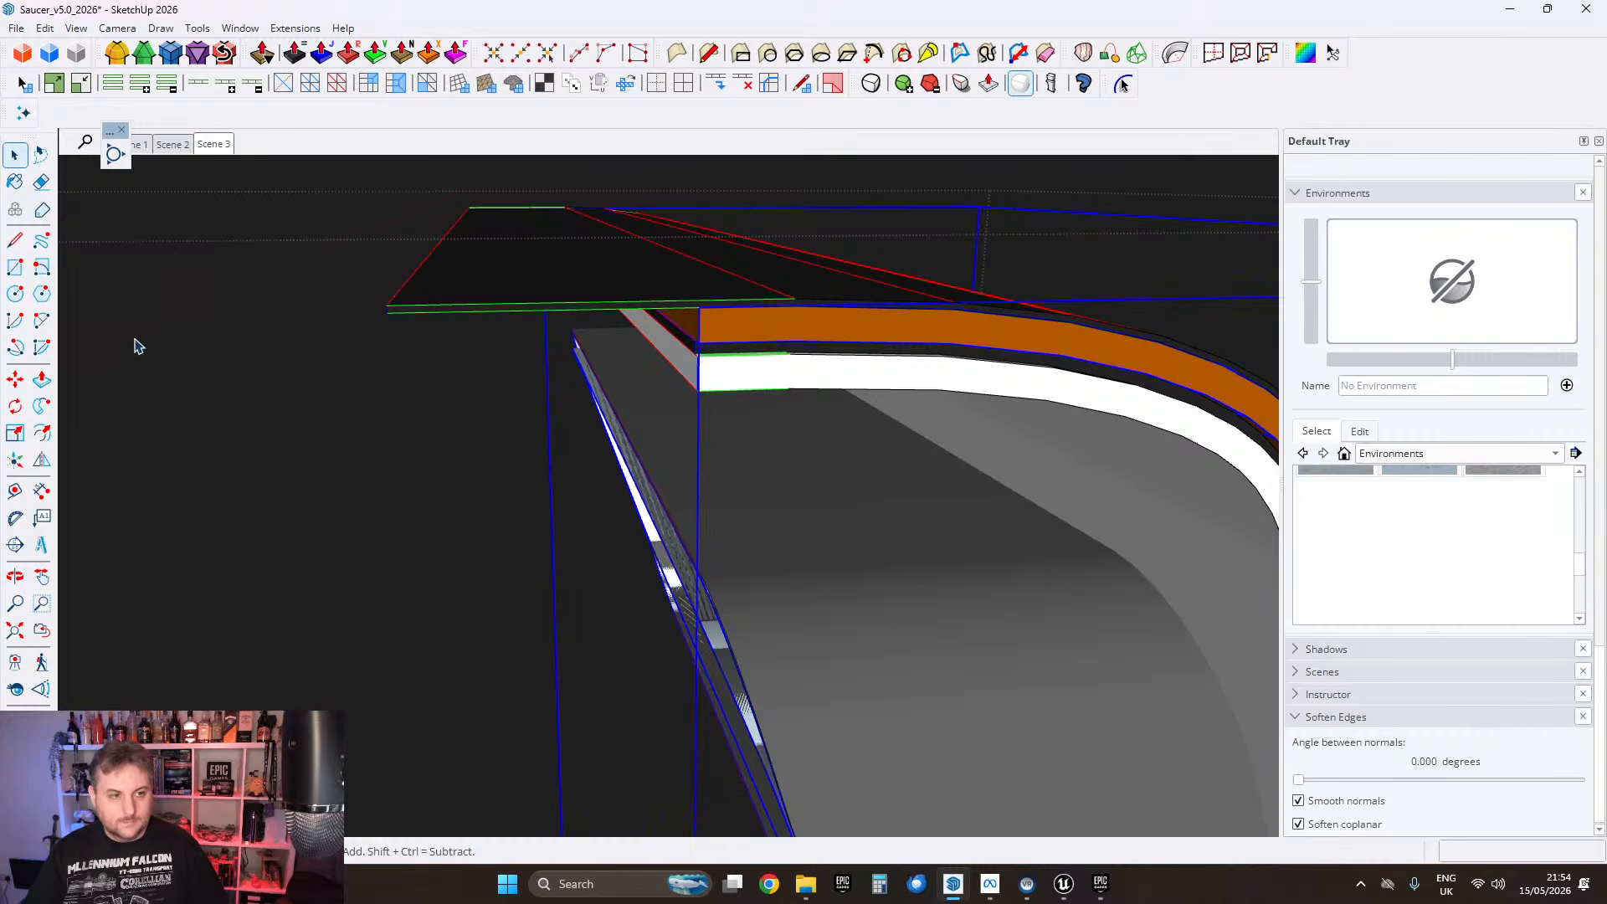
# Step: Place a copy of the orange hull layer with its pasted sleeve 153.8 cm outward from the saucer
pyautogui.click(729, 328)
pyautogui.scroll(-5, 729, 327)
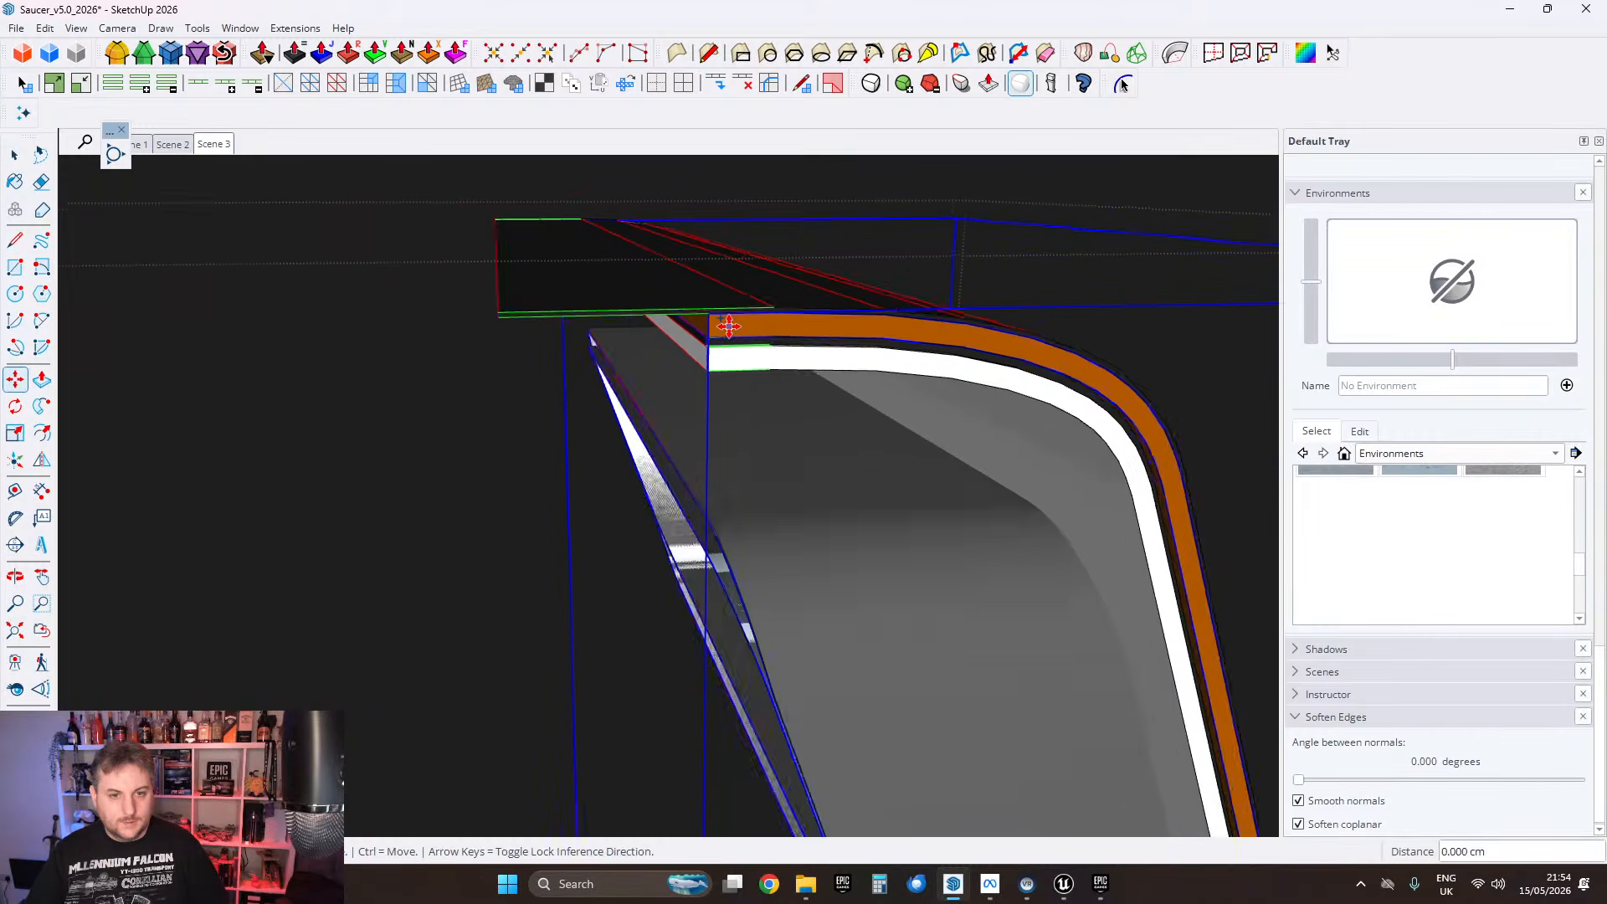
pyautogui.keyDown('shift'); pyautogui.moveTo(912, 348); pyautogui.dragTo(251, 367, button='middle'); pyautogui.keyUp('shift')
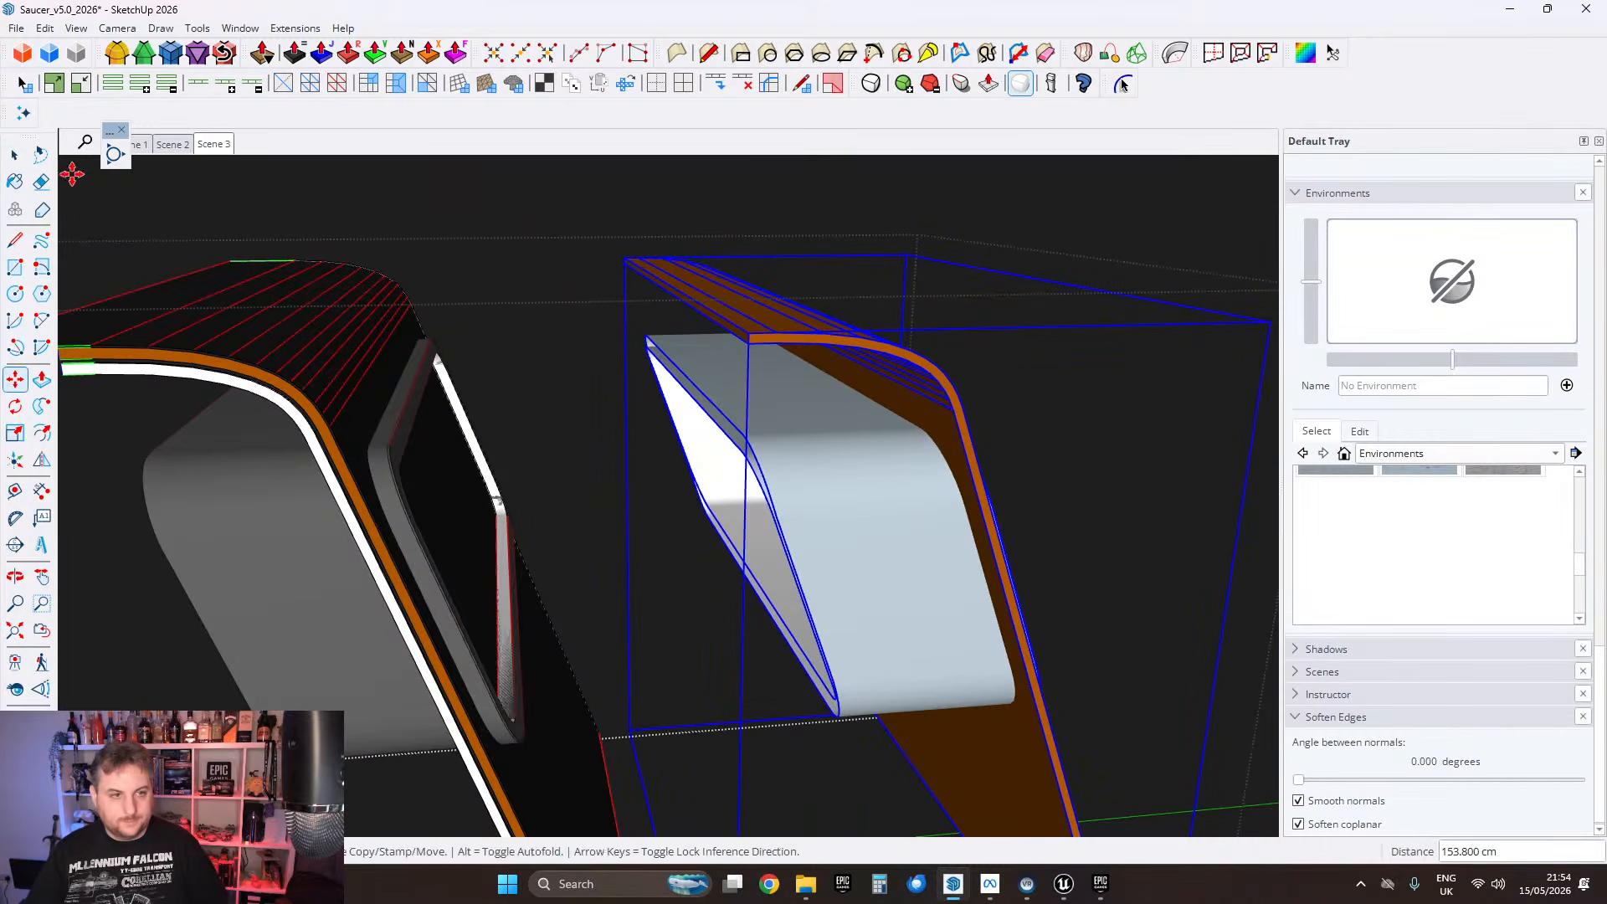
pyautogui.click(16, 161)
# Step: Examine the sleeve's rim, side walls and inset edges up close where they meet the layered hull
pyautogui.moveTo(837, 431); pyautogui.dragTo(610, 416, button='middle')
pyautogui.moveTo(439, 418); pyautogui.dragTo(746, 430, button='middle')
pyautogui.scroll(3, 569, 387)
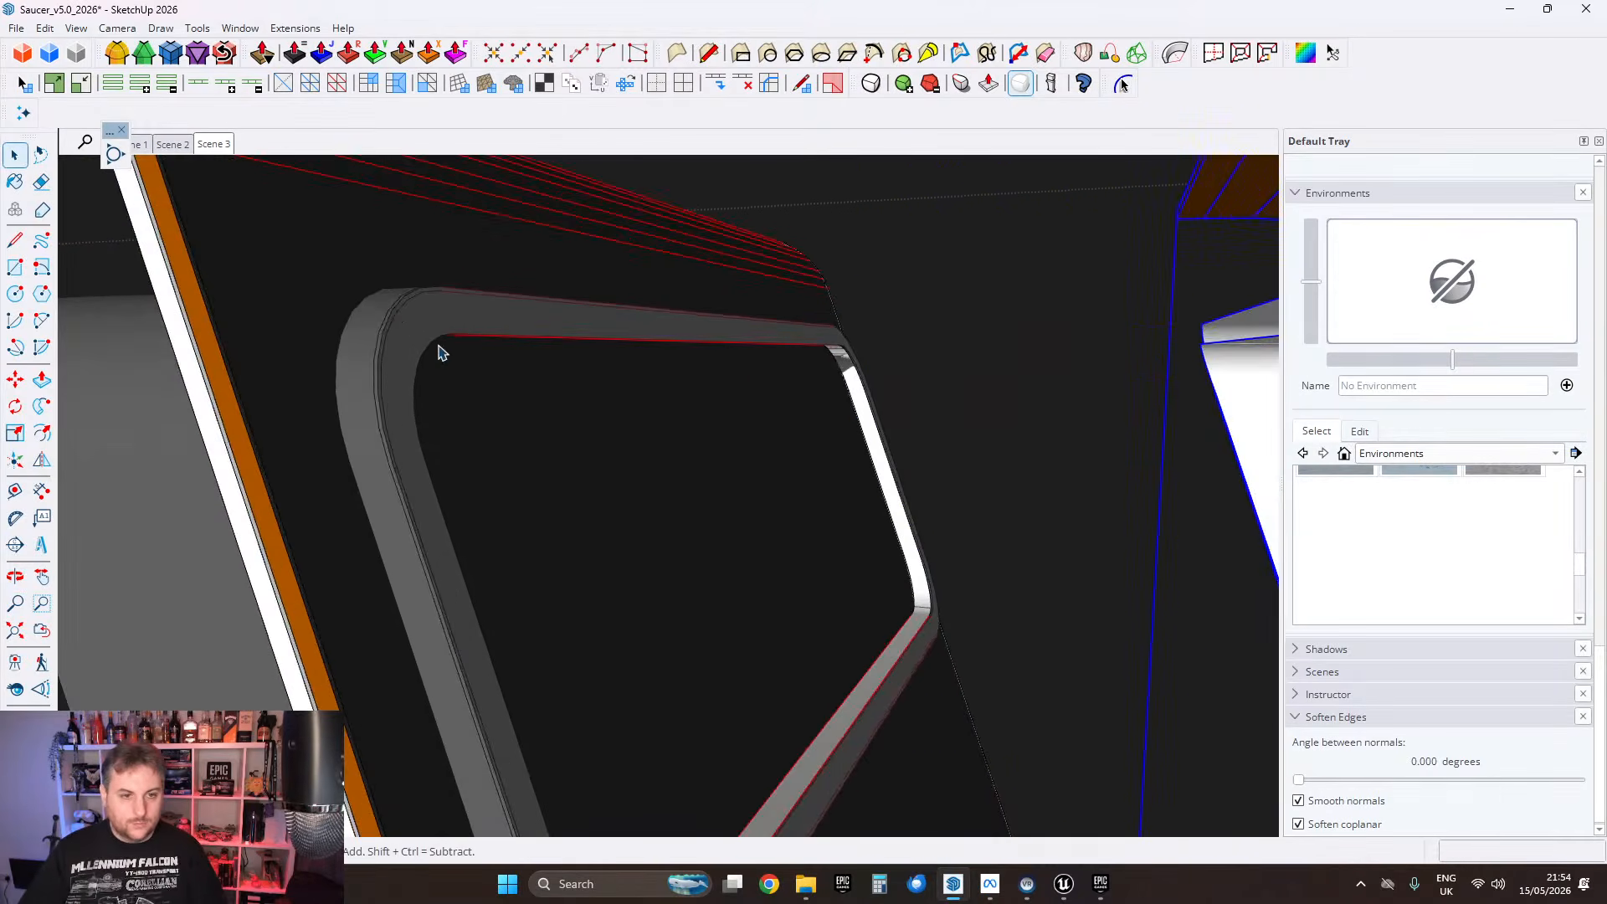
pyautogui.moveTo(442, 351); pyautogui.dragTo(468, 332, button='middle')
pyautogui.click(466, 324)
pyautogui.scroll(7, 456, 293)
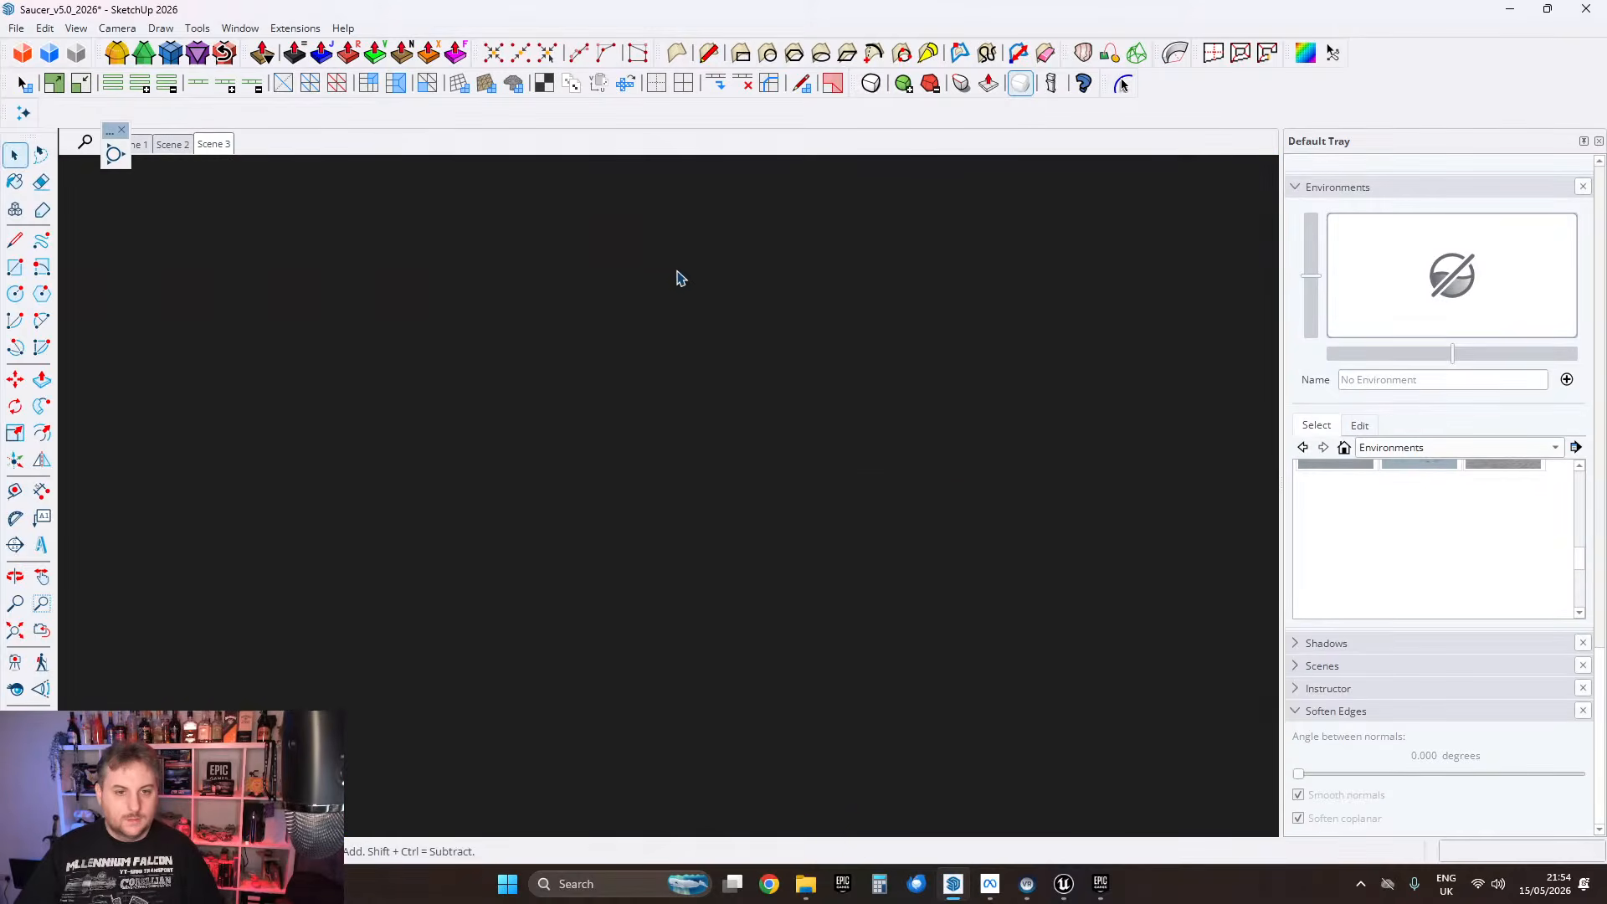
pyautogui.scroll(10, 619, 285)
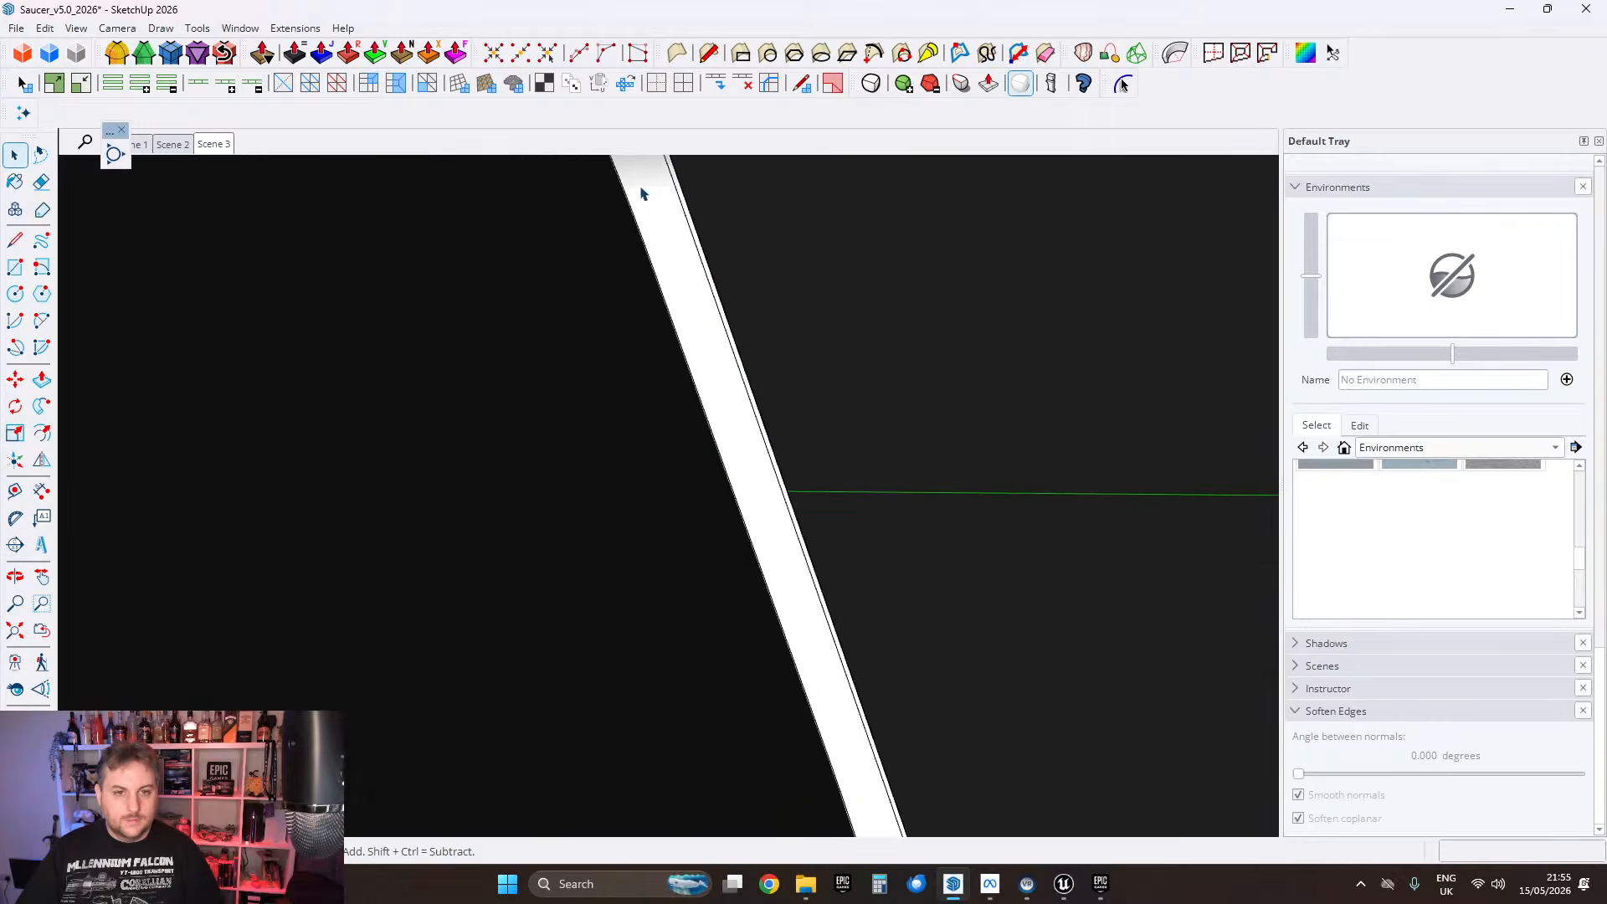
pyautogui.moveTo(643, 193); pyautogui.dragTo(661, 312, button='middle')
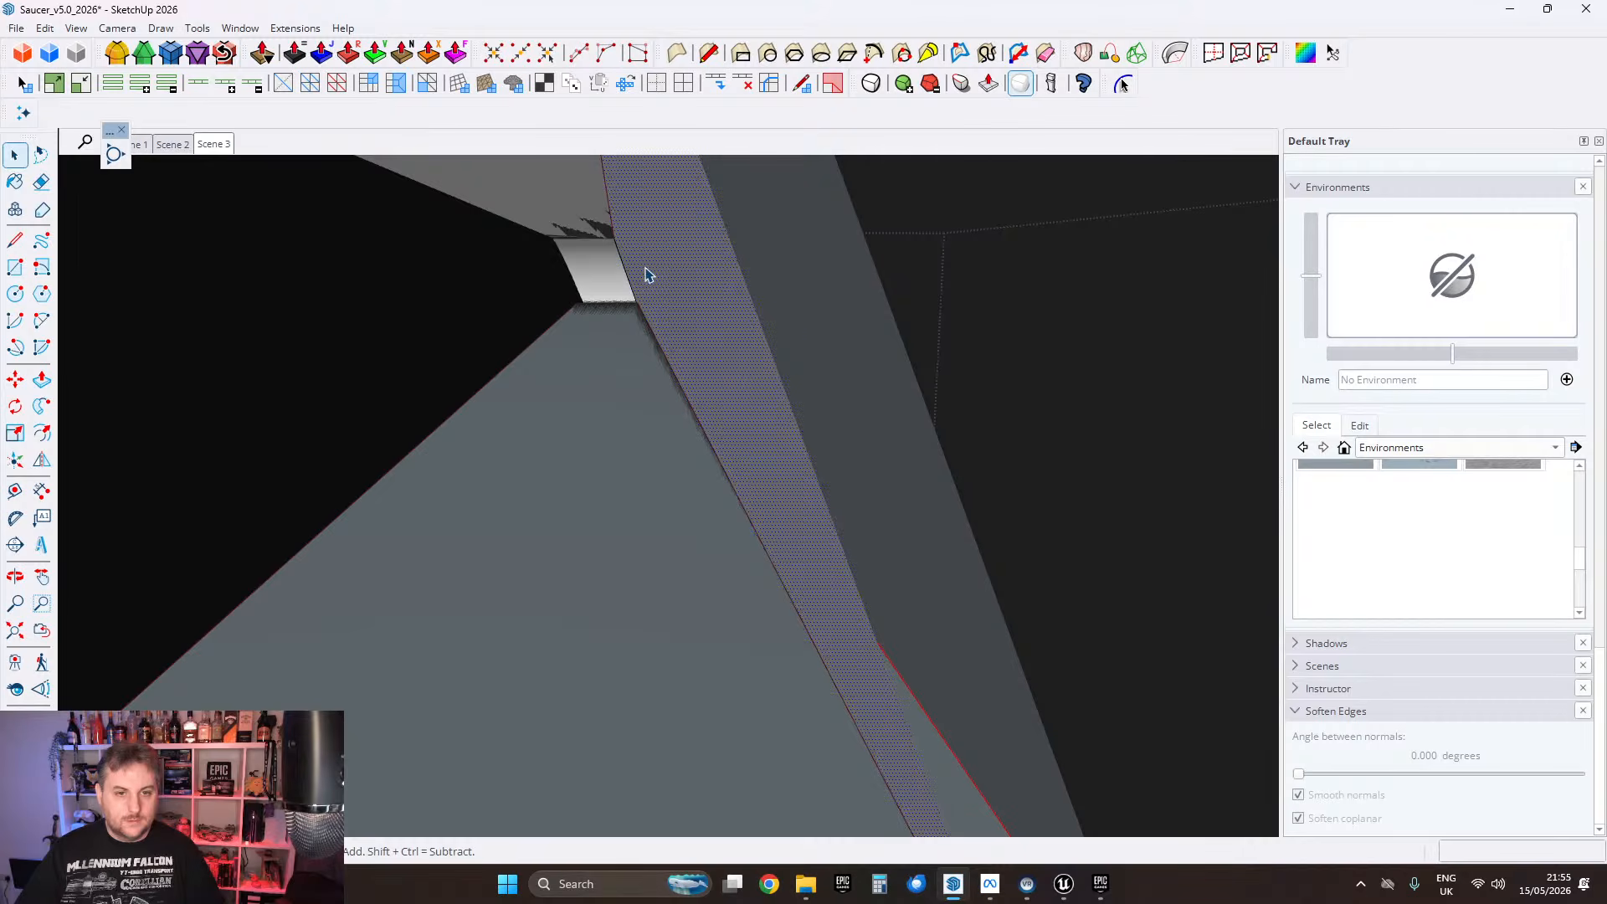
pyautogui.moveTo(646, 268); pyautogui.dragTo(636, 274, button='middle')
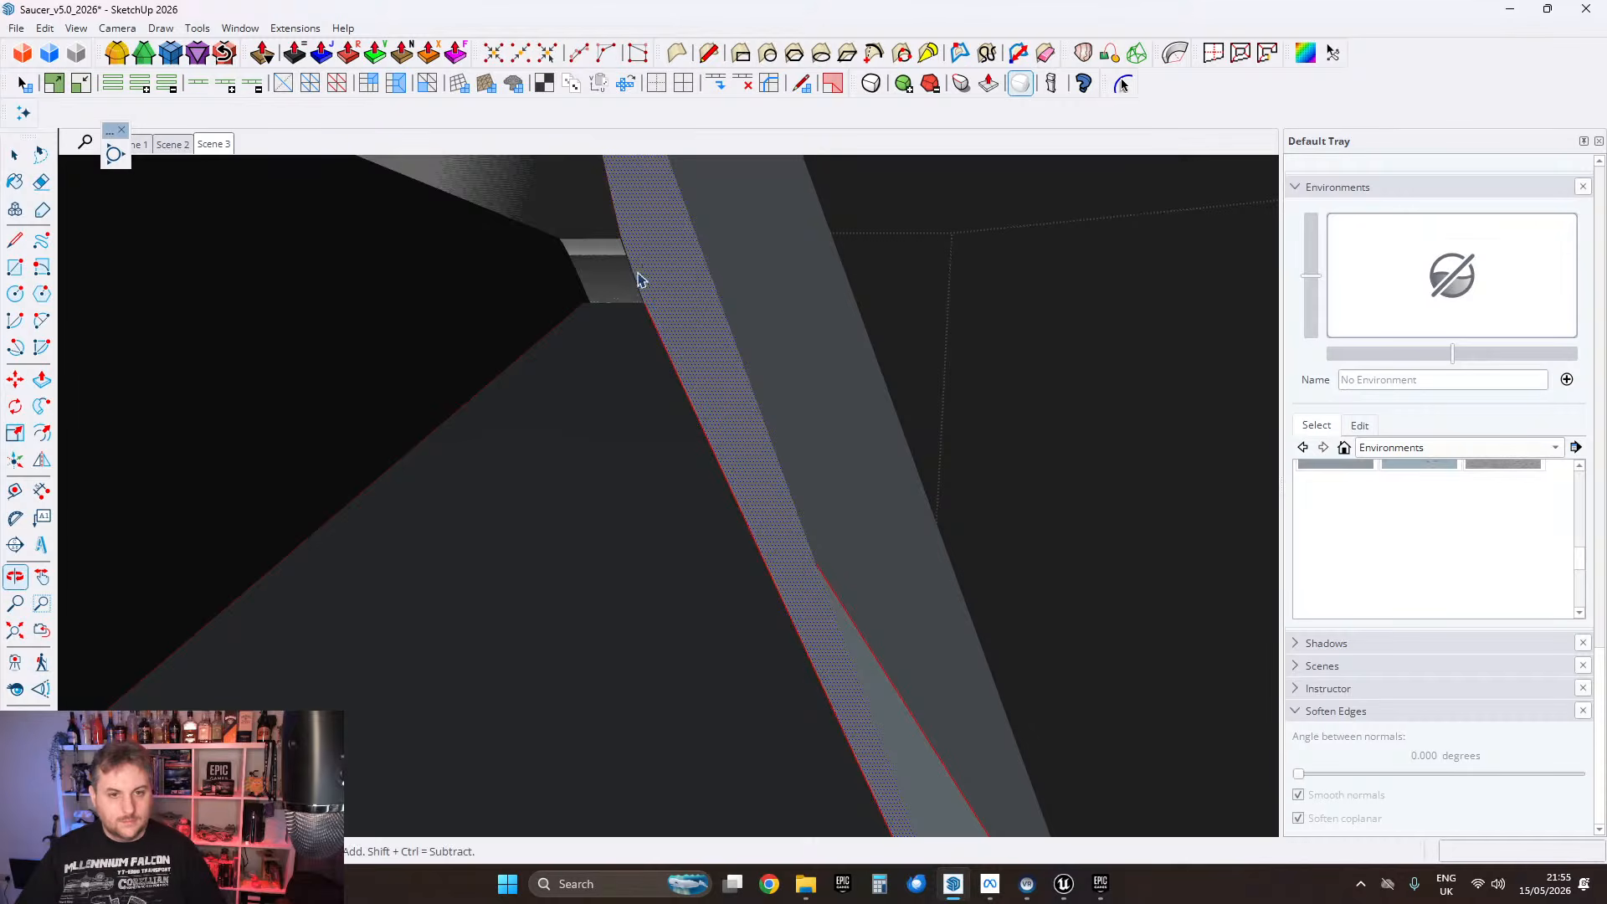
pyautogui.press('Escape')
pyautogui.moveTo(765, 309); pyautogui.dragTo(783, 320, button='middle')
pyautogui.scroll(-10, 753, 352)
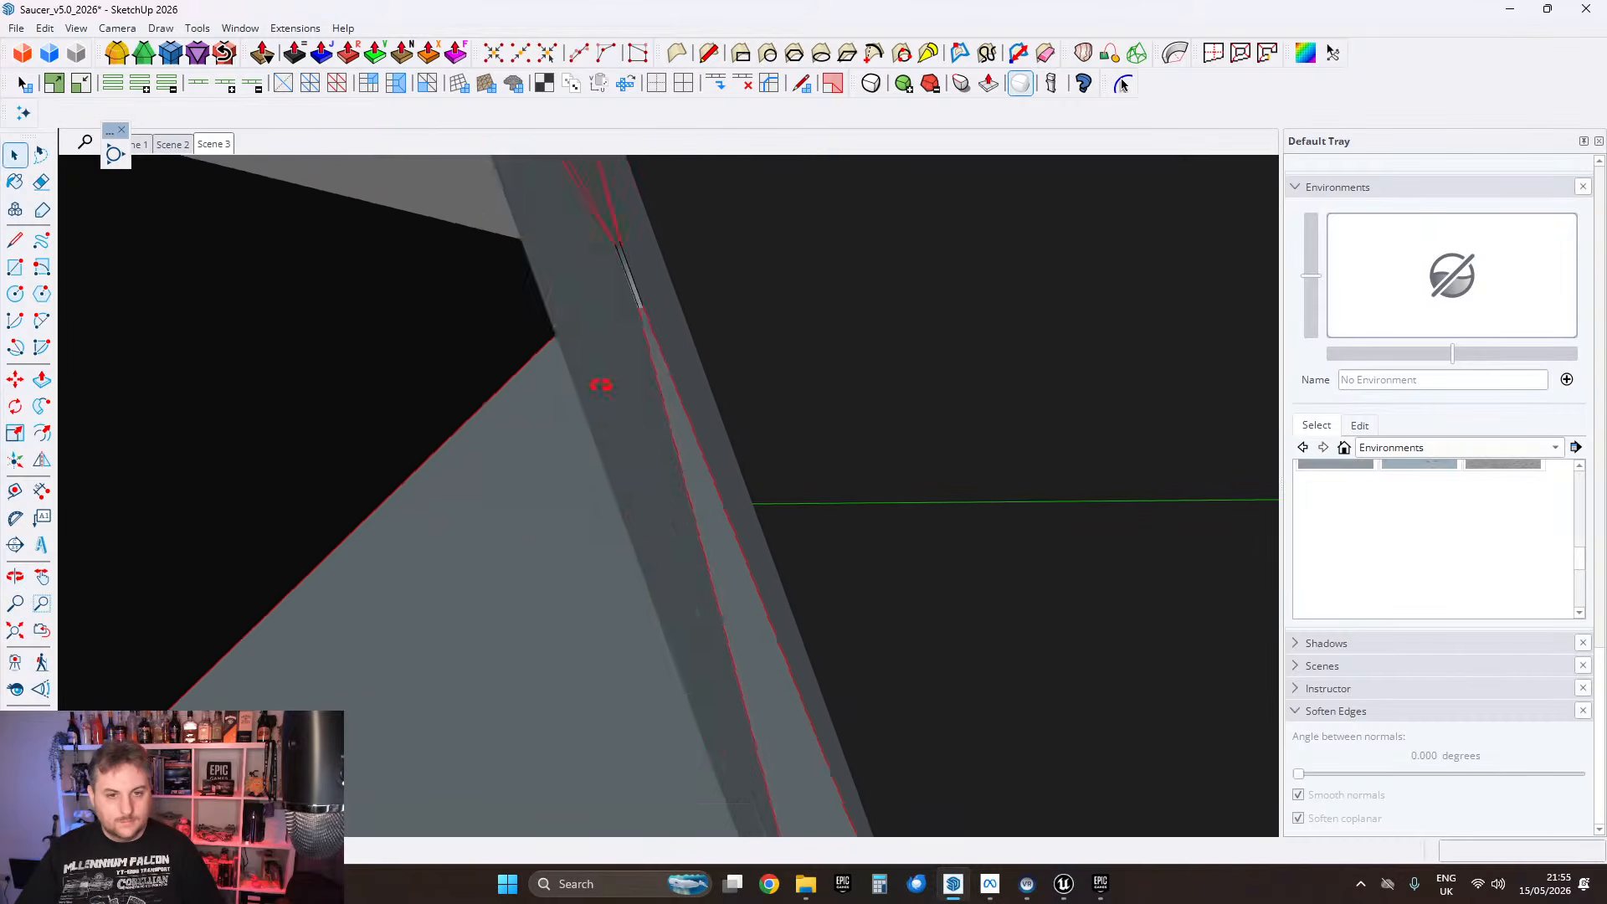
pyautogui.scroll(10, 718, 353)
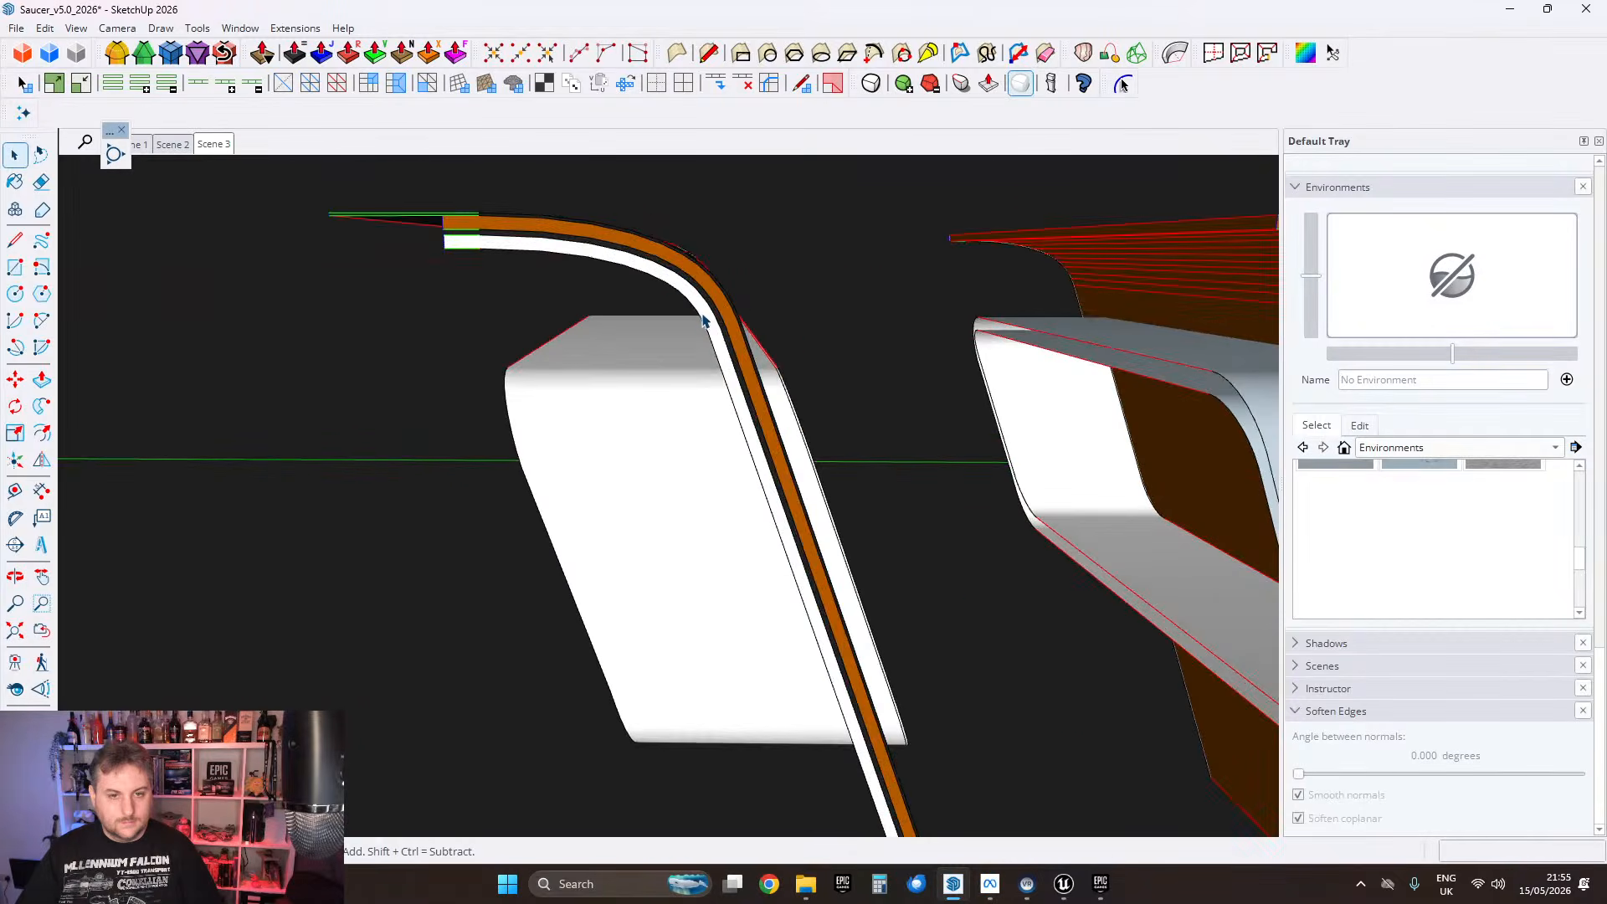
# Step: Open the original orange hull layer and paste the copied sleeve faces in place inside it
pyautogui.doubleClick(737, 316)
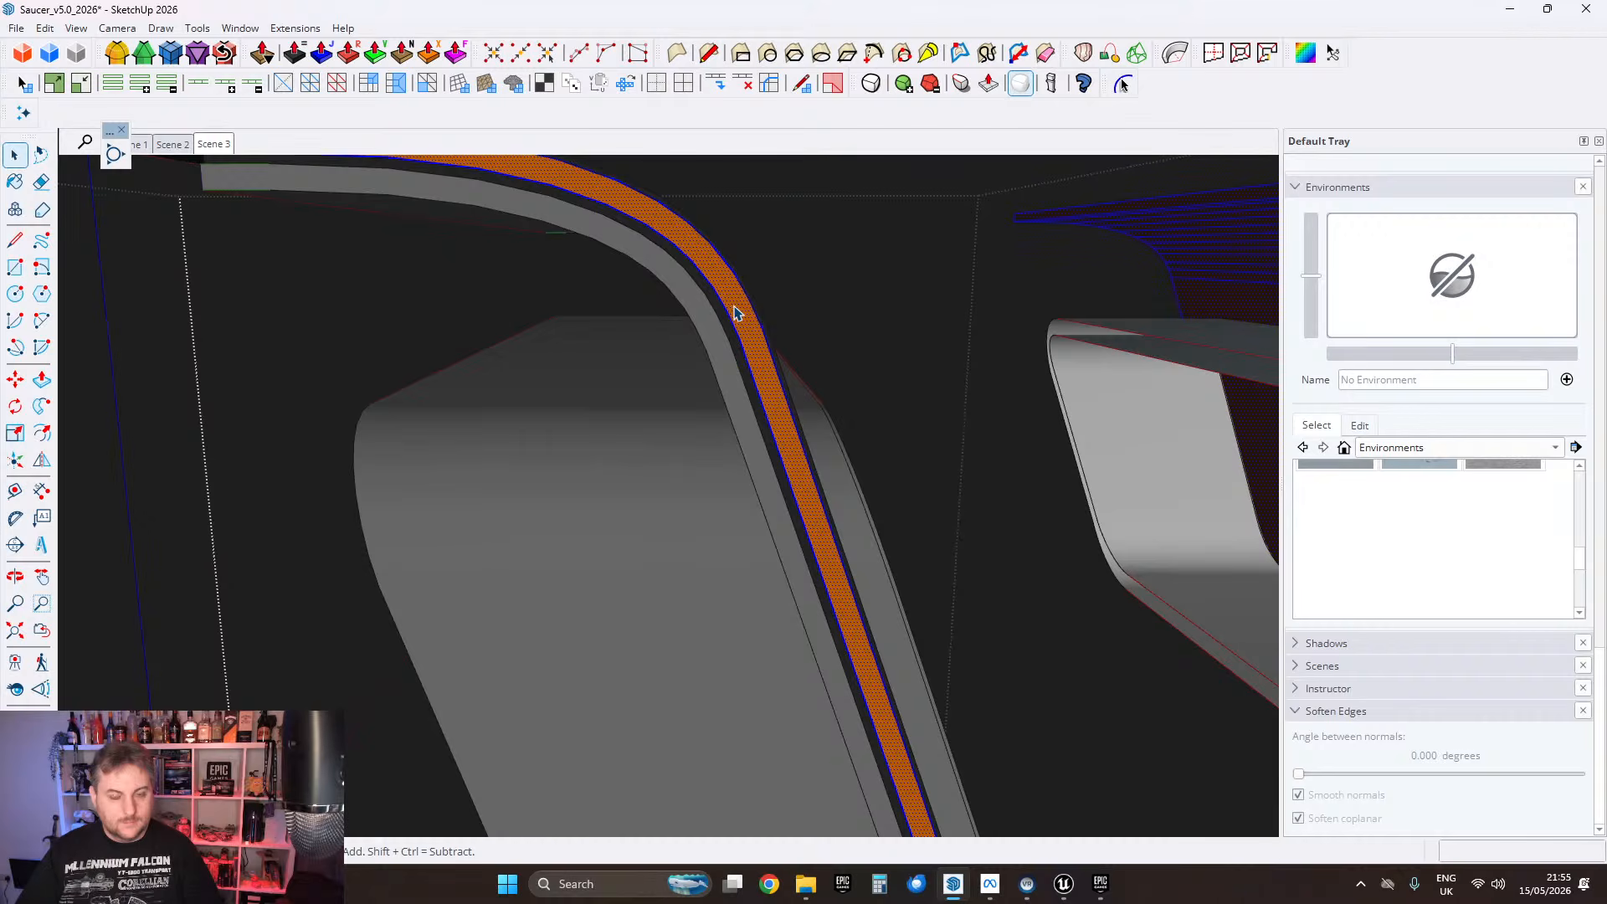
pyautogui.click(44, 29)
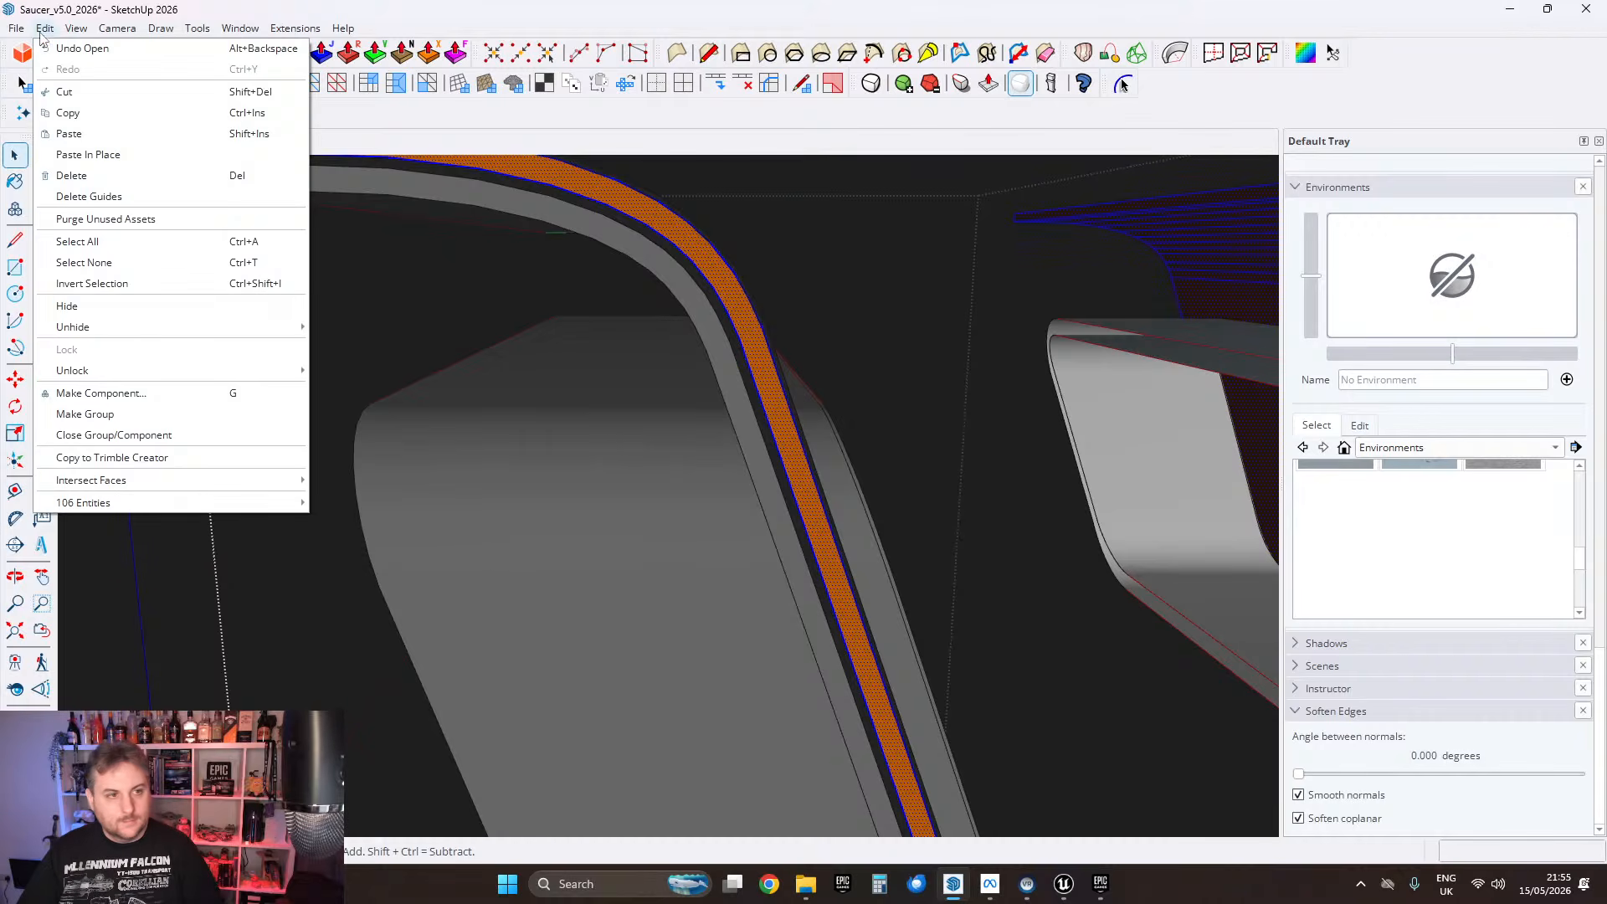
pyautogui.click(114, 159)
# Step: Open the offset orange hull copy and reverse the sleeve's outer wall and end-rim faces
pyautogui.scroll(-5, 563, 319)
pyautogui.moveTo(868, 326); pyautogui.dragTo(535, 340, button='middle')
pyautogui.scroll(5, 618, 351)
pyautogui.doubleClick(620, 350)
pyautogui.scroll(-2, 586, 328)
pyautogui.scroll(3, 599, 326)
pyautogui.click(583, 333)
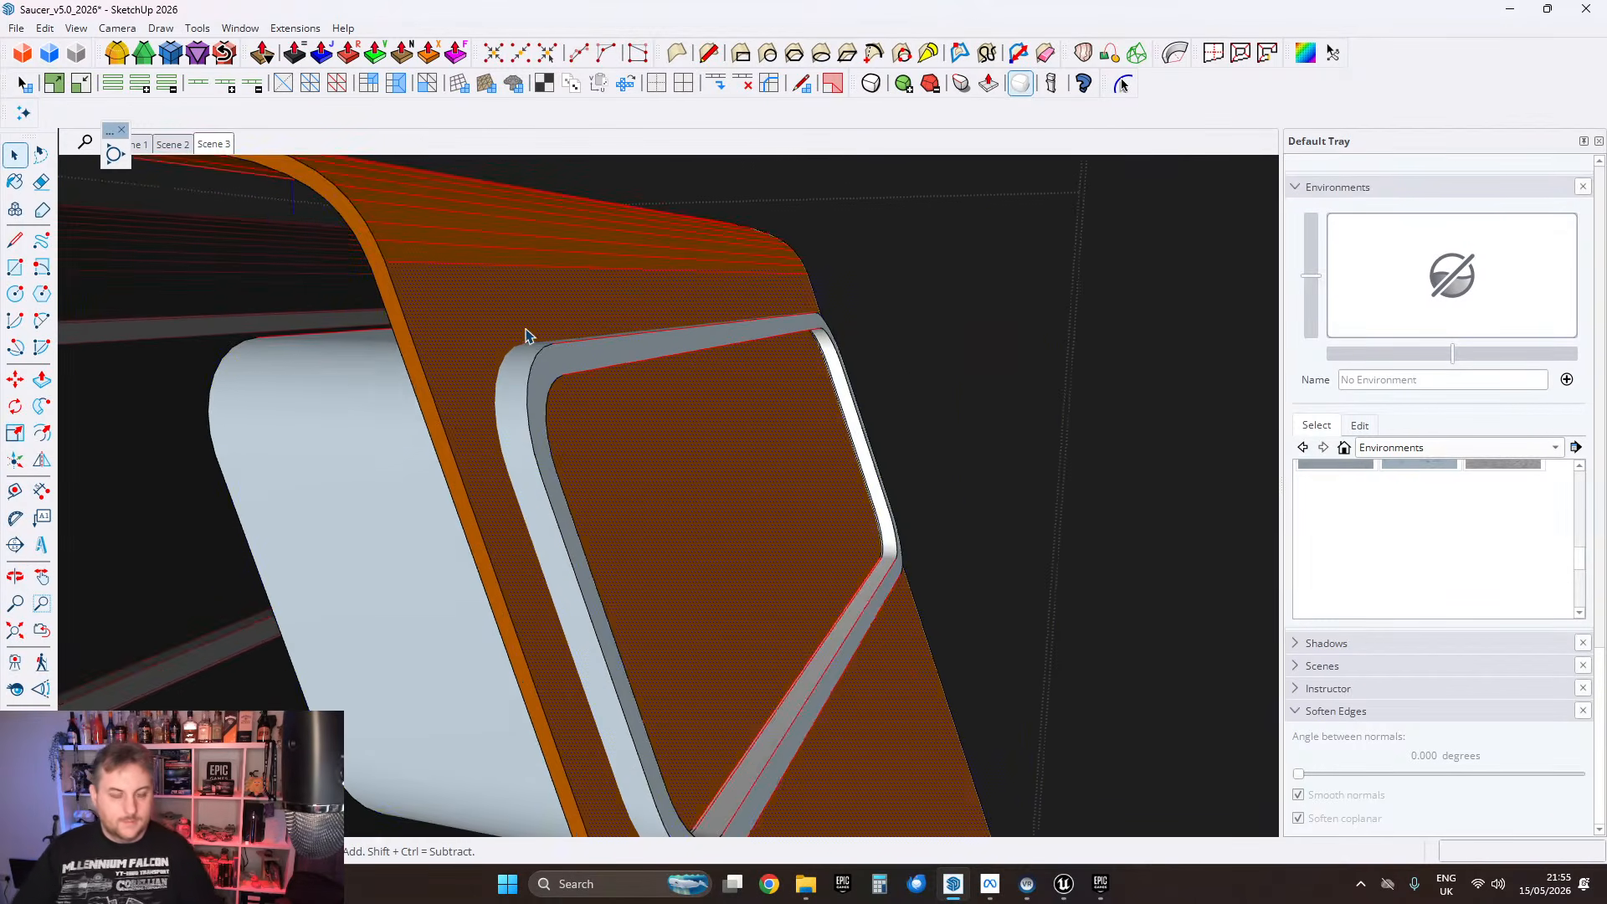
pyautogui.scroll(1, 525, 336)
pyautogui.click(525, 362)
pyautogui.keyDown('shift'); pyautogui.click(570, 380); pyautogui.keyUp('shift')
pyautogui.keyDown('shift'); pyautogui.moveTo(786, 494); pyautogui.dragTo(779, 352, button='middle'); pyautogui.keyUp('shift')
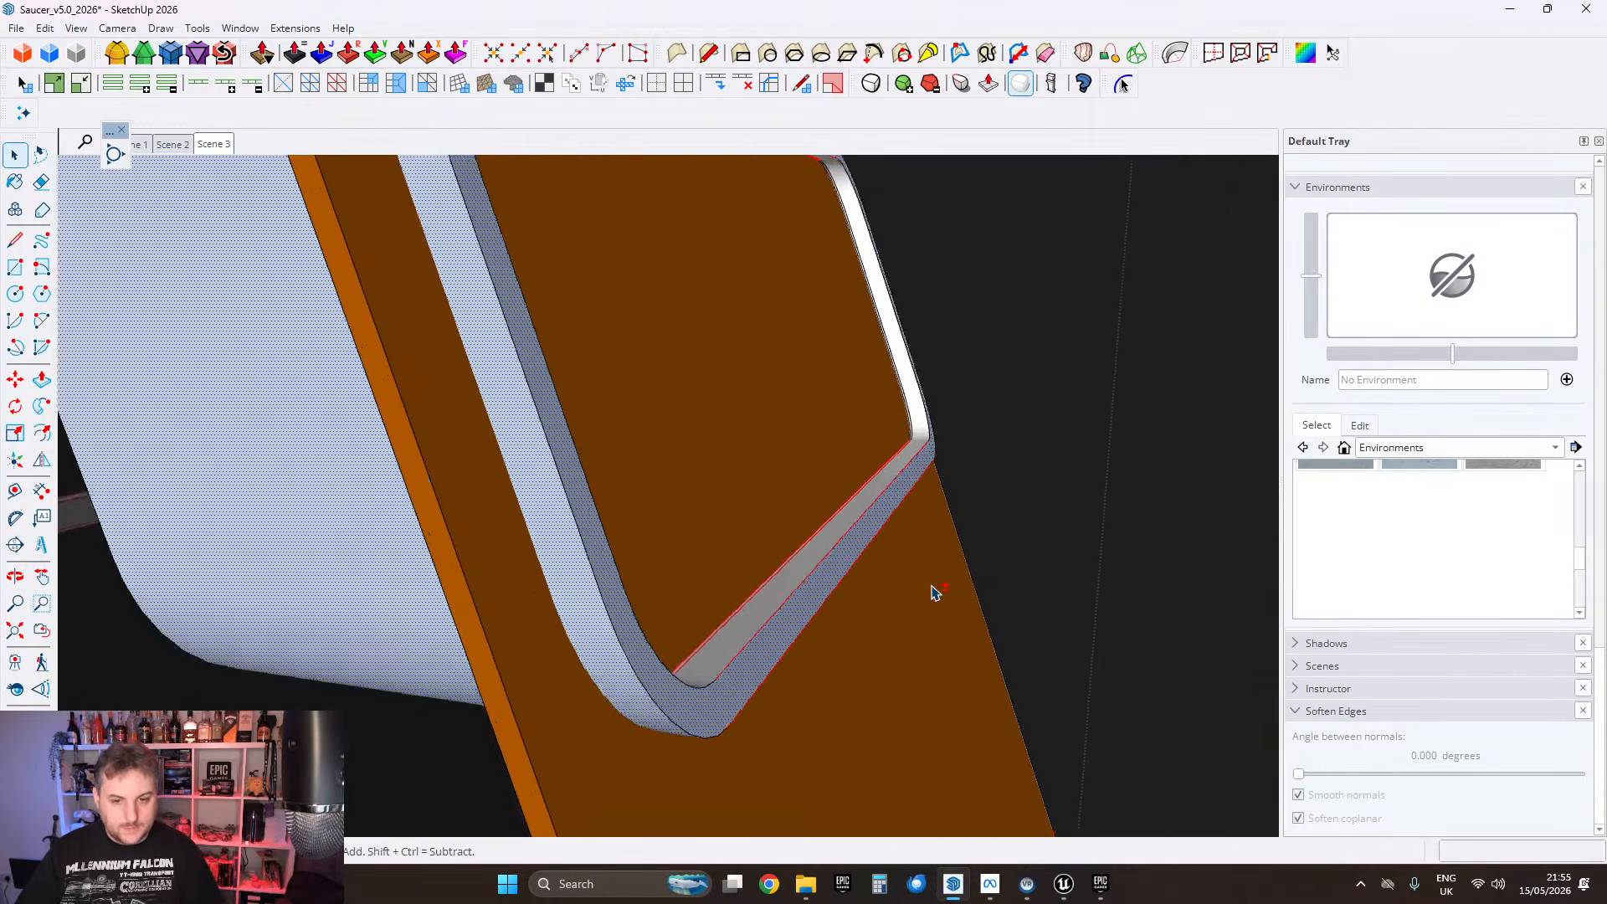
pyautogui.scroll(2, 921, 569)
pyautogui.rightClick(834, 498)
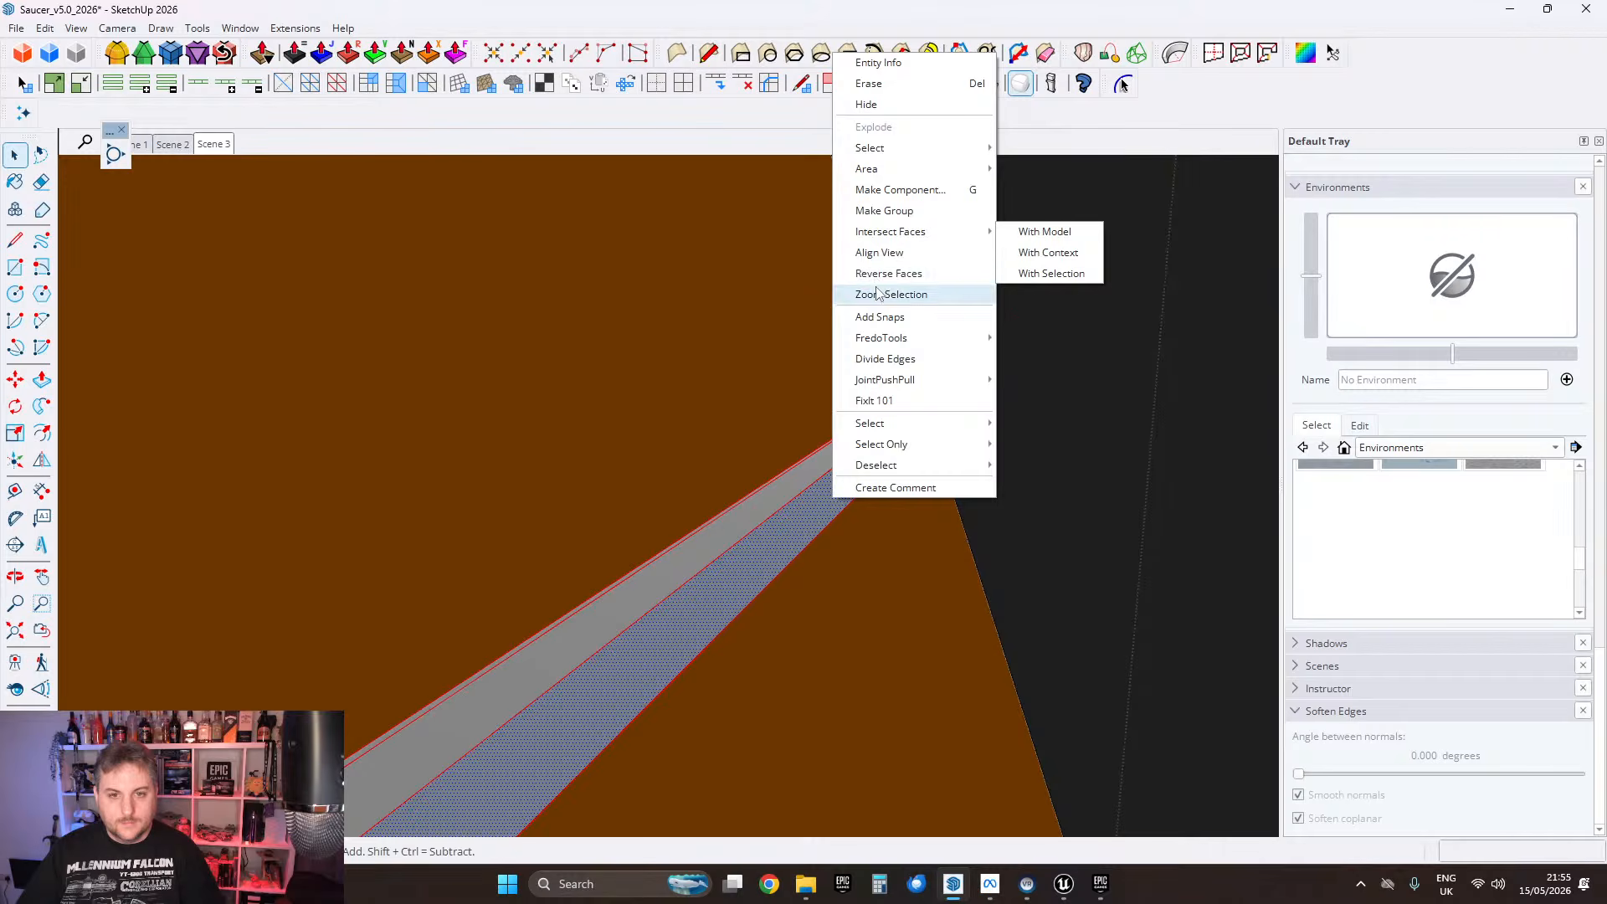
pyautogui.click(876, 294)
pyautogui.moveTo(875, 287); pyautogui.dragTo(717, 440, button='middle')
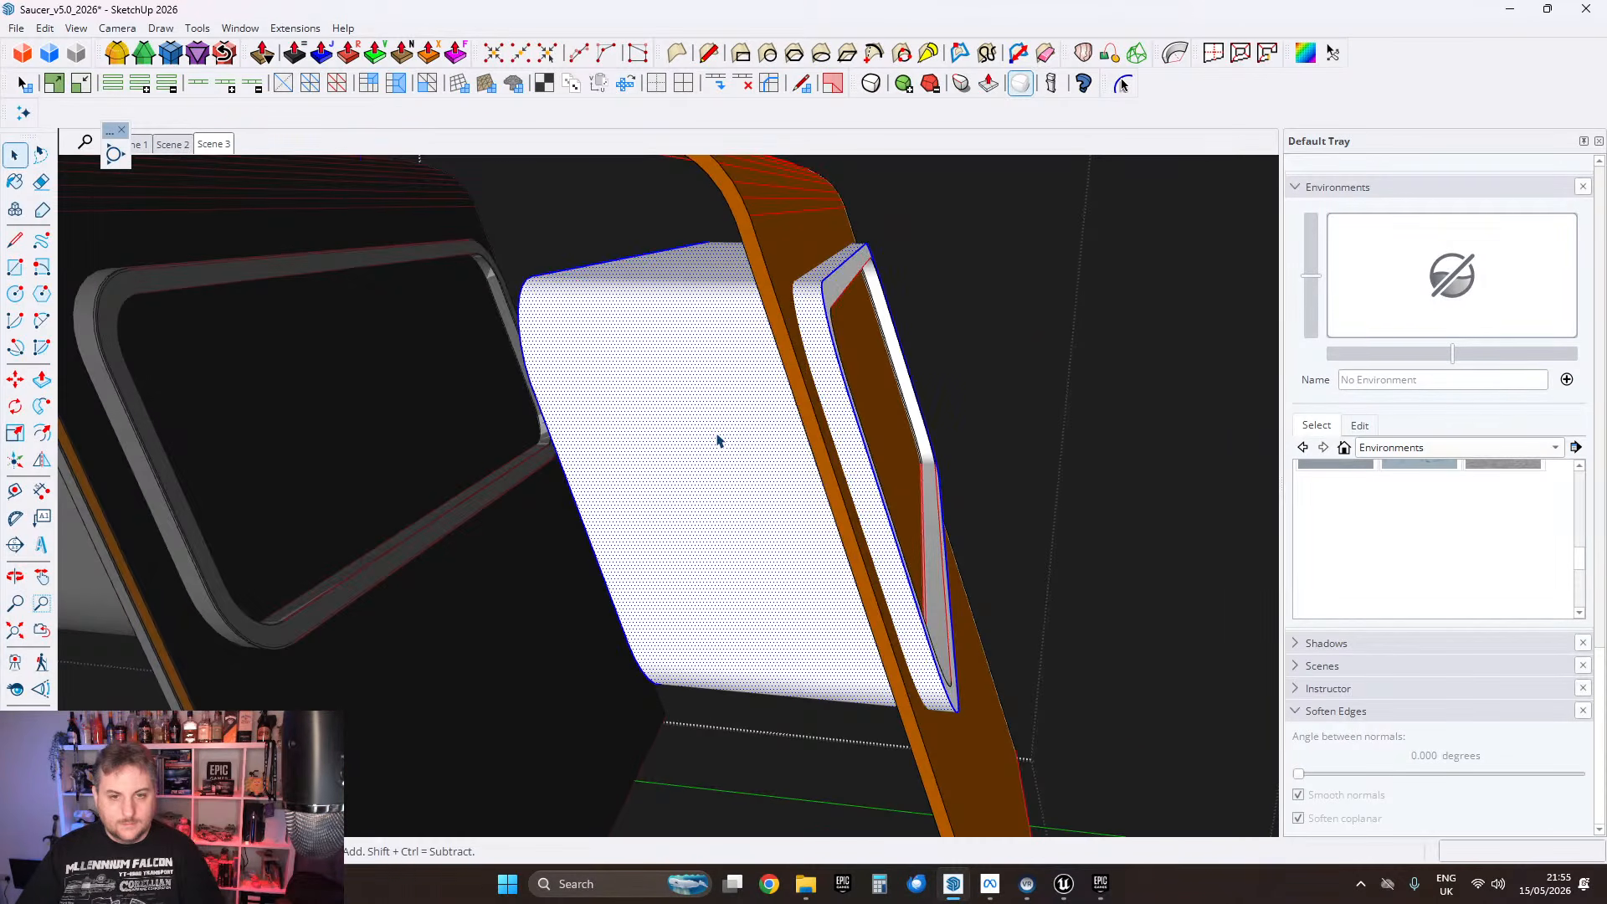
# Step: Intersect the whole sleeve with its context and delete the part projecting past the orange layer's inner side
pyautogui.tripleClick(717, 440)
pyautogui.rightClick(719, 387)
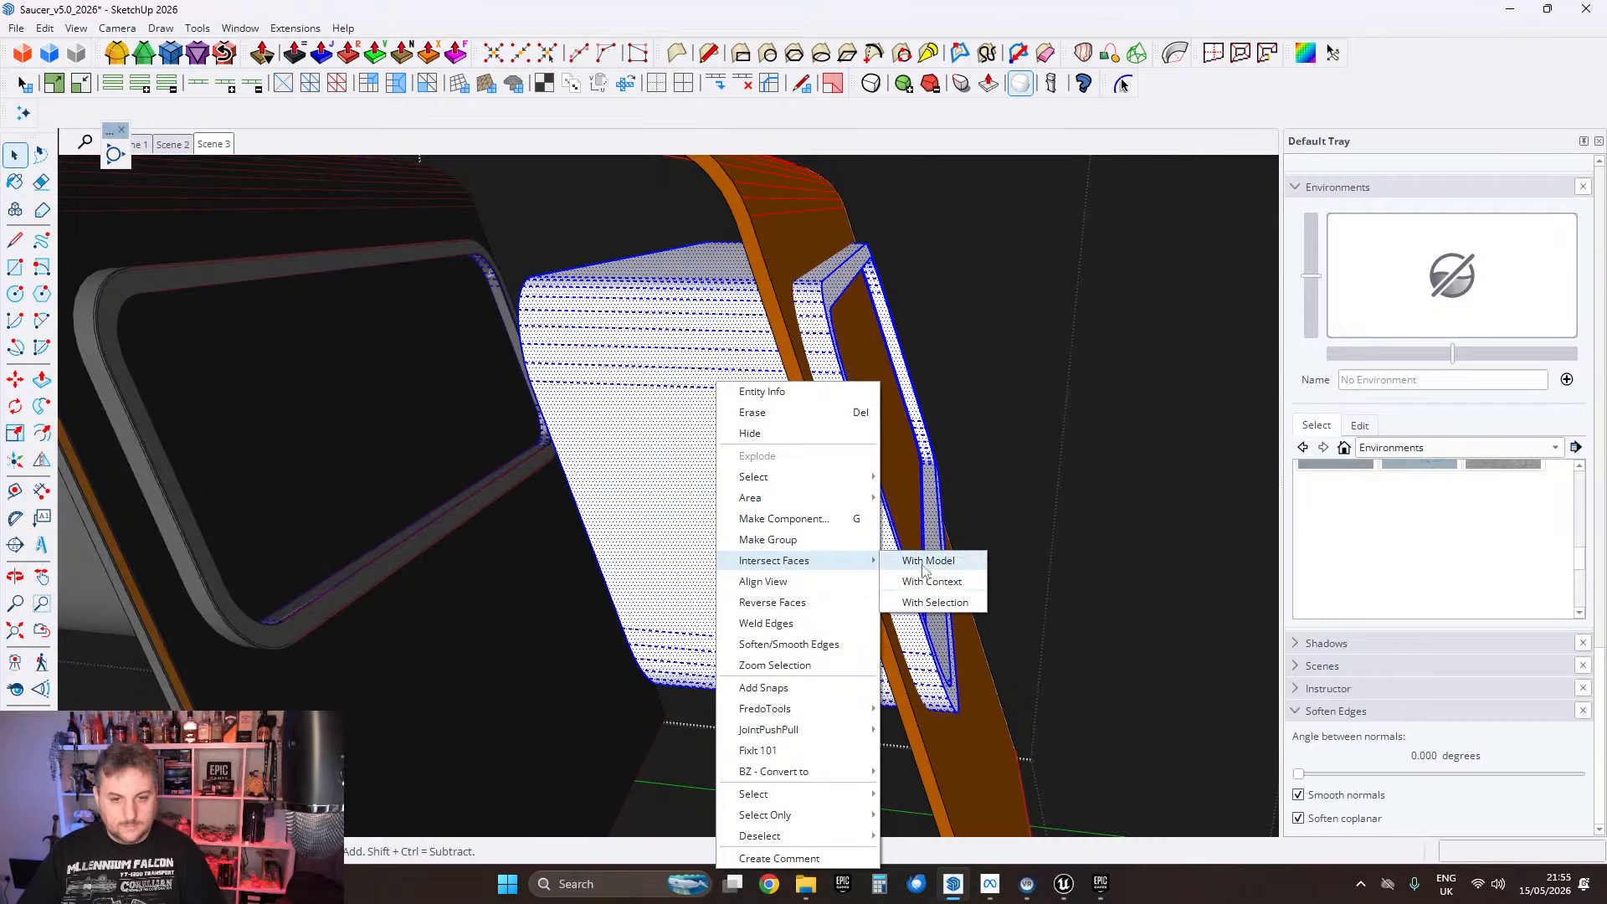
pyautogui.click(926, 582)
pyautogui.moveTo(792, 385); pyautogui.dragTo(705, 348, button='middle')
pyautogui.click(705, 342)
pyautogui.press('Delete')
# Step: Try to delete the orange layer's inner face within the sleeve outline
pyautogui.moveTo(808, 358); pyautogui.dragTo(782, 349, button='middle')
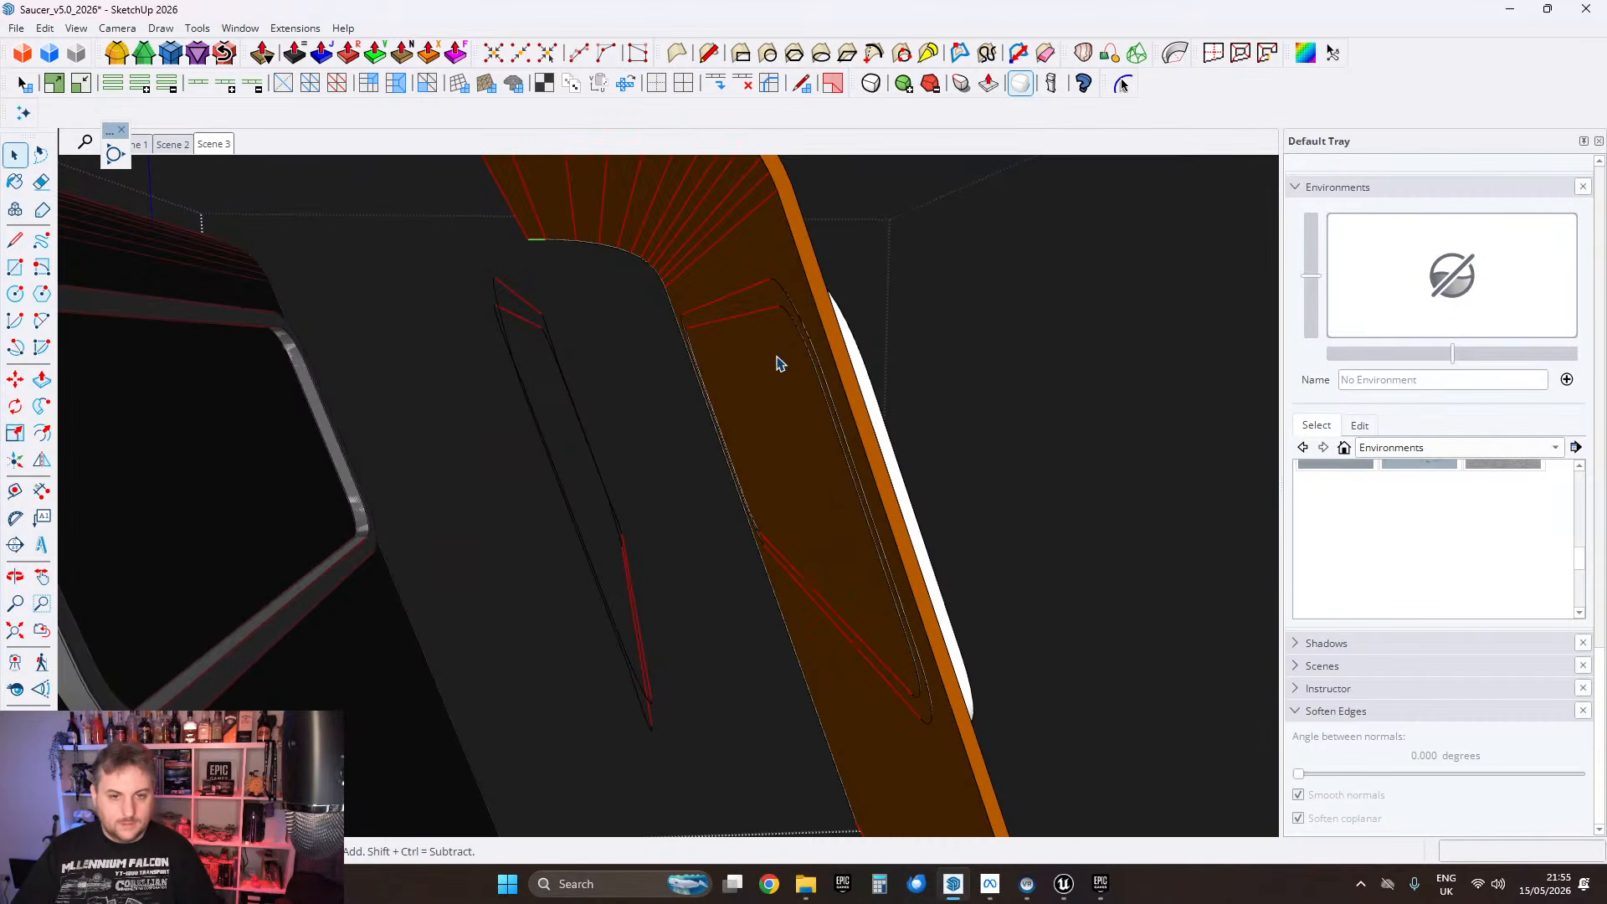
pyautogui.scroll(2, 786, 382)
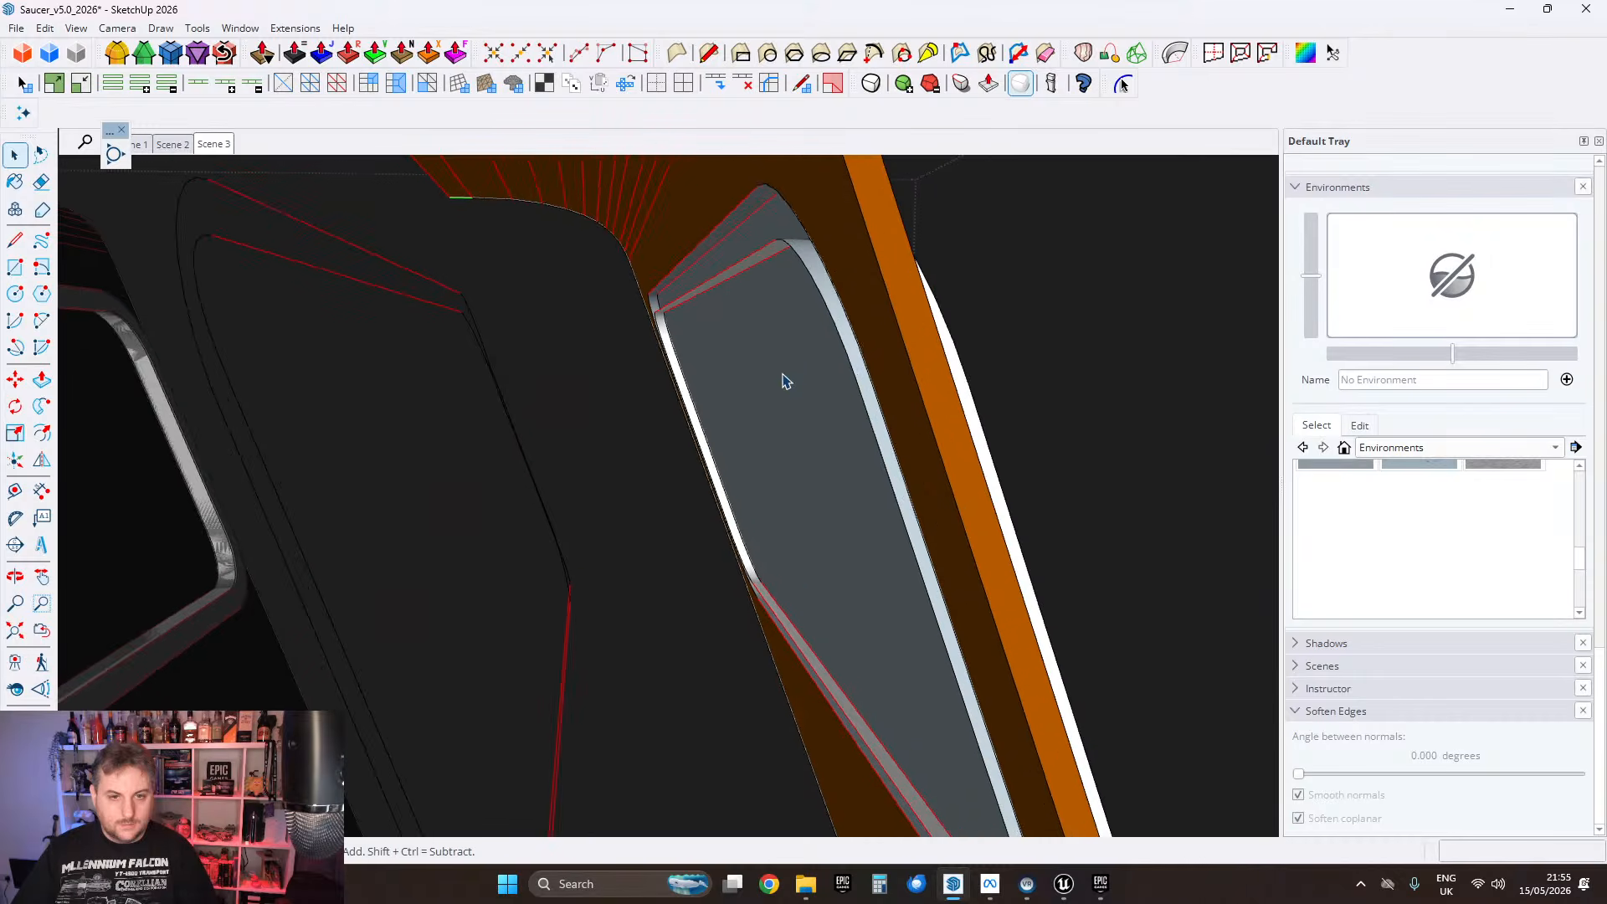
pyautogui.moveTo(764, 354); pyautogui.dragTo(943, 320, button='middle')
pyautogui.click(821, 358)
pyautogui.press('Delete')
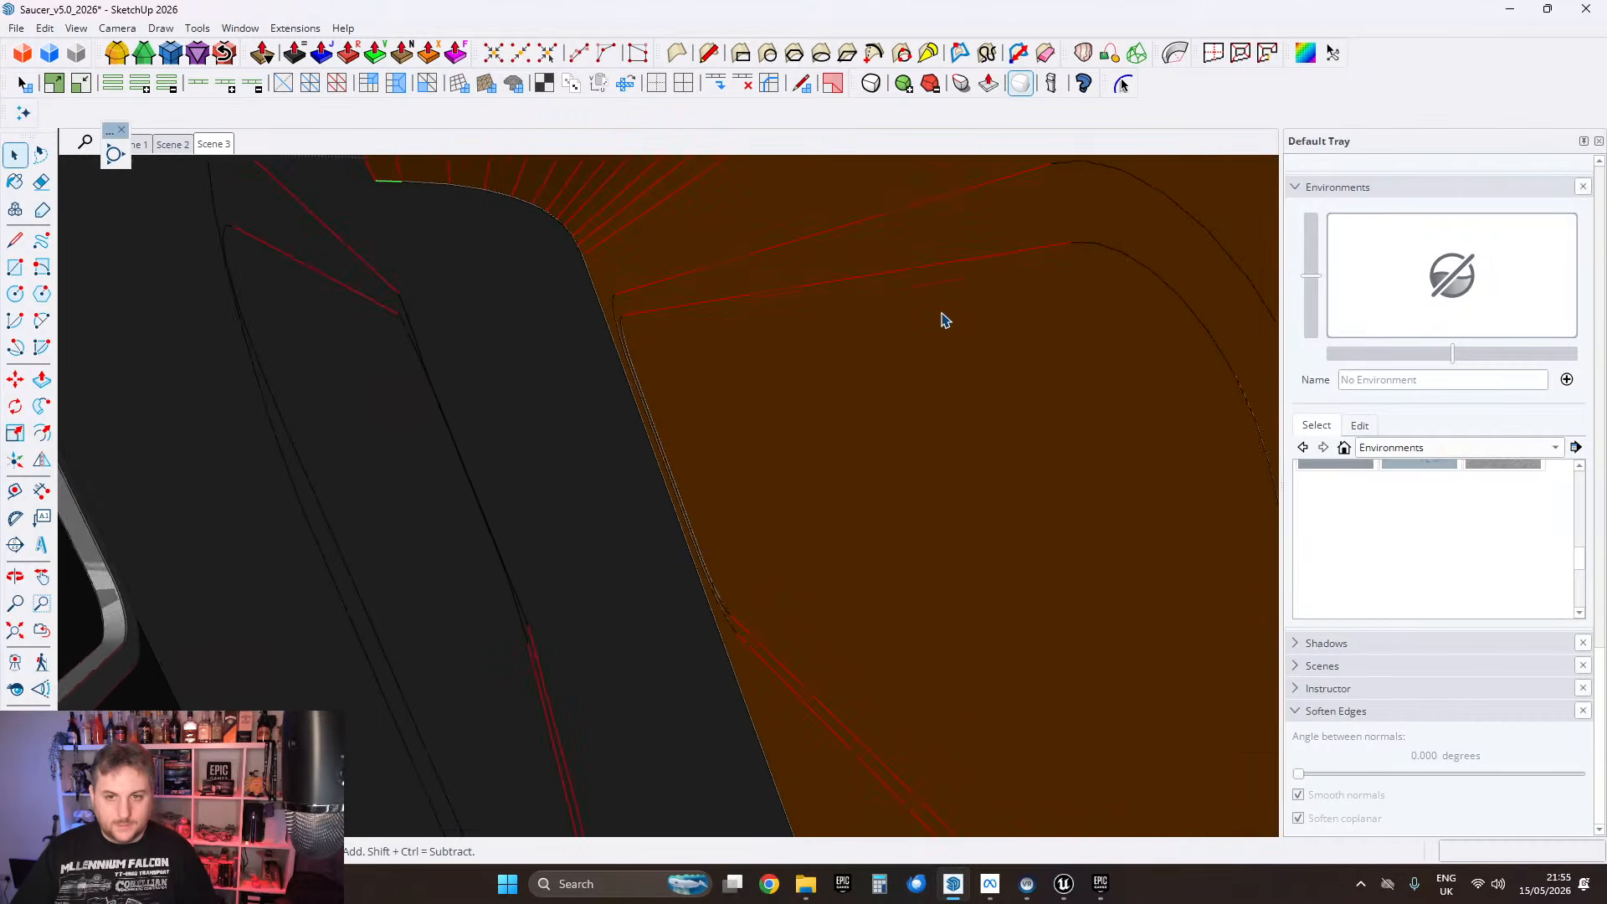
# Step: Intersect the orange inner face within the sleeve outline with the model, and delete it and the face behind it to open the window
pyautogui.moveTo(1059, 333)
pyautogui.mouseDown(button='middle')
pyautogui.moveTo(854, 259)
pyautogui.moveTo(909, 237)
pyautogui.moveTo(861, 298)
pyautogui.mouseUp(button='middle')
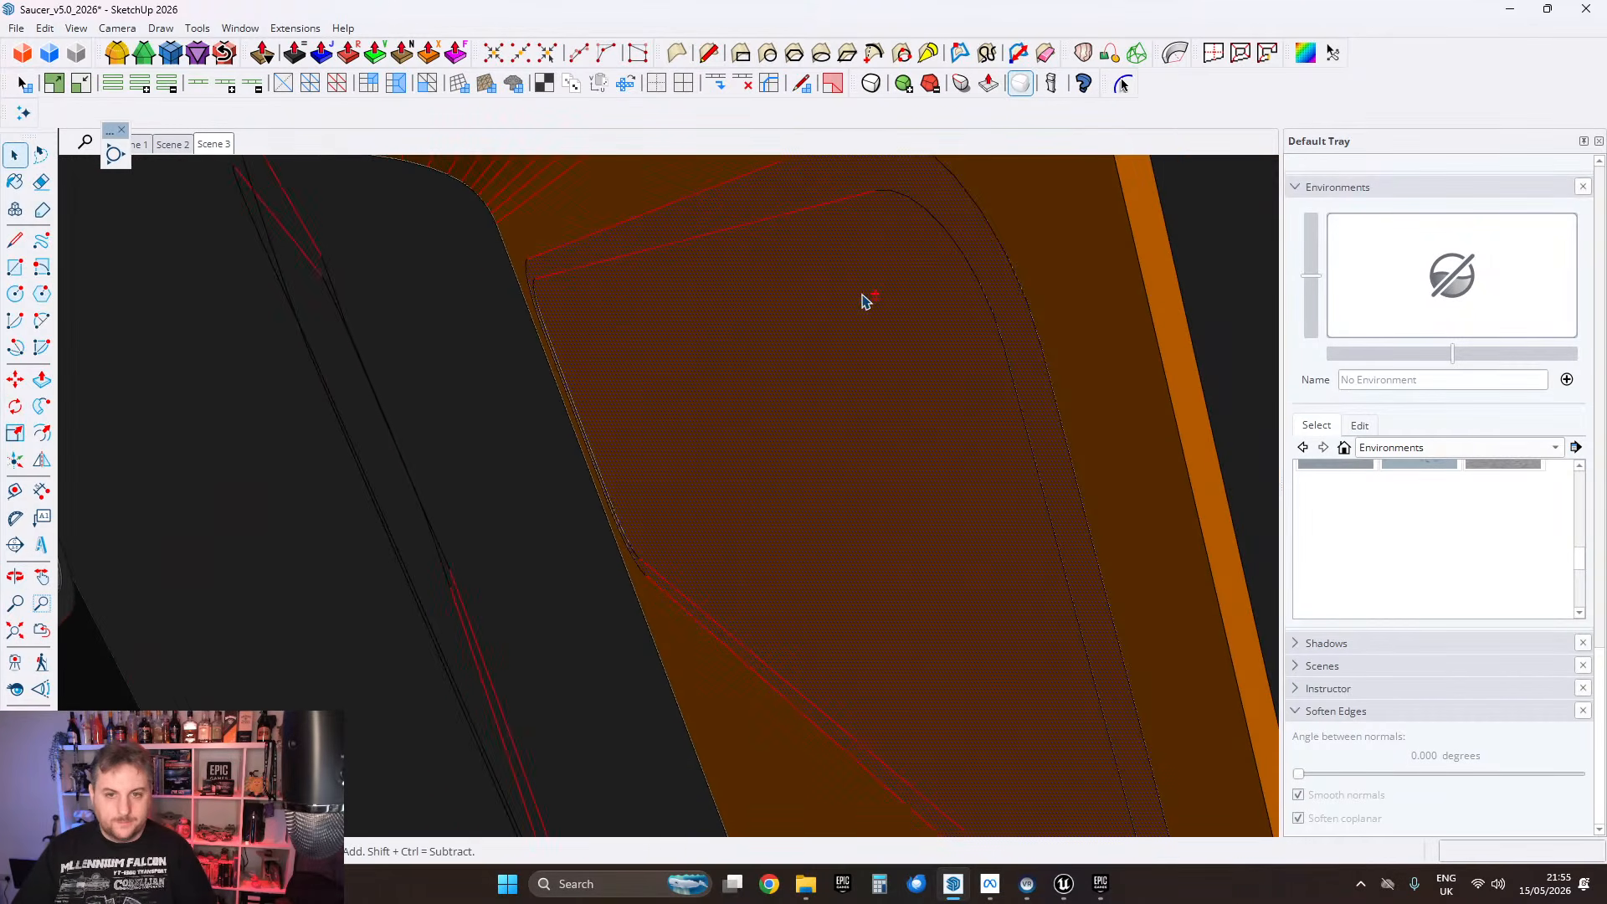
pyautogui.rightClick(847, 295)
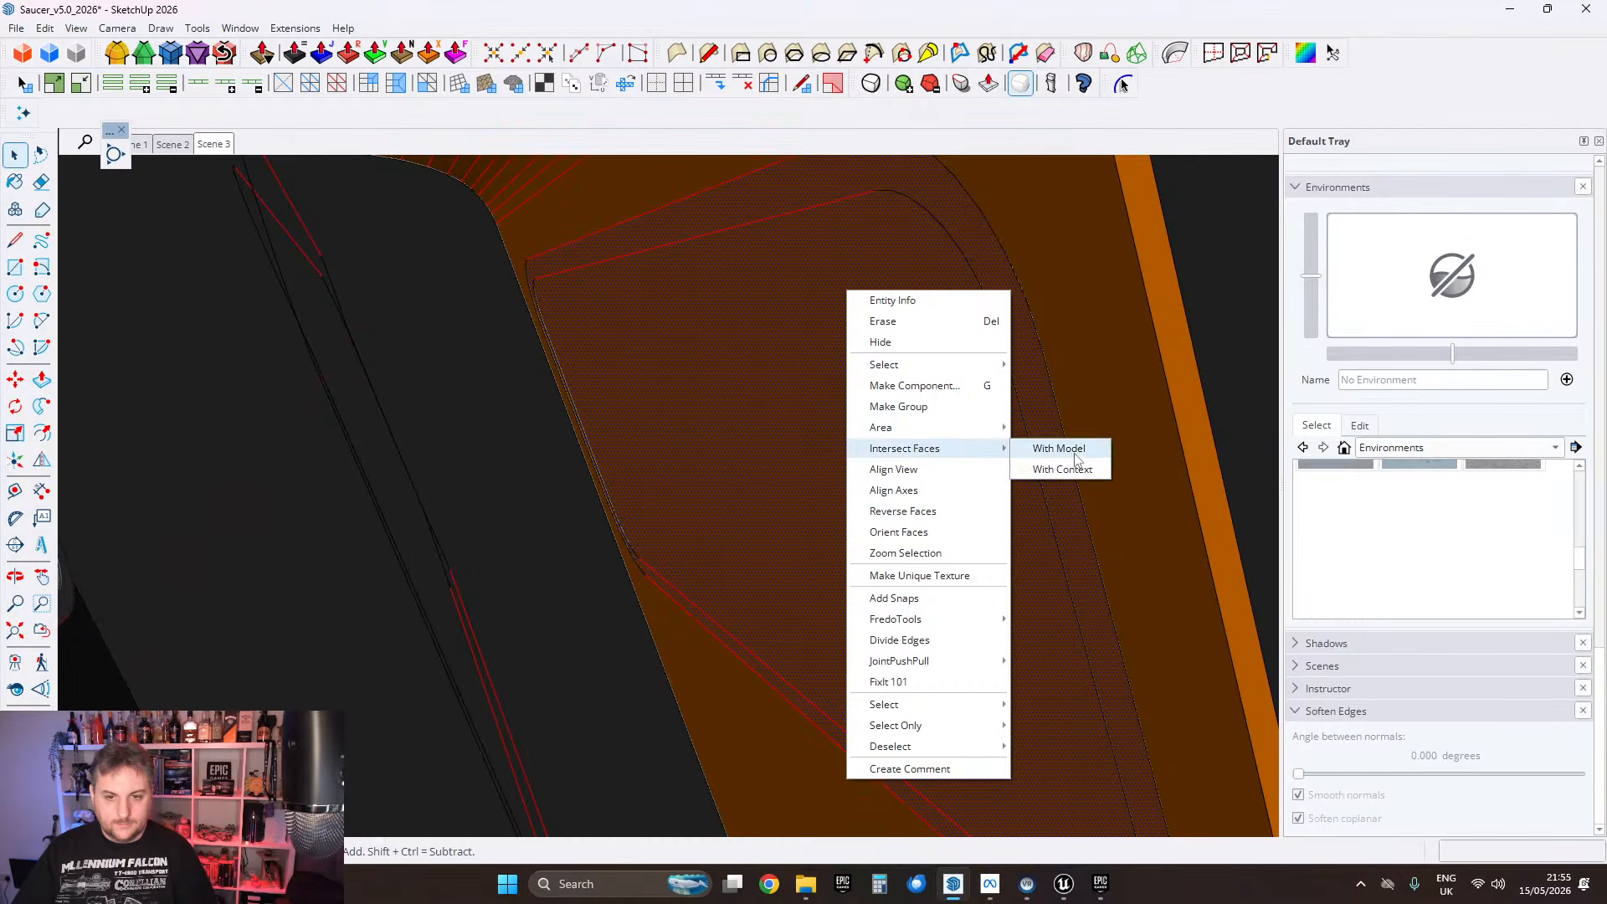
pyautogui.click(1059, 449)
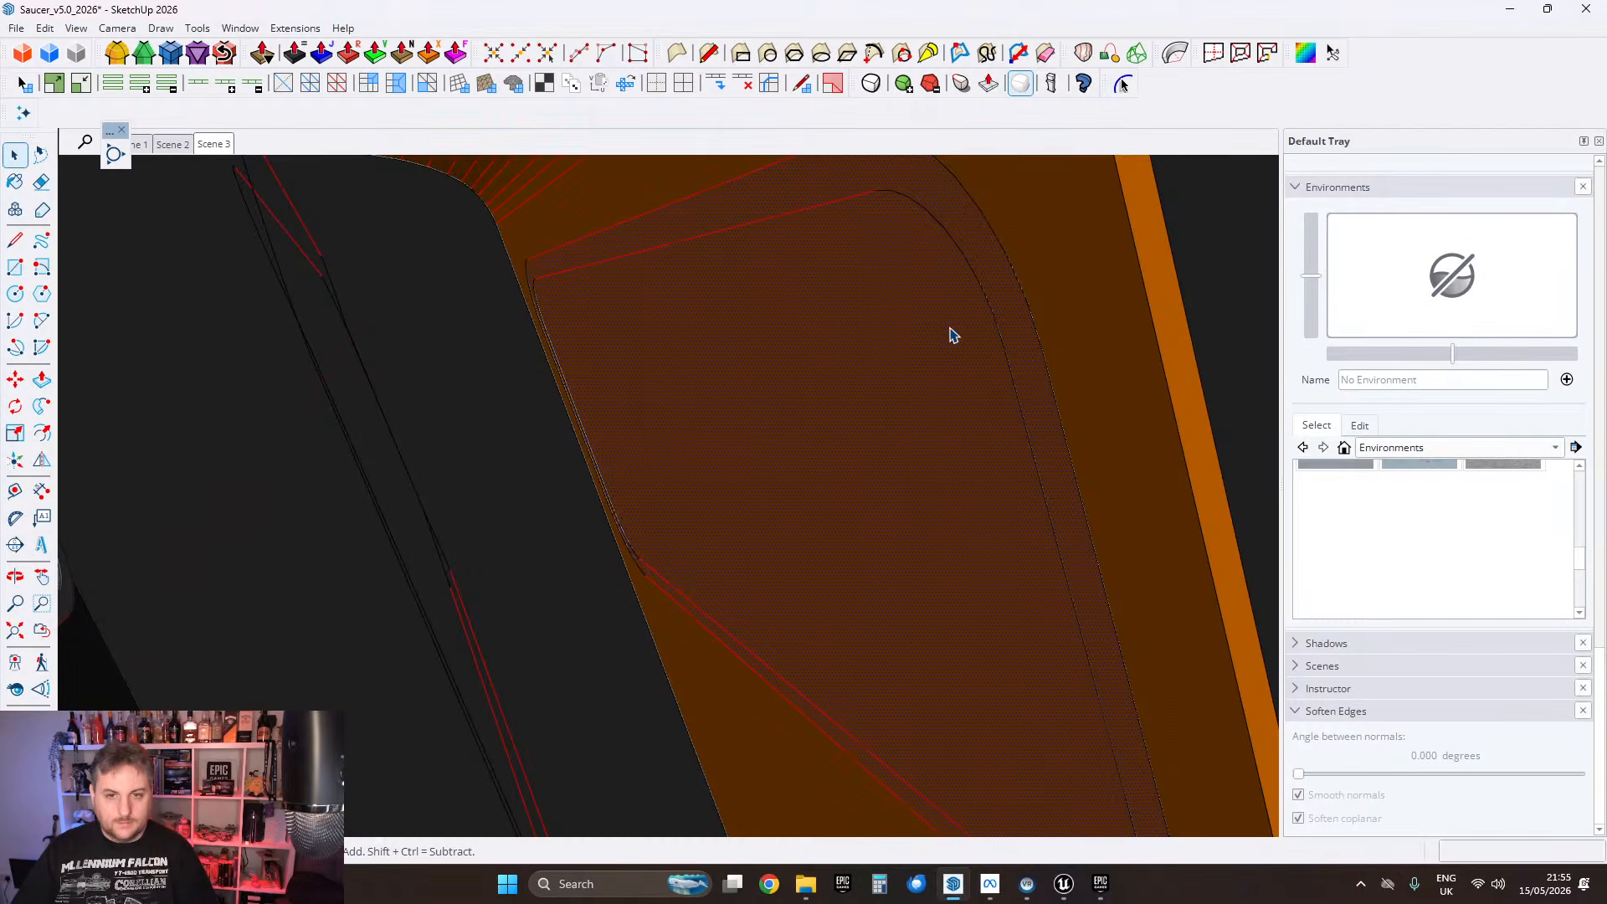
pyautogui.press('Delete')
pyautogui.moveTo(947, 321); pyautogui.dragTo(849, 339, button='middle')
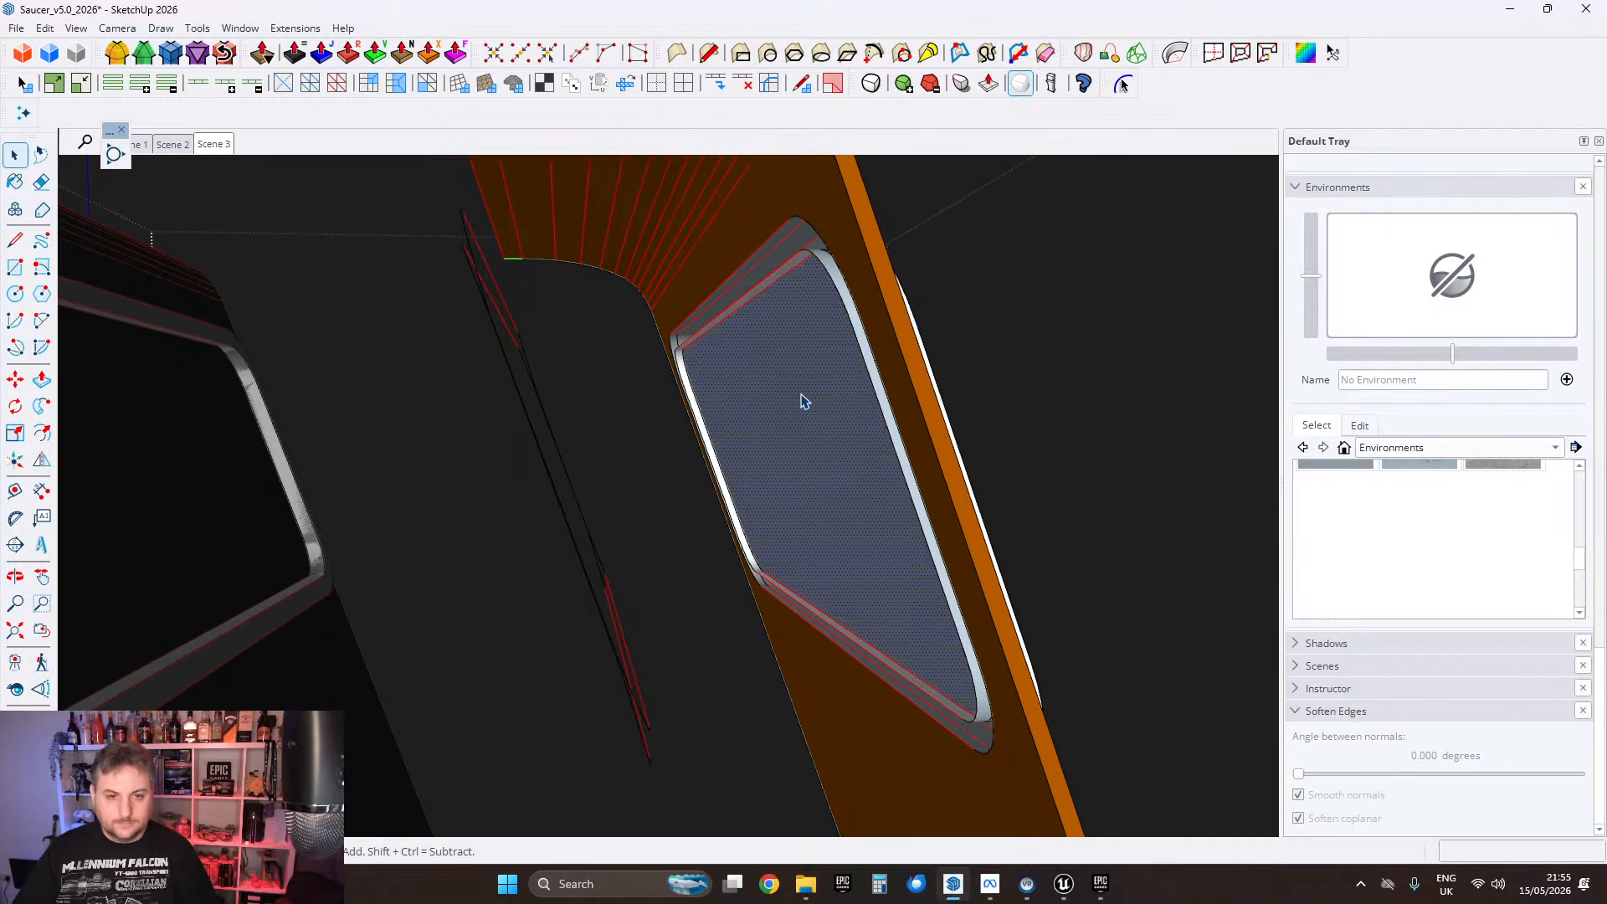
pyautogui.moveTo(801, 401); pyautogui.dragTo(575, 382, button='middle')
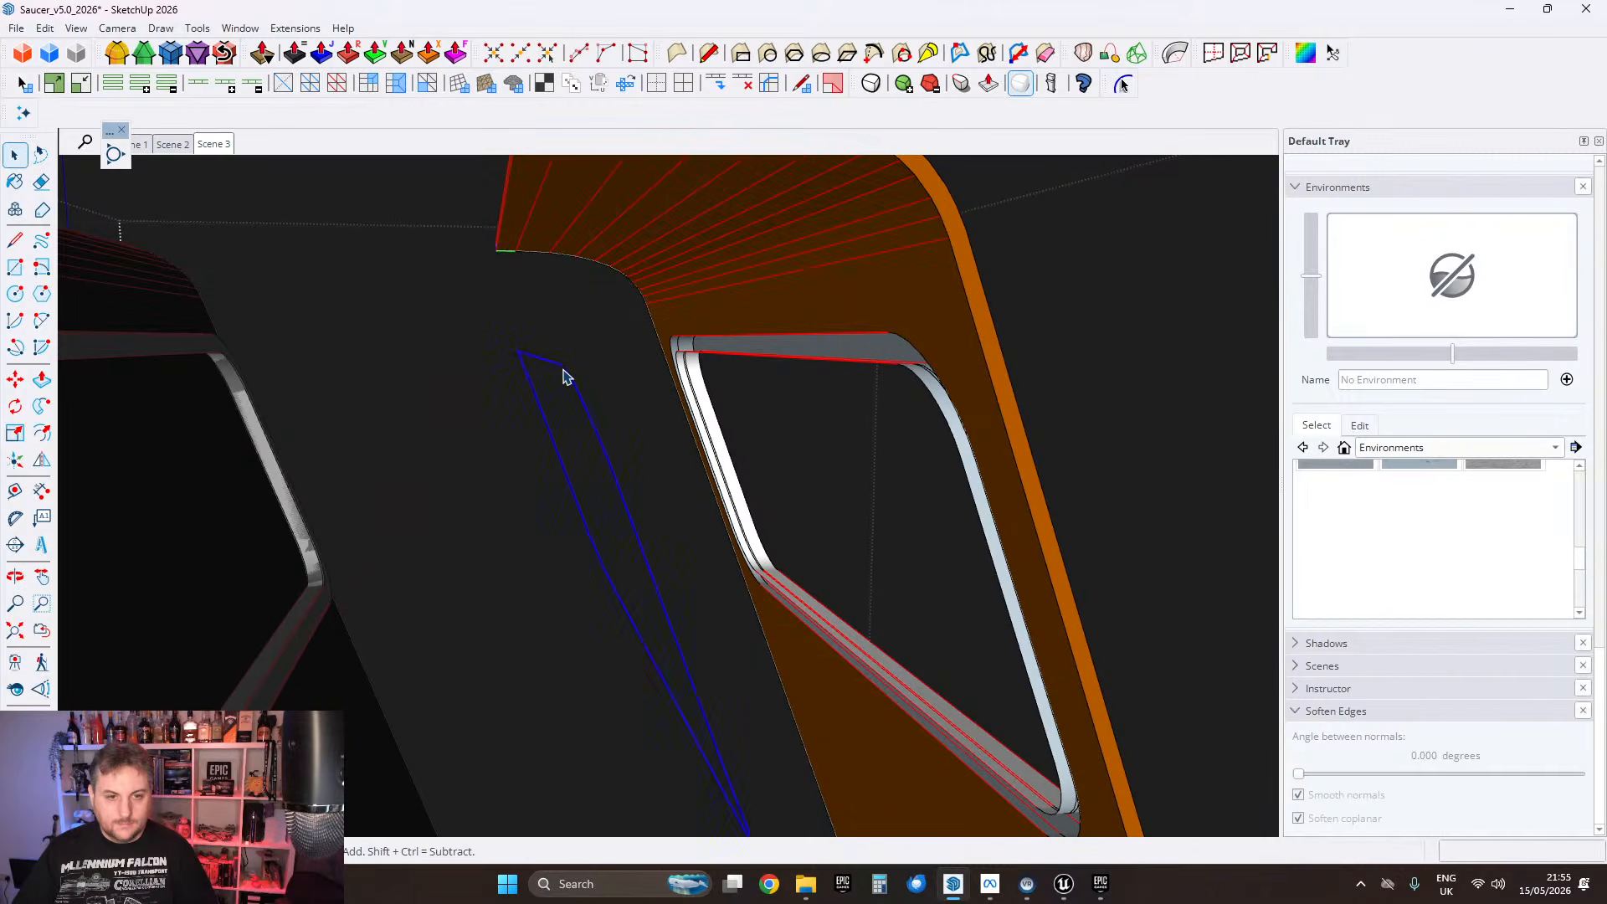
# Step: Draw edges from the sleeve's inner corner to the window opening's edge to close the rim gap
pyautogui.moveTo(842, 377); pyautogui.dragTo(846, 443, button='middle')
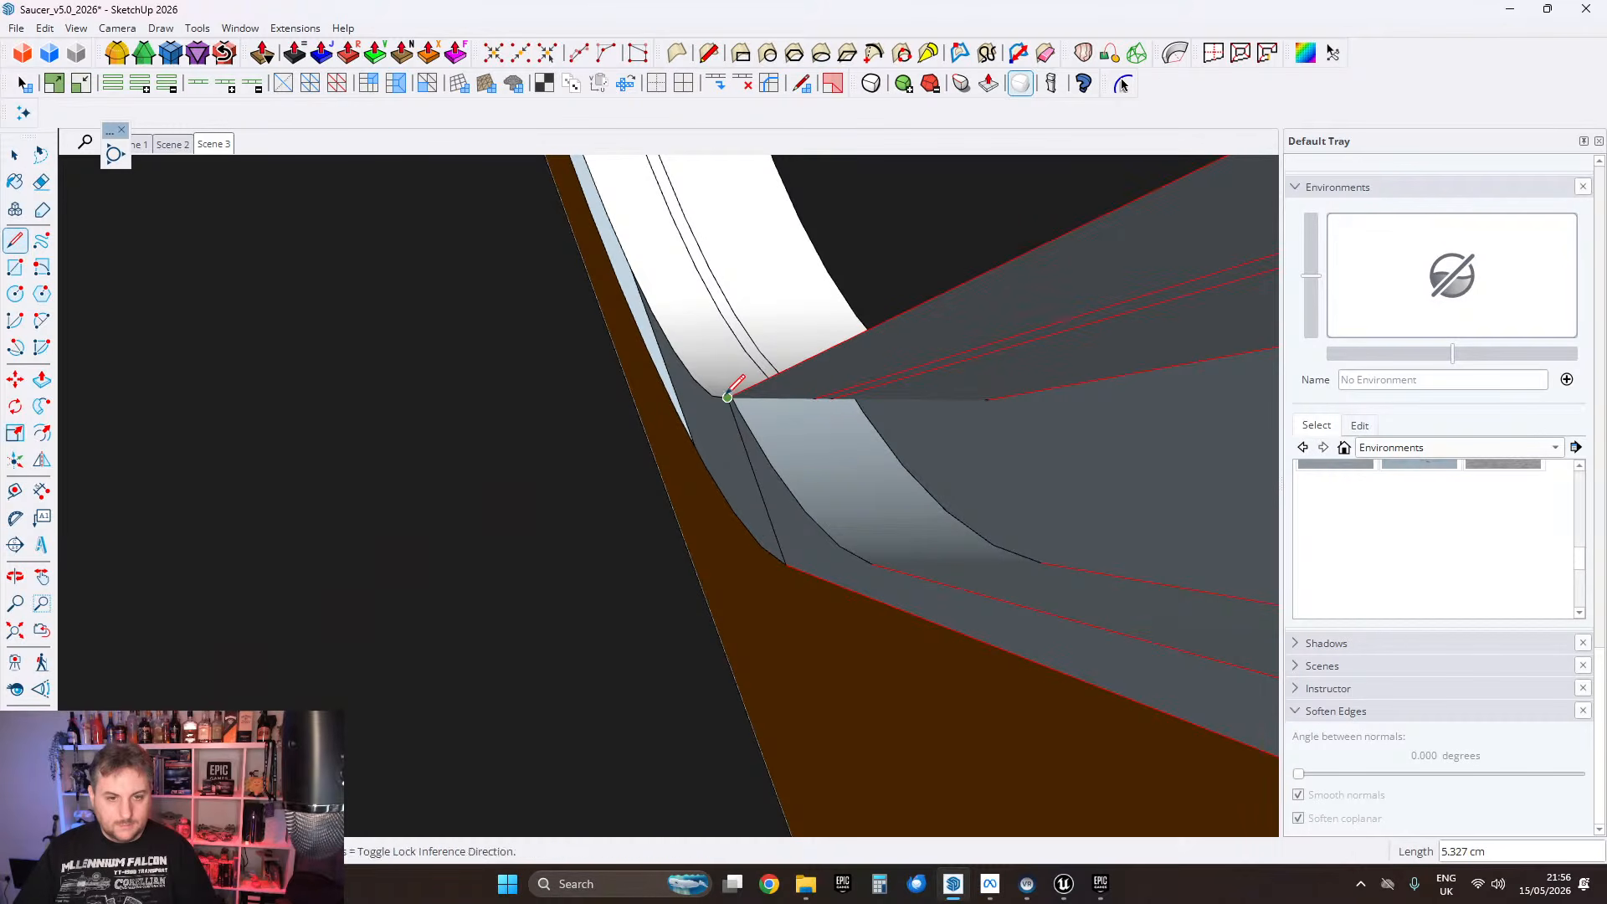
pyautogui.moveTo(701, 425); pyautogui.dragTo(790, 459, button='middle')
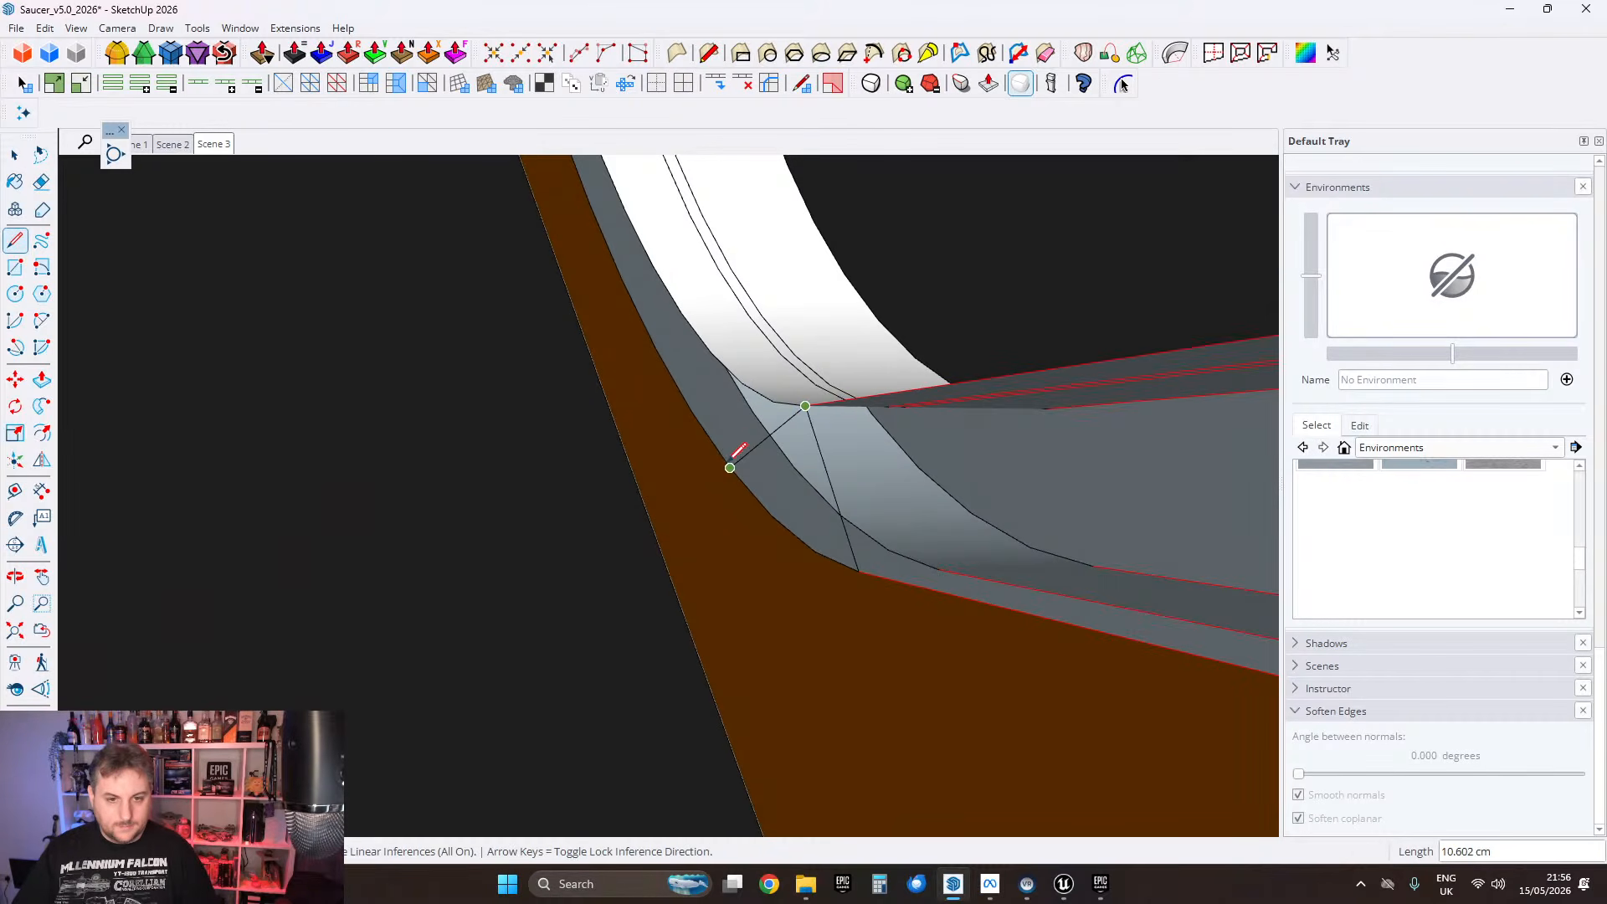
pyautogui.click(731, 465)
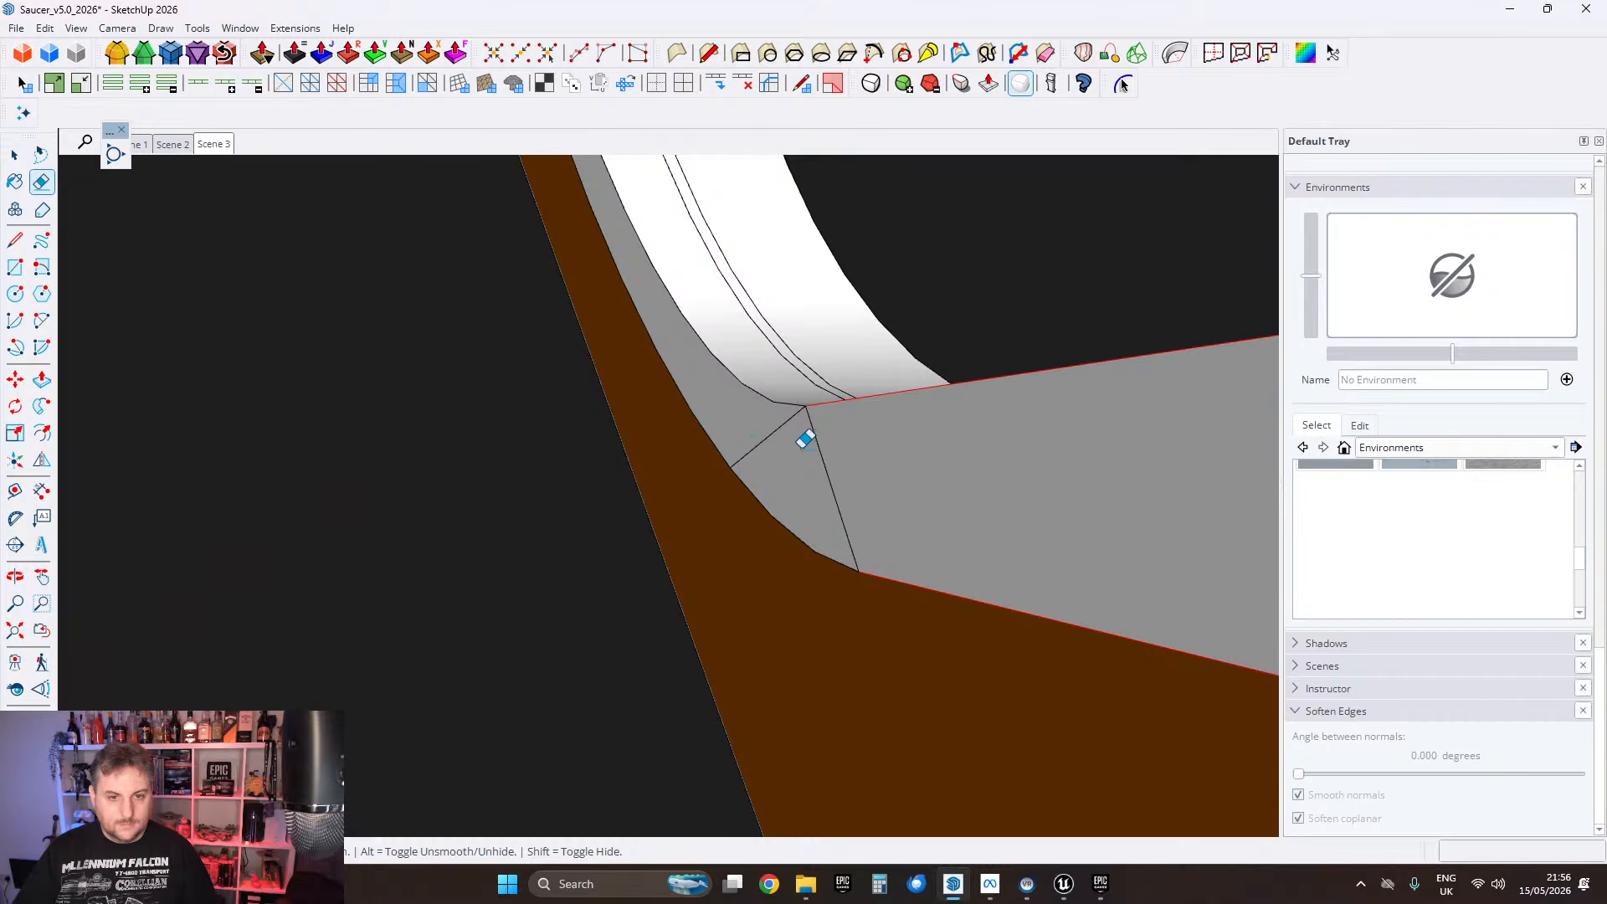
# Step: Select all connected geometry of the hull copy and paint it with the orange hull's C07_Caramel_Shine material
pyautogui.tripleClick(636, 337)
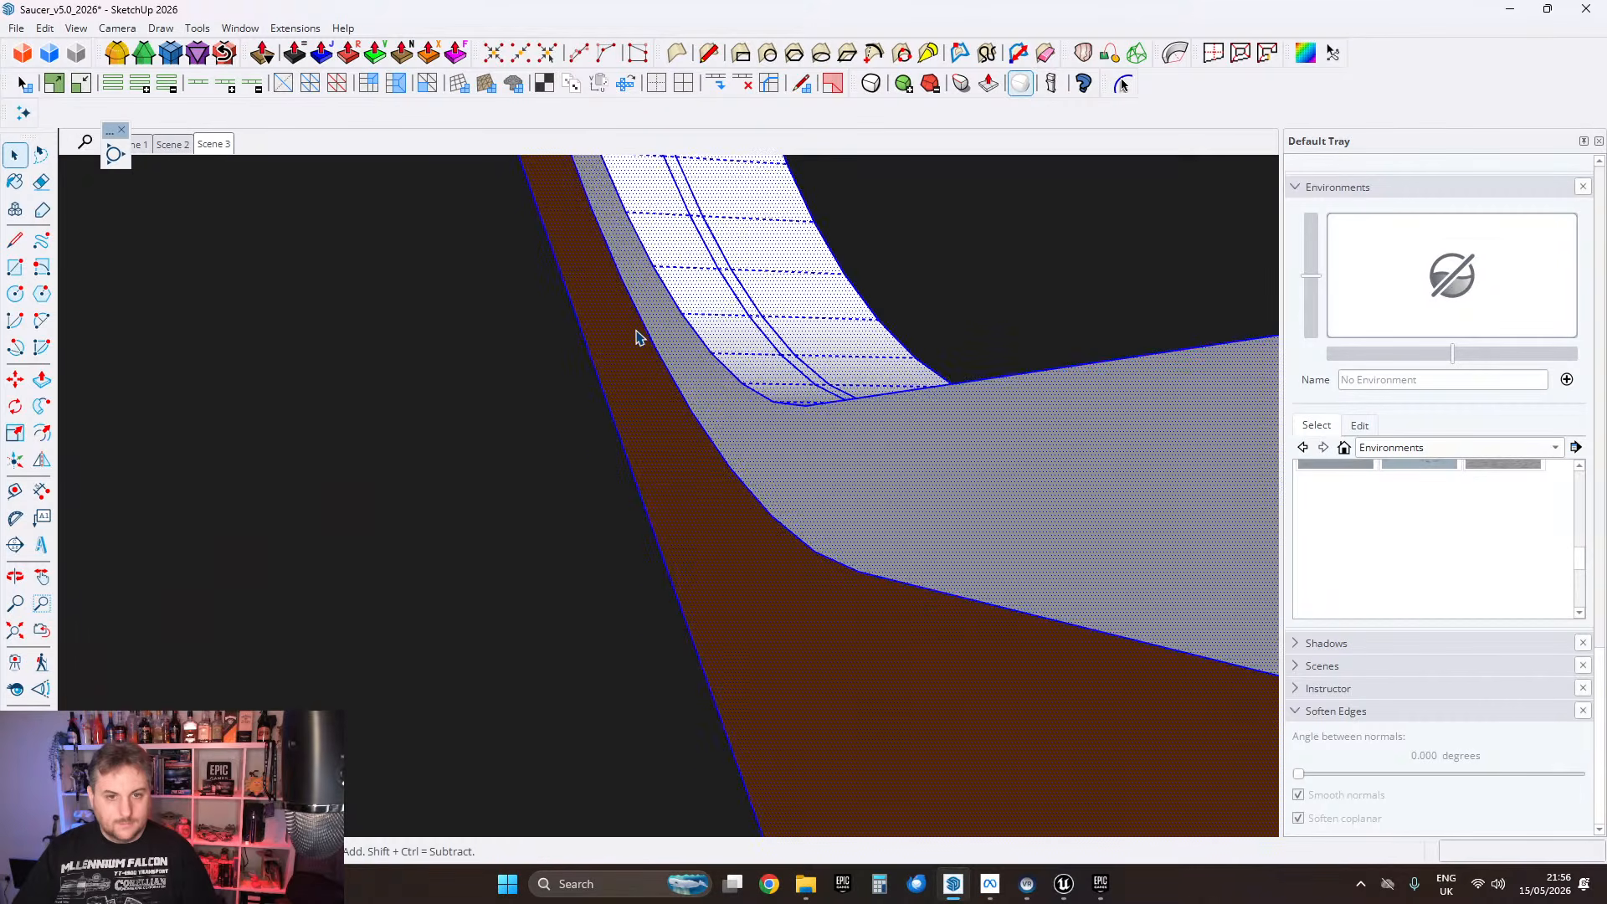
pyautogui.press('b')
pyautogui.keyDown('alt'); pyautogui.click(629, 375); pyautogui.keyUp('alt')
pyautogui.click(630, 375)
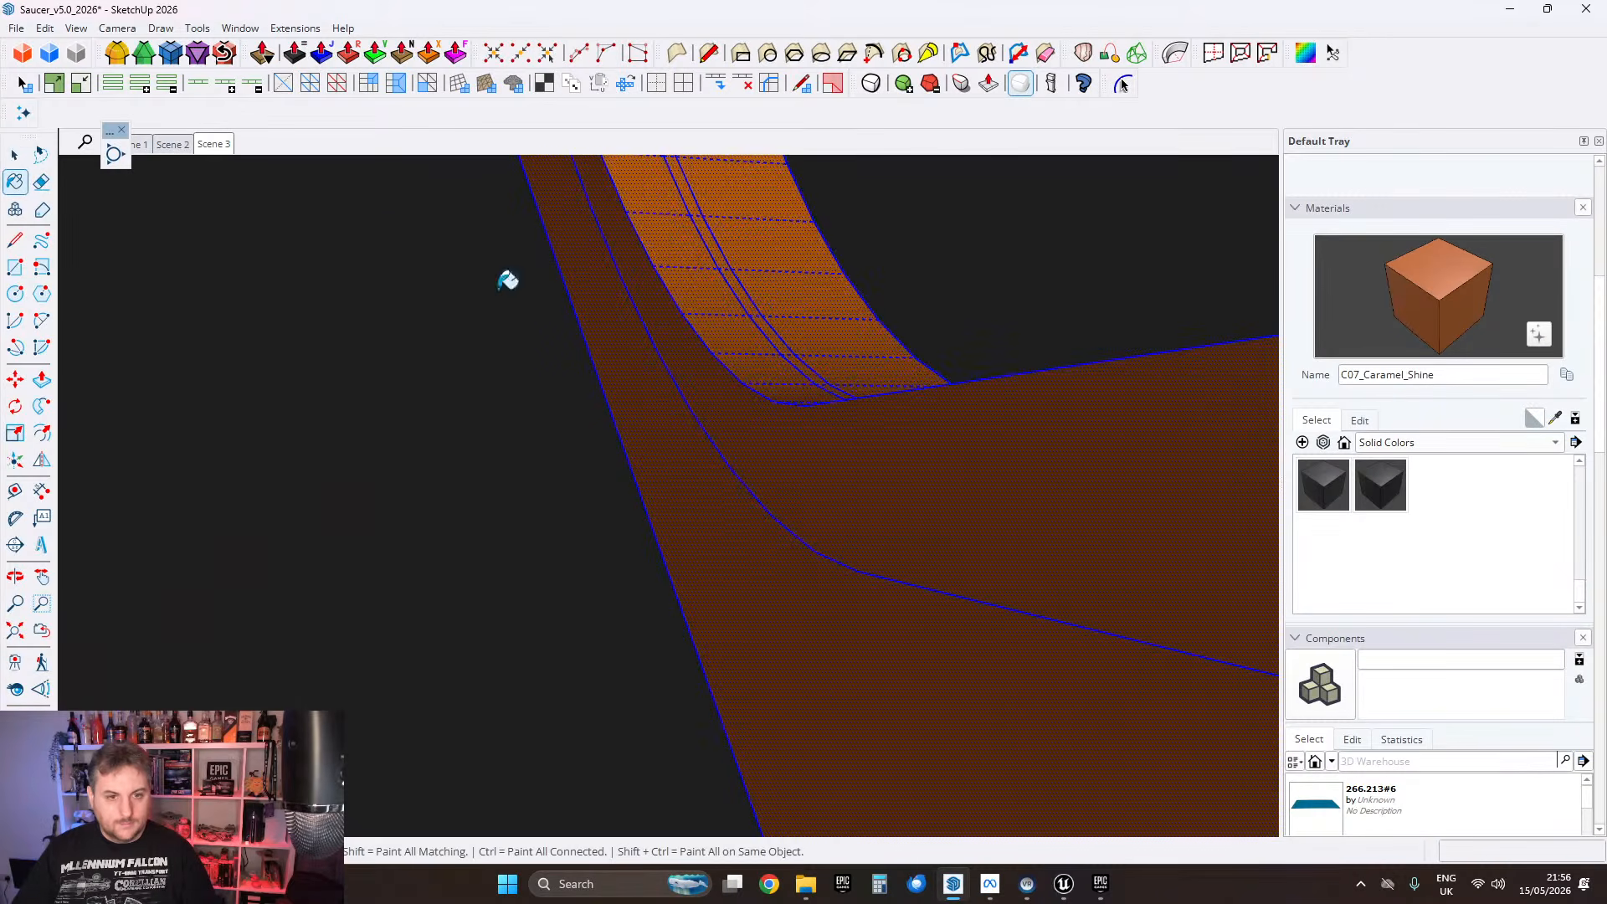
pyautogui.moveTo(643, 330); pyautogui.dragTo(689, 380, button='middle')
# Step: Run FixIt 101 on the selected orange hull geometry, close its dialog and clear the selection
pyautogui.scroll(-7, 712, 416)
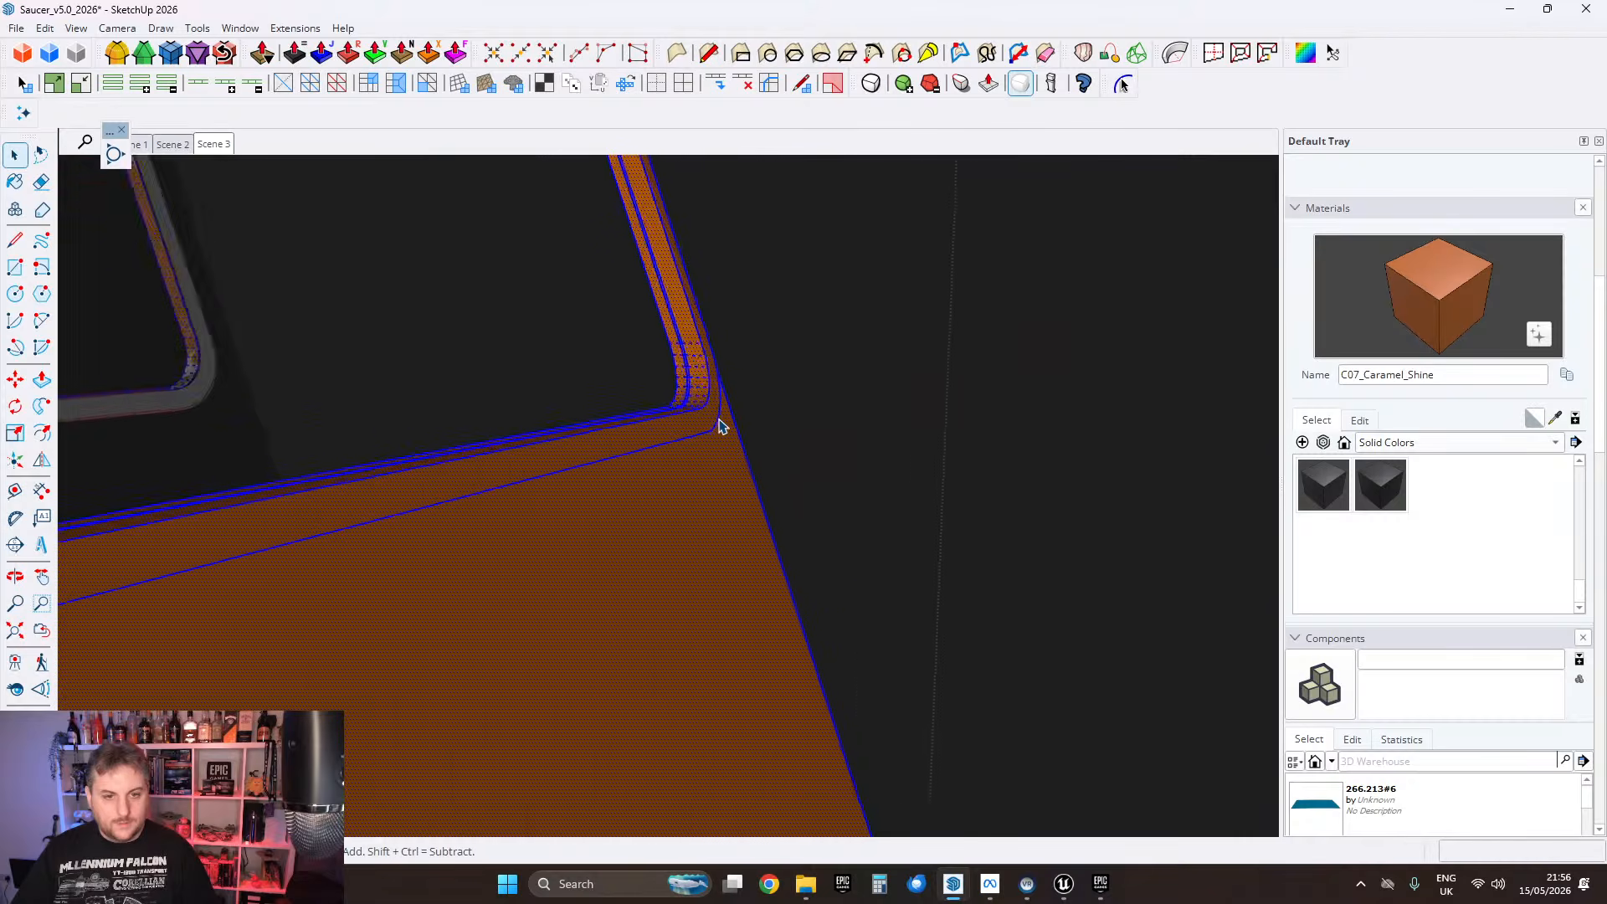
pyautogui.keyDown('shift'); pyautogui.moveTo(661, 466); pyautogui.dragTo(736, 507, button='middle'); pyautogui.keyUp('shift')
pyautogui.rightClick(550, 289)
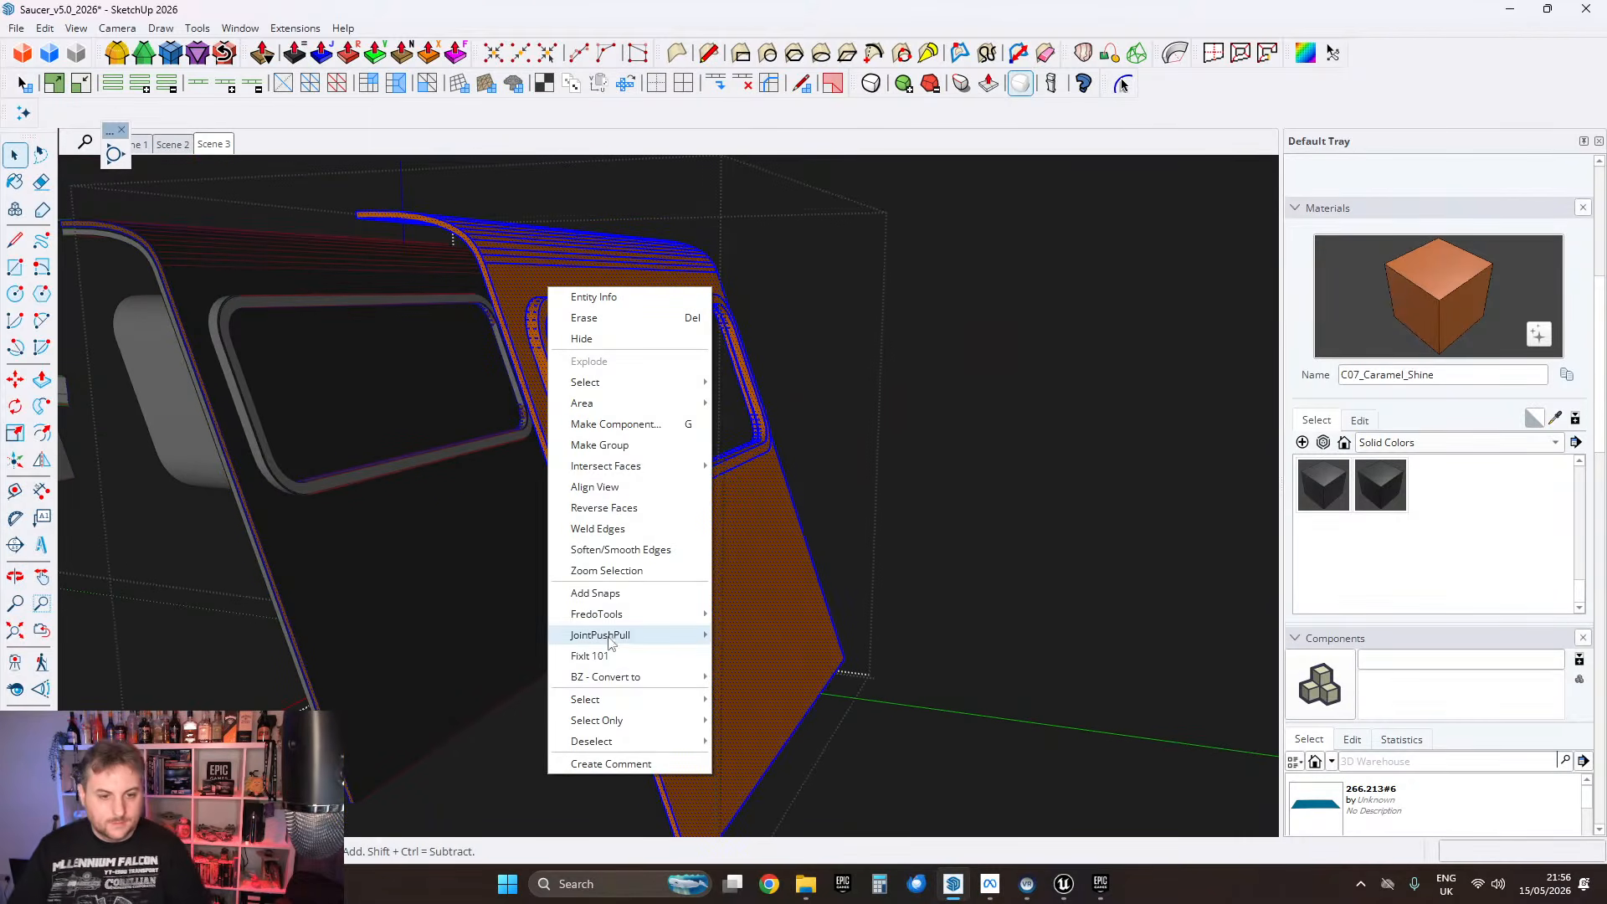
pyautogui.click(590, 655)
pyautogui.click(874, 521)
pyautogui.scroll(5, 753, 468)
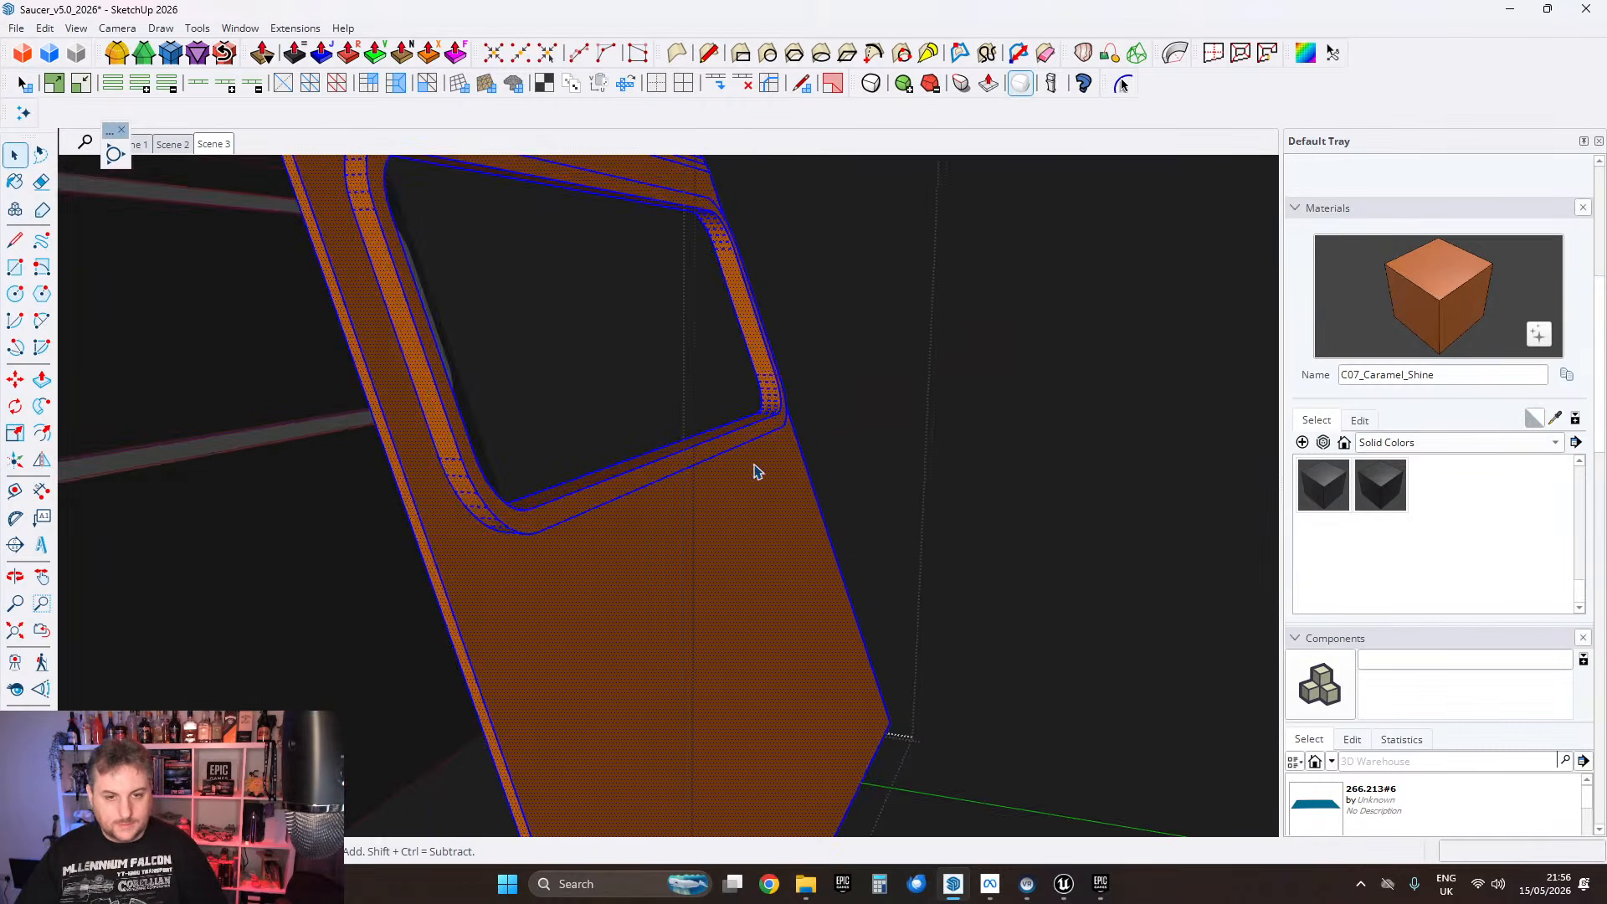
pyautogui.moveTo(753, 468); pyautogui.dragTo(787, 476, button='middle')
pyautogui.hotkey('ctrl', 't')
# Step: Examine the orange copy's finished window frame and the lower corner of the original layered window frame
pyautogui.scroll(-3, 787, 476)
pyautogui.moveTo(784, 548); pyautogui.dragTo(849, 589, button='middle')
pyautogui.scroll(3, 963, 475)
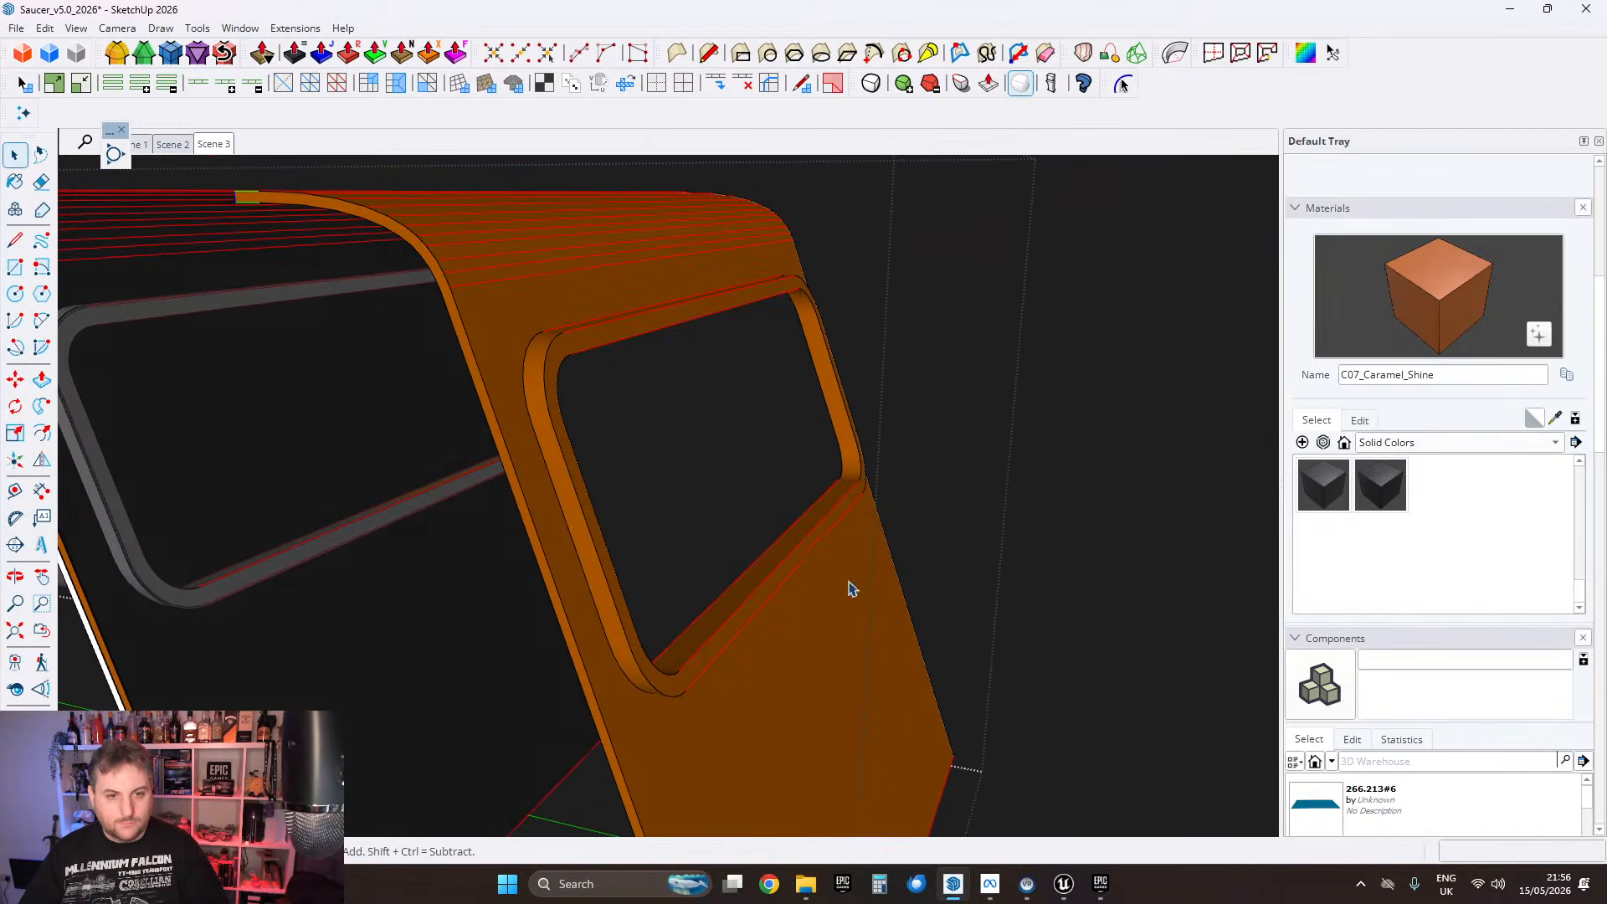
pyautogui.scroll(2, 552, 321)
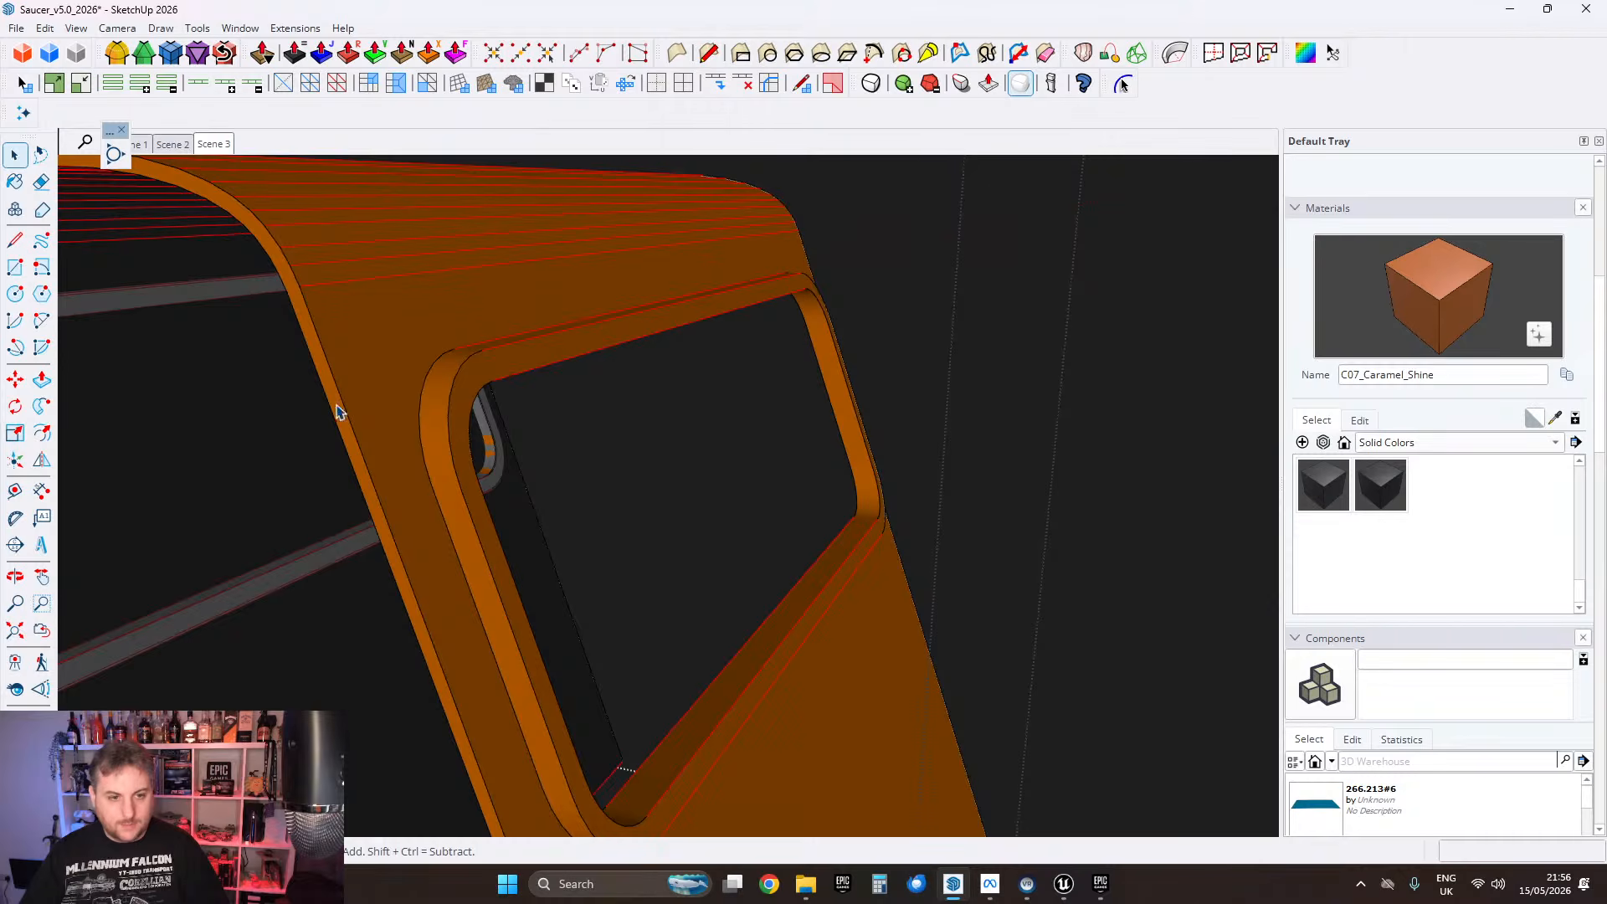
pyautogui.moveTo(338, 412); pyautogui.dragTo(576, 422, button='middle')
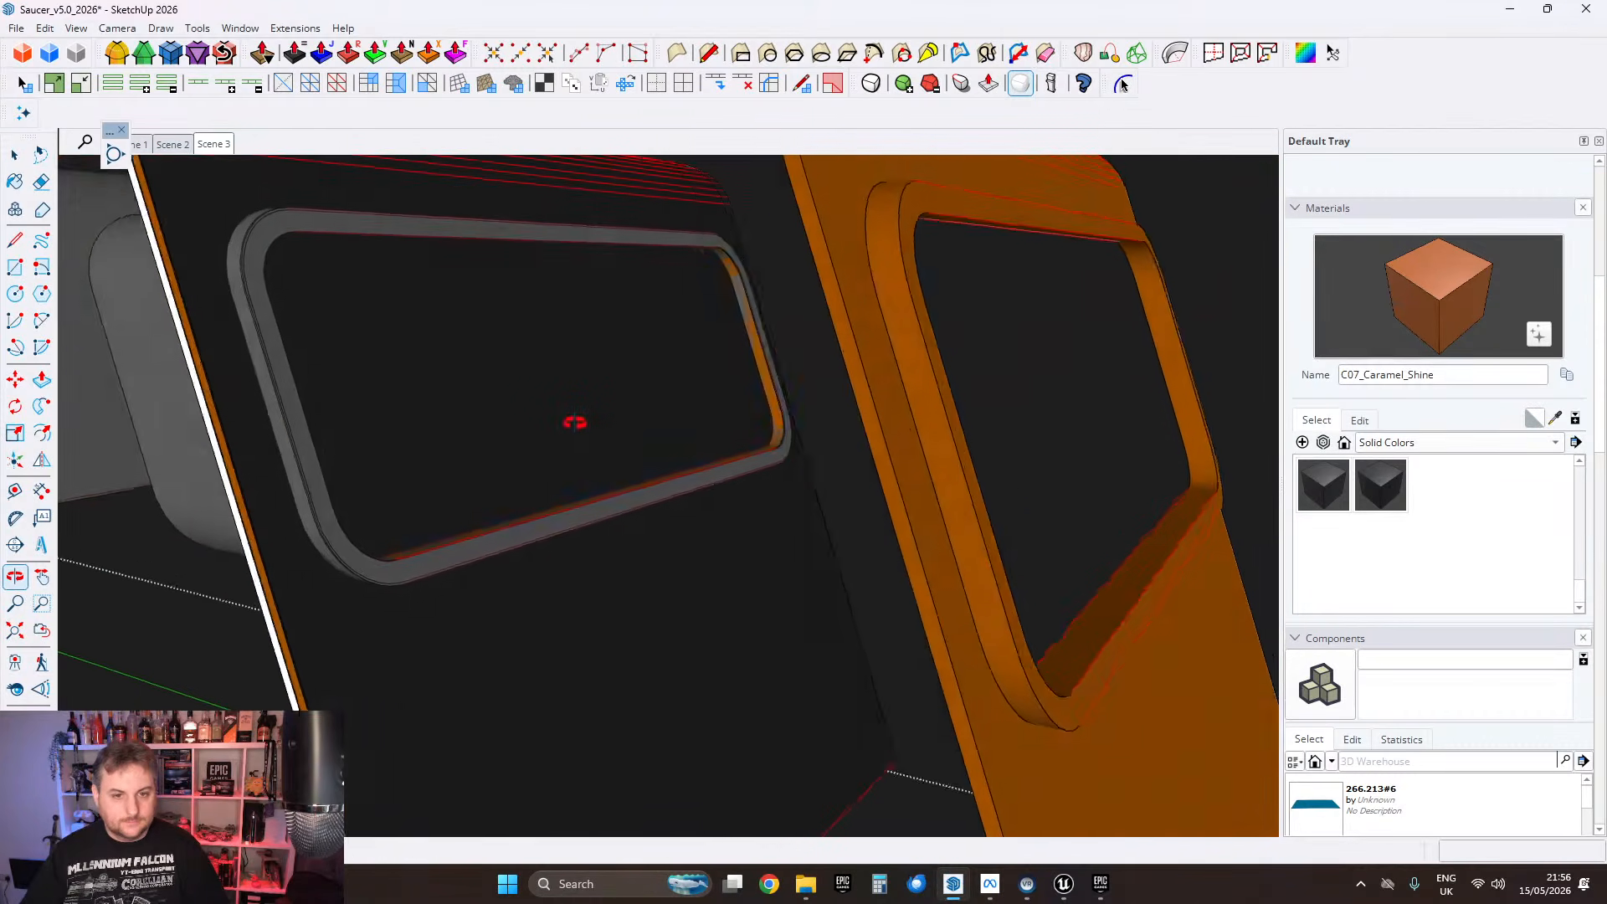
pyautogui.scroll(5, 735, 424)
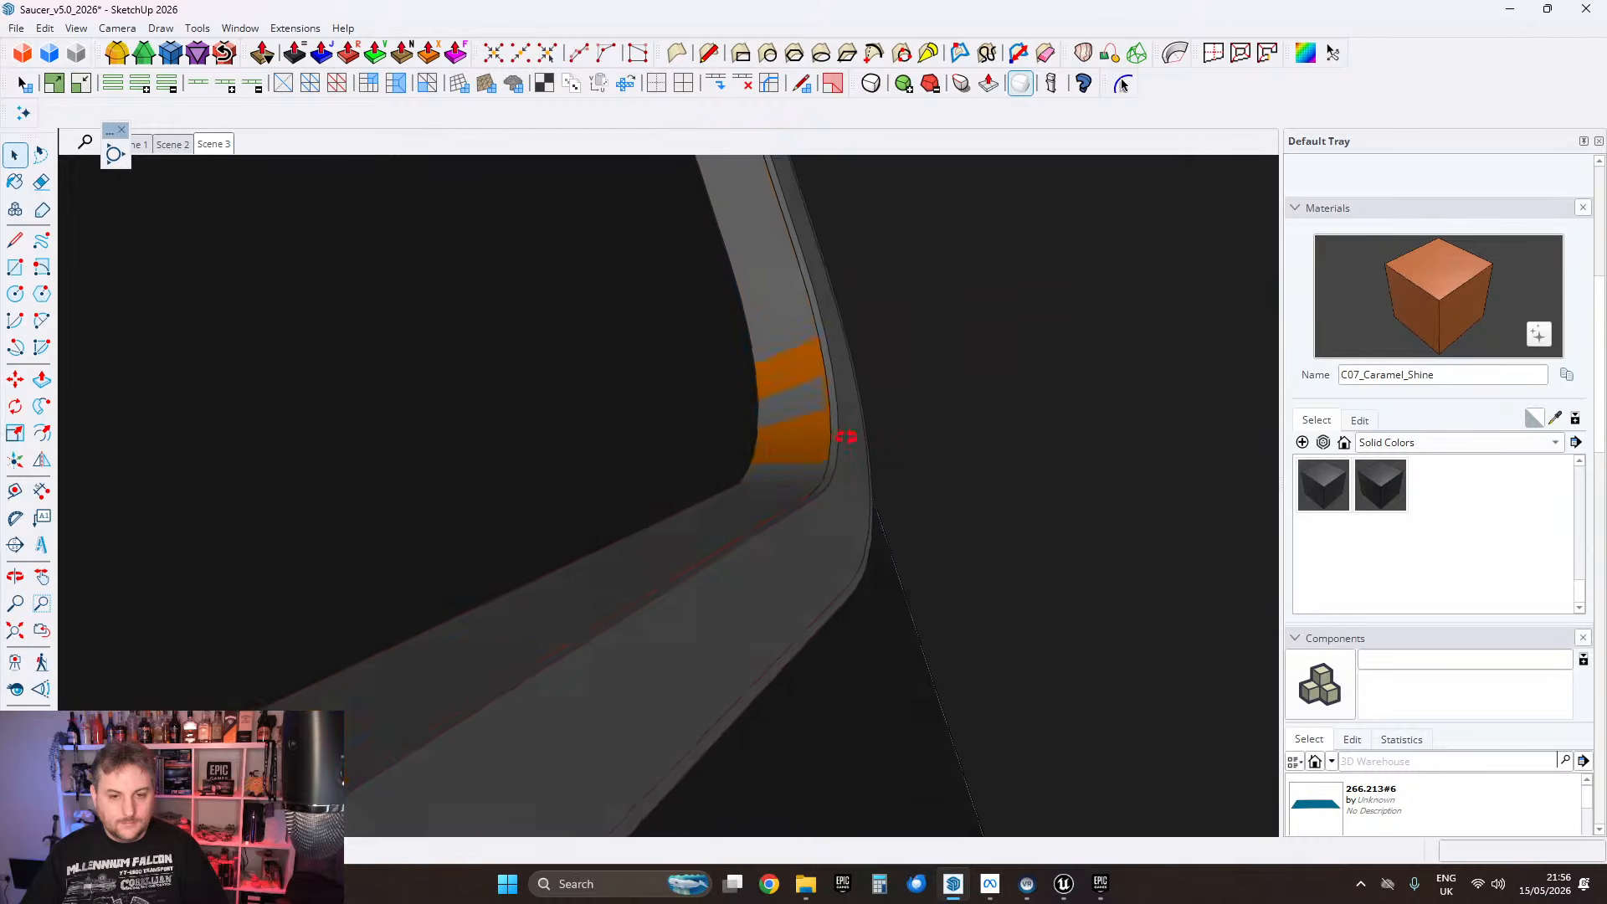
pyautogui.moveTo(846, 436); pyautogui.dragTo(825, 417, button='middle')
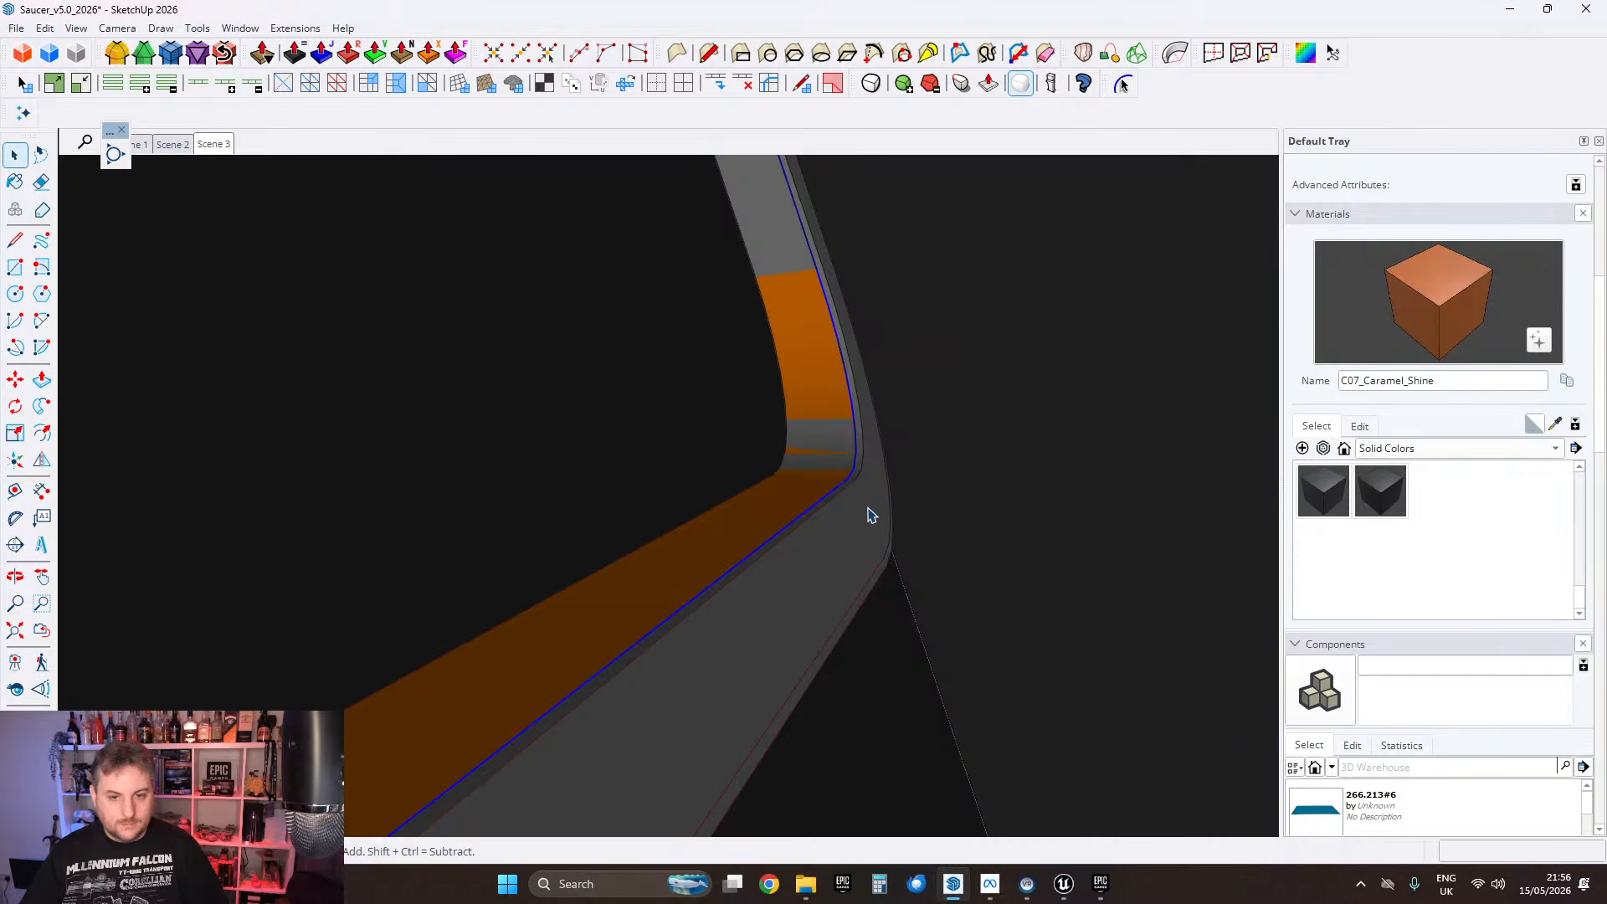
# Step: Examine the window sleeve group for overlapping faces between its wall and the orange layer inside the opening
pyautogui.moveTo(871, 515); pyautogui.dragTo(716, 523, button='middle')
pyautogui.scroll(-5, 866, 456)
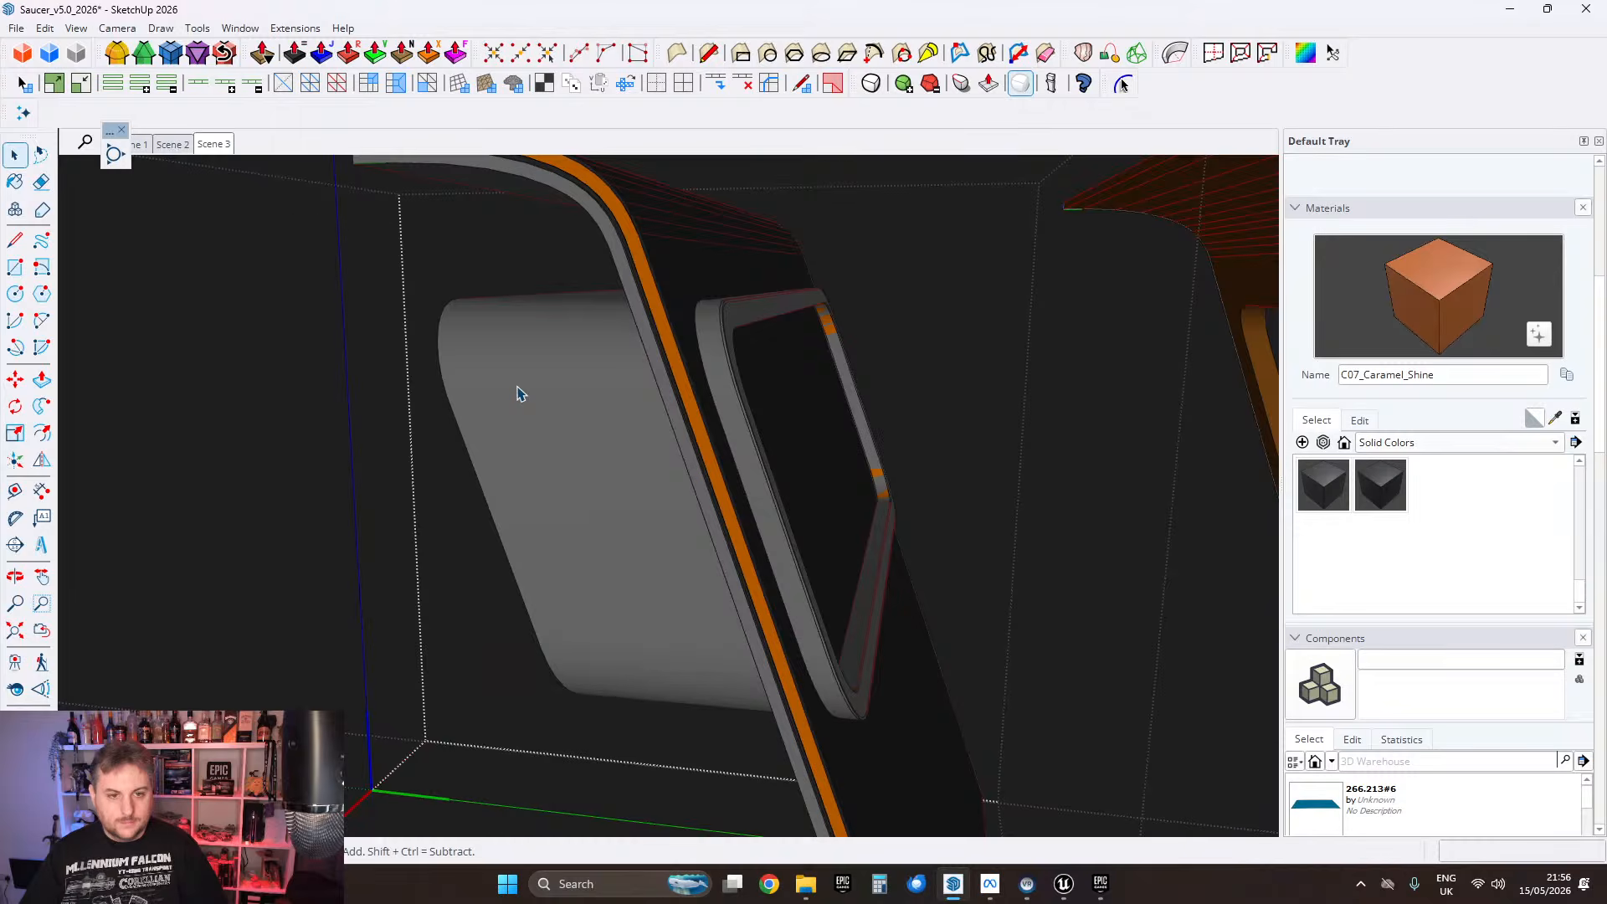
pyautogui.scroll(-2, 519, 393)
pyautogui.click(557, 397)
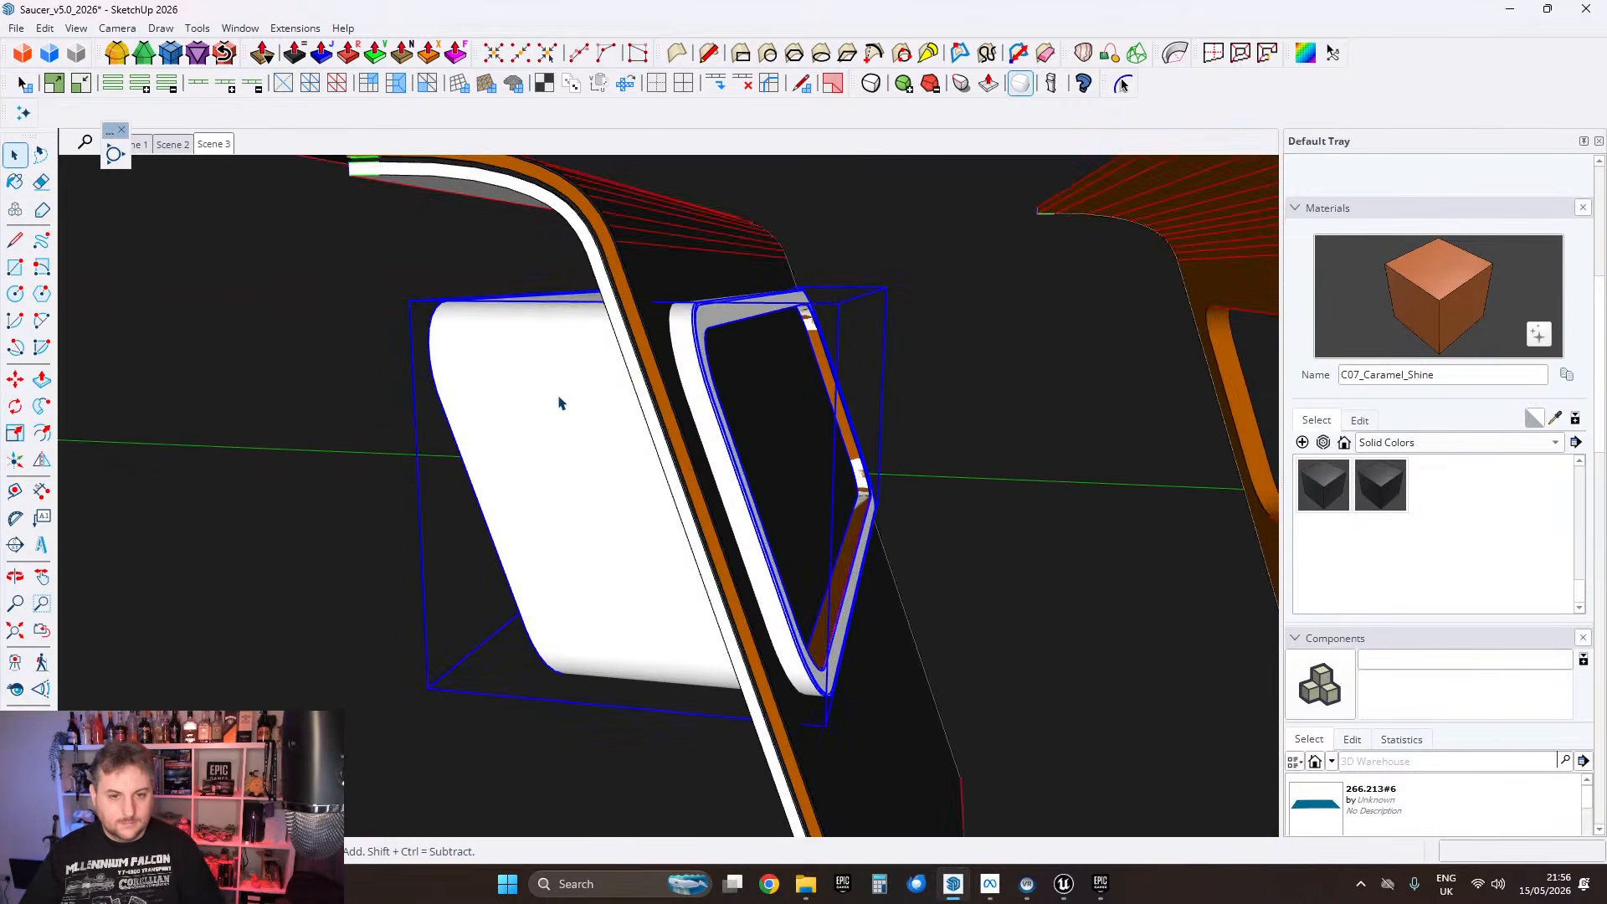
pyautogui.doubleClick(554, 399)
pyautogui.moveTo(554, 399); pyautogui.dragTo(615, 387, button='middle')
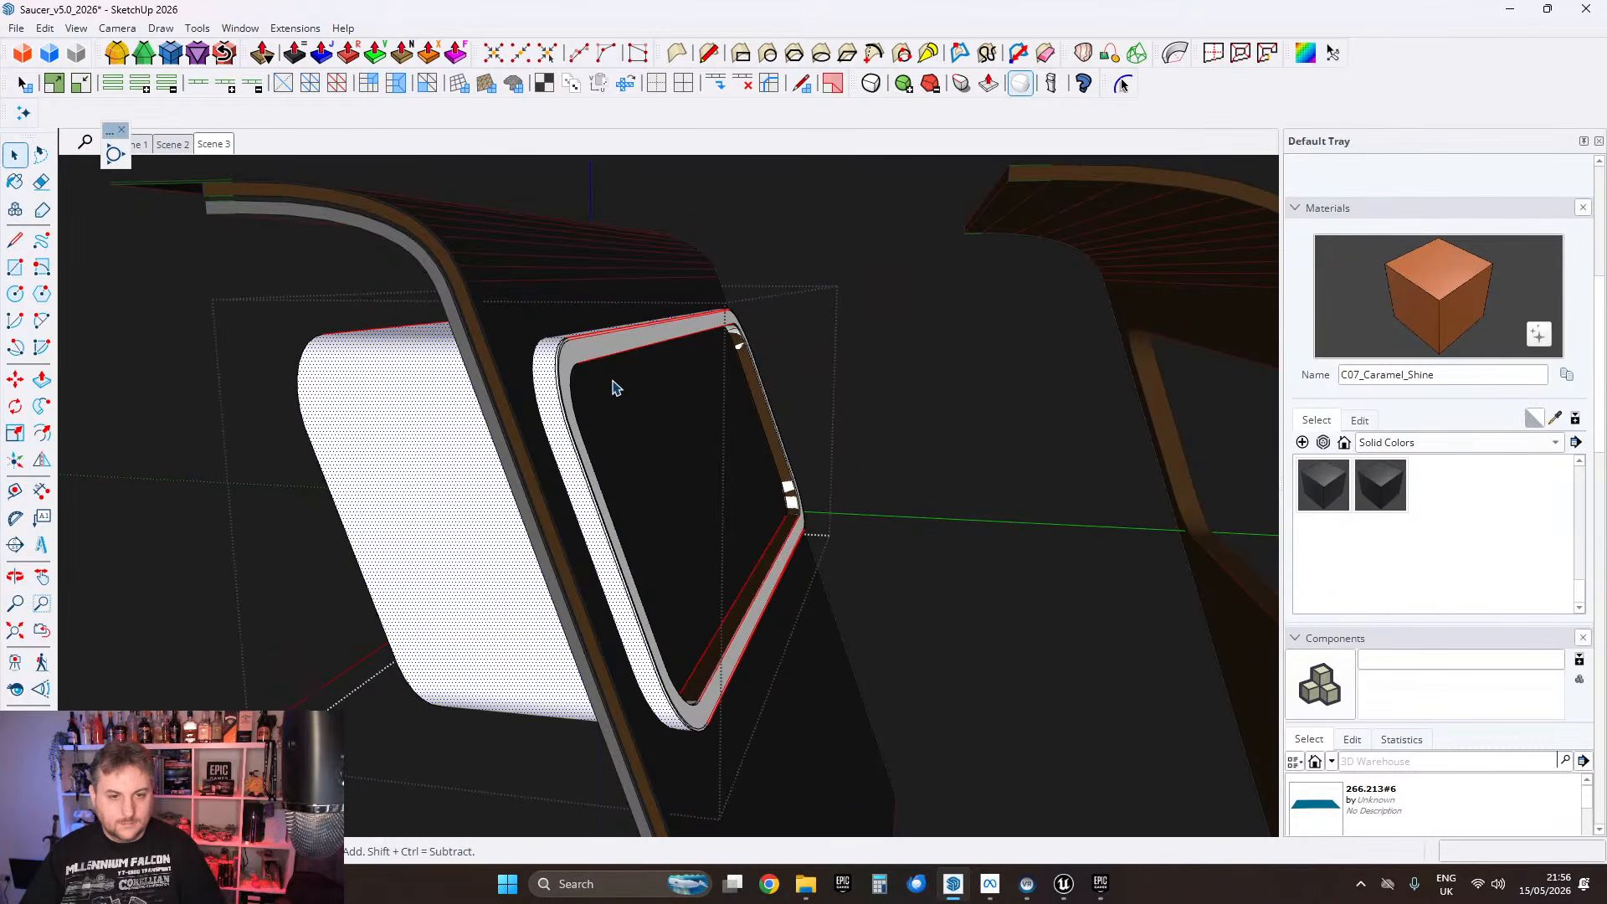
pyautogui.scroll(5, 692, 362)
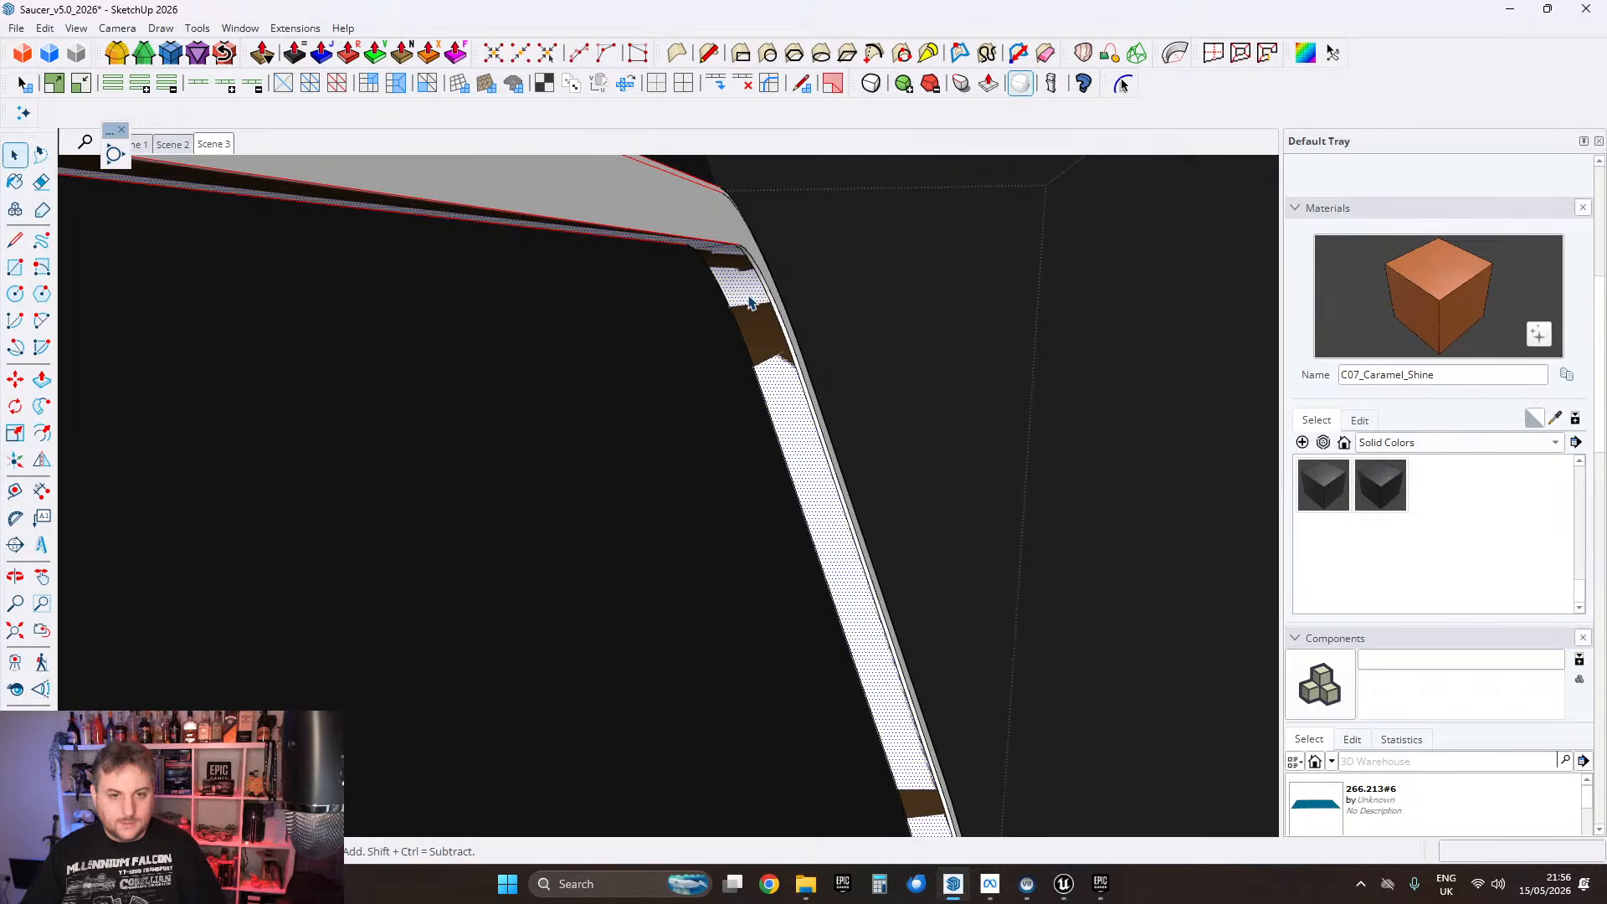
pyautogui.moveTo(797, 308)
pyautogui.mouseDown(button='middle')
pyautogui.moveTo(757, 355)
pyautogui.moveTo(794, 369)
pyautogui.moveTo(773, 380)
pyautogui.moveTo(770, 331)
pyautogui.moveTo(822, 296)
pyautogui.mouseUp(button='middle')
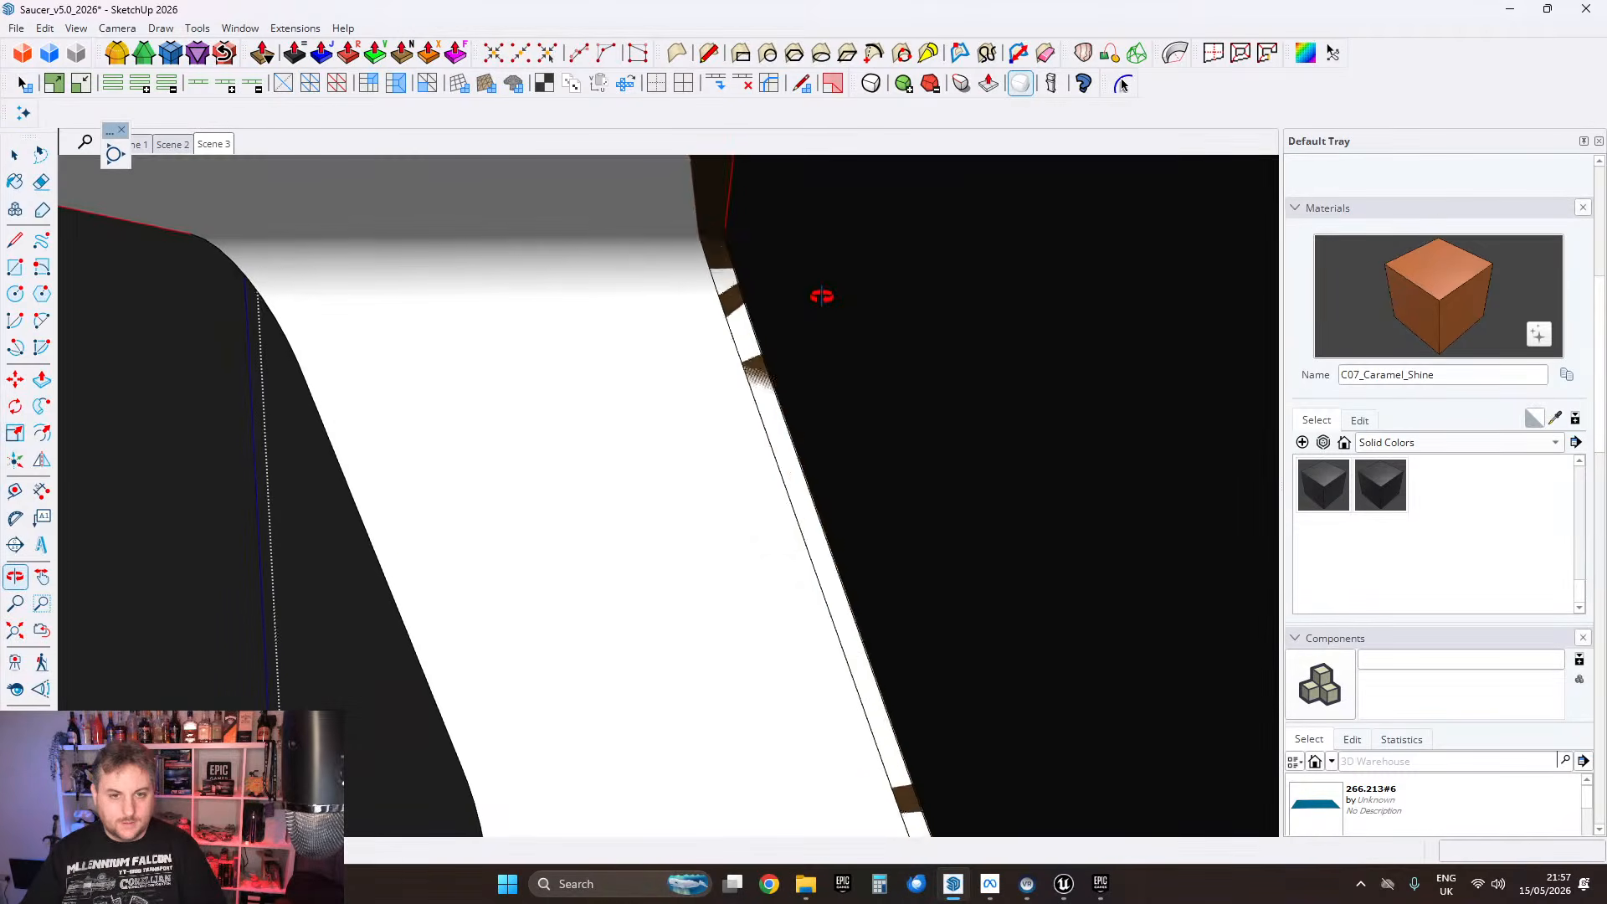
pyautogui.click(641, 306)
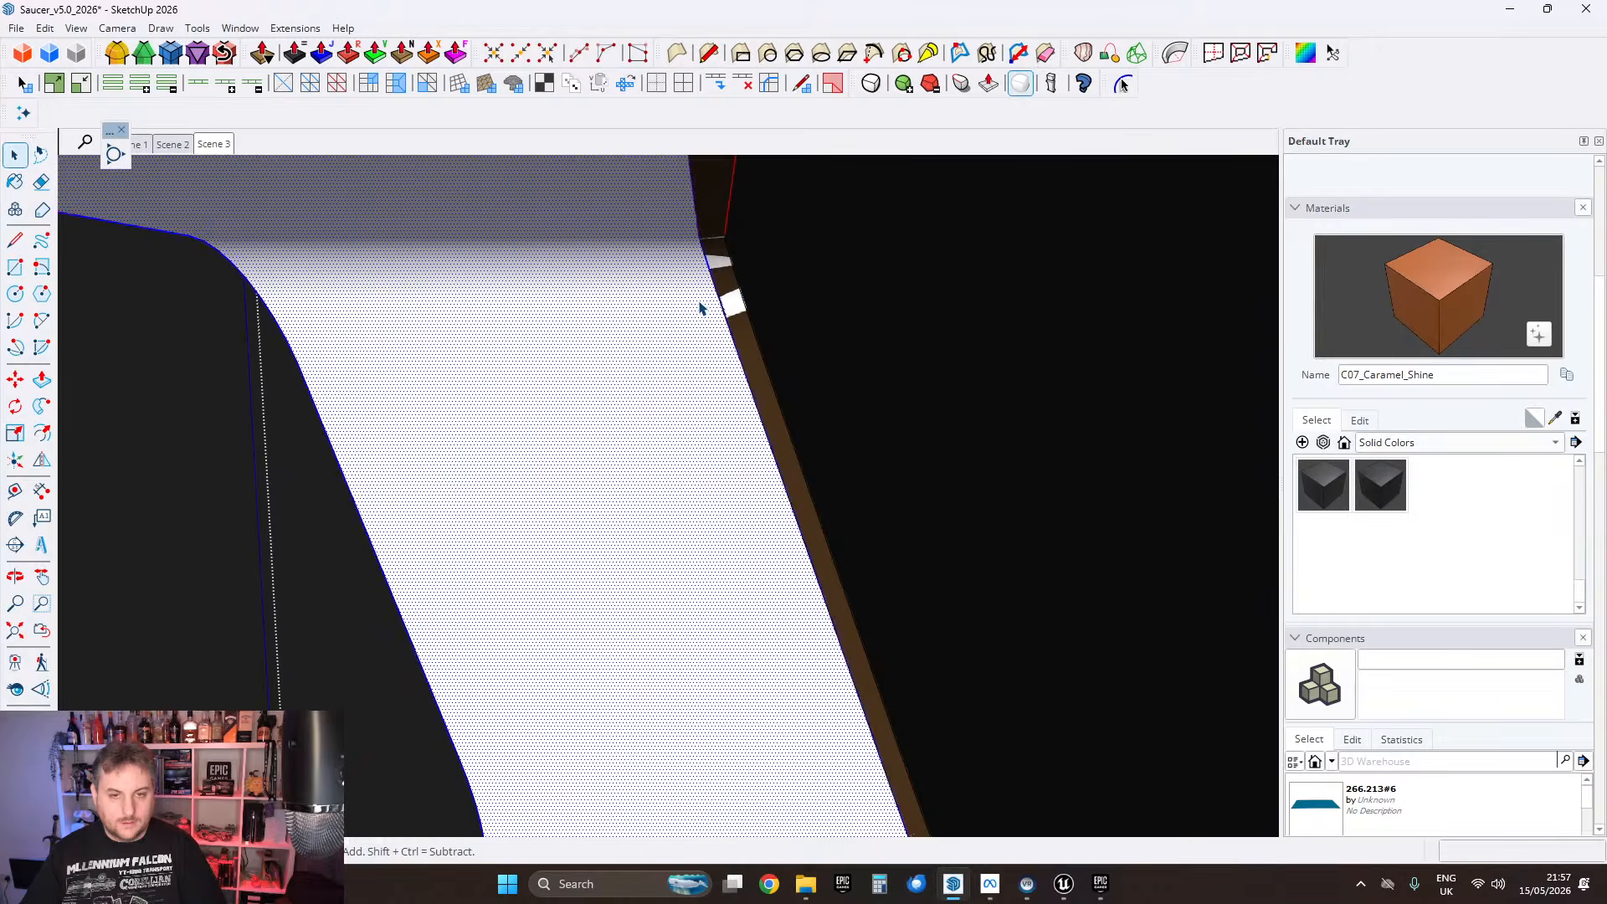
pyautogui.moveTo(700, 308); pyautogui.dragTo(541, 402, button='middle')
pyautogui.press('Escape')
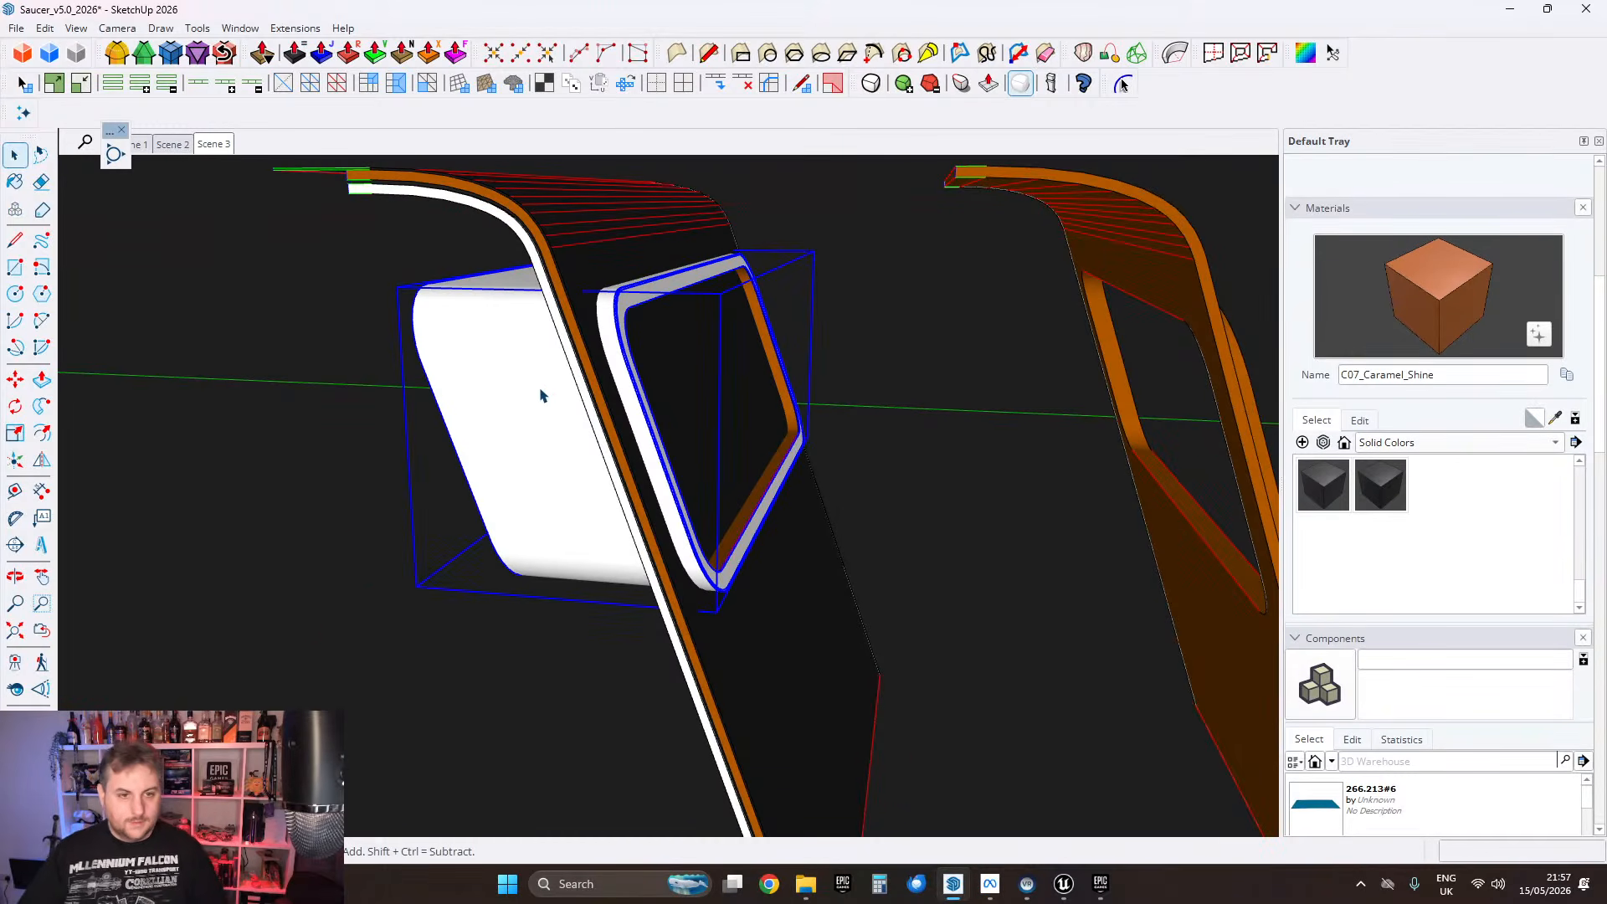
# Step: Cut the remaining window sleeve group and paste it in place inside the black outer hull group
pyautogui.hotkey('ctrl', 'x')
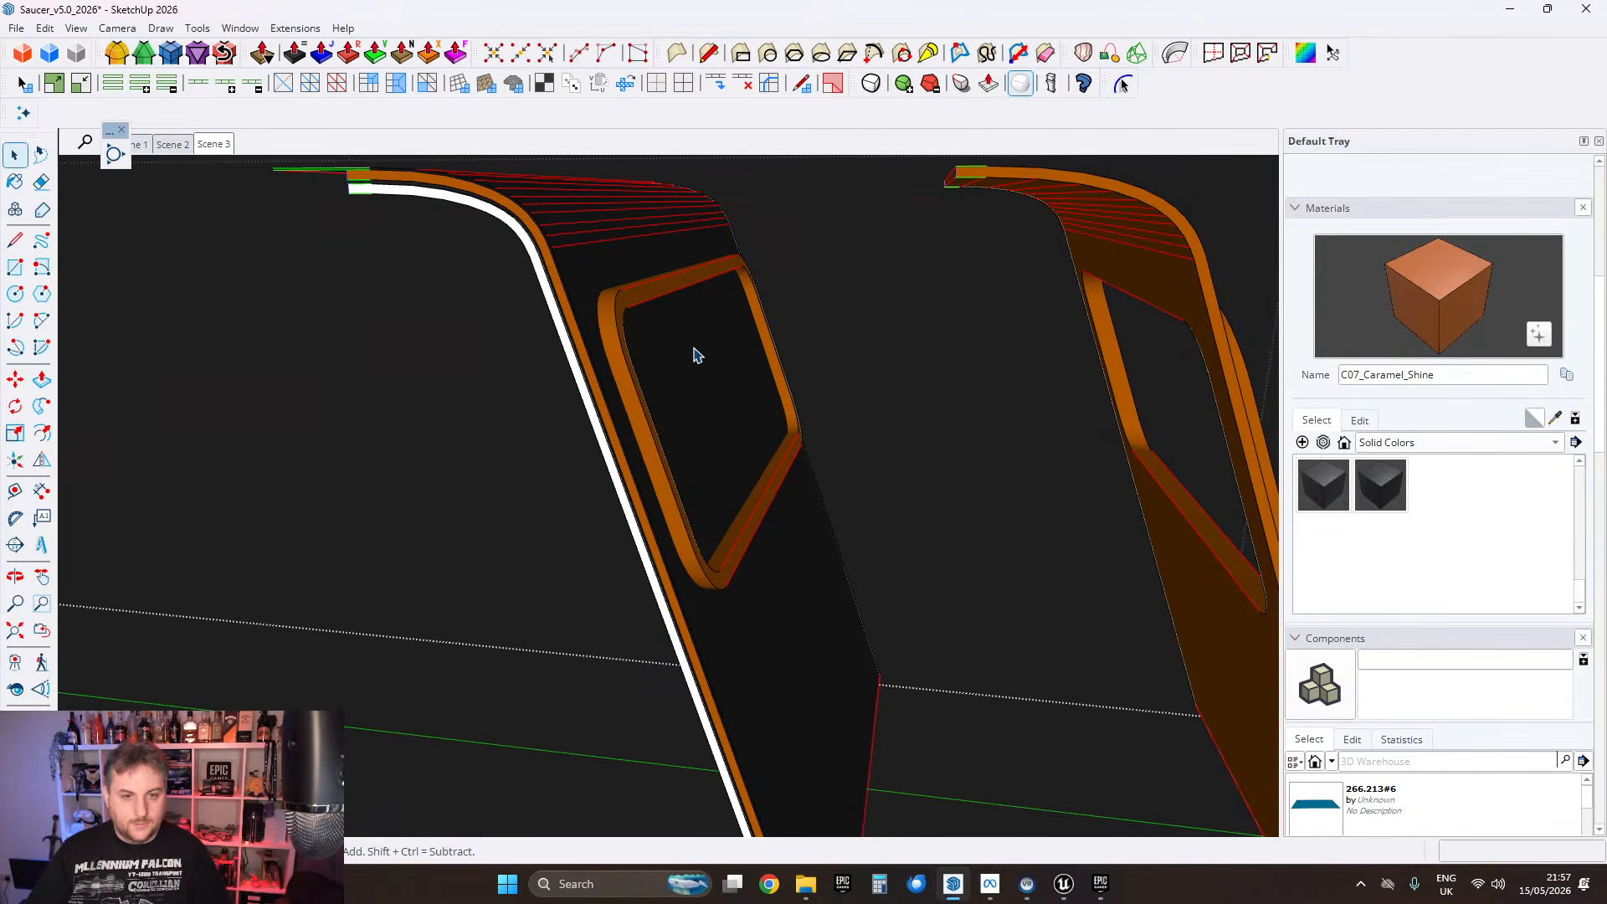
pyautogui.doubleClick(694, 353)
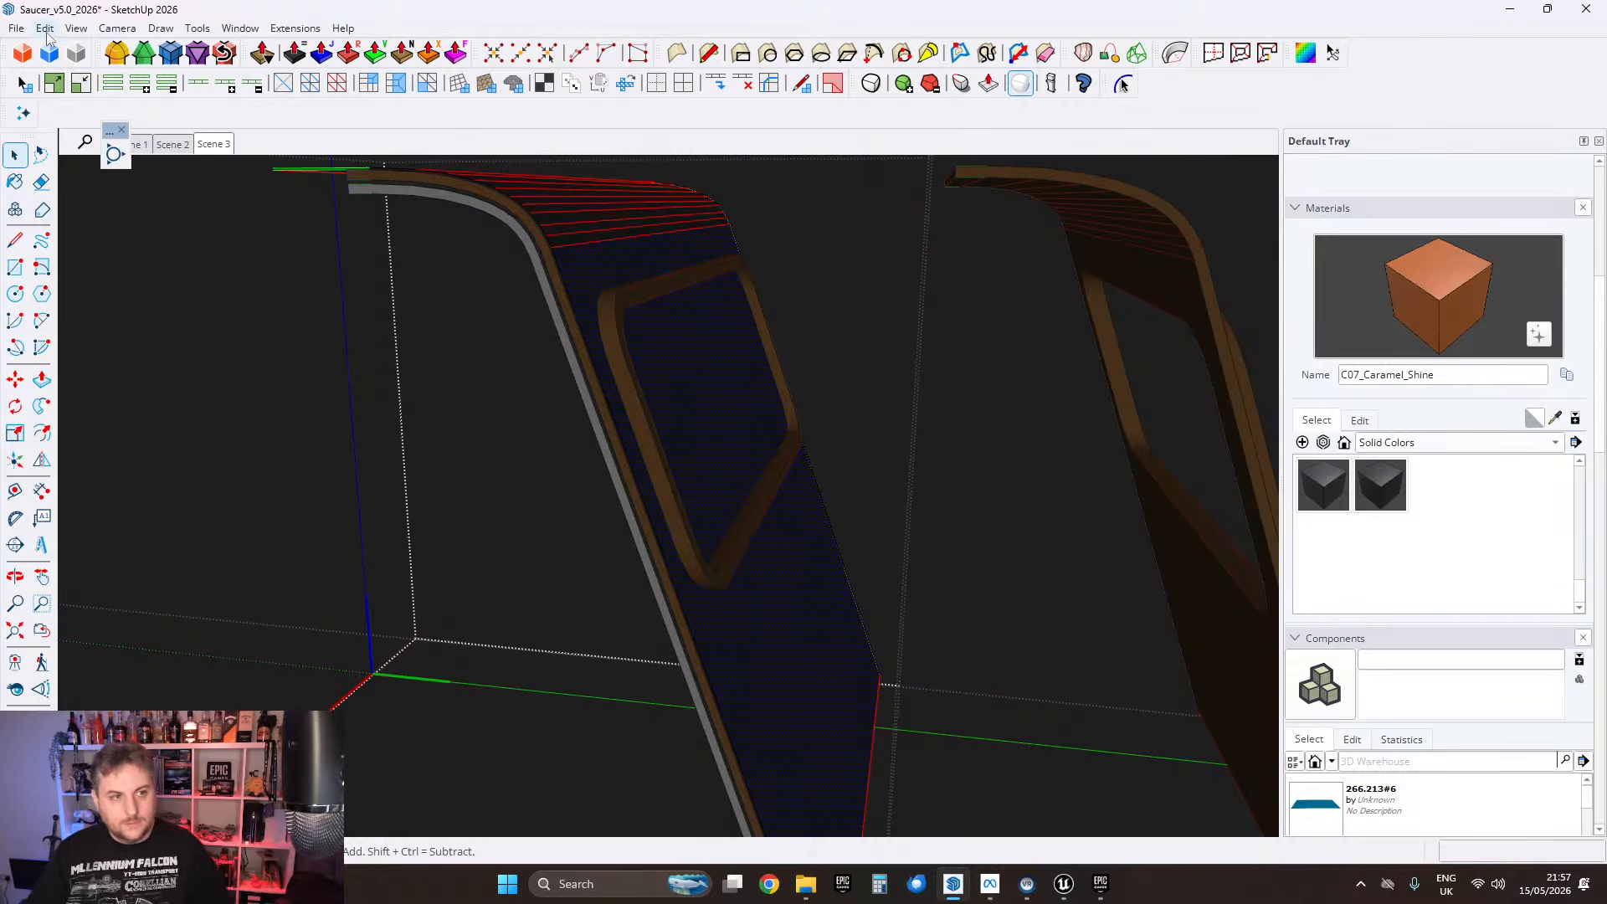
pyautogui.click(45, 28)
pyautogui.click(89, 157)
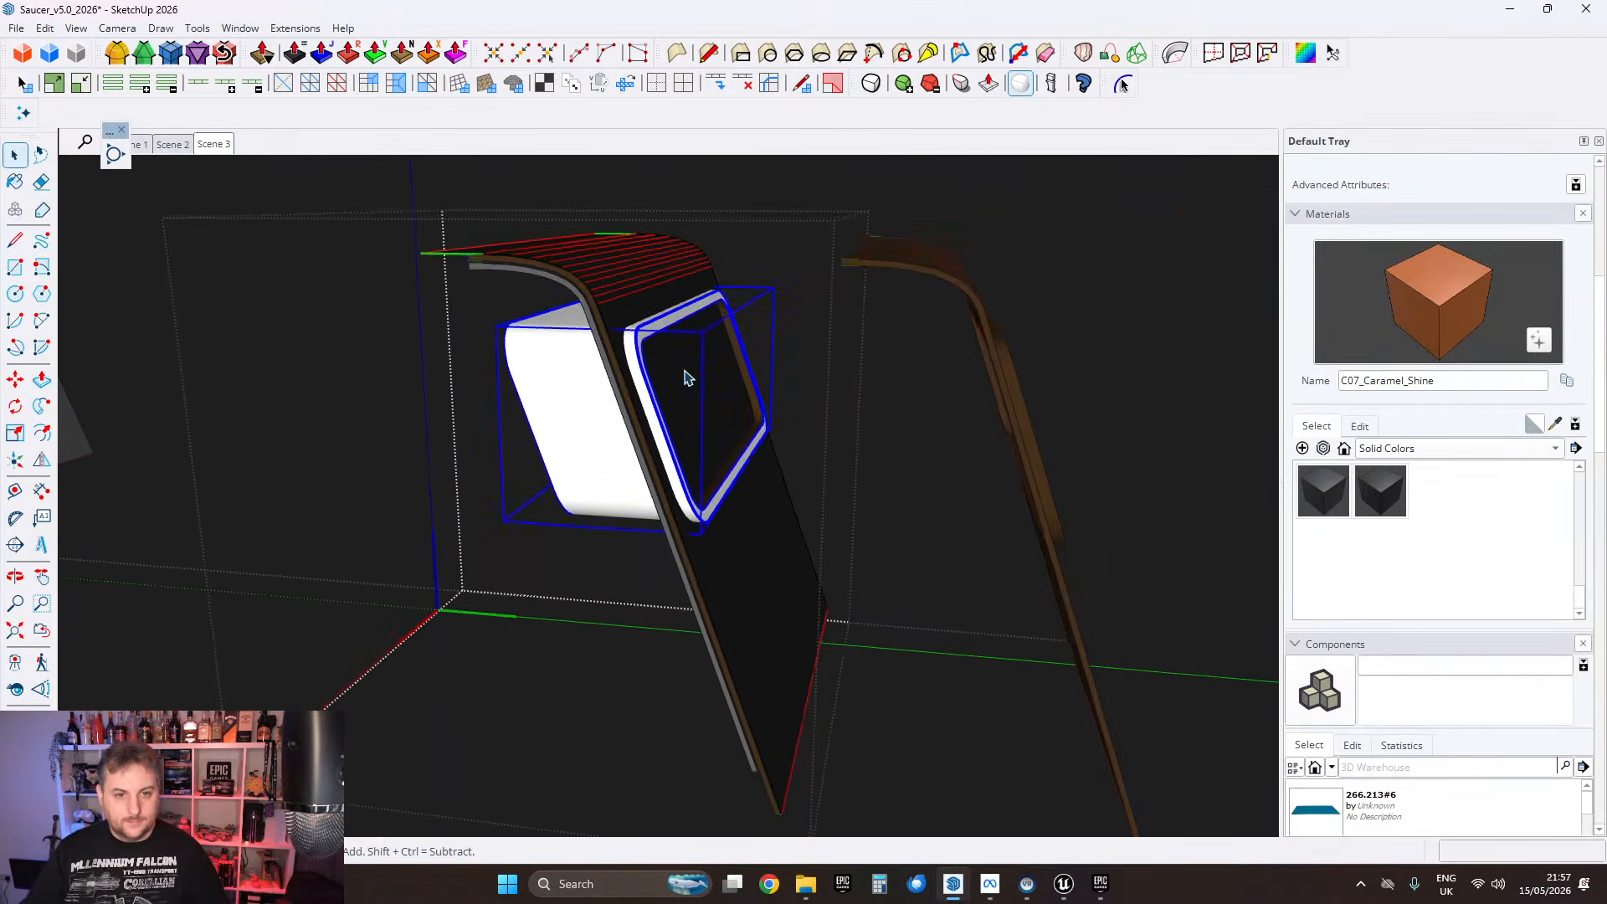
# Step: Copy the black hull with its sleeve about 339 cm along the green axis, beyond the orange hull copy
pyautogui.click(616, 306)
pyautogui.scroll(-1, 882, 377)
pyautogui.moveTo(913, 343); pyautogui.dragTo(863, 335, button='middle')
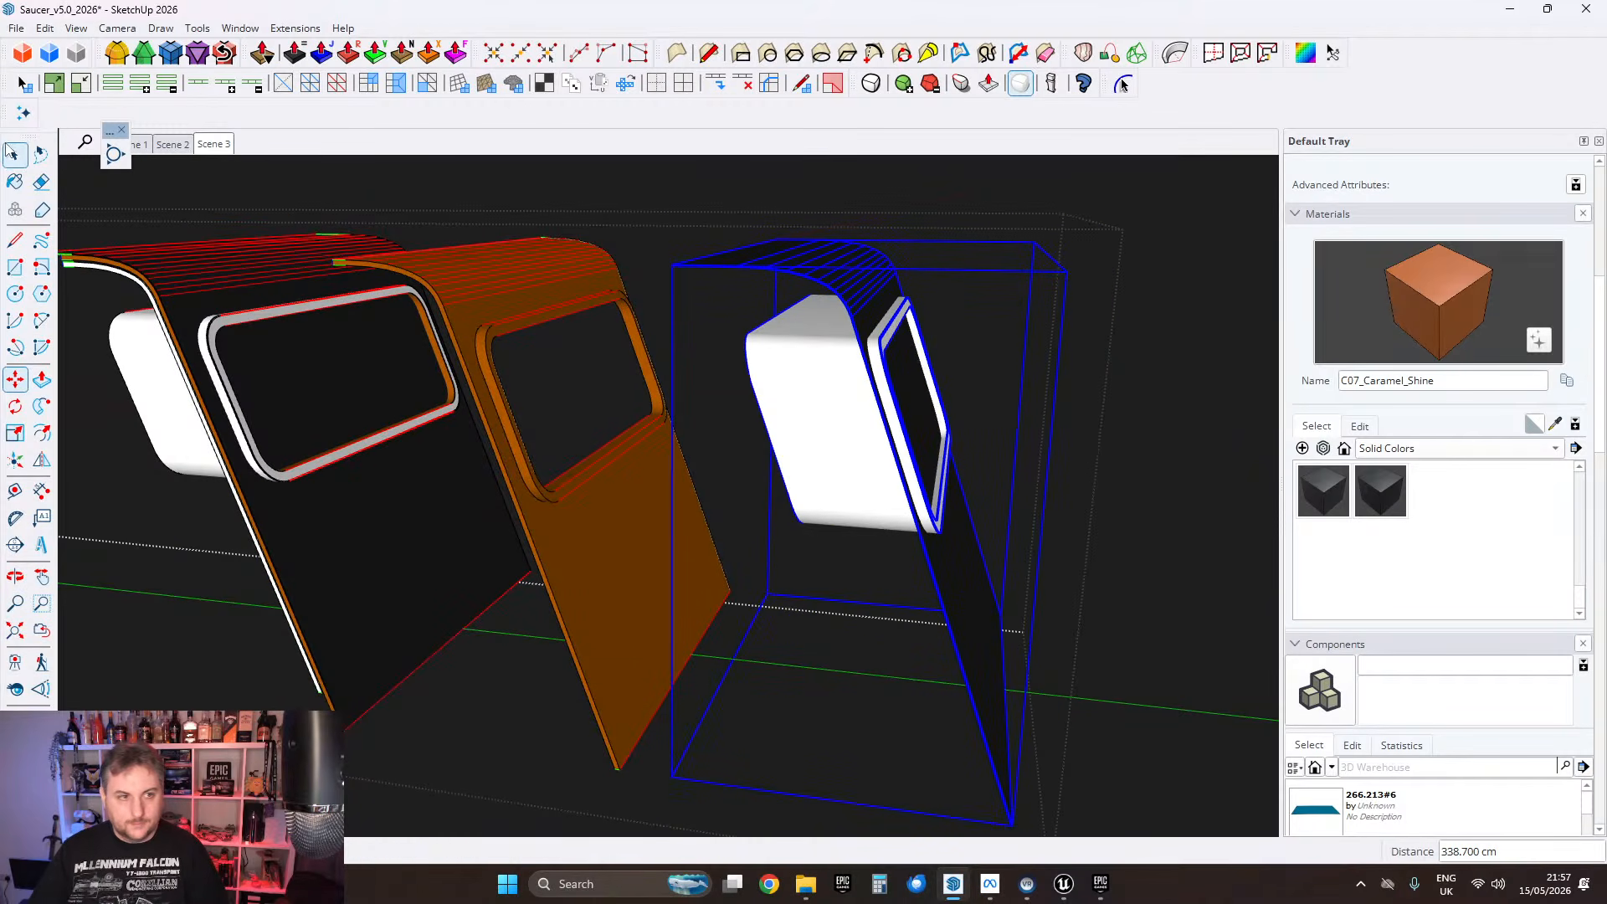
pyautogui.click(14, 157)
pyautogui.scroll(2, 879, 338)
pyautogui.keyDown('shift'); pyautogui.moveTo(882, 338); pyautogui.dragTo(801, 339, button='middle'); pyautogui.keyUp('shift')
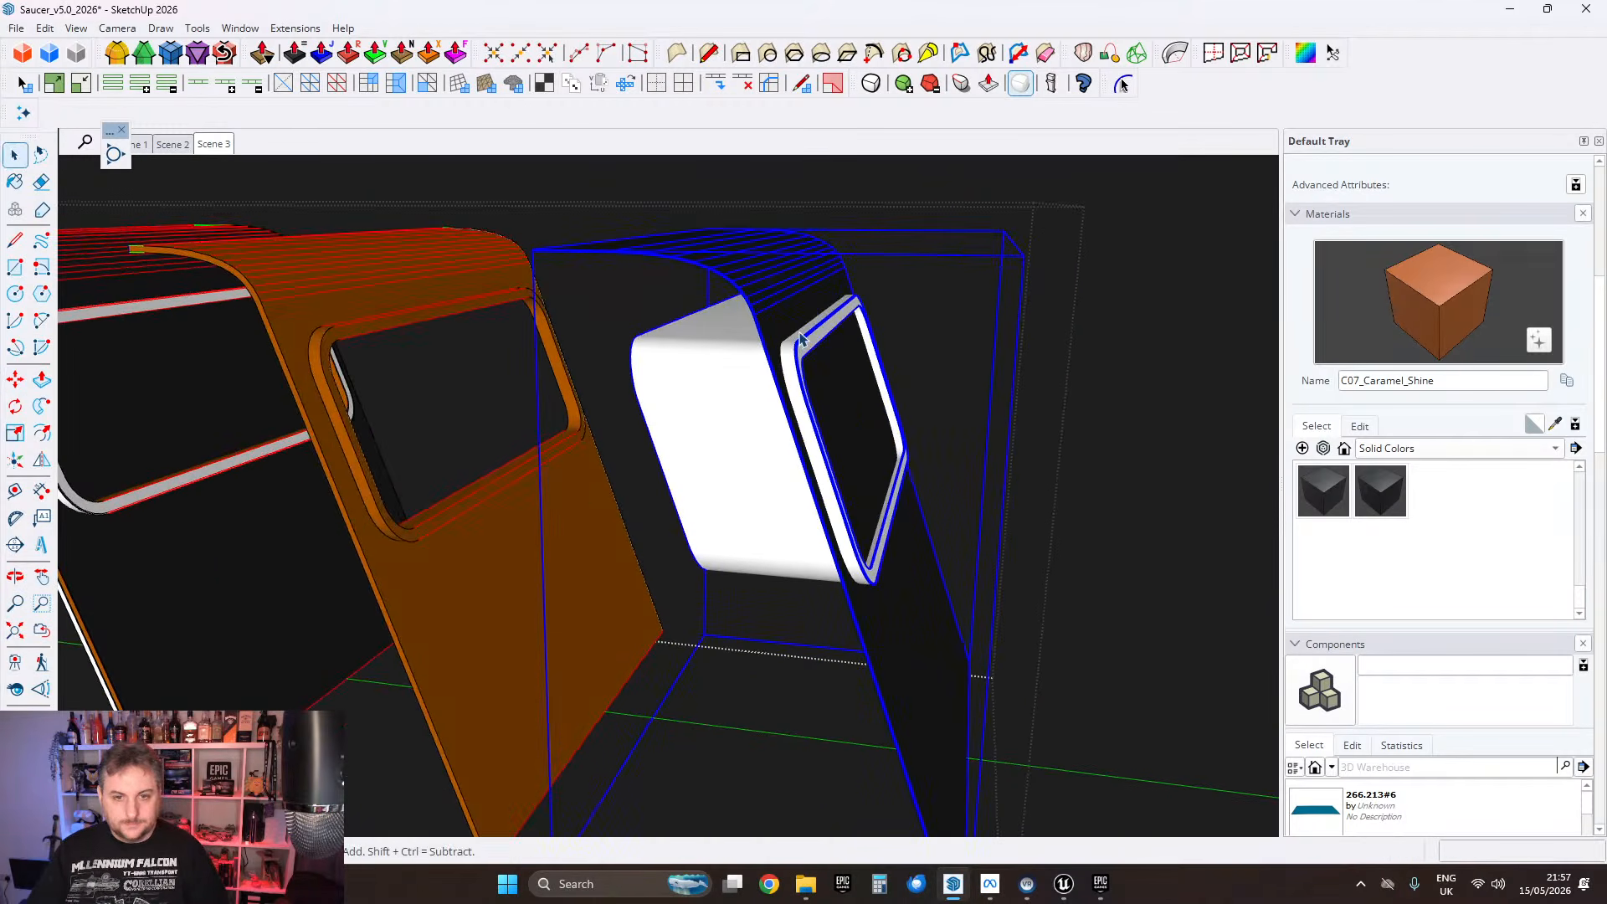
# Step: Explode the sleeve inside the black hull copy and intersect its faces with the model
pyautogui.doubleClick(729, 355)
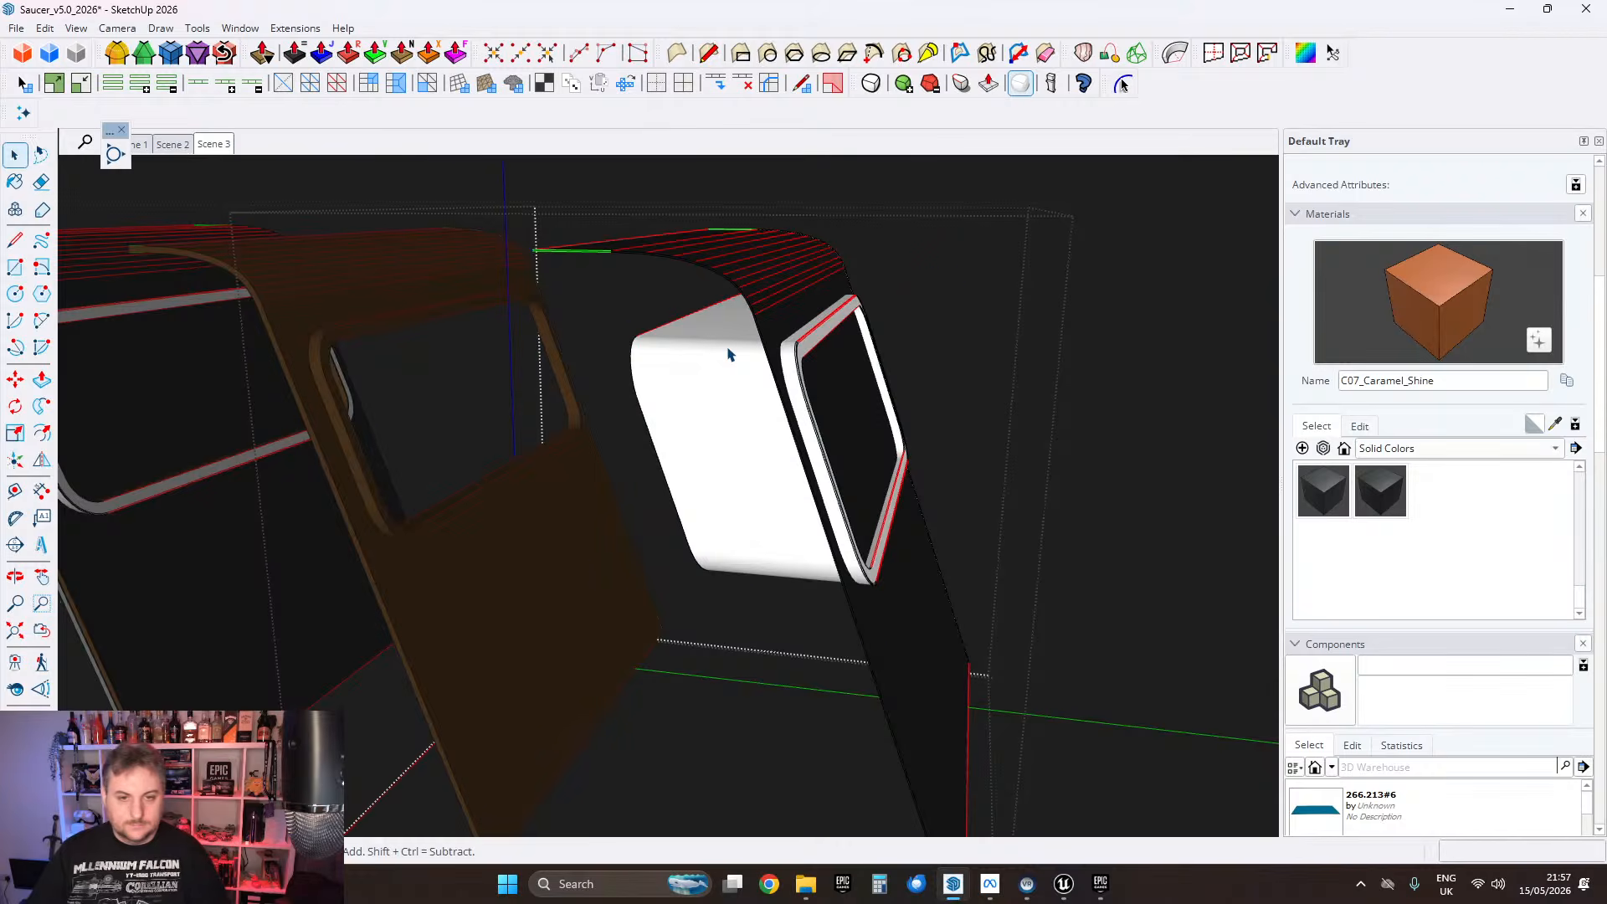
pyautogui.rightClick(724, 350)
pyautogui.click(770, 146)
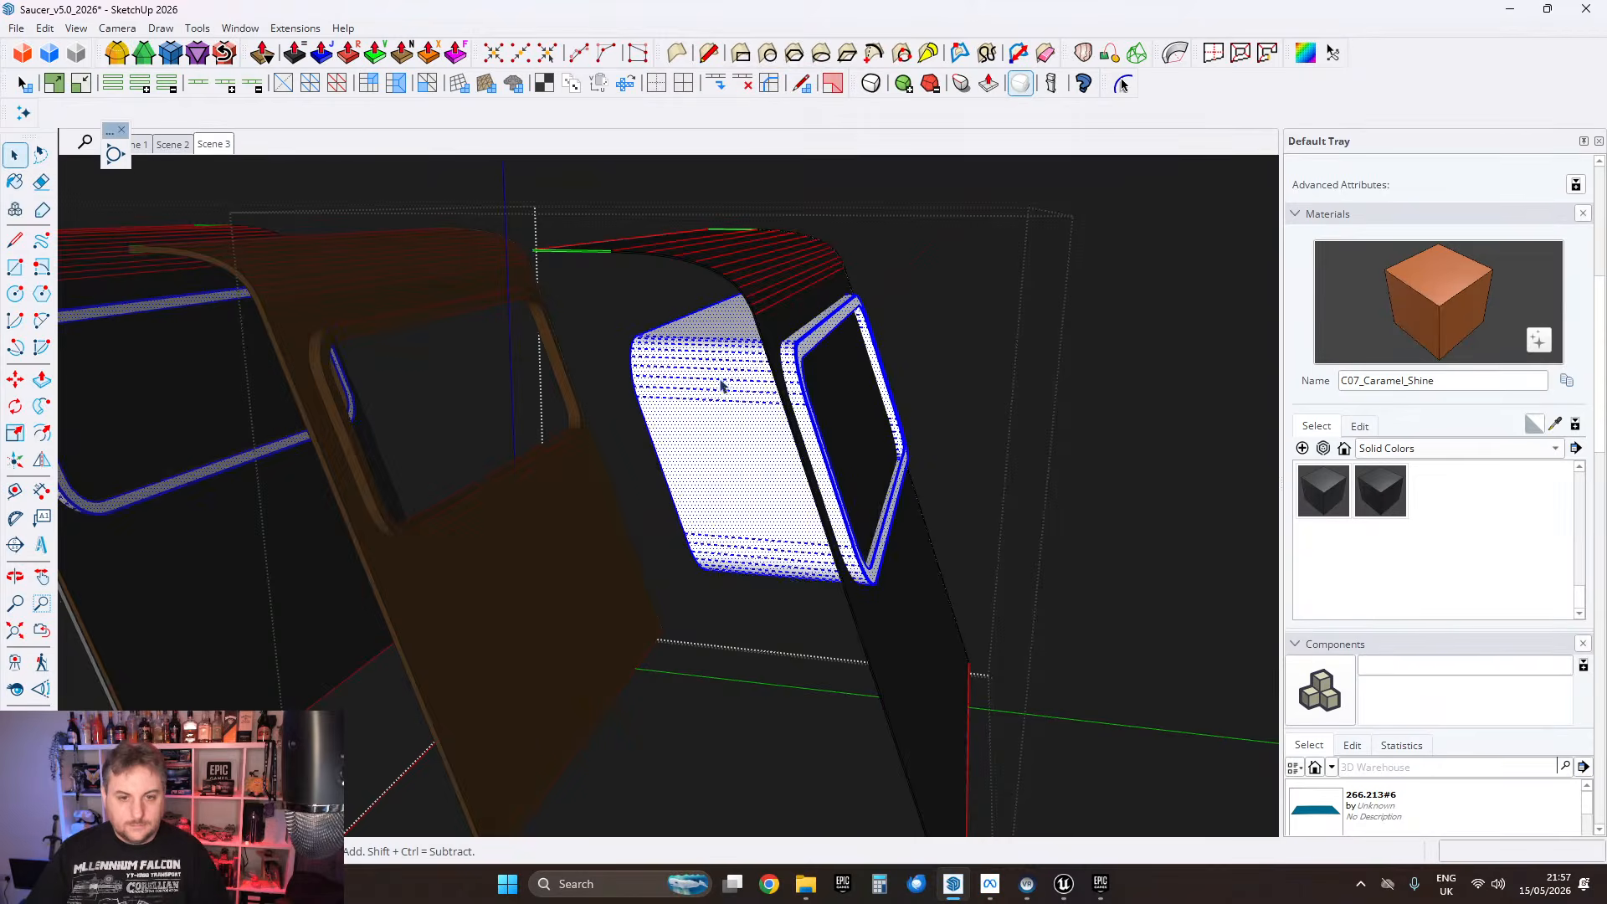
pyautogui.rightClick(719, 381)
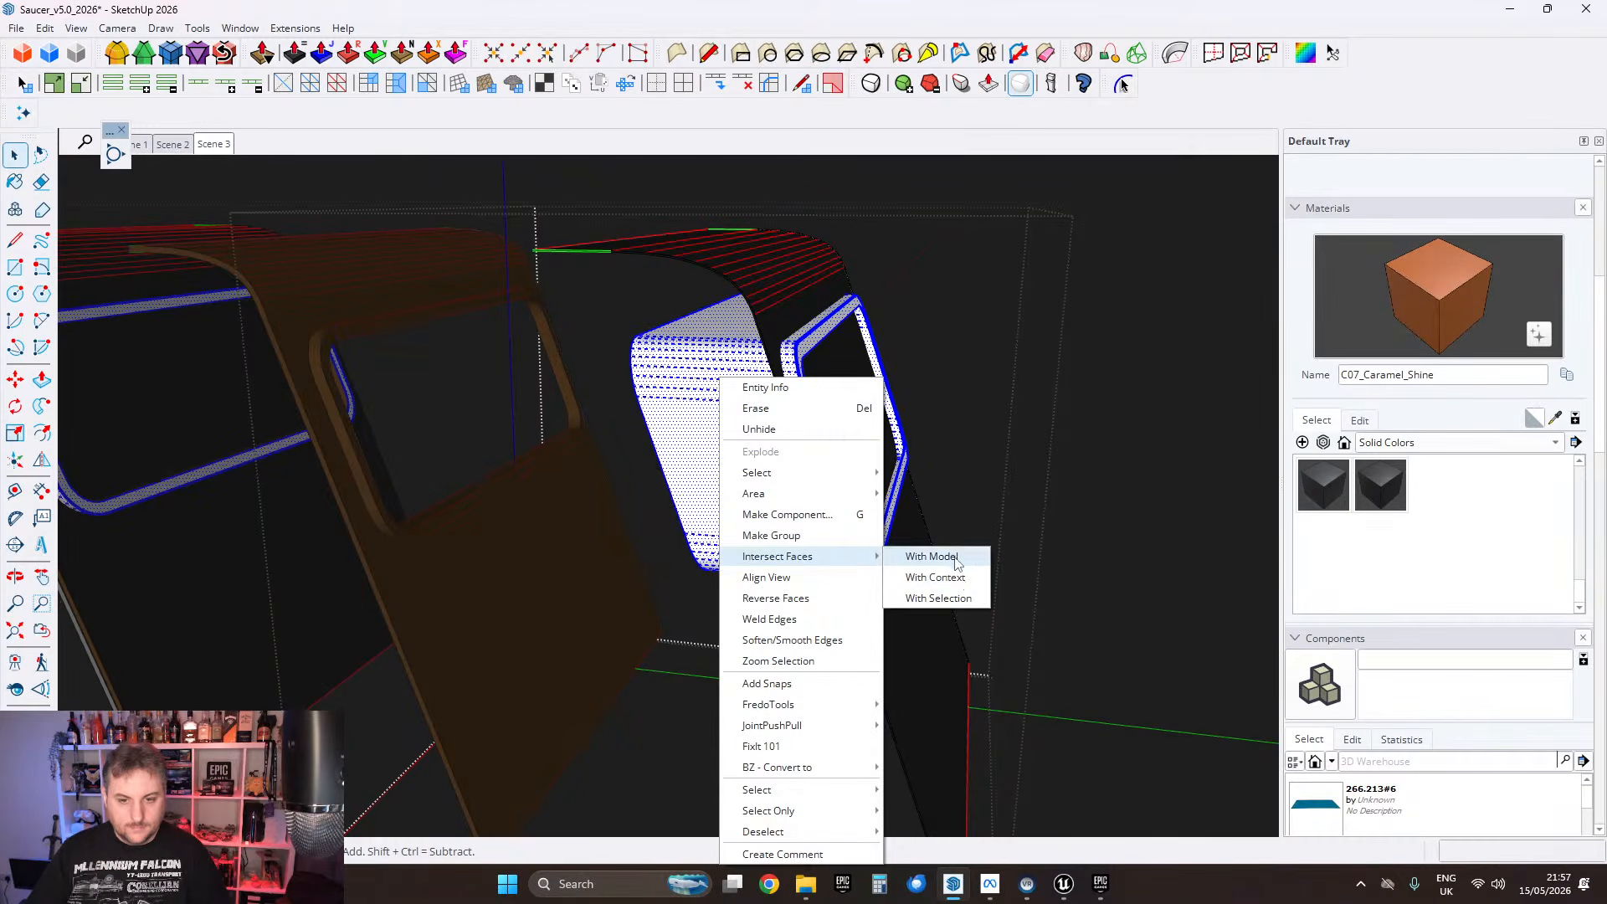
pyautogui.click(956, 561)
# Step: Delete the sleeve's inward-protruding part and its leftover edges from the black hull copy, clearing the window opening
pyautogui.scroll(5, 825, 419)
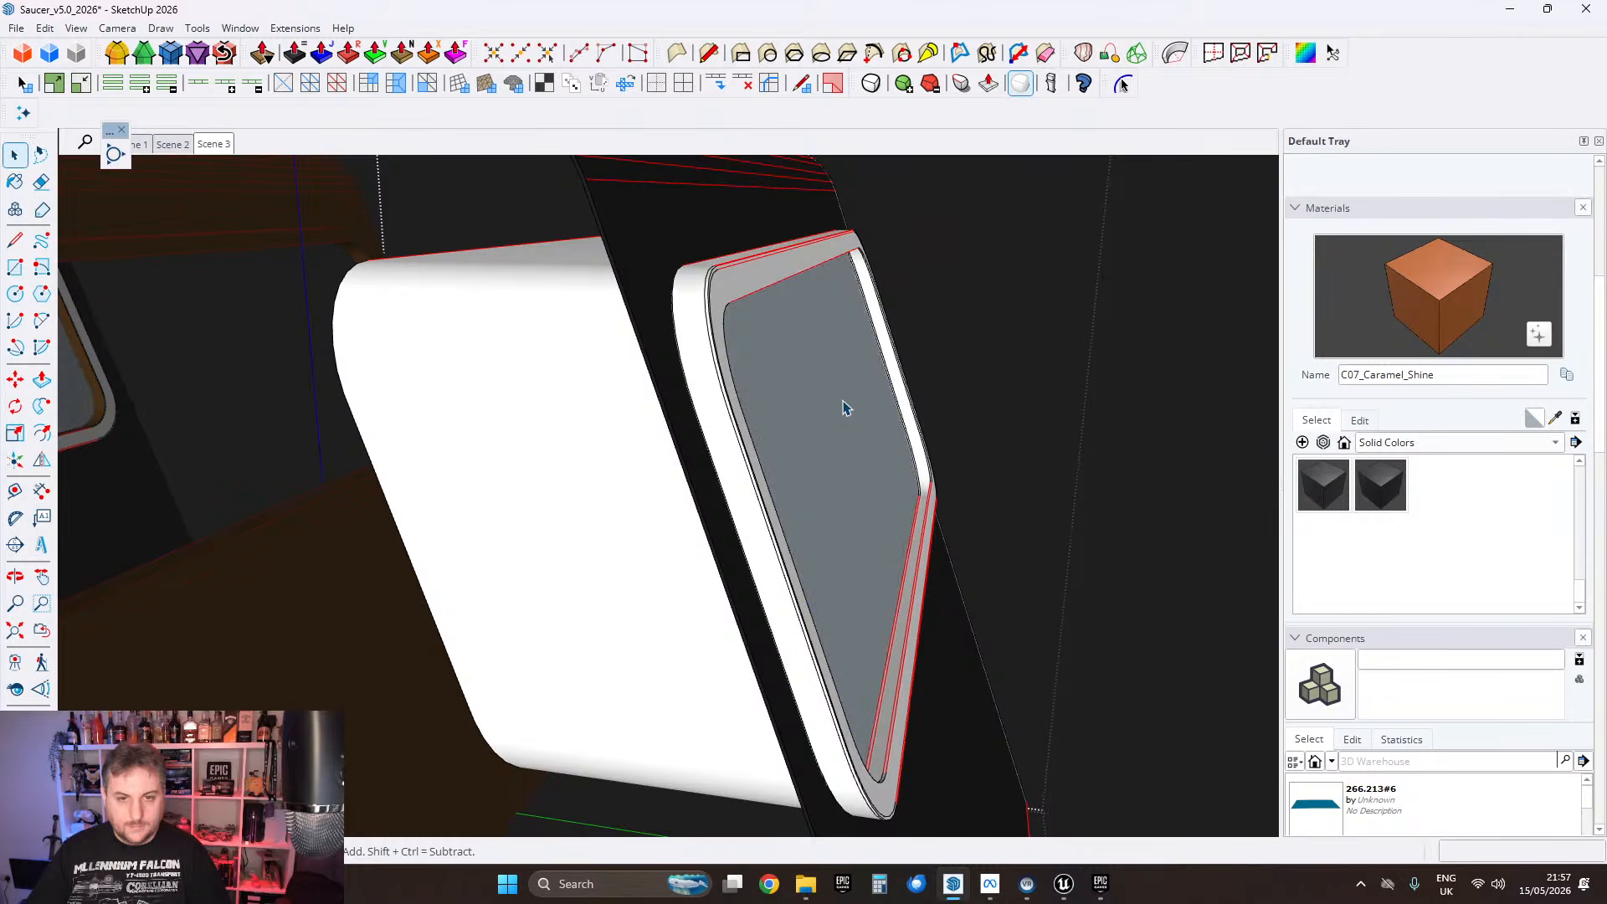
pyautogui.moveTo(841, 404); pyautogui.dragTo(737, 368, button='middle')
pyautogui.click(737, 368)
pyautogui.press('Delete')
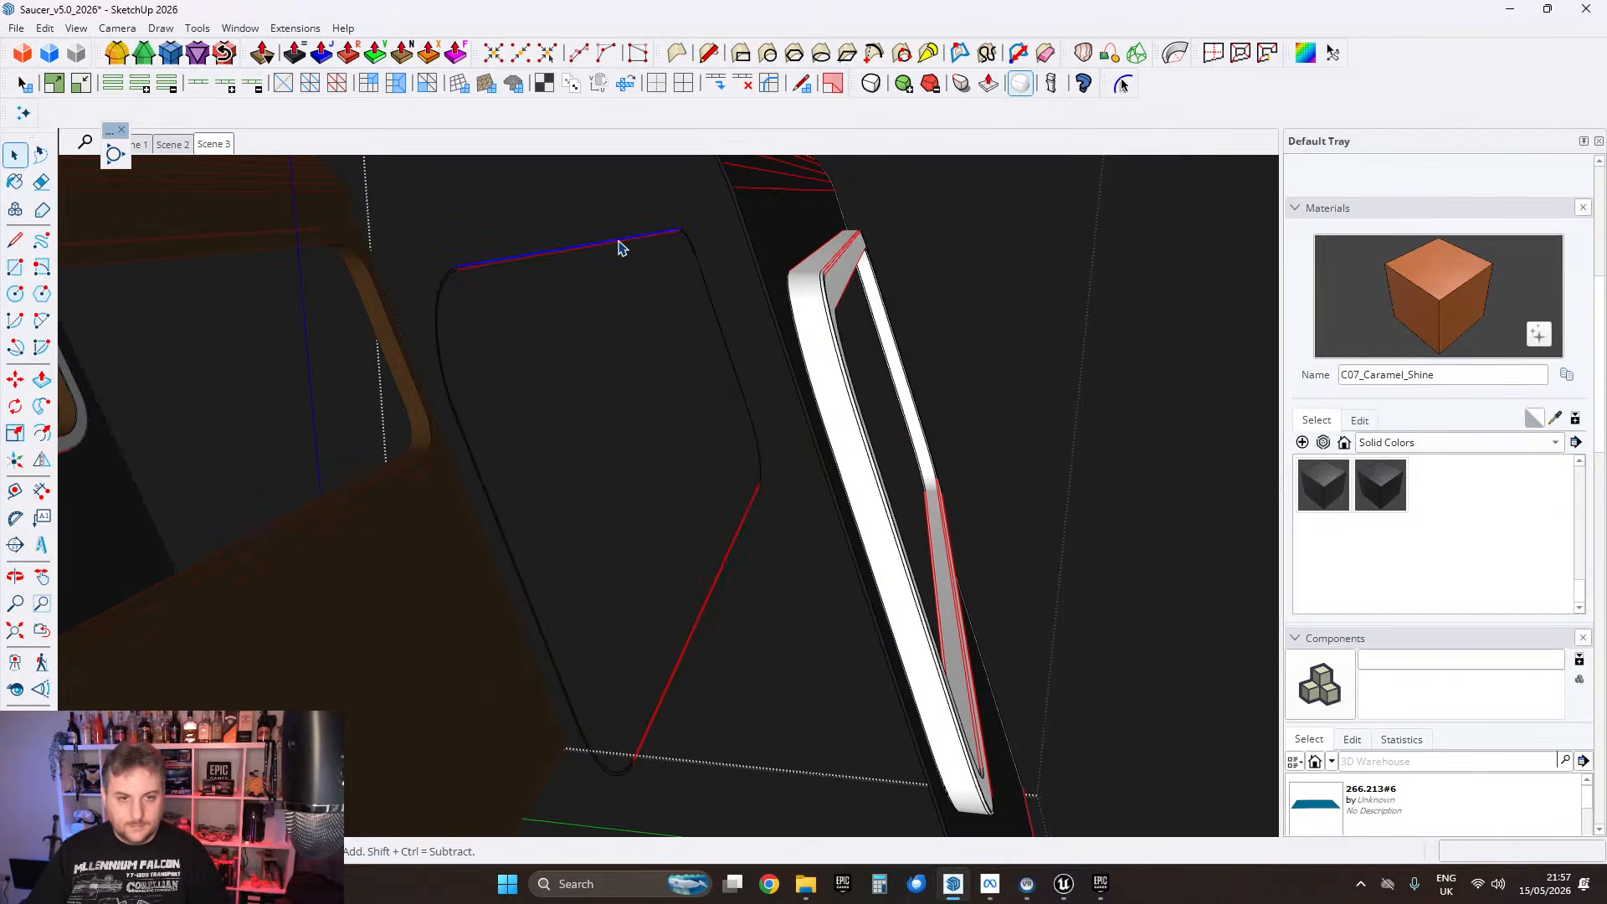
pyautogui.moveTo(954, 470); pyautogui.dragTo(832, 506, button='middle')
pyautogui.scroll(-3, 816, 504)
pyautogui.scroll(2, 376, 486)
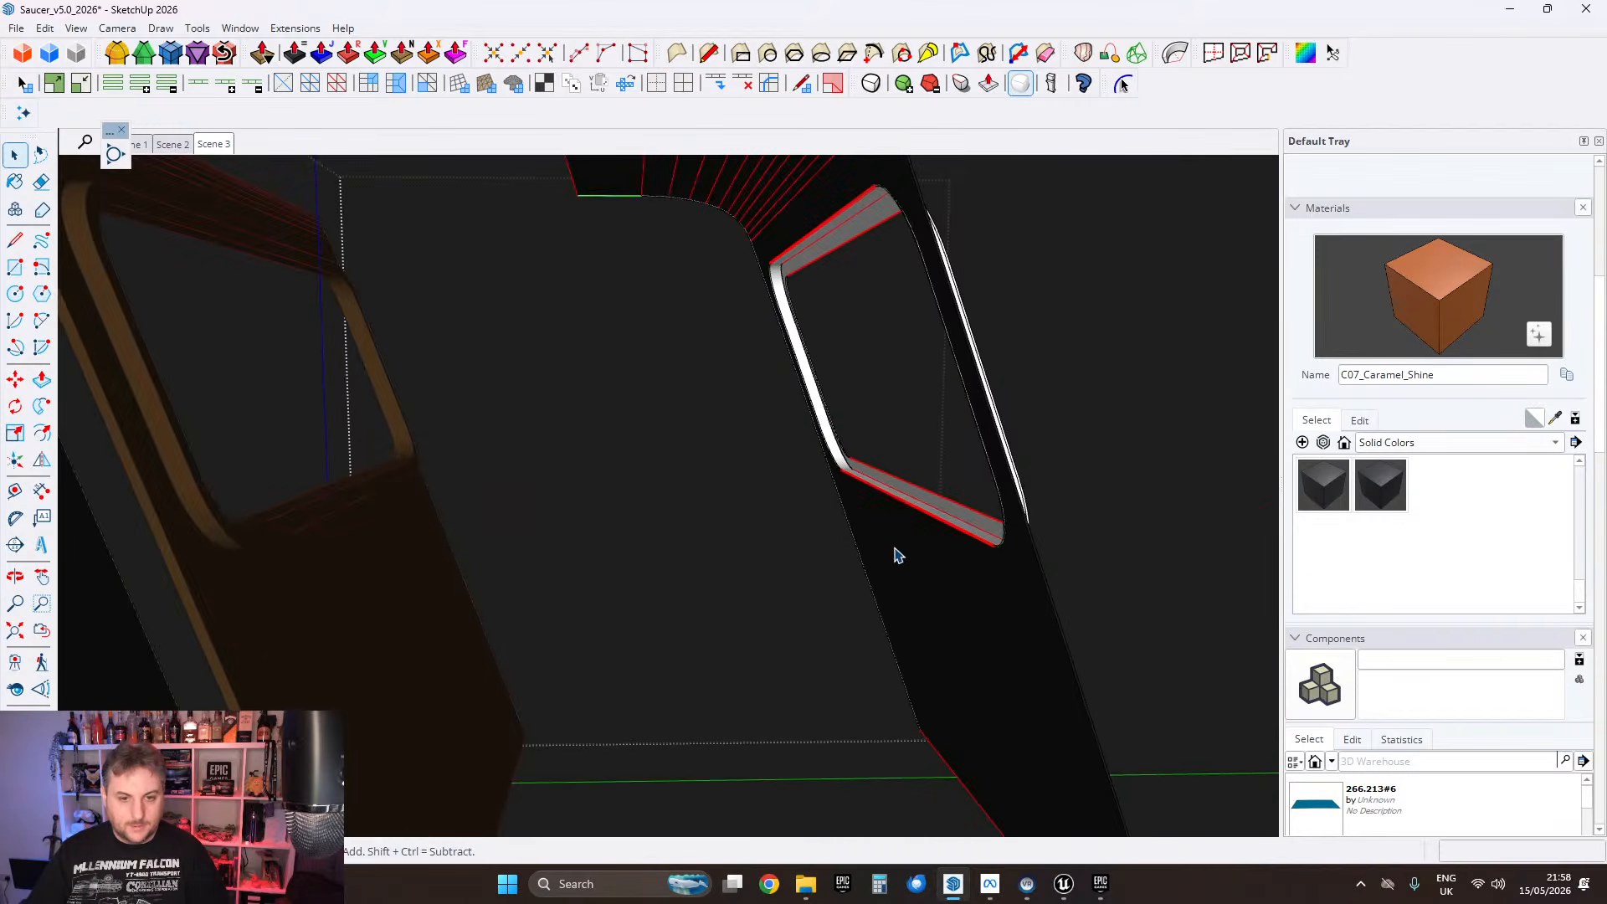
# Step: Draw edges closing the rim gap at the black hull frame's lower corner and erase the dividing edges between the new faces
pyautogui.scroll(6, 896, 548)
pyautogui.moveTo(831, 444); pyautogui.dragTo(738, 421, button='middle')
pyautogui.moveTo(916, 437); pyautogui.dragTo(582, 324, button='middle')
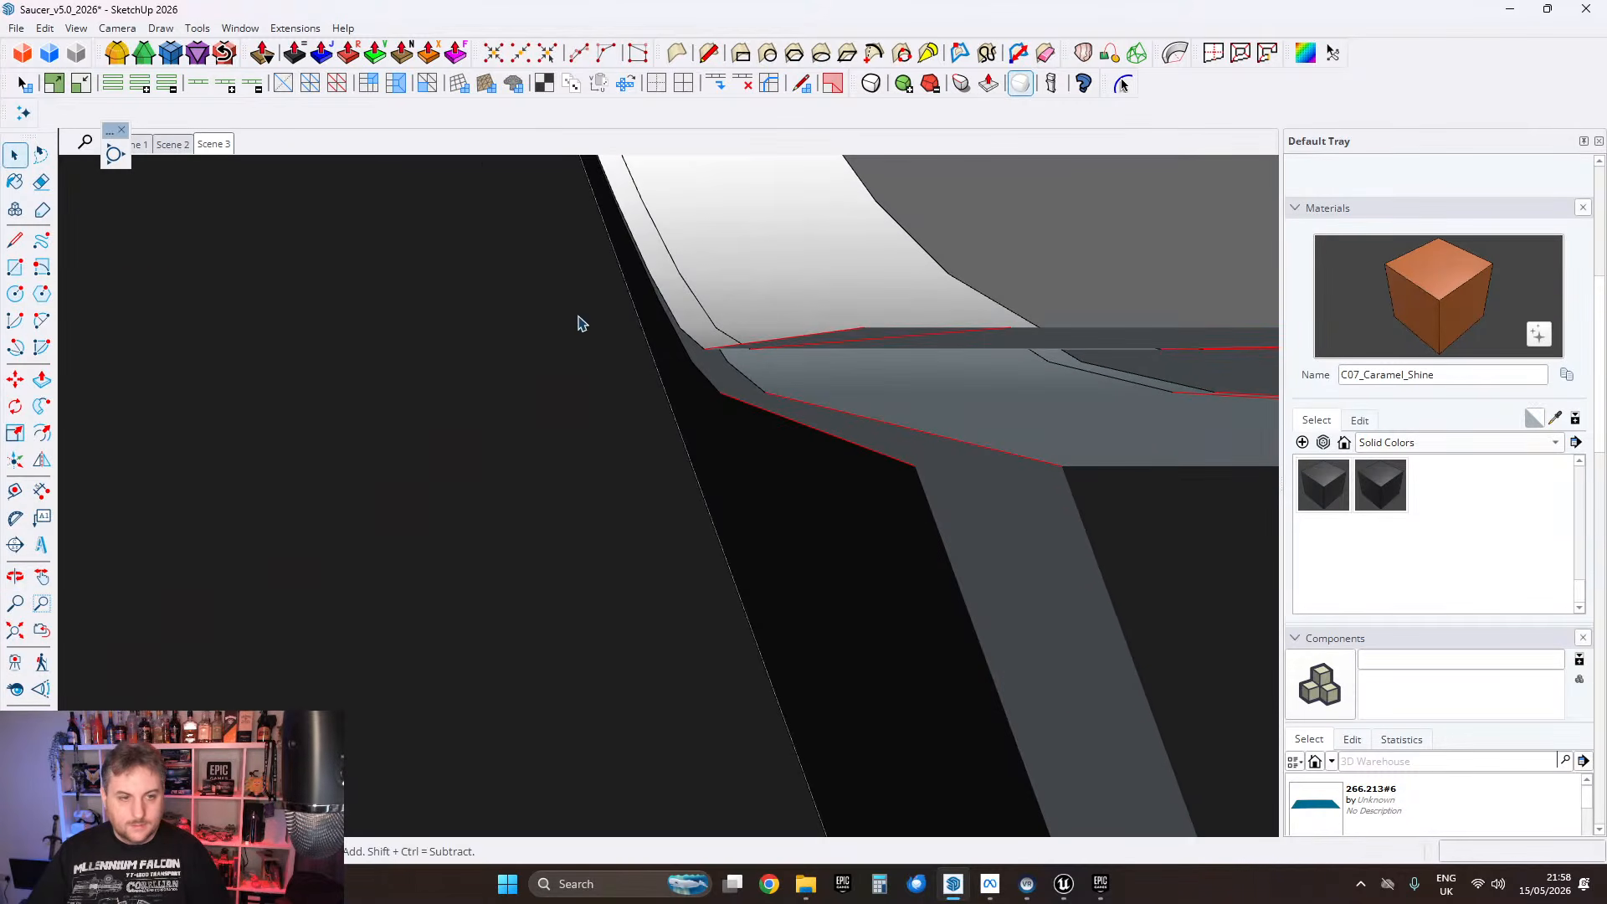
pyautogui.keyDown('shift'); pyautogui.moveTo(743, 333); pyautogui.dragTo(946, 435, button='middle'); pyautogui.keyUp('shift')
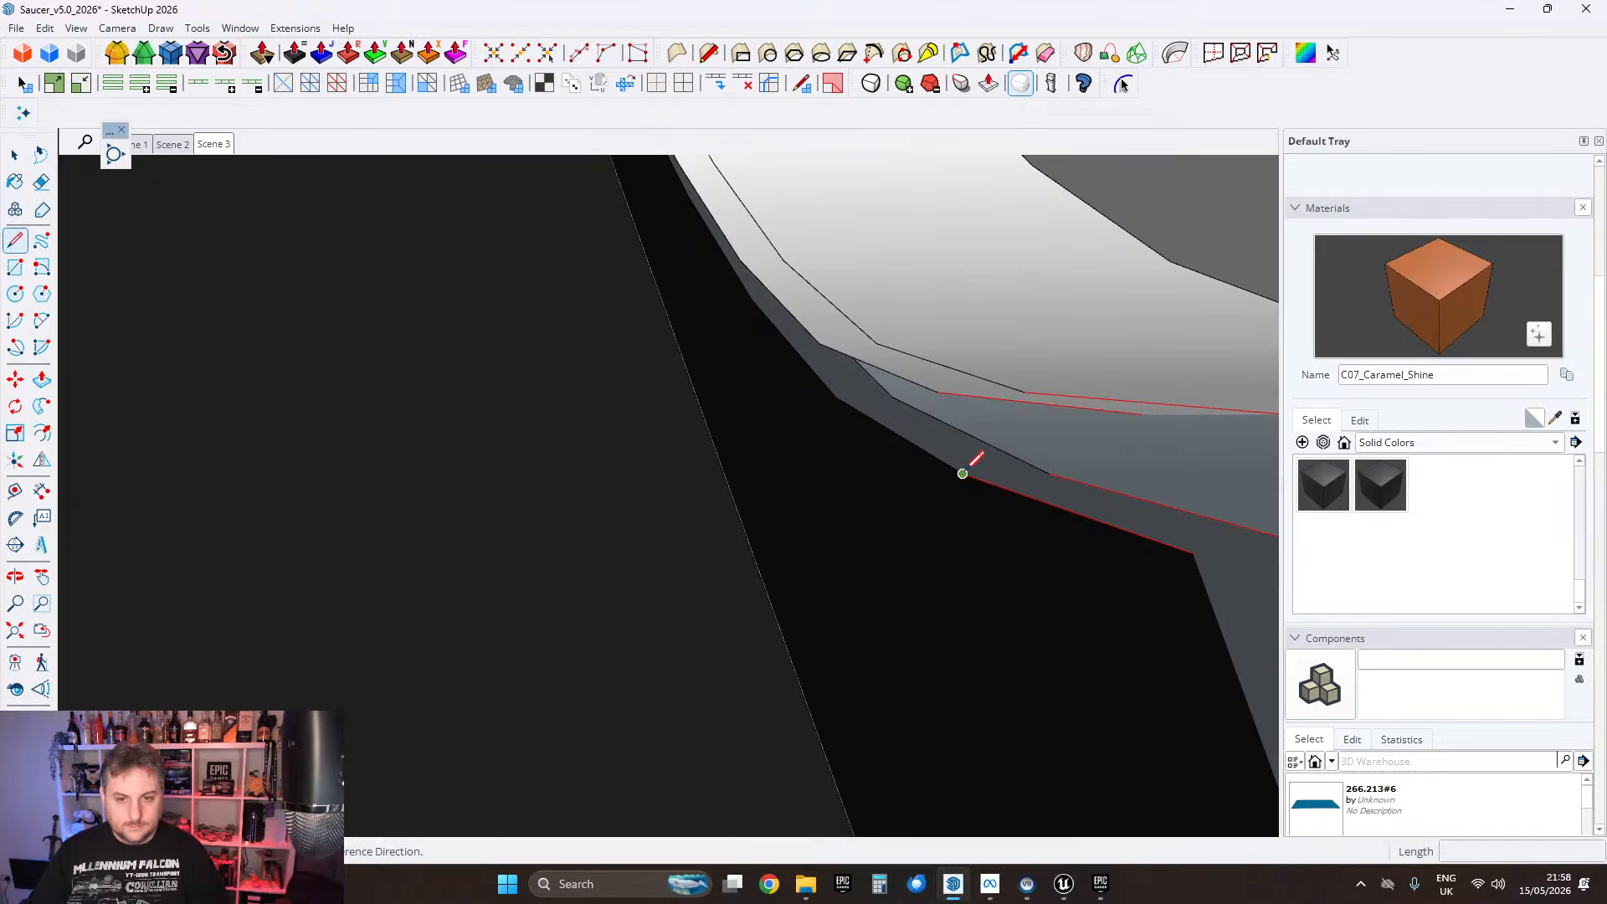
pyautogui.click(836, 396)
pyautogui.click(15, 156)
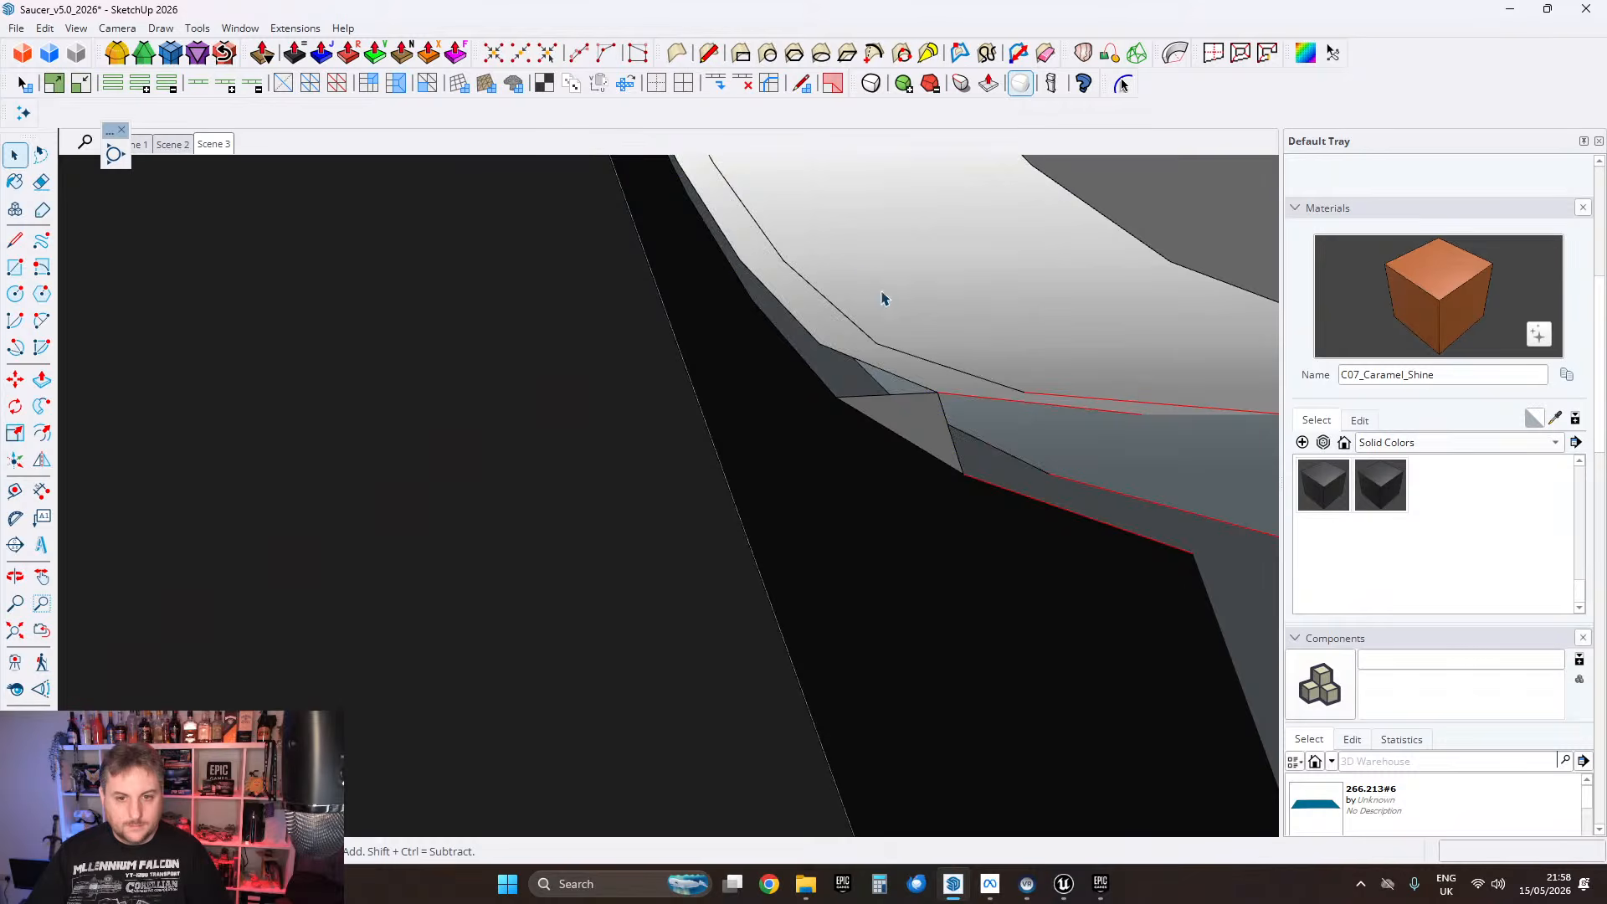
pyautogui.scroll(2, 846, 390)
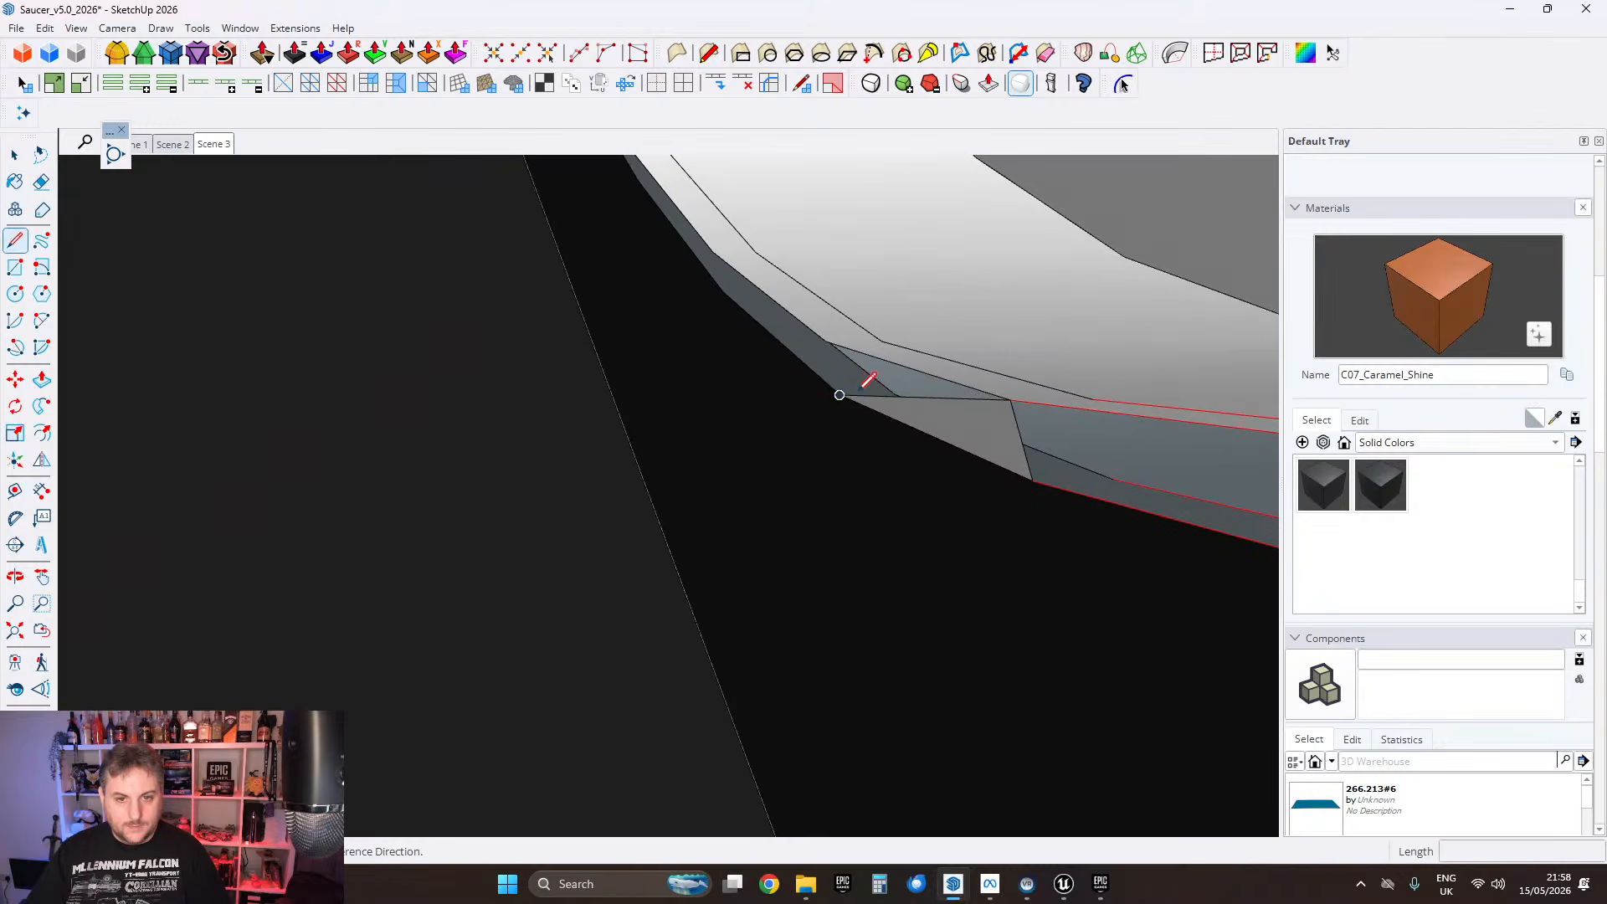
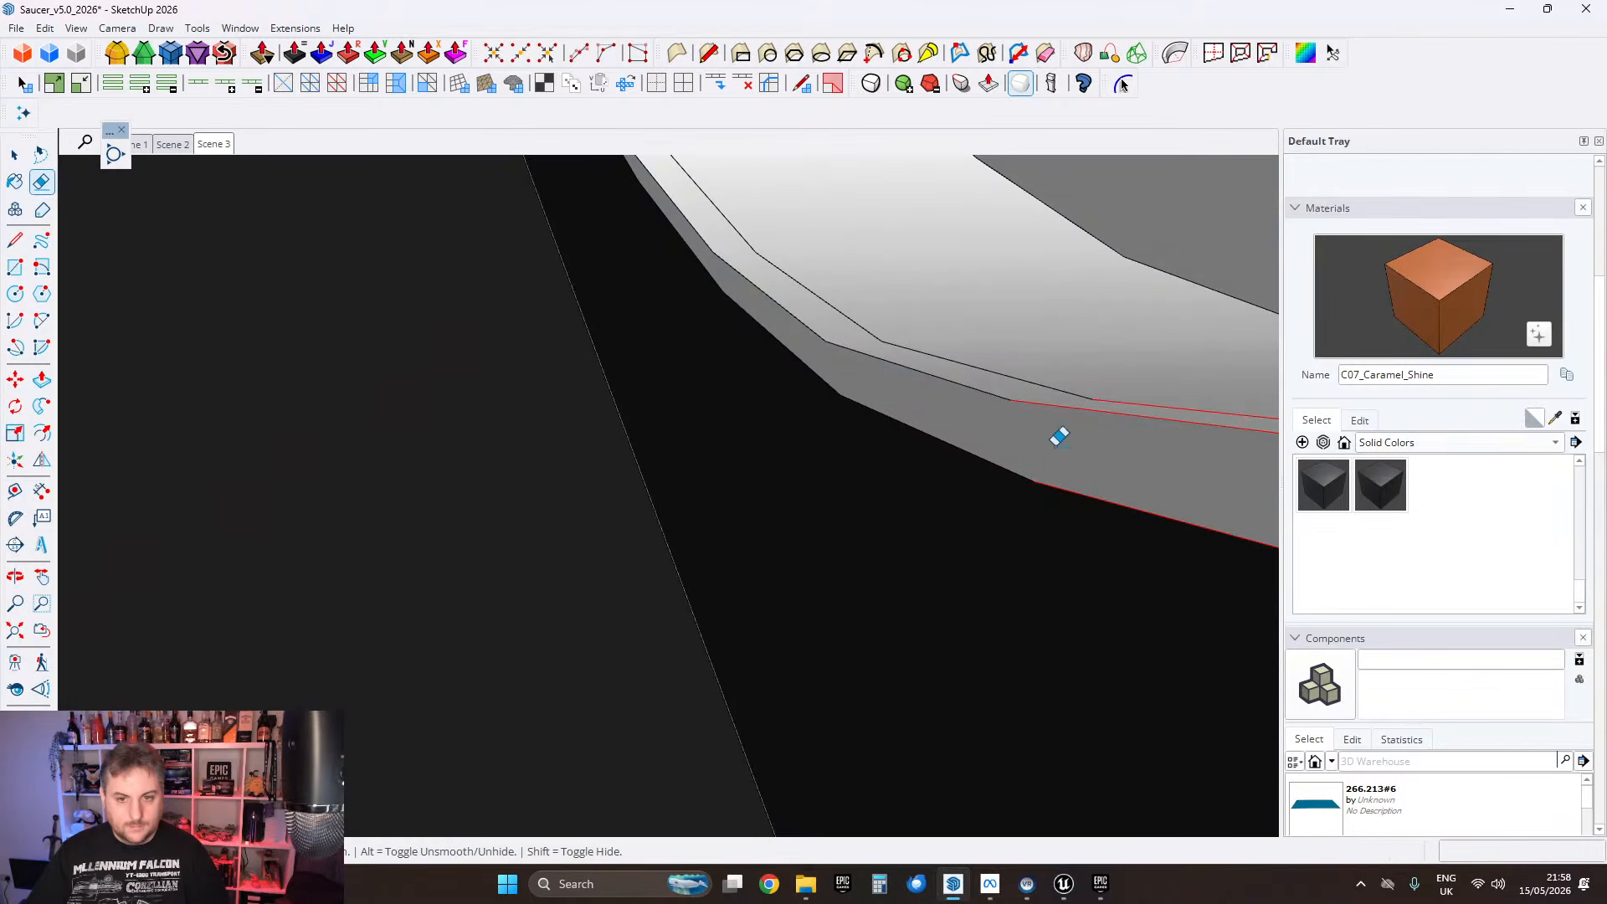
# Step: Select all connected geometry of the black hull copy and paint it with its Color M08 material
pyautogui.moveTo(219, 193); pyautogui.dragTo(754, 243, button='middle')
pyautogui.click(935, 339)
pyautogui.moveTo(597, 209); pyautogui.dragTo(657, 410, button='middle')
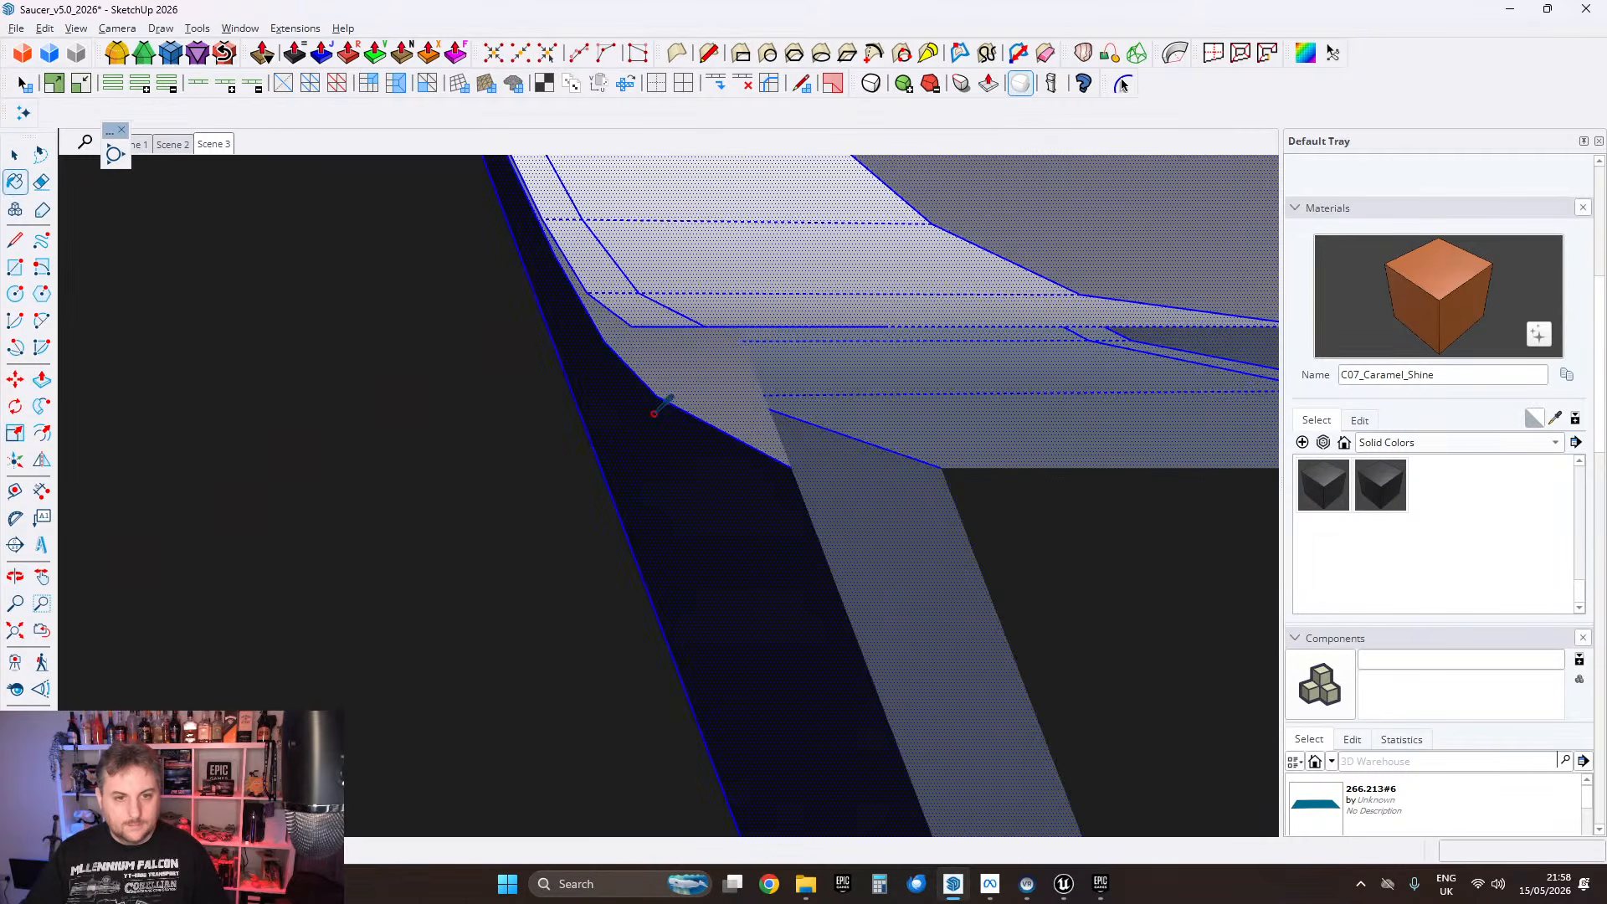
pyautogui.click(691, 375)
# Step: Run FixIt 101 on the selected black hull geometry and close its dialog
pyautogui.rightClick(542, 198)
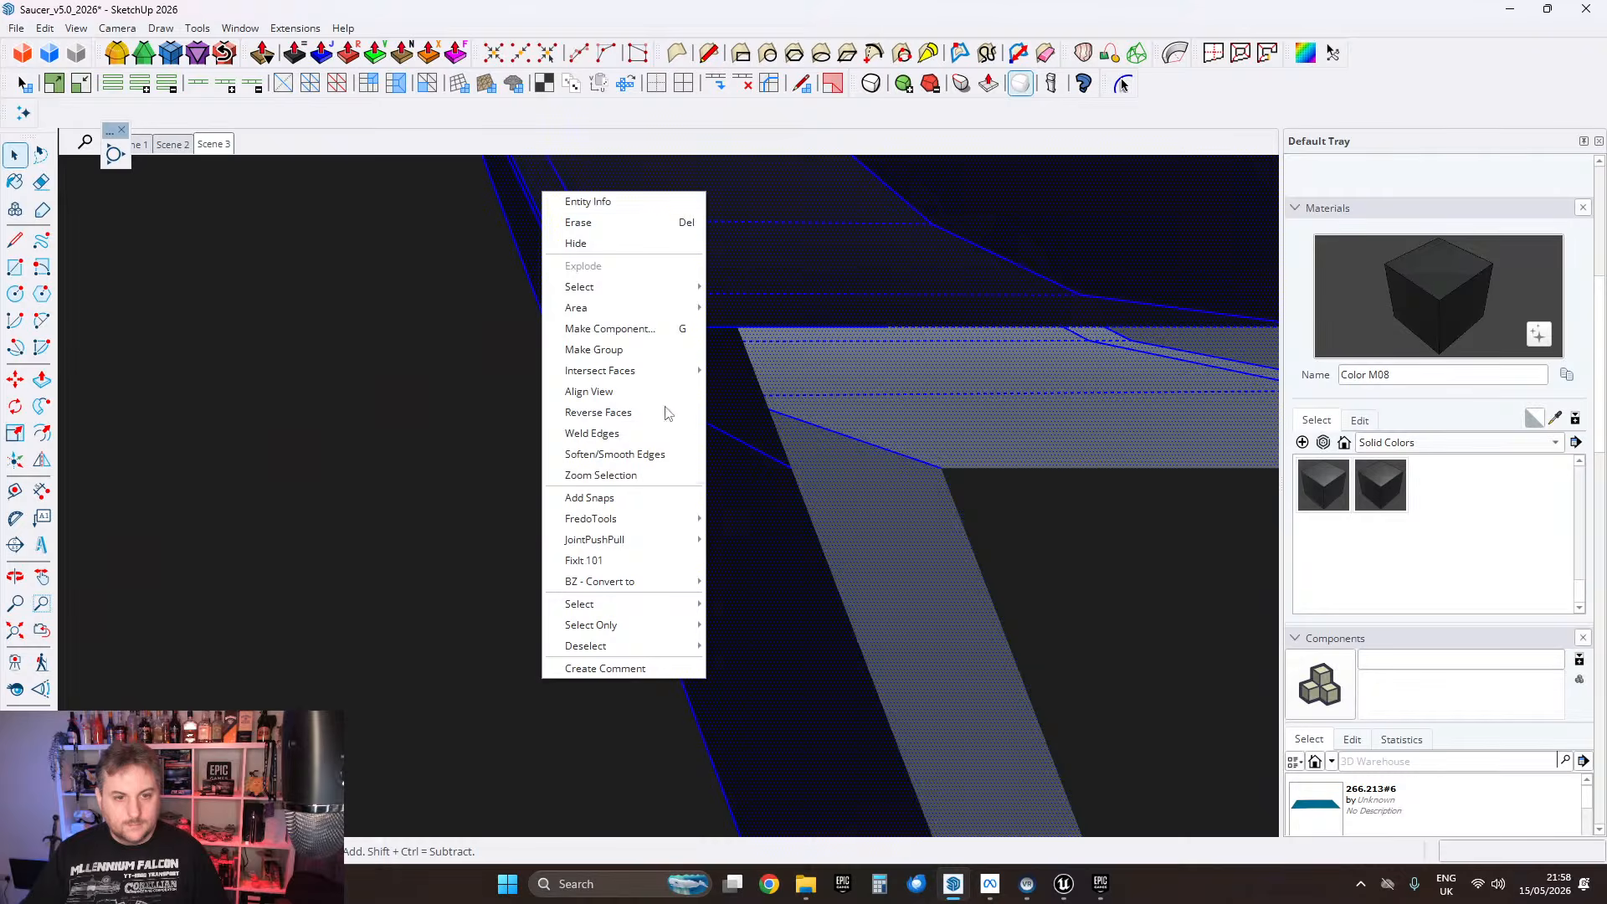
pyautogui.click(586, 560)
pyautogui.click(842, 522)
# Step: Check the assembled window frame on the layered hull and delete the spare orange hull copy beside it
pyautogui.moveTo(842, 521); pyautogui.dragTo(976, 524, button='middle')
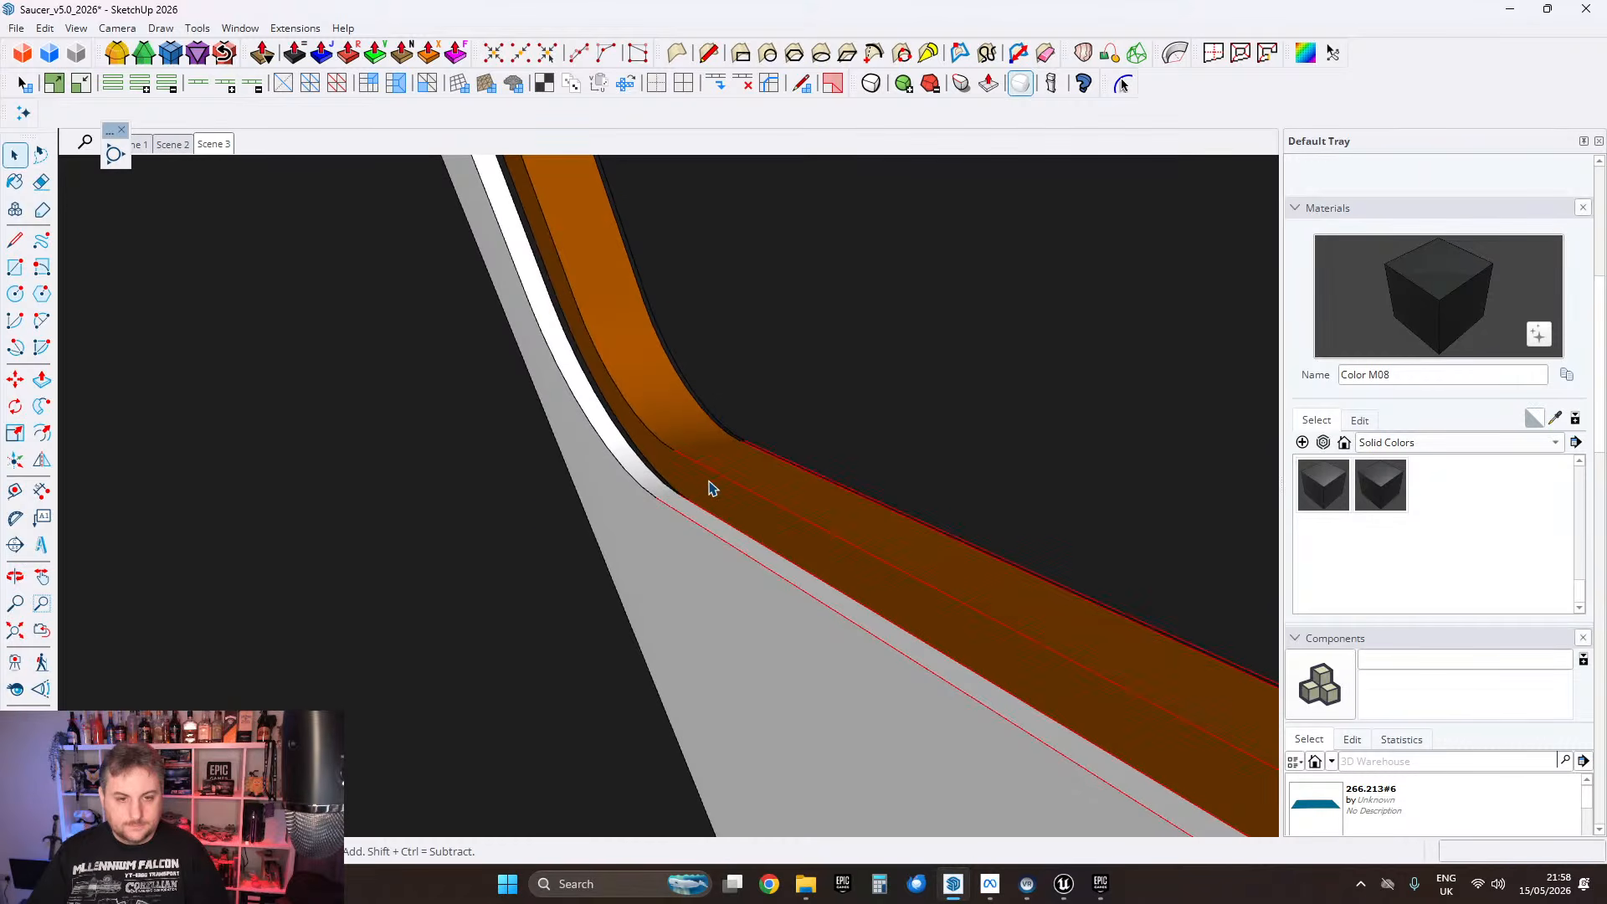
pyautogui.moveTo(636, 442); pyautogui.dragTo(842, 561, button='middle')
pyautogui.scroll(6, 887, 448)
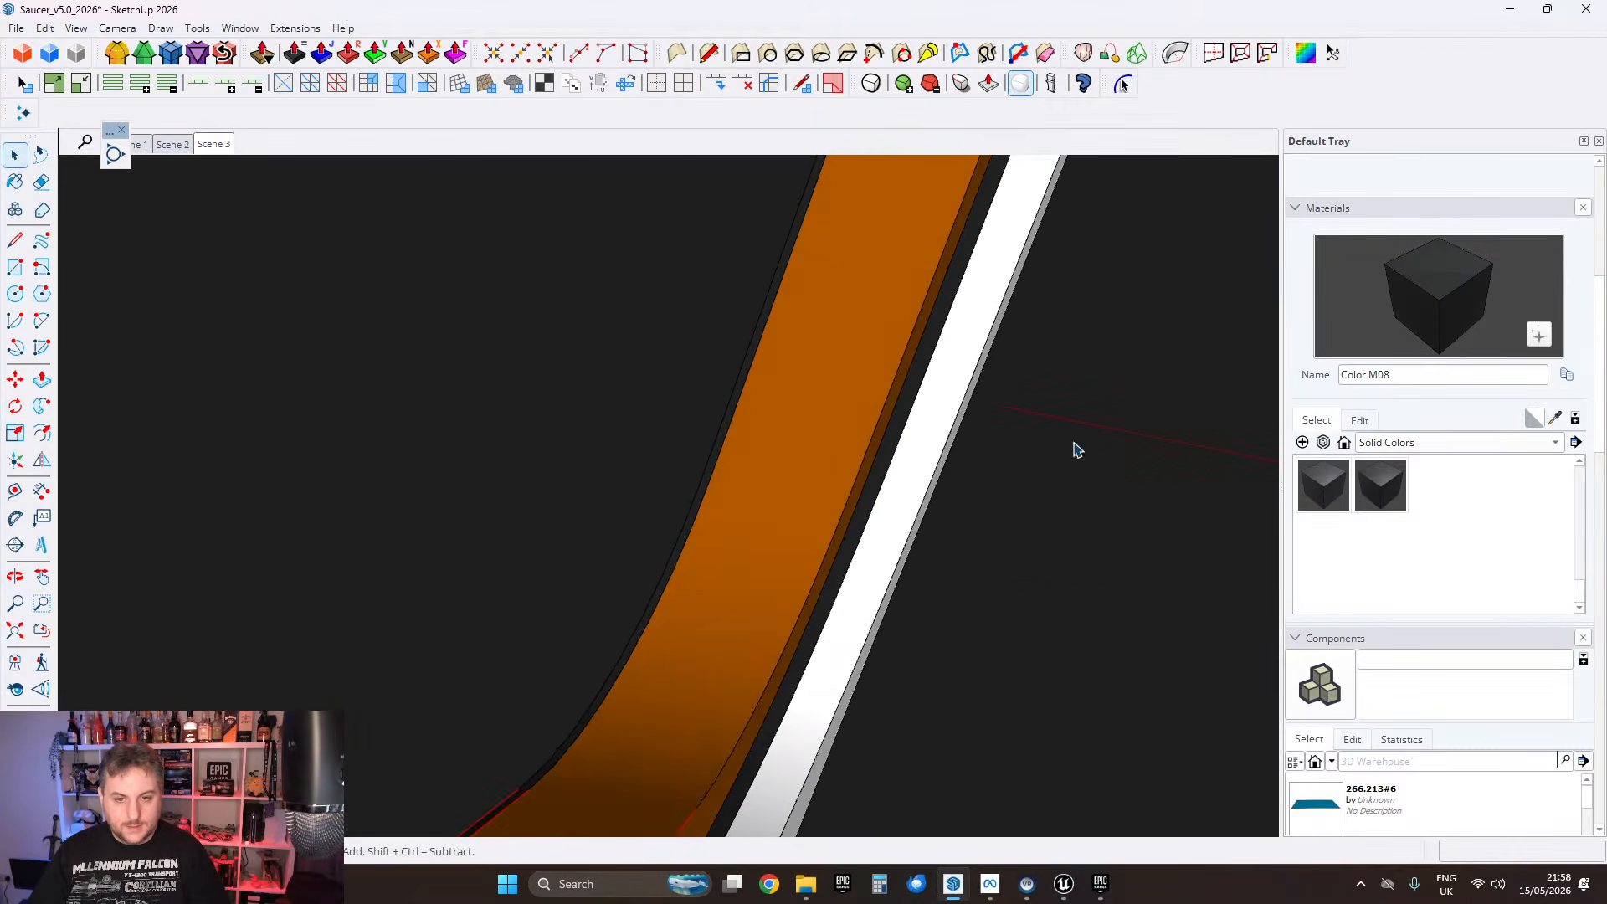
pyautogui.moveTo(1072, 449); pyautogui.dragTo(528, 546, button='middle')
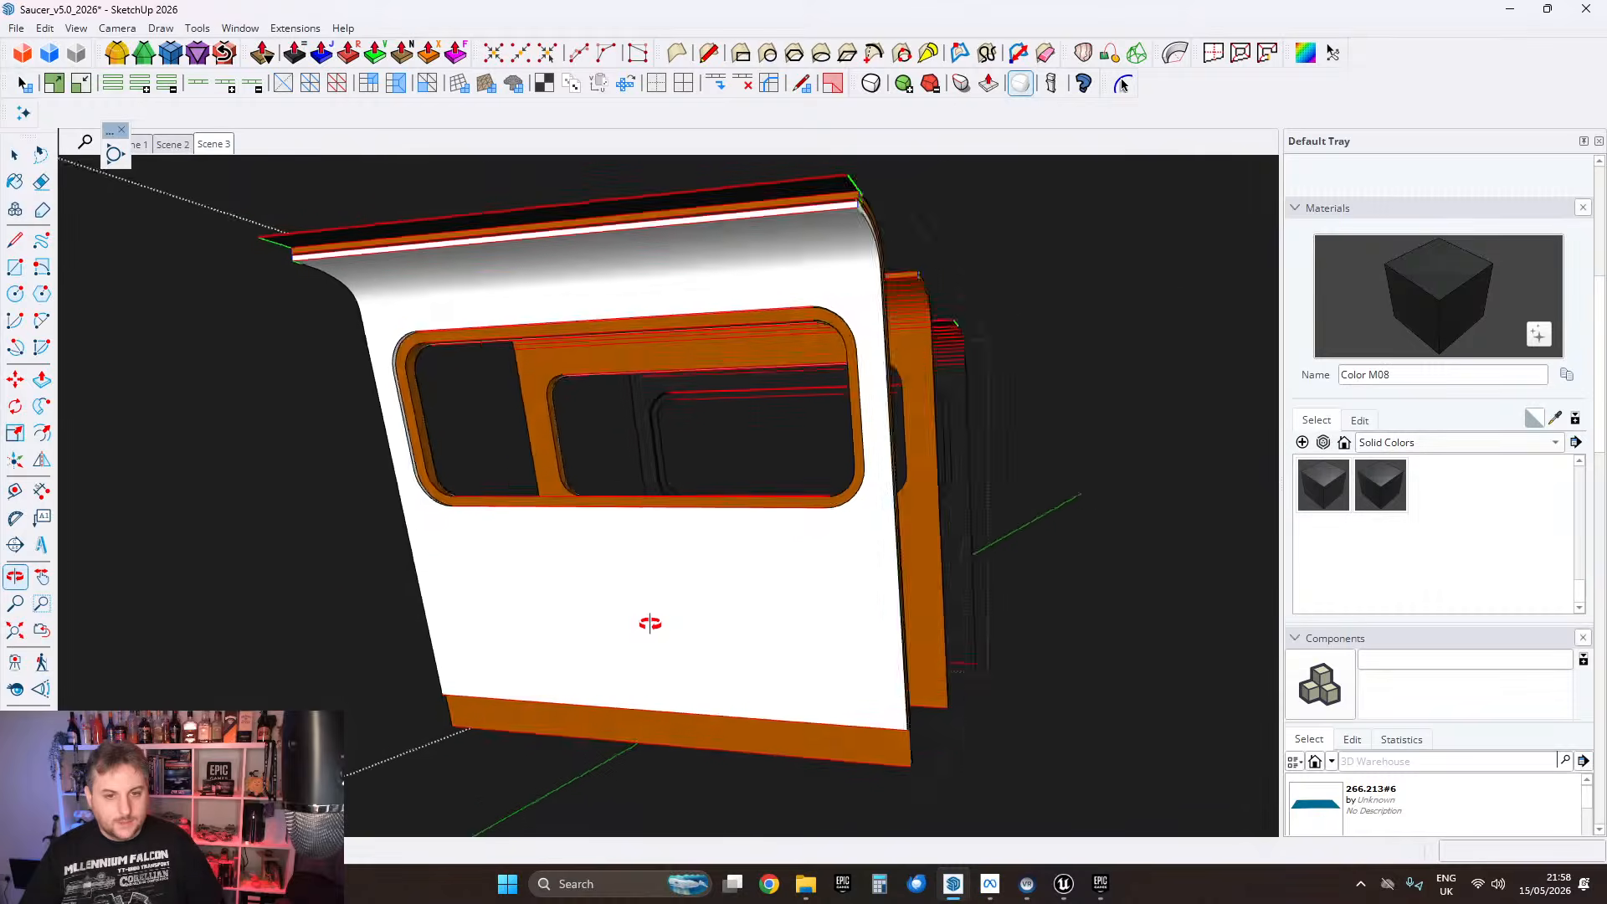
pyautogui.press('Delete')
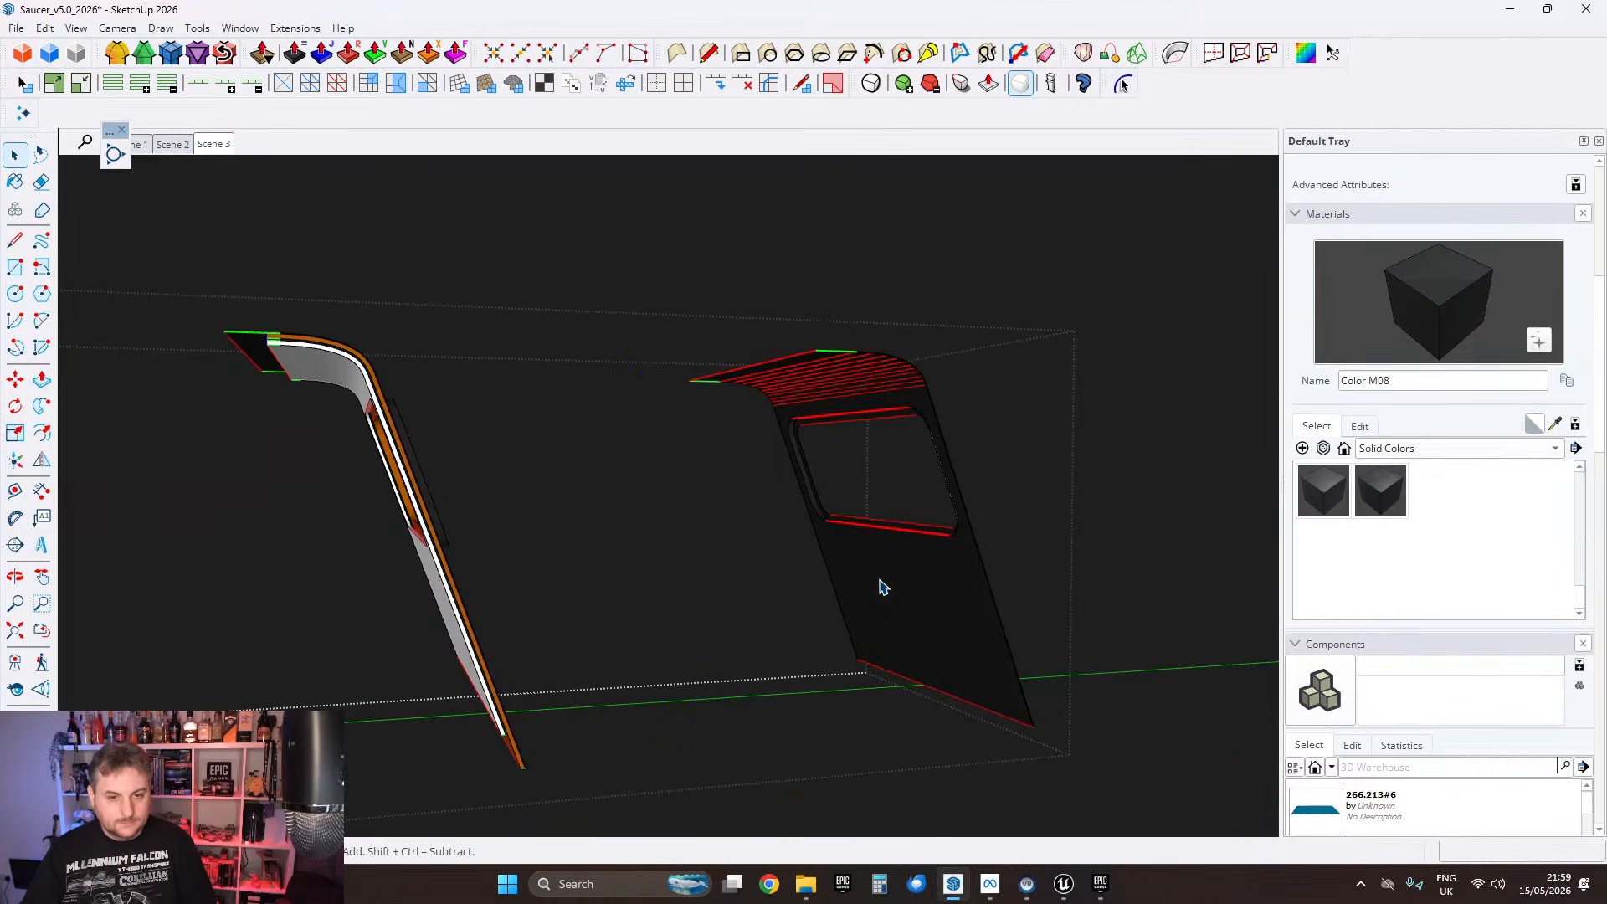
# Step: Examine the layered window frames in the saucer's main wall, including how the layers meet at the frame corners
pyautogui.moveTo(437, 548); pyautogui.dragTo(608, 554, button='middle')
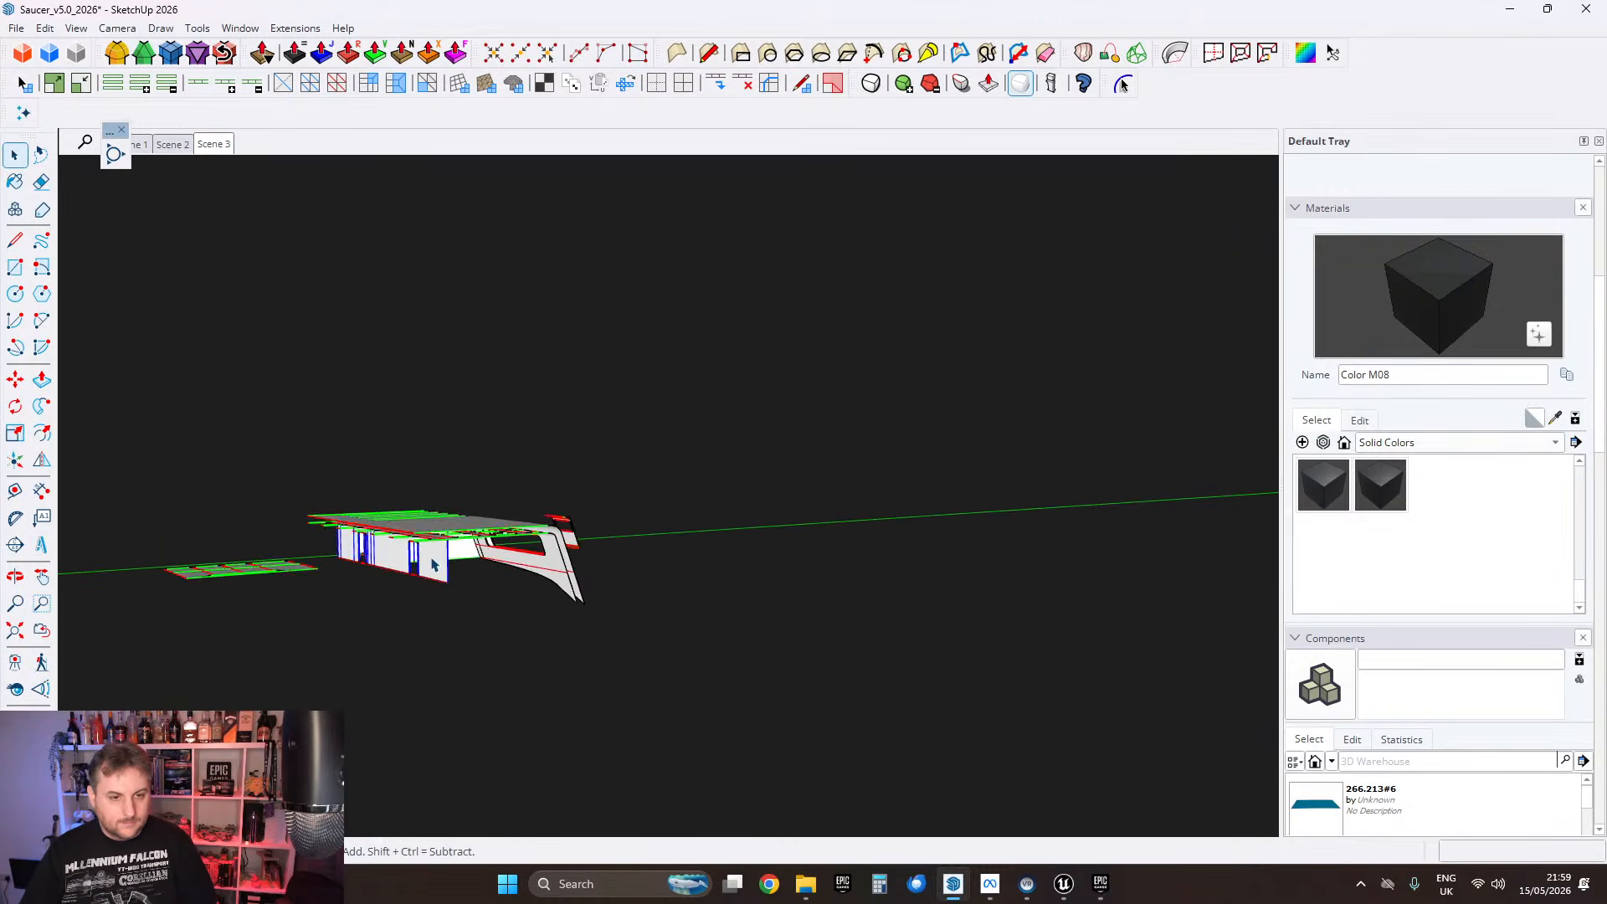
pyautogui.scroll(3, 433, 565)
pyautogui.scroll(10, 506, 528)
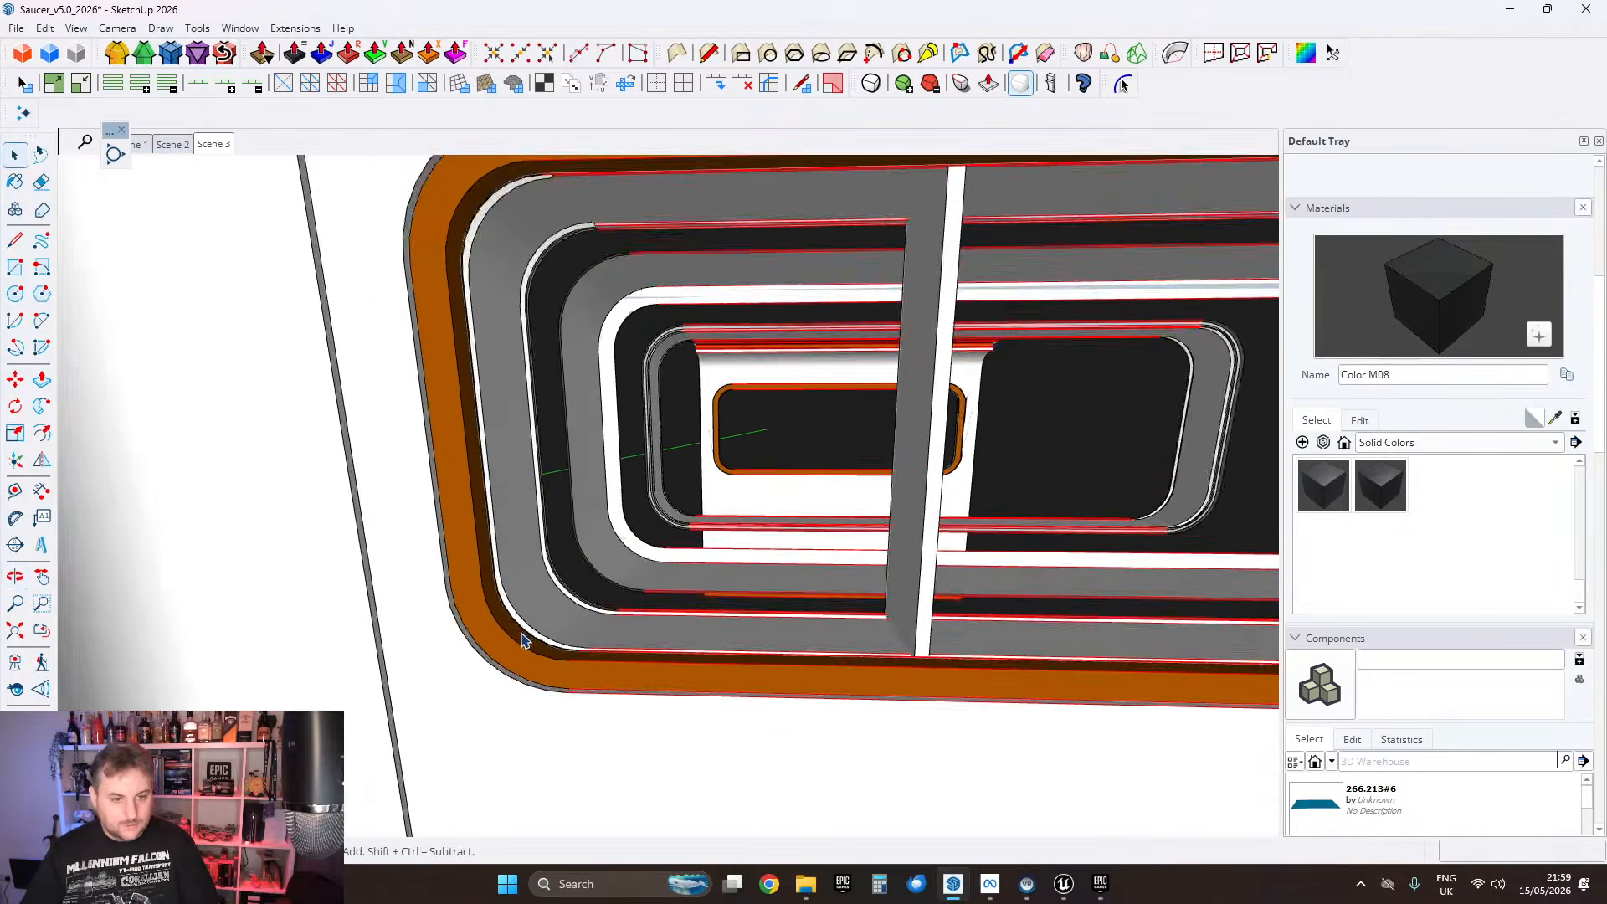
pyautogui.scroll(3, 521, 641)
pyautogui.moveTo(452, 603); pyautogui.dragTo(167, 611, button='middle')
pyautogui.scroll(2, 503, 649)
pyautogui.moveTo(711, 683); pyautogui.dragTo(738, 487, button='middle')
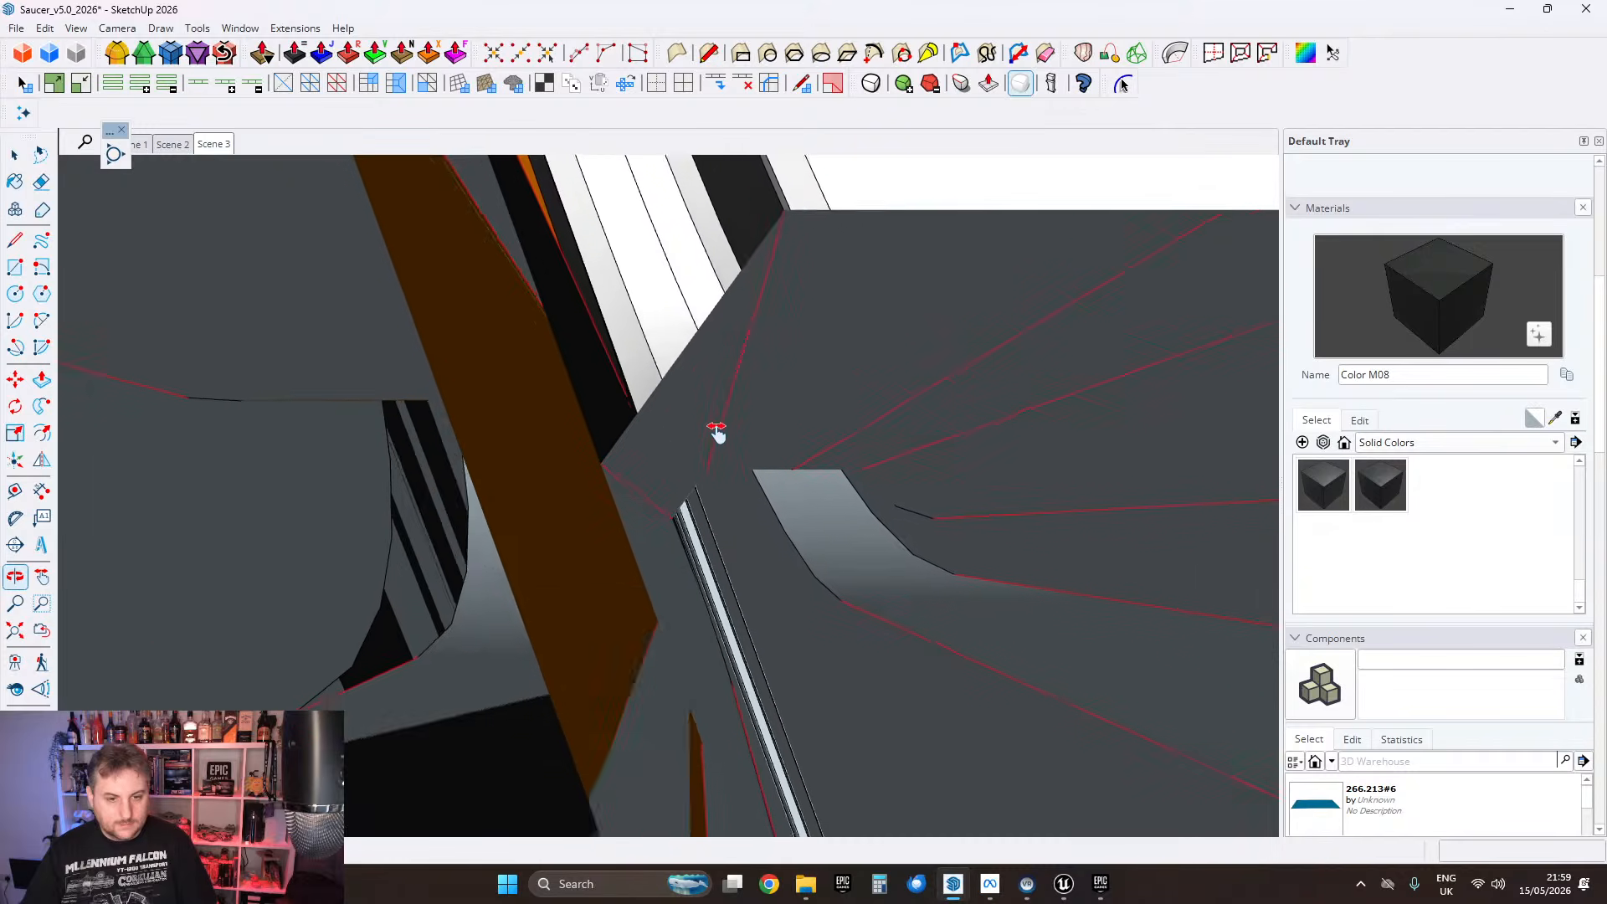
pyautogui.keyDown('shift'); pyautogui.moveTo(684, 368); pyautogui.dragTo(775, 895, button='middle'); pyautogui.keyUp('shift')
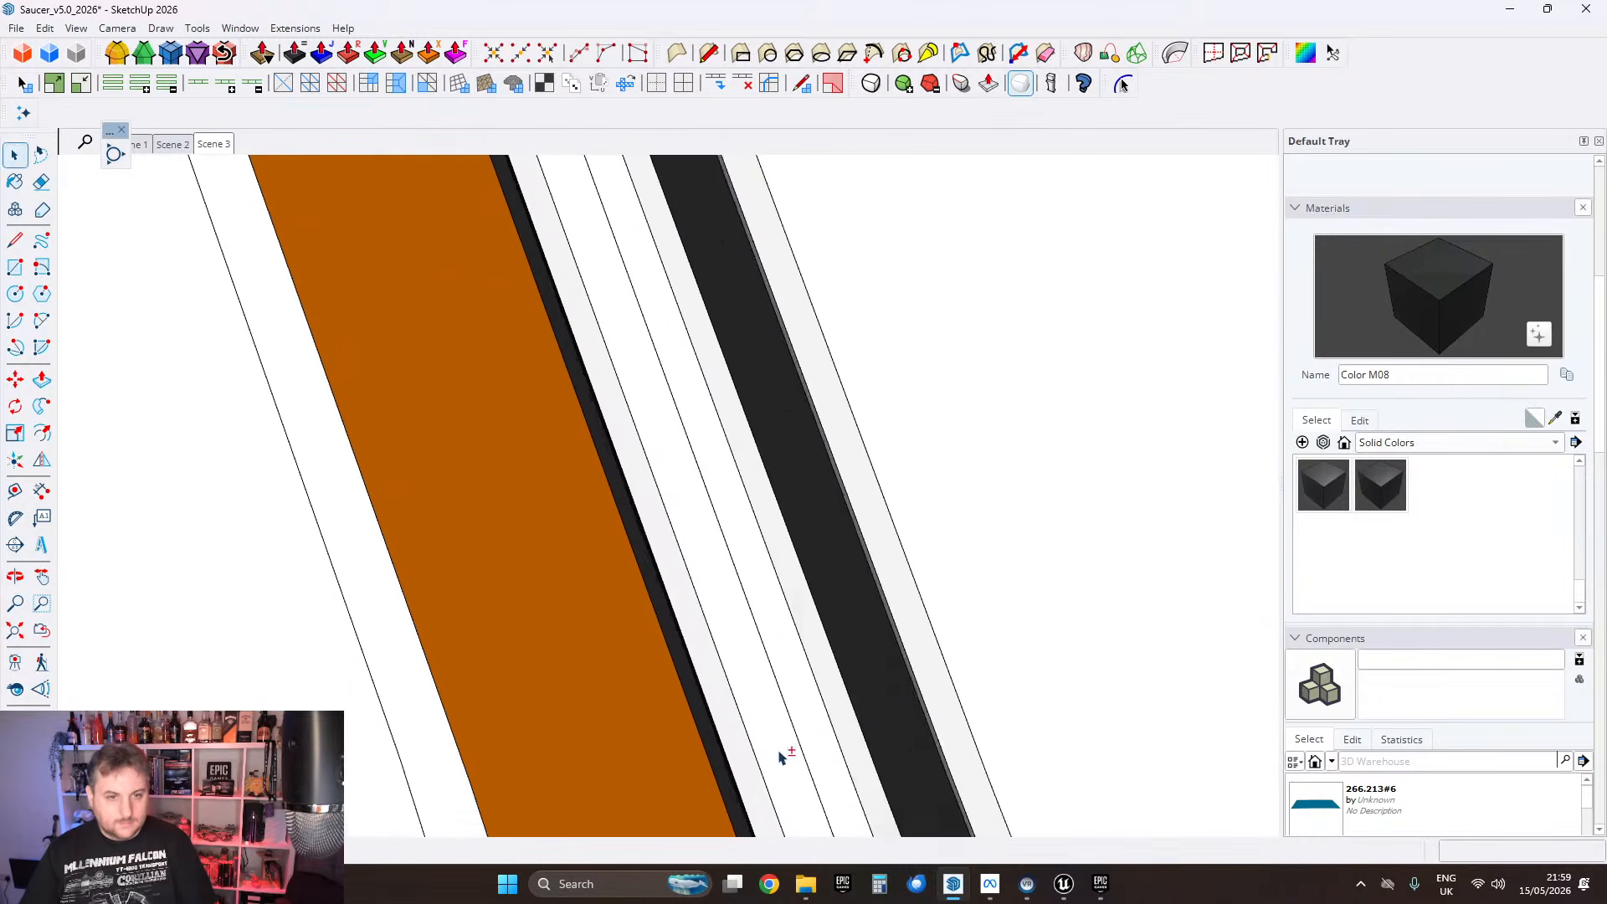
pyautogui.moveTo(675, 818); pyautogui.dragTo(687, 757, button='middle')
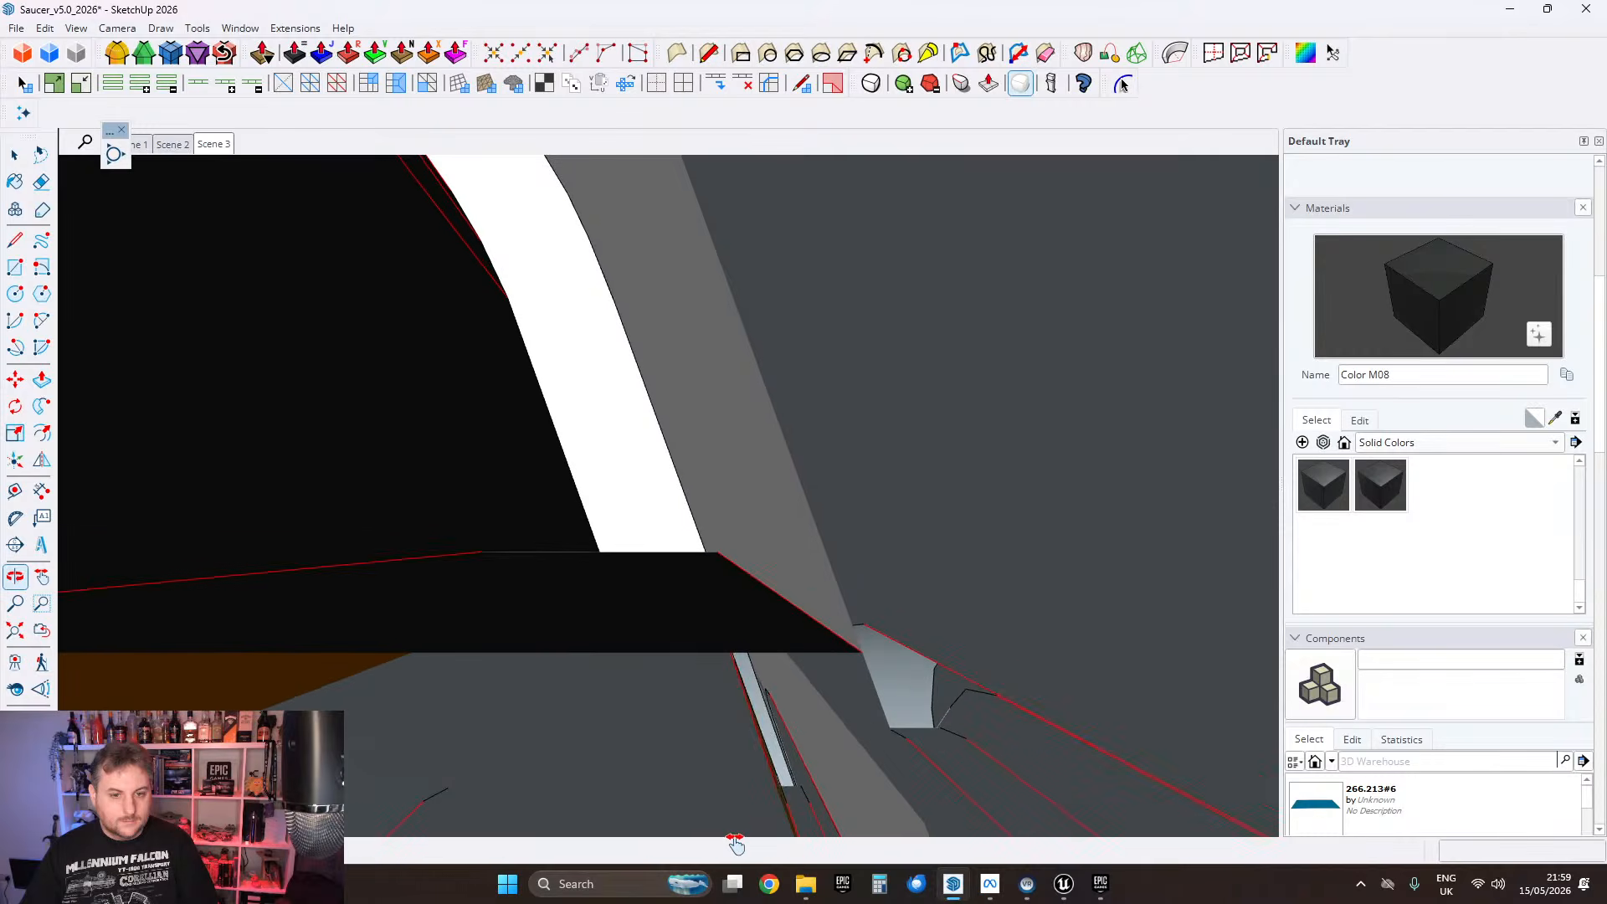
pyautogui.keyDown('shift'); pyautogui.moveTo(735, 843); pyautogui.dragTo(689, 641, button='middle'); pyautogui.keyUp('shift')
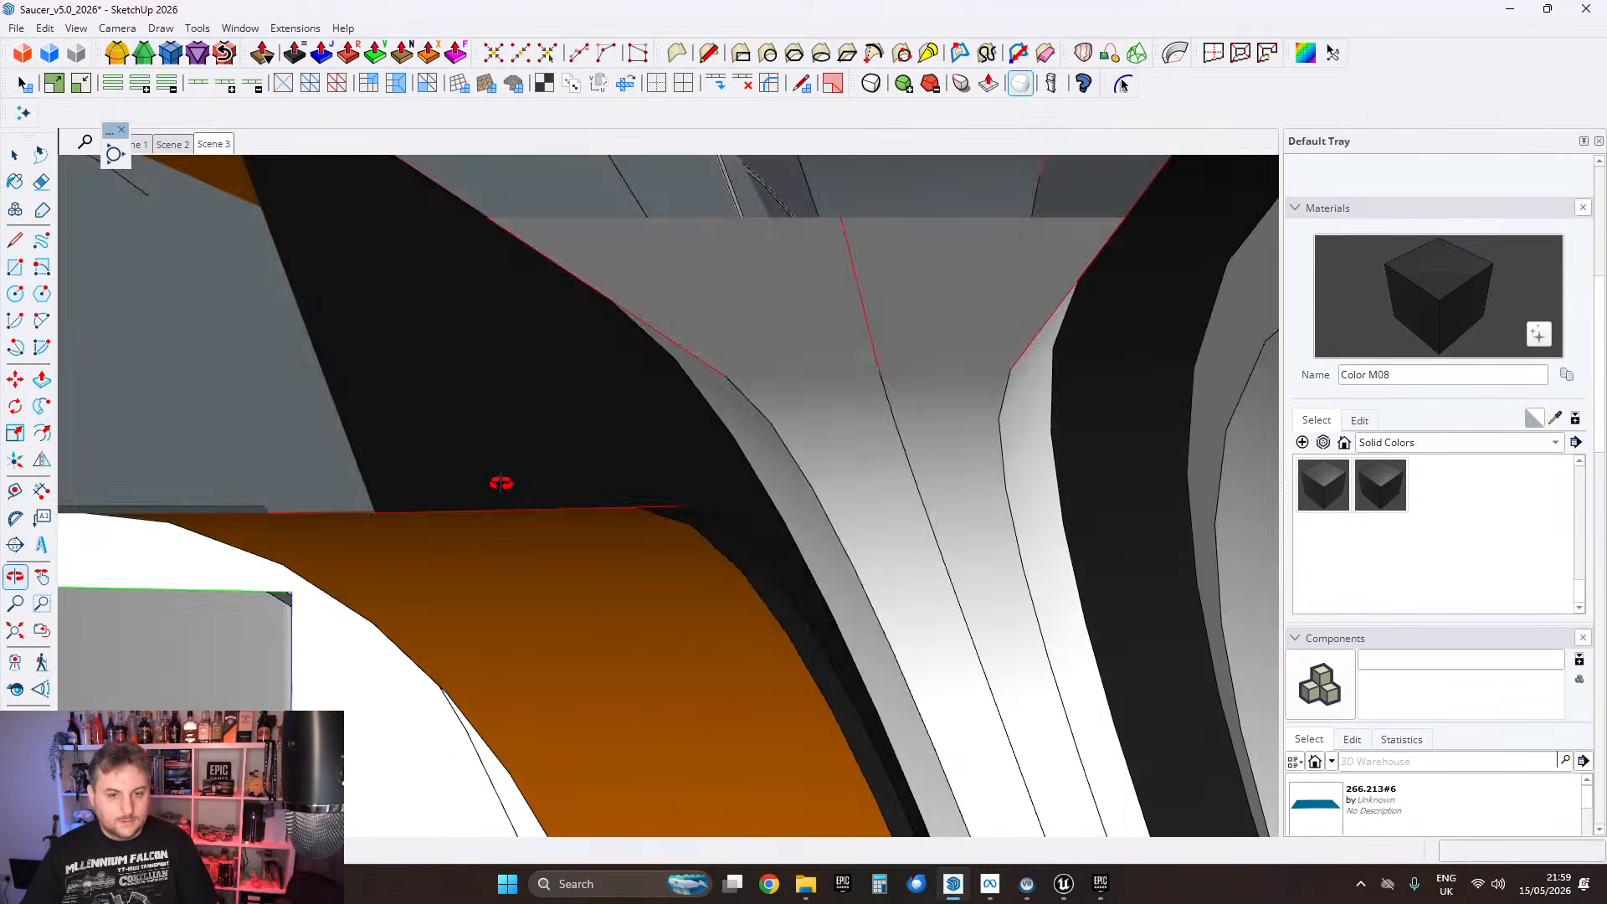
# Step: Inspect the window sleeve's corners and layers from inside the cabin and from outside the saucer's hull
pyautogui.moveTo(500, 483); pyautogui.dragTo(853, 736, button='middle')
pyautogui.scroll(-5, 664, 377)
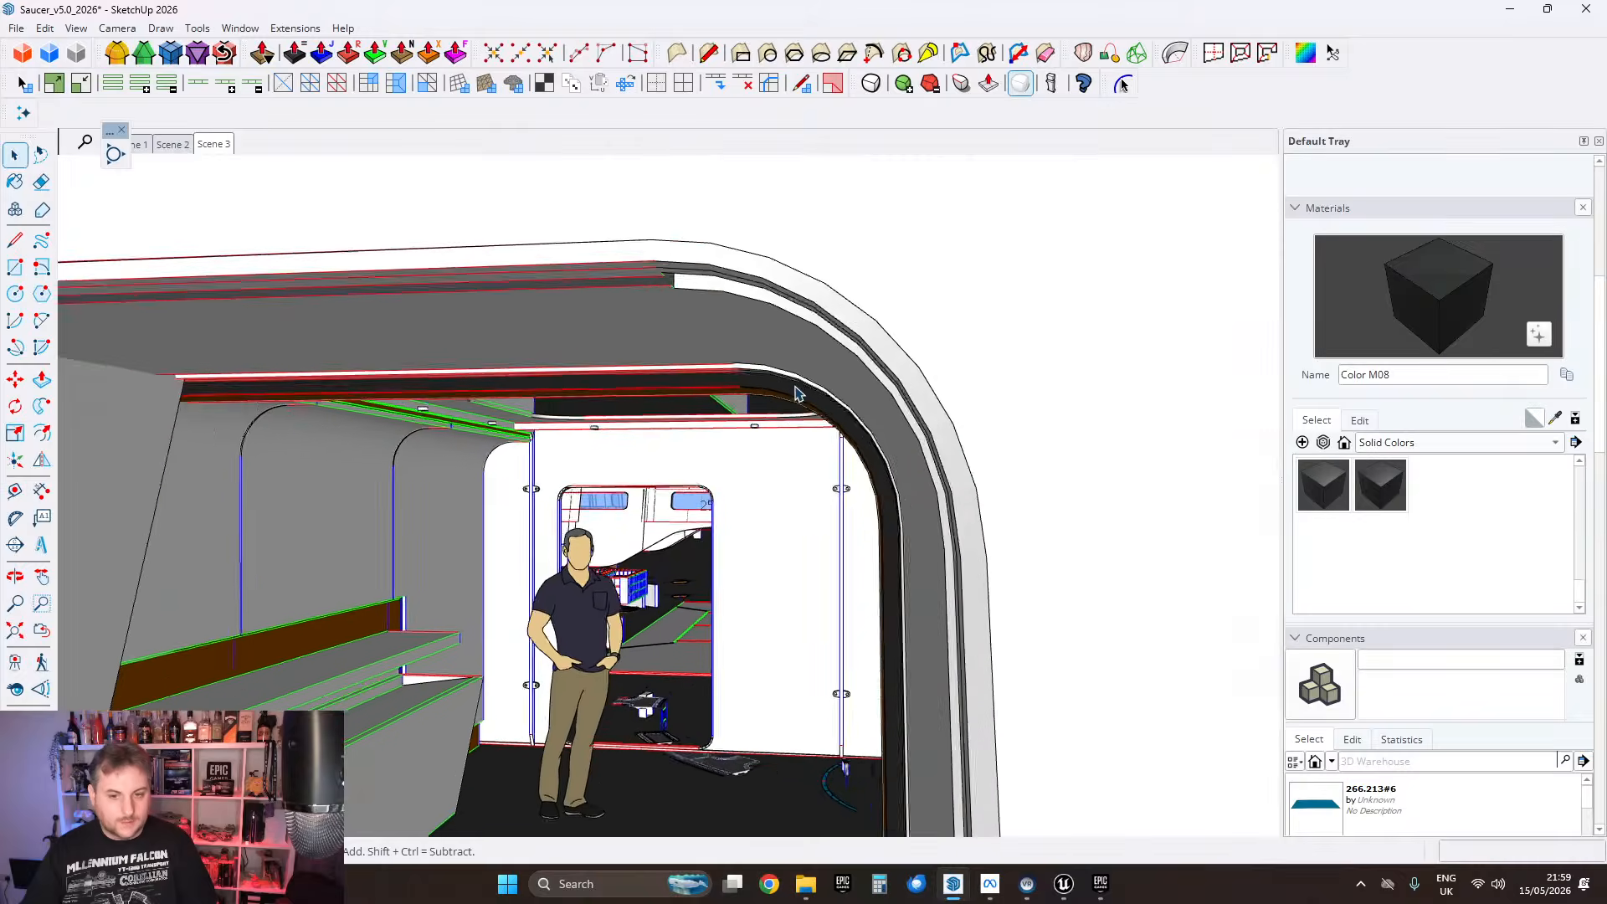
pyautogui.scroll(-1, 795, 393)
pyautogui.moveTo(352, 695); pyautogui.dragTo(1046, 553, button='middle')
pyautogui.moveTo(538, 646); pyautogui.dragTo(729, 636, button='middle')
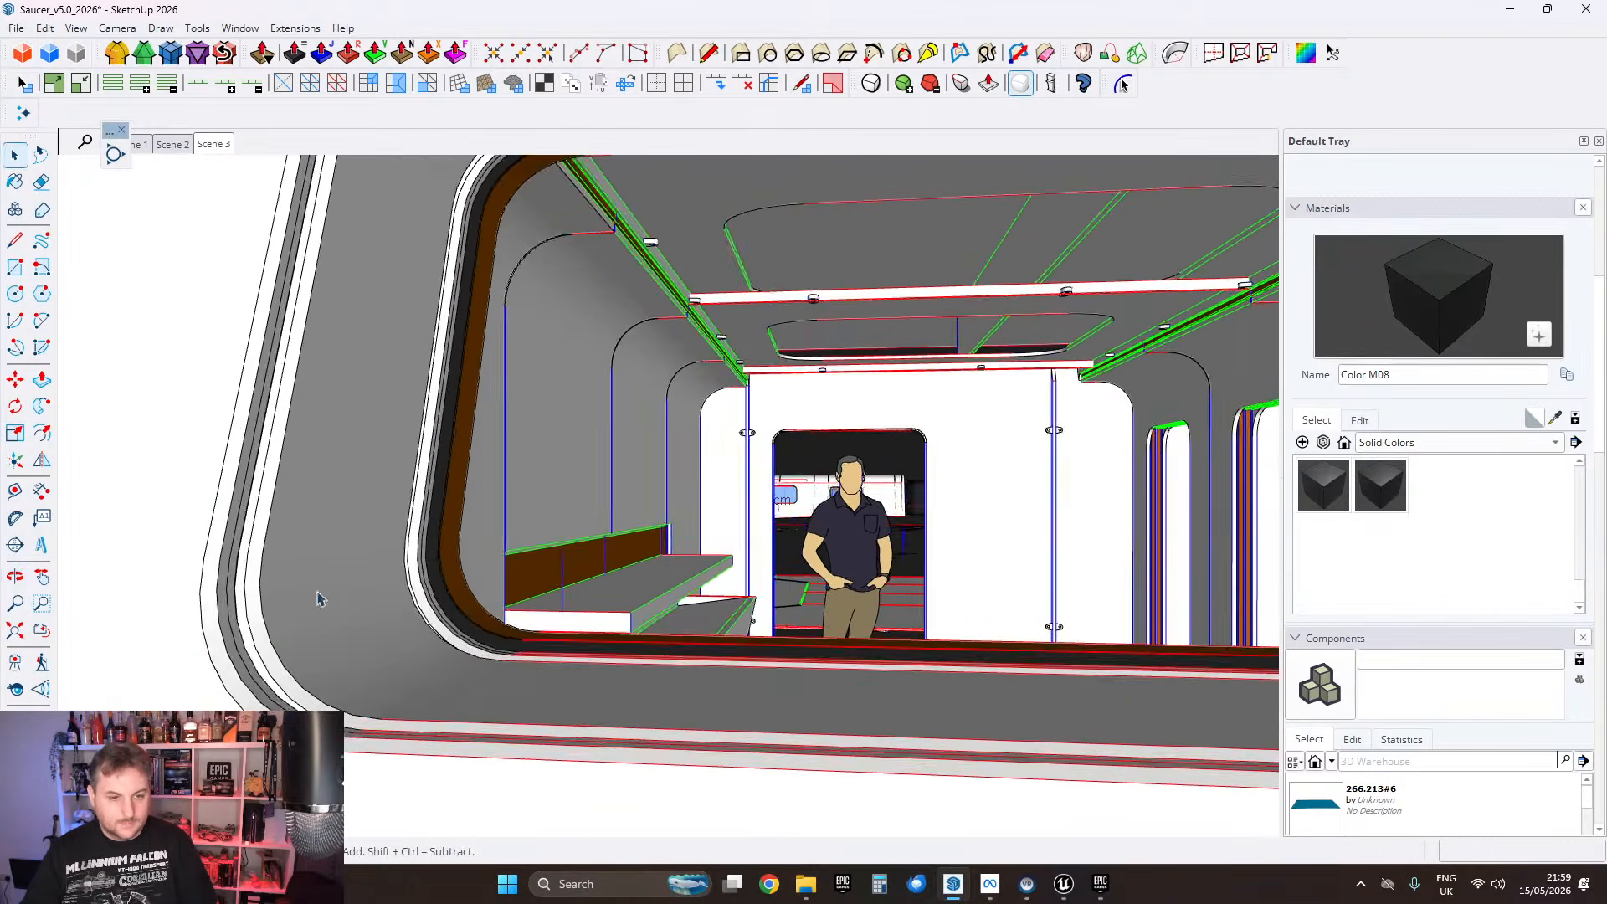
pyautogui.scroll(8, 319, 598)
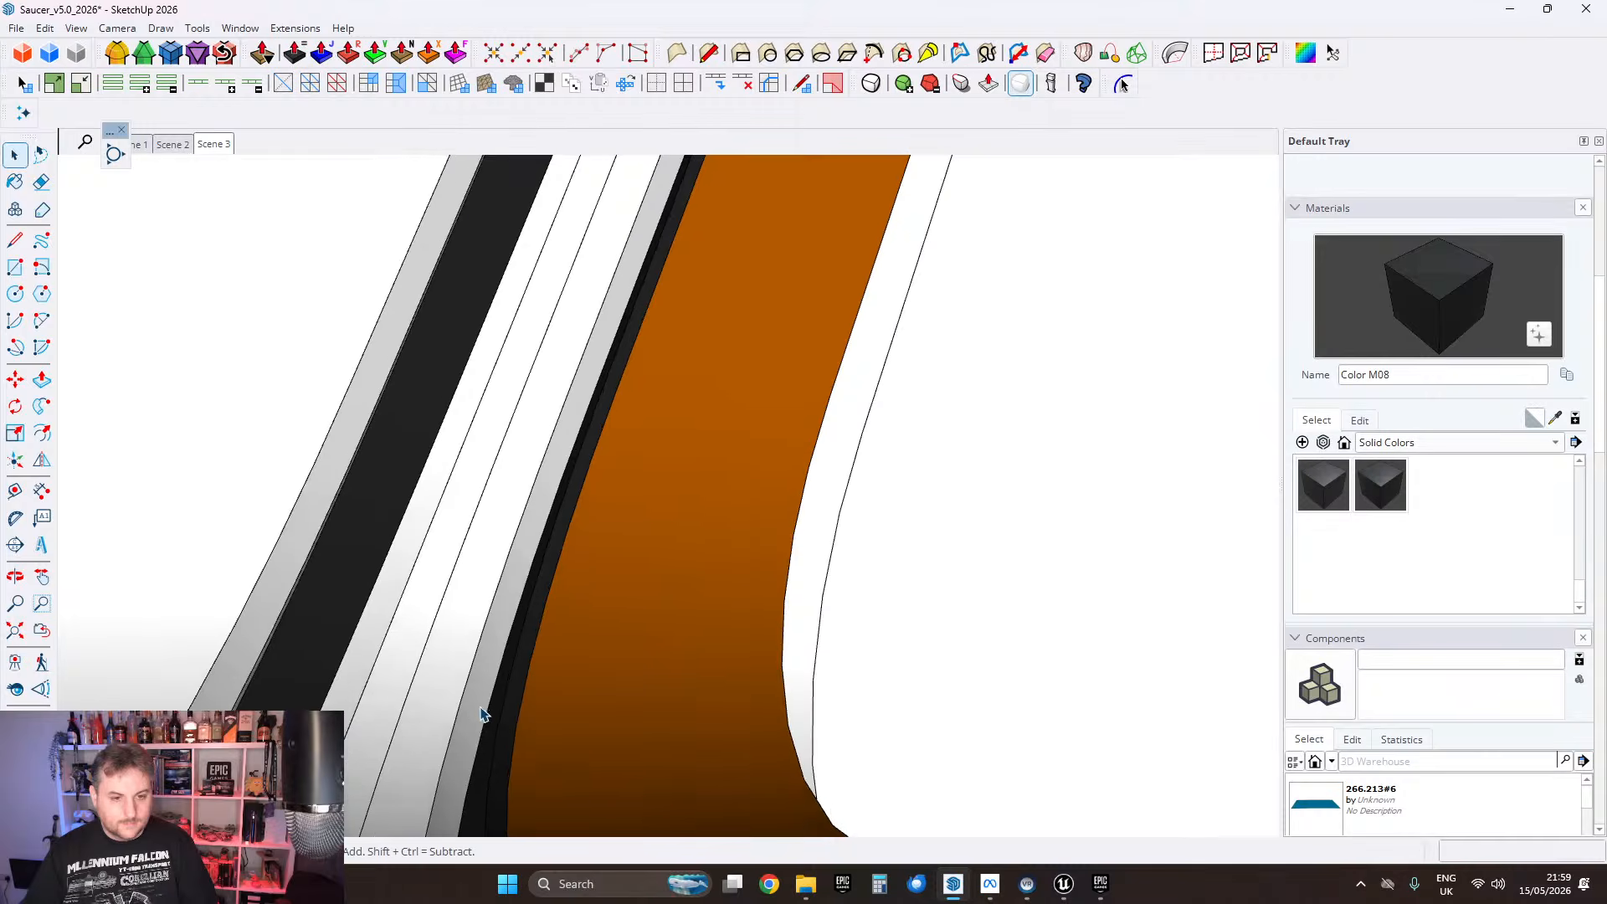
pyautogui.keyDown('shift'); pyautogui.moveTo(480, 714); pyautogui.dragTo(694, 485, button='middle'); pyautogui.keyUp('shift')
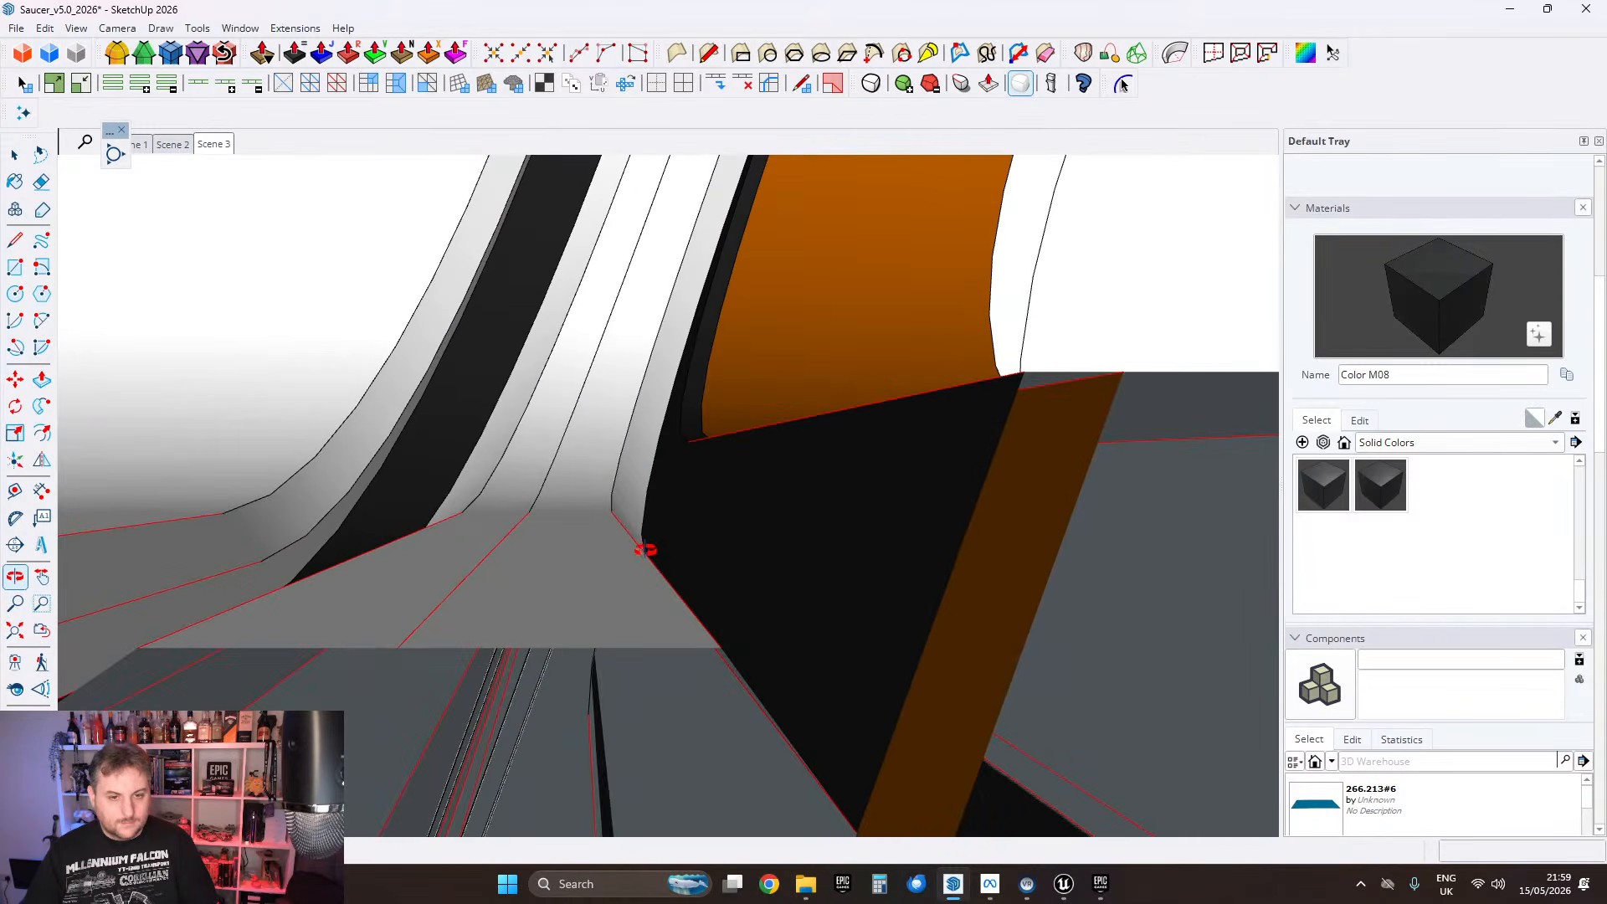
pyautogui.moveTo(644, 550); pyautogui.dragTo(745, 596, button='middle')
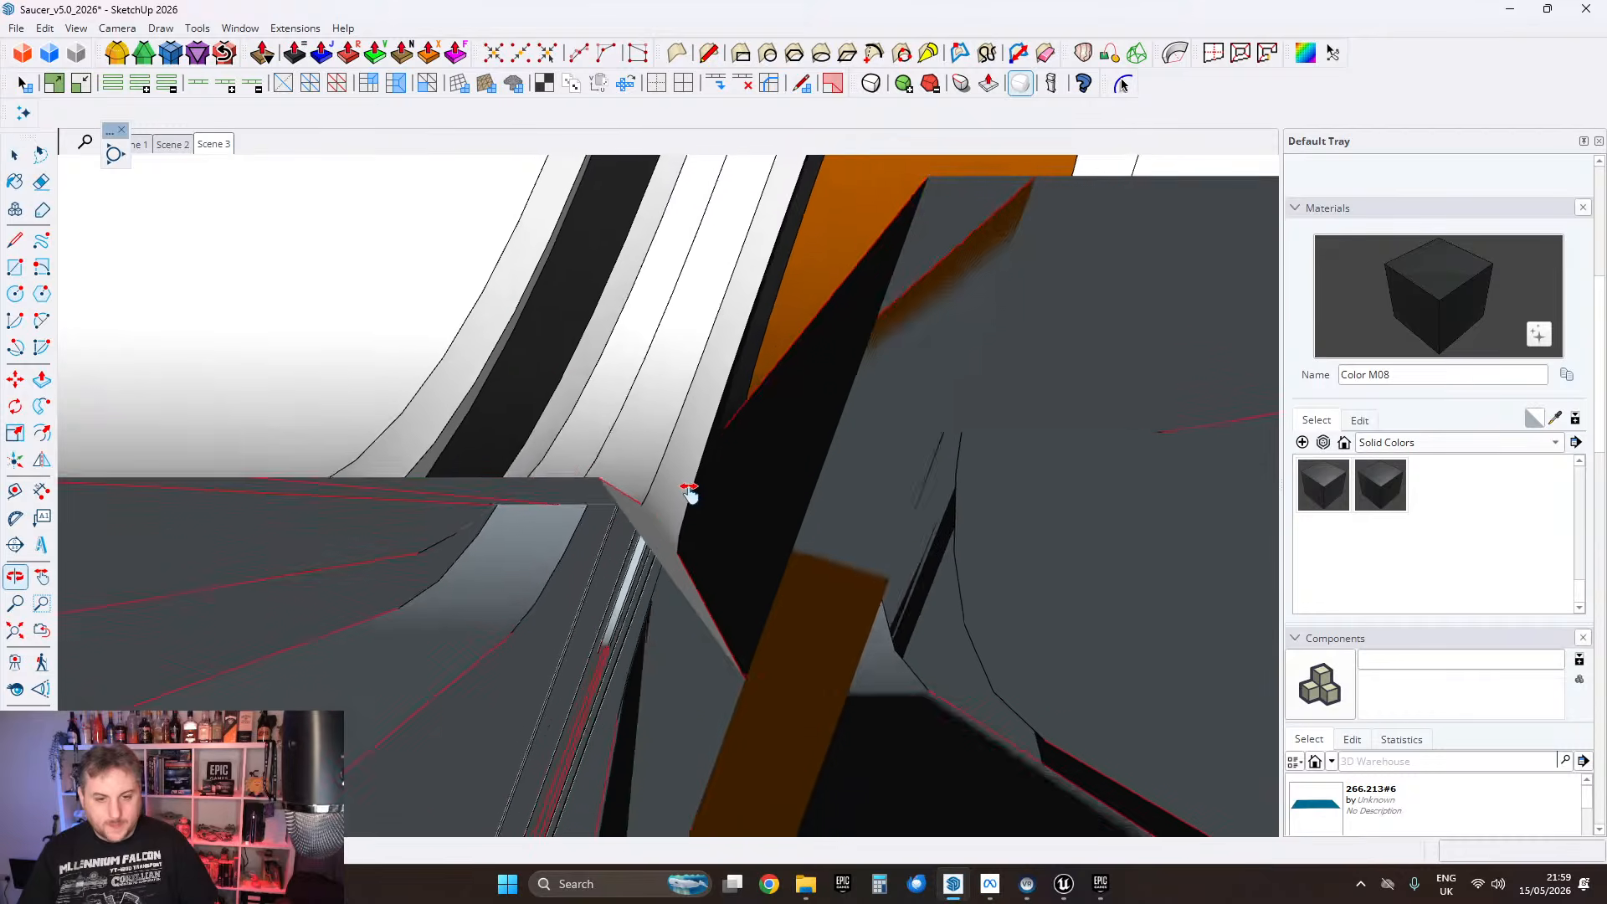
pyautogui.moveTo(674, 449); pyautogui.dragTo(811, 681, button='middle')
pyautogui.moveTo(1189, 674); pyautogui.dragTo(682, 611, button='middle')
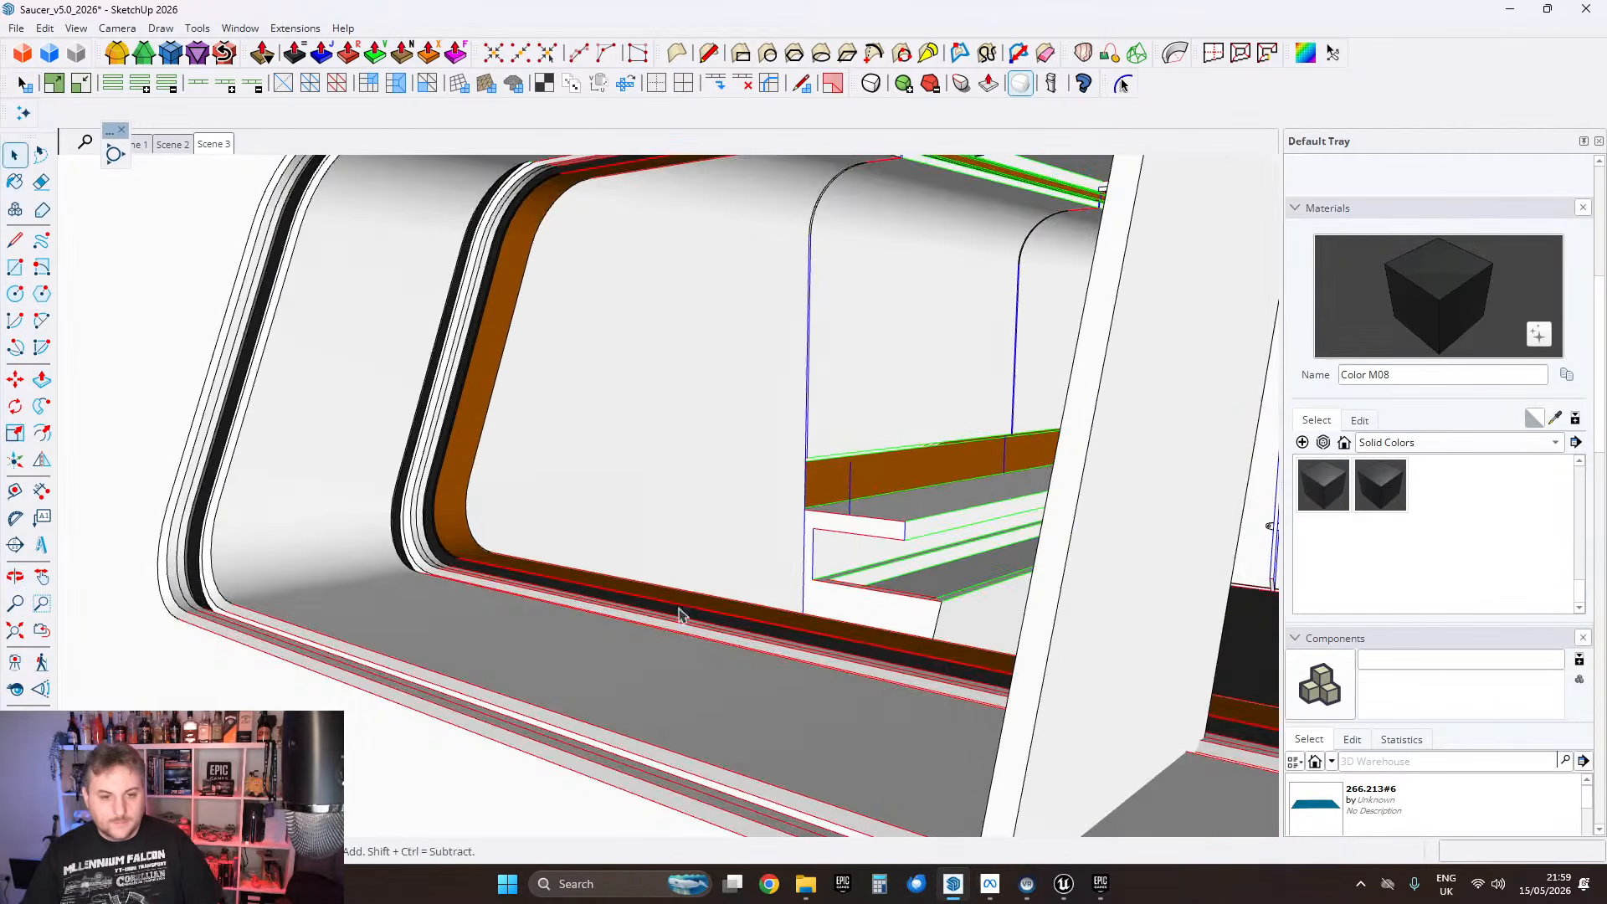
pyautogui.scroll(2, 422, 501)
pyautogui.moveTo(422, 501); pyautogui.dragTo(801, 543, button='middle')
pyautogui.scroll(-3, 799, 542)
pyautogui.moveTo(628, 646); pyautogui.dragTo(735, 509, button='middle')
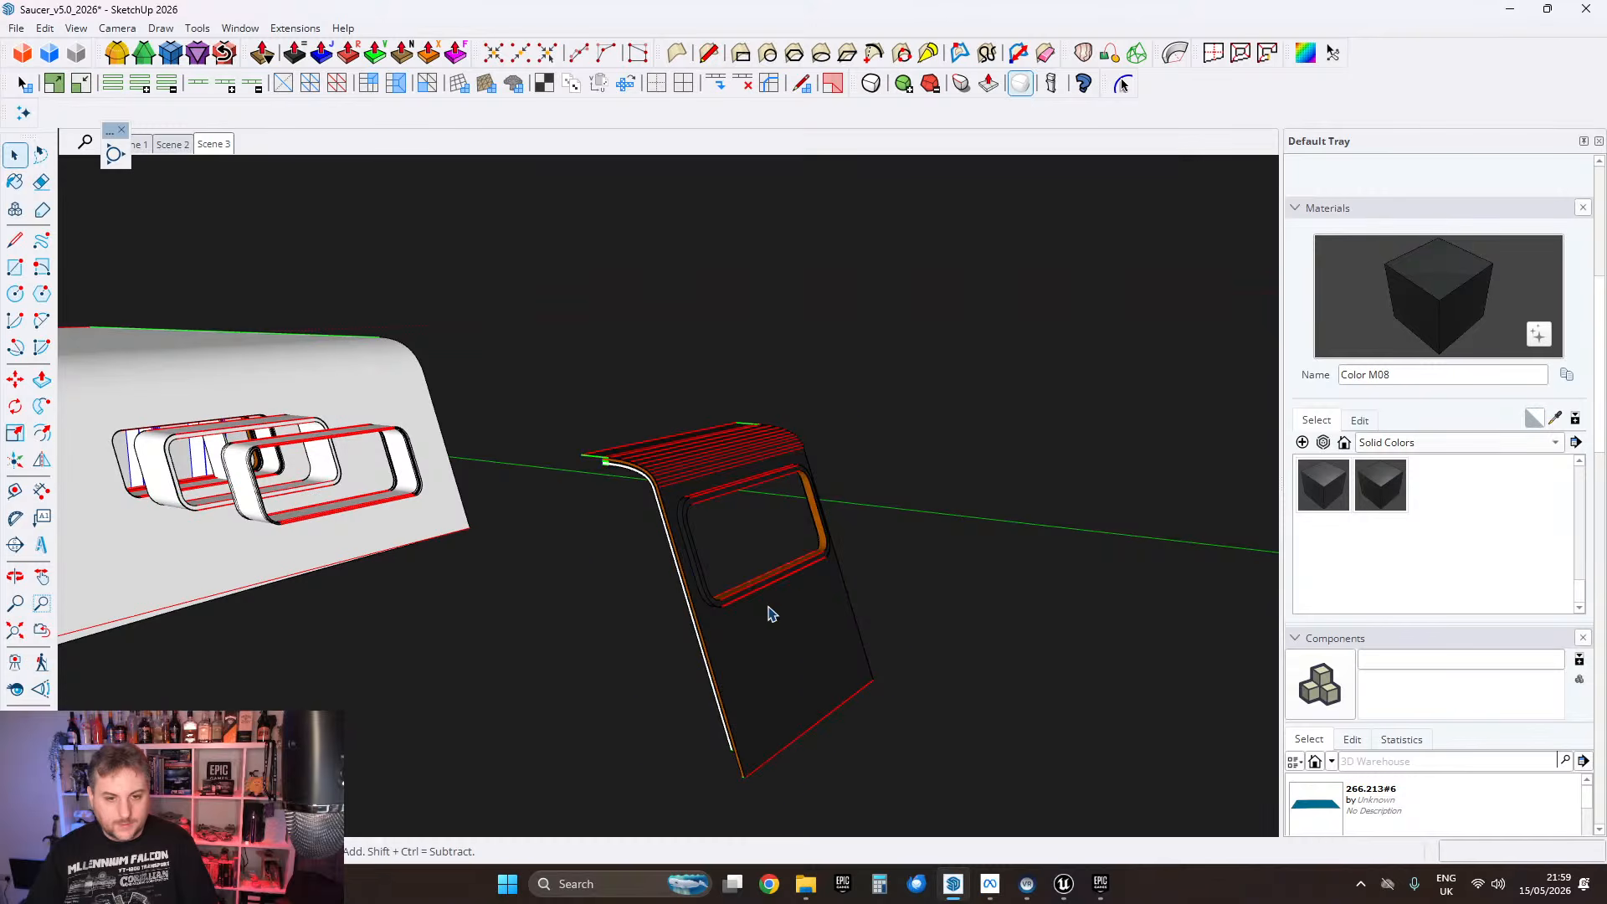
pyautogui.scroll(3, 469, 494)
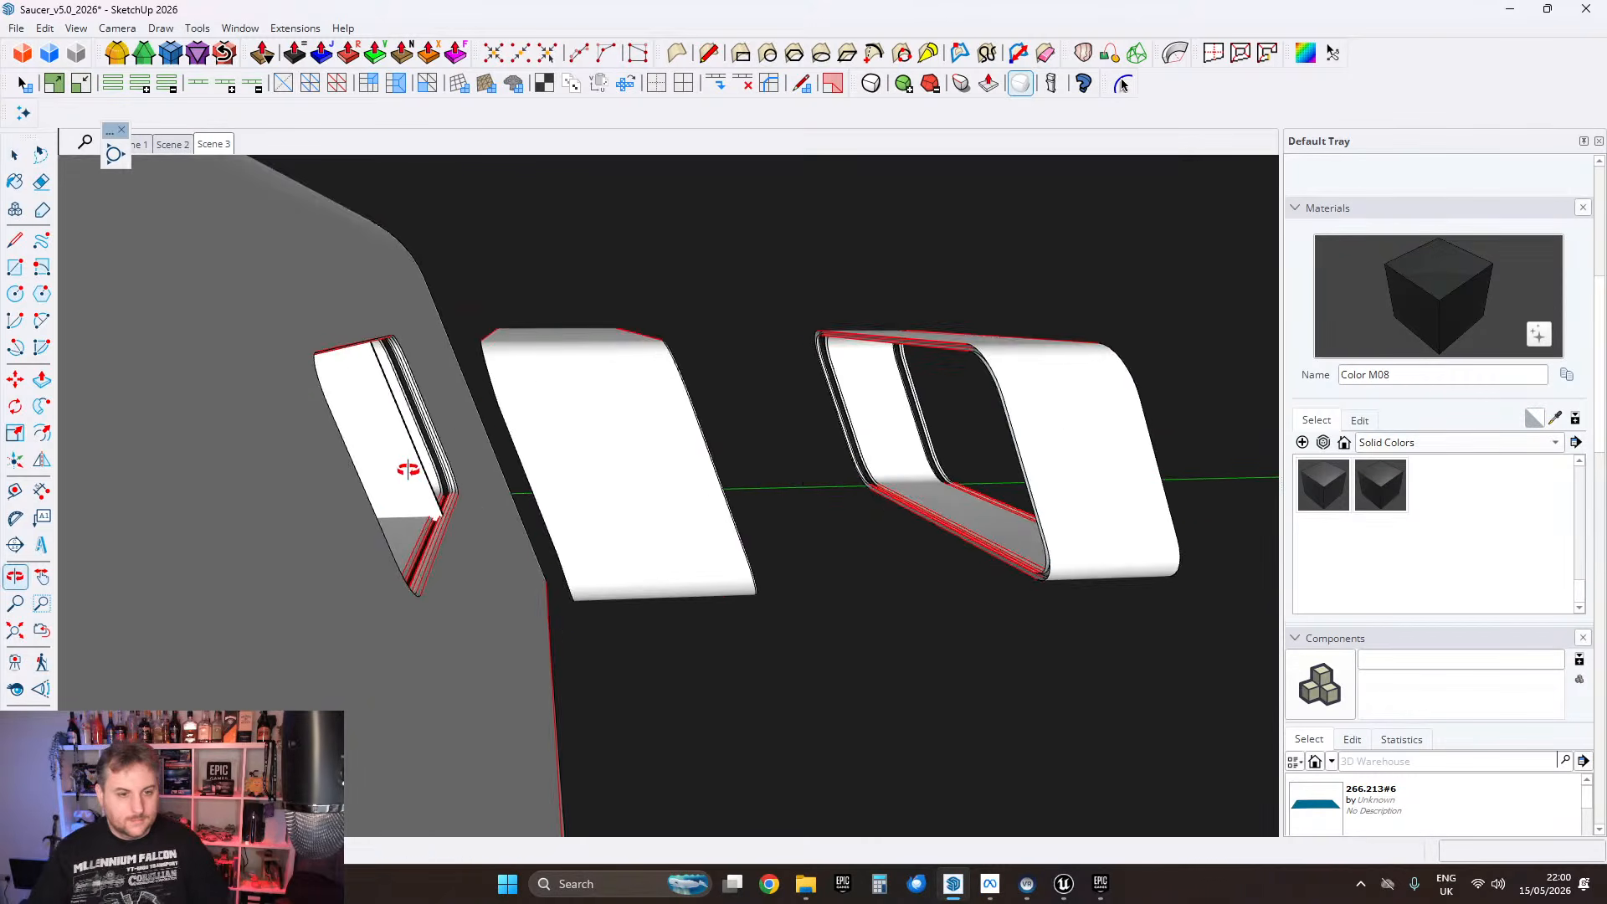
pyautogui.moveTo(408, 470); pyautogui.dragTo(888, 380, button='middle')
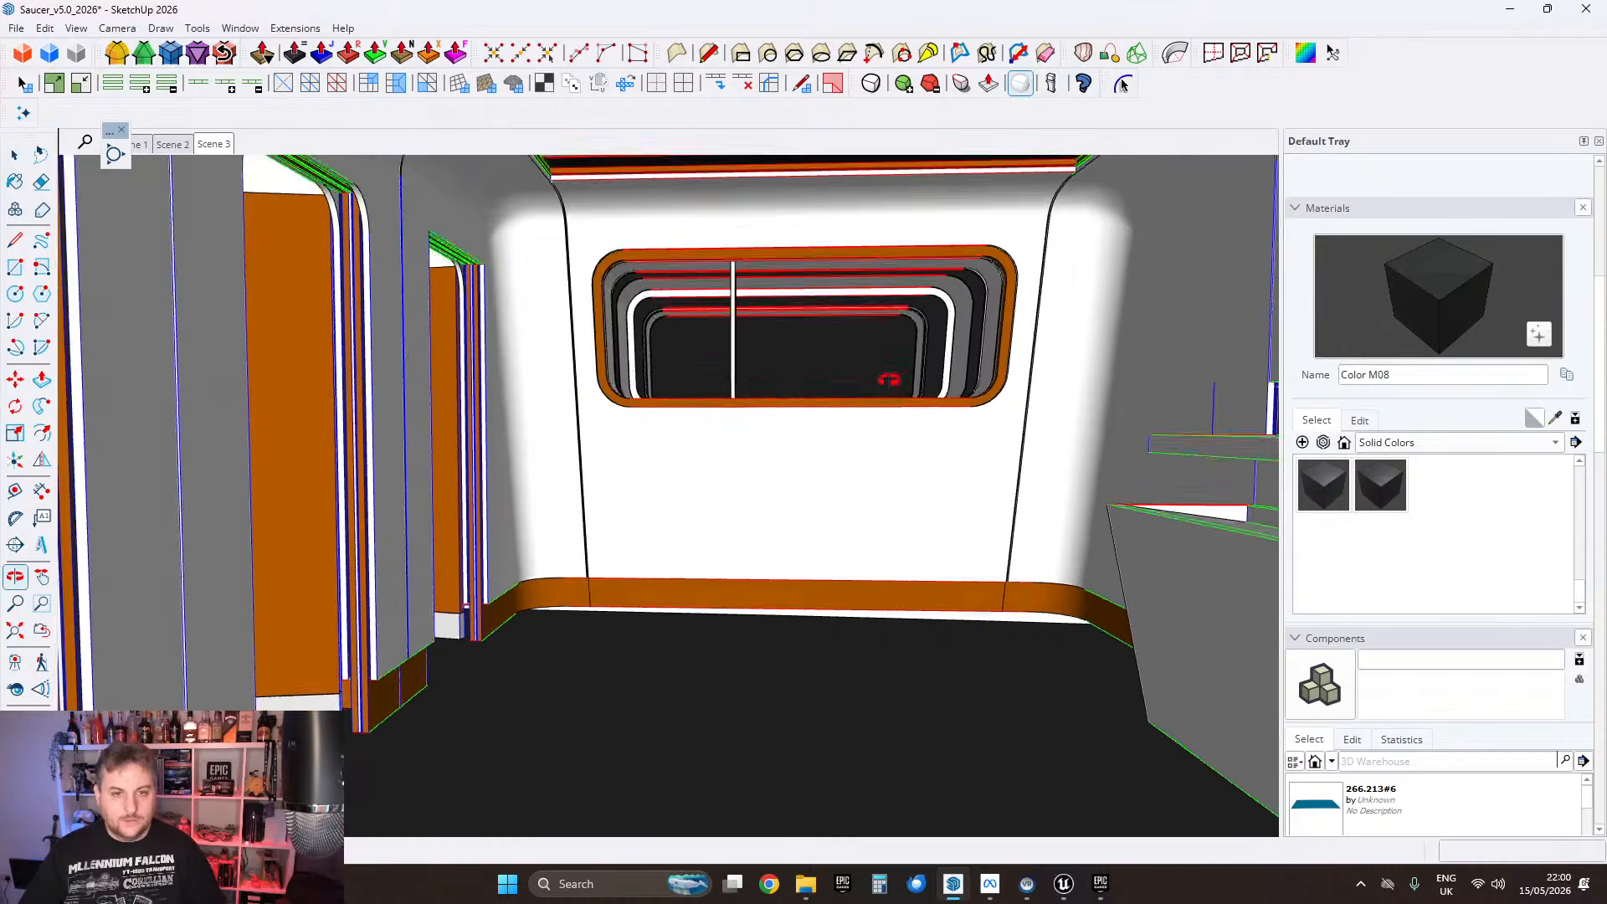
# Step: Move the grey post with its bracket along the green axis towards the end of the straight wall section
pyautogui.scroll(-4, 888, 380)
pyautogui.moveTo(871, 463); pyautogui.dragTo(774, 630, button='middle')
pyautogui.scroll(5, 725, 353)
pyautogui.moveTo(854, 559); pyautogui.dragTo(816, 558, button='middle')
pyautogui.click(810, 553)
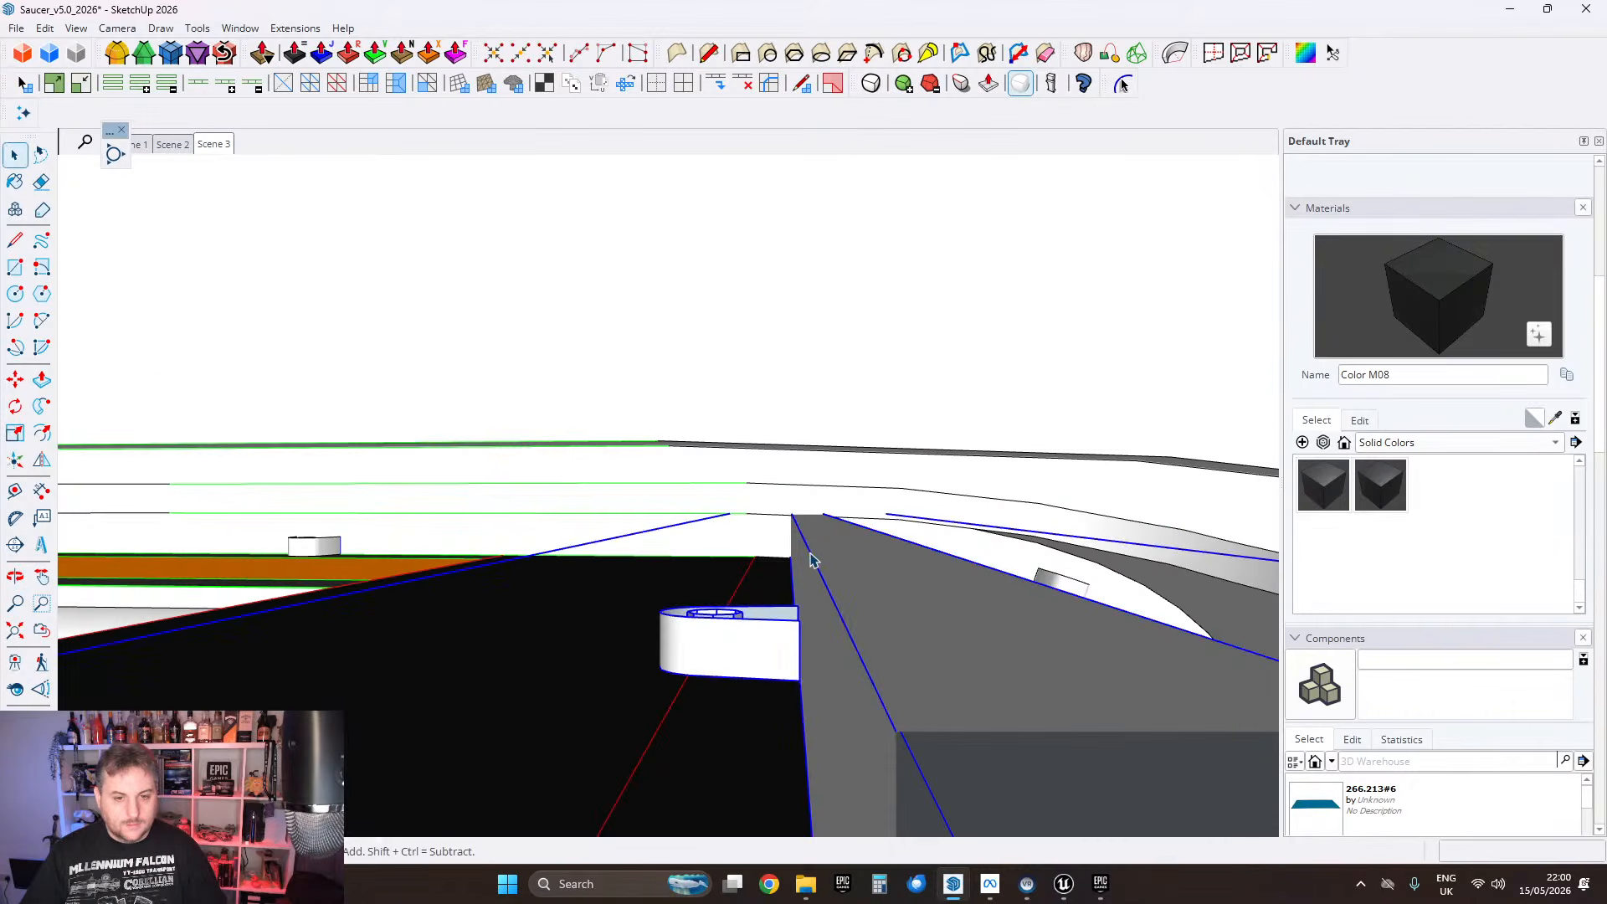
pyautogui.click(15, 381)
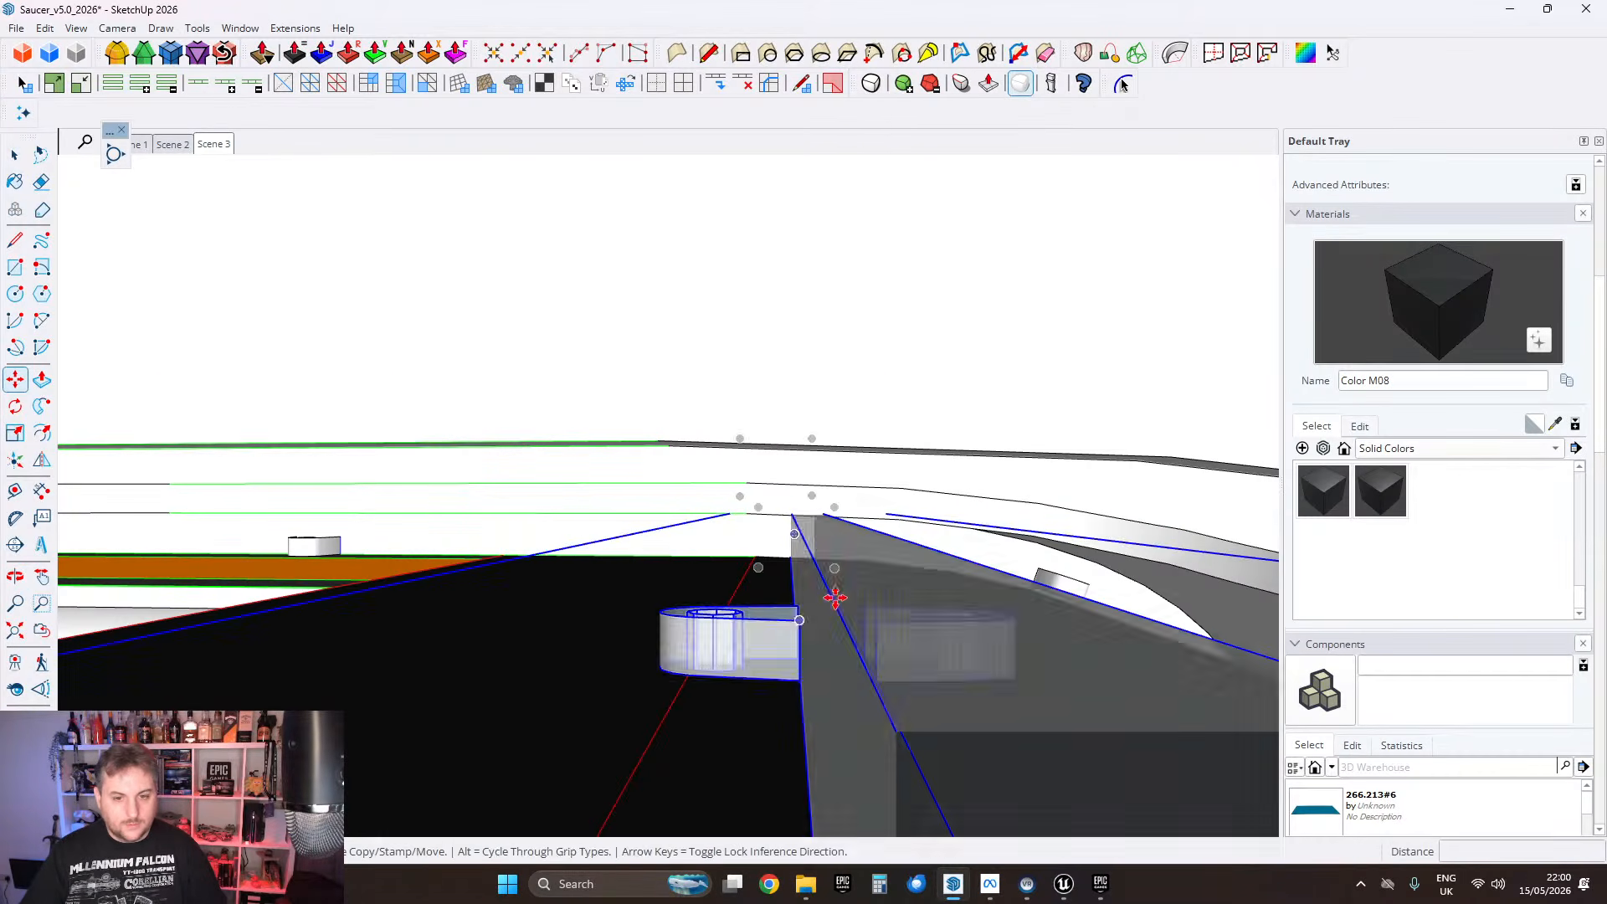
pyautogui.click(852, 578)
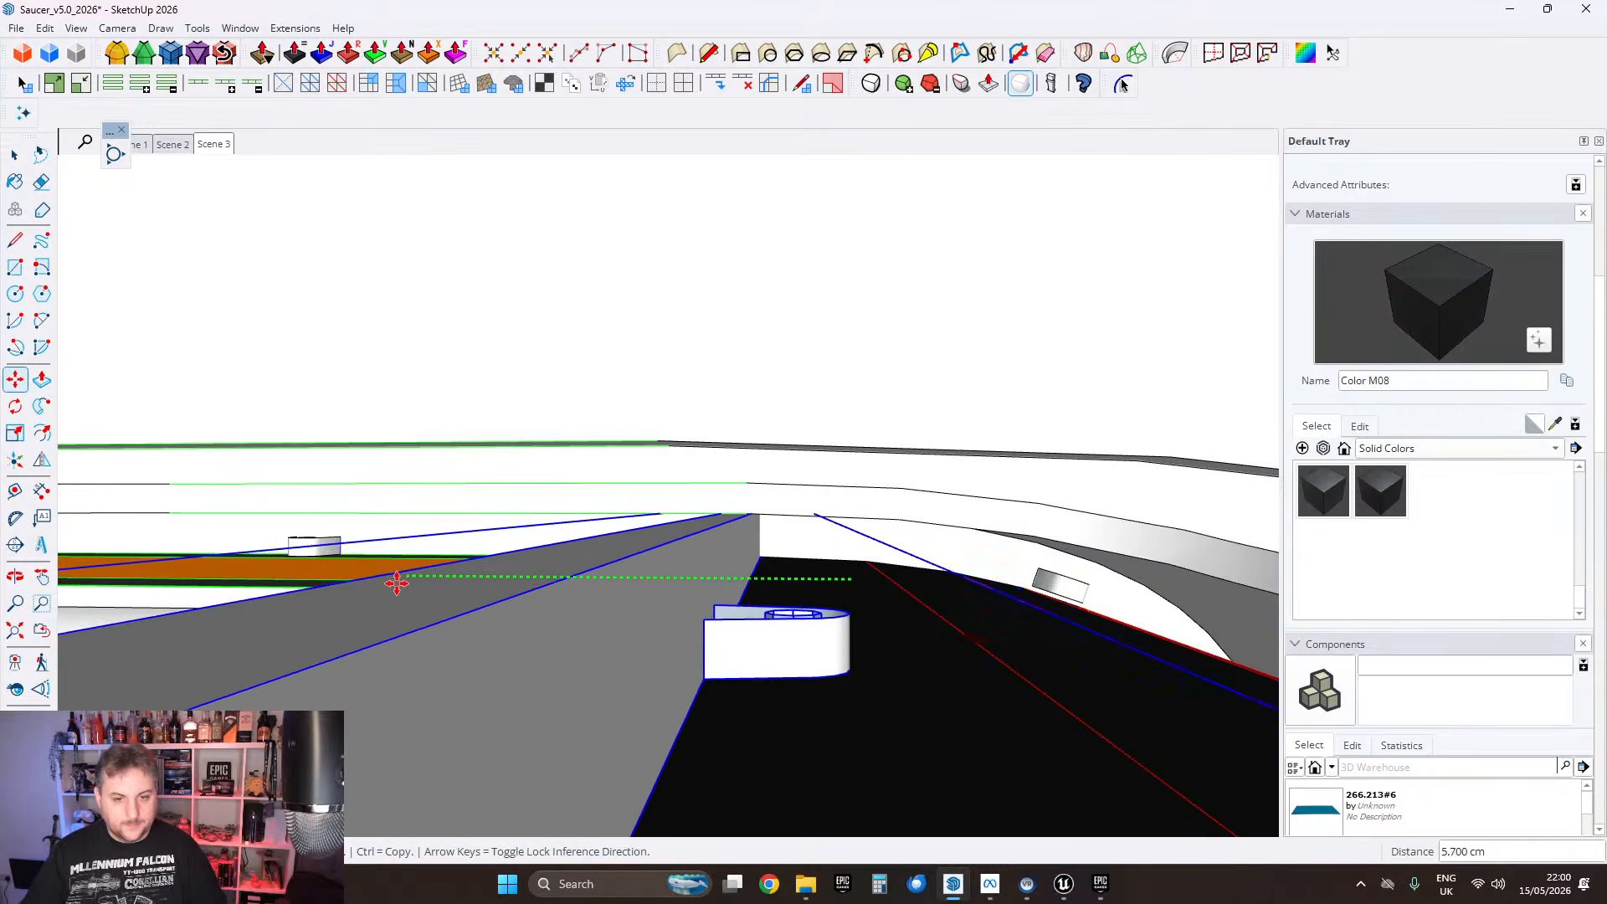
pyautogui.scroll(4, 785, 545)
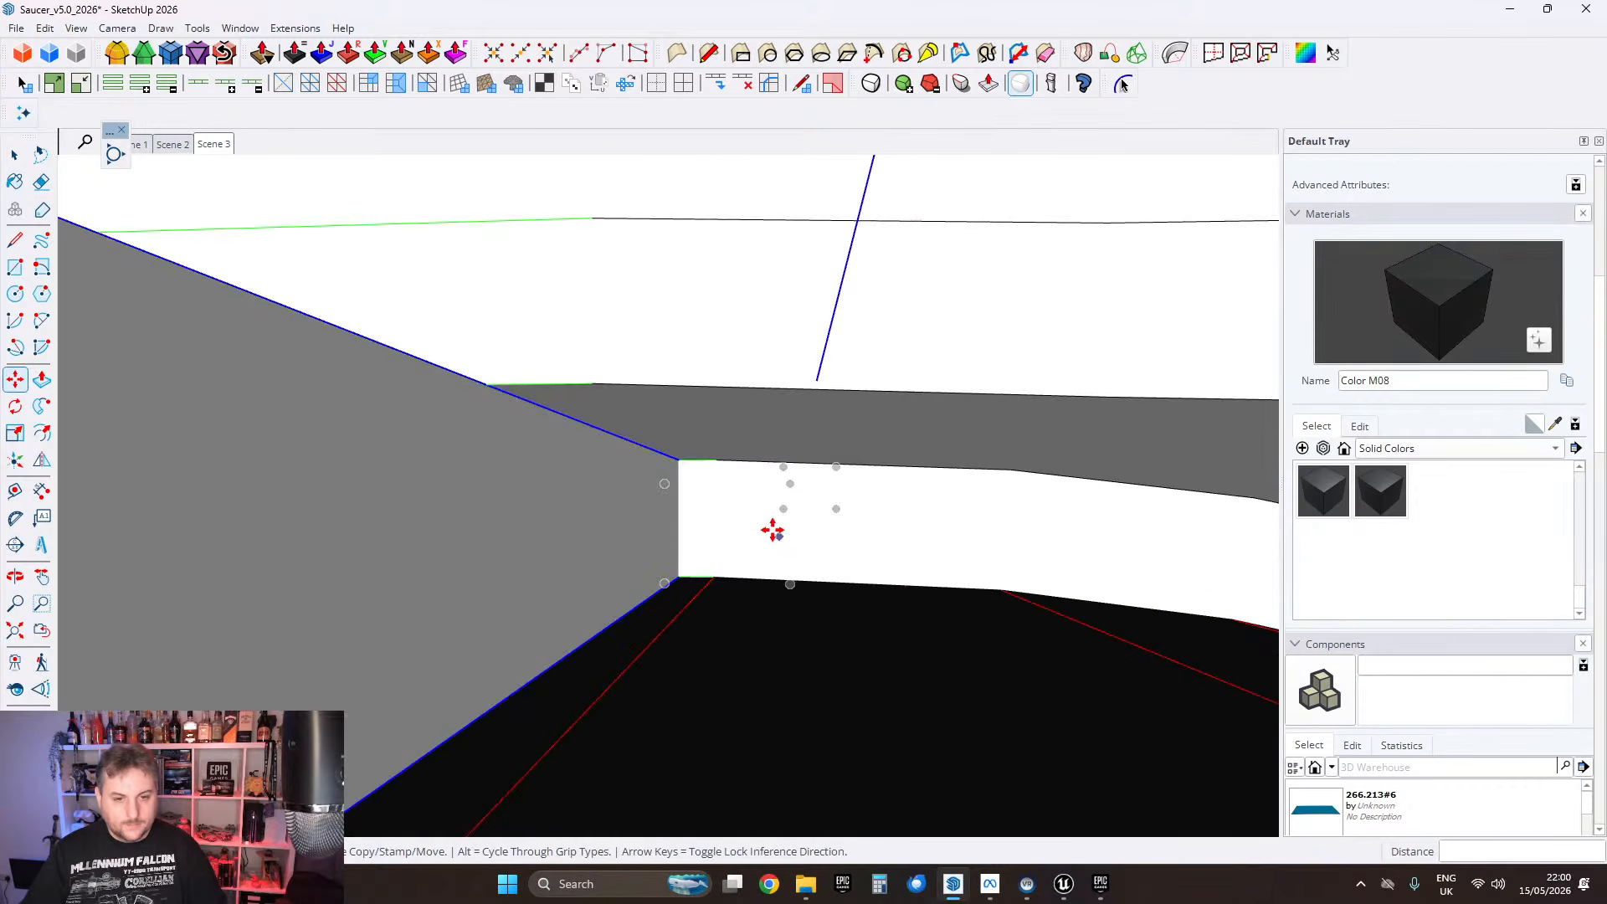
# Step: Shift the grey post 0.5 cm along the green axis from the point where the wall starts to curve
pyautogui.moveTo(611, 500); pyautogui.dragTo(638, 524, button='middle')
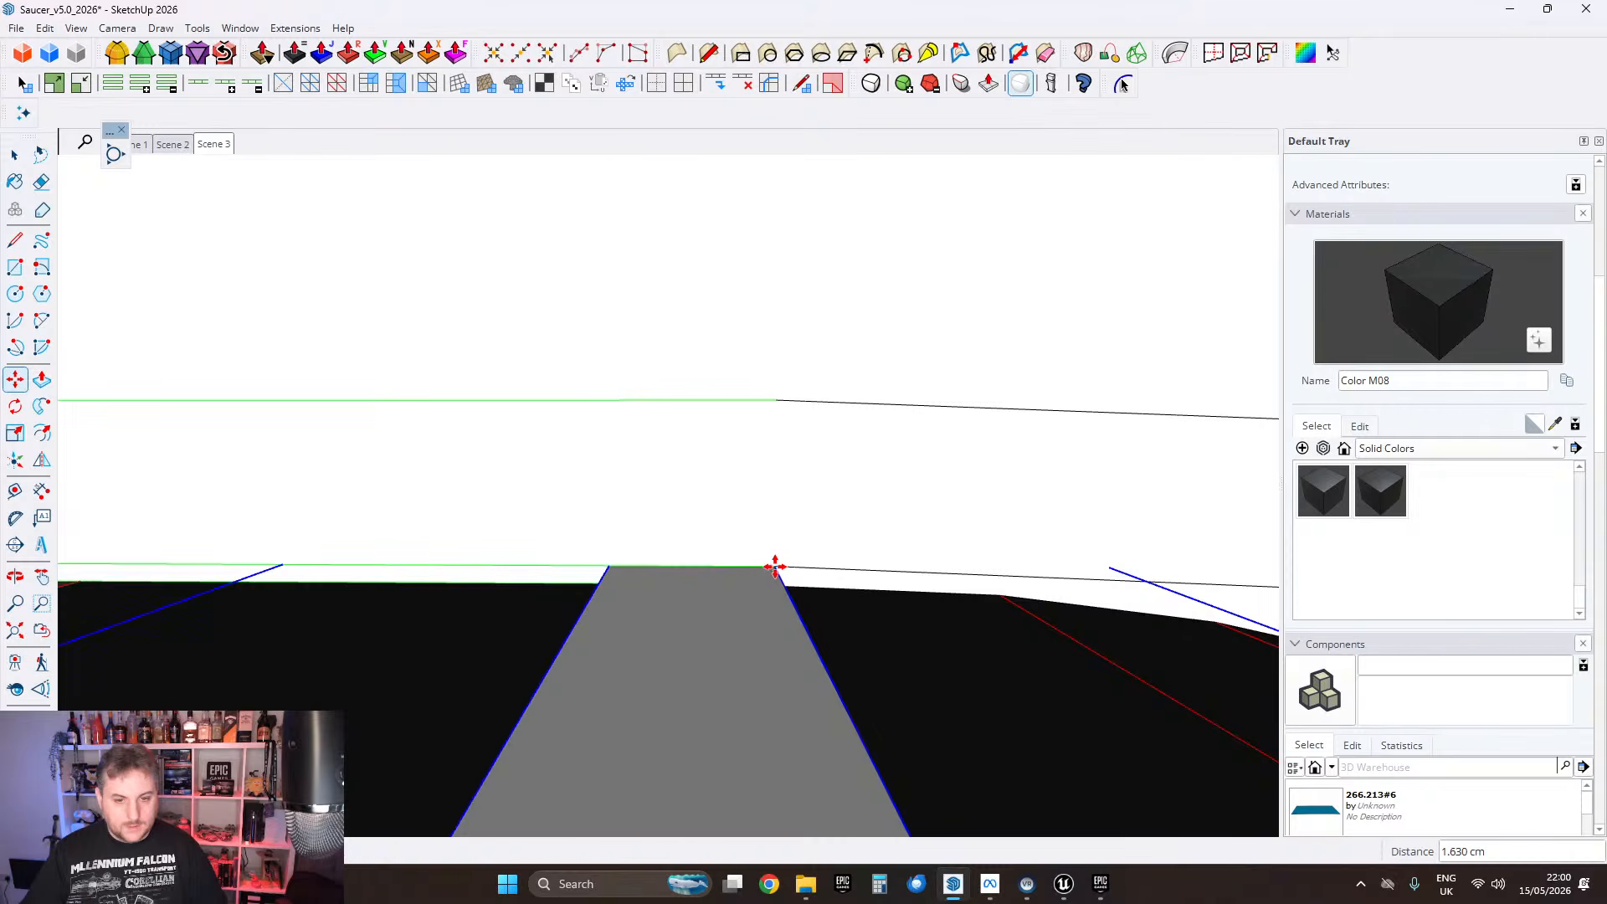
pyautogui.write('0.5')
pyautogui.press('Return')
pyautogui.moveTo(802, 584); pyautogui.dragTo(659, 535, button='middle')
pyautogui.scroll(3, 667, 528)
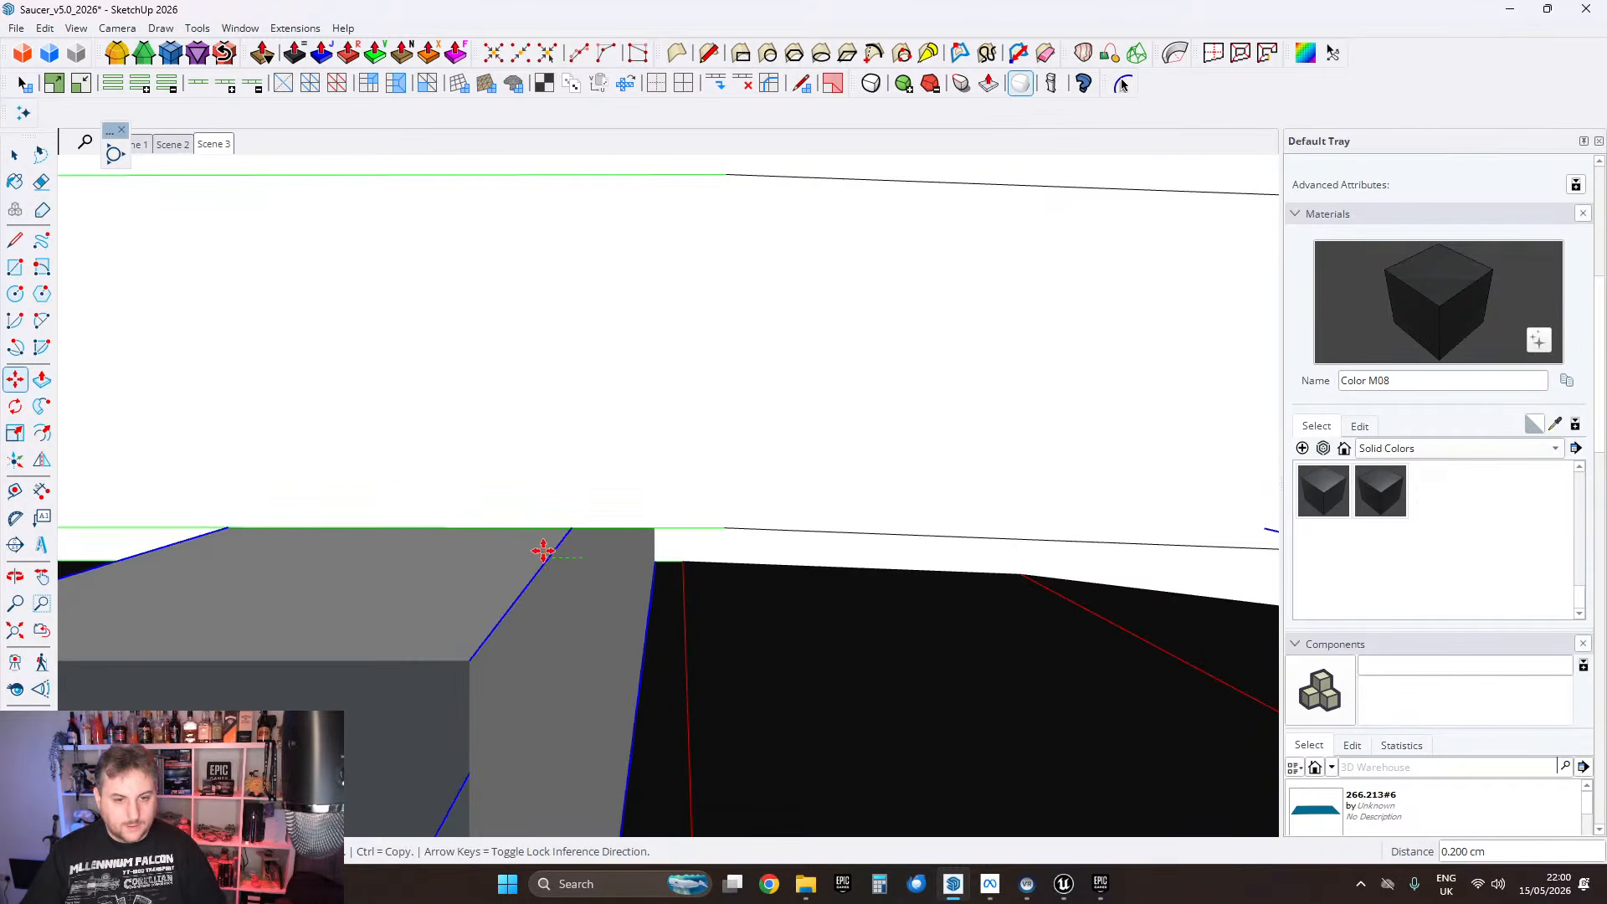
pyautogui.click(14, 155)
# Step: Push back the end face of the upper black strip at the wall edge
pyautogui.moveTo(674, 416); pyautogui.dragTo(750, 536, button='middle')
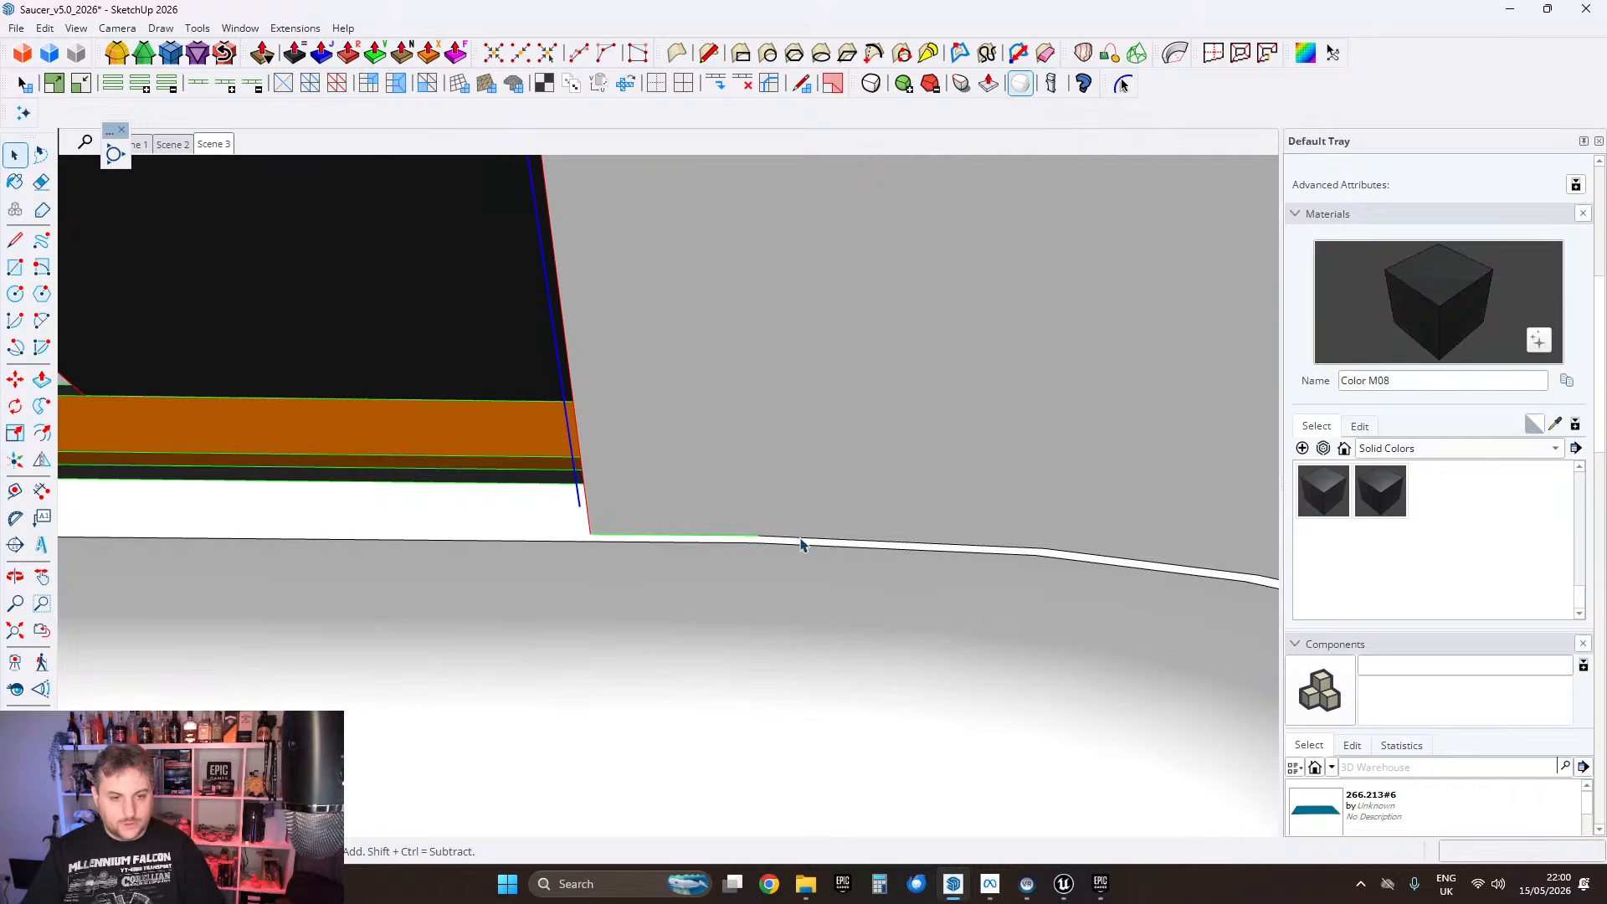
pyautogui.moveTo(801, 545); pyautogui.dragTo(740, 555, button='middle')
pyautogui.moveTo(955, 462); pyautogui.dragTo(721, 430, button='middle')
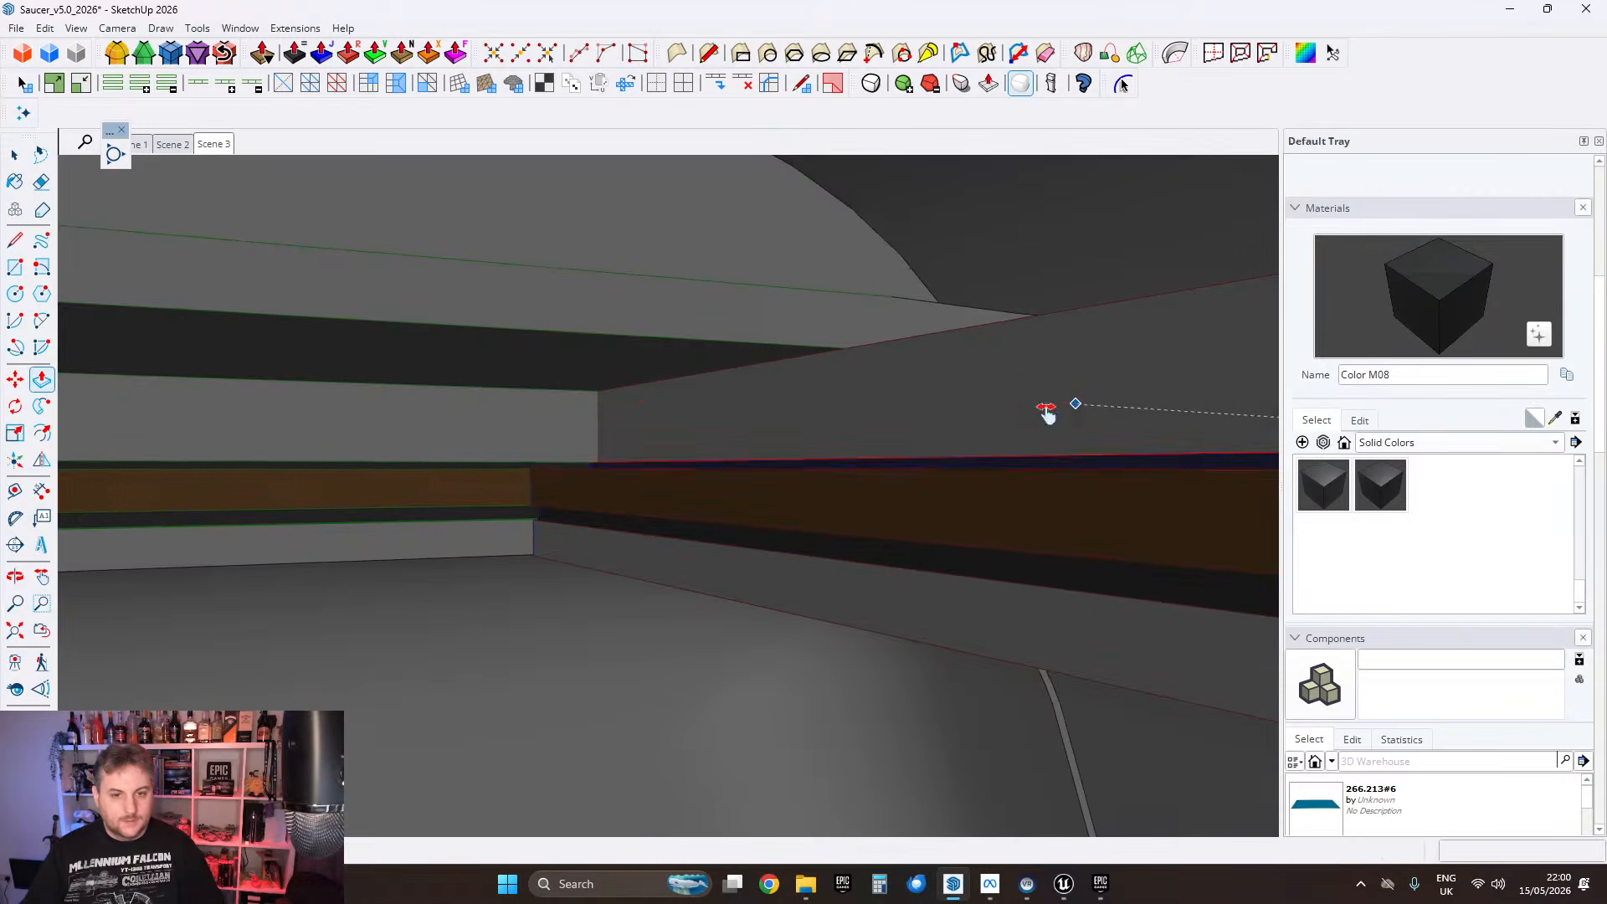
pyautogui.moveTo(1047, 410); pyautogui.dragTo(521, 391, button='middle')
pyautogui.moveTo(813, 460); pyautogui.dragTo(479, 452, button='middle')
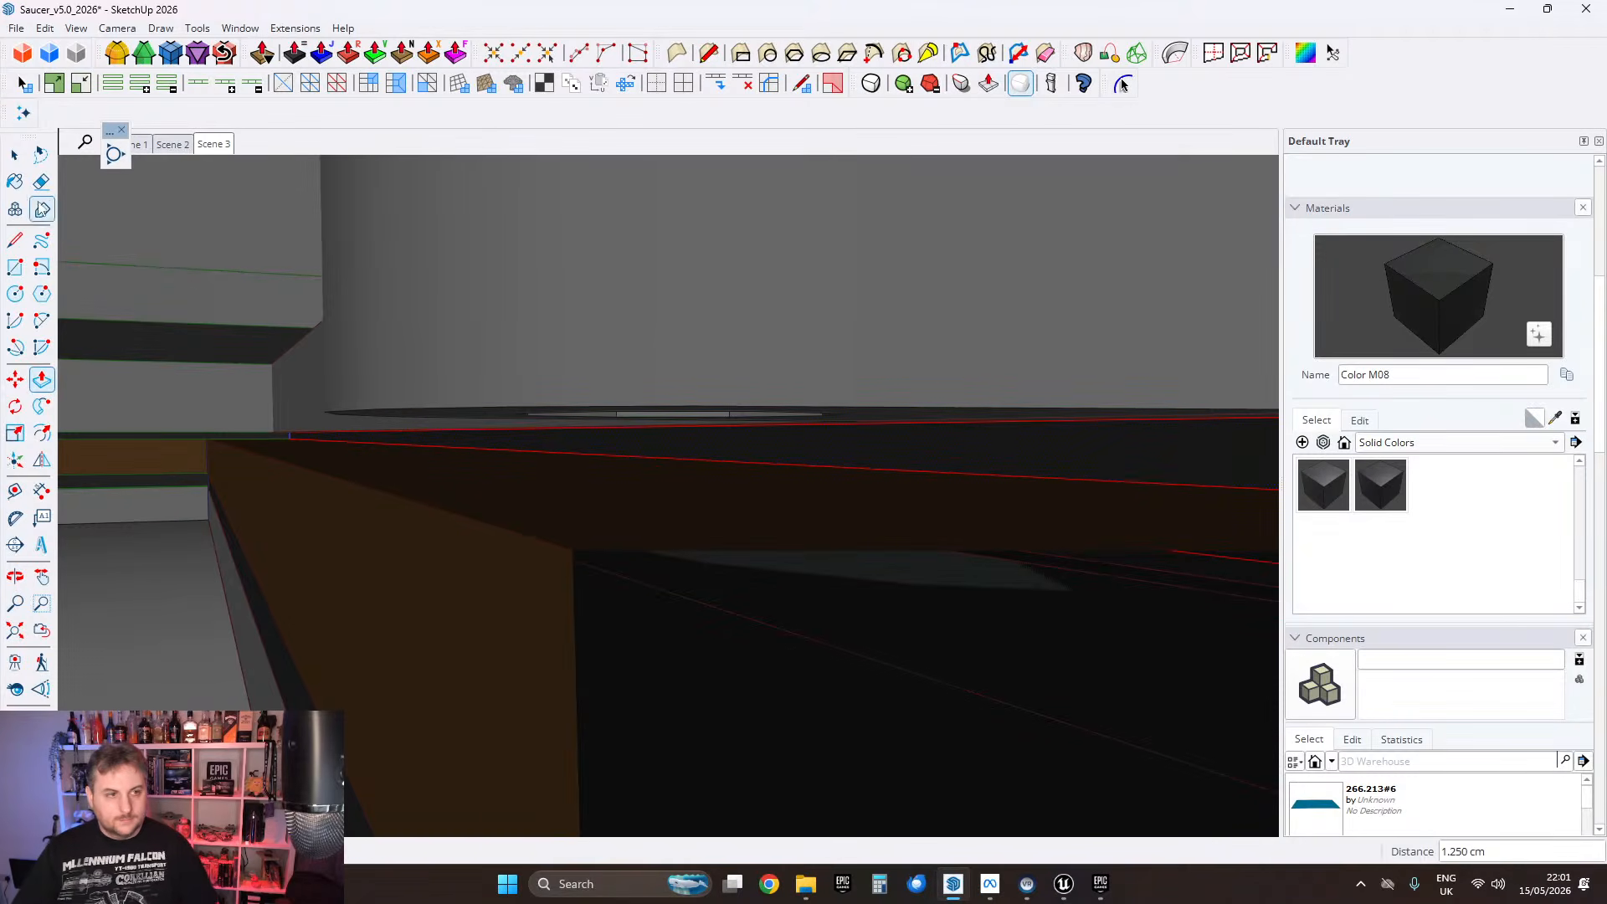
# Step: Push the orange band's end face back flush with the upper black strip
pyautogui.click(15, 156)
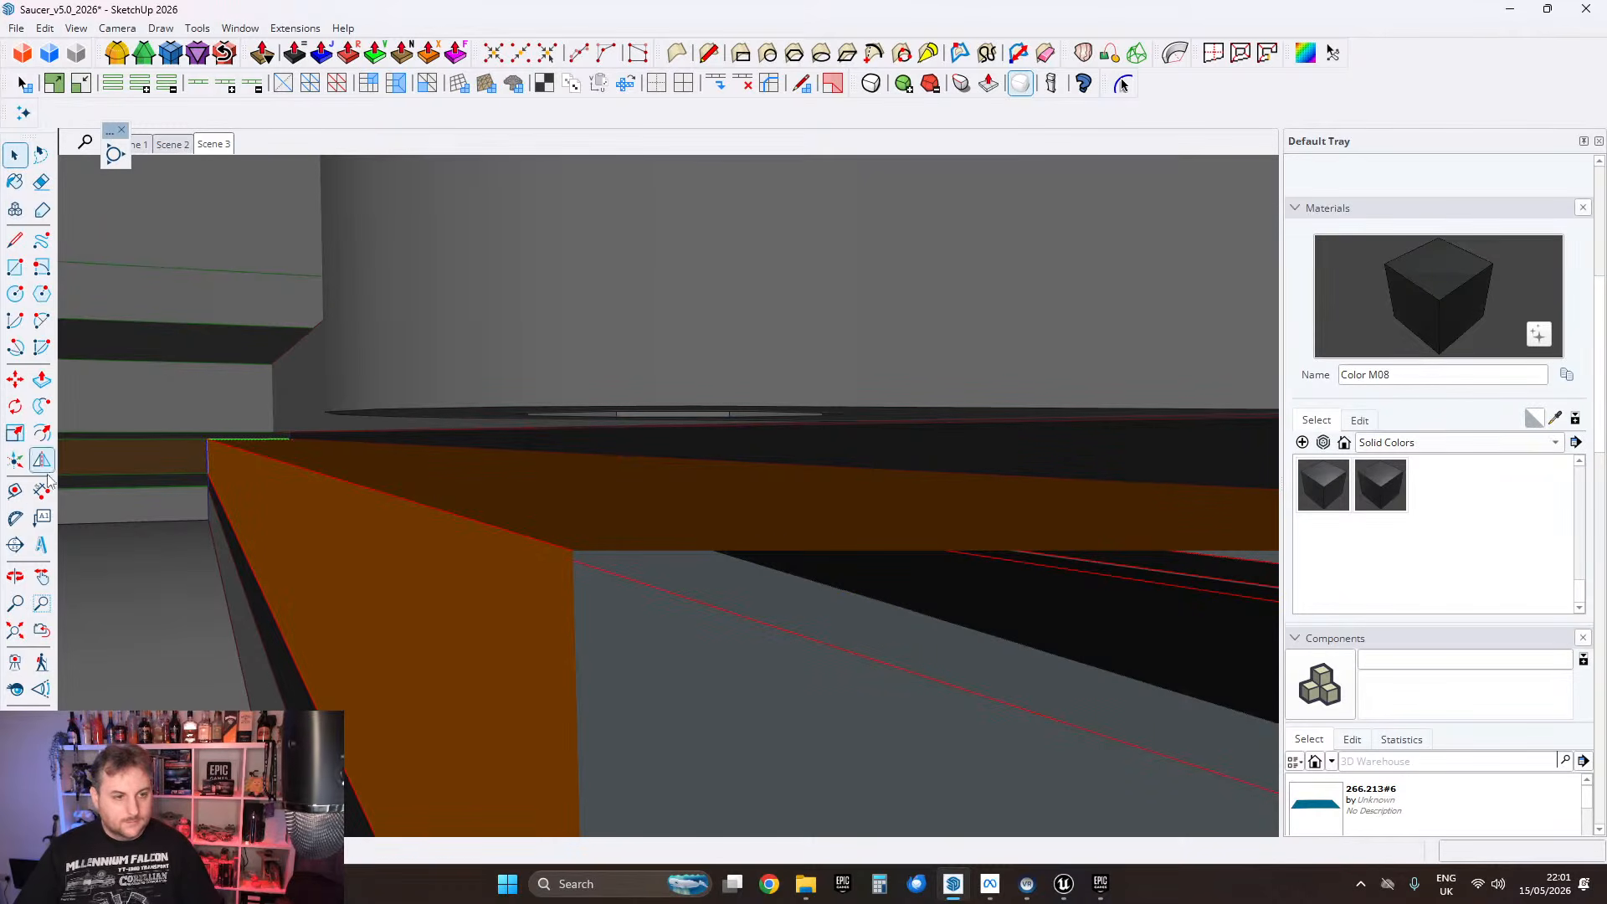
pyautogui.click(42, 381)
pyautogui.moveTo(344, 584); pyautogui.dragTo(664, 433, button='middle')
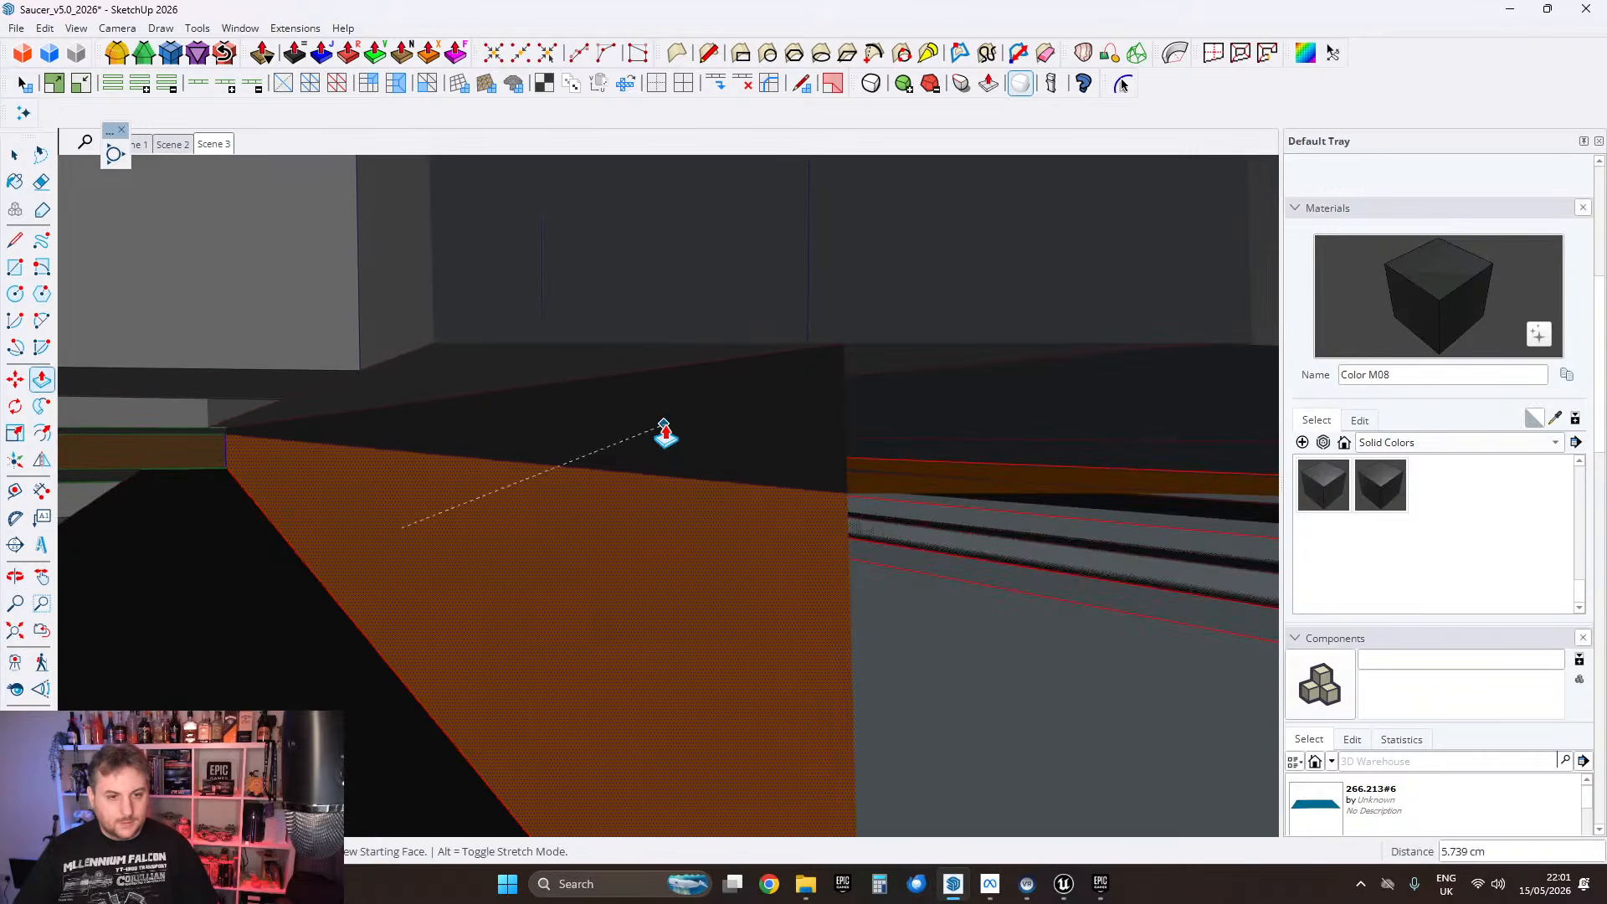
pyautogui.click(15, 156)
# Step: Push the lower black strip's end face back to line up with the orange band
pyautogui.moveTo(469, 536); pyautogui.dragTo(620, 556, button='middle')
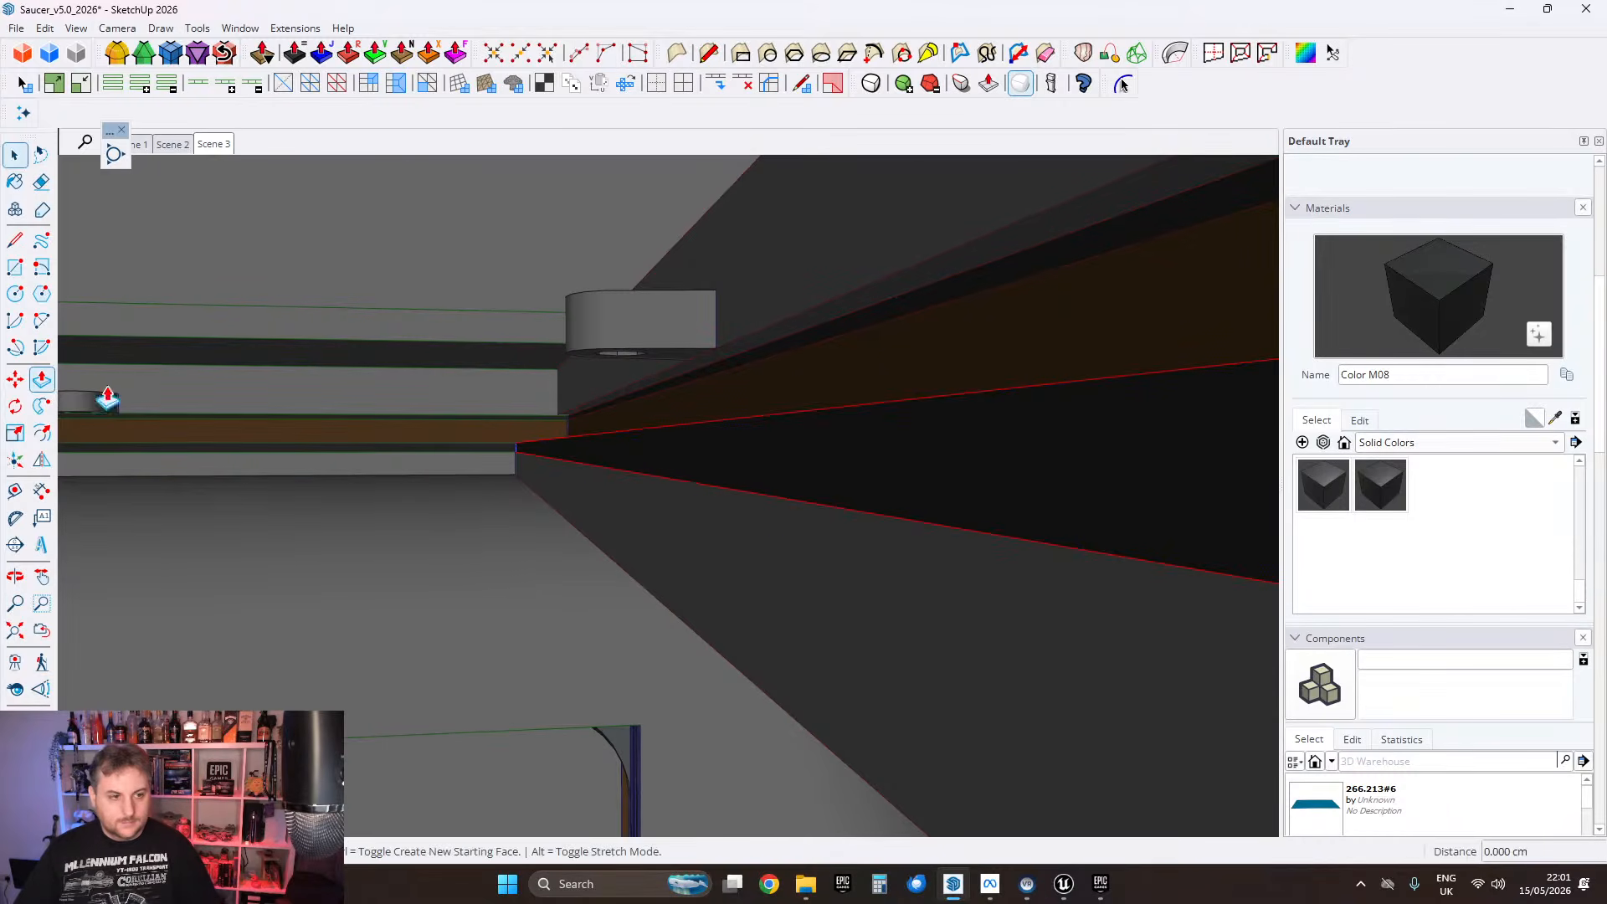
pyautogui.click(661, 480)
pyautogui.moveTo(931, 423); pyautogui.dragTo(512, 535, button='middle')
pyautogui.click(488, 544)
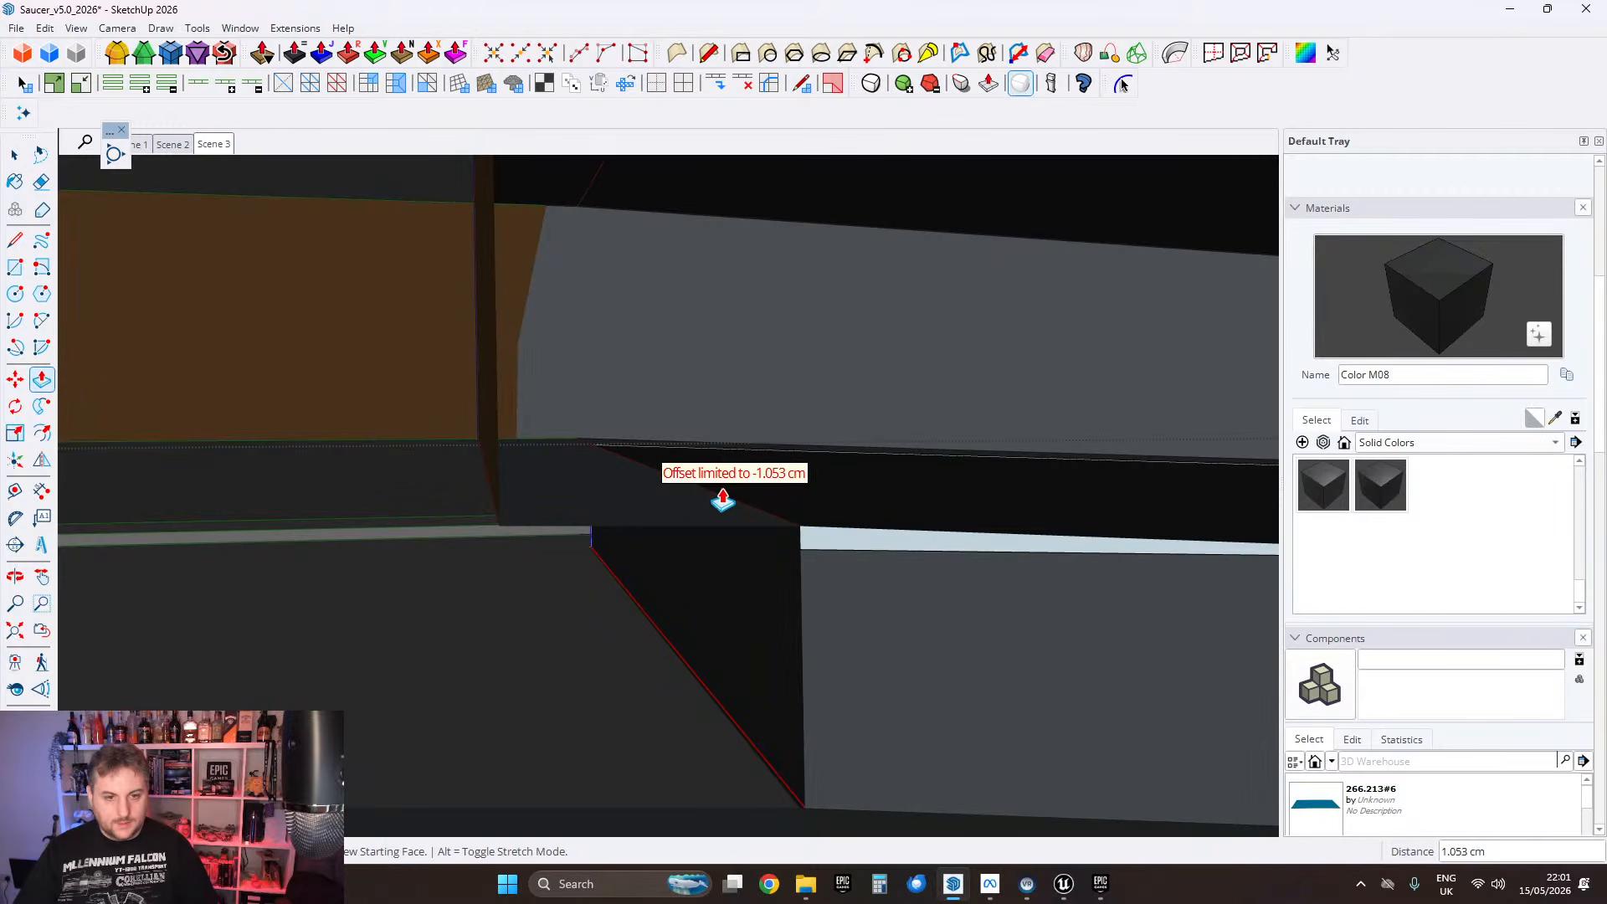
pyautogui.moveTo(821, 505)
pyautogui.mouseDown(button='middle')
pyautogui.moveTo(577, 484)
pyautogui.moveTo(680, 466)
pyautogui.moveTo(628, 452)
pyautogui.moveTo(653, 470)
pyautogui.moveTo(614, 499)
pyautogui.mouseUp(button='middle')
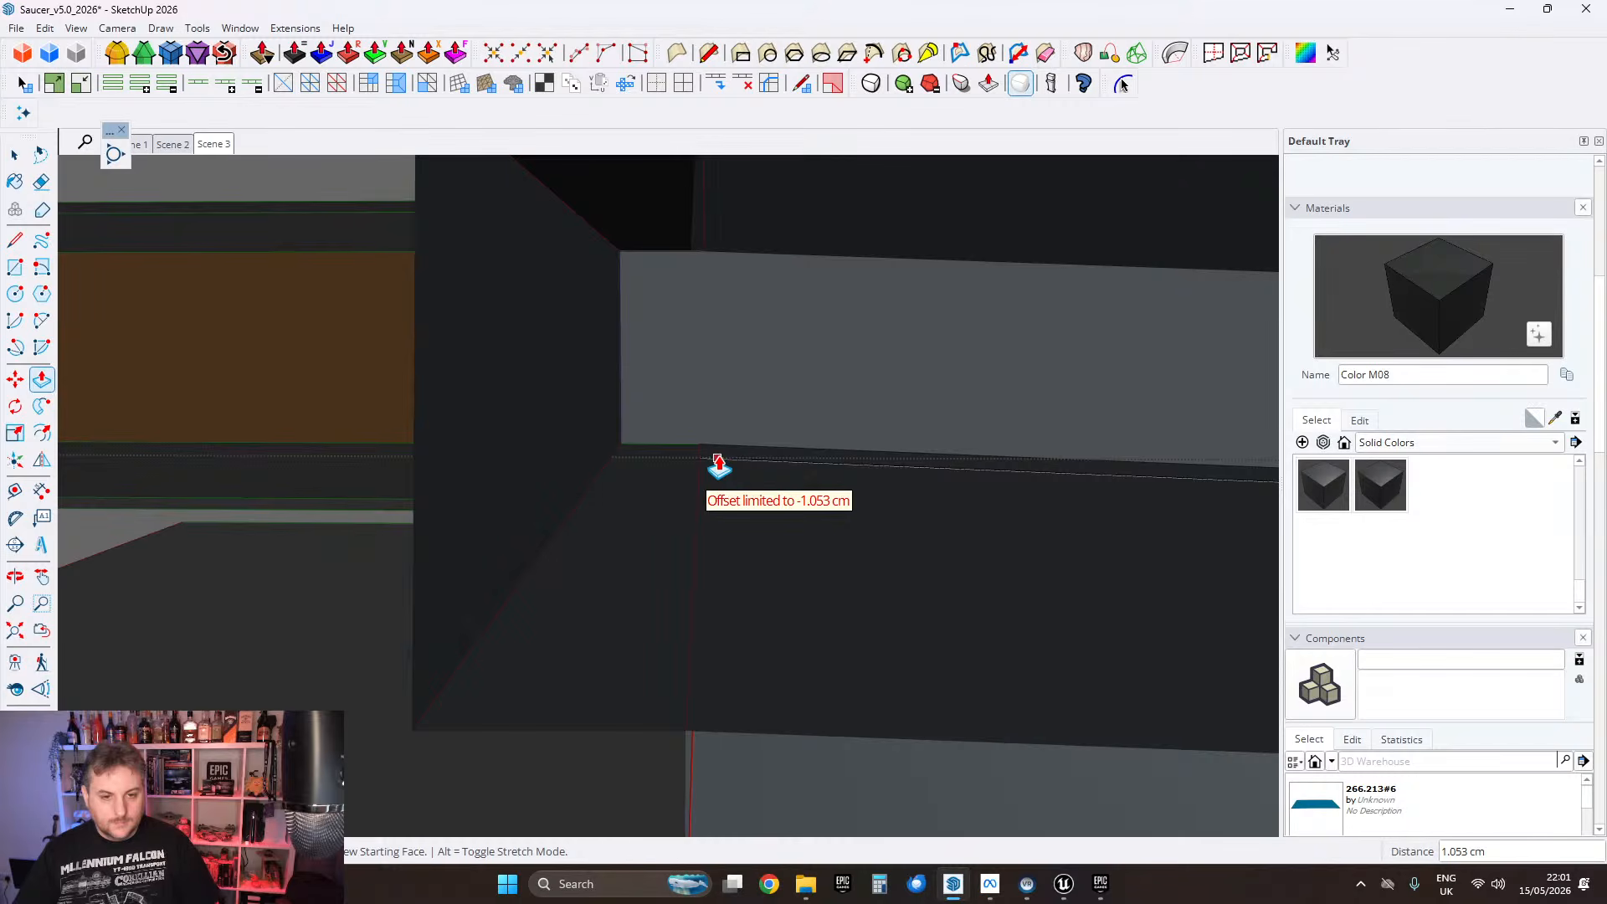
pyautogui.moveTo(732, 469)
pyautogui.mouseDown(button='middle')
pyautogui.moveTo(703, 460)
pyautogui.moveTo(753, 480)
pyautogui.mouseUp(button='middle')
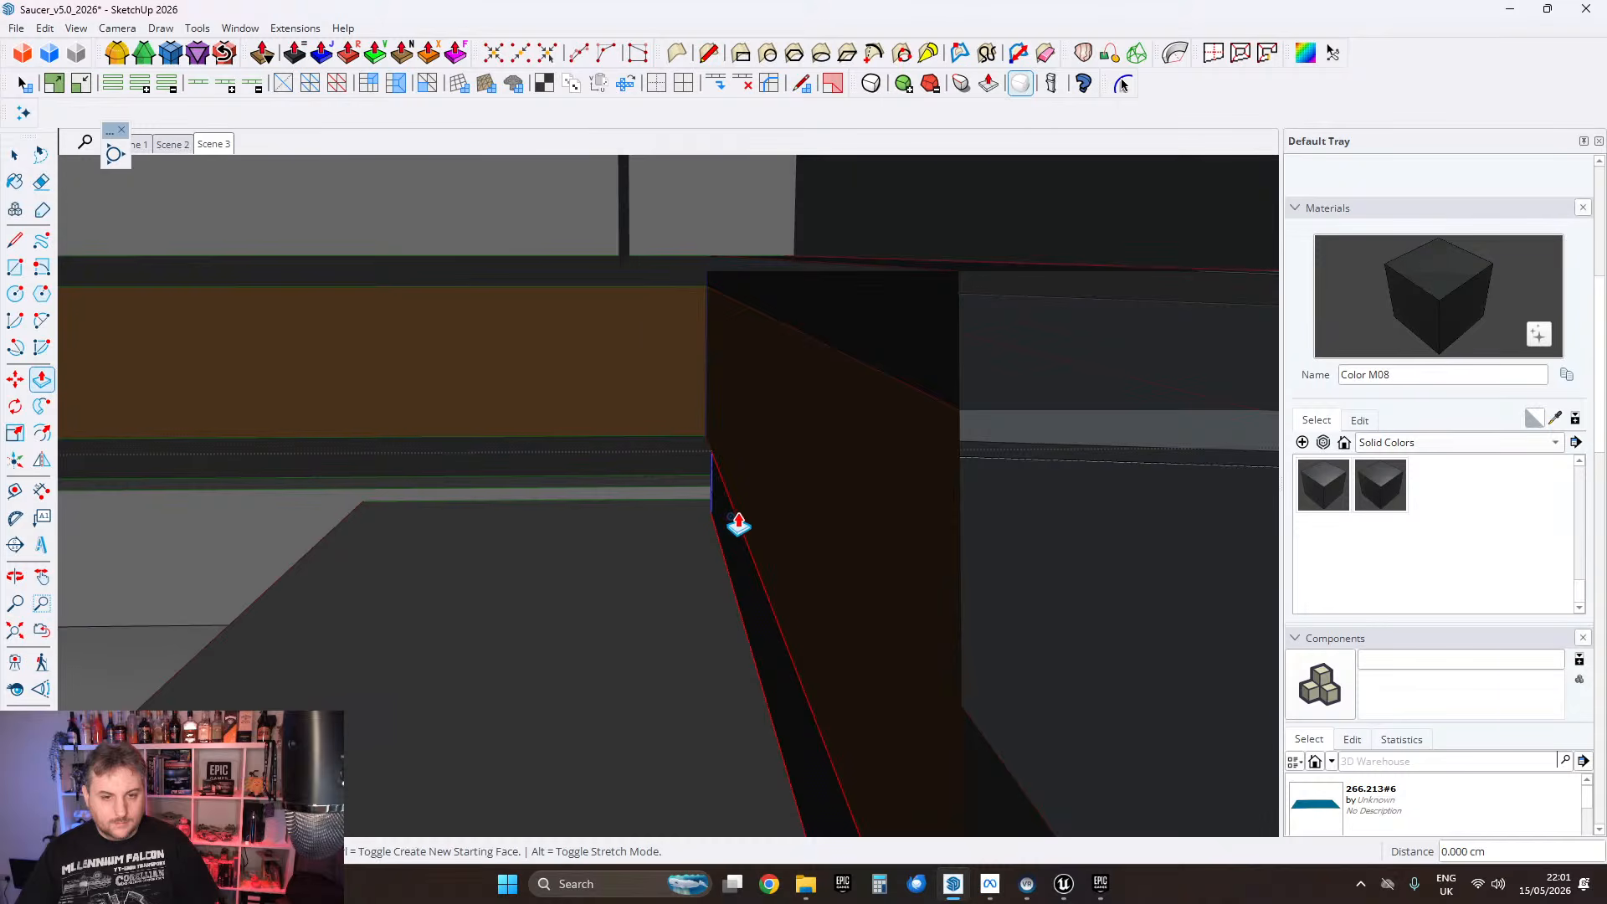
# Step: Pull the lower black strip's end face out by 0.5 cm
pyautogui.moveTo(739, 525); pyautogui.dragTo(825, 636, button='middle')
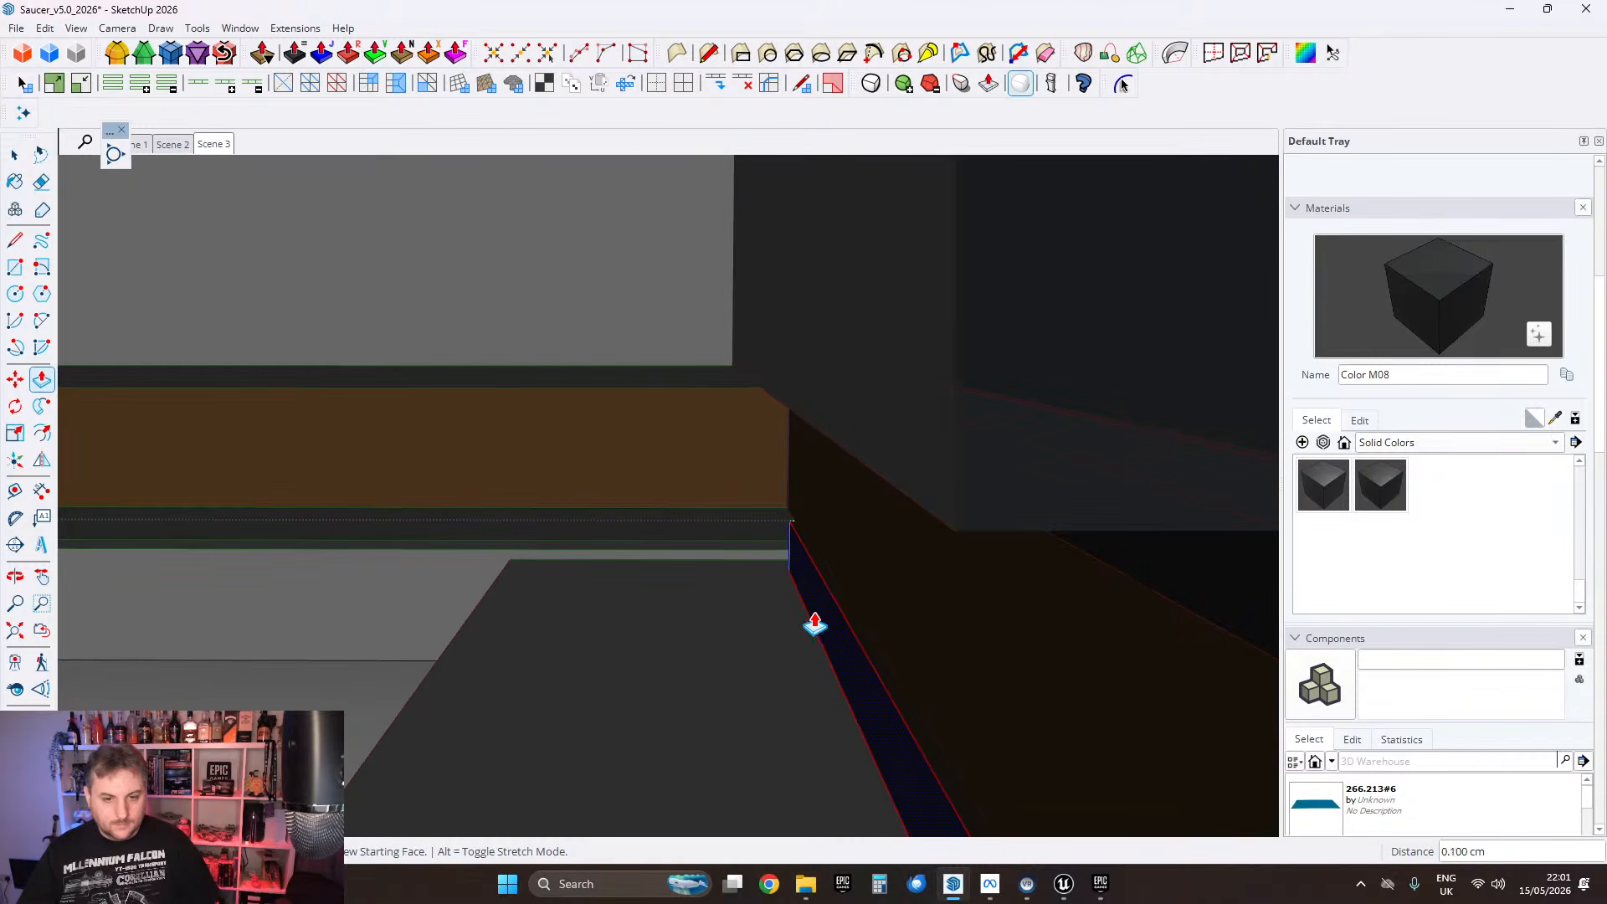
pyautogui.write('0.5')
pyautogui.press('Return')
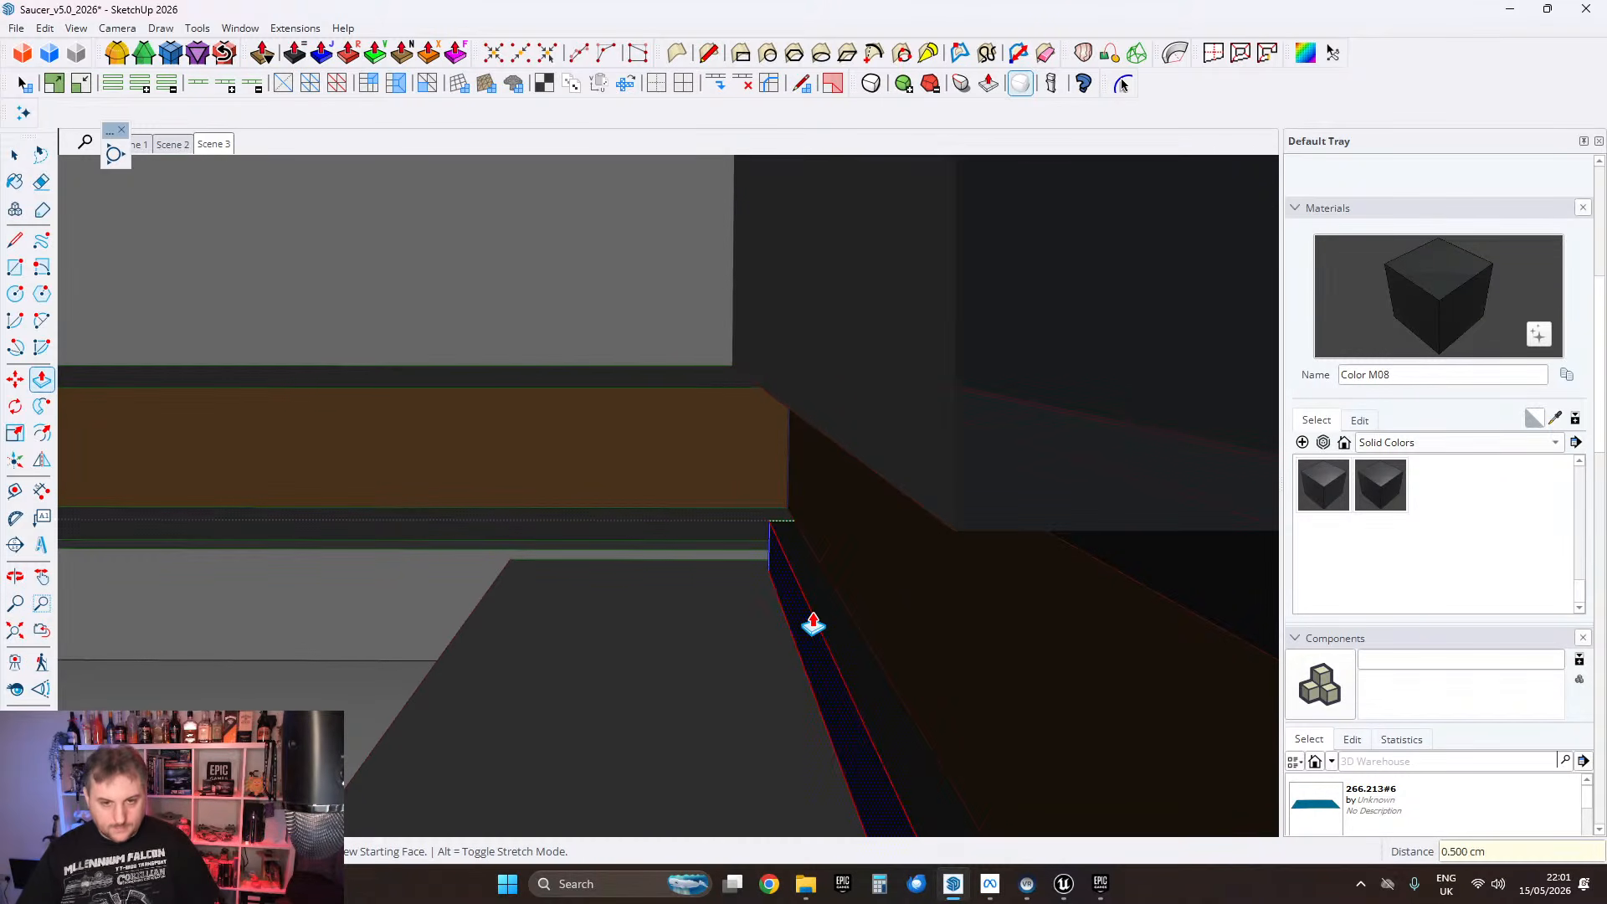
pyautogui.moveTo(813, 624); pyautogui.dragTo(756, 469, button='middle')
pyautogui.click(687, 494)
pyautogui.click(18, 153)
# Step: Open the light bottom wall layer, push its end face back to the black strip and offset it 1 cm outward
pyautogui.scroll(-3, 553, 545)
pyautogui.moveTo(553, 545); pyautogui.dragTo(578, 534, button='middle')
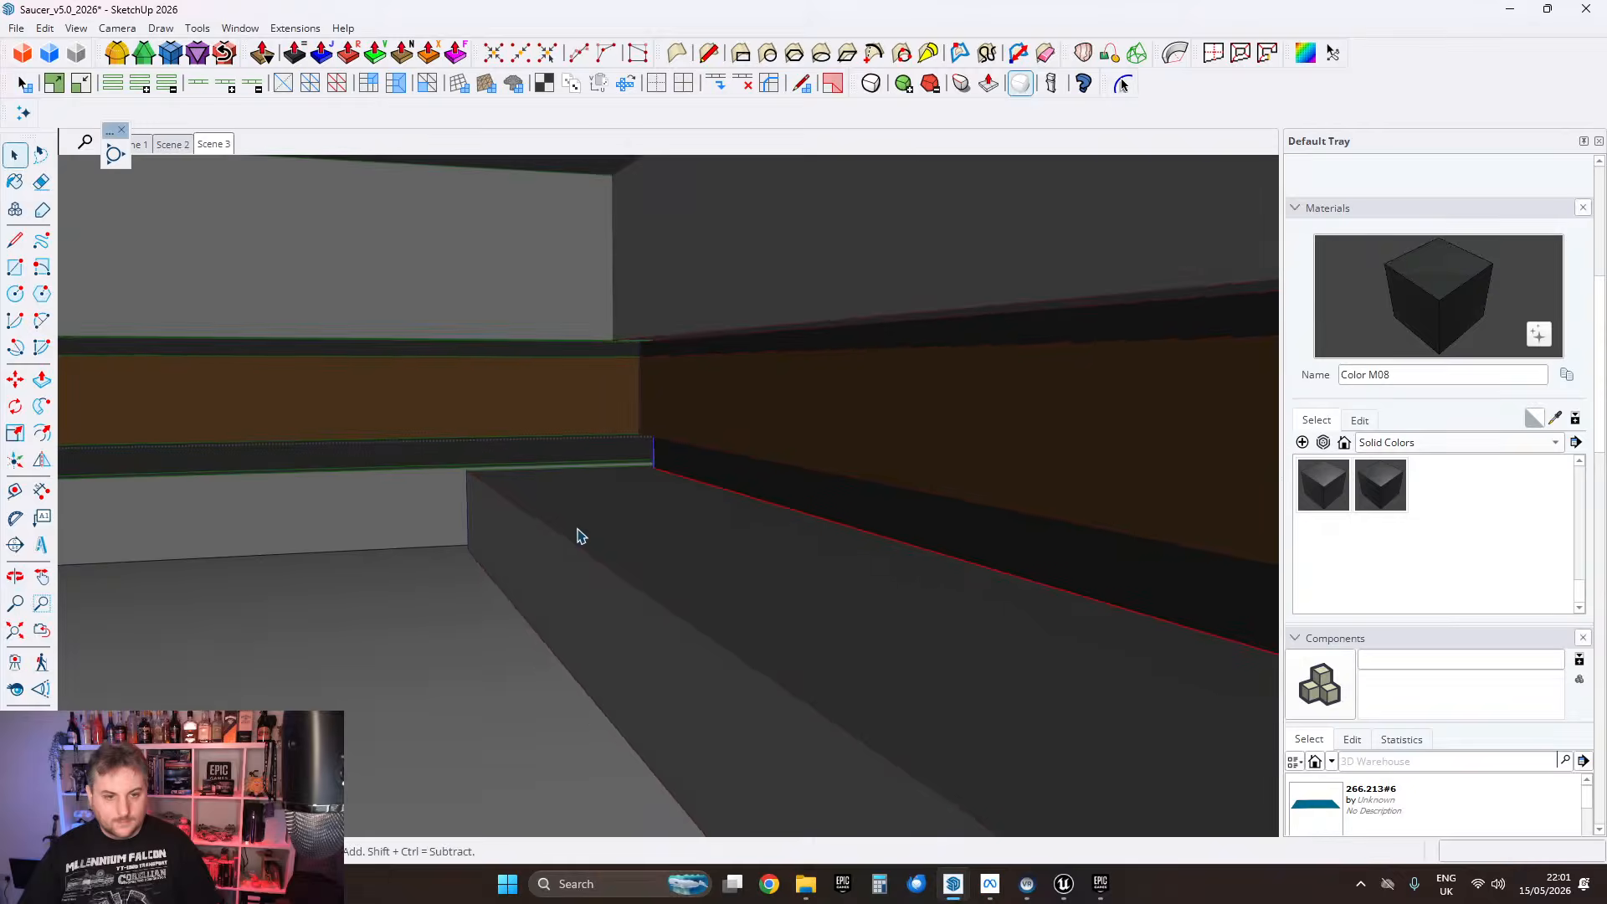
pyautogui.click(550, 571)
pyautogui.doubleClick(549, 571)
pyautogui.click(42, 380)
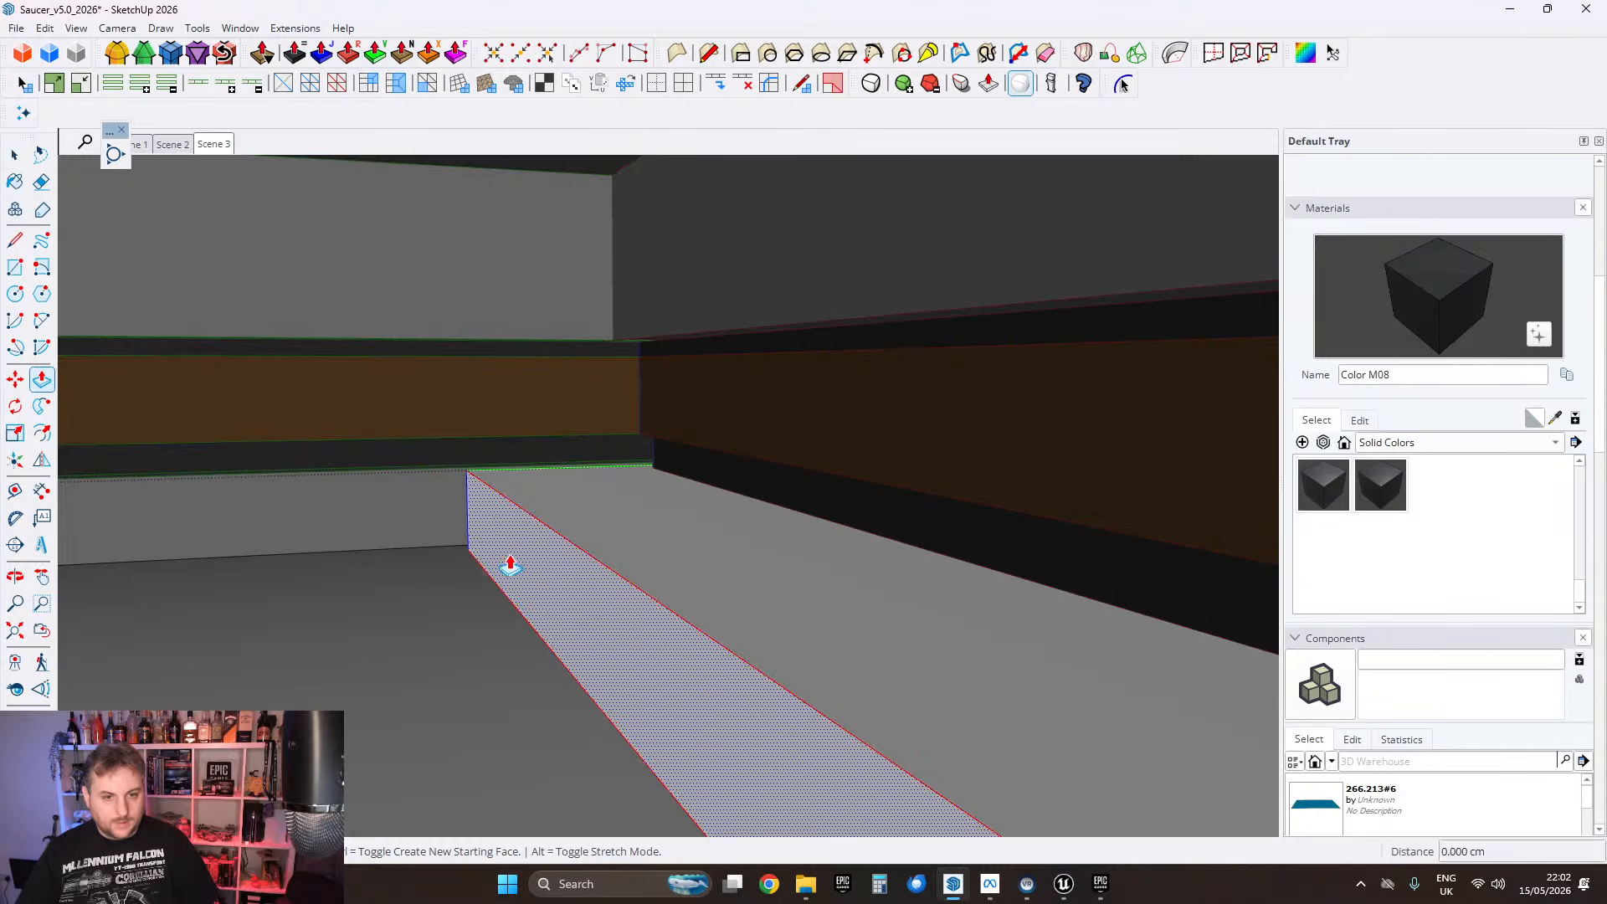
pyautogui.moveTo(509, 559); pyautogui.dragTo(657, 527)
pyautogui.moveTo(657, 527)
pyautogui.mouseDown(button='middle')
pyautogui.moveTo(664, 506)
pyautogui.moveTo(617, 564)
pyautogui.moveTo(636, 546)
pyautogui.moveTo(670, 585)
pyautogui.moveTo(667, 532)
pyautogui.moveTo(646, 528)
pyautogui.moveTo(682, 556)
pyautogui.moveTo(669, 553)
pyautogui.mouseUp(button='middle')
pyautogui.click(14, 155)
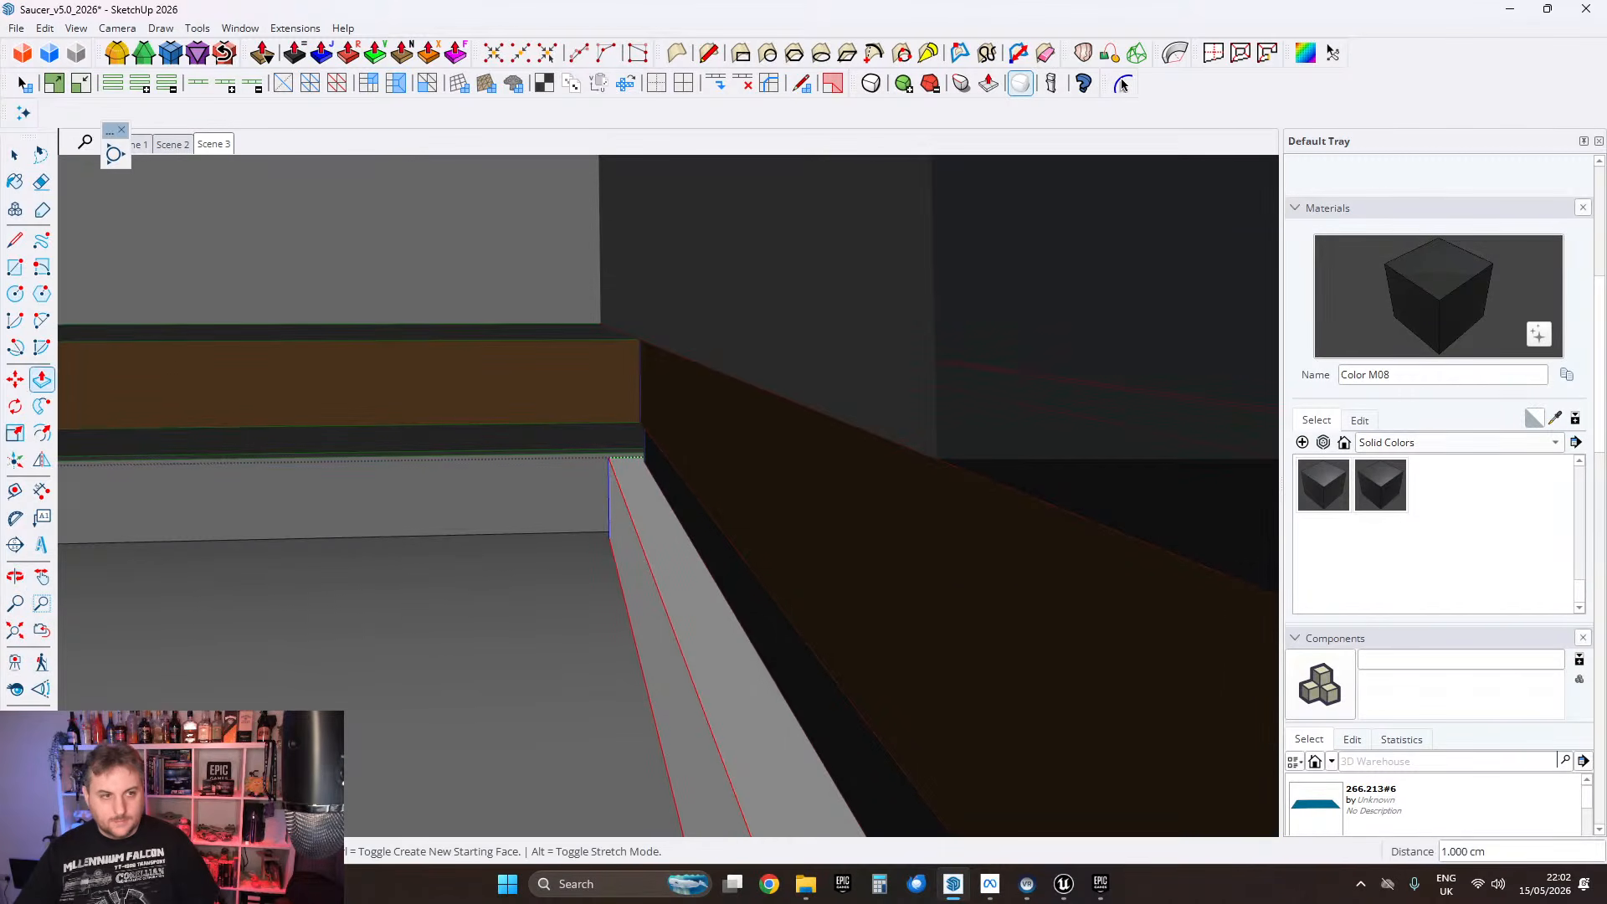
# Step: Open the orange band and pull its end face out by 0.5 cm
pyautogui.moveTo(677, 463); pyautogui.dragTo(670, 441, button='middle')
pyautogui.click(699, 415)
pyautogui.doubleClick(700, 415)
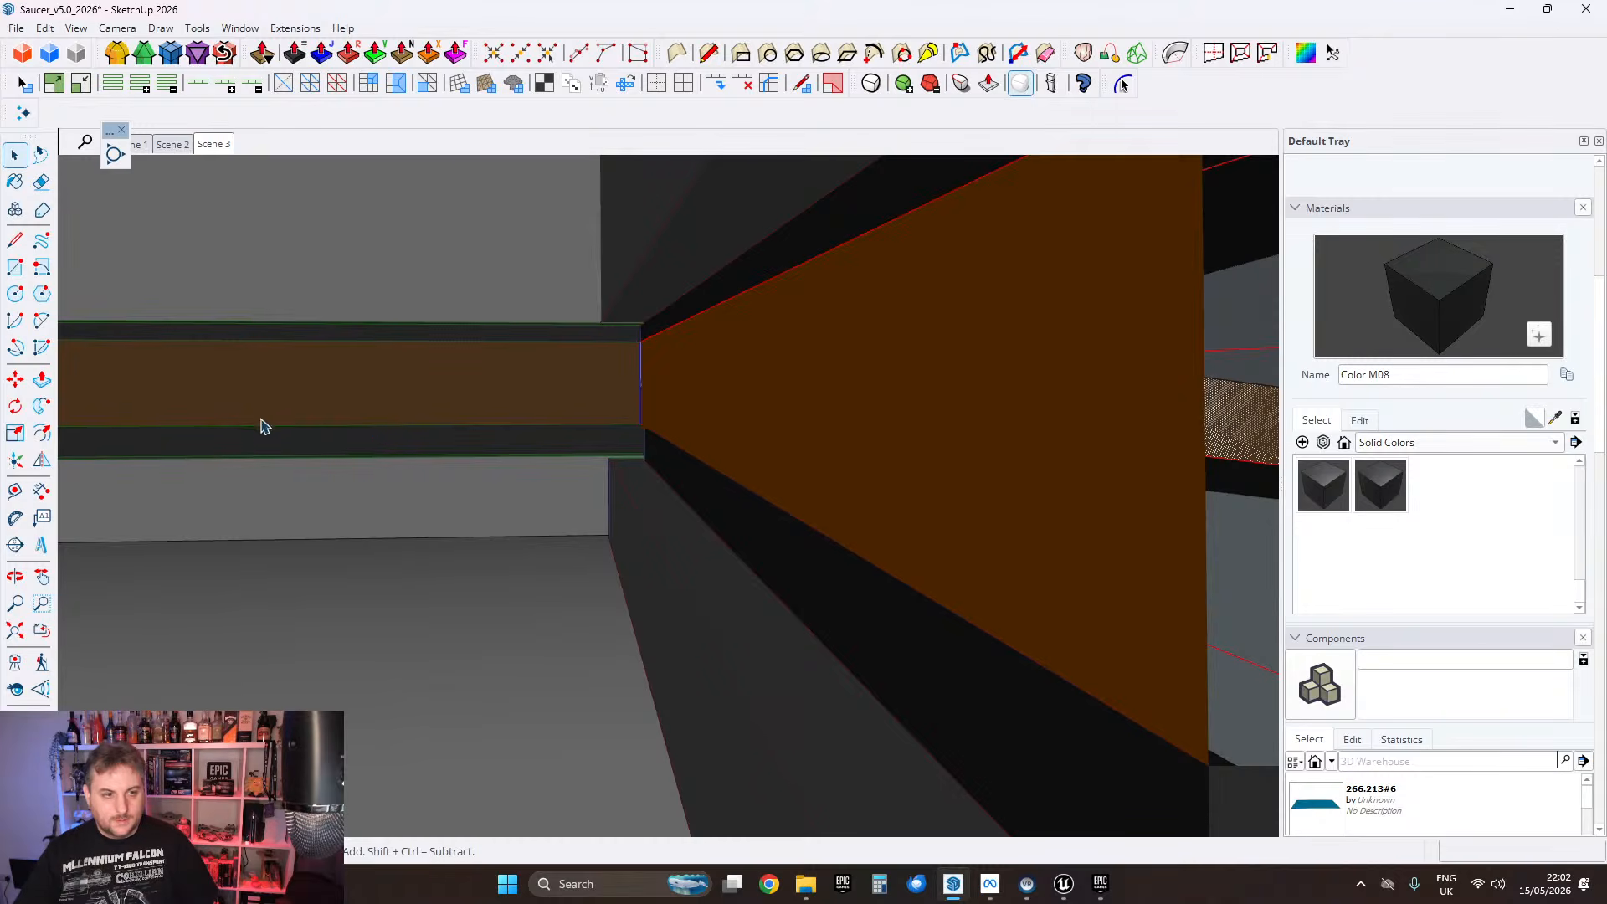
pyautogui.moveTo(775, 473); pyautogui.dragTo(757, 470)
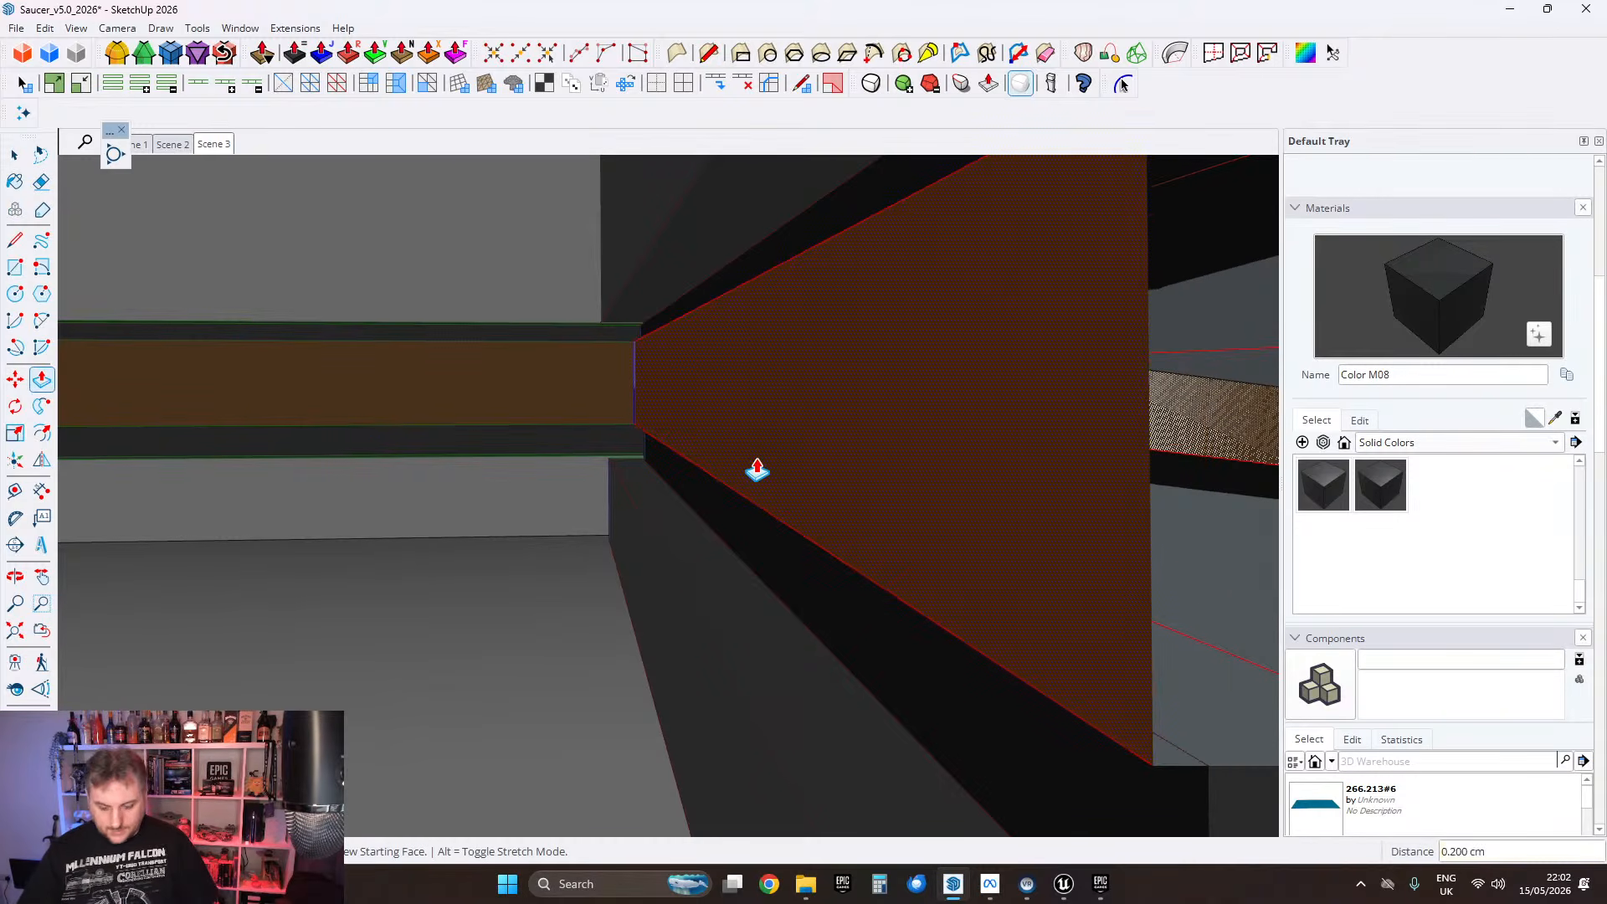
pyautogui.write('0.5')
pyautogui.press('Return')
pyautogui.click(16, 155)
# Step: Extend the upper black strip's end face by 0.5 cm to match the orange band
pyautogui.moveTo(536, 318); pyautogui.dragTo(816, 444, button='middle')
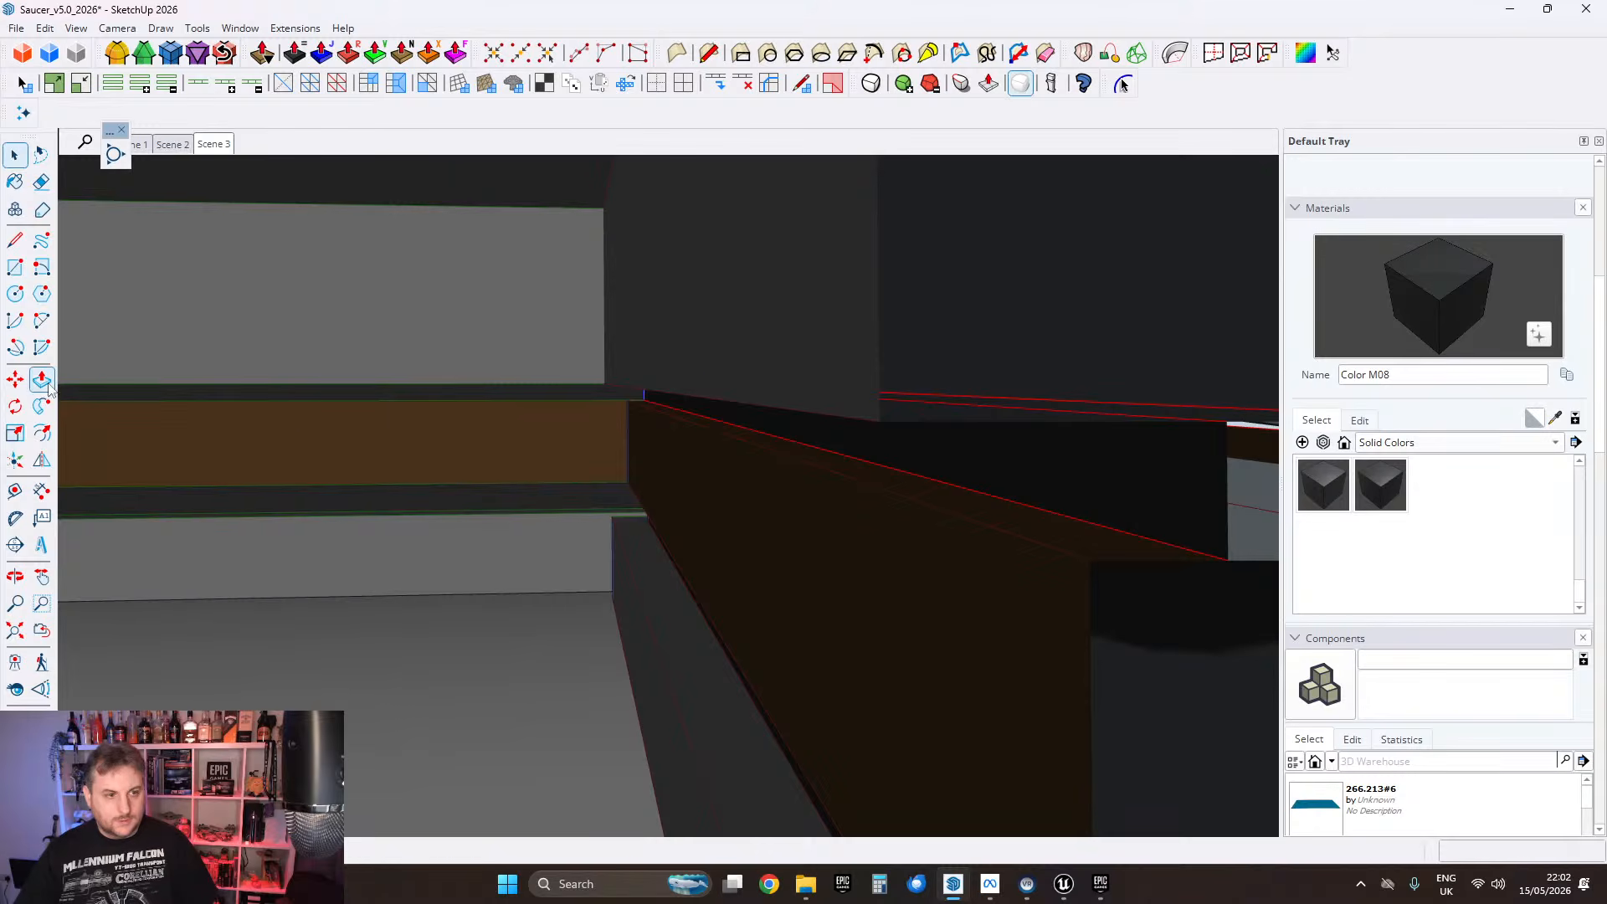
pyautogui.click(41, 380)
pyautogui.click(922, 467)
pyautogui.write('0.5')
pyautogui.press('Return')
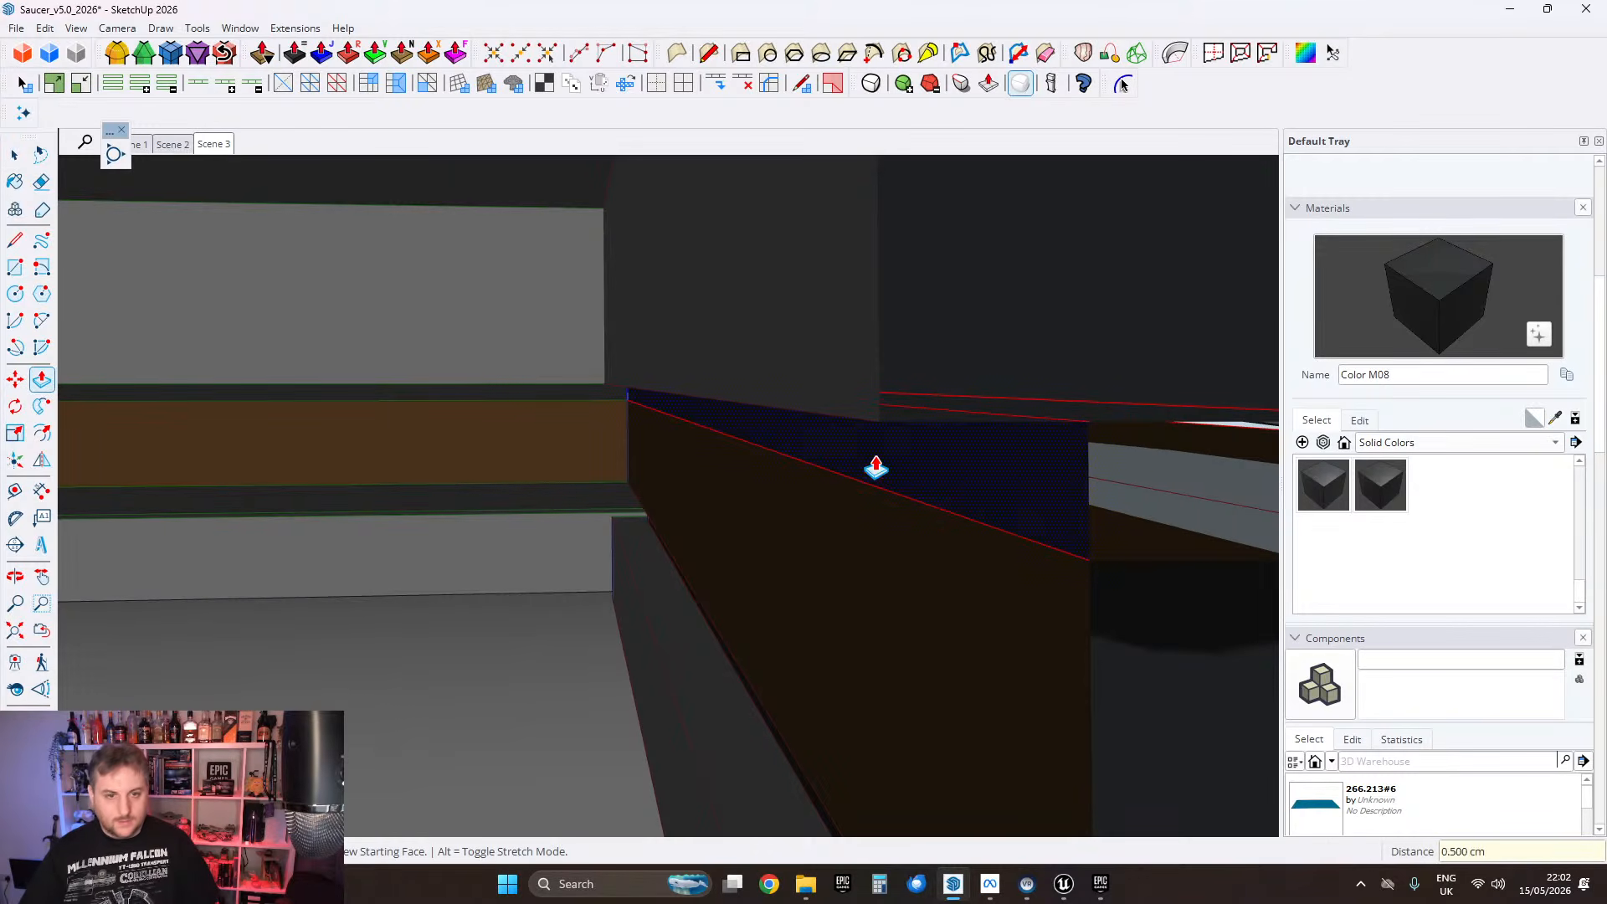
pyautogui.click(20, 153)
# Step: Move the flanged post beside the layered orange and black wall ends 7.6 cm along the green axis
pyautogui.scroll(-2, 577, 329)
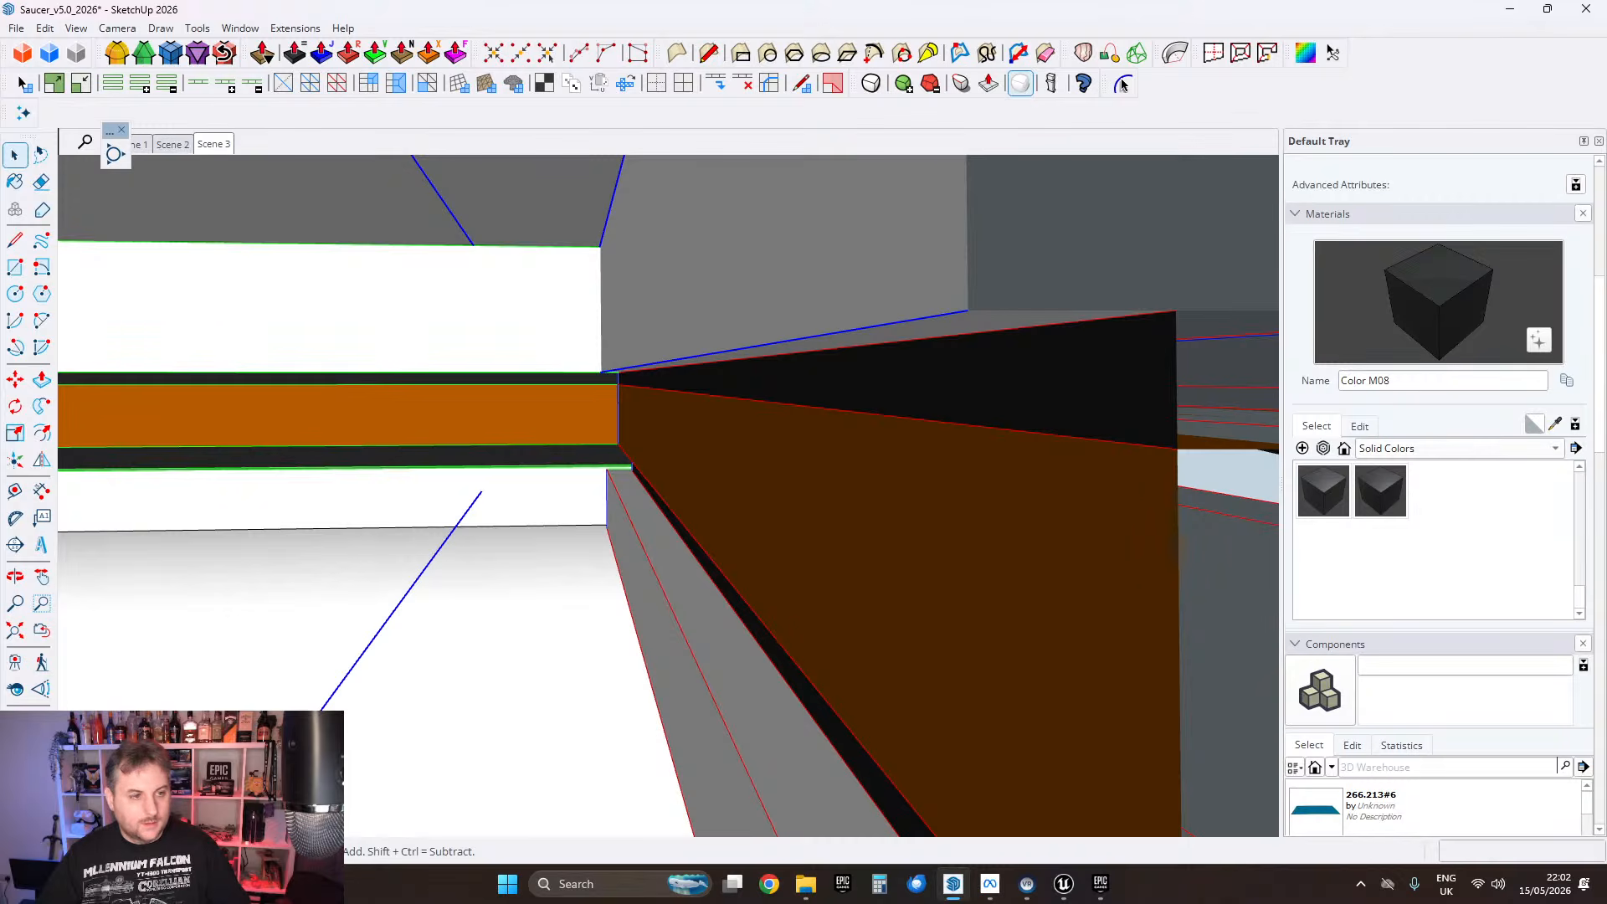
pyautogui.click(24, 382)
pyautogui.moveTo(737, 372); pyautogui.dragTo(596, 365, button='middle')
pyautogui.click(620, 316)
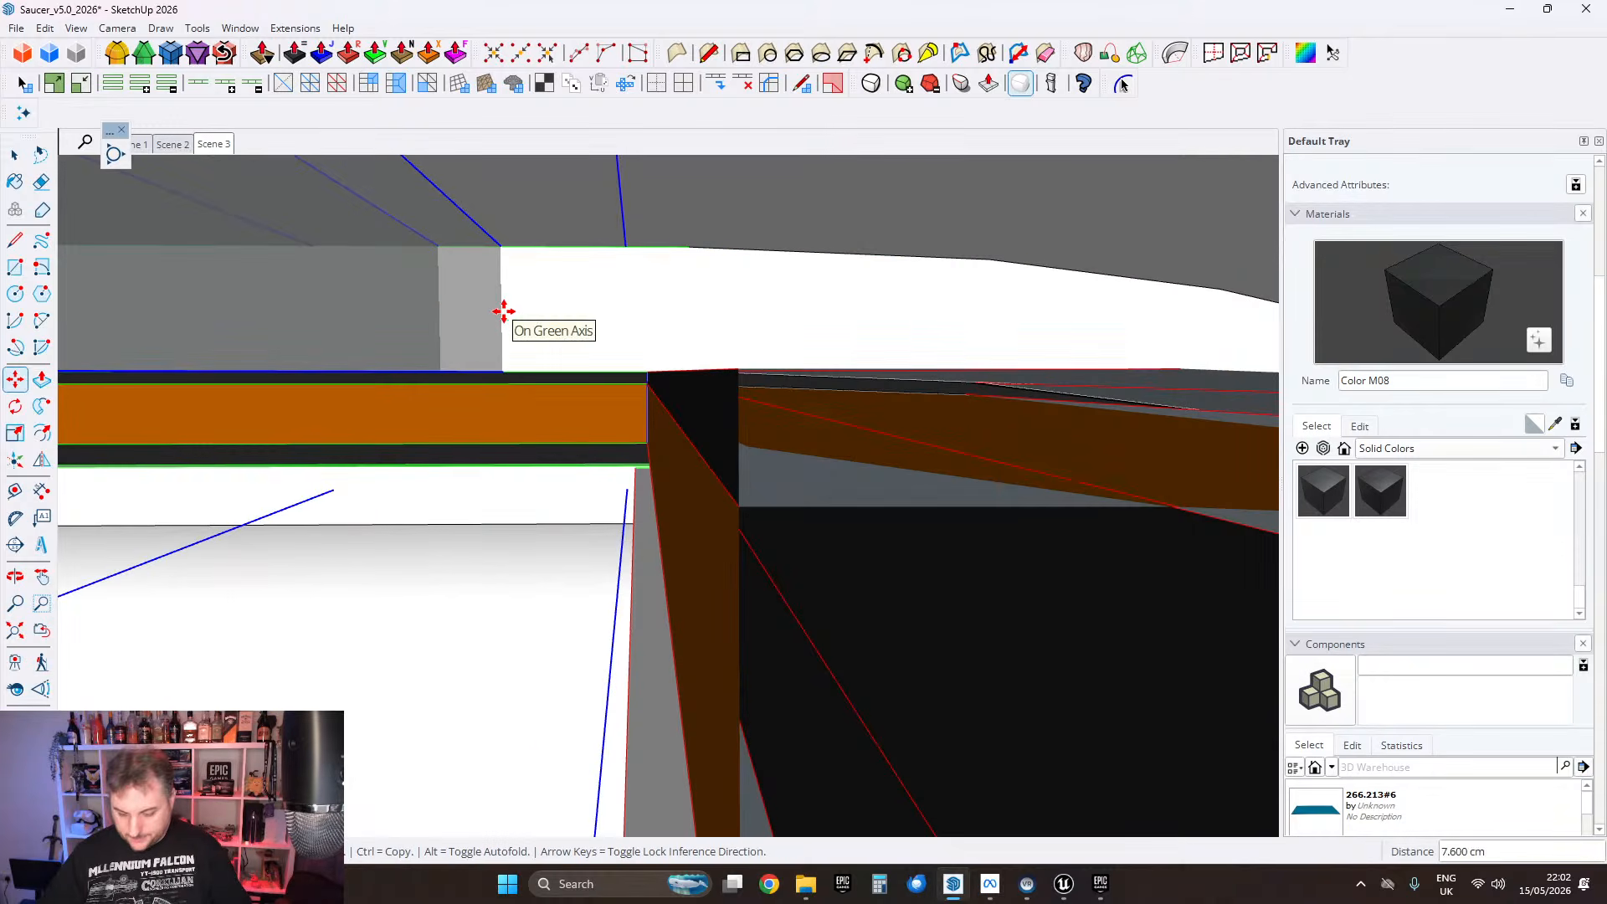
pyautogui.click(503, 312)
pyautogui.press('space')
pyautogui.moveTo(502, 309); pyautogui.dragTo(669, 507, button='middle')
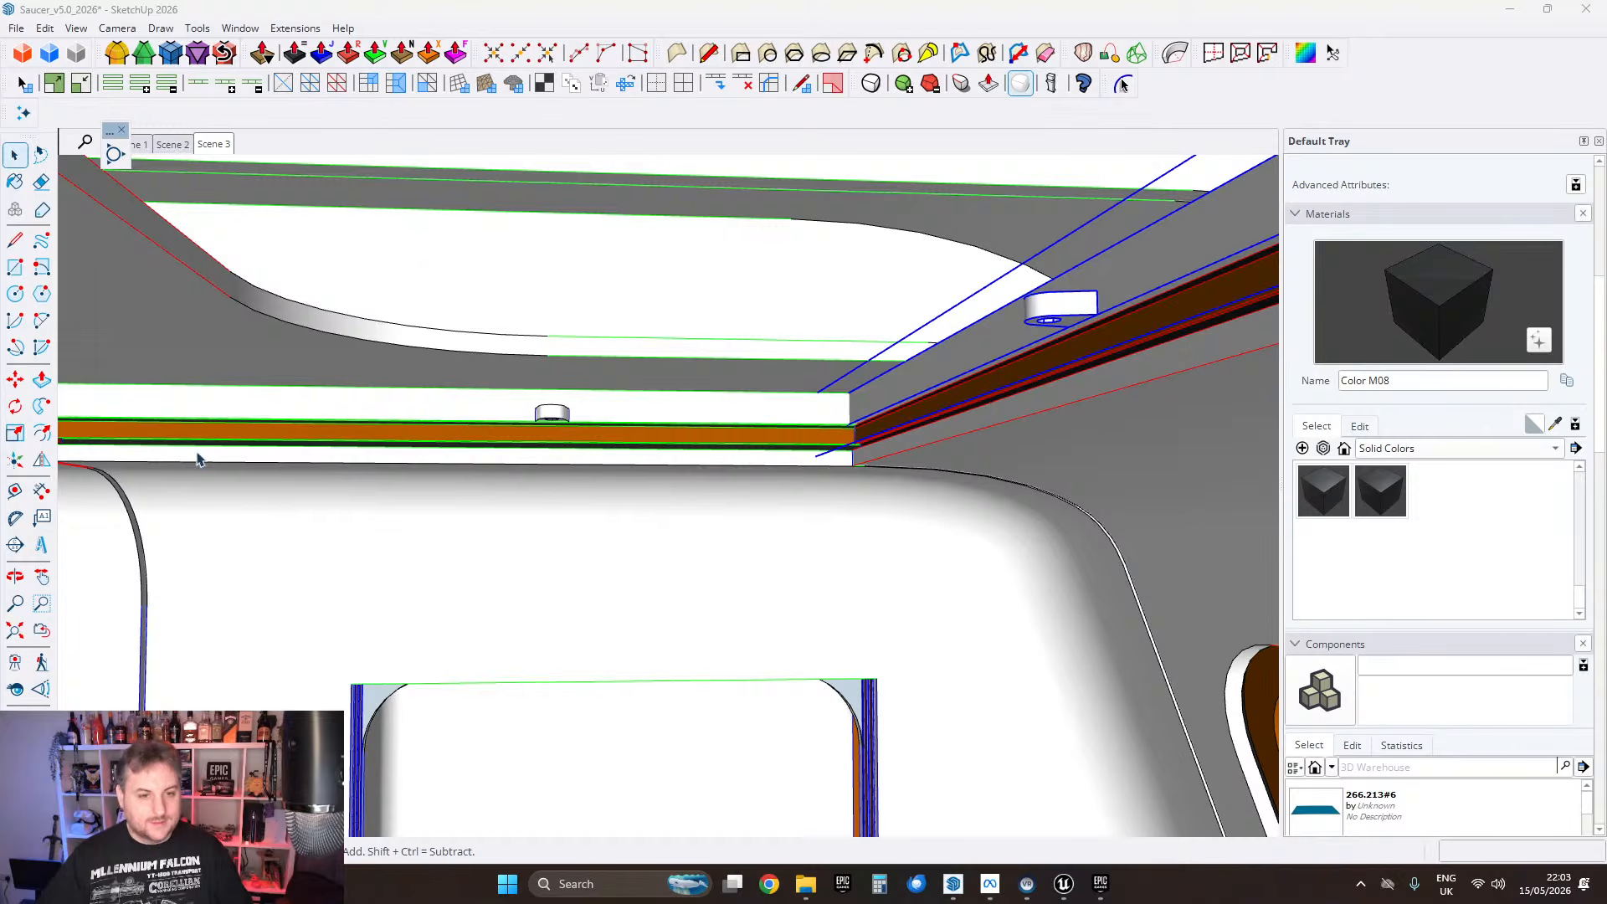
# Step: Draw a straight reference line along the green axis from the corner post's inner edge to the facing edge of the middle post
pyautogui.moveTo(996, 318); pyautogui.dragTo(783, 347, button='middle')
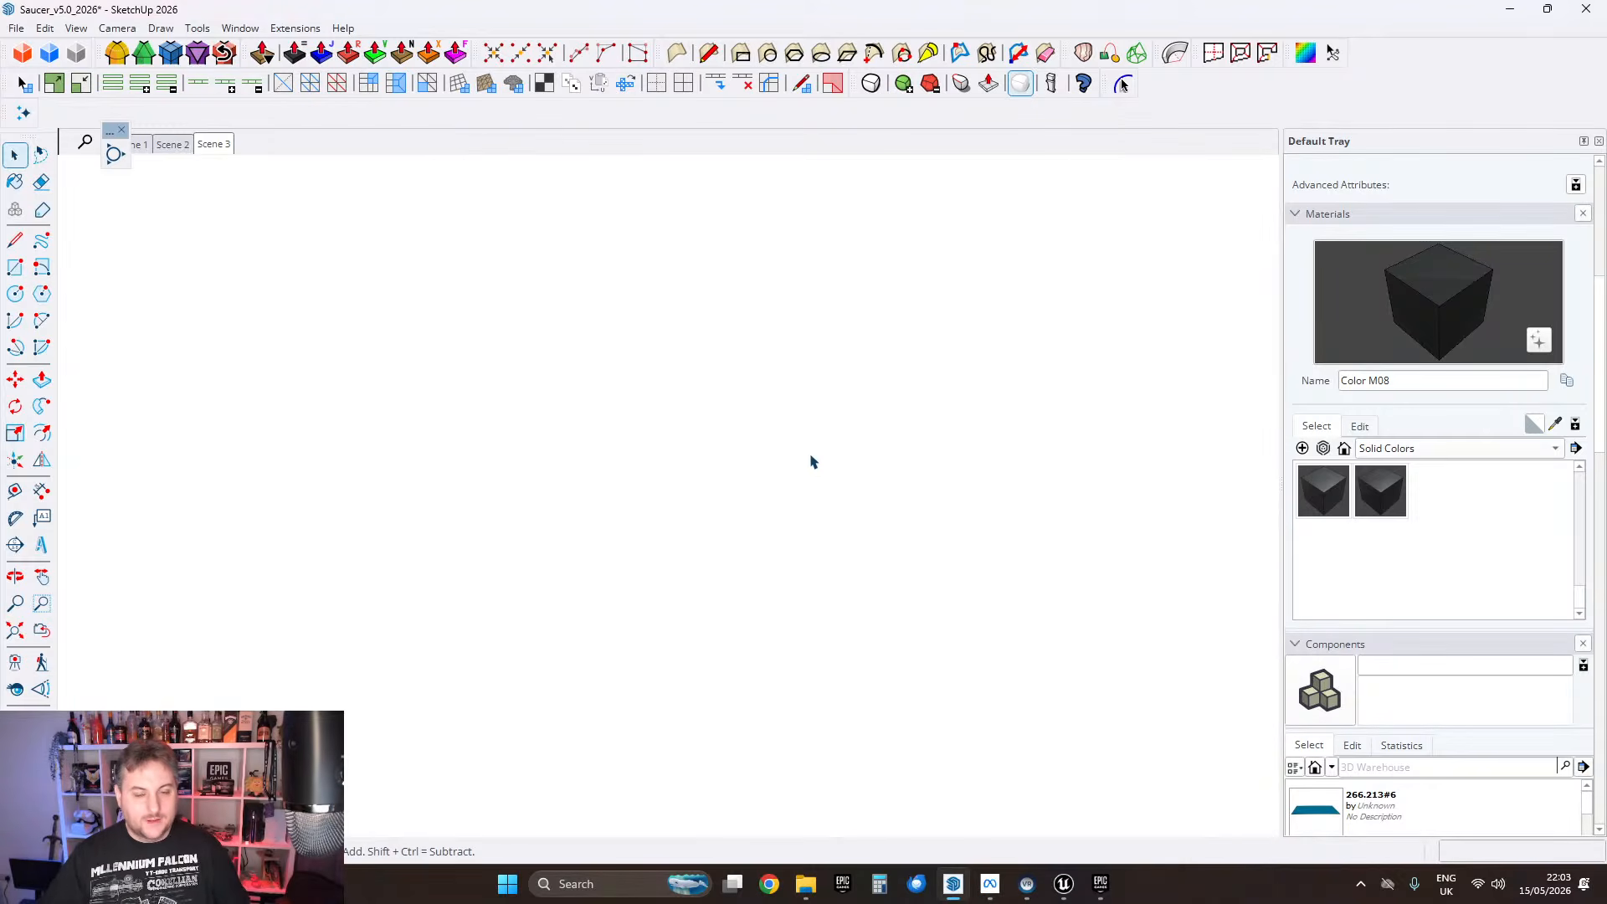
pyautogui.moveTo(811, 461); pyautogui.dragTo(779, 430, button='middle')
pyautogui.scroll(-10, 819, 411)
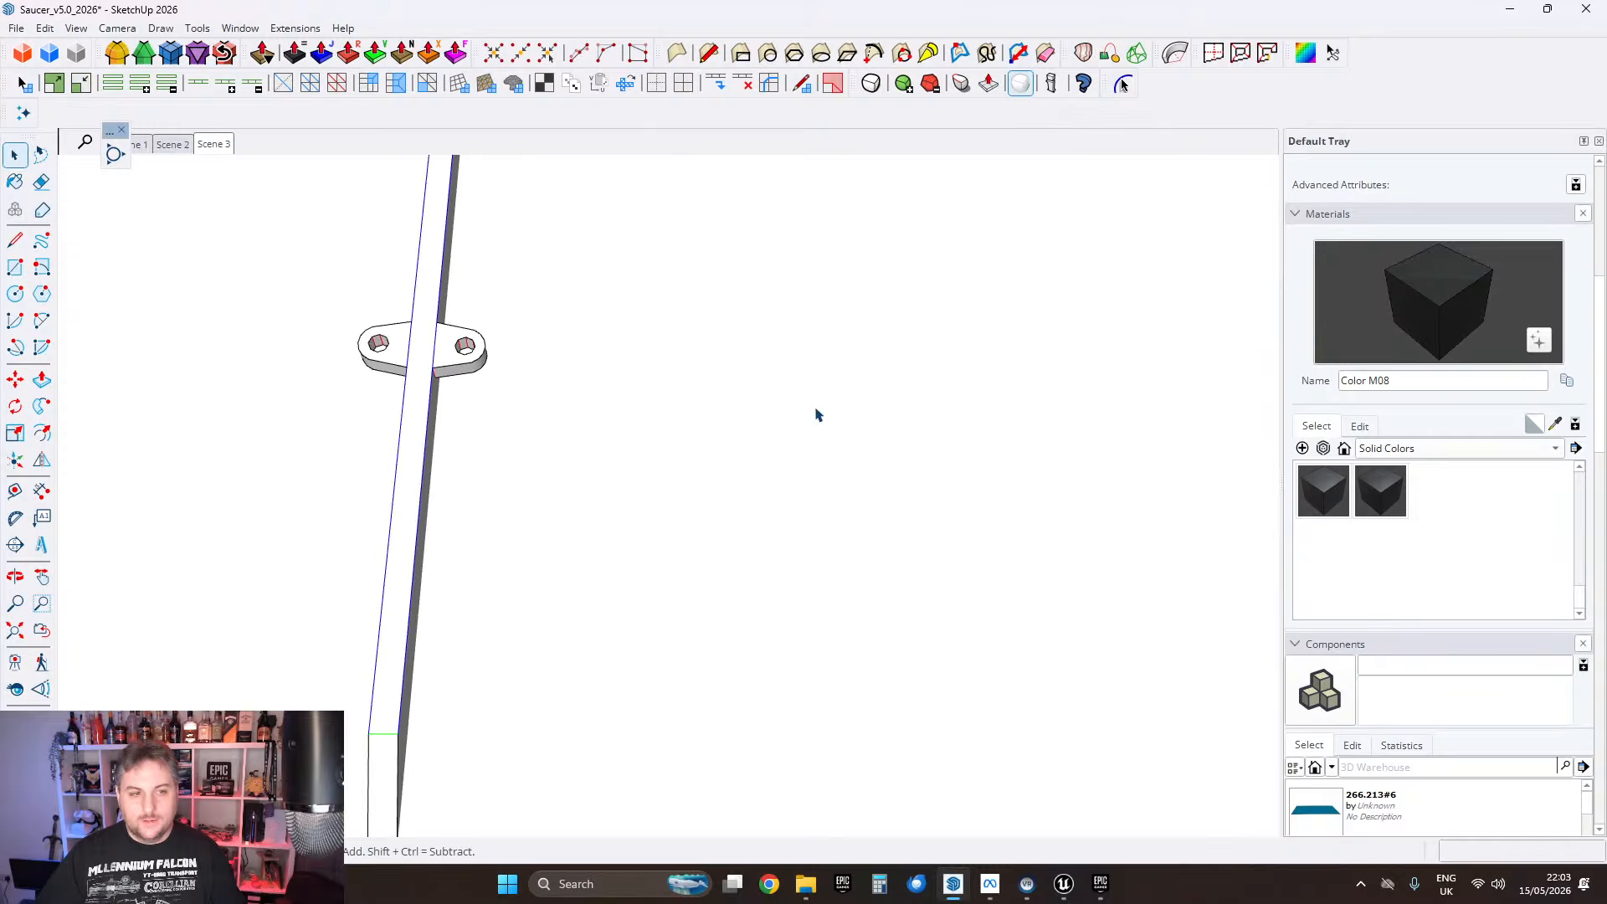
pyautogui.moveTo(739, 366); pyautogui.dragTo(762, 494, button='middle')
pyautogui.keyDown('shift'); pyautogui.moveTo(762, 494); pyautogui.dragTo(575, 641, button='middle'); pyautogui.keyUp('shift')
pyautogui.keyDown('shift'); pyautogui.moveTo(280, 569); pyautogui.dragTo(908, 537, button='middle'); pyautogui.keyUp('shift')
pyautogui.moveTo(808, 474); pyautogui.dragTo(568, 413, button='middle')
pyautogui.scroll(2, 860, 526)
pyautogui.click(16, 240)
pyautogui.scroll(8, 992, 362)
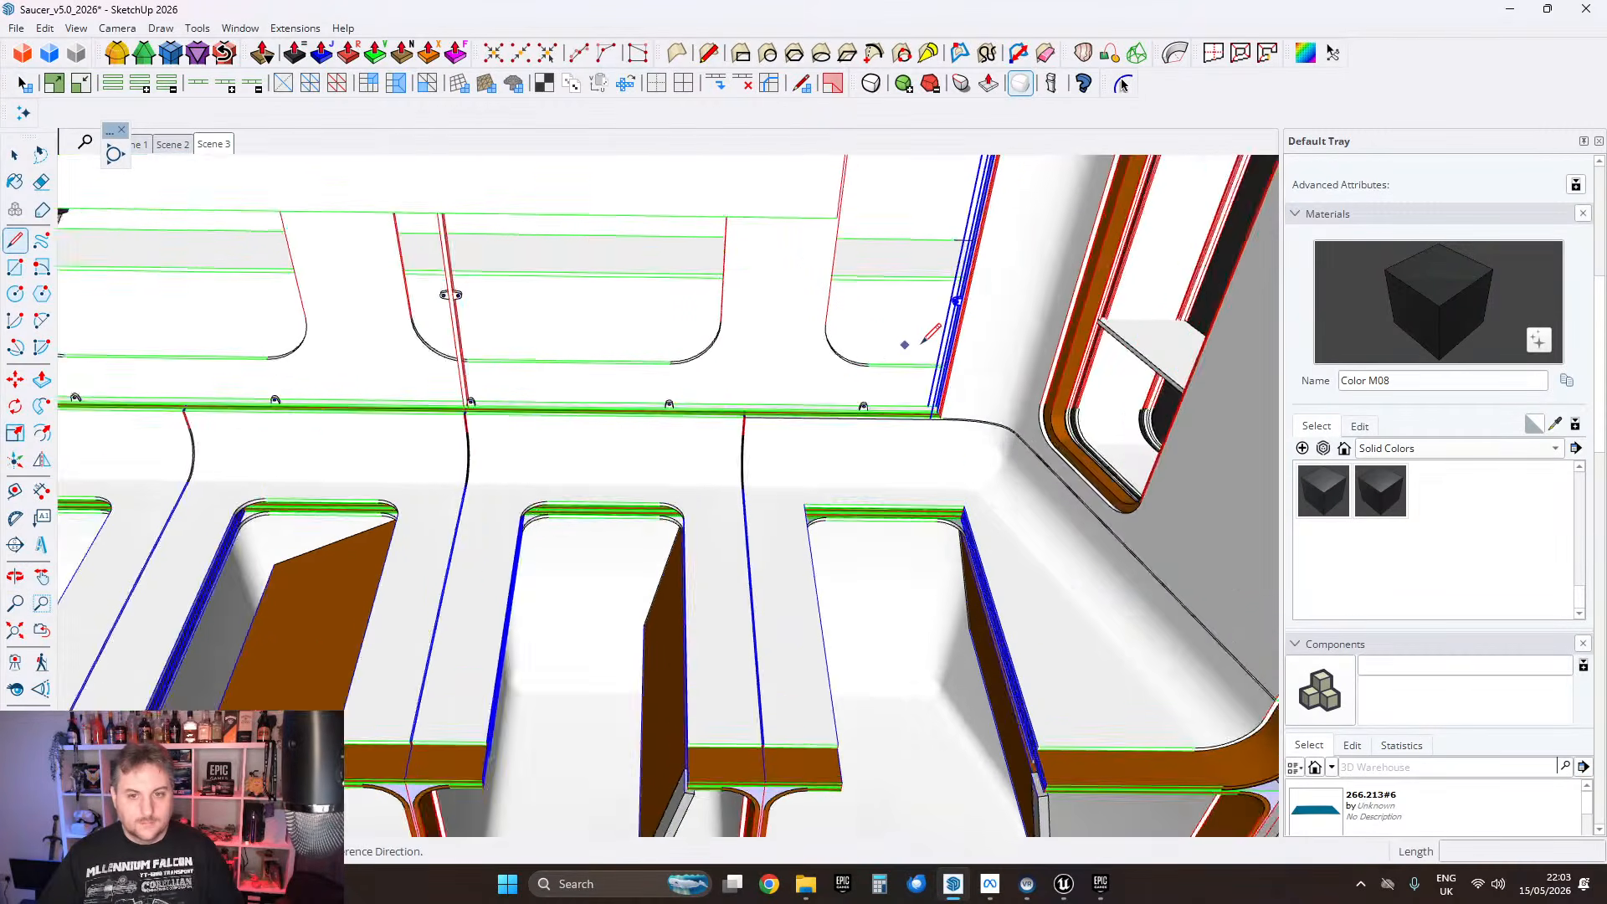
pyautogui.click(988, 376)
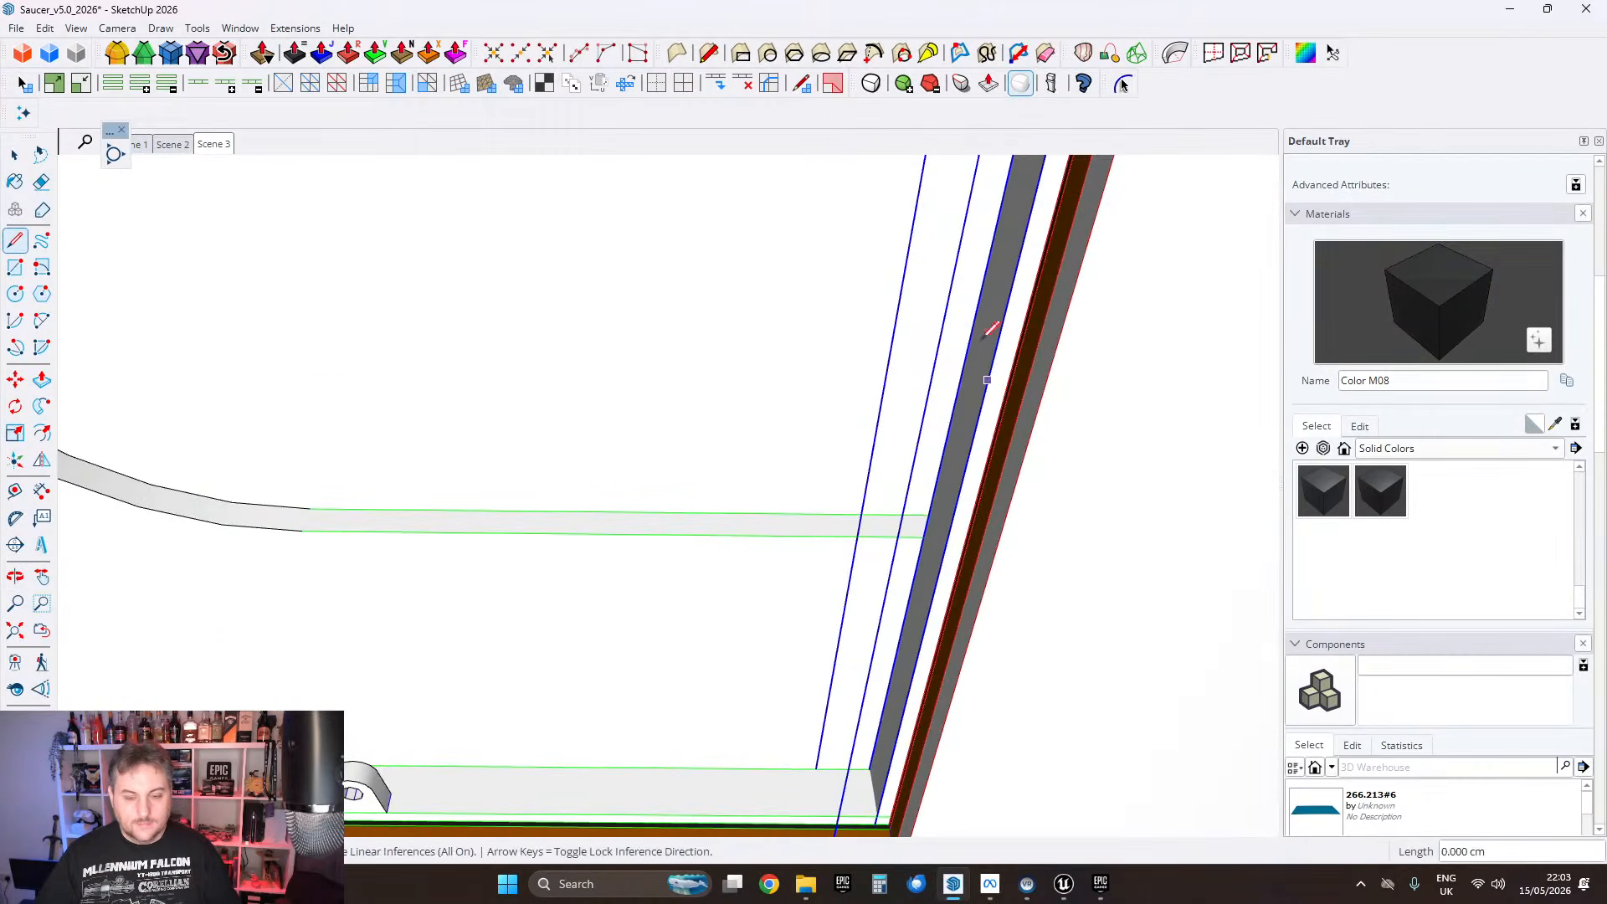
pyautogui.scroll(-5, 994, 323)
pyautogui.keyDown('shift'); pyautogui.moveTo(426, 322); pyautogui.dragTo(1264, 394, button='middle'); pyautogui.keyUp('shift')
pyautogui.scroll(6, 375, 351)
pyautogui.click(271, 450)
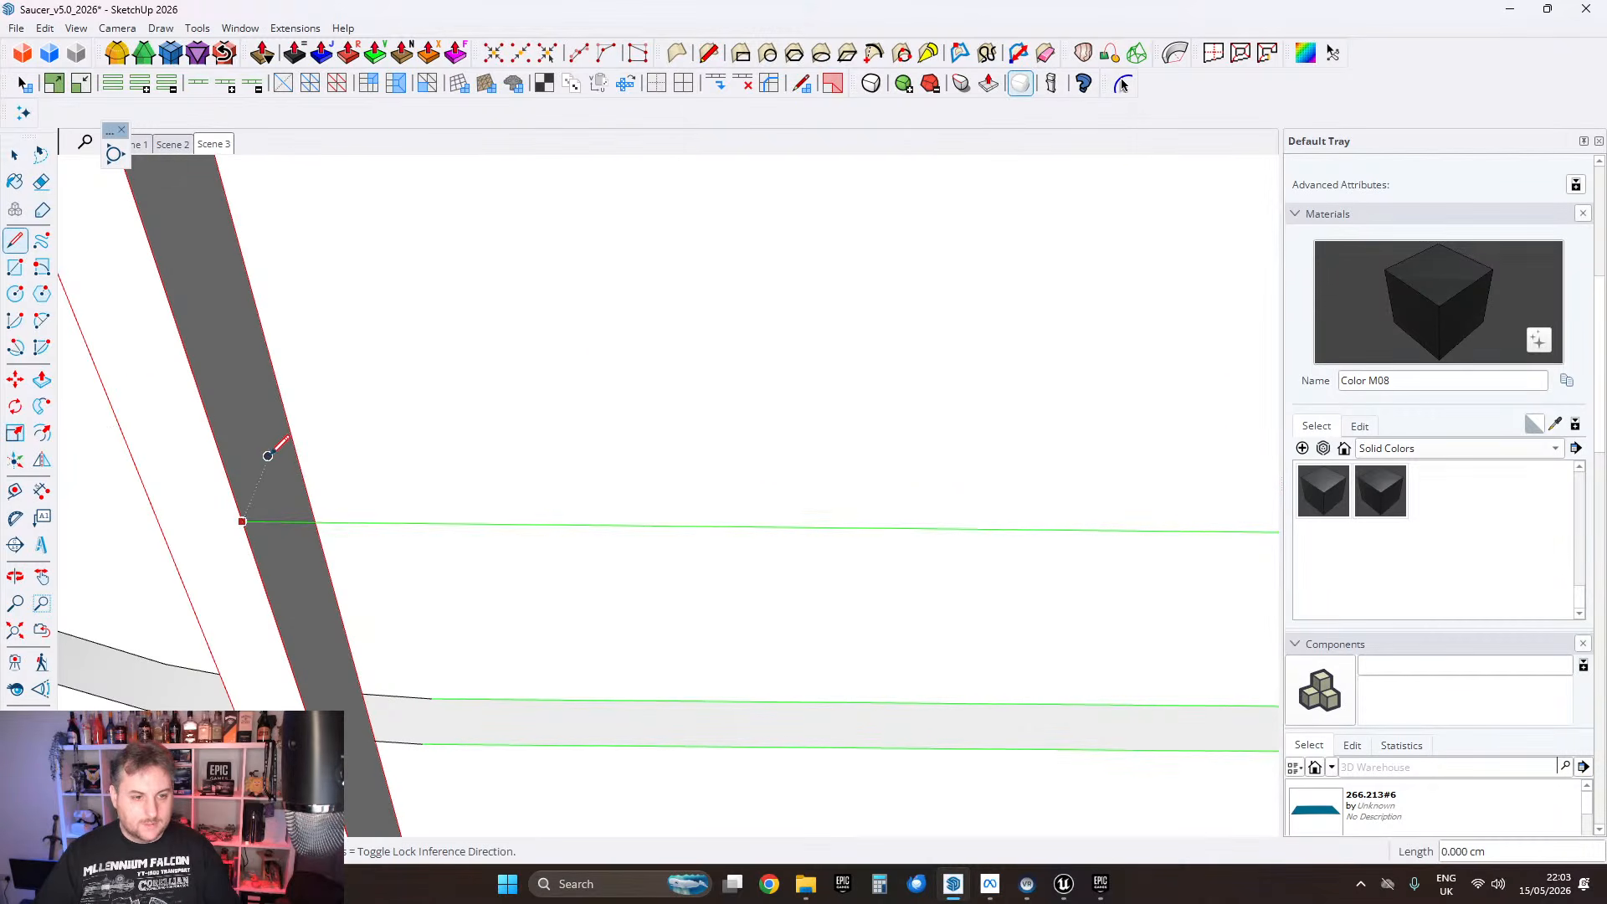
pyautogui.scroll(-6, 269, 449)
pyautogui.press('space')
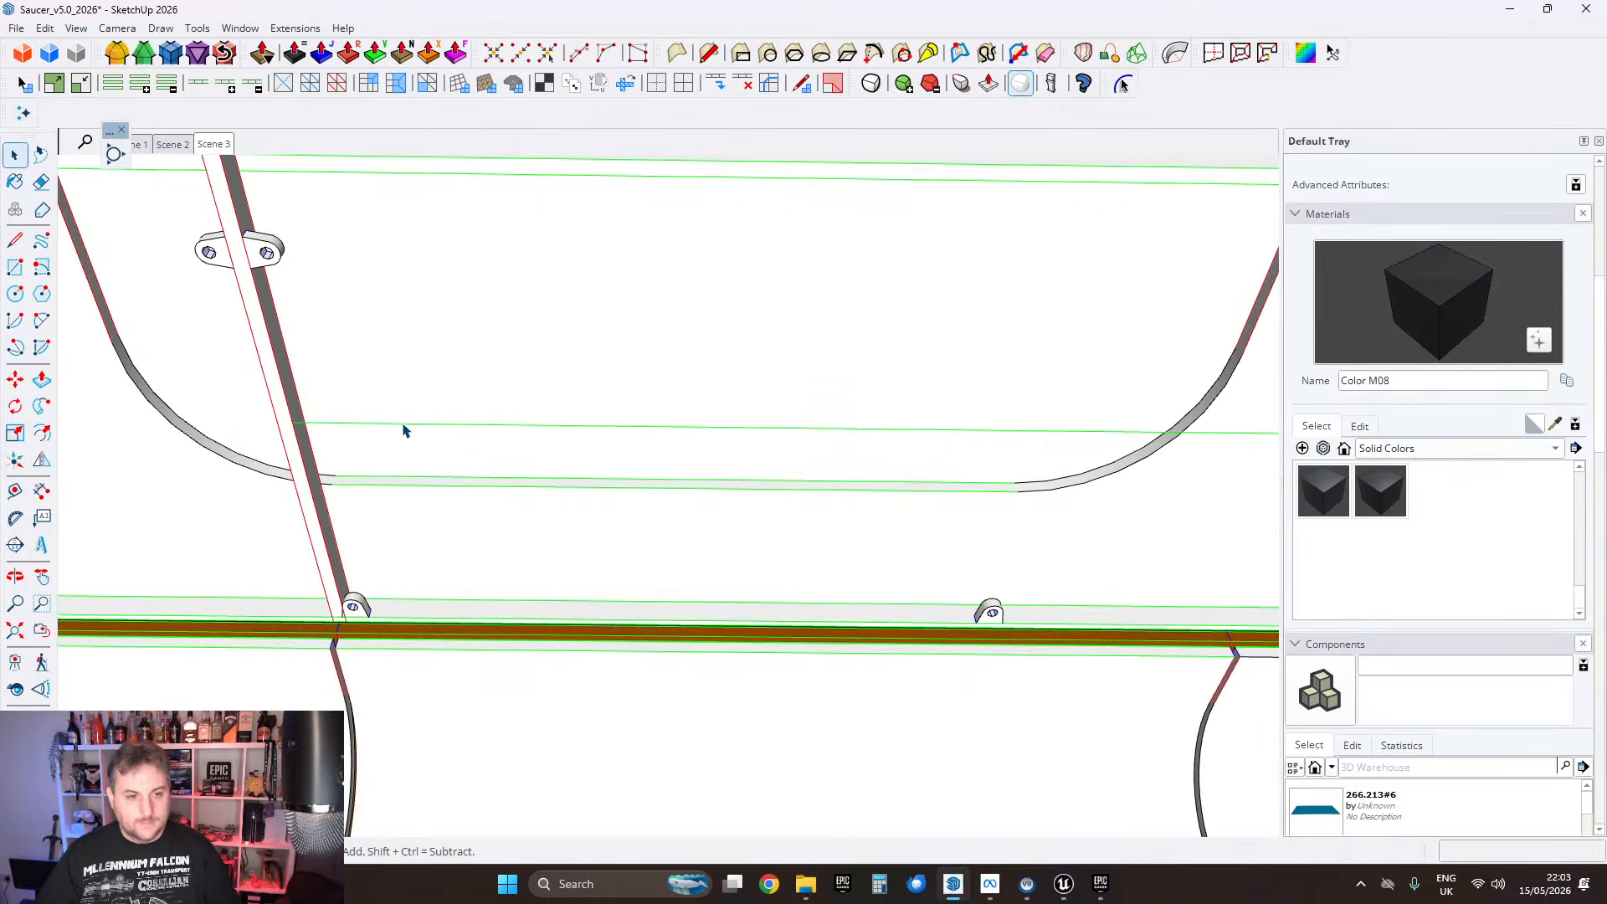
# Step: Move the reference line about 298.3 cm into the neighbouring bay so its end meets the middle post's far edge
pyautogui.click(403, 430)
pyautogui.scroll(-3, 402, 432)
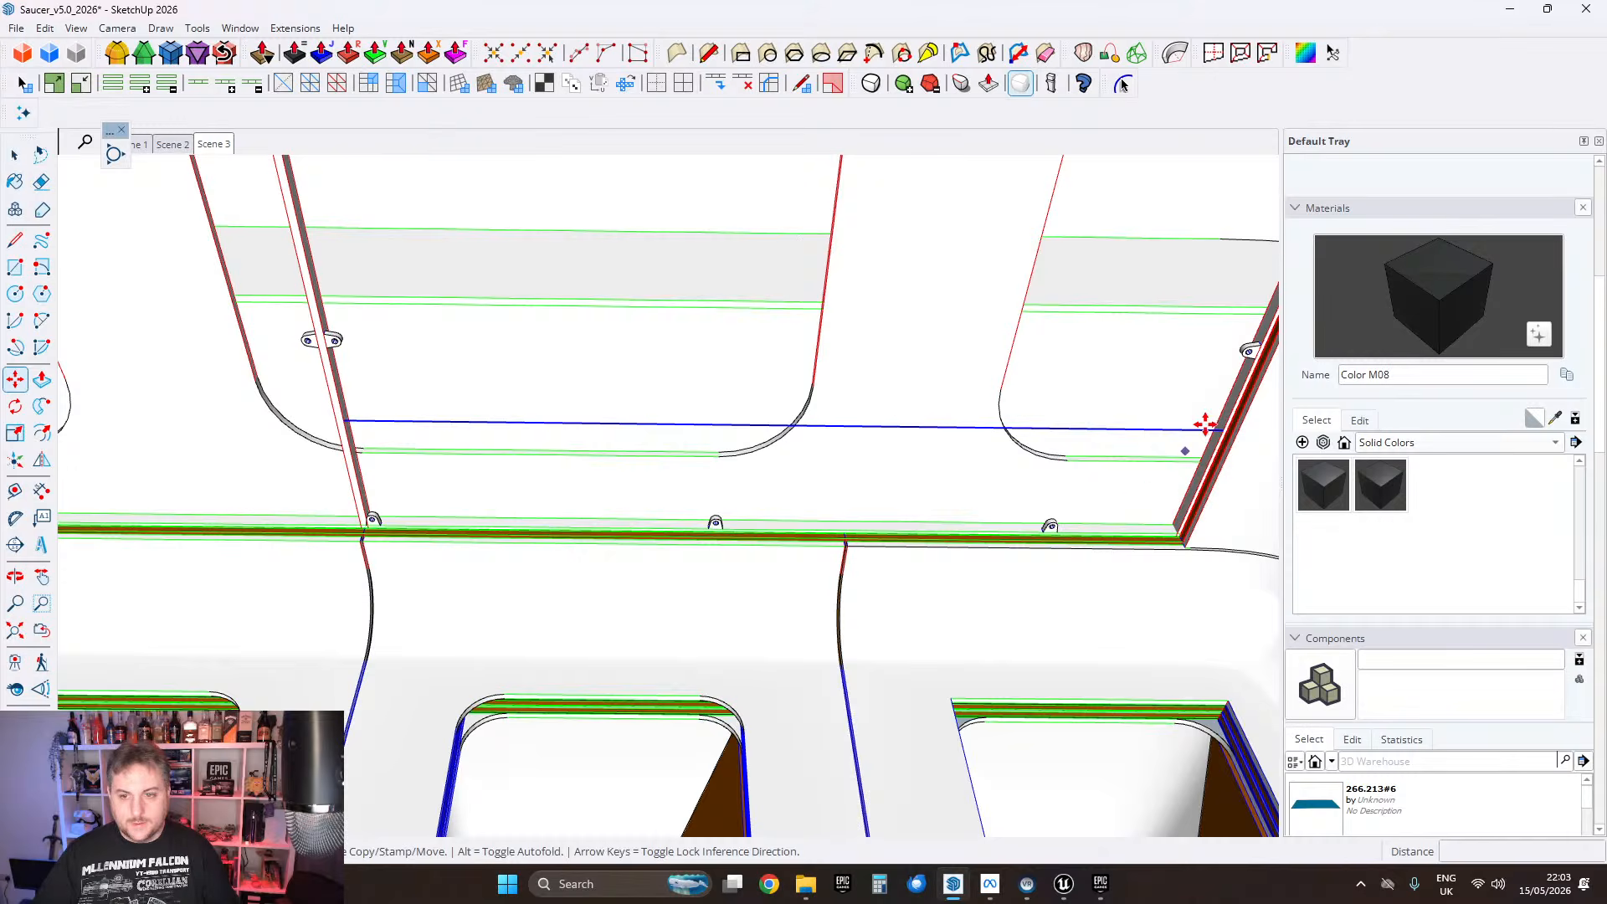
pyautogui.scroll(3, 1206, 424)
pyautogui.click(1206, 436)
pyautogui.scroll(-3, 807, 334)
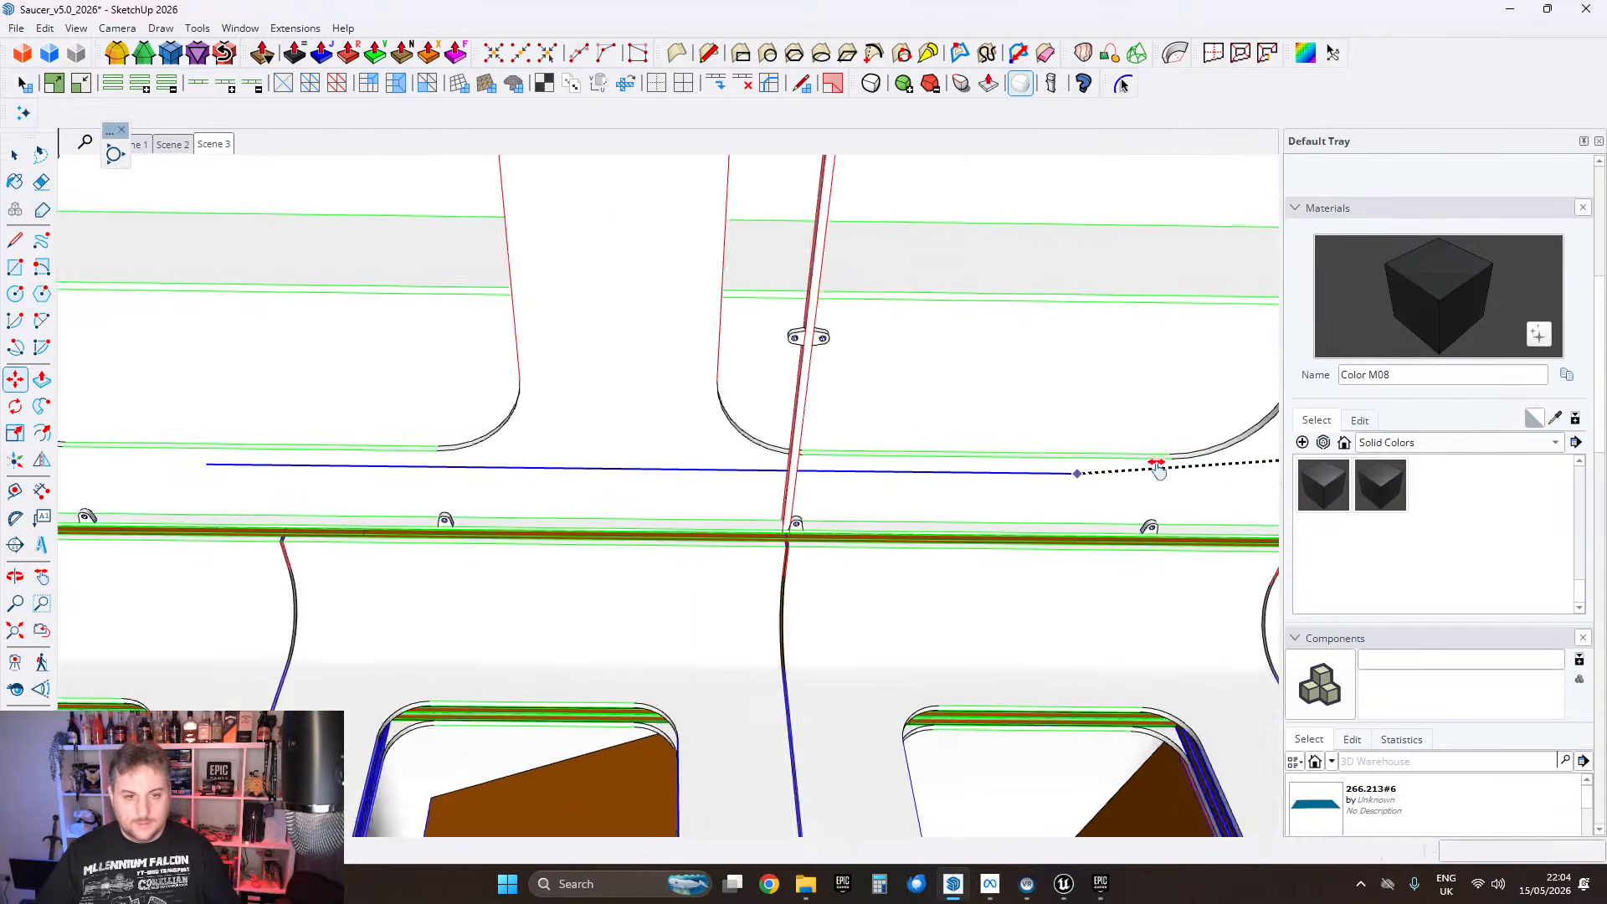
pyautogui.scroll(3, 872, 420)
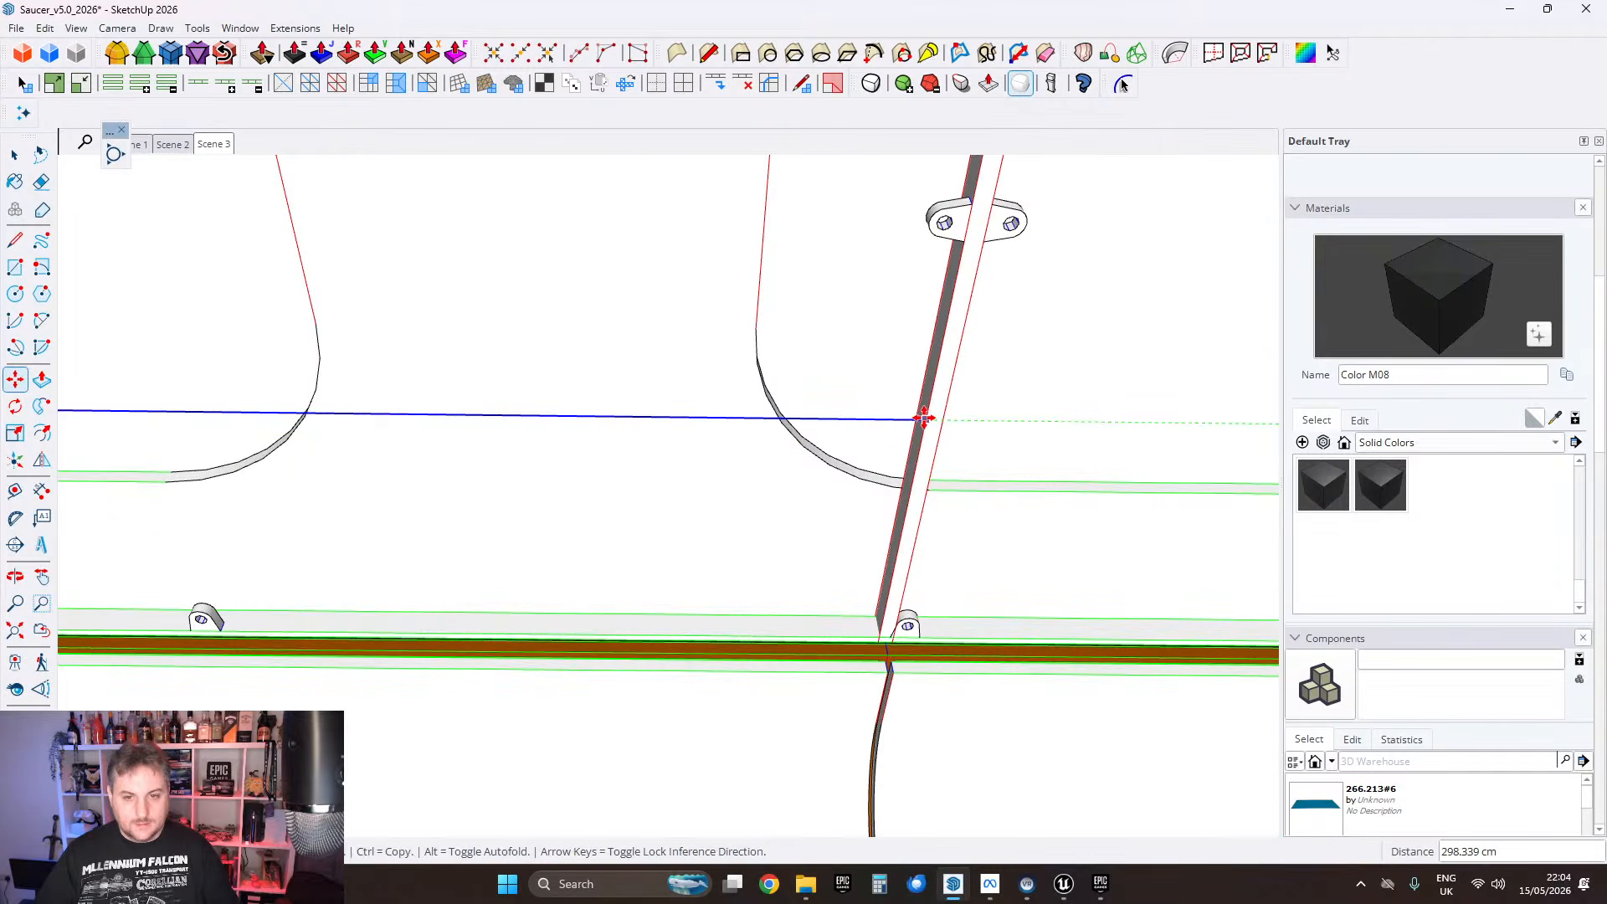
pyautogui.scroll(-2, 900, 435)
pyautogui.keyDown('shift'); pyautogui.moveTo(633, 439); pyautogui.dragTo(1205, 405, button='middle'); pyautogui.keyUp('shift')
pyautogui.scroll(-2, 1205, 405)
pyautogui.scroll(2, 680, 417)
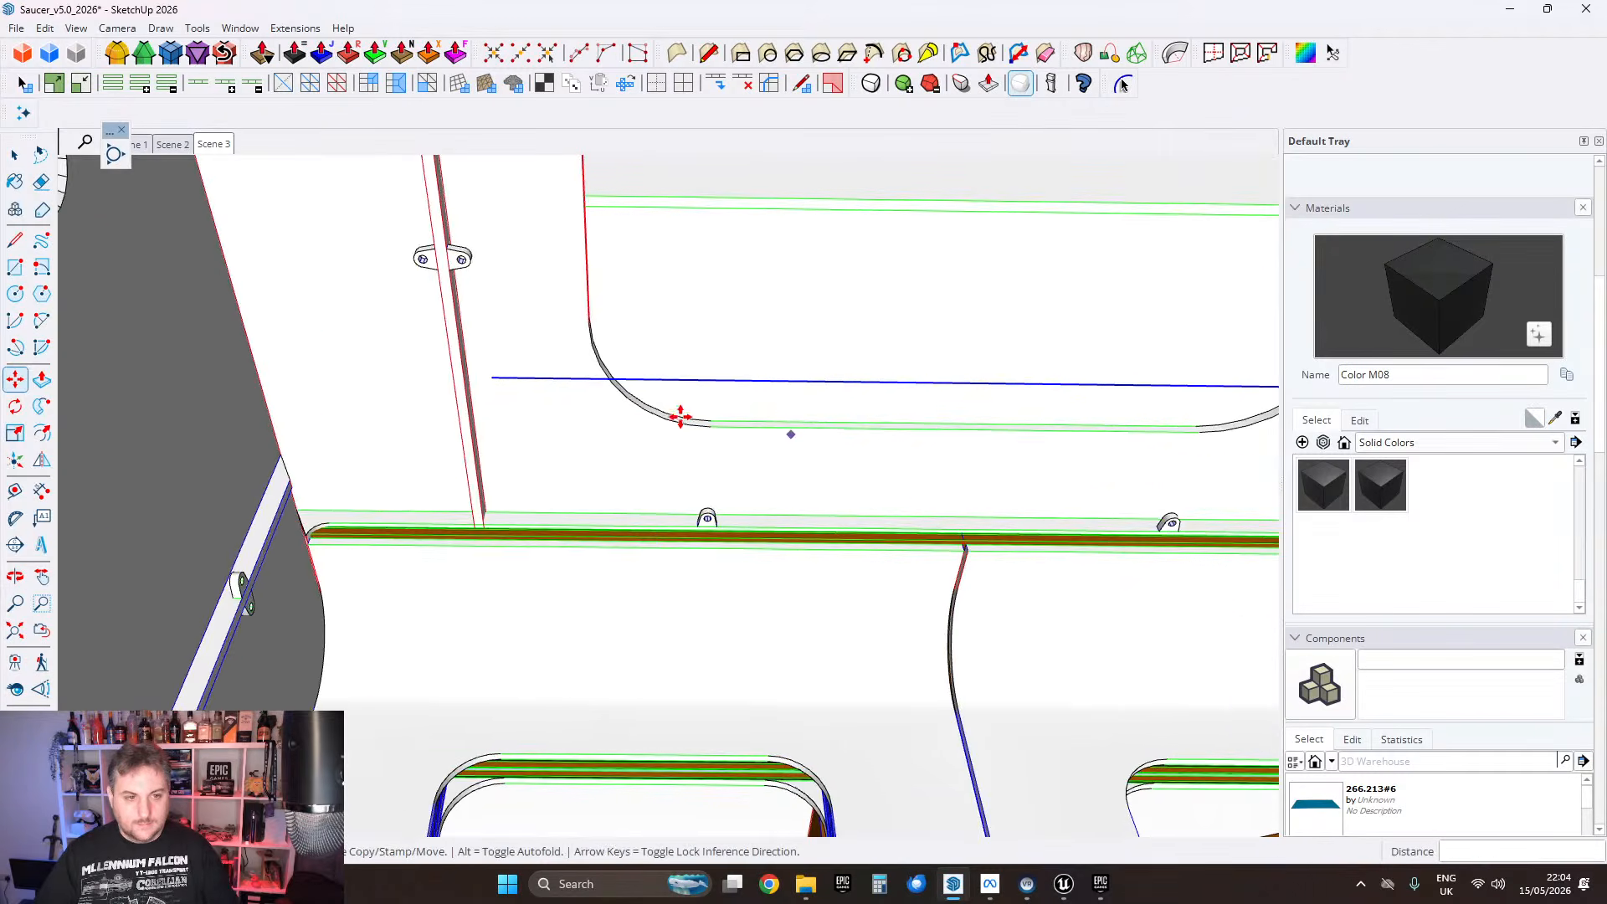
# Step: Move the far end post 6.6 cm along the green axis to the reference line's free end, and delete the line
pyautogui.click(15, 155)
pyautogui.scroll(3, 427, 369)
pyautogui.click(480, 389)
pyautogui.scroll(2, 480, 387)
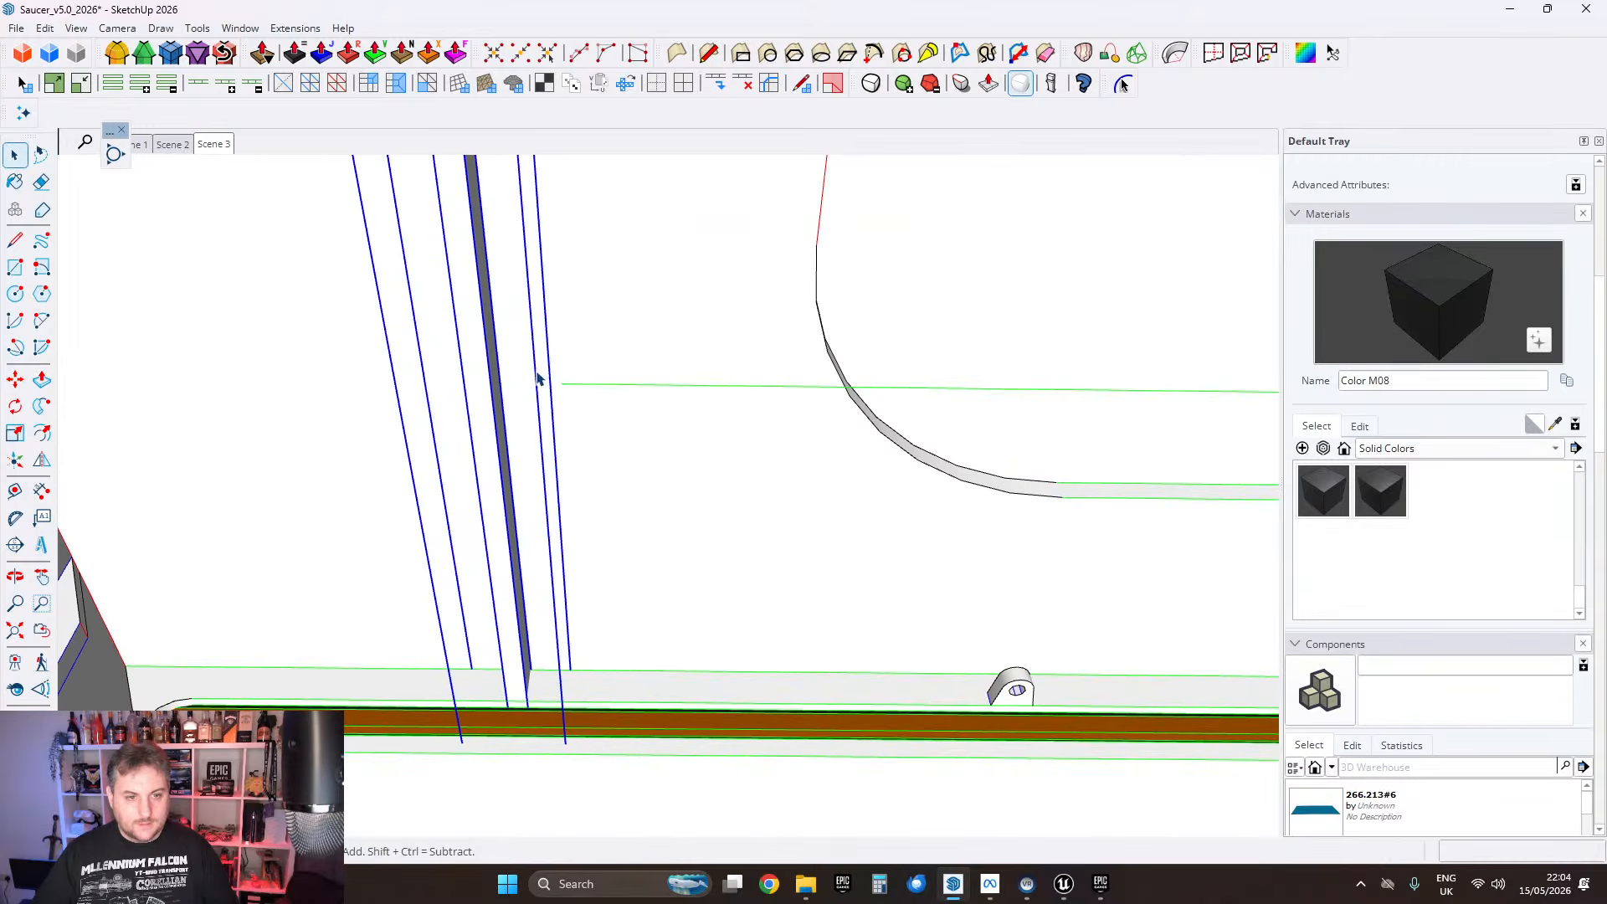
pyautogui.click(14, 379)
pyautogui.scroll(2, 477, 369)
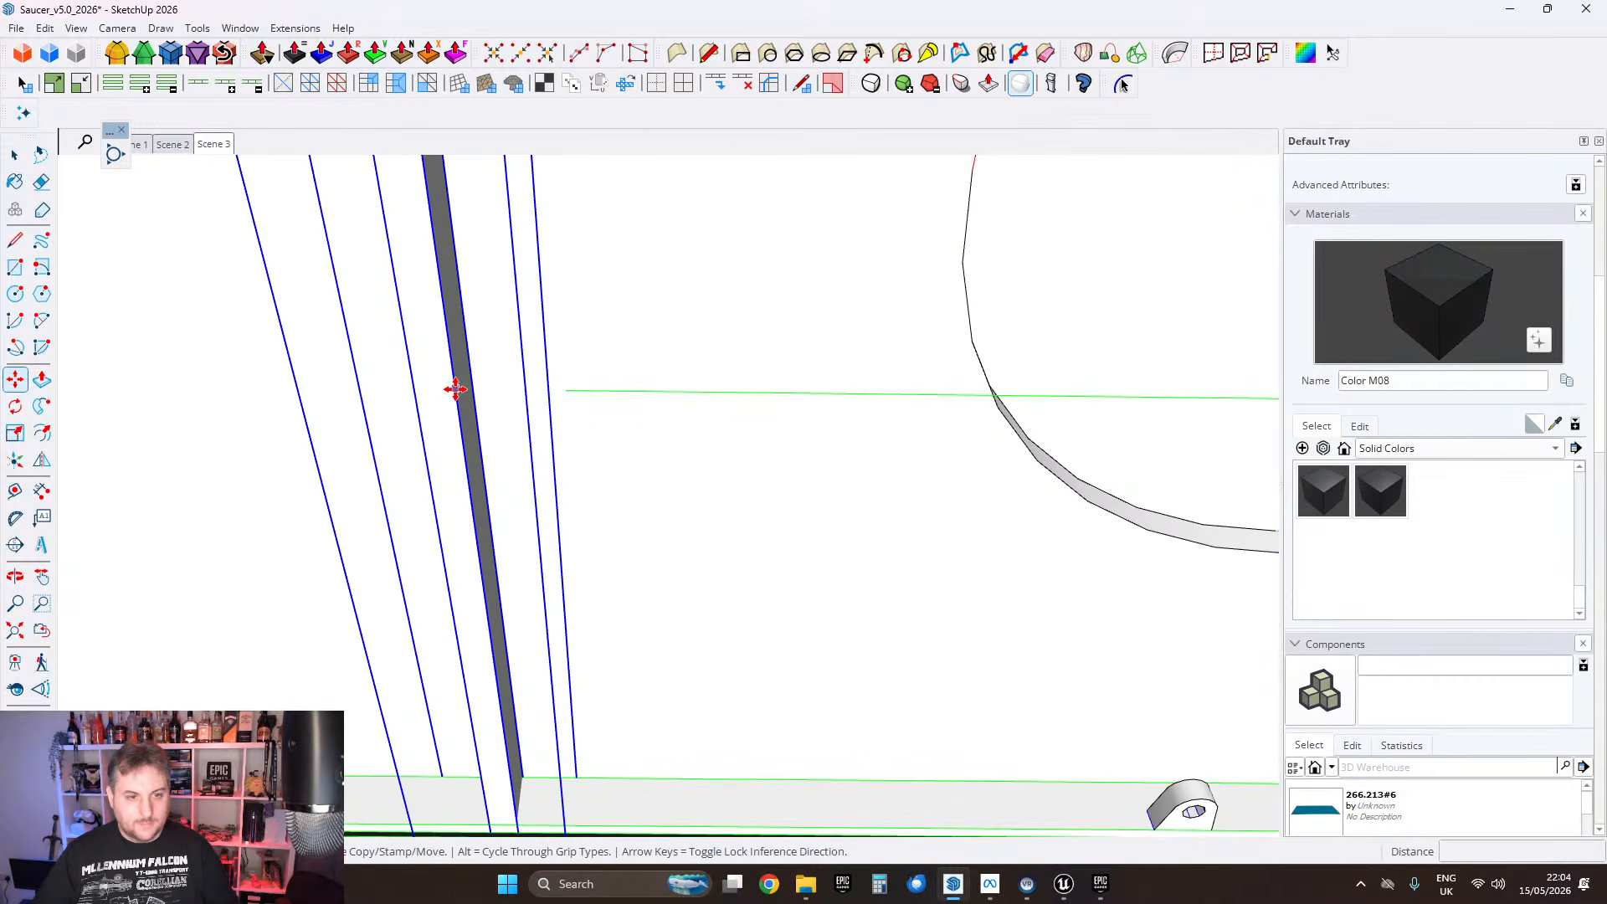
pyautogui.click(456, 388)
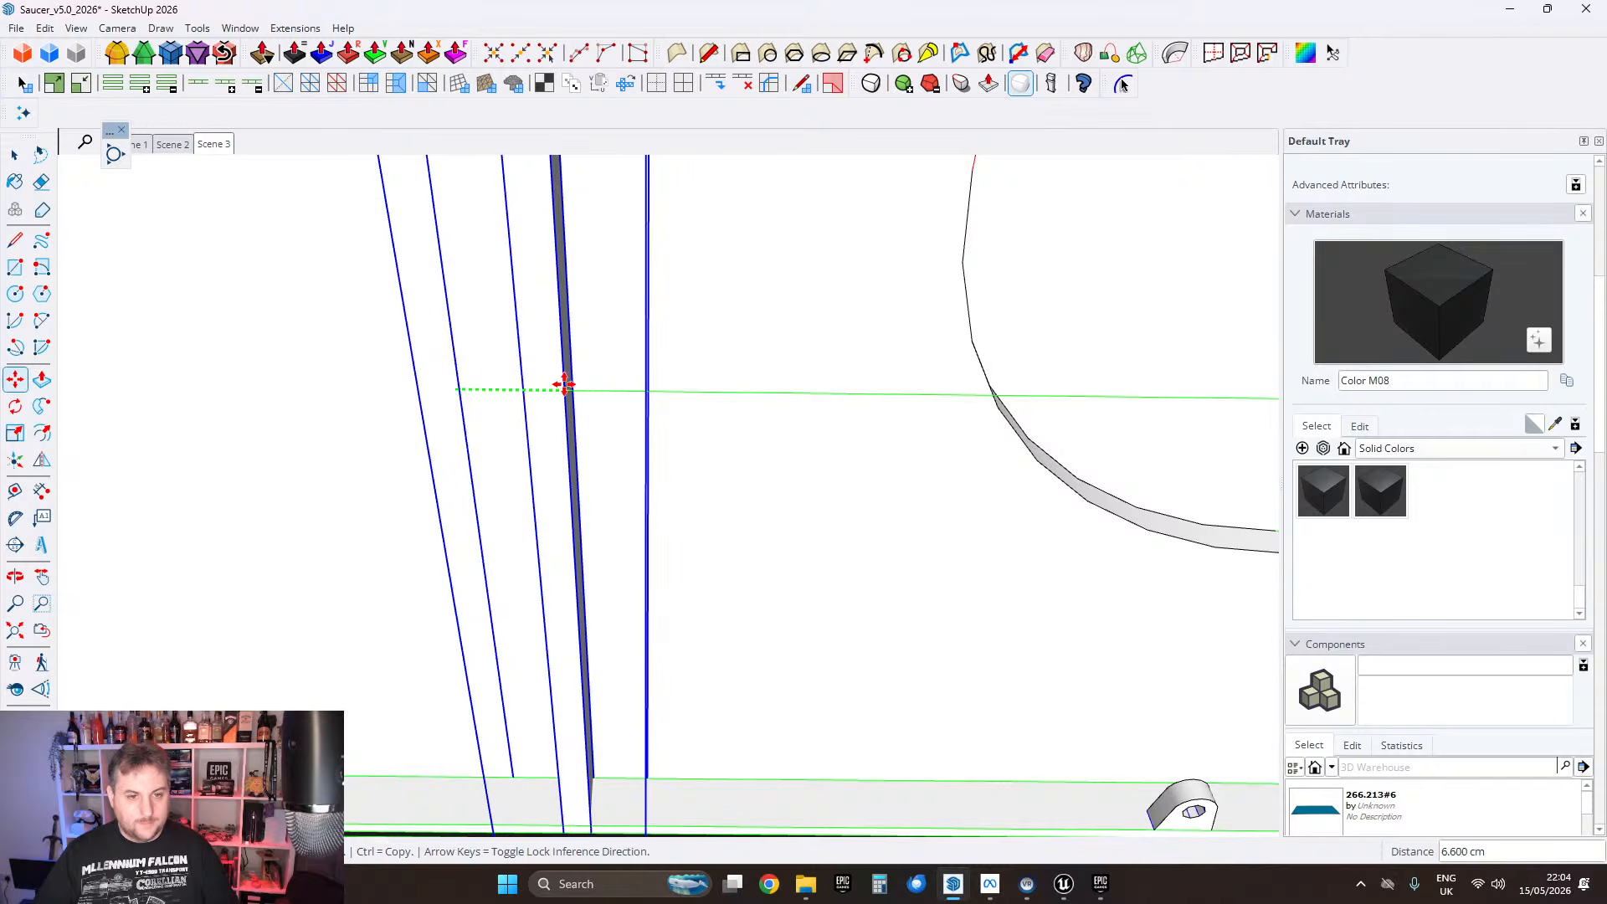
pyautogui.click(566, 387)
pyautogui.click(15, 154)
pyautogui.scroll(-6, 702, 368)
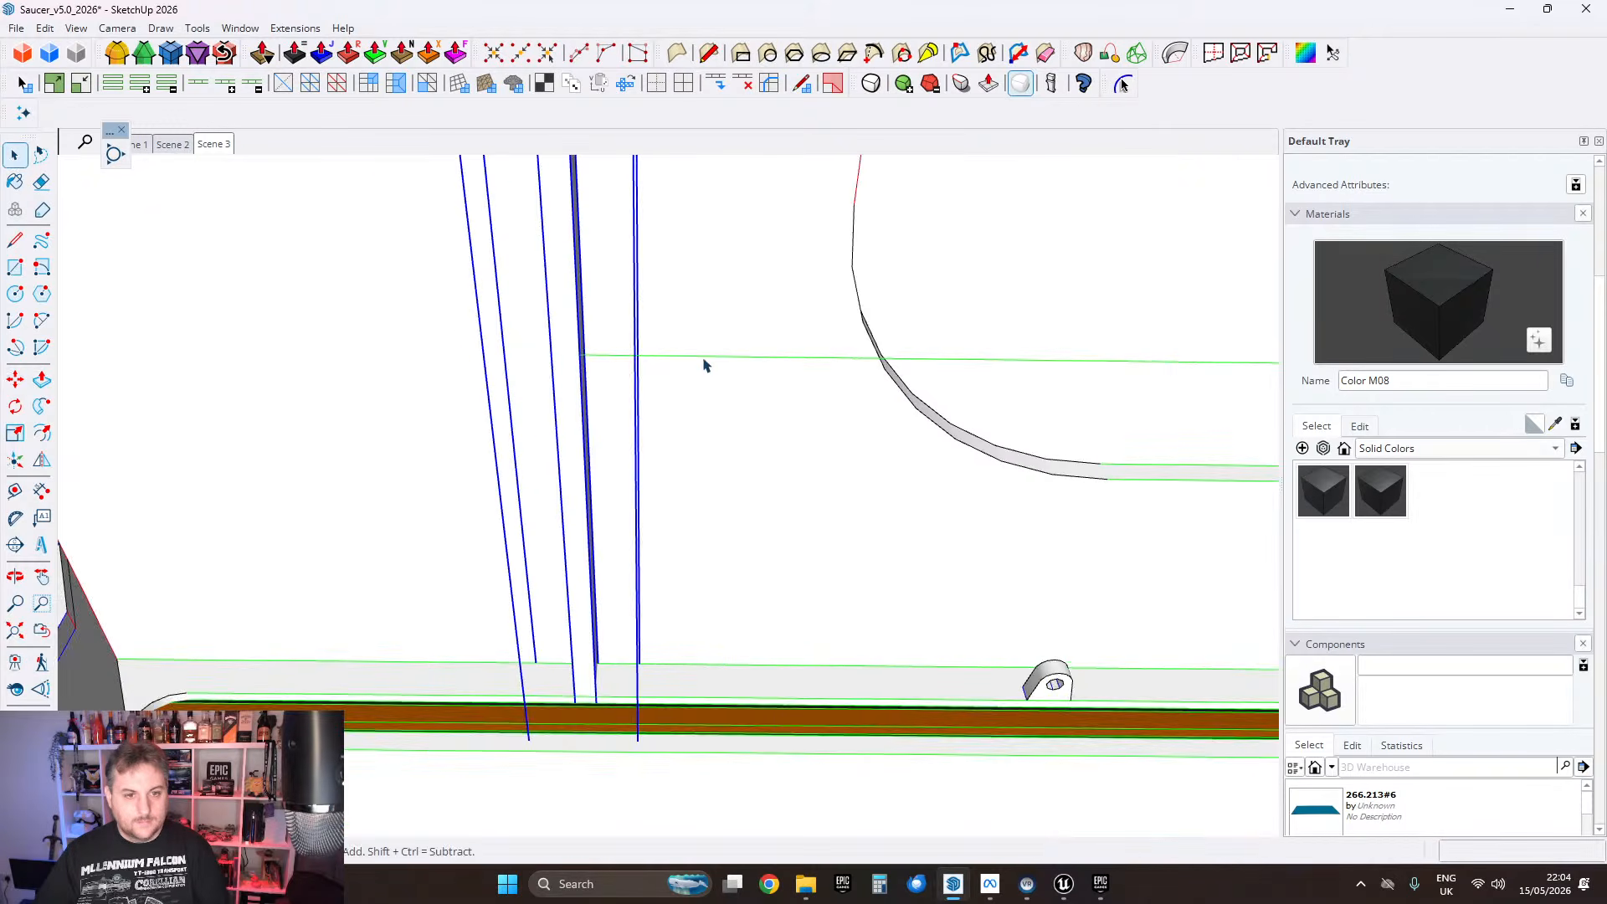
pyautogui.moveTo(787, 416); pyautogui.dragTo(875, 408, button='middle')
pyautogui.moveTo(755, 445); pyautogui.dragTo(674, 407)
# Step: Move the flanged post on the doorway wall along the red axis to line up with the adjoining panel's repositioned post
pyautogui.moveTo(674, 416); pyautogui.dragTo(348, 441, button='middle')
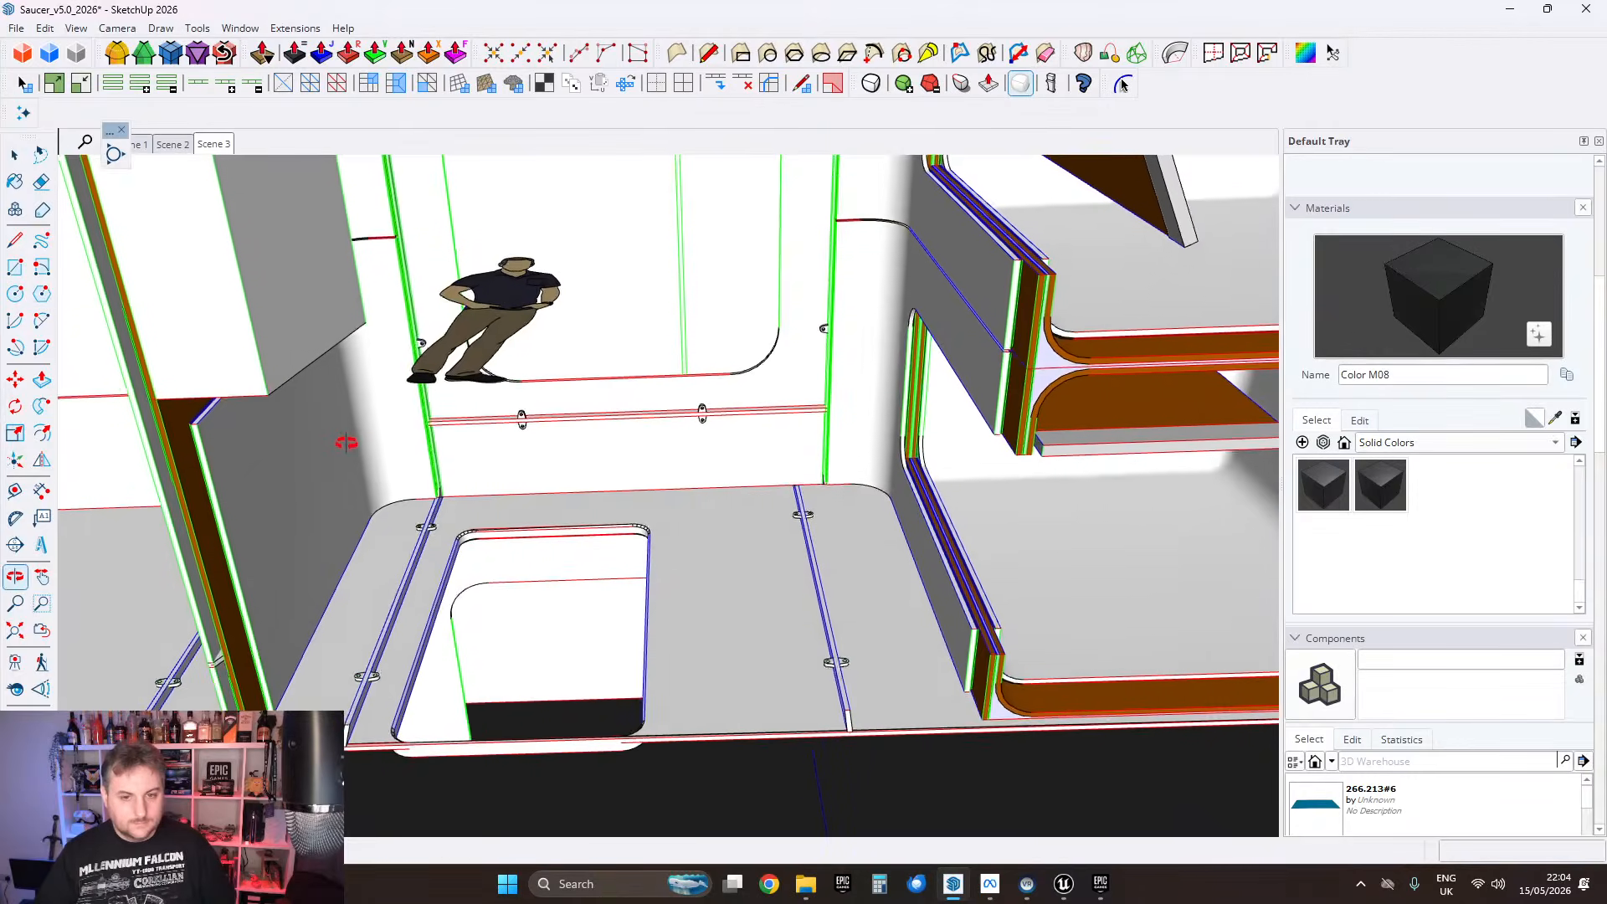
pyautogui.scroll(4, 810, 503)
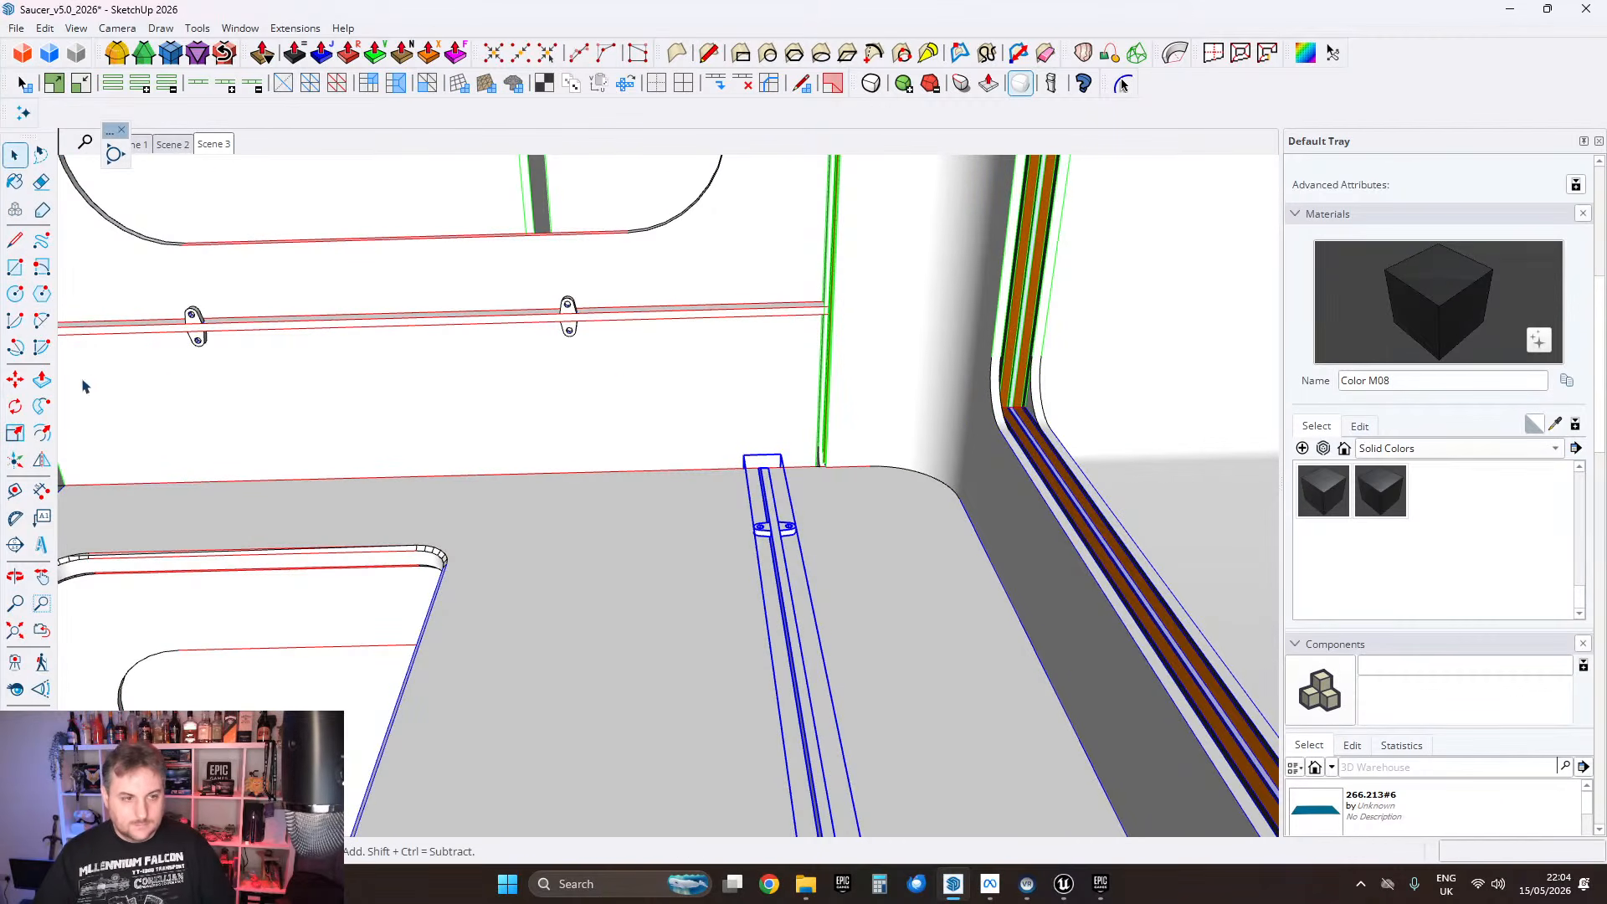
pyautogui.click(16, 379)
pyautogui.scroll(5, 795, 491)
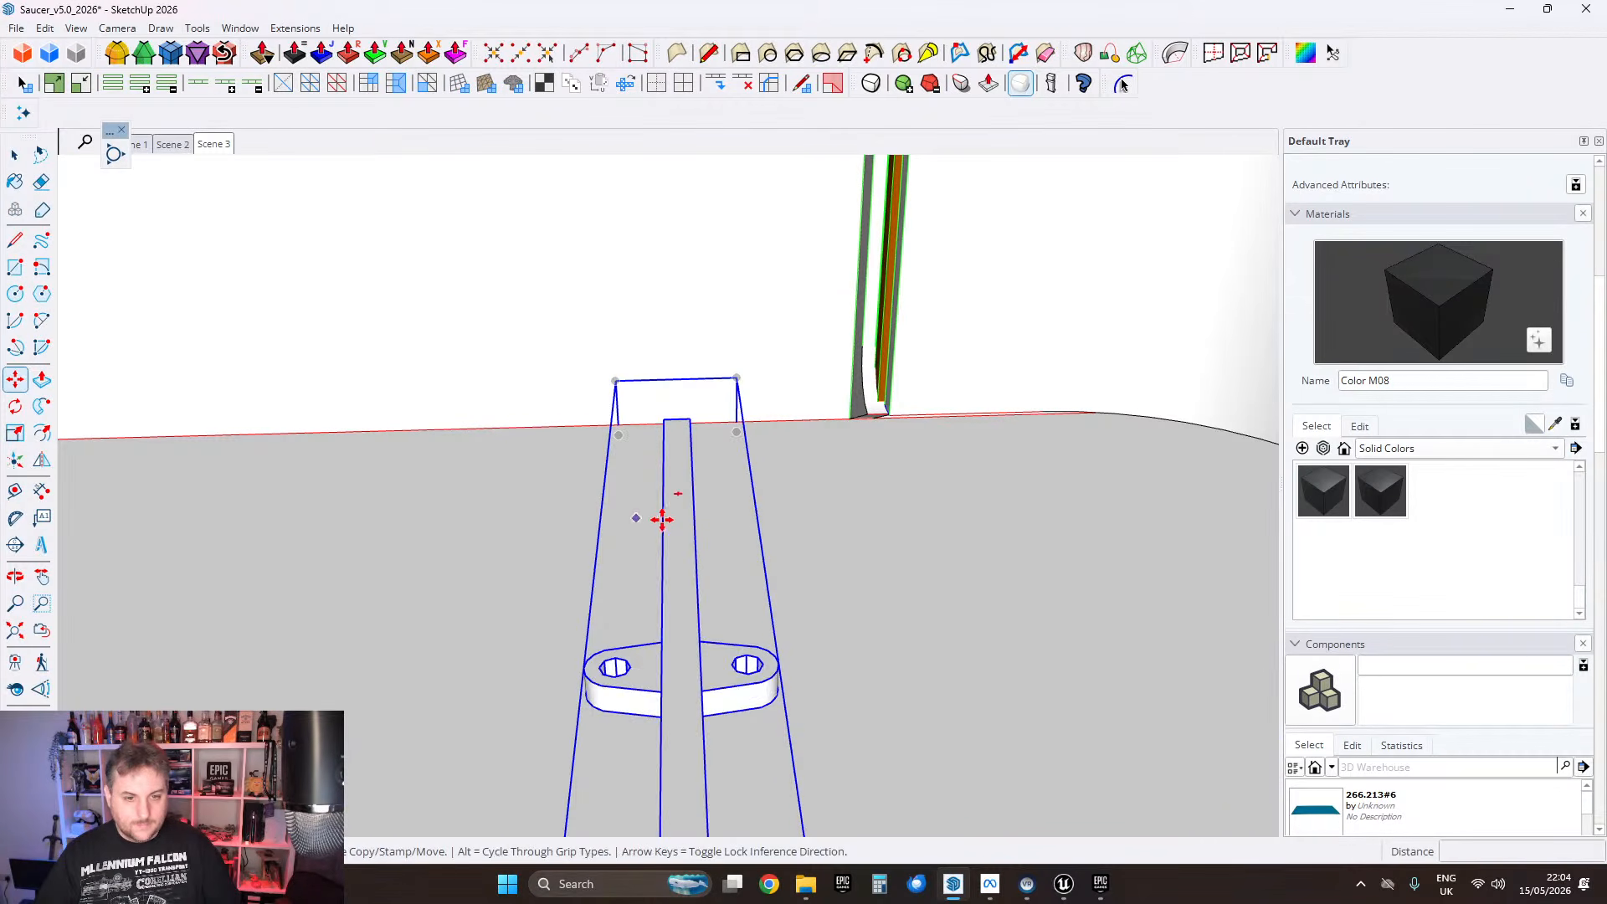
pyautogui.click(666, 525)
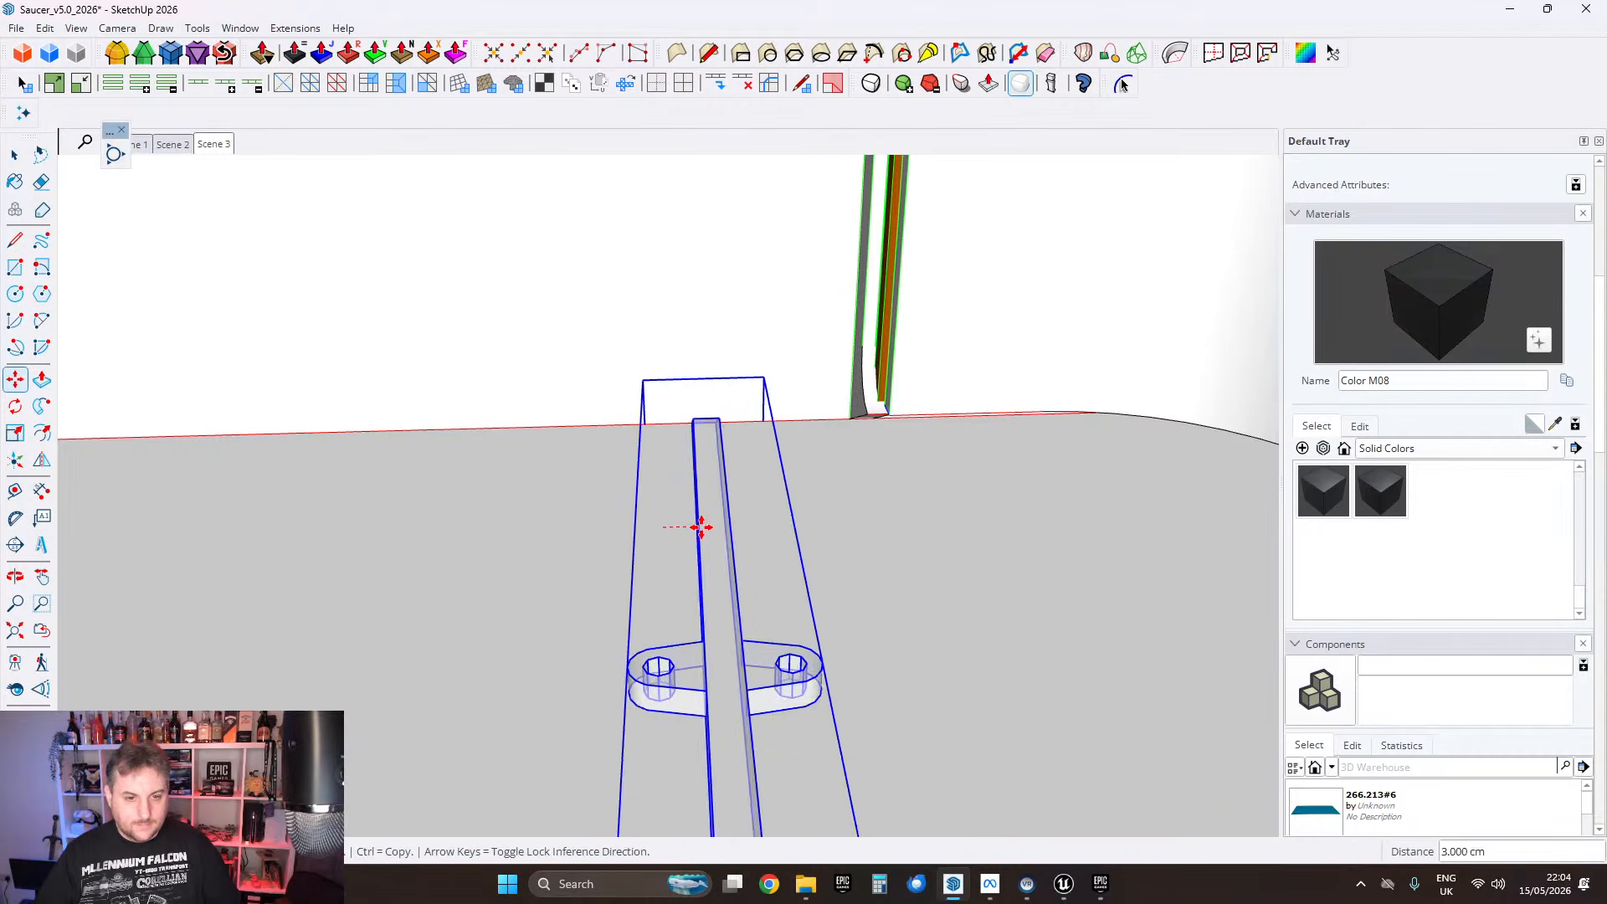
pyautogui.click(862, 380)
pyautogui.scroll(-6, 895, 394)
pyautogui.press('space')
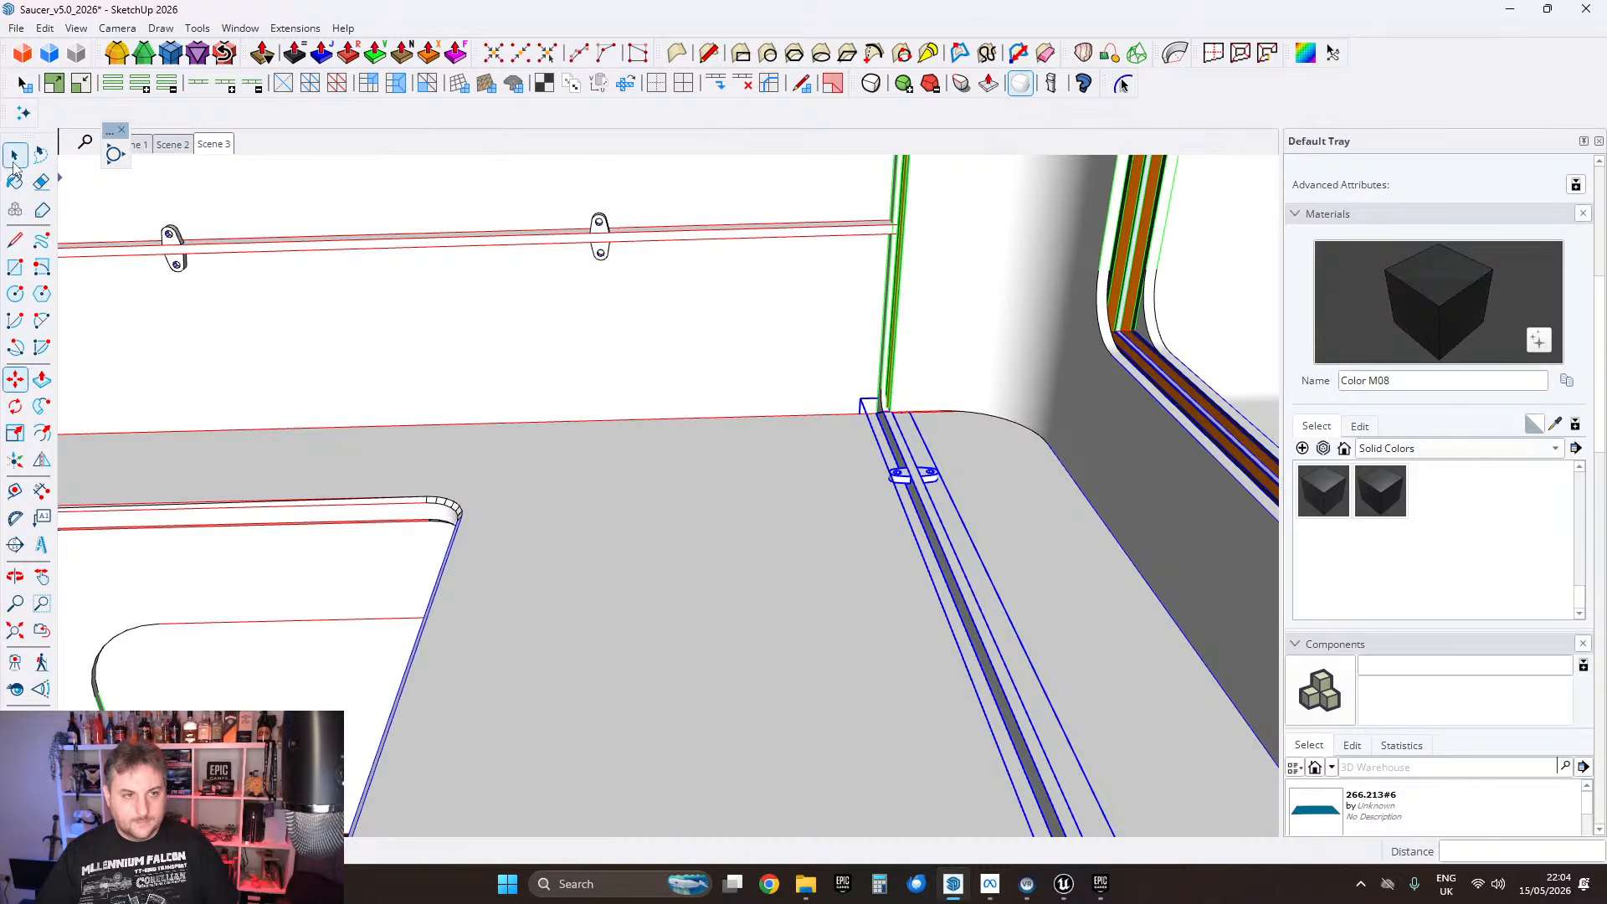
# Step: Examine the aligned posts around the doorway wall and compare them with the seams along the row of door bays
pyautogui.moveTo(892, 408); pyautogui.dragTo(881, 592, button='middle')
pyautogui.scroll(1, 850, 396)
pyautogui.scroll(-2, 852, 399)
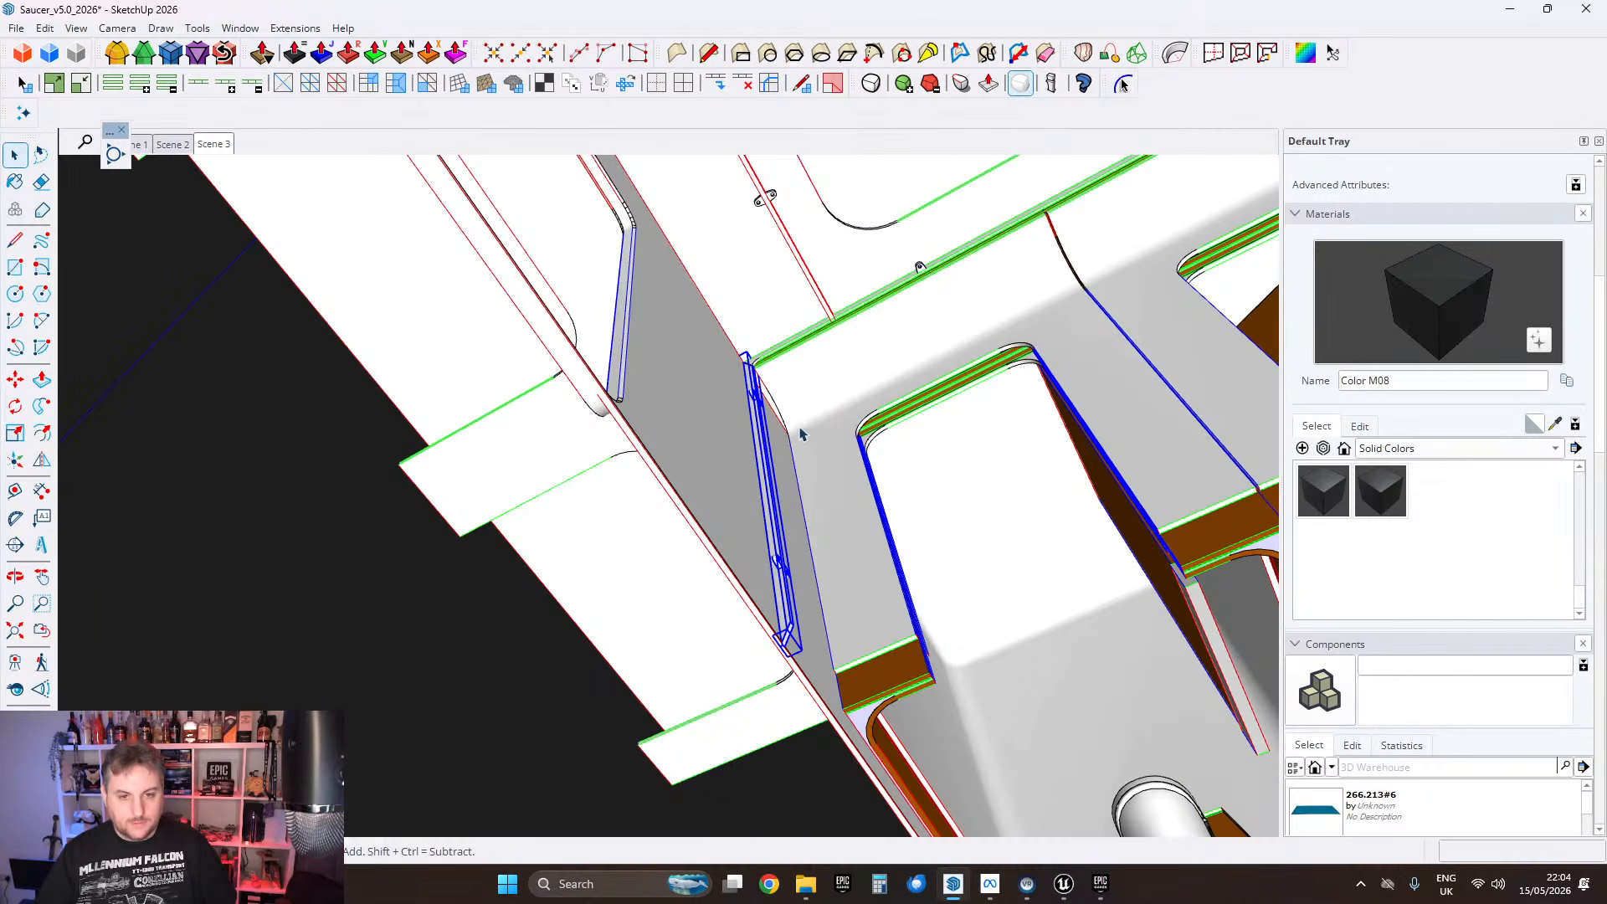
pyautogui.moveTo(794, 385); pyautogui.dragTo(889, 335, button='middle')
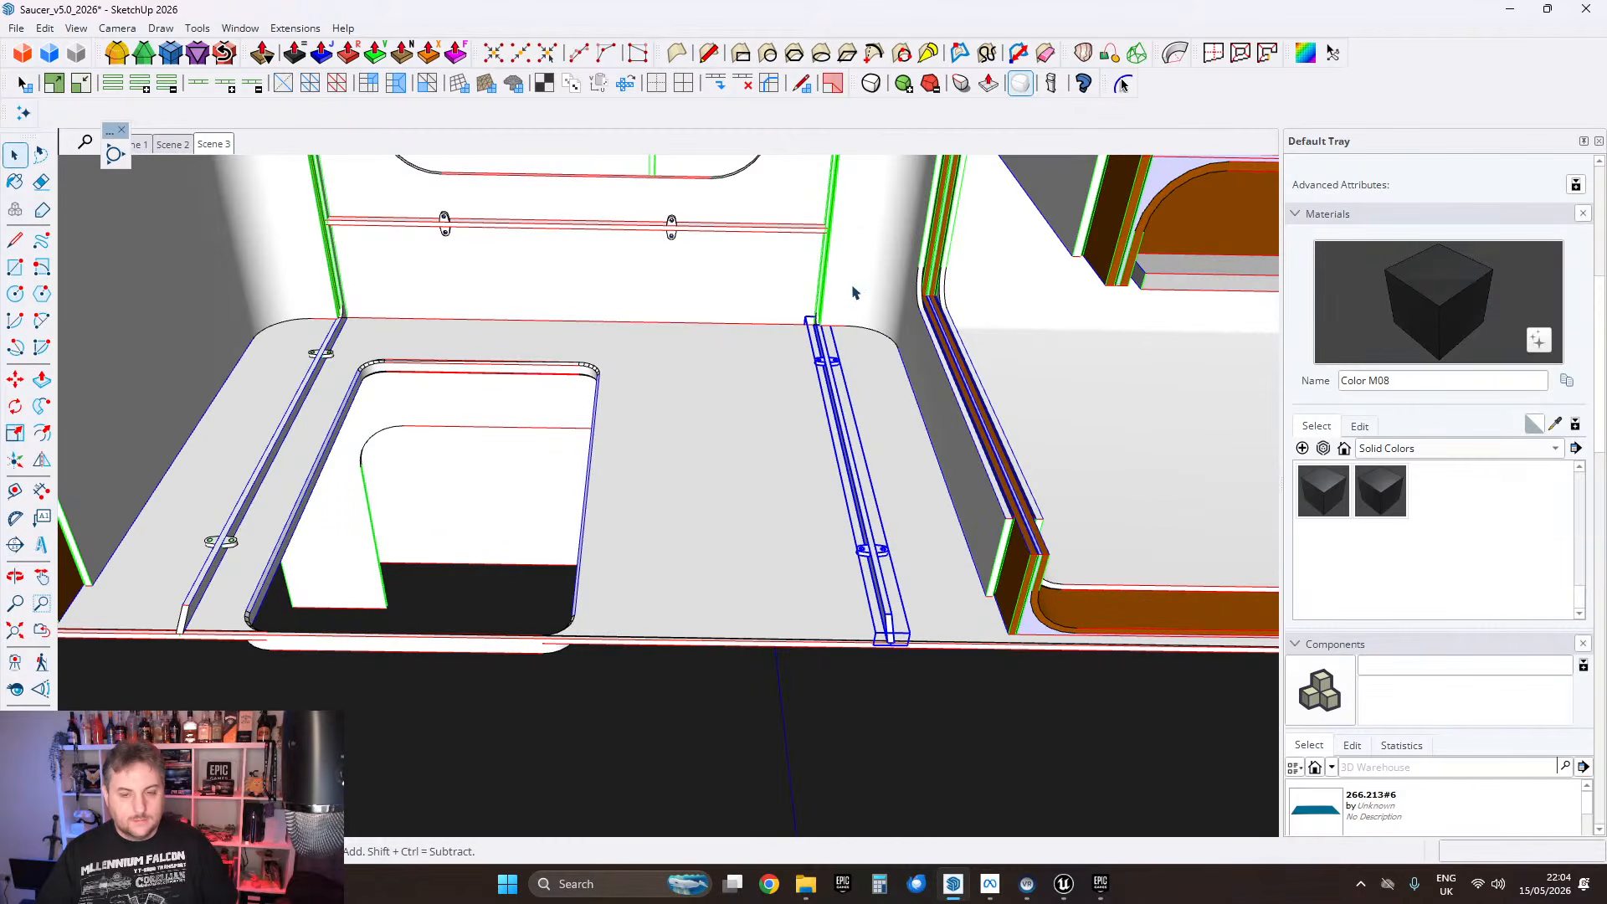
pyautogui.moveTo(823, 297); pyautogui.dragTo(506, 372, button='middle')
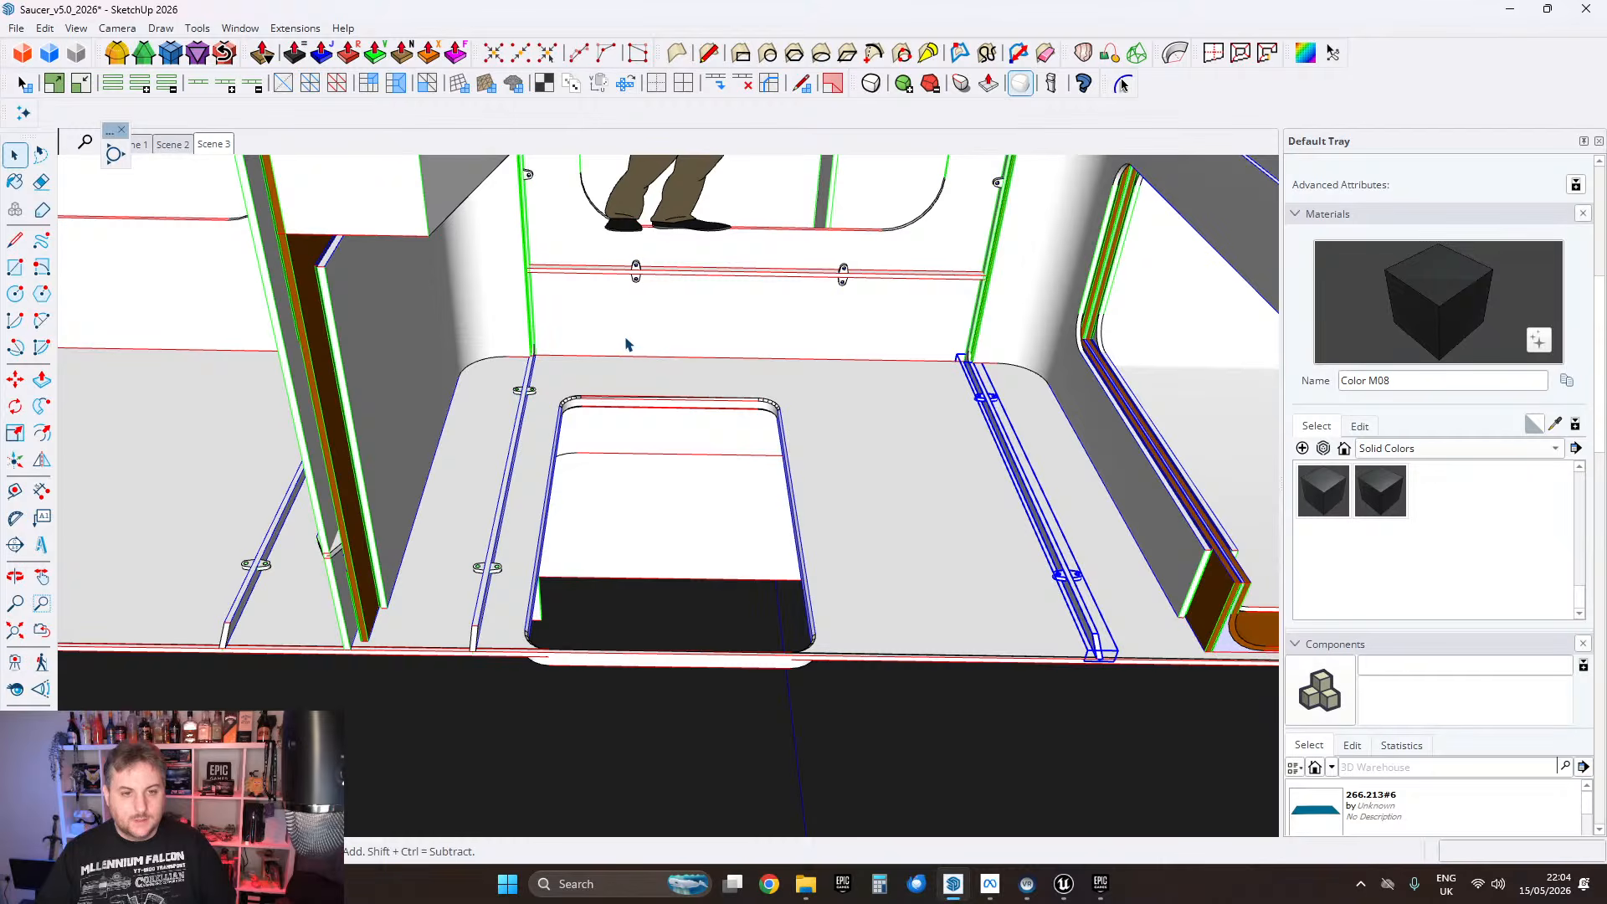
pyautogui.moveTo(629, 345); pyautogui.dragTo(512, 380, button='middle')
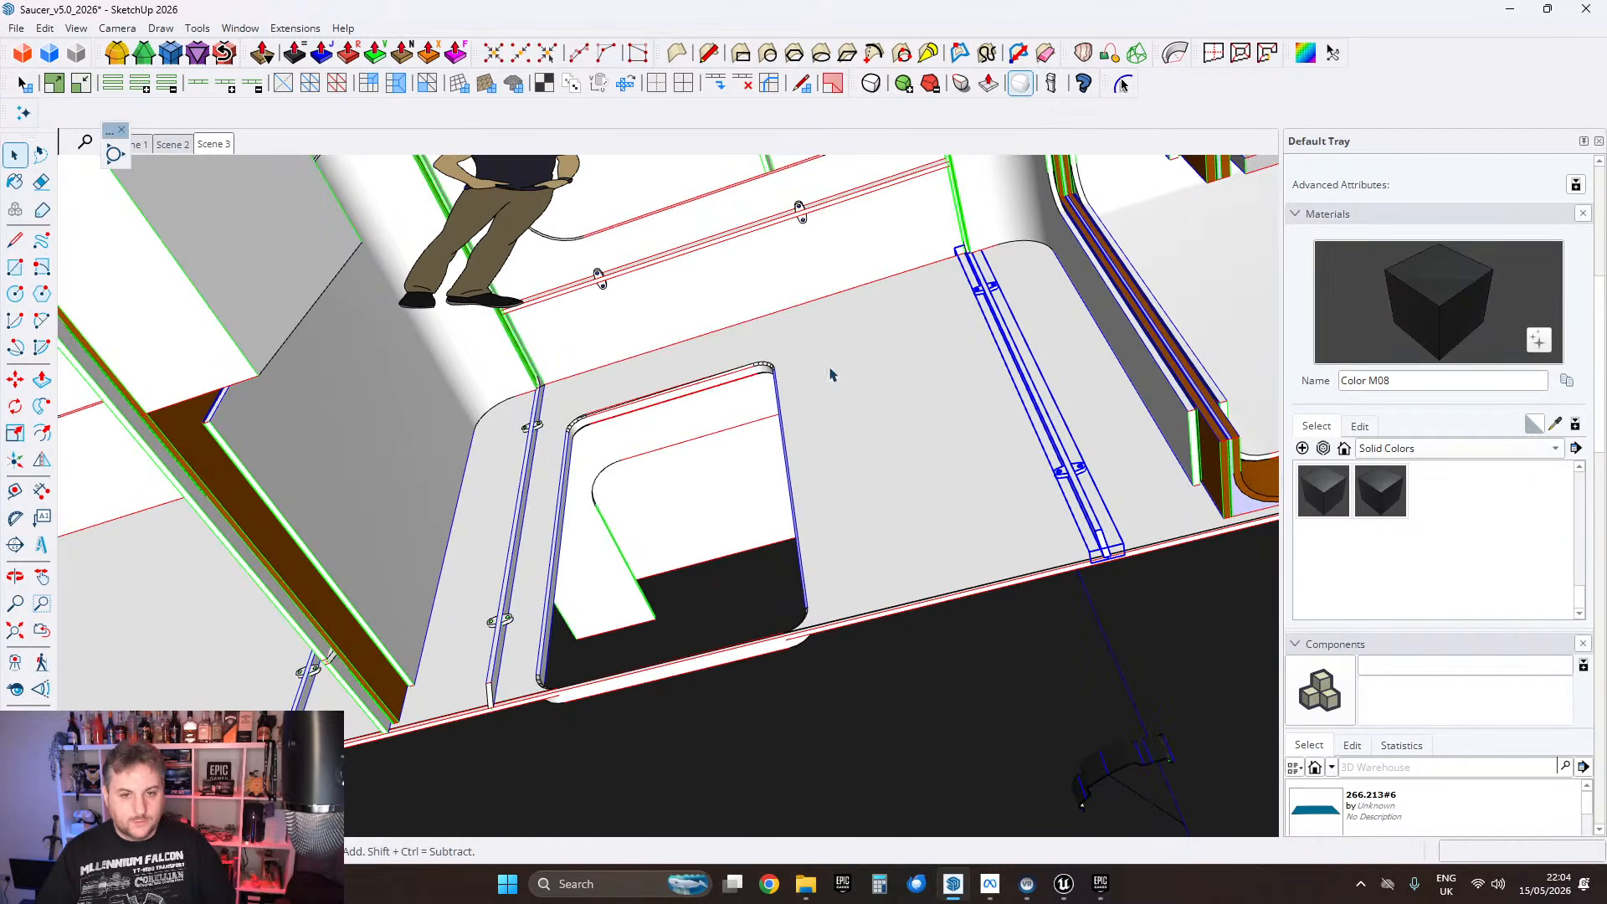
pyautogui.moveTo(710, 316); pyautogui.dragTo(525, 372, button='middle')
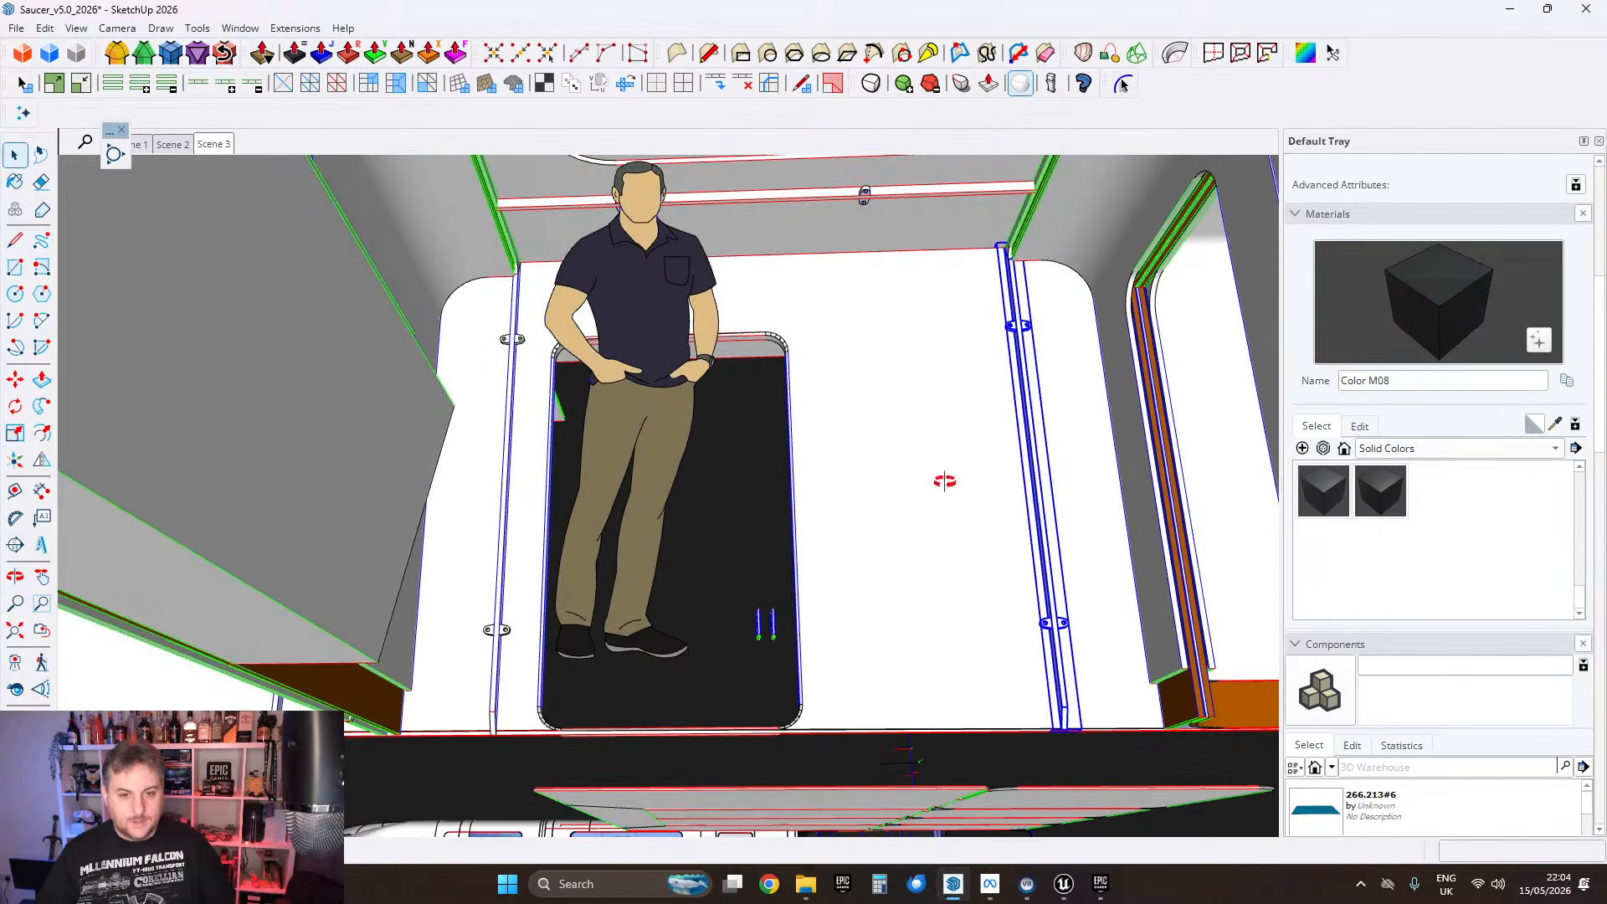
pyautogui.moveTo(944, 481); pyautogui.dragTo(1076, 369, button='middle')
pyautogui.keyDown('shift'); pyautogui.moveTo(674, 394); pyautogui.dragTo(614, 511, button='middle'); pyautogui.keyUp('shift')
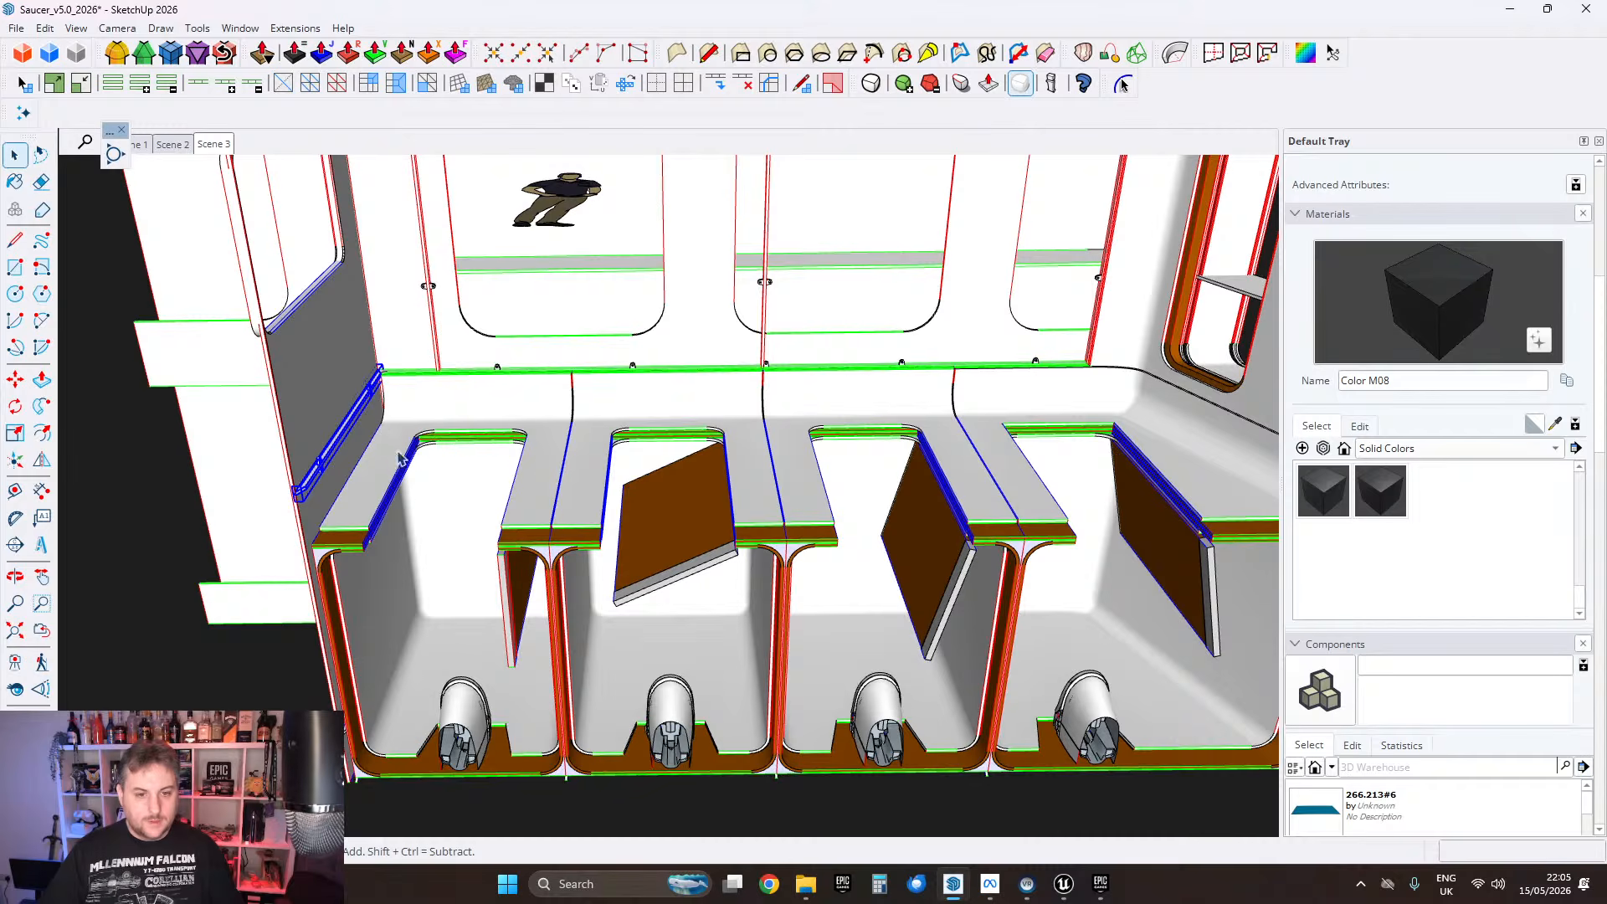
pyautogui.moveTo(799, 454); pyautogui.dragTo(712, 502, button='middle')
pyautogui.scroll(5, 716, 460)
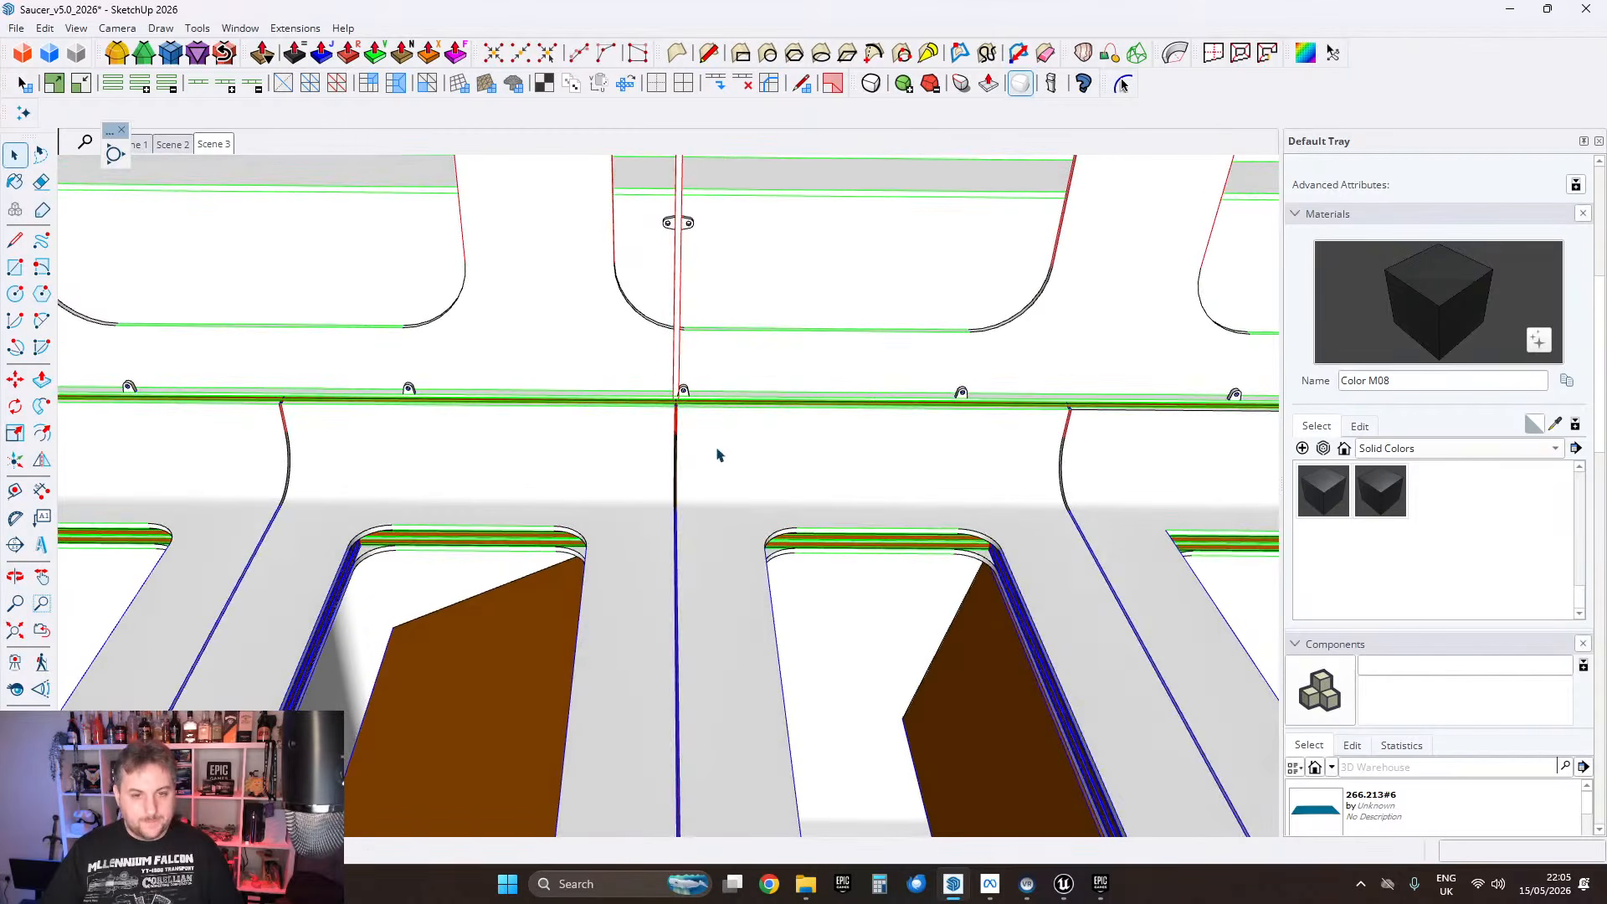
pyautogui.scroll(-5, 685, 381)
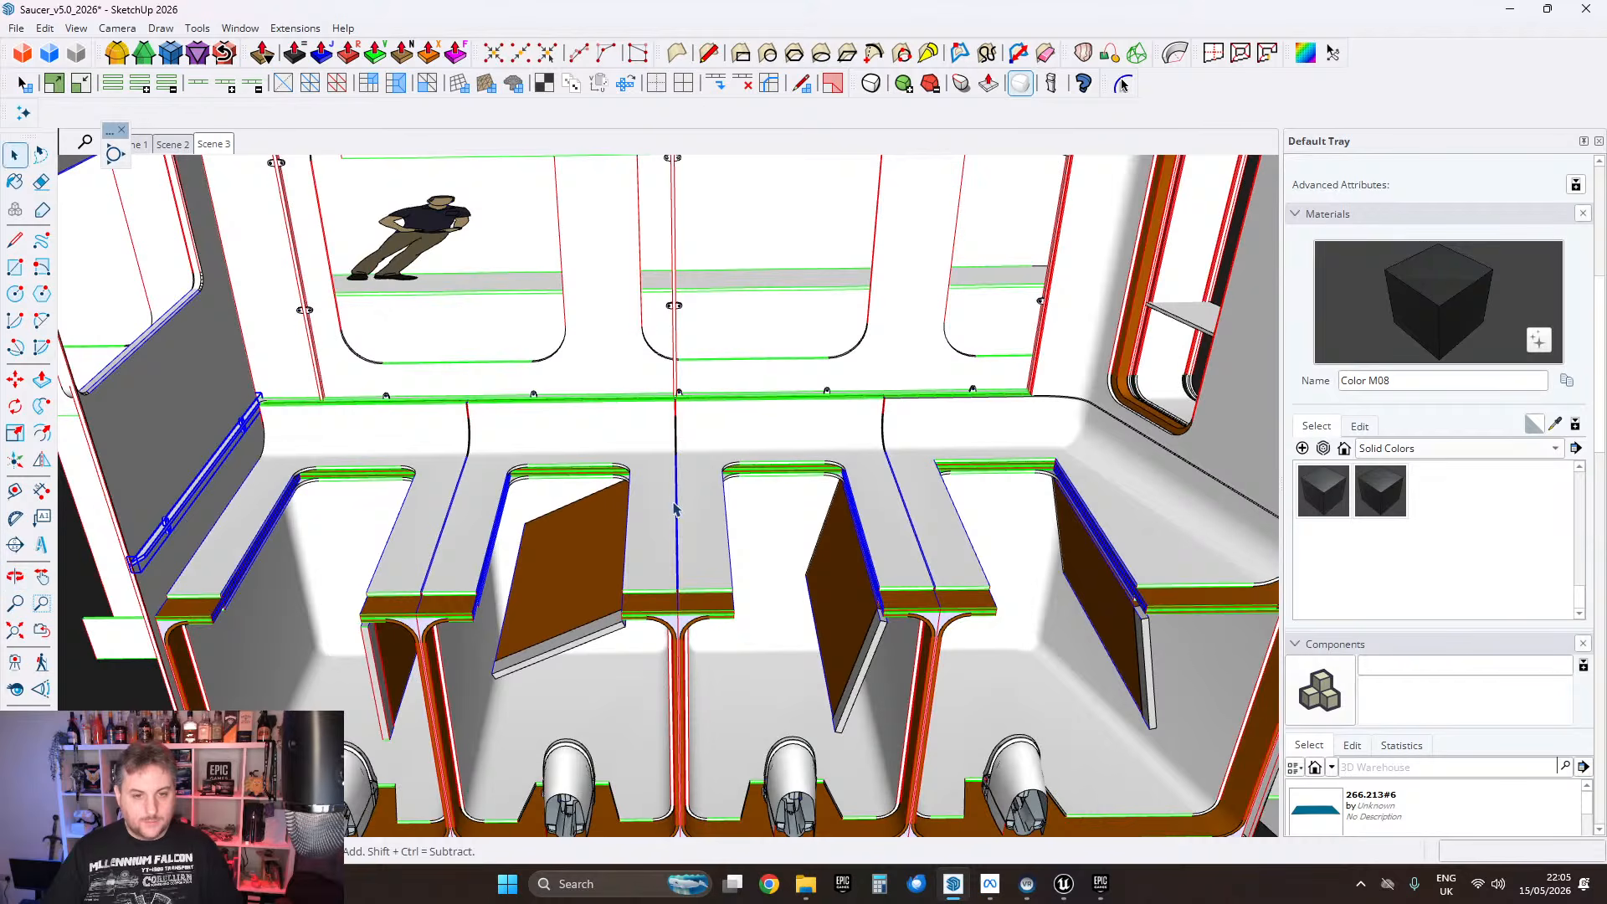
pyautogui.moveTo(677, 383); pyautogui.dragTo(700, 421, button='middle')
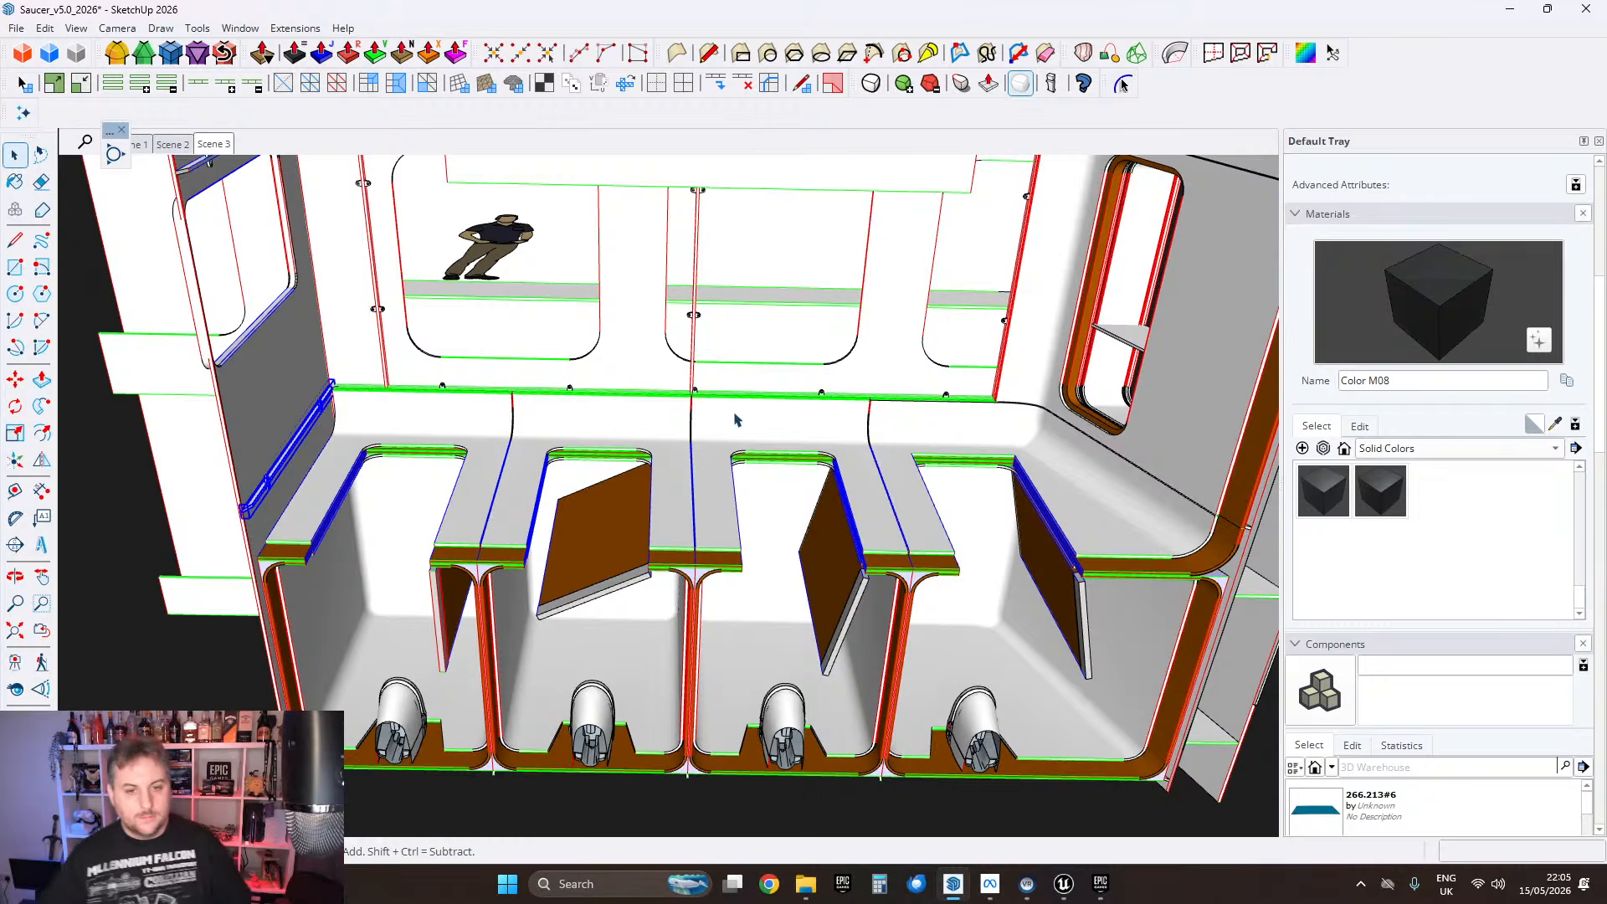
pyautogui.moveTo(735, 421); pyautogui.dragTo(421, 525, button='middle')
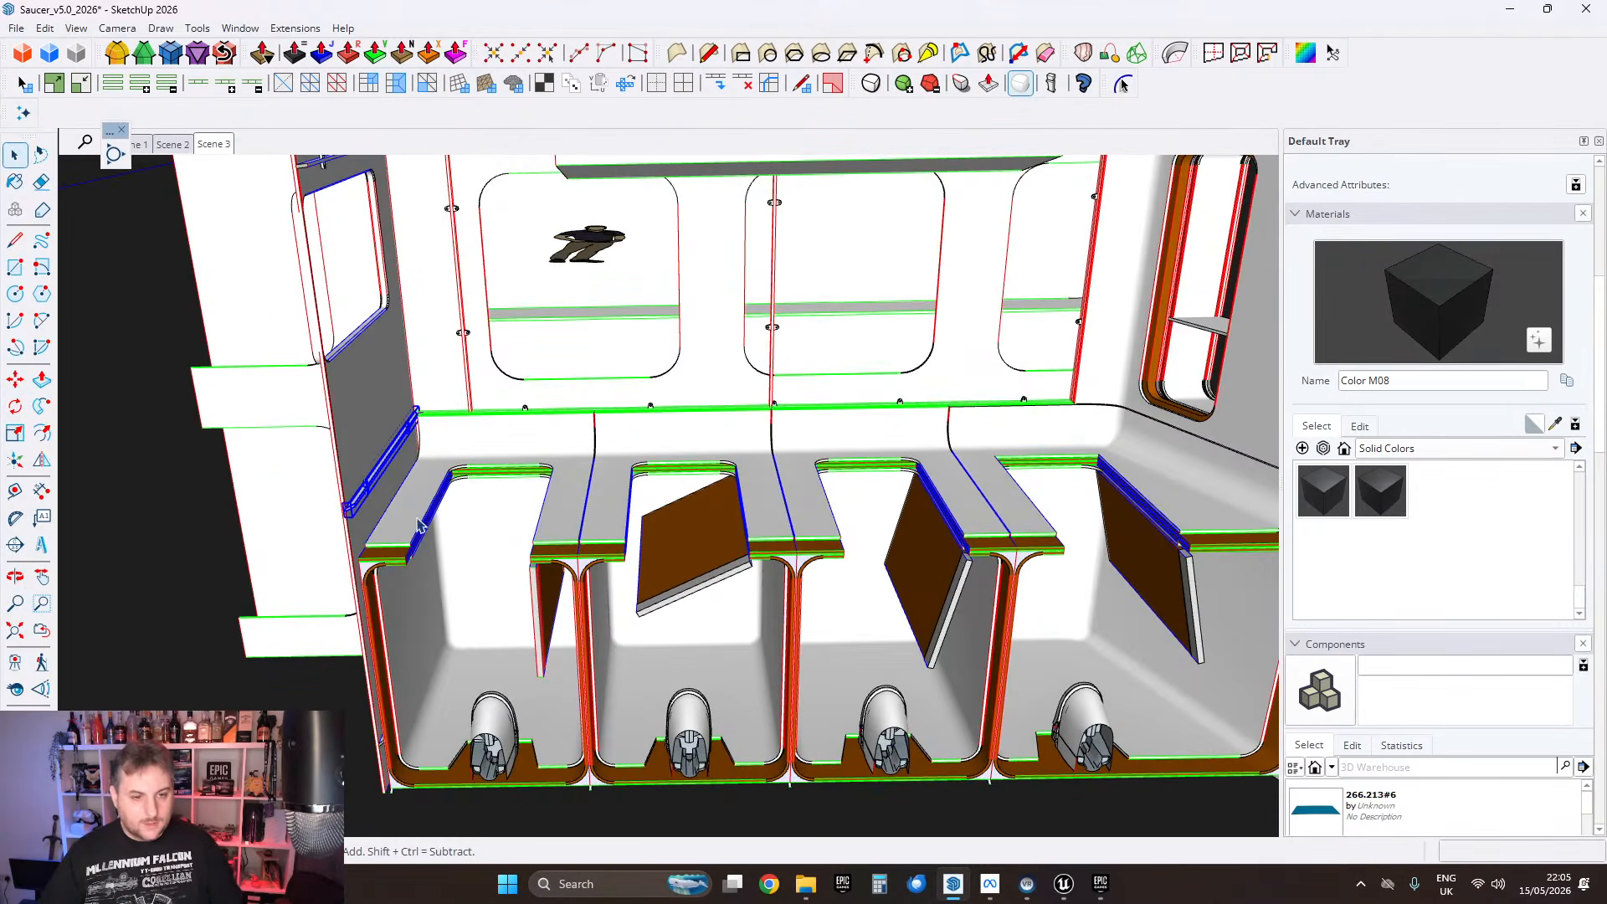
pyautogui.scroll(8, 529, 510)
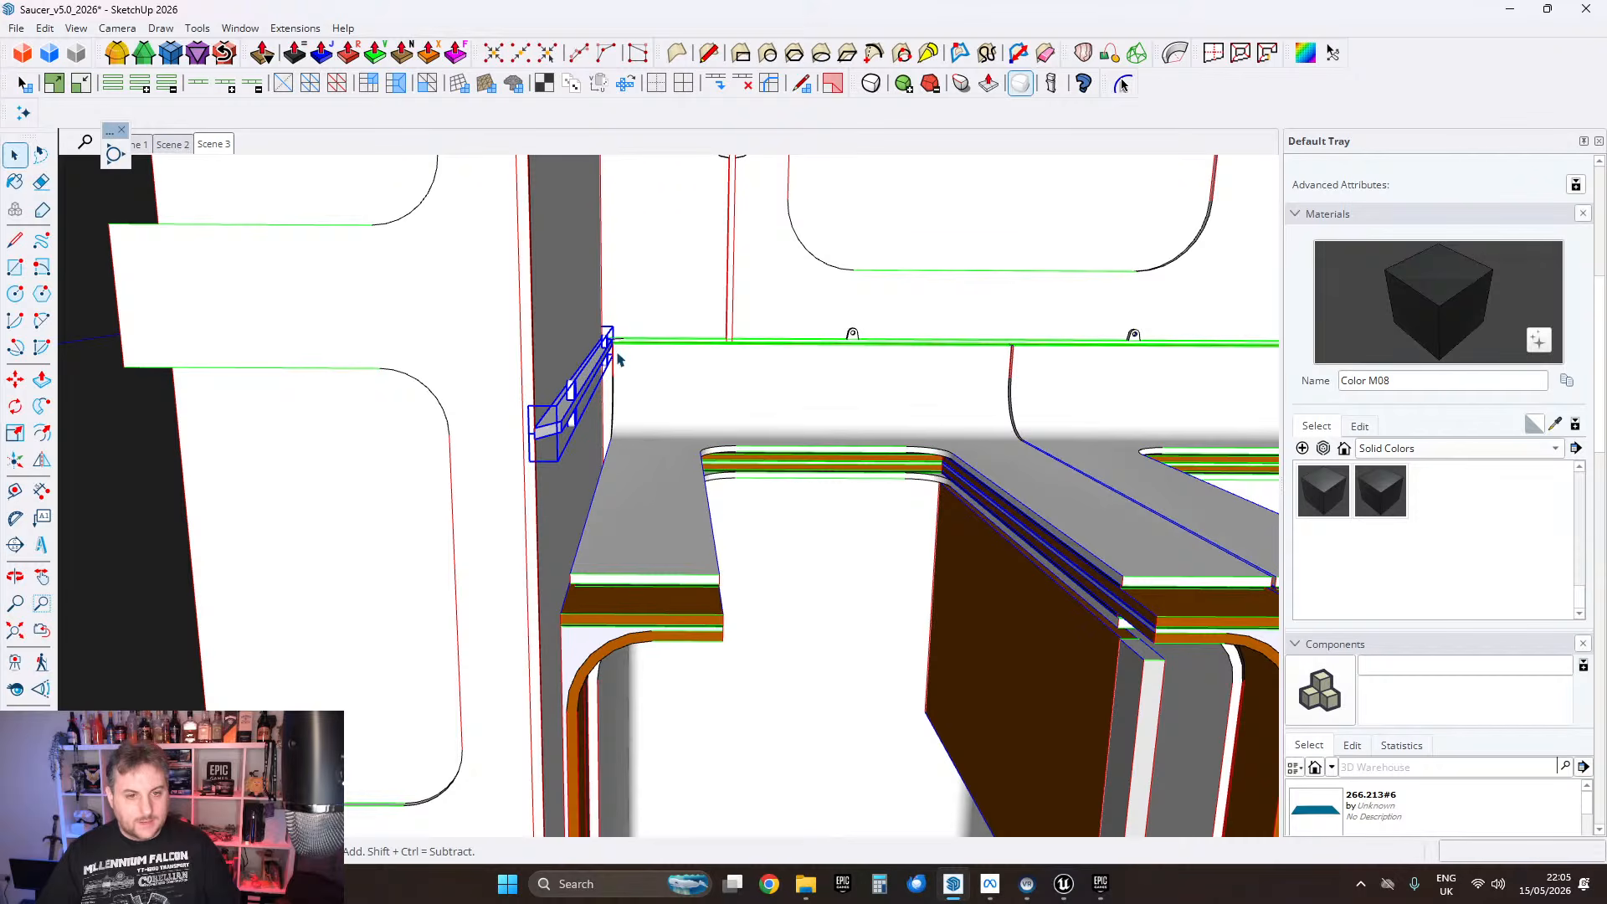
pyautogui.scroll(-3, 628, 353)
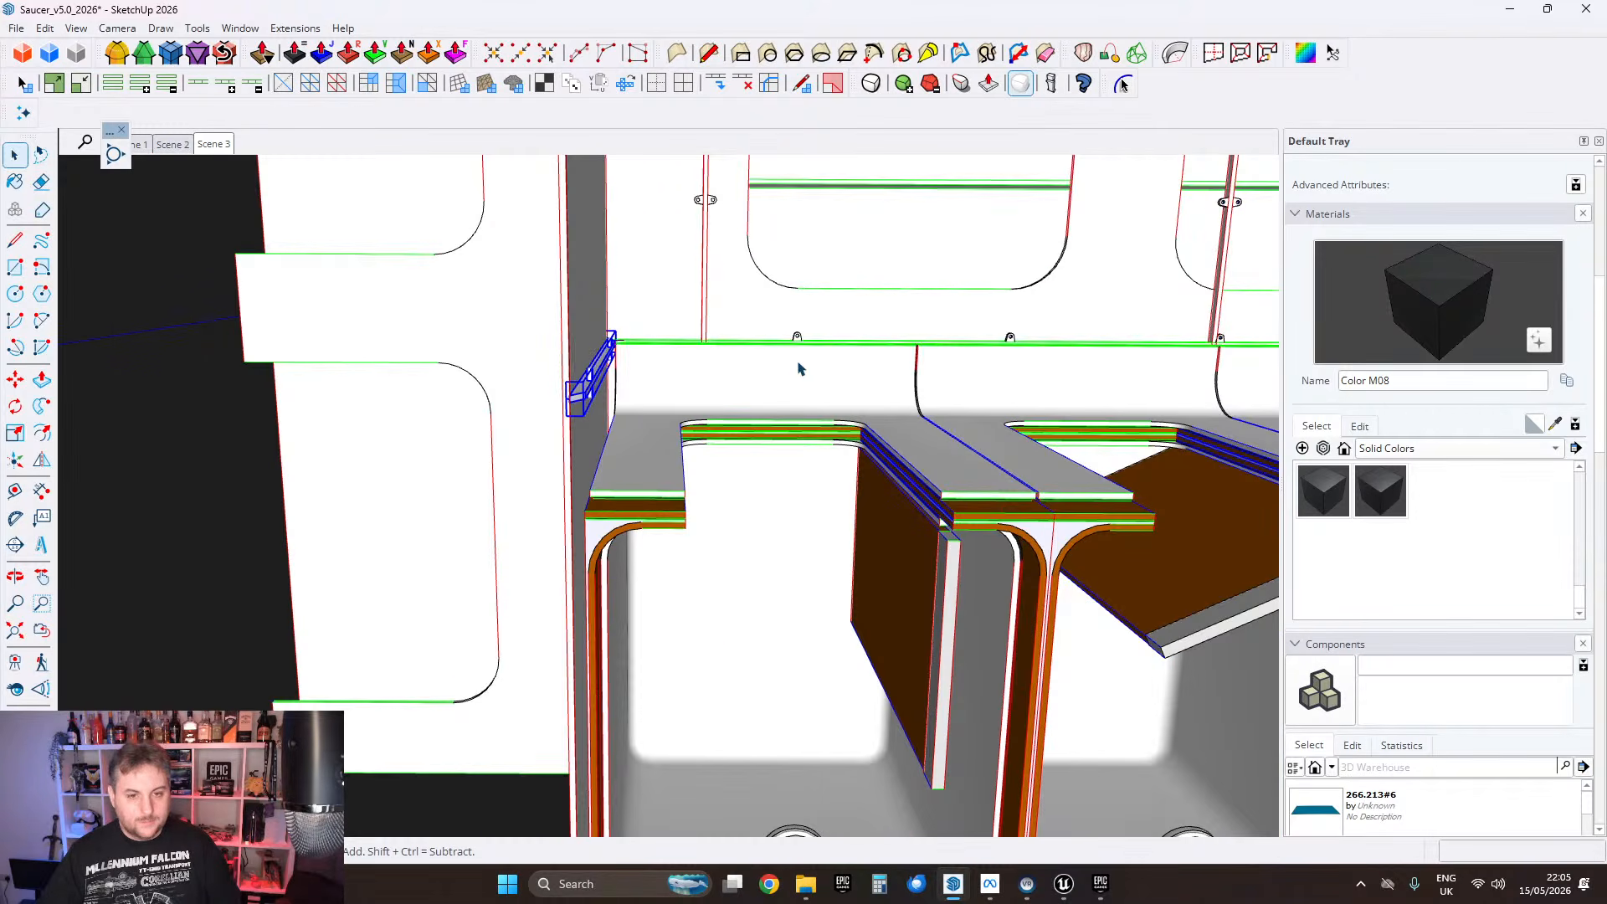
pyautogui.moveTo(796, 362); pyautogui.dragTo(898, 401, button='middle')
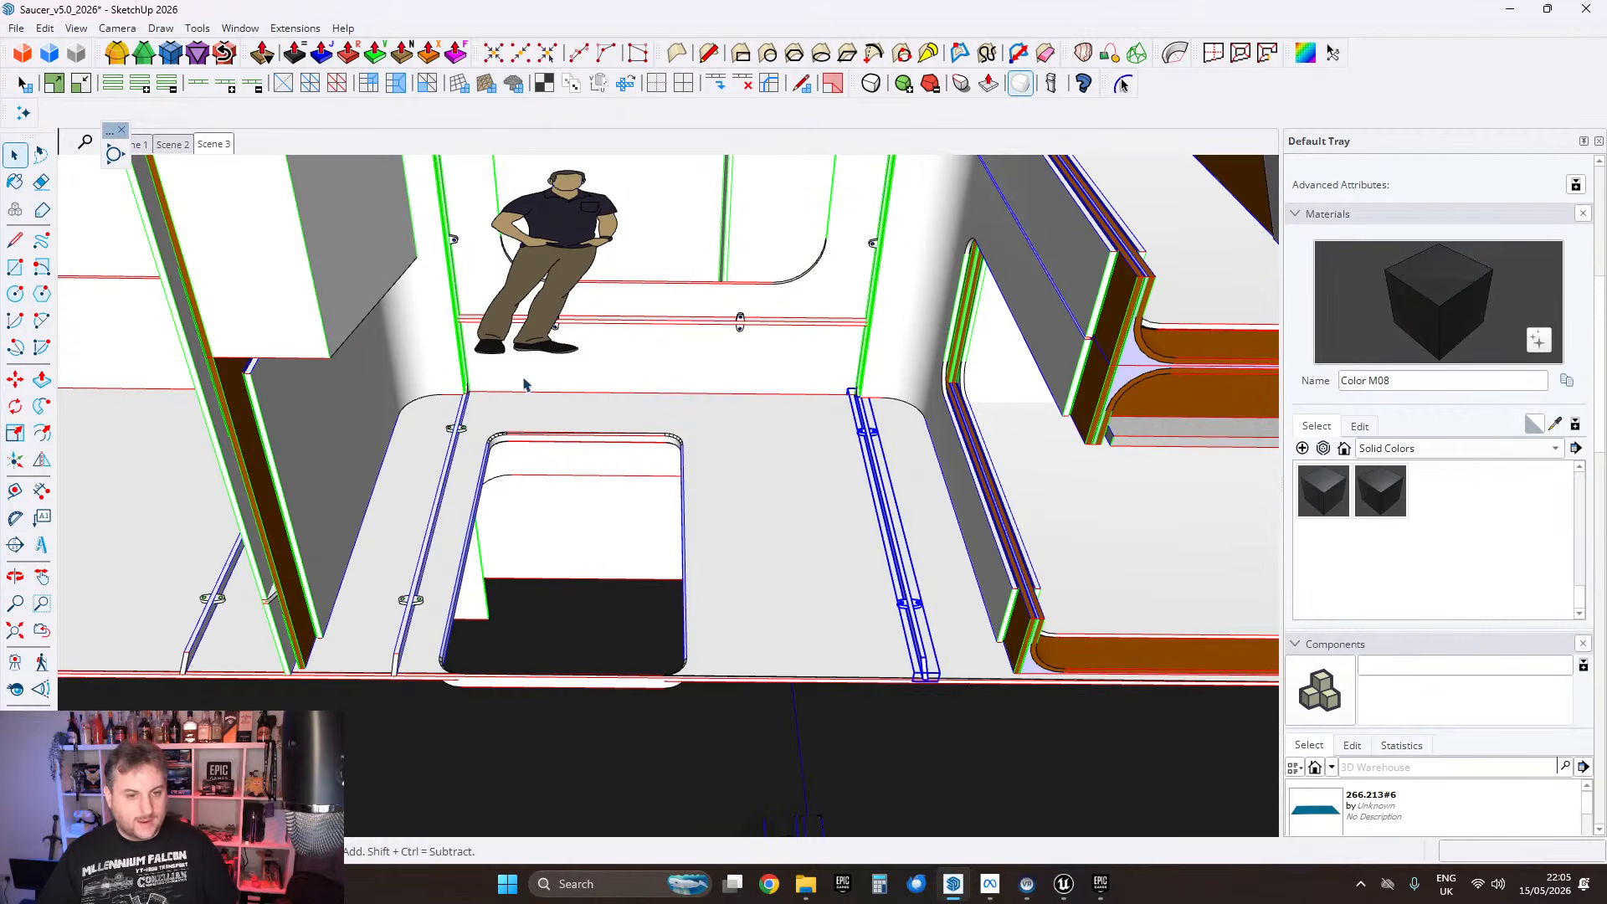
# Step: Examine the row of door bays, comparing the wall seams and door openings with the aligned flanged posts
pyautogui.moveTo(750, 391); pyautogui.dragTo(1174, 376, button='middle')
pyautogui.moveTo(609, 394); pyautogui.dragTo(787, 180, button='middle')
pyautogui.scroll(3, 667, 653)
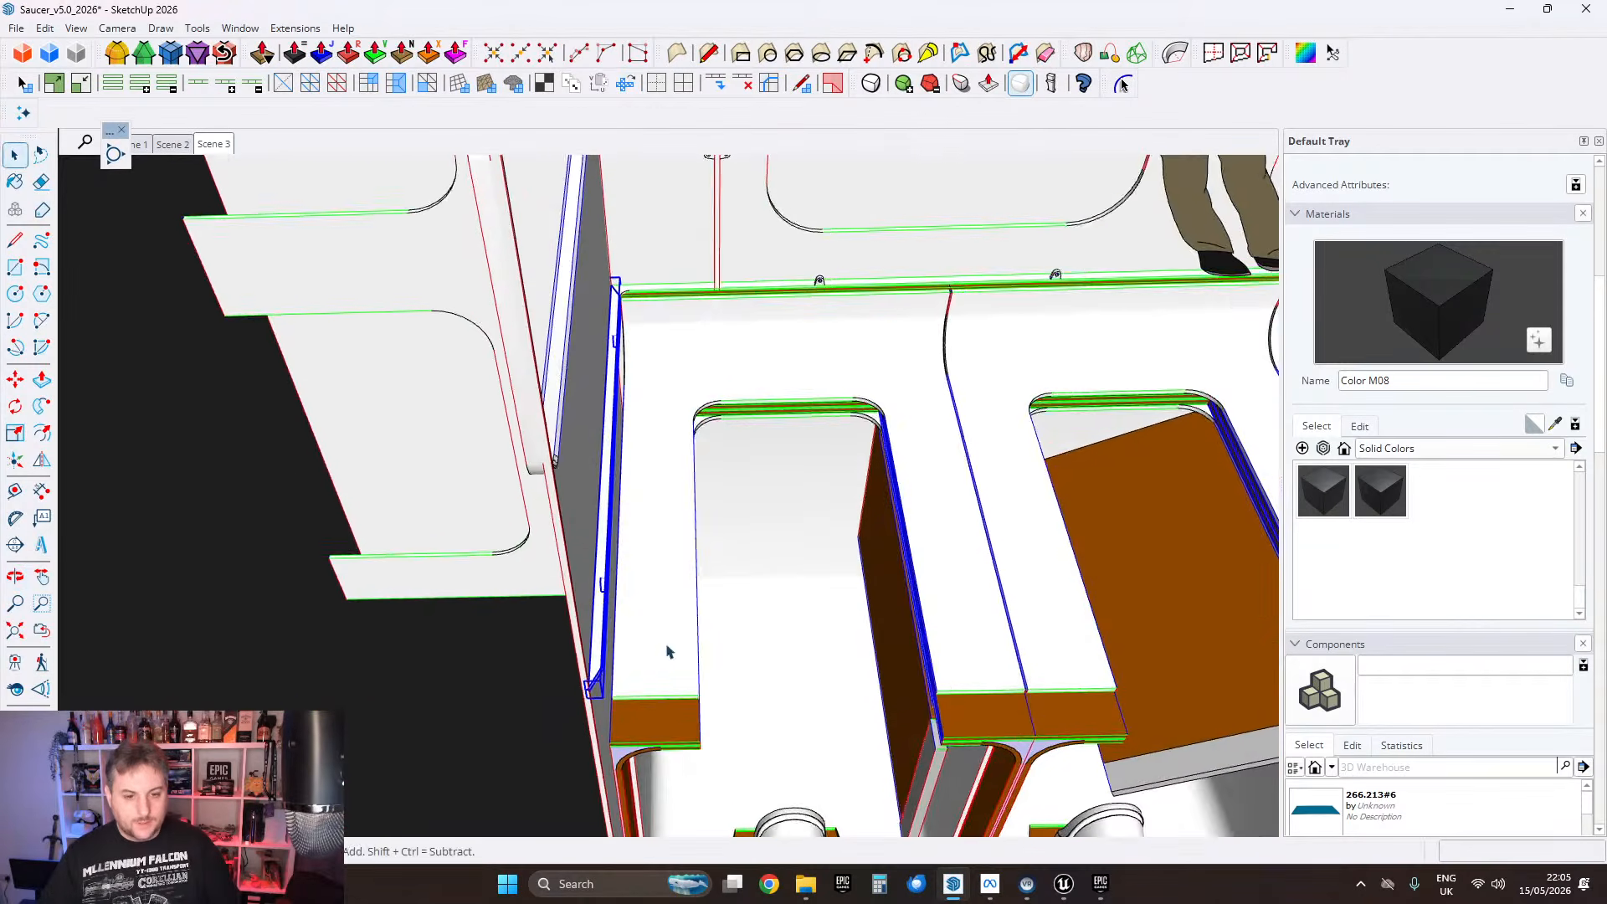
pyautogui.moveTo(668, 652); pyautogui.dragTo(647, 510, button='middle')
pyautogui.scroll(1, 644, 469)
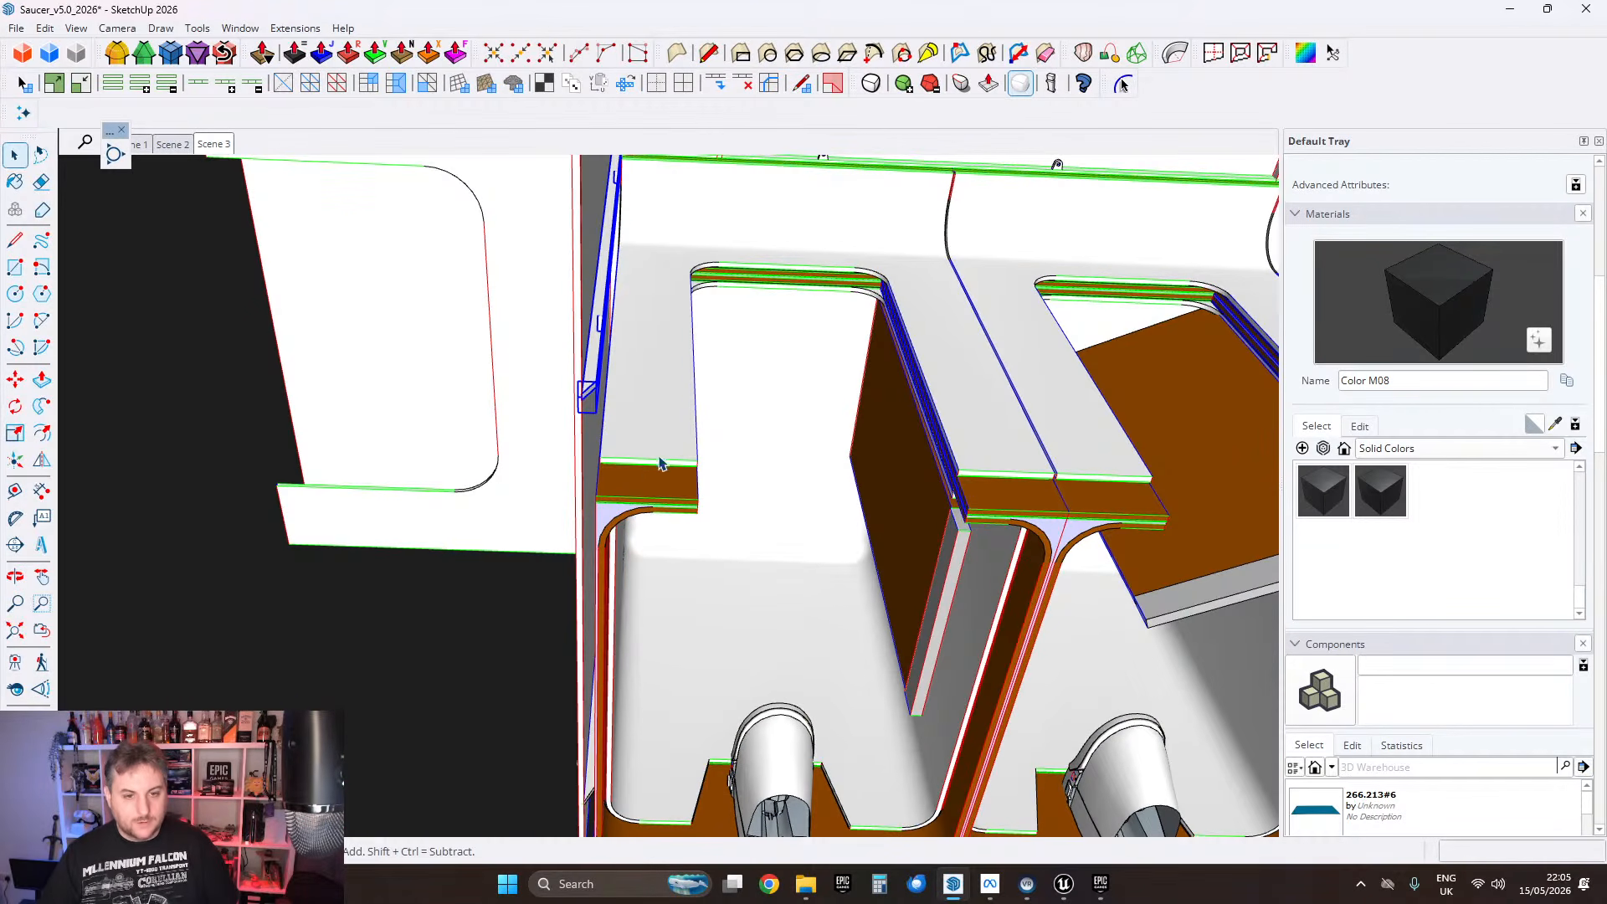
pyautogui.moveTo(661, 383); pyautogui.dragTo(667, 581, button='middle')
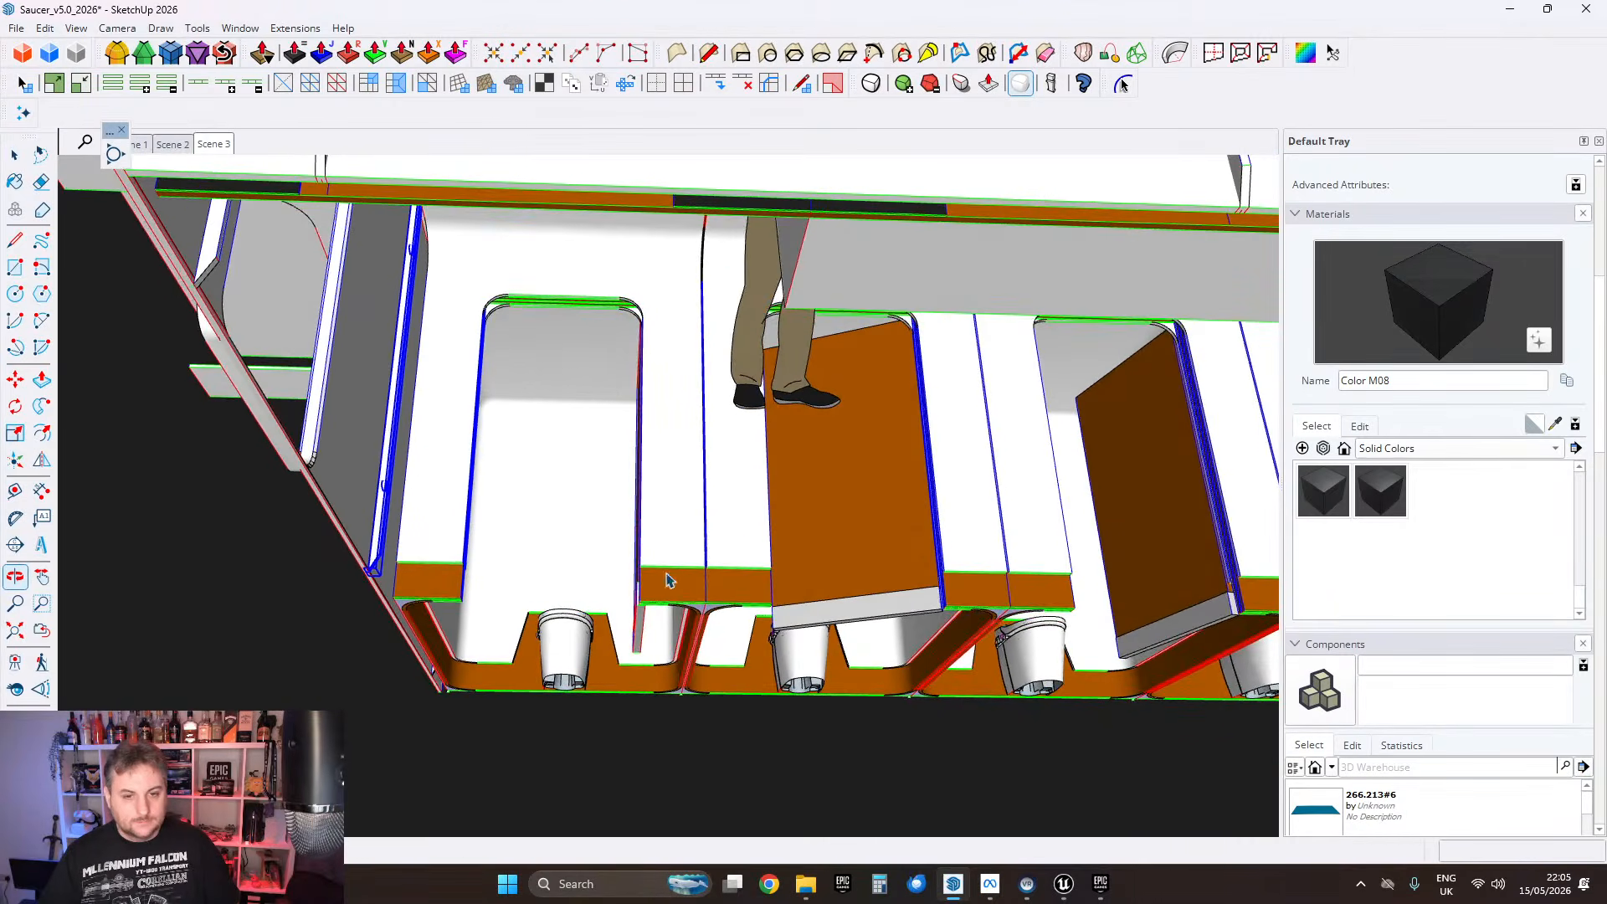
pyautogui.scroll(1, 664, 427)
pyautogui.moveTo(663, 427); pyautogui.dragTo(694, 402, button='middle')
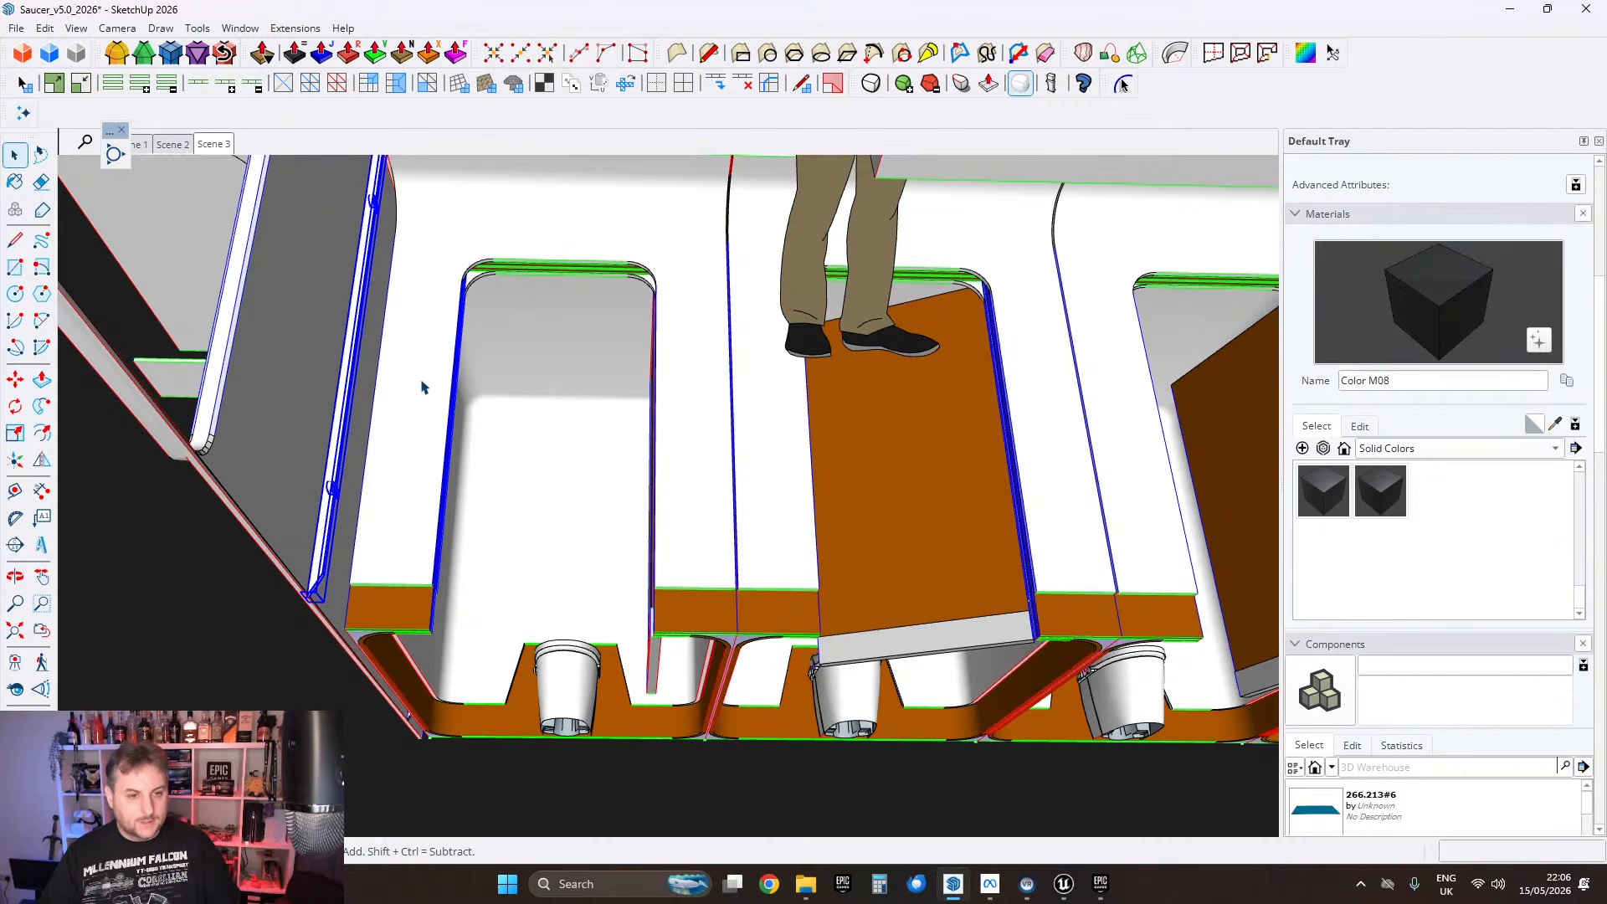
# Step: Cut the windowed end wall panel and paste it in place inside the group that holds the bathroom walls
pyautogui.moveTo(810, 526); pyautogui.dragTo(645, 476, button='middle')
pyautogui.scroll(3, 644, 475)
pyautogui.click(608, 467)
pyautogui.click(546, 464)
pyautogui.scroll(-2, 553, 466)
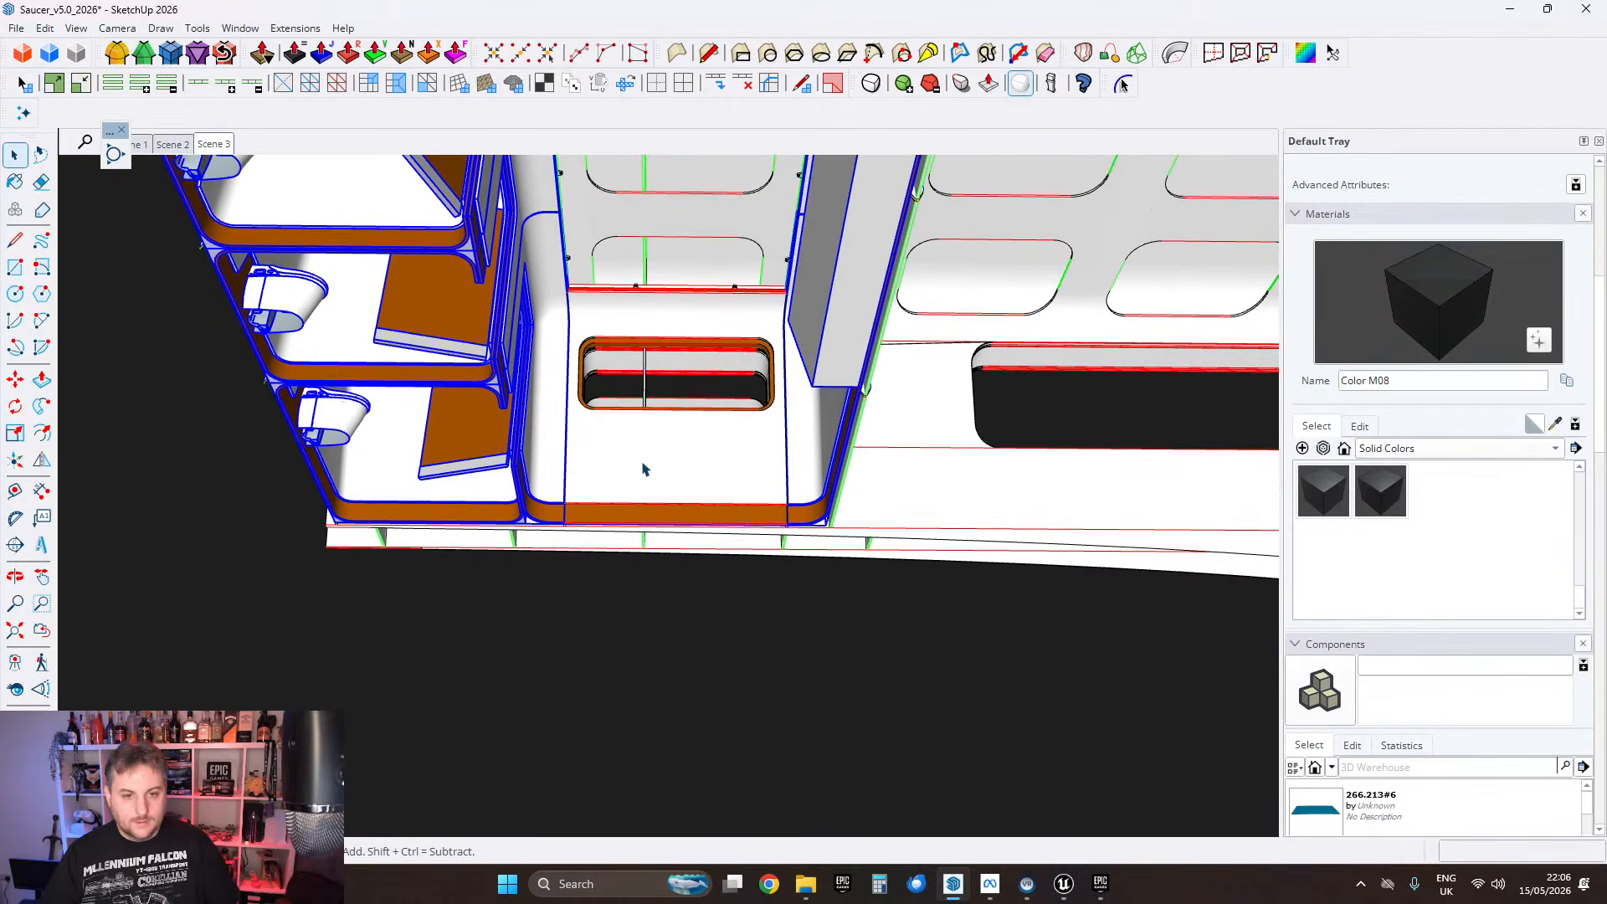
pyautogui.click(702, 473)
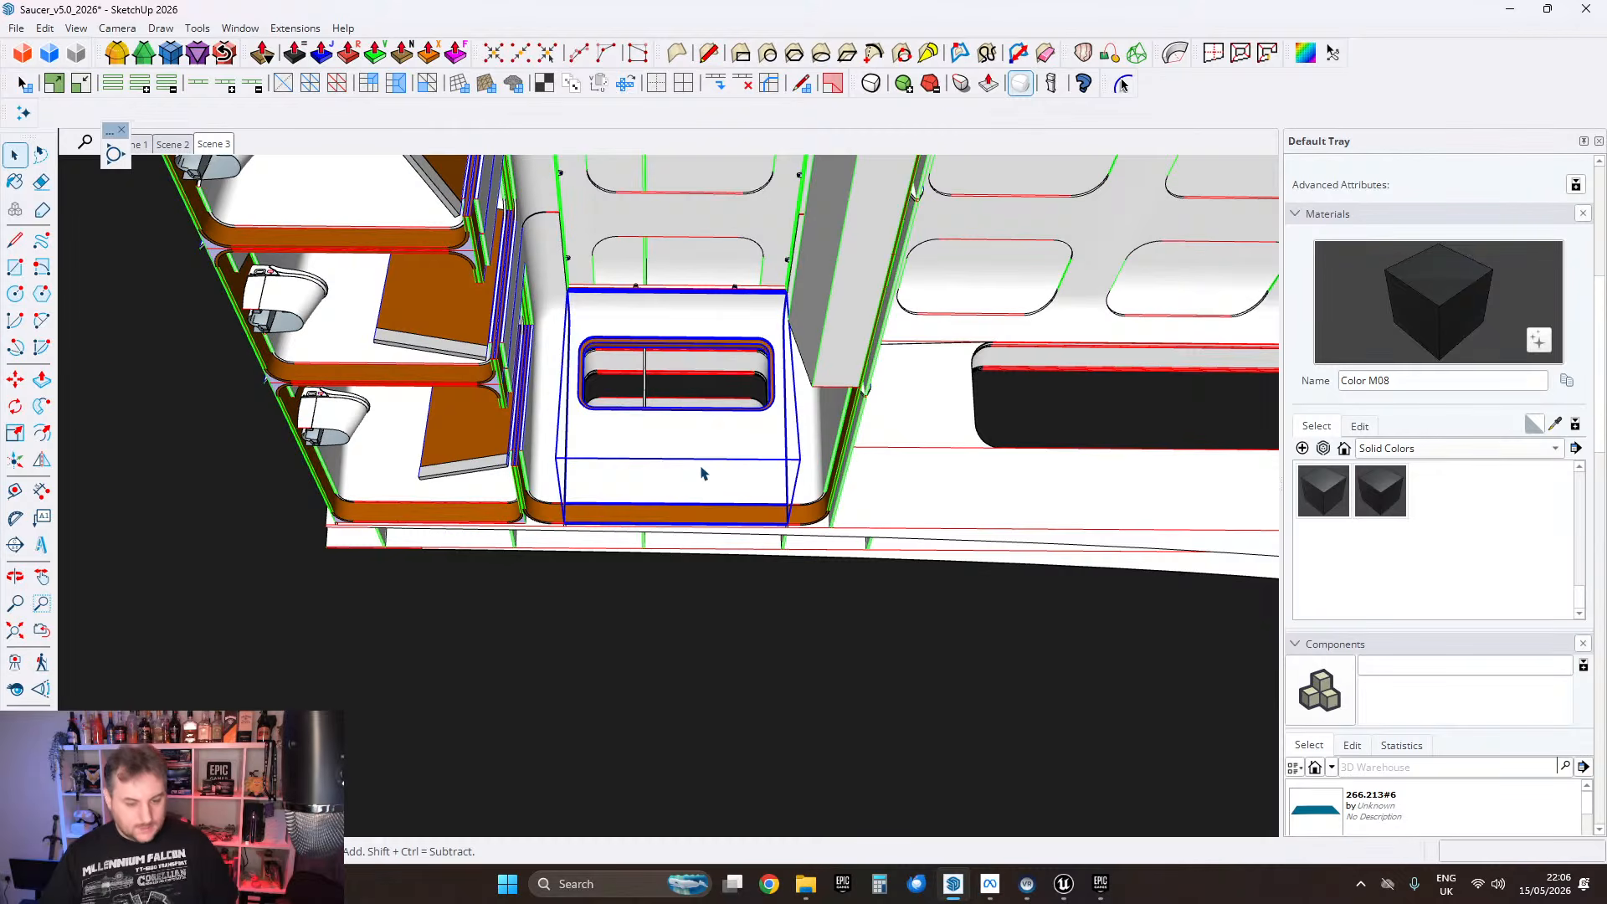
pyautogui.doubleClick(807, 437)
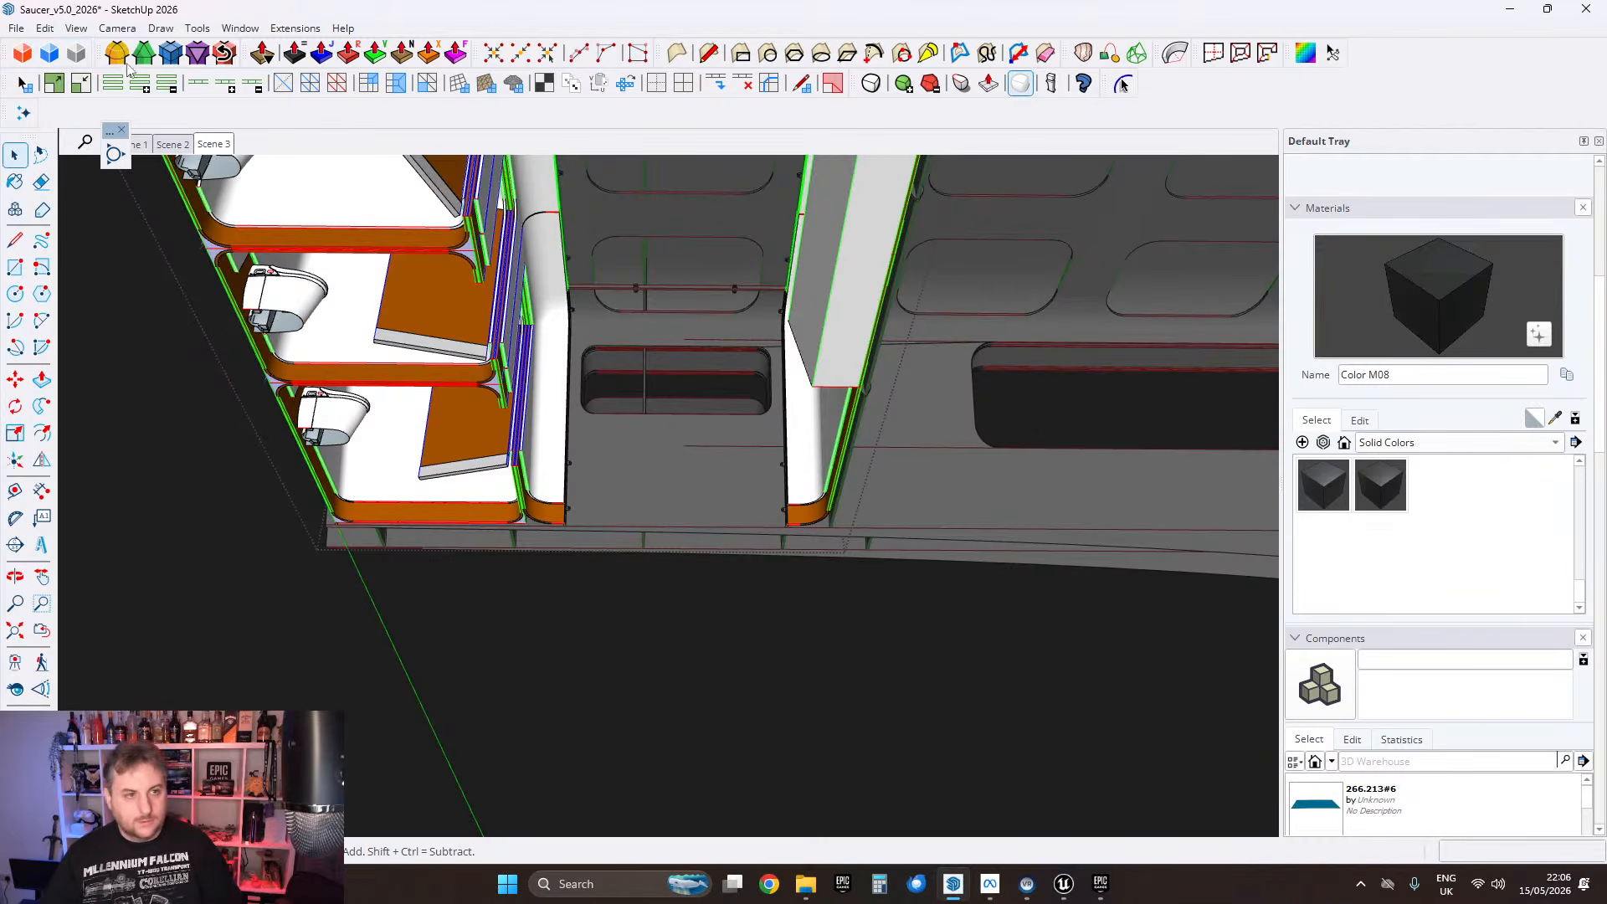
pyautogui.click(45, 28)
pyautogui.click(80, 153)
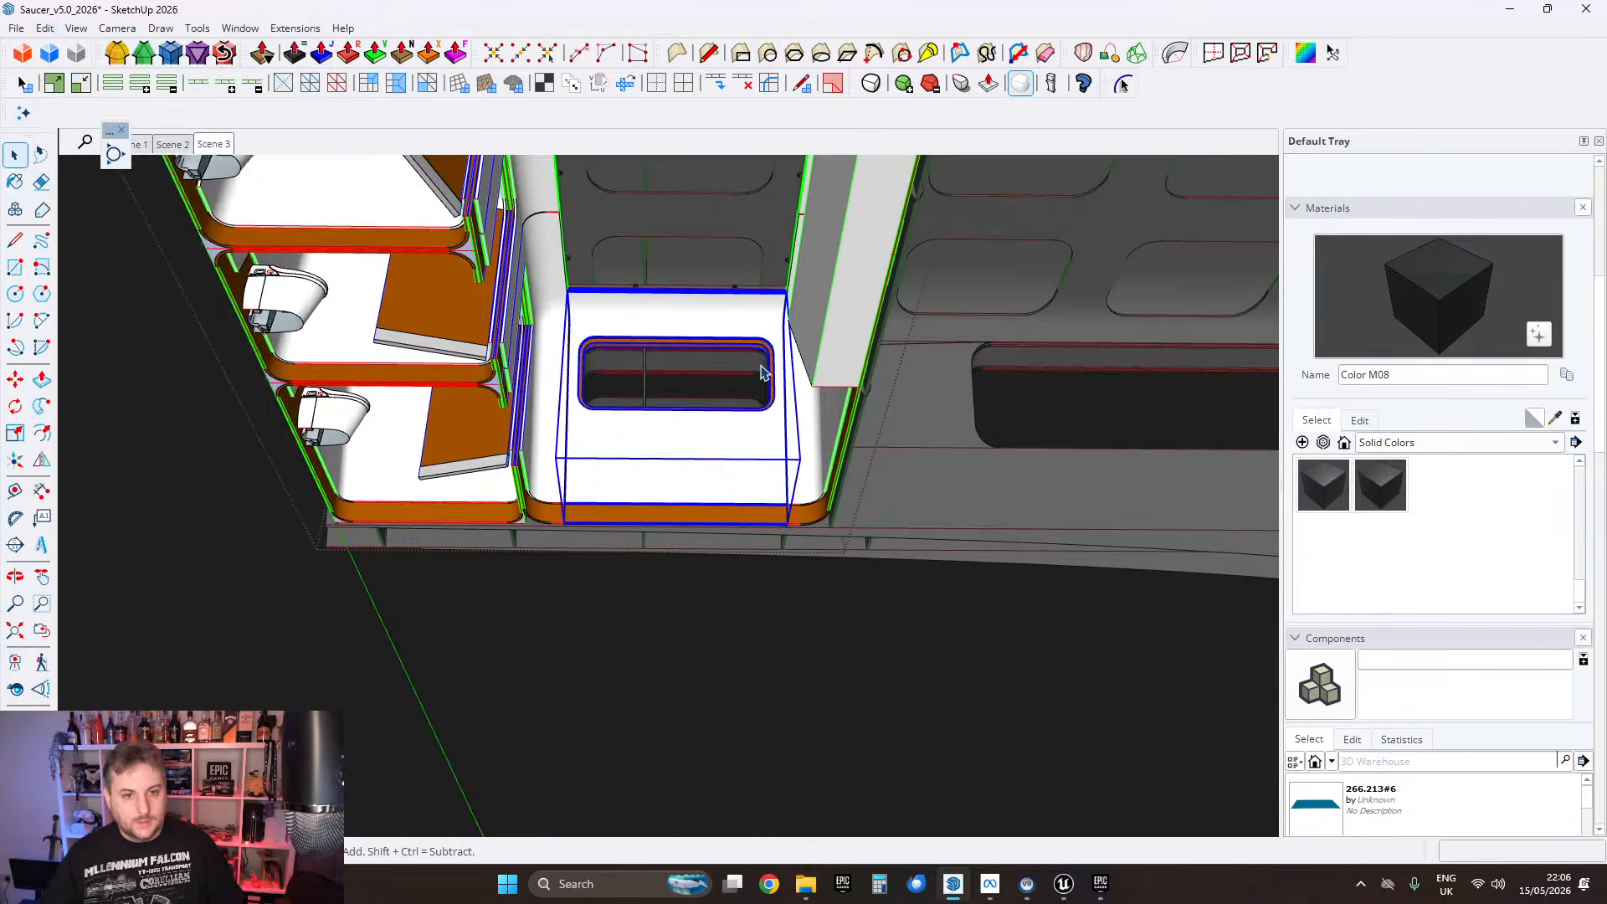
# Step: Select the complete bathroom wall group through the doorway in the orange slatted corridor wall
pyautogui.moveTo(762, 372); pyautogui.dragTo(832, 349, button='middle')
pyautogui.scroll(-1, 295, 390)
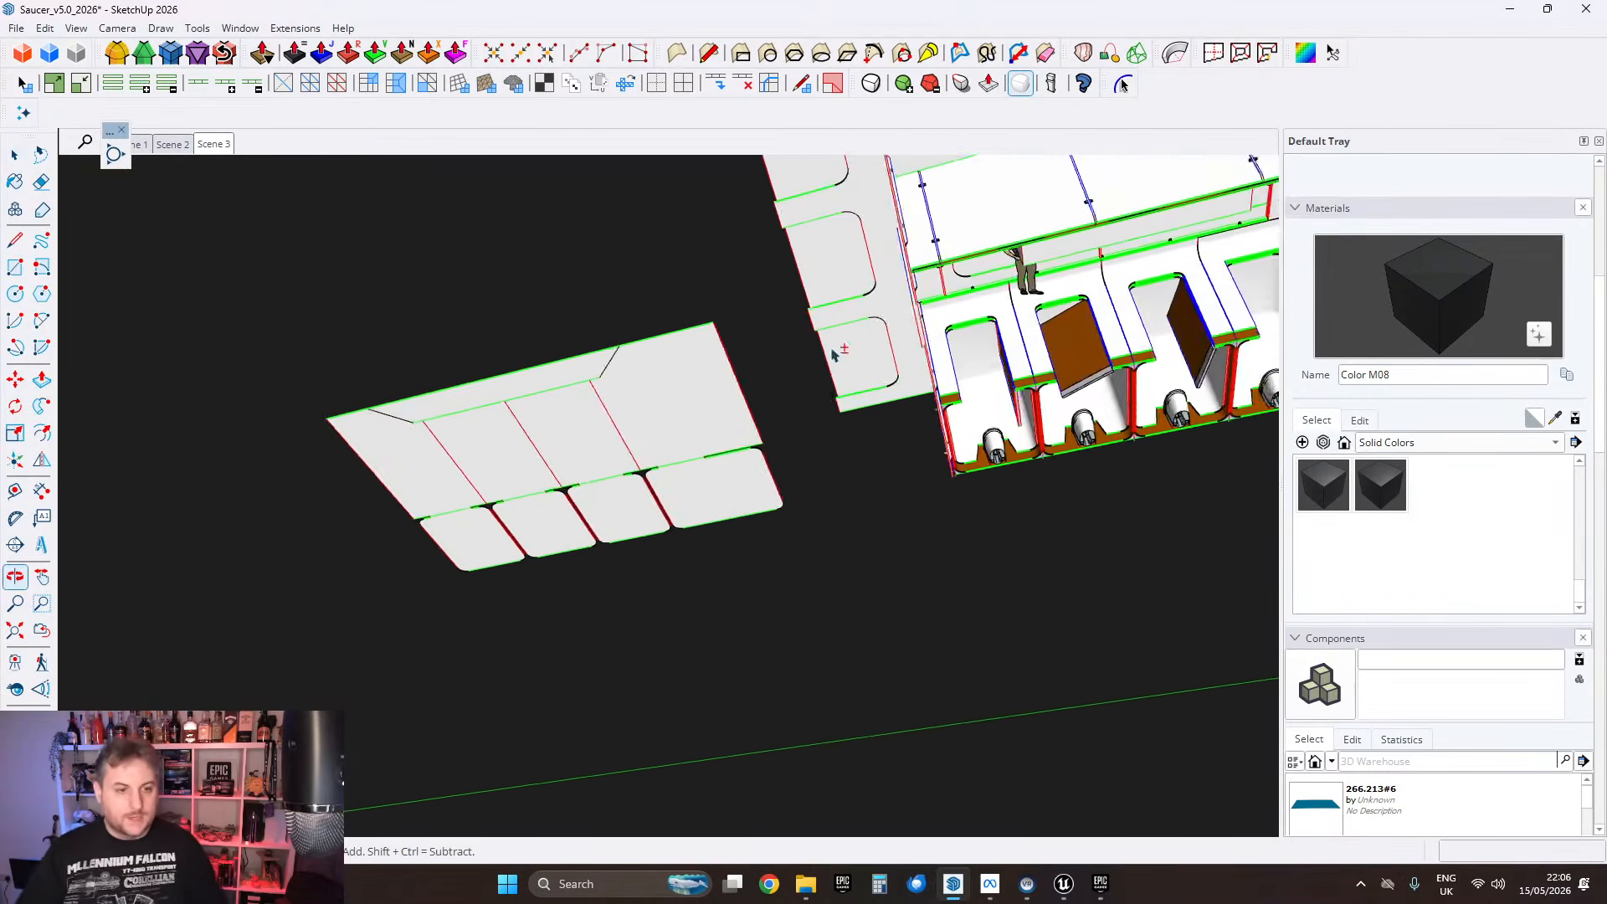
pyautogui.scroll(-1, 834, 354)
pyautogui.keyDown('shift'); pyautogui.moveTo(431, 490); pyautogui.dragTo(801, 395, button='middle'); pyautogui.keyUp('shift')
pyautogui.scroll(-3, 800, 394)
pyautogui.keyDown('shift'); pyautogui.moveTo(316, 370); pyautogui.dragTo(904, 356, button='middle'); pyautogui.keyUp('shift')
pyautogui.scroll(3, 488, 466)
pyautogui.moveTo(488, 466); pyautogui.dragTo(435, 475, button='middle')
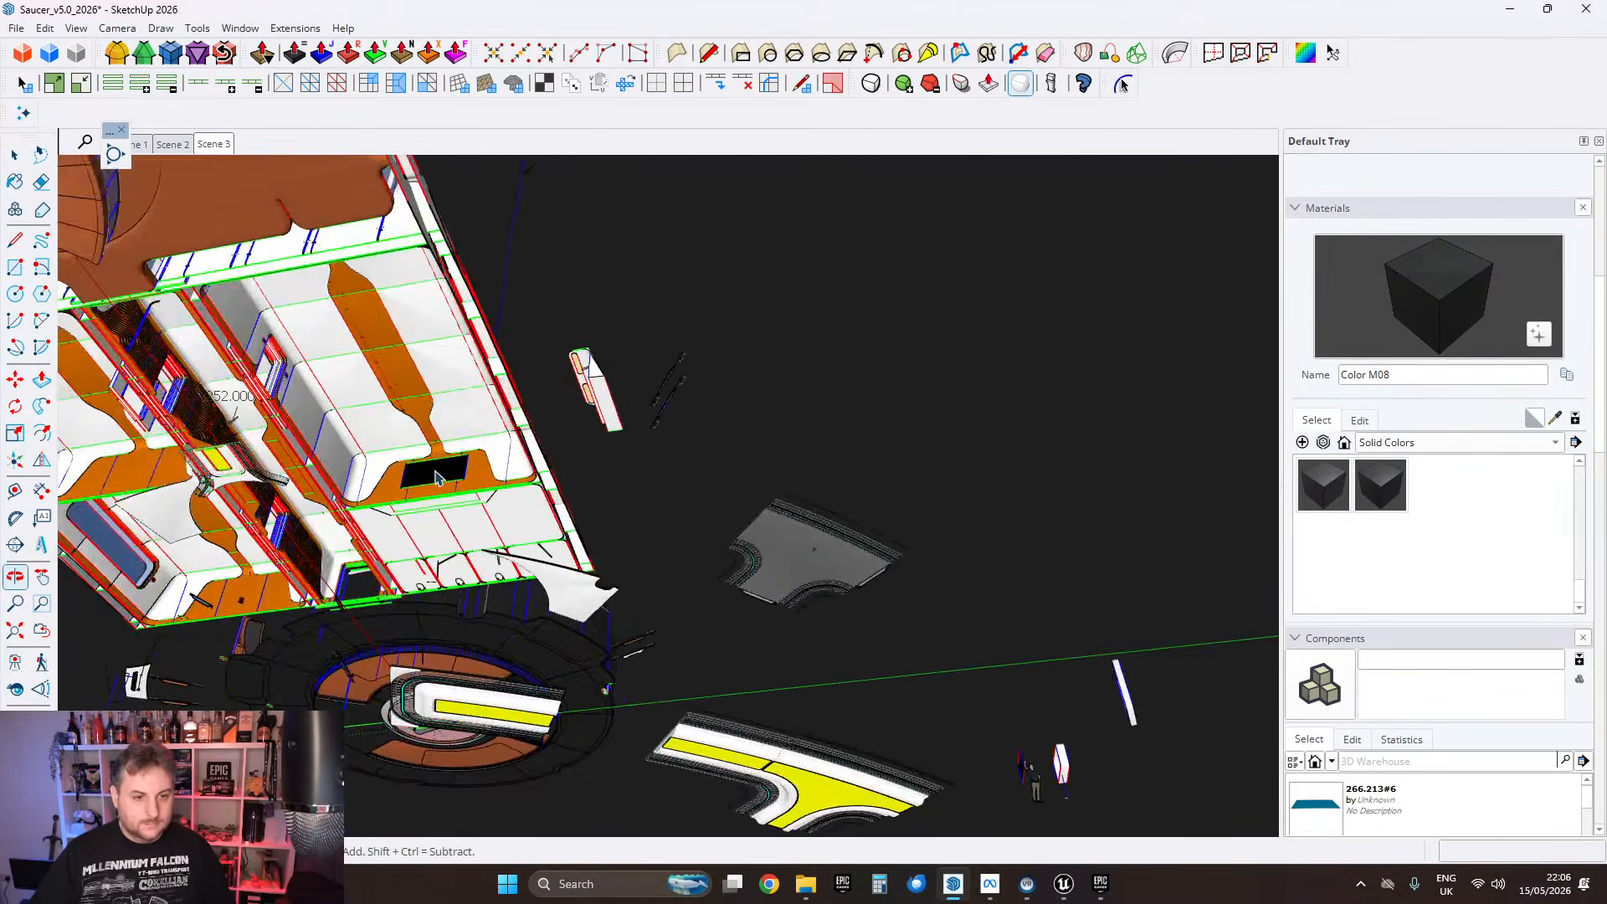
pyautogui.scroll(3, 435, 479)
pyautogui.moveTo(531, 524); pyautogui.dragTo(471, 685, button='middle')
pyautogui.scroll(3, 574, 654)
pyautogui.moveTo(599, 563); pyautogui.dragTo(544, 669, button='middle')
pyautogui.keyDown('shift'); pyautogui.moveTo(544, 670); pyautogui.dragTo(682, 440, button='middle'); pyautogui.keyUp('shift')
pyautogui.scroll(-2, 682, 440)
pyautogui.moveTo(542, 578); pyautogui.dragTo(918, 455, button='middle')
pyautogui.scroll(2, 613, 600)
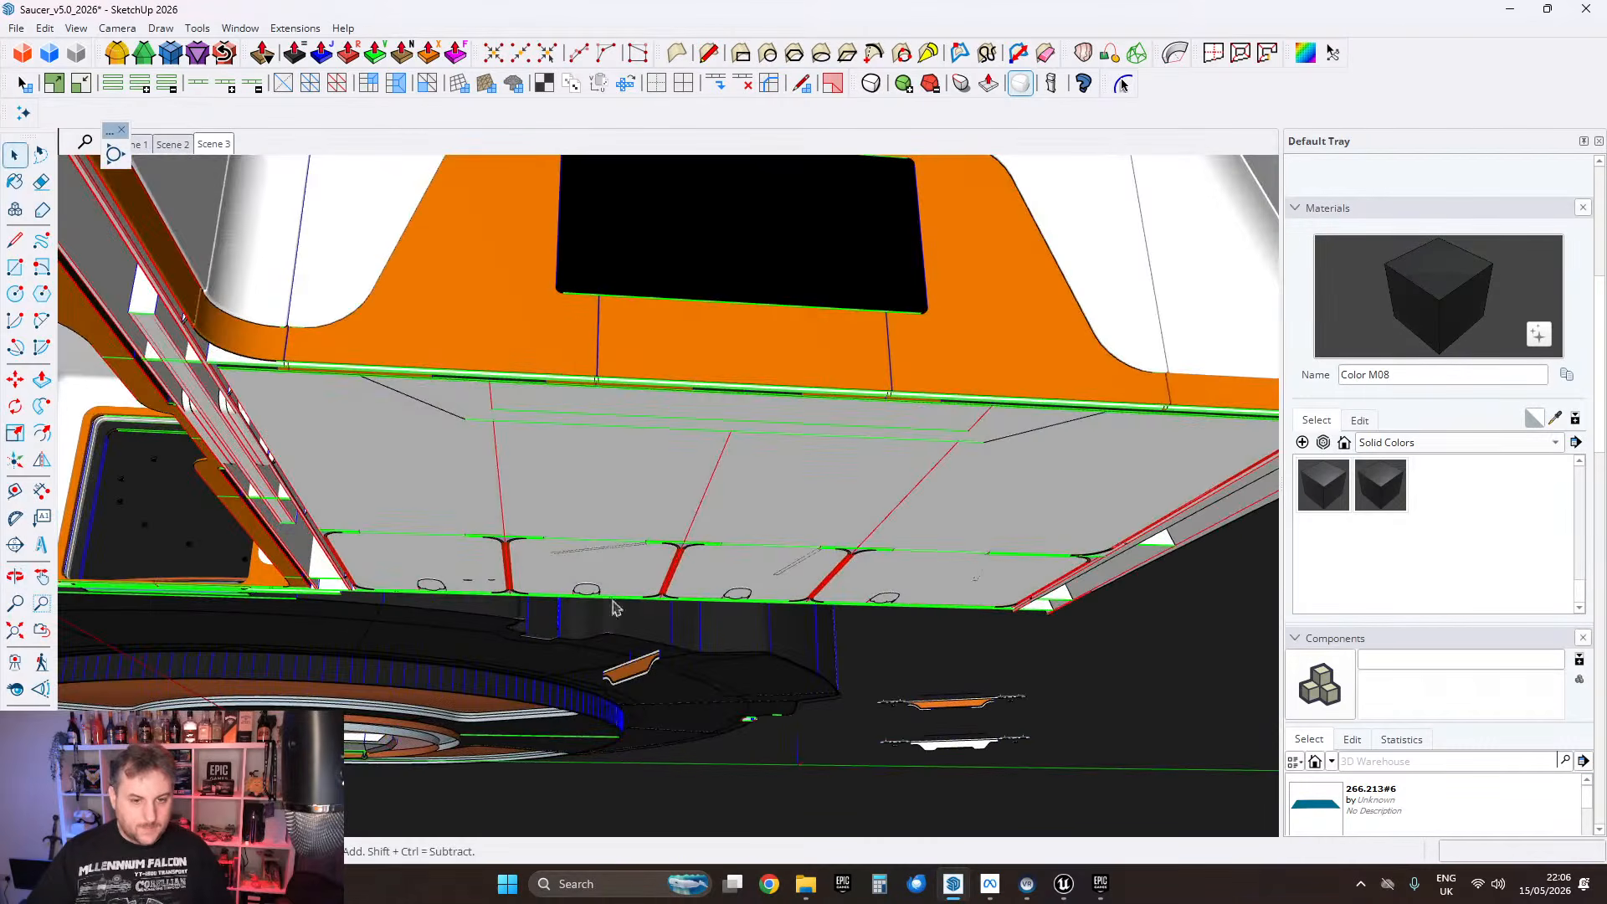
pyautogui.moveTo(613, 601); pyautogui.dragTo(739, 430, button='middle')
pyautogui.scroll(1, 782, 351)
pyautogui.keyDown('shift'); pyautogui.moveTo(724, 353); pyautogui.dragTo(660, 585, button='middle'); pyautogui.keyUp('shift')
pyautogui.click(787, 396)
pyautogui.moveTo(789, 399); pyautogui.dragTo(818, 420, button='middle')
# Step: Export the selection as an FBX, overwriting adeck_bathroom_test.fbx in C:\Starsim Dev - Models\Magellan Class\Test
pyautogui.click(16, 28)
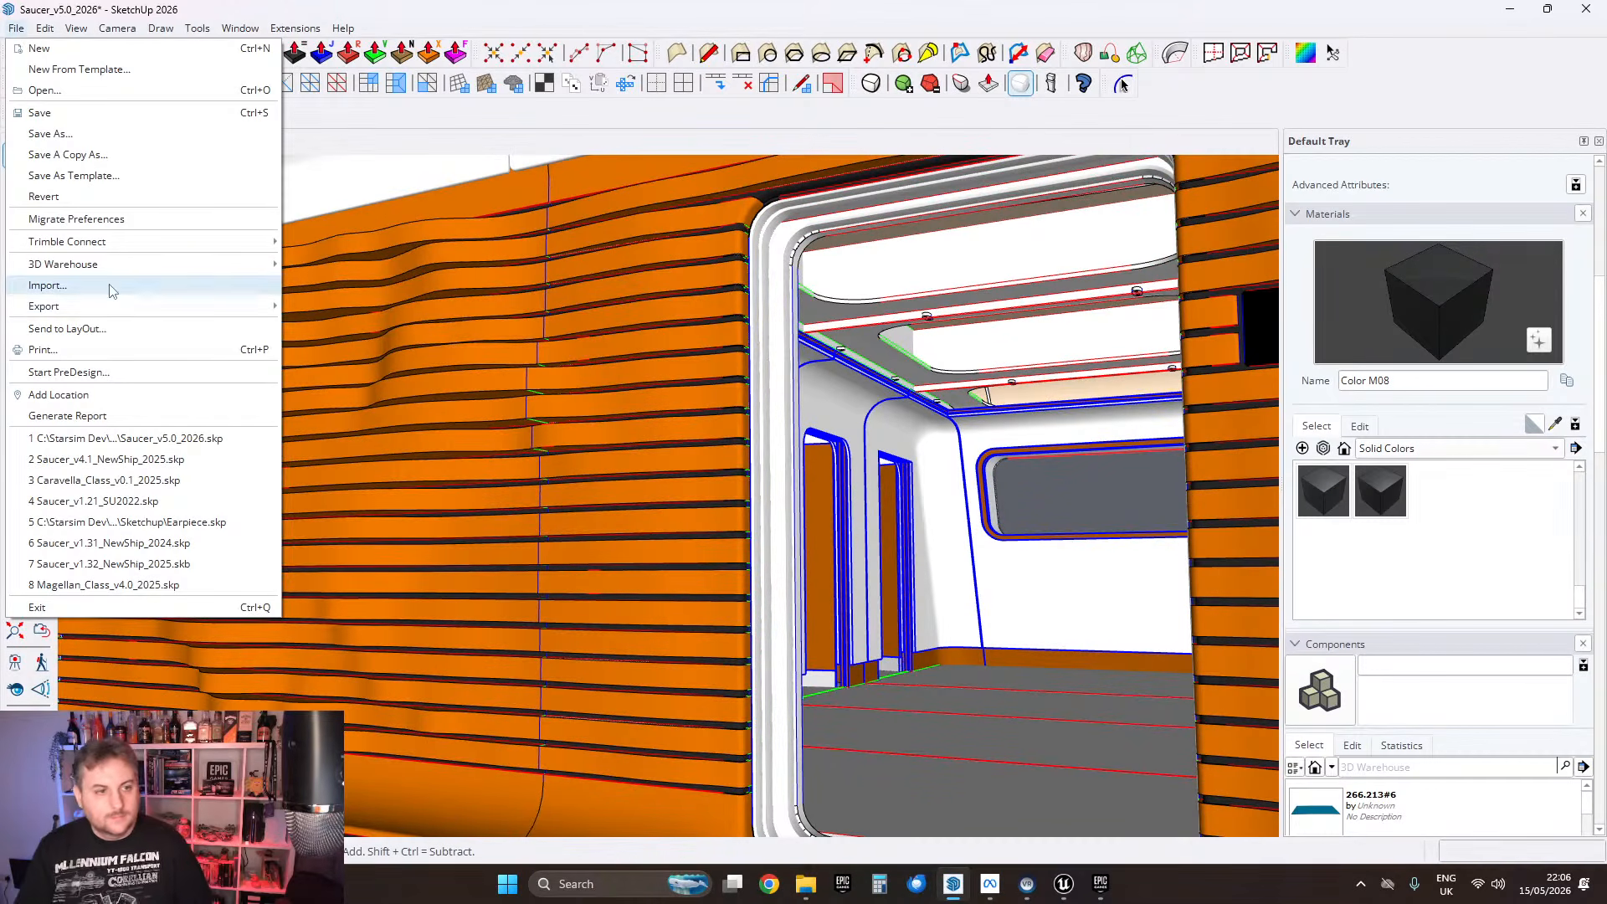
pyautogui.moveTo(109, 305)
pyautogui.click(308, 307)
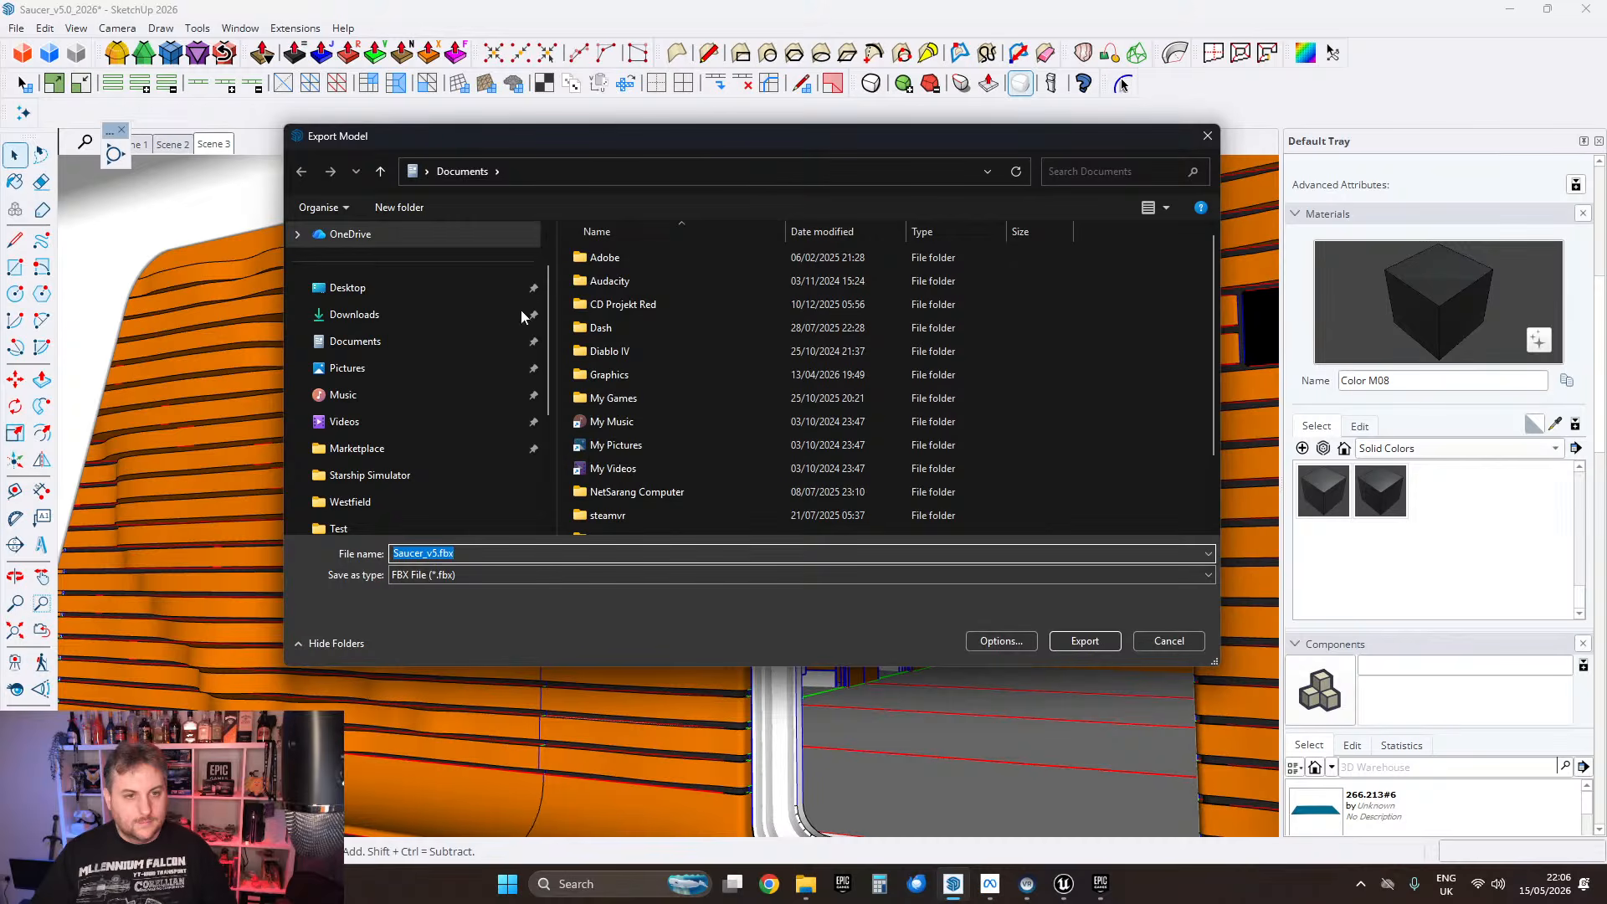
pyautogui.scroll(-3, 362, 428)
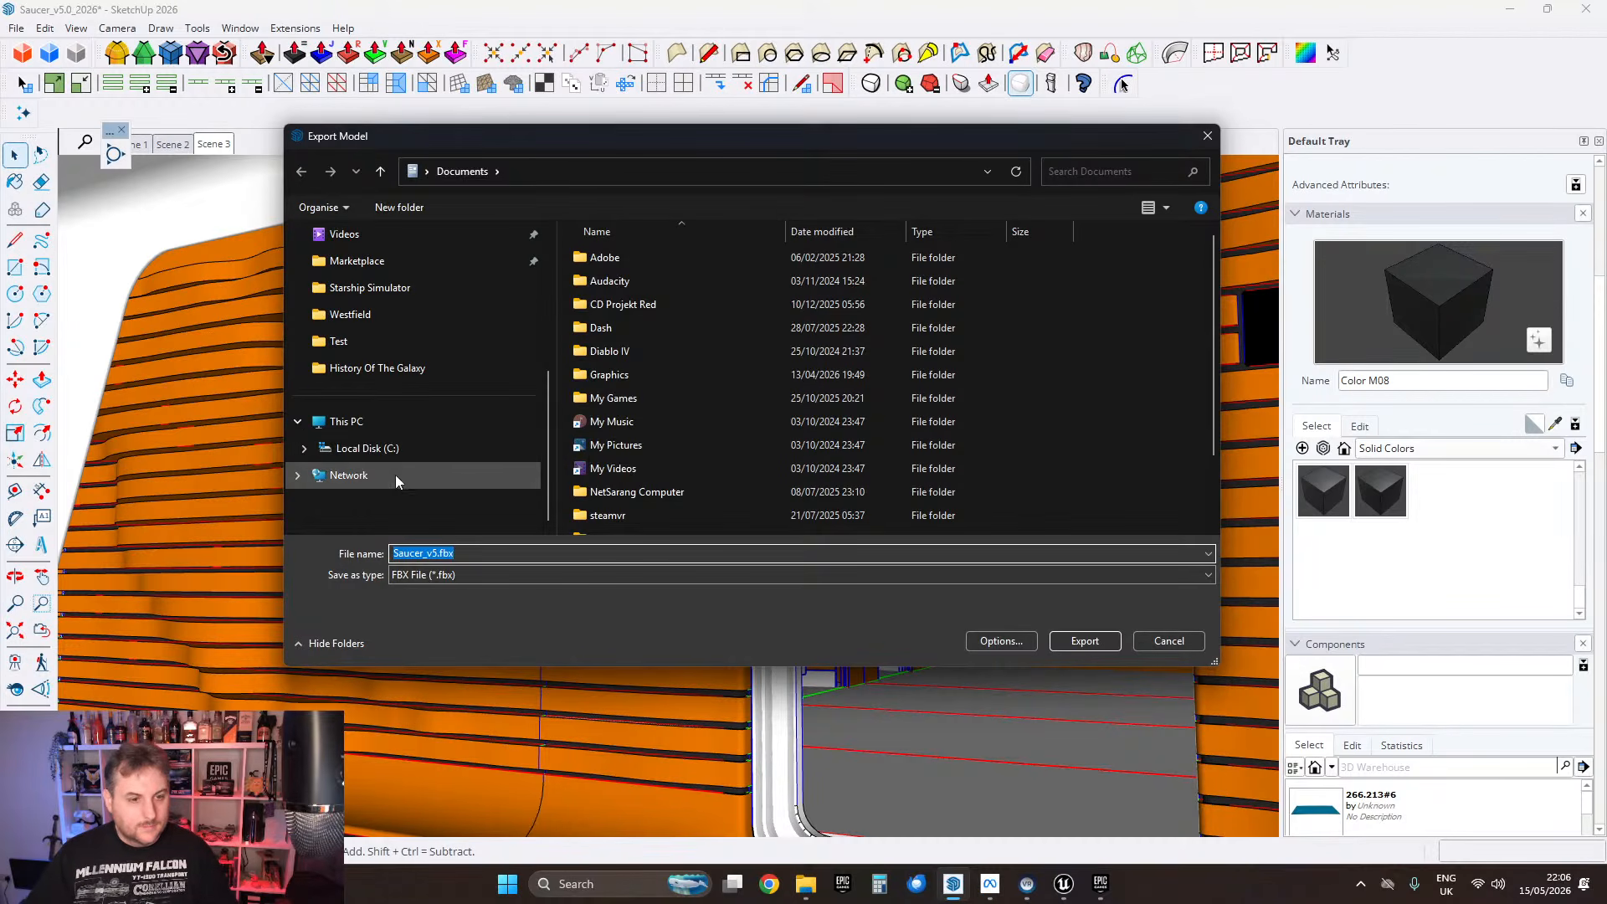
pyautogui.click(368, 450)
pyautogui.scroll(-3, 643, 426)
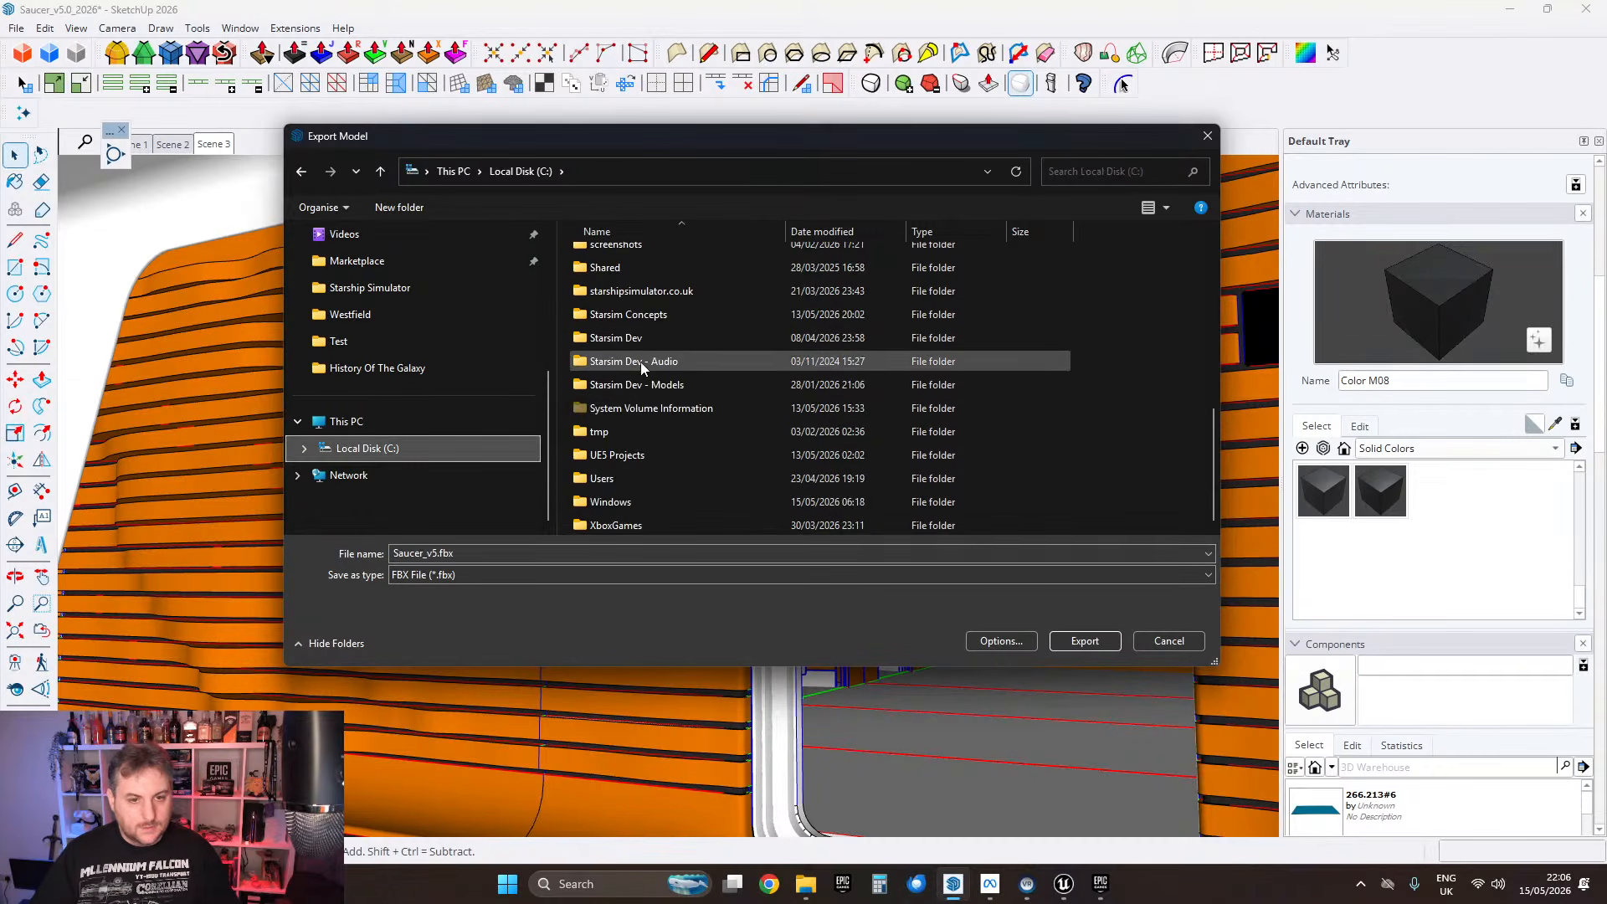
pyautogui.doubleClick(641, 386)
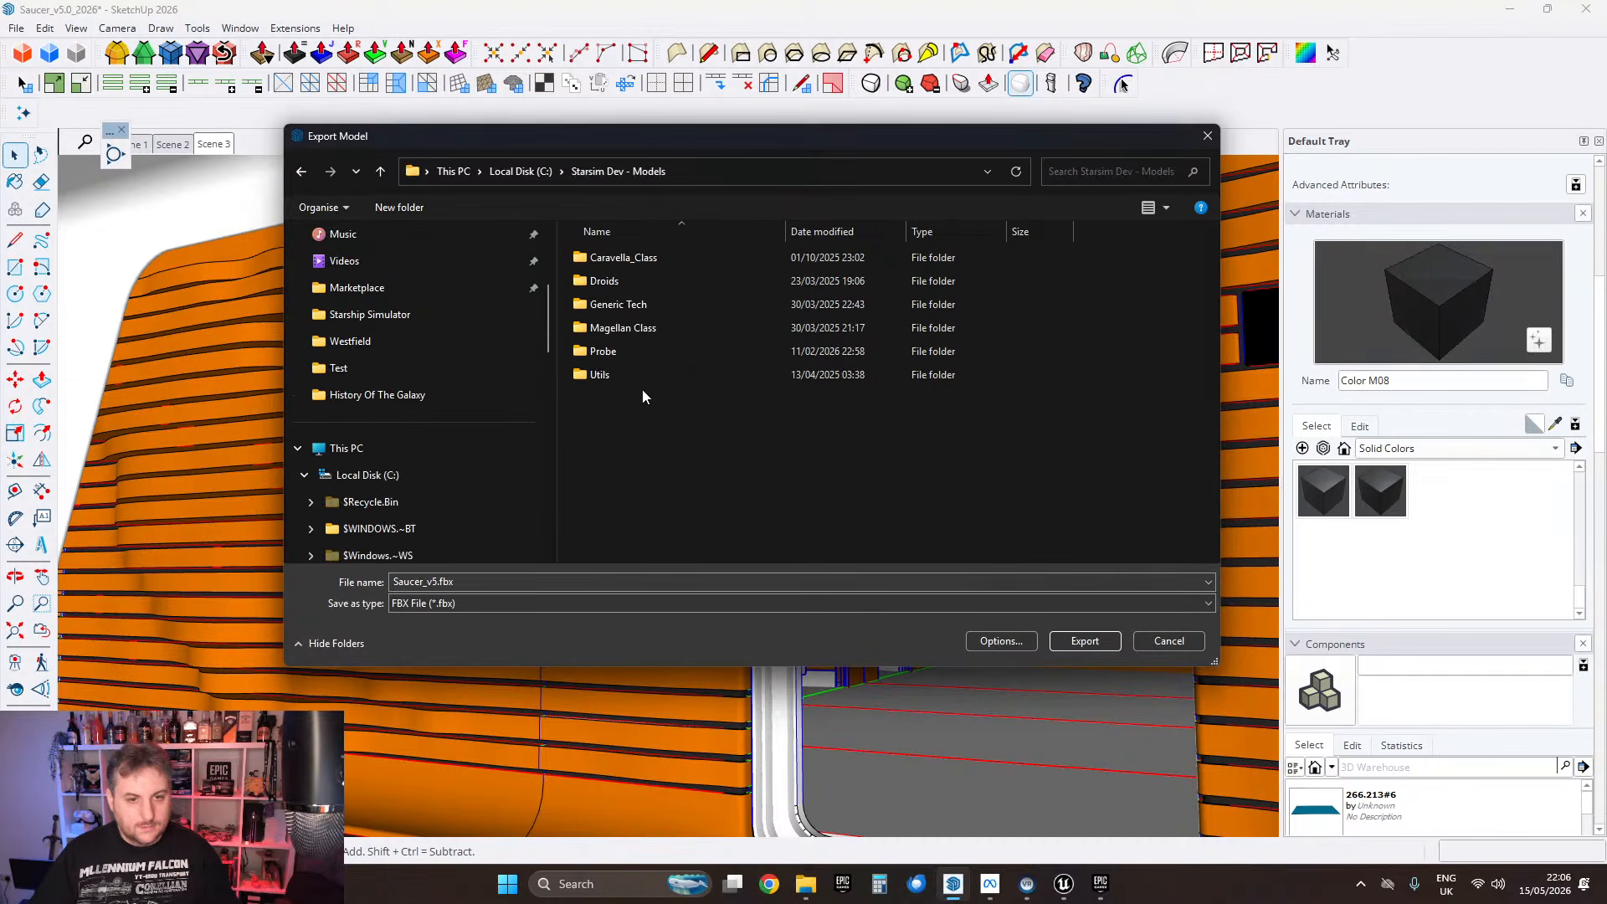
pyautogui.doubleClick(618, 329)
pyautogui.doubleClick(610, 491)
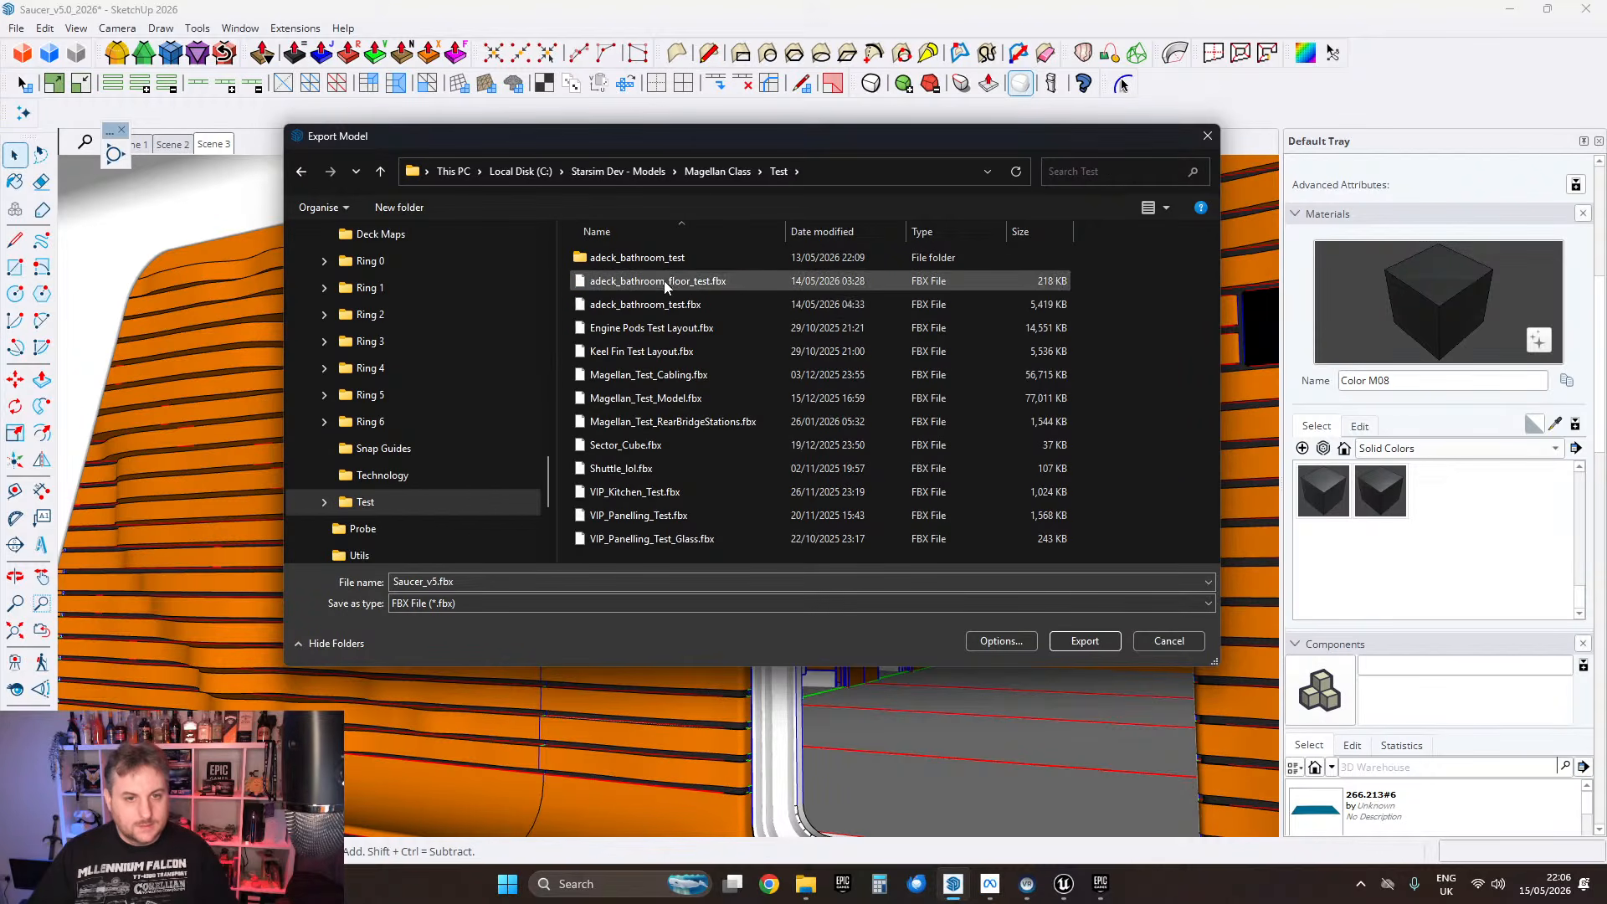
pyautogui.doubleClick(657, 305)
pyautogui.click(824, 443)
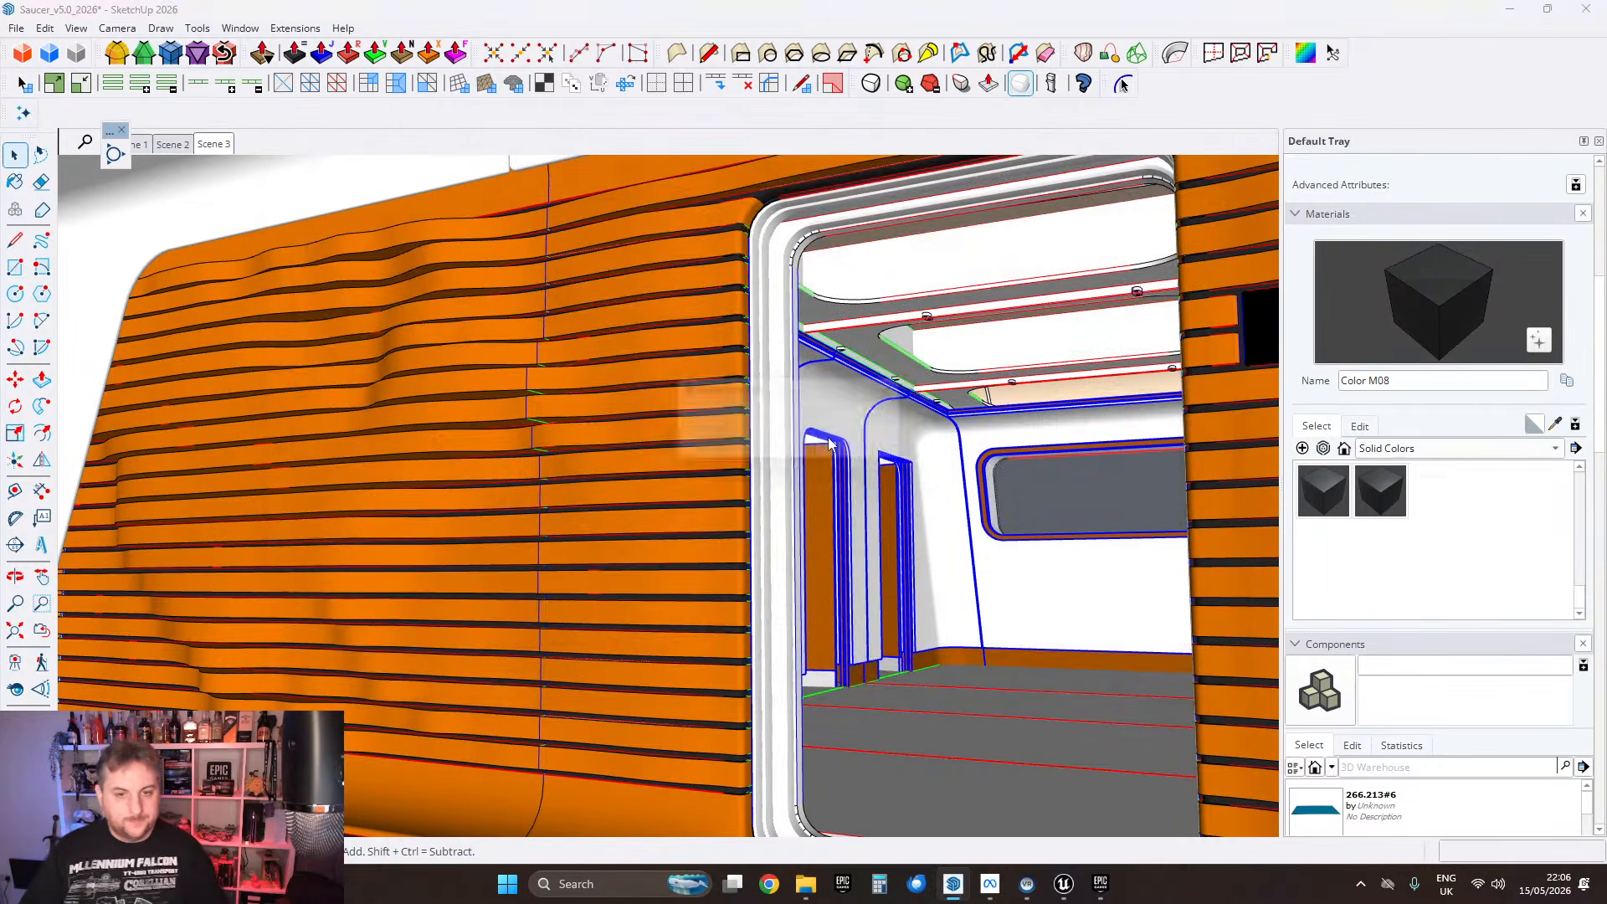
pyautogui.click(876, 549)
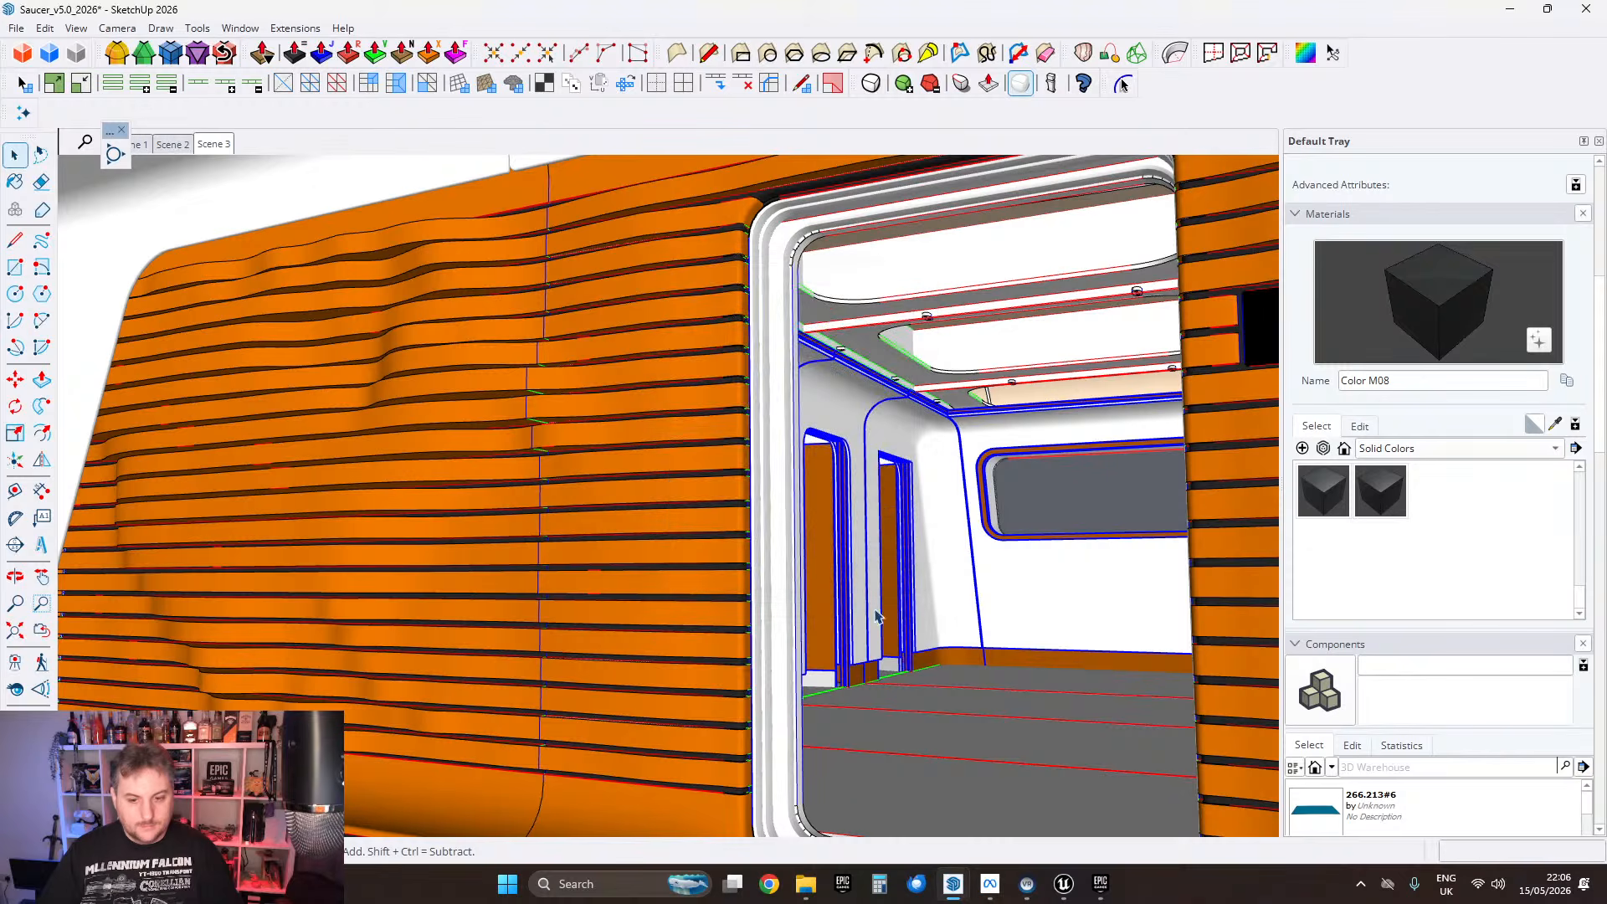
# Step: Switch to Unreal Editor, open the static mesh of the adeck_bathroom_test actor and reimport it
pyautogui.click(1064, 884)
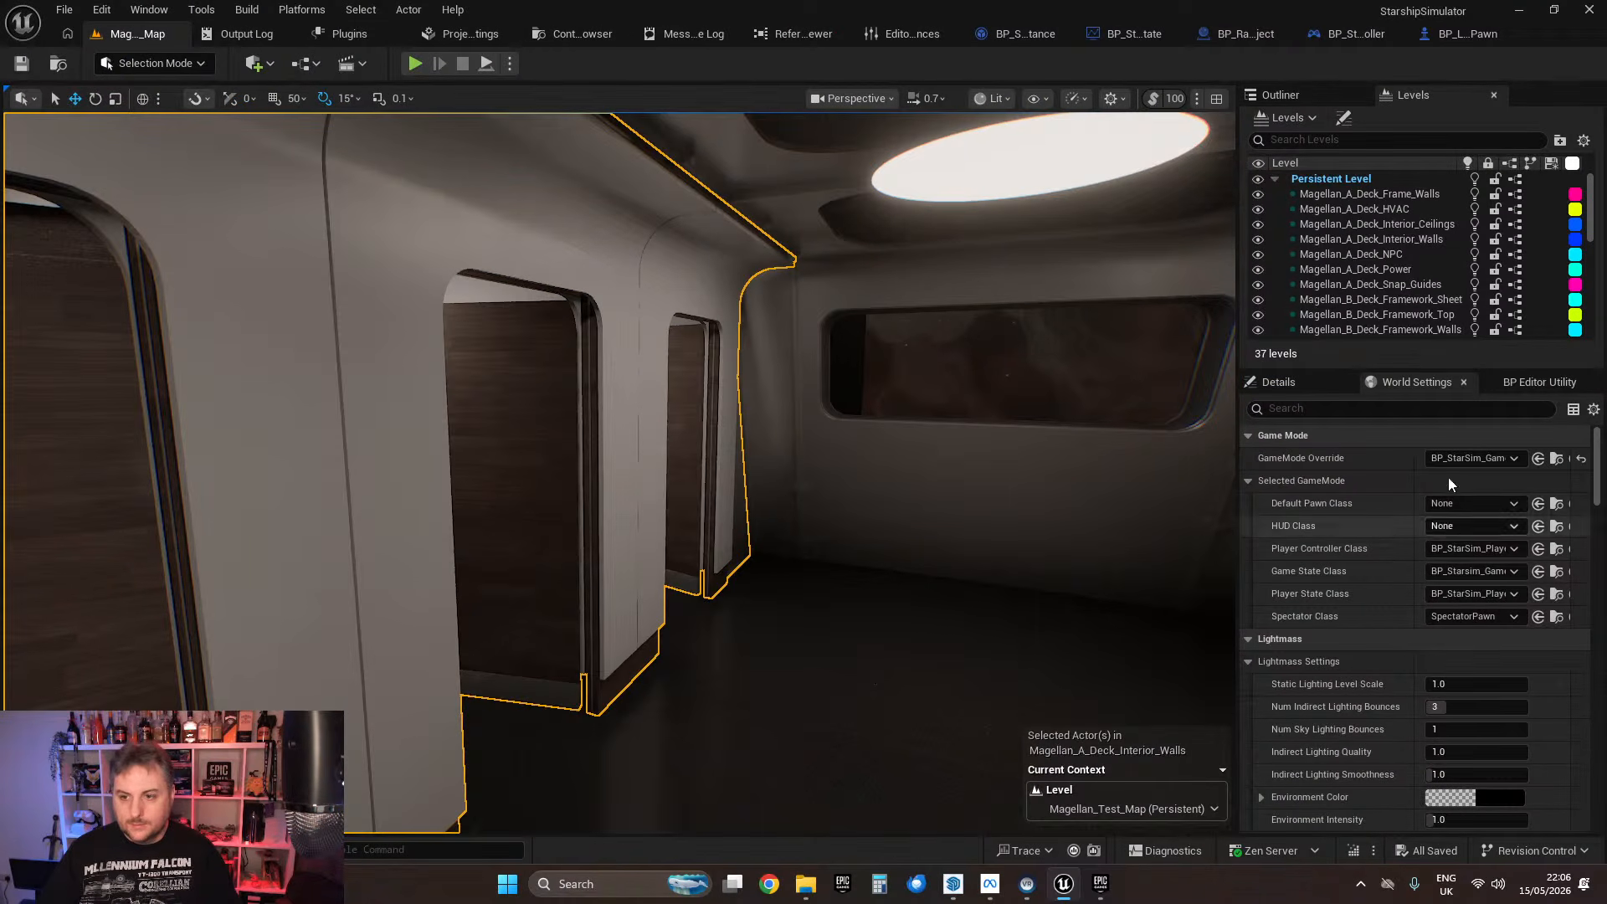
pyautogui.click(1279, 96)
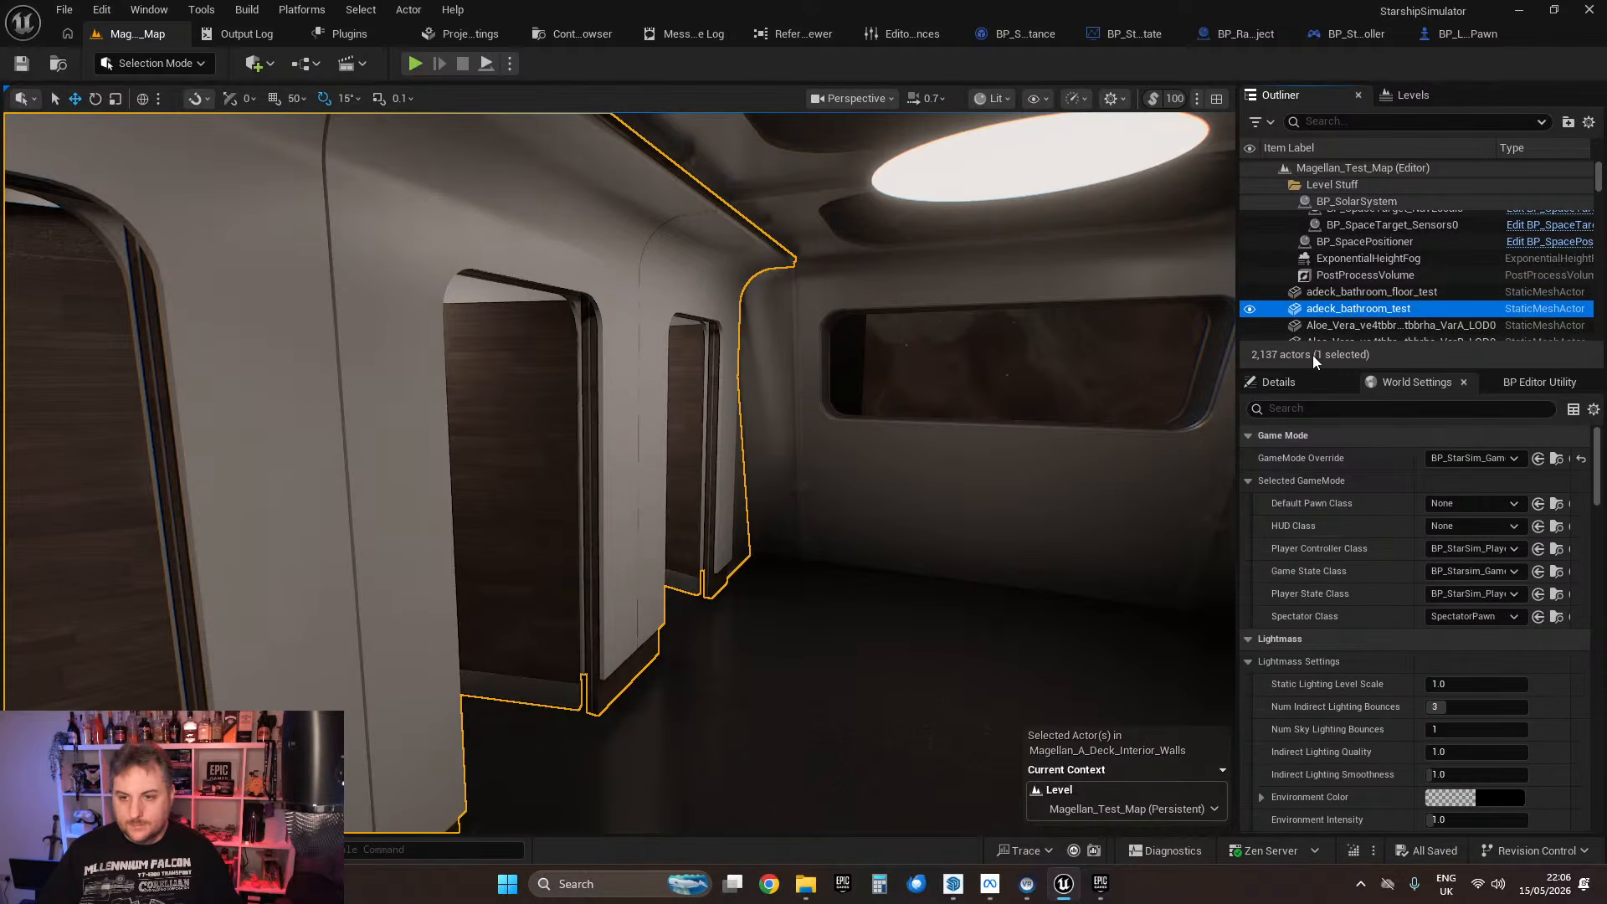
pyautogui.click(1278, 382)
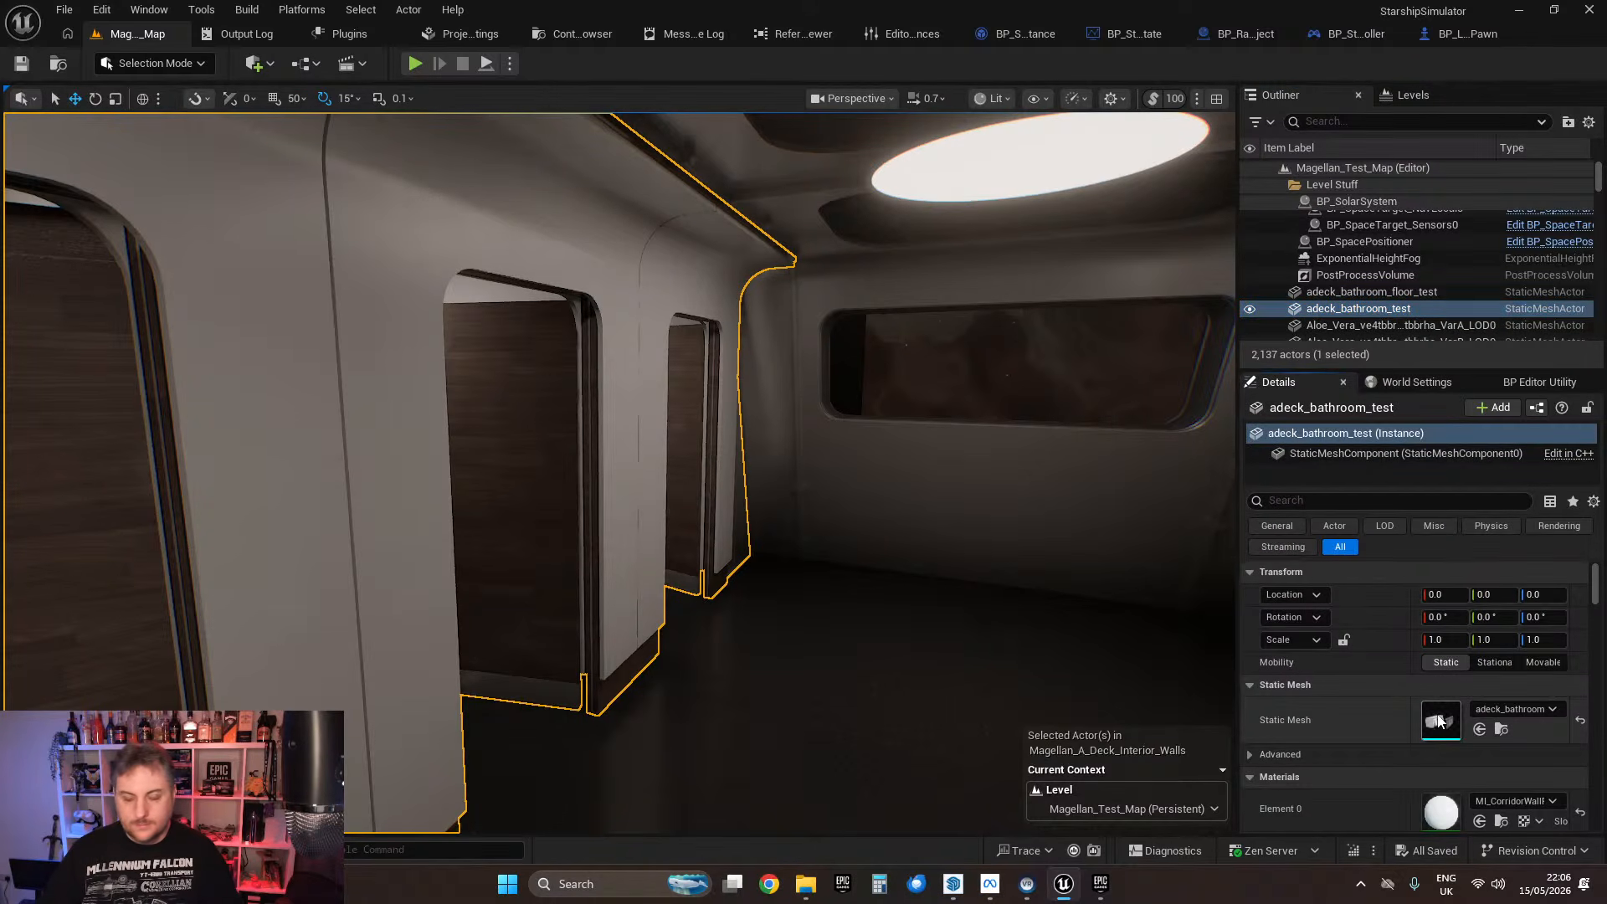
pyautogui.doubleClick(1440, 721)
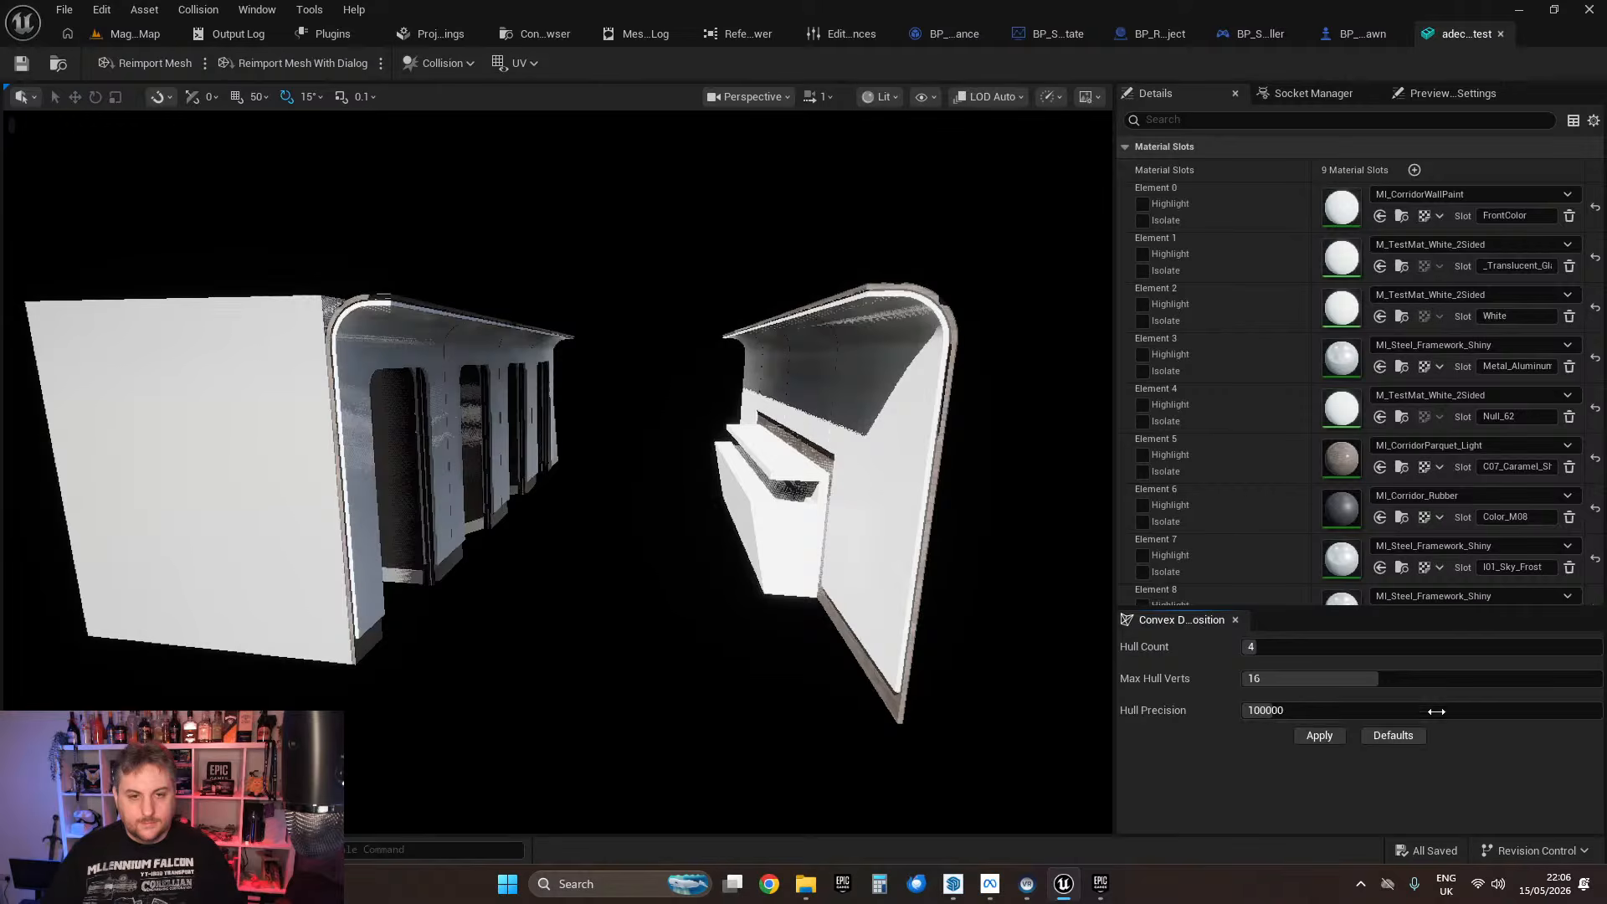
pyautogui.click(122, 68)
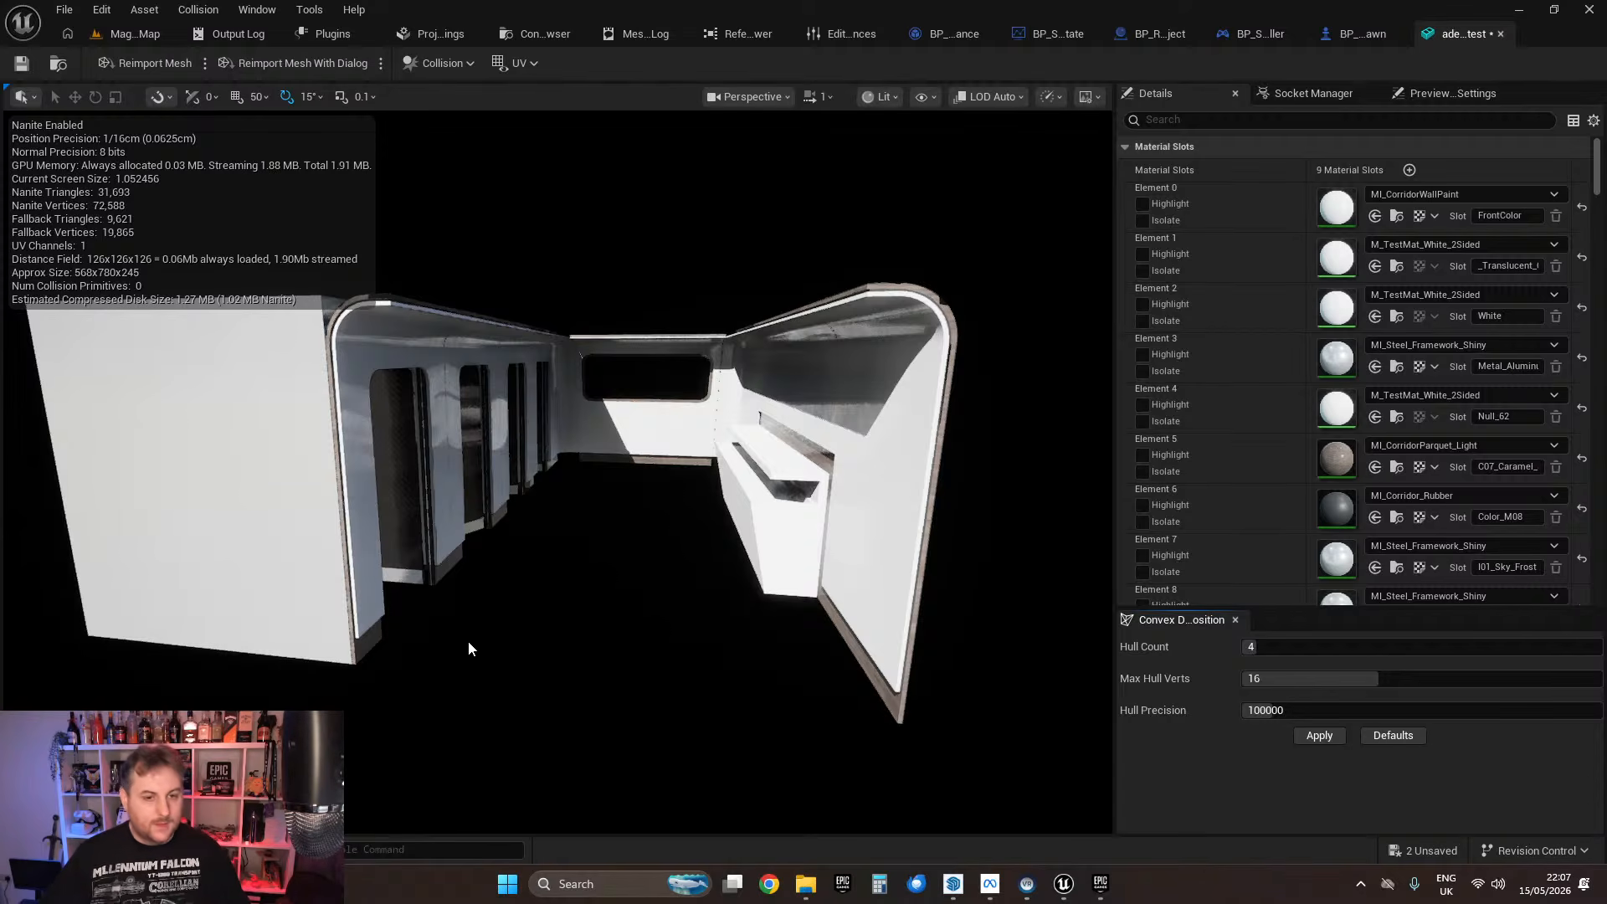
# Step: Examine the reimported bathroom mesh, checking the cubicles, doors, toilets, wall seams and windowed end wall
pyautogui.moveTo(469, 648); pyautogui.dragTo(527, 636, button='right')
pyautogui.moveTo(658, 684); pyautogui.dragTo(419, 711, button='right')
pyautogui.moveTo(684, 721); pyautogui.dragTo(465, 700, button='right')
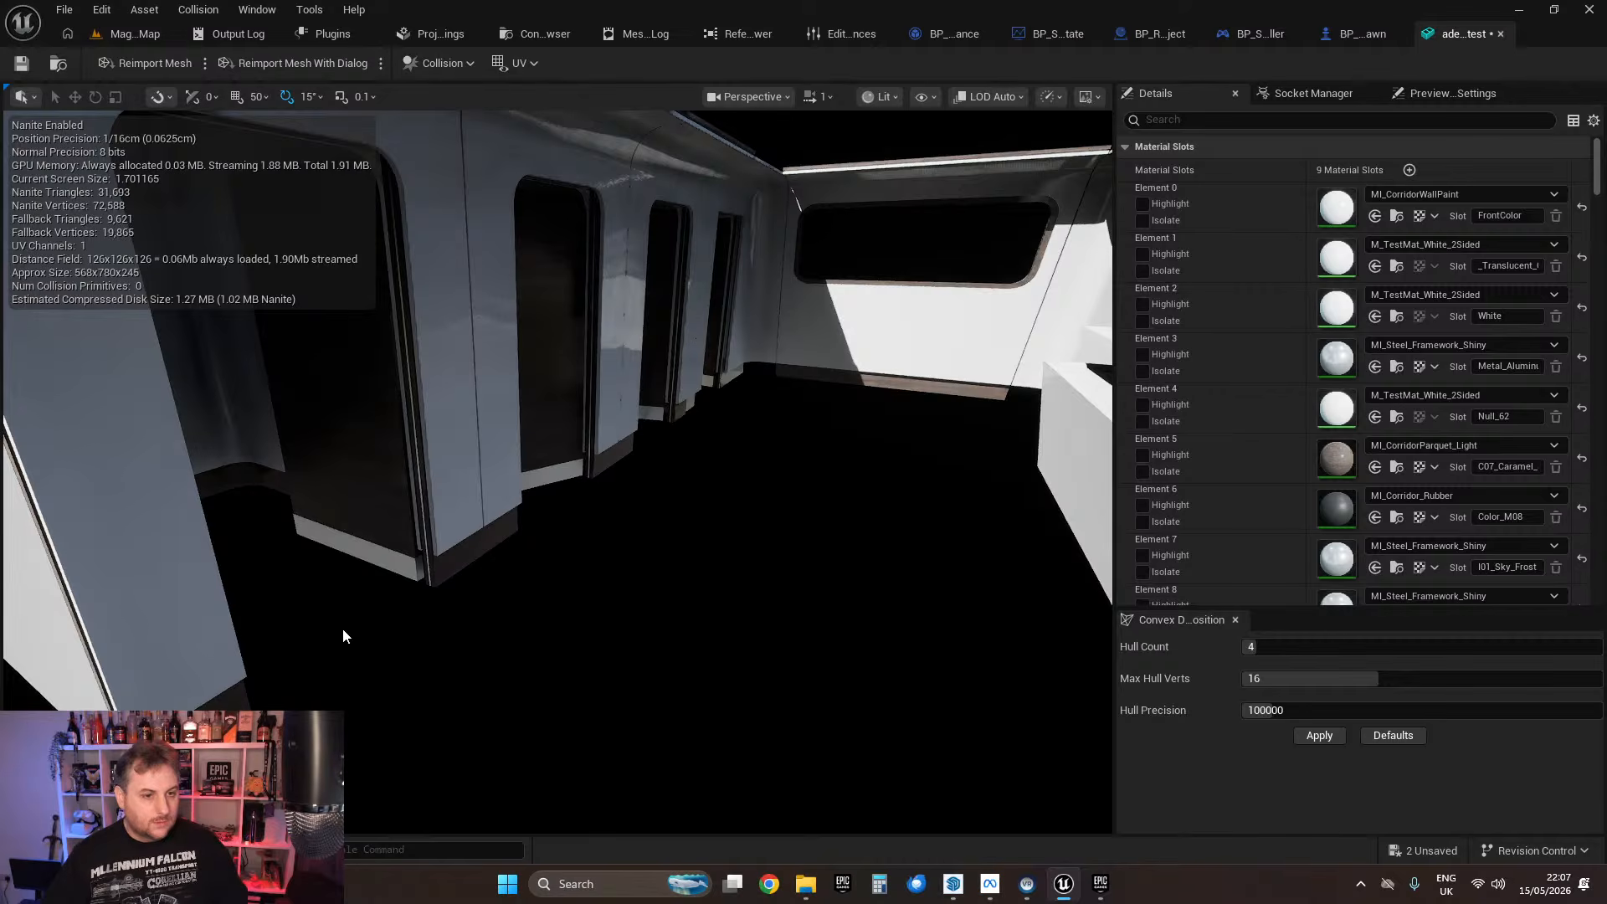
pyautogui.moveTo(343, 628); pyautogui.dragTo(309, 636, button='right')
pyautogui.moveTo(467, 668); pyautogui.dragTo(426, 668, button='right')
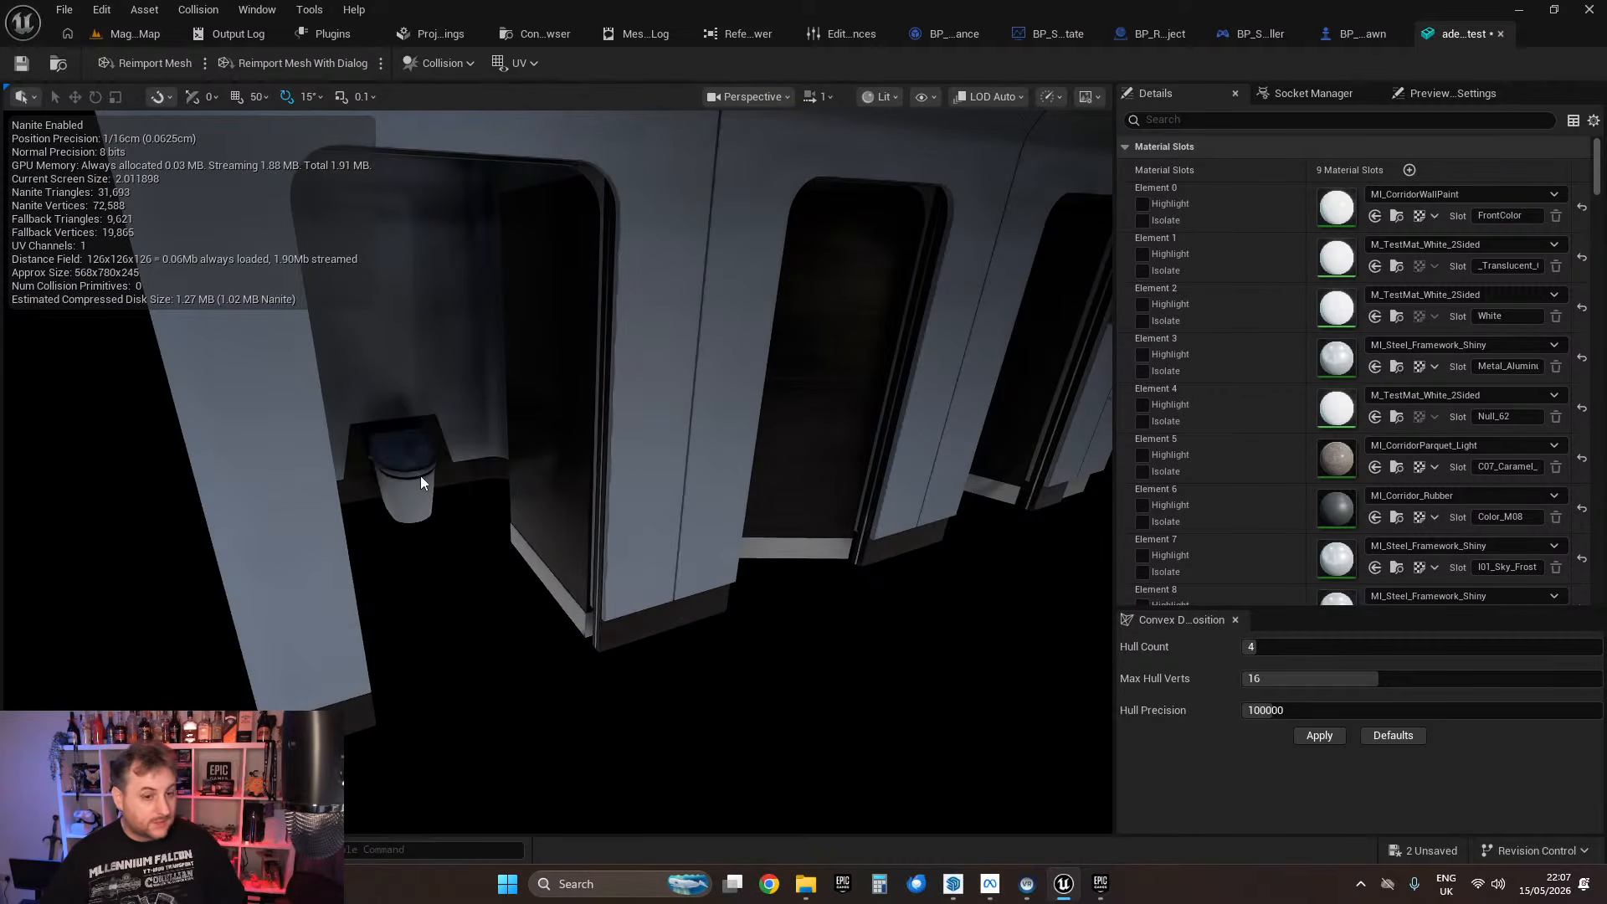
pyautogui.moveTo(438, 617); pyautogui.dragTo(372, 603, button='right')
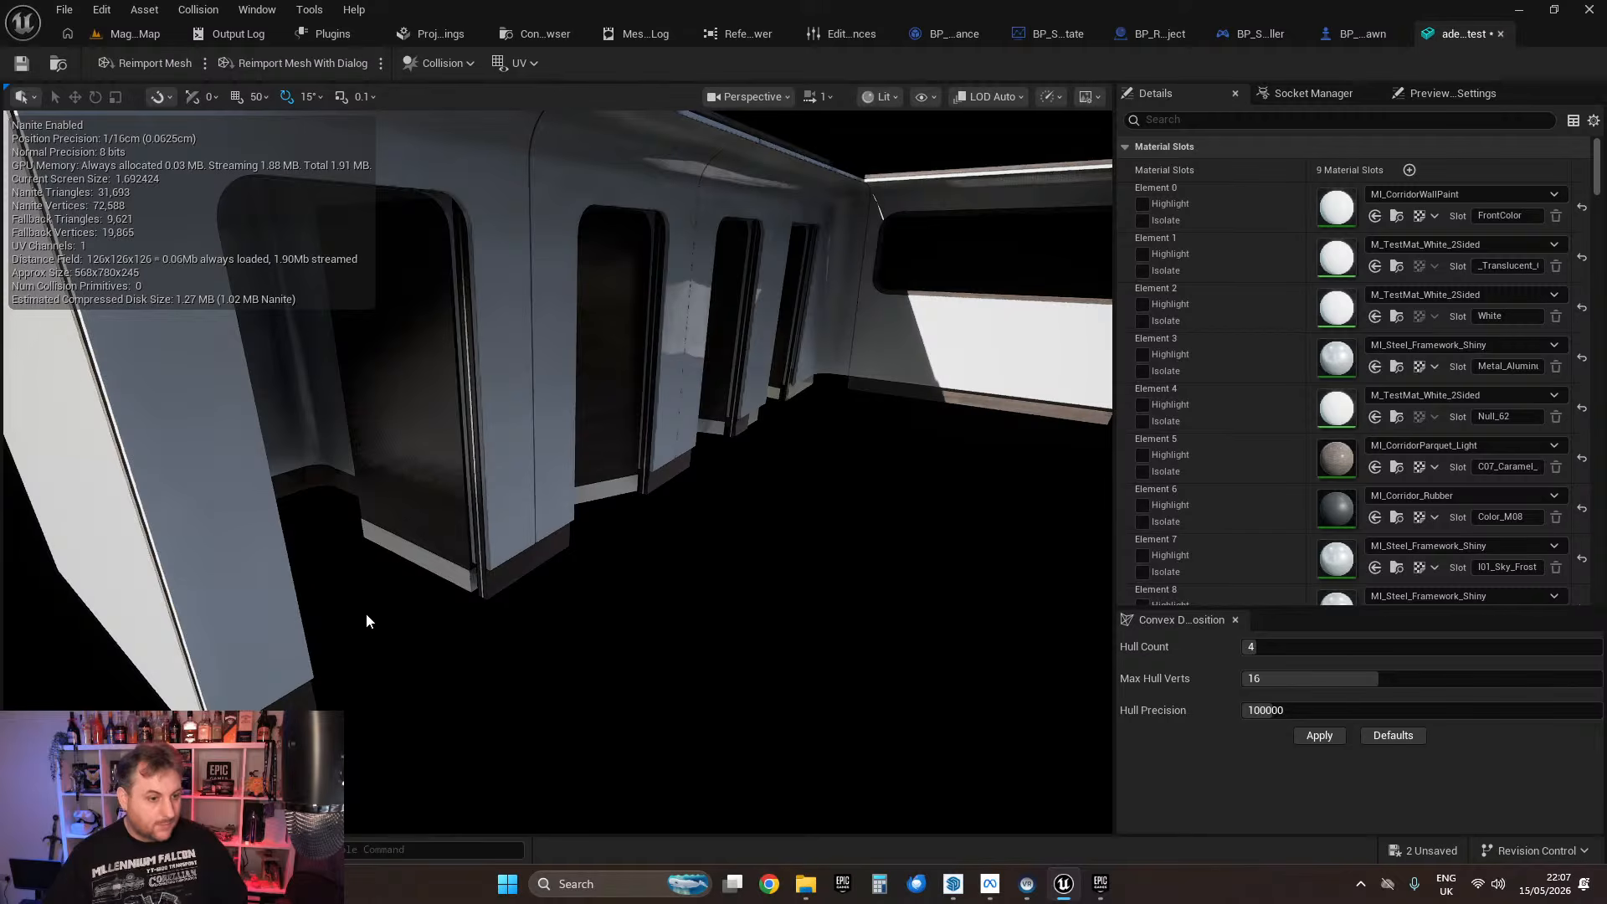
pyautogui.moveTo(514, 638)
pyautogui.mouseDown(button='right')
pyautogui.moveTo(452, 628)
pyautogui.moveTo(528, 649)
pyautogui.mouseUp(button='right')
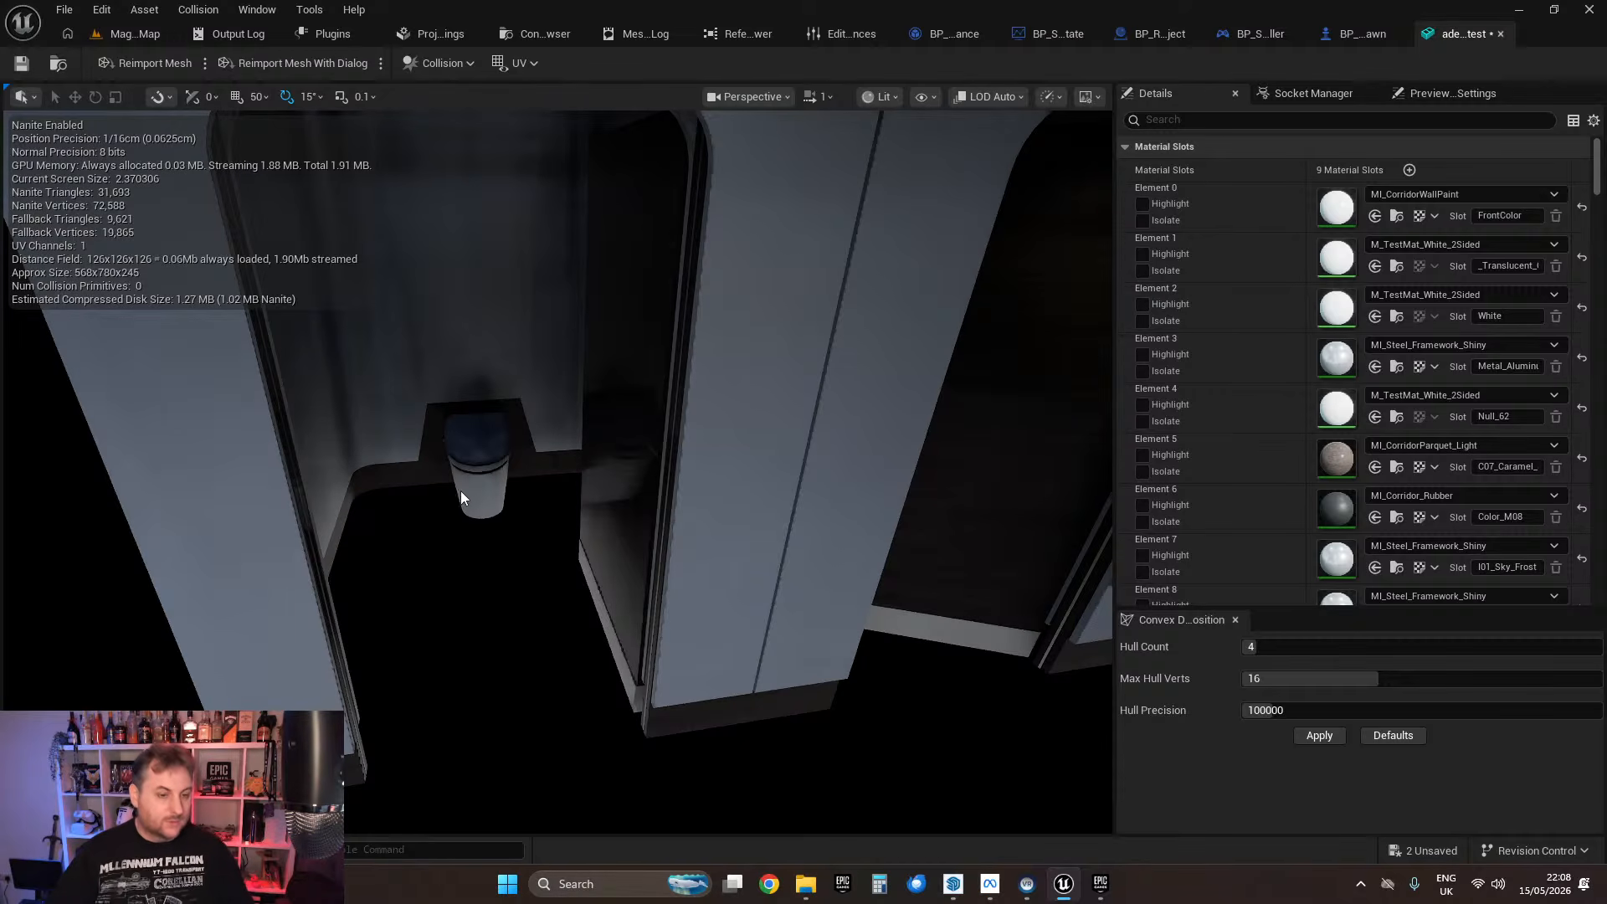
pyautogui.moveTo(491, 576); pyautogui.dragTo(453, 618, button='right')
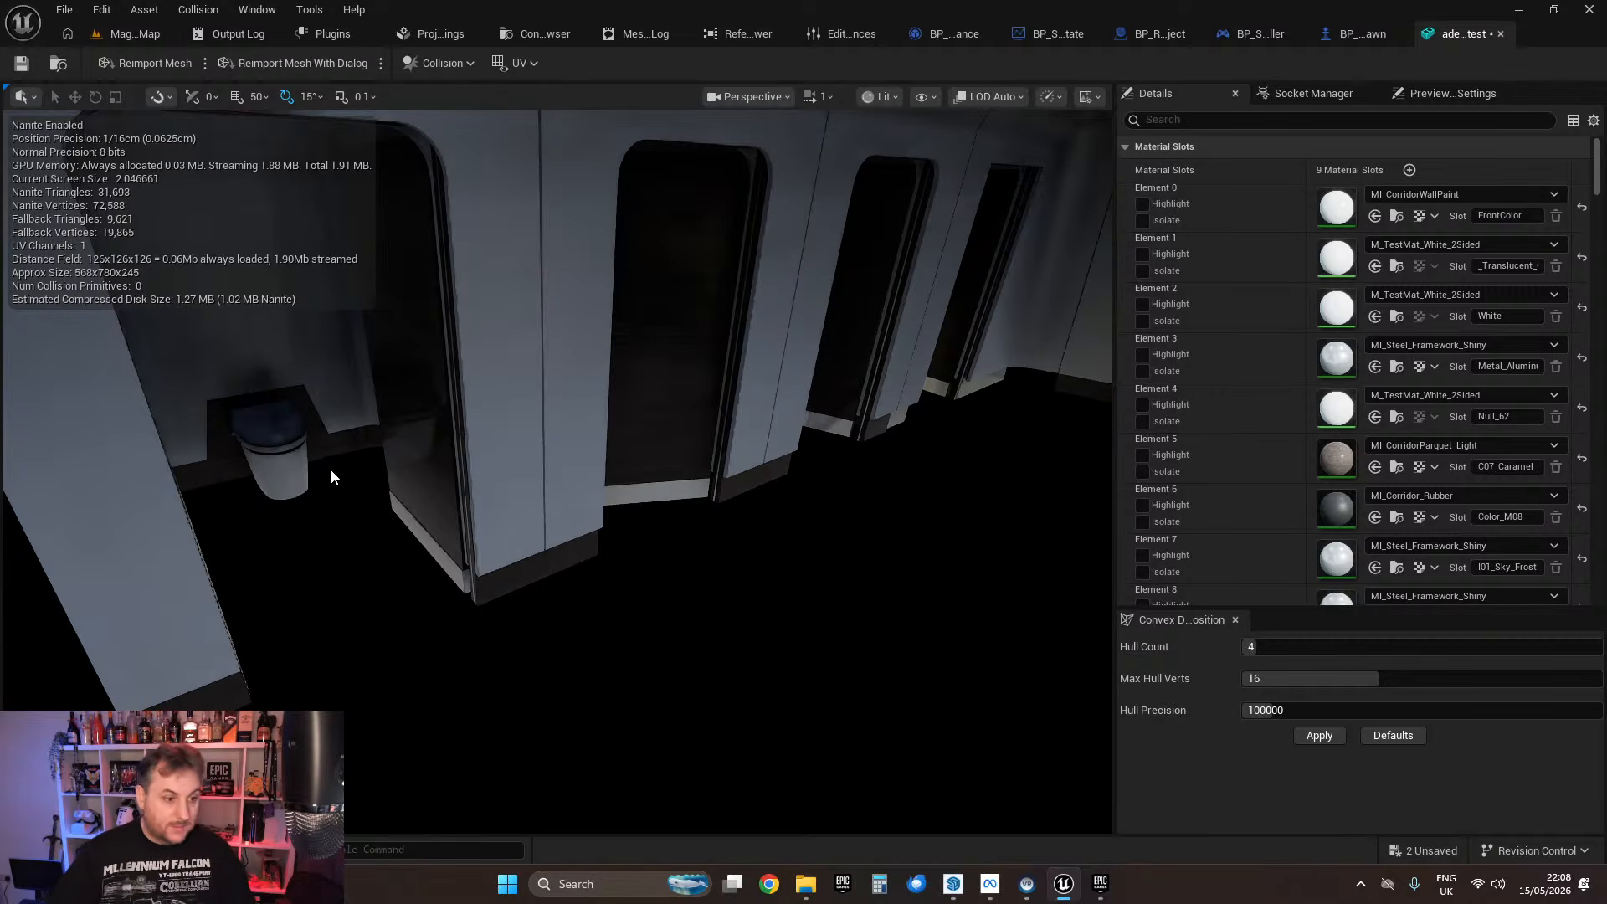
pyautogui.moveTo(350, 448); pyautogui.dragTo(351, 413, button='right')
pyautogui.press('w')
pyautogui.press('w')
pyautogui.press('s')
pyautogui.press('w')
pyautogui.press('w')
pyautogui.press('s')
pyautogui.press('w')
pyautogui.press('s')
pyautogui.press('w')
pyautogui.press('w')
pyautogui.press('w')
pyautogui.press('s')
pyautogui.press('w')
pyautogui.press('s')
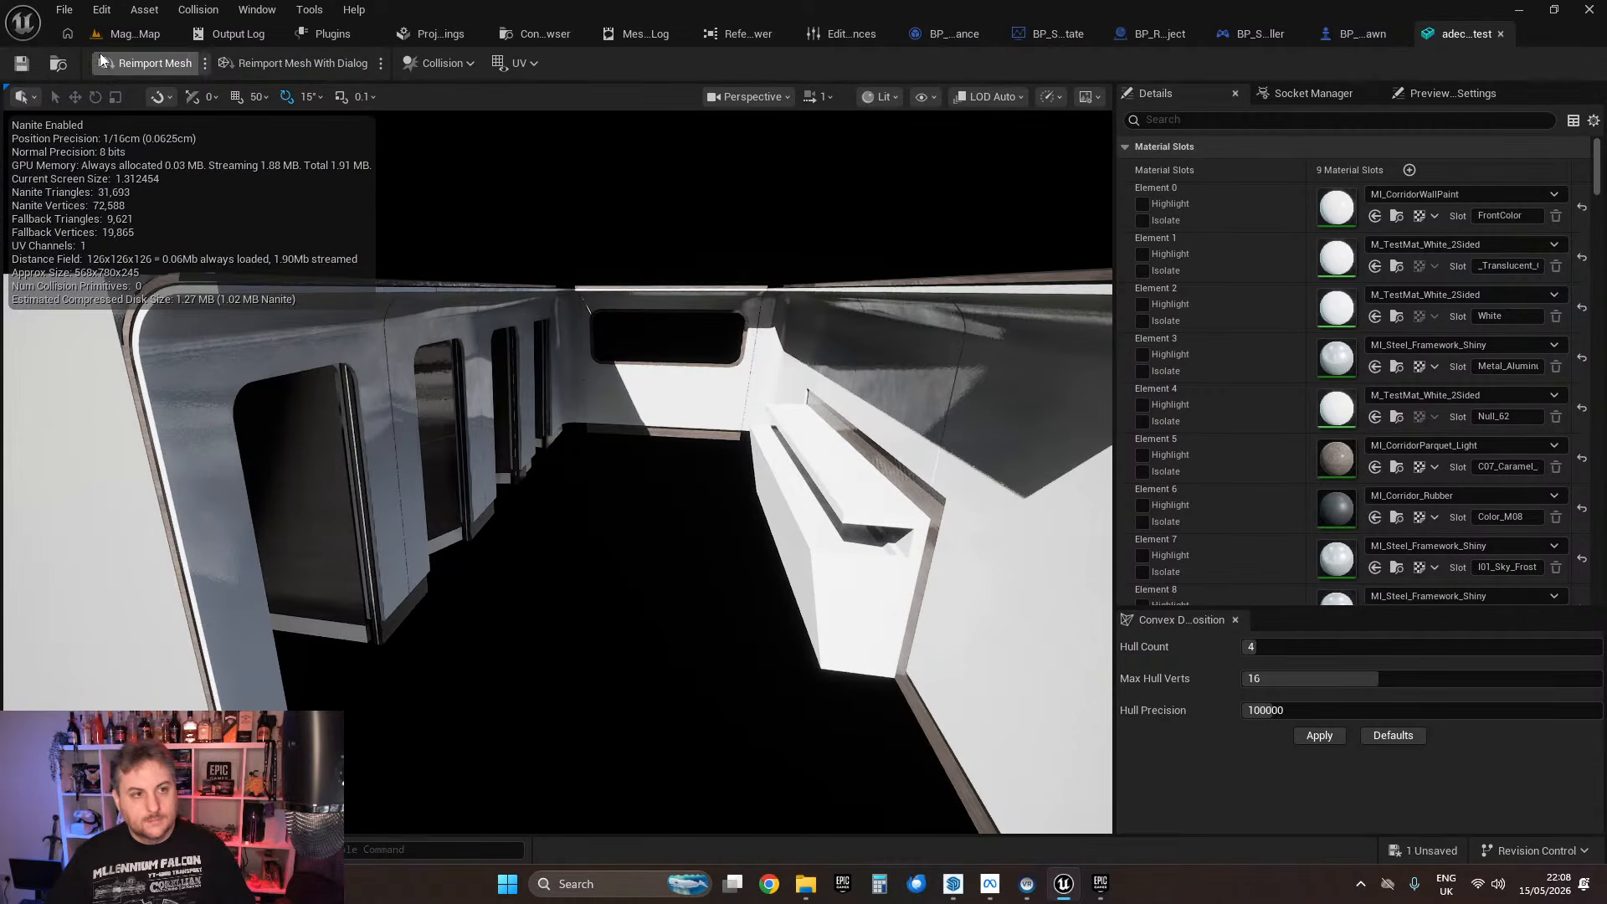
# Step: Return to the Magellan_Test_Map level and inspect the updated bathroom's cubicle walls, doors and seams in place
pyautogui.click(112, 39)
pyautogui.moveTo(746, 338); pyautogui.dragTo(837, 343, button='right')
pyautogui.press('Escape')
pyautogui.press('s')
pyautogui.press('w')
pyautogui.press('w')
pyautogui.press('w')
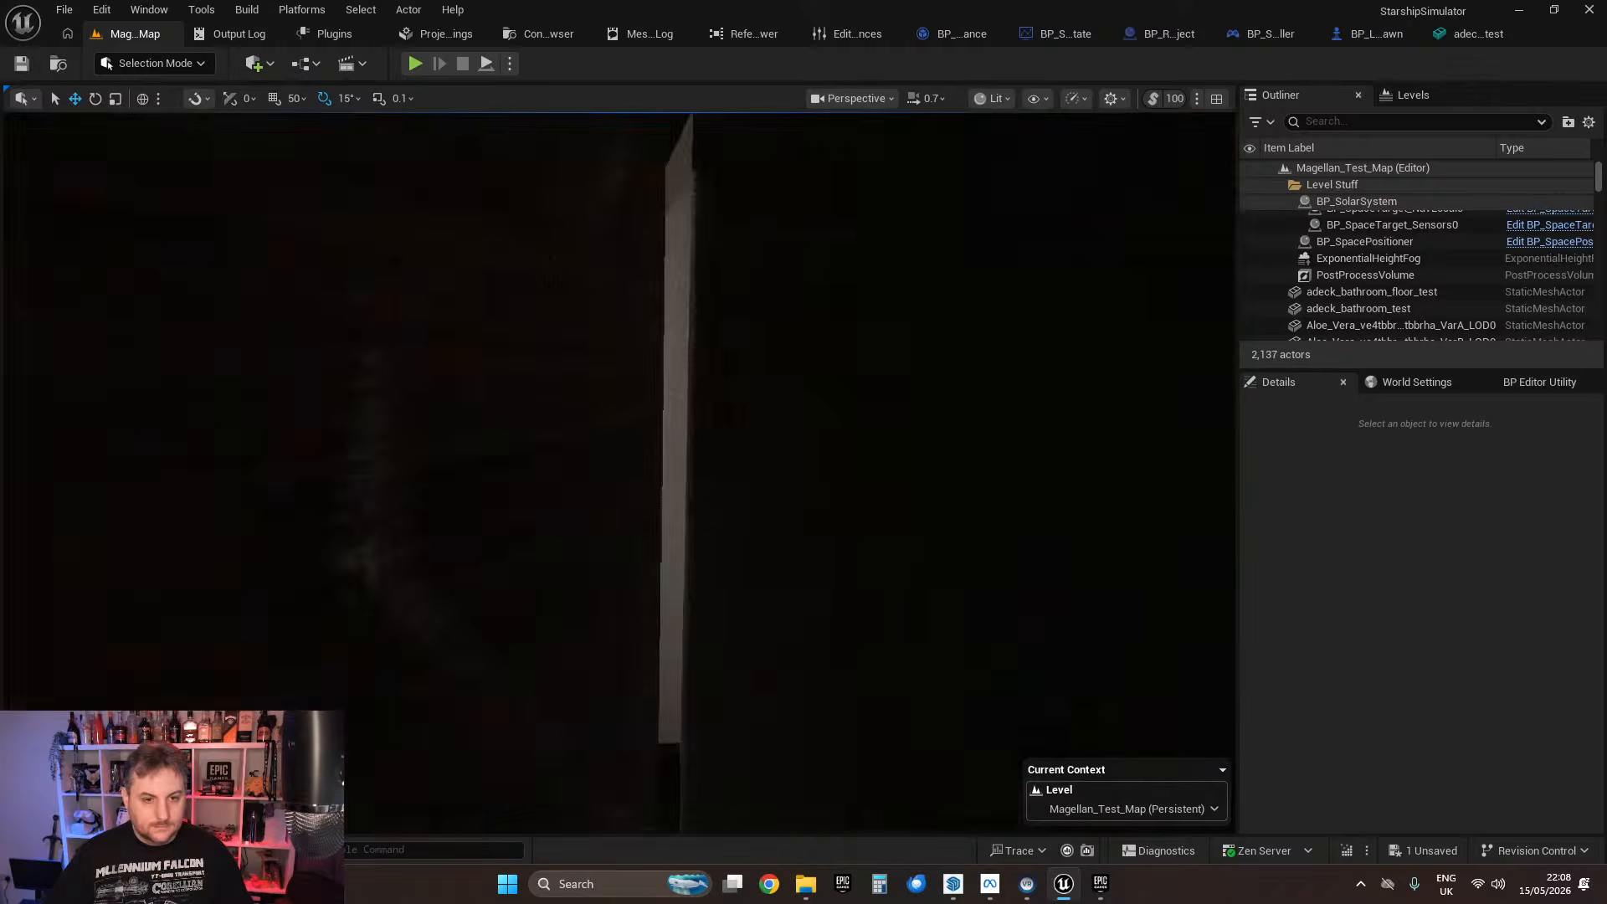
pyautogui.press('s')
pyautogui.moveTo(842, 468); pyautogui.dragTo(242, 503, button='right')
pyautogui.press('a')
pyautogui.press('w')
pyautogui.press('w')
pyautogui.press('s')
pyautogui.press('s')
pyautogui.press('w')
pyautogui.press('w')
pyautogui.press('w')
pyautogui.press('s')
pyautogui.press('w')
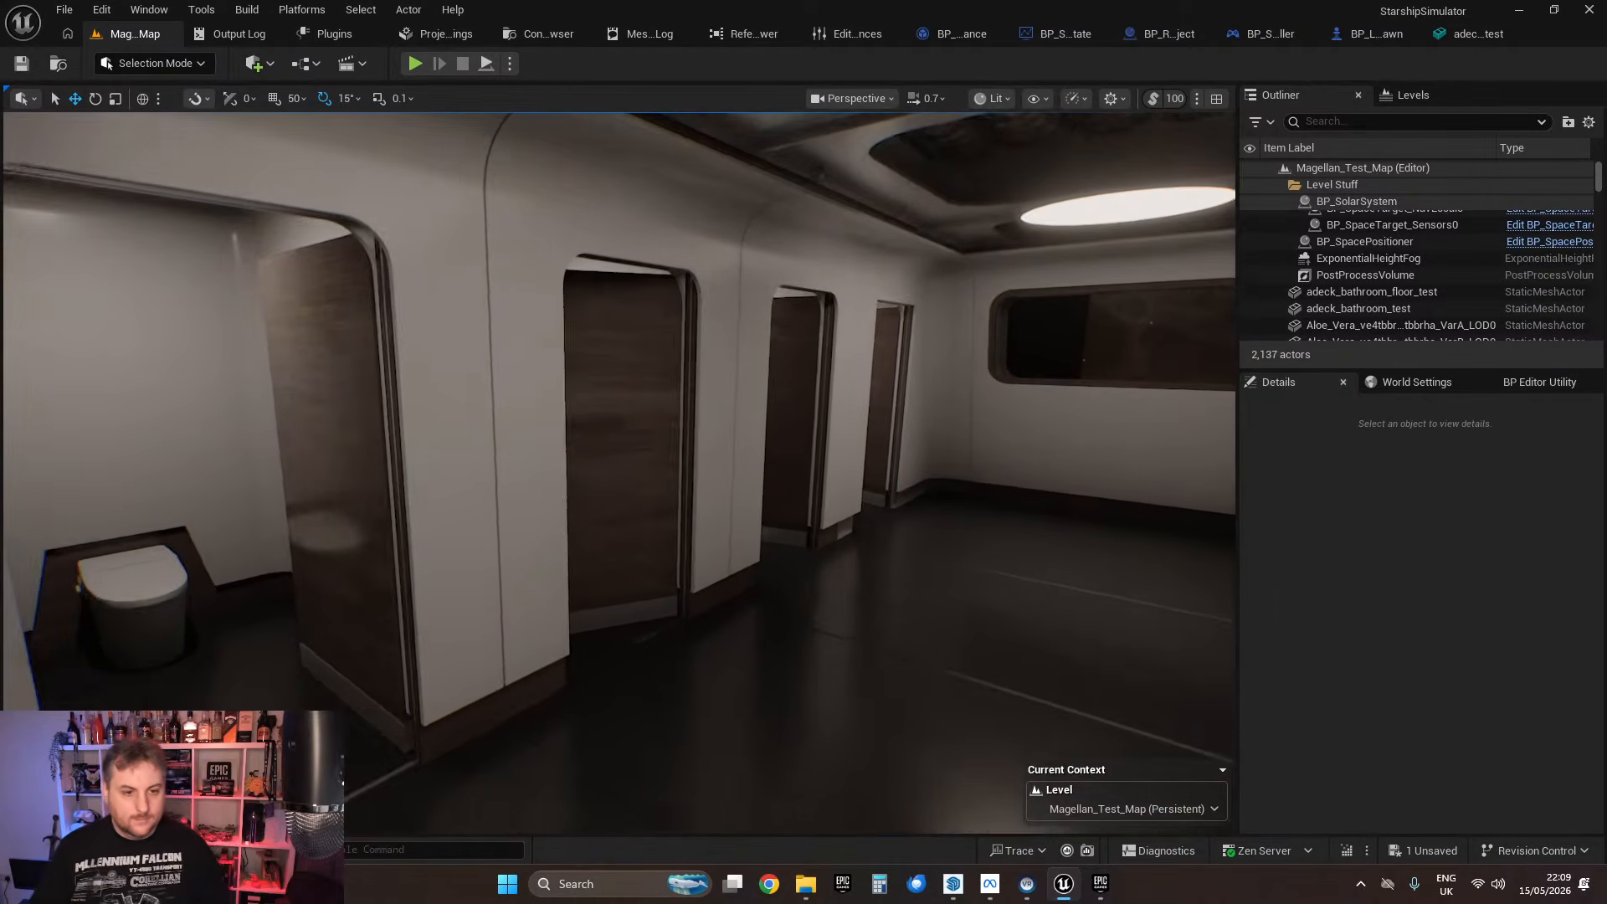
pyautogui.moveTo(494, 467); pyautogui.dragTo(438, 467, button='right')
pyautogui.press('s')
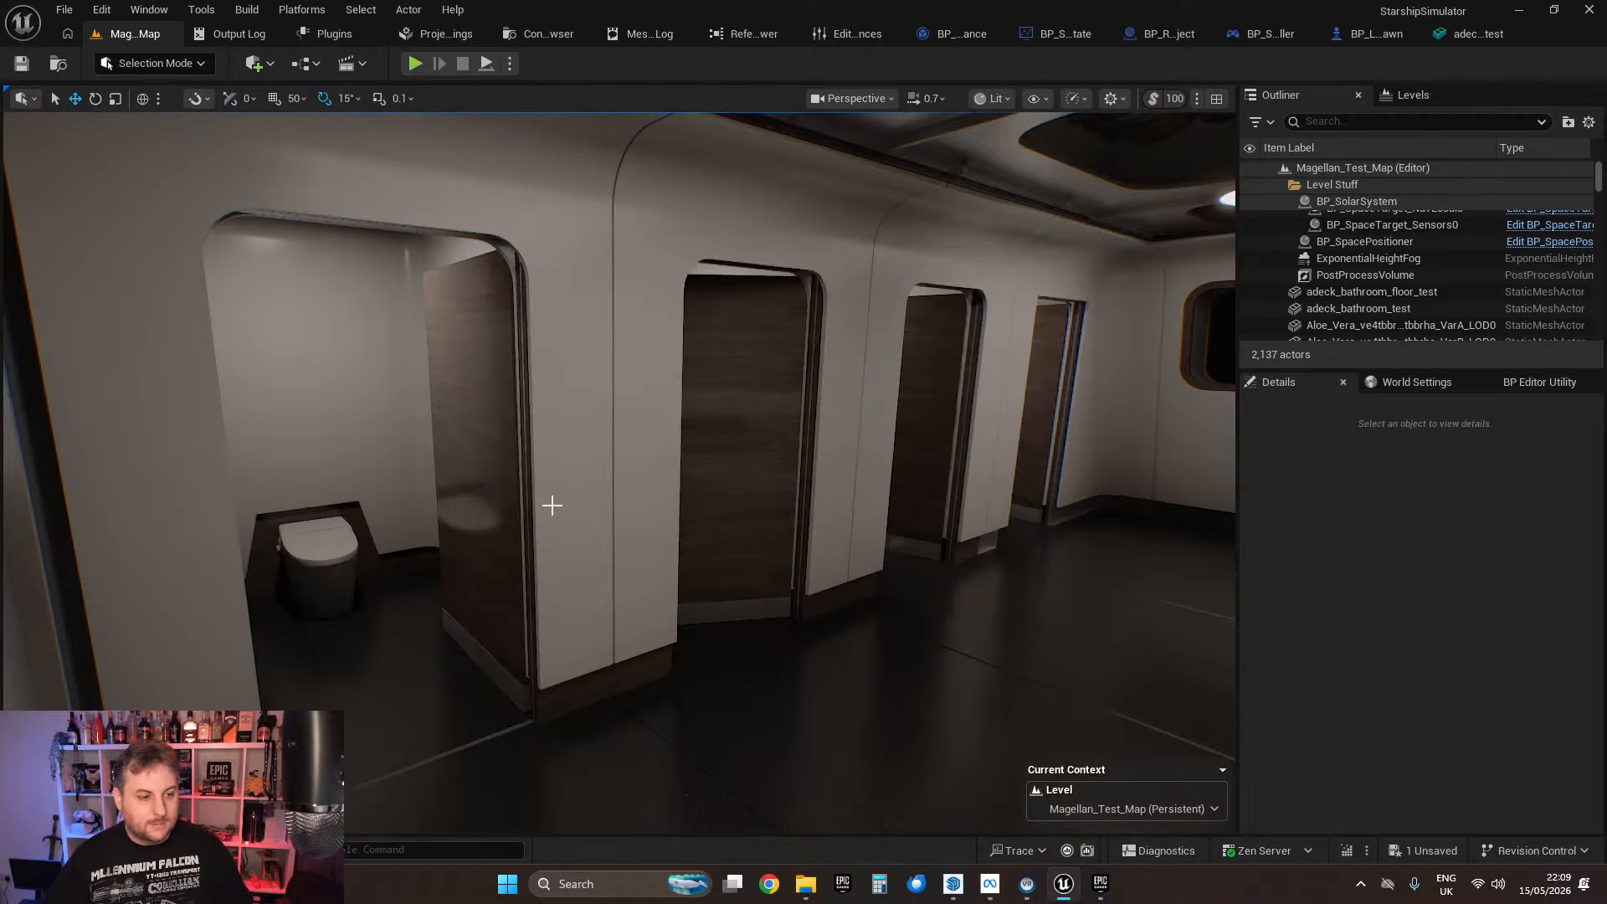
# Step: Leave the bathroom for the slatted corridor and start playing the level in the editor
pyautogui.press('s')
pyautogui.moveTo(693, 472); pyautogui.dragTo(626, 472, button='right')
pyautogui.press('w')
pyautogui.press('w')
pyautogui.press('s')
pyautogui.press('w')
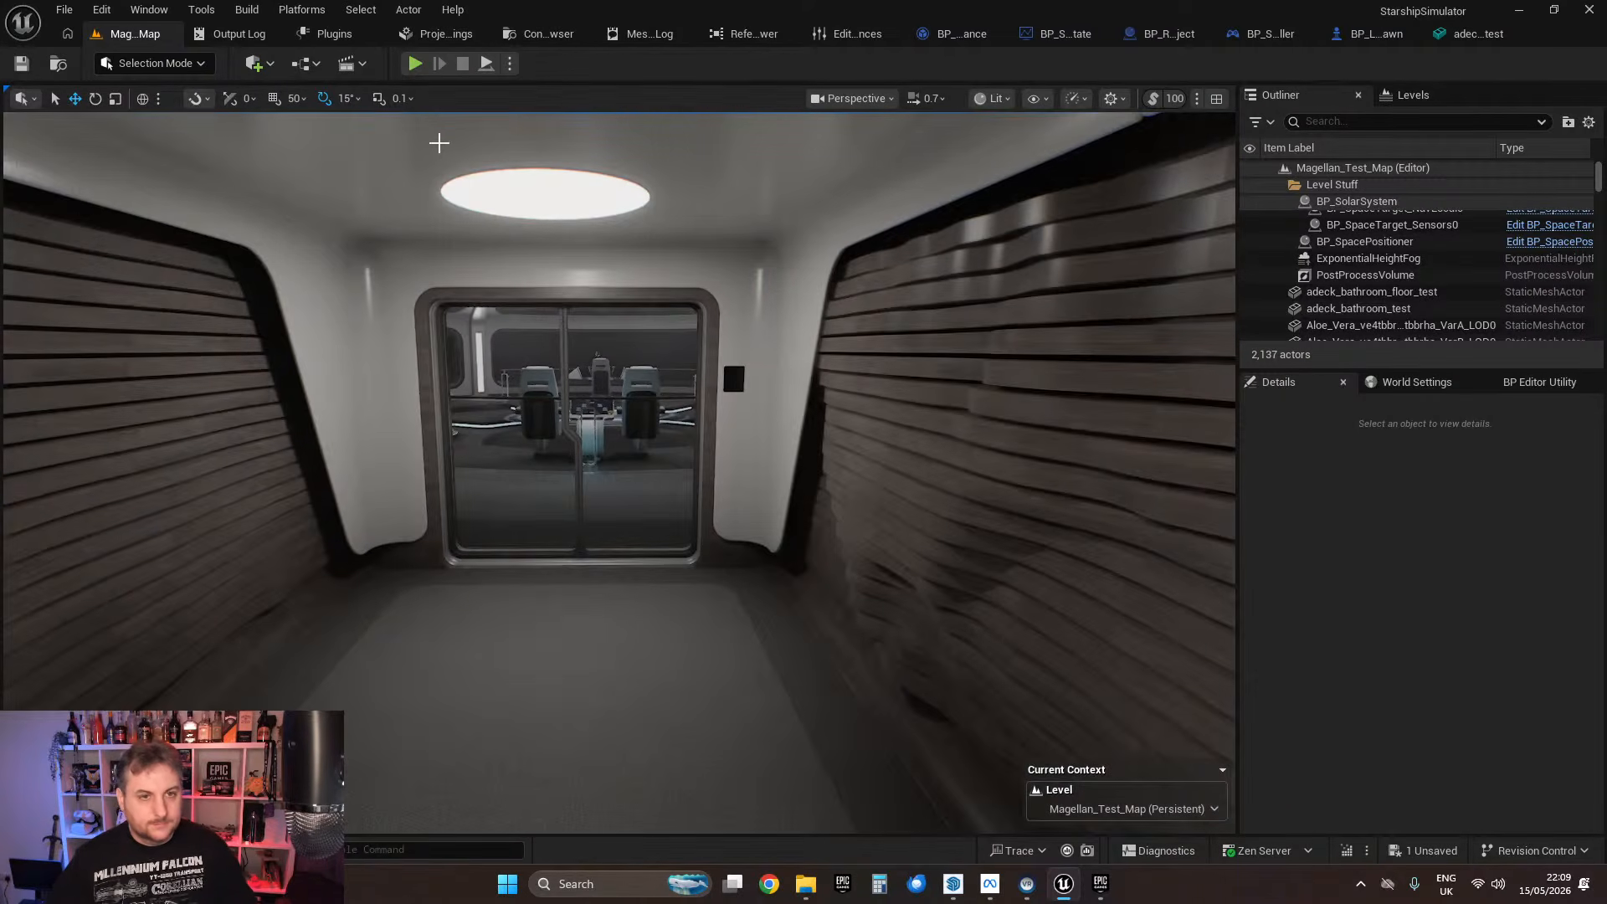
pyautogui.click(415, 64)
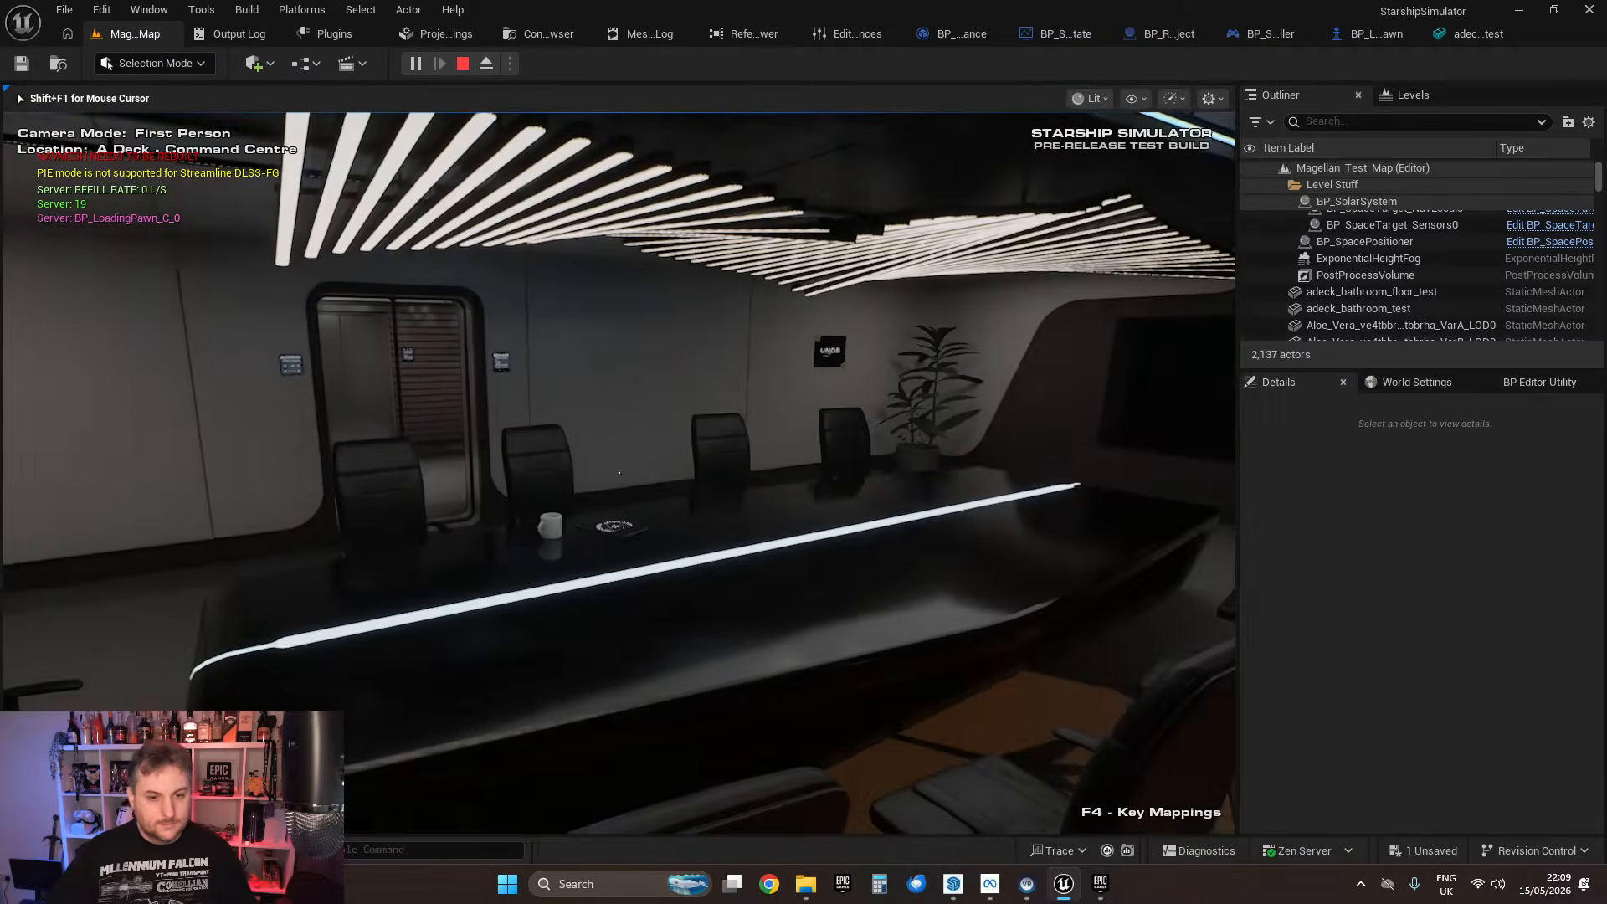
# Step: Walk from the conference room into the bathroom and inspect the inside of a toilet cubicle
pyautogui.press('w')
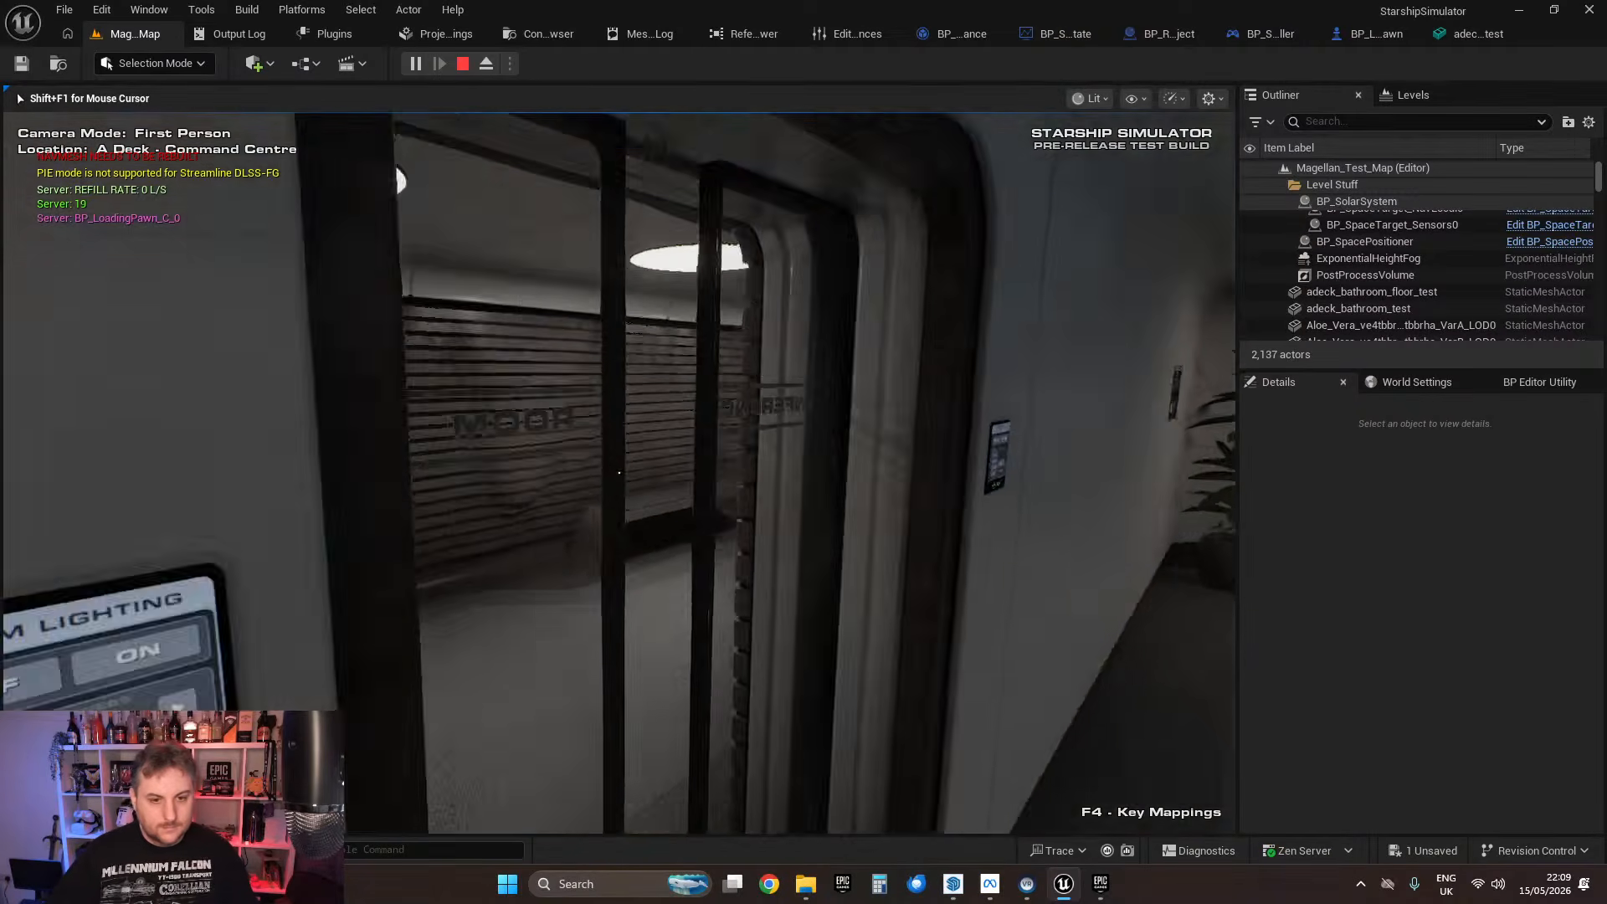
pyautogui.press('w')
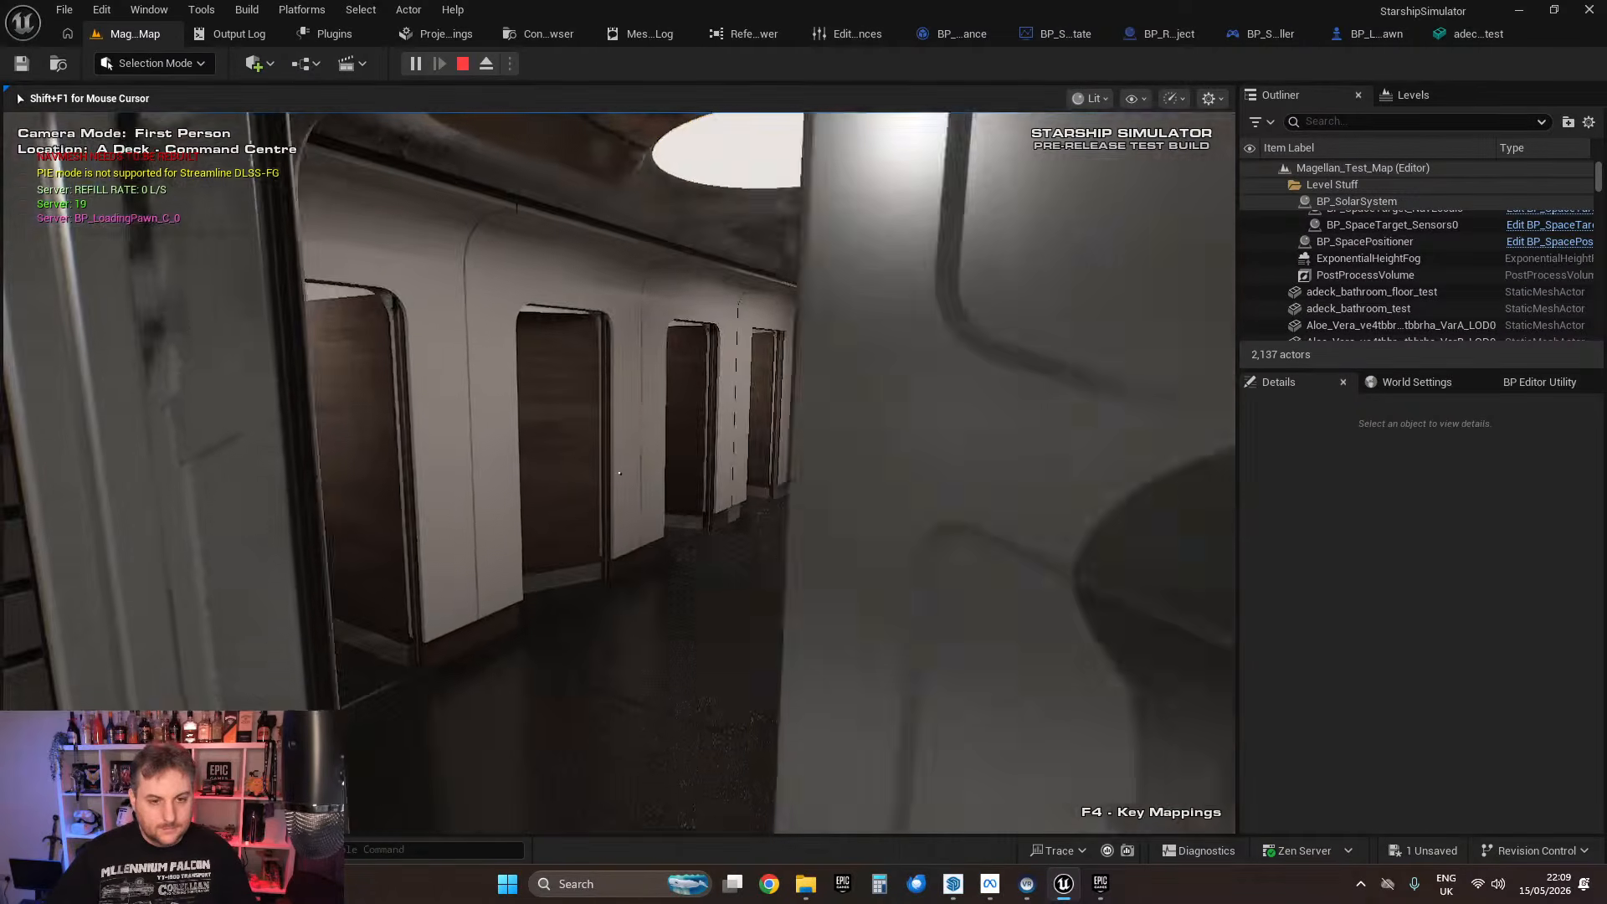
pyautogui.press('w')
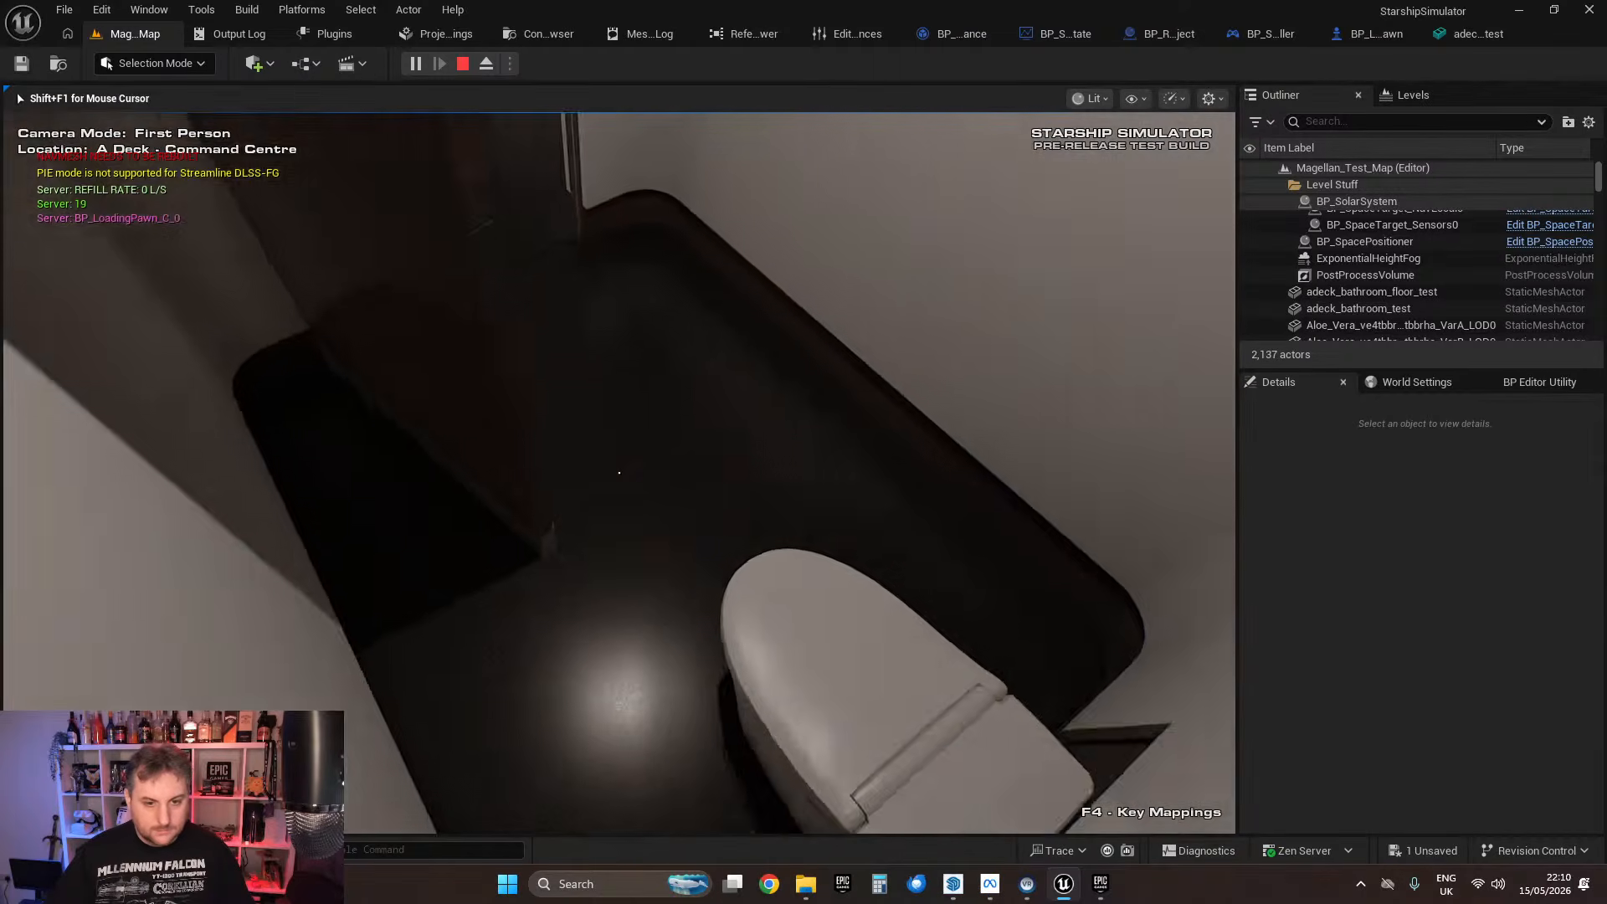
pyautogui.press('w')
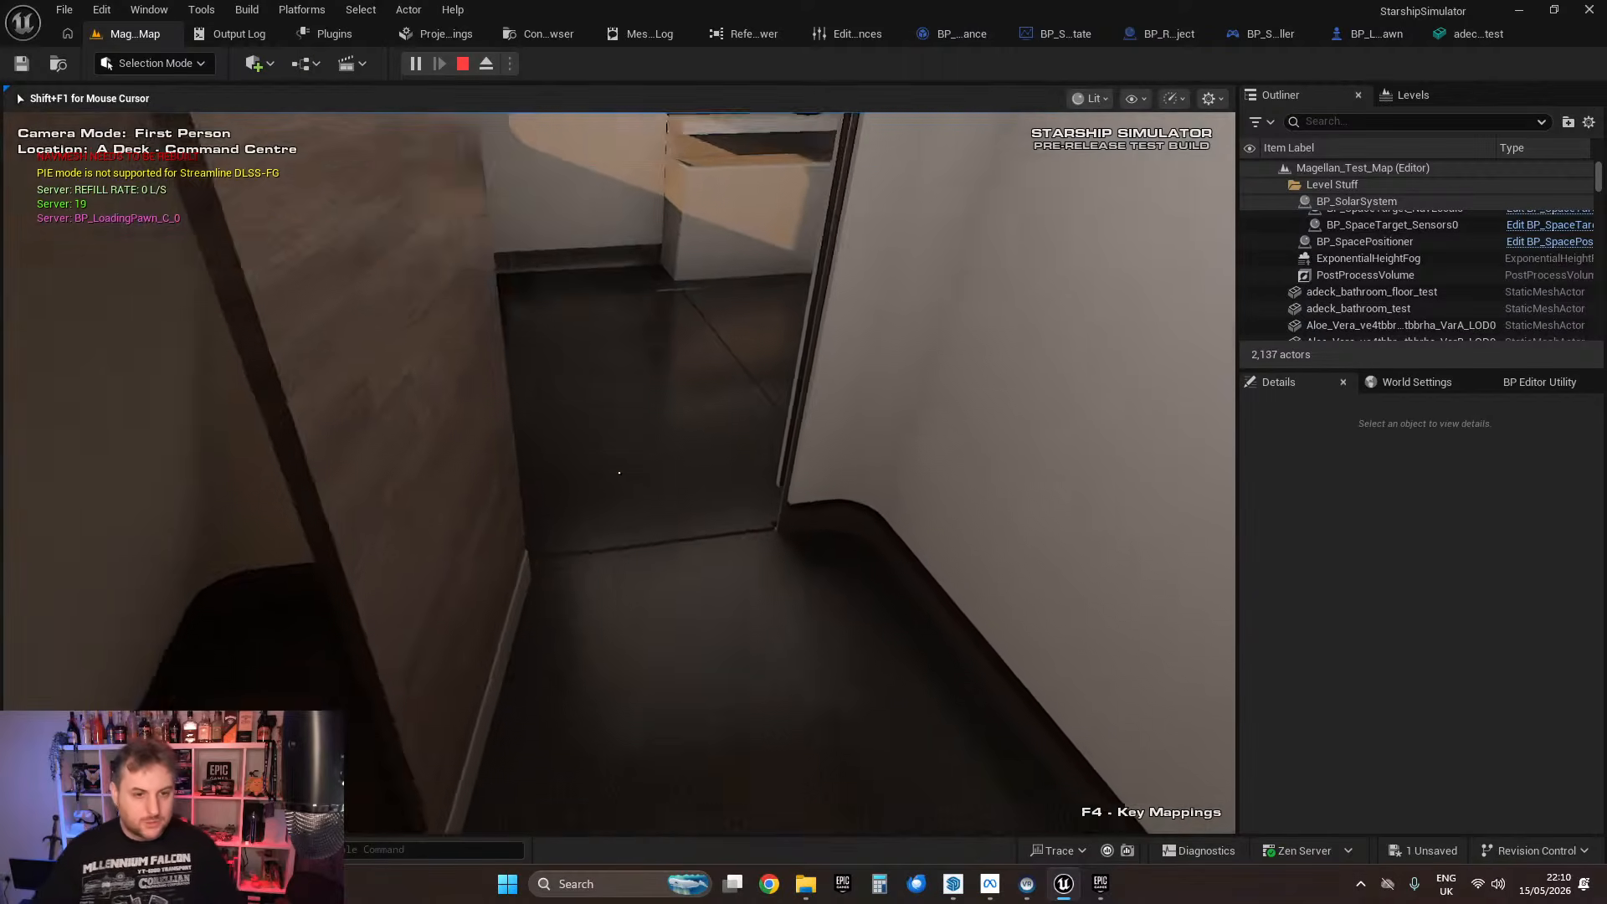
# Step: Leave the cubicle and examine the sink counter, the end-wall window and the view over the hull outside
pyautogui.press('w')
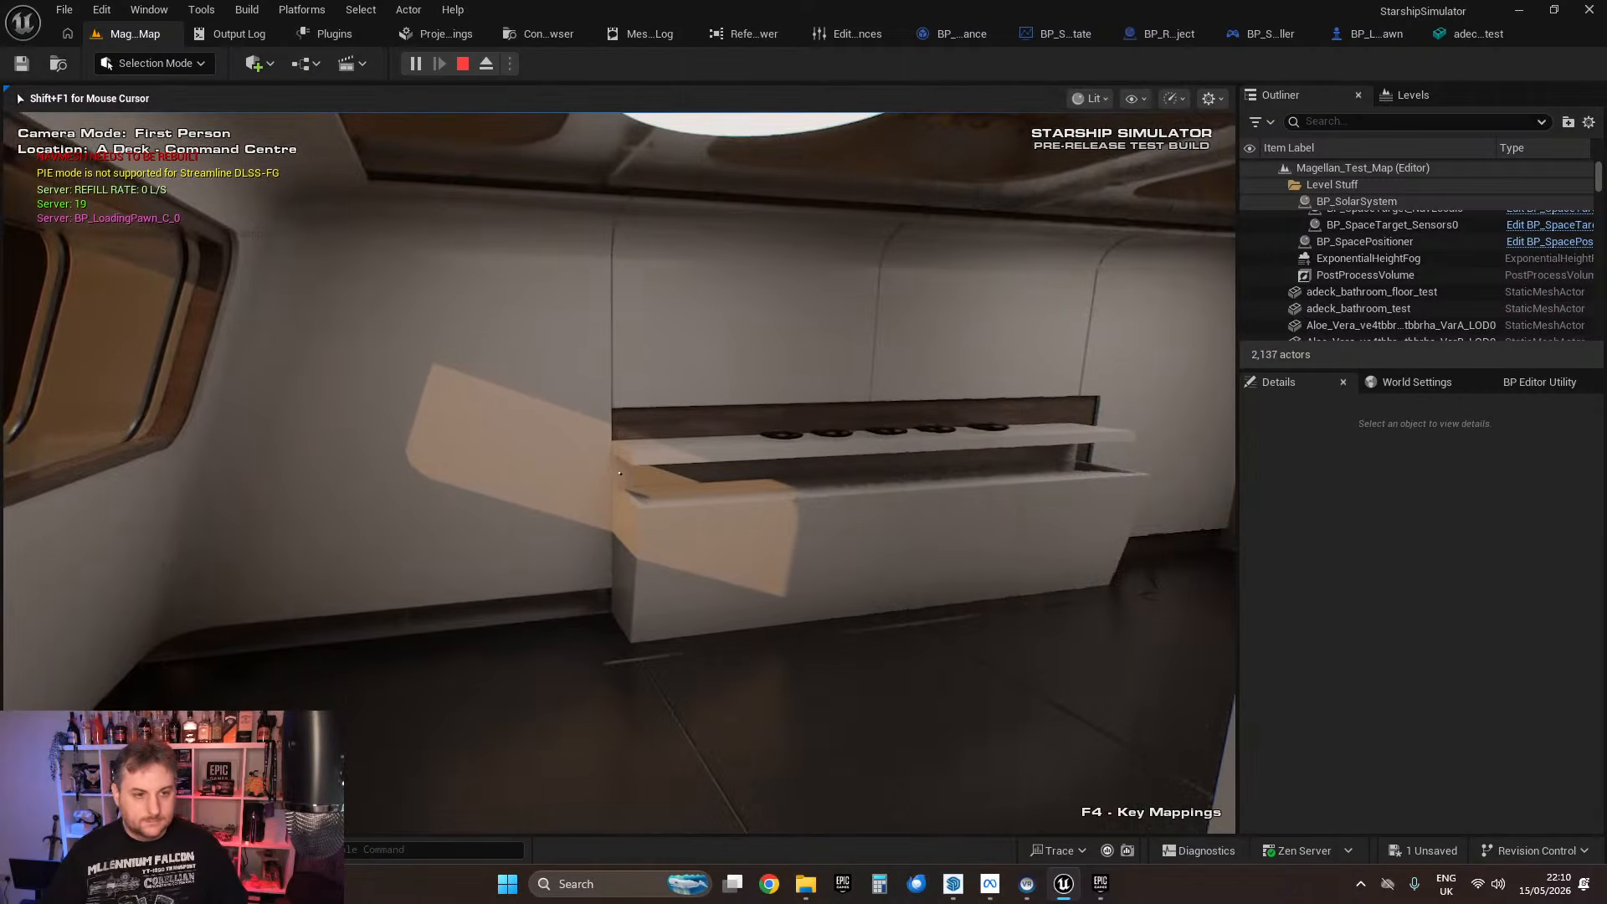
pyautogui.press('w')
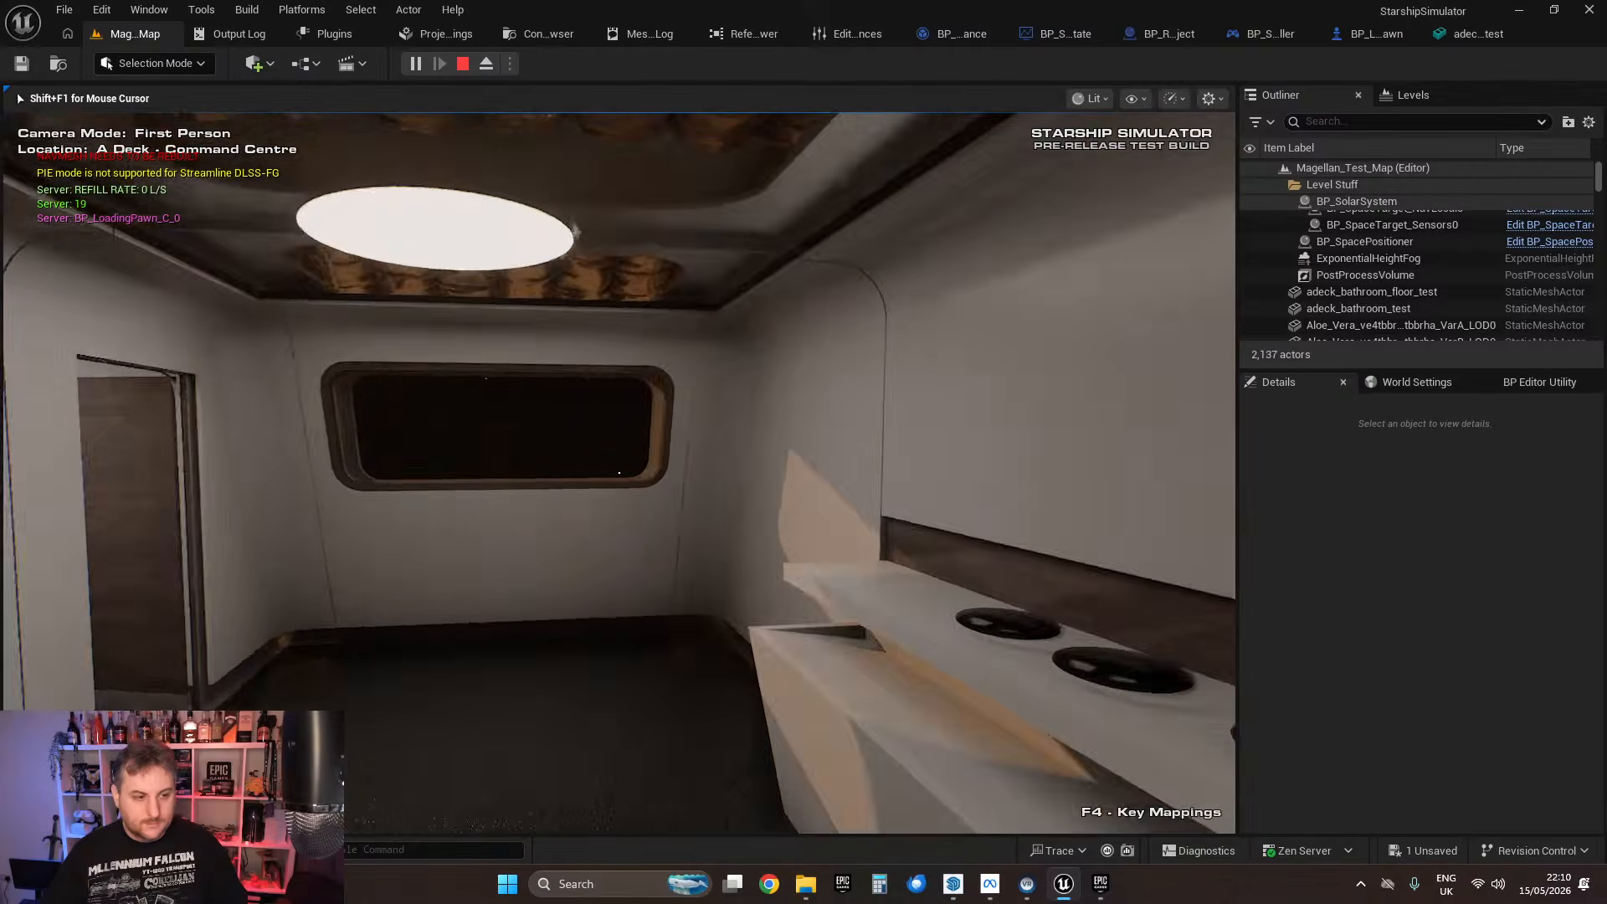
pyautogui.press('s')
pyautogui.press('w')
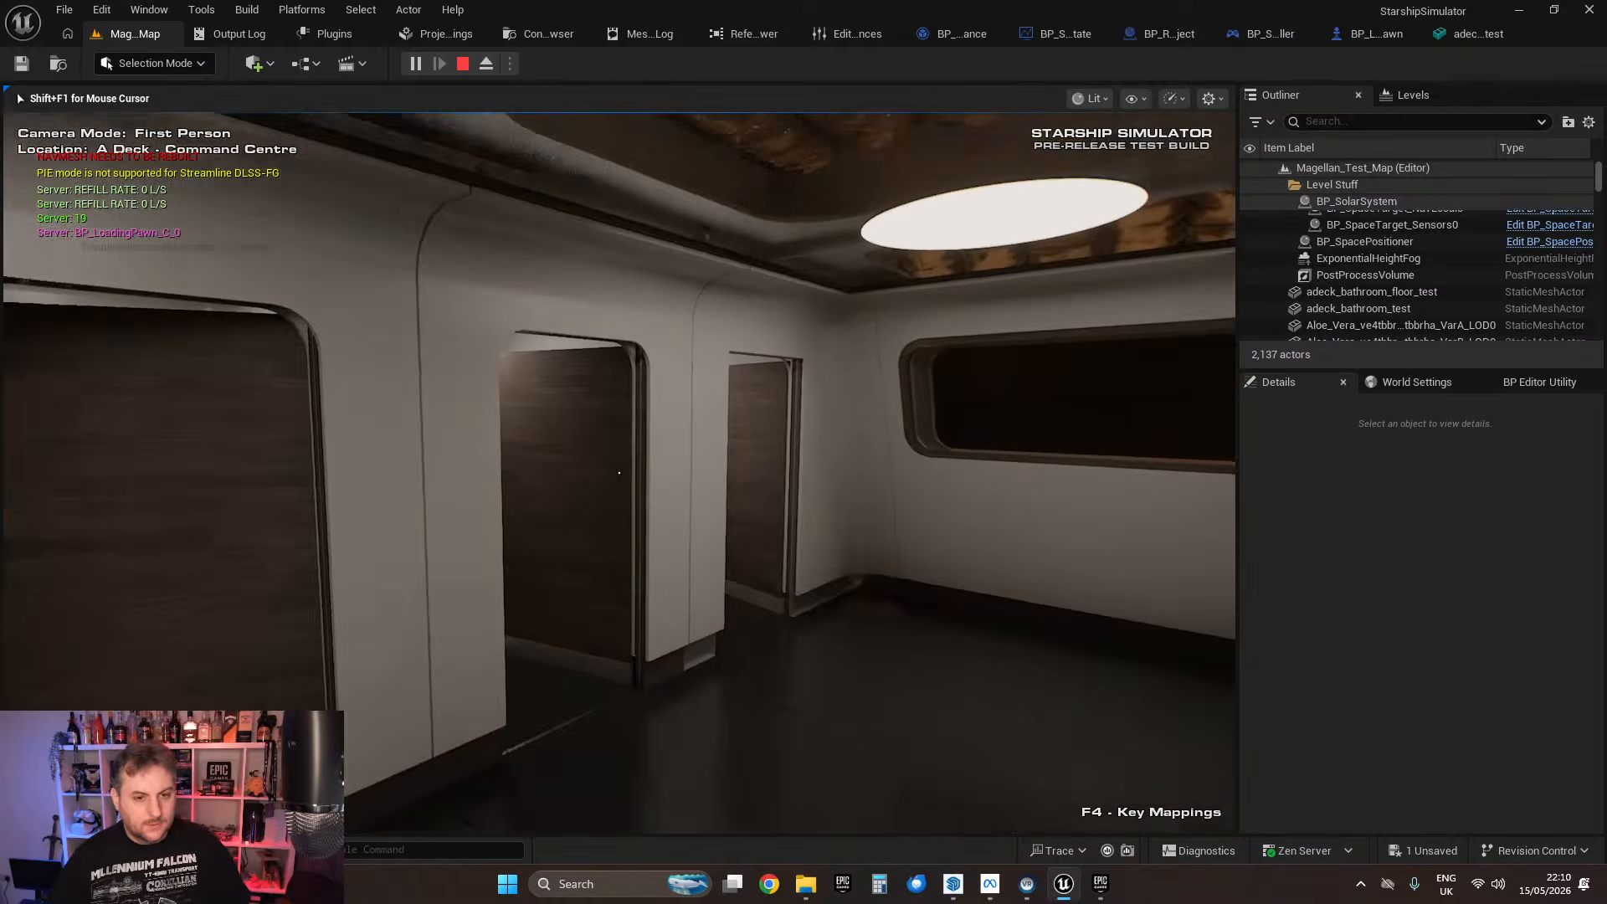
pyautogui.press('w')
pyautogui.press('w')
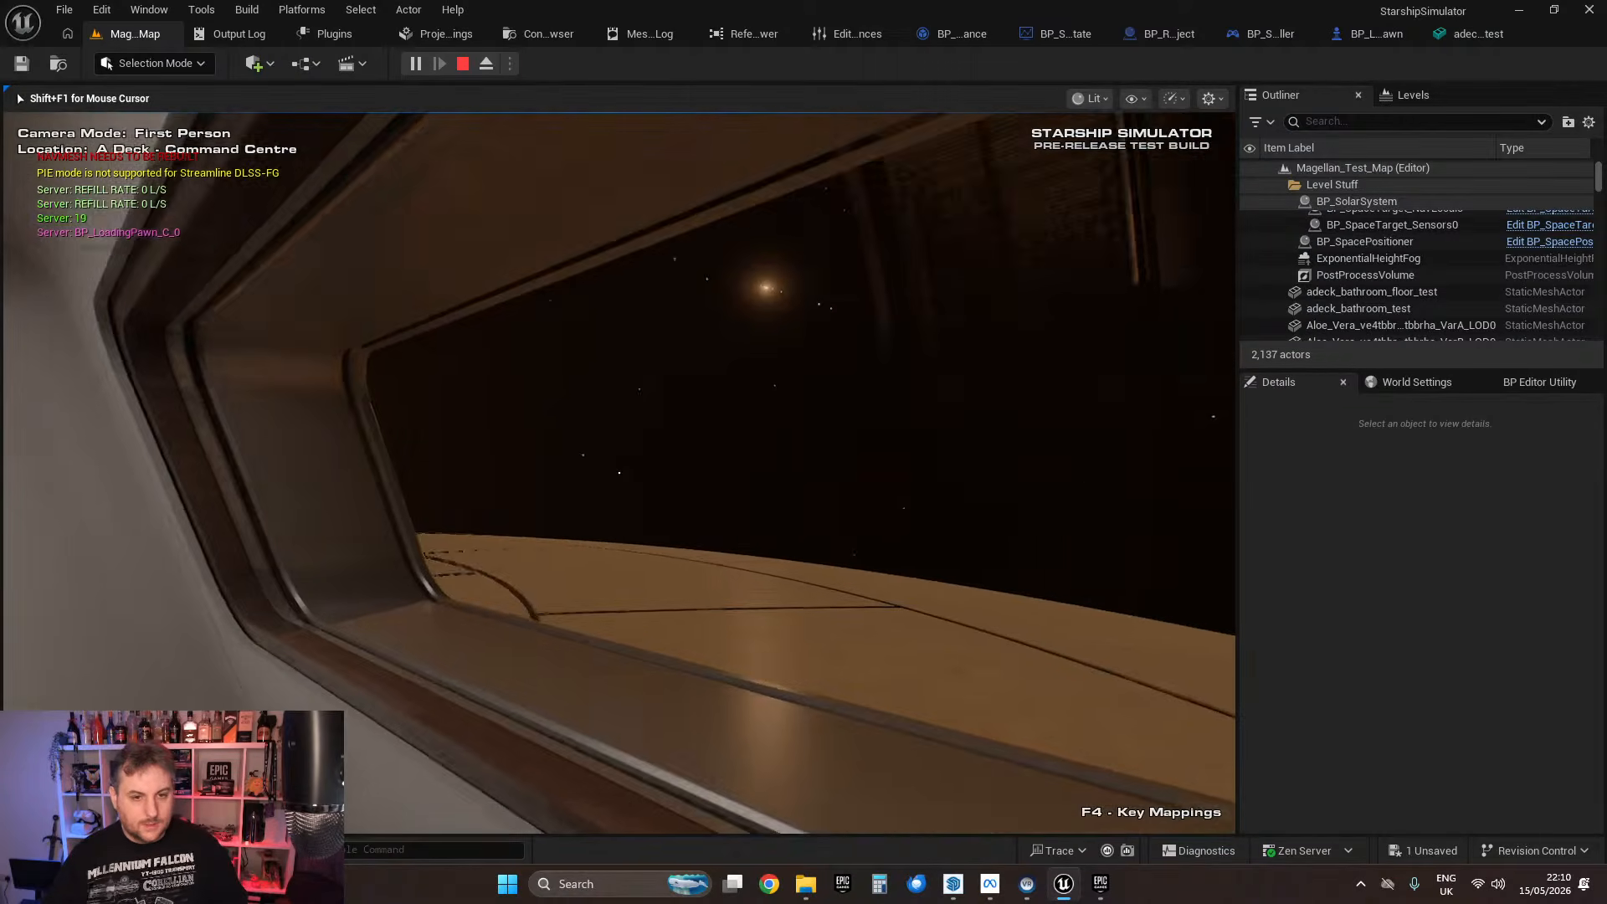
pyautogui.press('w')
pyautogui.press('w')
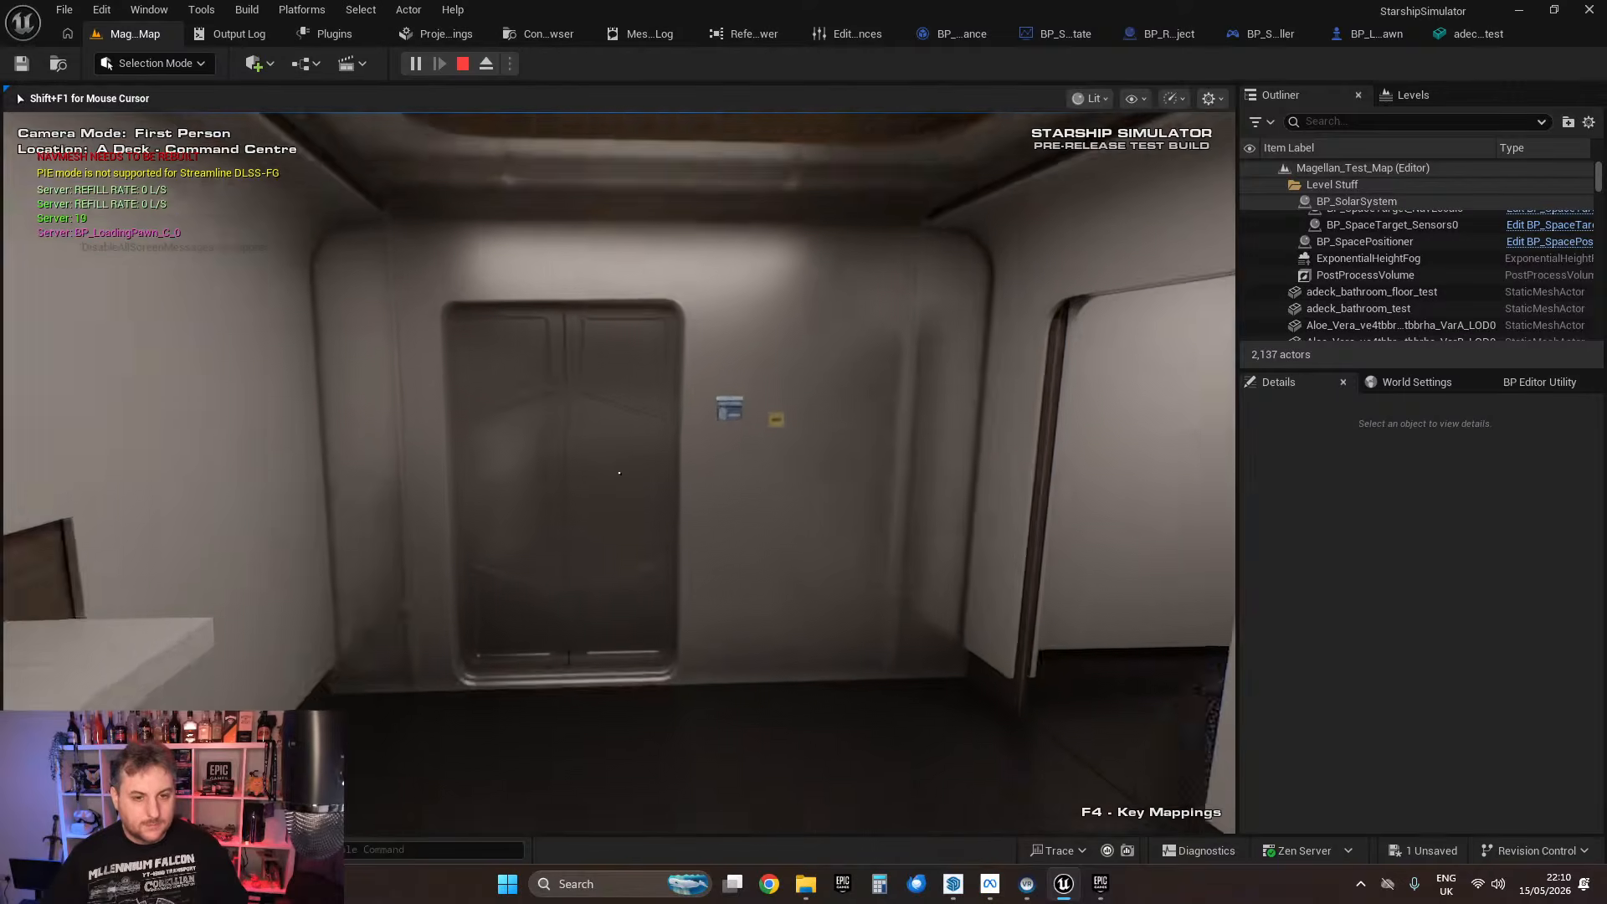
# Step: Review the bathroom from its entrance end, checking the cubicle row, open cubicle door and floor panels
pyautogui.press('w')
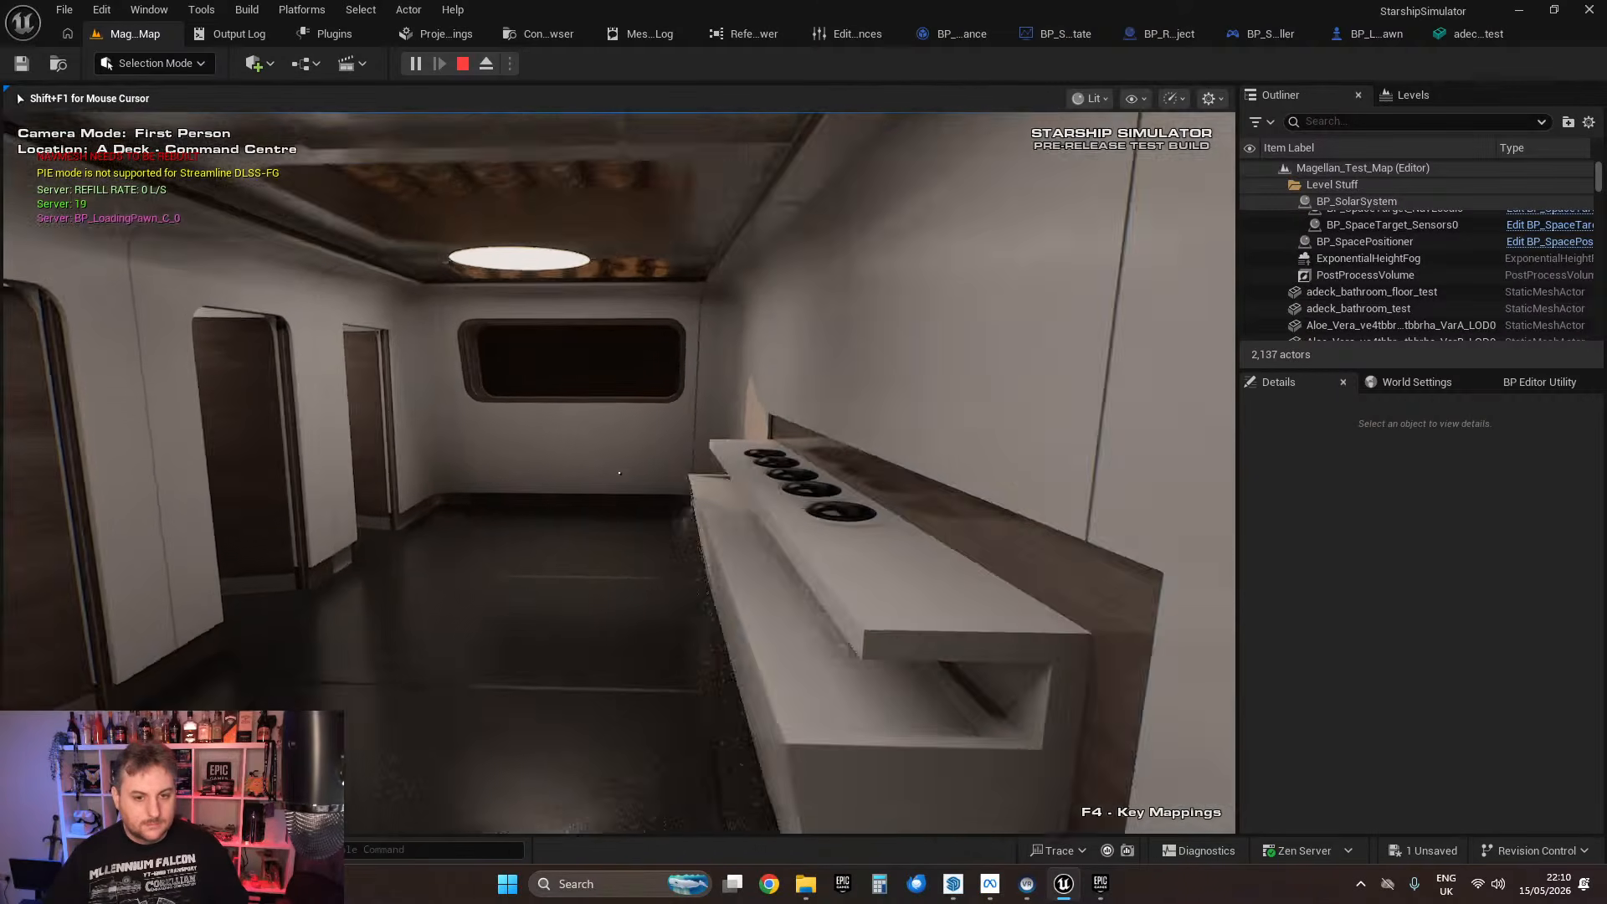
pyautogui.press('a')
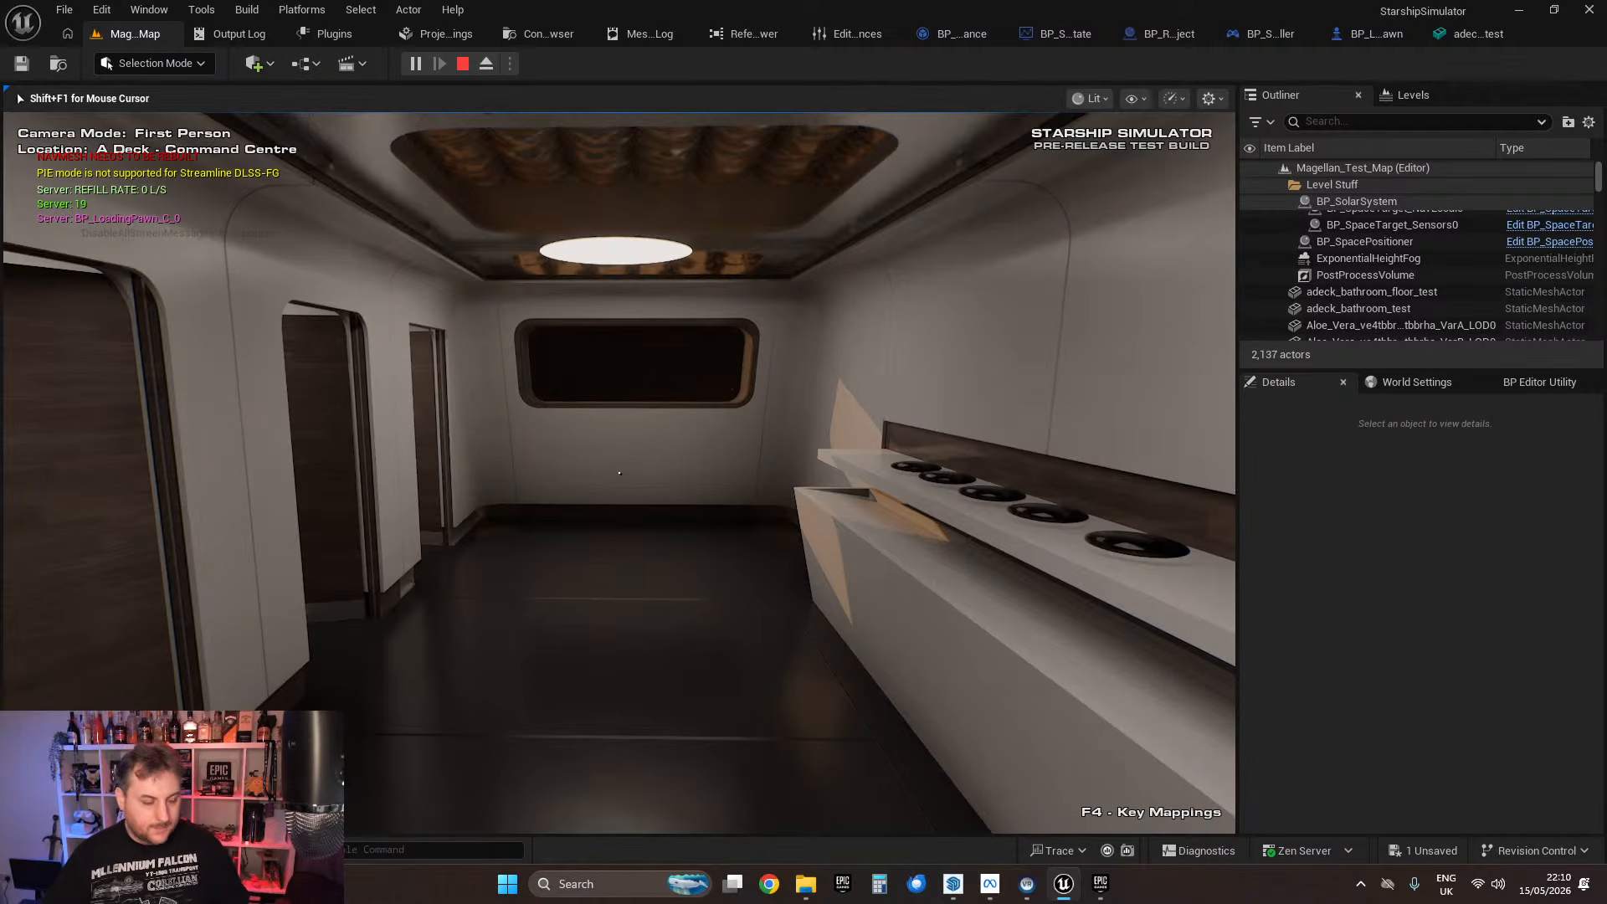
pyautogui.press('s')
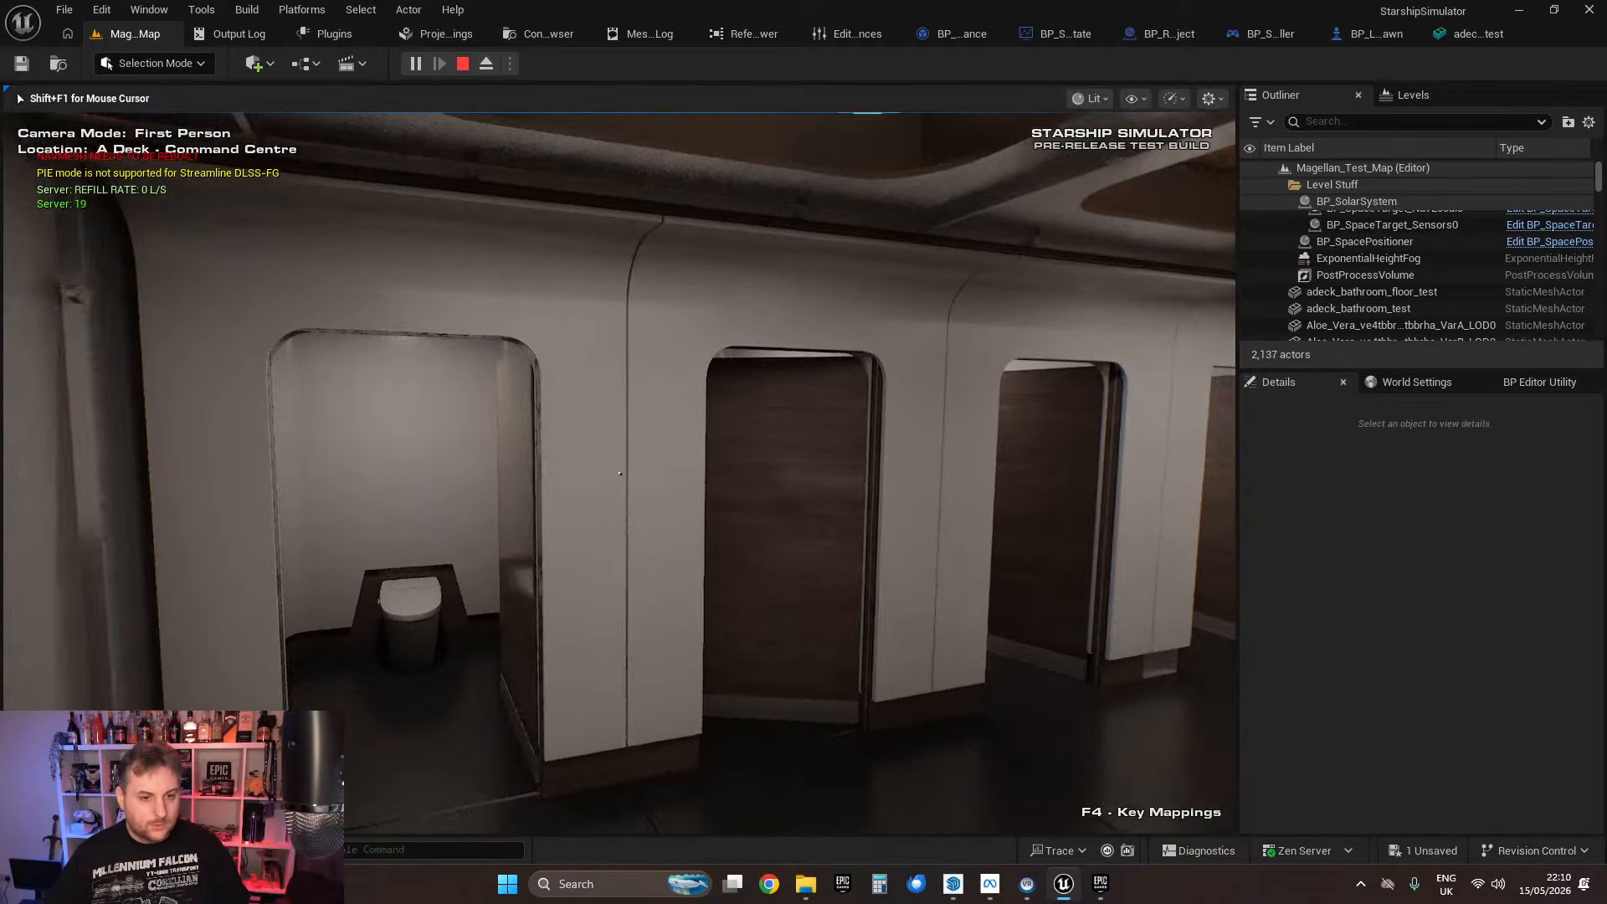
pyautogui.press('s')
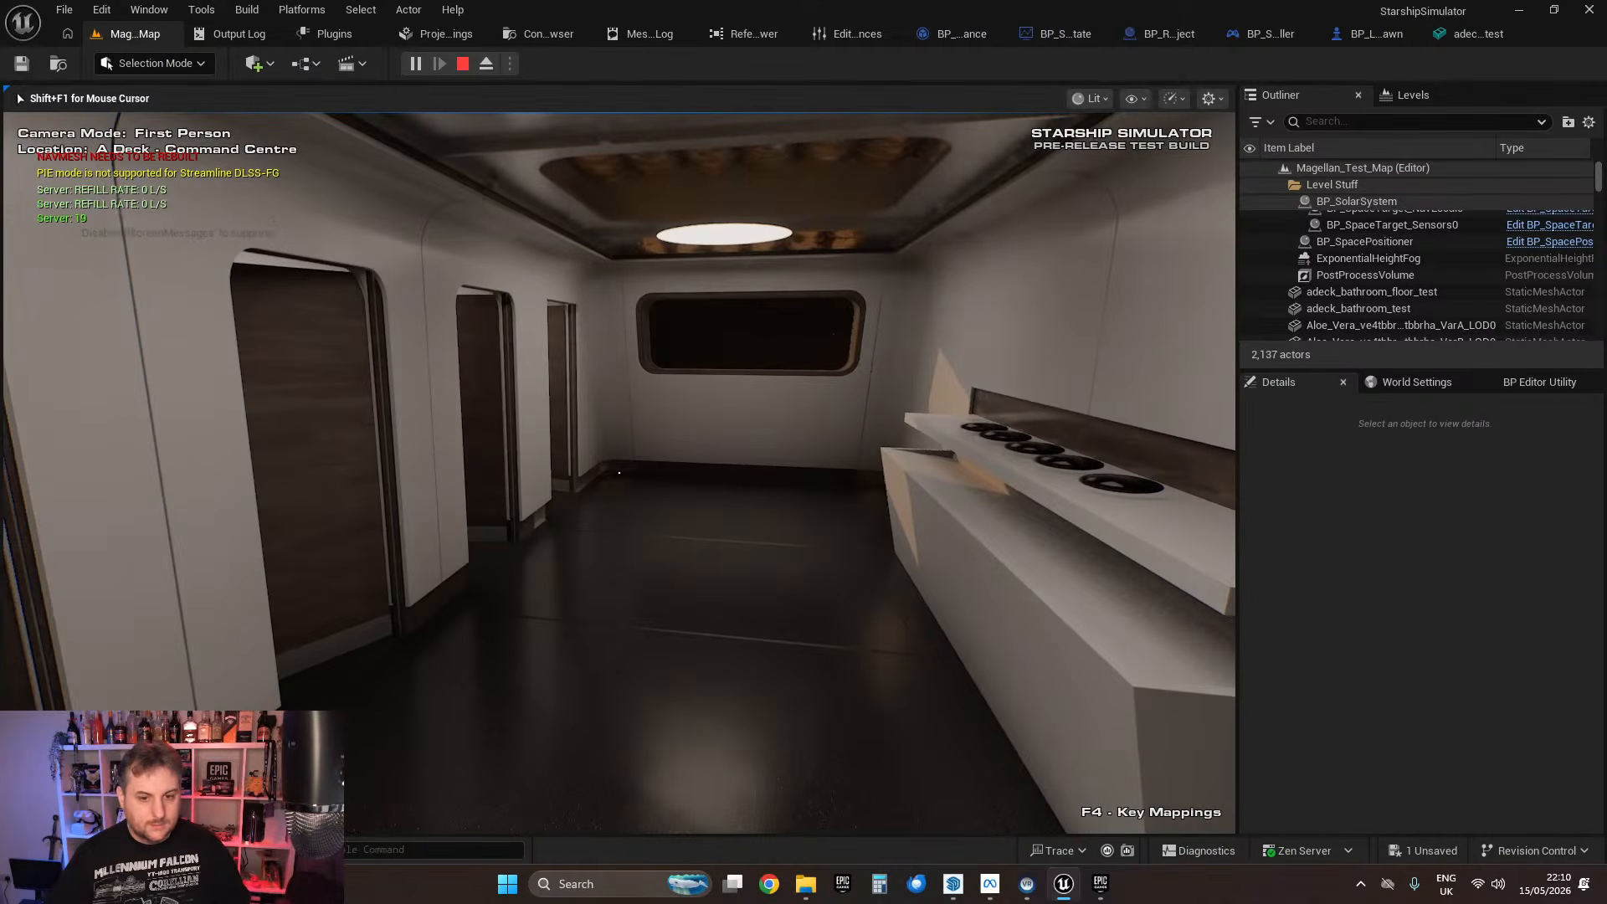
pyautogui.press('w')
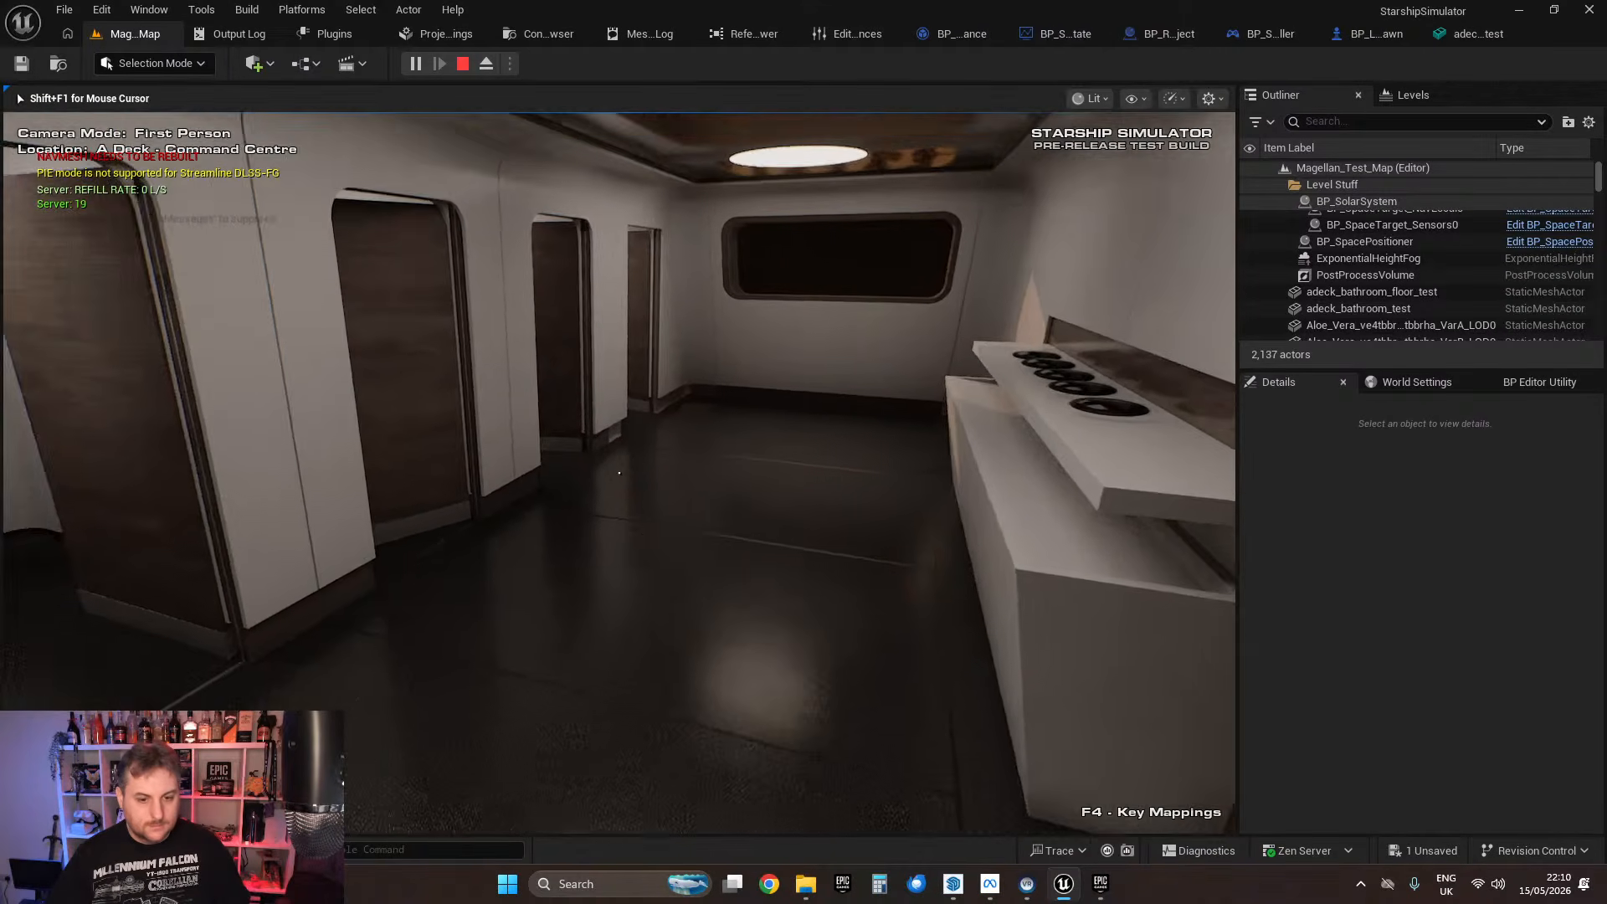
pyautogui.press('w')
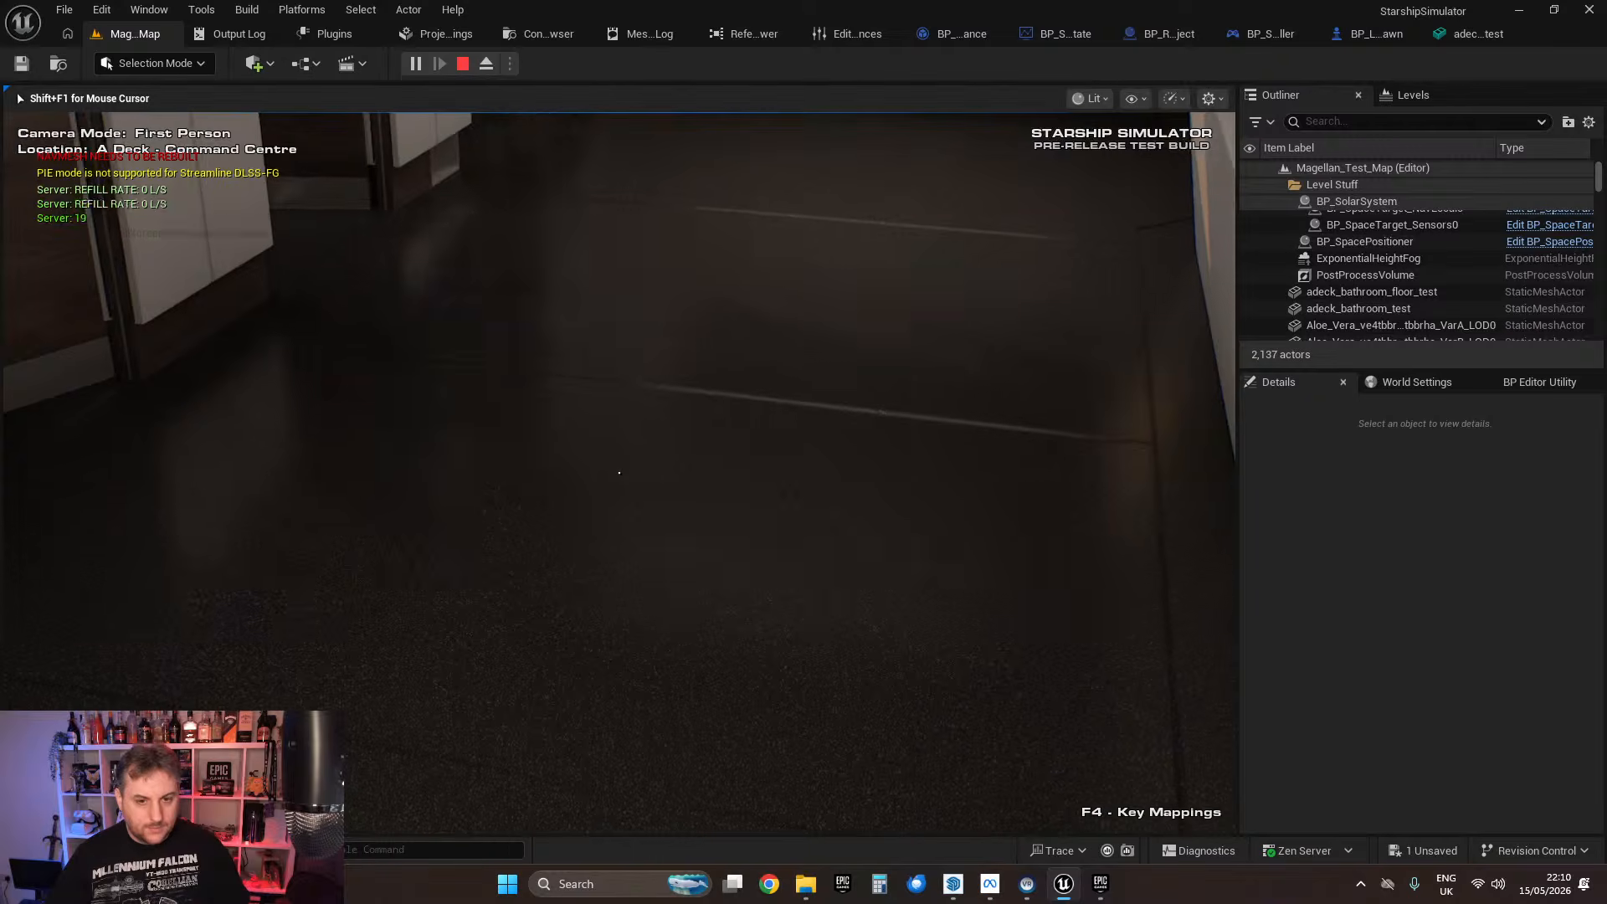
pyautogui.press('s')
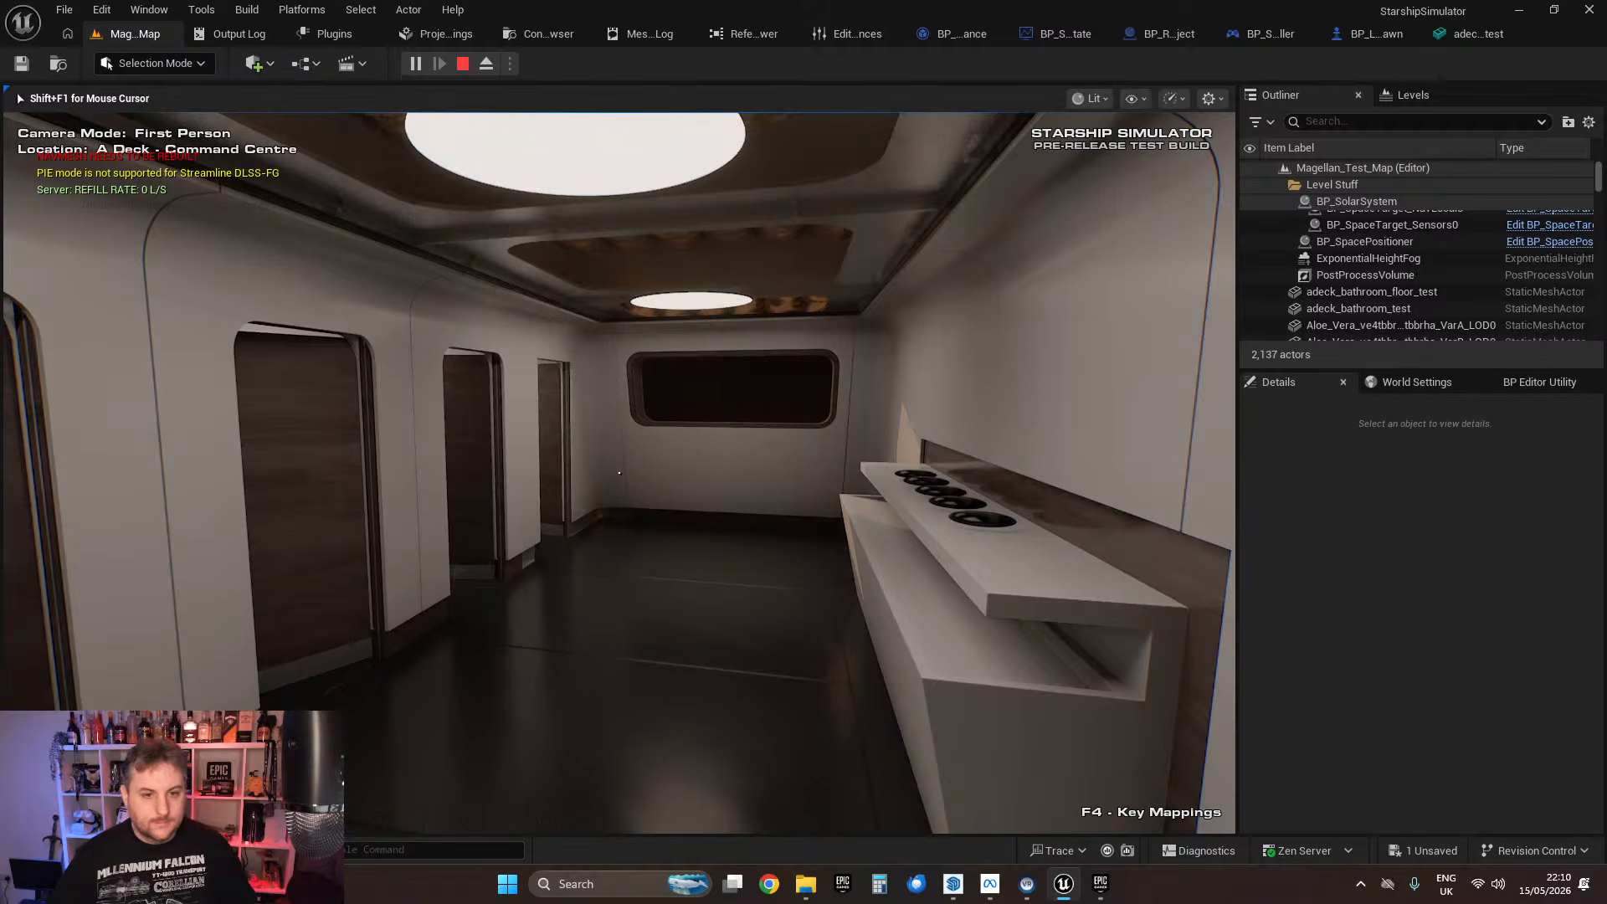
# Step: Inspect the ceiling recesses against the cubicle wall seams, the windowed end wall and the entrance door wall
pyautogui.press('w')
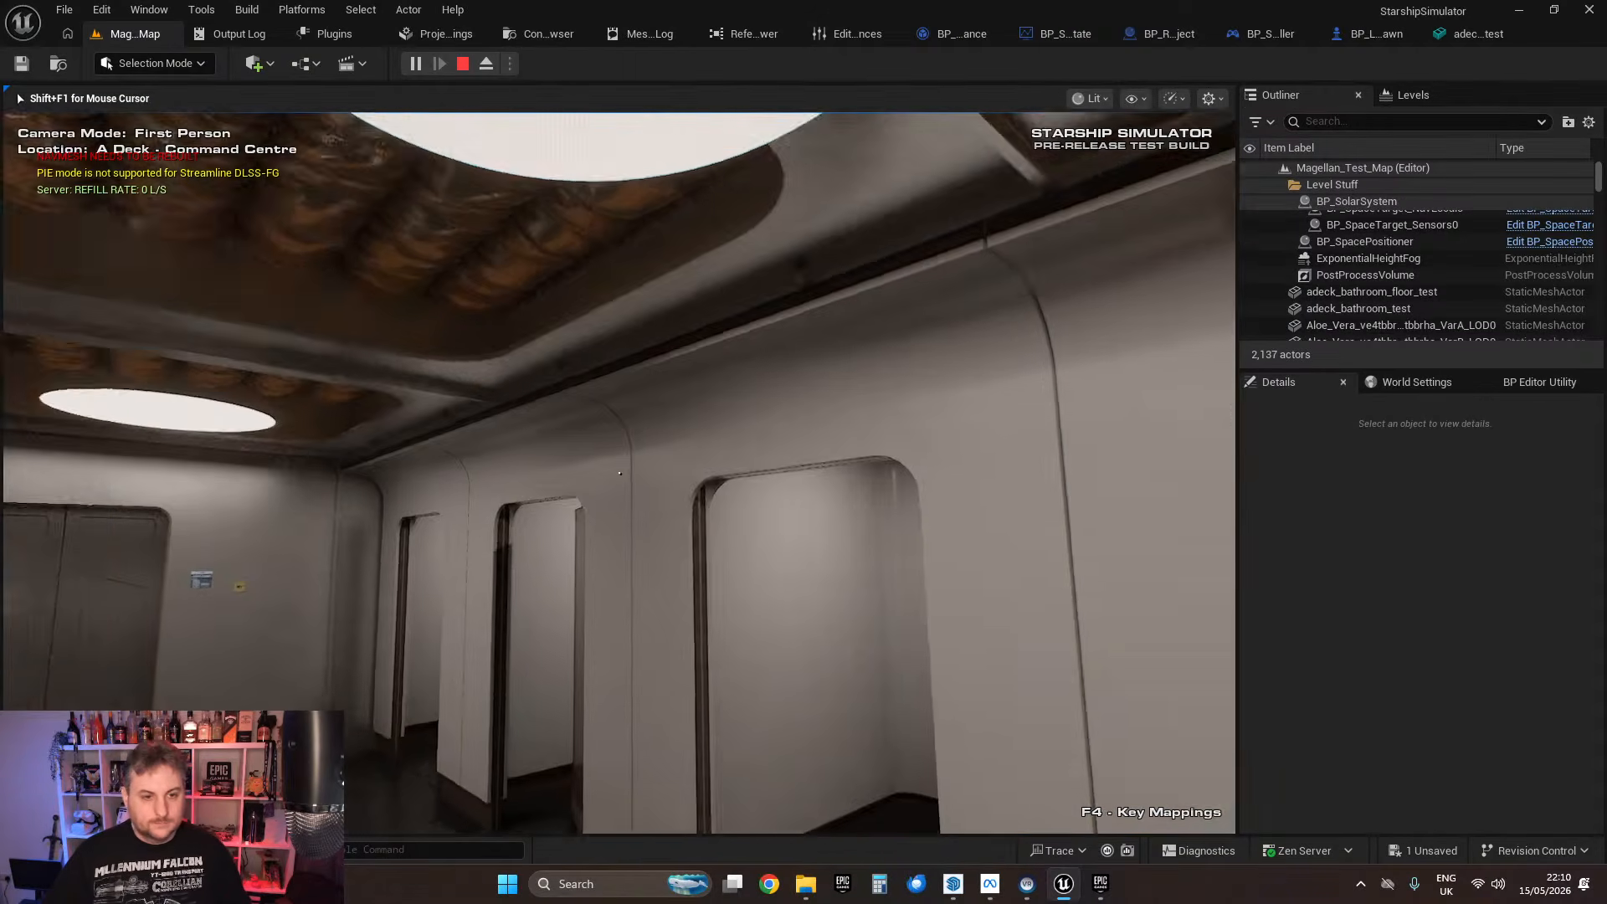
pyautogui.press('w')
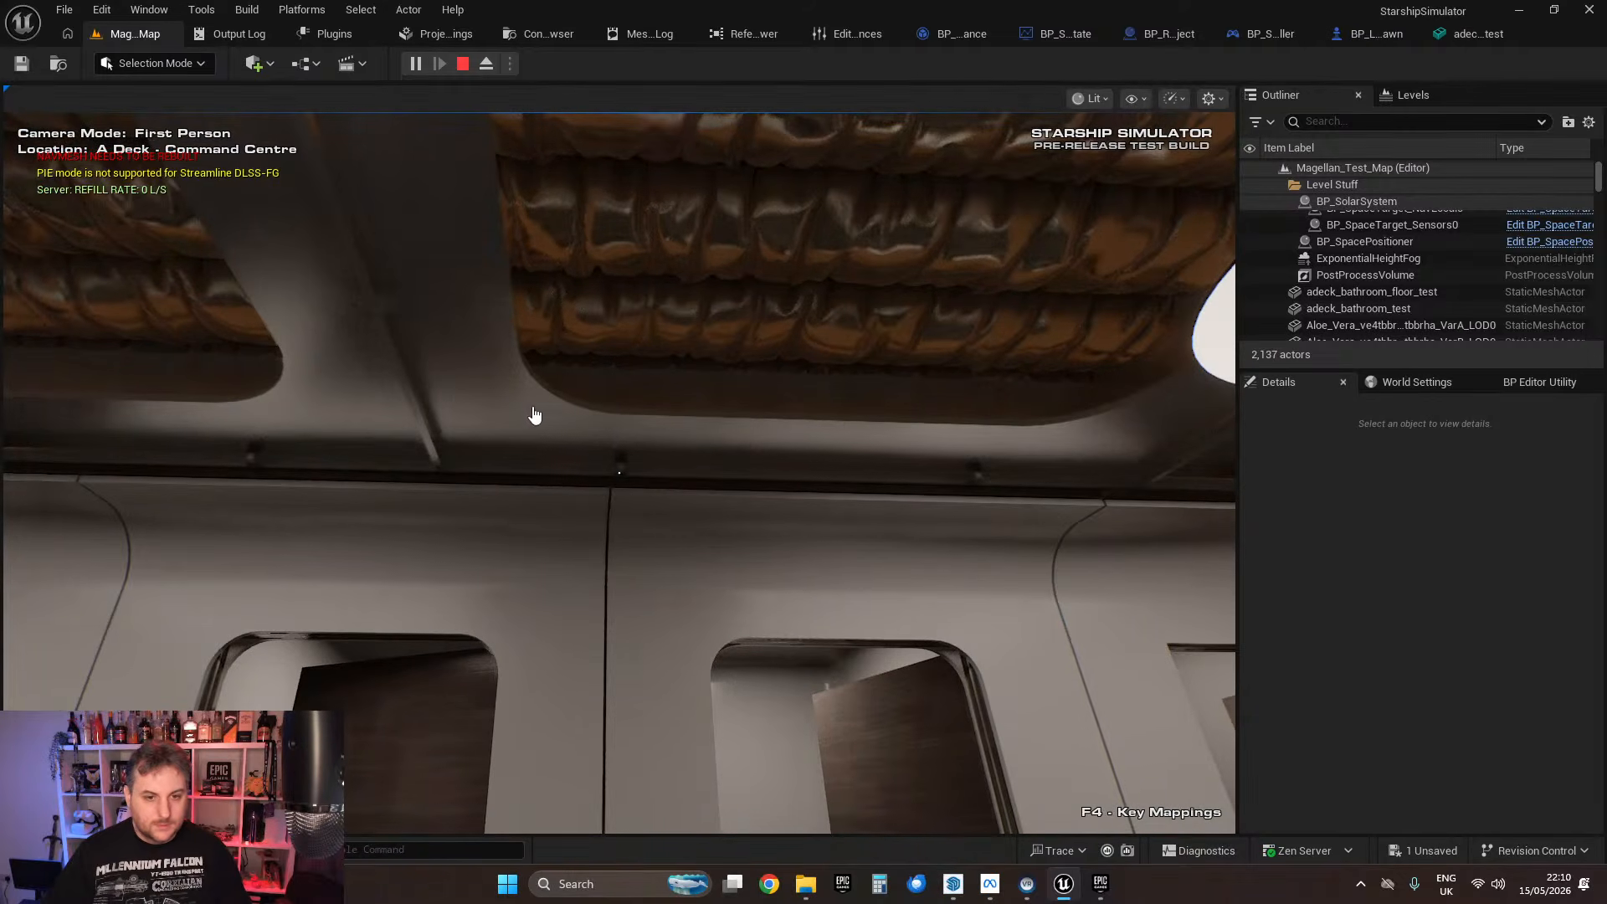
pyautogui.press('s')
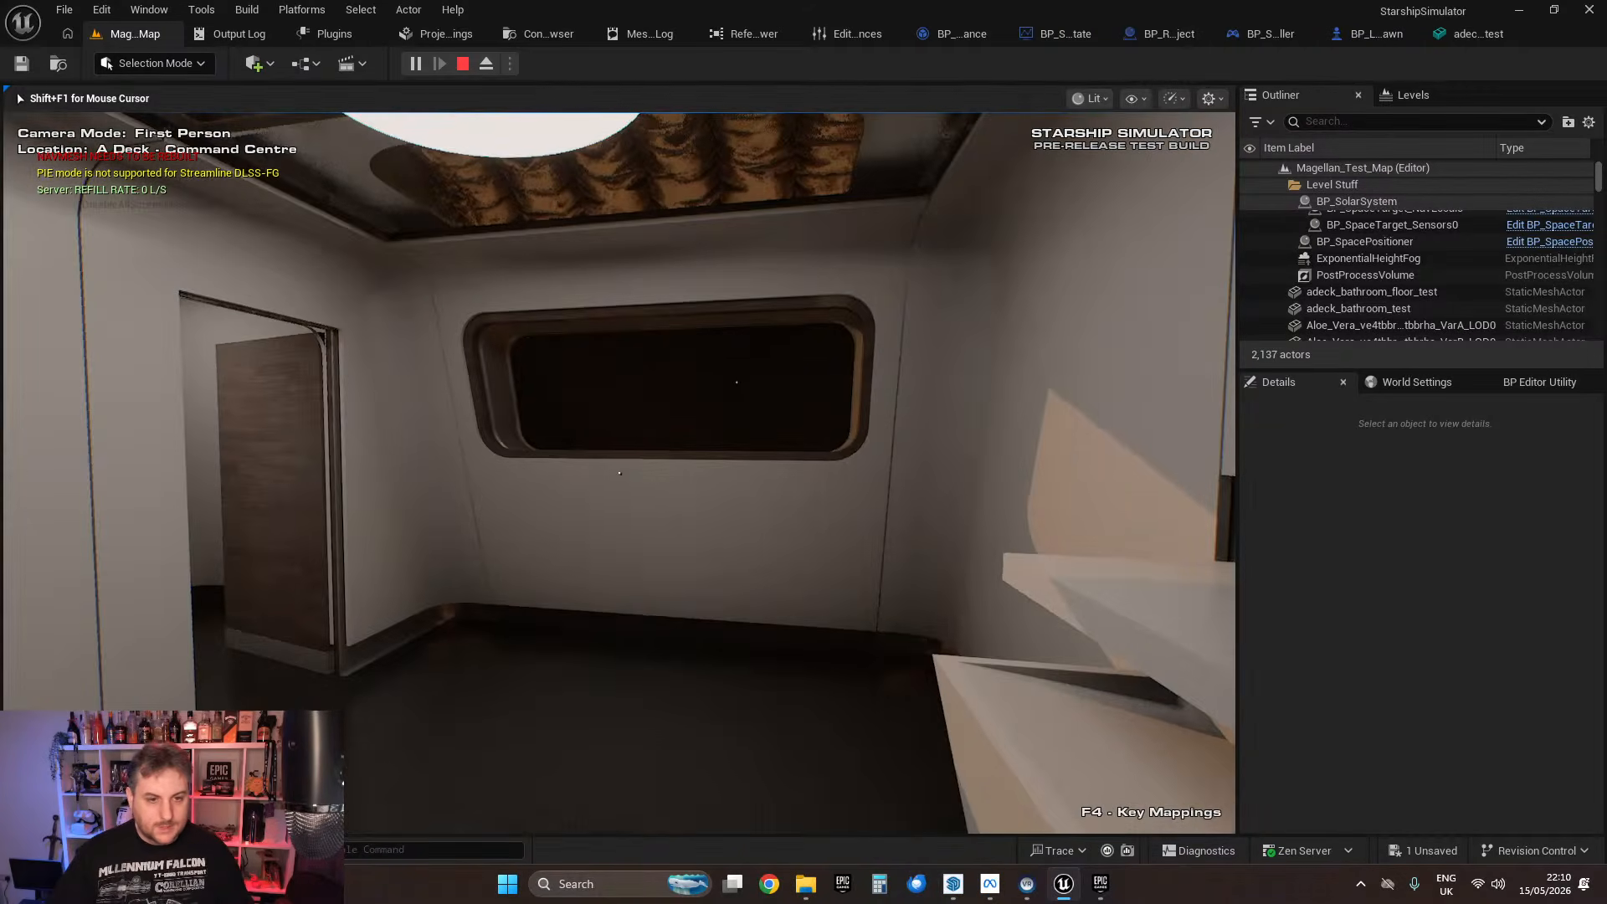
pyautogui.press('s')
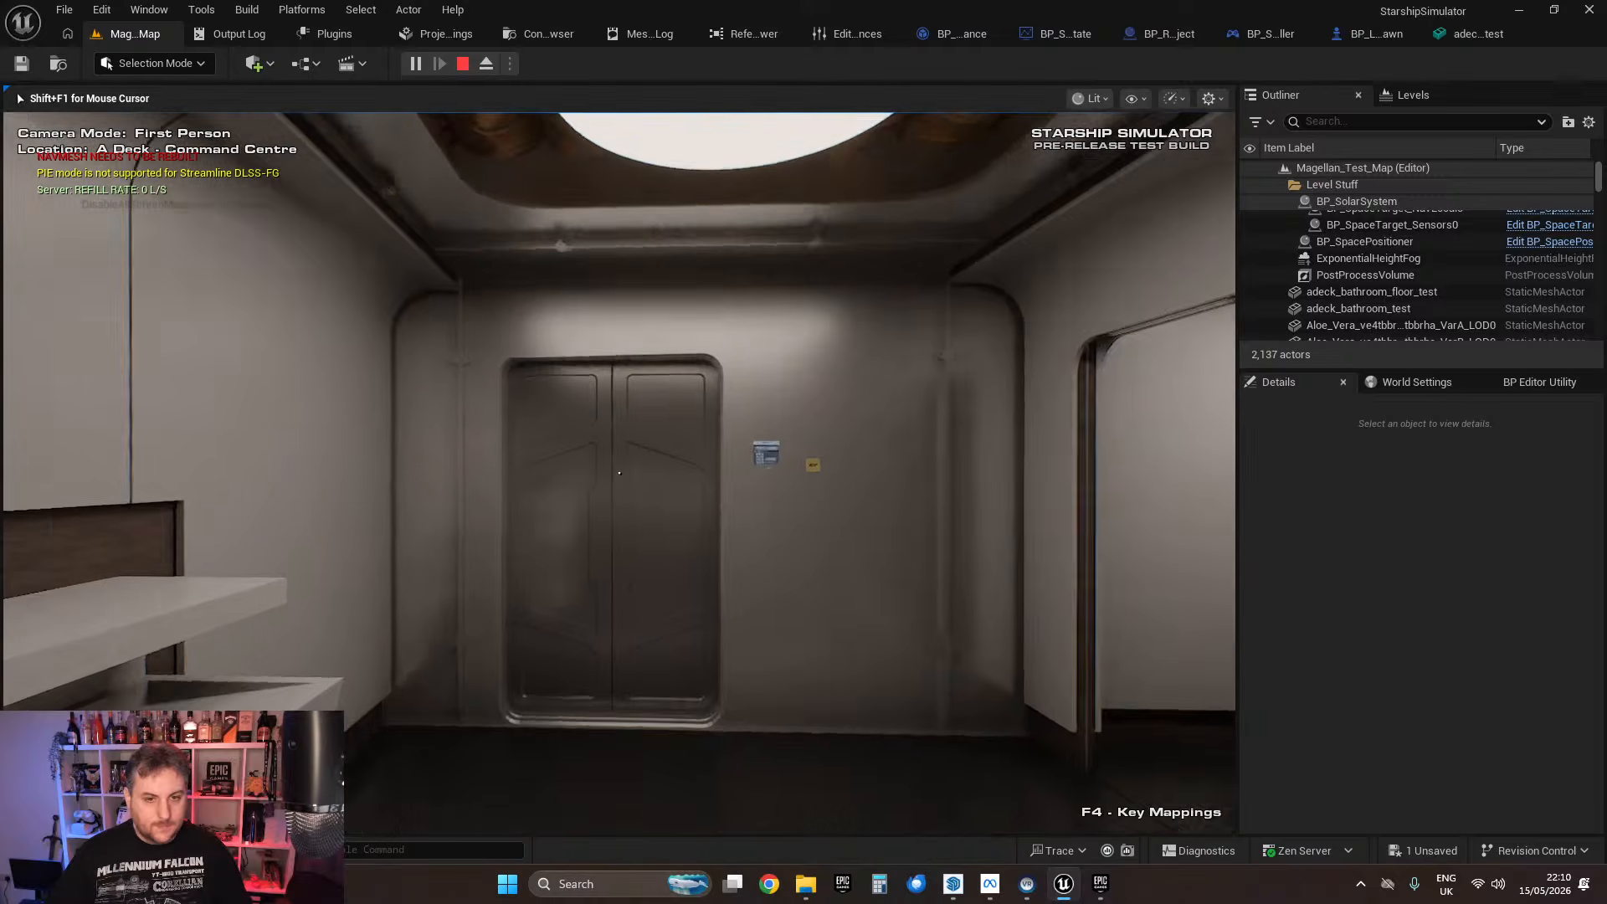
pyautogui.press('s')
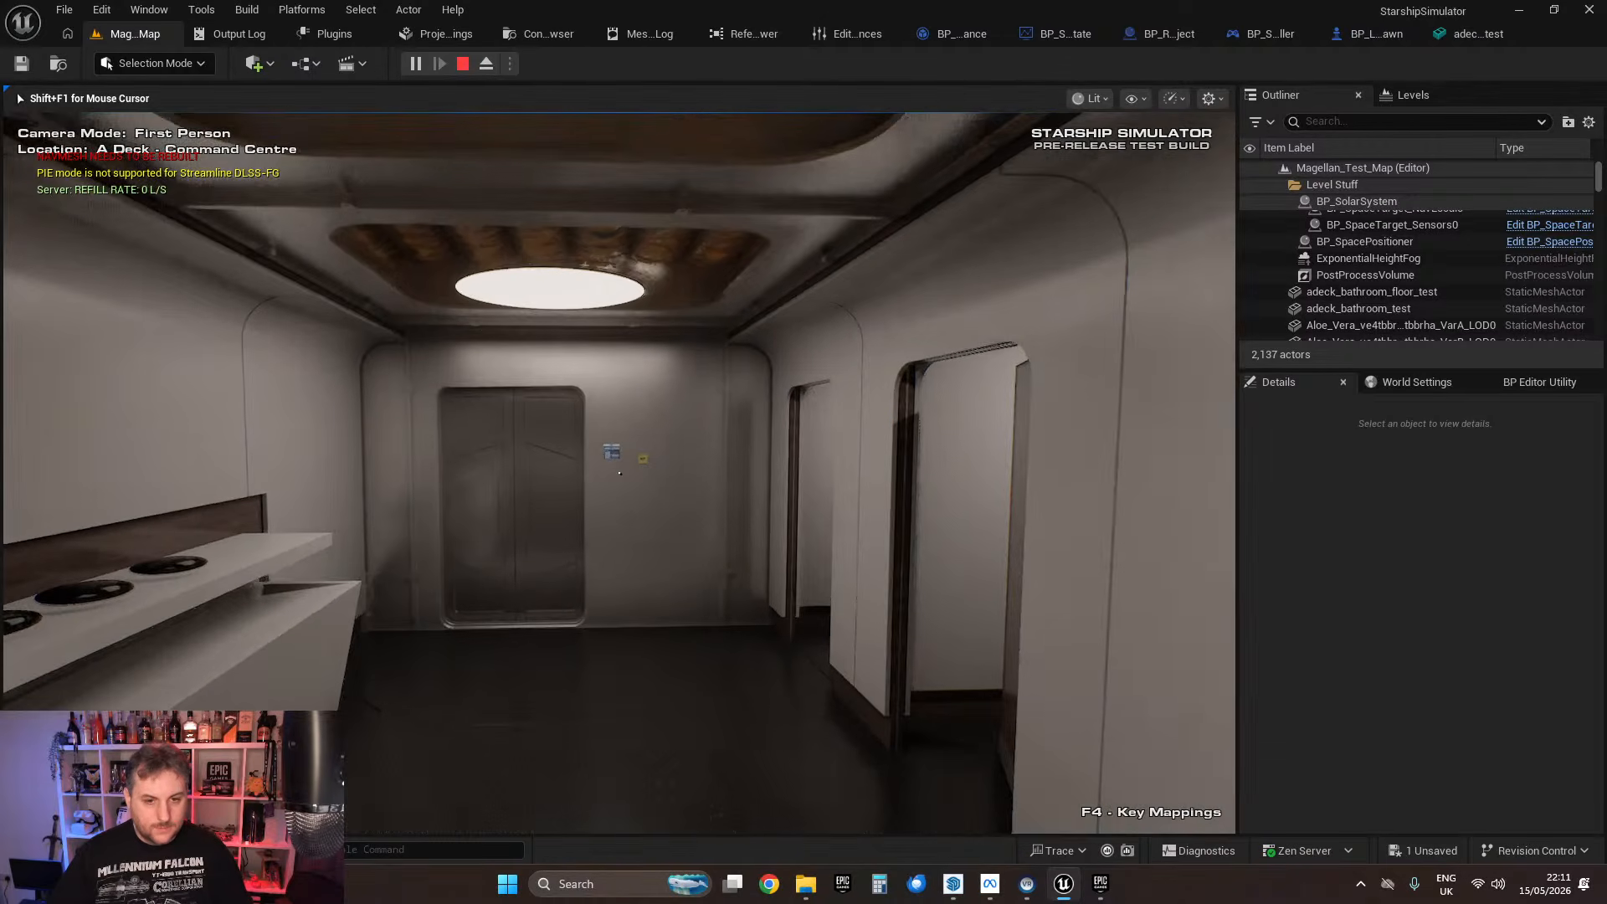
# Step: Examine the sink unit and the wall panel seams above it, freeing the cursor to point out details
pyautogui.hotkey('shift', 'F1')
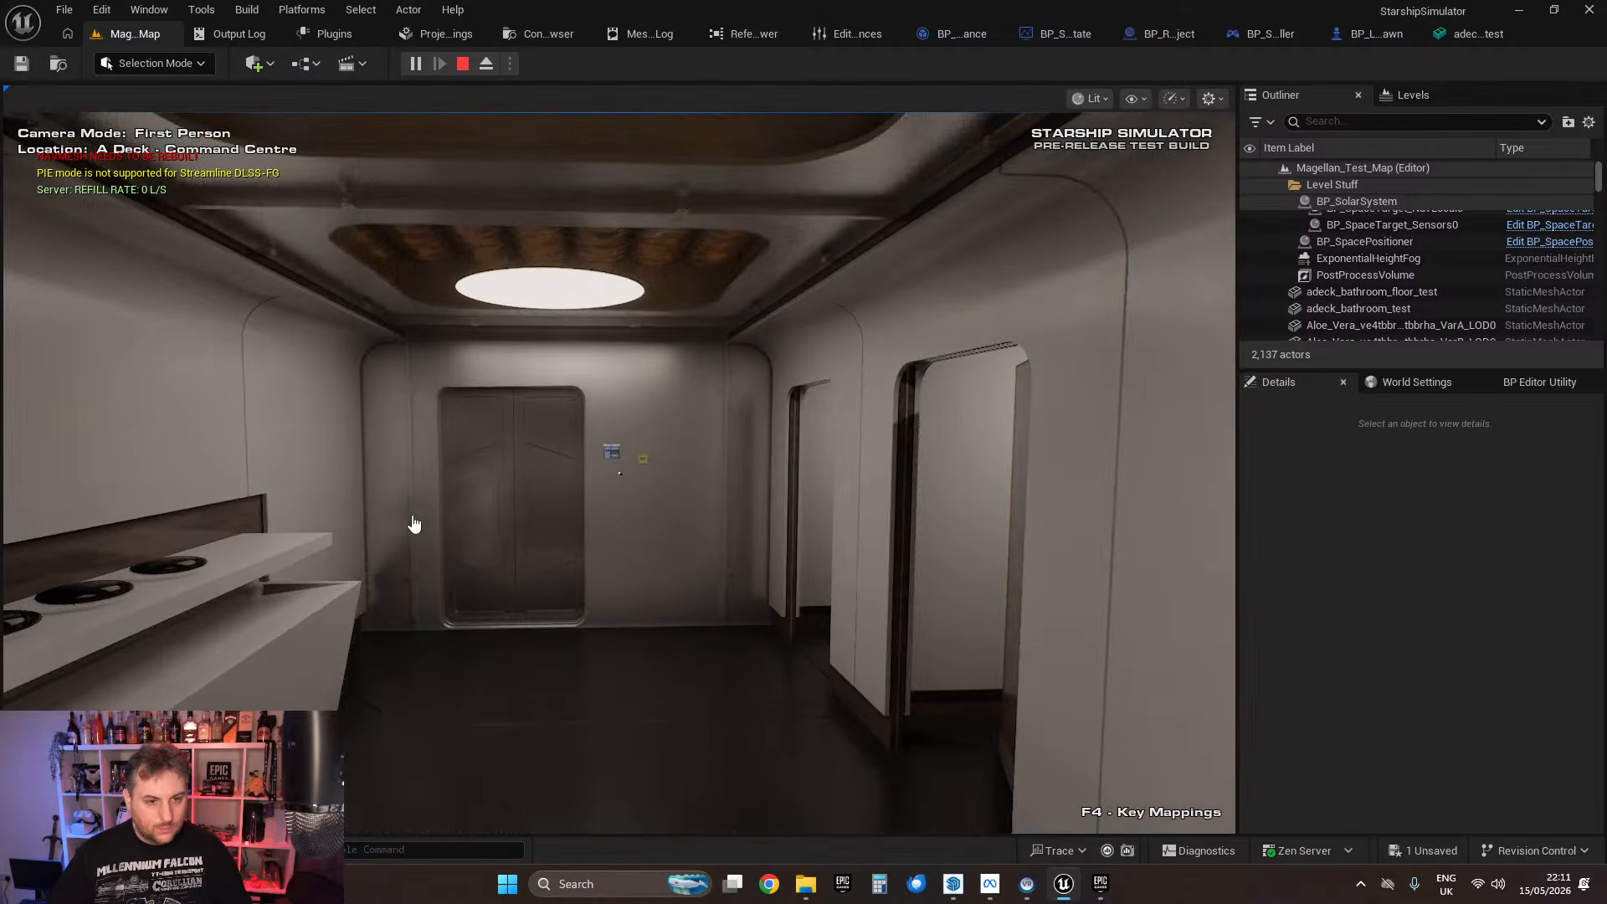
pyautogui.click(555, 548)
pyautogui.press('s')
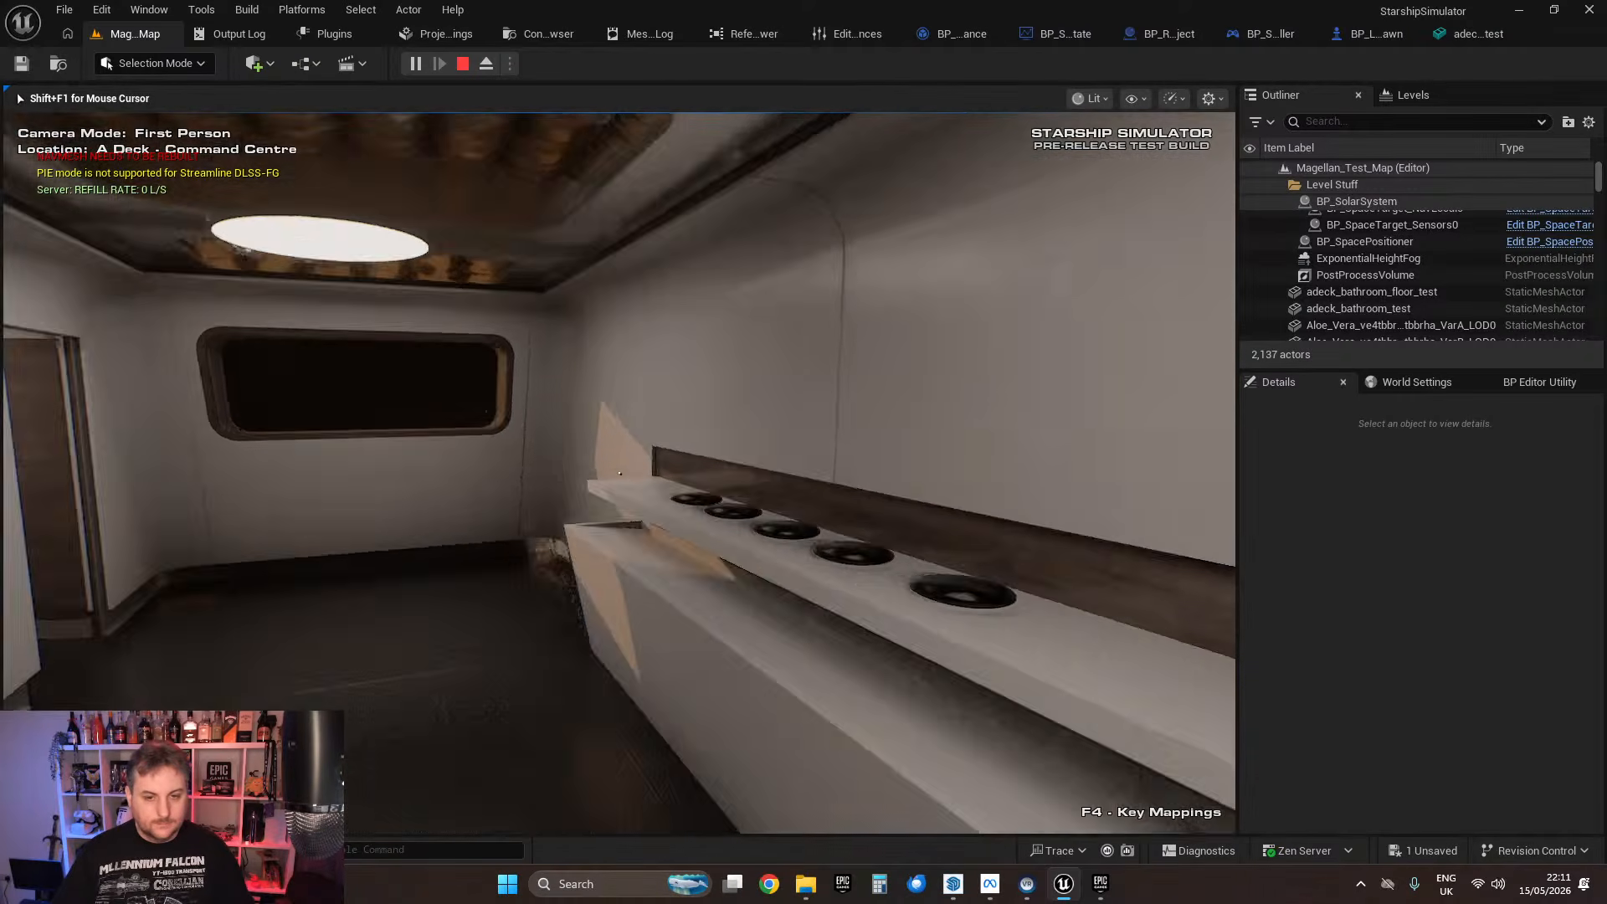
pyautogui.hotkey('shift', 'F1')
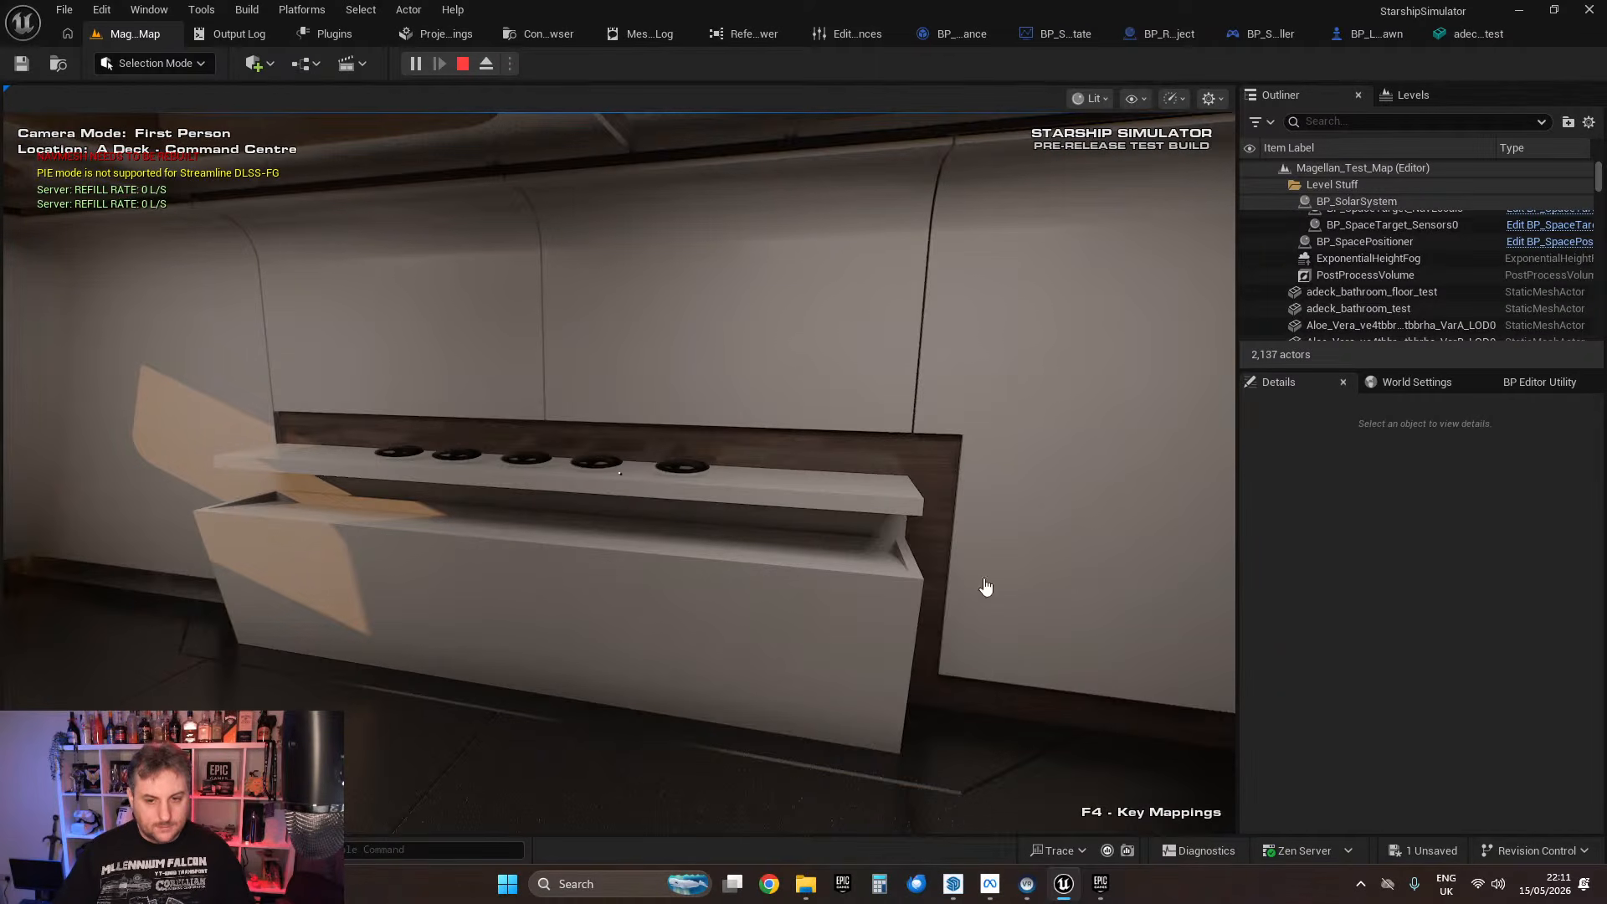
pyautogui.click(421, 402)
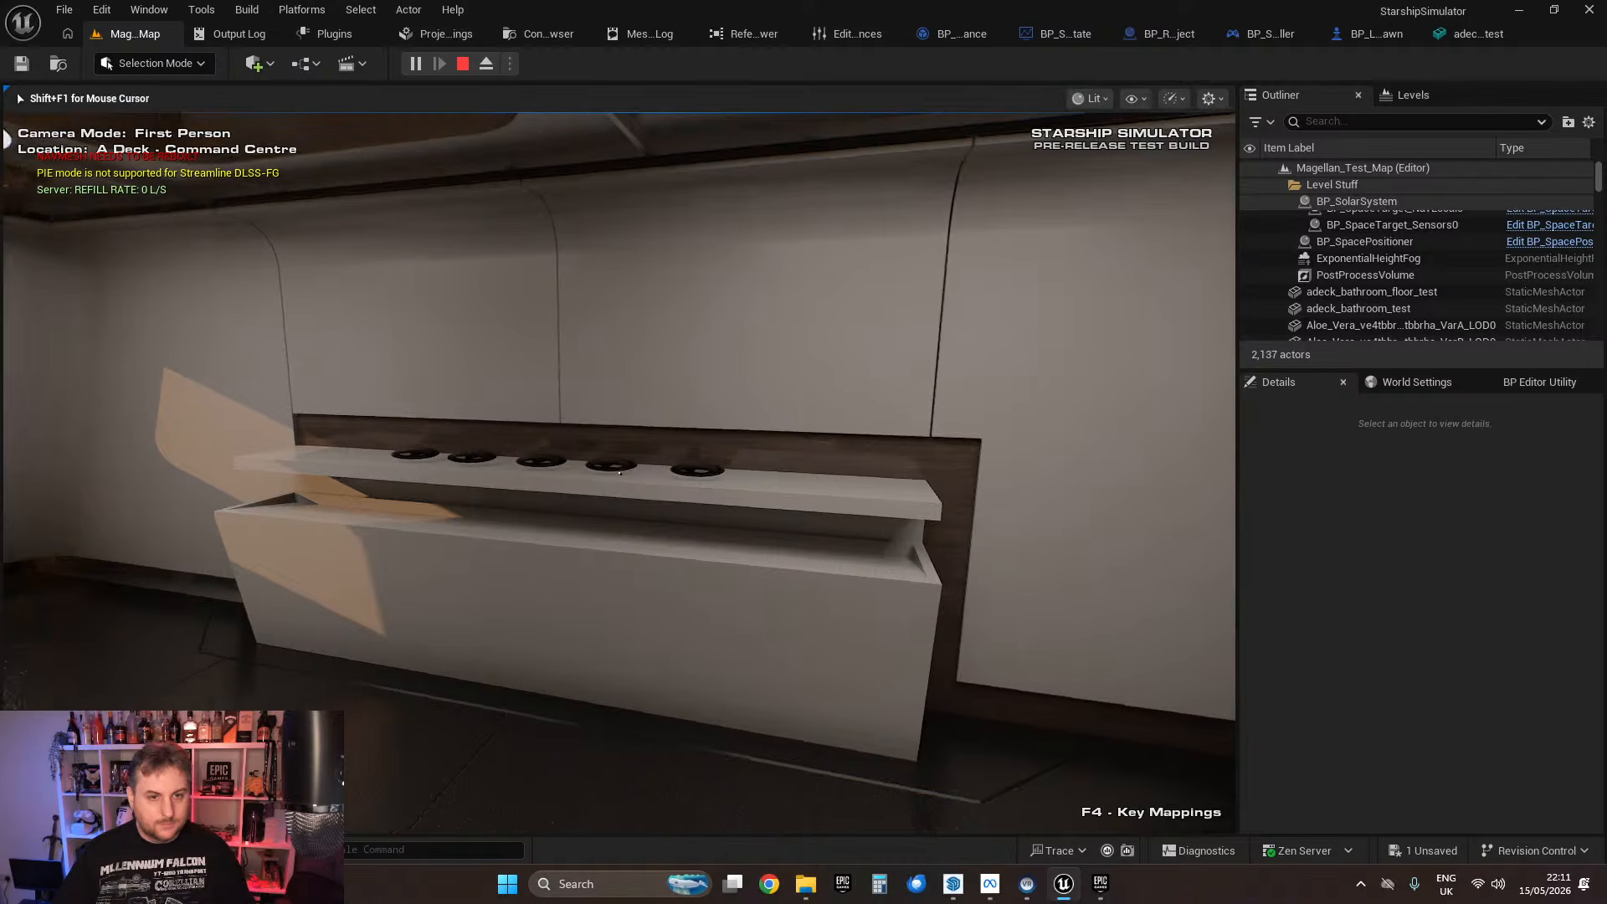
pyautogui.press('d')
pyautogui.hotkey('shift', 'F1')
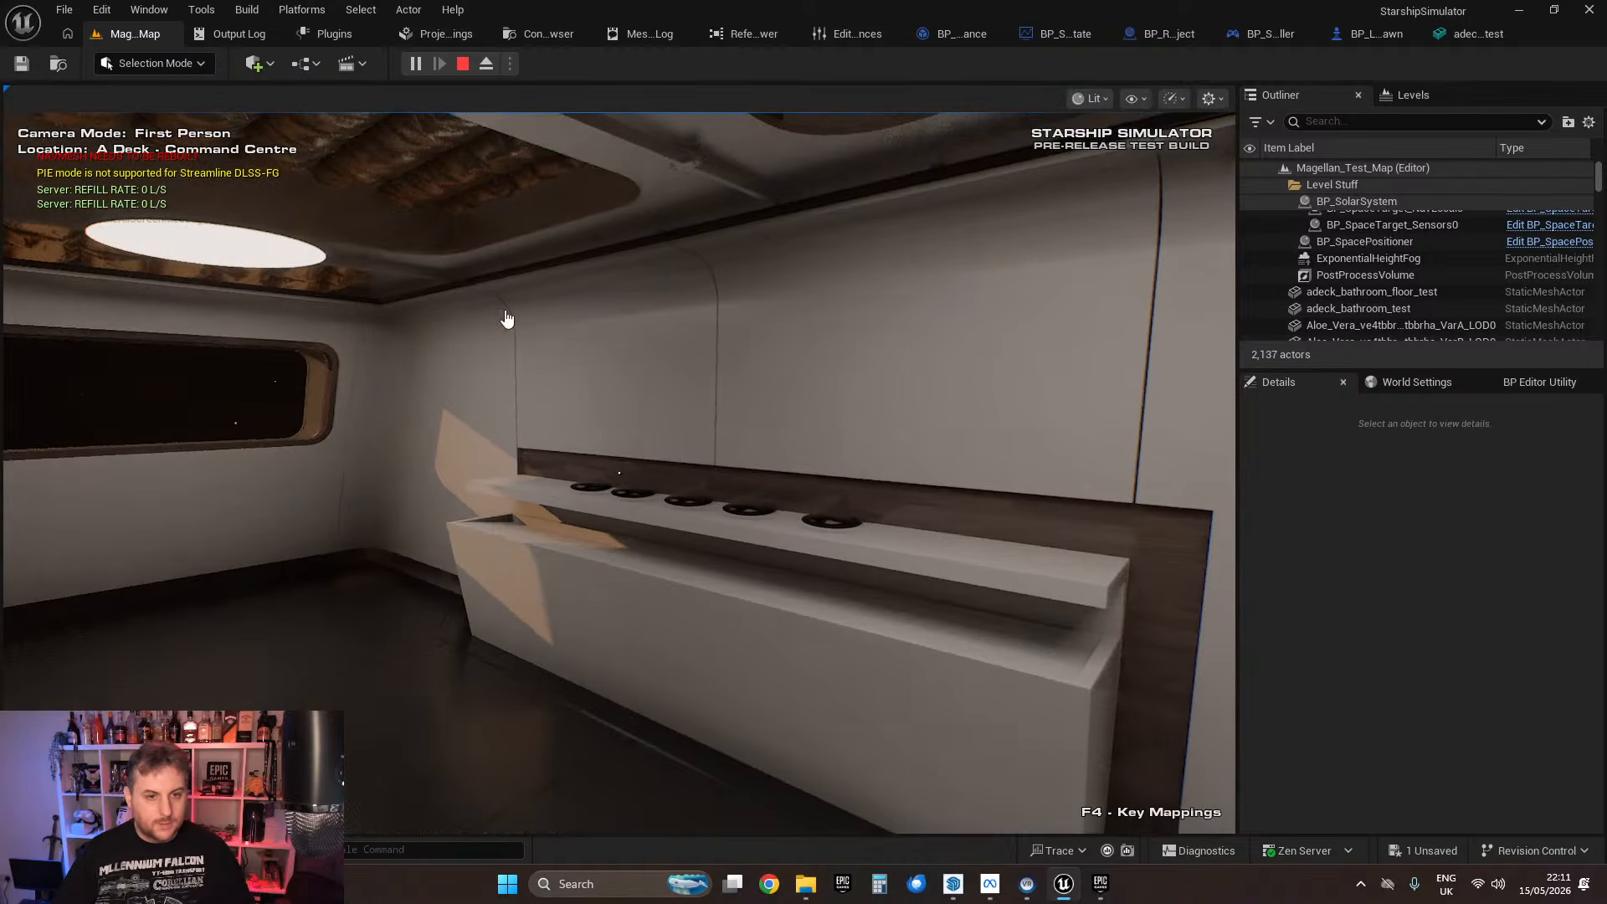
pyautogui.click(636, 398)
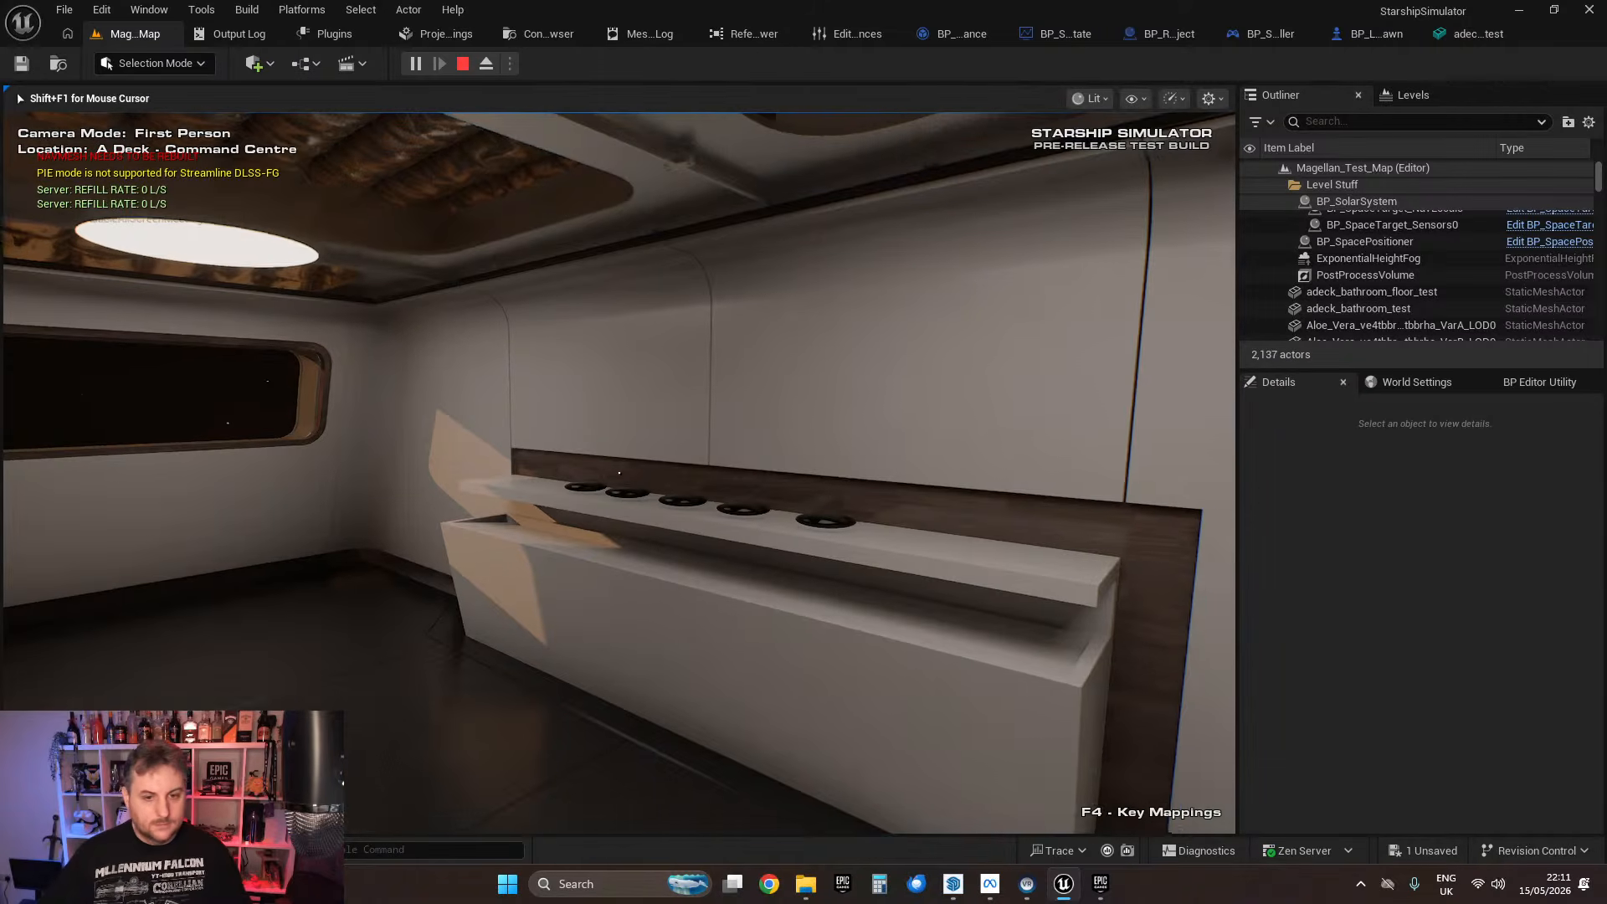
pyautogui.press('s')
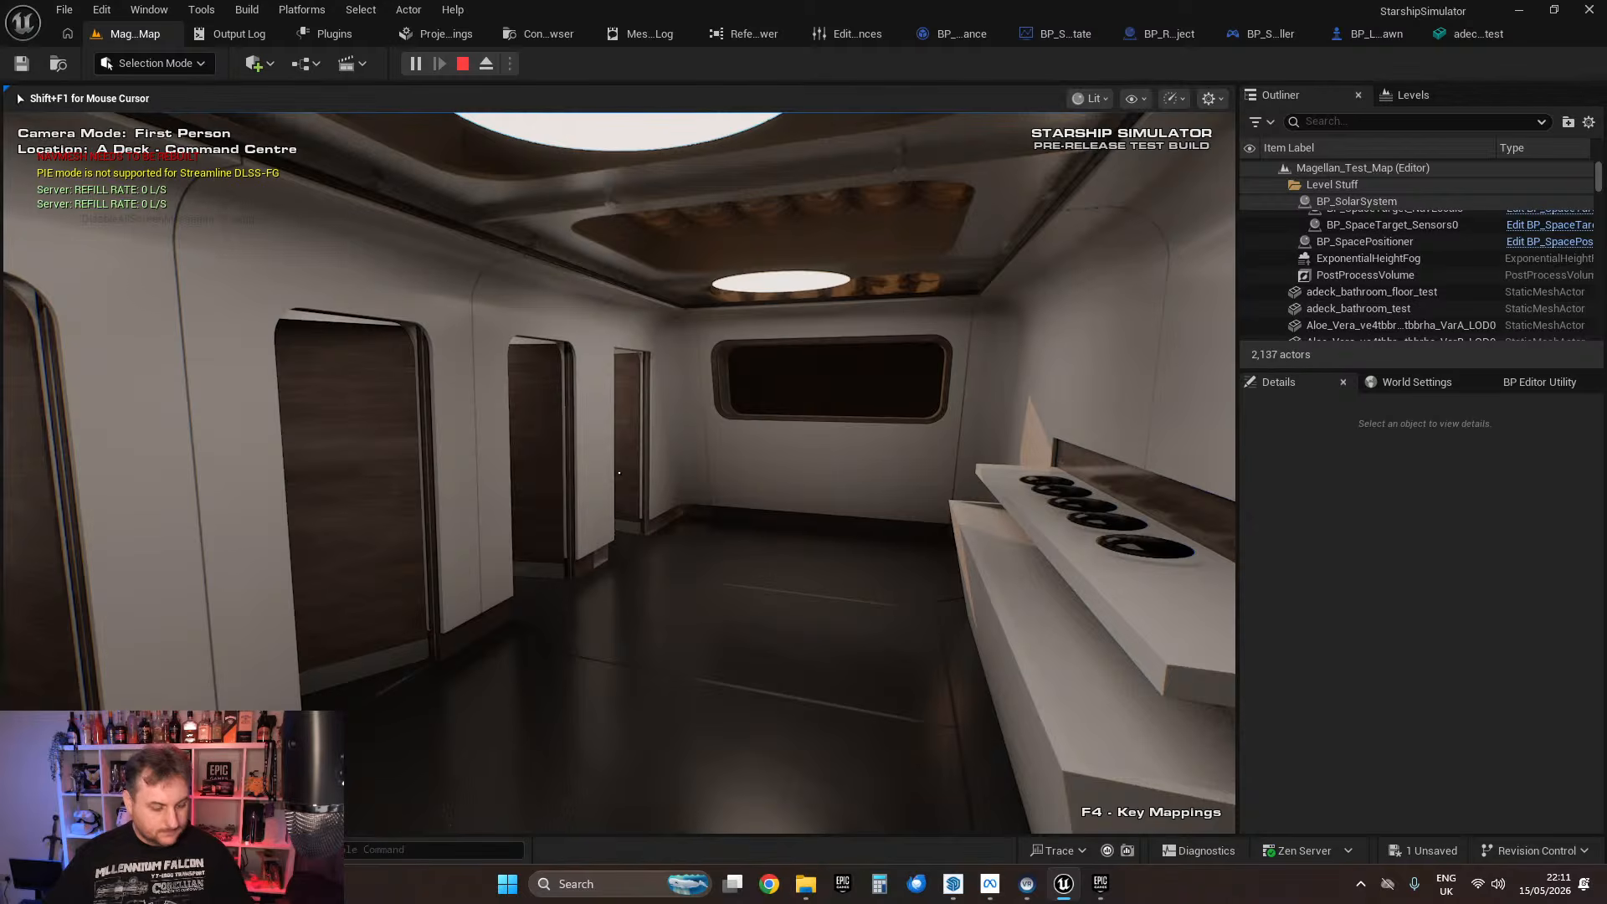
# Step: Stop the play session, switch to SketchUp, and review the StarSim_Toilet_Doors.png reference image in the browser before closing it
pyautogui.press('Escape')
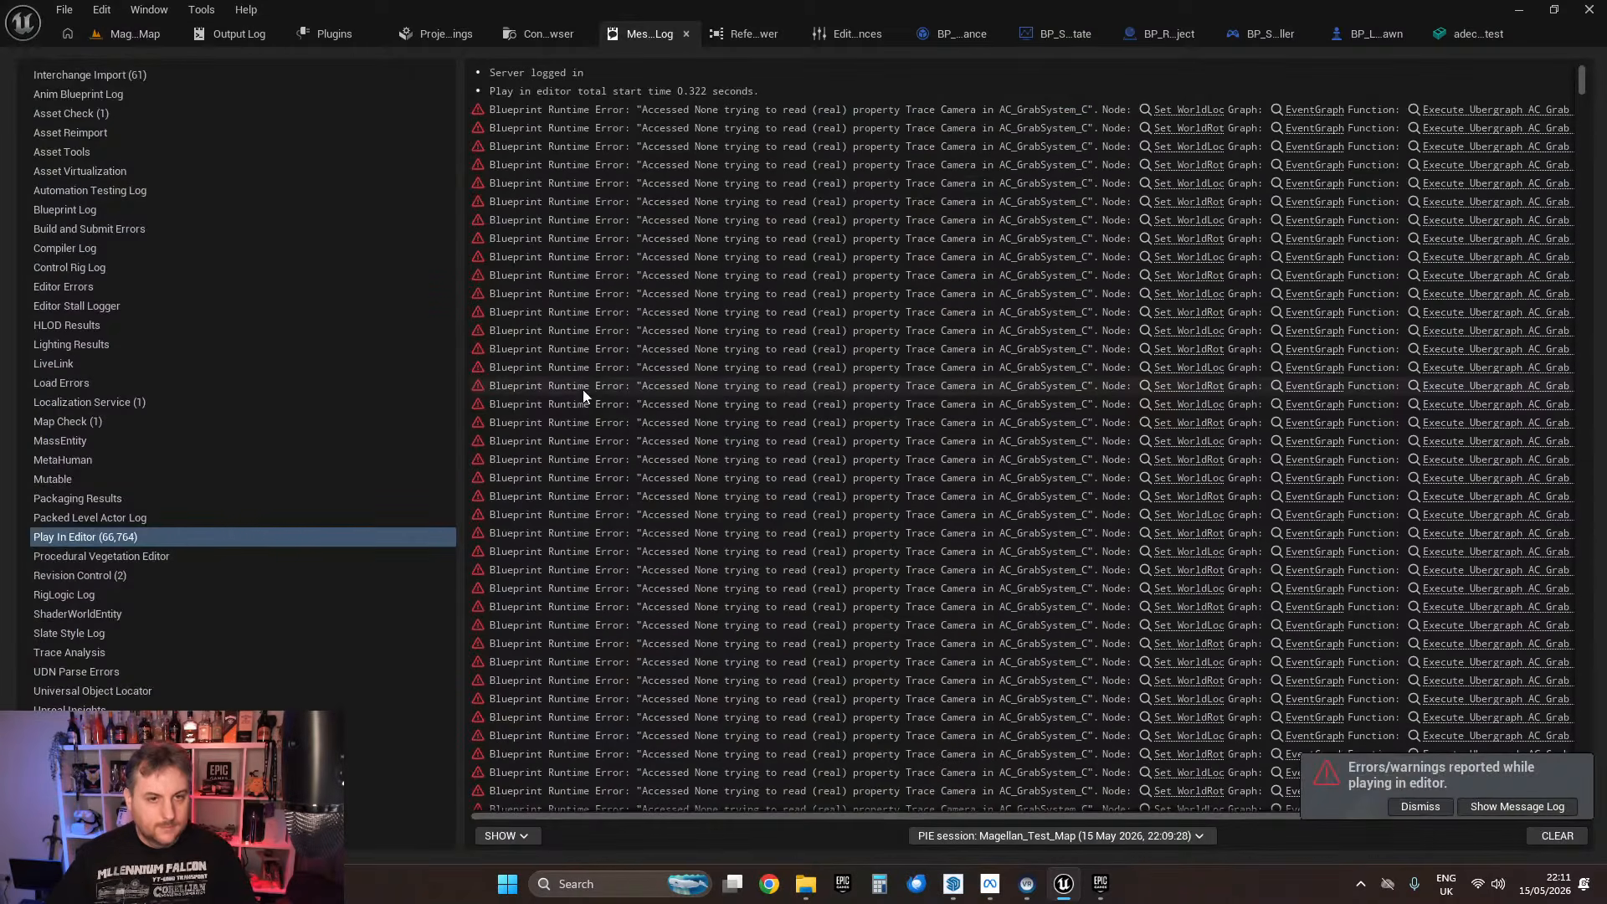
pyautogui.click(959, 889)
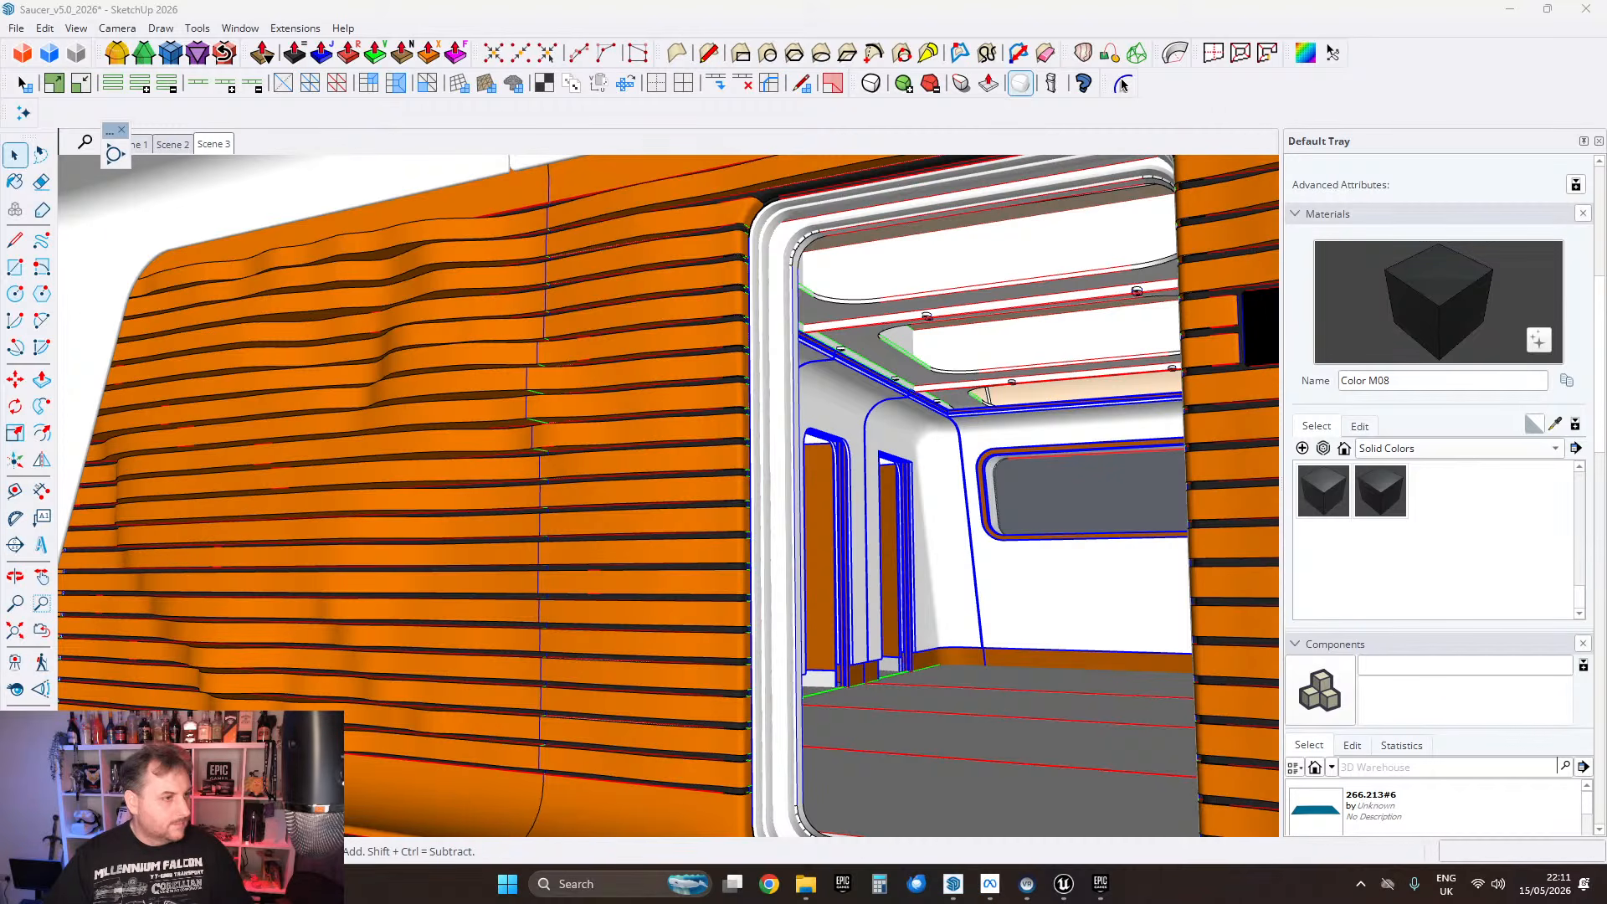
pyautogui.moveTo(0, 168)
pyautogui.mouseDown()
pyautogui.moveTo(631, 74)
pyautogui.moveTo(667, 50)
pyautogui.mouseUp()
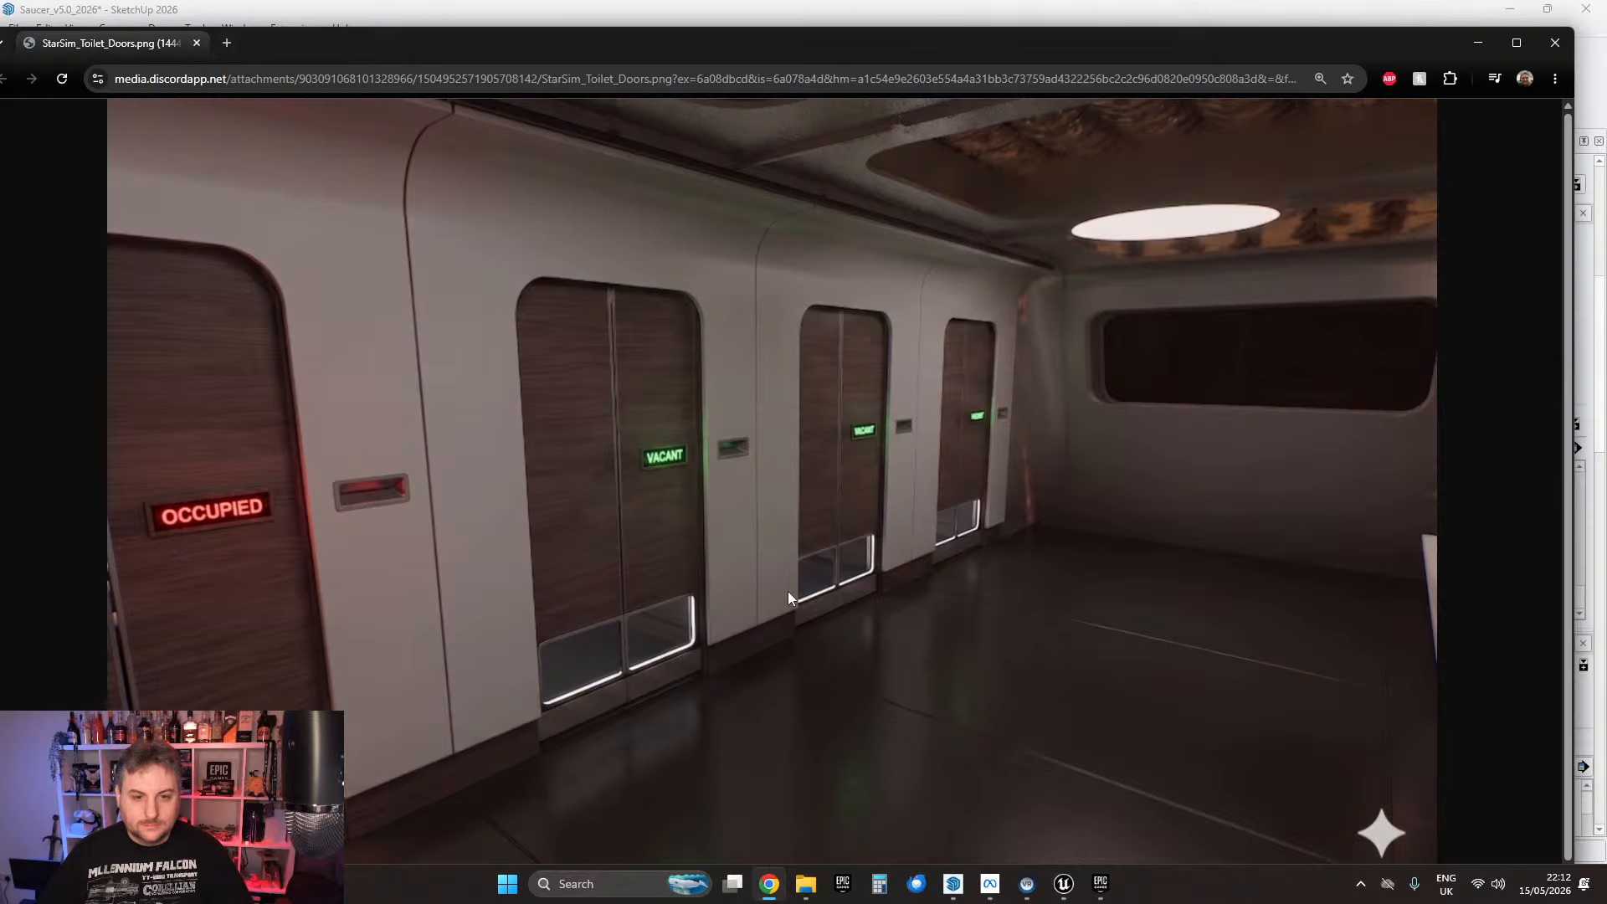
pyautogui.click(1554, 43)
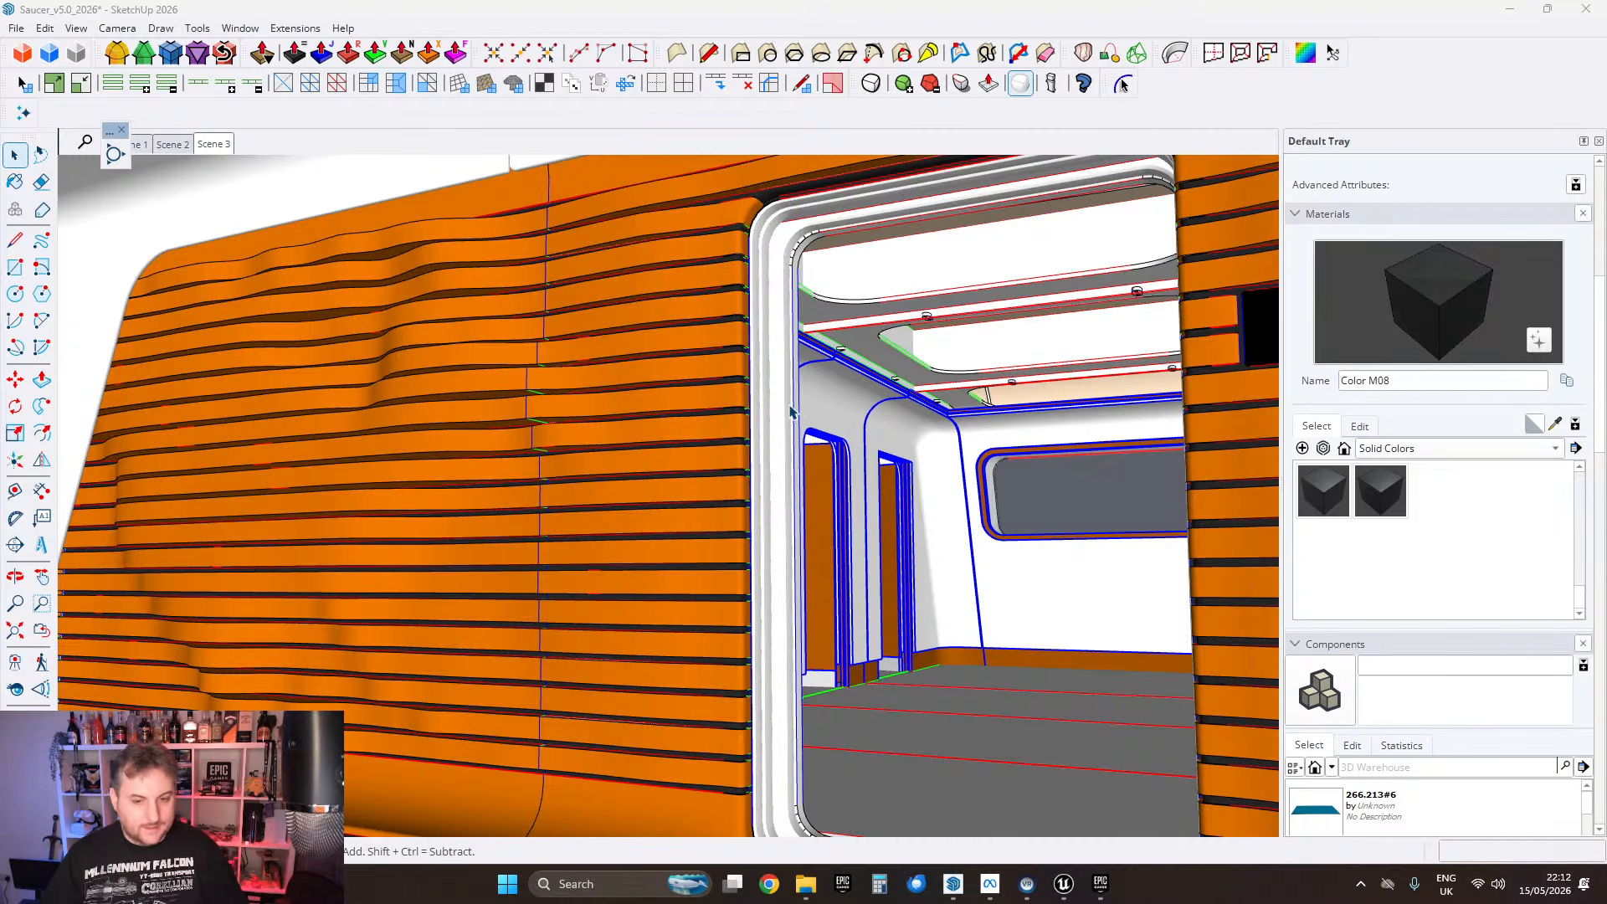
# Step: Return to the Magellan map in Unreal Editor and examine the bathroom's cubicle doors, ceiling and sink counter
pyautogui.click(1061, 888)
pyautogui.click(103, 37)
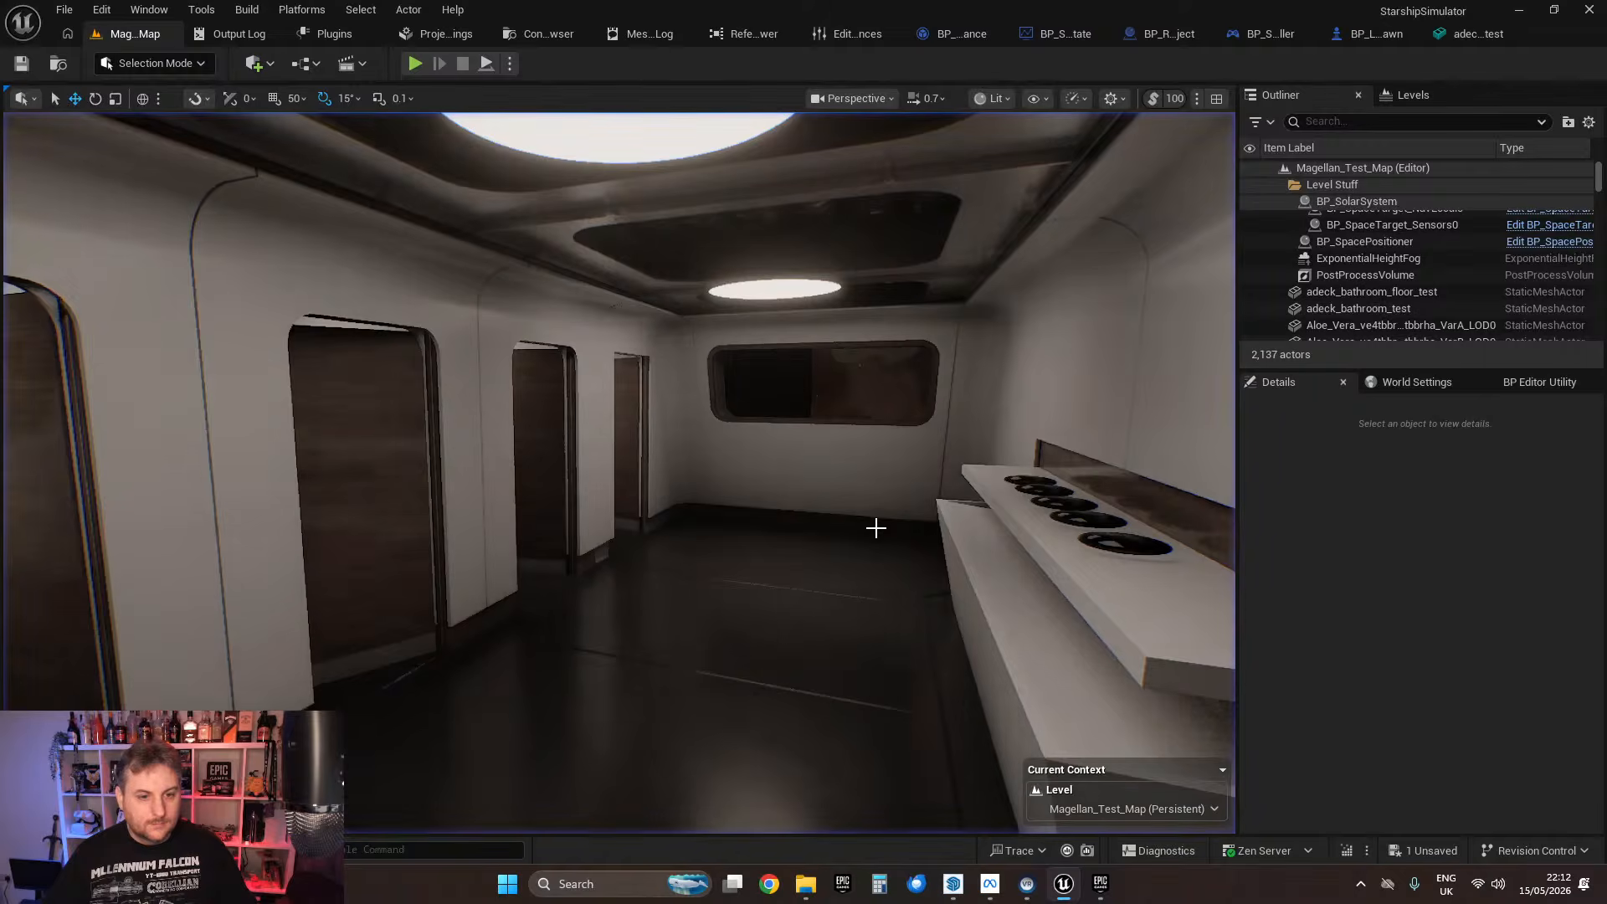
pyautogui.moveTo(875, 527); pyautogui.dragTo(289, 535, button='right')
pyautogui.press('w')
pyautogui.press('w')
pyautogui.press('s')
pyautogui.press('w')
pyautogui.press('s')
pyautogui.press('w')
pyautogui.scroll(-6, 184, 498)
pyautogui.press('s')
pyautogui.press('w')
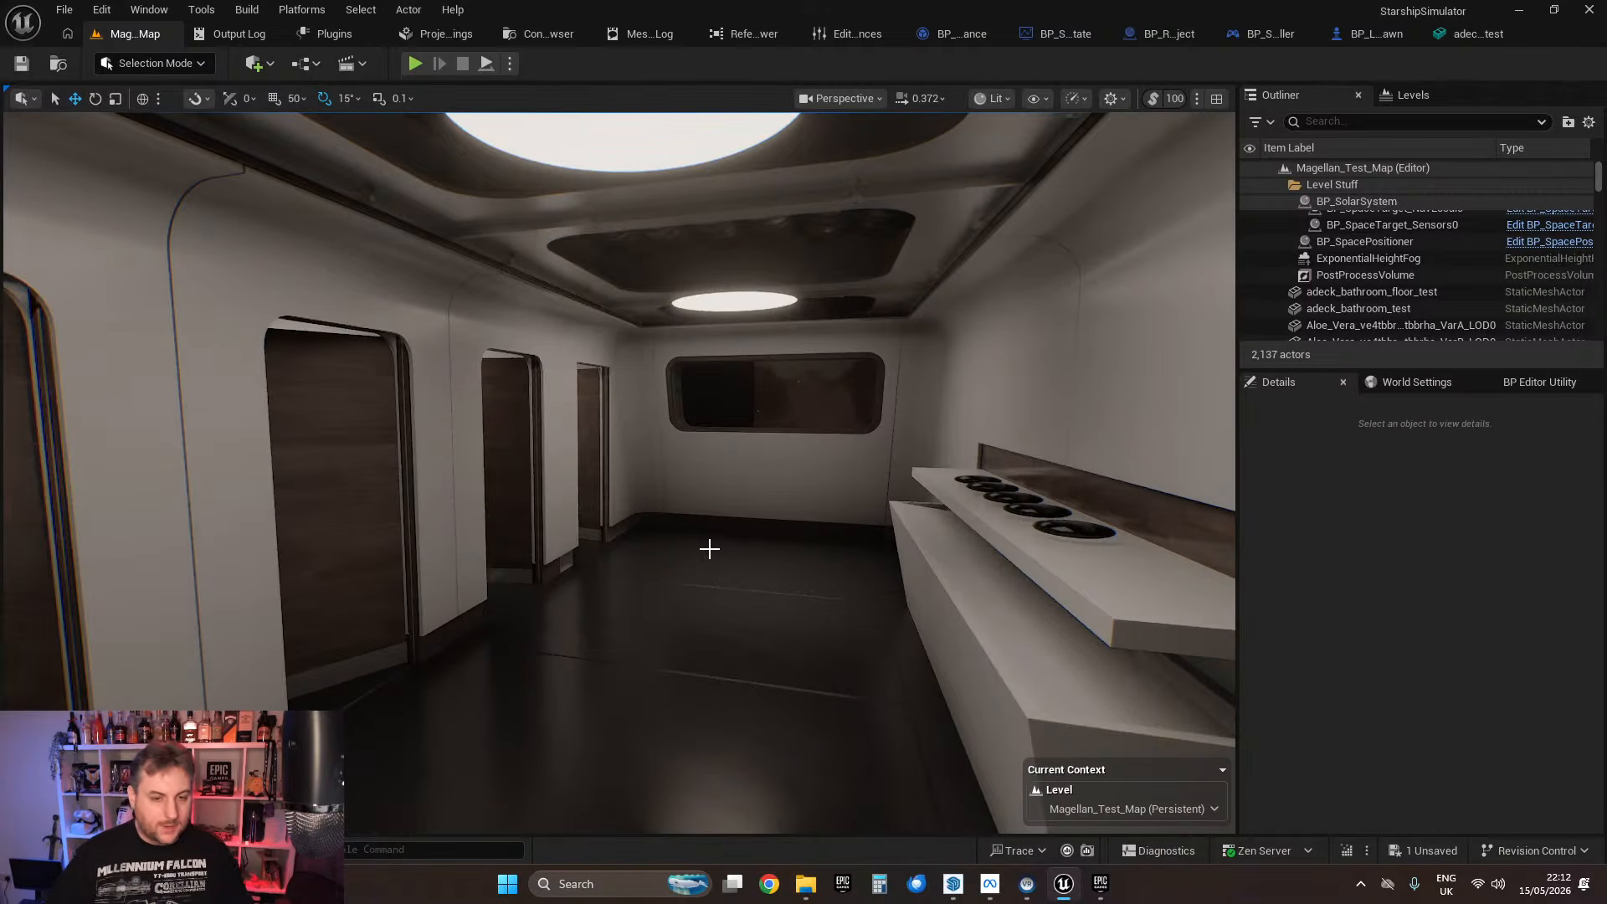
# Step: Examine the curved wall panels by the command centre and the wood-slatted corridor, ending back in the bathroom
pyautogui.moveTo(869, 577); pyautogui.dragTo(1172, 577, button='right')
pyautogui.press('w')
pyautogui.press('w')
pyautogui.moveTo(619, 473); pyautogui.dragTo(1088, 469, button='right')
pyautogui.press('w')
pyautogui.moveTo(686, 481); pyautogui.dragTo(654, 357, button='right')
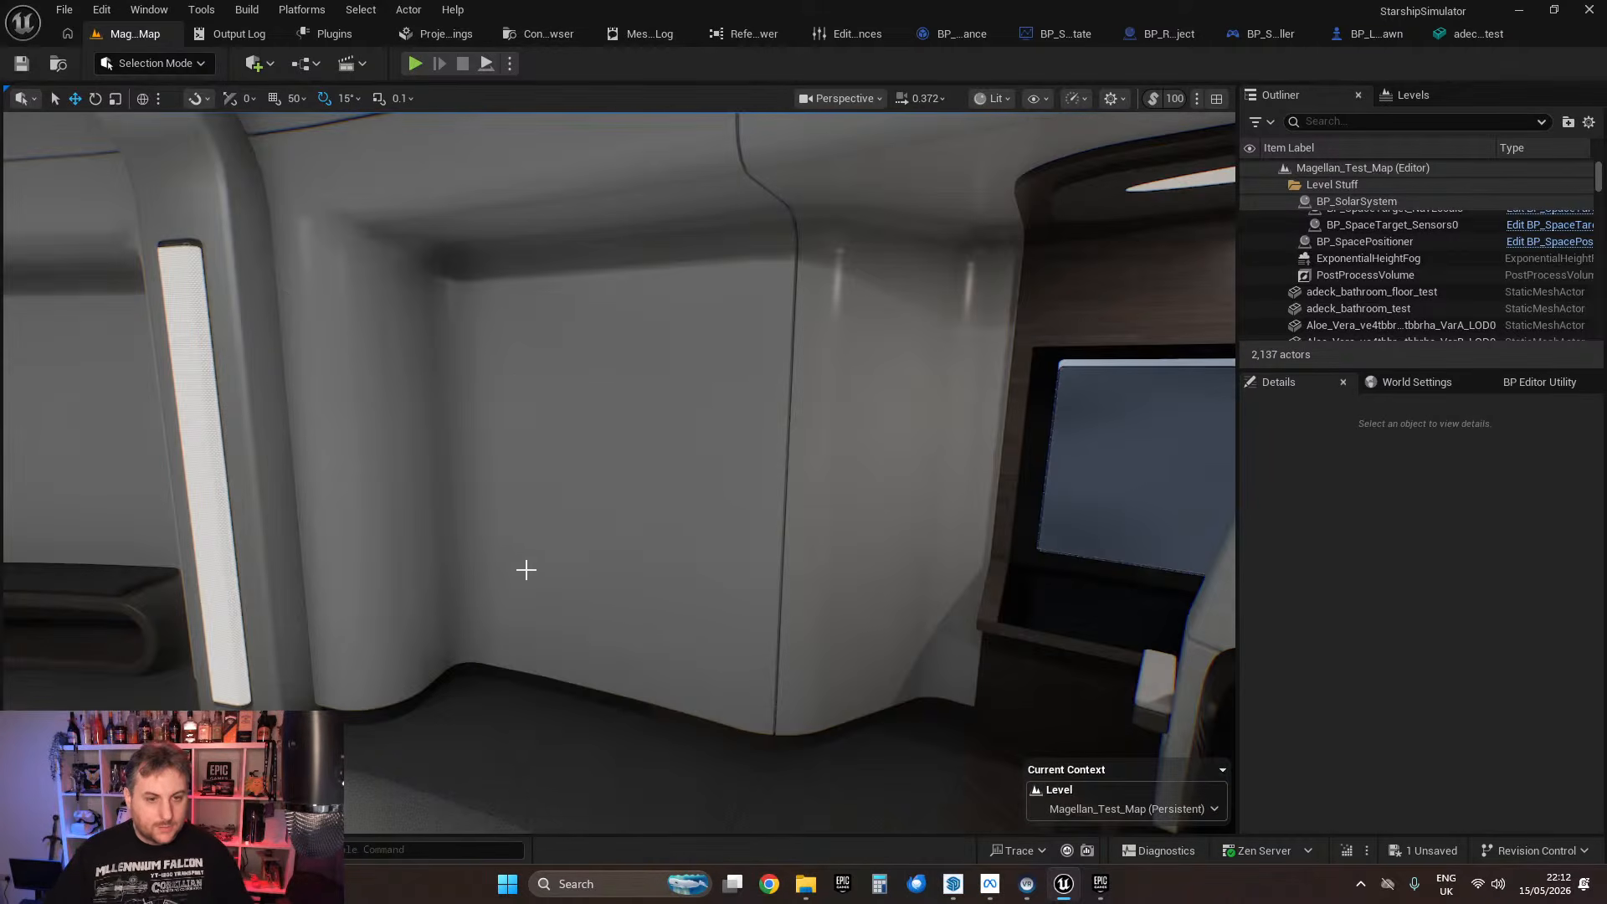
pyautogui.moveTo(526, 570); pyautogui.dragTo(586, 569, button='right')
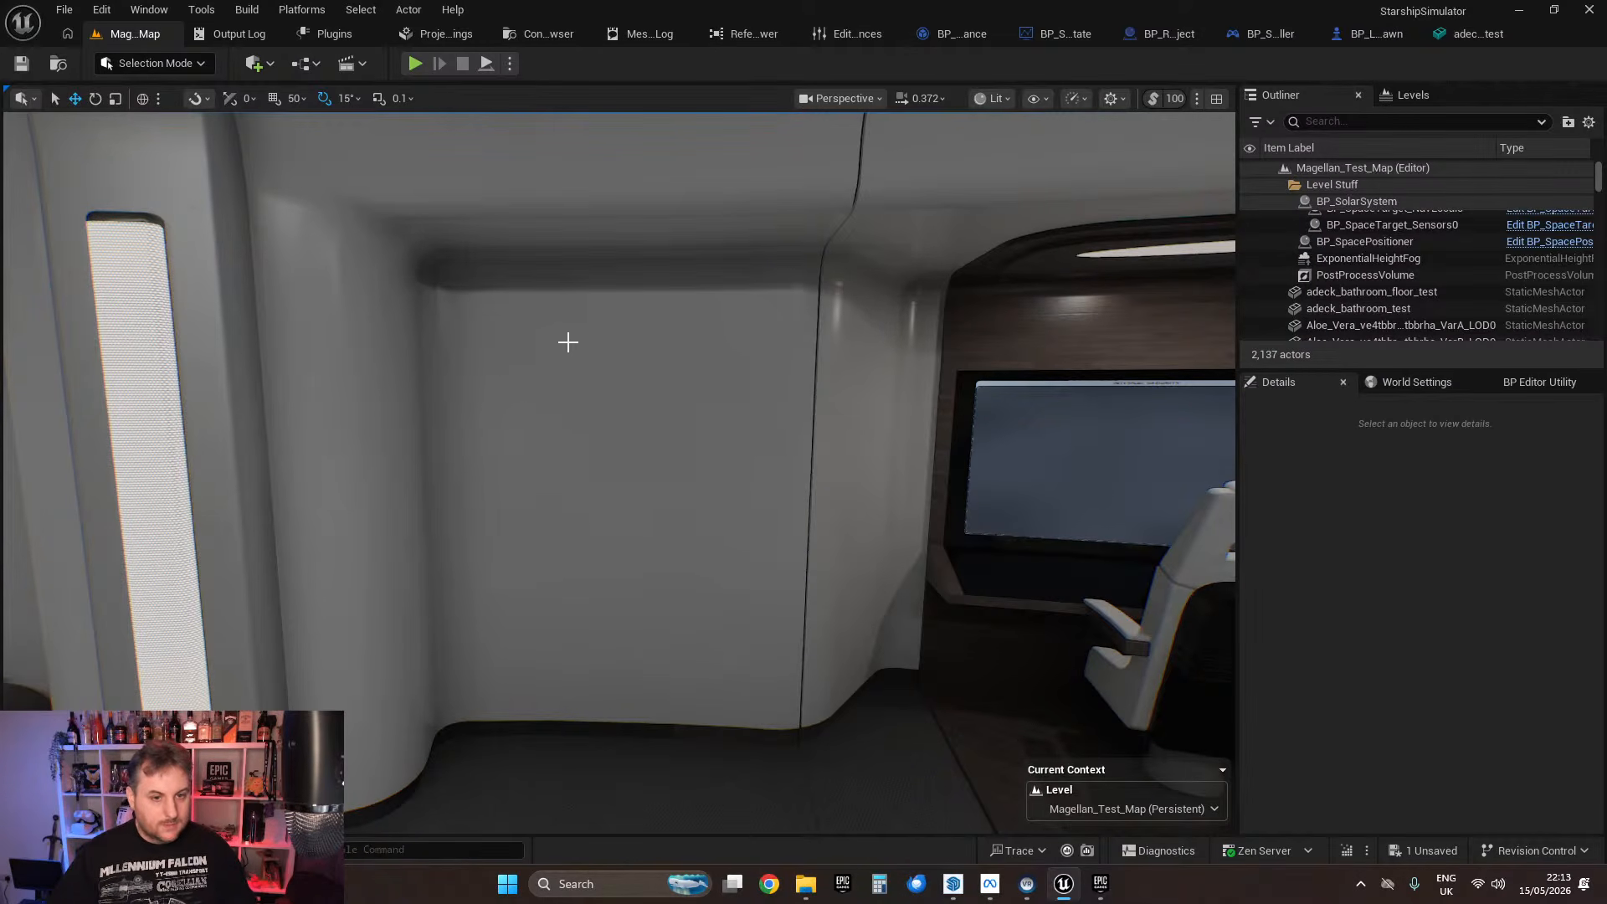
pyautogui.moveTo(796, 419); pyautogui.dragTo(352, 418, button='right')
pyautogui.press('w')
pyautogui.press('w')
pyautogui.press('s')
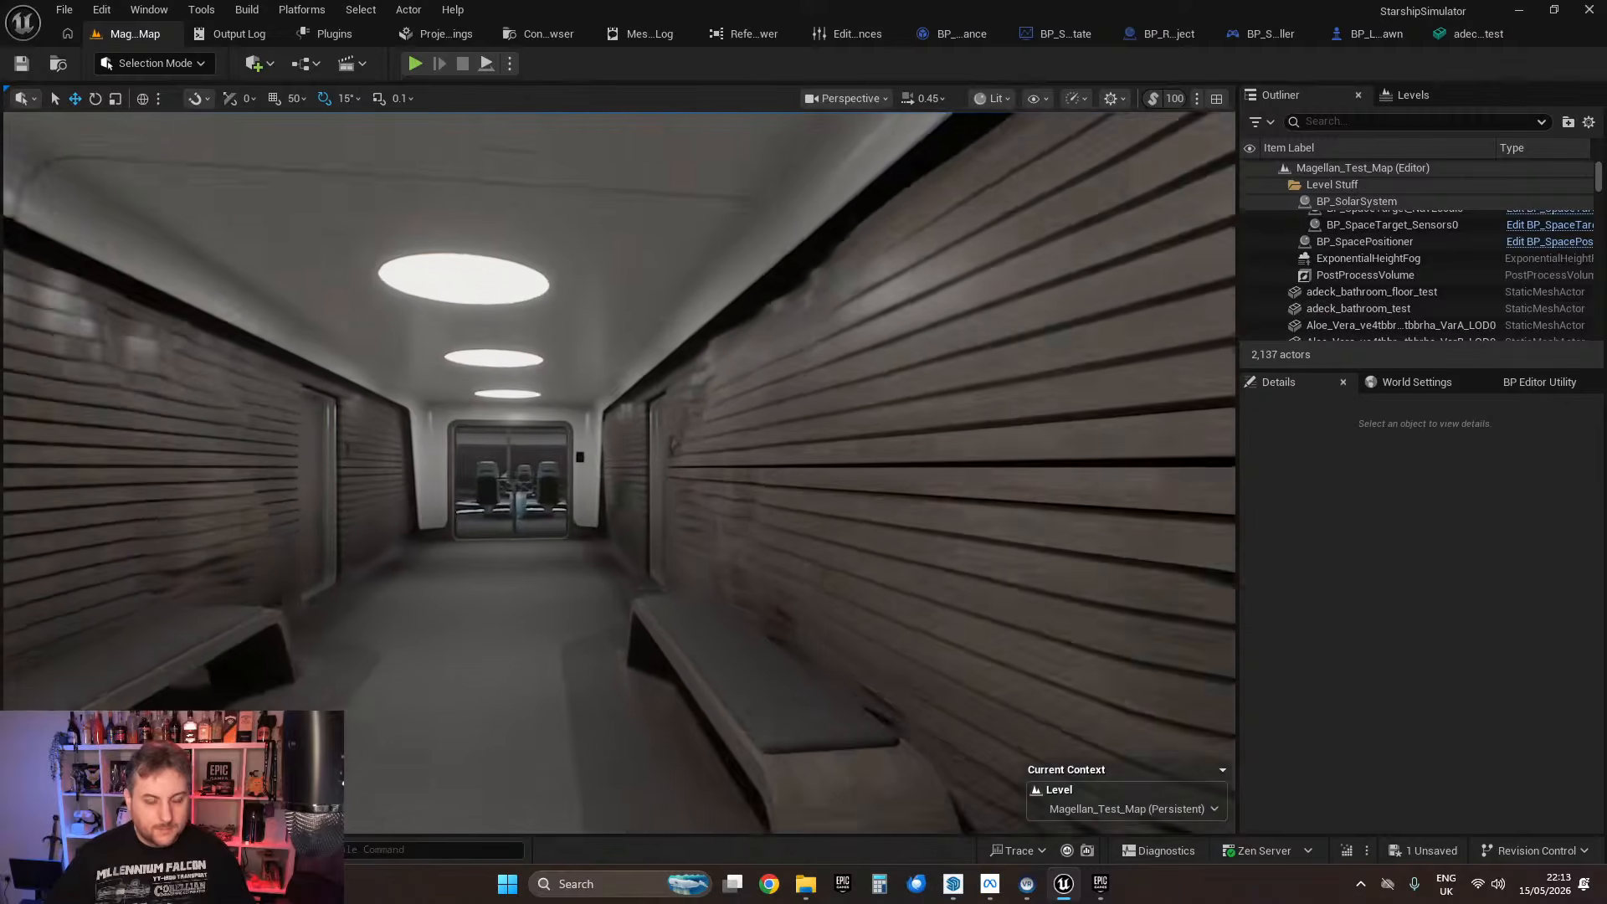
pyautogui.press('w')
pyautogui.moveTo(620, 472); pyautogui.dragTo(724, 481, button='right')
pyautogui.press('s')
pyautogui.press('w')
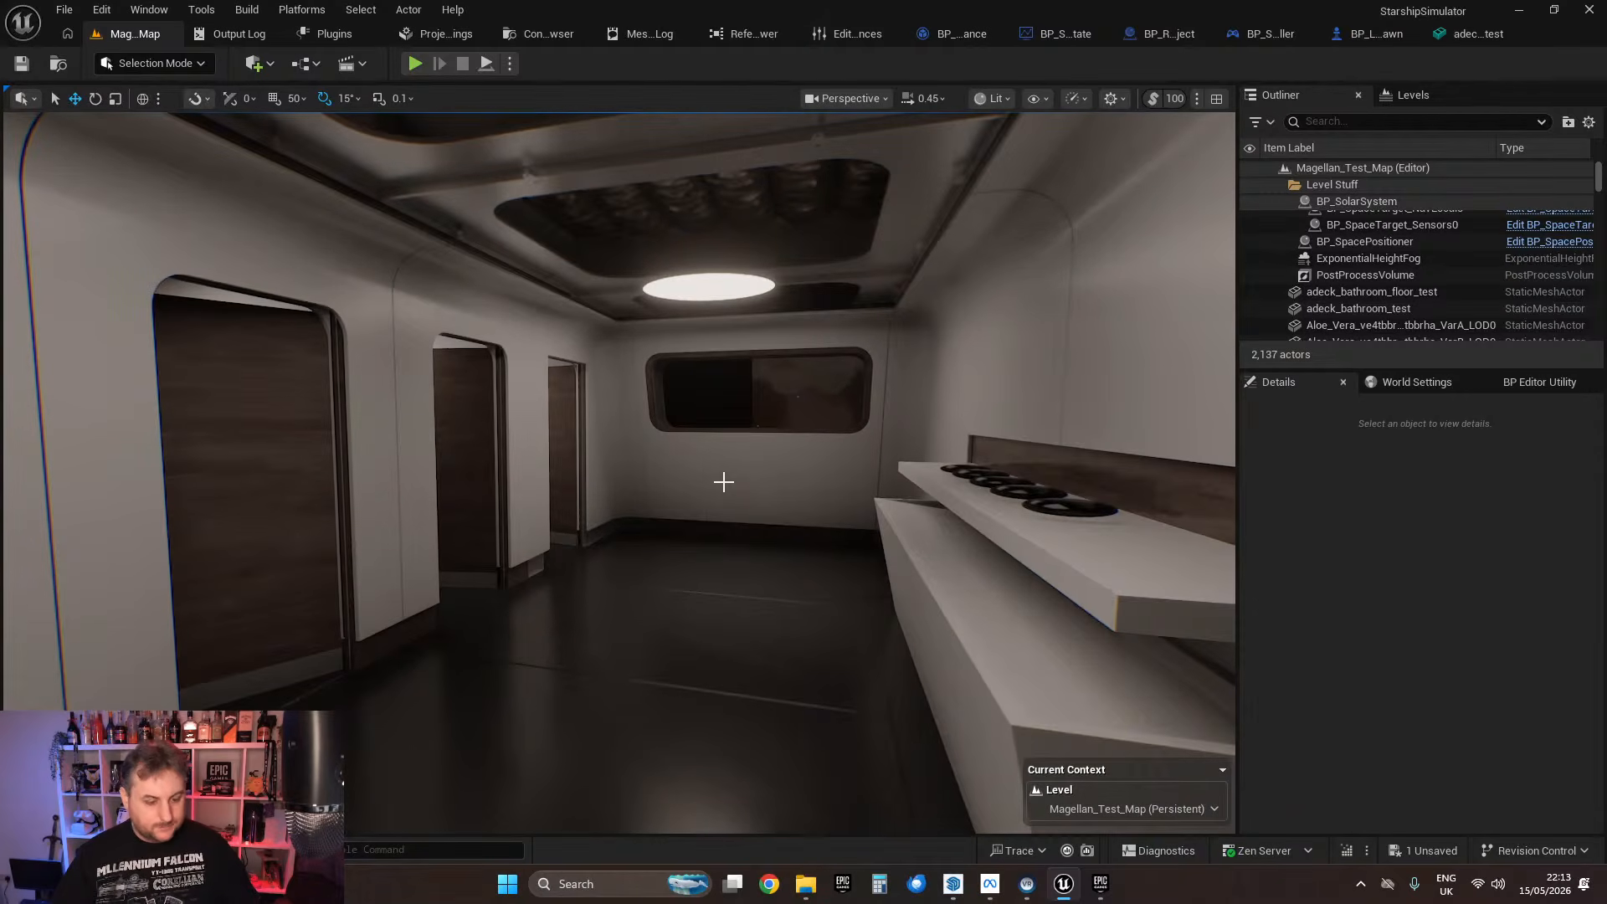
# Step: Switch to SketchUp and assign the bathroom floor component to the A Deck Interior Floors tag
pyautogui.click(954, 884)
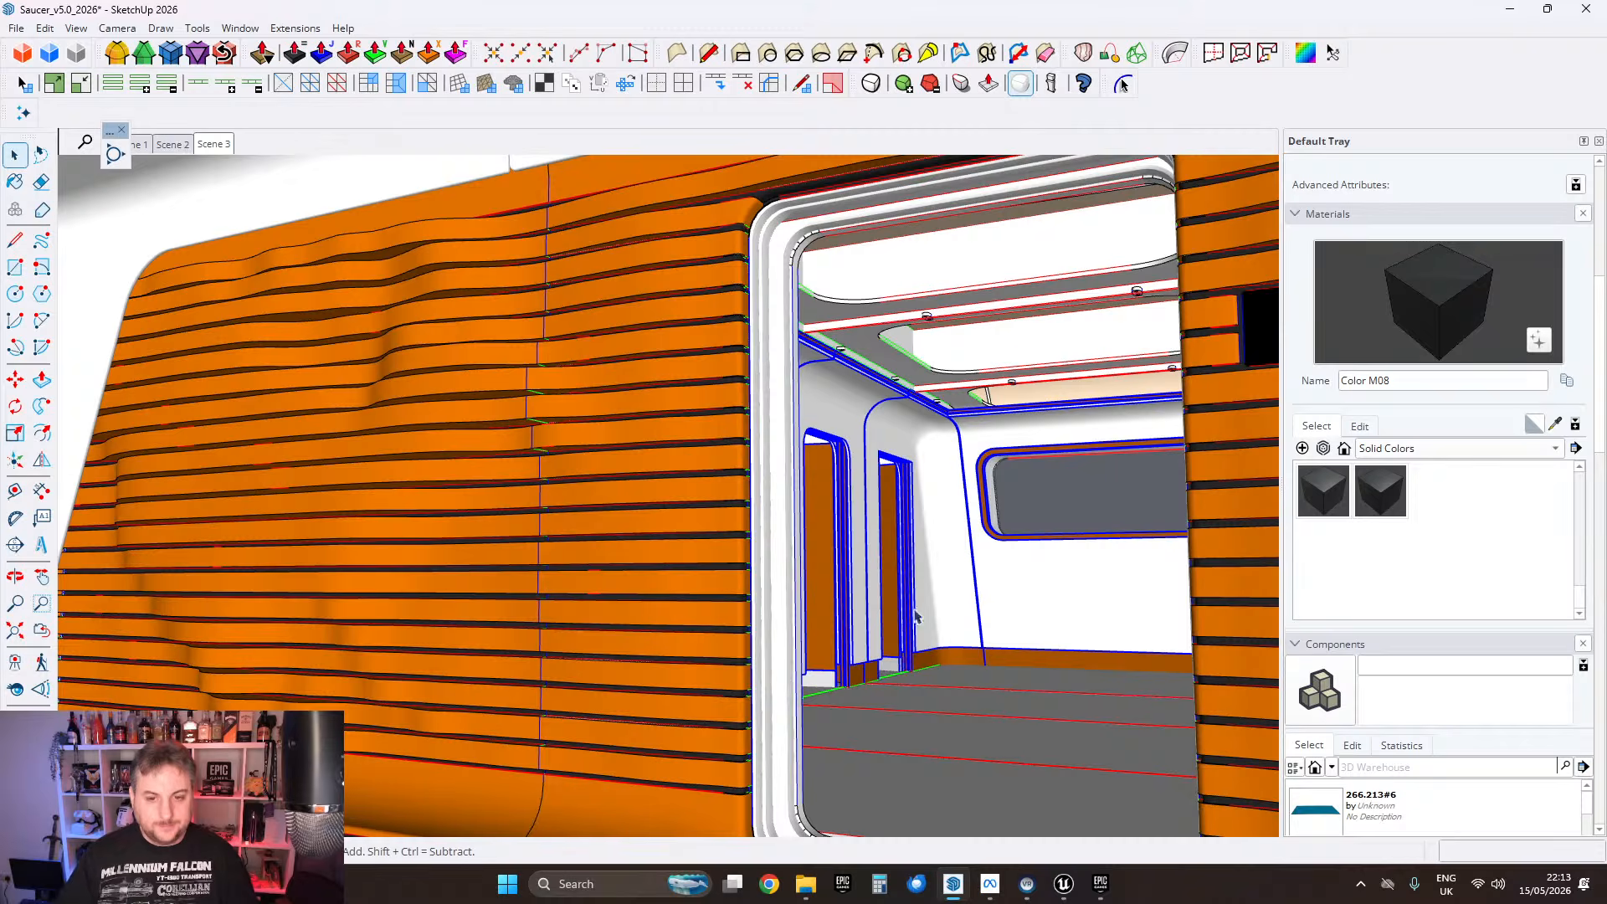
pyautogui.moveTo(918, 616); pyautogui.dragTo(639, 513, button='middle')
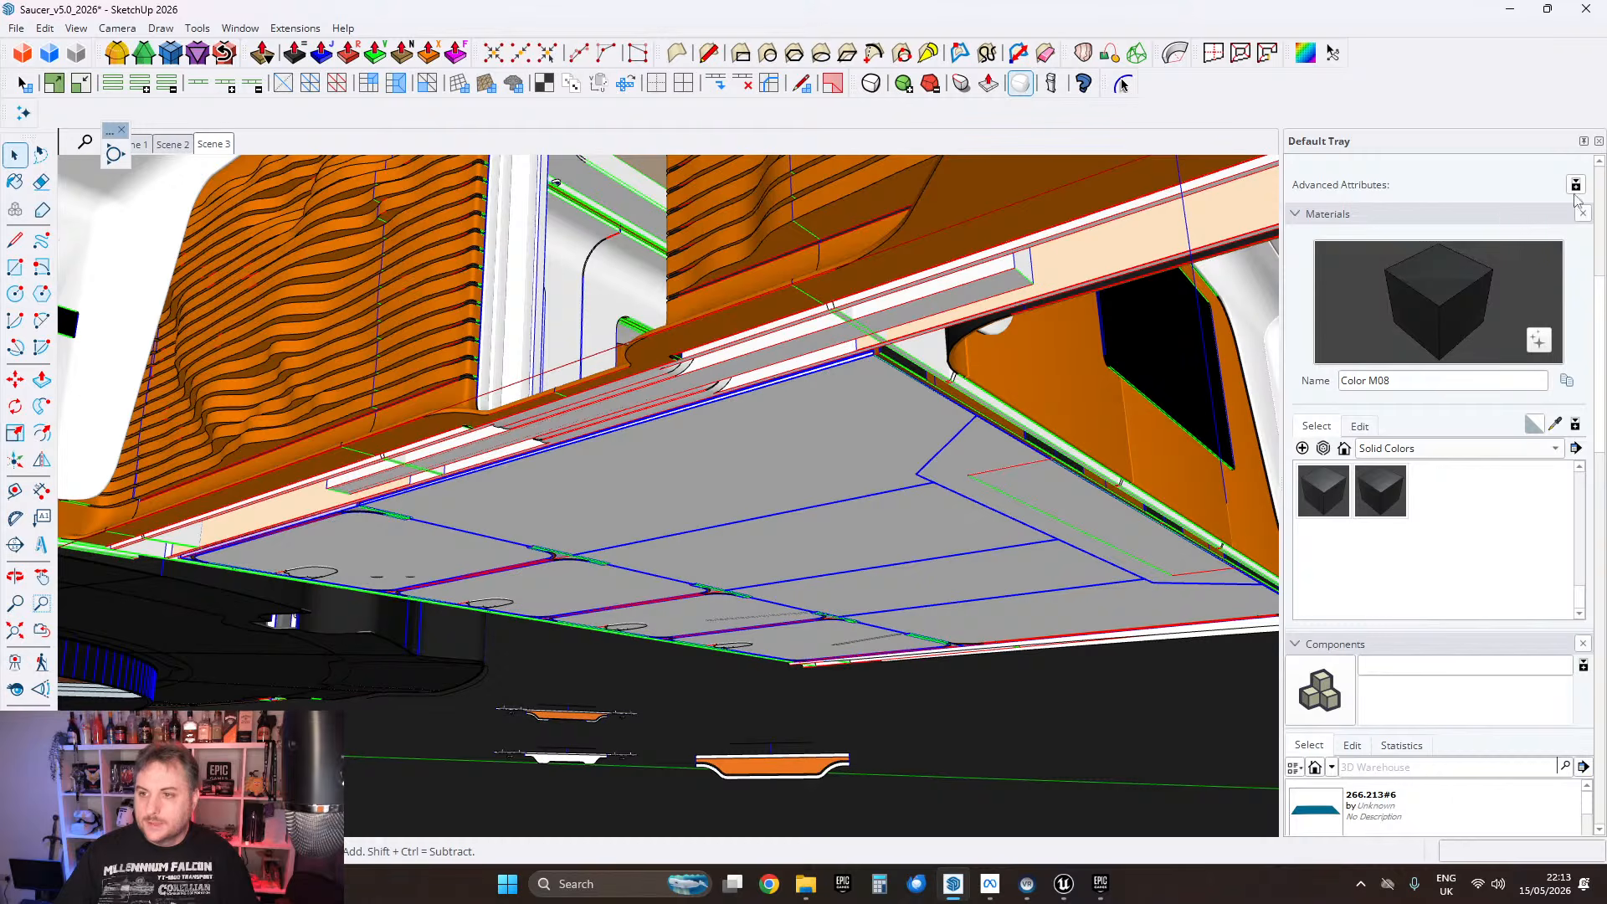
pyautogui.scroll(5, 1577, 199)
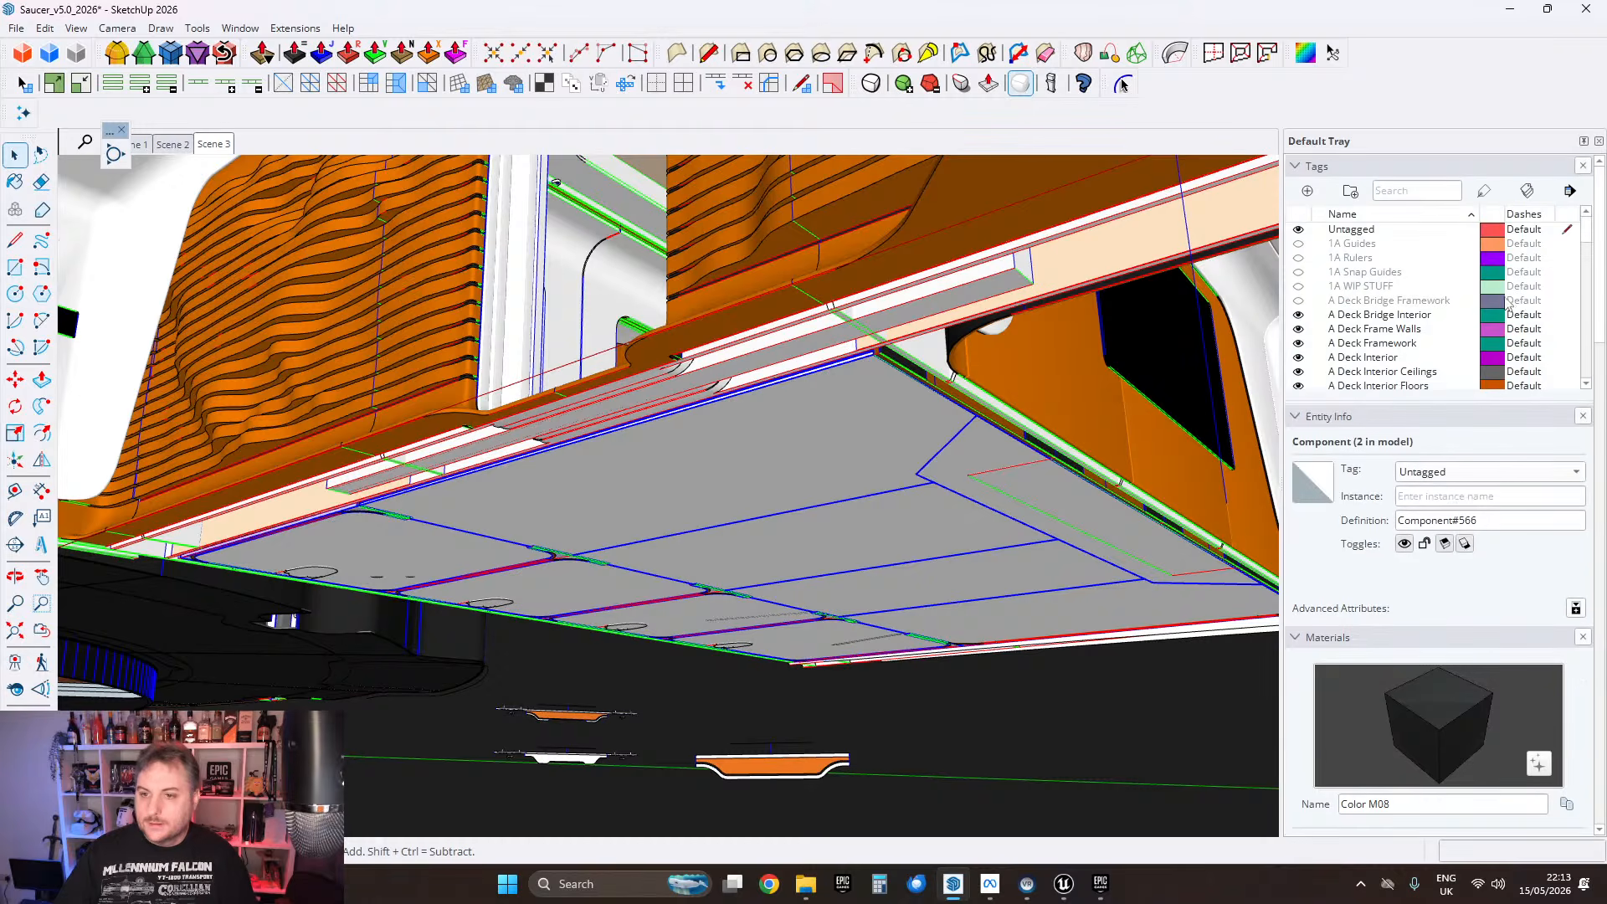
pyautogui.rightClick(844, 446)
pyautogui.click(1455, 475)
pyautogui.click(1455, 475)
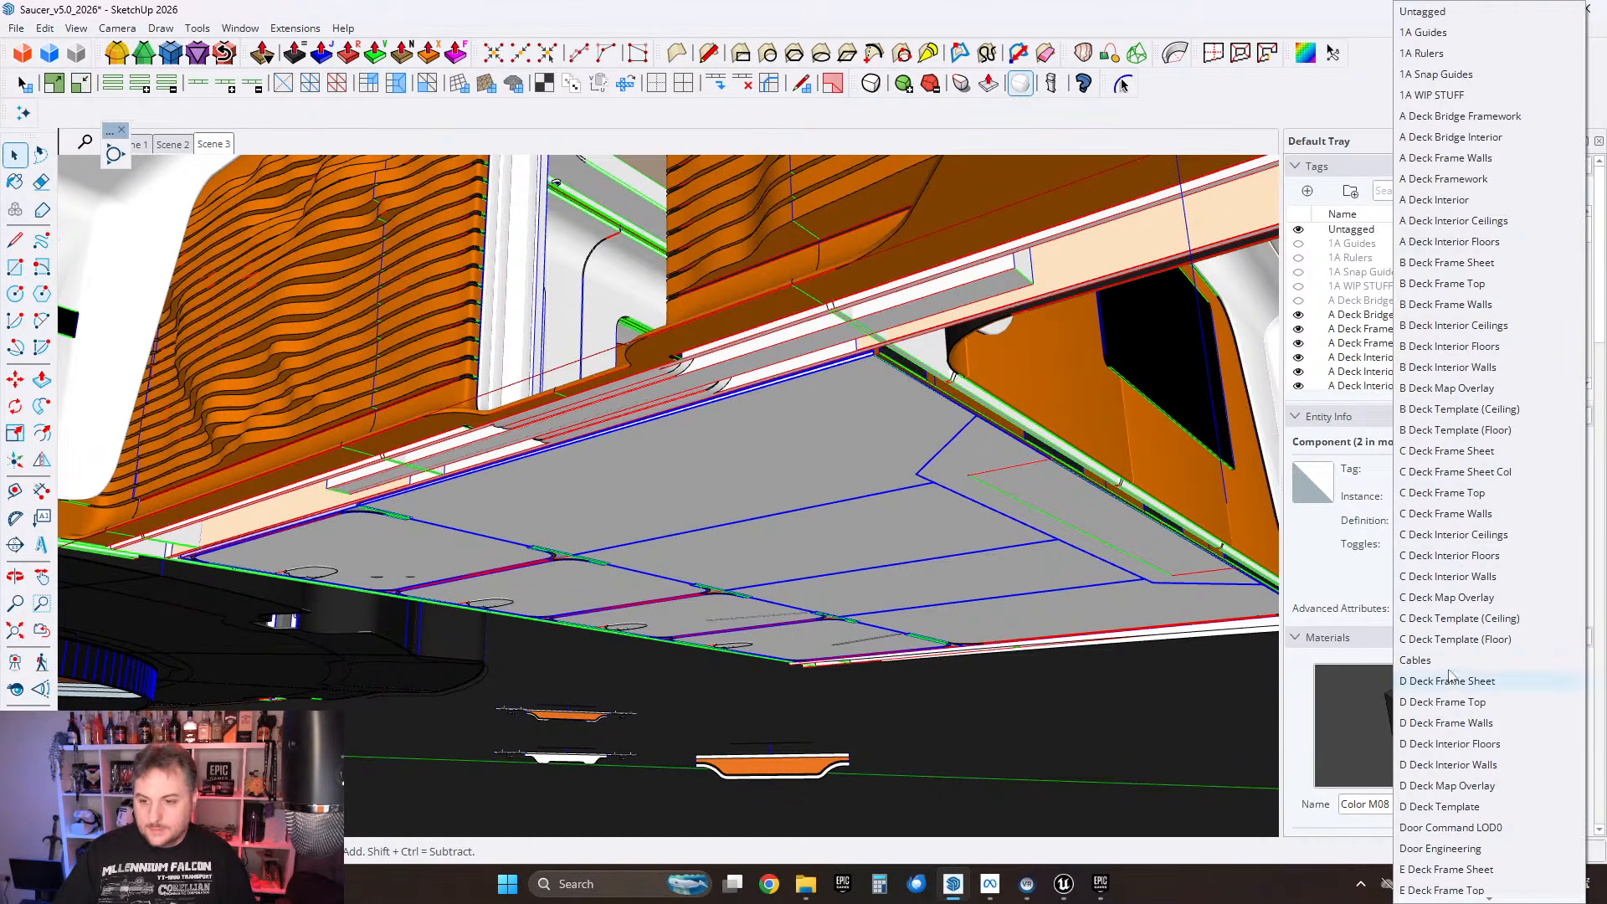
pyautogui.click(1455, 243)
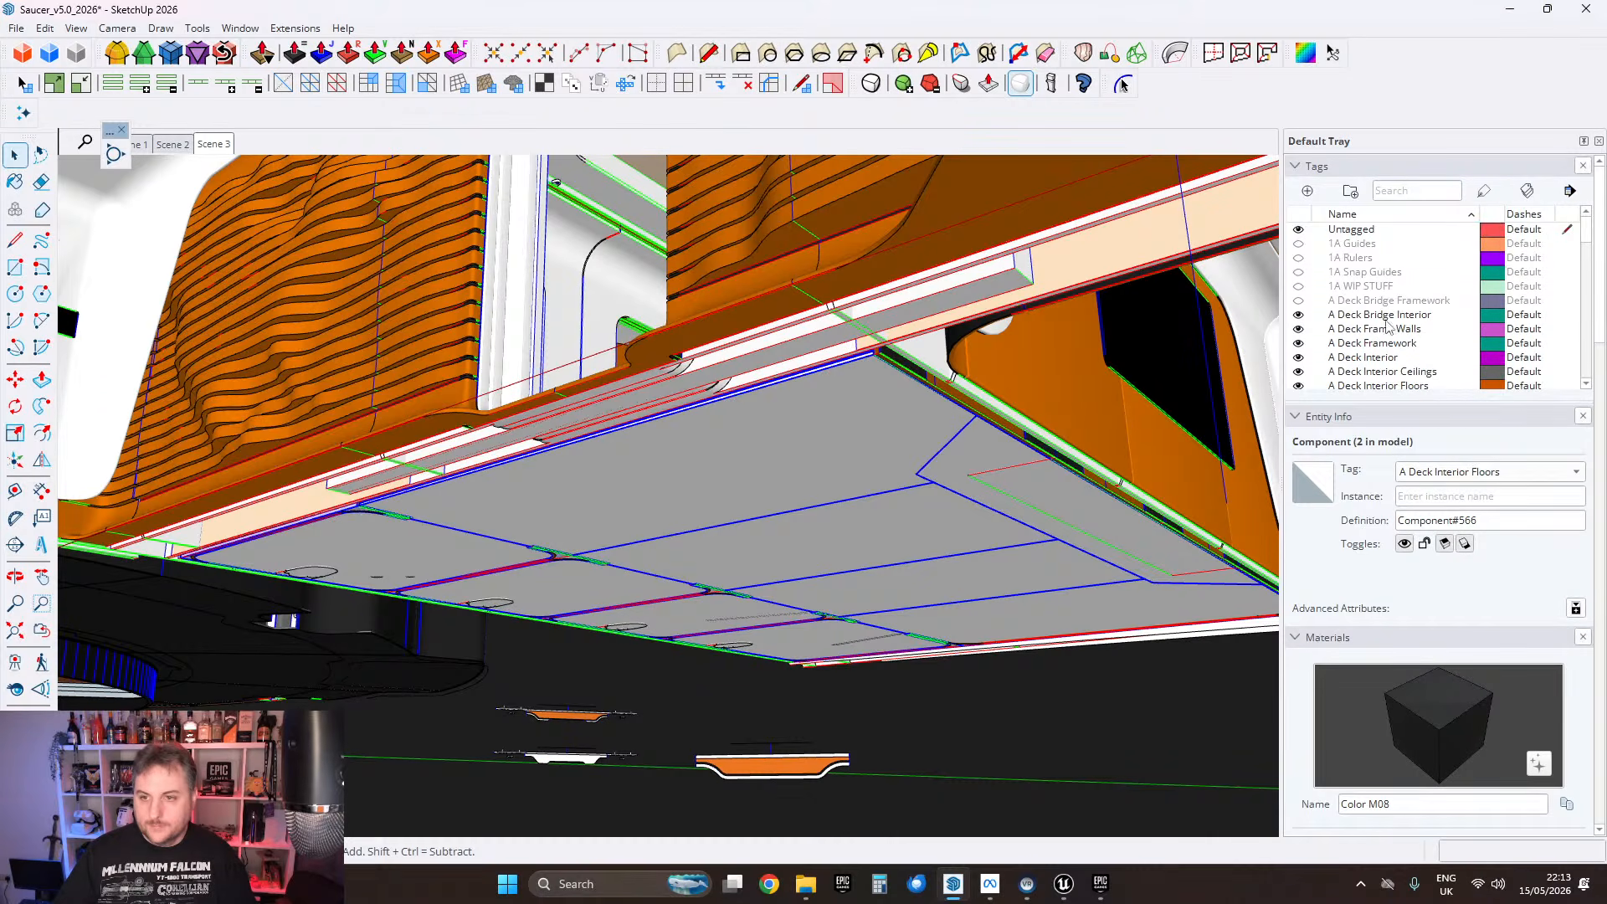
# Step: Hide the A Deck Interior Floors and A Deck Interior Ceilings tags
pyautogui.scroll(-1, 1390, 343)
pyautogui.click(1298, 343)
pyautogui.click(1298, 329)
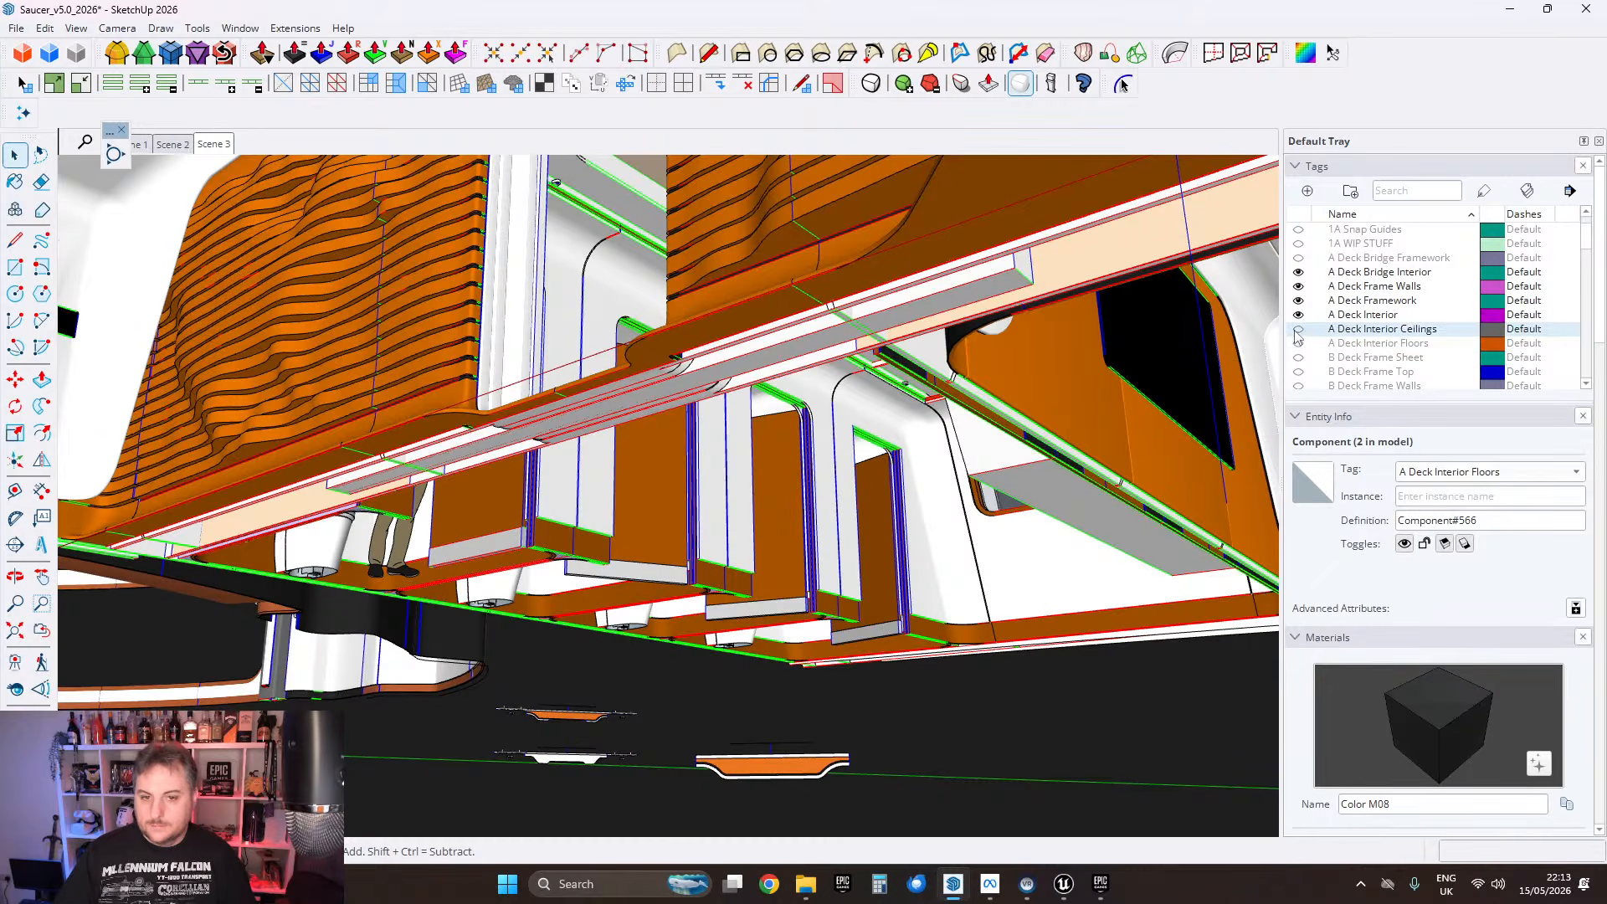
# Step: Open the A Deck Frame Walls component above the cubicles and its nested ceiling framework component for editing
pyautogui.moveTo(871, 545); pyautogui.dragTo(790, 435, button='middle')
pyautogui.click(738, 350)
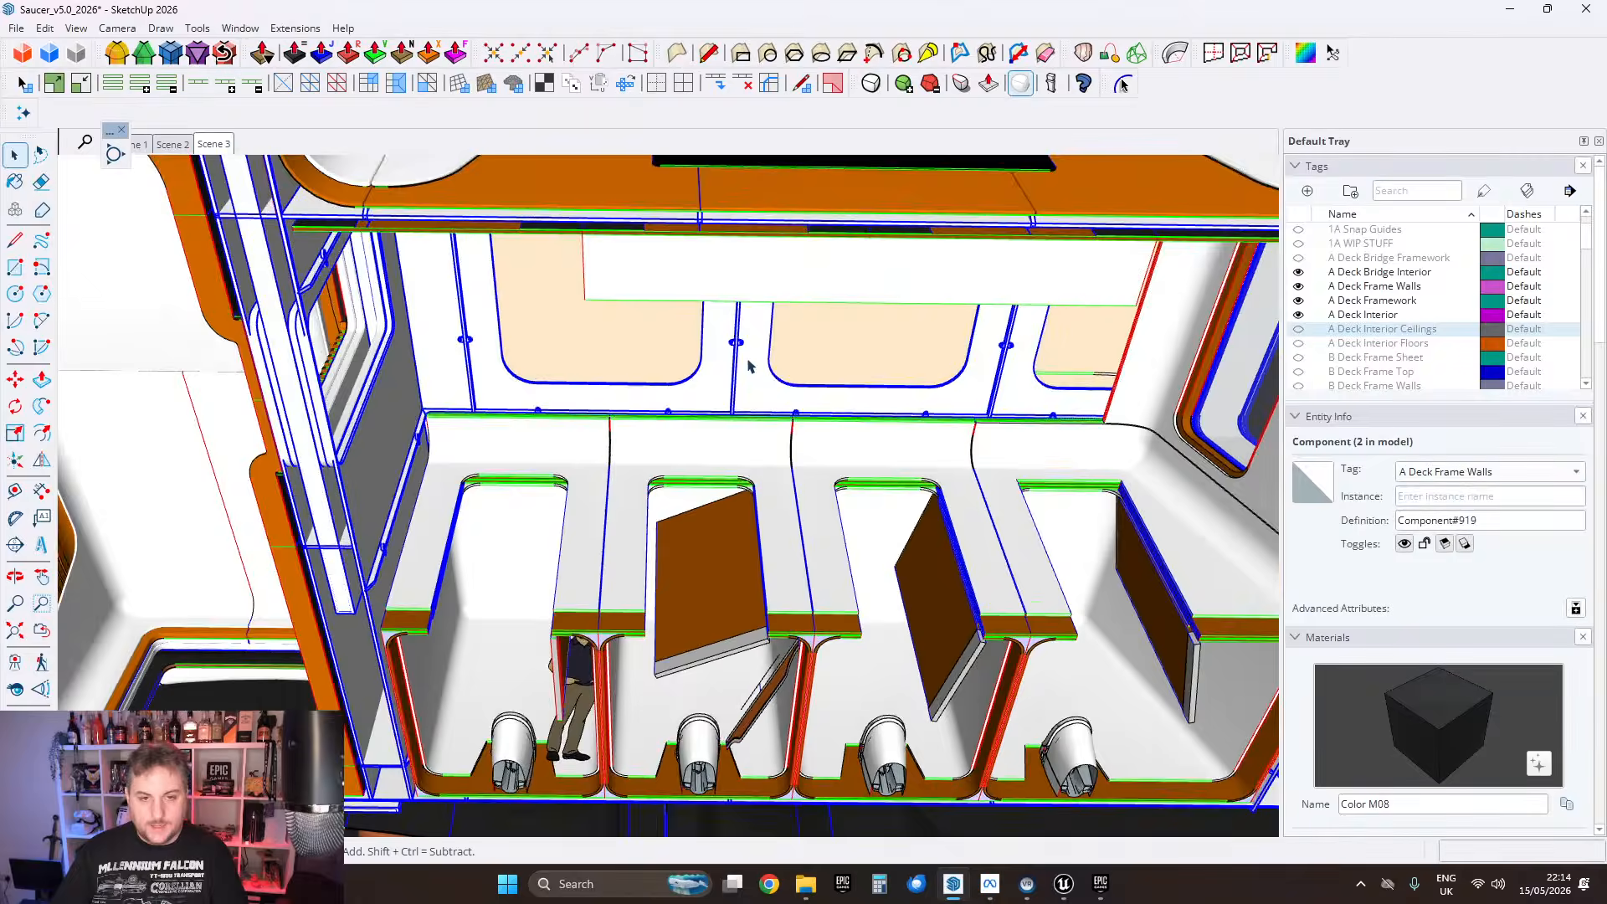
pyautogui.scroll(1, 748, 366)
pyautogui.doubleClick(739, 347)
pyautogui.click(736, 345)
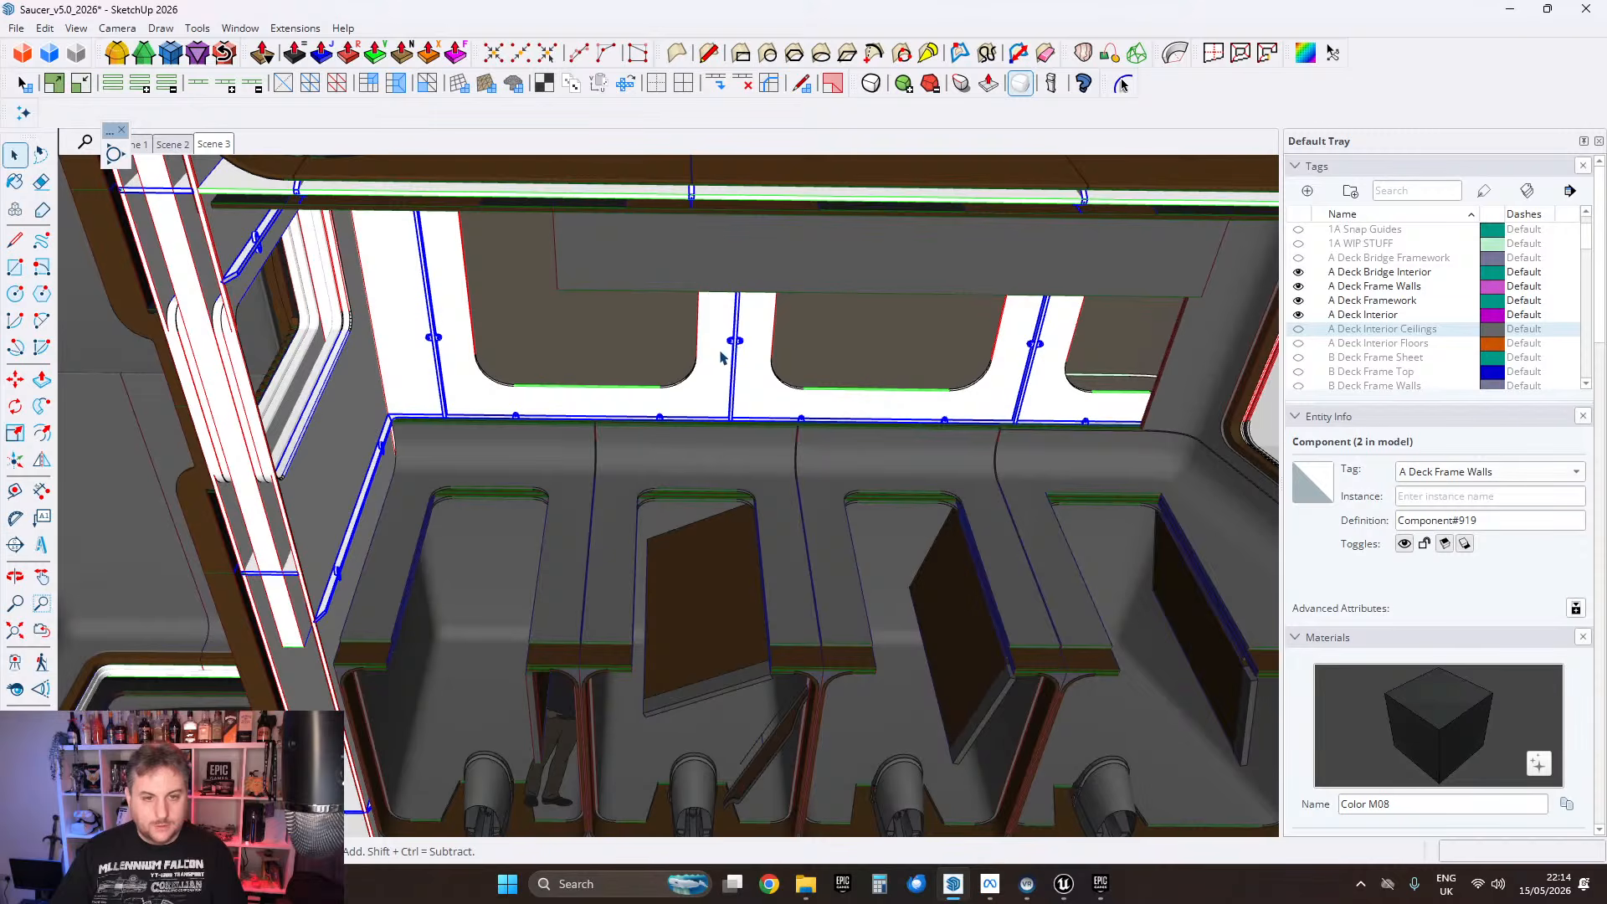
pyautogui.click(743, 356)
pyautogui.doubleClick(737, 343)
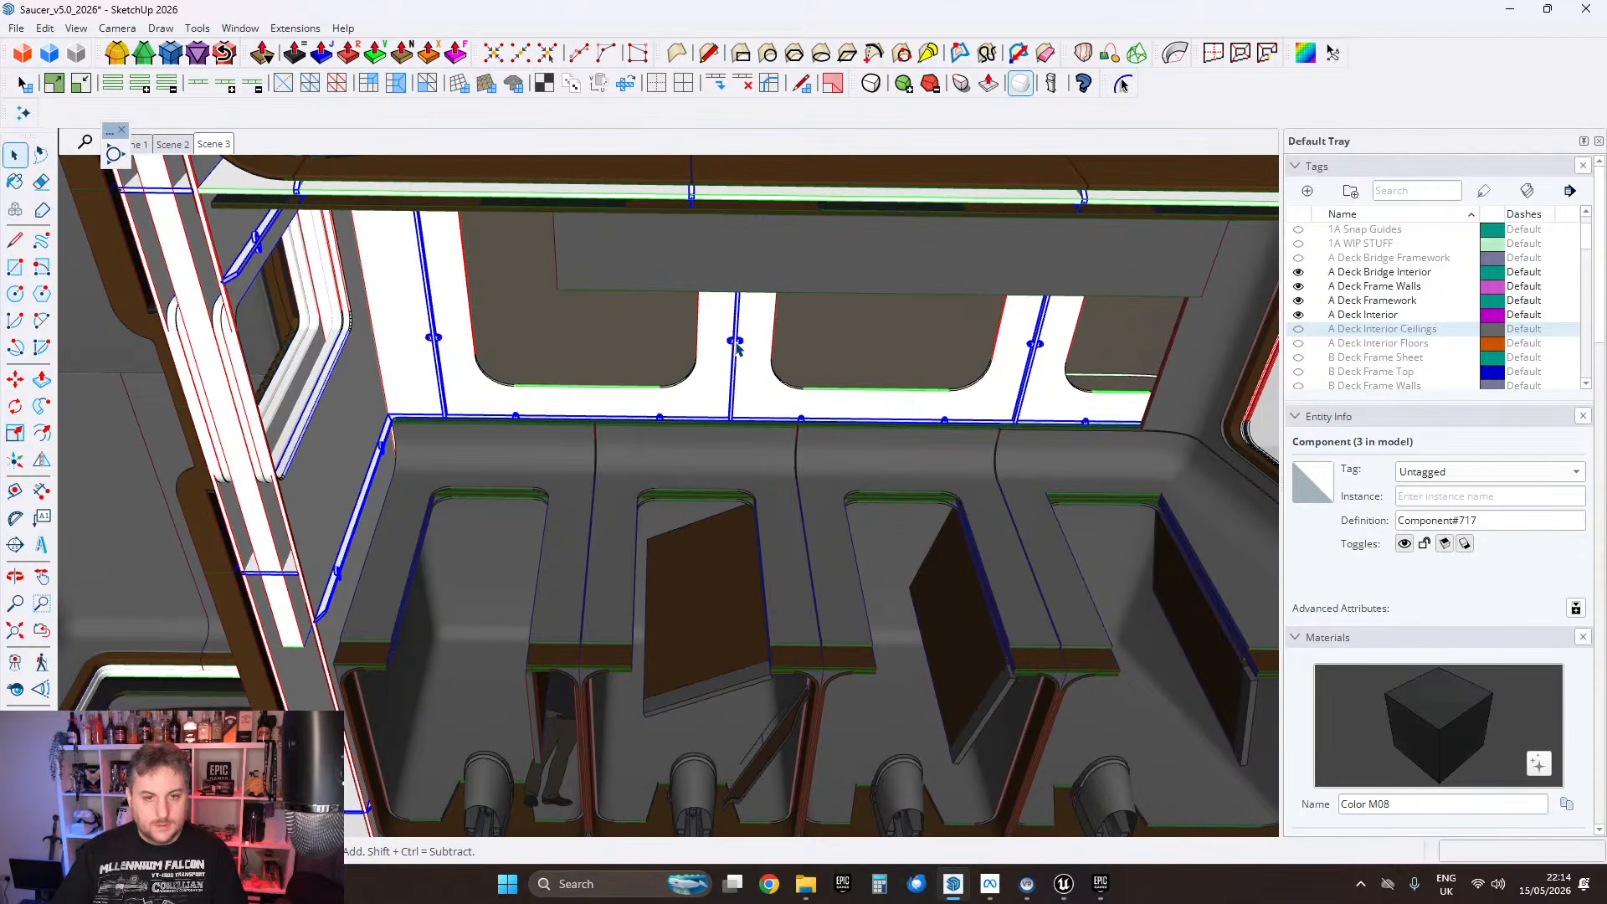
# Step: Move the middle vertical strut along the green axis to the wall panel seam, and shift it 1.25 cm to centre it there
pyautogui.click(738, 346)
pyautogui.click(36, 384)
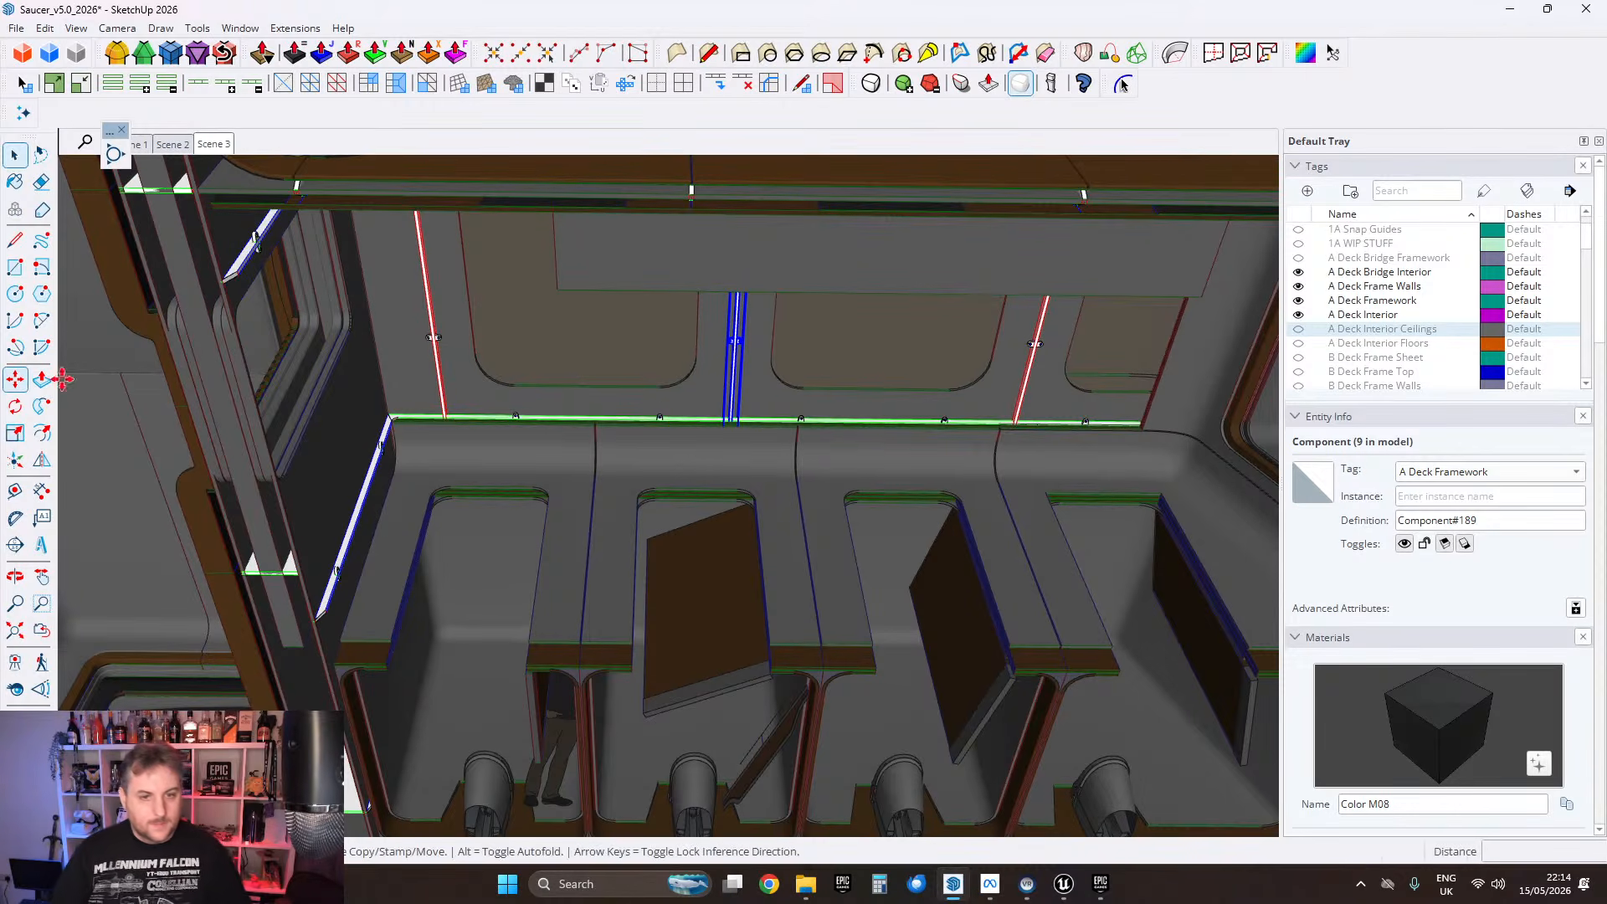
pyautogui.scroll(6, 733, 401)
pyautogui.moveTo(733, 401); pyautogui.dragTo(441, 435, button='middle')
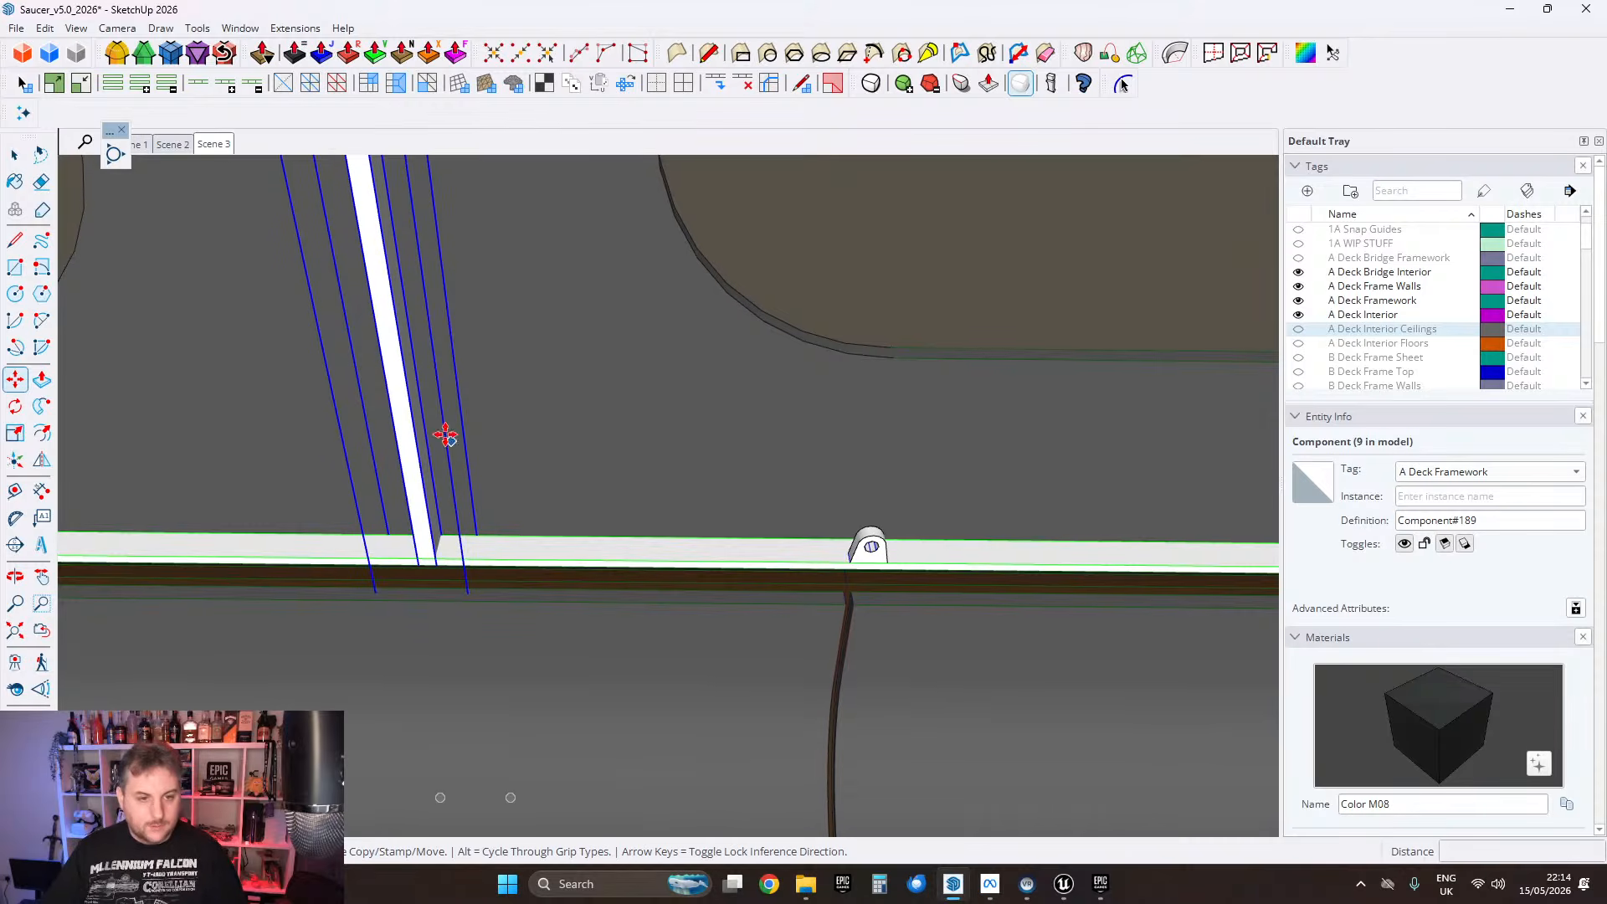
pyautogui.click(460, 434)
pyautogui.keyDown('shift'); pyautogui.moveTo(828, 537); pyautogui.dragTo(635, 531, button='middle'); pyautogui.keyUp('shift')
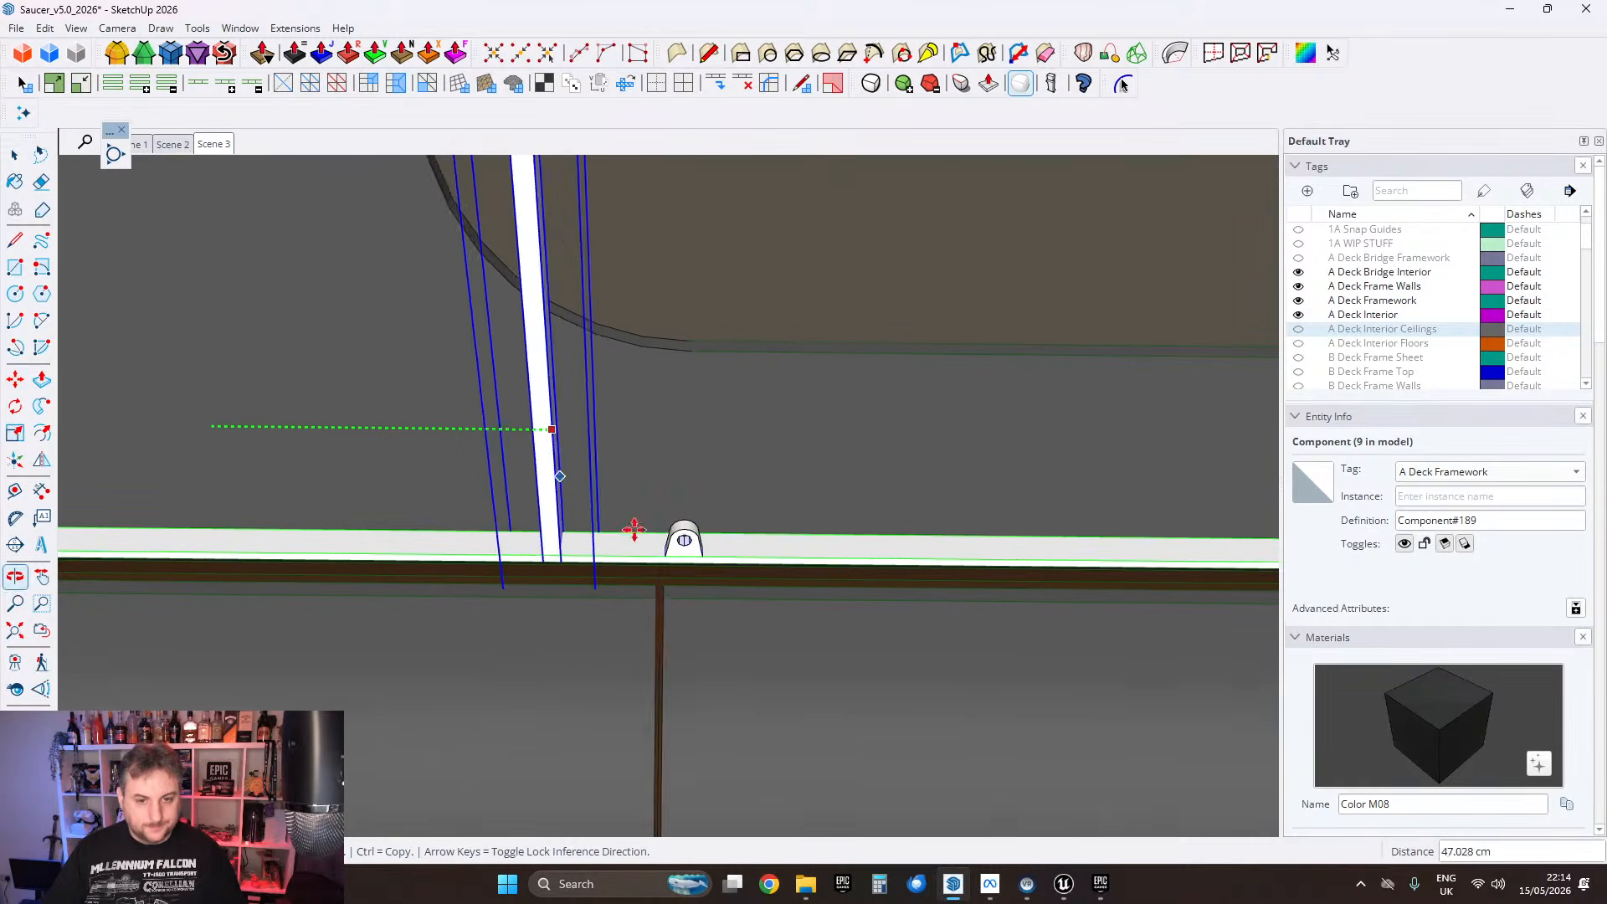
pyautogui.scroll(5, 660, 590)
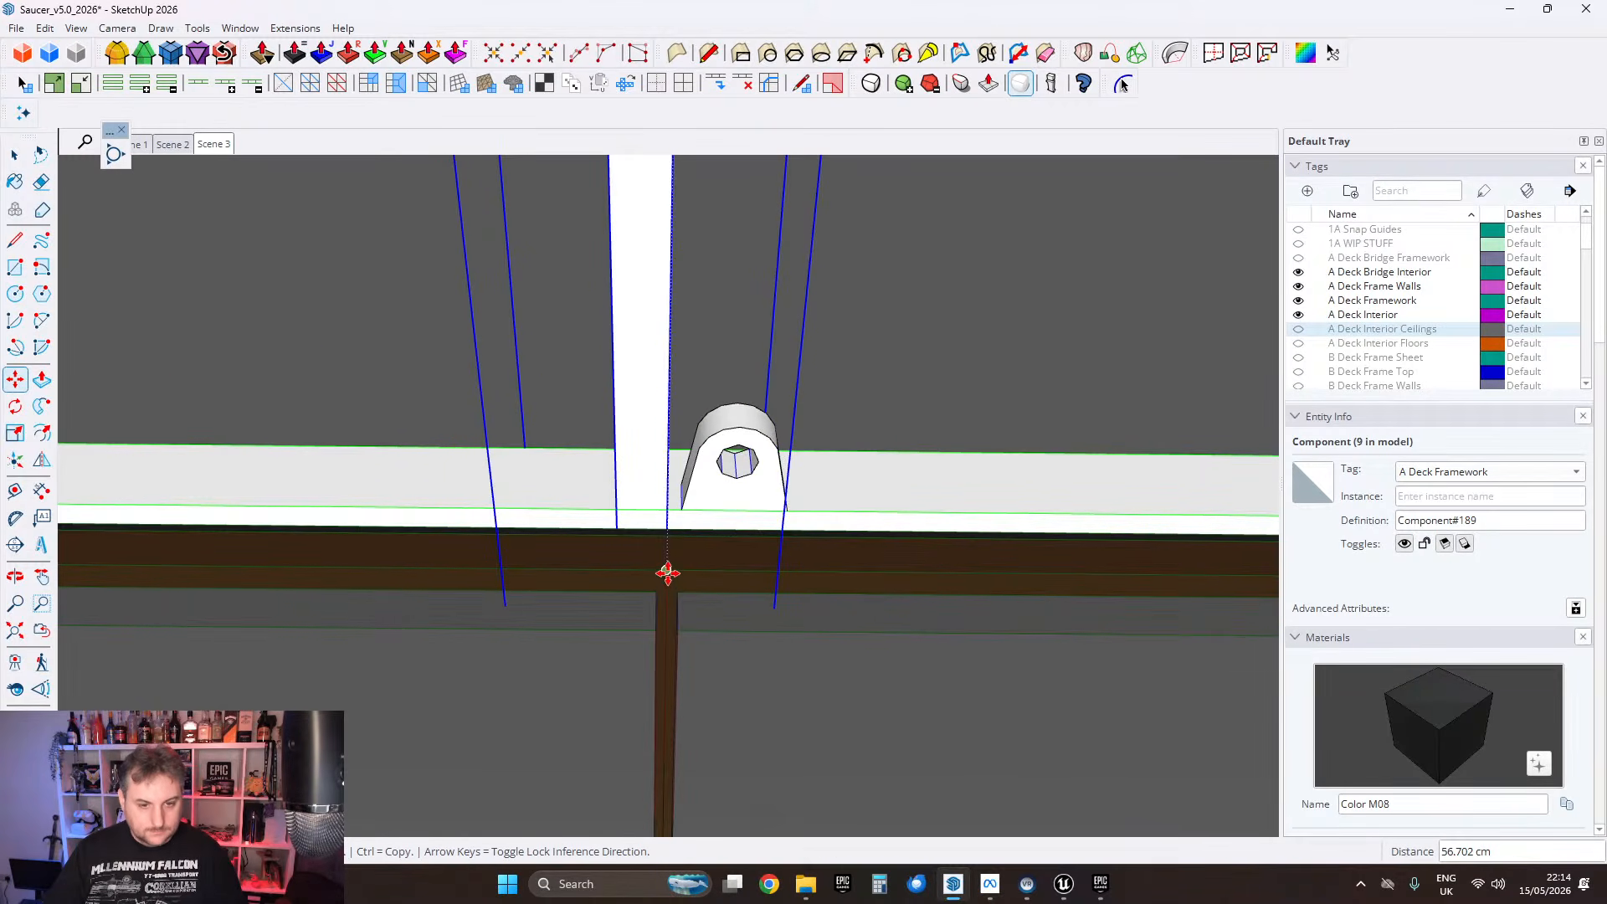
pyautogui.click(667, 572)
pyautogui.click(634, 388)
pyautogui.write('1.25')
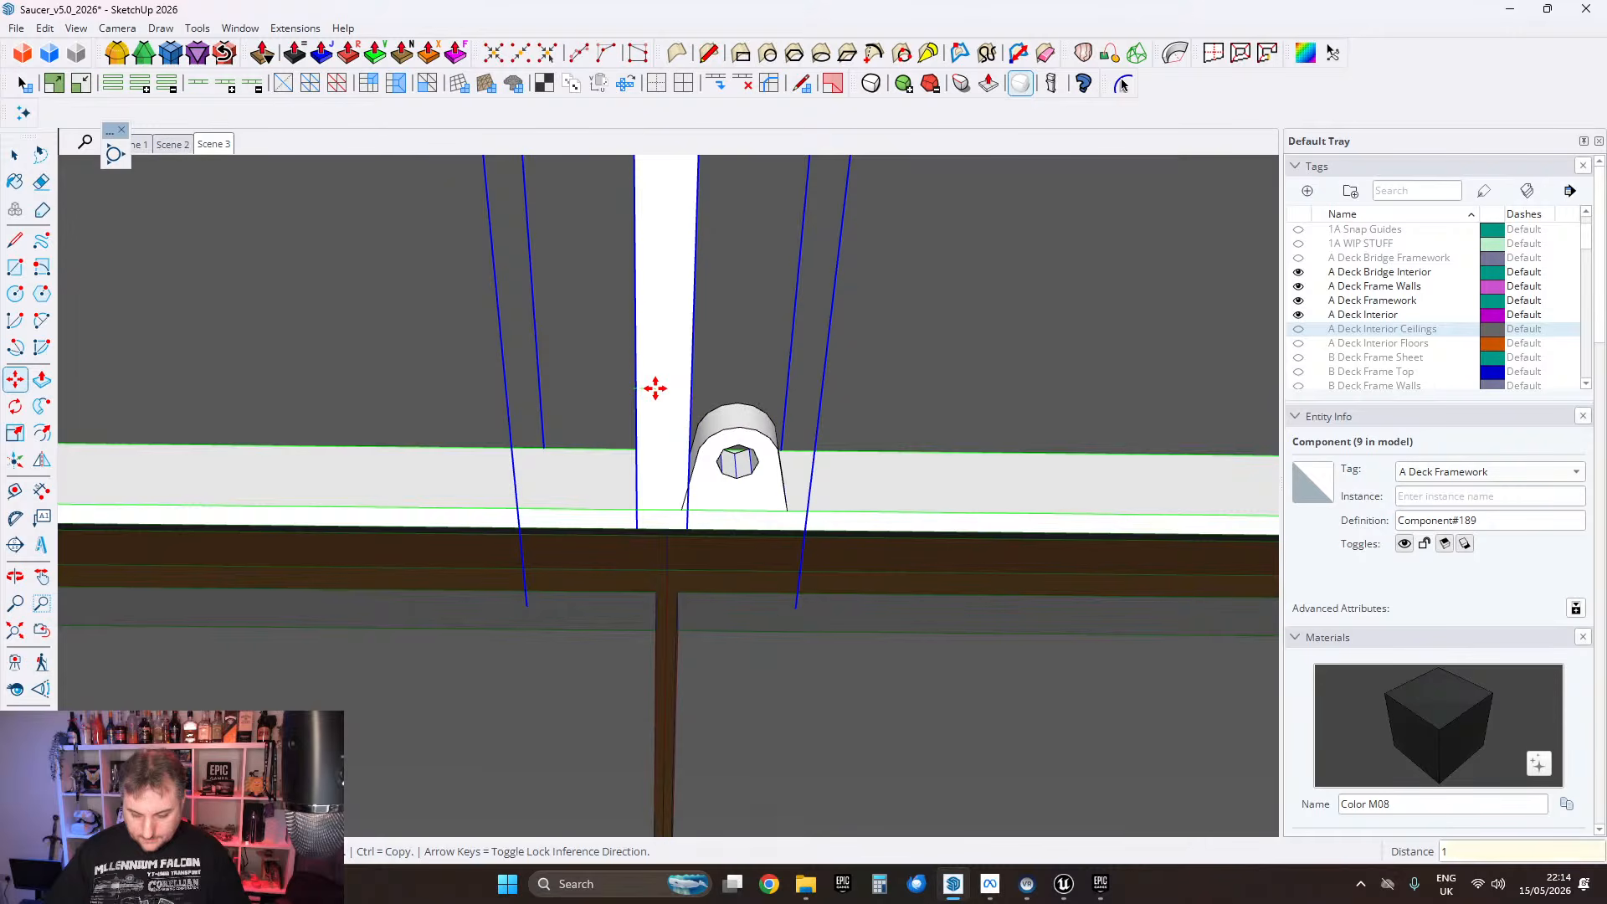
pyautogui.press('Return')
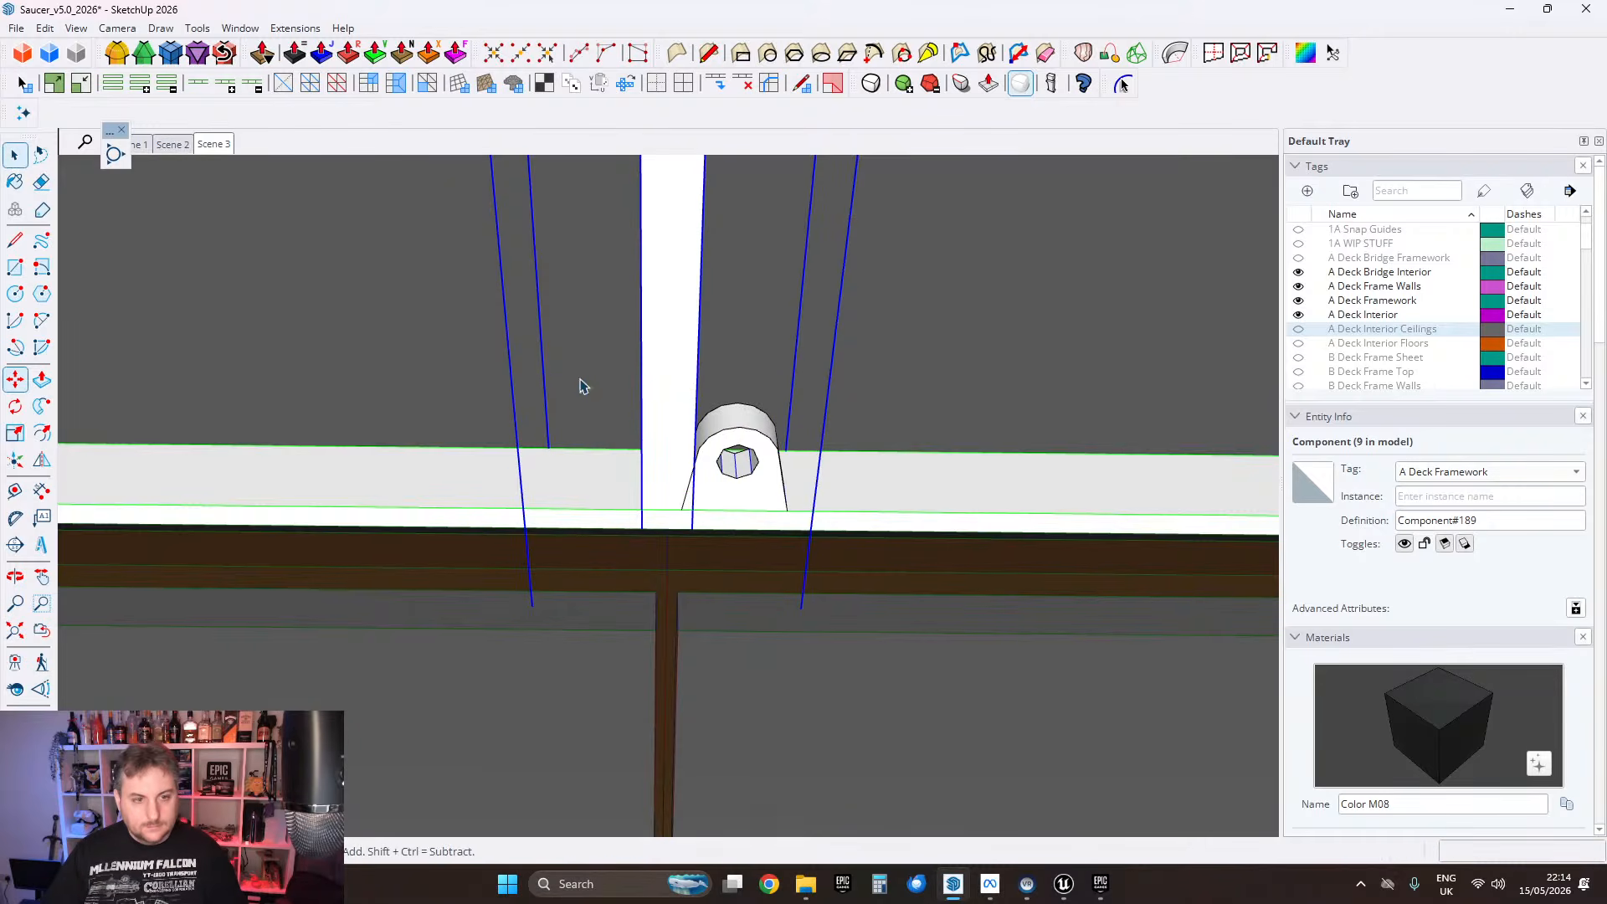
# Step: Move the next vertical strut along the green axis to the end corner of the ceiling frame, offsetting it by 1.25 cm
pyautogui.press('space')
pyautogui.scroll(10, 657, 420)
pyautogui.keyDown('shift'); pyautogui.moveTo(752, 424); pyautogui.dragTo(552, 464, button='middle'); pyautogui.keyUp('shift')
pyautogui.scroll(6, 548, 452)
pyautogui.click(487, 415)
pyautogui.press('m')
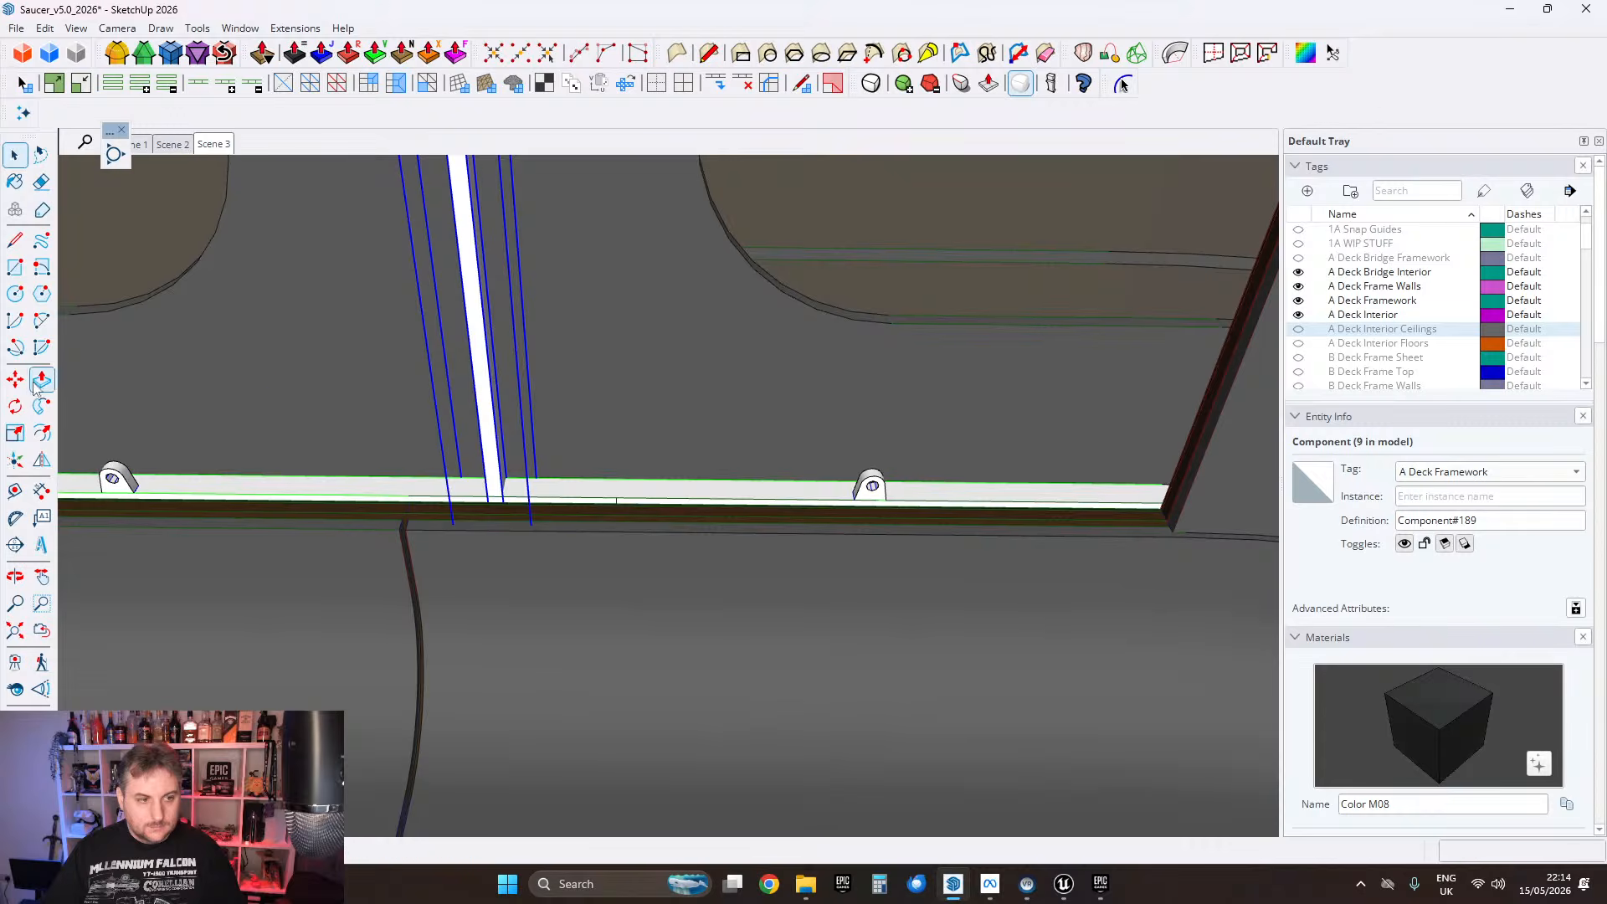
pyautogui.scroll(2, 502, 385)
pyautogui.click(500, 383)
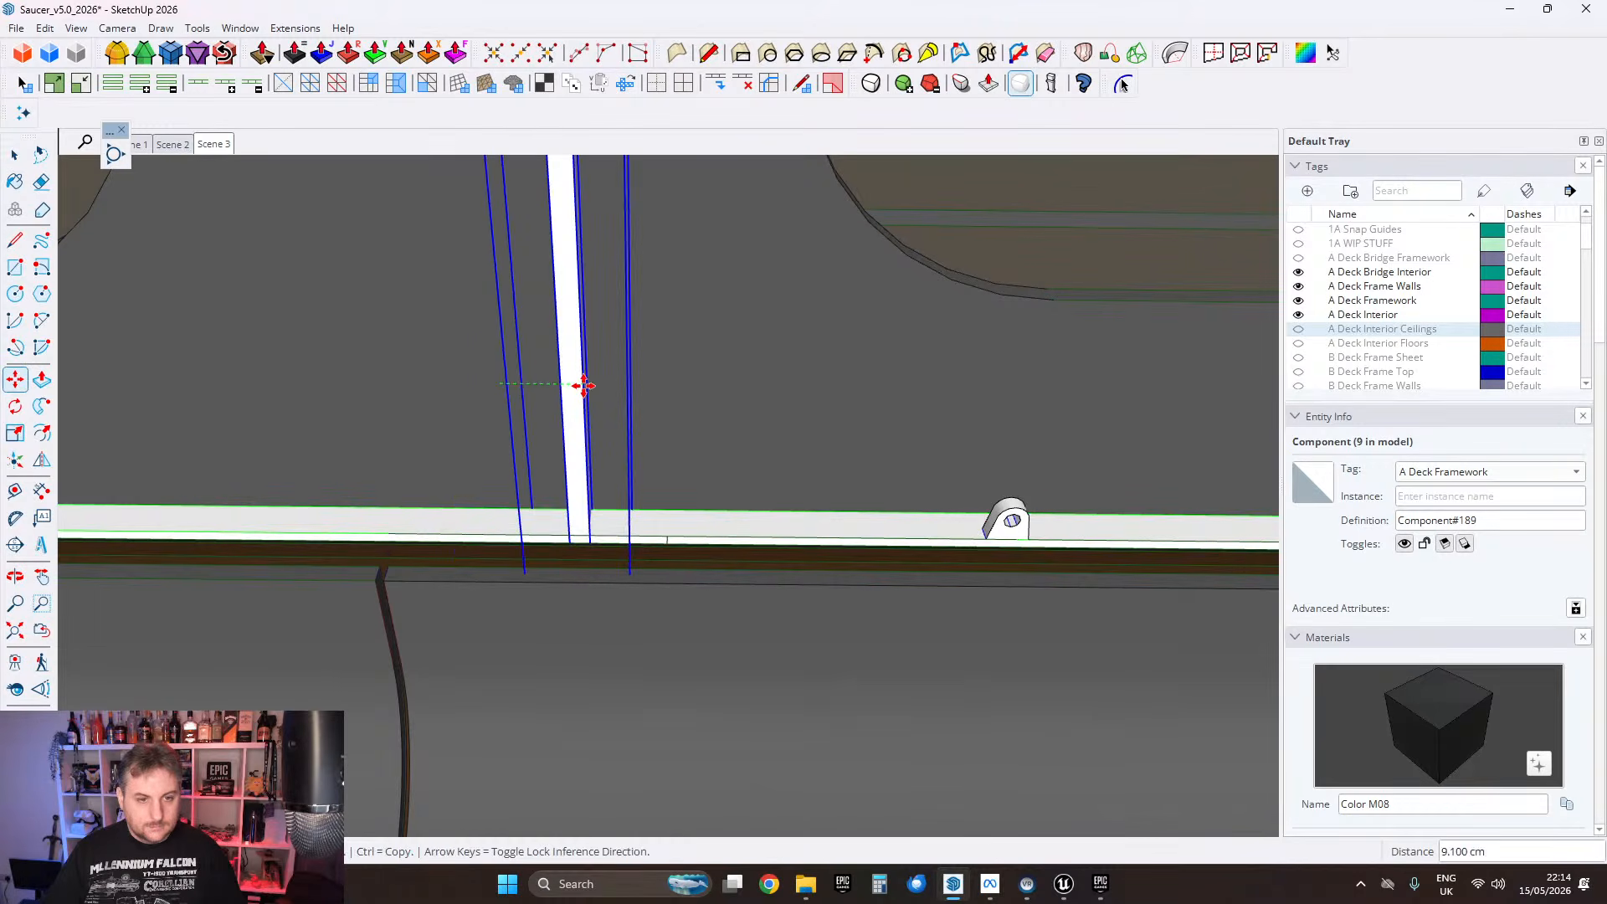
pyautogui.keyDown('shift'); pyautogui.moveTo(1038, 416); pyautogui.dragTo(628, 421, button='middle'); pyautogui.keyUp('shift')
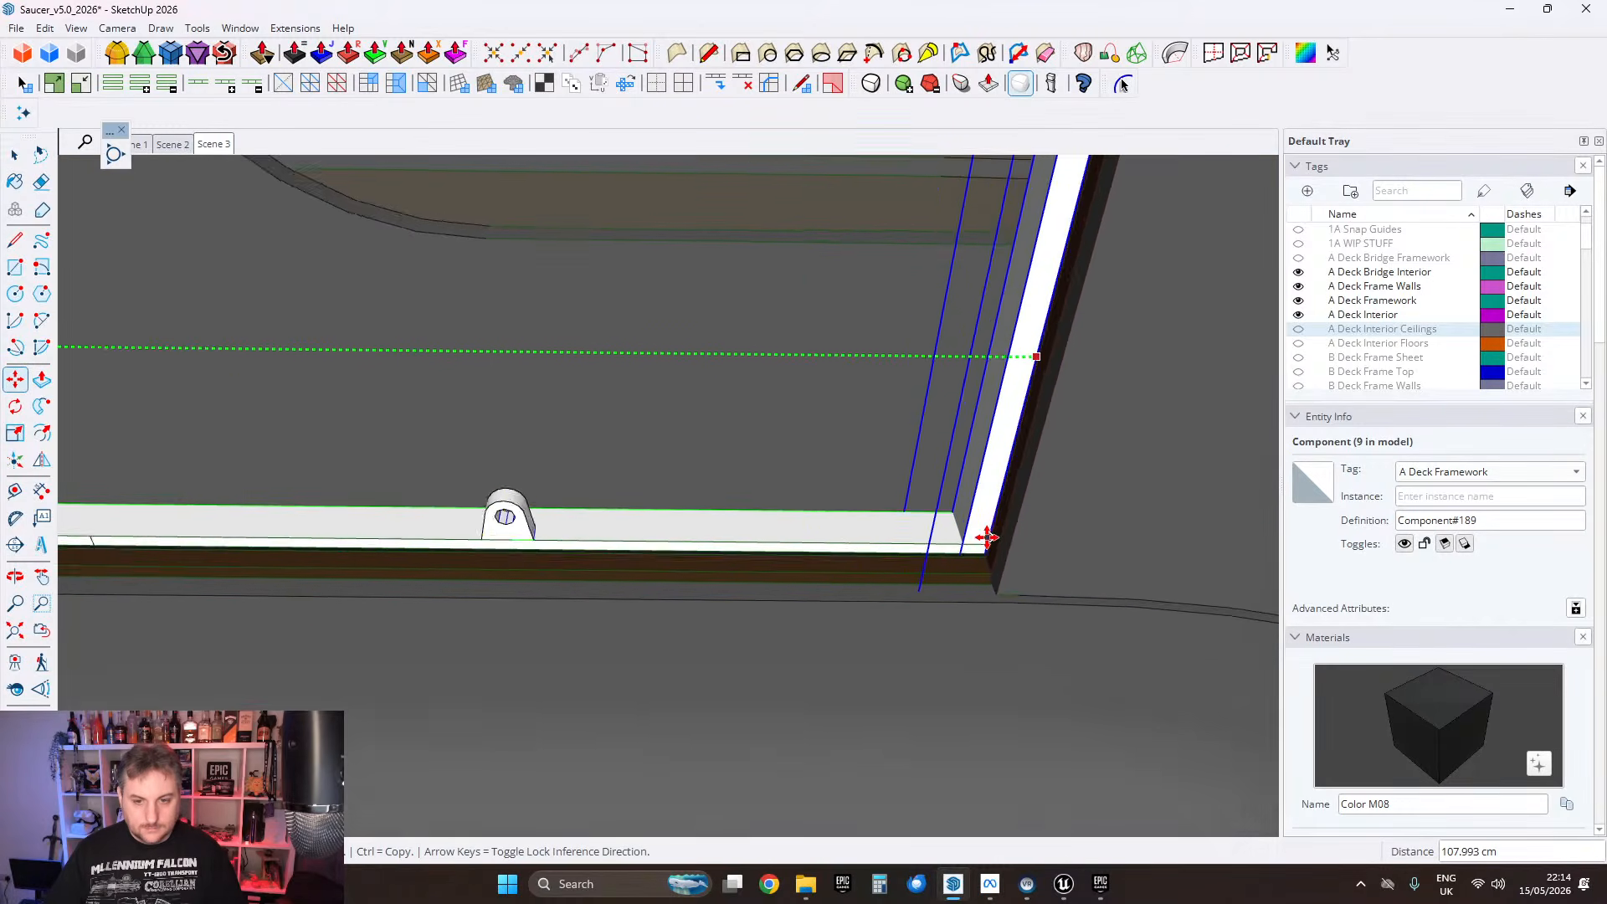
pyautogui.scroll(4, 988, 535)
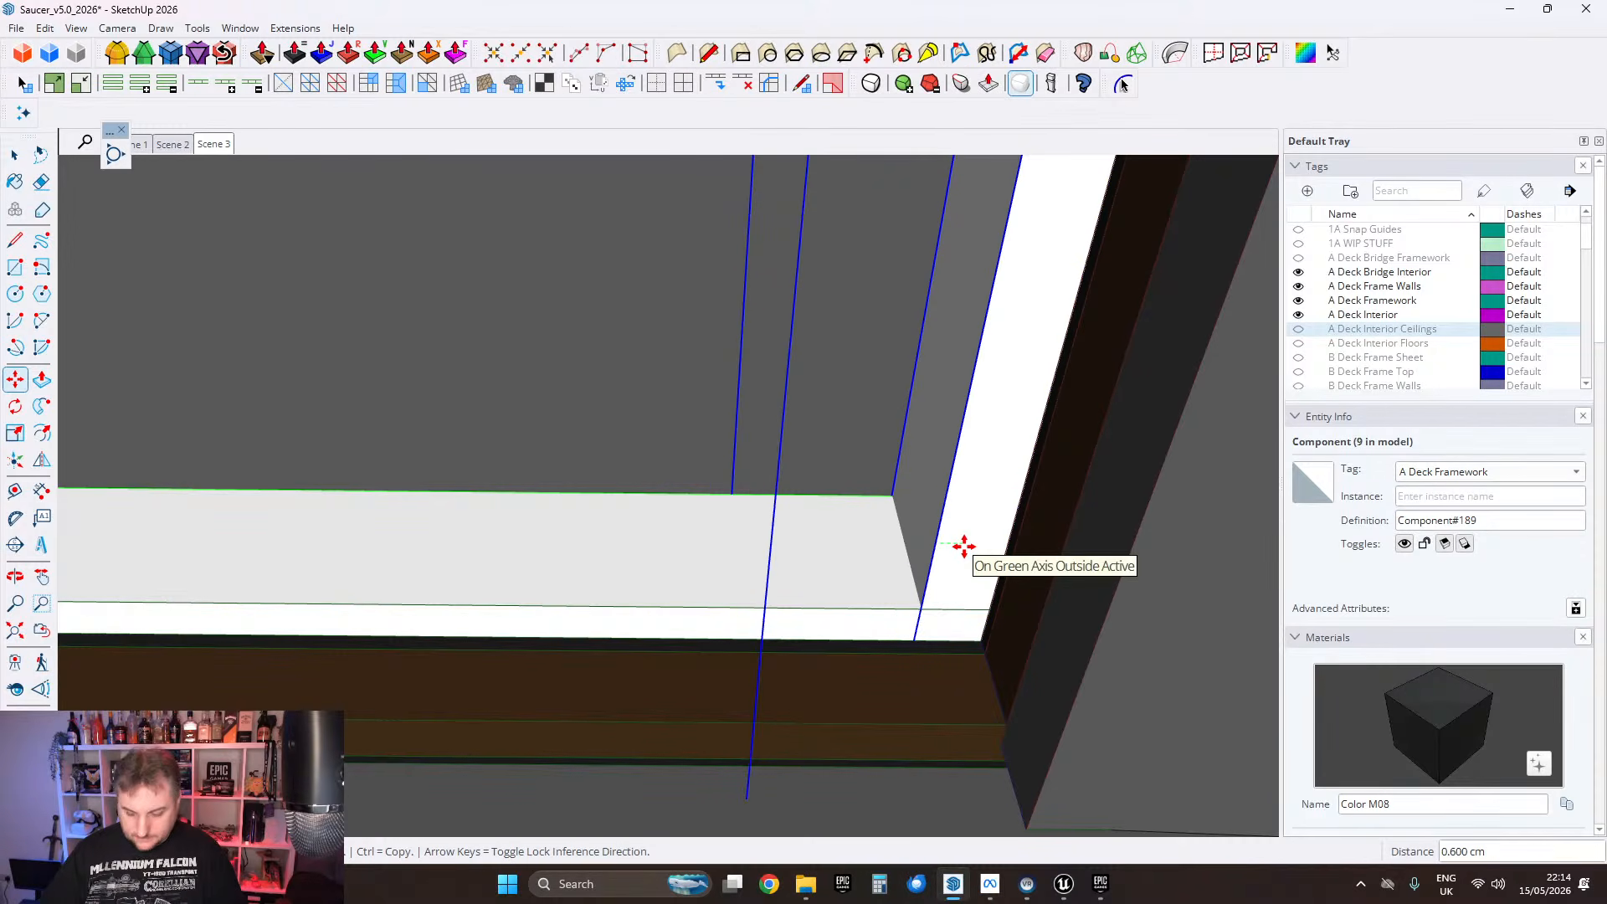
pyautogui.write('1.25')
pyautogui.press('Return')
pyautogui.click(14, 155)
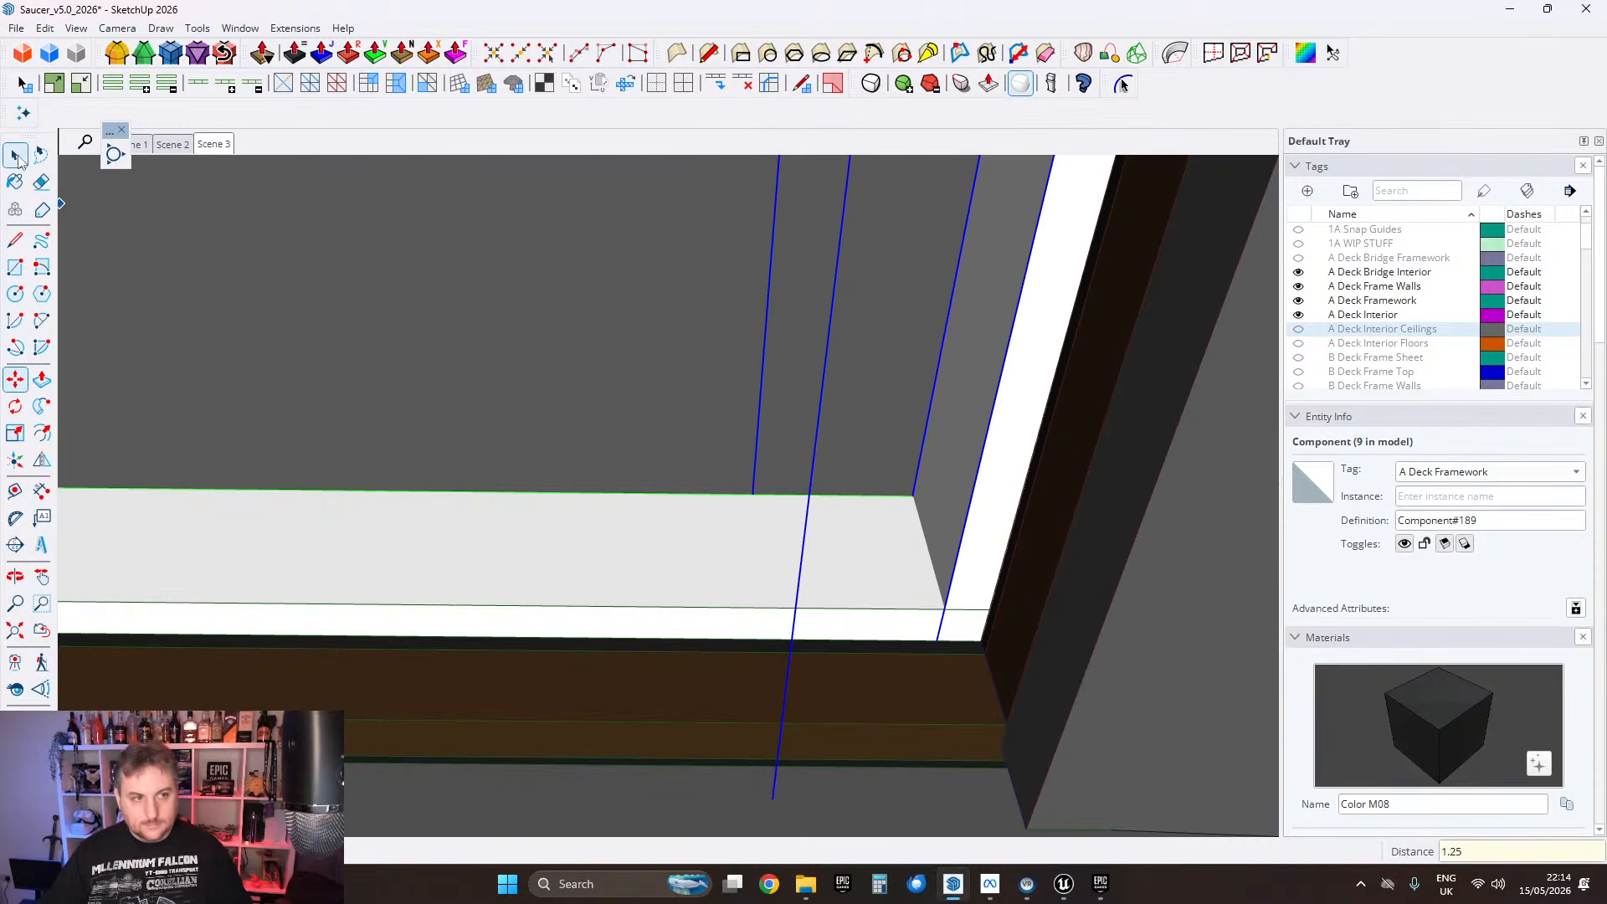
# Step: Draw a line about 296 cm long along the green axis from the end strut to the strut at the wall seam
pyautogui.scroll(-3, 815, 464)
pyautogui.scroll(-3, 816, 469)
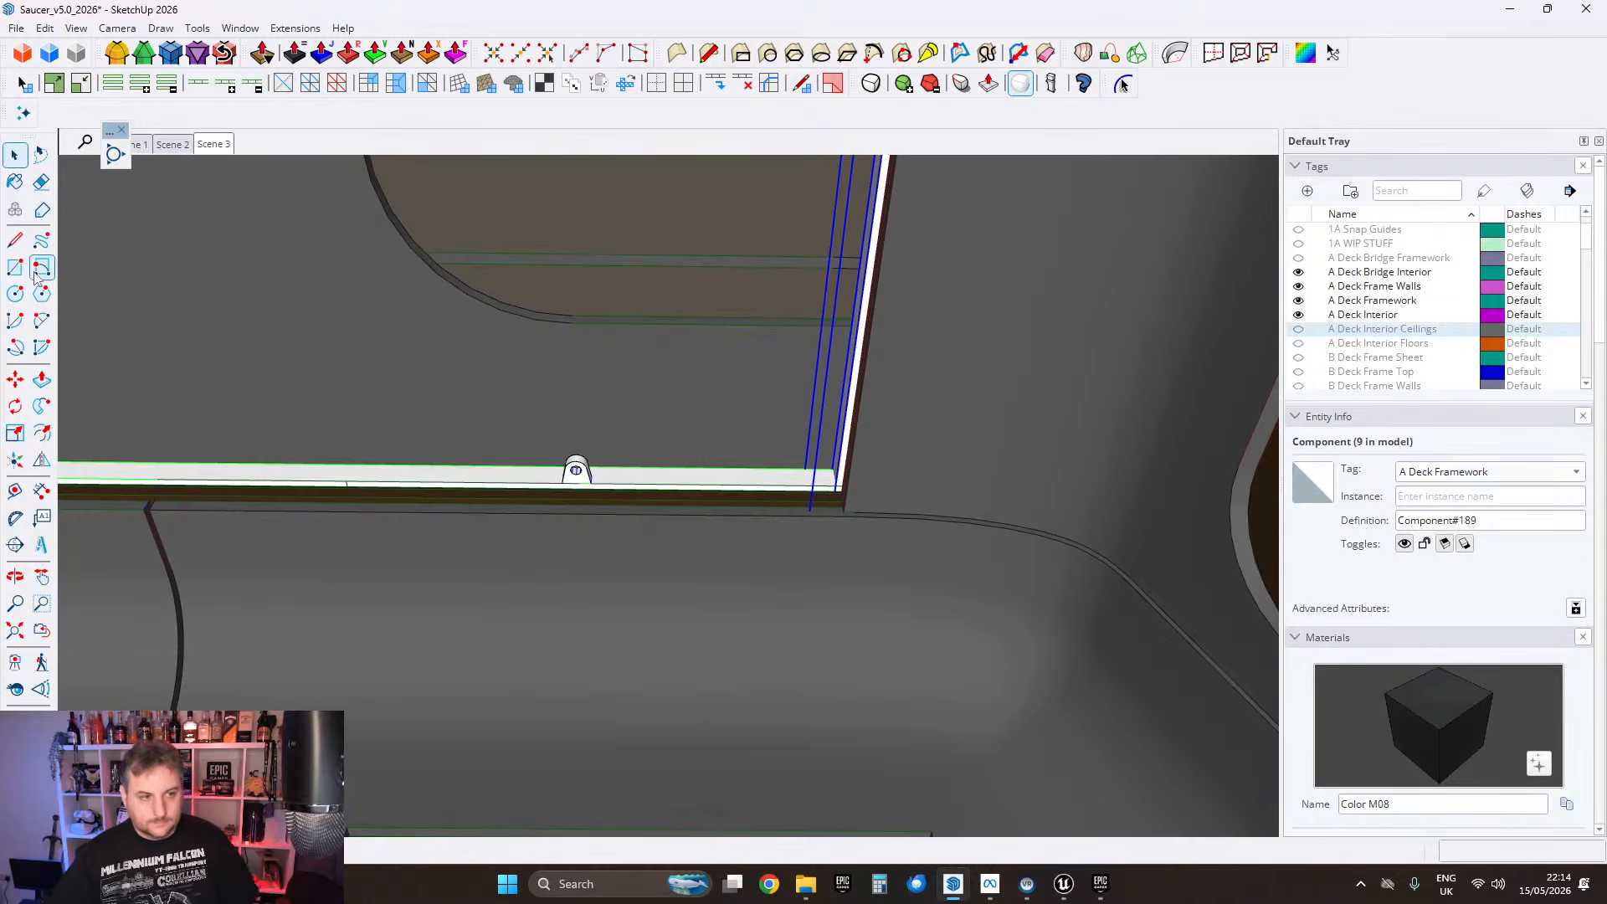
pyautogui.click(14, 241)
pyautogui.scroll(2, 892, 429)
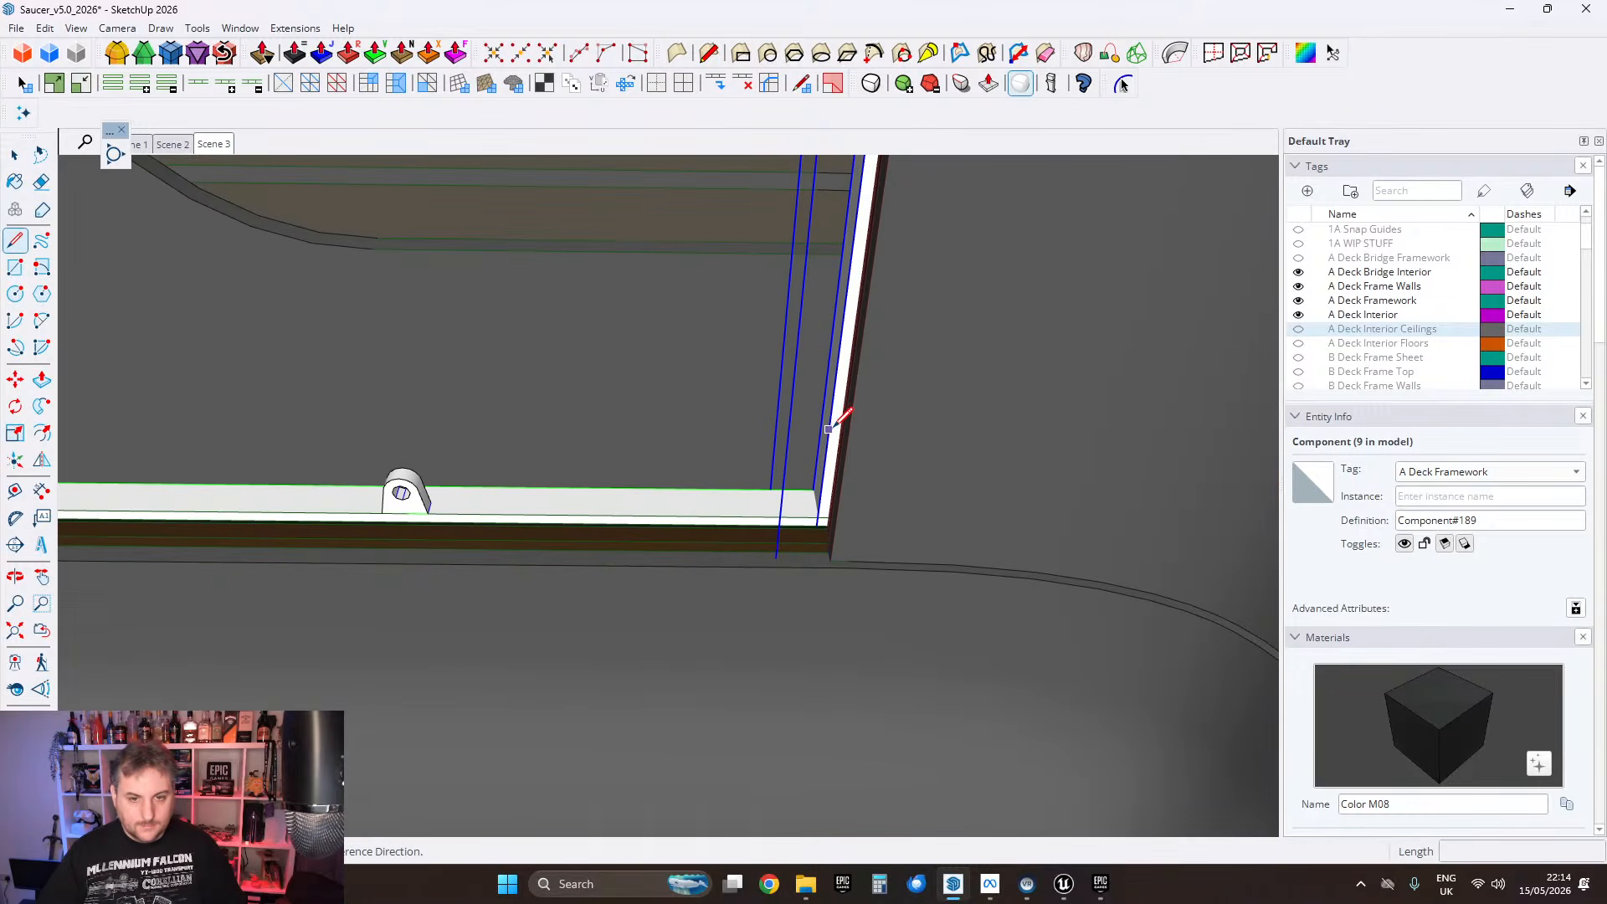
pyautogui.click(829, 429)
pyautogui.scroll(-4, 754, 421)
pyautogui.press('Left')
pyautogui.keyDown('shift'); pyautogui.moveTo(469, 425); pyautogui.dragTo(846, 430, button='middle'); pyautogui.keyUp('shift')
pyautogui.keyDown('shift'); pyautogui.moveTo(251, 419); pyautogui.dragTo(670, 423, button='middle'); pyautogui.keyUp('shift')
pyautogui.scroll(1, 649, 418)
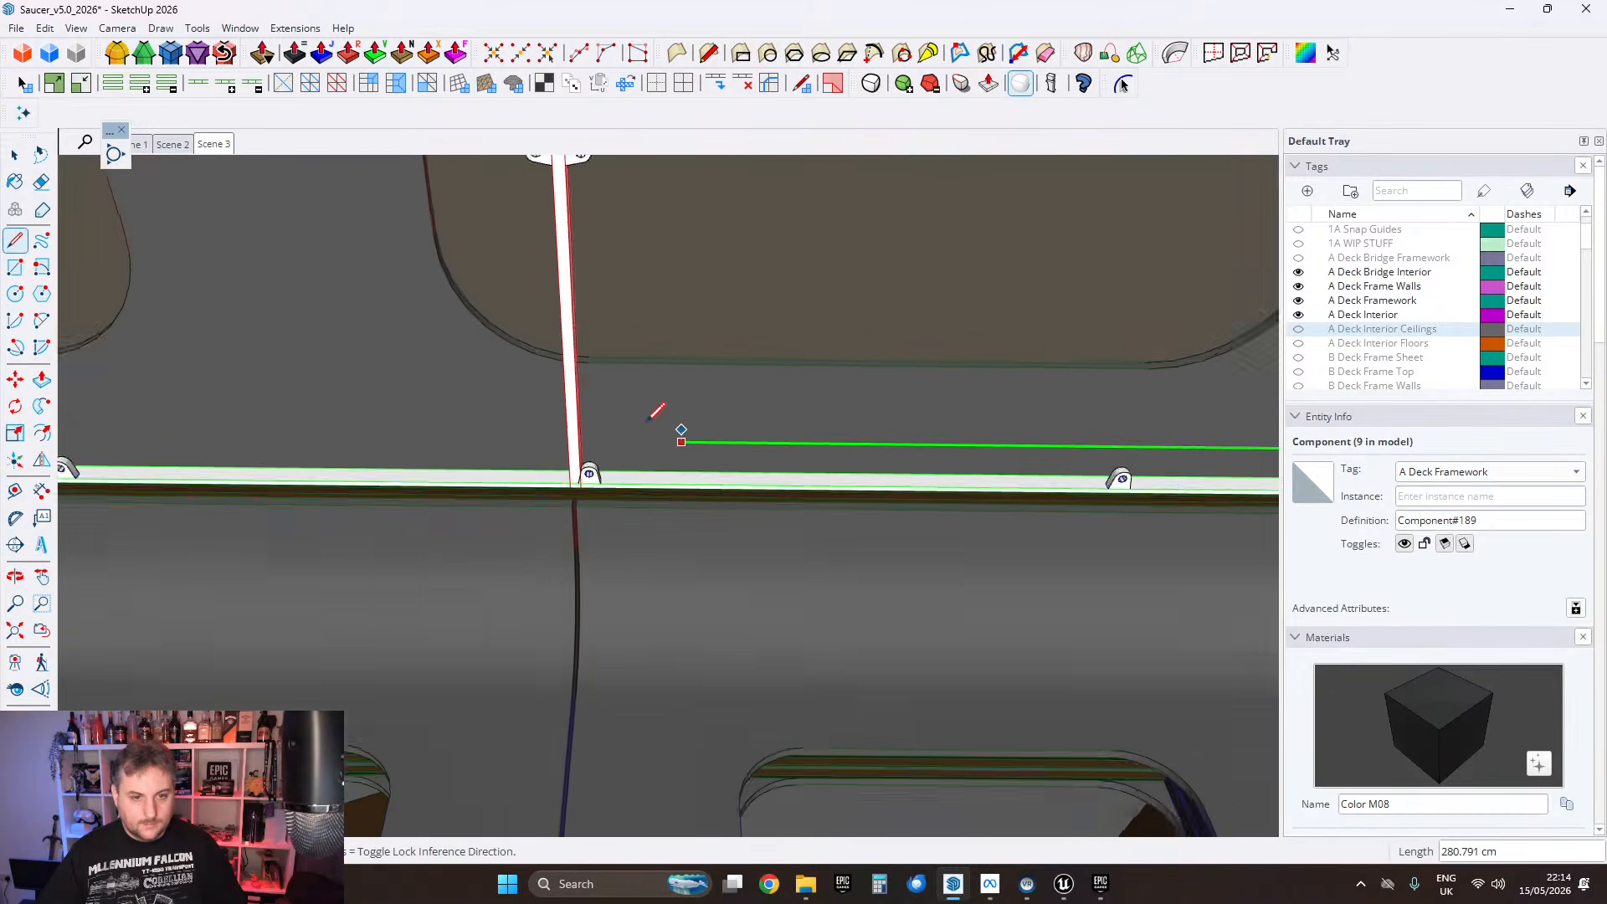
pyautogui.scroll(3, 619, 414)
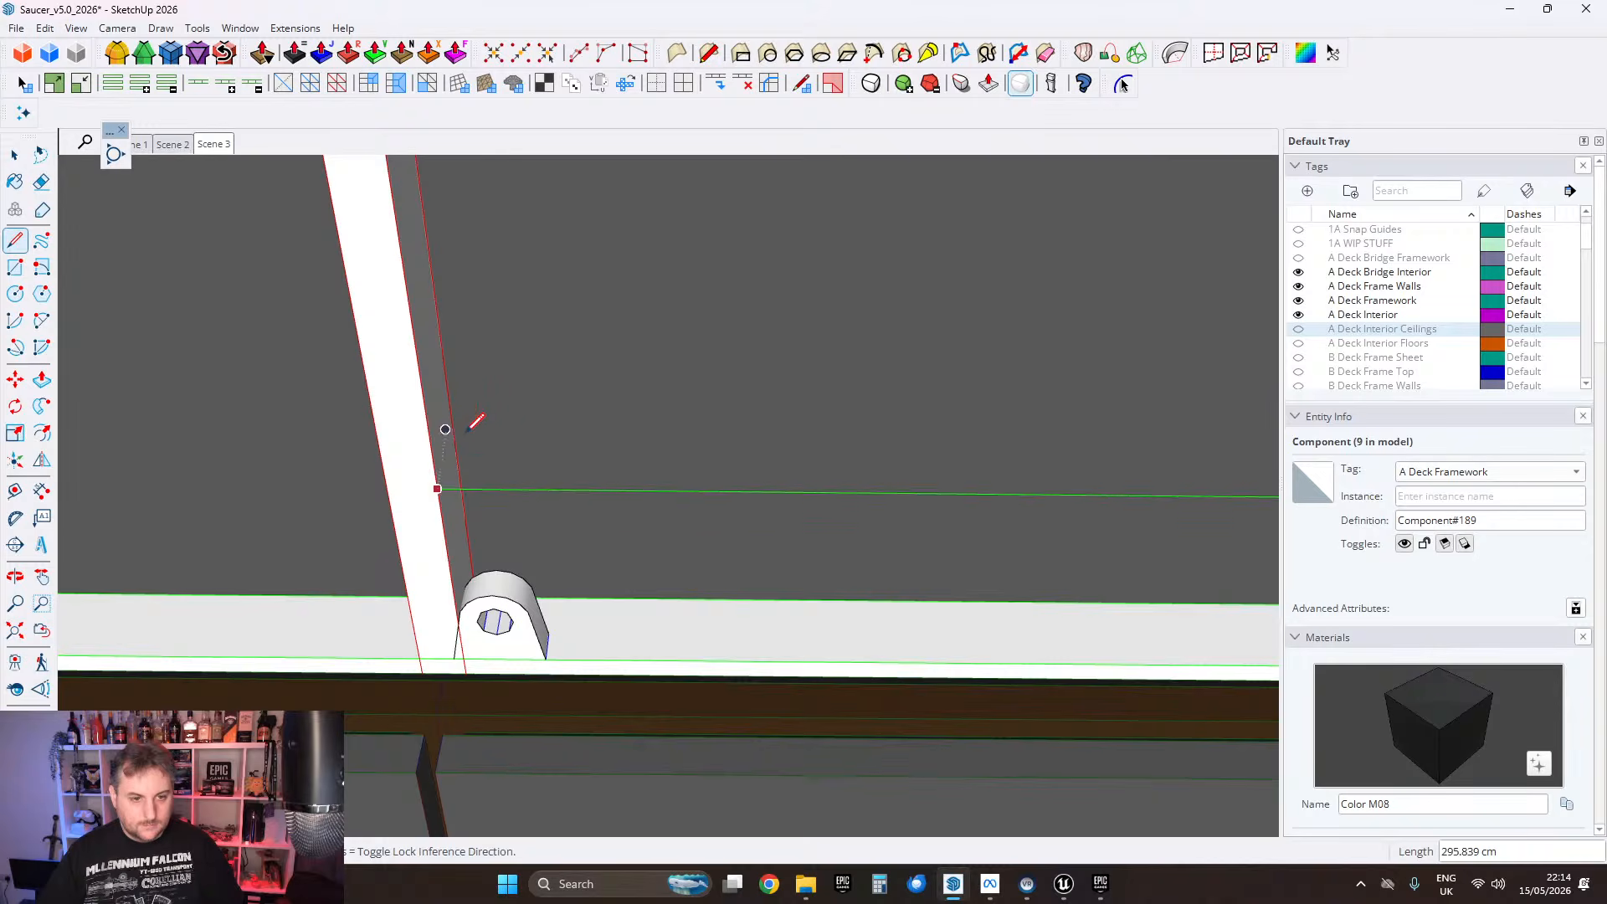
pyautogui.scroll(-3, 475, 421)
pyautogui.press('space')
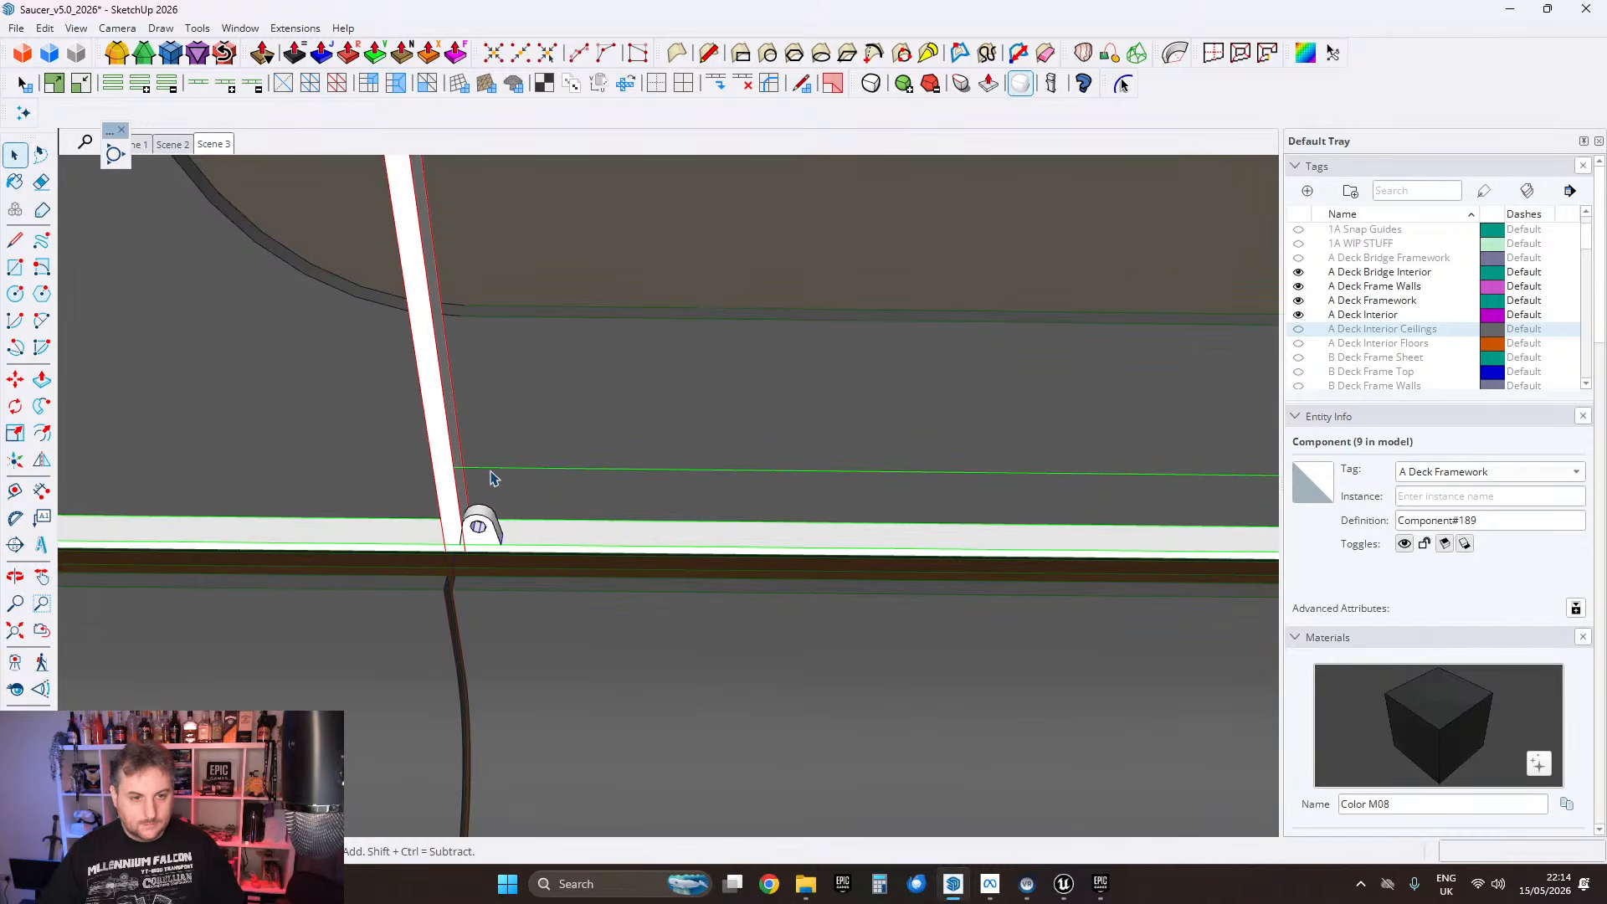
# Step: Move the drawn line about 298 cm along the green axis so it runs from the middle strut towards the opposite end
pyautogui.click(492, 474)
pyautogui.scroll(-2, 484, 502)
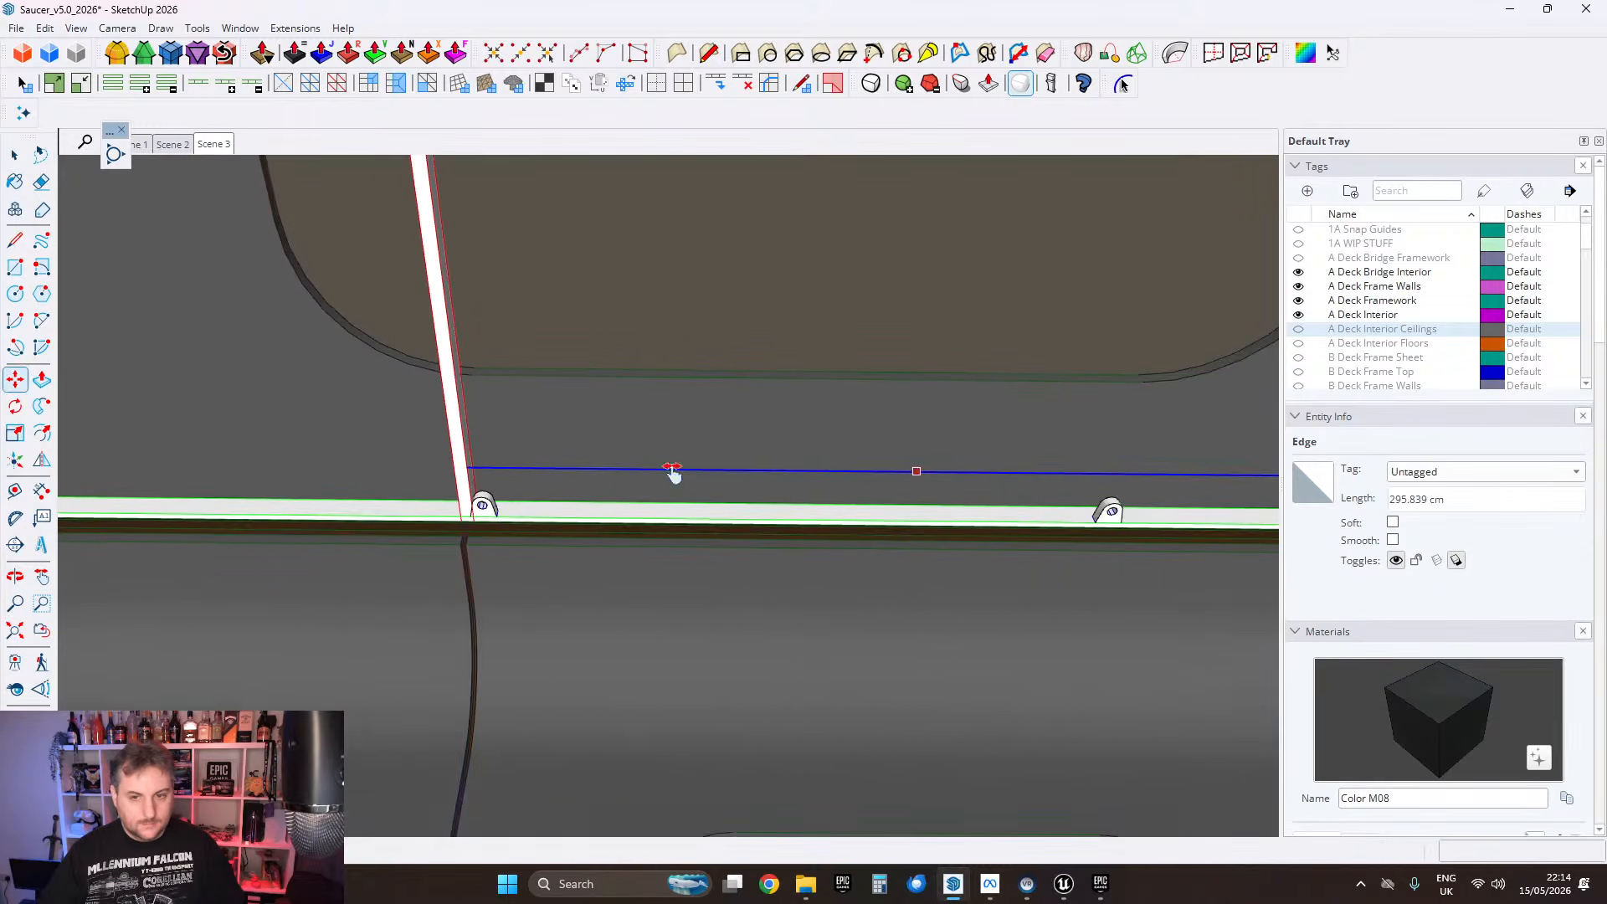
pyautogui.keyDown('shift'); pyautogui.moveTo(673, 473); pyautogui.dragTo(88, 447, button='middle'); pyautogui.keyUp('shift')
pyautogui.keyDown('shift'); pyautogui.moveTo(1113, 456); pyautogui.dragTo(568, 448, button='middle'); pyautogui.keyUp('shift')
pyautogui.scroll(2, 784, 449)
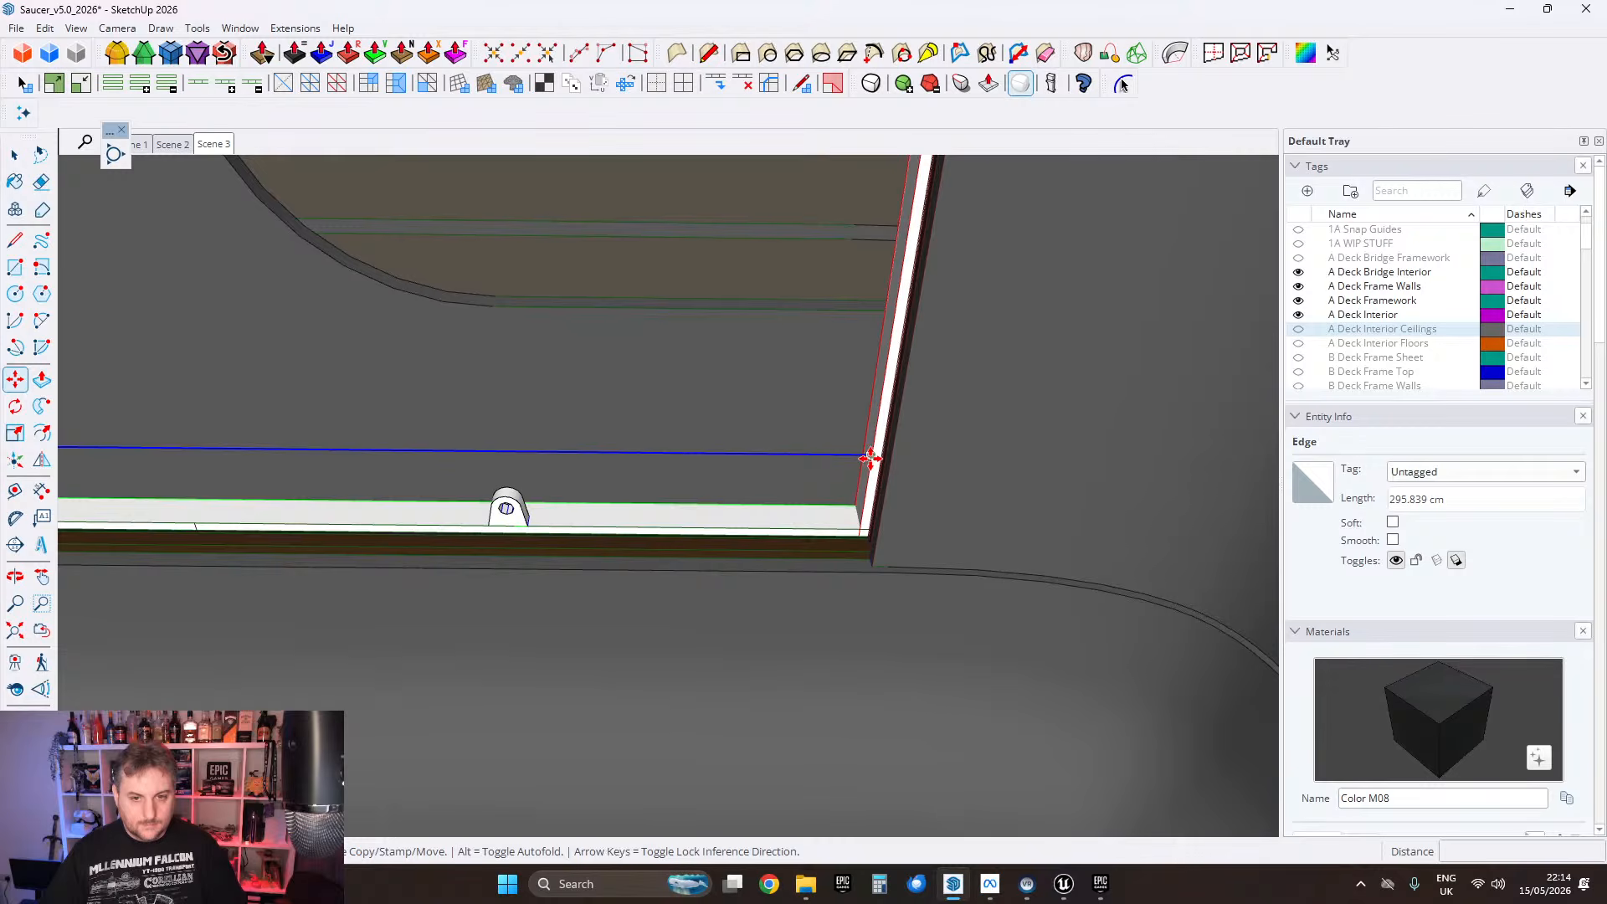
pyautogui.click(870, 459)
pyautogui.scroll(-2, 838, 459)
pyautogui.keyDown('shift'); pyautogui.moveTo(151, 452); pyautogui.dragTo(787, 459, button='middle'); pyautogui.keyUp('shift')
pyautogui.scroll(2, 524, 477)
pyautogui.keyDown('shift'); pyautogui.moveTo(524, 485); pyautogui.dragTo(1069, 488, button='middle'); pyautogui.keyUp('shift')
pyautogui.scroll(2, 511, 490)
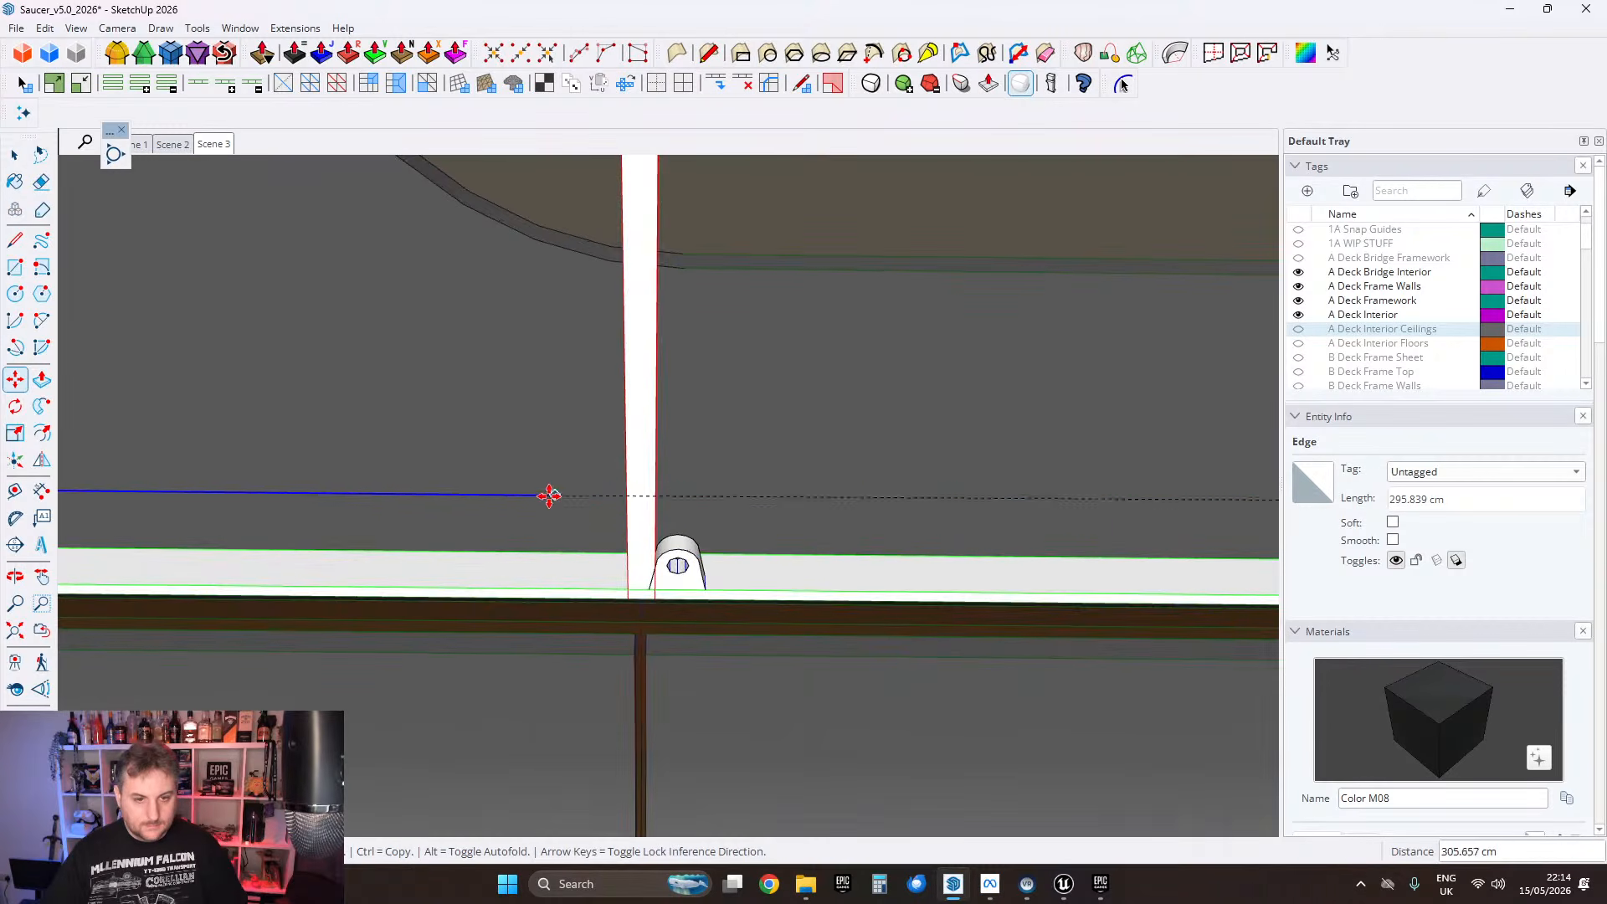
pyautogui.moveTo(560, 488); pyautogui.dragTo(872, 495, button='middle')
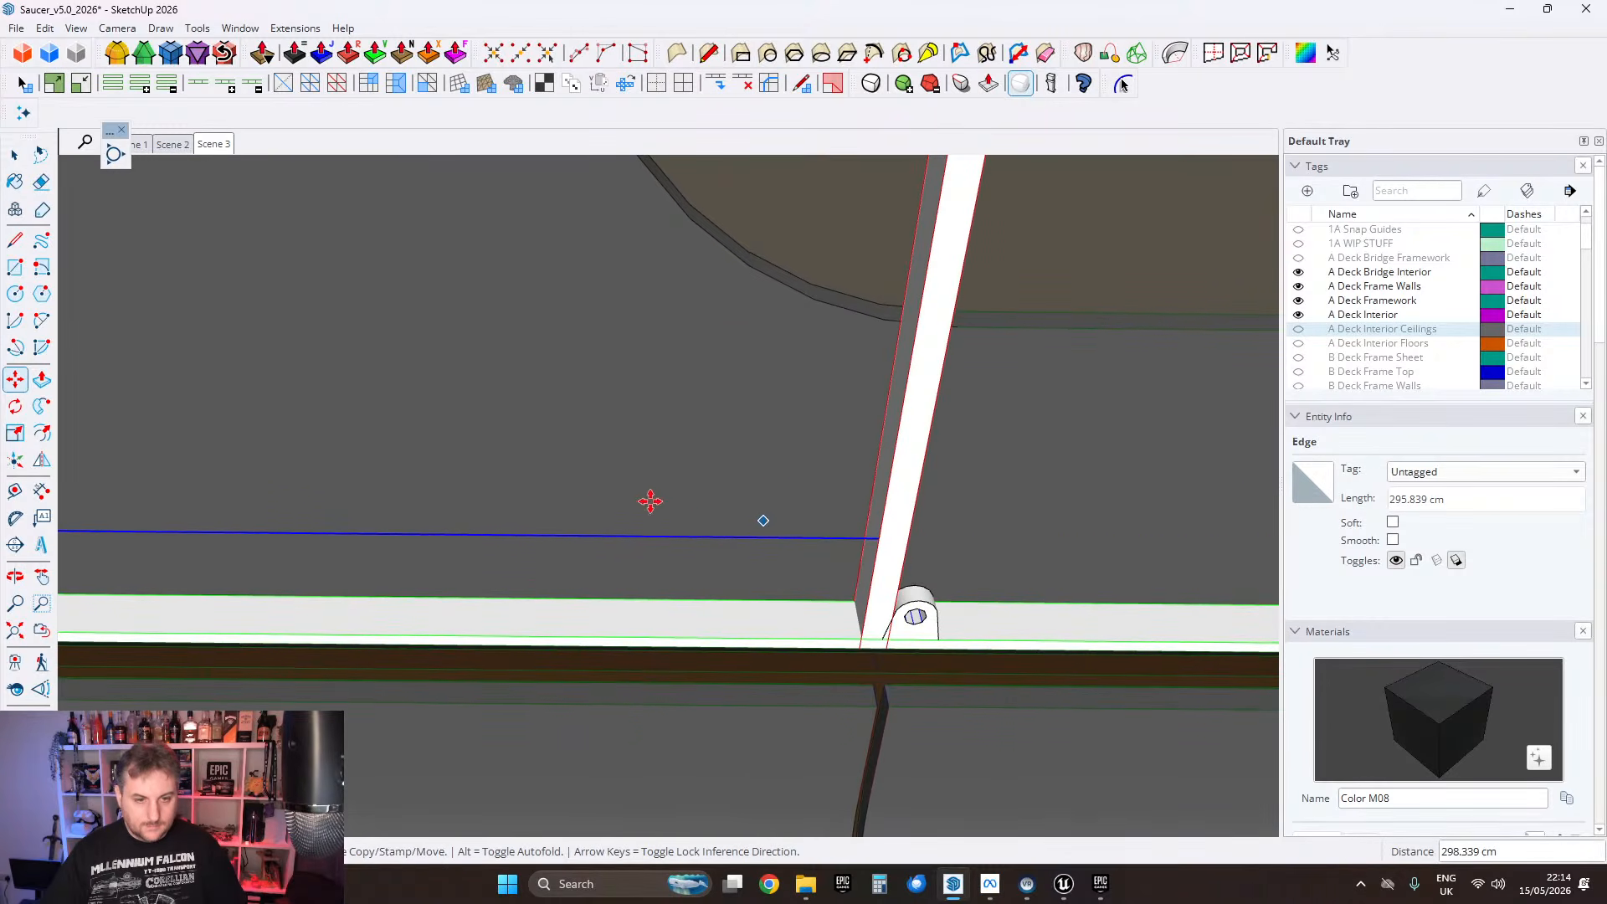
# Step: Move the strut at the opposite end of the ceiling frame about 6.66 cm along the green axis to meet the line's free end
pyautogui.scroll(-2, 650, 501)
pyautogui.keyDown('shift'); pyautogui.moveTo(401, 469); pyautogui.dragTo(1089, 506, button='middle'); pyautogui.keyUp('shift')
pyautogui.keyDown('shift'); pyautogui.moveTo(452, 506); pyautogui.dragTo(979, 506, button='middle'); pyautogui.keyUp('shift')
pyautogui.keyDown('shift'); pyautogui.moveTo(276, 523); pyautogui.dragTo(1023, 506, button='middle'); pyautogui.keyUp('shift')
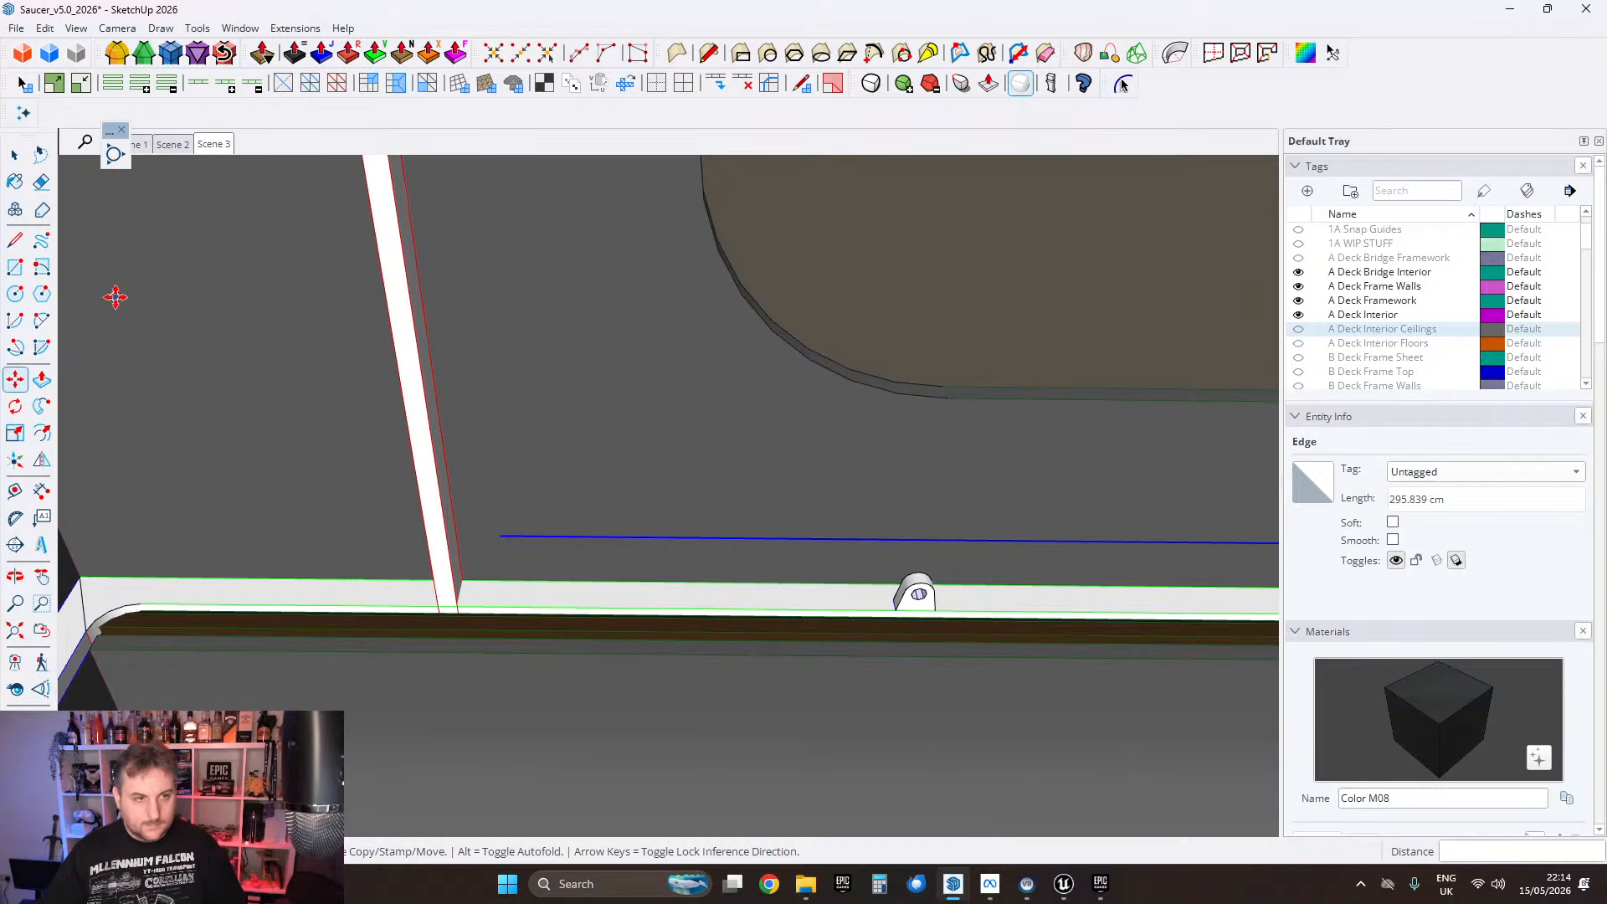
pyautogui.click(15, 154)
pyautogui.click(447, 477)
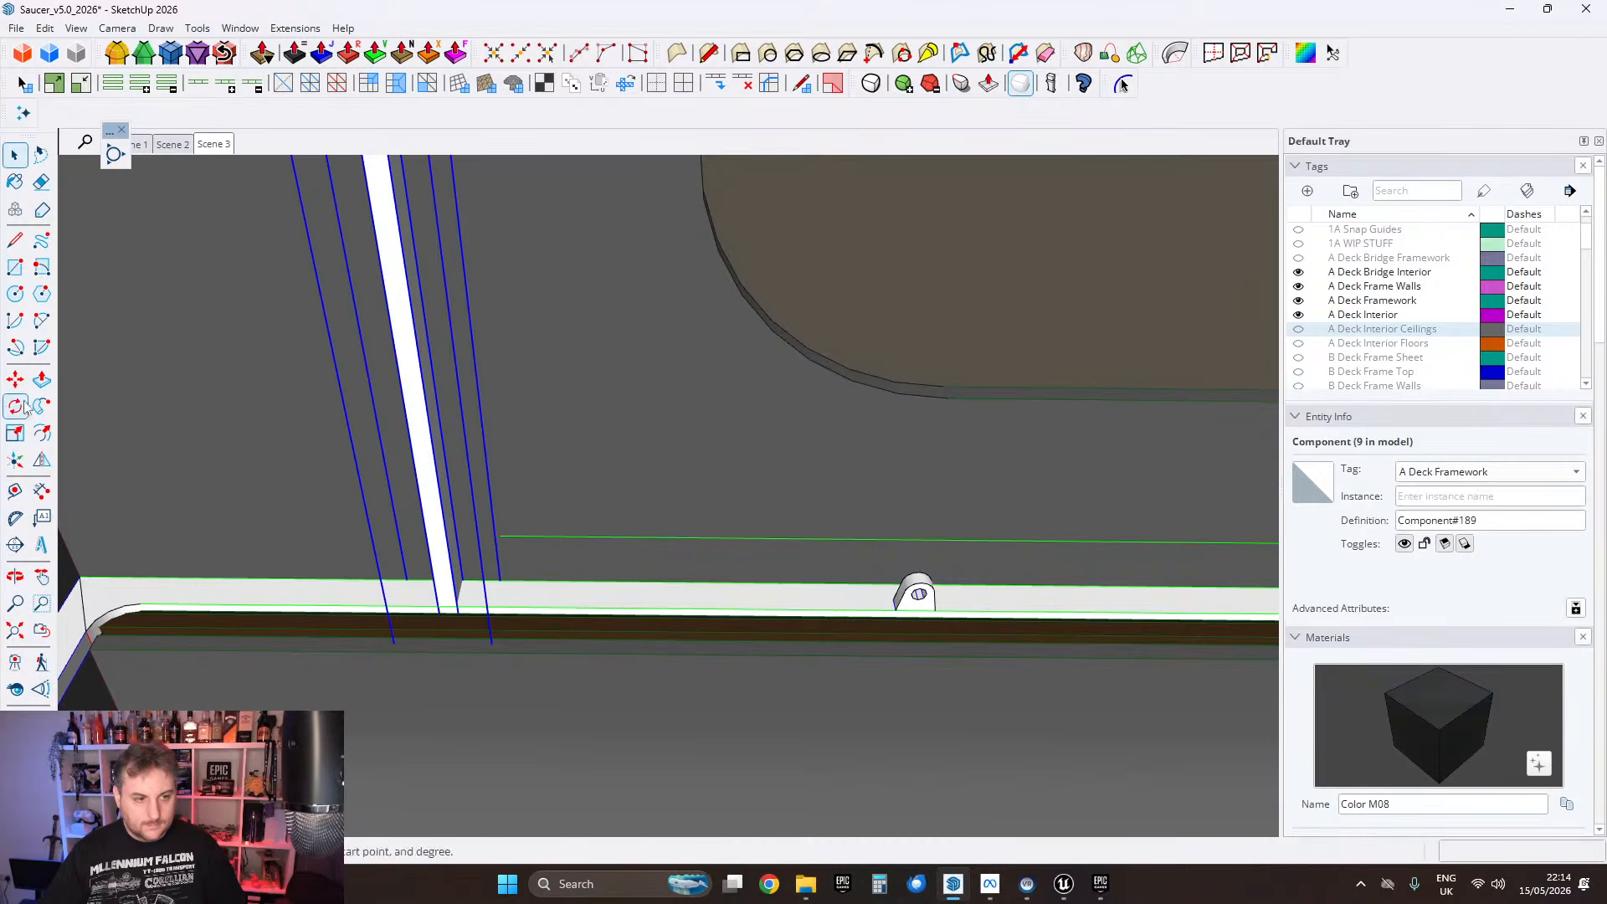
pyautogui.click(15, 380)
pyautogui.scroll(4, 427, 536)
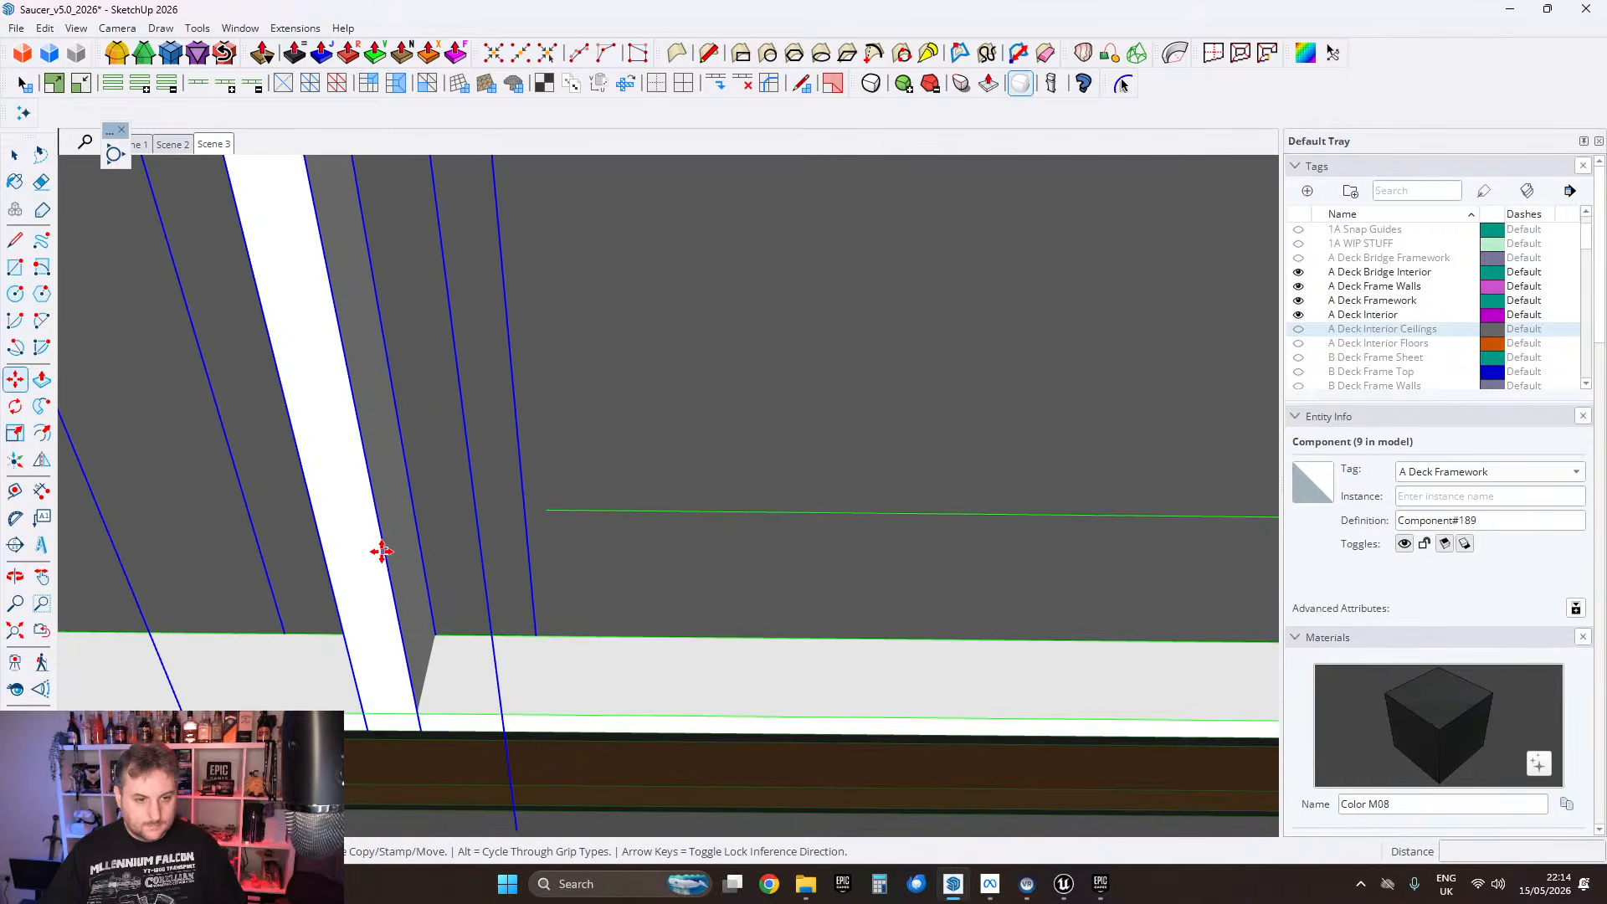
pyautogui.click(382, 552)
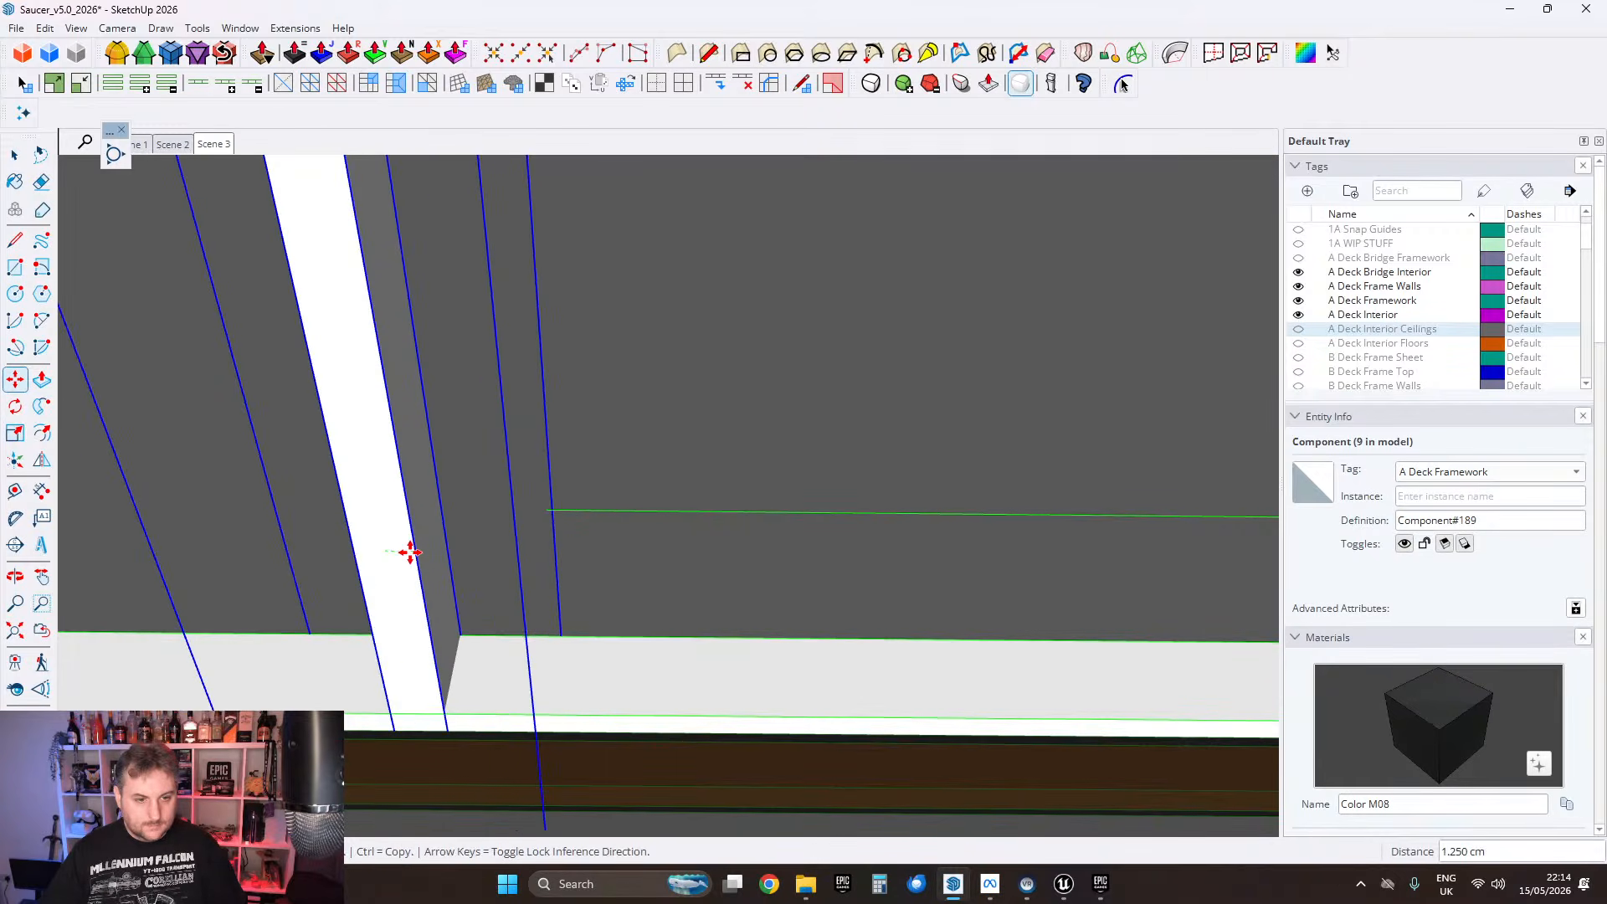
pyautogui.click(546, 506)
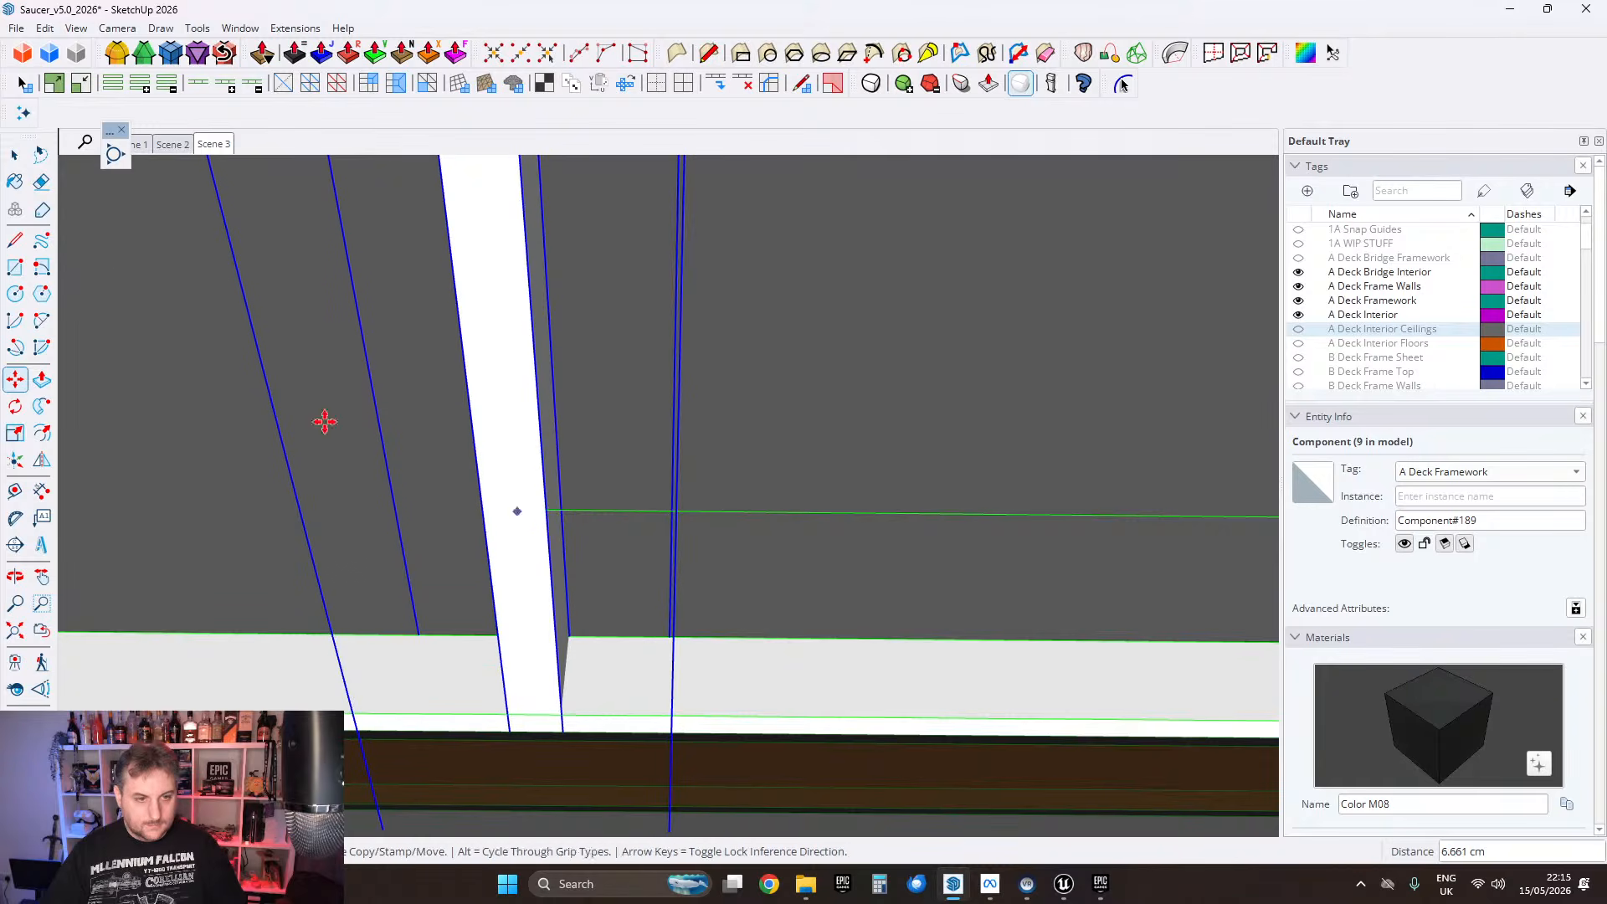
pyautogui.scroll(-2, 651, 506)
pyautogui.click(17, 155)
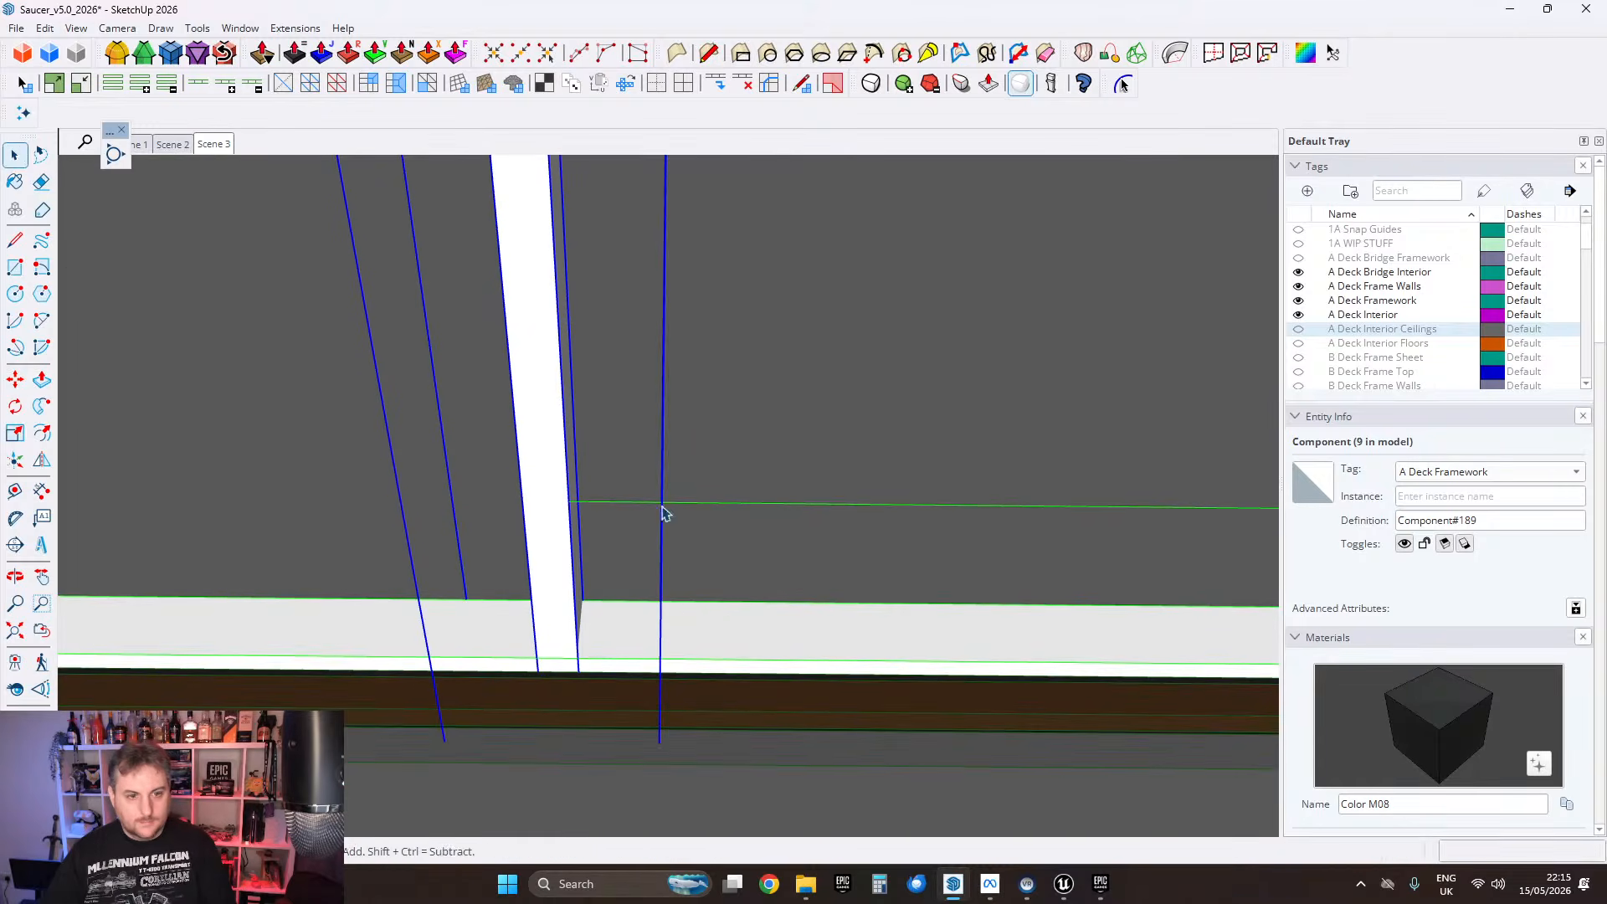
pyautogui.click(667, 506)
pyautogui.moveTo(671, 506)
pyautogui.mouseDown(button='middle')
pyautogui.moveTo(843, 484)
pyautogui.moveTo(814, 538)
pyautogui.moveTo(455, 530)
pyautogui.moveTo(742, 538)
pyautogui.moveTo(746, 513)
pyautogui.moveTo(879, 540)
pyautogui.moveTo(460, 567)
pyautogui.moveTo(549, 631)
pyautogui.moveTo(519, 735)
pyautogui.moveTo(786, 631)
pyautogui.moveTo(1009, 488)
pyautogui.moveTo(890, 549)
pyautogui.moveTo(1253, 517)
pyautogui.moveTo(897, 485)
pyautogui.moveTo(750, 430)
pyautogui.moveTo(440, 429)
pyautogui.moveTo(394, 413)
pyautogui.moveTo(871, 334)
pyautogui.moveTo(811, 617)
pyautogui.moveTo(552, 310)
pyautogui.moveTo(660, 460)
pyautogui.moveTo(922, 574)
pyautogui.moveTo(951, 549)
pyautogui.moveTo(911, 542)
pyautogui.mouseUp(button='middle')
pyautogui.moveTo(567, 456); pyautogui.dragTo(880, 426, button='middle')
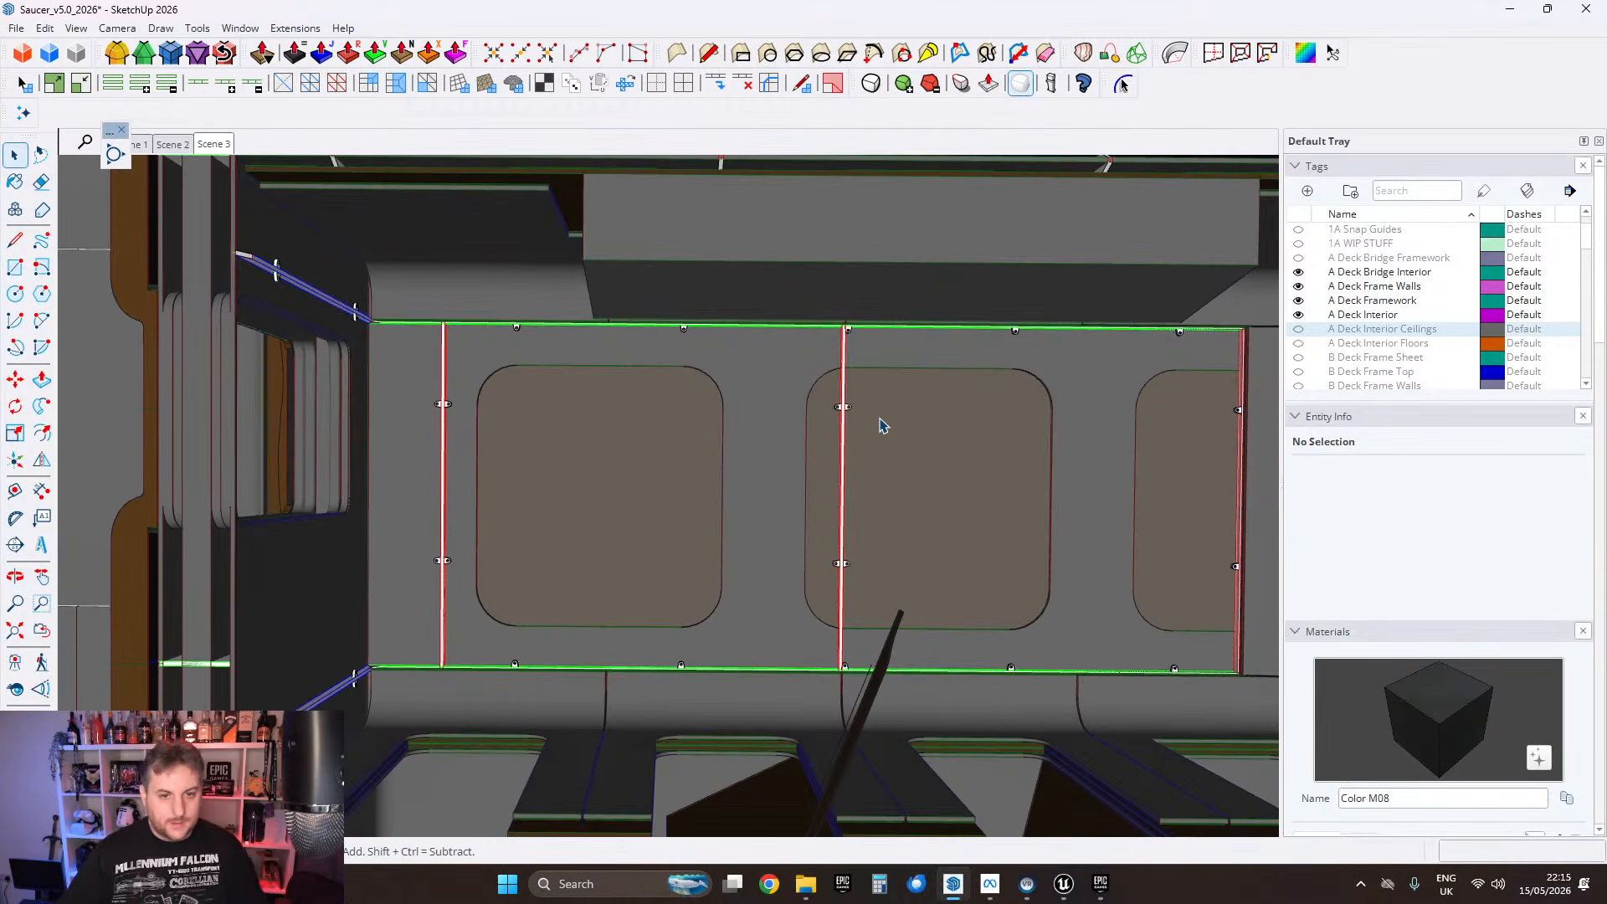
# Step: Copy the interior ceiling shell with the rectangular openings about 1369 cm along the green axis, clear of the ship
pyautogui.moveTo(1014, 480)
pyautogui.keyDown('shift'); pyautogui.mouseDown(button='middle')
pyautogui.moveTo(681, 474)
pyautogui.moveTo(804, 460)
pyautogui.moveTo(698, 443)
pyautogui.moveTo(824, 455)
pyautogui.mouseUp(button='middle'); pyautogui.keyUp('shift')
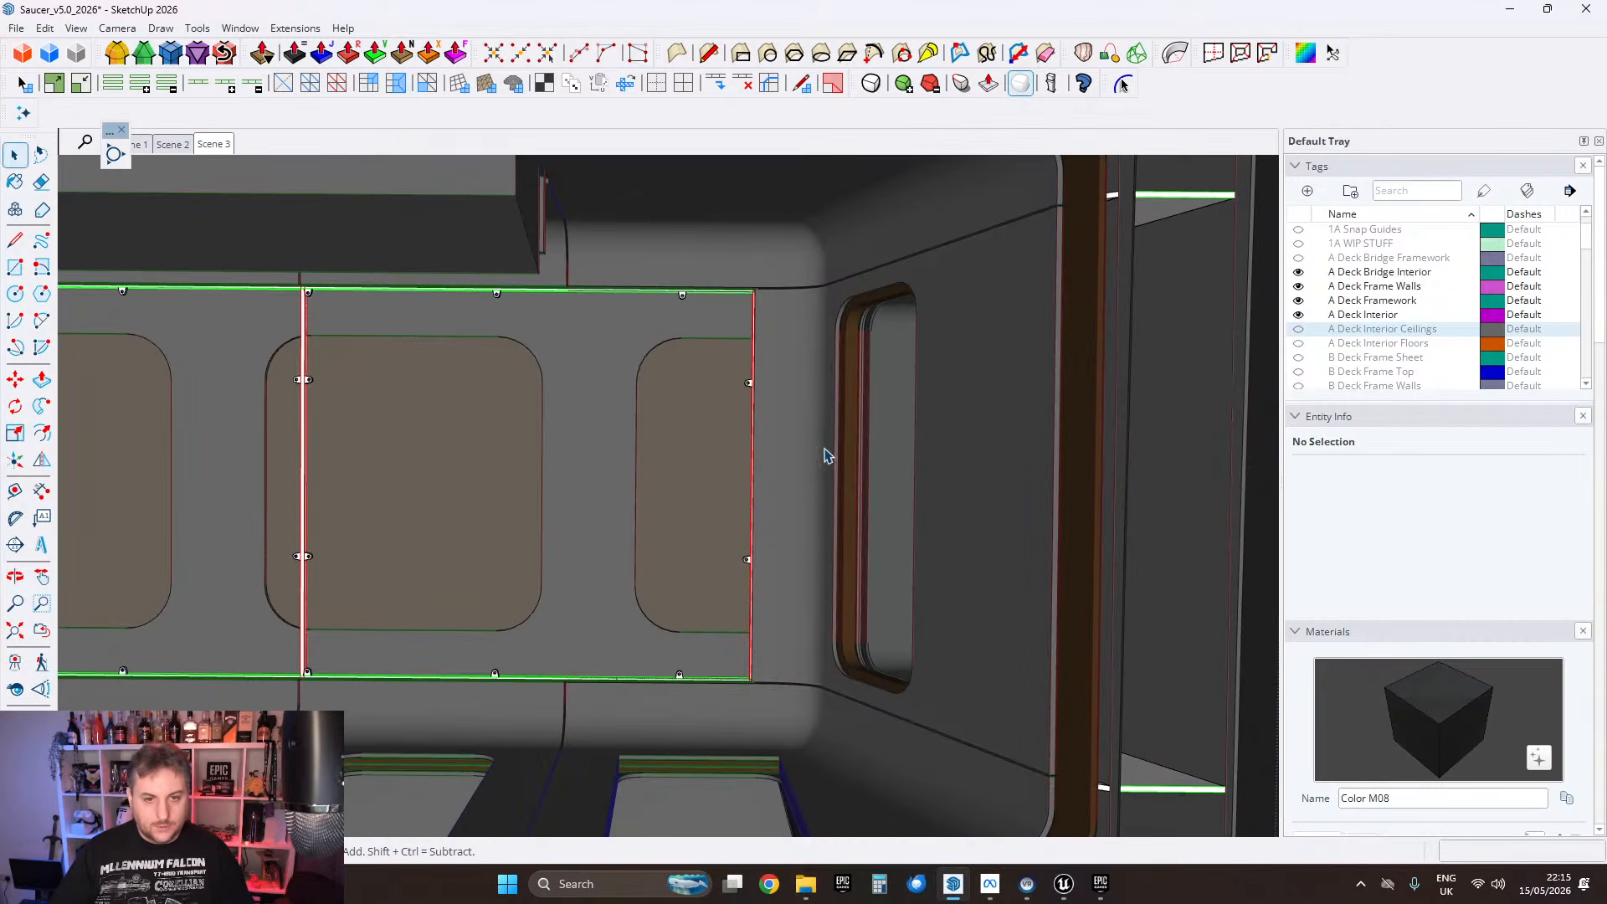
pyautogui.moveTo(1000, 387); pyautogui.dragTo(684, 420, button='middle')
pyautogui.click(782, 424)
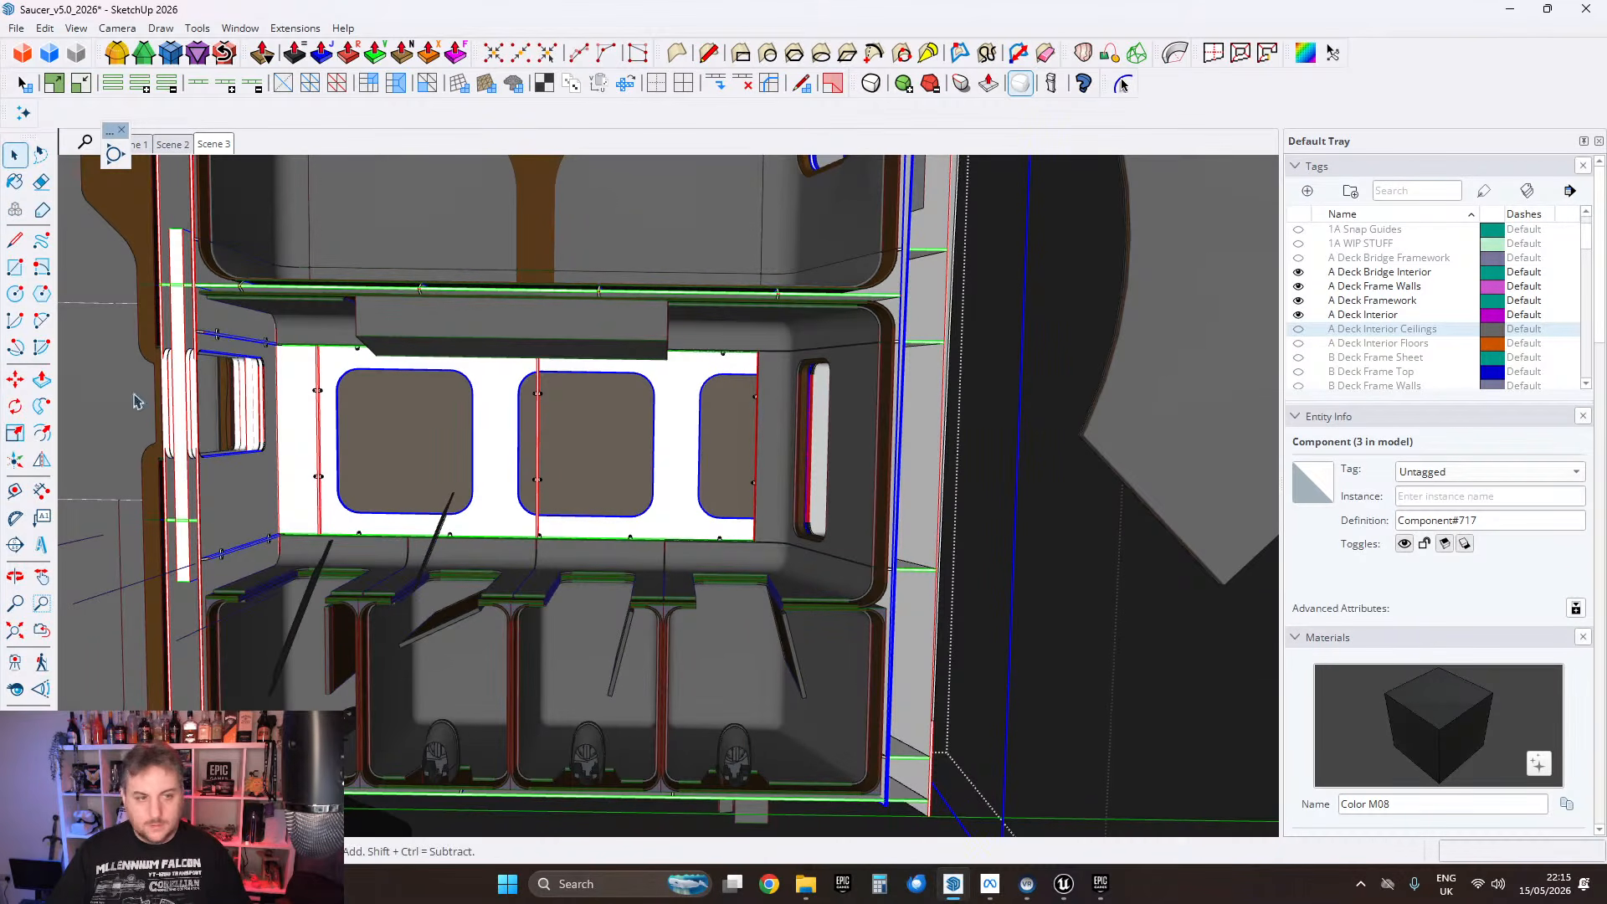
pyautogui.click(15, 379)
pyautogui.click(499, 424)
pyautogui.keyDown('shift'); pyautogui.moveTo(786, 422); pyautogui.dragTo(130, 414, button='middle'); pyautogui.keyUp('shift')
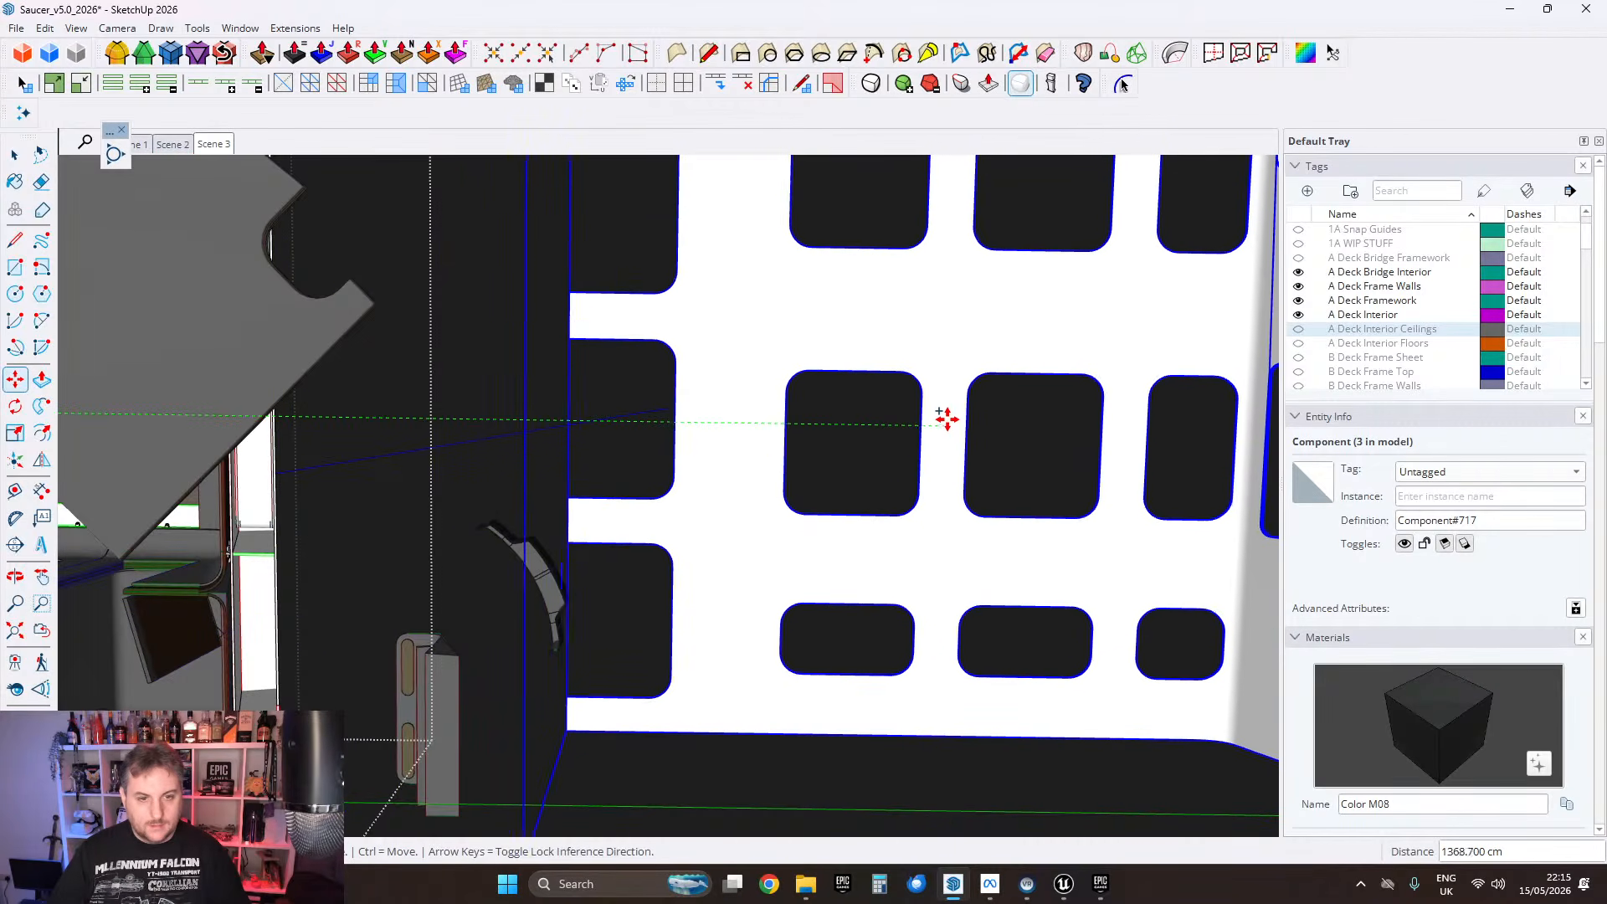
pyautogui.click(940, 424)
pyautogui.keyDown('shift'); pyautogui.moveTo(940, 423); pyautogui.dragTo(566, 430, button='middle'); pyautogui.keyUp('shift')
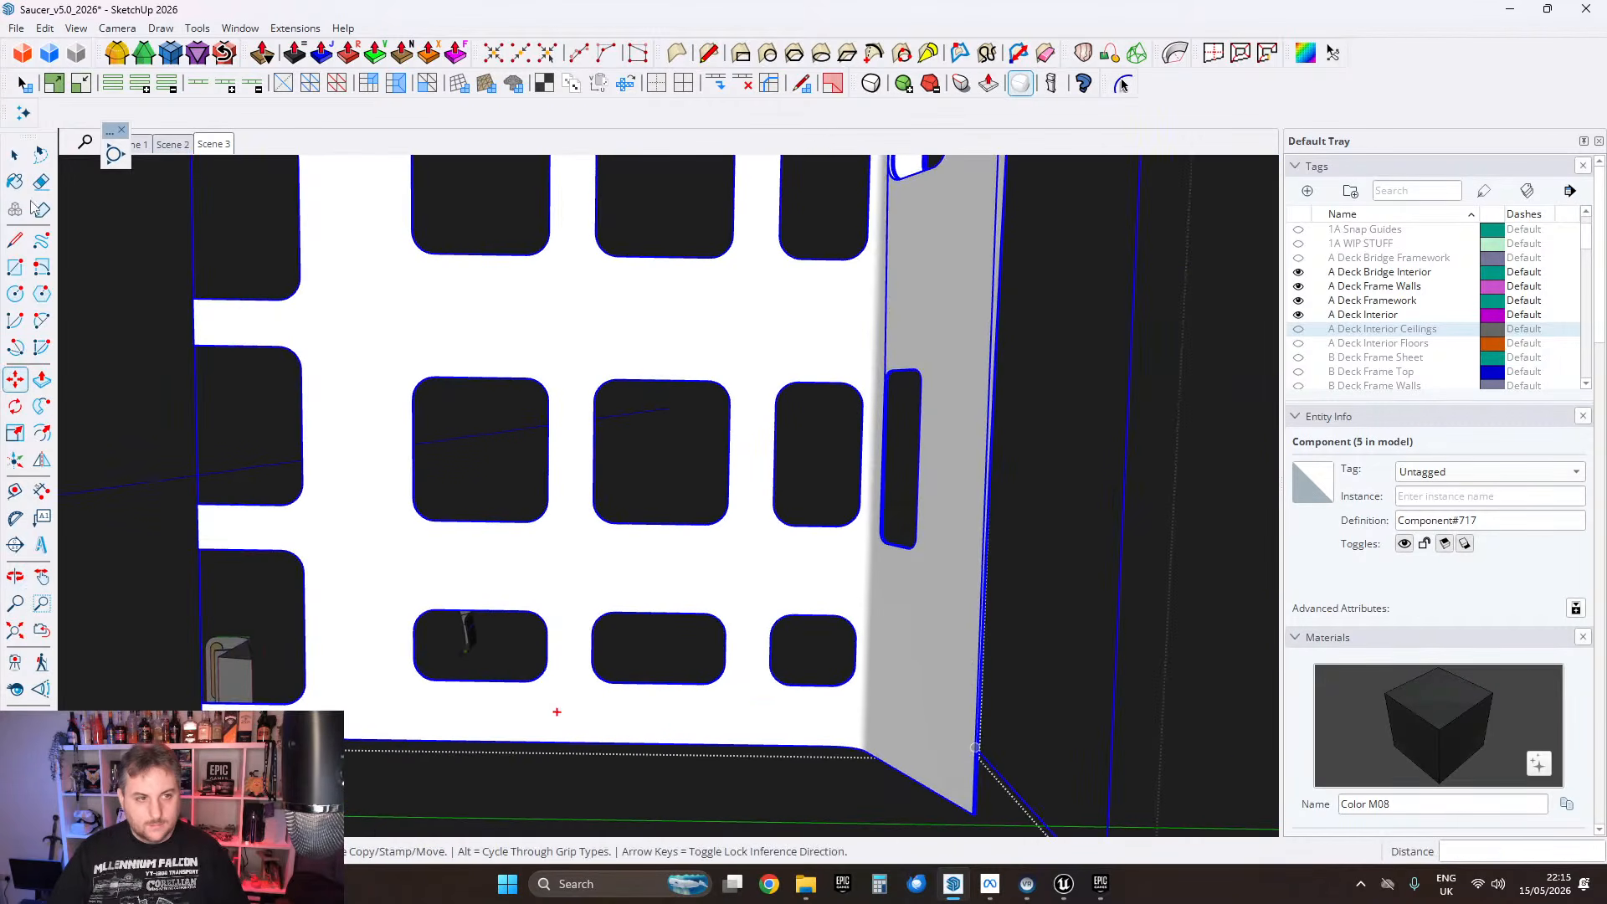
# Step: Open the copied ceiling shell for editing and select all of its connected geometry near the corner opening
pyautogui.click(14, 158)
pyautogui.scroll(-3, 775, 402)
pyautogui.moveTo(746, 427)
pyautogui.mouseDown(button='middle')
pyautogui.moveTo(696, 438)
pyautogui.moveTo(758, 431)
pyautogui.mouseUp(button='middle')
pyautogui.scroll(2, 814, 450)
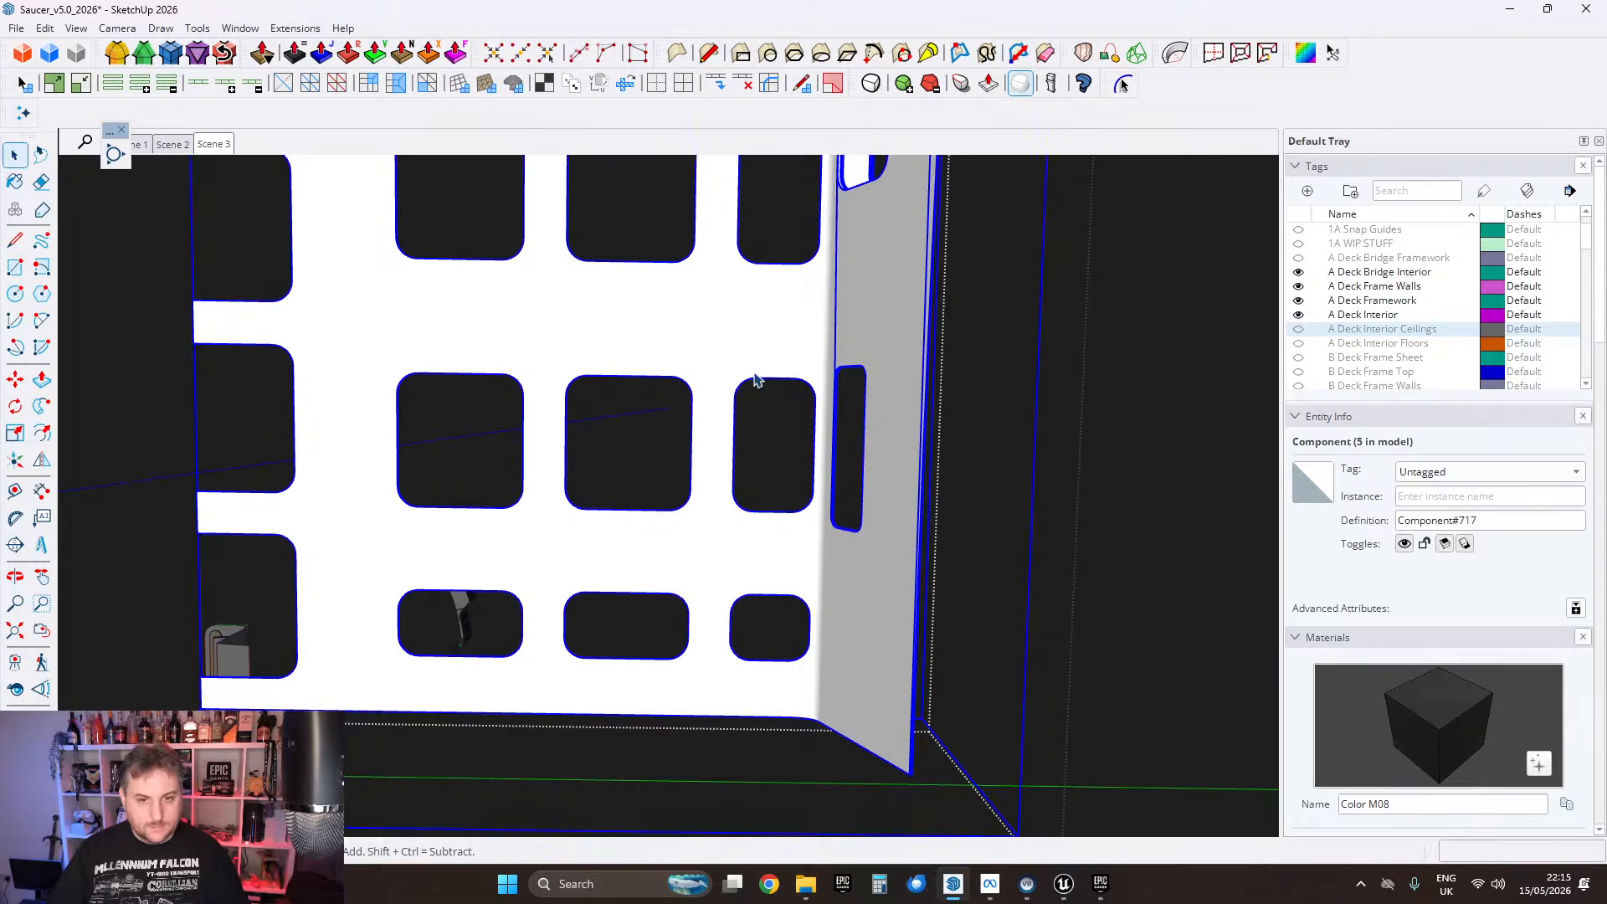
pyautogui.doubleClick(754, 375)
pyautogui.scroll(4, 762, 369)
pyautogui.tripleClick(794, 369)
pyautogui.scroll(3, 796, 370)
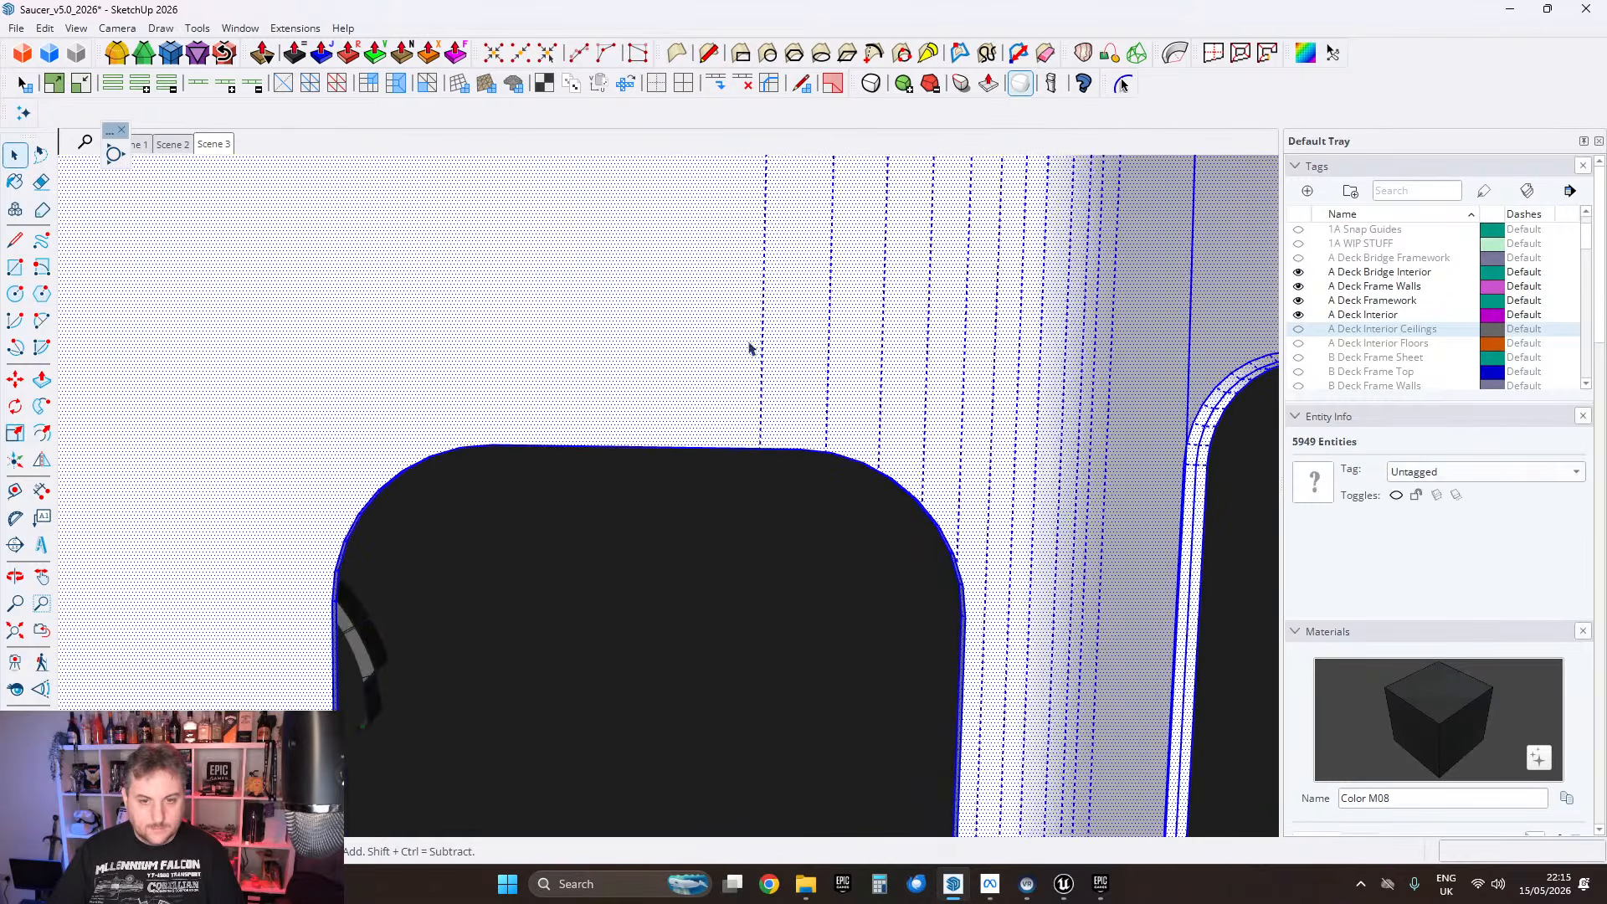
pyautogui.moveTo(751, 349); pyautogui.dragTo(700, 746, button='middle')
pyautogui.scroll(3, 744, 732)
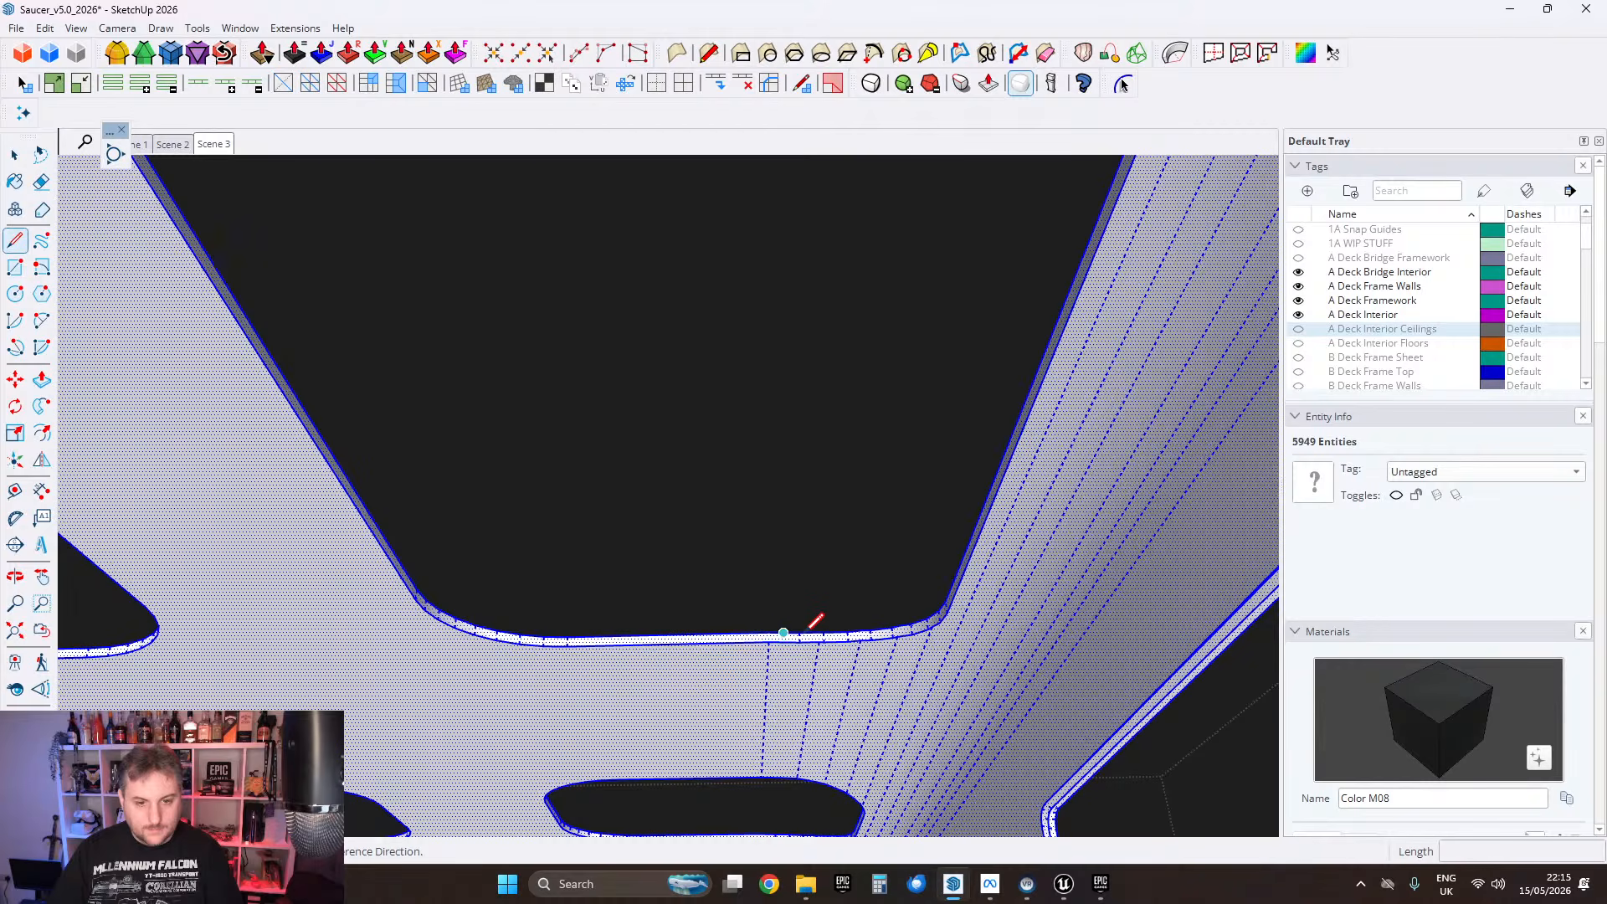
pyautogui.click(768, 632)
pyautogui.moveTo(818, 707)
pyautogui.mouseDown(button='middle')
pyautogui.moveTo(946, 574)
pyautogui.moveTo(614, 685)
pyautogui.moveTo(948, 629)
pyautogui.moveTo(1001, 656)
pyautogui.moveTo(783, 557)
pyautogui.mouseUp(button='middle')
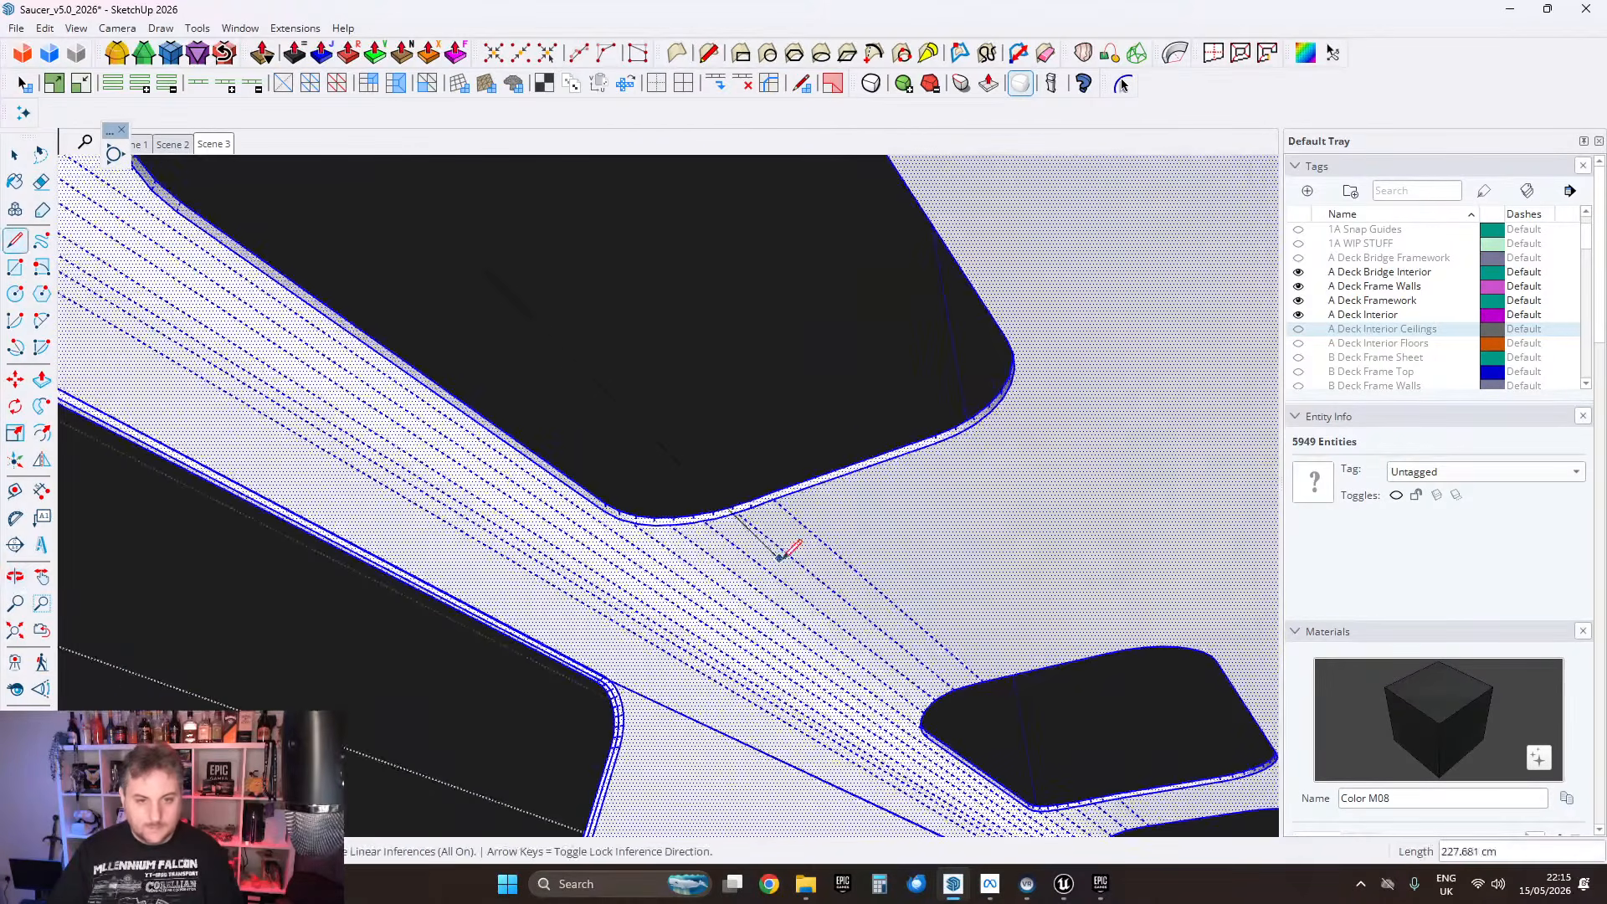
pyautogui.press('space')
pyautogui.scroll(4, 699, 512)
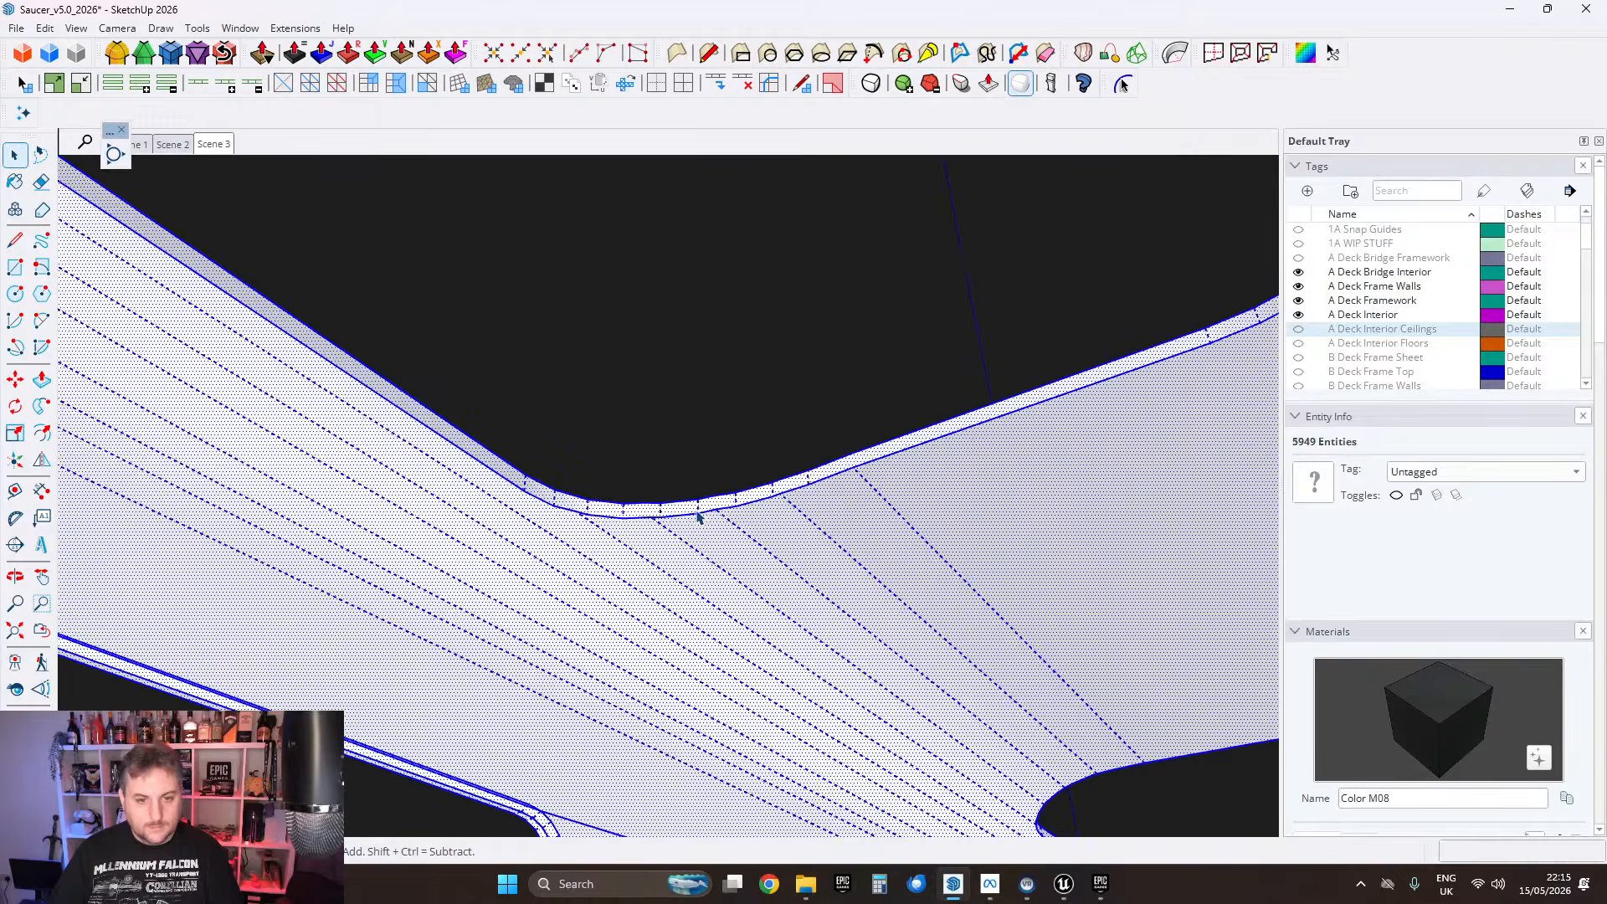
# Step: Select the edge loop around the corner opening and try to surface it with Curviloft, including skinning, keeping the selection each time
pyautogui.press('r')
pyautogui.scroll(-2, 759, 509)
pyautogui.click(754, 344)
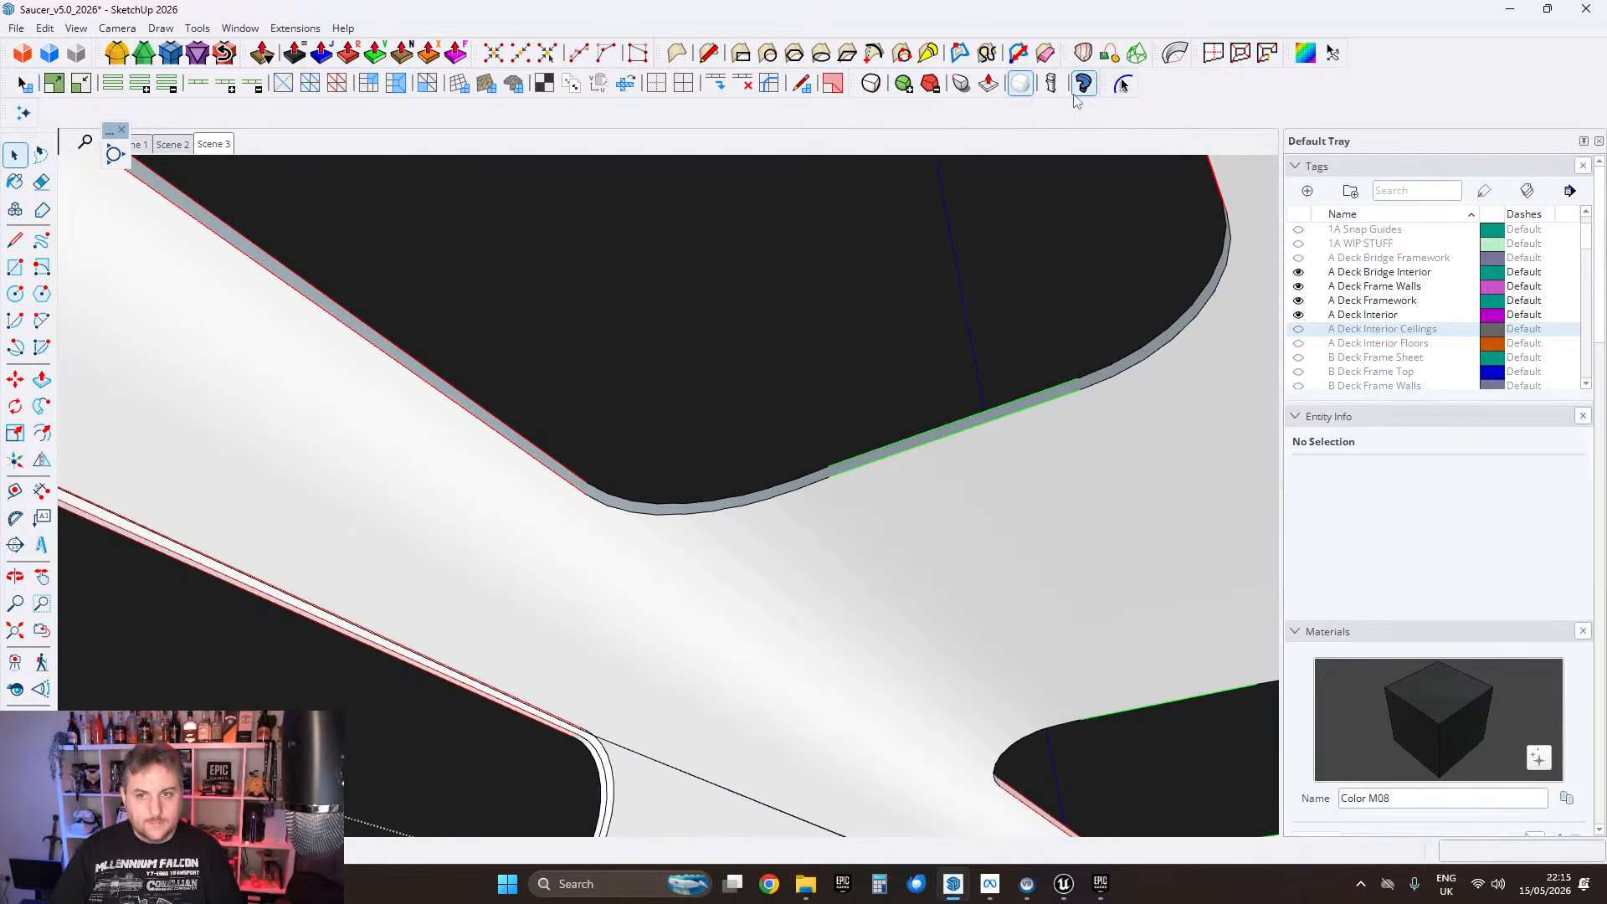
pyautogui.click(1117, 370)
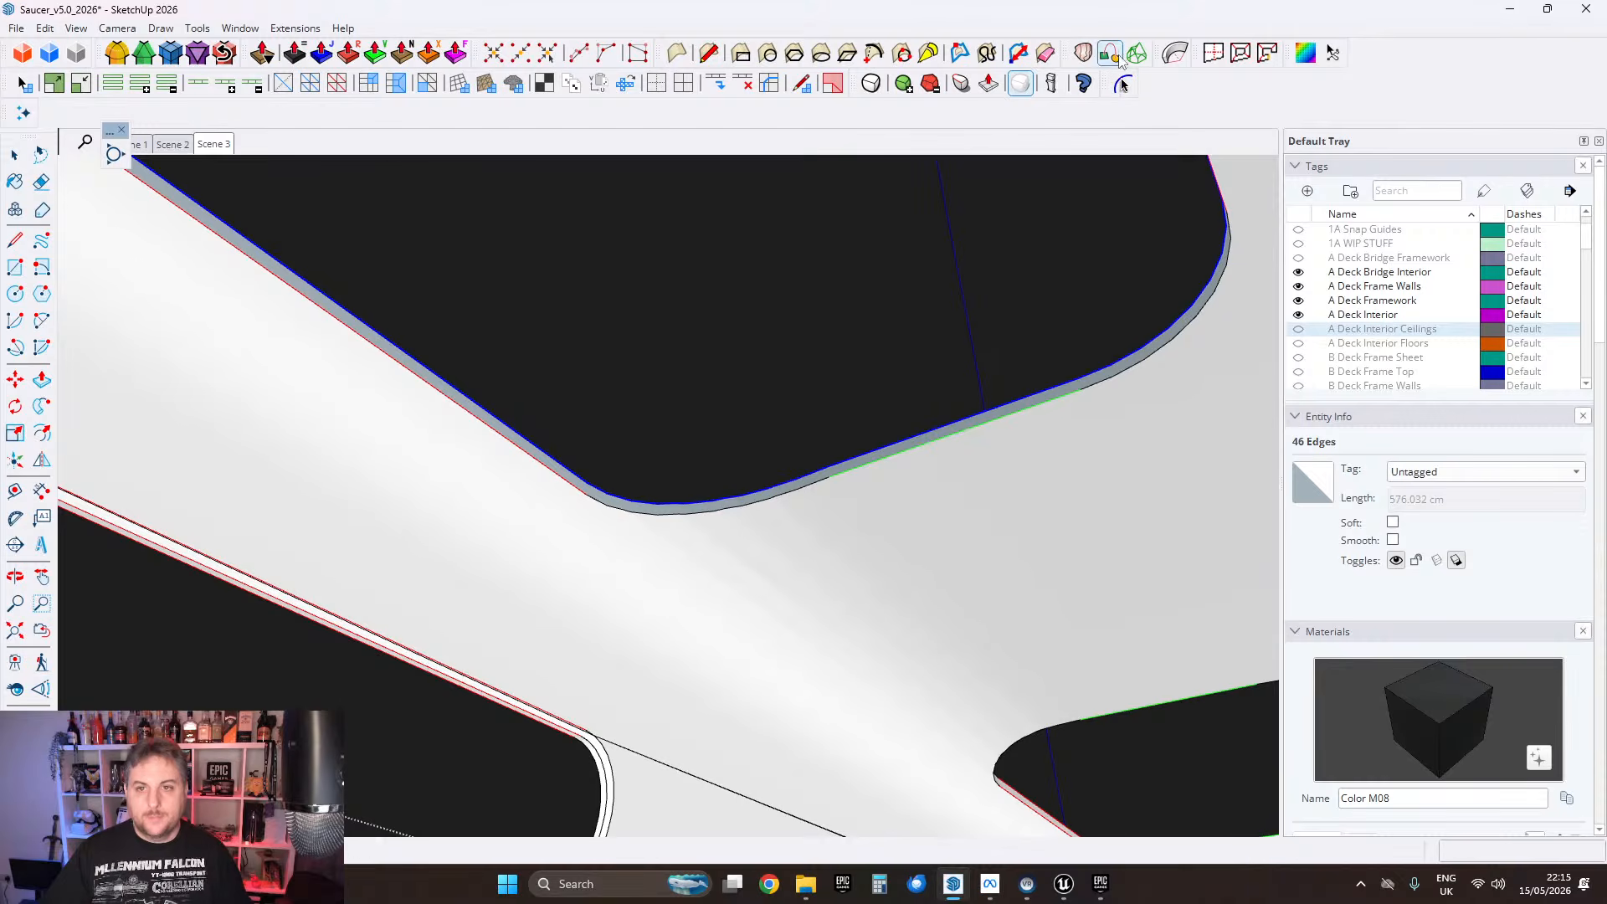
pyautogui.click(1084, 53)
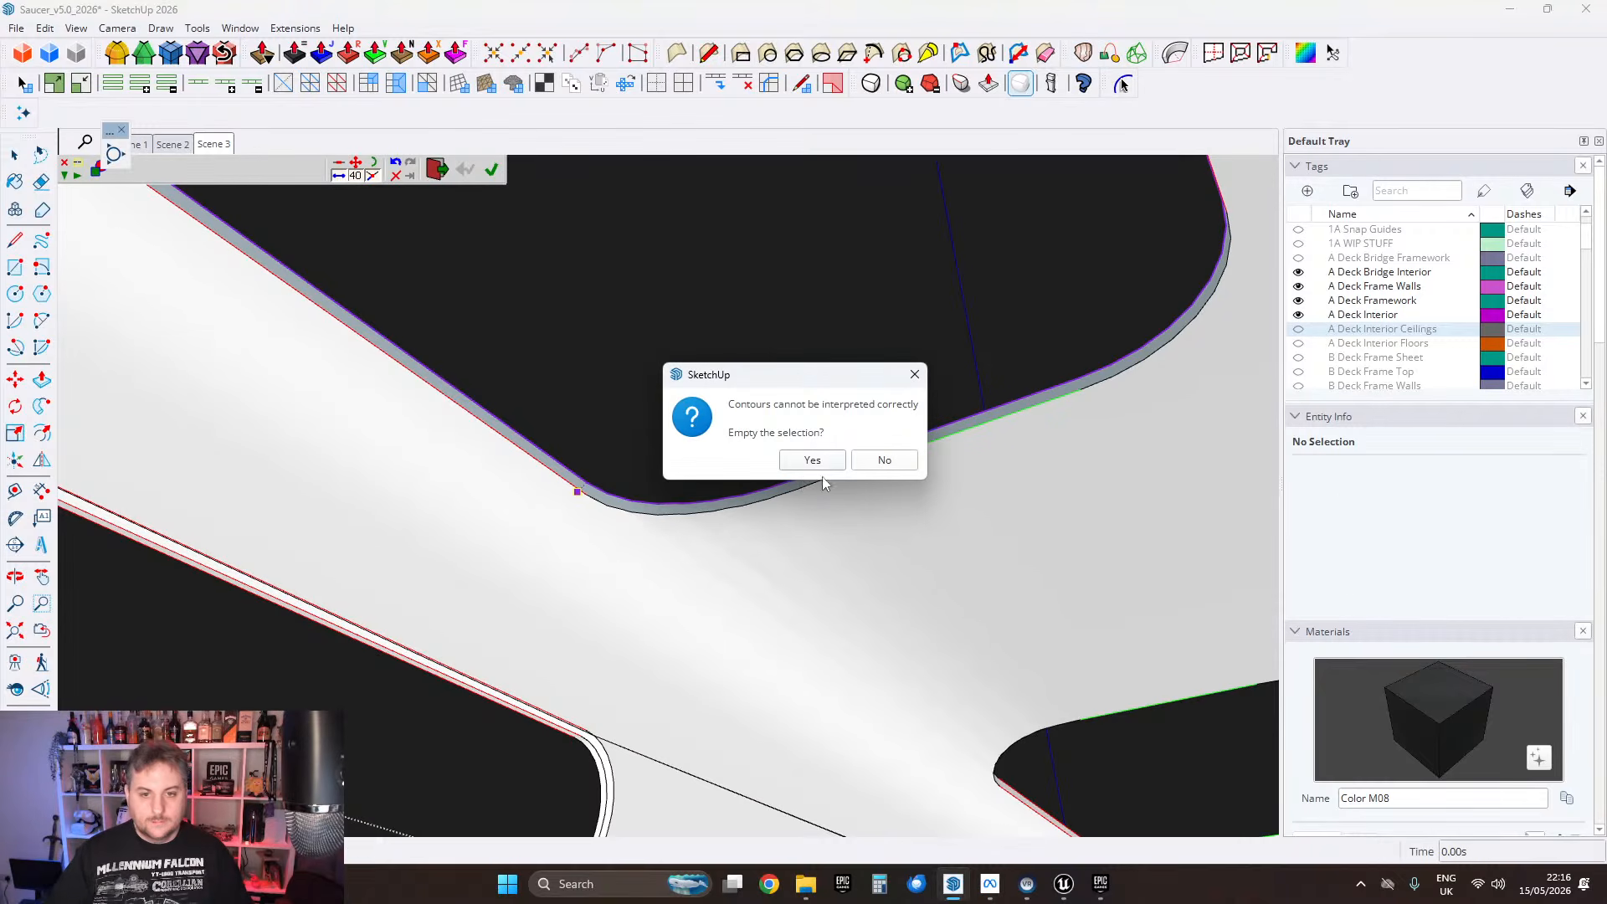
pyautogui.click(874, 462)
pyautogui.click(1136, 55)
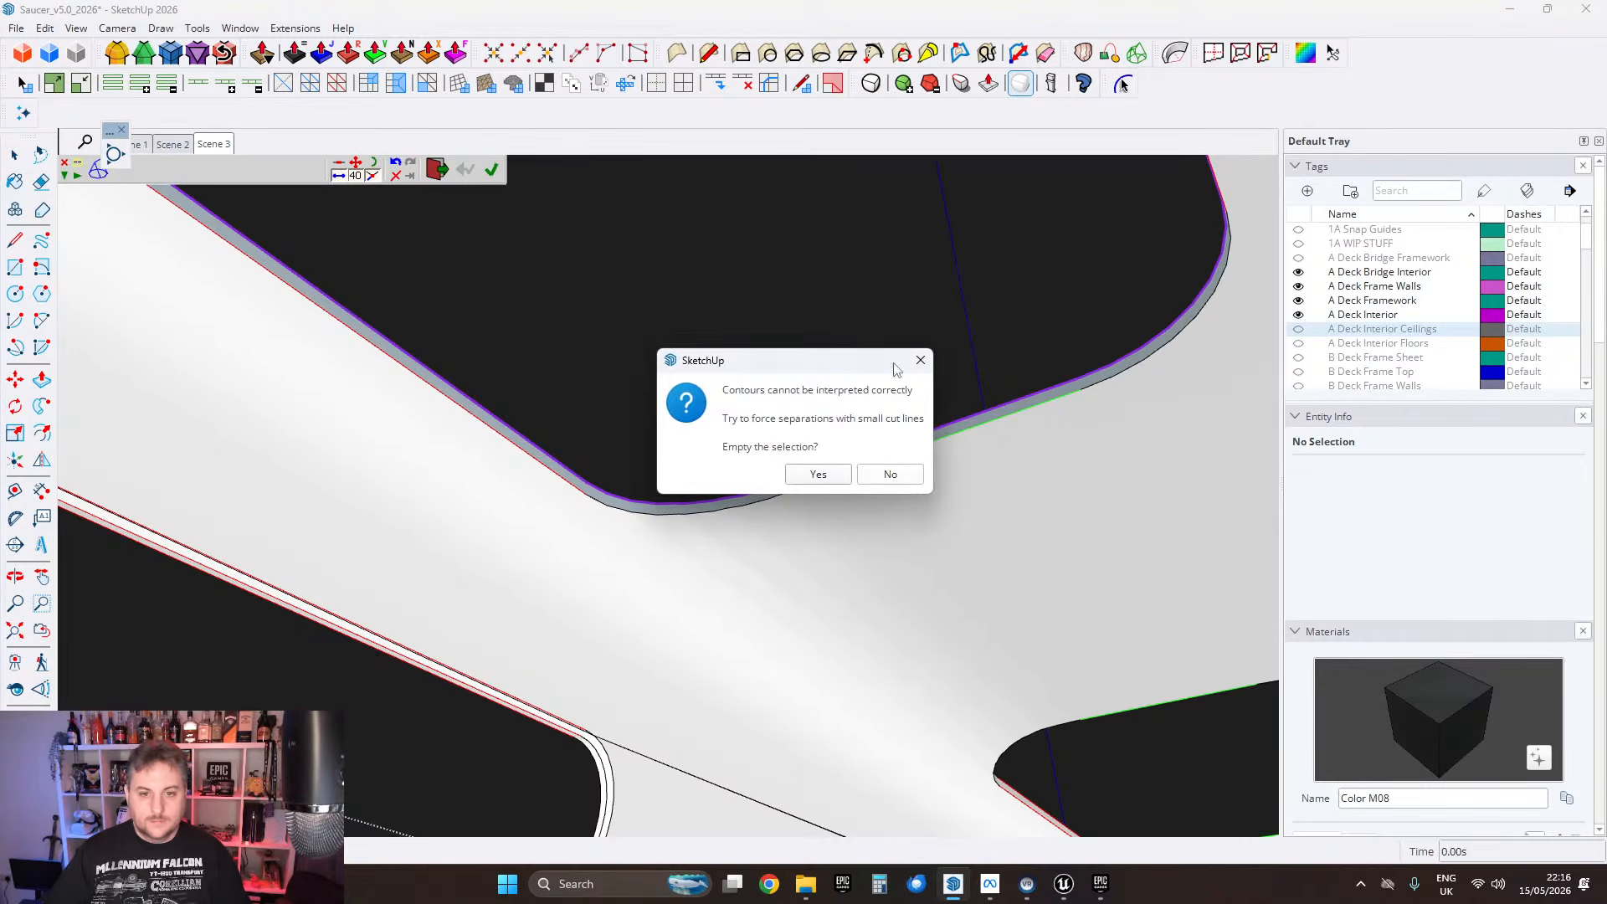
pyautogui.click(902, 483)
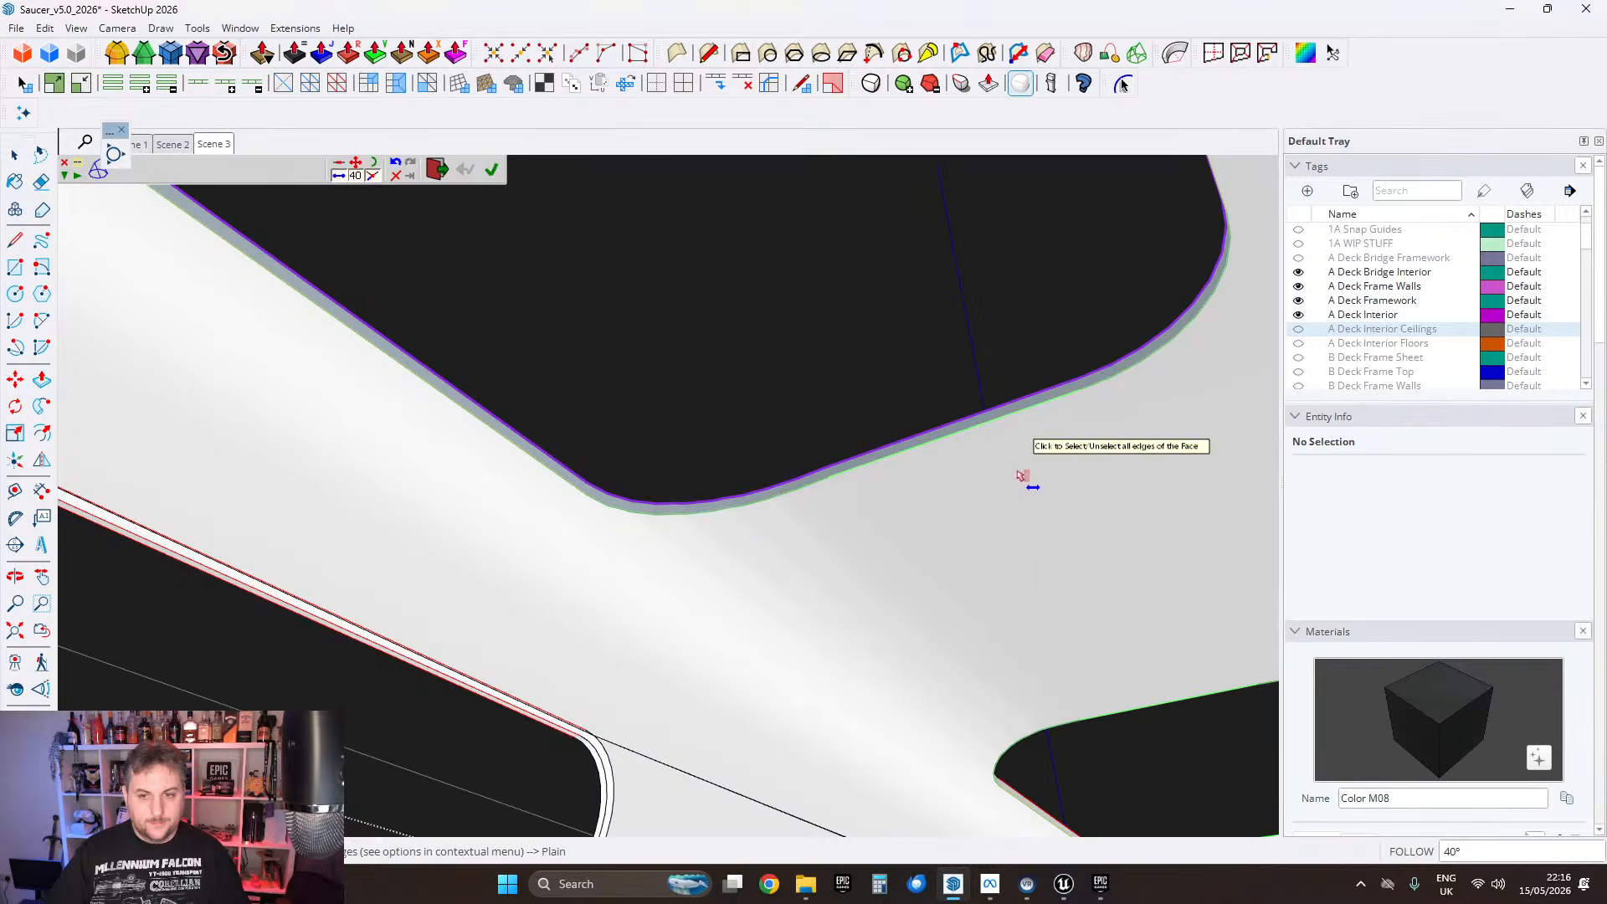
# Step: Select all of the ceiling shell's connected geometry and run FixIt 101 on it
pyautogui.moveTo(1030, 477); pyautogui.dragTo(666, 533, button='middle')
pyautogui.moveTo(760, 456); pyautogui.dragTo(608, 410, button='middle')
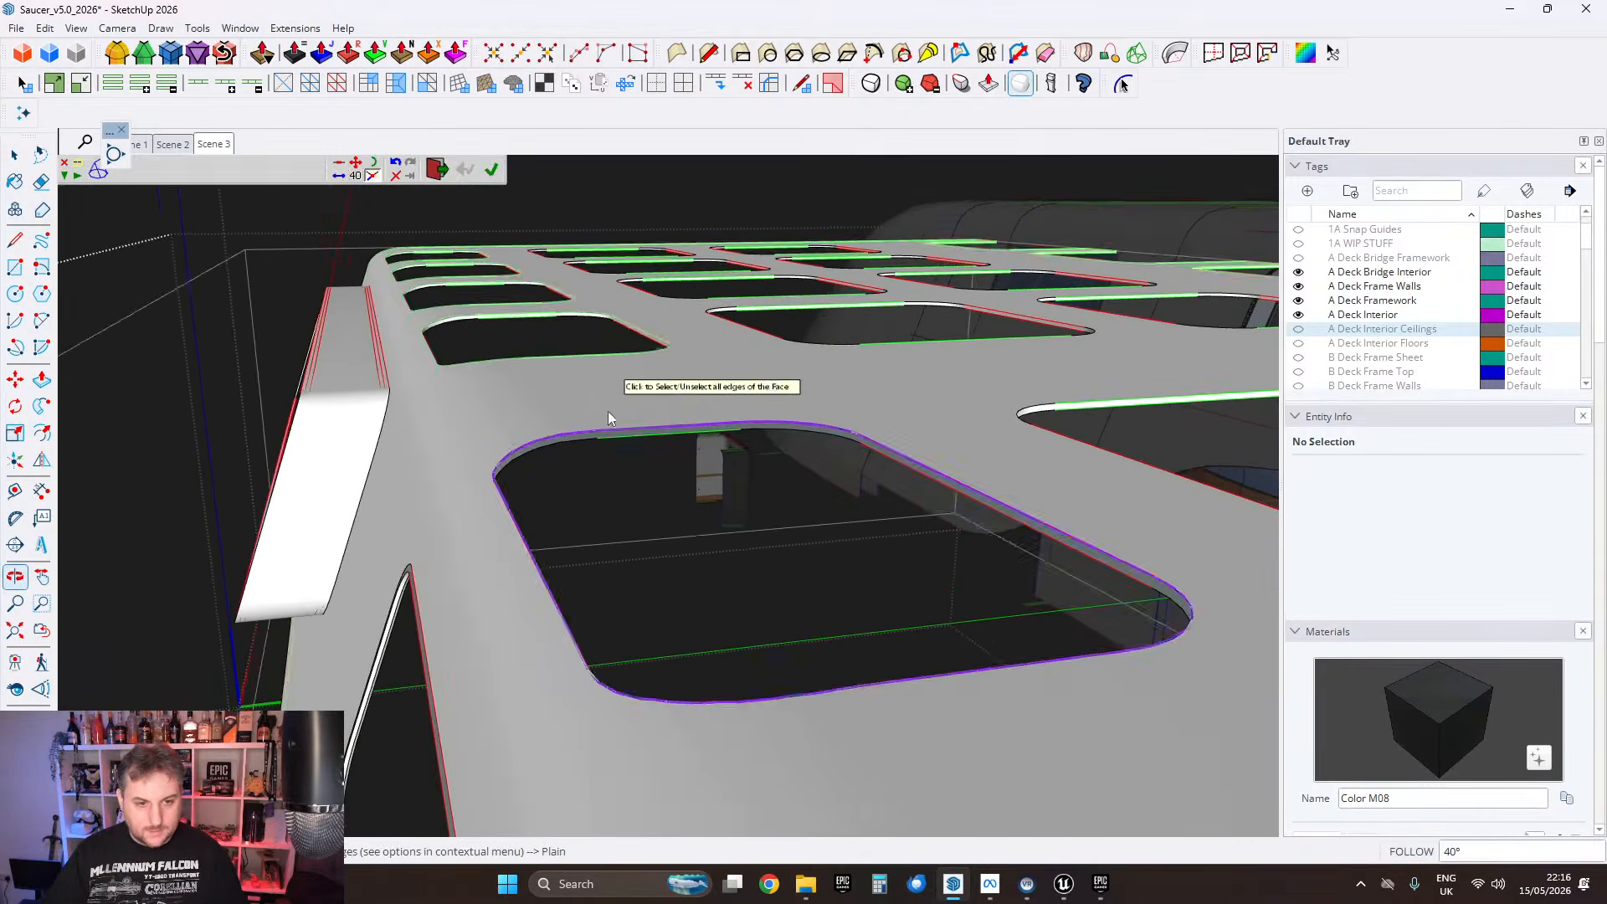
pyautogui.click(14, 154)
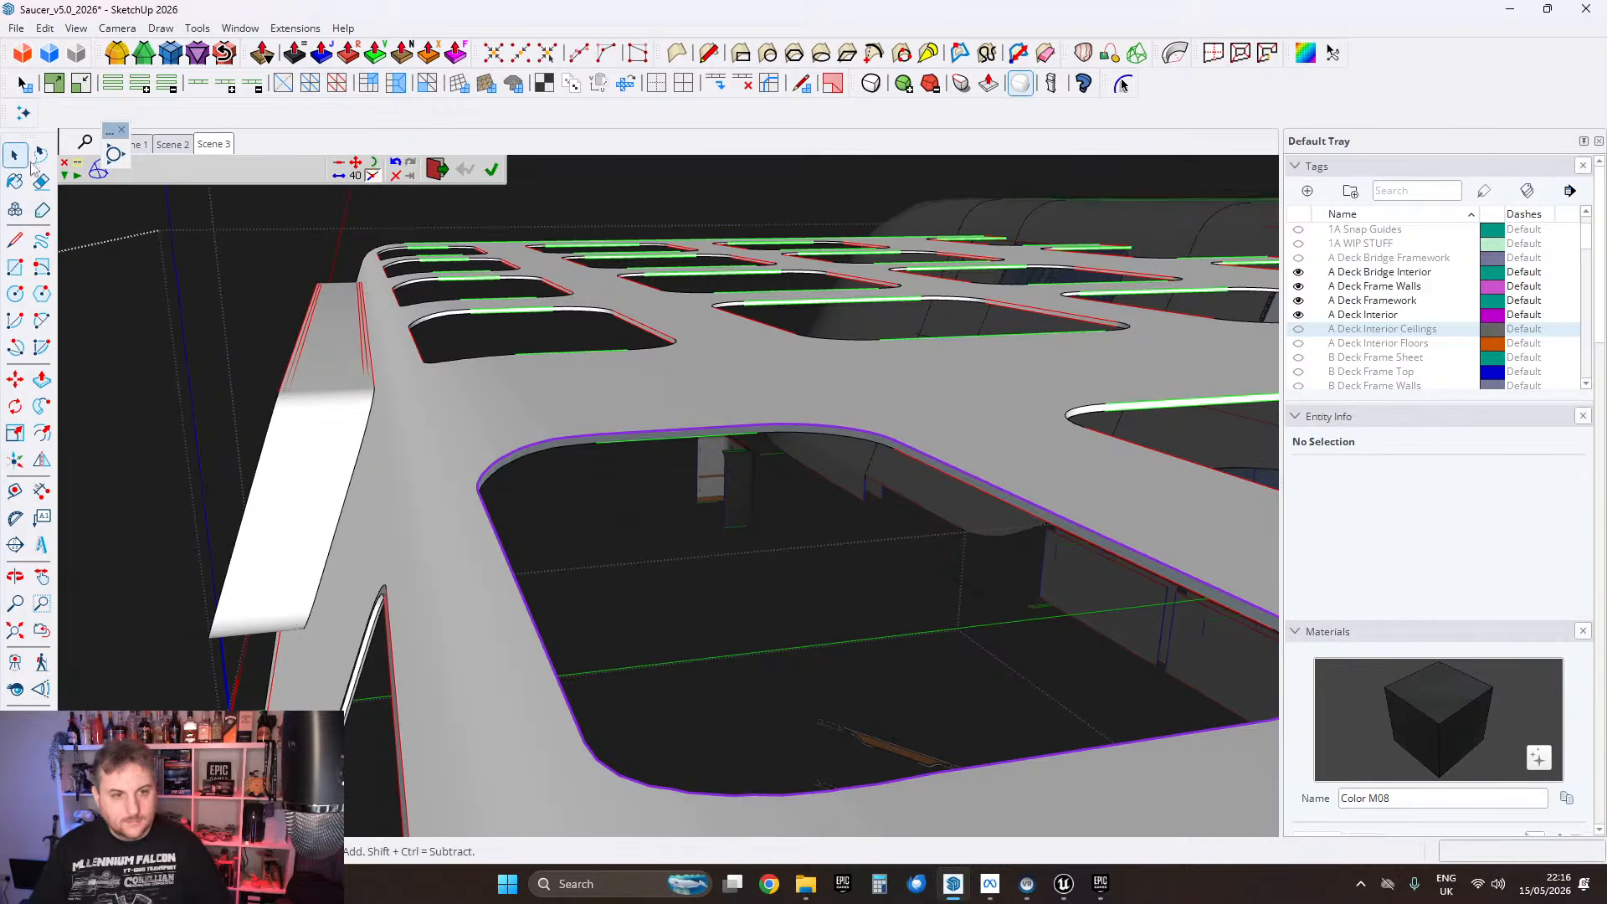
pyautogui.tripleClick(510, 402)
pyautogui.rightClick(510, 402)
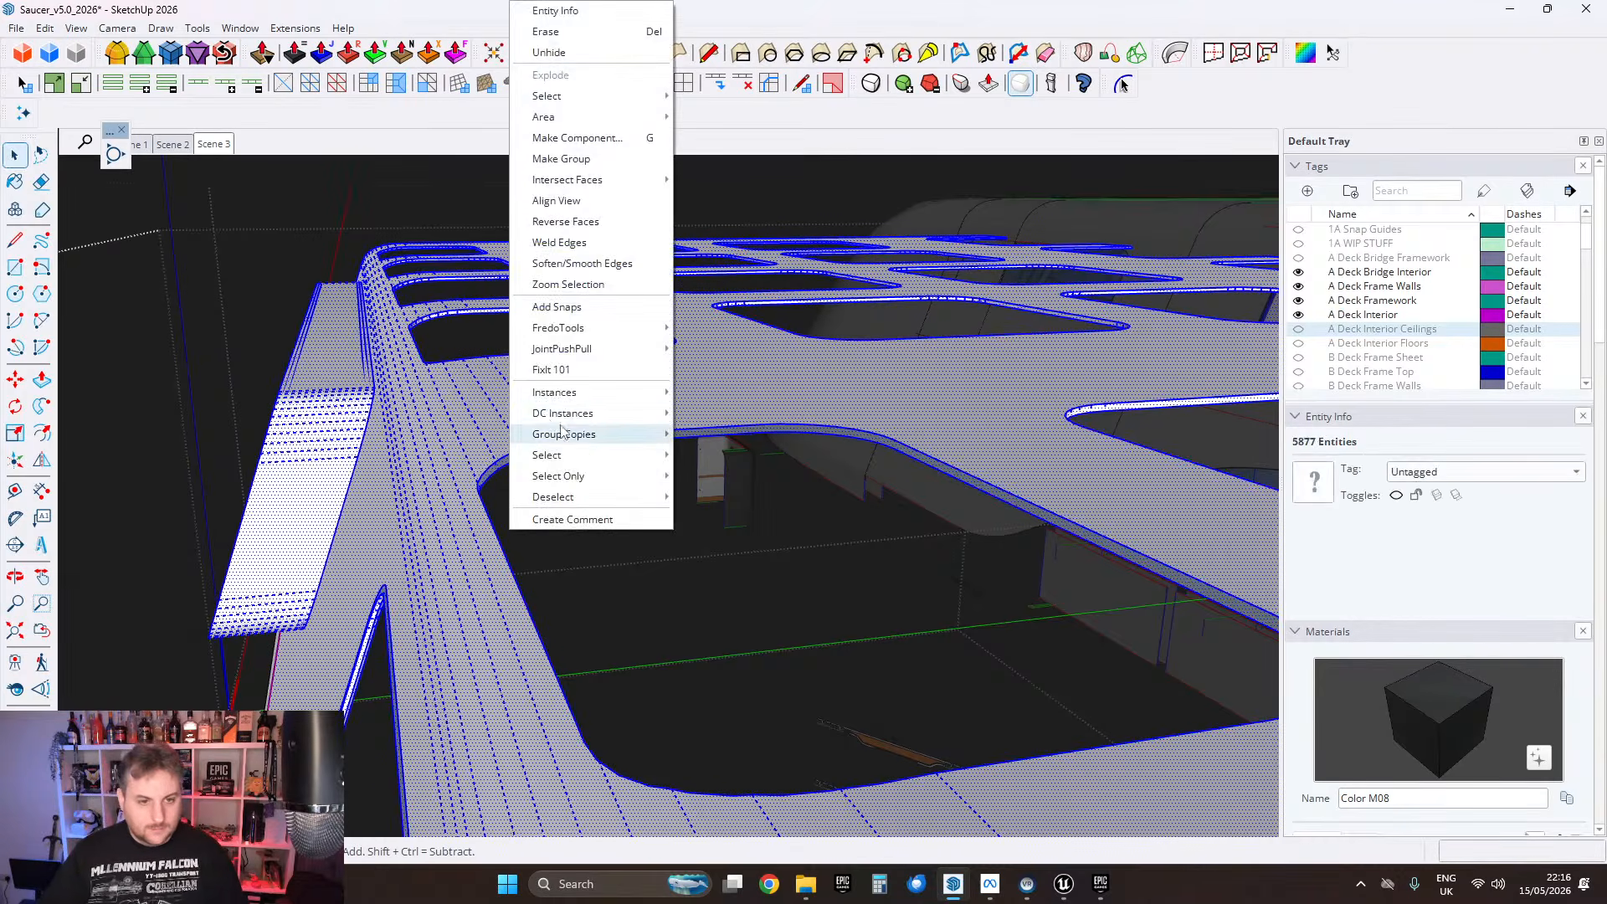
pyautogui.click(549, 370)
pyautogui.click(852, 522)
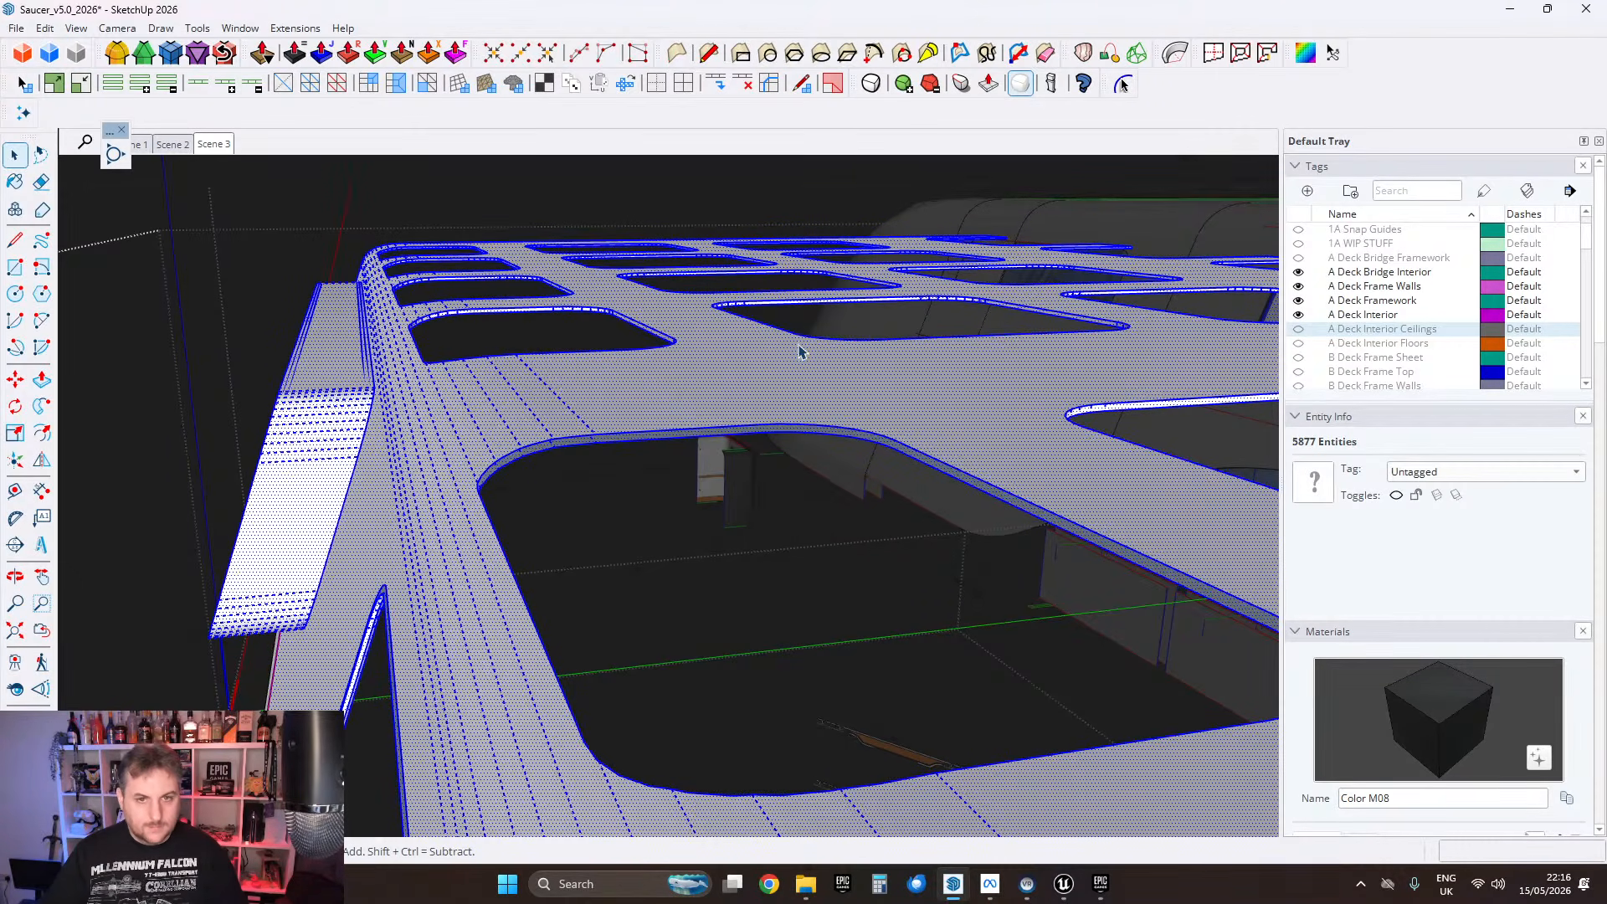
# Step: Reselect the opening's edge loop and try to surface it with Curviloft's skinning and lofting modes, including Loft along Path
pyautogui.click(1122, 84)
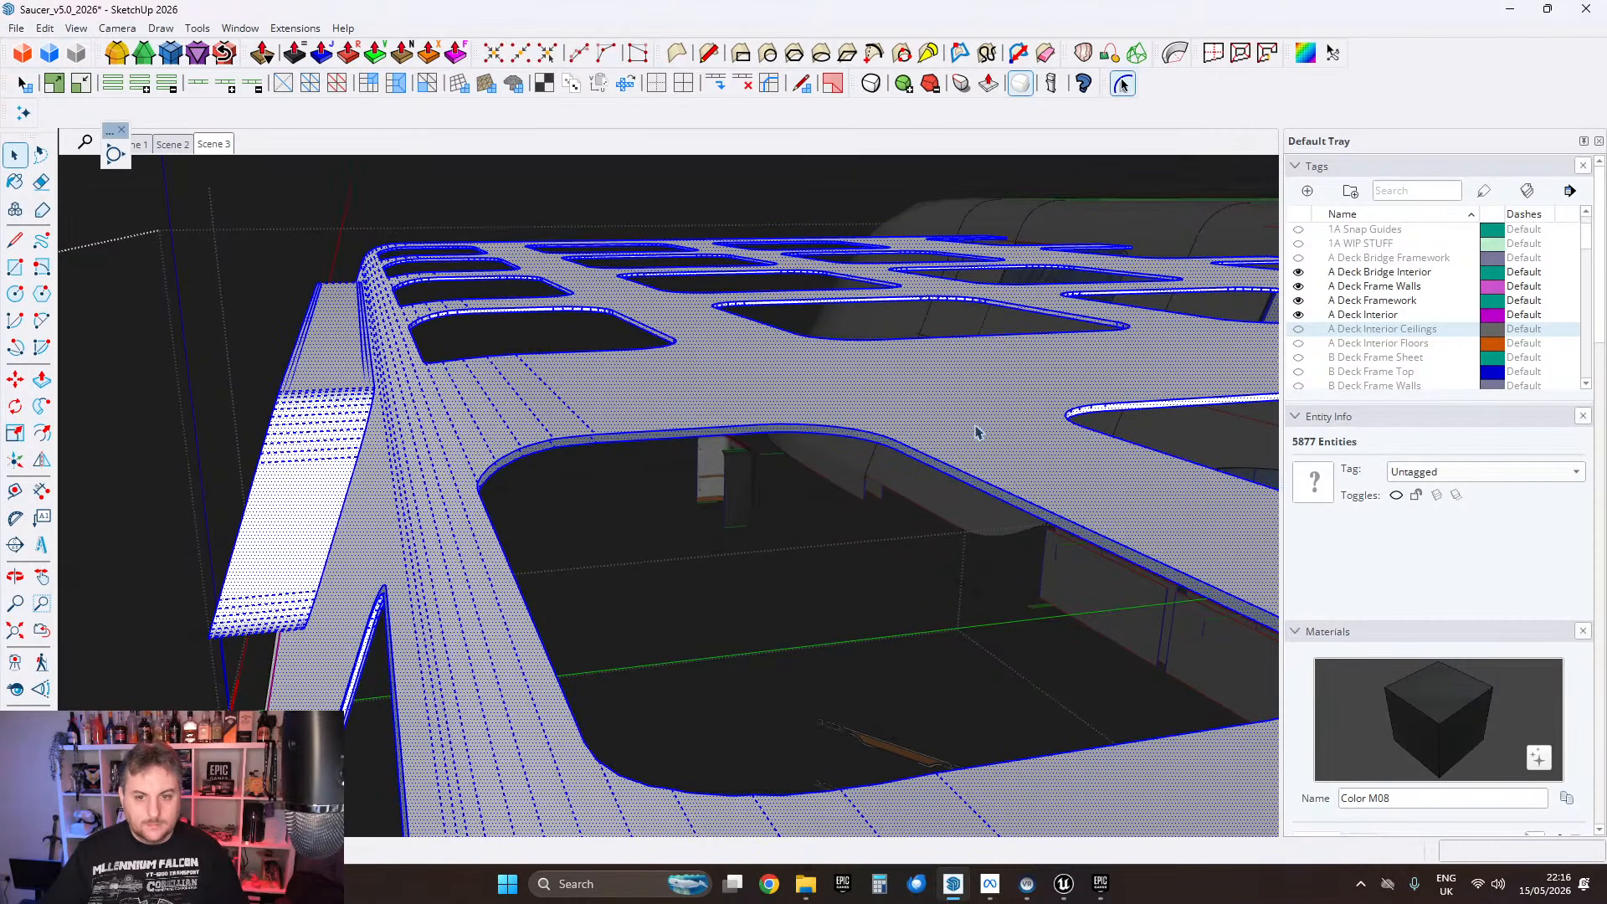
pyautogui.click(960, 474)
pyautogui.click(1136, 54)
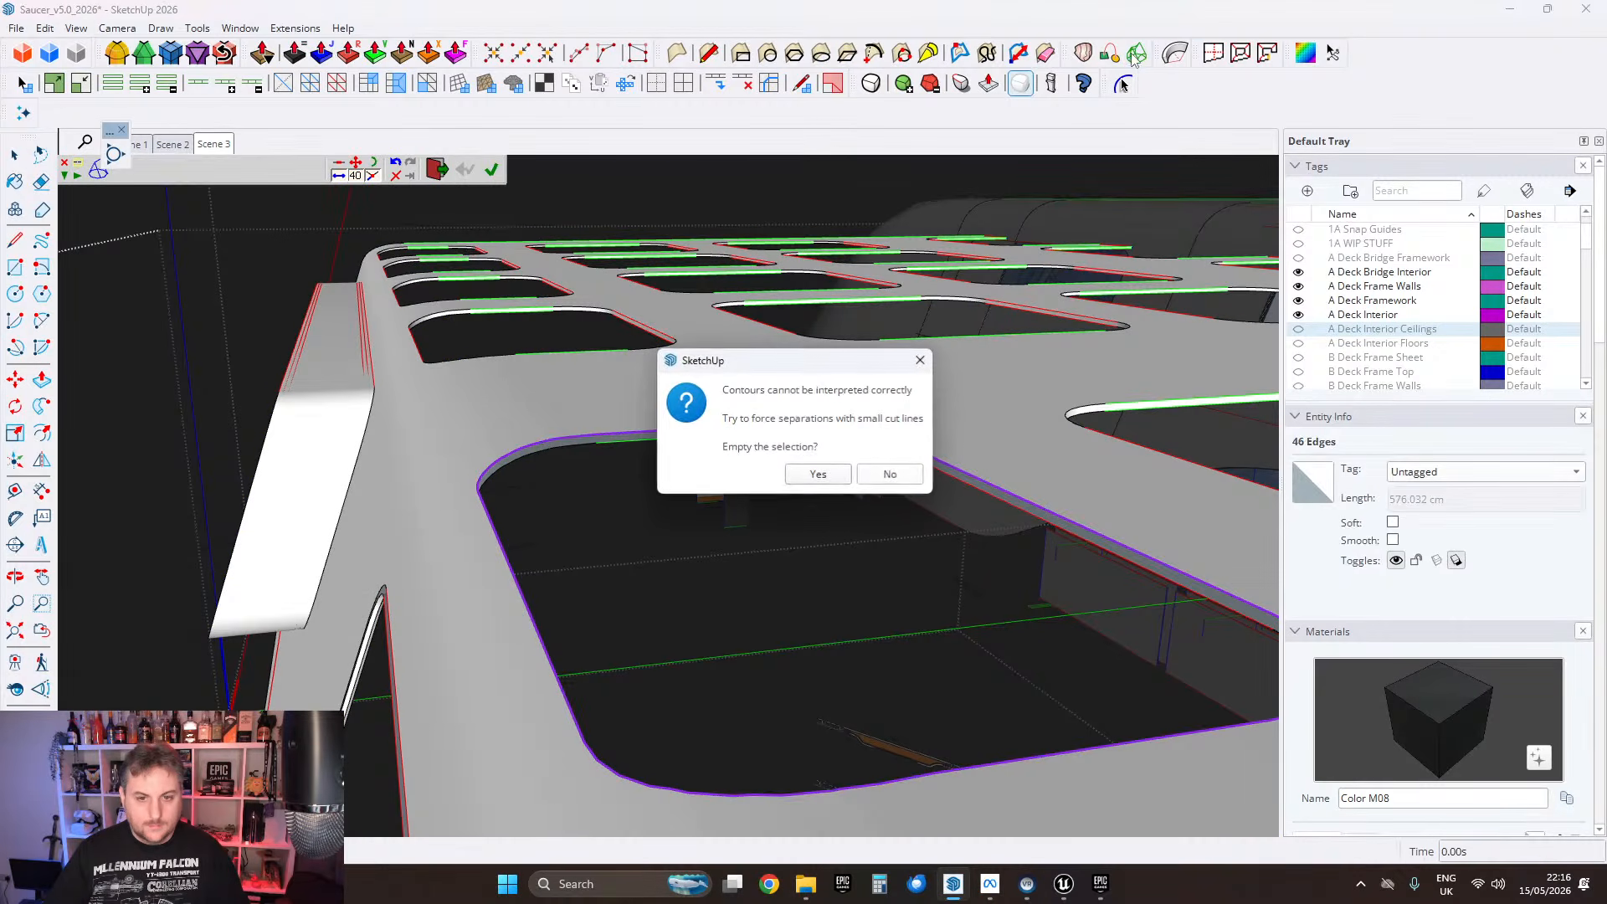
pyautogui.click(893, 477)
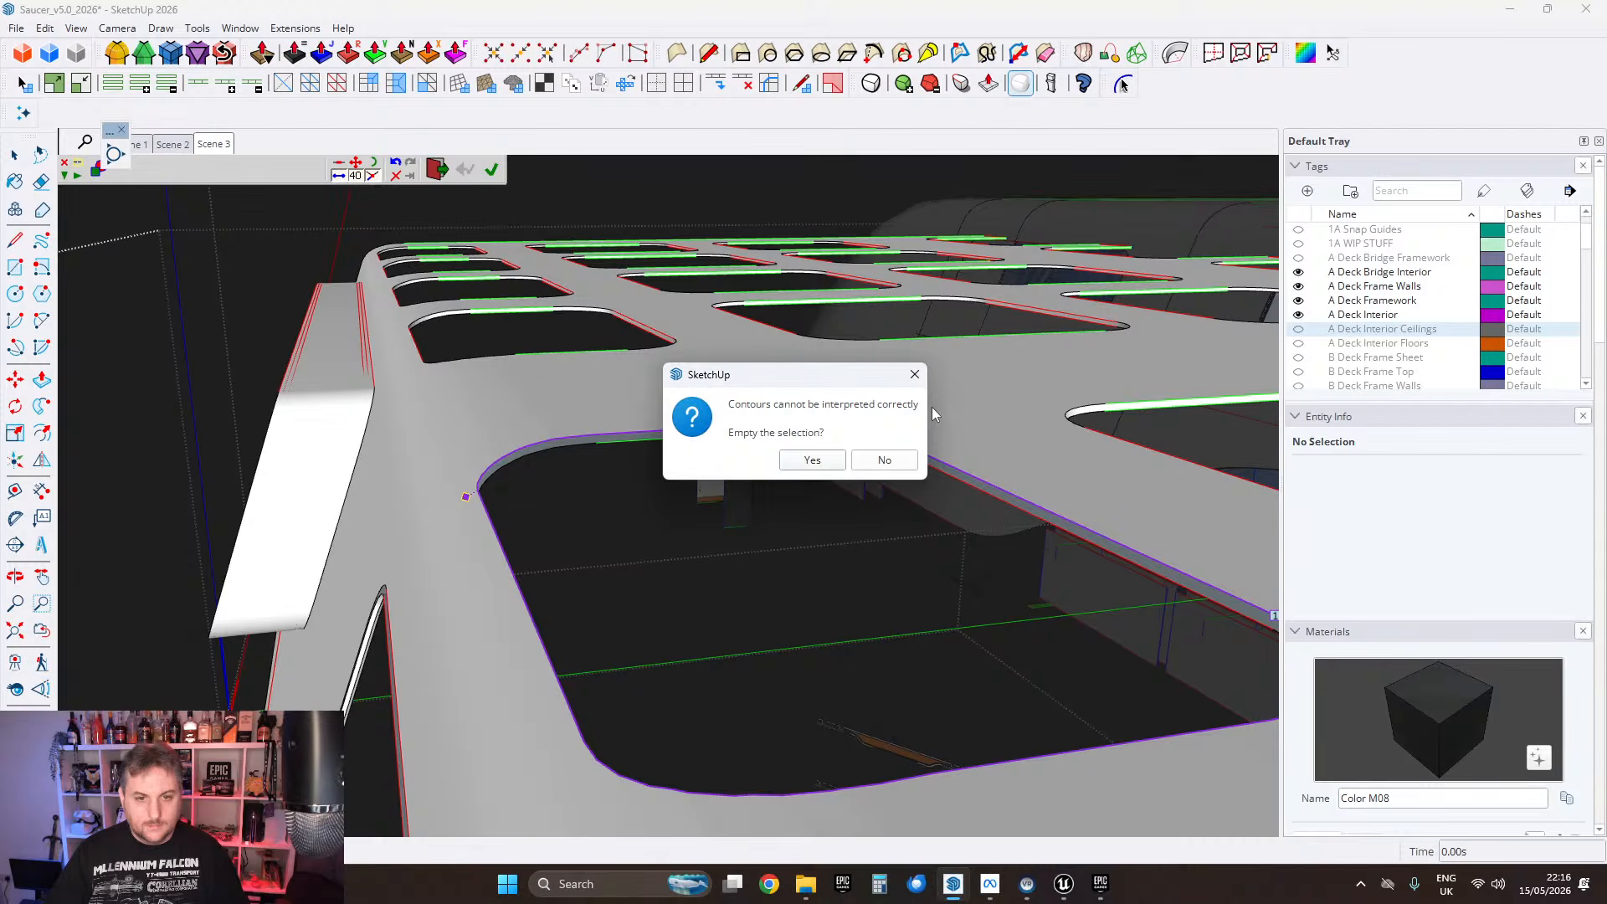
pyautogui.click(886, 460)
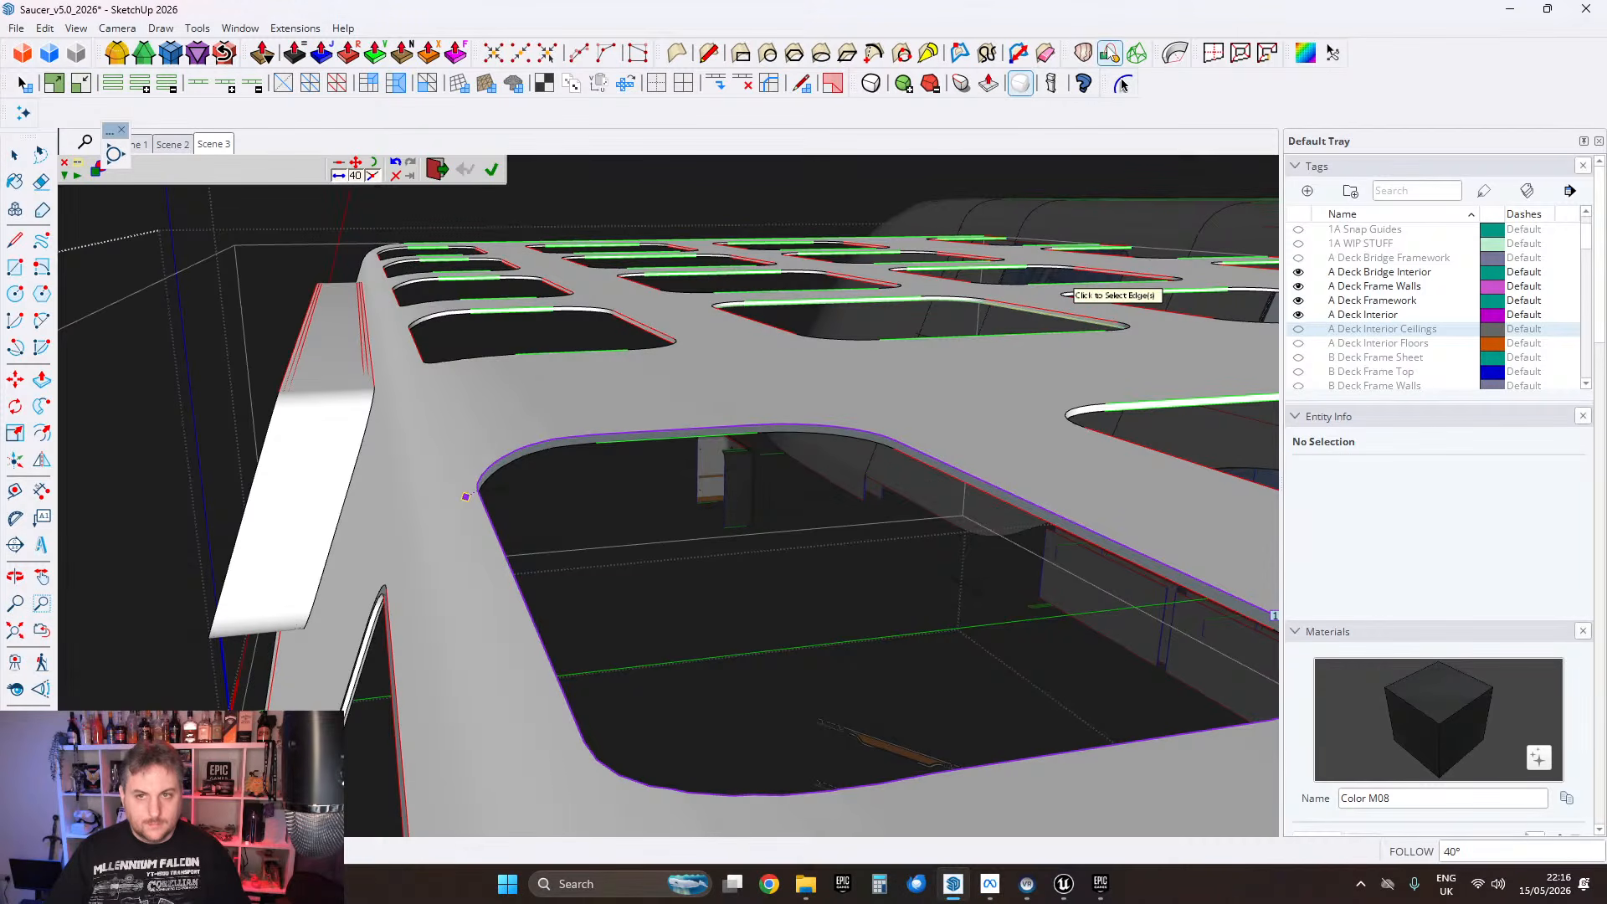
pyautogui.click(1109, 56)
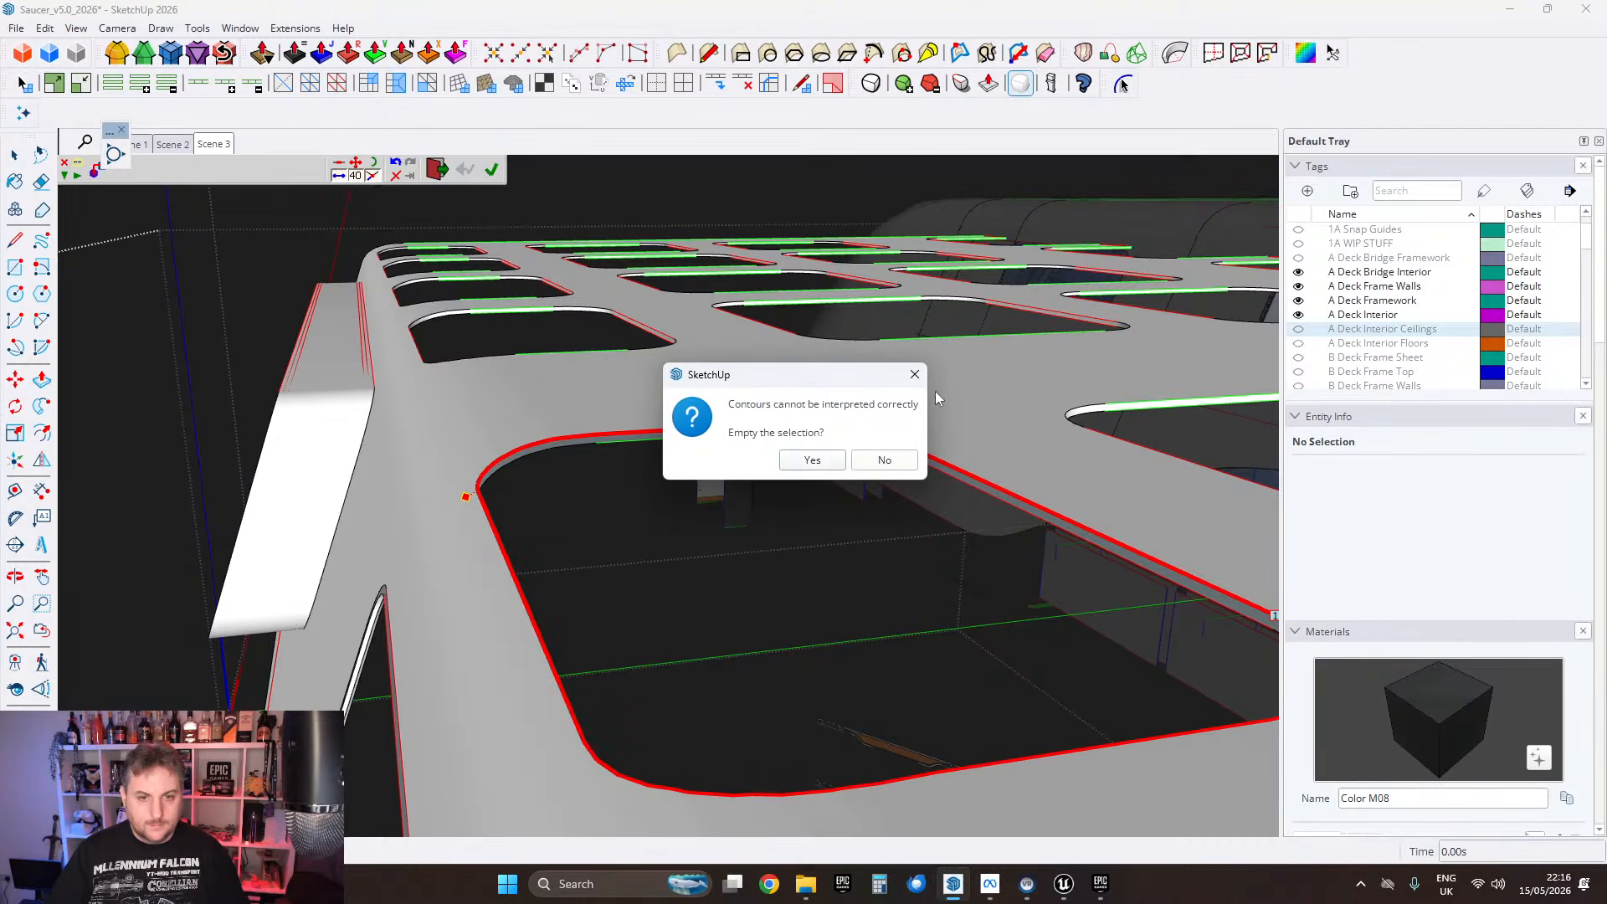
pyautogui.click(879, 461)
pyautogui.press('l')
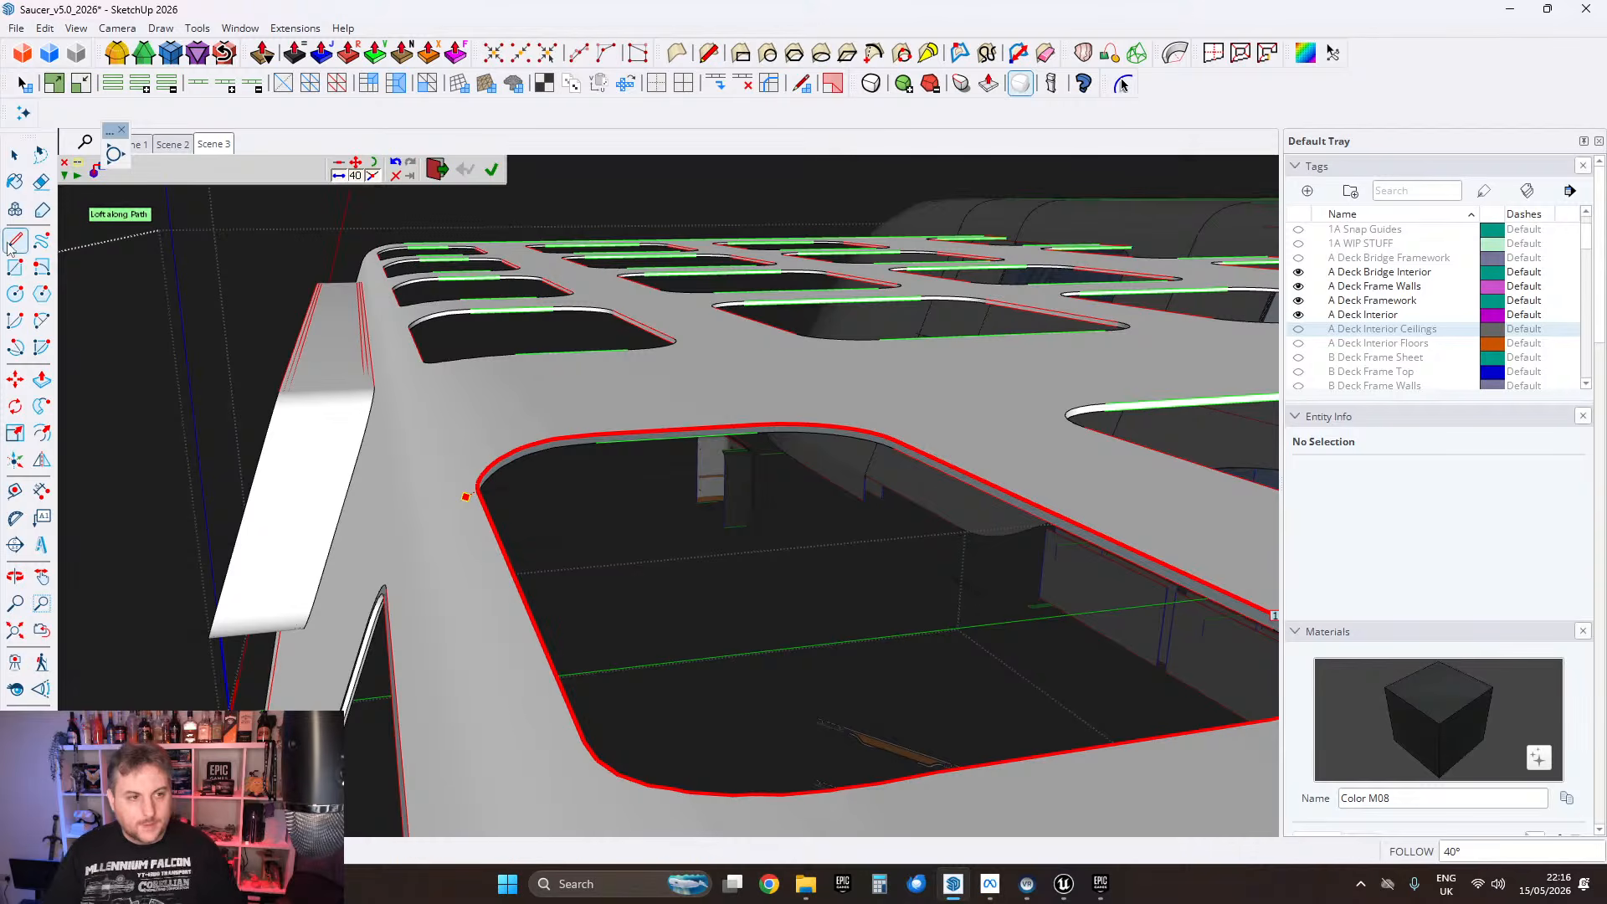
# Step: Draw two lines about 196 cm long across the corner opening between its straight sides to fill its middle and far end with faces
pyautogui.click(596, 433)
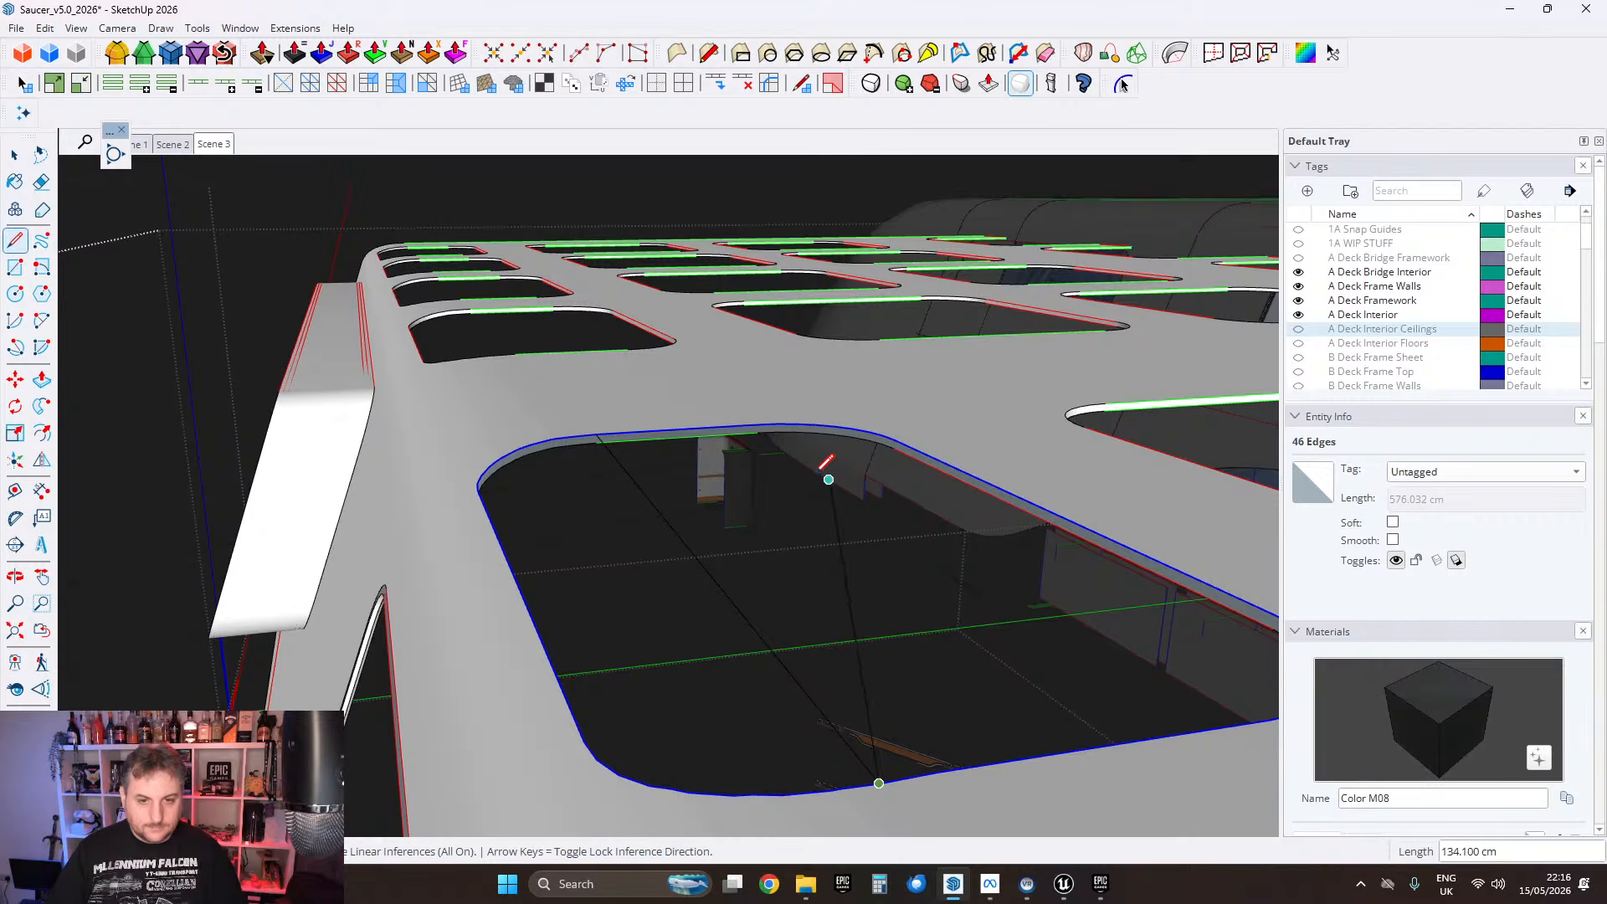
pyautogui.press('Escape')
pyautogui.click(752, 424)
pyautogui.keyDown('shift'); pyautogui.moveTo(1203, 752); pyautogui.dragTo(991, 746, button='middle'); pyautogui.keyUp('shift')
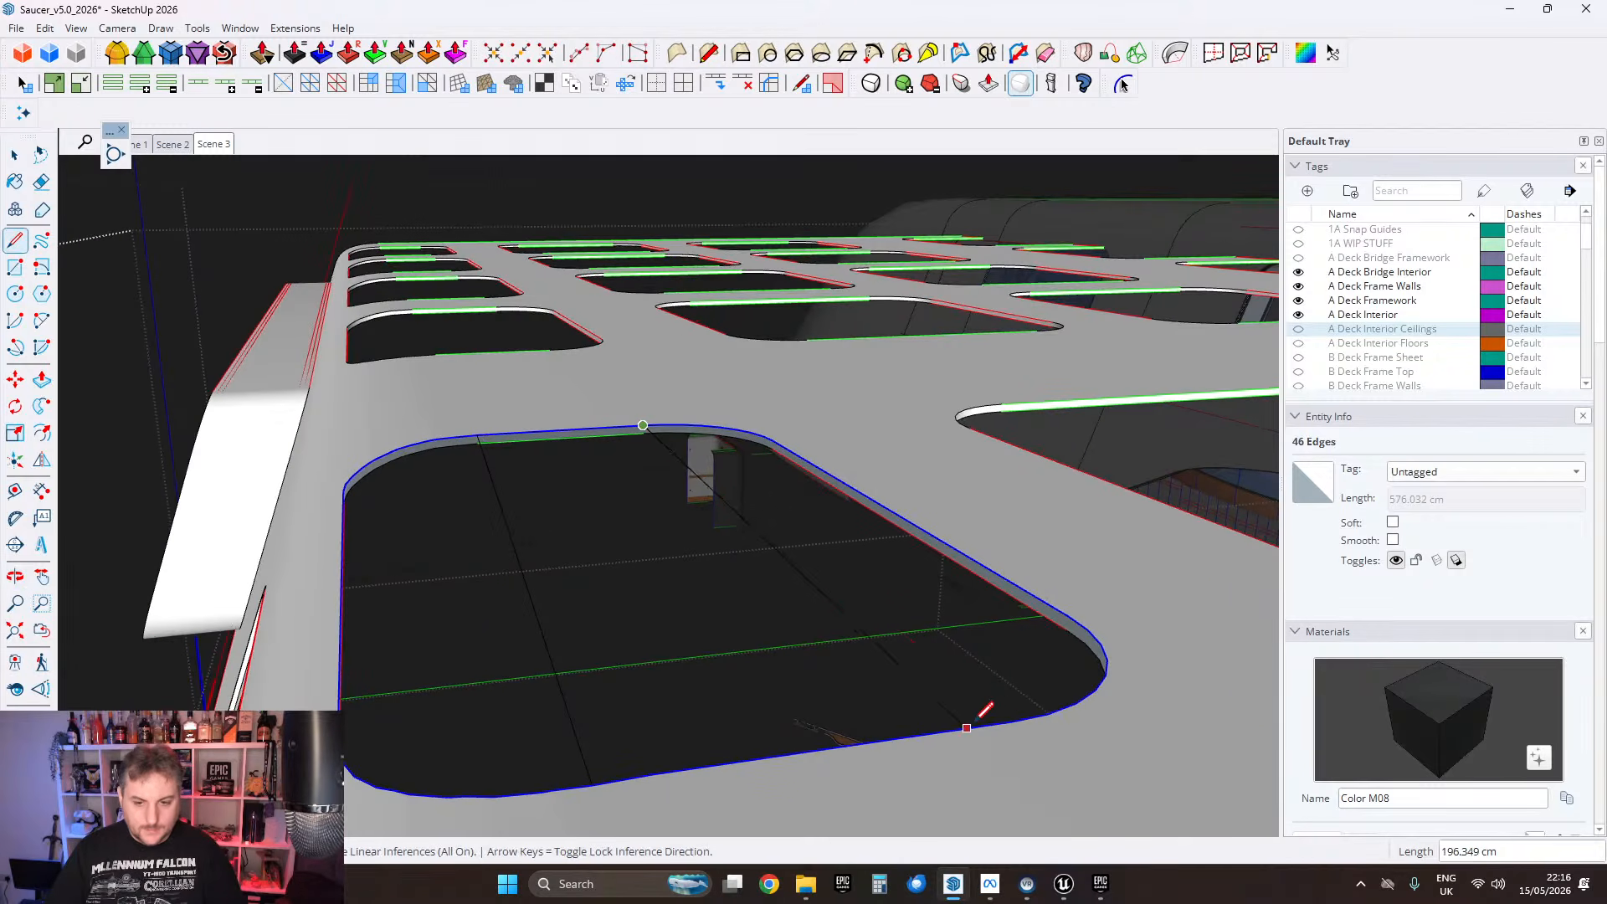
pyautogui.click(1012, 721)
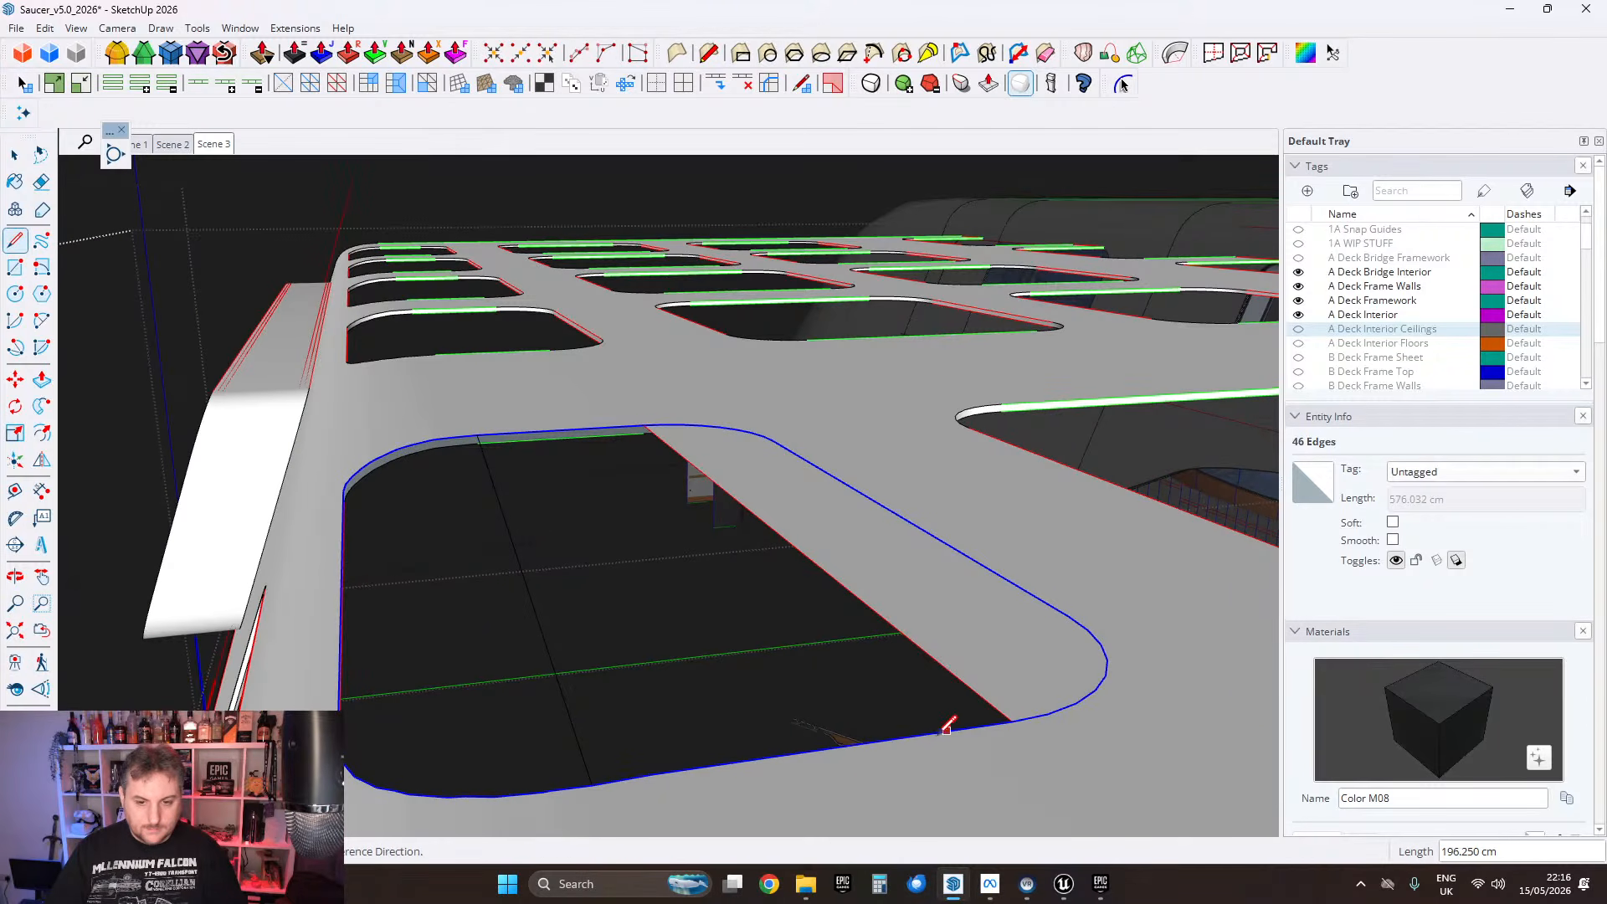
pyautogui.click(652, 774)
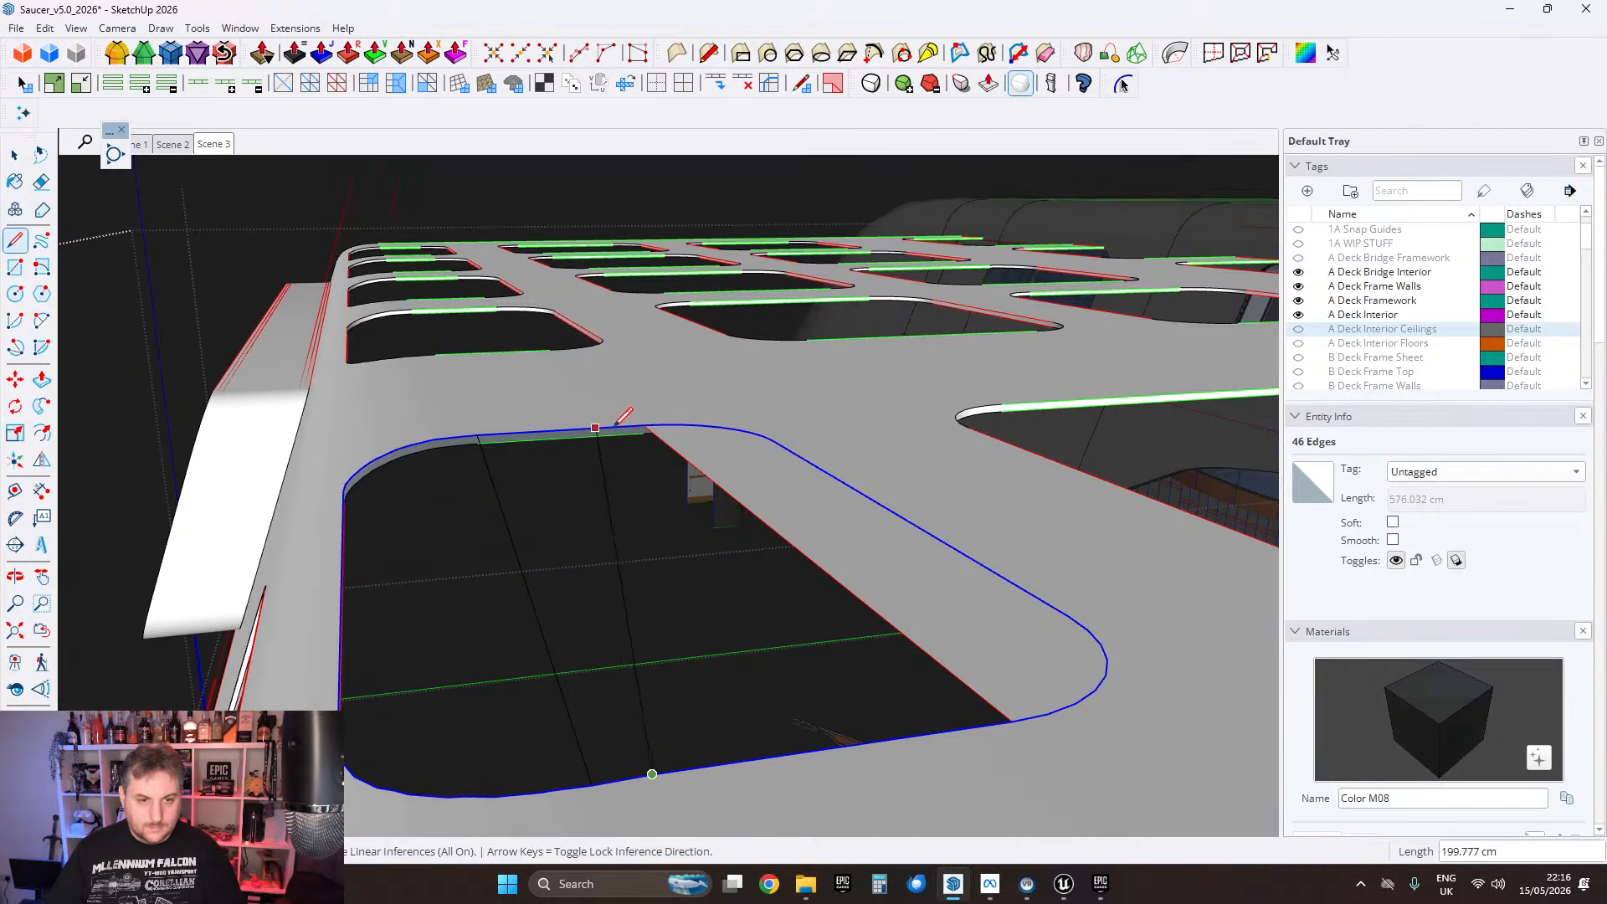
pyautogui.click(479, 433)
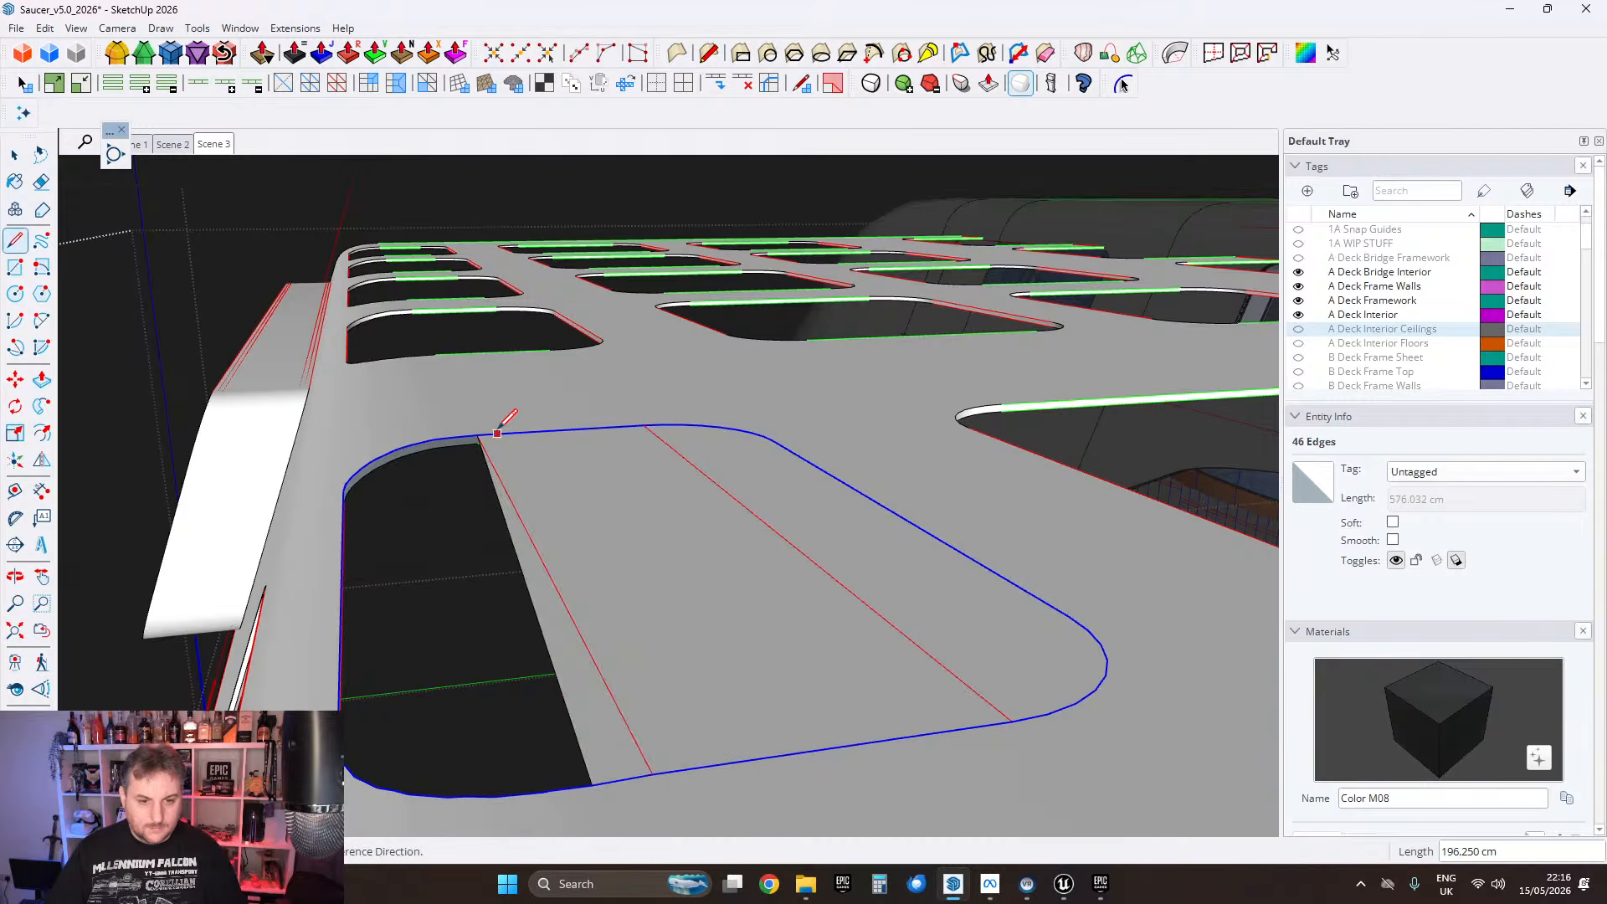
# Step: Draw three more lines across the opening where the straight sides meet the curved end, the outer two about 196 cm long
pyautogui.moveTo(502, 420); pyautogui.dragTo(616, 359, button='middle')
pyautogui.click(612, 370)
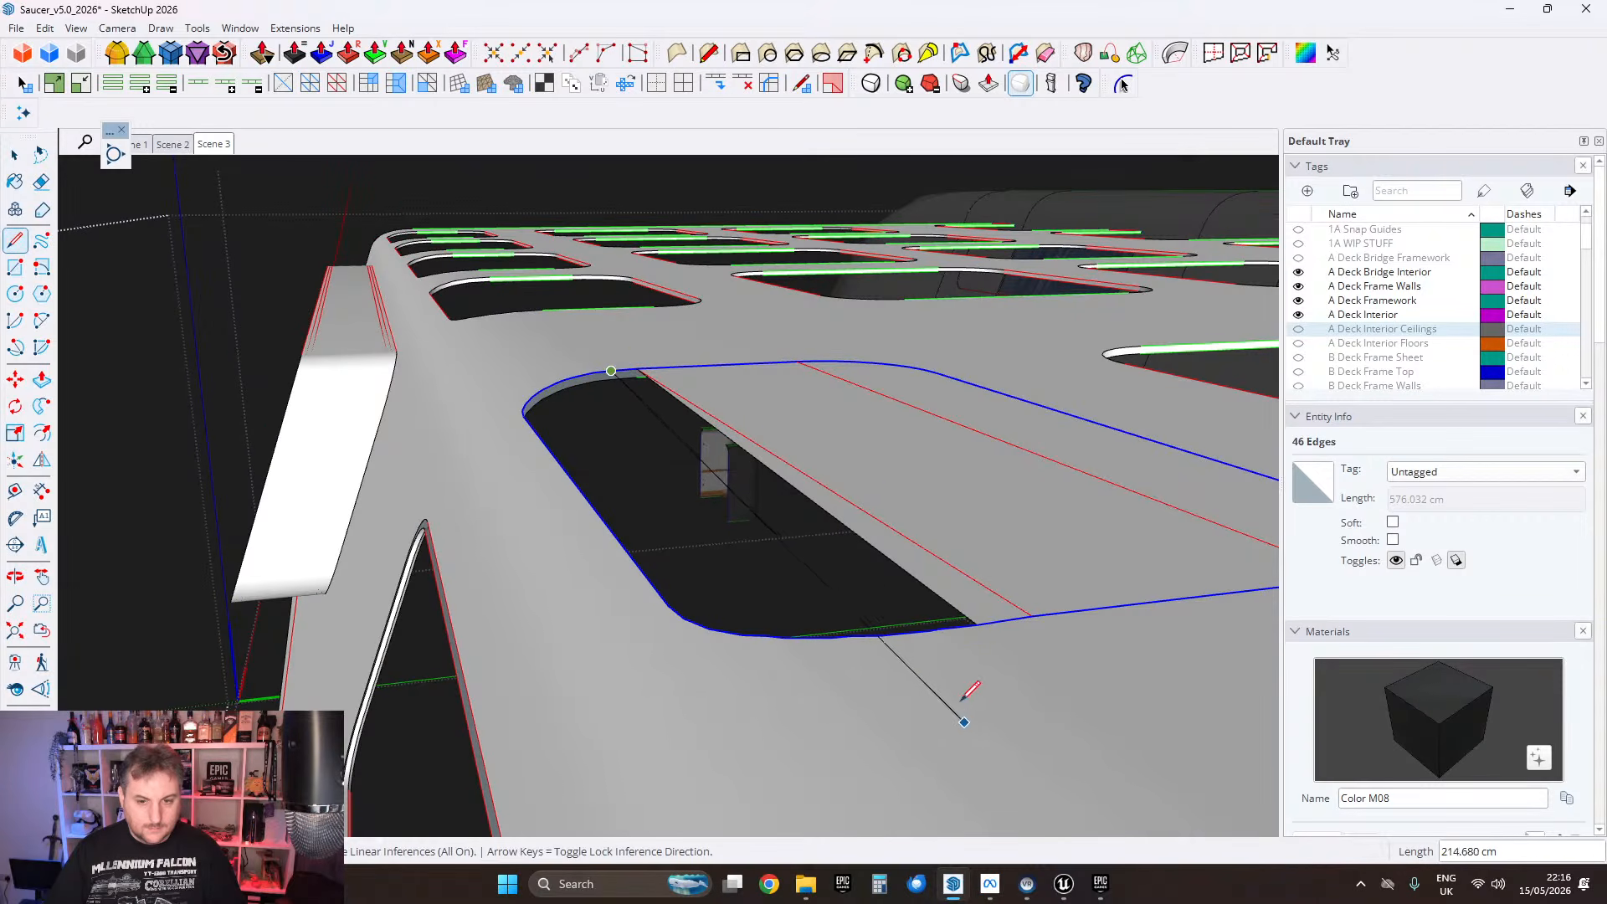
pyautogui.click(938, 628)
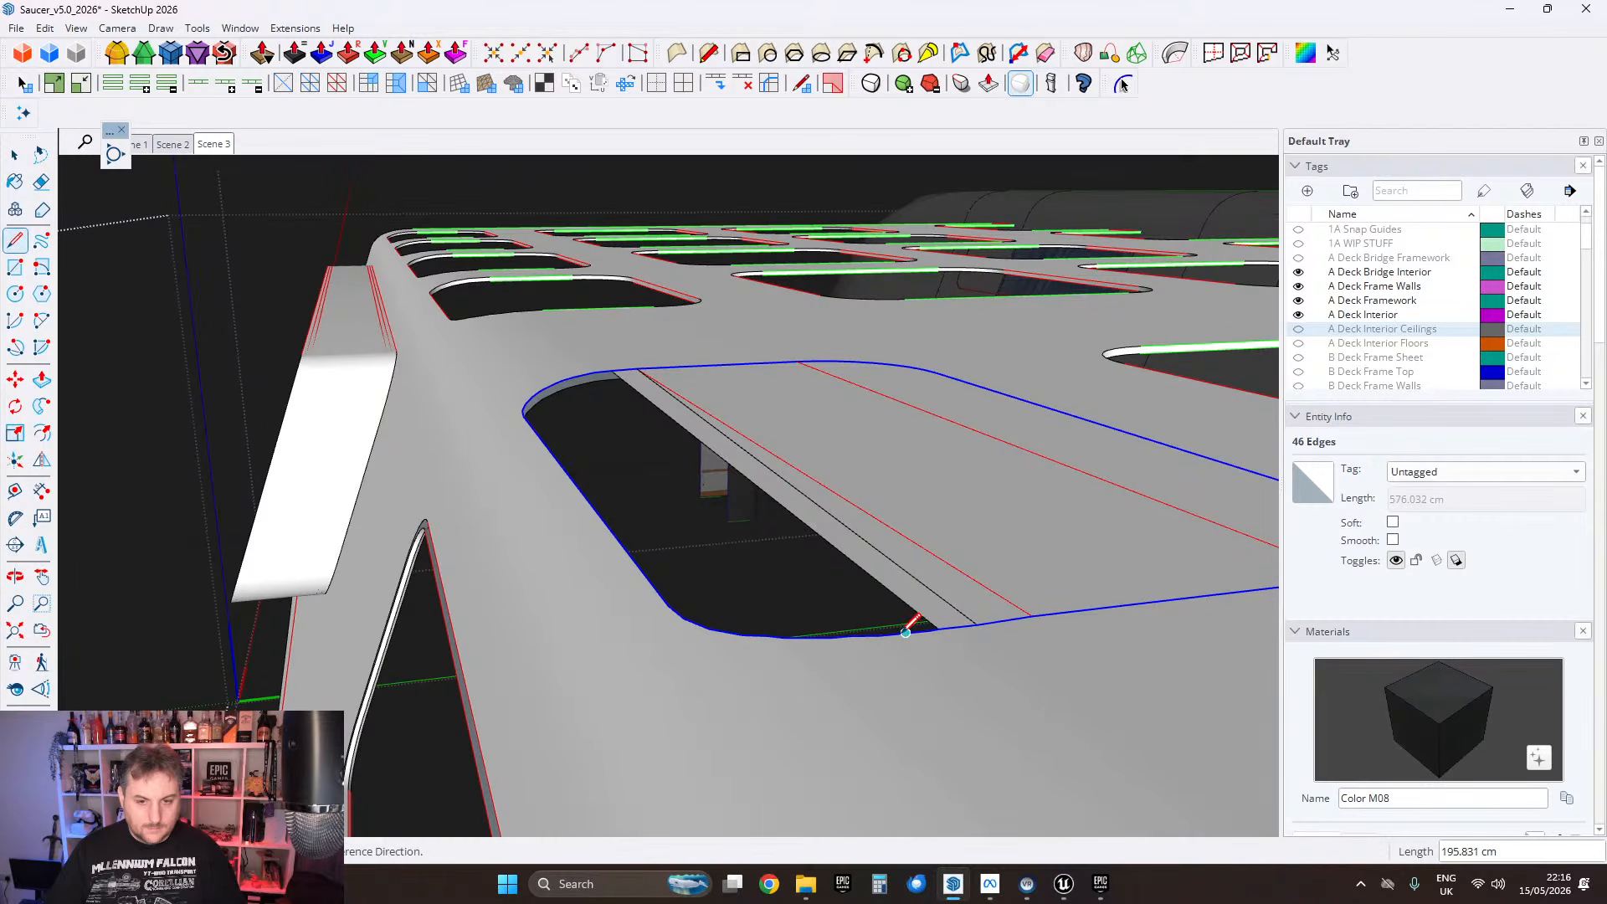
pyautogui.click(880, 634)
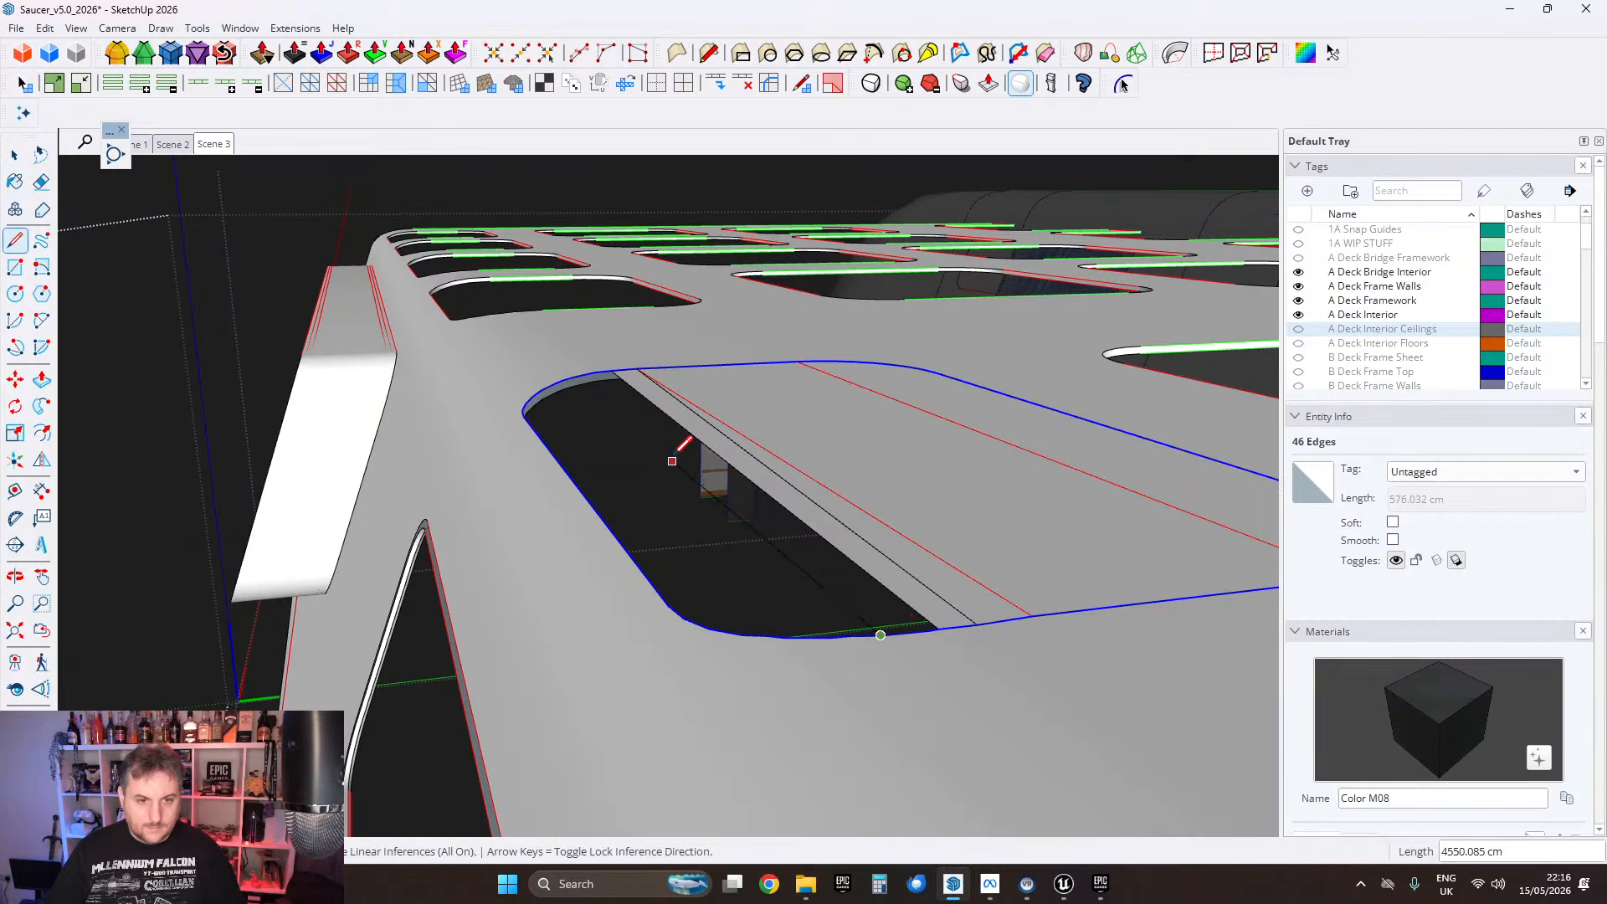
pyautogui.press('Escape')
pyautogui.click(575, 376)
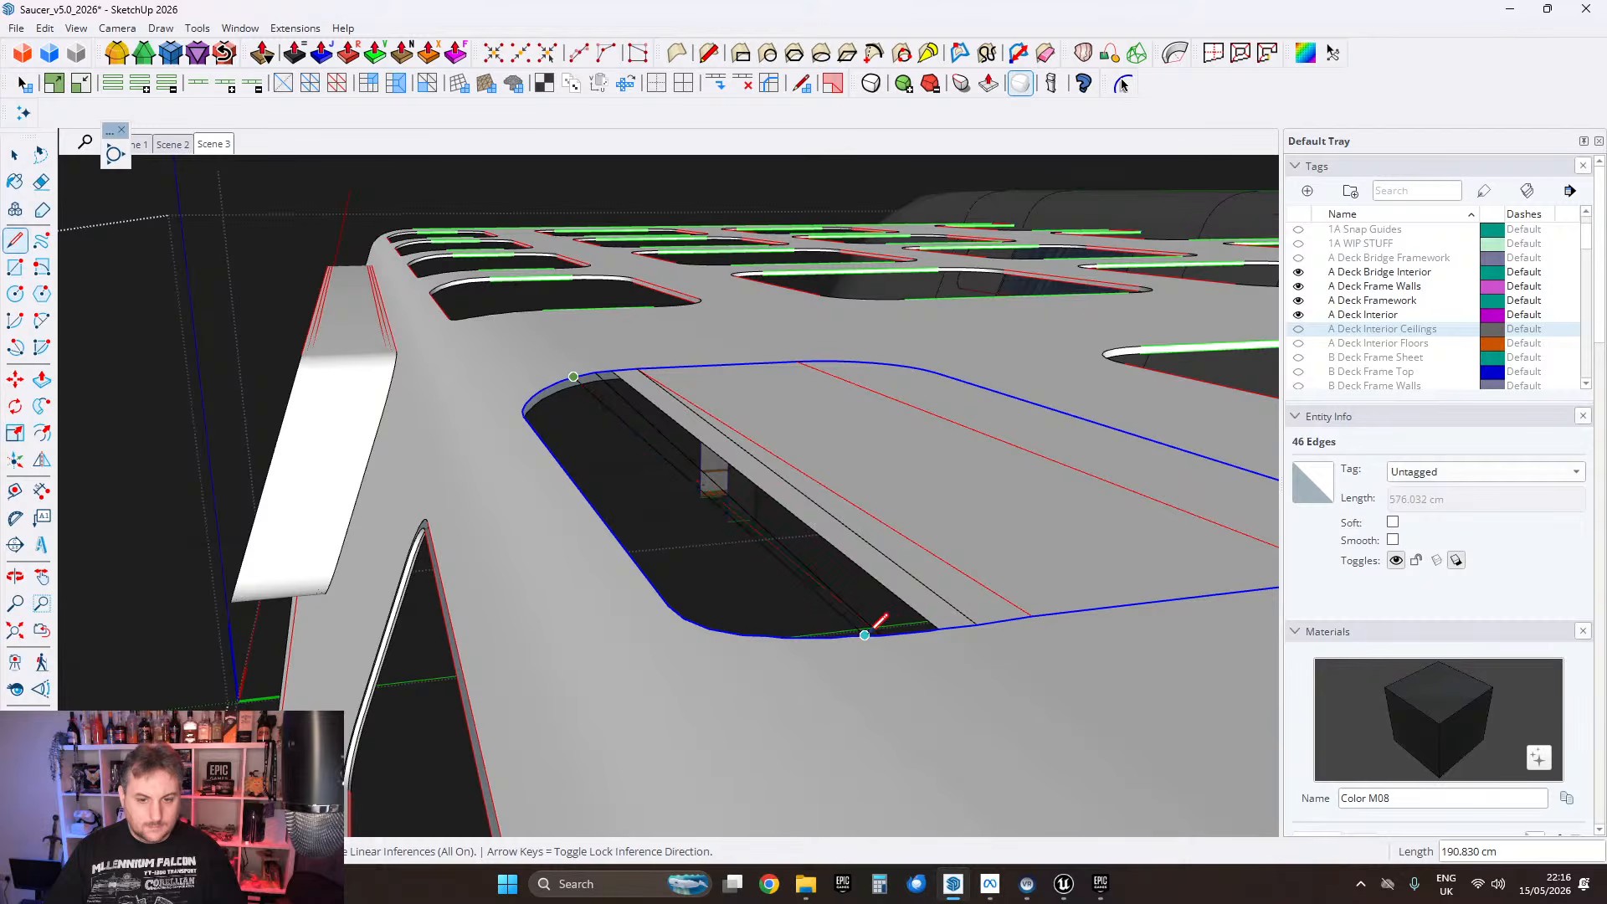
pyautogui.click(880, 634)
pyautogui.moveTo(981, 634); pyautogui.dragTo(894, 657, button='middle')
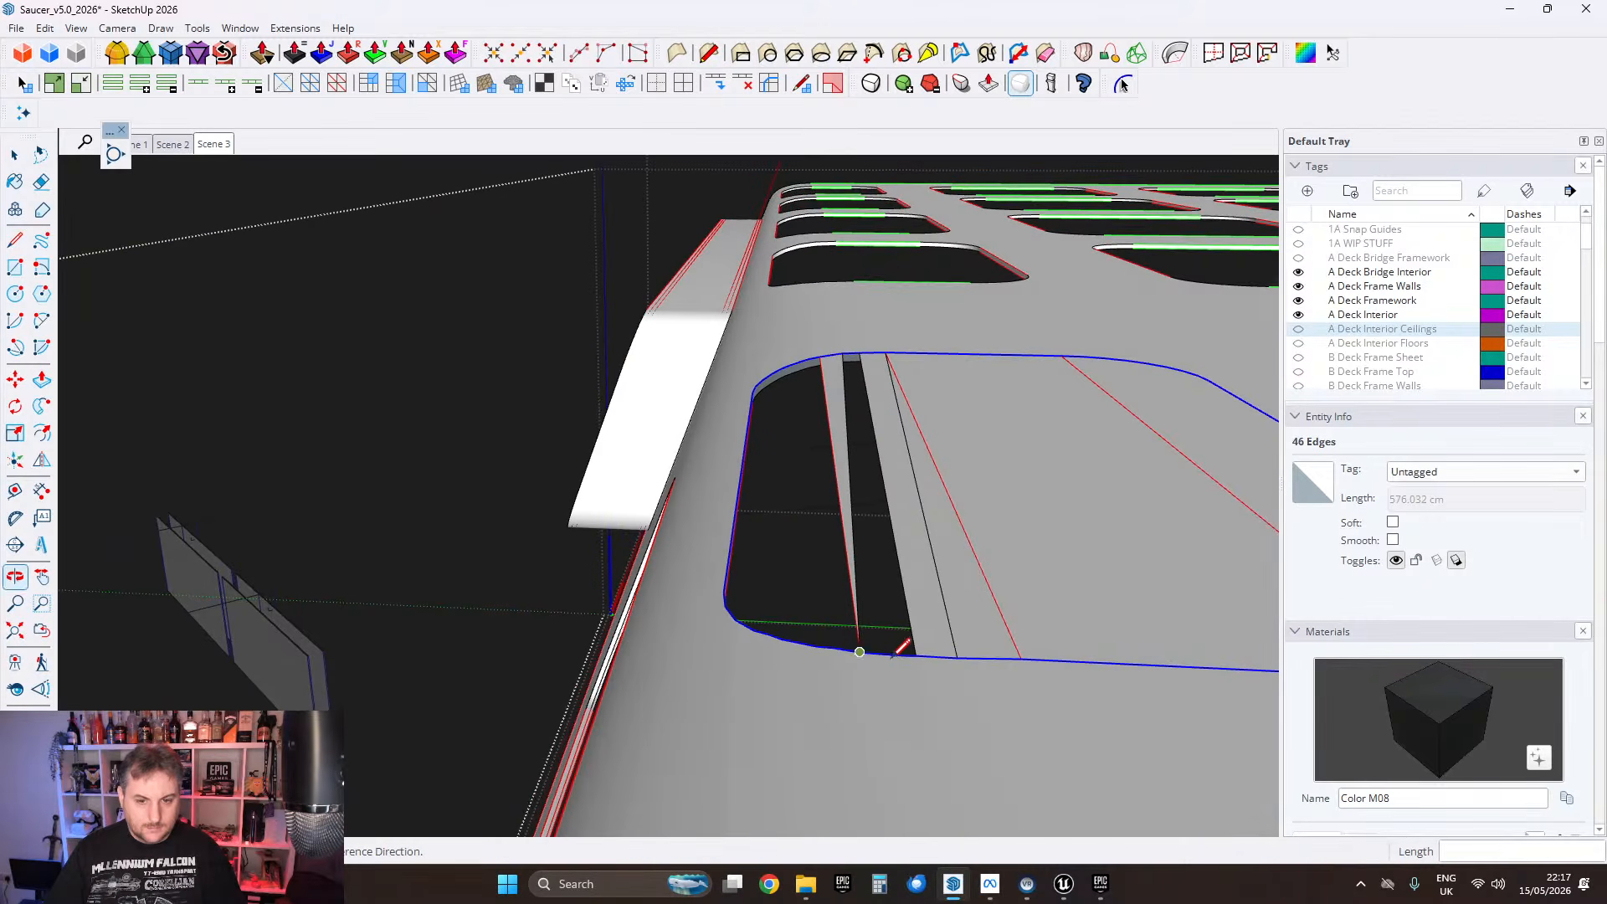
pyautogui.click(908, 653)
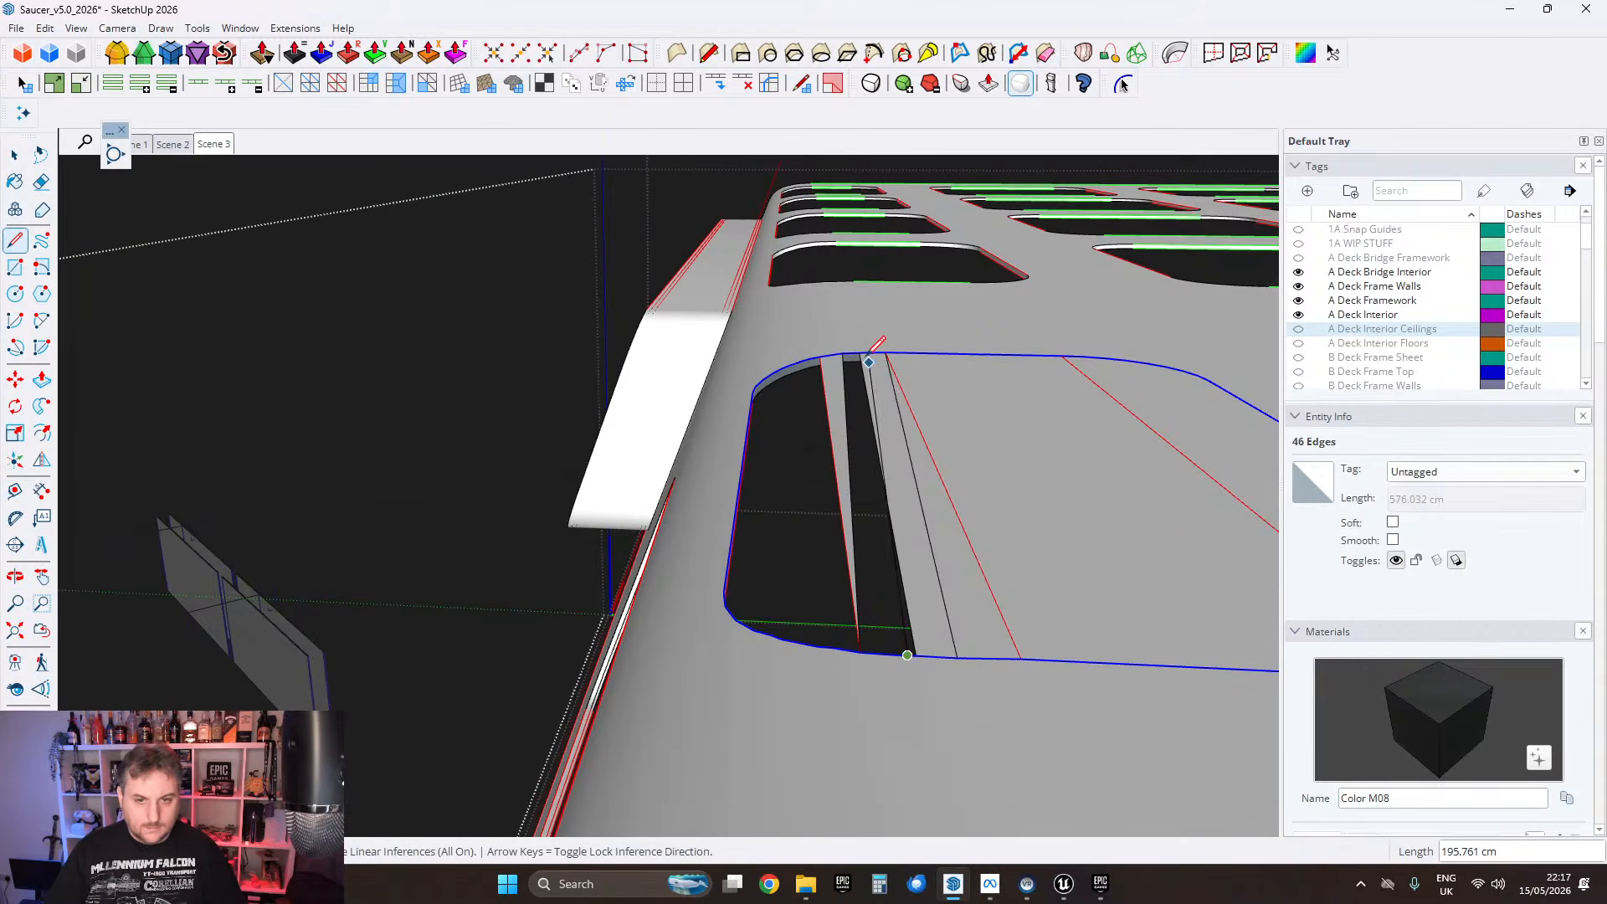
pyautogui.click(859, 351)
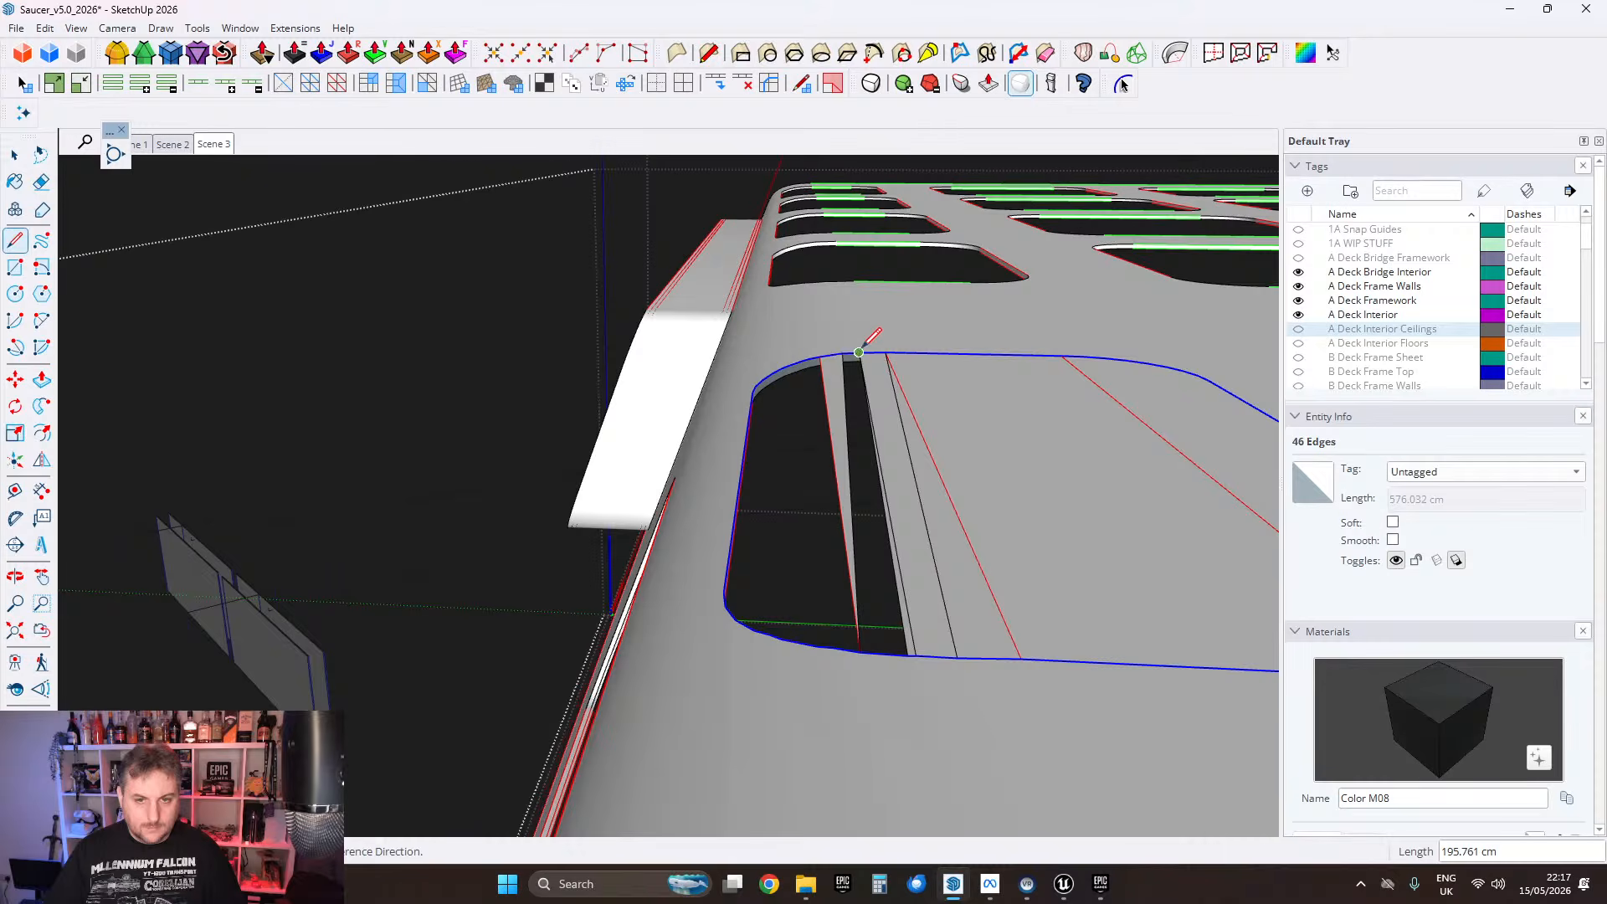
# Step: Draw a diagonal line about 194 cm long across the unfilled gap between the face strips to close it
pyautogui.scroll(4, 860, 351)
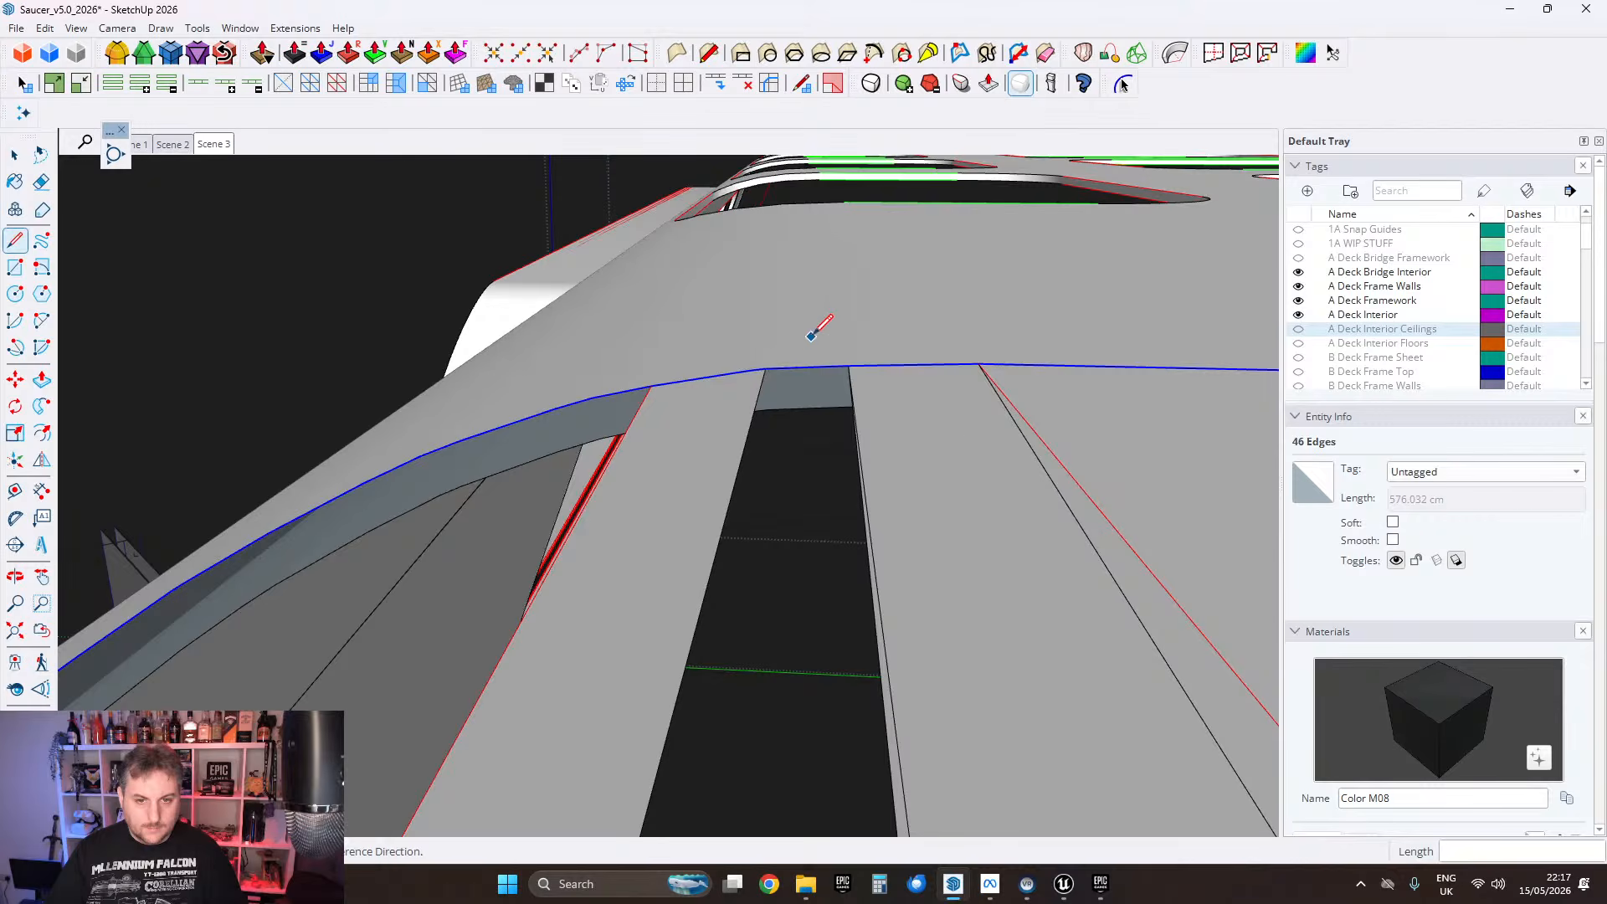
pyautogui.scroll(-4, 811, 335)
pyautogui.scroll(3, 892, 675)
pyautogui.keyDown('shift'); pyautogui.moveTo(894, 672); pyautogui.dragTo(910, 871, button='middle'); pyautogui.keyUp('shift')
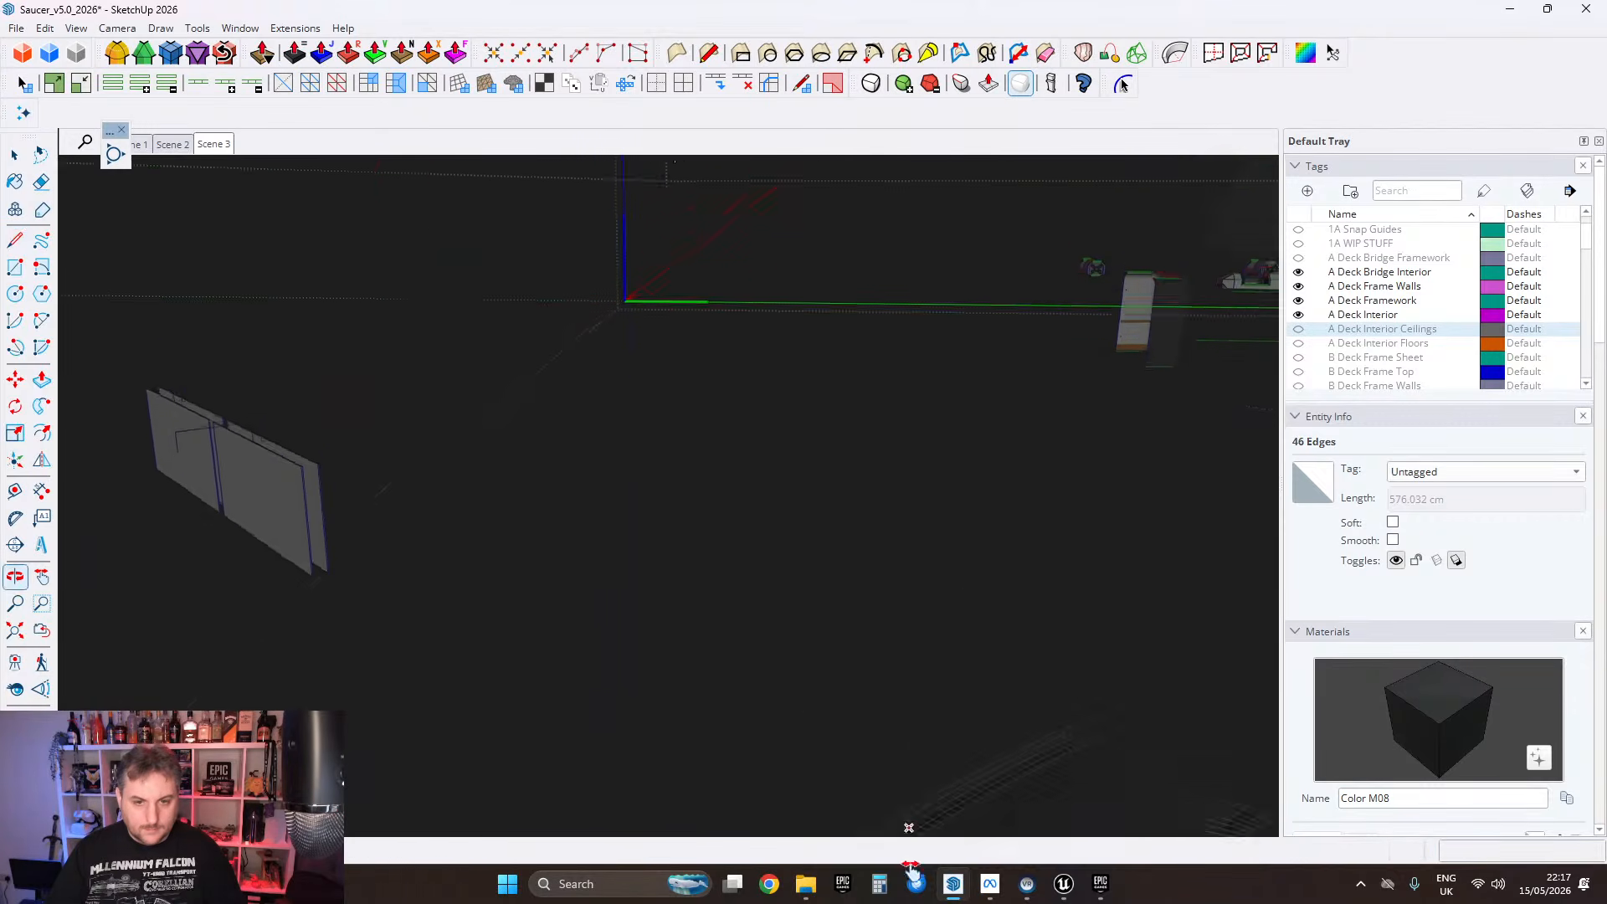
pyautogui.keyDown('shift'); pyautogui.moveTo(843, 678); pyautogui.dragTo(807, 541, button='middle'); pyautogui.keyUp('shift')
pyautogui.scroll(-1, 810, 539)
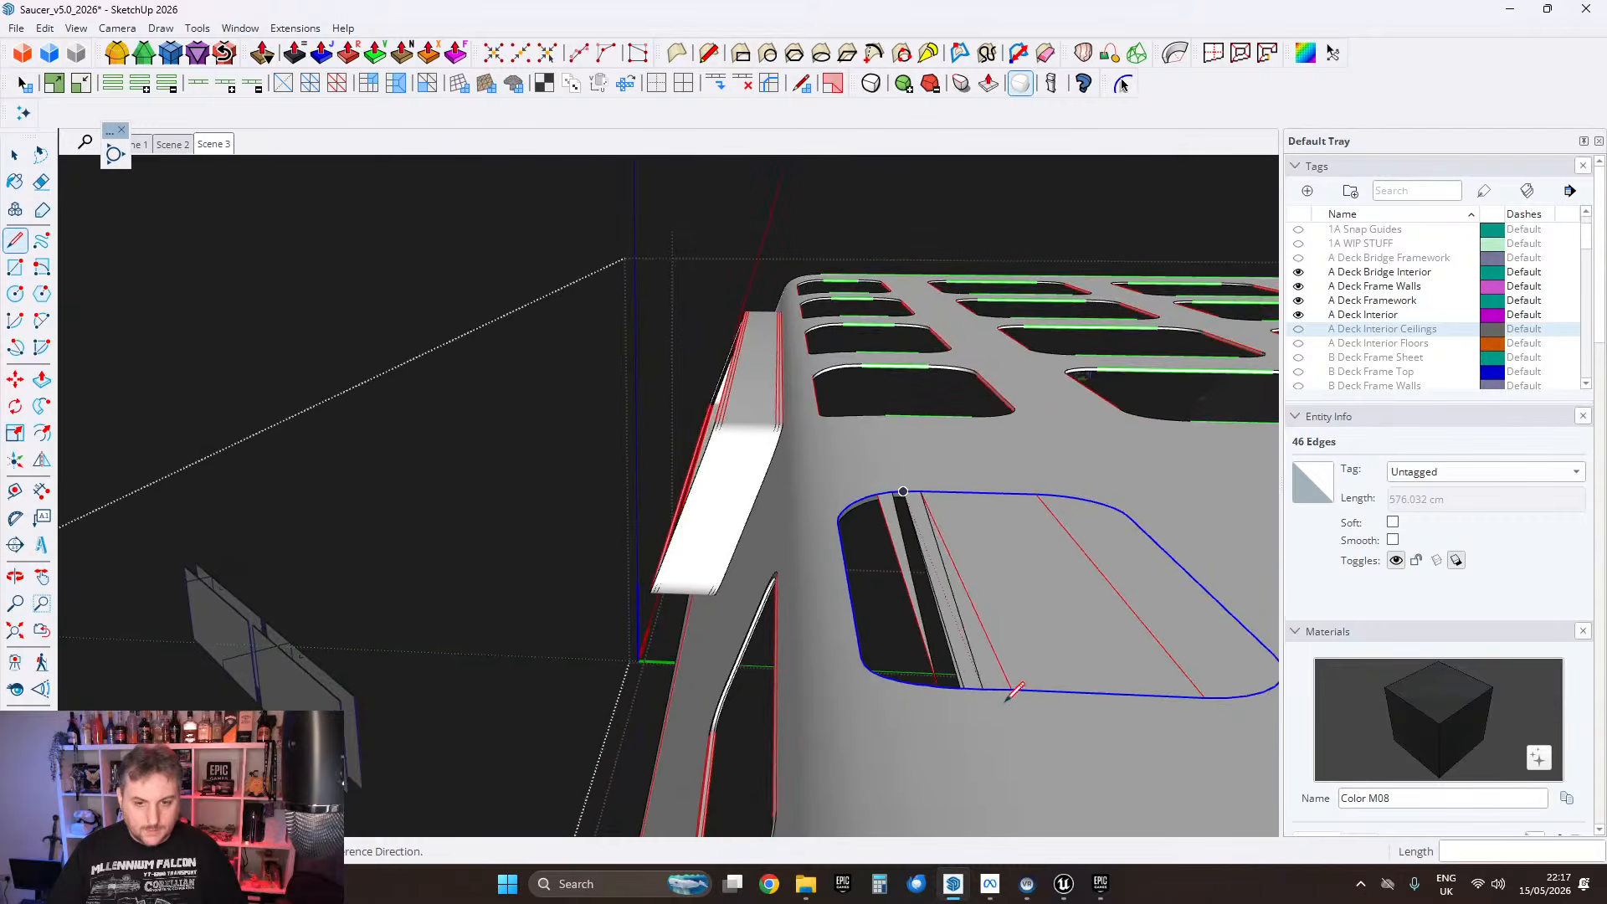
pyautogui.scroll(4, 1009, 695)
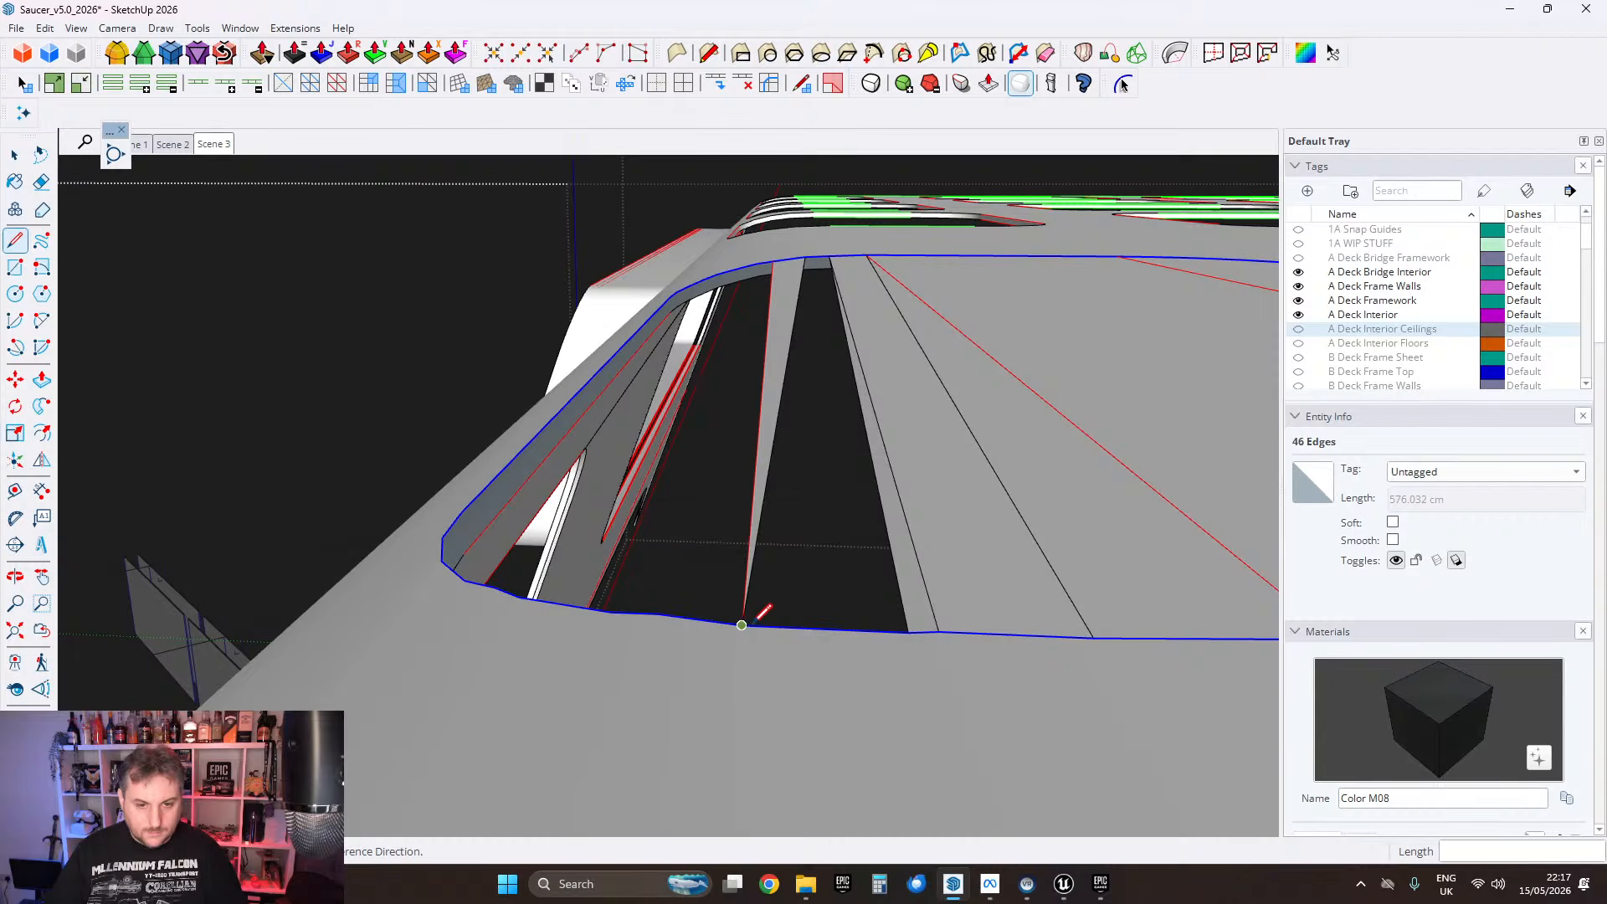
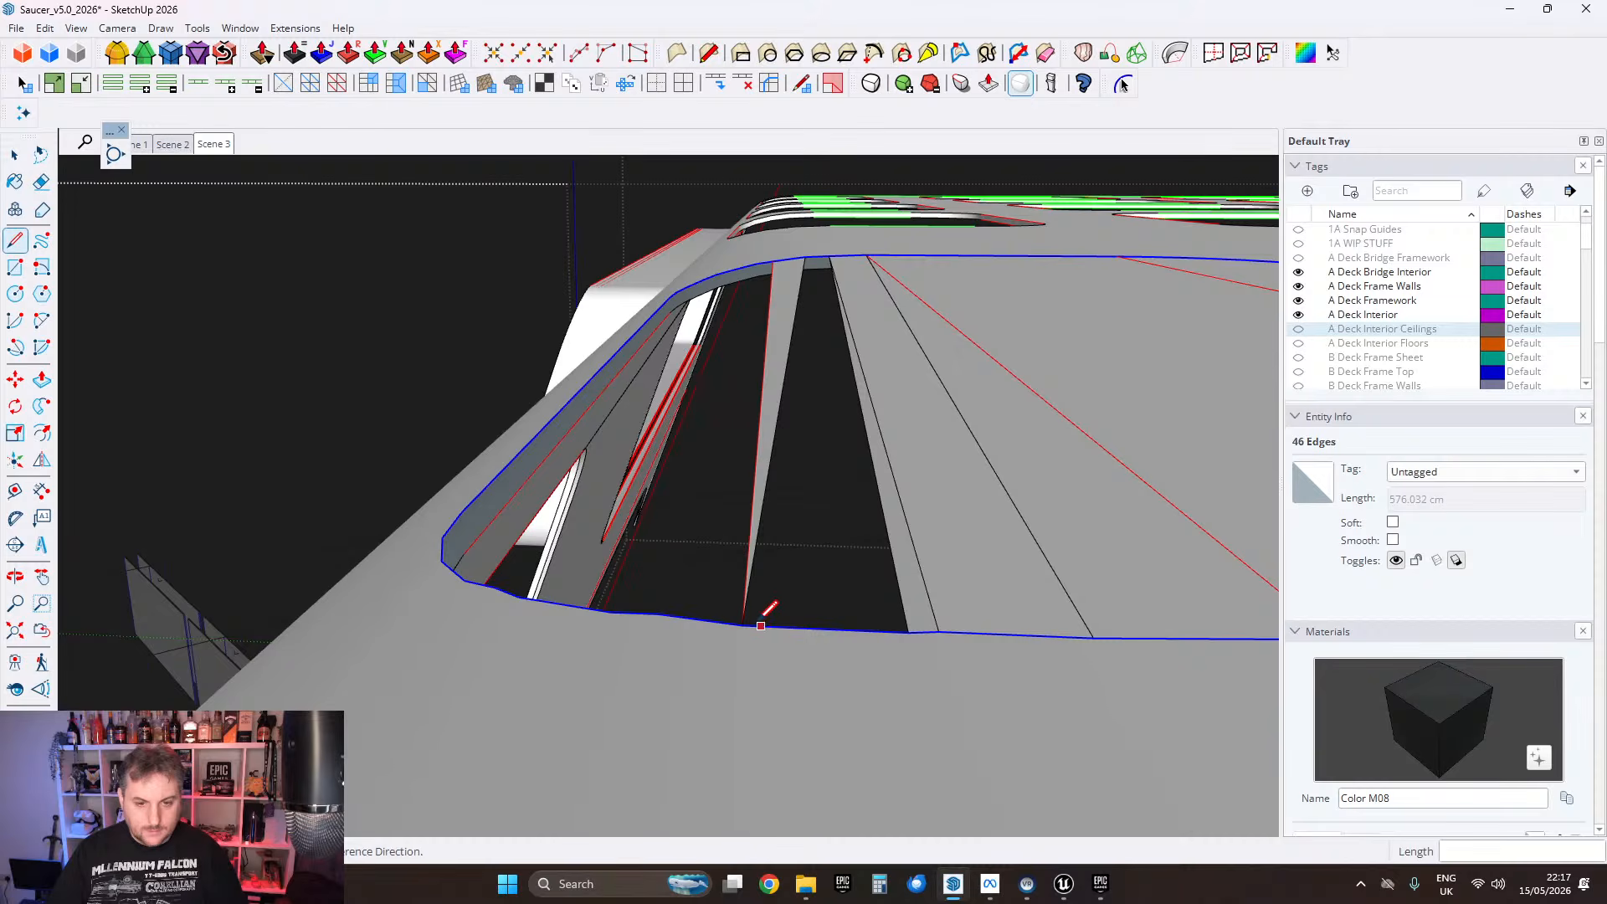
pyautogui.click(752, 614)
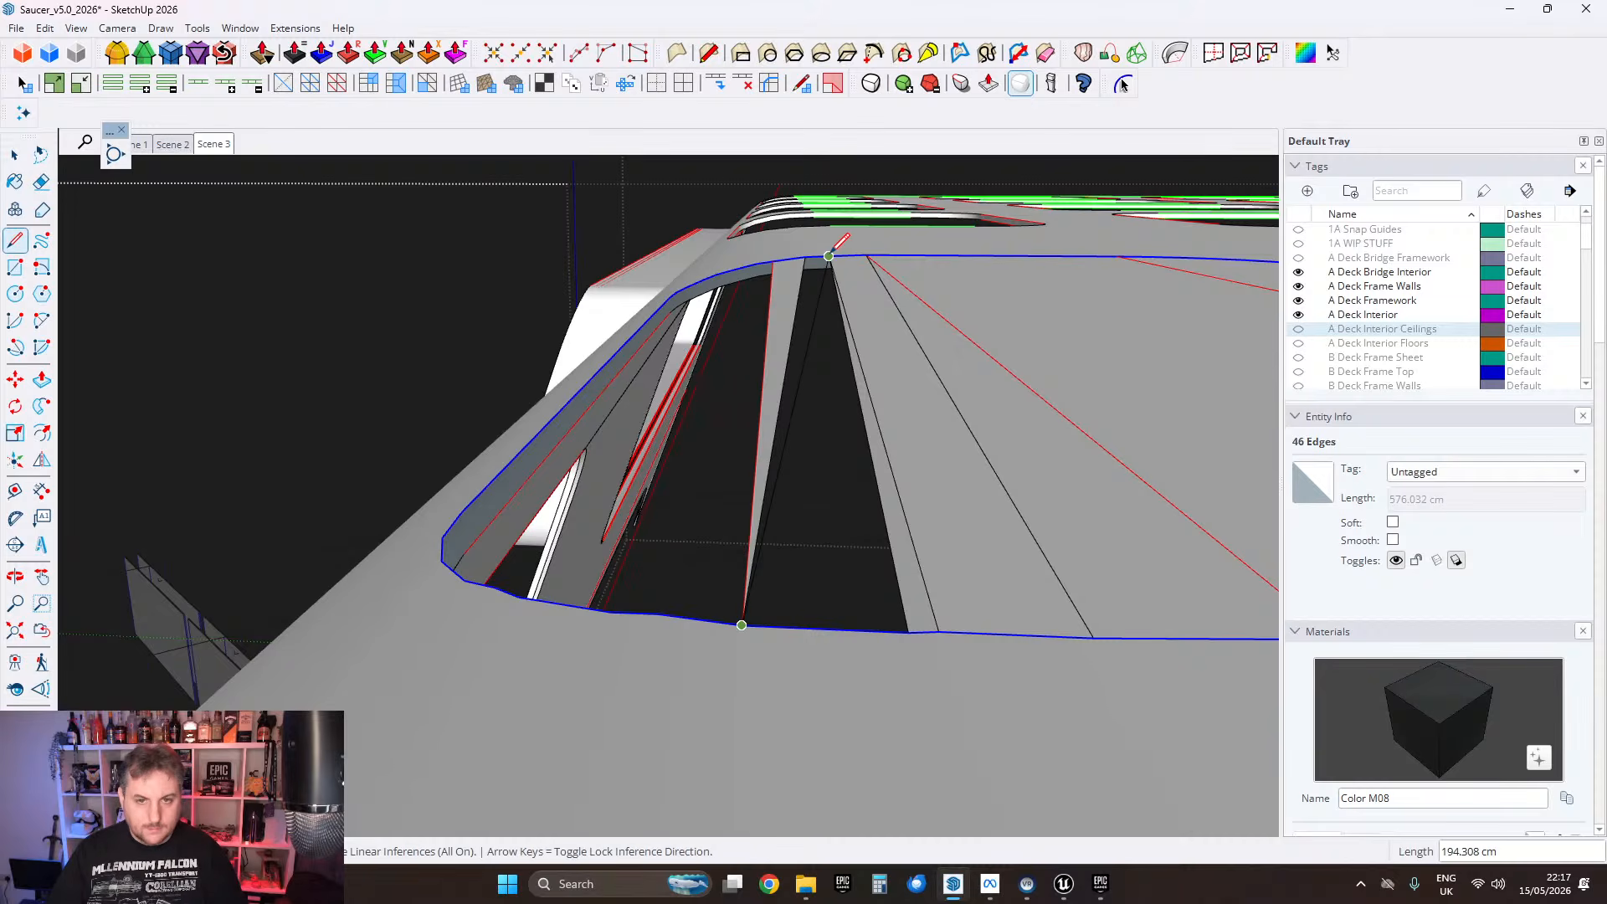
pyautogui.click(830, 254)
# Step: Draw lines between matching vertices of the opening's curved end, including ones about 188 cm and 186 cm long, to fill it with strips
pyautogui.moveTo(830, 254); pyautogui.dragTo(1074, 582, button='middle')
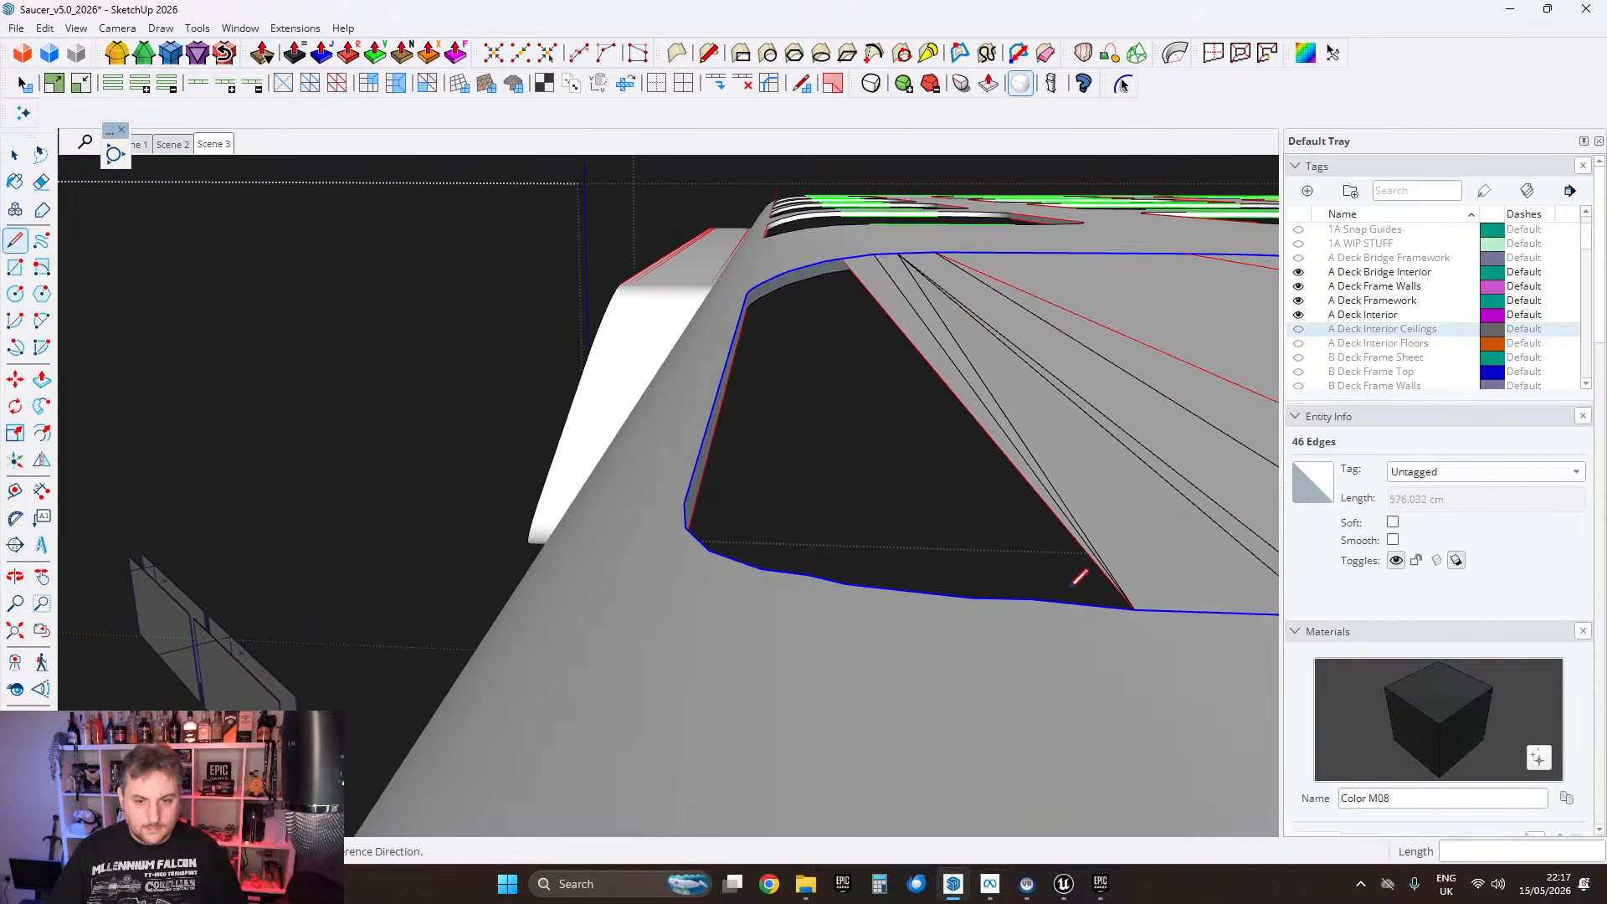
pyautogui.click(1030, 599)
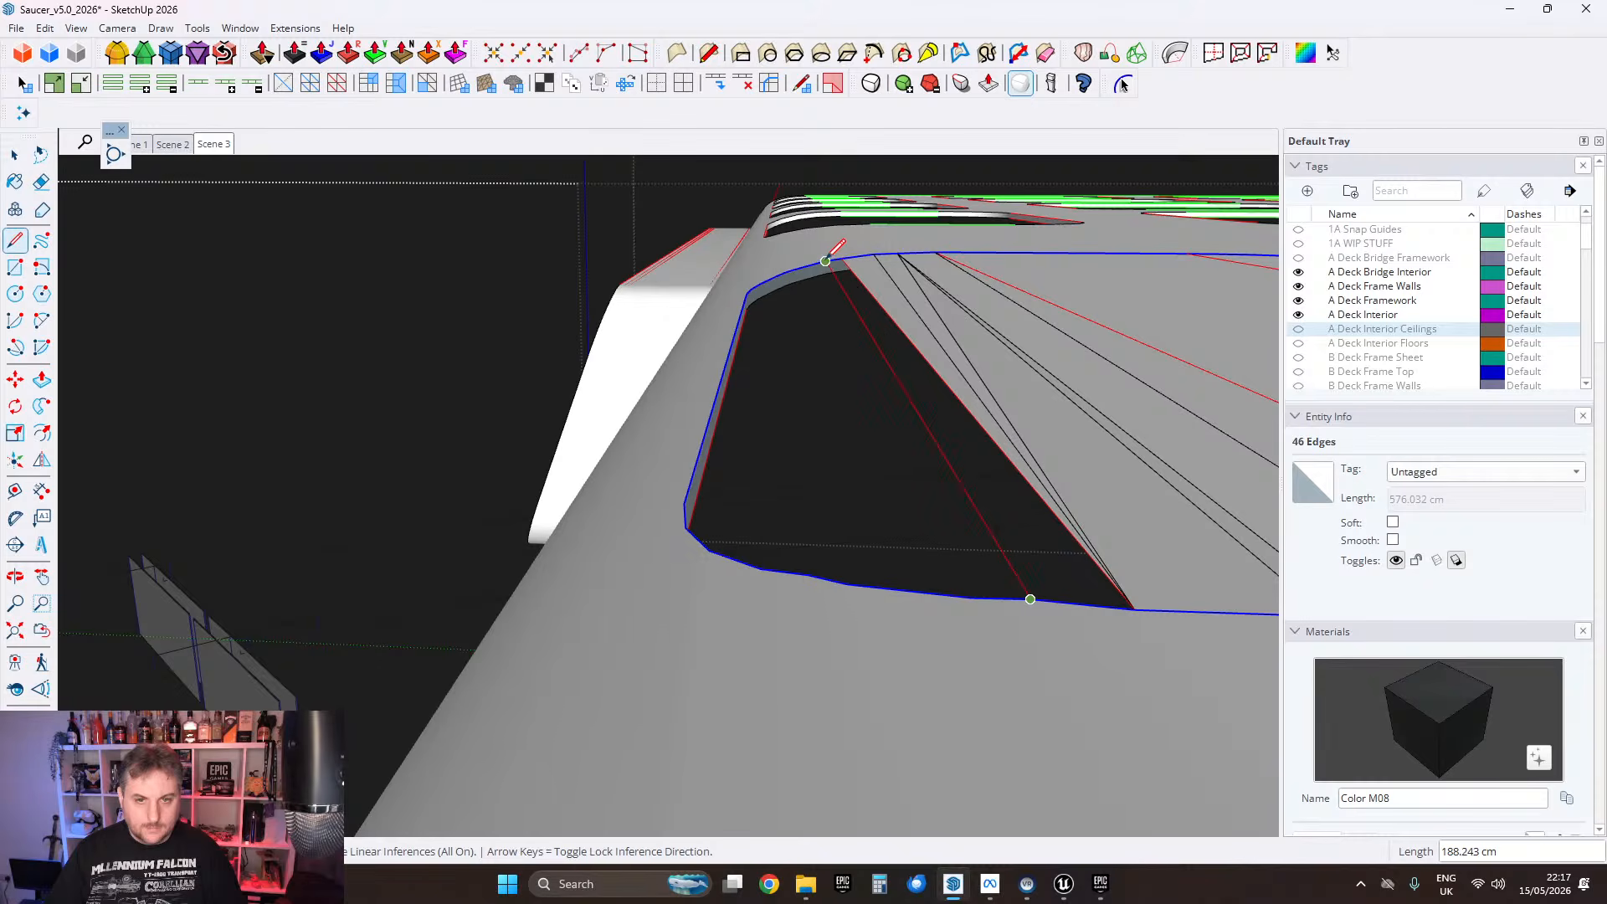
pyautogui.click(826, 261)
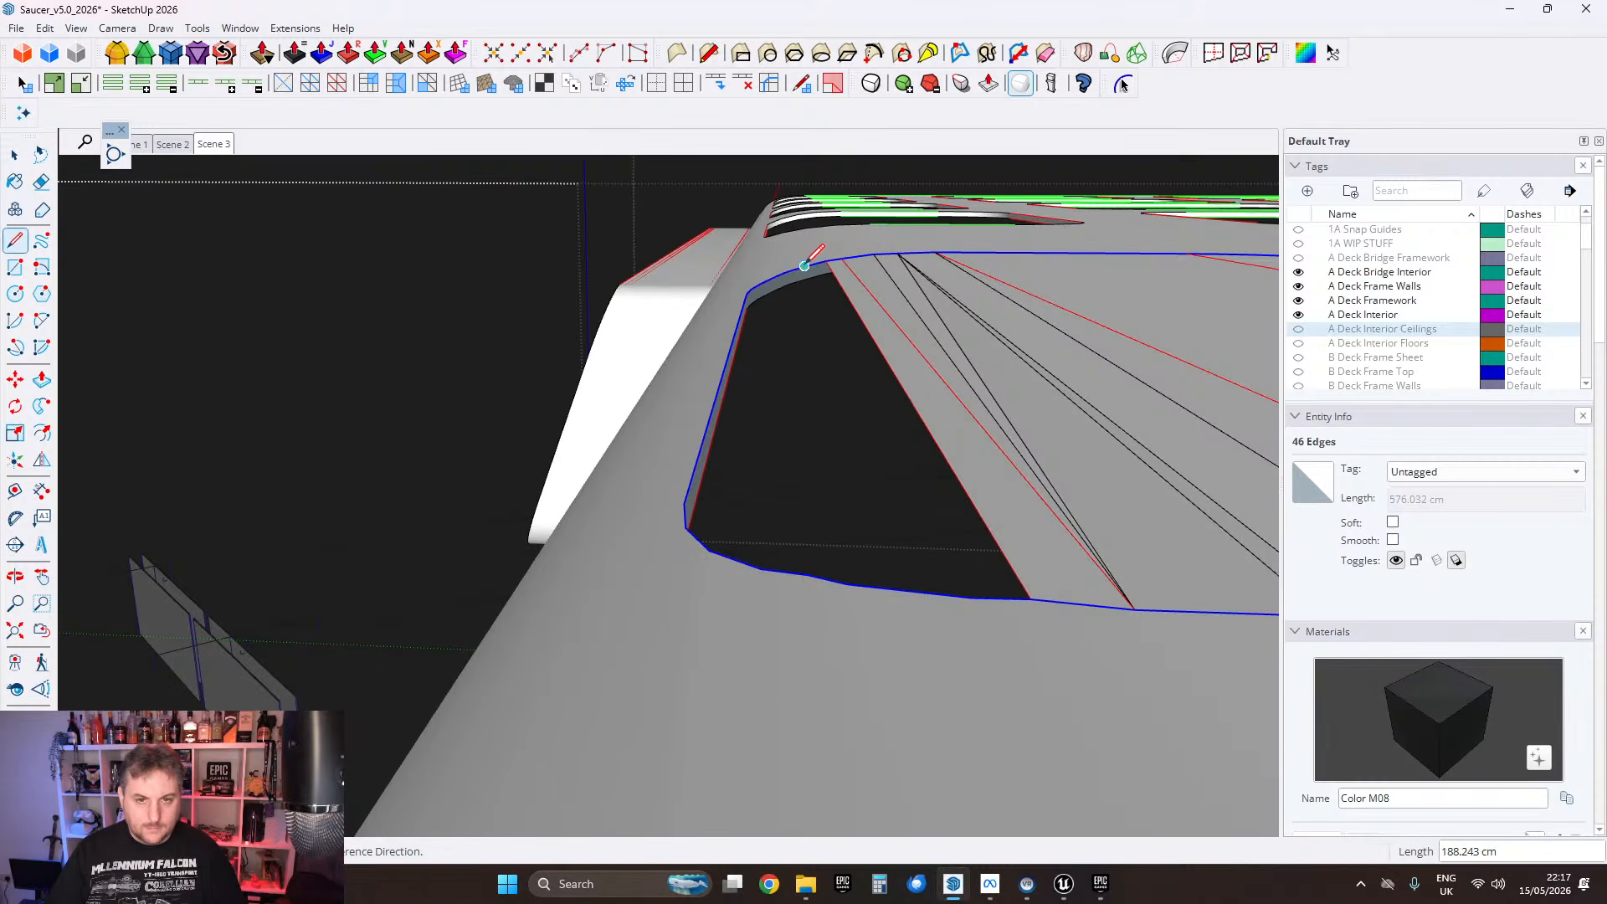
pyautogui.click(816, 262)
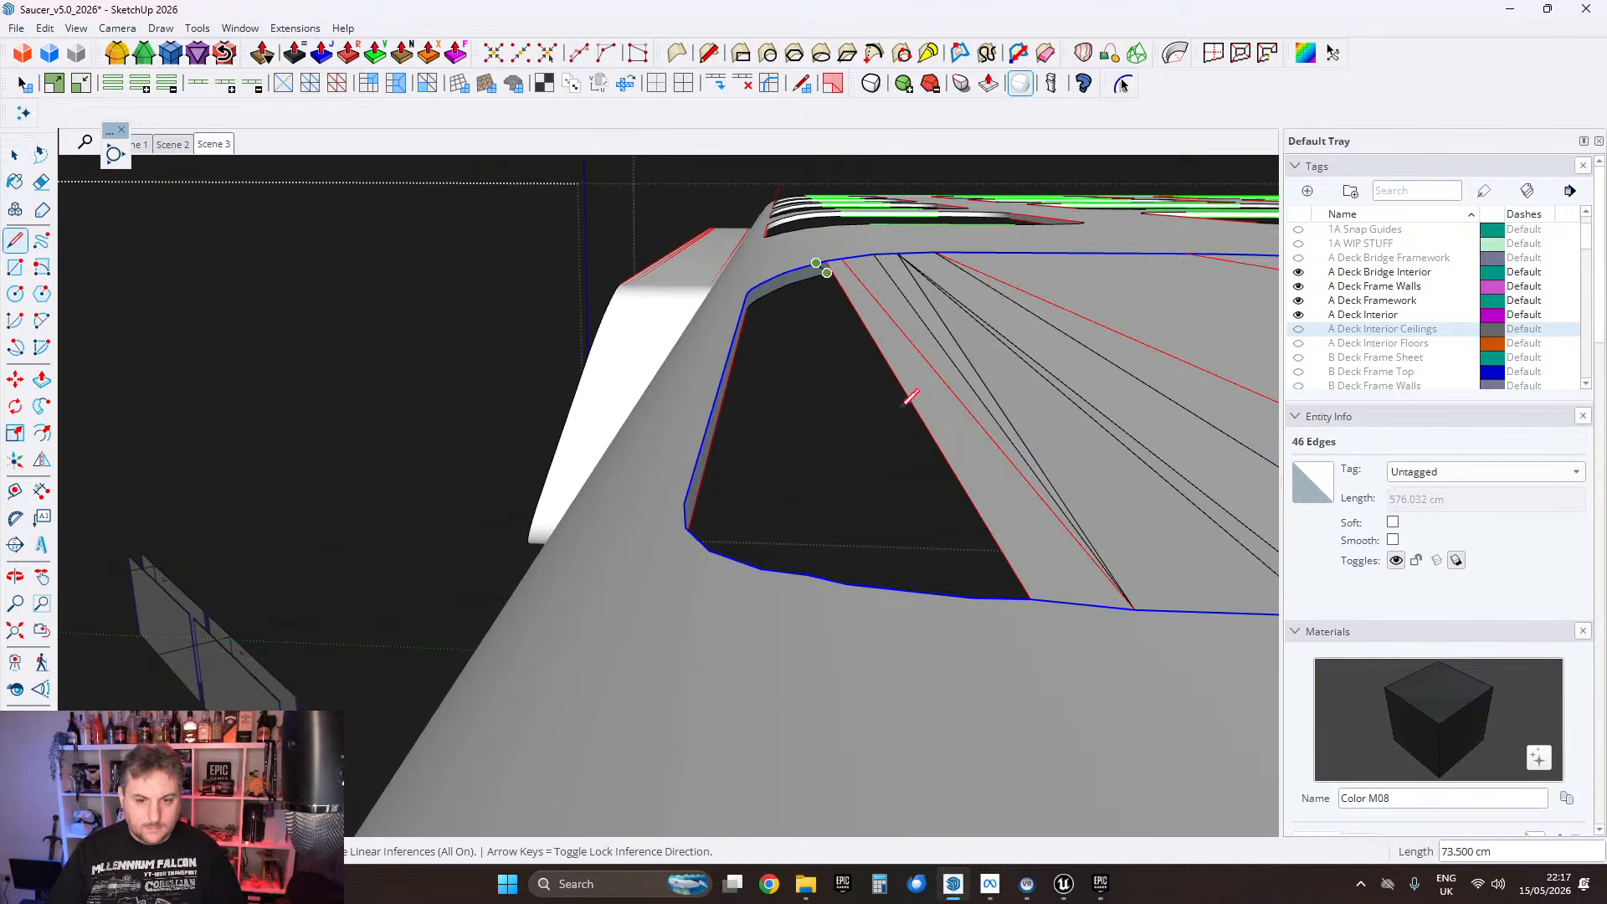
pyautogui.click(971, 597)
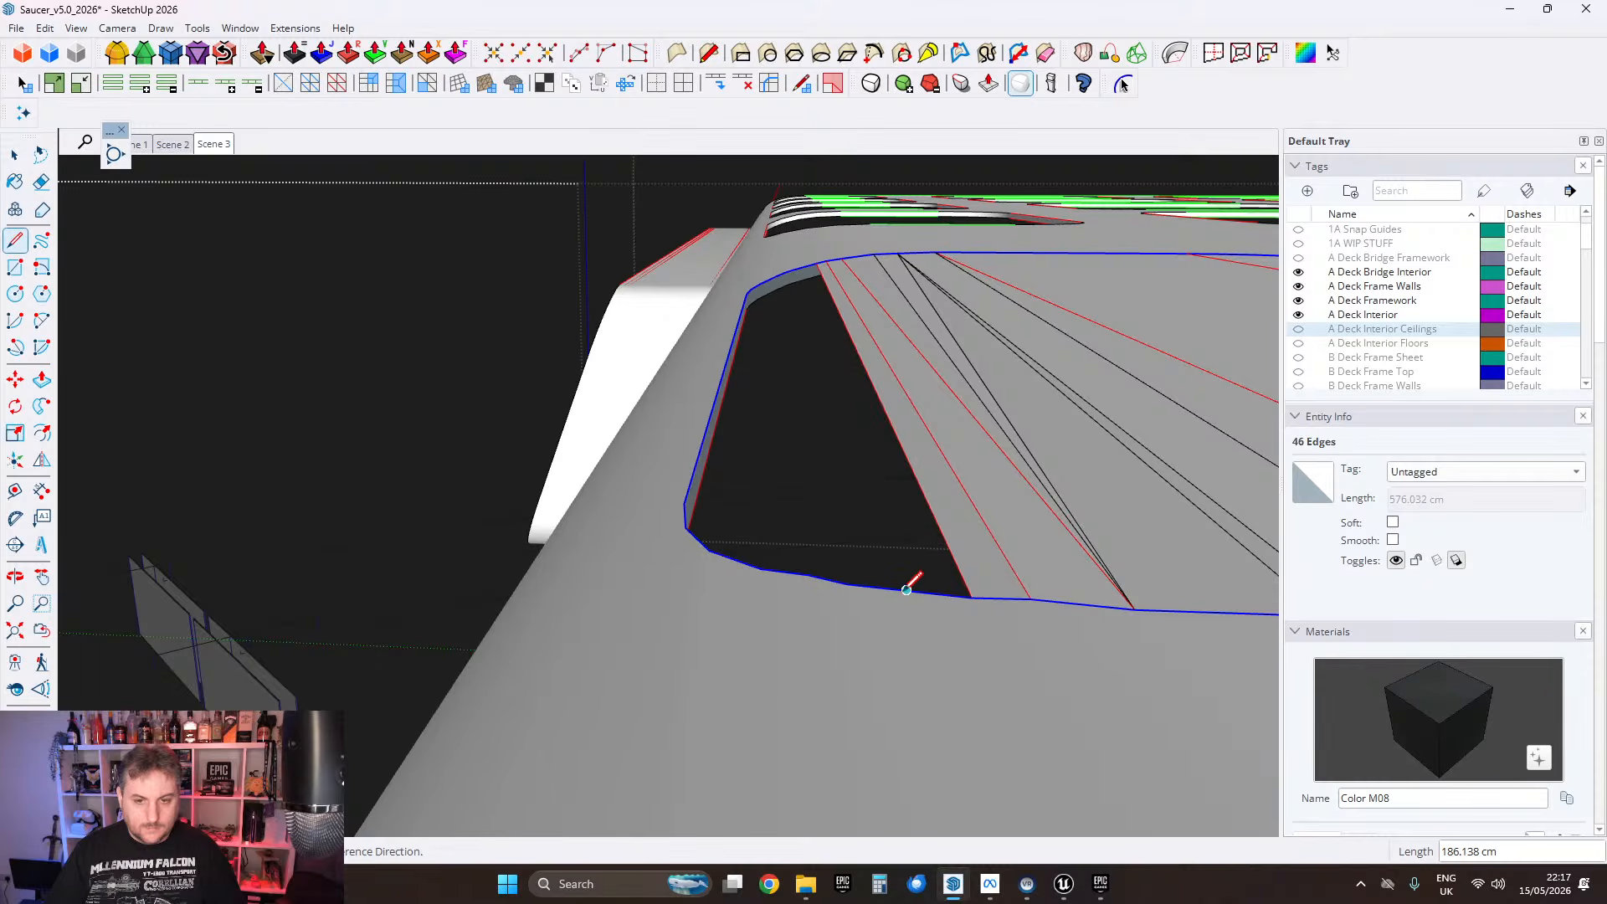
pyautogui.click(846, 583)
pyautogui.click(775, 276)
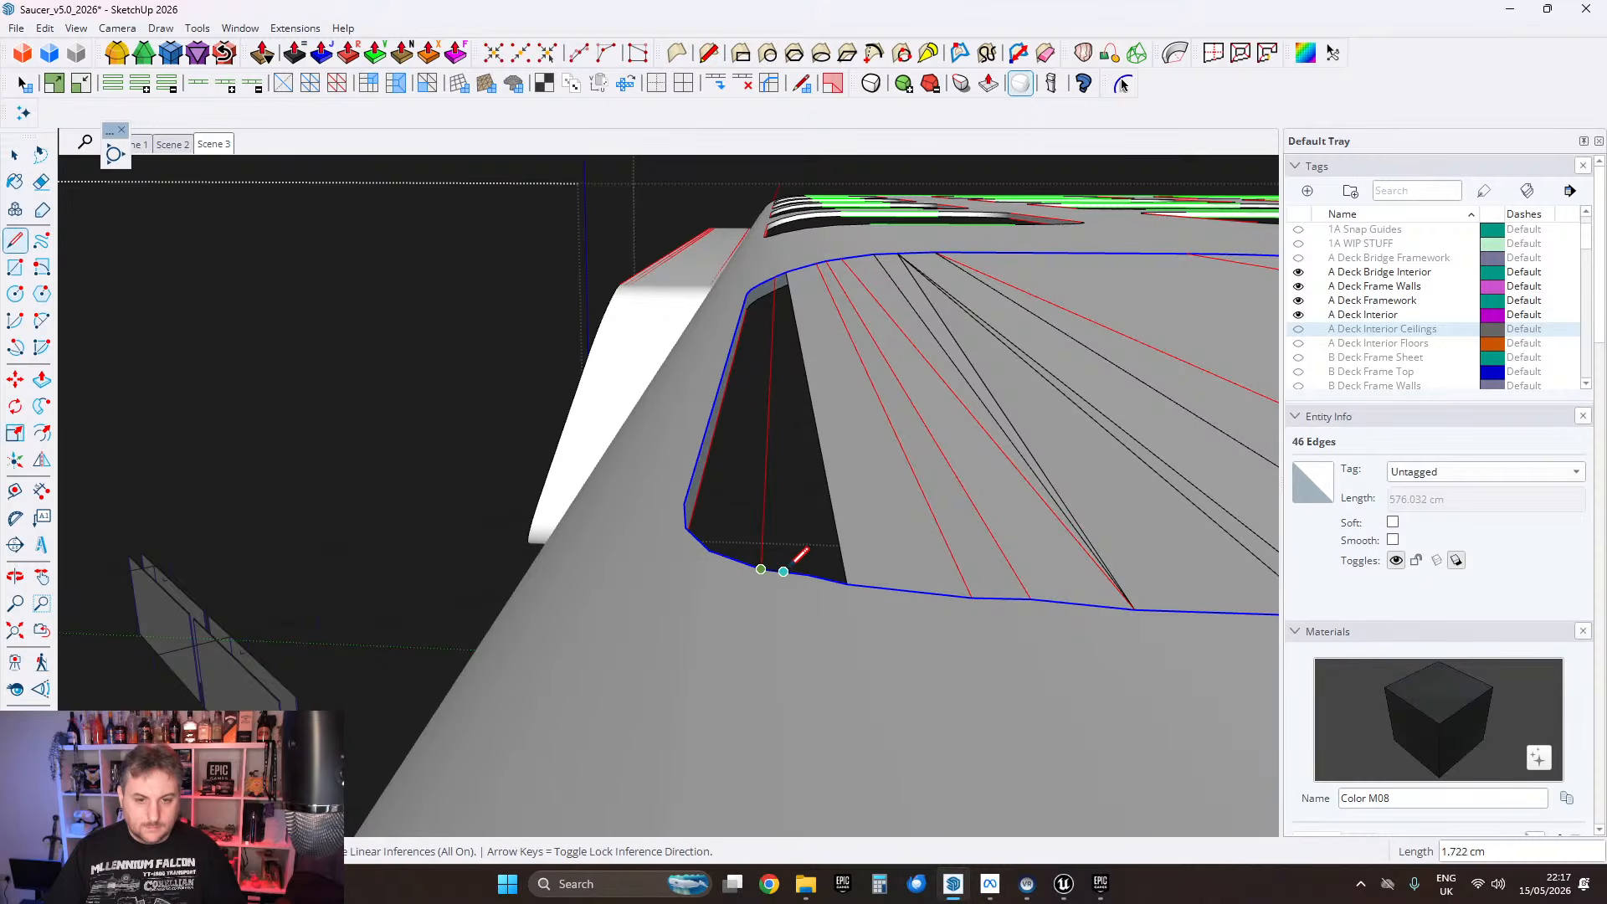
# Step: Close the last part of the curved end with lines about 175, 159 and 149 cm long between opposite vertices
pyautogui.click(808, 575)
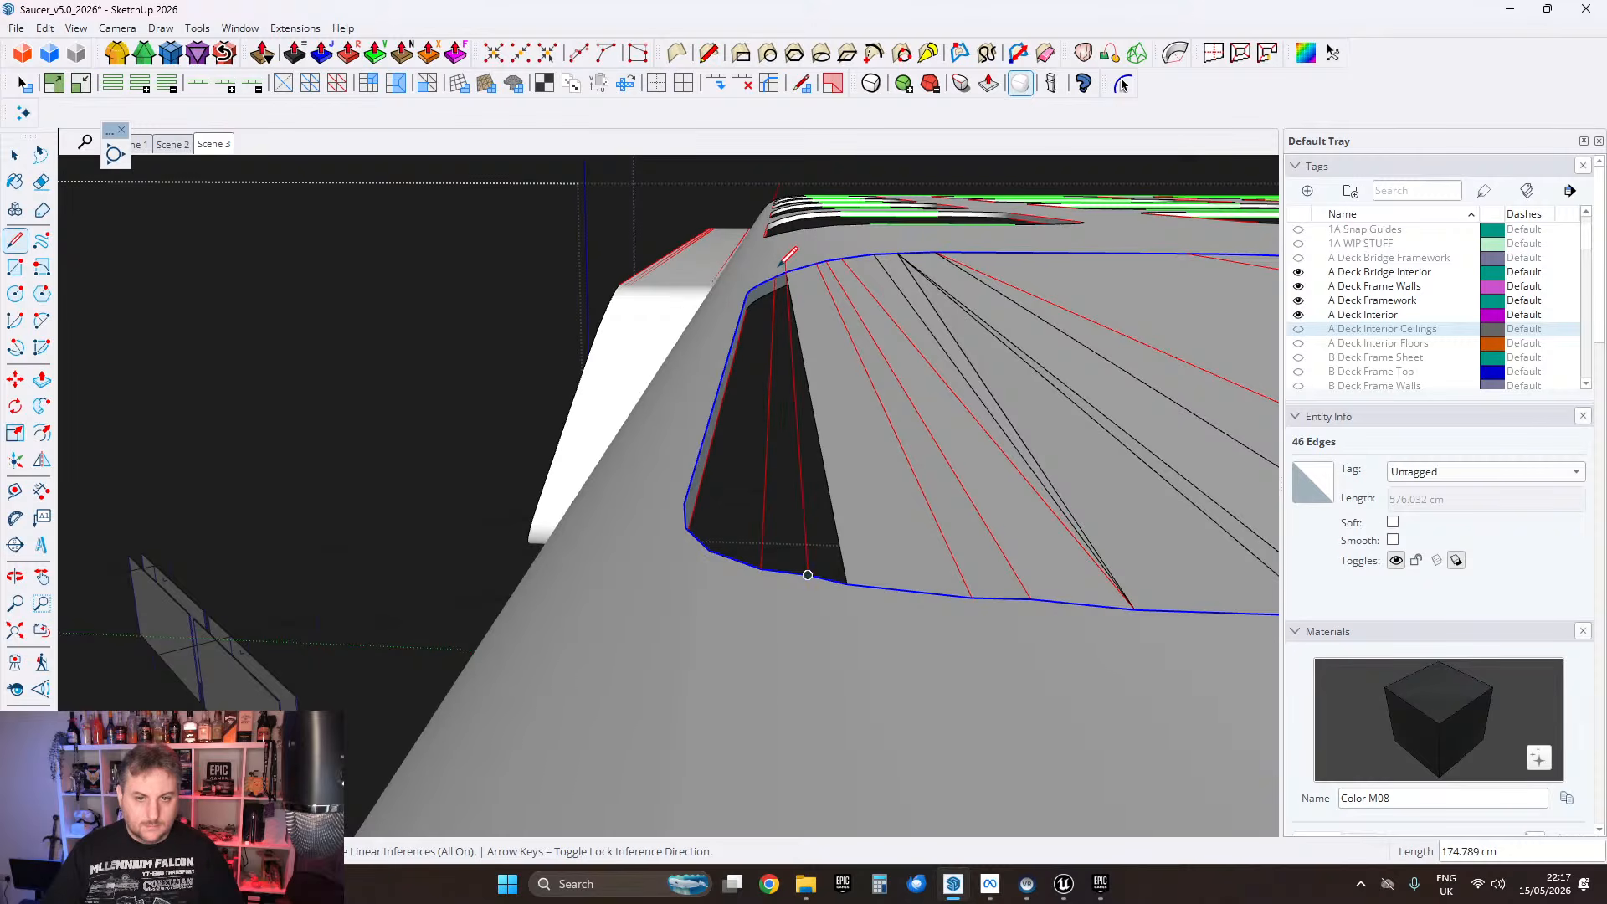
pyautogui.click(785, 271)
pyautogui.moveTo(834, 358); pyautogui.dragTo(886, 362, button='middle')
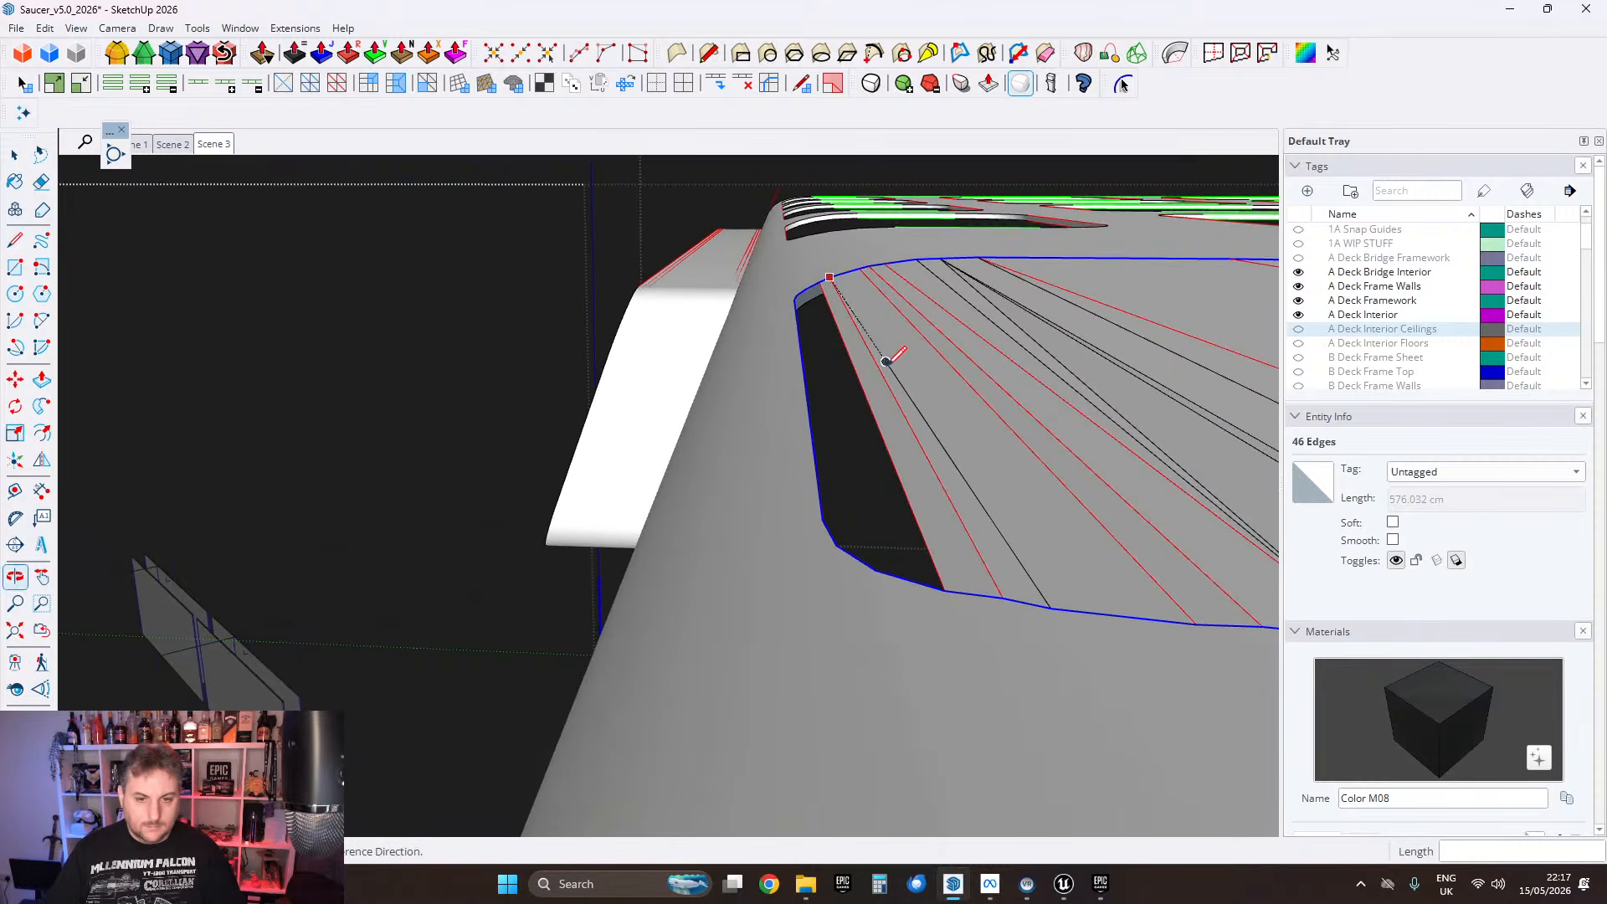
pyautogui.click(875, 570)
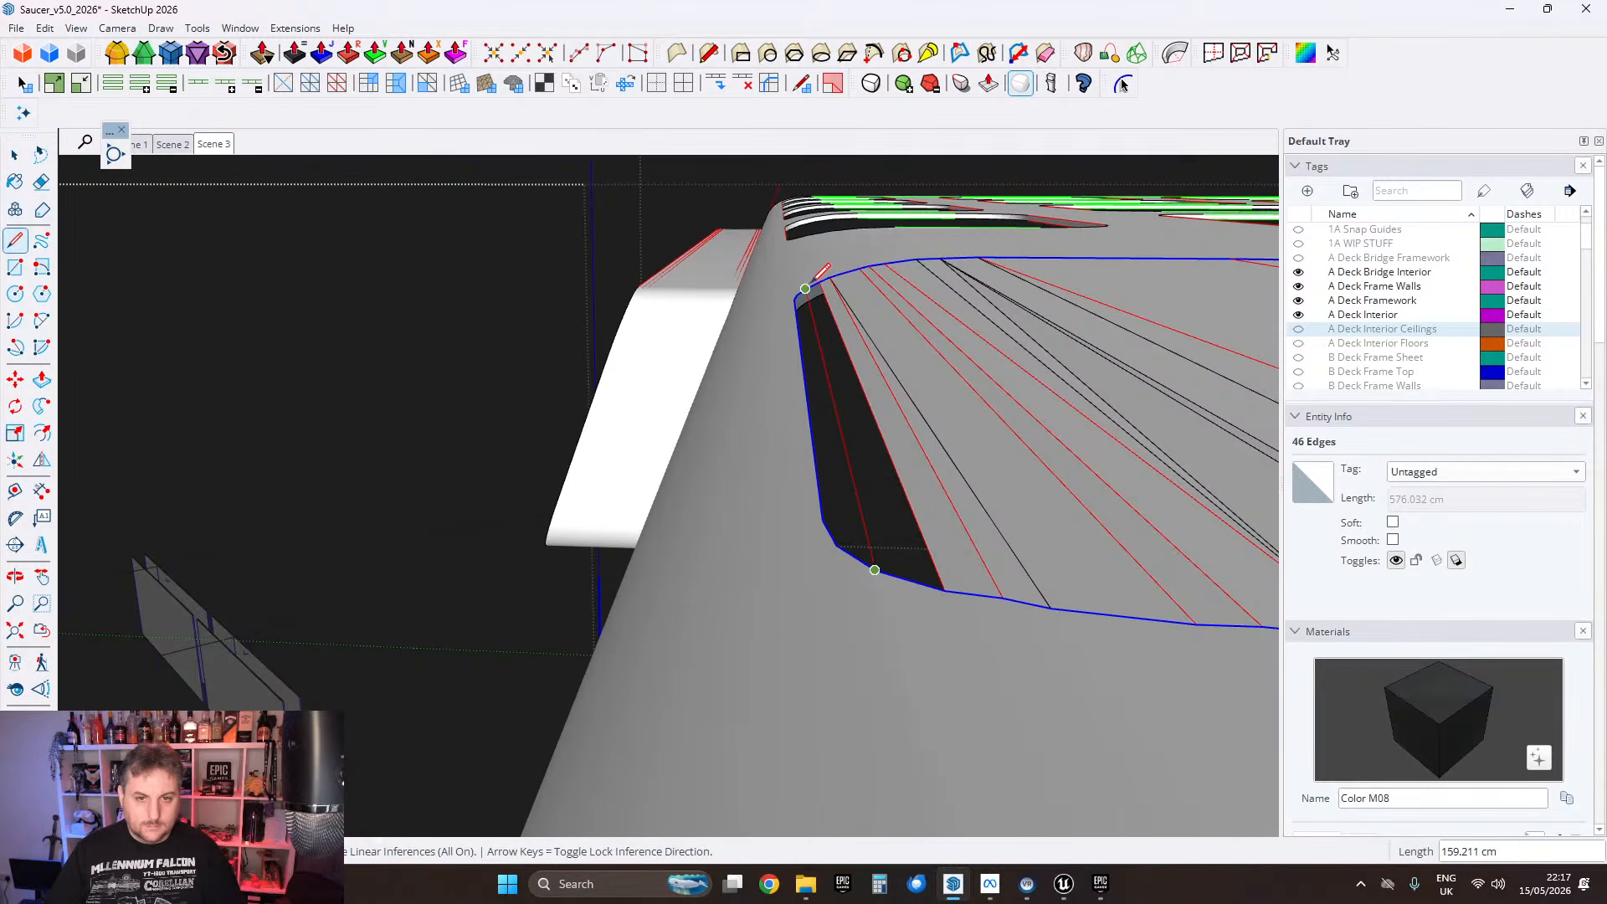
pyautogui.click(805, 289)
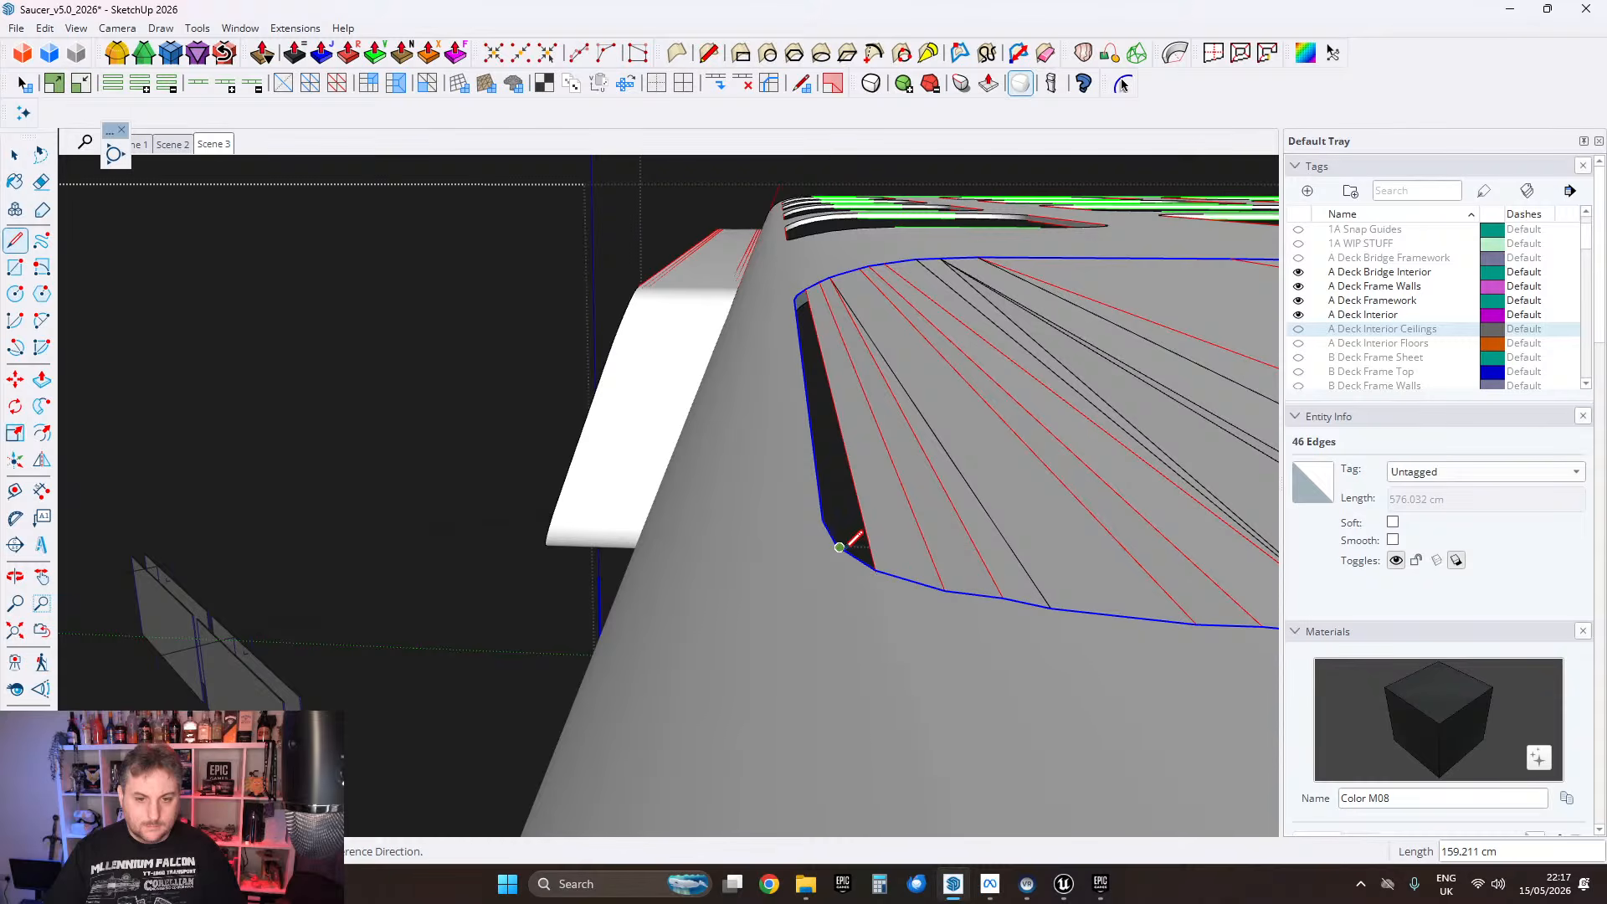
pyautogui.click(840, 547)
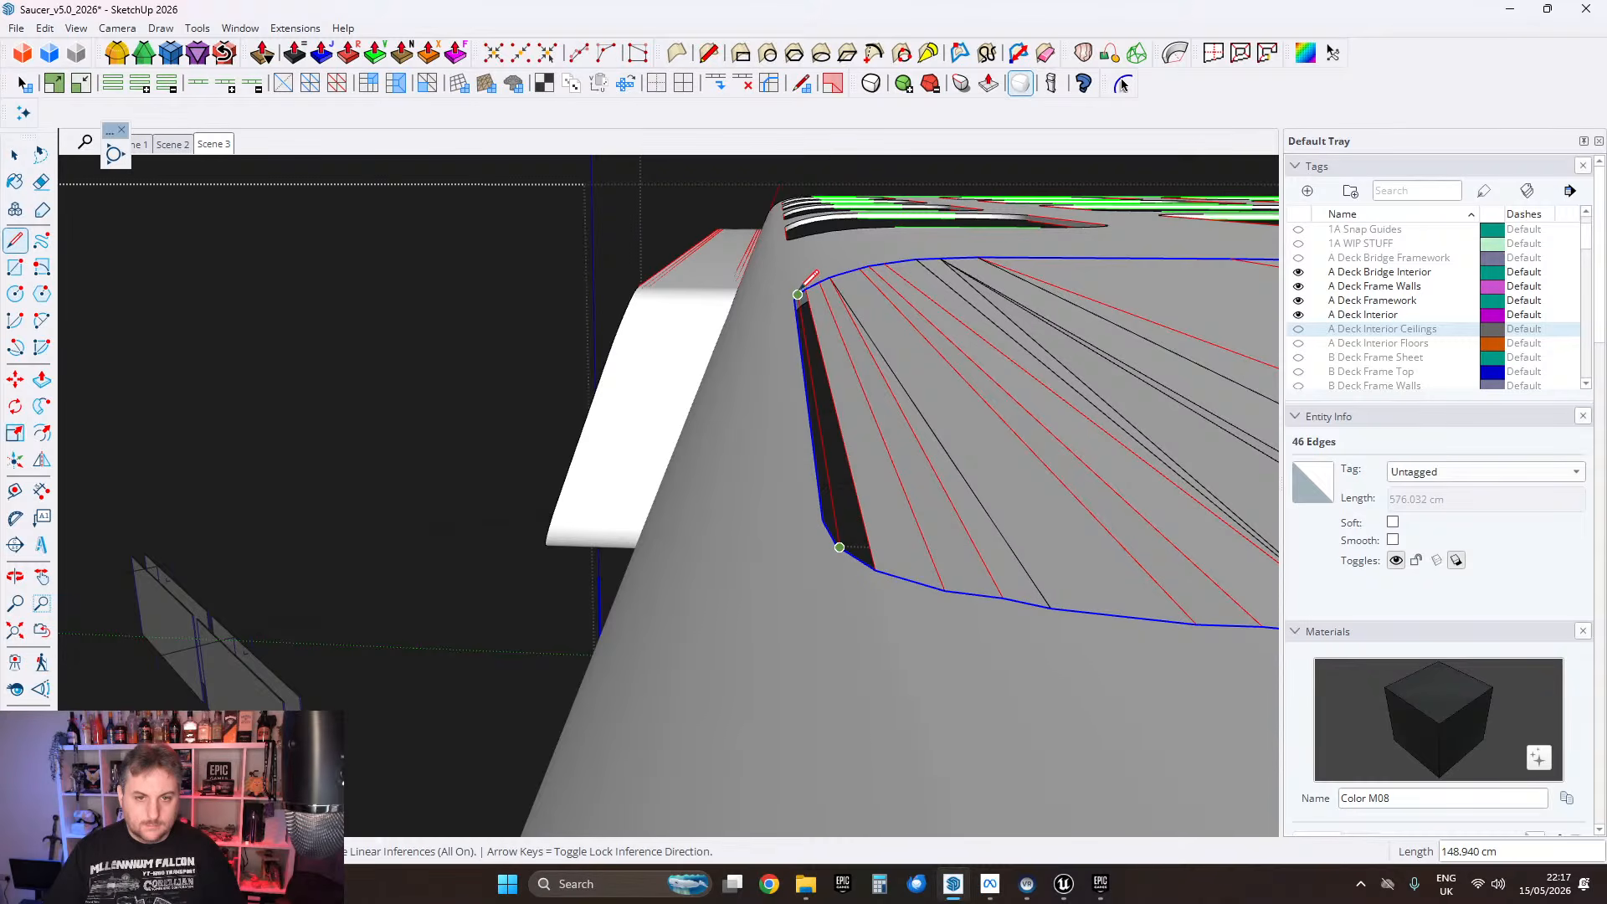
pyautogui.click(798, 294)
# Step: Select all of the ceiling shell's geometry, run FixIt 101 on it and dismiss the results
pyautogui.moveTo(810, 319); pyautogui.dragTo(887, 406, button='middle')
pyautogui.click(14, 154)
pyautogui.hotkey('ctrl', 'a')
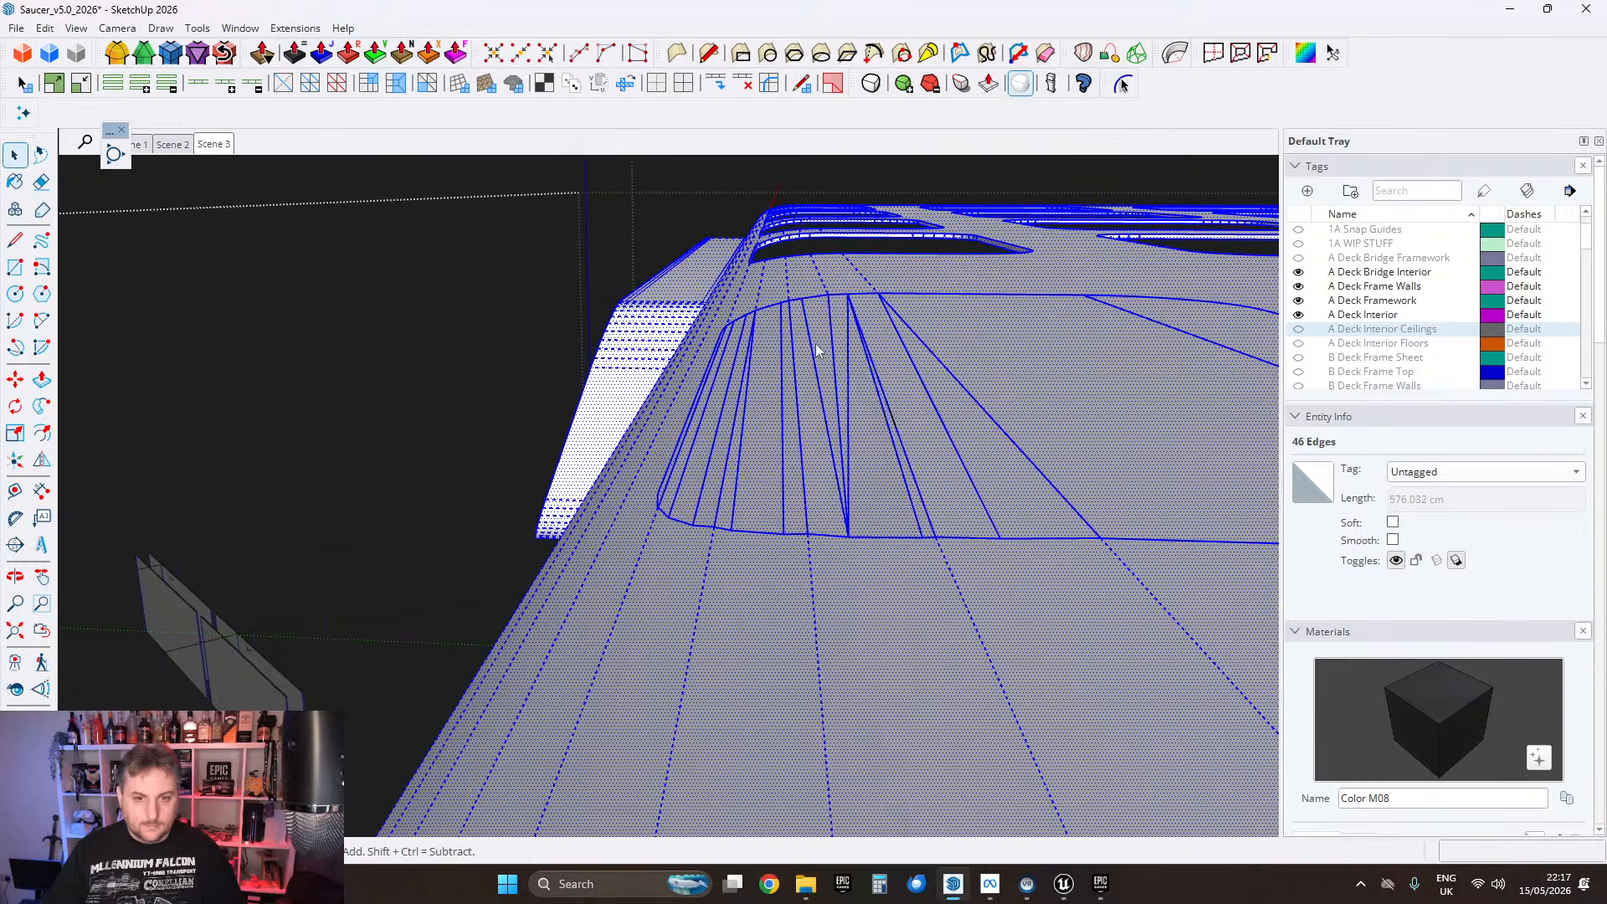
pyautogui.rightClick(817, 343)
pyautogui.click(857, 713)
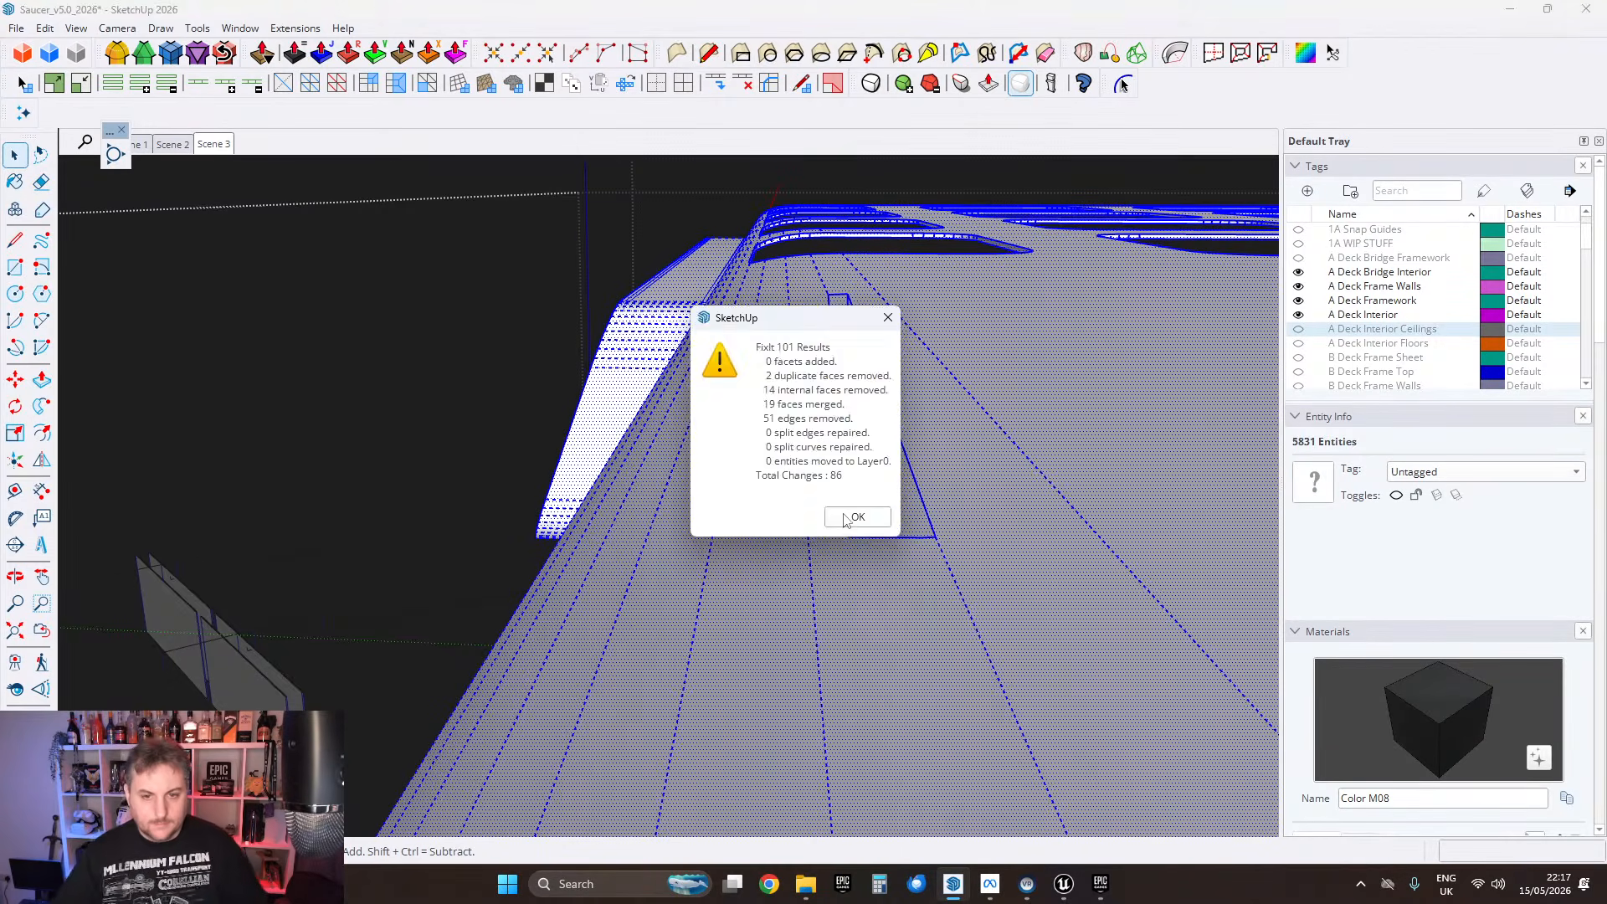
pyautogui.click(847, 517)
# Step: Delete the diagonal edge dividing the leftover wedge in the filled area, removing both of its triangular faces
pyautogui.rightClick(860, 420)
pyautogui.click(855, 370)
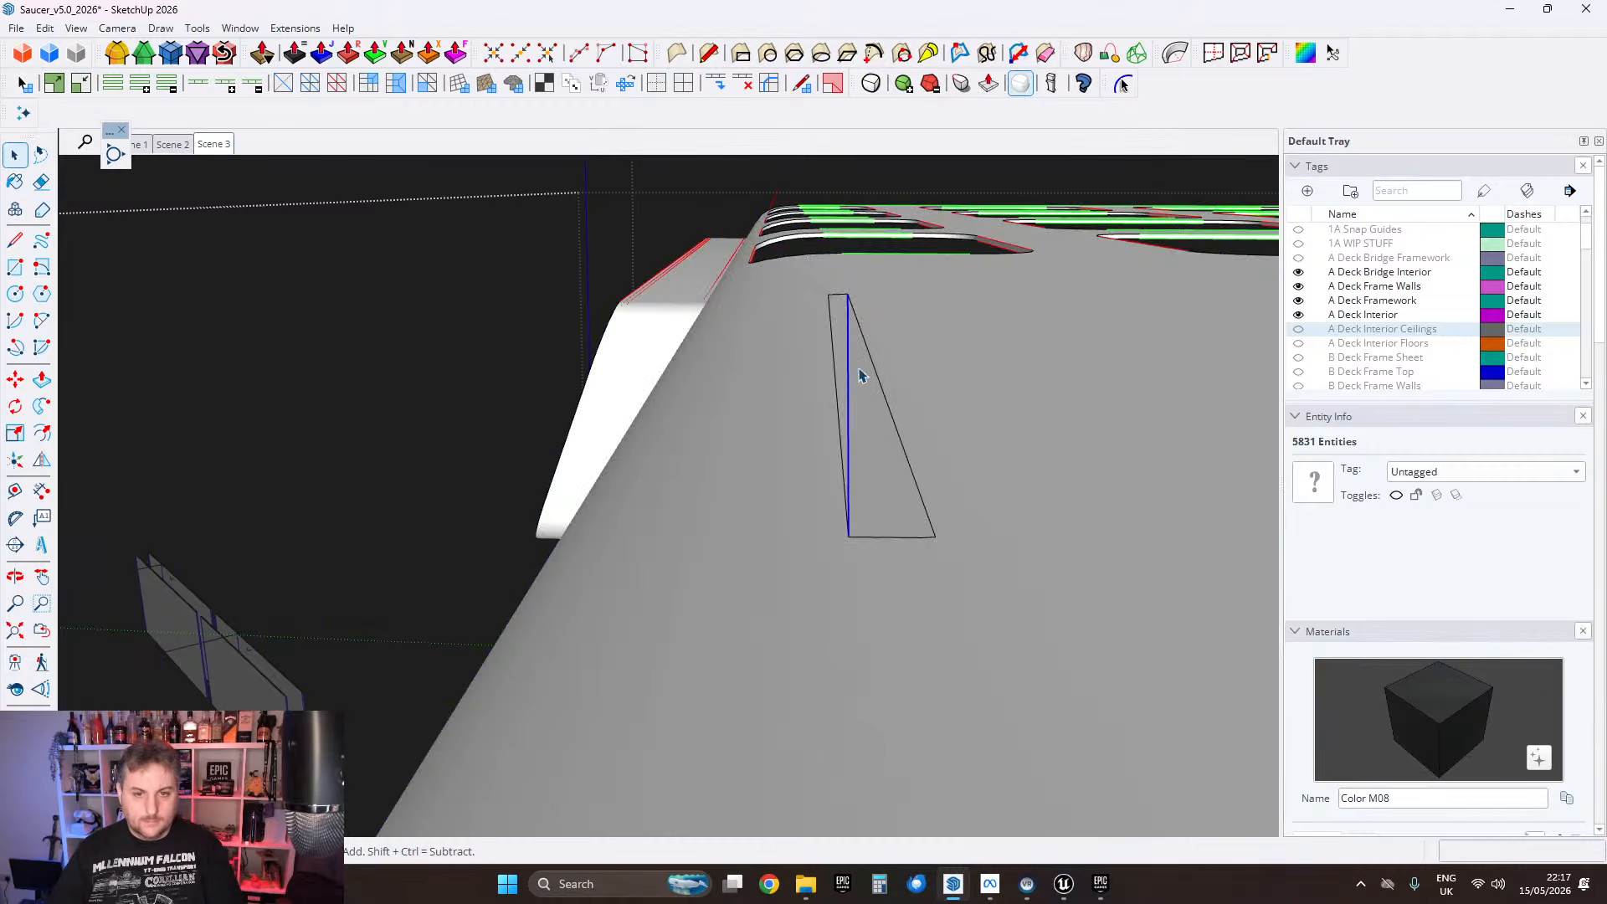
pyautogui.click(845, 353)
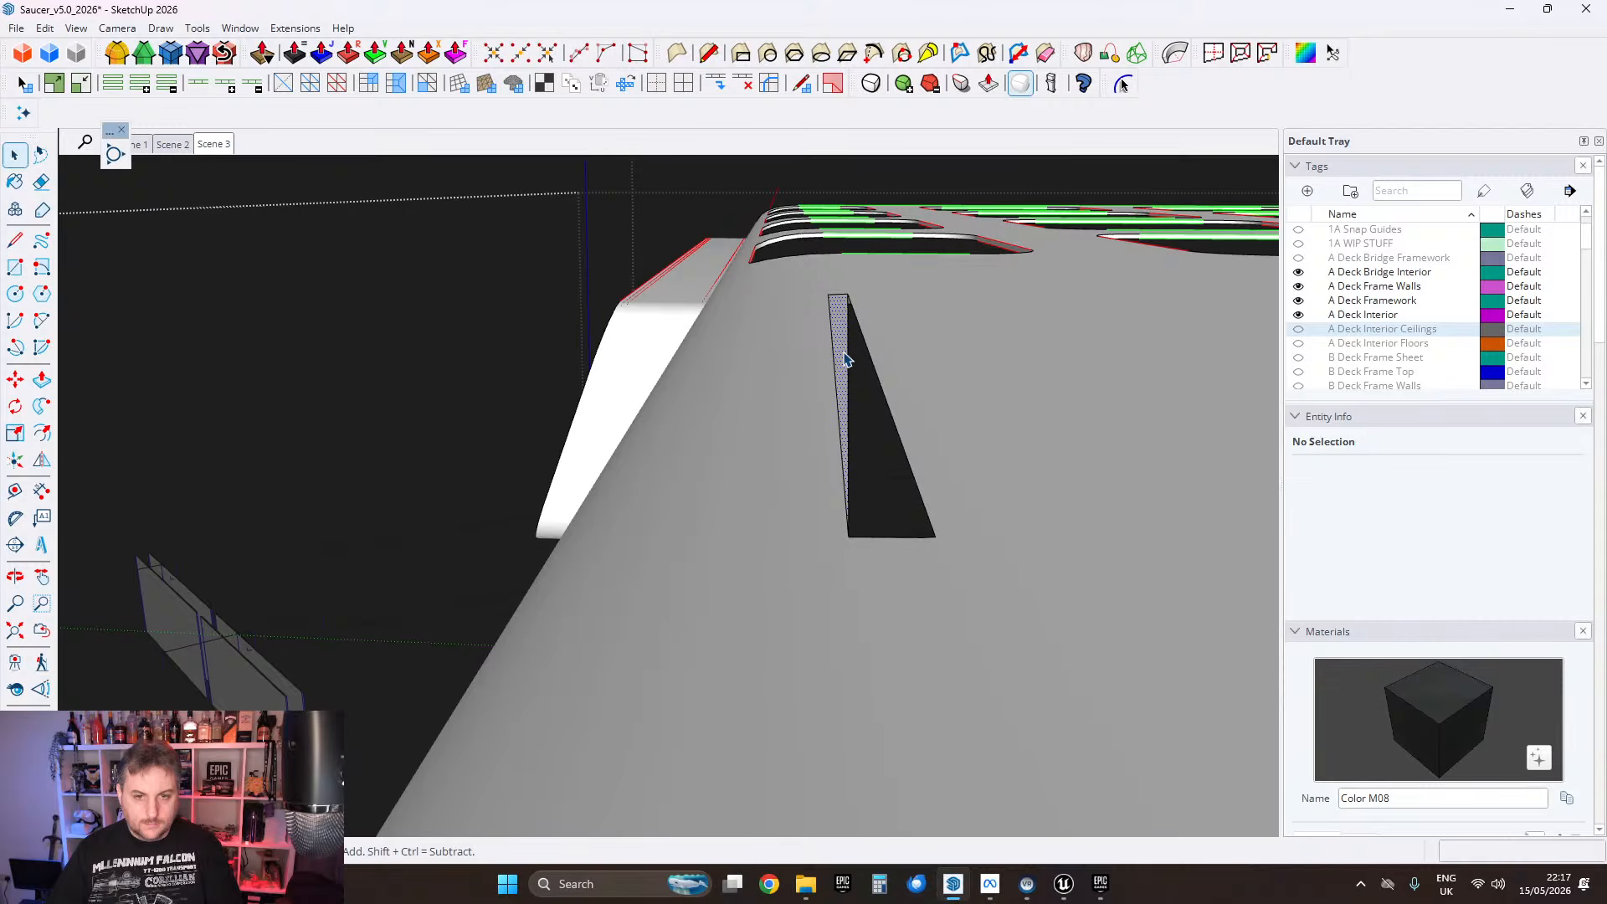
pyautogui.hotkey('ctrl', 'z')
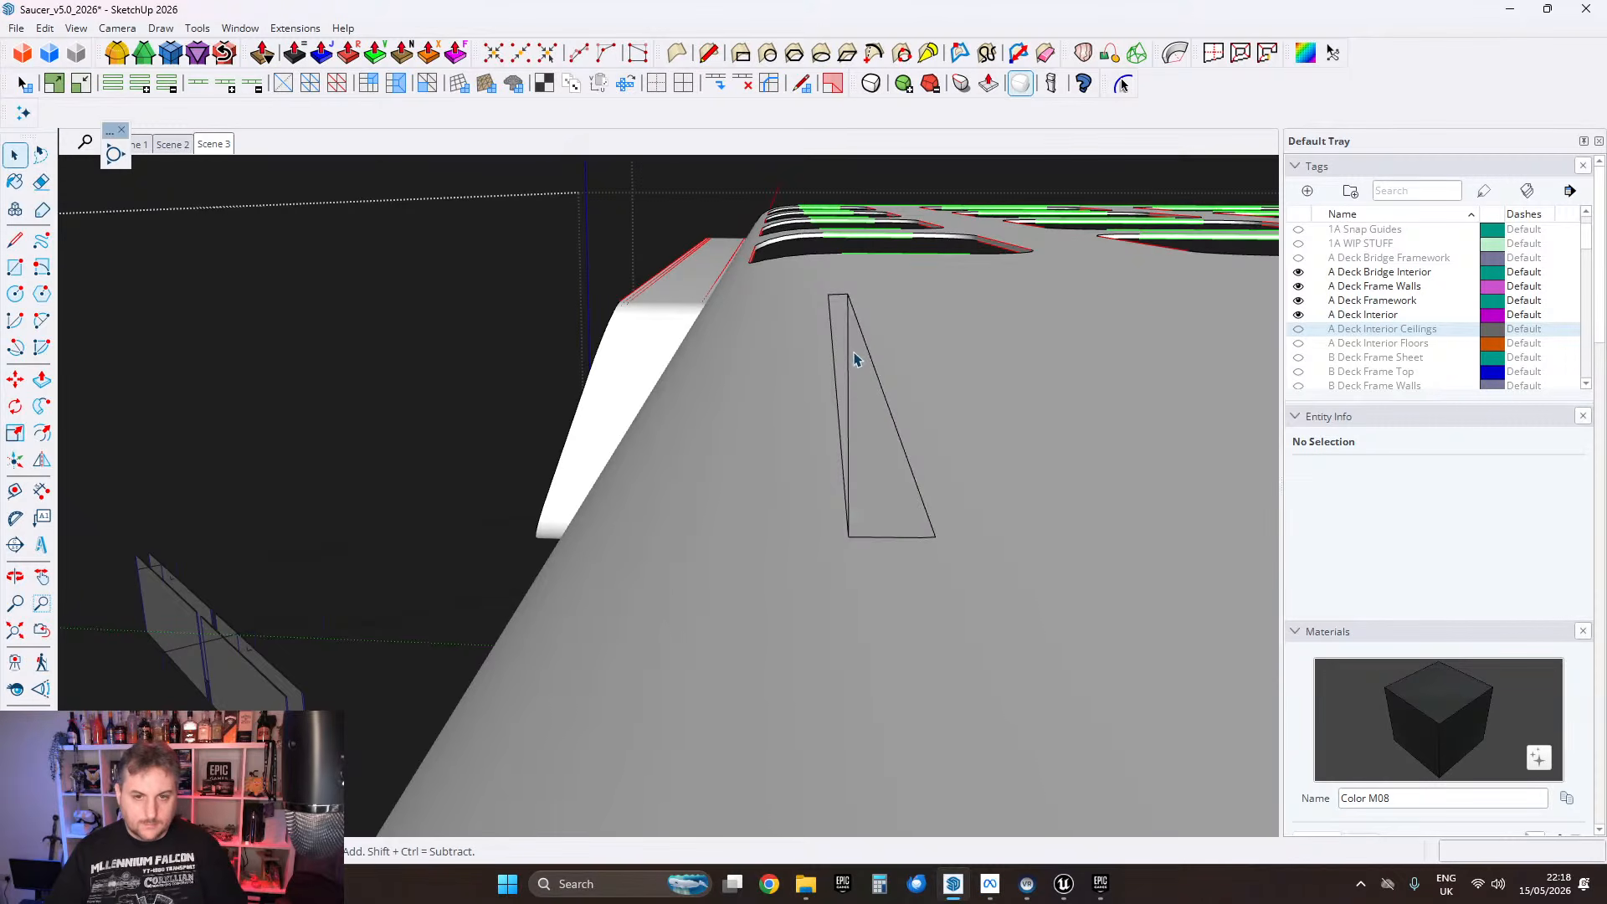
pyautogui.press('Delete')
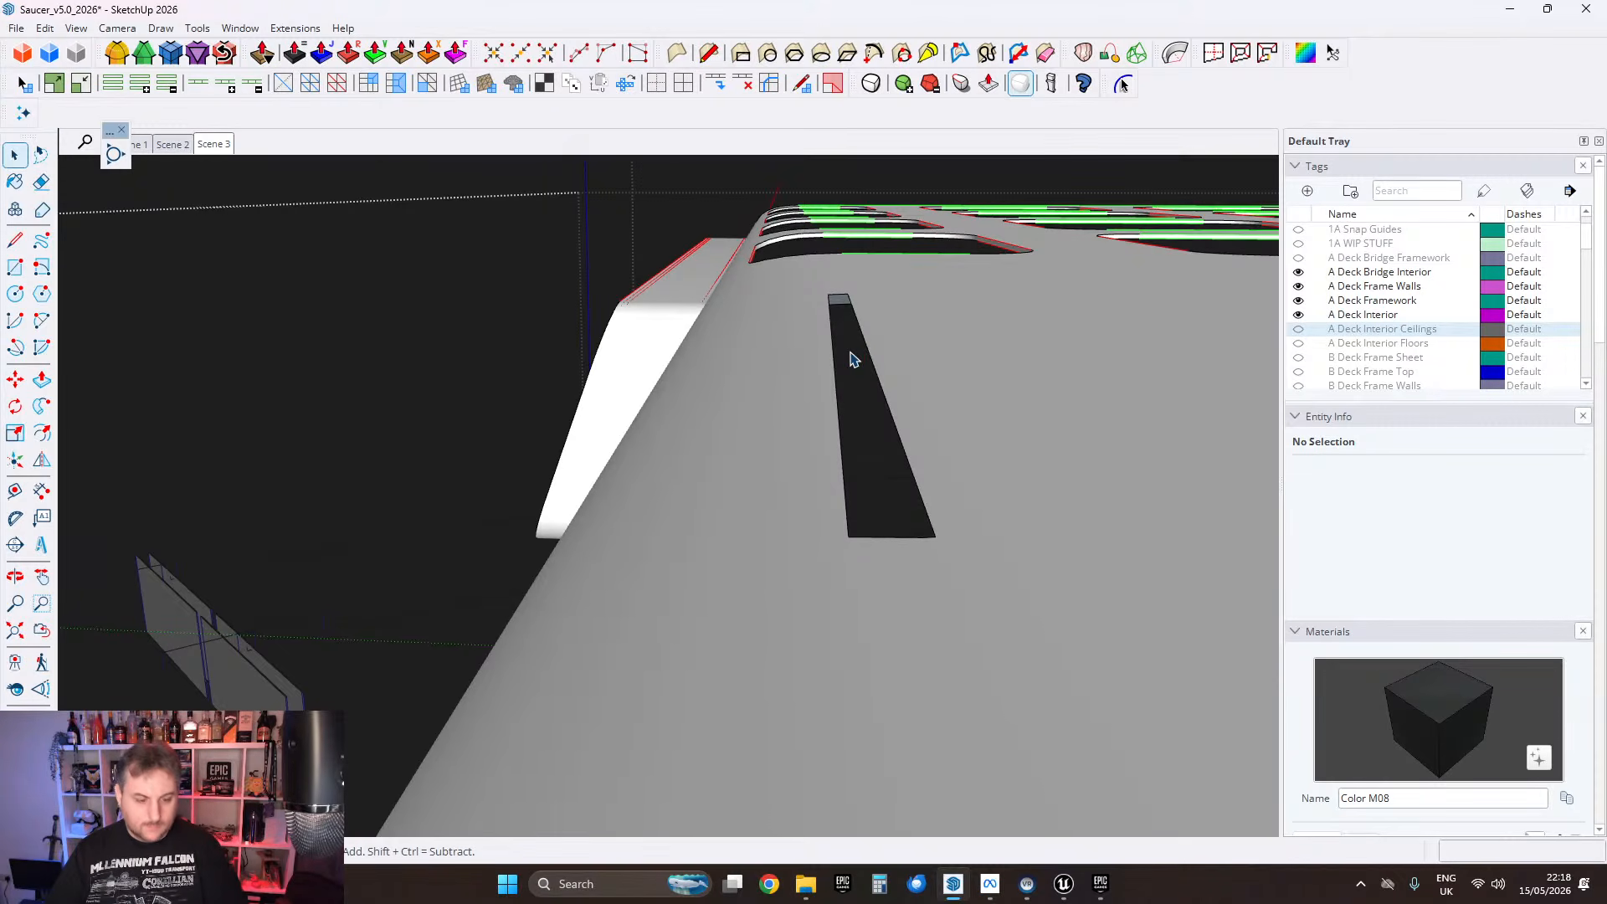
# Step: Undo the removal of the wedge's diagonal edge, run FixIt 101 on all of the shell's geometry and dismiss the results
pyautogui.hotkey('ctrl', 'z')
pyautogui.hotkey('ctrl', 'a')
pyautogui.rightClick(861, 353)
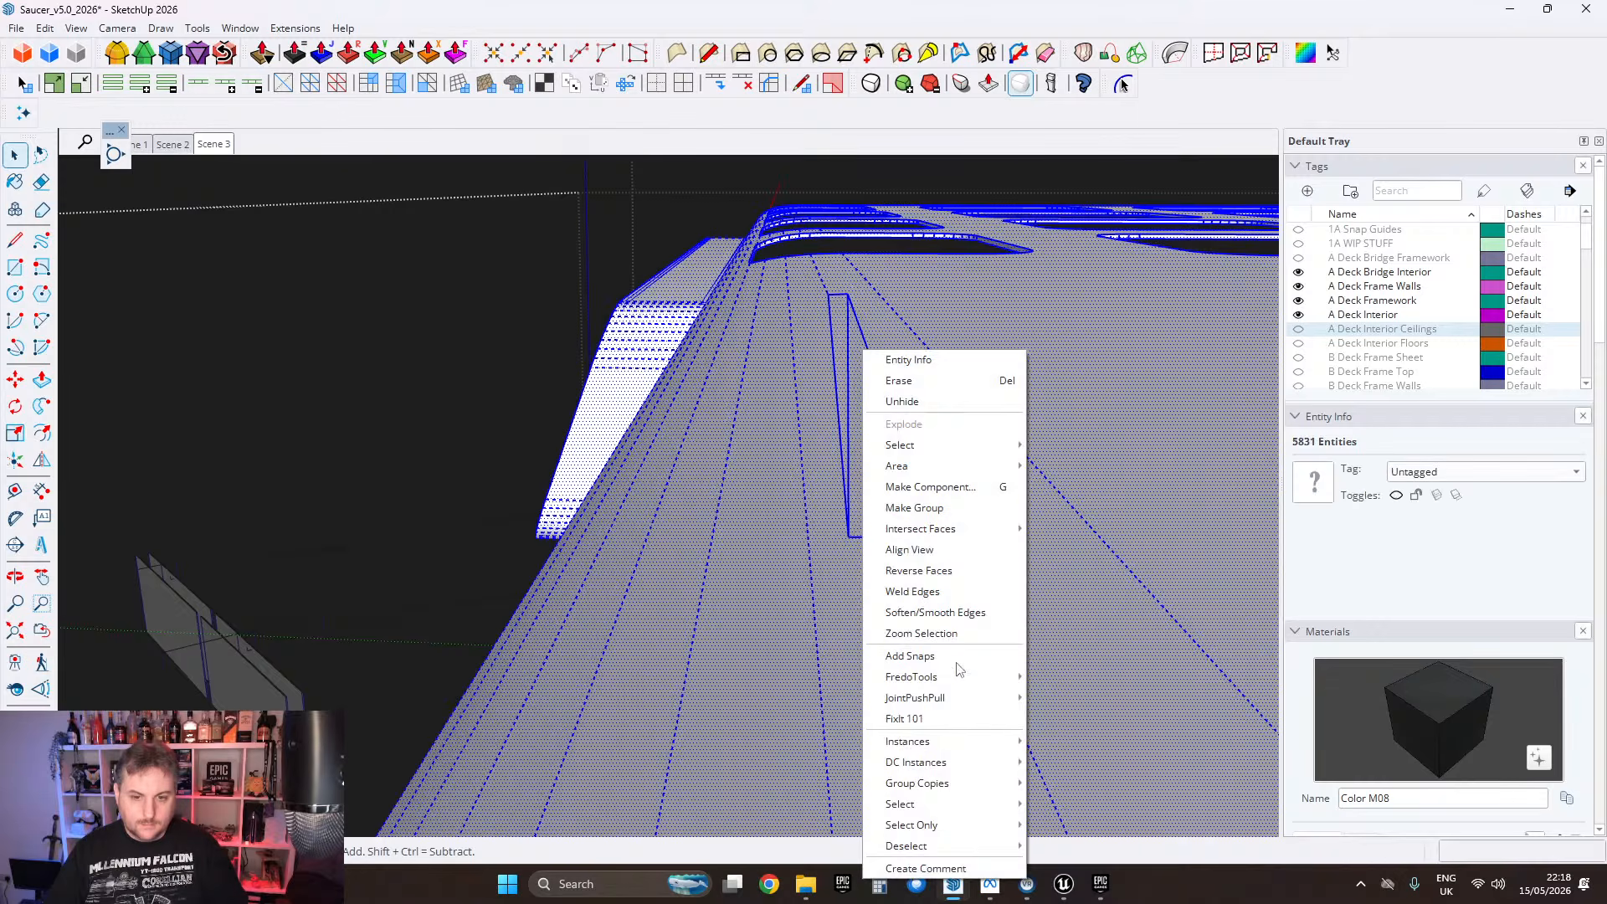
pyautogui.click(905, 719)
pyautogui.click(857, 521)
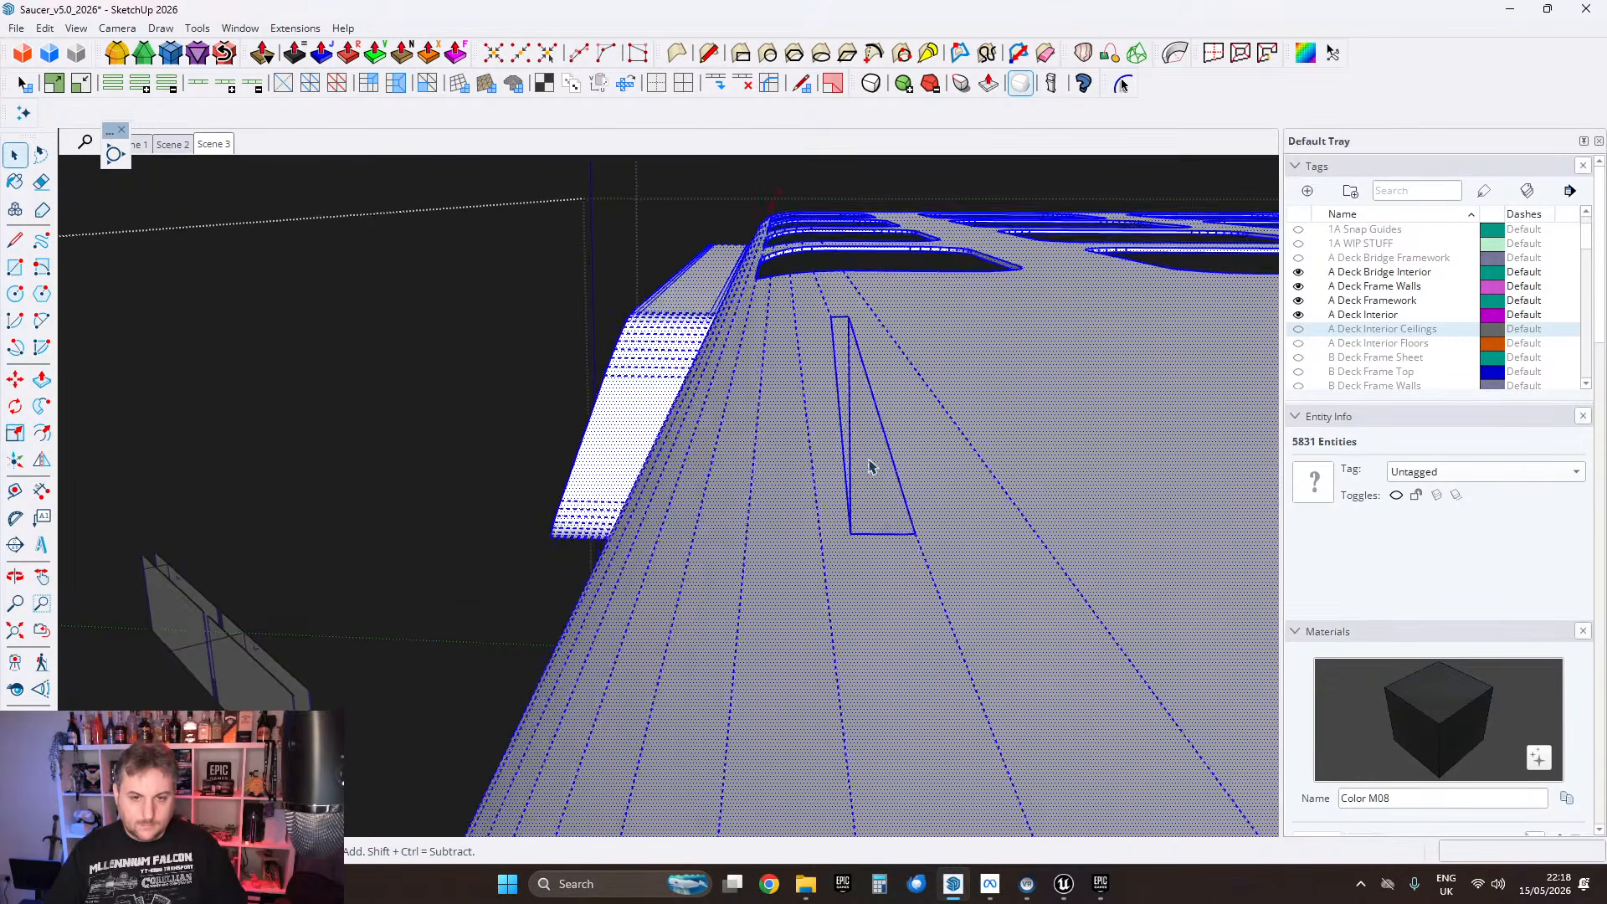
# Step: Delete the wedge's diagonal edge and draw a new one about 195 cm long between its other two opposite corners
pyautogui.moveTo(869, 463); pyautogui.dragTo(833, 622, button='middle')
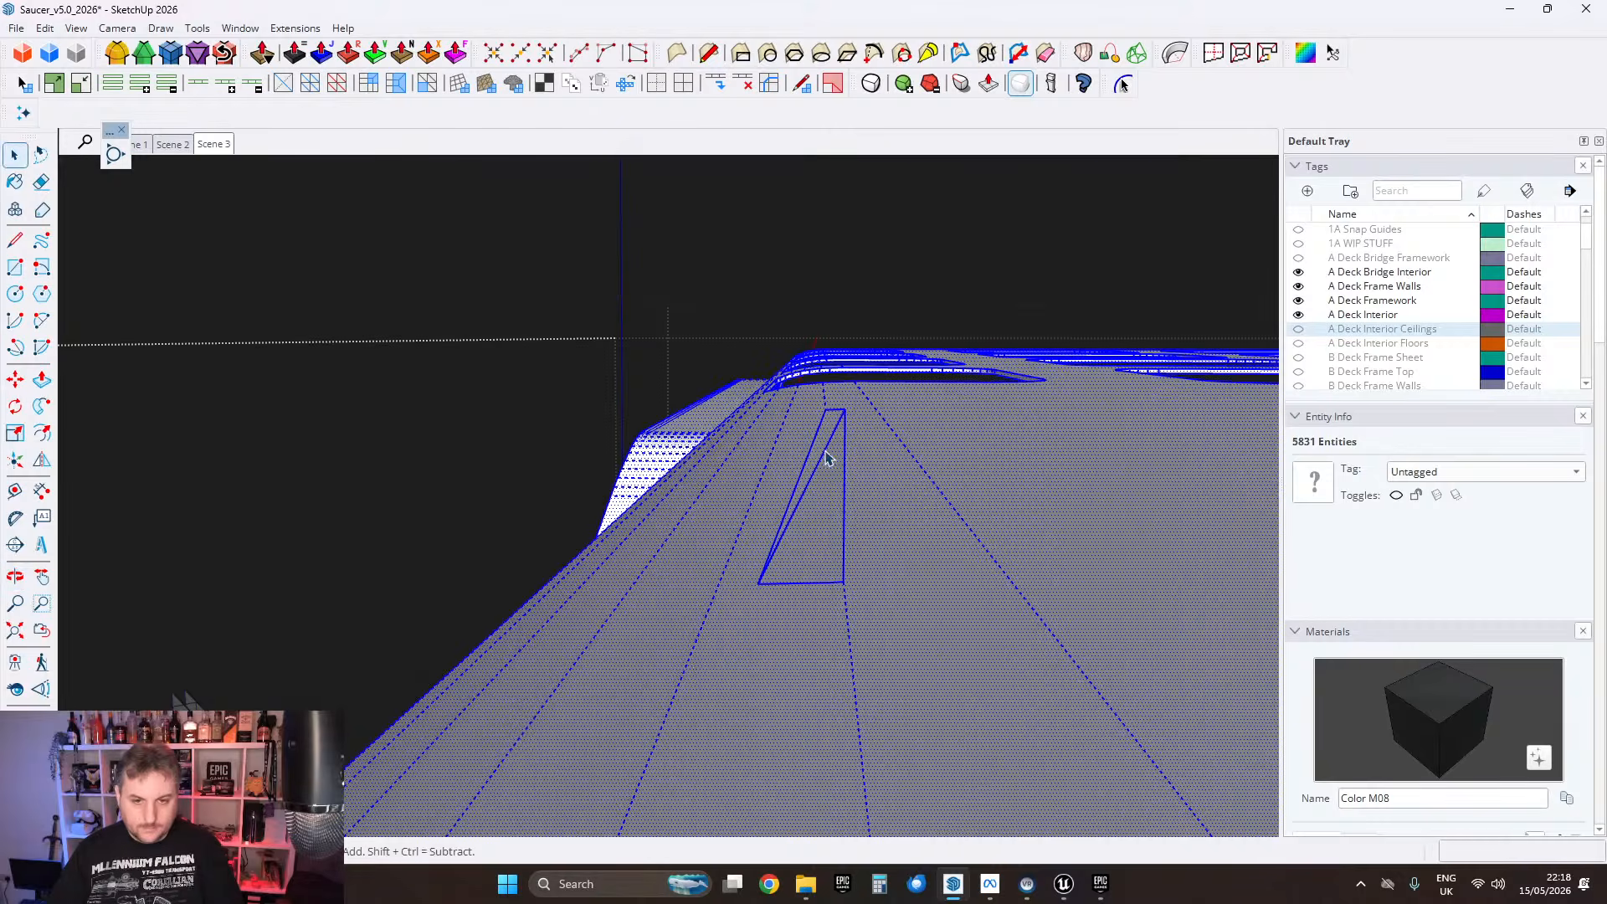
pyautogui.click(823, 457)
pyautogui.press('Delete')
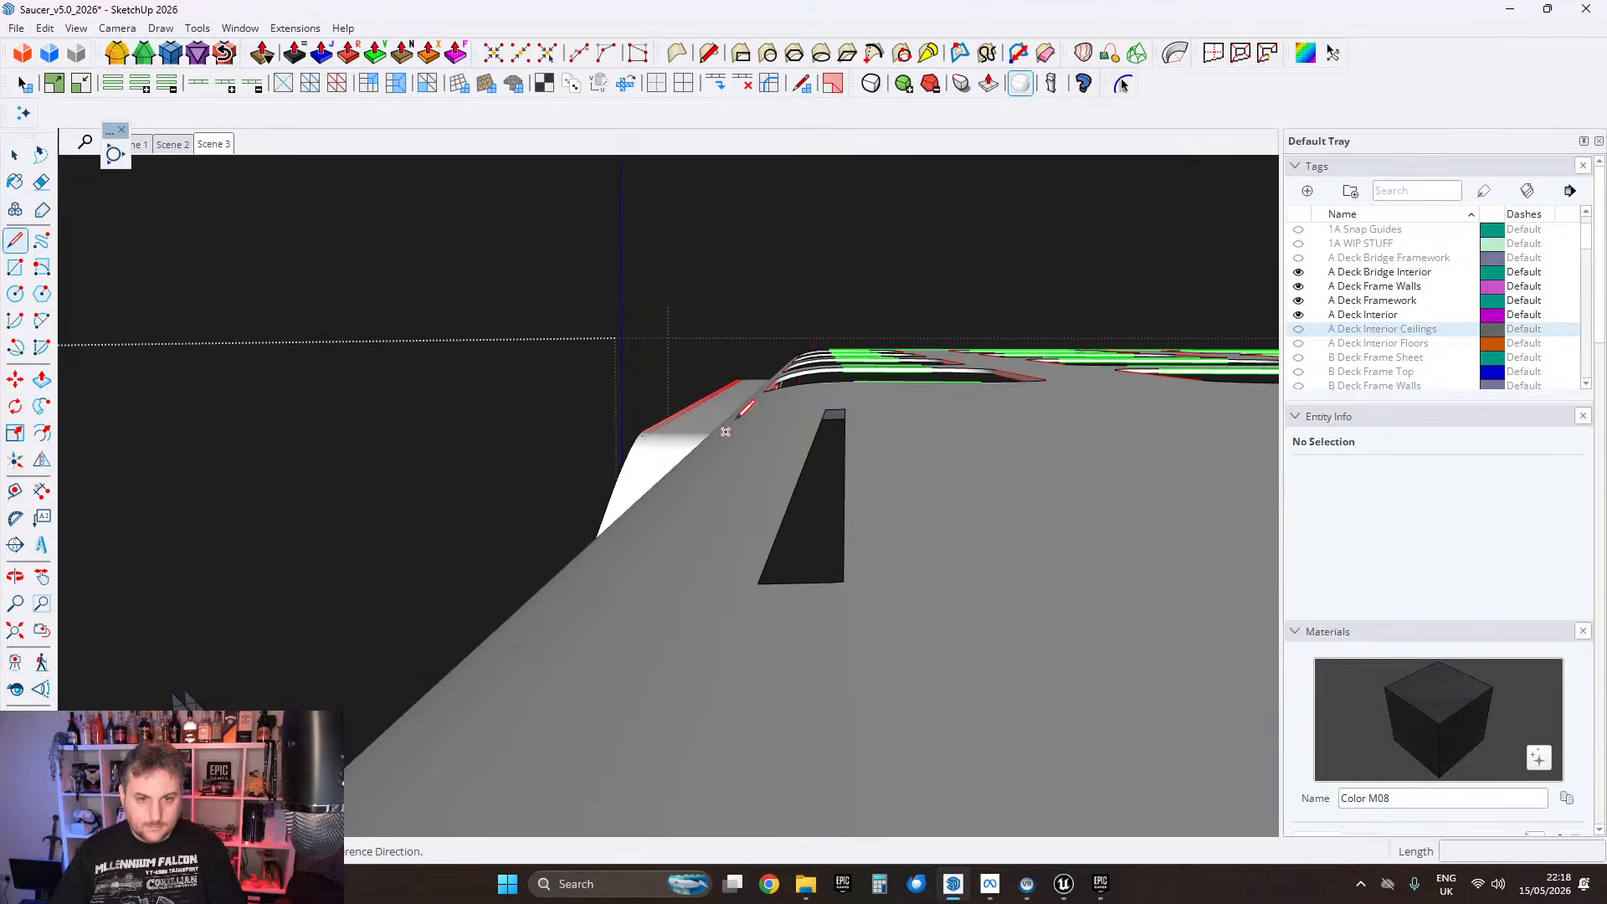
pyautogui.click(825, 409)
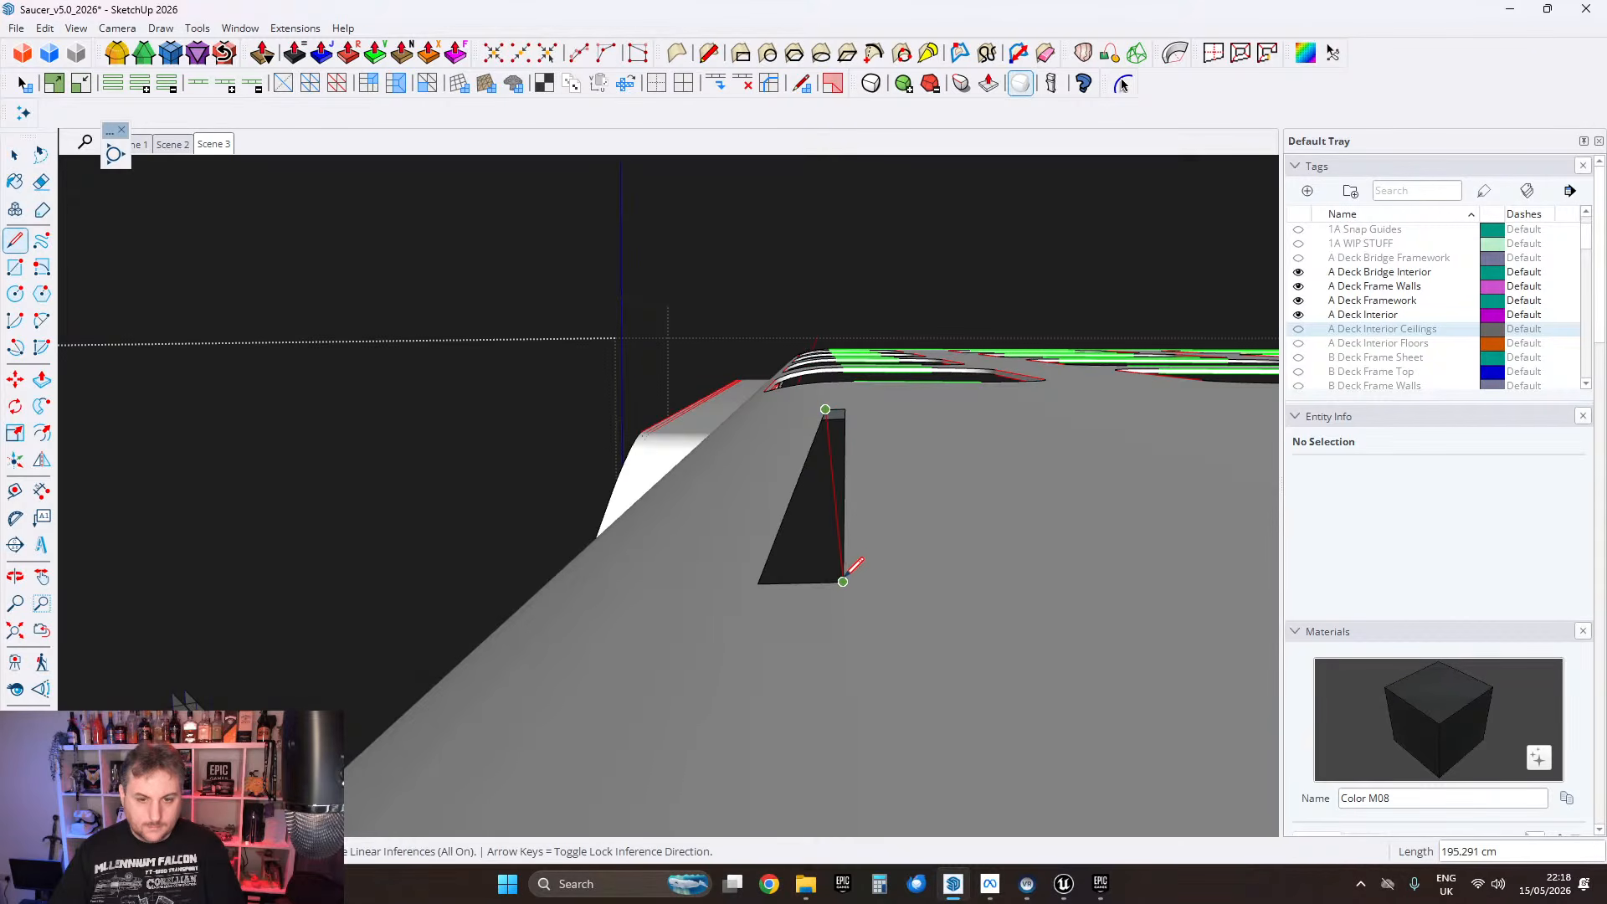
pyautogui.click(843, 581)
# Step: Erase the wedge's outline and diagonal edges so it merges into the surrounding ceiling surface
pyautogui.scroll(2, 843, 616)
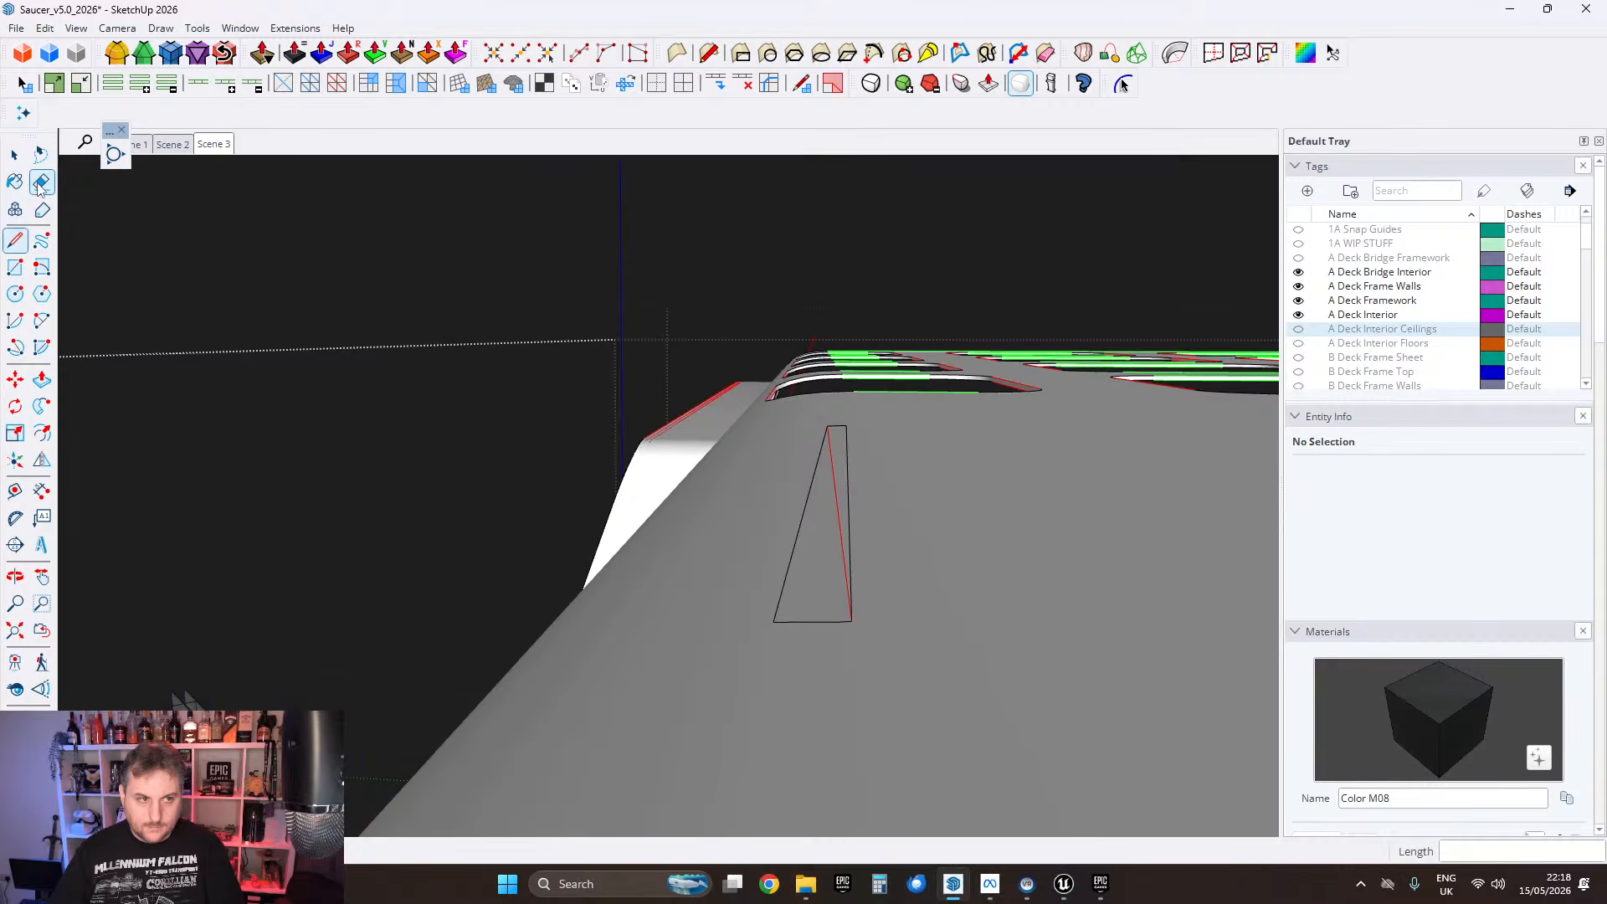
pyautogui.click(41, 184)
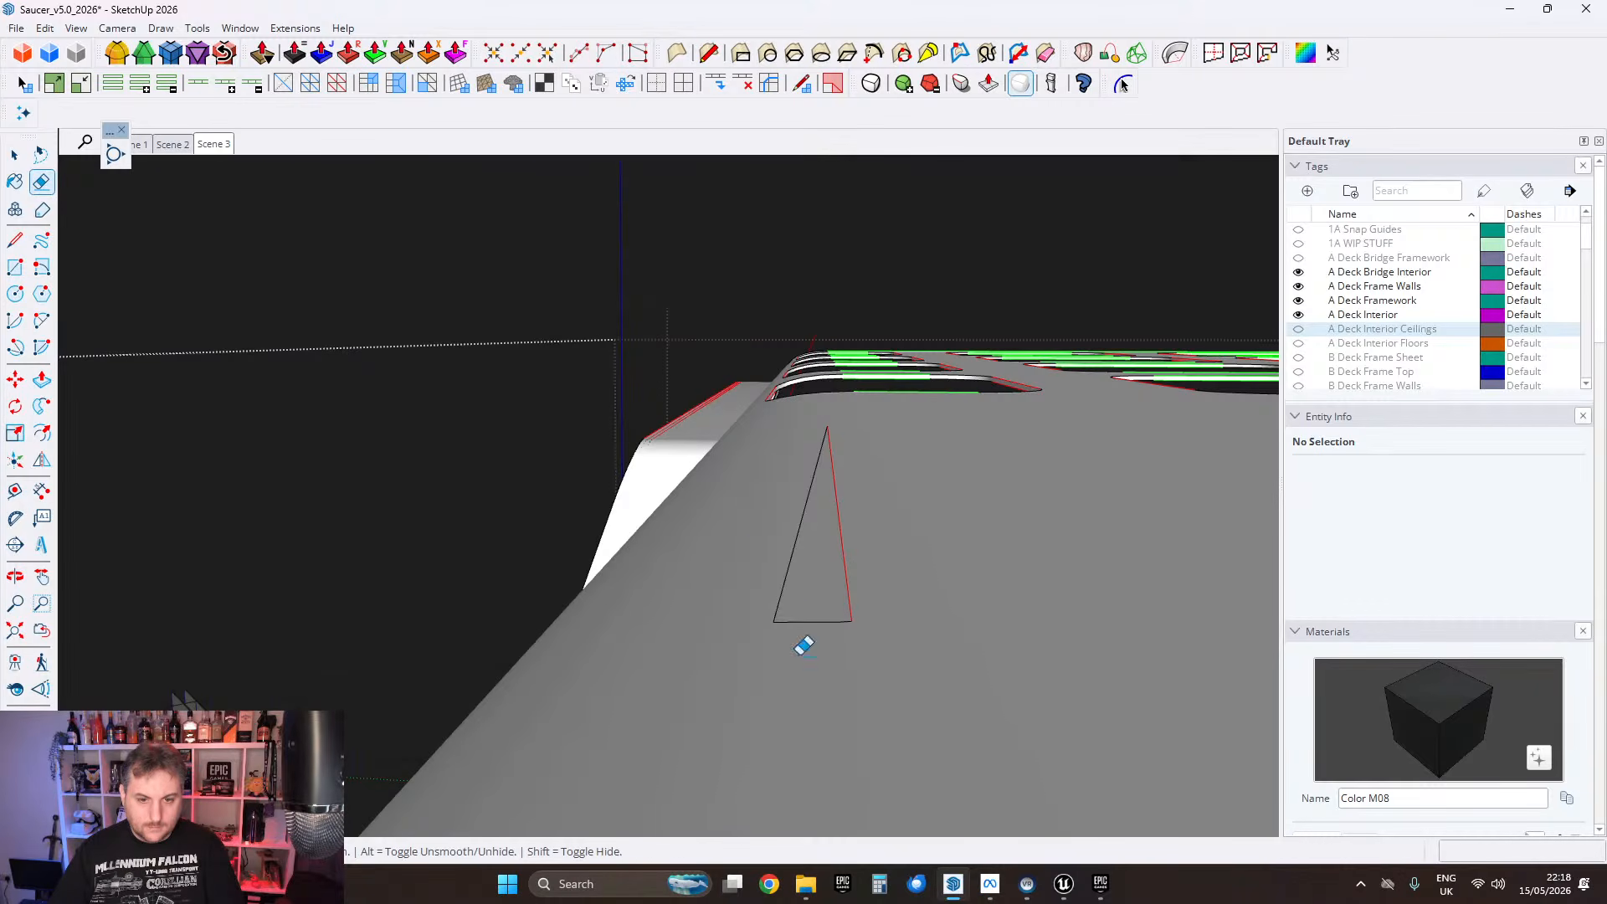
pyautogui.click(793, 562)
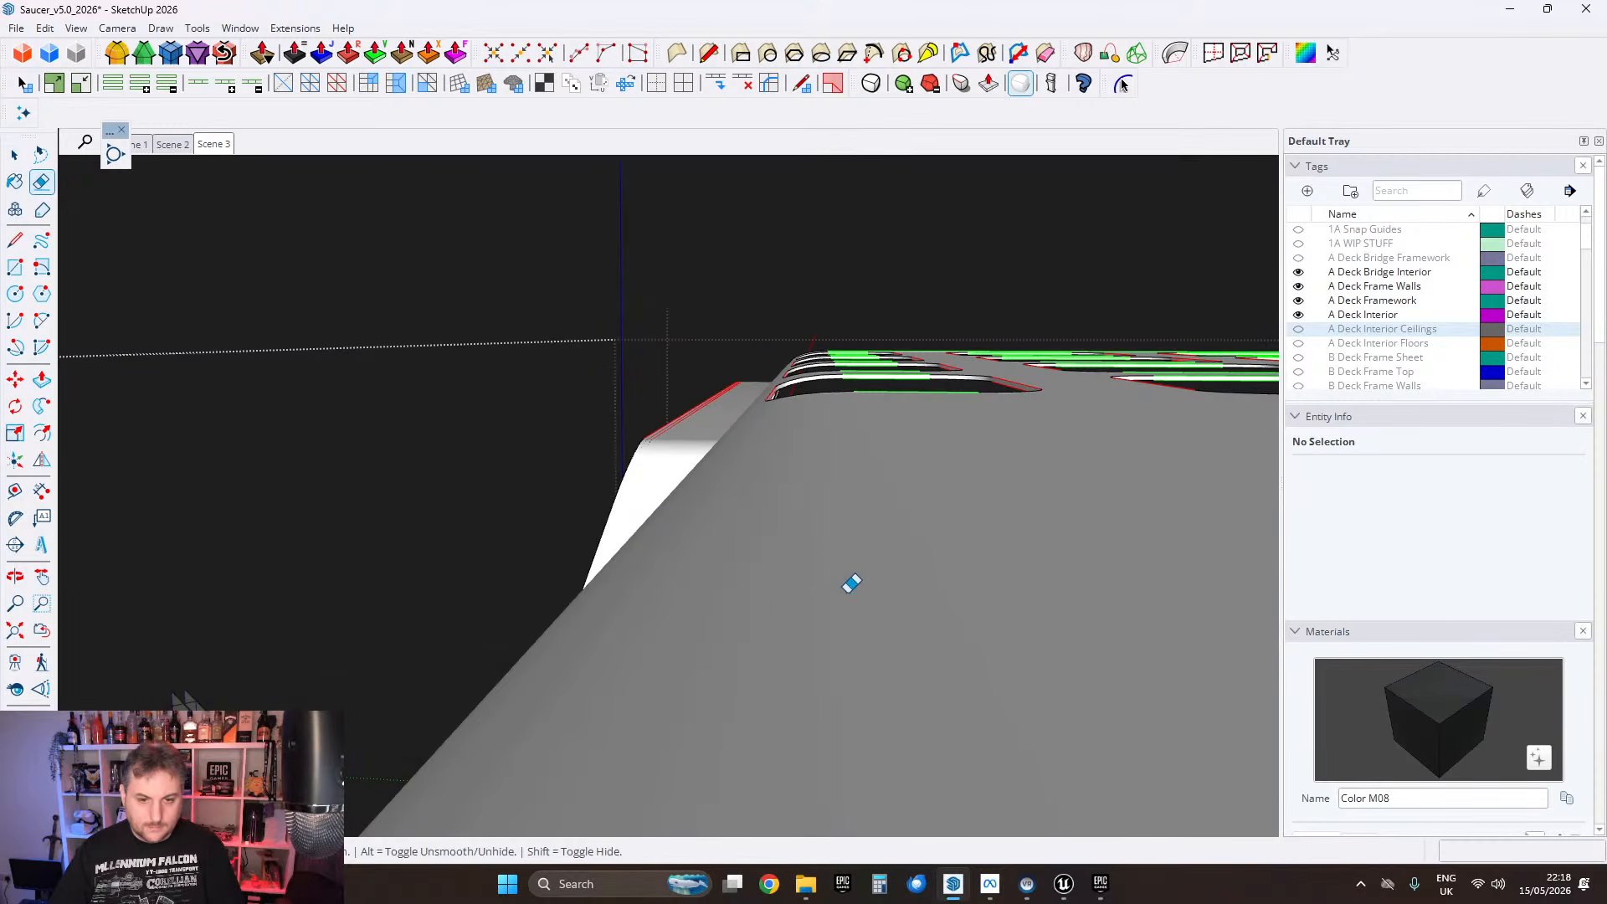
# Step: On the white side of the shell, draw the first lines across the opening's curved end, including ones about 148 and 170 cm long
pyautogui.moveTo(880, 469); pyautogui.dragTo(312, 197, button='middle')
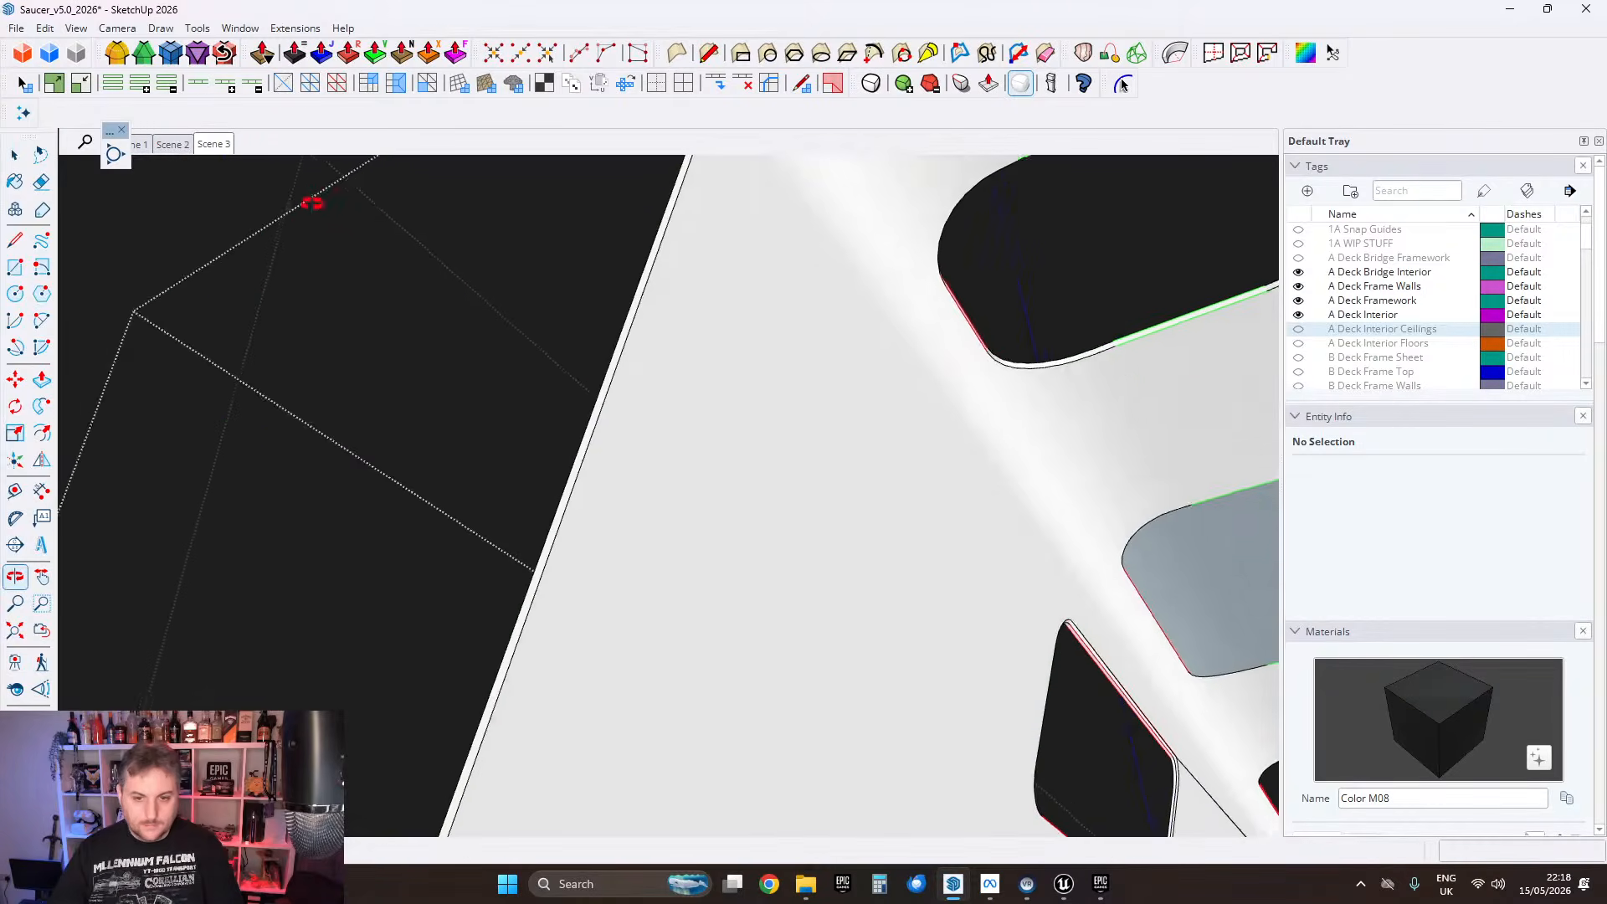
pyautogui.moveTo(958, 535); pyautogui.dragTo(768, 574, button='middle')
pyautogui.press('space')
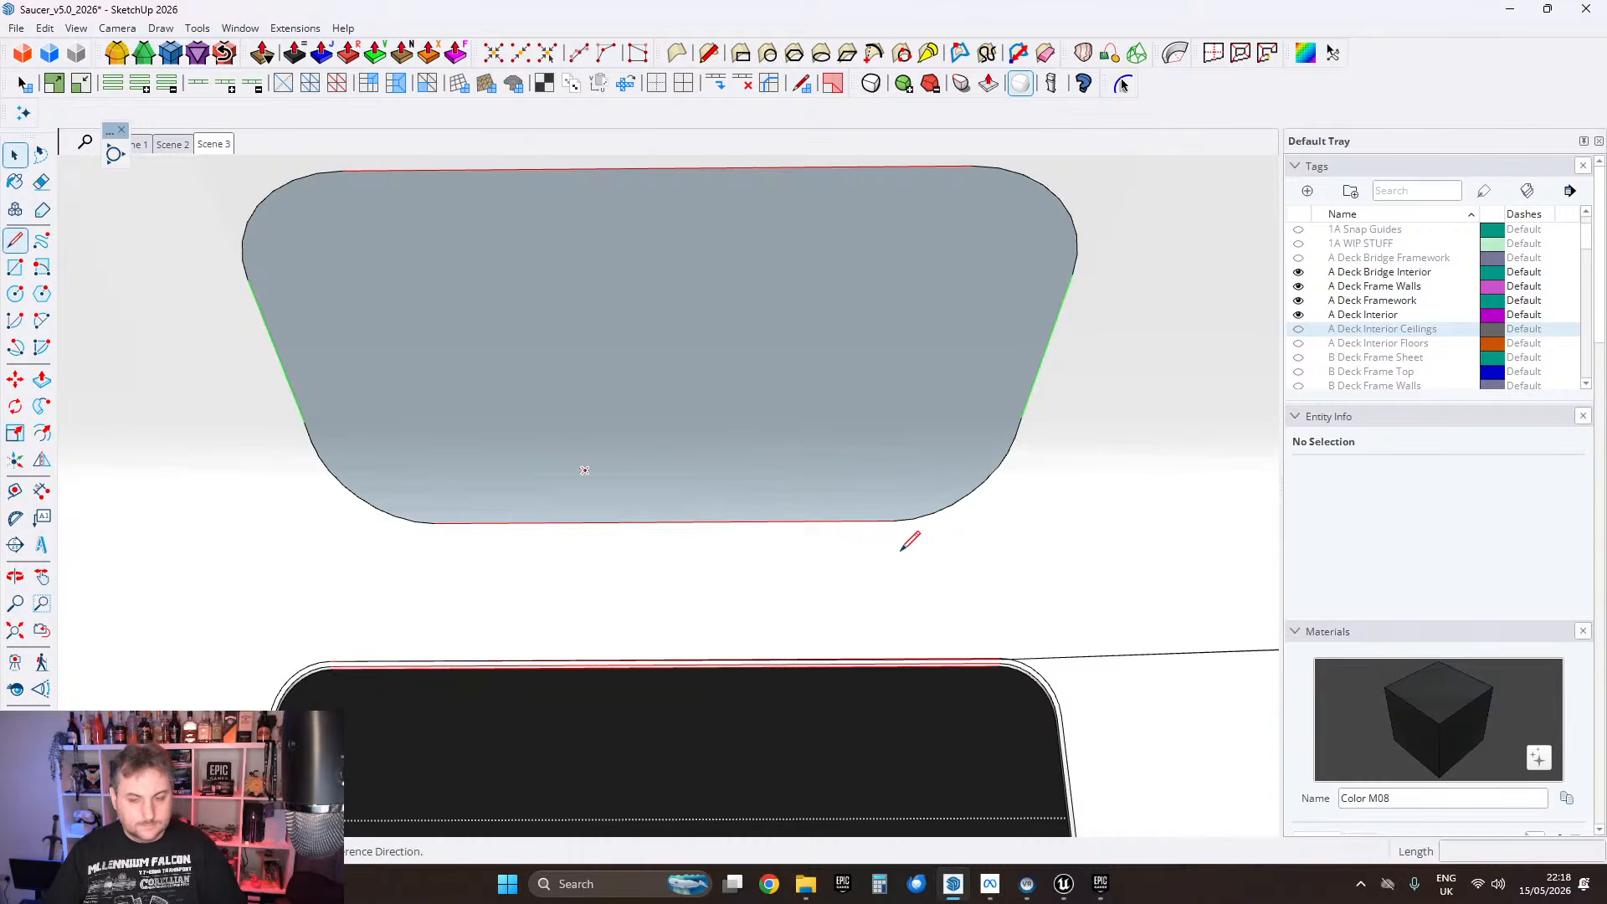
pyautogui.scroll(3, 936, 524)
pyautogui.click(897, 516)
pyautogui.scroll(-2, 736, 517)
pyautogui.keyDown('shift'); pyautogui.moveTo(721, 516); pyautogui.dragTo(1107, 519, button='middle'); pyautogui.keyUp('shift')
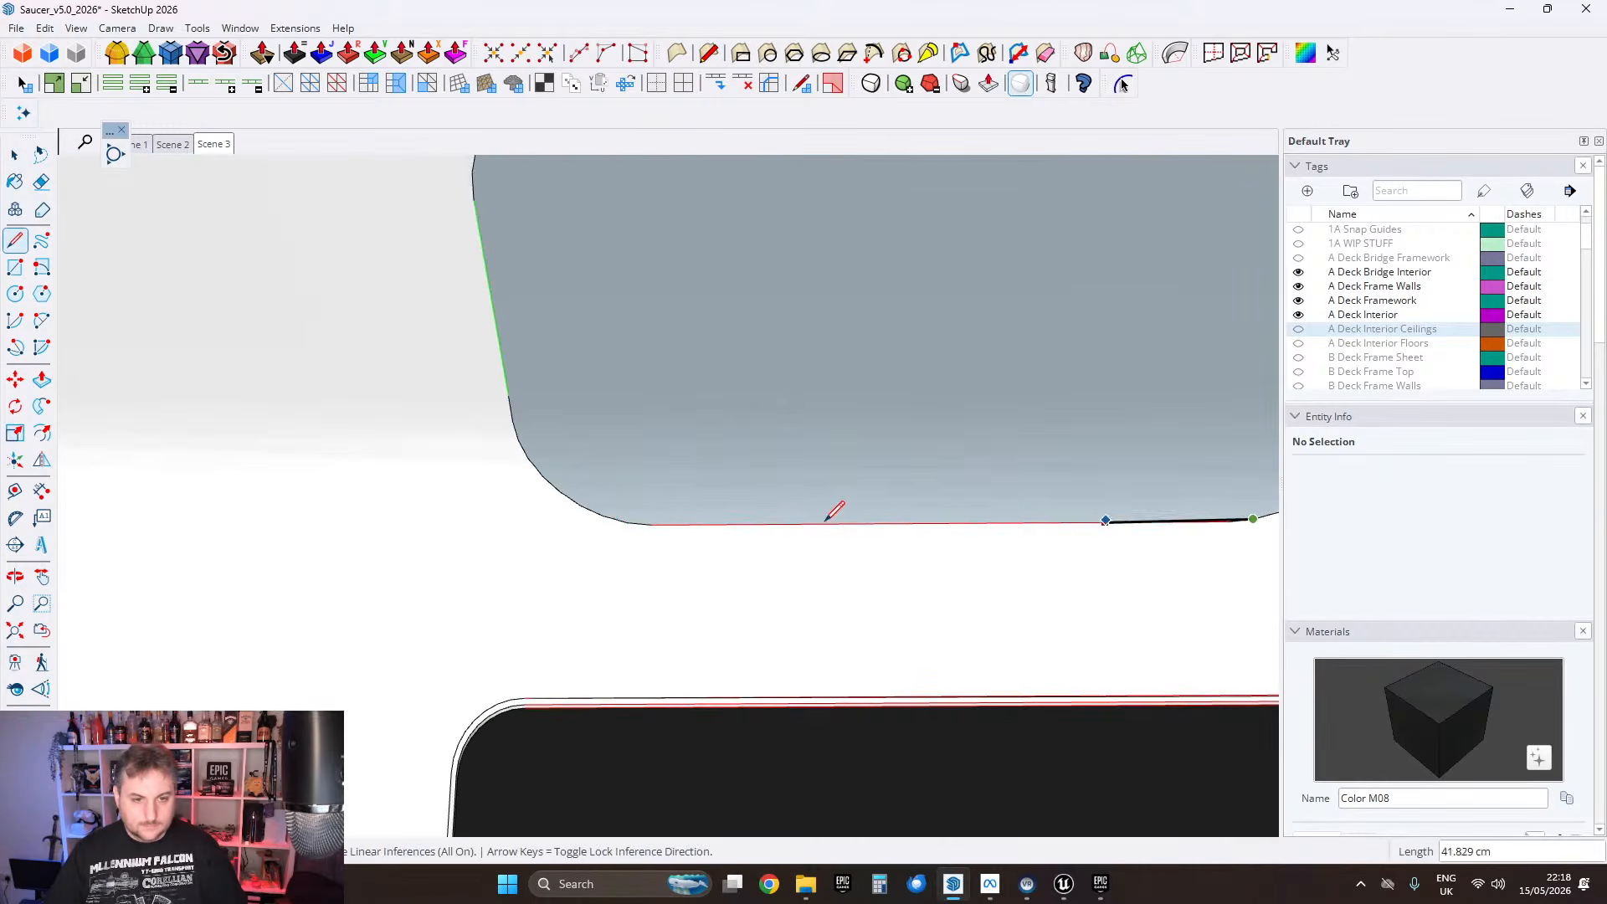
pyautogui.click(627, 521)
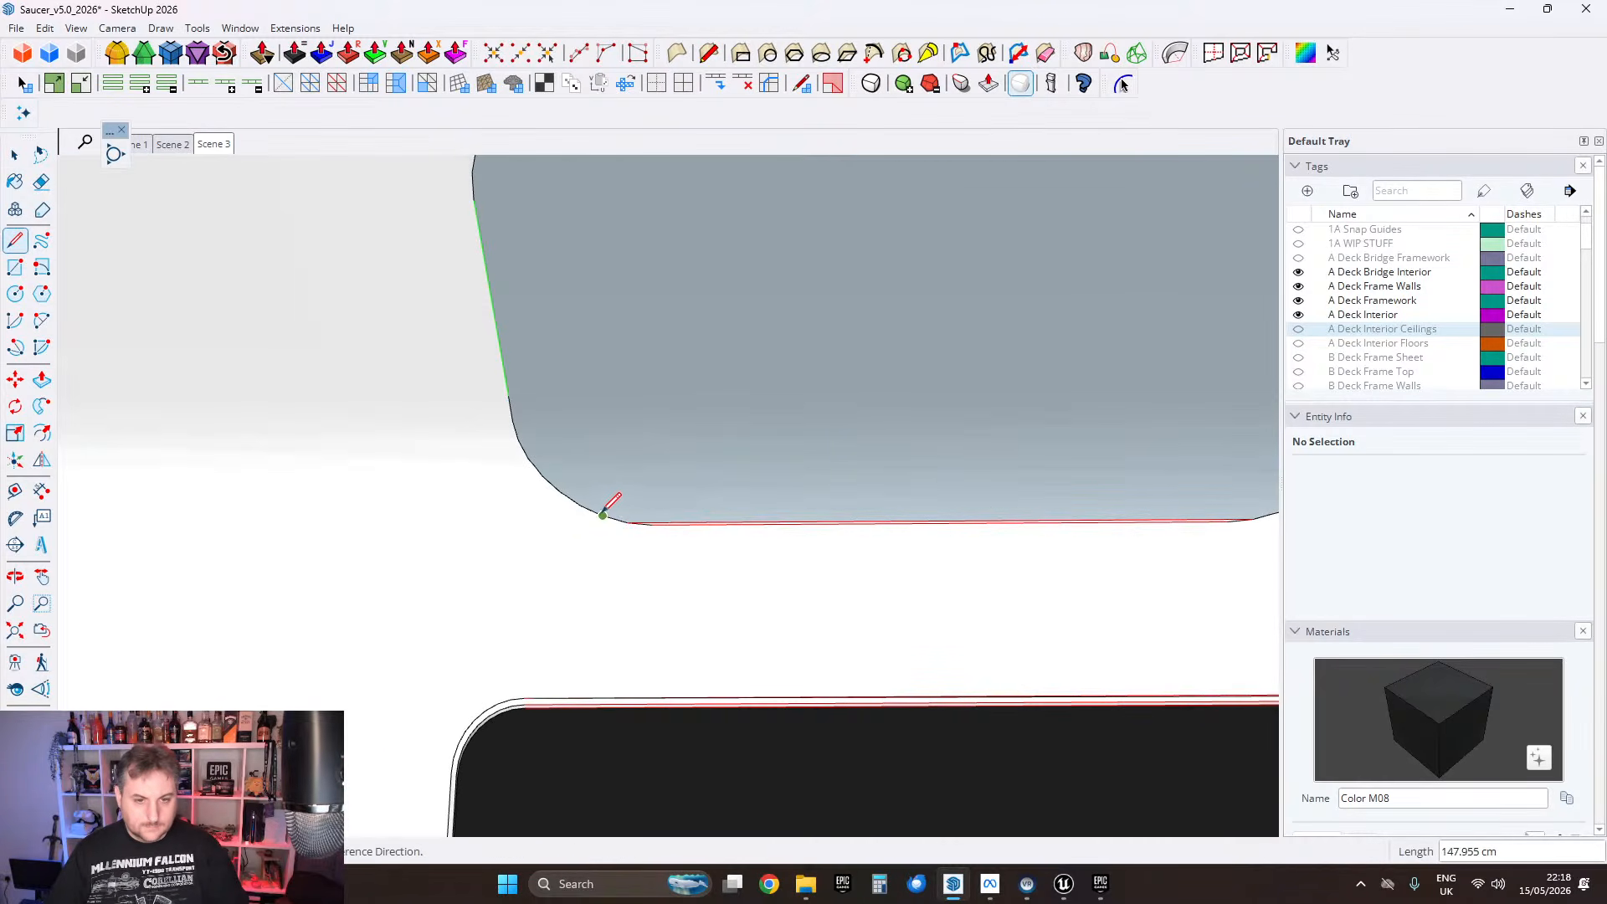
pyautogui.keyDown('shift'); pyautogui.moveTo(1221, 500); pyautogui.dragTo(852, 499, button='middle'); pyautogui.keyUp('shift')
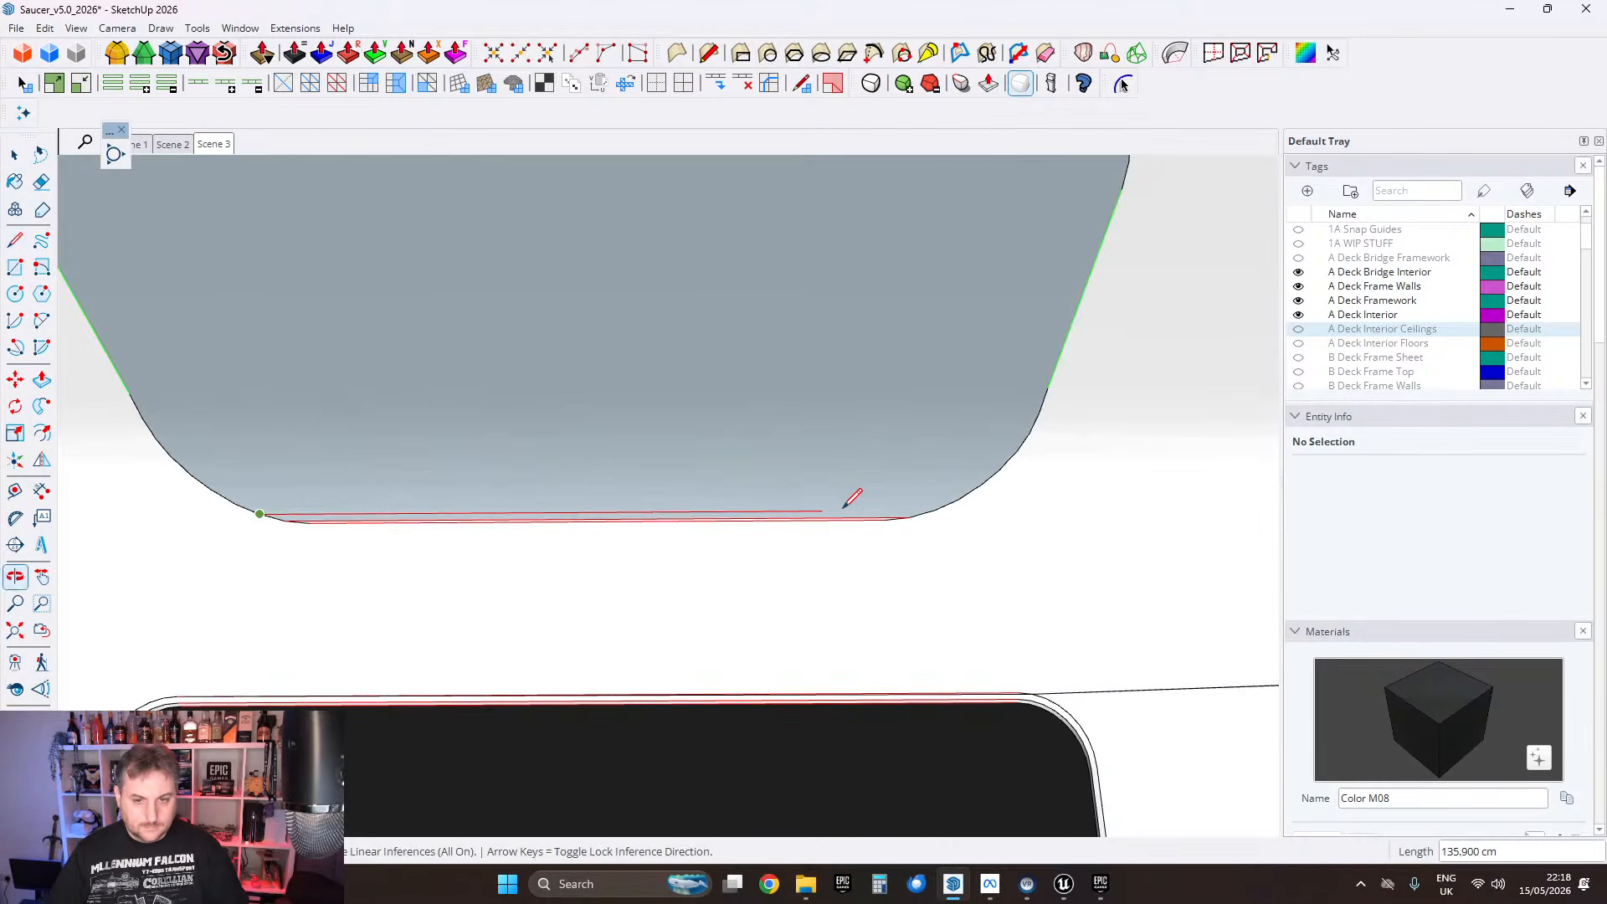
pyautogui.click(958, 500)
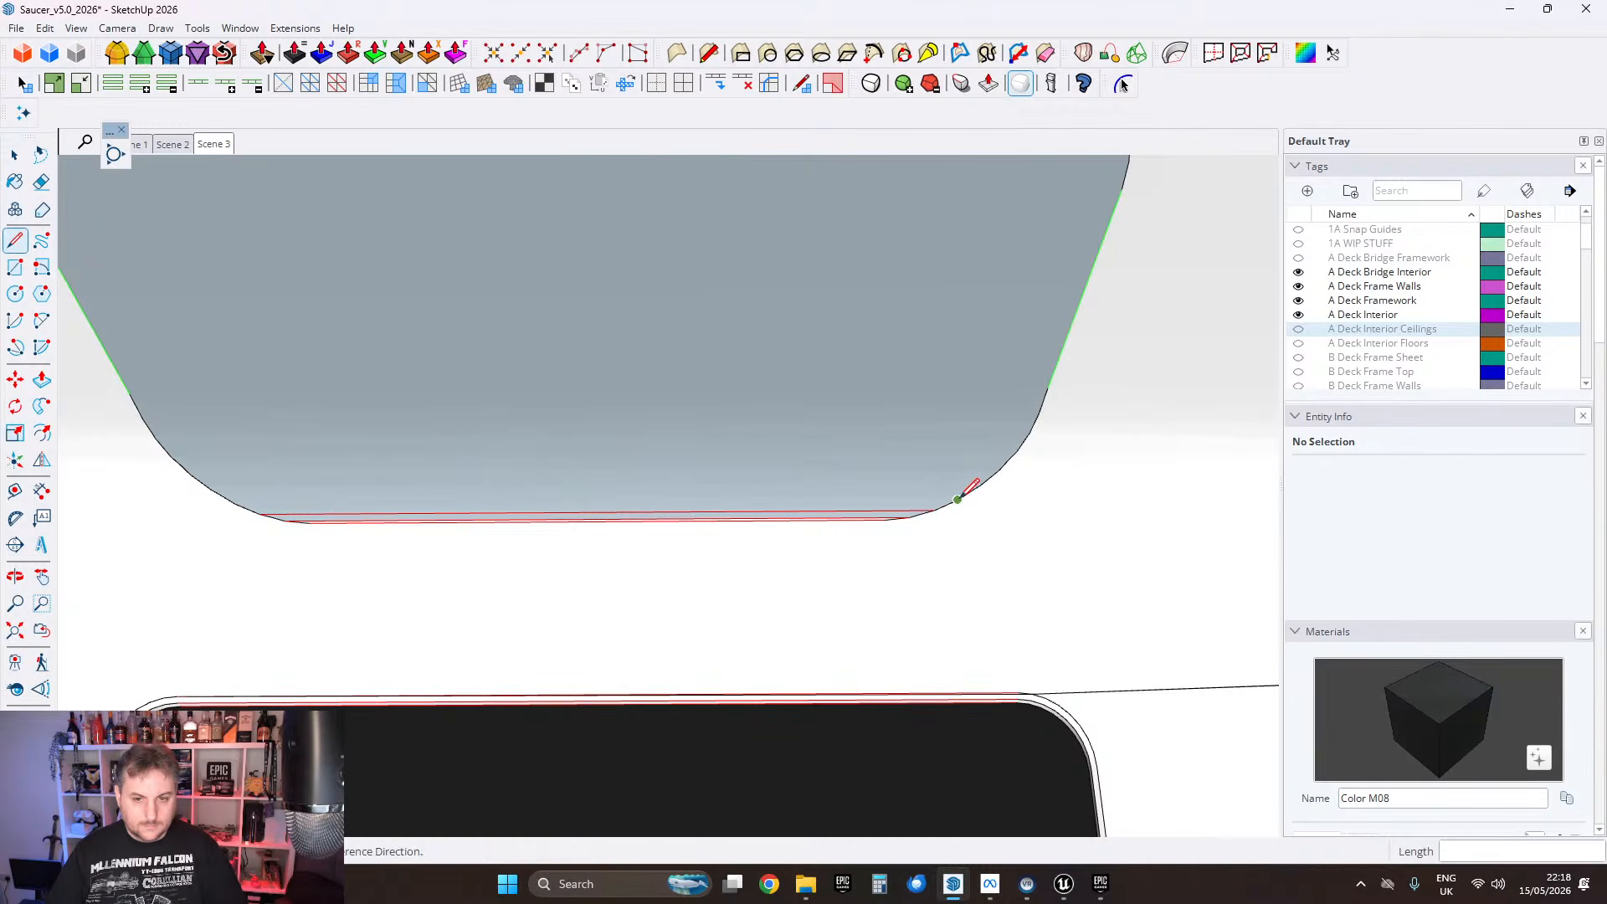
pyautogui.click(957, 500)
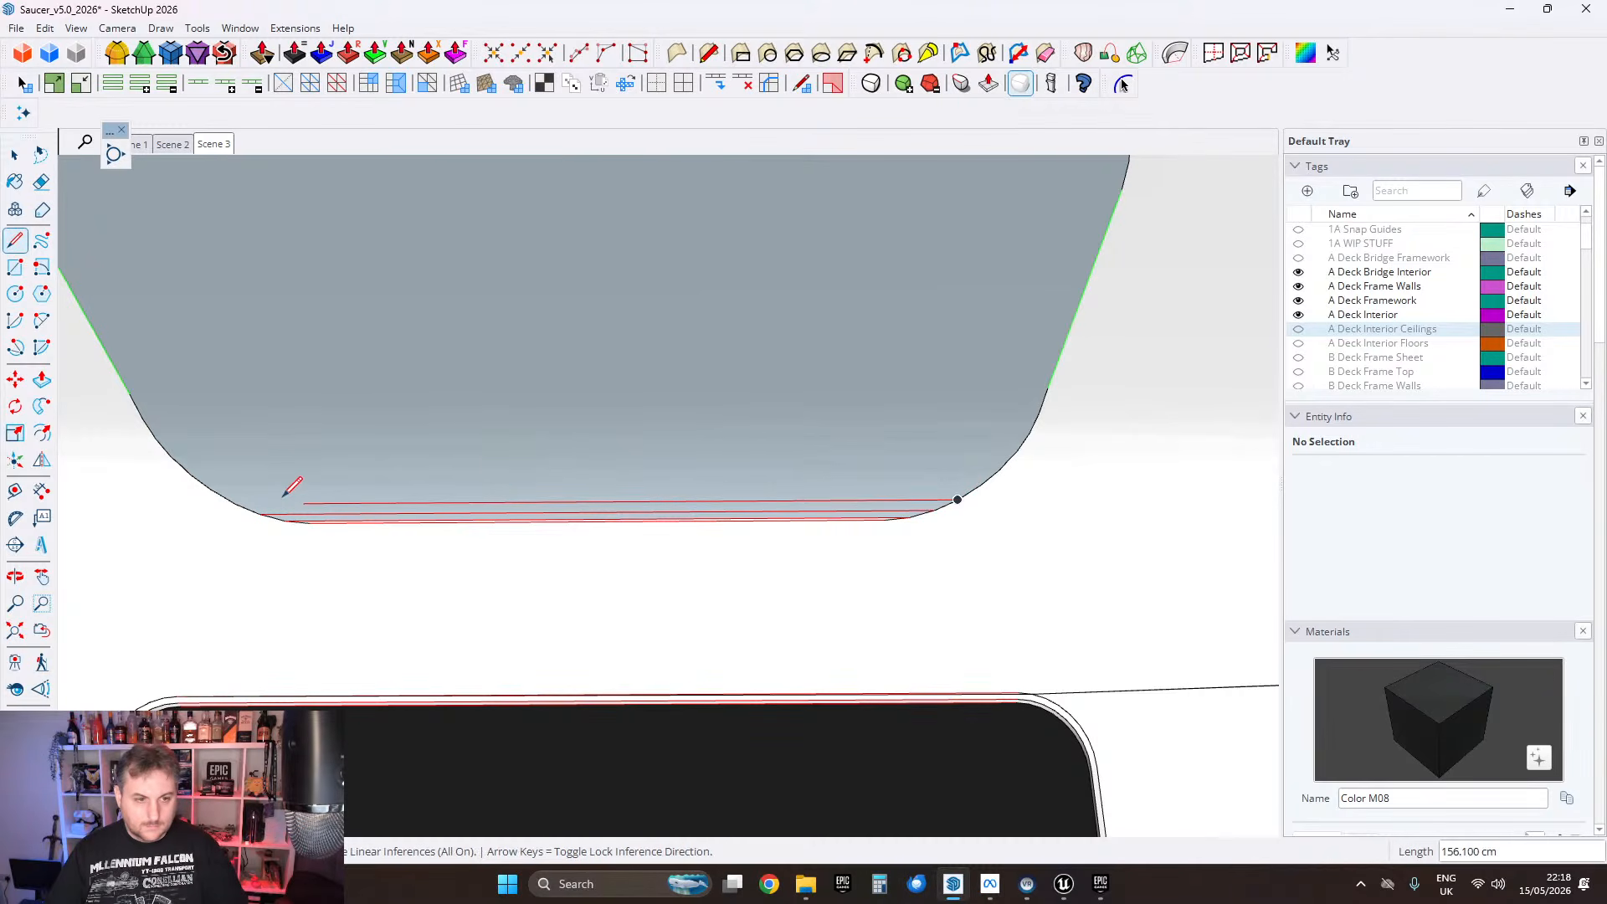
pyautogui.click(235, 503)
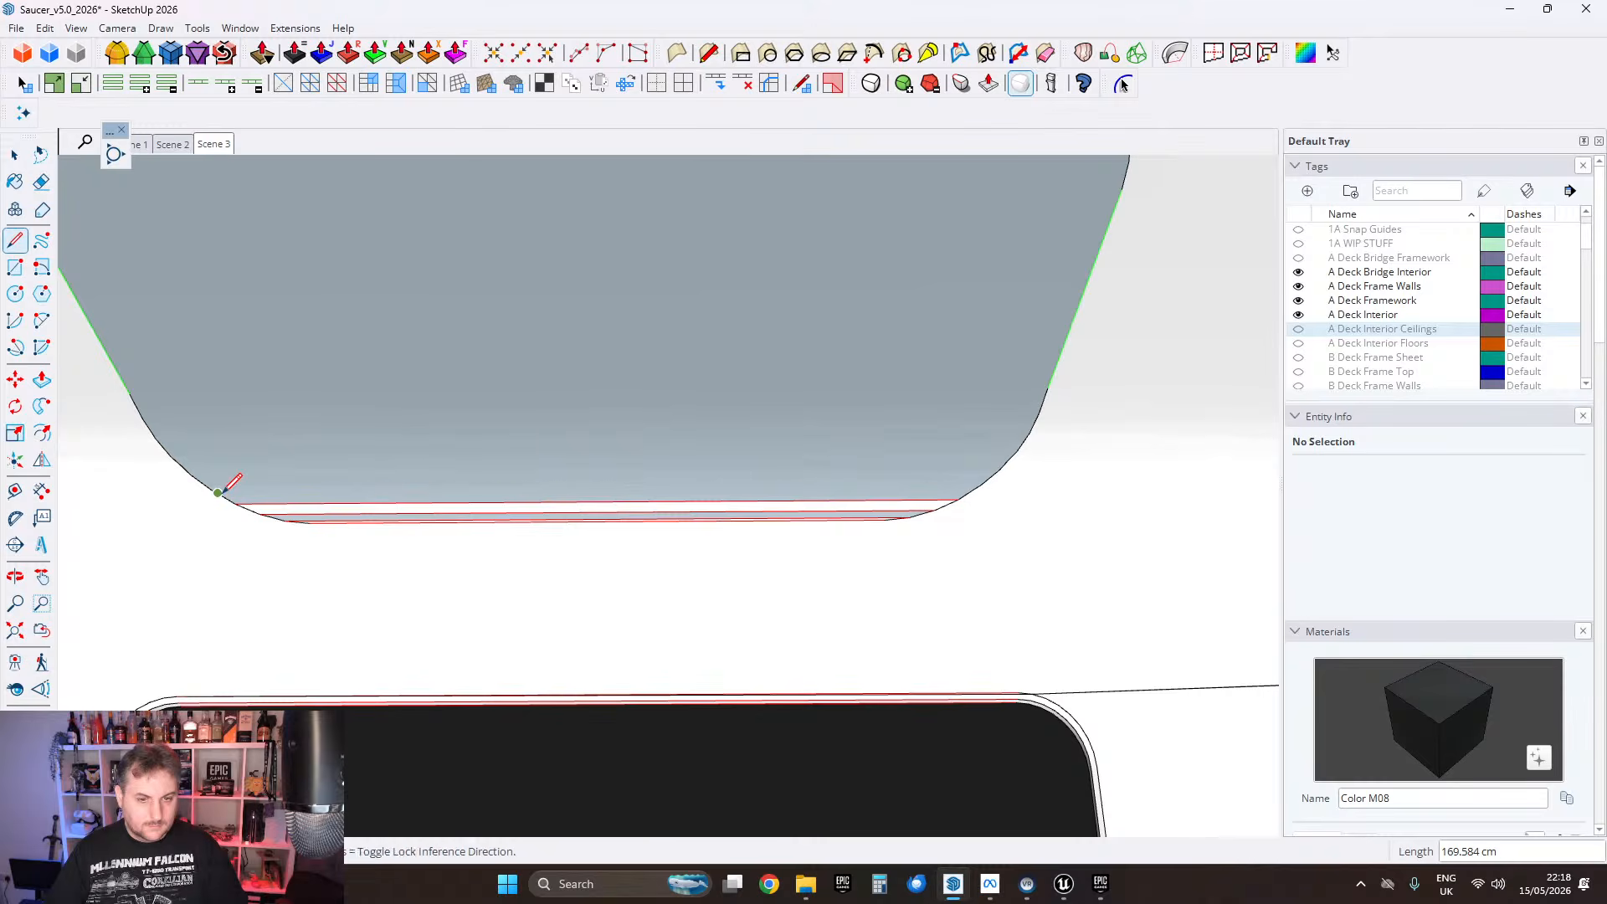
# Step: Continue across the curved end with lines about 176, 186, 189 and 192 cm long between matching vertices
pyautogui.click(218, 493)
pyautogui.click(980, 486)
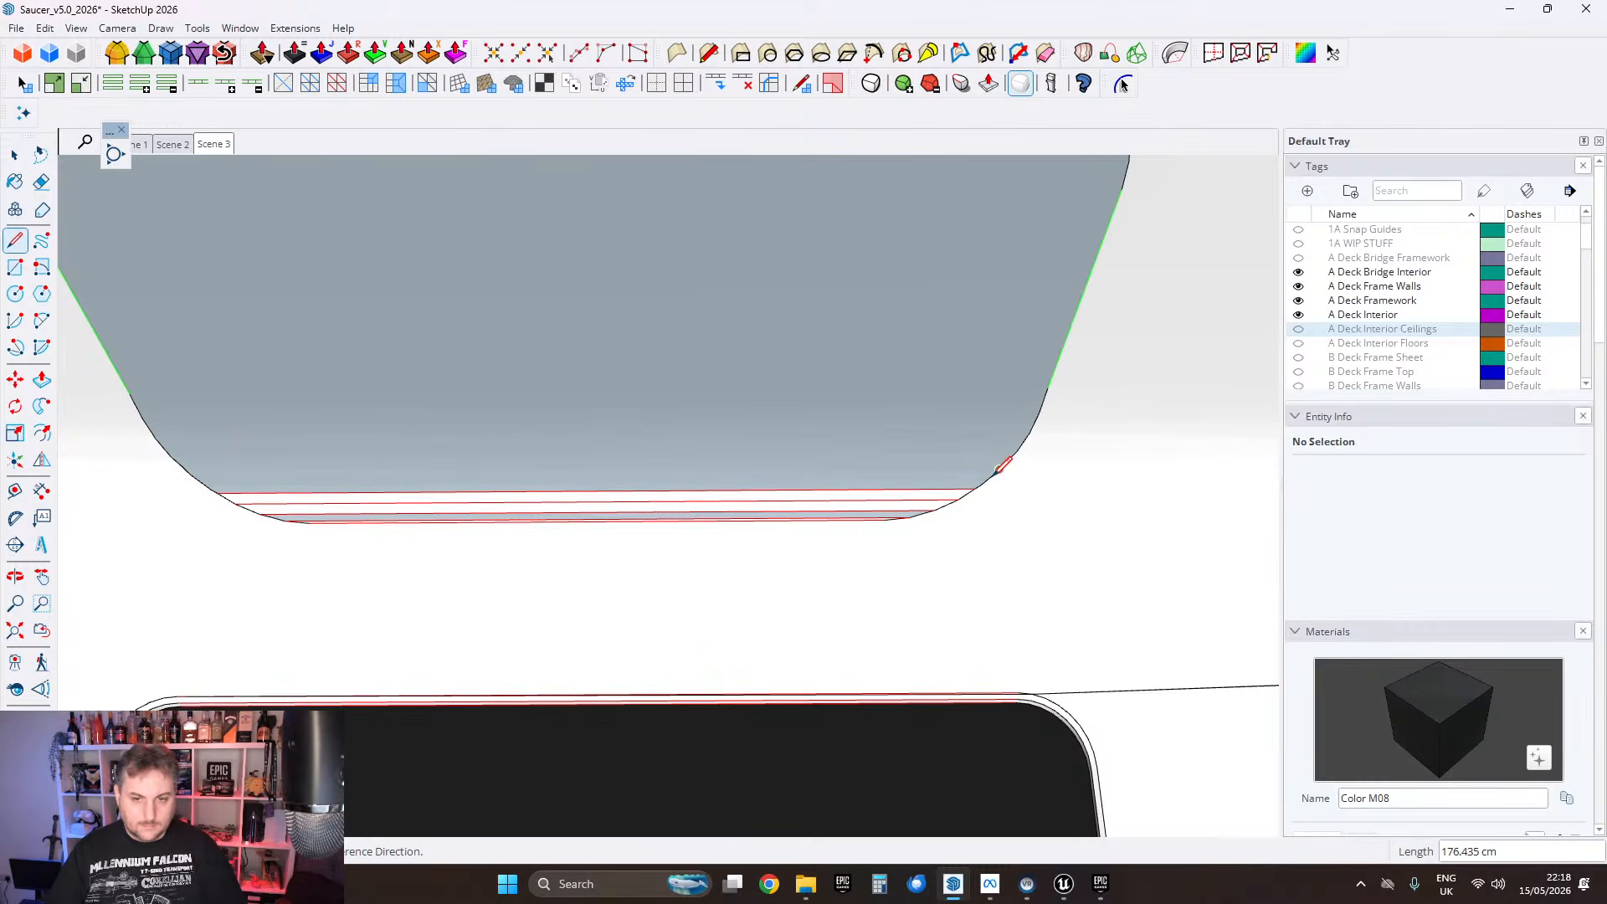
pyautogui.click(1001, 470)
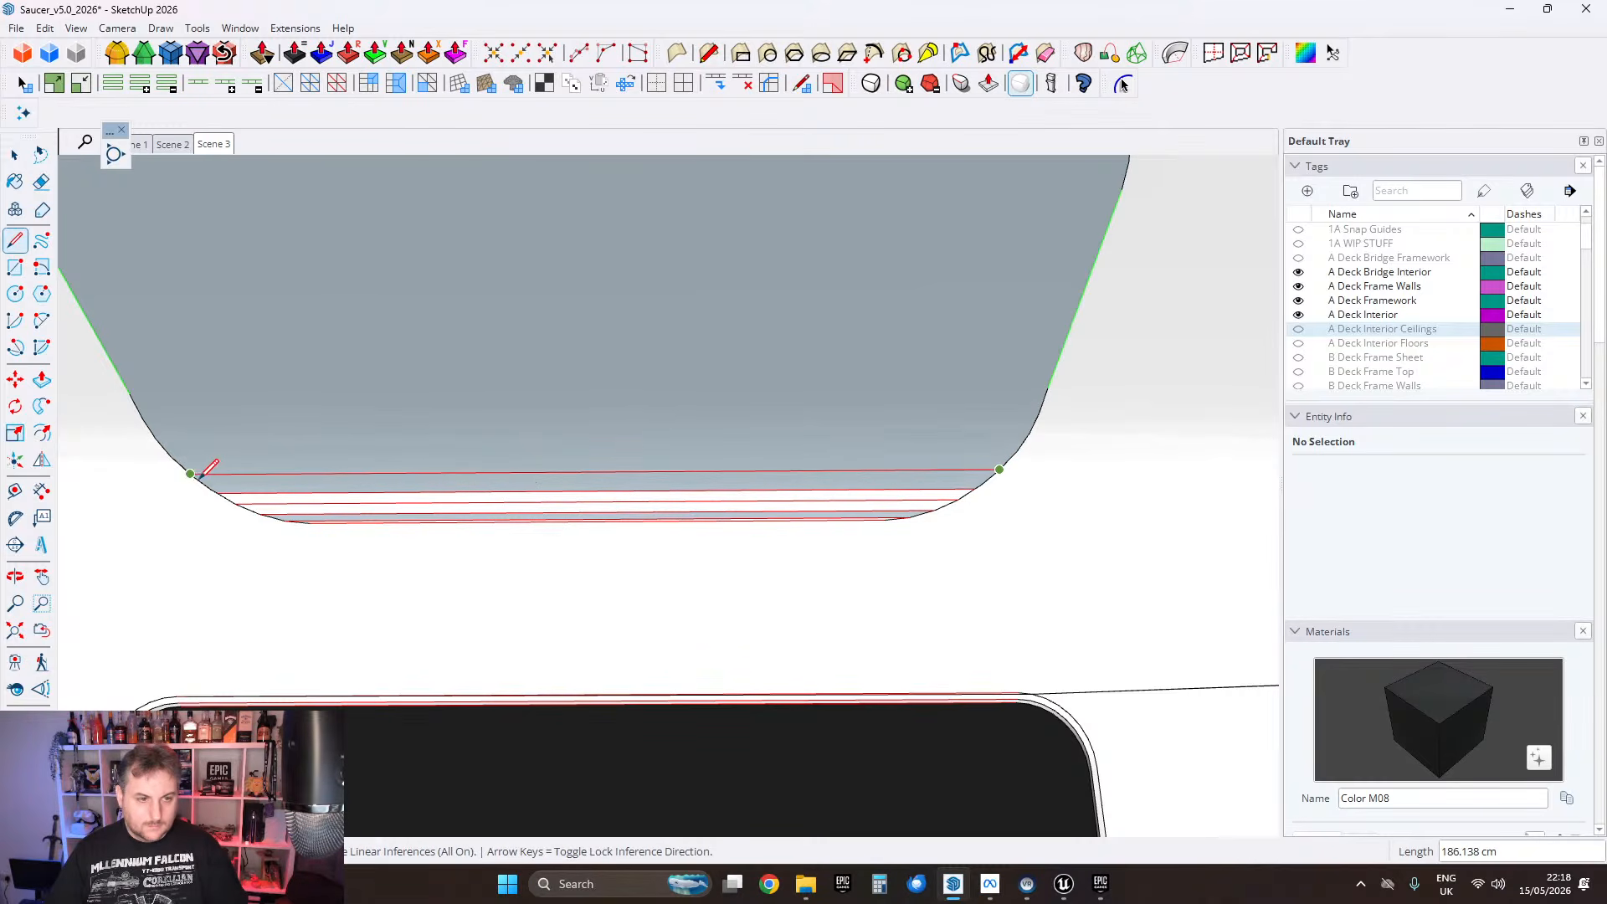
pyautogui.click(191, 473)
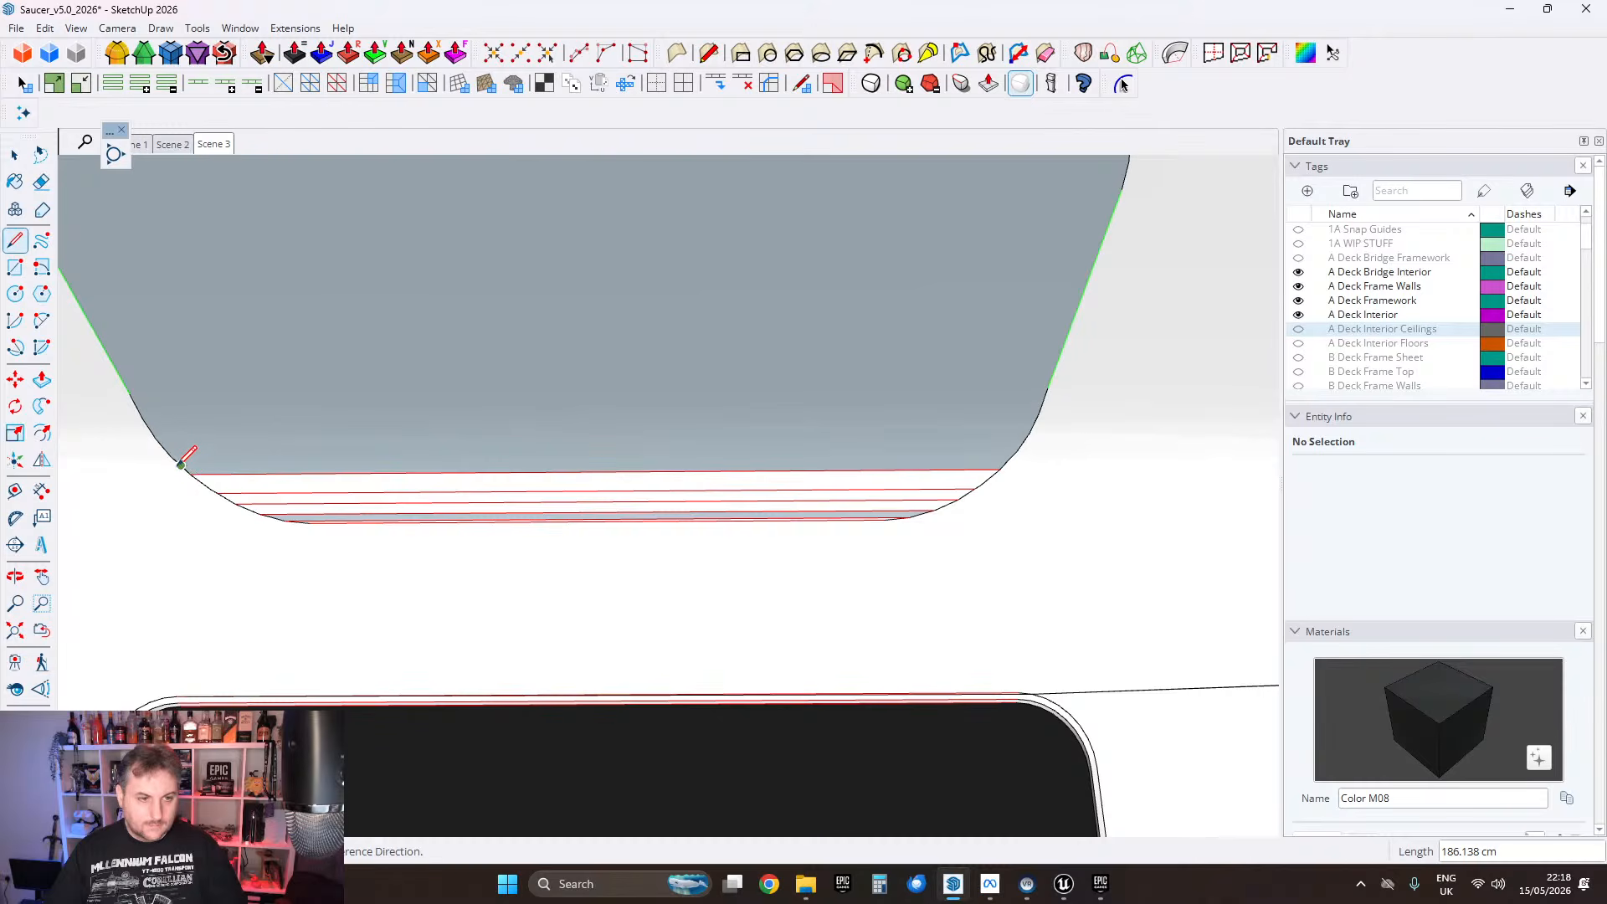
pyautogui.click(181, 464)
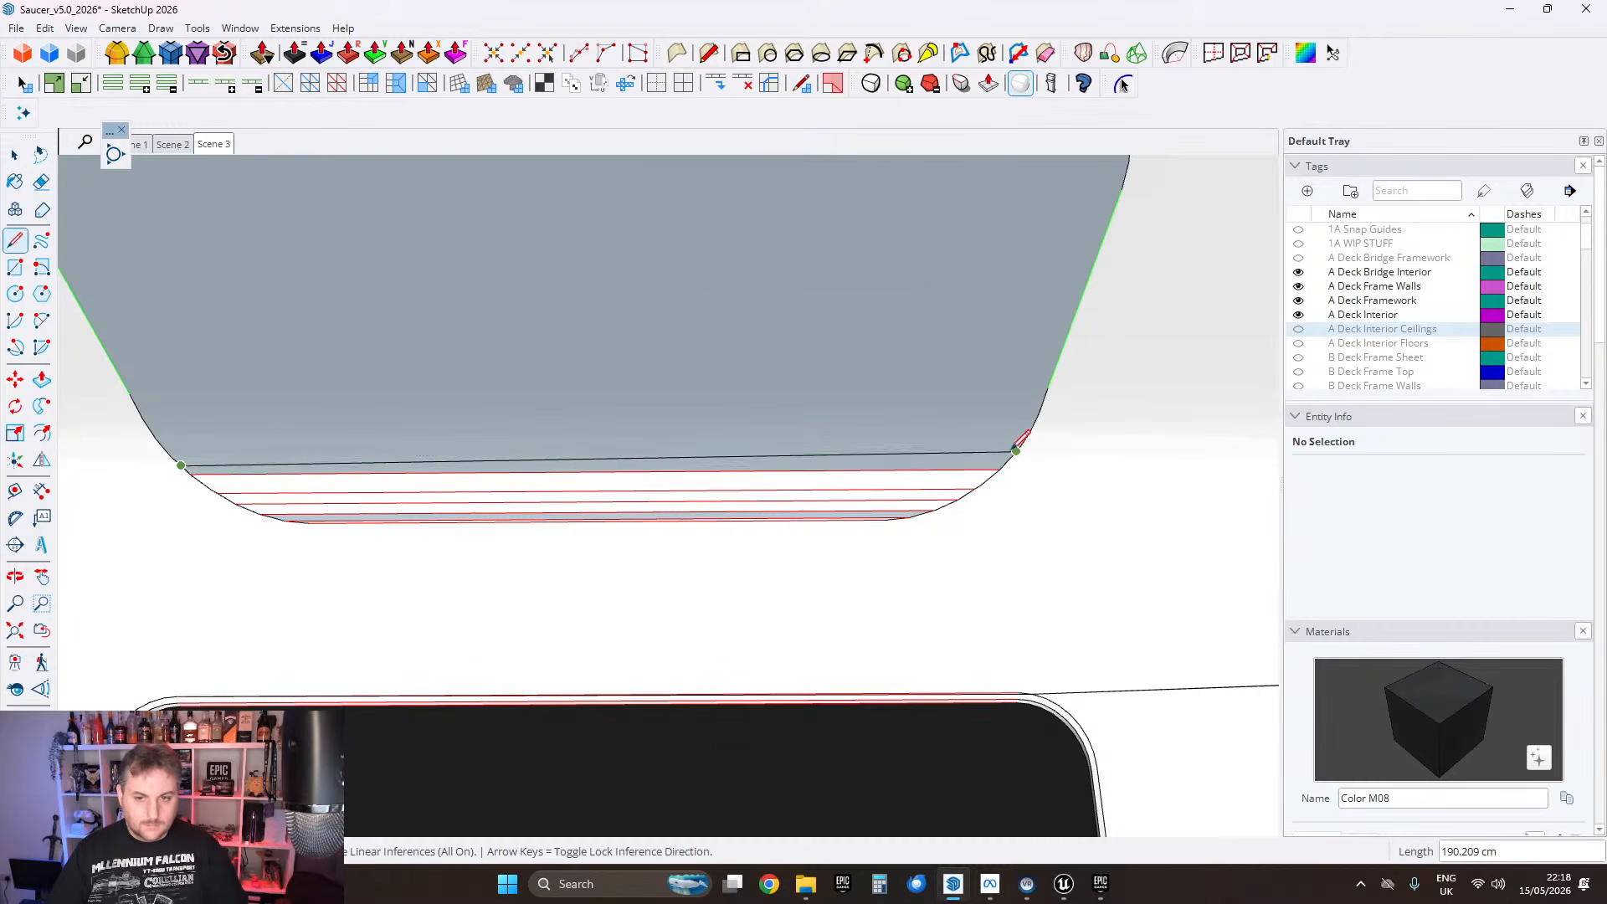
pyautogui.click(1007, 460)
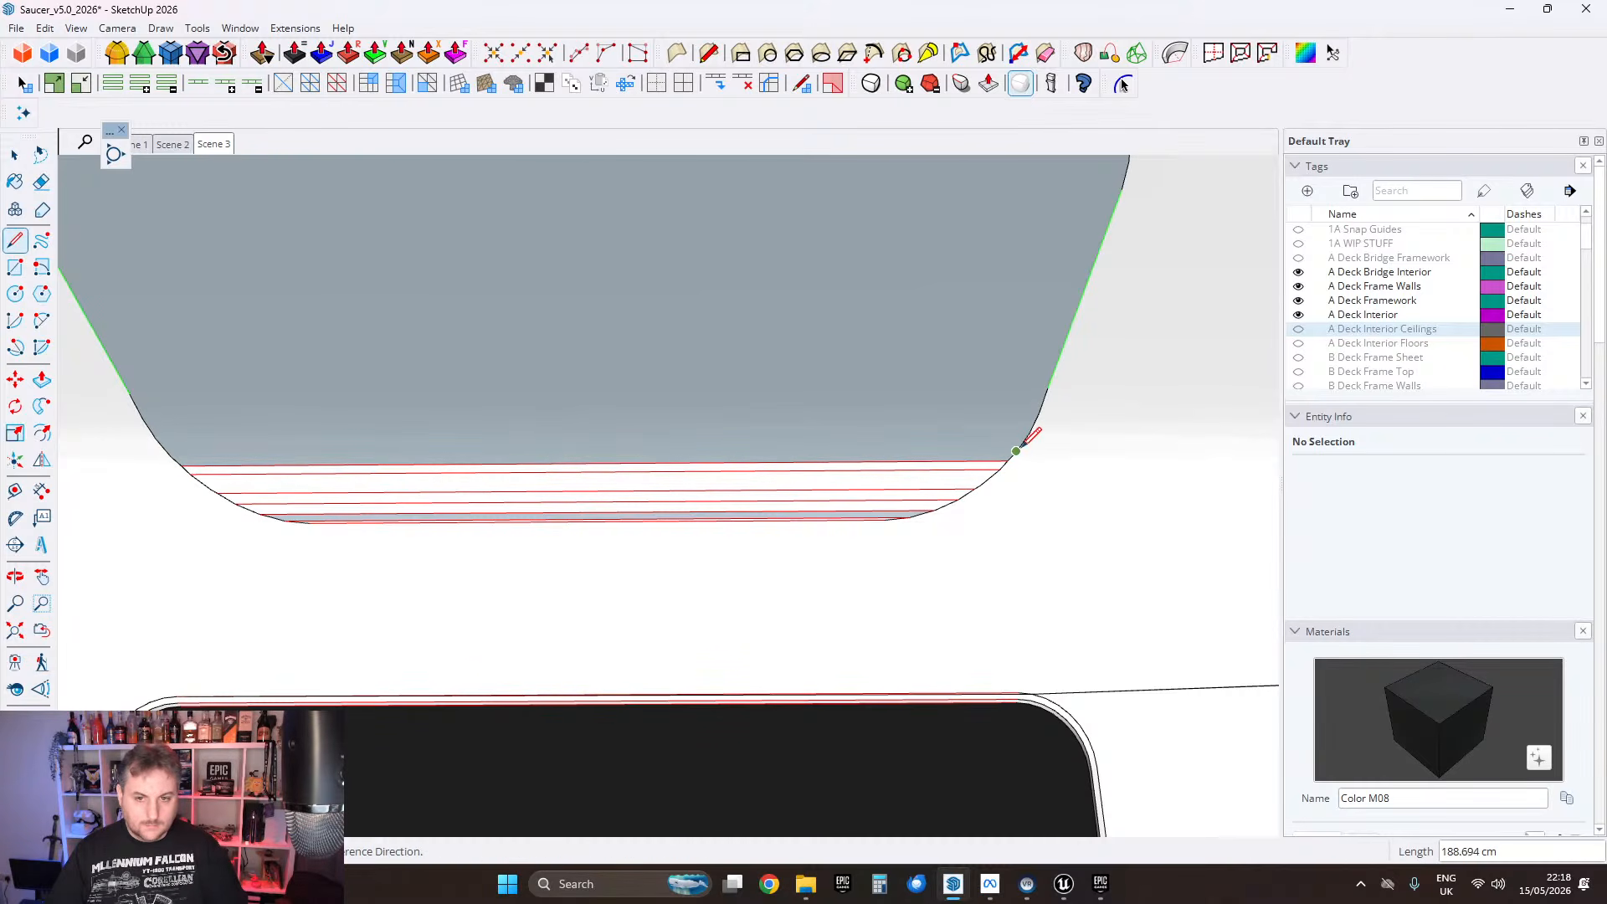
pyautogui.click(1016, 451)
pyautogui.click(164, 446)
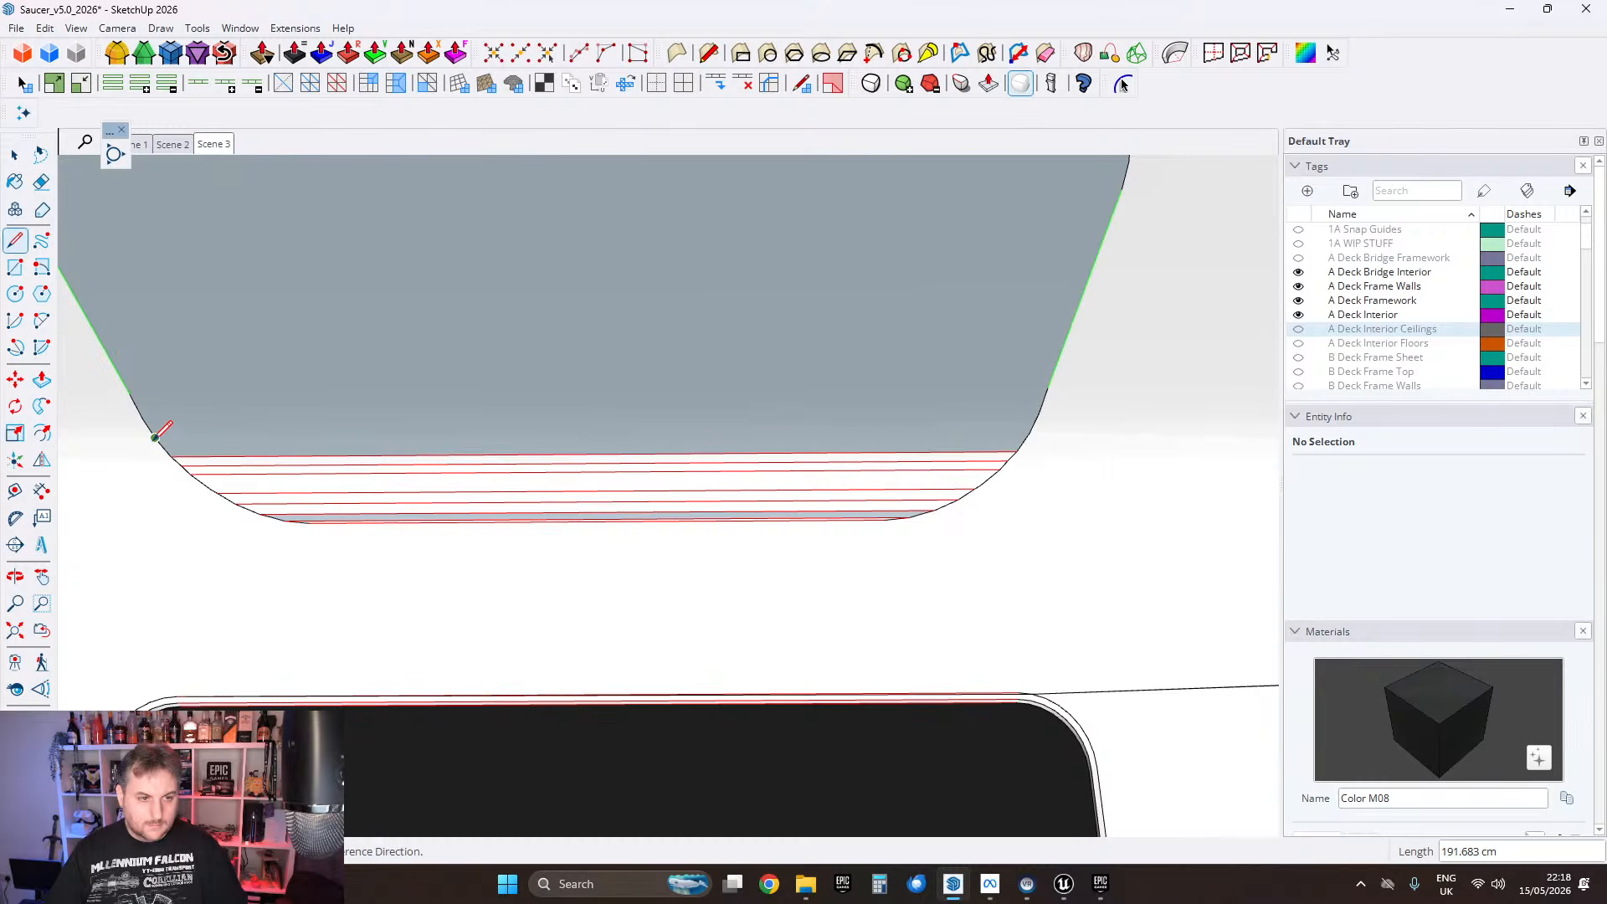
# Step: Draw the last cross lines, including ones about 195 and 196 cm long, up to where the opening's straight sides begin
pyautogui.click(155, 437)
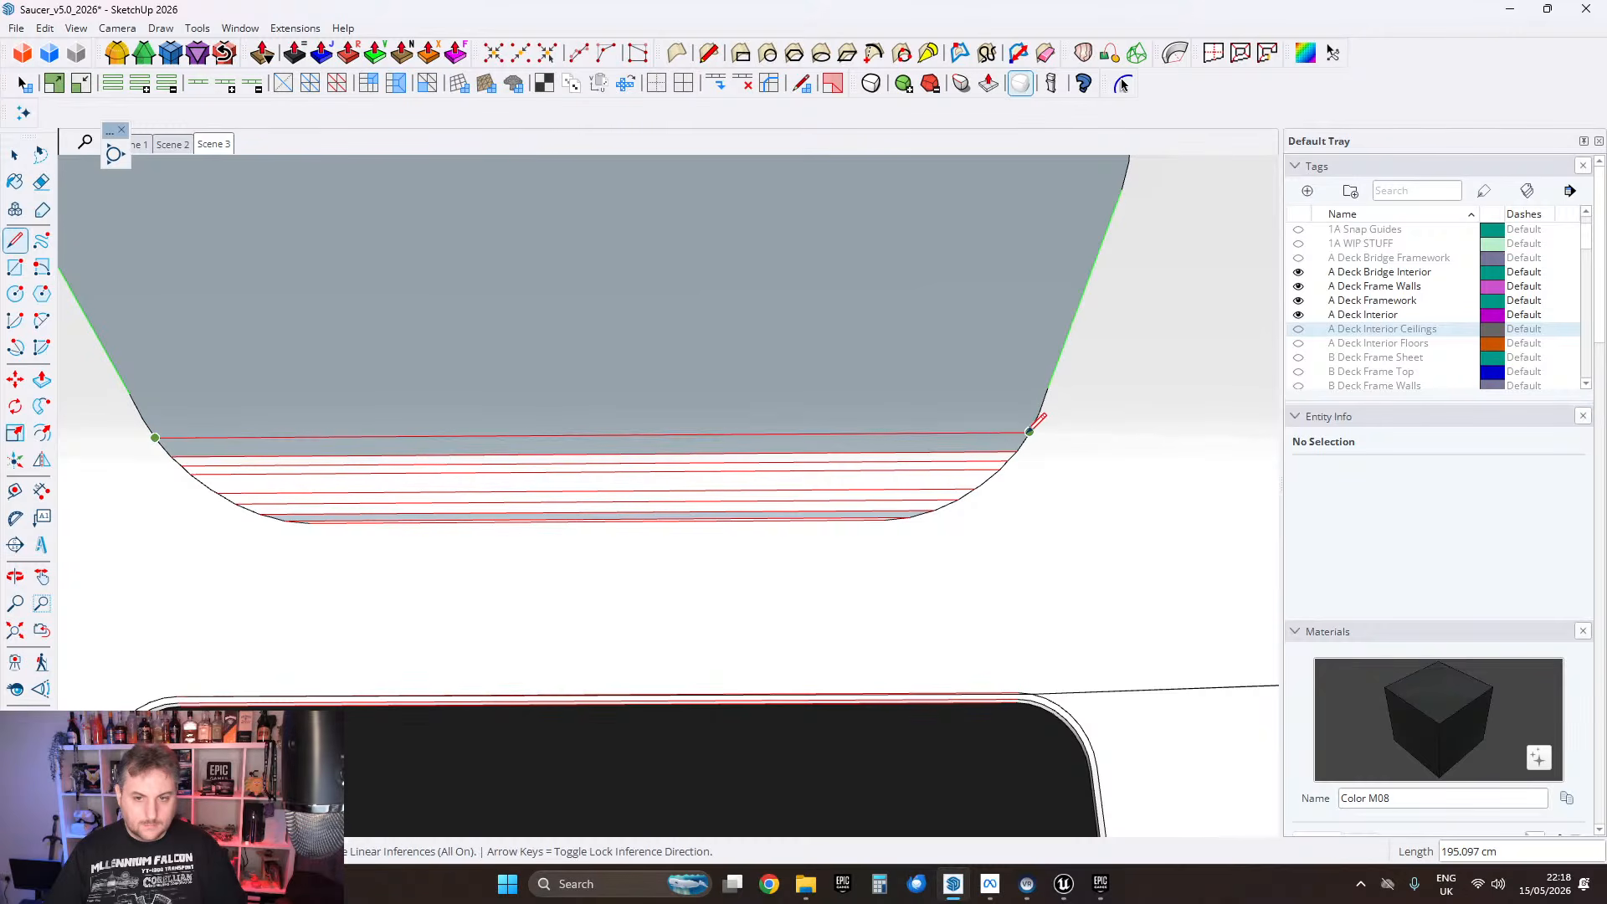
pyautogui.click(1029, 432)
pyautogui.click(1039, 412)
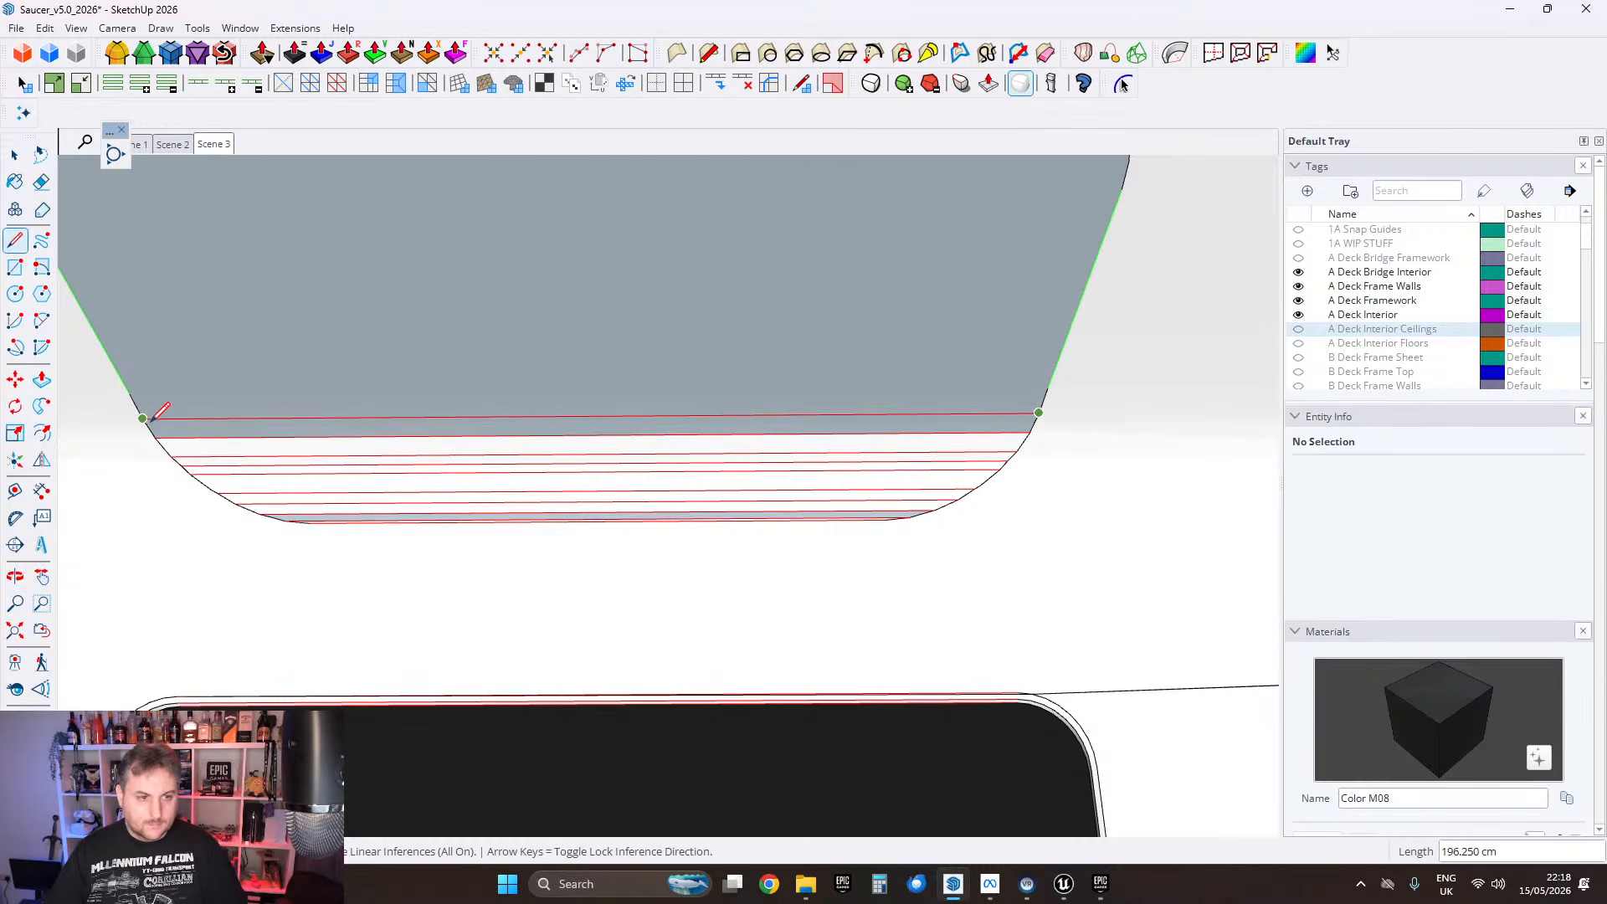
pyautogui.click(129, 393)
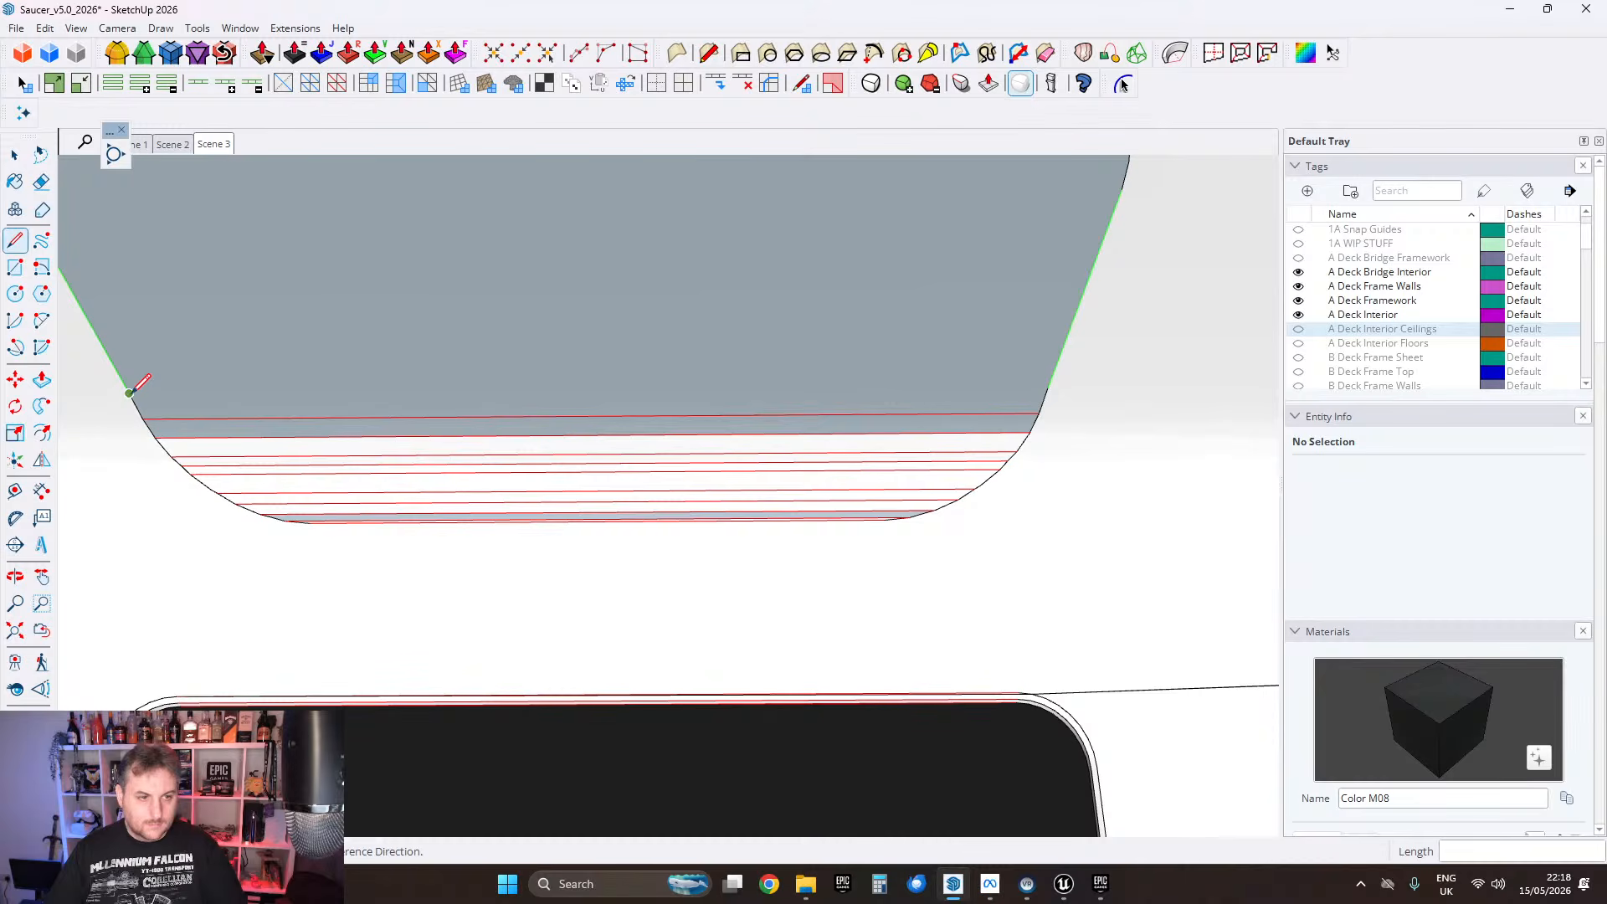
pyautogui.click(144, 390)
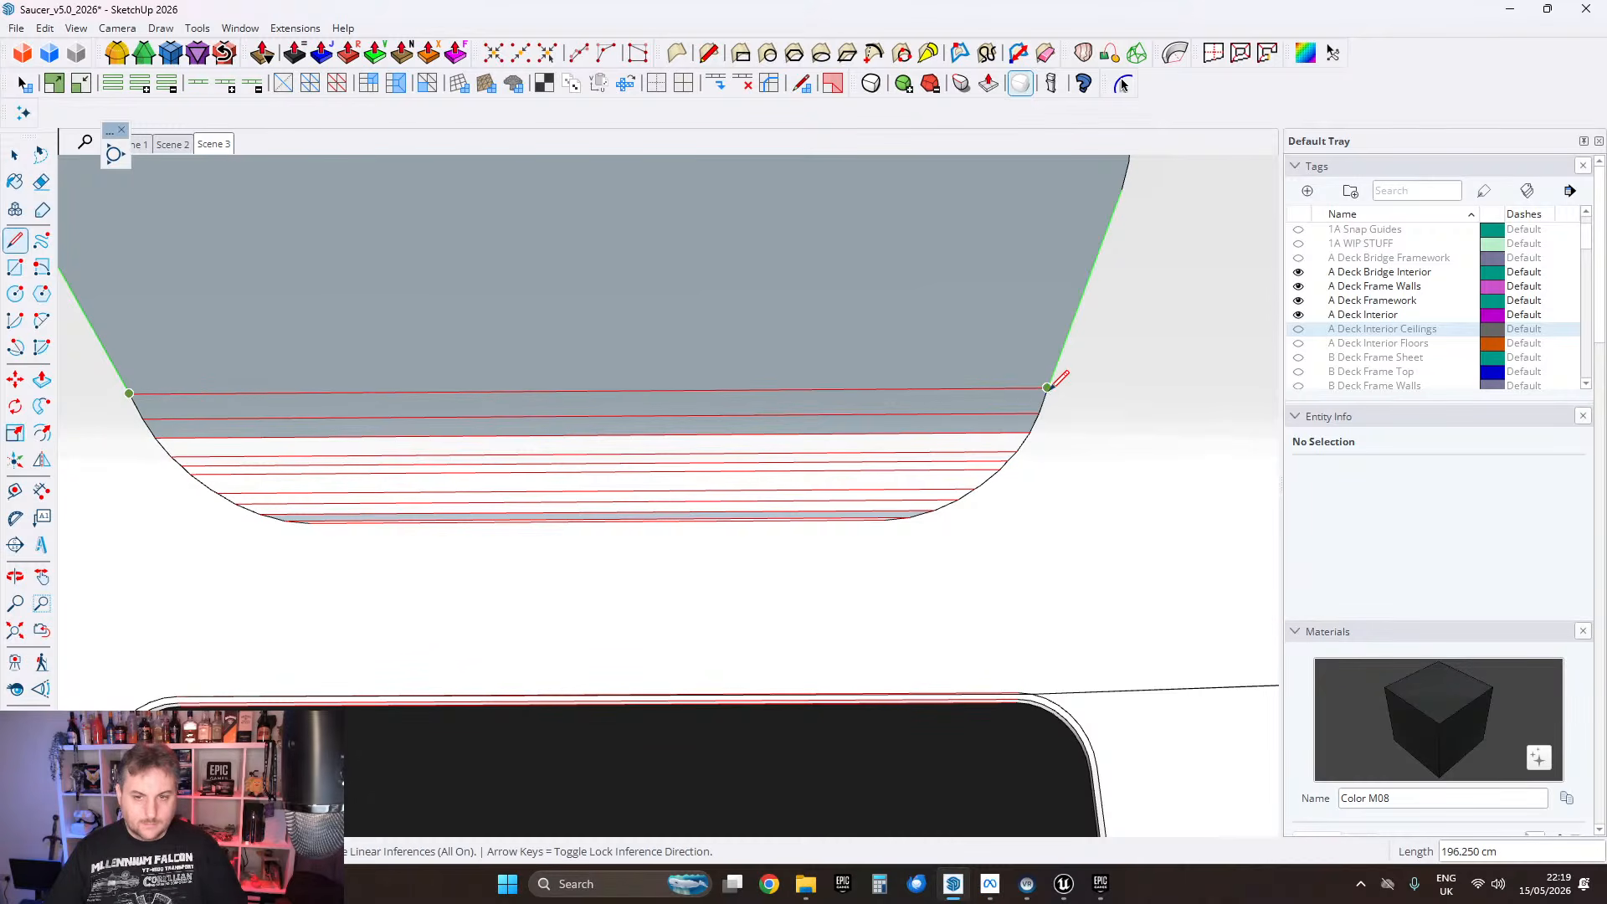
pyautogui.click(1047, 388)
# Step: Draw a line between opposite vertices inside each of the two unfilled strips to close them with faces
pyautogui.scroll(3, 142, 419)
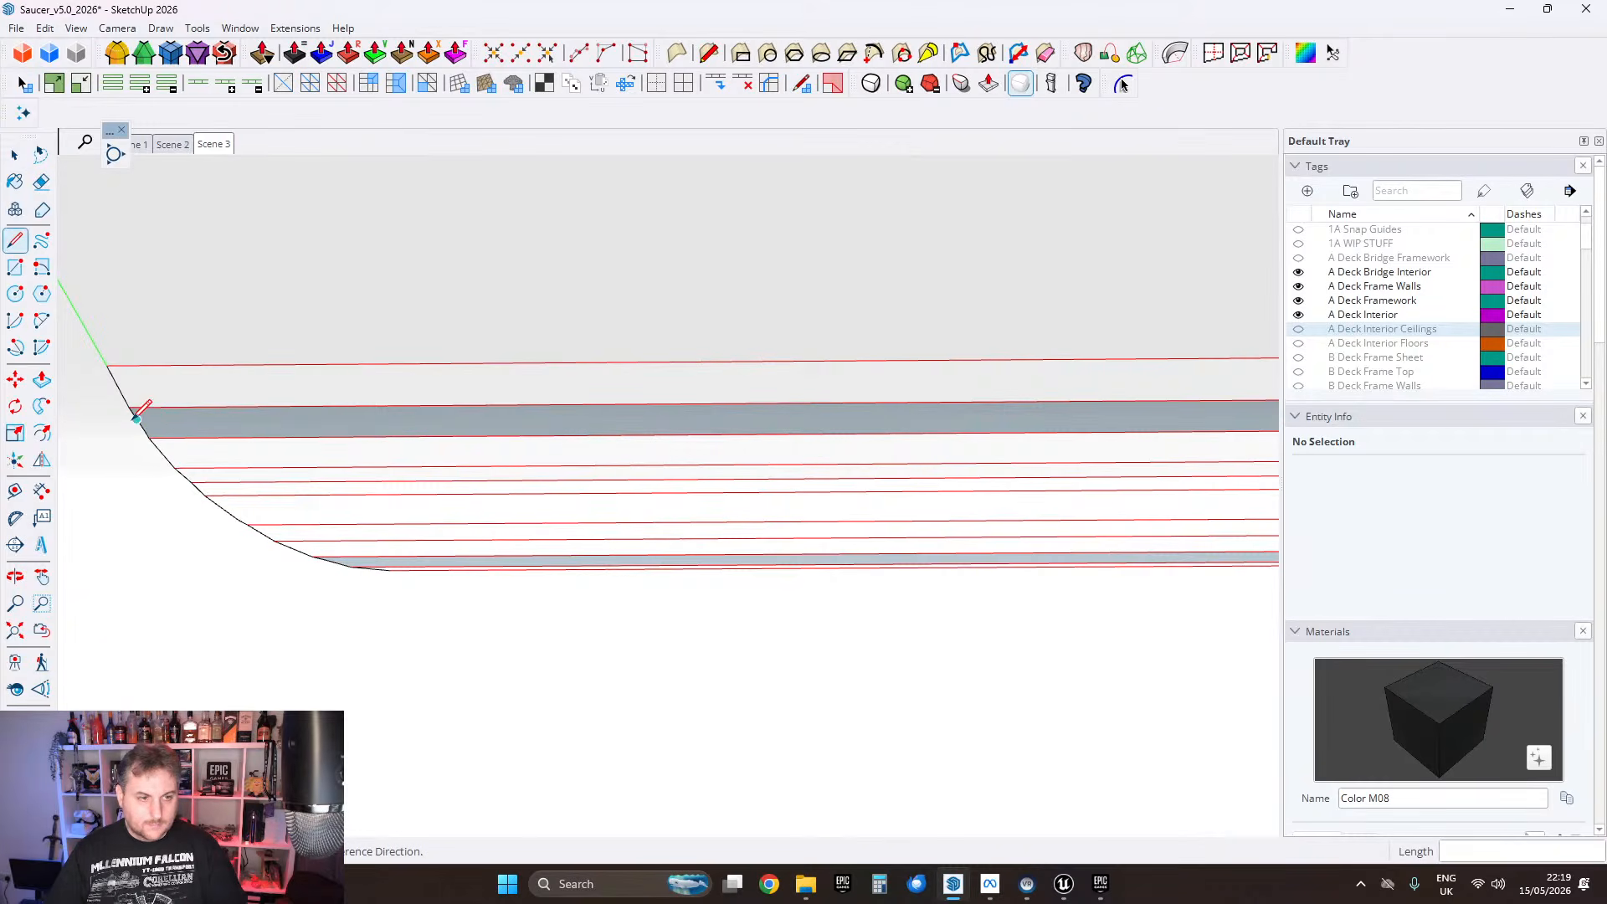
pyautogui.click(145, 431)
pyautogui.keyDown('shift'); pyautogui.moveTo(1004, 432); pyautogui.dragTo(67, 435, button='middle'); pyautogui.keyUp('shift')
pyautogui.click(958, 427)
pyautogui.scroll(-2, 955, 435)
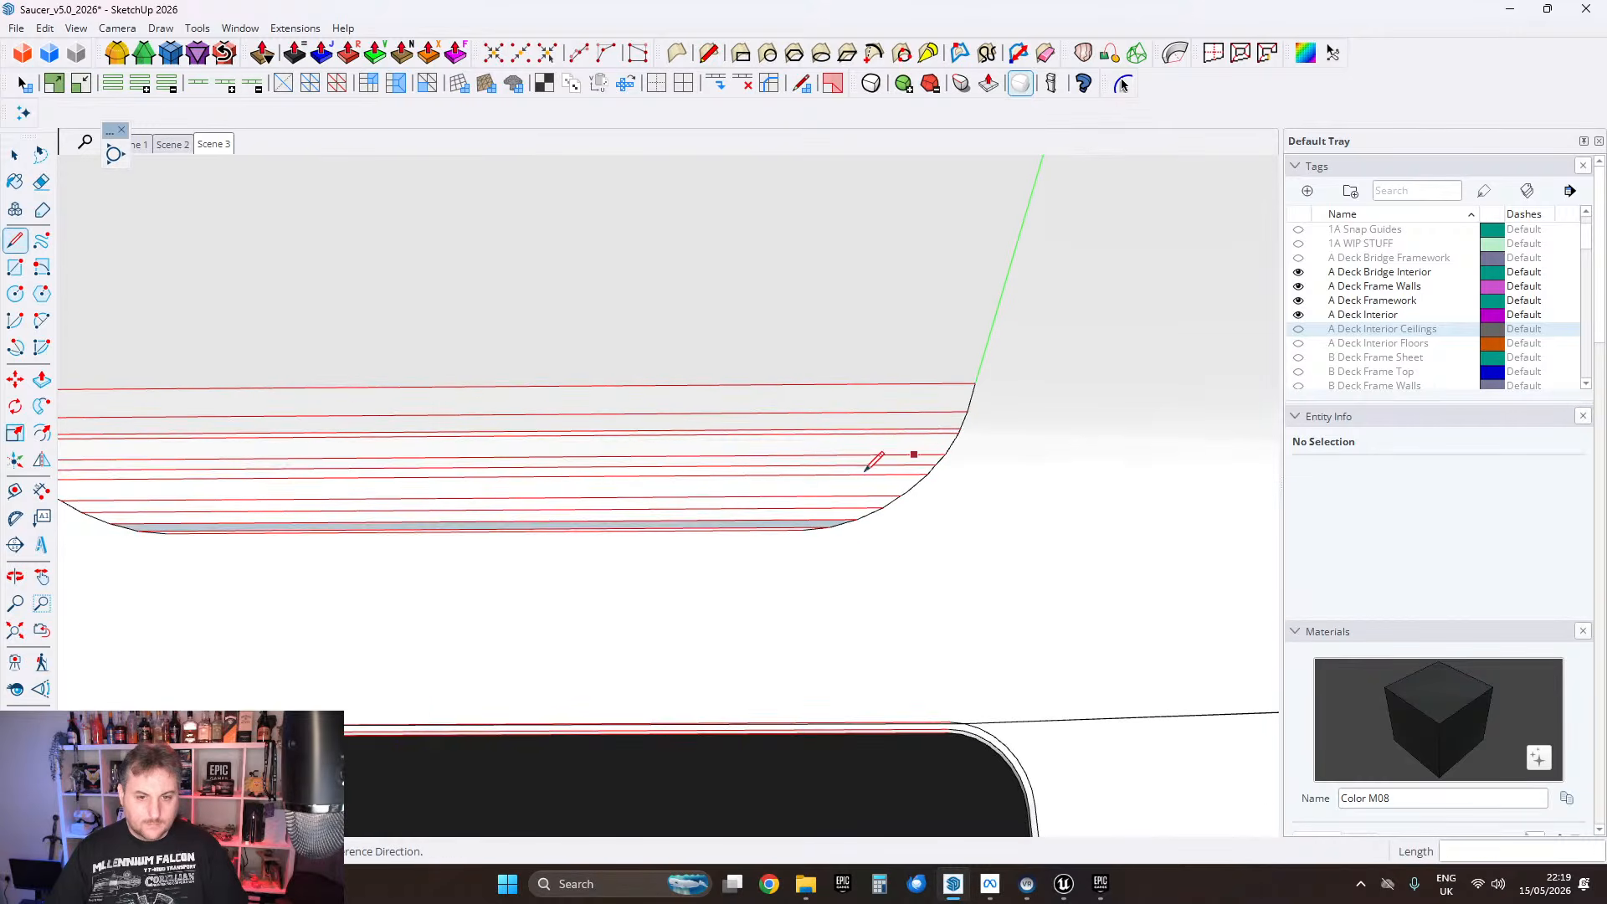
pyautogui.keyDown('shift'); pyautogui.moveTo(740, 474); pyautogui.dragTo(980, 385, button='middle'); pyautogui.keyUp('shift')
pyautogui.scroll(5, 363, 452)
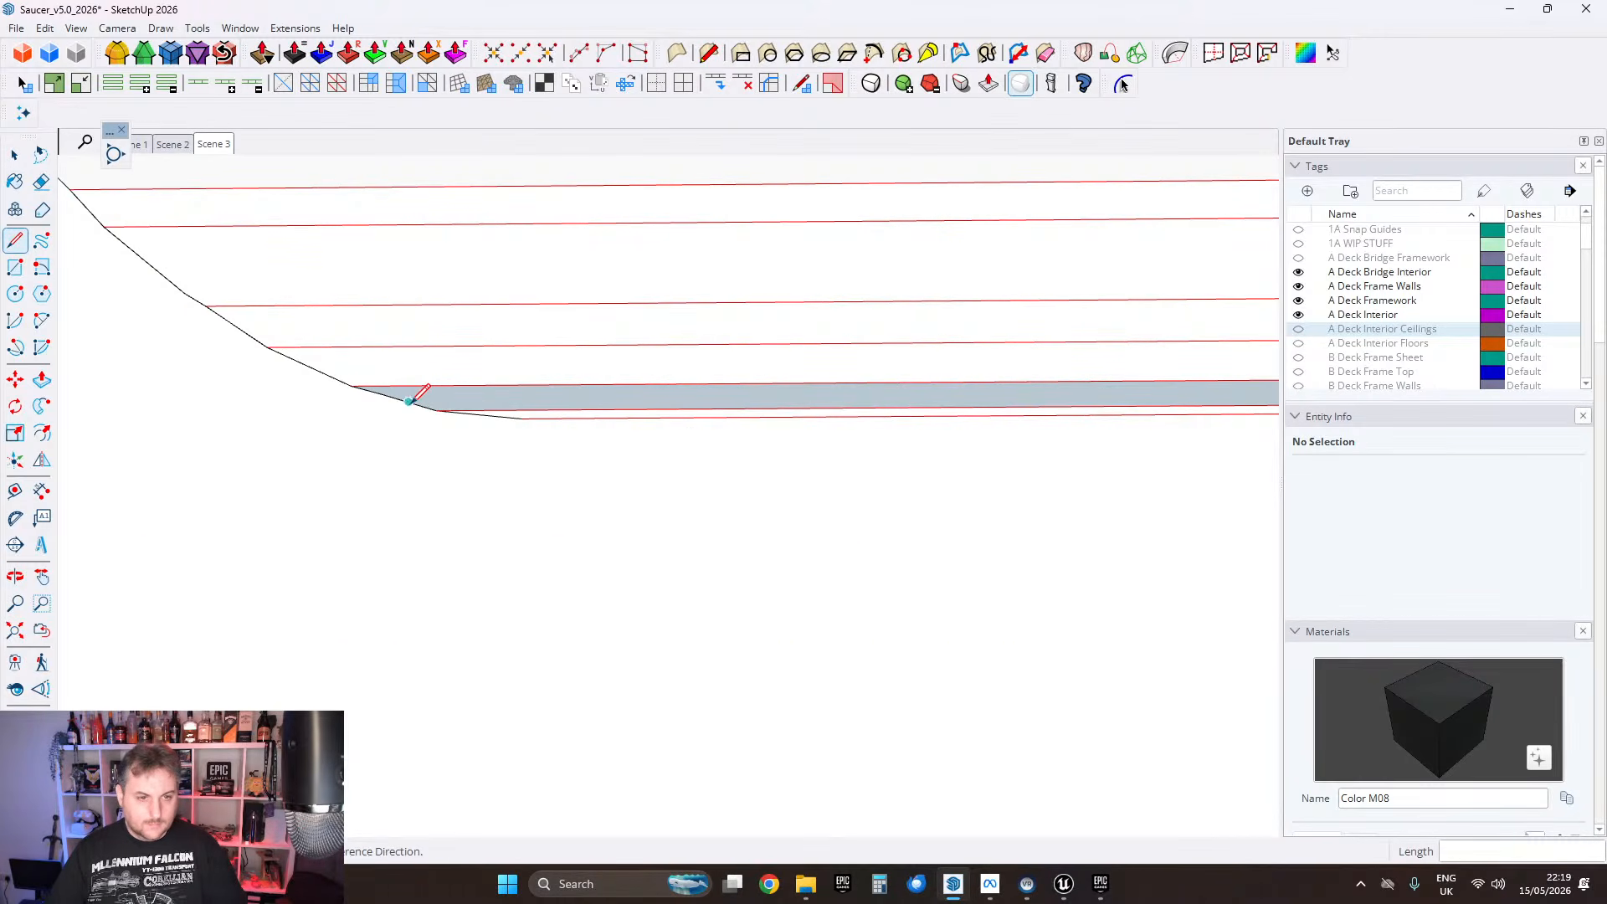
pyautogui.click(381, 394)
pyautogui.scroll(-2, 391, 429)
pyautogui.keyDown('shift'); pyautogui.moveTo(756, 463); pyautogui.dragTo(324, 478, button='middle'); pyautogui.keyUp('shift')
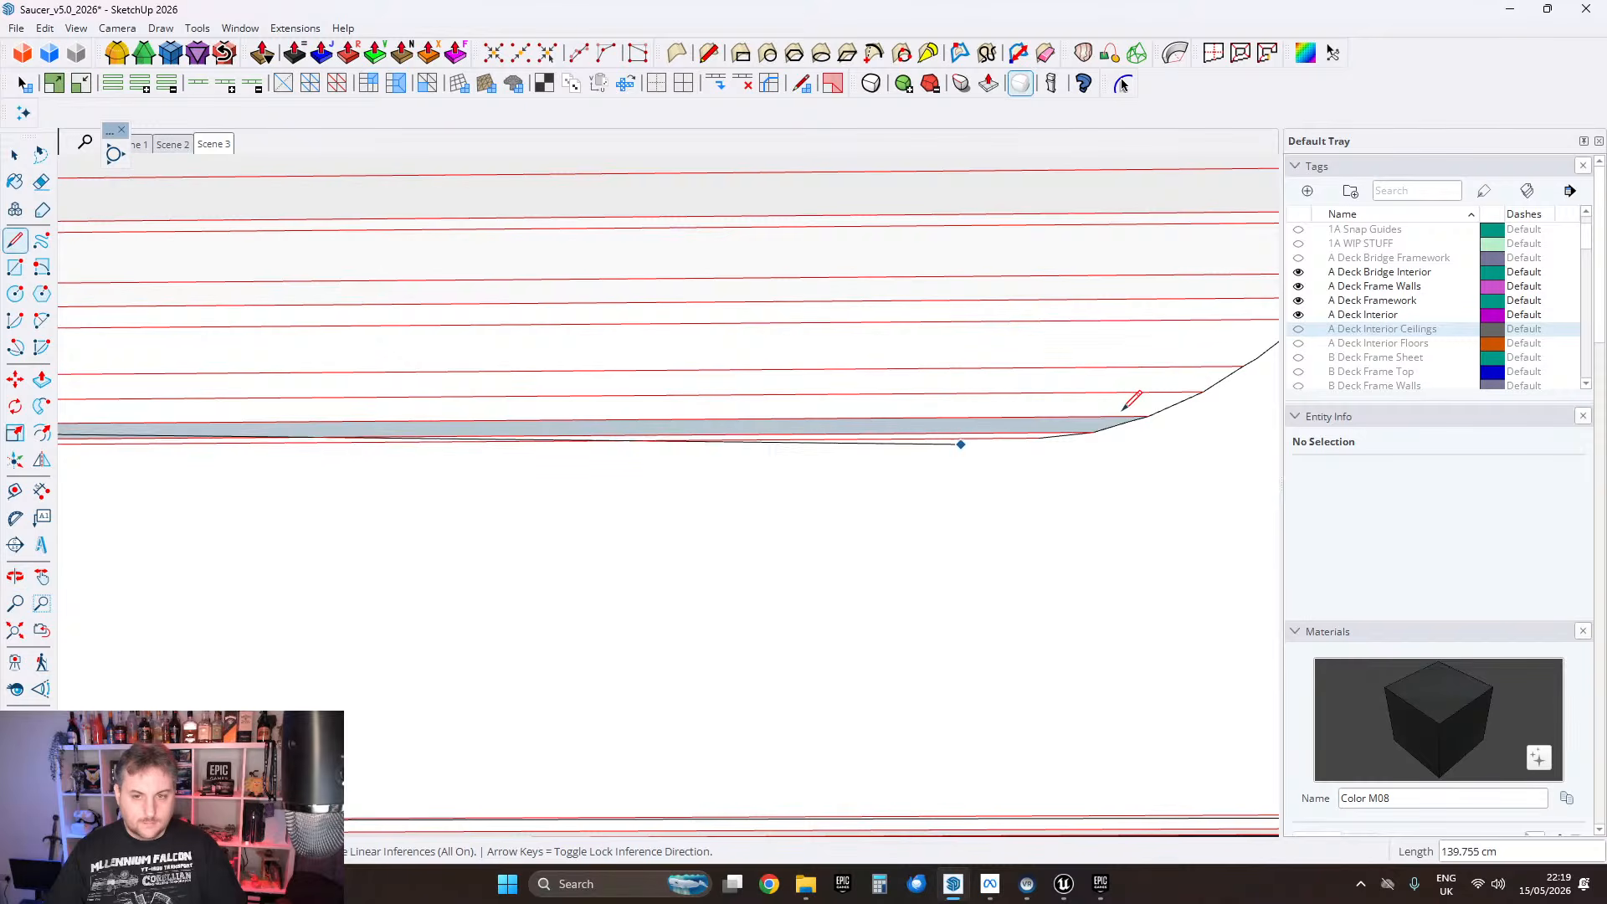
pyautogui.click(1130, 418)
pyautogui.scroll(-3, 982, 460)
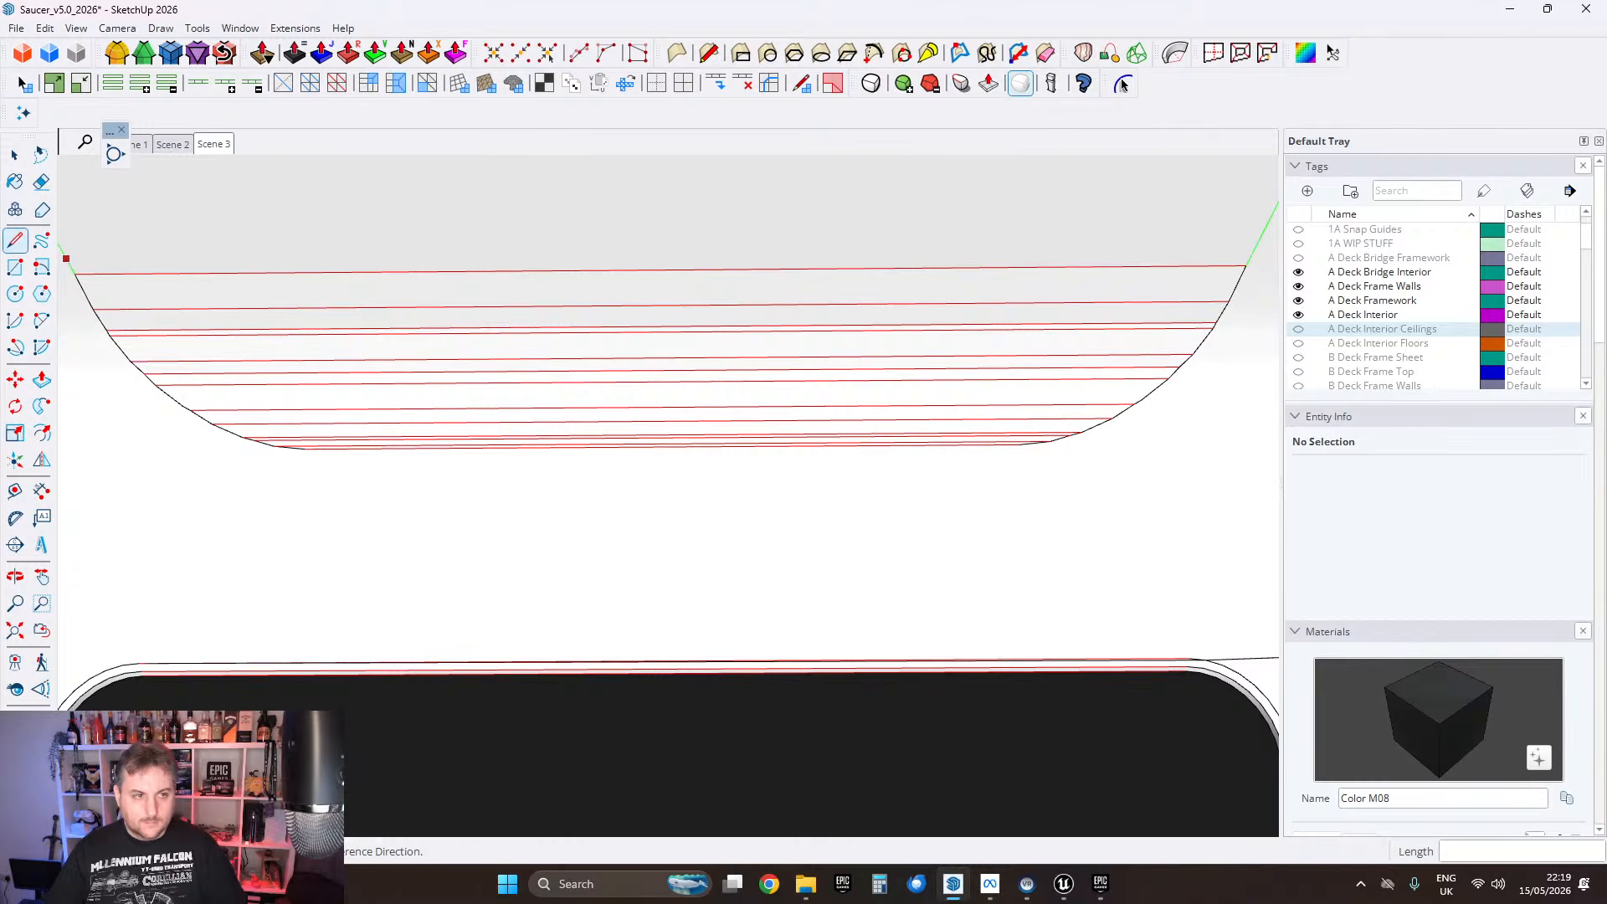
# Step: Select all of the ceiling shell's geometry, run FixIt 101 to merge the new strips and dismiss the results
pyautogui.press('space')
pyautogui.scroll(-2, 675, 377)
pyautogui.hotkey('ctrl', 'a')
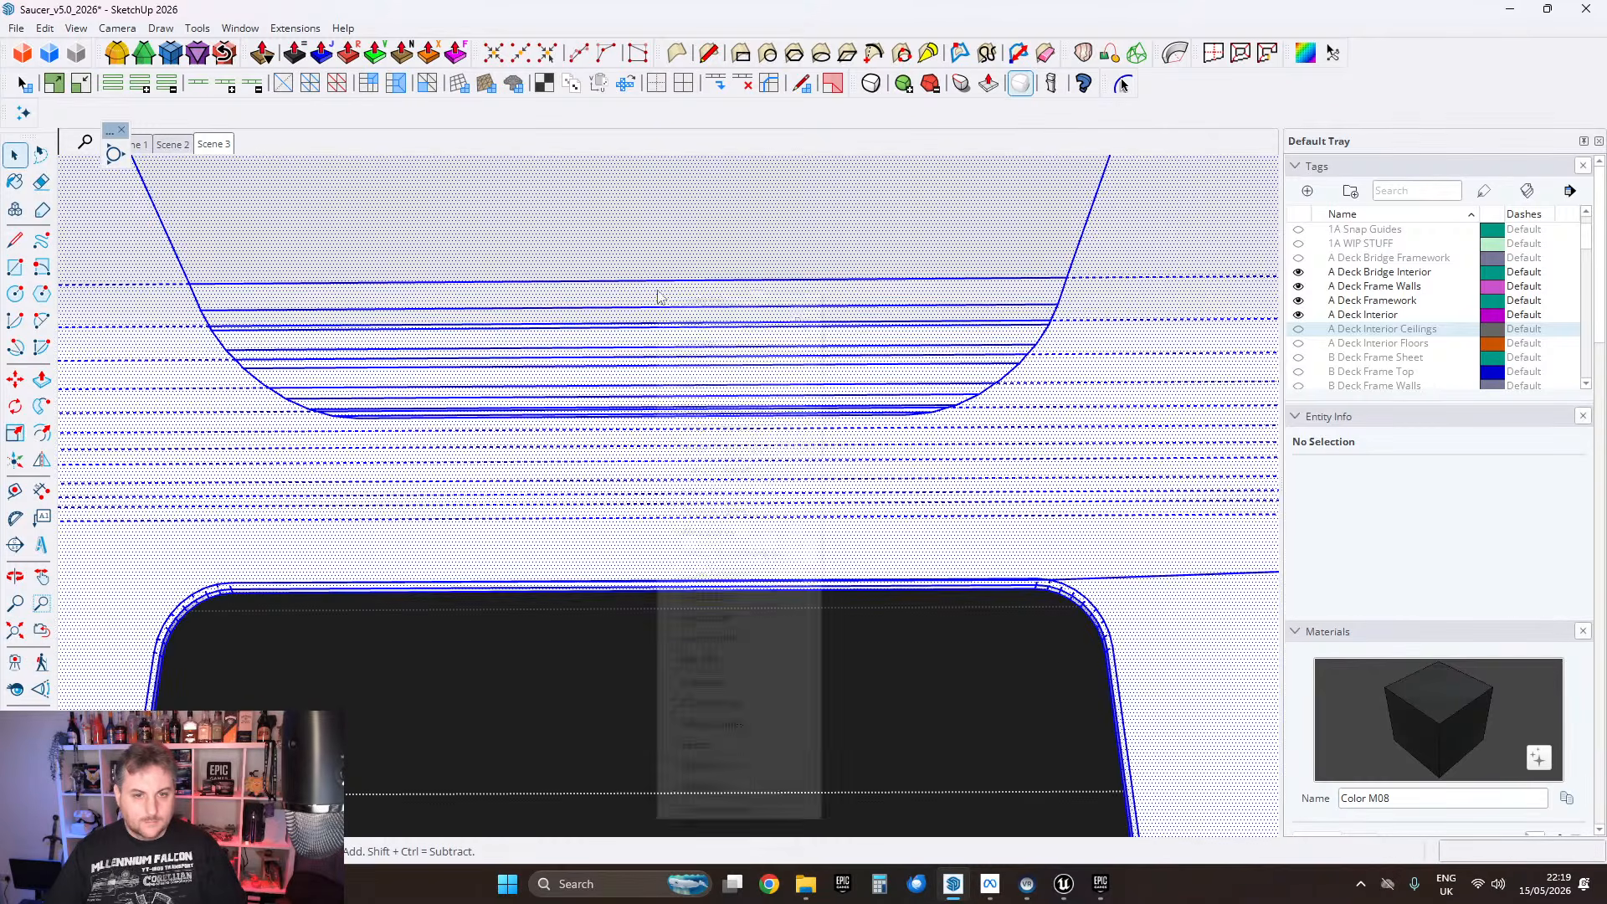
pyautogui.rightClick(658, 293)
pyautogui.click(707, 659)
pyautogui.click(853, 516)
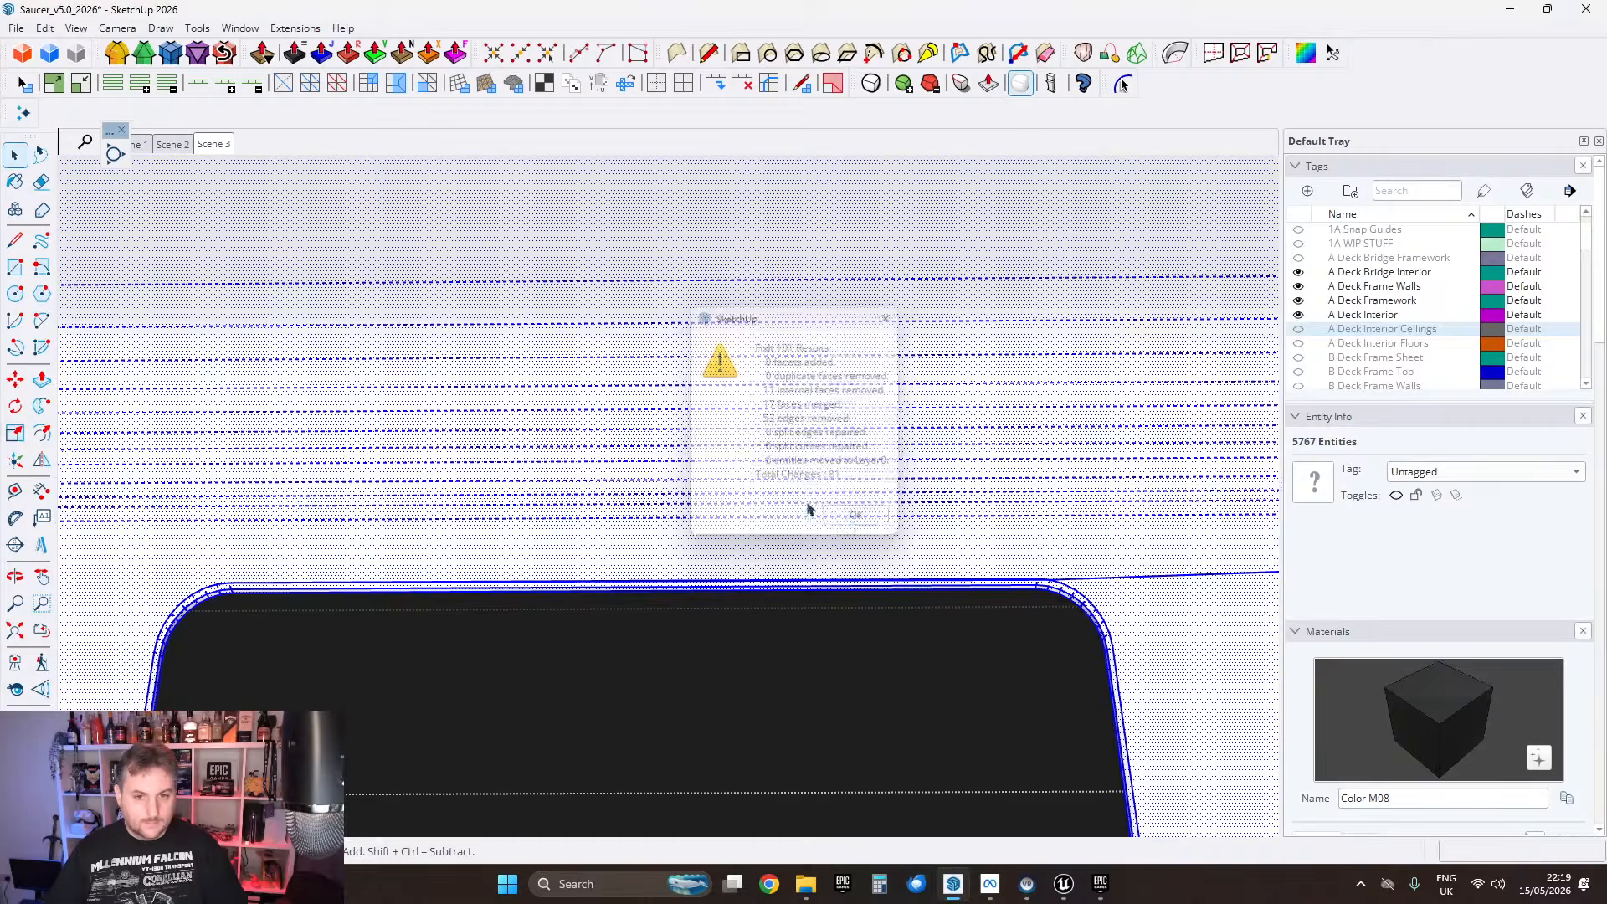
# Step: Draw a line about 0.6 cm long across the sliver beside the curved opening's corner, from its vertex to the adjacent edge
pyautogui.scroll(-2, 751, 412)
pyautogui.moveTo(751, 412); pyautogui.dragTo(362, 526, button='middle')
pyautogui.scroll(6, 821, 503)
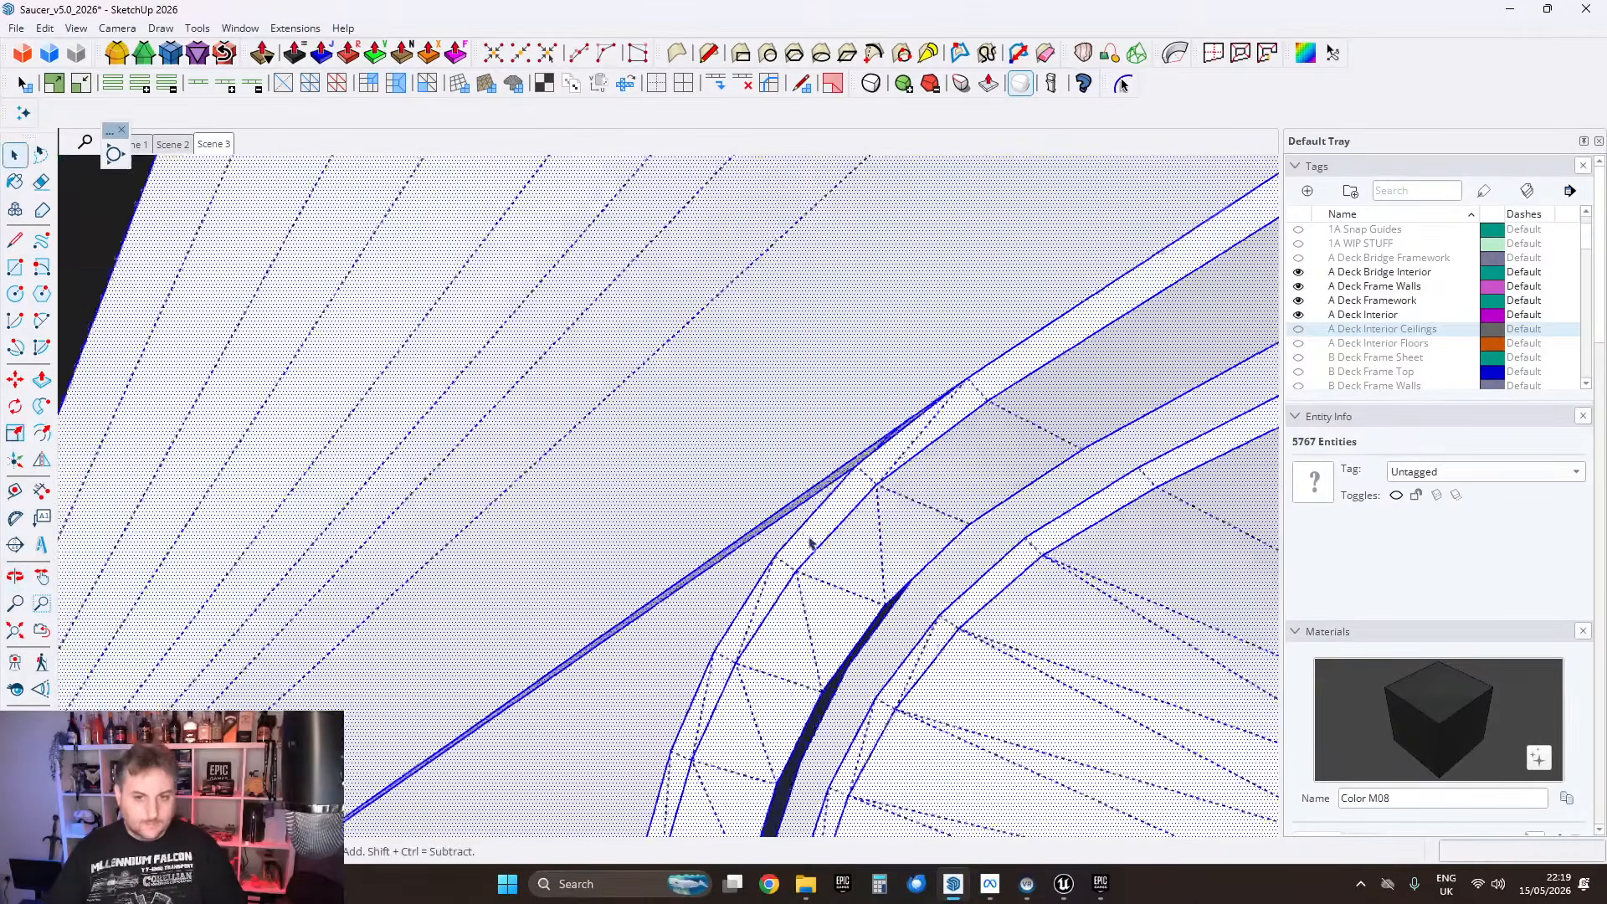
pyautogui.moveTo(859, 475); pyautogui.dragTo(778, 641, button='middle')
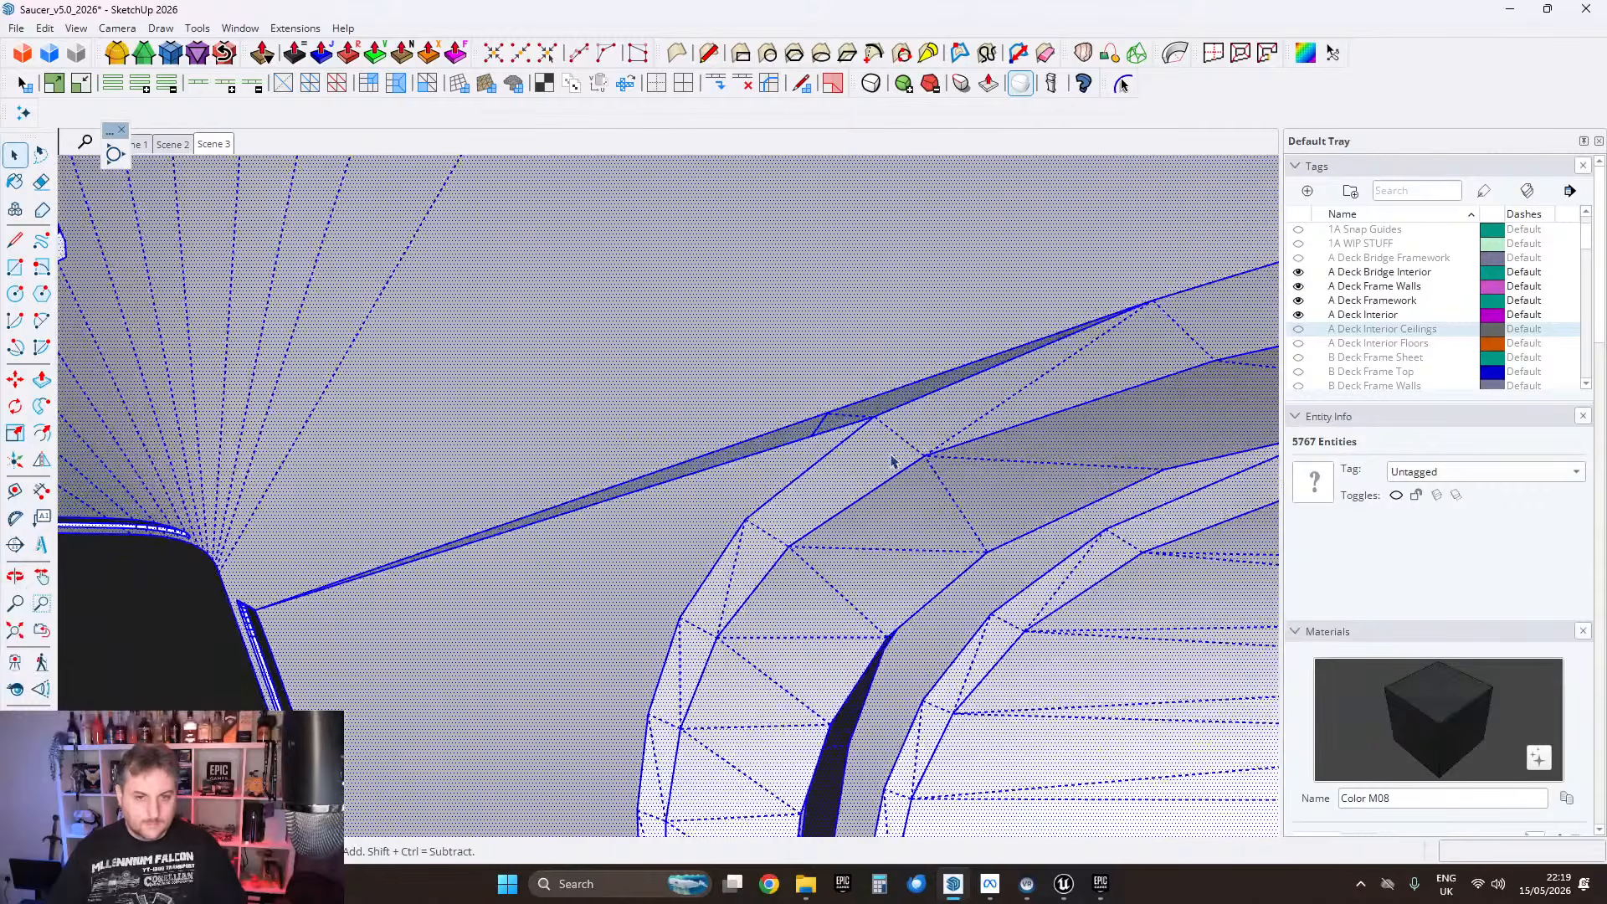
pyautogui.moveTo(891, 461); pyautogui.dragTo(676, 436, button='middle')
pyautogui.scroll(2, 846, 444)
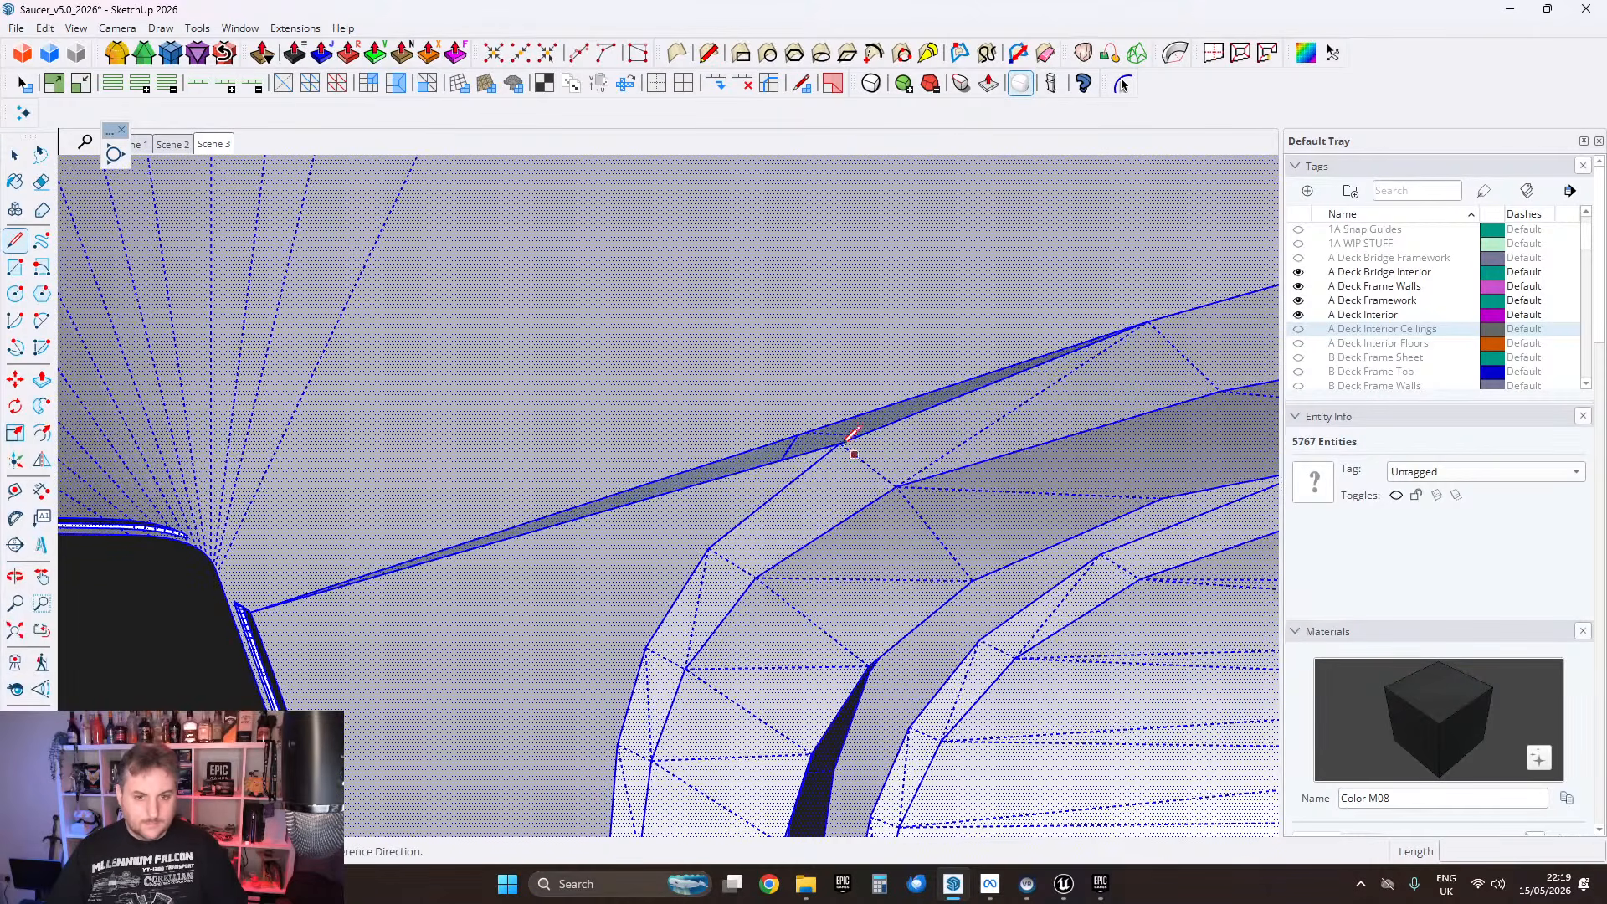
pyautogui.click(840, 444)
pyautogui.click(862, 414)
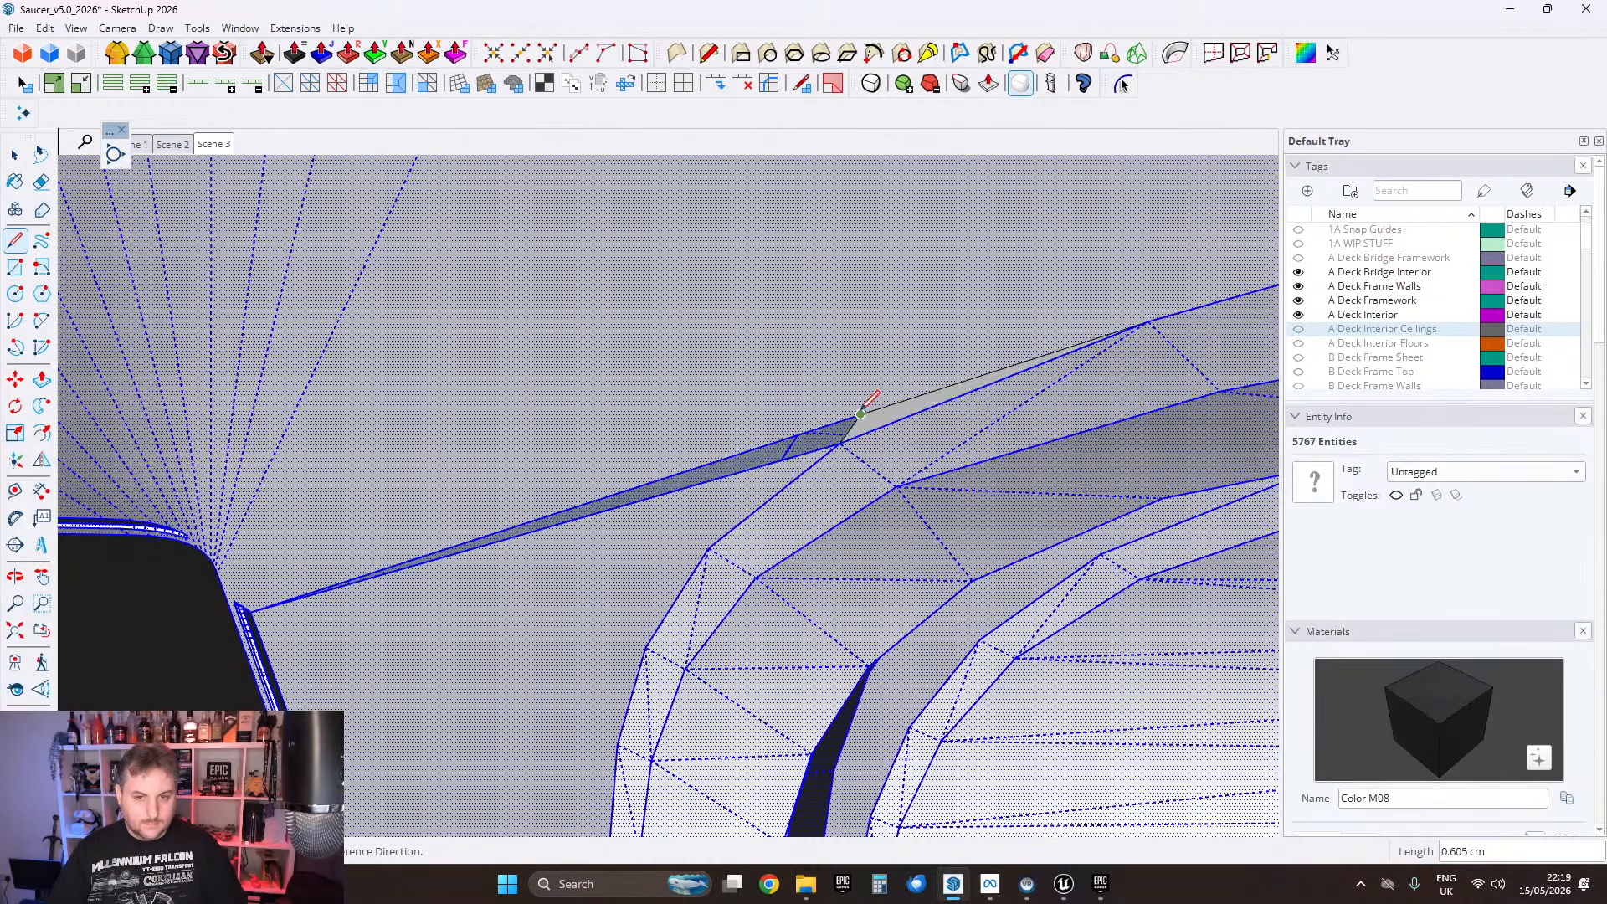
# Step: Select all of the ceiling shell's connected geometry, run FixIt 101 on it again and dismiss the results
pyautogui.moveTo(430, 524); pyautogui.dragTo(753, 443, button='middle')
pyautogui.moveTo(452, 567); pyautogui.dragTo(1180, 344, button='middle')
pyautogui.scroll(5, 694, 477)
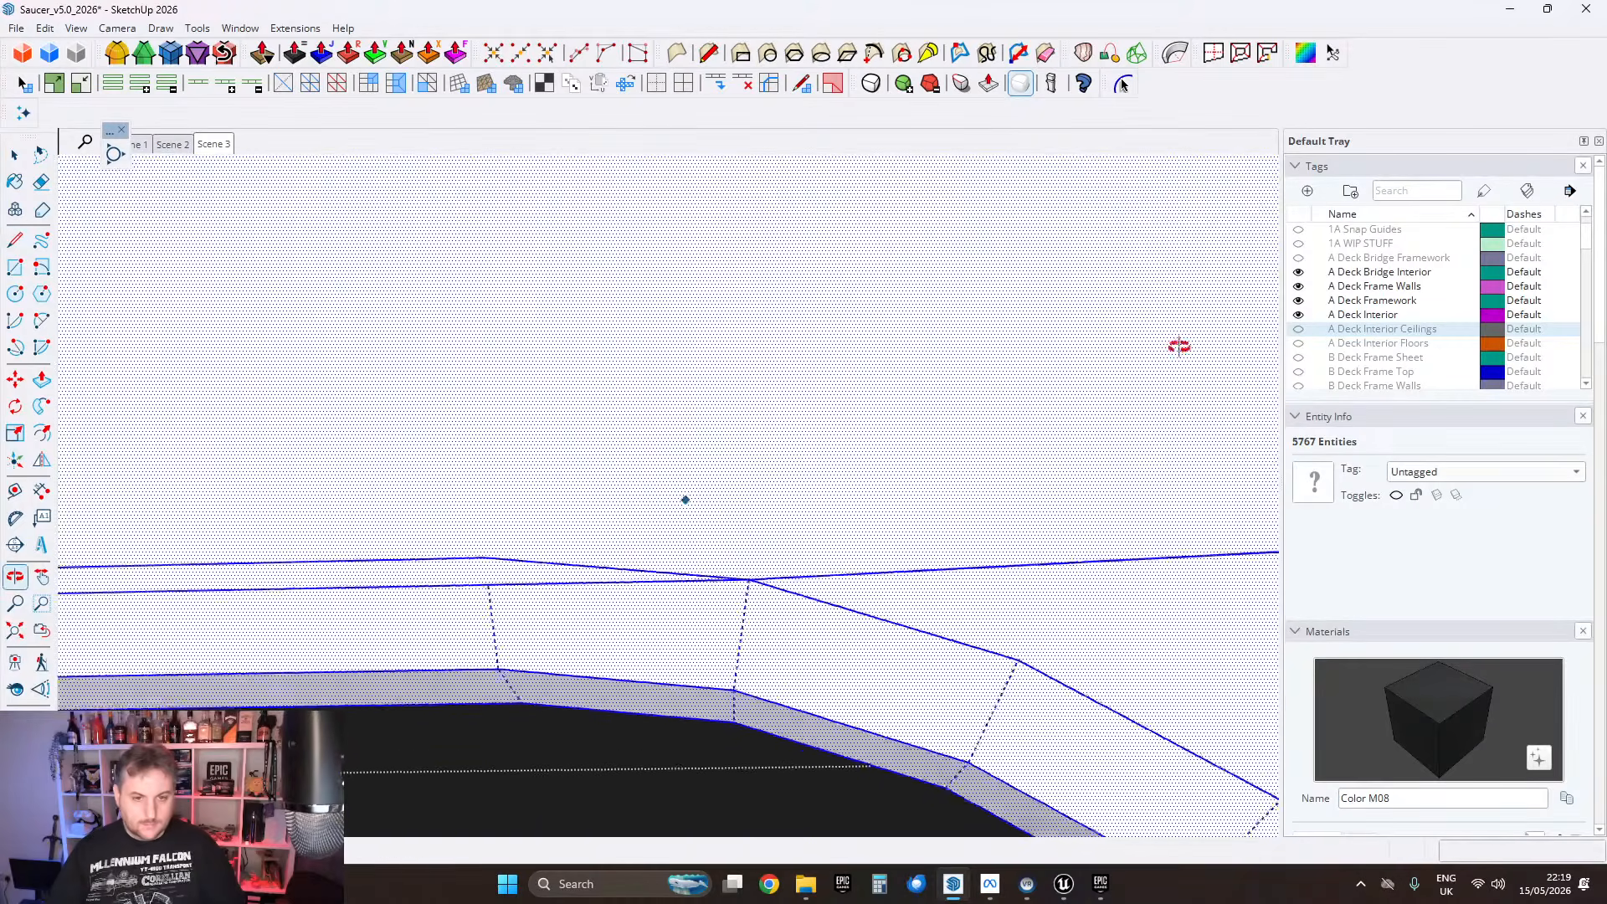
pyautogui.moveTo(526, 472); pyautogui.dragTo(645, 485, button='middle')
pyautogui.press('space')
pyautogui.moveTo(209, 334); pyautogui.dragTo(623, 444, button='middle')
pyautogui.tripleClick(621, 388)
pyautogui.rightClick(621, 387)
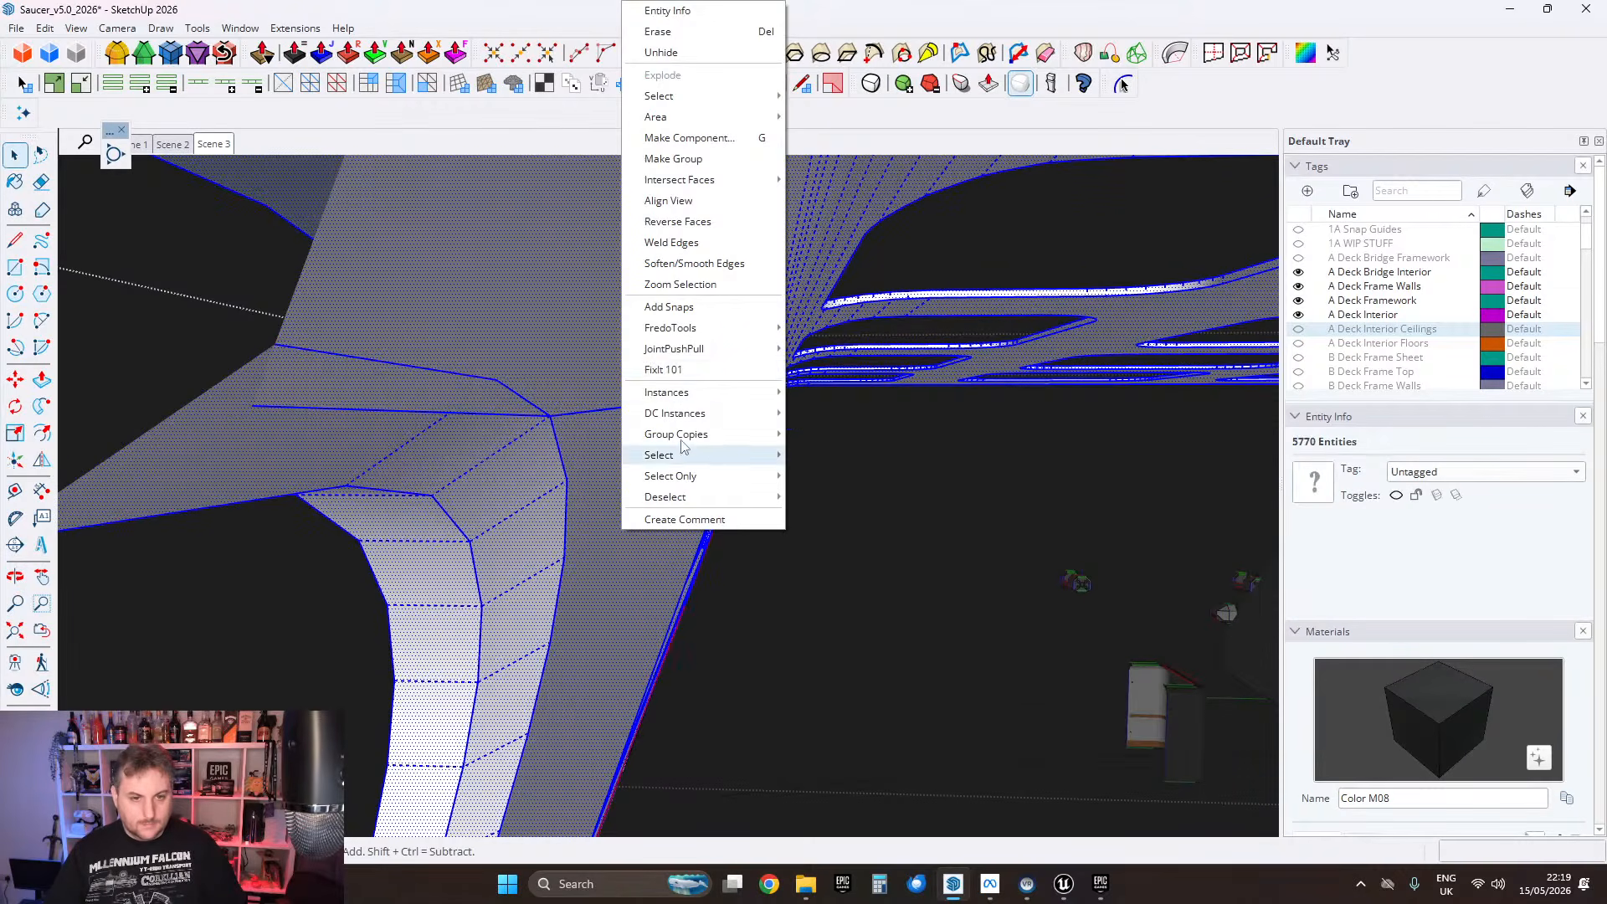
pyautogui.click(677, 371)
pyautogui.click(858, 517)
# Step: Leave the ceiling shell and delete the separate component copy with rows of rounded openings beside the room
pyautogui.moveTo(858, 516); pyautogui.dragTo(1113, 614, button='middle')
pyautogui.scroll(-3, 718, 401)
pyautogui.press('Escape')
pyautogui.scroll(-2, 625, 313)
pyautogui.click(661, 305)
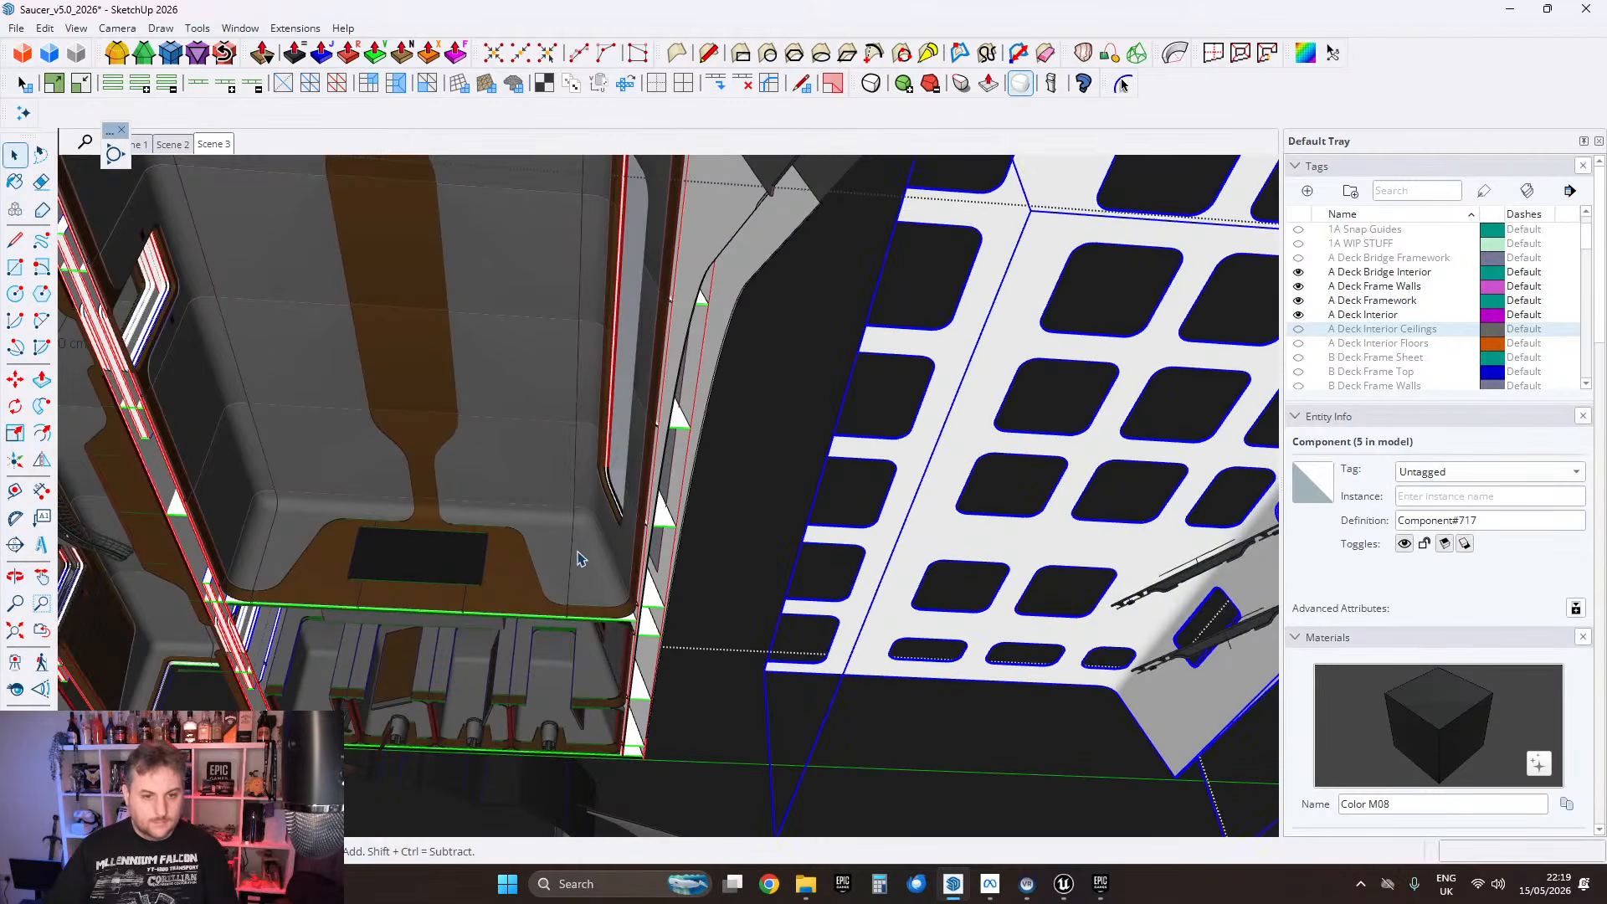
pyautogui.press('Delete')
# Step: Select the right rounded opening in the white ceiling panel and move it sideways, clear of the middle support bar
pyautogui.moveTo(578, 560); pyautogui.dragTo(534, 381, button='middle')
pyautogui.scroll(3, 581, 549)
pyautogui.press('space')
pyautogui.scroll(4, 748, 419)
pyautogui.click(748, 419)
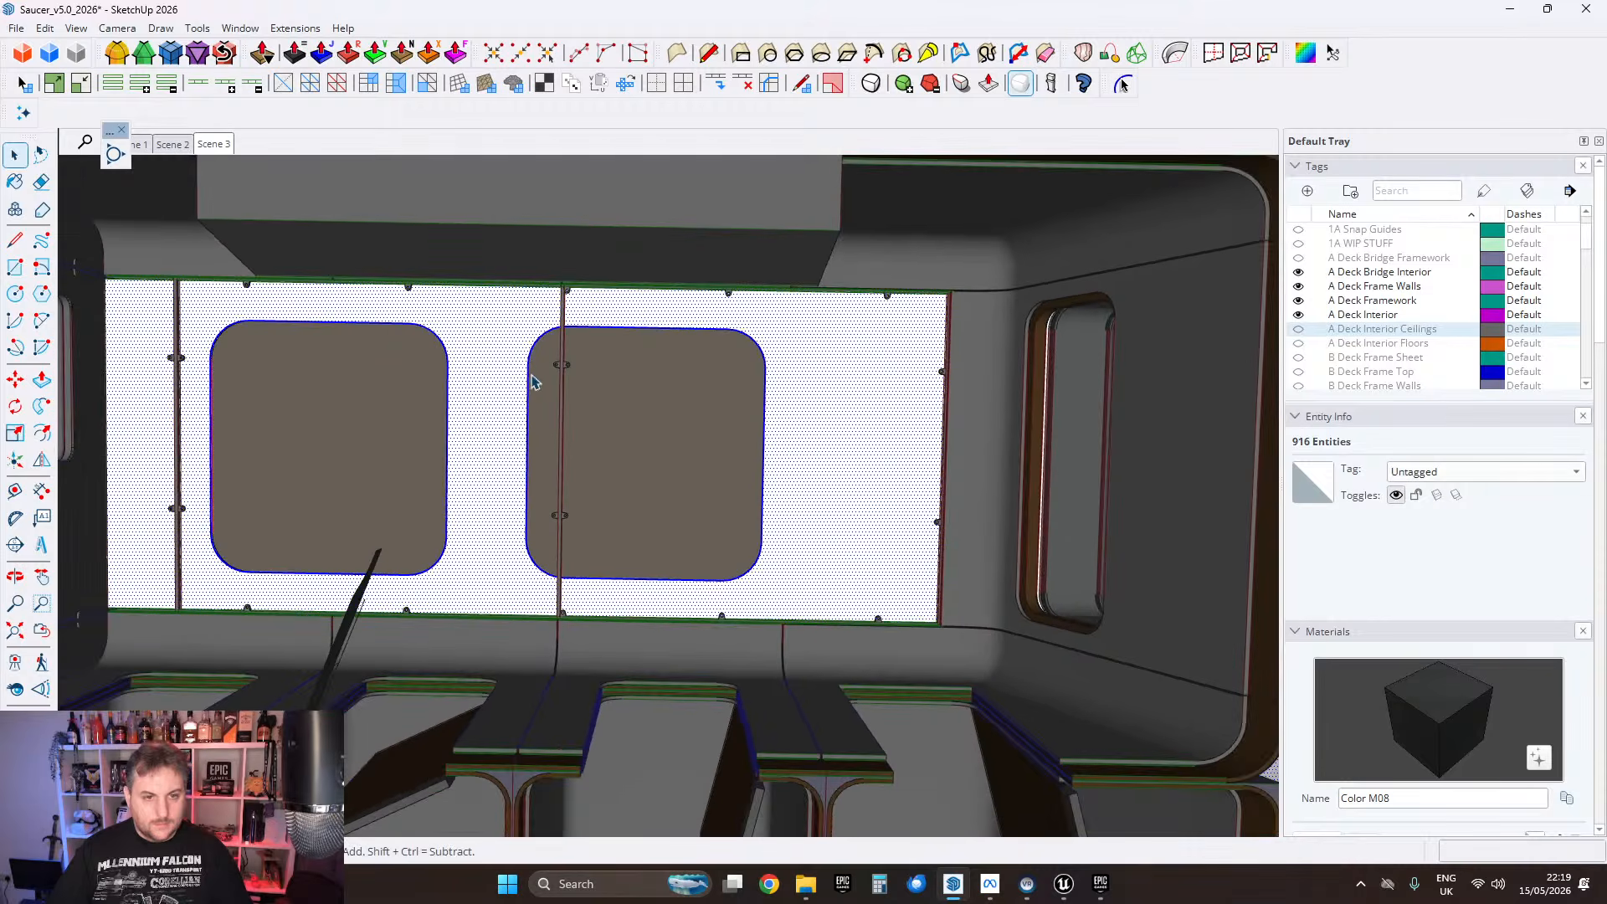
pyautogui.moveTo(498, 314); pyautogui.dragTo(769, 589)
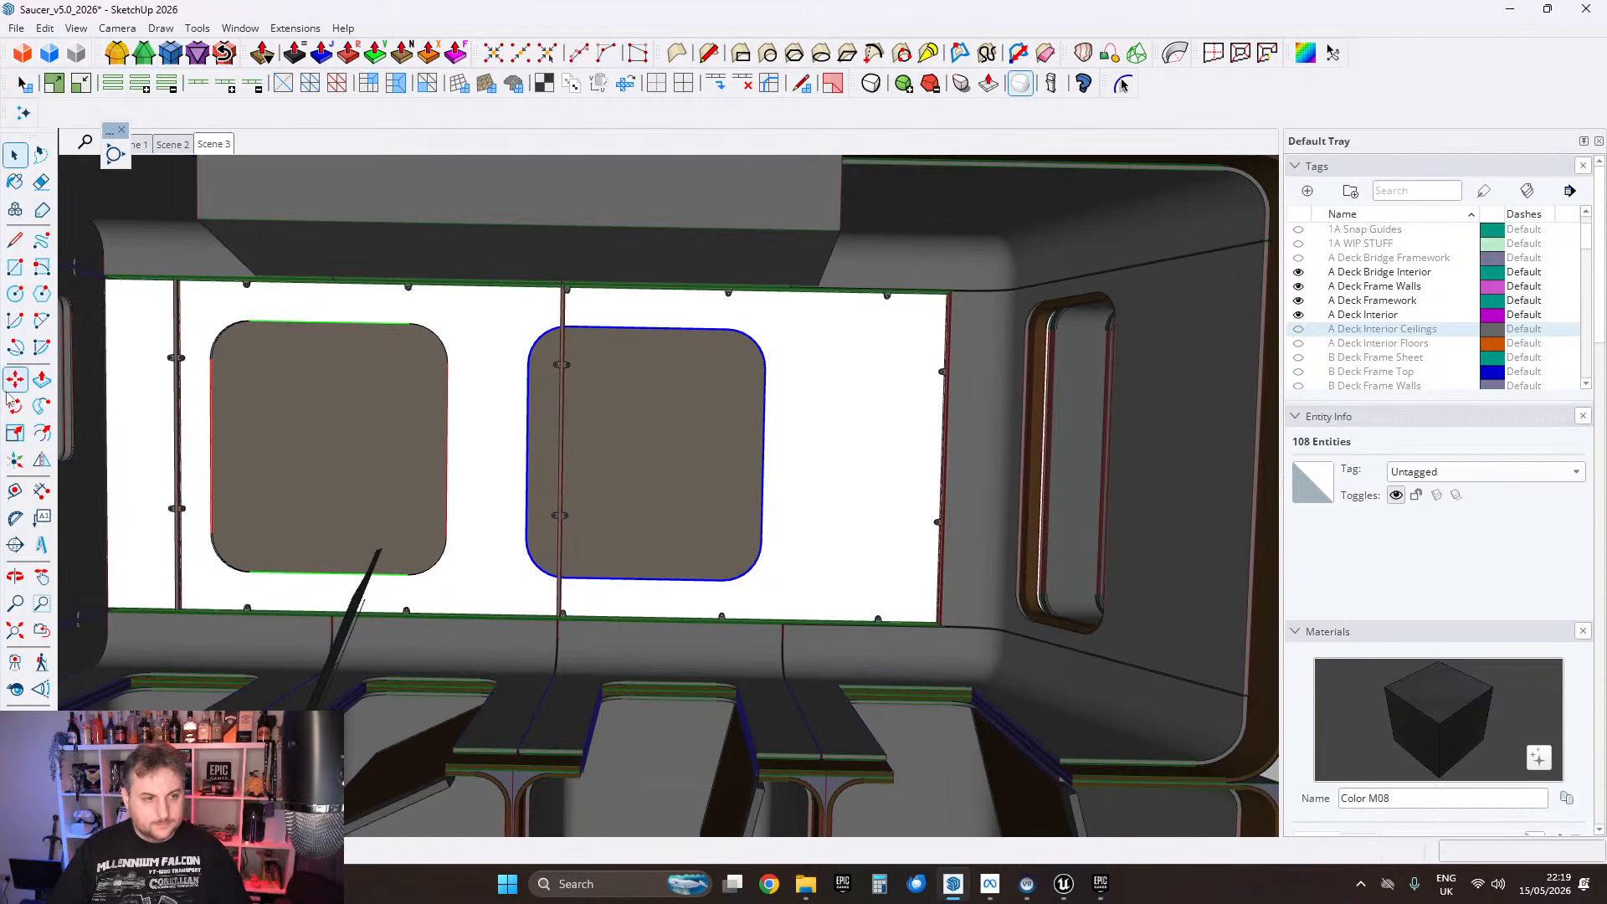
pyautogui.moveTo(608, 311); pyautogui.dragTo(712, 318)
# Step: Select the left rounded opening in the white ceiling panel and move it about 28.5 cm toward the middle support bar
pyautogui.click(5, 158)
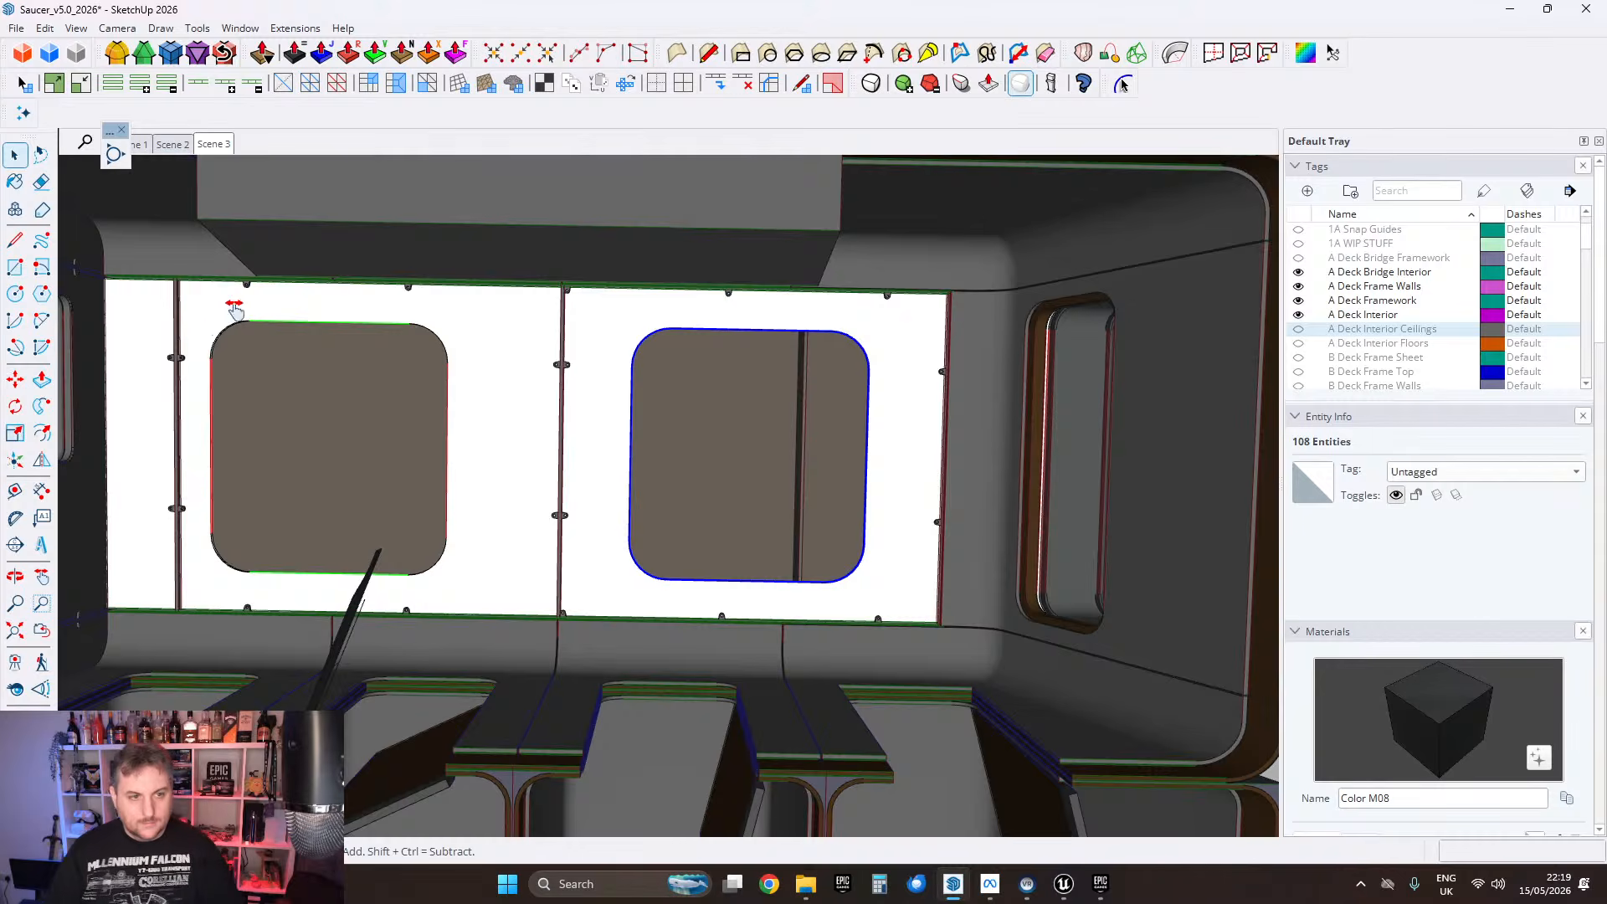
pyautogui.moveTo(230, 310); pyautogui.dragTo(283, 340, button='middle')
pyautogui.moveTo(254, 315); pyautogui.dragTo(562, 616)
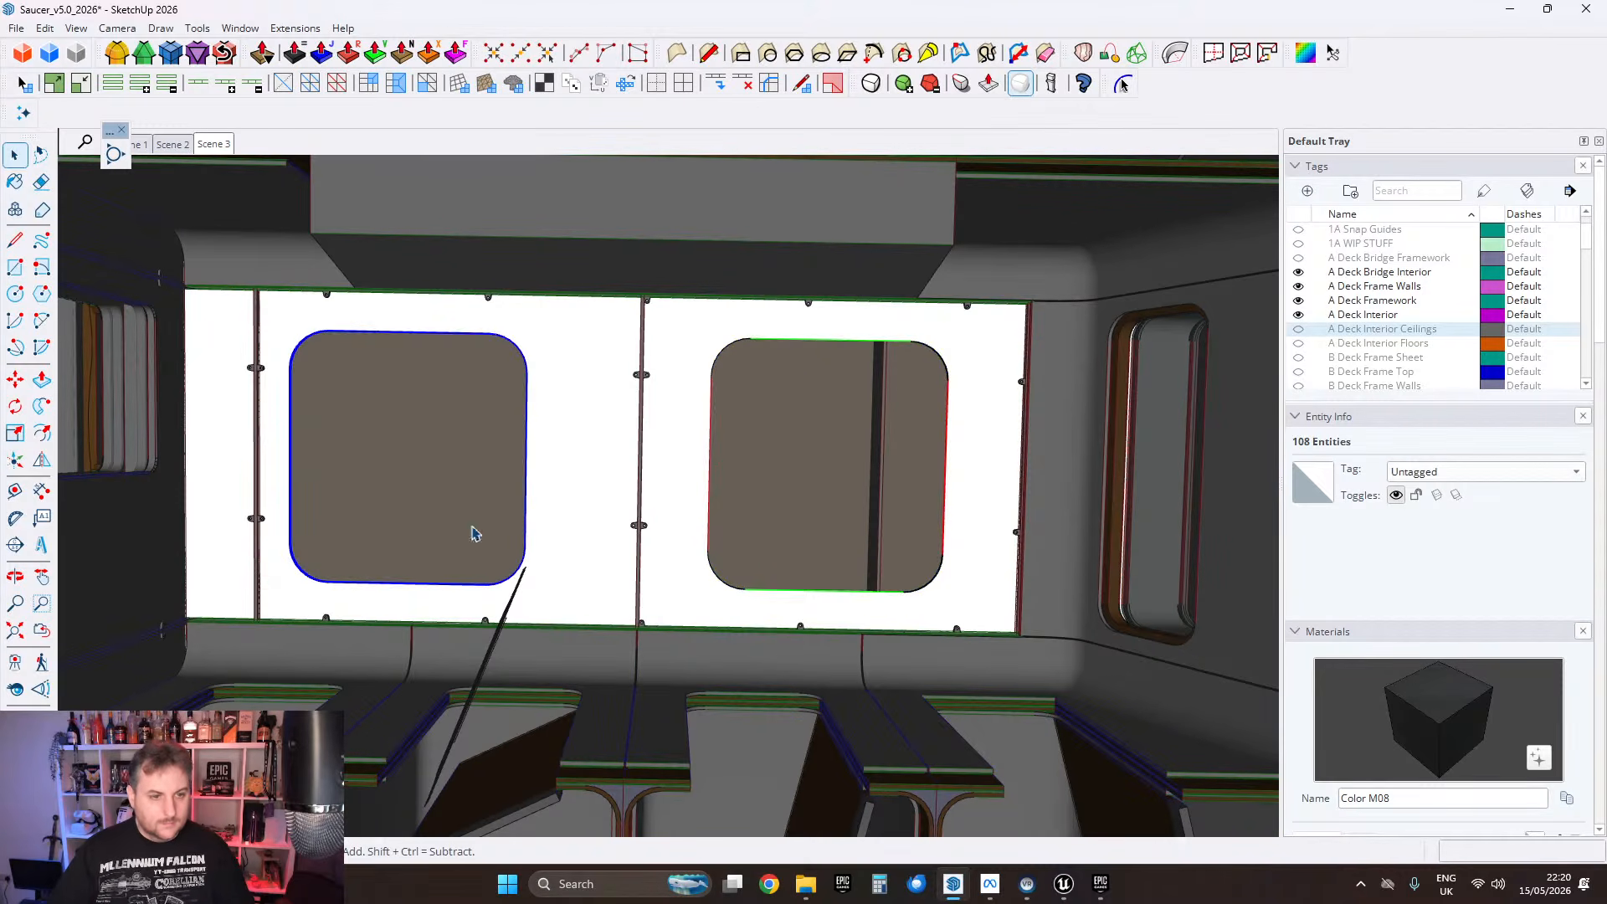
pyautogui.click(24, 380)
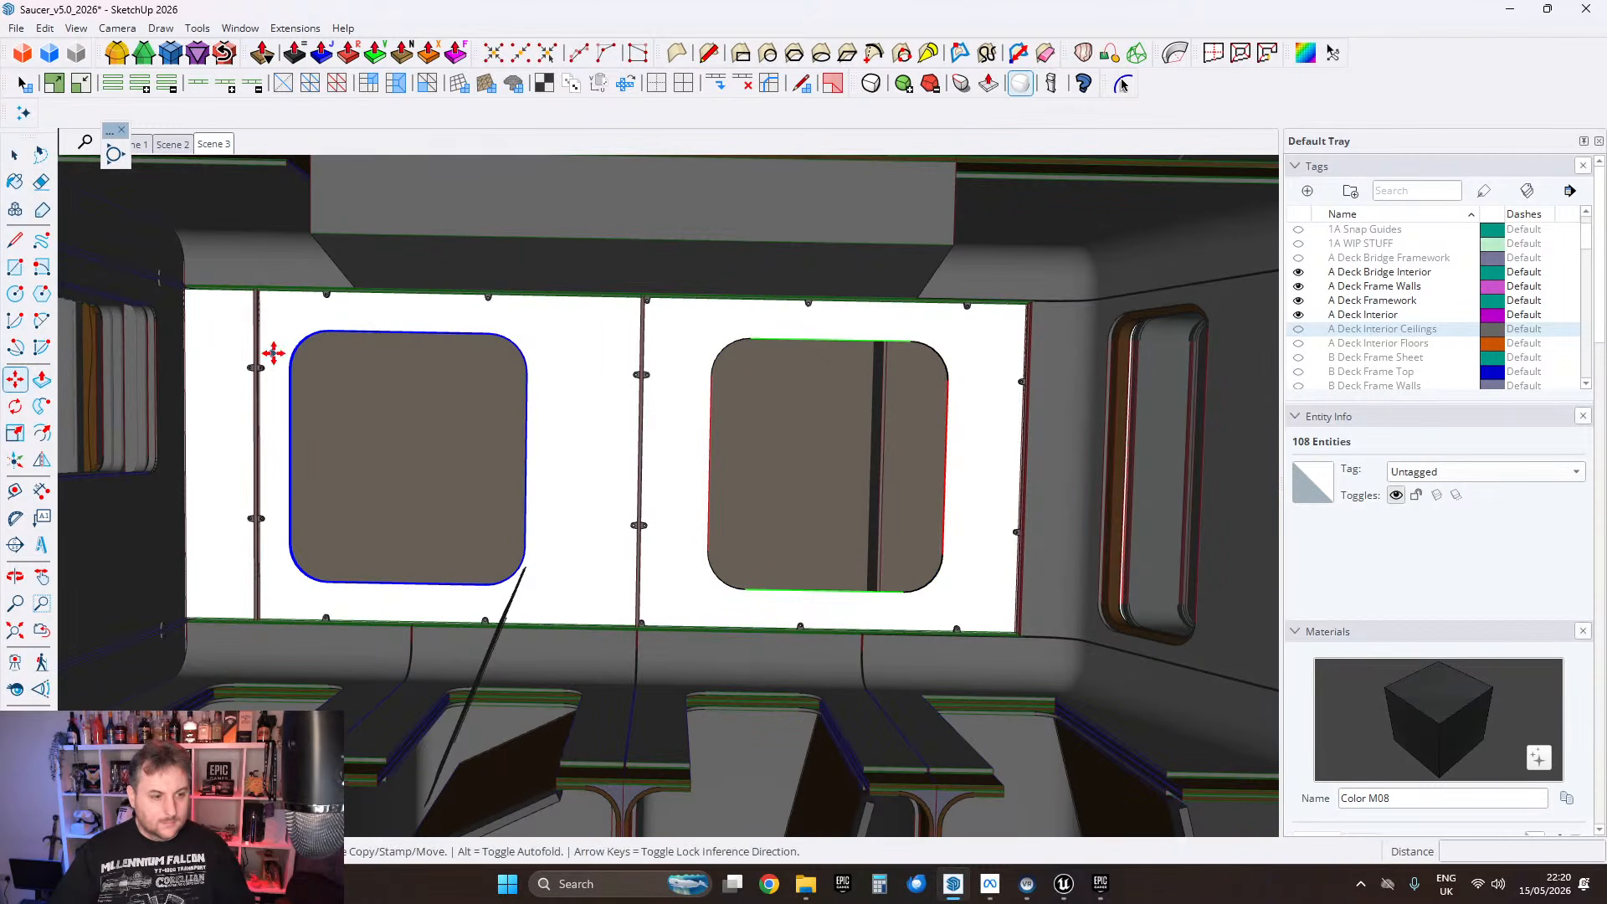
pyautogui.moveTo(269, 352); pyautogui.dragTo(485, 341, button='middle')
pyautogui.moveTo(457, 335); pyautogui.dragTo(488, 337)
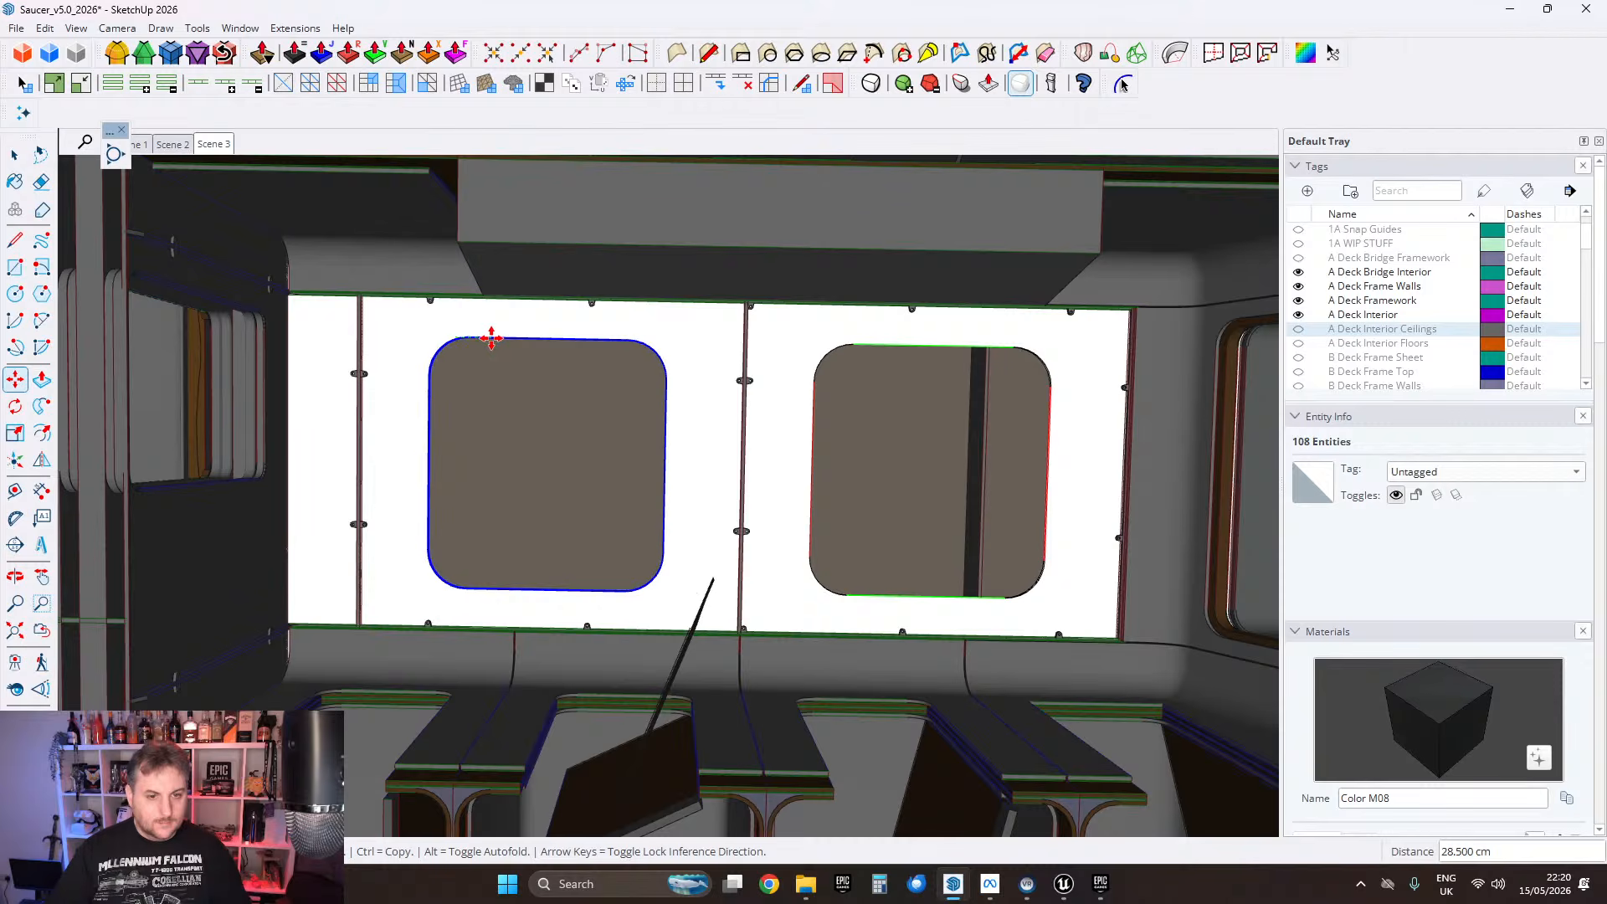
# Step: Draw a 30 cm guide line from each of the two support bars toward the left opening's sides
pyautogui.click(15, 241)
pyautogui.scroll(5, 399, 502)
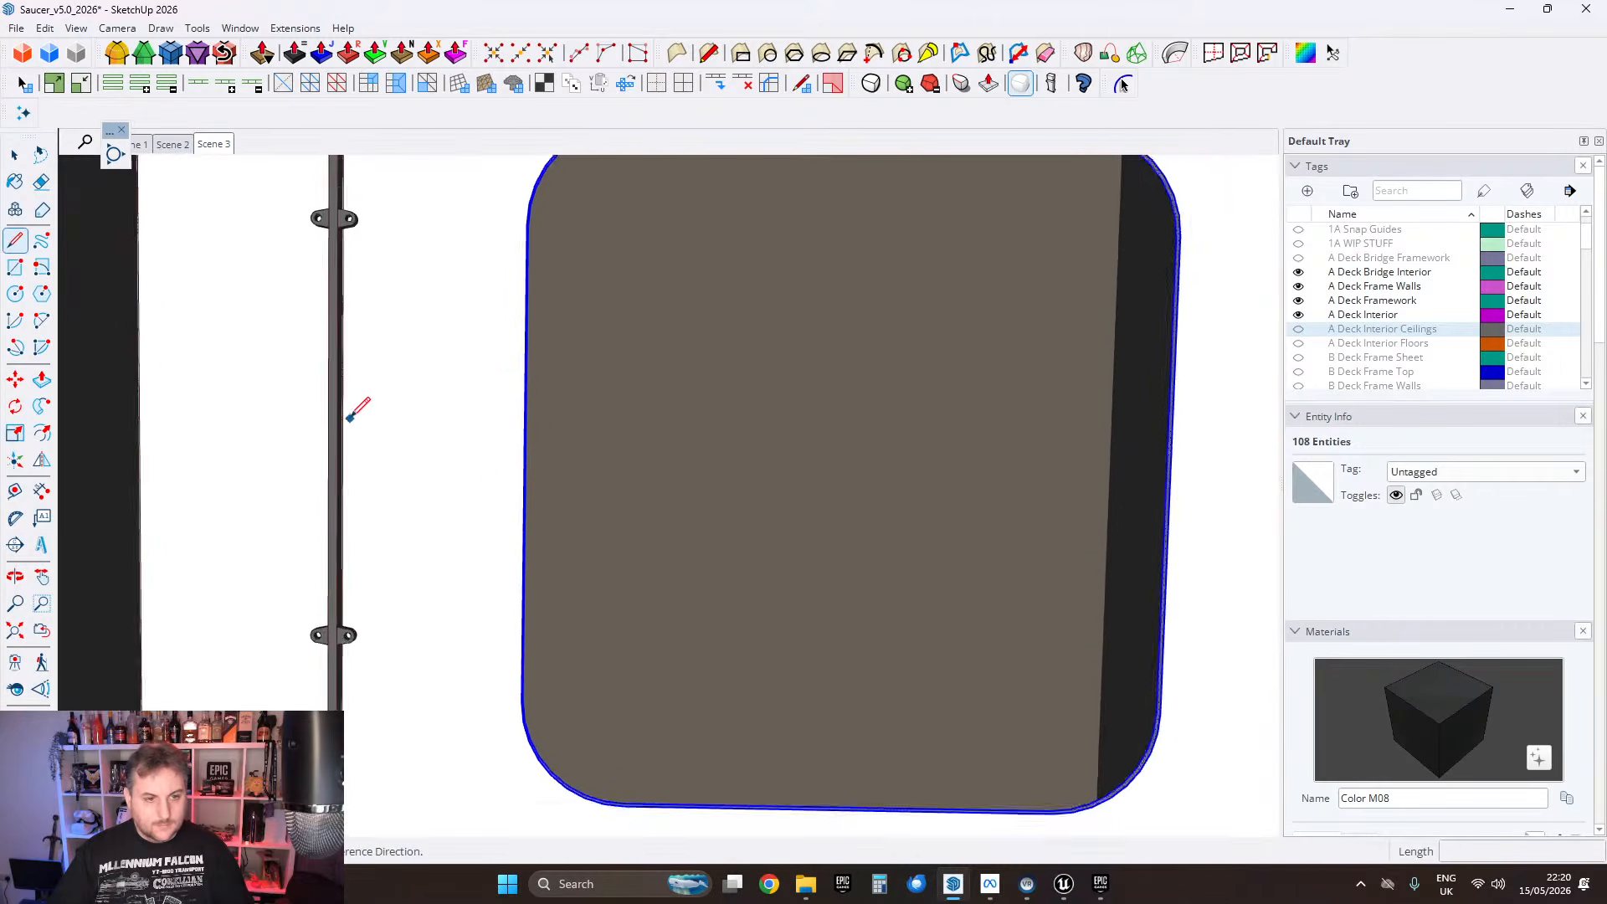
pyautogui.click(334, 421)
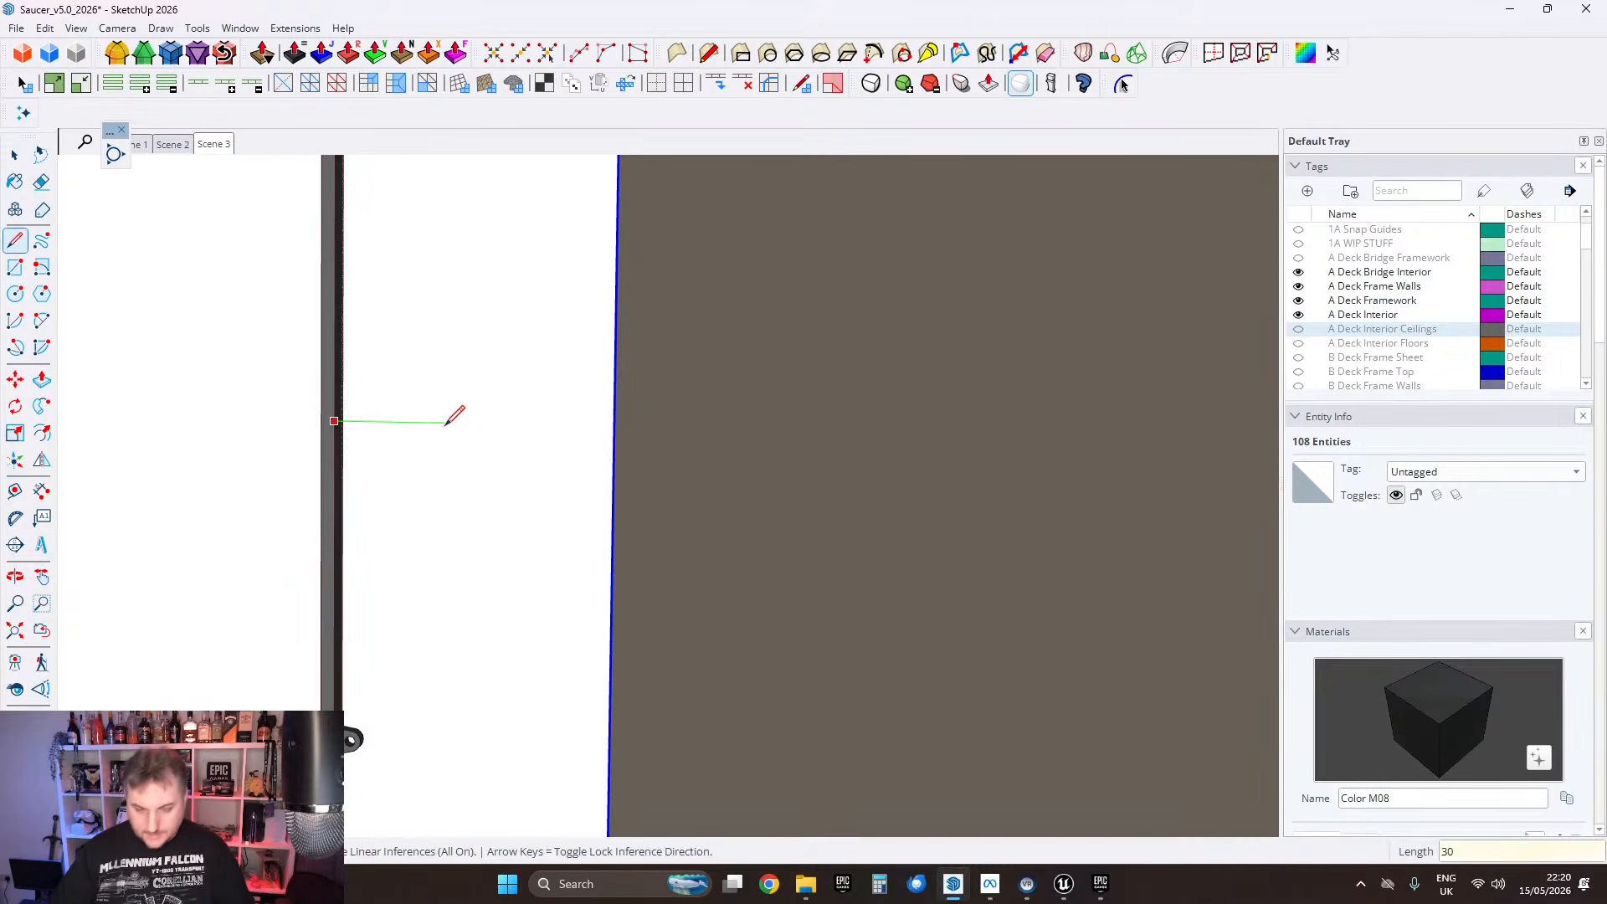
pyautogui.write('30')
pyautogui.press('Return')
pyautogui.scroll(-5, 503, 402)
pyautogui.scroll(5, 1047, 423)
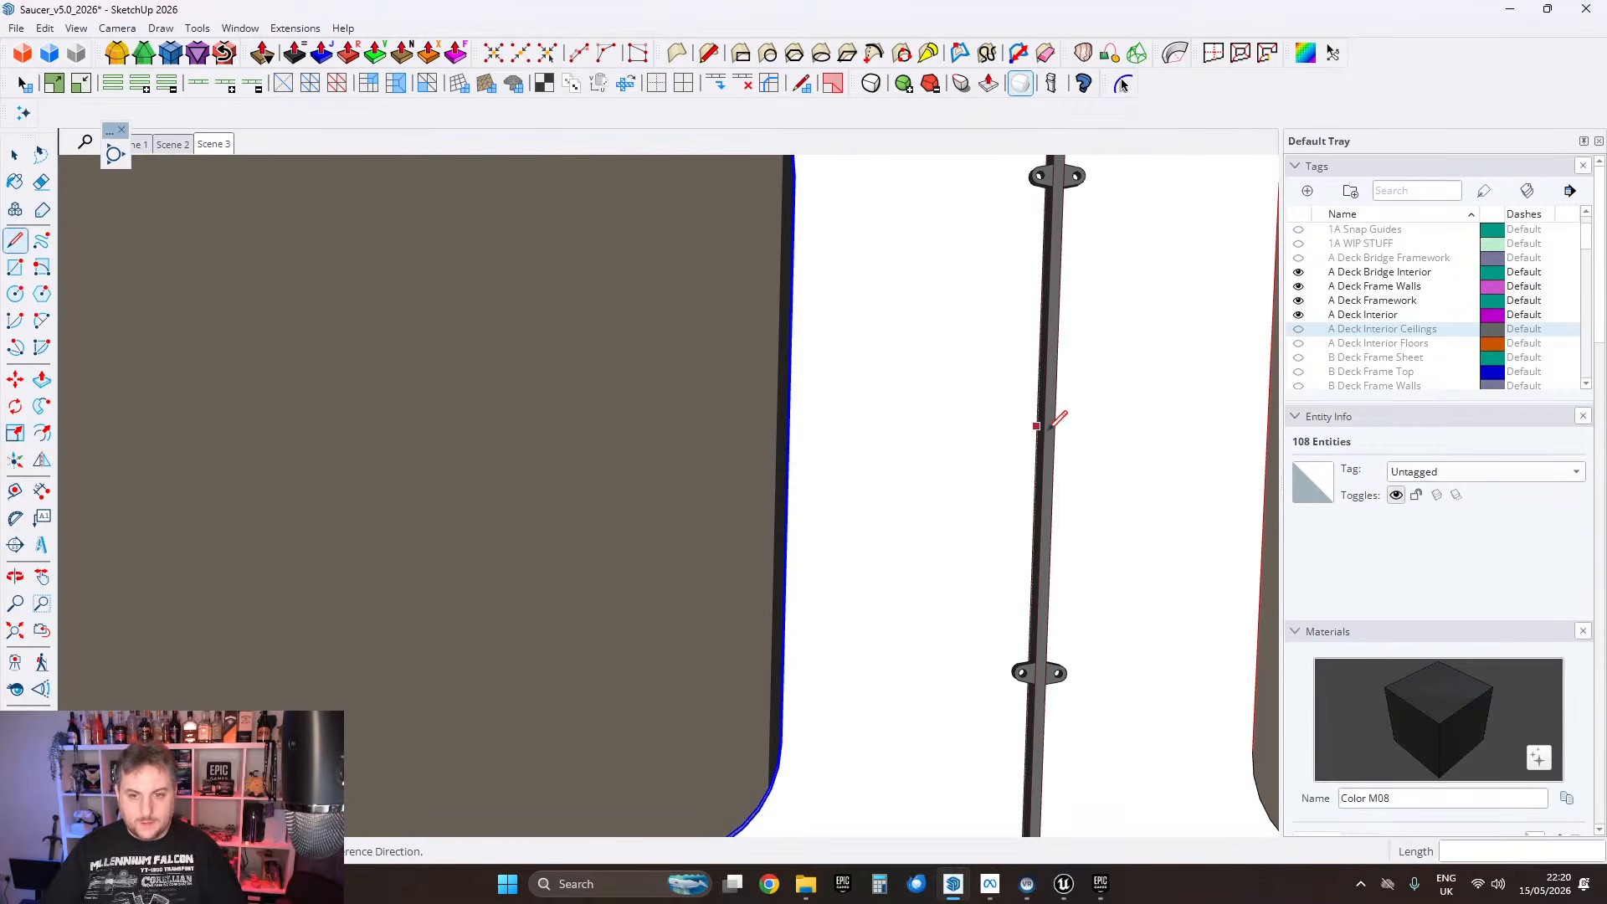
pyautogui.click(1044, 436)
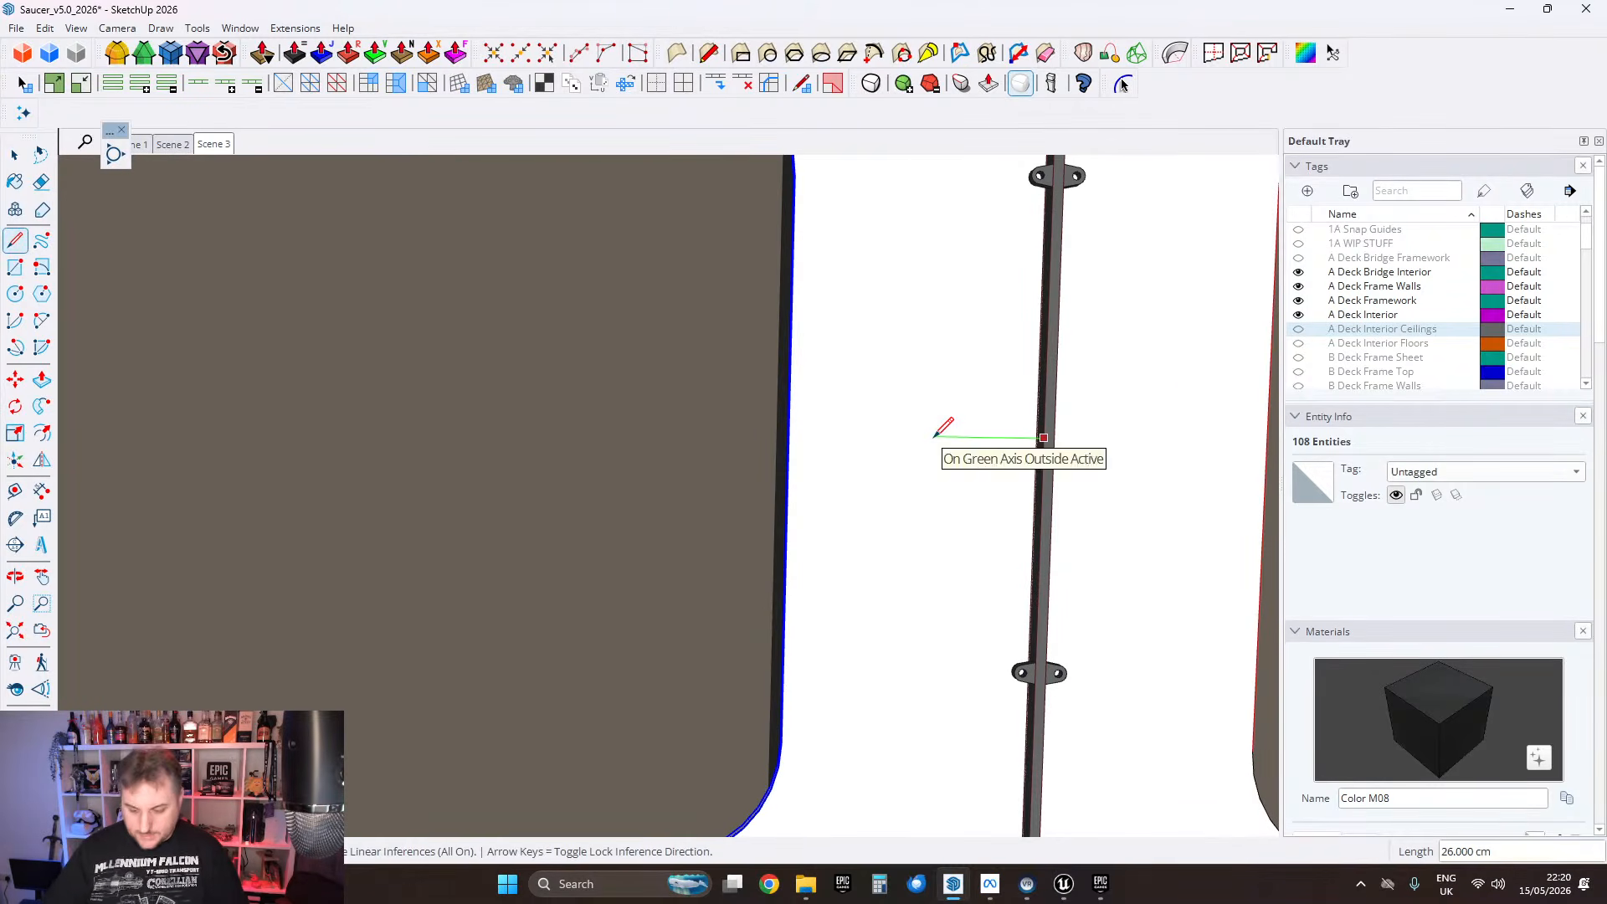
pyautogui.write('30')
pyautogui.press('Return')
# Step: Draw 30 cm guide lines from the upper and lower panel borders toward the left opening's edges
pyautogui.scroll(-3, 919, 437)
pyautogui.keyDown('shift'); pyautogui.moveTo(862, 378); pyautogui.dragTo(981, 586, button='middle'); pyautogui.keyUp('shift')
pyautogui.scroll(2, 649, 357)
pyautogui.press('Escape')
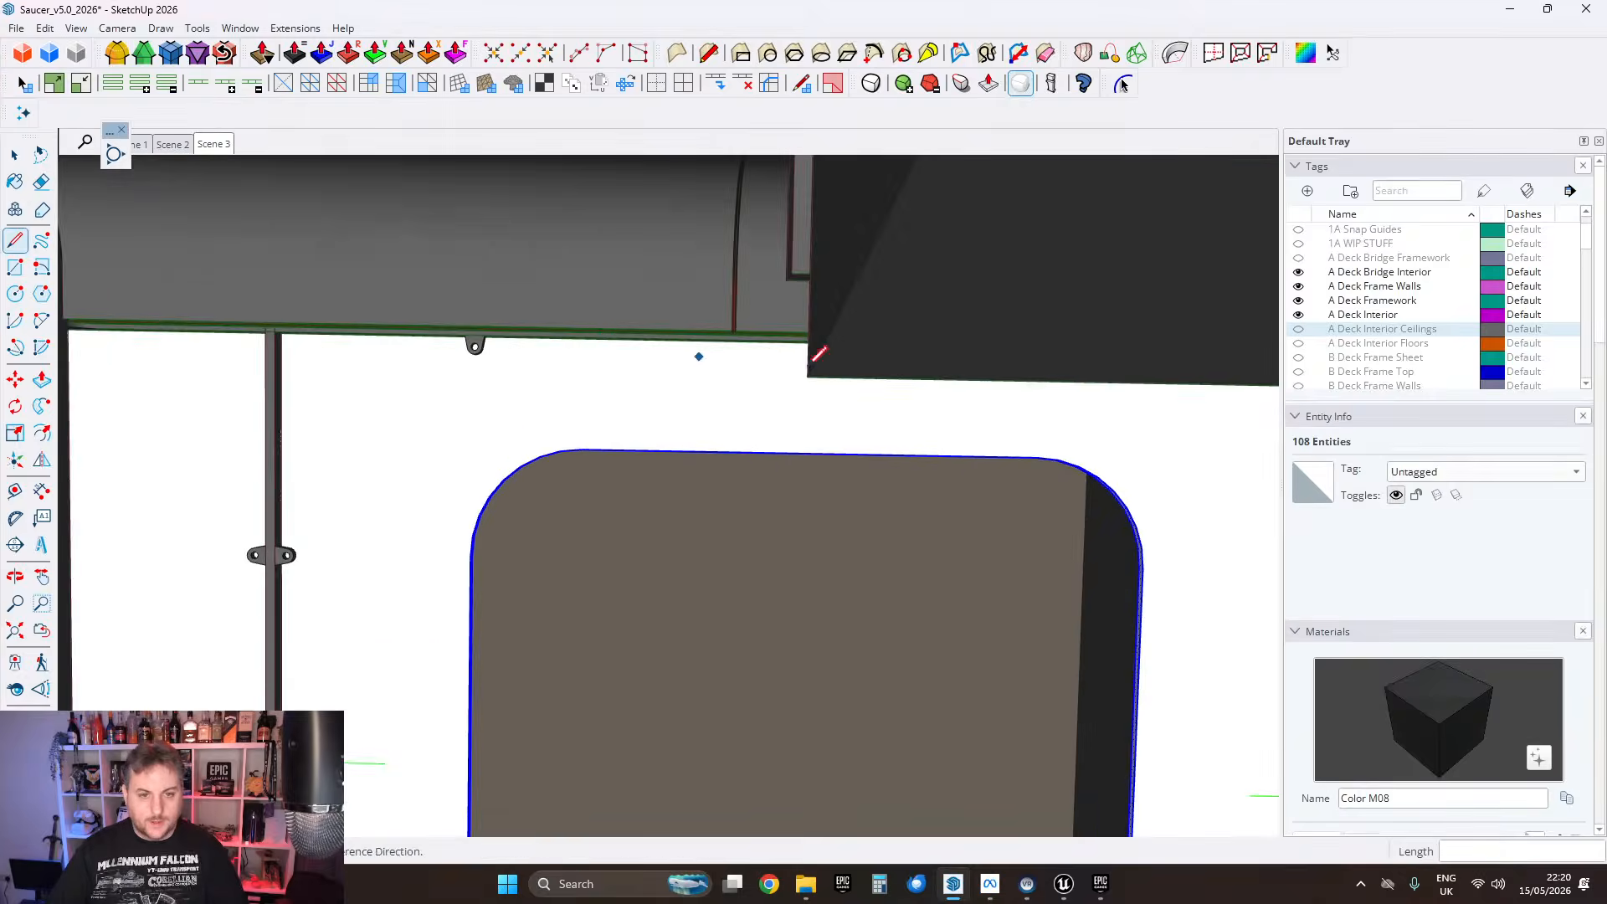
pyautogui.moveTo(812, 362); pyautogui.dragTo(777, 278, button='middle')
pyautogui.scroll(3, 763, 301)
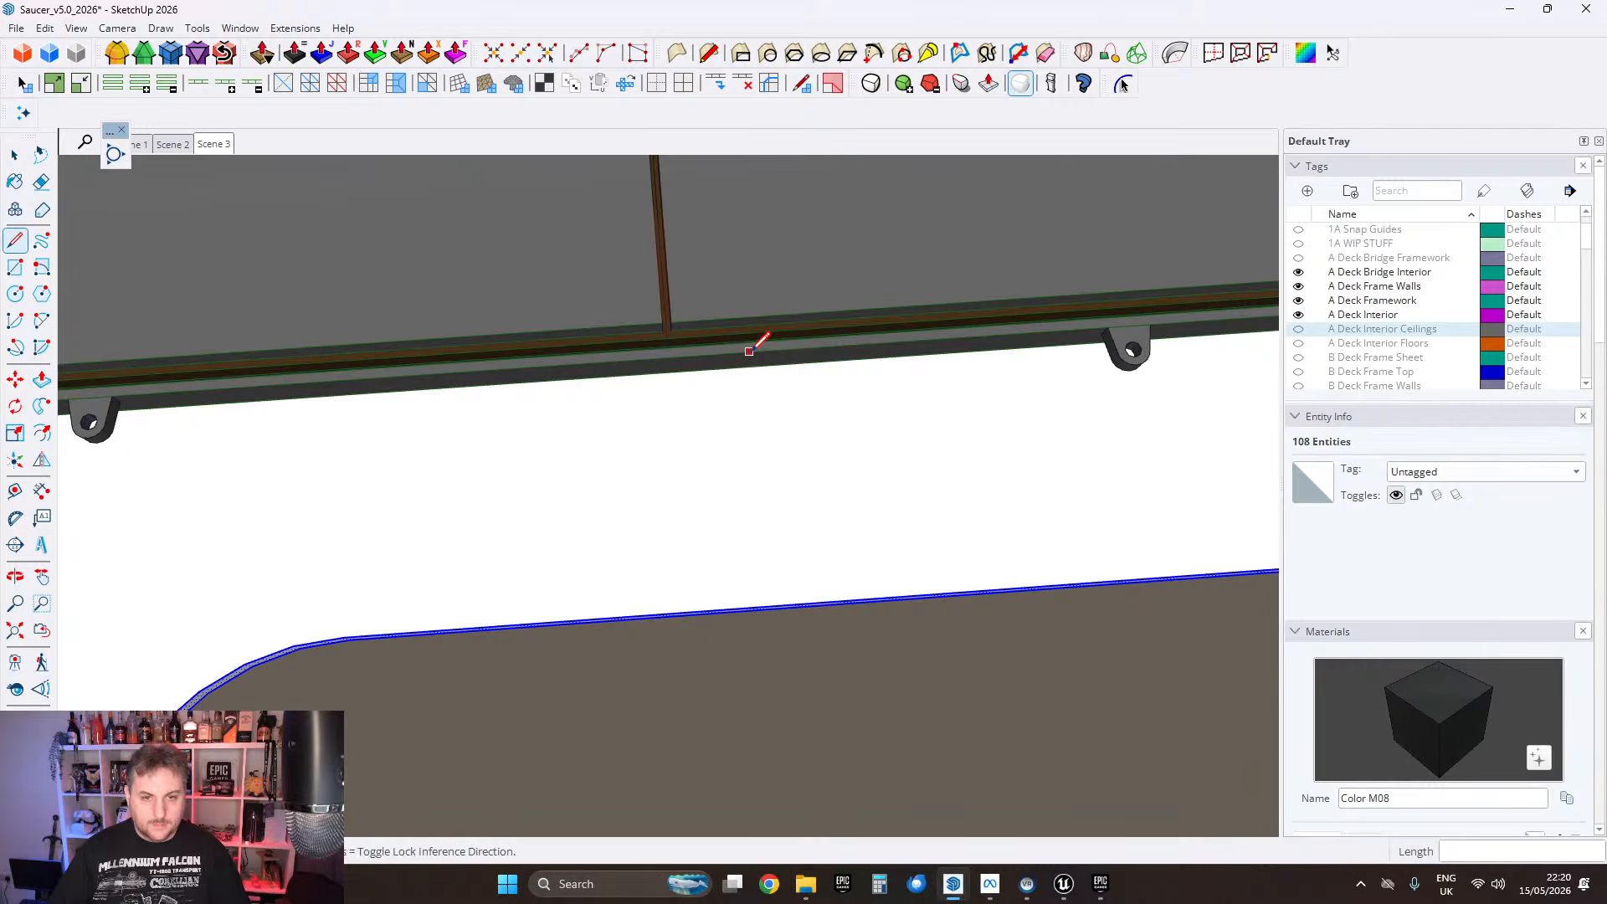
pyautogui.click(750, 351)
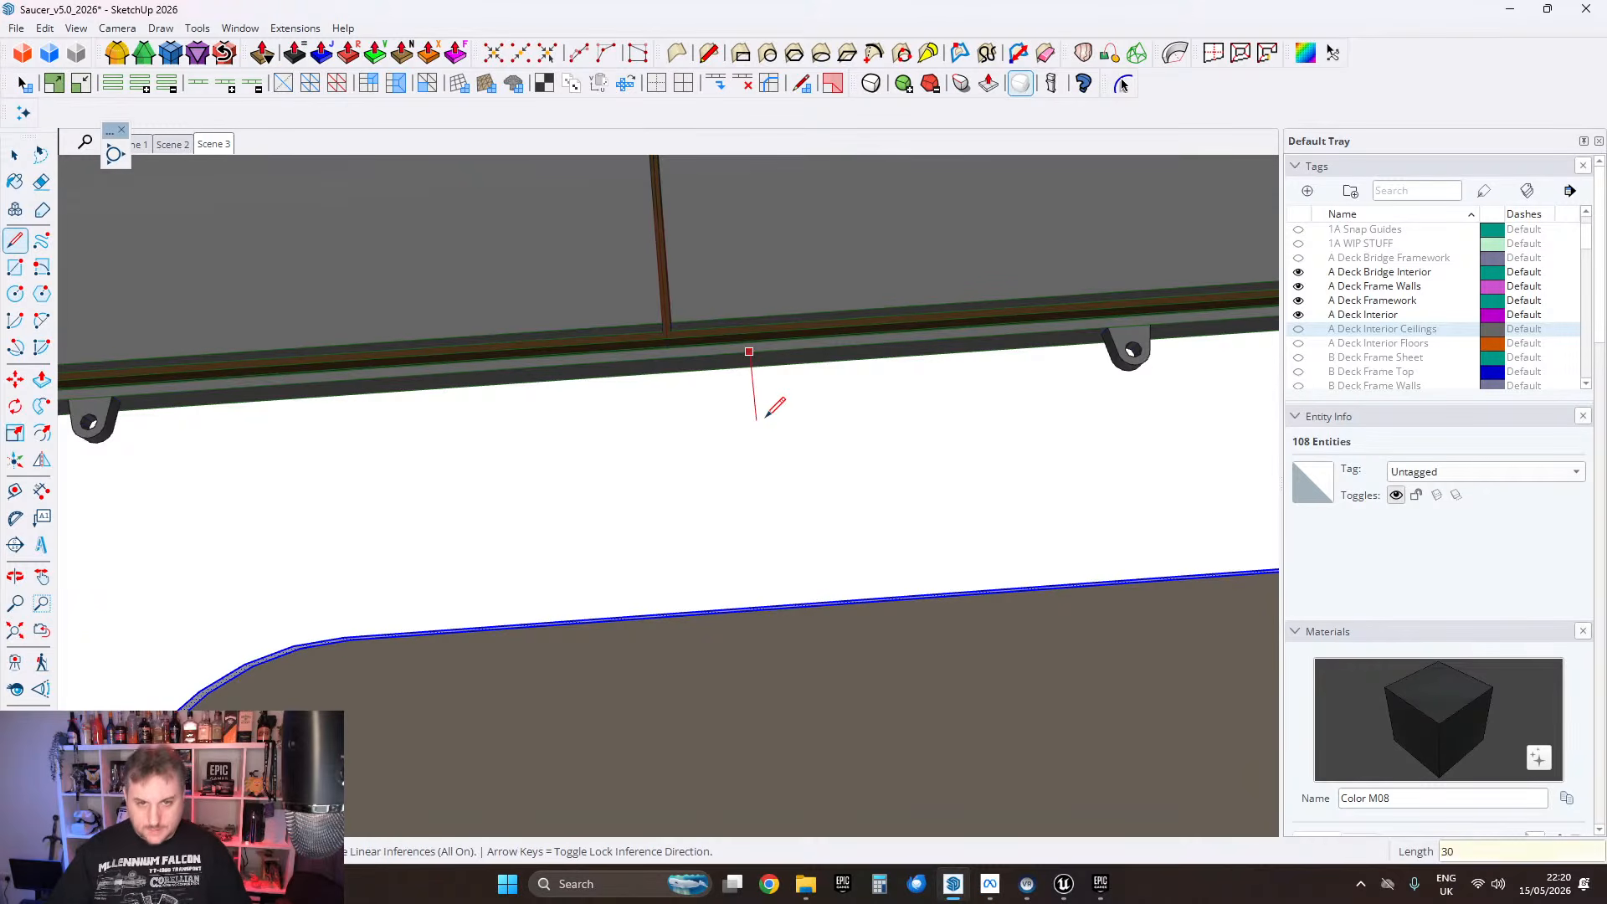
pyautogui.click(767, 602)
pyautogui.scroll(-4, 768, 603)
pyautogui.keyDown('shift'); pyautogui.moveTo(1022, 658); pyautogui.dragTo(807, 470, button='middle'); pyautogui.keyUp('shift')
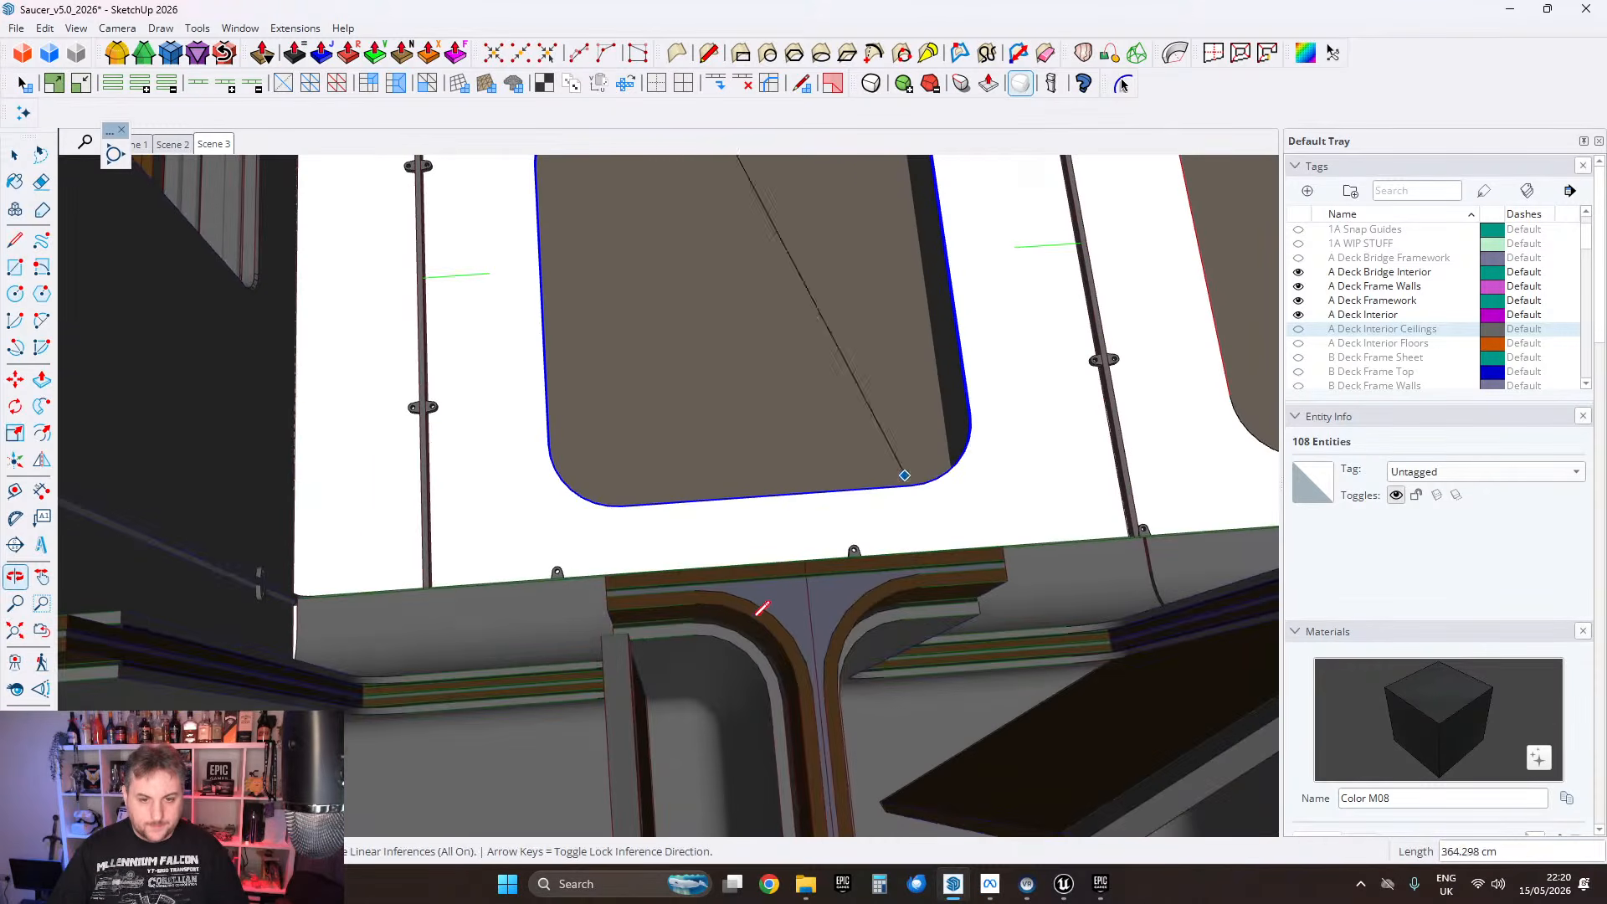
pyautogui.scroll(6, 804, 477)
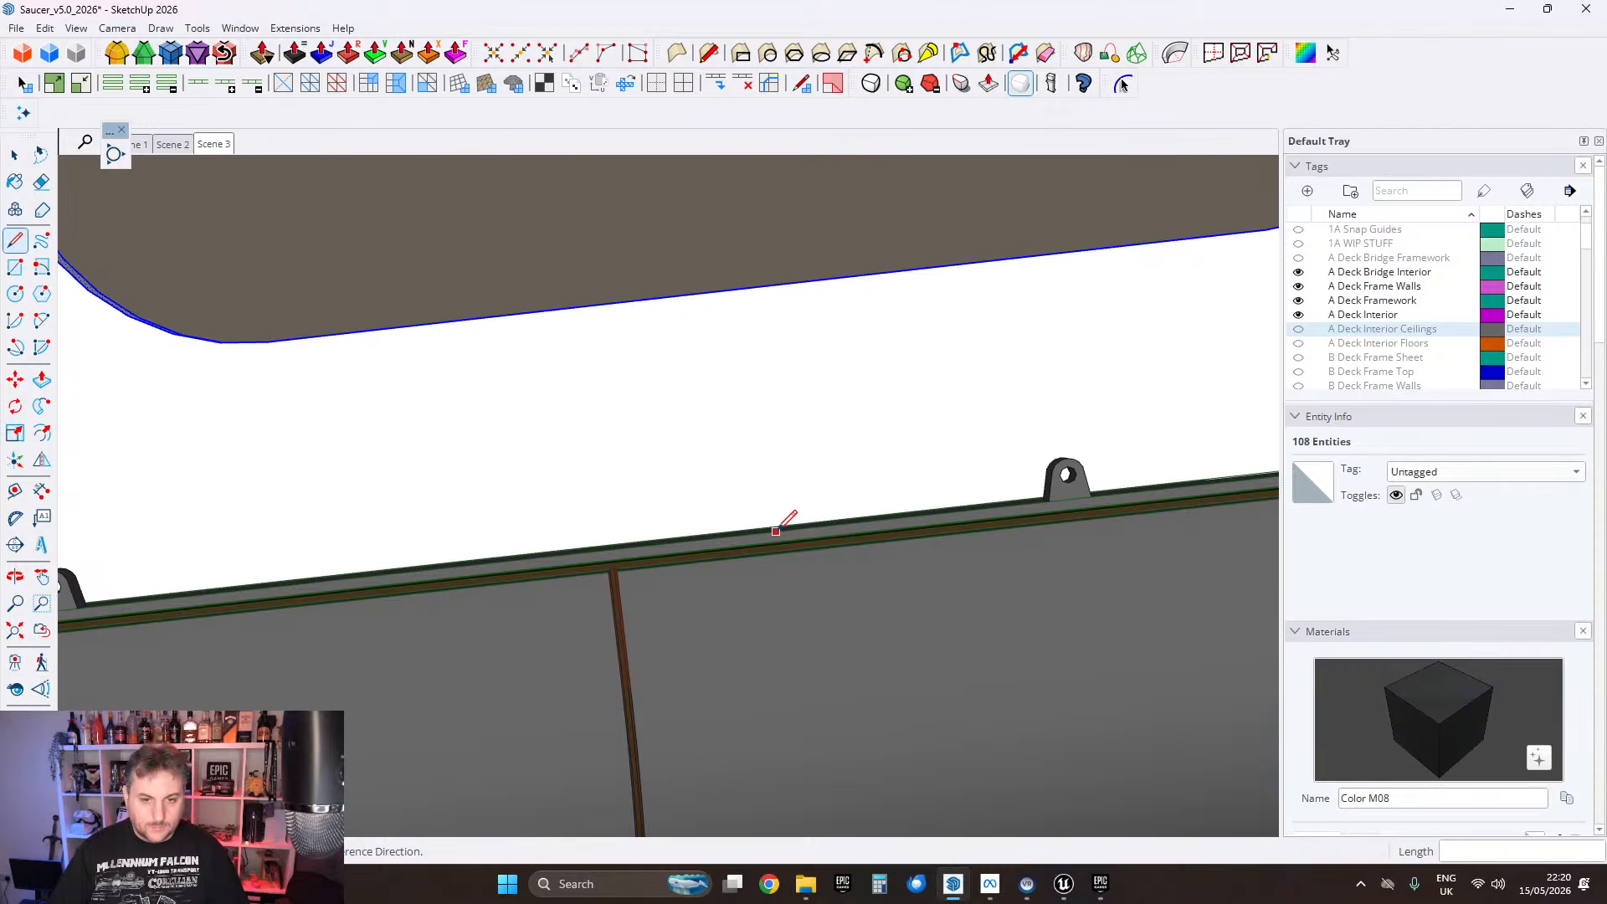
pyautogui.click(774, 530)
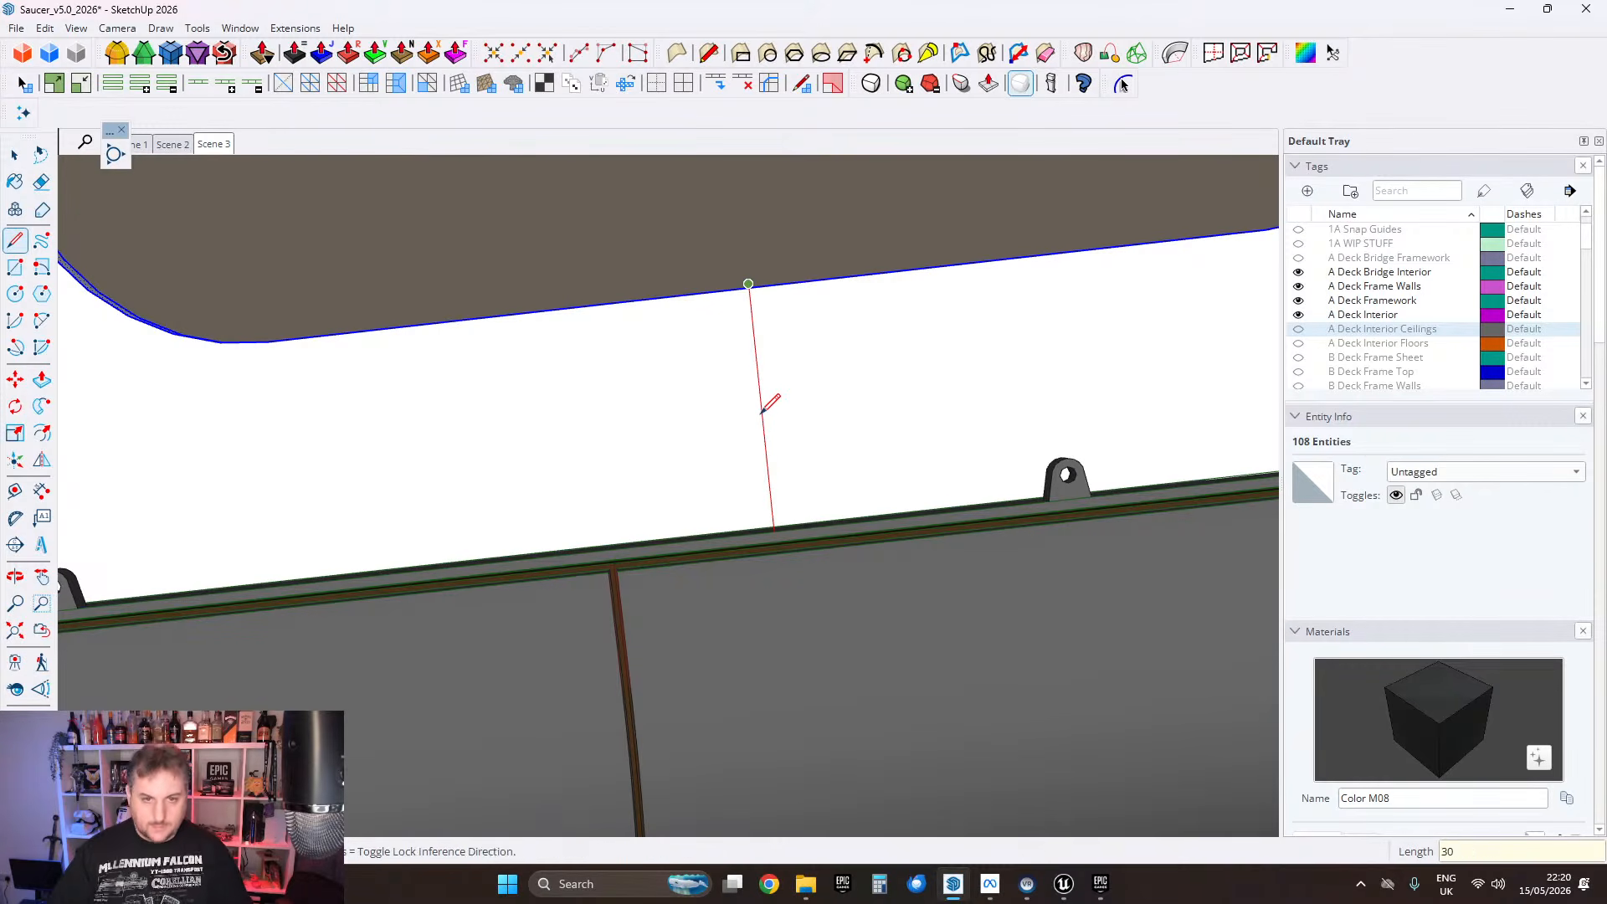
pyautogui.click(747, 283)
# Step: Select the left opening's left side with its corner arcs and move it outward to the end of the 30 cm guide line
pyautogui.click(14, 156)
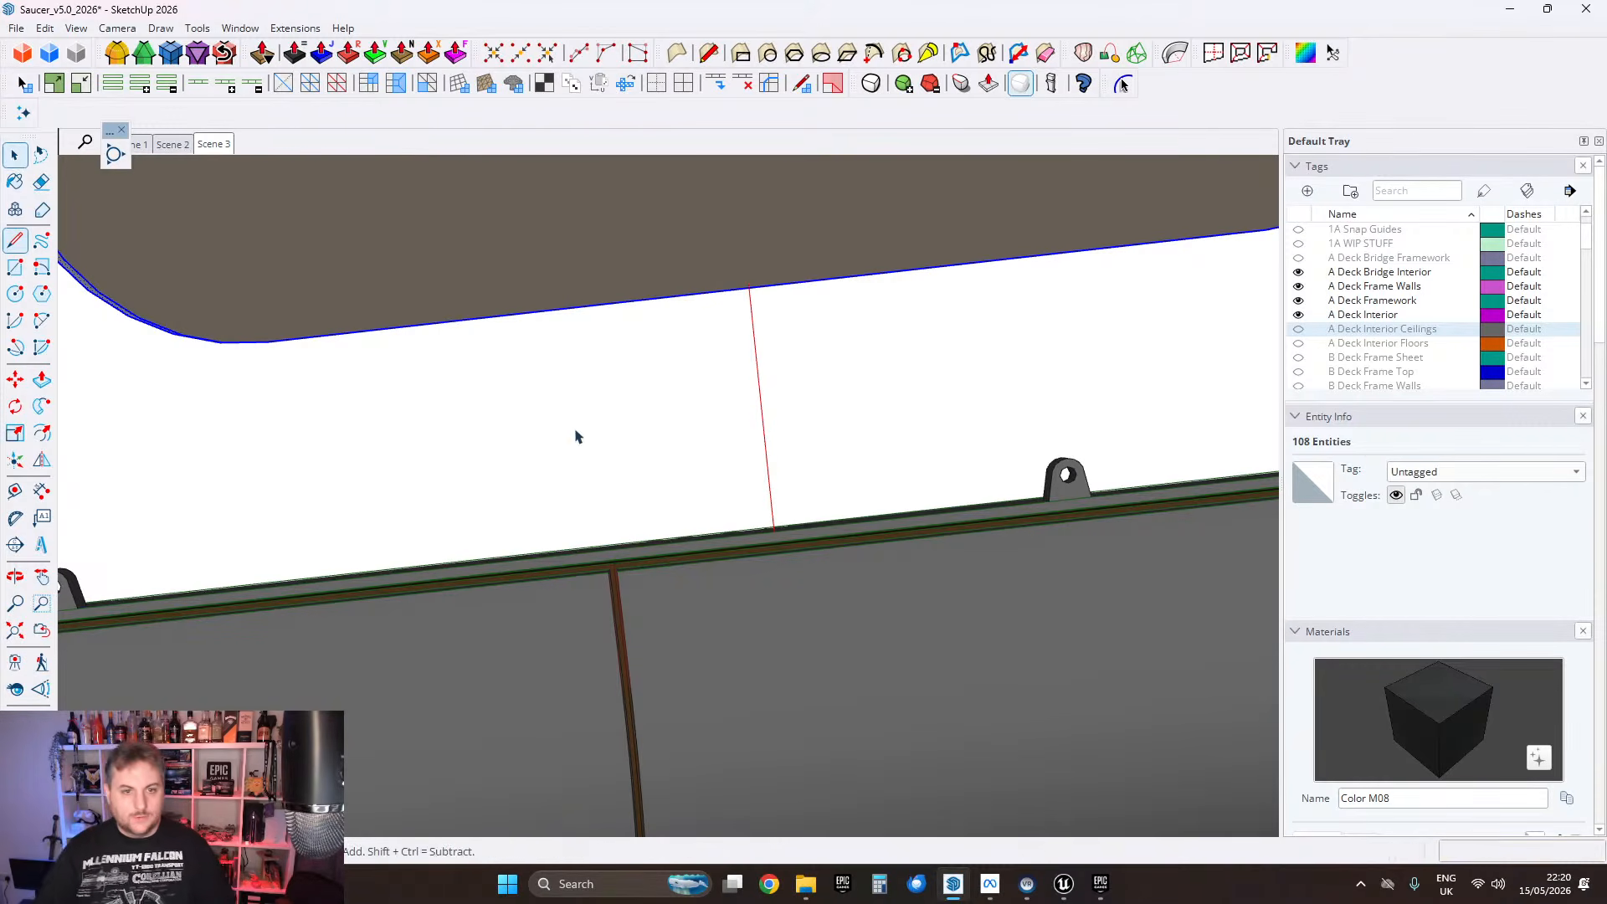
pyautogui.moveTo(578, 434); pyautogui.dragTo(701, 370, button='middle')
pyautogui.moveTo(574, 241); pyautogui.dragTo(725, 641)
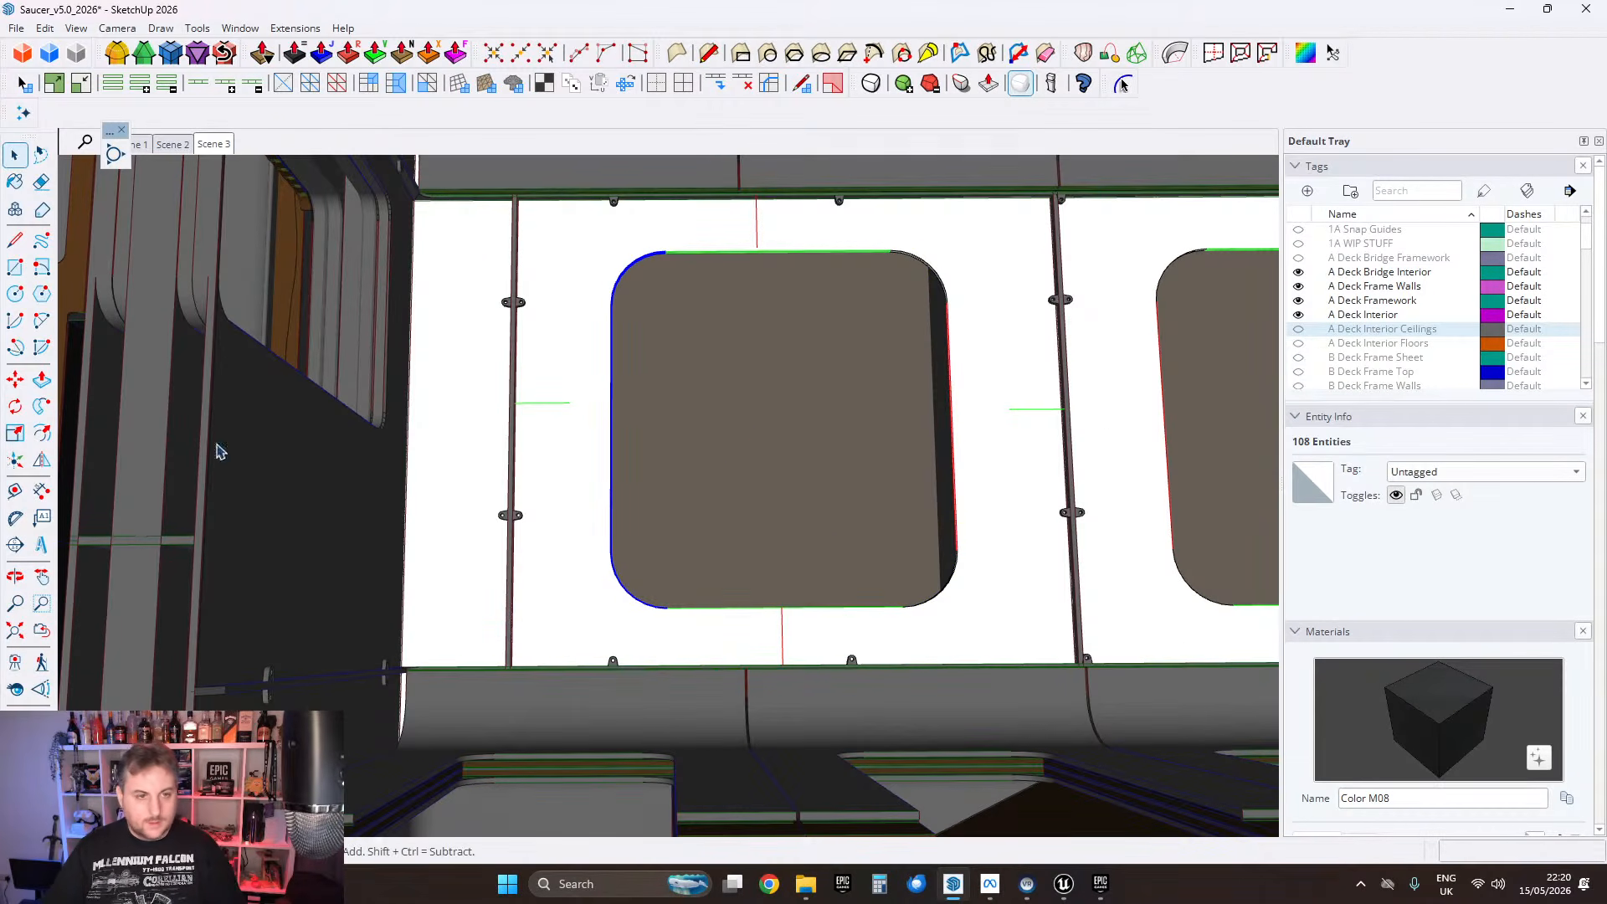
pyautogui.click(15, 379)
pyautogui.scroll(5, 612, 427)
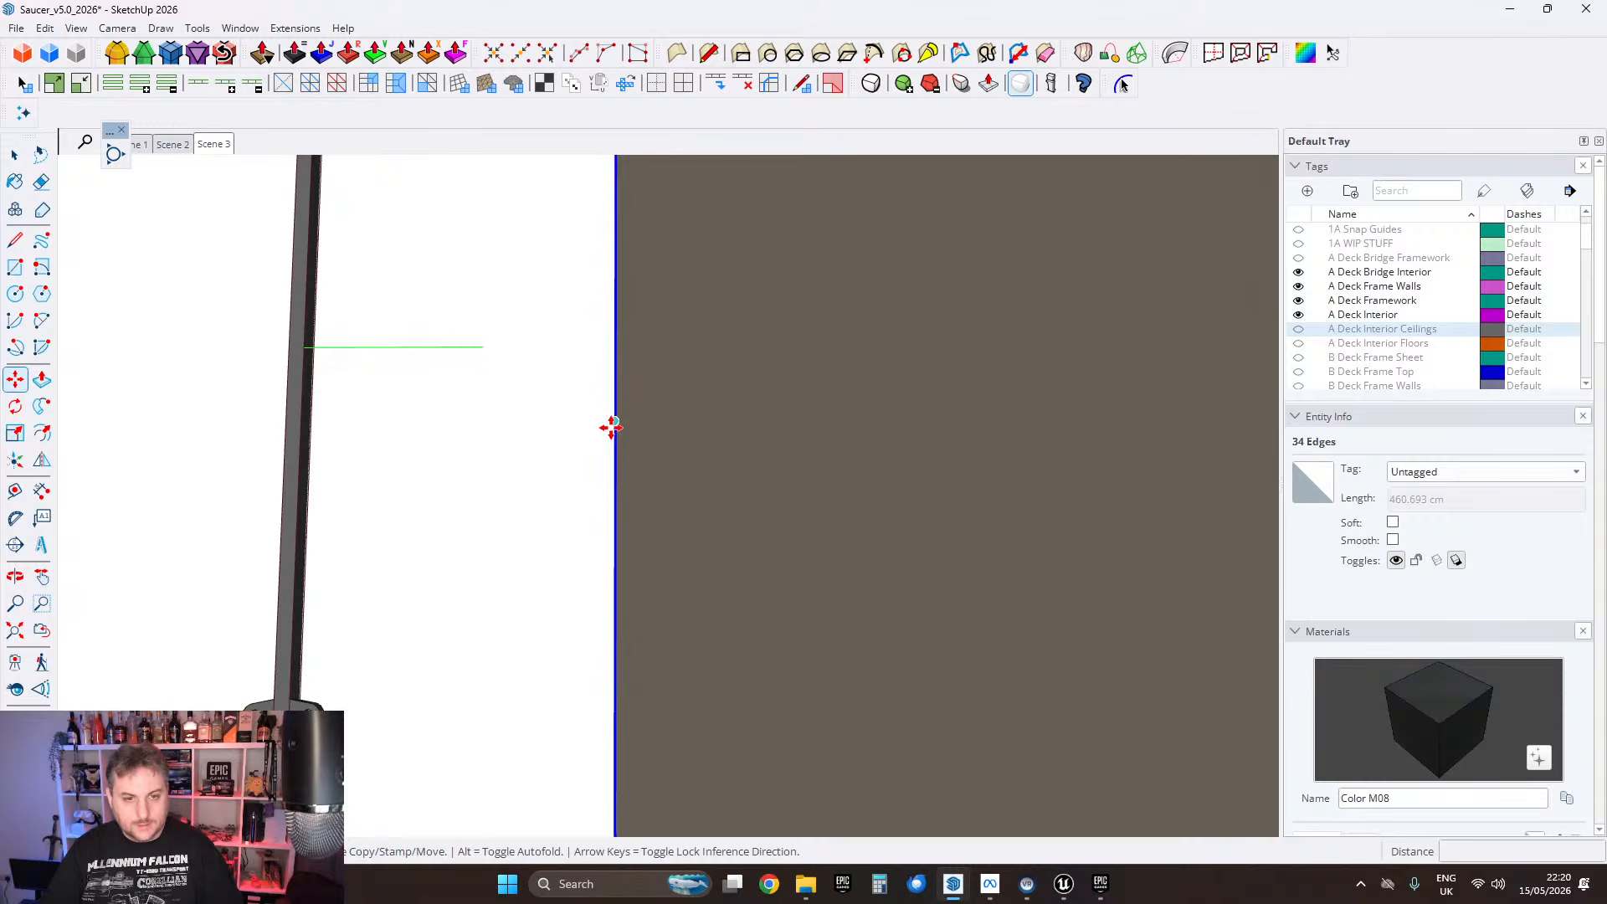
pyautogui.click(613, 422)
pyautogui.click(482, 348)
pyautogui.scroll(-5, 414, 366)
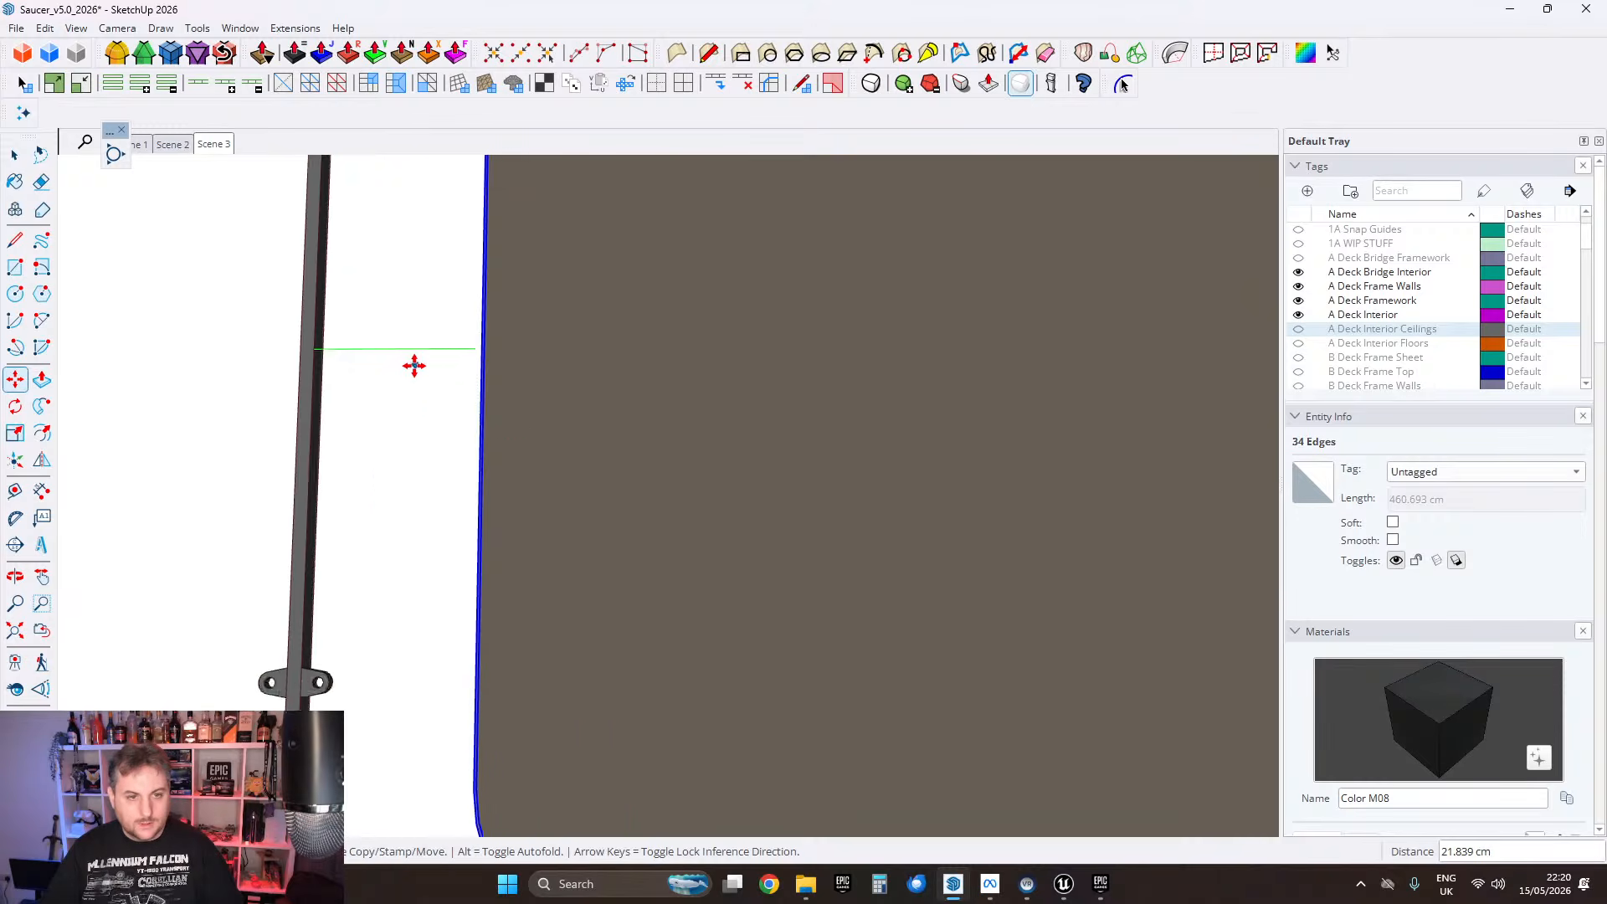
pyautogui.keyDown('shift'); pyautogui.moveTo(894, 374); pyautogui.dragTo(751, 437, button='middle'); pyautogui.keyUp('shift')
# Step: Select the left opening's right side with its corner arcs and move it outward to the end of its guide line
pyautogui.press('space')
pyautogui.moveTo(720, 352); pyautogui.dragTo(717, 336, button='middle')
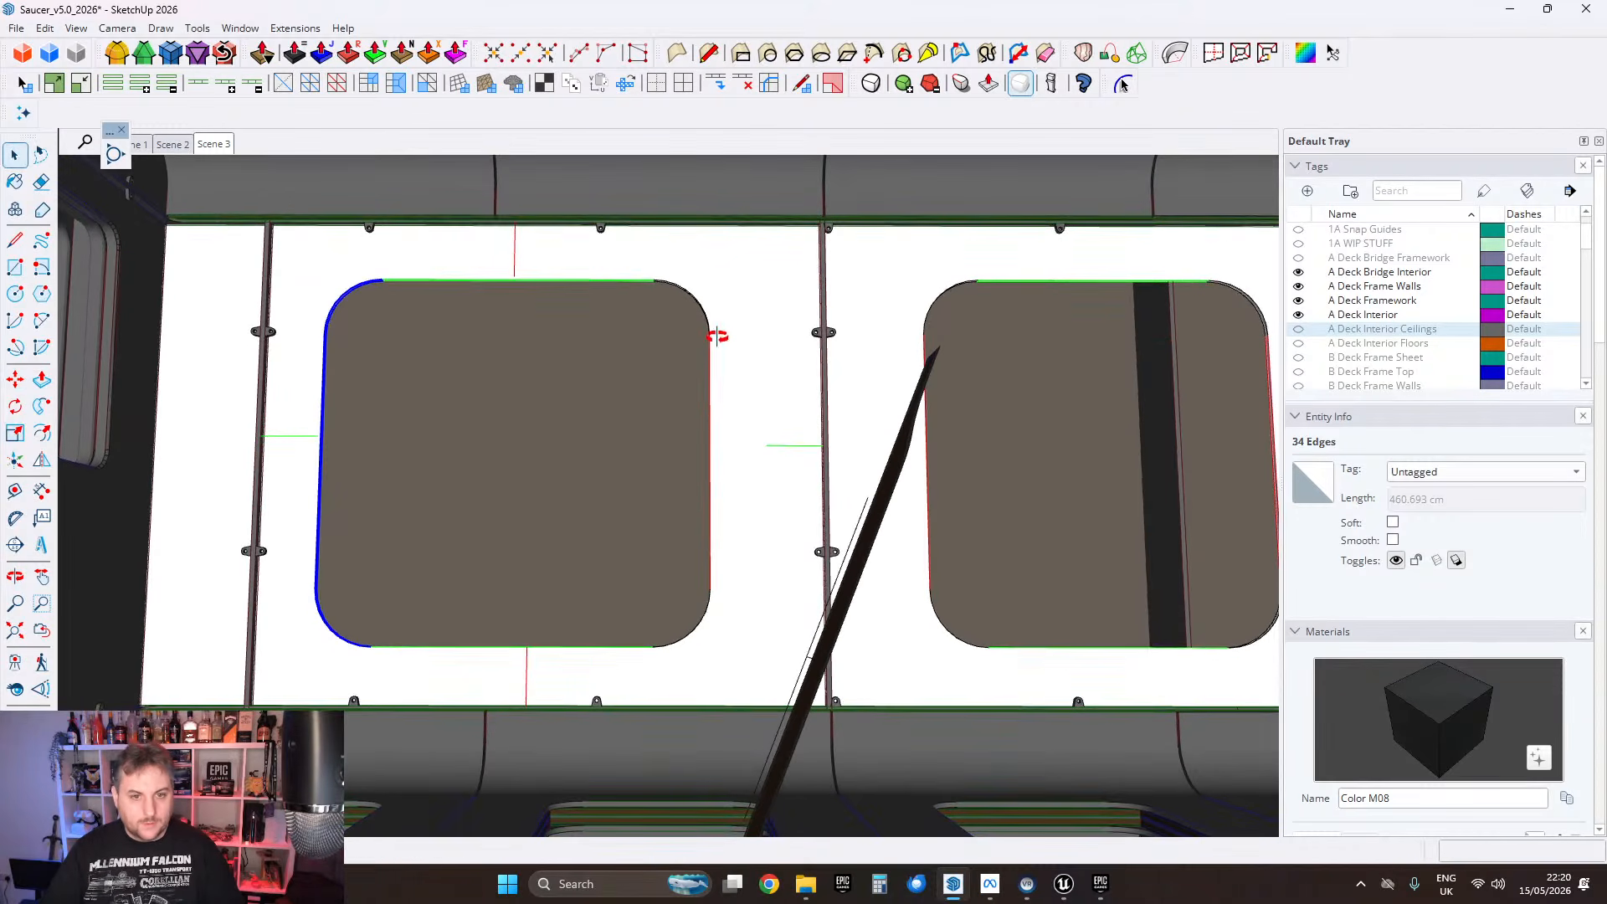
pyautogui.moveTo(600, 259); pyautogui.dragTo(765, 681)
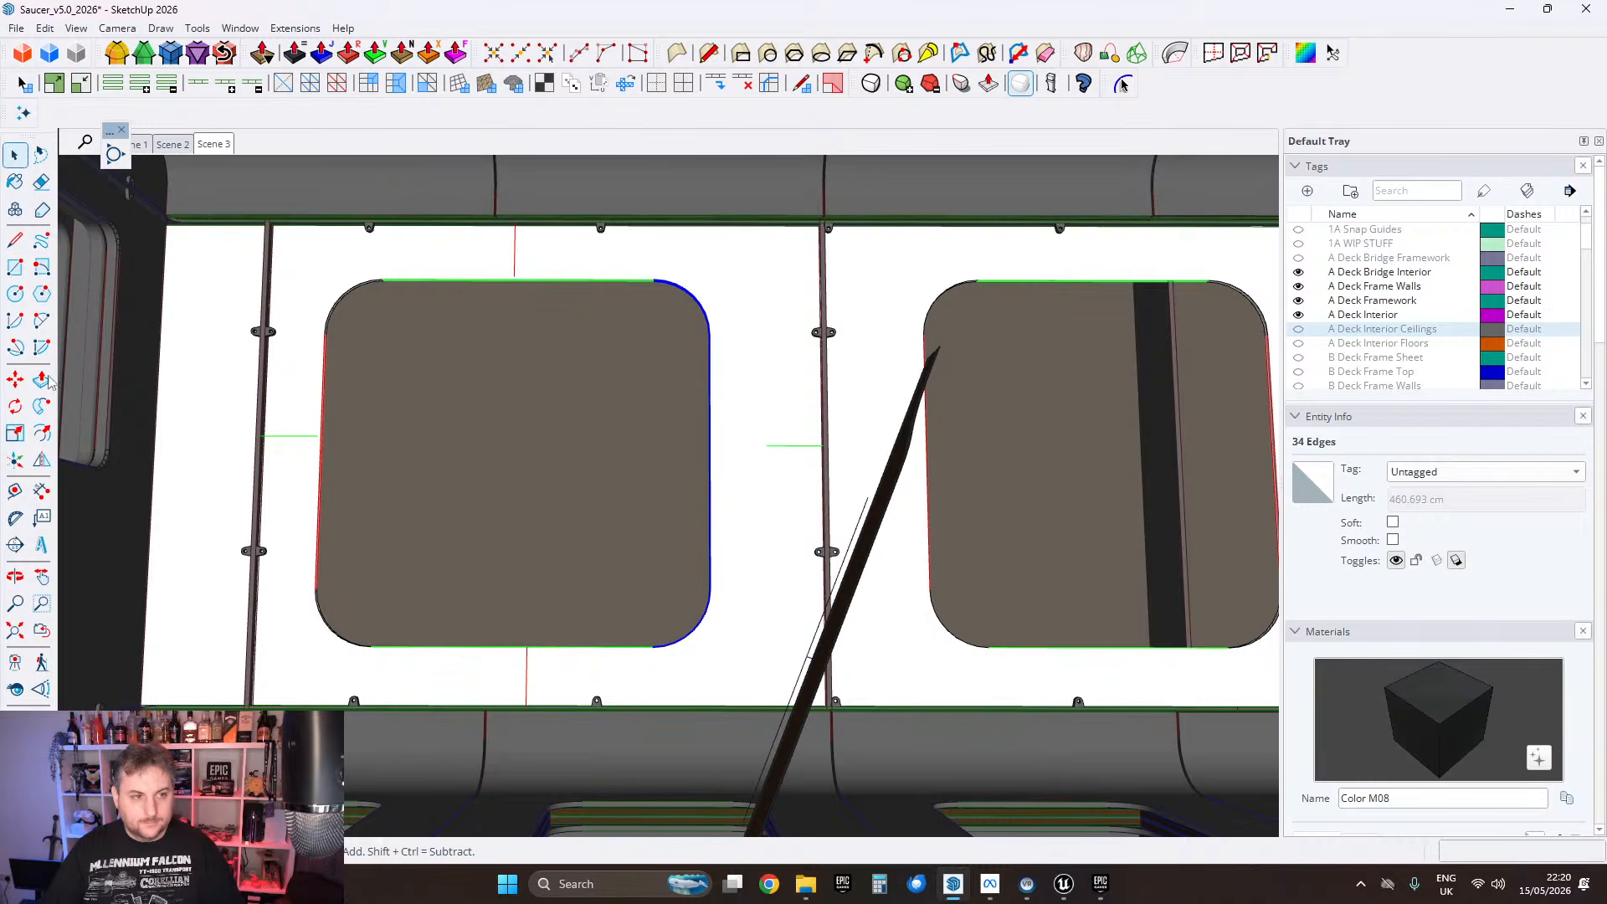
pyautogui.click(15, 380)
pyautogui.scroll(3, 718, 427)
pyautogui.click(707, 432)
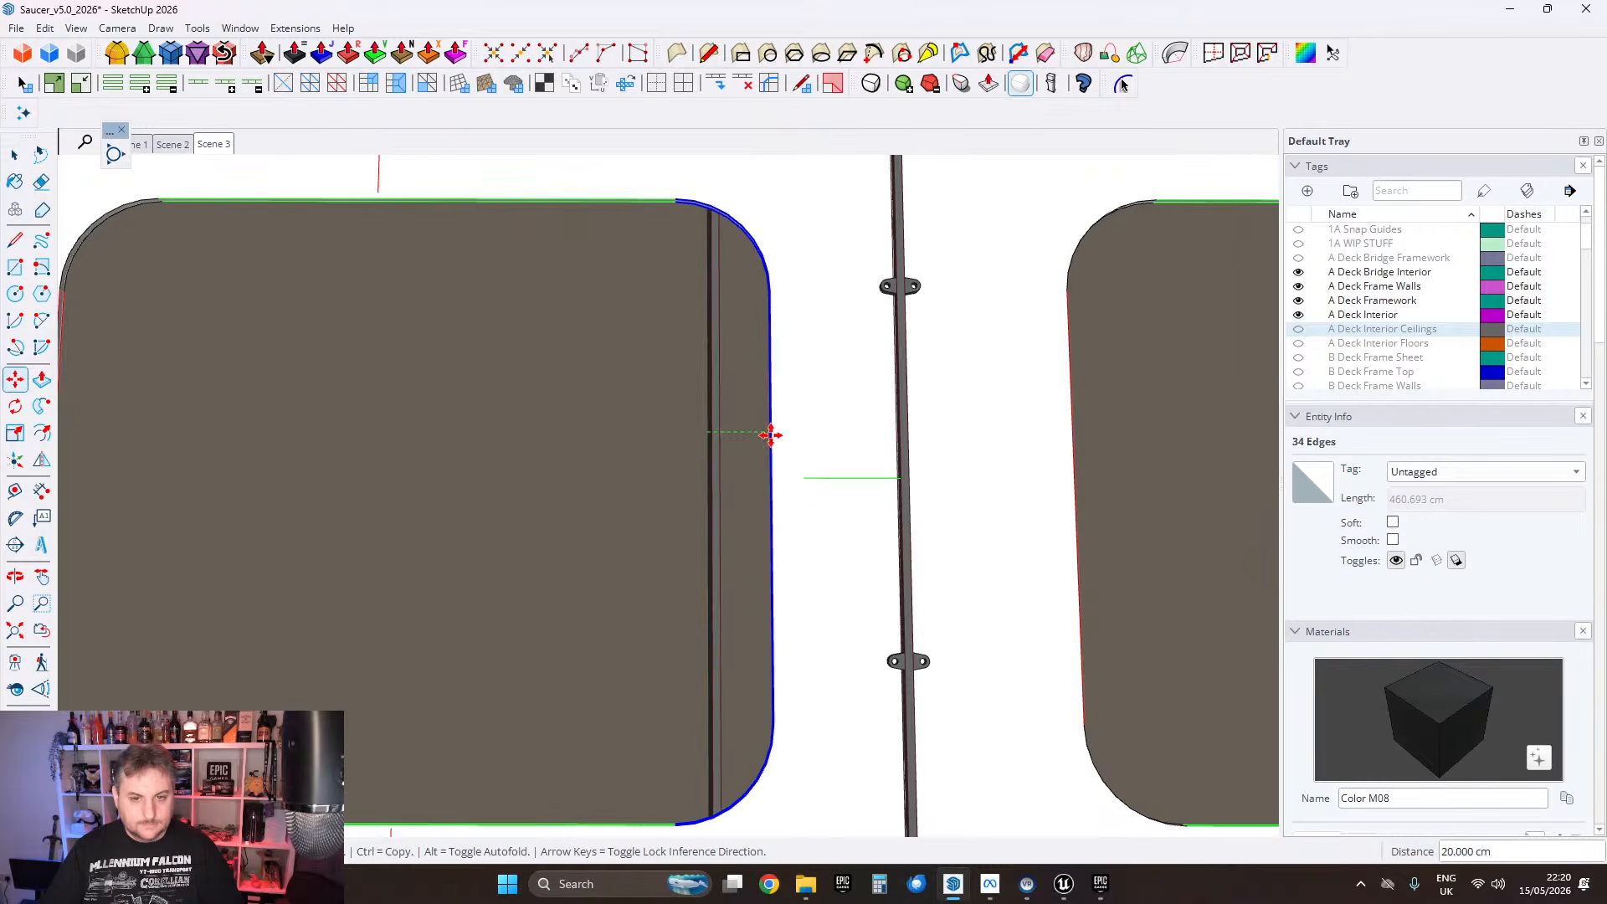
pyautogui.scroll(-3, 787, 443)
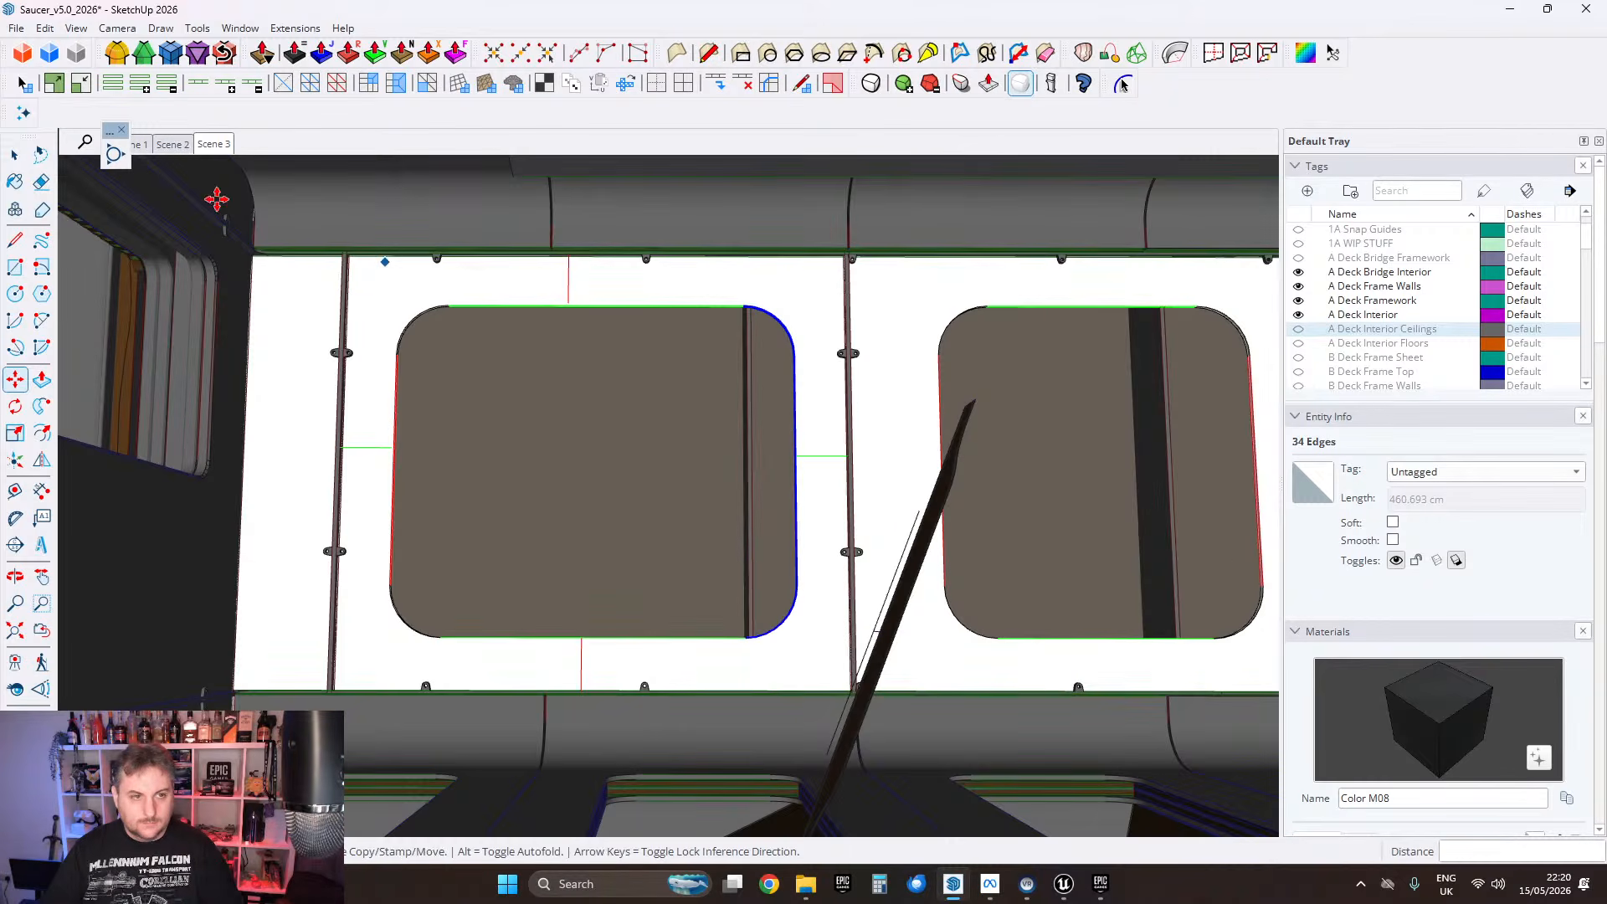
# Step: Select the left opening's upper side with its corner arcs and move it outward to the end of the upper guide line
pyautogui.click(14, 155)
pyautogui.keyDown('shift'); pyautogui.moveTo(640, 295); pyautogui.dragTo(711, 347, button='middle'); pyautogui.keyUp('shift')
pyautogui.scroll(2, 675, 351)
pyautogui.scroll(-1, 506, 351)
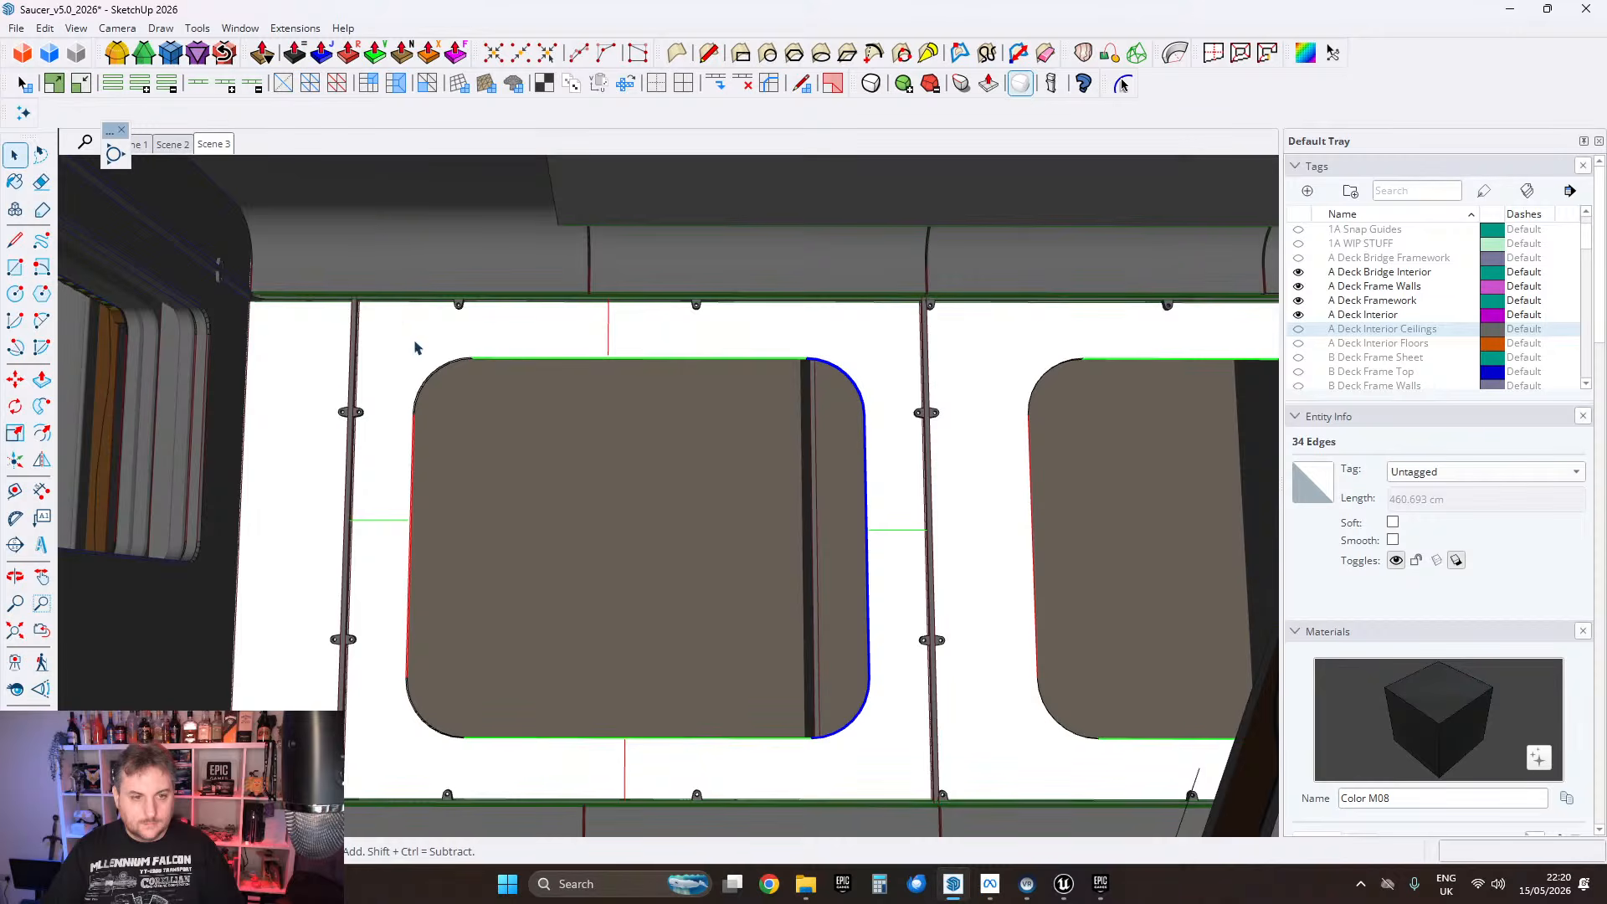
pyautogui.moveTo(855, 456); pyautogui.dragTo(894, 460)
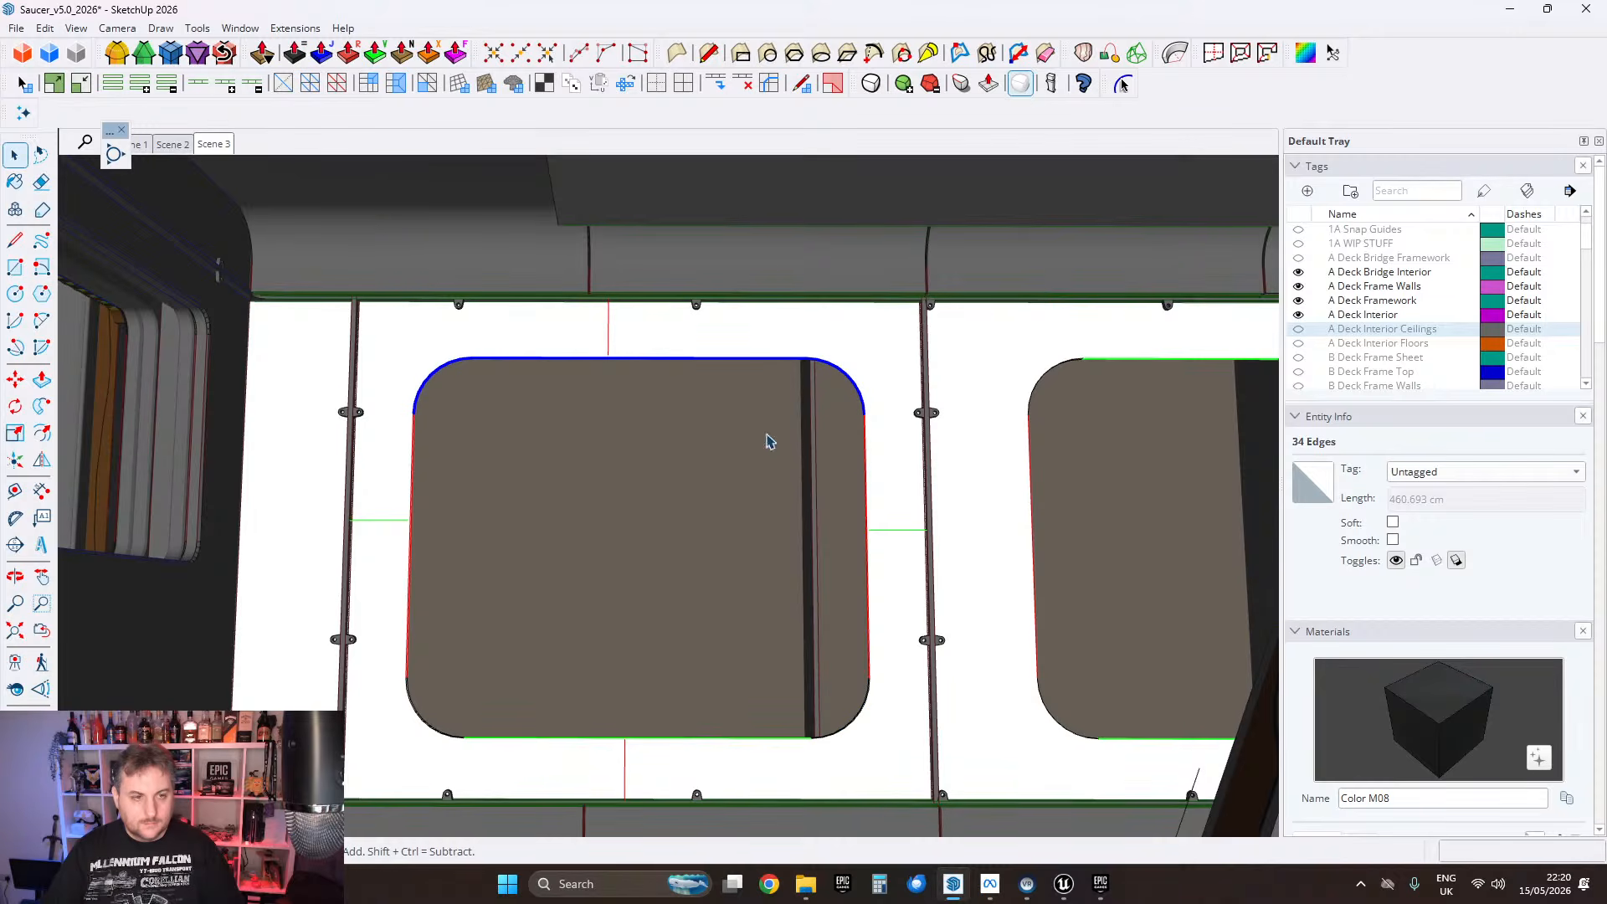
pyautogui.click(16, 381)
pyautogui.scroll(3, 613, 366)
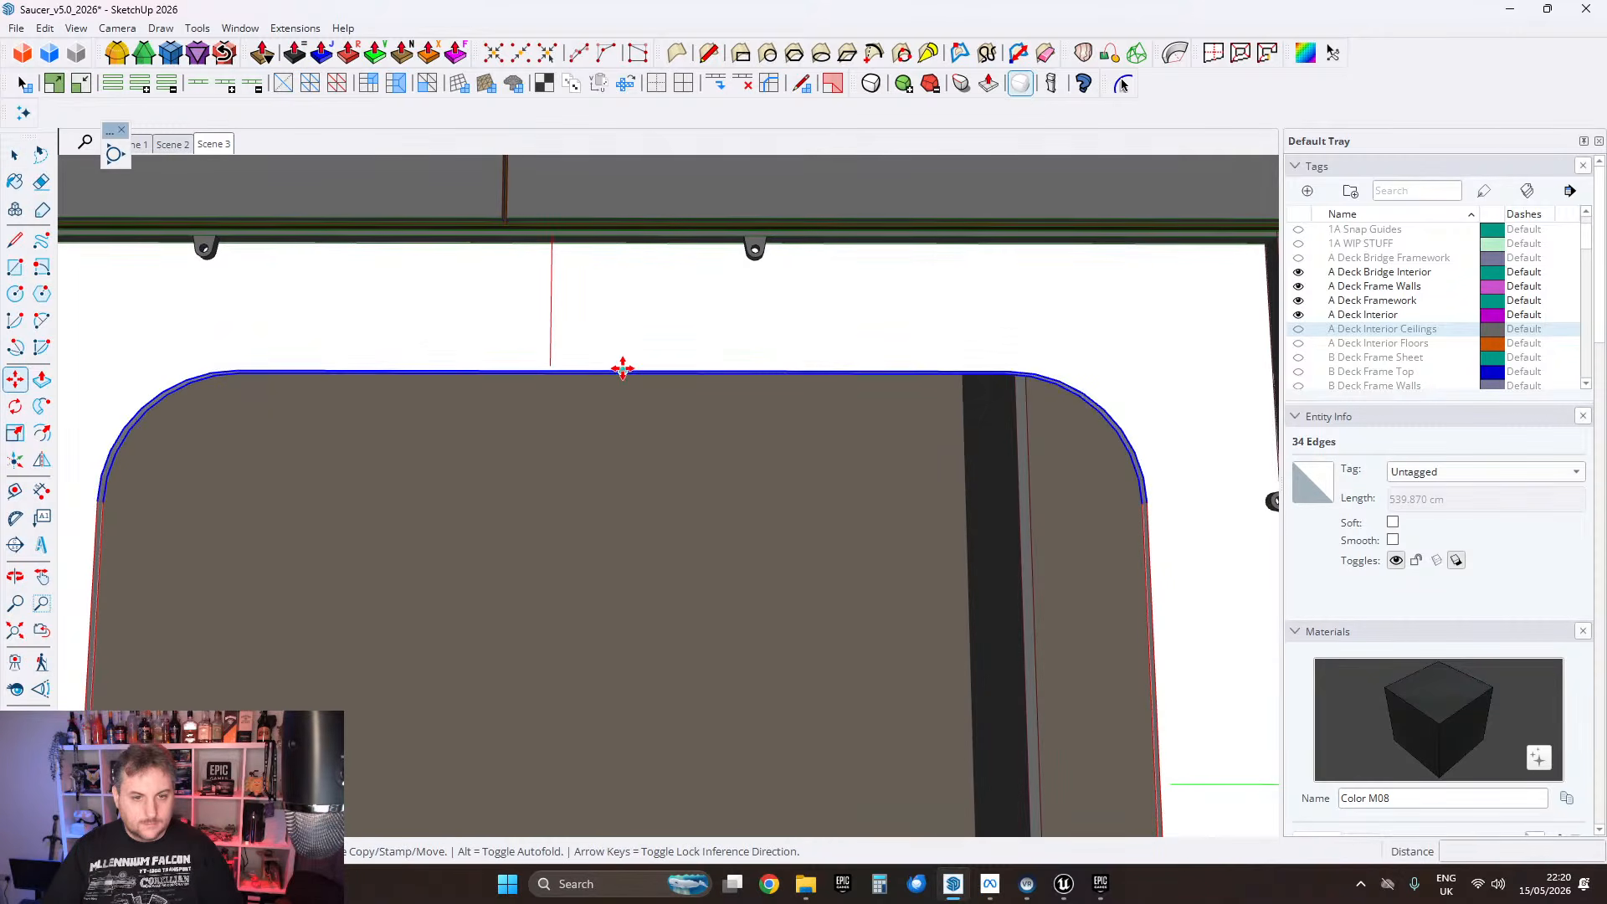
pyautogui.click(622, 369)
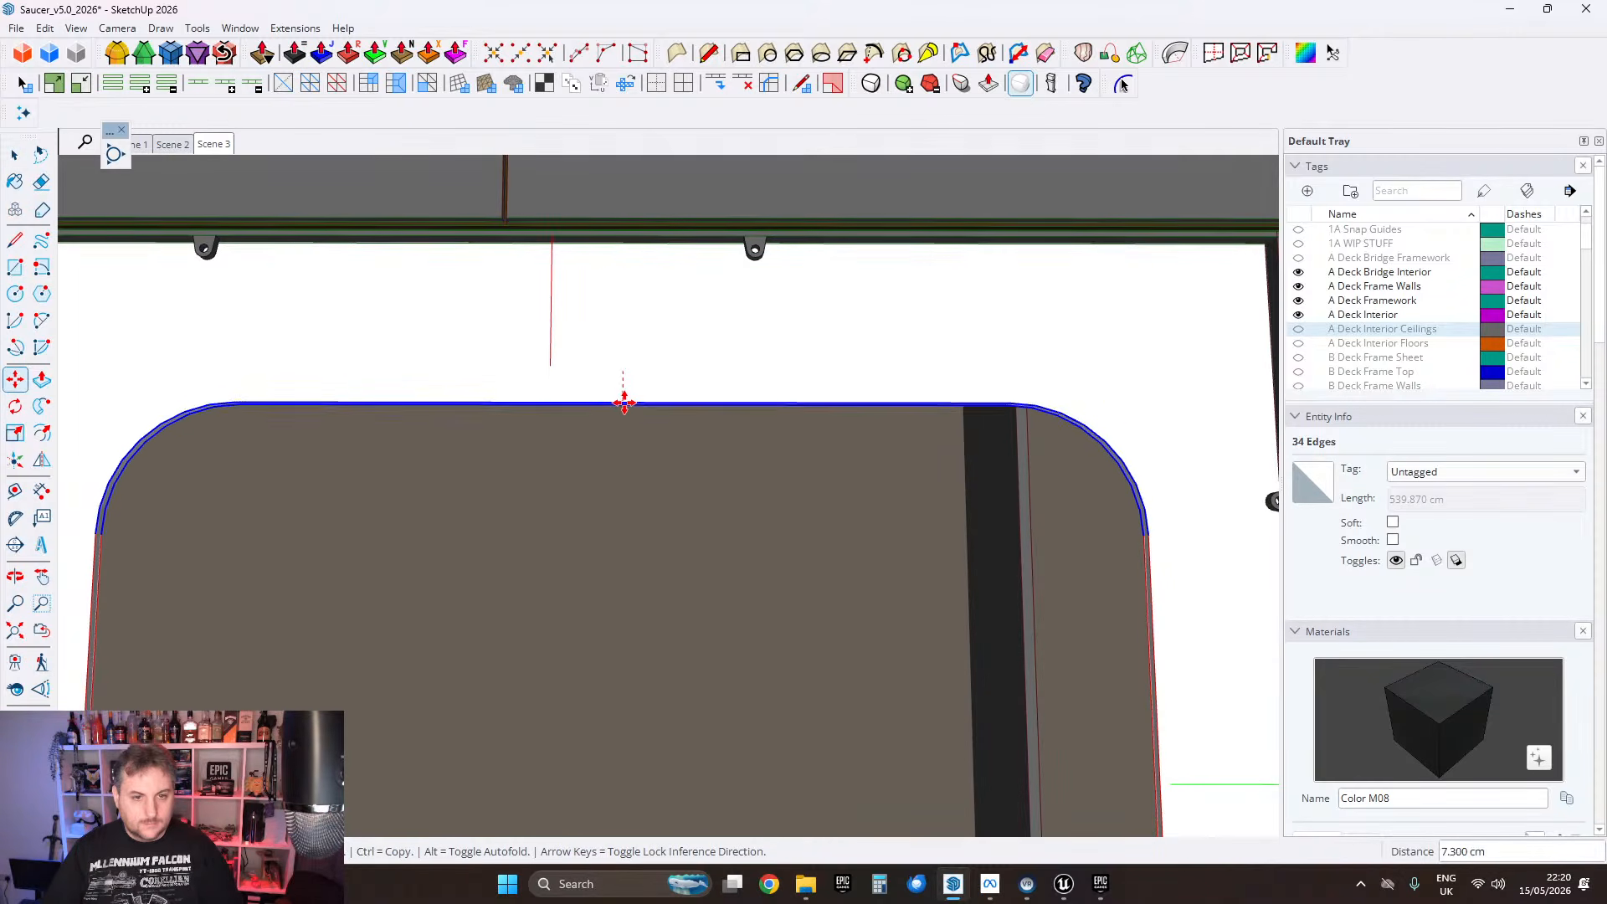
pyautogui.click(550, 366)
pyautogui.scroll(-5, 646, 313)
pyautogui.keyDown('shift'); pyautogui.moveTo(513, 586); pyautogui.dragTo(535, 524, button='middle'); pyautogui.keyUp('shift')
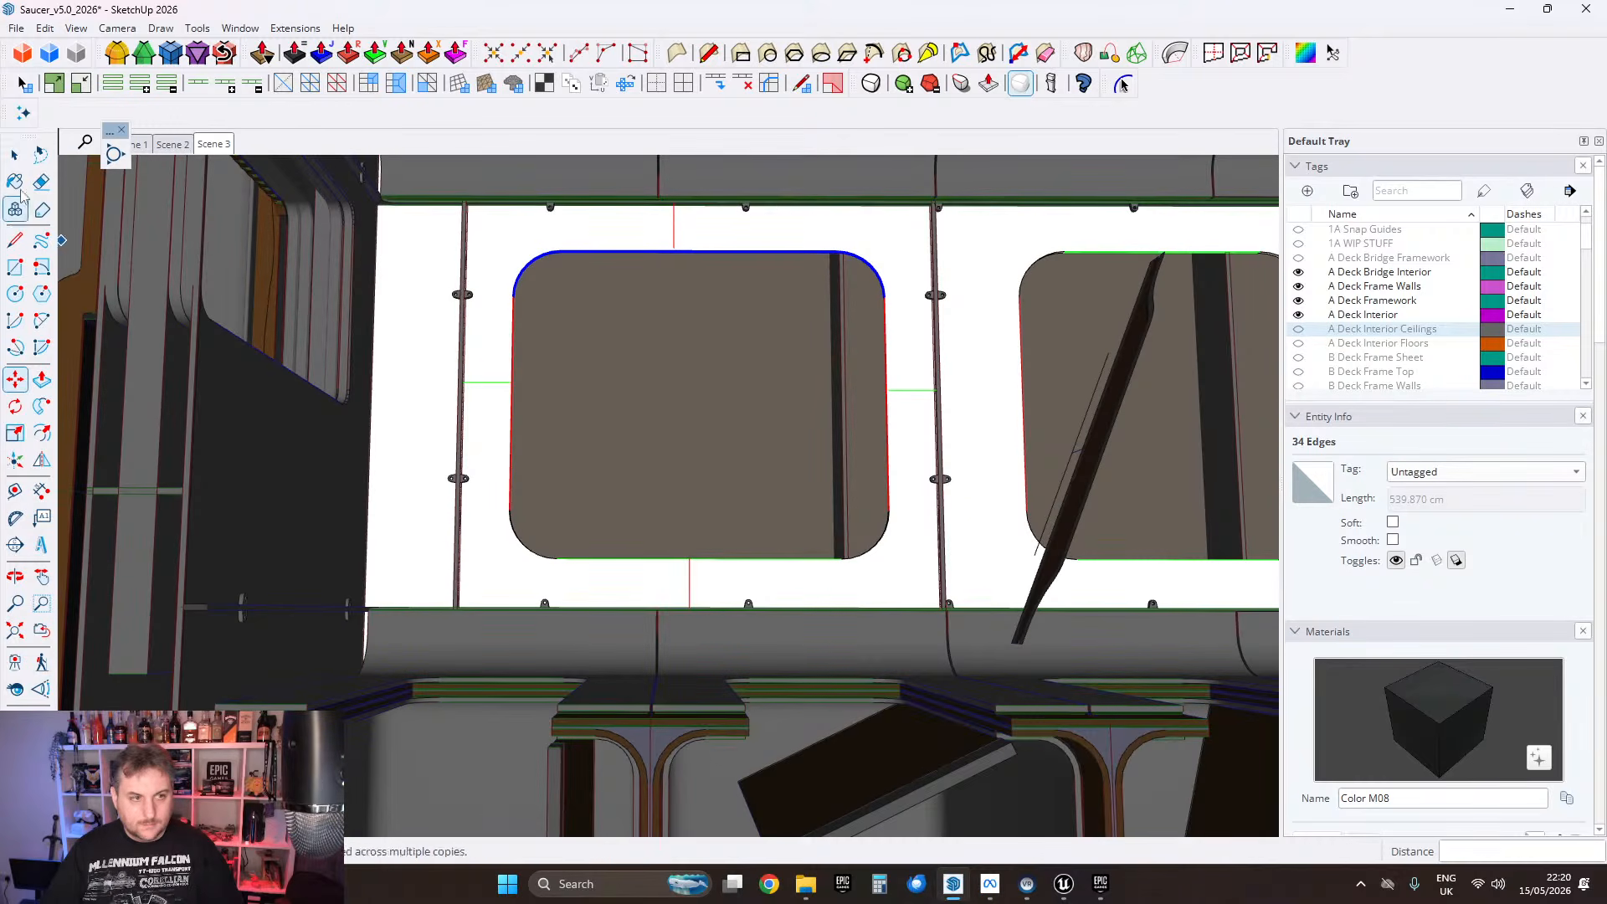
pyautogui.click(20, 165)
pyautogui.moveTo(571, 442); pyautogui.dragTo(577, 474, button='middle')
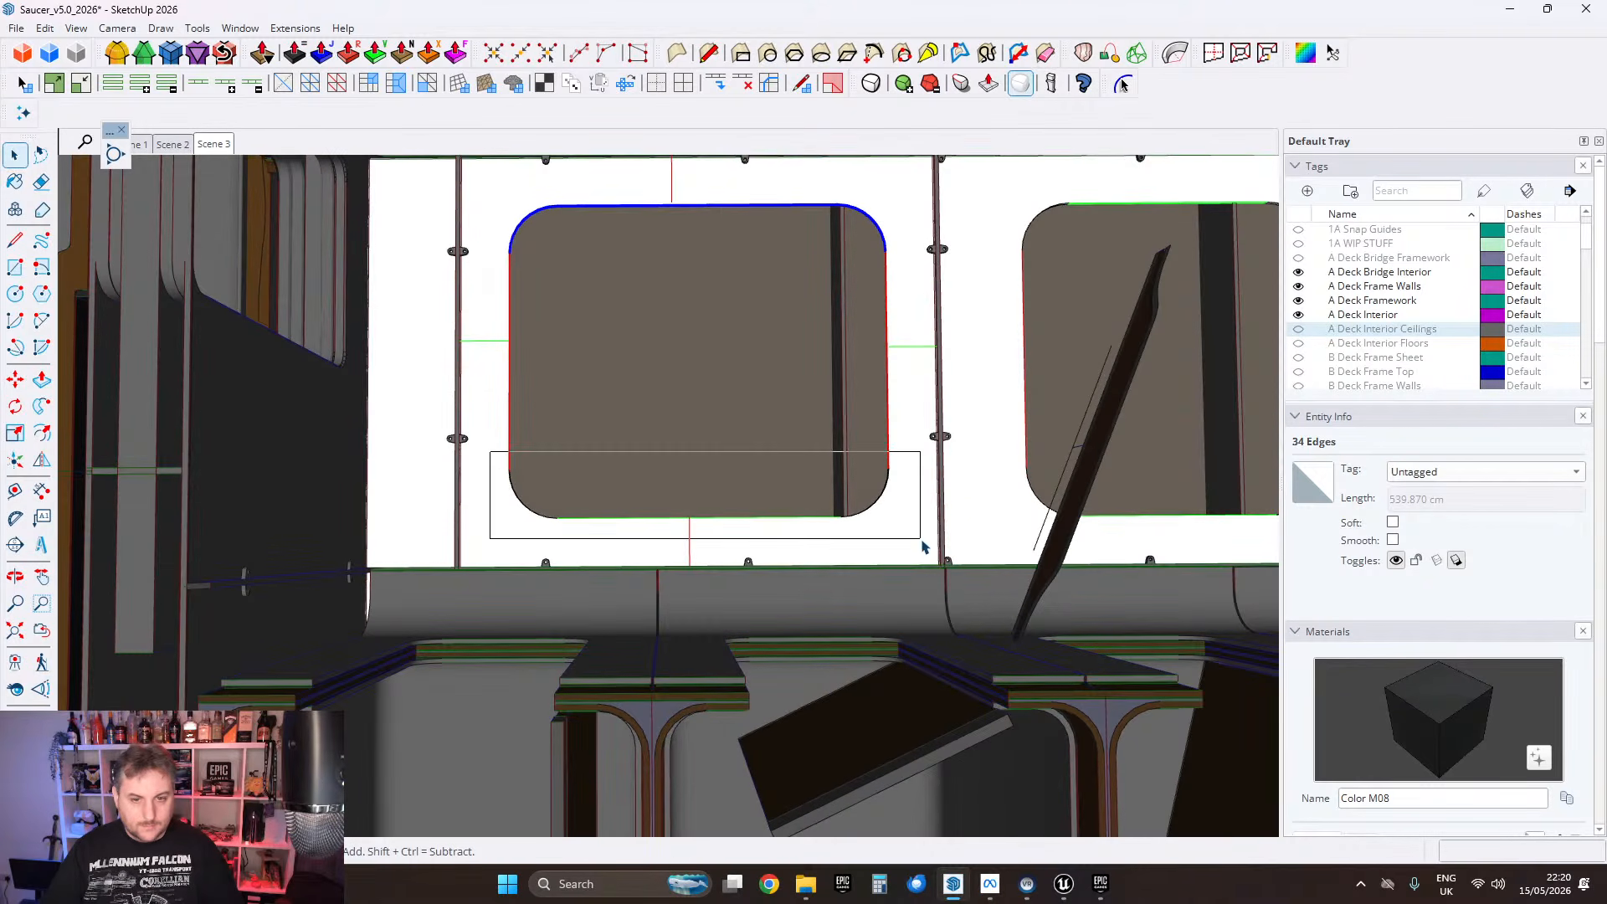
pyautogui.moveTo(922, 545); pyautogui.dragTo(925, 549)
pyautogui.scroll(2, 764, 503)
pyautogui.click(16, 379)
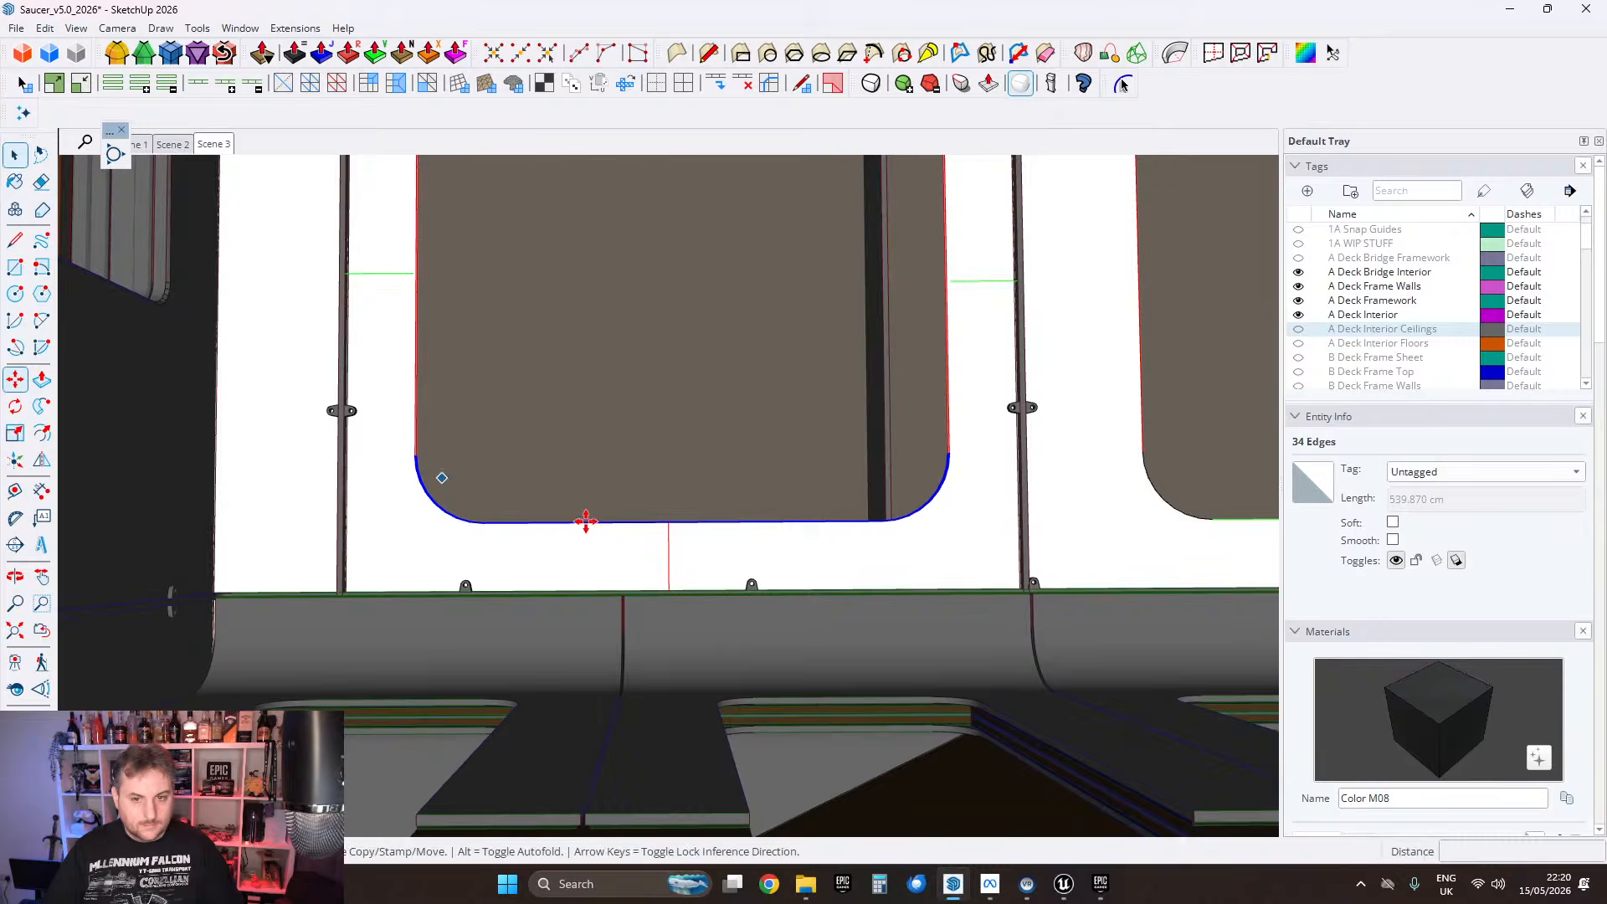
pyautogui.scroll(3, 711, 513)
pyautogui.click(709, 506)
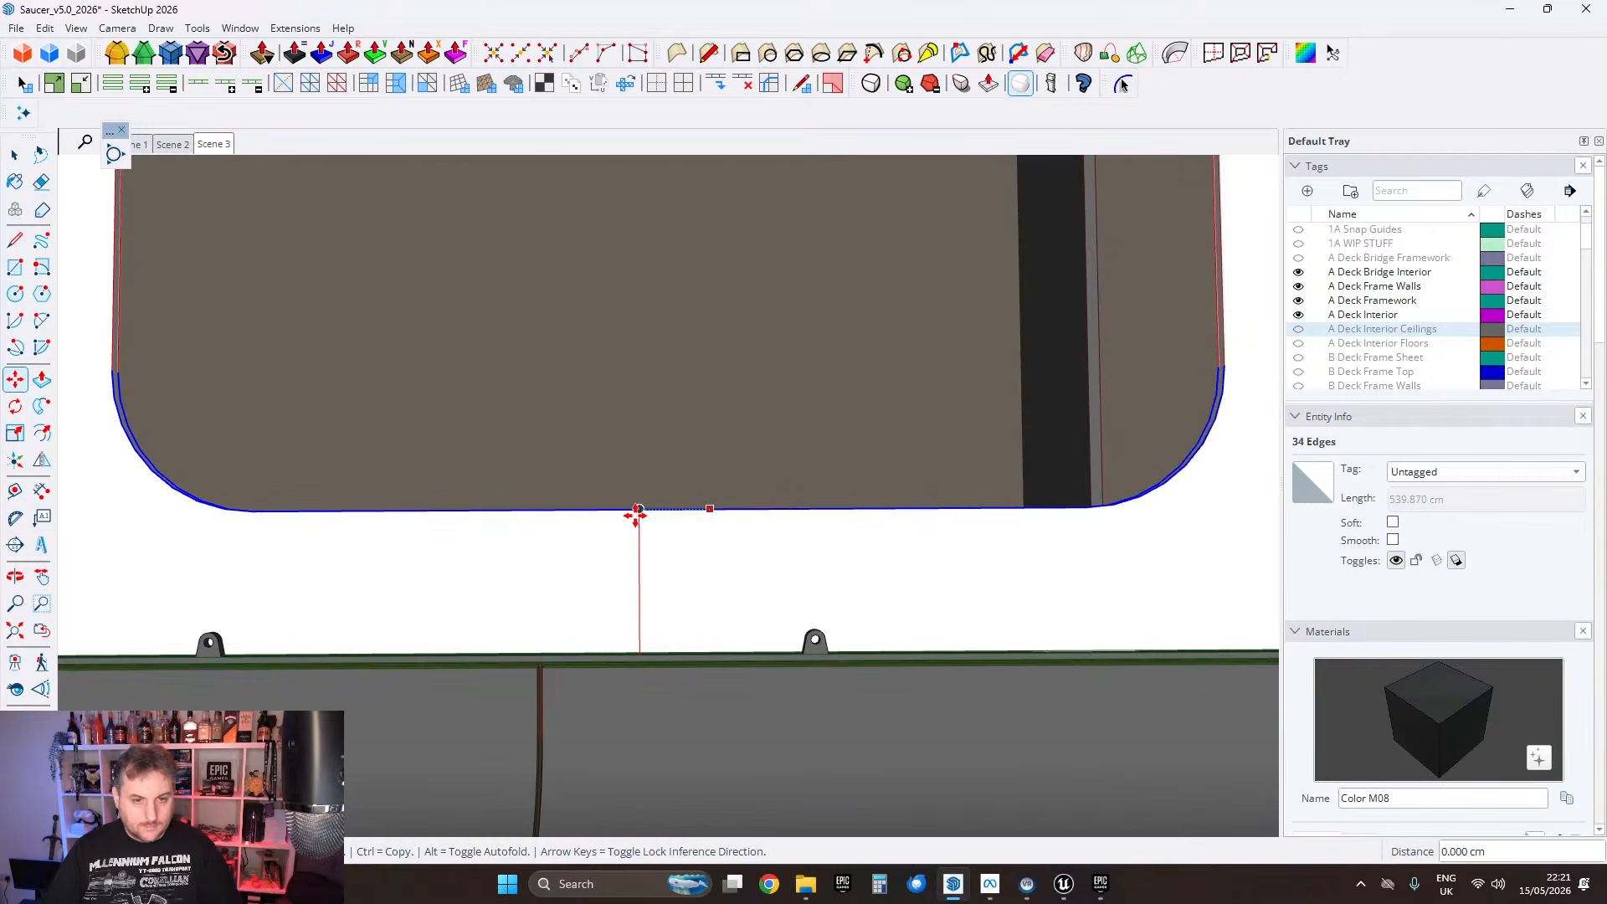
pyautogui.press('Escape')
pyautogui.scroll(-3, 637, 519)
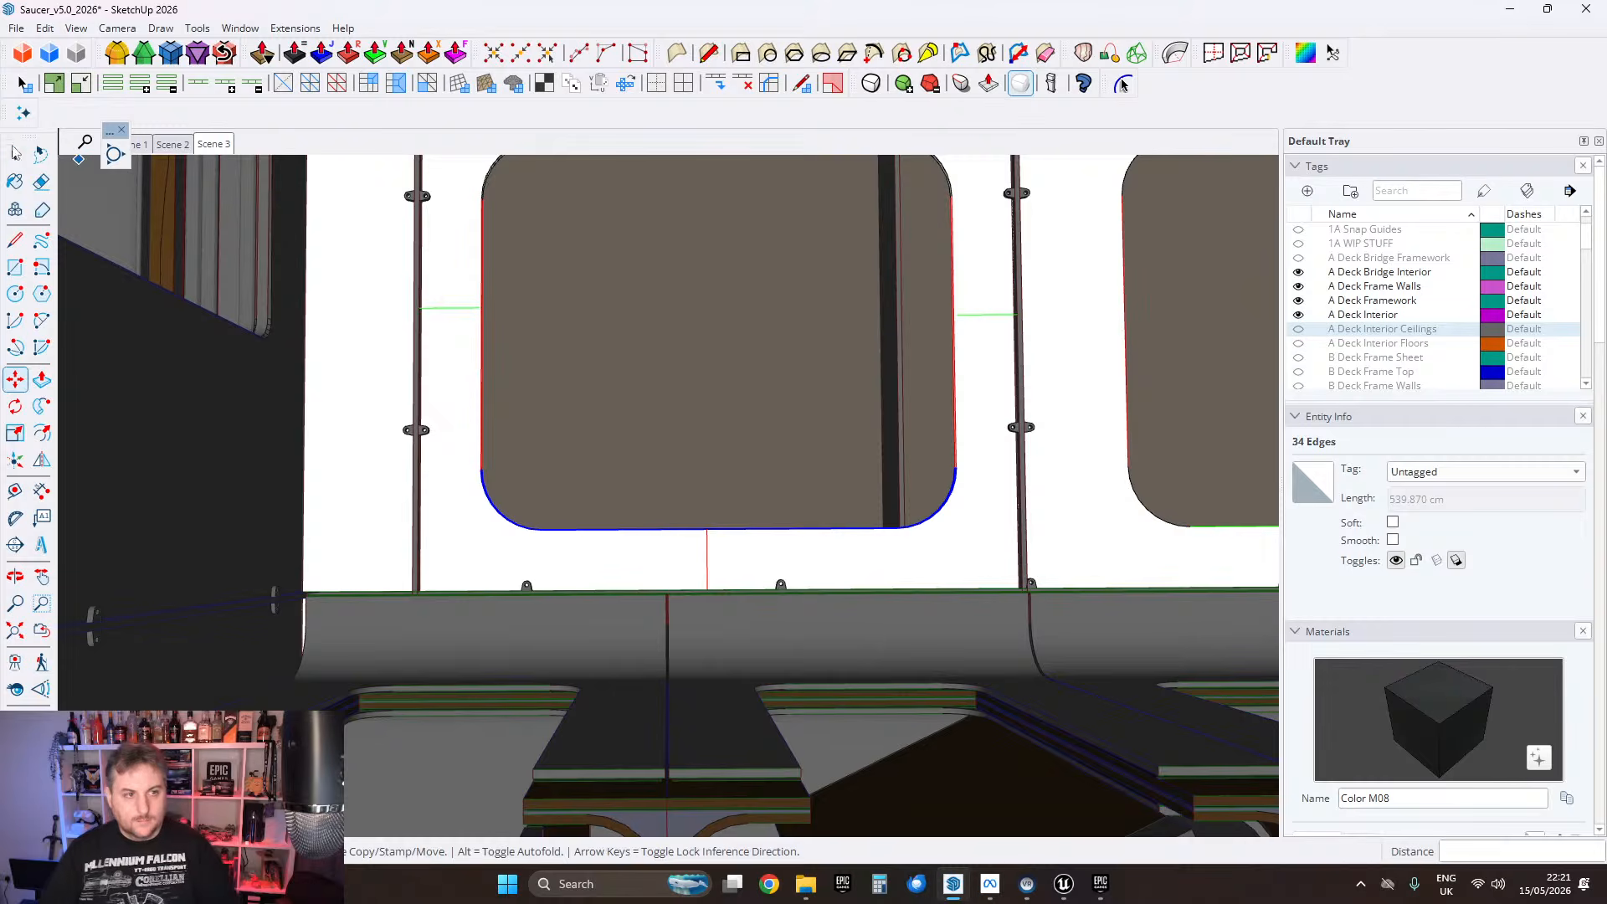
# Step: Select the four 30 cm guide lines around the left opening and move them to the right opening, snapping to the support bar between the openings
pyautogui.click(13, 151)
pyautogui.scroll(-3, 484, 293)
pyautogui.keyDown('shift'); pyautogui.moveTo(484, 293); pyautogui.dragTo(468, 354, button='middle'); pyautogui.keyUp('shift')
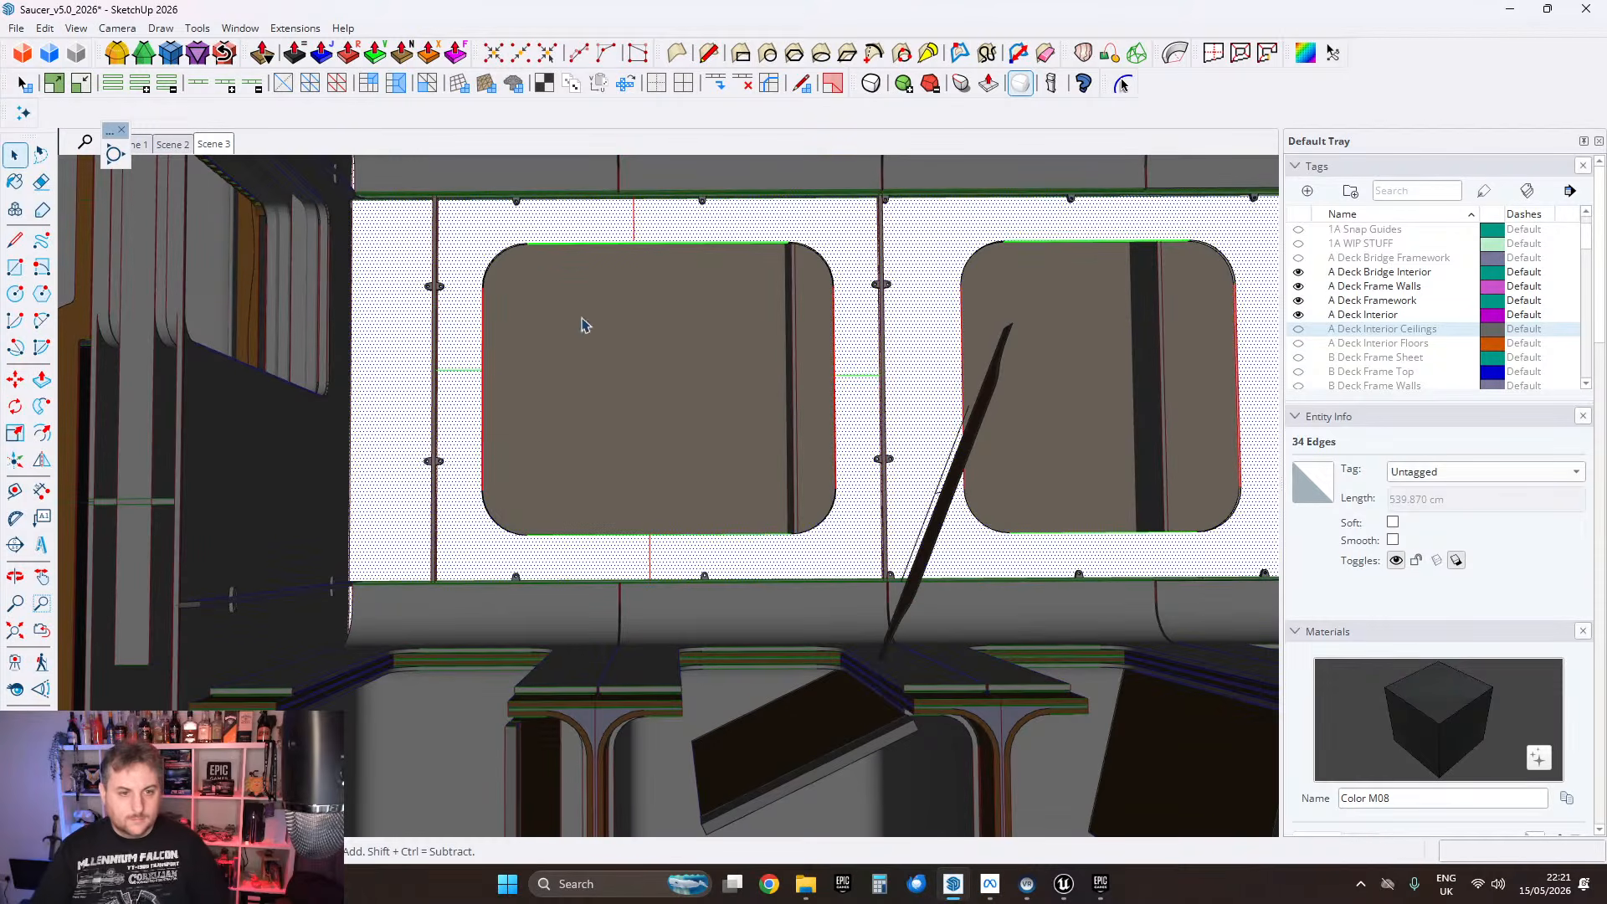
pyautogui.click(452, 370)
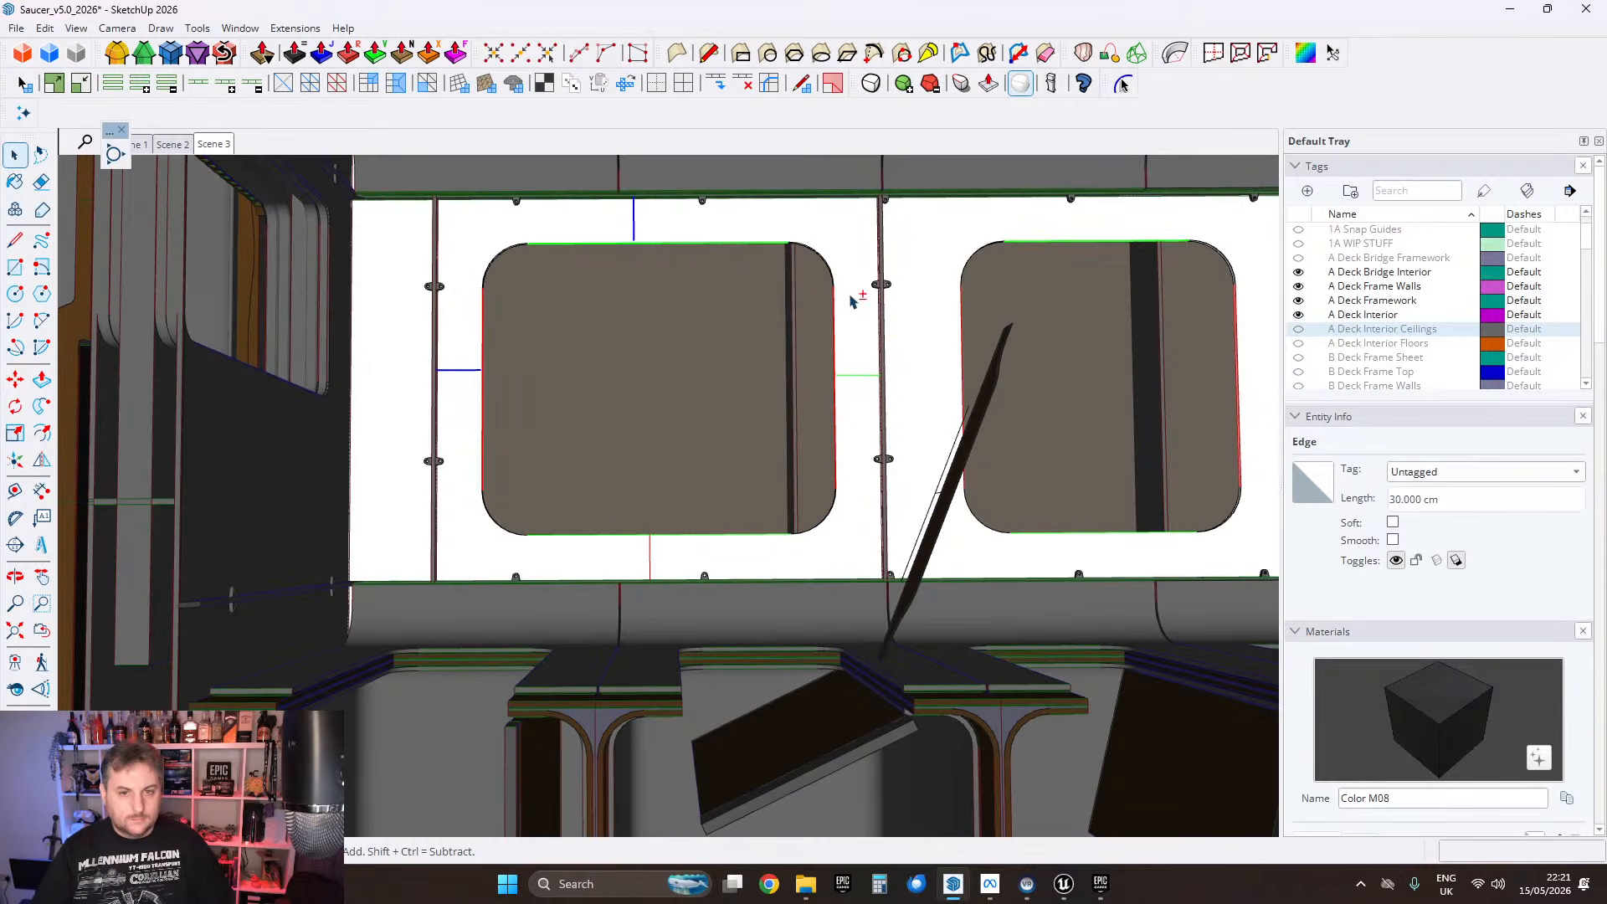
pyautogui.keyDown('ctrl'); pyautogui.click(855, 376); pyautogui.keyUp('ctrl')
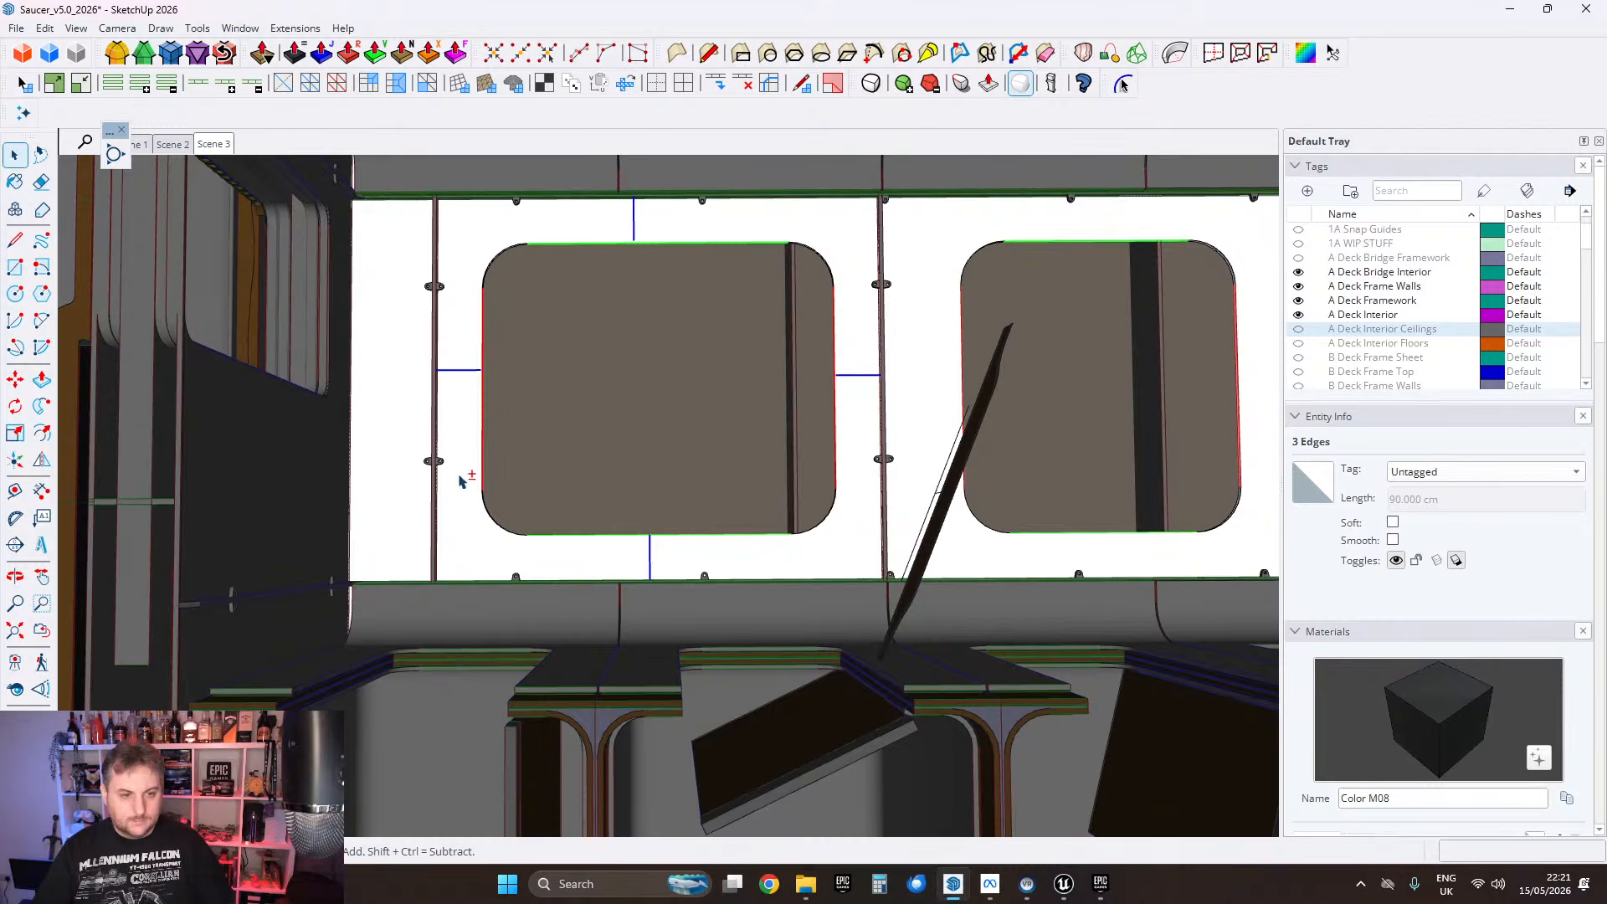
pyautogui.click(17, 379)
pyautogui.scroll(5, 431, 394)
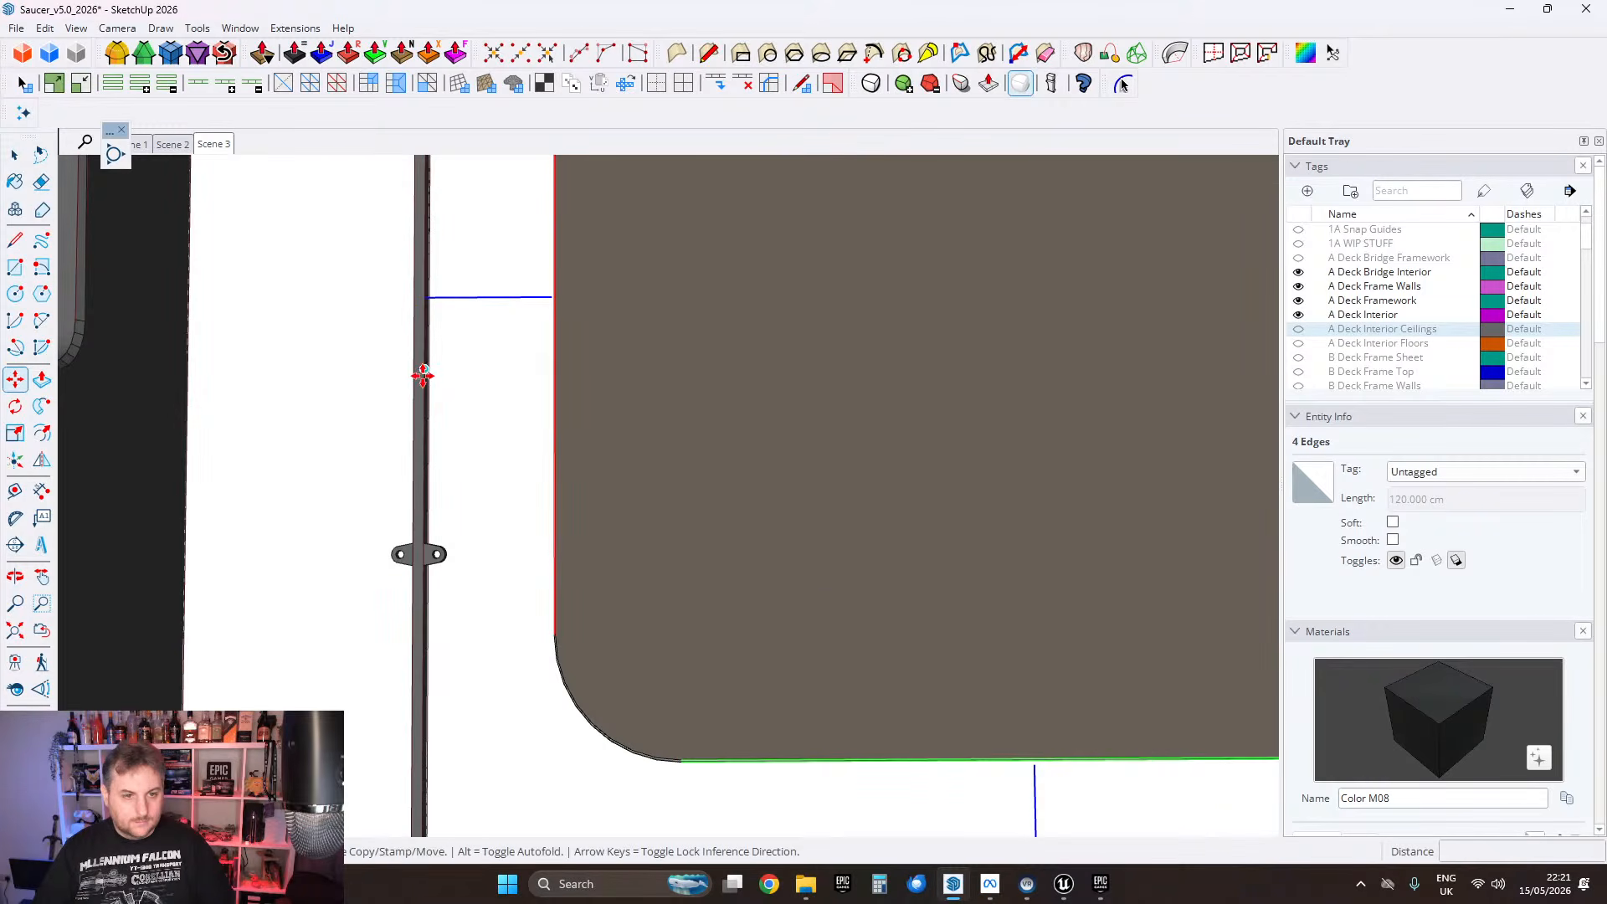
pyautogui.click(423, 375)
pyautogui.scroll(-5, 457, 373)
pyautogui.scroll(3, 844, 352)
pyautogui.keyDown('shift'); pyautogui.moveTo(922, 350); pyautogui.dragTo(503, 415, button='middle'); pyautogui.keyUp('shift')
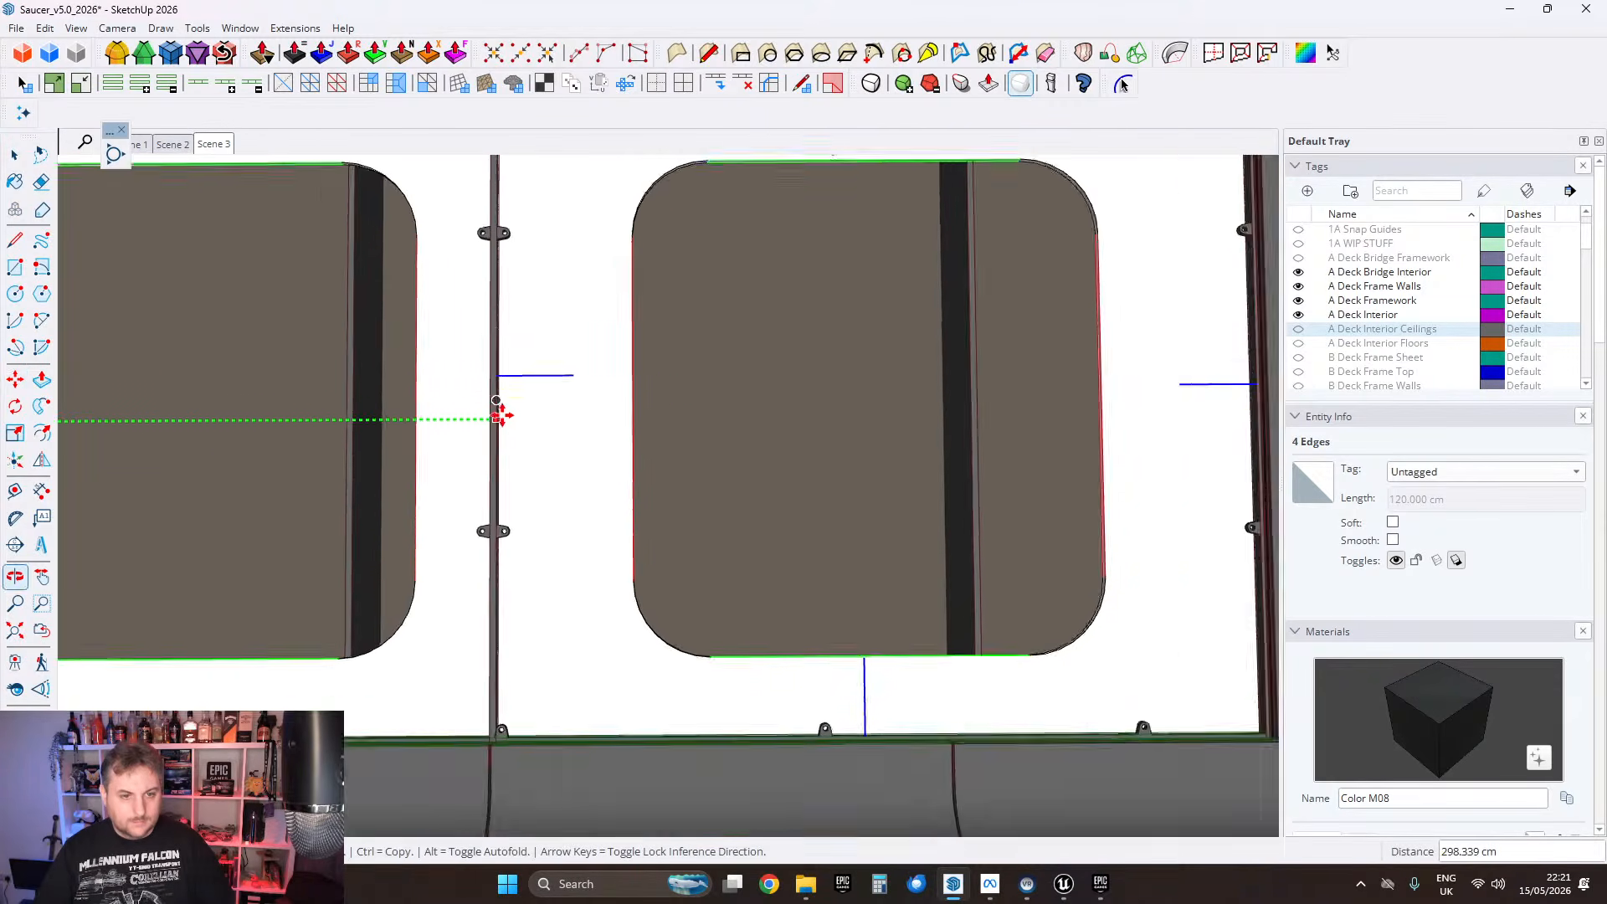
pyautogui.scroll(3, 500, 415)
pyautogui.click(482, 425)
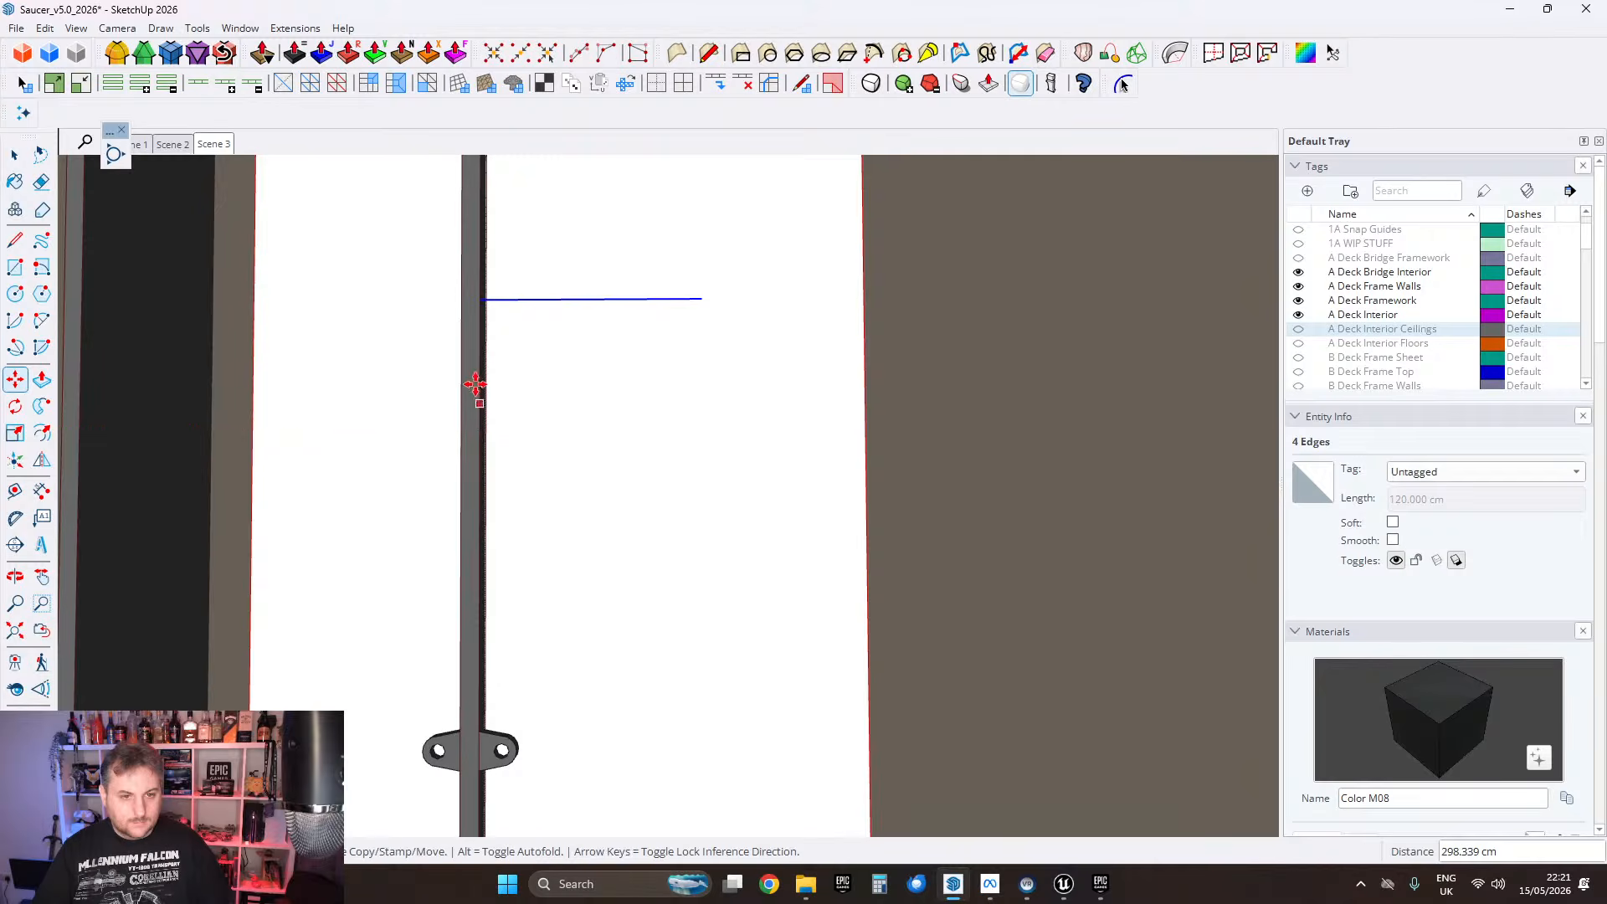
# Step: Select the right opening's left side with its corner arcs and move it outward to the end of its 30 cm guide line
pyautogui.scroll(-5, 503, 384)
pyautogui.click(18, 156)
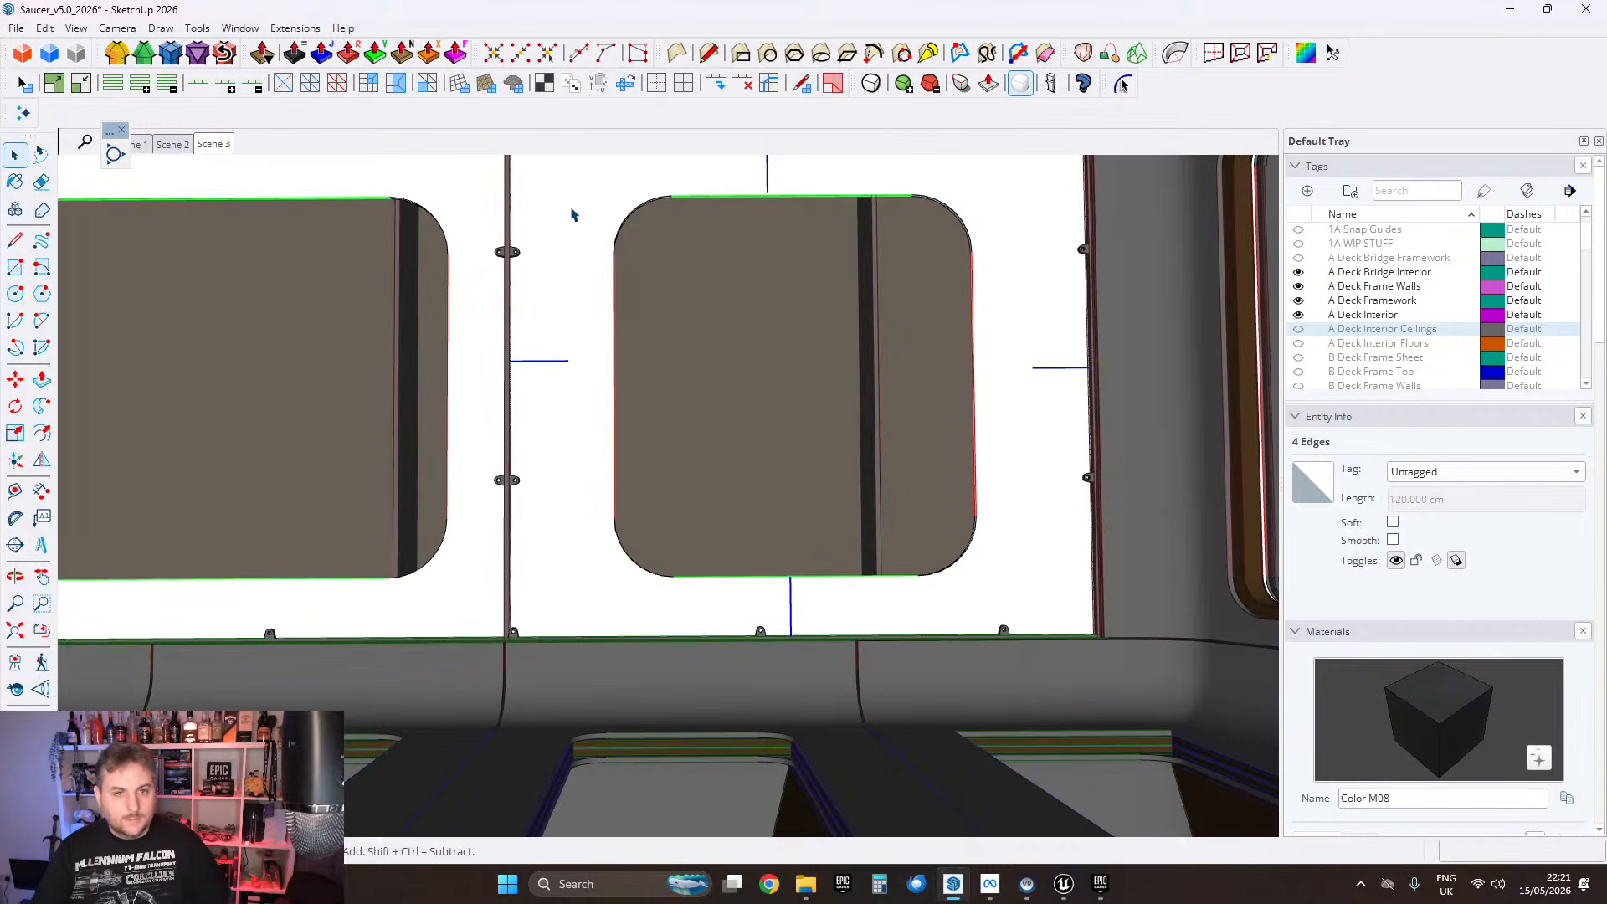
pyautogui.moveTo(635, 290); pyautogui.dragTo(737, 611)
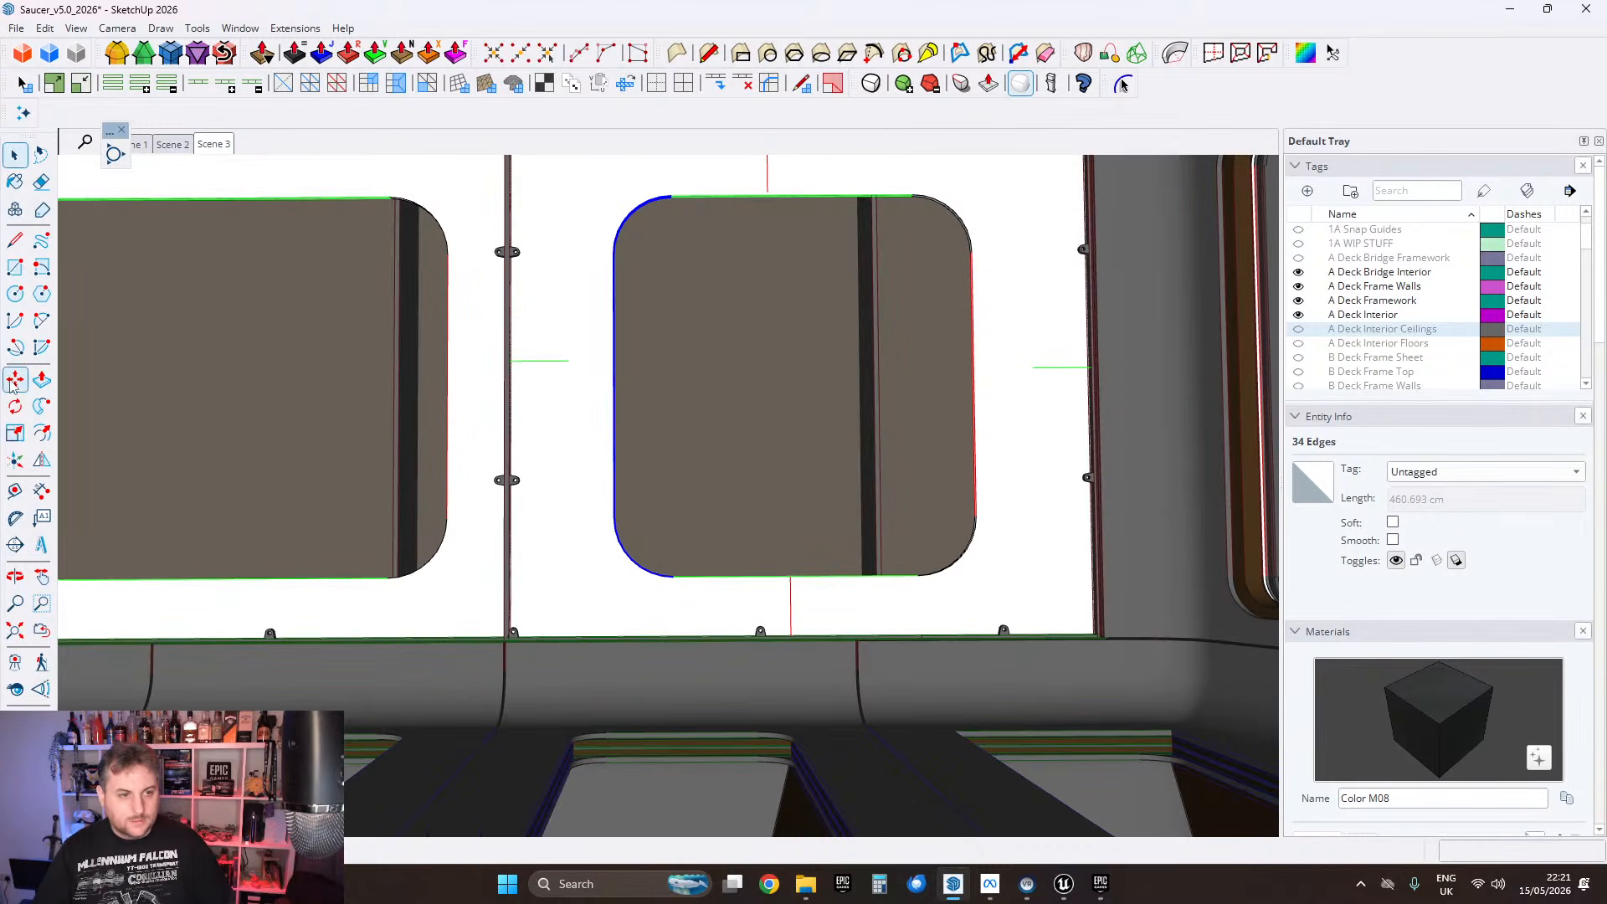
pyautogui.click(15, 381)
pyautogui.scroll(3, 596, 384)
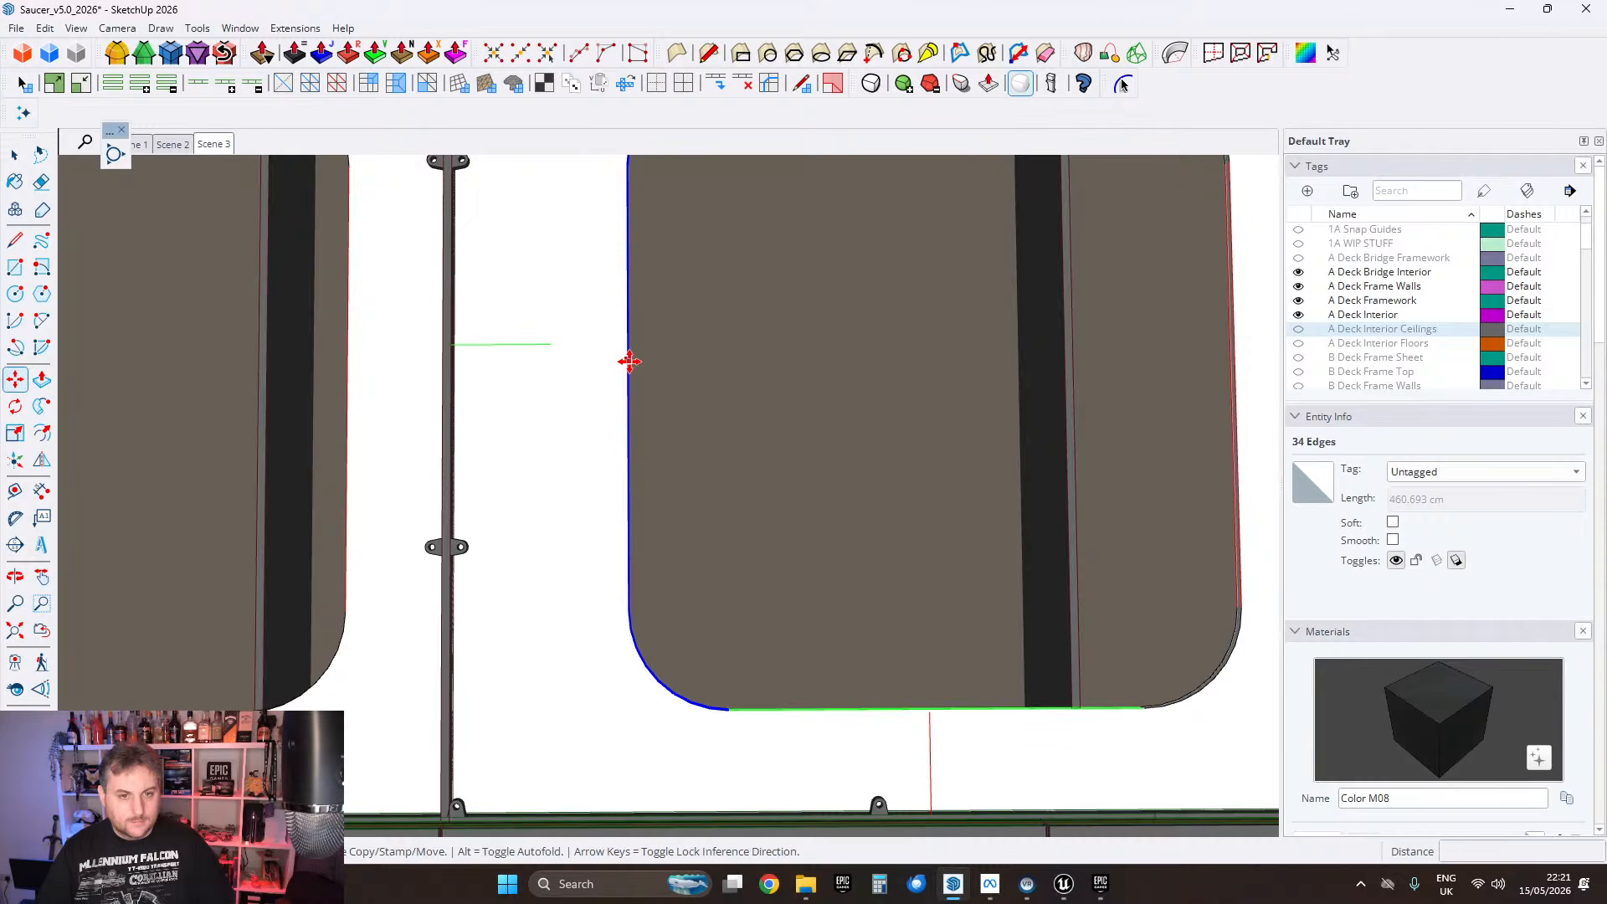
pyautogui.click(630, 361)
pyautogui.click(548, 343)
pyautogui.scroll(-2, 546, 343)
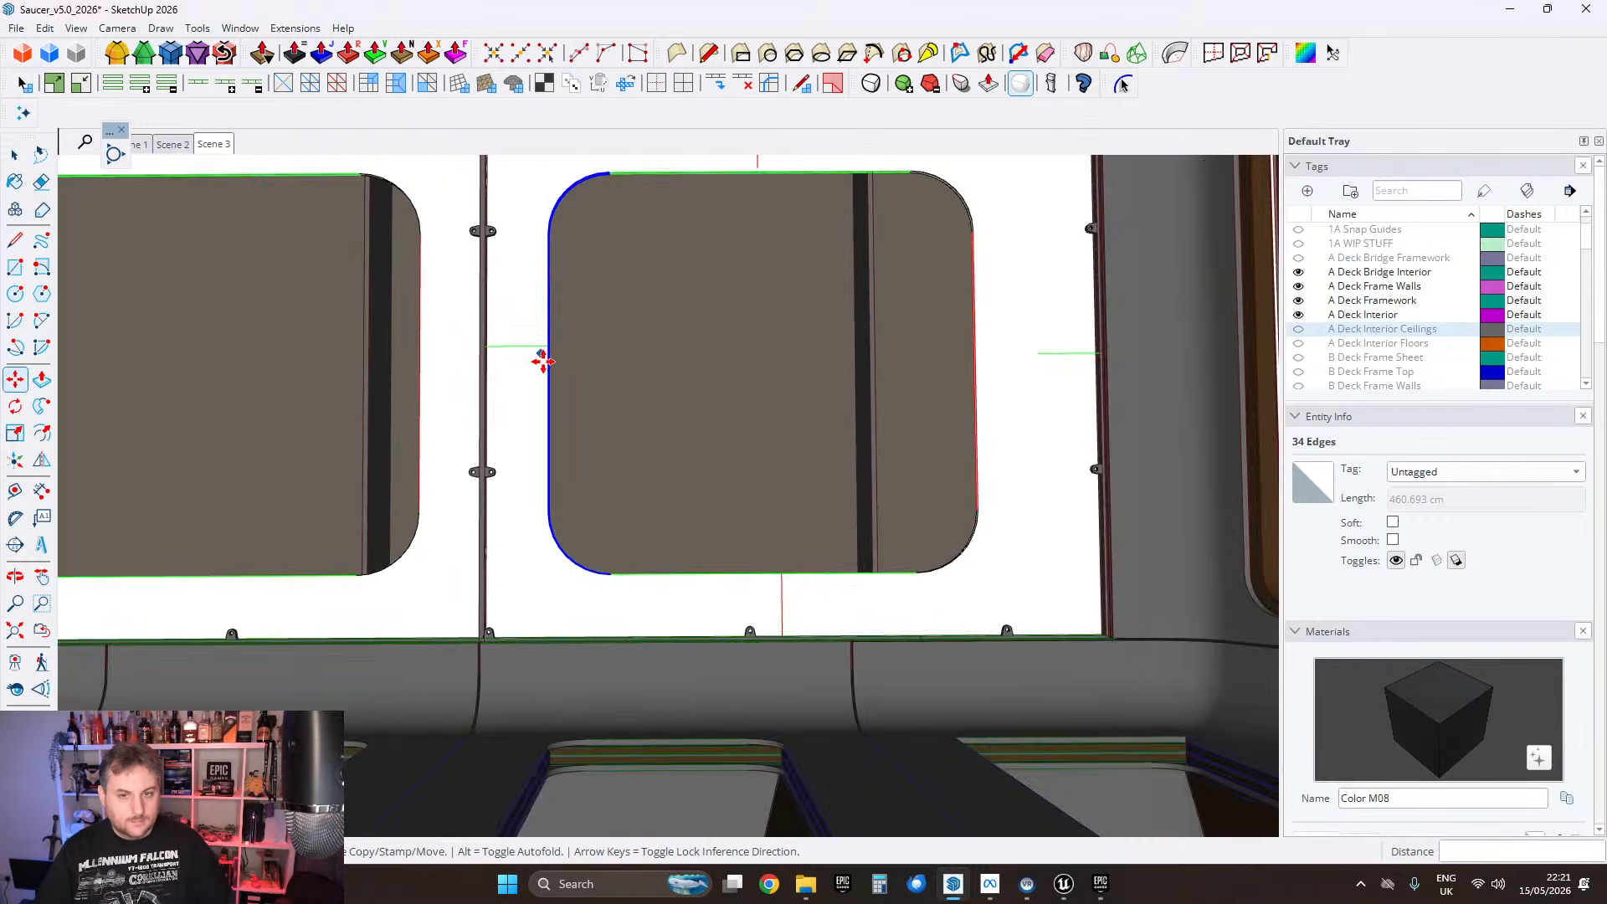
# Step: Select the right opening's right side with its corner arcs and move it outward to the end of its guide line
pyautogui.keyDown('shift'); pyautogui.moveTo(941, 354); pyautogui.dragTo(792, 427, button='middle'); pyautogui.keyUp('shift')
pyautogui.click(14, 155)
pyautogui.moveTo(812, 289); pyautogui.dragTo(711, 234, button='middle')
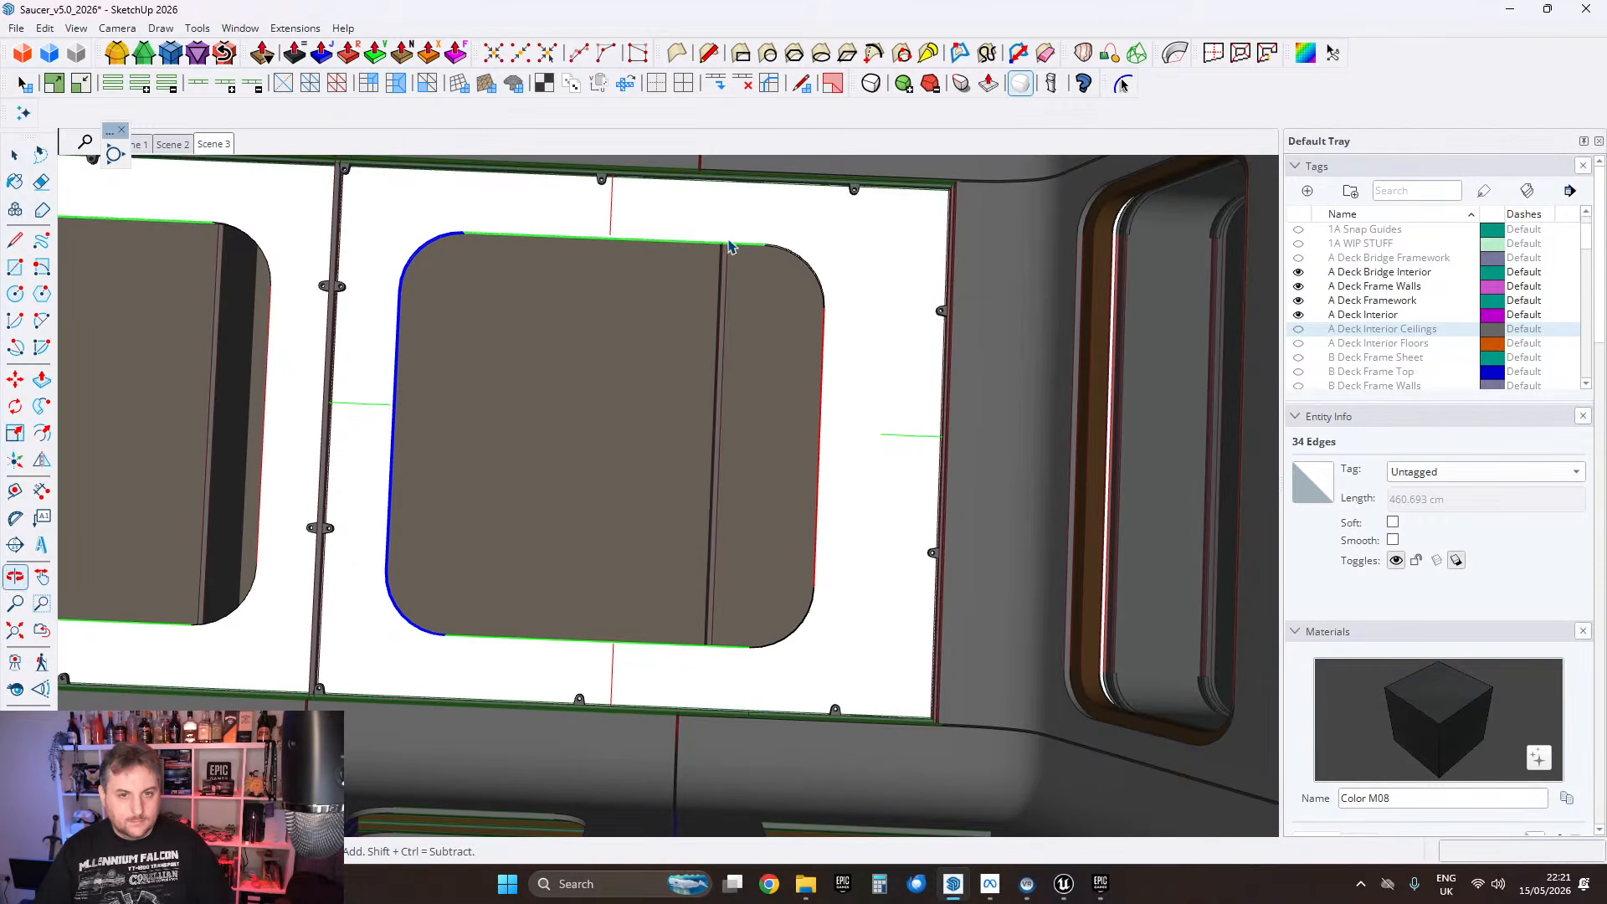
pyautogui.moveTo(700, 219); pyautogui.dragTo(864, 685)
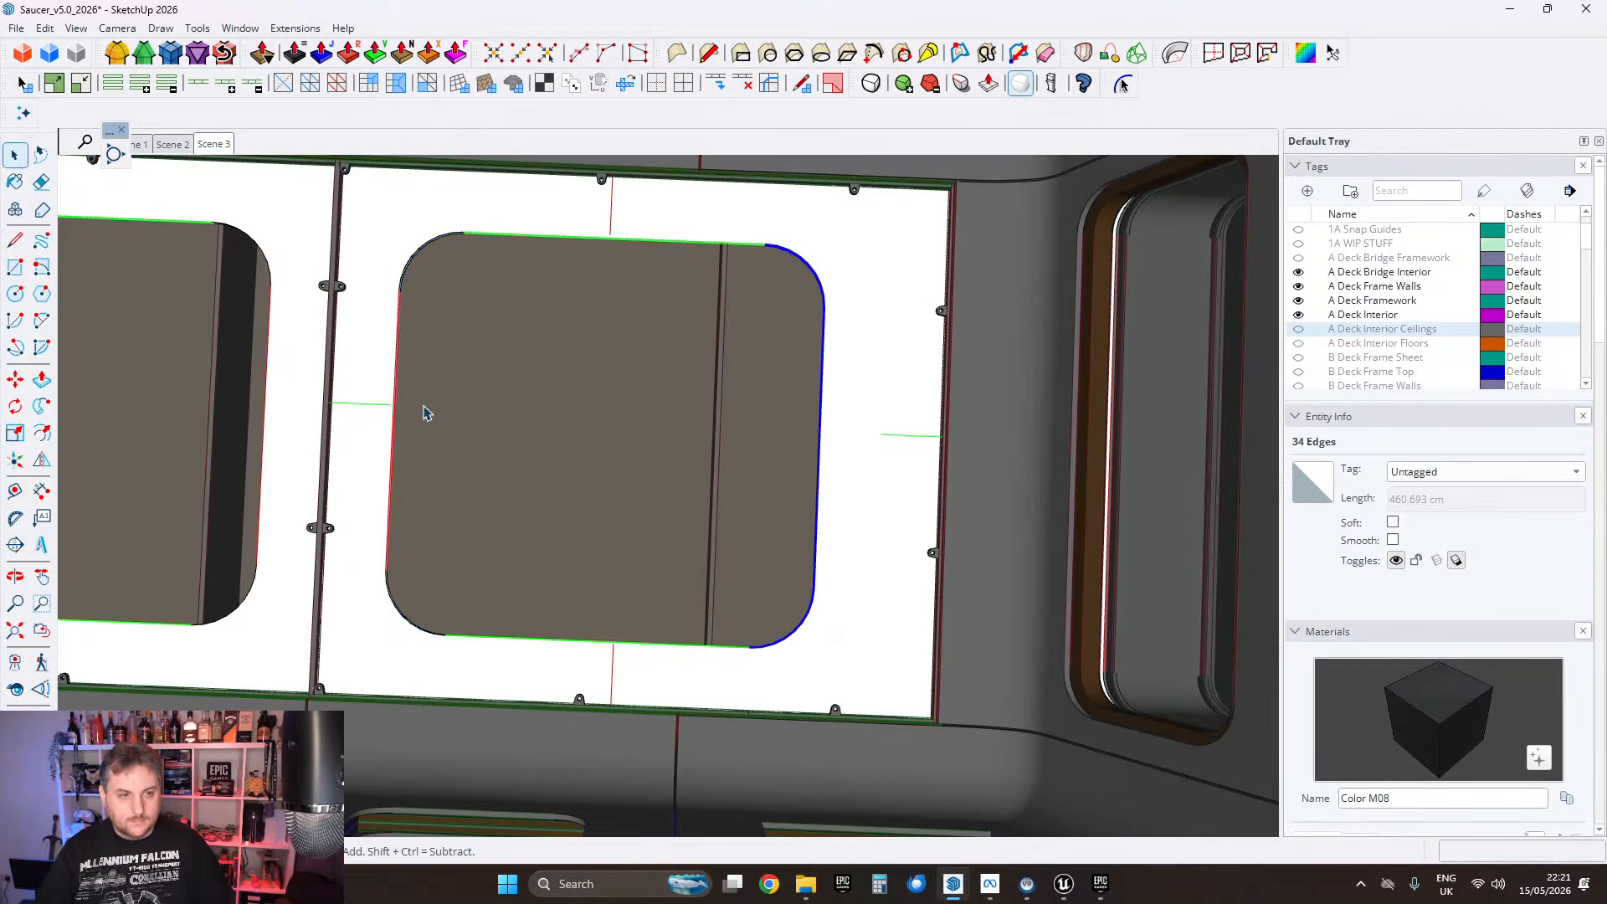
pyautogui.click(14, 382)
pyautogui.scroll(5, 871, 427)
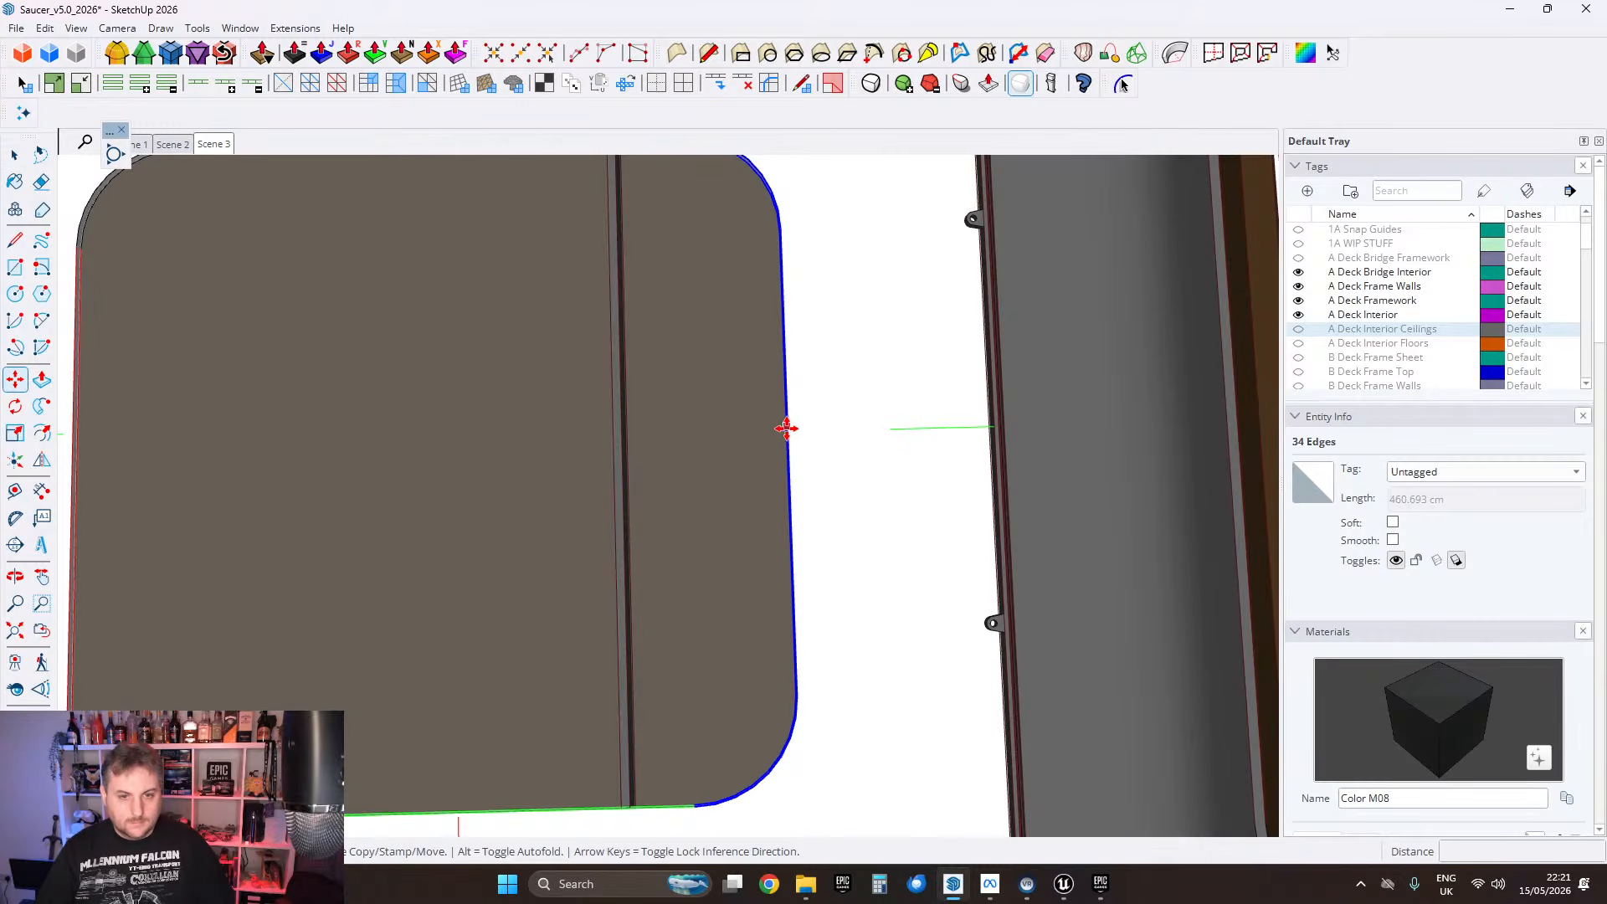
pyautogui.click(790, 440)
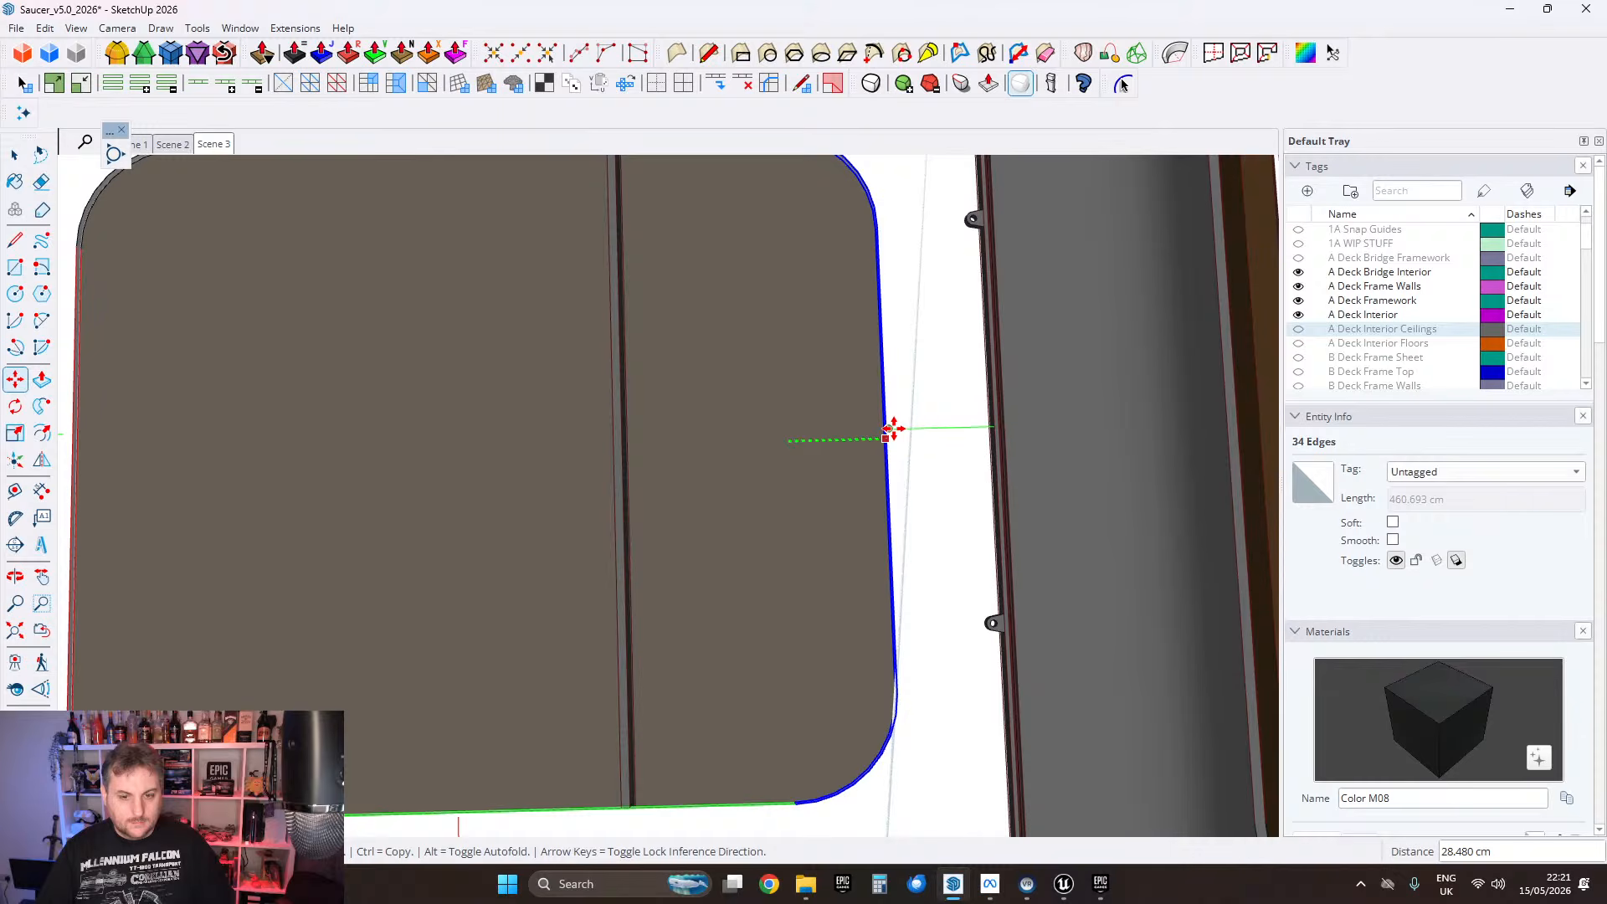
pyautogui.click(889, 430)
pyautogui.scroll(-4, 847, 450)
pyautogui.scroll(-3, 847, 450)
# Step: Delete the 30 cm guide lines around the right opening
pyautogui.click(14, 154)
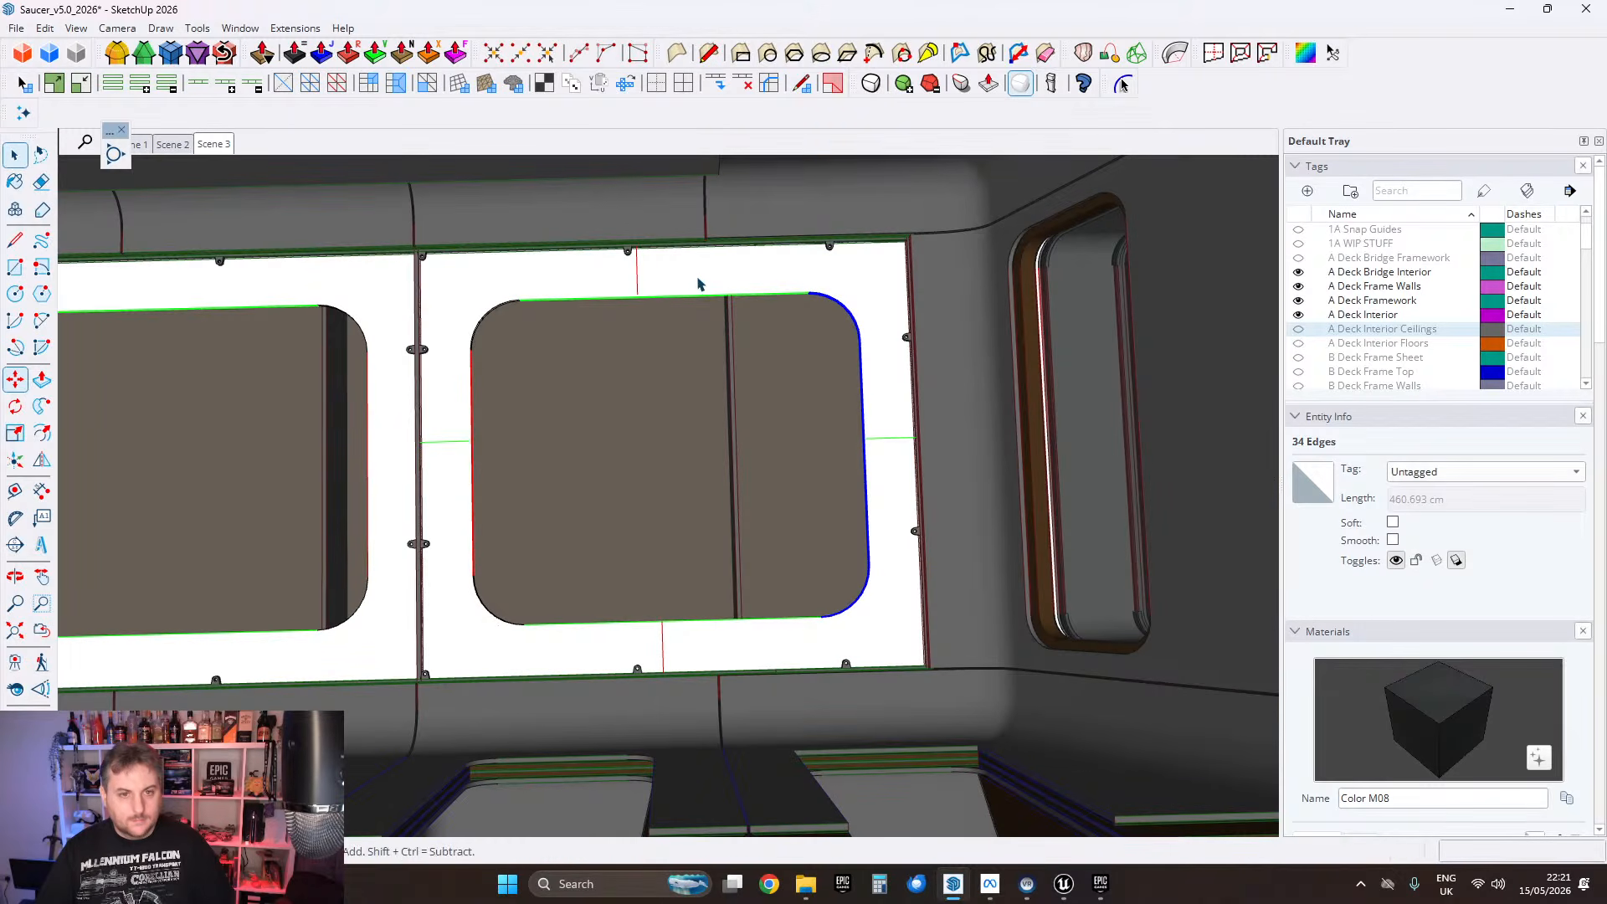
pyautogui.click(638, 293)
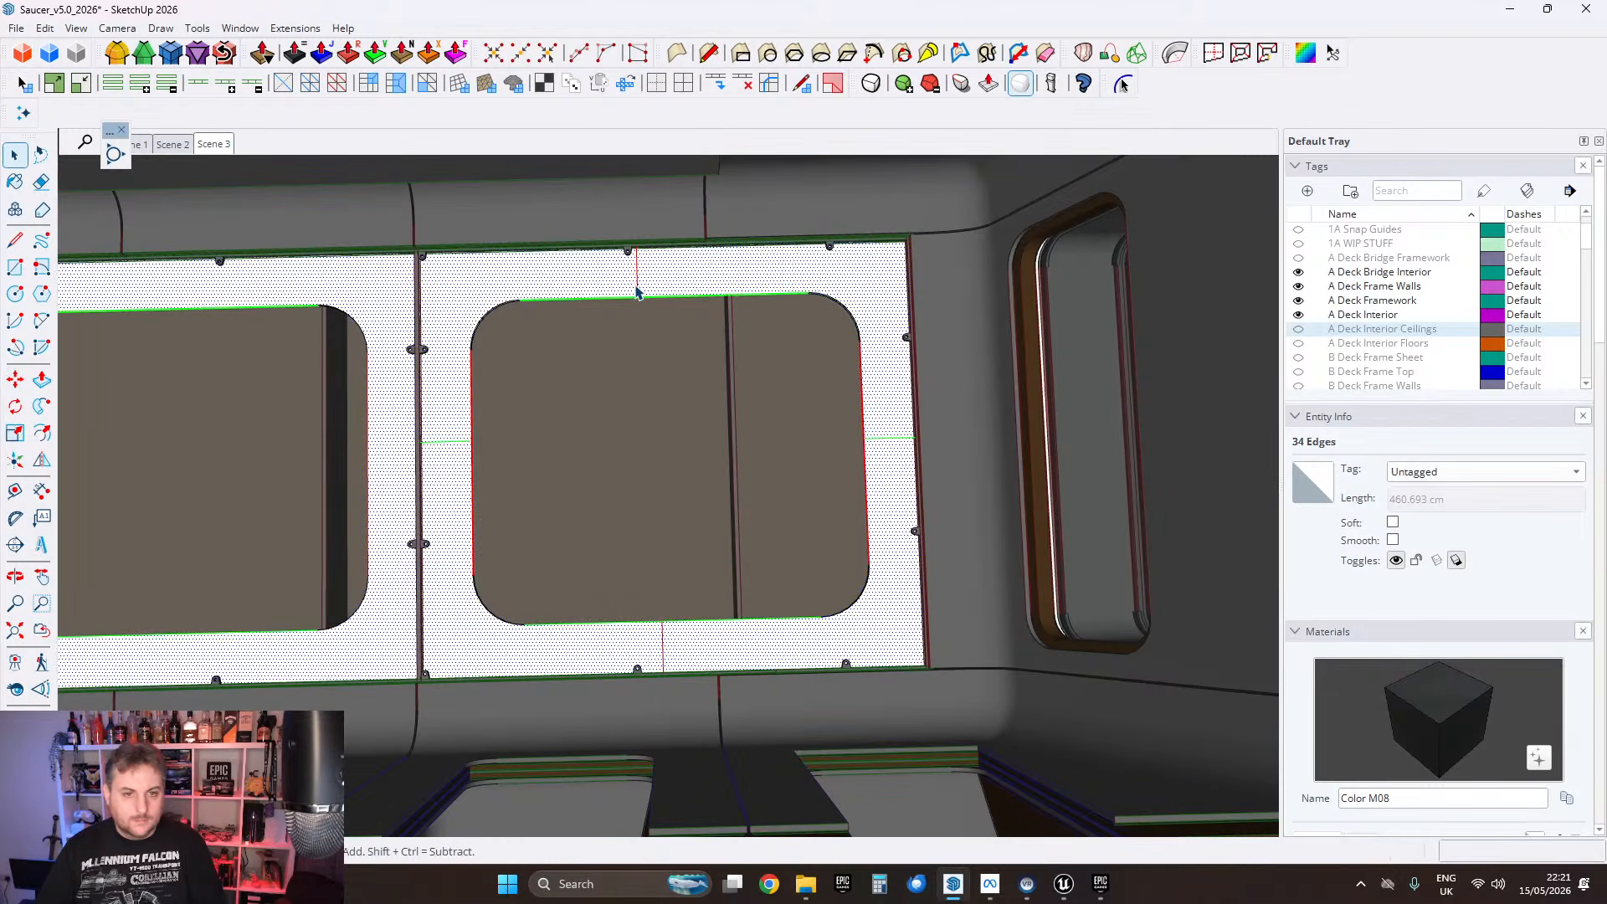
pyautogui.click(455, 449)
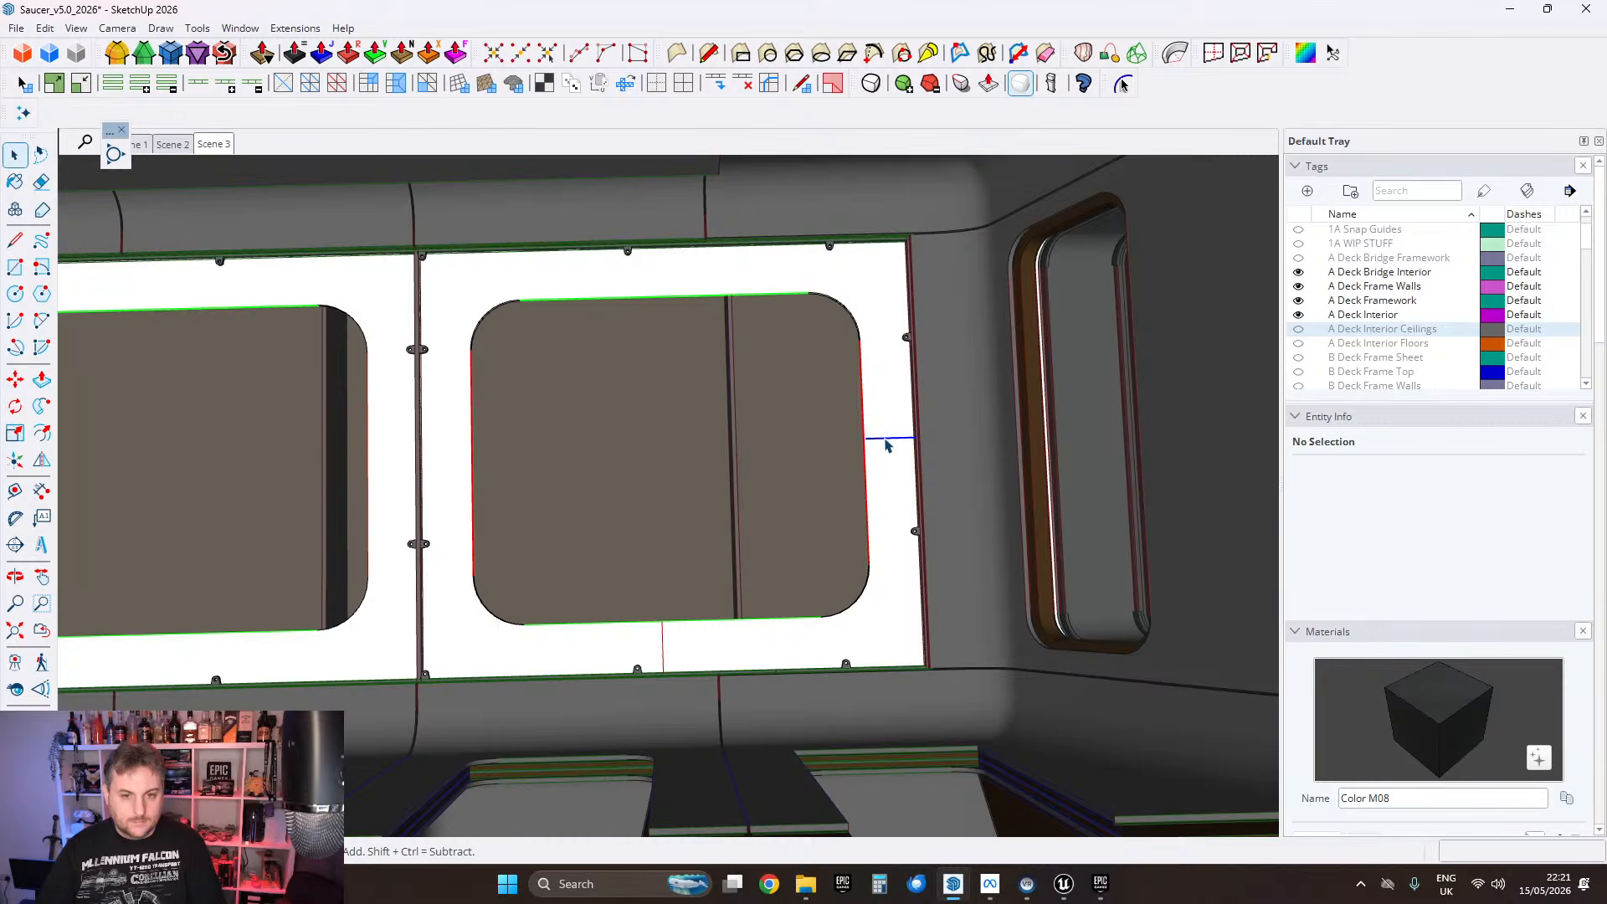
# Step: Open the A Deck framework component and move the beam crossing the left opening along the green axis over the support bar between the openings
pyautogui.moveTo(335, 477); pyautogui.dragTo(773, 435, button='middle')
pyautogui.hotkey('ctrl', 'z')
pyautogui.hotkey('ctrl', 'z')
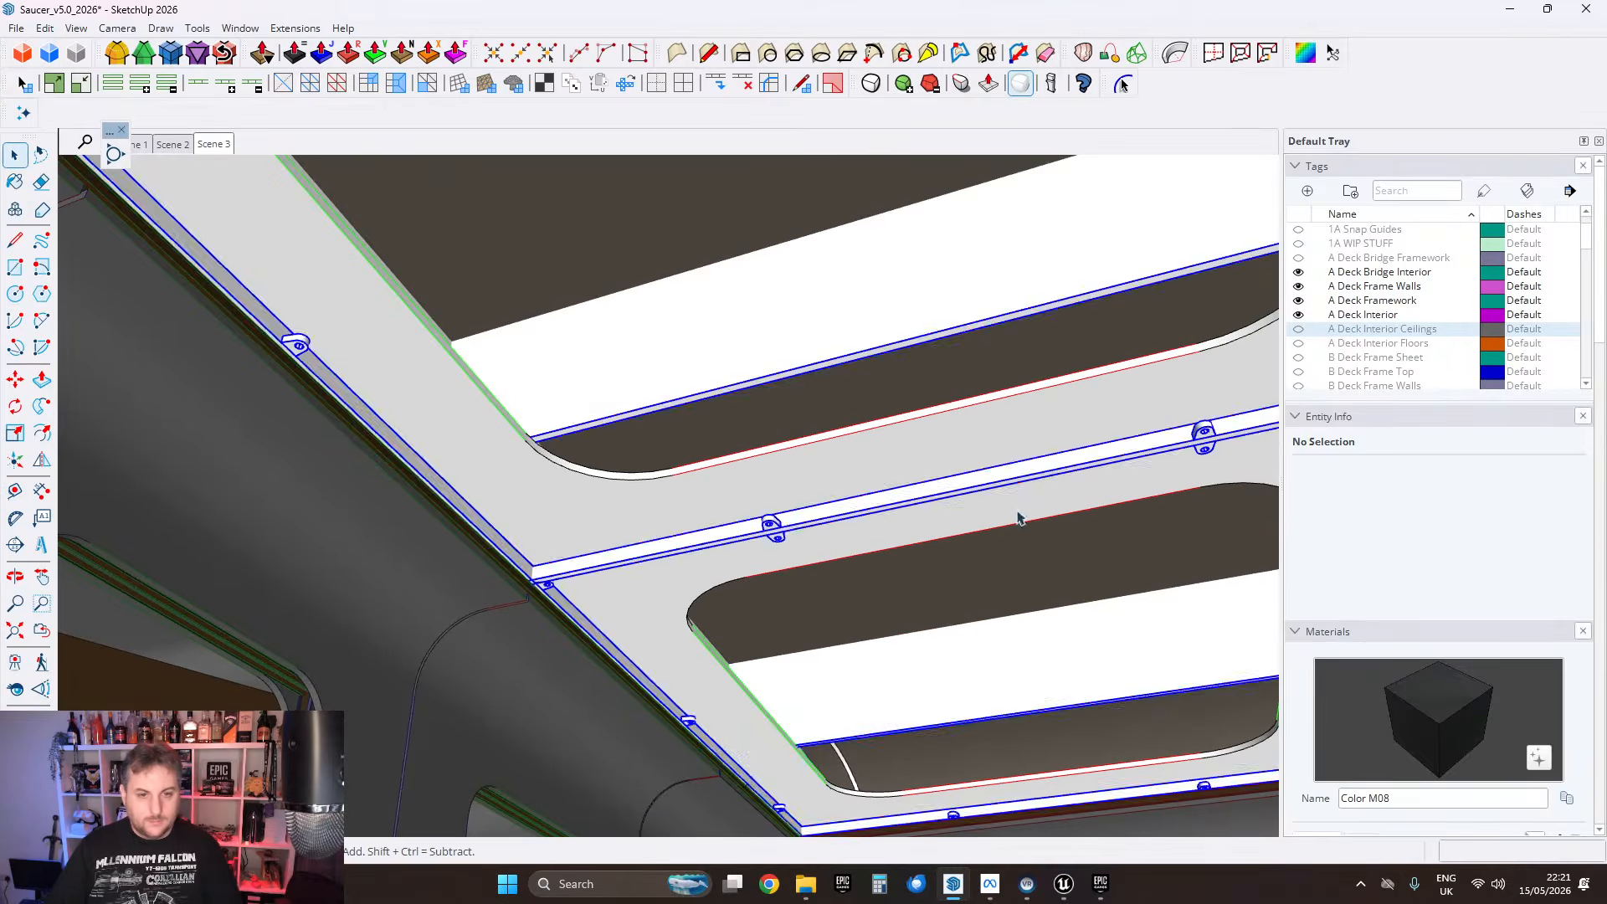
pyautogui.moveTo(1019, 517); pyautogui.dragTo(613, 344, button='middle')
pyautogui.doubleClick(552, 331)
pyautogui.click(553, 331)
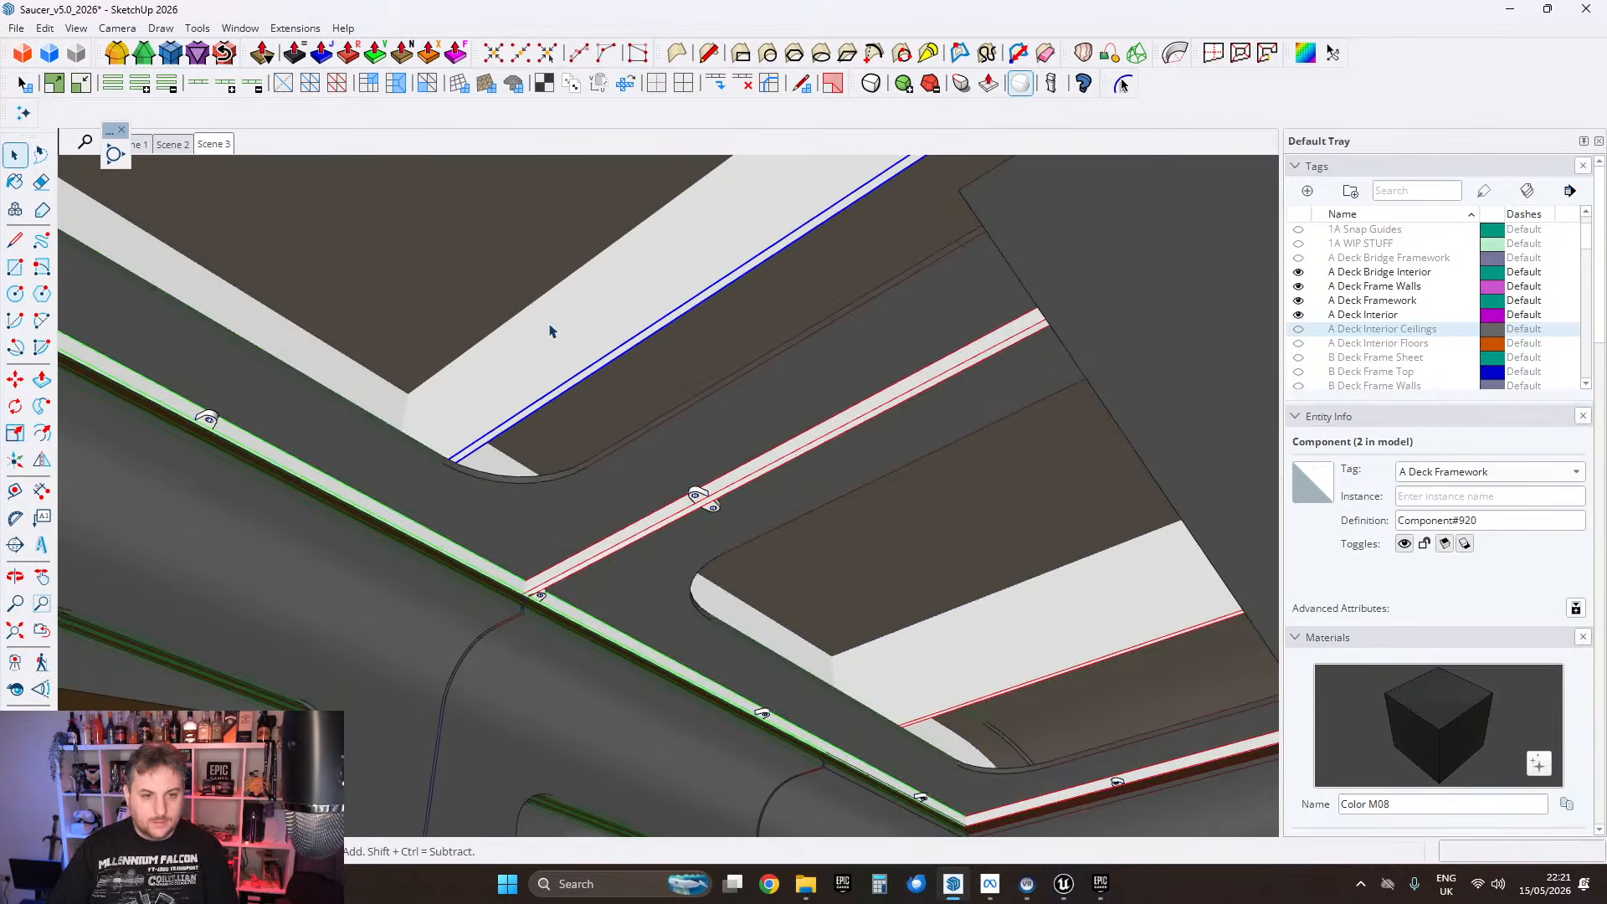
pyautogui.scroll(2, 591, 333)
pyautogui.click(16, 380)
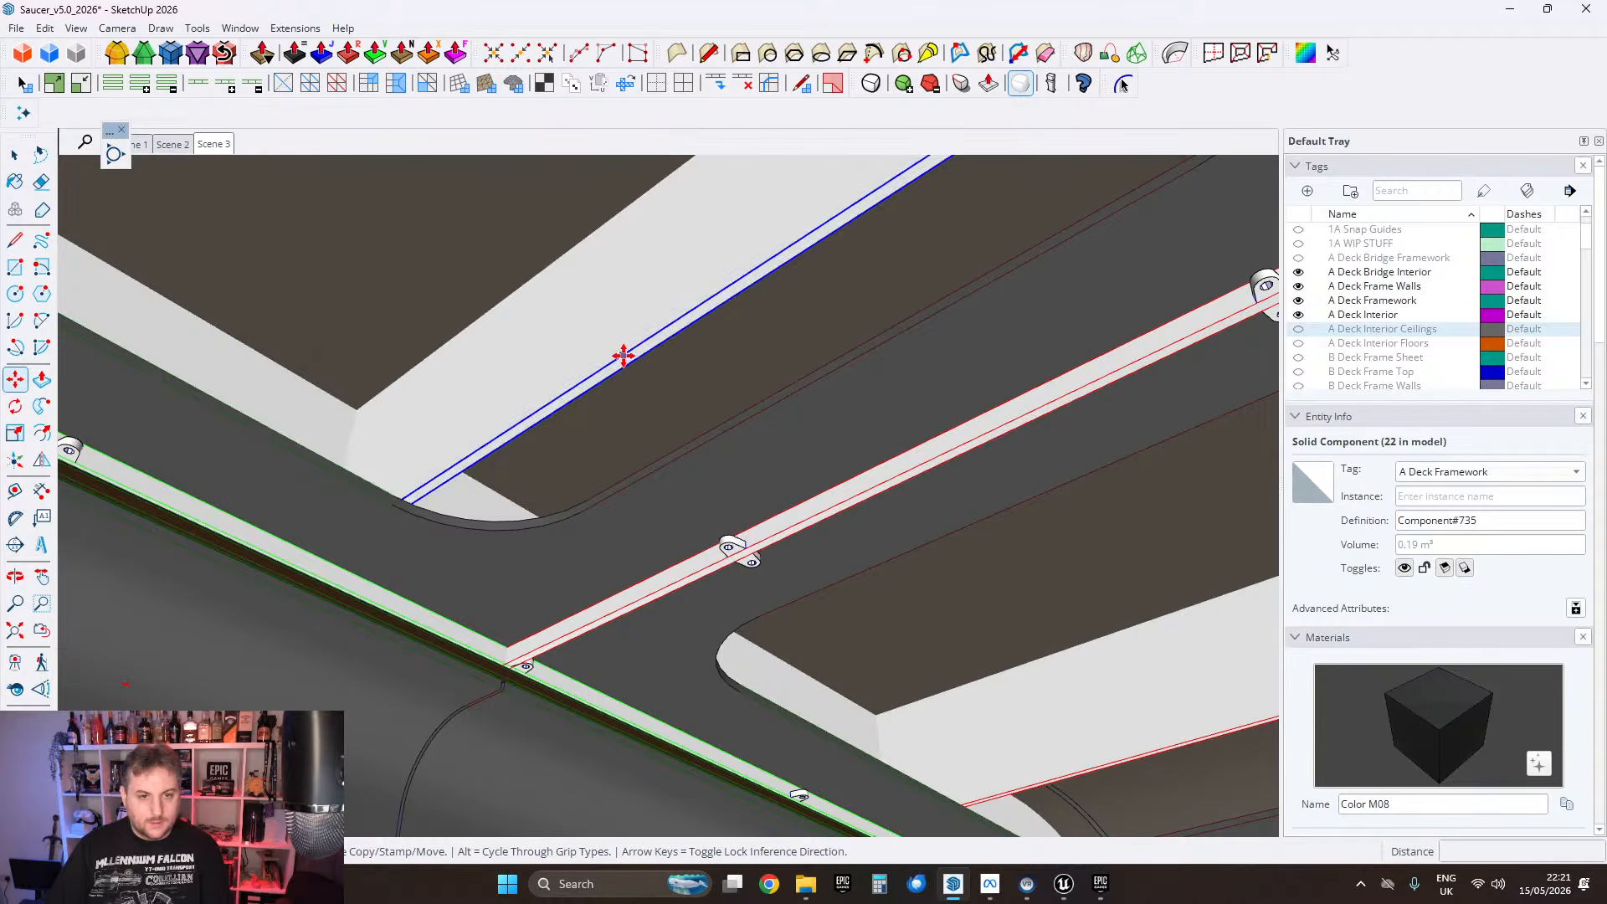
pyautogui.click(622, 353)
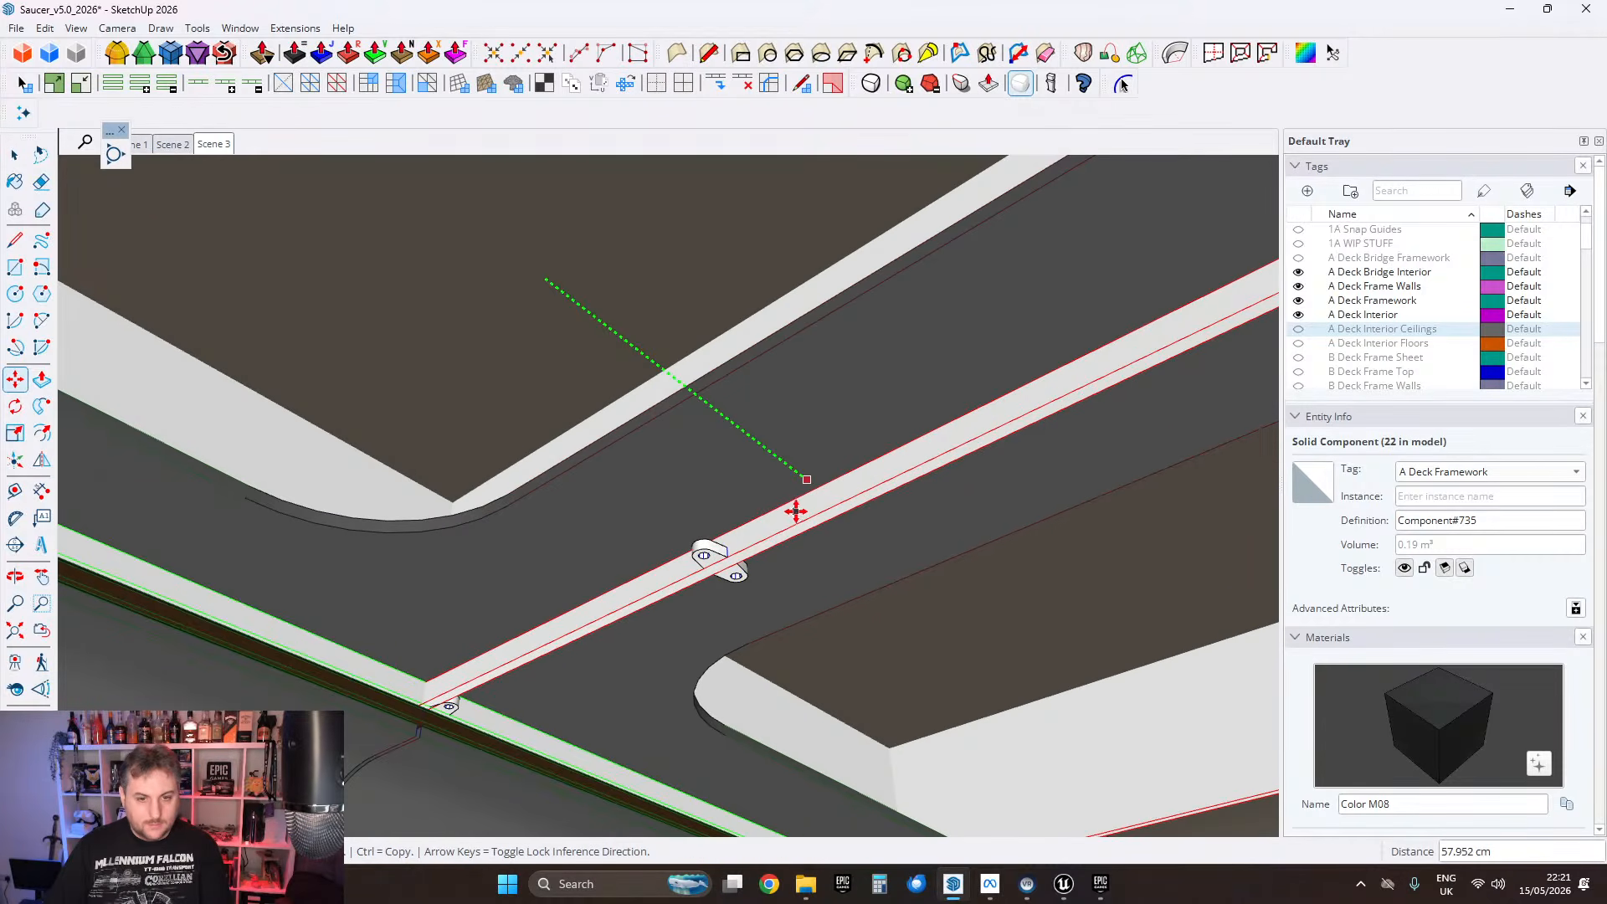
pyautogui.click(797, 513)
# Step: Move the beam crossing the right opening along the green axis toward the support bar at the panel's outer end
pyautogui.moveTo(883, 532); pyautogui.dragTo(680, 555, button='middle')
pyautogui.press('space')
pyautogui.scroll(5, 680, 555)
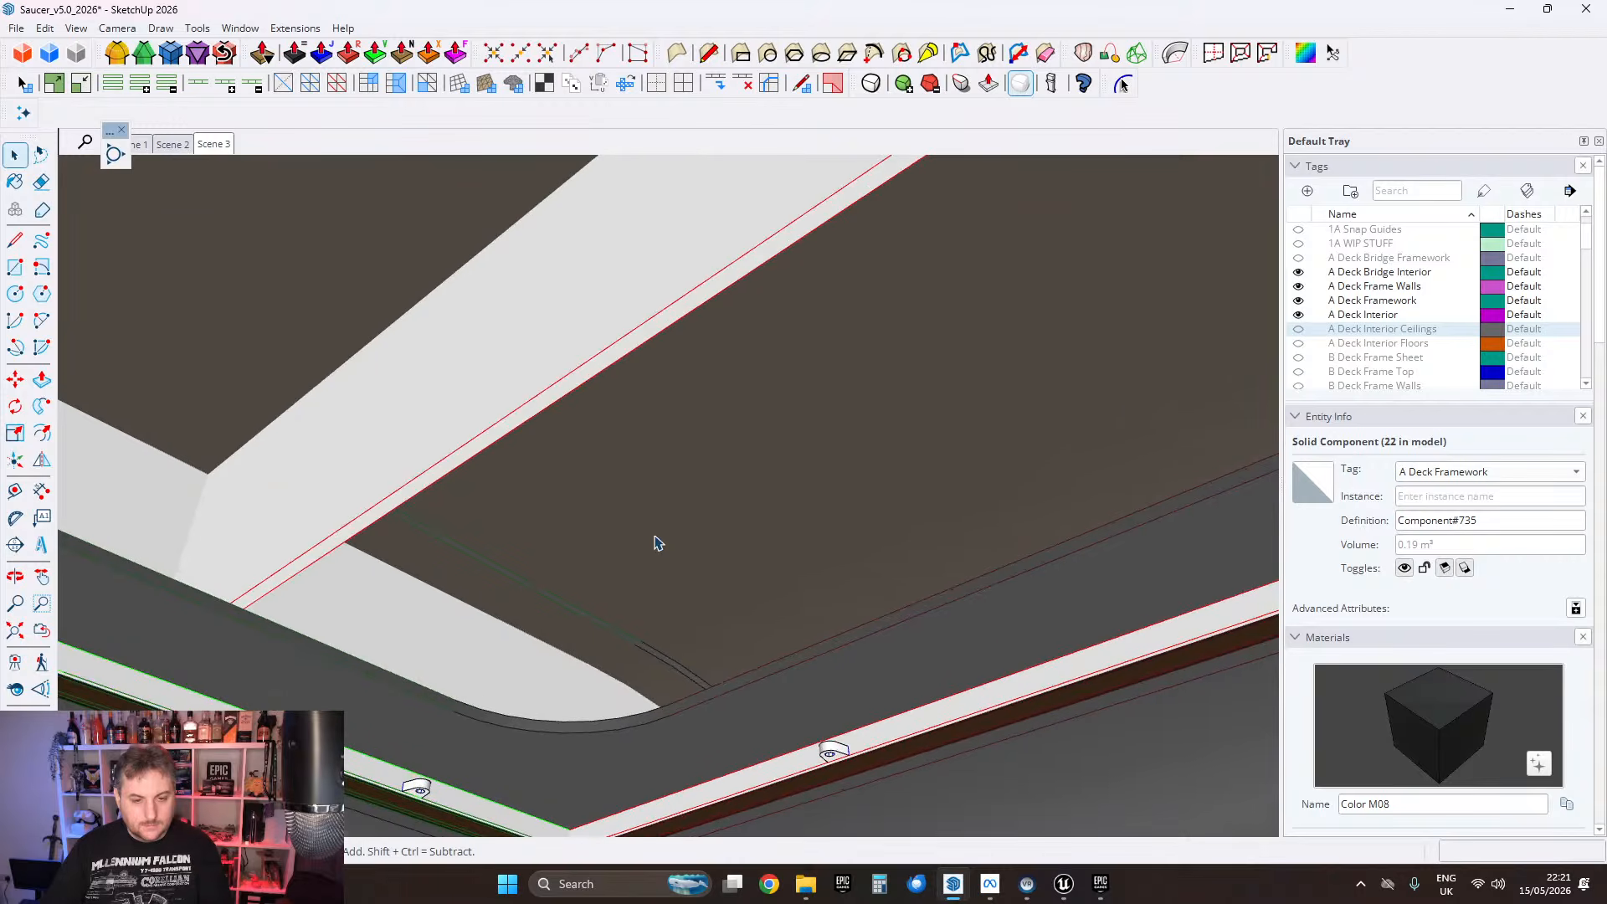
pyautogui.click(540, 381)
pyautogui.click(15, 379)
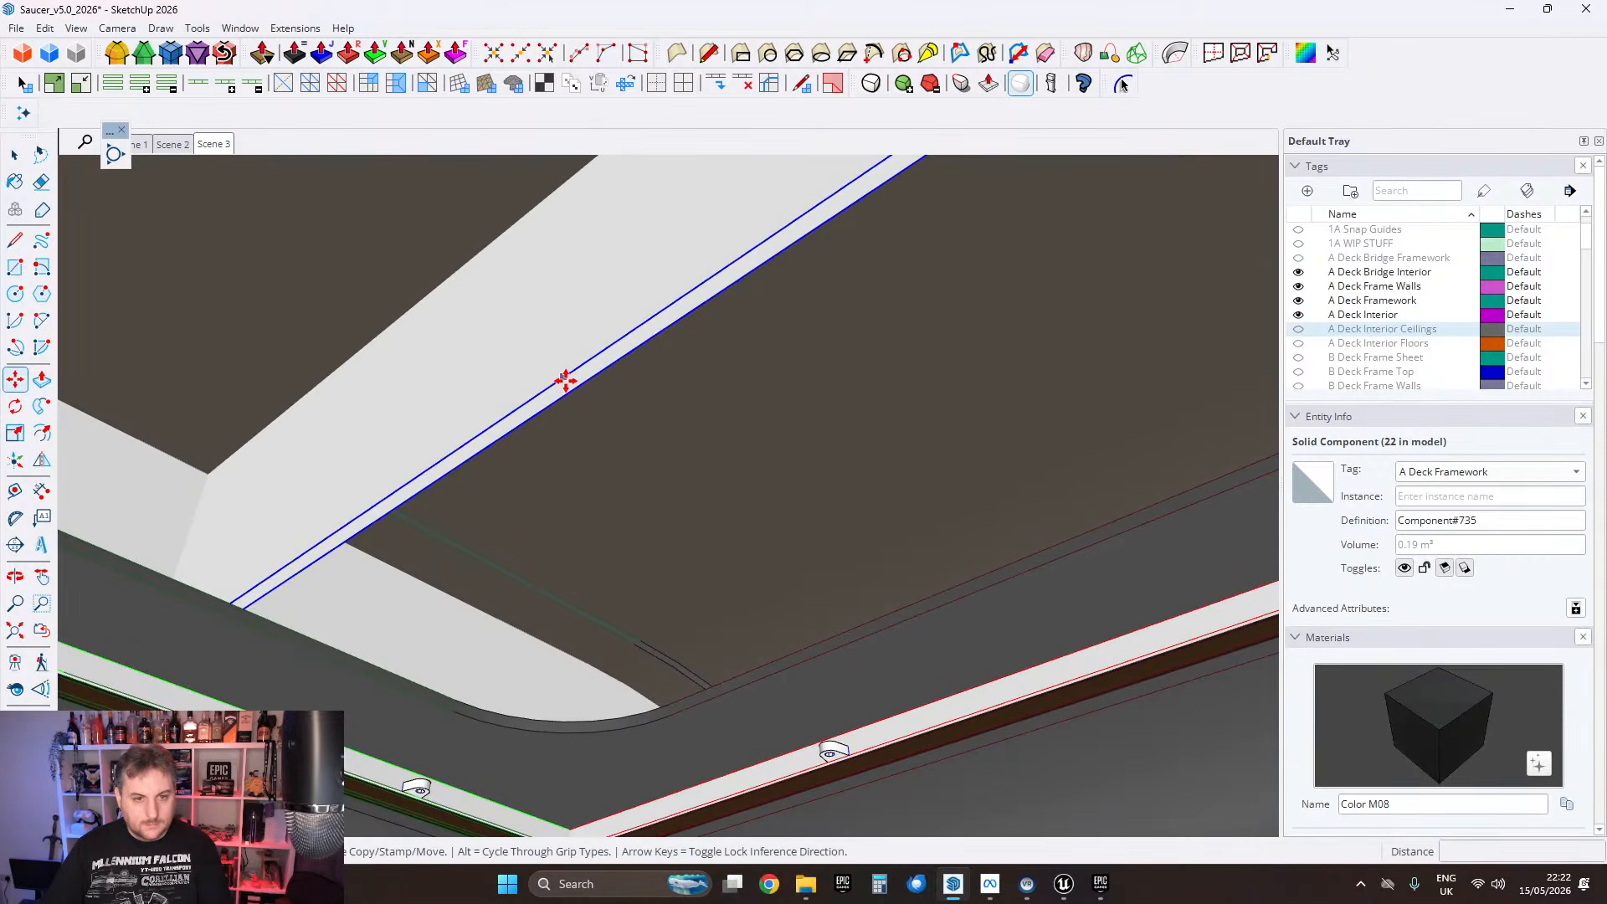
pyautogui.click(566, 381)
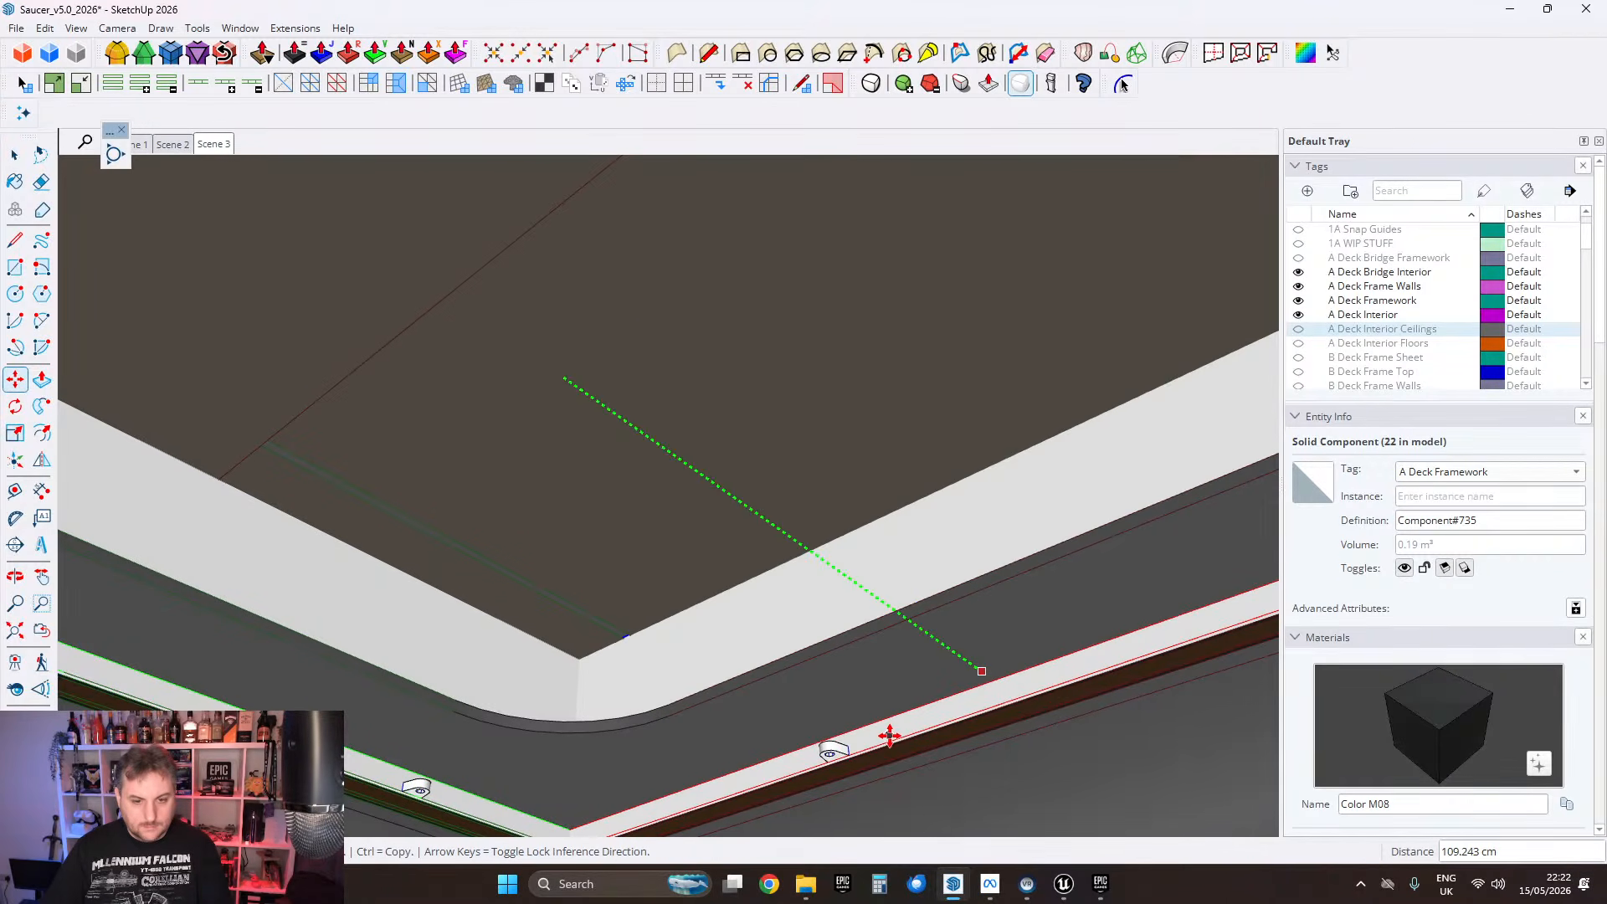
# Step: Move the beam along the green axis onto the support bar at the panel's outer end, and leave the framework component
pyautogui.moveTo(825, 750); pyautogui.dragTo(583, 569, button='middle')
pyautogui.moveTo(506, 610); pyautogui.dragTo(291, 391, button='middle')
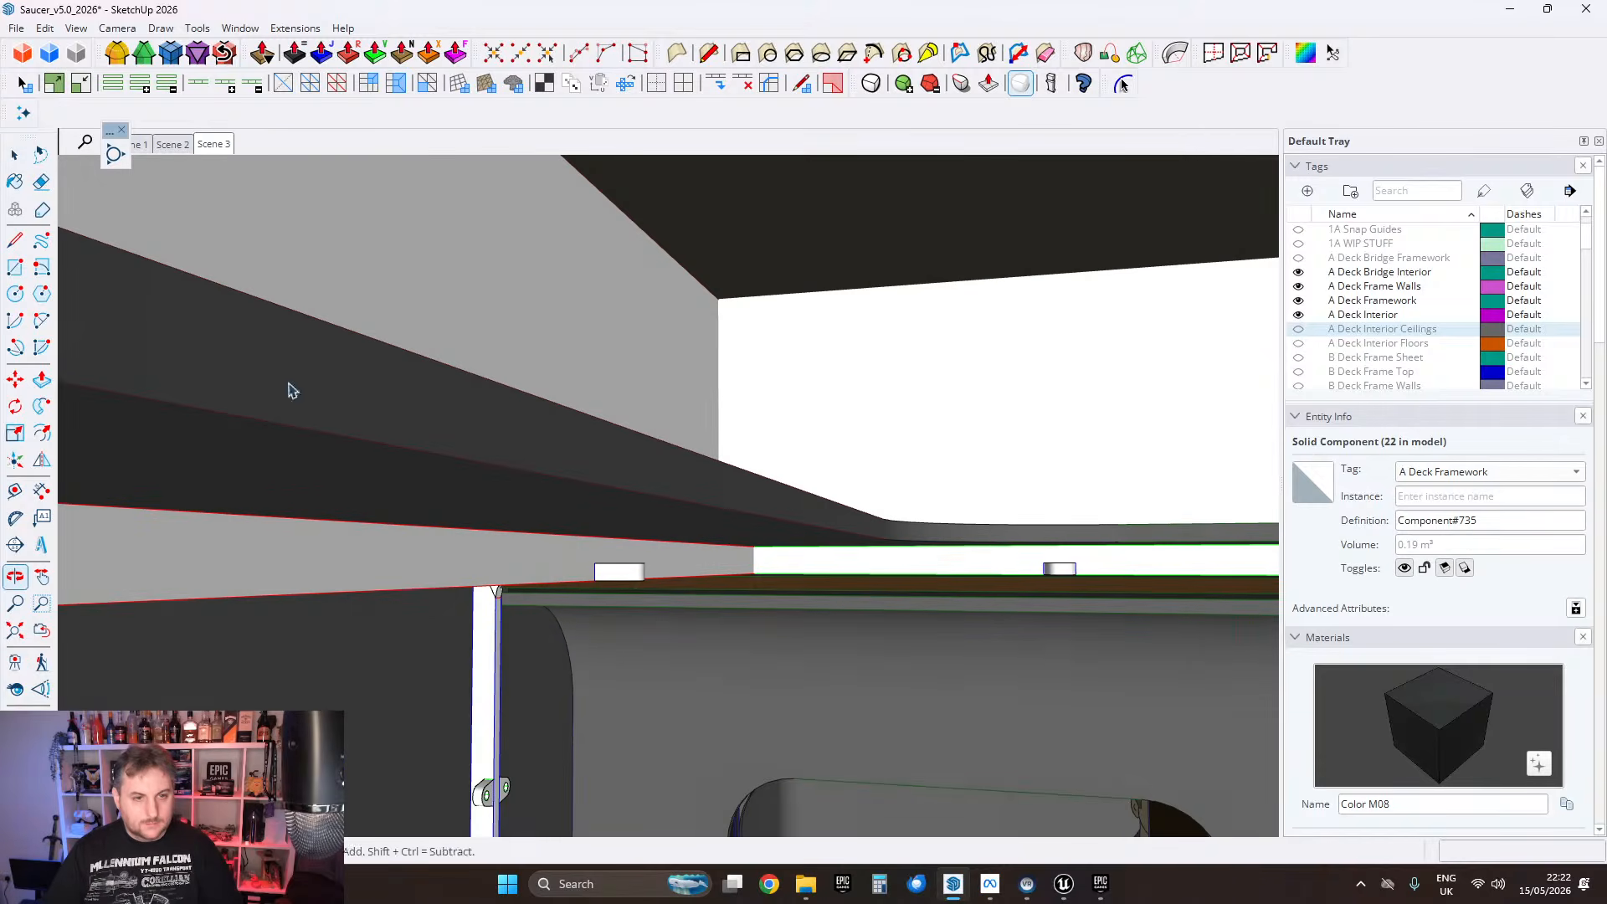
pyautogui.click(15, 385)
pyautogui.click(648, 357)
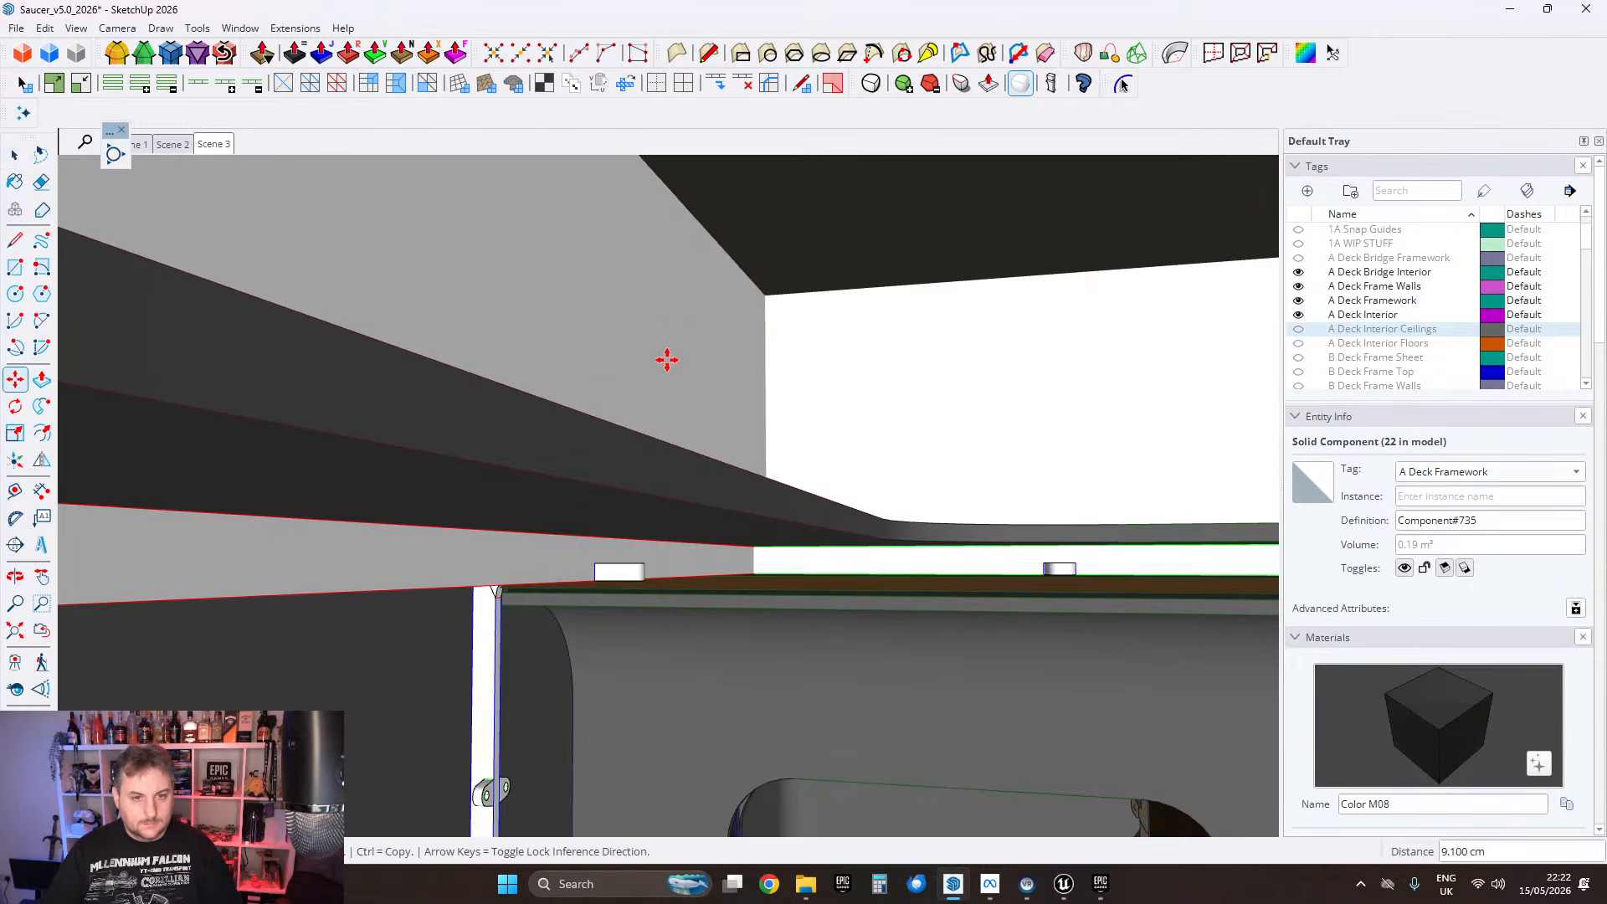
pyautogui.click(549, 559)
pyautogui.press('space')
pyautogui.keyDown('shift'); pyautogui.moveTo(764, 355); pyautogui.dragTo(588, 335, button='middle'); pyautogui.keyUp('shift')
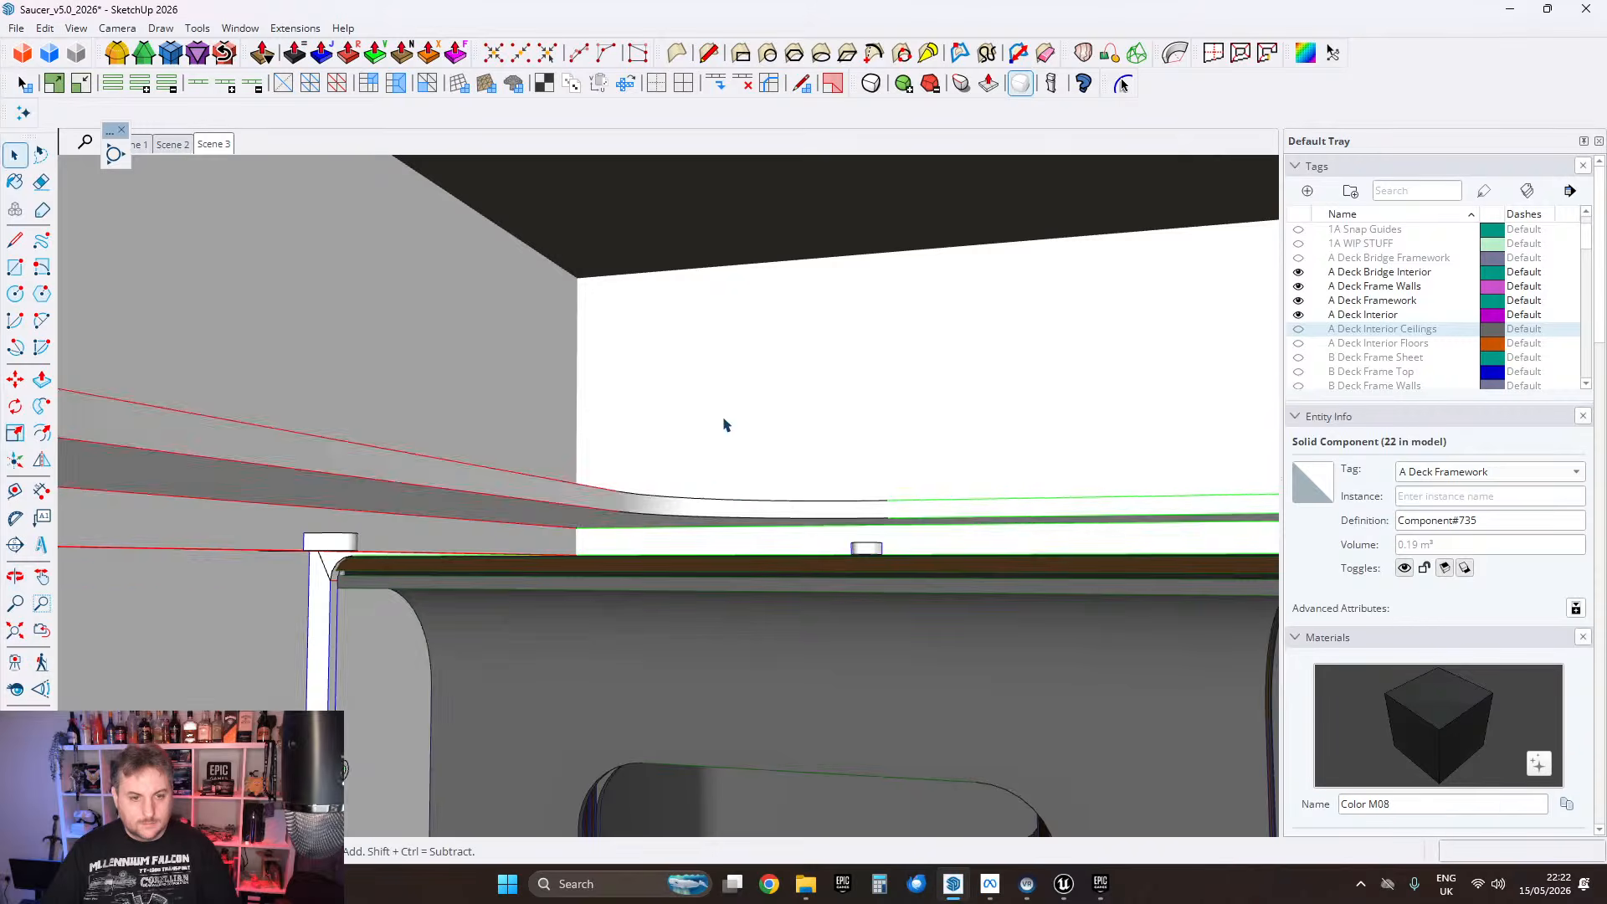
pyautogui.click(727, 425)
pyautogui.moveTo(726, 425); pyautogui.dragTo(942, 491, button='middle')
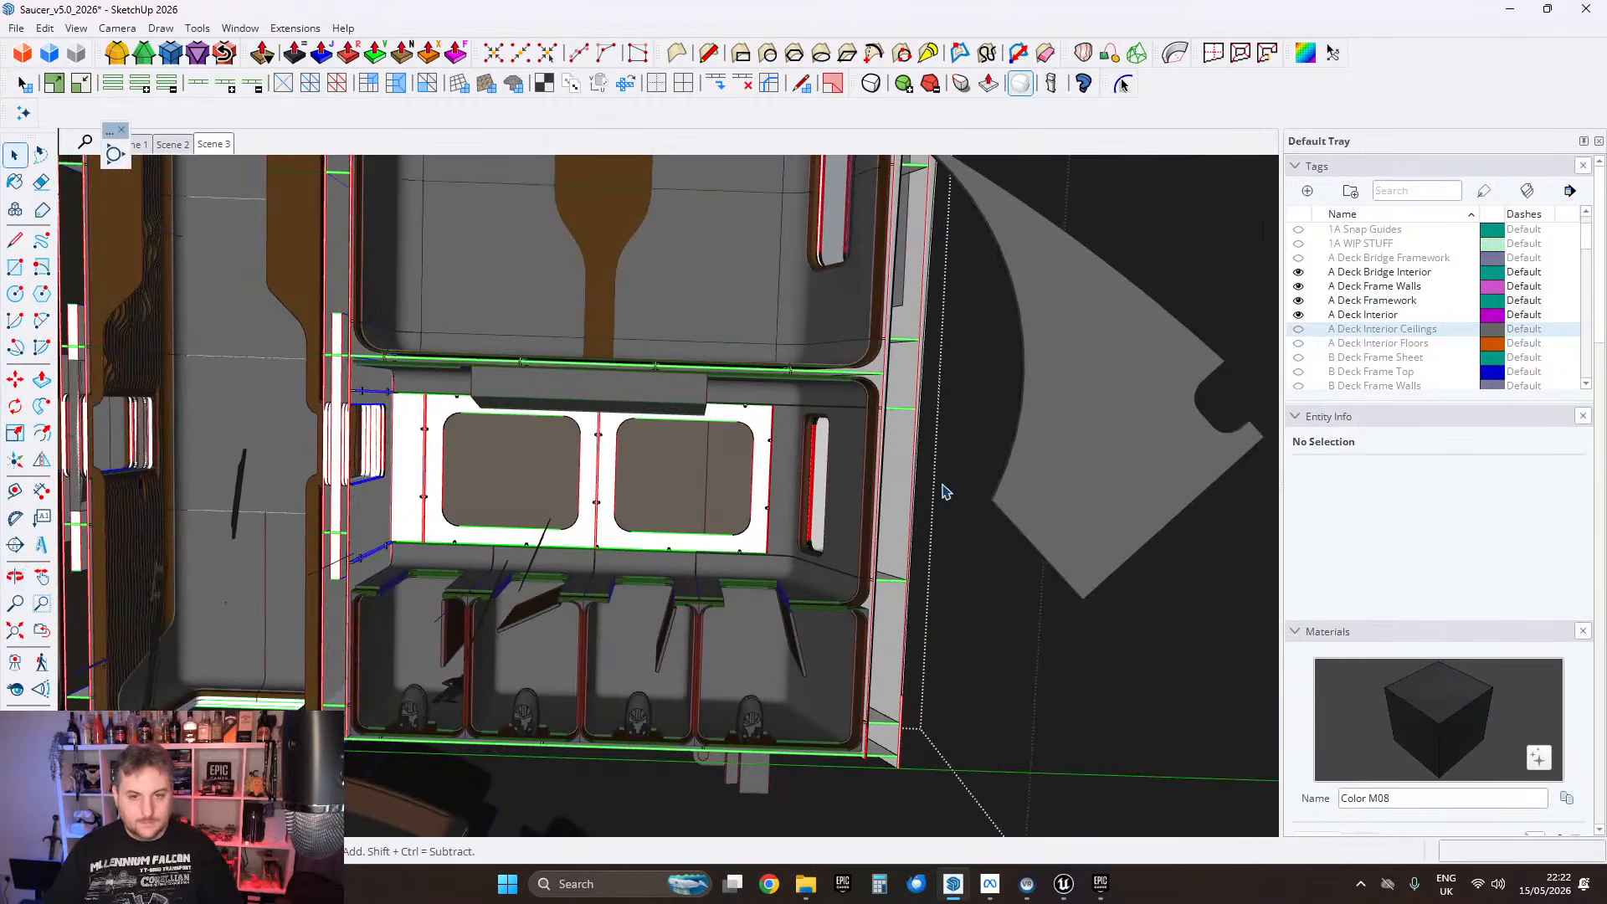
pyautogui.click(950, 479)
# Step: Export the A Deck frame walls component as FBX, replacing magellan_ring1_adeck_framework_walls.fbx in the Ring 1 Framework folder
pyautogui.moveTo(656, 493)
pyautogui.keyDown('shift'); pyautogui.mouseDown(button='middle')
pyautogui.moveTo(695, 509)
pyautogui.moveTo(672, 485)
pyautogui.mouseUp(button='middle'); pyautogui.keyUp('shift')
pyautogui.scroll(3, 674, 484)
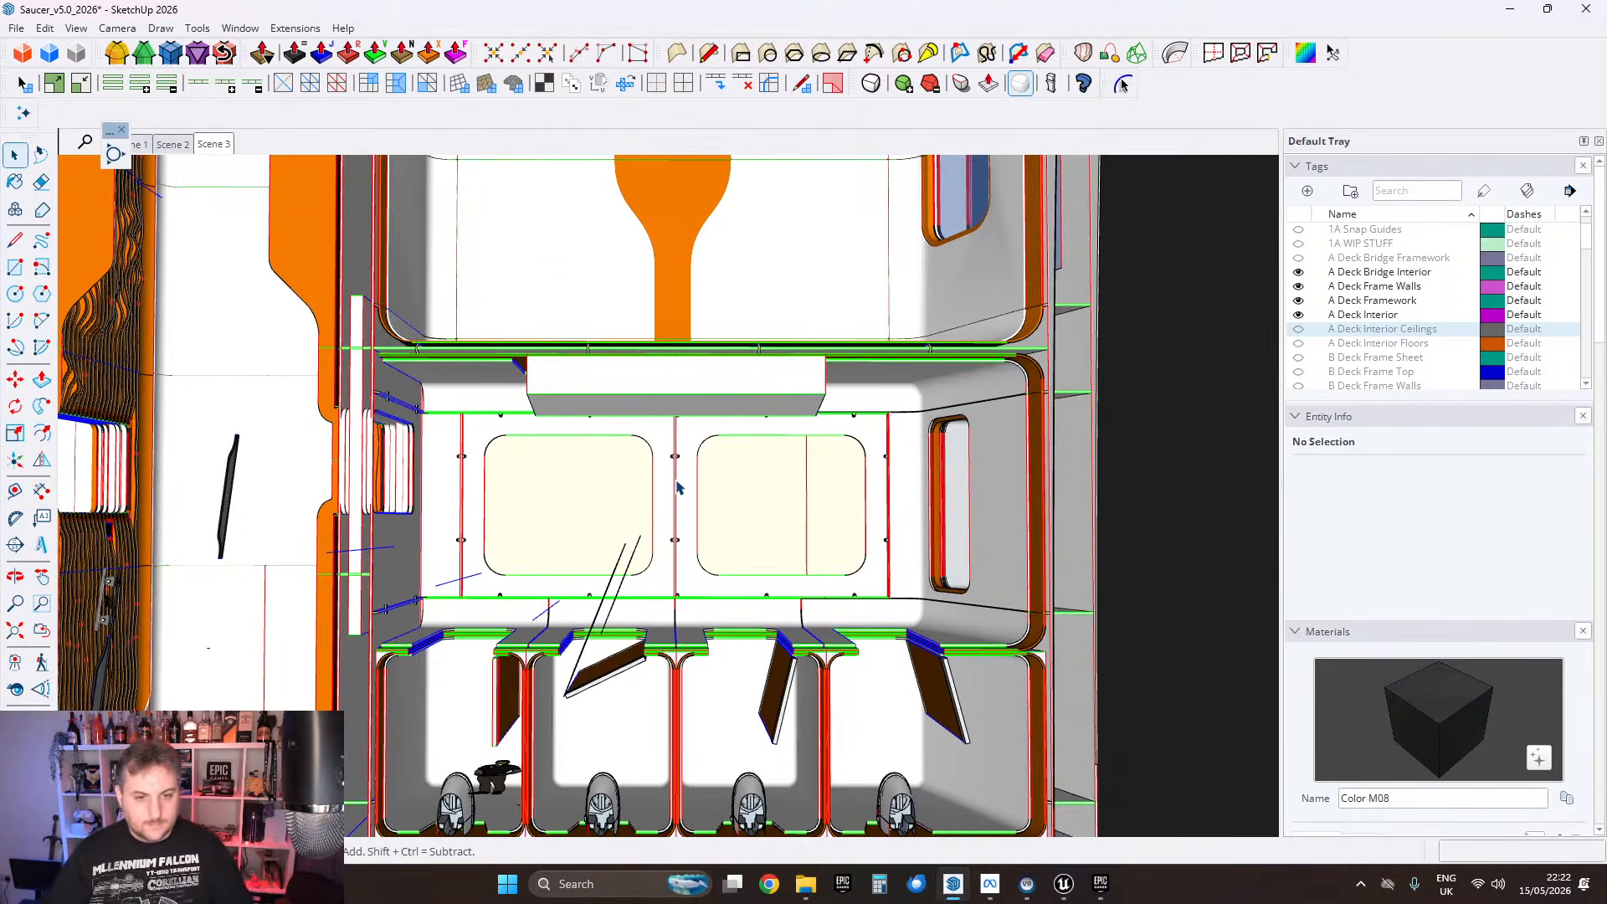
pyautogui.click(677, 487)
pyautogui.click(15, 28)
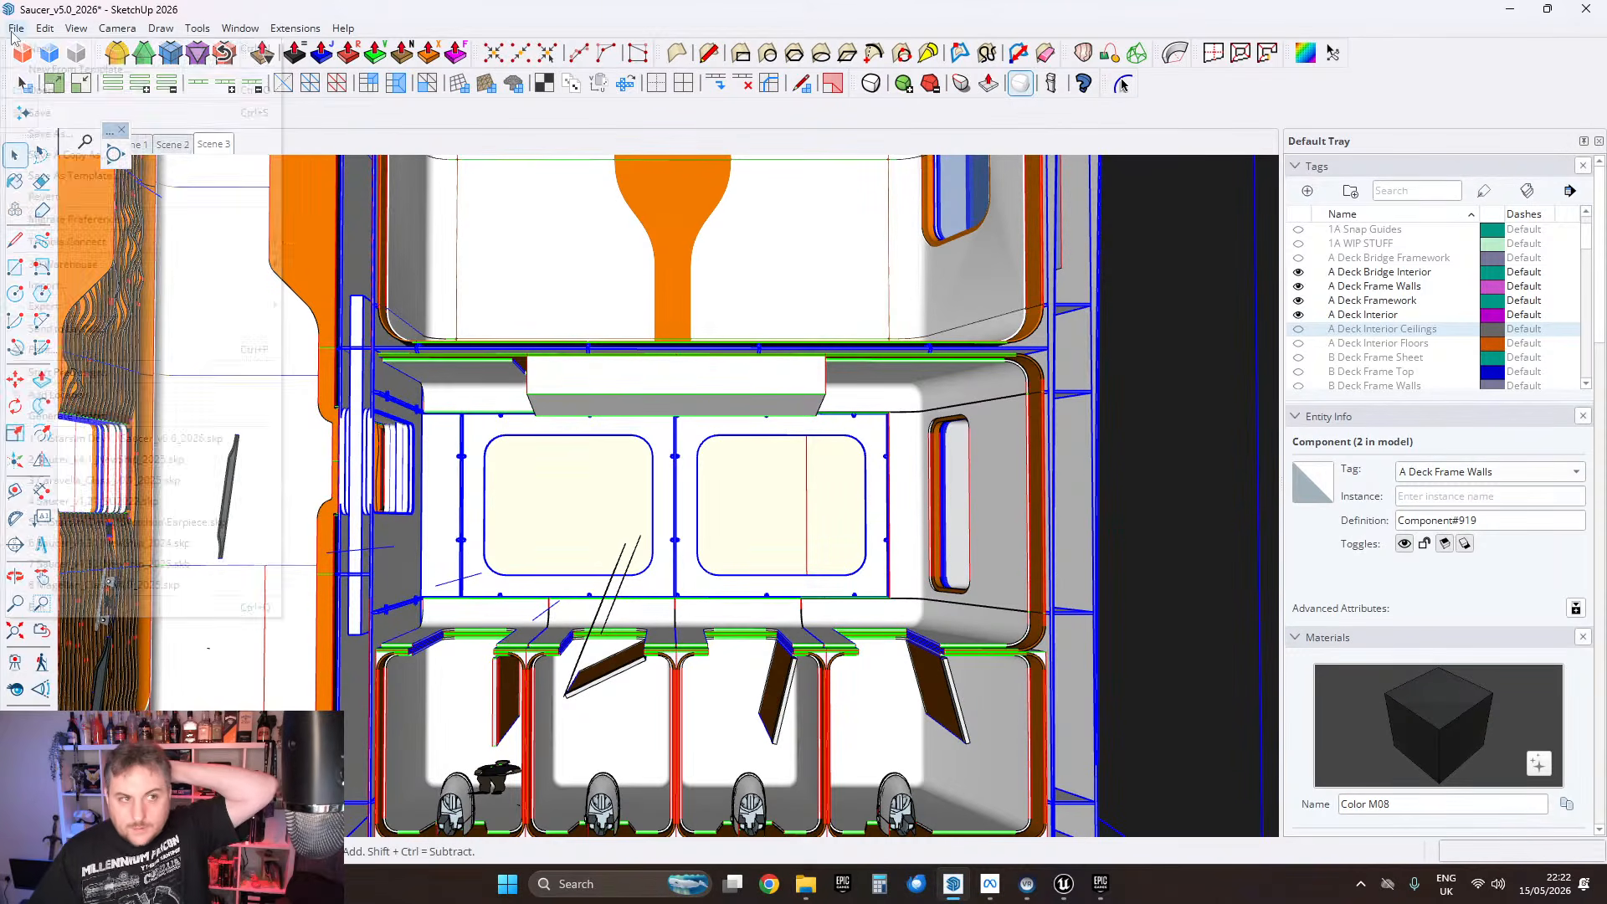
pyautogui.moveTo(125, 305)
pyautogui.click(323, 306)
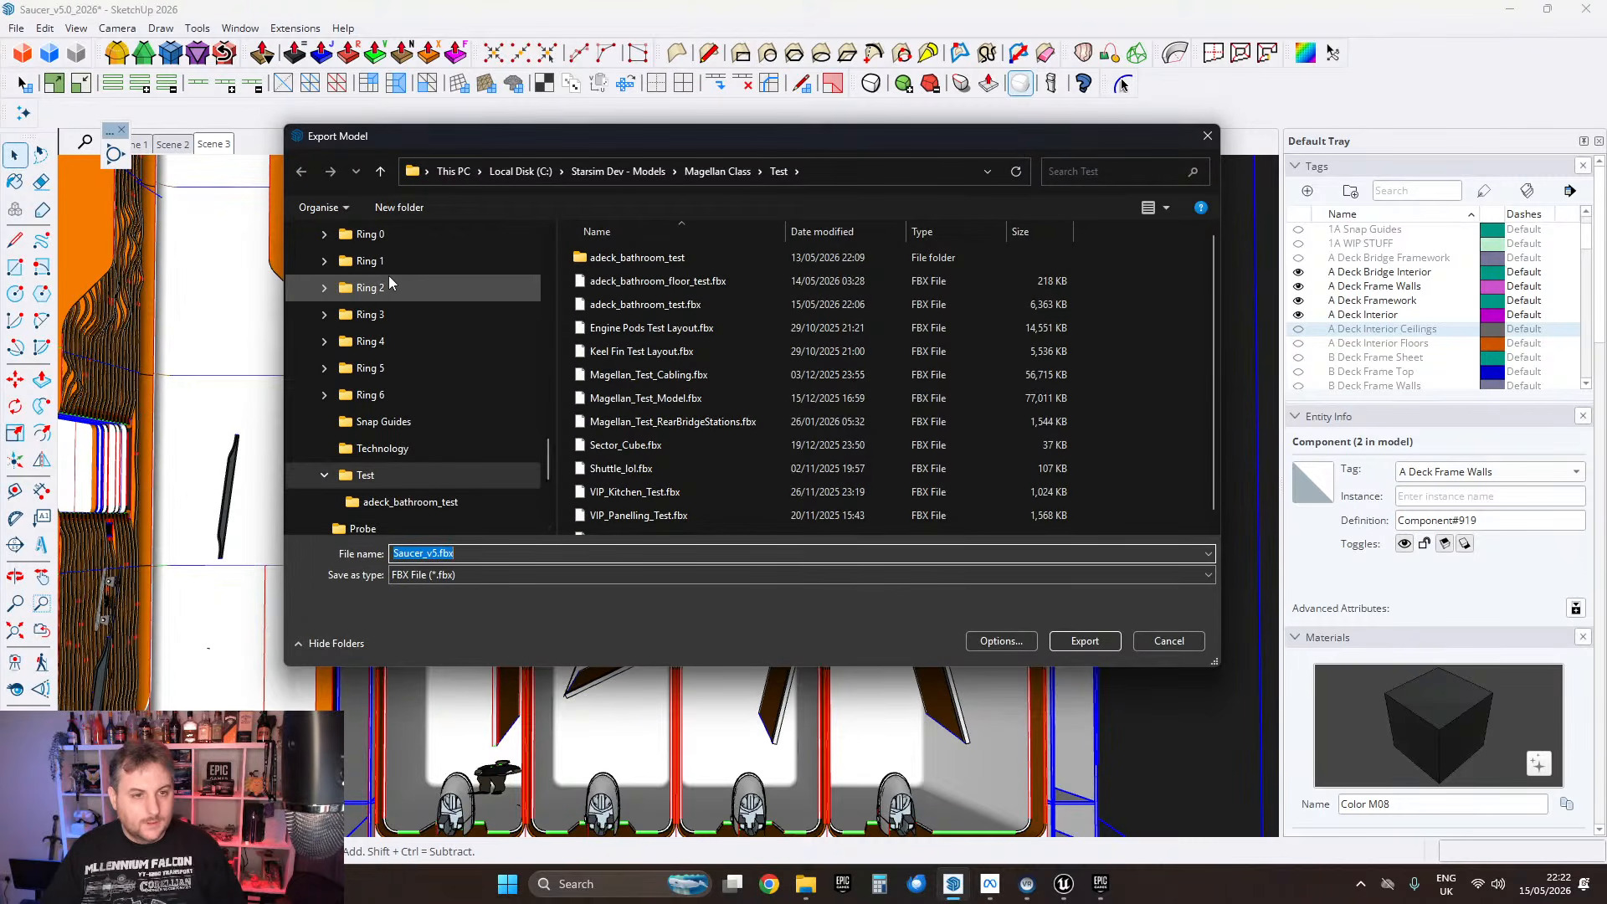
pyautogui.click(370, 261)
pyautogui.click(619, 307)
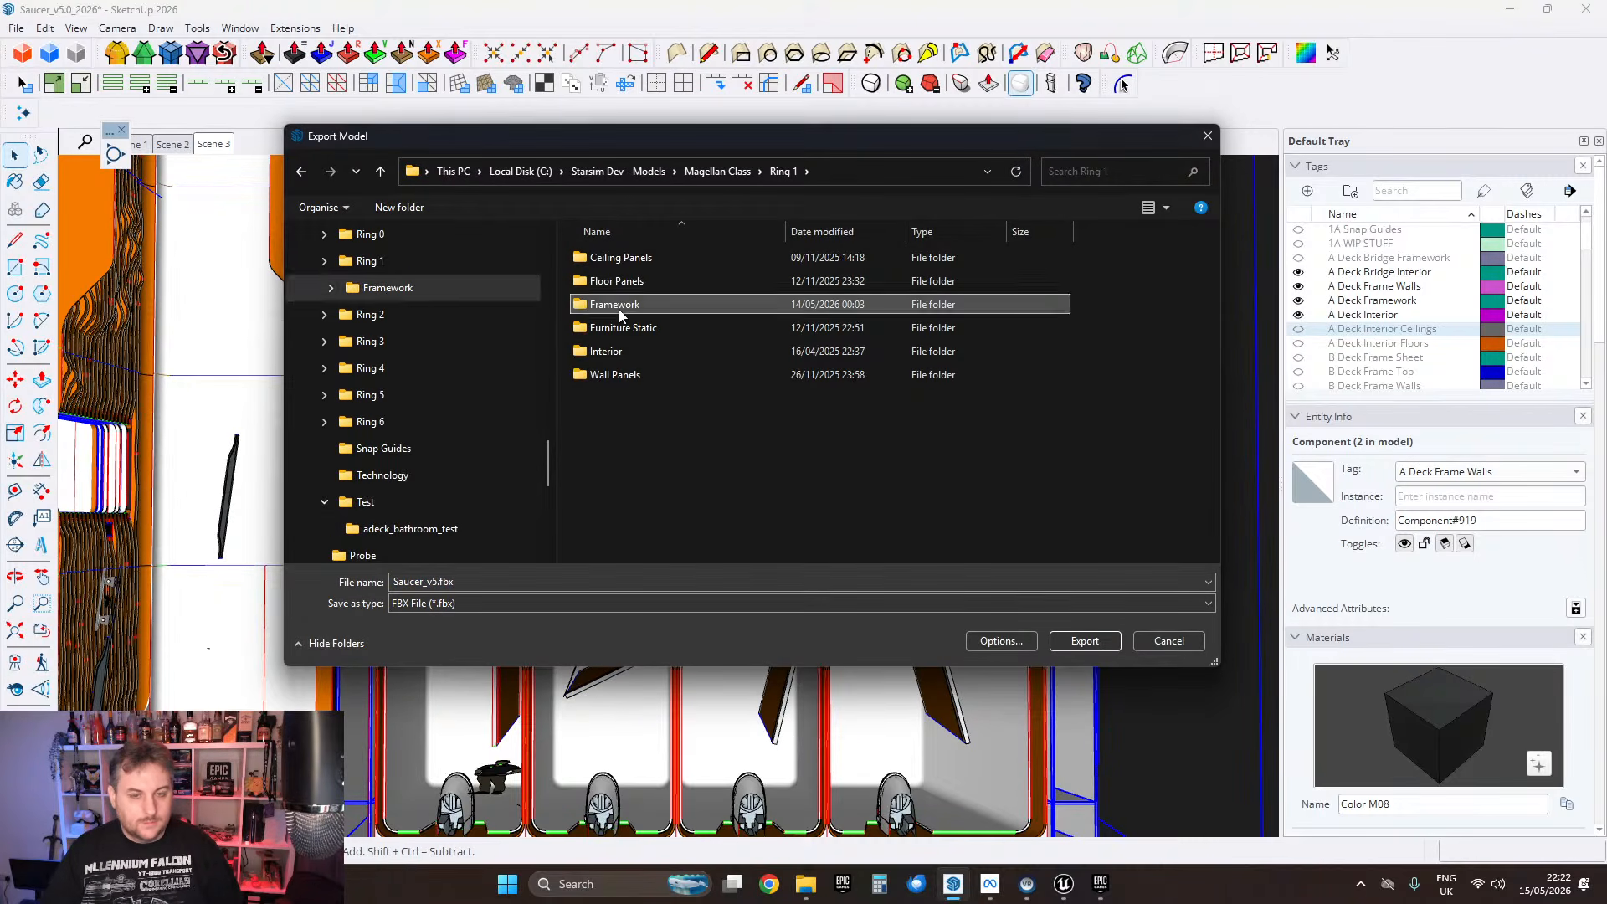
pyautogui.doubleClick(619, 306)
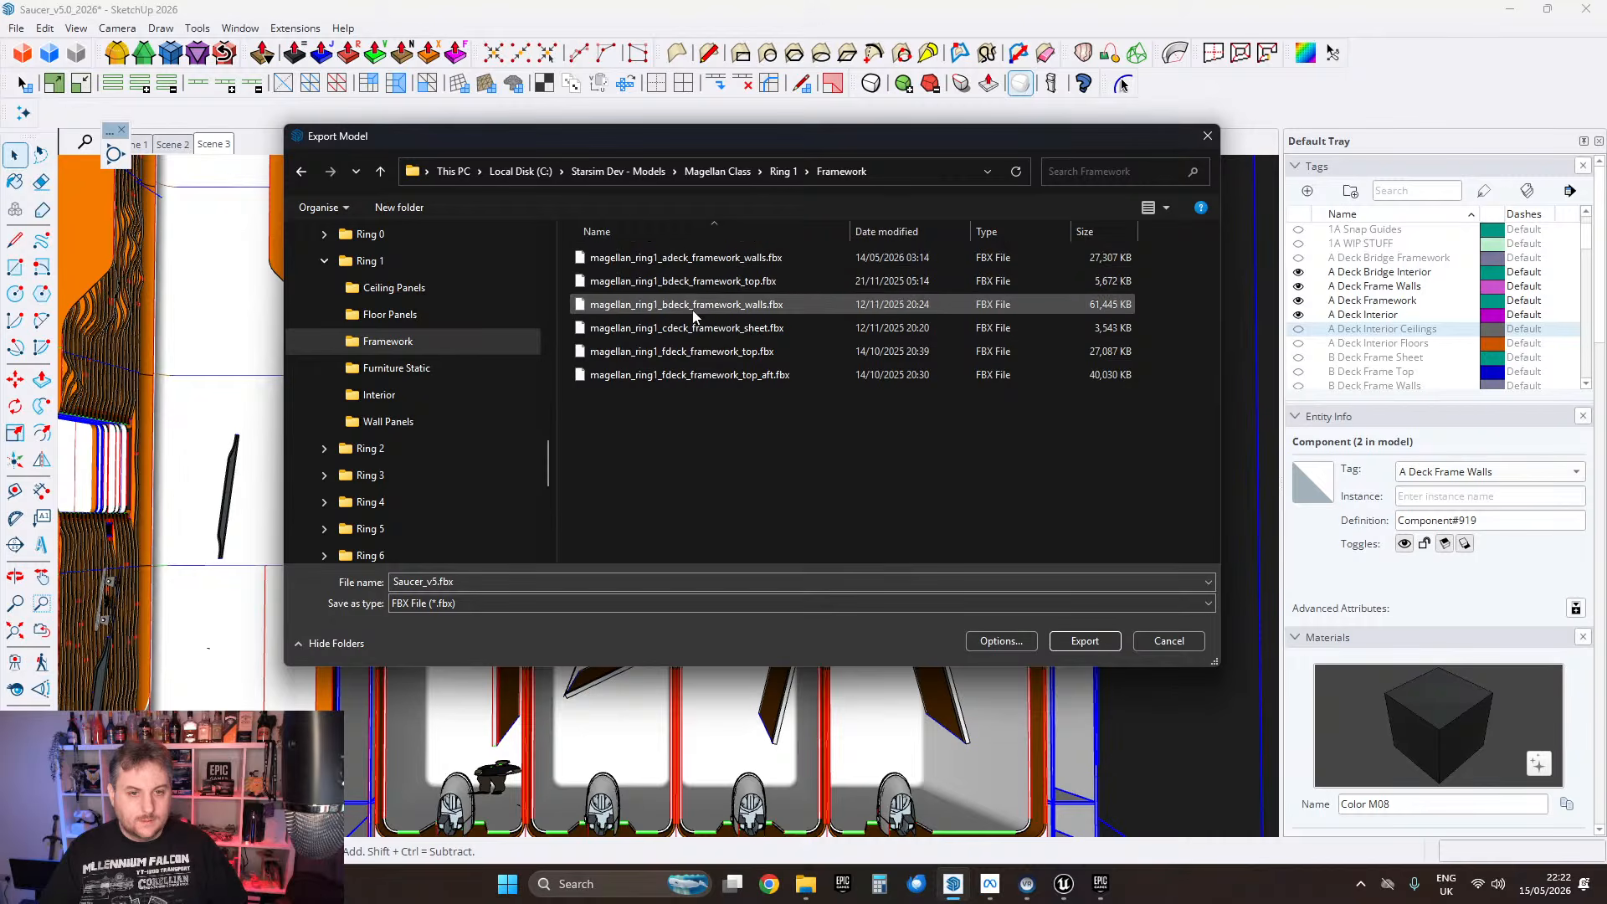
pyautogui.doubleClick(698, 258)
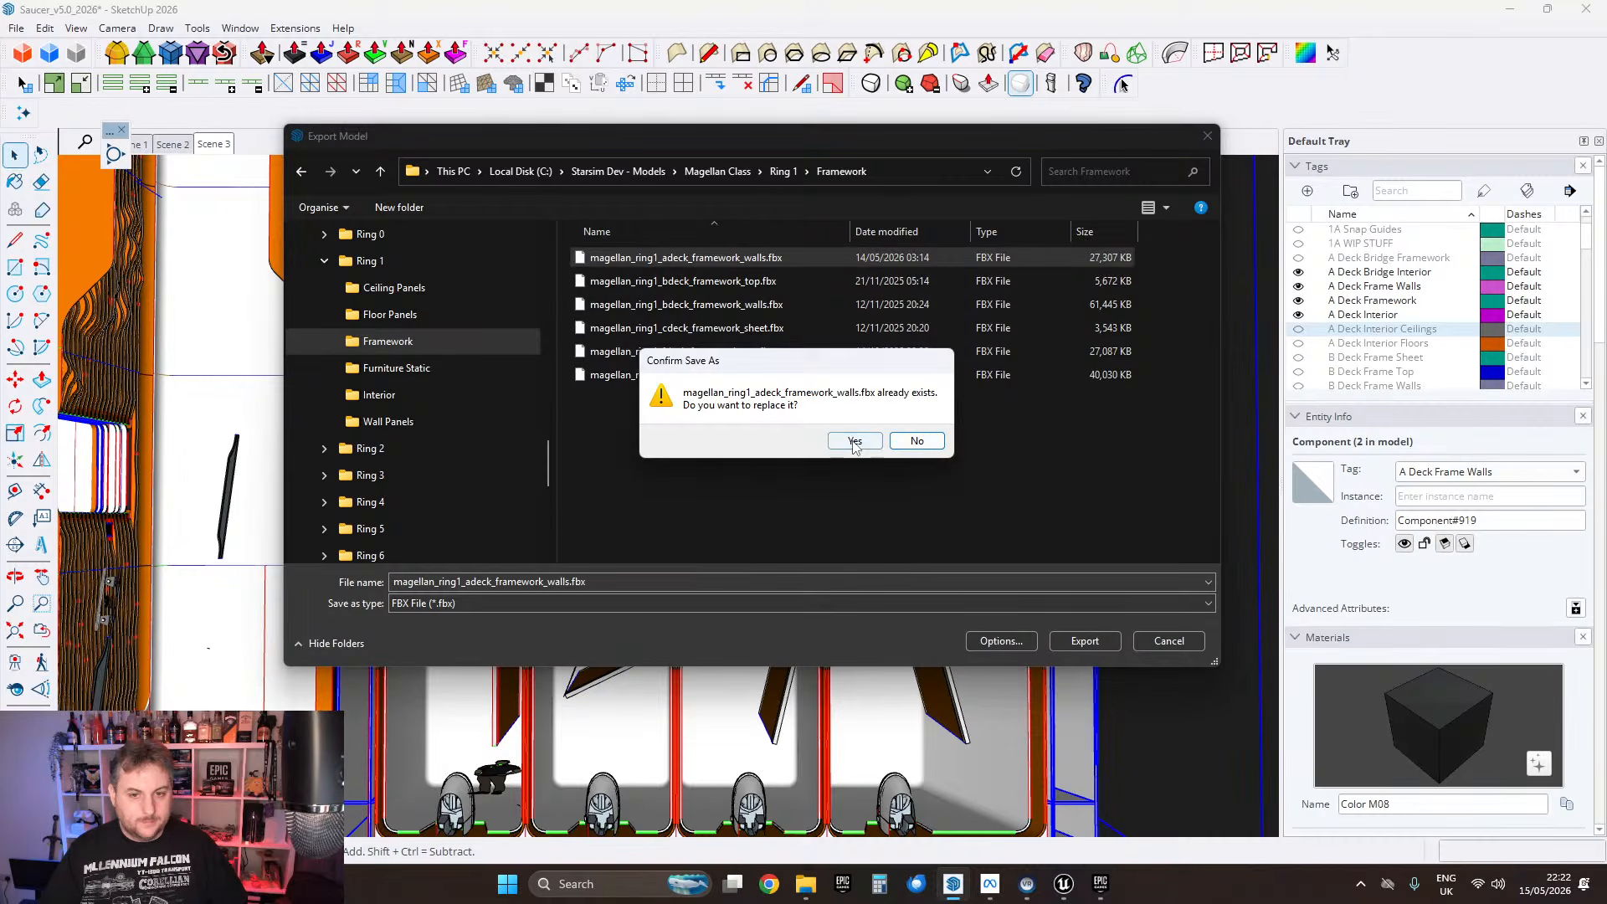
pyautogui.click(854, 441)
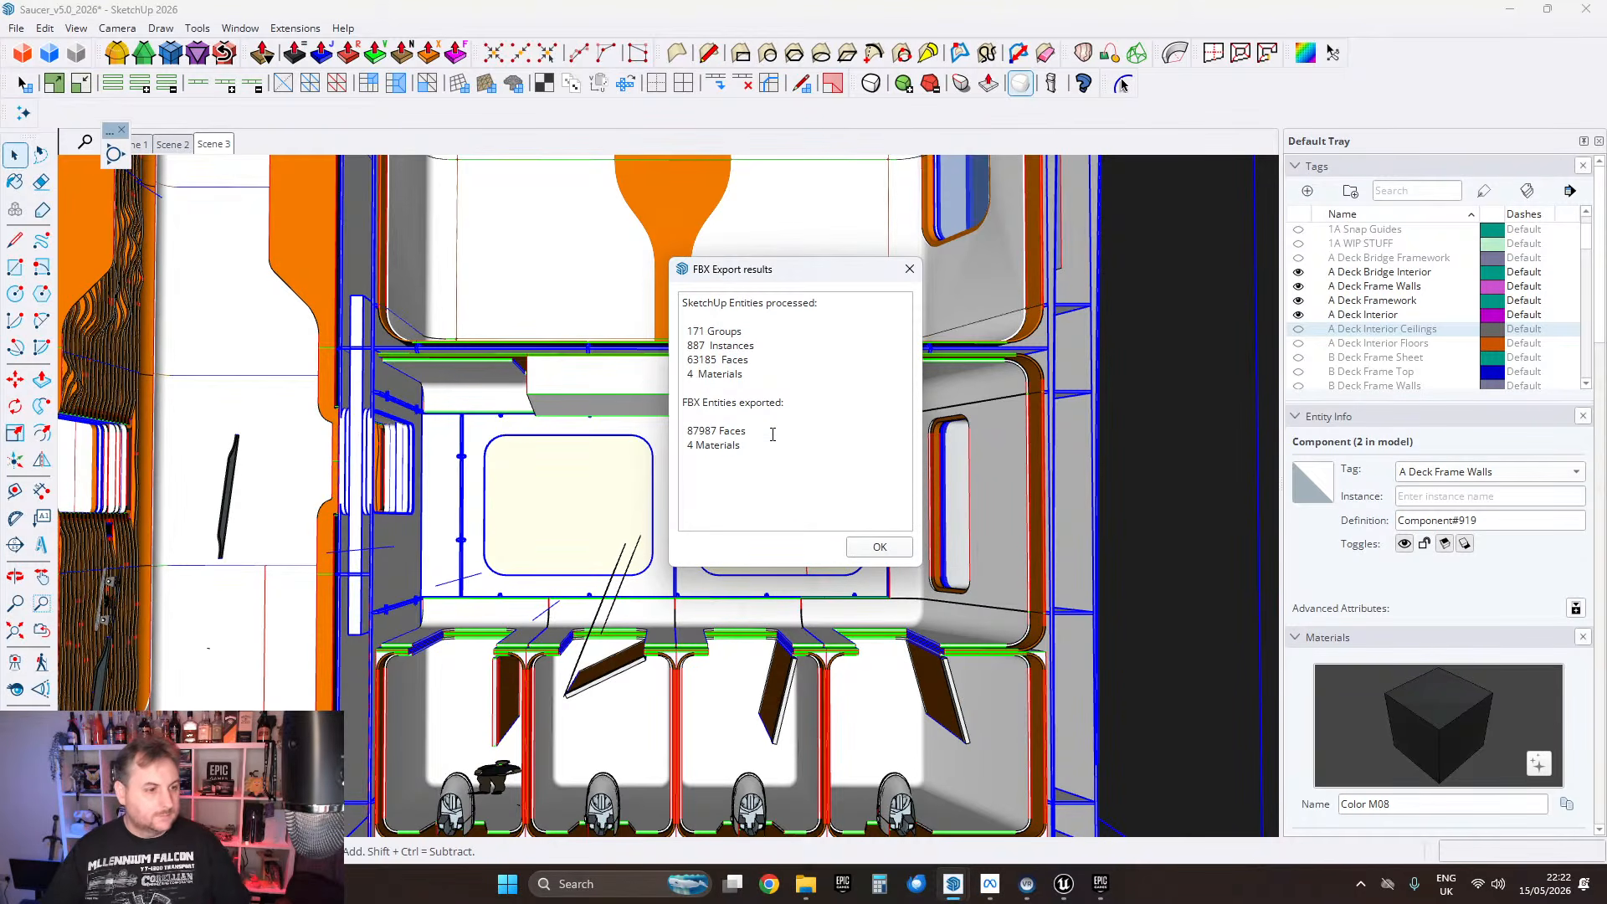
pyautogui.click(879, 549)
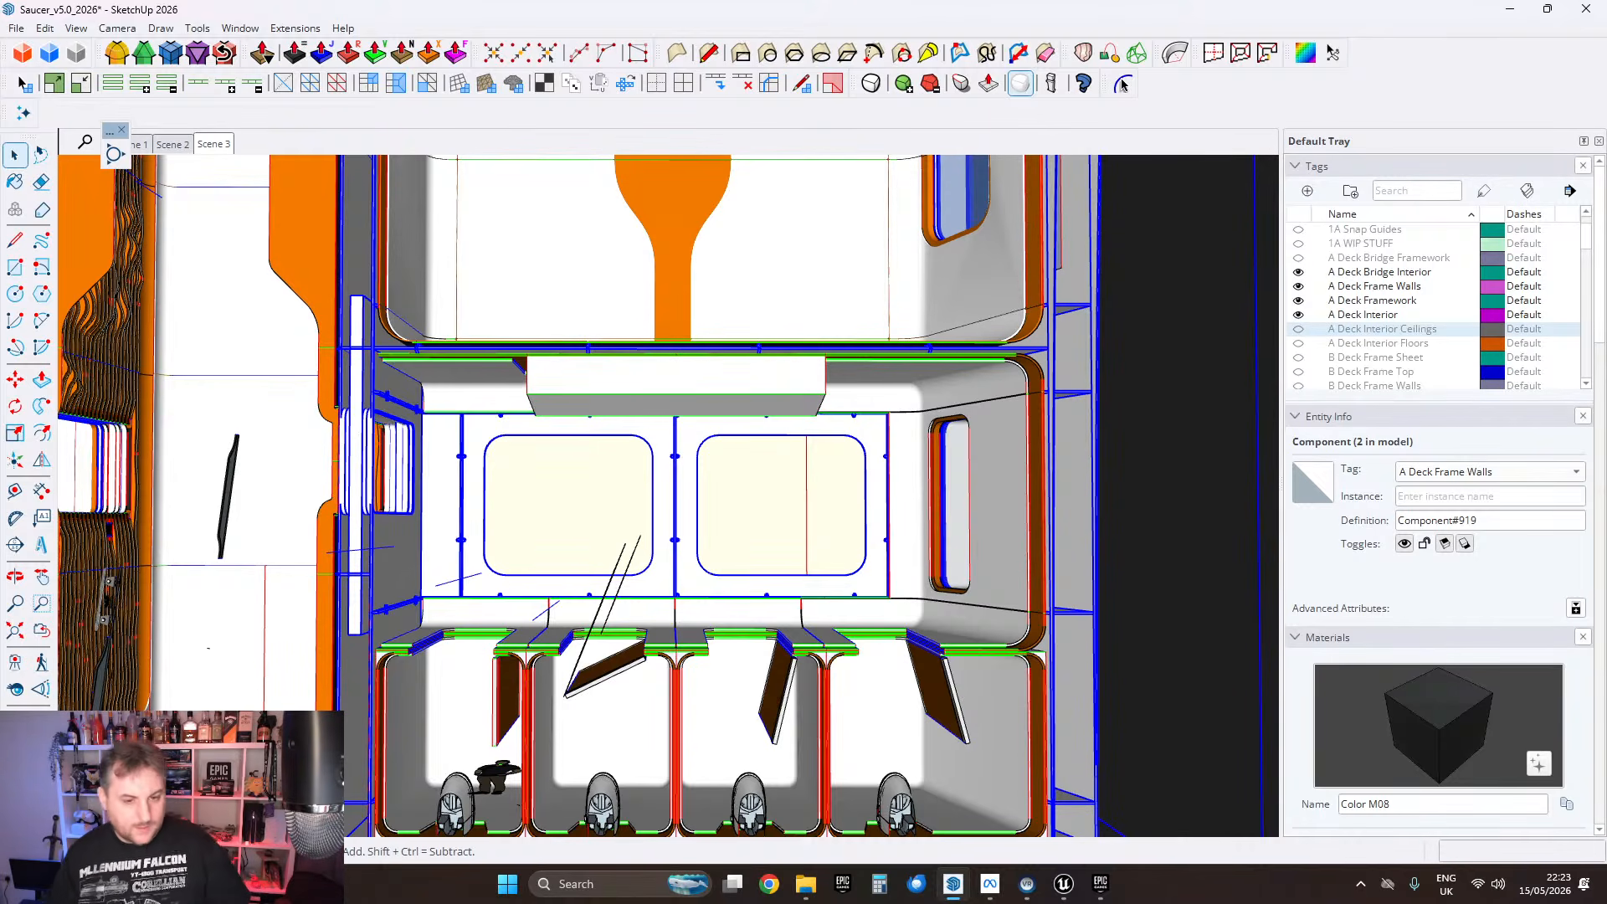
pyautogui.moveTo(360, 586)
pyautogui.mouseDown(button='middle')
pyautogui.moveTo(667, 568)
pyautogui.moveTo(726, 615)
pyautogui.mouseUp(button='middle')
pyautogui.scroll(-3, 728, 556)
pyautogui.moveTo(716, 494); pyautogui.dragTo(745, 455, button='middle')
pyautogui.scroll(4, 742, 478)
pyautogui.scroll(-2, 722, 446)
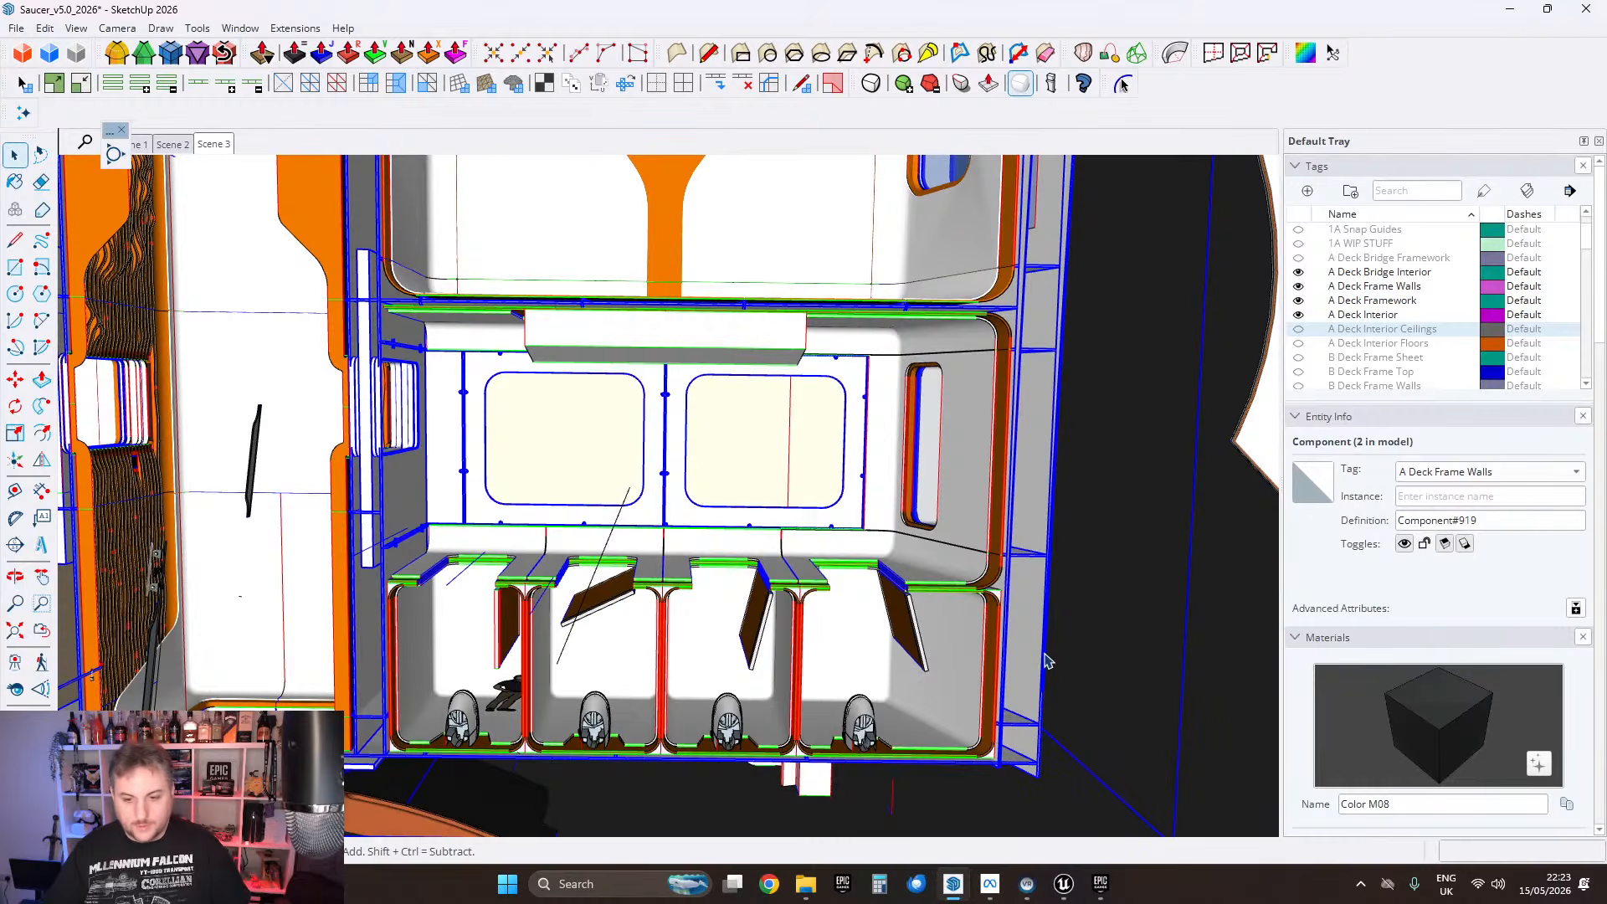
# Step: Switch to Unreal Editor and open the static mesh used by the ring1_framework_a_deck actor
pyautogui.click(1060, 882)
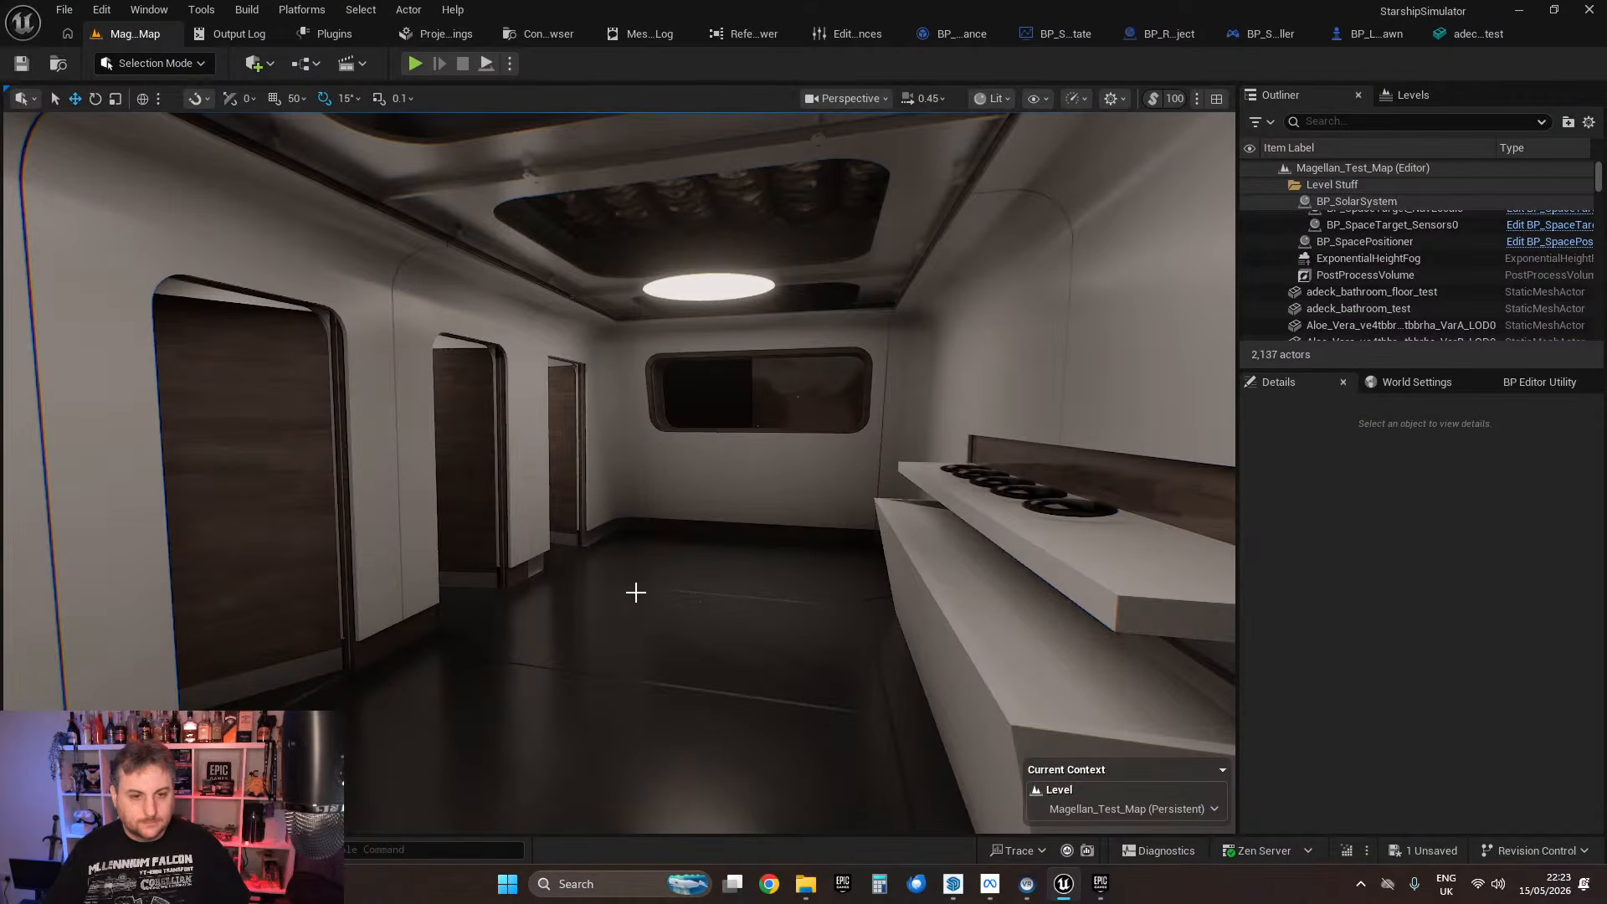
pyautogui.click(492, 189)
pyautogui.moveTo(833, 380); pyautogui.dragTo(832, 380, button='right')
pyautogui.moveTo(929, 384); pyautogui.dragTo(930, 384, button='right')
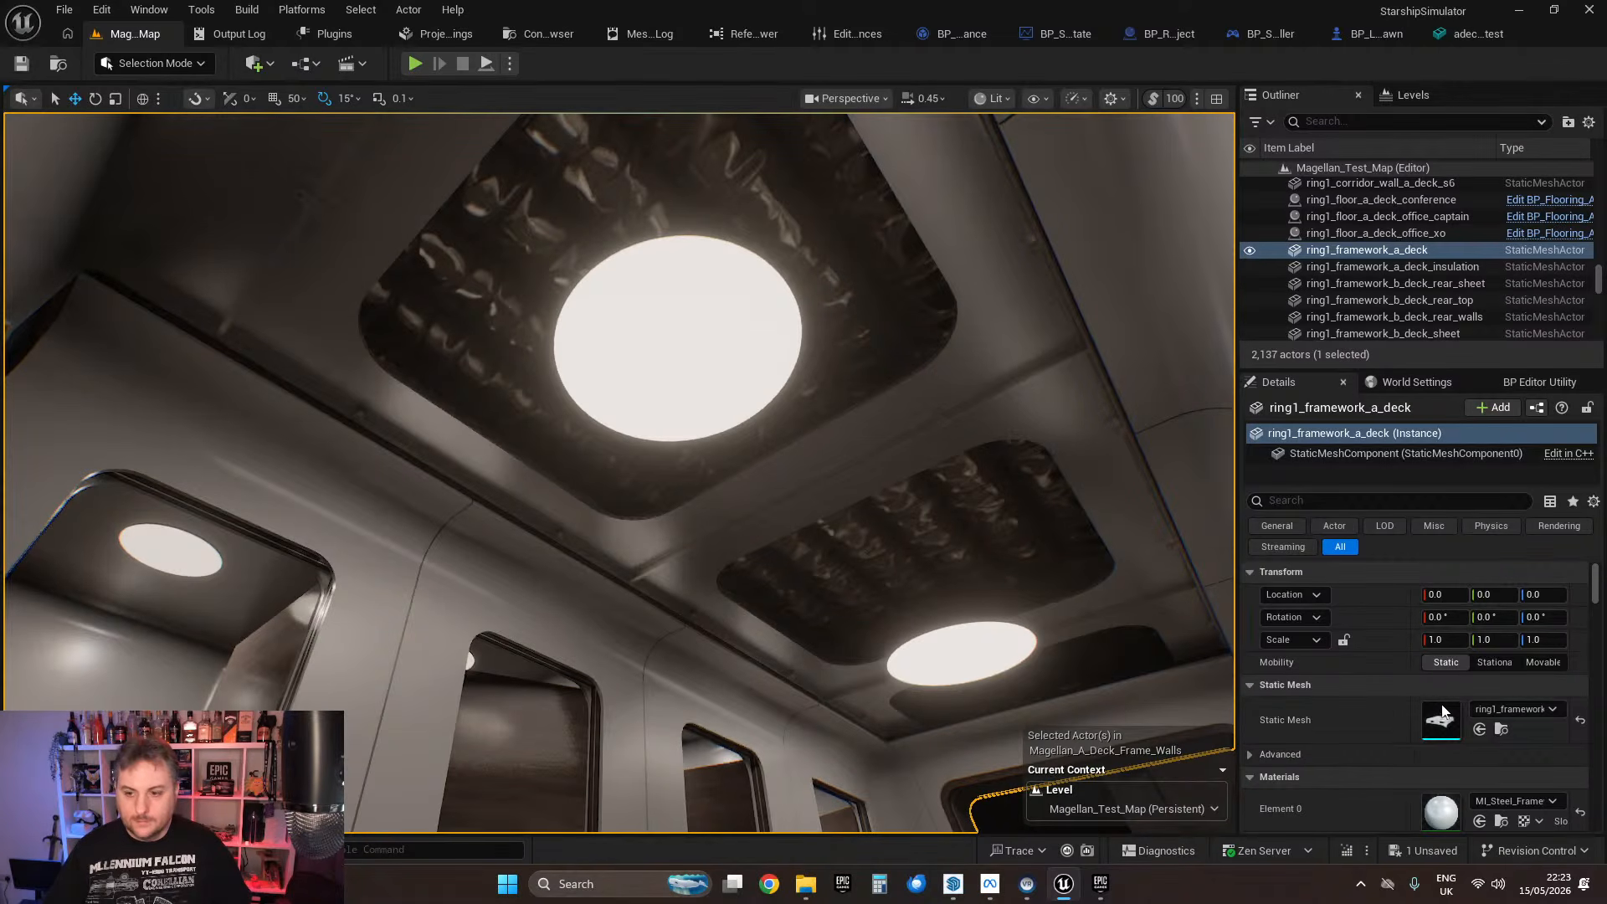
pyautogui.doubleClick(1437, 725)
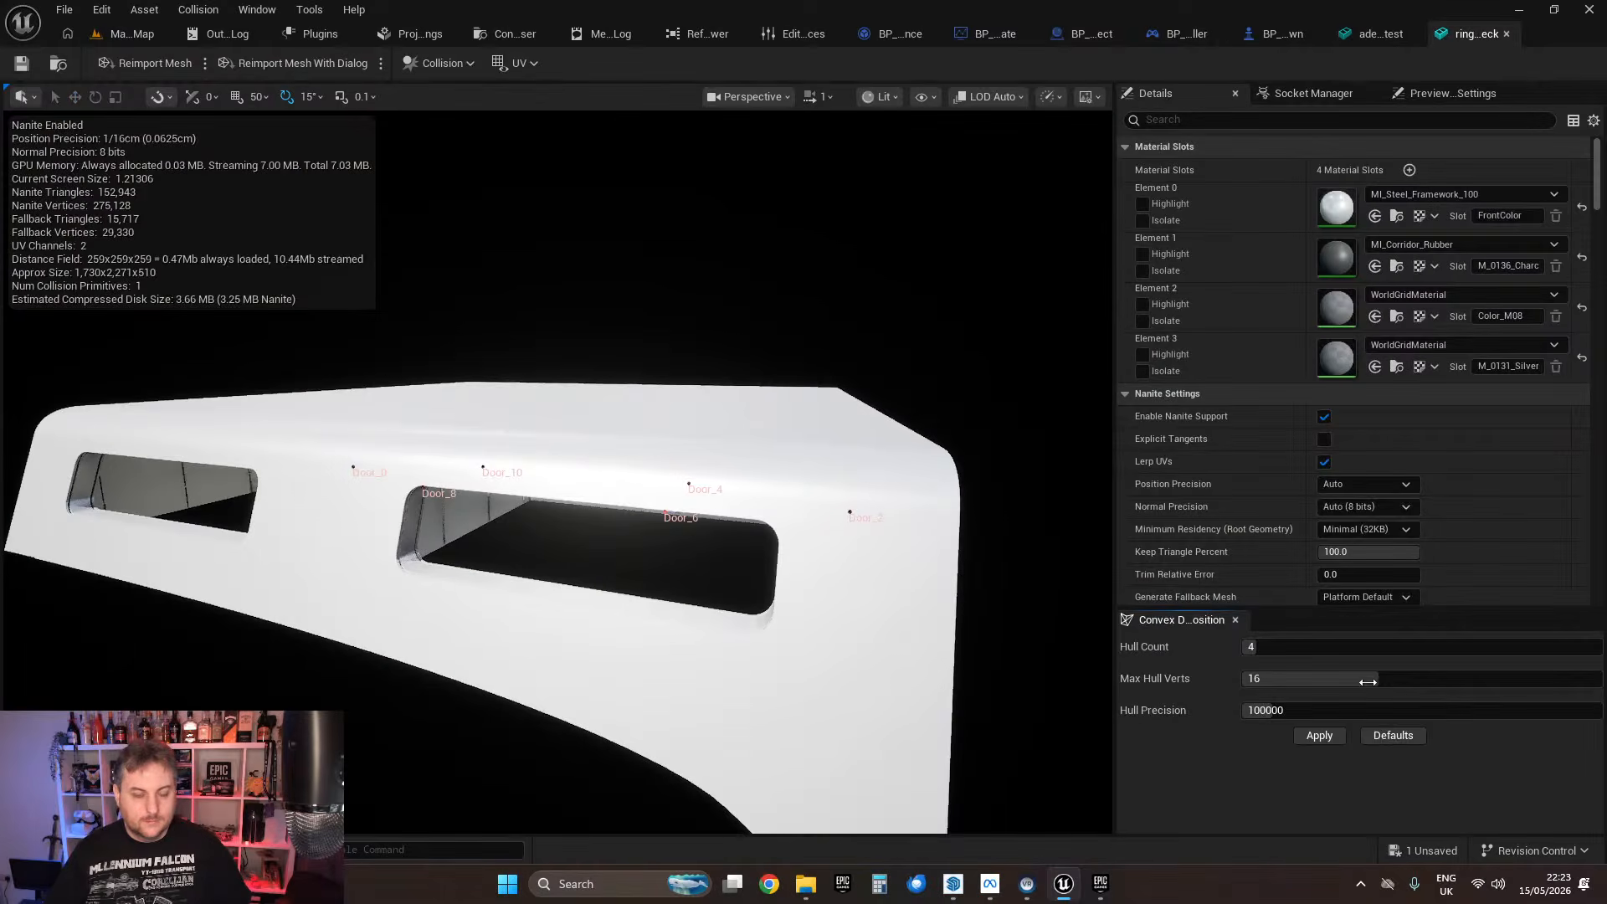
# Step: Reimport the A Deck framework mesh, save the asset and check its ceiling openings and beams
pyautogui.moveTo(831, 522); pyautogui.dragTo(839, 536, button='right')
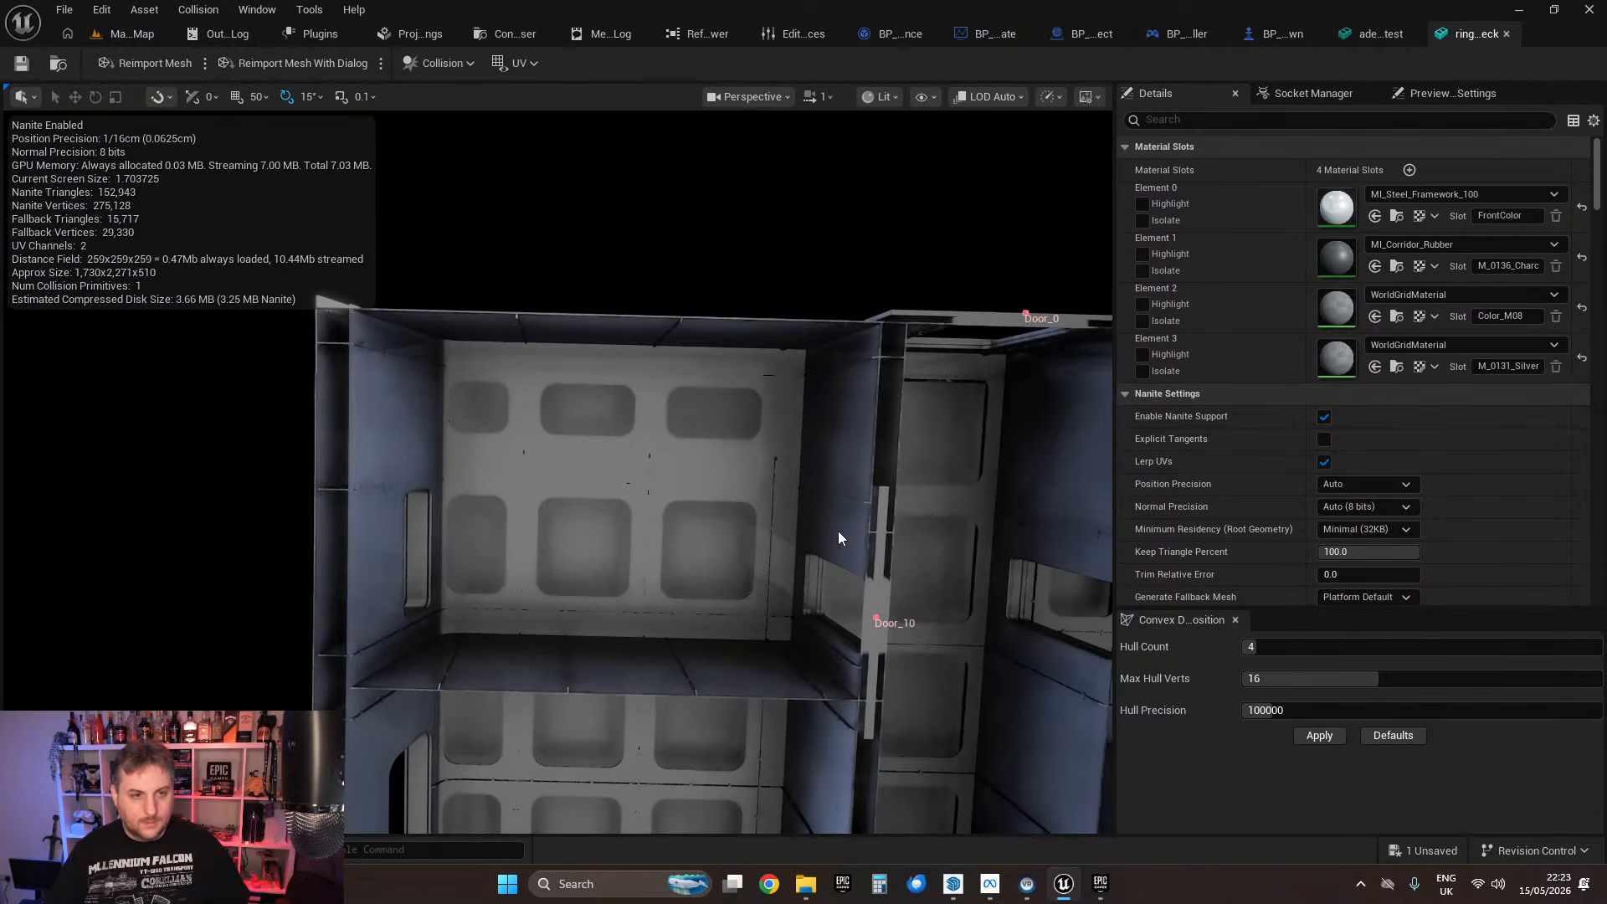
pyautogui.click(133, 65)
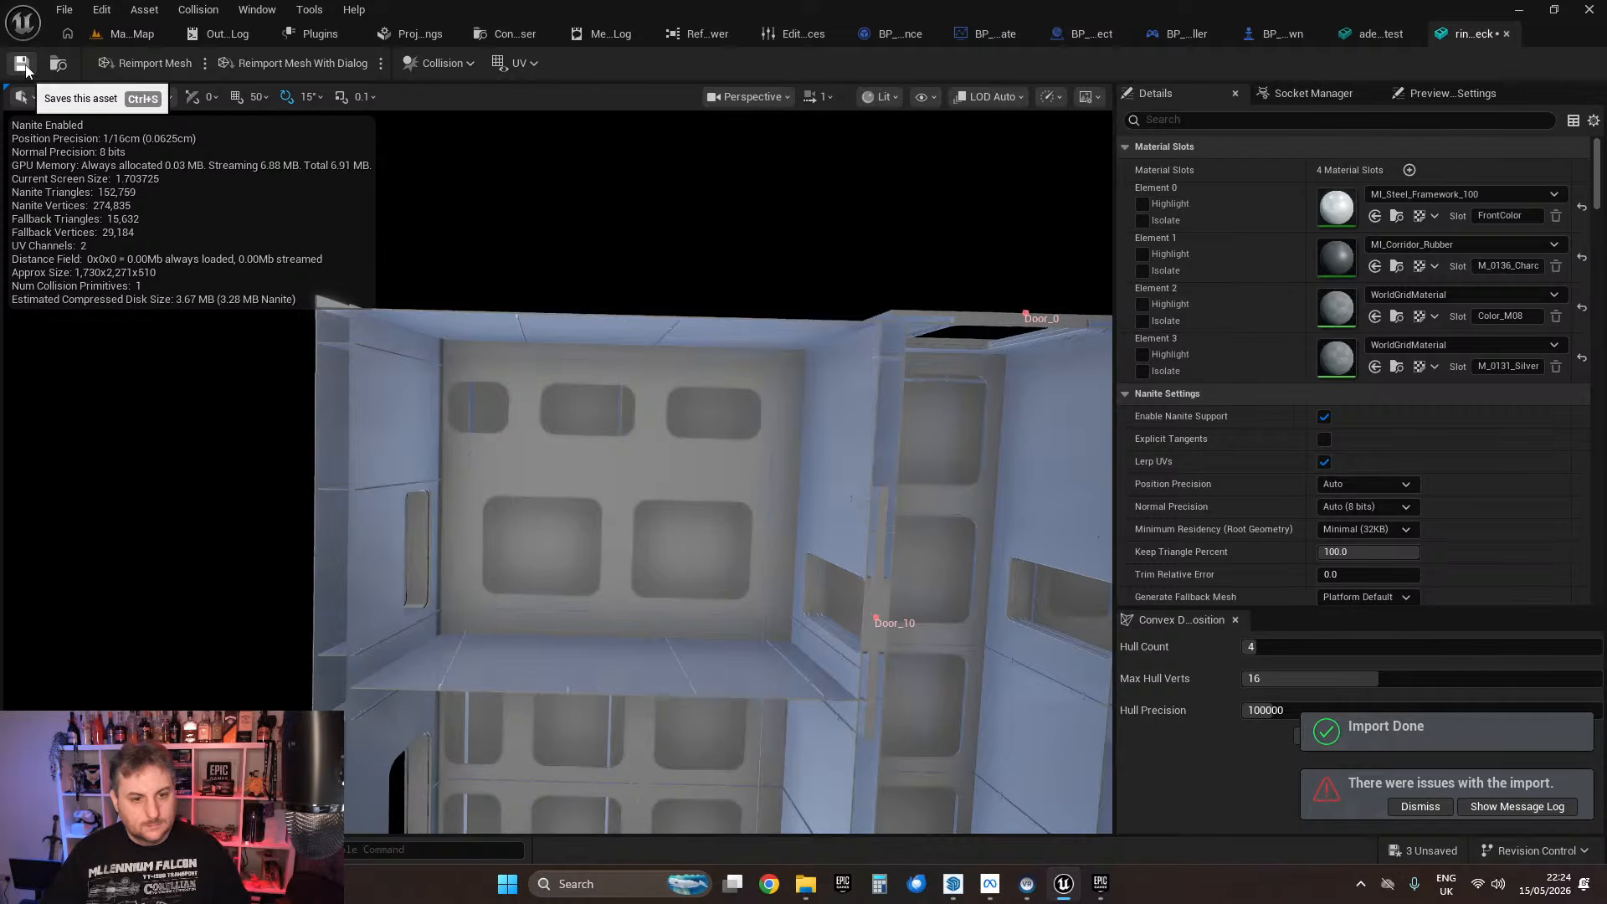
pyautogui.click(23, 65)
pyautogui.moveTo(666, 398); pyautogui.dragTo(837, 335)
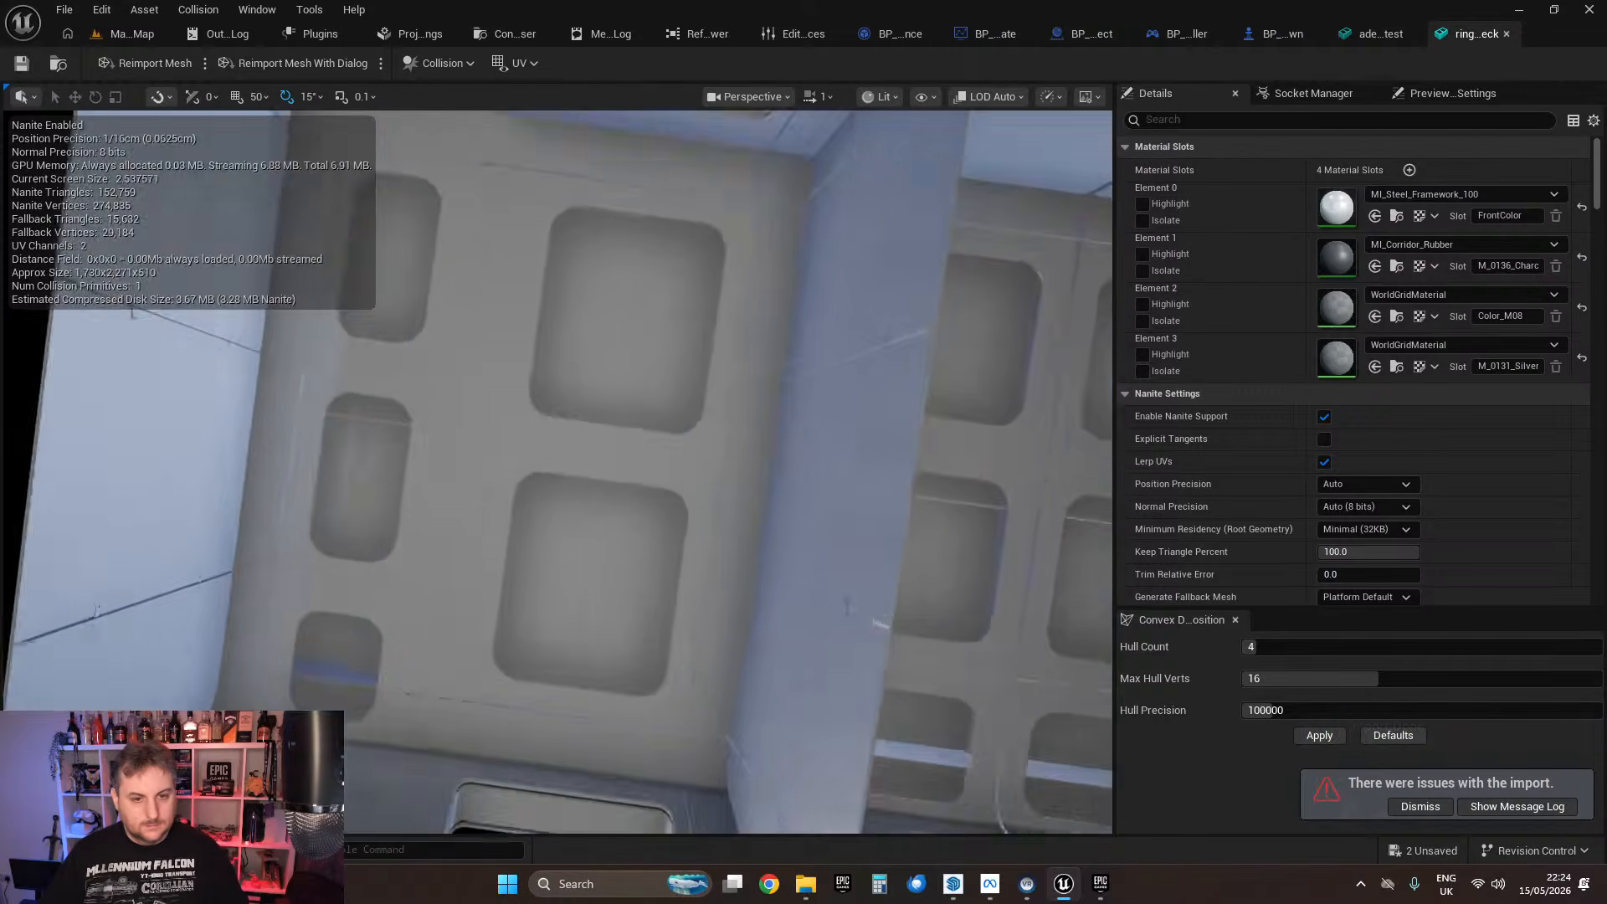
pyautogui.moveTo(556, 472); pyautogui.dragTo(570, 539, button='right')
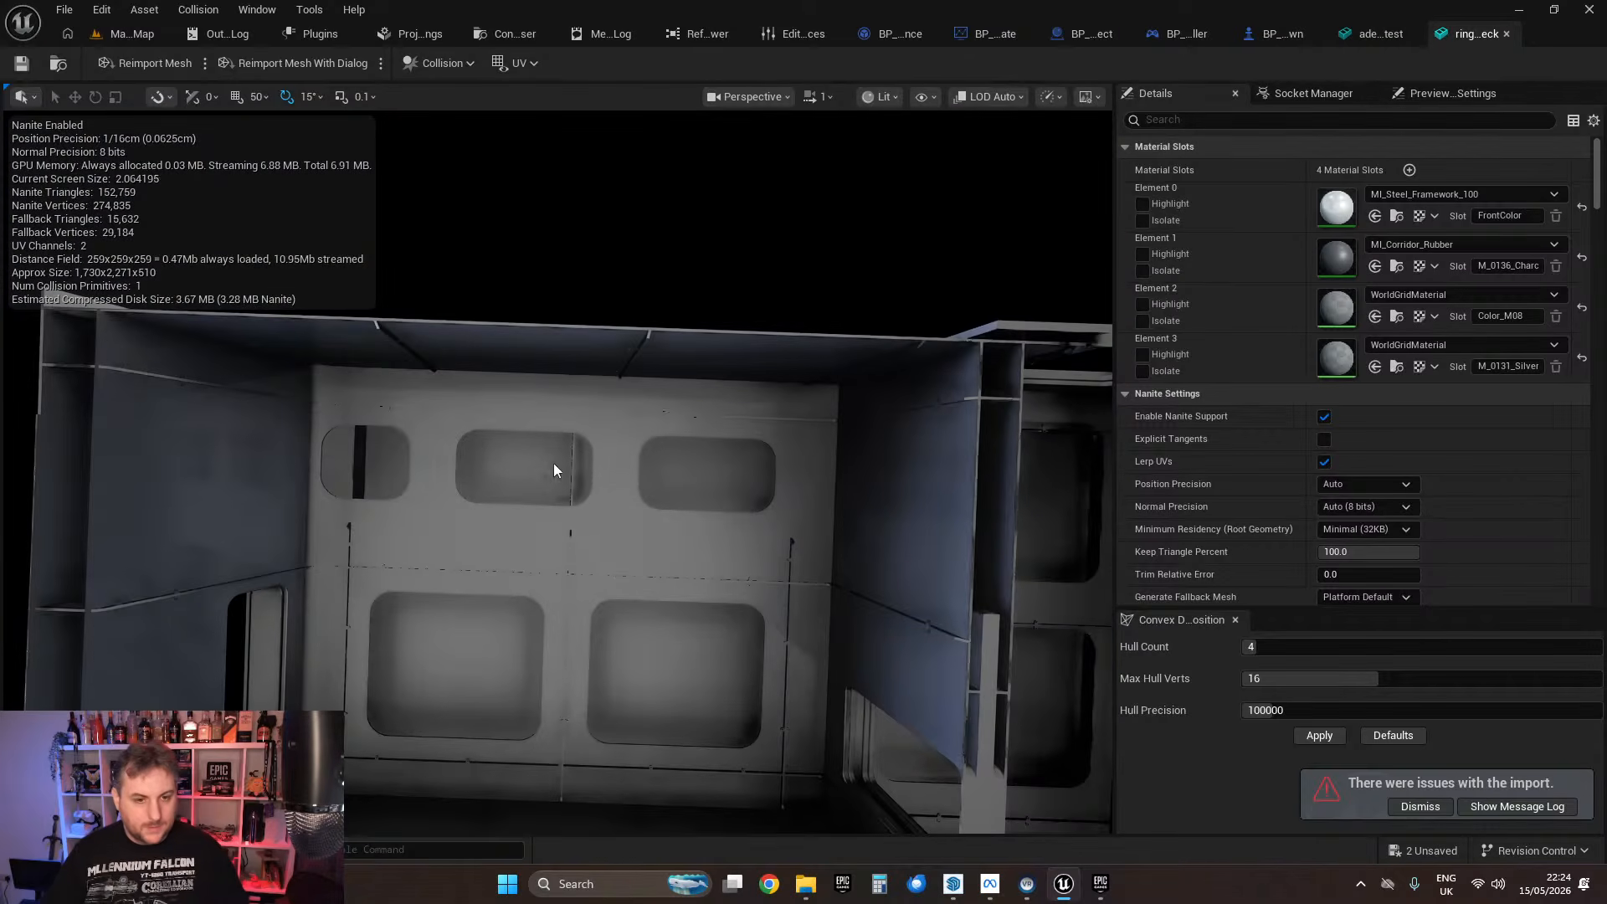
pyautogui.moveTo(692, 535); pyautogui.dragTo(665, 469, button='right')
pyautogui.moveTo(556, 472); pyautogui.dragTo(603, 481, button='right')
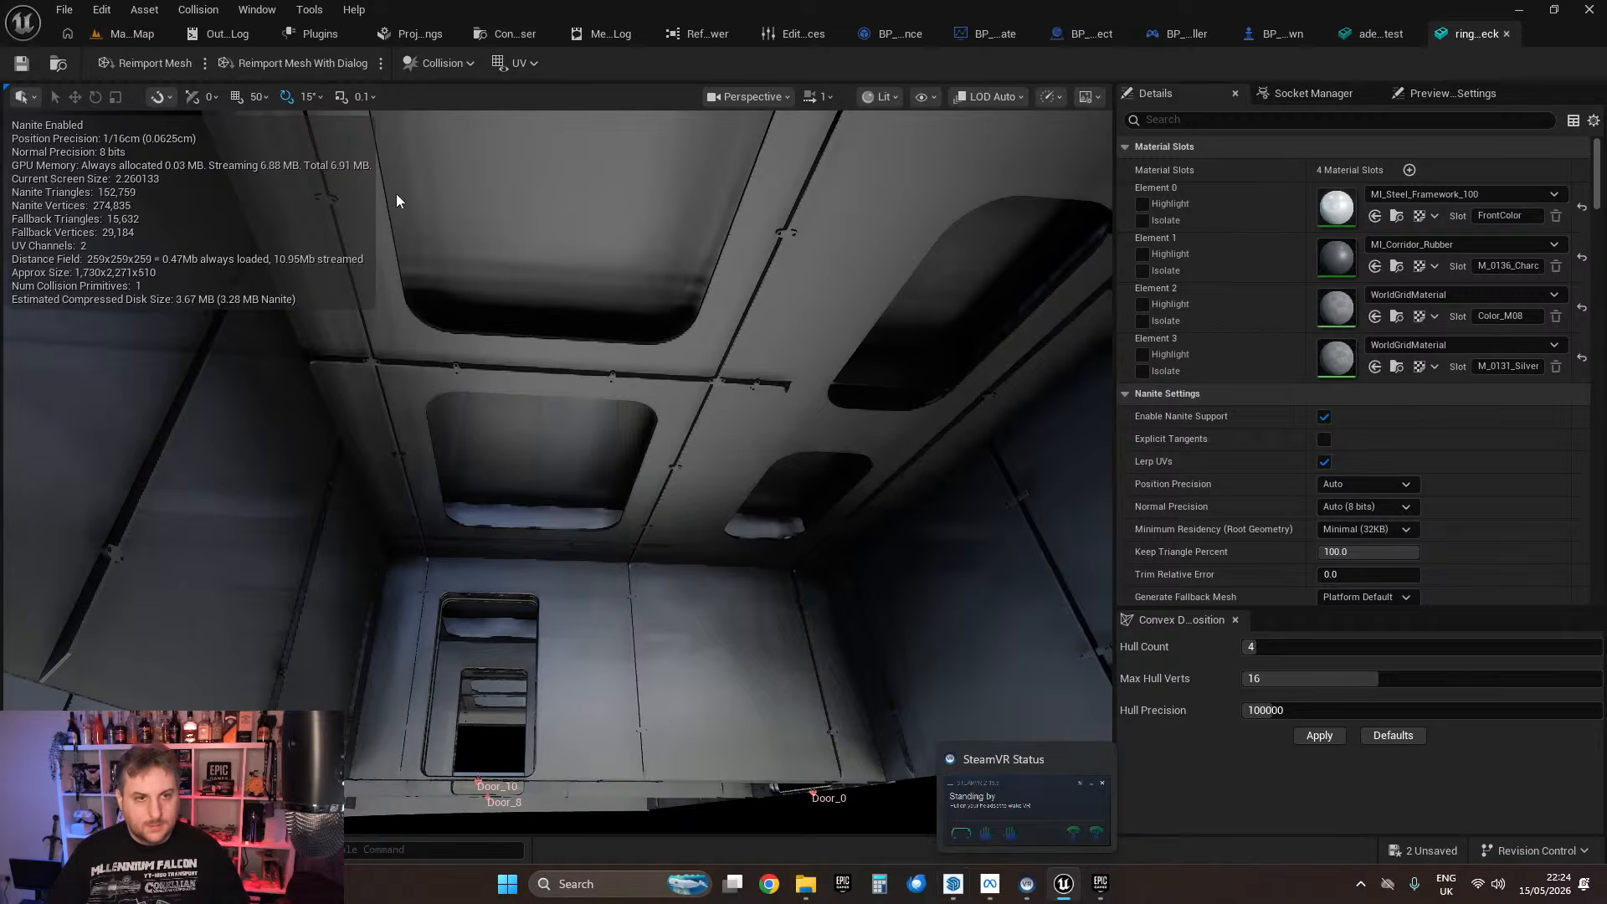
# Step: Return to the Magellan test map and centre BP_Temp_Light89 in its ceiling opening at about X 1366, Y -416
pyautogui.click(120, 31)
pyautogui.moveTo(786, 380); pyautogui.dragTo(764, 510, button='right')
pyautogui.click(553, 534)
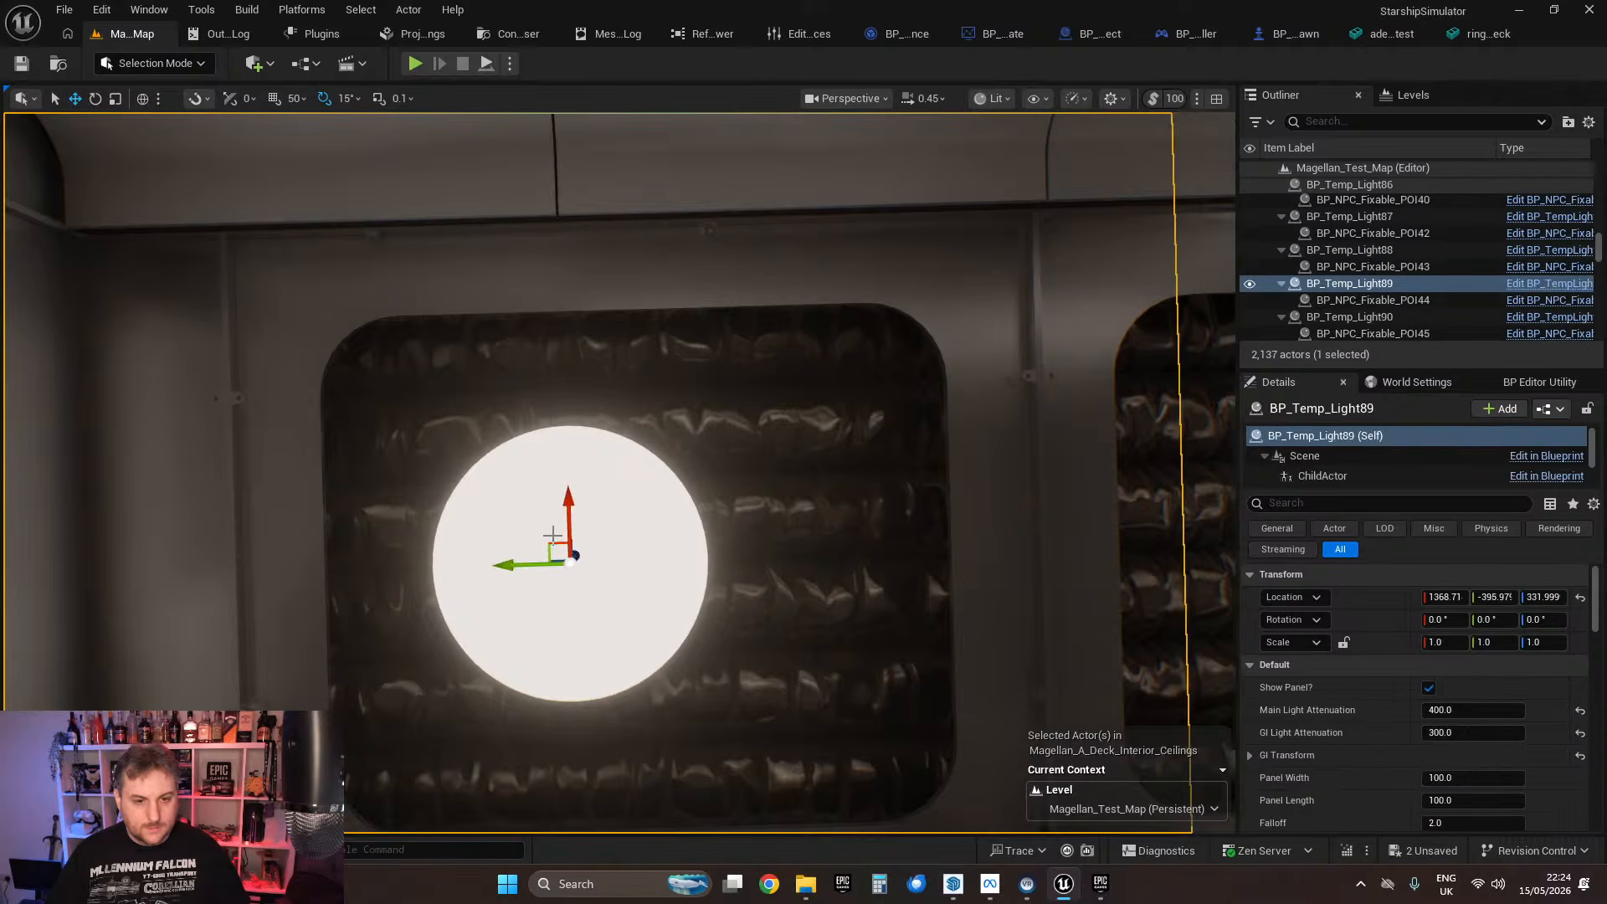
pyautogui.moveTo(499, 564); pyautogui.dragTo(578, 560)
pyautogui.moveTo(868, 541); pyautogui.dragTo(834, 547, button='right')
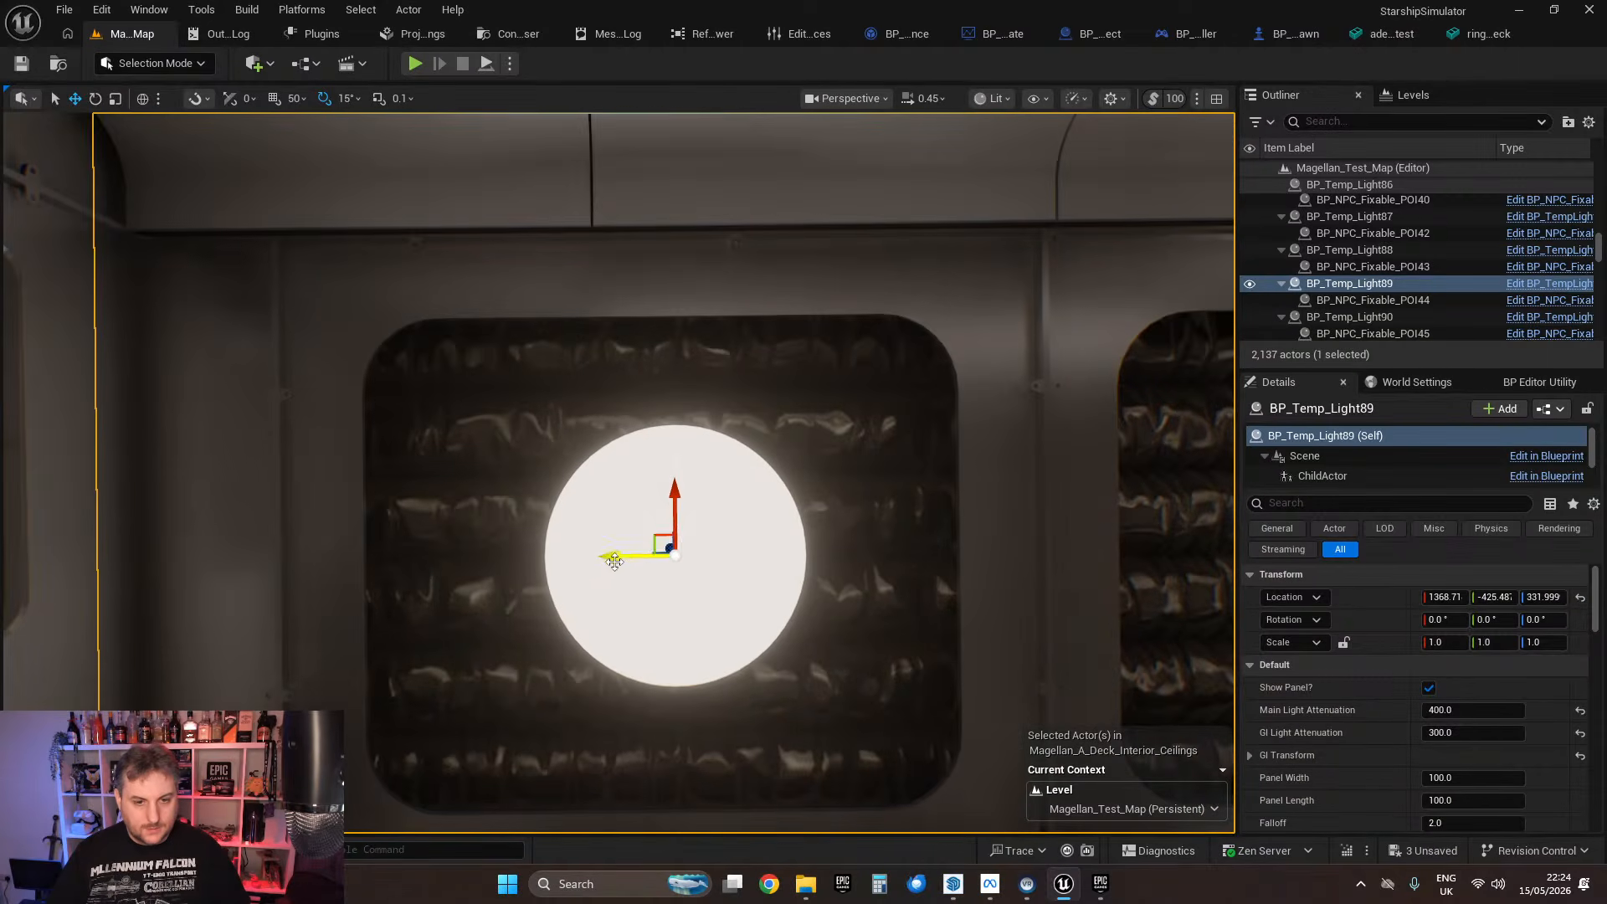
pyautogui.moveTo(614, 560); pyautogui.dragTo(598, 558)
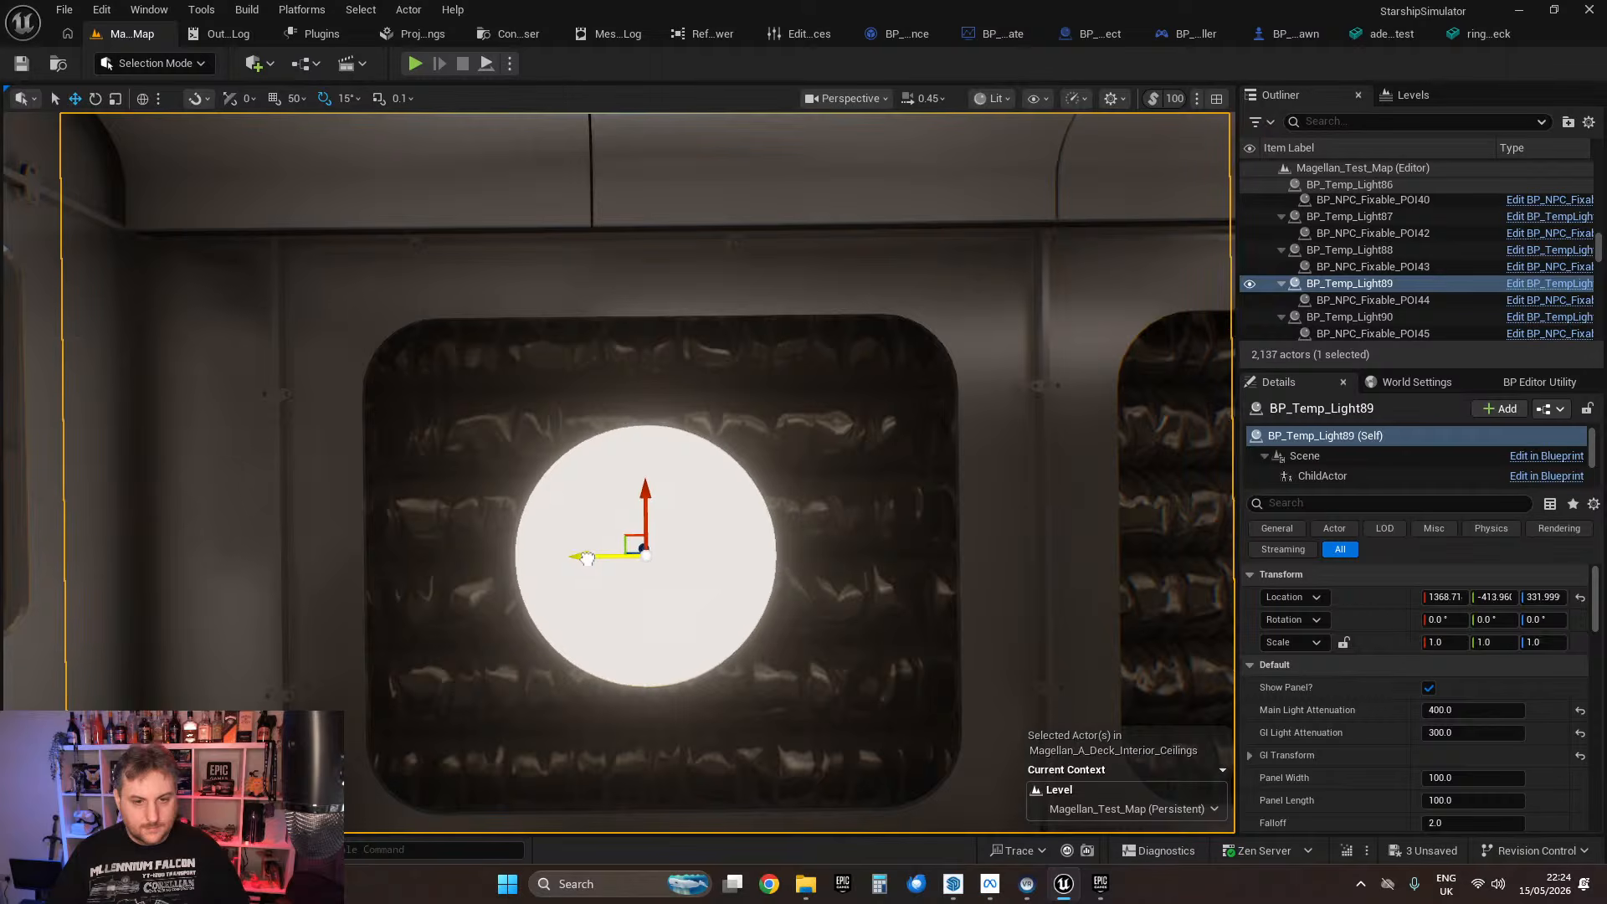
pyautogui.moveTo(935, 558); pyautogui.dragTo(915, 520, button='right')
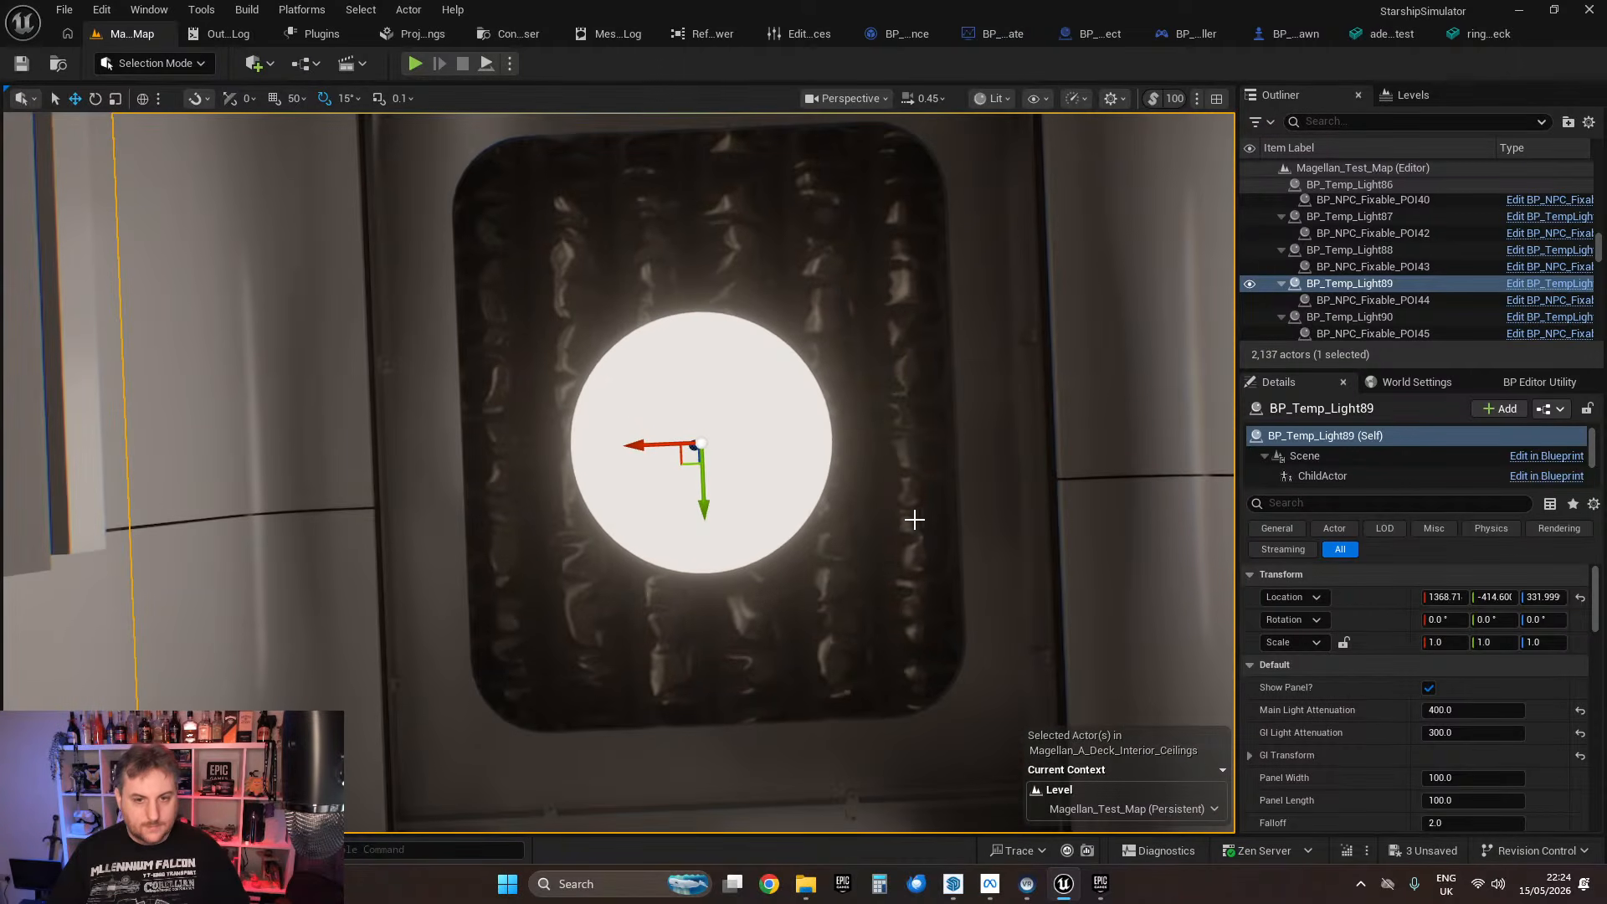
pyautogui.moveTo(652, 443); pyautogui.dragTo(658, 443)
pyautogui.moveTo(658, 443); pyautogui.dragTo(837, 427, button='right')
pyautogui.moveTo(509, 578); pyautogui.dragTo(510, 571, button='right')
pyautogui.moveTo(581, 541); pyautogui.dragTo(586, 542)
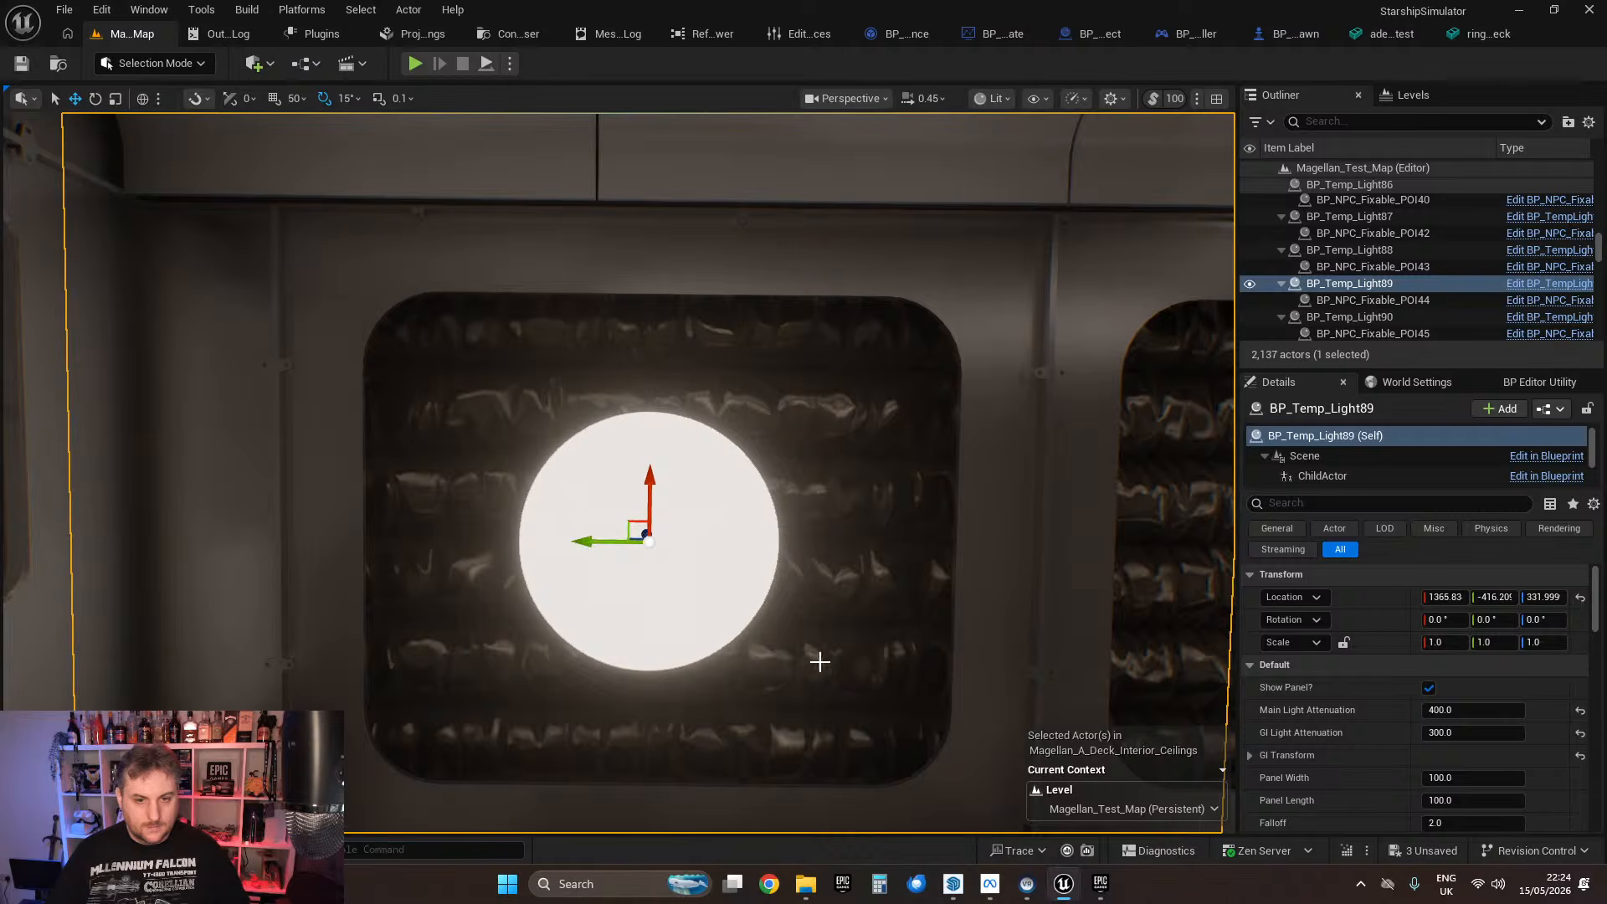
# Step: Centre BP_Temp_Light90 in the neighbouring ceiling opening at about X 1367, Y -715, and clear the selection
pyautogui.press('d')
pyautogui.moveTo(700, 628); pyautogui.dragTo(700, 628, button='right')
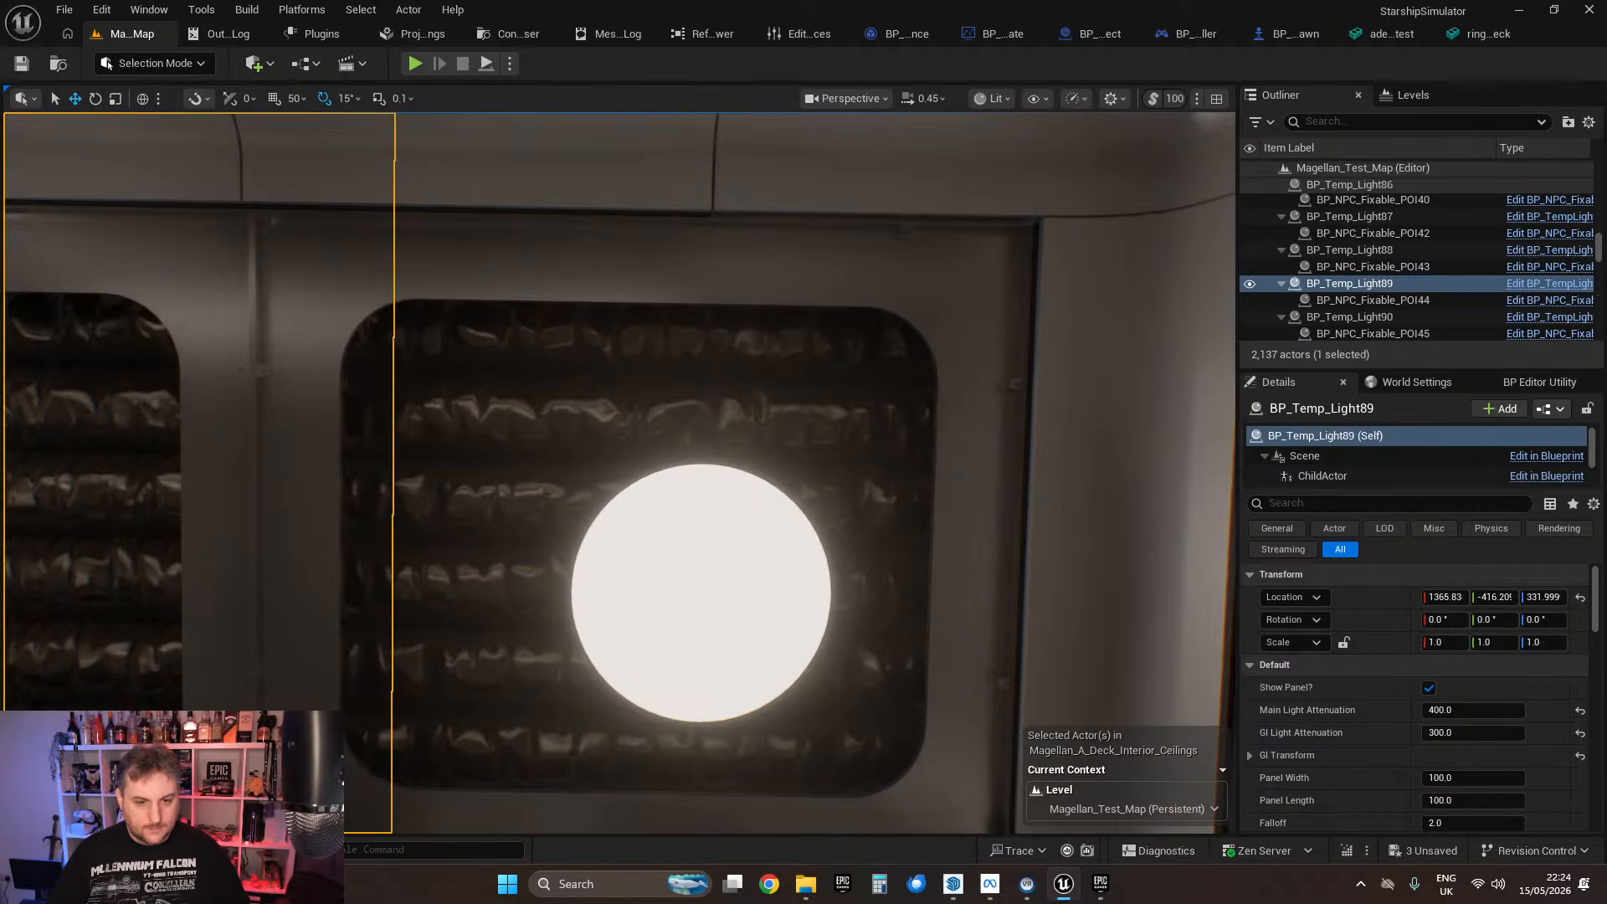
pyautogui.click(701, 628)
pyautogui.moveTo(642, 590); pyautogui.dragTo(563, 590)
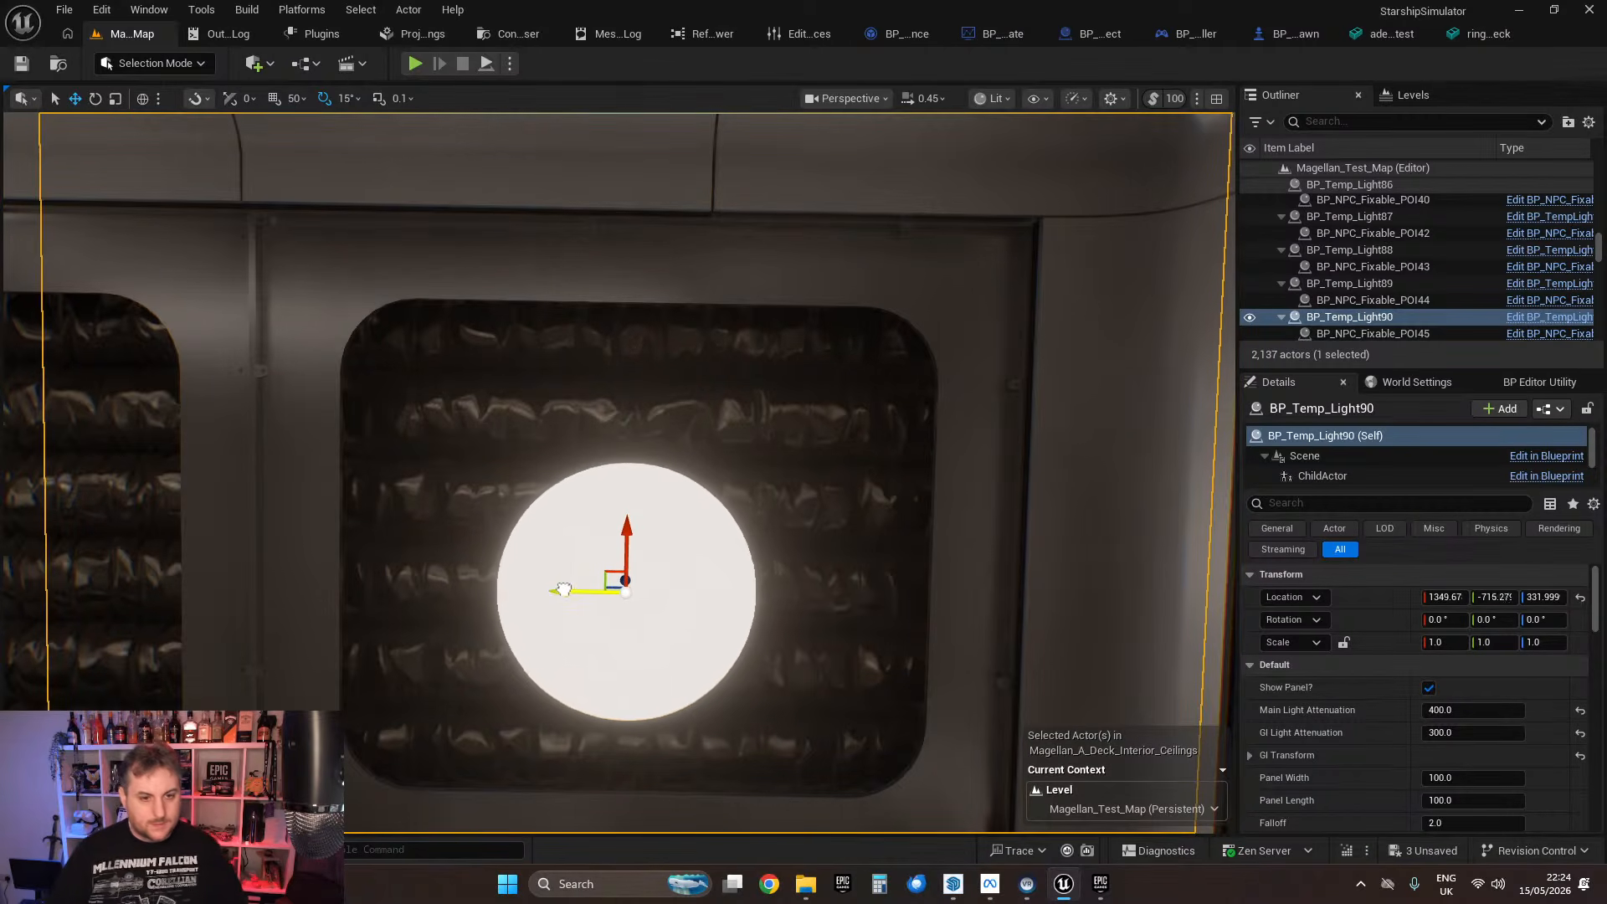
pyautogui.moveTo(632, 466); pyautogui.dragTo(695, 469, button='right')
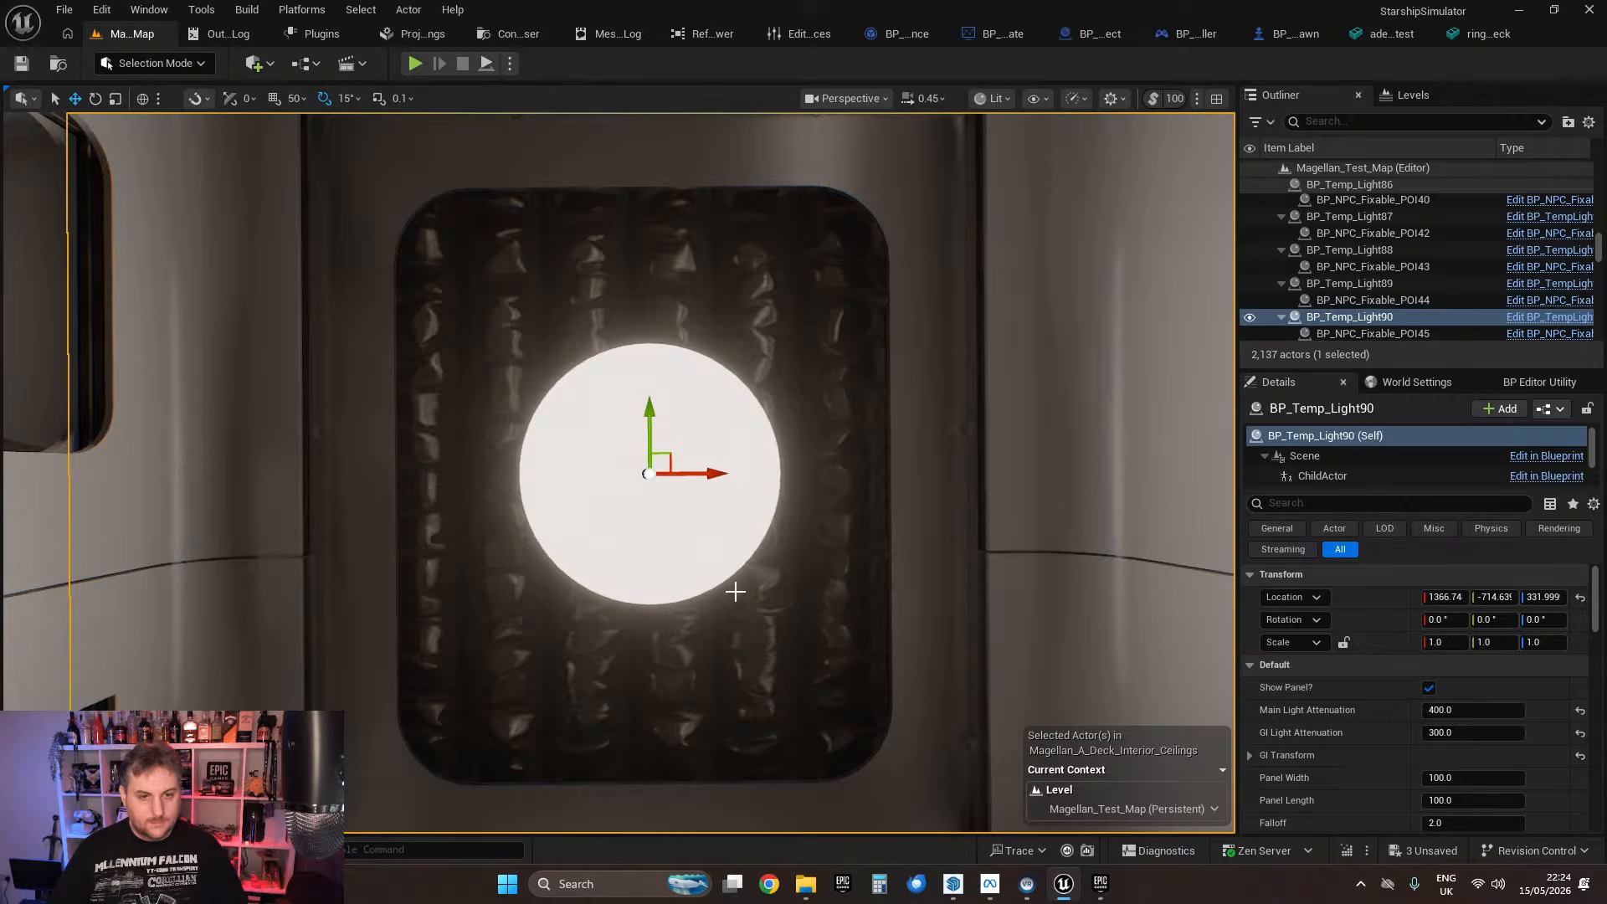
pyautogui.press('Escape')
# Step: Fly around the bathroom and its cubicles to examine the updated ceiling openings, light placement and walls
pyautogui.moveTo(764, 539); pyautogui.dragTo(1172, 619, button='right')
pyautogui.press('w')
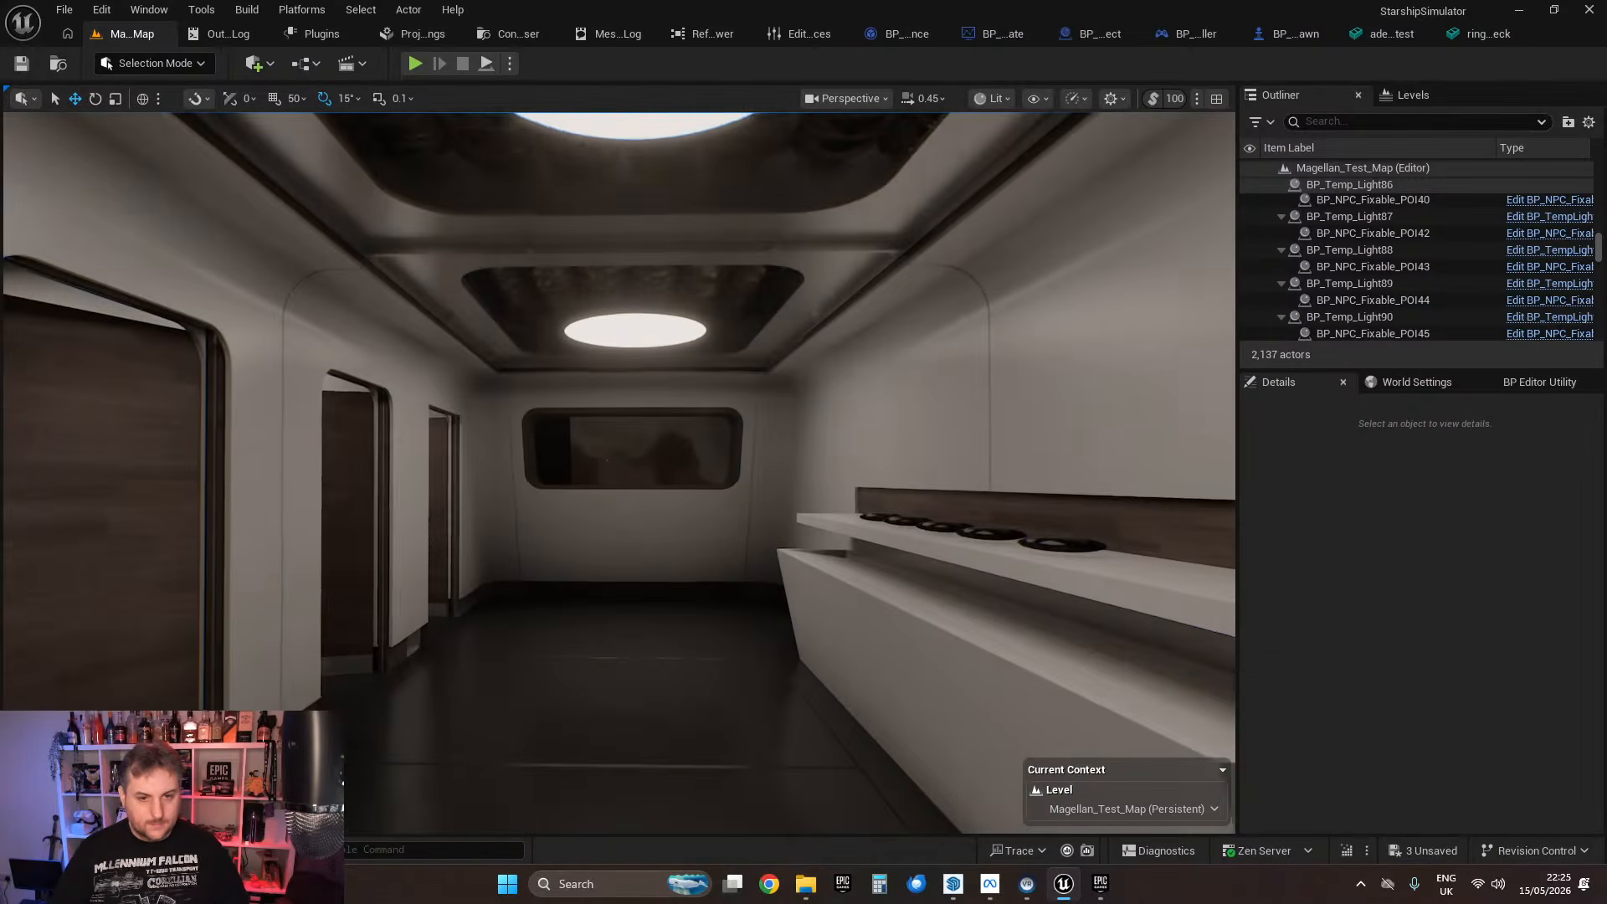
pyautogui.moveTo(619, 473); pyautogui.dragTo(653, 482, button='right')
pyautogui.press('s')
pyautogui.press('s')
pyautogui.press('w')
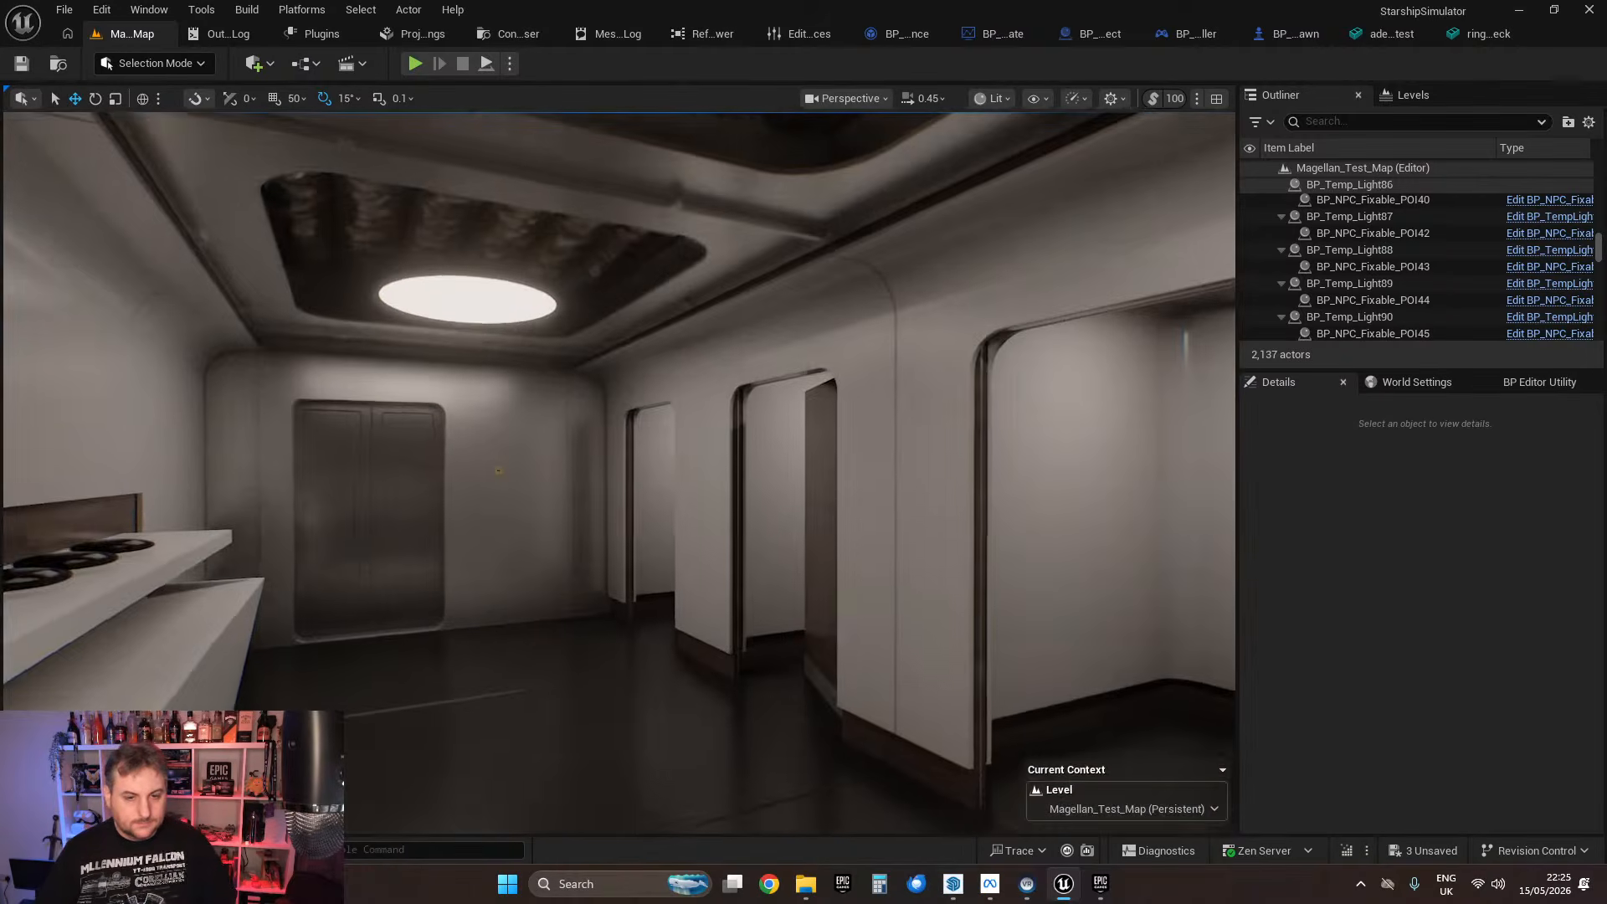
pyautogui.press('w')
pyautogui.moveTo(653, 481); pyautogui.dragTo(987, 402, button='right')
pyautogui.press('w')
pyautogui.press('s')
pyautogui.press('a')
pyautogui.press('a')
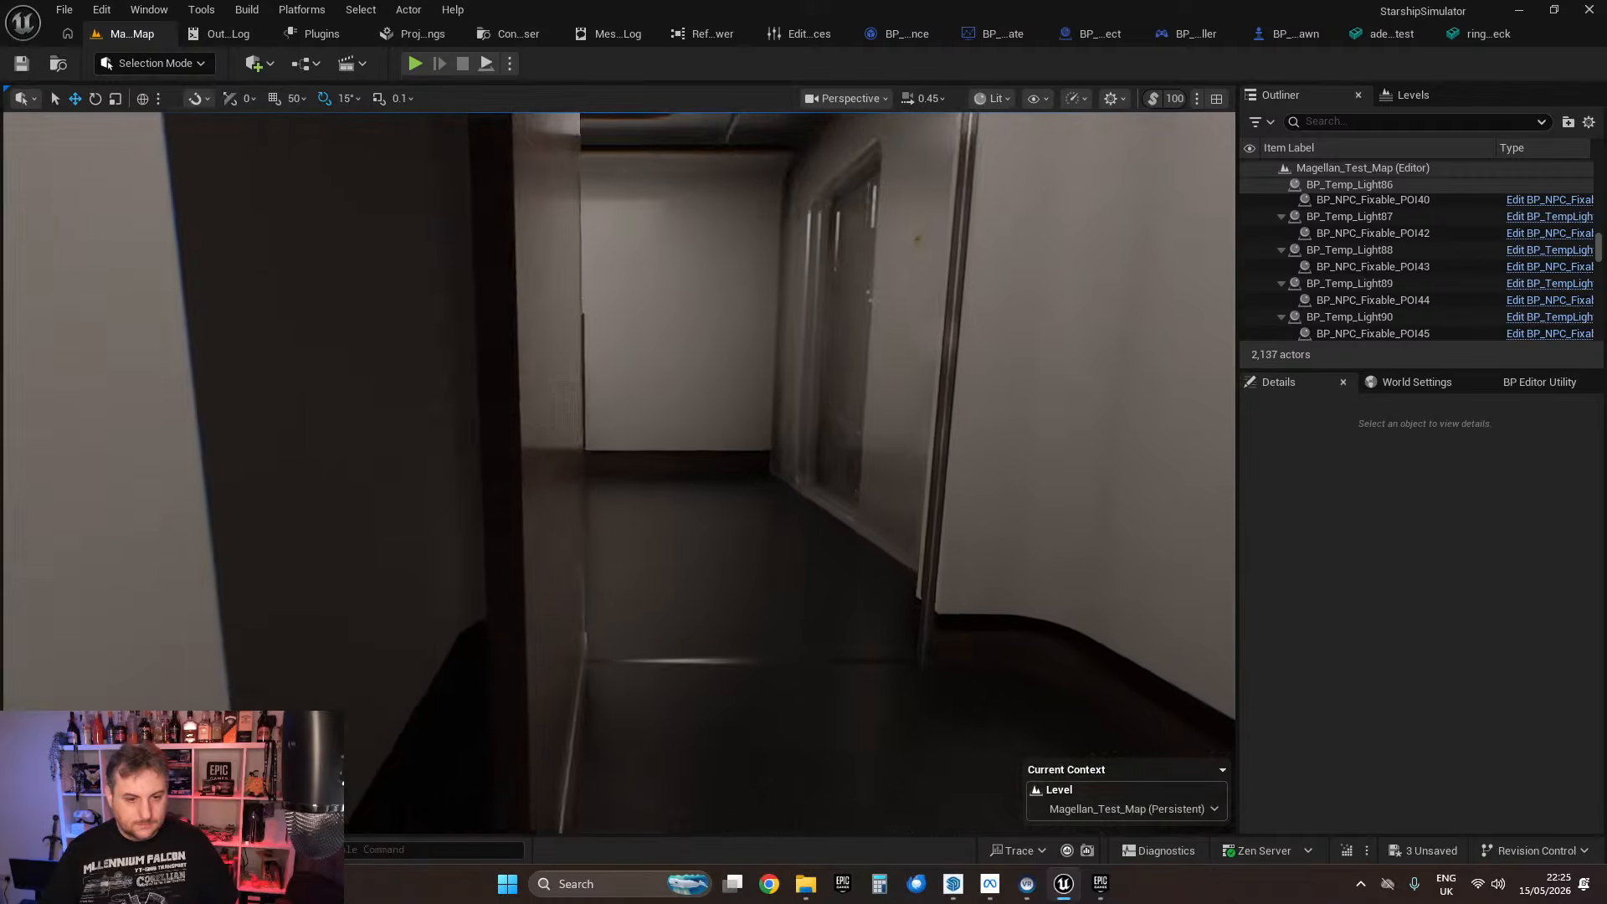
pyautogui.moveTo(619, 473); pyautogui.dragTo(576, 488, button='right')
pyautogui.press('a')
pyautogui.press('d')
pyautogui.press('w')
pyautogui.press('s')
pyautogui.scroll(-2, 620, 473)
pyautogui.press('w')
pyautogui.press('w')
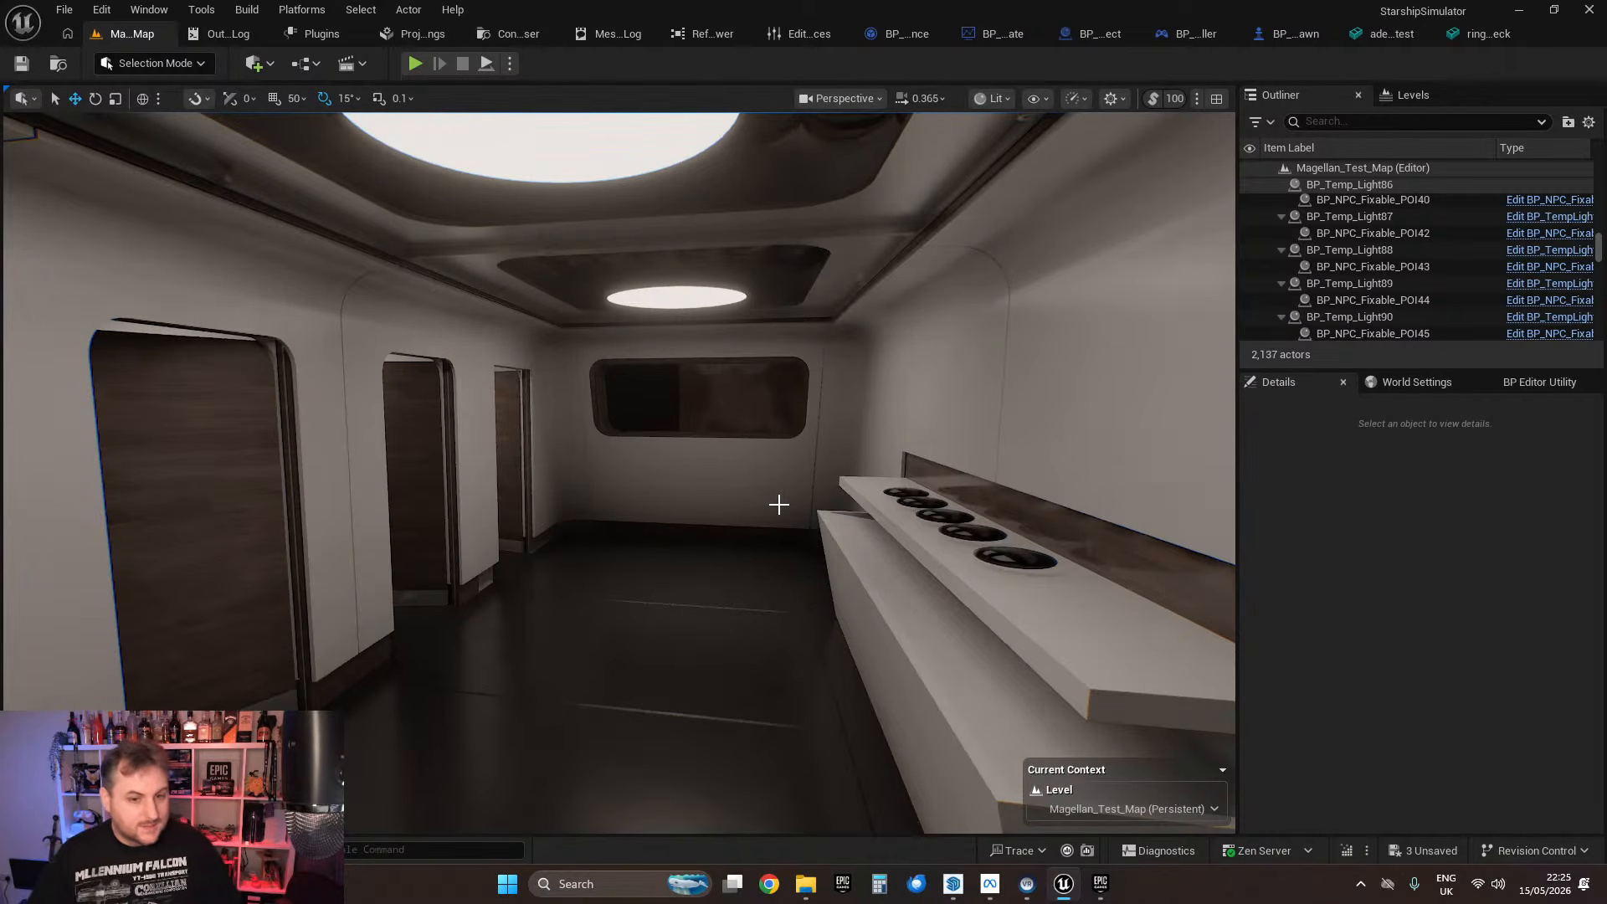
# Step: Hide the adeck_bathroom_test mesh to expose the framework behind the bathroom walls
pyautogui.moveTo(779, 505); pyautogui.dragTo(538, 499, button='right')
pyautogui.click(491, 488)
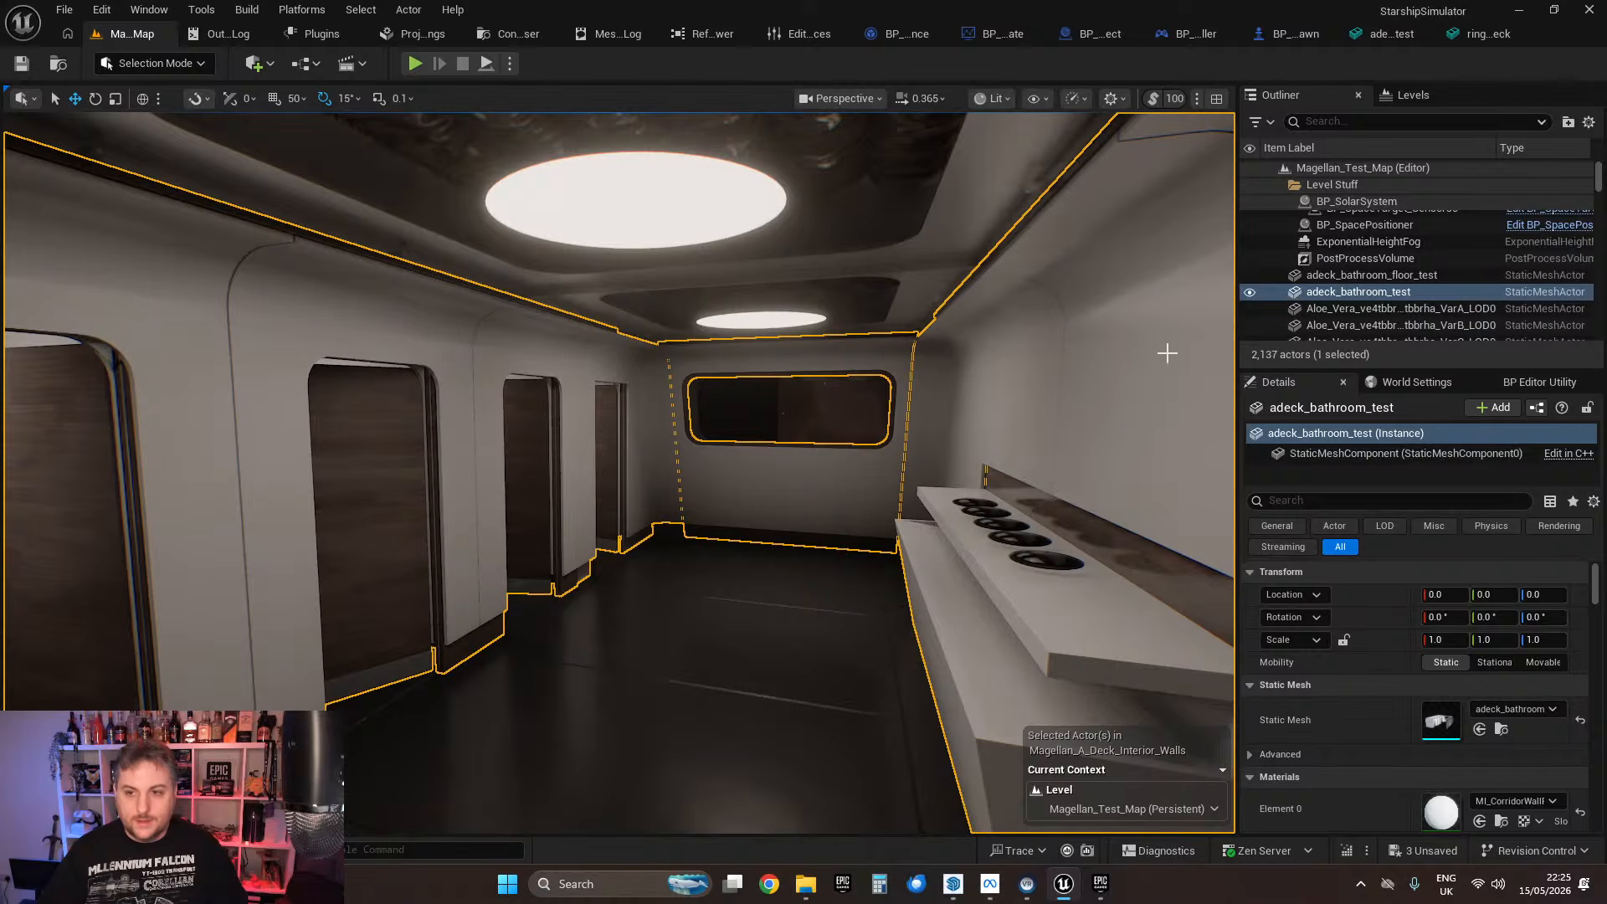
pyautogui.click(1249, 292)
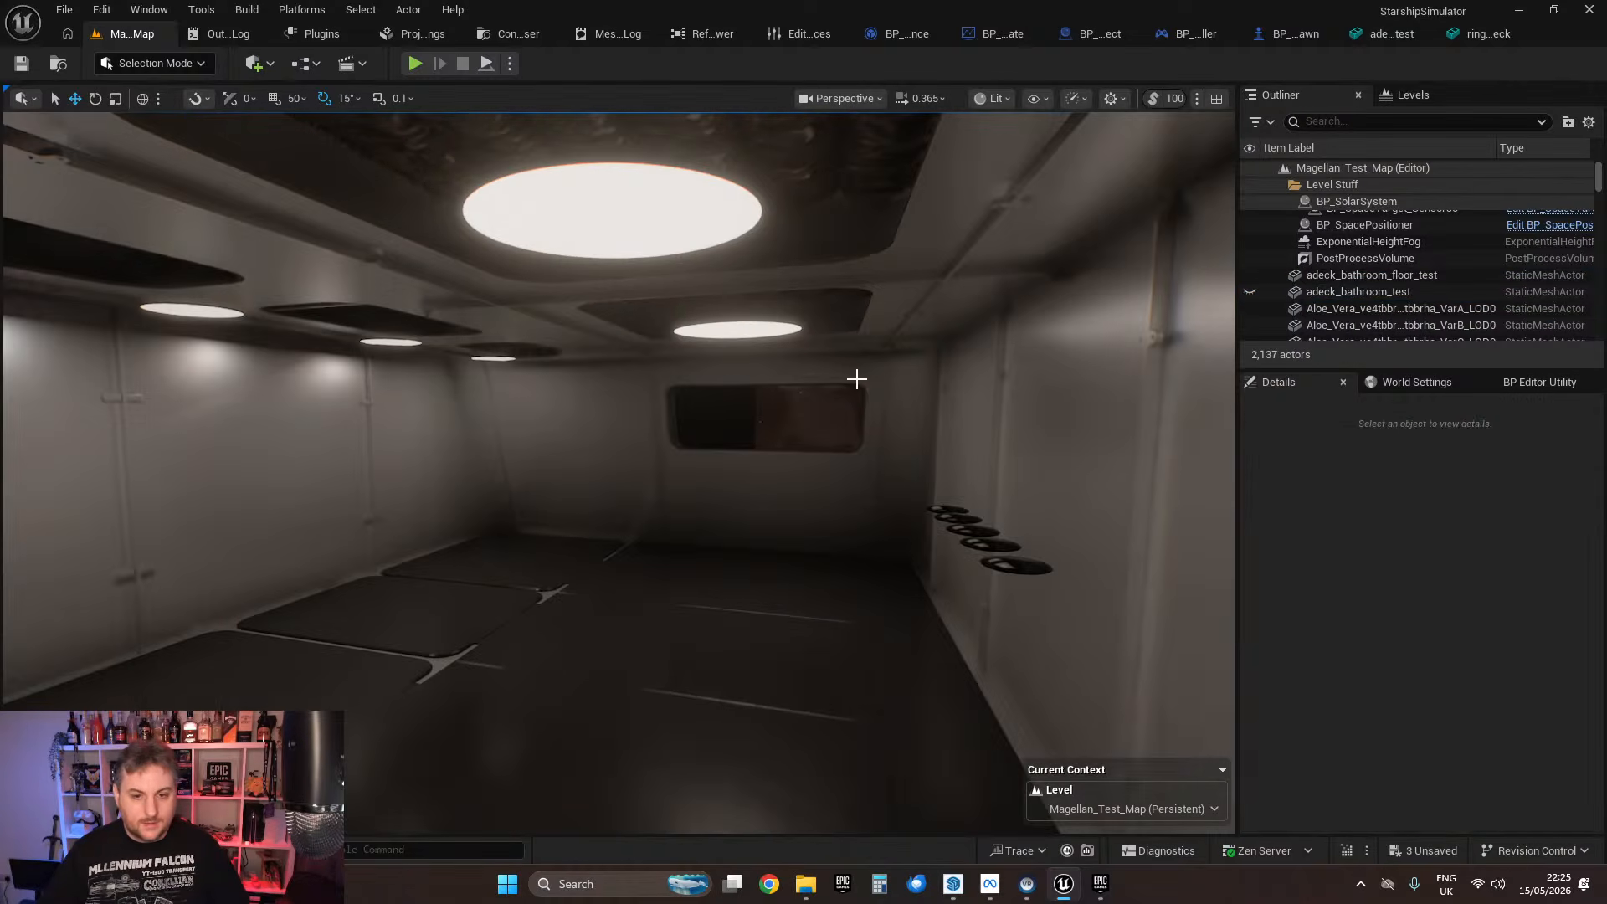
# Step: Show the adeck_bathroom_test mesh again and toggle adeck_bathroom_floor_test off and on to compare the bathroom floor
pyautogui.moveTo(856, 379); pyautogui.dragTo(965, 346, button='right')
pyautogui.click(1251, 277)
pyautogui.click(1250, 291)
pyautogui.press('w')
pyautogui.press('s')
pyautogui.moveTo(880, 427); pyautogui.dragTo(1146, 344, button='right')
pyautogui.click(1250, 291)
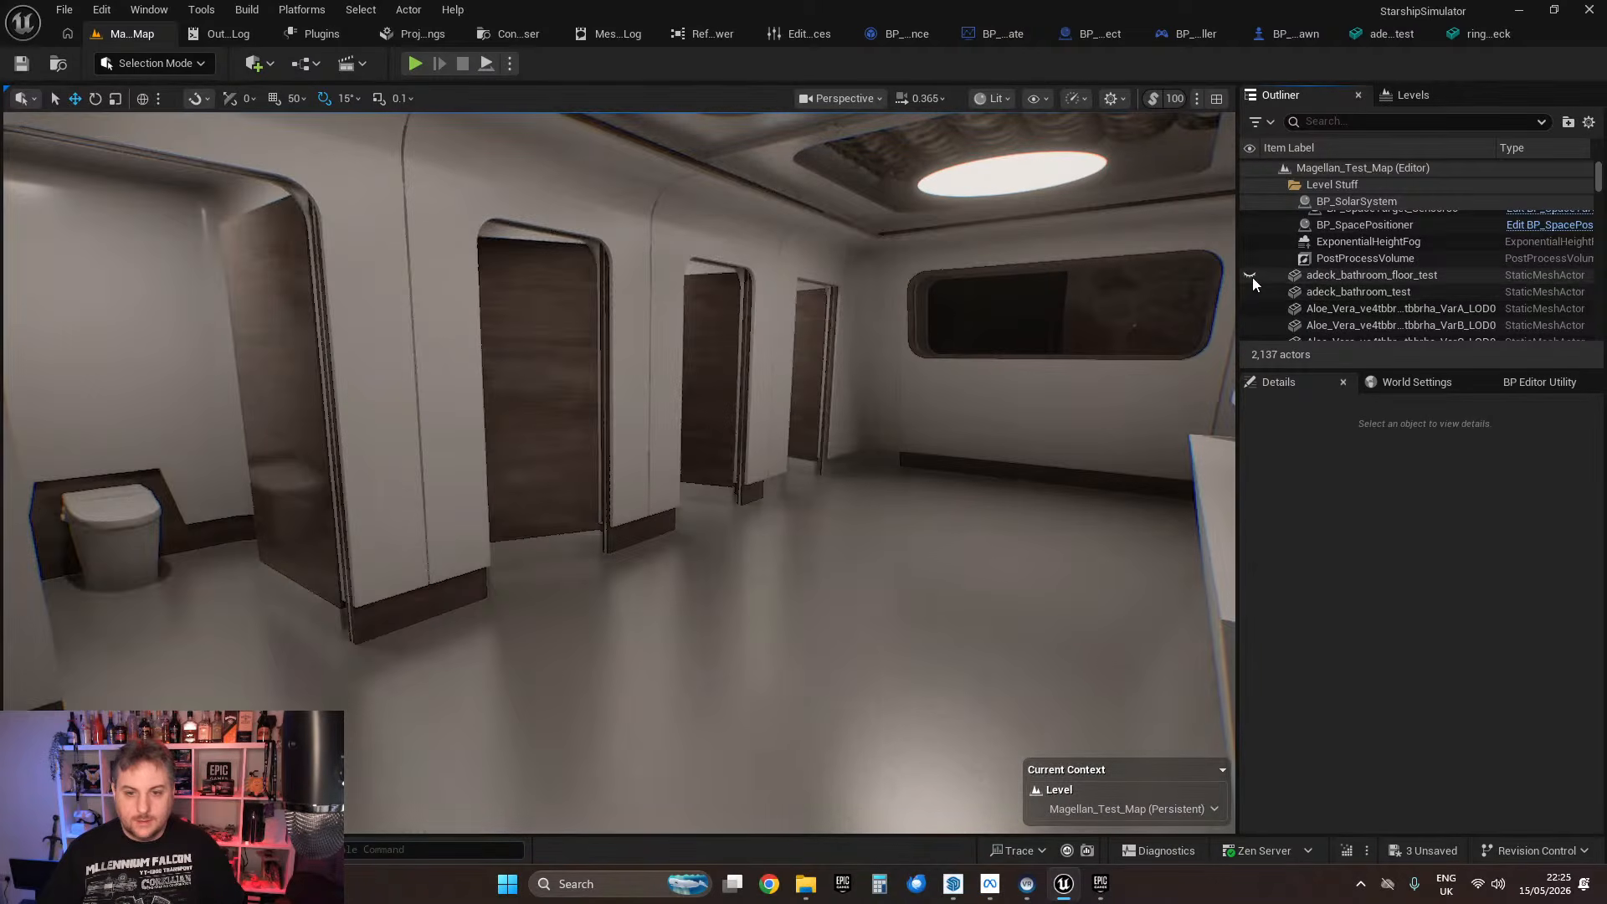
pyautogui.click(1250, 275)
# Step: Save all unsaved changes in the Magellan test map project
pyautogui.moveTo(865, 463)
pyautogui.mouseDown(button='right')
pyautogui.moveTo(737, 463)
pyautogui.moveTo(900, 448)
pyautogui.moveTo(916, 389)
pyautogui.moveTo(666, 436)
pyautogui.moveTo(310, 410)
pyautogui.moveTo(314, 431)
pyautogui.moveTo(862, 427)
pyautogui.moveTo(942, 410)
pyautogui.moveTo(770, 431)
pyautogui.moveTo(896, 414)
pyautogui.moveTo(871, 445)
pyautogui.mouseUp(button='right')
pyautogui.press('w')
pyautogui.press('s')
pyautogui.press('w')
pyautogui.press('w')
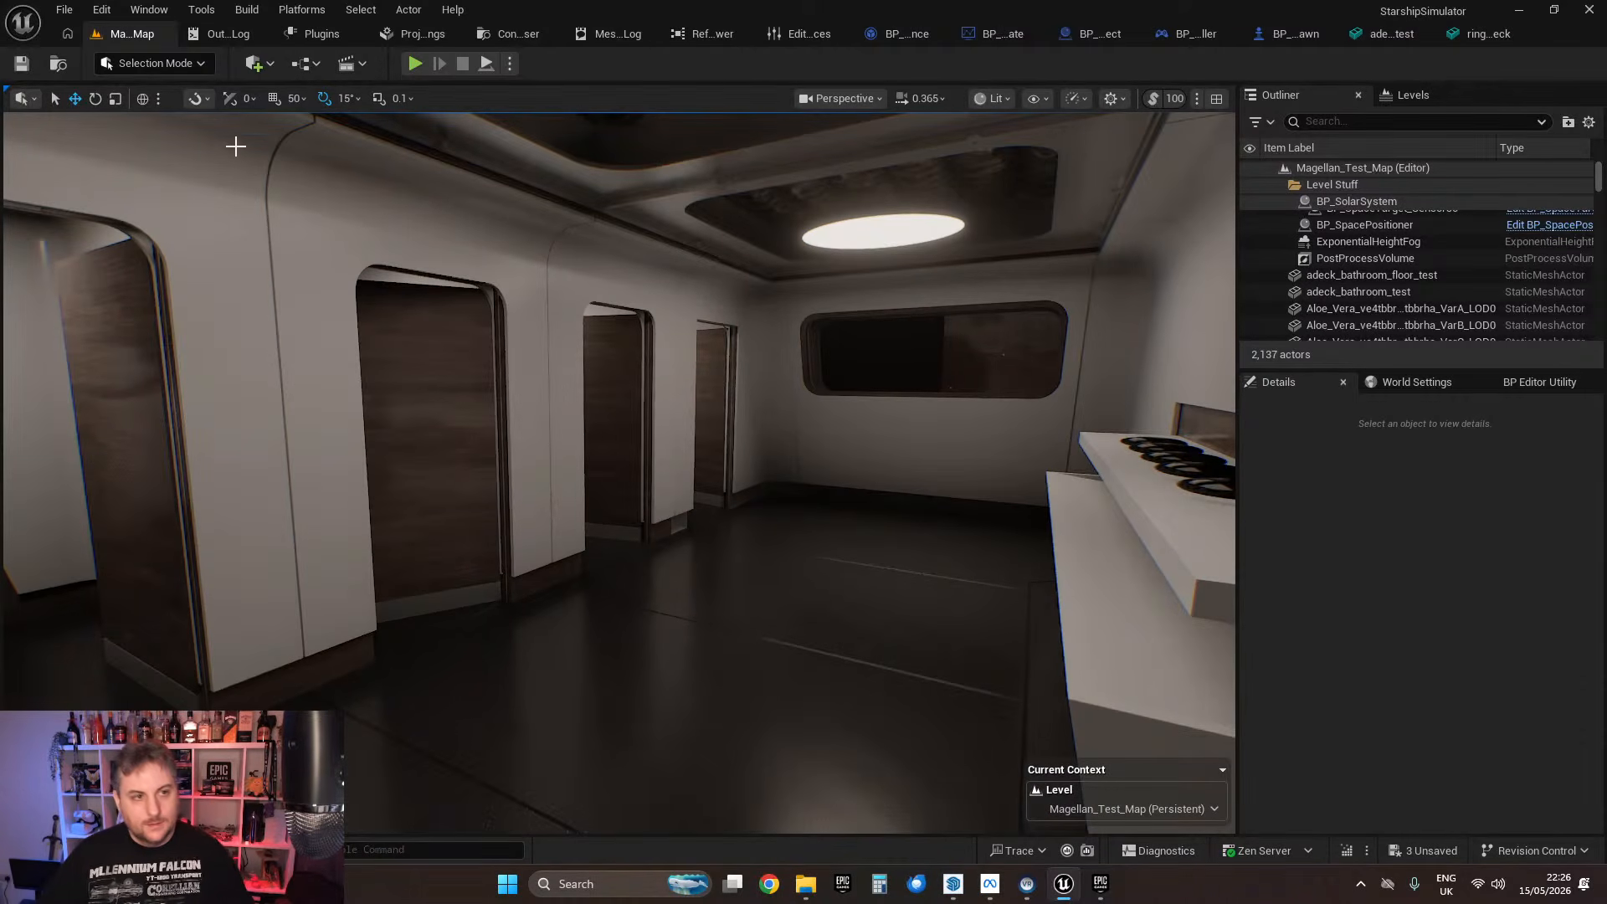
pyautogui.click(65, 10)
pyautogui.click(132, 248)
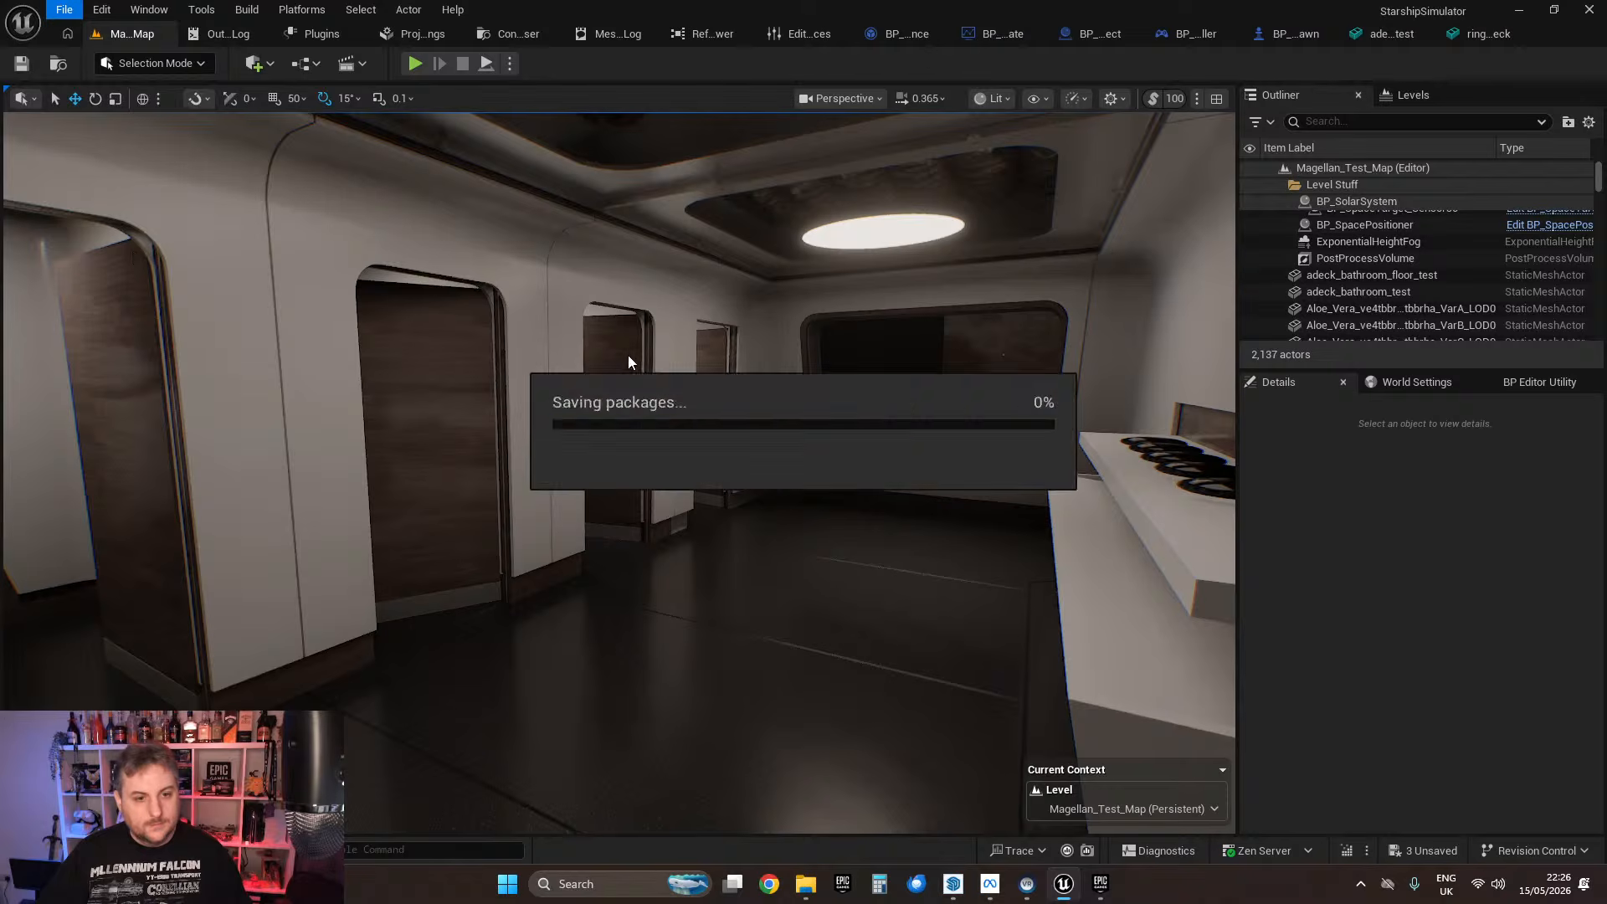
# Step: Fly past the bathroom cubicles, sink counter and window to the room storing the mop, wet floor sign and toilet rolls, examining each area
pyautogui.moveTo(921, 534); pyautogui.dragTo(1172, 570, button='right')
pyautogui.moveTo(619, 473); pyautogui.dragTo(865, 525, button='right')
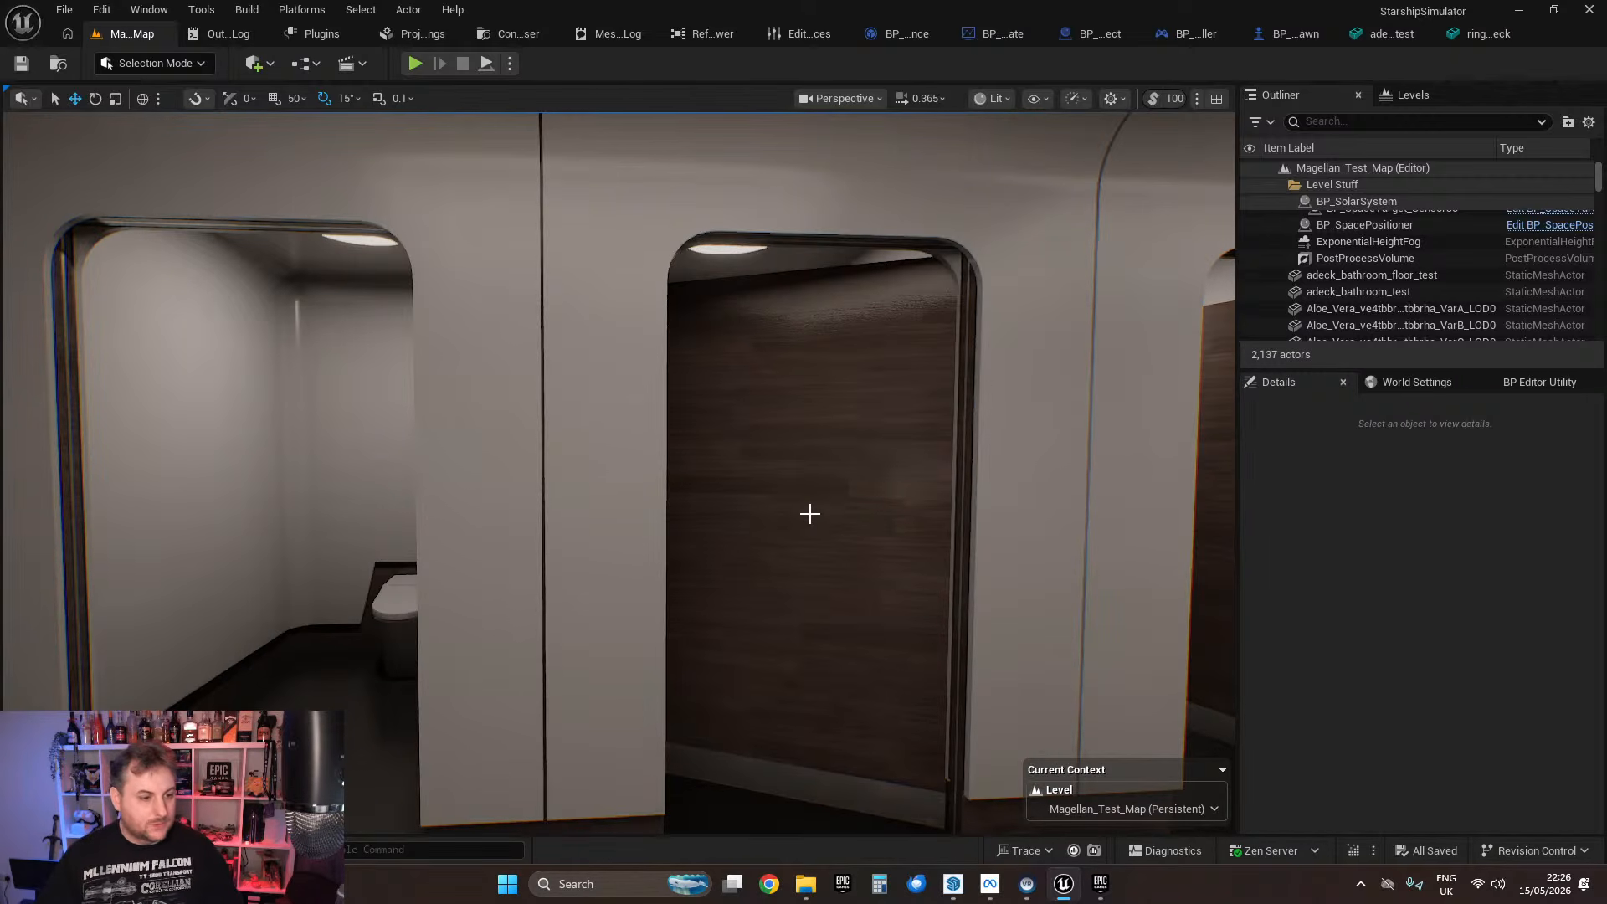
pyautogui.moveTo(750, 538); pyautogui.dragTo(578, 393, button='right')
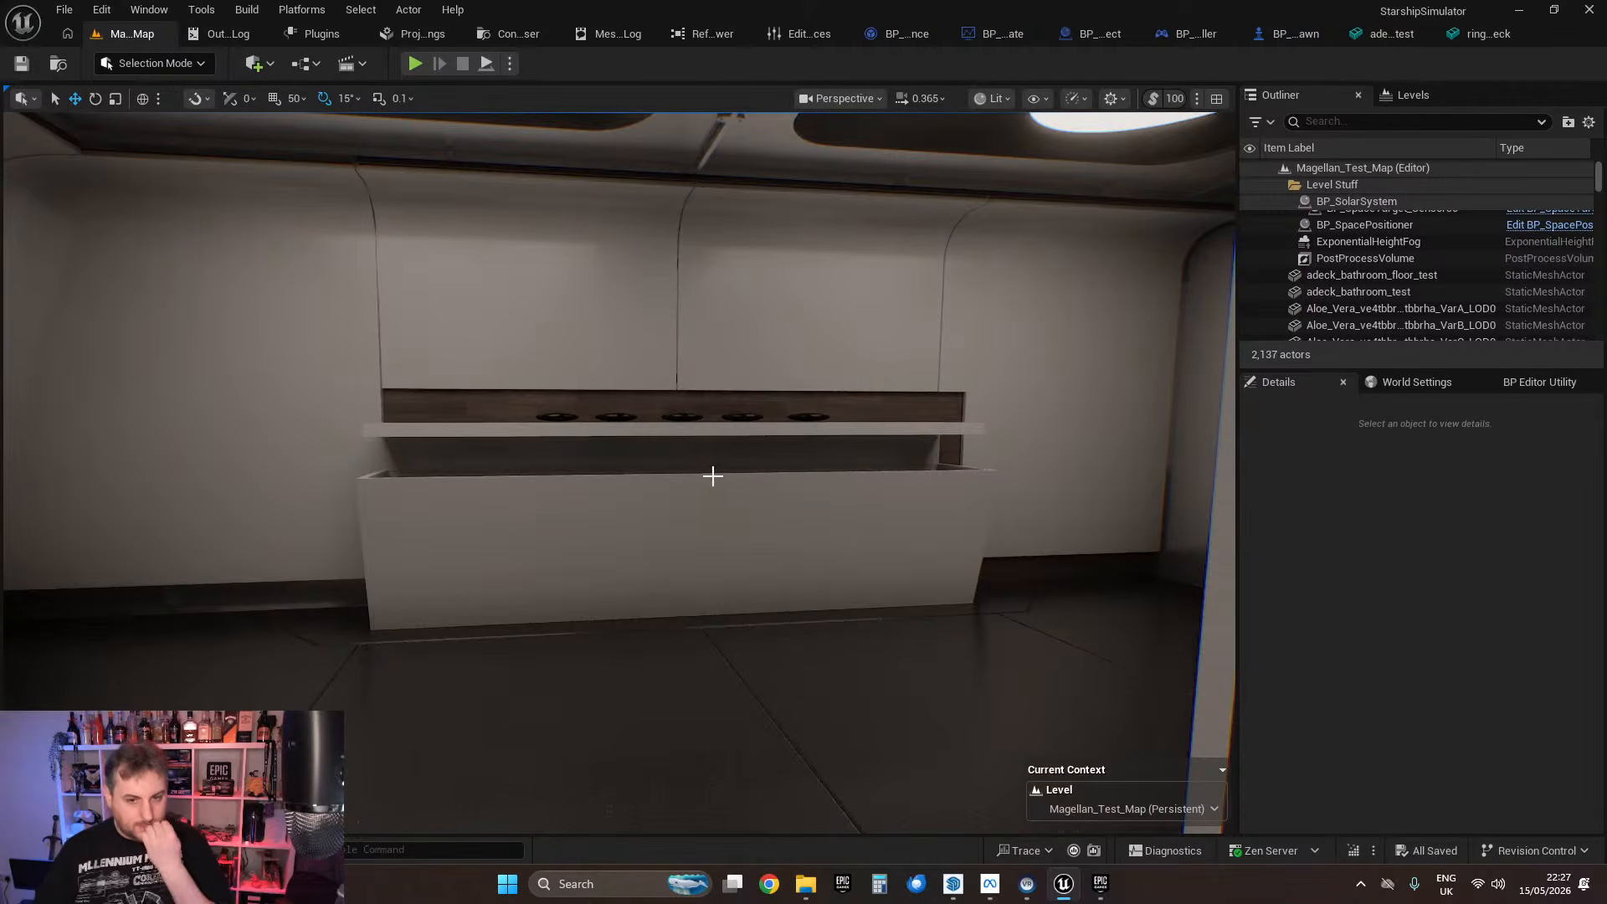
pyautogui.moveTo(628, 460); pyautogui.dragTo(661, 443, button='right')
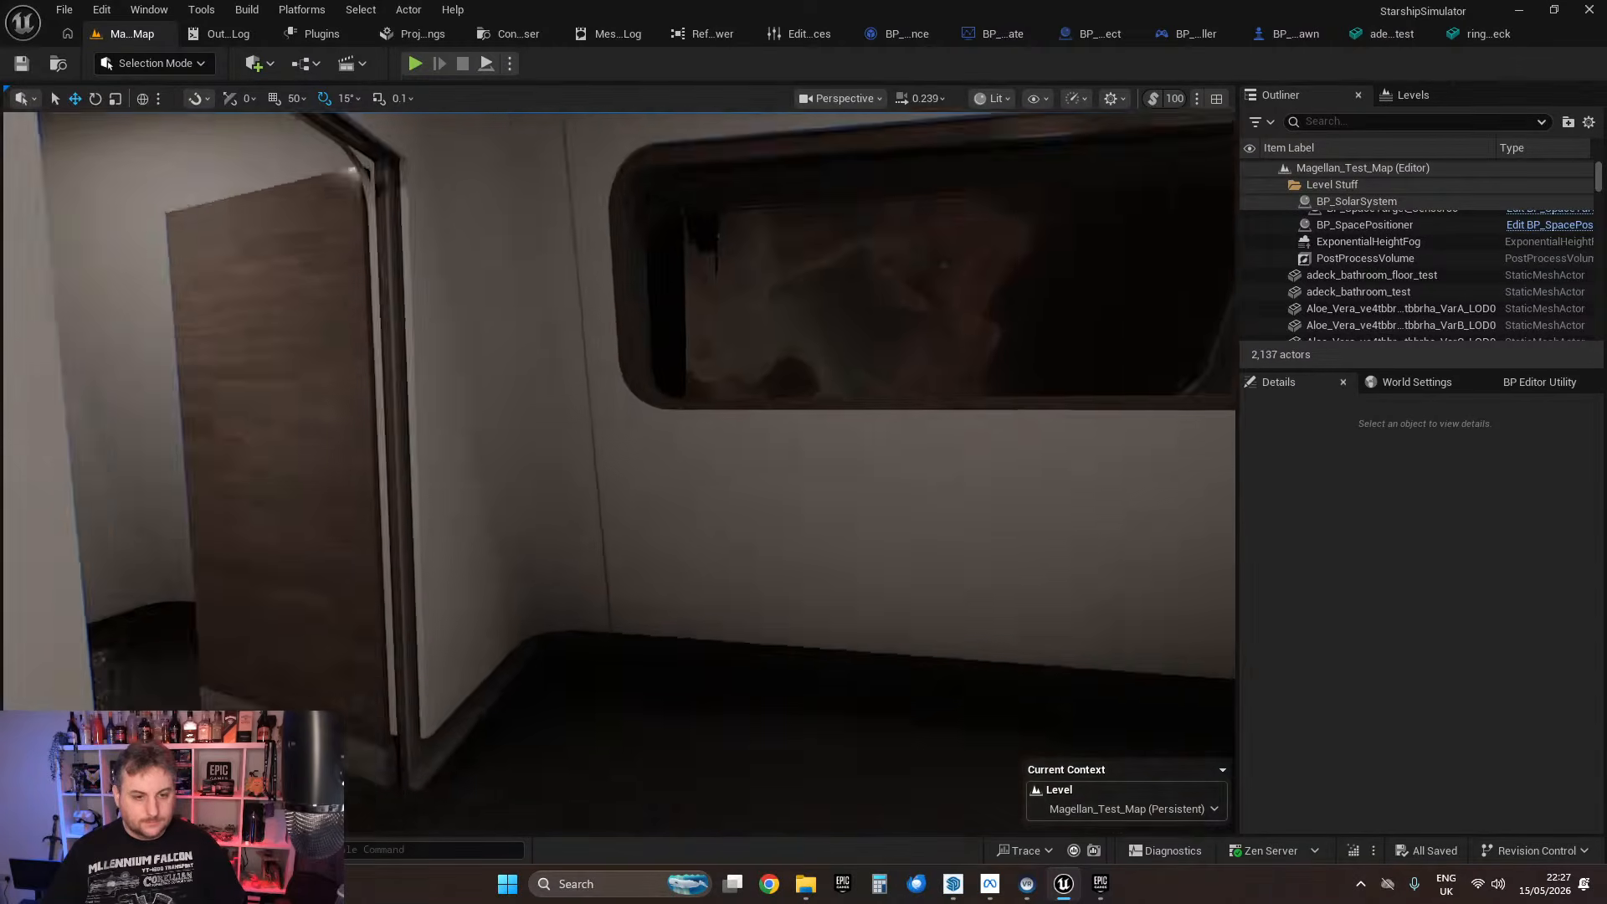
pyautogui.moveTo(620, 473); pyautogui.dragTo(368, 473, button='right')
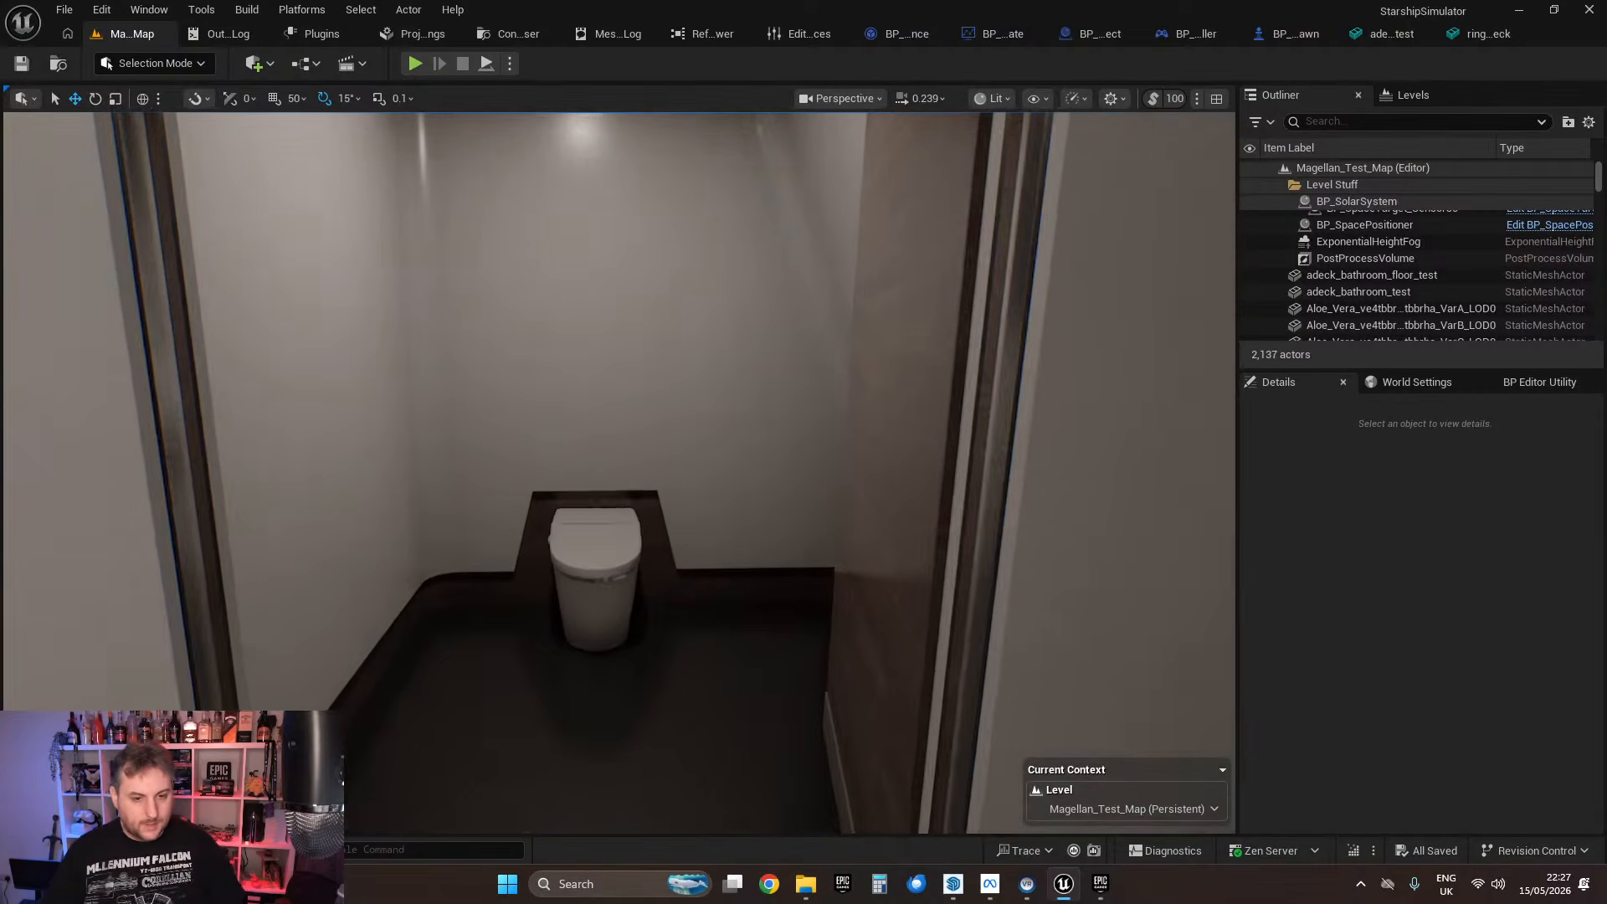
pyautogui.moveTo(604, 554); pyautogui.dragTo(536, 540, button='right')
pyautogui.scroll(2, 419, 536)
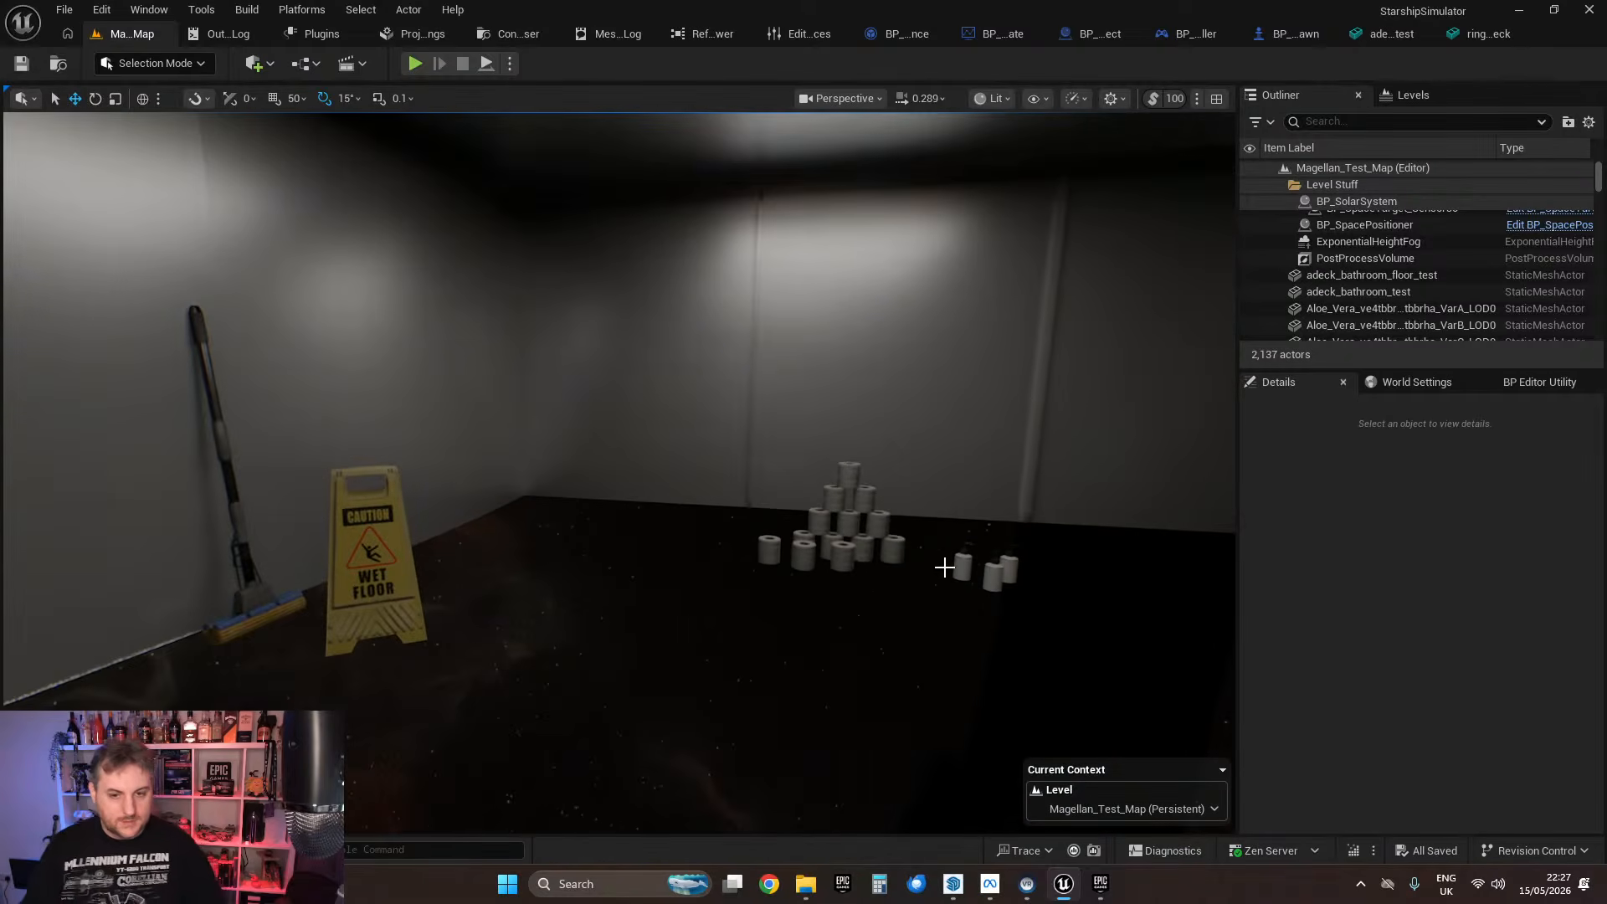
pyautogui.moveTo(944, 568); pyautogui.dragTo(837, 540, button='right')
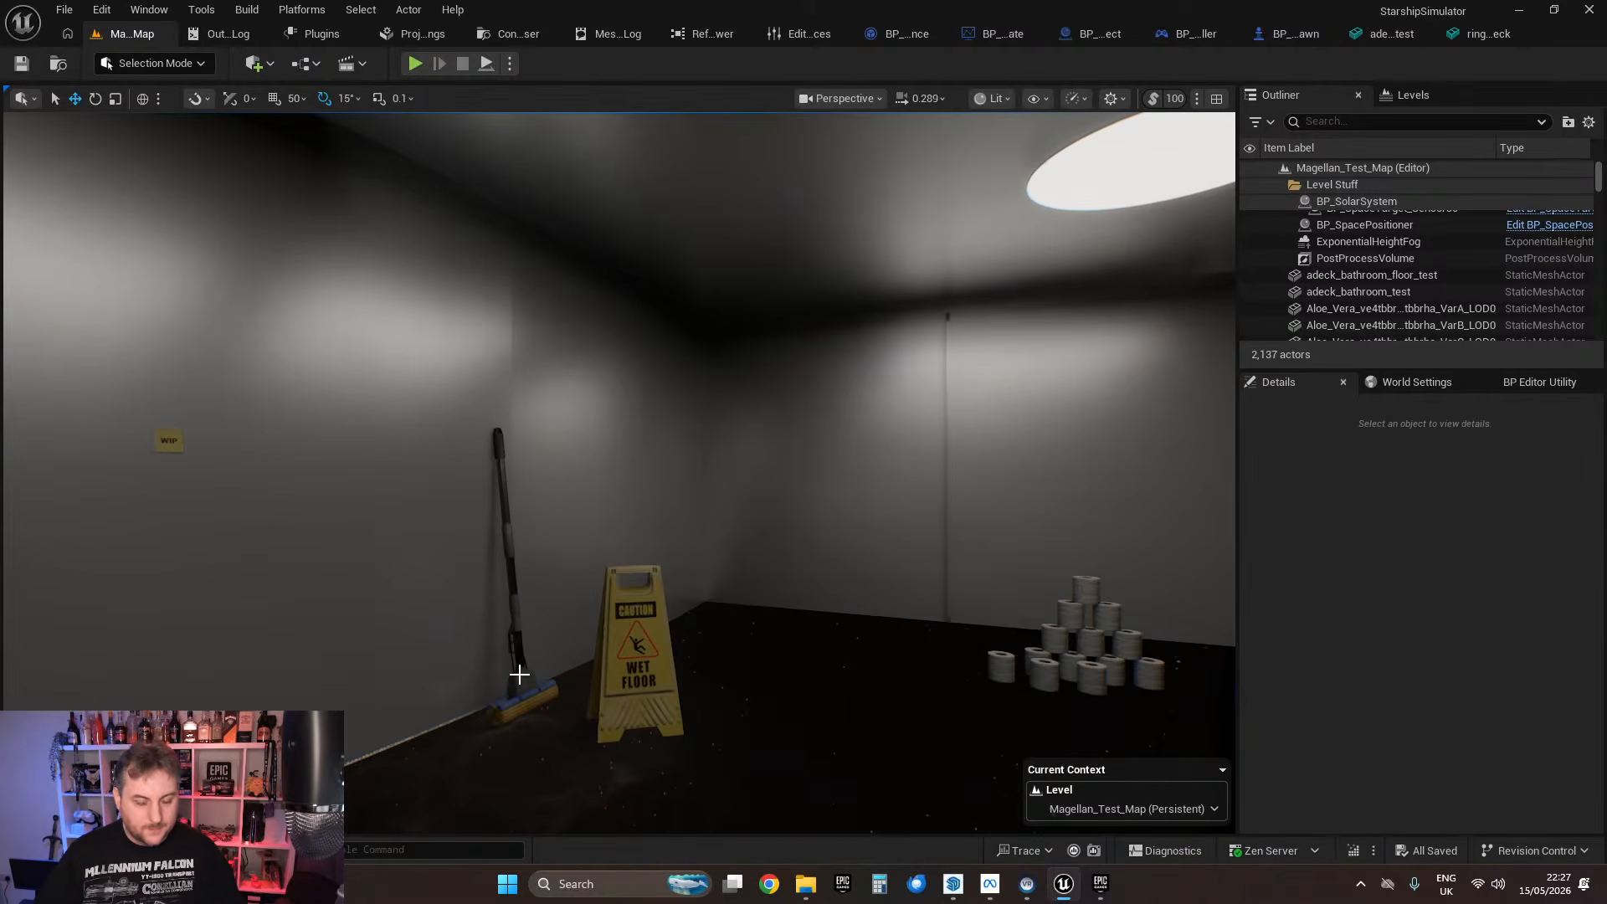
# Step: Make Magellan_A_Deck_Interior_Walls the current level and select the mop, wet floor sign and other cleaning props in the storage room
pyautogui.click(519, 675)
pyautogui.click(1415, 95)
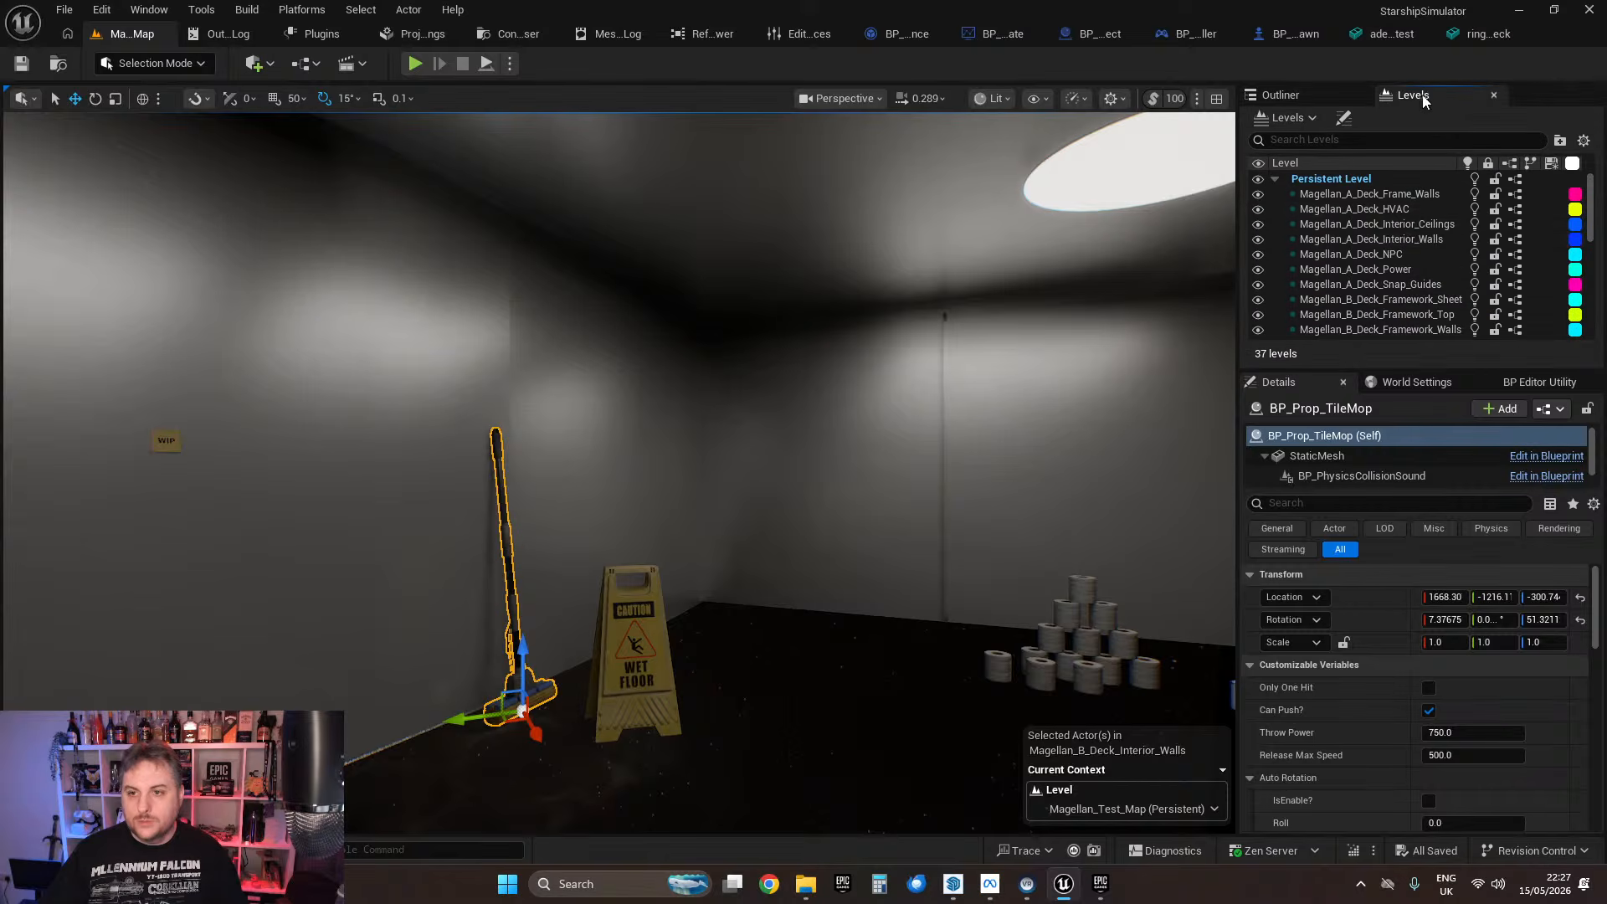
pyautogui.click(1390, 240)
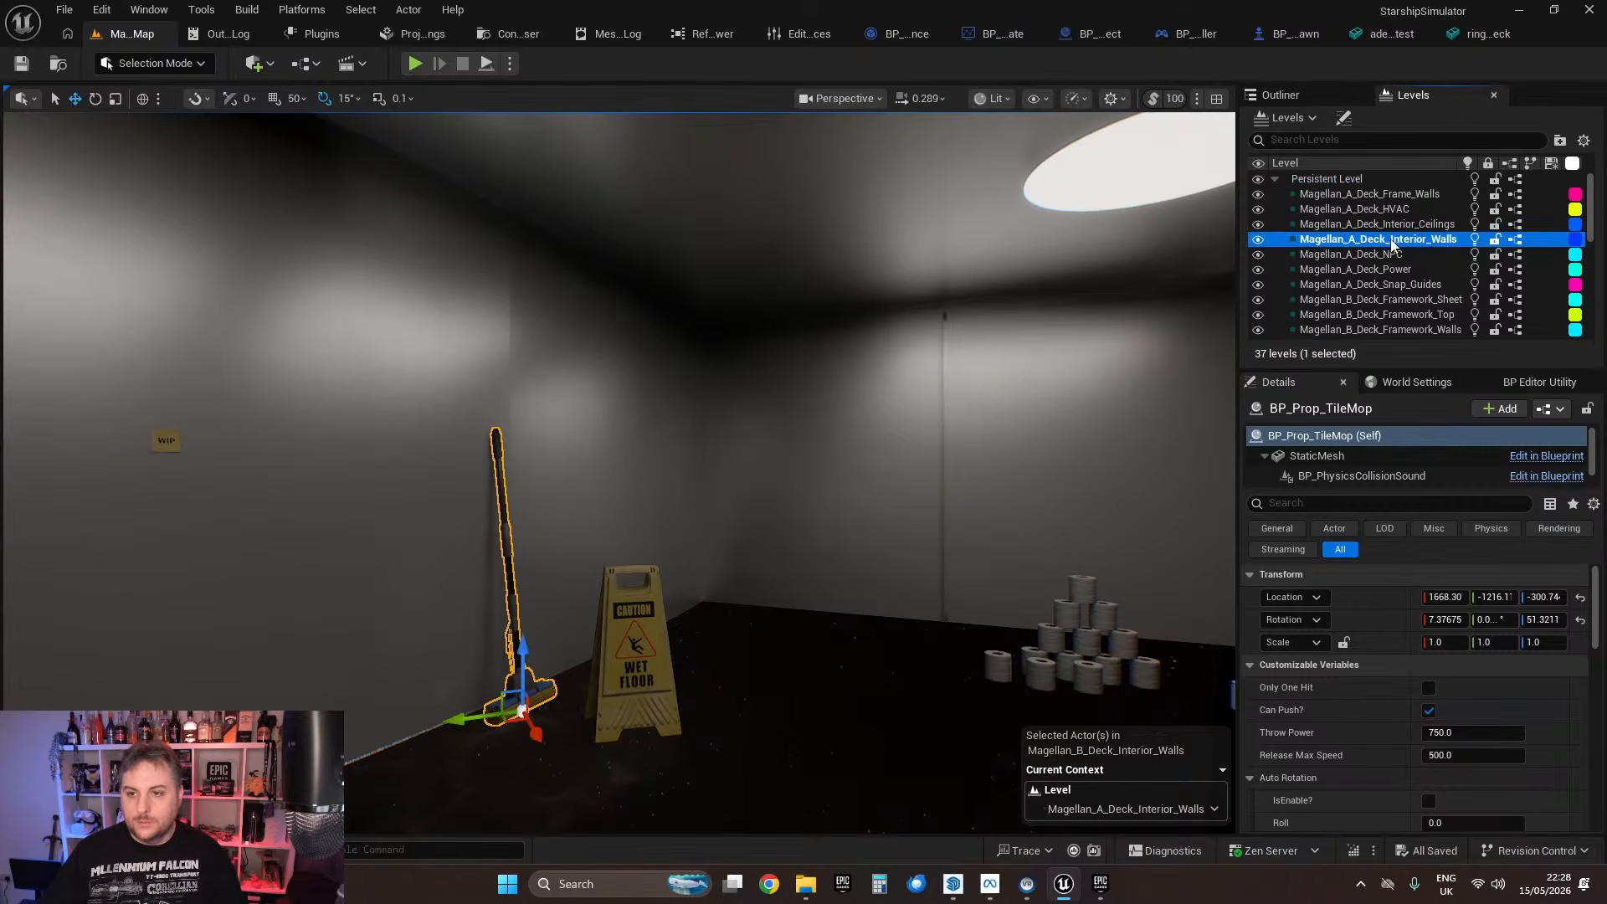
pyautogui.moveTo(753, 327); pyautogui.dragTo(937, 373, button='right')
pyautogui.keyDown('ctrl'); pyautogui.click(468, 602); pyautogui.keyUp('ctrl')
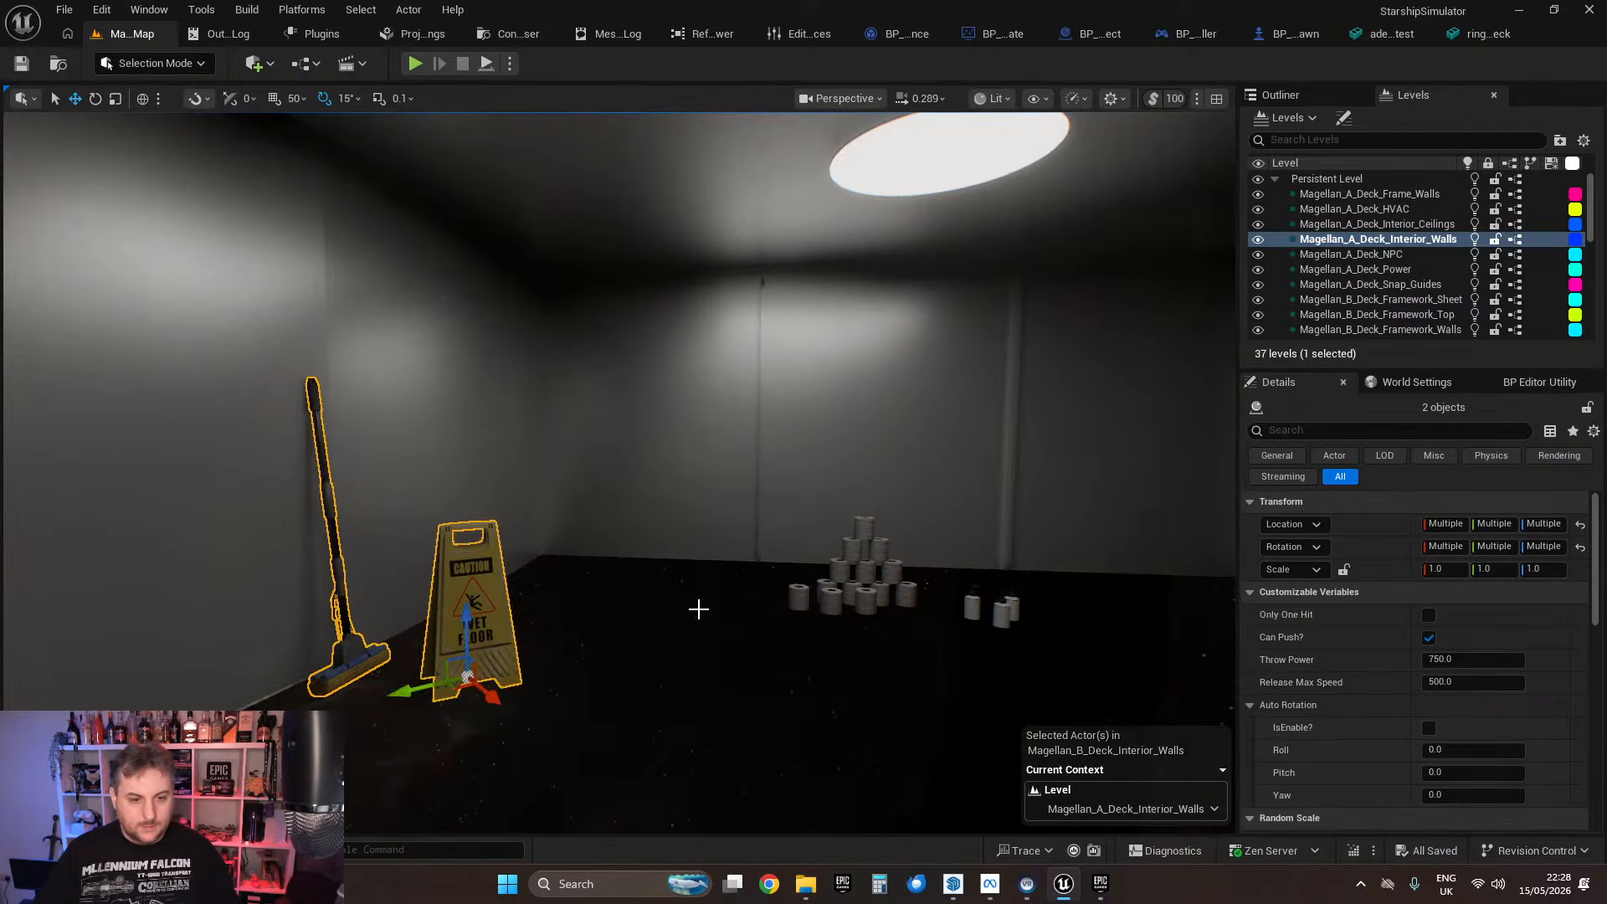
pyautogui.moveTo(696, 606); pyautogui.dragTo(811, 606, button='right')
pyautogui.keyDown('ctrl'); pyautogui.click(669, 538); pyautogui.keyUp('ctrl')
# Step: Copy the five cleaning props into the A Deck interior walls level and move the copies up beside the bathroom's end window
pyautogui.moveTo(670, 538); pyautogui.dragTo(762, 569, button='right')
pyautogui.scroll(4, 670, 538)
pyautogui.press('s')
pyautogui.scroll(9, 704, 628)
pyautogui.moveTo(603, 661); pyautogui.dragTo(728, 628, button='right')
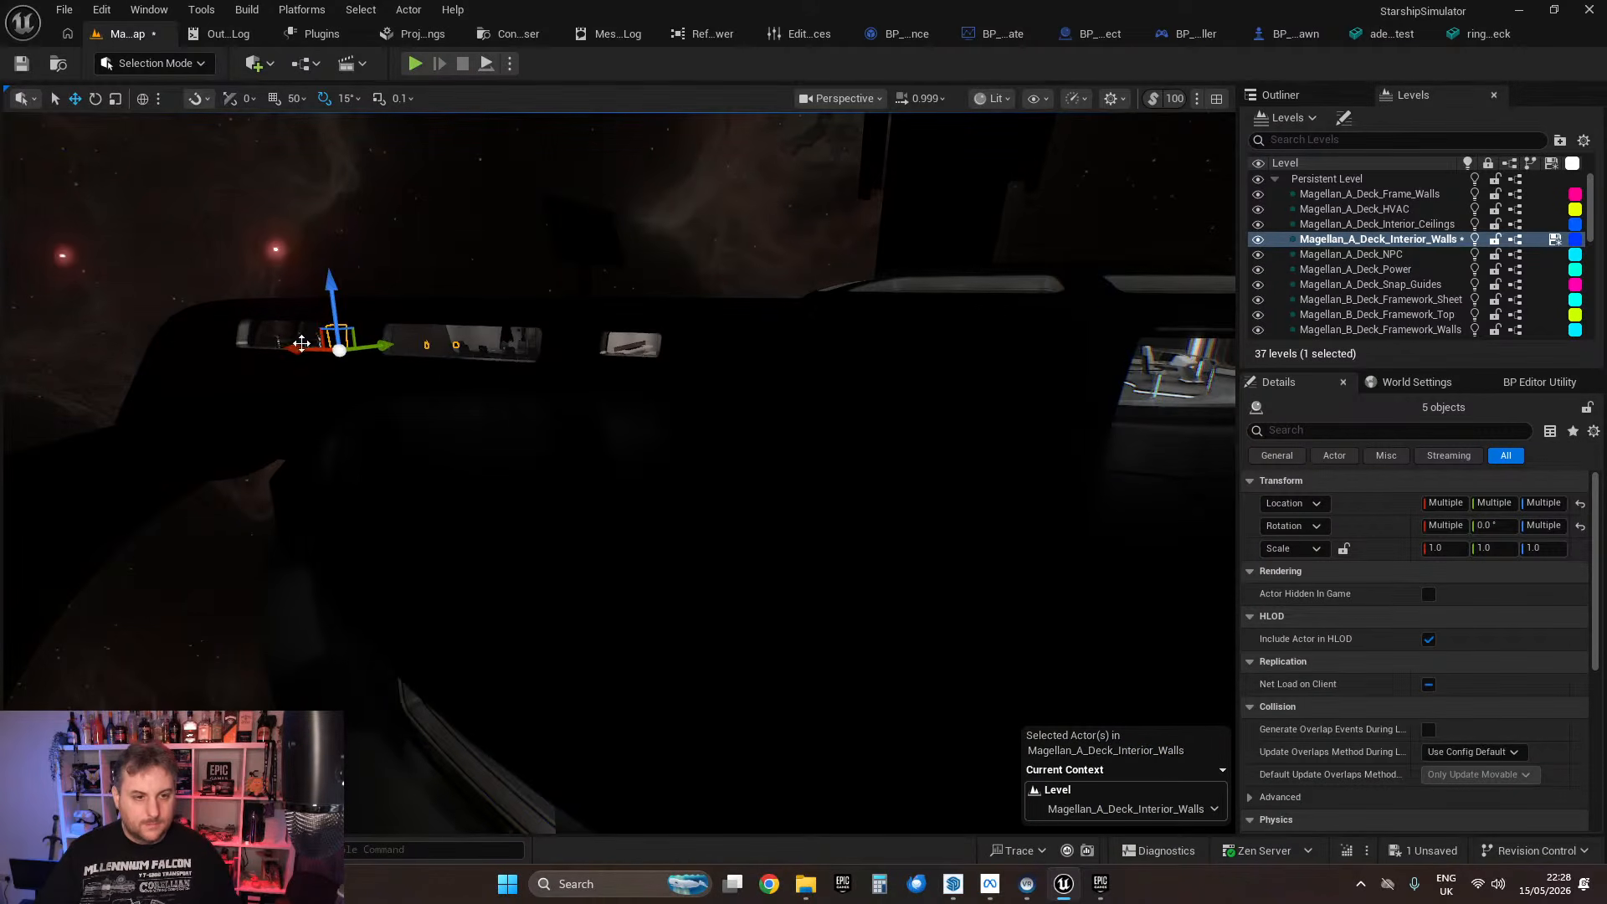
pyautogui.moveTo(850, 435); pyautogui.dragTo(869, 443)
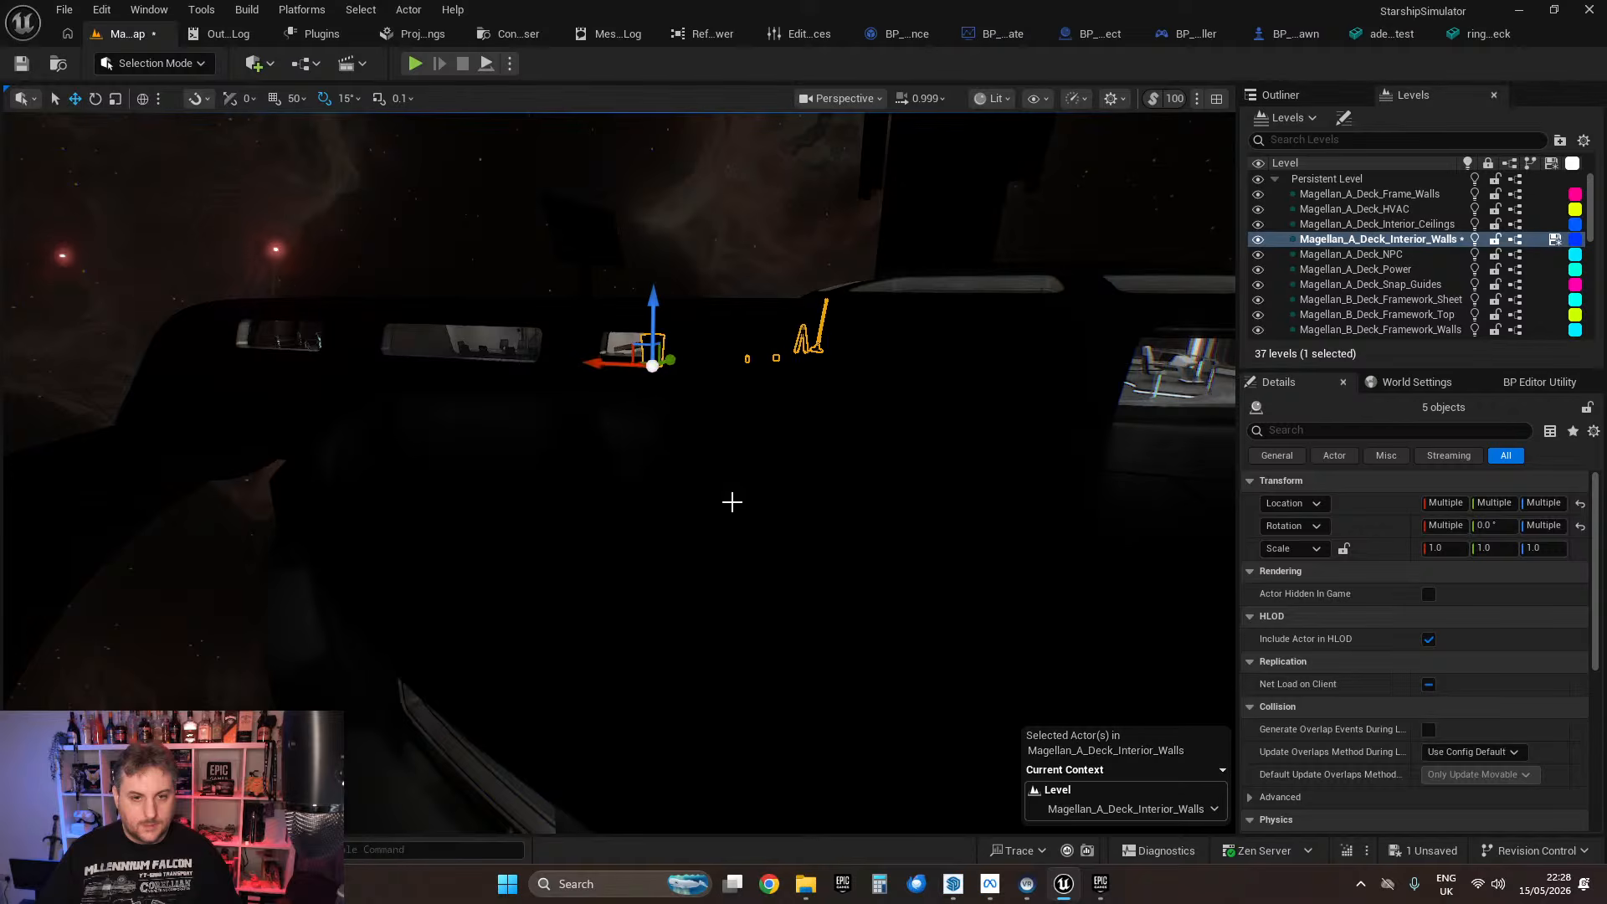
pyautogui.press('w')
pyautogui.moveTo(733, 503); pyautogui.dragTo(1013, 473, button='right')
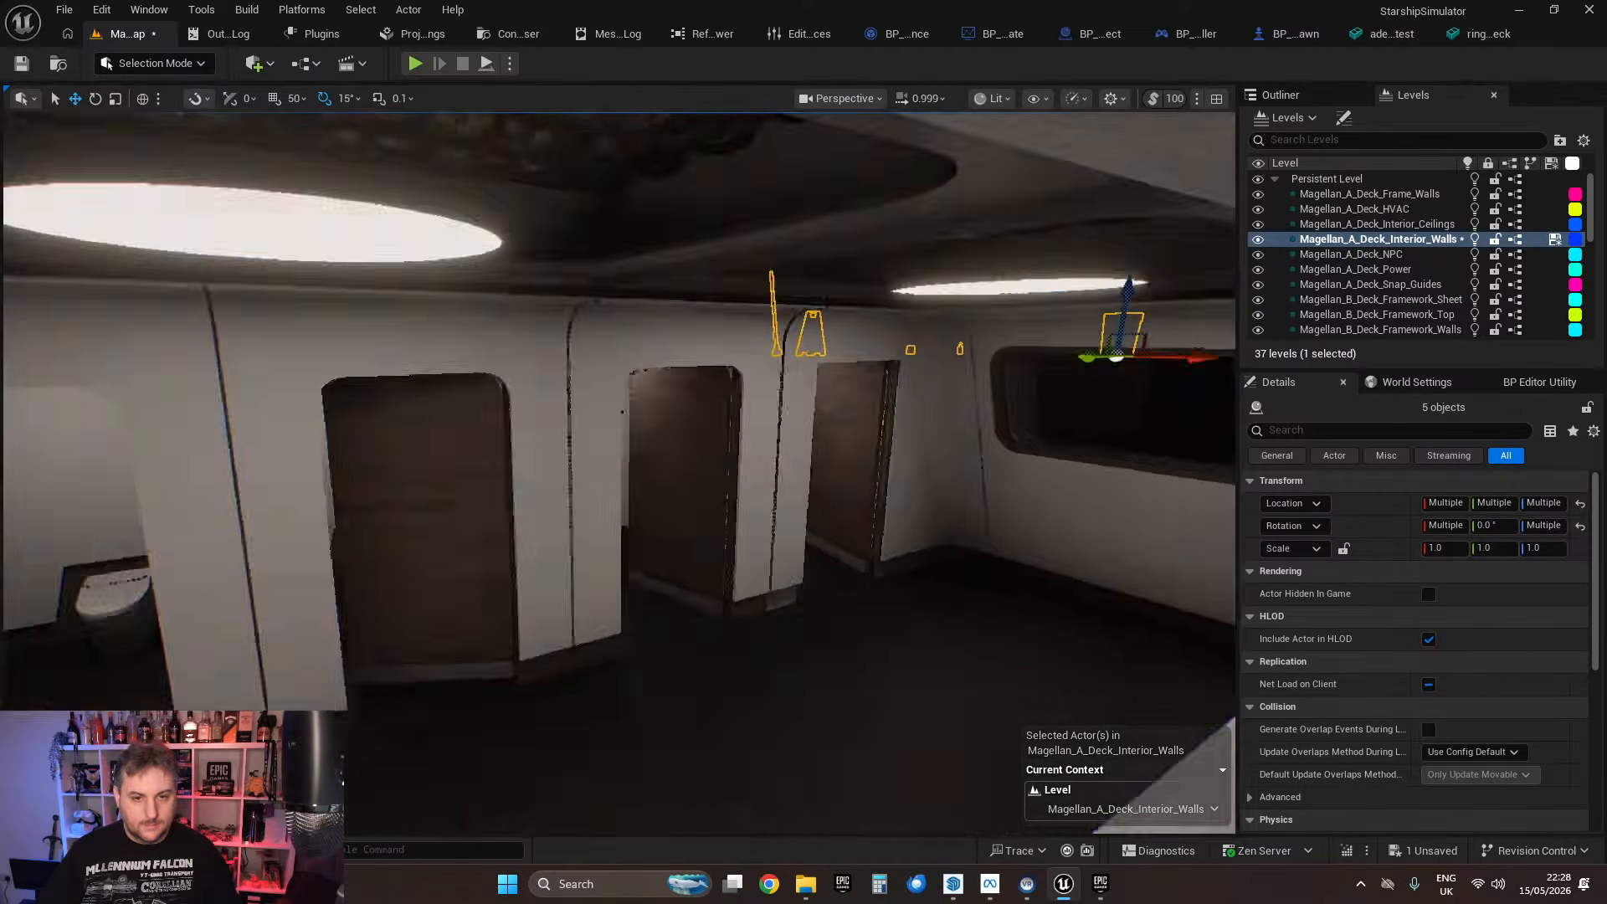
pyautogui.moveTo(687, 335); pyautogui.dragTo(908, 351, button='right')
pyautogui.moveTo(695, 299); pyautogui.dragTo(1006, 336)
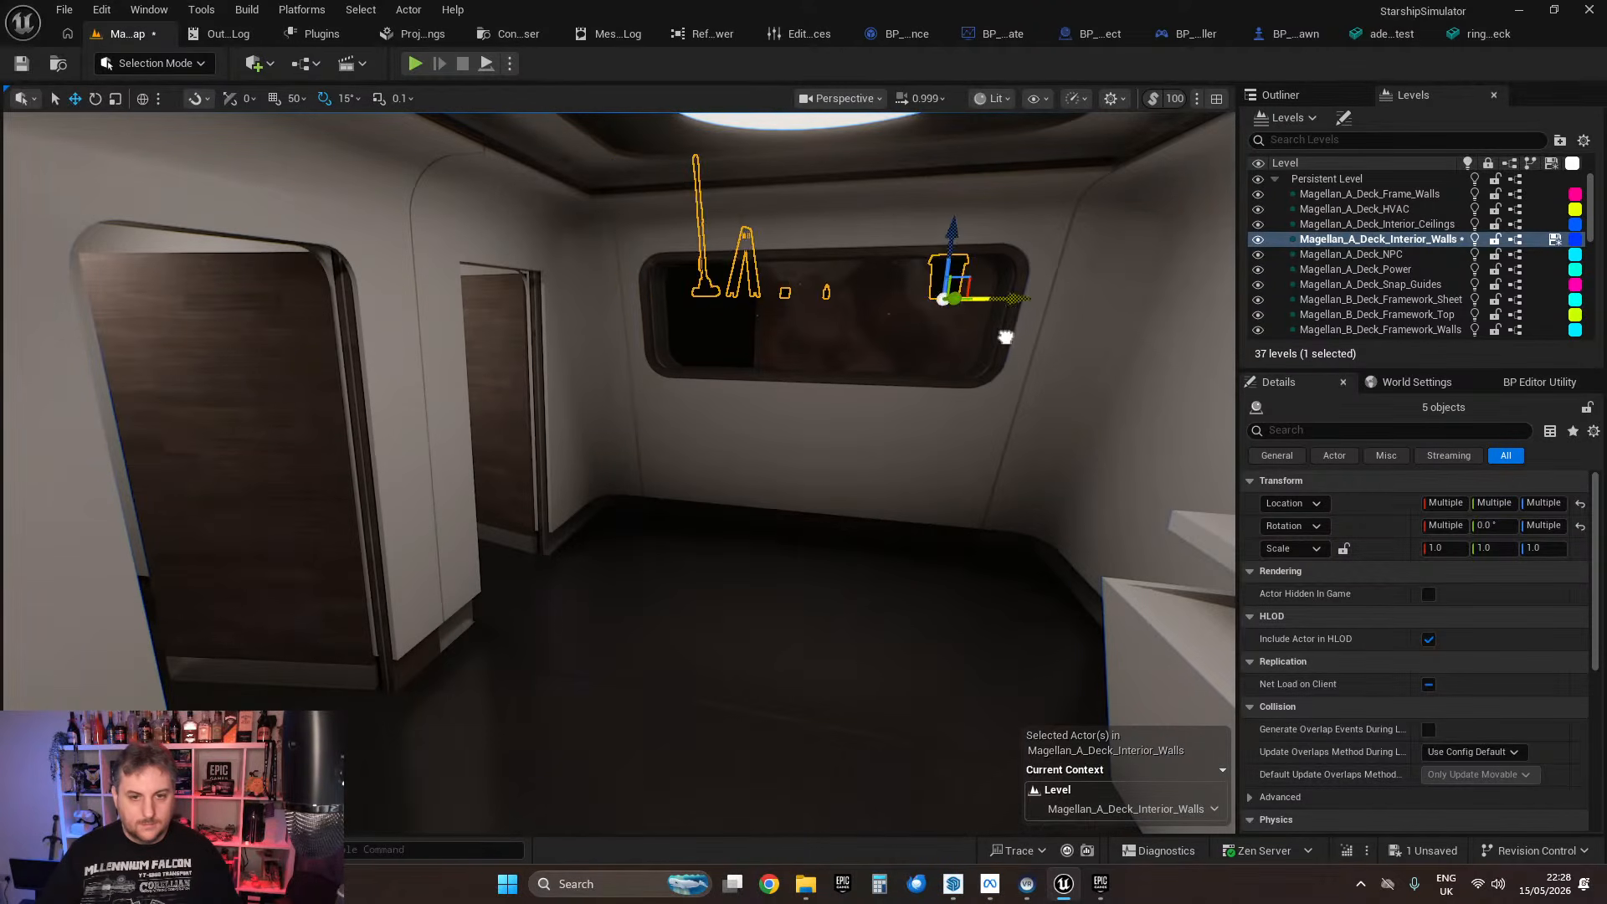
# Step: Select the copied mop and wet floor sign and move them through the window wall into the bathroom
pyautogui.press('w')
pyautogui.moveTo(789, 433)
pyautogui.mouseDown(button='right')
pyautogui.moveTo(782, 494)
pyautogui.moveTo(913, 427)
pyautogui.moveTo(787, 423)
pyautogui.moveTo(737, 469)
pyautogui.moveTo(921, 452)
pyautogui.moveTo(937, 402)
pyautogui.moveTo(870, 469)
pyautogui.moveTo(808, 427)
pyautogui.mouseUp(button='right')
pyautogui.press('s')
pyautogui.press('w')
pyautogui.press('s')
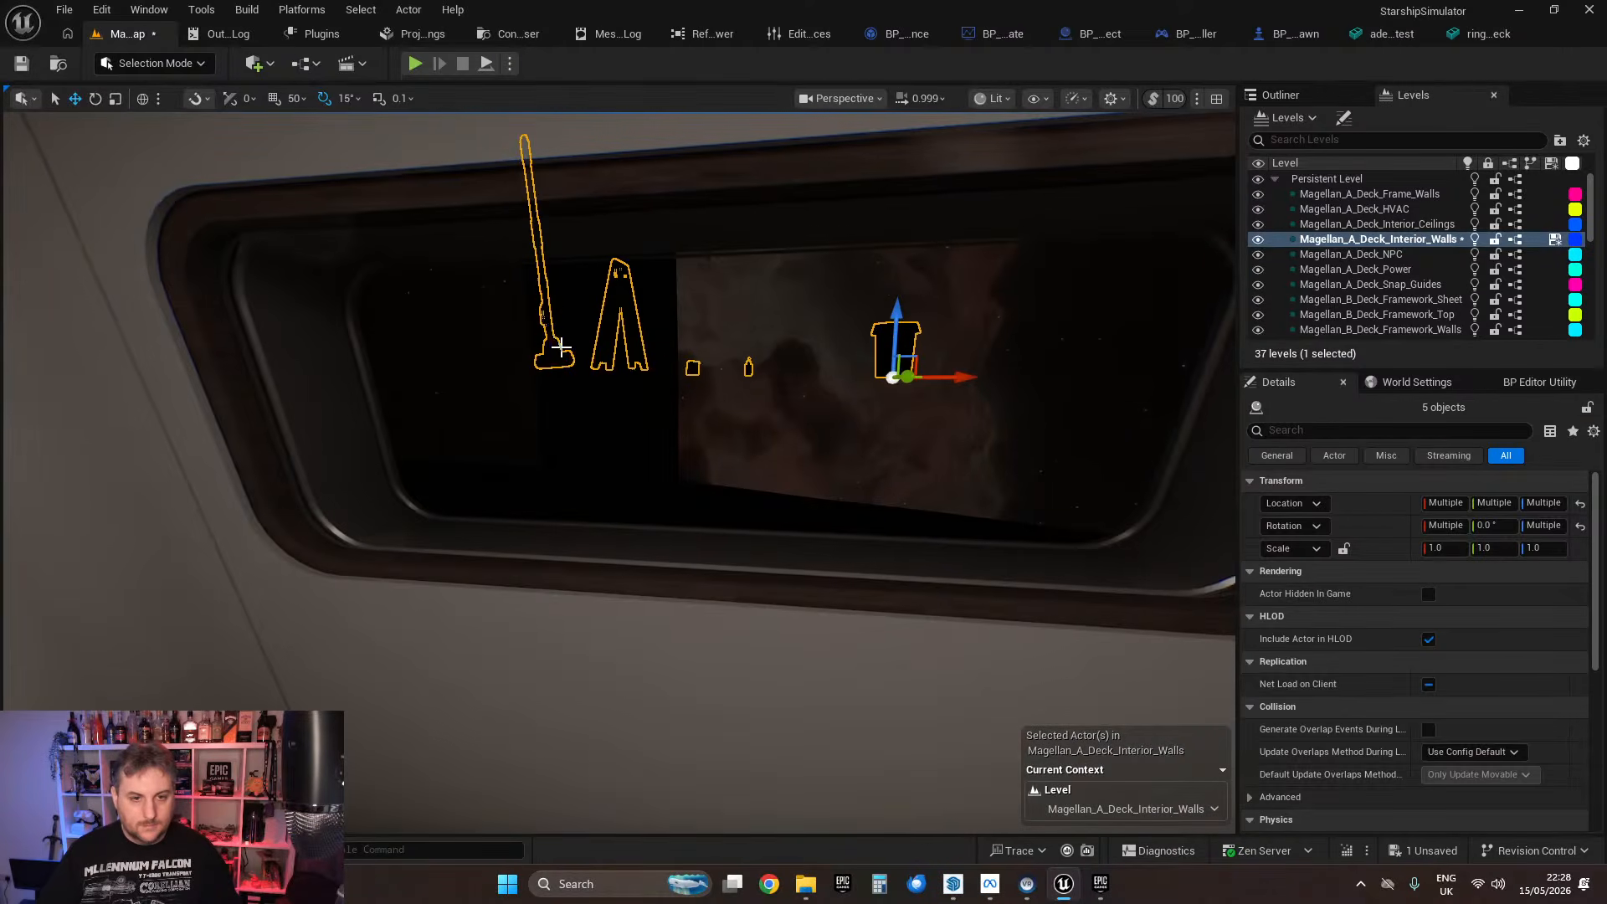
pyautogui.click(559, 347)
pyautogui.keyDown('ctrl'); pyautogui.click(610, 336); pyautogui.keyUp('ctrl')
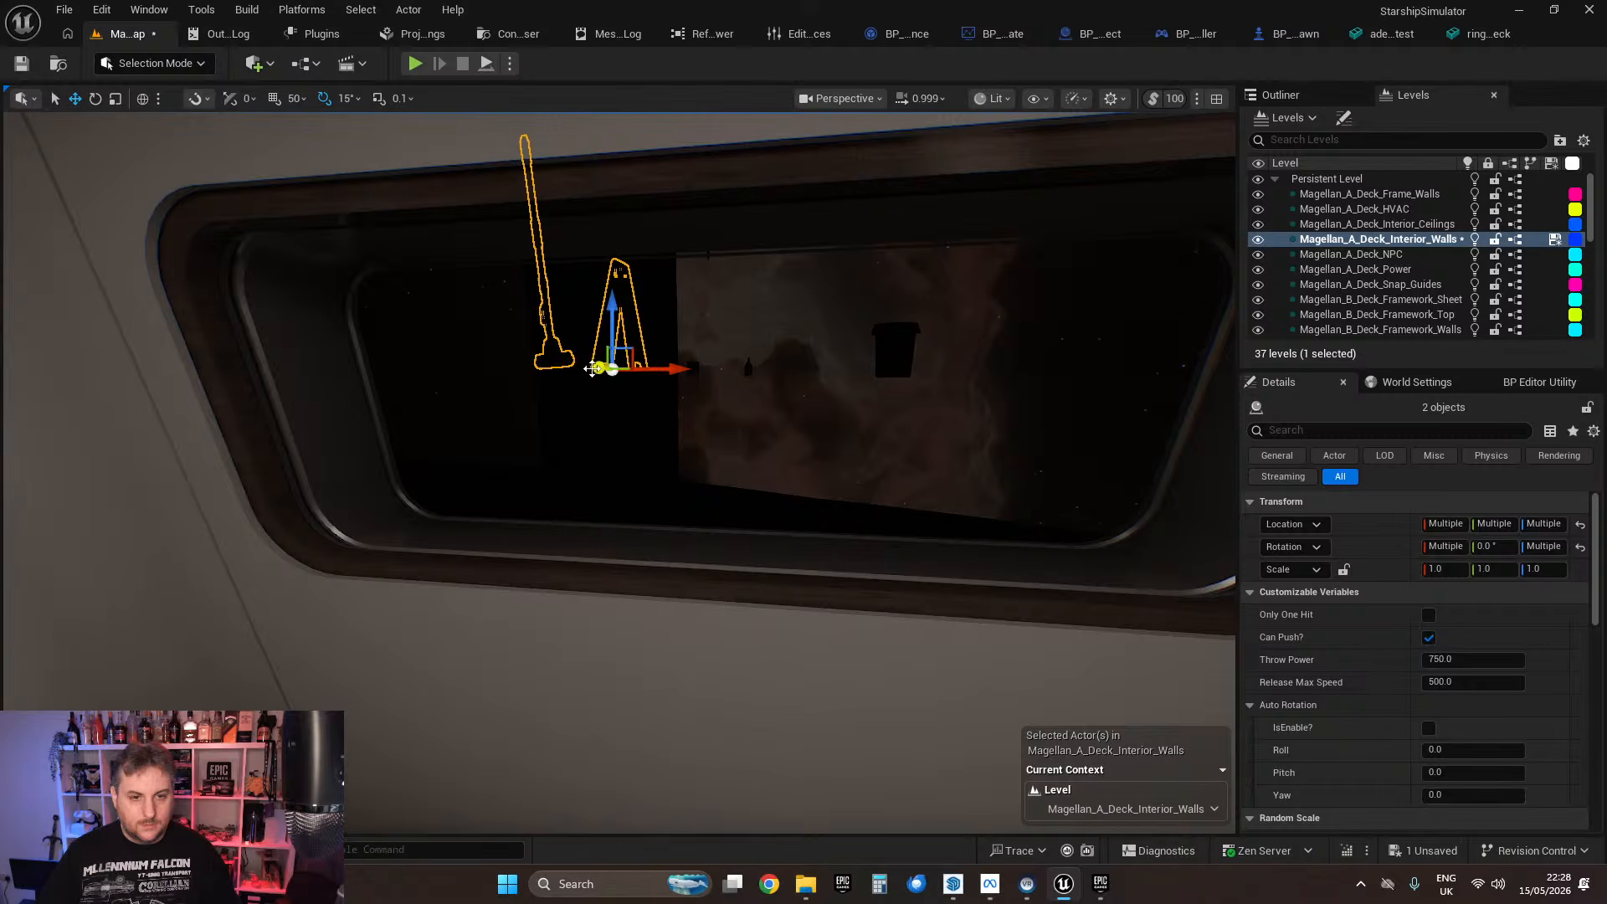
pyautogui.moveTo(592, 369); pyautogui.dragTo(150, 443)
pyautogui.moveTo(927, 325)
pyautogui.mouseDown(button='right')
pyautogui.moveTo(720, 326)
pyautogui.moveTo(928, 326)
pyautogui.mouseUp(button='right')
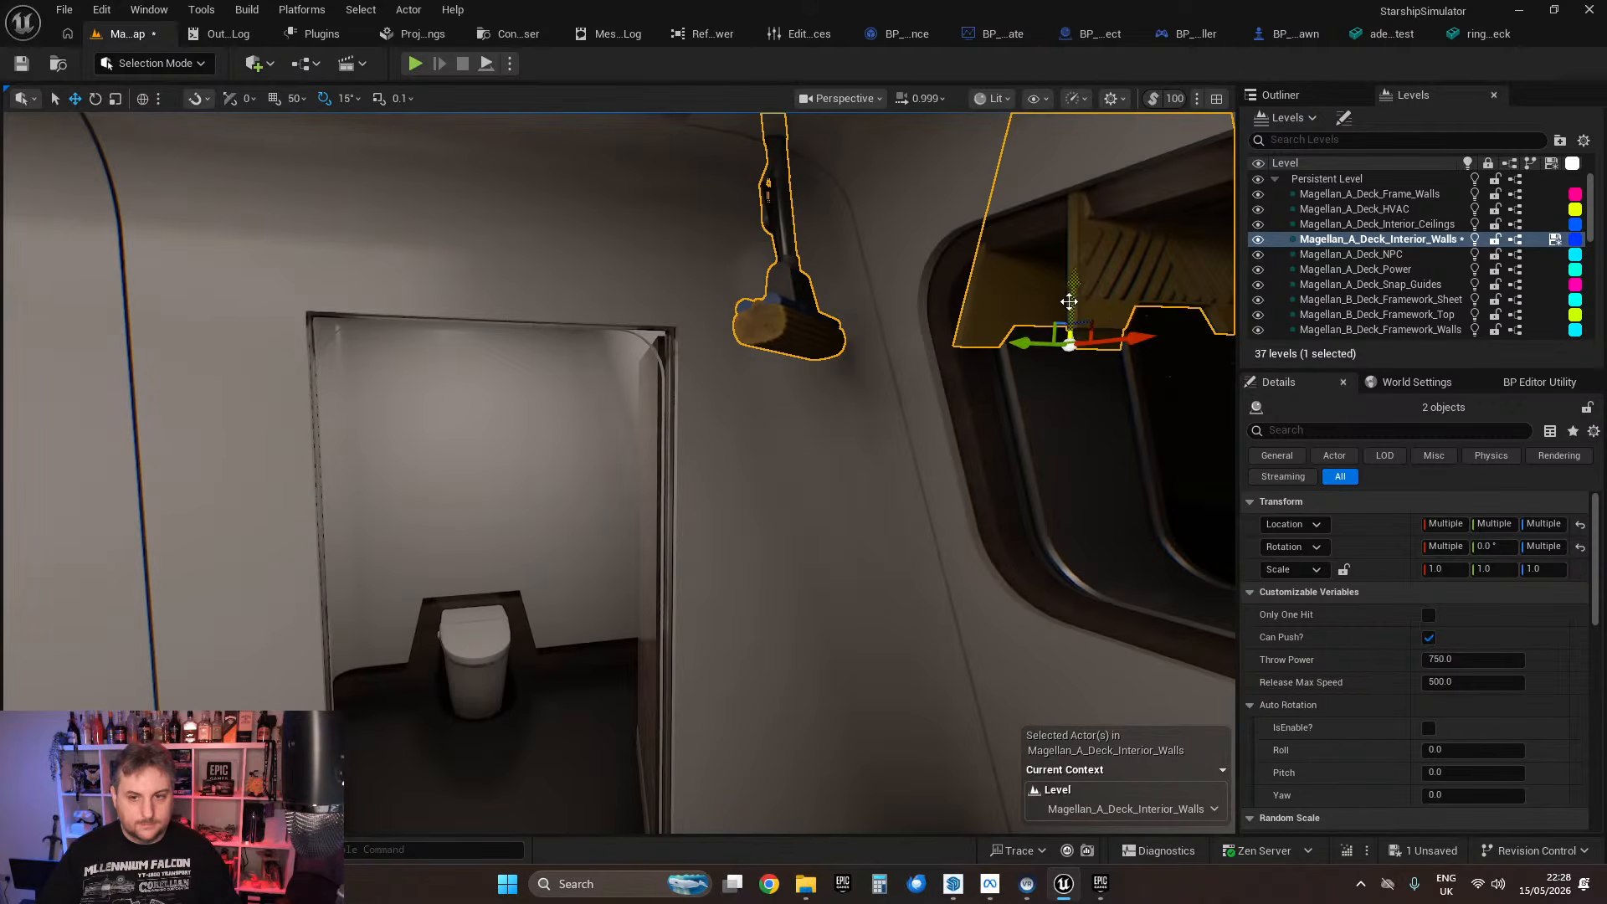
# Step: Lower the mop and wet floor sign near the end cubicle's doorway and snap them onto the floor
pyautogui.moveTo(1069, 301); pyautogui.dragTo(1043, 645)
pyautogui.moveTo(1011, 586); pyautogui.dragTo(1047, 753, button='right')
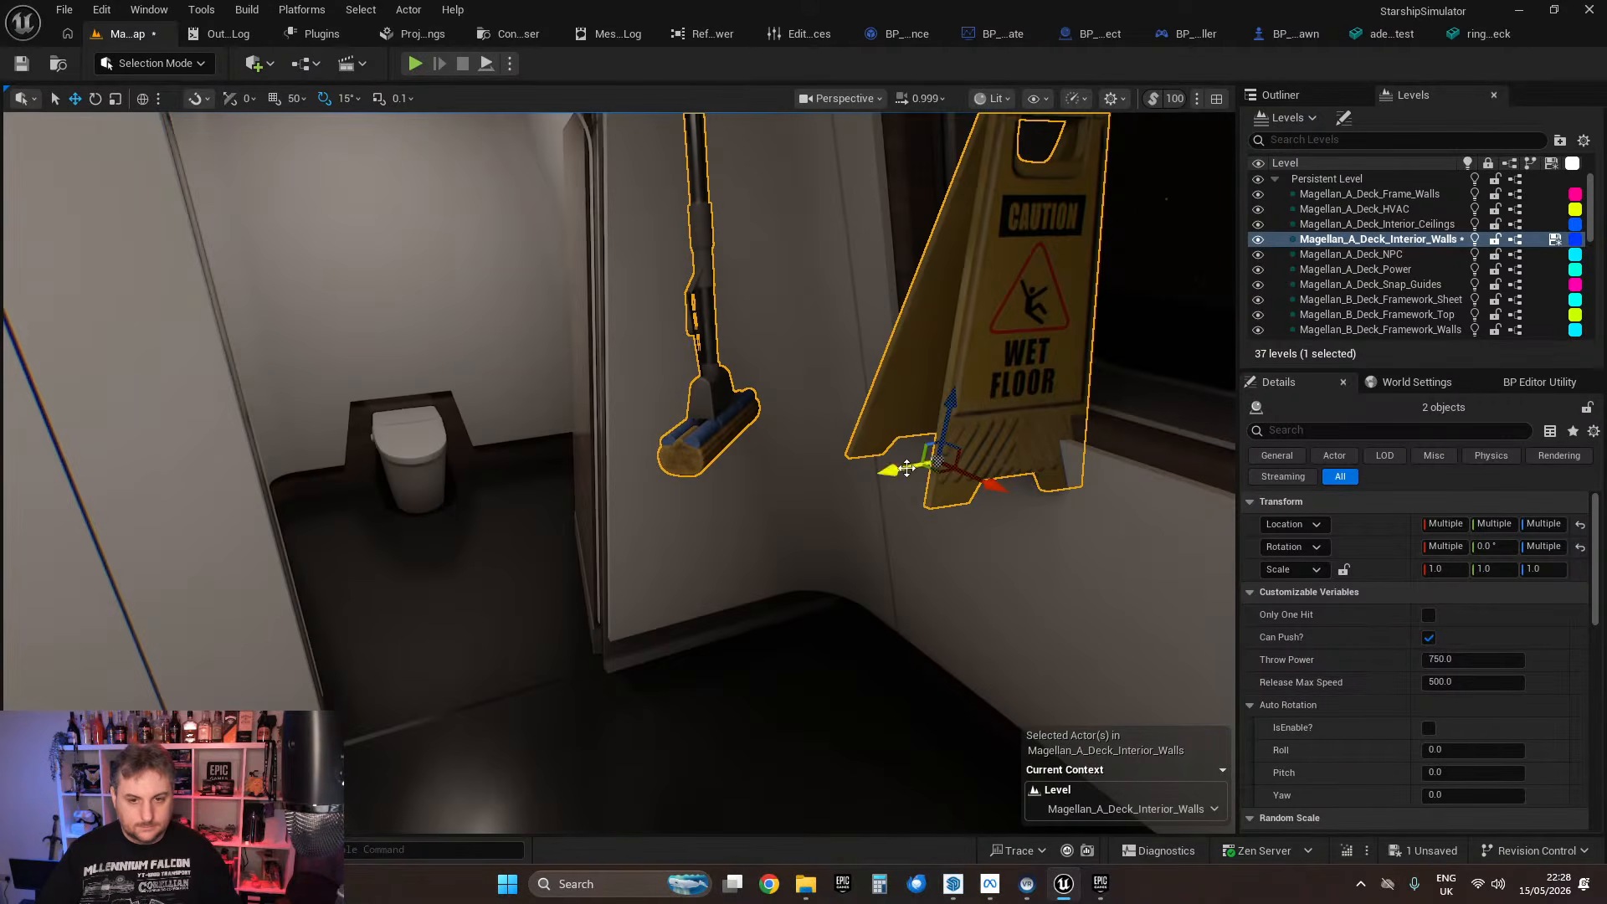
pyautogui.moveTo(907, 468); pyautogui.dragTo(670, 534)
pyautogui.moveTo(737, 463); pyautogui.dragTo(678, 774)
pyautogui.moveTo(678, 774); pyautogui.dragTo(837, 829, button='right')
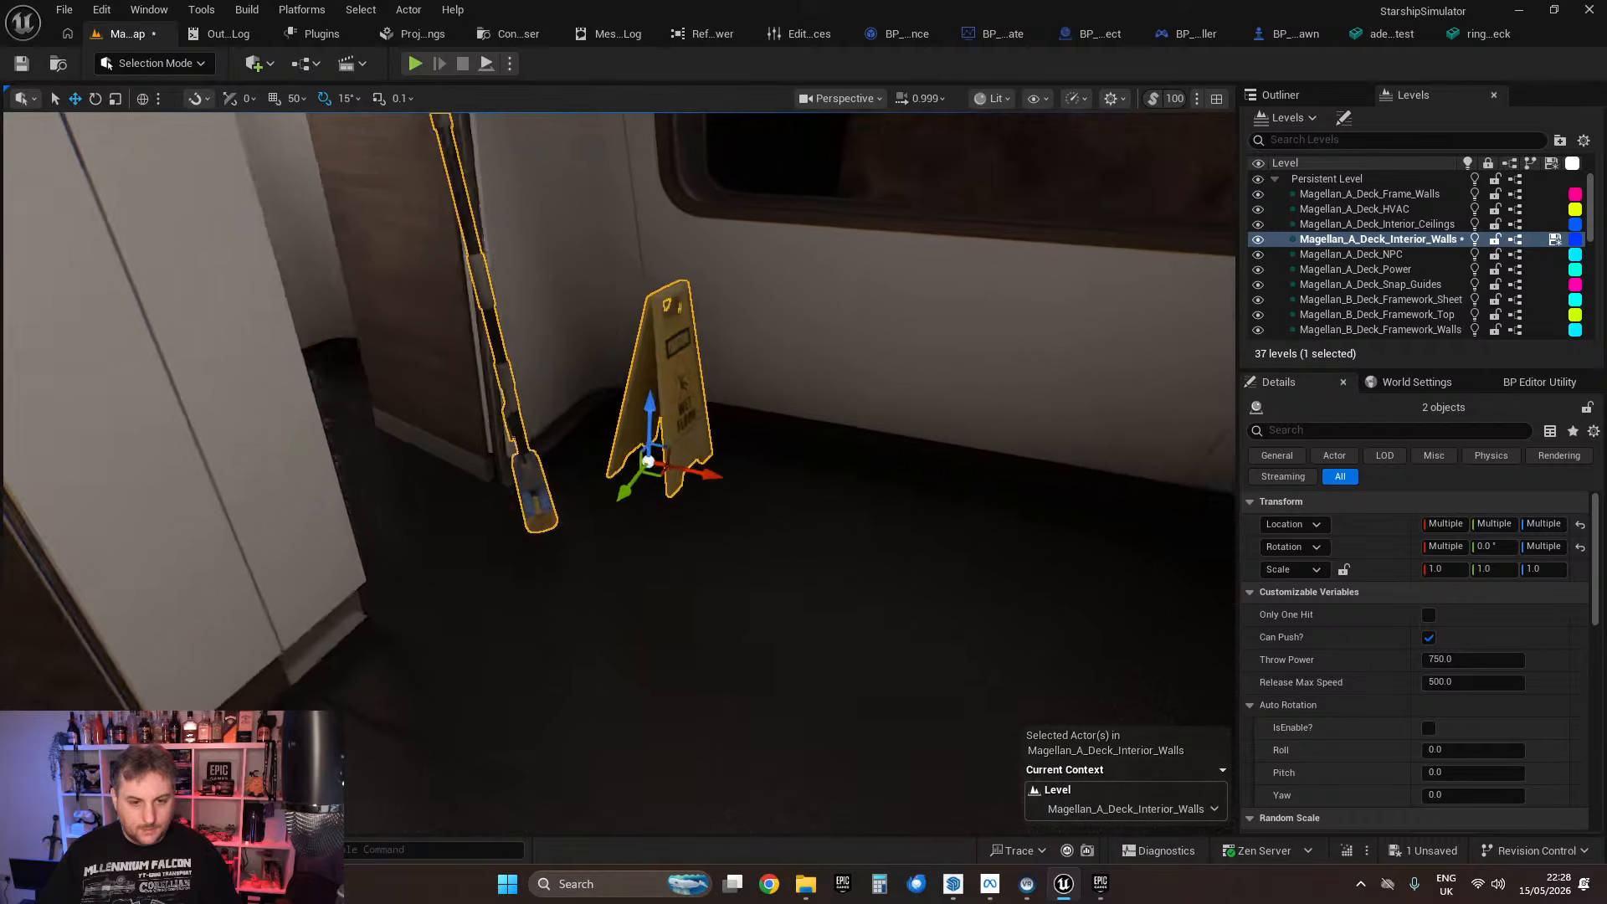
pyautogui.moveTo(778, 661); pyautogui.dragTo(840, 585, button='right')
pyautogui.press('End')
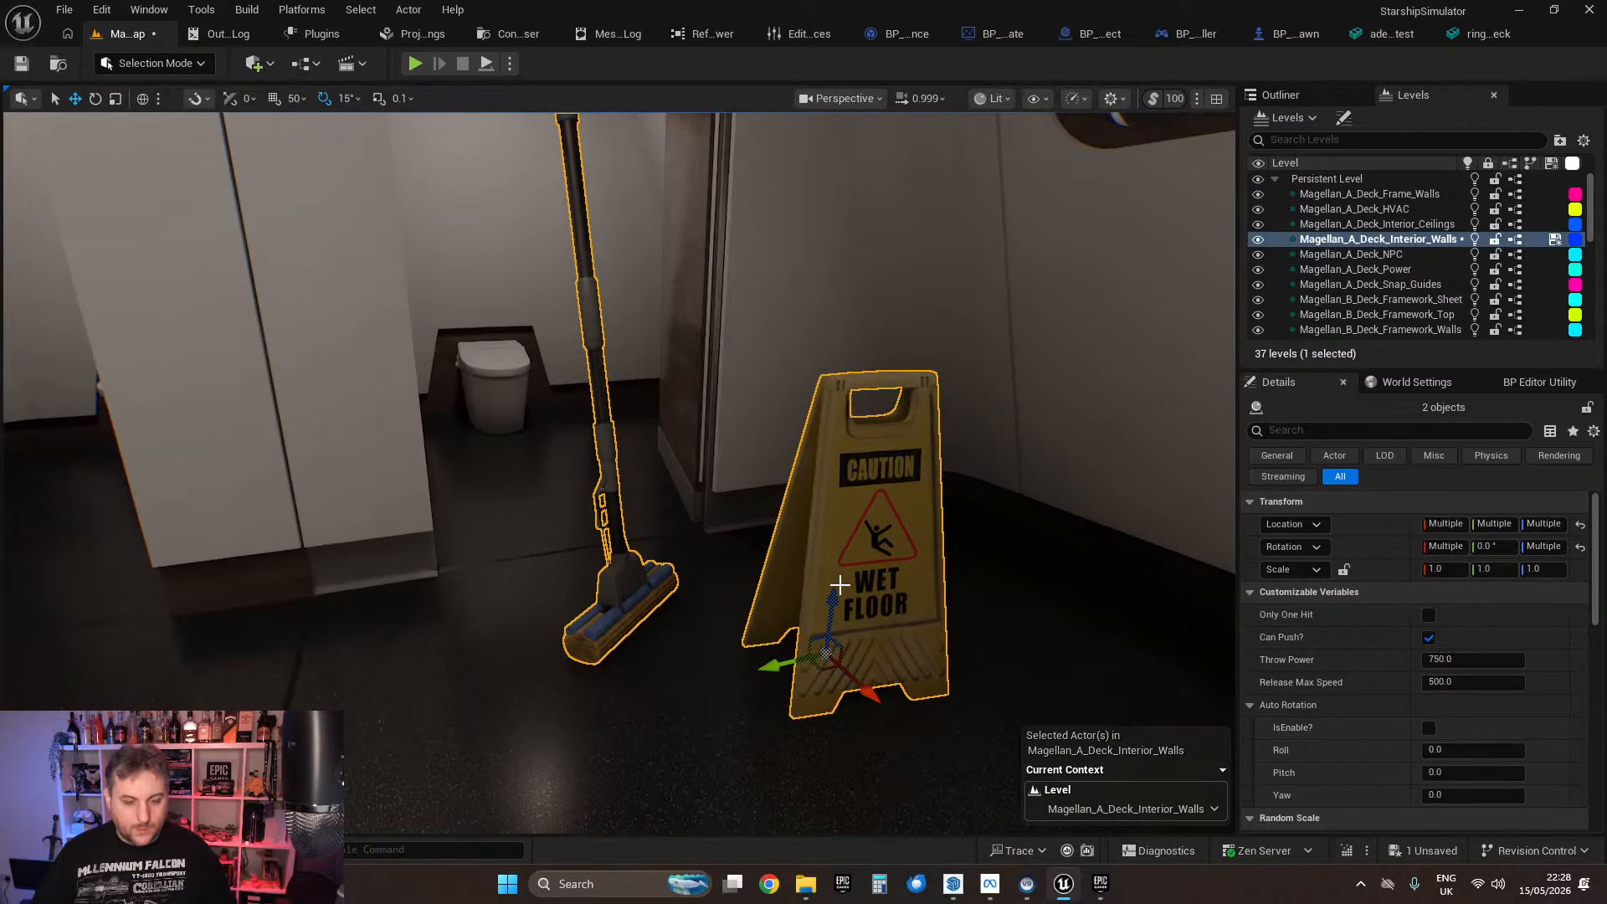
# Step: Move the mop on its own into the end cubicle, in front of the toilet
pyautogui.click(611, 583)
pyautogui.moveTo(711, 567); pyautogui.dragTo(658, 636, button='right')
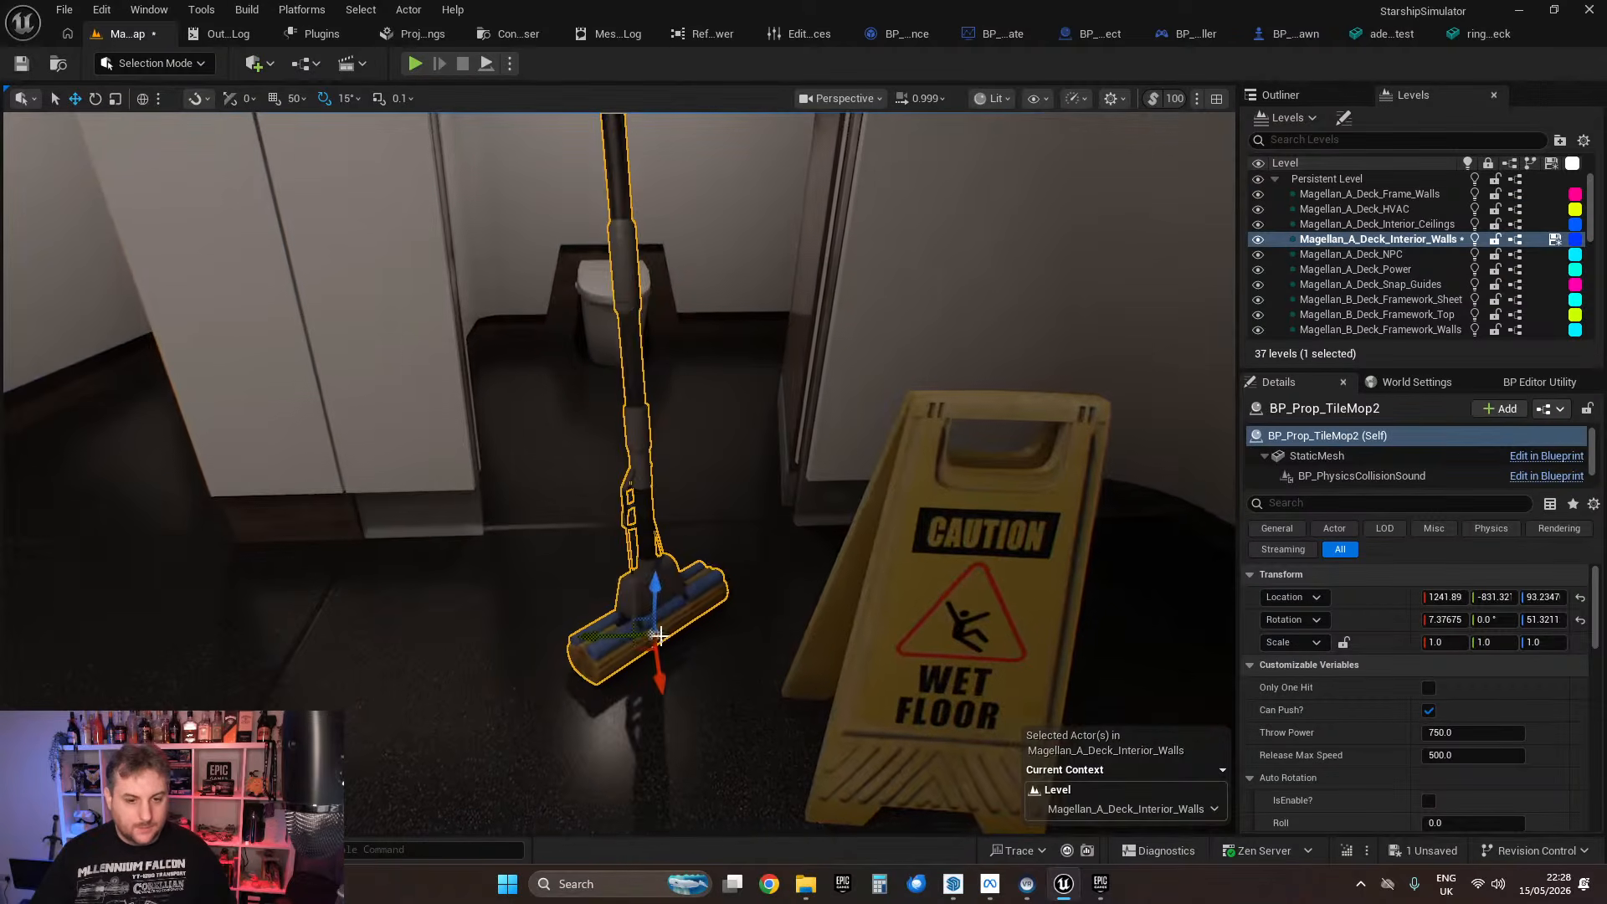
pyautogui.moveTo(655, 667); pyautogui.dragTo(662, 399)
# Step: Move the wet floor sign into the cubicle beside the mop, at about X 1081, Y -804
pyautogui.click(882, 734)
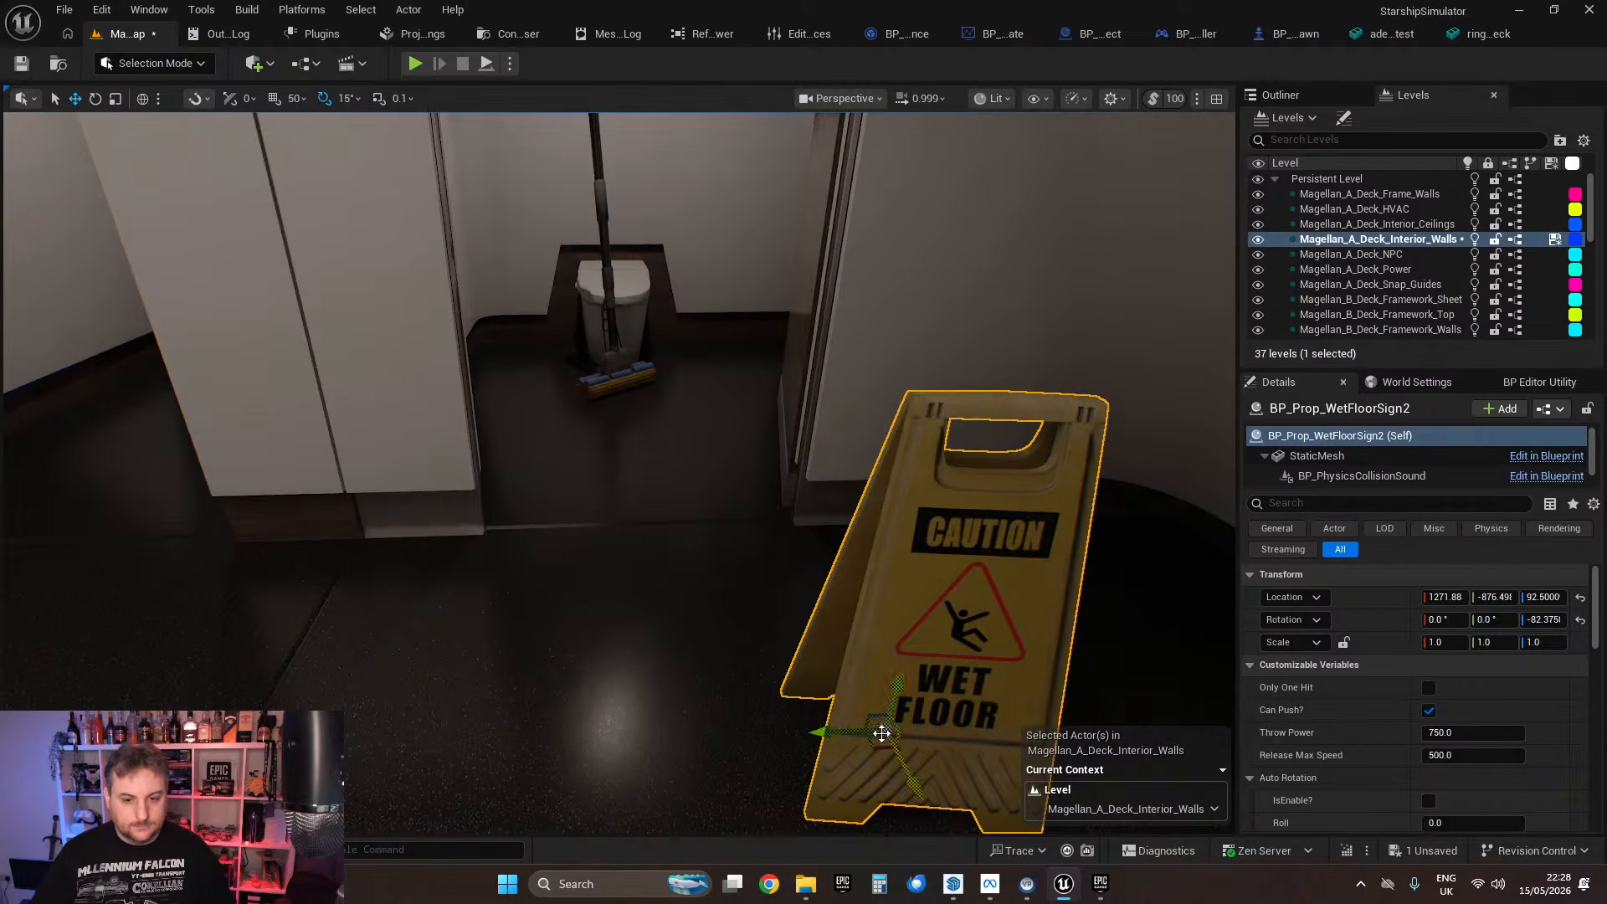
pyautogui.moveTo(884, 751); pyautogui.dragTo(571, 431)
pyautogui.moveTo(571, 431); pyautogui.dragTo(794, 658, button='right')
pyautogui.press('w')
pyautogui.press('s')
pyautogui.press('w')
pyautogui.press('s')
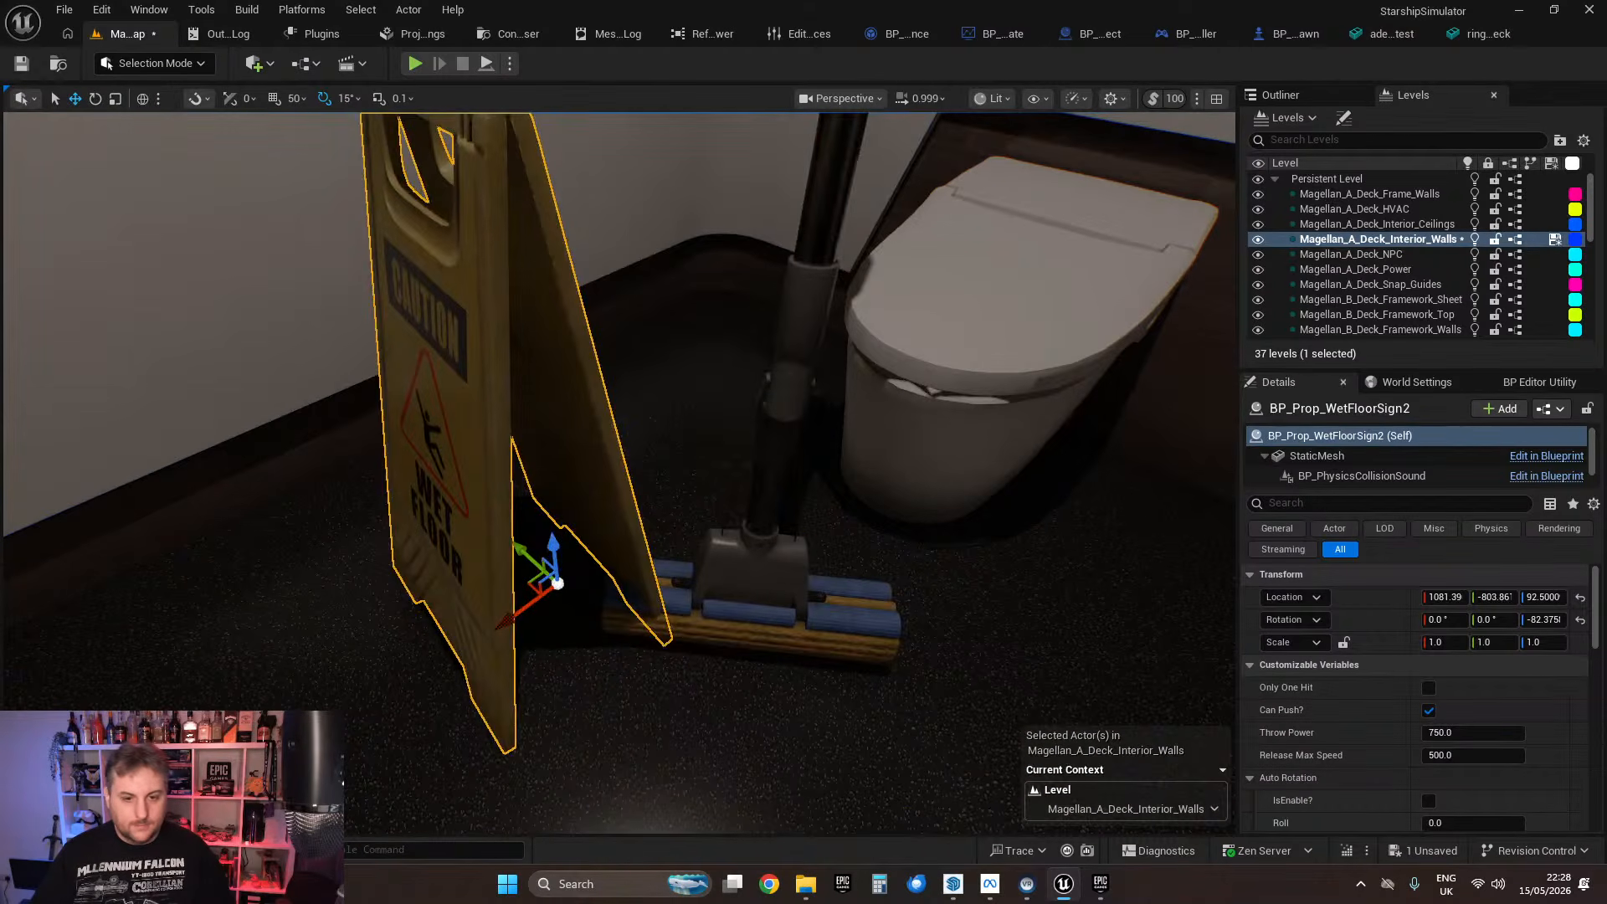
# Step: Push the mop back into the cubicle corner beside the toilet, to about X 1004, Y -775
pyautogui.click(726, 634)
pyautogui.moveTo(714, 630); pyautogui.dragTo(704, 385)
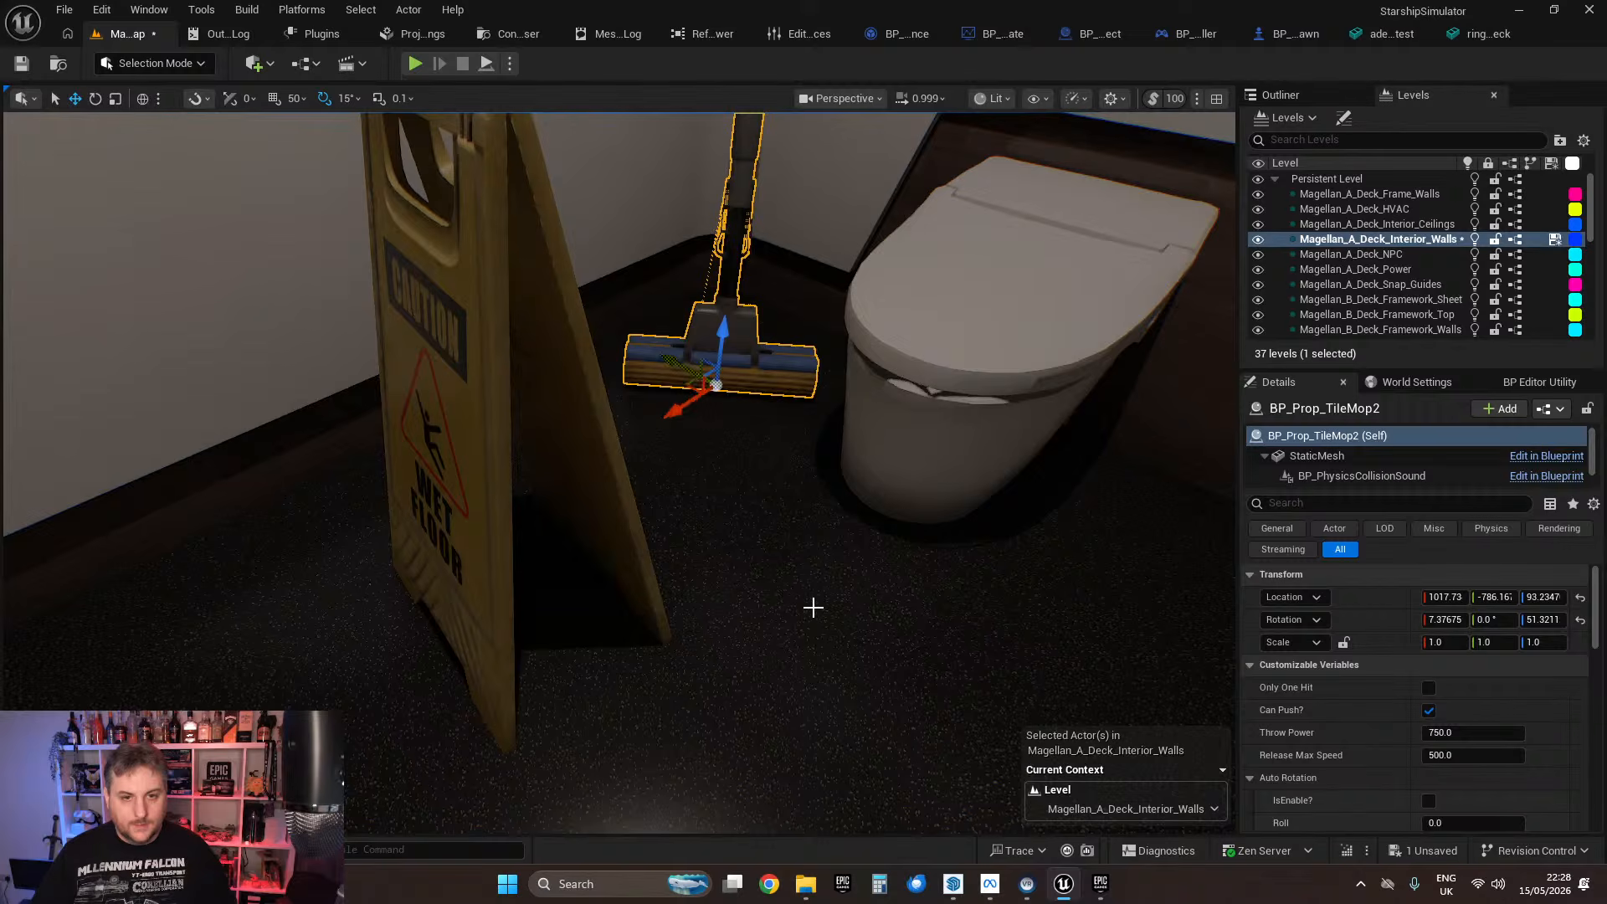
pyautogui.moveTo(813, 607); pyautogui.dragTo(779, 569, button='right')
pyautogui.press('e')
pyautogui.press('w')
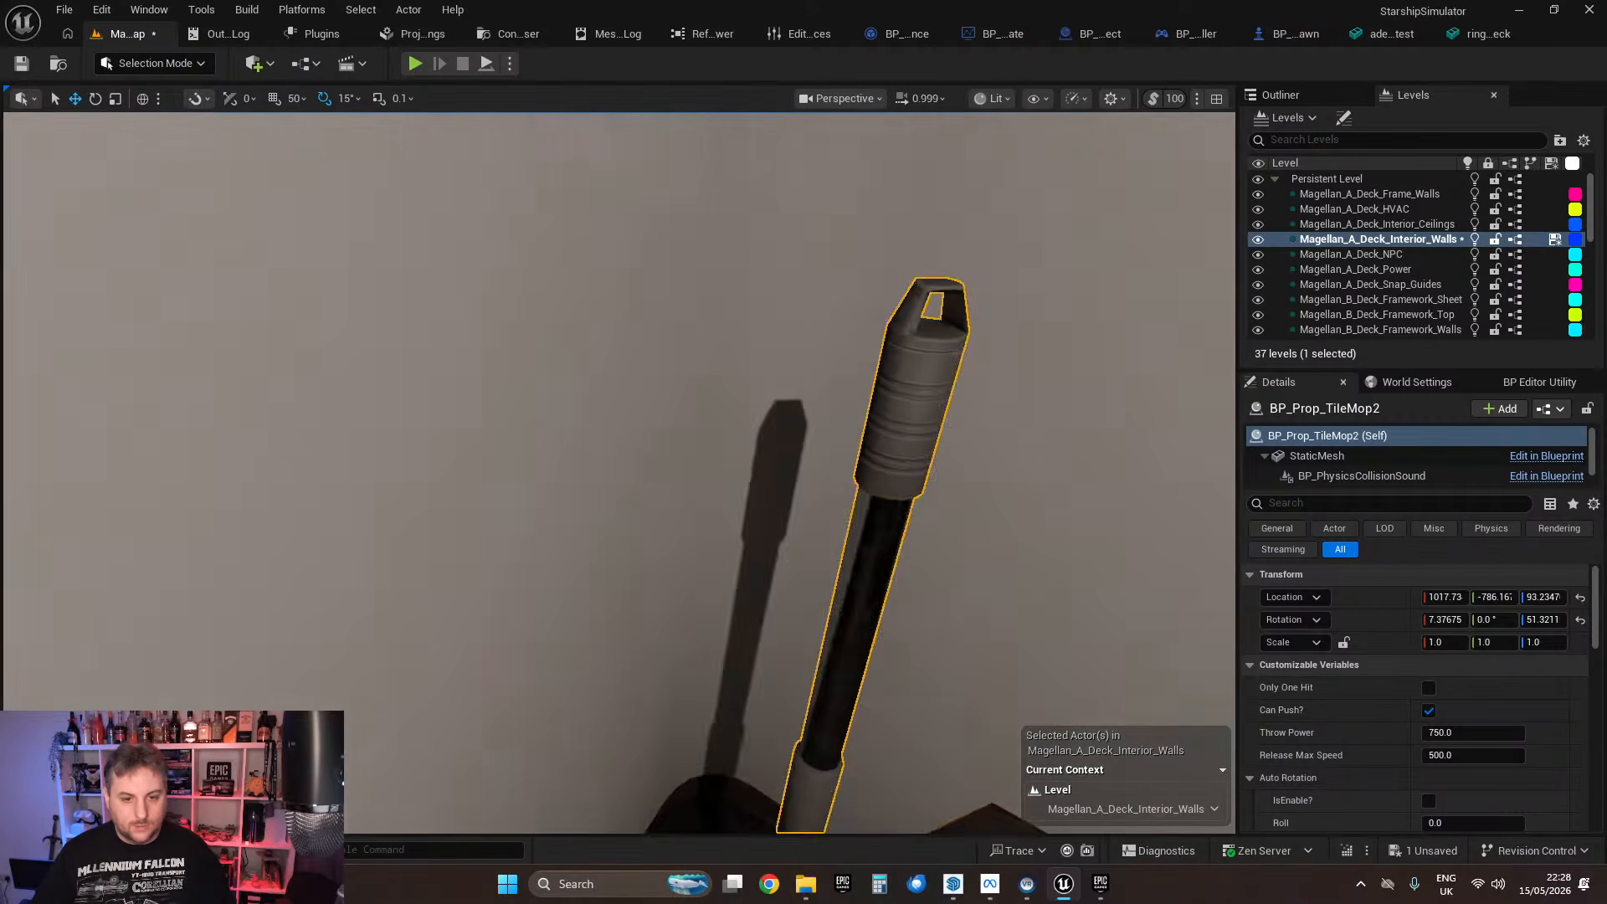
pyautogui.press('f')
pyautogui.moveTo(613, 808); pyautogui.dragTo(611, 740)
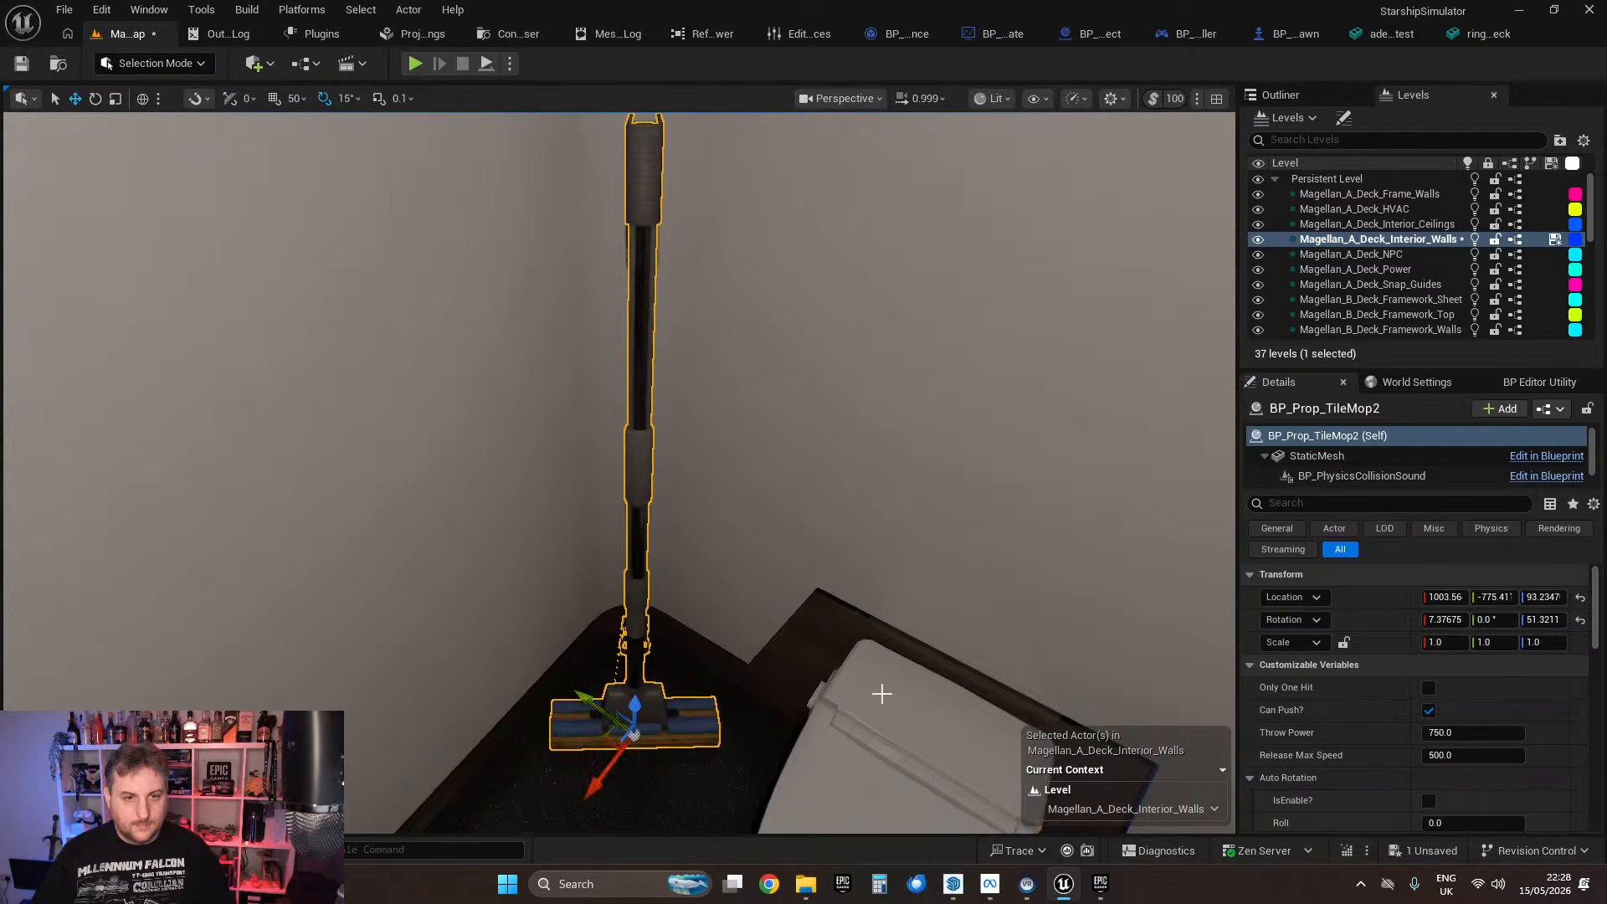
# Step: Move the wet floor sign across the cubicle to the other side of the toilet
pyautogui.press('e')
pyautogui.press('w')
pyautogui.moveTo(881, 694)
pyautogui.mouseDown(button='right')
pyautogui.moveTo(881, 653)
pyautogui.moveTo(837, 627)
pyautogui.moveTo(878, 670)
pyautogui.mouseUp(button='right')
pyautogui.moveTo(863, 594)
pyautogui.mouseDown(button='right')
pyautogui.moveTo(870, 670)
pyautogui.moveTo(829, 636)
pyautogui.moveTo(862, 594)
pyautogui.mouseUp(button='right')
pyautogui.click(775, 513)
pyautogui.moveTo(775, 513); pyautogui.dragTo(904, 558, button='right')
pyautogui.moveTo(641, 531); pyautogui.dragTo(853, 378)
pyautogui.moveTo(819, 570); pyautogui.dragTo(864, 542, button='right')
# Step: Select the copied cleaning bucket outside the bathroom window and move it down into the end cubicle's doorway
pyautogui.click(863, 495)
pyautogui.scroll(-5, 863, 495)
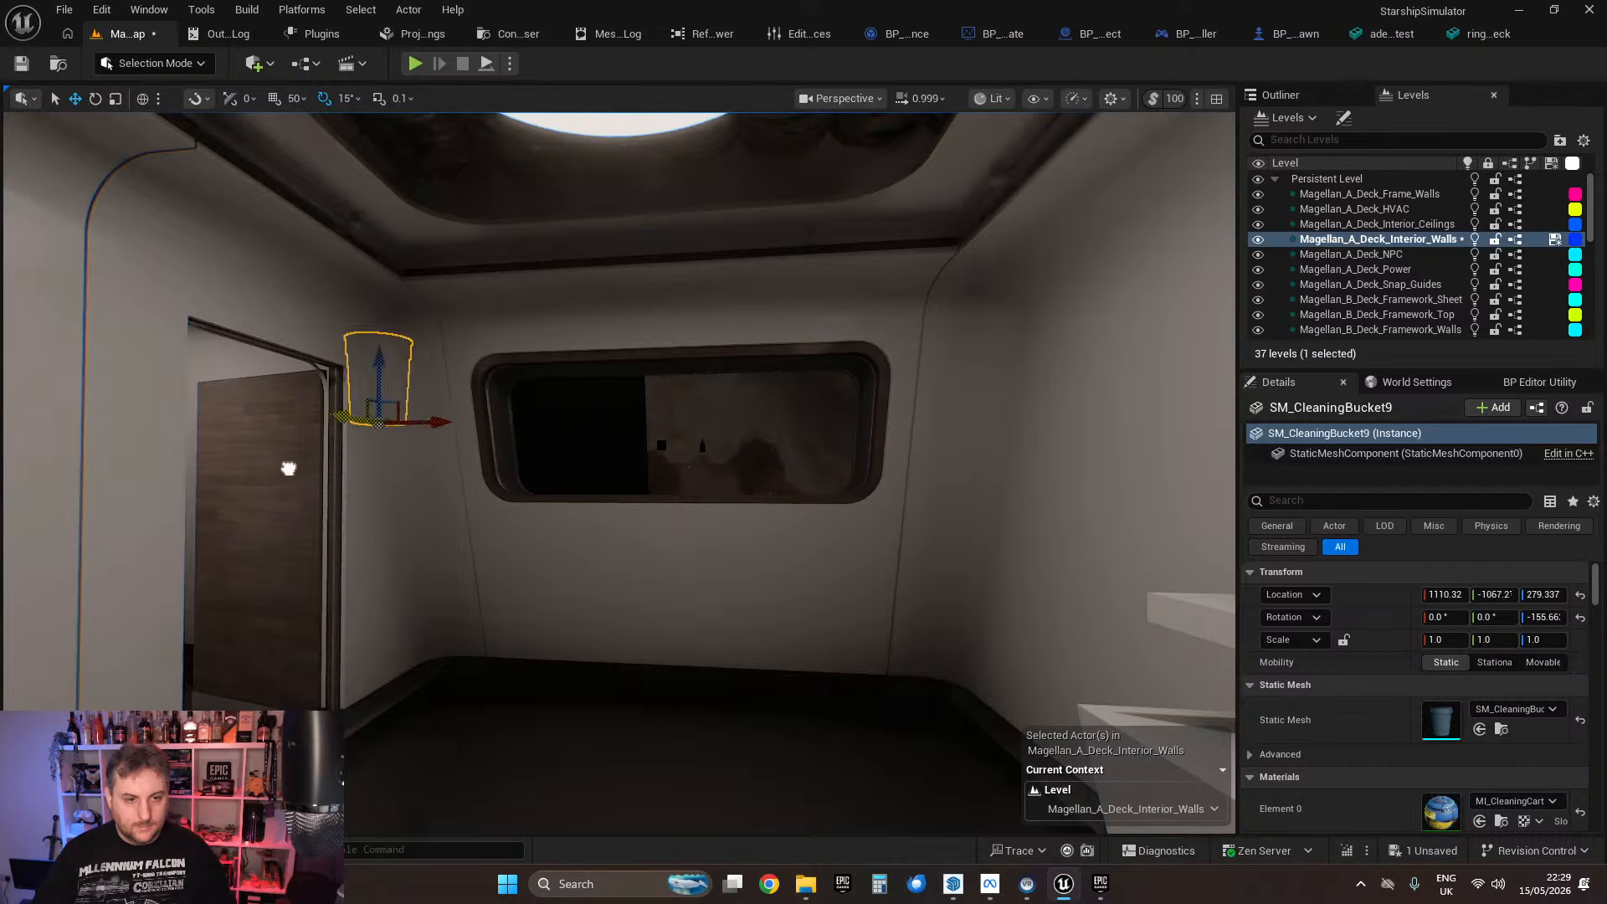
pyautogui.moveTo(288, 468); pyautogui.dragTo(238, 456)
pyautogui.press('w')
pyautogui.moveTo(238, 456); pyautogui.dragTo(702, 246, button='right')
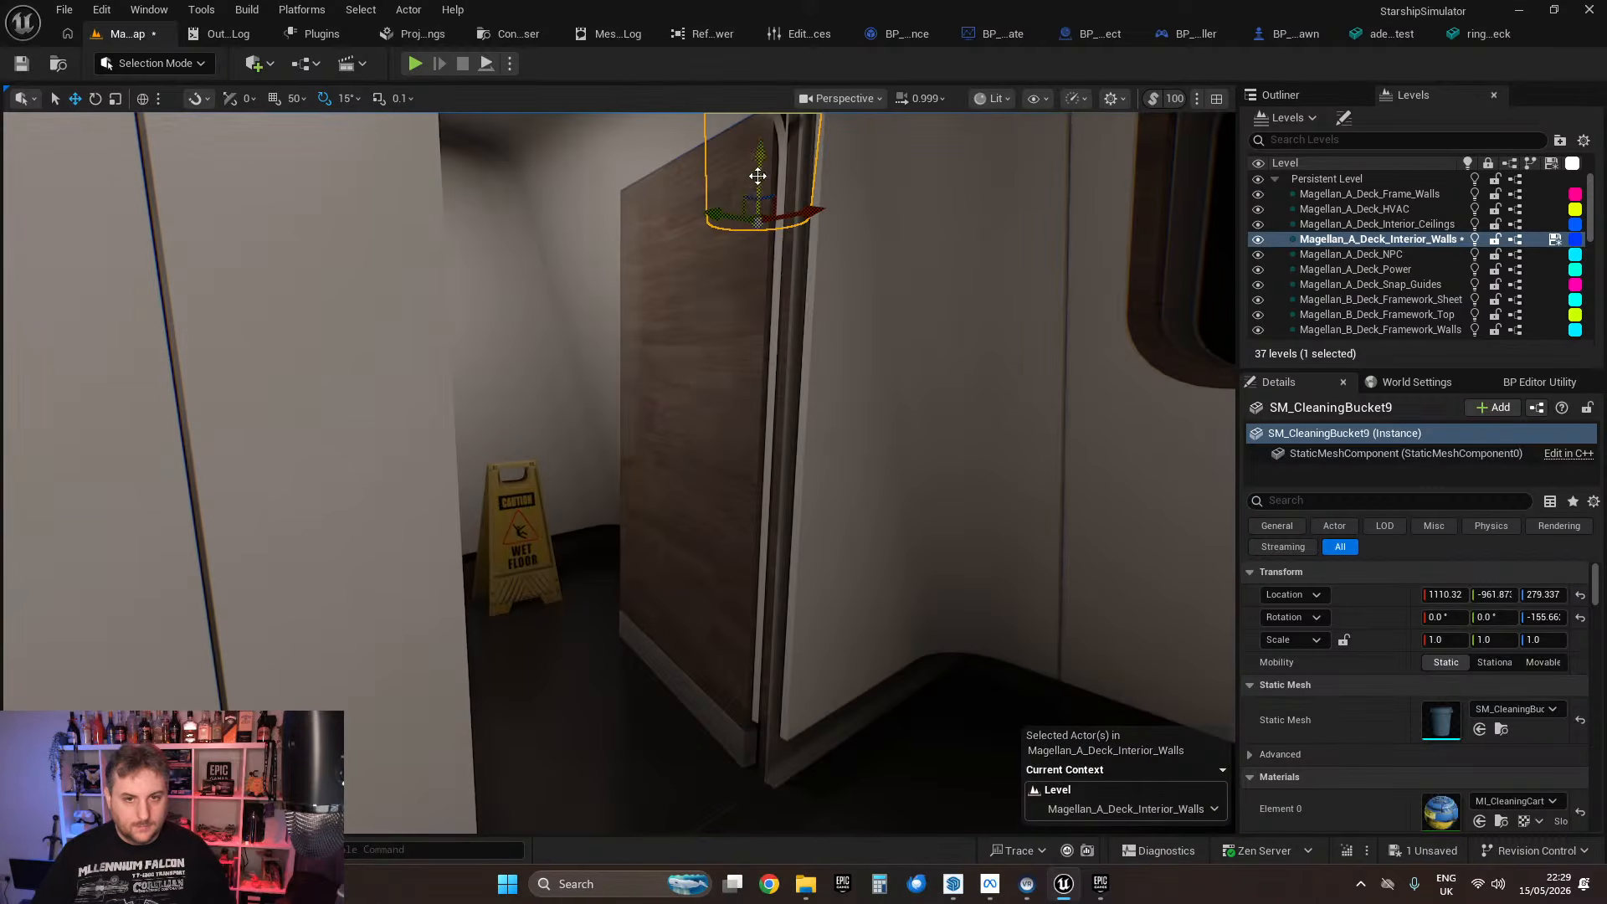
pyautogui.moveTo(695, 591); pyautogui.dragTo(485, 684)
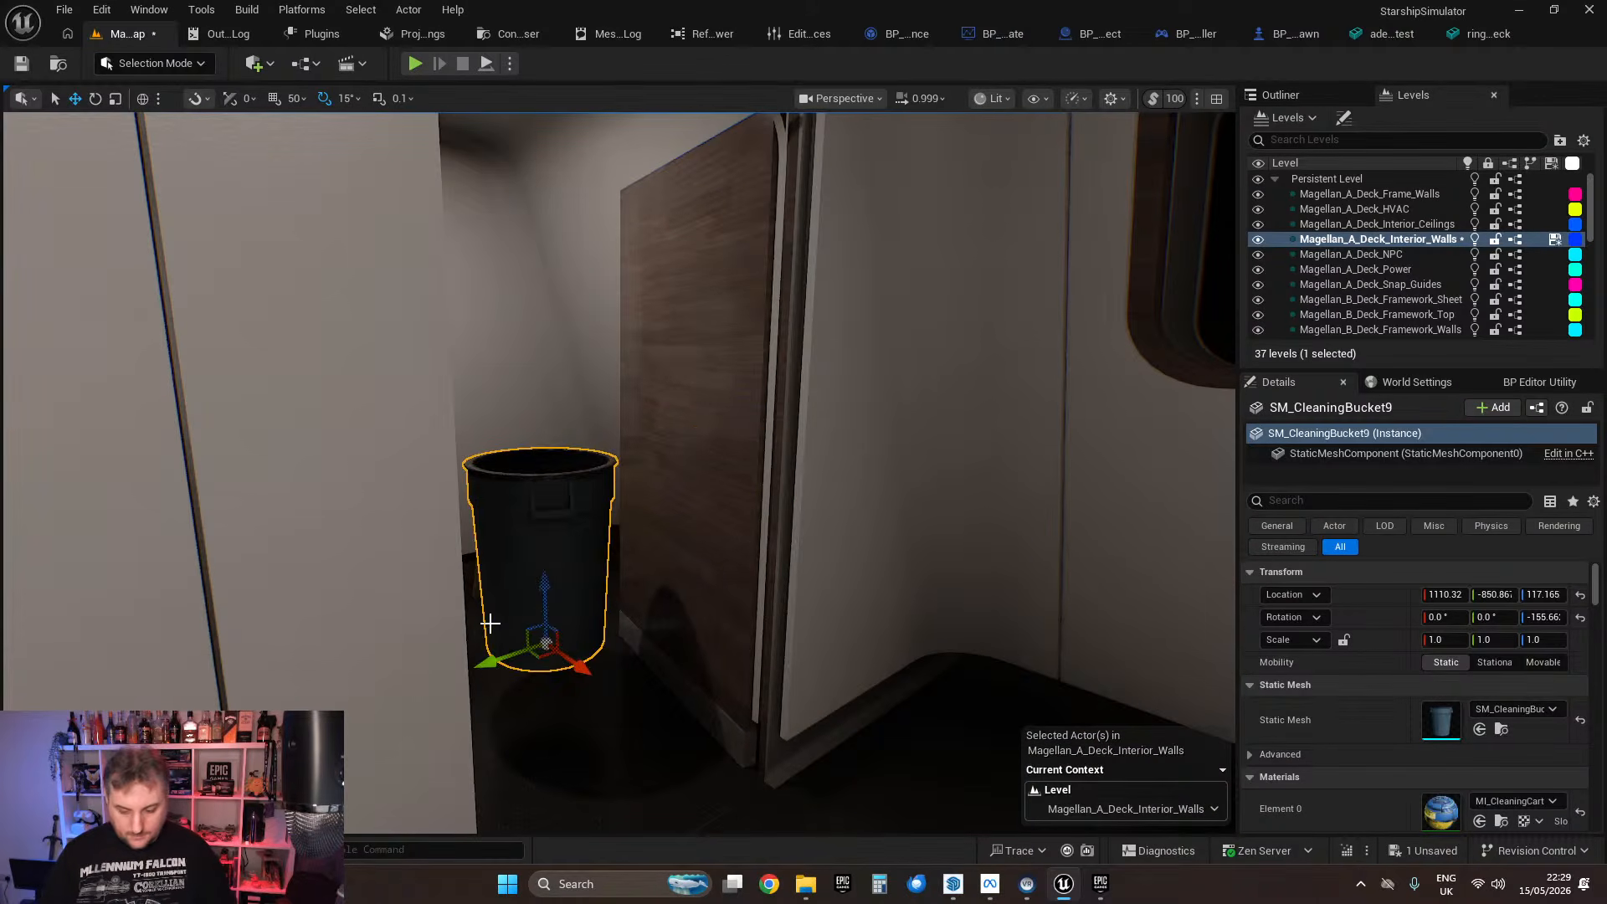
# Step: Set the cleaning bucket on the cubicle floor and place it in the back corner behind the wet floor sign
pyautogui.moveTo(534, 732); pyautogui.dragTo(590, 604)
pyautogui.press('w')
pyautogui.moveTo(590, 605); pyautogui.dragTo(596, 649, button='right')
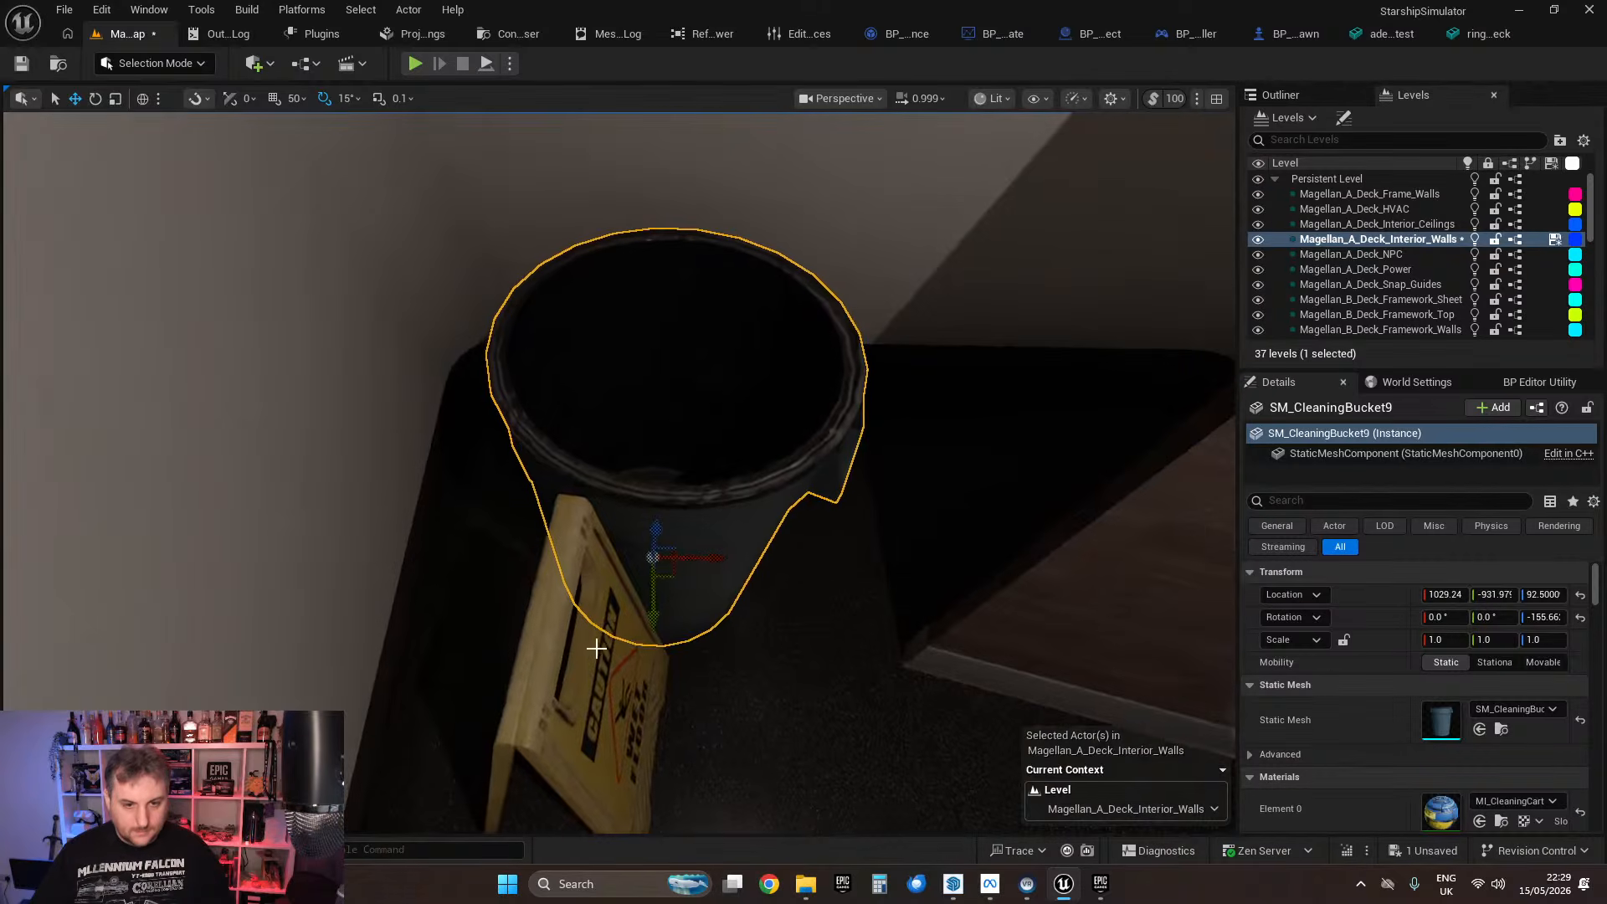
pyautogui.moveTo(672, 570); pyautogui.dragTo(580, 550)
pyautogui.press('s')
# Step: Adjust the wet floor sign's position between the toilet and the cleaning bucket, and clear the selection
pyautogui.moveTo(583, 638)
pyautogui.mouseDown(button='right')
pyautogui.moveTo(620, 602)
pyautogui.moveTo(583, 639)
pyautogui.mouseUp(button='right')
pyautogui.press('w')
pyautogui.click(584, 639)
pyautogui.moveTo(594, 641); pyautogui.dragTo(538, 656)
pyautogui.press('Escape')
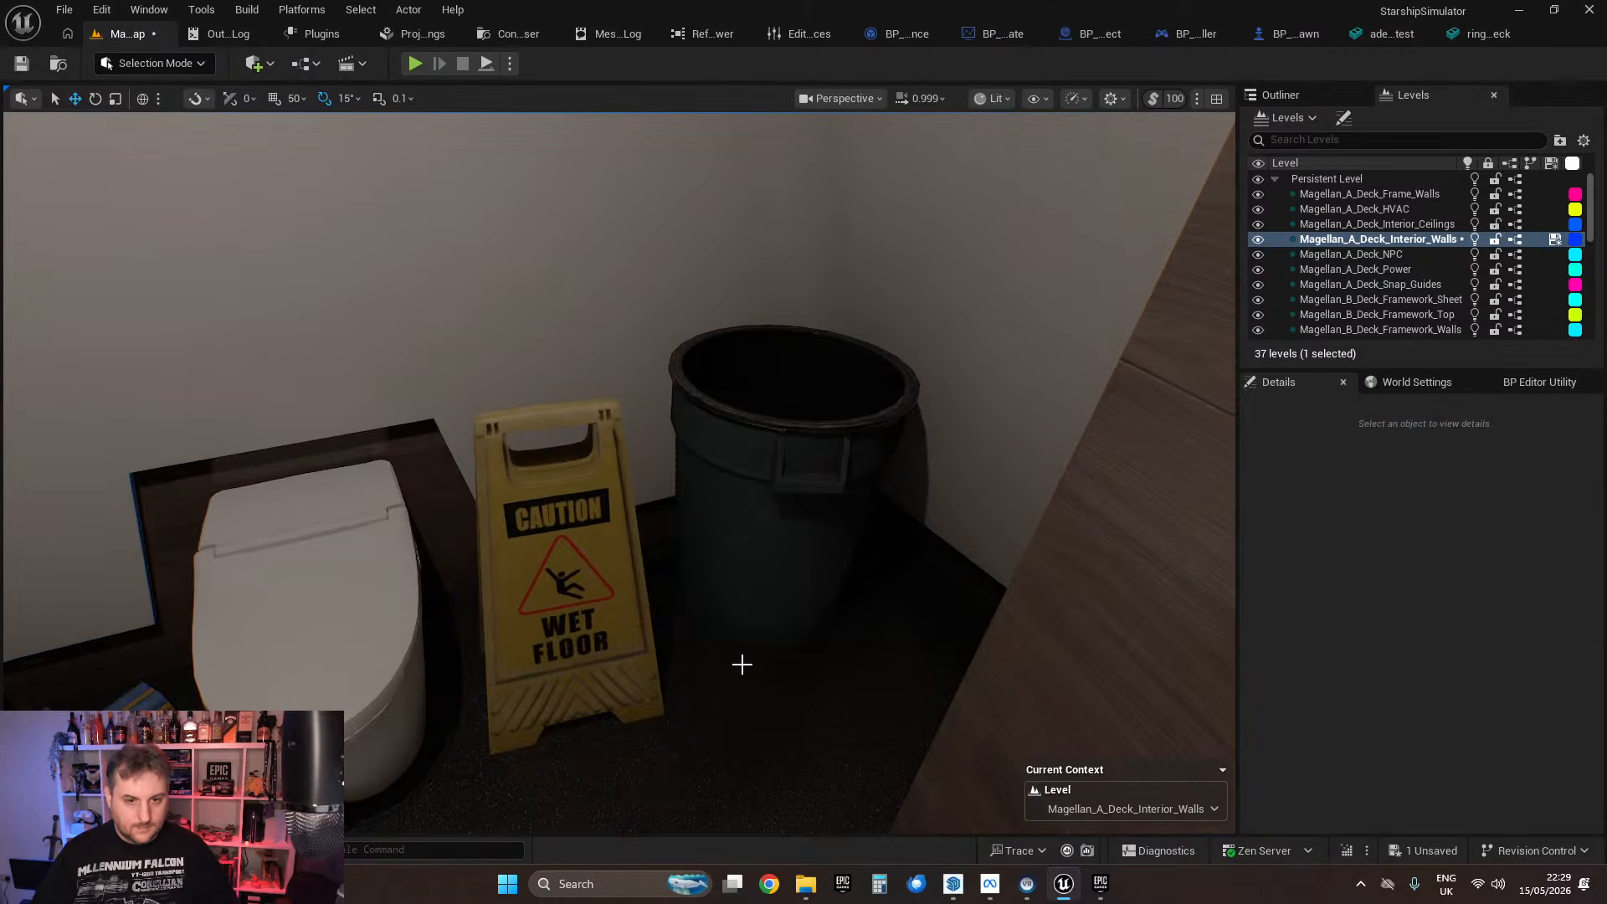
# Step: Select the copied toilet paper roll and soap dispenser outside the bathroom window
pyautogui.press('s')
pyautogui.moveTo(742, 664); pyautogui.dragTo(937, 544, button='right')
pyautogui.press('w')
pyautogui.press('w')
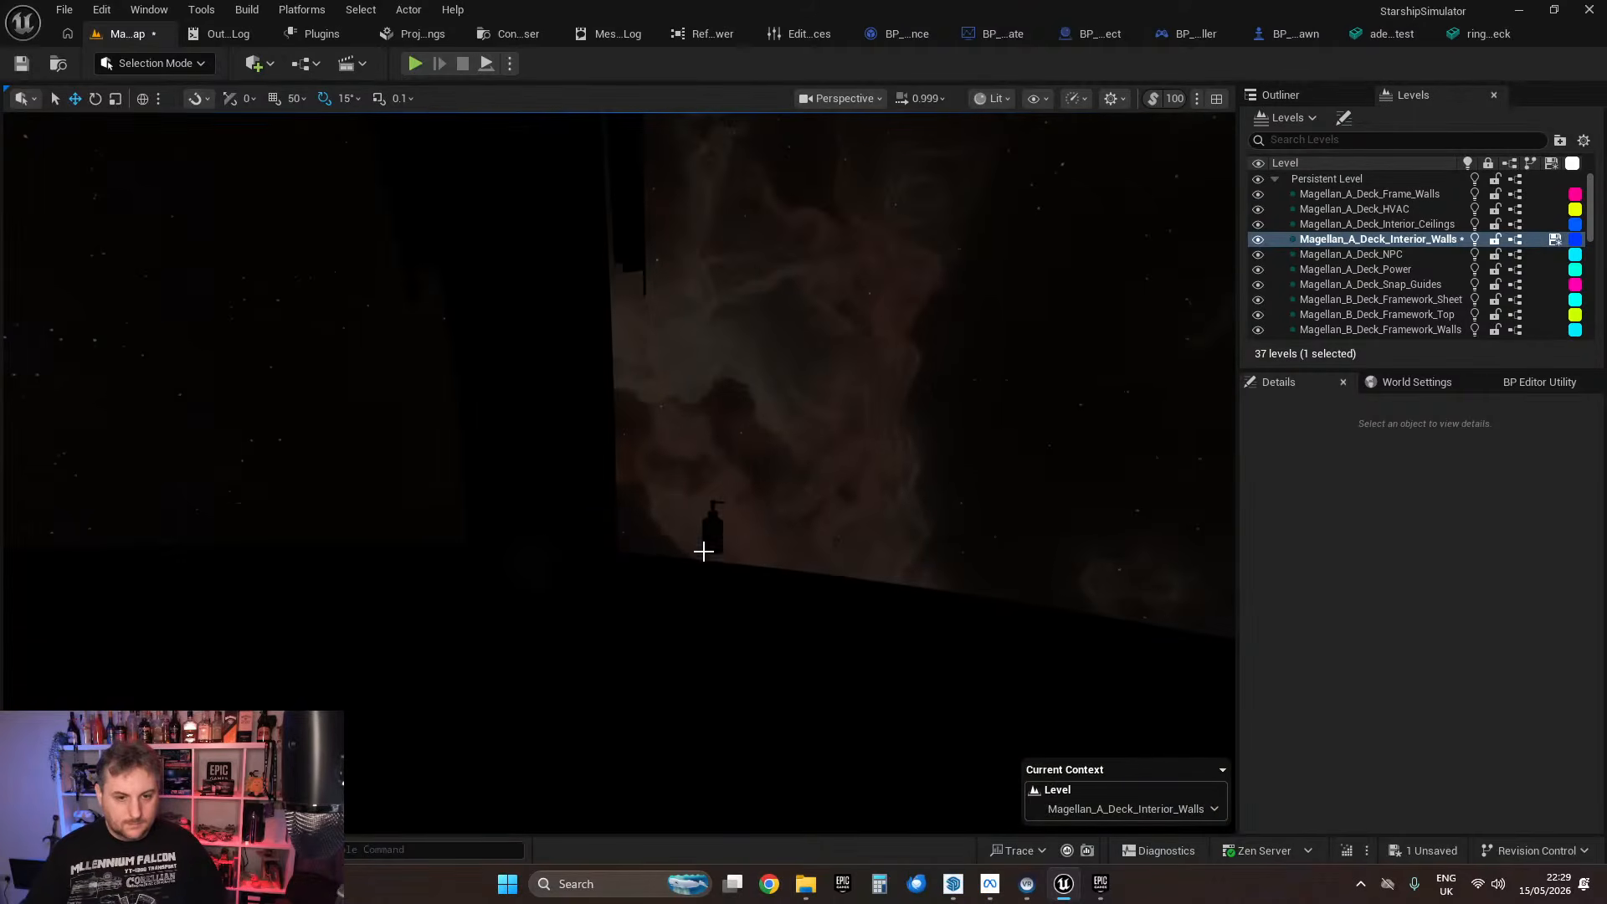
pyautogui.click(704, 551)
pyautogui.press('a')
pyautogui.press('s')
pyautogui.moveTo(729, 570); pyautogui.dragTo(787, 670, button='right')
pyautogui.keyDown('shift'); pyautogui.click(717, 527); pyautogui.keyUp('shift')
pyautogui.press('s')
pyautogui.moveTo(704, 469); pyautogui.dragTo(704, 465, button='right')
pyautogui.press('s')
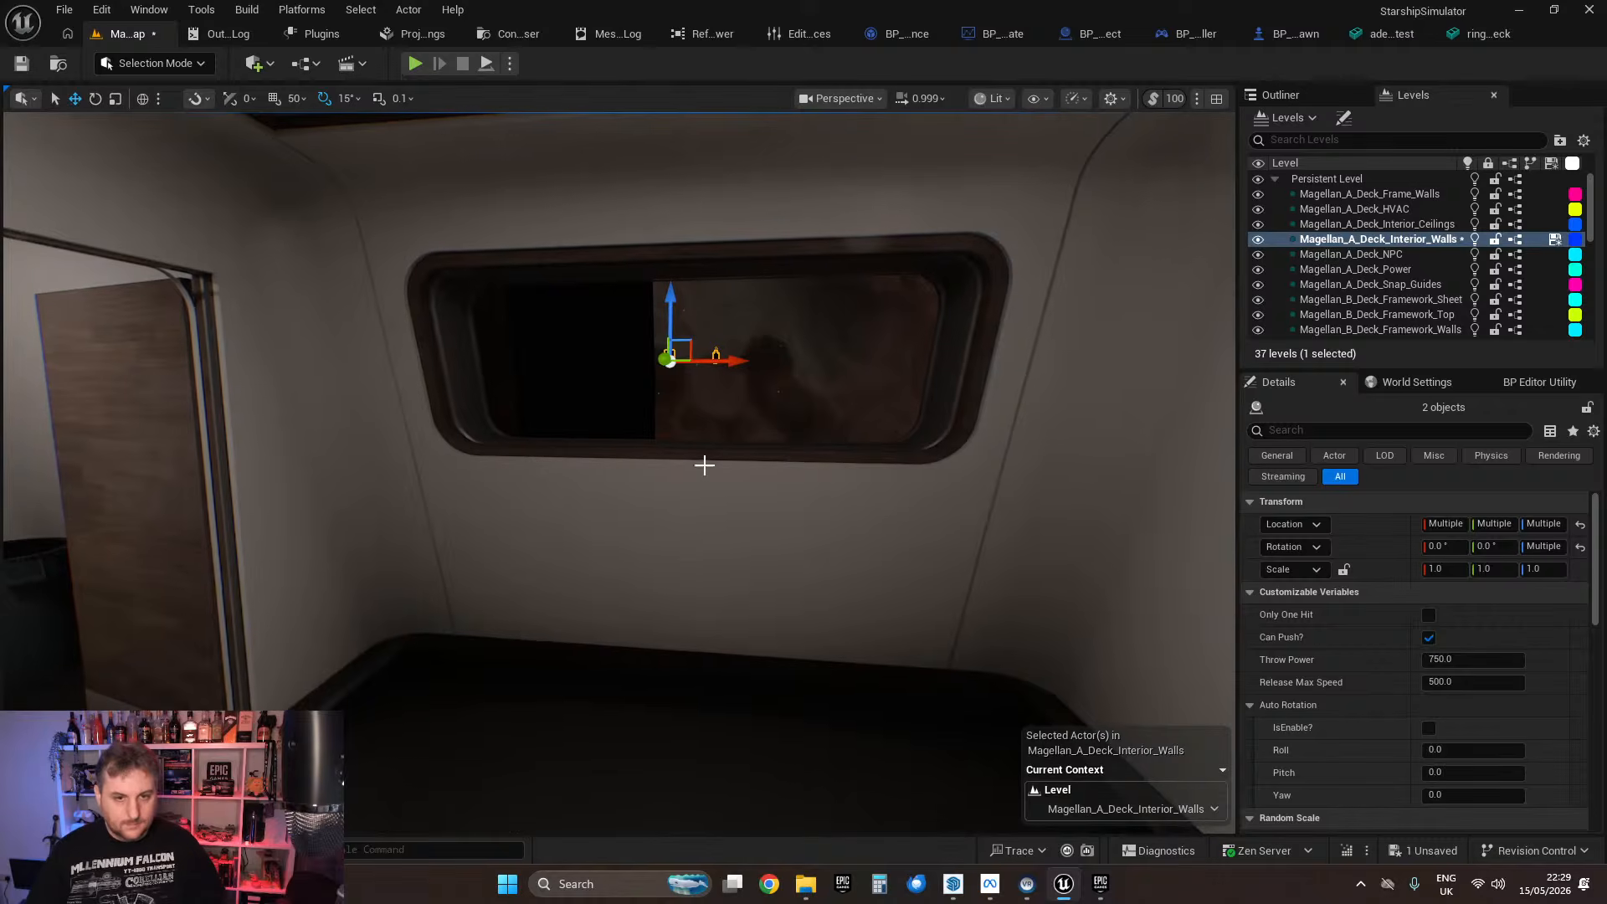
# Step: Move the toilet paper roll and soap dispenser in through the window and drop them onto the bathroom floor
pyautogui.moveTo(661, 360); pyautogui.dragTo(82, 424)
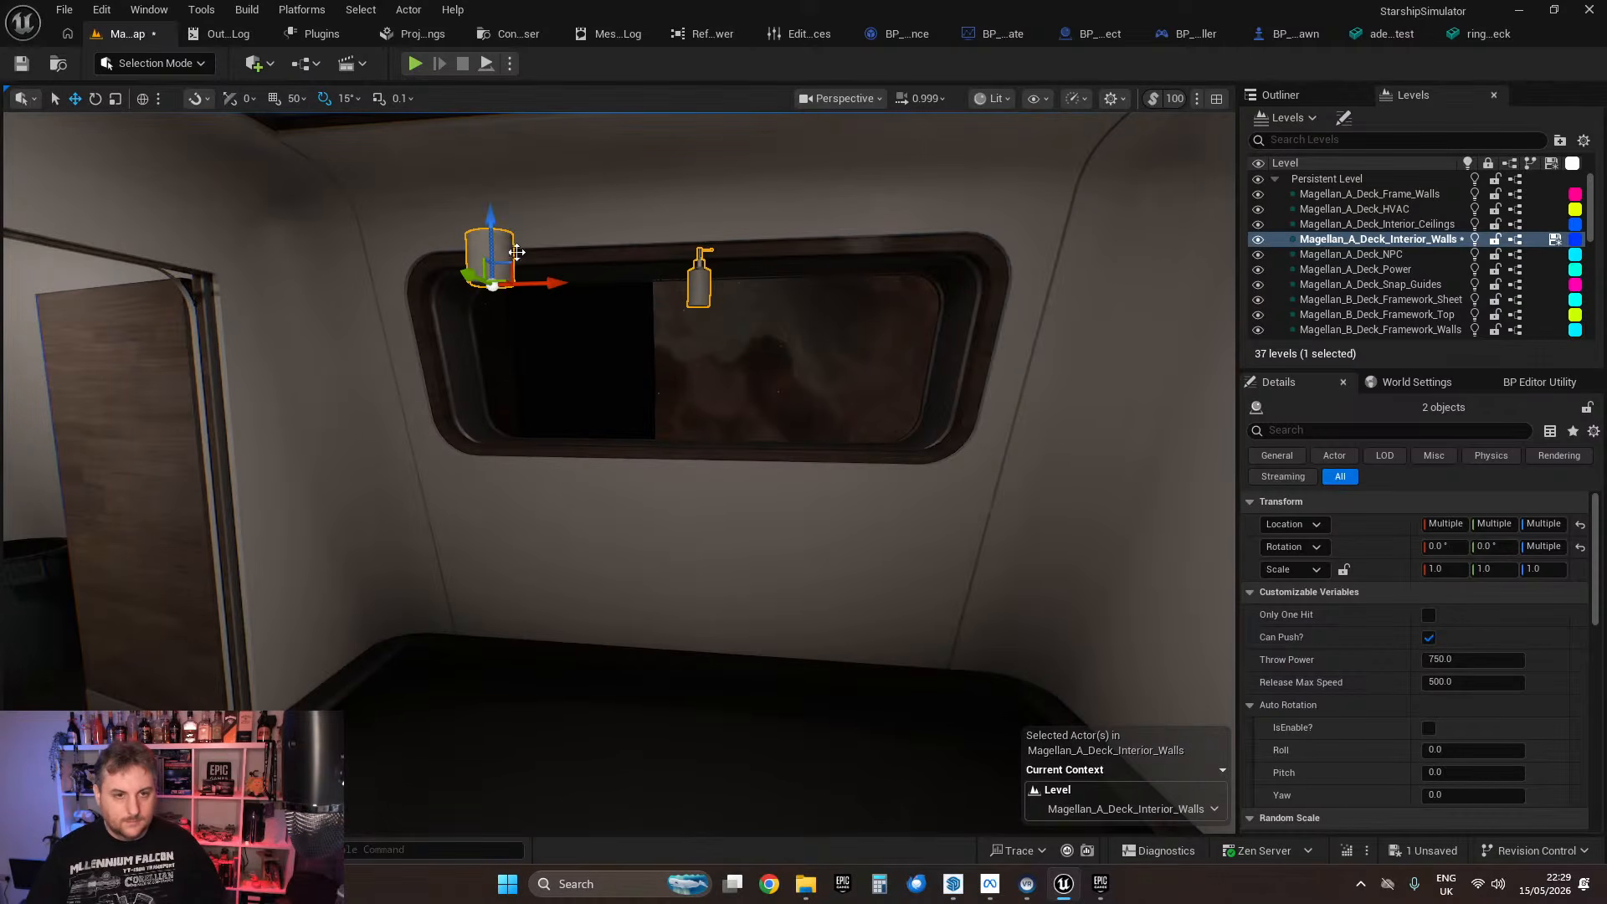
pyautogui.moveTo(516, 252); pyautogui.dragTo(442, 718)
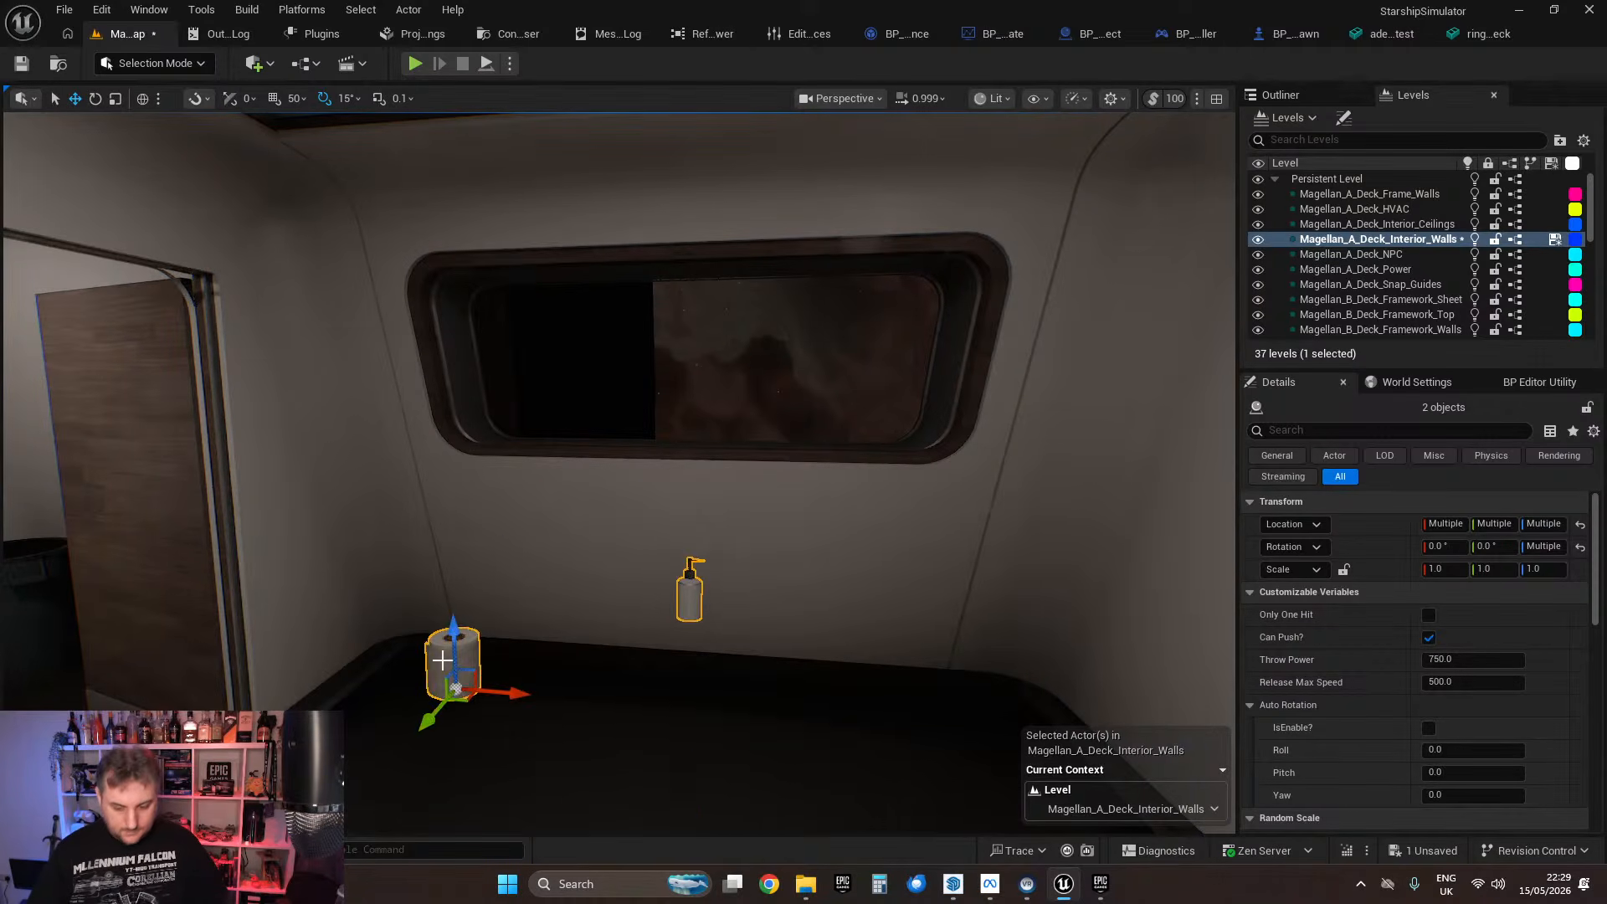
pyautogui.press('End')
pyautogui.moveTo(592, 604); pyautogui.dragTo(452, 737, button='right')
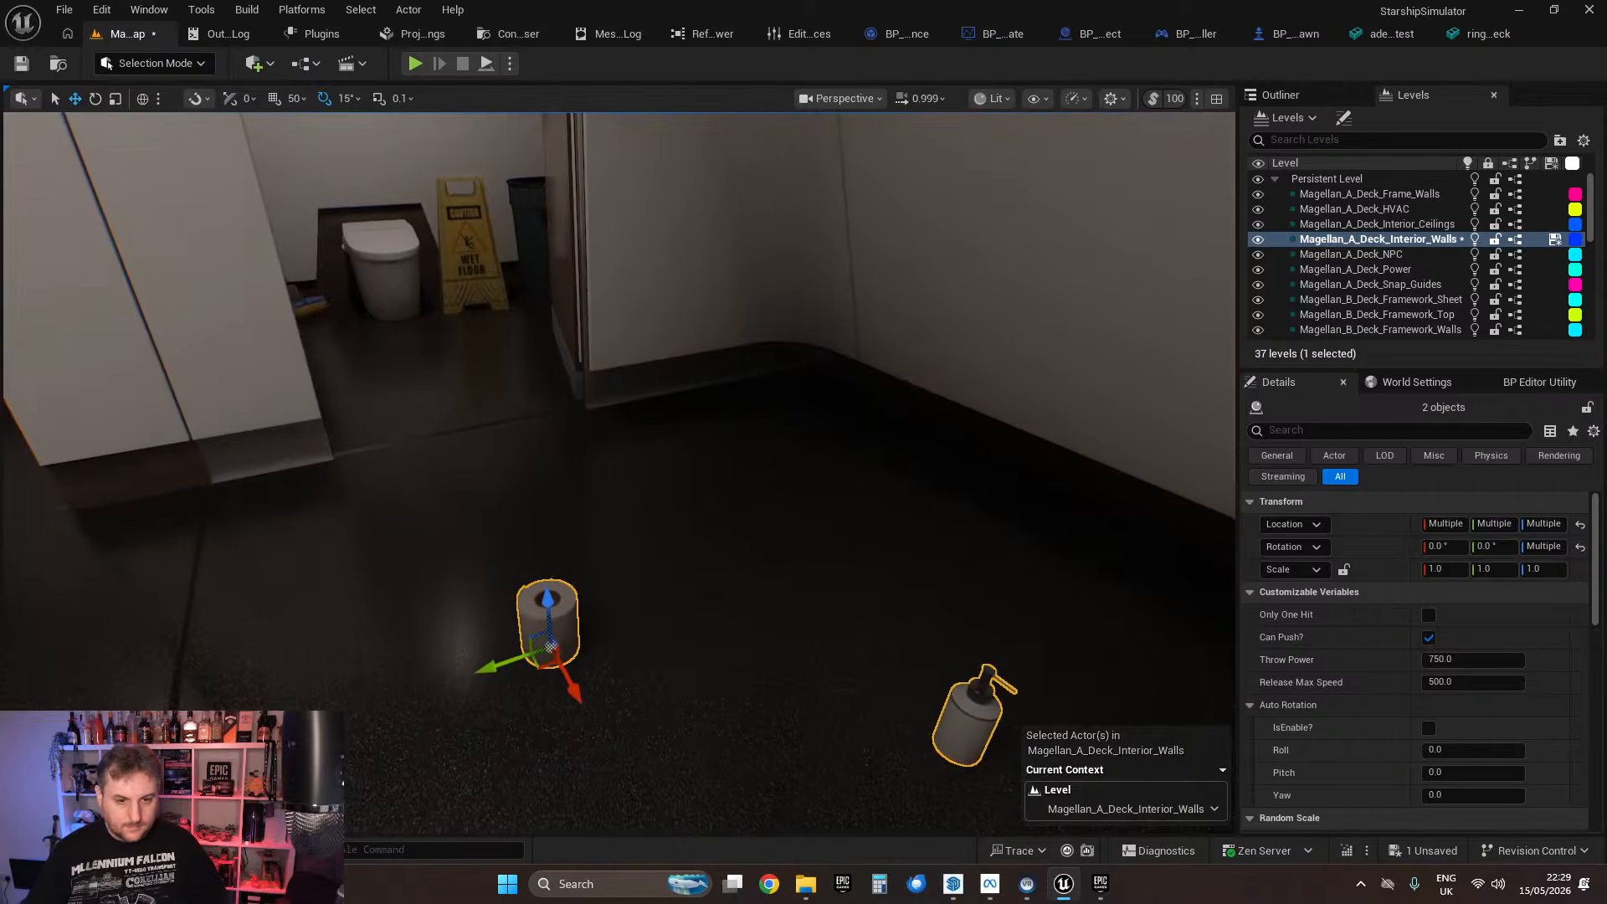
# Step: Move the toilet paper roll, followed by the soap dispenser, across the floor into the end cubicle in front of the toilet
pyautogui.click(572, 616)
pyautogui.moveTo(548, 649); pyautogui.dragTo(486, 449)
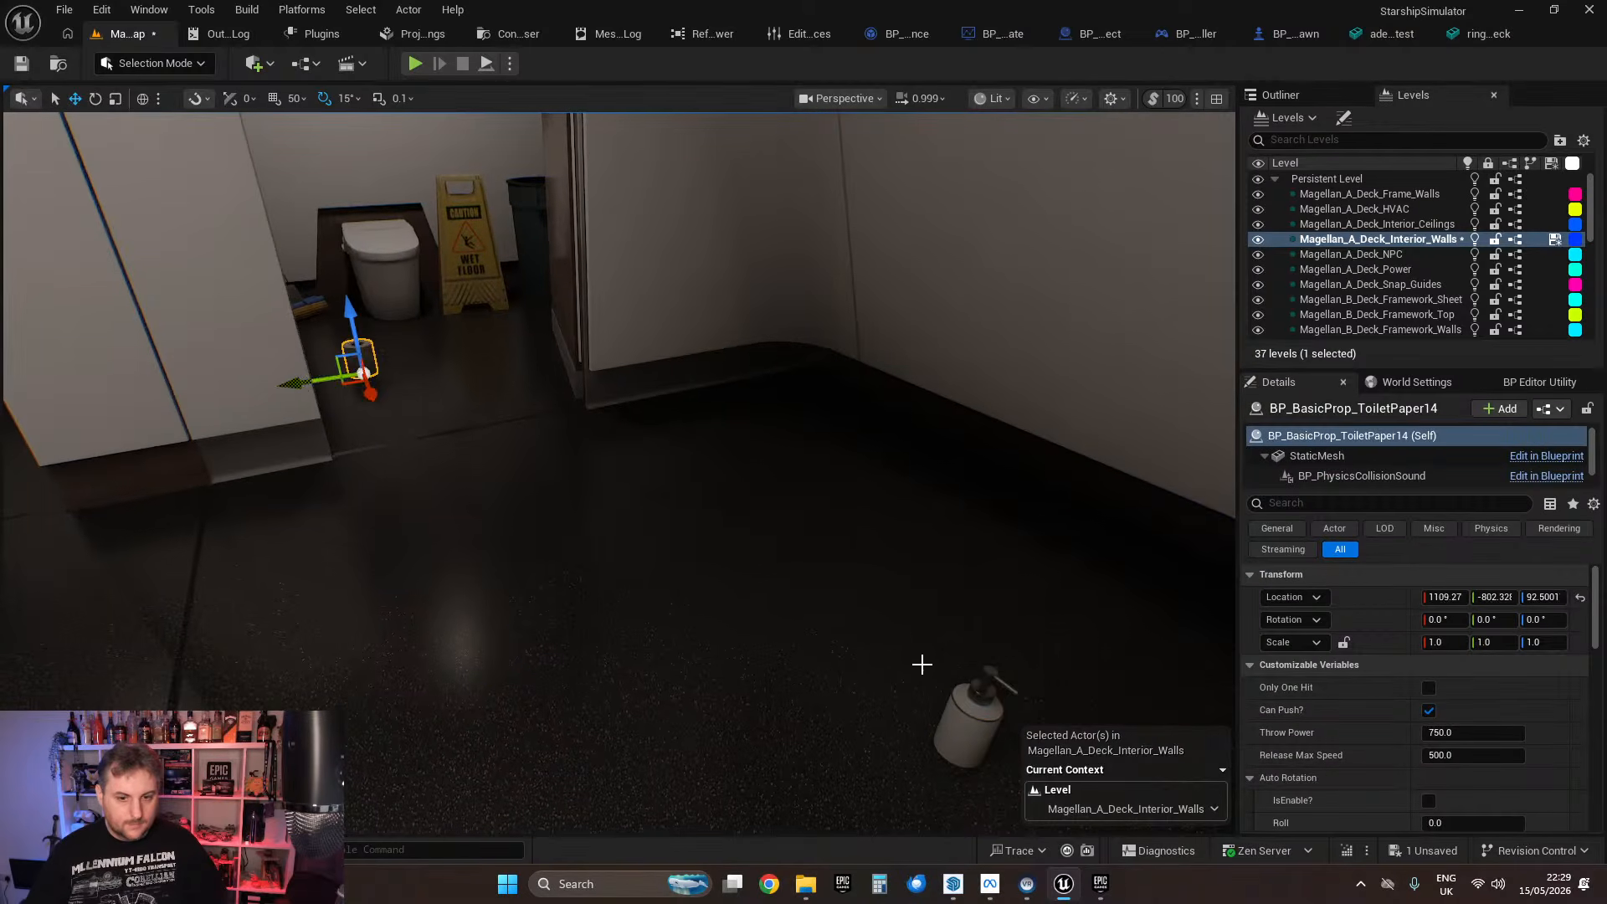
pyautogui.click(956, 725)
pyautogui.moveTo(946, 765); pyautogui.dragTo(533, 520)
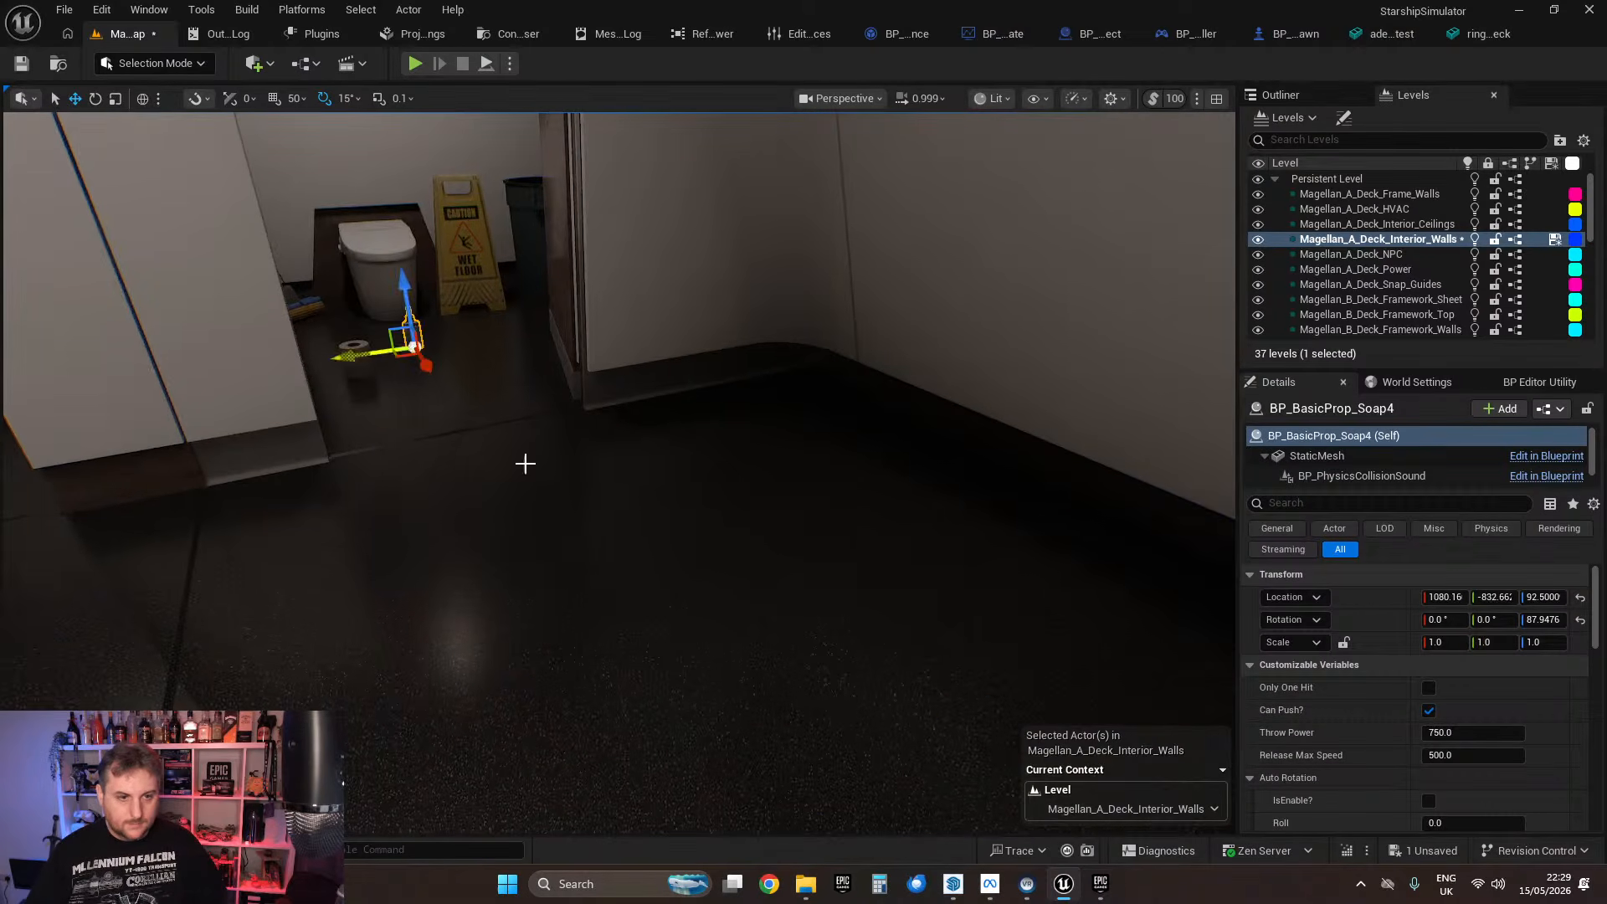
pyautogui.press('w')
pyautogui.moveTo(526, 464); pyautogui.dragTo(652, 483, button='right')
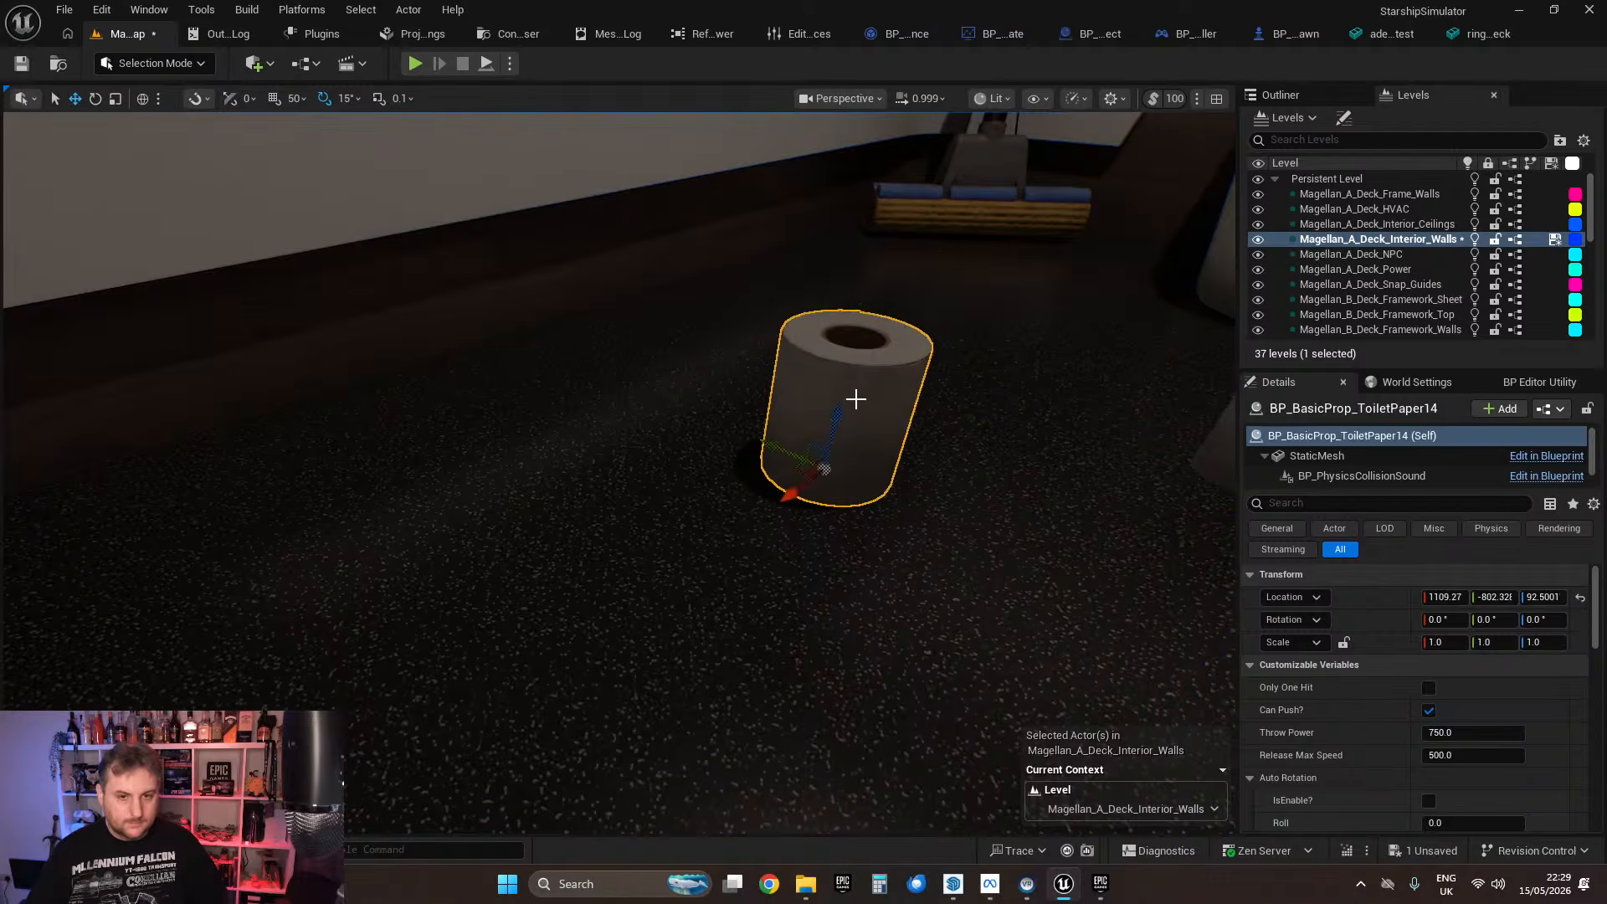
# Step: Place the toilet paper roll against the cubicle's side wall and duplicate it into a row of five rolls
pyautogui.moveTo(805, 467); pyautogui.dragTo(702, 324)
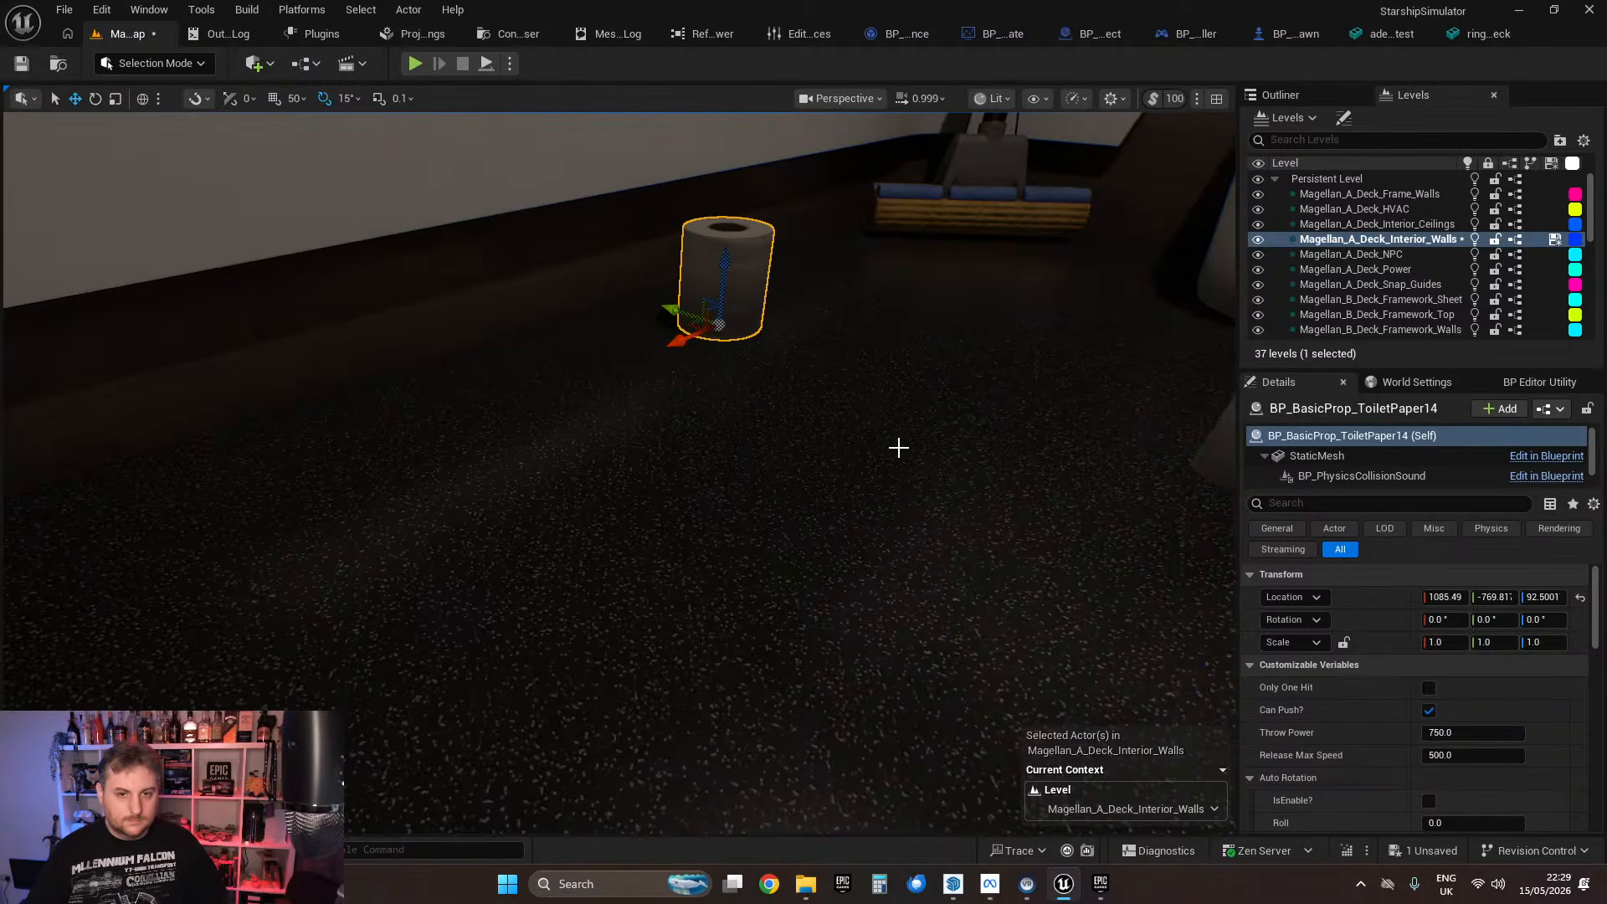
pyautogui.moveTo(899, 448); pyautogui.dragTo(897, 449, button='right')
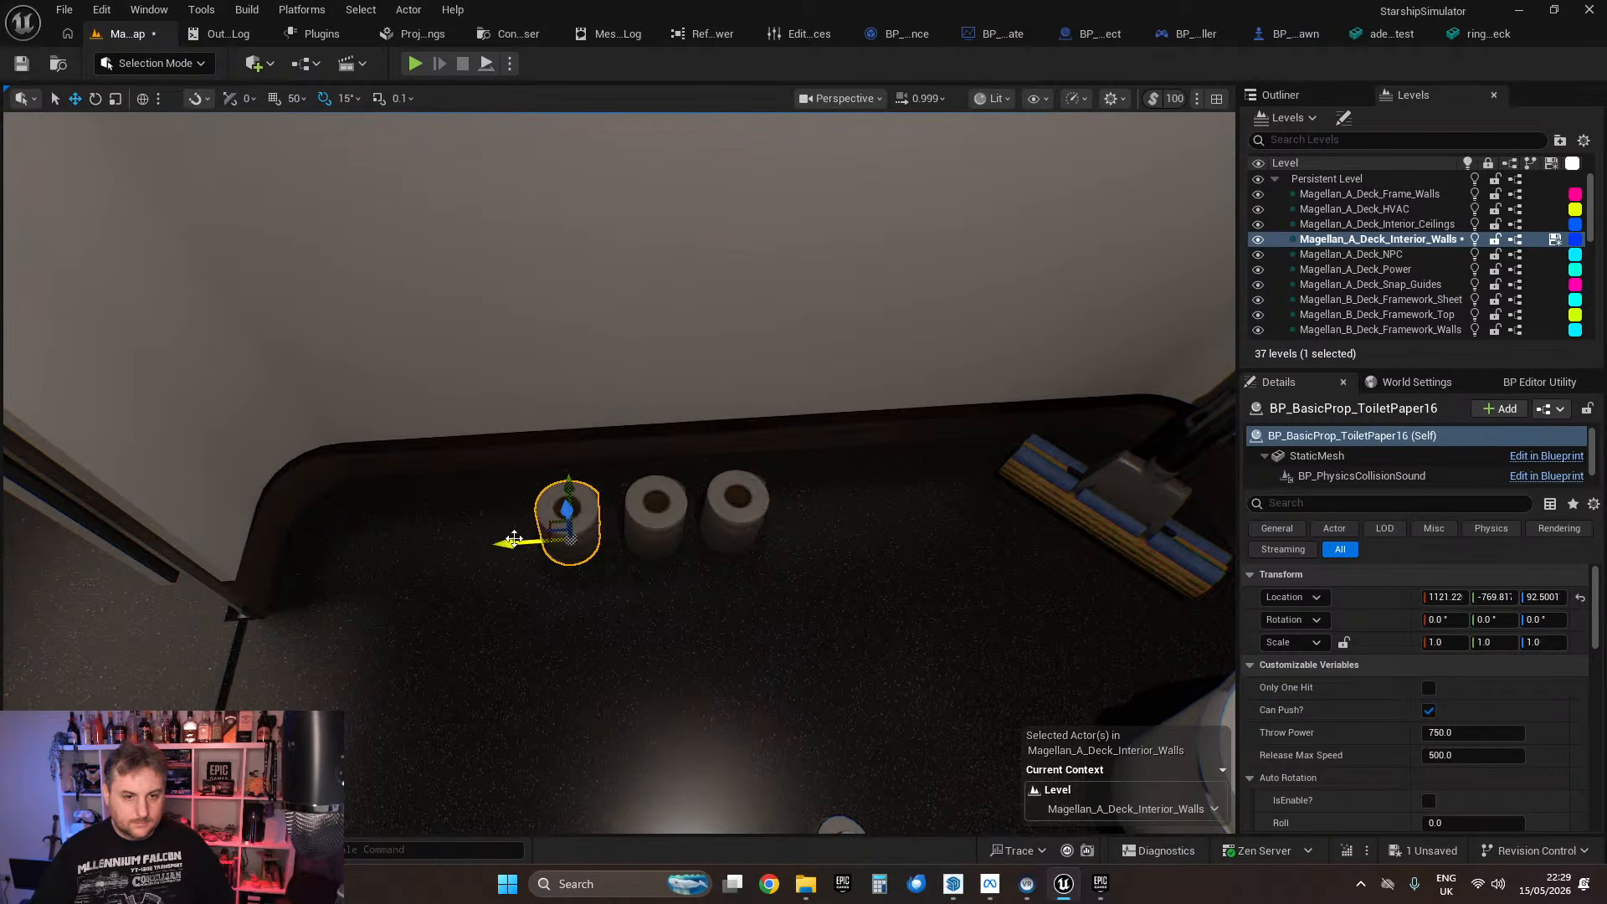
pyautogui.keyDown('alt'); pyautogui.moveTo(514, 544); pyautogui.dragTo(833, 516); pyautogui.keyUp('alt')
pyautogui.moveTo(670, 578); pyautogui.dragTo(671, 578, button='right')
# Step: Place the soap dispenser on the floor in front of the mop and duplicate it alongside
pyautogui.moveTo(854, 580); pyautogui.dragTo(854, 580, button='right')
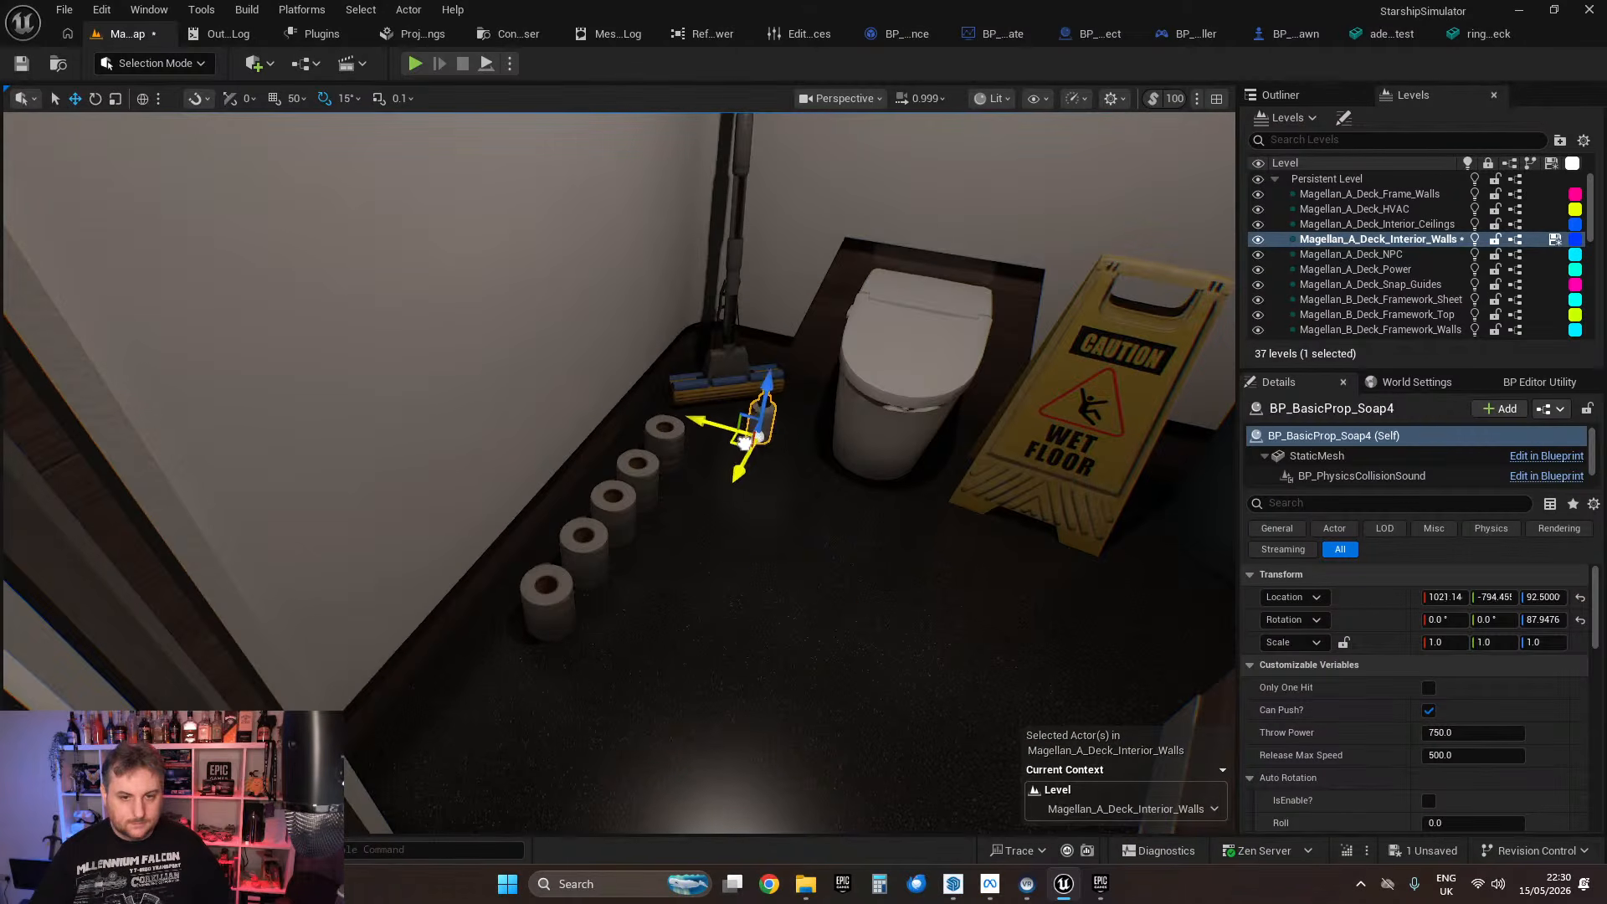
pyautogui.moveTo(936, 522); pyautogui.dragTo(936, 521, button='right')
pyautogui.click(771, 555)
pyautogui.moveTo(546, 523); pyautogui.dragTo(546, 523, button='right')
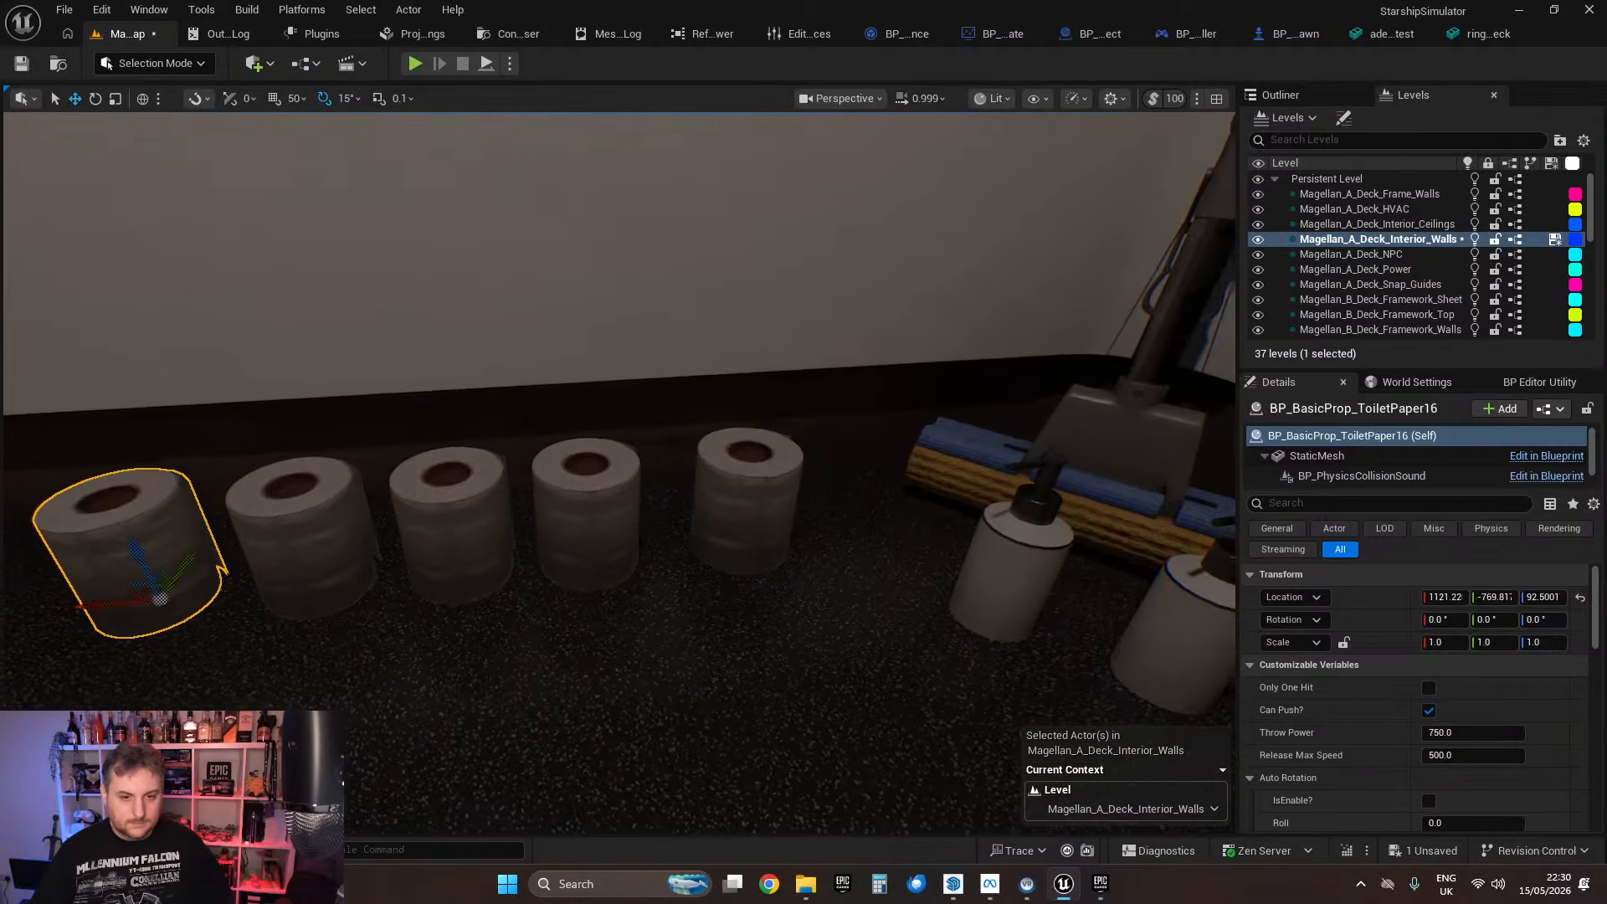
# Step: Duplicate four of the toilet rolls upward as a second row, staggered over the bottom row, and drop them into place
pyautogui.keyDown('ctrl'); pyautogui.click(445, 519); pyautogui.keyUp('ctrl')
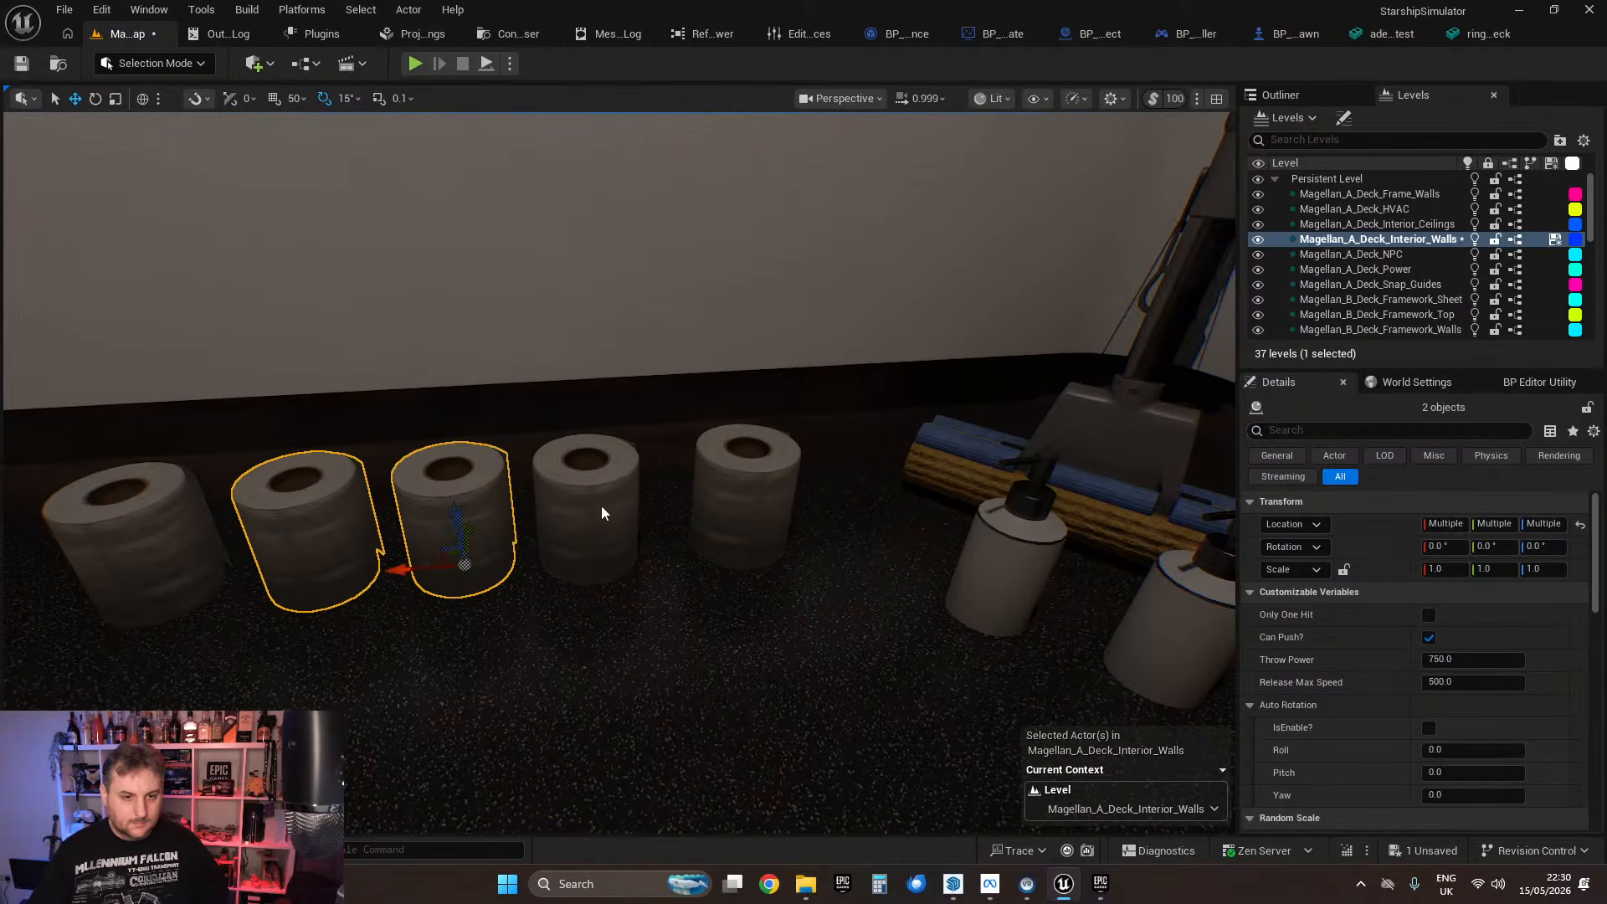
pyautogui.keyDown('alt'); pyautogui.moveTo(745, 489); pyautogui.dragTo(752, 374); pyautogui.keyUp('alt')
pyautogui.moveTo(698, 435); pyautogui.dragTo(626, 445)
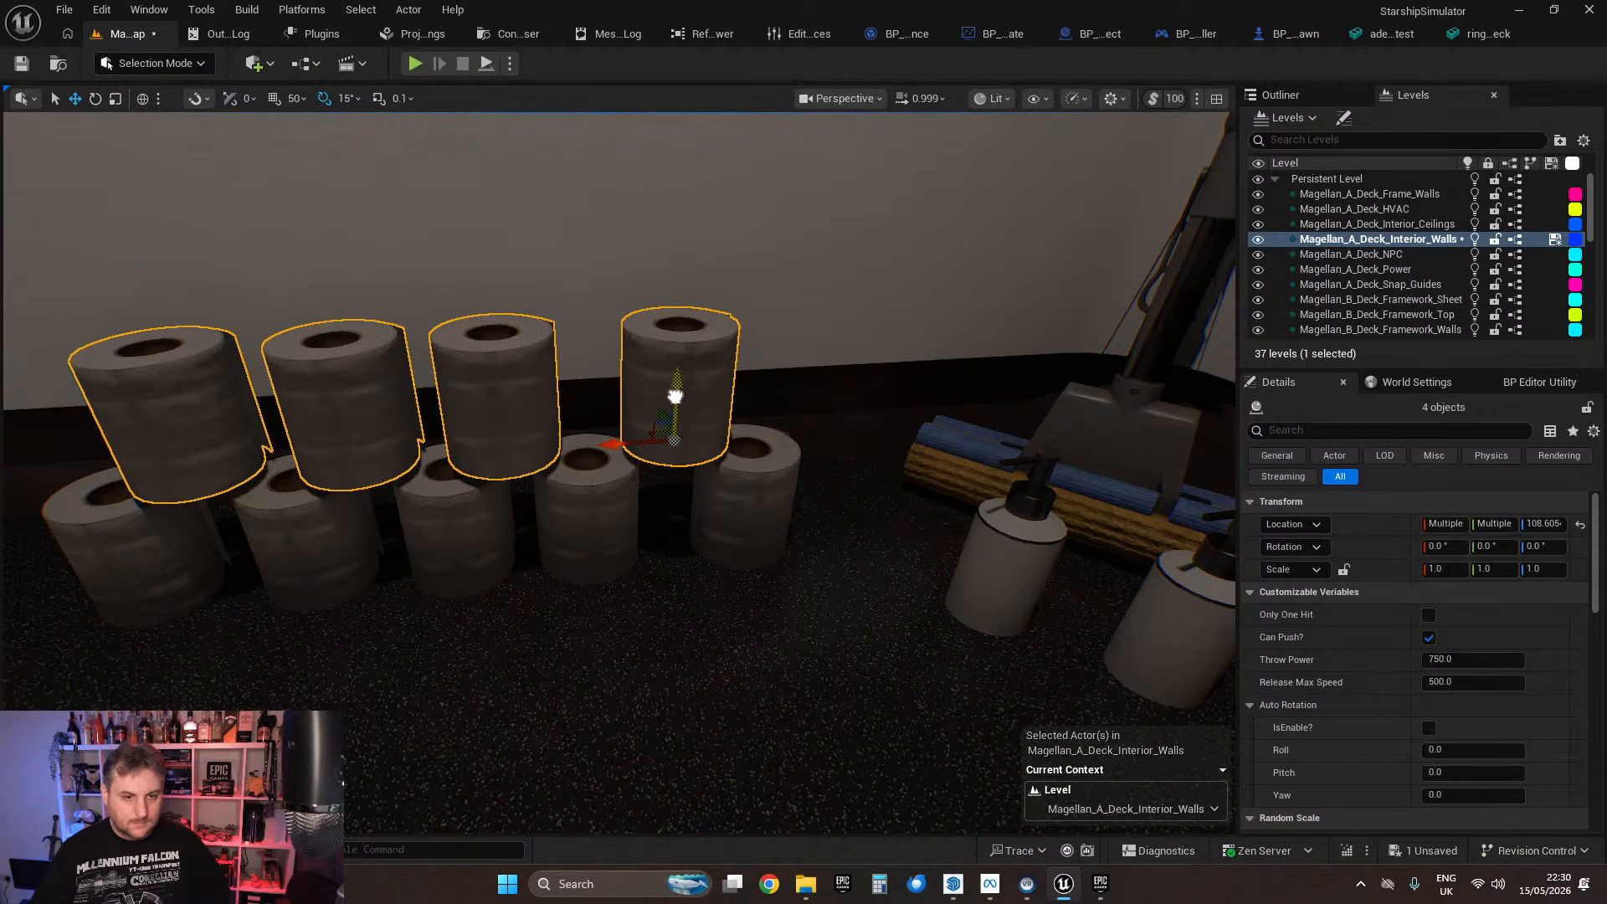
pyautogui.press('End')
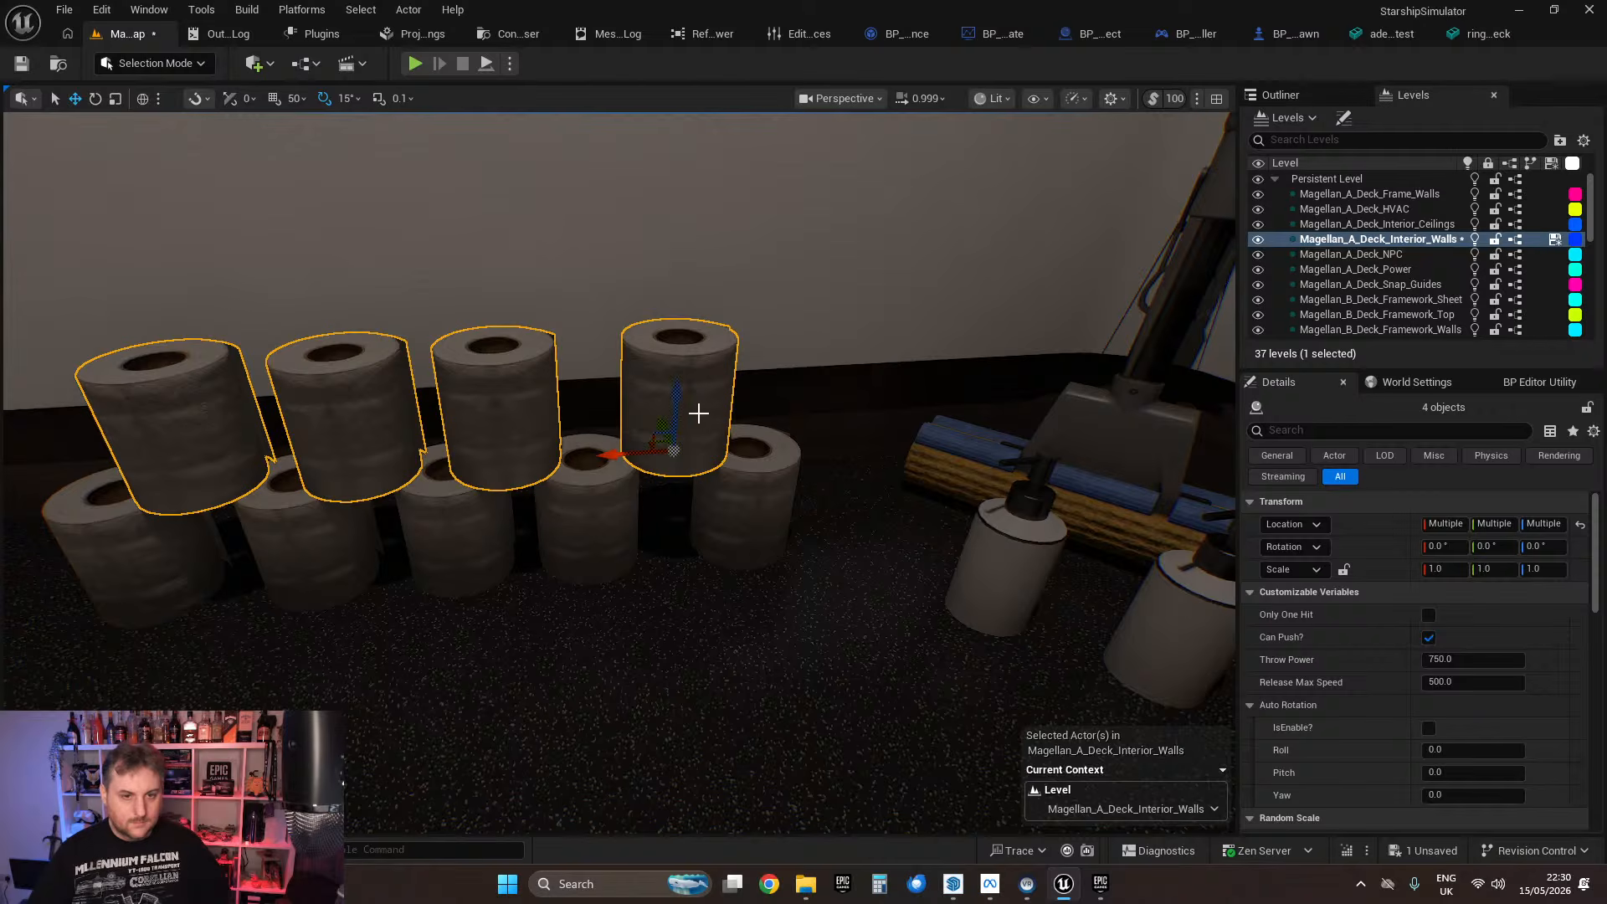
# Step: Duplicate three second-row toilet rolls upward as a third row, shift it to sit staggered, and clear the selection
pyautogui.click(207, 407)
pyautogui.keyDown('ctrl'); pyautogui.click(335, 415); pyautogui.keyUp('ctrl')
pyautogui.keyDown('ctrl'); pyautogui.click(493, 416); pyautogui.keyUp('ctrl')
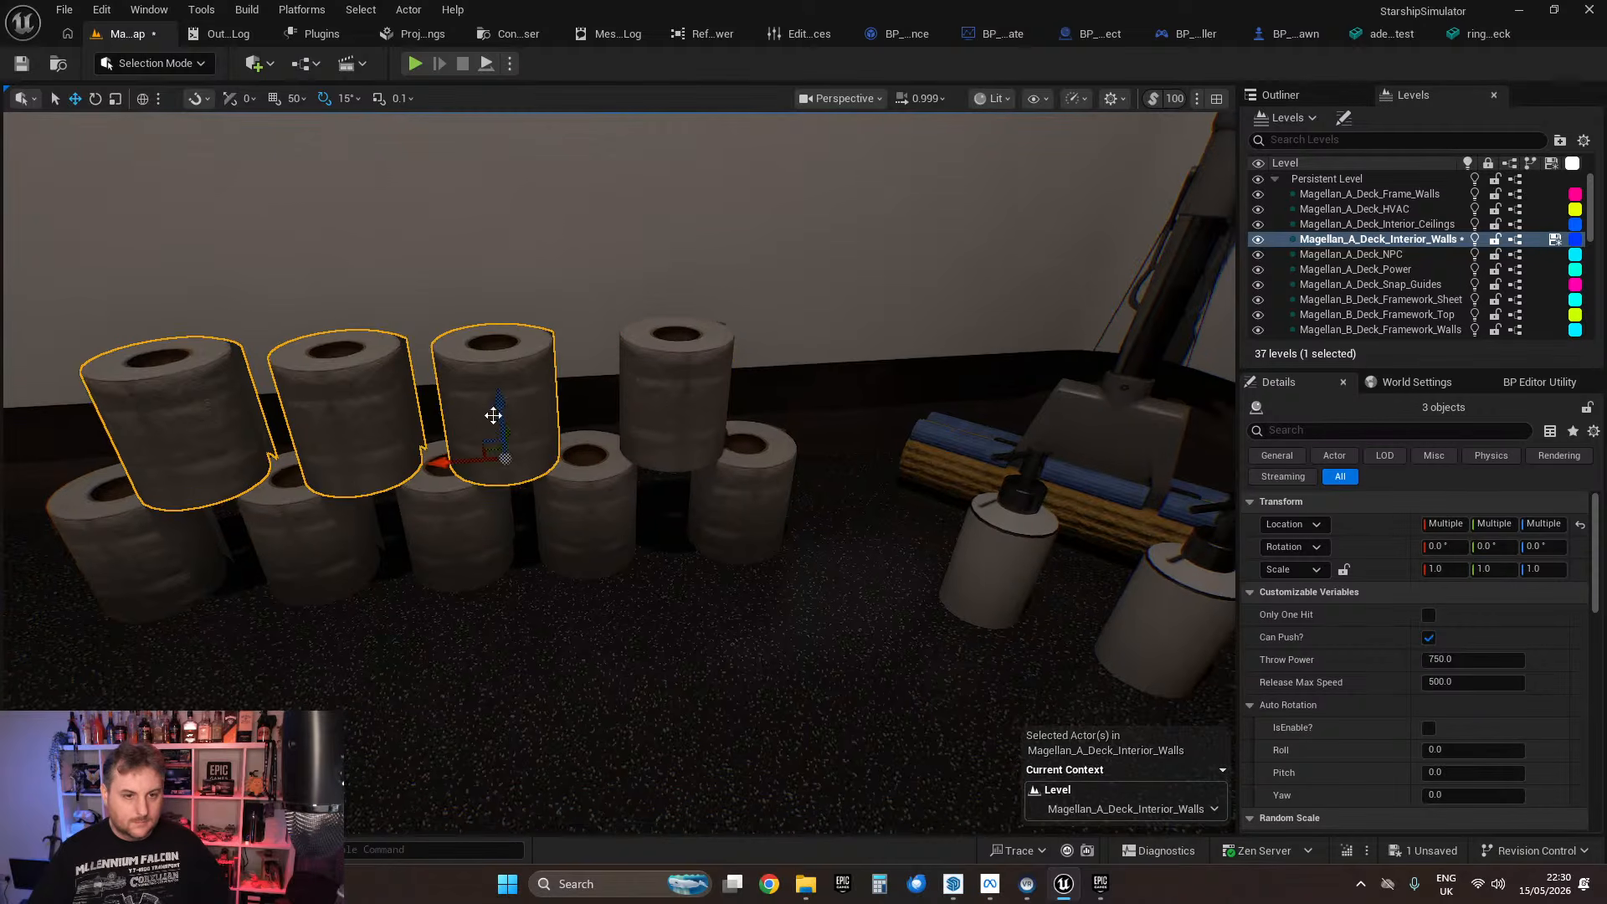
pyautogui.moveTo(486, 407); pyautogui.dragTo(506, 259)
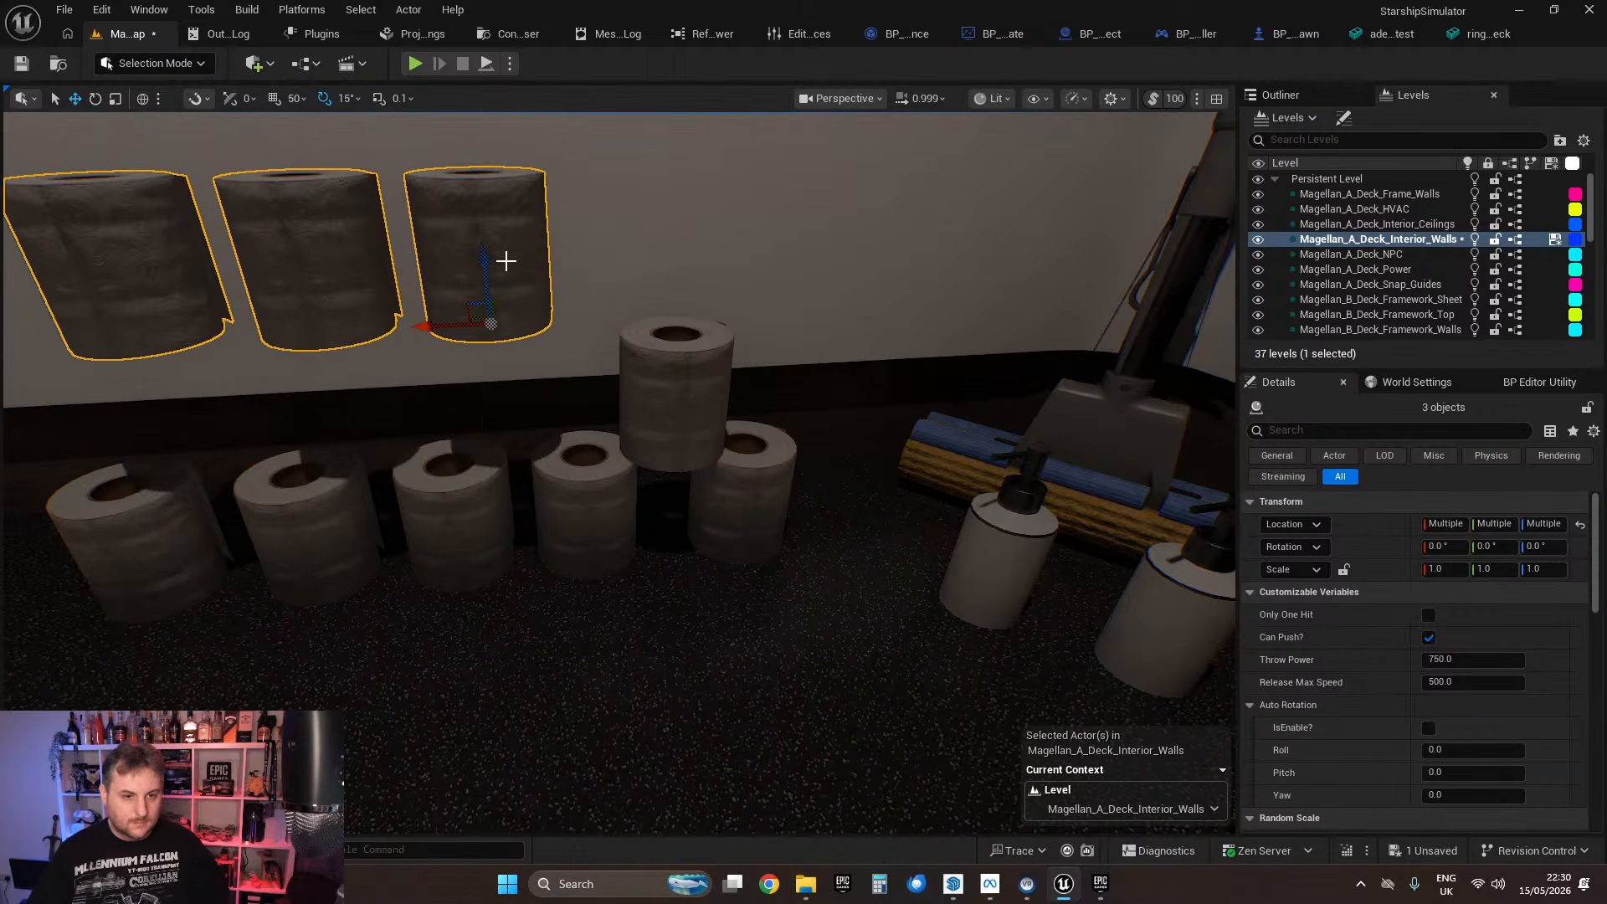
pyautogui.hotkey('ctrl', 'z')
pyautogui.moveTo(507, 374); pyautogui.dragTo(509, 243)
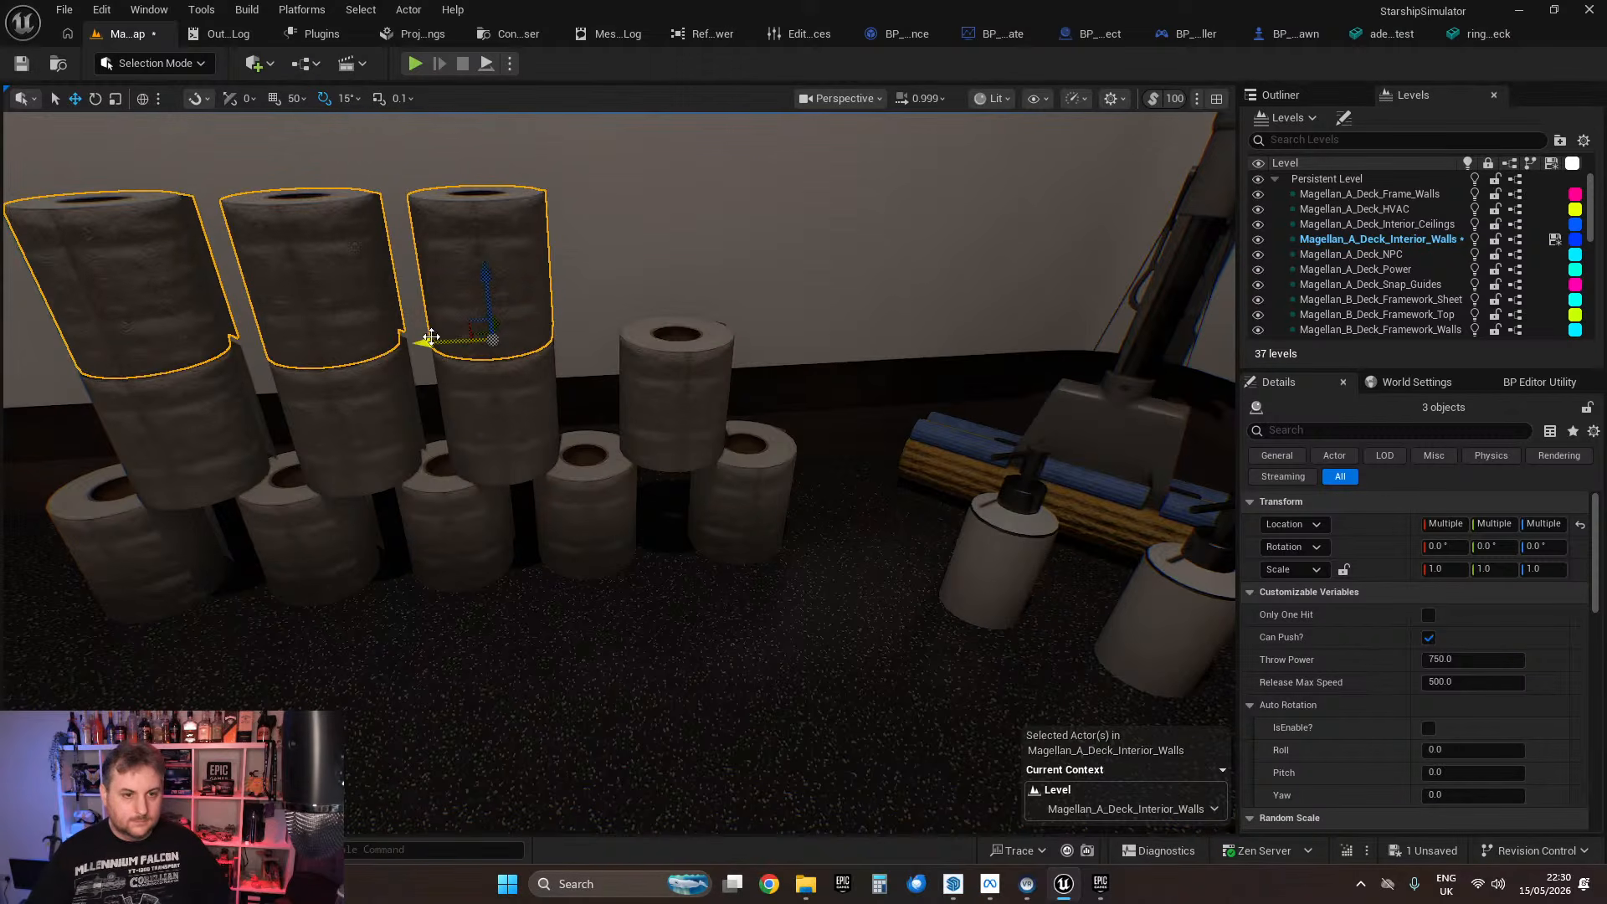
pyautogui.moveTo(431, 338); pyautogui.dragTo(540, 333)
pyautogui.press('Escape')
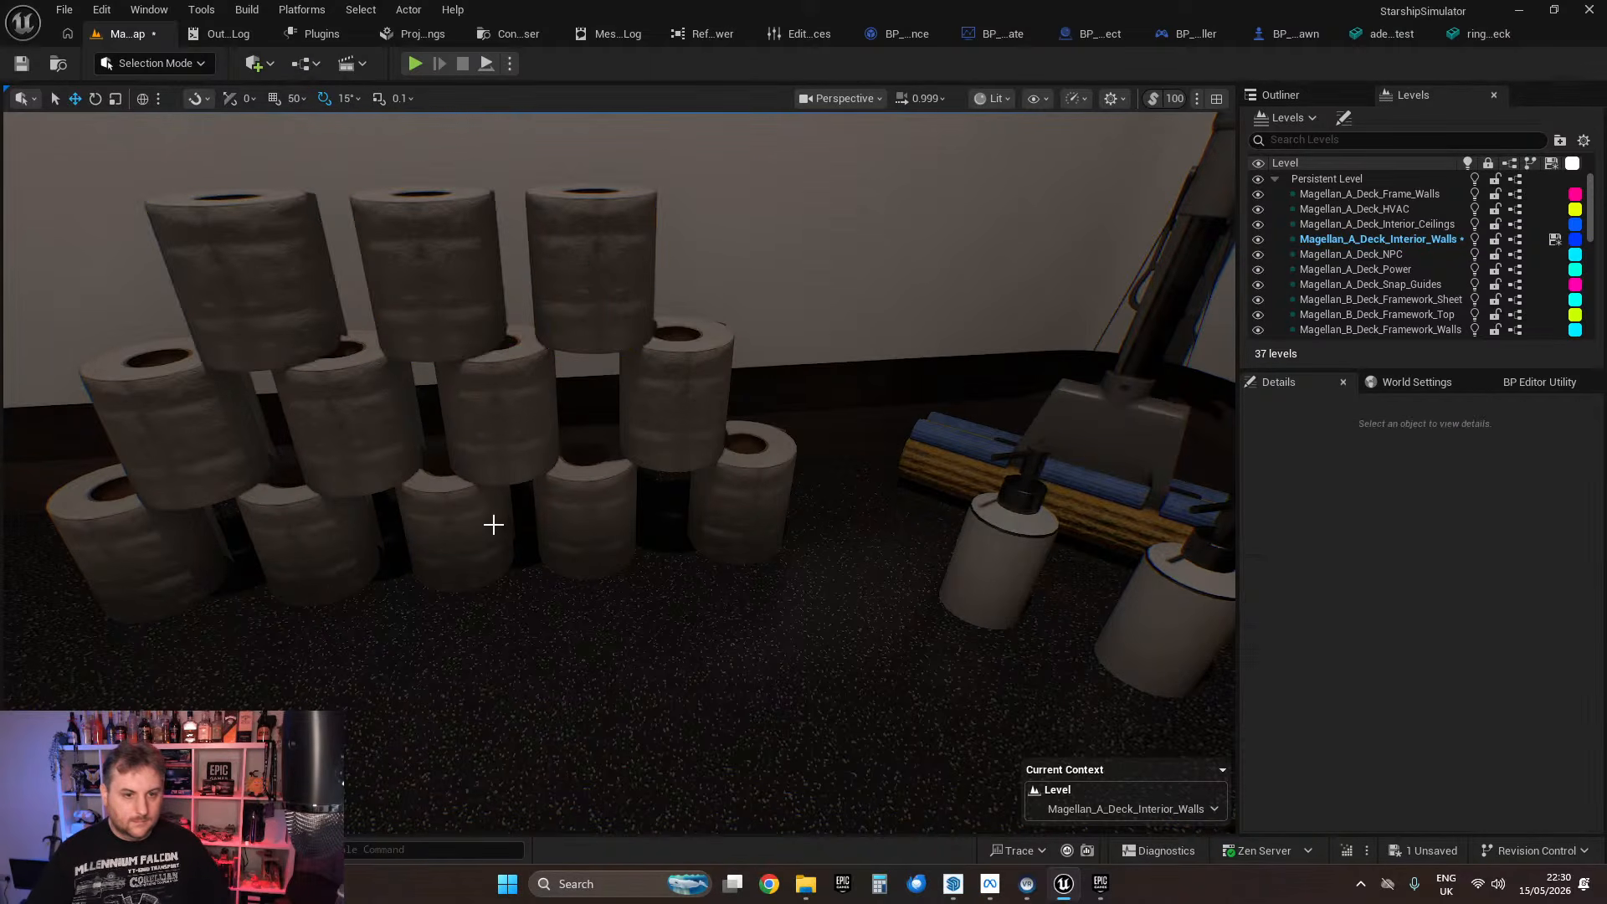
# Step: Check the furnished cubicle from the doorway and save the level changes
pyautogui.moveTo(600, 537)
pyautogui.mouseDown(button='right')
pyautogui.moveTo(569, 537)
pyautogui.moveTo(636, 519)
pyautogui.moveTo(600, 538)
pyautogui.moveTo(611, 566)
pyautogui.moveTo(578, 519)
pyautogui.moveTo(615, 552)
pyautogui.mouseUp(button='right')
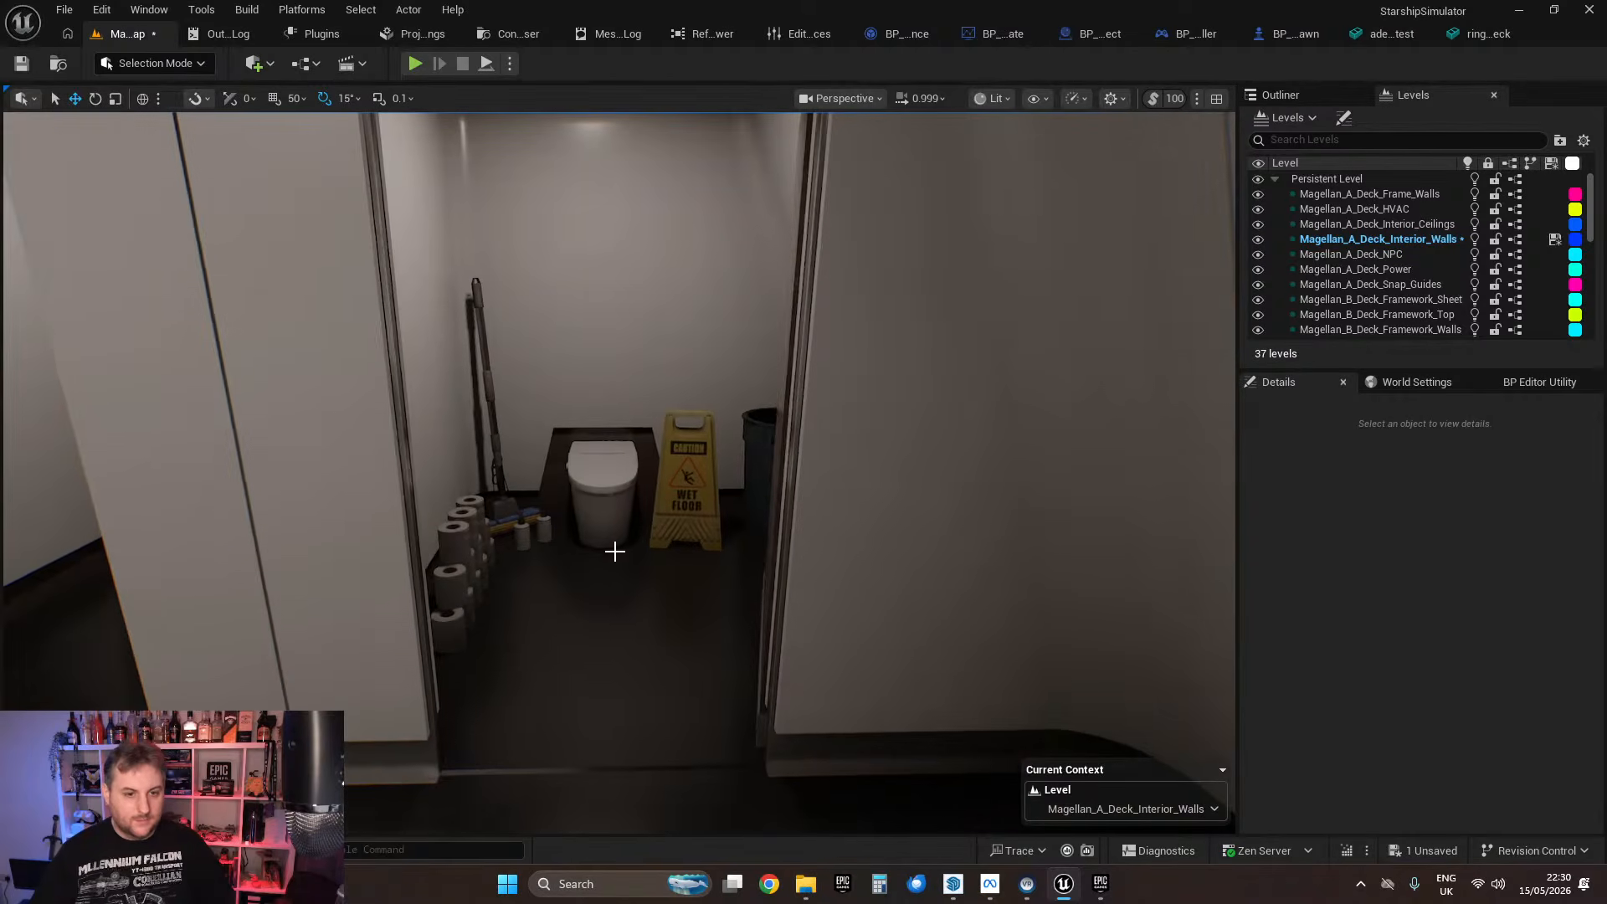
pyautogui.moveTo(871, 524)
pyautogui.mouseDown(button='right')
pyautogui.moveTo(787, 519)
pyautogui.moveTo(872, 524)
pyautogui.mouseUp(button='right')
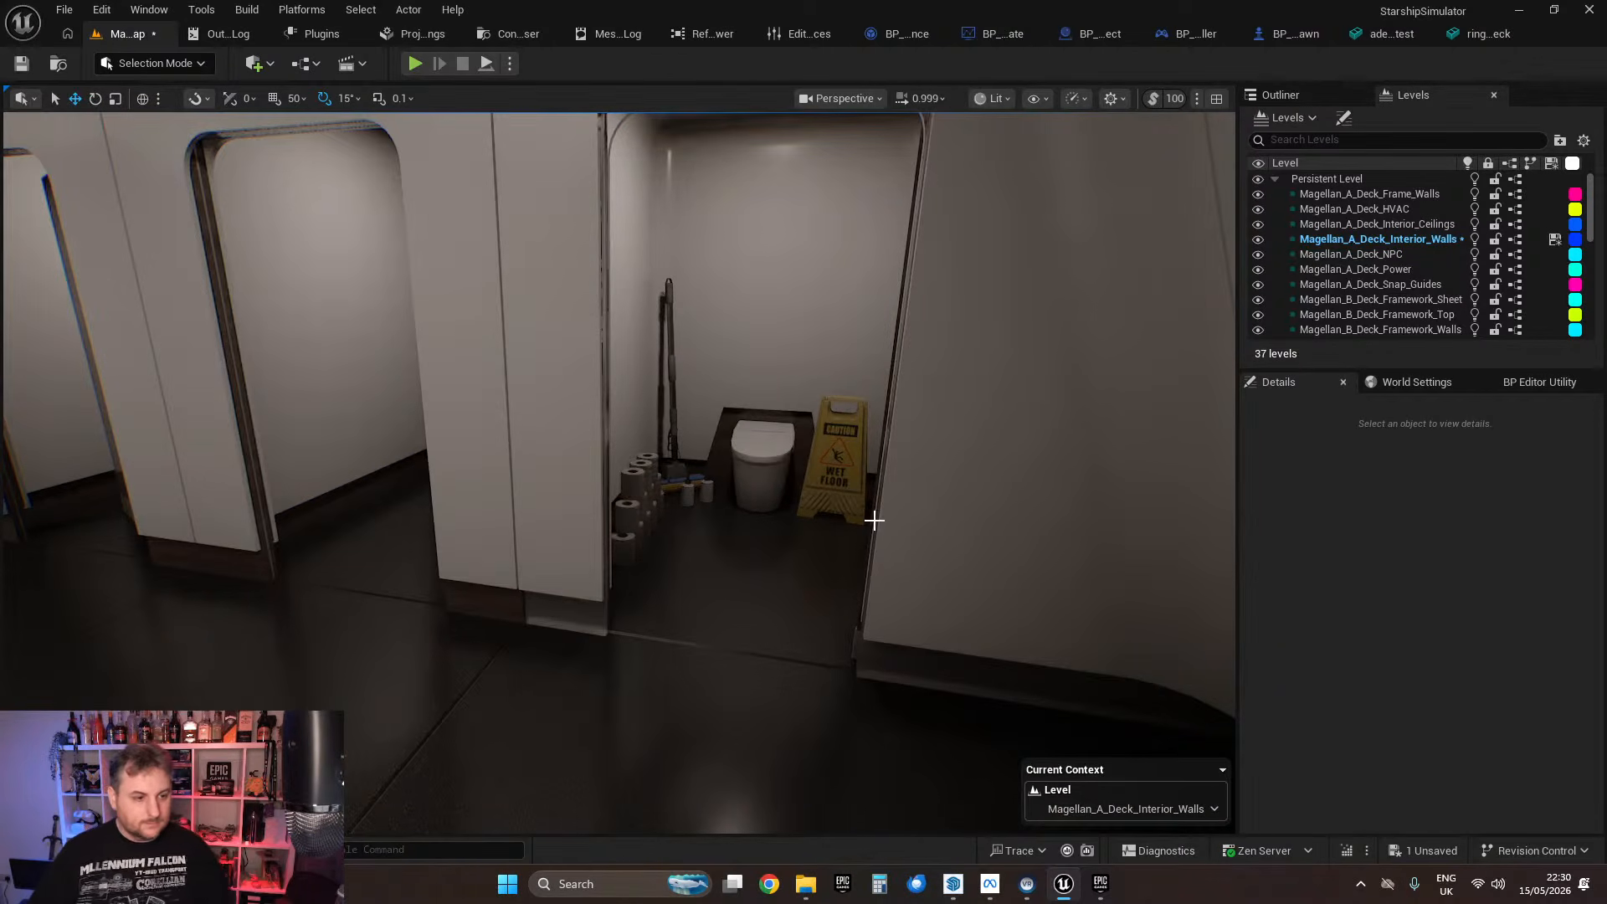
pyautogui.moveTo(745, 497)
pyautogui.mouseDown(button='right')
pyautogui.moveTo(845, 494)
pyautogui.moveTo(879, 473)
pyautogui.moveTo(804, 503)
pyautogui.moveTo(753, 478)
pyautogui.moveTo(779, 469)
pyautogui.moveTo(728, 468)
pyautogui.moveTo(746, 466)
pyautogui.mouseUp(button='right')
pyautogui.click(21, 64)
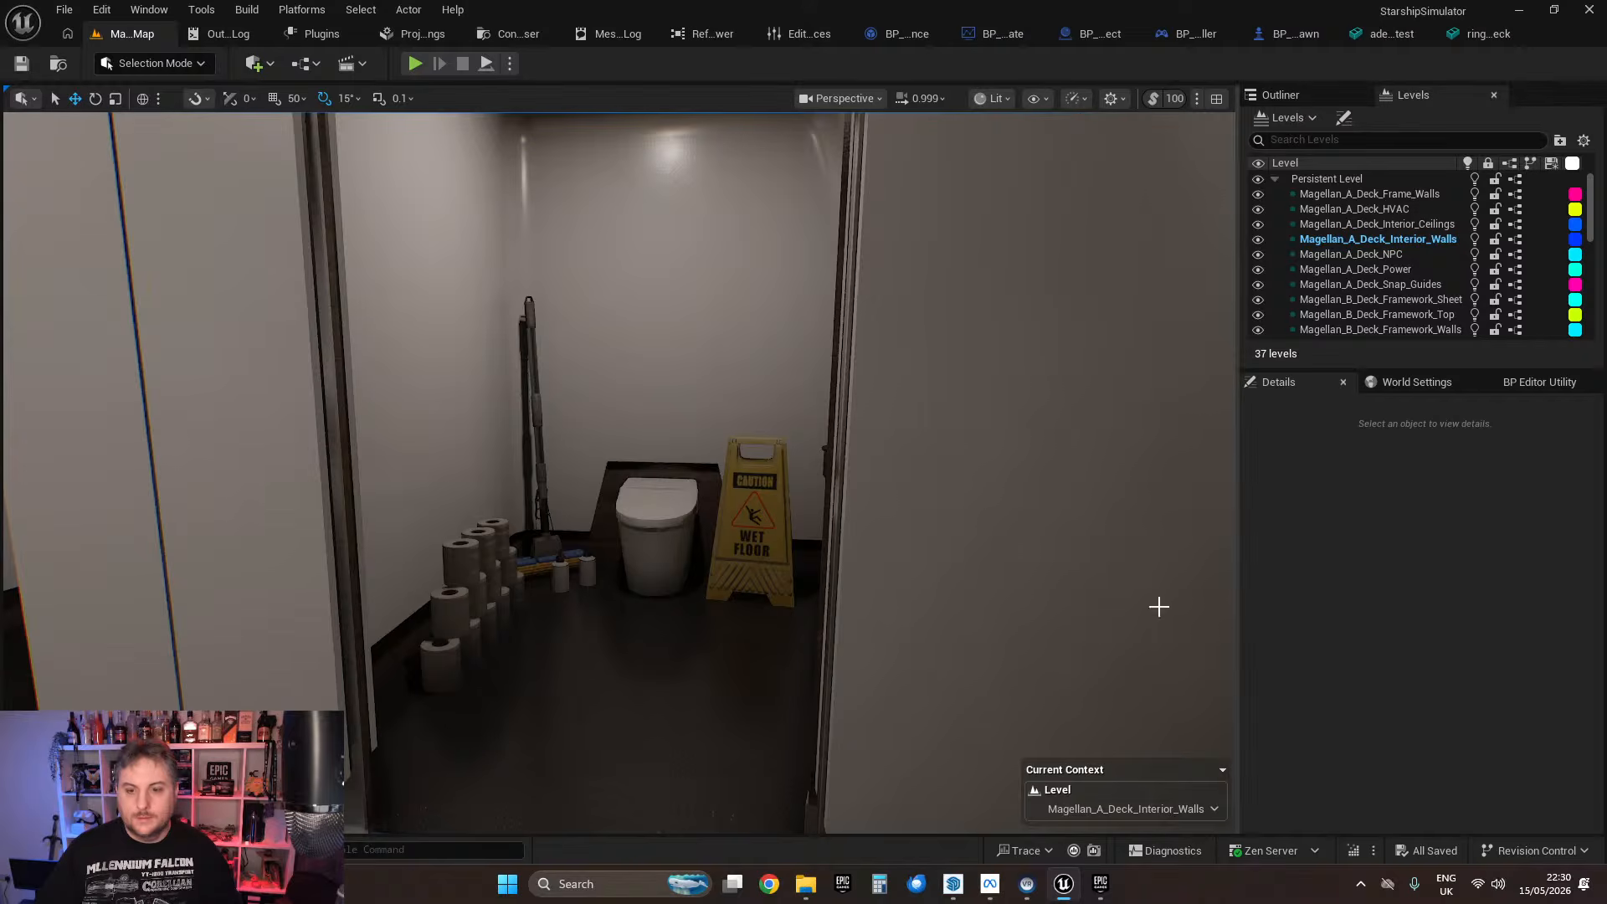
# Step: Switch to the Saucer_v5.0_2026 model in SketchUp and delete the toilet from the end cubicle
pyautogui.click(953, 885)
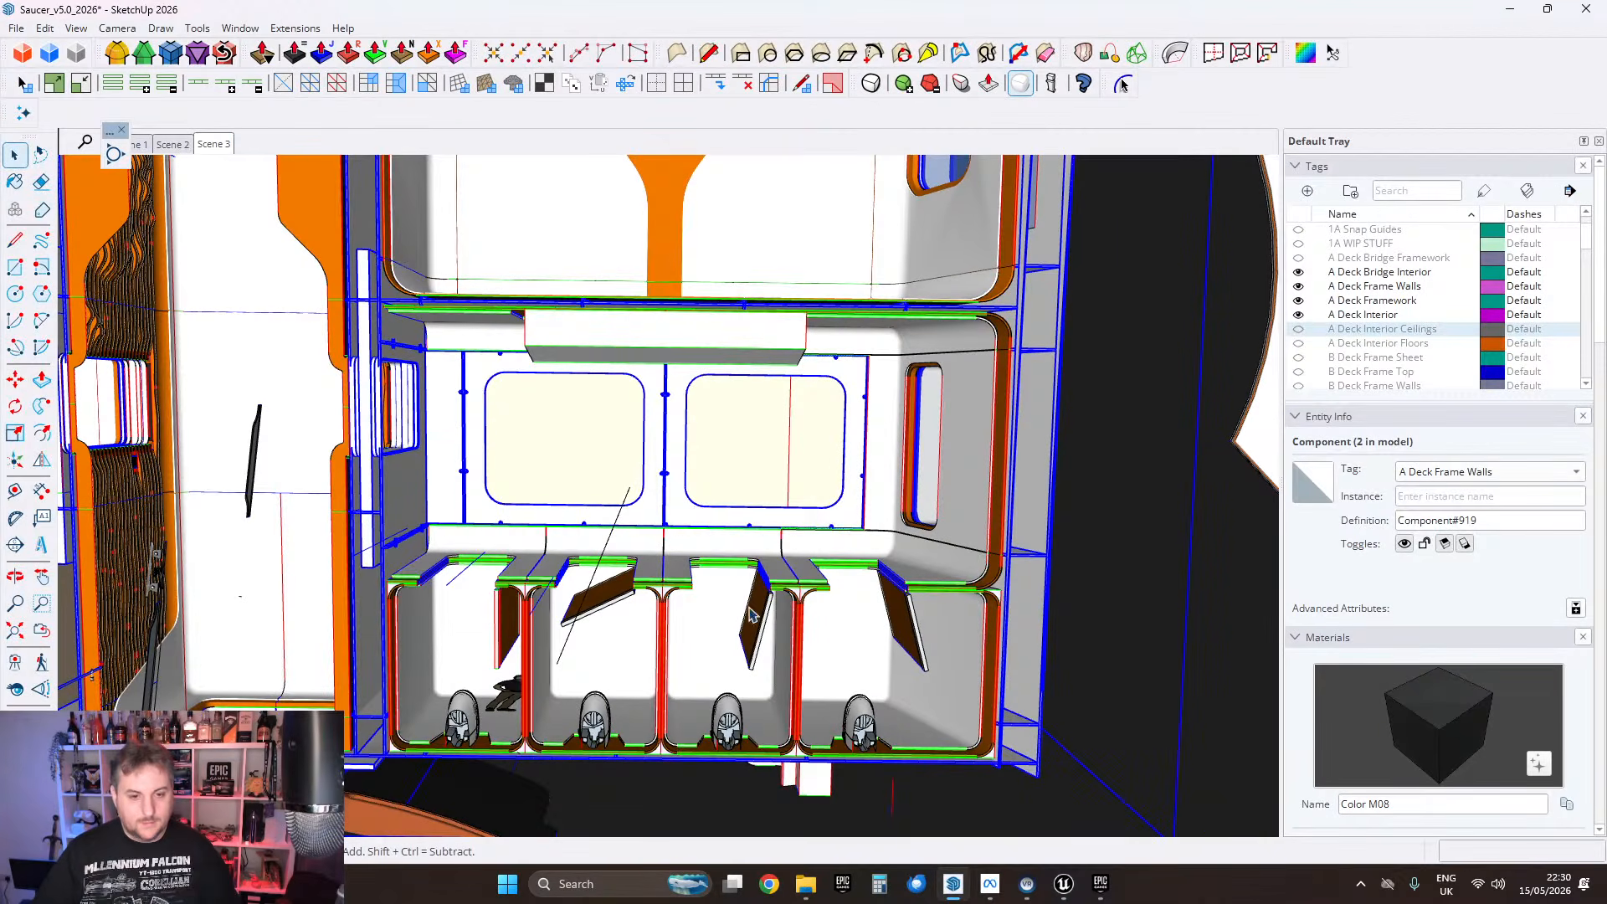
pyautogui.click(871, 733)
pyautogui.doubleClick(870, 725)
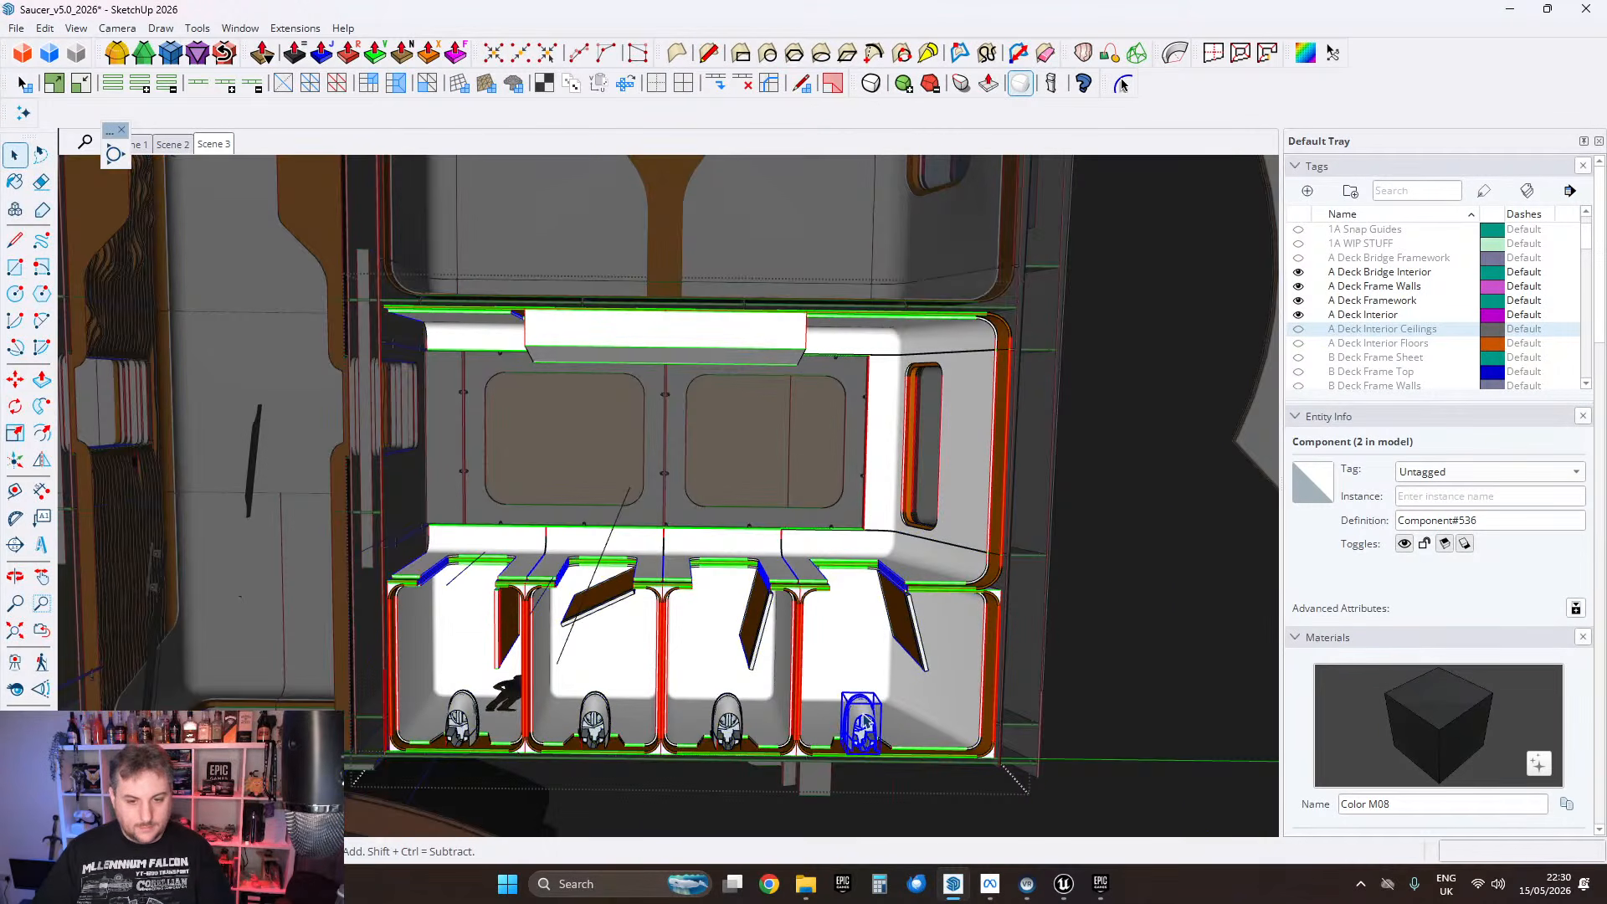
pyautogui.press('Escape')
# Step: Move the dark skirting strip at the back of the cubicle's toilet recess into line with the skirting on either side
pyautogui.scroll(10, 866, 720)
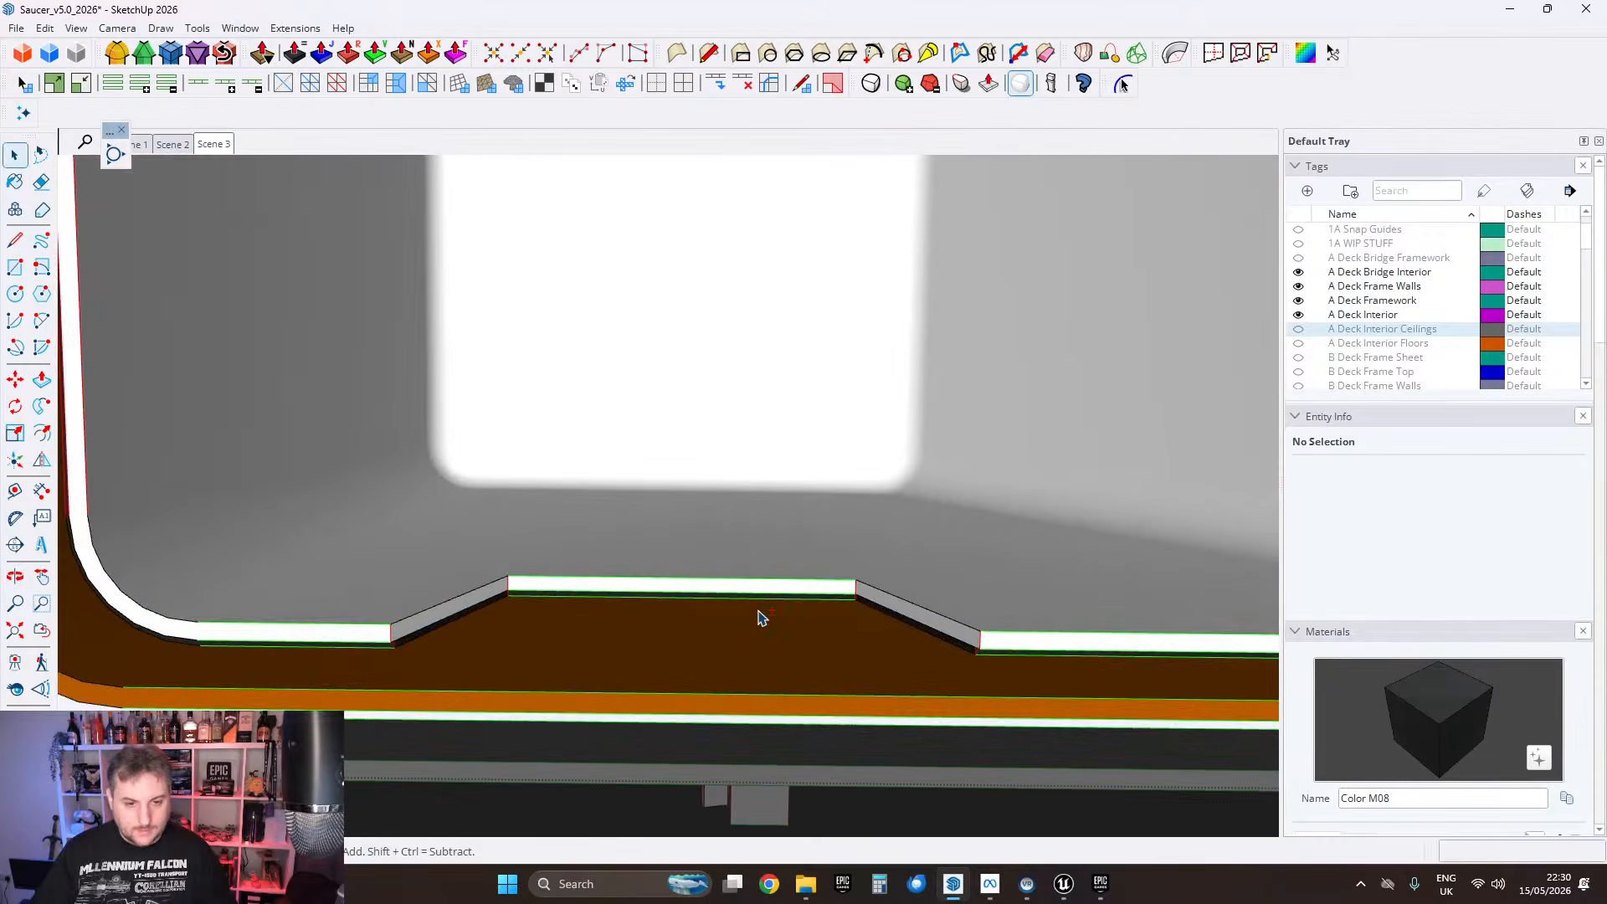
pyautogui.scroll(5, 599, 574)
pyautogui.click(595, 555)
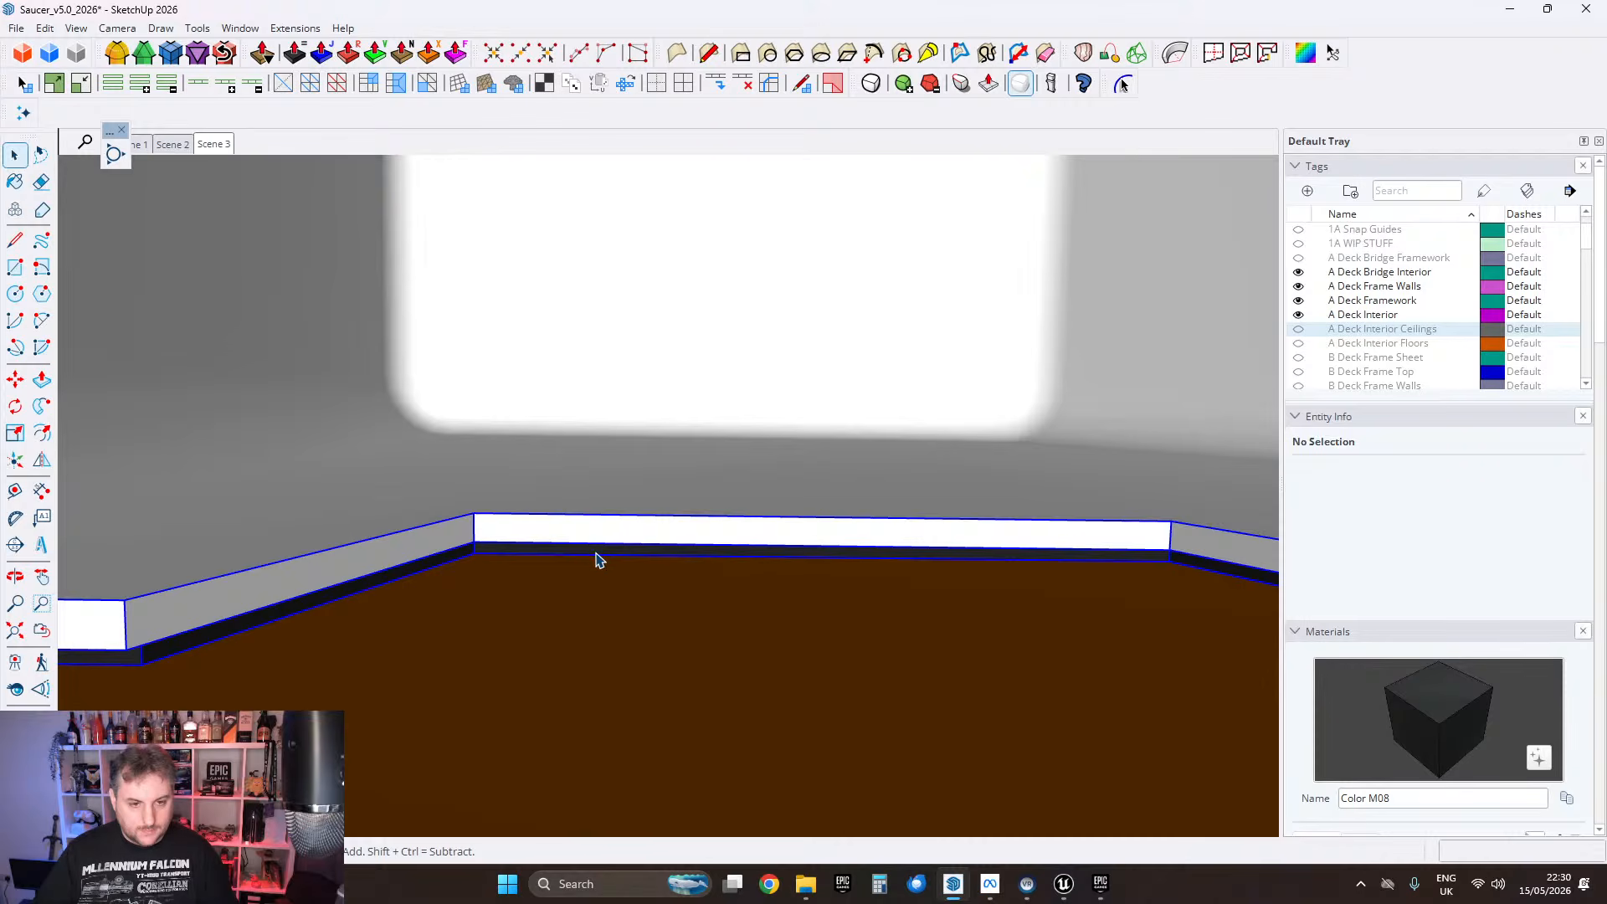
pyautogui.click(604, 558)
pyautogui.press('Escape')
pyautogui.scroll(2, 586, 561)
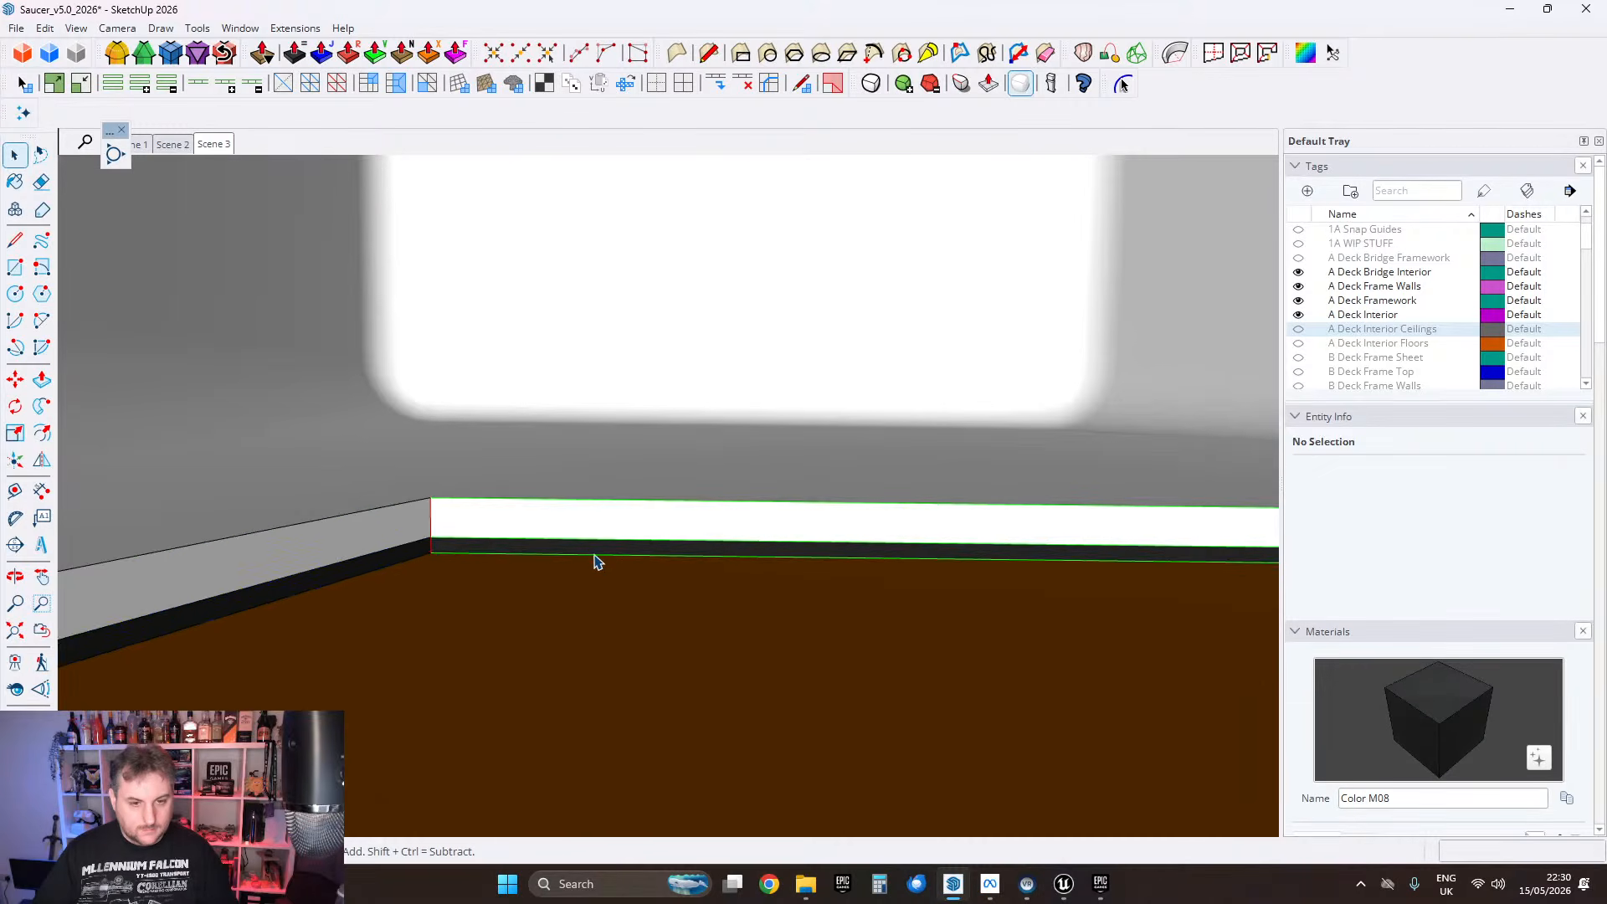
pyautogui.doubleClick(574, 549)
pyautogui.click(576, 555)
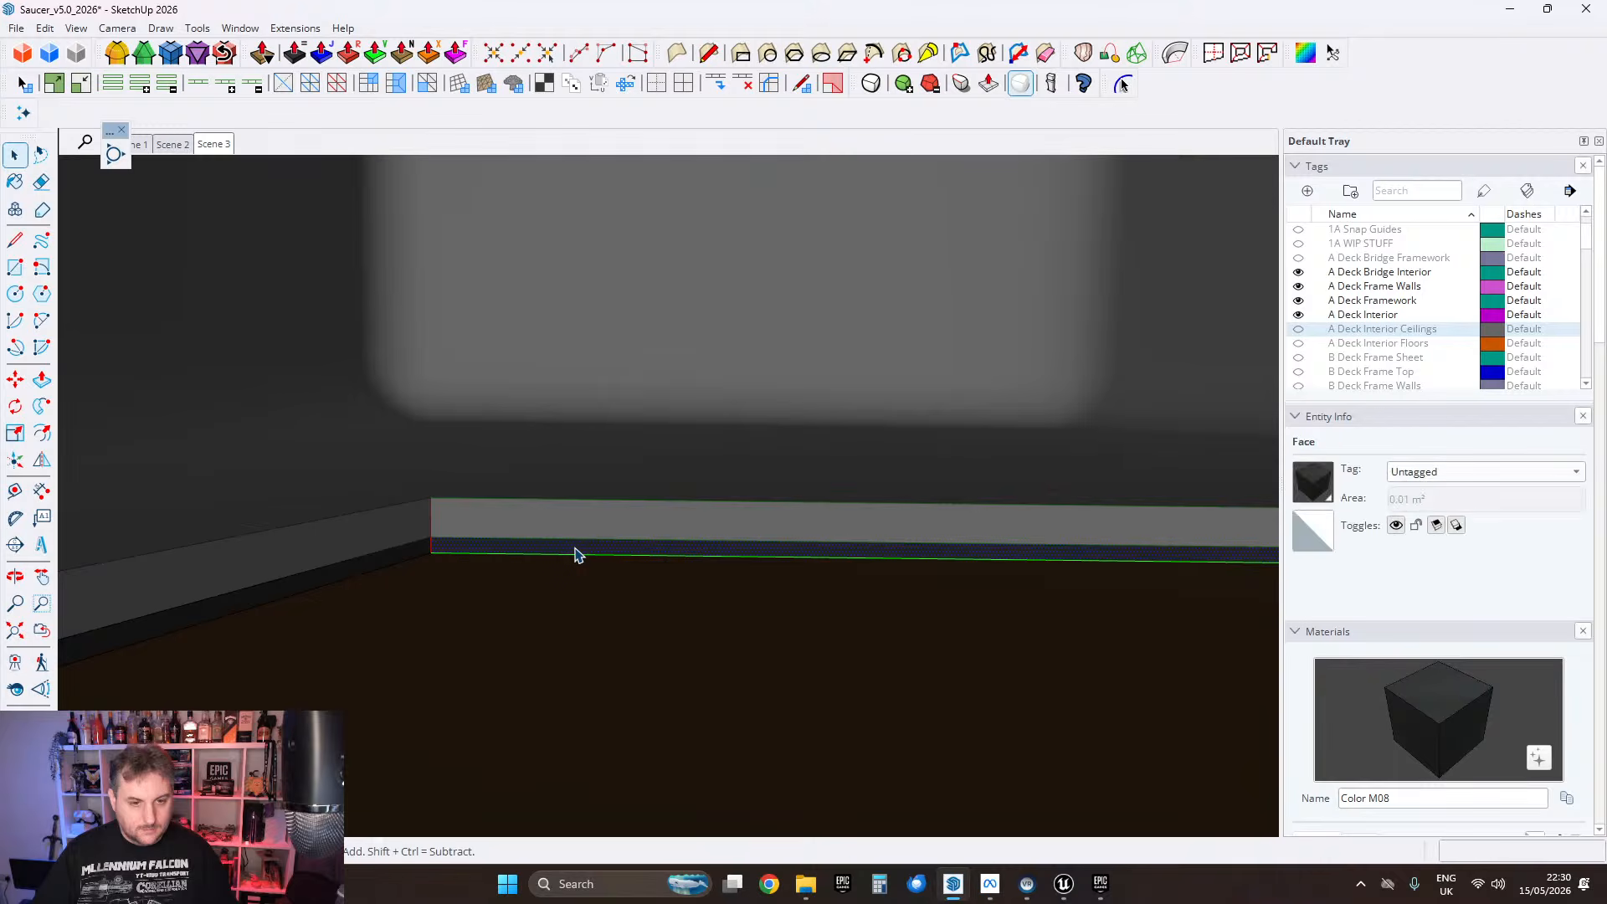
pyautogui.doubleClick(503, 549)
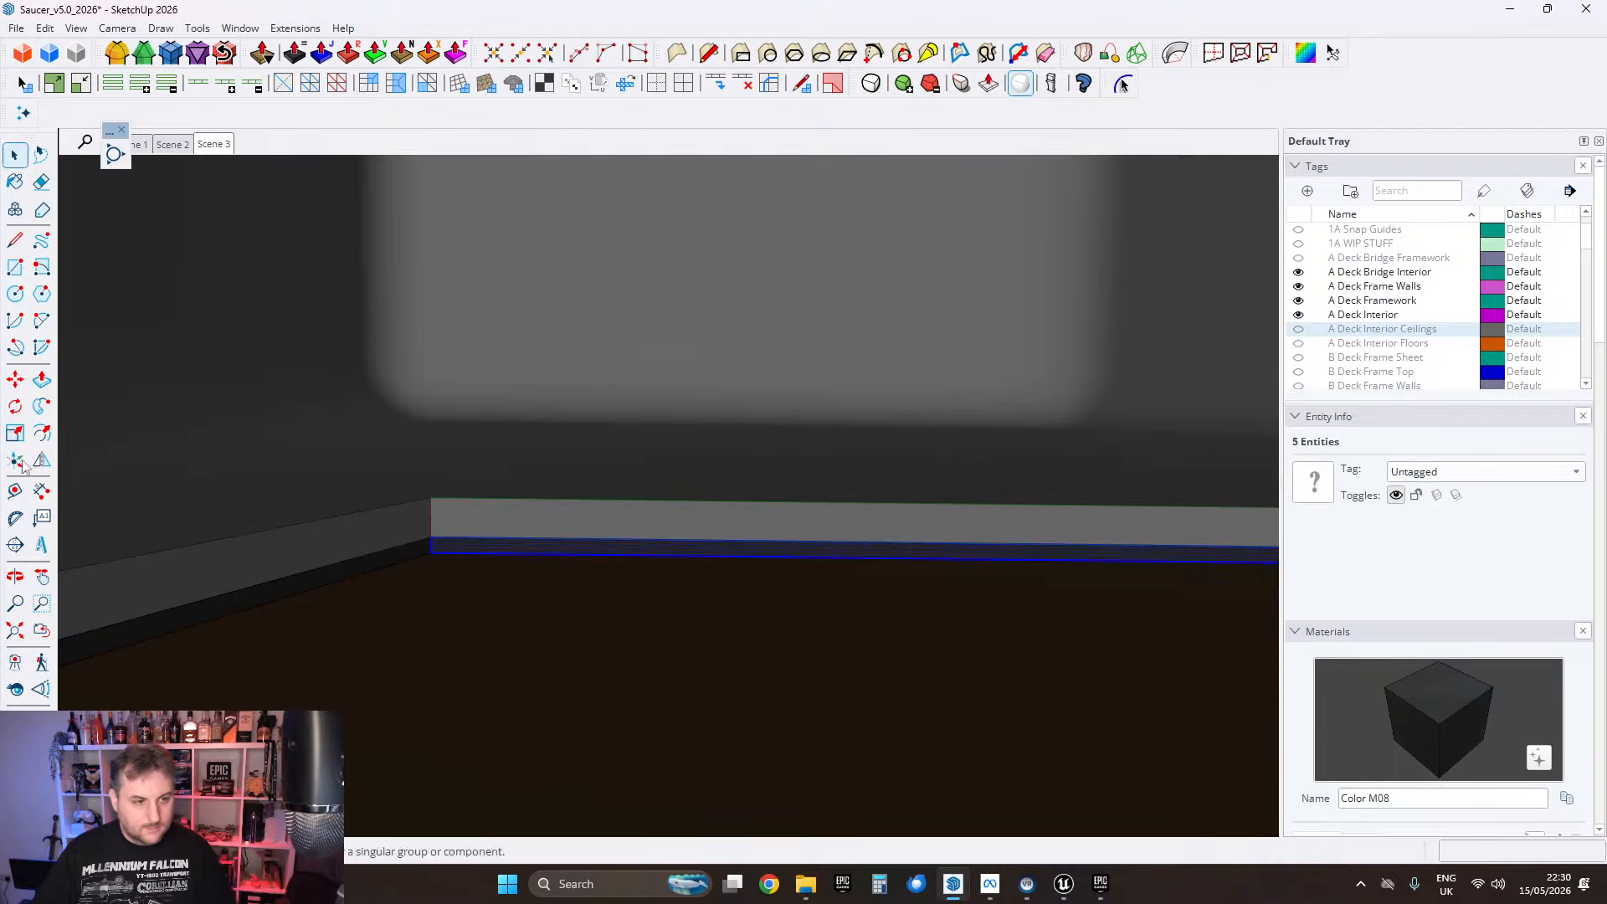
pyautogui.click(429, 553)
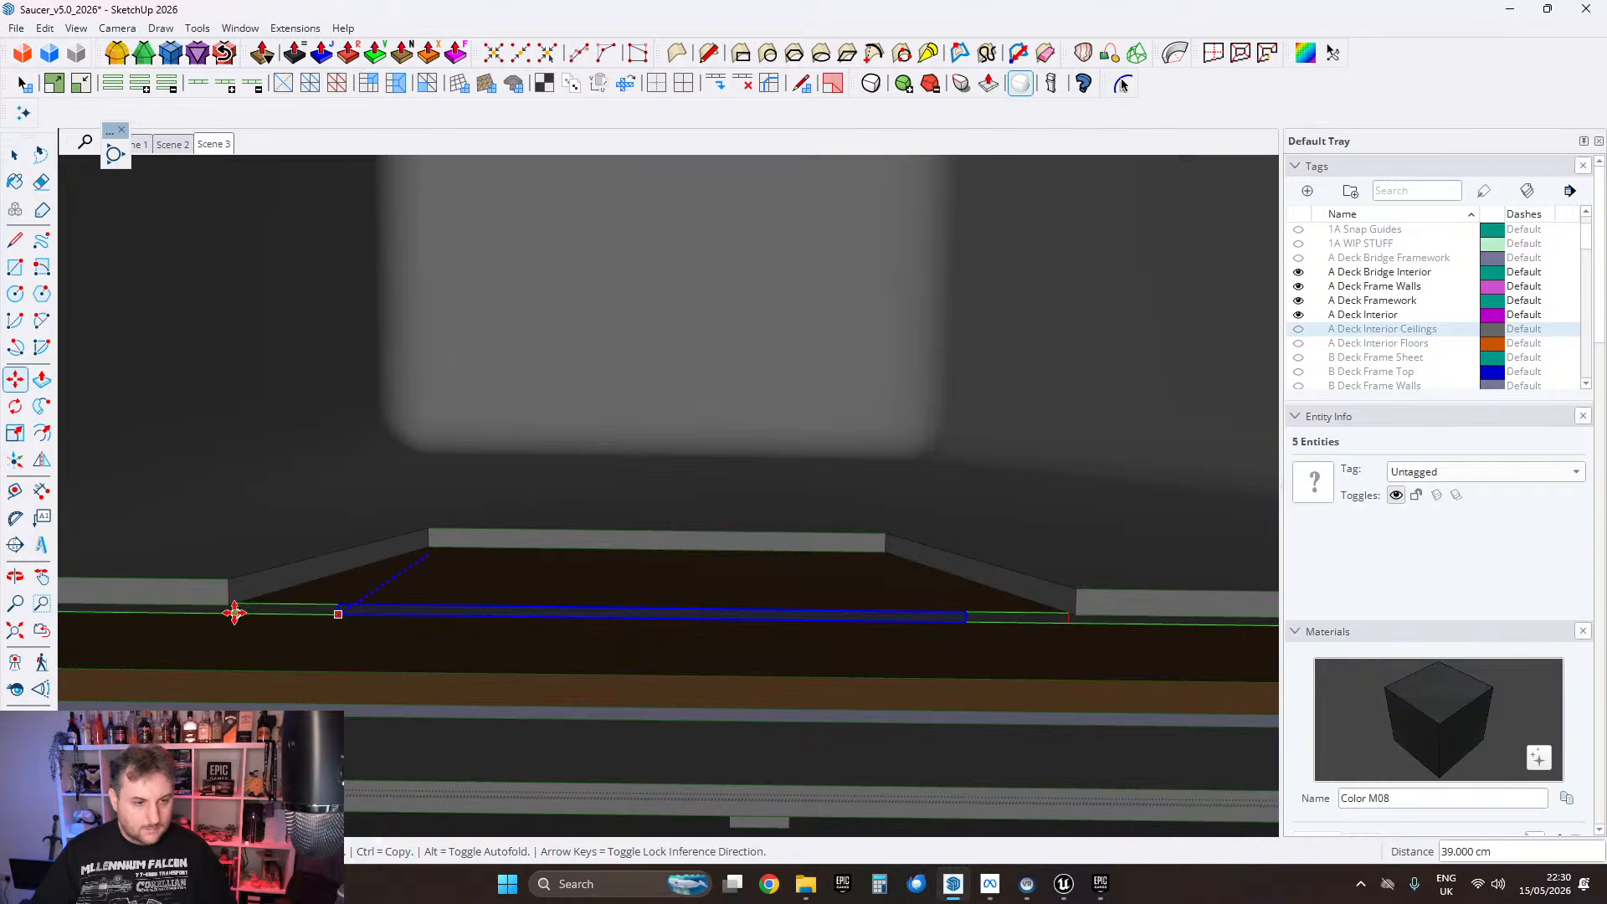
pyautogui.click(235, 613)
# Step: Move the white wall face at the back of the toilet recess 40 cm so it is flush with the adjoining wall
pyautogui.click(13, 153)
pyautogui.moveTo(503, 463); pyautogui.dragTo(595, 495, button='middle')
pyautogui.click(496, 544)
pyautogui.scroll(1, 544, 595)
pyautogui.click(544, 595)
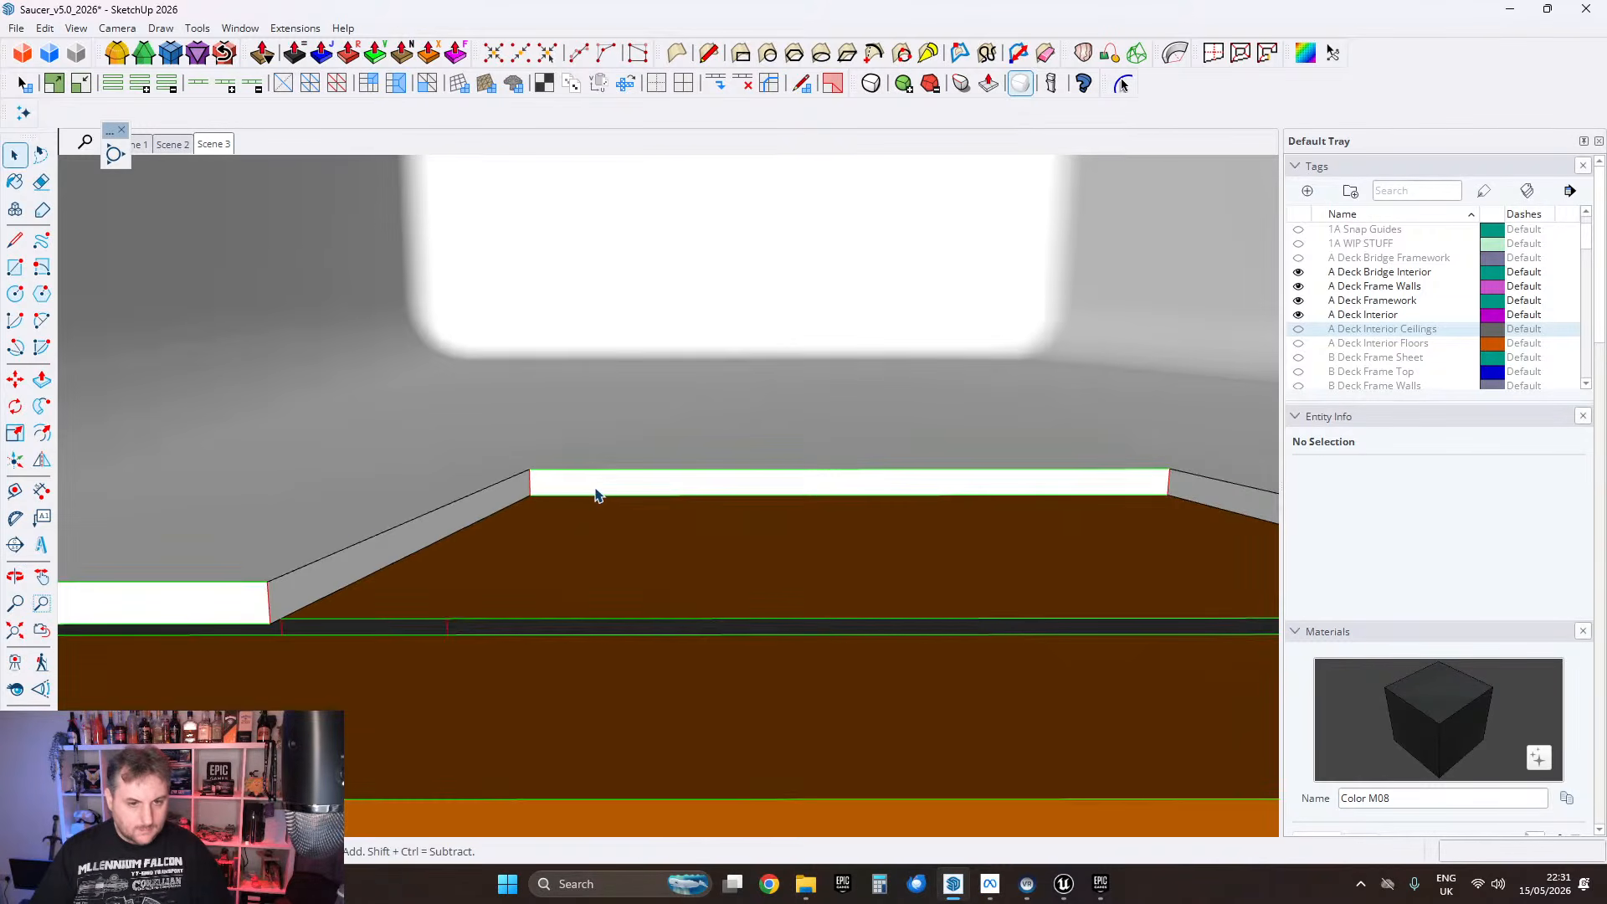
pyautogui.doubleClick(586, 490)
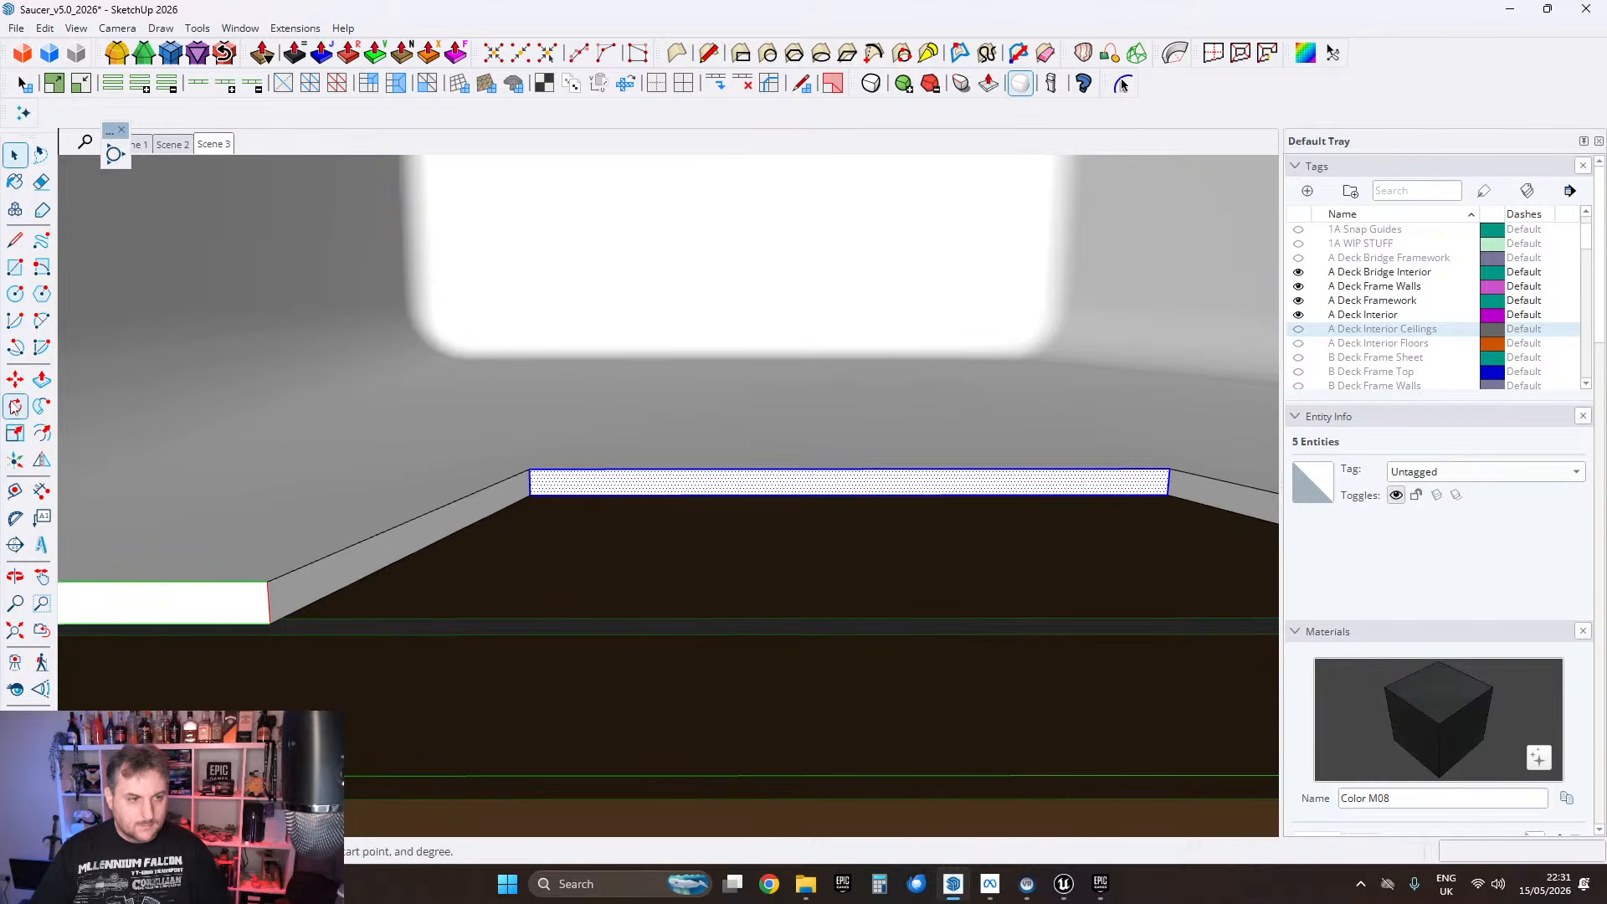
pyautogui.click(15, 379)
pyautogui.click(523, 472)
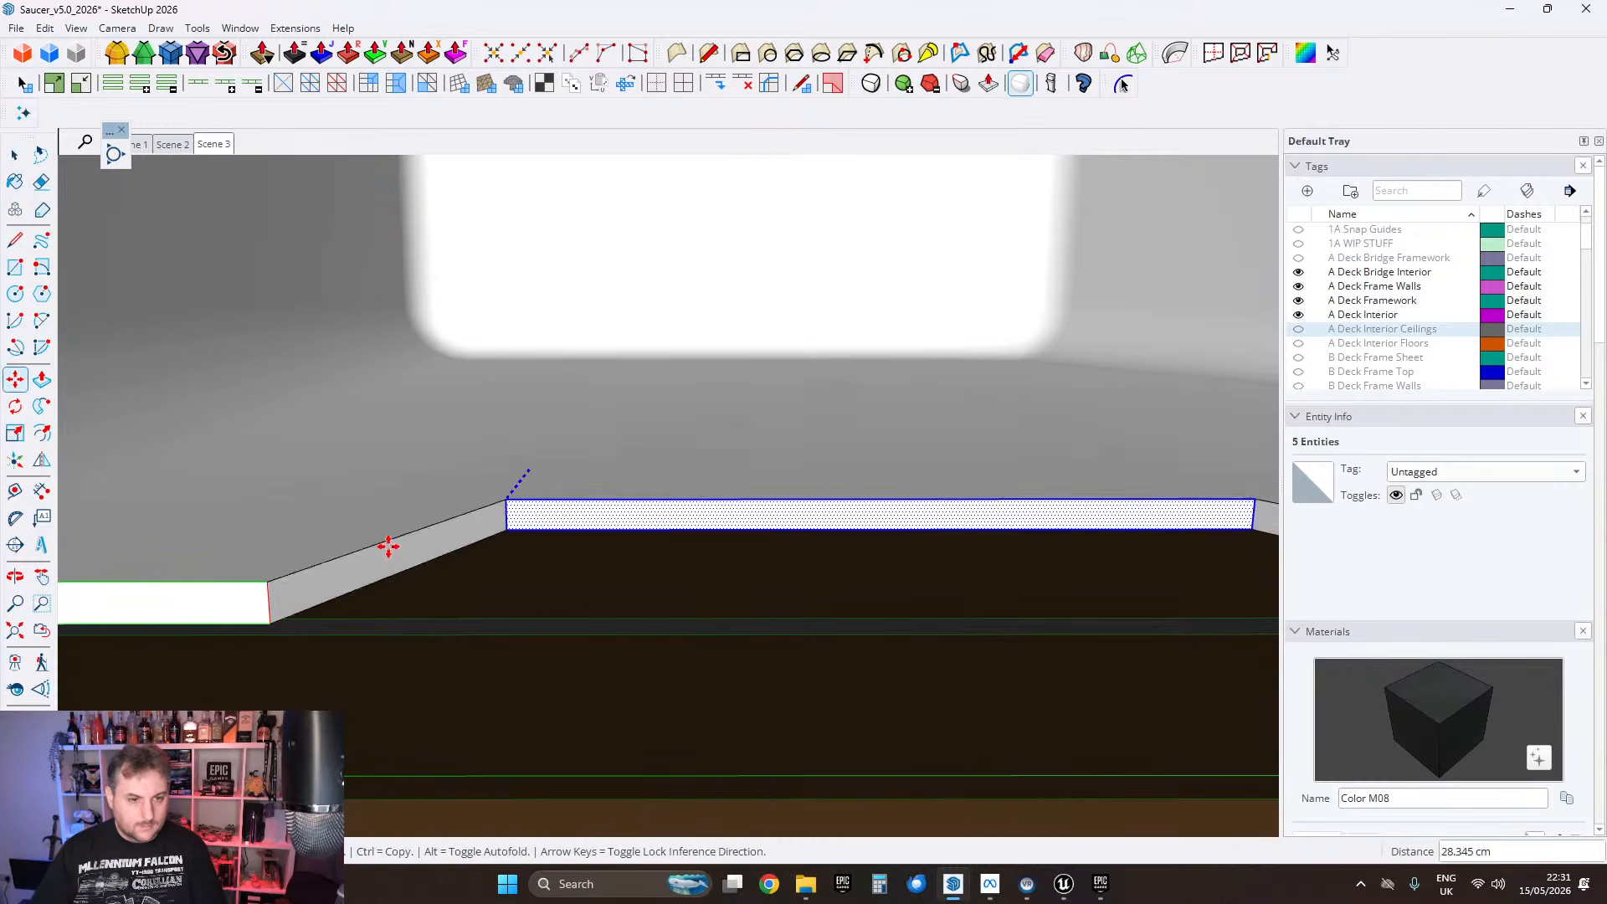
pyautogui.click(267, 578)
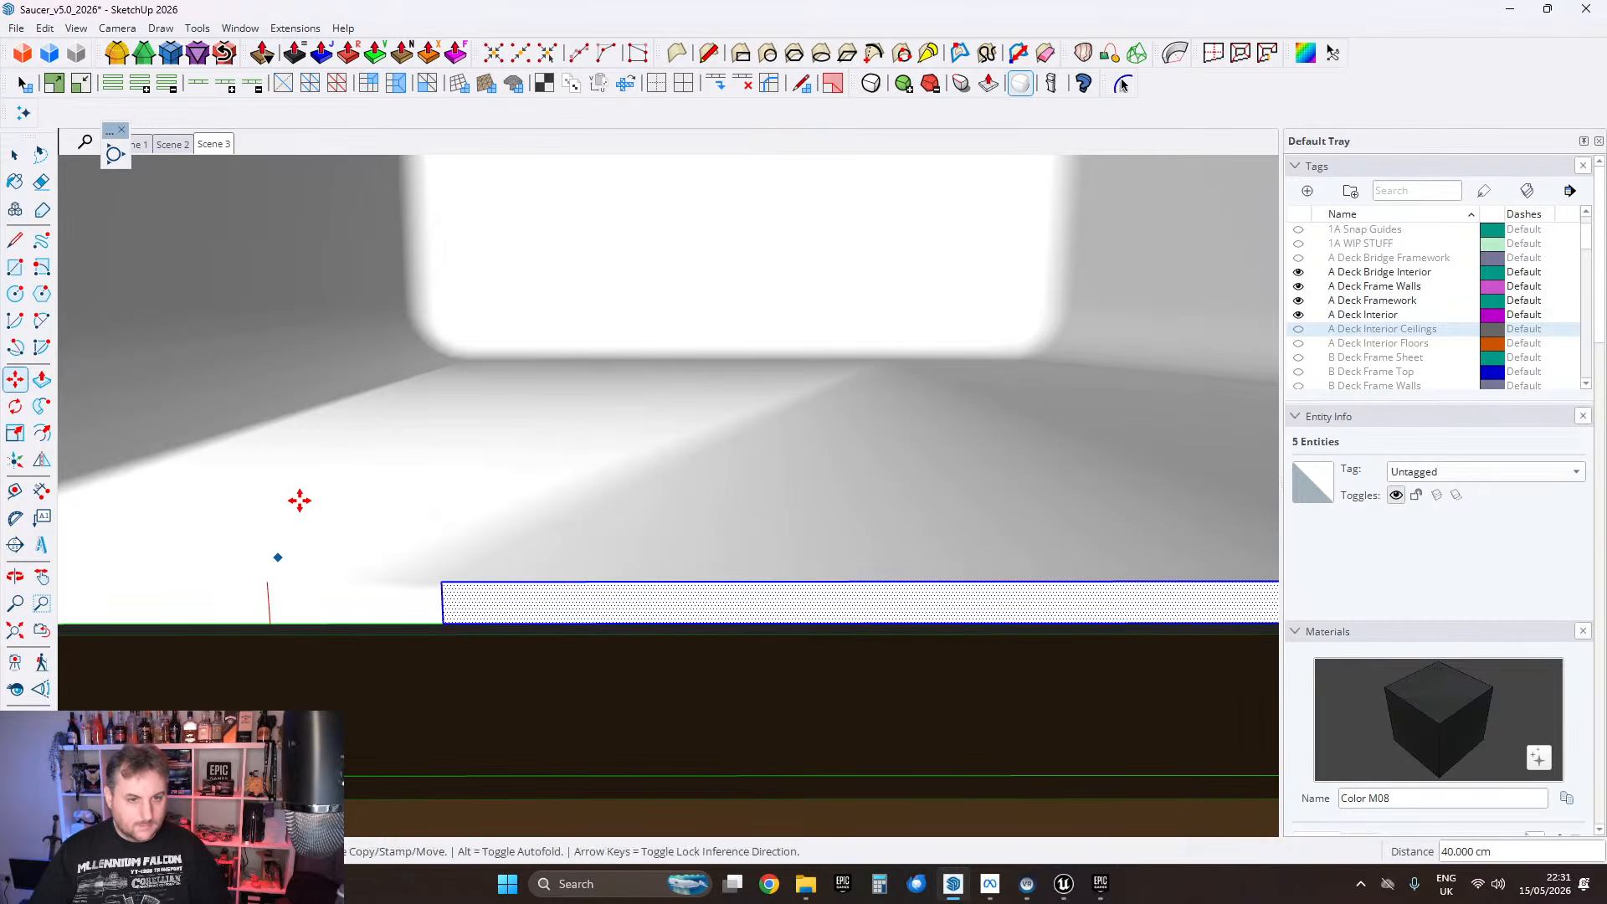
pyautogui.press('space')
pyautogui.hotkey('ctrl', 'z')
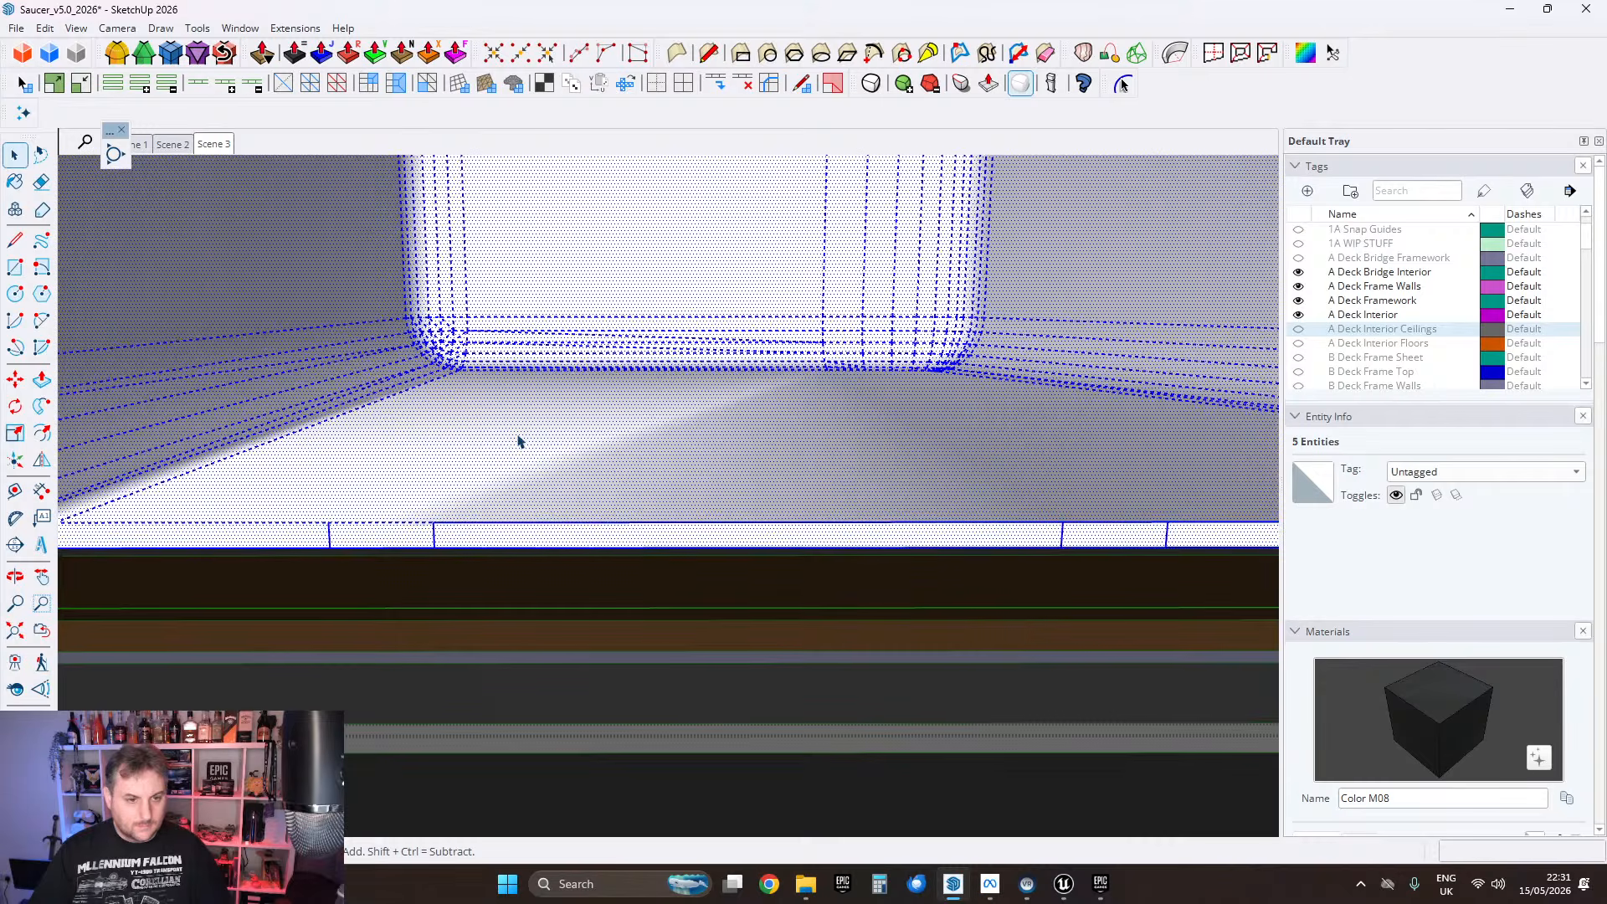
# Step: Clean up the selected end-cubicle wall geometry with FixIt 101
pyautogui.rightClick(546, 479)
pyautogui.click(598, 371)
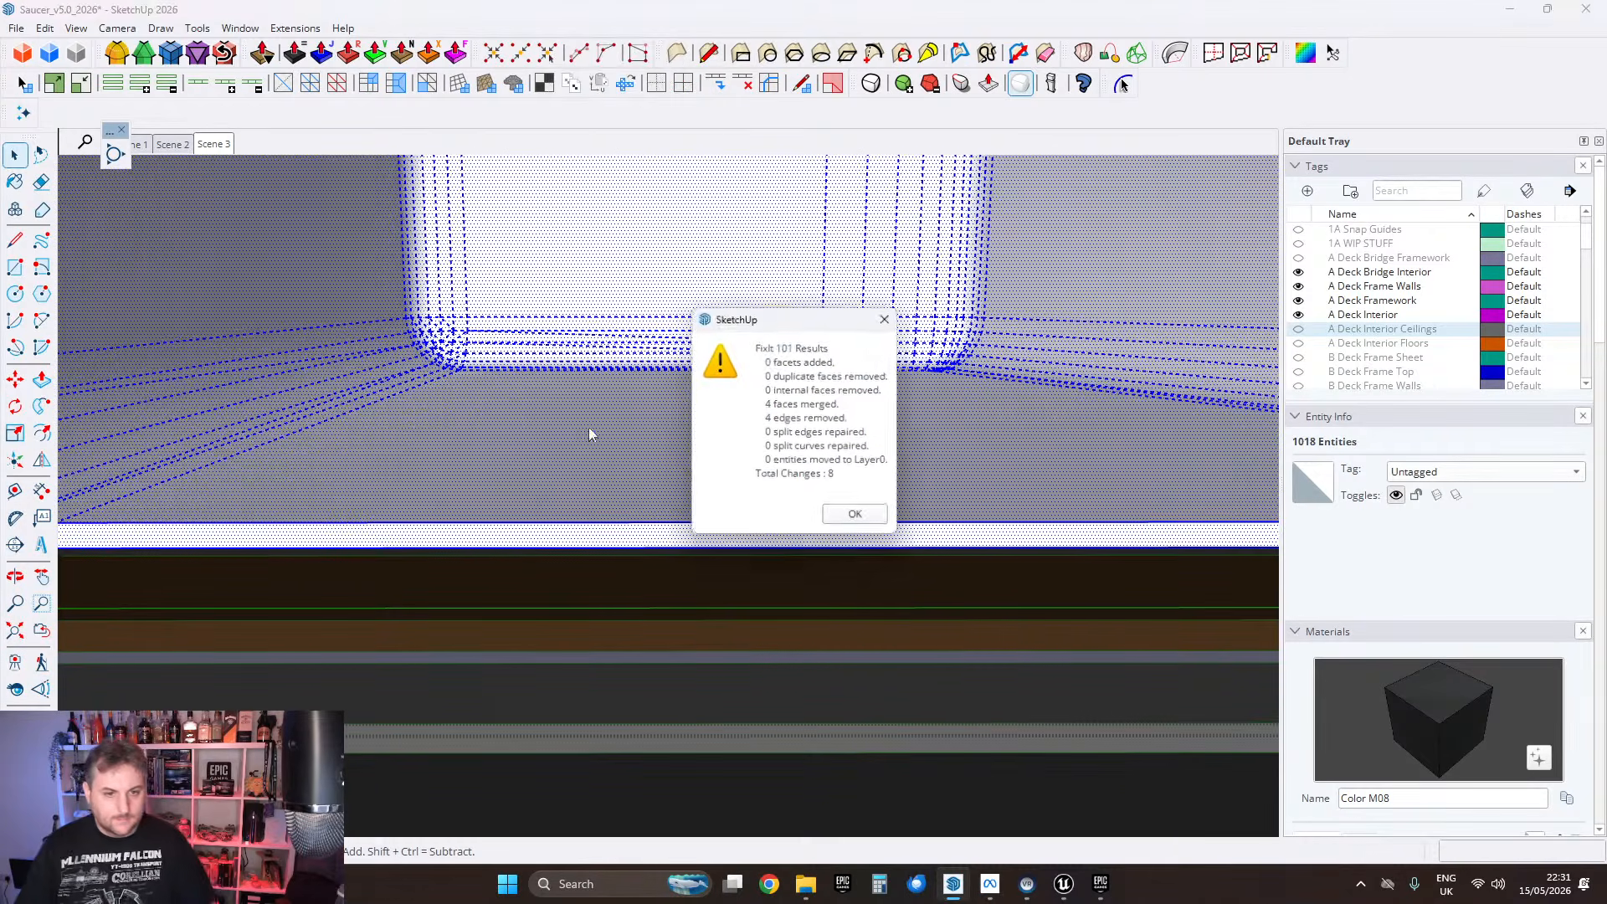
pyautogui.click(840, 522)
# Step: Soften the edges of the end cubicle's wall geometry at an angle of 31.1 degrees and leave the group
pyautogui.rightClick(616, 415)
pyautogui.click(694, 270)
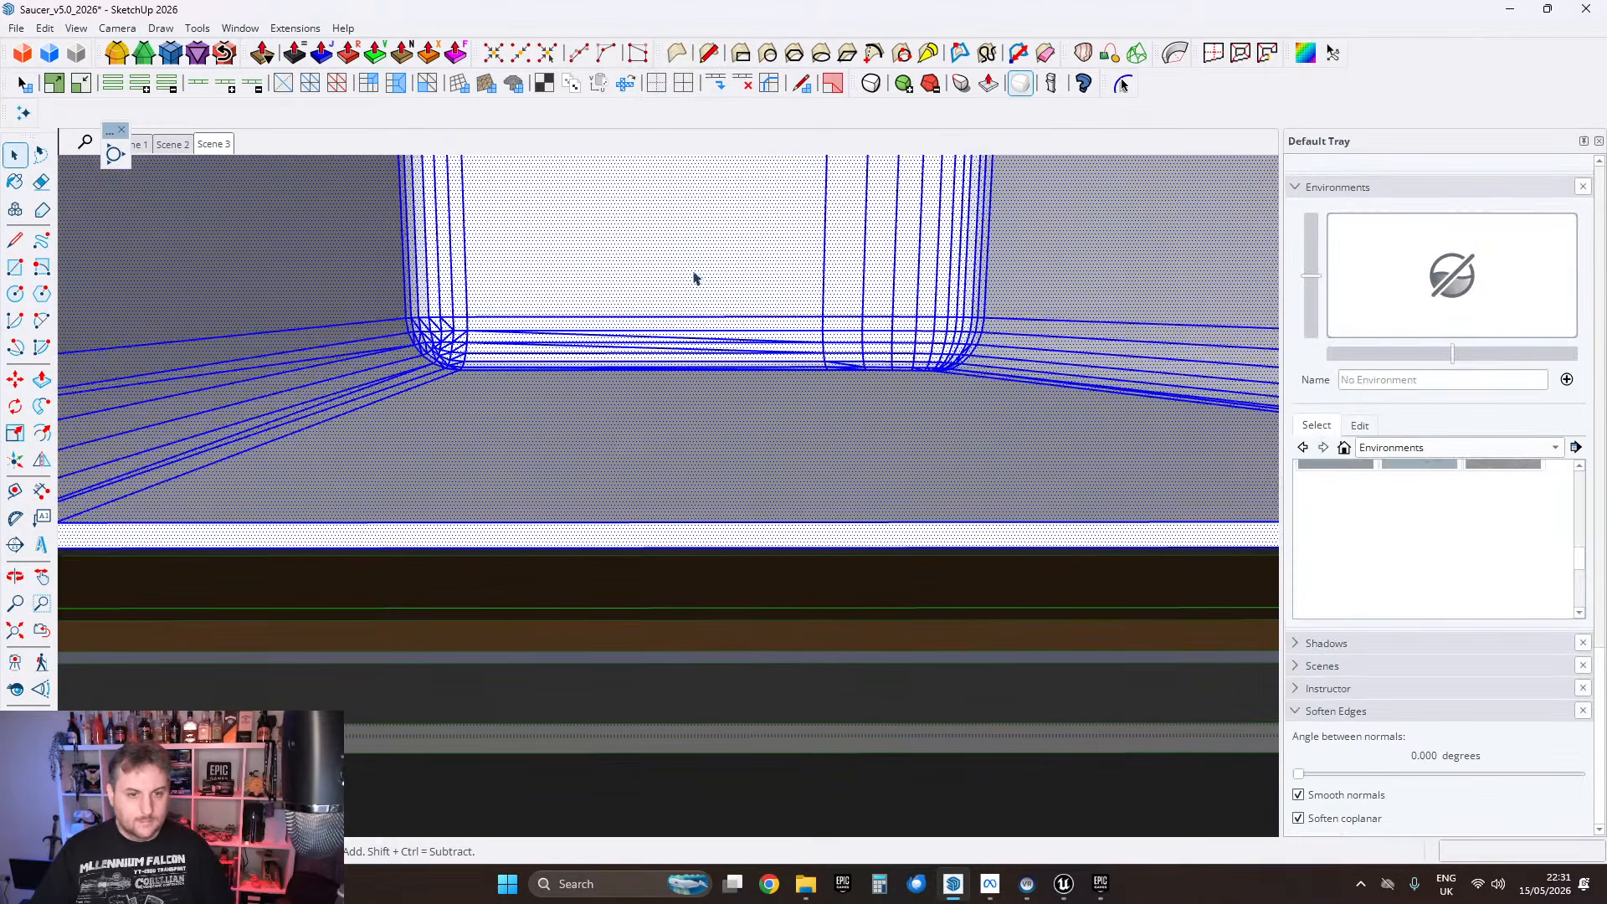
pyautogui.scroll(-2, 651, 304)
pyautogui.moveTo(1299, 774); pyautogui.dragTo(1348, 774)
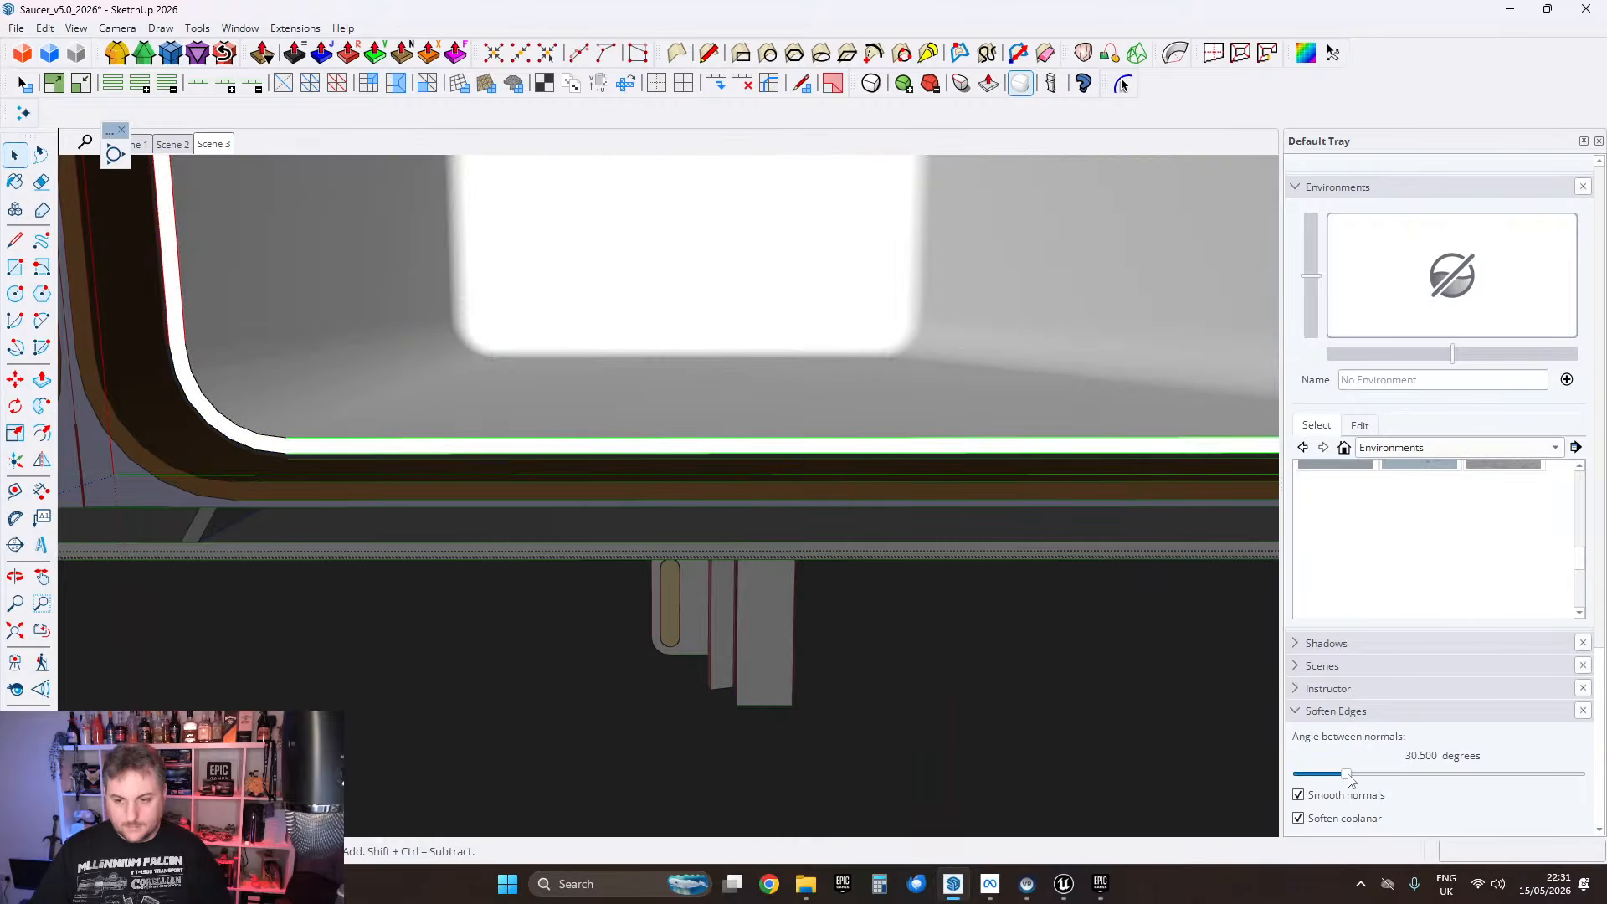
pyautogui.scroll(-3, 829, 466)
pyautogui.keyDown('shift'); pyautogui.moveTo(829, 467); pyautogui.dragTo(795, 519, button='middle'); pyautogui.keyUp('shift')
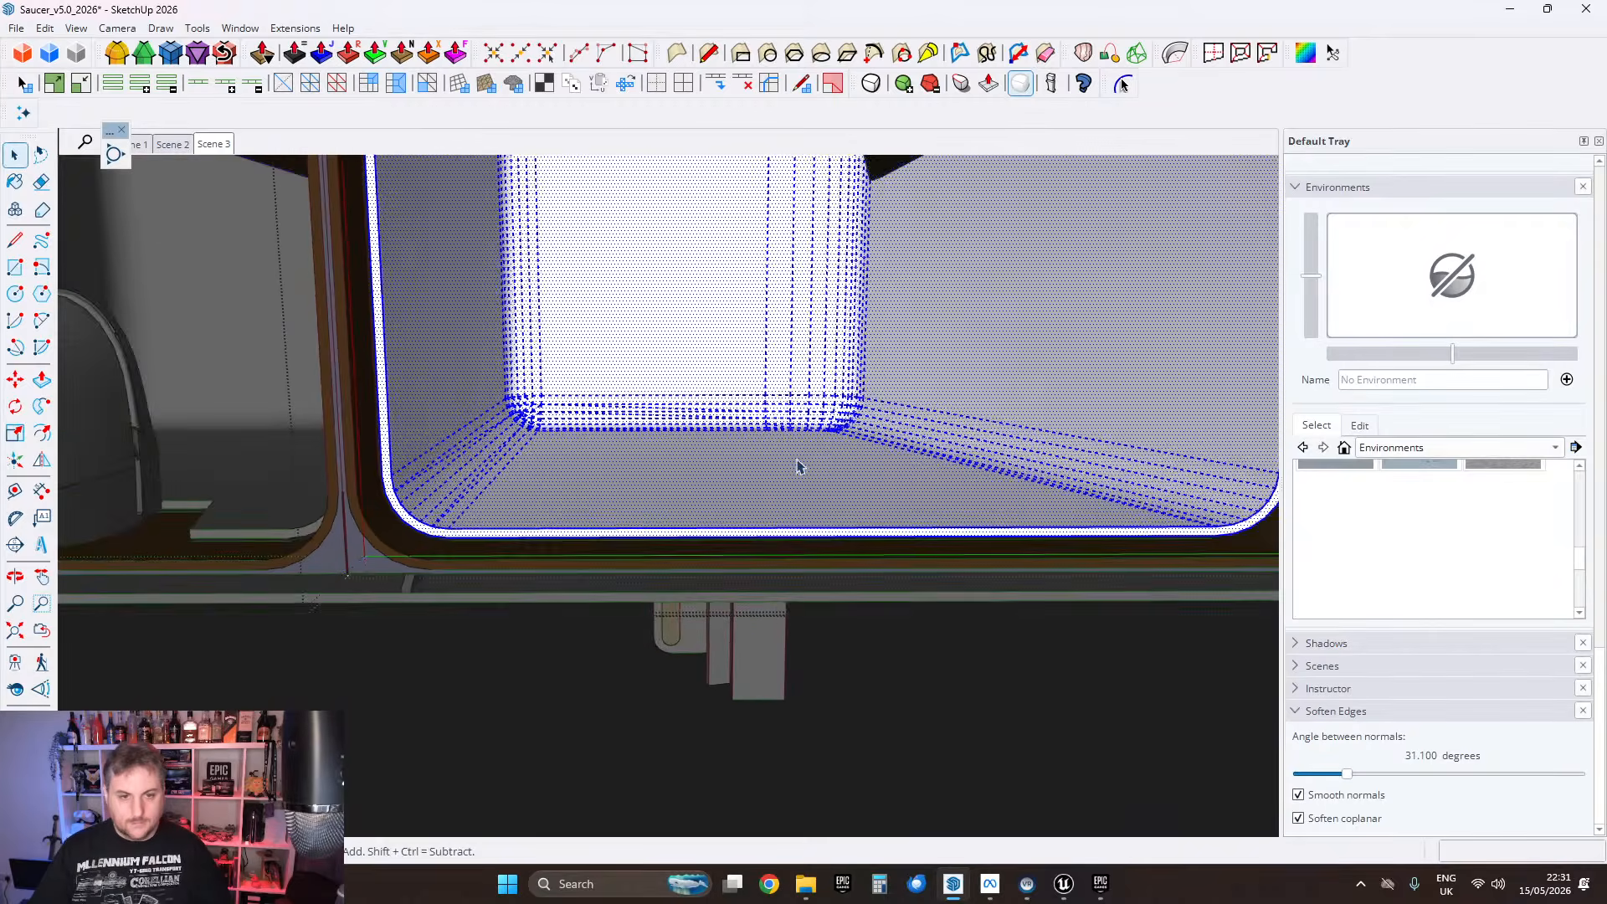
pyautogui.press('Escape')
pyautogui.press('Escape')
pyautogui.scroll(-2, 796, 461)
pyautogui.moveTo(796, 460); pyautogui.dragTo(693, 536, button='middle')
pyautogui.scroll(-1, 717, 527)
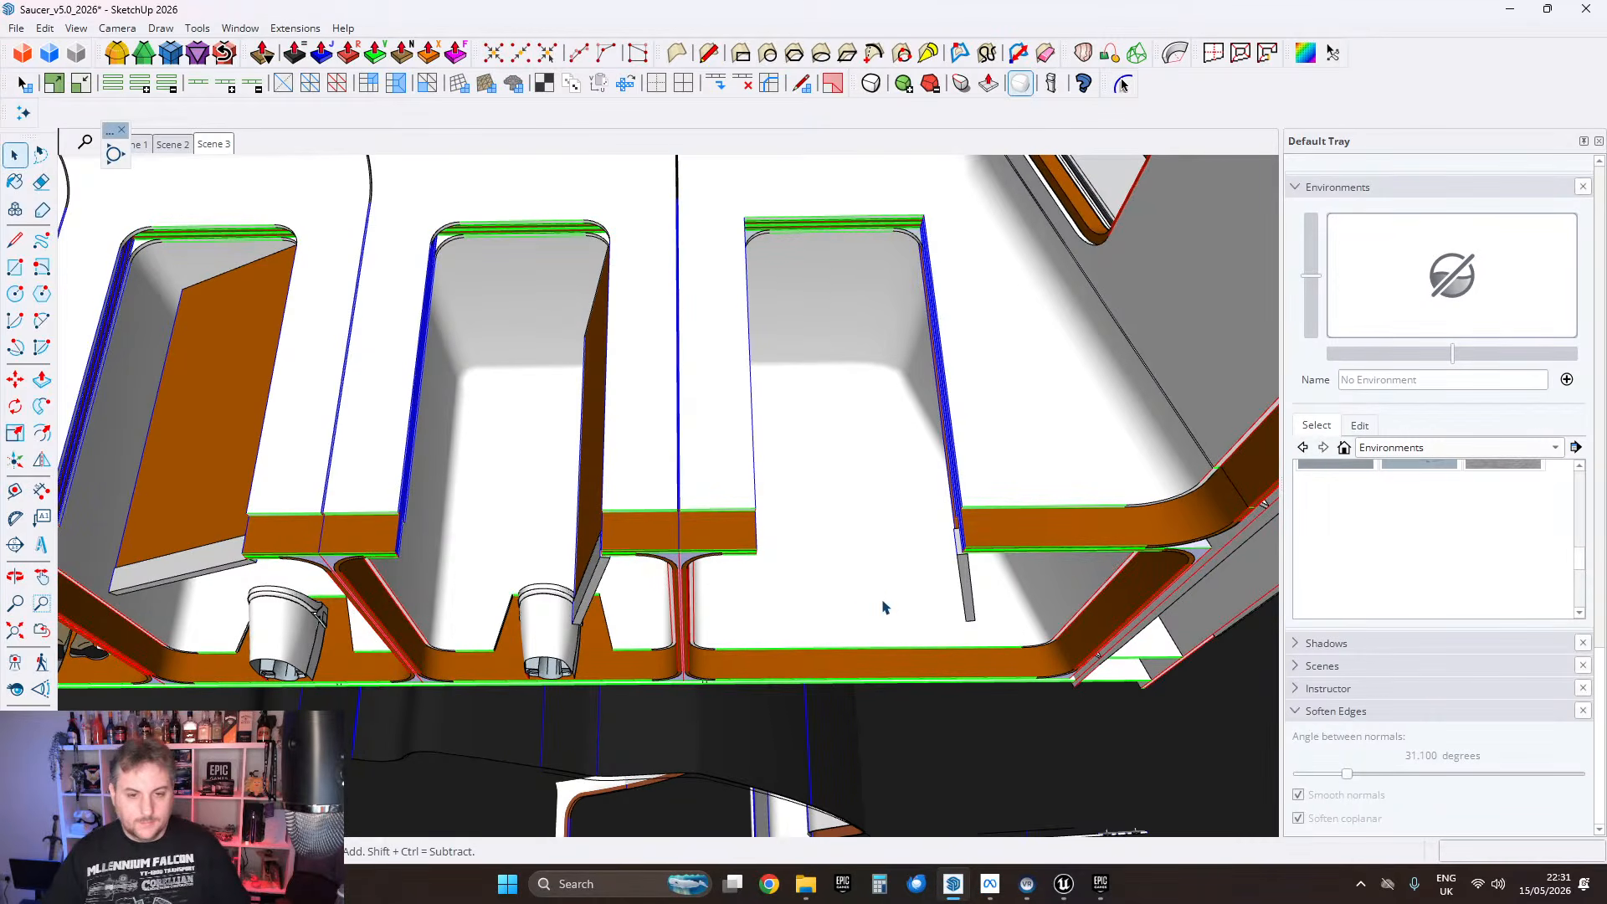
pyautogui.moveTo(885, 606); pyautogui.dragTo(823, 406, button='middle')
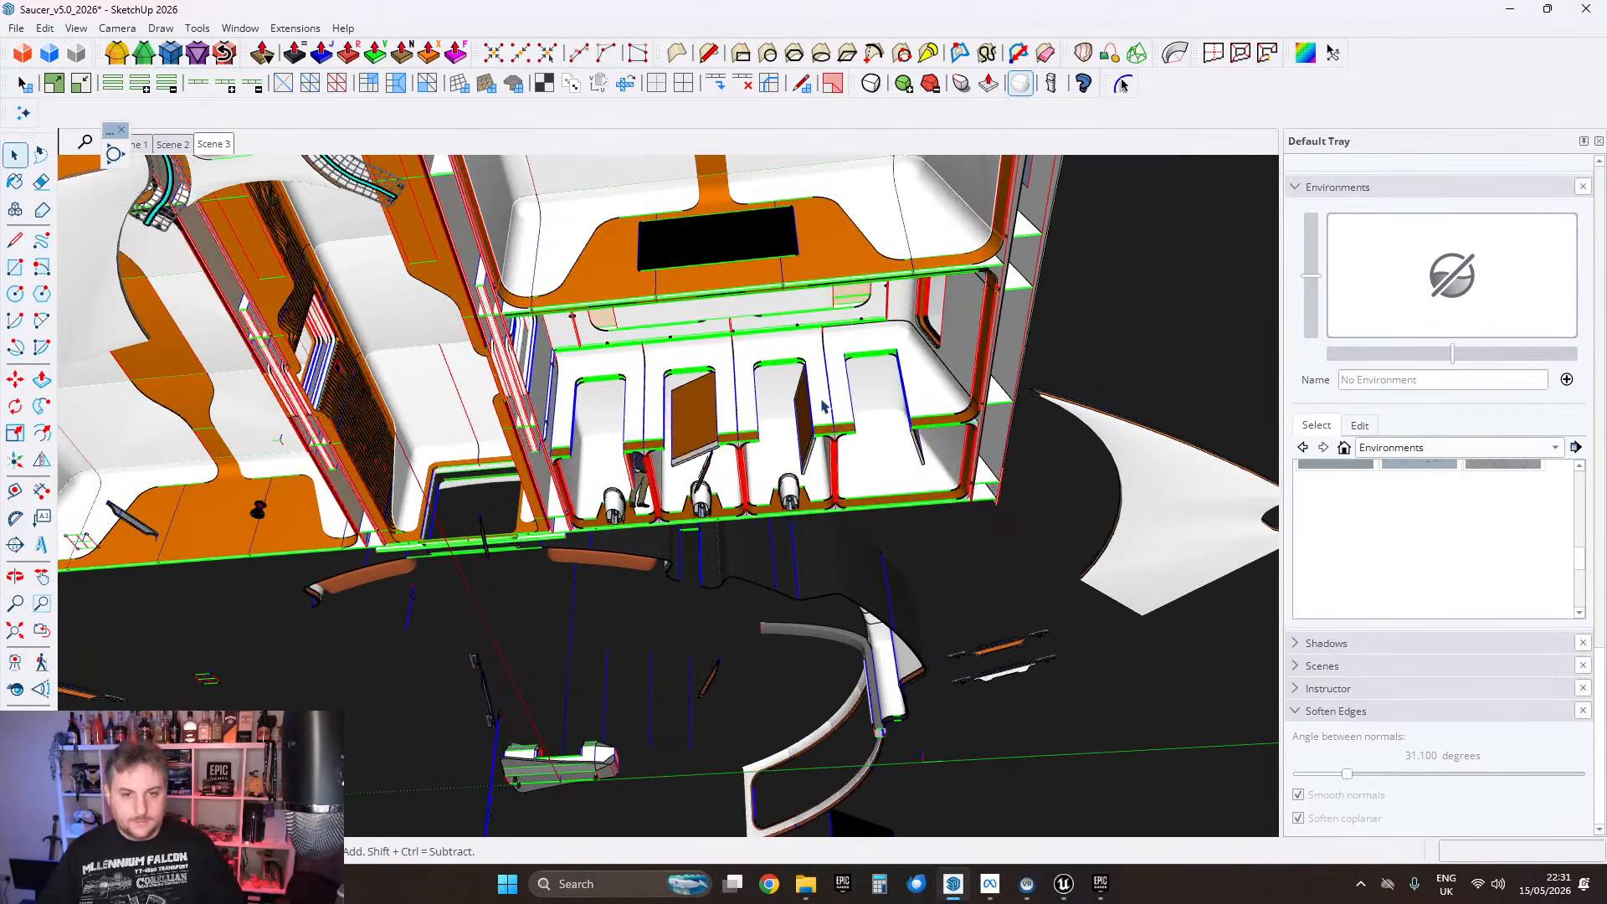
# Step: Export the whole bathroom group as FBX to Magellan Class > Test, overwriting adeck_bathroom_test.fbx
pyautogui.click(823, 406)
pyautogui.click(10, 28)
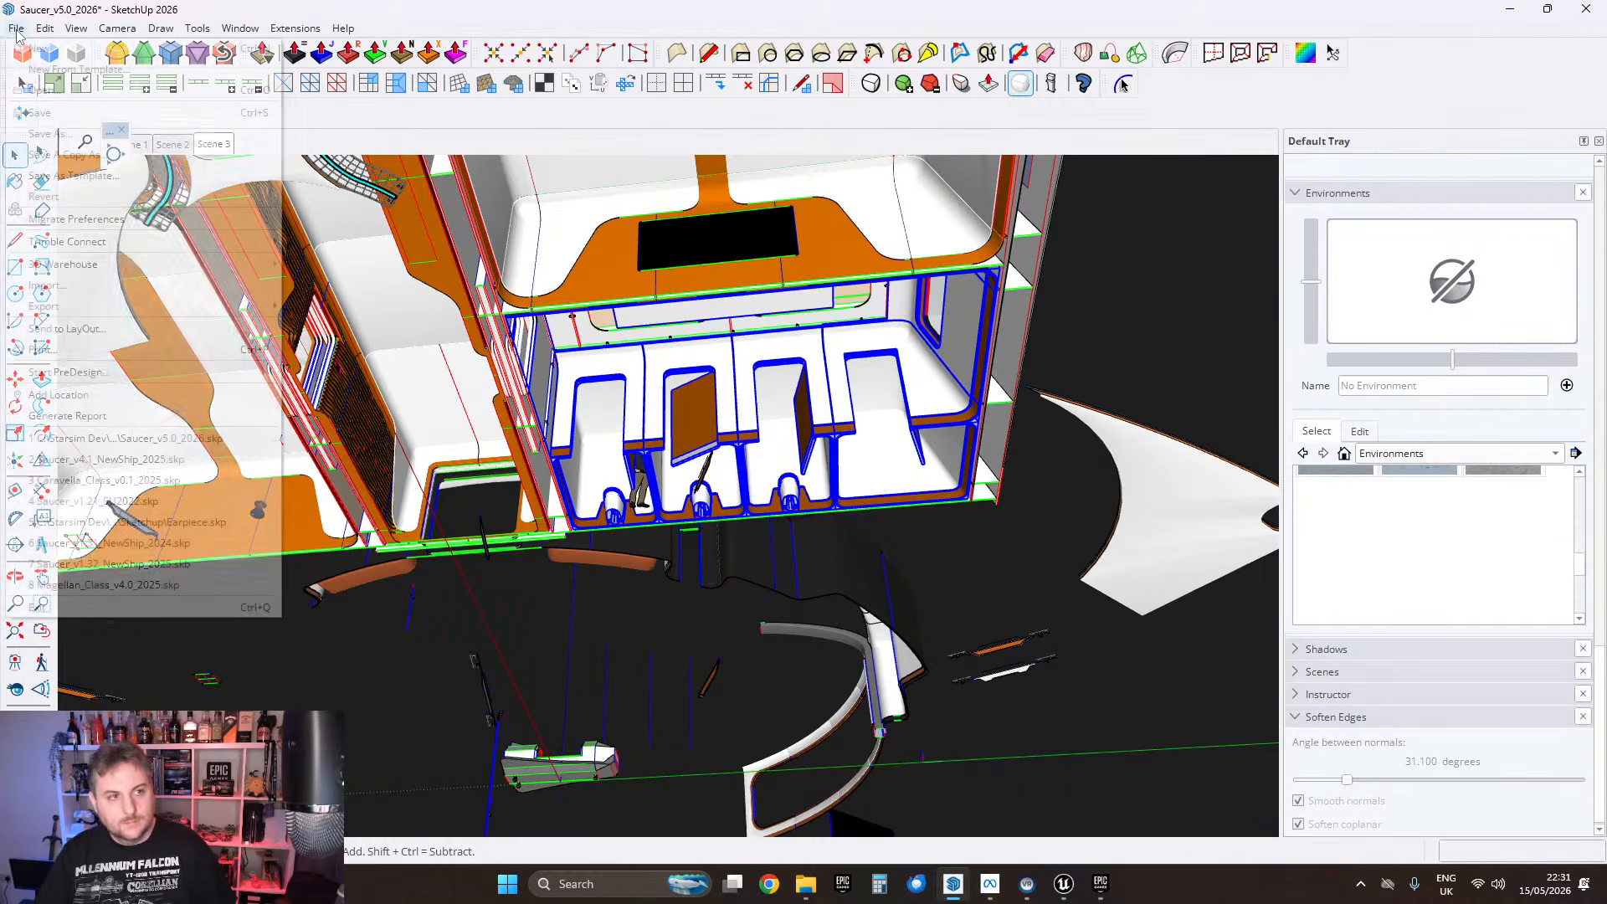
pyautogui.moveTo(63, 308)
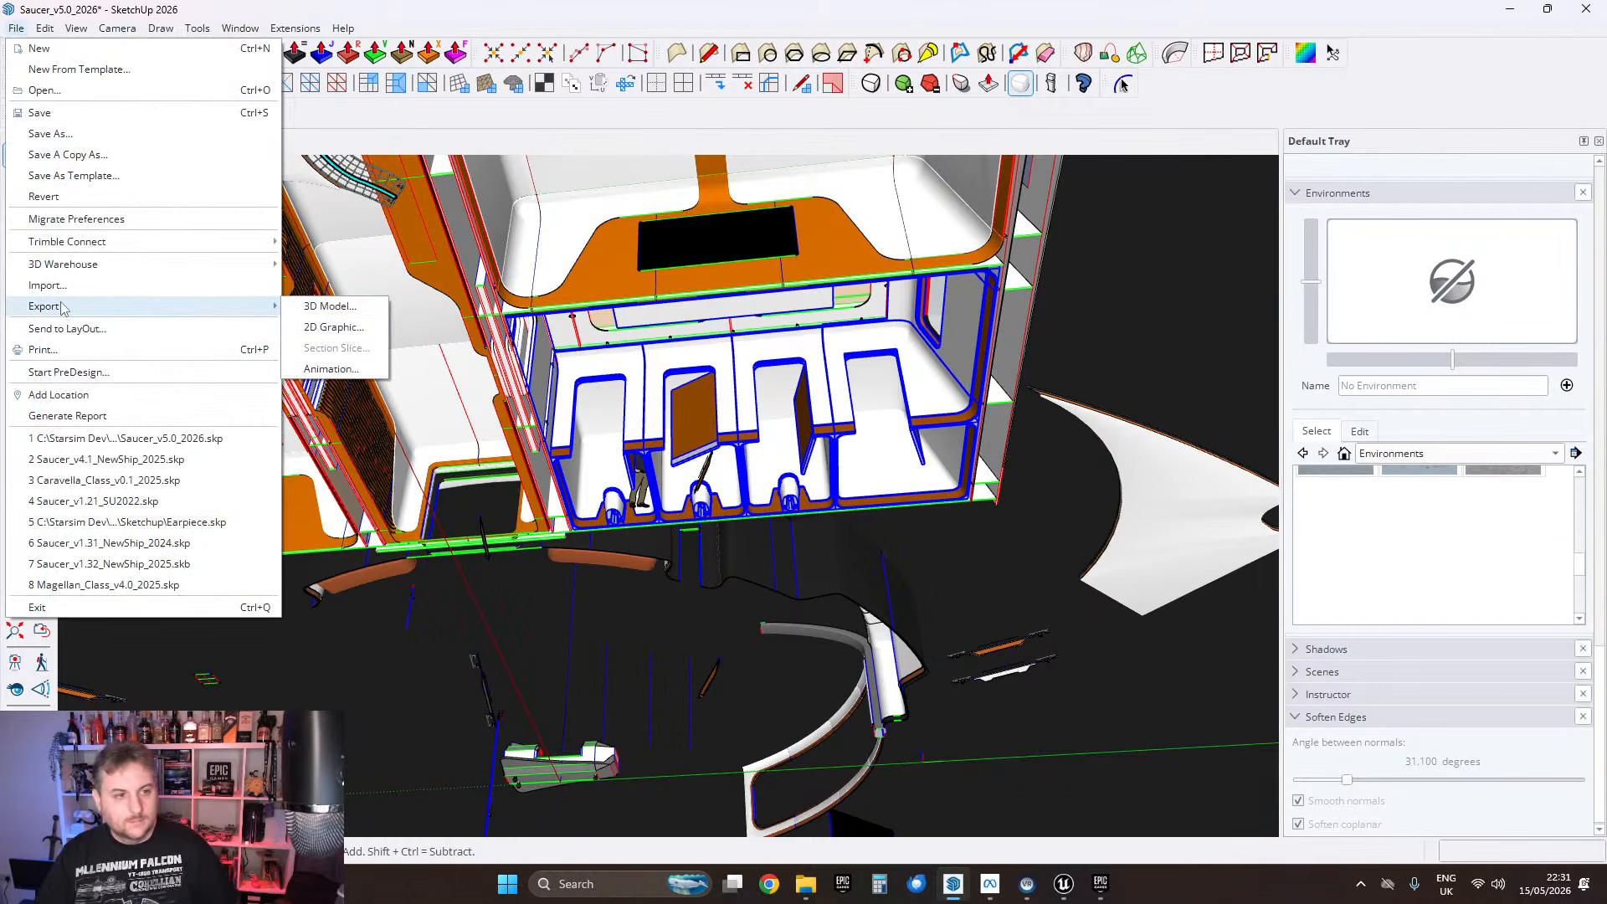
pyautogui.click(331, 306)
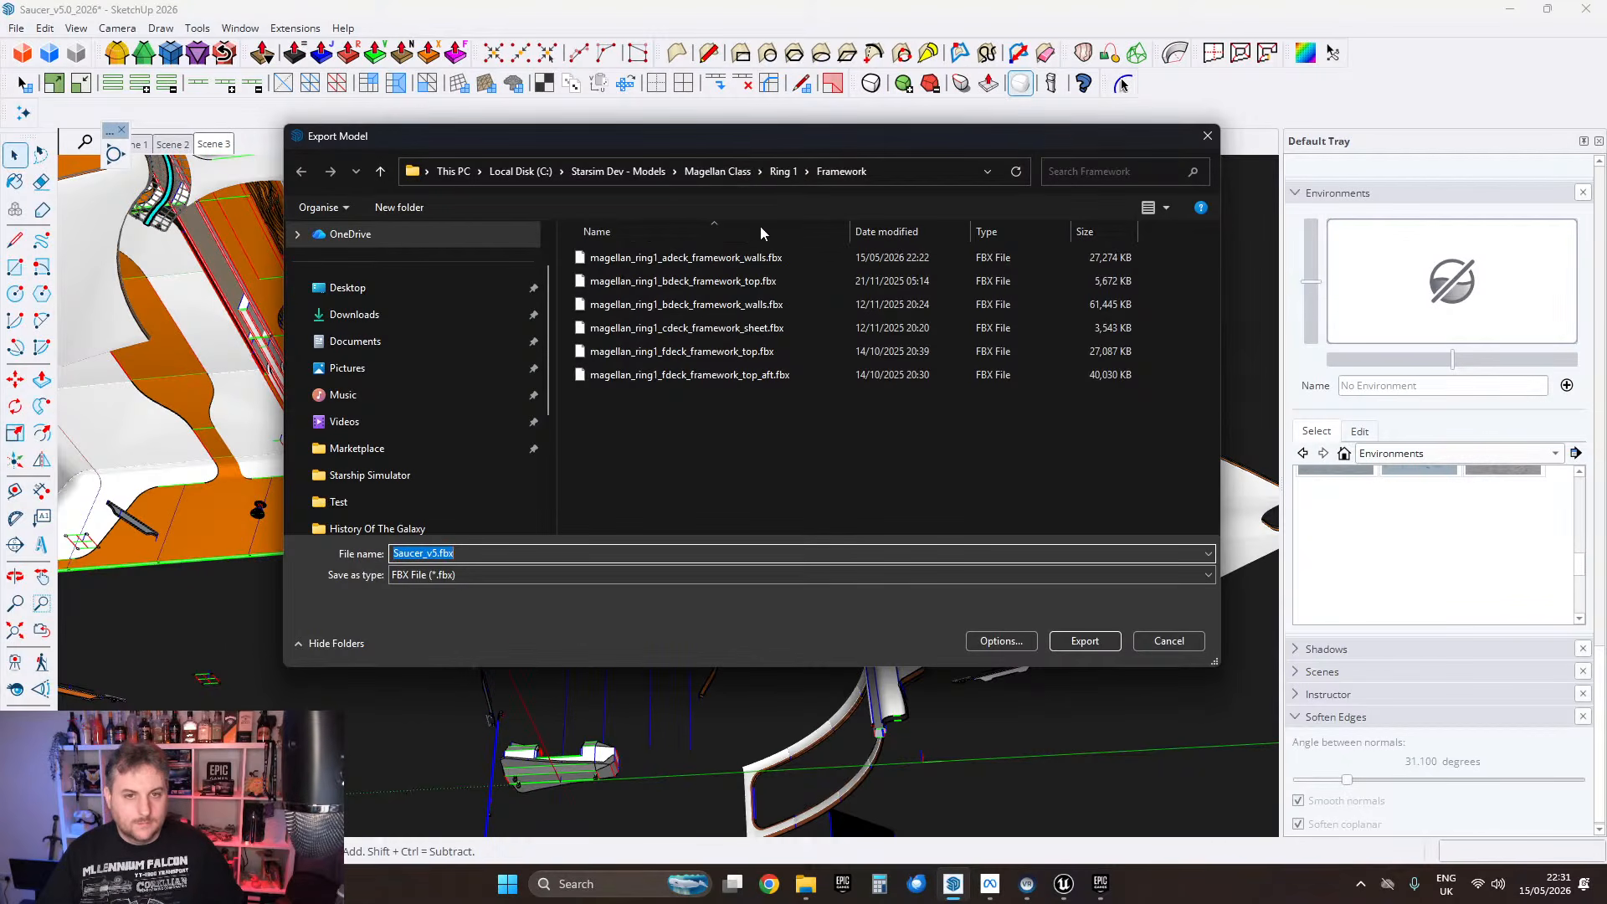
pyautogui.click(737, 171)
pyautogui.doubleClick(611, 495)
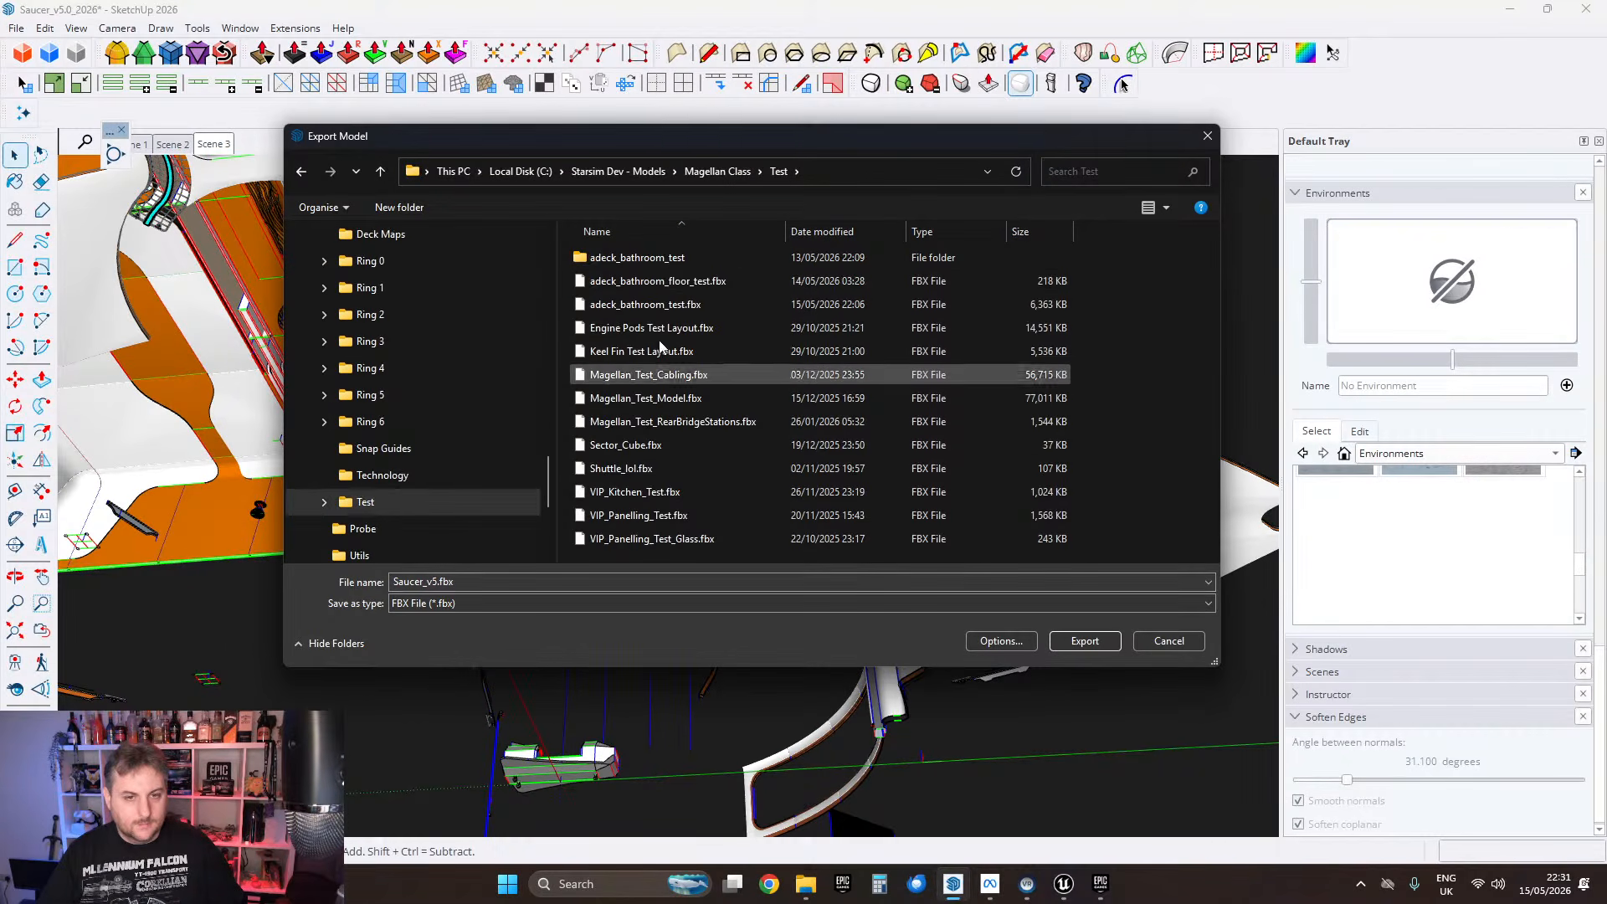
pyautogui.doubleClick(645, 304)
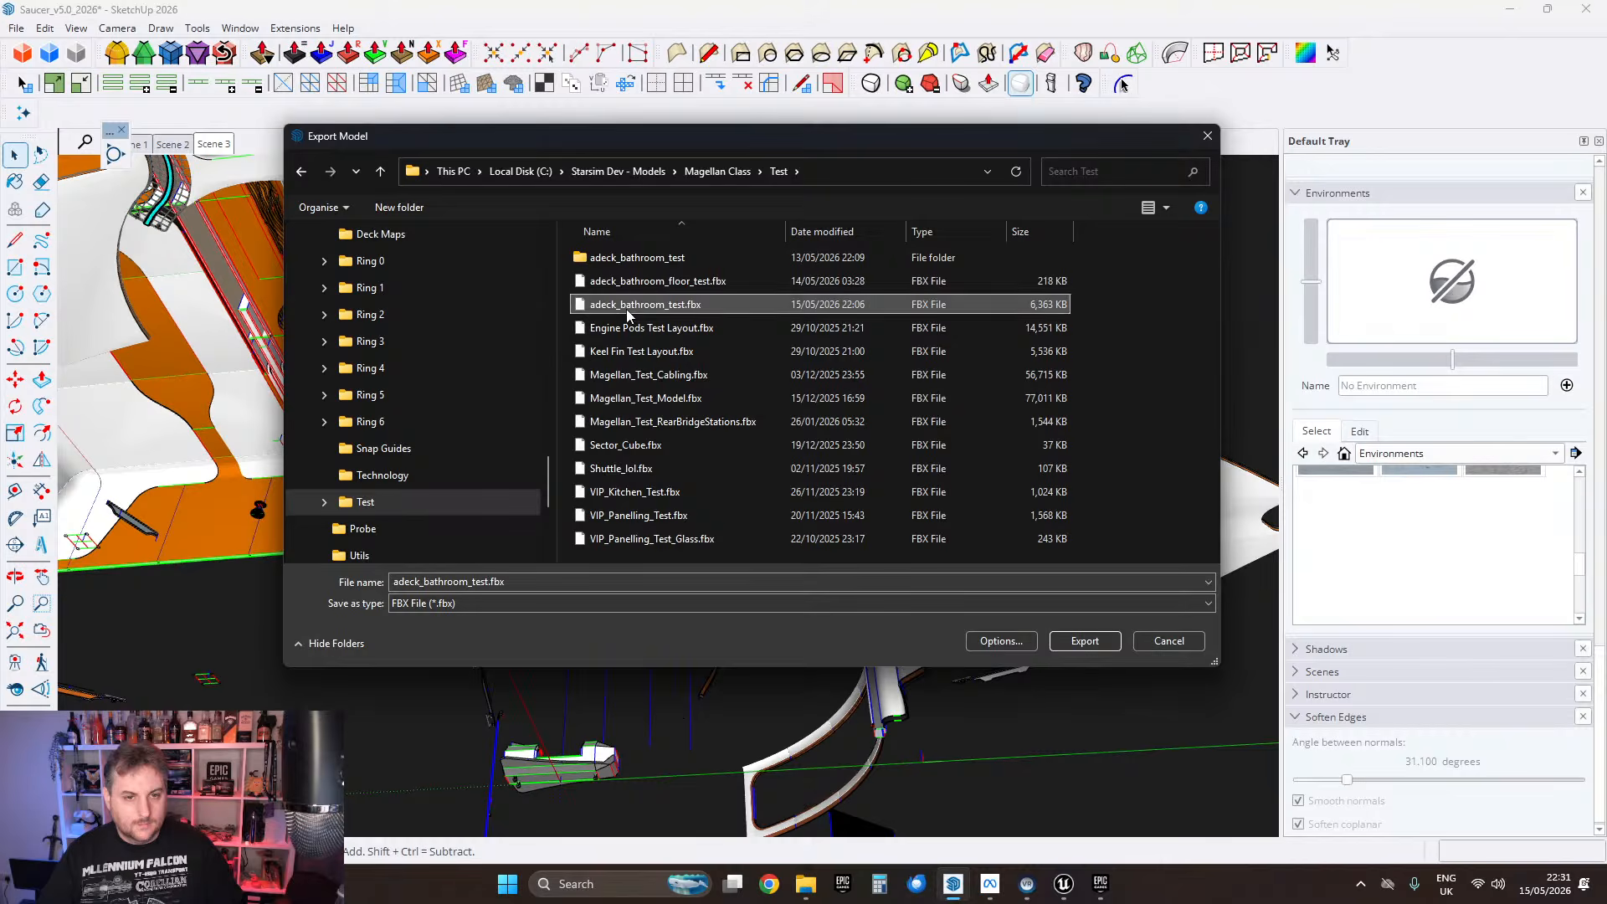
pyautogui.click(842, 441)
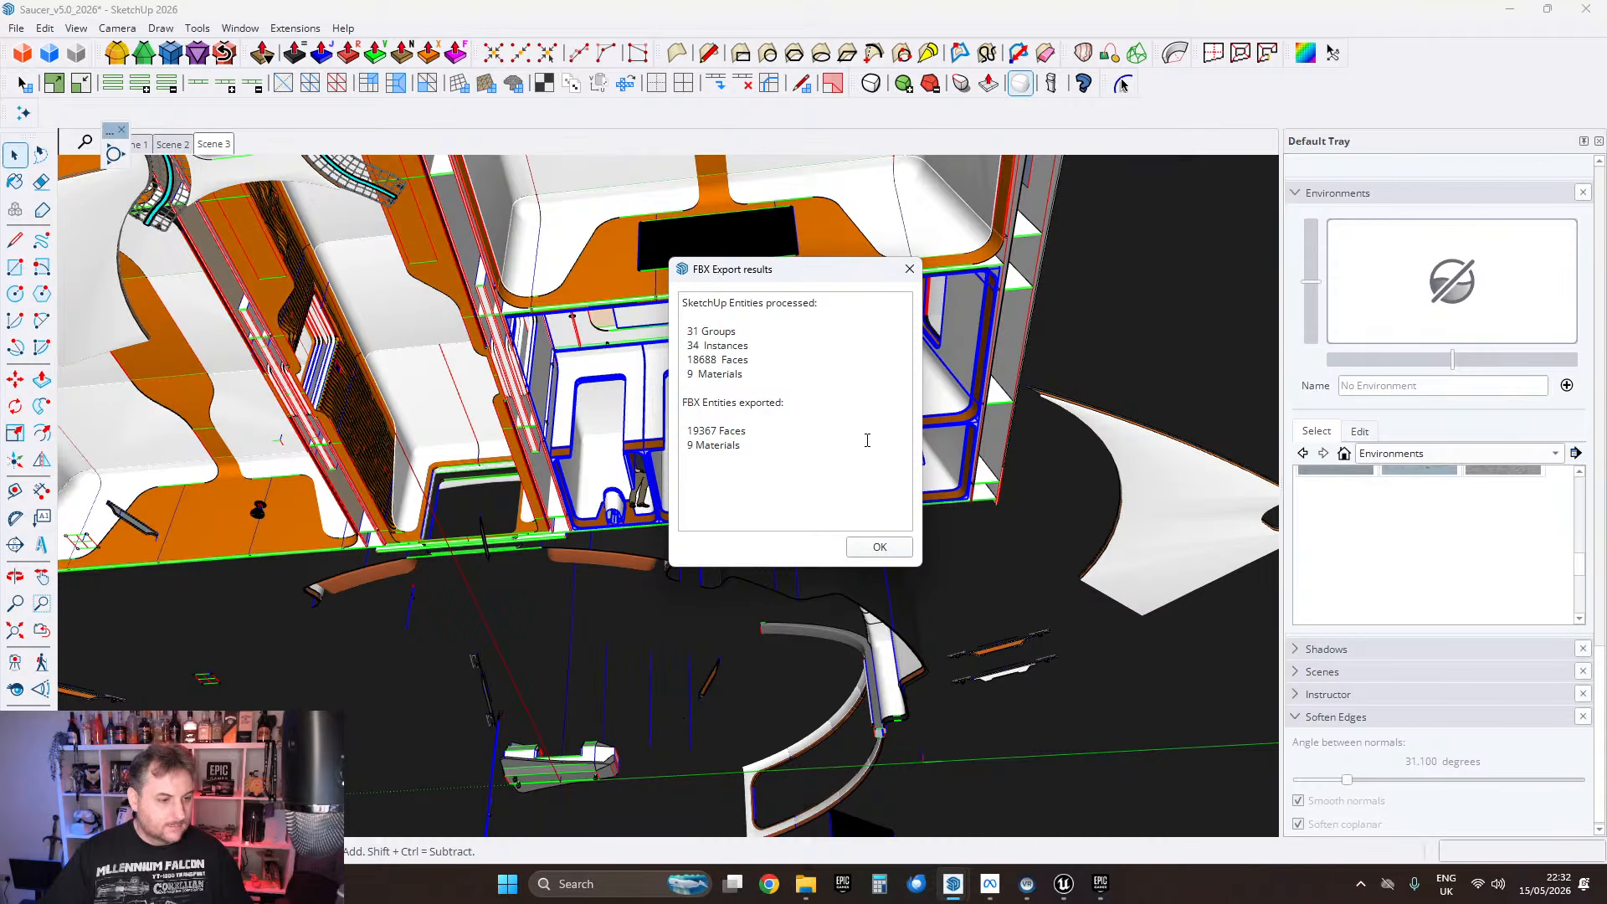
pyautogui.click(880, 546)
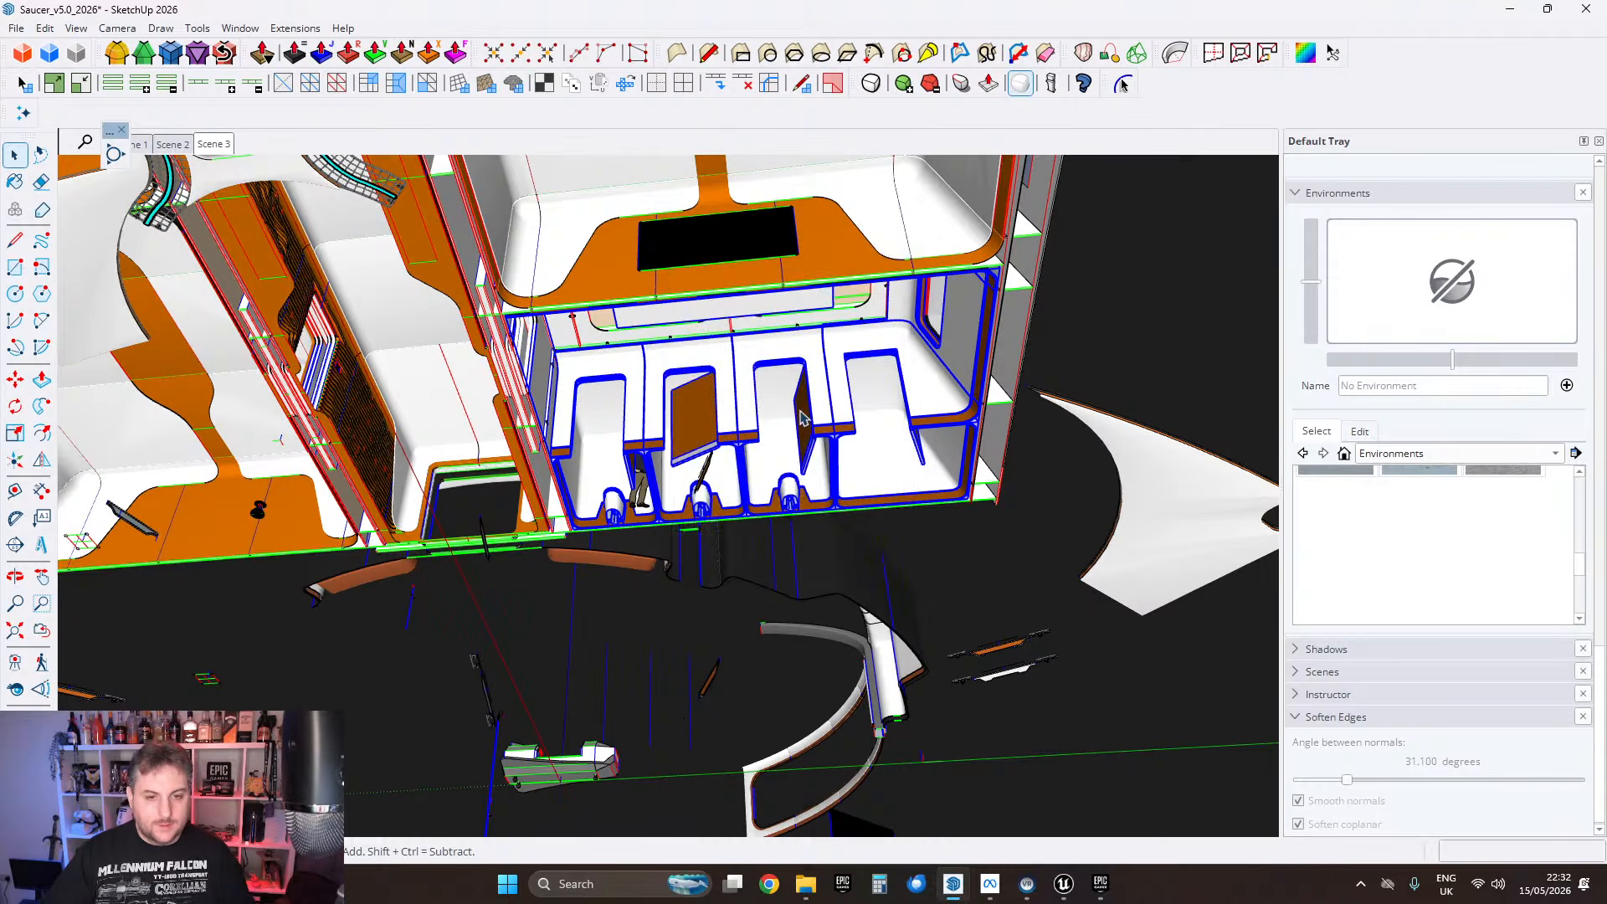
# Step: Switch to Unreal Engine, reimport the adeck_bathroom_test mesh from its updated FBX and save it
pyautogui.scroll(3, 848, 435)
pyautogui.scroll(-5, 938, 423)
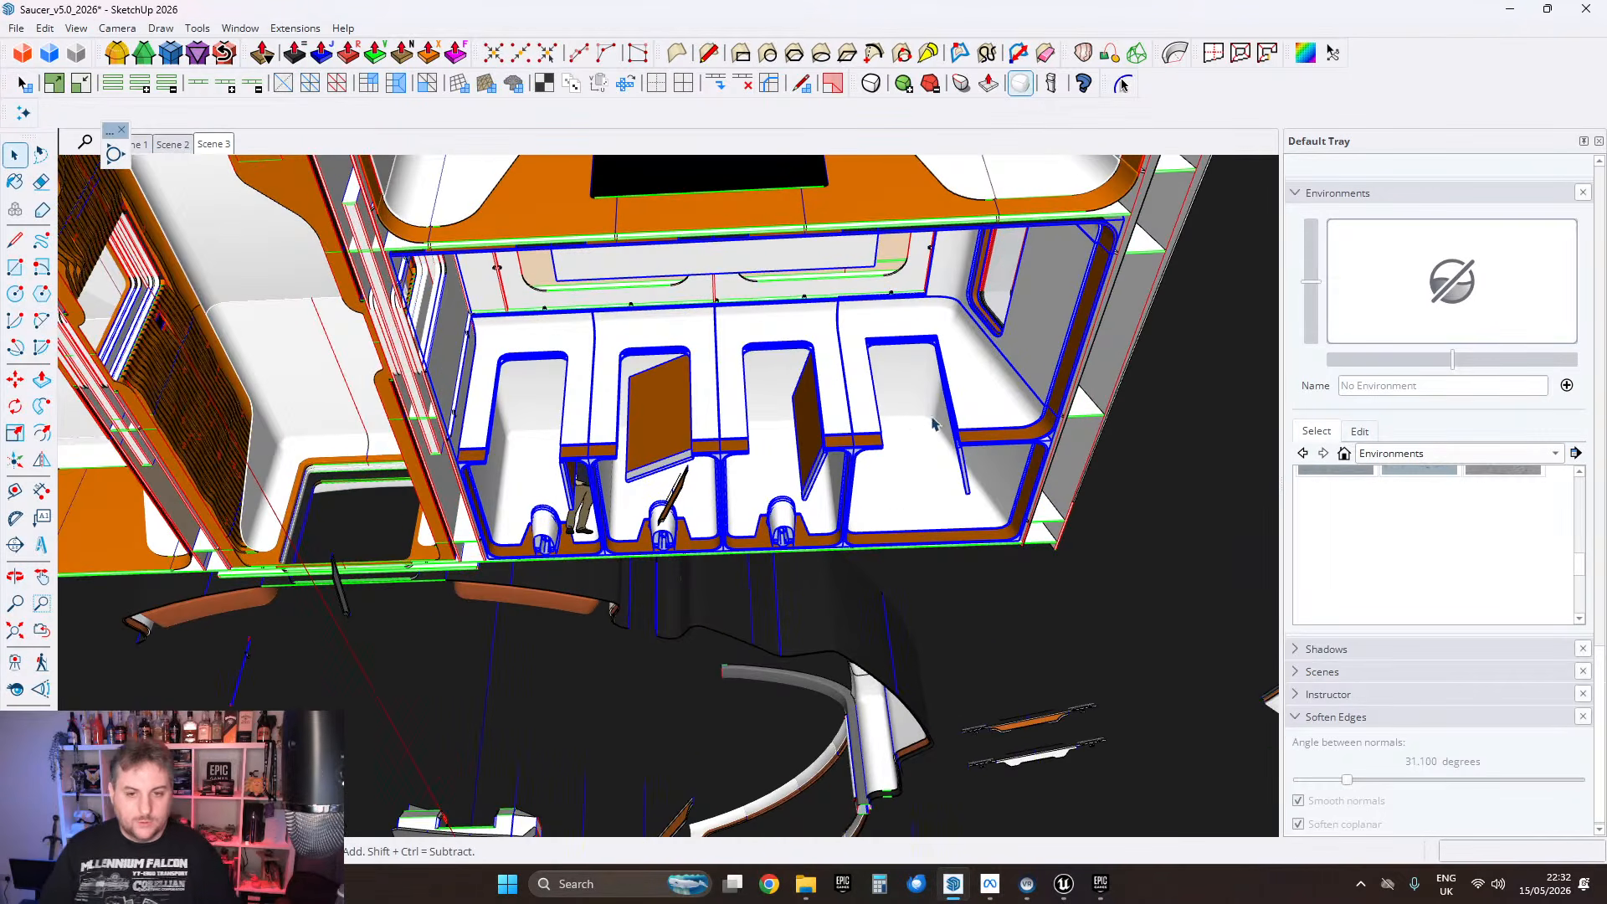
pyautogui.scroll(5, 771, 423)
pyautogui.moveTo(770, 423); pyautogui.dragTo(847, 709, button='middle')
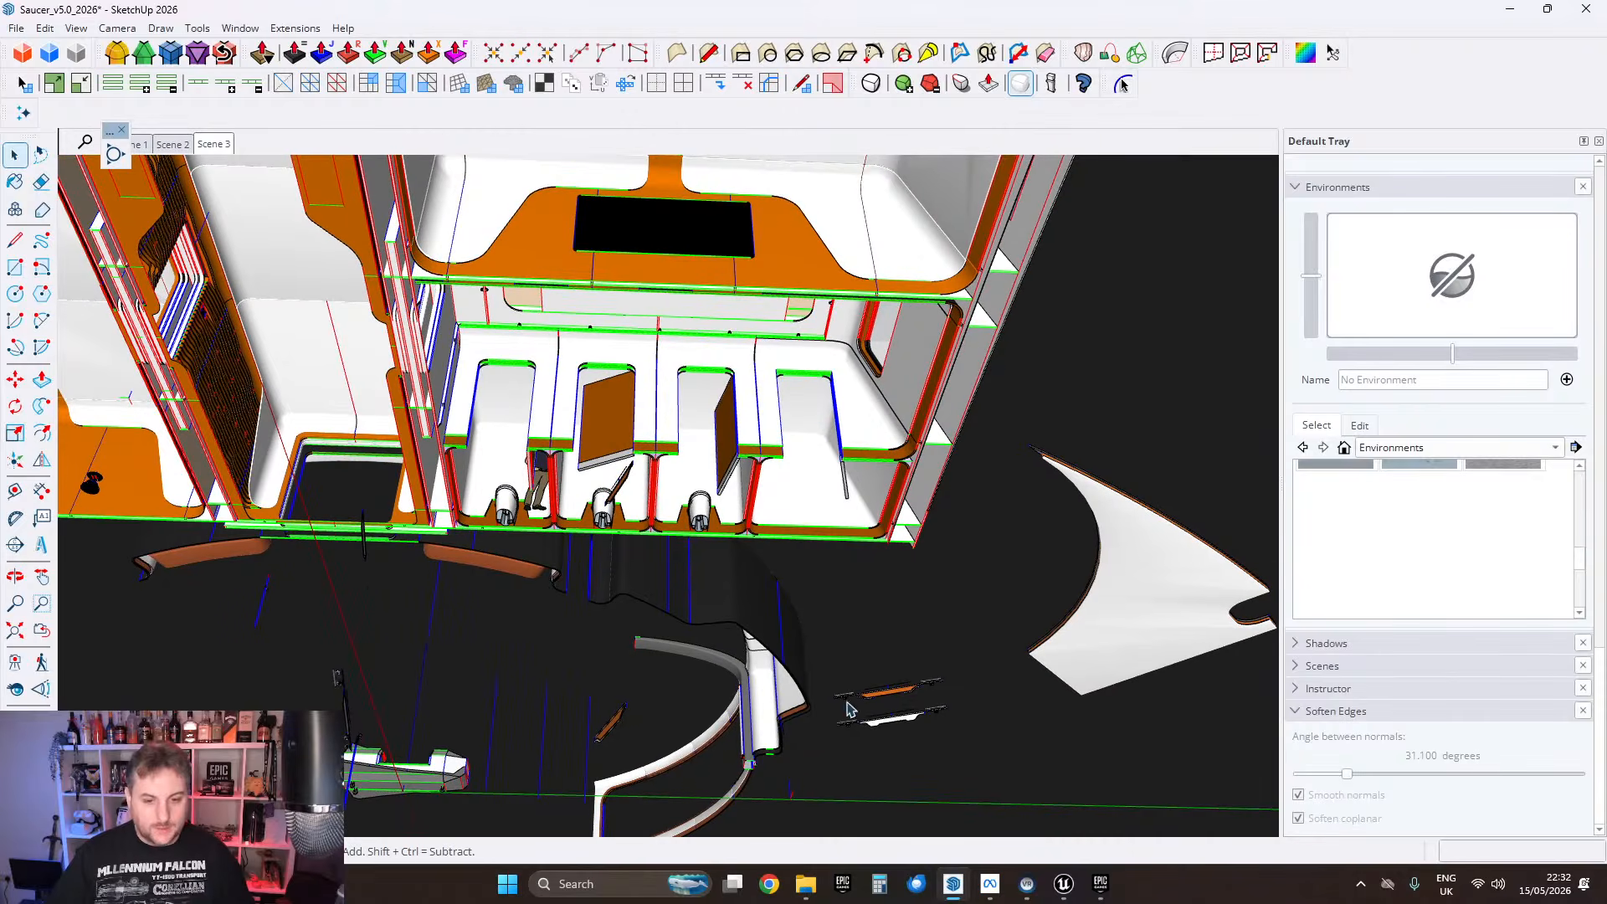
pyautogui.click(1064, 884)
pyautogui.moveTo(635, 511); pyautogui.dragTo(931, 539, button='right')
pyautogui.click(1388, 38)
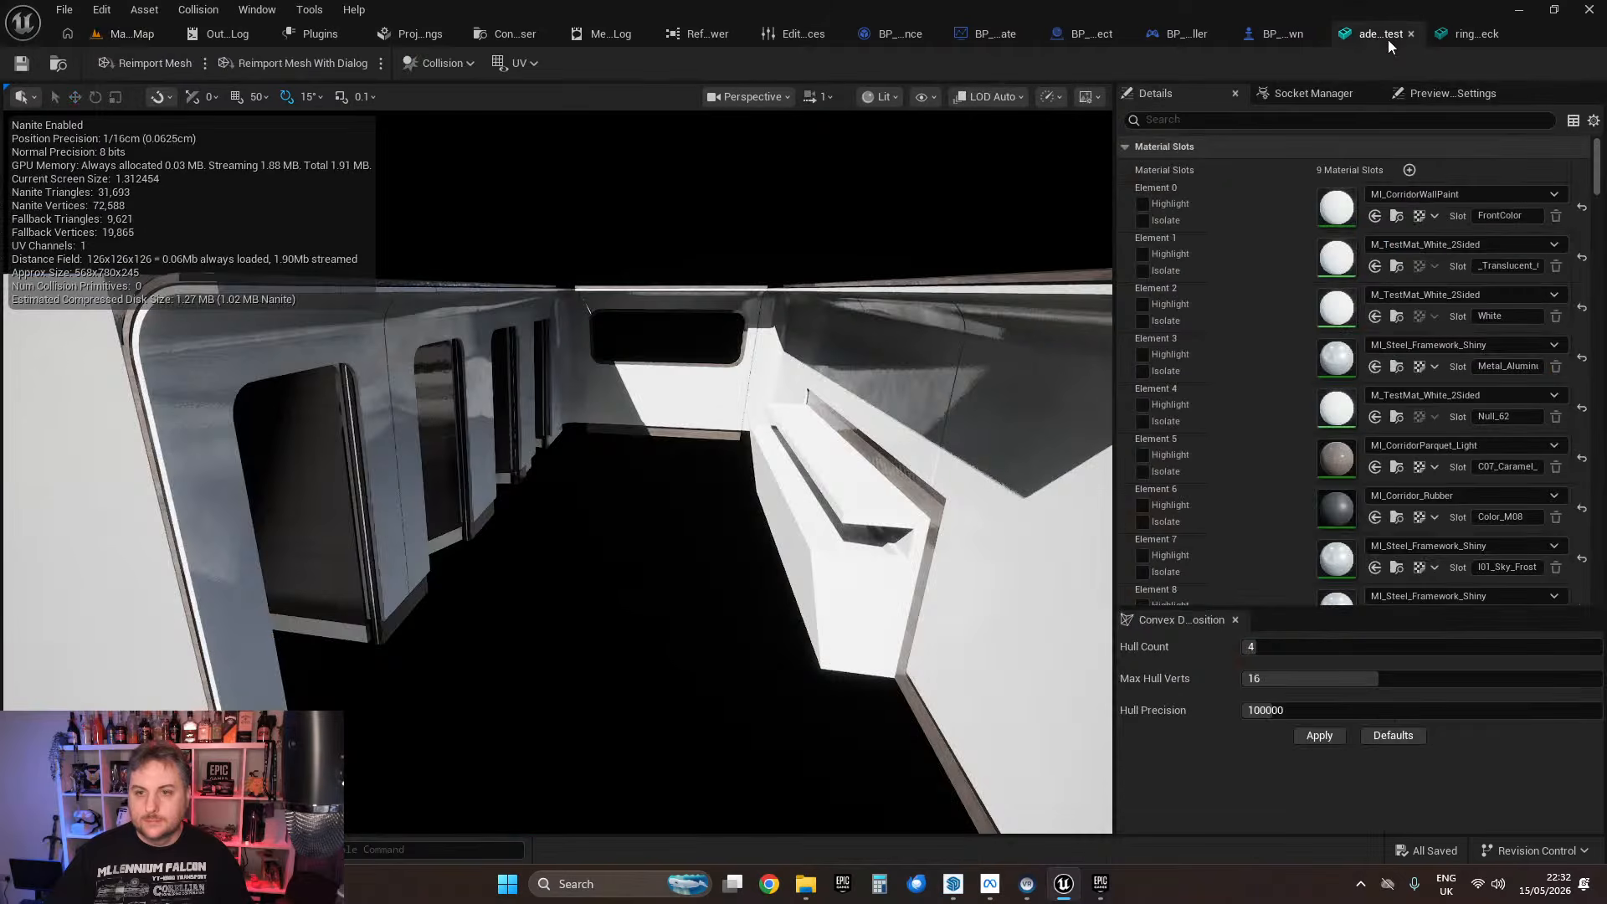
pyautogui.click(124, 66)
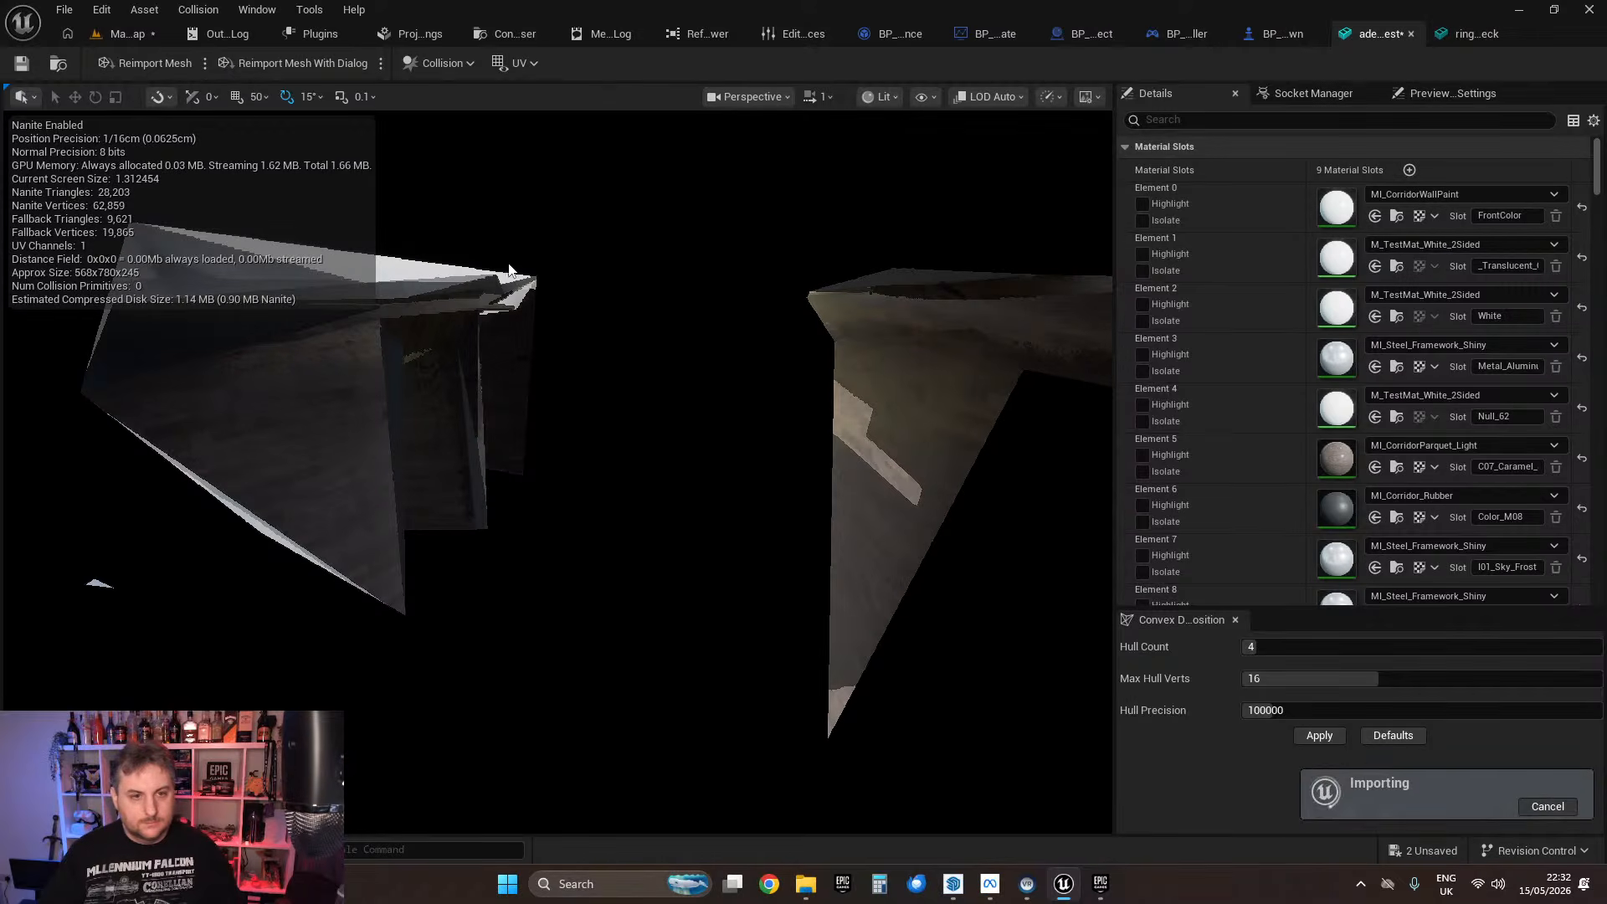
pyautogui.click(24, 69)
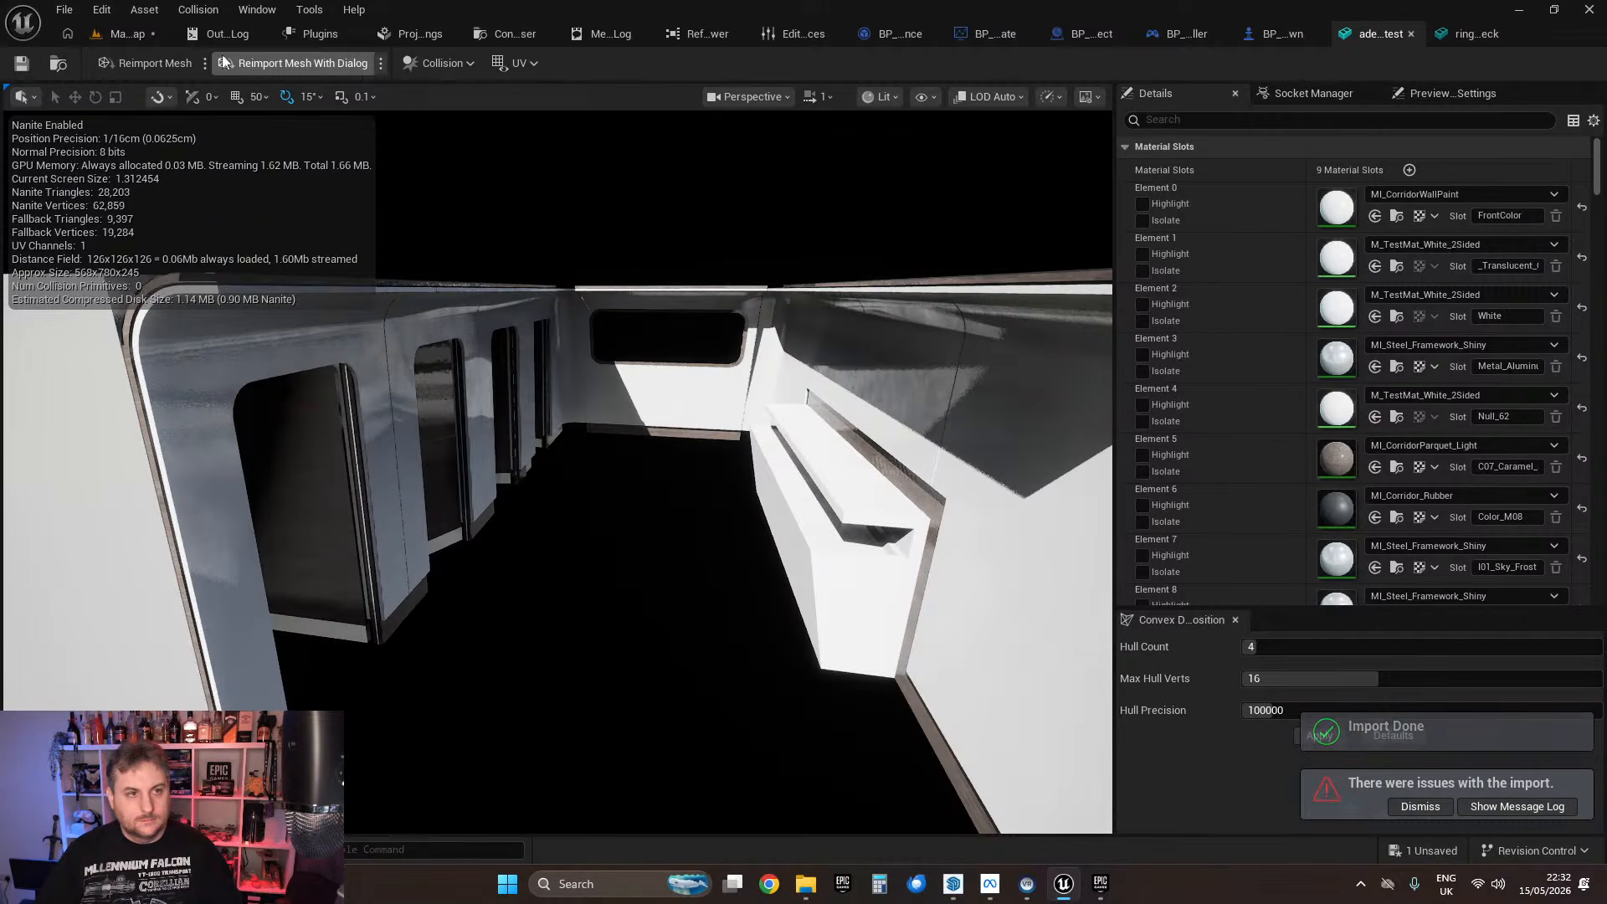
# Step: In the cubicle on the level map, move the wet-floor sign beside the mop and the two white bottles across next to the bin
pyautogui.click(122, 32)
pyautogui.moveTo(775, 477); pyautogui.dragTo(841, 620, button='right')
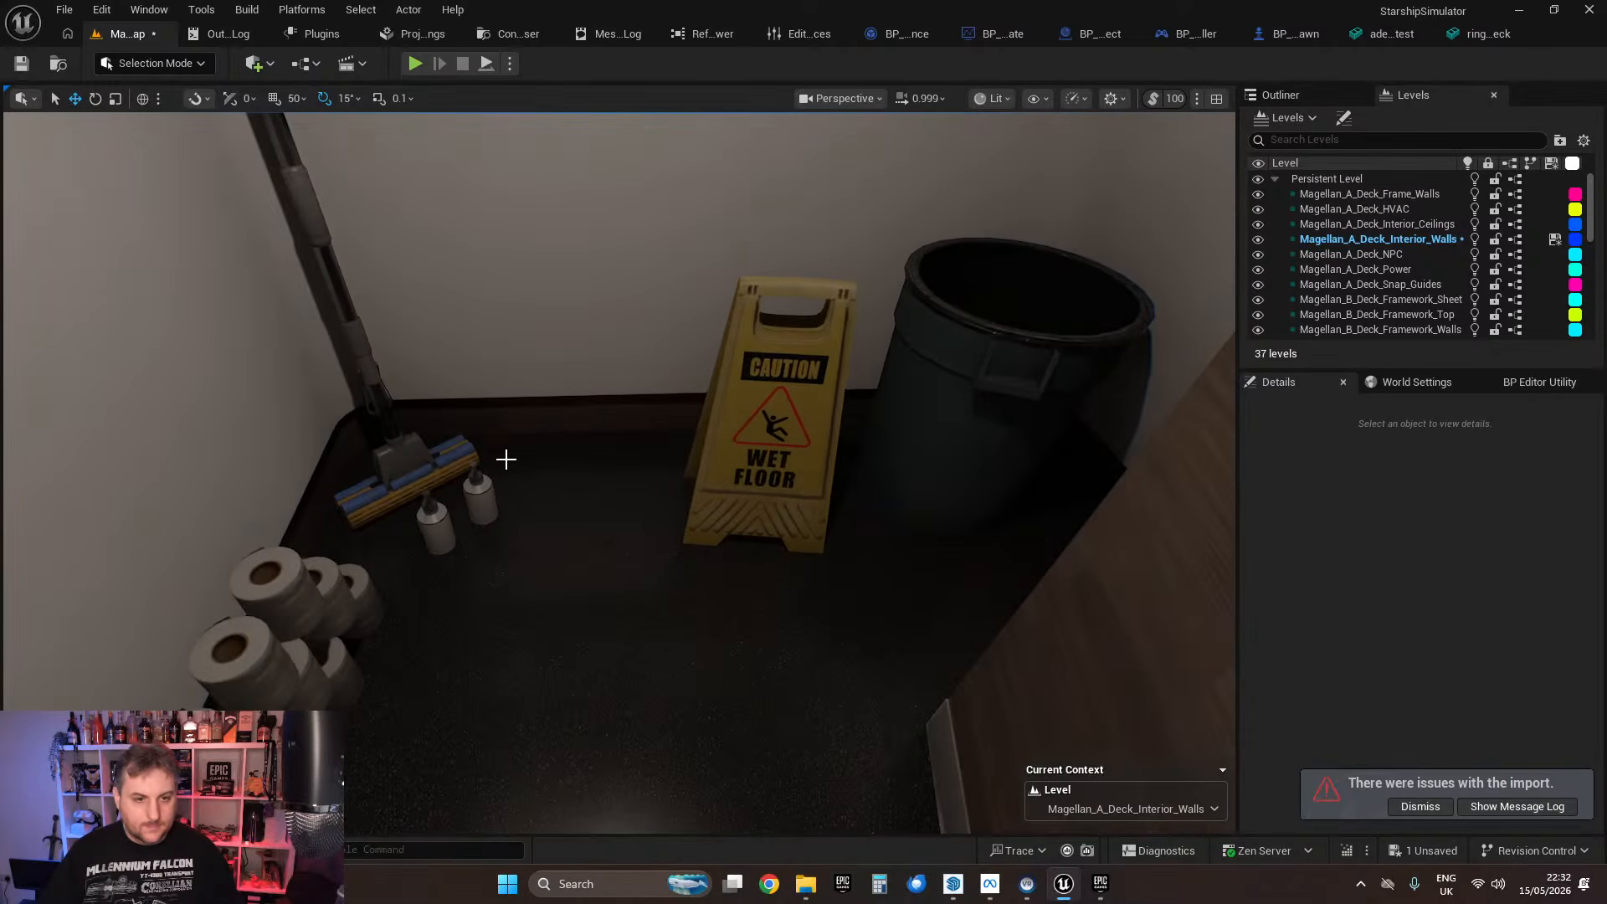
pyautogui.click(714, 458)
pyautogui.moveTo(729, 502); pyautogui.dragTo(592, 513)
pyautogui.click(484, 513)
pyautogui.keyDown('ctrl'); pyautogui.click(437, 527); pyautogui.keyUp('ctrl')
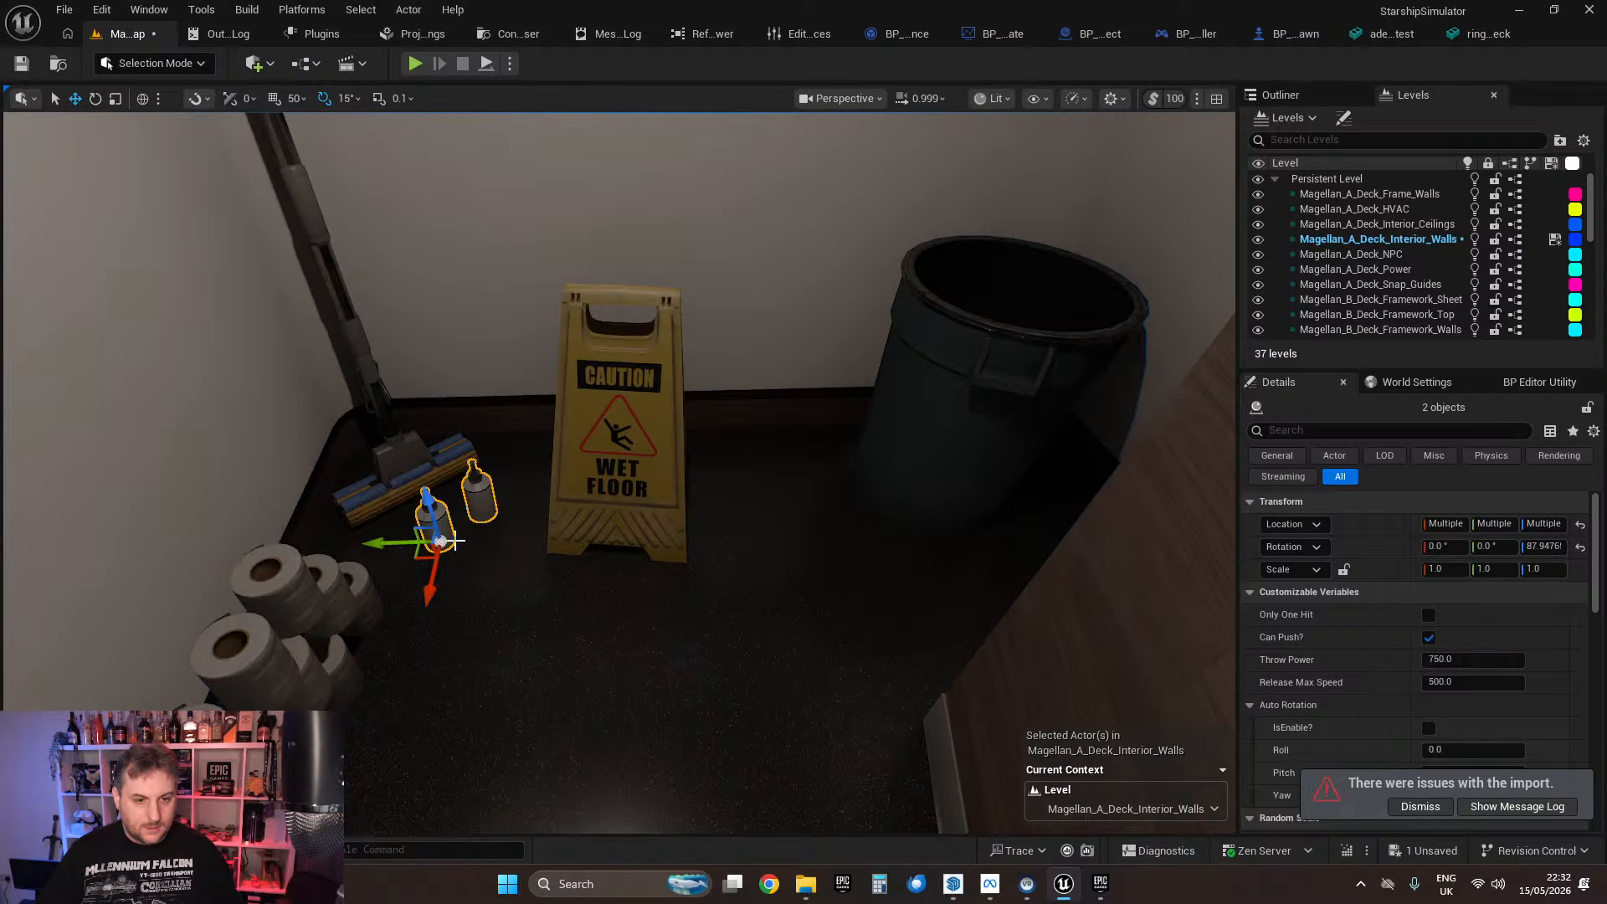
pyautogui.moveTo(453, 541); pyautogui.dragTo(771, 538)
pyautogui.click(632, 509)
pyautogui.moveTo(628, 512); pyautogui.dragTo(546, 510)
# Step: Duplicate the two white bottles to make a cluster of four at the back wall between the wet-floor sign and the bin
pyautogui.click(856, 479)
pyautogui.keyDown('ctrl'); pyautogui.click(829, 524); pyautogui.keyUp('ctrl')
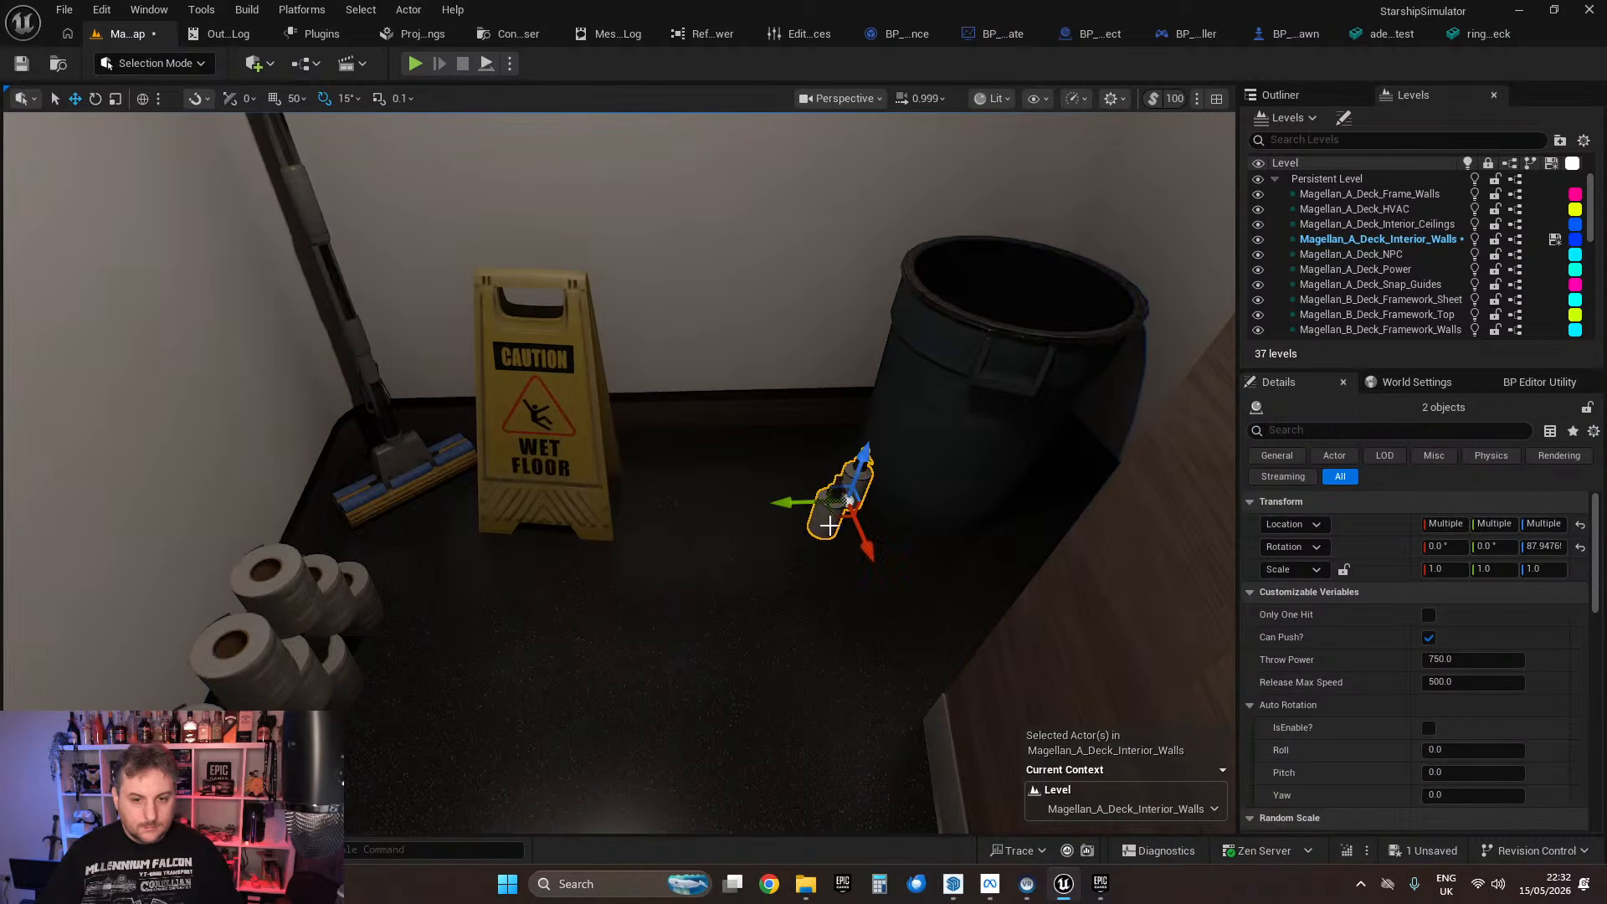
pyautogui.moveTo(829, 526); pyautogui.dragTo(787, 526, button='right')
pyautogui.moveTo(883, 515); pyautogui.dragTo(792, 481)
pyautogui.press('e')
pyautogui.press('r')
pyautogui.press('w')
pyautogui.press('Escape')
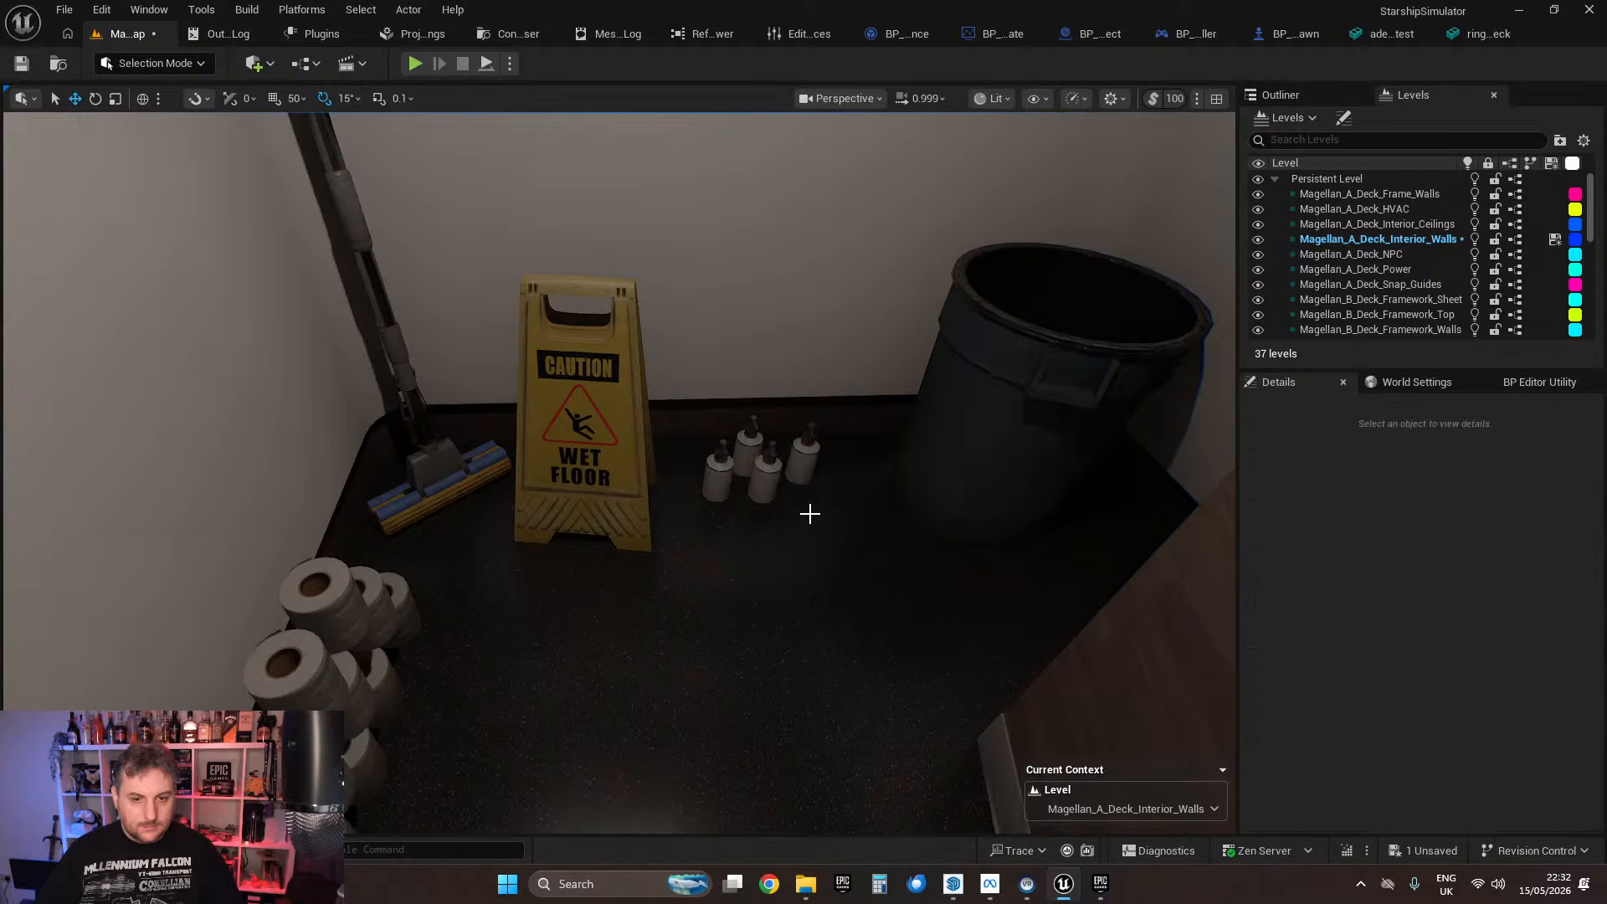
# Step: Check the rearranged cleaning props and the flush back wall from outside the cubicle doorway
pyautogui.press('s')
pyautogui.moveTo(810, 513); pyautogui.dragTo(756, 560, button='right')
pyautogui.press('s')
pyautogui.press('w')
pyautogui.press('d')
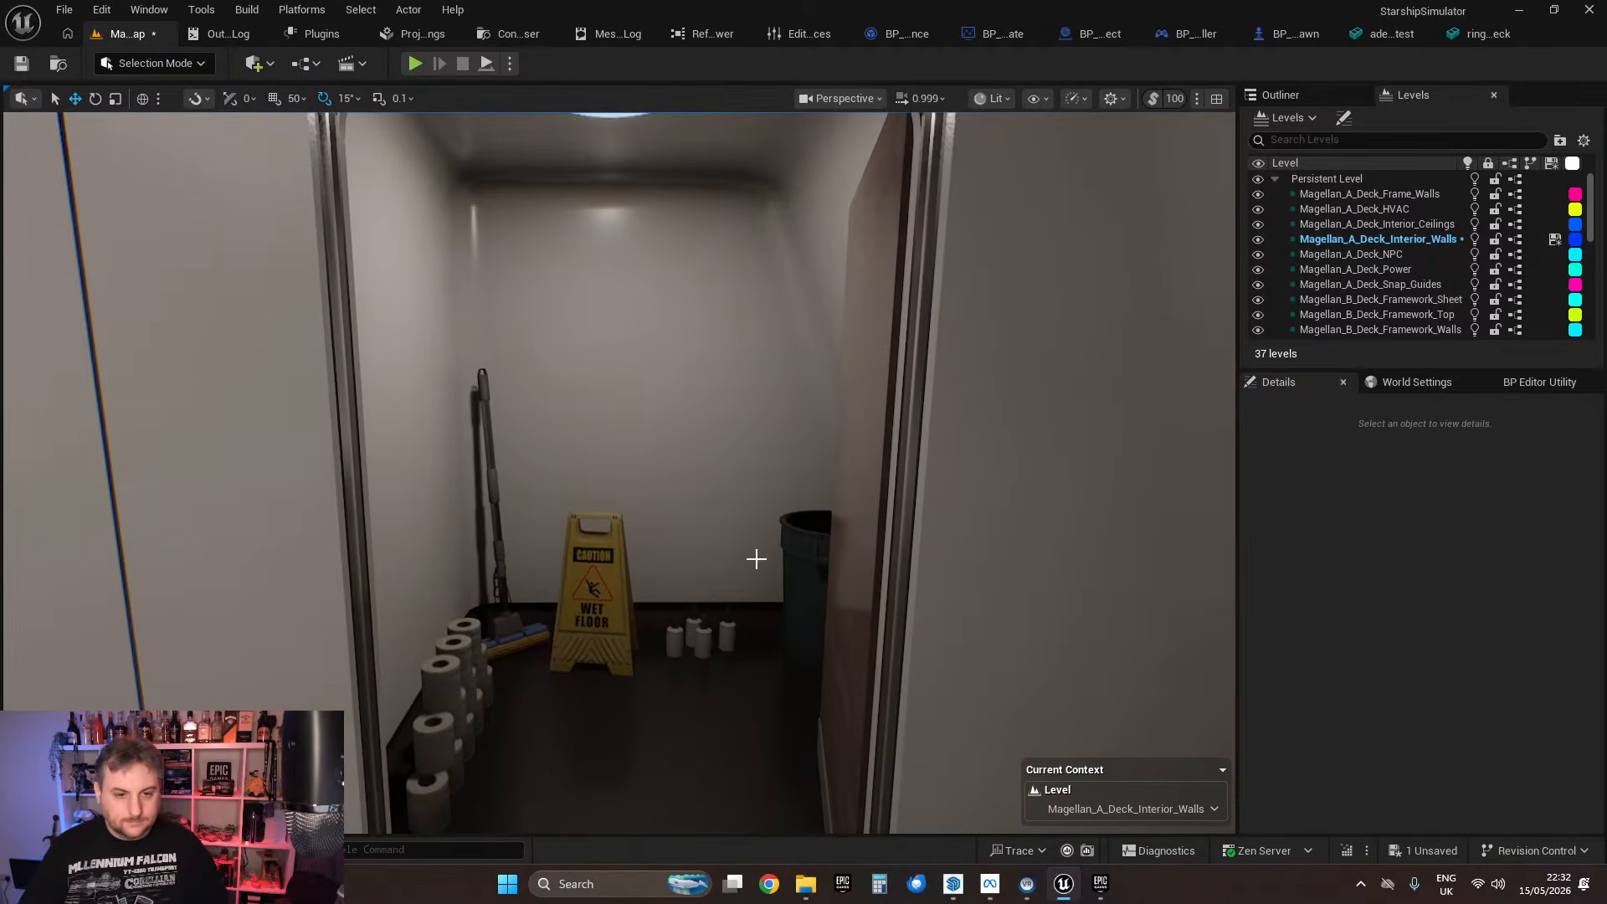
pyautogui.press('s')
pyautogui.moveTo(731, 480)
pyautogui.mouseDown(button='right')
pyautogui.moveTo(766, 498)
pyautogui.moveTo(715, 453)
pyautogui.mouseUp(button='right')
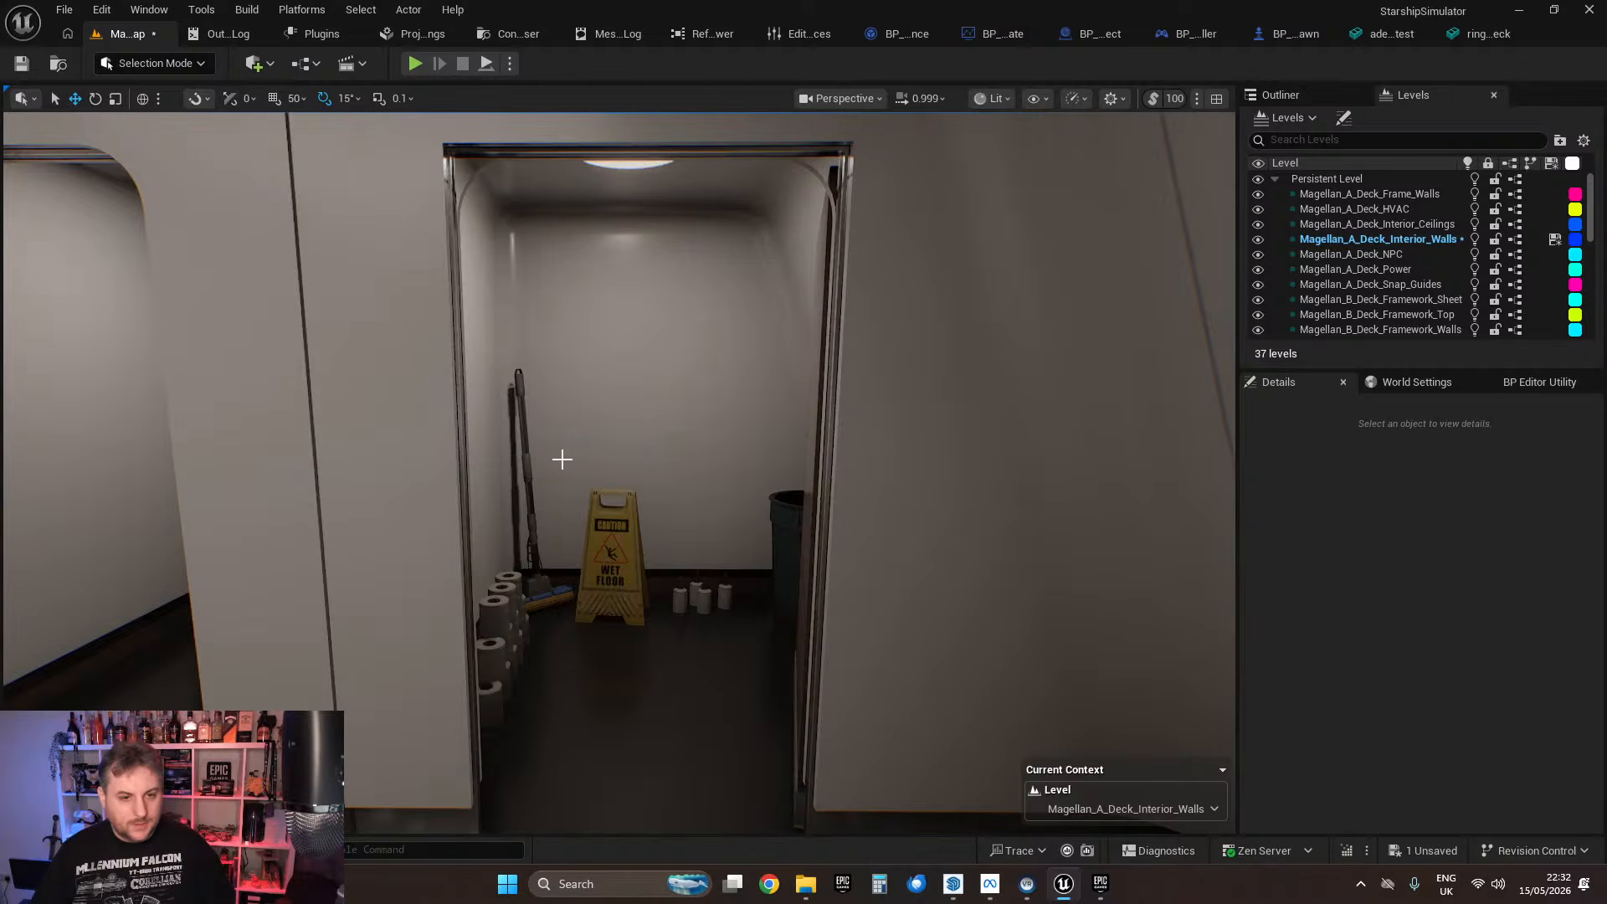
# Step: Examine the long sink counter opposite the cubicles, including its shelf, basin and base
pyautogui.moveTo(669, 390); pyautogui.dragTo(189, 410, button='right')
pyautogui.press('d')
pyautogui.press('a')
pyautogui.press('w')
pyautogui.press('s')
pyautogui.press('w')
pyautogui.press('a')
pyautogui.press('d')
pyautogui.press('s')
pyautogui.press('w')
pyautogui.press('s')
pyautogui.press('w')
pyautogui.press('s')
pyautogui.press('d')
pyautogui.press('w')
pyautogui.press('s')
pyautogui.press('w')
pyautogui.moveTo(805, 506); pyautogui.dragTo(820, 444, button='right')
pyautogui.press('s')
pyautogui.press('s')
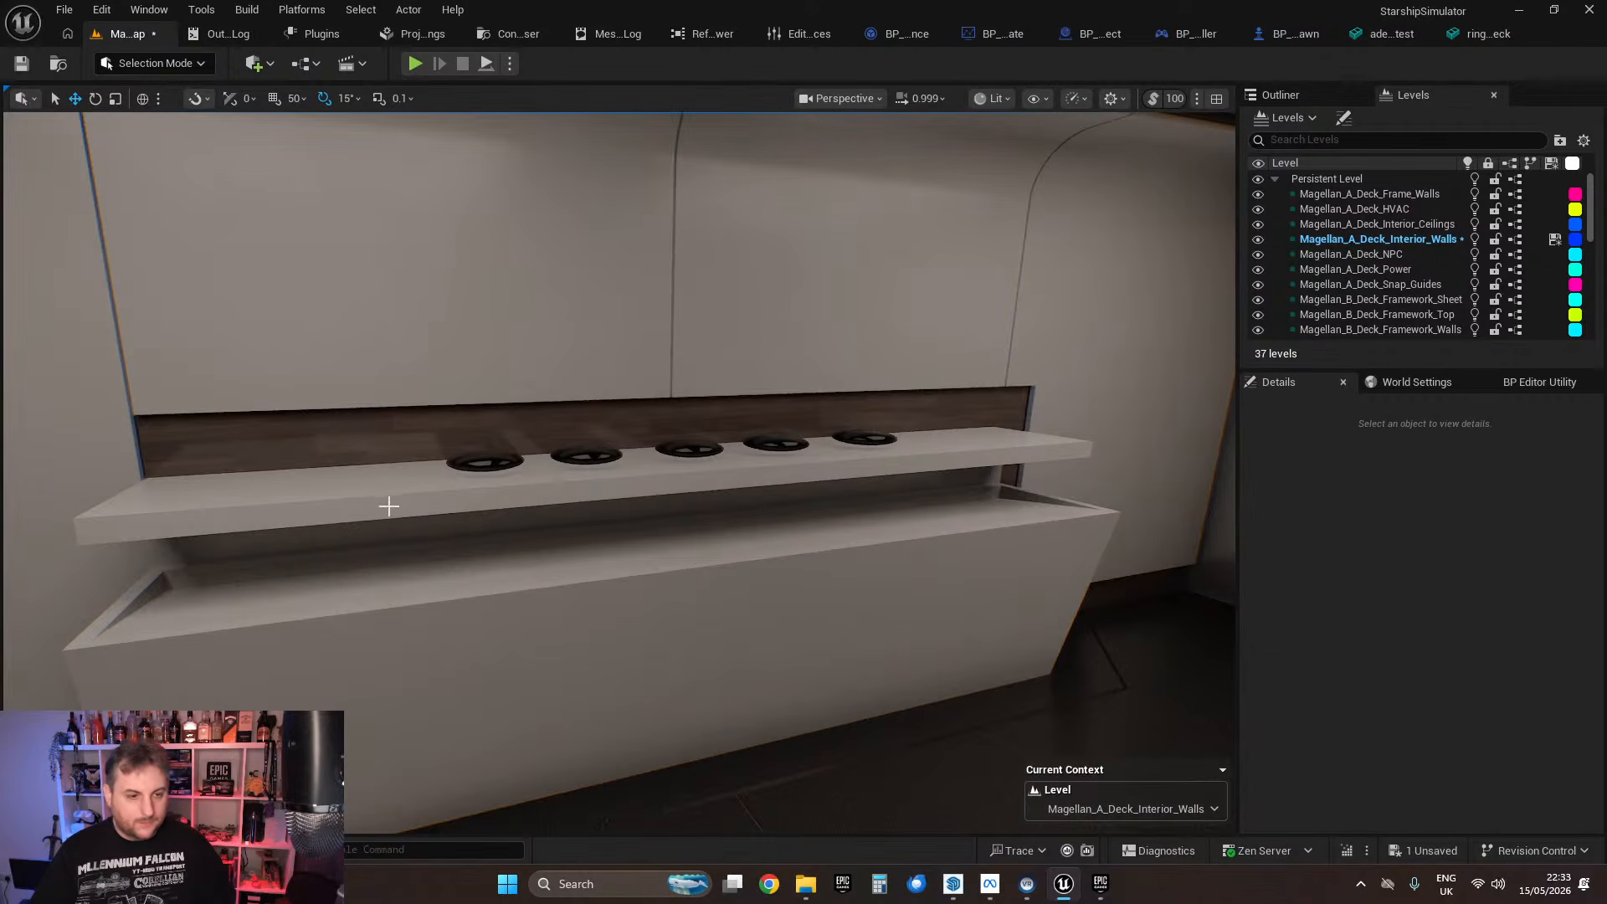
pyautogui.moveTo(528, 583); pyautogui.dragTo(466, 633, button='right')
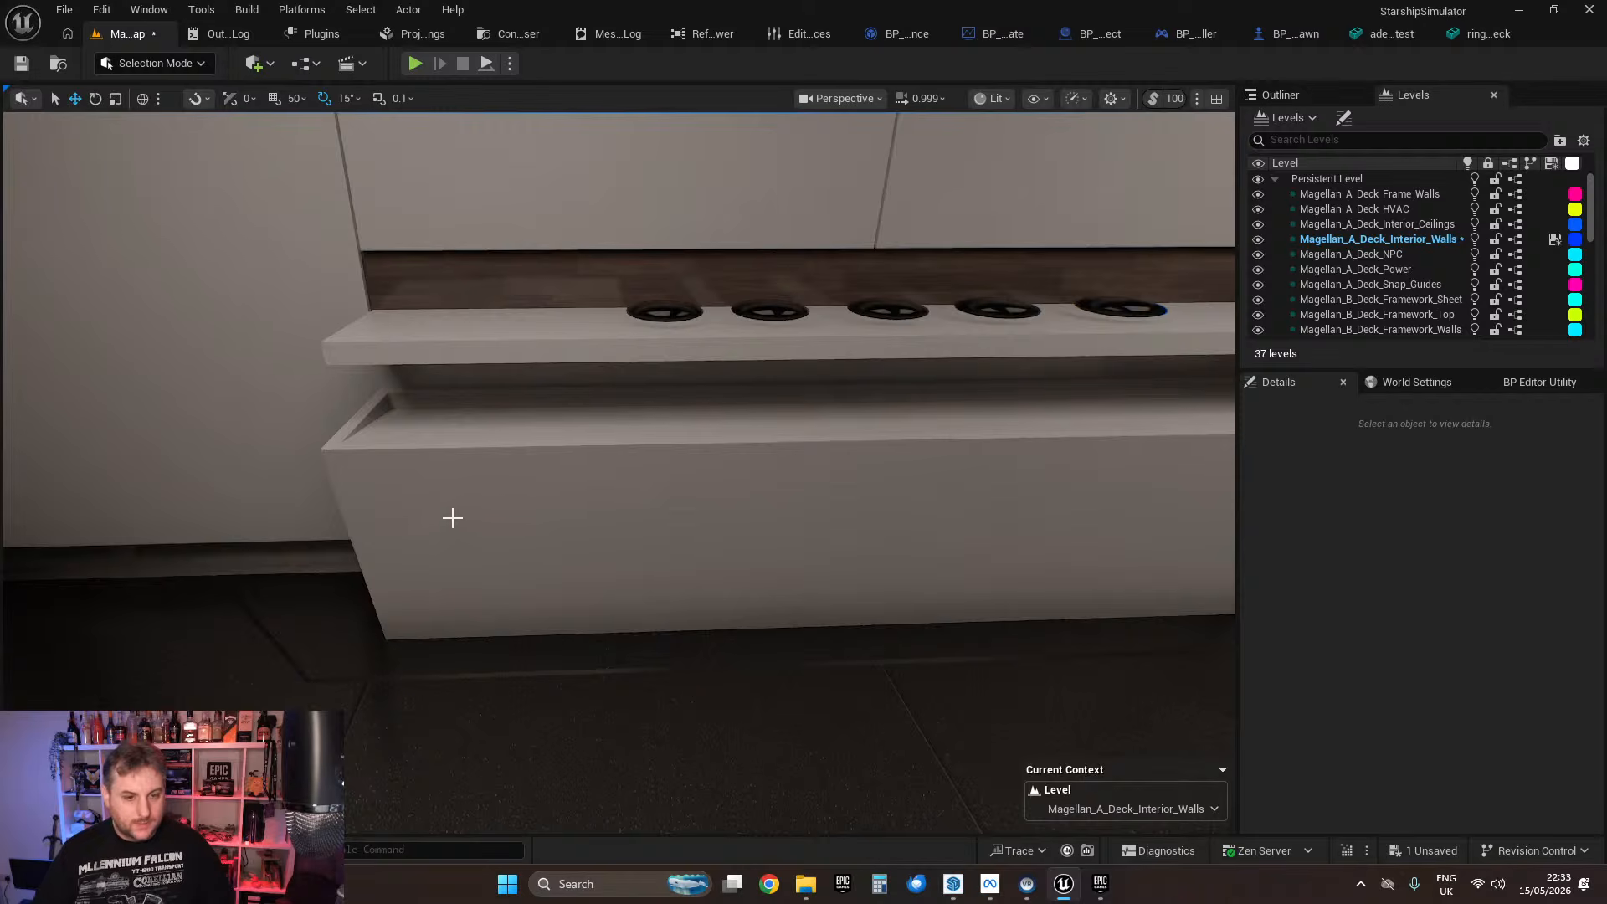
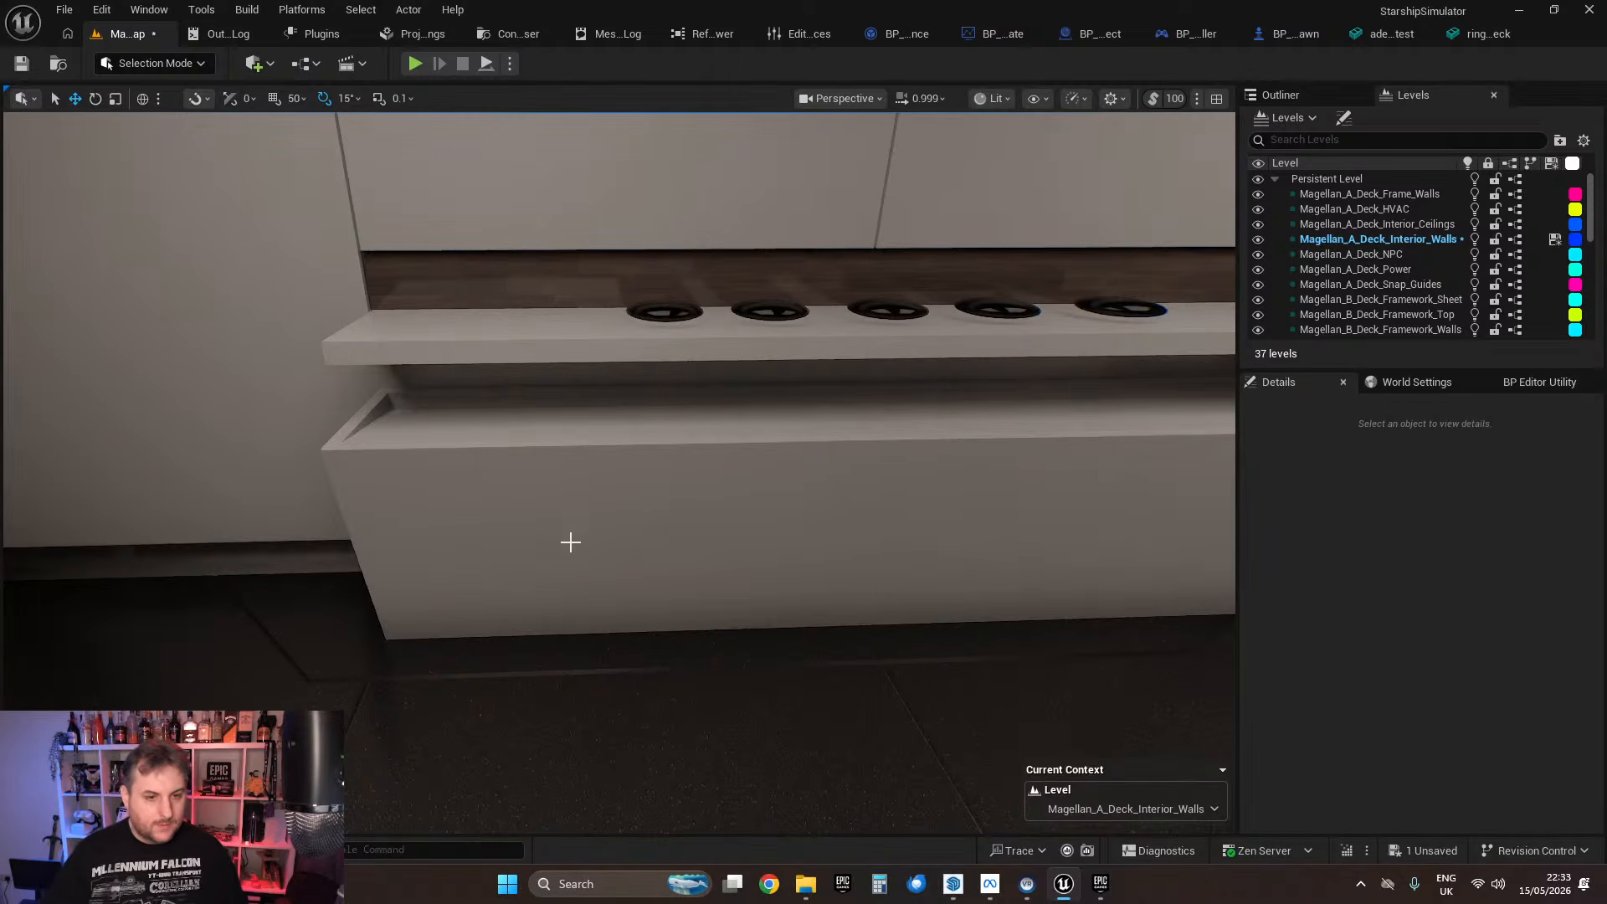
# Step: Compare the cleaning store's appearance through its doorway with the adjacent cubicles and the sink counter opposite
pyautogui.moveTo(518, 495); pyautogui.dragTo(252, 473, button='right')
pyautogui.moveTo(697, 532); pyautogui.dragTo(612, 532, button='right')
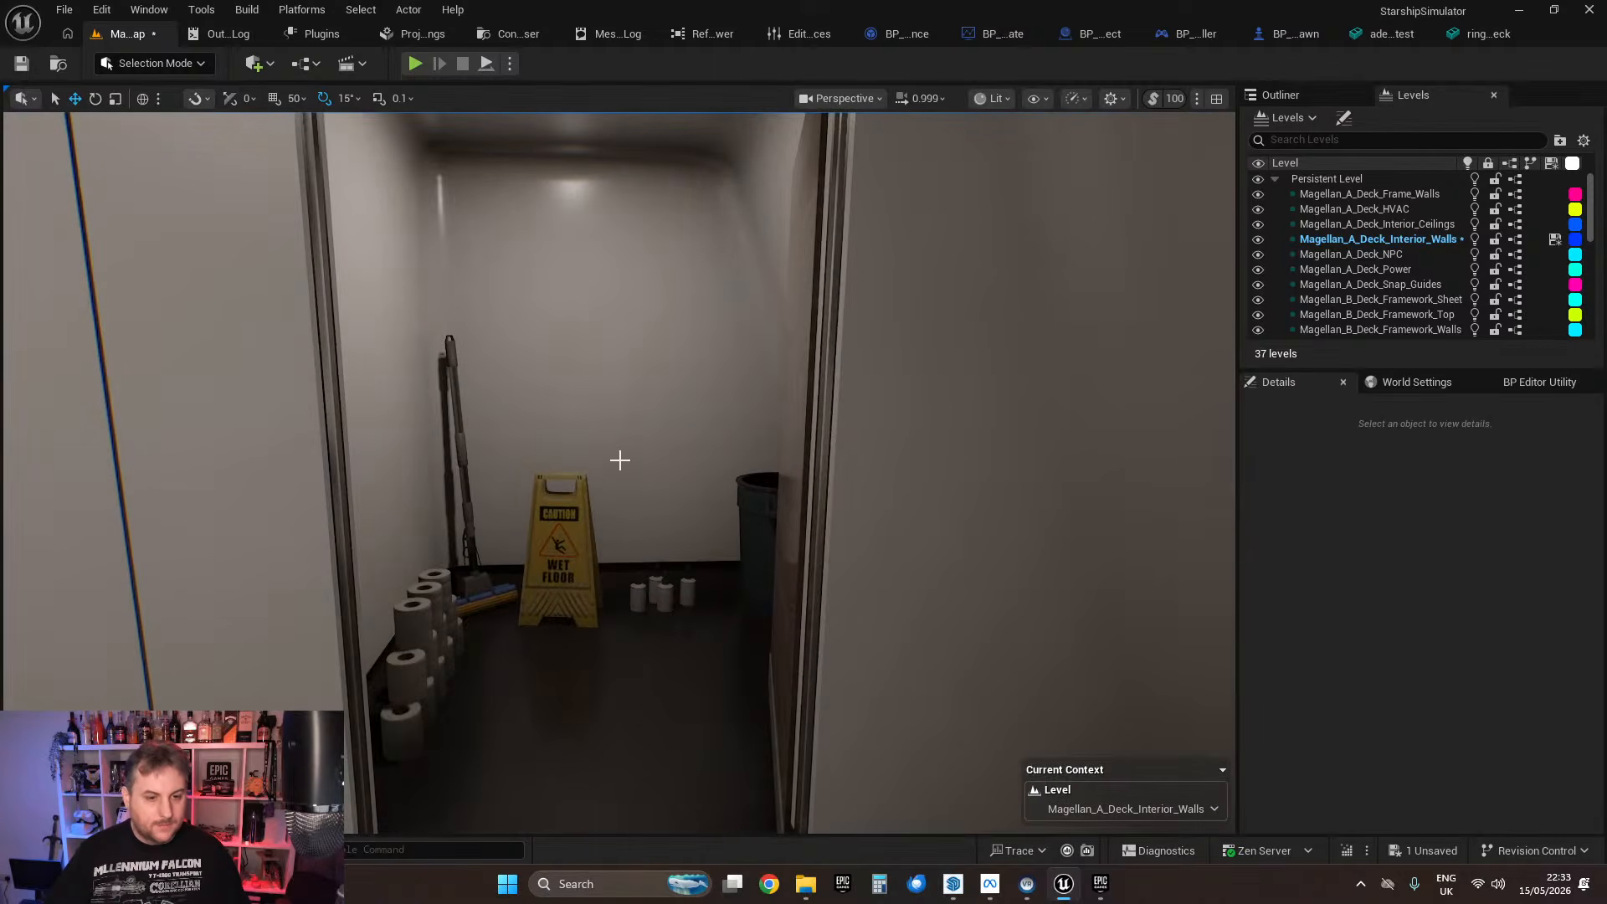
pyautogui.moveTo(757, 460); pyautogui.dragTo(767, 506, button='right')
pyautogui.scroll(1, 768, 505)
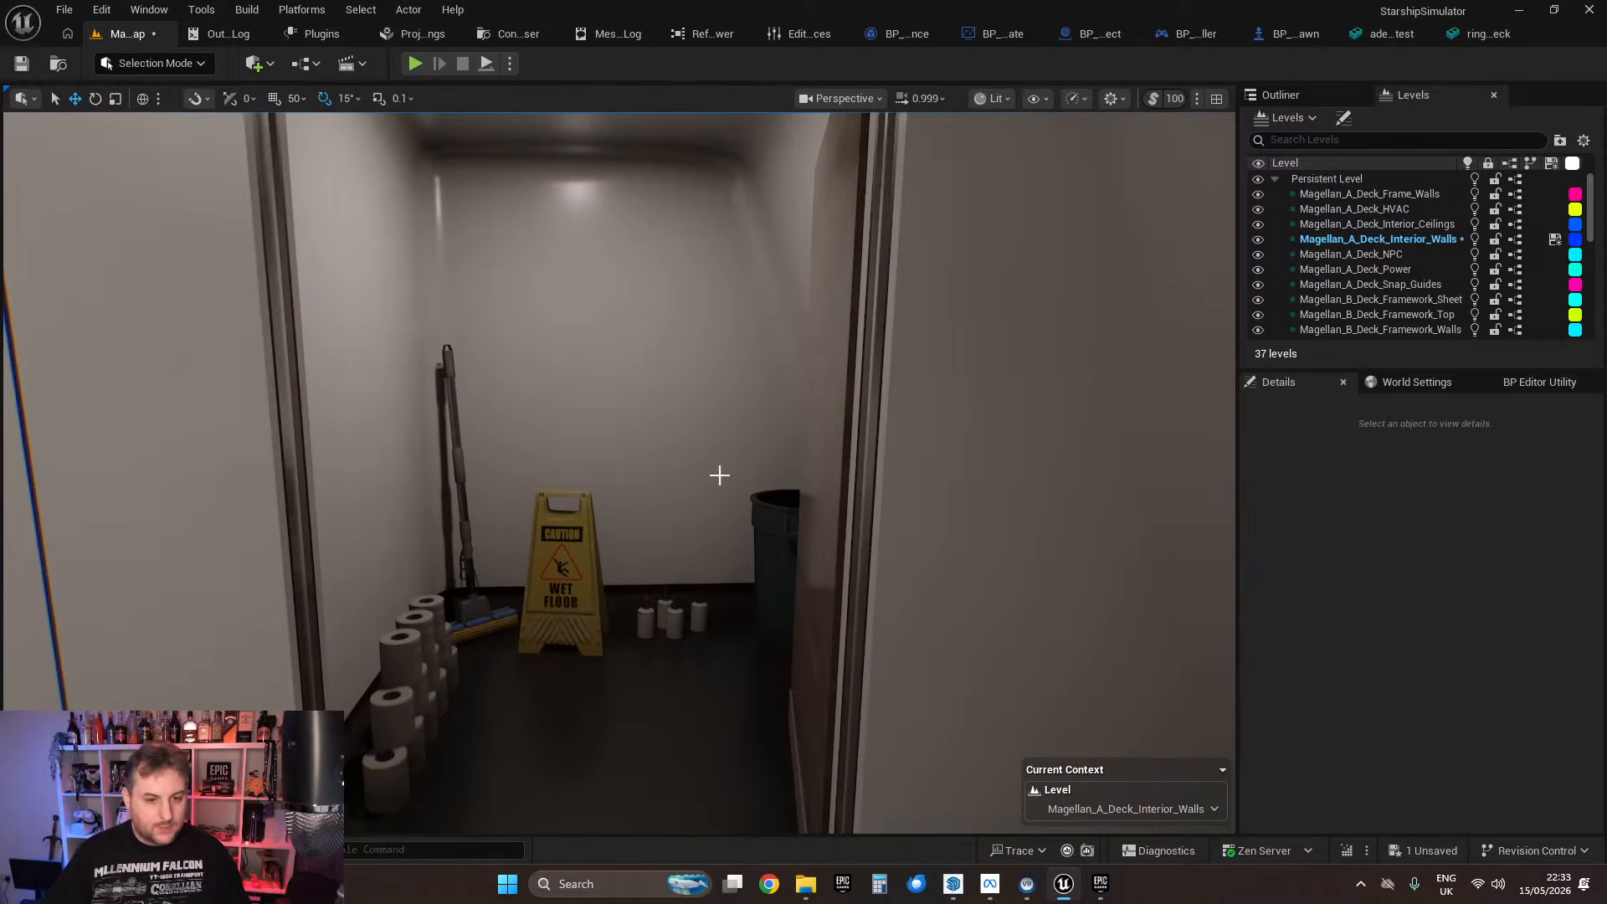
pyautogui.moveTo(710, 422)
pyautogui.mouseDown(button='right')
pyautogui.moveTo(352, 447)
pyautogui.moveTo(728, 435)
pyautogui.mouseUp(button='right')
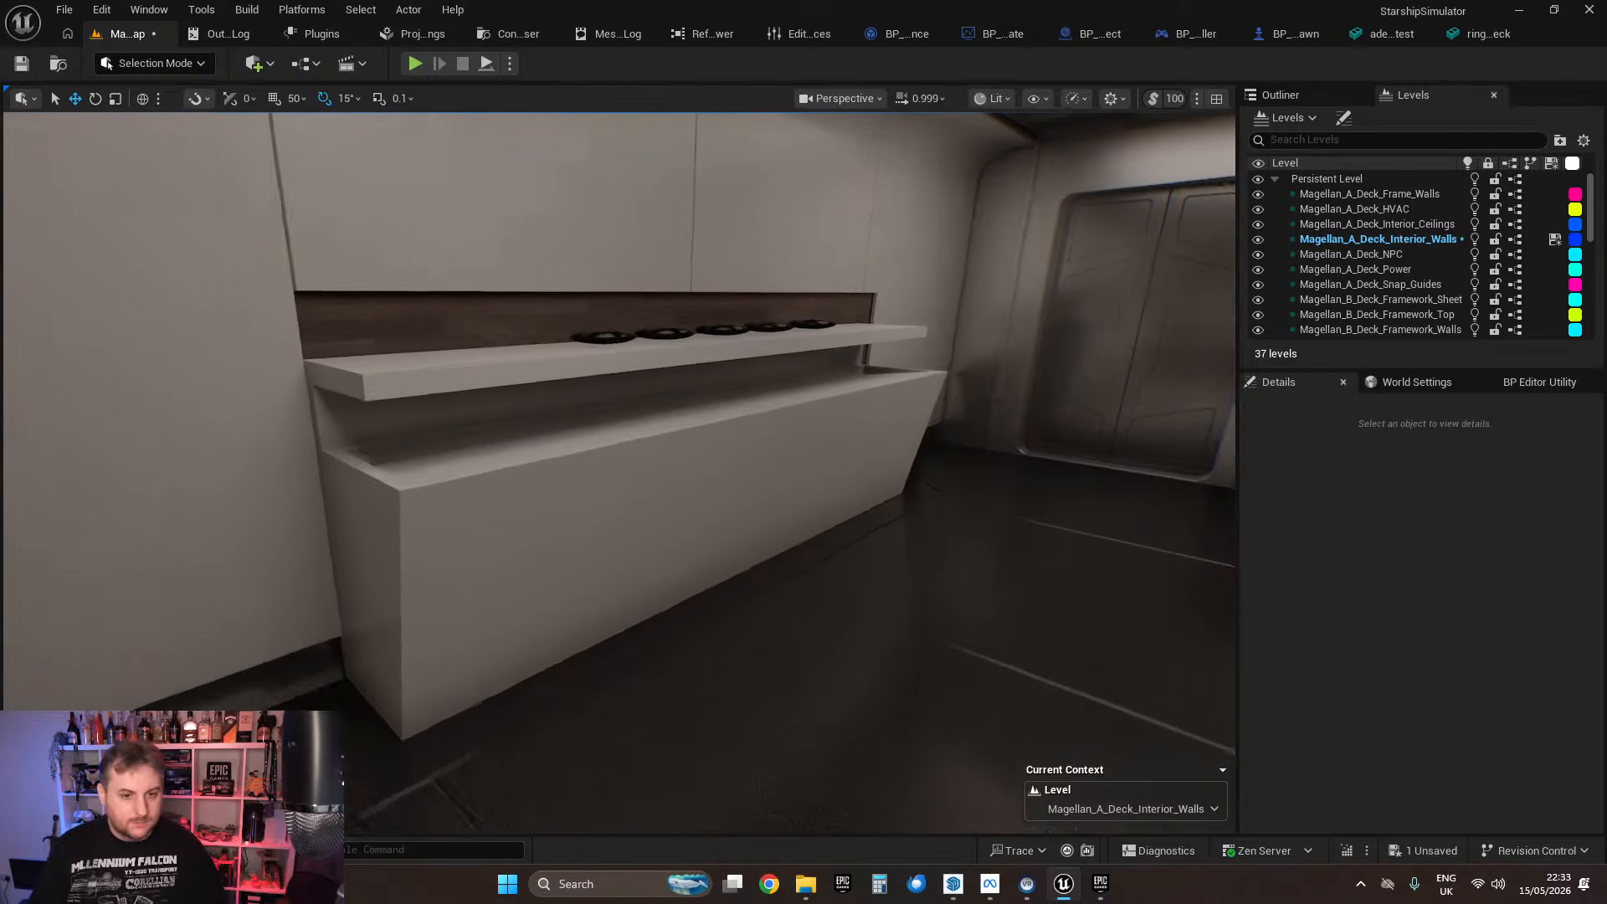
pyautogui.moveTo(479, 587); pyautogui.dragTo(883, 561, button='right')
pyautogui.press('s')
pyautogui.press('w')
pyautogui.press('w')
pyautogui.moveTo(579, 210); pyautogui.dragTo(572, 211, button='right')
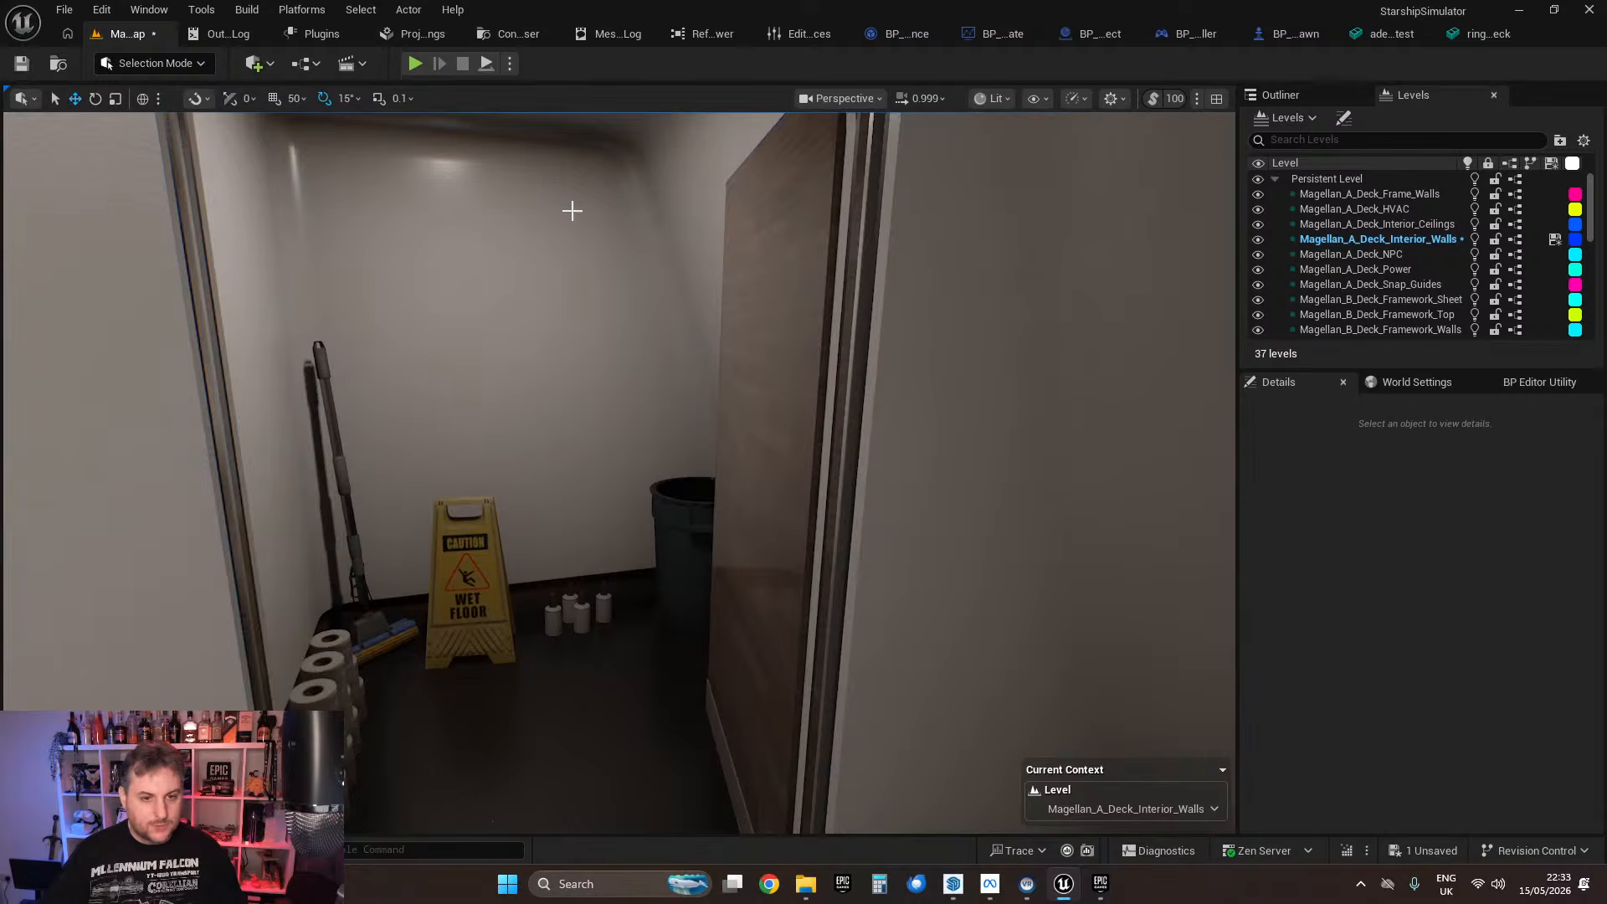
pyautogui.press('s')
pyautogui.moveTo(599, 505); pyautogui.dragTo(653, 507, button='right')
pyautogui.press('w')
pyautogui.press('s')
pyautogui.press('w')
pyautogui.moveTo(548, 526); pyautogui.dragTo(606, 529, button='right')
pyautogui.press('s')
pyautogui.press('w')
pyautogui.press('s')
pyautogui.moveTo(617, 465); pyautogui.dragTo(504, 419, button='right')
pyautogui.press('w')
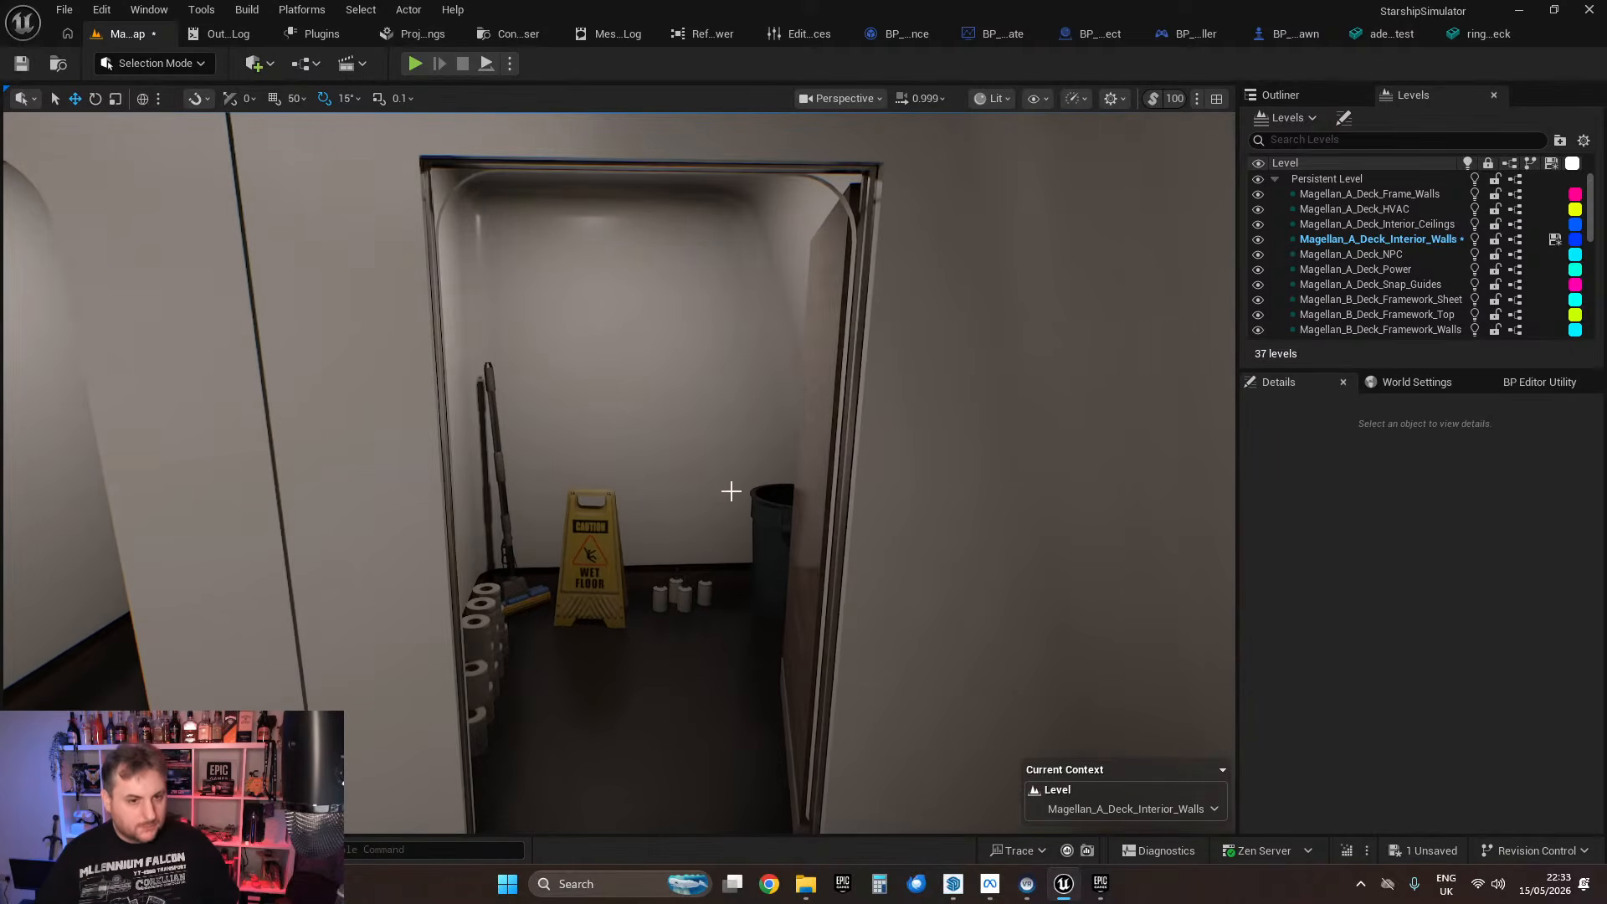
pyautogui.moveTo(730, 491); pyautogui.dragTo(318, 503, button='right')
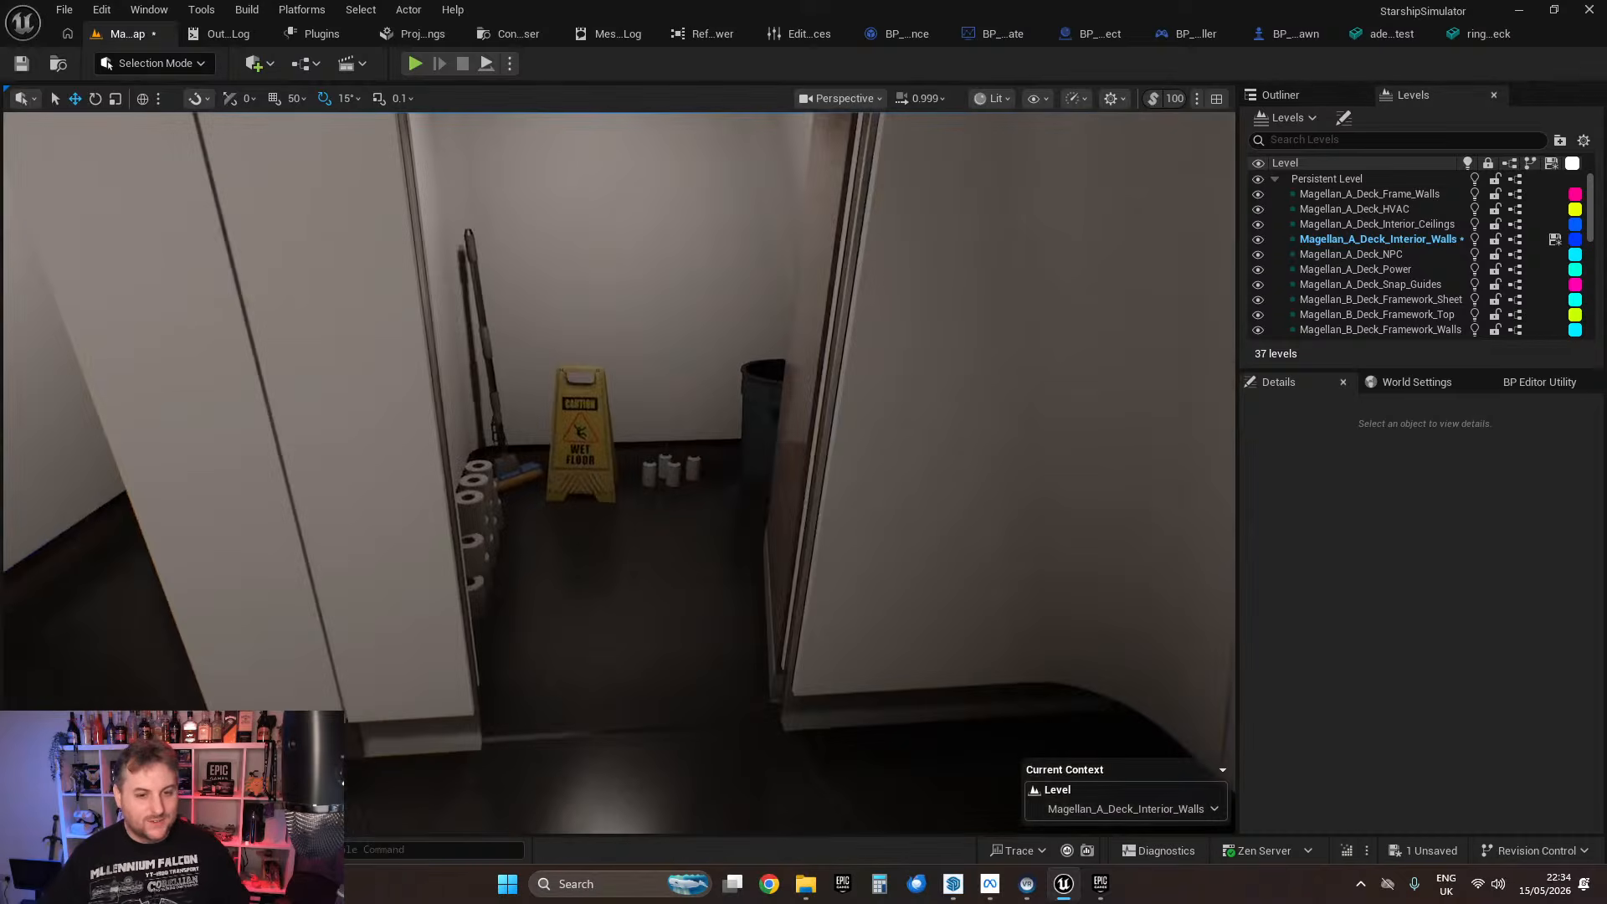
# Step: Duplicate two adjacent rolls from the three-roll tier upward and offset them to form a fourth tier on the toilet-paper pyramid
pyautogui.press('w')
pyautogui.moveTo(620, 473); pyautogui.dragTo(519, 477, button='right')
pyautogui.scroll(-6, 495, 409)
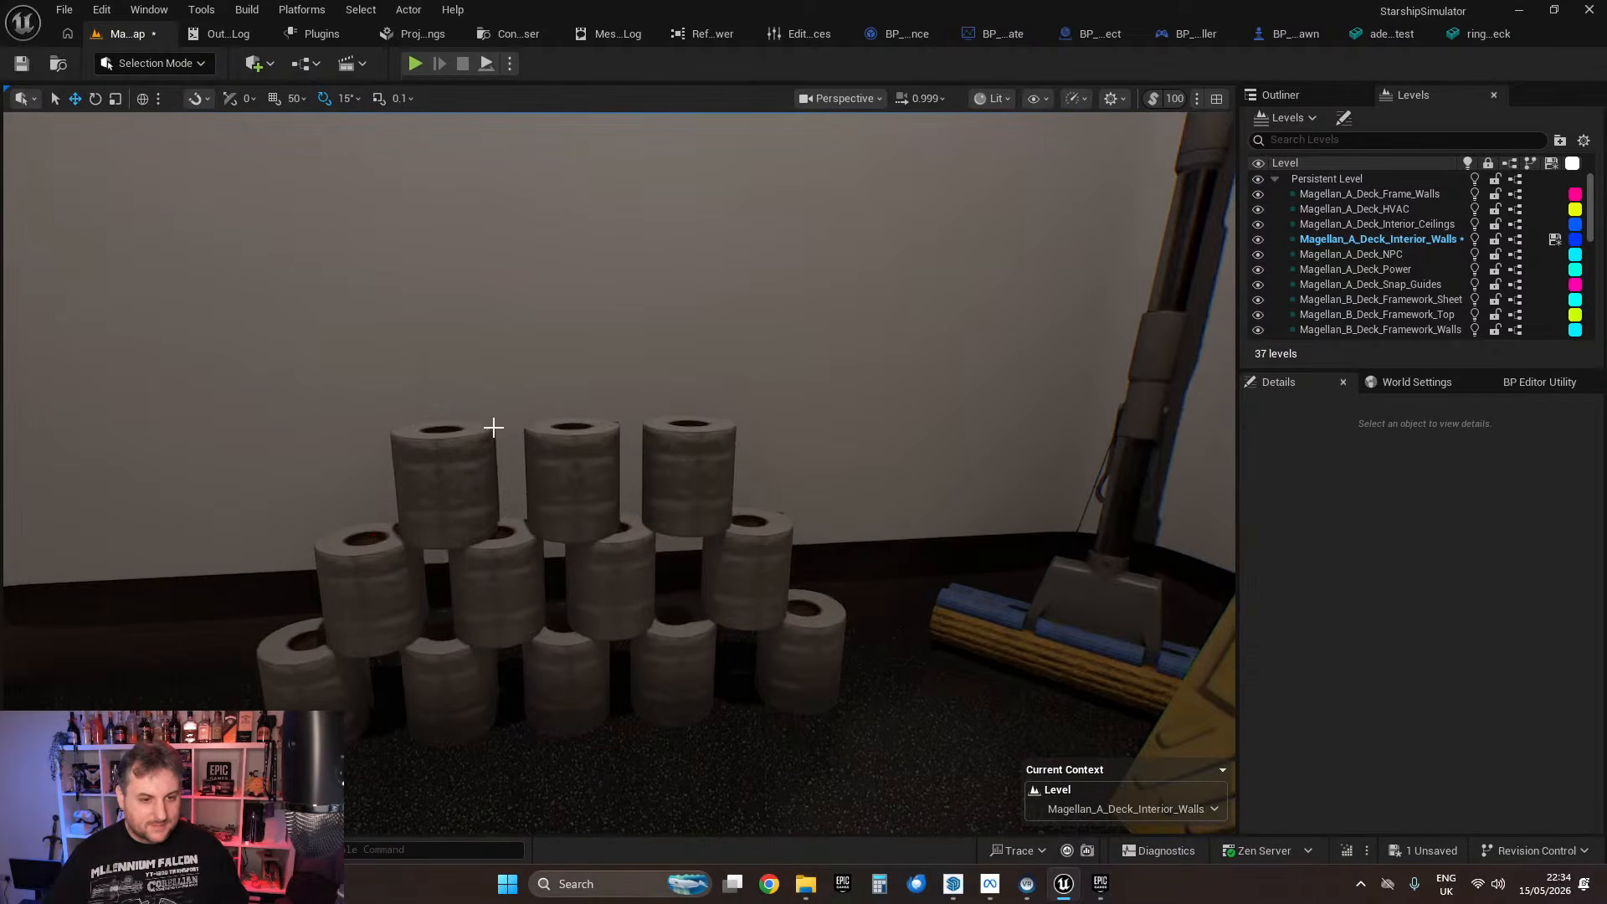
pyautogui.click(464, 461)
pyautogui.keyDown('ctrl'); pyautogui.click(551, 476); pyautogui.keyUp('ctrl')
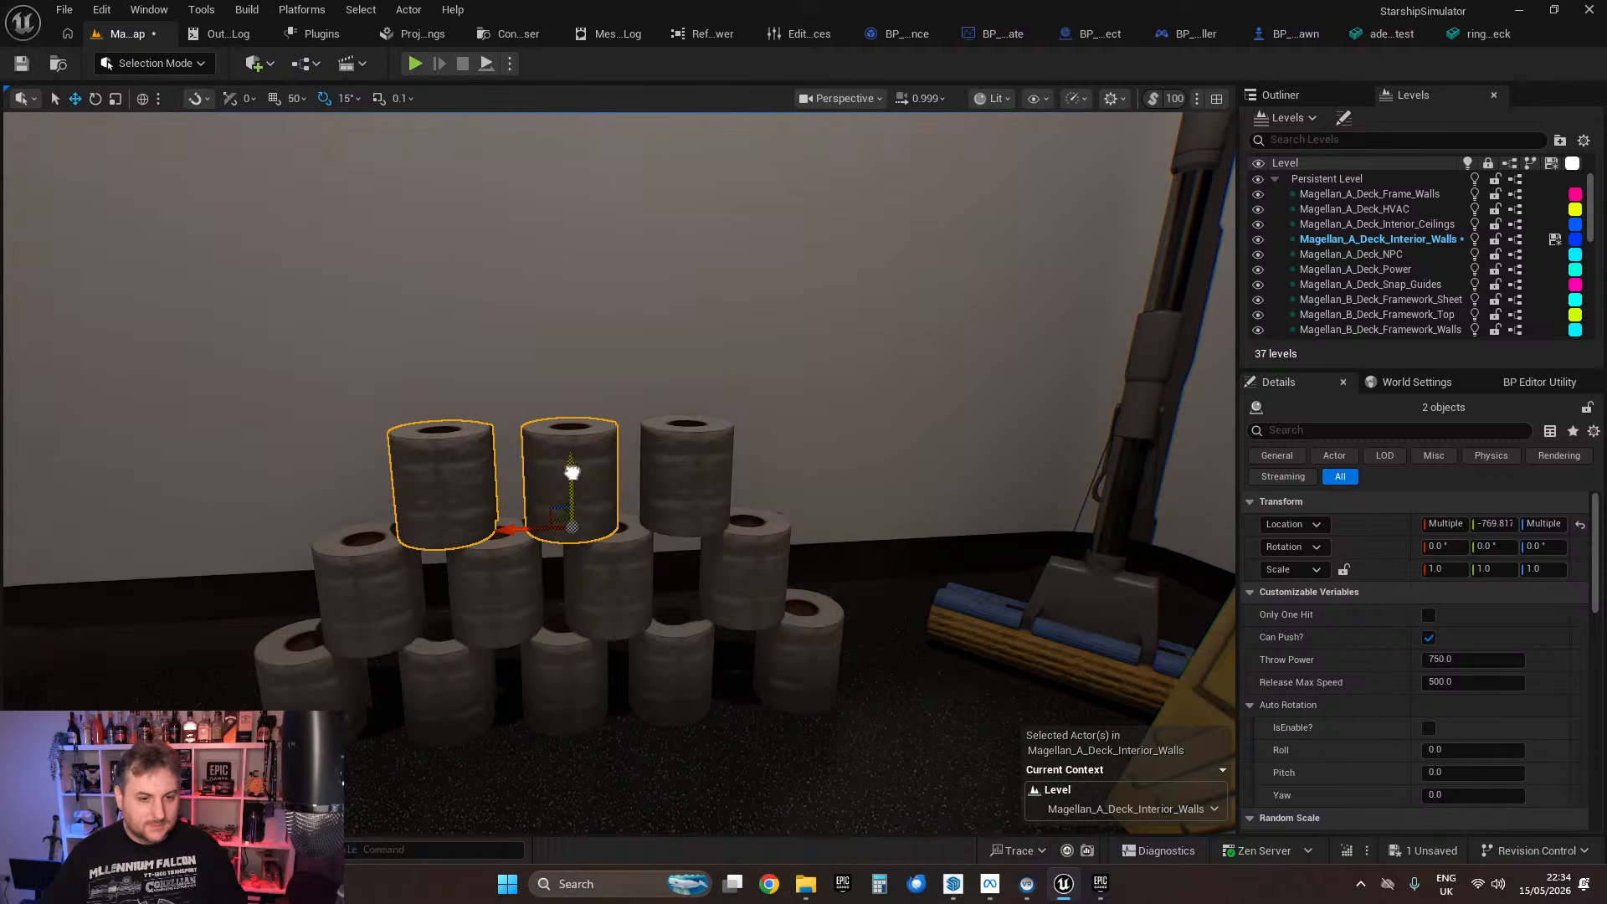
pyautogui.moveTo(563, 466); pyautogui.dragTo(563, 325)
pyautogui.press('End')
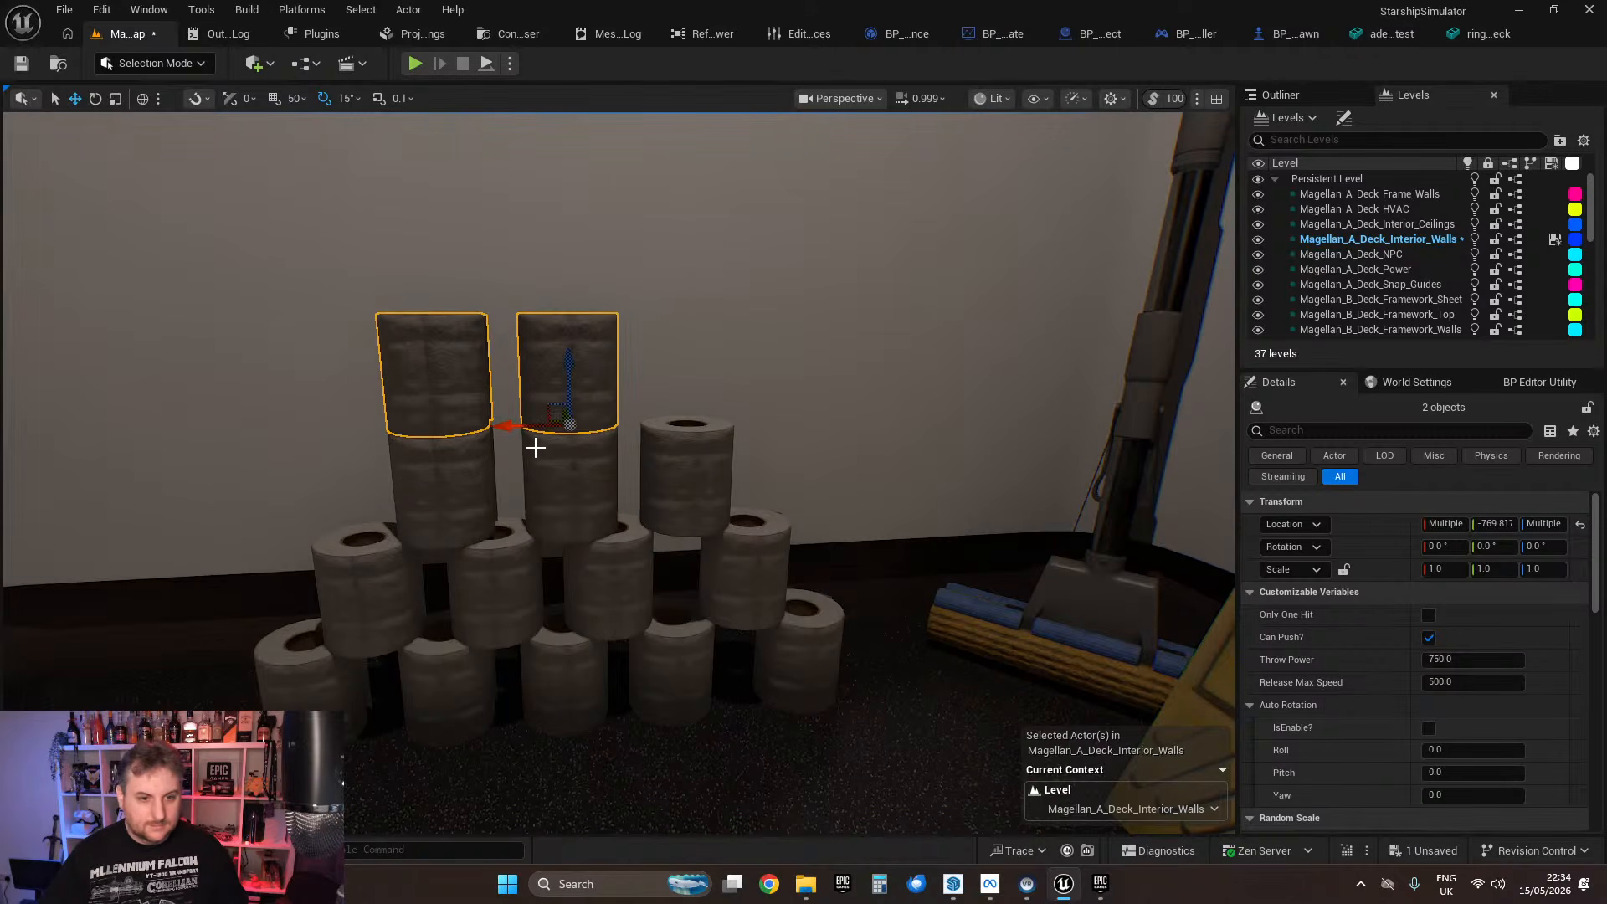
pyautogui.moveTo(502, 426); pyautogui.dragTo(565, 424)
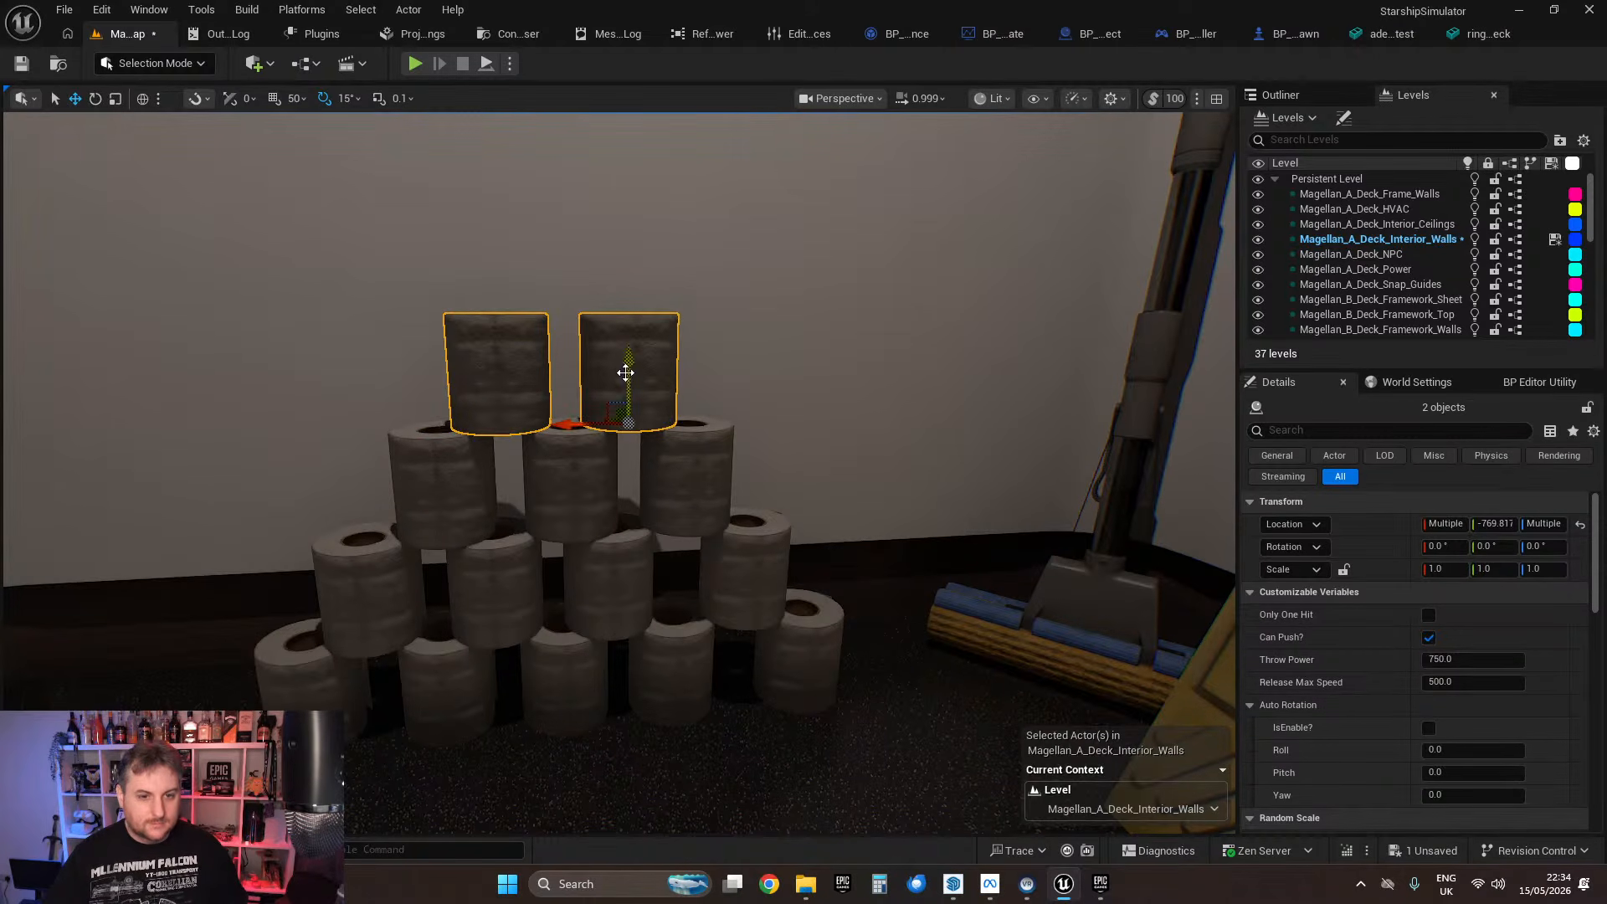
# Step: Duplicate one fourth-tier toilet roll upward and centre the copy over the two rolls as the pyramid's peak
pyautogui.click(528, 379)
pyautogui.keyDown('alt'); pyautogui.moveTo(507, 365); pyautogui.dragTo(519, 219); pyautogui.keyUp('alt')
pyautogui.moveTo(422, 320); pyautogui.dragTo(493, 320)
pyautogui.press('Escape')
# Step: Rotate the peak toilet roll and the two rolls beneath it around the vertical axis to varied angles
pyautogui.moveTo(531, 274); pyautogui.dragTo(560, 309, button='right')
pyautogui.press('e')
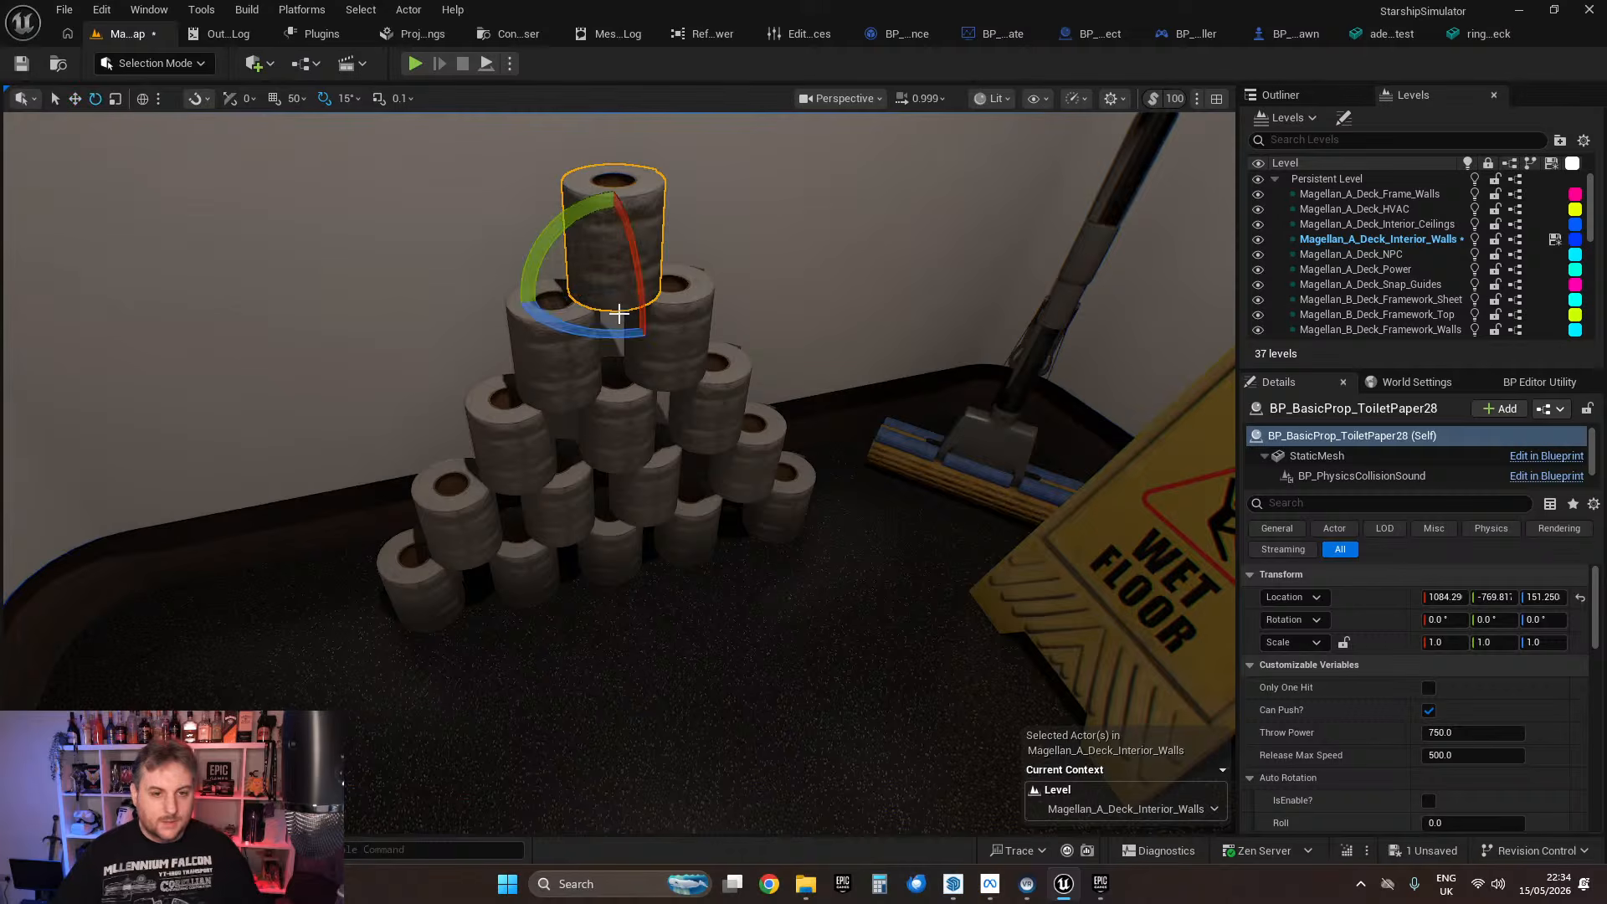
pyautogui.moveTo(618, 328); pyautogui.dragTo(645, 351)
pyautogui.click(557, 359)
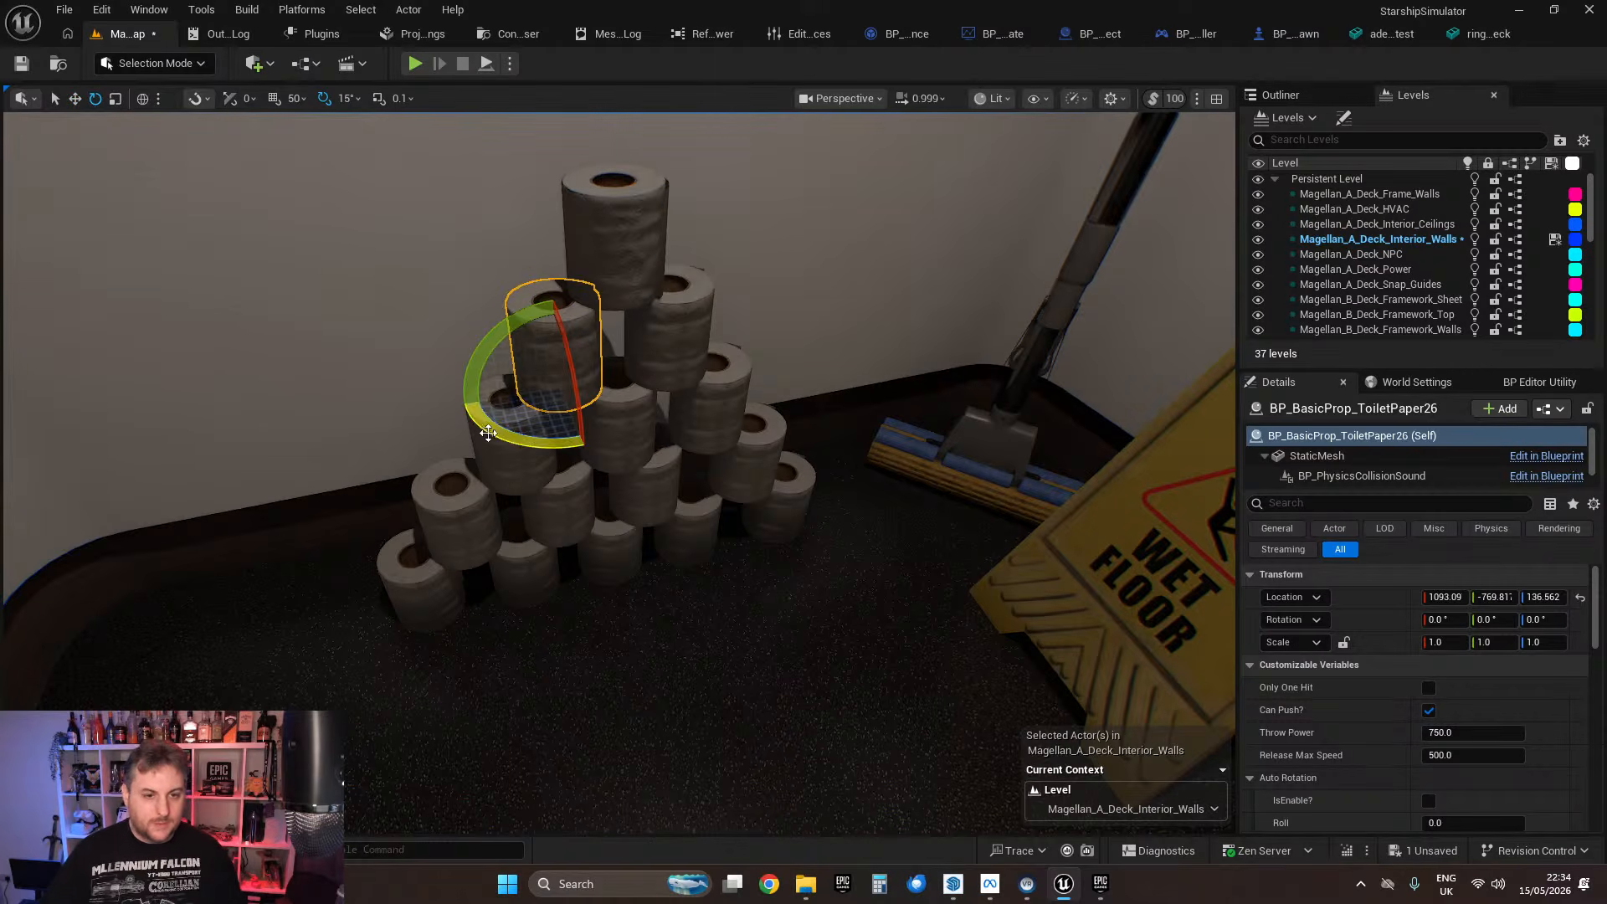
pyautogui.moveTo(536, 441); pyautogui.dragTo(523, 438)
pyautogui.click(644, 331)
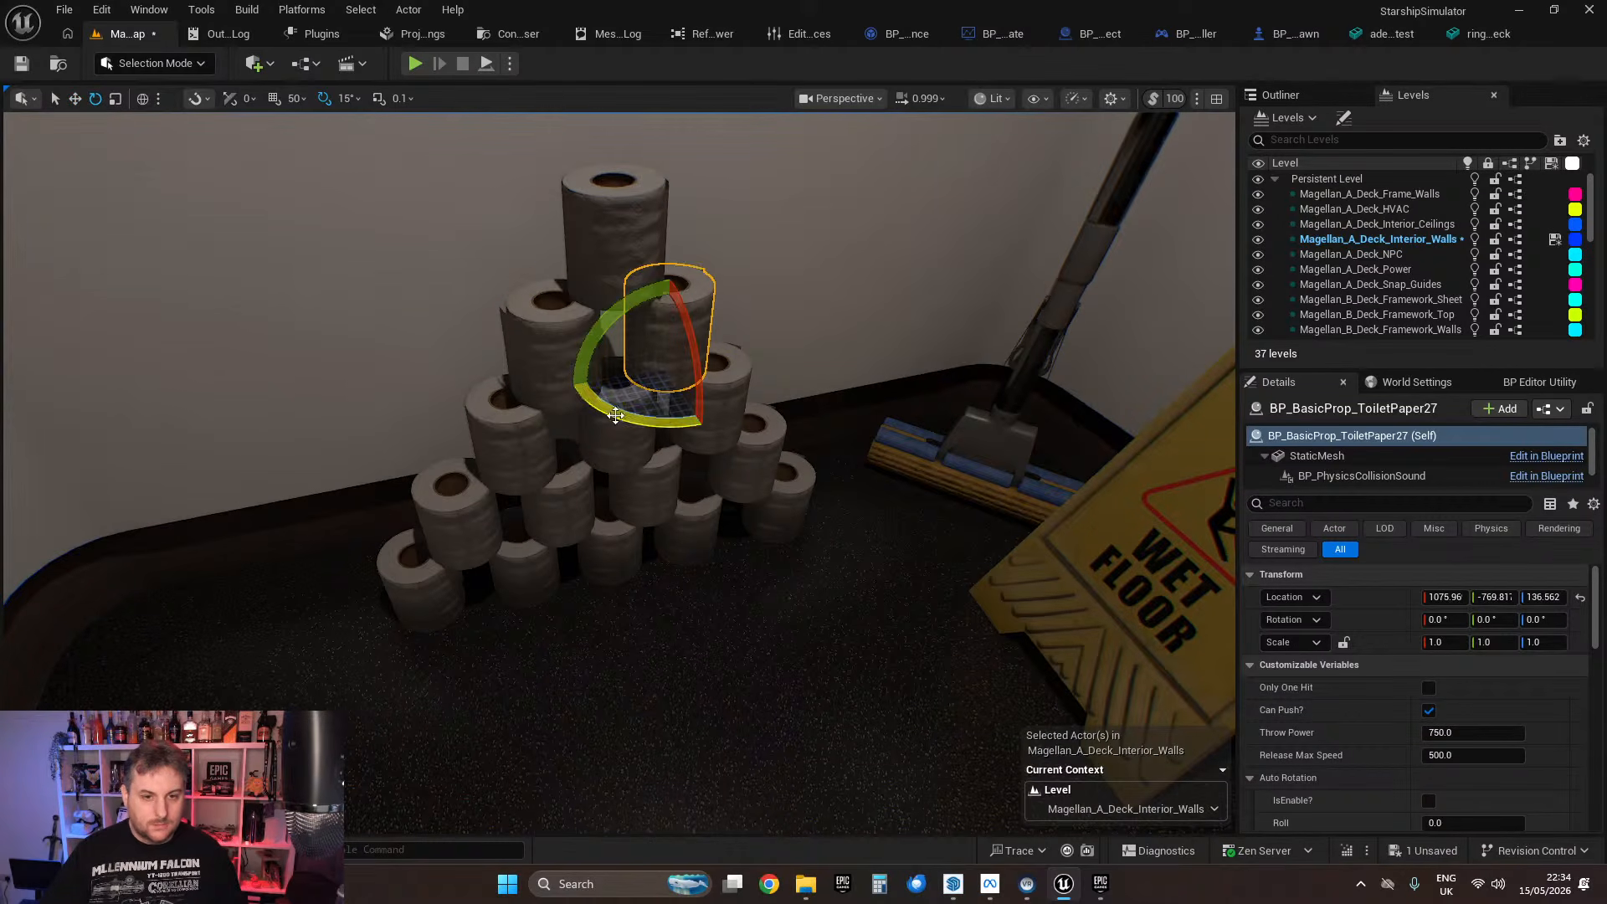
pyautogui.moveTo(617, 416); pyautogui.dragTo(711, 427)
# Step: Rotate the three-roll tier's toilet rolls around the vertical axis, turning the centre one to 135° and the one nearest the mop to about 105°
pyautogui.click(493, 463)
pyautogui.moveTo(478, 533); pyautogui.dragTo(486, 483)
pyautogui.click(621, 410)
pyautogui.moveTo(622, 494); pyautogui.dragTo(454, 360)
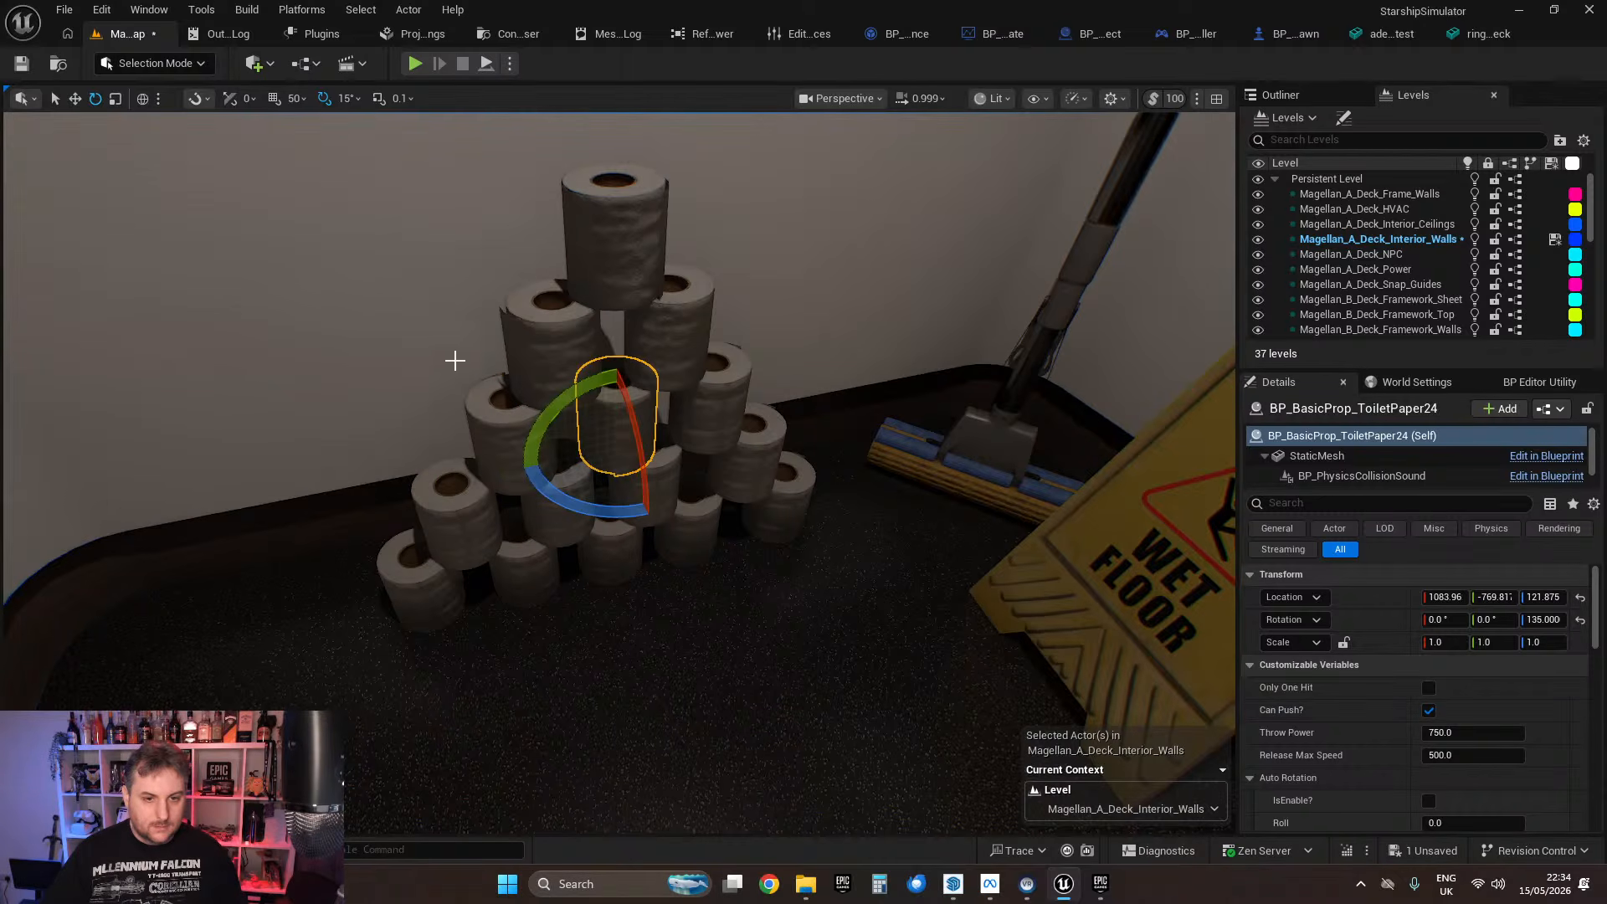
pyautogui.click(704, 404)
pyautogui.moveTo(669, 480); pyautogui.dragTo(701, 465)
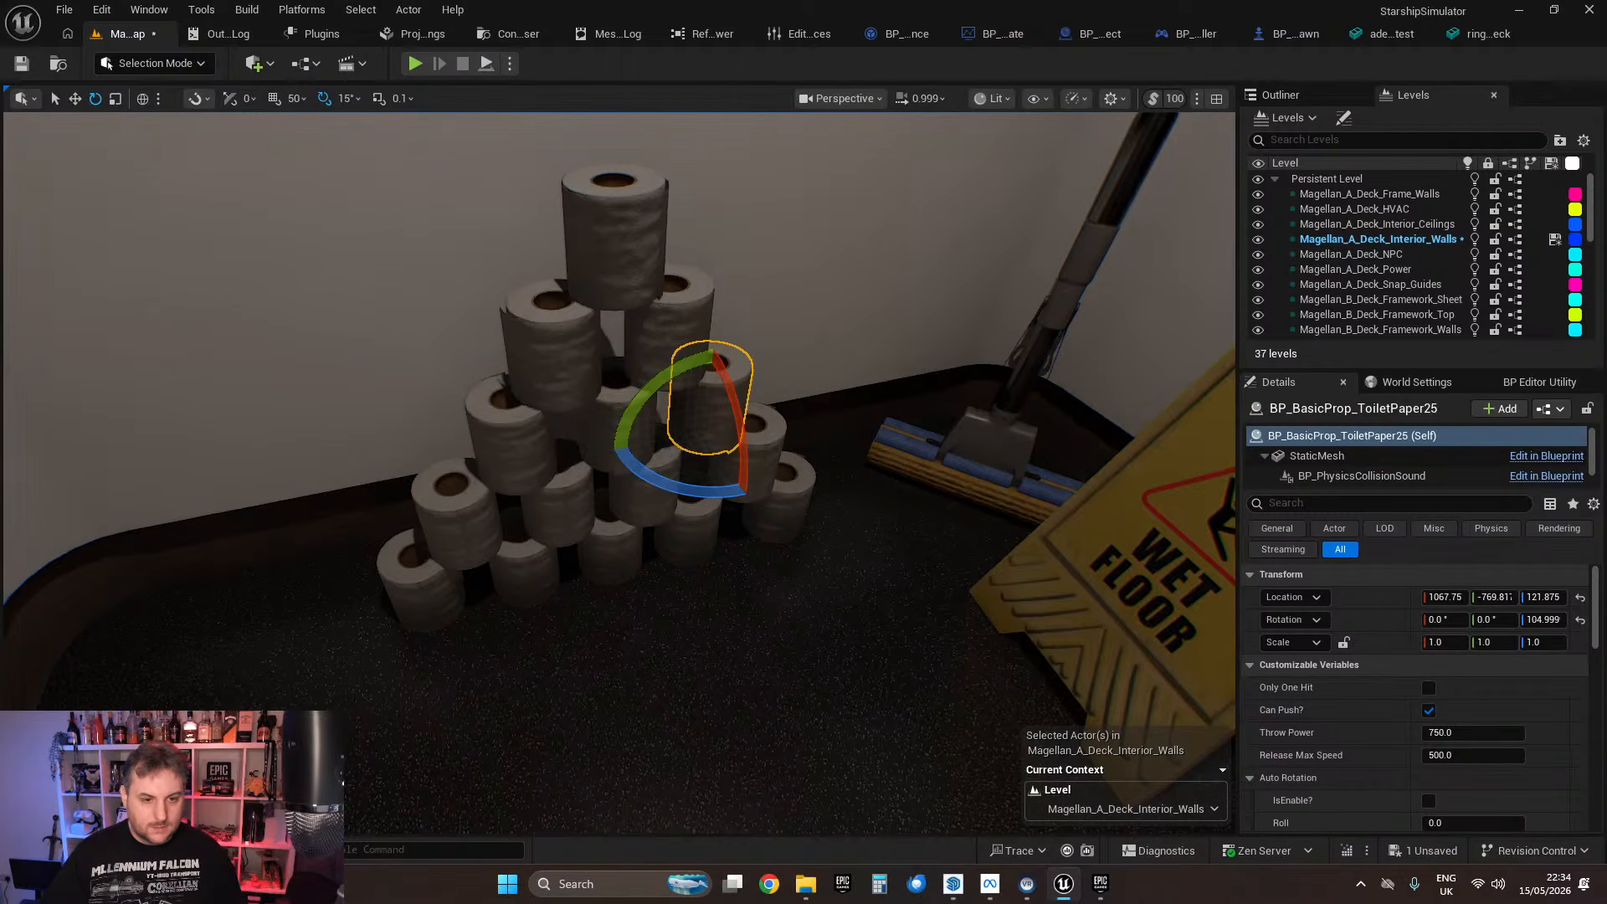
# Step: Vary the vertical-axis rotation of the toilet rolls in the four-roll tier, turning the one nearest the mop to about -105°
pyautogui.click(487, 540)
pyautogui.click(579, 502)
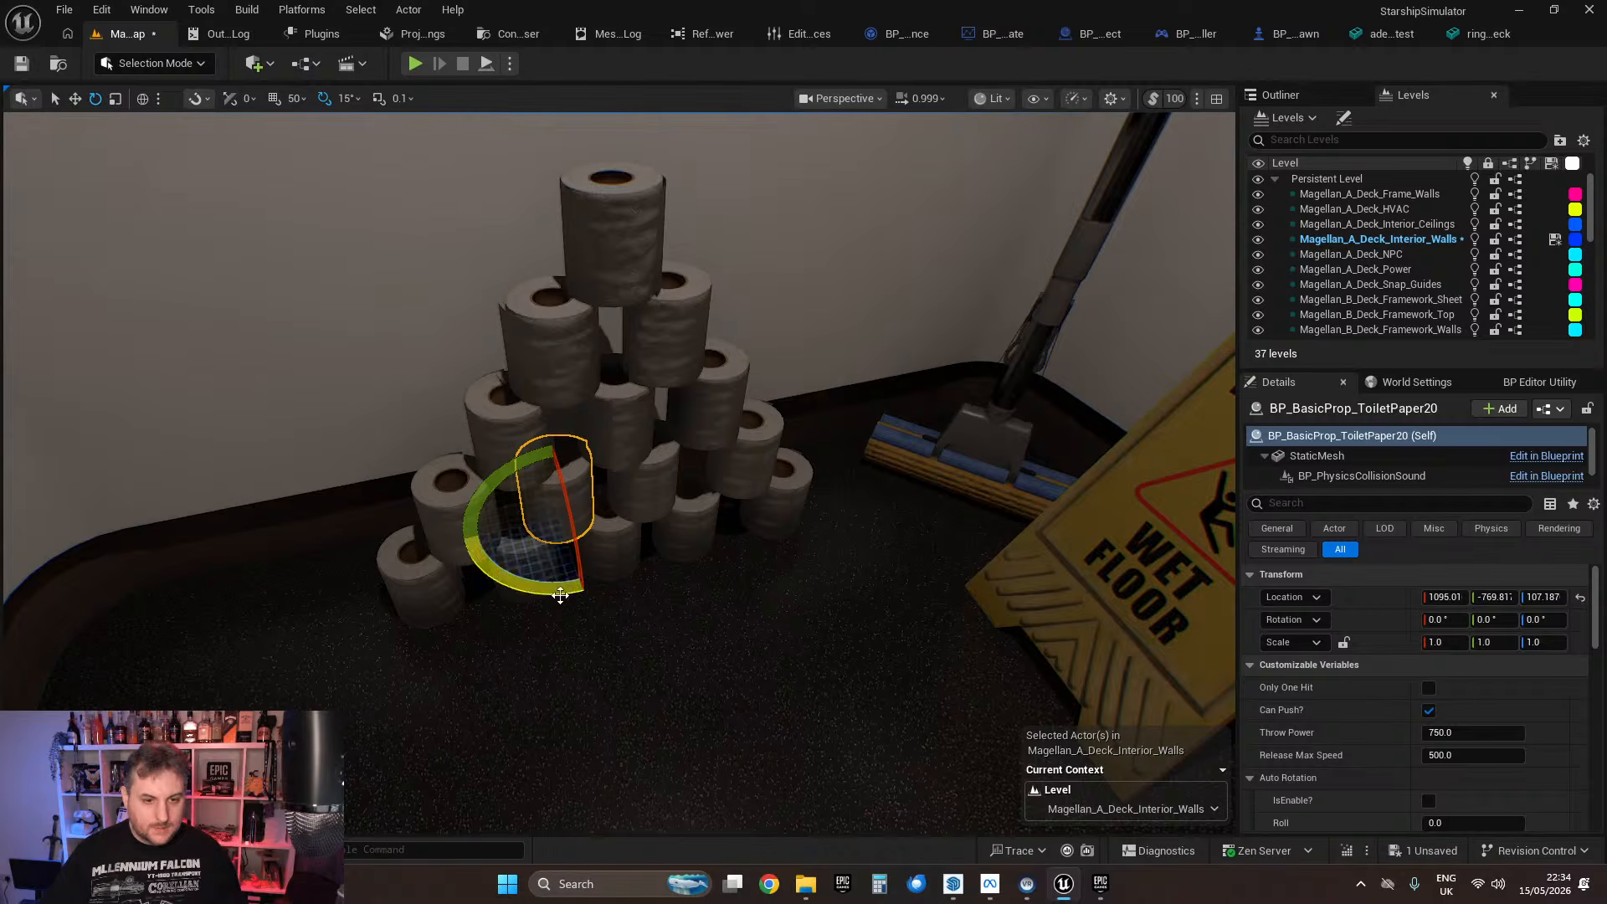
pyautogui.click(674, 503)
pyautogui.moveTo(621, 558); pyautogui.dragTo(614, 437)
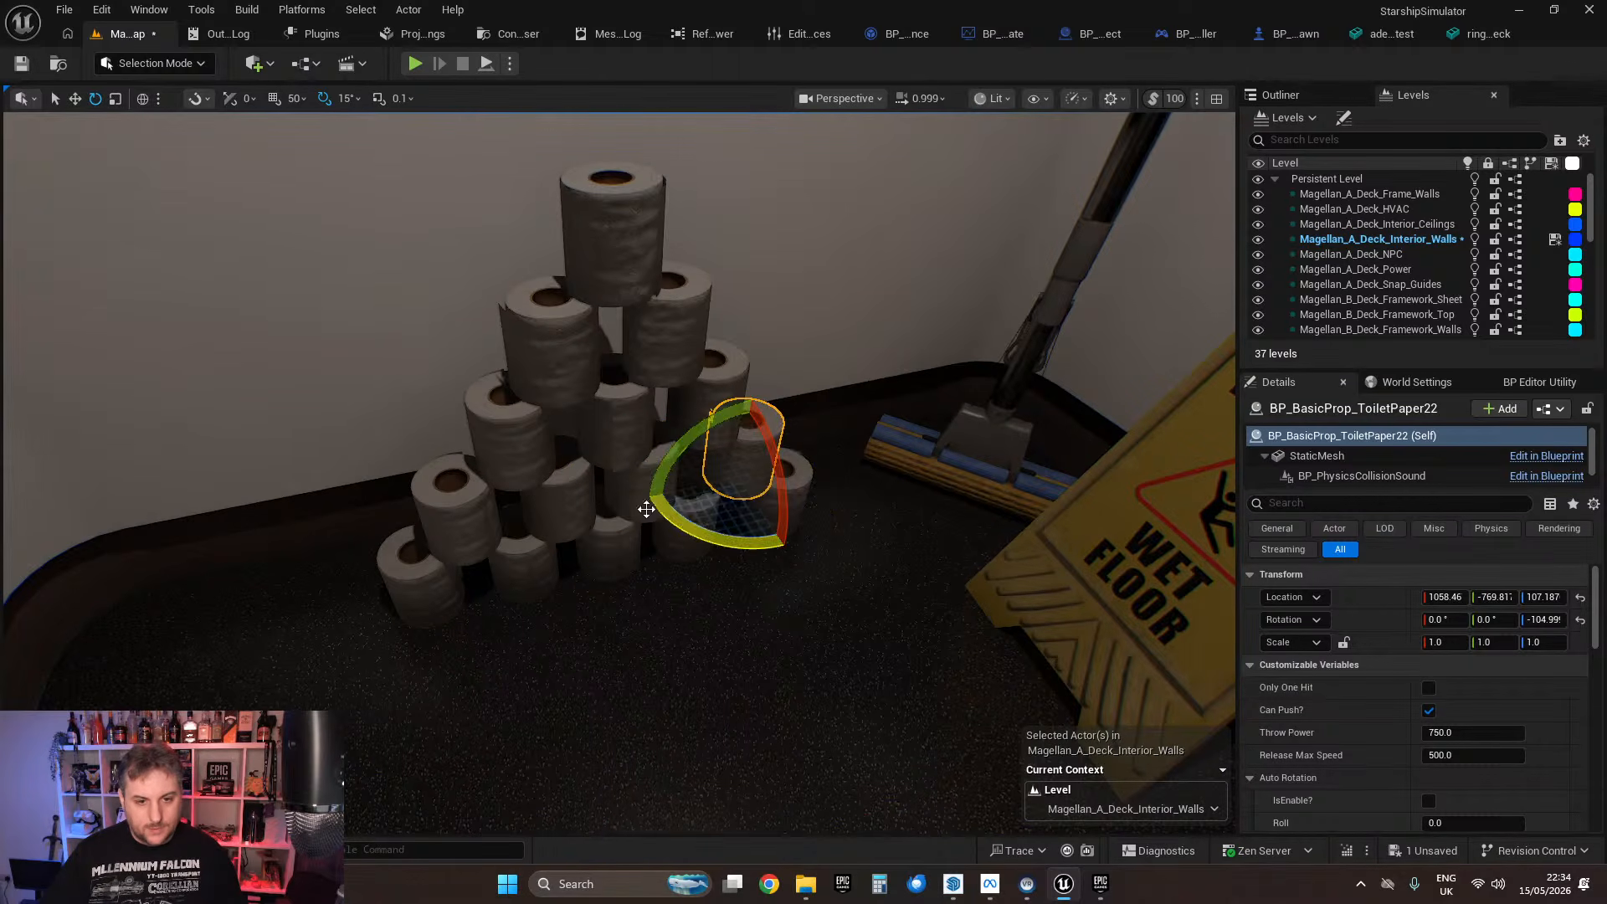
# Step: Vary the vertical-axis rotation of the toilet rolls in the pyramid's bottom tier, turning the one farthest from the mop to 60°
pyautogui.click(410, 590)
pyautogui.moveTo(465, 651); pyautogui.dragTo(900, 521)
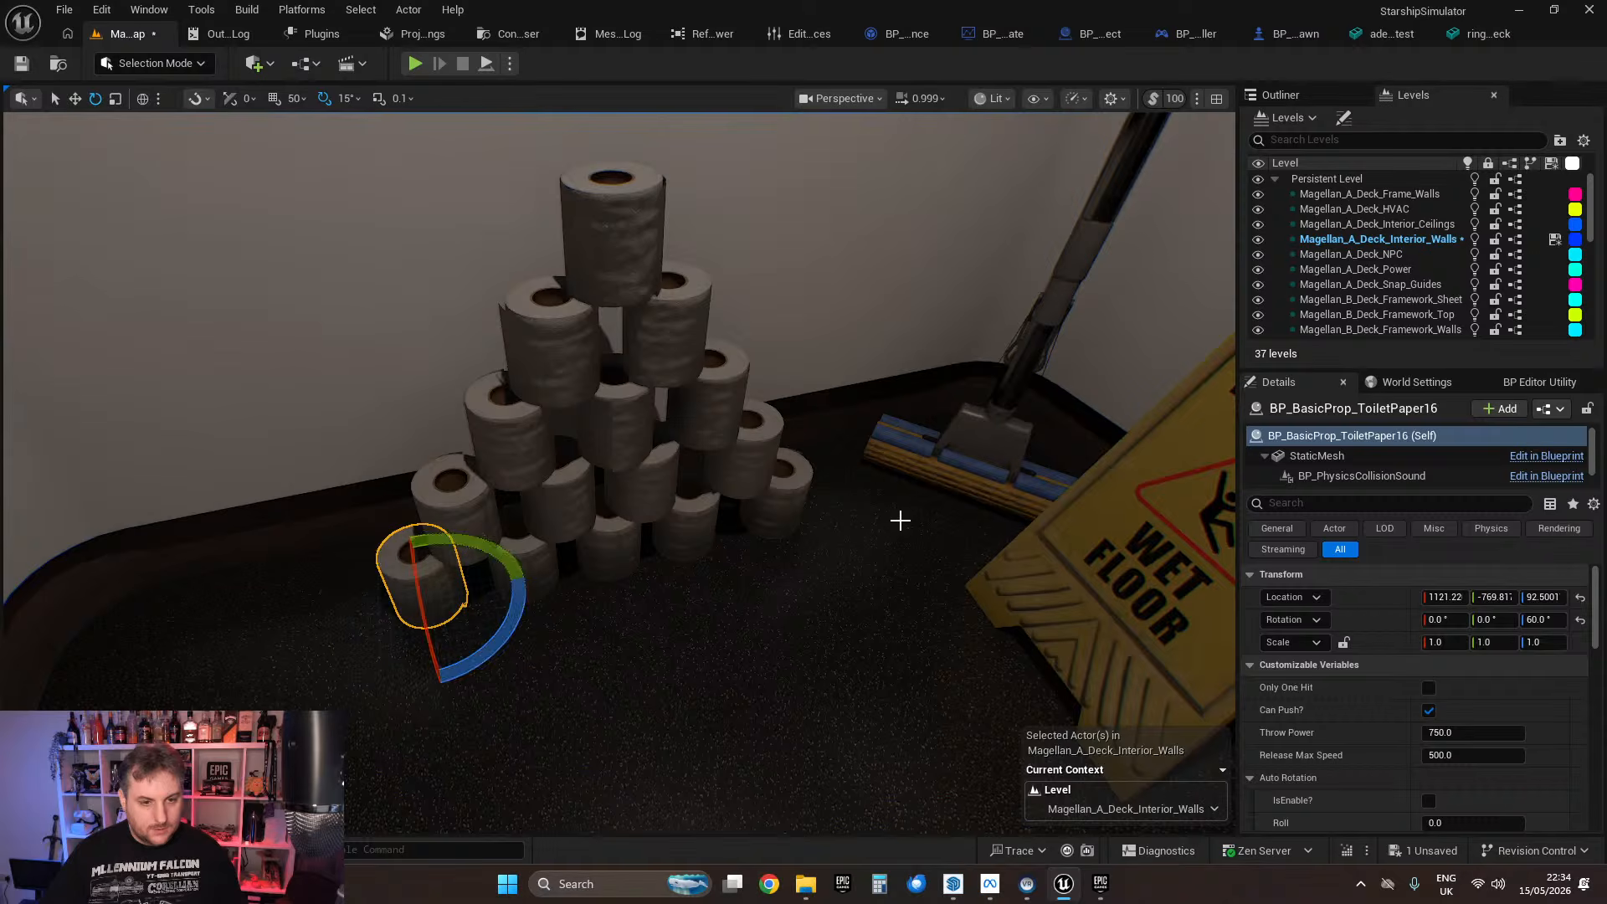
pyautogui.click(524, 548)
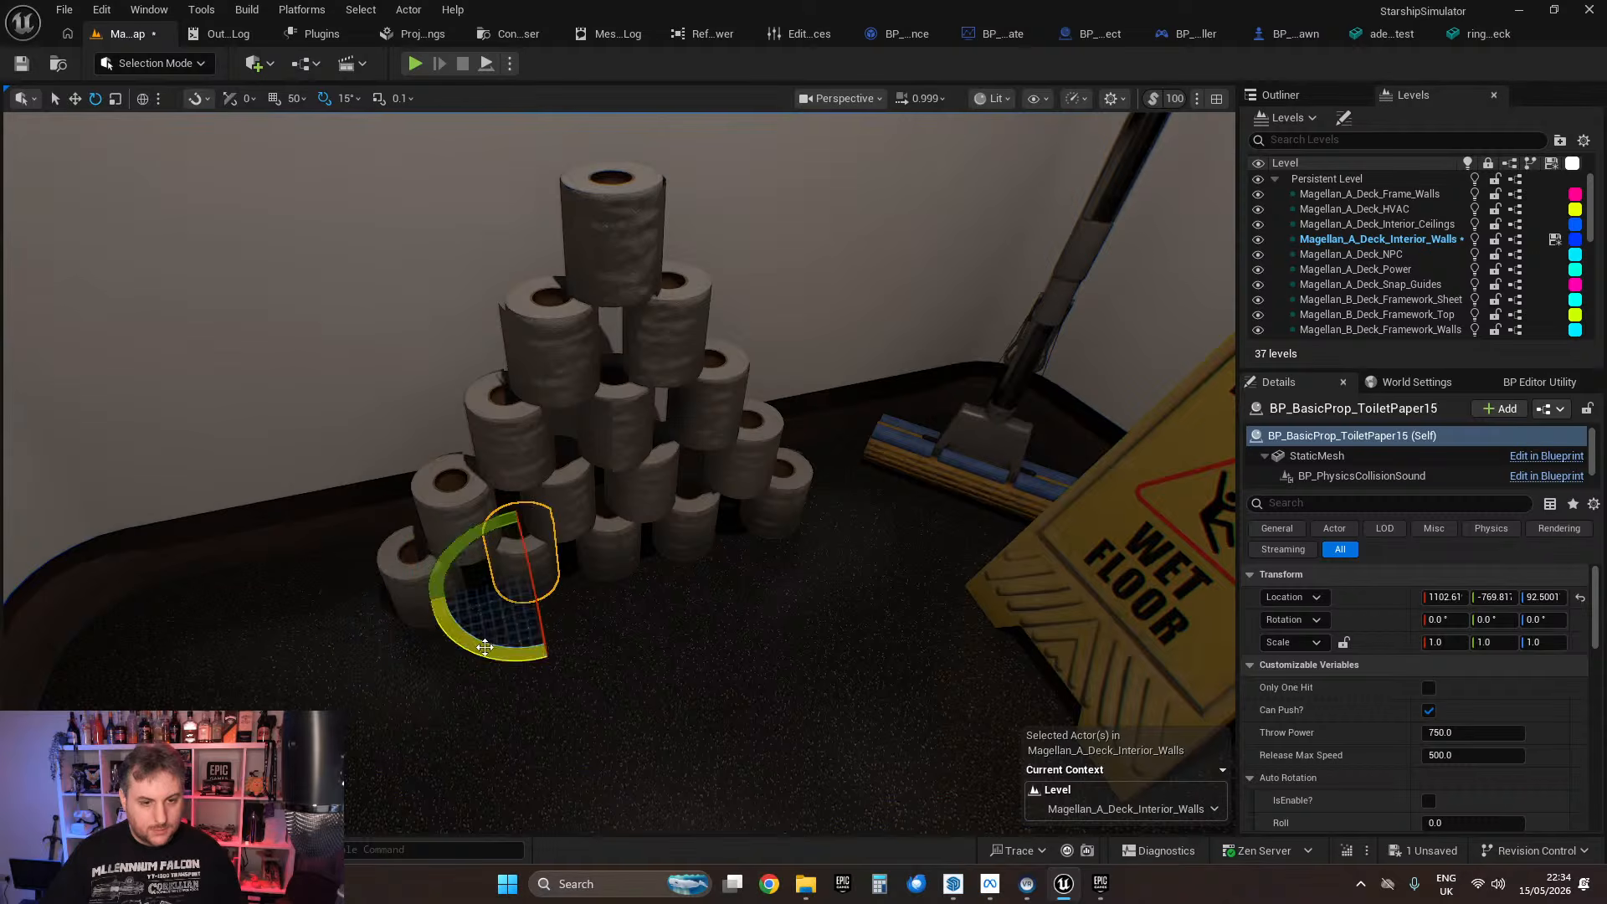
pyautogui.click(606, 530)
pyautogui.moveTo(581, 630); pyautogui.dragTo(523, 590)
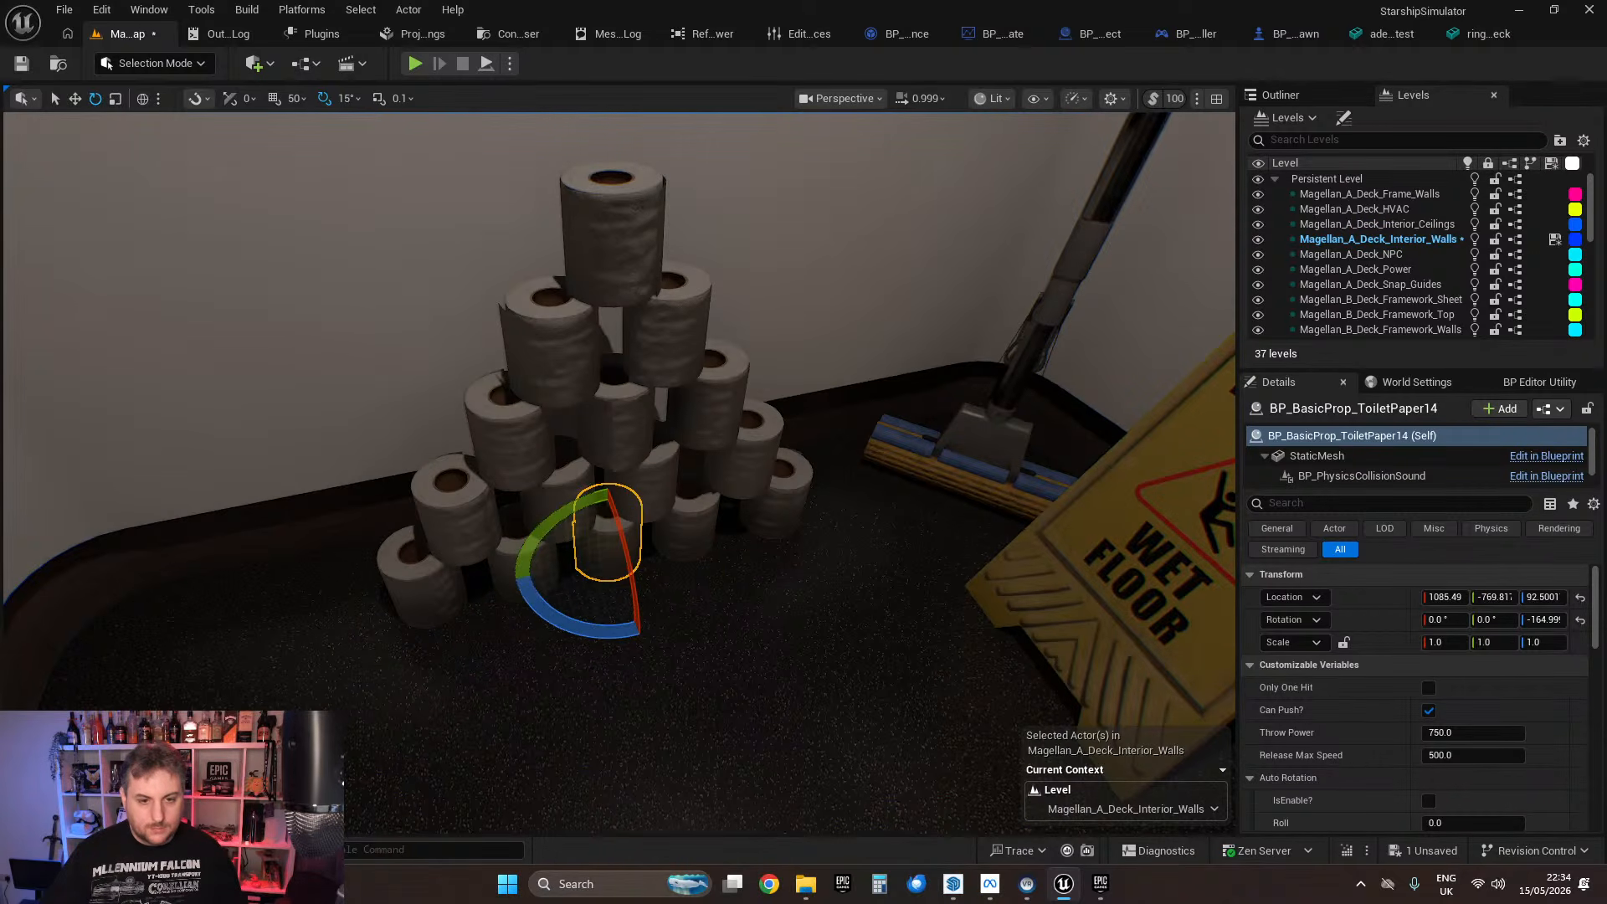
pyautogui.click(683, 517)
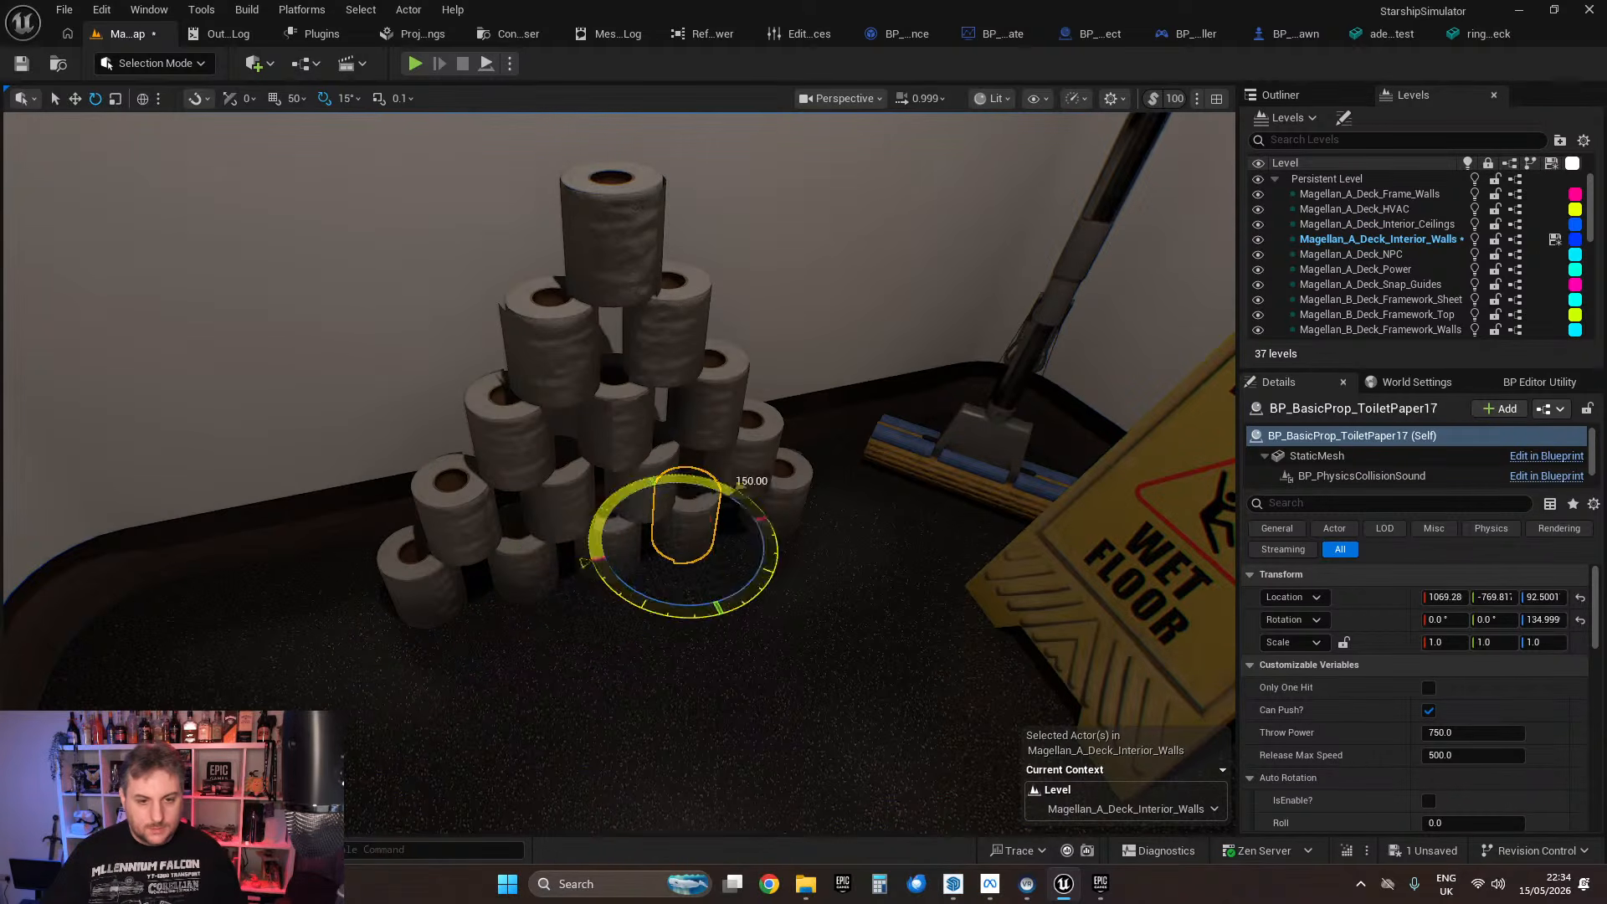
pyautogui.click(780, 500)
pyautogui.press('Escape')
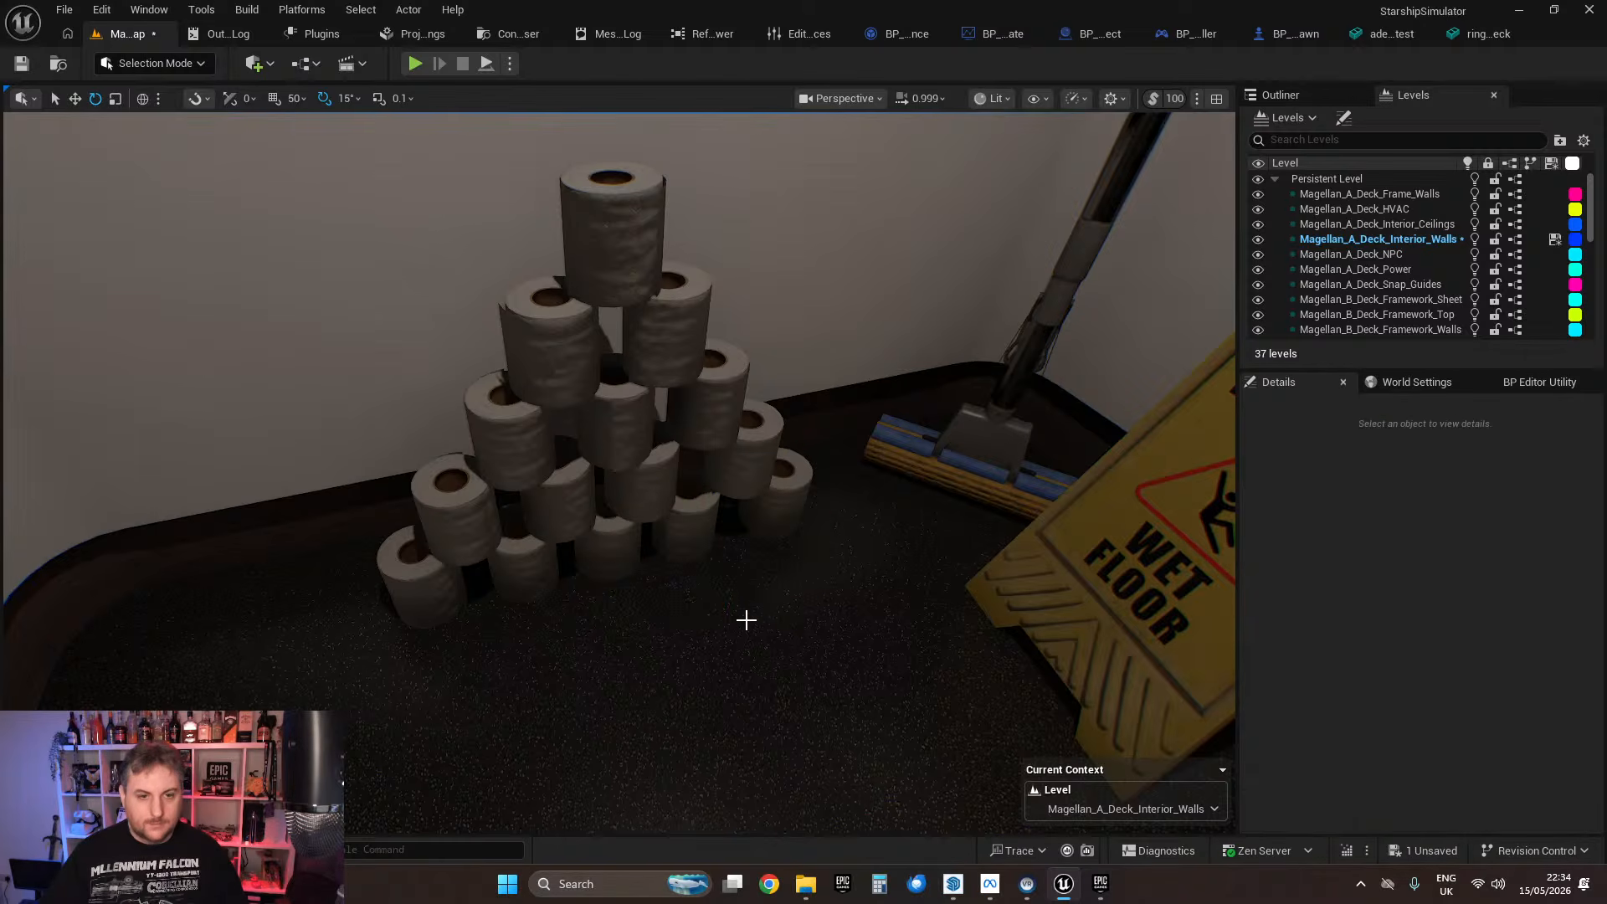
# Step: Rotate the two front soap bottles beside the wet-floor sign so their nozzles point outward in opposite directions
pyautogui.moveTo(780, 500); pyautogui.dragTo(971, 536, button='right')
pyautogui.press('s')
pyautogui.press('w')
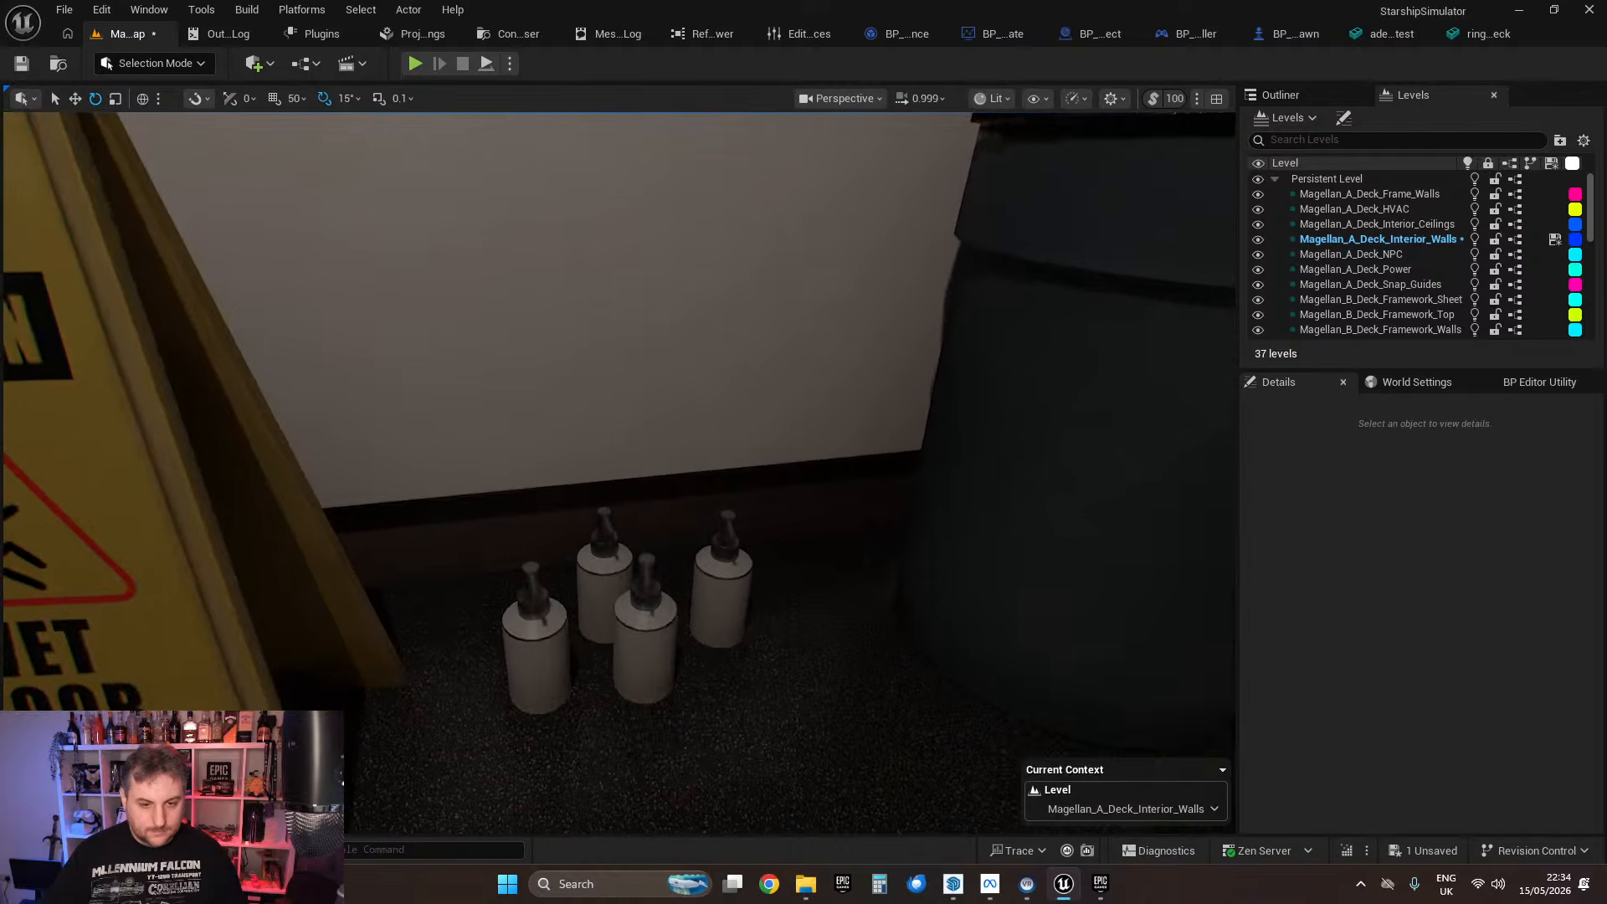
pyautogui.click(665, 646)
pyautogui.moveTo(603, 727); pyautogui.dragTo(658, 663)
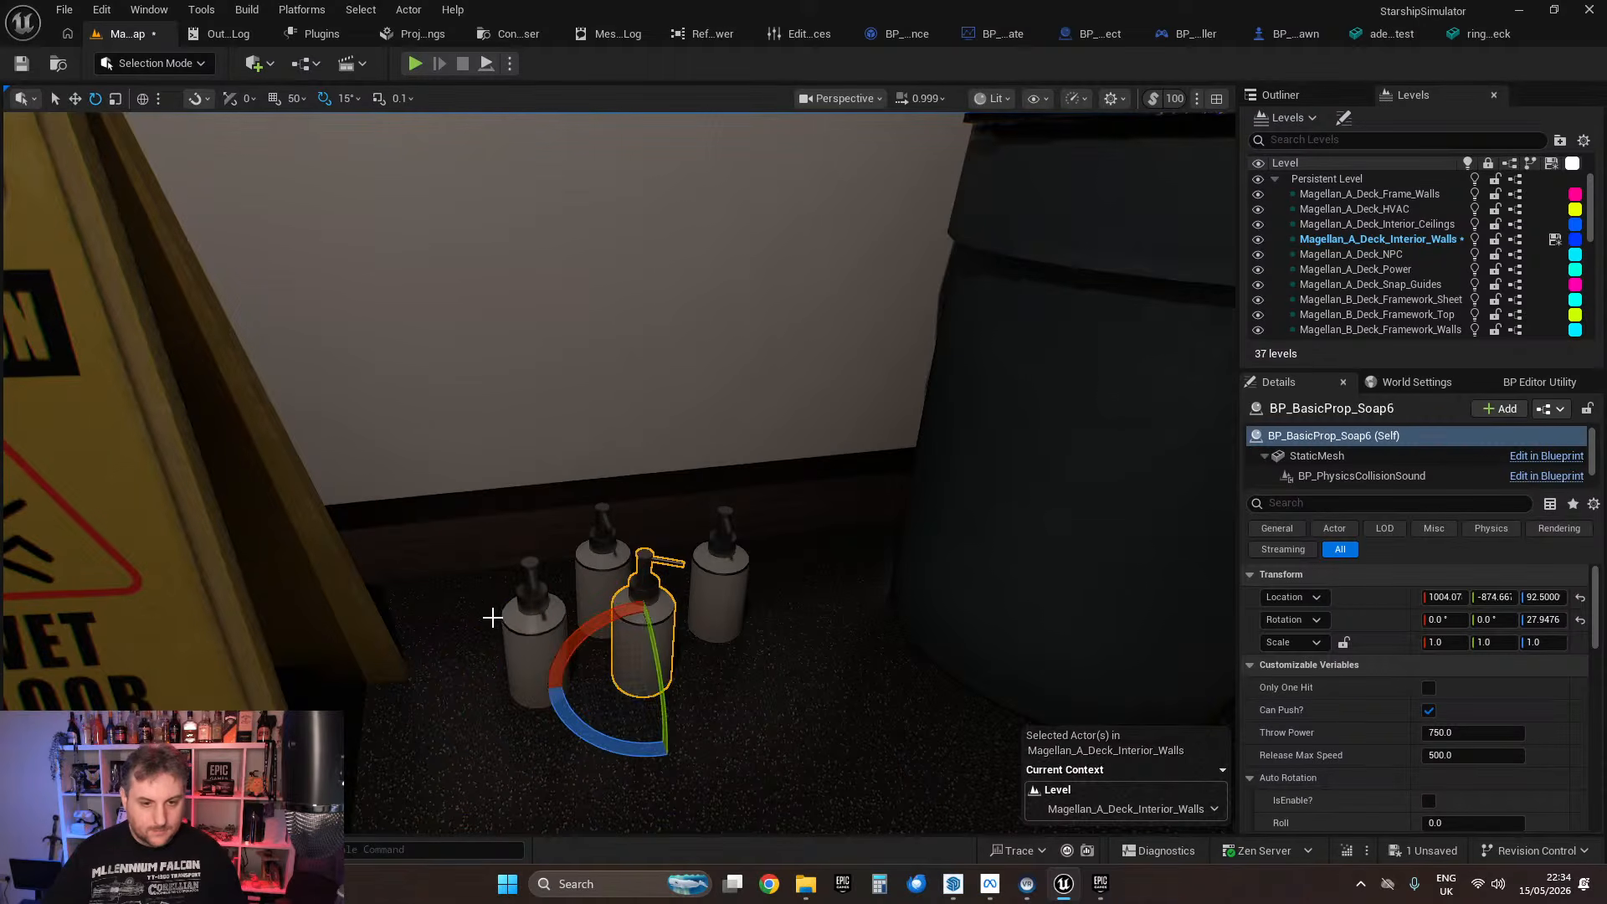
pyautogui.click(530, 663)
pyautogui.moveTo(504, 752); pyautogui.dragTo(460, 726)
pyautogui.press('Escape')
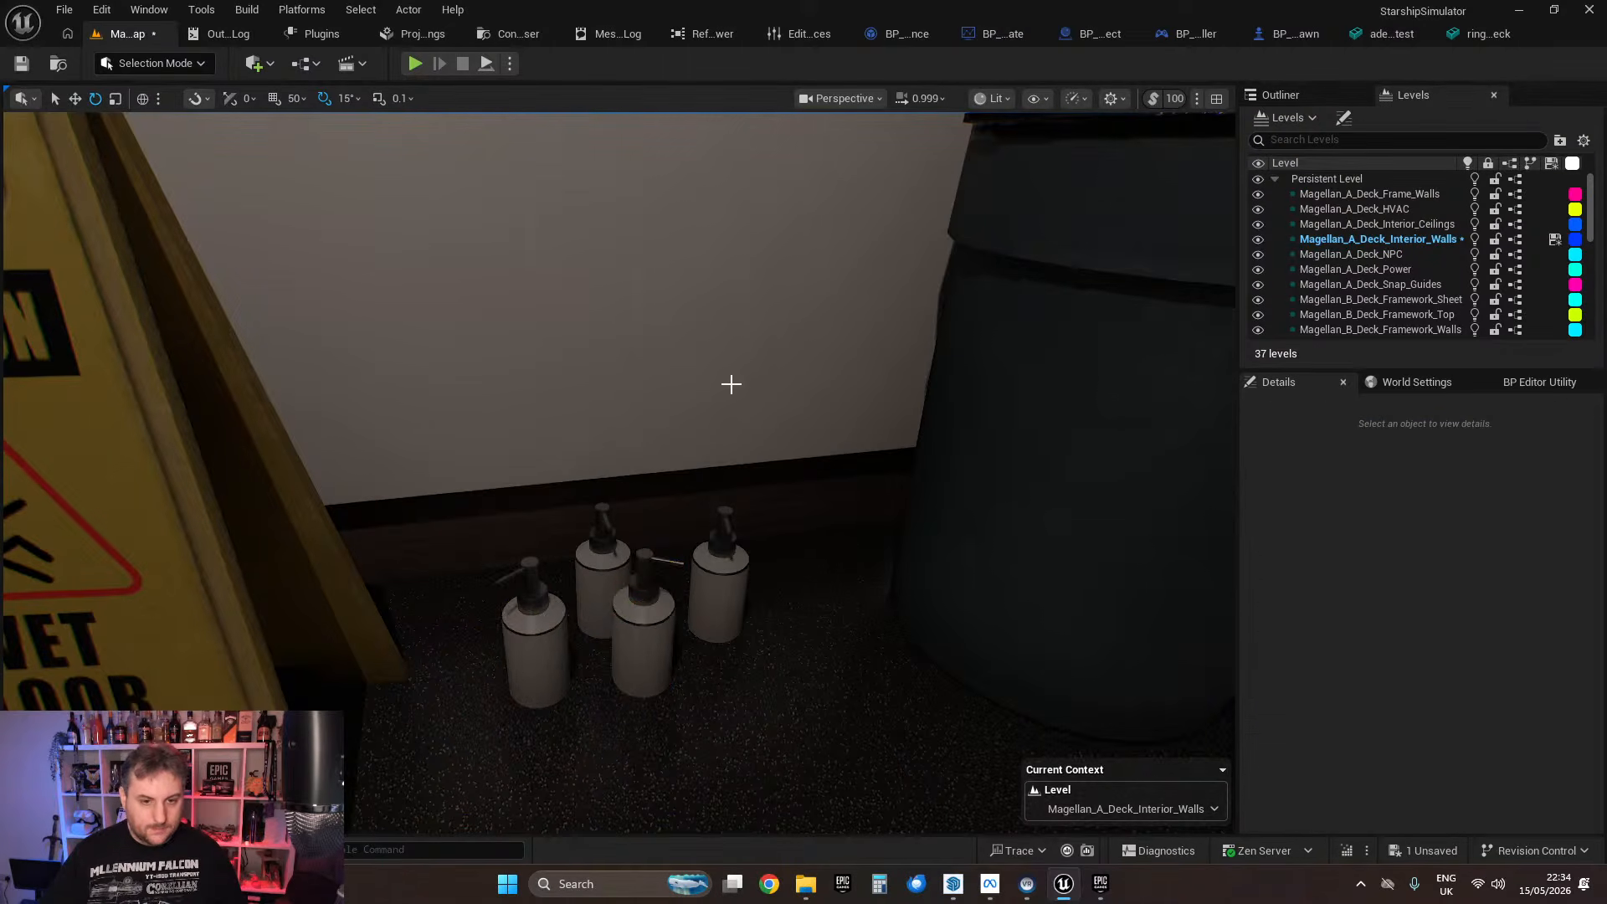
# Step: Check the finished toilet-roll pyramid and the cleaning props from outside the store's doorway
pyautogui.press('s')
pyautogui.moveTo(731, 384); pyautogui.dragTo(586, 360, button='right')
pyautogui.press('w')
pyautogui.press('d')
pyautogui.press('a')
pyautogui.press('s')
pyautogui.press('w')
pyautogui.press('w')
pyautogui.press('w')
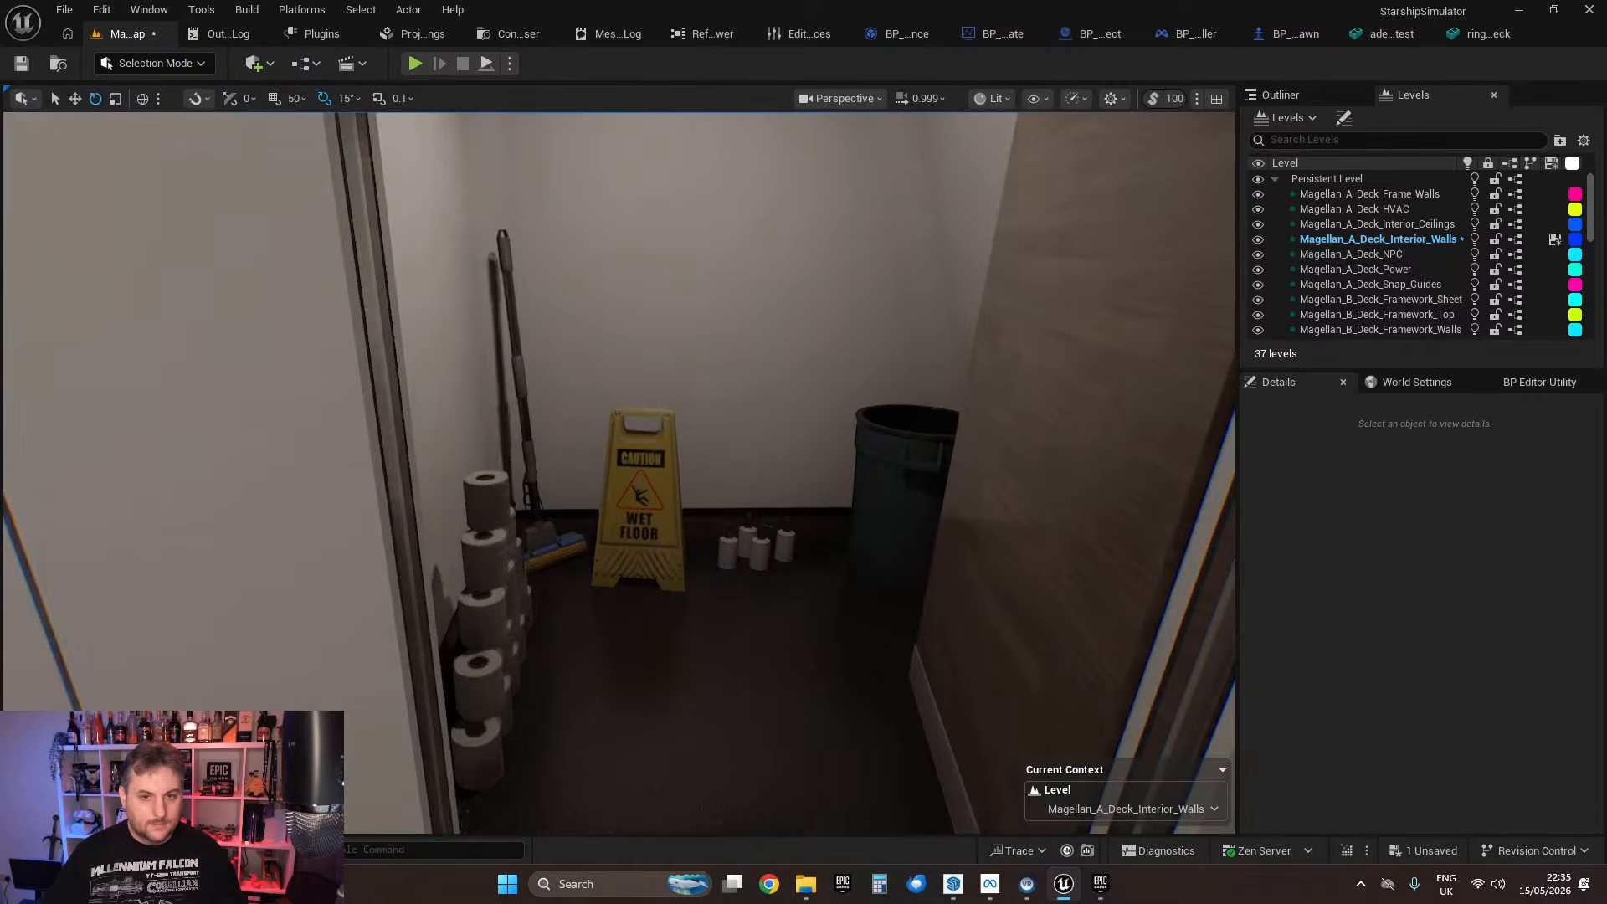
# Step: Compare the cleaning store's doorway, ceiling and props with the adjacent toilet cubicles
pyautogui.moveTo(791, 456); pyautogui.dragTo(779, 251, button='right')
pyautogui.press('s')
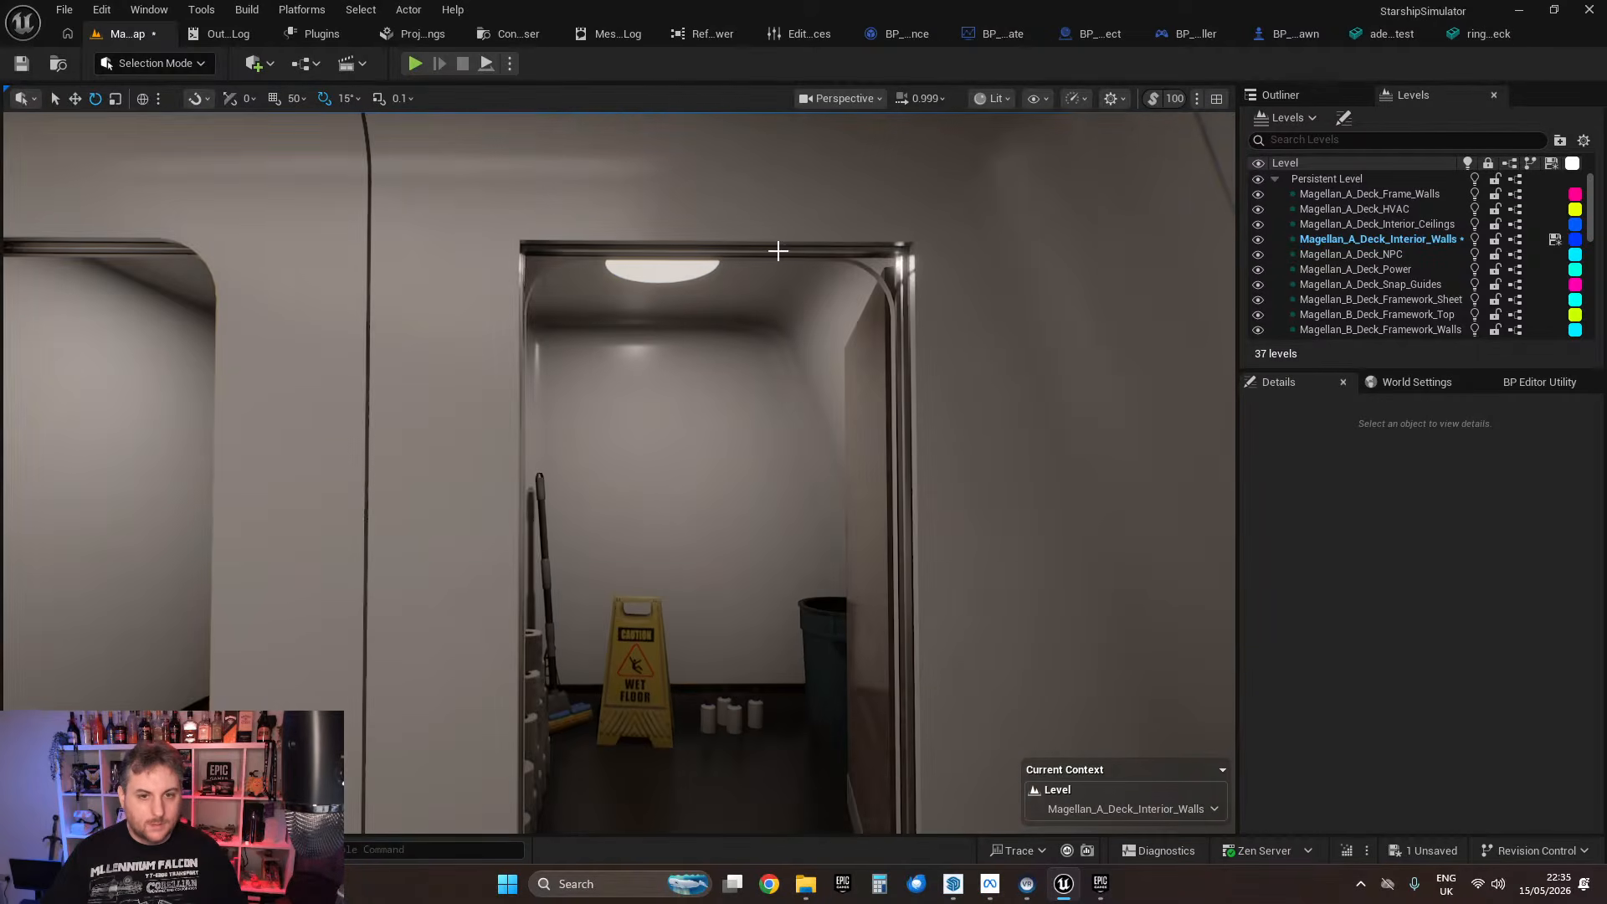
pyautogui.press('w')
pyautogui.moveTo(893, 235); pyautogui.dragTo(586, 267, button='right')
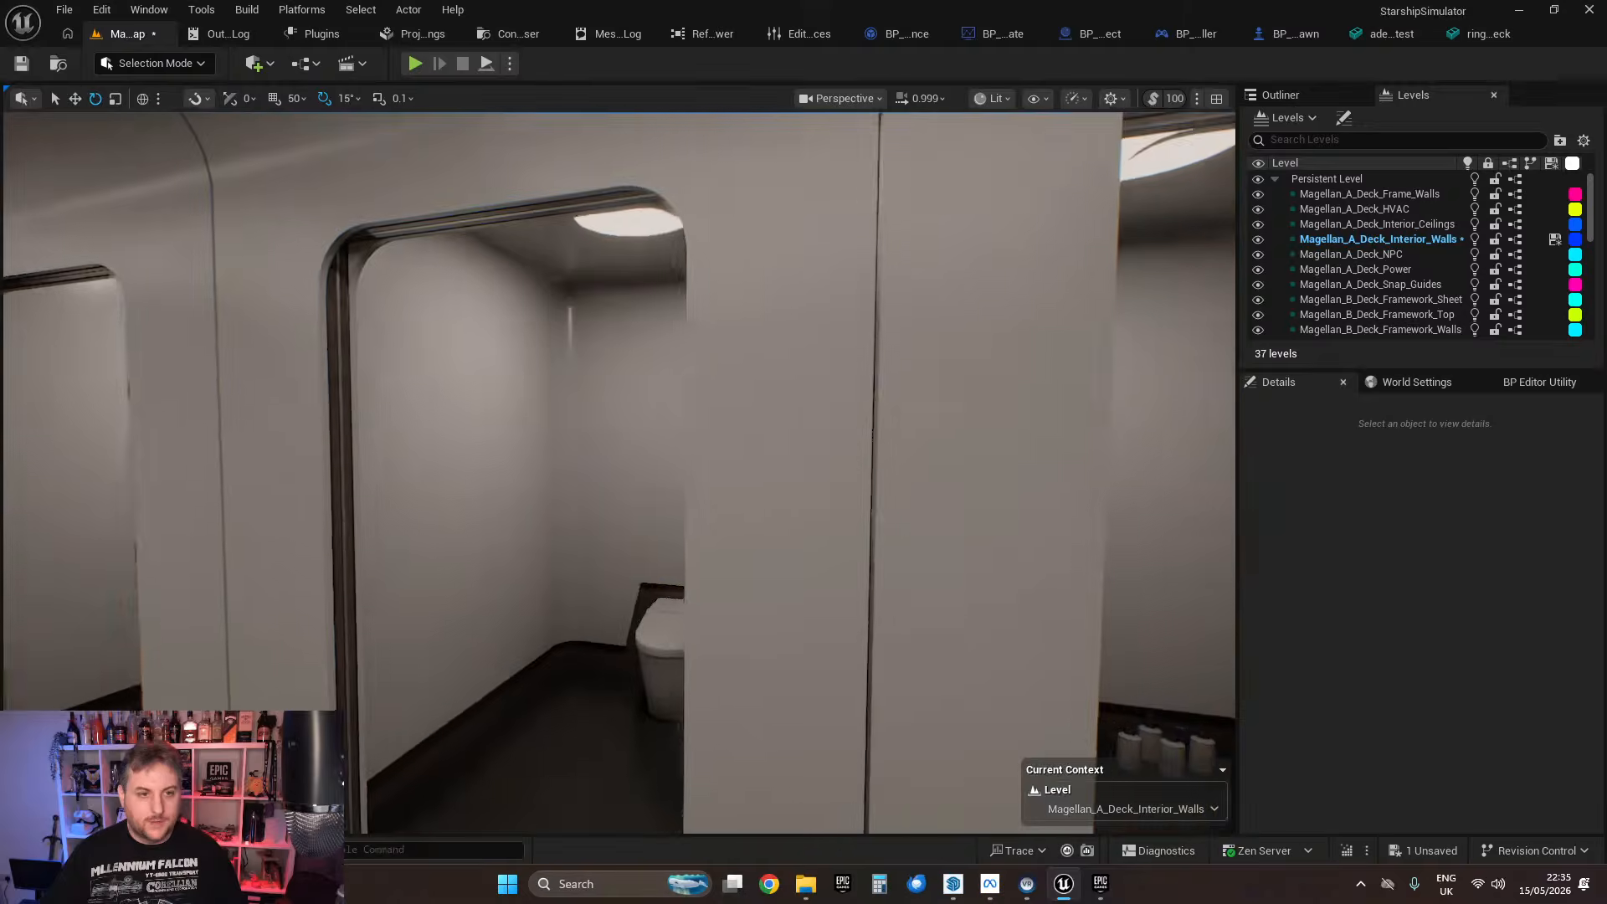
pyautogui.press('s')
pyautogui.moveTo(778, 285); pyautogui.dragTo(804, 427, button='right')
pyautogui.press('d')
pyautogui.press('a')
pyautogui.moveTo(753, 349)
pyautogui.mouseDown(button='right')
pyautogui.moveTo(745, 360)
pyautogui.moveTo(753, 349)
pyautogui.mouseUp(button='right')
pyautogui.press('w')
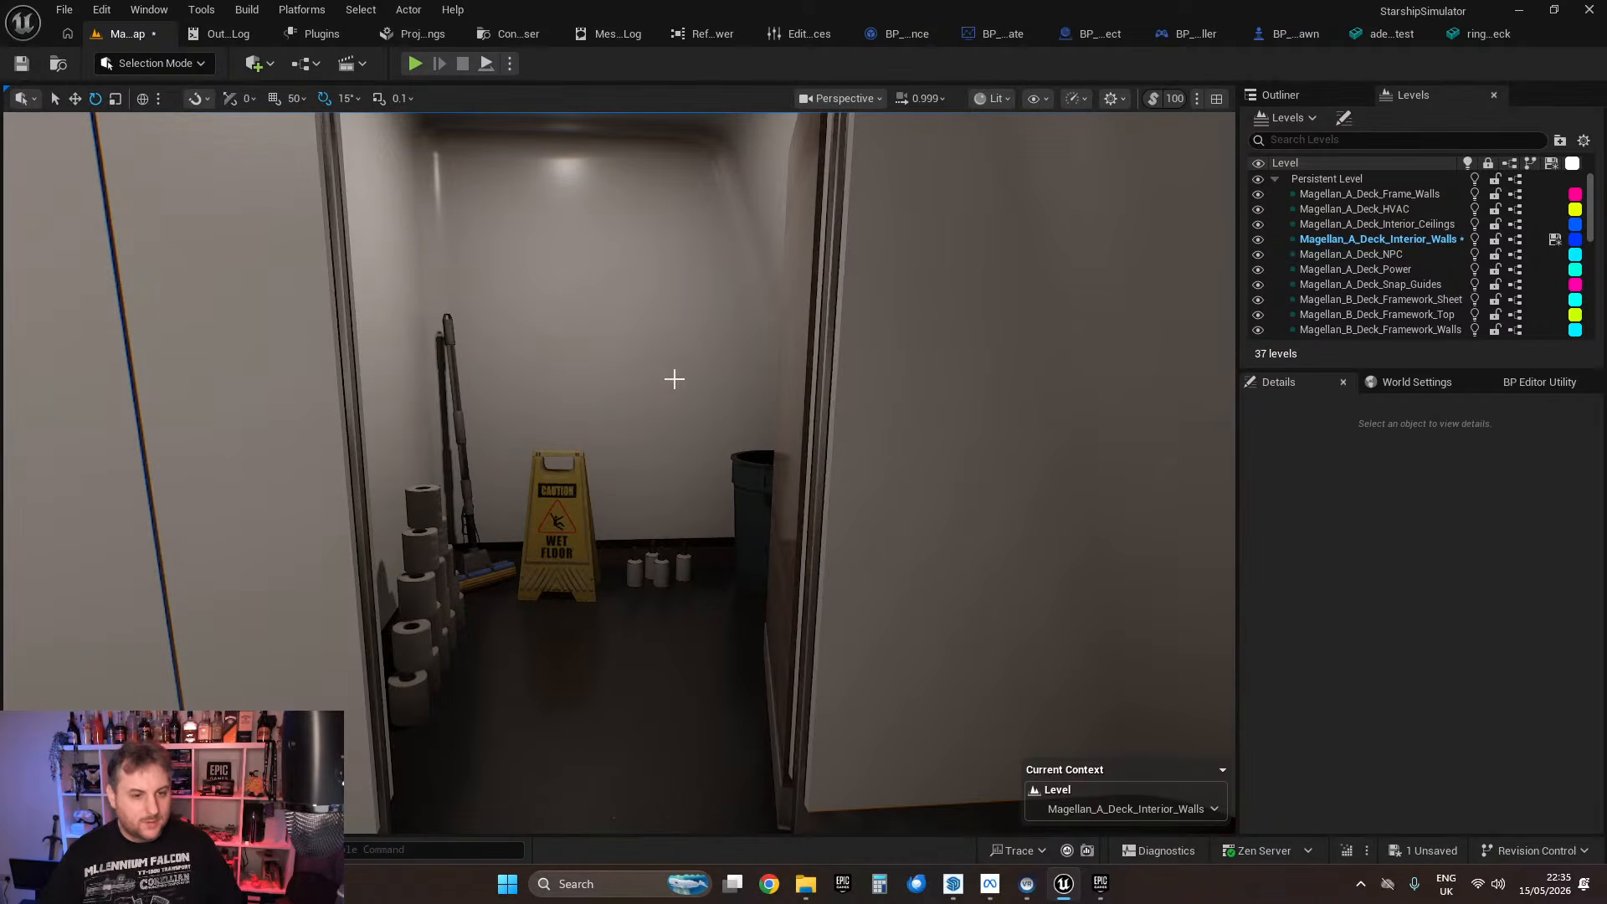
pyautogui.press('s')
pyautogui.moveTo(746, 394)
pyautogui.mouseDown(button='right')
pyautogui.moveTo(762, 377)
pyautogui.moveTo(748, 396)
pyautogui.moveTo(775, 396)
pyautogui.mouseUp(button='right')
pyautogui.press('a')
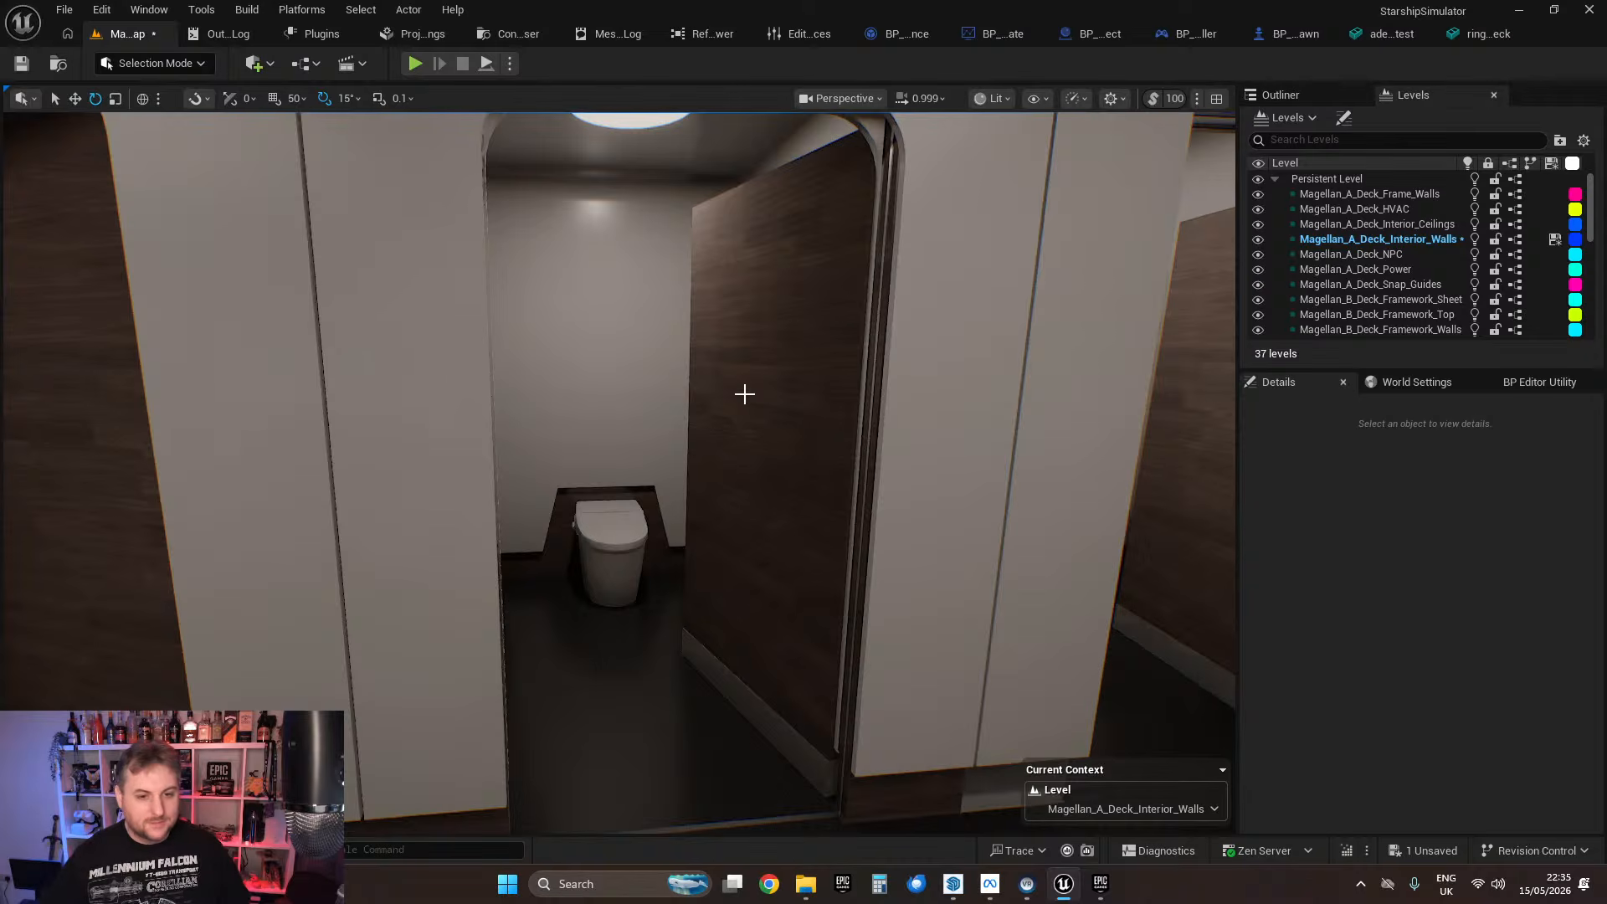
# Step: Examine a toilet cubicle's interior, including its ceiling light, walls, toilet and toilet recess
pyautogui.moveTo(754, 409); pyautogui.dragTo(657, 390, button='right')
pyautogui.moveTo(783, 340); pyautogui.dragTo(784, 340, button='right')
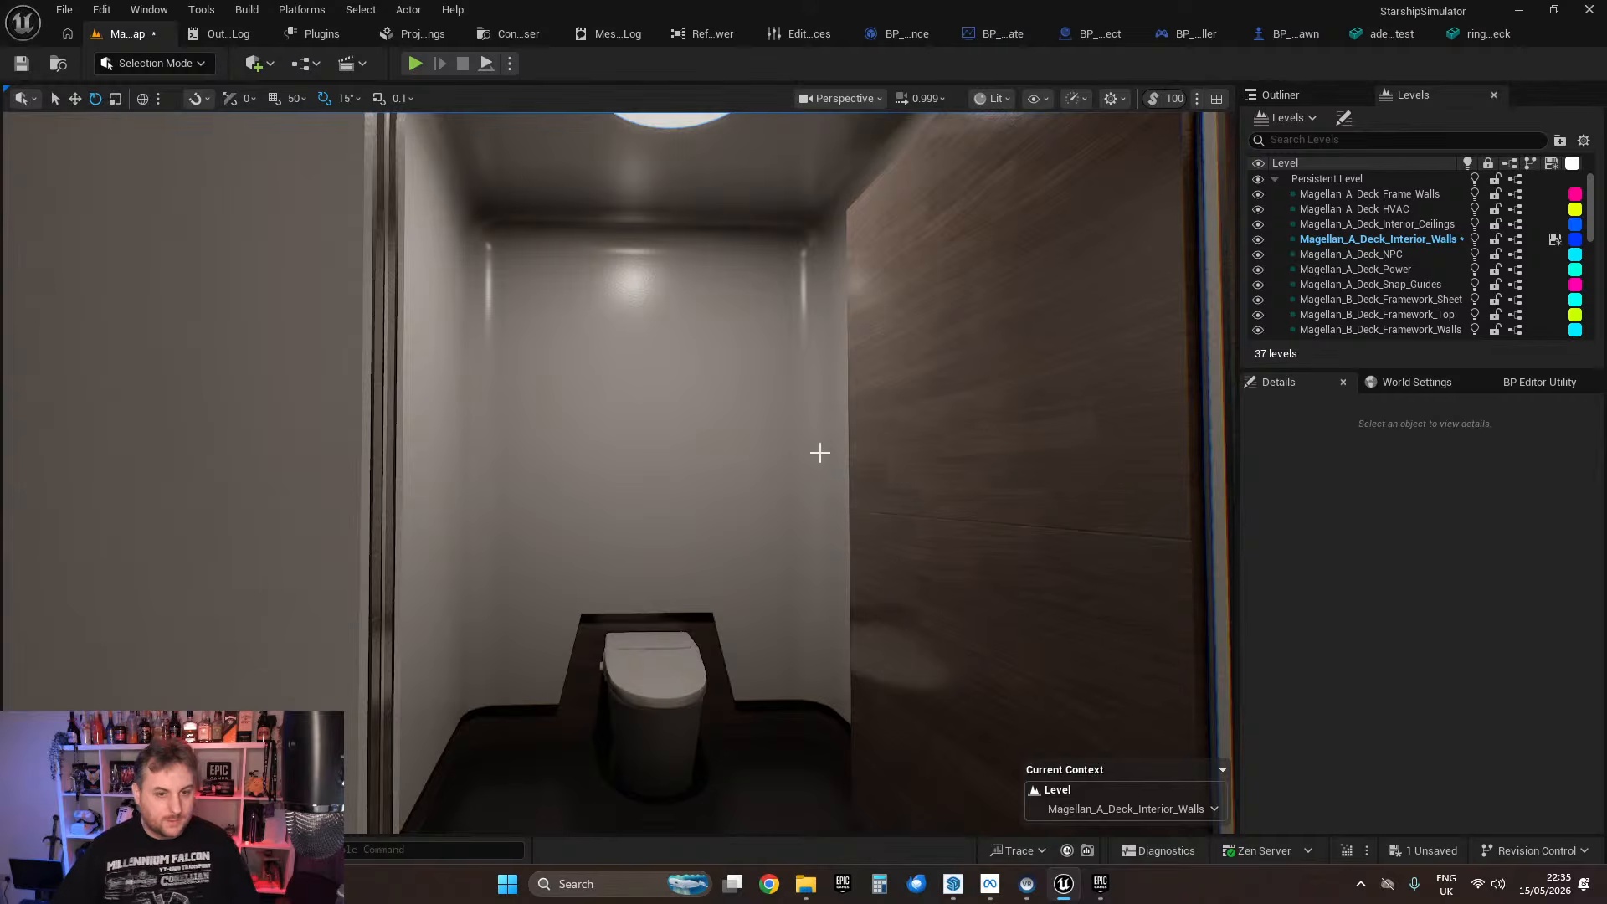
pyautogui.moveTo(738, 439); pyautogui.dragTo(738, 438, button='right')
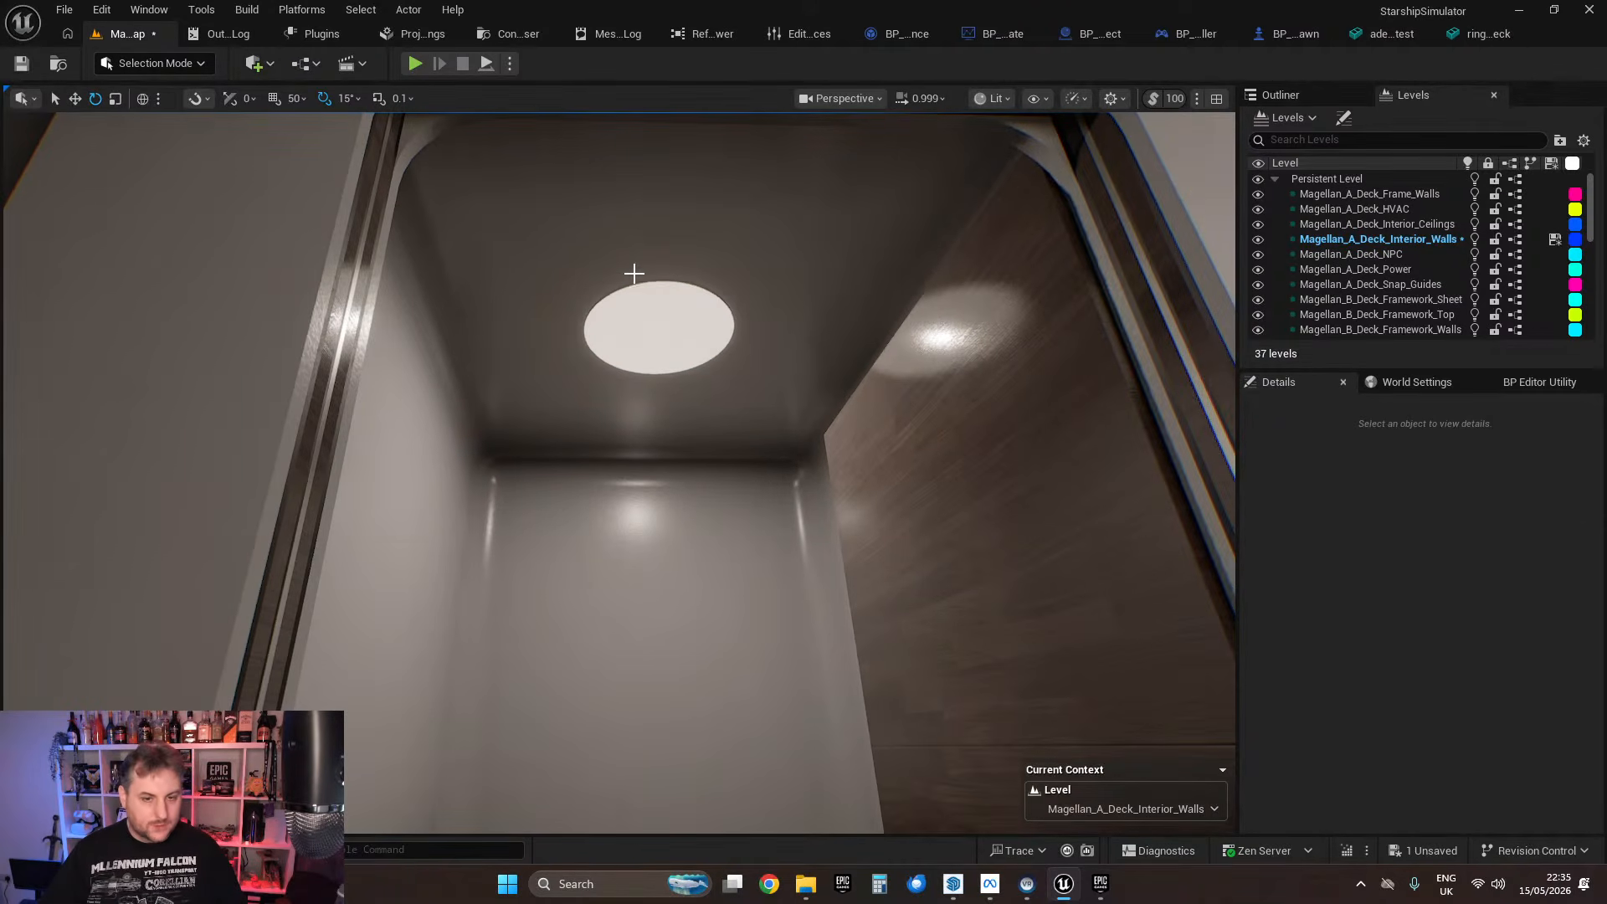
pyautogui.moveTo(661, 251); pyautogui.dragTo(661, 251, button='right')
pyautogui.moveTo(523, 439); pyautogui.dragTo(497, 534, button='right')
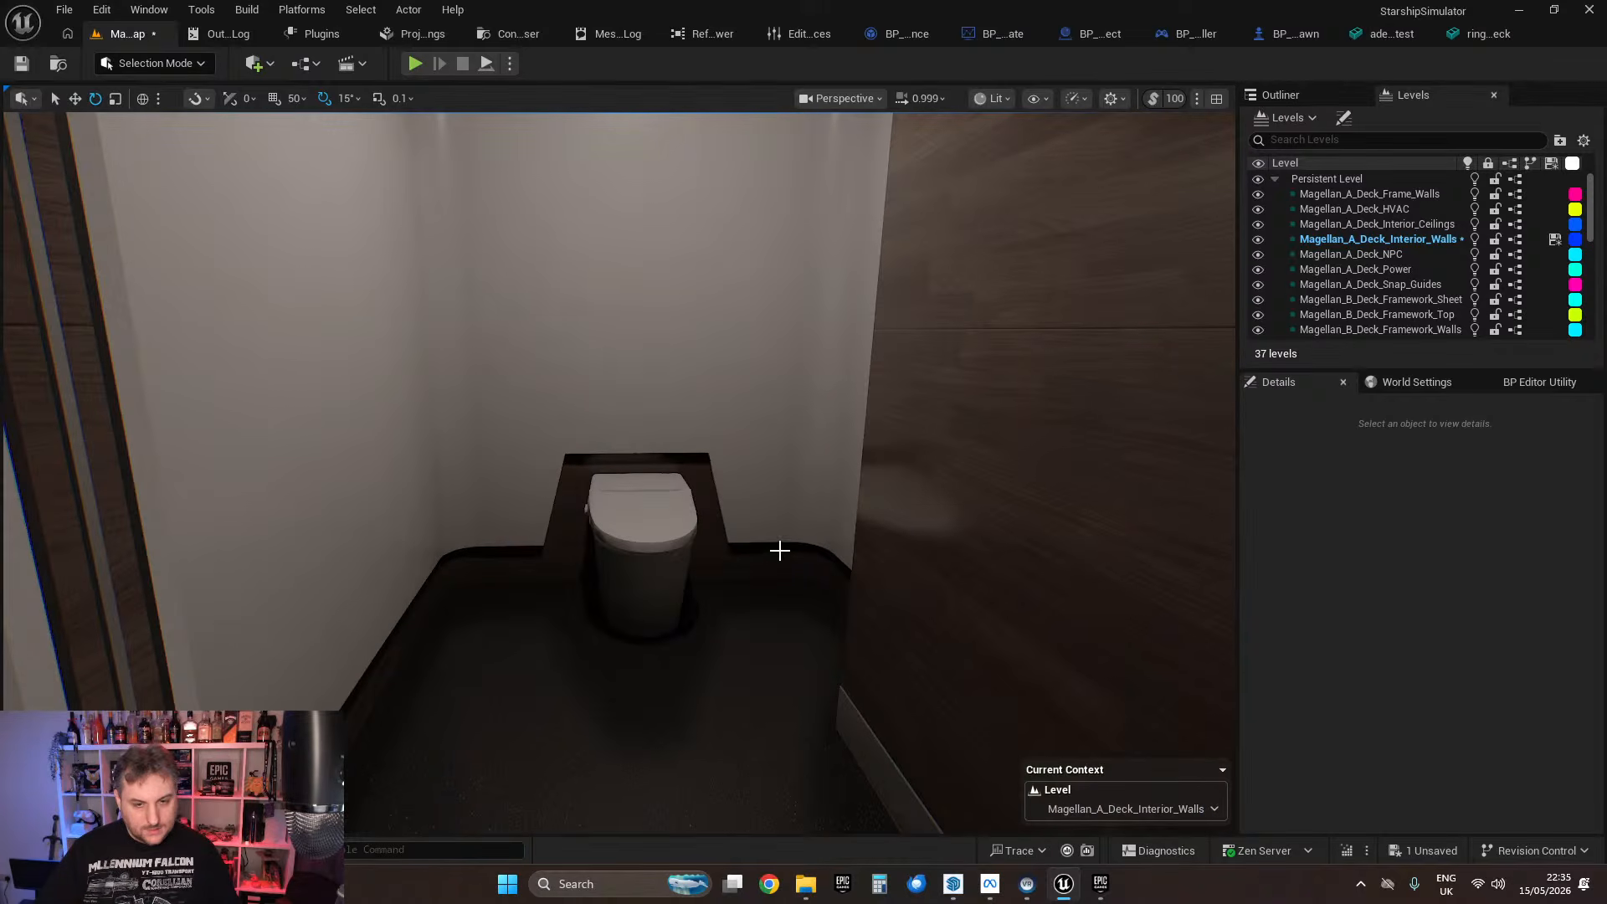
pyautogui.moveTo(658, 505); pyautogui.dragTo(686, 534, button='right')
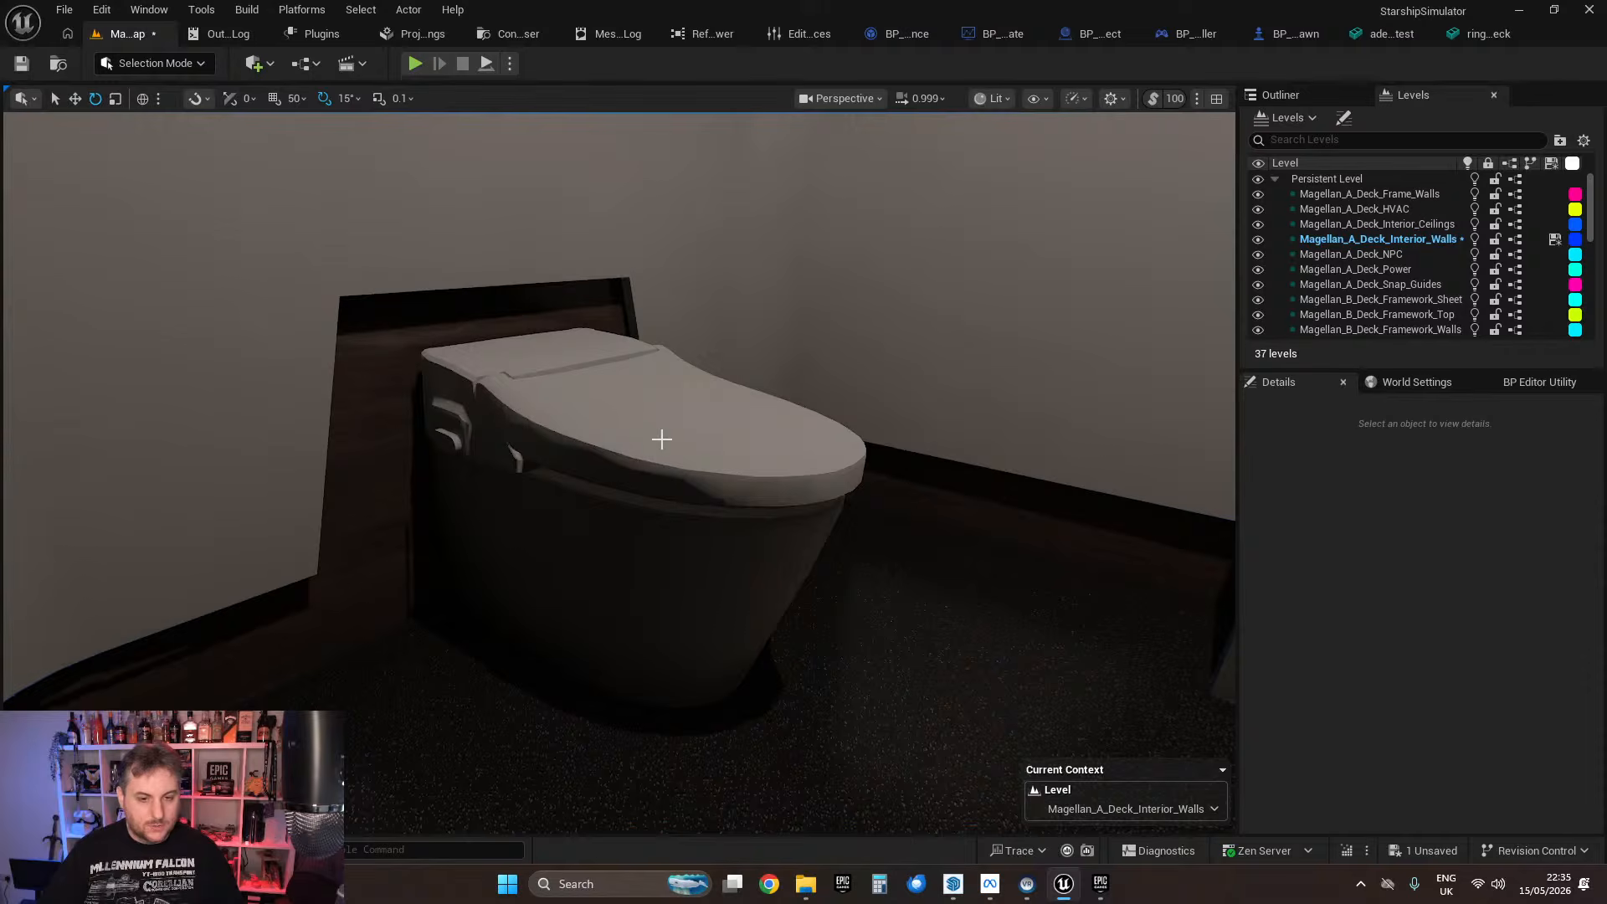
pyautogui.moveTo(832, 541); pyautogui.dragTo(825, 661, button='right')
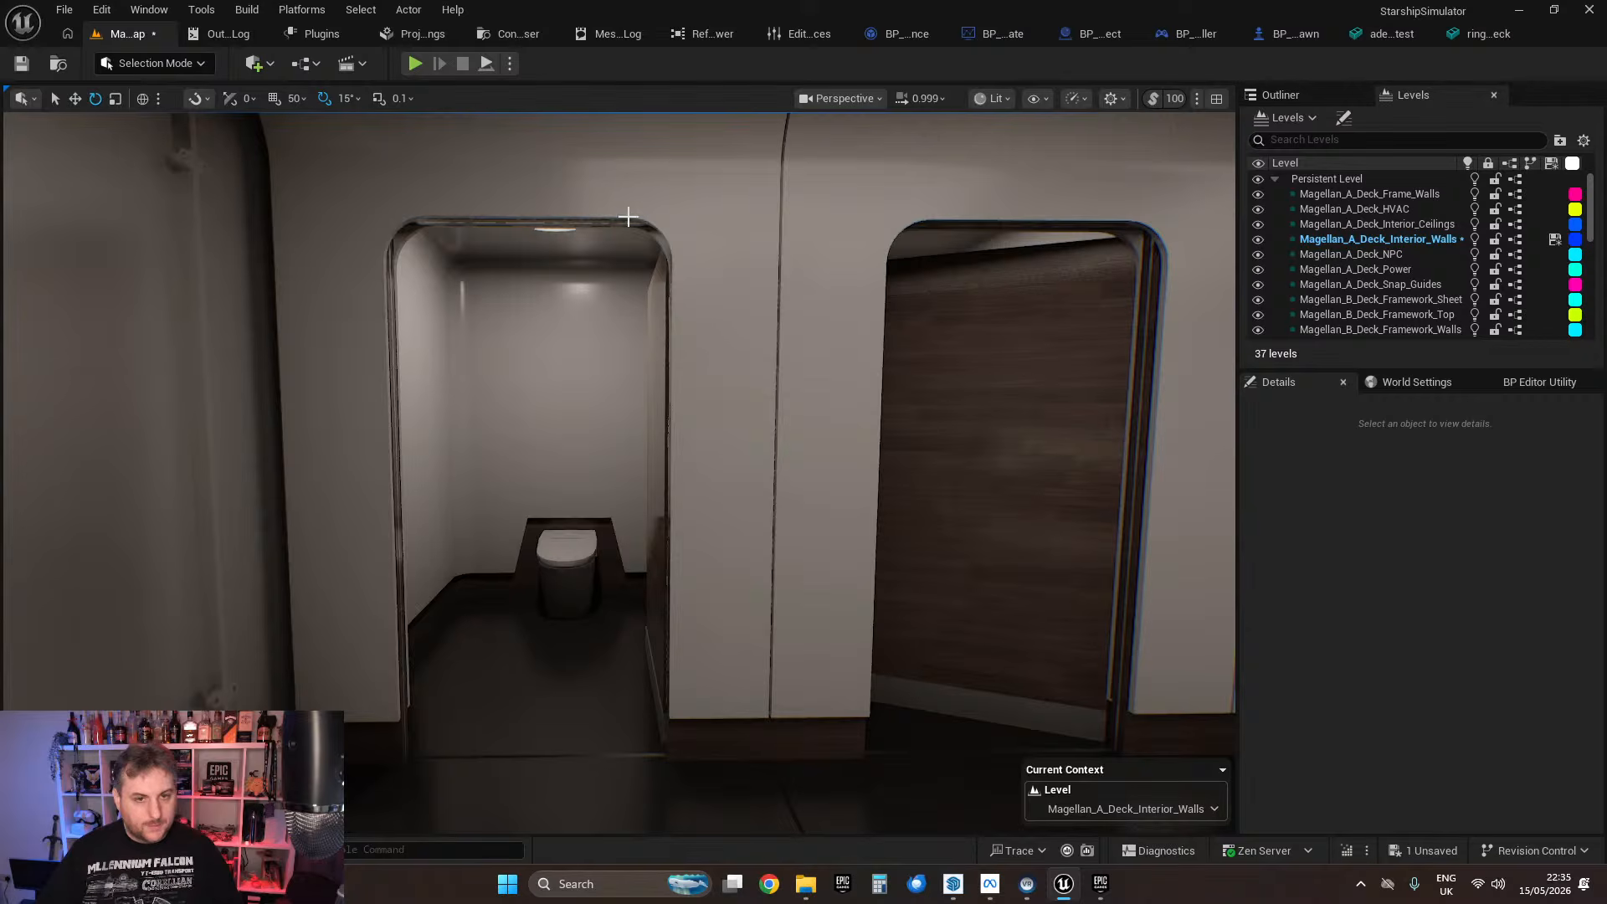
# Step: Examine the end toilet cubicle's door frame, skirting, floor threshold and open door from several angles
pyautogui.moveTo(854, 585); pyautogui.dragTo(543, 260, button='right')
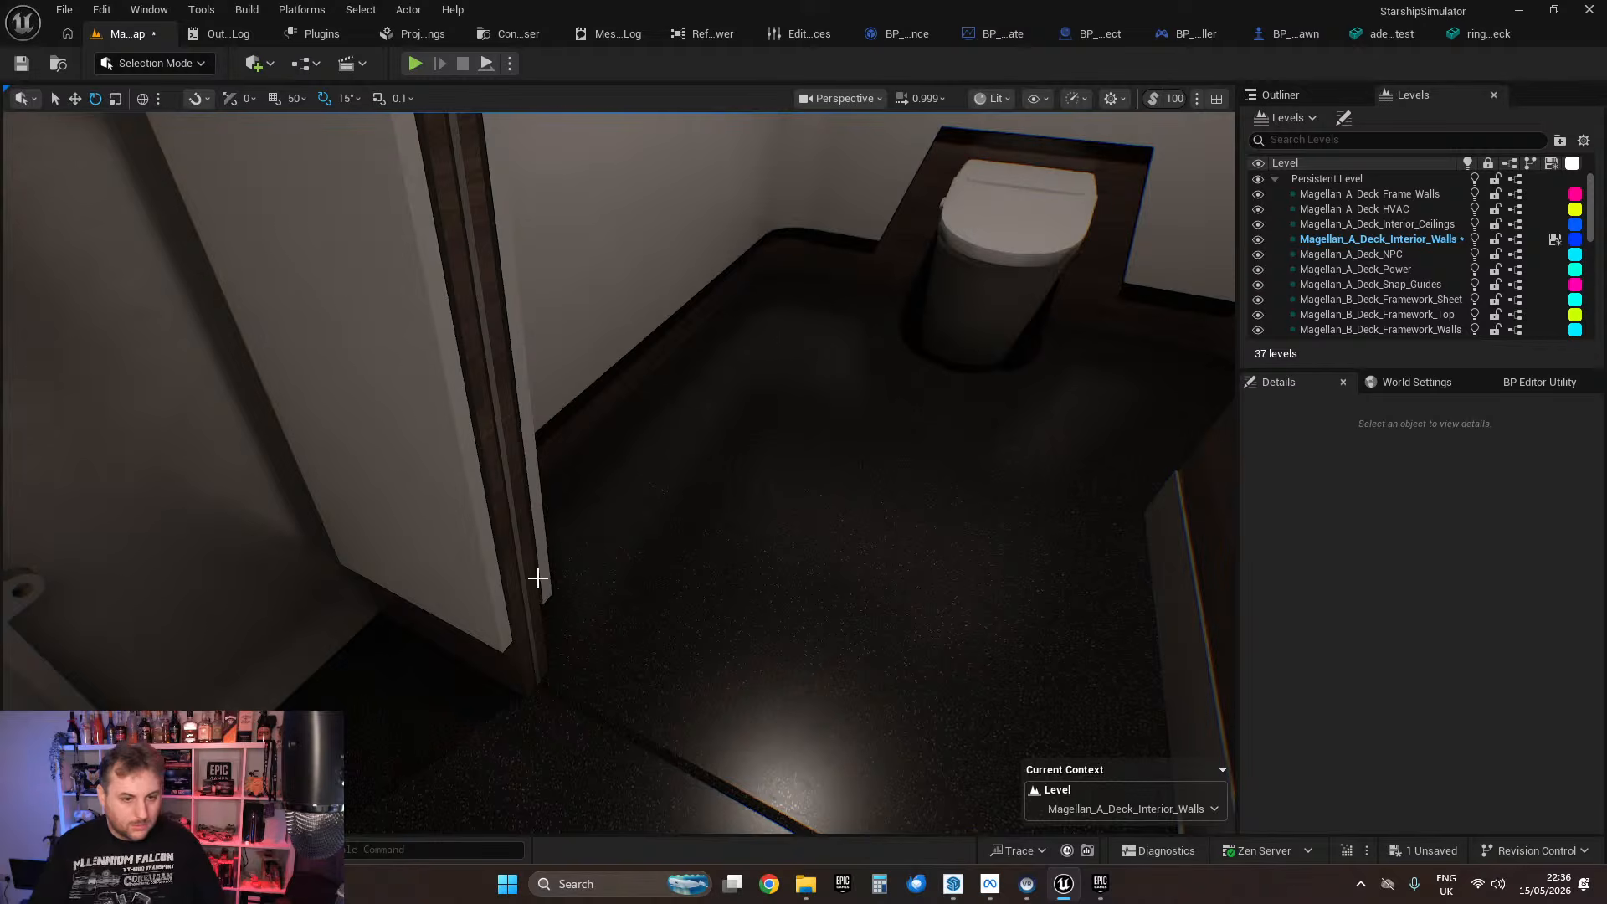
pyautogui.moveTo(538, 578); pyautogui.dragTo(583, 561, button='right')
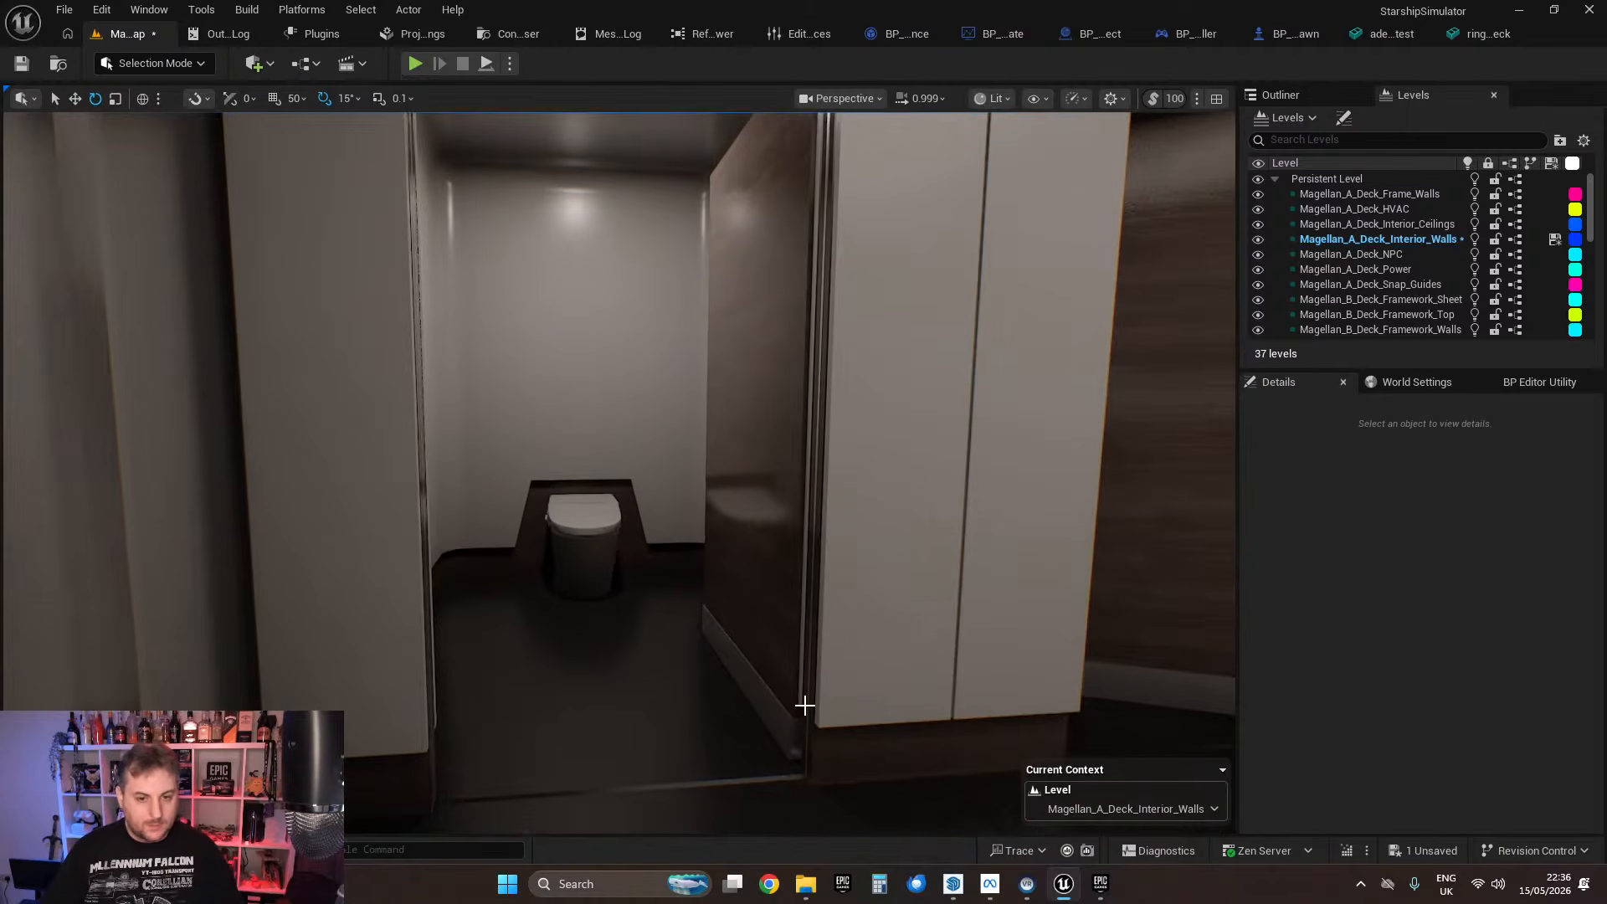
pyautogui.moveTo(763, 447); pyautogui.dragTo(677, 490, button='right')
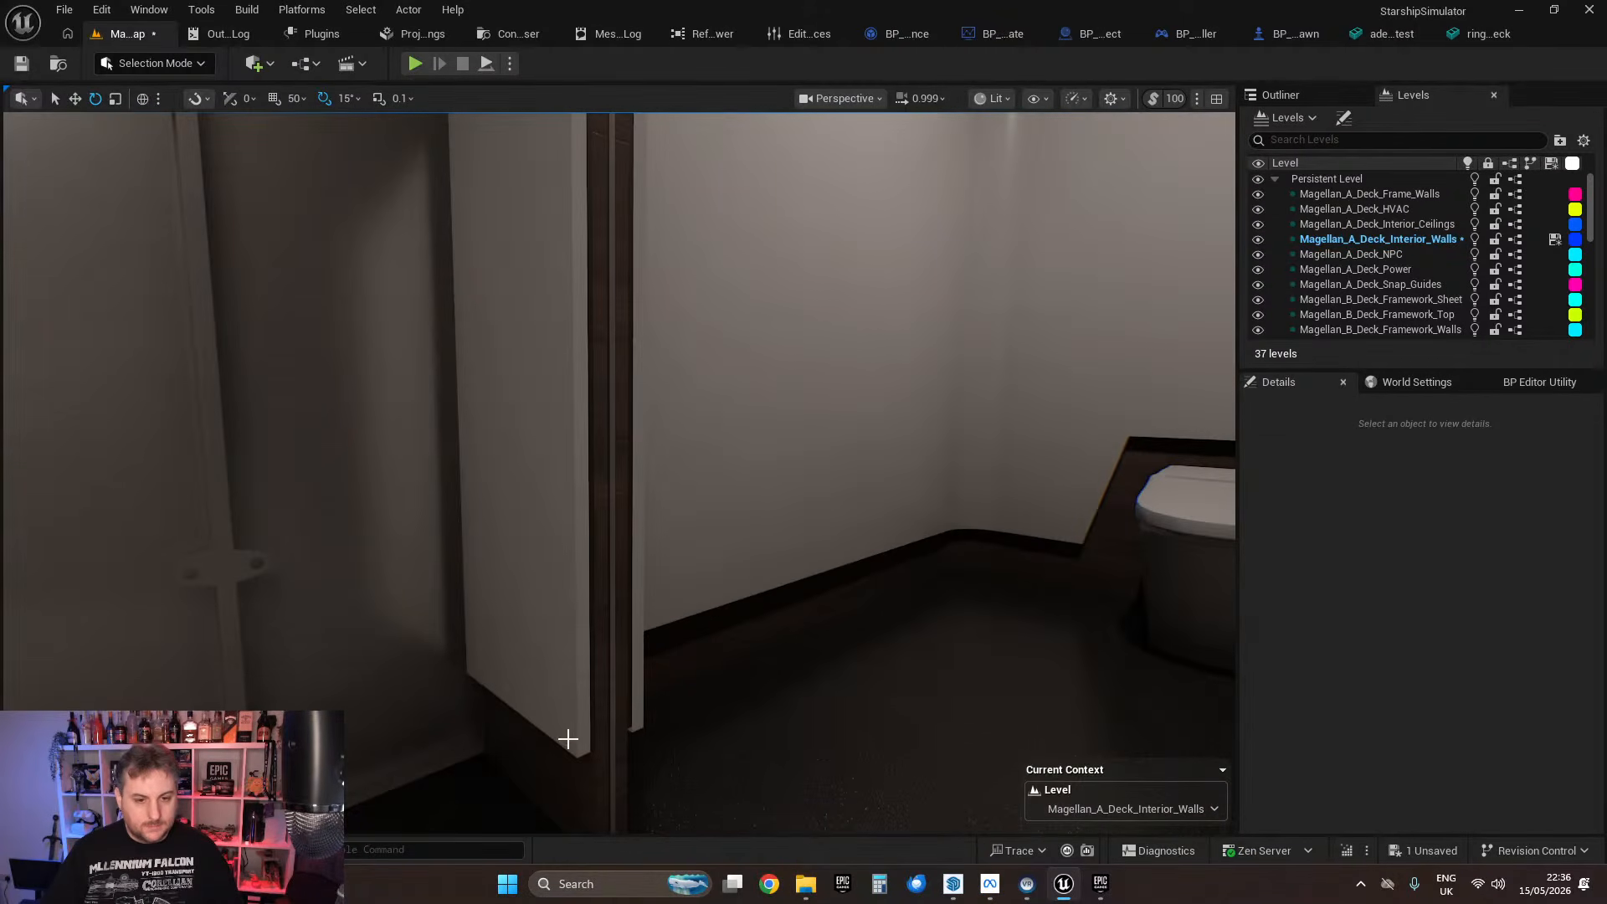
pyautogui.moveTo(631, 349); pyautogui.dragTo(618, 465, button='right')
pyautogui.press('w')
pyautogui.press('w')
pyautogui.press('w')
pyautogui.press('d')
pyautogui.press('a')
pyautogui.press('w')
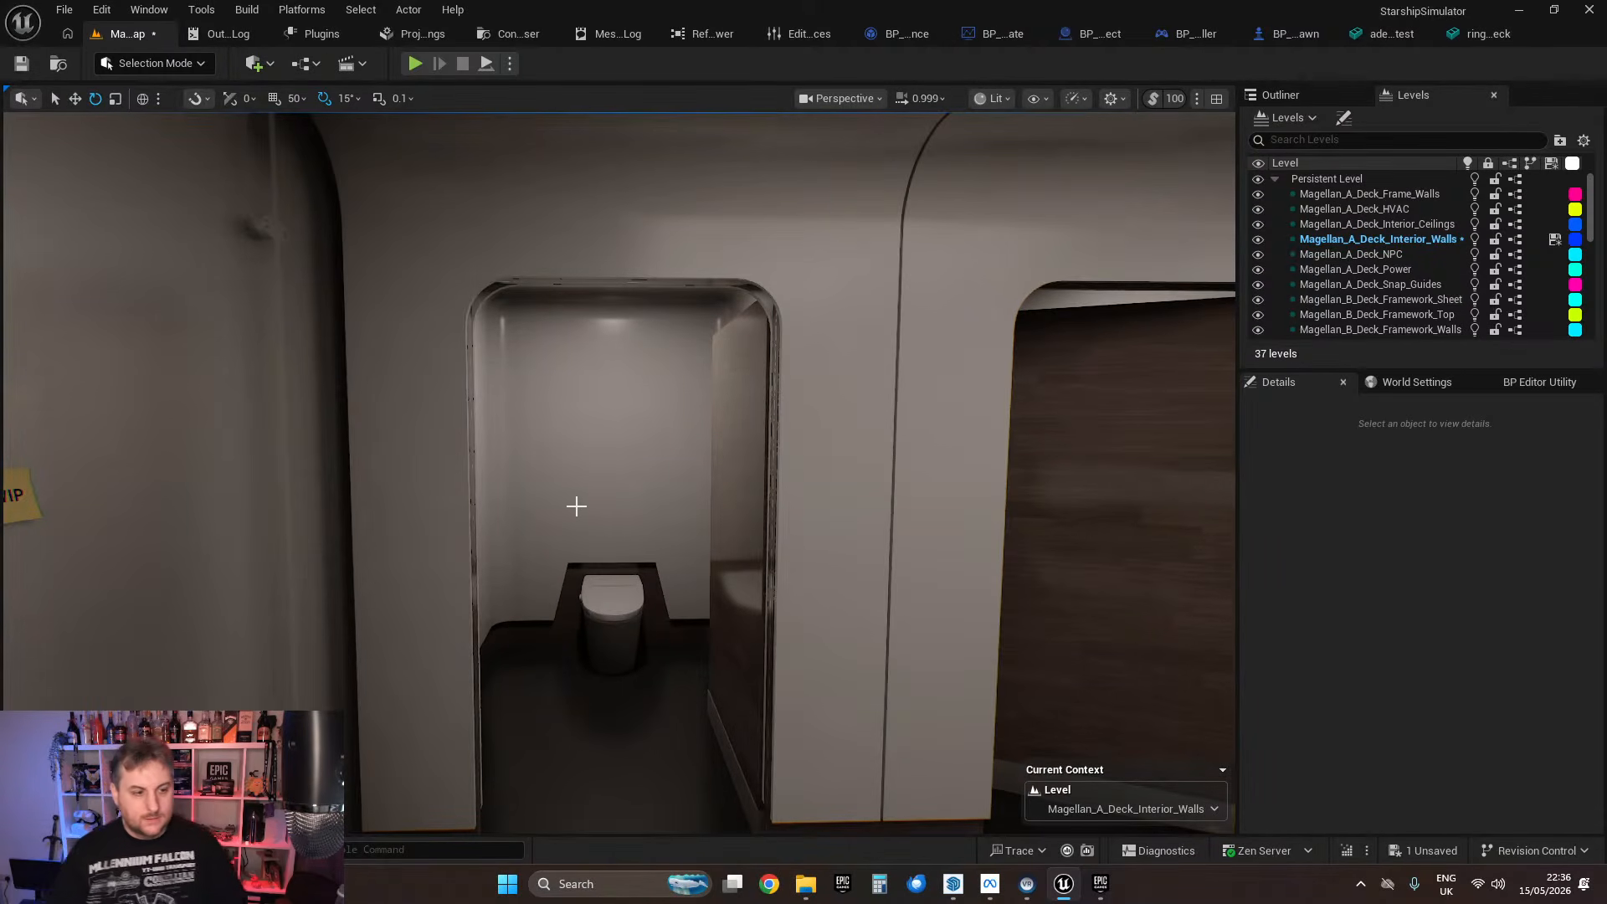
pyautogui.press('w')
pyautogui.moveTo(801, 561); pyautogui.dragTo(837, 598, button='right')
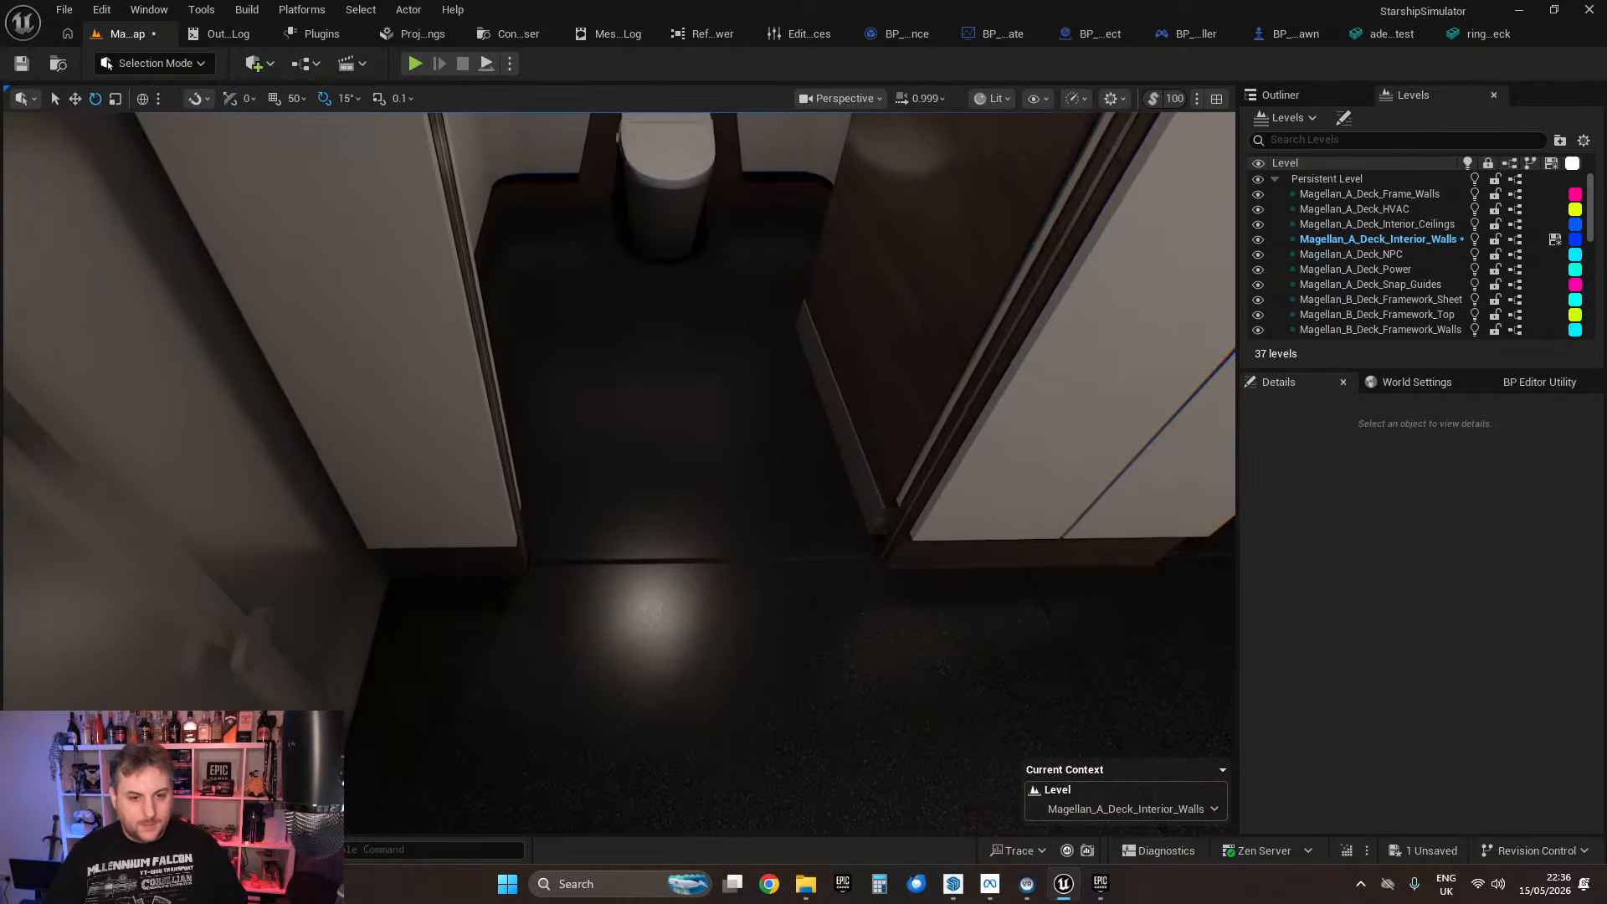
pyautogui.moveTo(1036, 358); pyautogui.dragTo(863, 568, button='right')
pyautogui.press('s')
pyautogui.press('w')
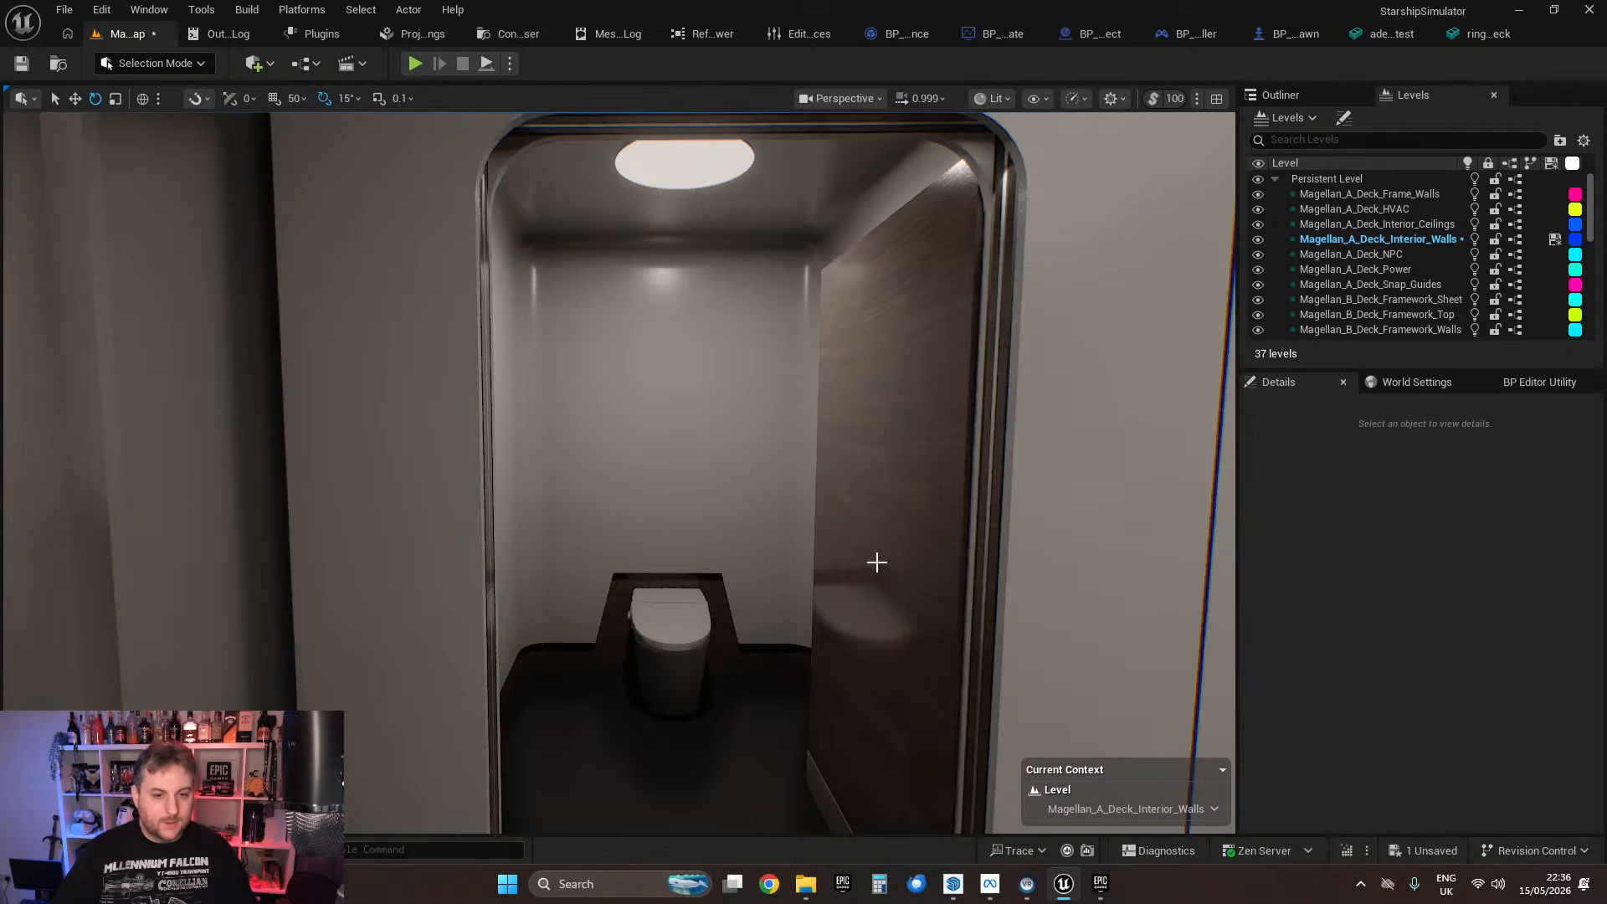
# Step: Examine the toilet cubicle's open door, frame and floor threshold from the front and from inside looking out towards the washroom
pyautogui.moveTo(833, 571)
pyautogui.mouseDown(button='right')
pyautogui.moveTo(908, 618)
pyautogui.moveTo(828, 571)
pyautogui.mouseUp(button='right')
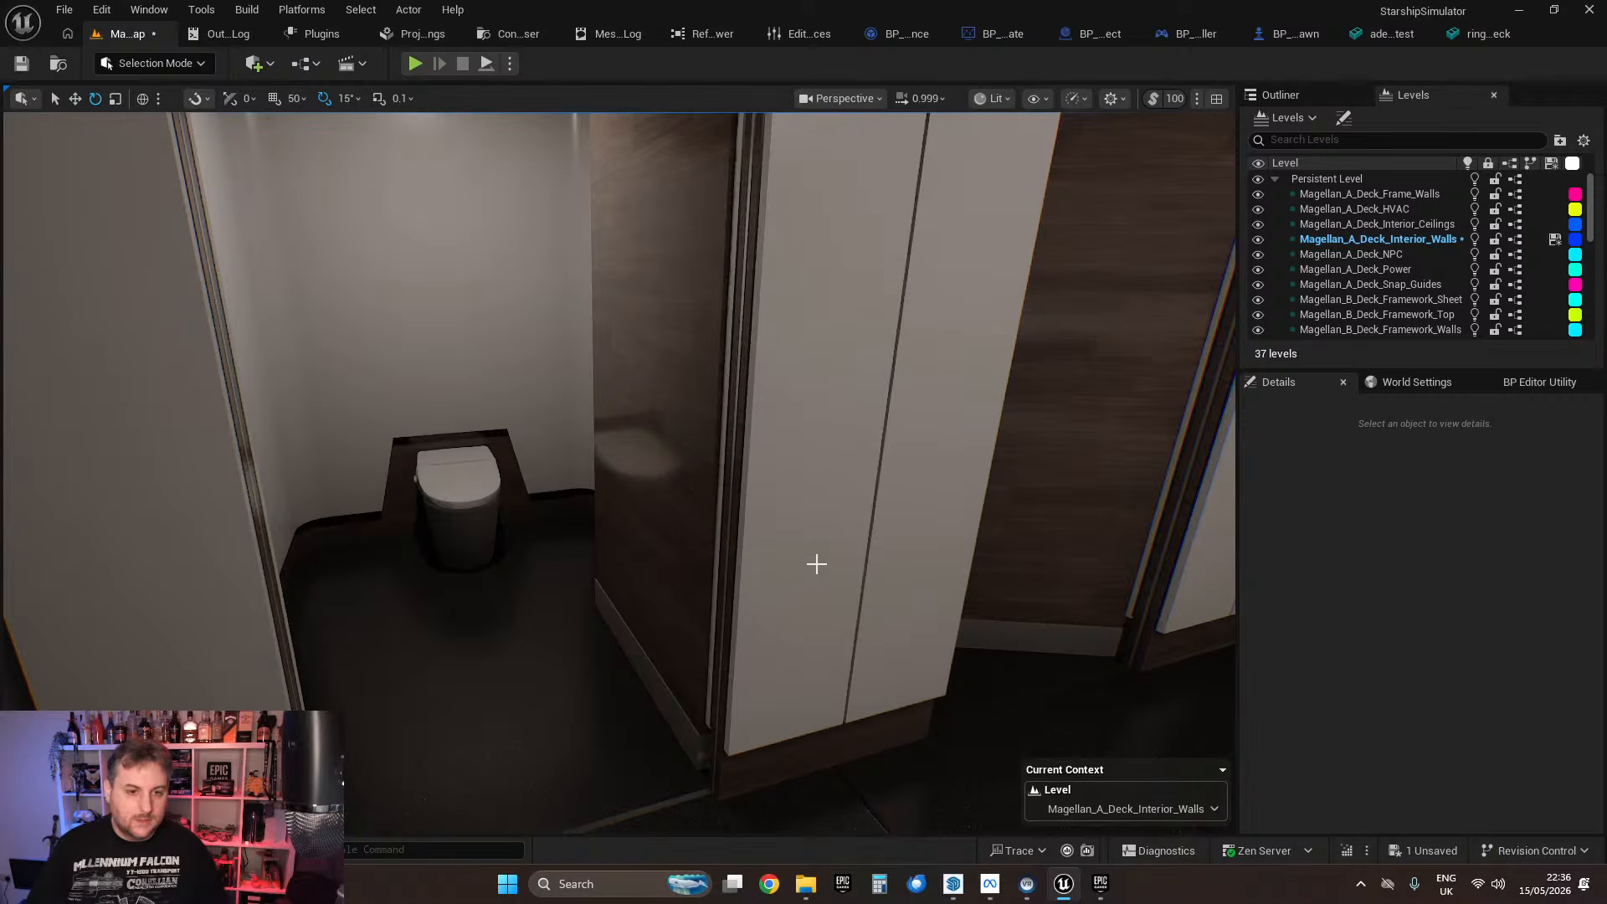
pyautogui.moveTo(742, 555); pyautogui.dragTo(549, 605, button='right')
pyautogui.press('w')
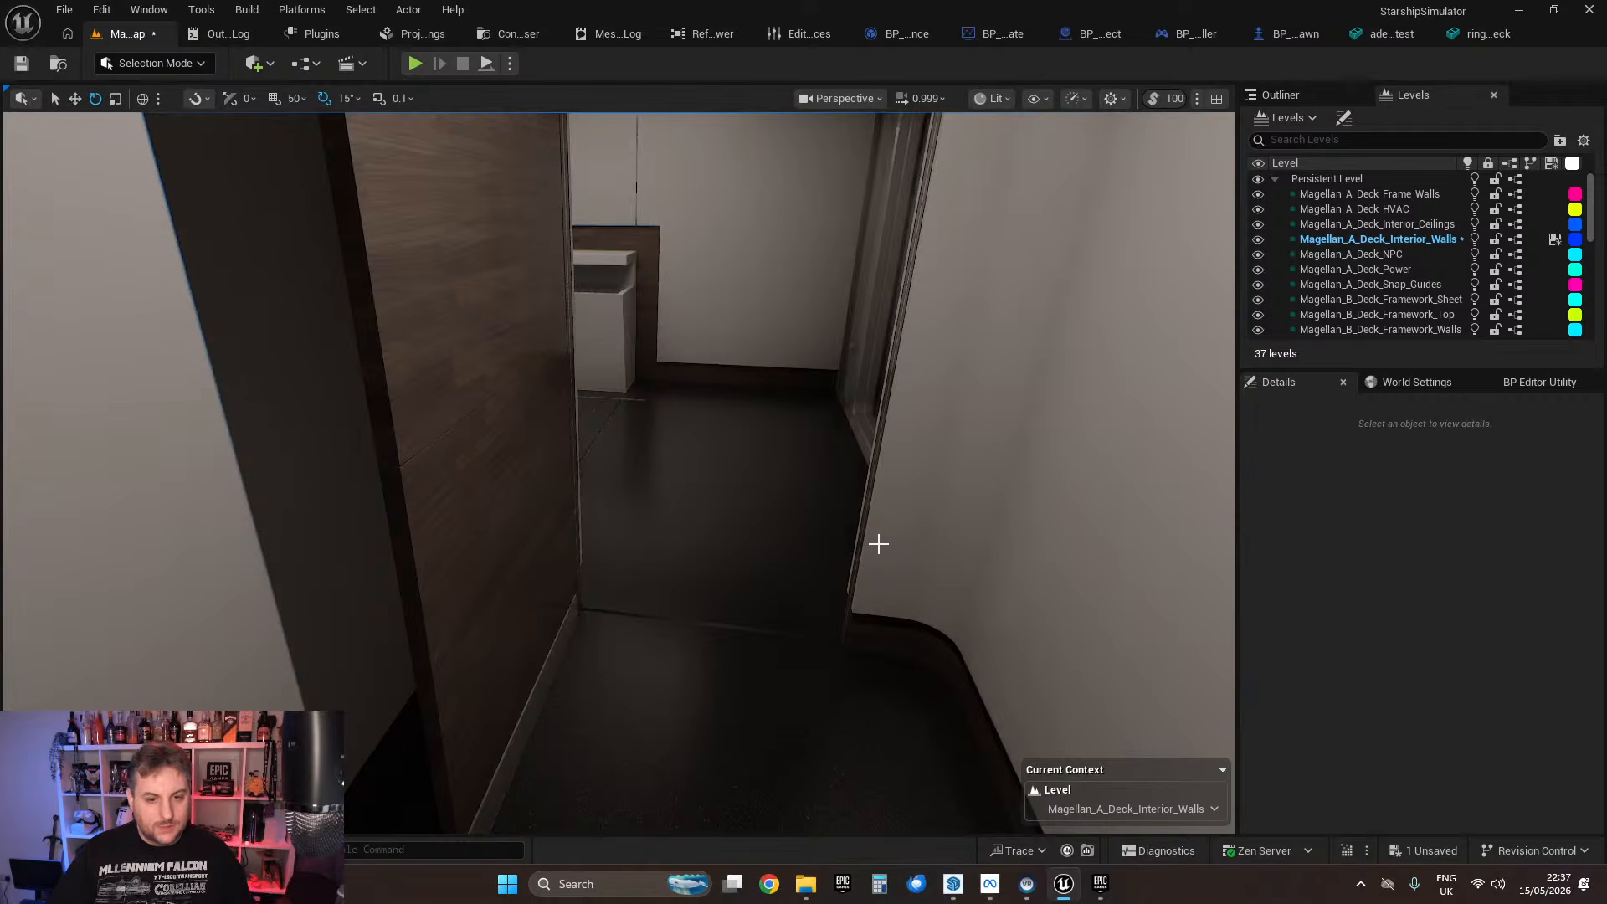
pyautogui.moveTo(620, 473); pyautogui.dragTo(624, 422, button='right')
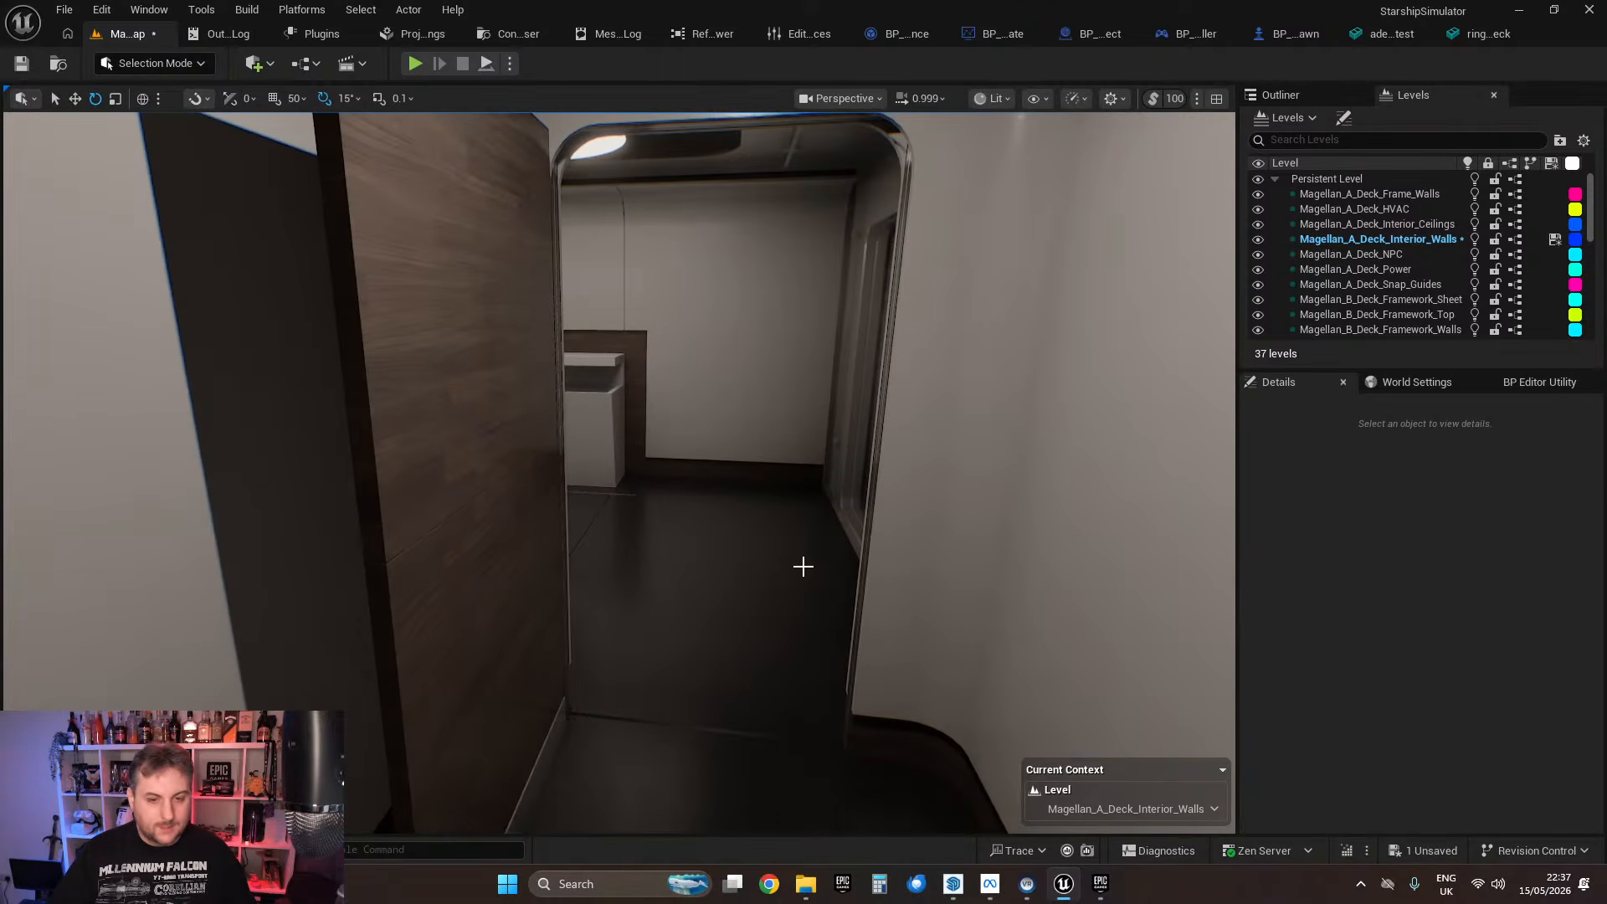
pyautogui.moveTo(869, 601)
pyautogui.mouseDown(button='right')
pyautogui.moveTo(869, 531)
pyautogui.moveTo(975, 448)
pyautogui.moveTo(871, 596)
pyautogui.mouseUp(button='right')
pyautogui.press('d')
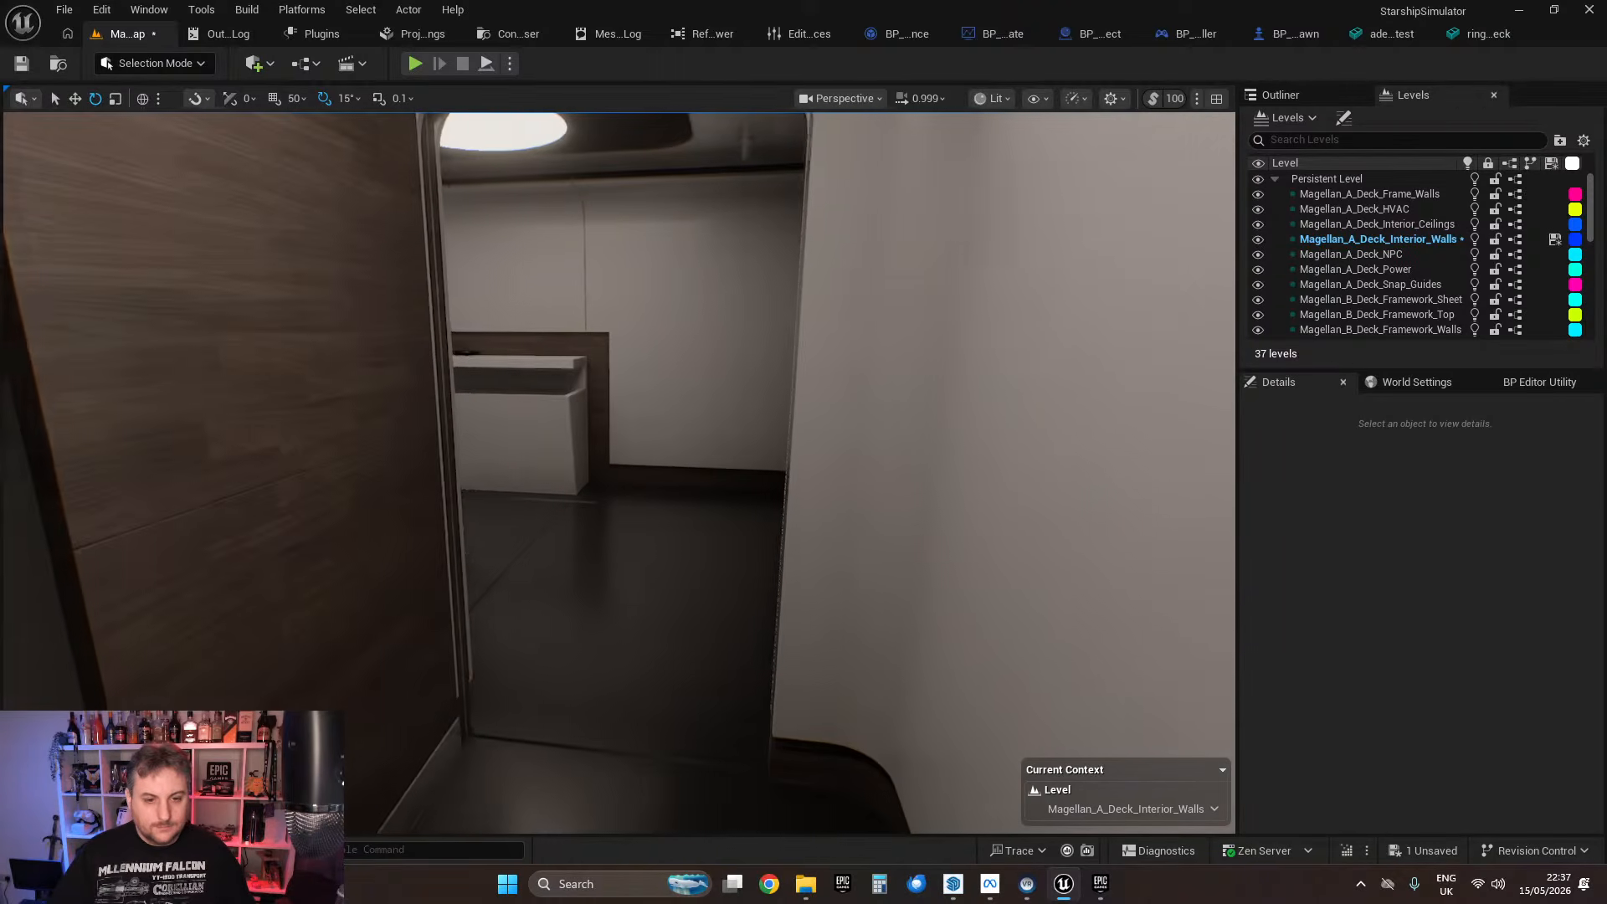
pyautogui.press('a')
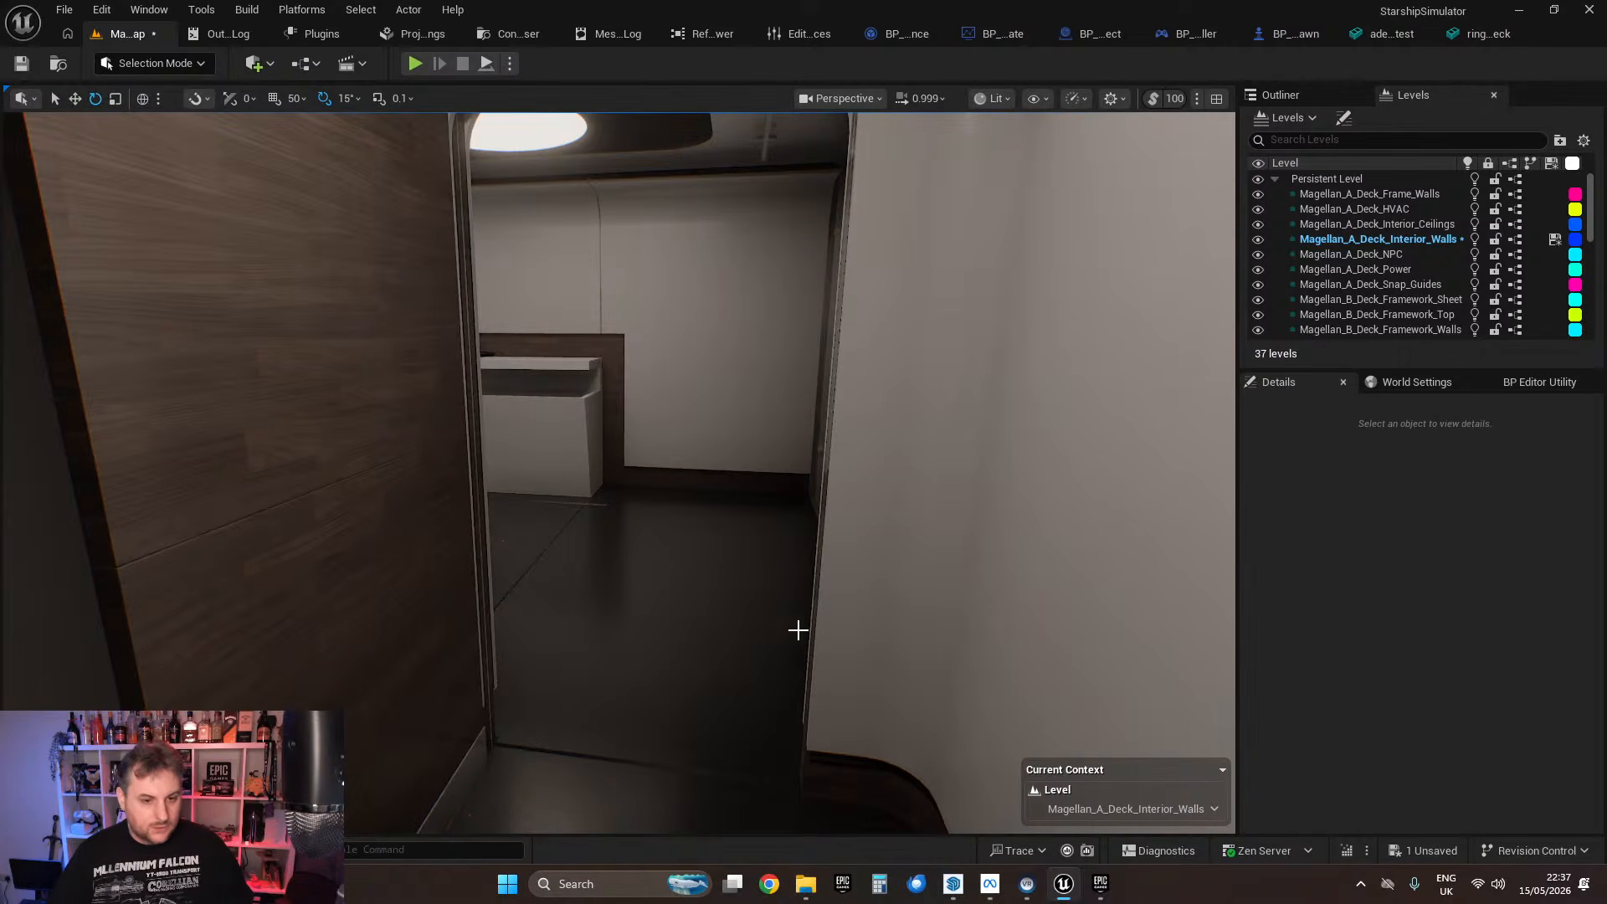
pyautogui.press('s')
# Step: Inspect the cubicle door's swing space and clearance from inside, then back out to view the end cubicles from the front
pyautogui.moveTo(774, 653); pyautogui.dragTo(251, 636, button='right')
pyautogui.moveTo(620, 473); pyautogui.dragTo(601, 502, button='right')
pyautogui.press('w')
pyautogui.press('s')
pyautogui.press('w')
pyautogui.press('s')
pyautogui.press('w')
pyautogui.moveTo(746, 719); pyautogui.dragTo(799, 687, button='right')
pyautogui.press('d')
pyautogui.press('a')
pyautogui.press('d')
pyautogui.press('a')
pyautogui.press('w')
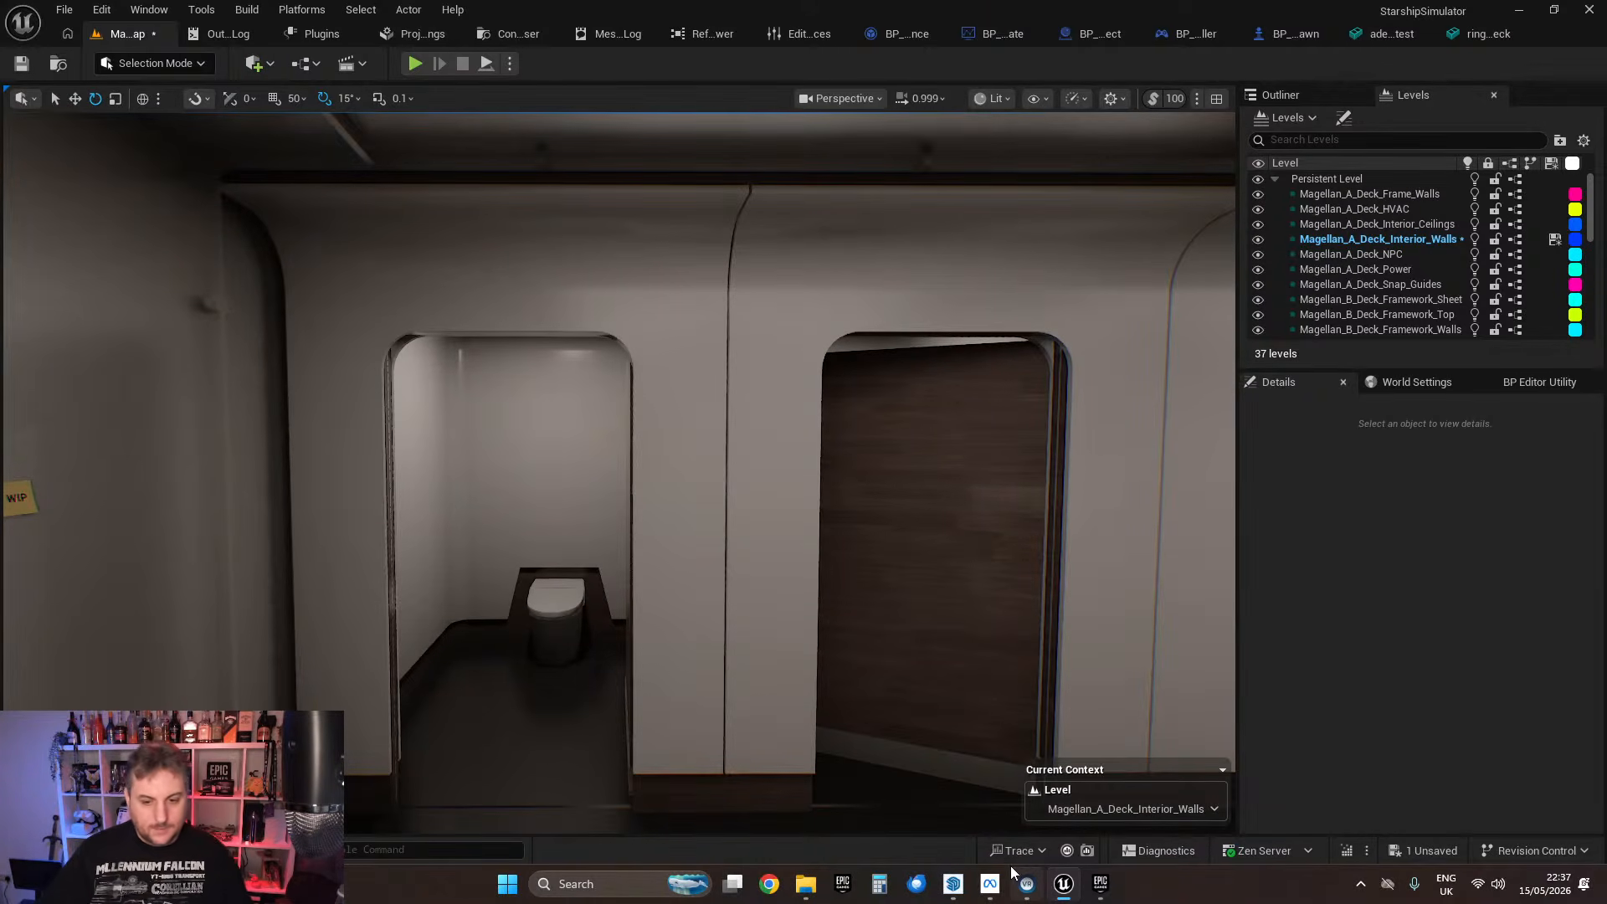
# Step: Compare the doorways, open doors and wall panels along the row of toilet cubicles from outside
pyautogui.moveTo(728, 634); pyautogui.dragTo(829, 711, button='right')
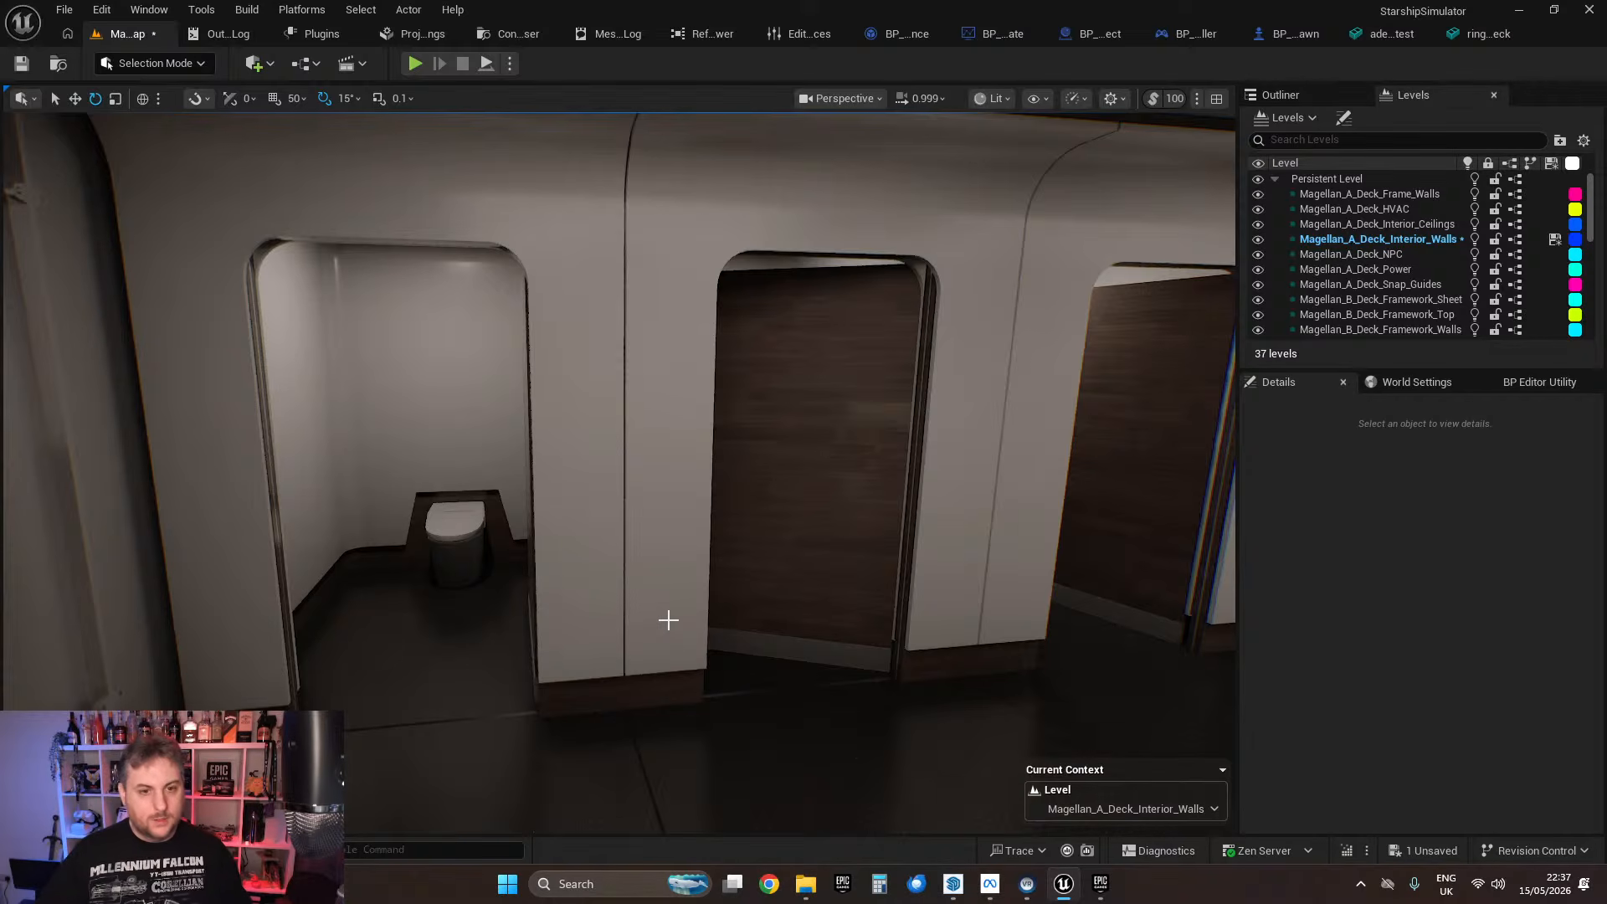
pyautogui.moveTo(668, 620); pyautogui.dragTo(674, 624, button='right')
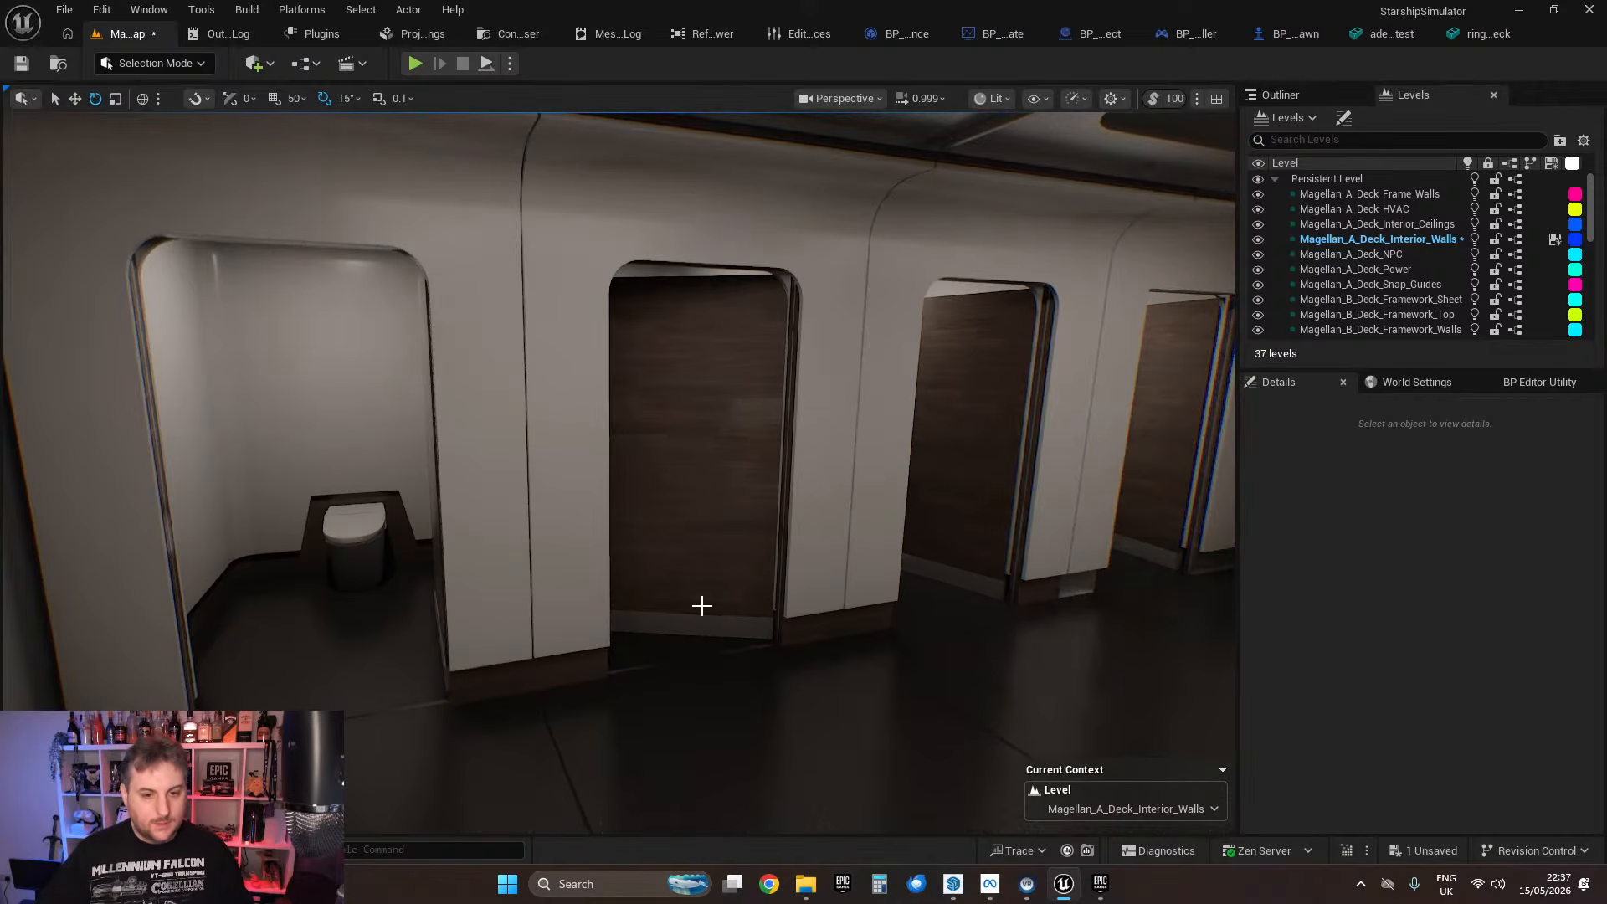
pyautogui.click(722, 635)
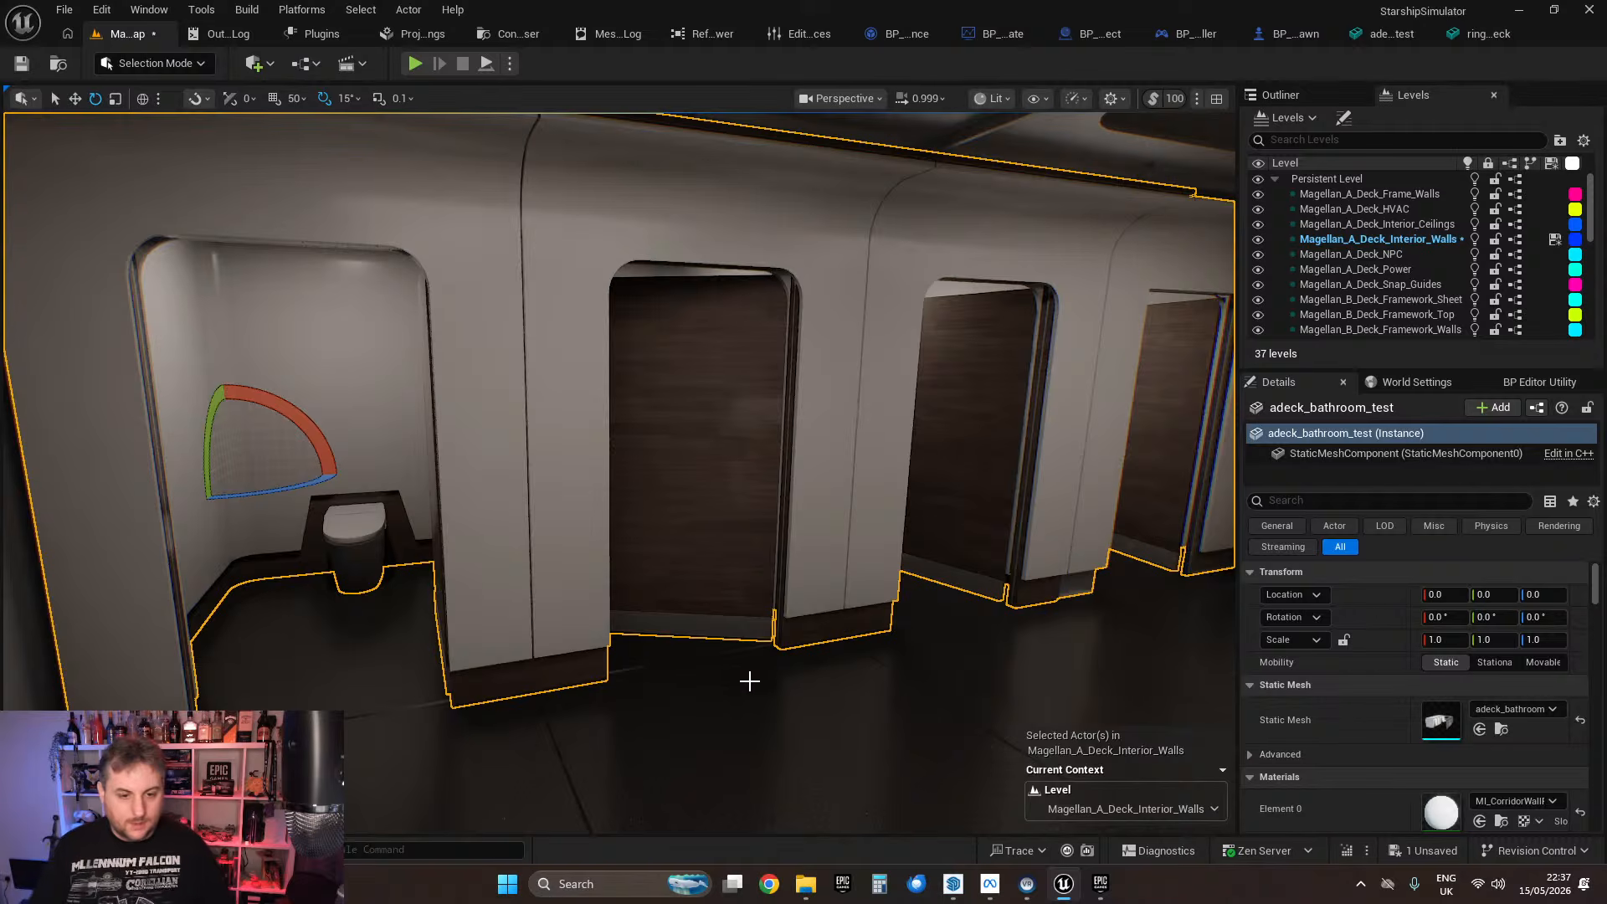
pyautogui.moveTo(762, 604); pyautogui.dragTo(795, 606, button='right')
pyautogui.press('Escape')
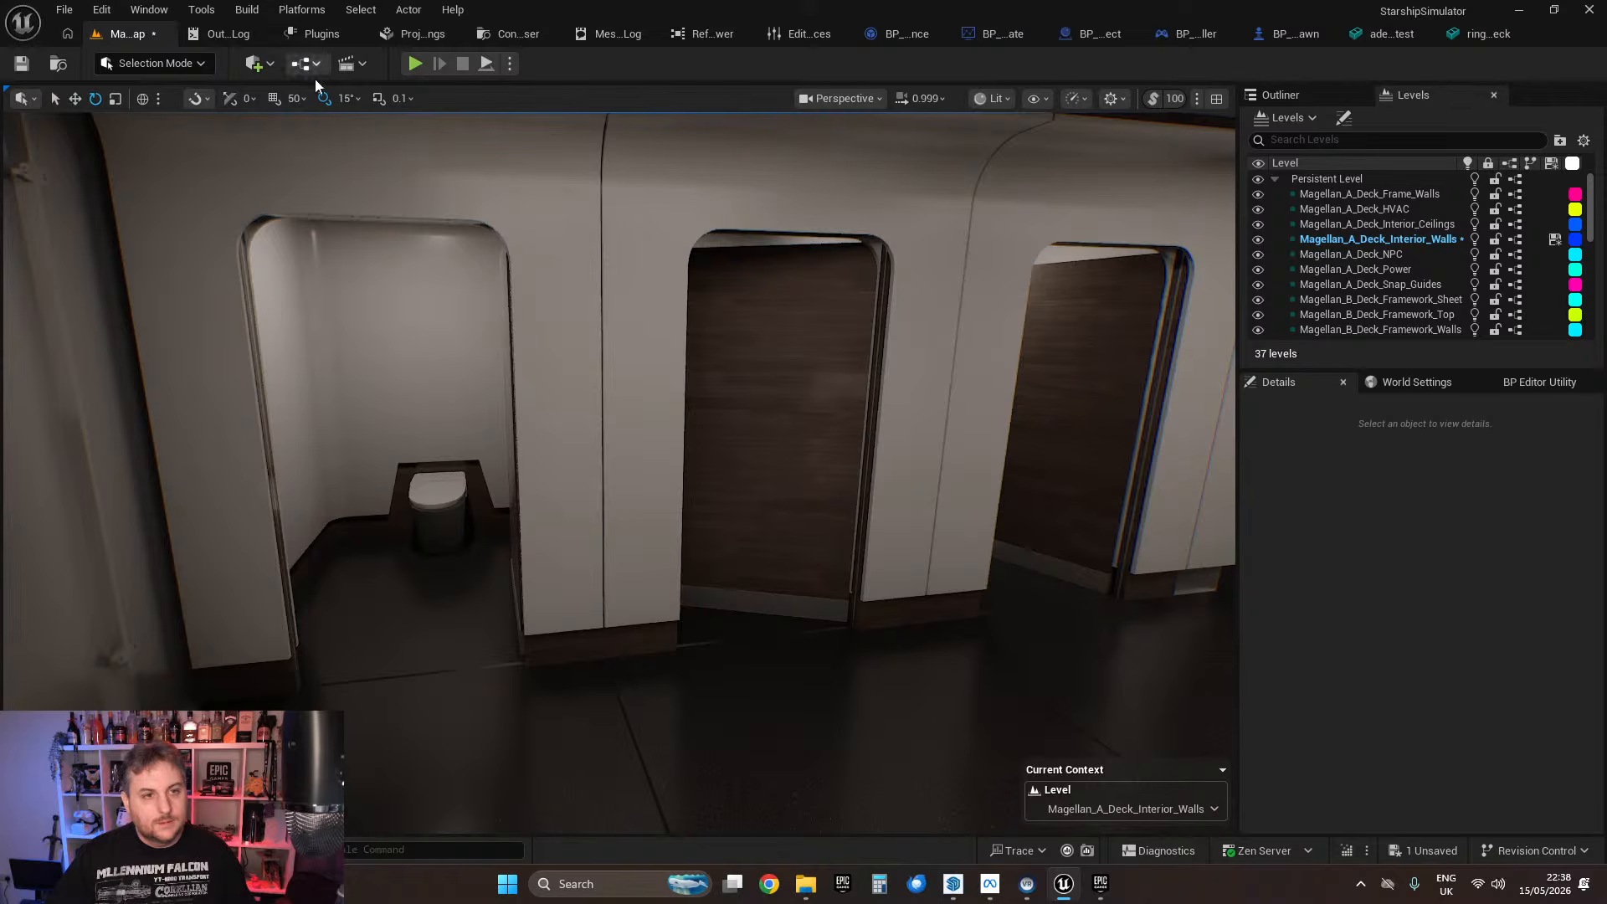
pyautogui.moveTo(583, 352); pyautogui.dragTo(546, 352, button='right')
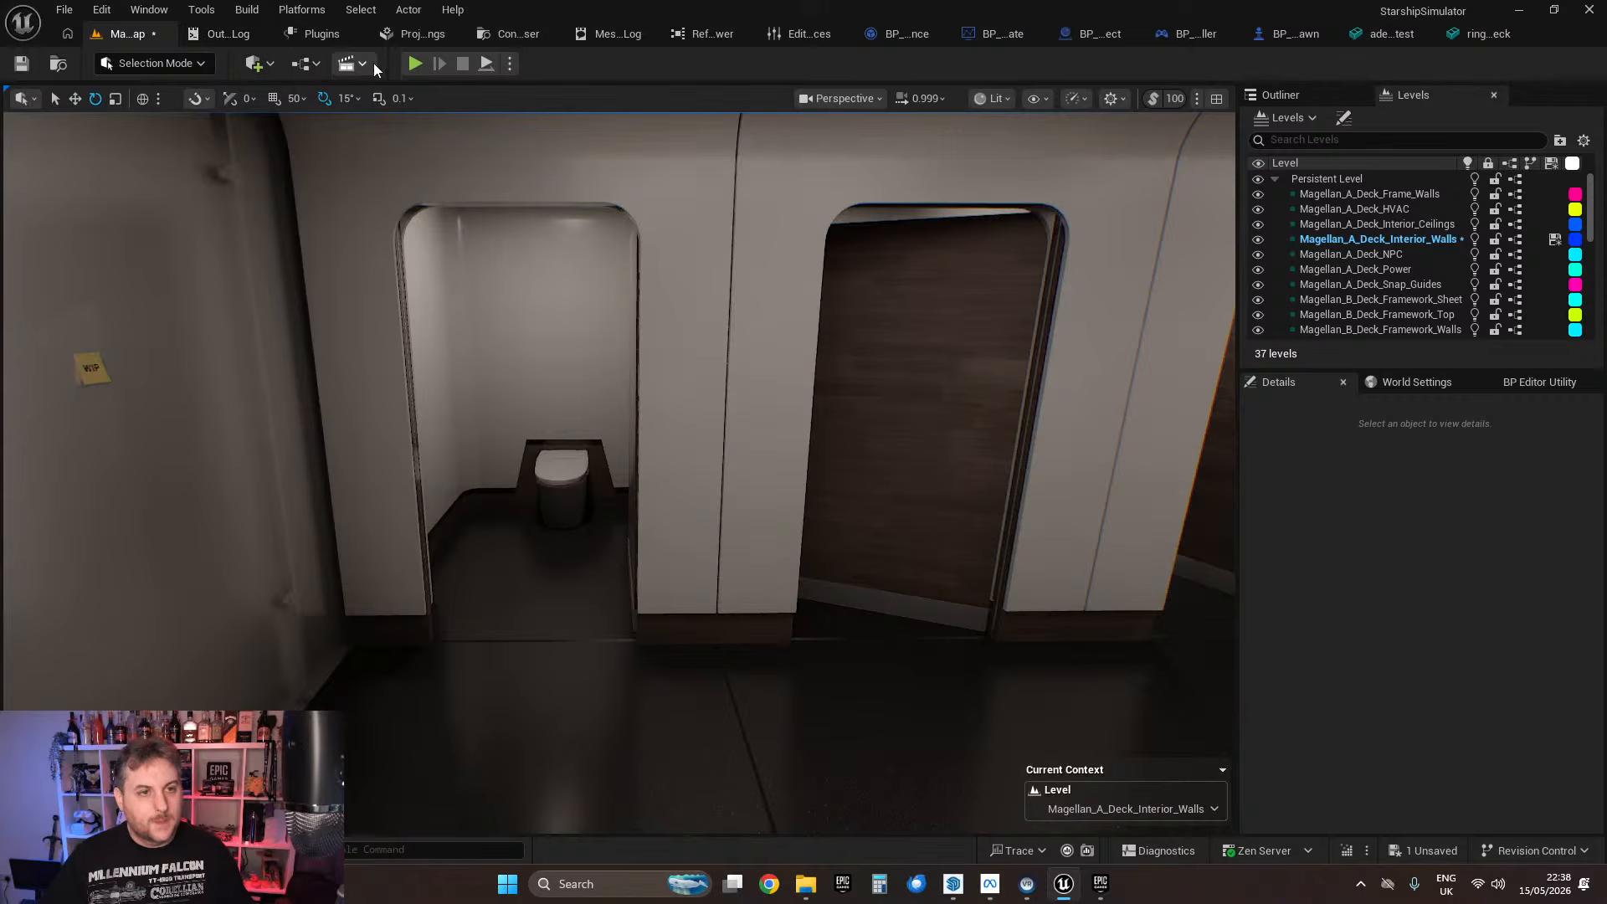
# Step: Open the Door_System folder inside Blueprint_Systems in the project content
pyautogui.click(502, 38)
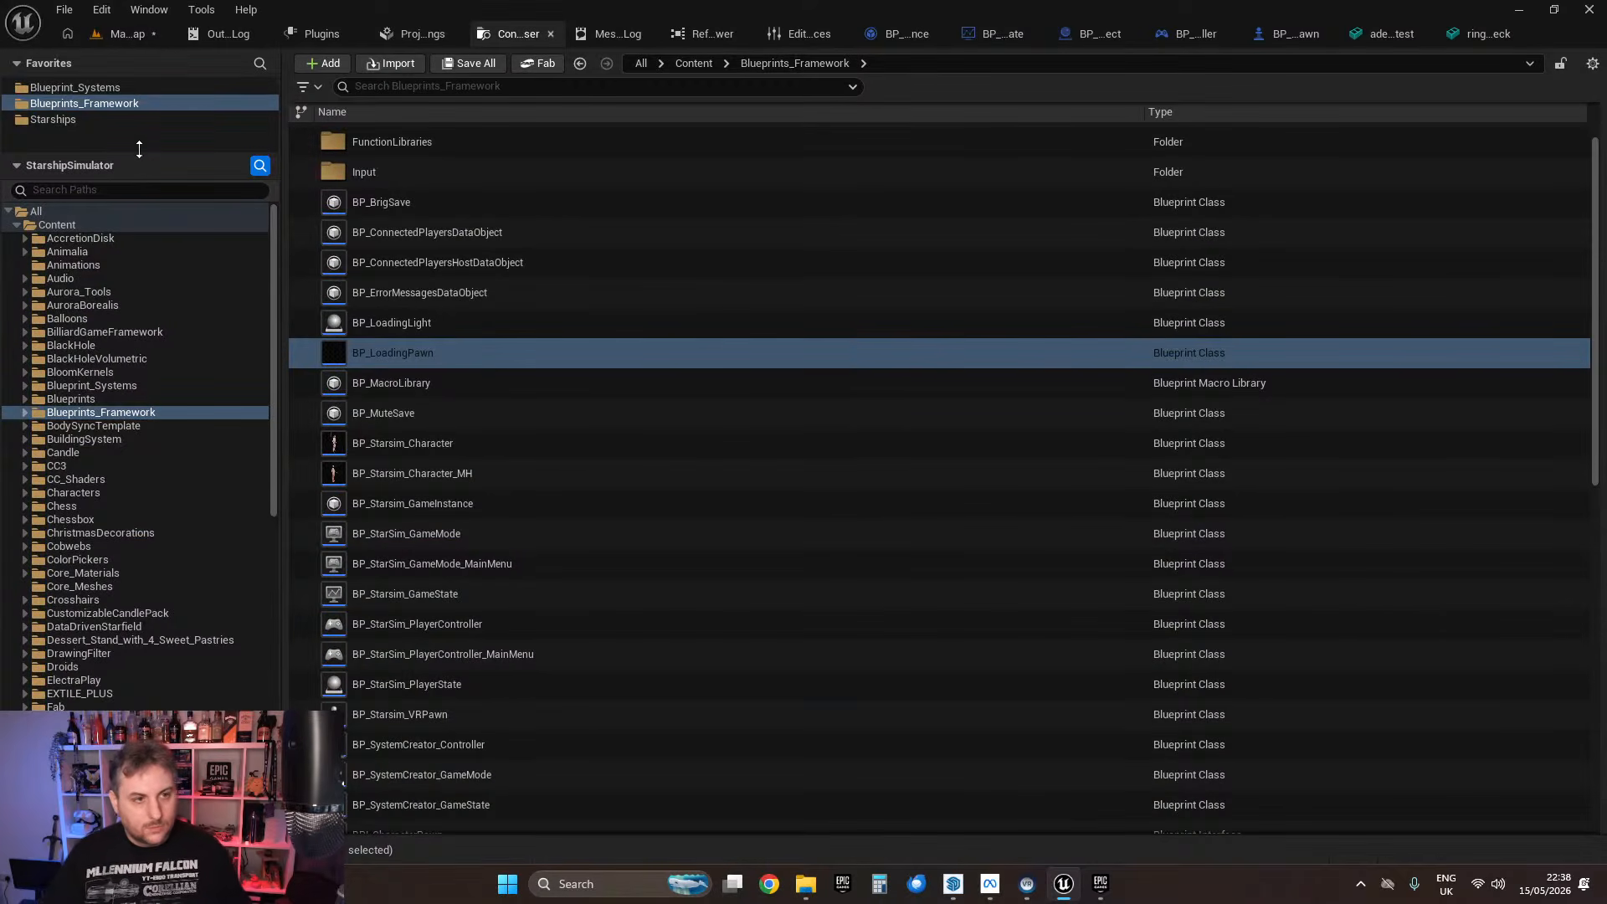
pyautogui.click(82, 88)
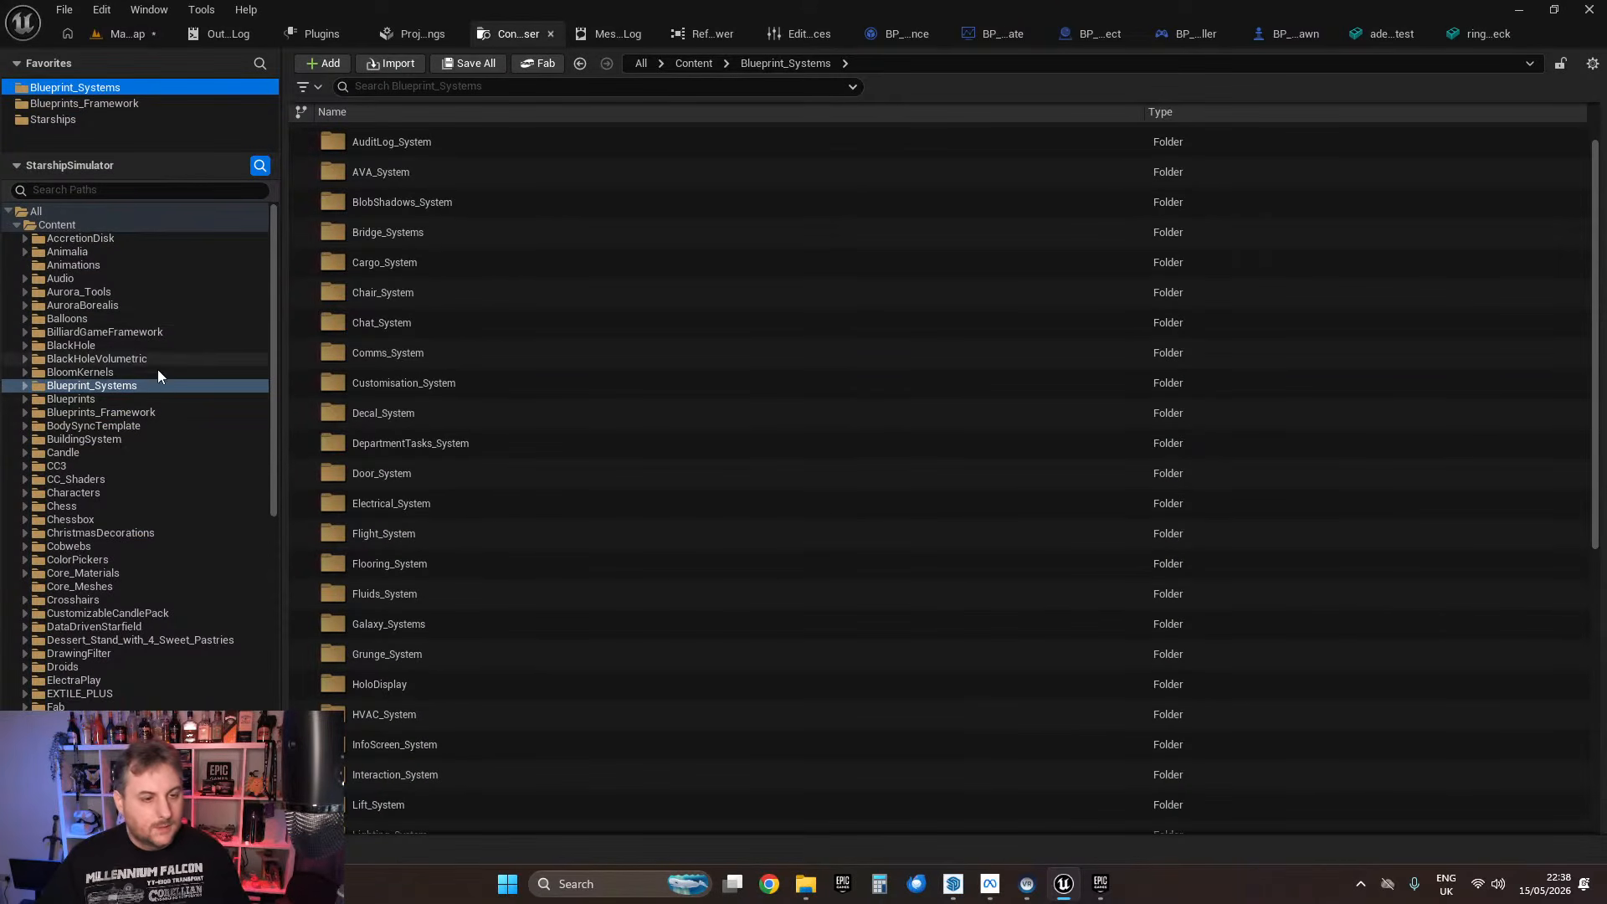
pyautogui.click(26, 386)
pyautogui.scroll(-2, 33, 418)
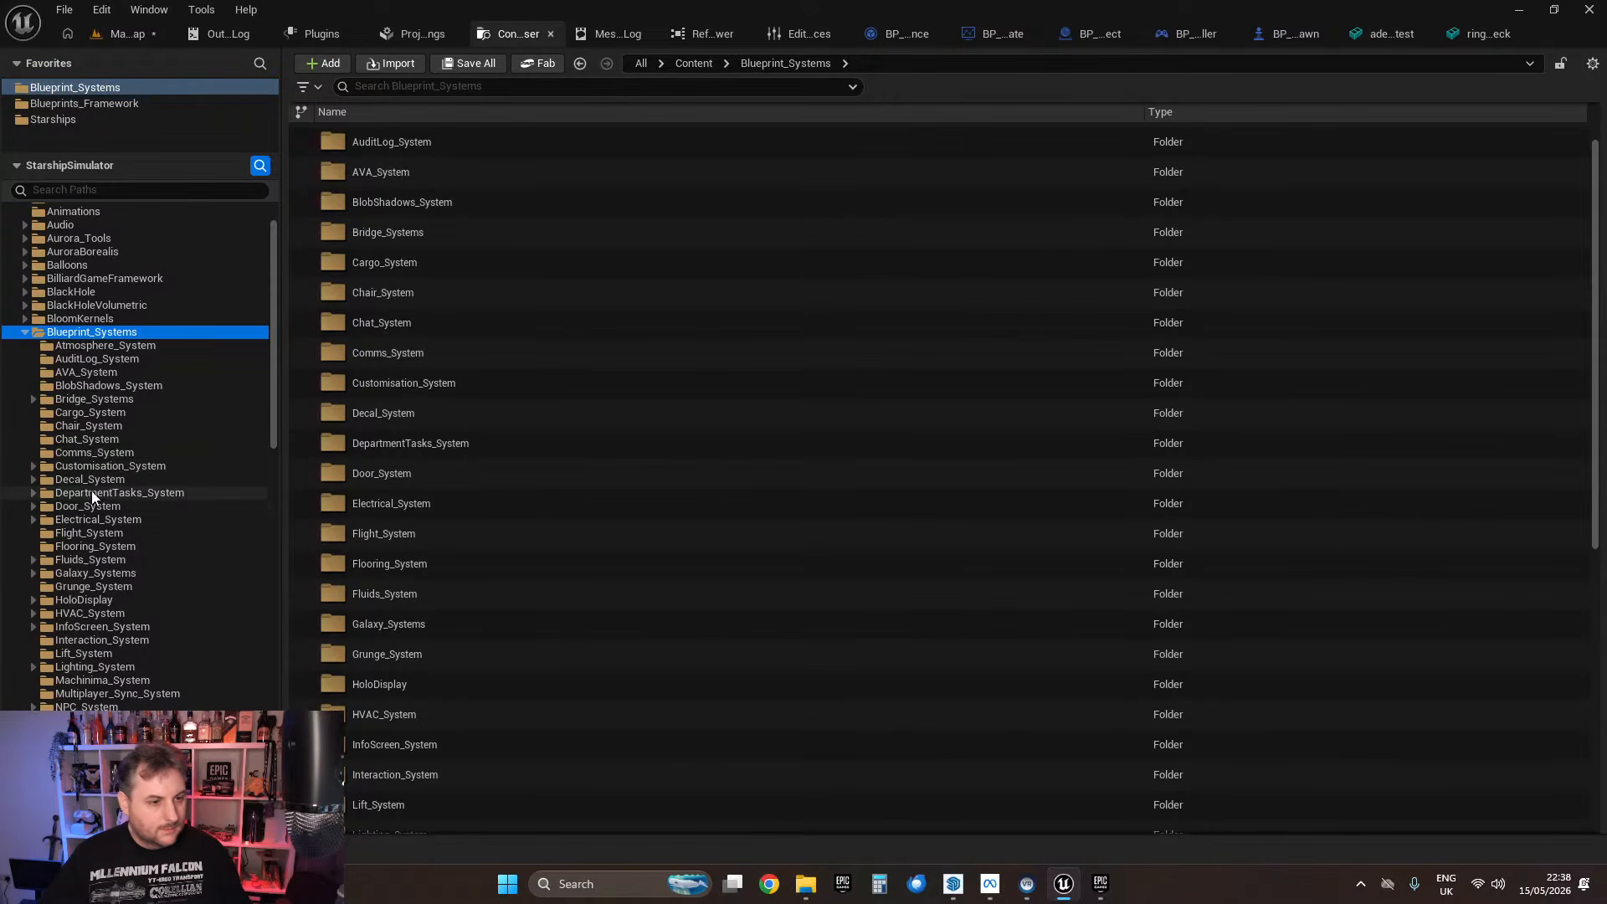
pyautogui.click(29, 507)
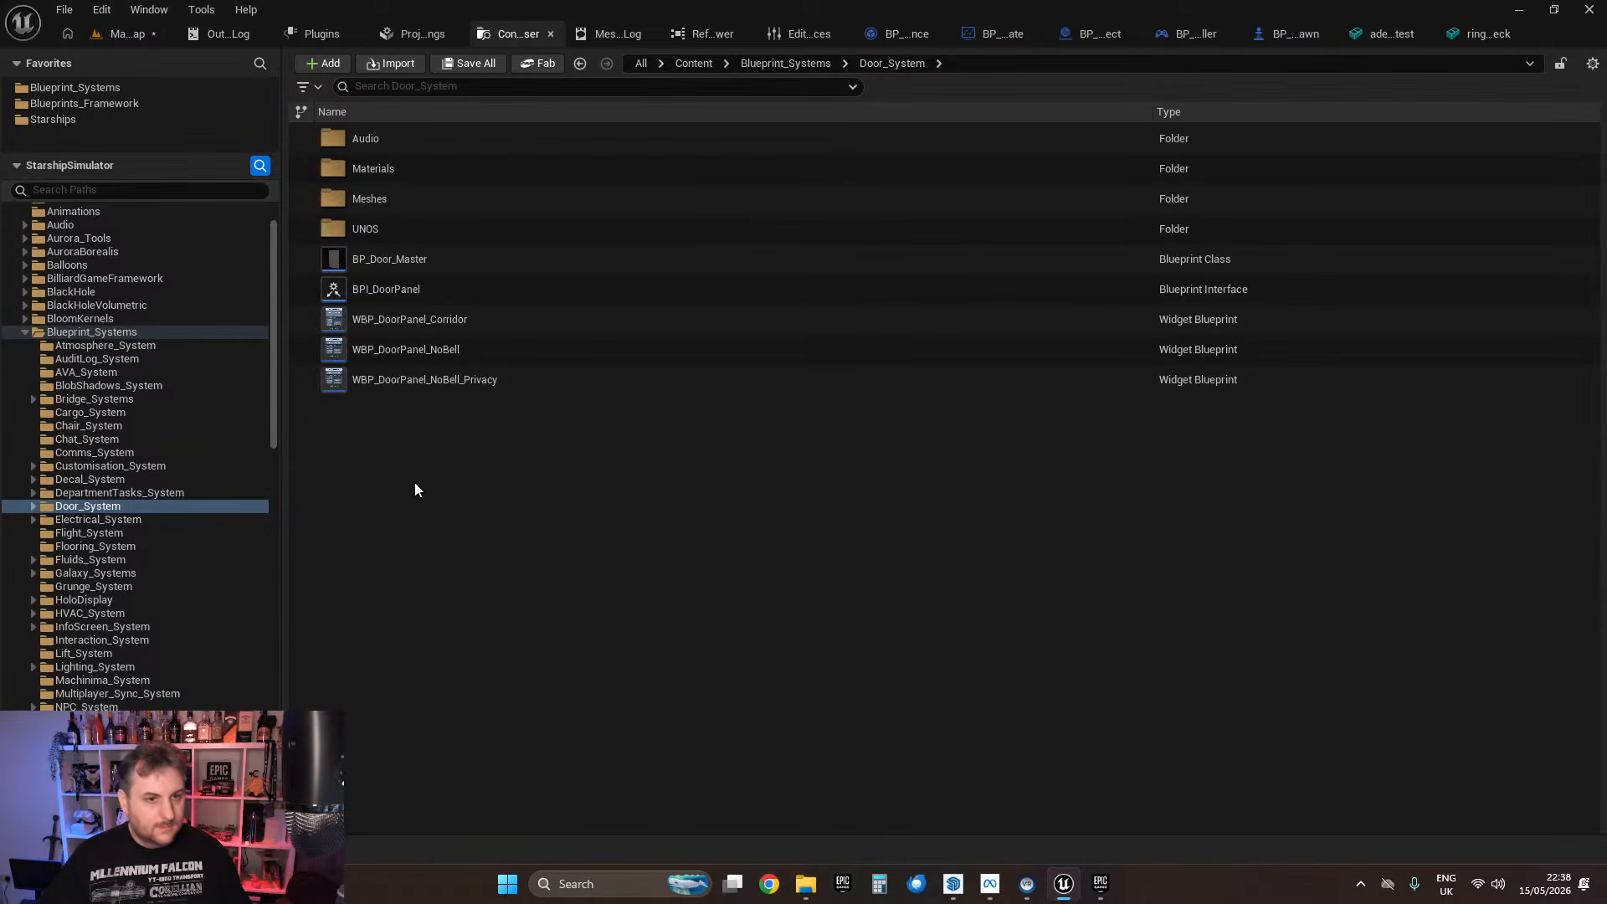
# Step: Create a Blueprint Class with Actor as its parent in the Door_System folder and name it BP_FlappyDoor
pyautogui.rightClick(410, 490)
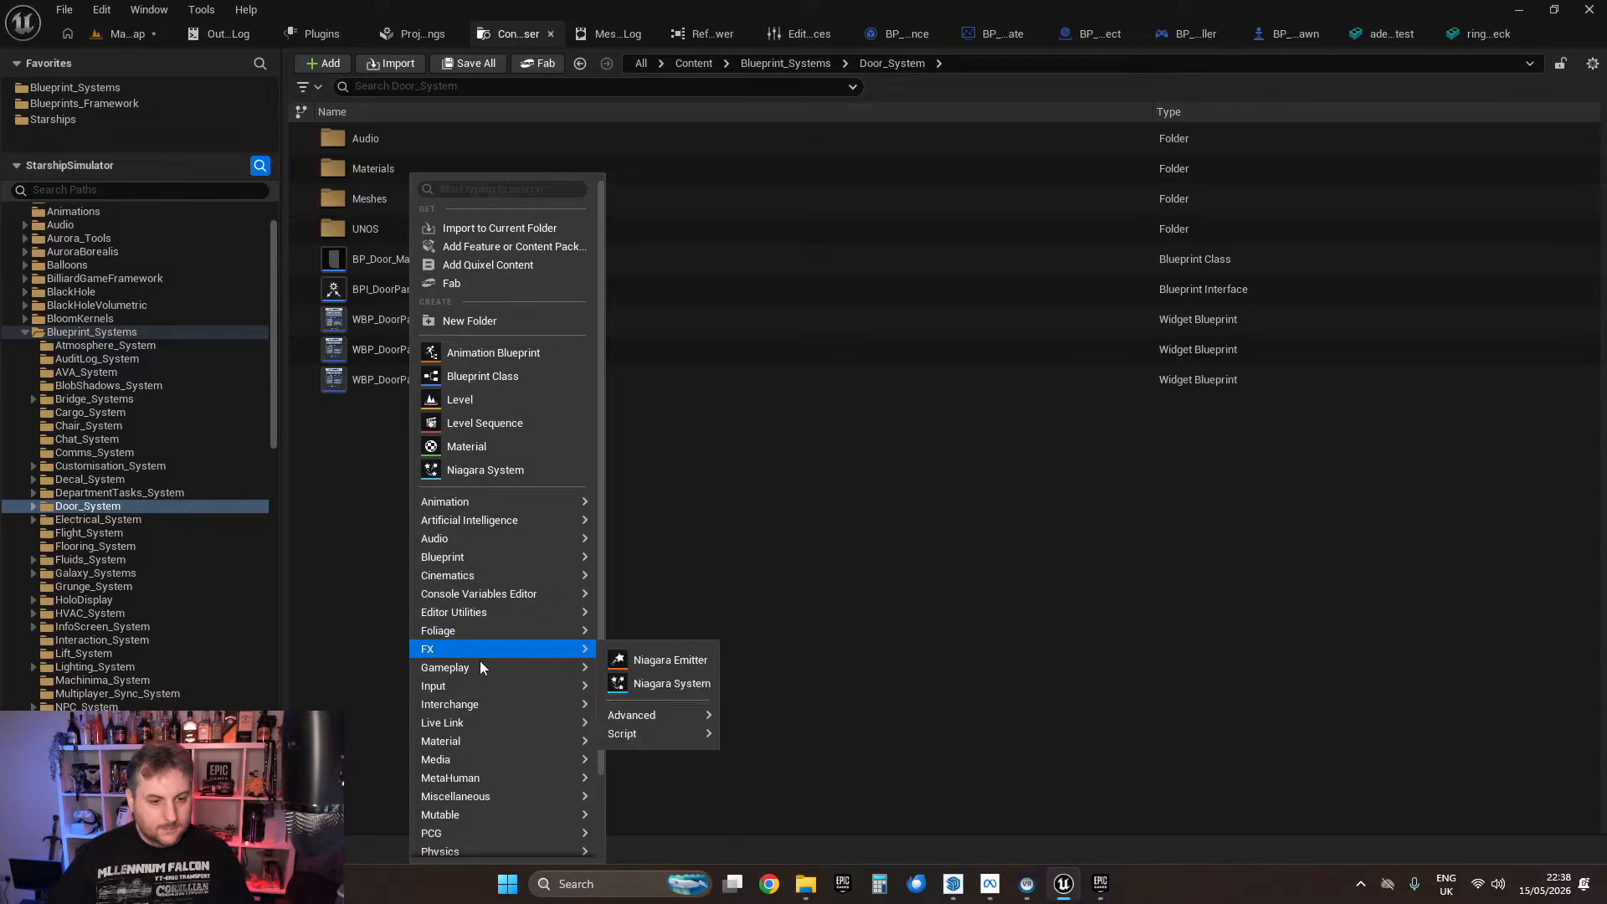
pyautogui.moveTo(490, 557)
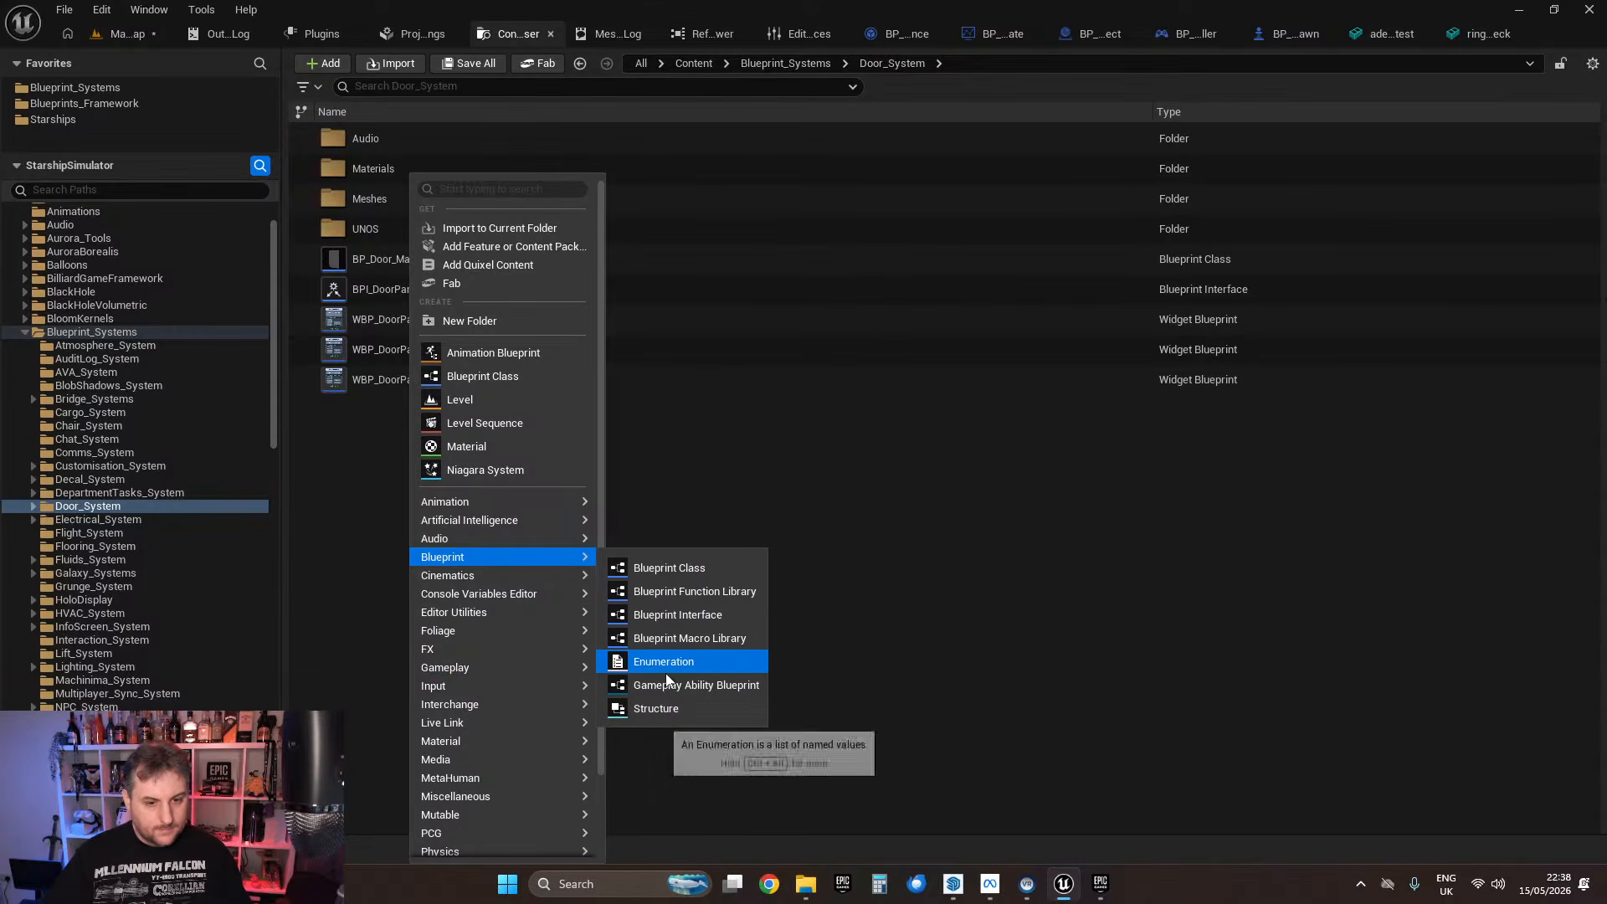
pyautogui.click(676, 569)
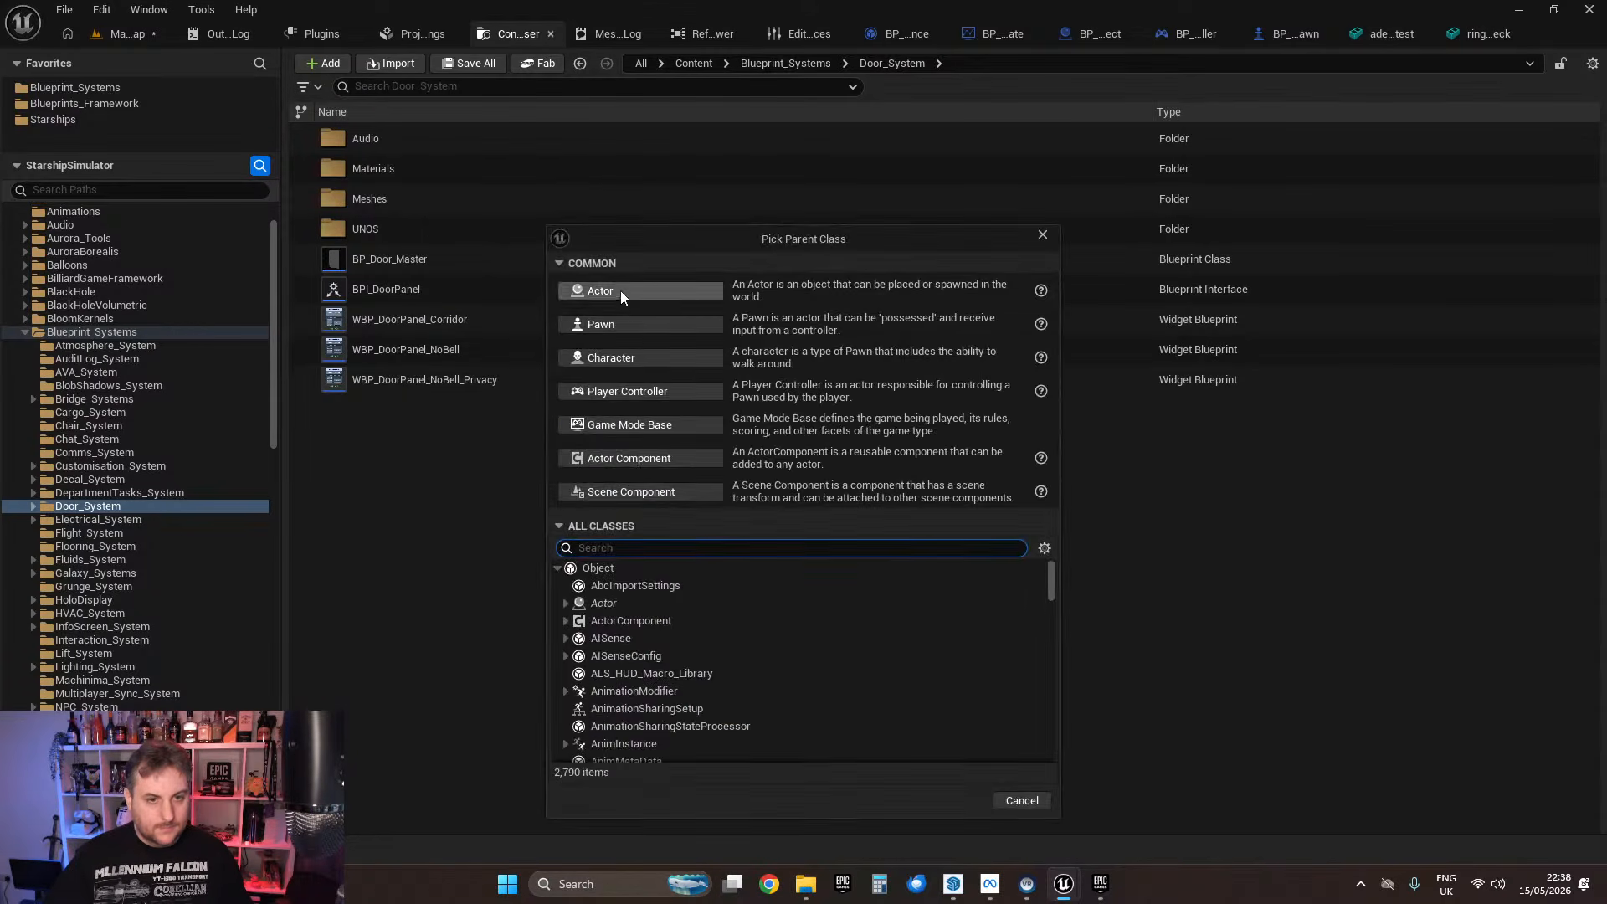
pyautogui.click(620, 290)
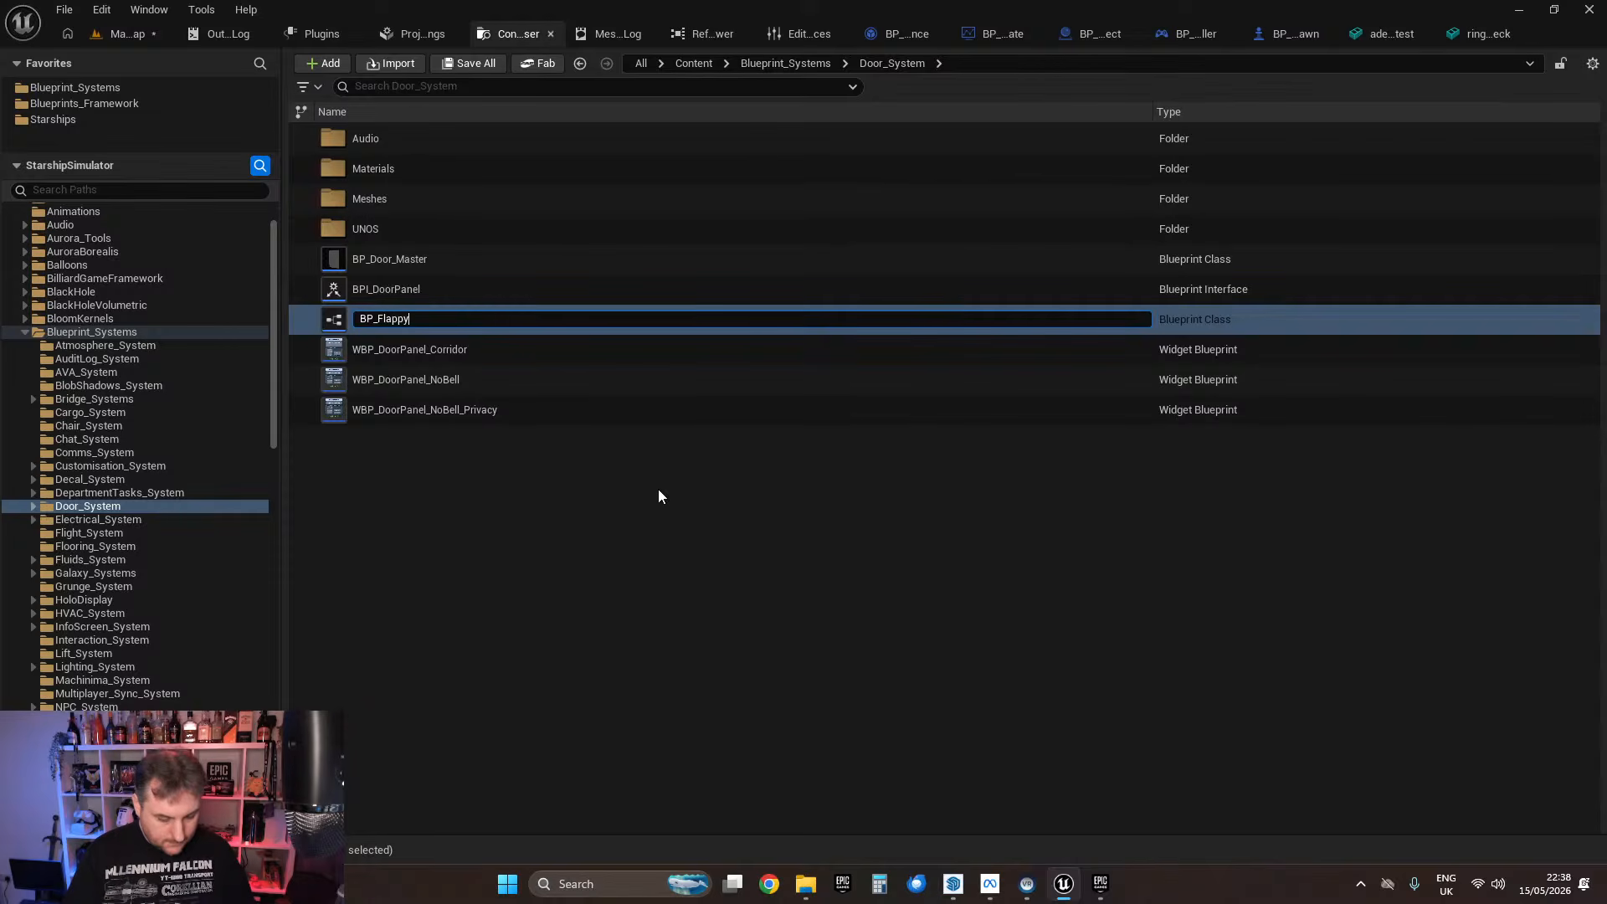
pyautogui.write('BP_FlappyDoor')
pyautogui.press('Return')
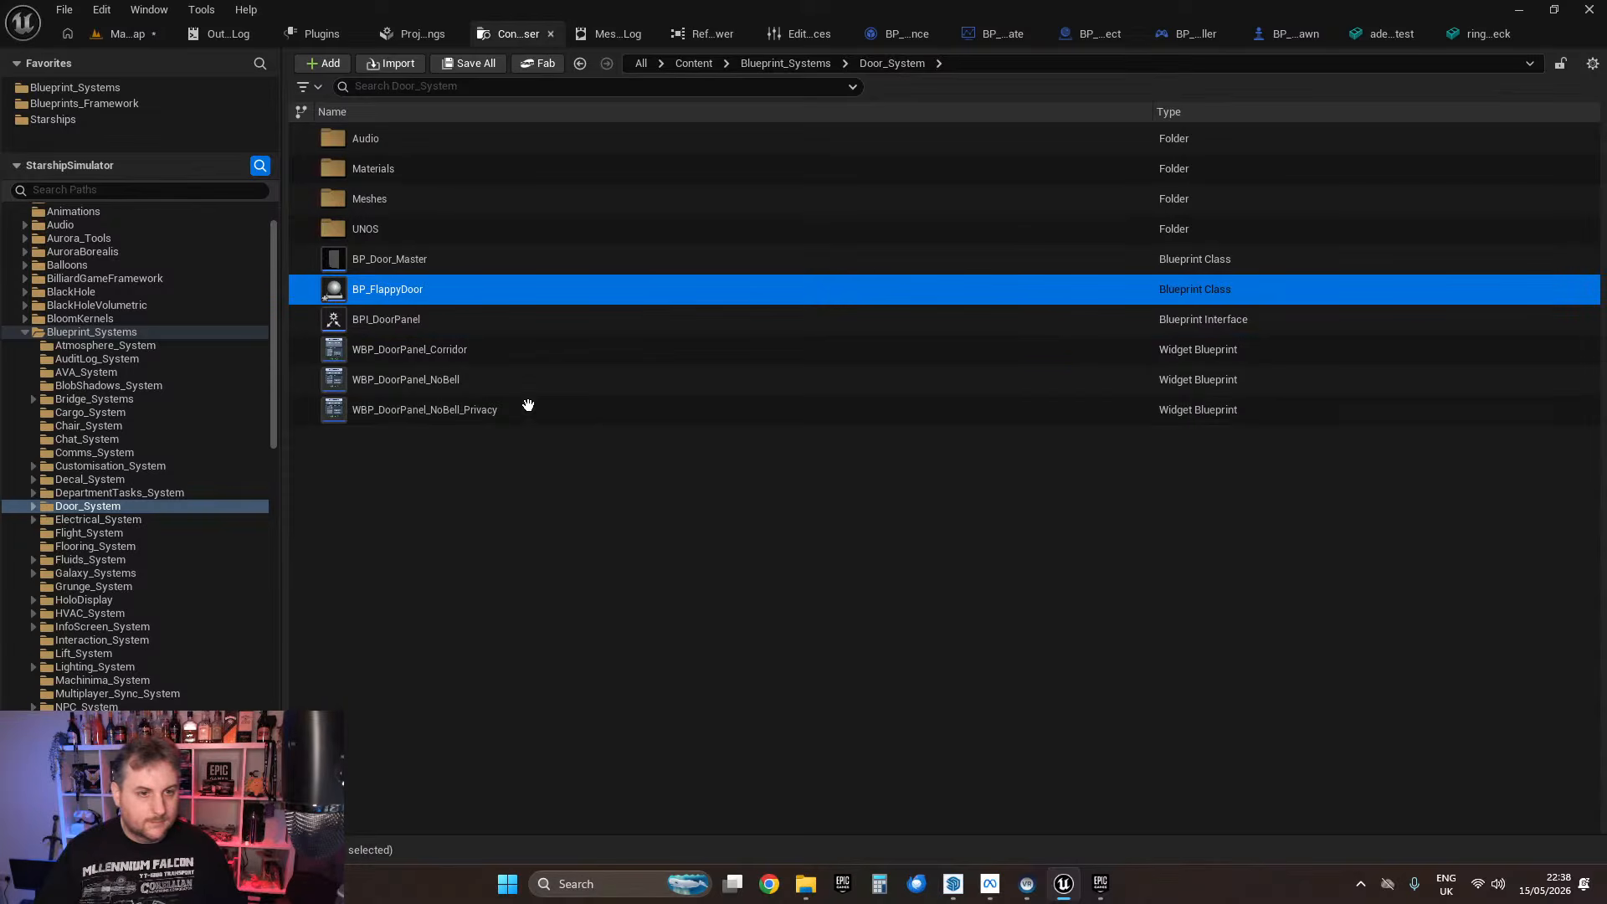
# Step: Open the BP_FlappyDoor blueprint and search the components that can be added for "ph"
pyautogui.doubleClick(384, 300)
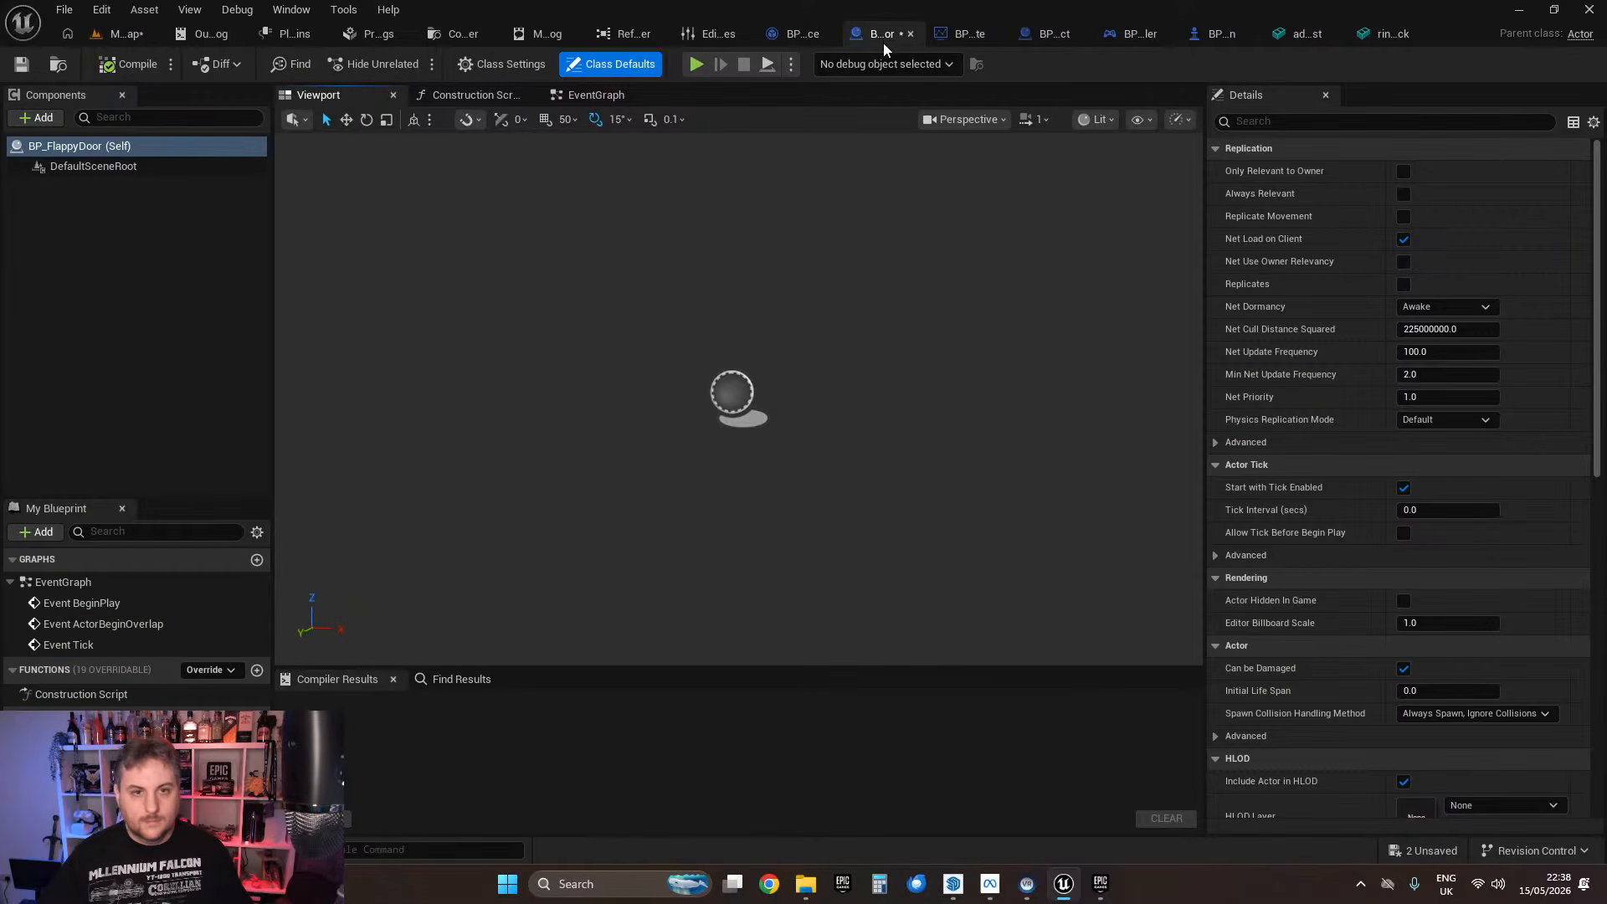
pyautogui.click(42, 117)
pyautogui.write('ph')
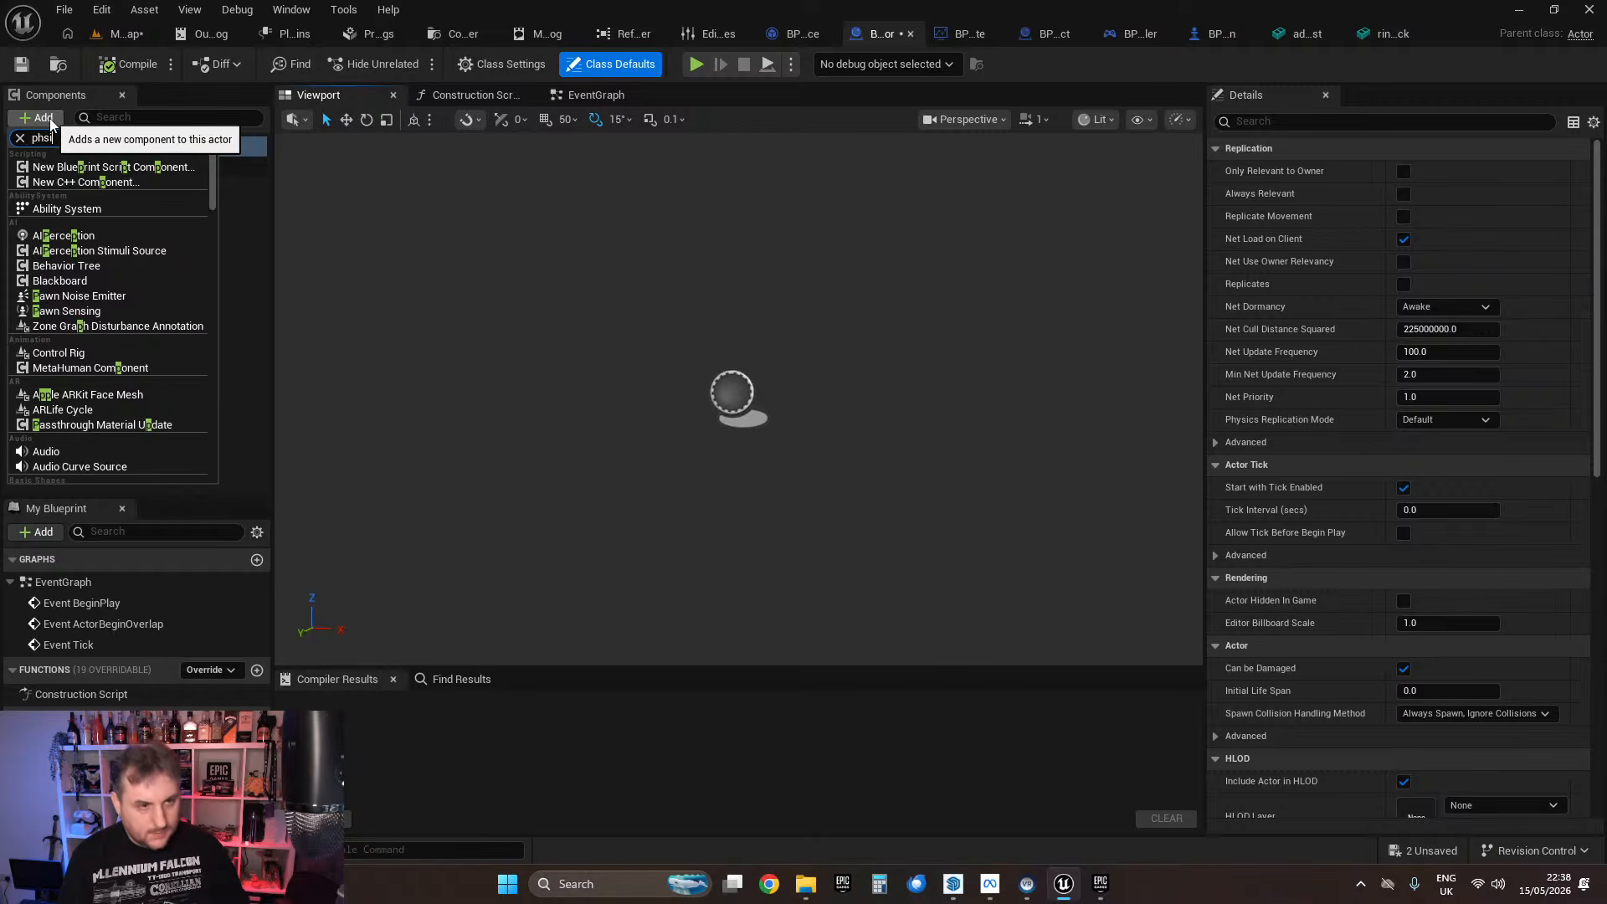
# Step: Add a Physics Constraint component under the default scene root of BP_FlappyDoor, keeping its default name
pyautogui.write('ysics')
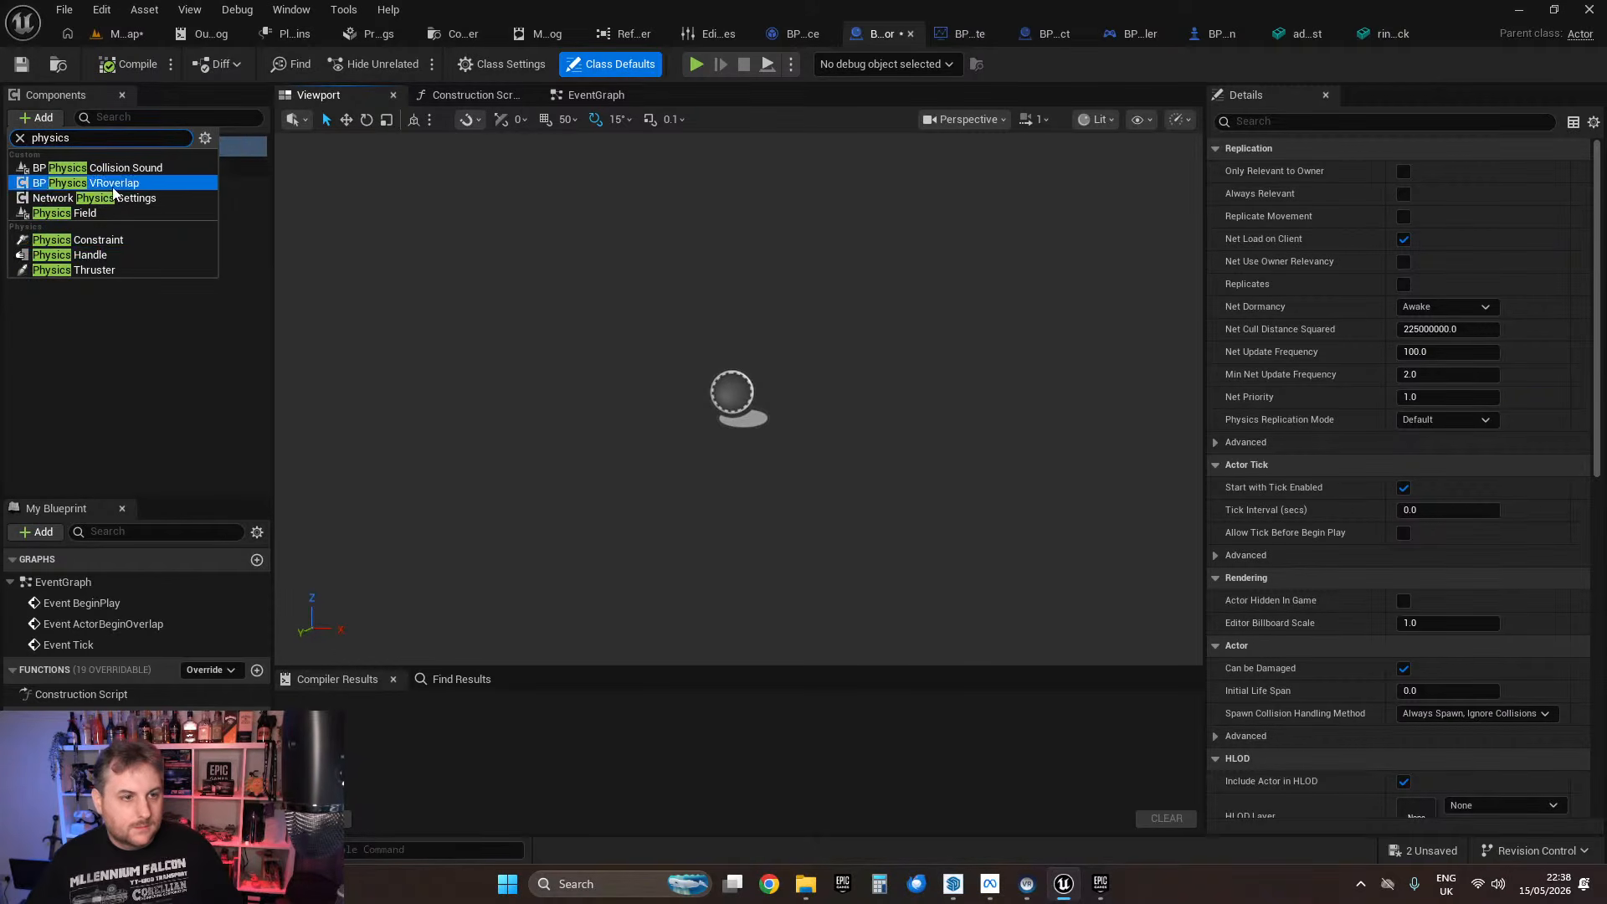
pyautogui.click(111, 241)
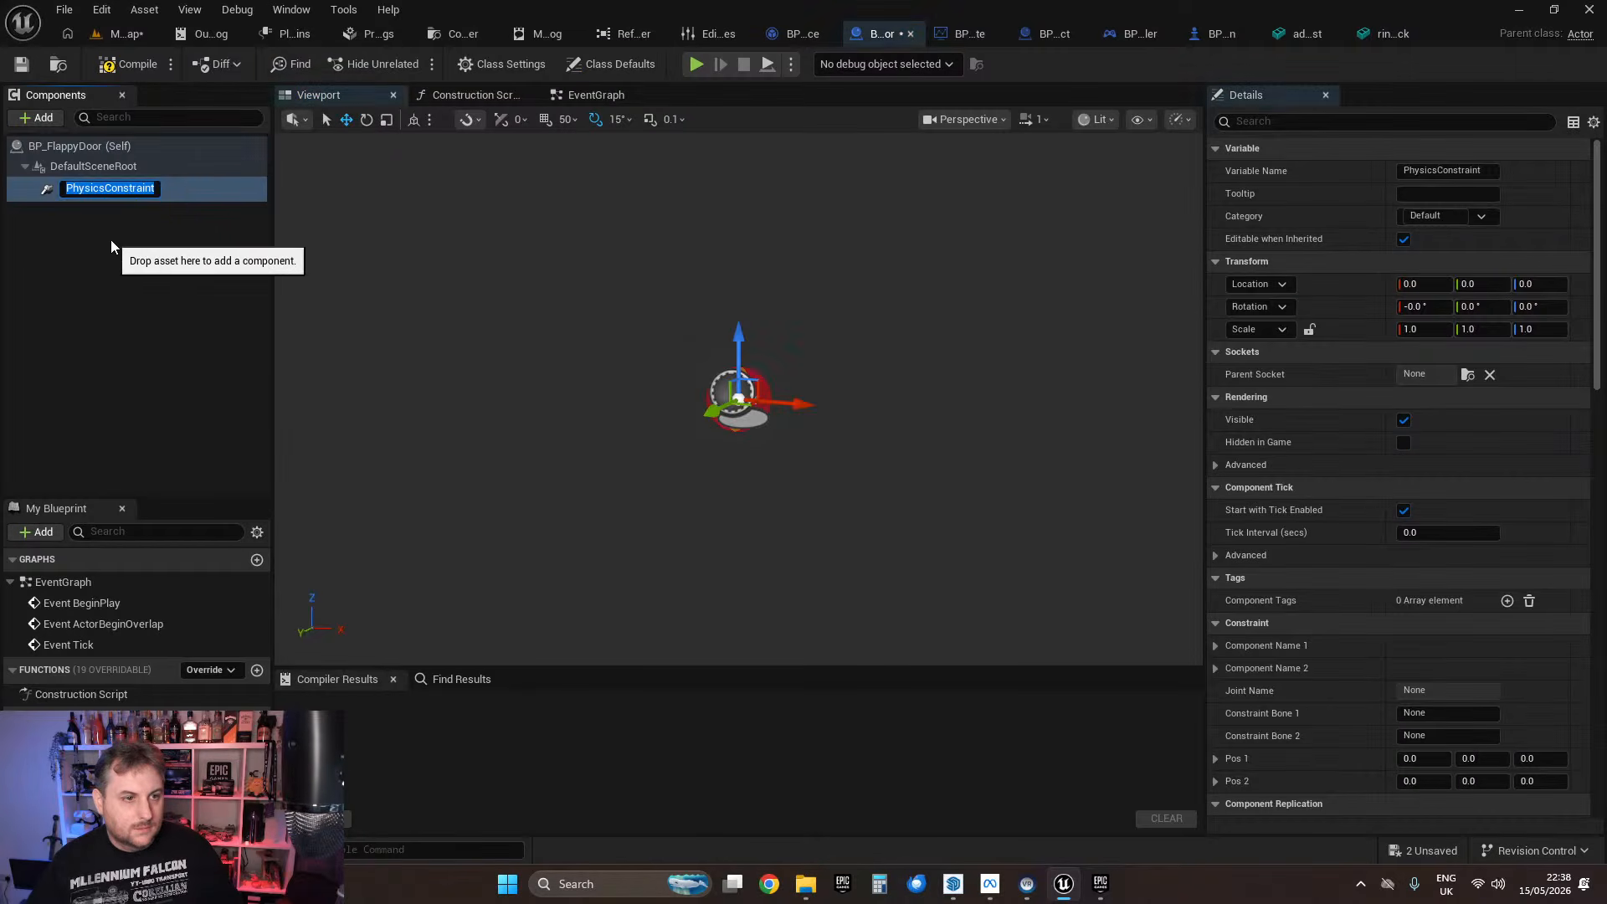
pyautogui.click(116, 214)
pyautogui.click(118, 186)
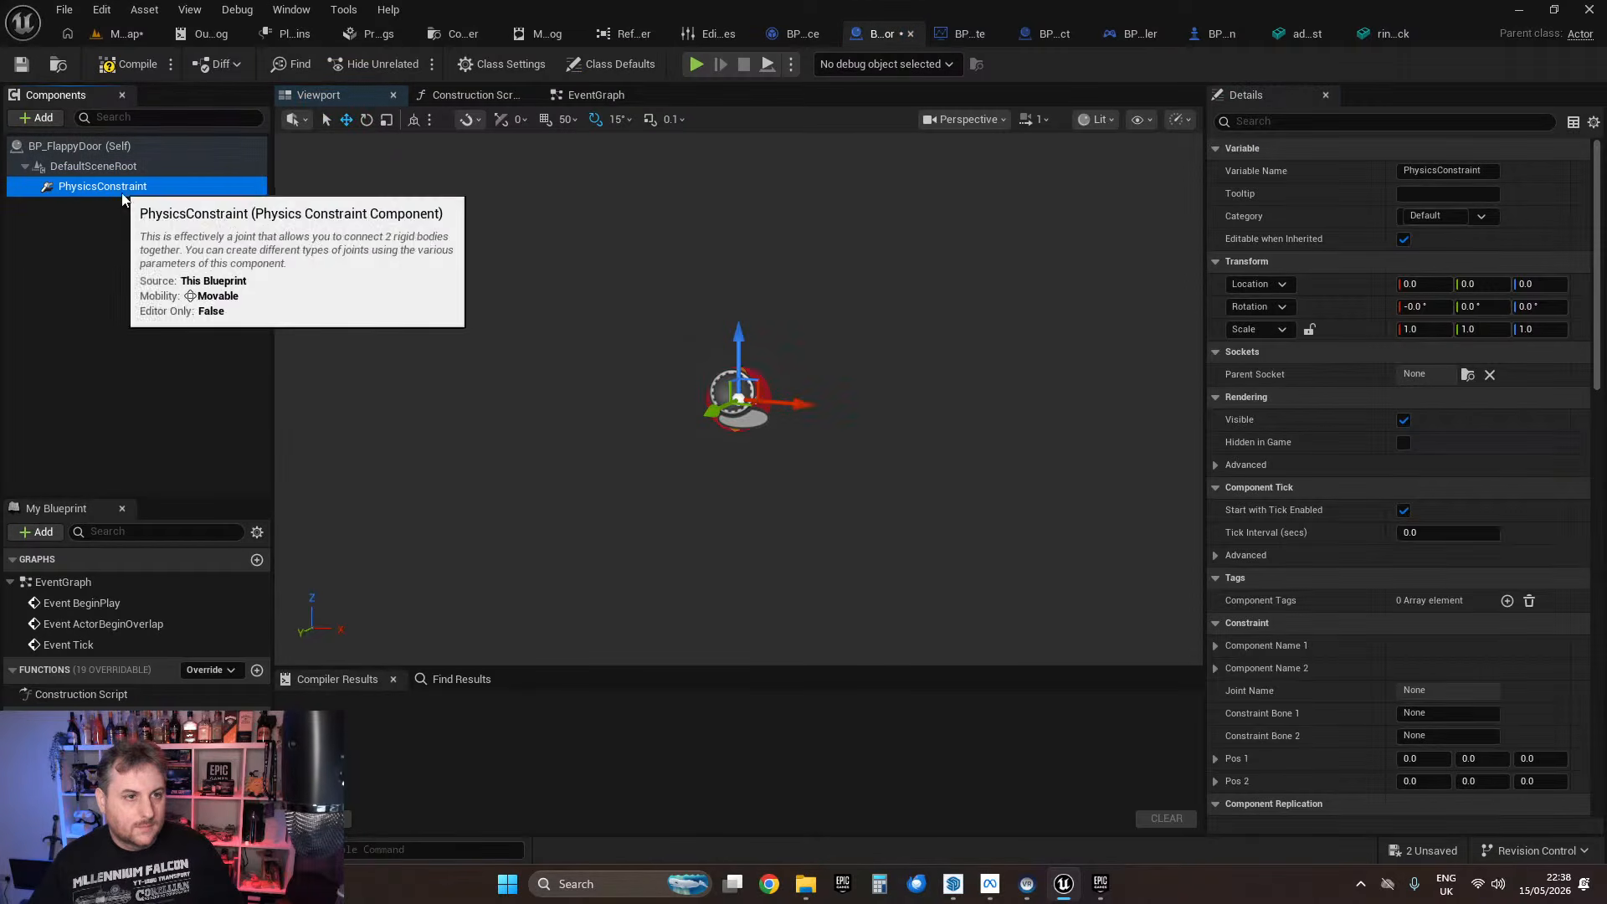
pyautogui.press('w')
pyautogui.moveTo(411, 334); pyautogui.dragTo(334, 293, button='right')
pyautogui.press('d')
pyautogui.press('a')
pyautogui.press('s')
pyautogui.moveTo(735, 434)
pyautogui.mouseDown(button='right')
pyautogui.moveTo(712, 402)
pyautogui.moveTo(735, 434)
pyautogui.mouseUp(button='right')
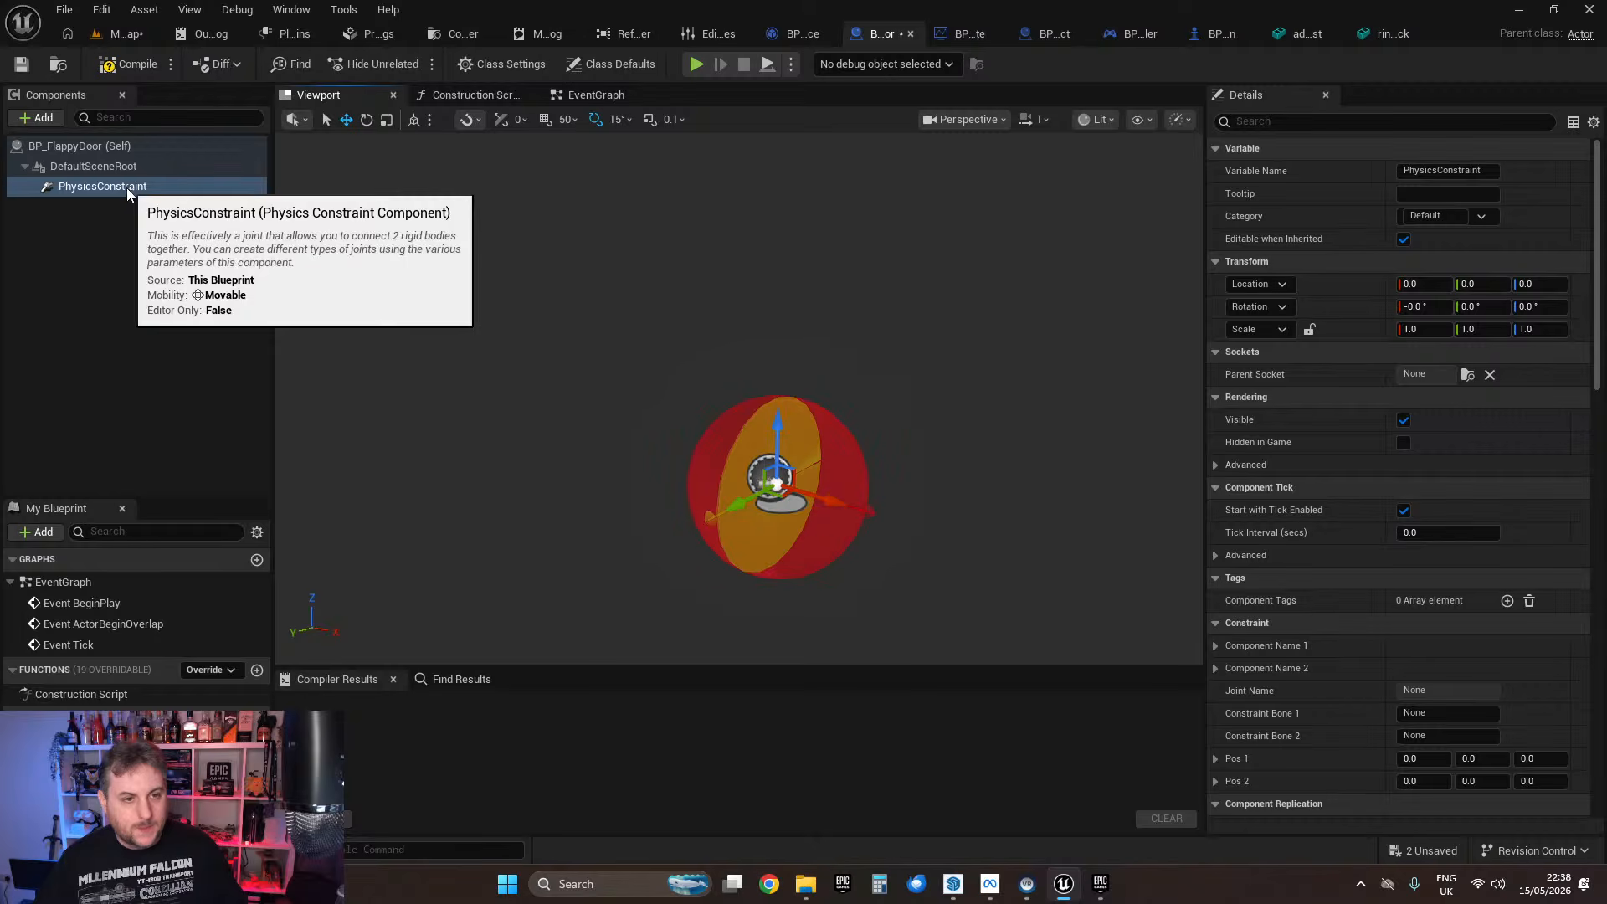
# Step: Set the physics constraint's linear Z Motion to Free
pyautogui.scroll(-3, 1373, 440)
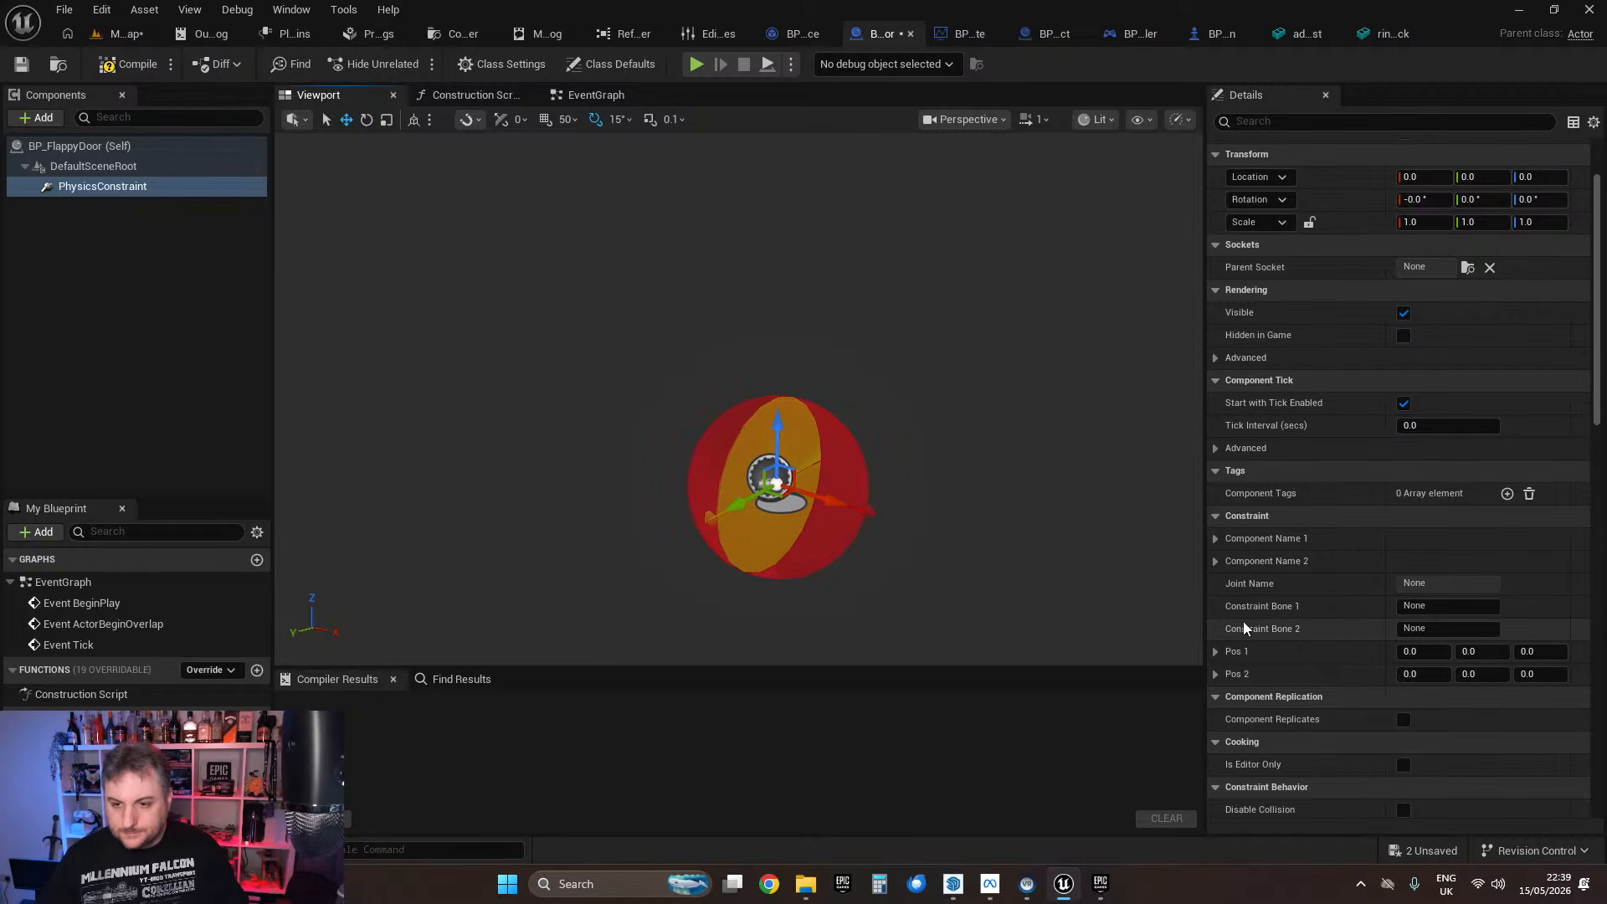
pyautogui.click(1217, 540)
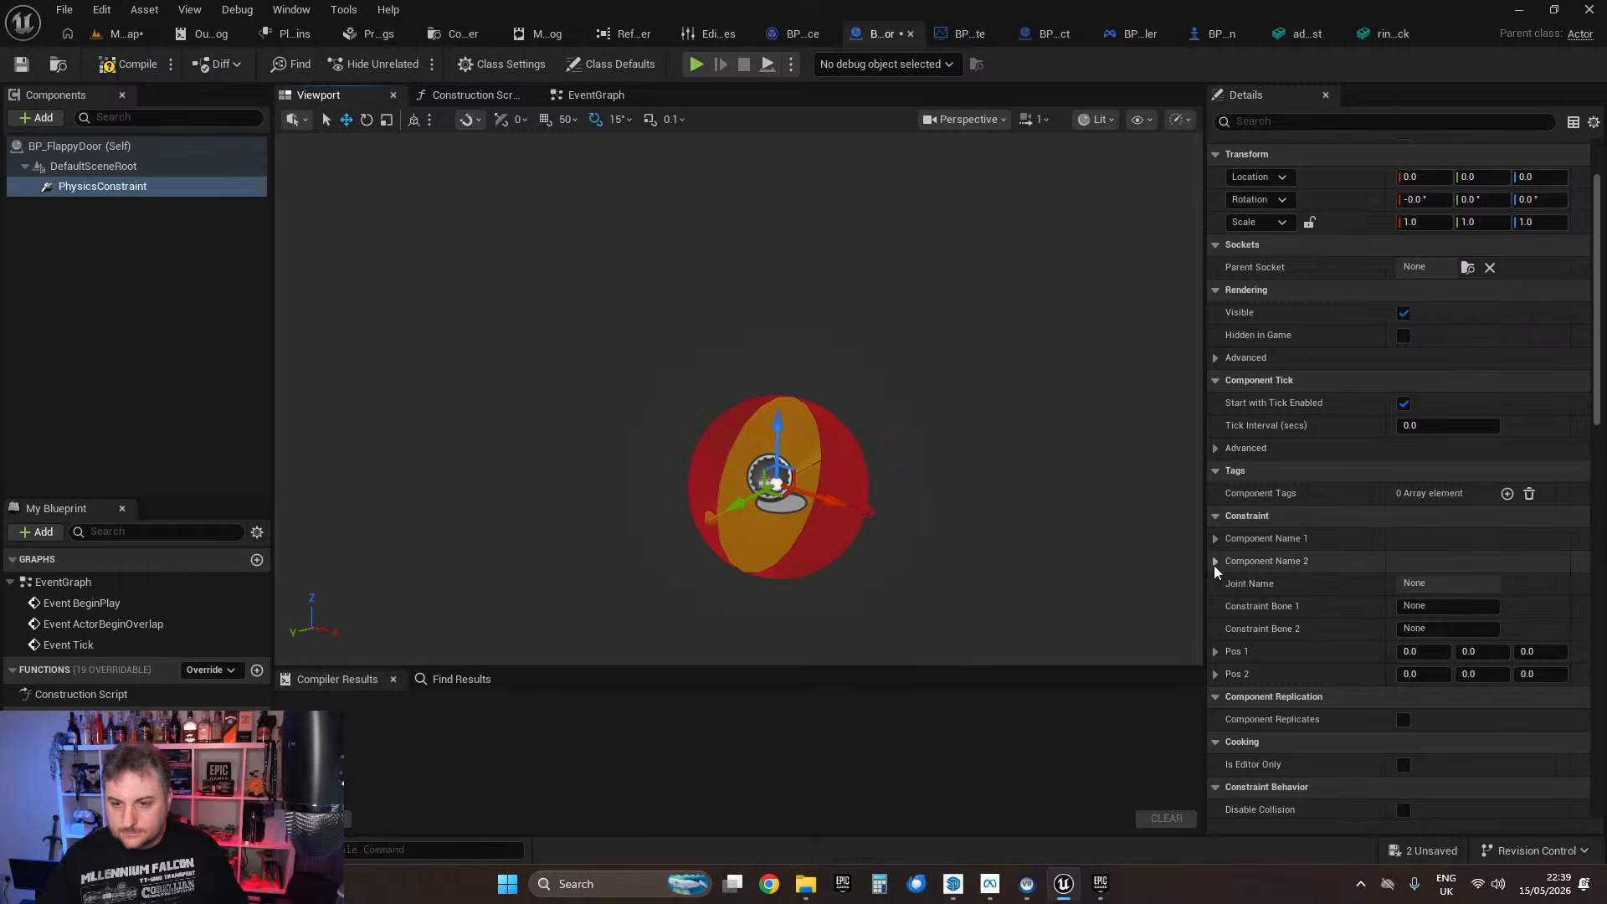
pyautogui.click(1213, 539)
pyautogui.click(1213, 539)
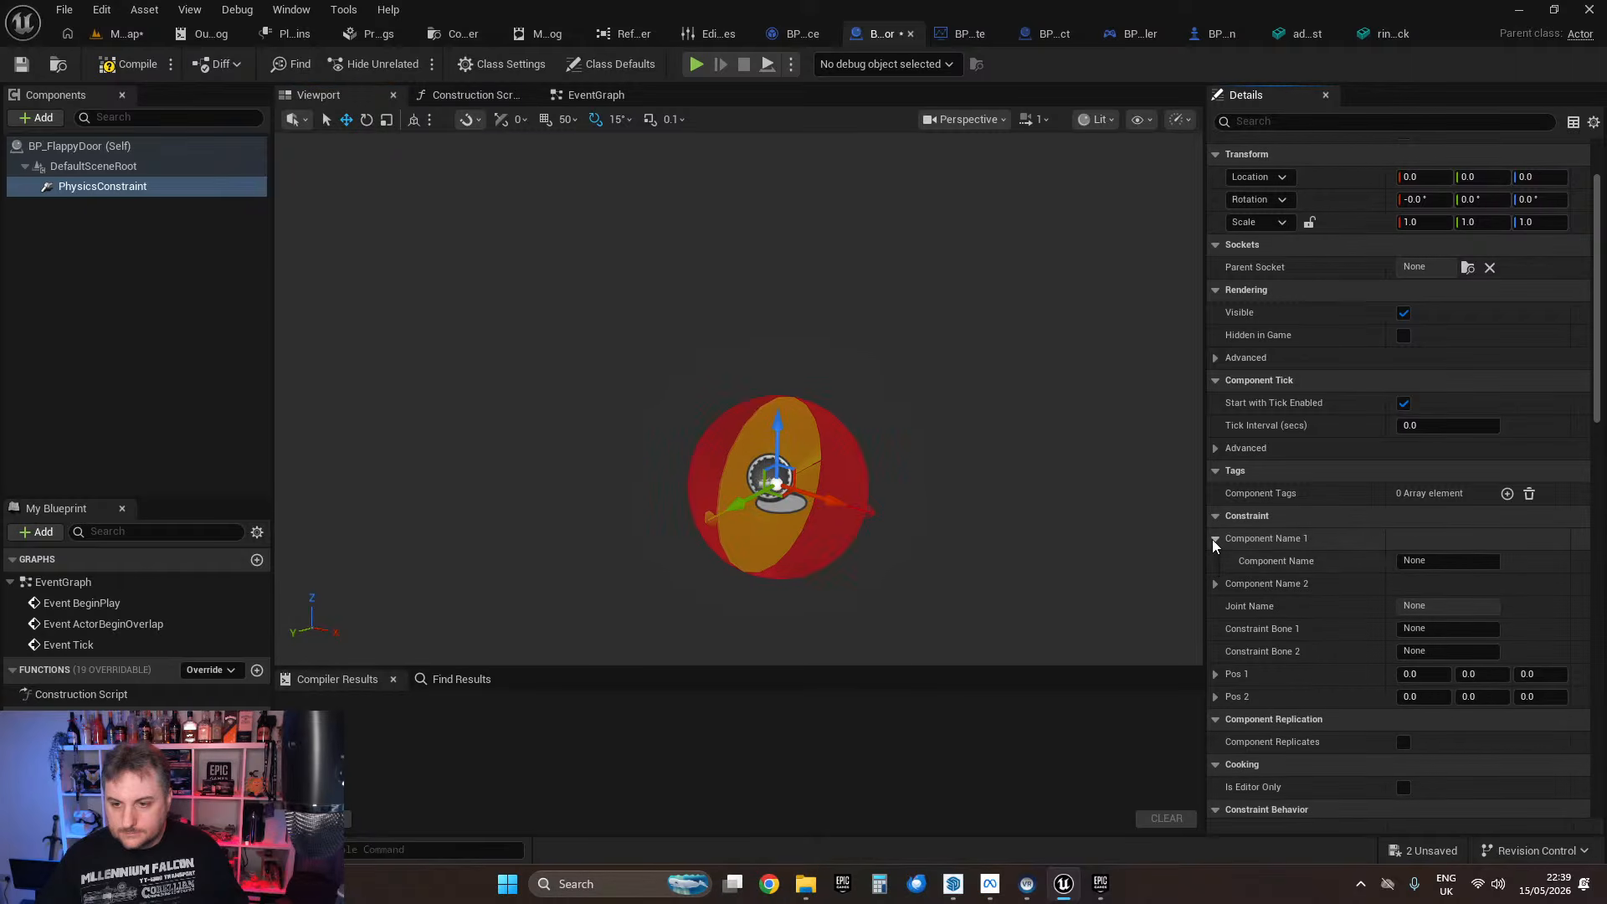
pyautogui.click(1213, 539)
pyautogui.scroll(-3, 1230, 540)
pyautogui.scroll(3, 1253, 545)
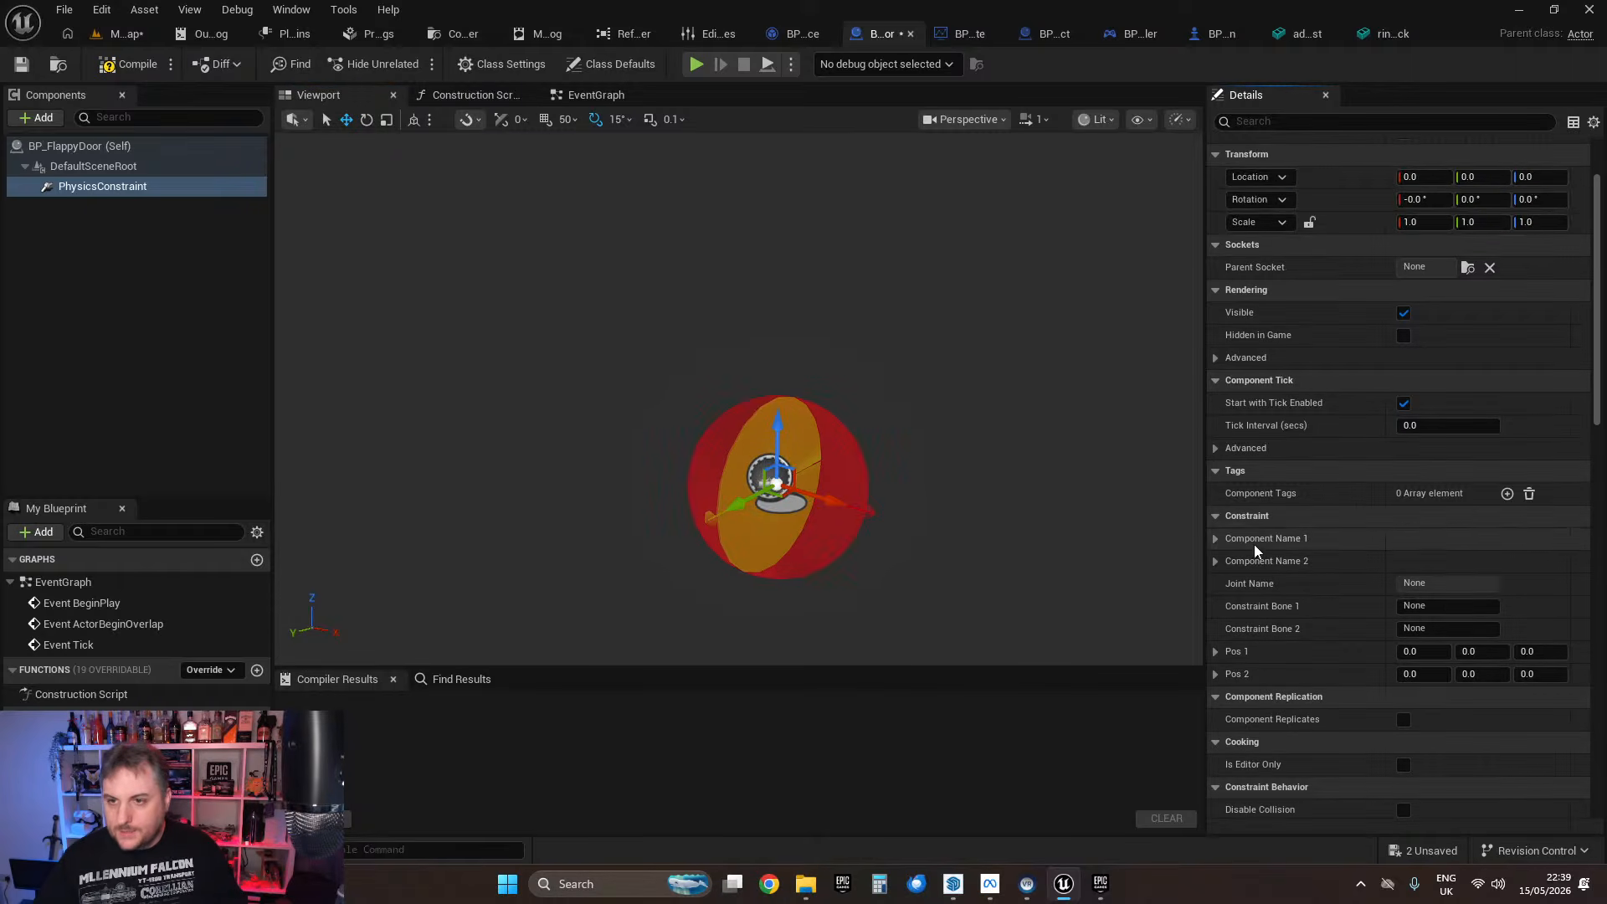
pyautogui.scroll(-3, 1263, 501)
pyautogui.scroll(-2, 1263, 500)
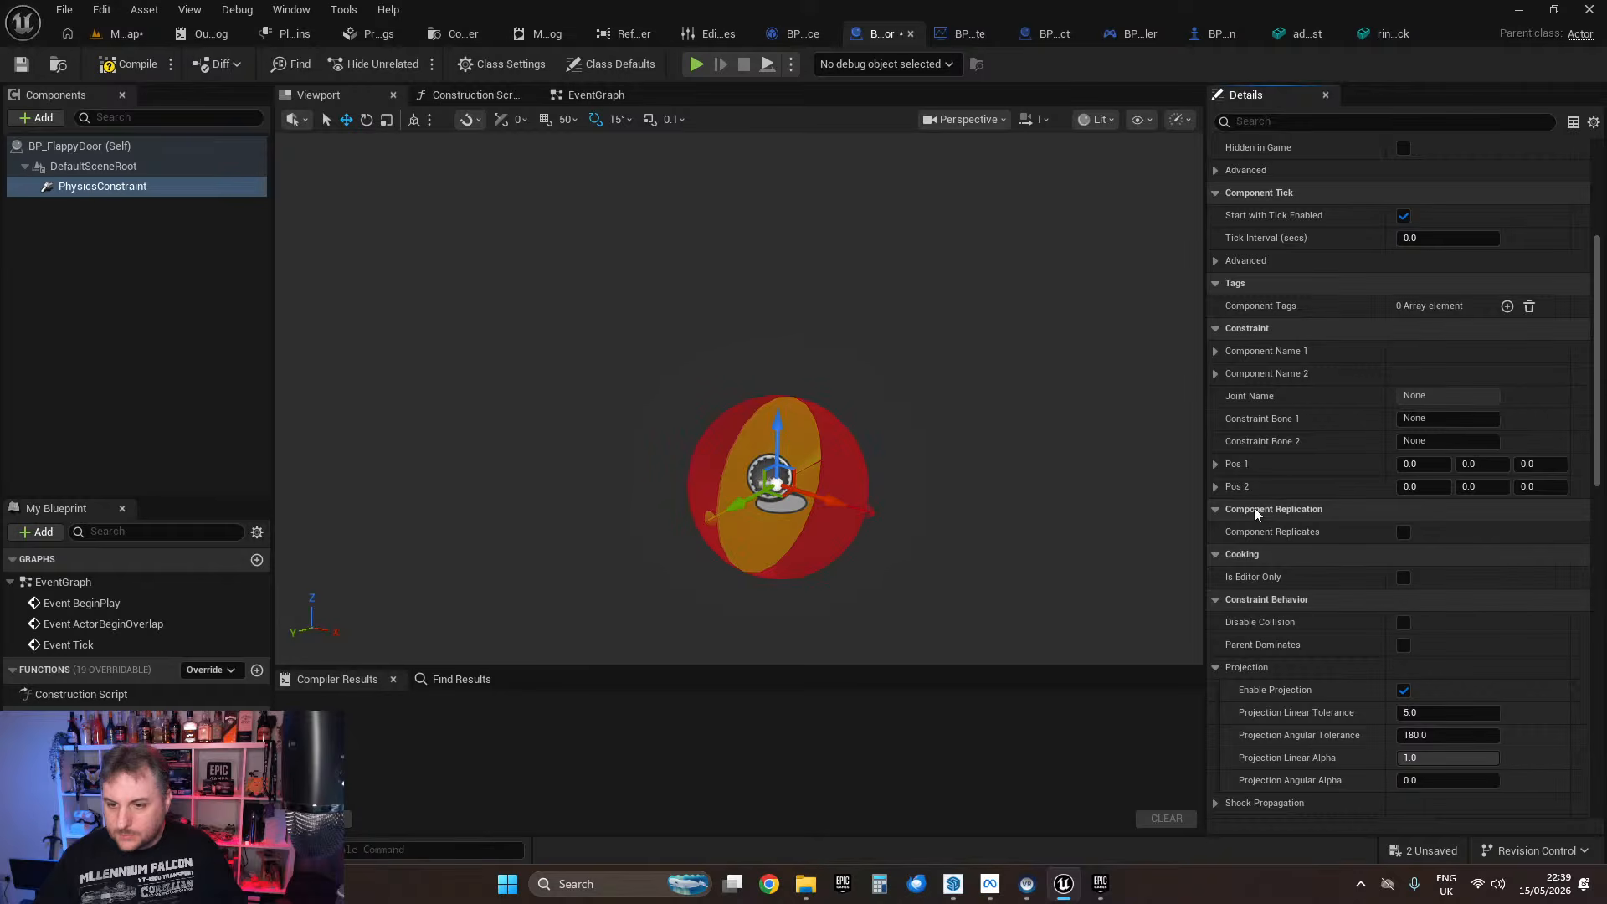
pyautogui.scroll(-3, 1278, 458)
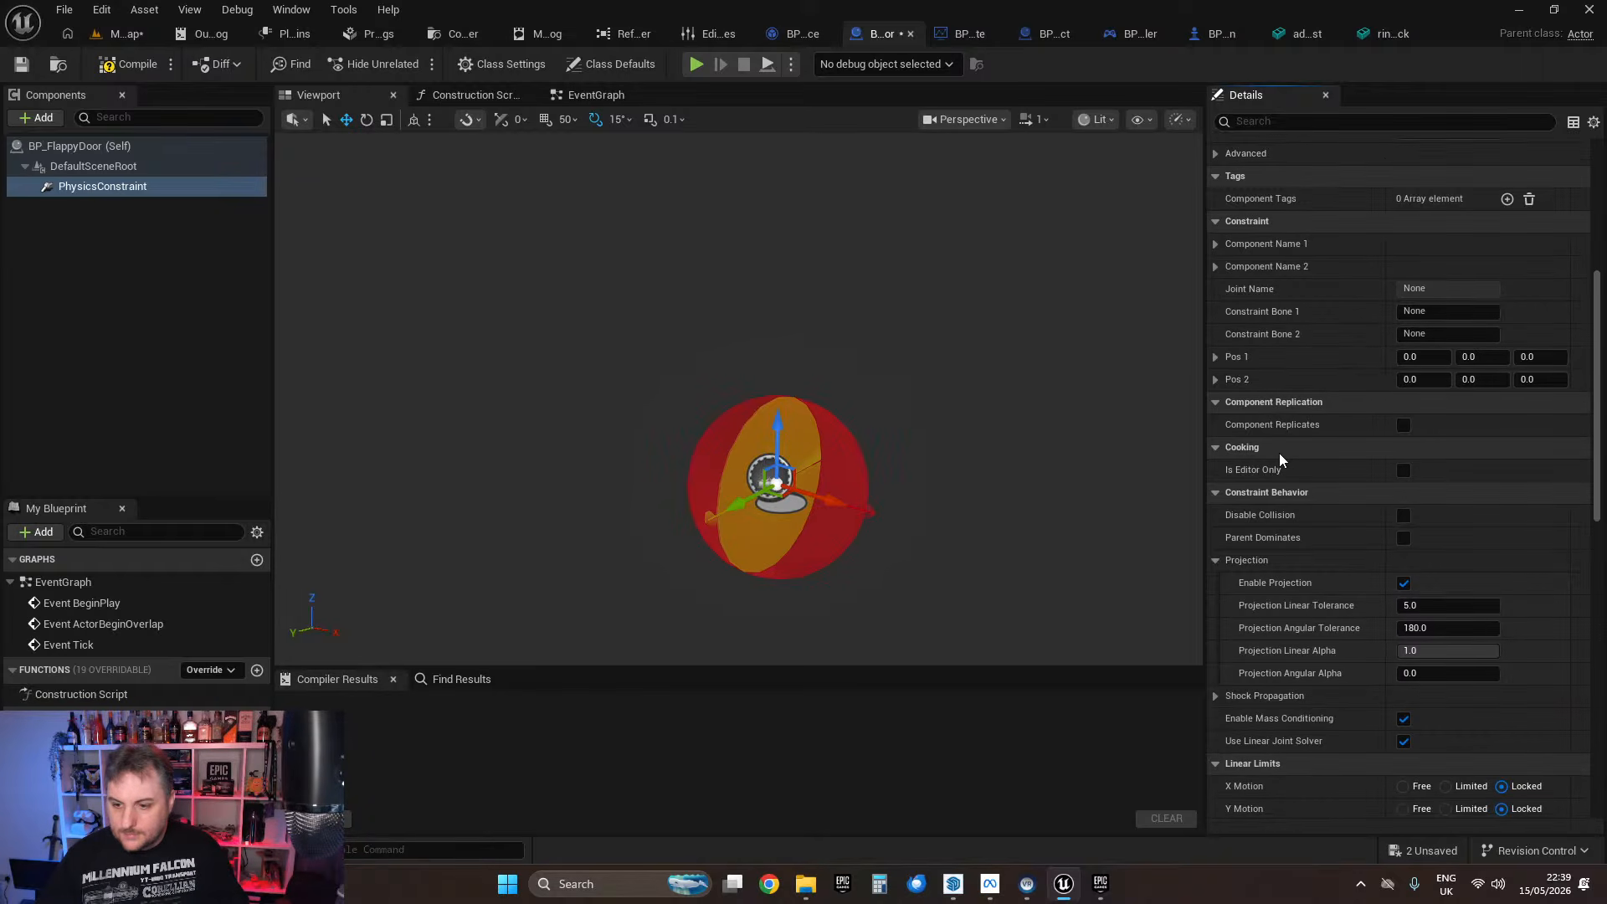
pyautogui.scroll(-4, 1279, 460)
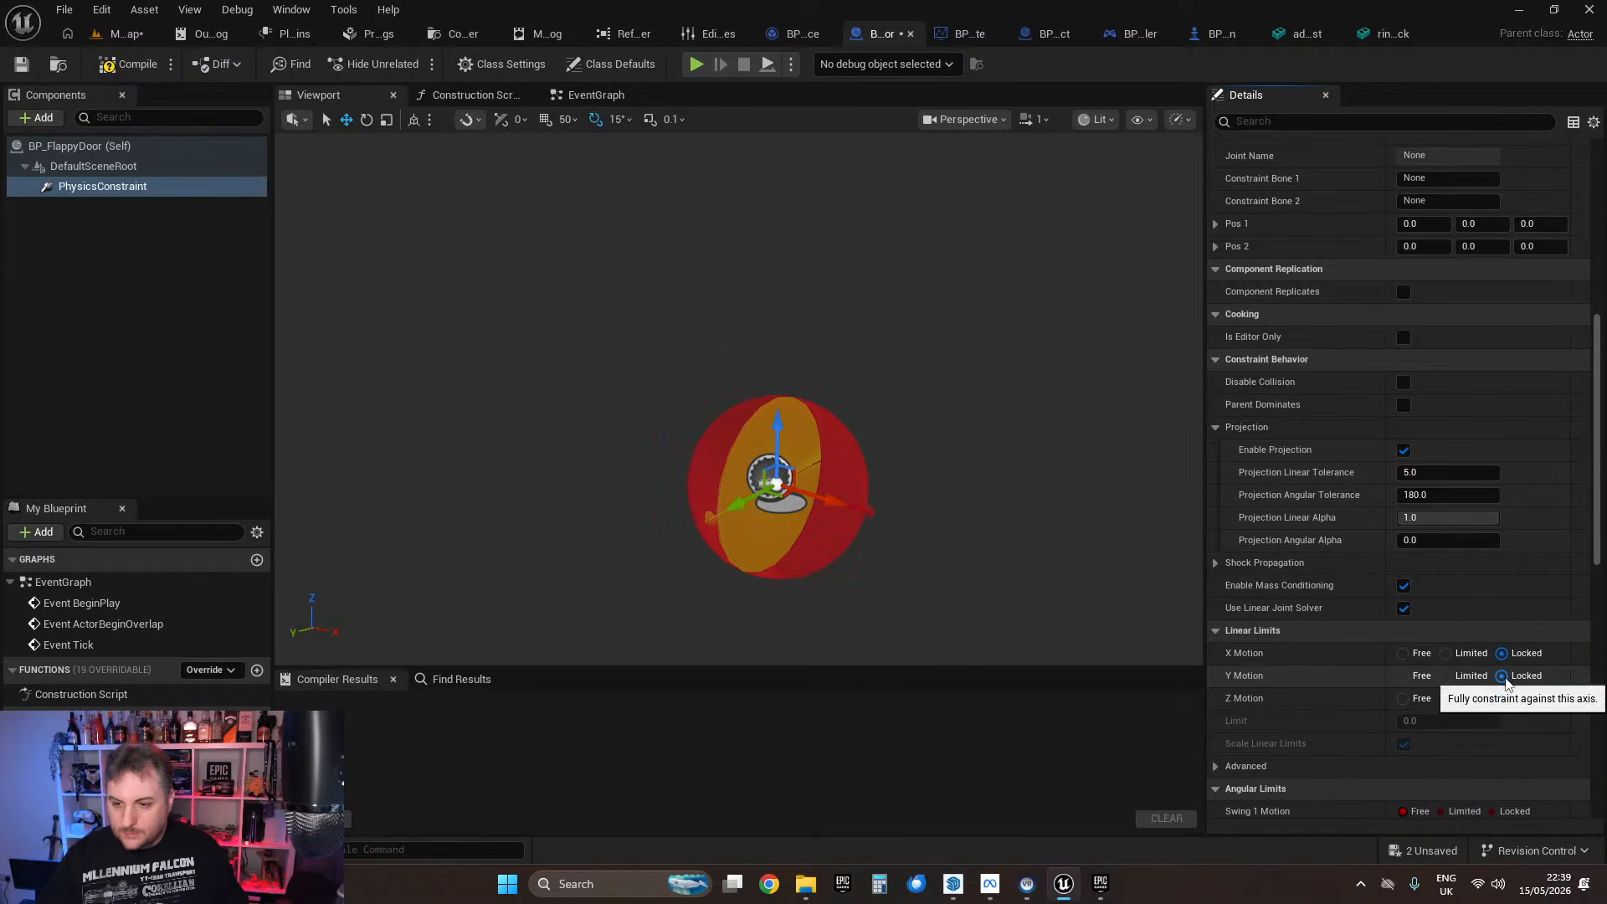
pyautogui.click(1403, 699)
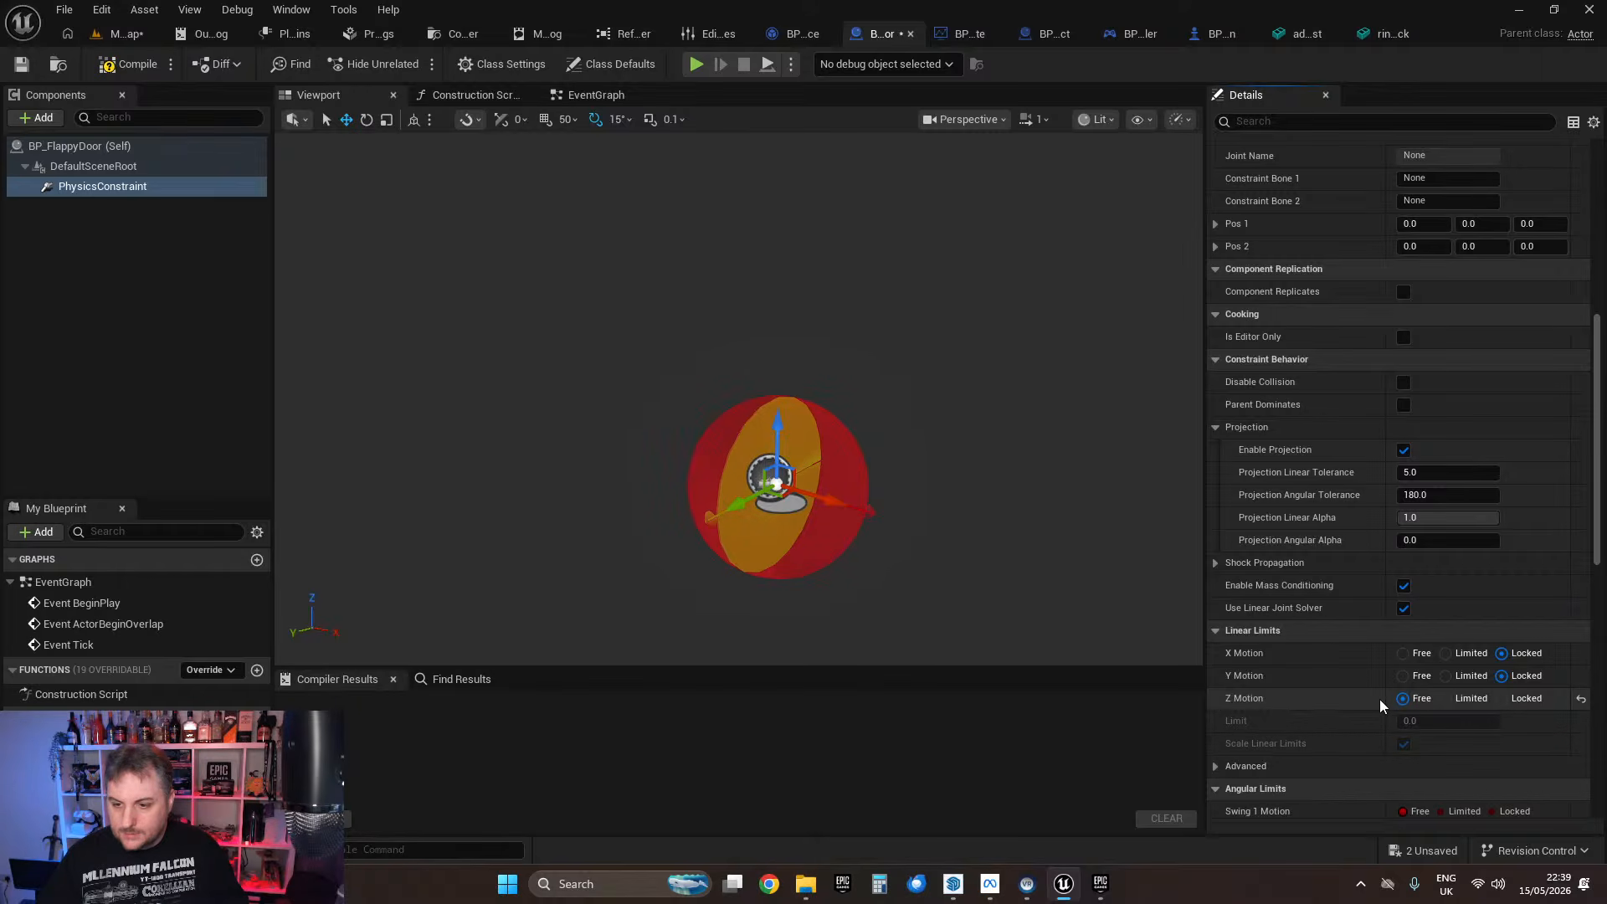
# Step: Set the physics constraint's angular Twist Motion to Limited
pyautogui.scroll(-3, 1346, 668)
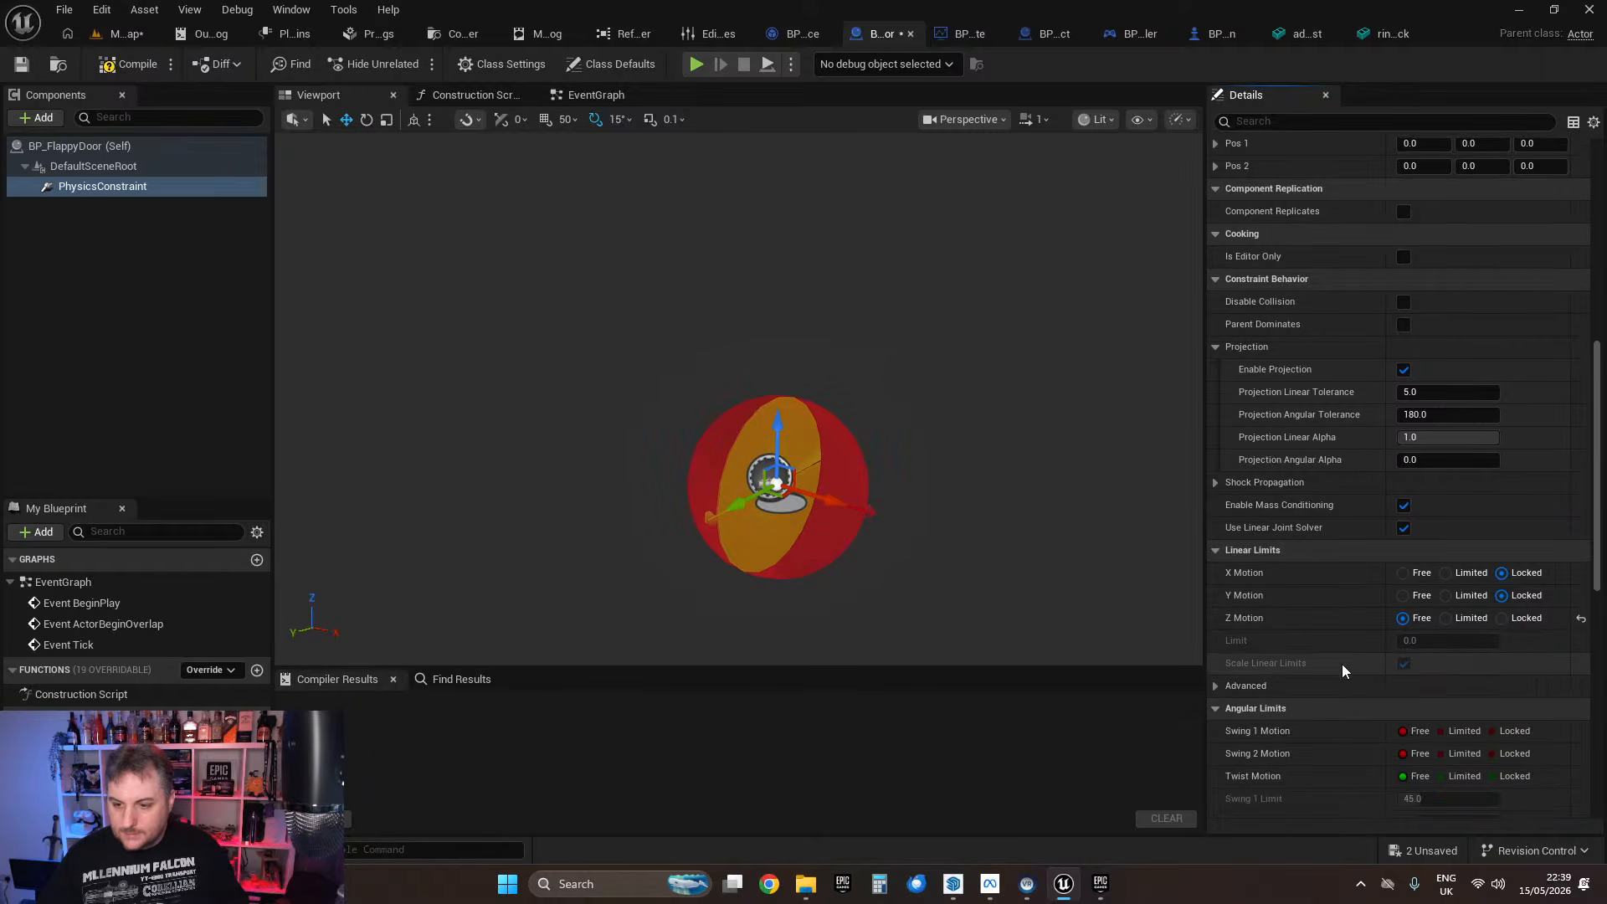
pyautogui.scroll(-2, 1343, 666)
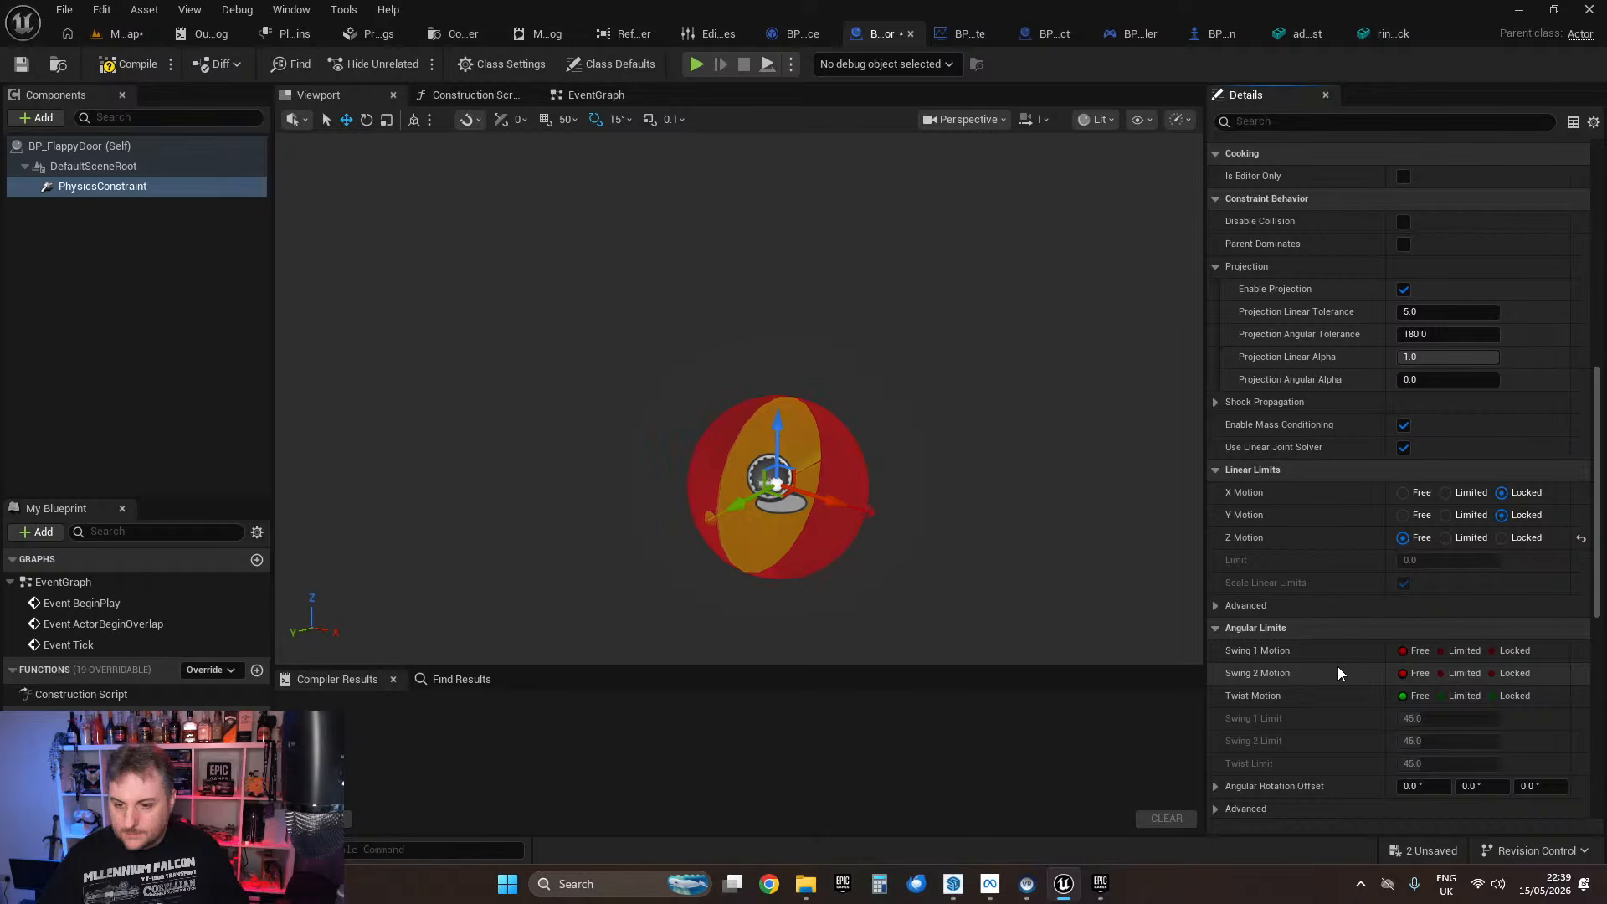
pyautogui.scroll(-2, 1337, 666)
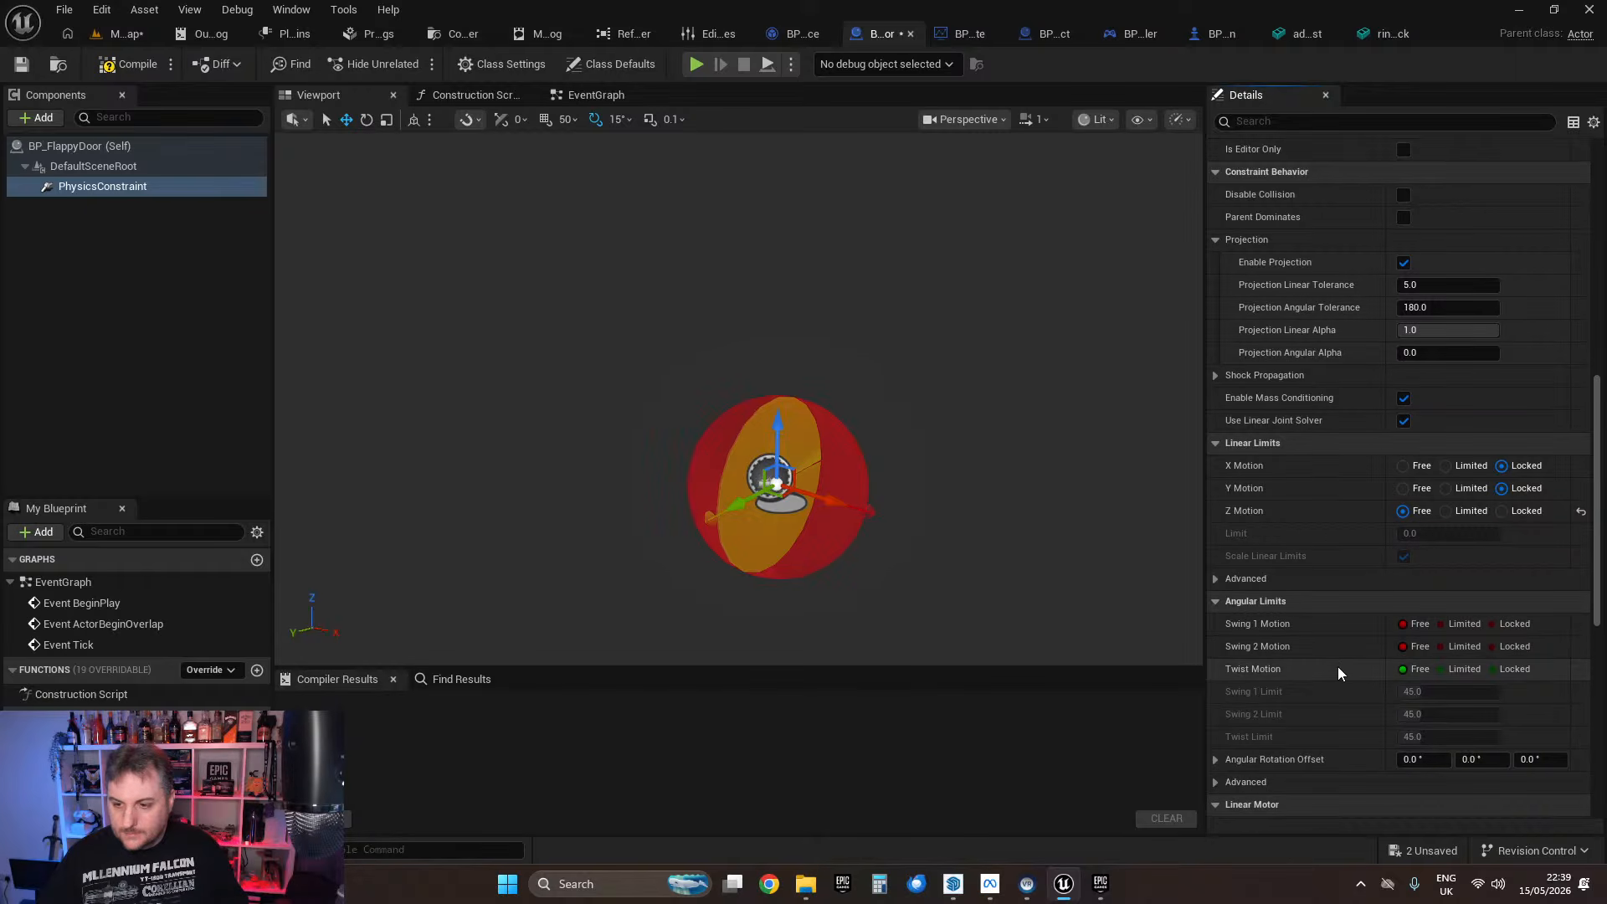
pyautogui.click(1451, 642)
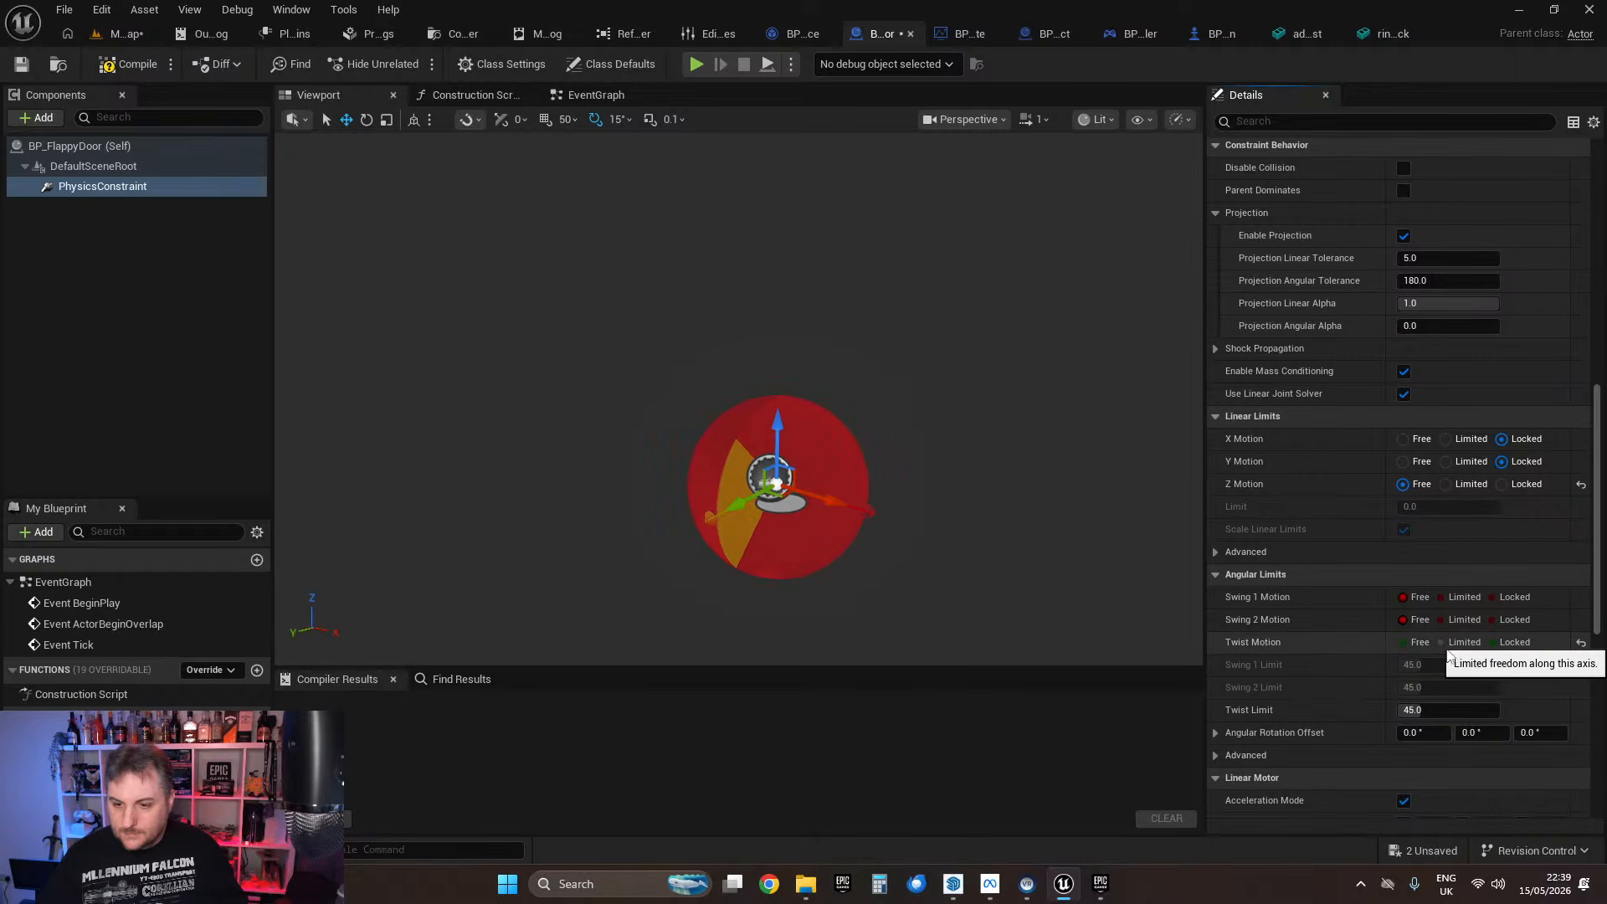
pyautogui.moveTo(953, 551); pyautogui.dragTo(997, 569, button='right')
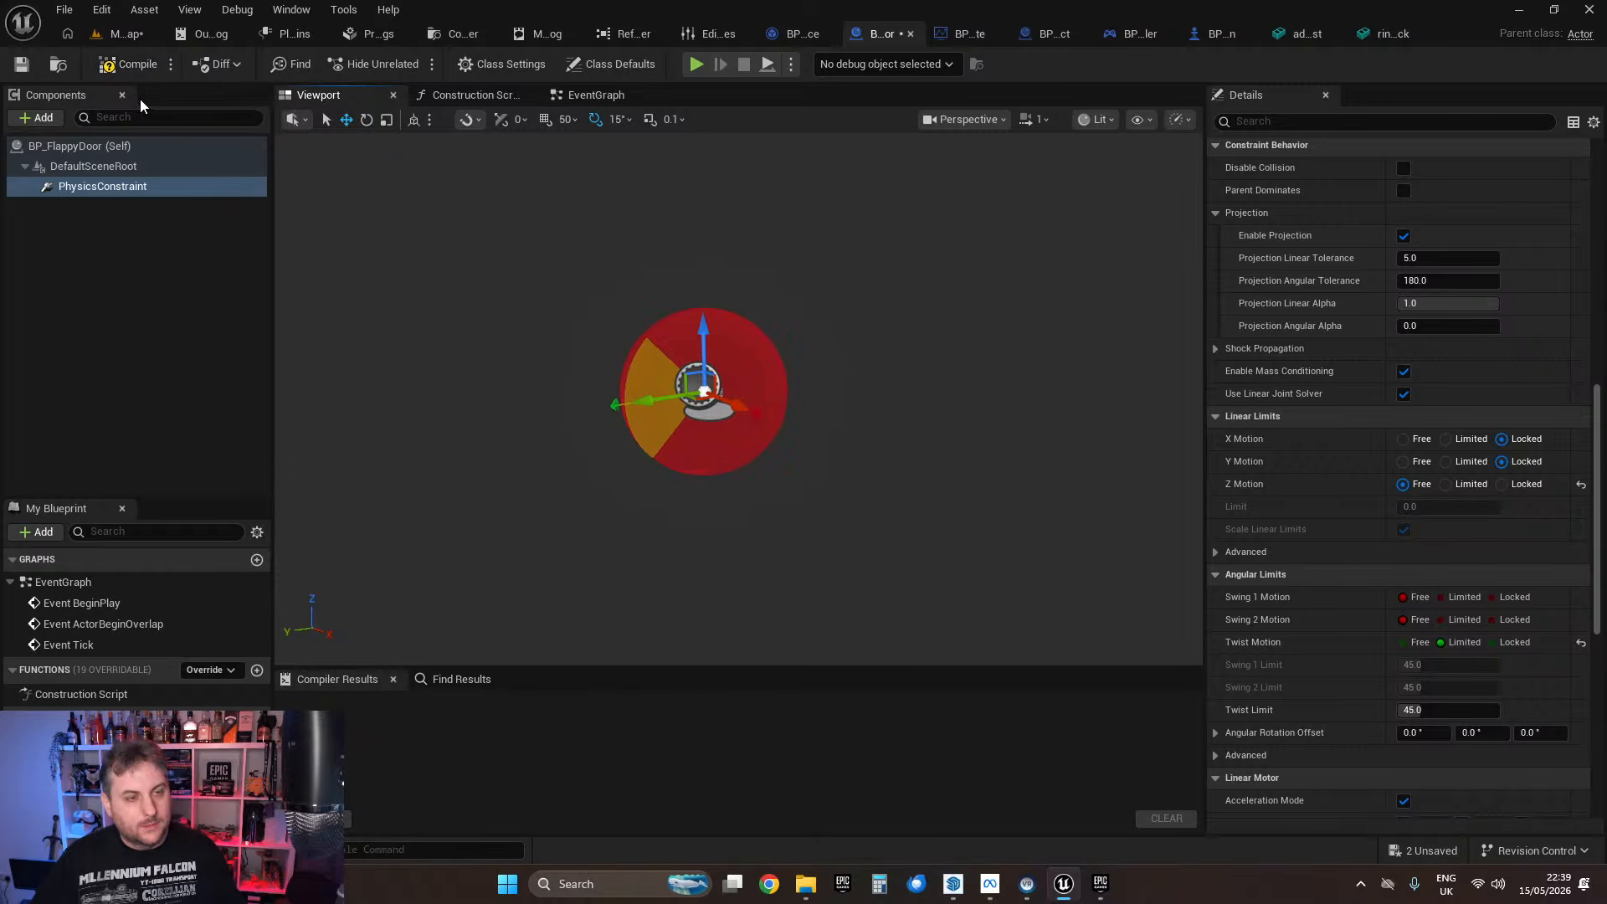
# Step: Add a Cube component as a child of the physics constraint, keeping its default name
pyautogui.click(36, 117)
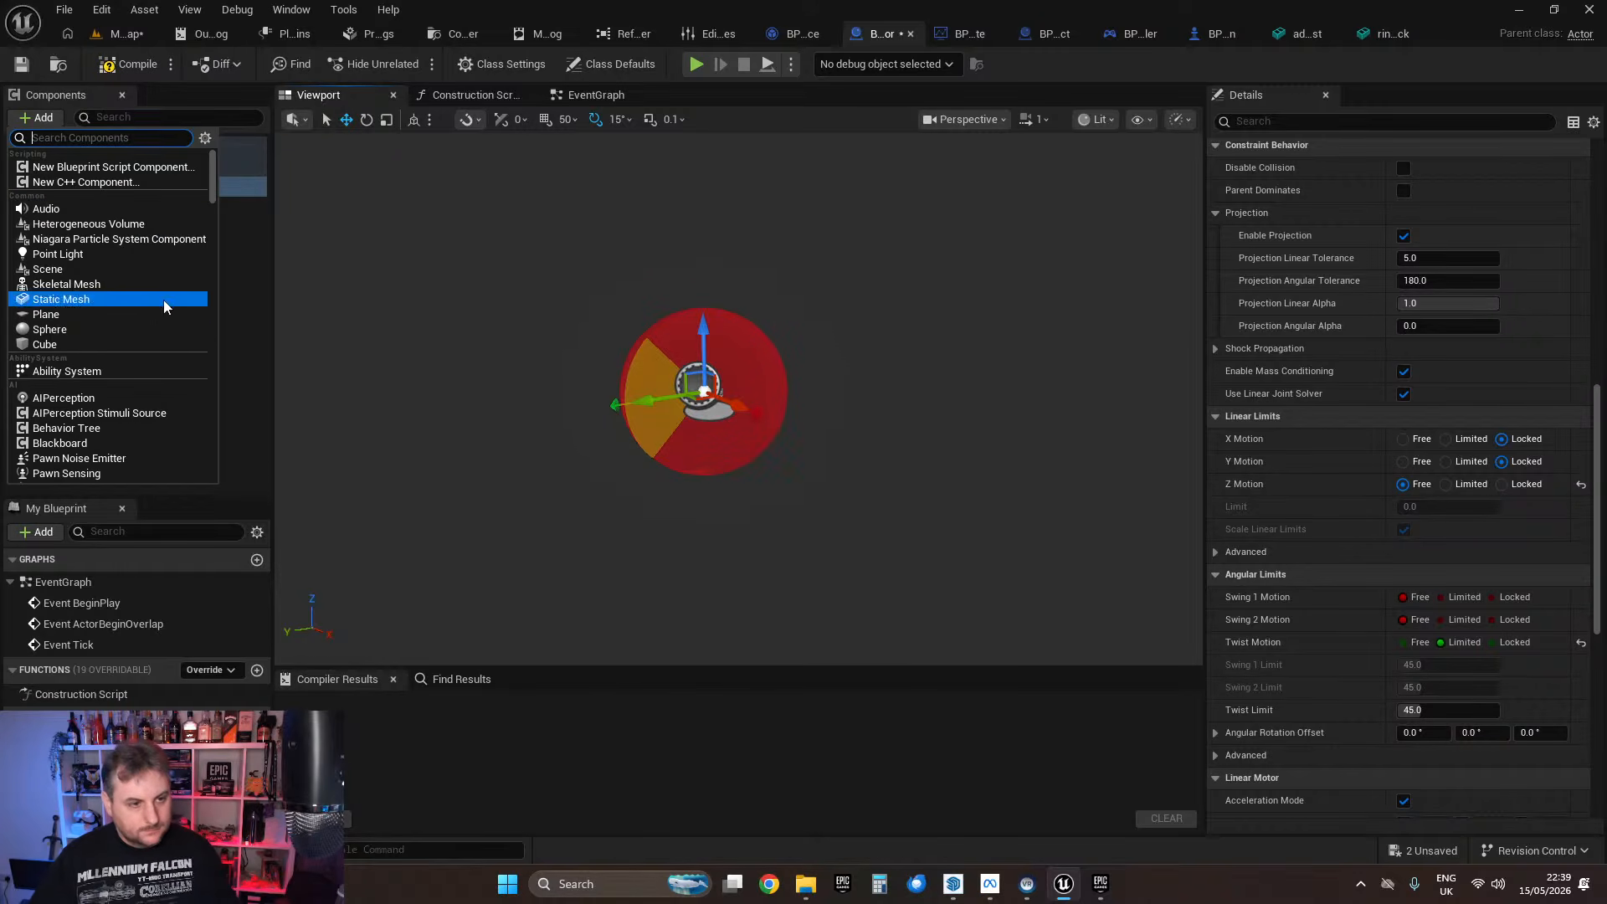
pyautogui.click(50, 344)
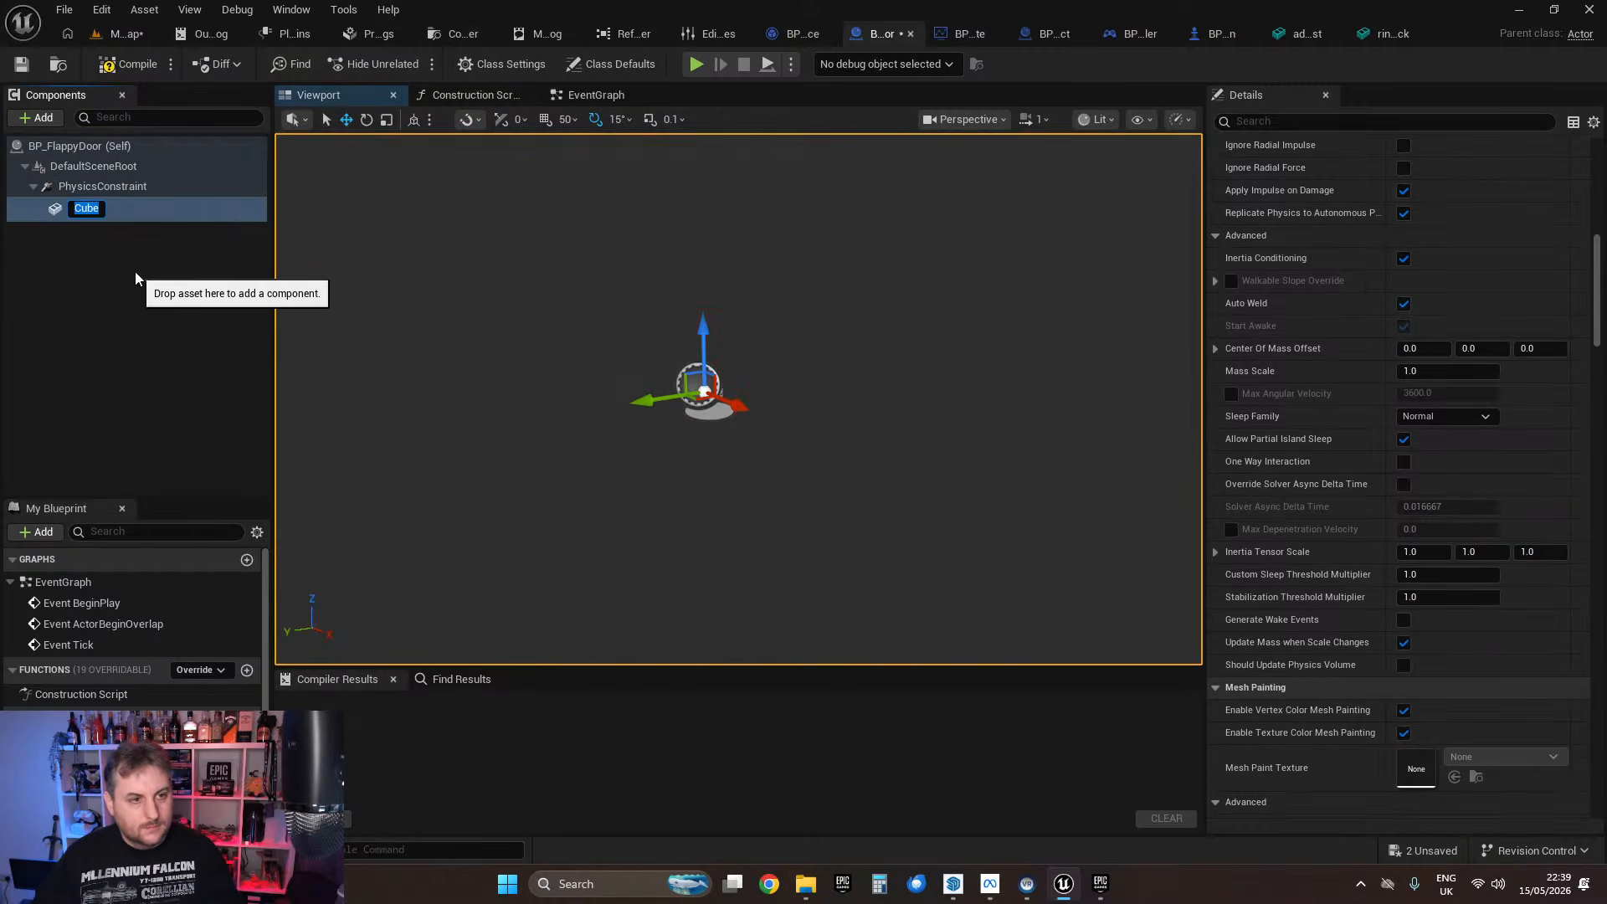
pyautogui.click(78, 216)
pyautogui.click(80, 210)
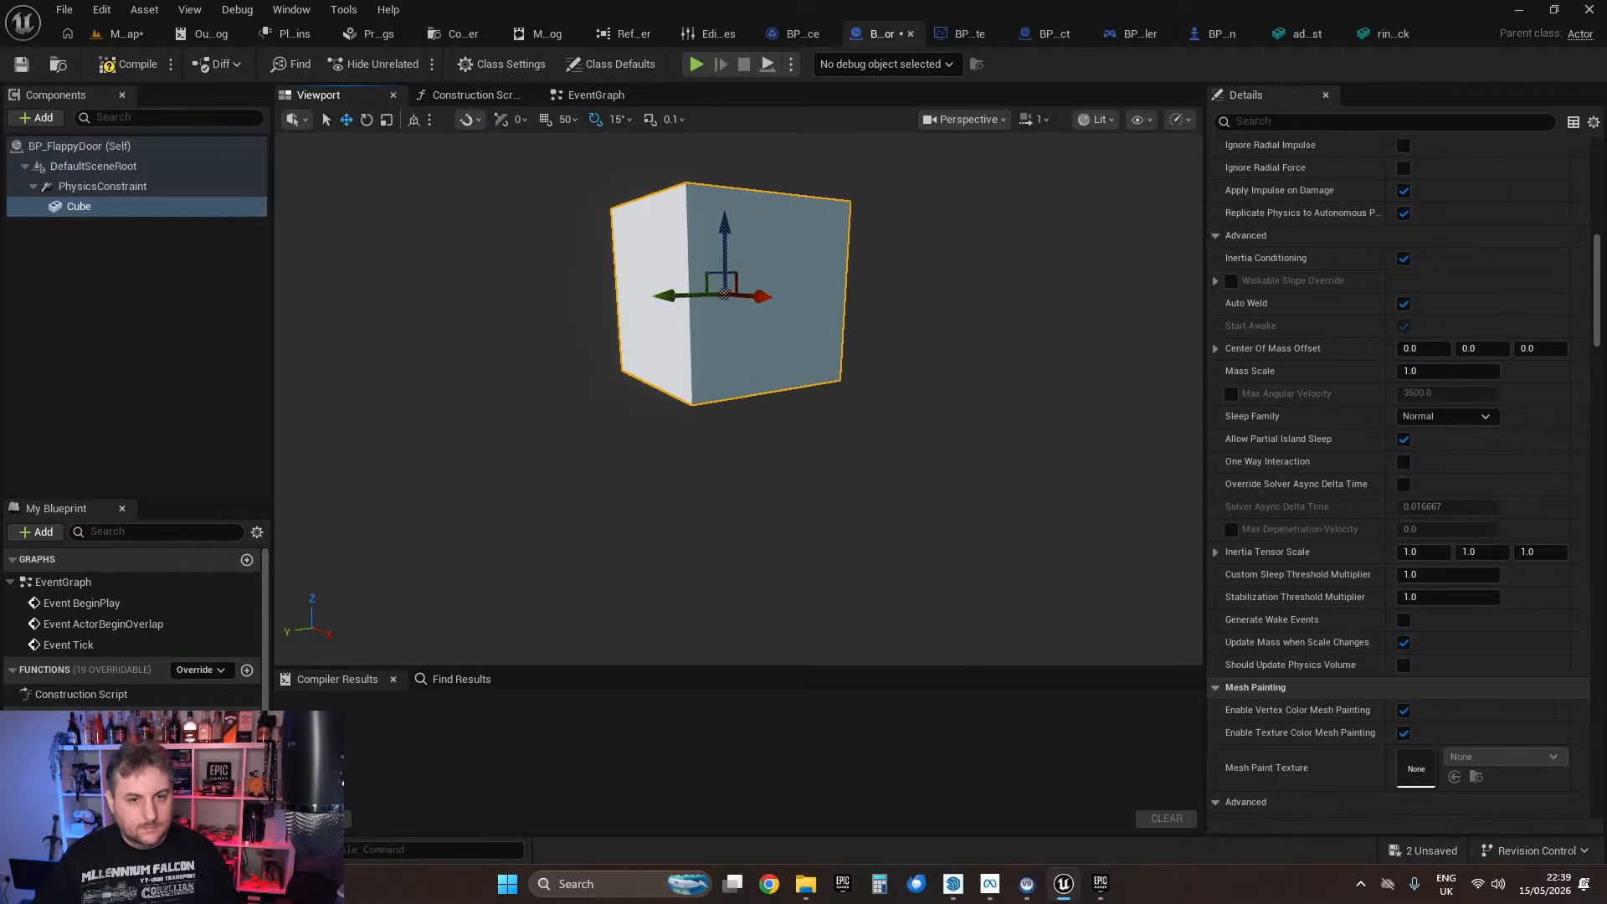
pyautogui.moveTo(838, 483); pyautogui.dragTo(795, 482, button='right')
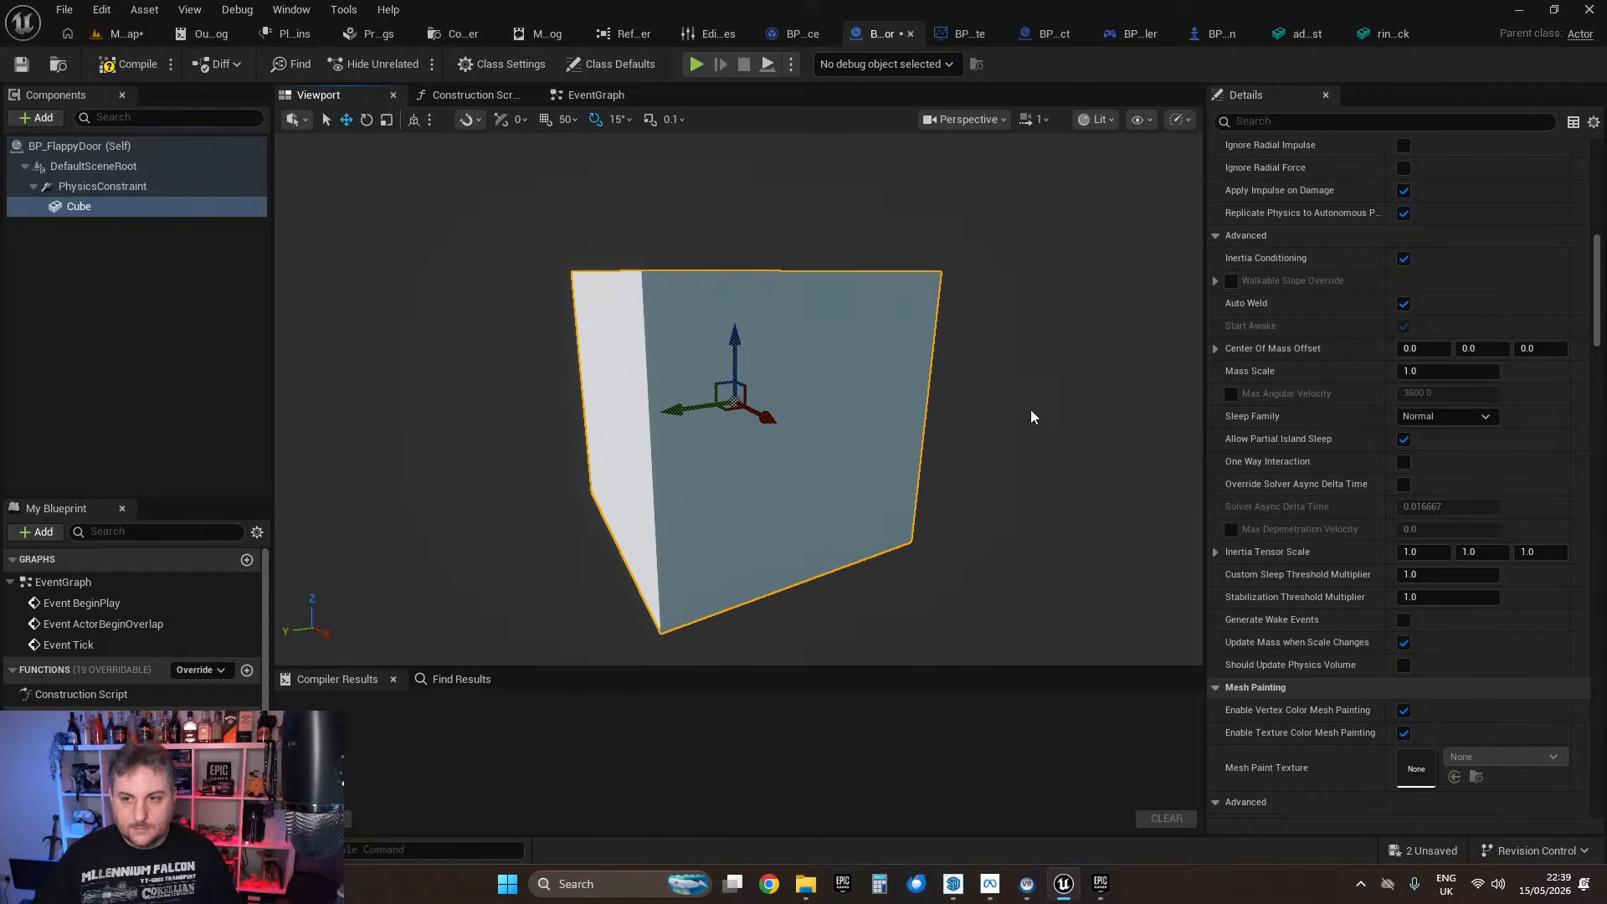
pyautogui.scroll(-4, 1032, 416)
pyautogui.scroll(10, 1381, 352)
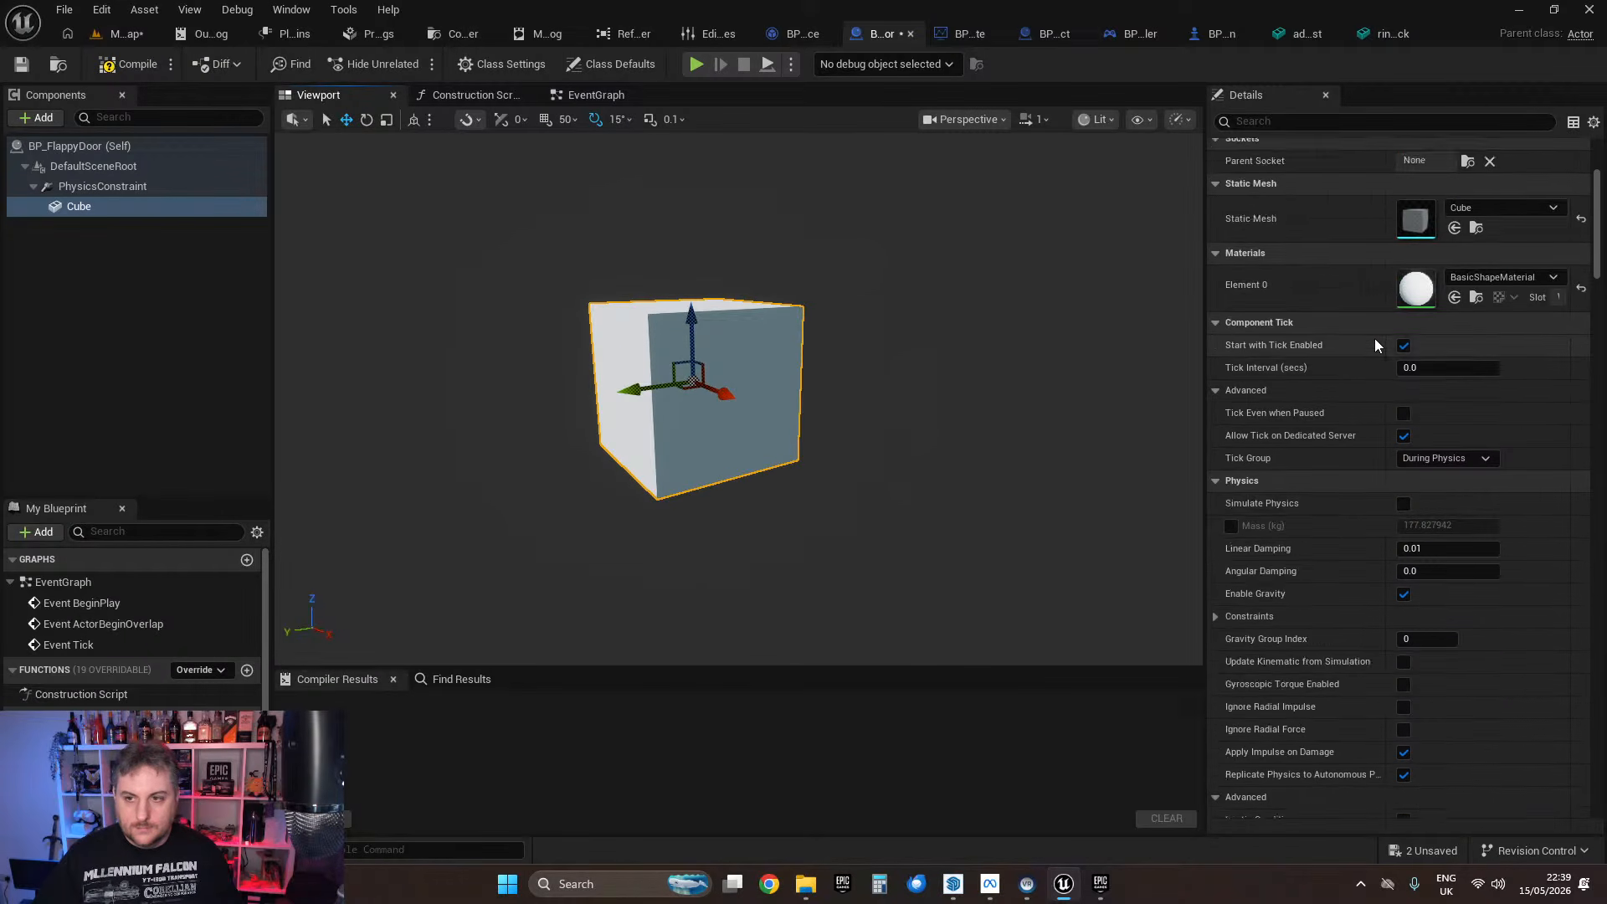
pyautogui.scroll(5, 1373, 338)
pyautogui.click(1483, 329)
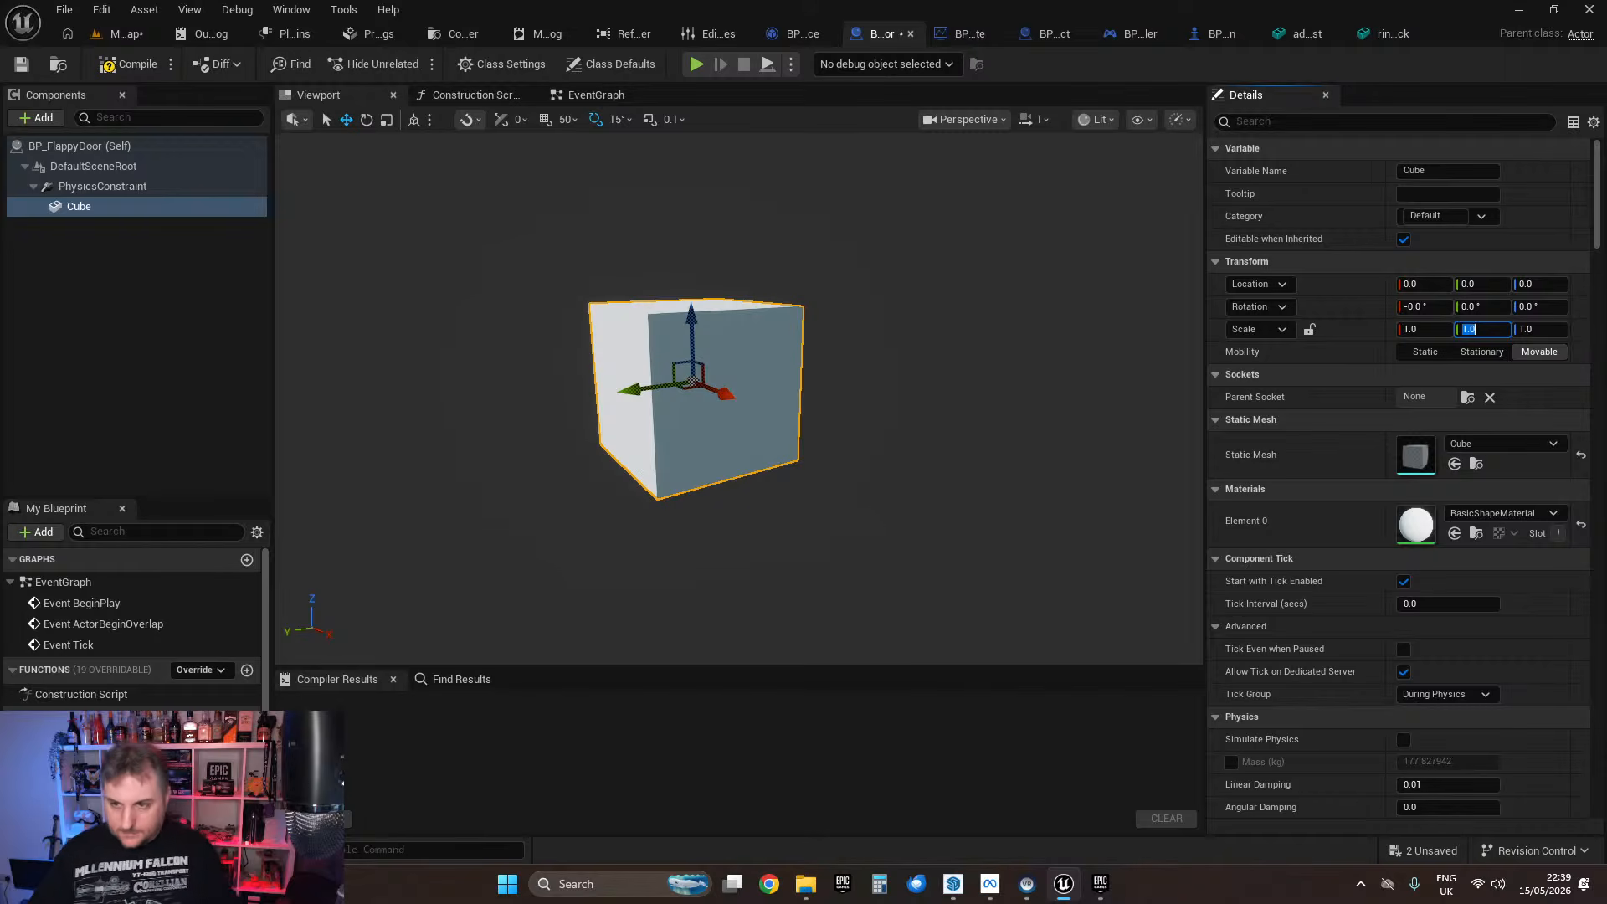
pyautogui.write('0.1')
pyautogui.press('Return')
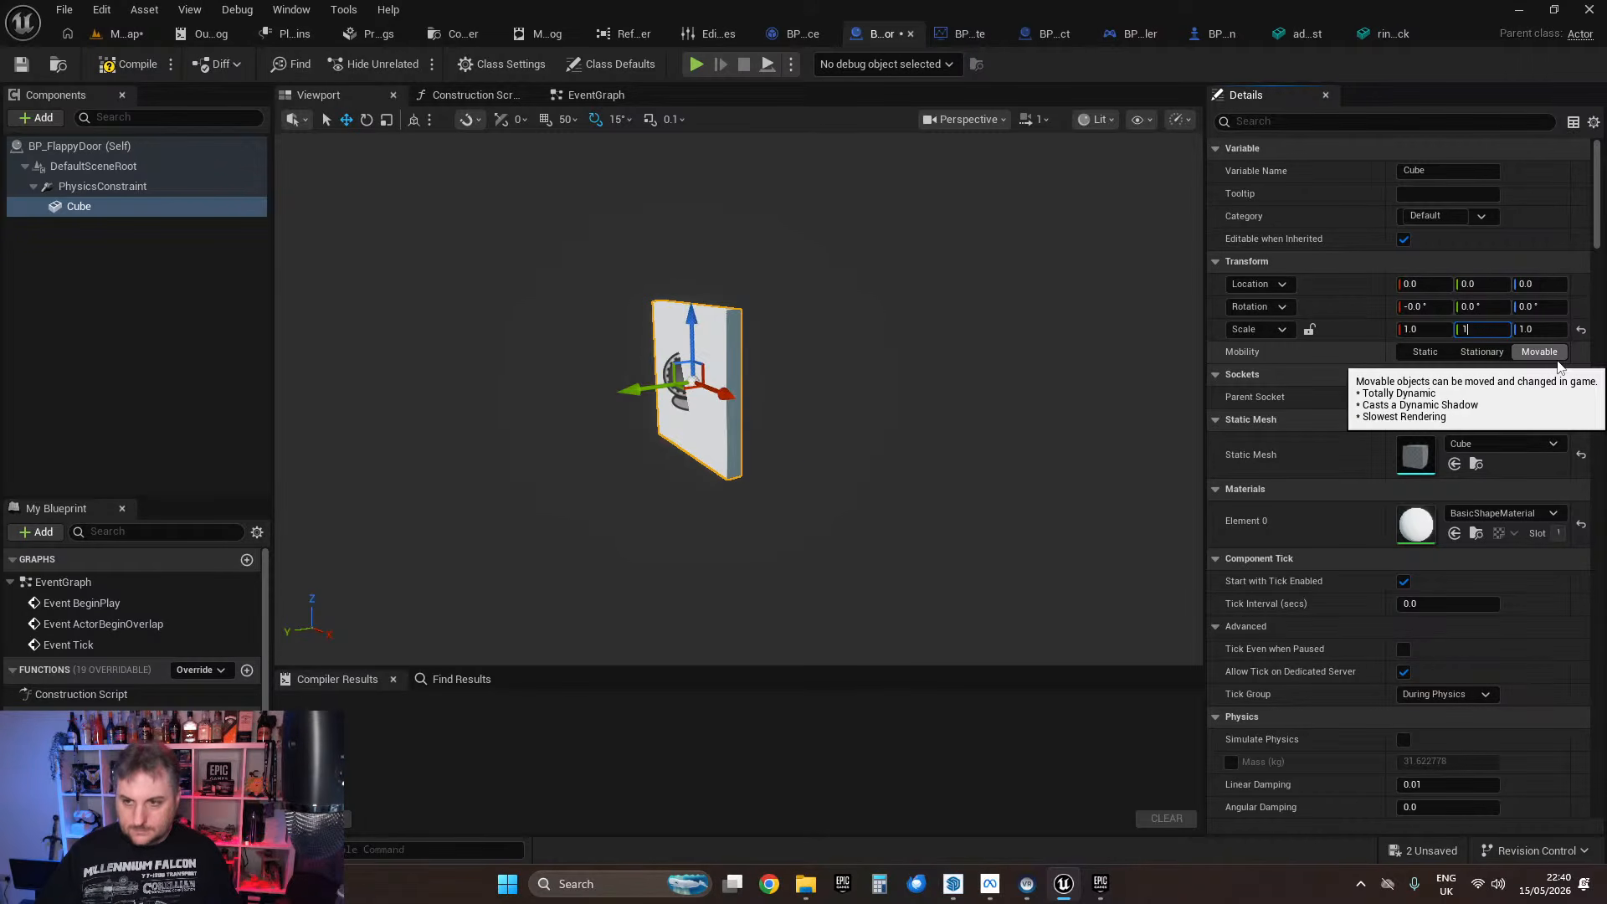
pyautogui.write('1')
pyautogui.press('Return')
# Step: Shape the cube into a thin door panel by setting its X scale to 0.1 and Z scale to 2
pyautogui.click(1436, 330)
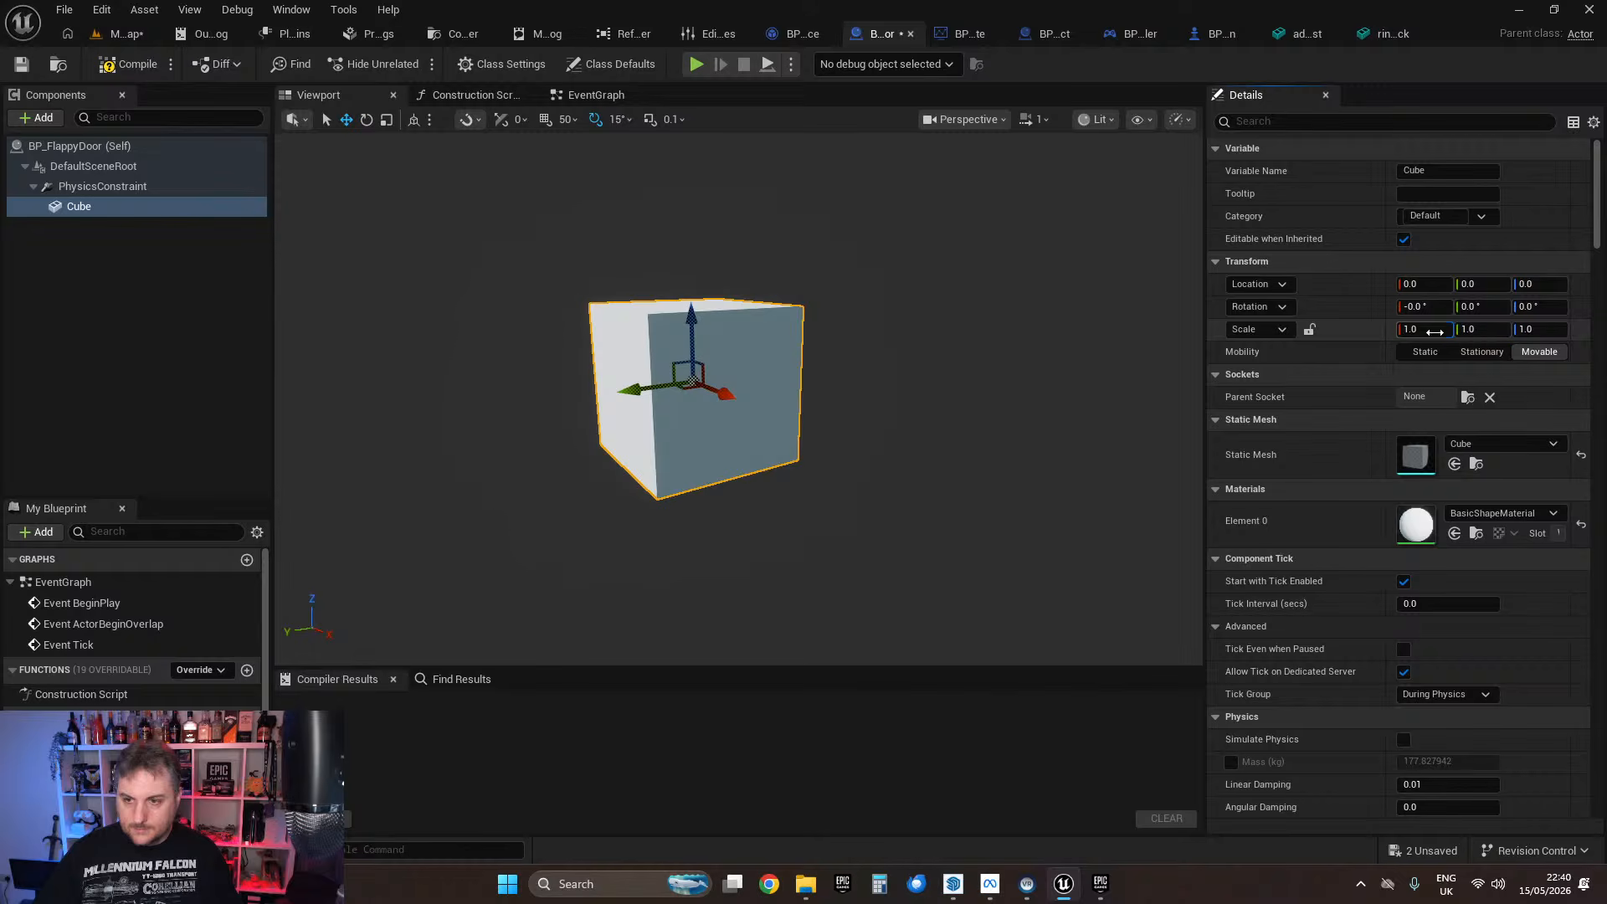
pyautogui.write('0.1')
pyautogui.press('Return')
pyautogui.click(1555, 329)
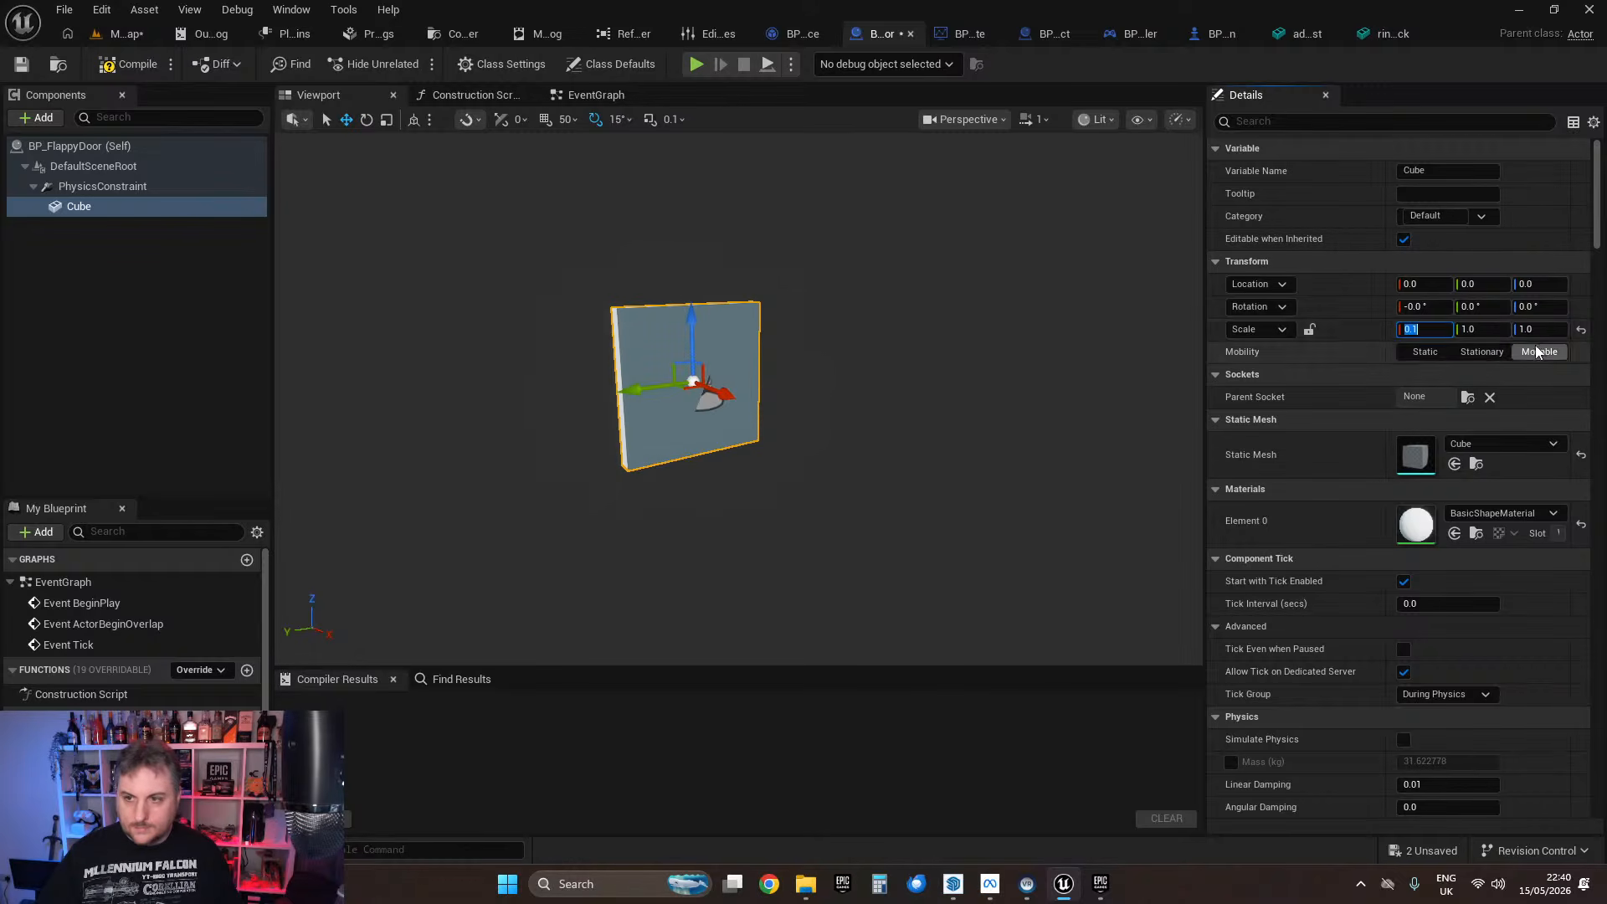
pyautogui.write('2')
pyautogui.press('Return')
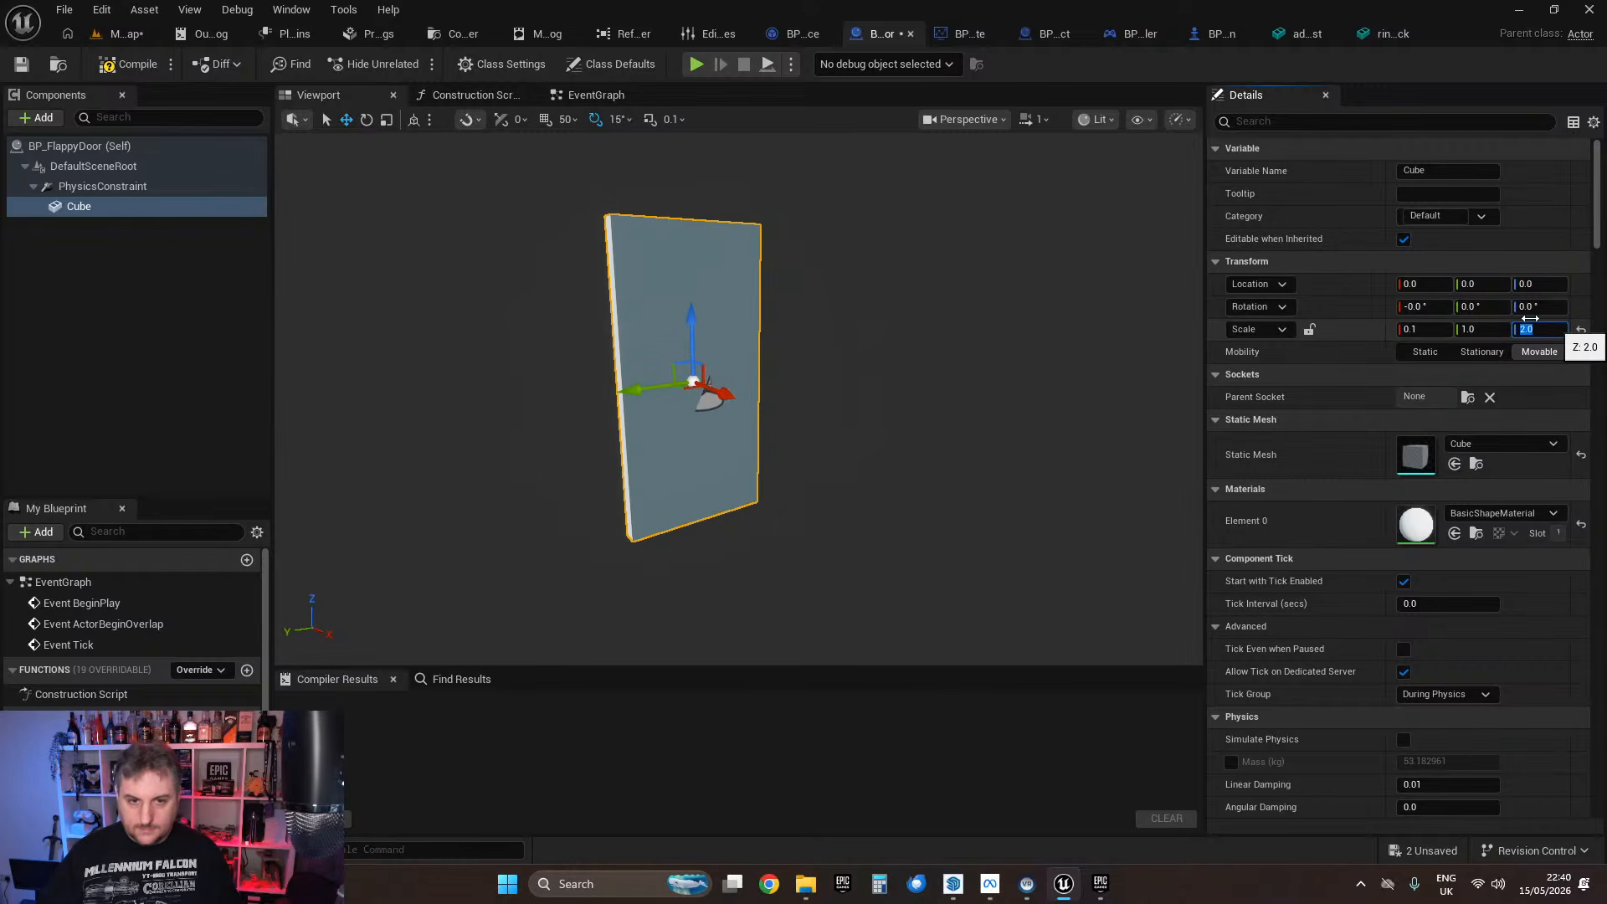
# Step: Raise the door cube so its base sits at the constraint, setting its Z location to 100
pyautogui.moveTo(1094, 387); pyautogui.dragTo(899, 342, button='right')
pyautogui.moveTo(806, 353); pyautogui.dragTo(804, 184)
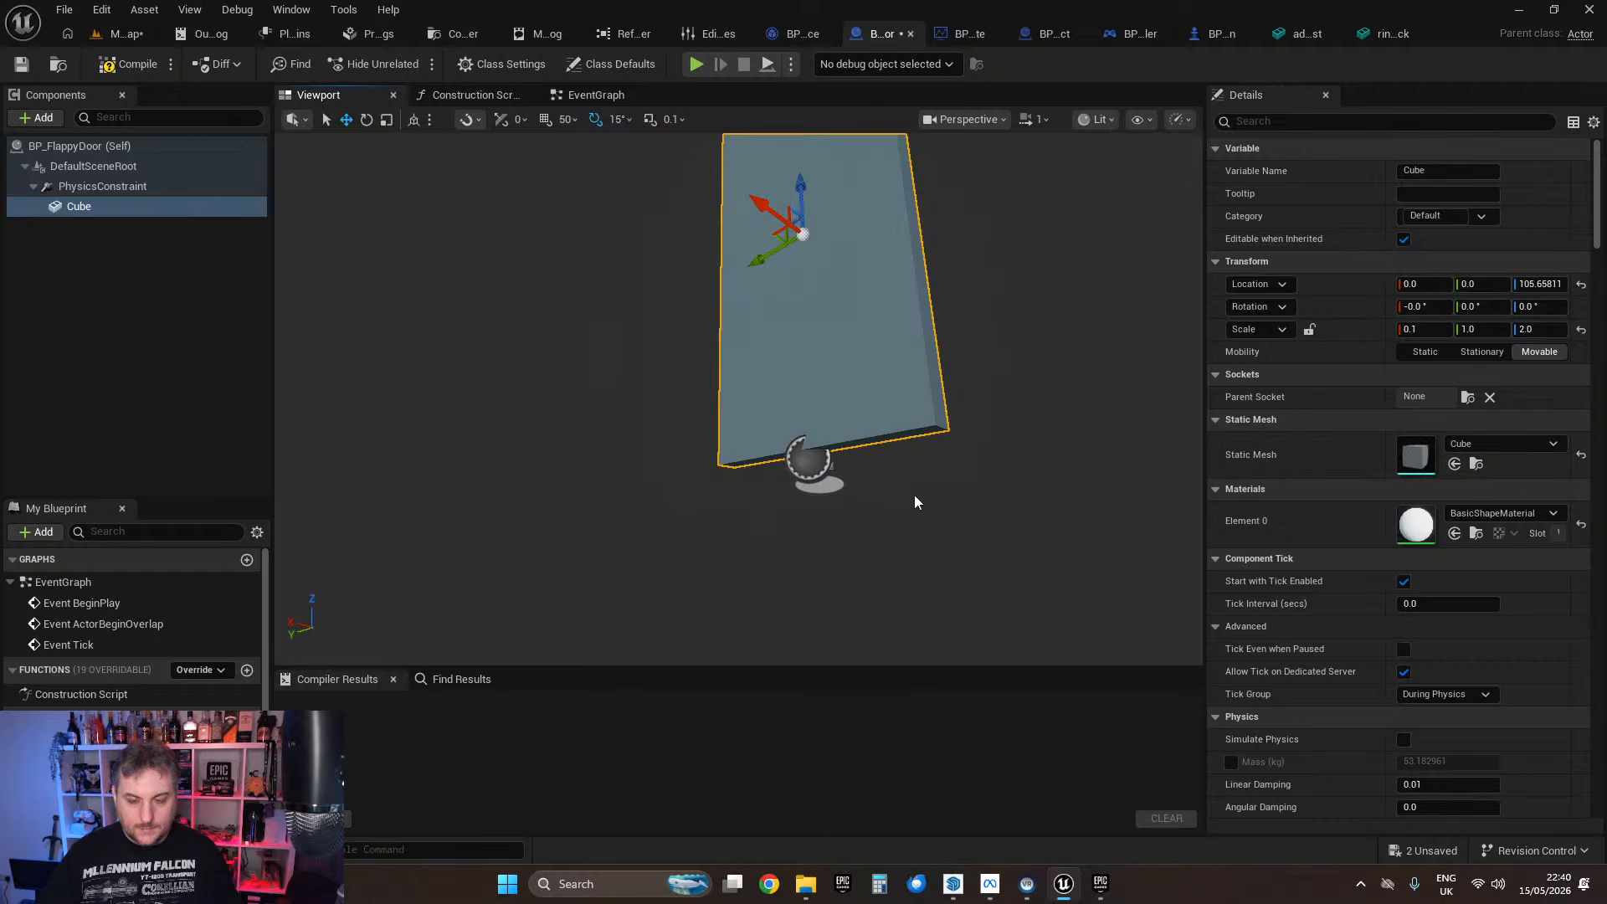
pyautogui.moveTo(915, 502); pyautogui.dragTo(1027, 540, button='right')
pyautogui.click(83, 187)
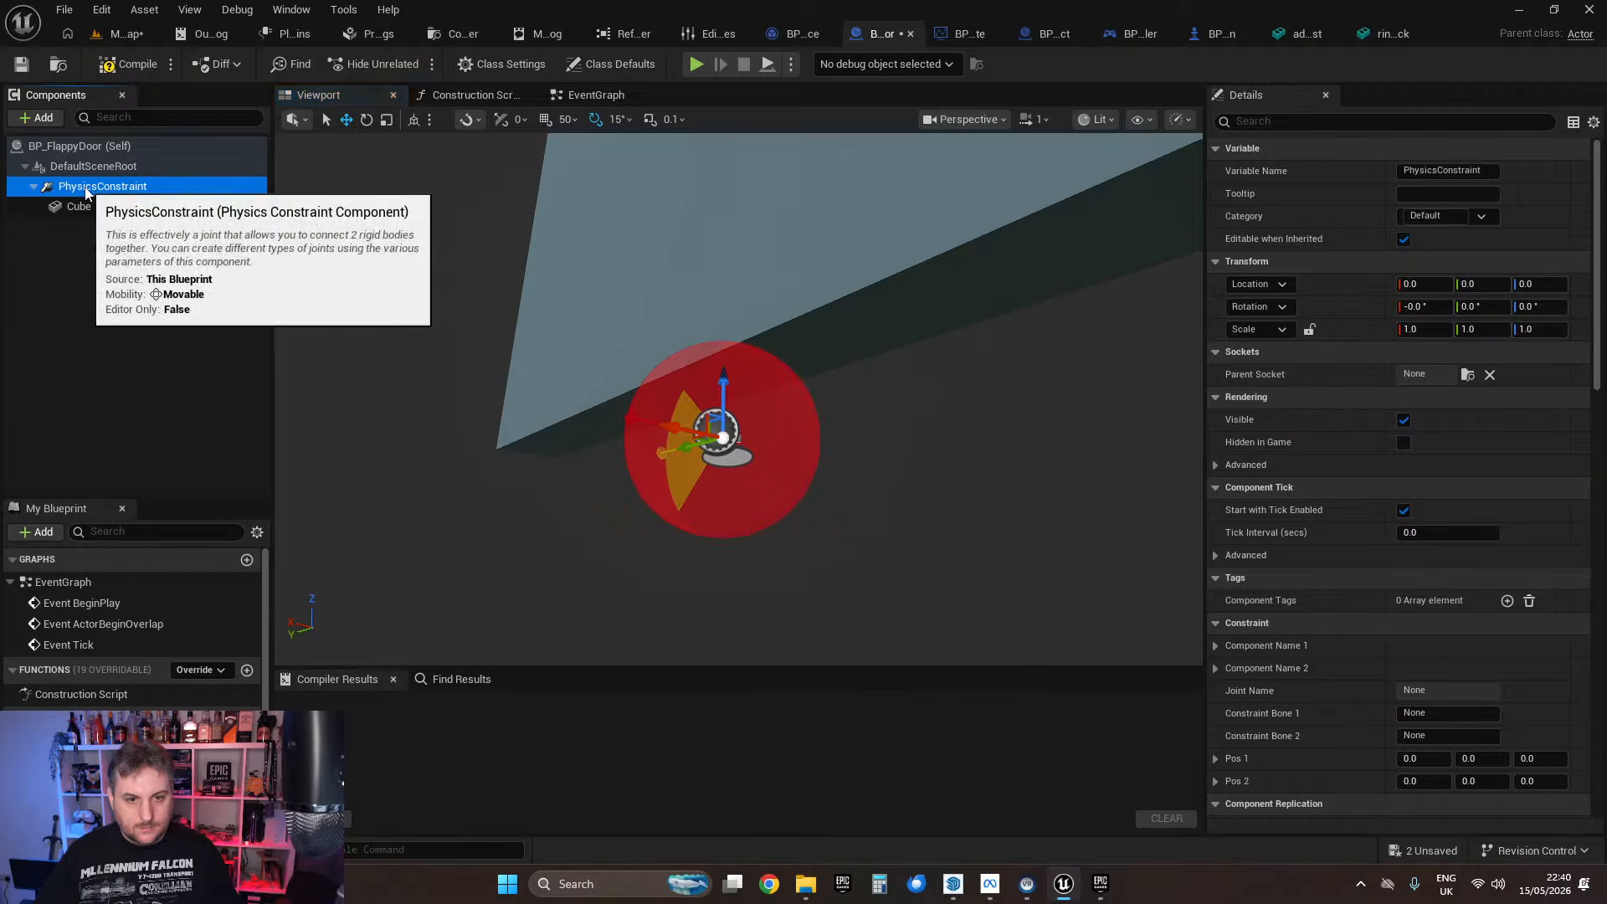
pyautogui.click(871, 393)
pyautogui.click(829, 302)
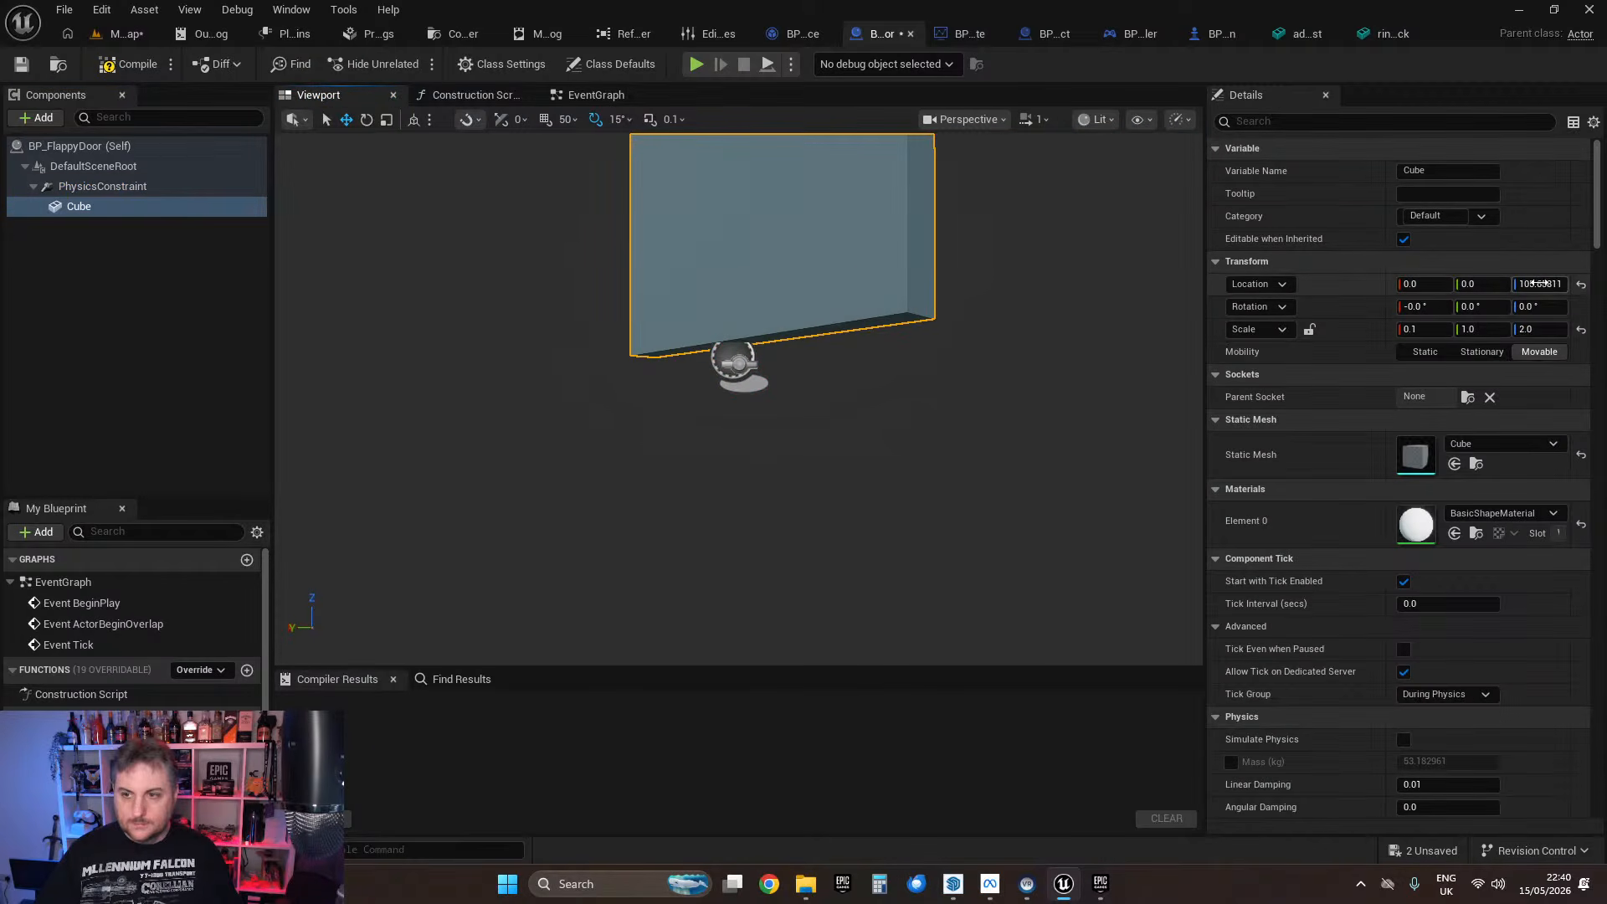
pyautogui.click(1539, 284)
pyautogui.write('100')
pyautogui.press('Return')
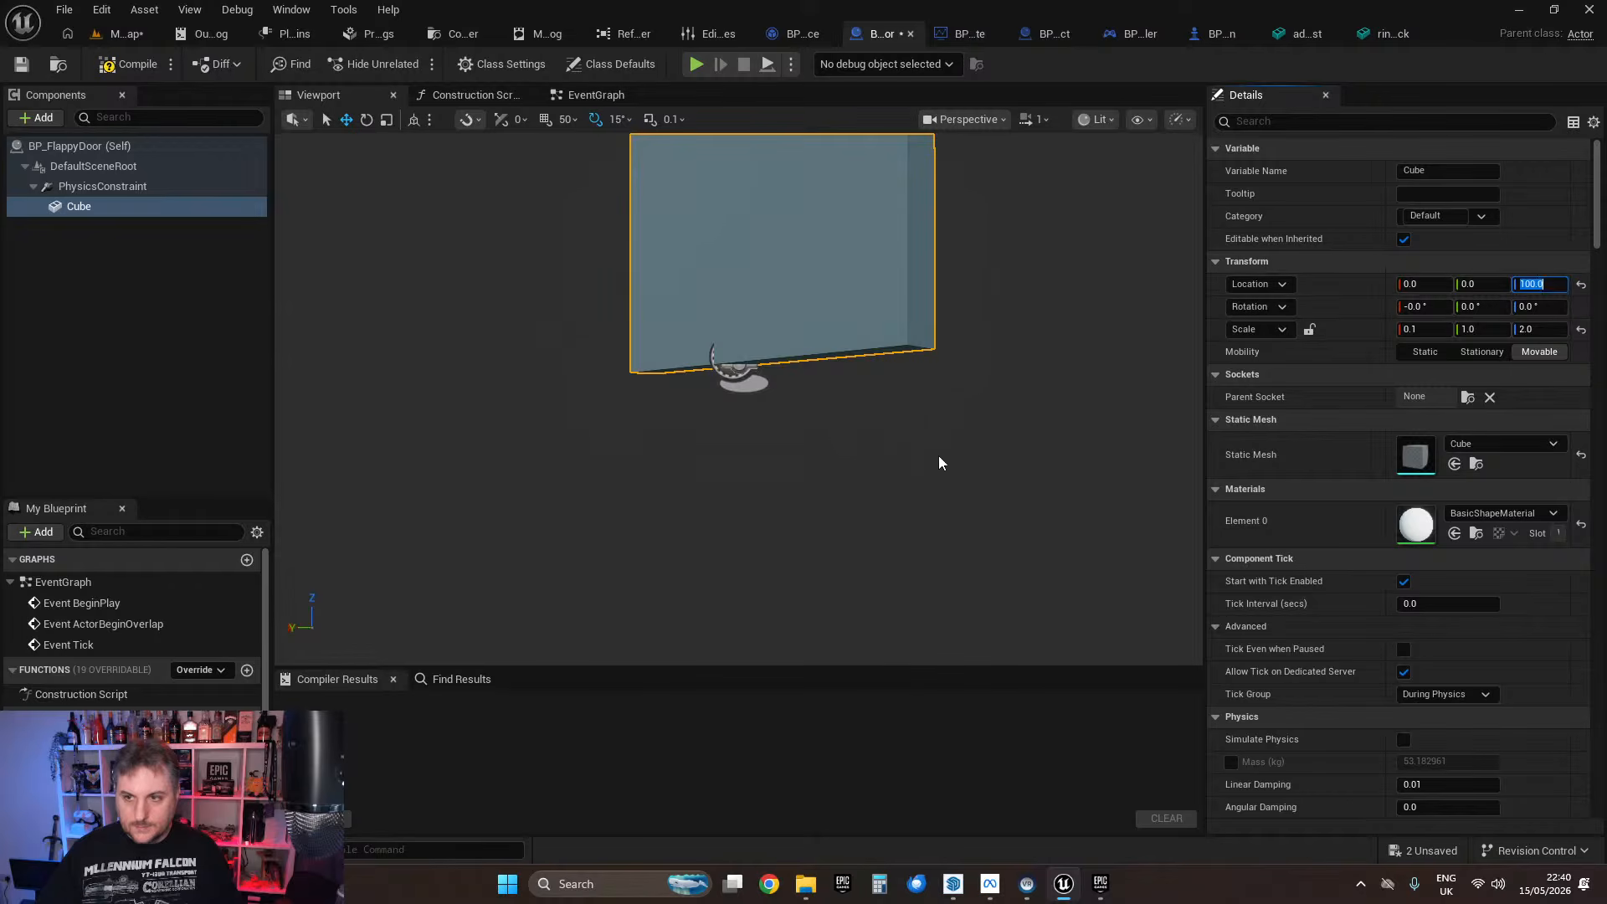
# Step: Shift the door cube sideways so its edge meets the constraint, setting its Y location to 50, and compile the Blueprint
pyautogui.moveTo(940, 463)
pyautogui.mouseDown(button='right')
pyautogui.moveTo(904, 463)
pyautogui.moveTo(955, 463)
pyautogui.moveTo(925, 464)
pyautogui.mouseUp(button='right')
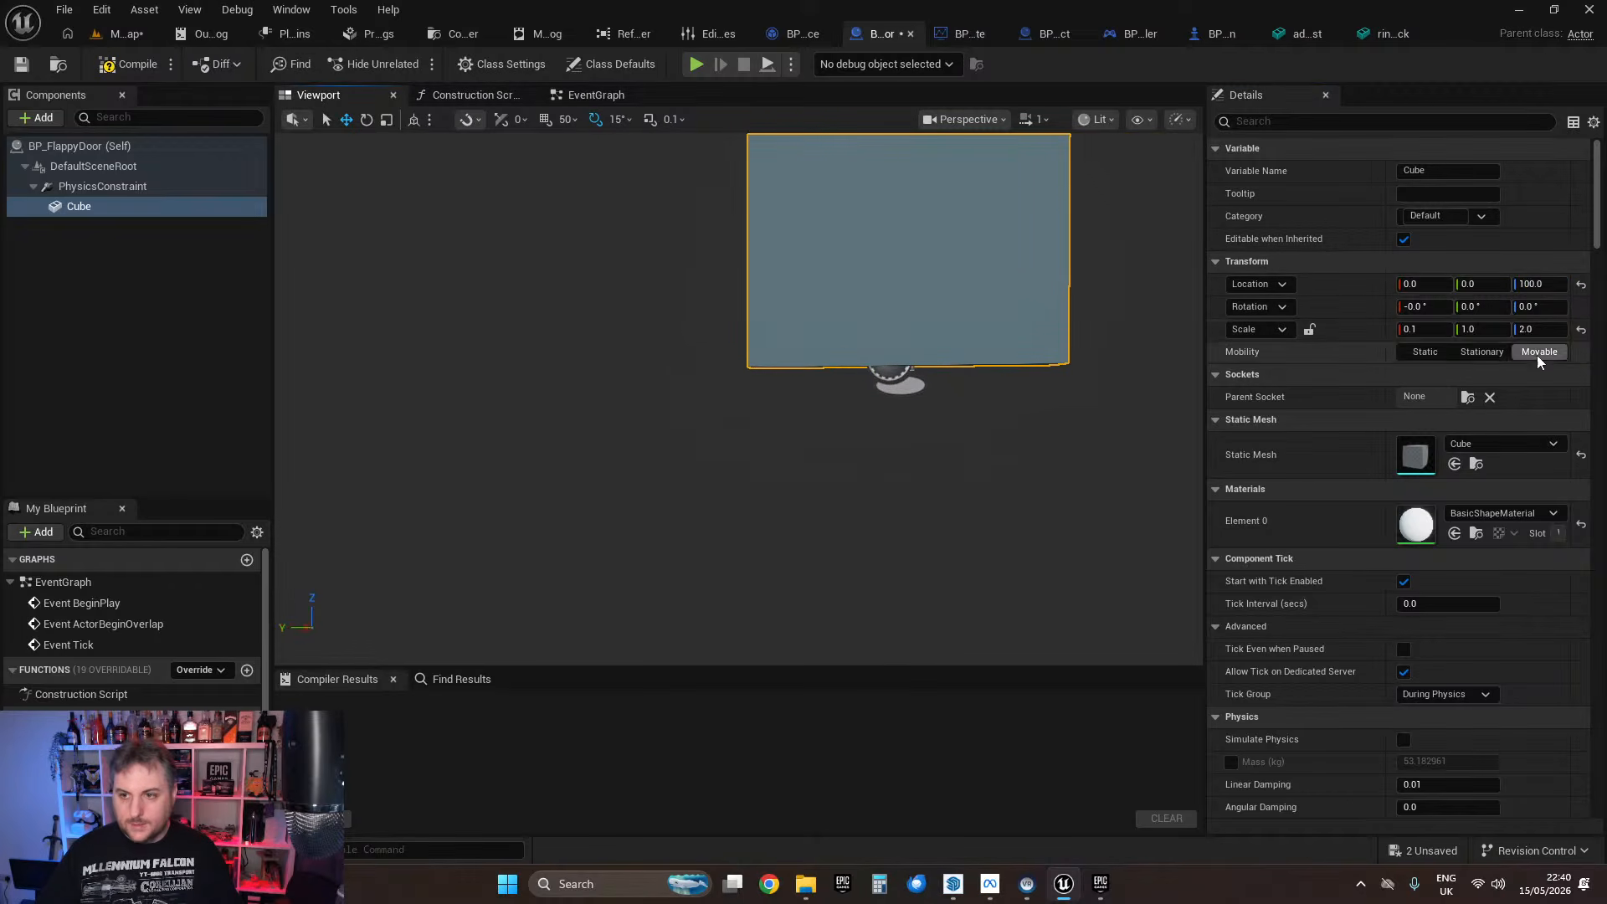
pyautogui.moveTo(1075, 527); pyautogui.dragTo(1091, 445, button='right')
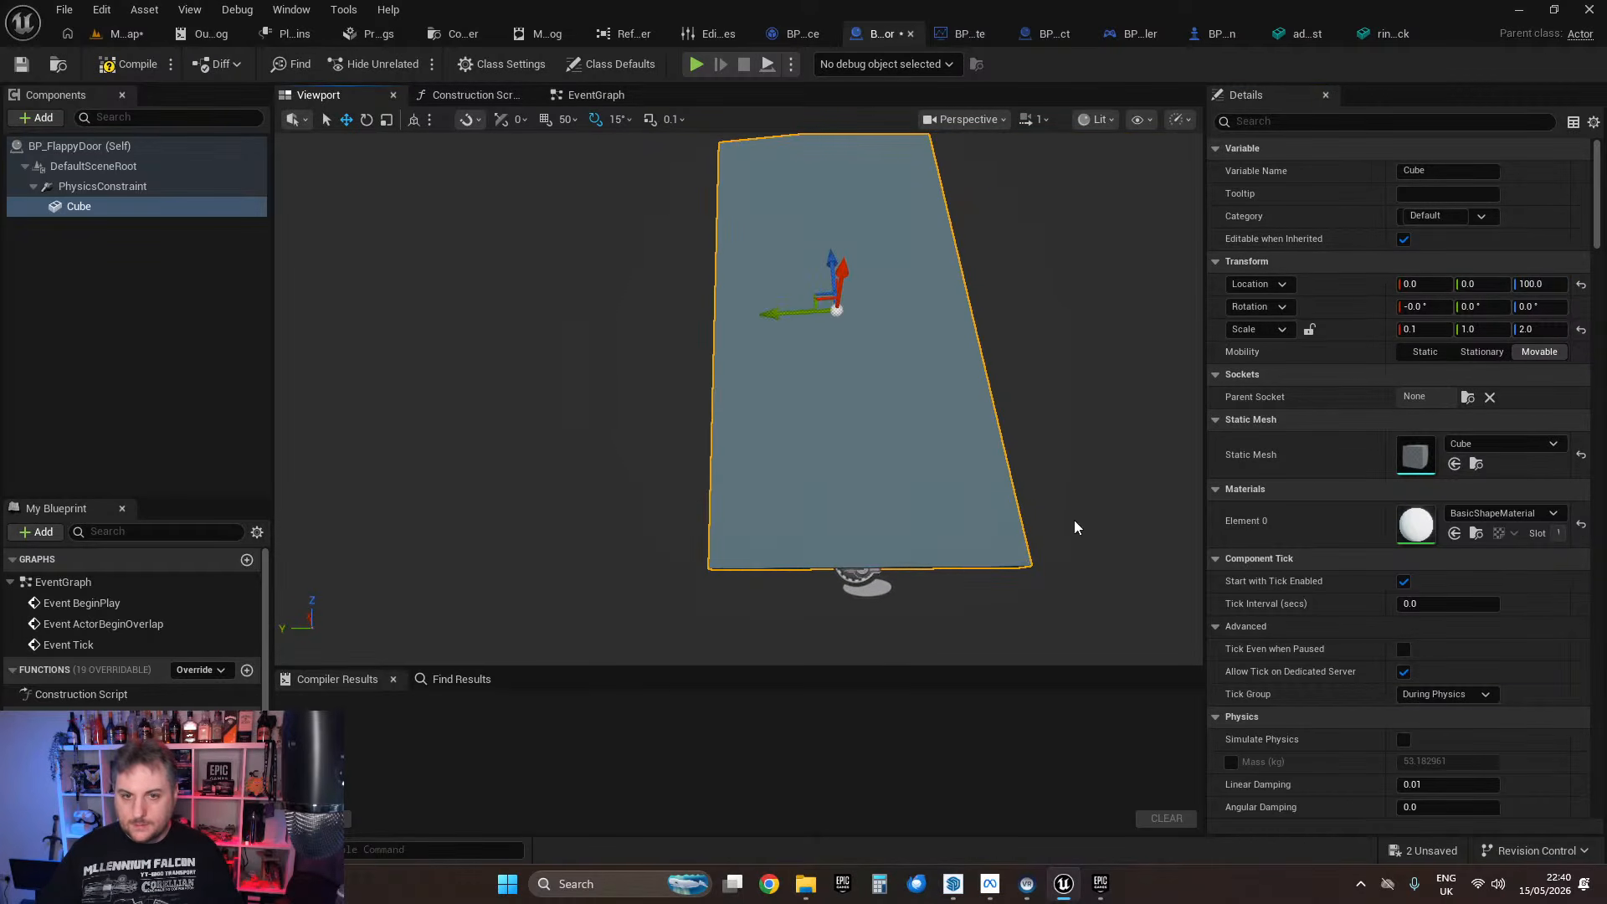
pyautogui.moveTo(774, 314); pyautogui.dragTo(651, 322)
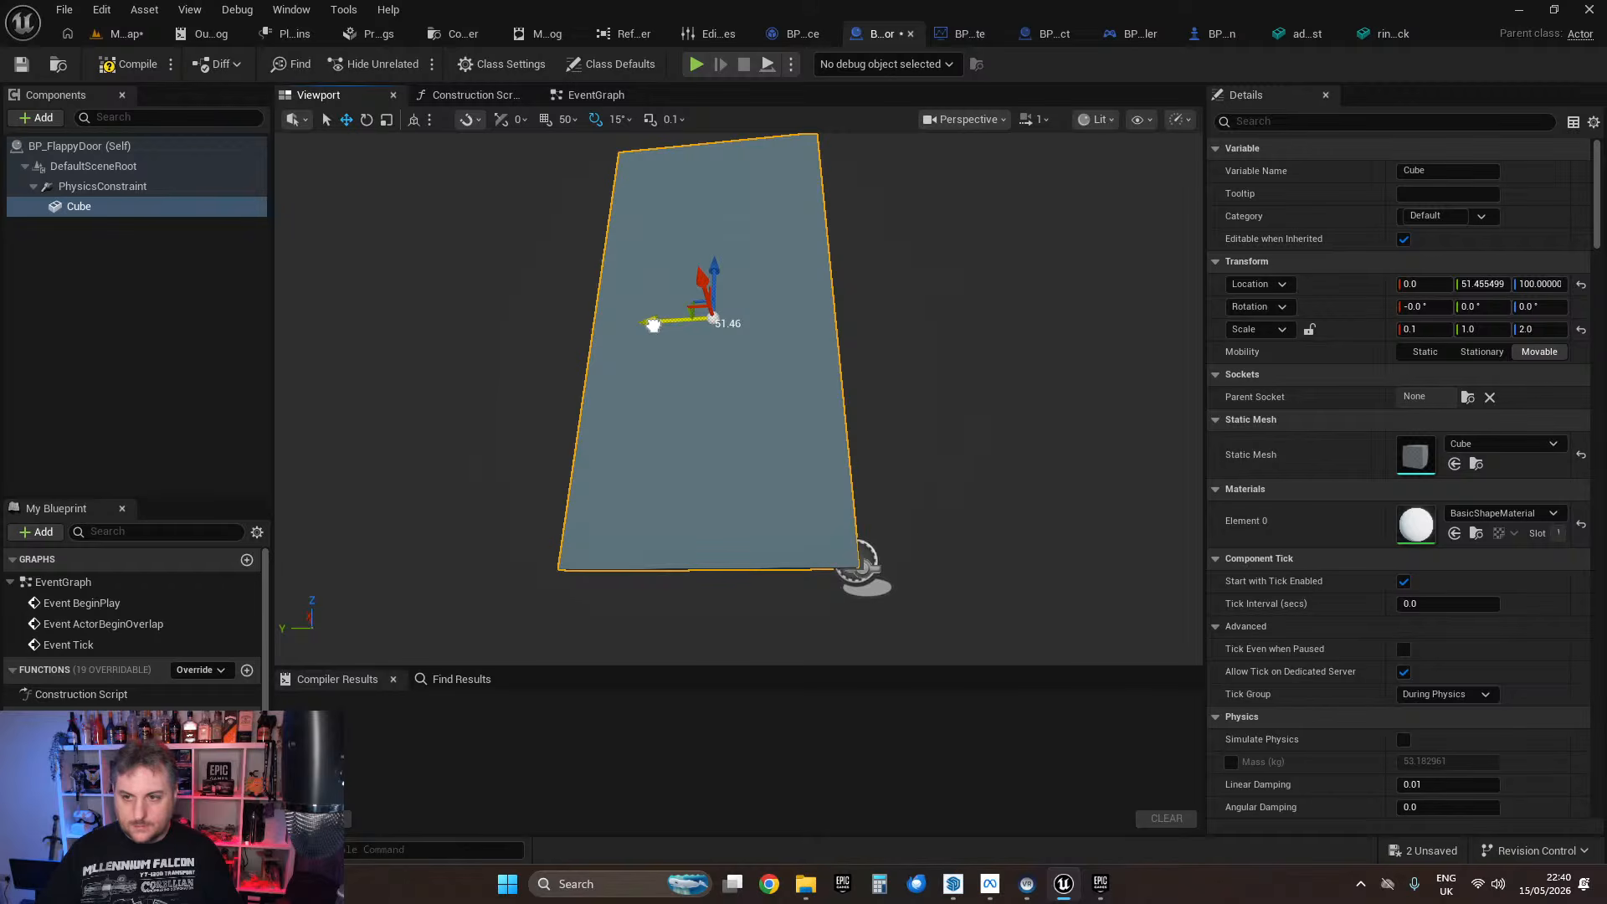
pyautogui.click(1484, 285)
pyautogui.write('50')
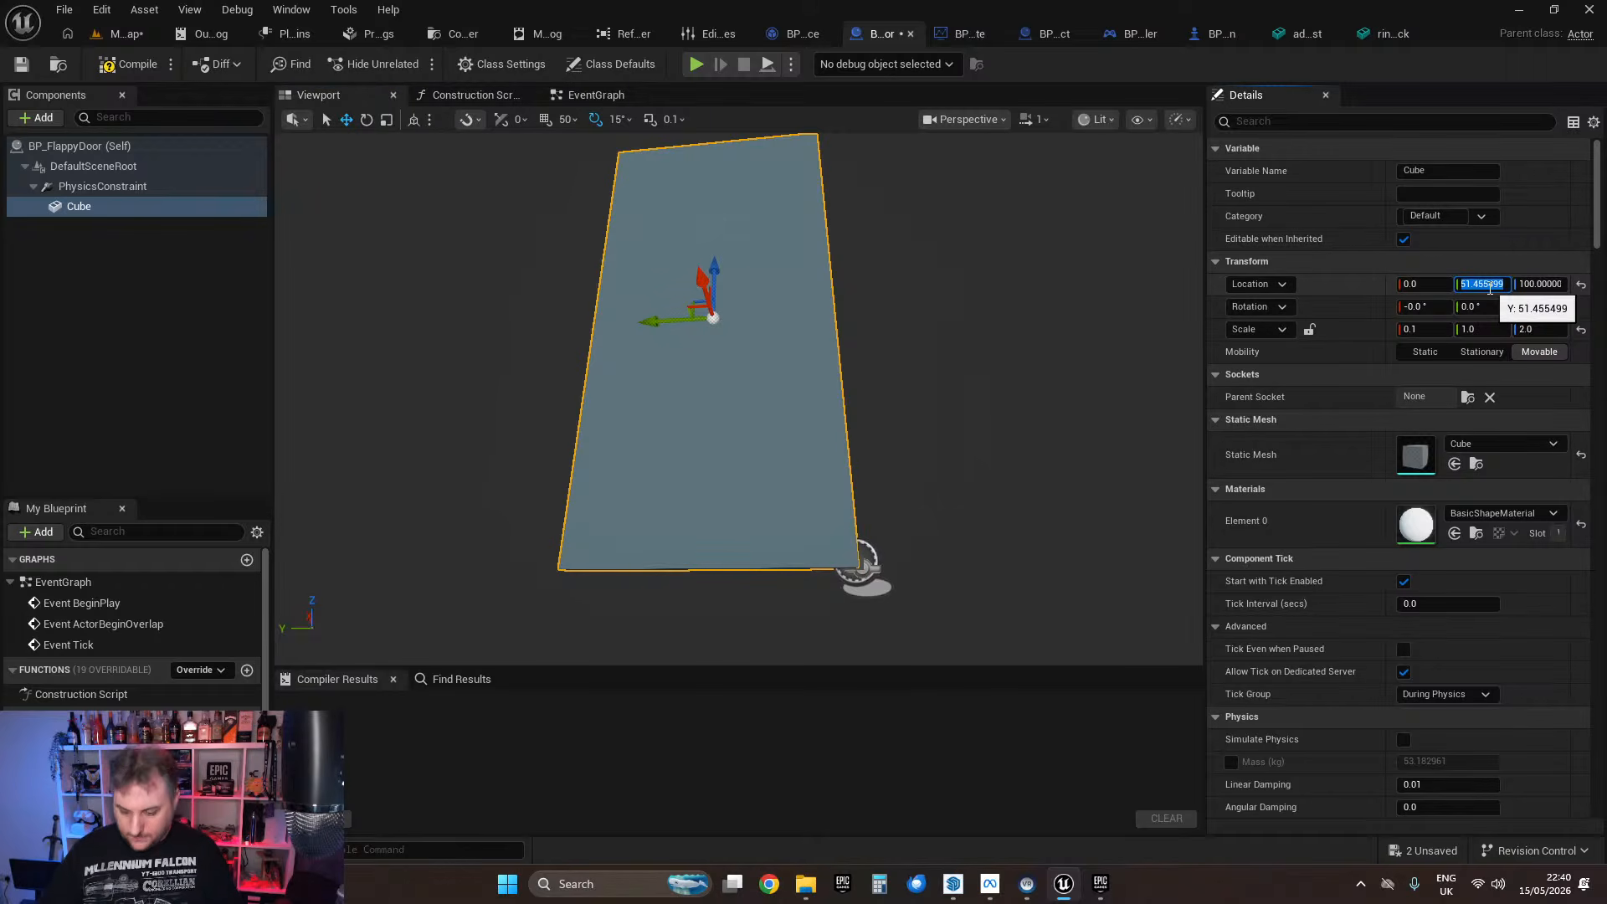
pyautogui.press('Return')
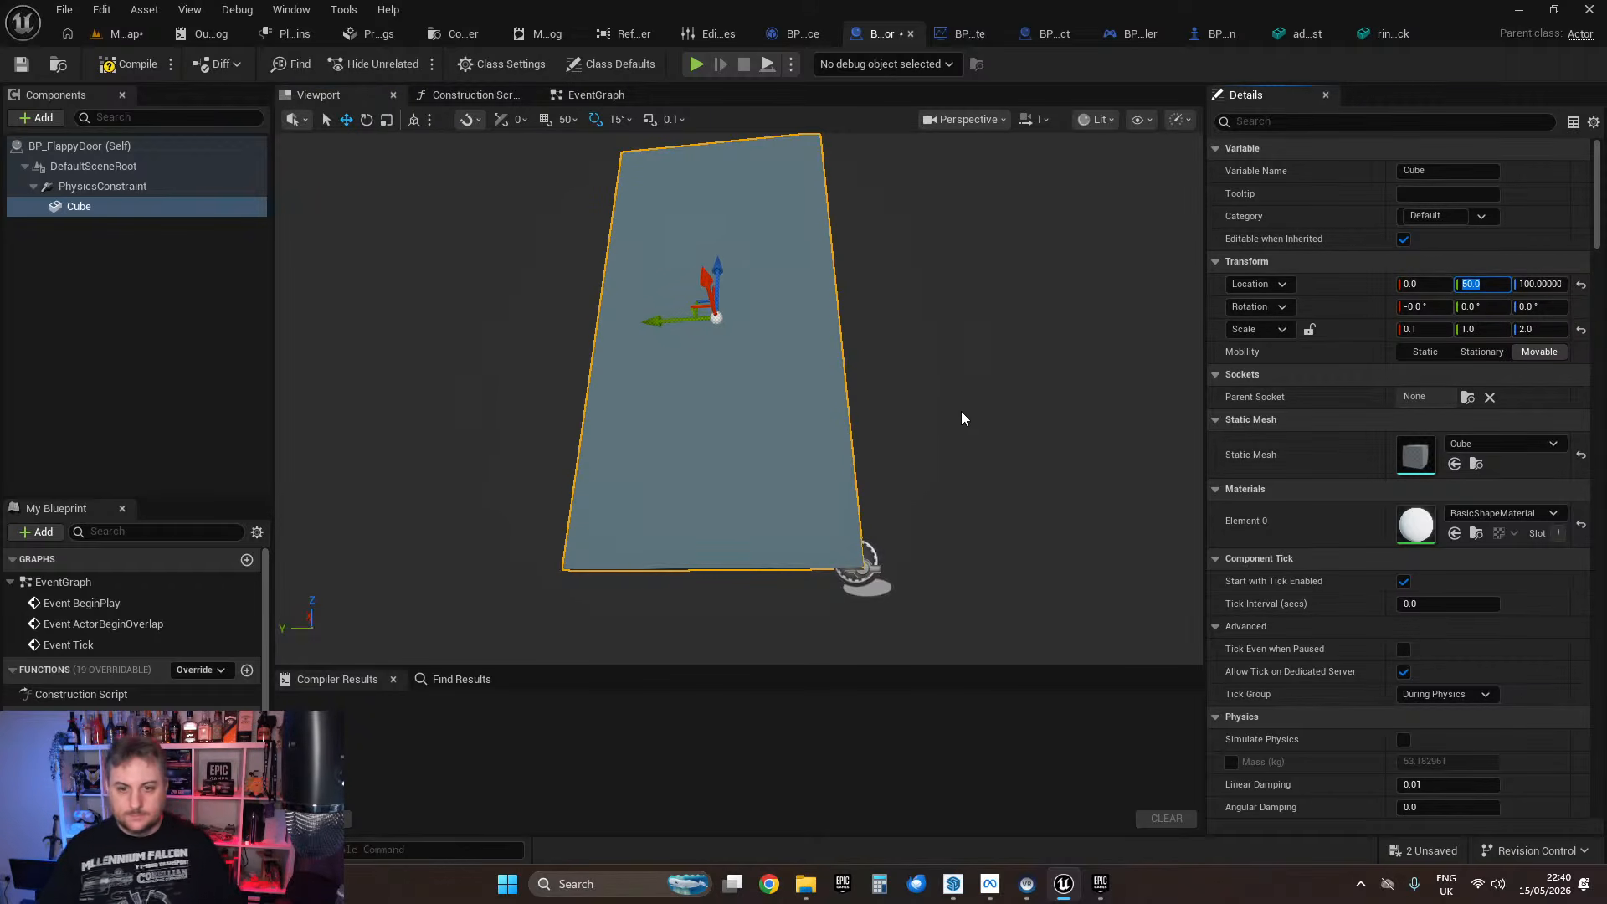
pyautogui.moveTo(962, 418); pyautogui.dragTo(776, 478, button='right')
pyautogui.click(117, 65)
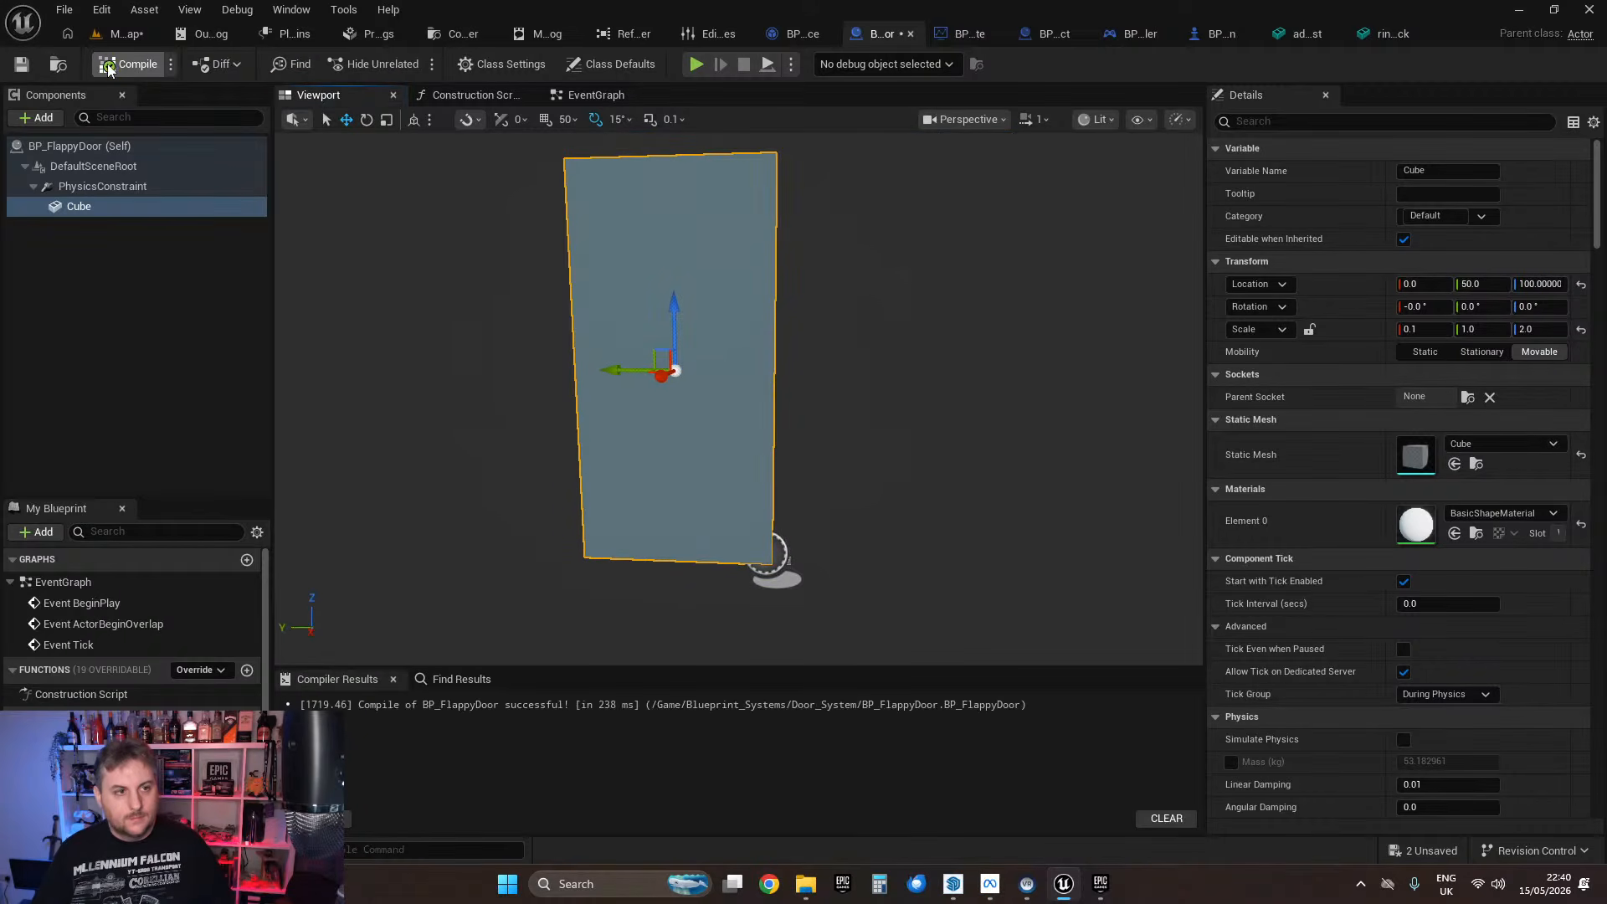
# Step: Enable Simulate Physics on the door cube, and compile and save the BP_FlappyDoor Blueprint
pyautogui.click(119, 35)
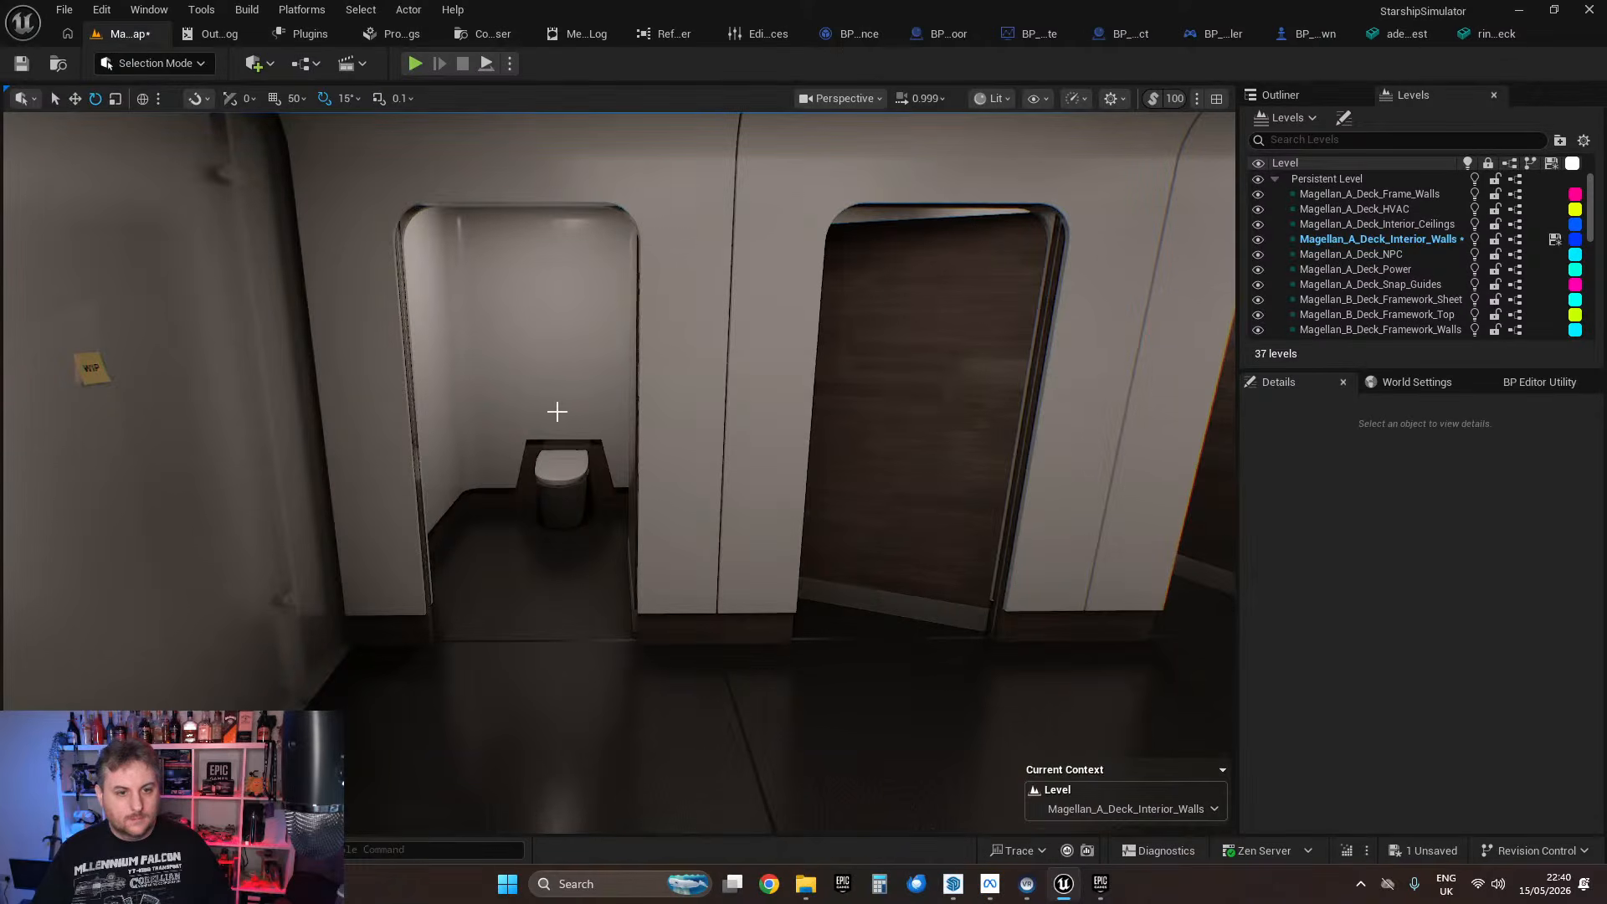
pyautogui.moveTo(555, 411); pyautogui.dragTo(1017, 398, button='right')
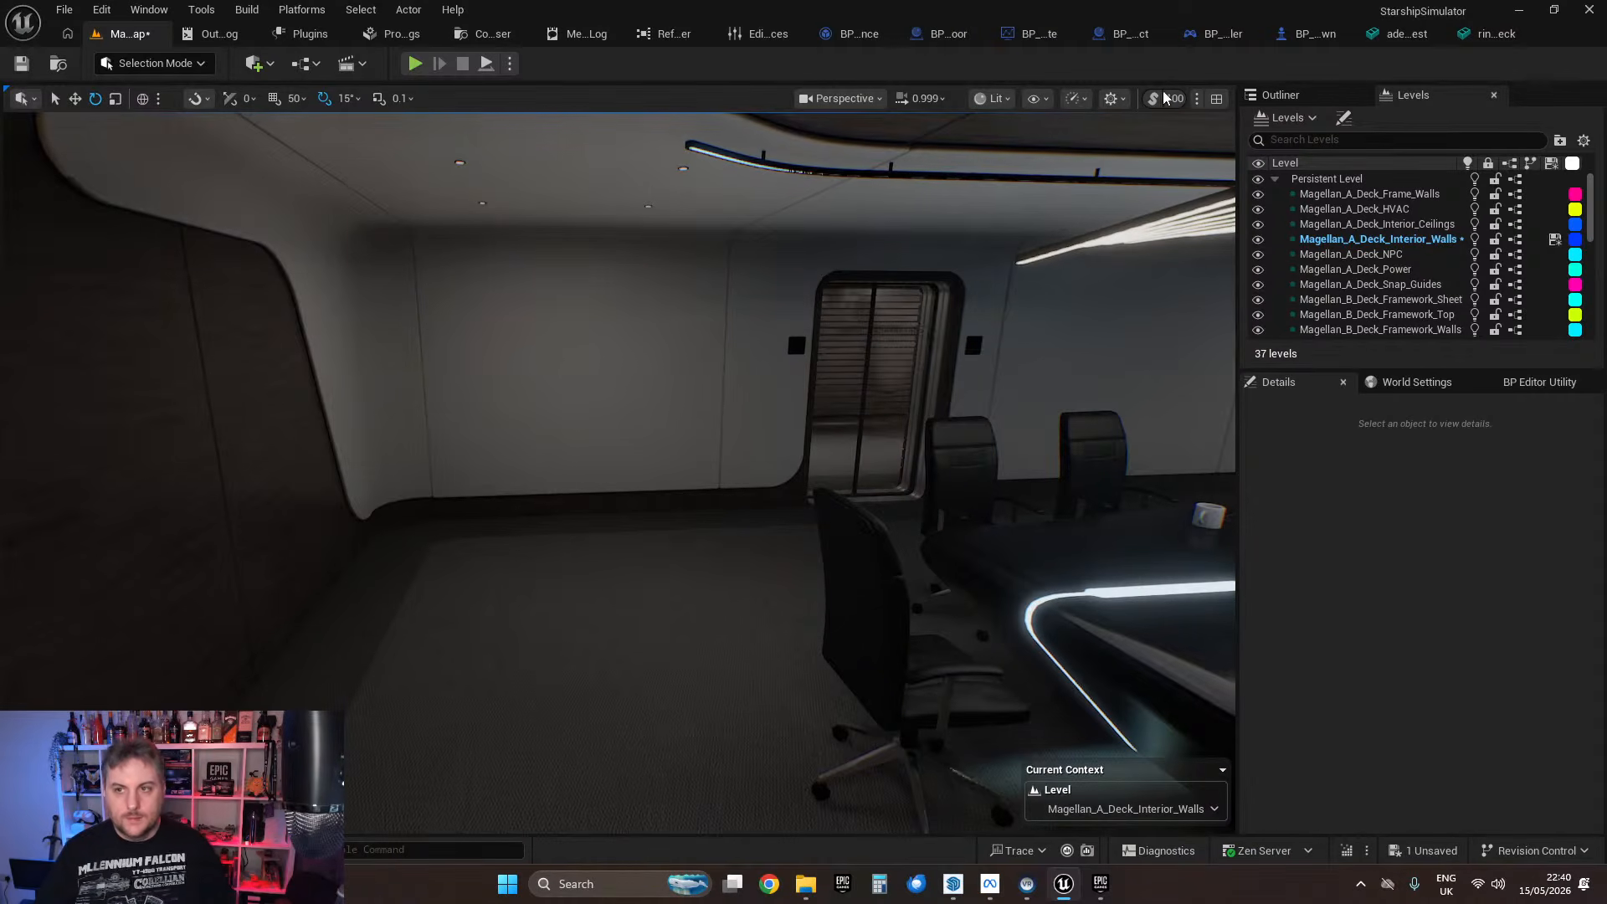
pyautogui.click(956, 35)
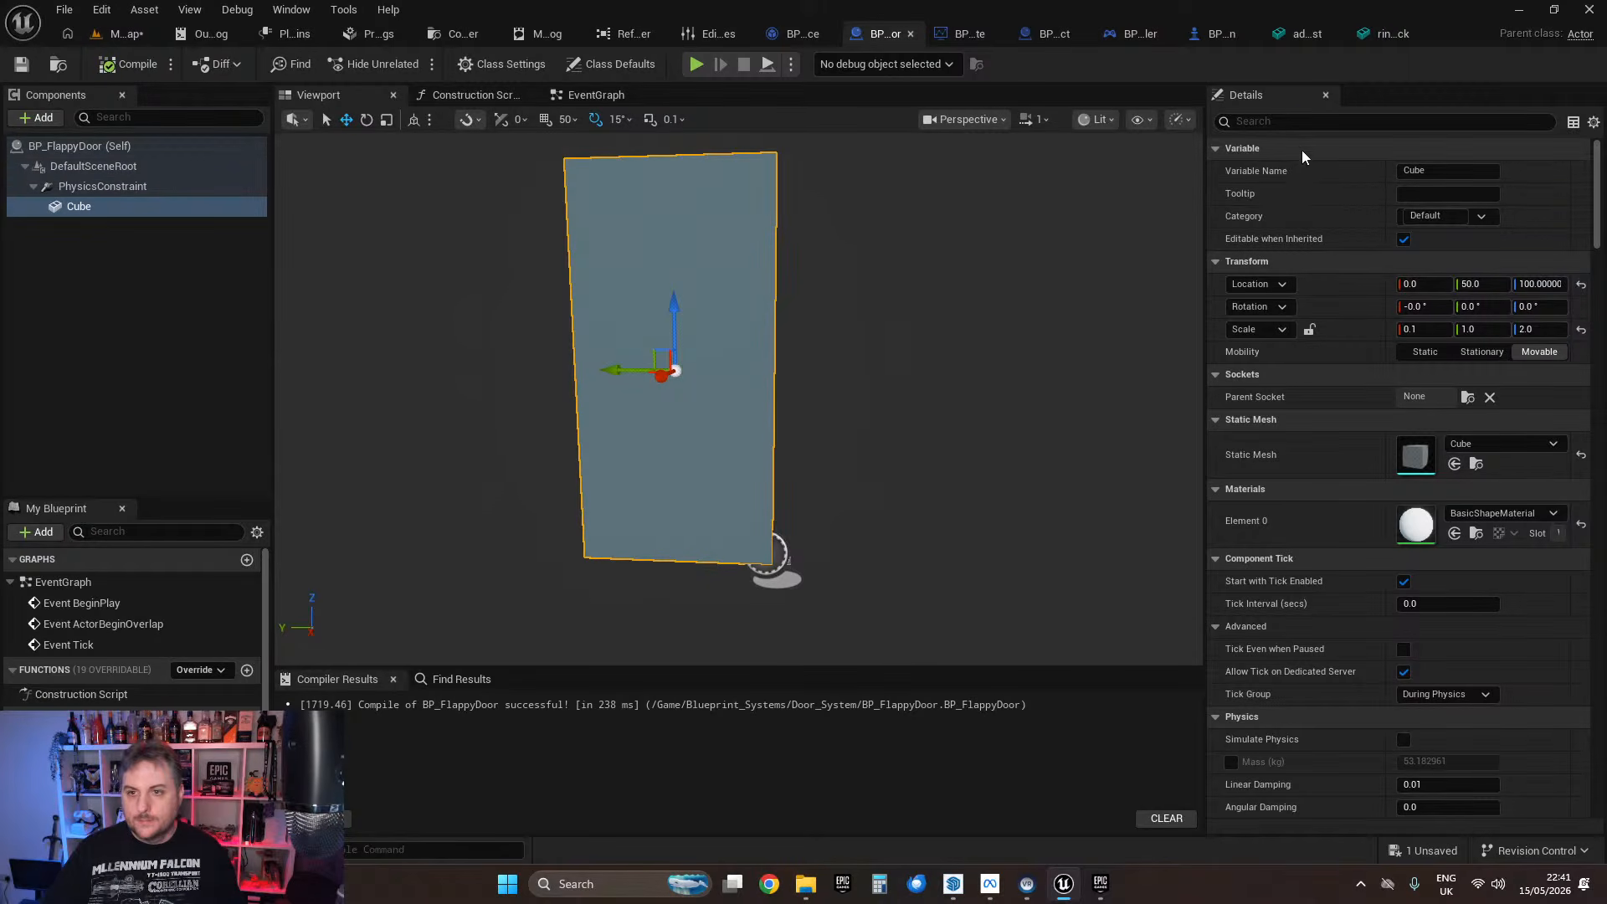
pyautogui.write('phys')
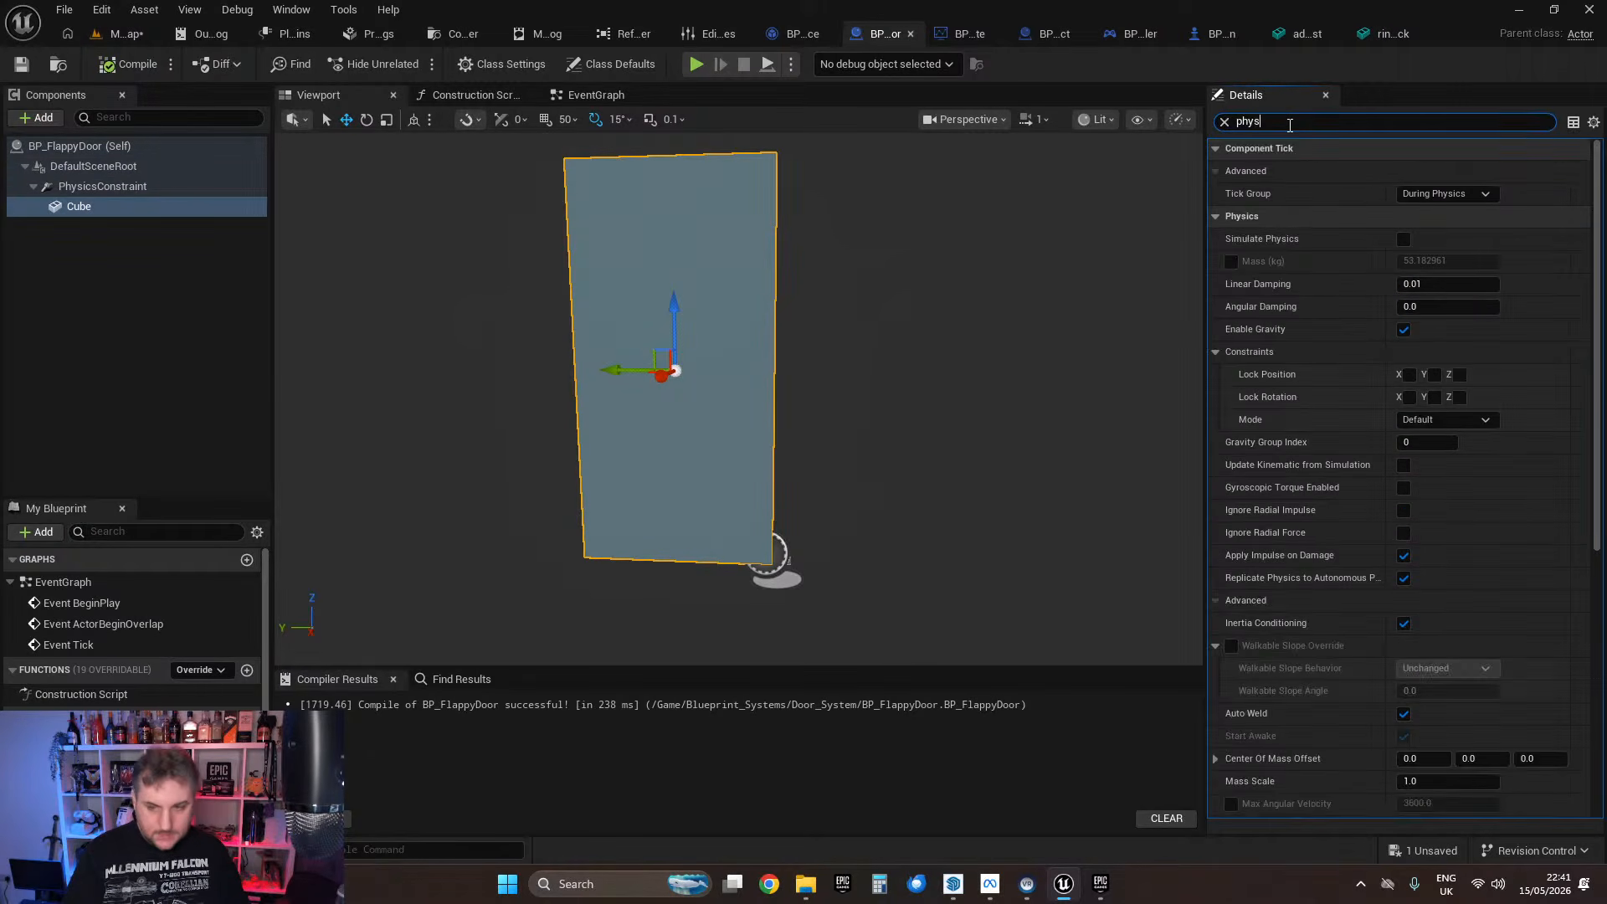
pyautogui.click(1404, 239)
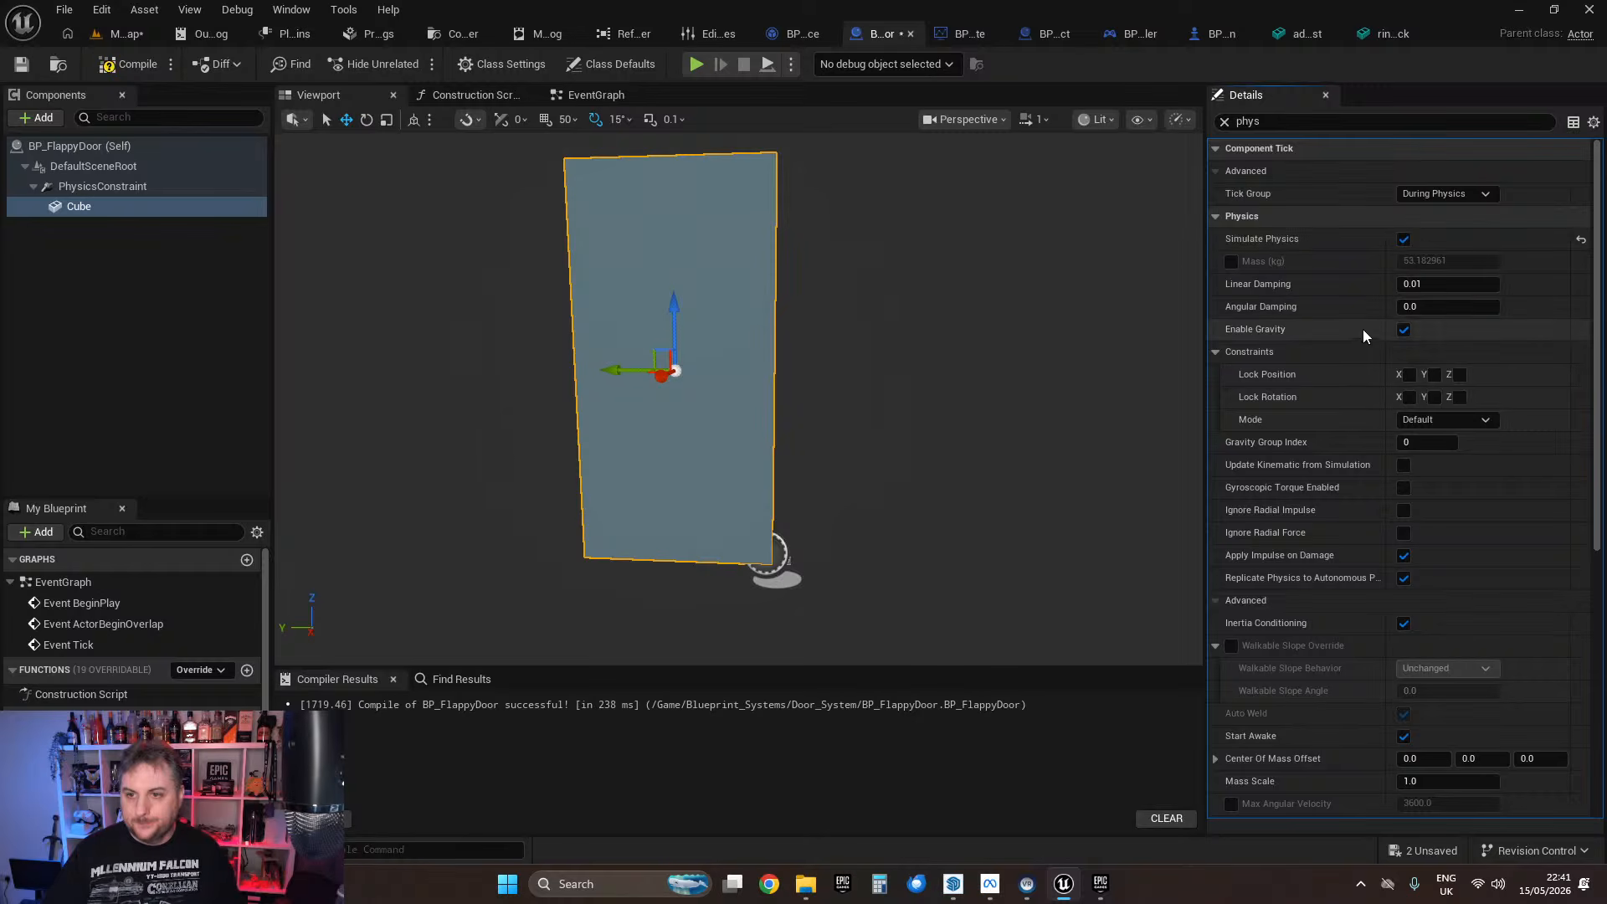
pyautogui.click(125, 63)
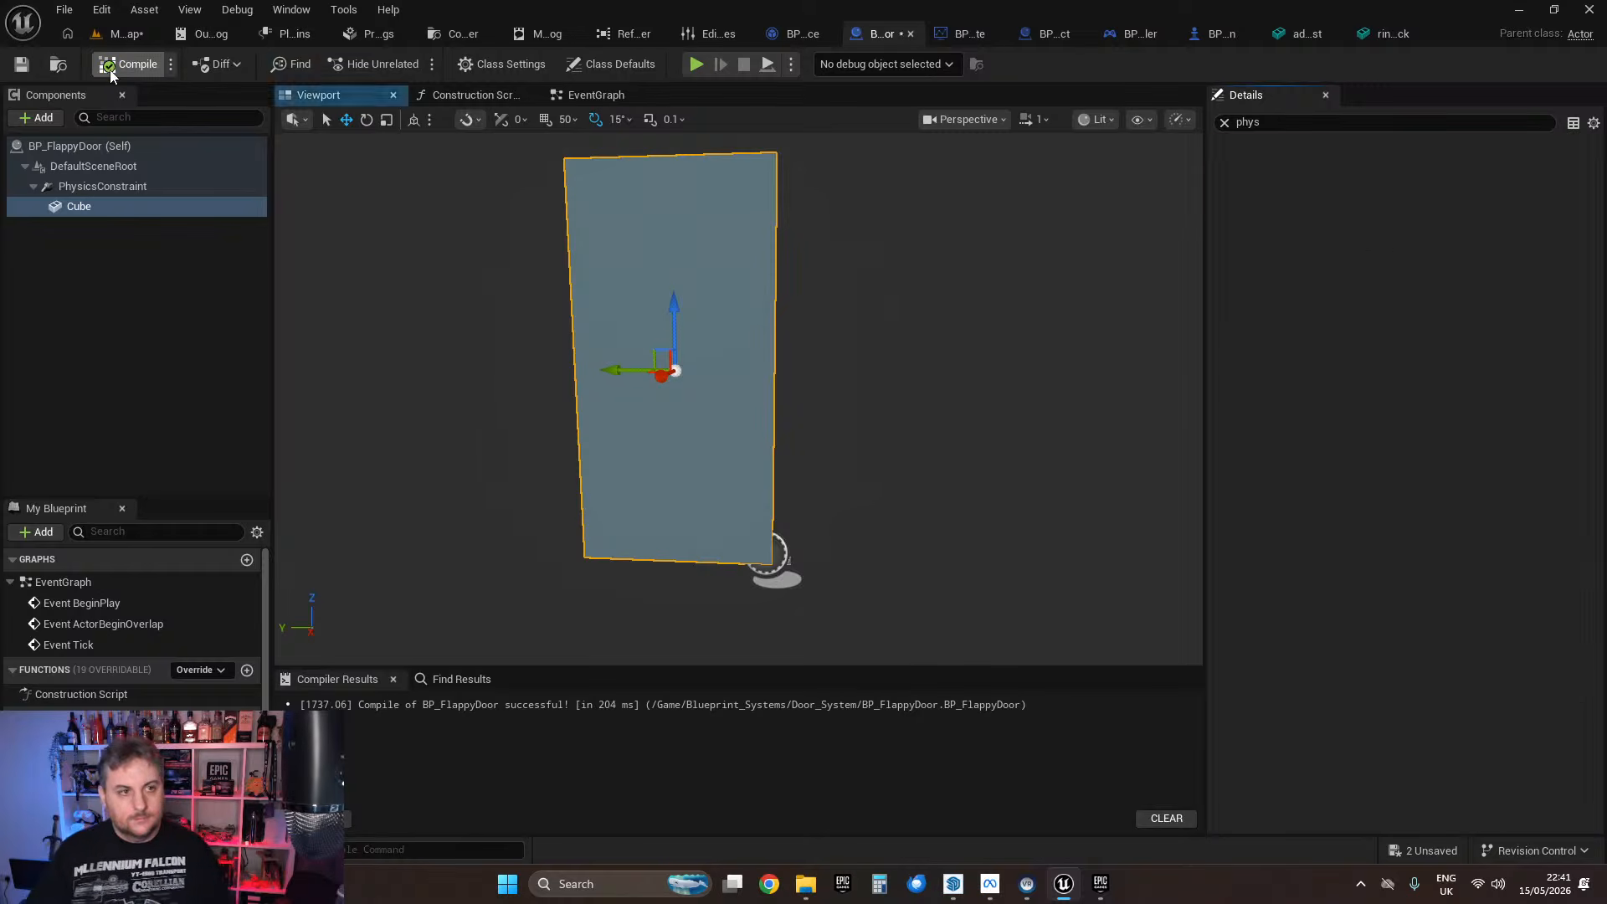
pyautogui.click(22, 64)
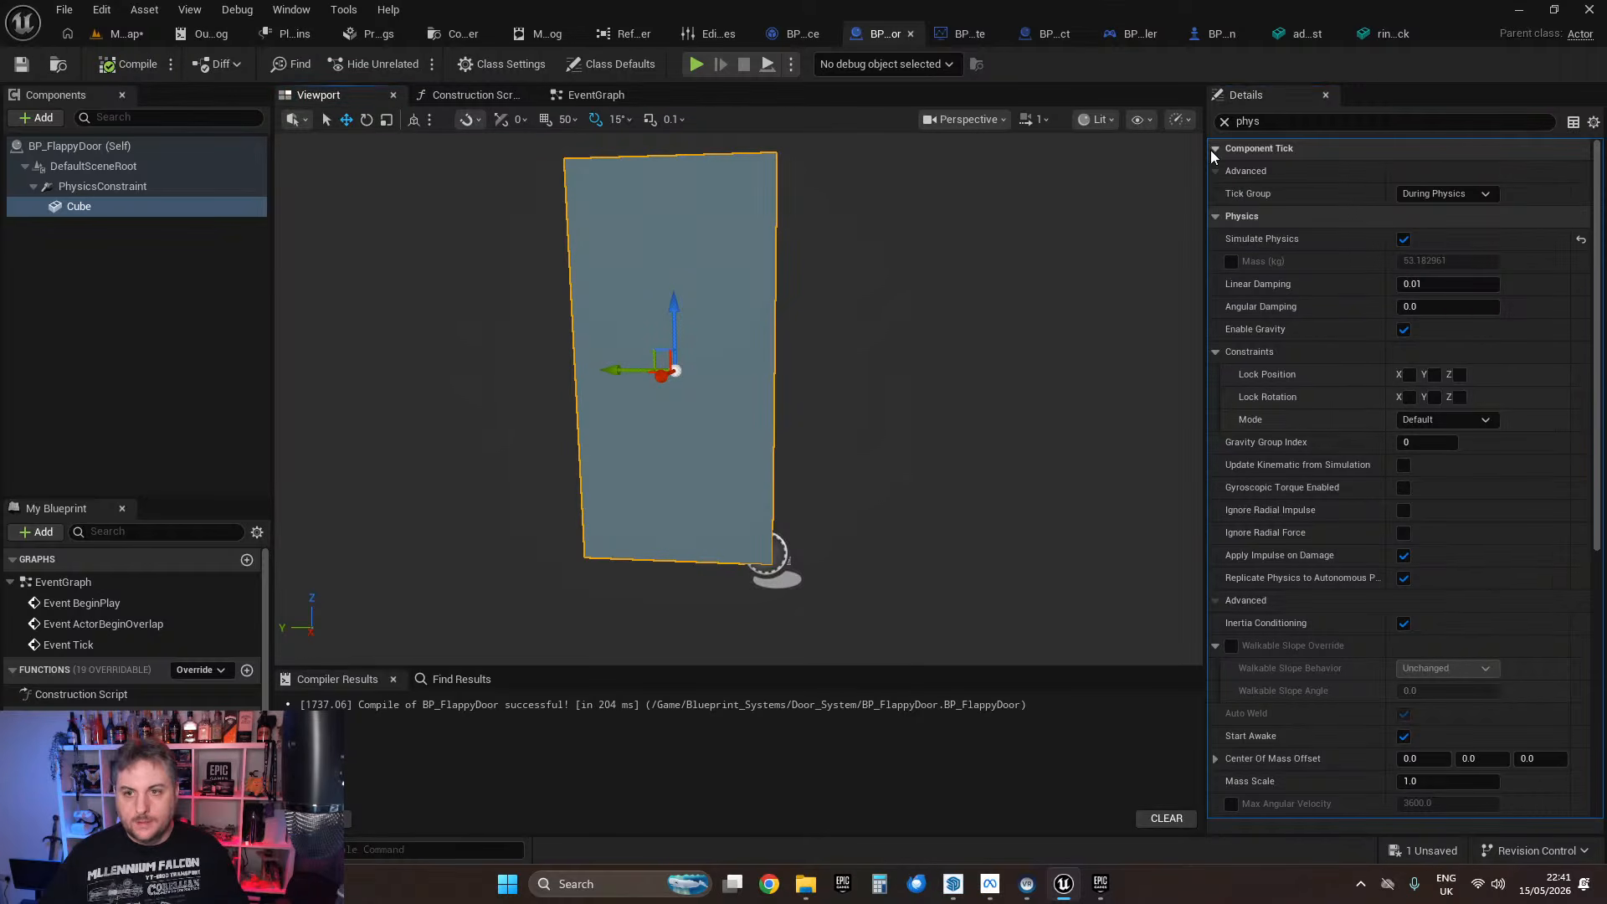
pyautogui.click(1224, 122)
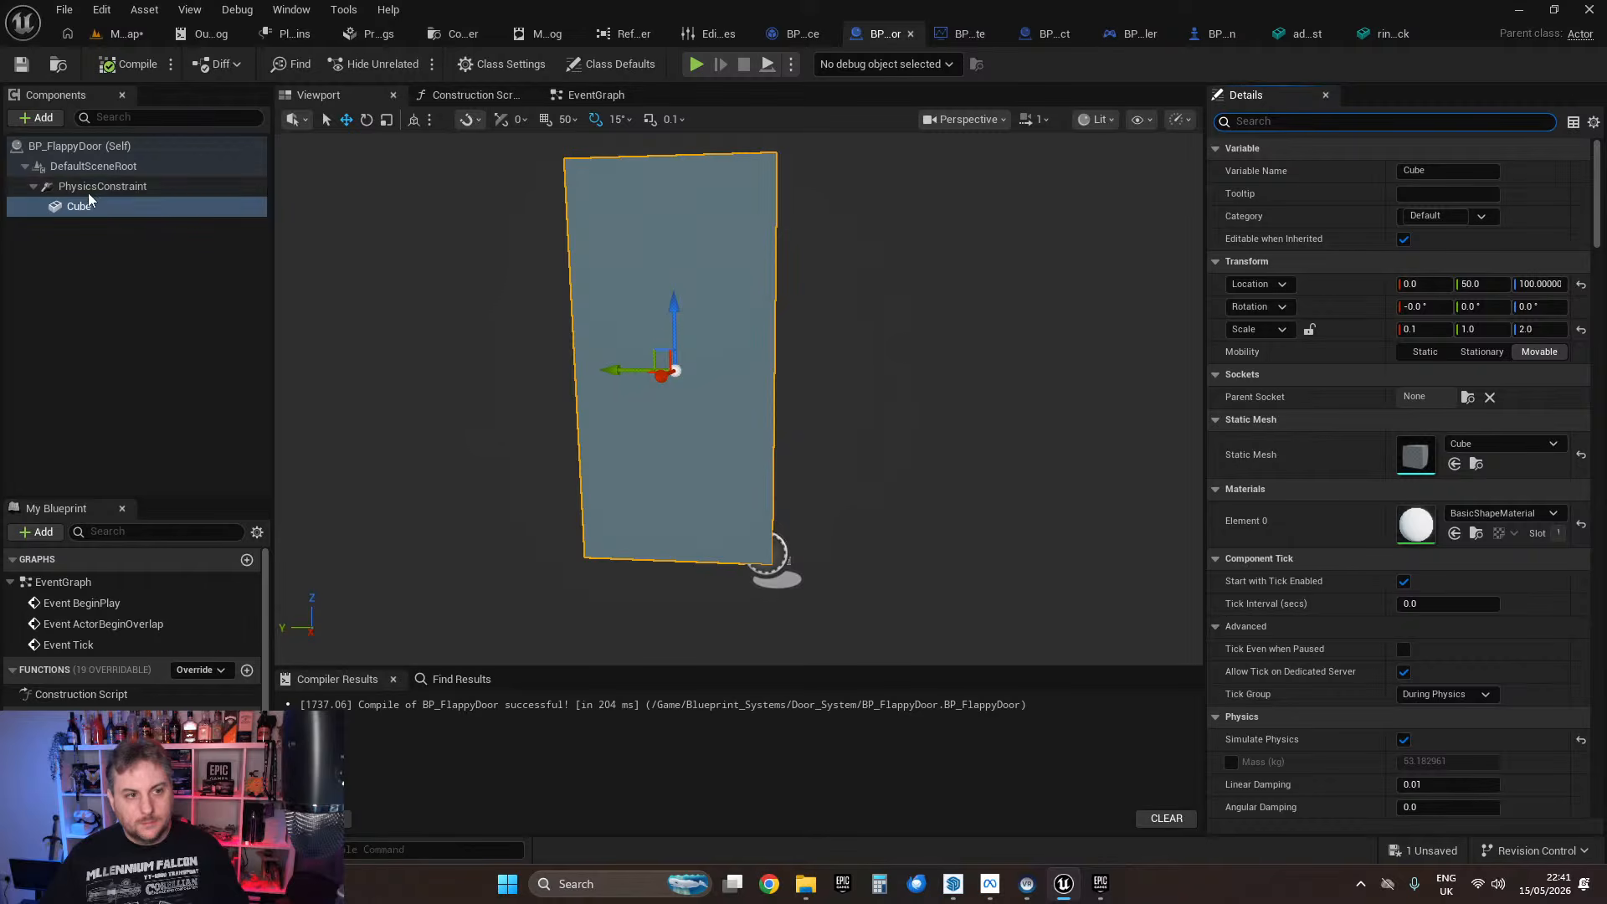
# Step: Return to the level map and open the Door_System folder inside Blueprint_Systems in the project content
pyautogui.click(122, 38)
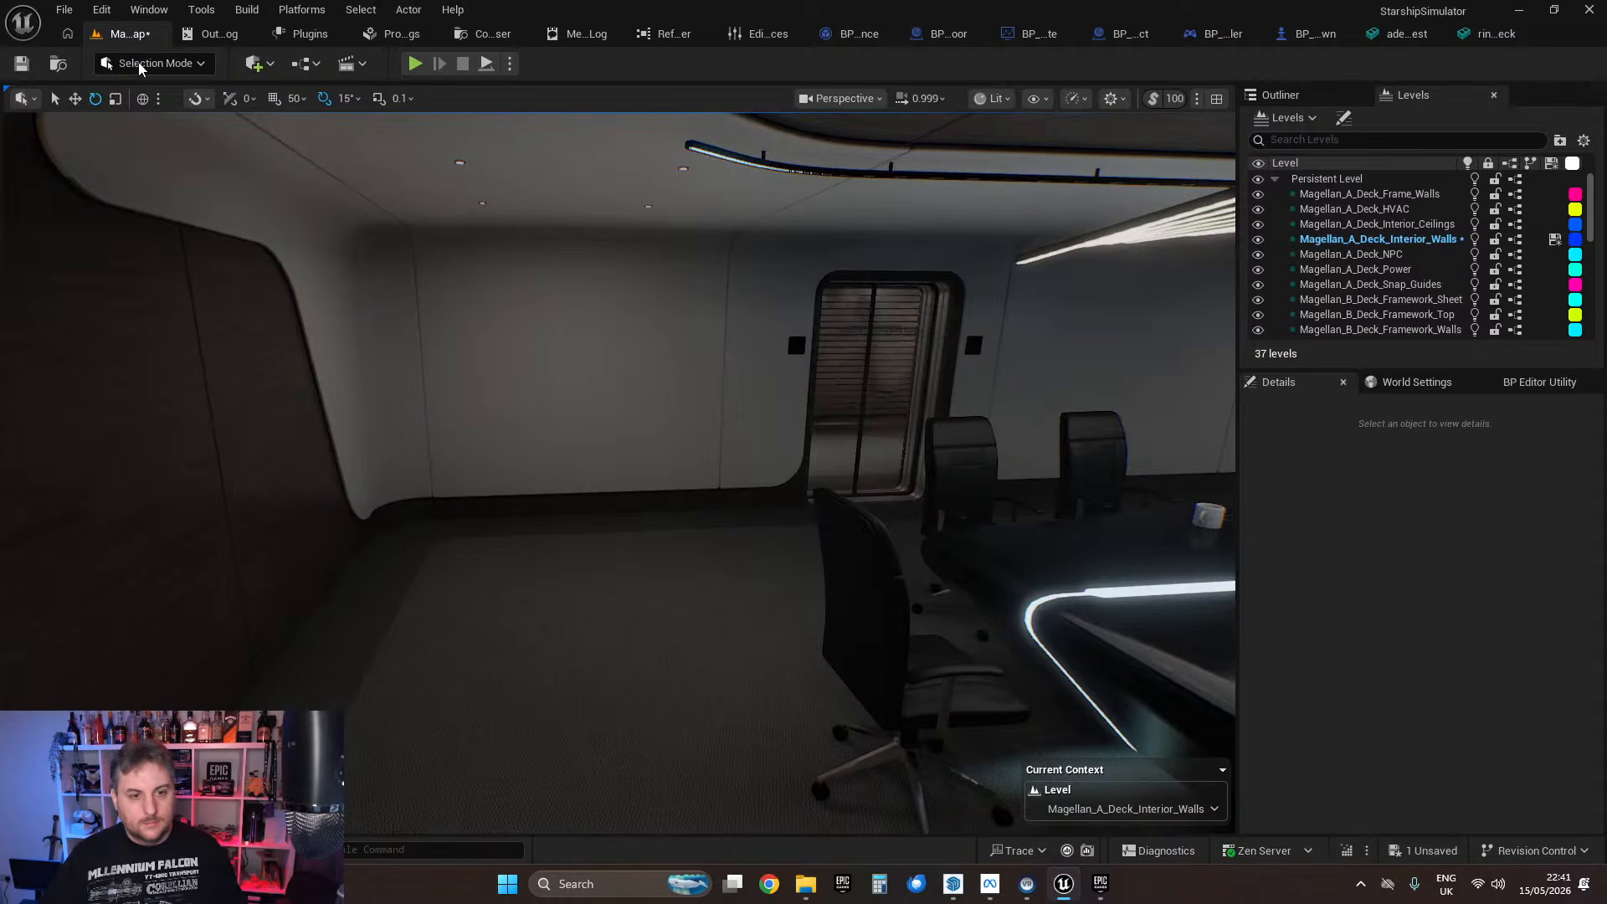
pyautogui.hotkey('ctrl', 'space')
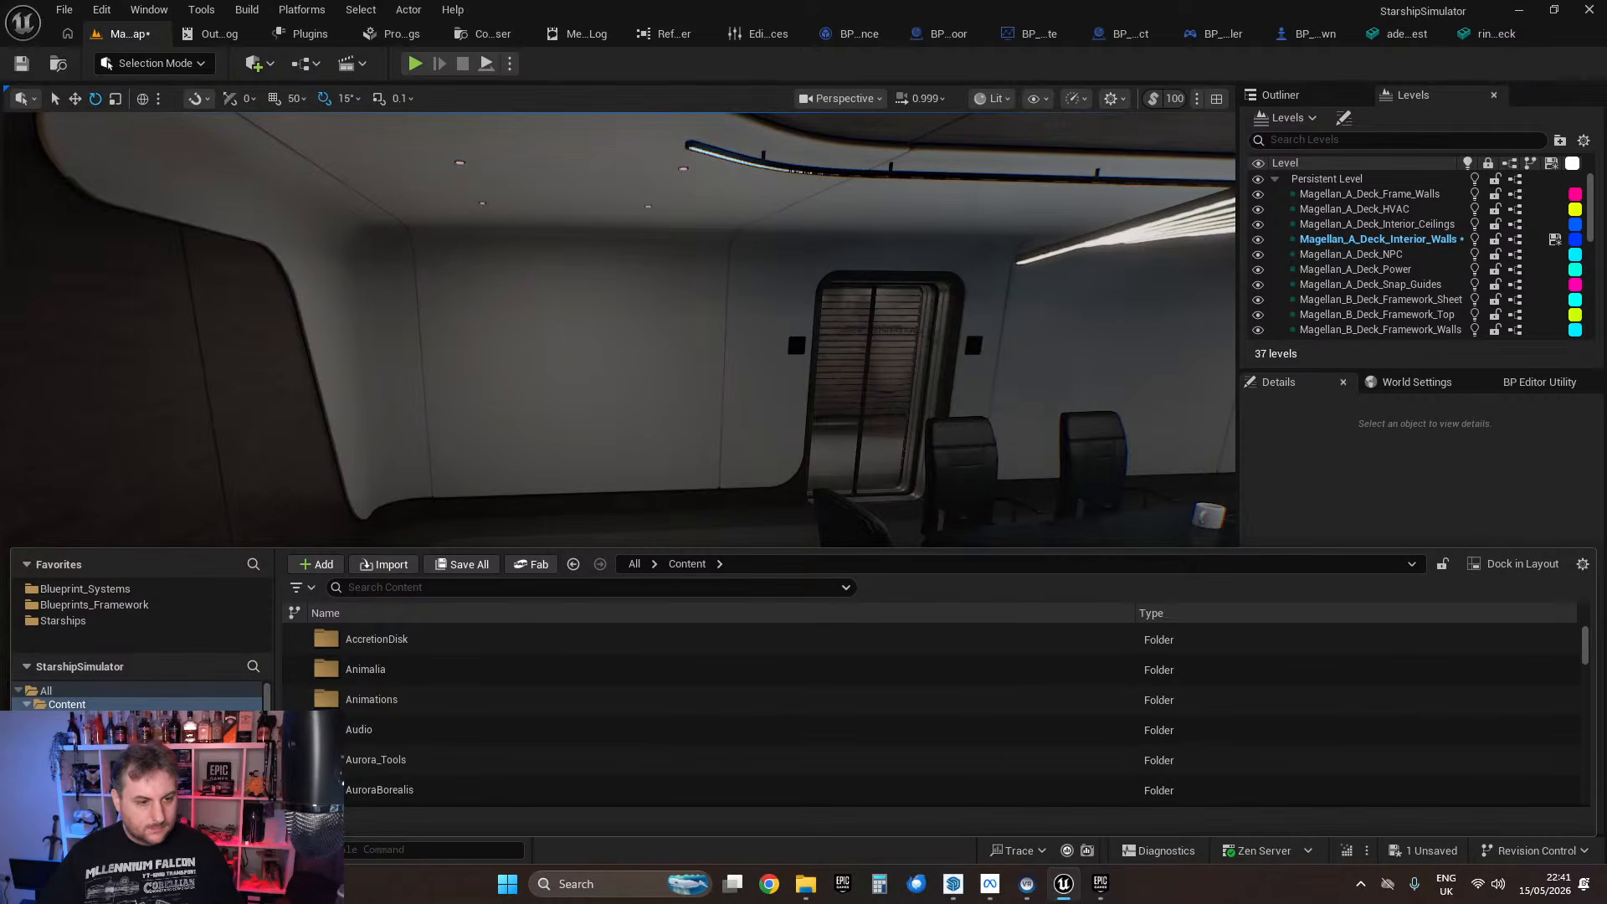
pyautogui.click(84, 590)
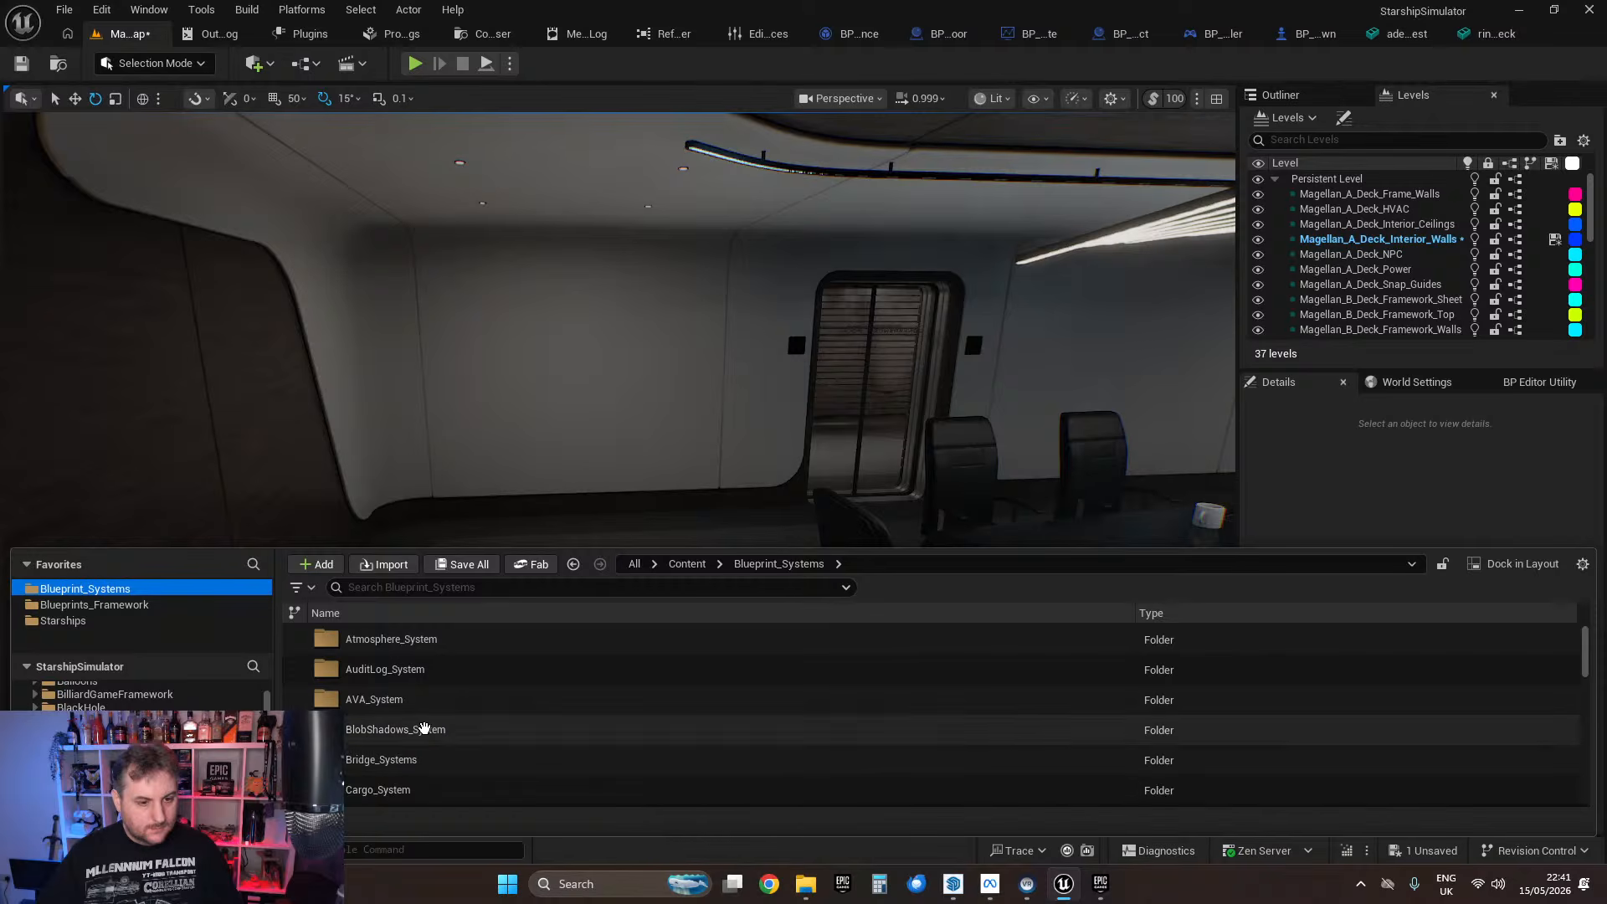
pyautogui.scroll(-1, 141, 695)
pyautogui.scroll(1, 141, 695)
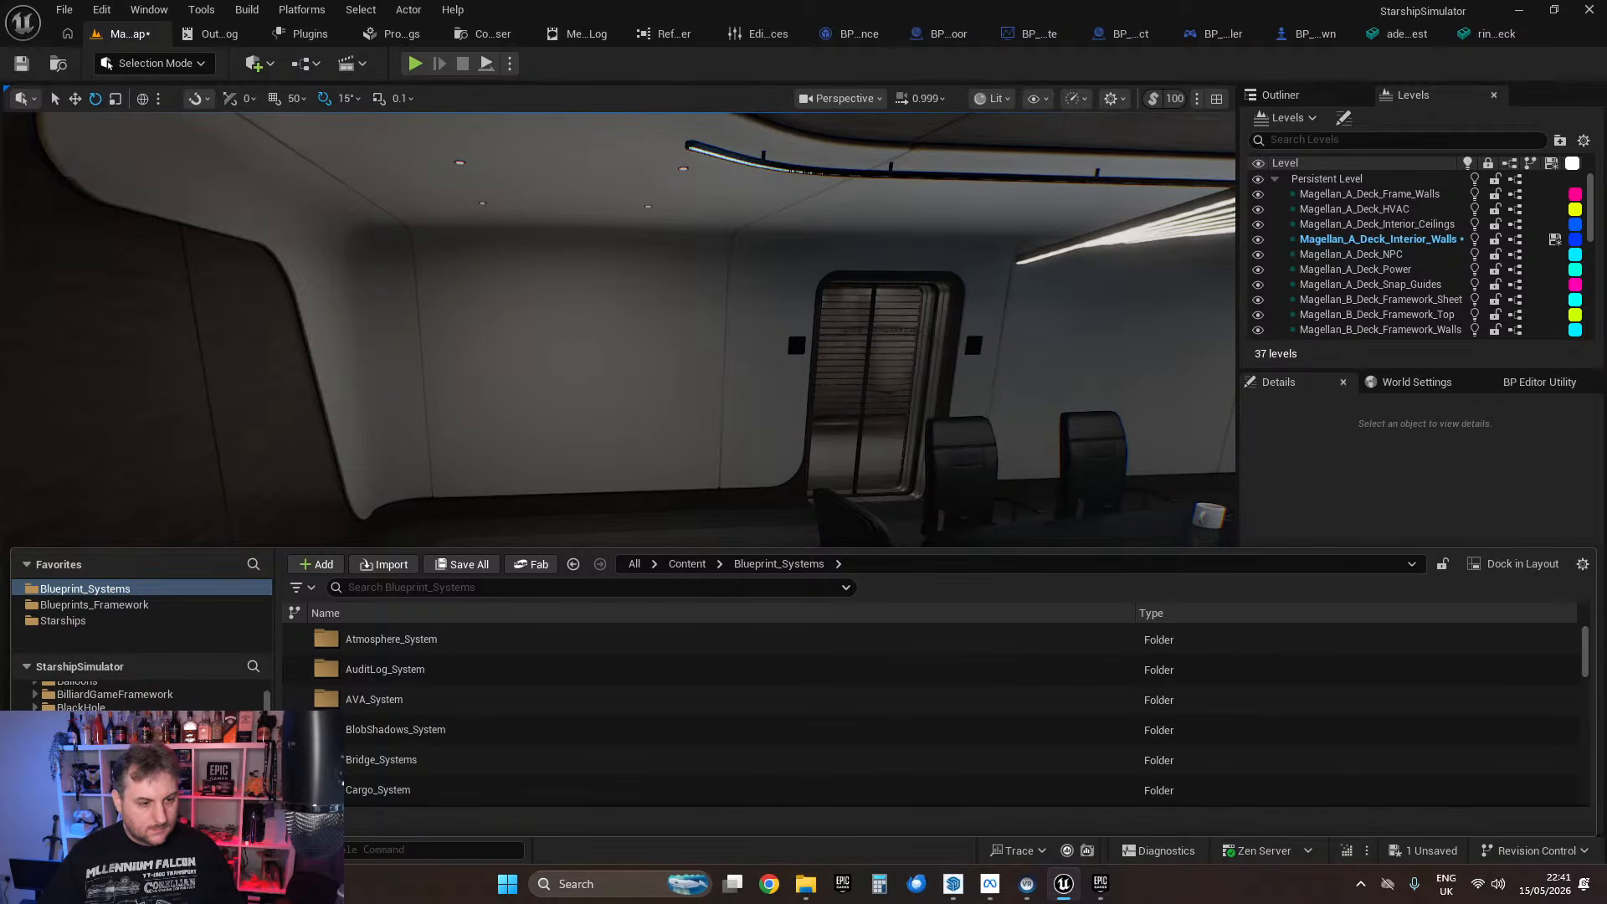
pyautogui.scroll(-5, 143, 694)
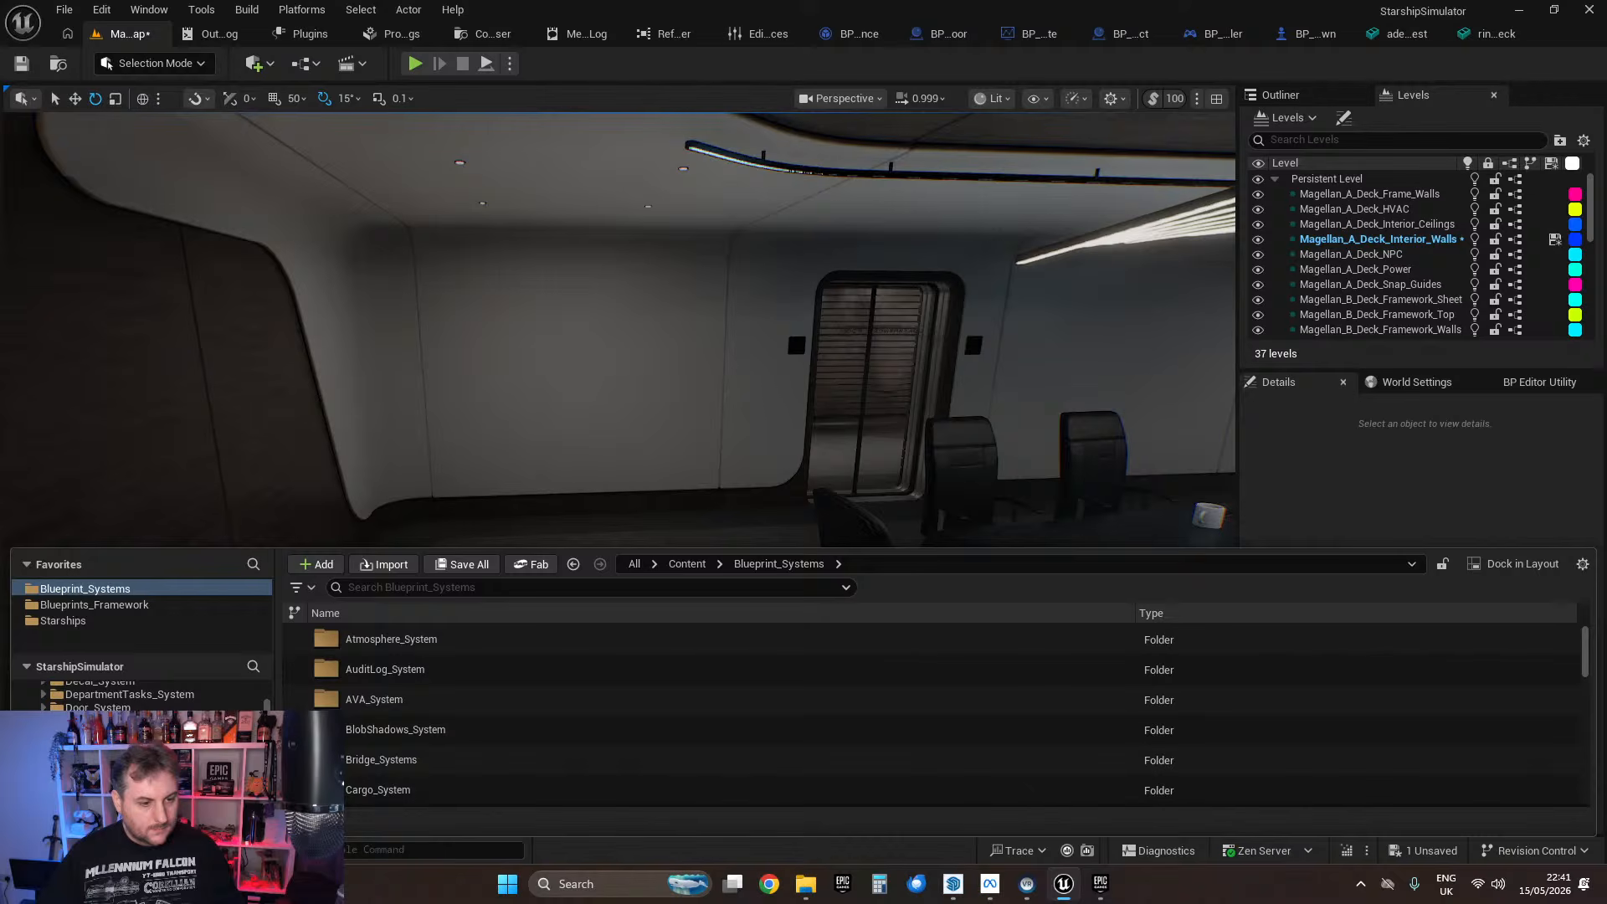
pyautogui.scroll(1, 142, 695)
pyautogui.click(98, 721)
pyautogui.scroll(-2, 387, 754)
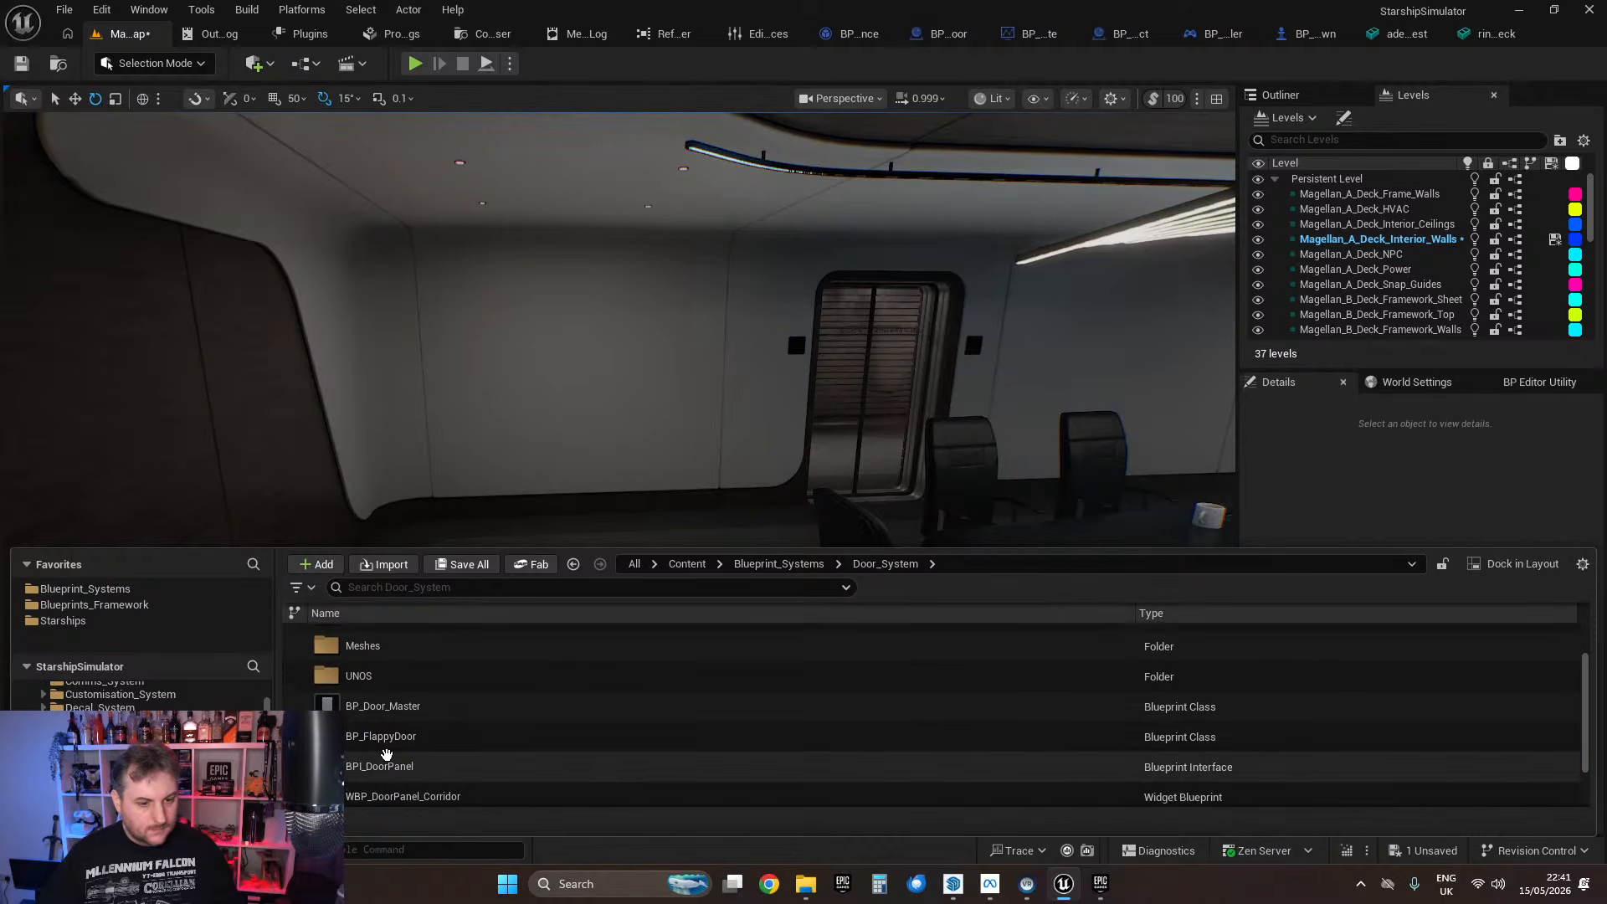
# Step: Place BP_FlappyDoor on the open floor beside the meeting table in the level, and save all changes
pyautogui.moveTo(387, 754); pyautogui.dragTo(630, 680)
pyautogui.press('w')
pyautogui.press('Escape')
pyautogui.moveTo(857, 570); pyautogui.dragTo(732, 401, button='right')
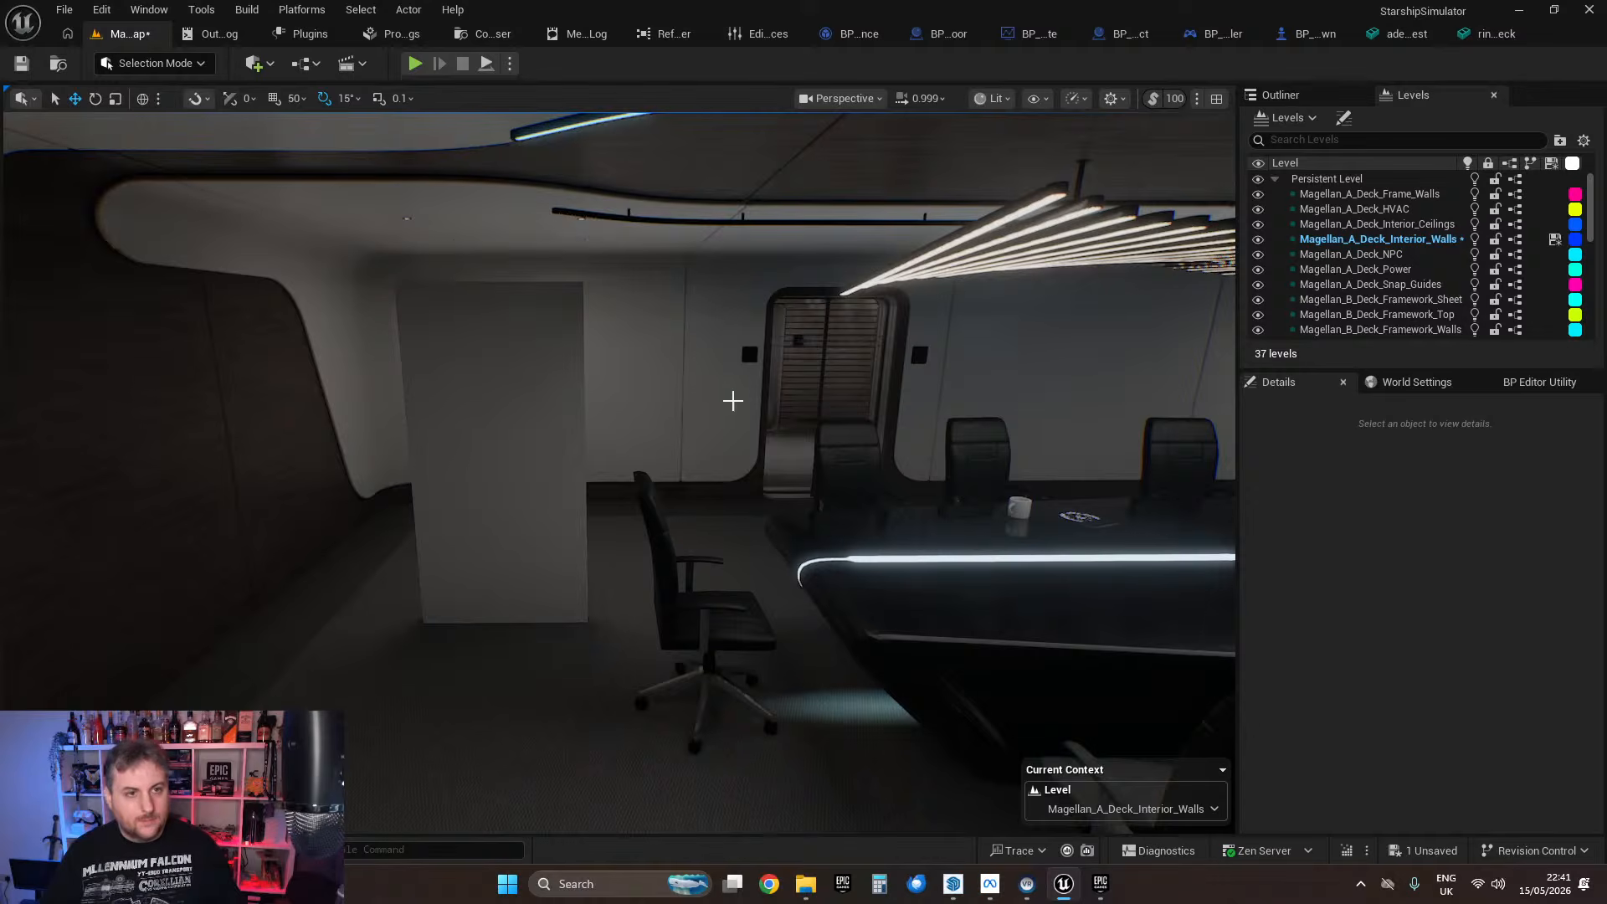
pyautogui.click(65, 9)
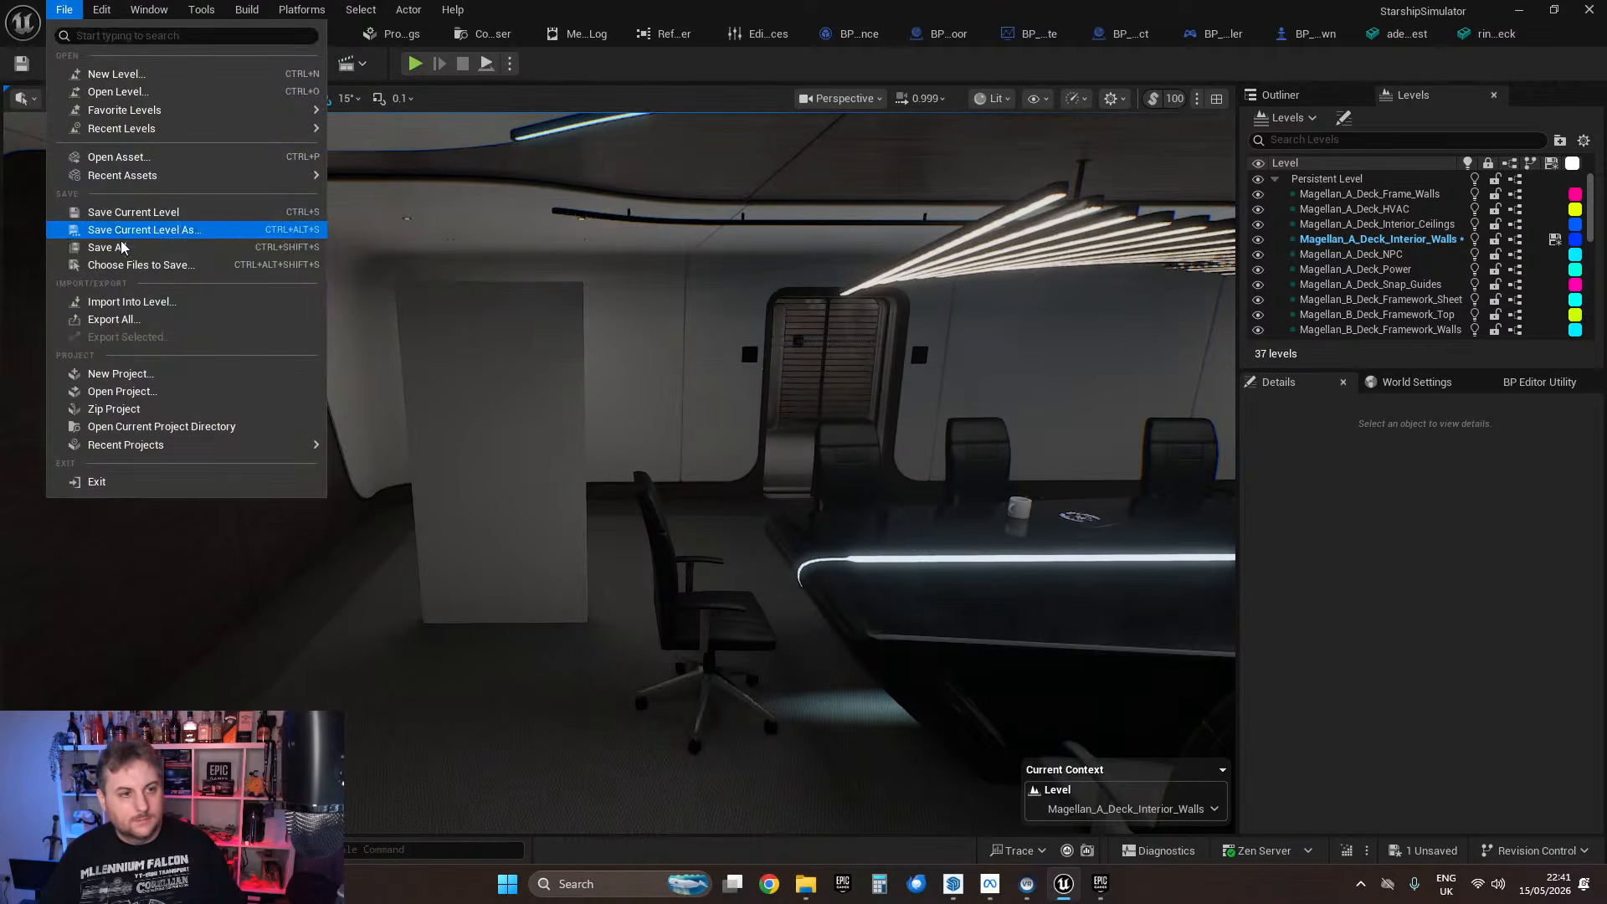
pyautogui.click(254, 232)
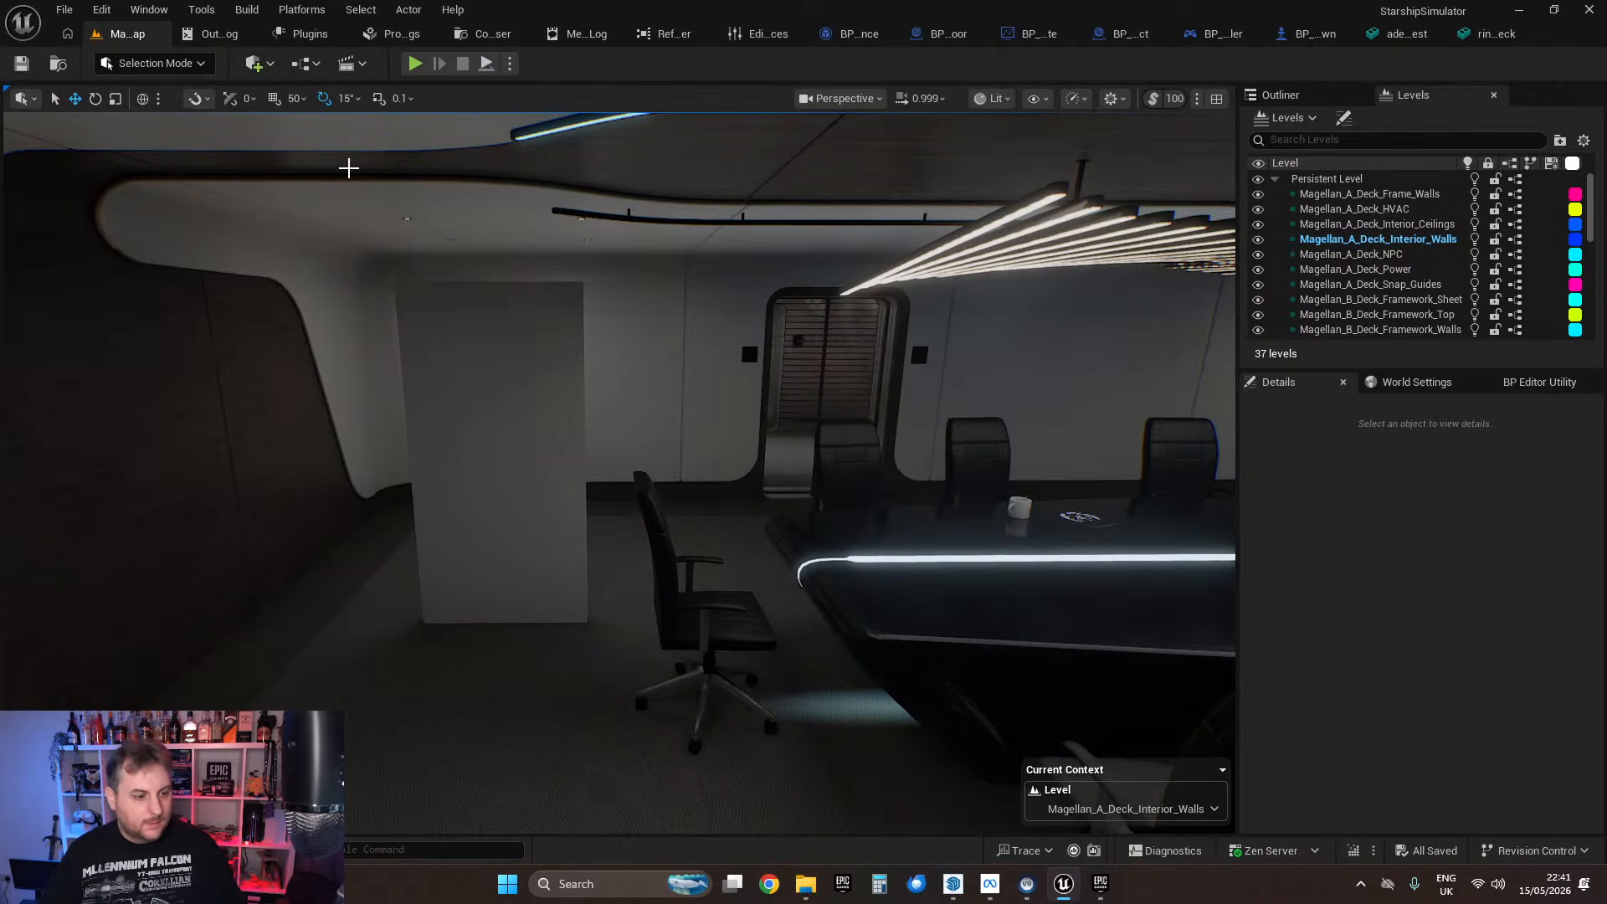
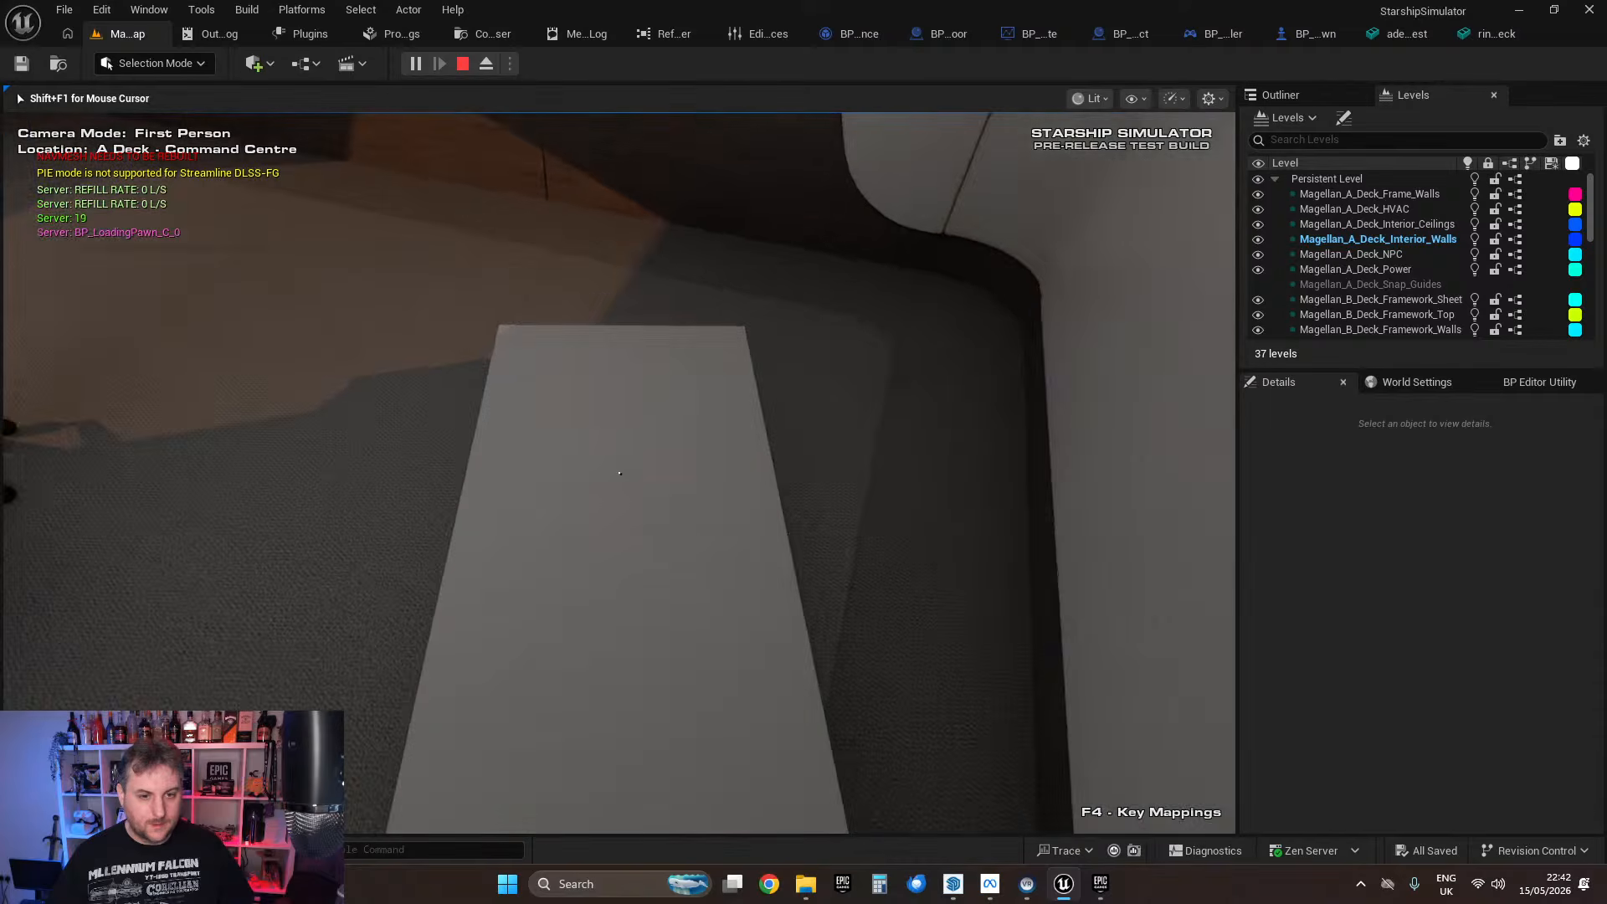
# Step: Walk around the door panel in the play session to examine how it reacts to physics, and end the session
pyautogui.press('a')
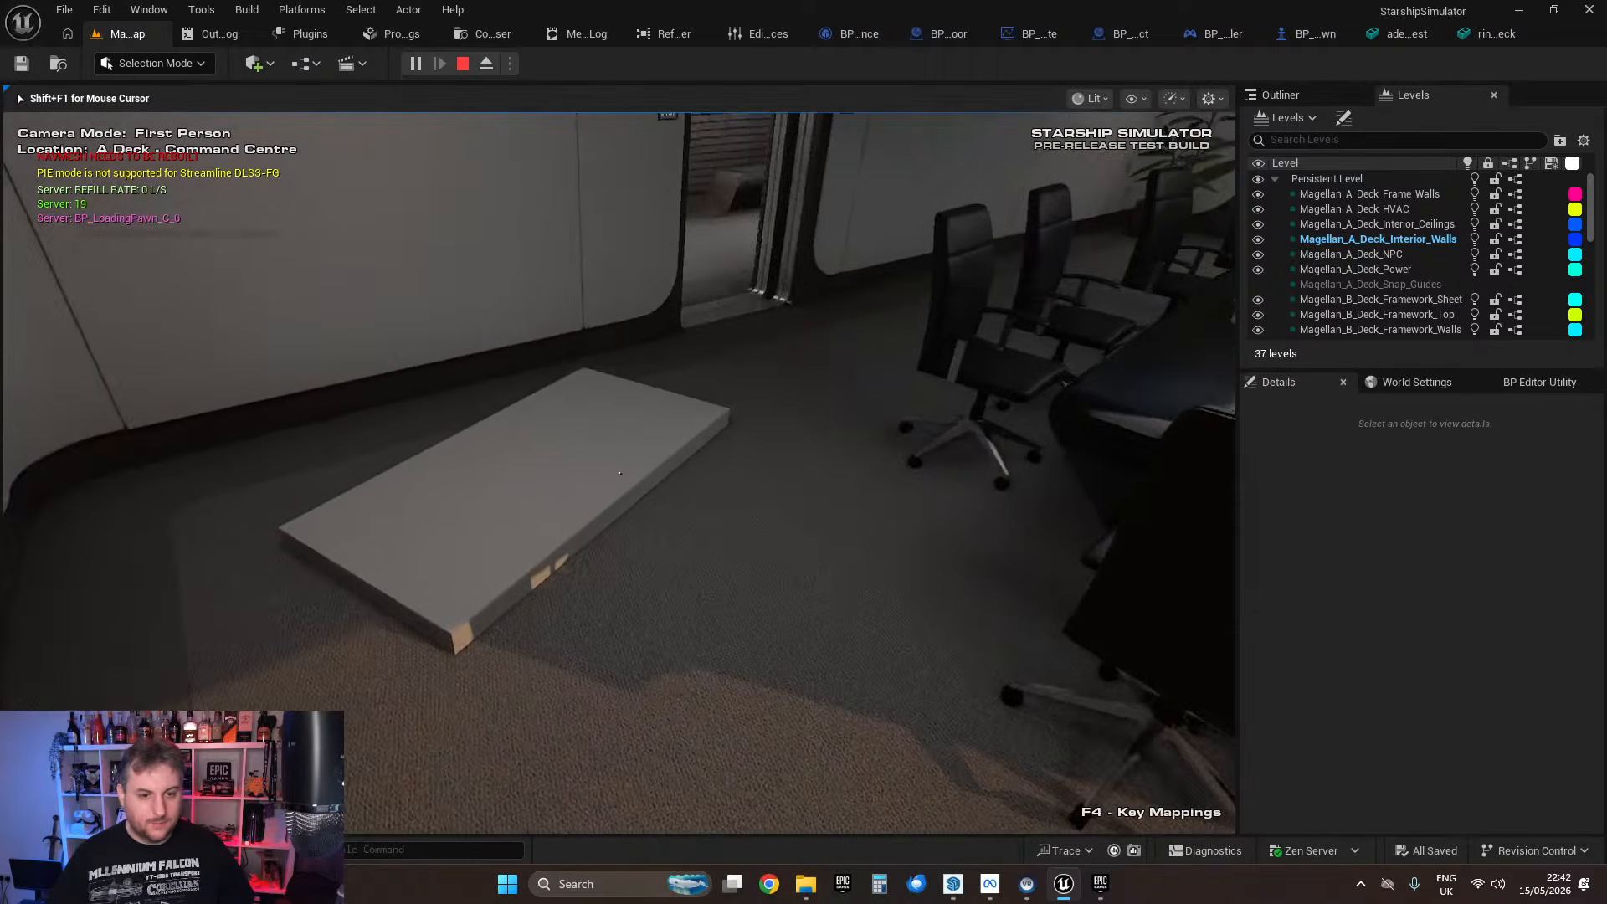
pyautogui.press('a')
pyautogui.press('d')
pyautogui.press('d')
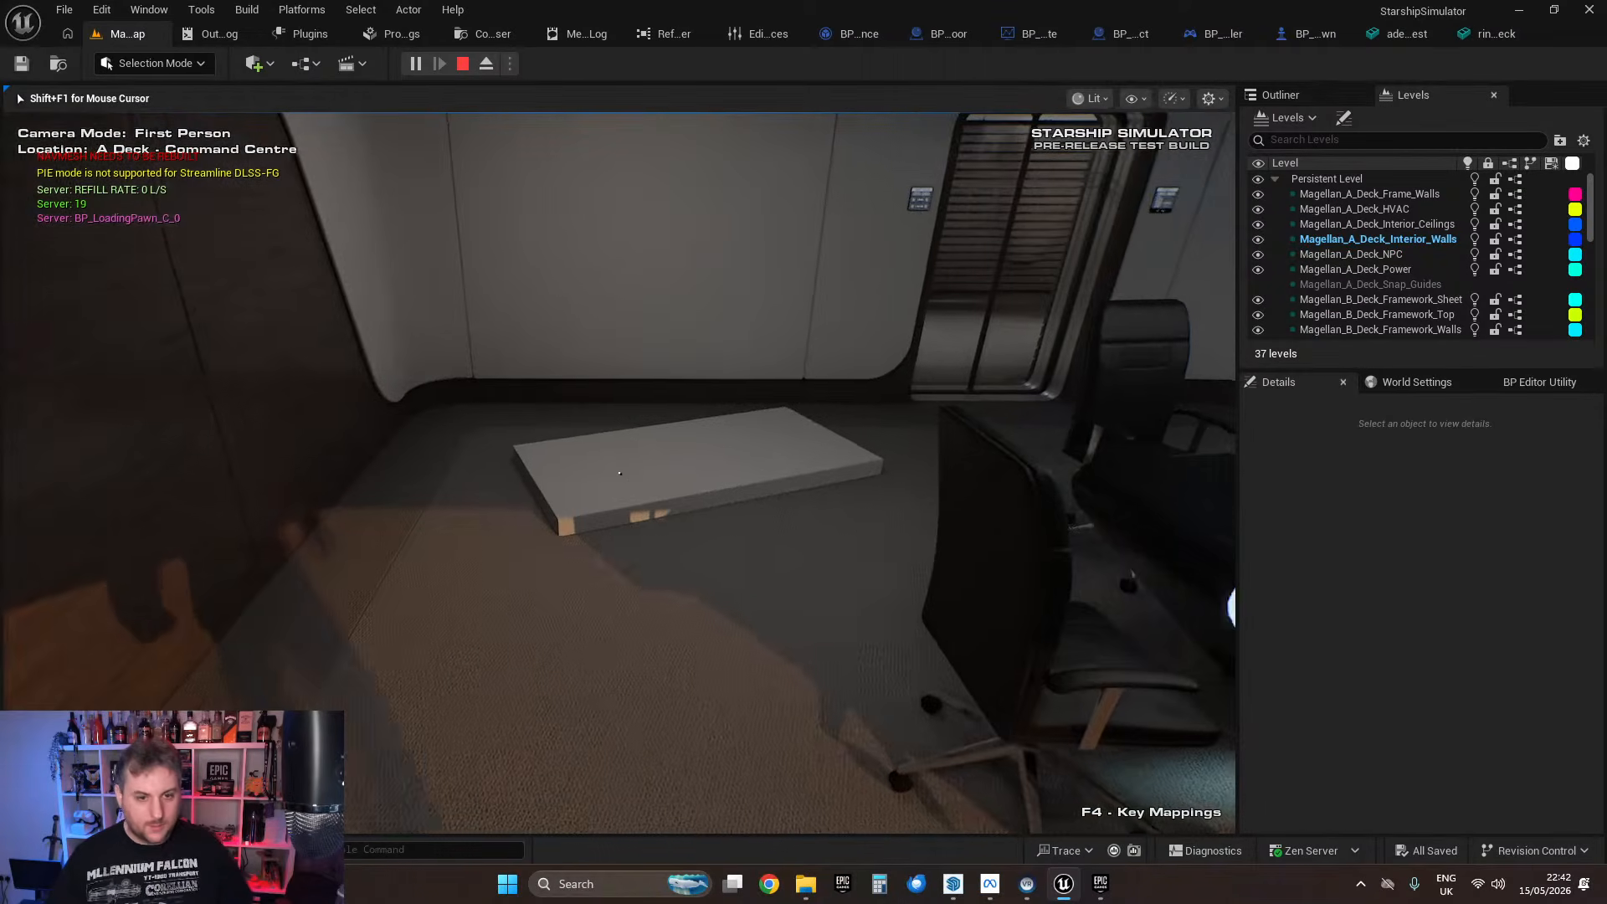
pyautogui.press('Escape')
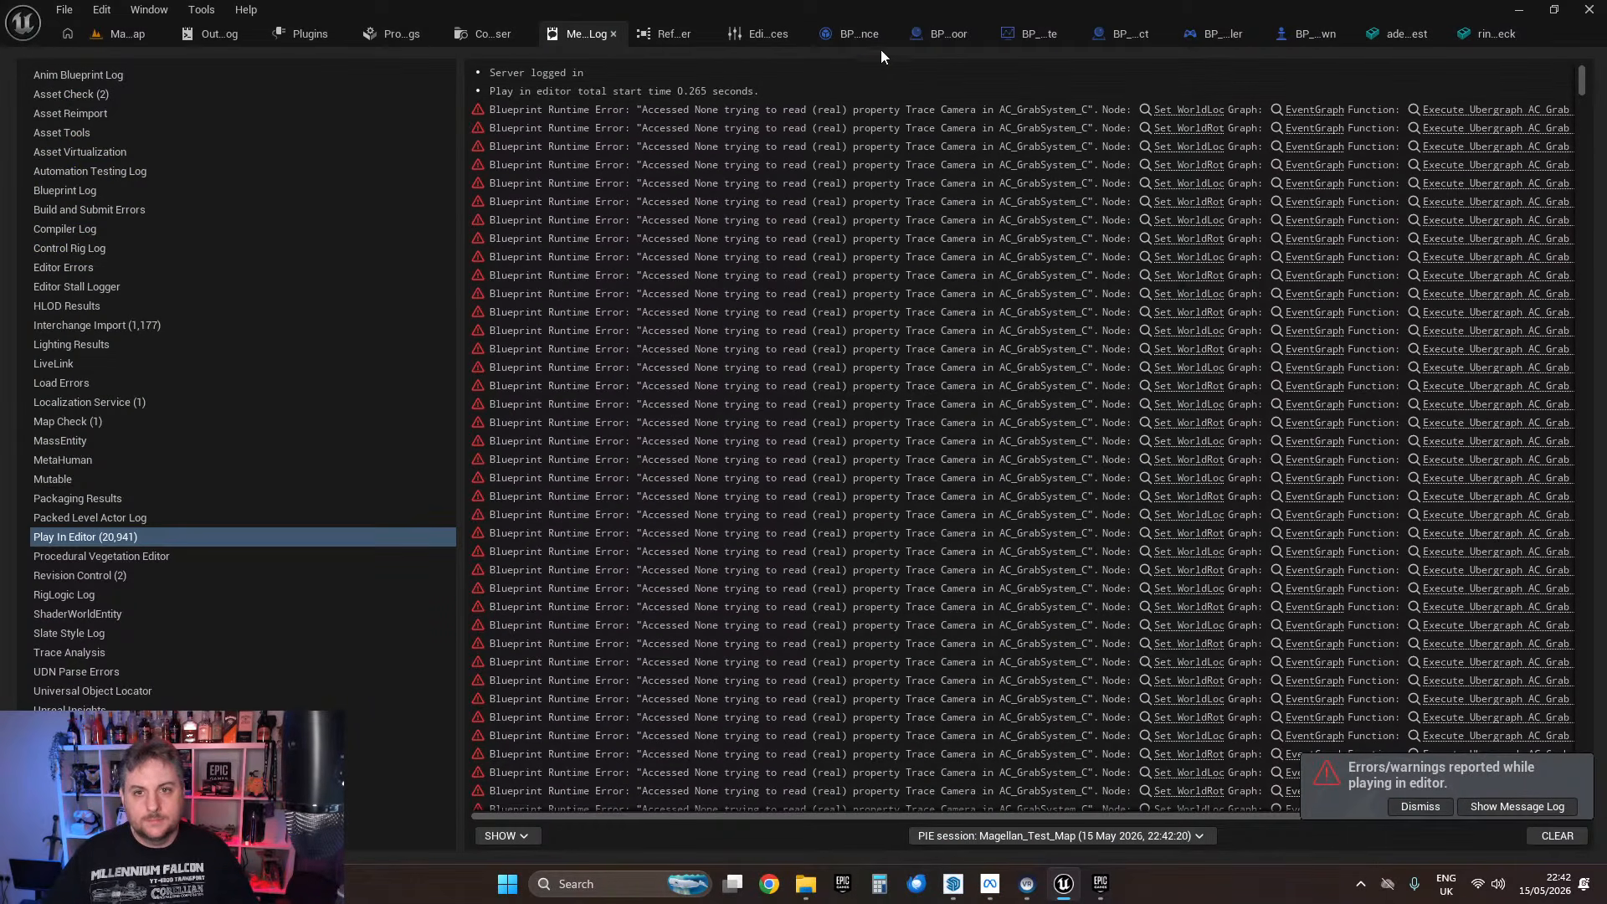
# Step: Make PhysicsConstraint the root component of BP_FlappyDoor in place of DefaultSceneRoot, and compile and save the Blueprint
pyautogui.click(939, 35)
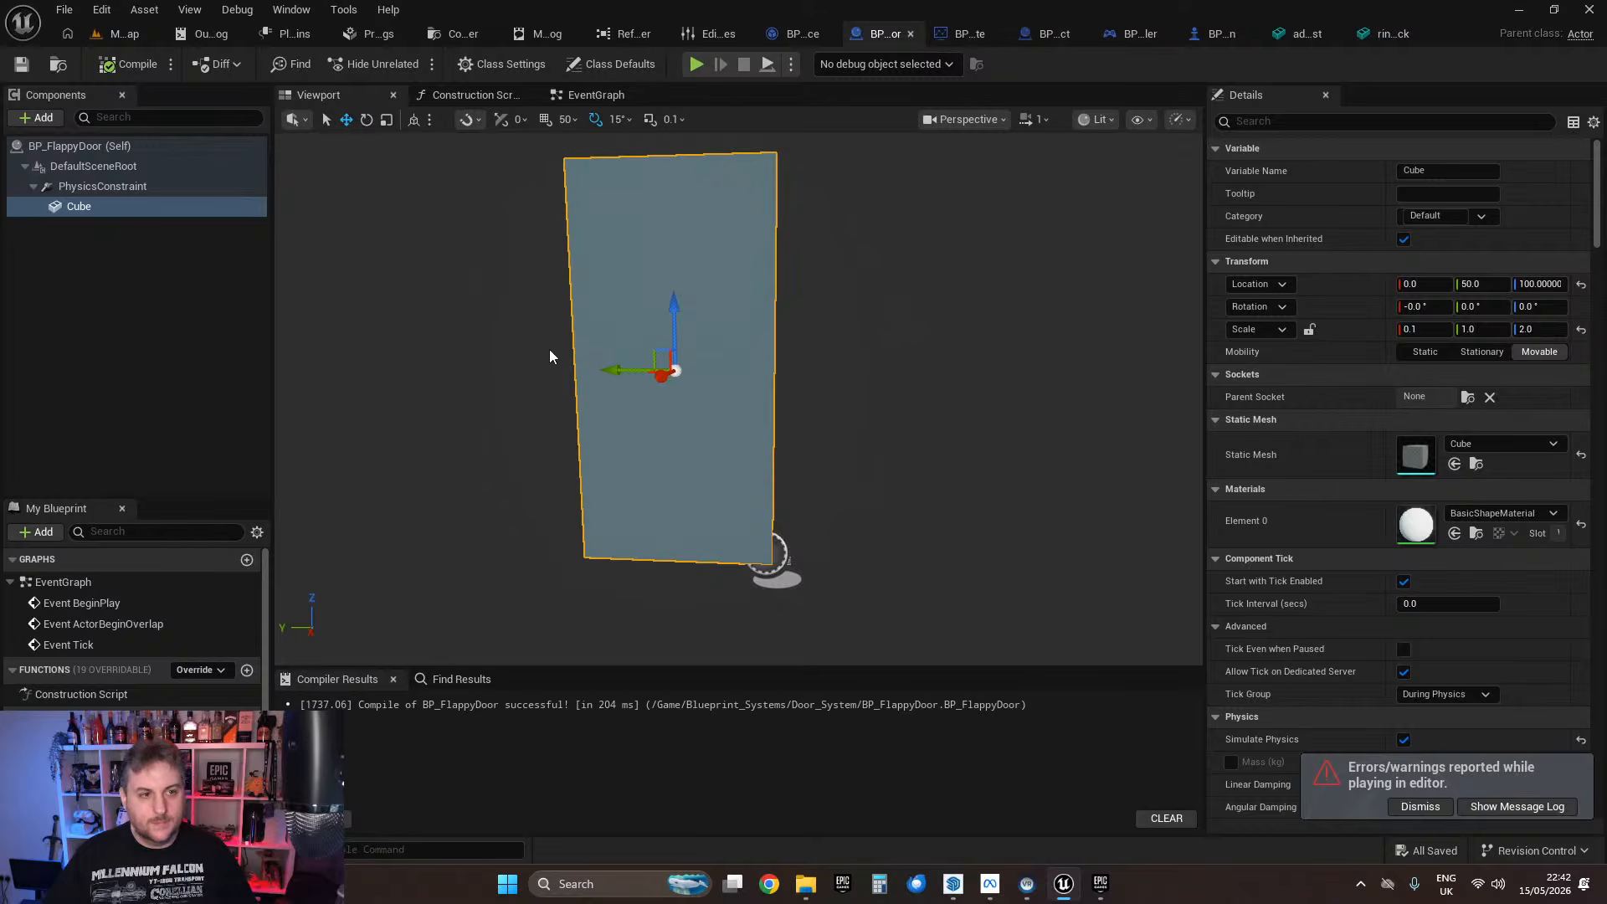
pyautogui.click(101, 186)
pyautogui.moveTo(101, 186); pyautogui.dragTo(109, 166)
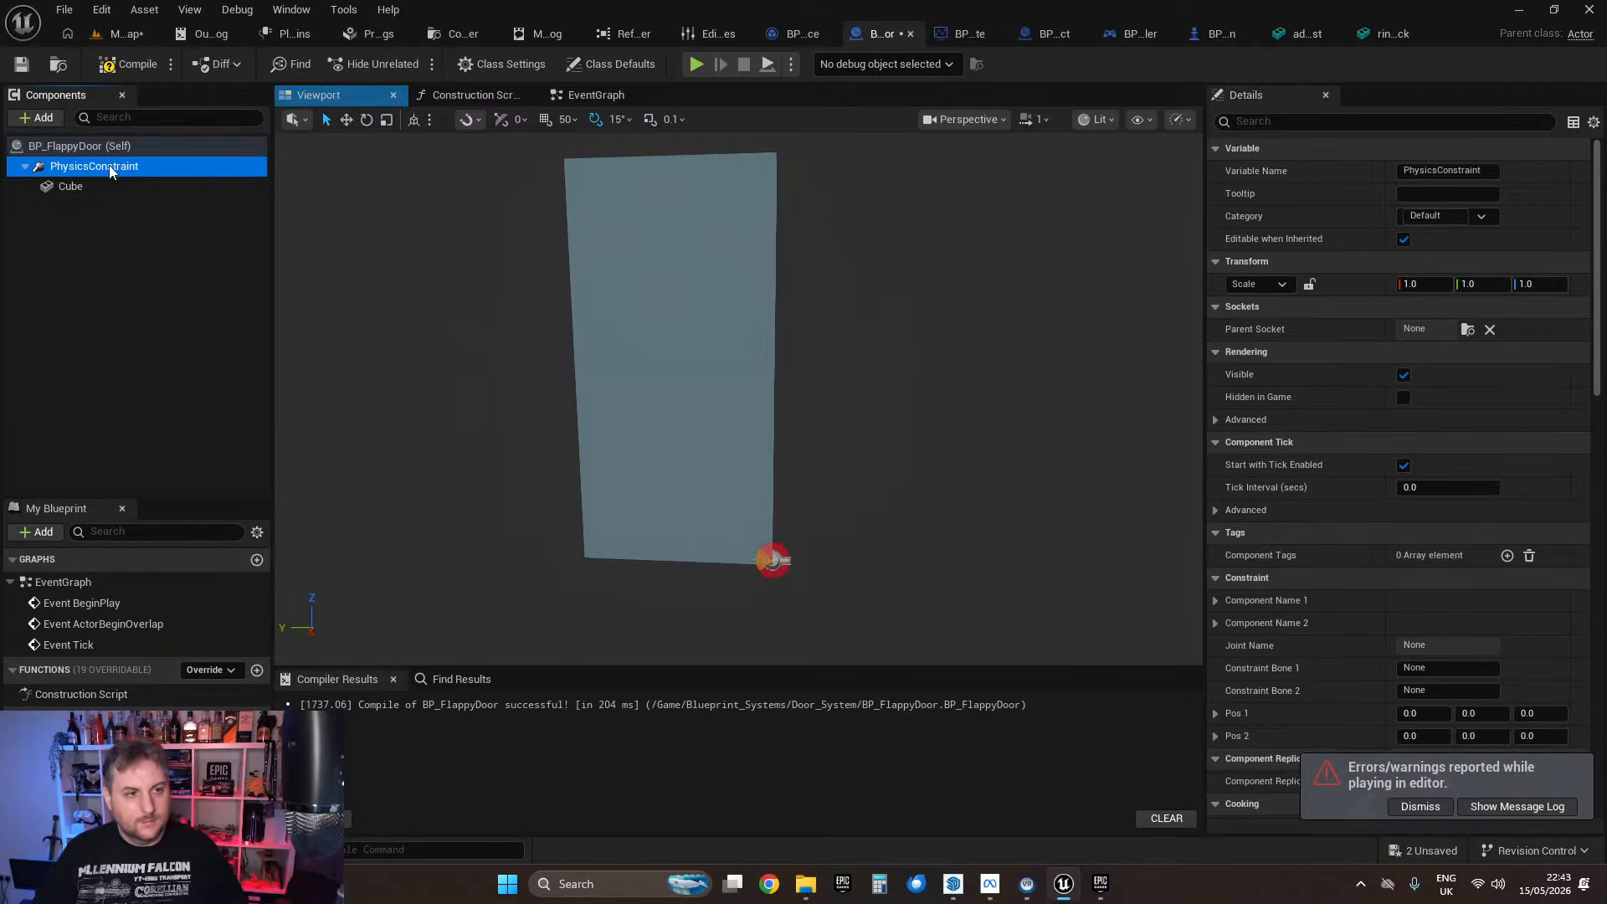
pyautogui.click(127, 64)
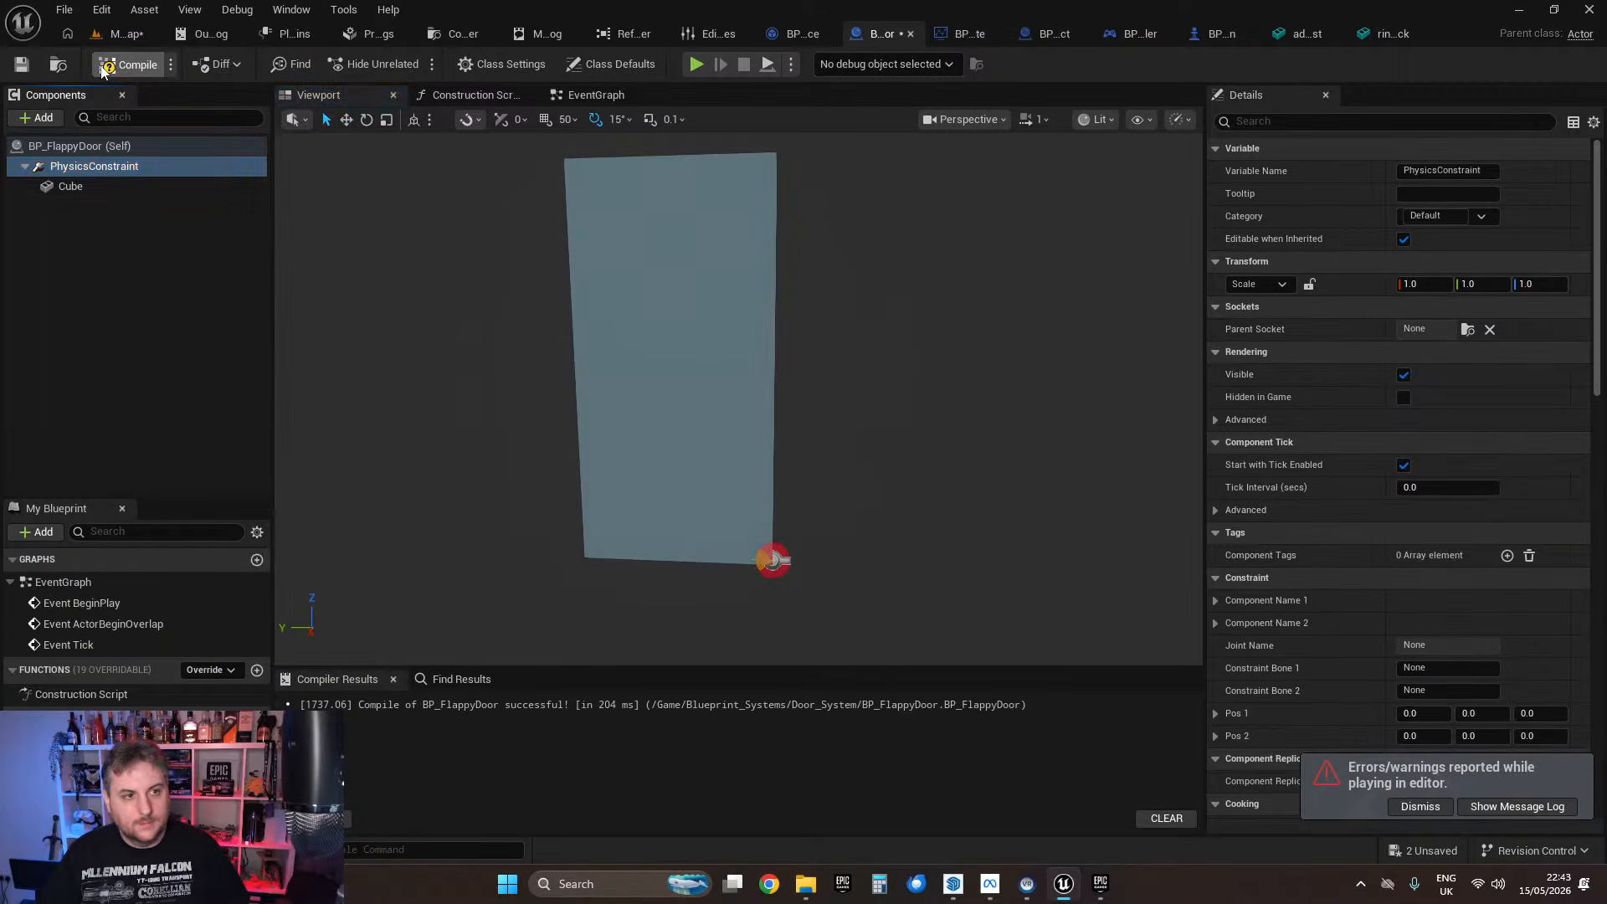
pyautogui.click(25, 67)
# Step: Set the physics constraint's angular Swing 1 Motion and Swing 2 Motion to Locked
pyautogui.press('w')
pyautogui.moveTo(904, 485); pyautogui.dragTo(946, 529, button='right')
pyautogui.moveTo(902, 459); pyautogui.dragTo(906, 402)
pyautogui.moveTo(902, 459); pyautogui.dragTo(892, 535, button='right')
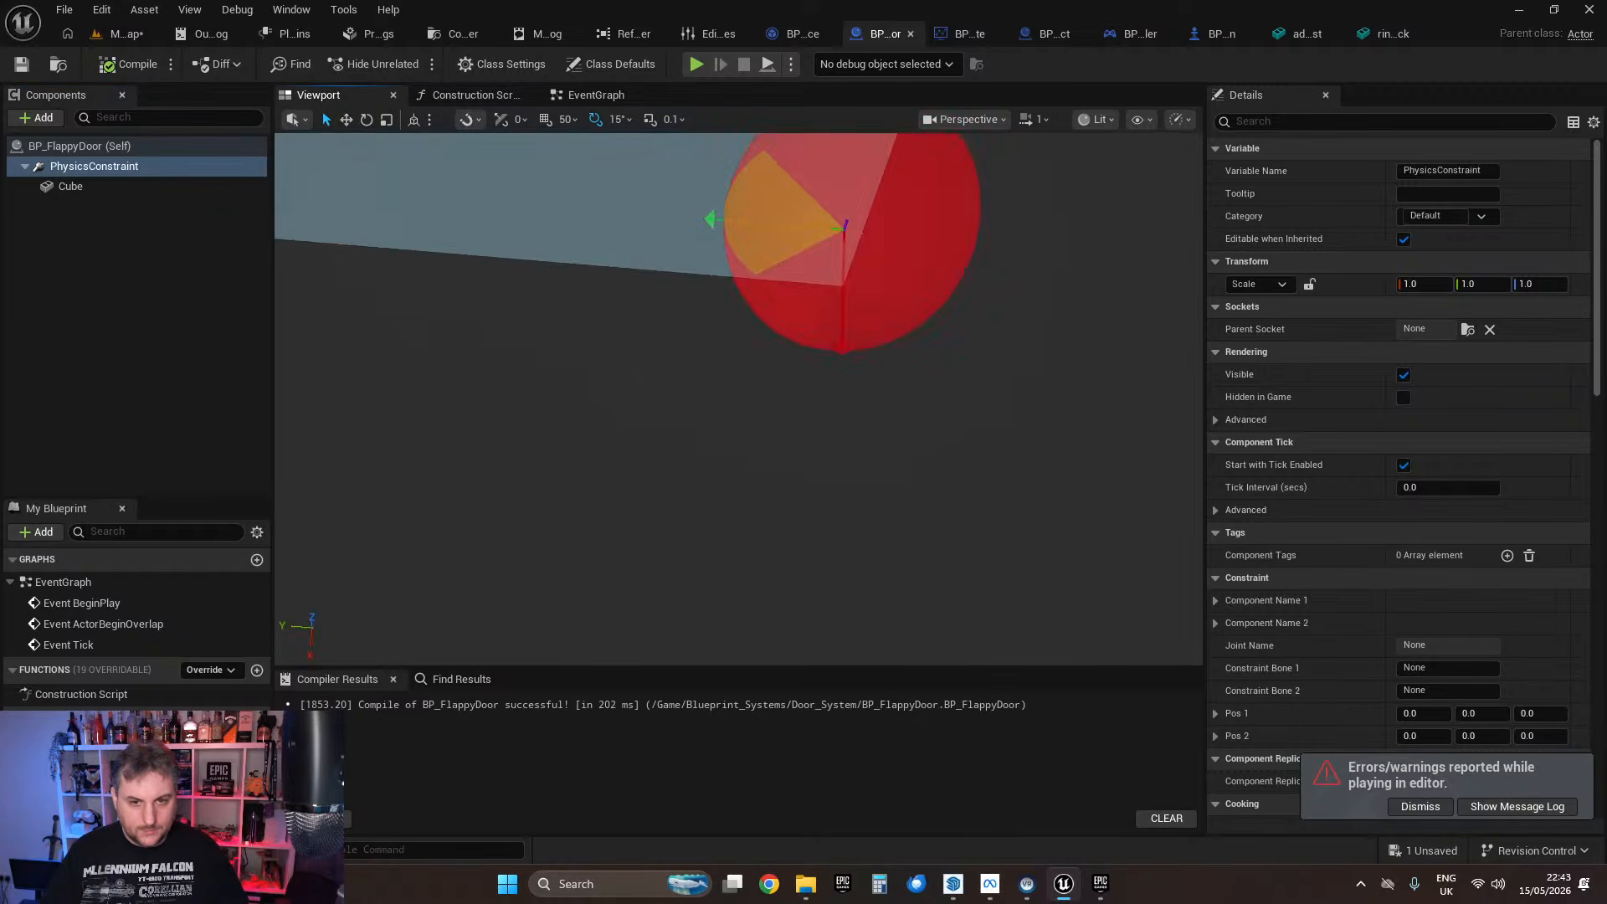
pyautogui.moveTo(902, 458)
pyautogui.mouseDown()
pyautogui.moveTo(901, 393)
pyautogui.moveTo(902, 444)
pyautogui.mouseUp()
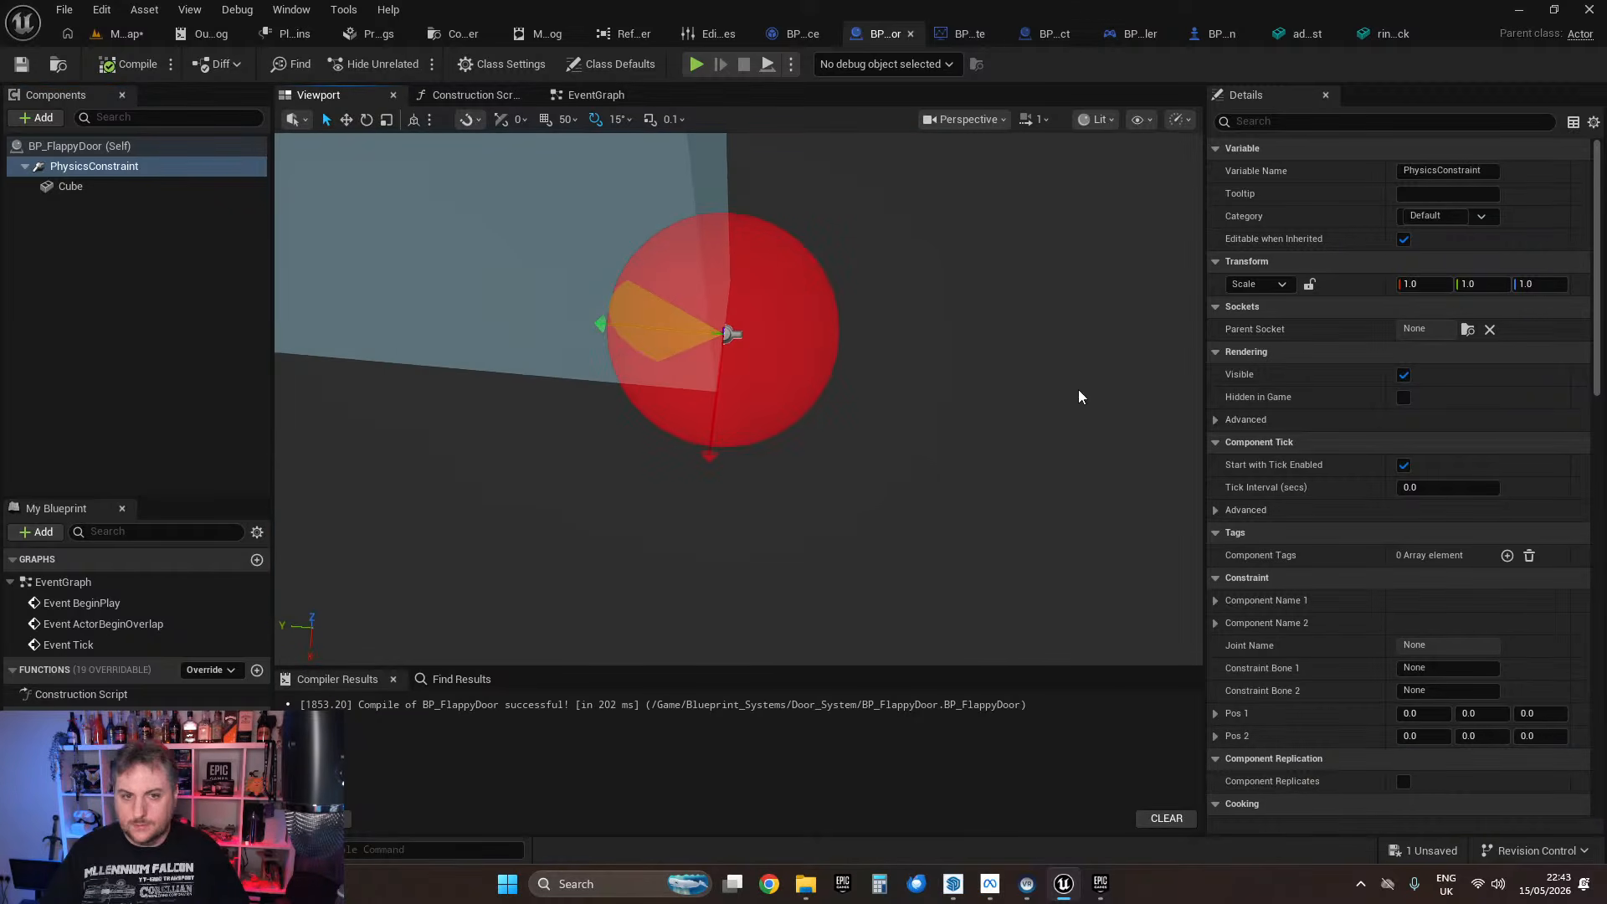
pyautogui.moveTo(1079, 397); pyautogui.dragTo(1088, 393, button='right')
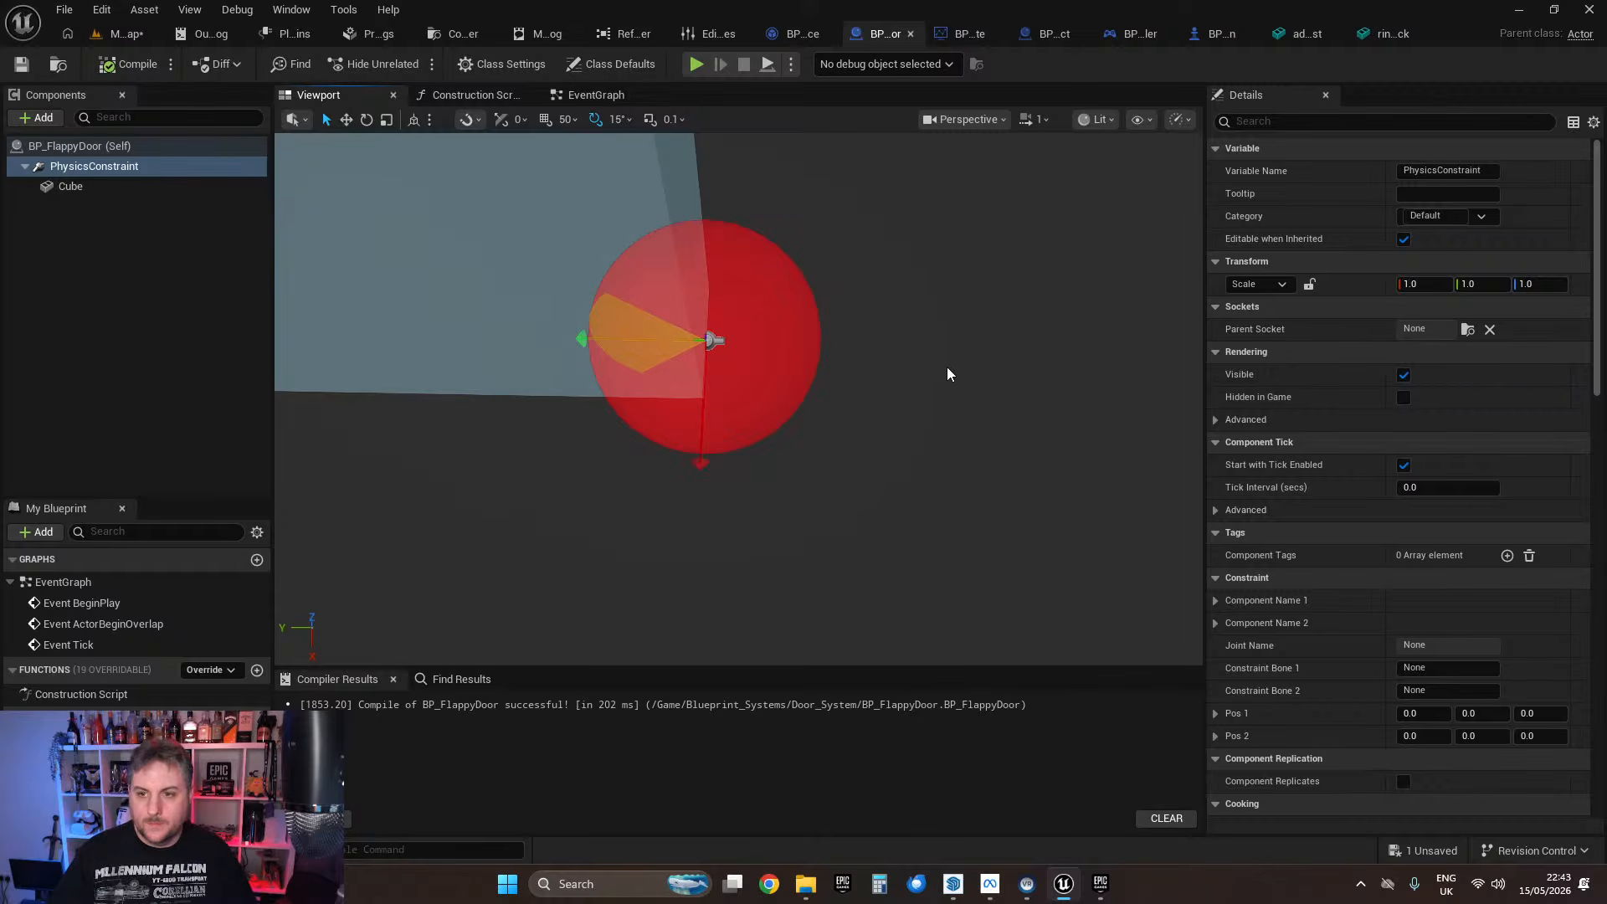
pyautogui.scroll(-15, 1414, 536)
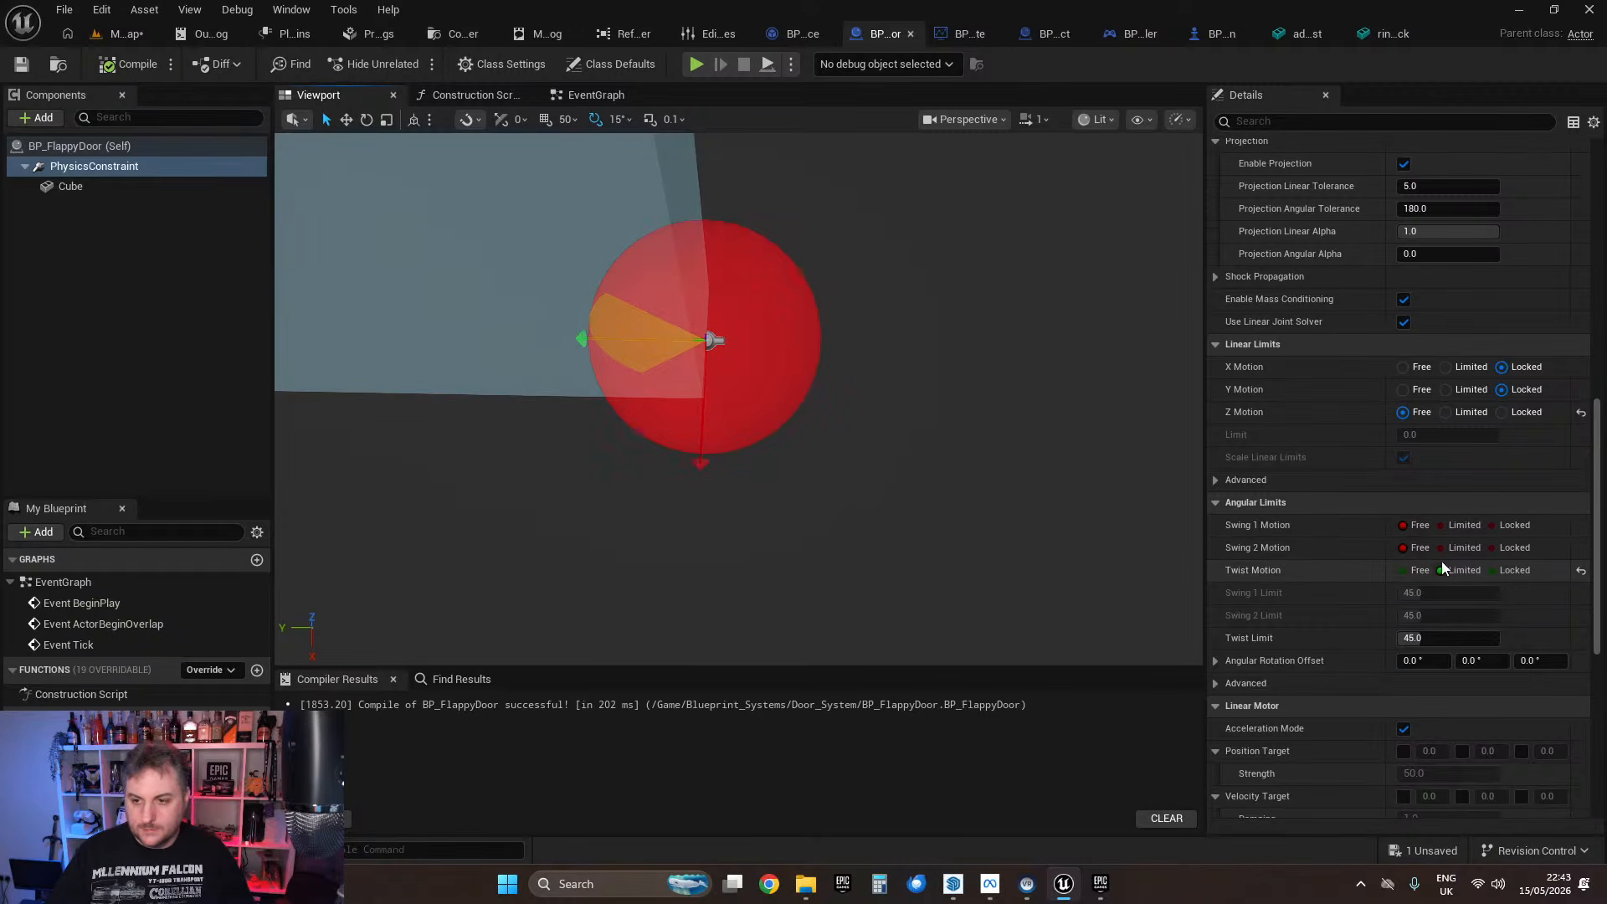
pyautogui.click(1492, 525)
pyautogui.click(1490, 548)
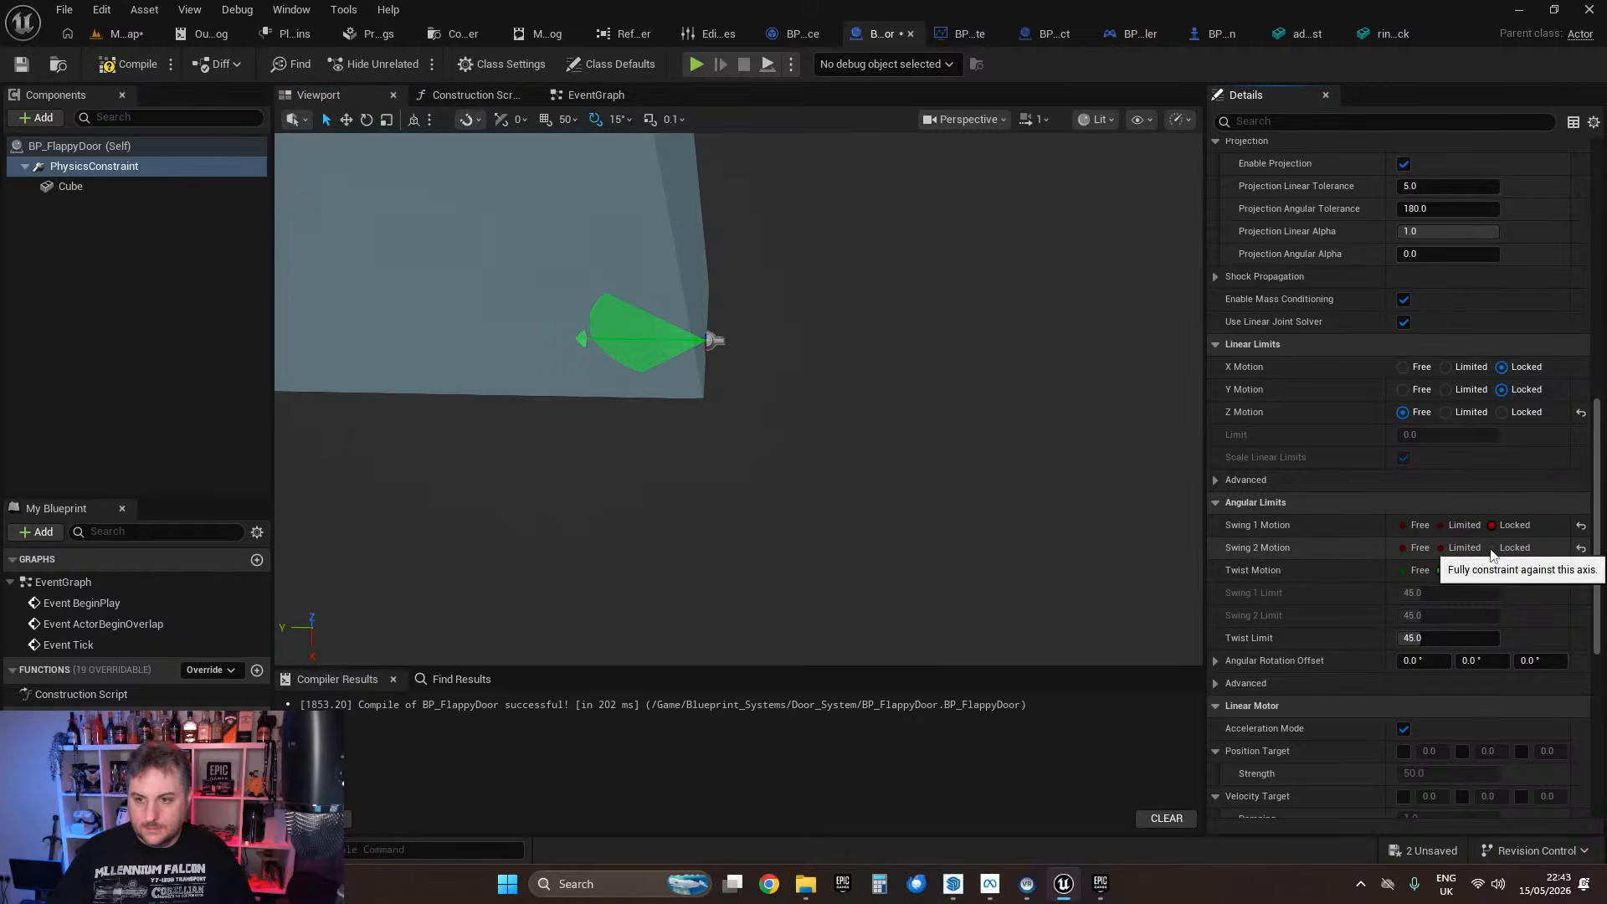
# Step: Try the constraint's angular Swing 1 and Swing 2 Motion as Free with Twist Motion Locked
pyautogui.click(1402, 548)
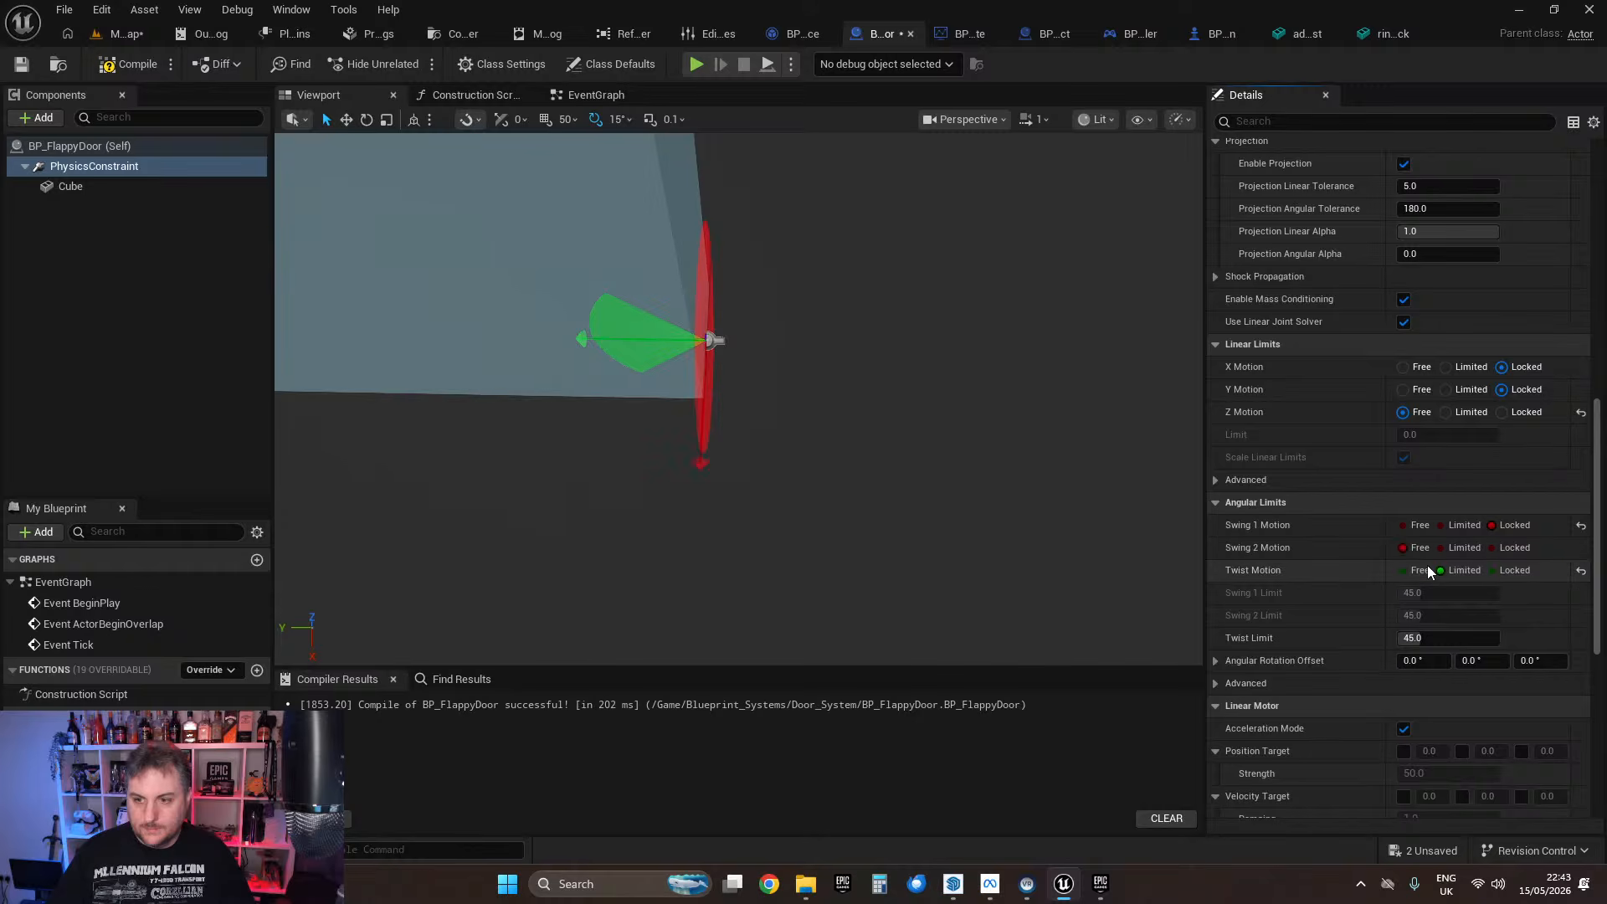
pyautogui.click(1495, 569)
pyautogui.click(1441, 527)
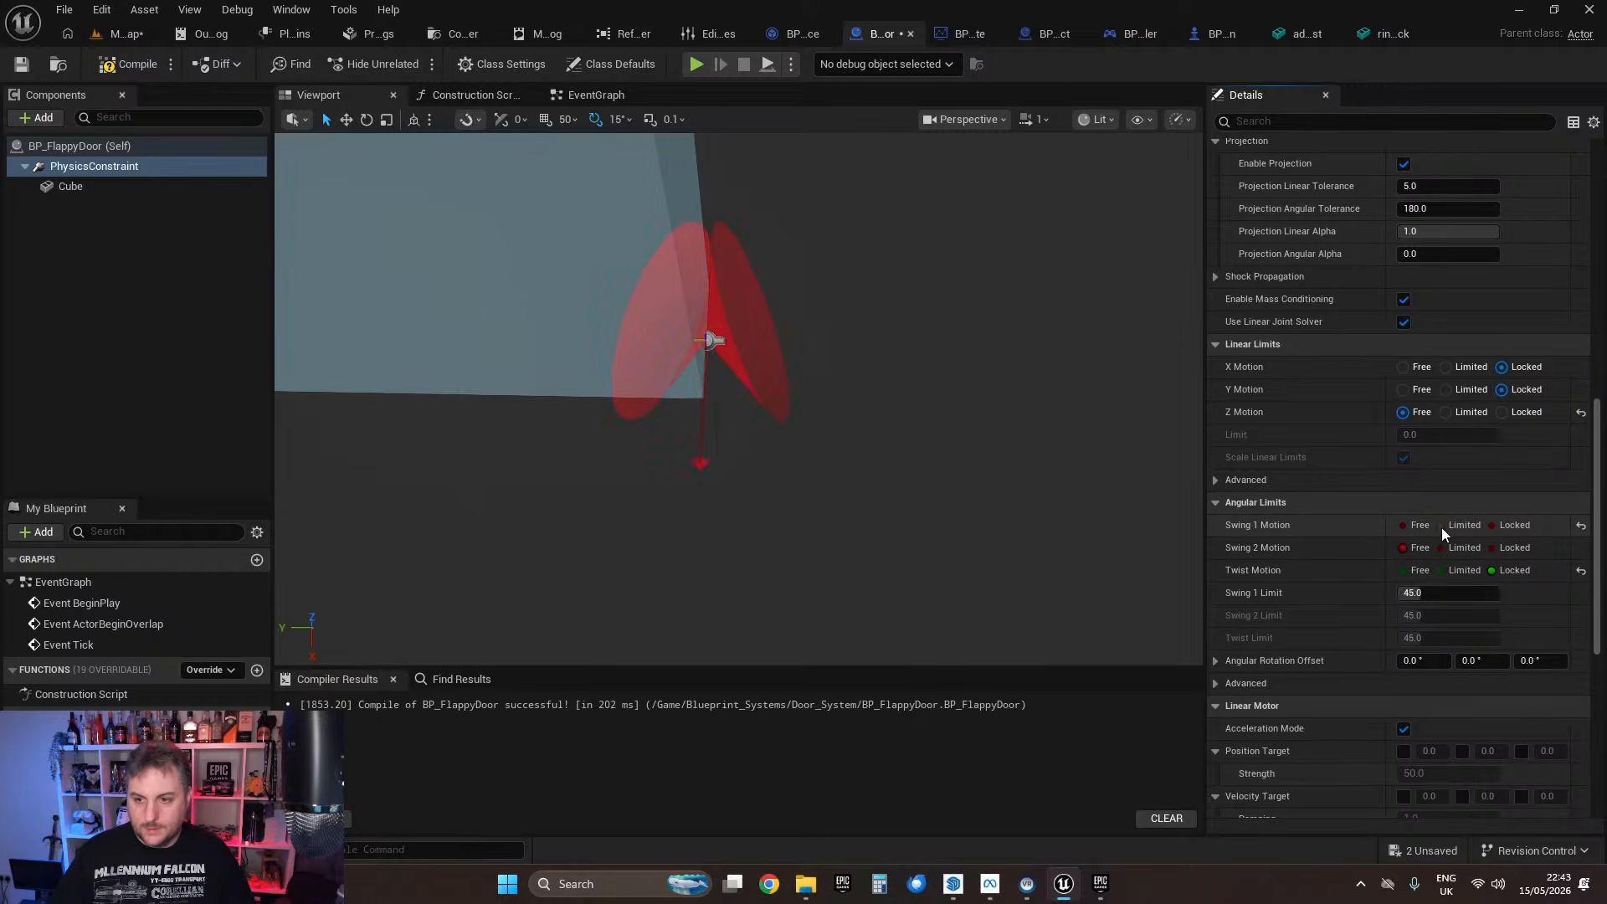
pyautogui.click(1414, 525)
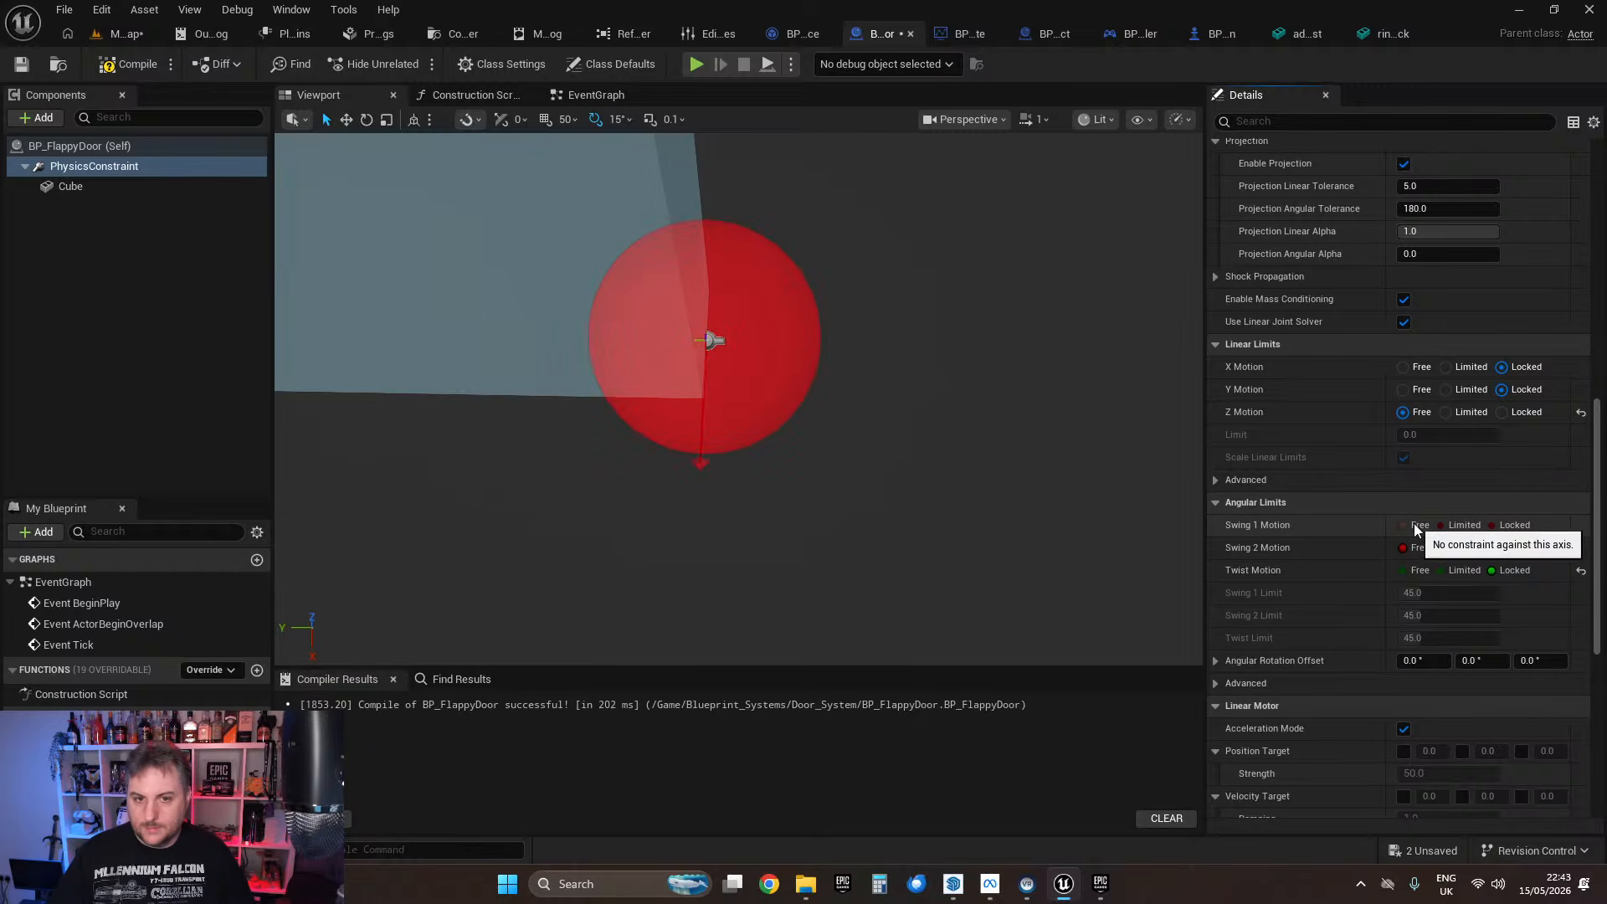
pyautogui.click(1403, 571)
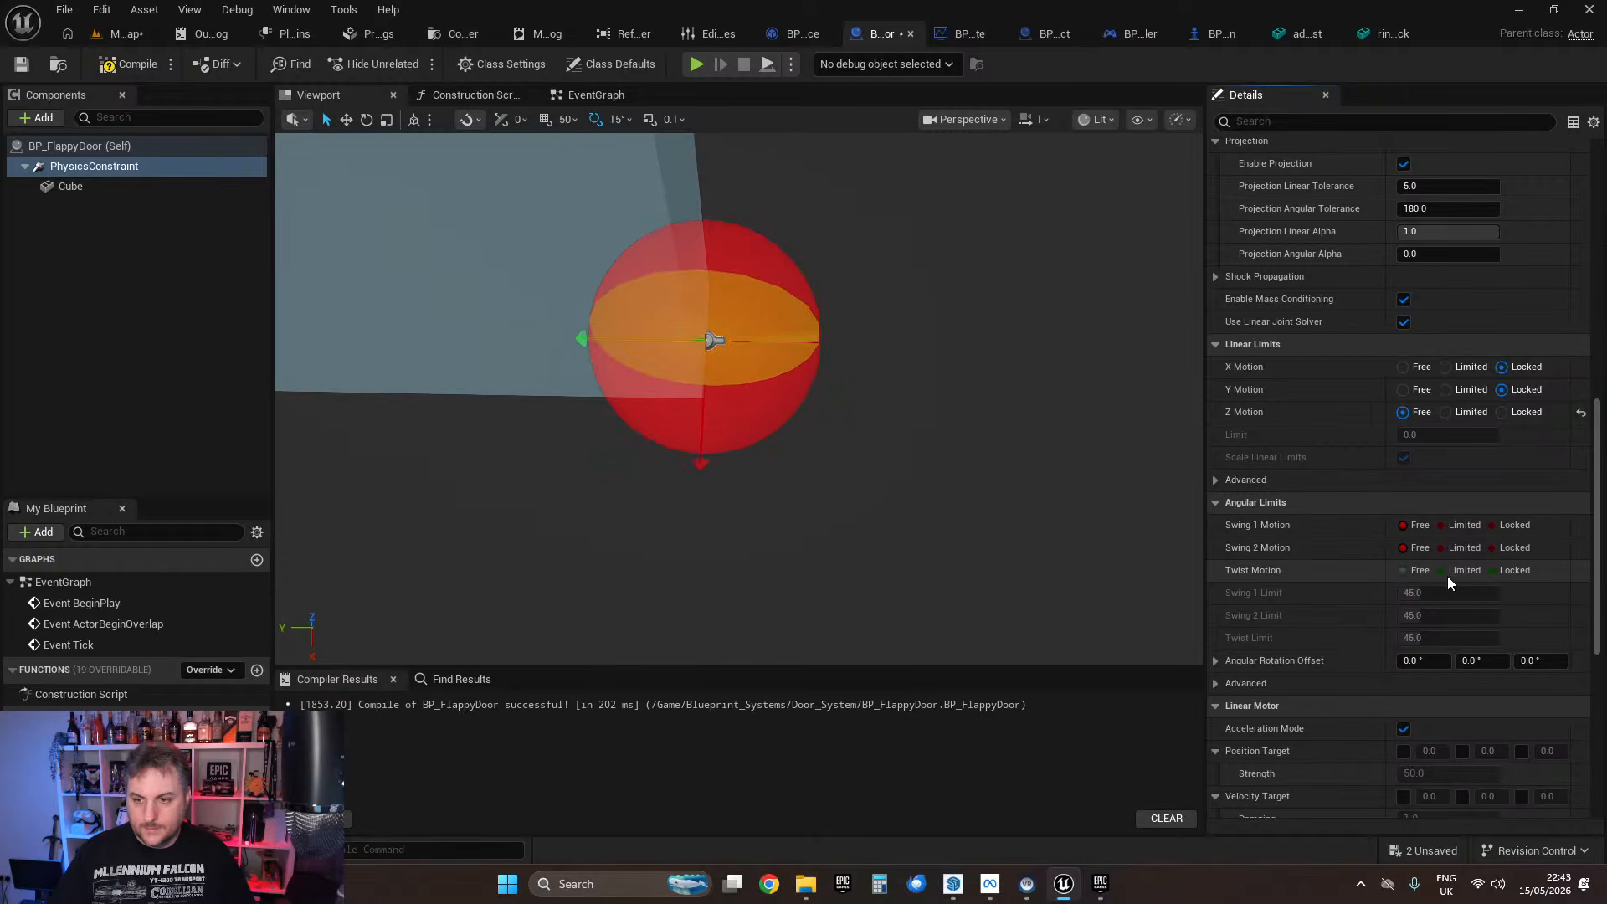
pyautogui.click(1497, 571)
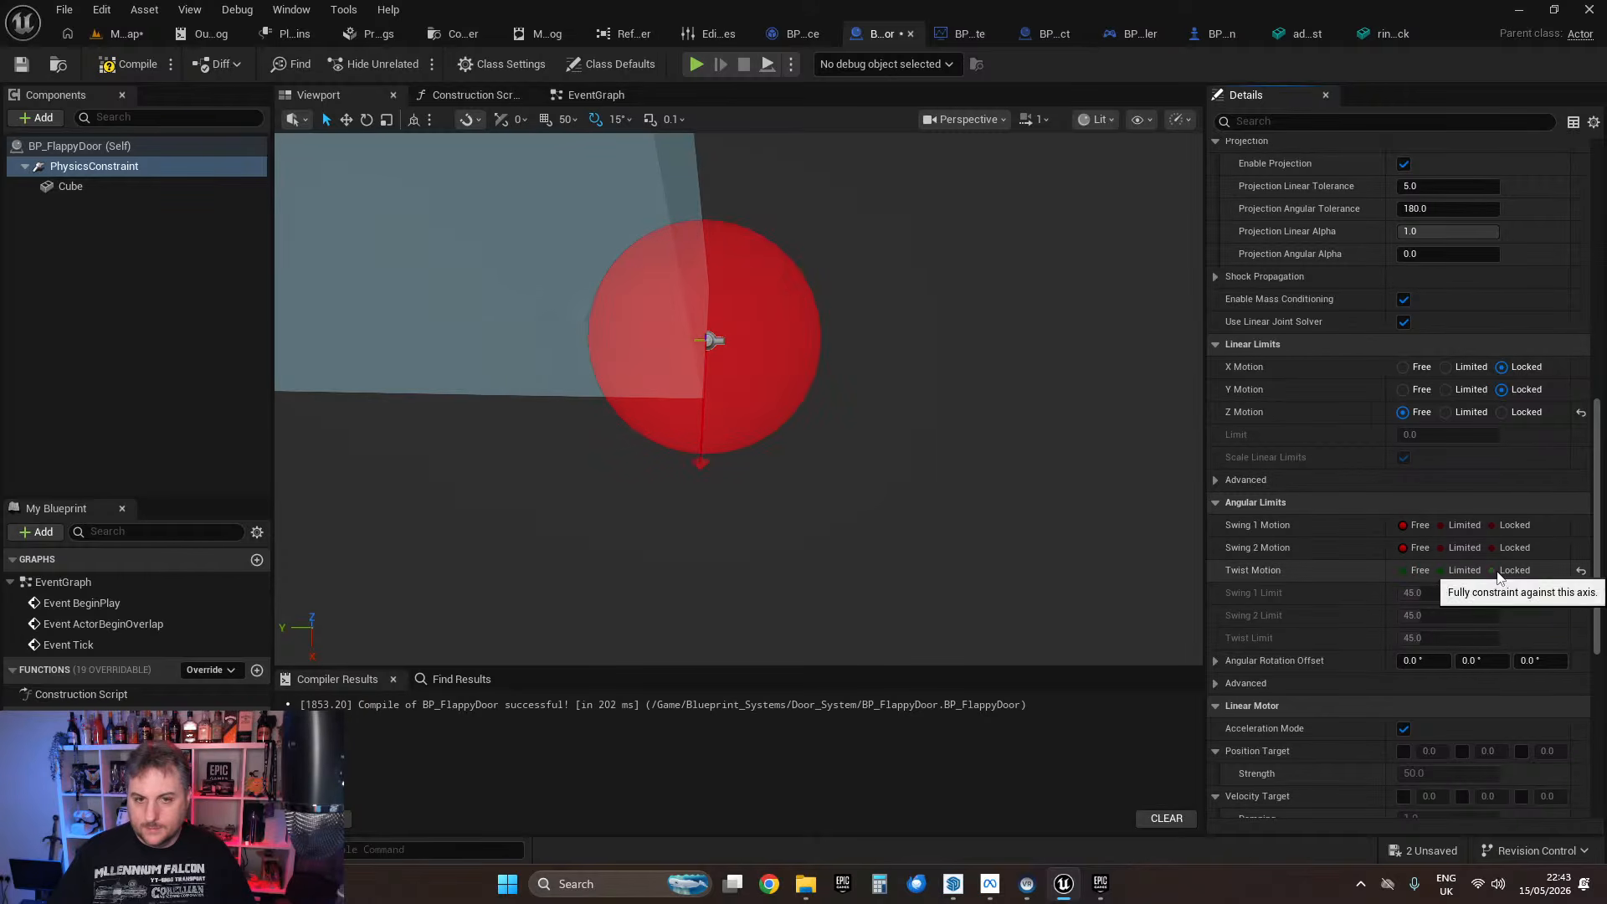
# Step: Set Swing 2 Motion to Locked with Swing 1 Motion Free, and inspect the constraint's swing disc at the cube's base
pyautogui.click(1492, 526)
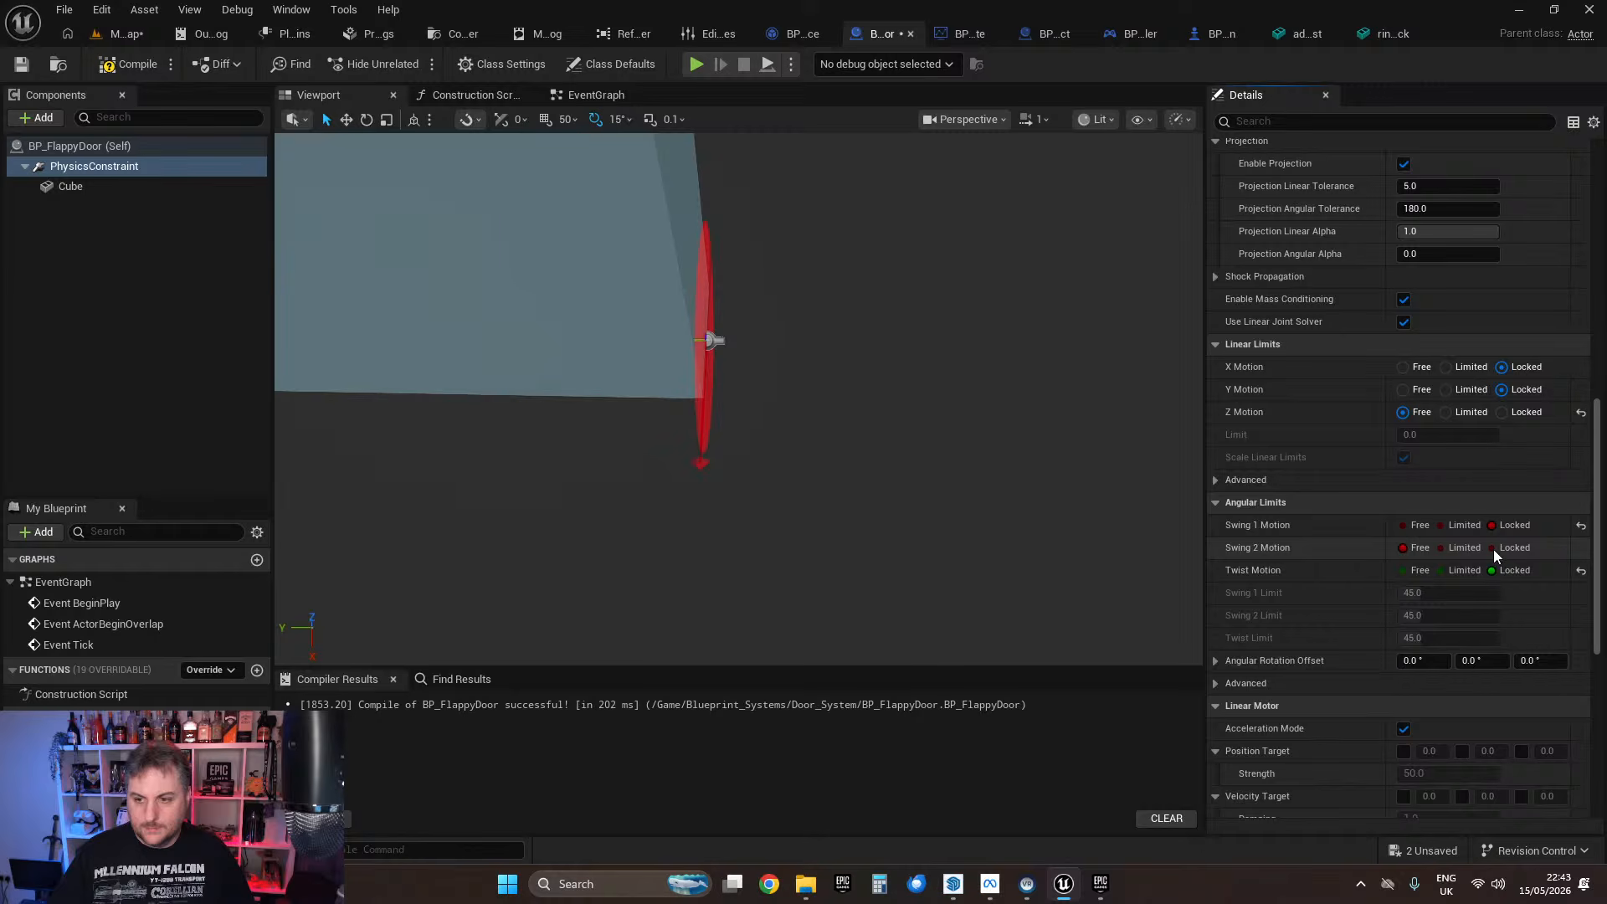
pyautogui.click(1493, 549)
pyautogui.click(1402, 525)
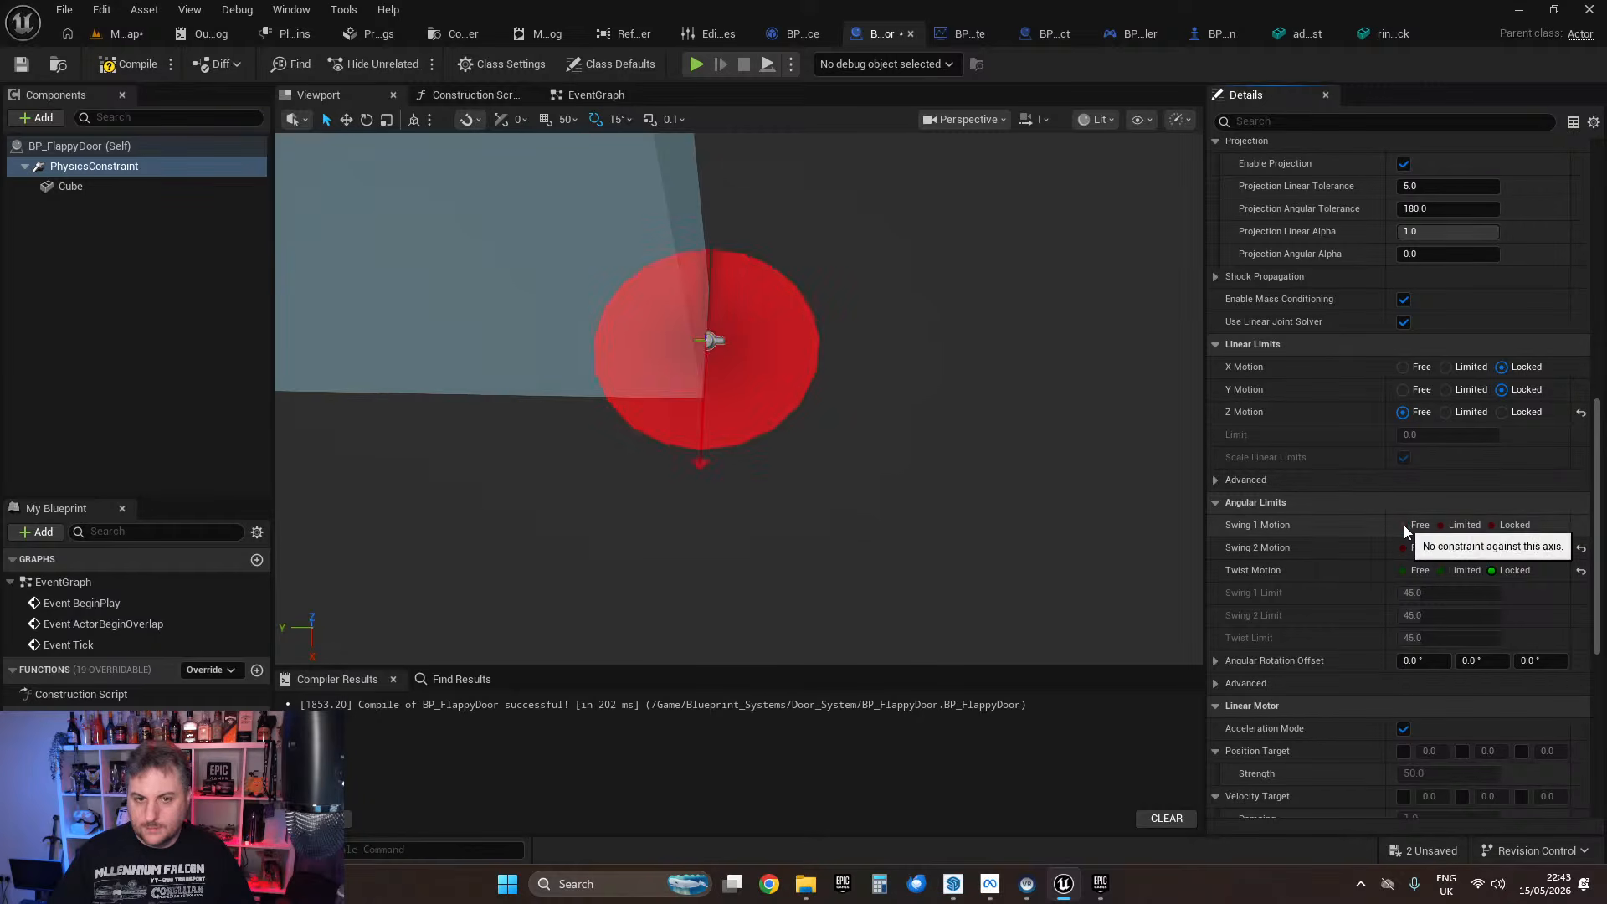
pyautogui.moveTo(921, 393); pyautogui.dragTo(753, 352, button='right')
pyautogui.moveTo(911, 448); pyautogui.dragTo(961, 470, button='right')
pyautogui.moveTo(859, 444)
pyautogui.mouseDown(button='right')
pyautogui.moveTo(837, 423)
pyautogui.moveTo(858, 443)
pyautogui.mouseUp(button='right')
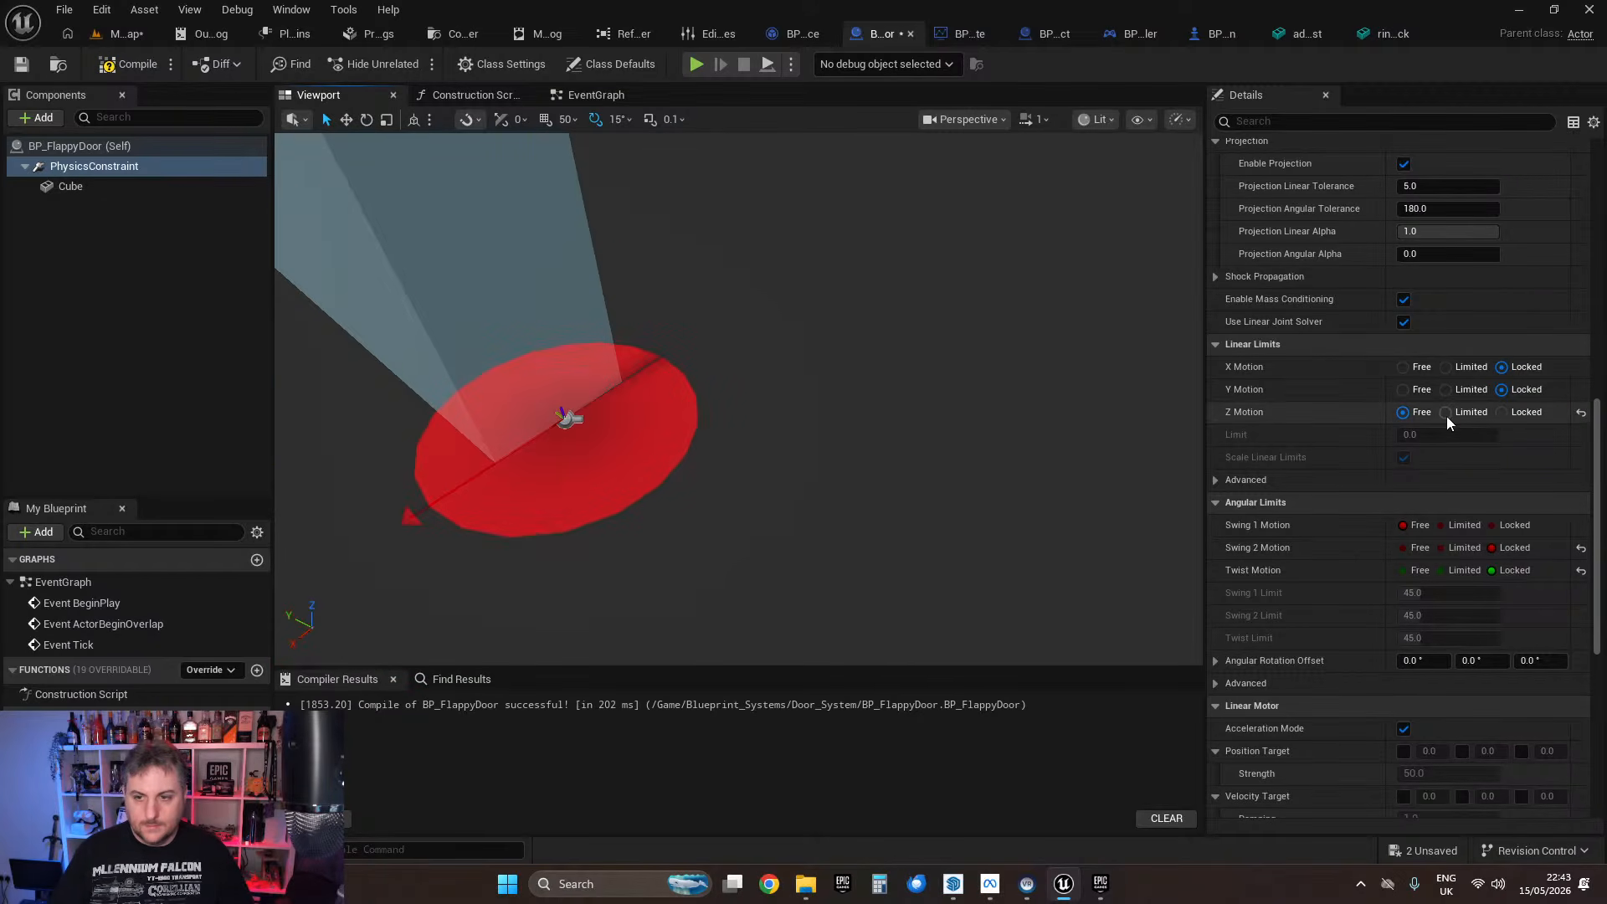
pyautogui.moveTo(1093, 412)
pyautogui.mouseDown(button='right')
pyautogui.moveTo(1080, 406)
pyautogui.moveTo(1093, 411)
pyautogui.mouseUp(button='right')
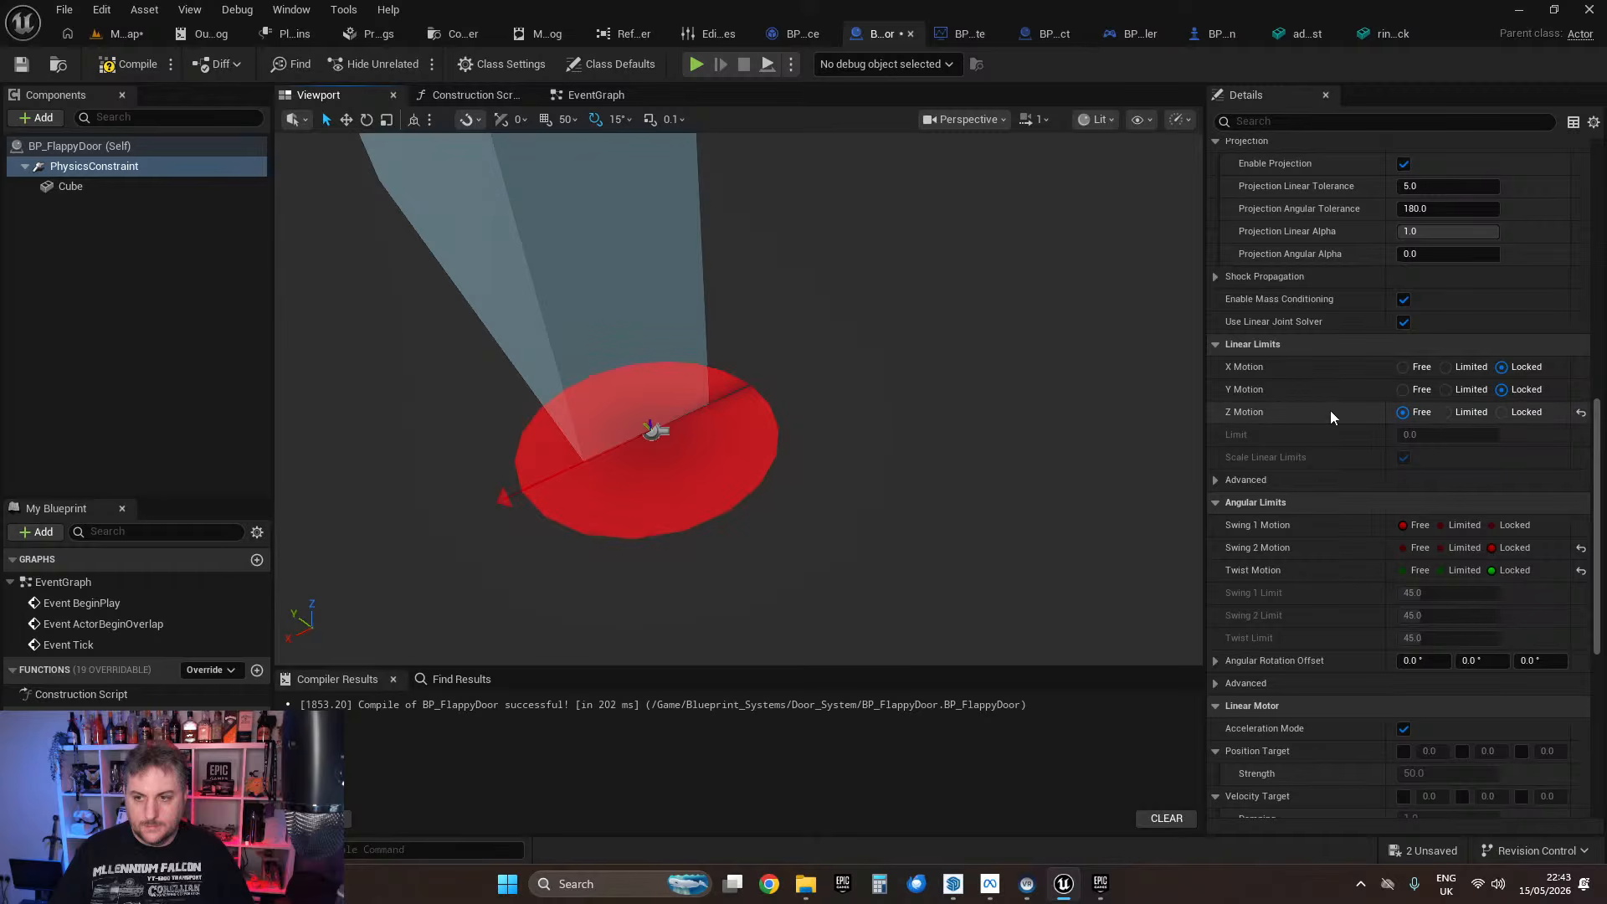
# Step: Set the constraint's linear X, Y and Z Motion to Locked and its angular Swing 1, Swing 2 and Twist Motion to Free
pyautogui.click(1404, 367)
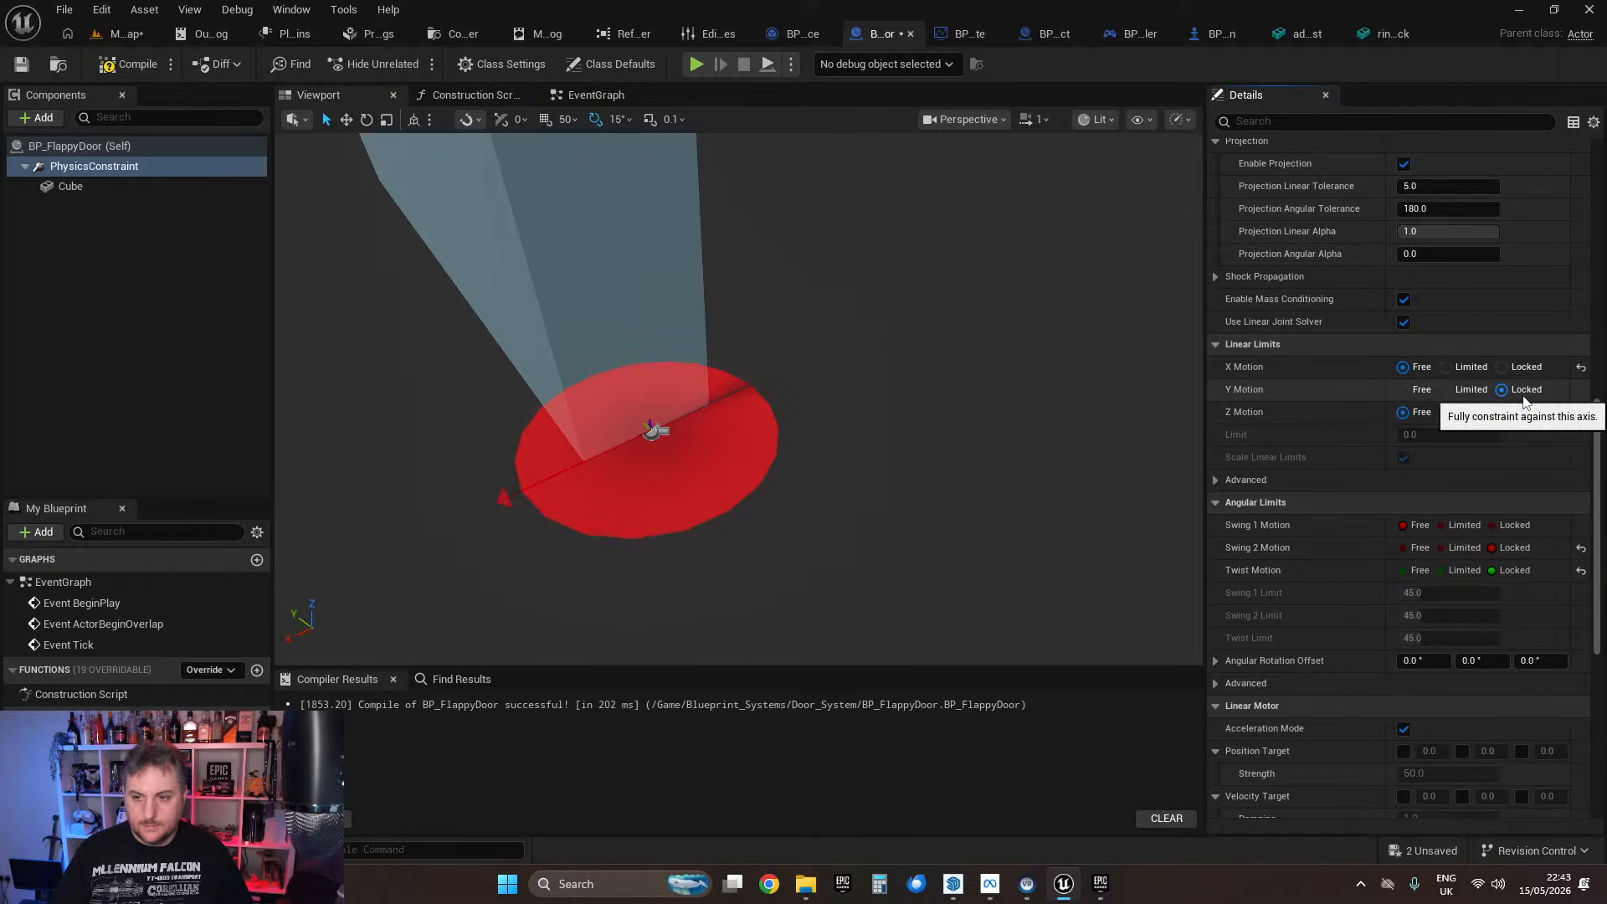
pyautogui.click(1502, 412)
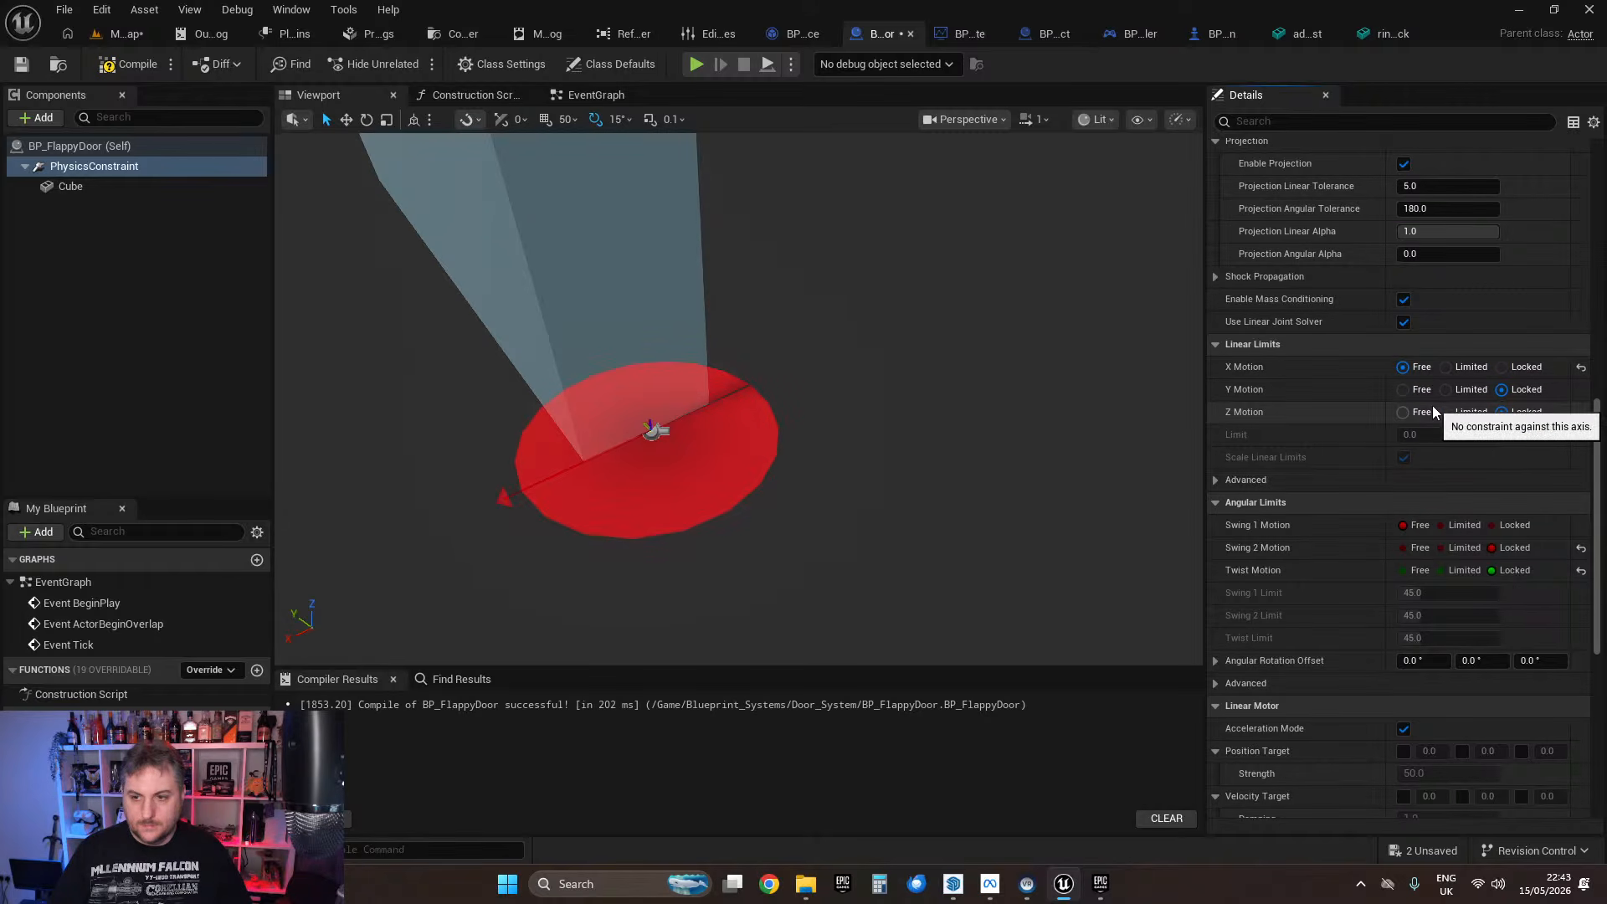
pyautogui.click(1404, 548)
pyautogui.click(1404, 570)
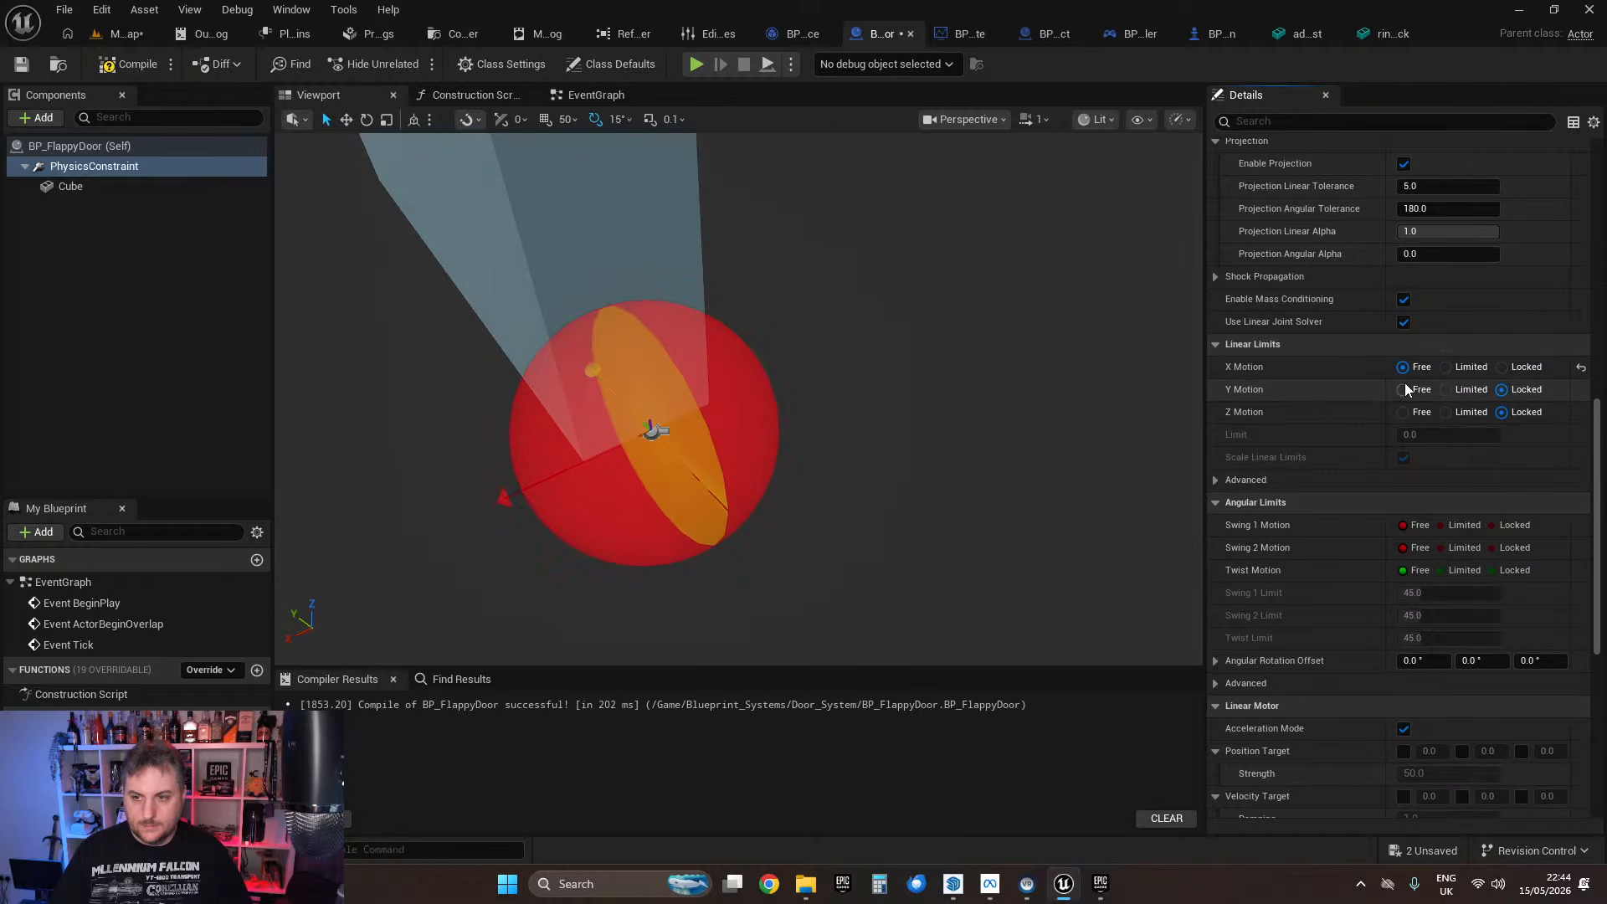
pyautogui.click(1503, 368)
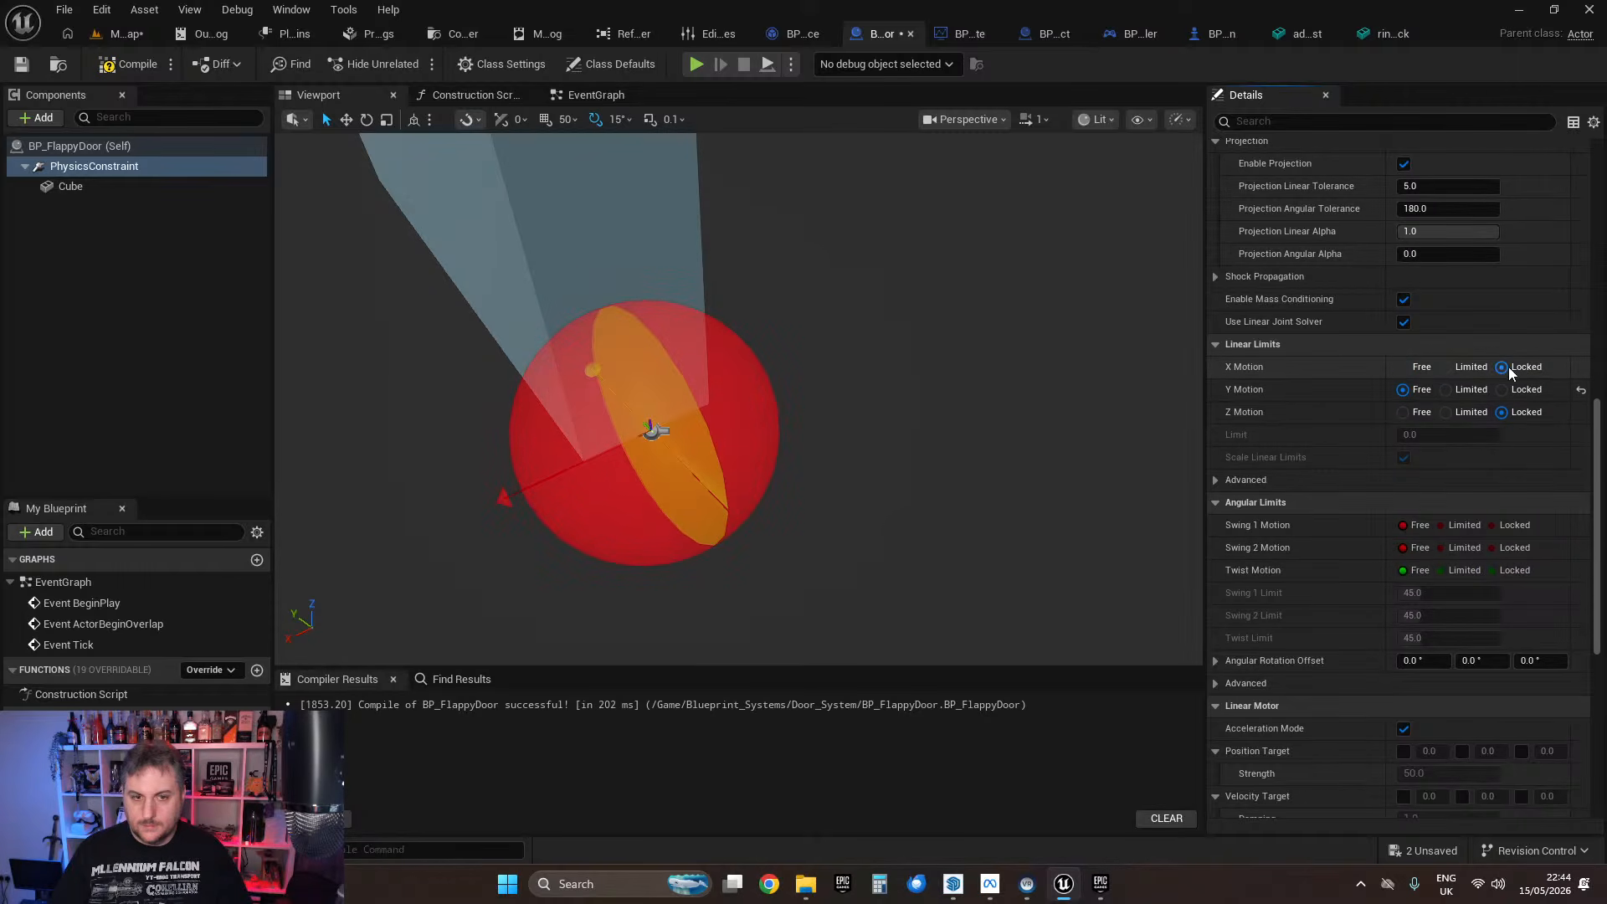
pyautogui.click(1502, 391)
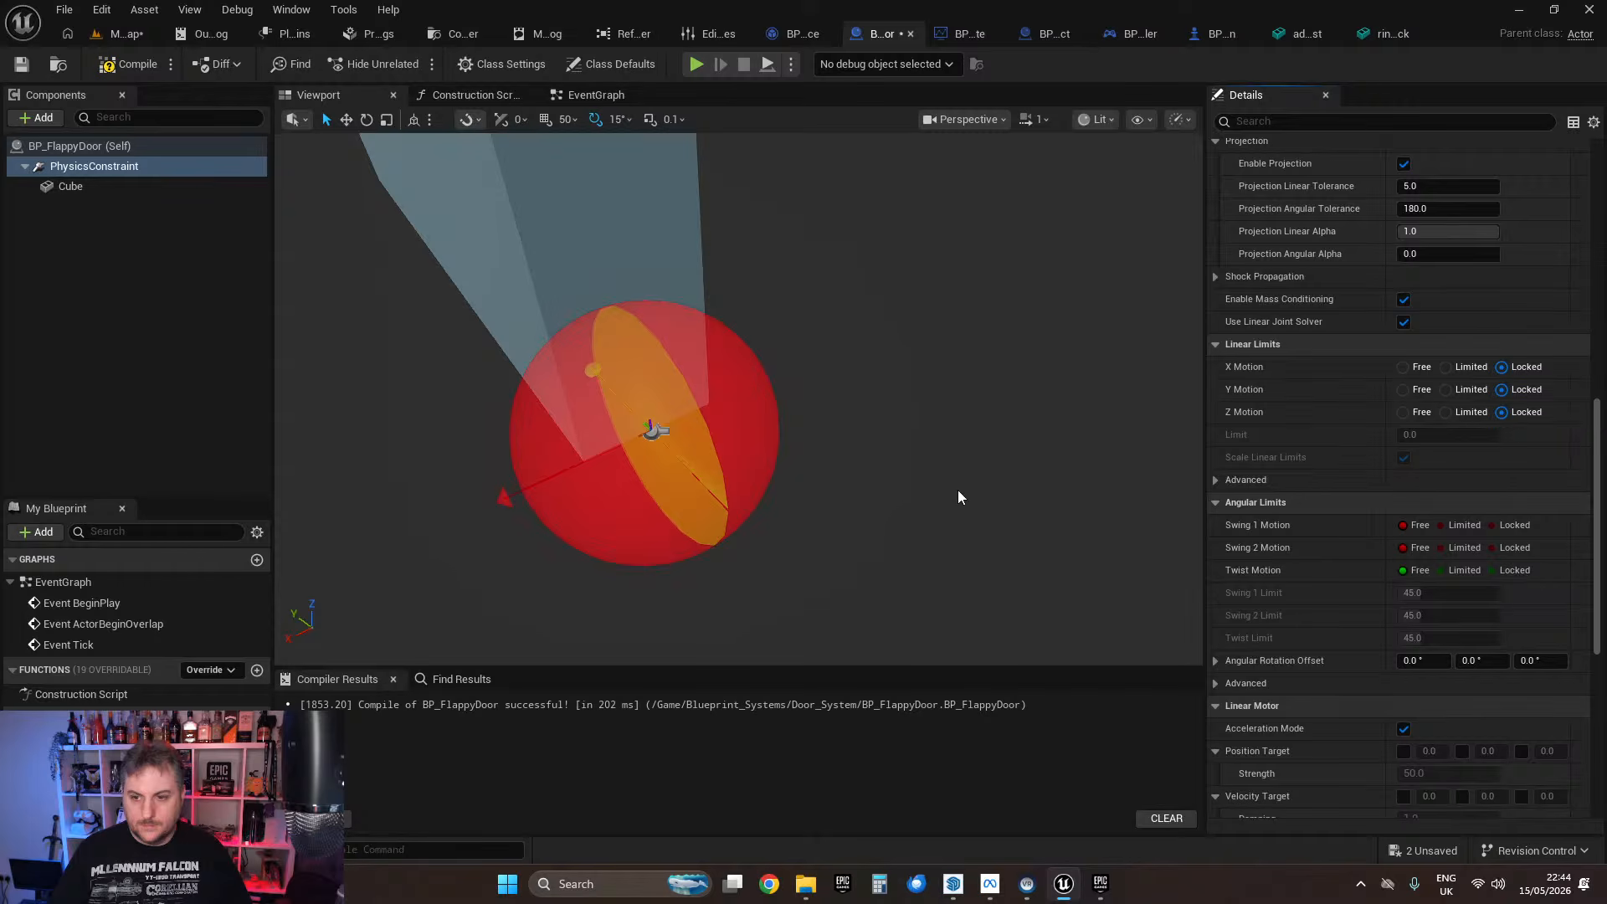
# Step: Try the linear Z Motion as Free and the Y Motion as Limited, and return both to Locked
pyautogui.moveTo(958, 490); pyautogui.dragTo(926, 511, button='right')
pyautogui.press('w')
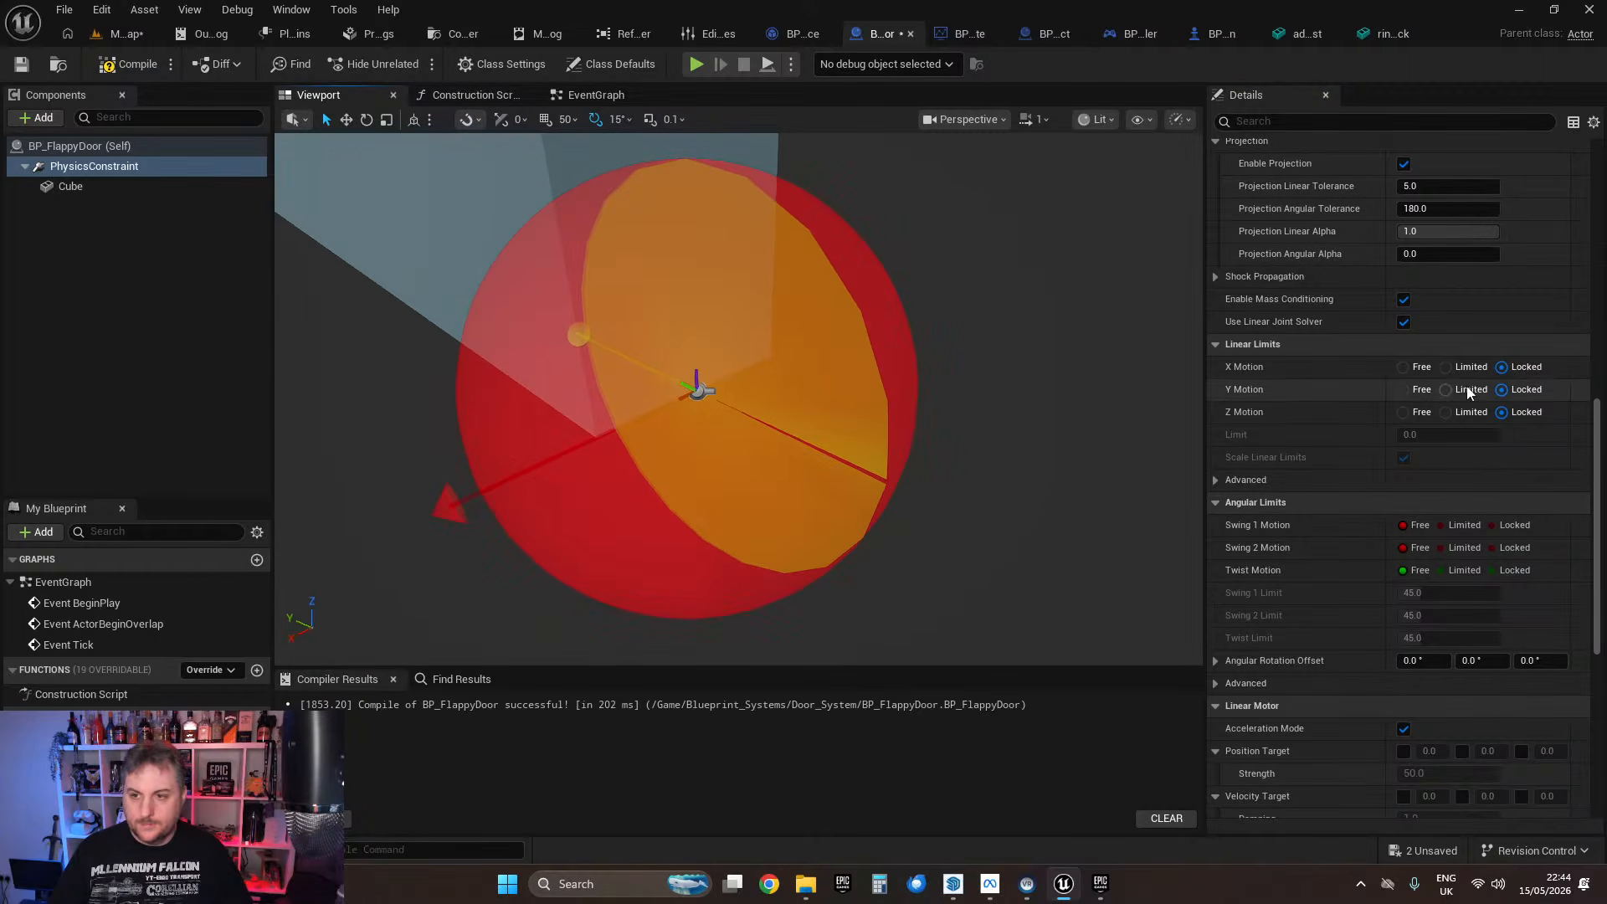
pyautogui.click(1404, 412)
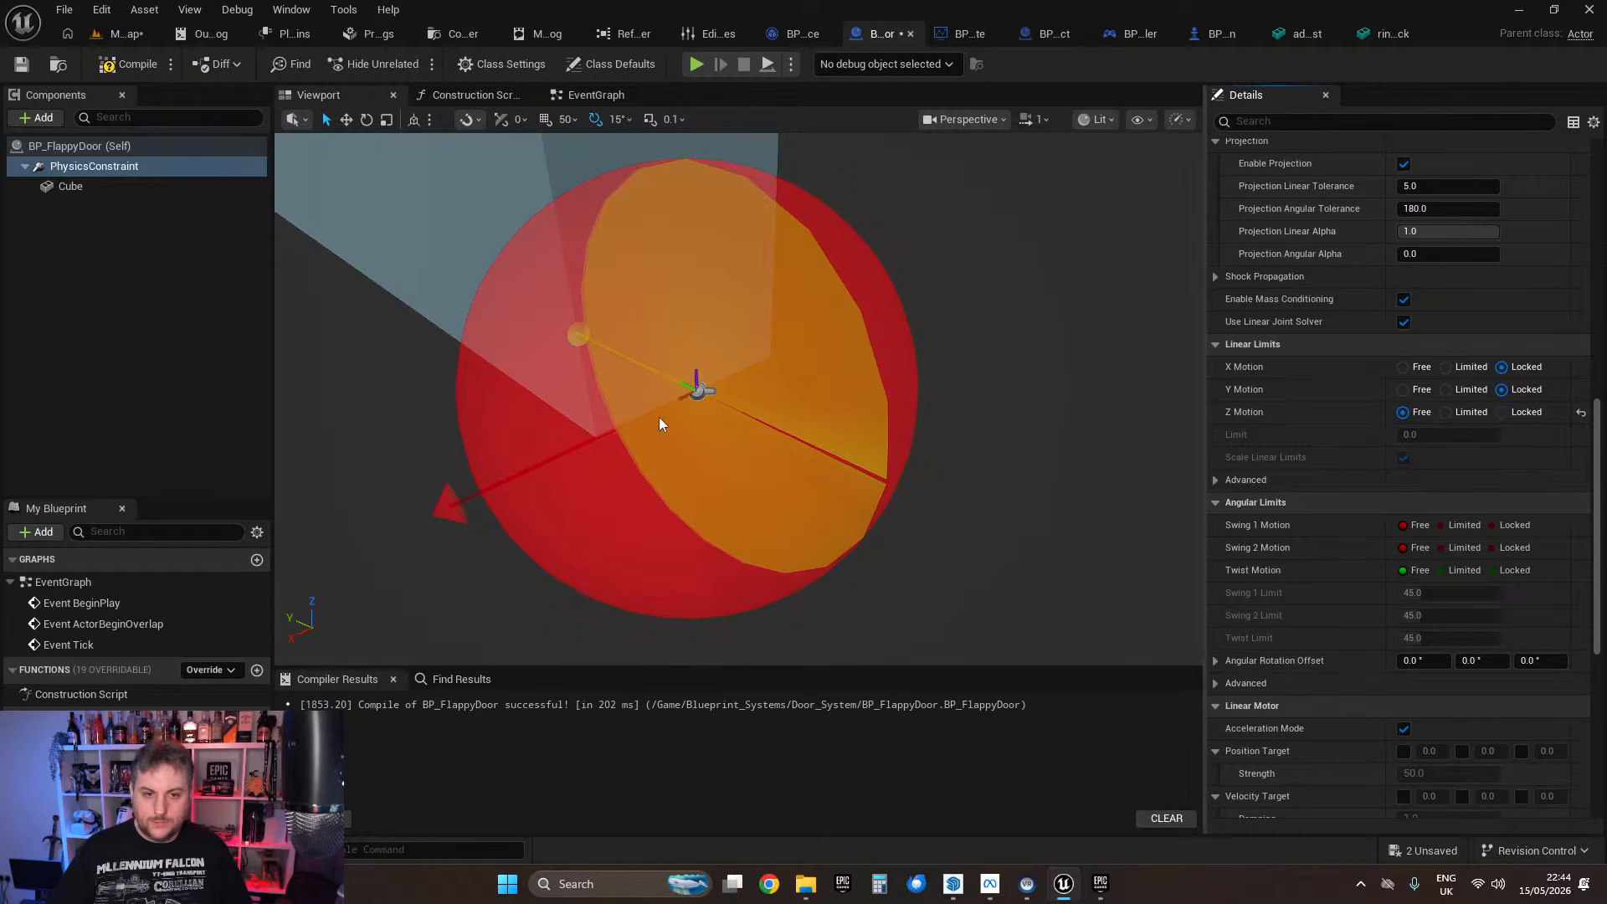
pyautogui.scroll(-2, 991, 404)
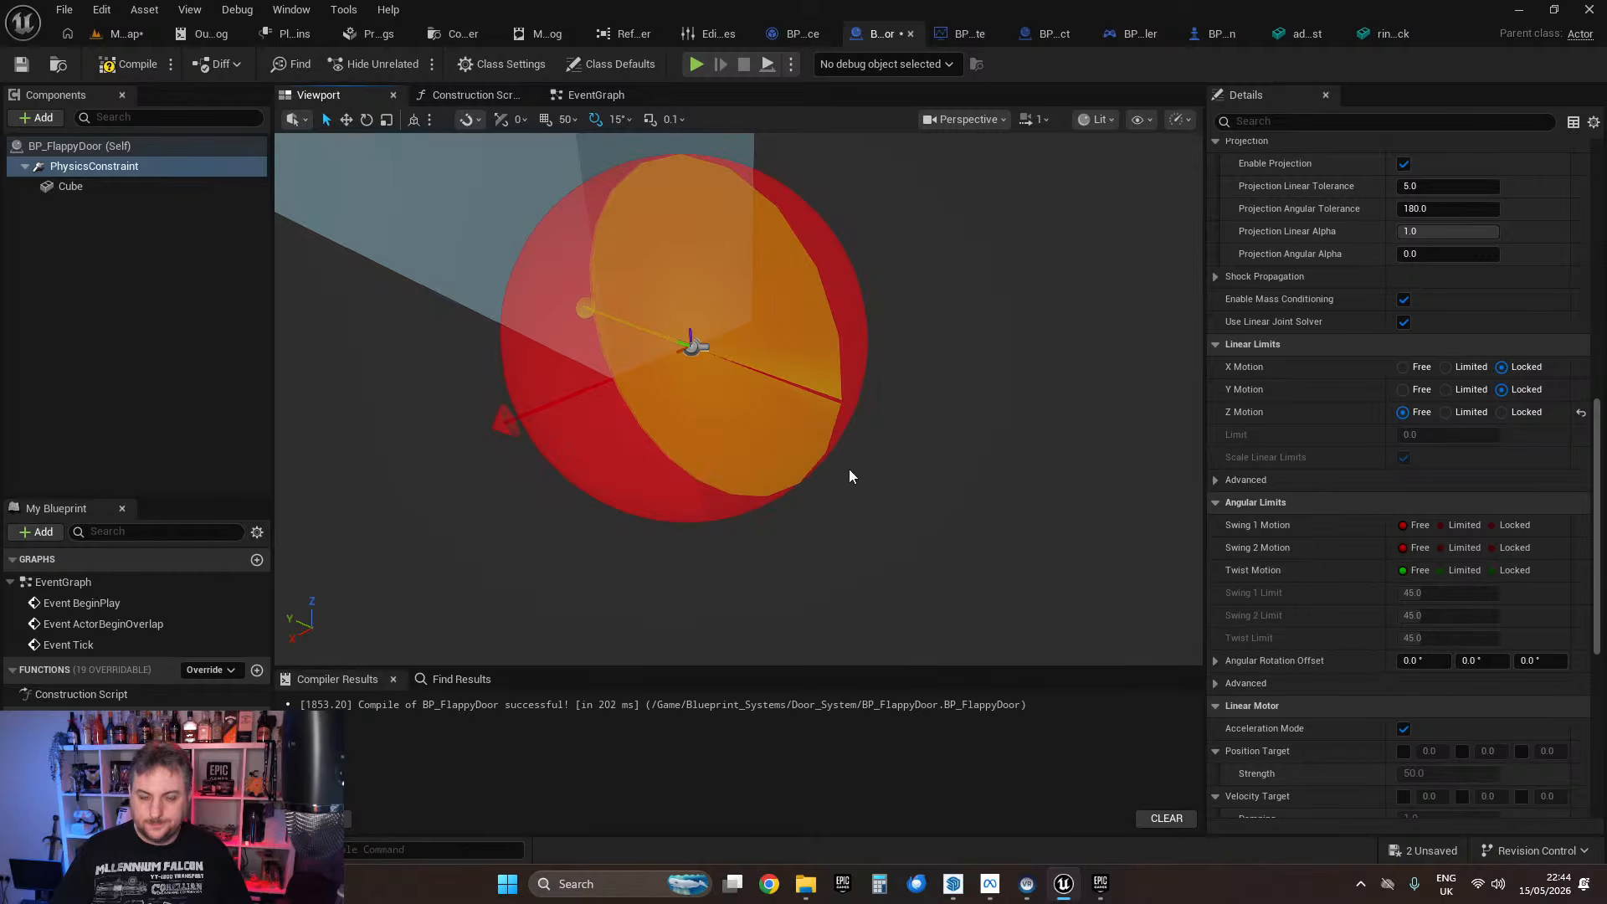
pyautogui.moveTo(932, 490); pyautogui.dragTo(752, 424, button='right')
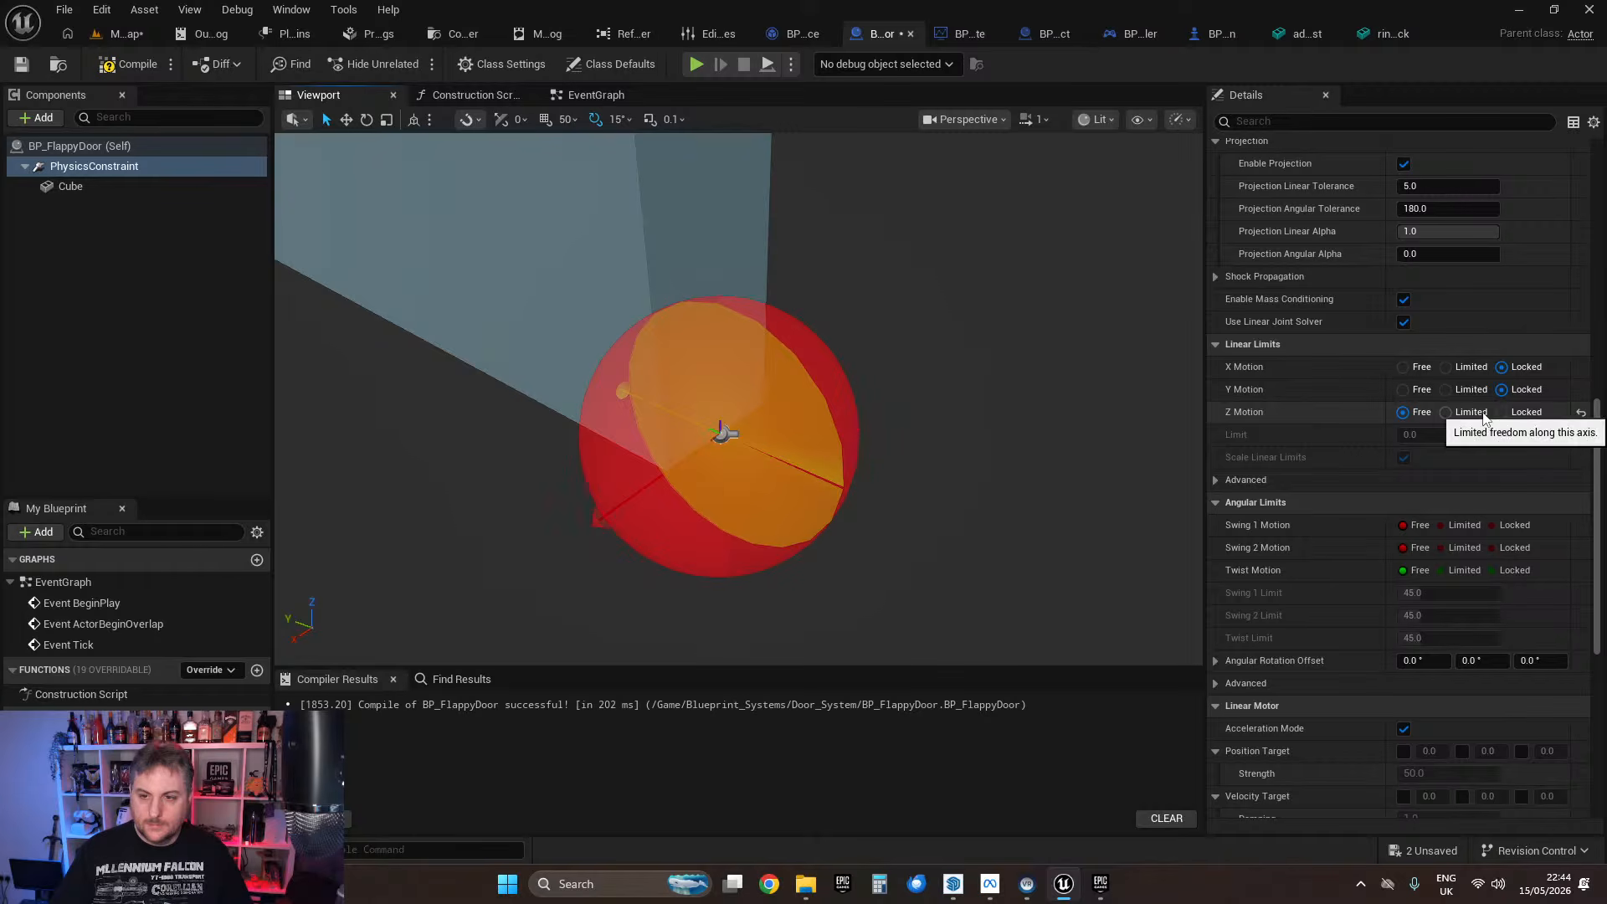
pyautogui.click(1518, 417)
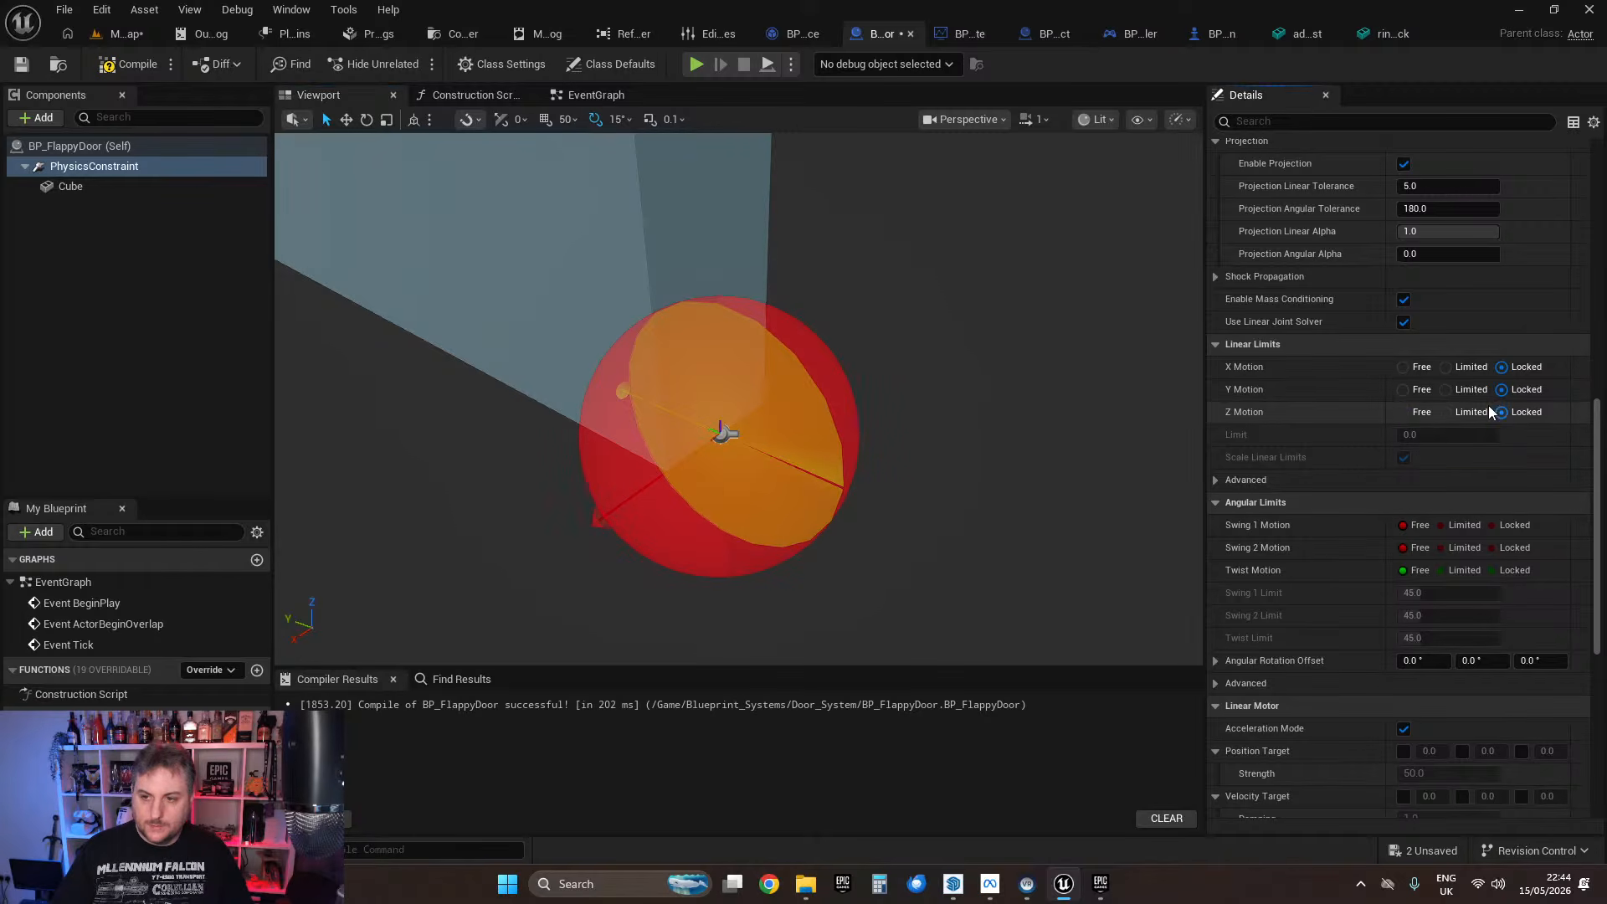
pyautogui.click(1453, 392)
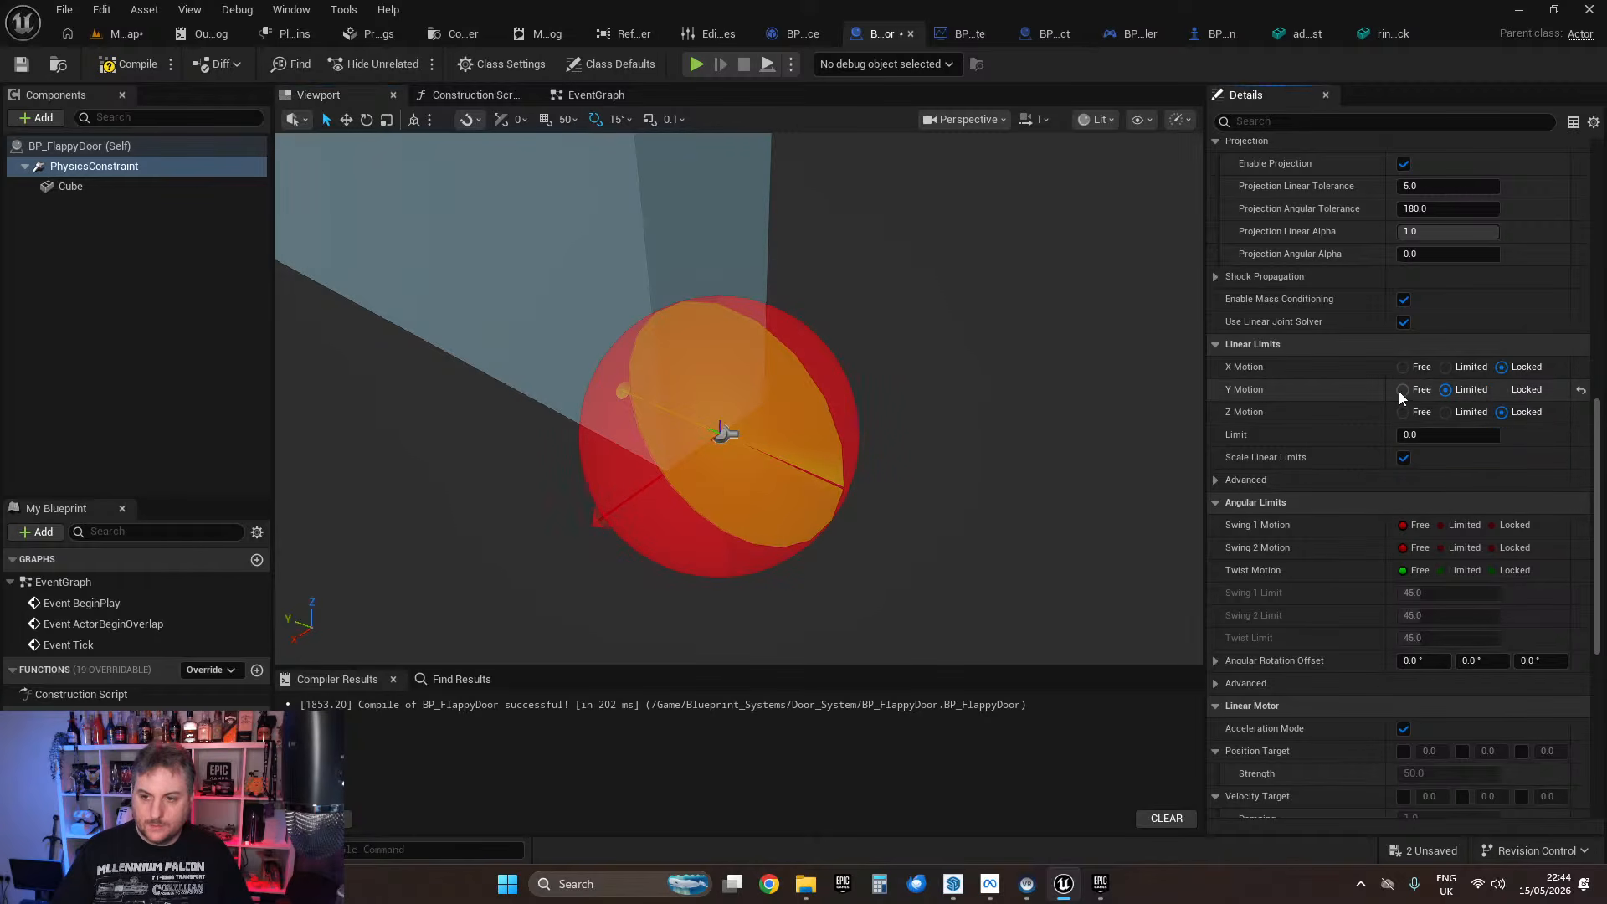
pyautogui.click(1502, 390)
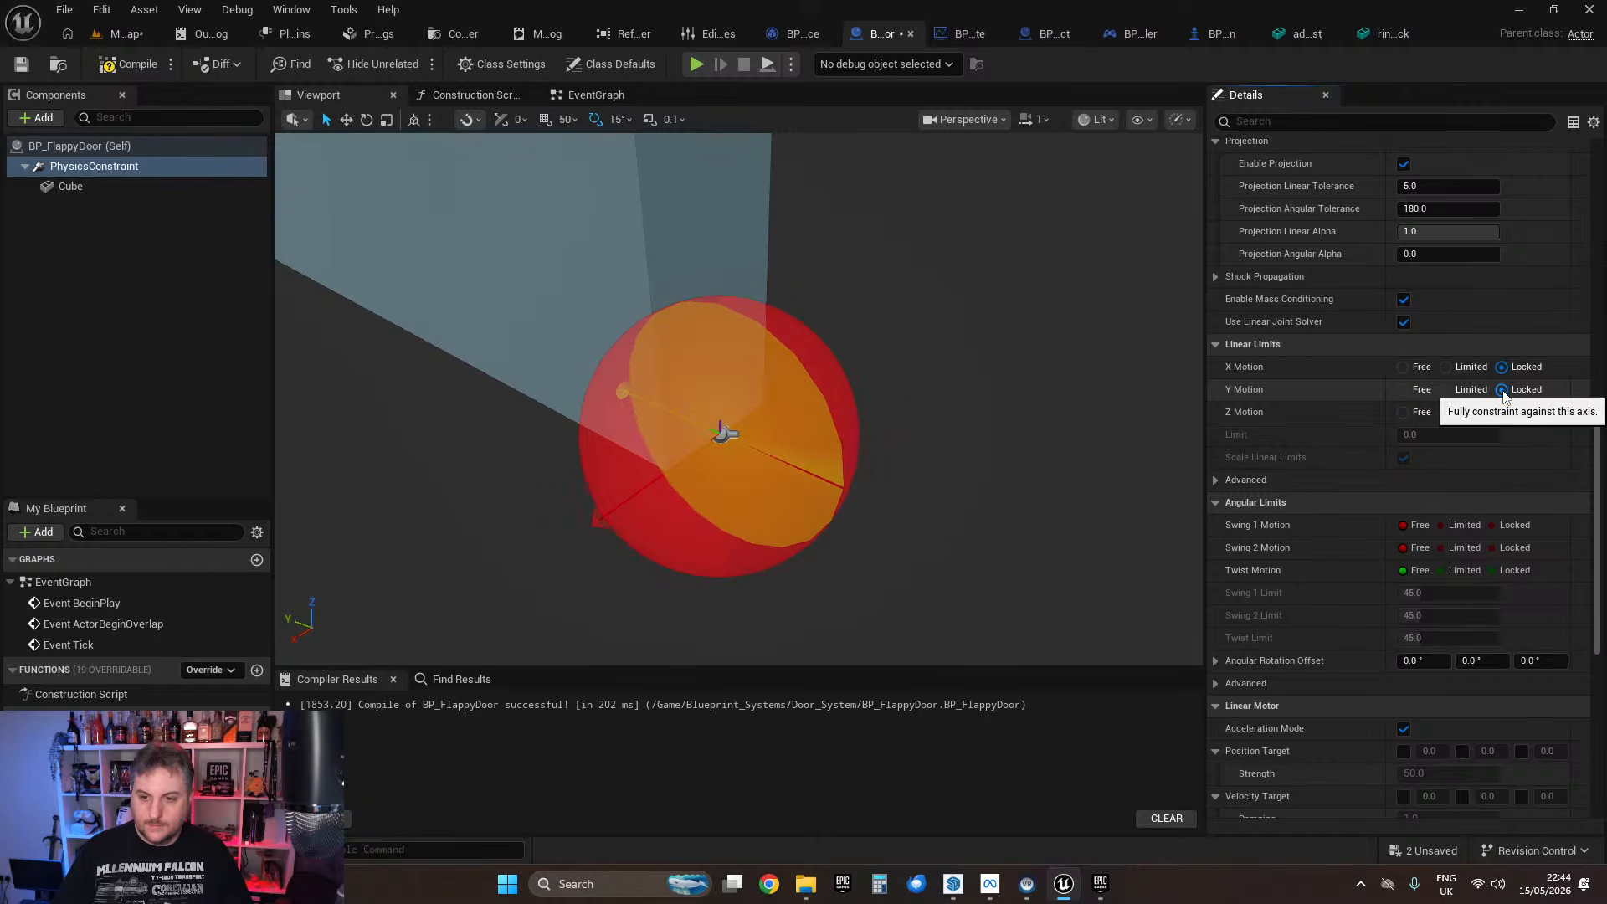
# Step: Set angular Swing 1 Motion to Free with Swing 2 and Twist Motion Locked, and compile and save the Blueprint
pyautogui.click(1495, 528)
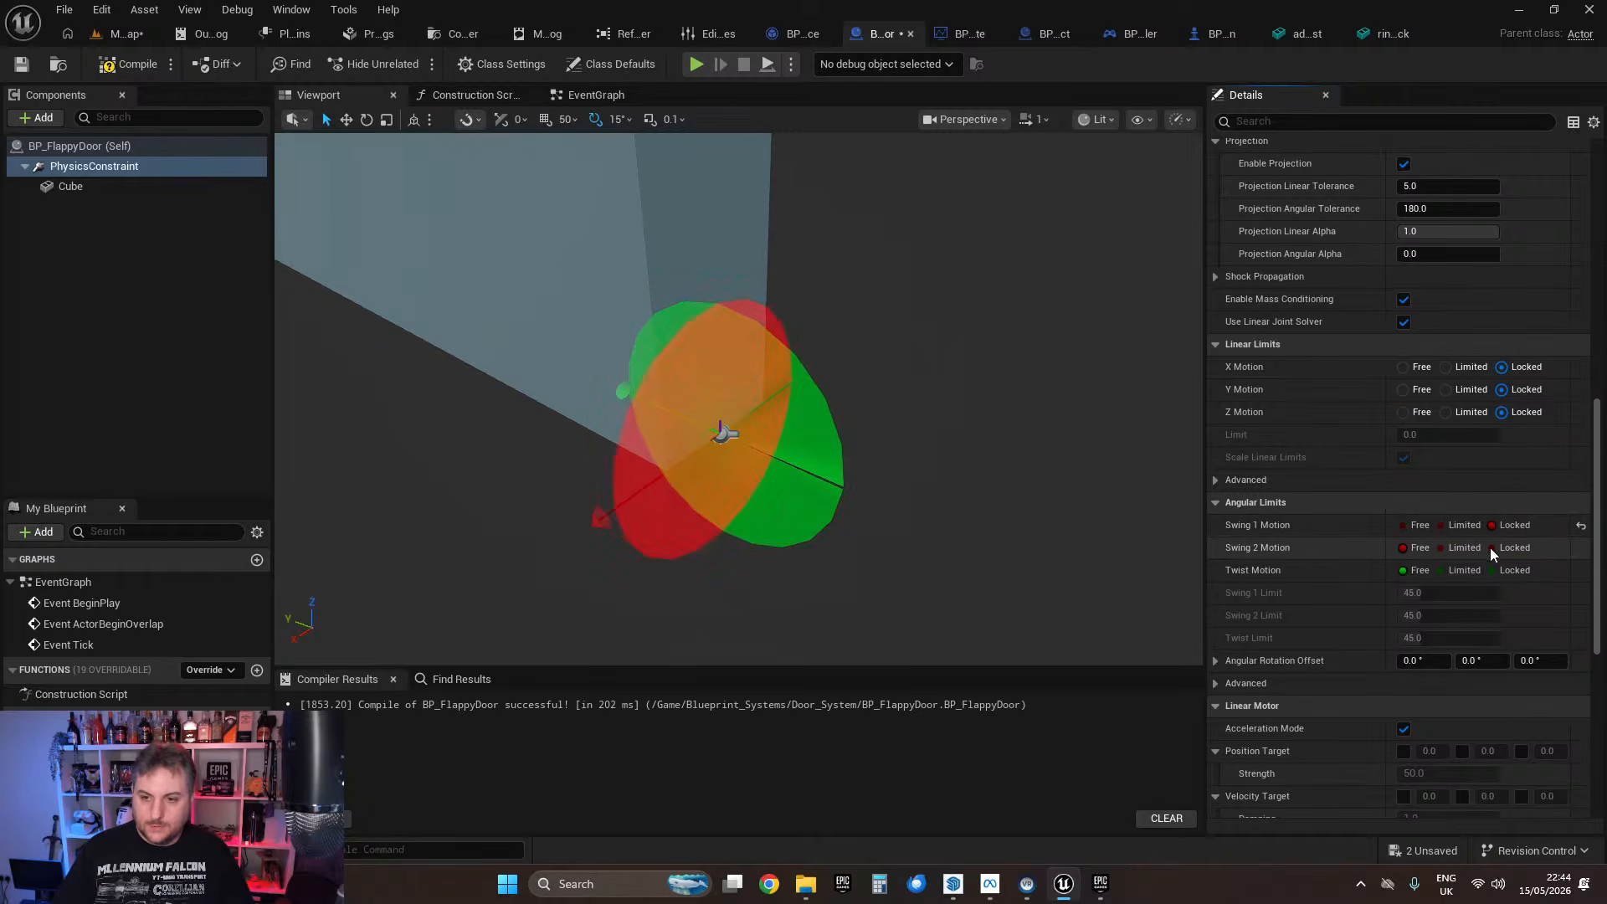
pyautogui.click(1490, 548)
pyautogui.click(1493, 571)
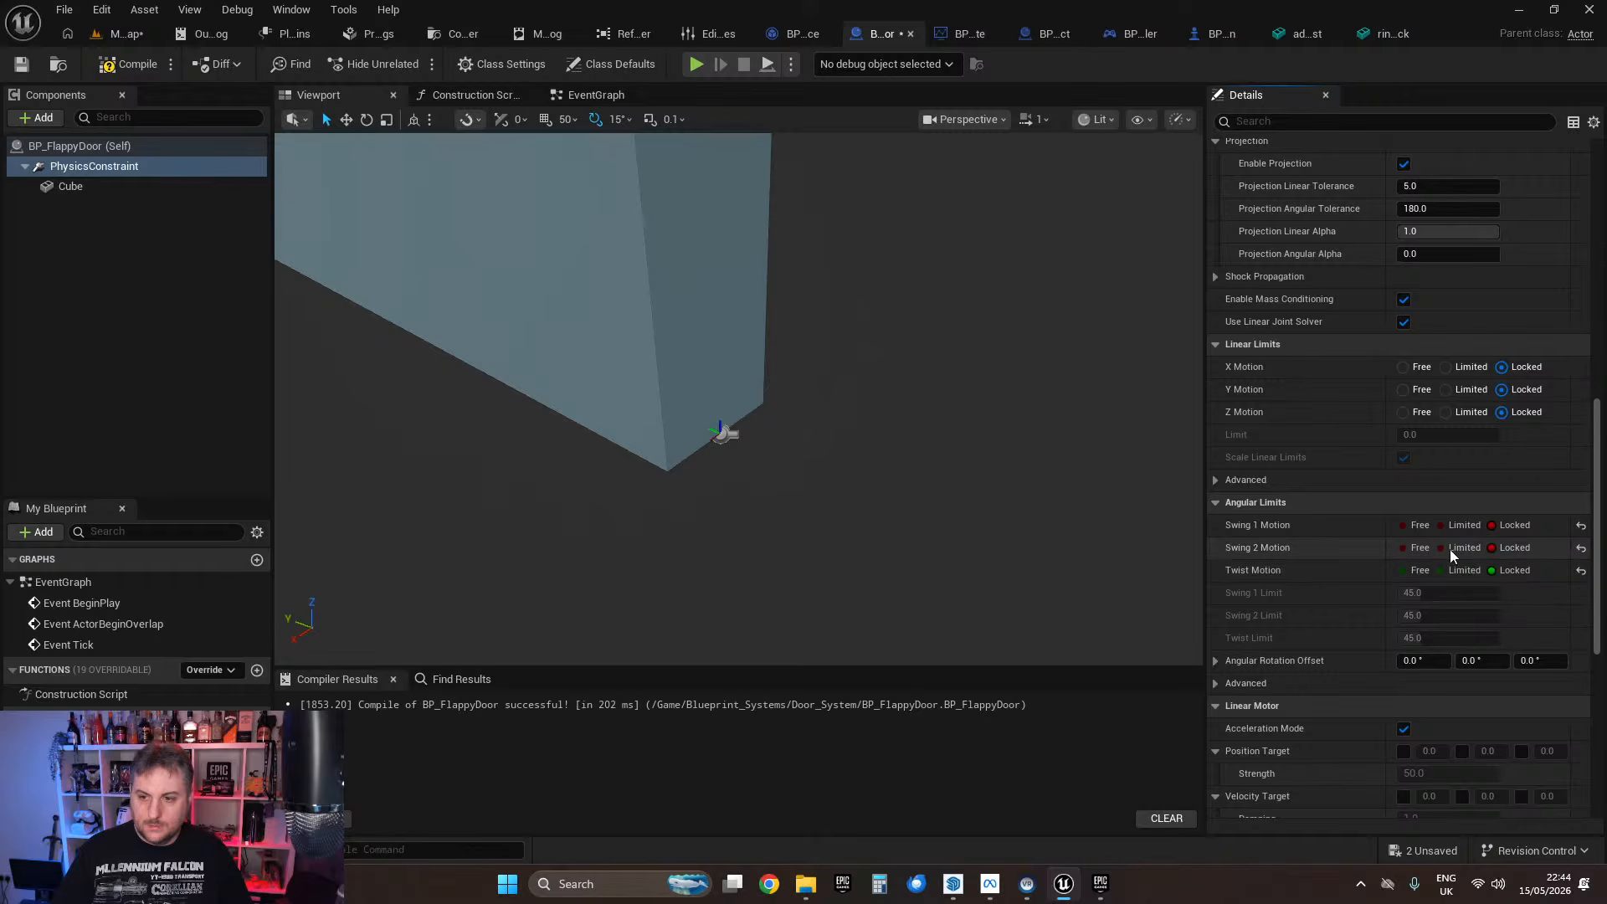
pyautogui.click(1407, 549)
pyautogui.click(1495, 549)
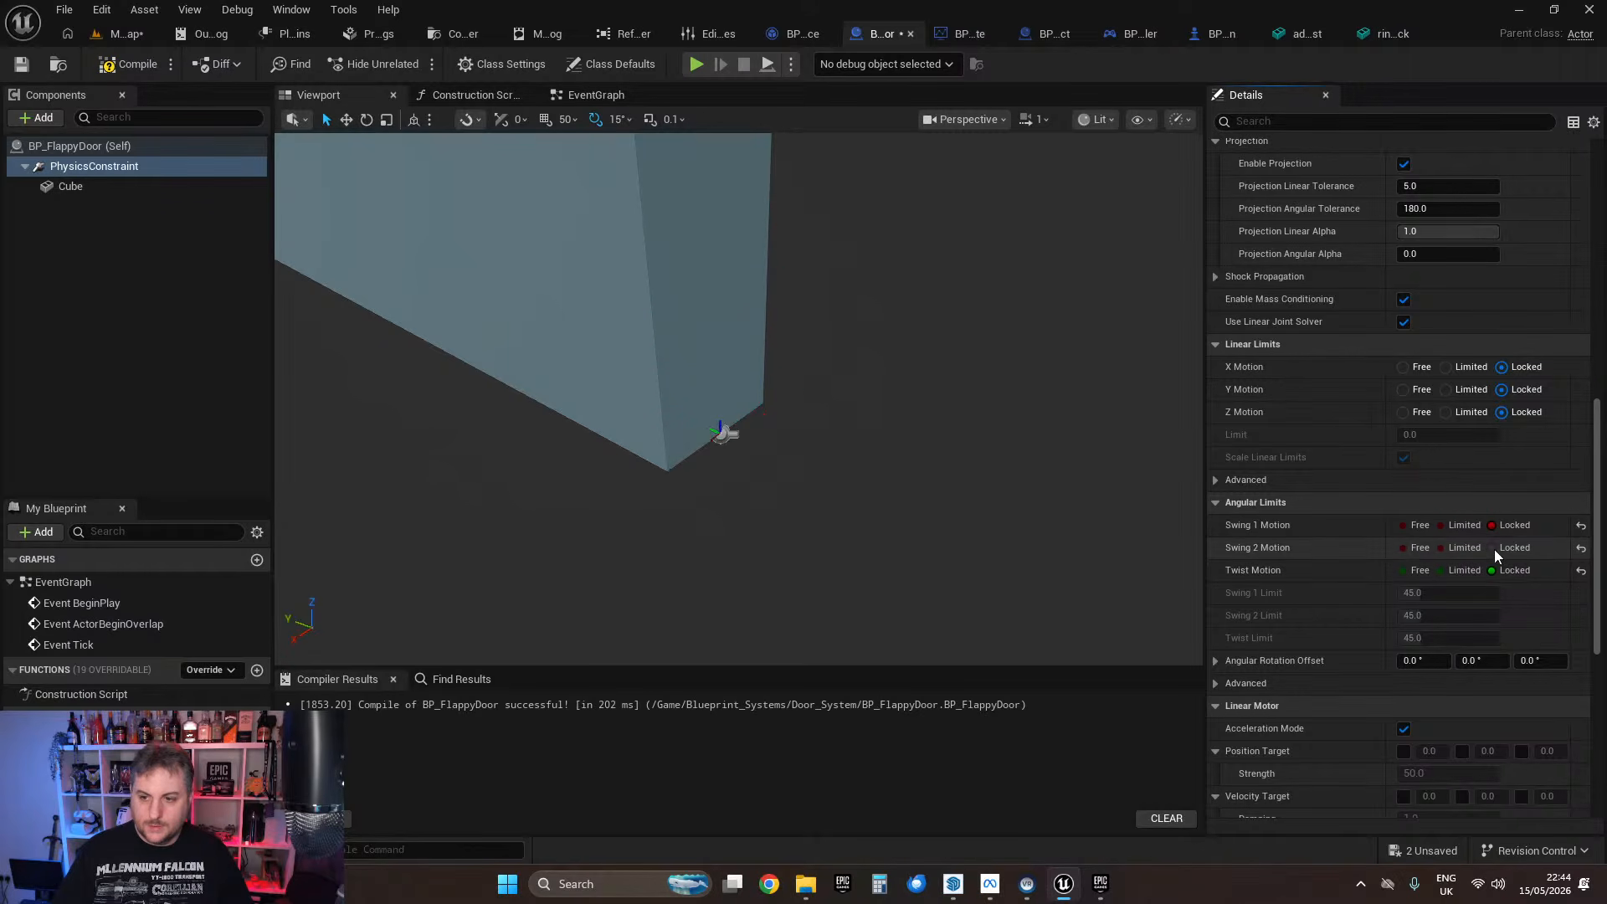
pyautogui.click(1408, 524)
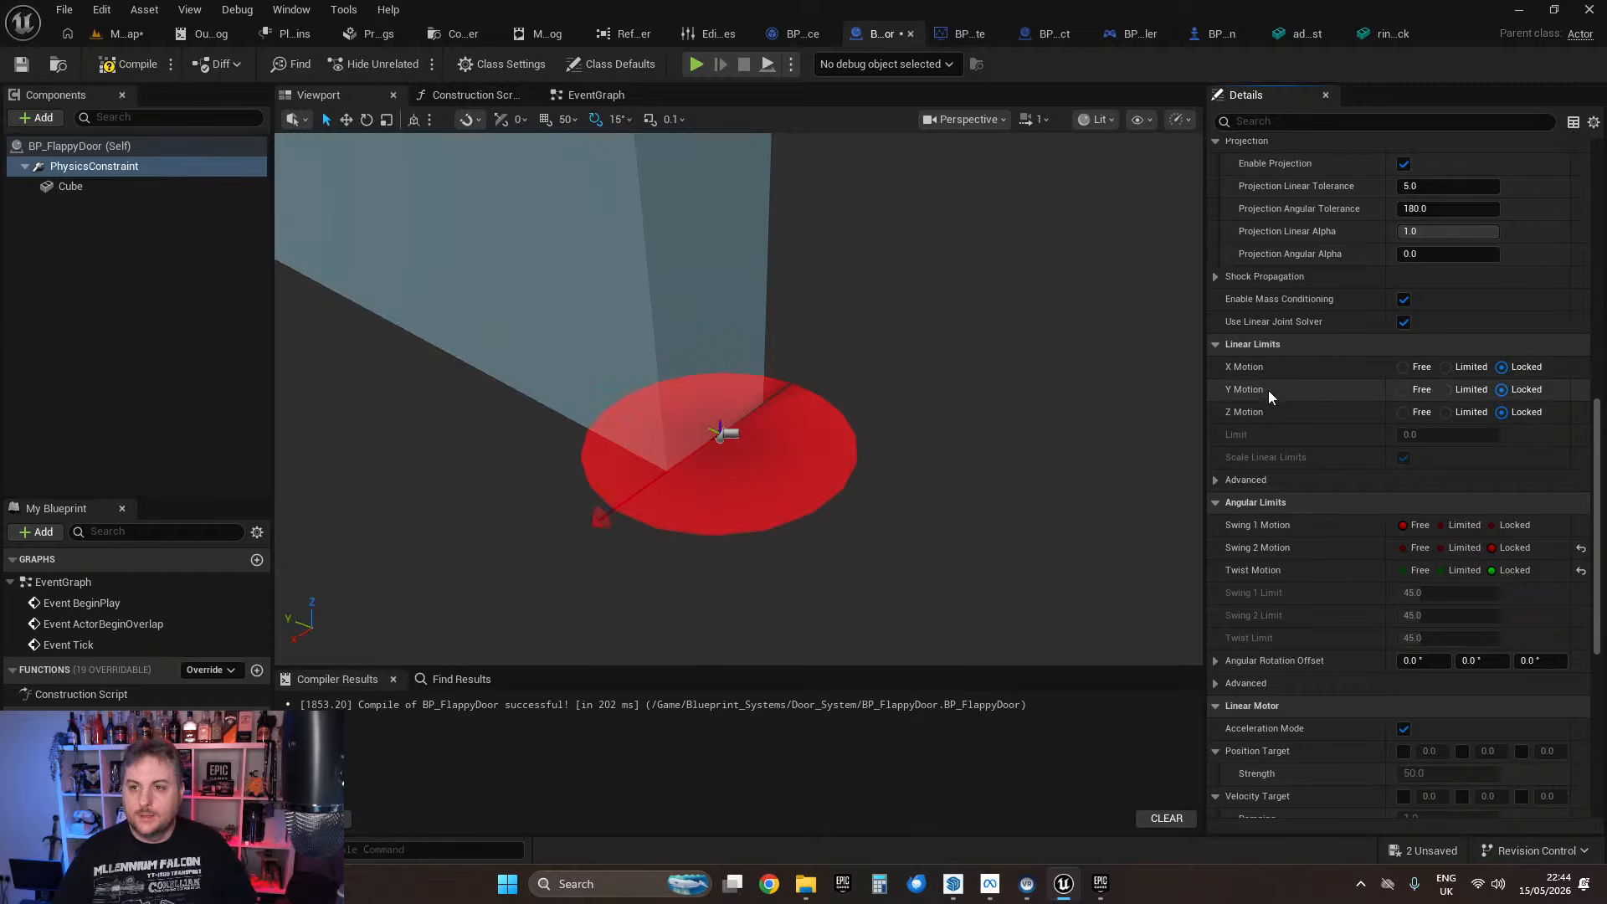
pyautogui.click(126, 67)
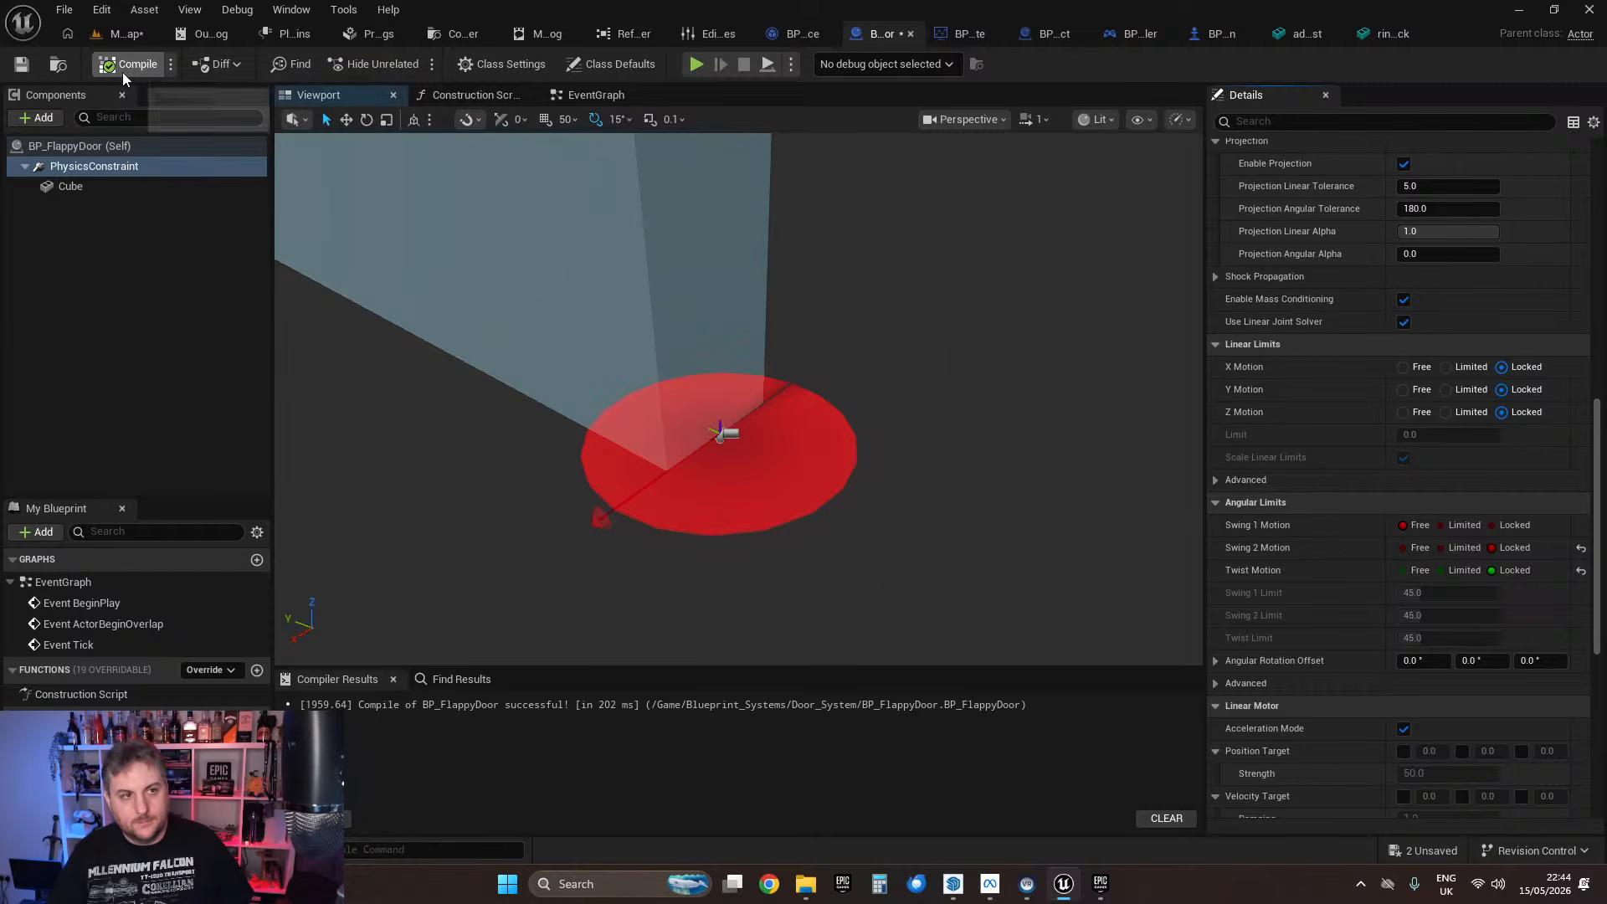
pyautogui.click(21, 65)
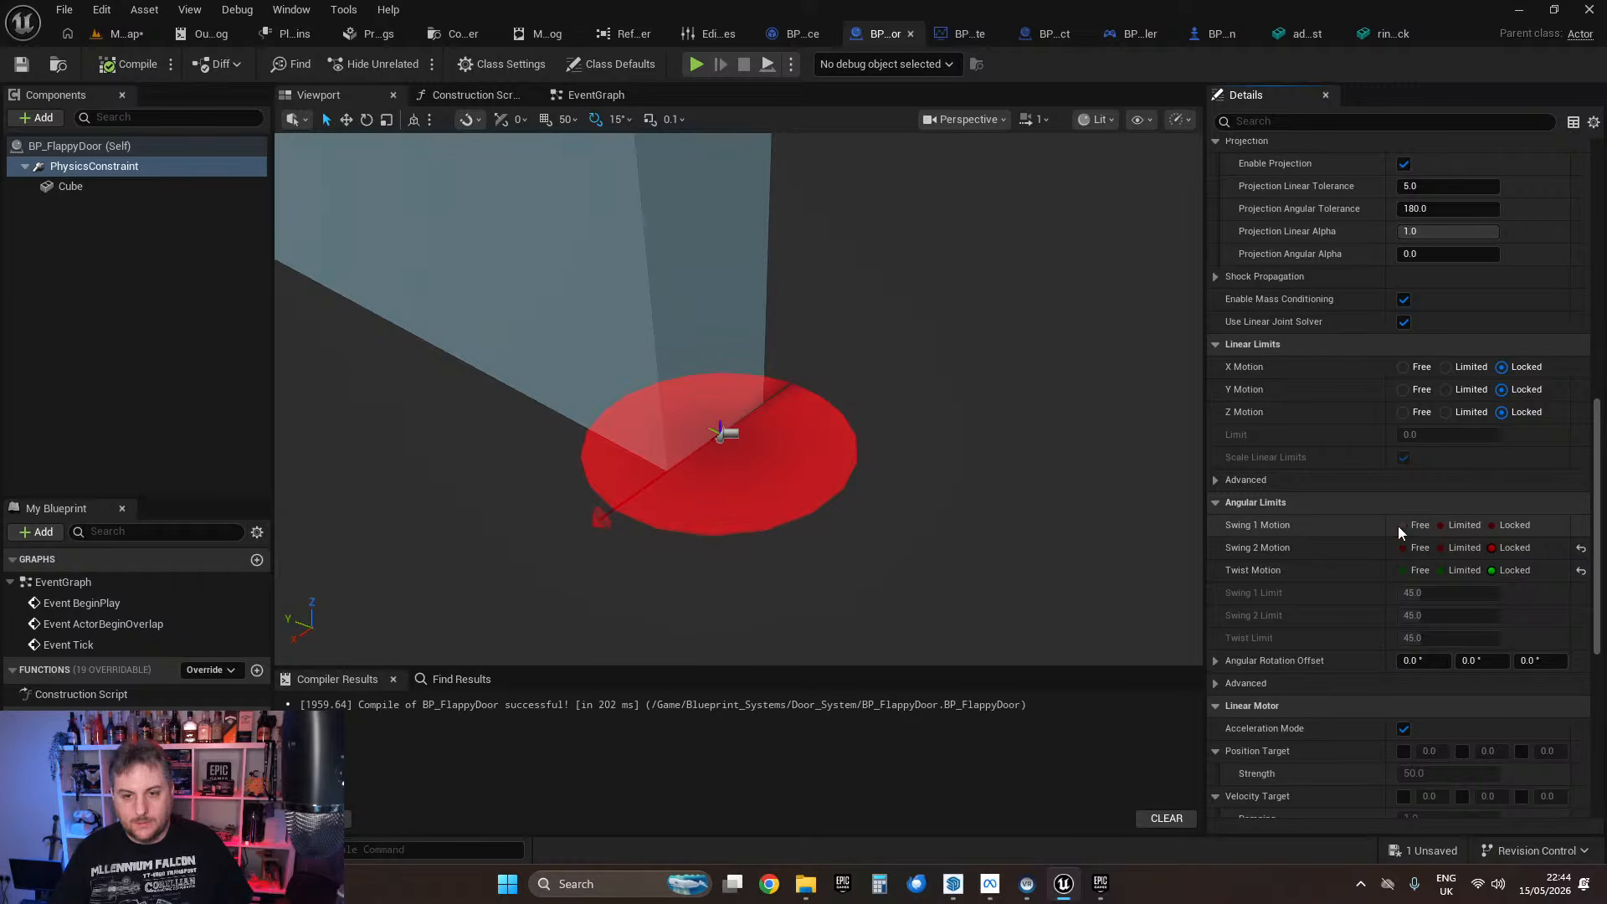
# Step: Play-test the level, walk into the door panel to examine how it moves on its constraint, and end the session
pyautogui.click(130, 36)
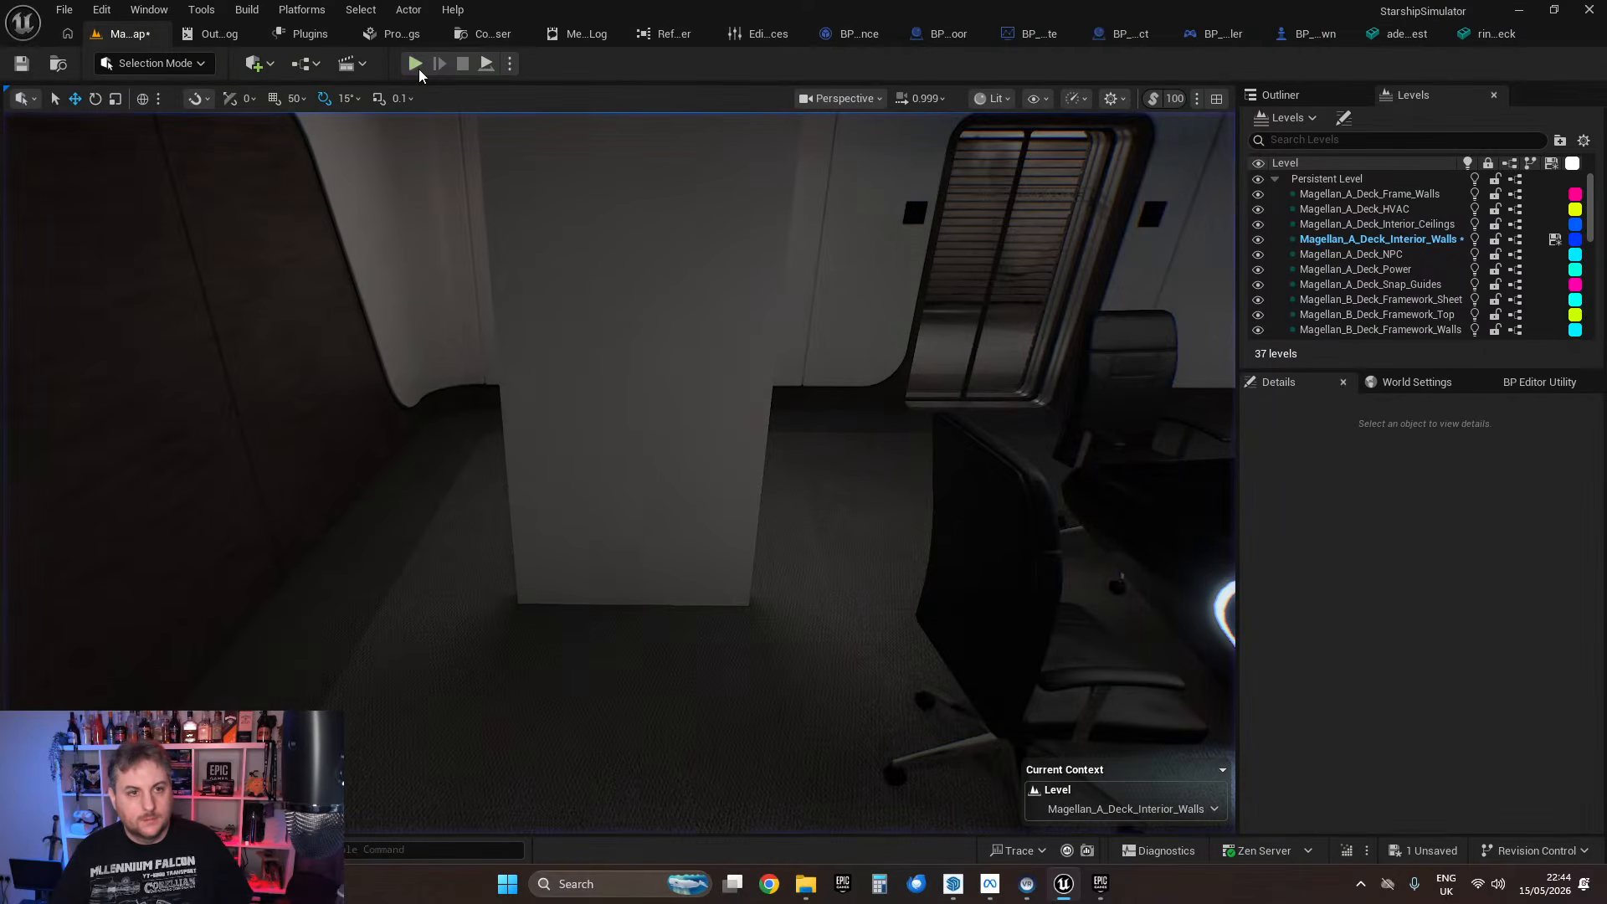
pyautogui.click(418, 69)
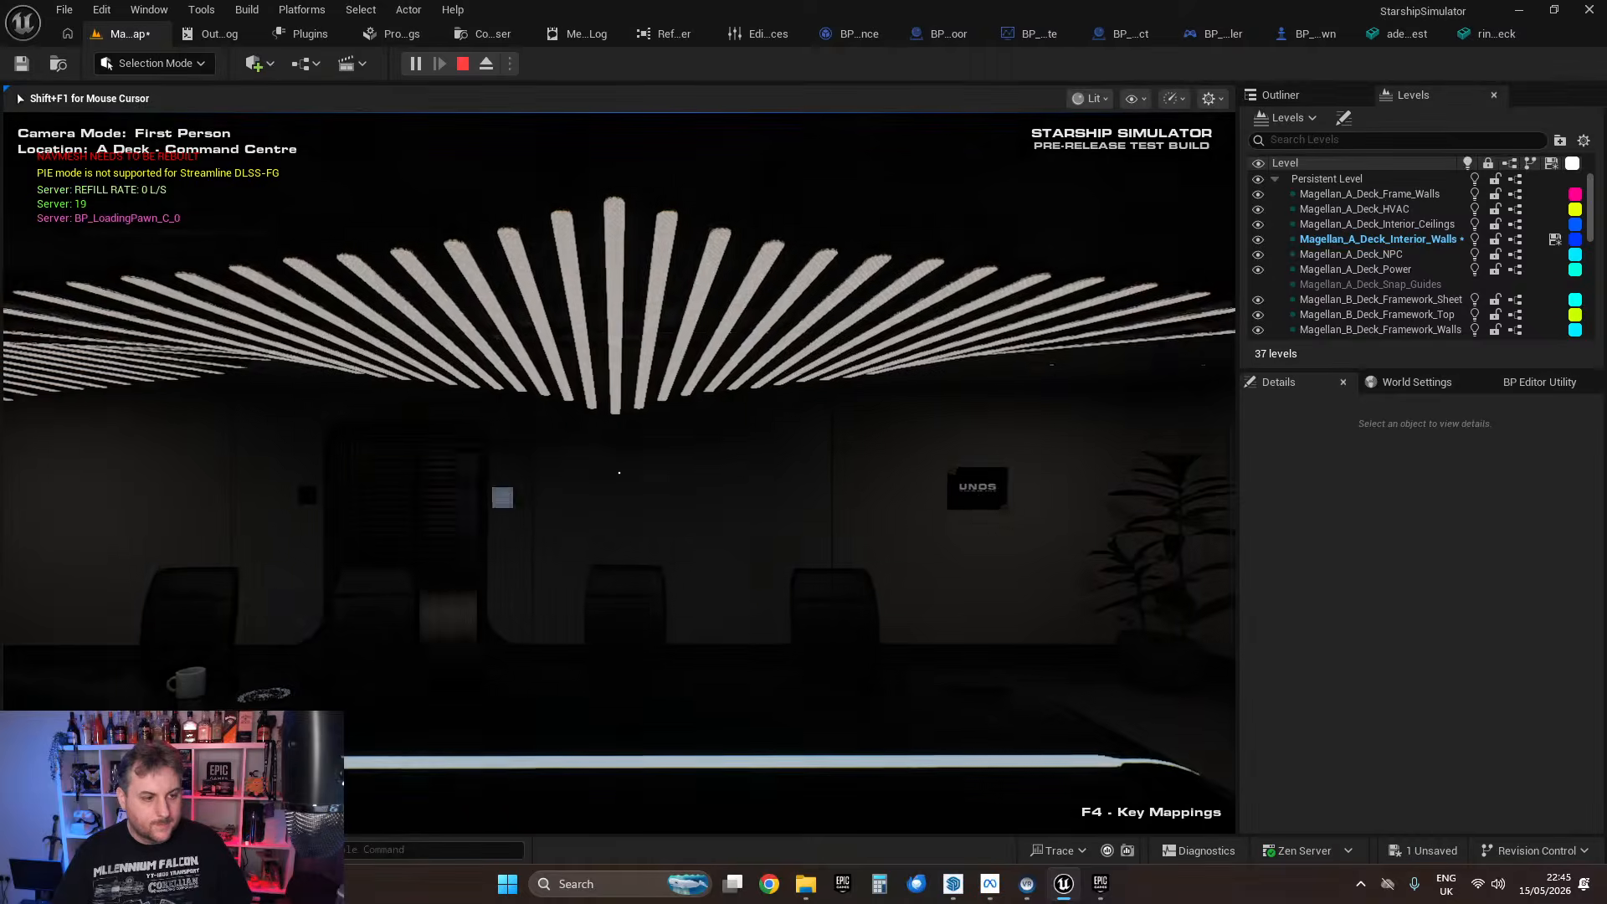
pyautogui.press('w')
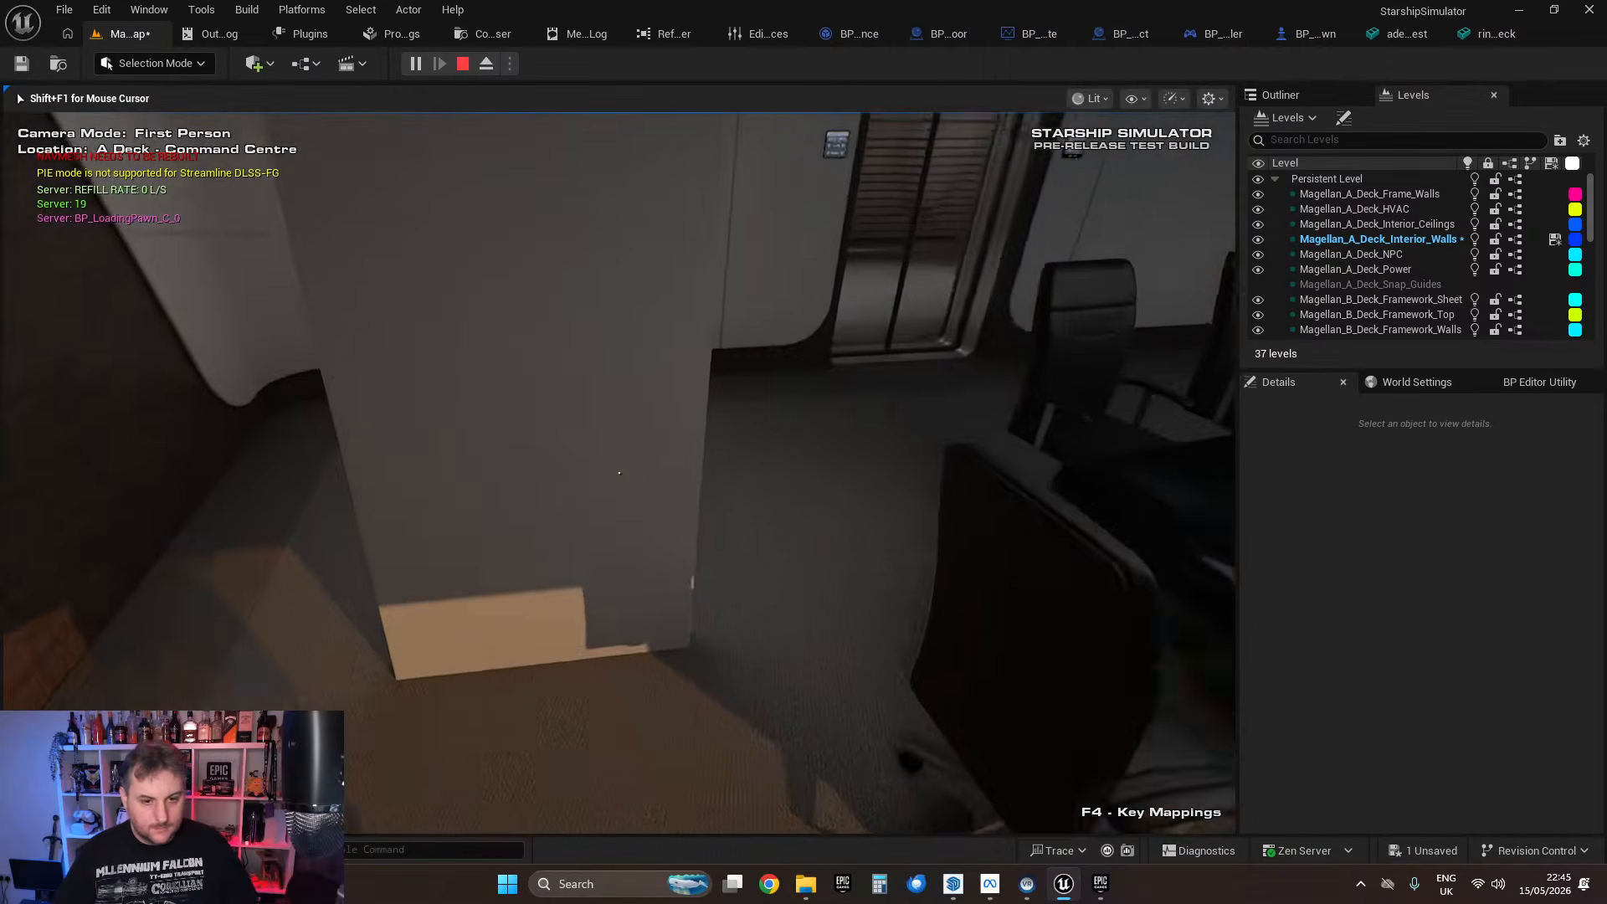
pyautogui.press('s')
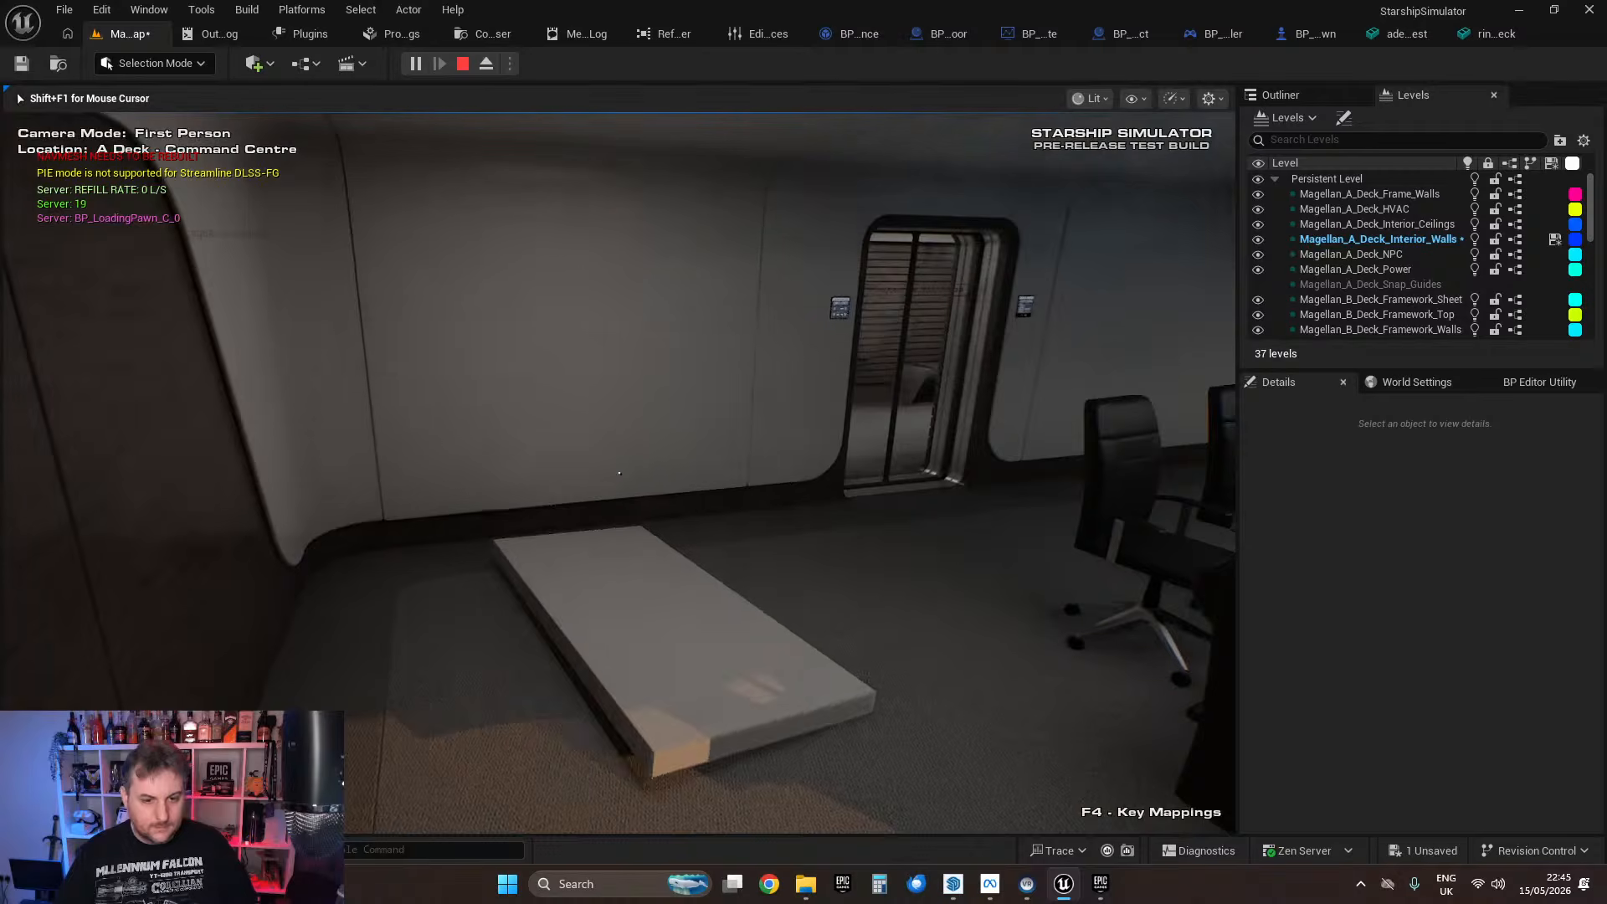
pyautogui.press('s')
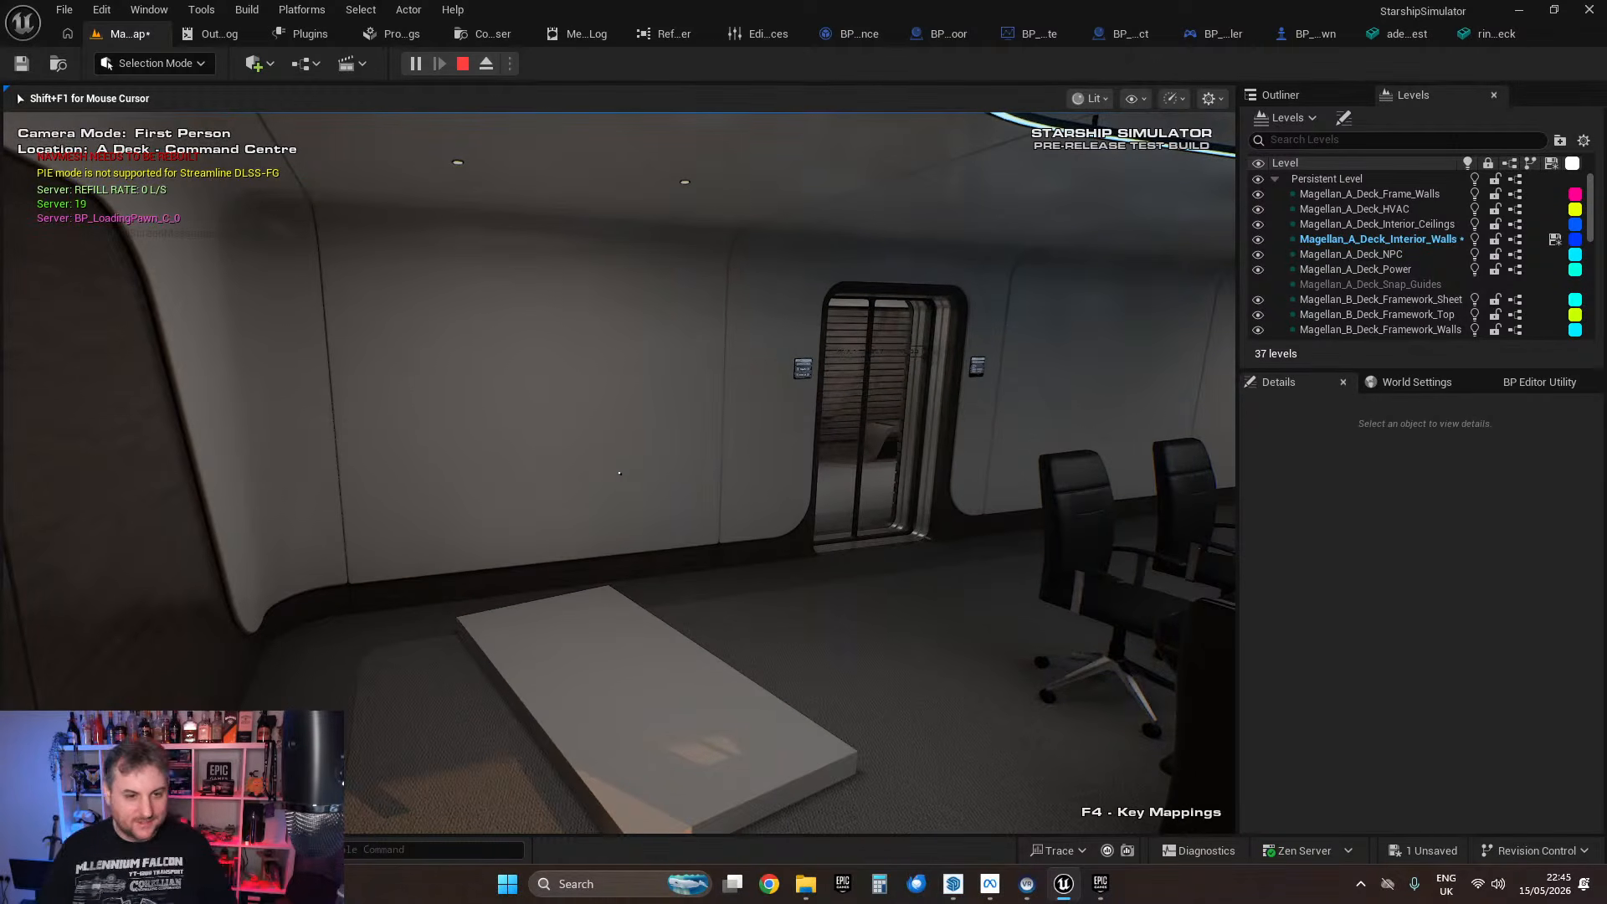
pyautogui.press('Escape')
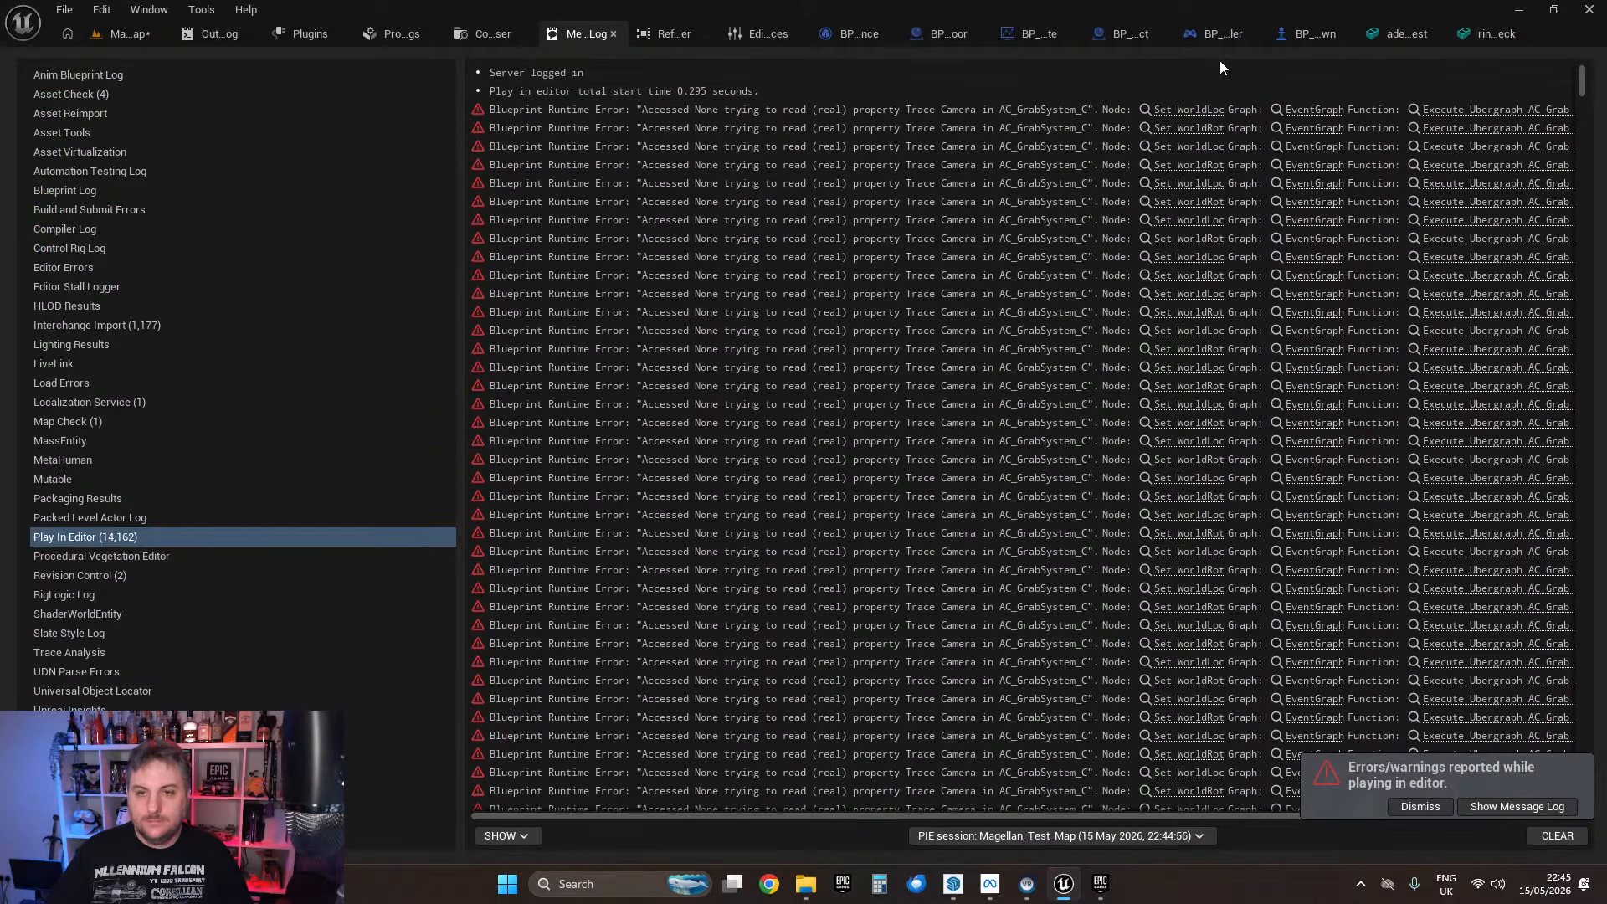
# Step: In BP_FlappyDoor, lock the cube's position on X, Y and Z and its rotation on X and Y, and compile and save
pyautogui.click(1126, 33)
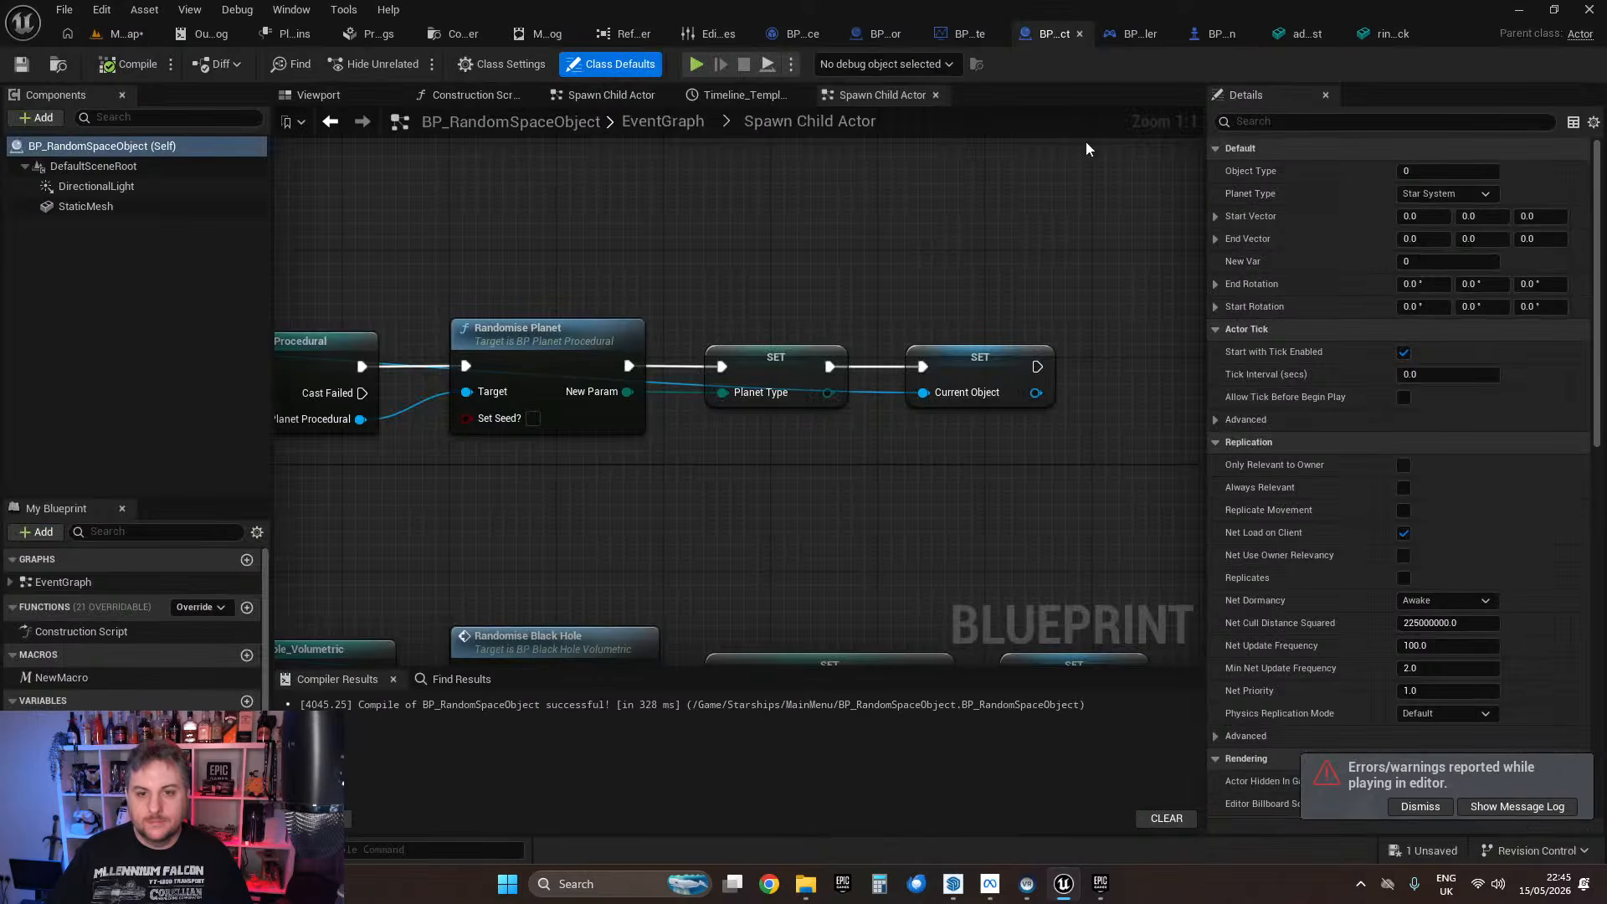
pyautogui.click(881, 37)
pyautogui.click(44, 195)
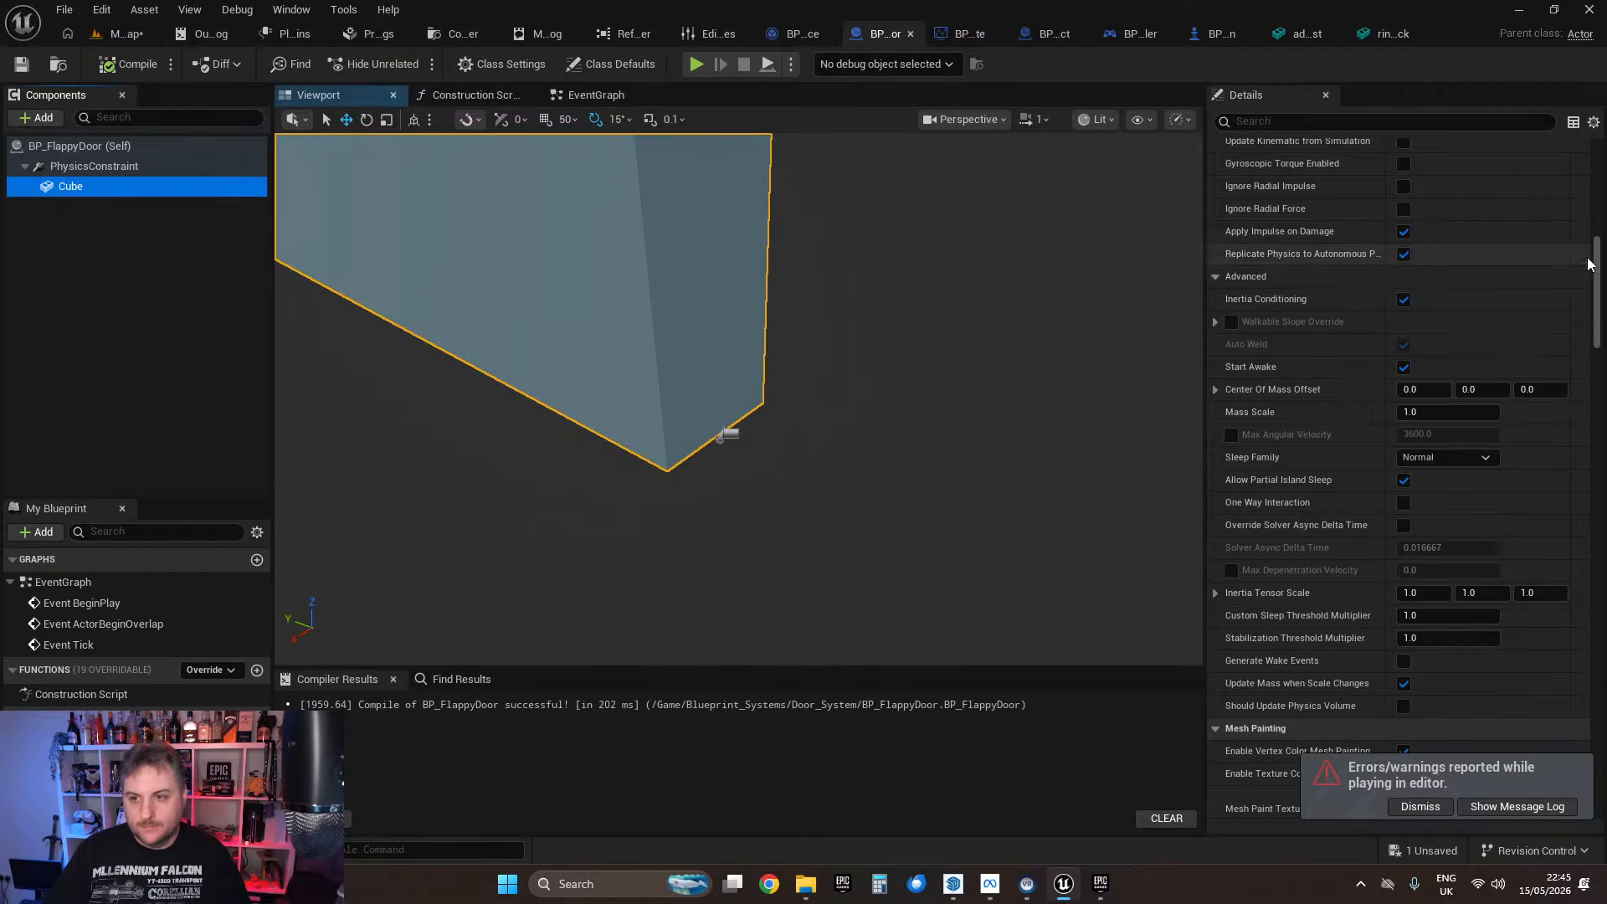
pyautogui.moveTo(1594, 272)
pyautogui.mouseDown()
pyautogui.moveTo(1596, 252)
pyautogui.moveTo(1599, 265)
pyautogui.mouseUp()
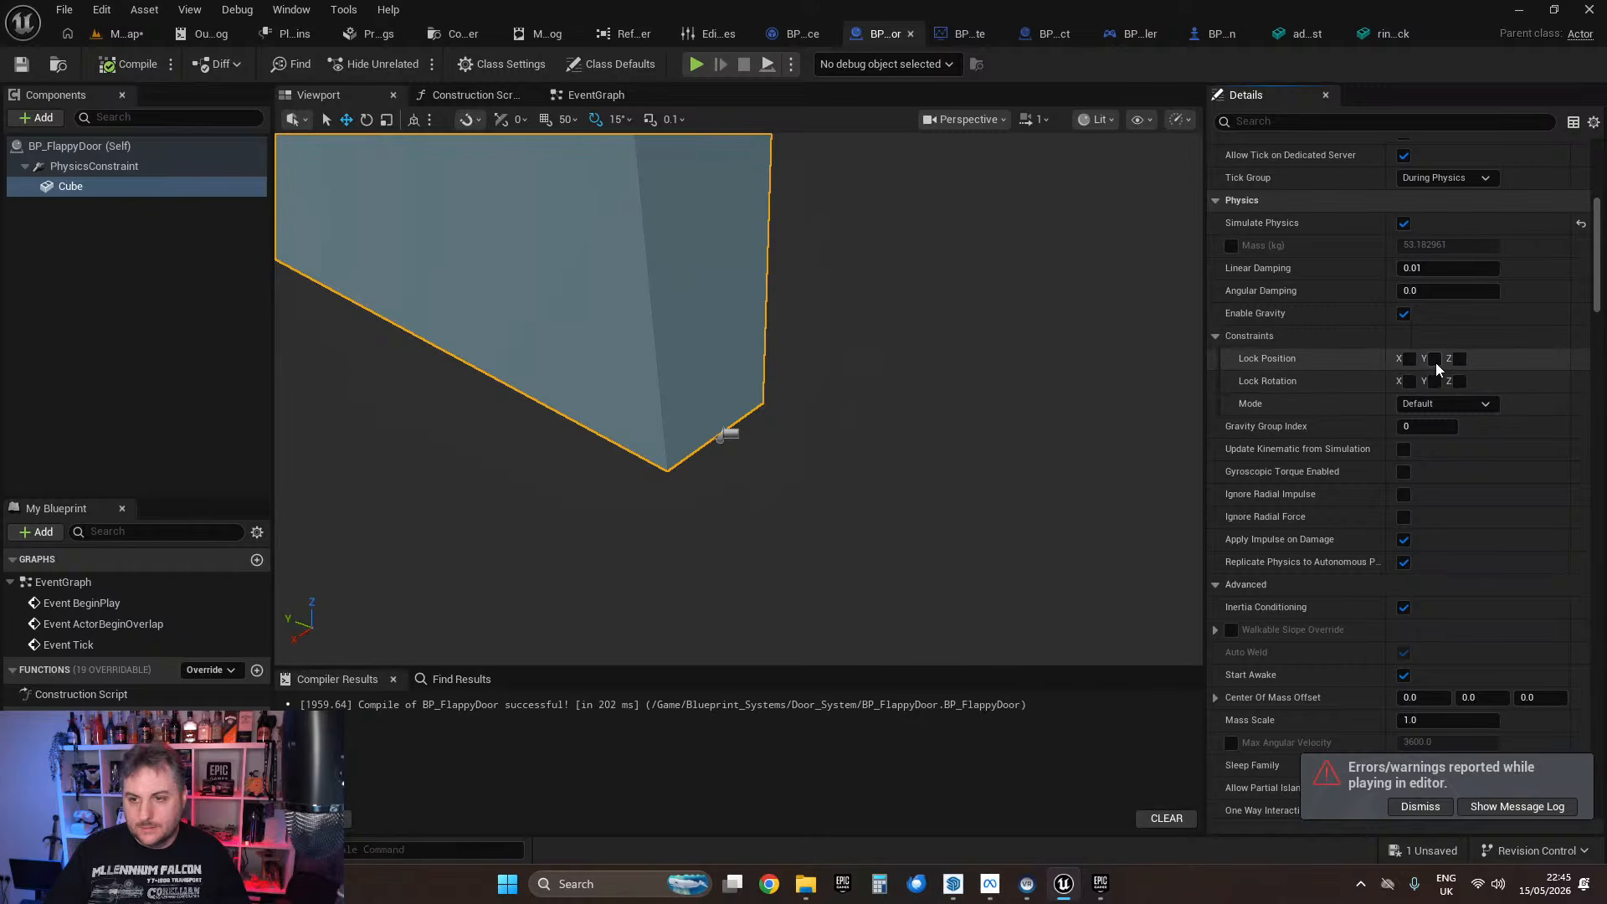
pyautogui.click(1461, 359)
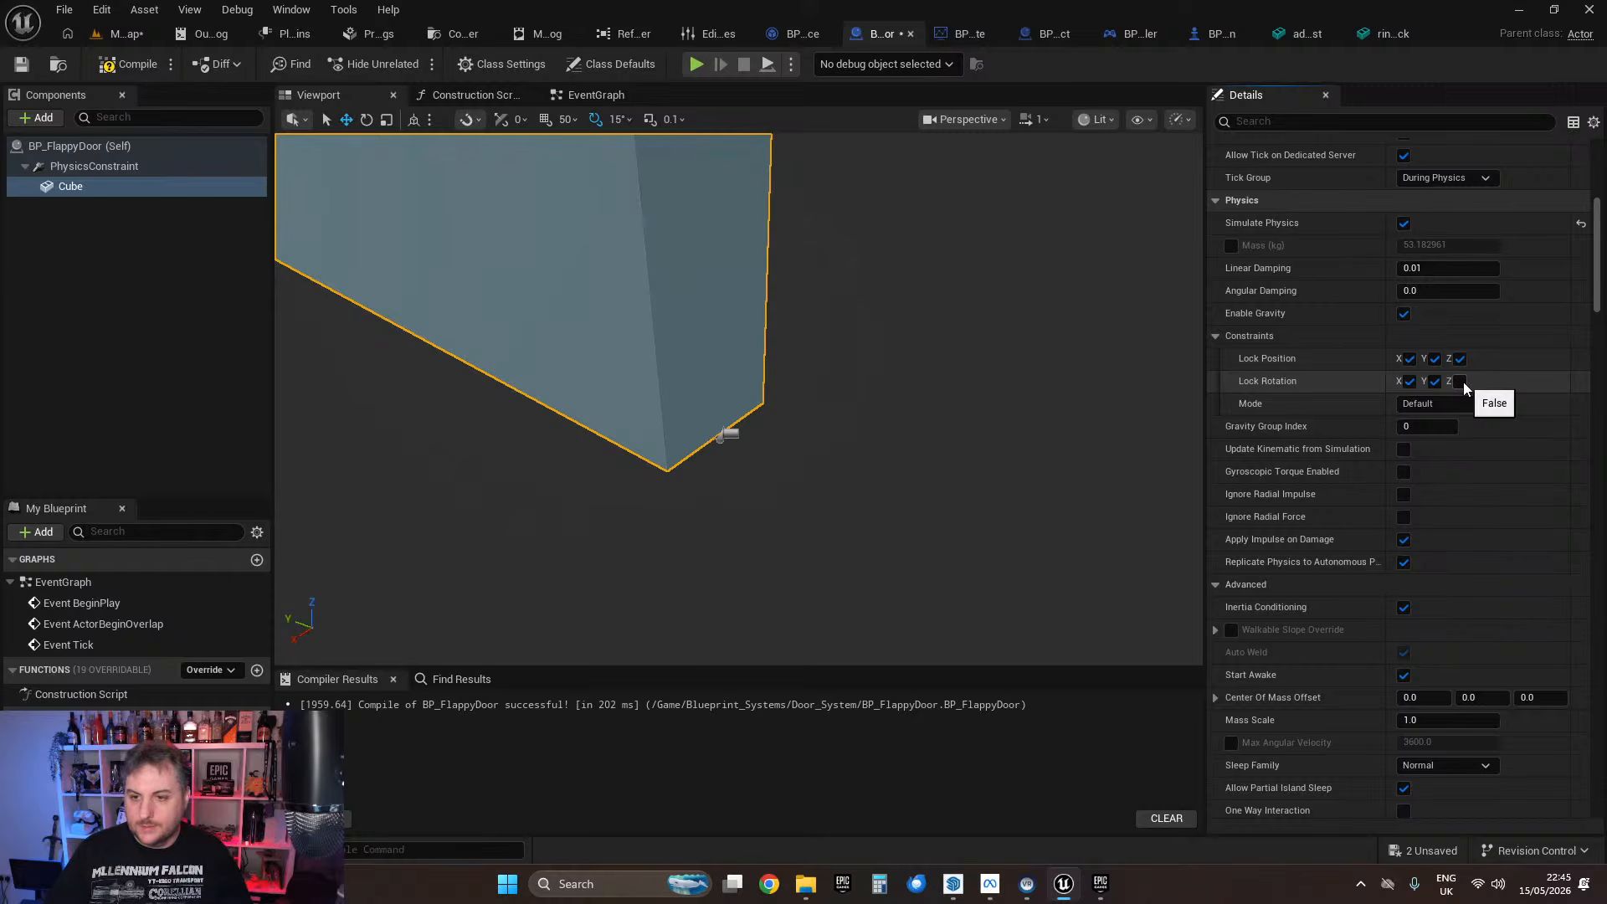
pyautogui.click(130, 67)
pyautogui.click(21, 64)
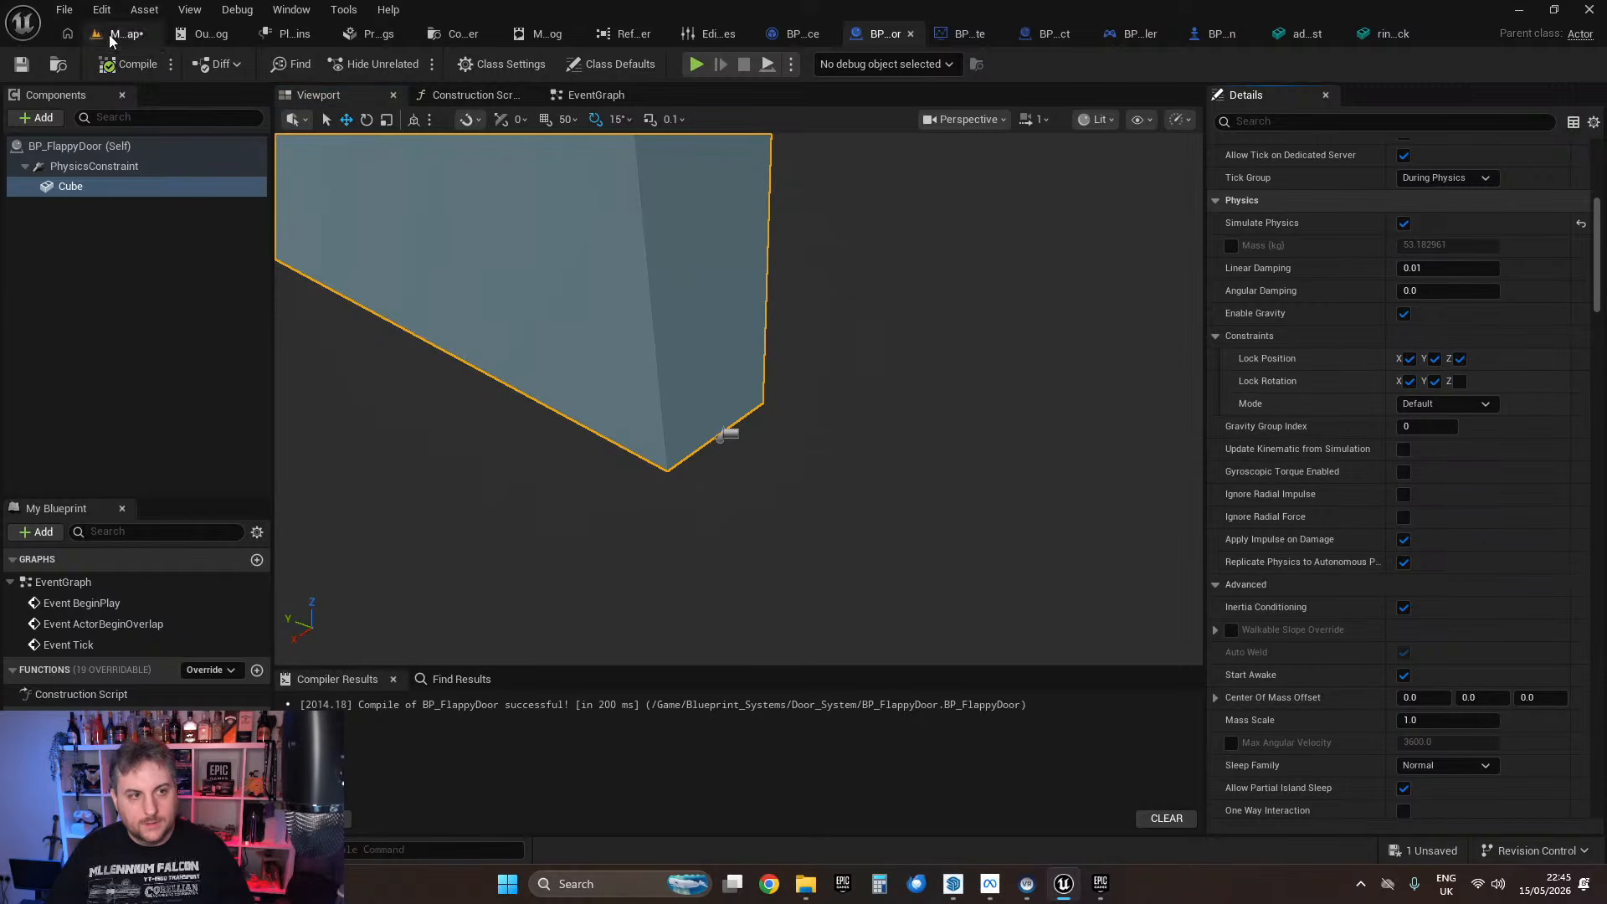
# Step: Play-test the level, walk into the door panel repeatedly to check how it moves with its axes locked, and end the session
pyautogui.click(117, 34)
pyautogui.click(416, 64)
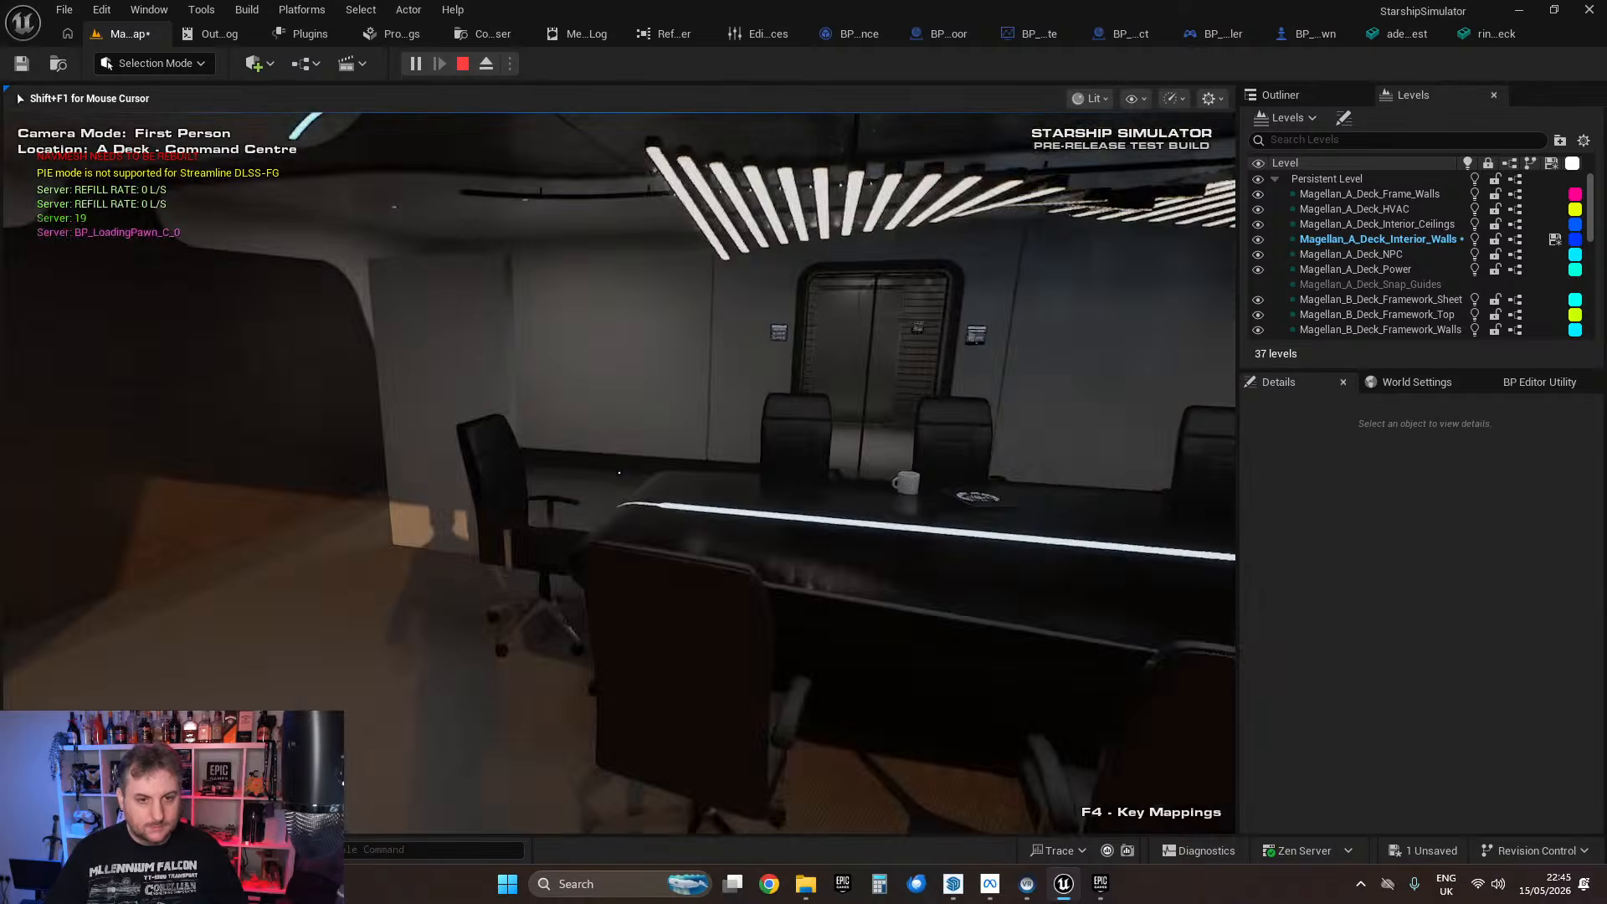
pyautogui.press('w')
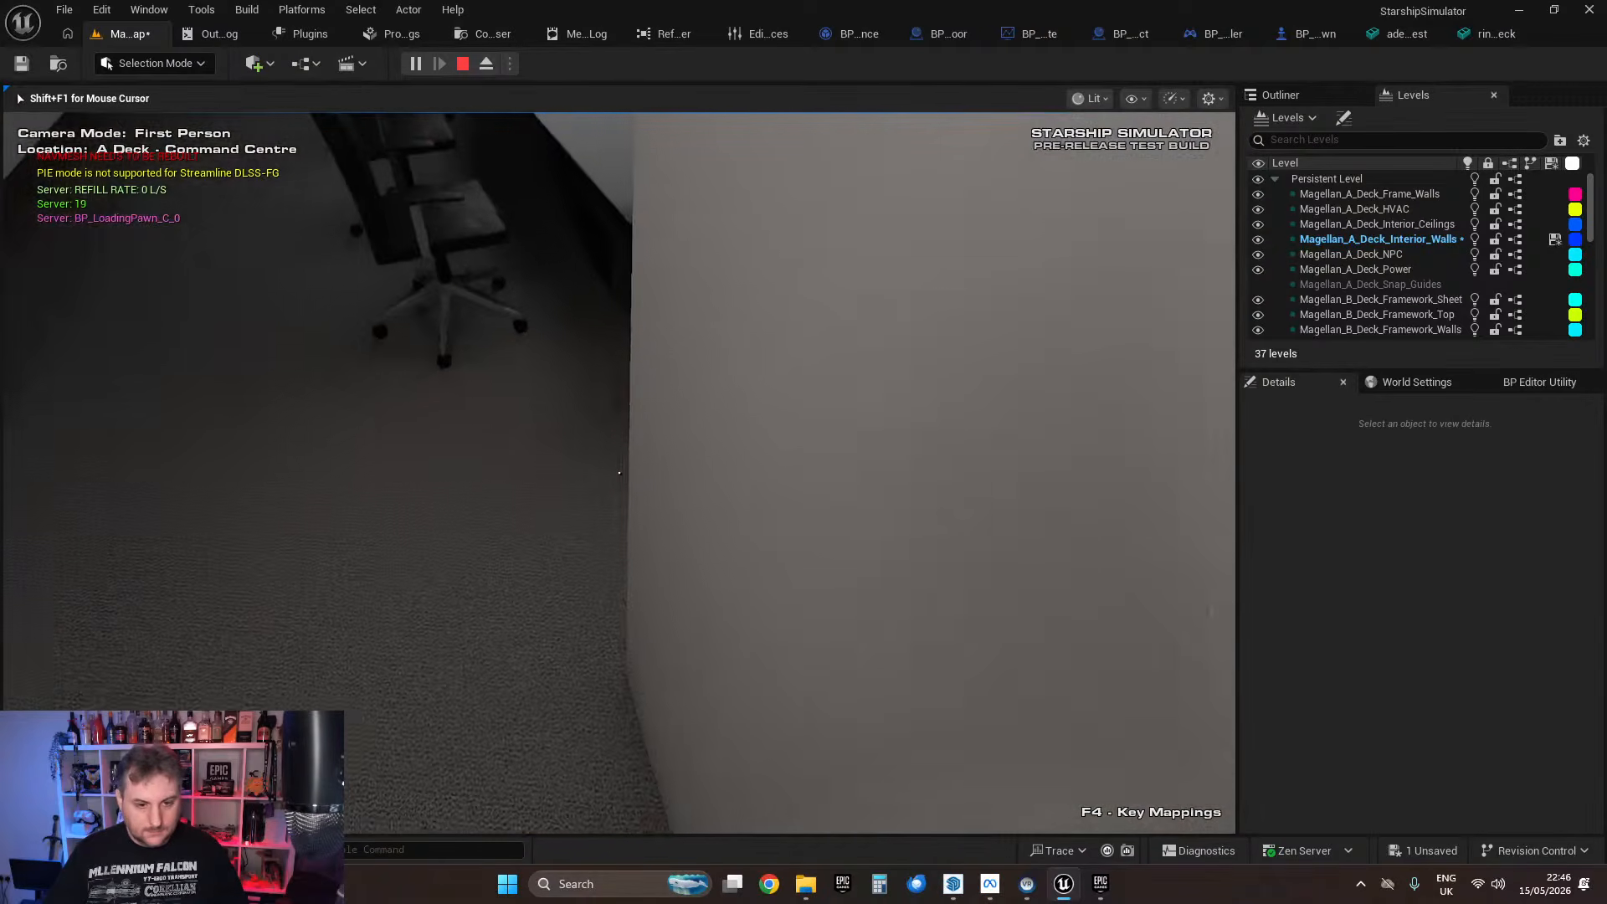
pyautogui.press('s')
pyautogui.press('w')
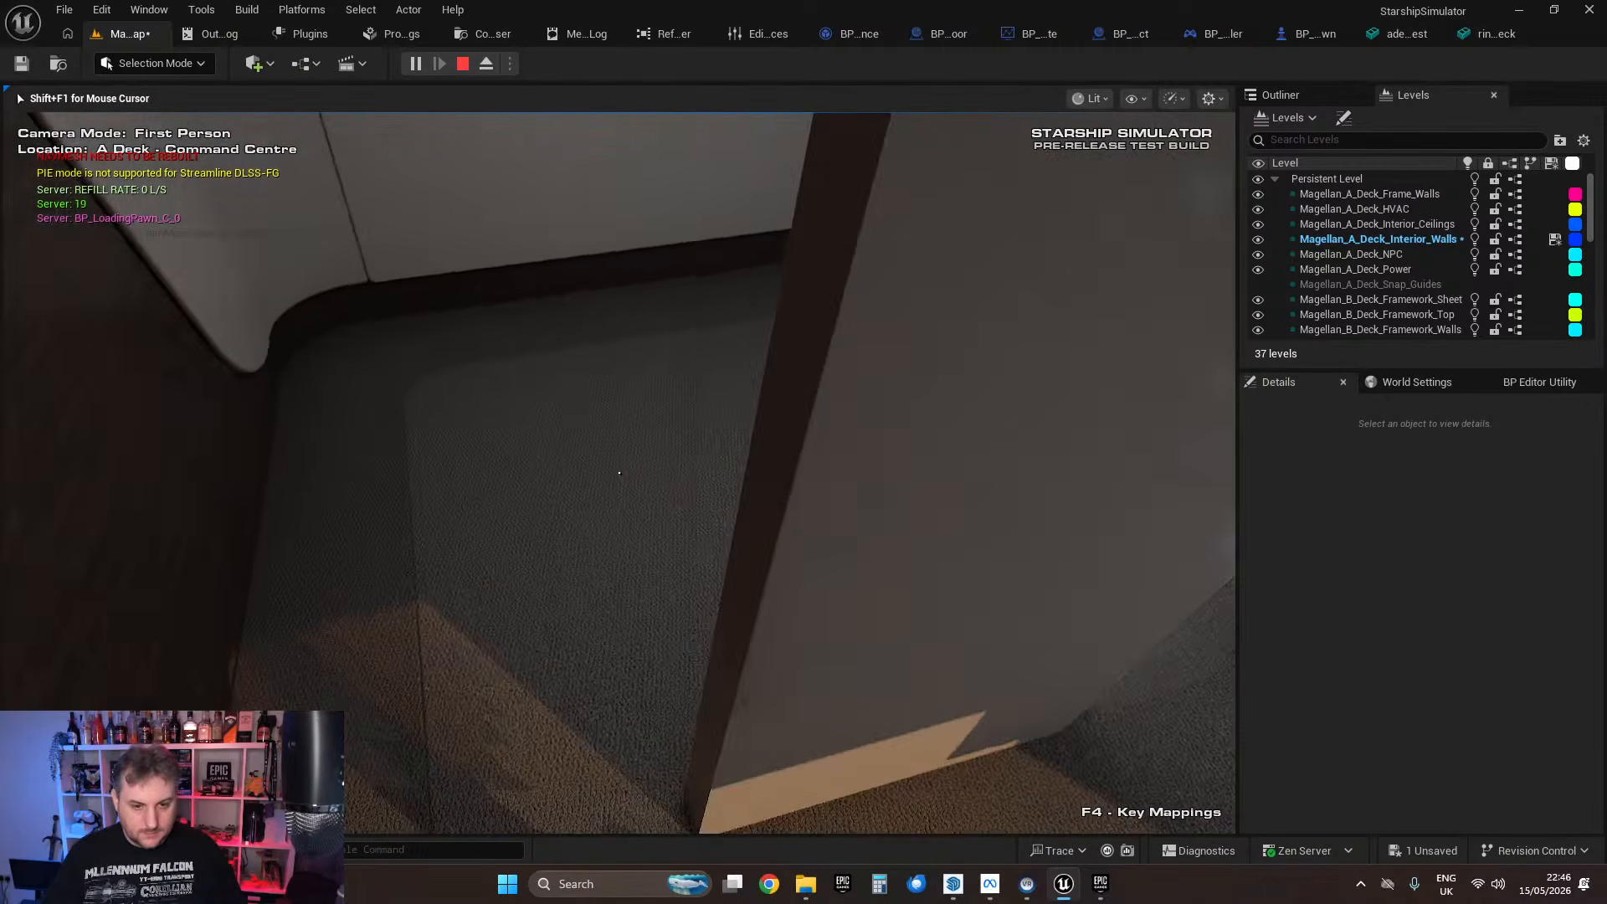
pyautogui.press('w')
pyautogui.press('s')
pyautogui.press('w')
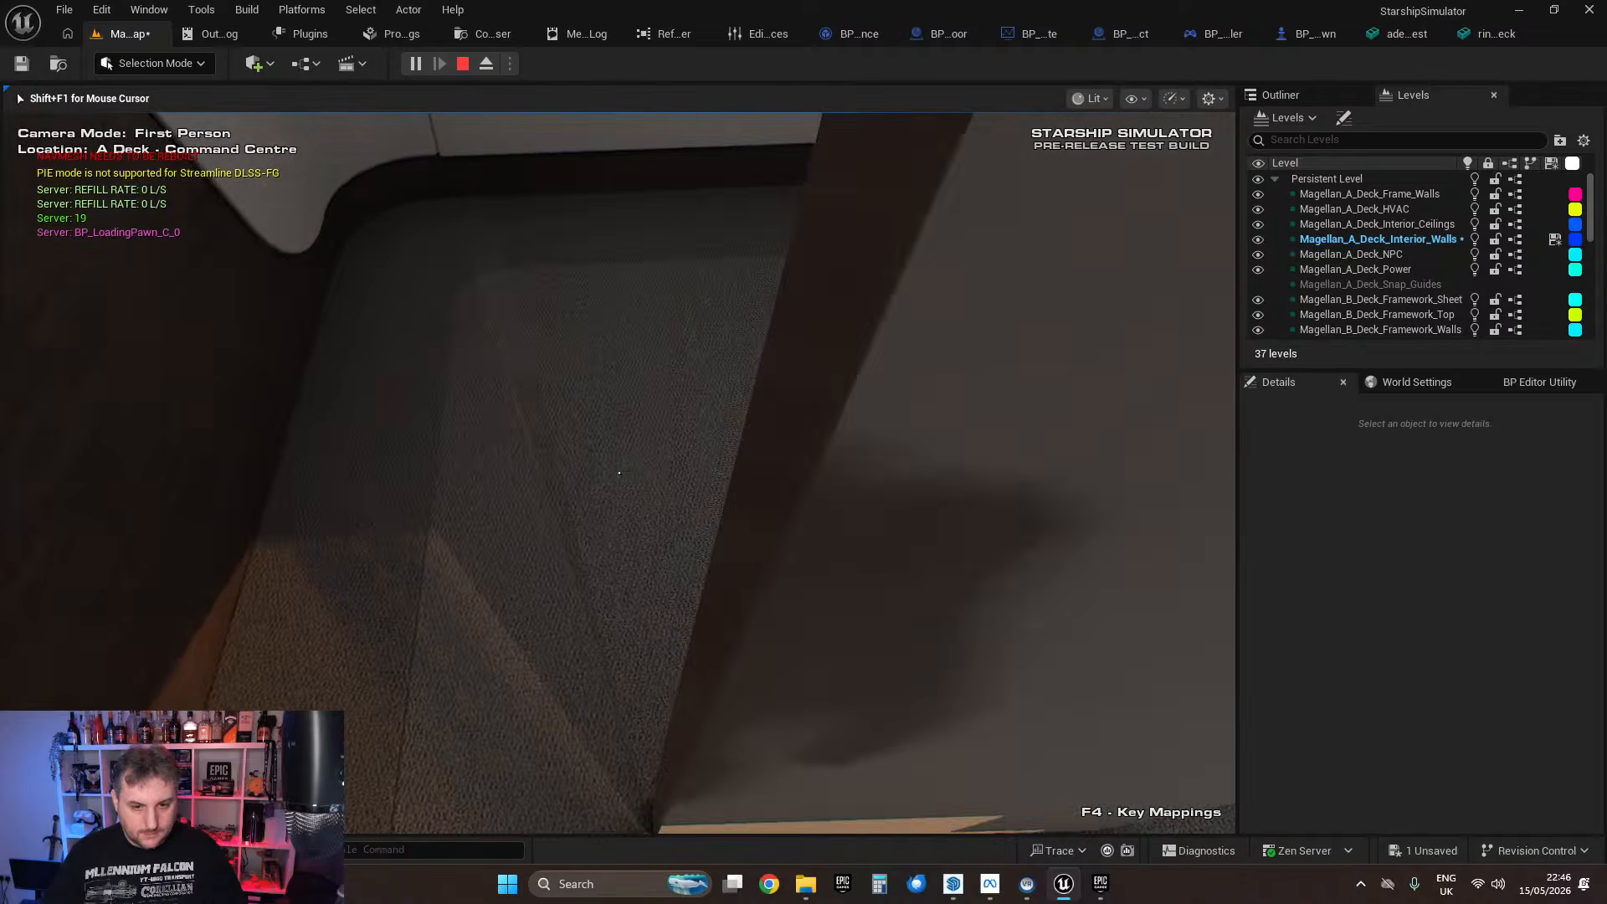
pyautogui.press('s')
pyautogui.press('w')
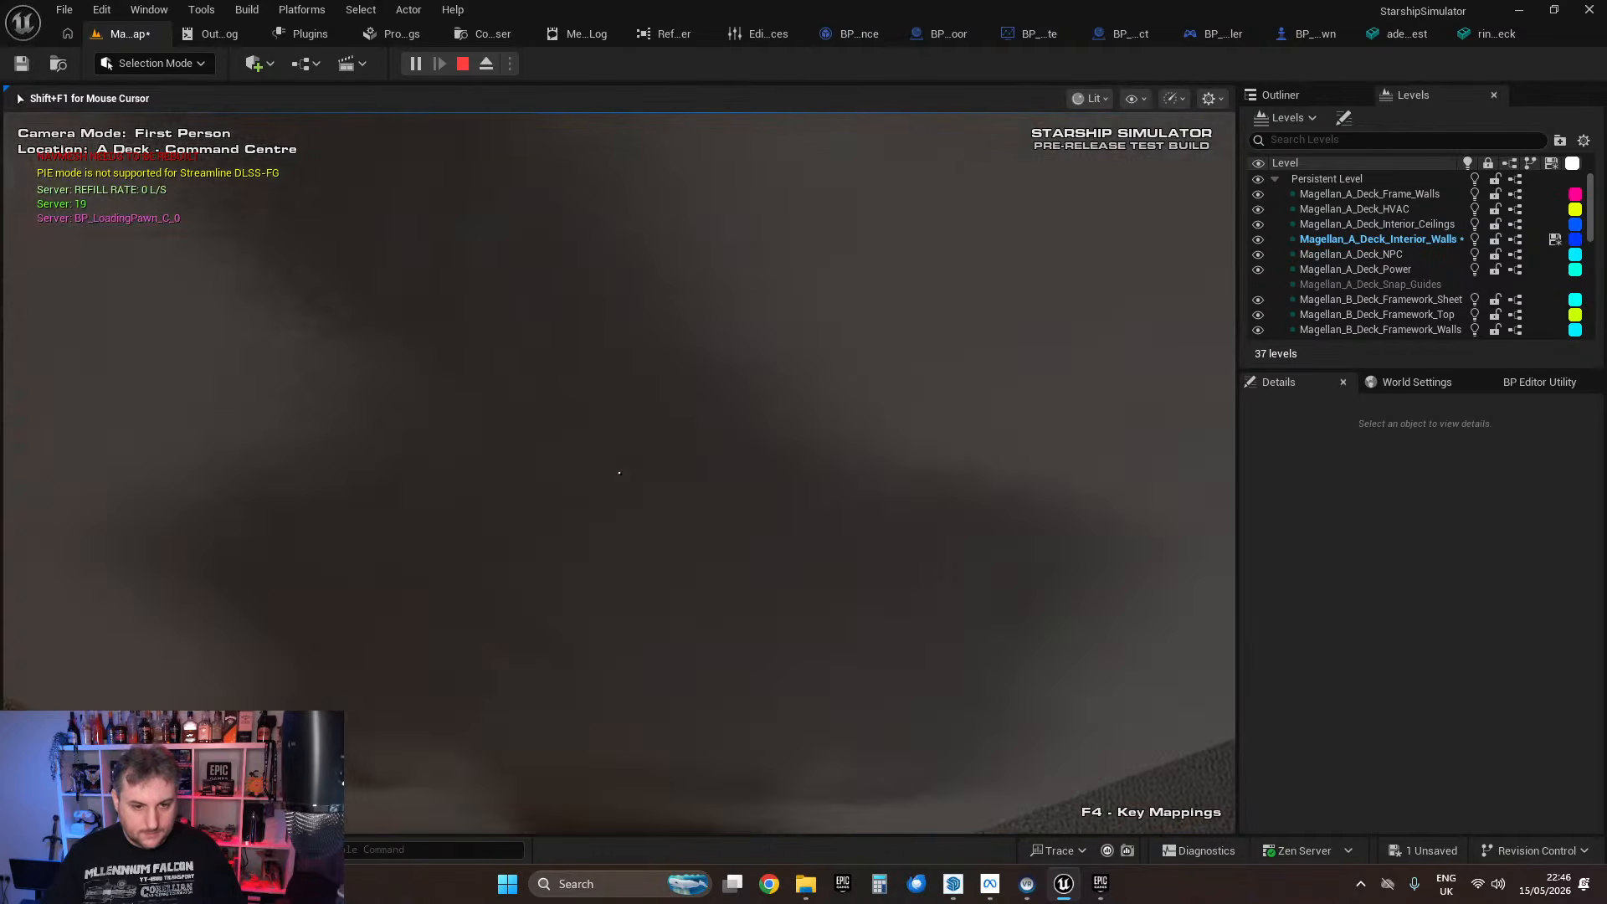
pyautogui.press('s')
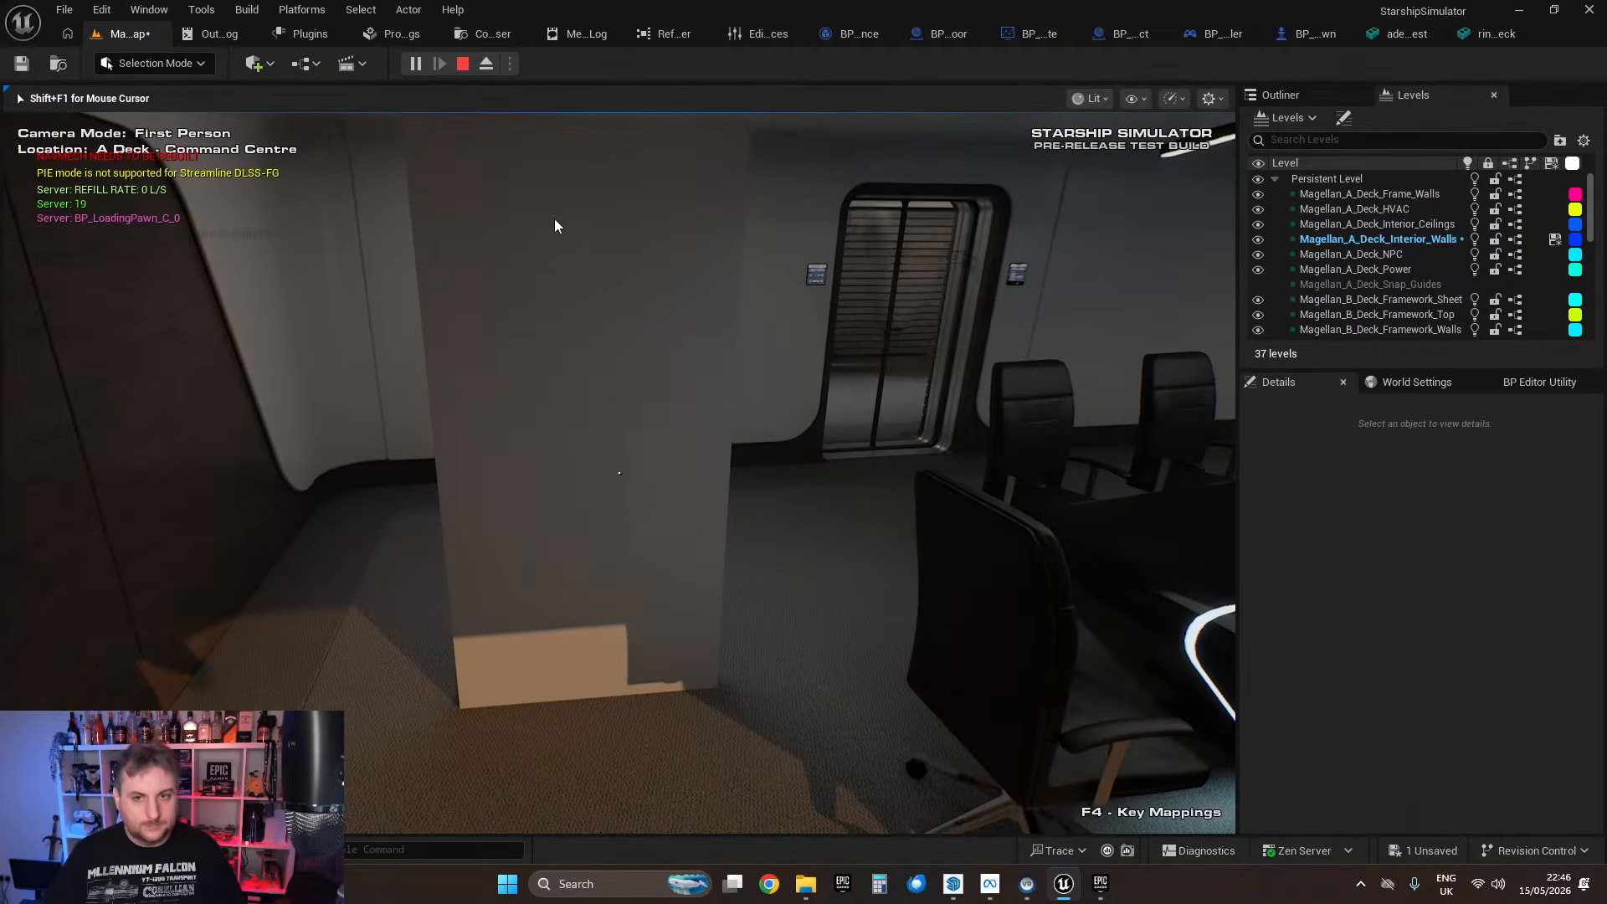
pyautogui.press('Escape')
# Step: Make the cube the root component of BP_FlappyDoor, delete the PhysicsConstraint component, and compile the Blueprint
pyautogui.click(939, 36)
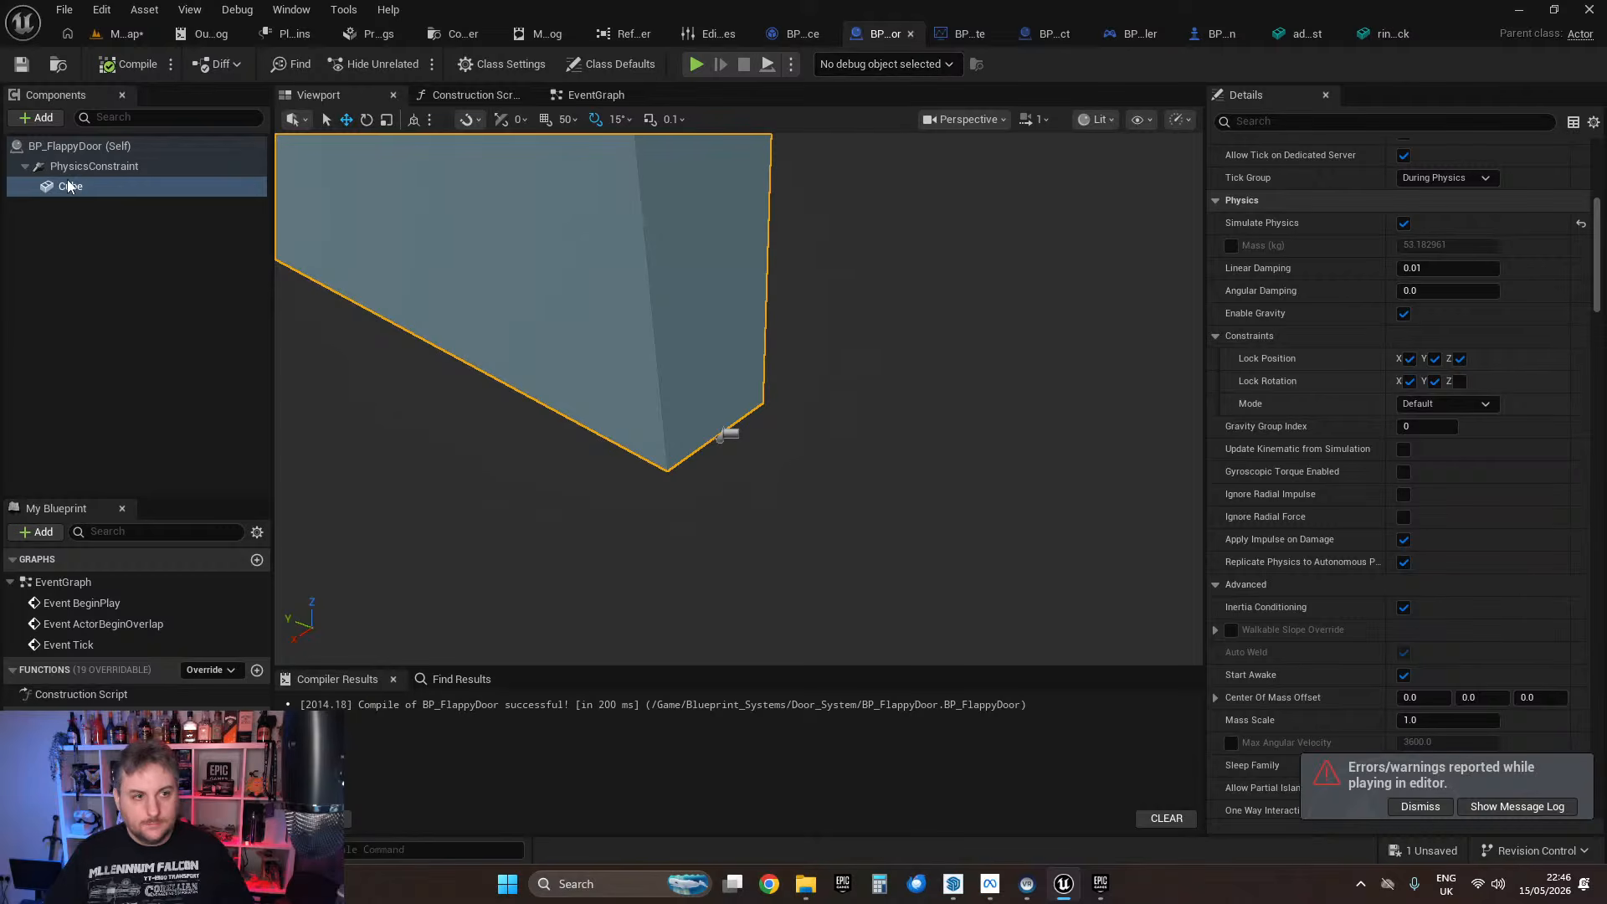
pyautogui.moveTo(70, 186)
pyautogui.mouseDown()
pyautogui.moveTo(91, 186)
pyautogui.moveTo(88, 167)
pyautogui.mouseUp()
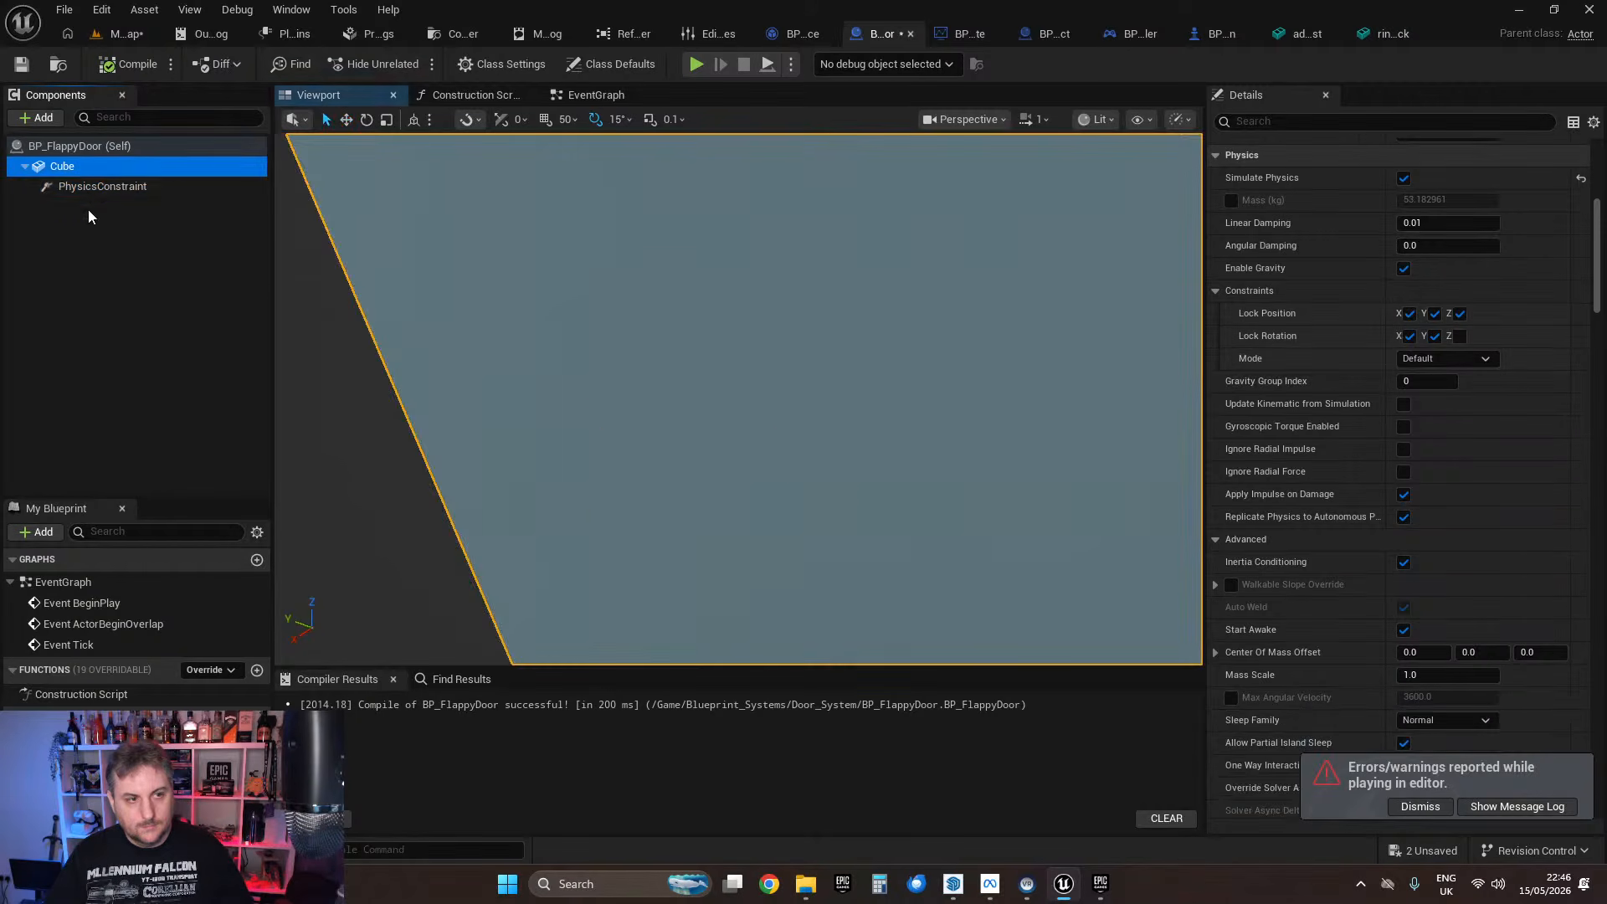
pyautogui.click(82, 186)
pyautogui.press('Delete')
pyautogui.click(76, 166)
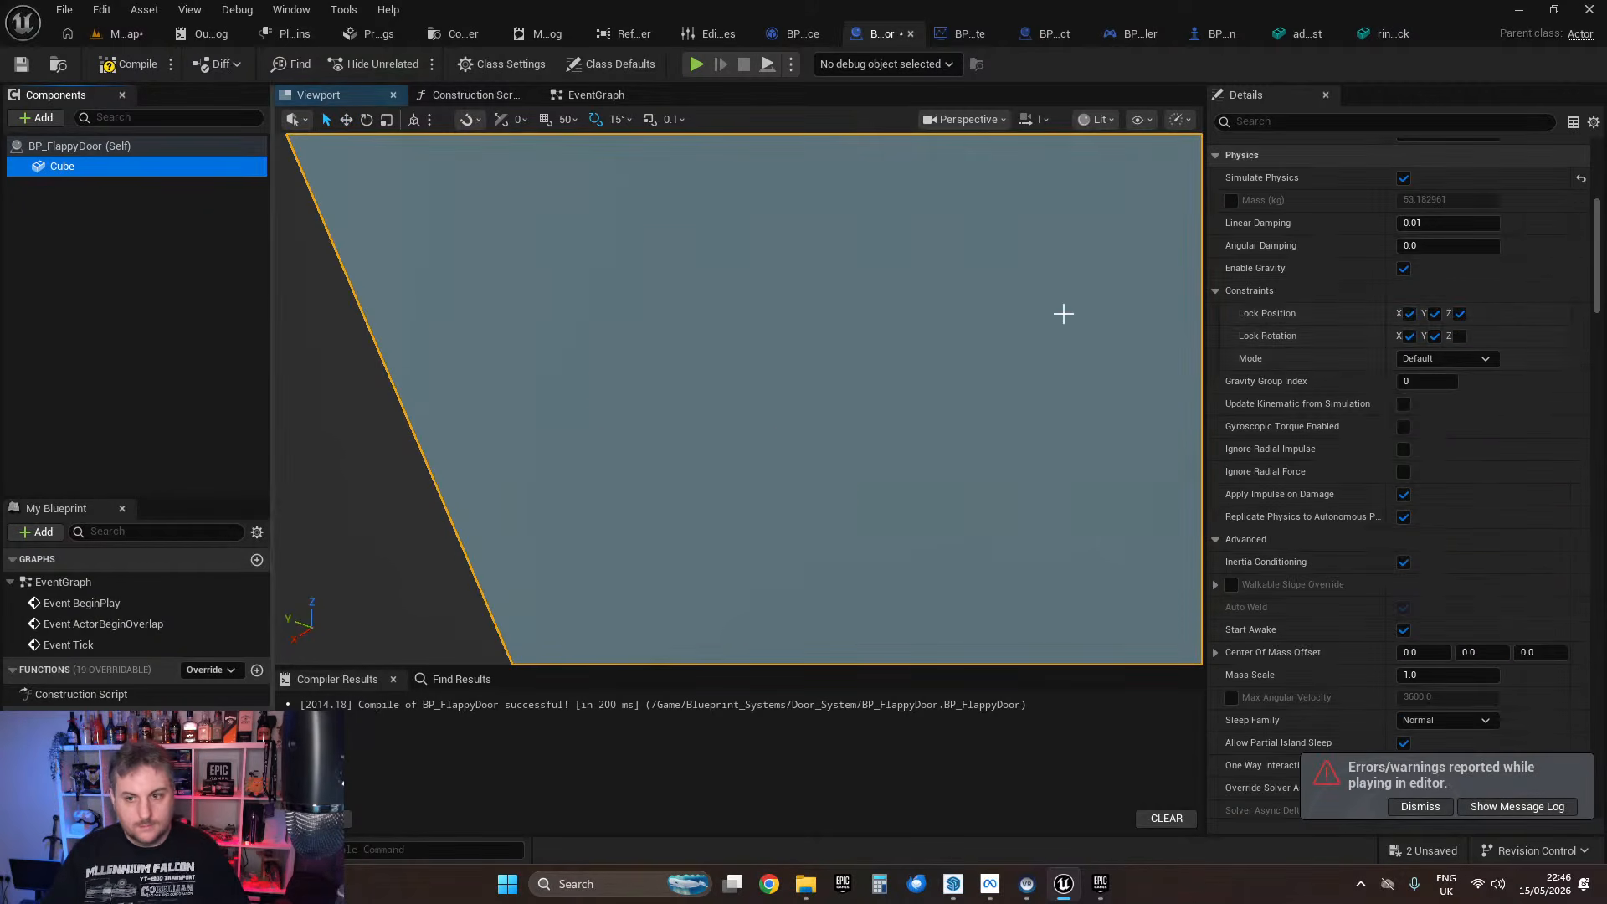
pyautogui.scroll(3, 1315, 320)
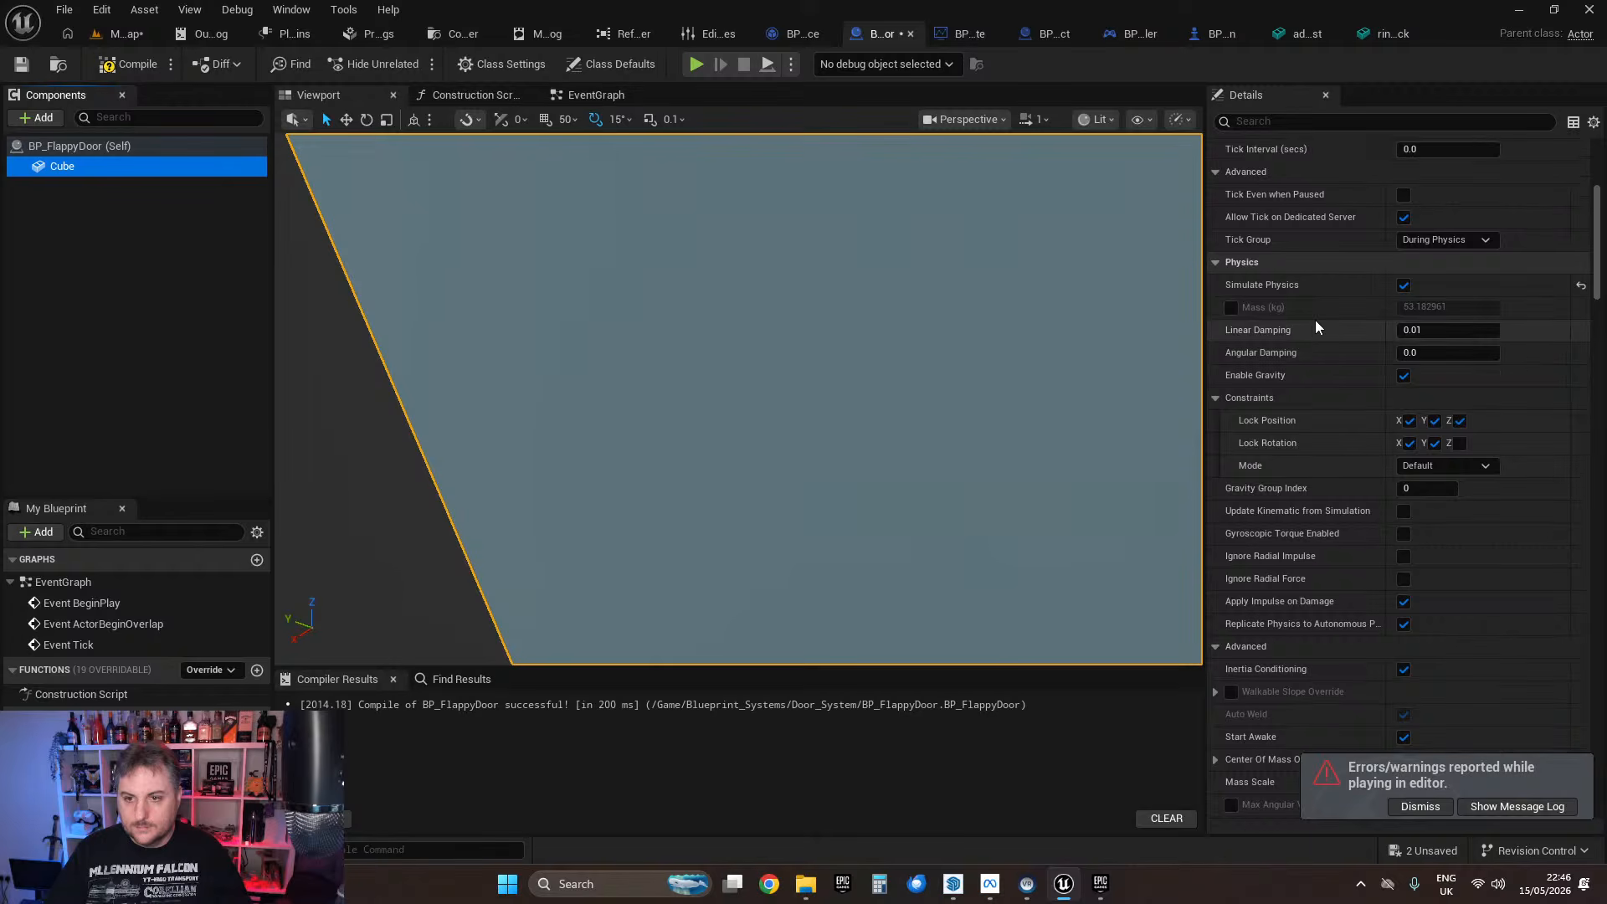
pyautogui.scroll(1, 1305, 310)
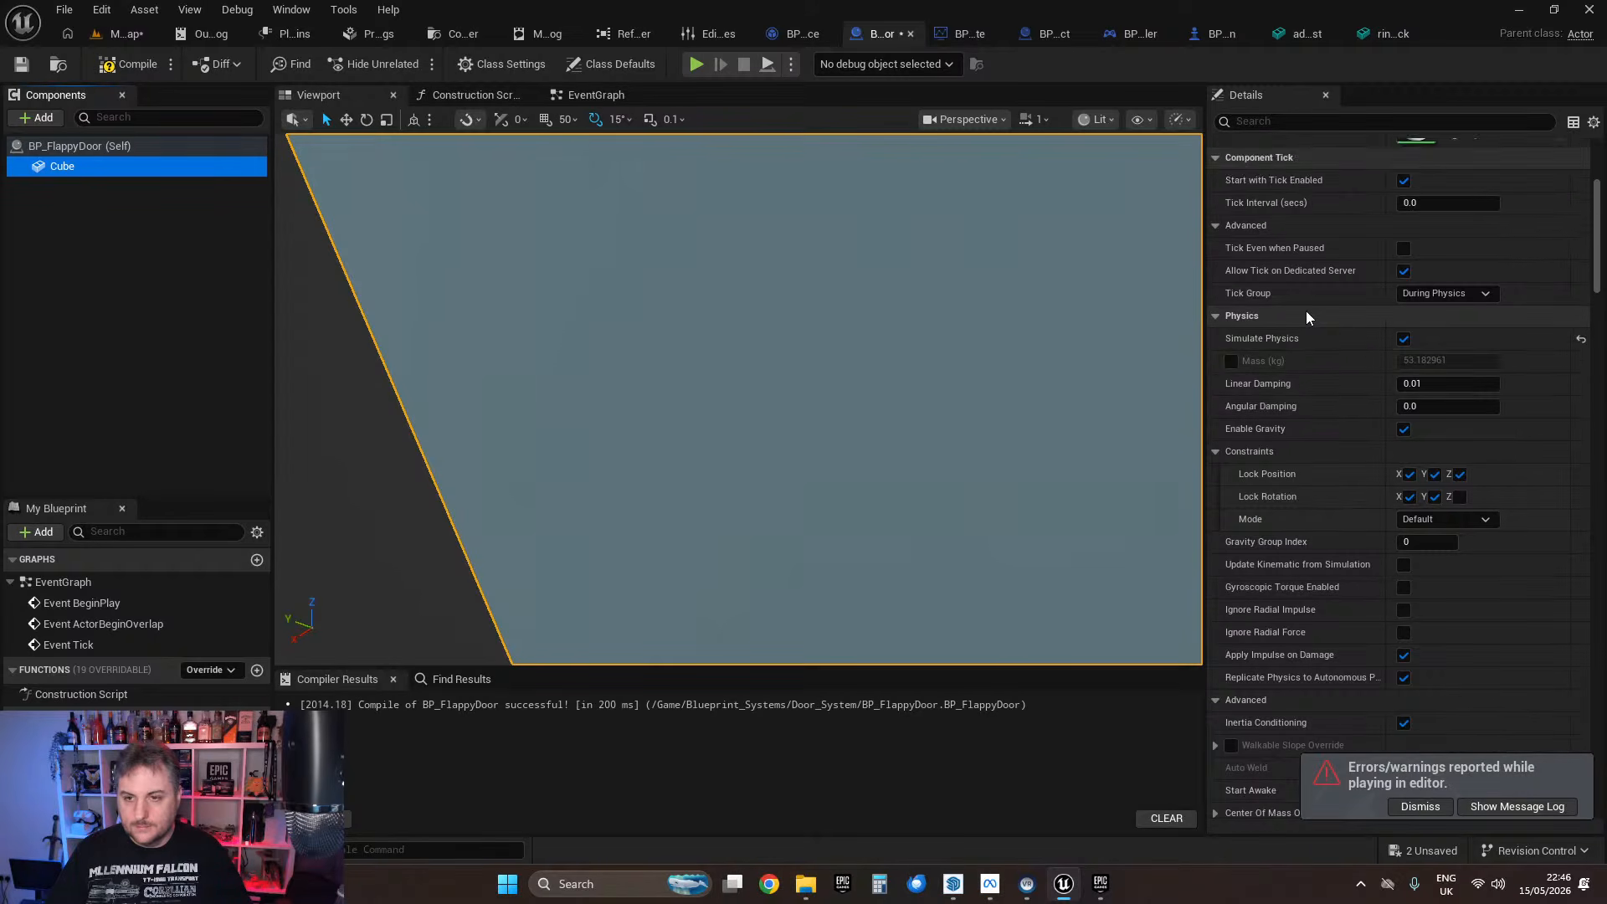
pyautogui.scroll(-2, 1312, 312)
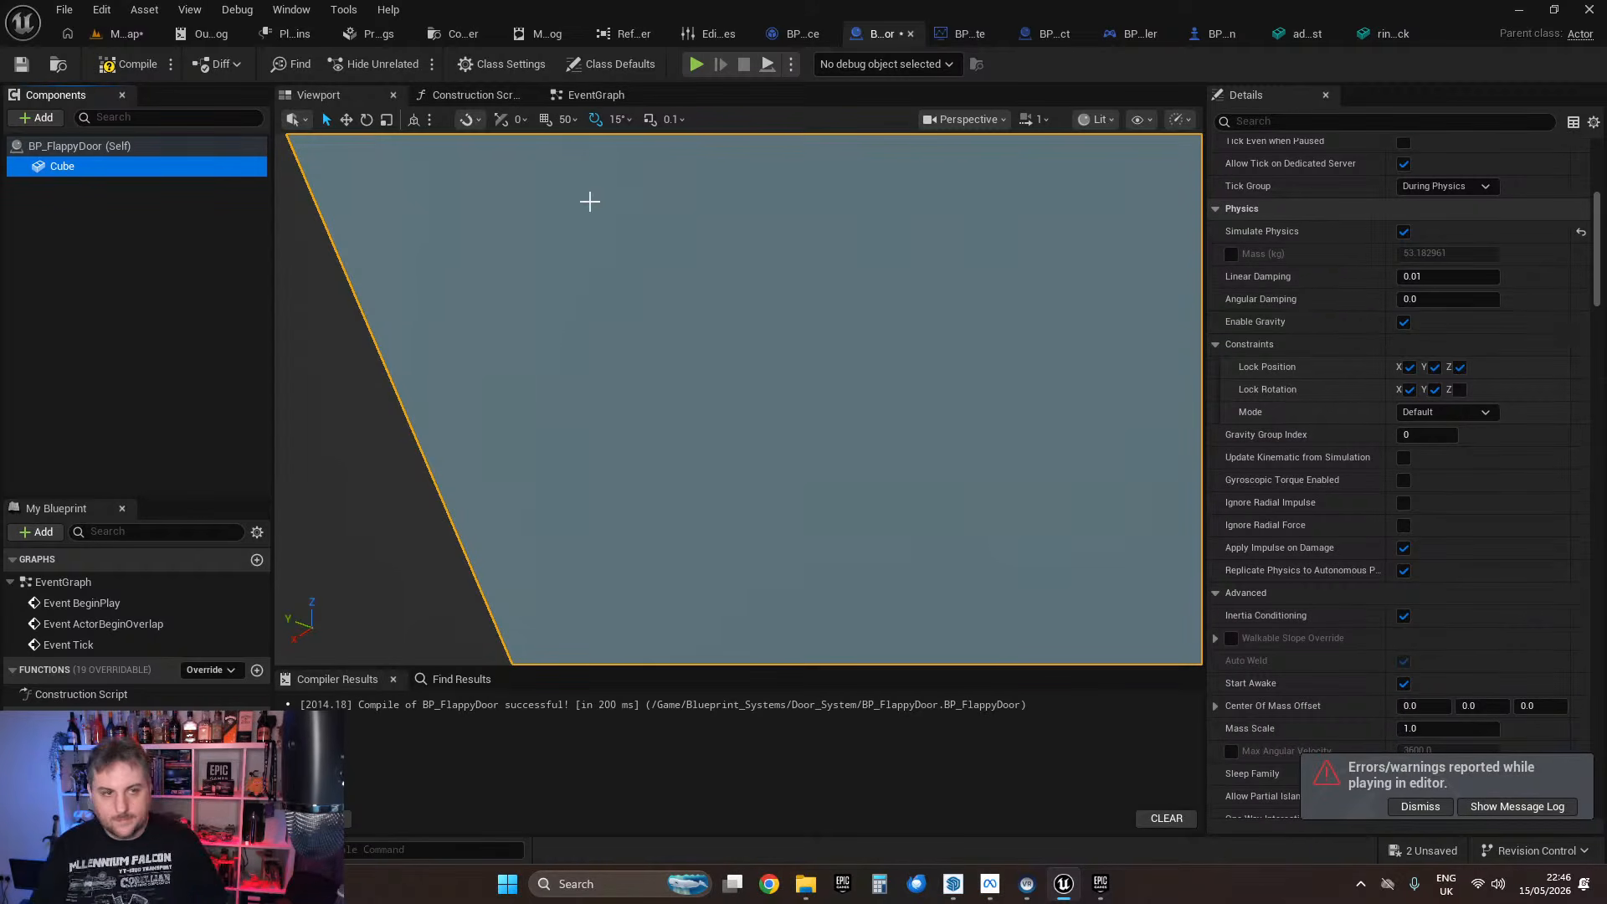
pyautogui.click(121, 67)
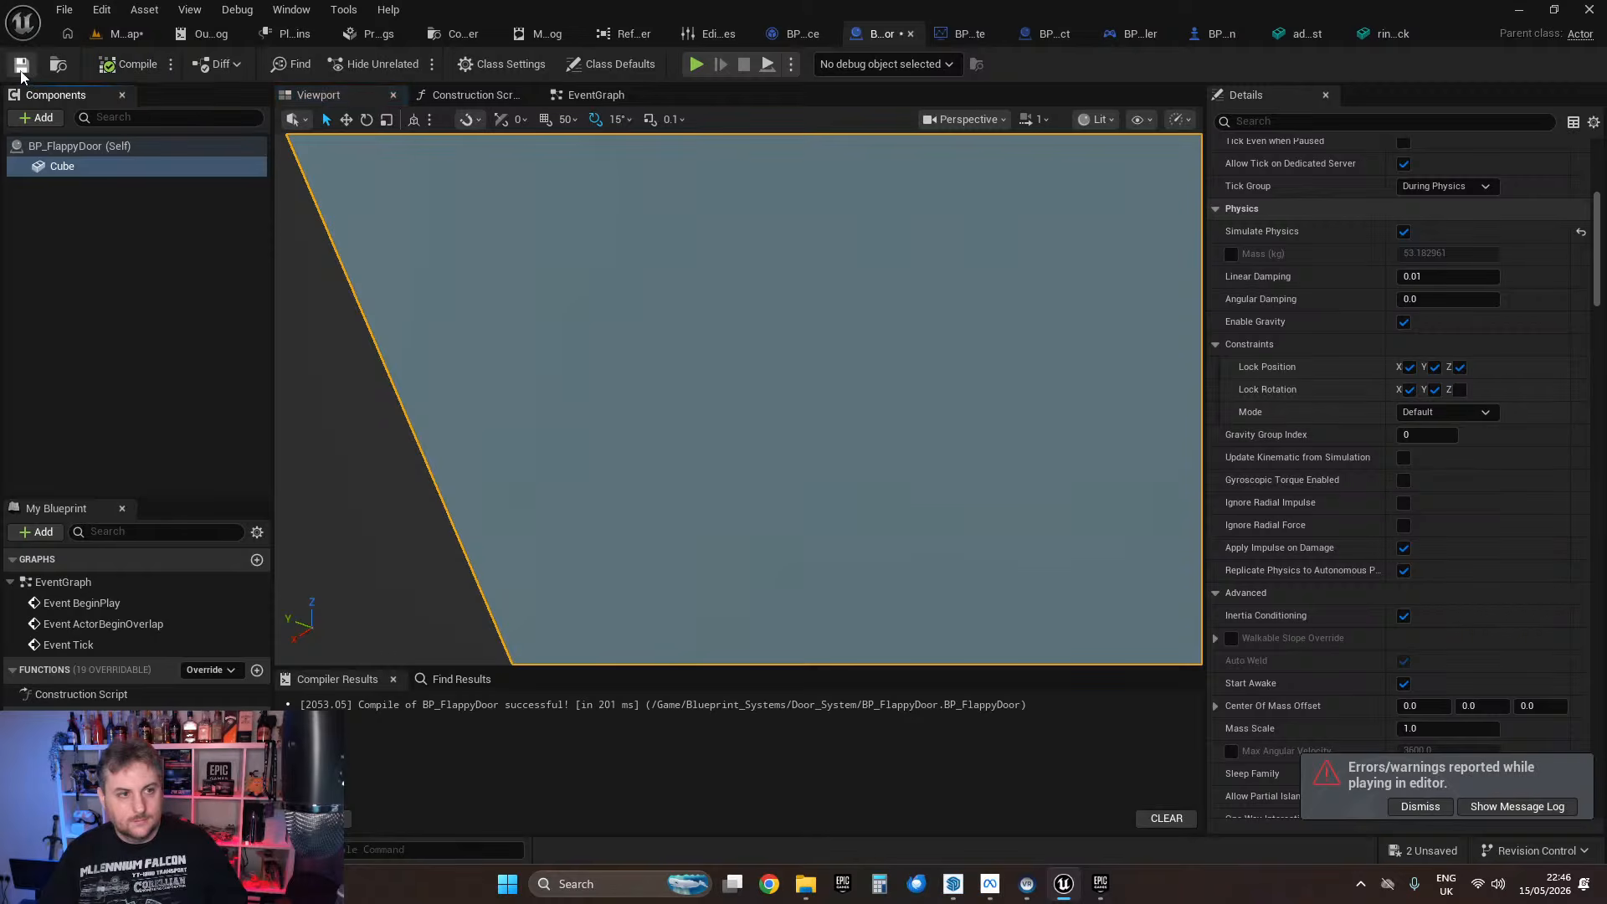
# Step: Start a play-test of the level and walk into the door panel, switching between first-person and third-person cameras
pyautogui.click(117, 35)
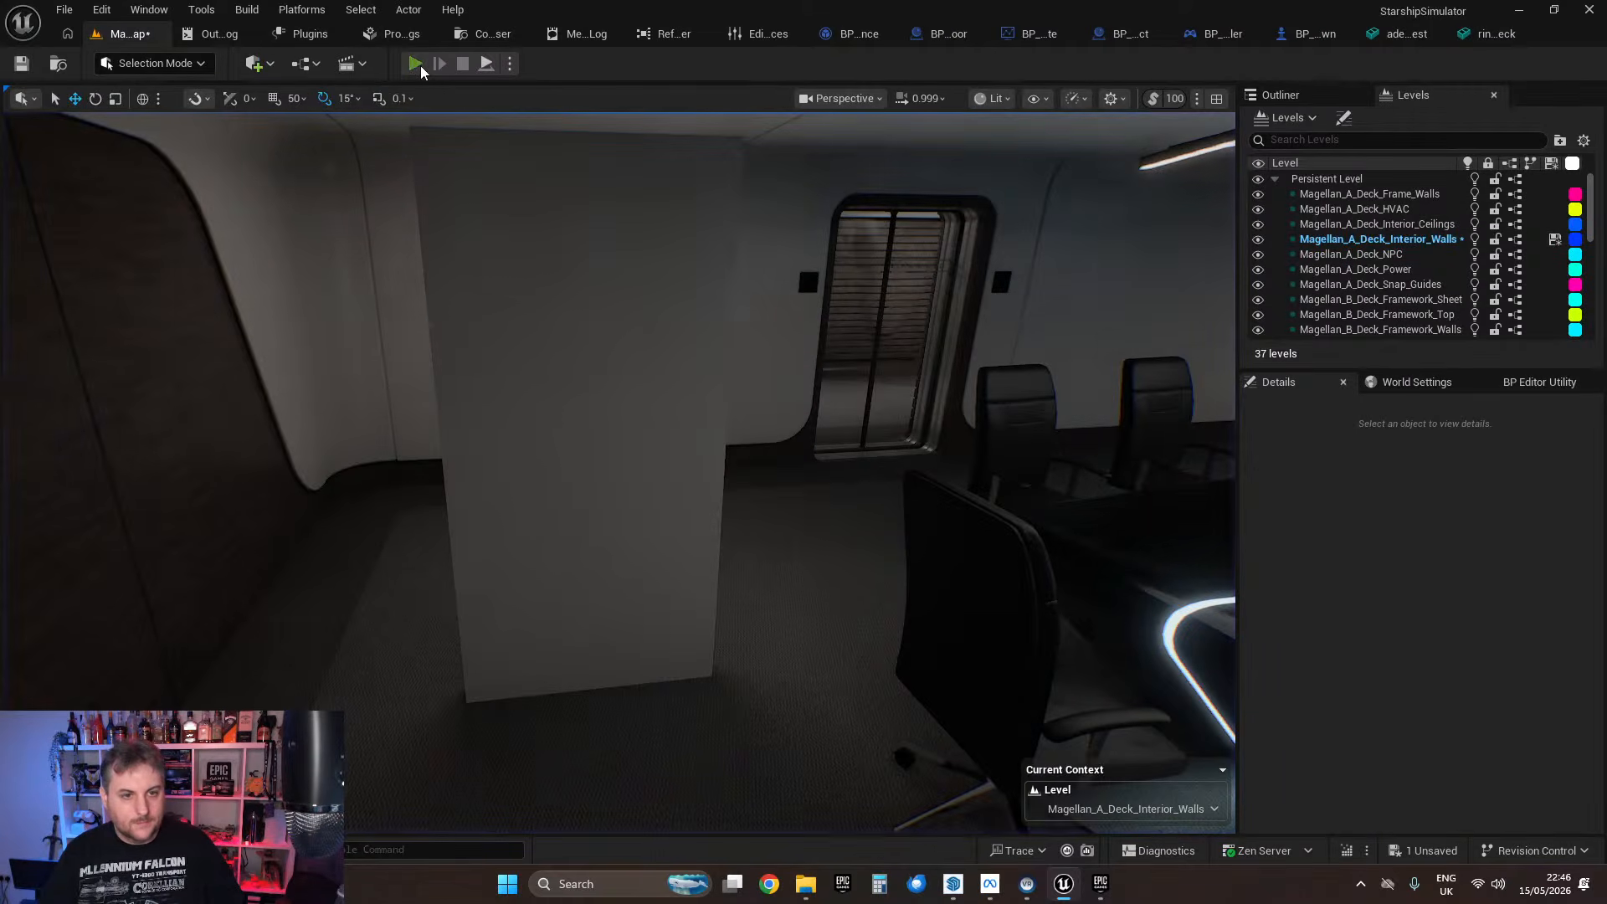
pyautogui.click(416, 64)
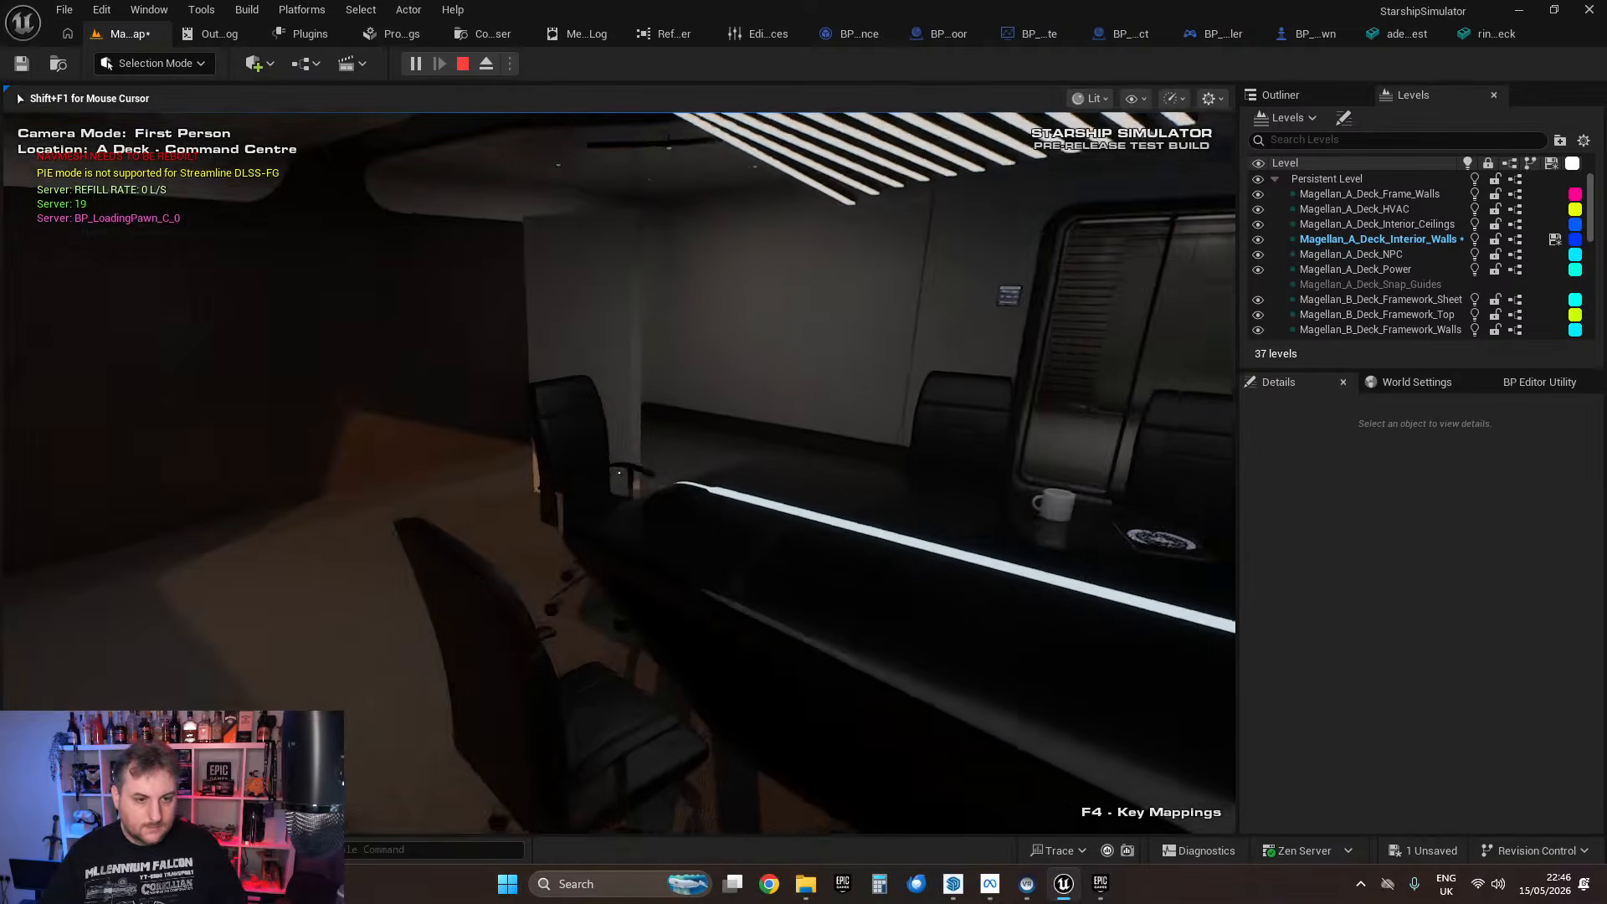
pyautogui.press('w')
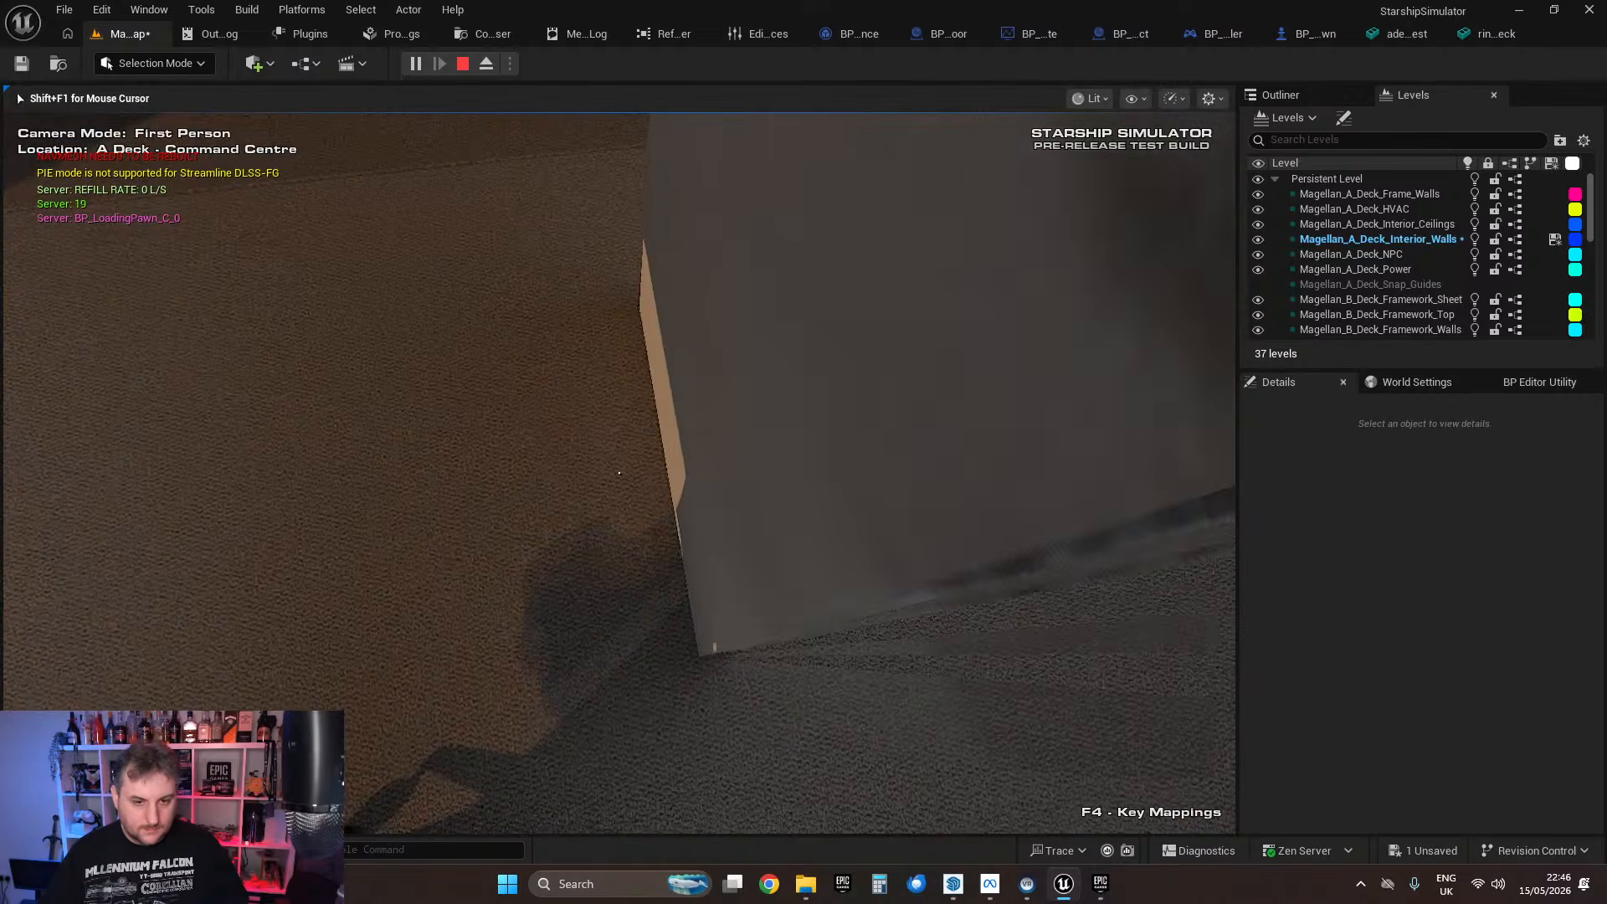
pyautogui.press('d')
pyautogui.press('v')
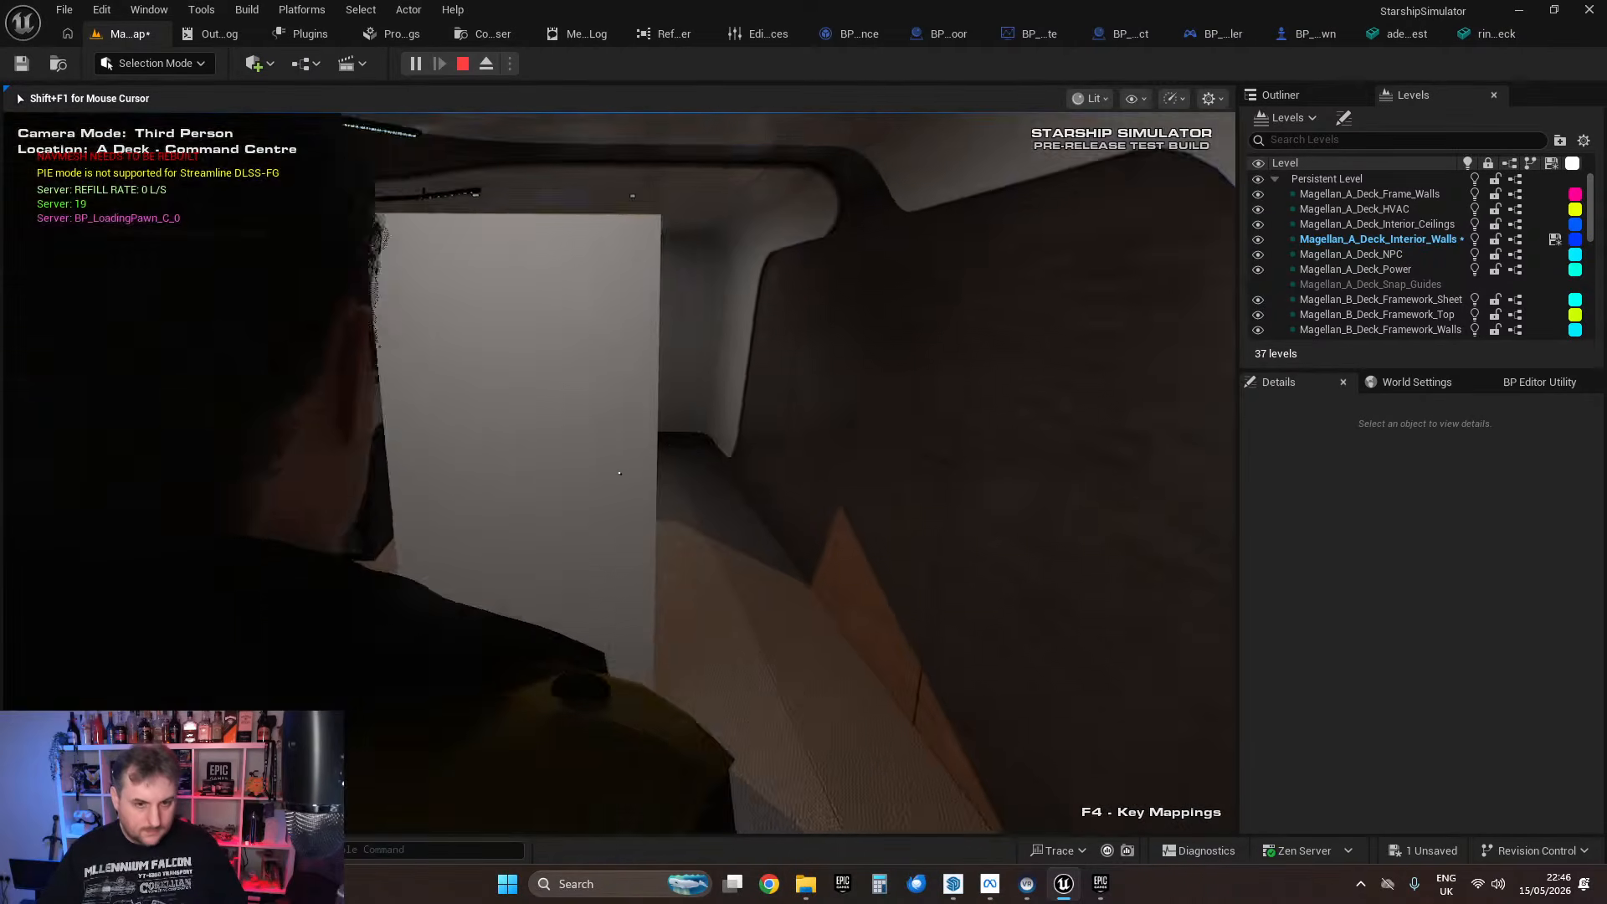
pyautogui.press('w')
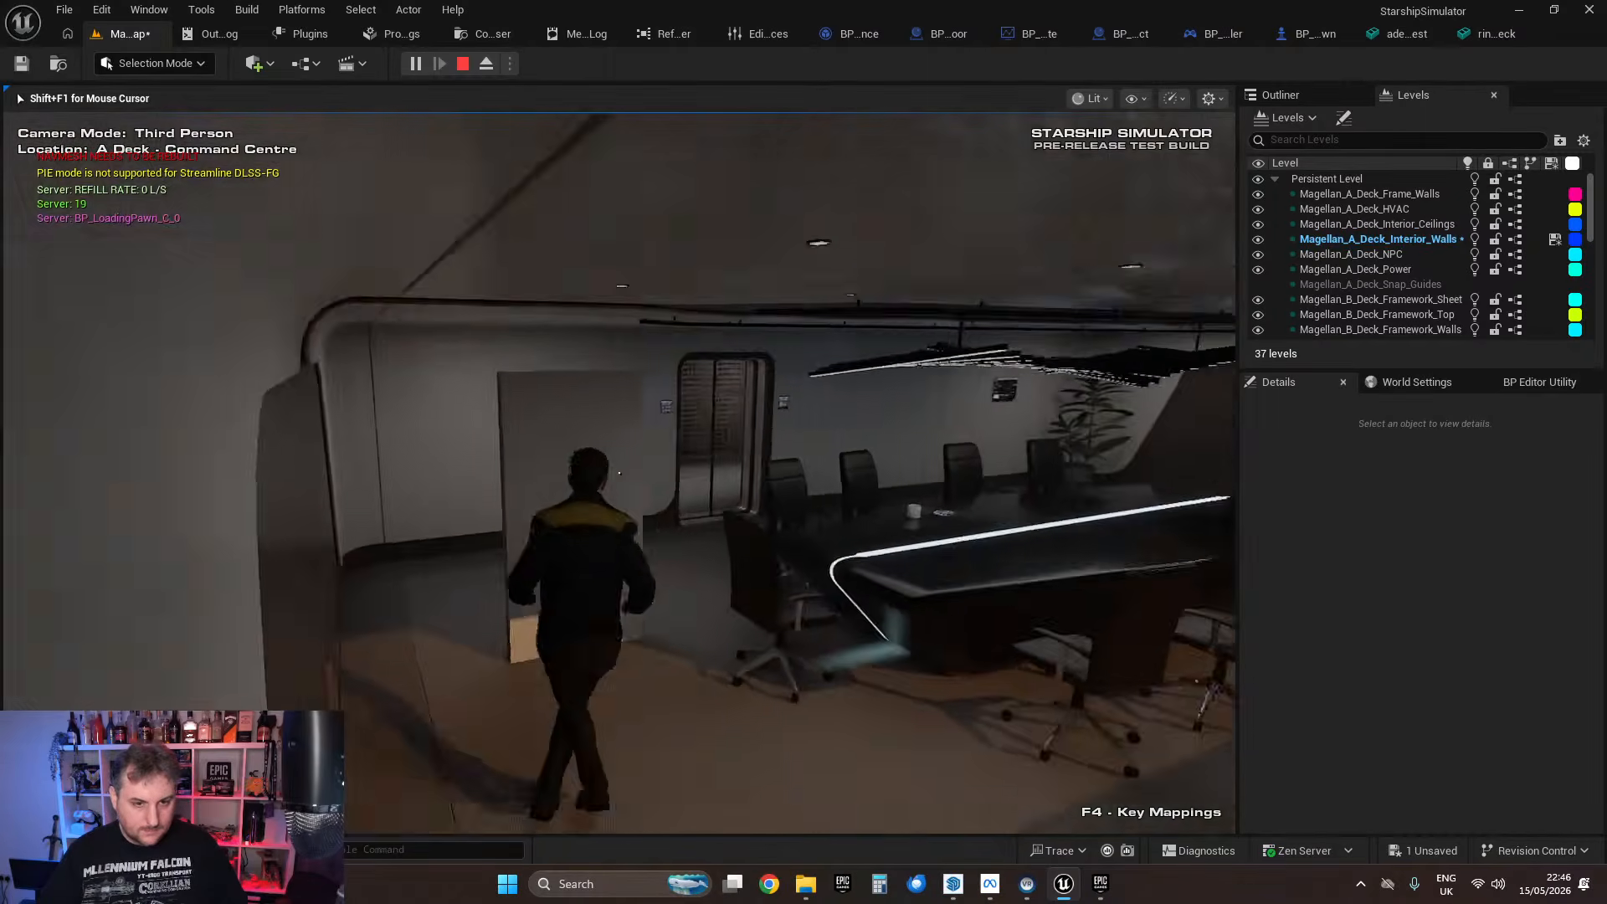
pyautogui.press('w')
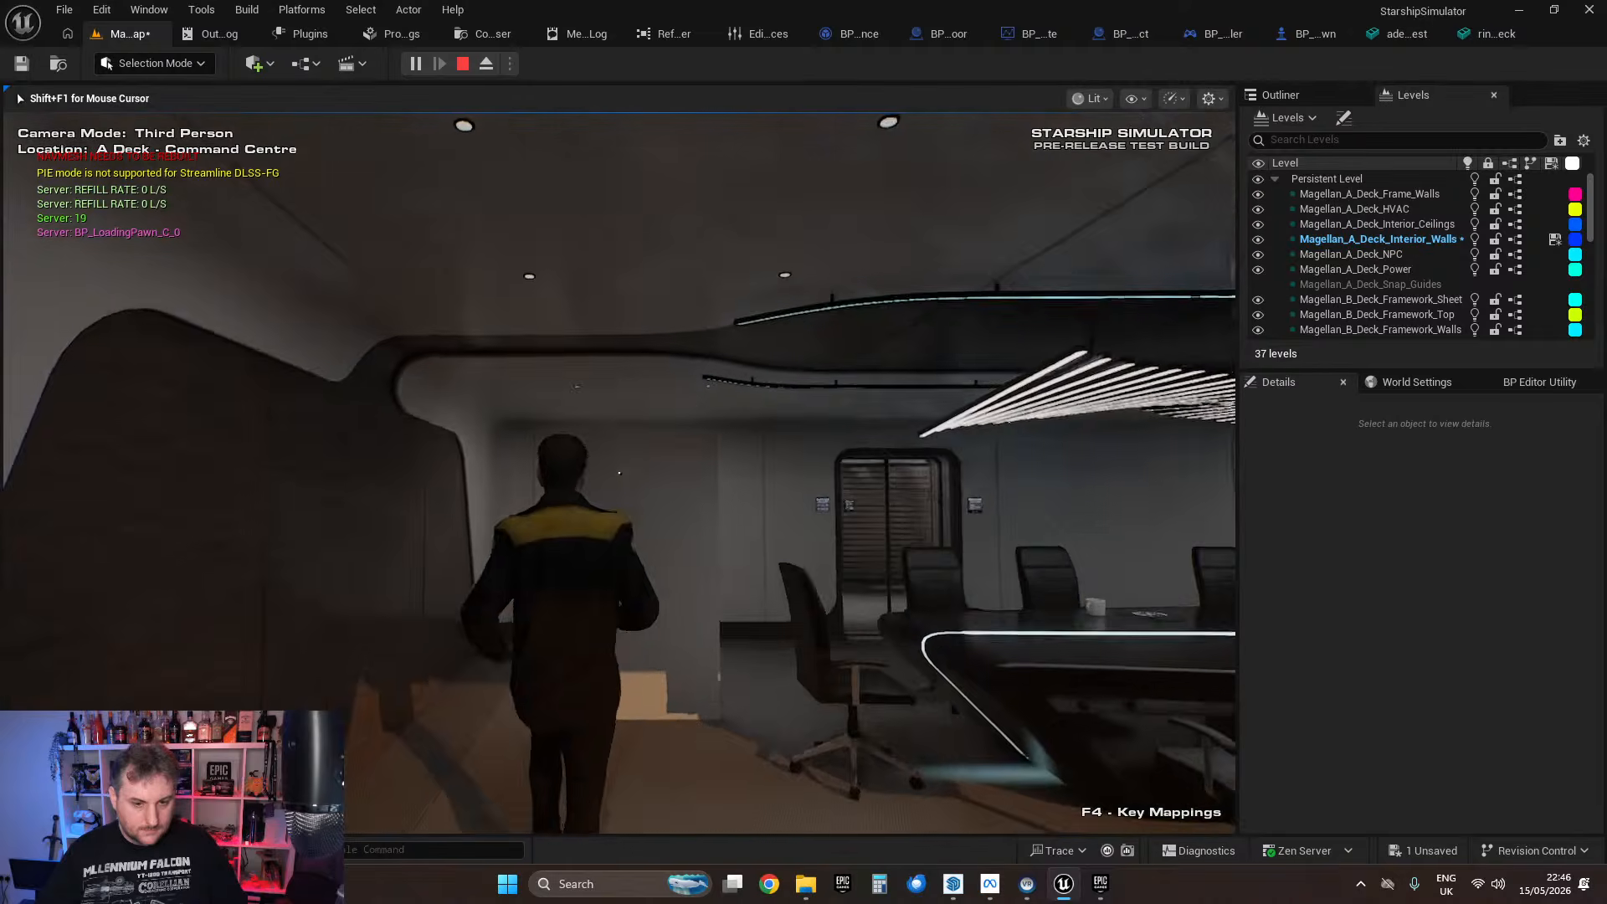
pyautogui.press('v')
pyautogui.press('v')
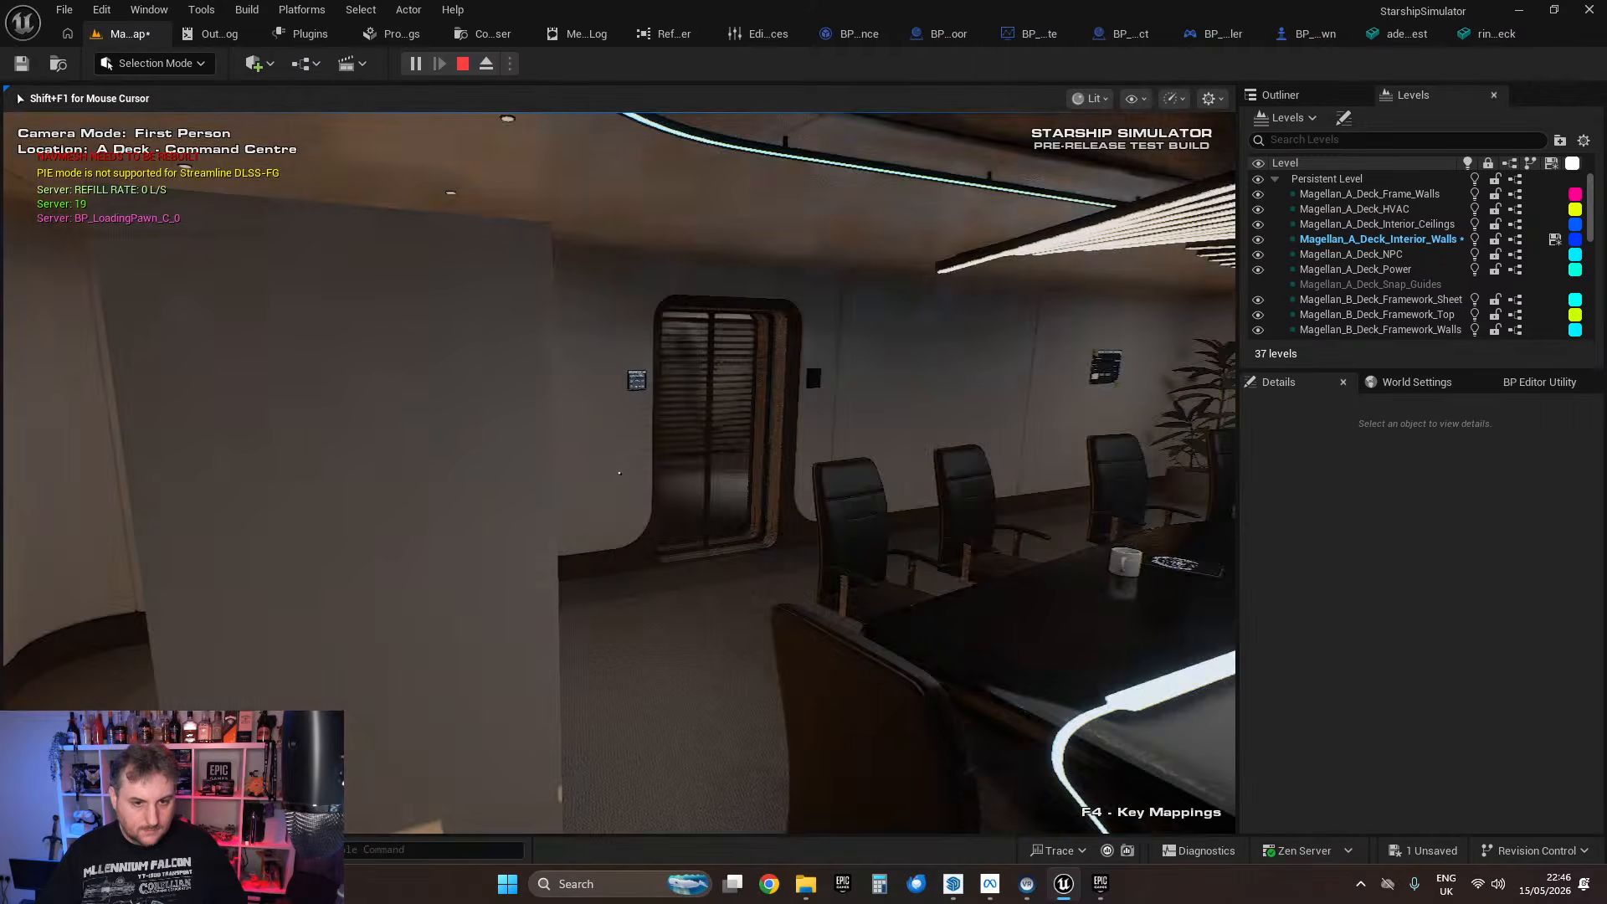
# Step: In the running play-test, grab the mug from the table and push it against the door panel from several positions to test its rotation
pyautogui.press('d')
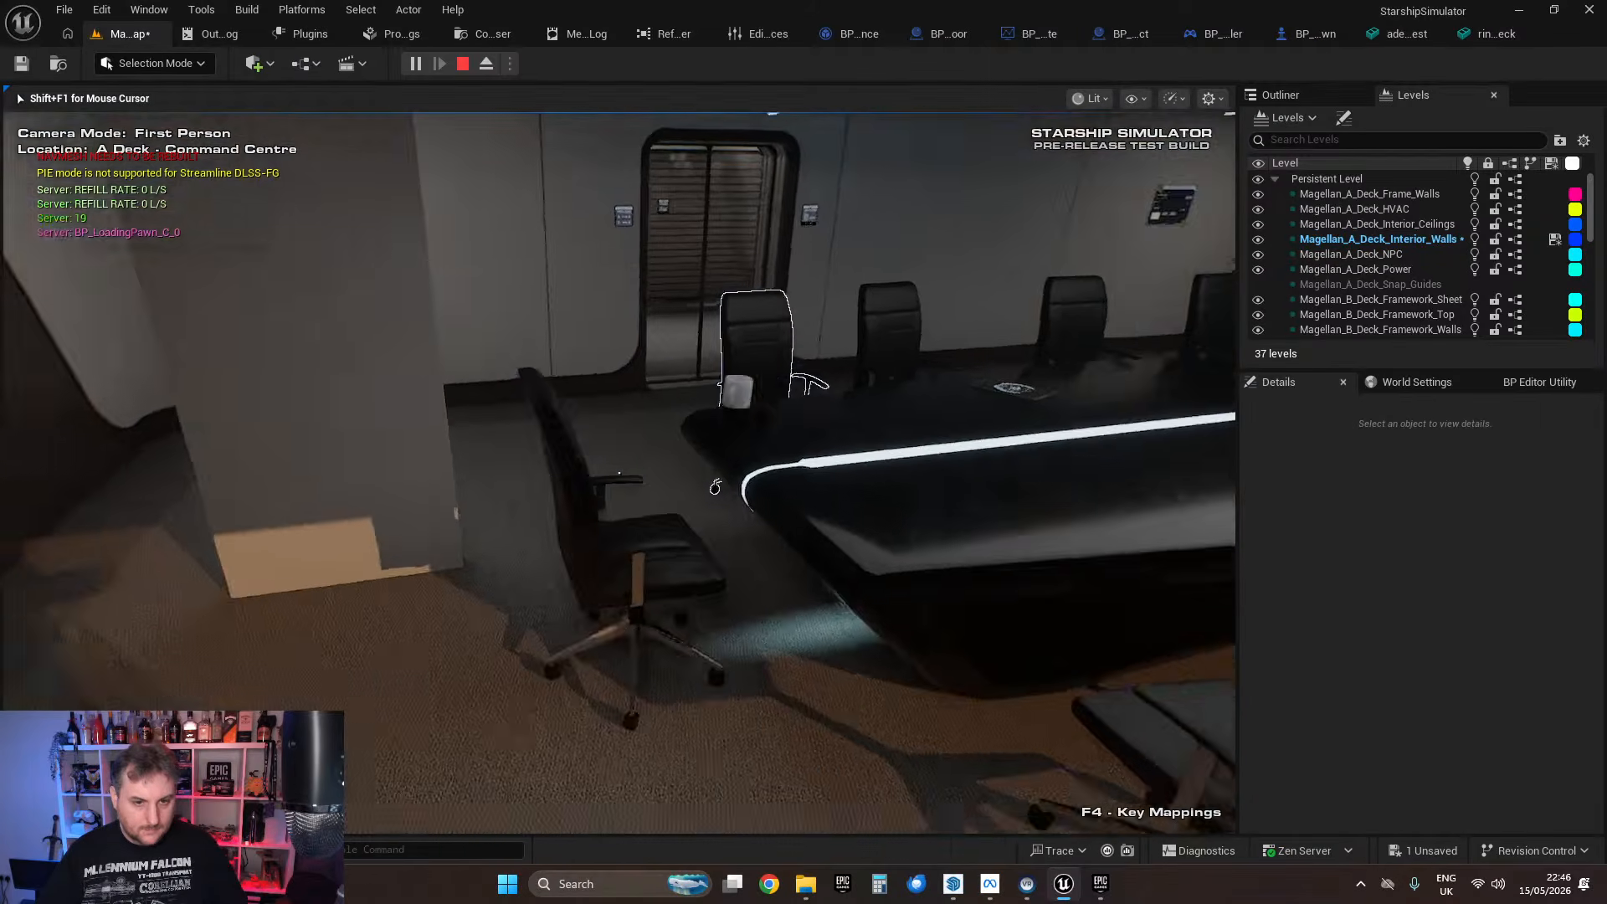
pyautogui.press('w')
pyautogui.press('s')
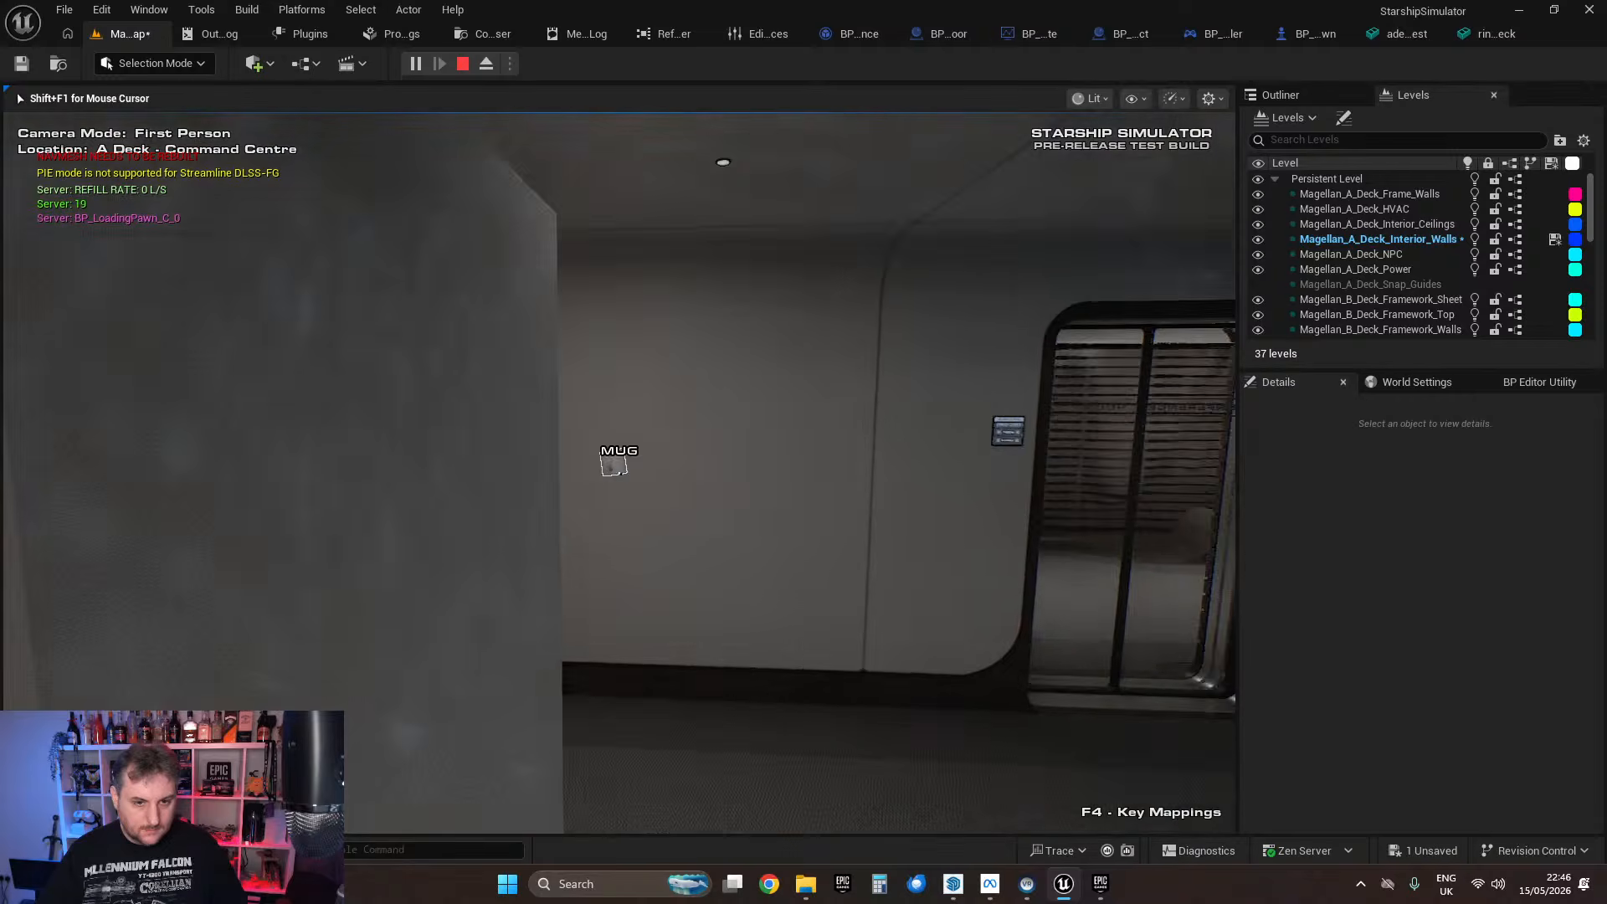
pyautogui.press('a')
pyautogui.press('s')
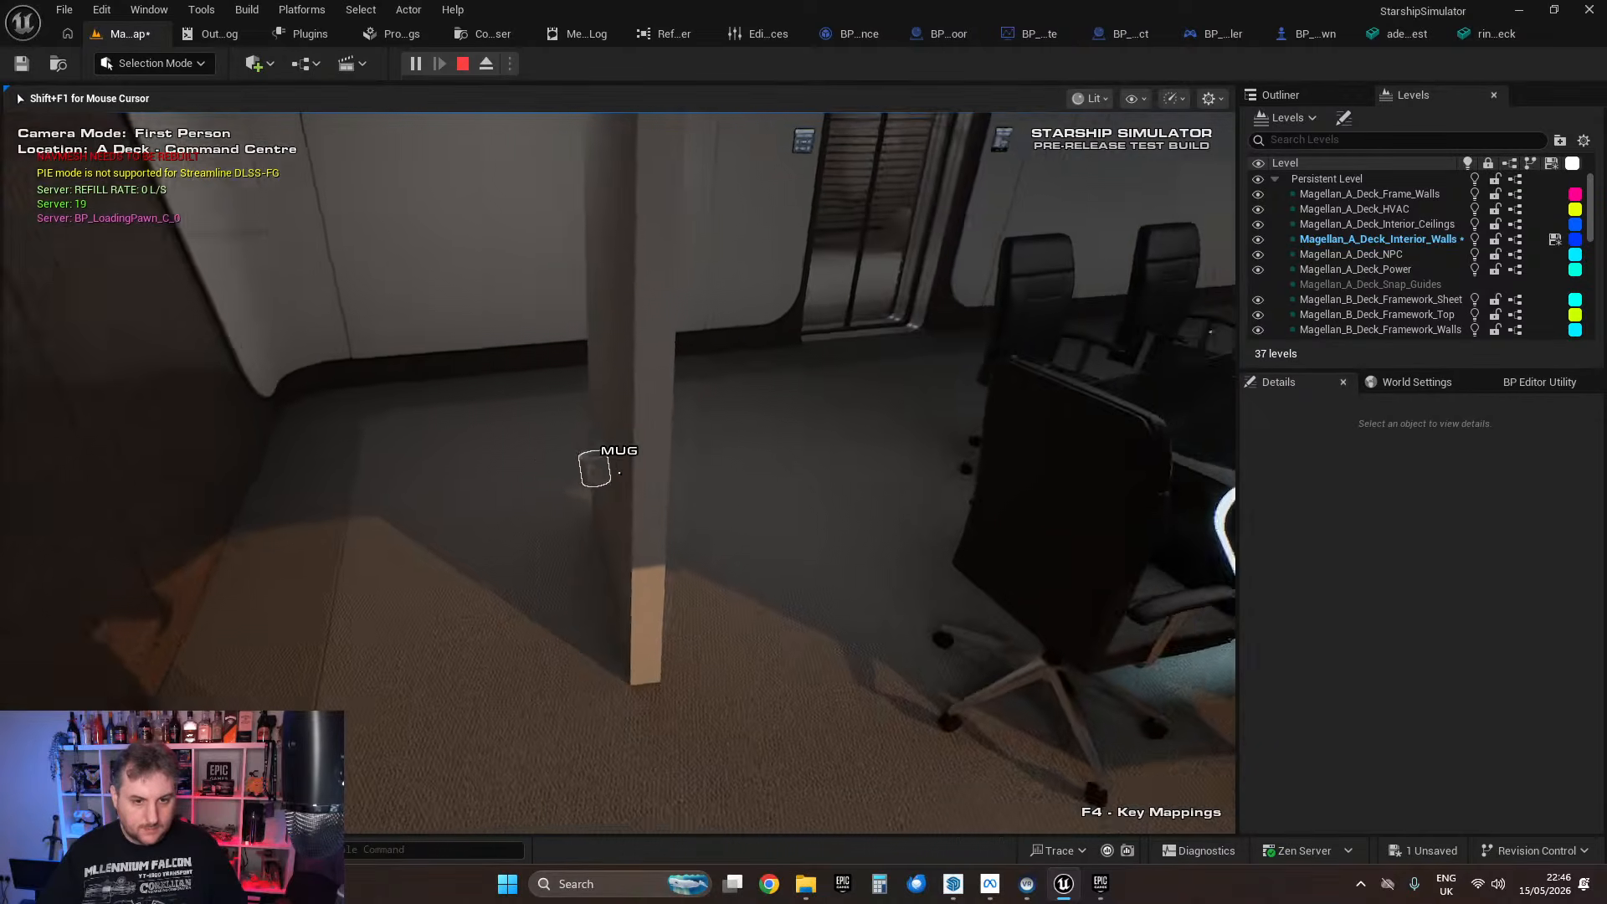
pyautogui.press('a')
pyautogui.press('s')
pyautogui.press('a')
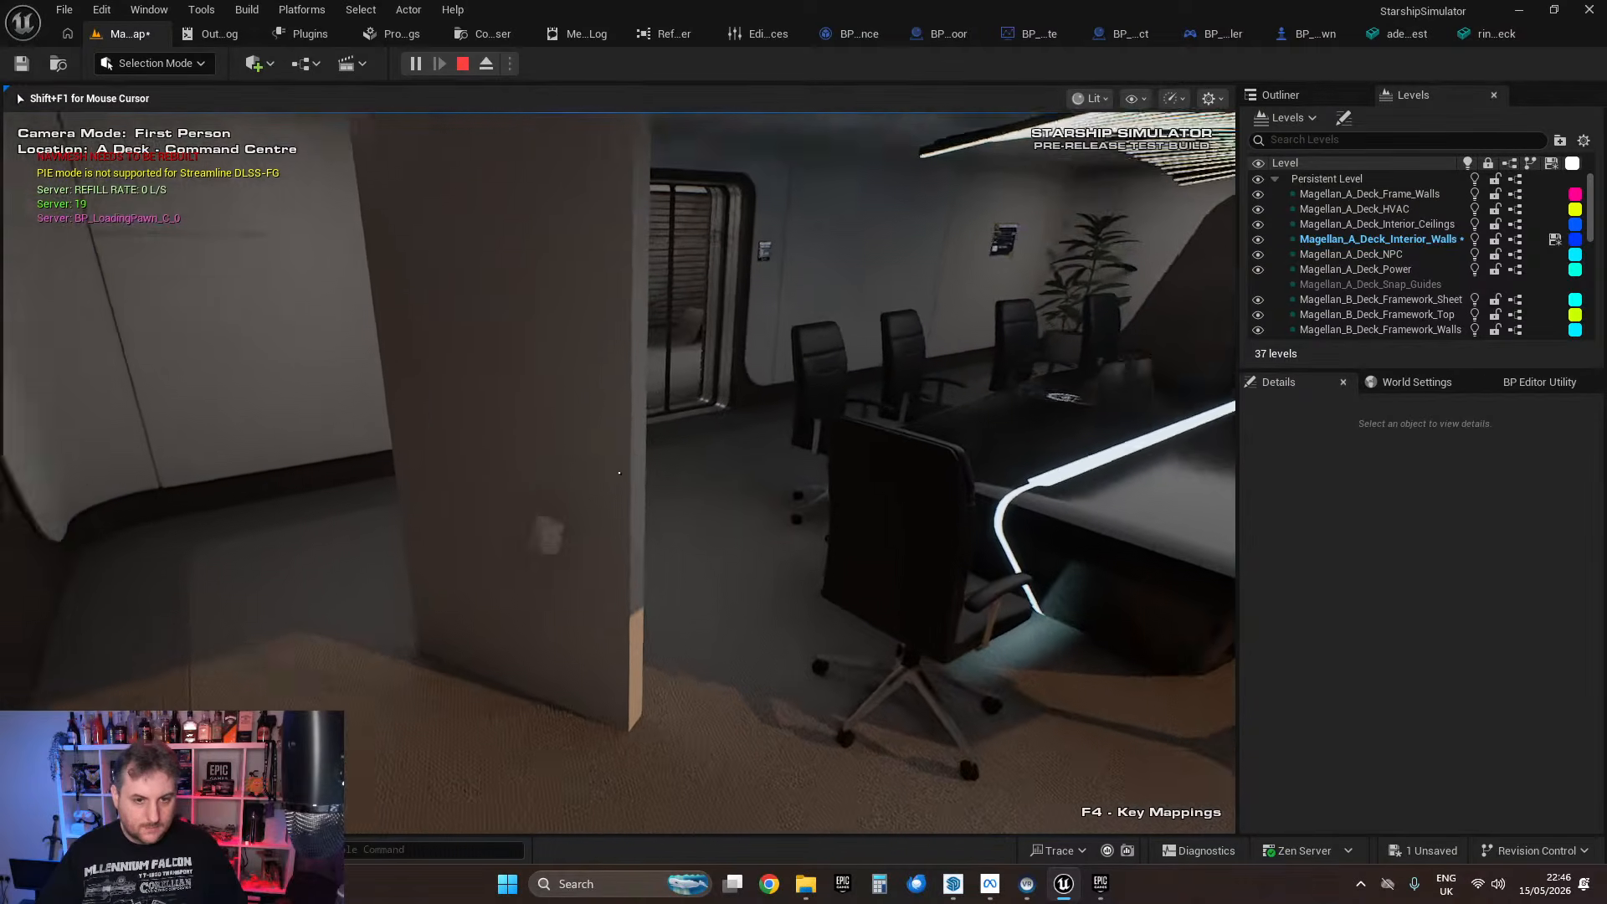
pyautogui.press('w')
pyautogui.press('s')
pyautogui.press('a')
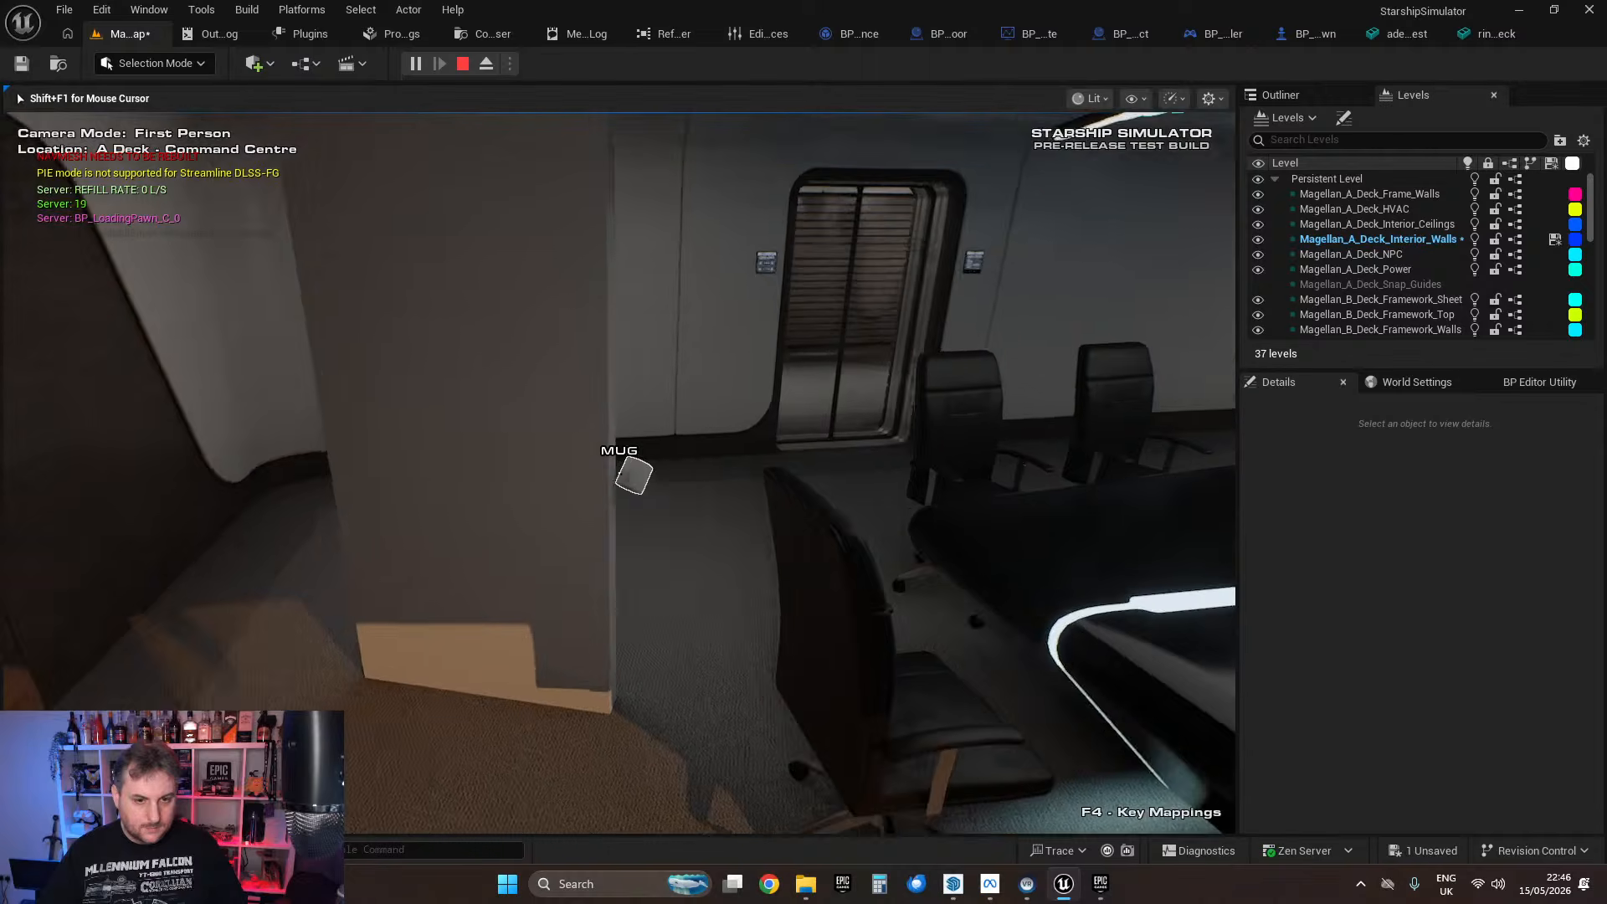
pyautogui.press('w')
pyautogui.press('w')
pyautogui.press('d')
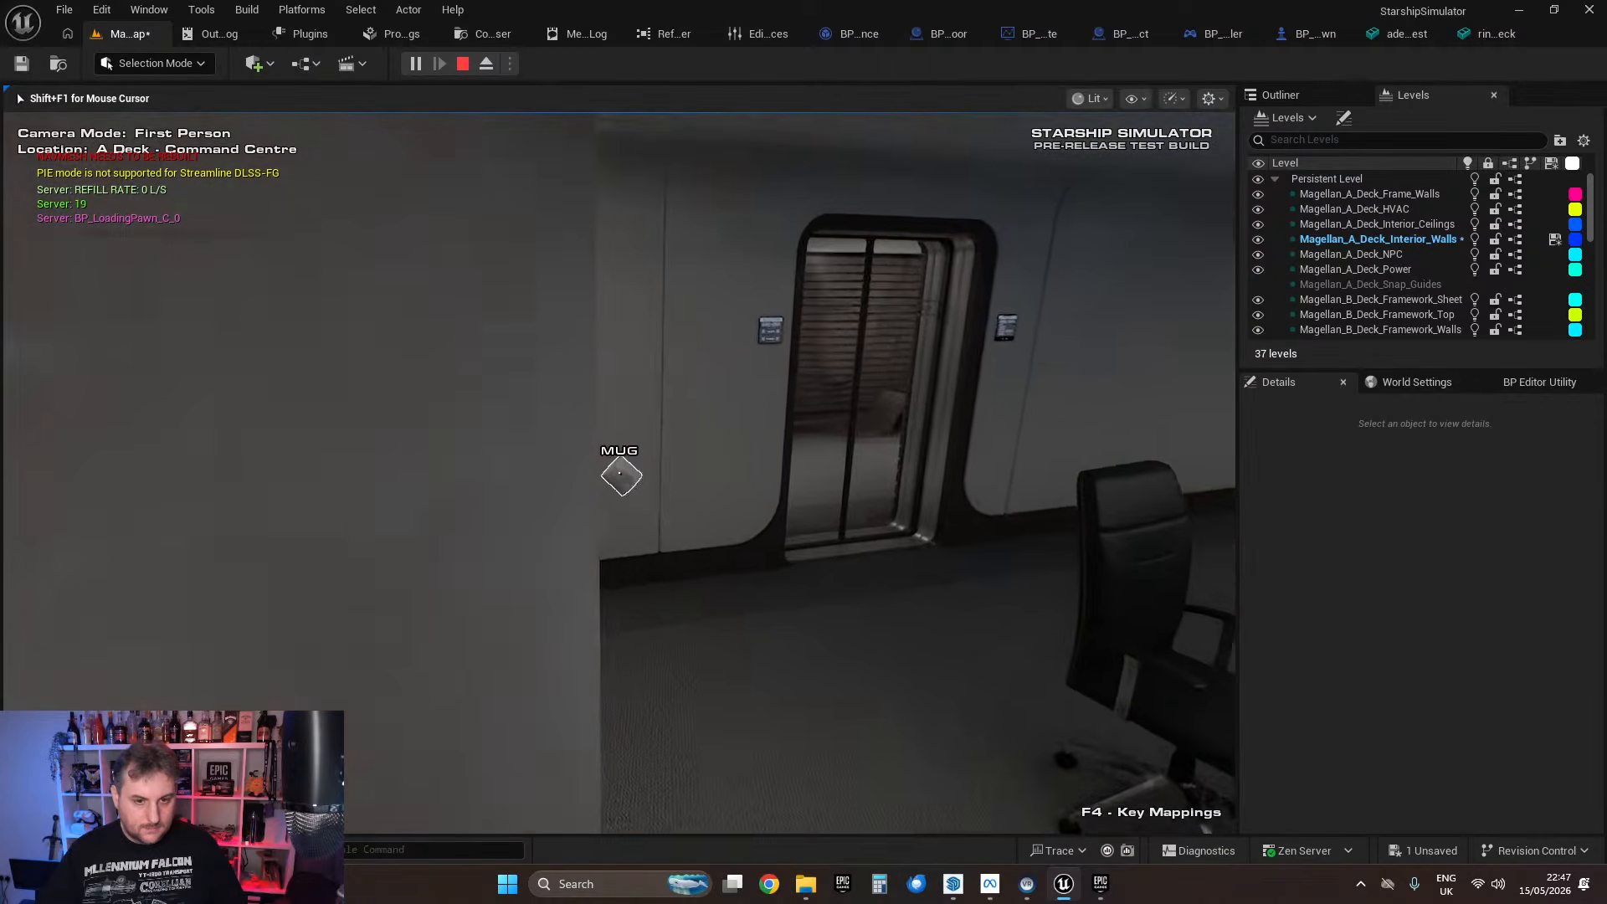
pyautogui.press('s')
pyautogui.press('a')
pyautogui.press('s')
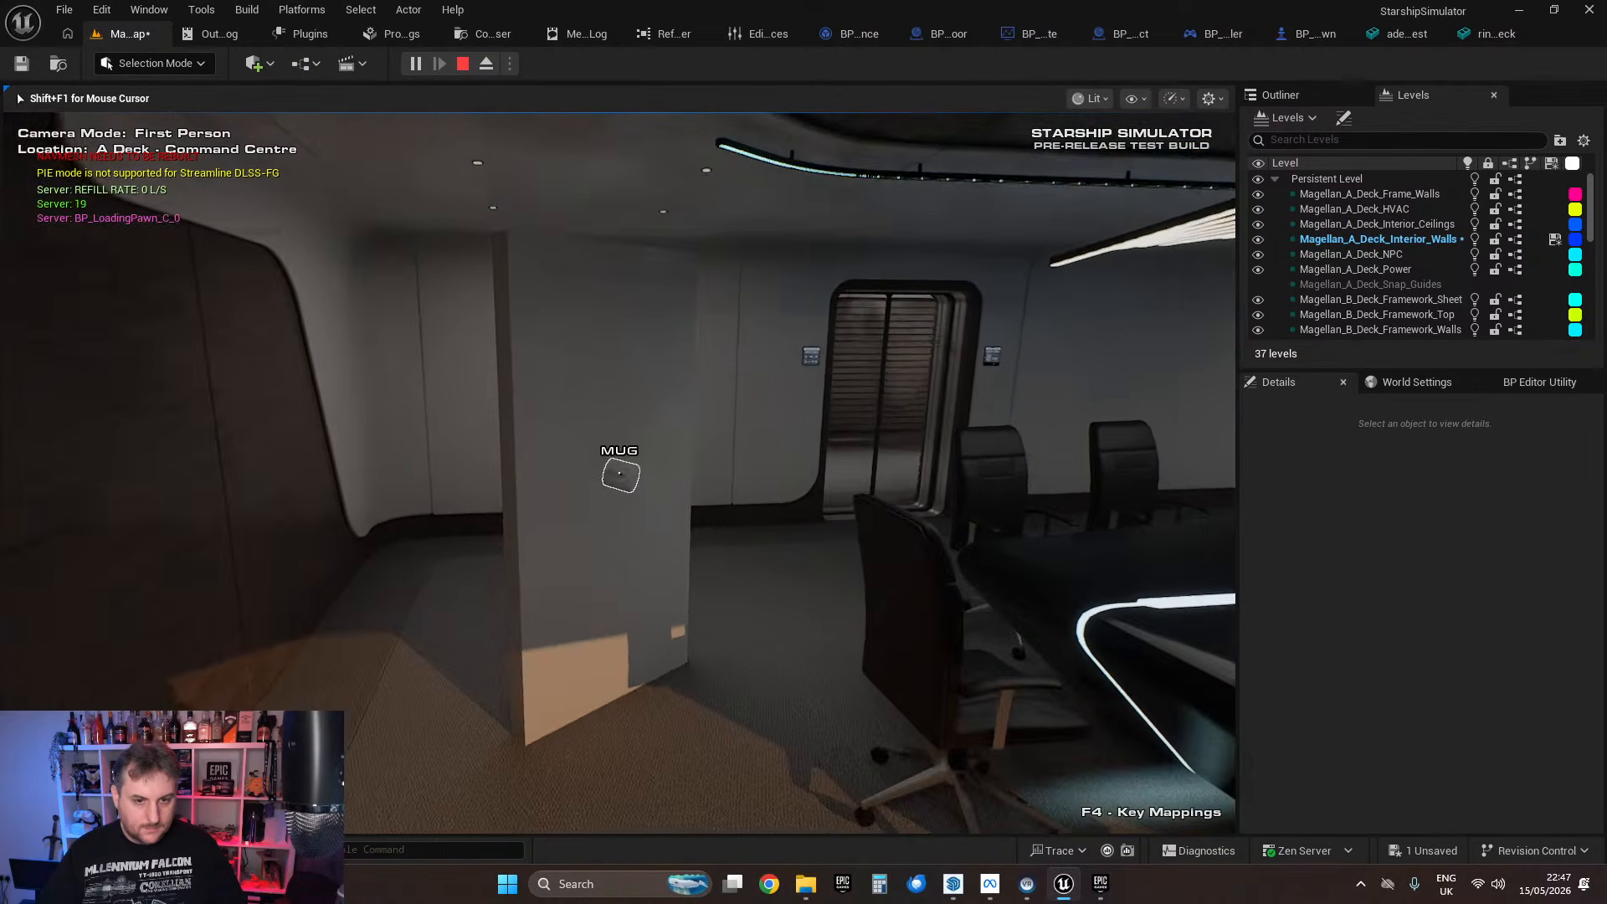
pyautogui.press('a')
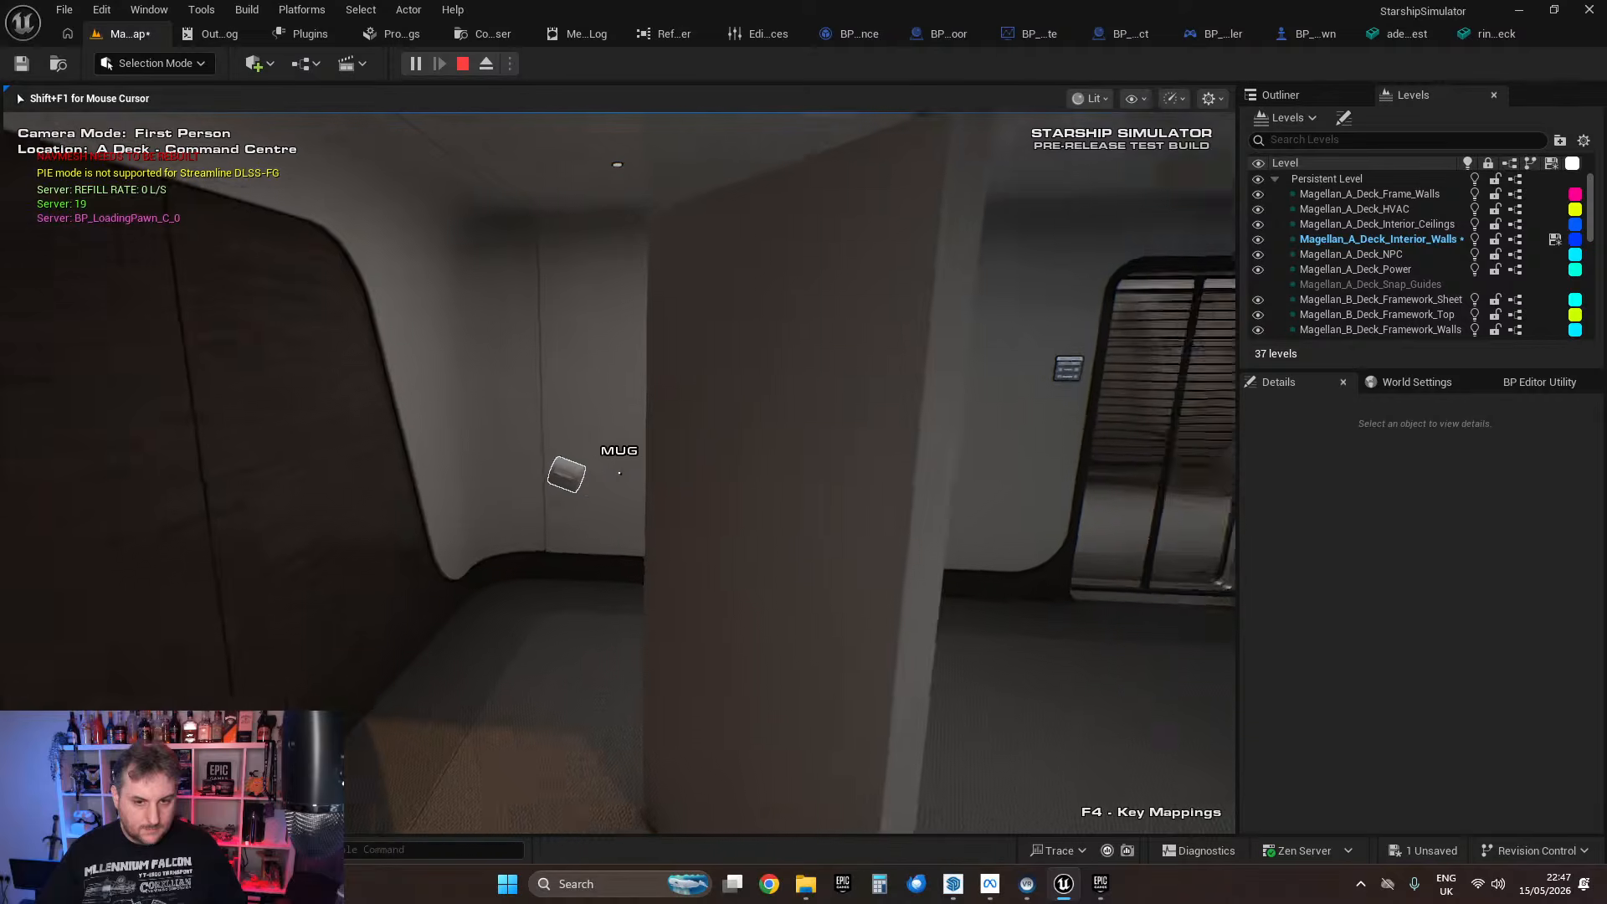
pyautogui.press('s')
pyautogui.press('s')
pyautogui.press('d')
pyautogui.press('w')
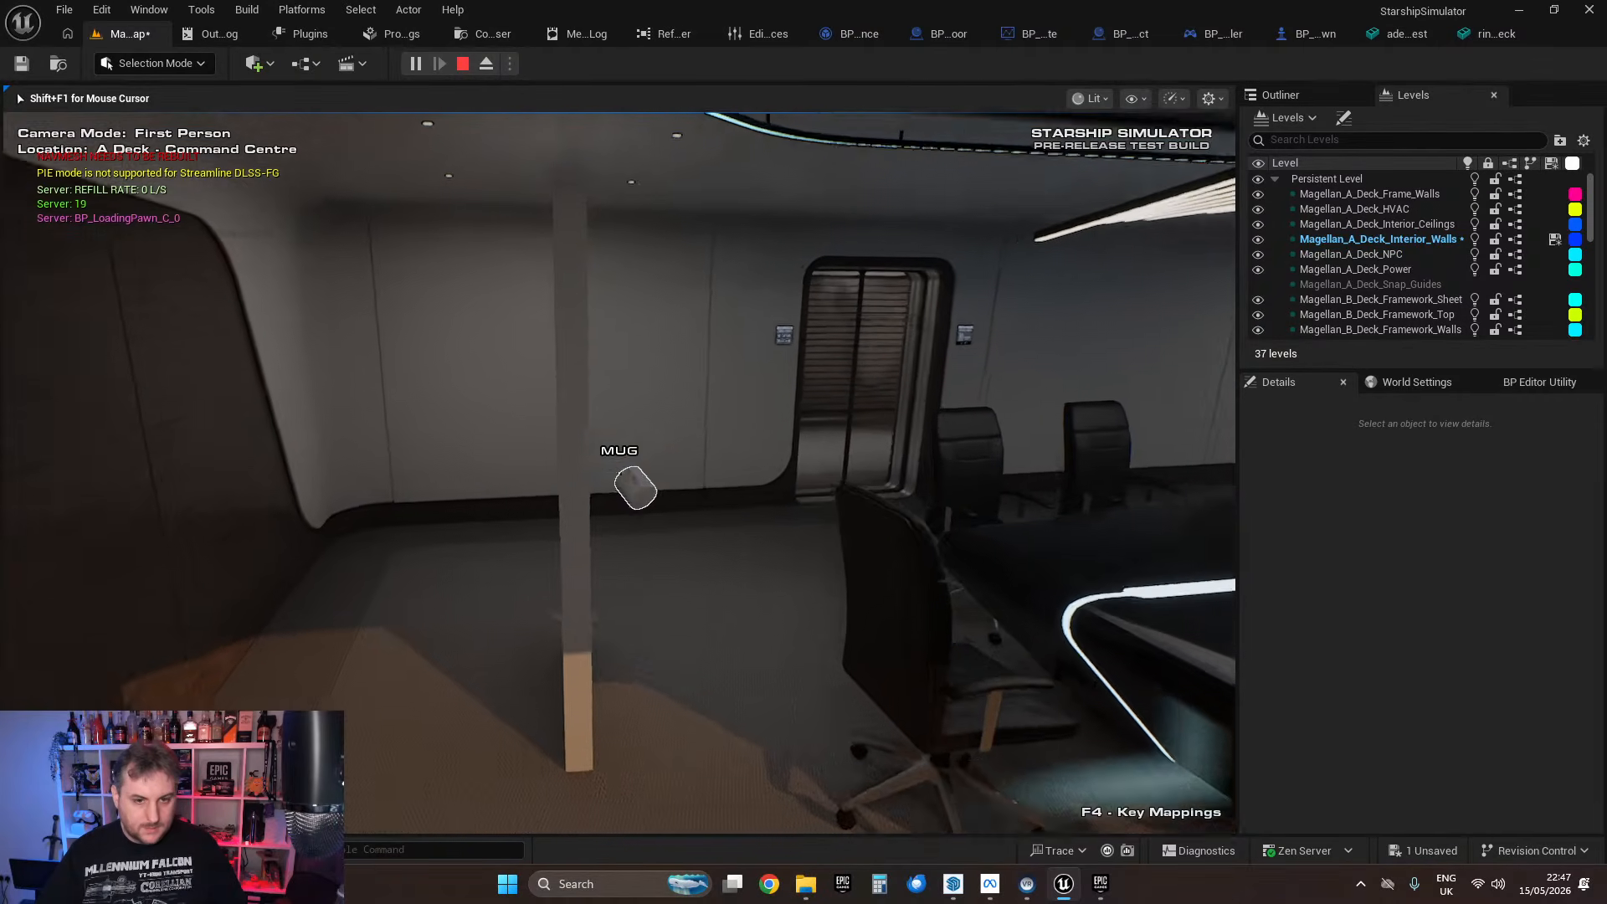
pyautogui.press('a')
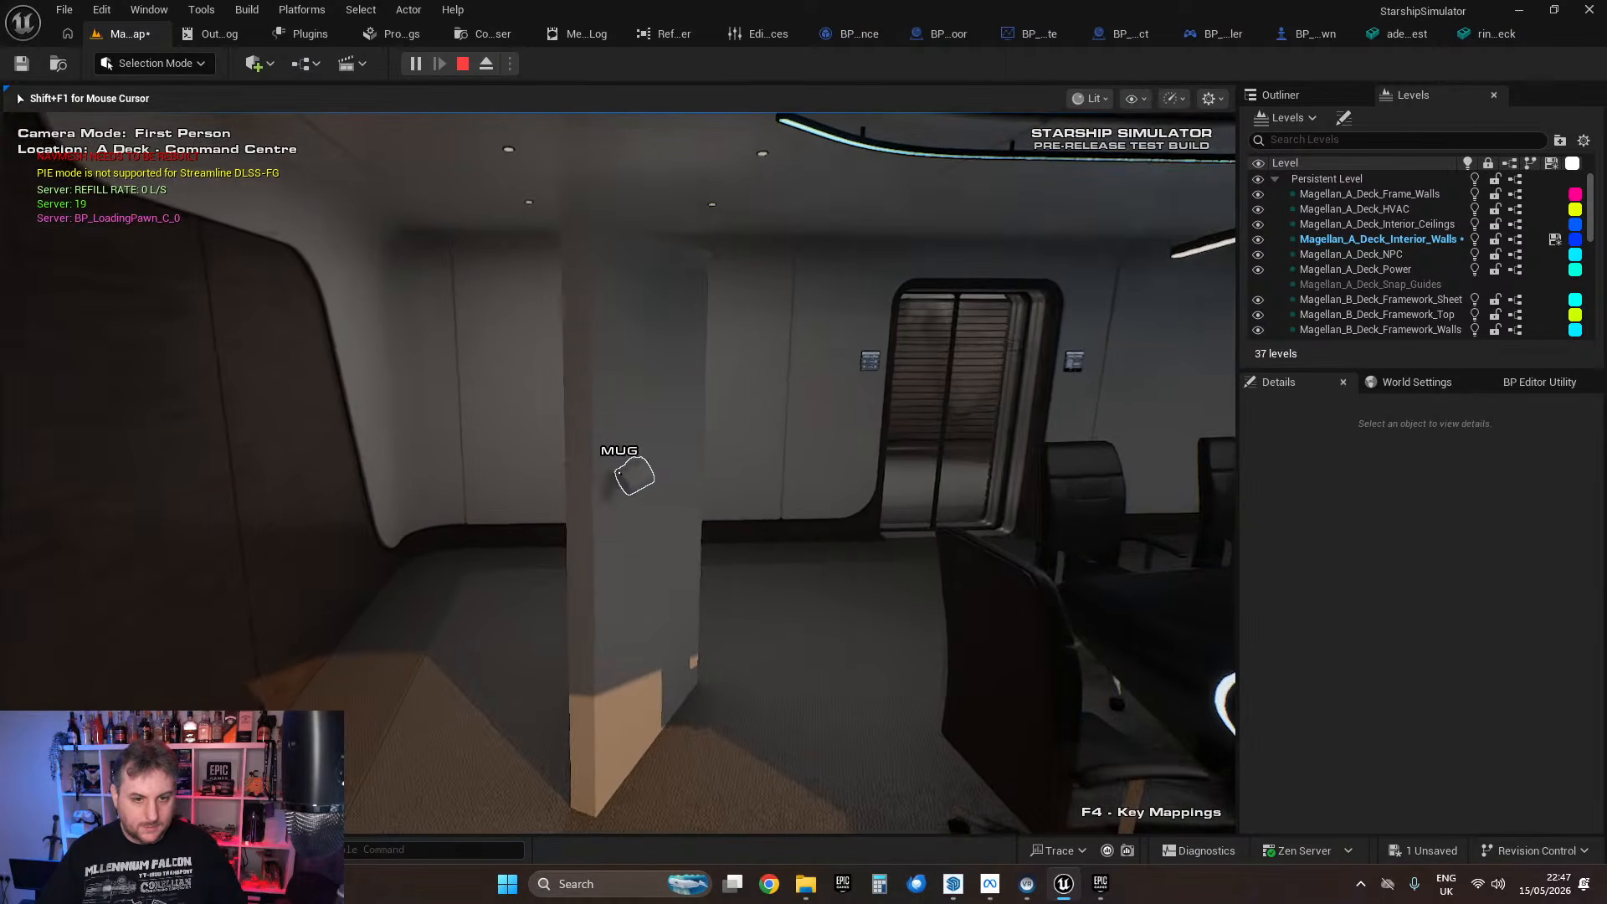
pyautogui.press('w')
pyautogui.press('s')
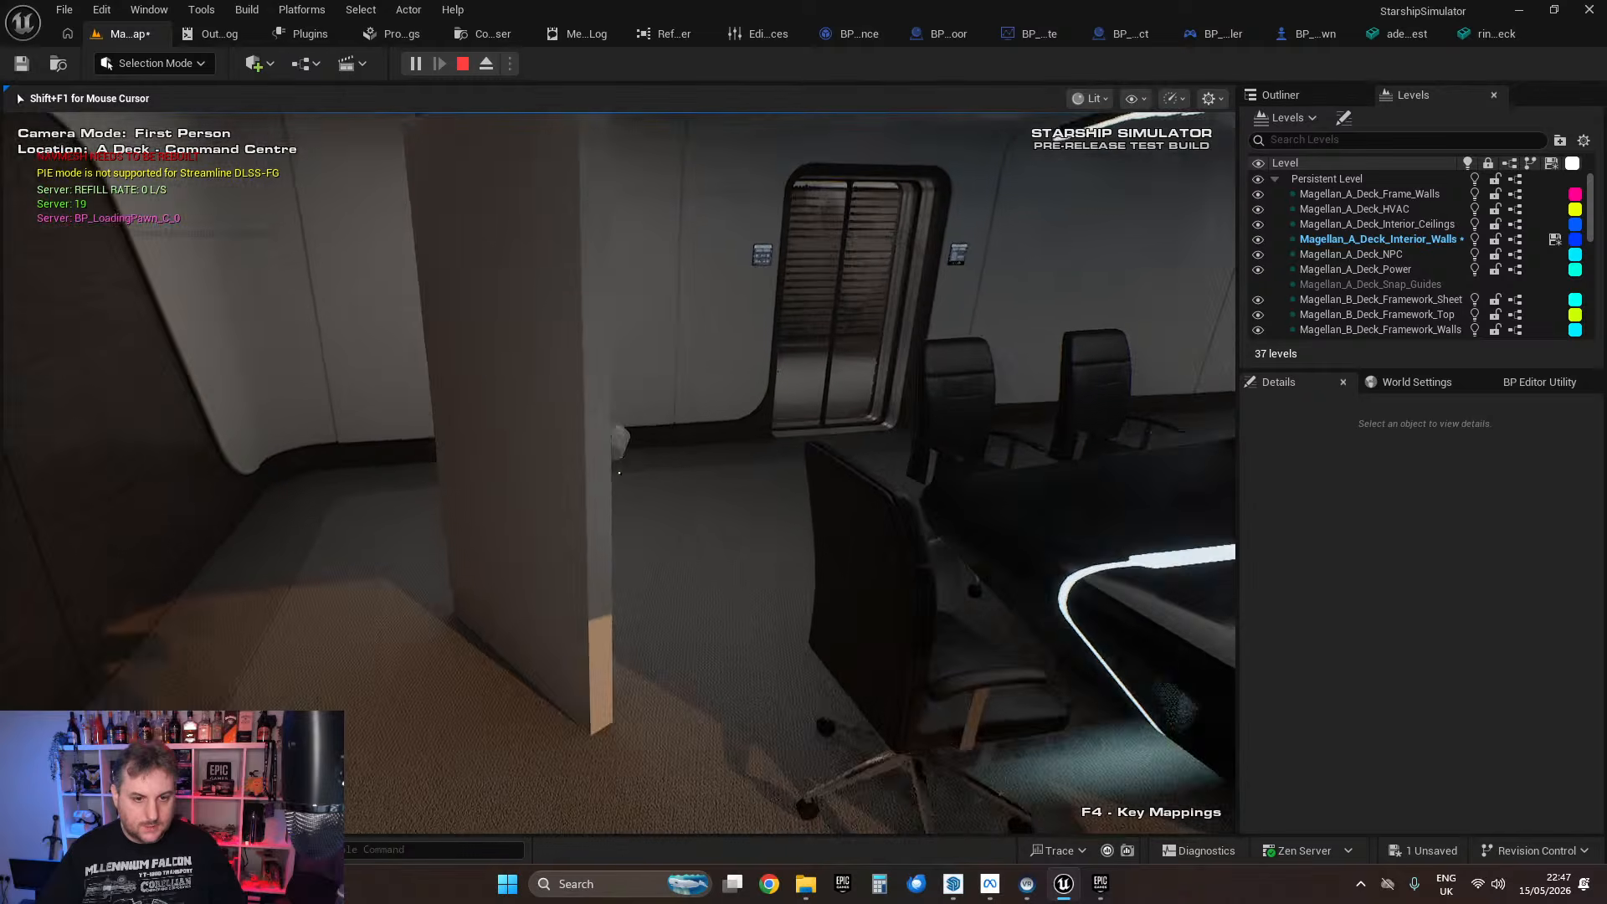
pyautogui.press('d')
pyautogui.press('d')
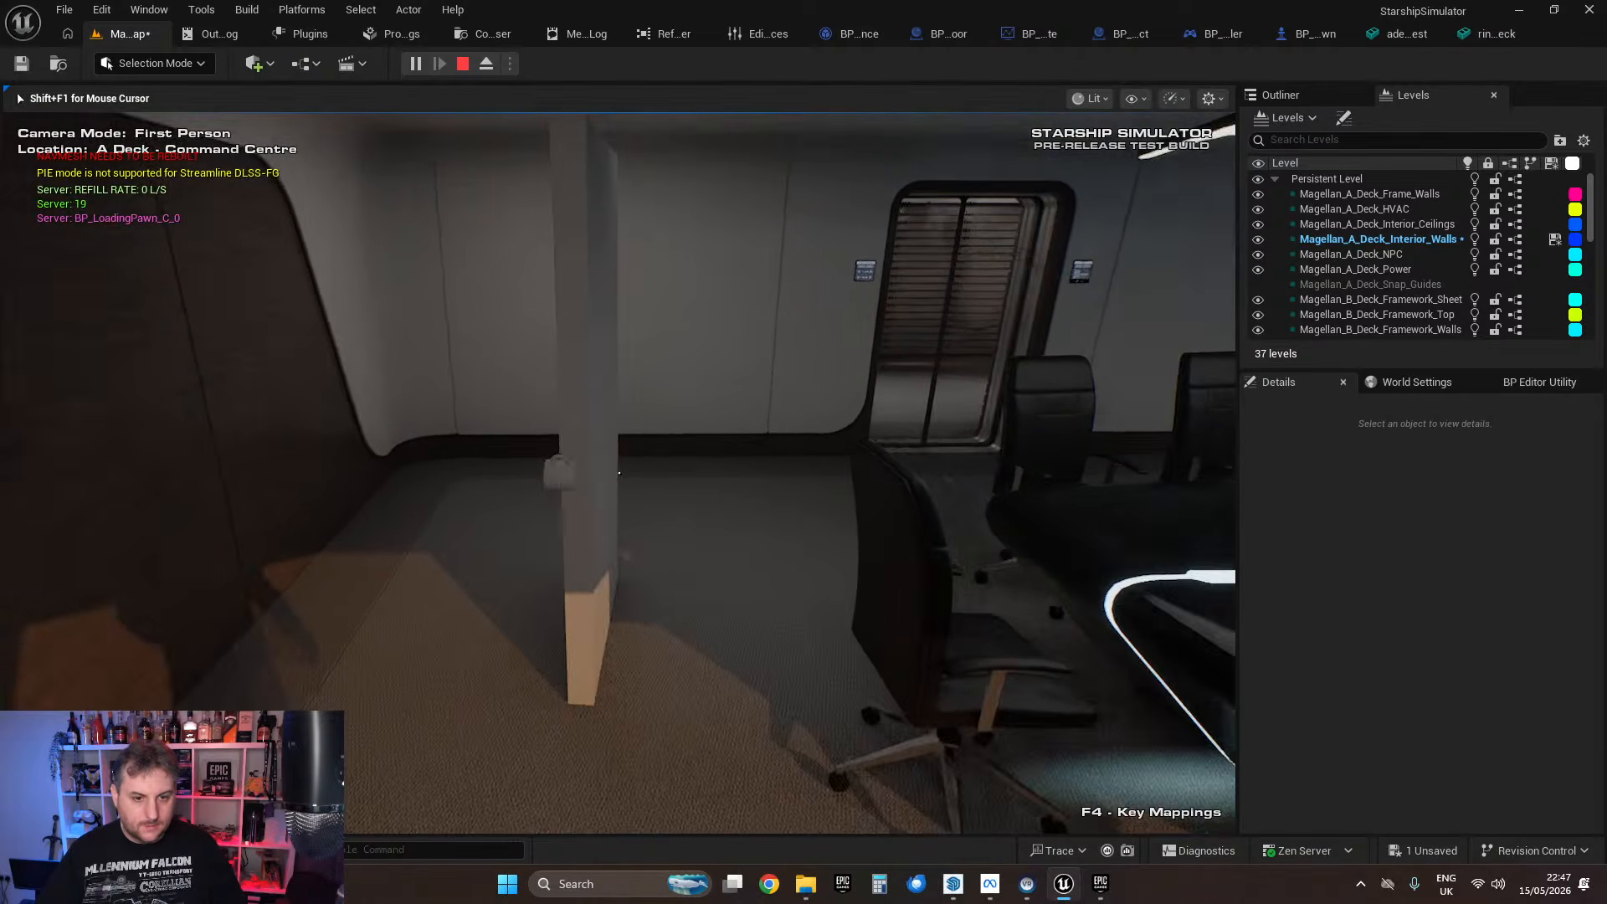
# Step: Walk back up to the door panel to check how it swings on contact, and end the play-test
pyautogui.press('a')
pyautogui.press('w')
pyautogui.press('d')
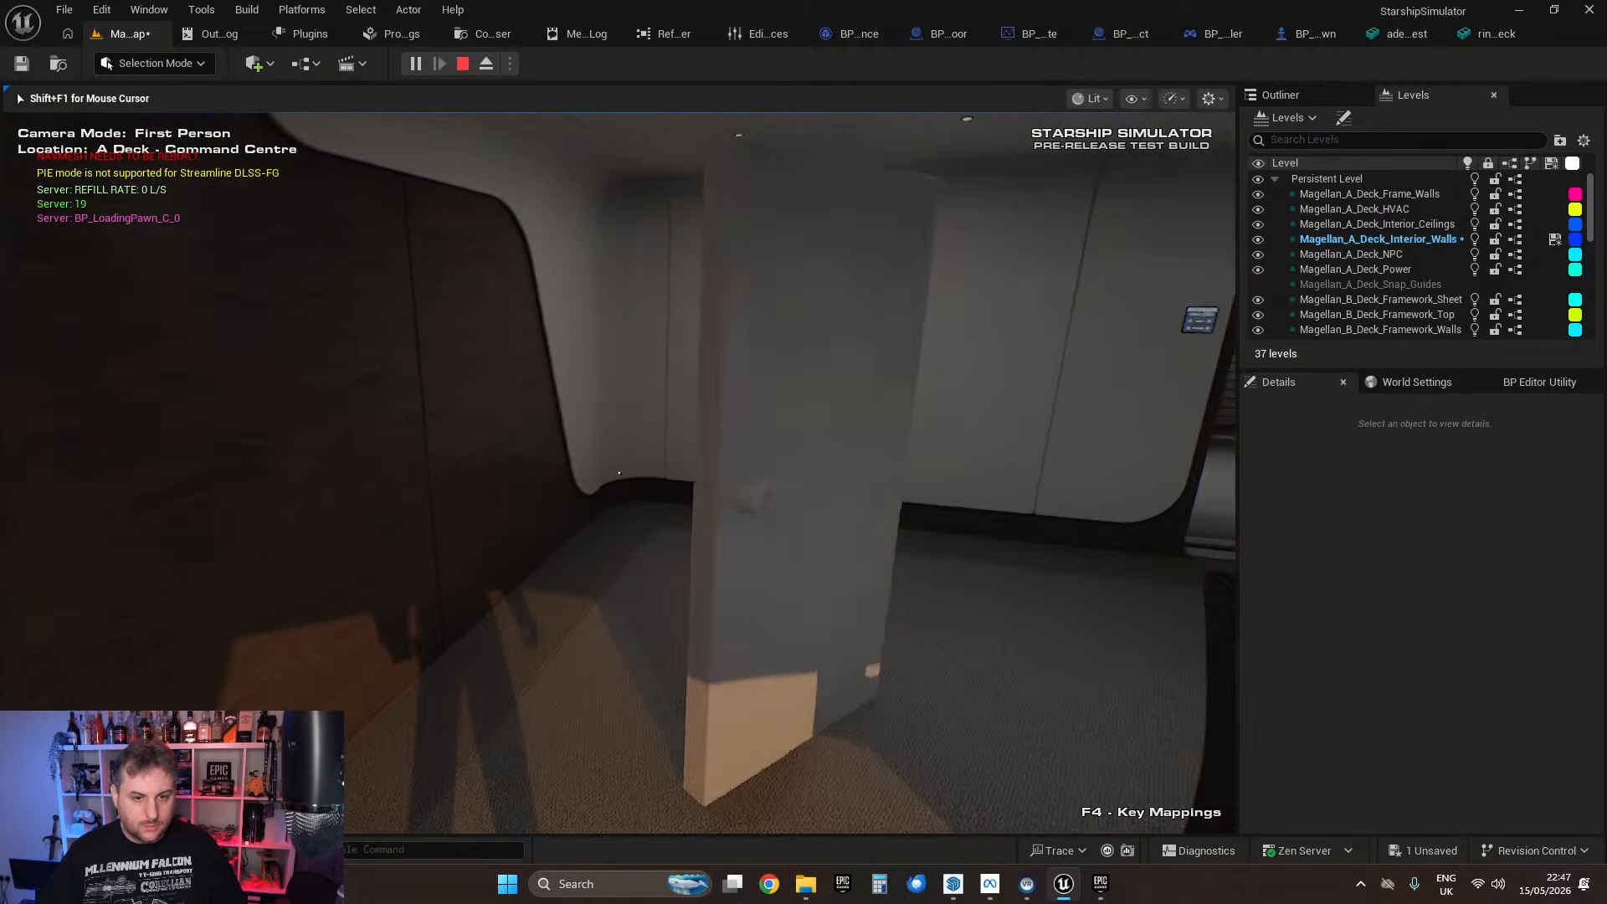
pyautogui.press('s')
pyautogui.press('d')
pyautogui.press('w')
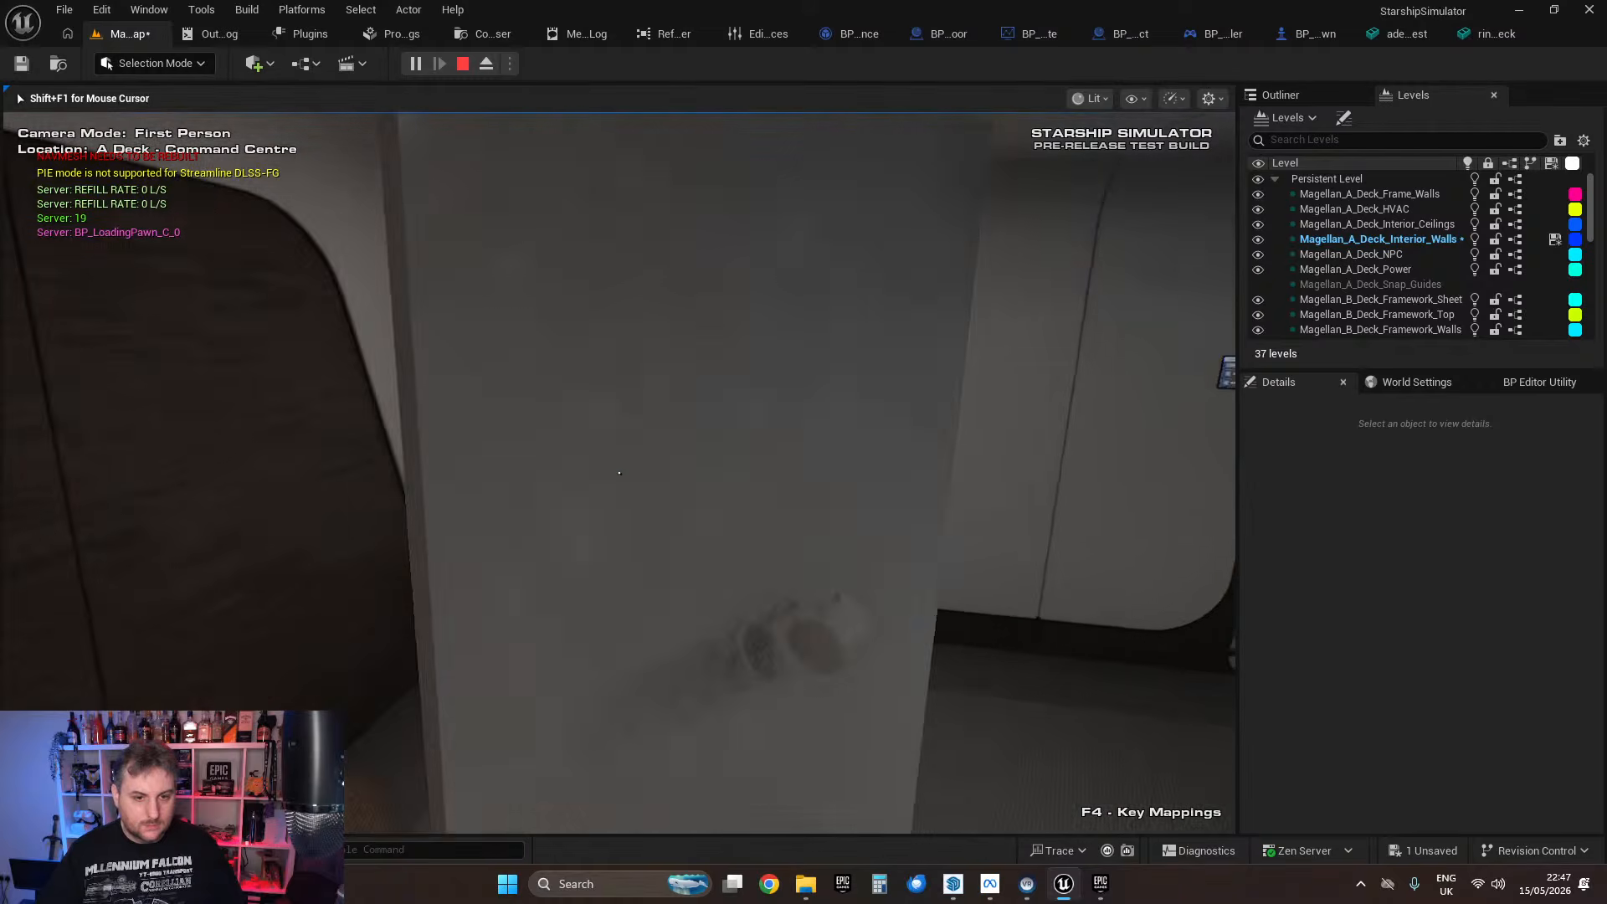
pyautogui.press('s')
pyautogui.press('Escape')
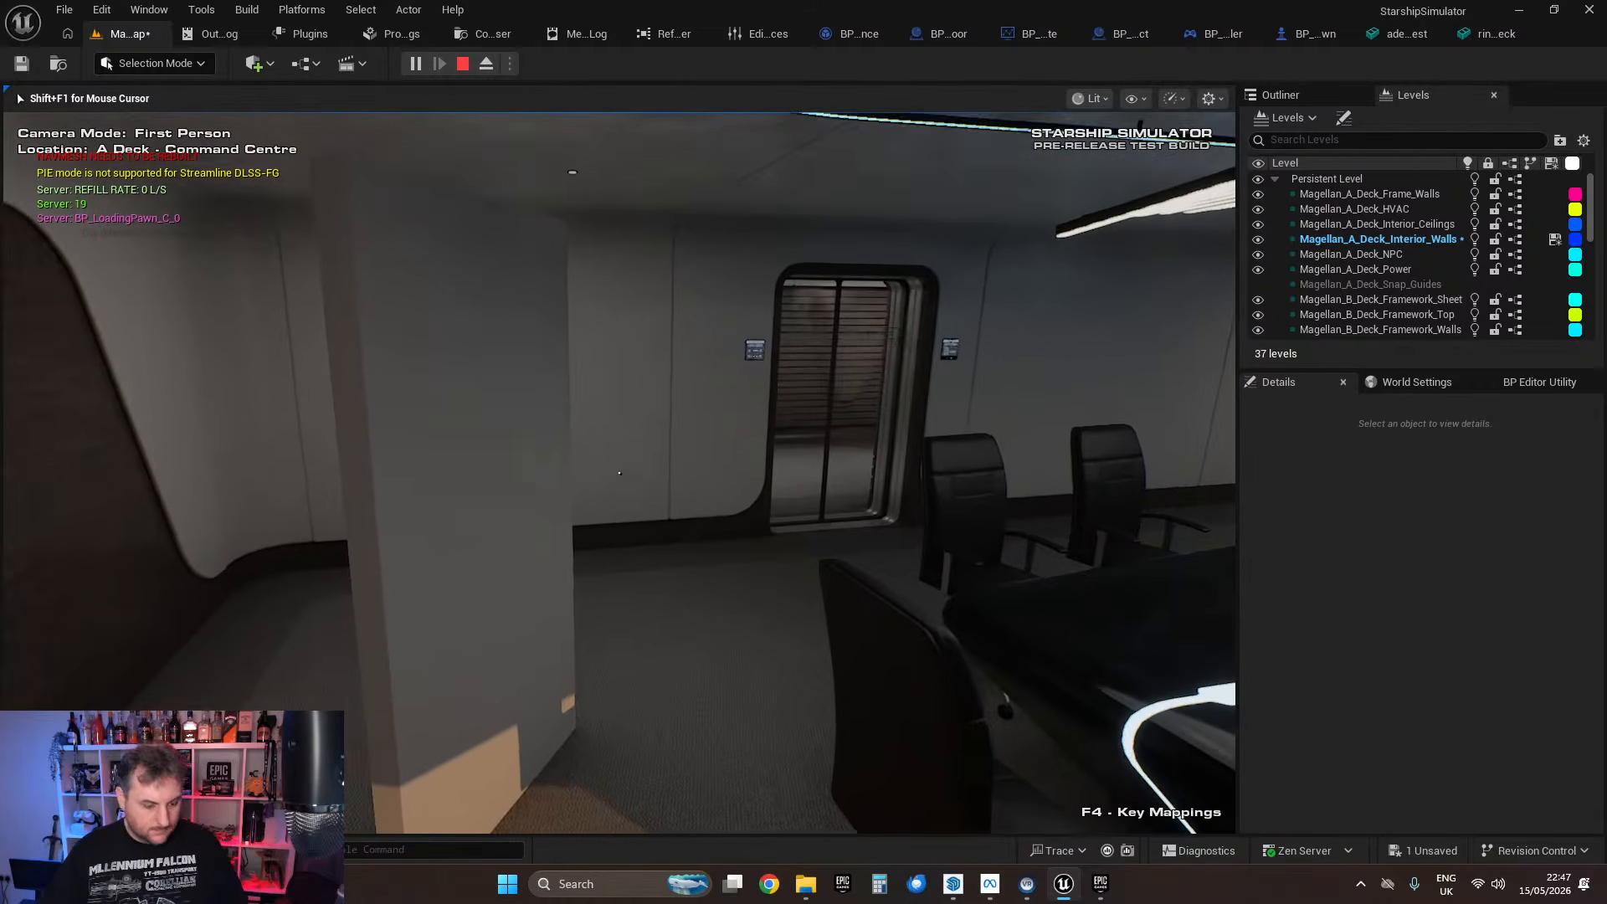
pyautogui.press('Escape')
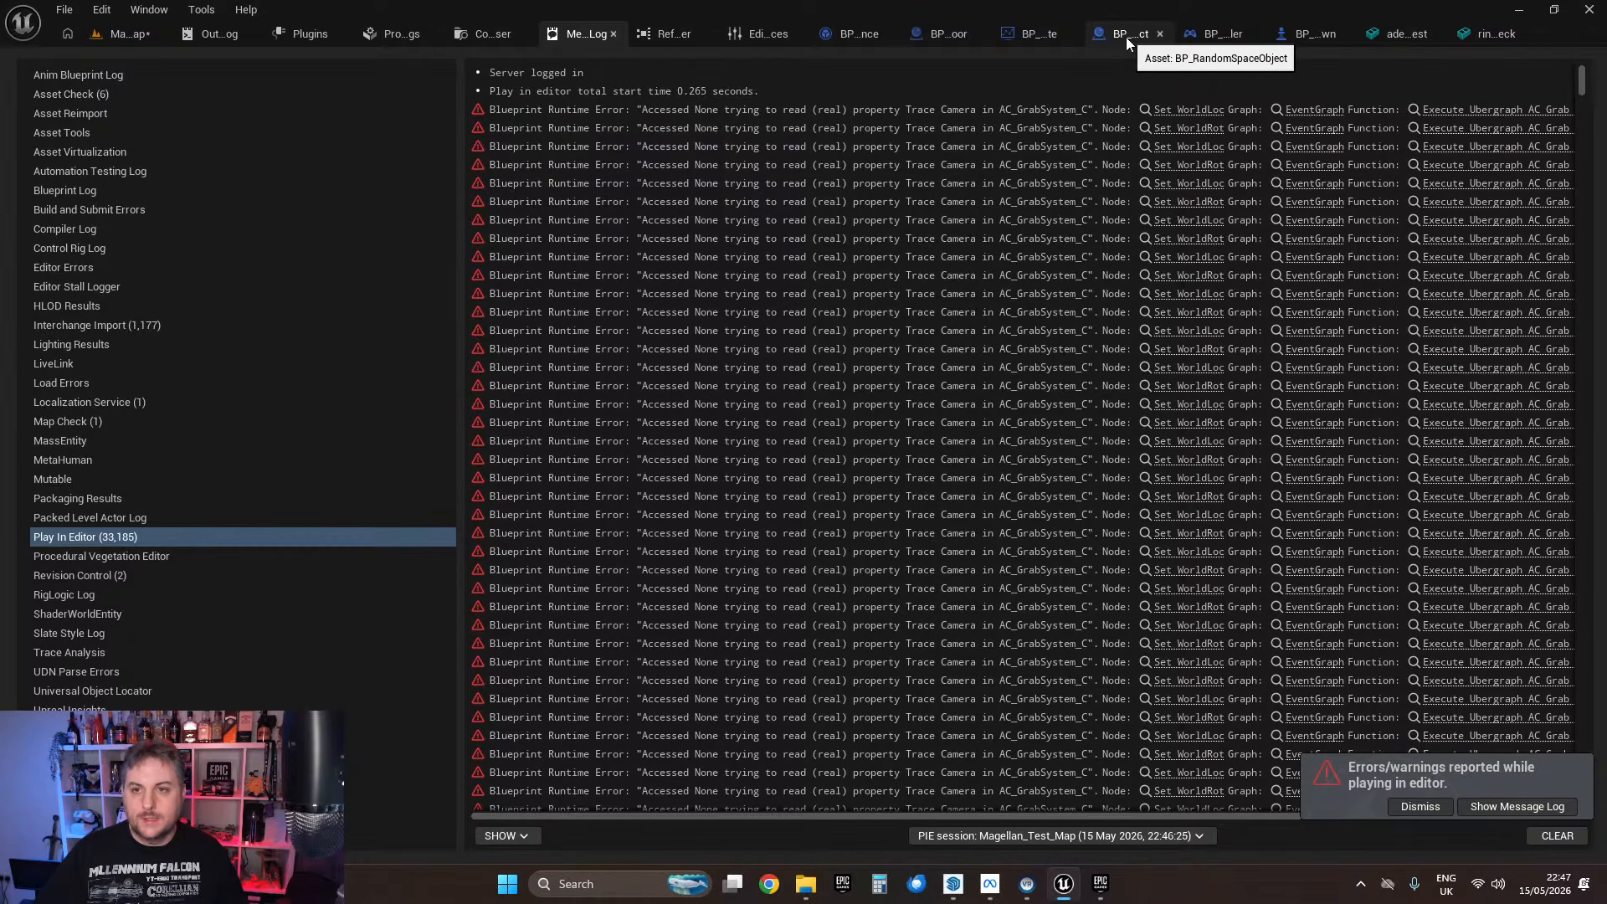
# Step: In BP_FlappyDoor, set the cube's Inertia Tensor Scale Z to 0.0, and compile and save the Blueprint
pyautogui.click(939, 33)
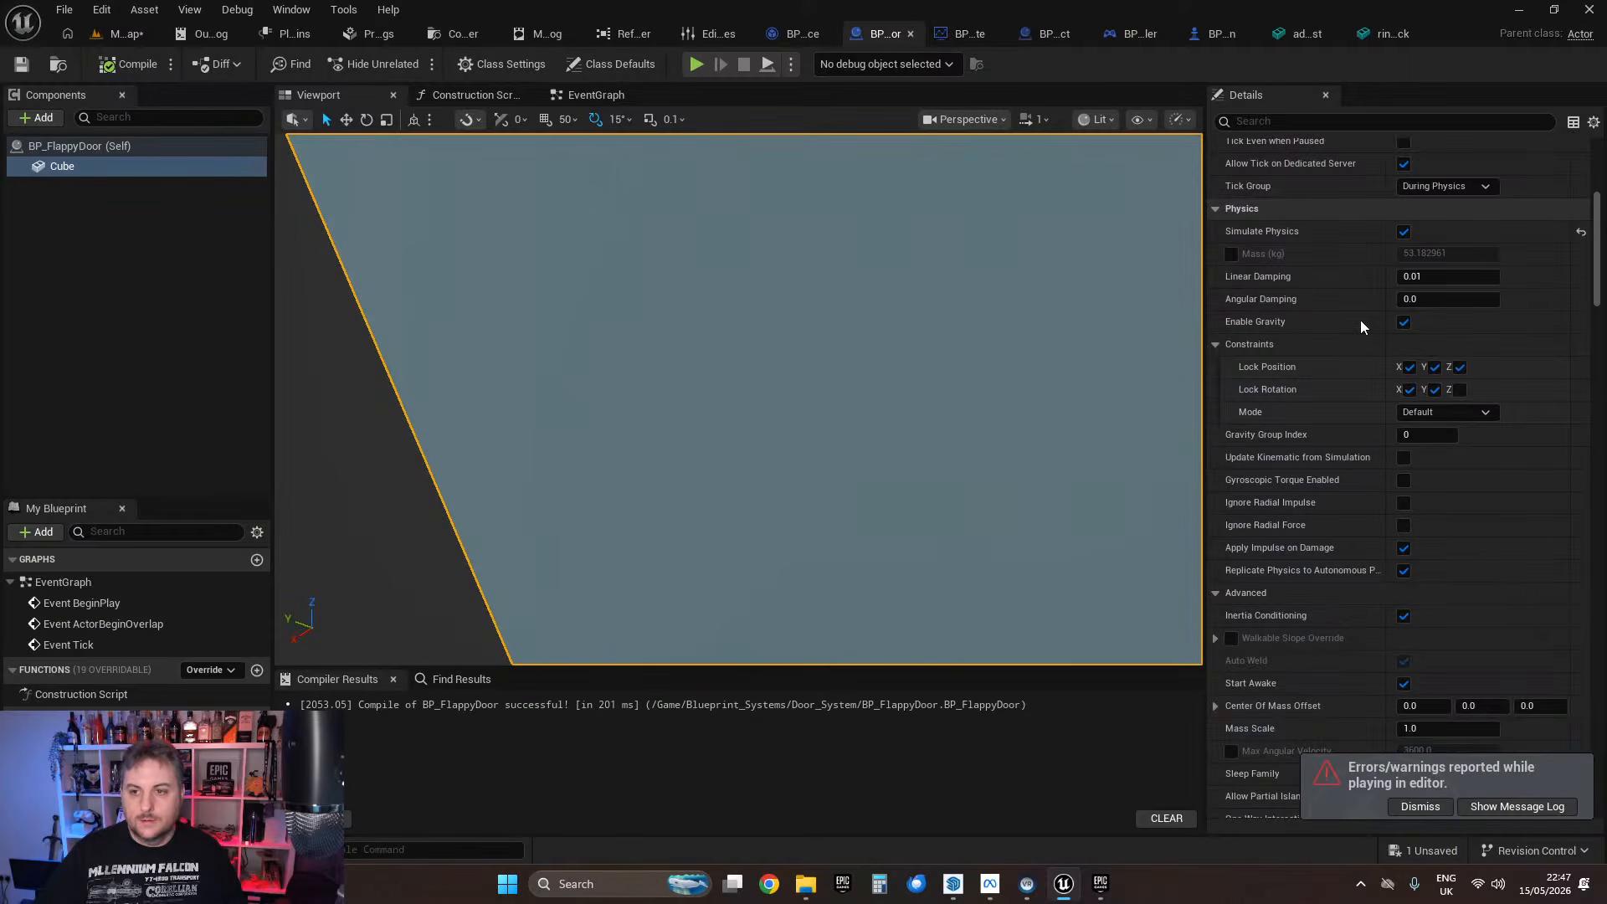
pyautogui.scroll(3, 1362, 327)
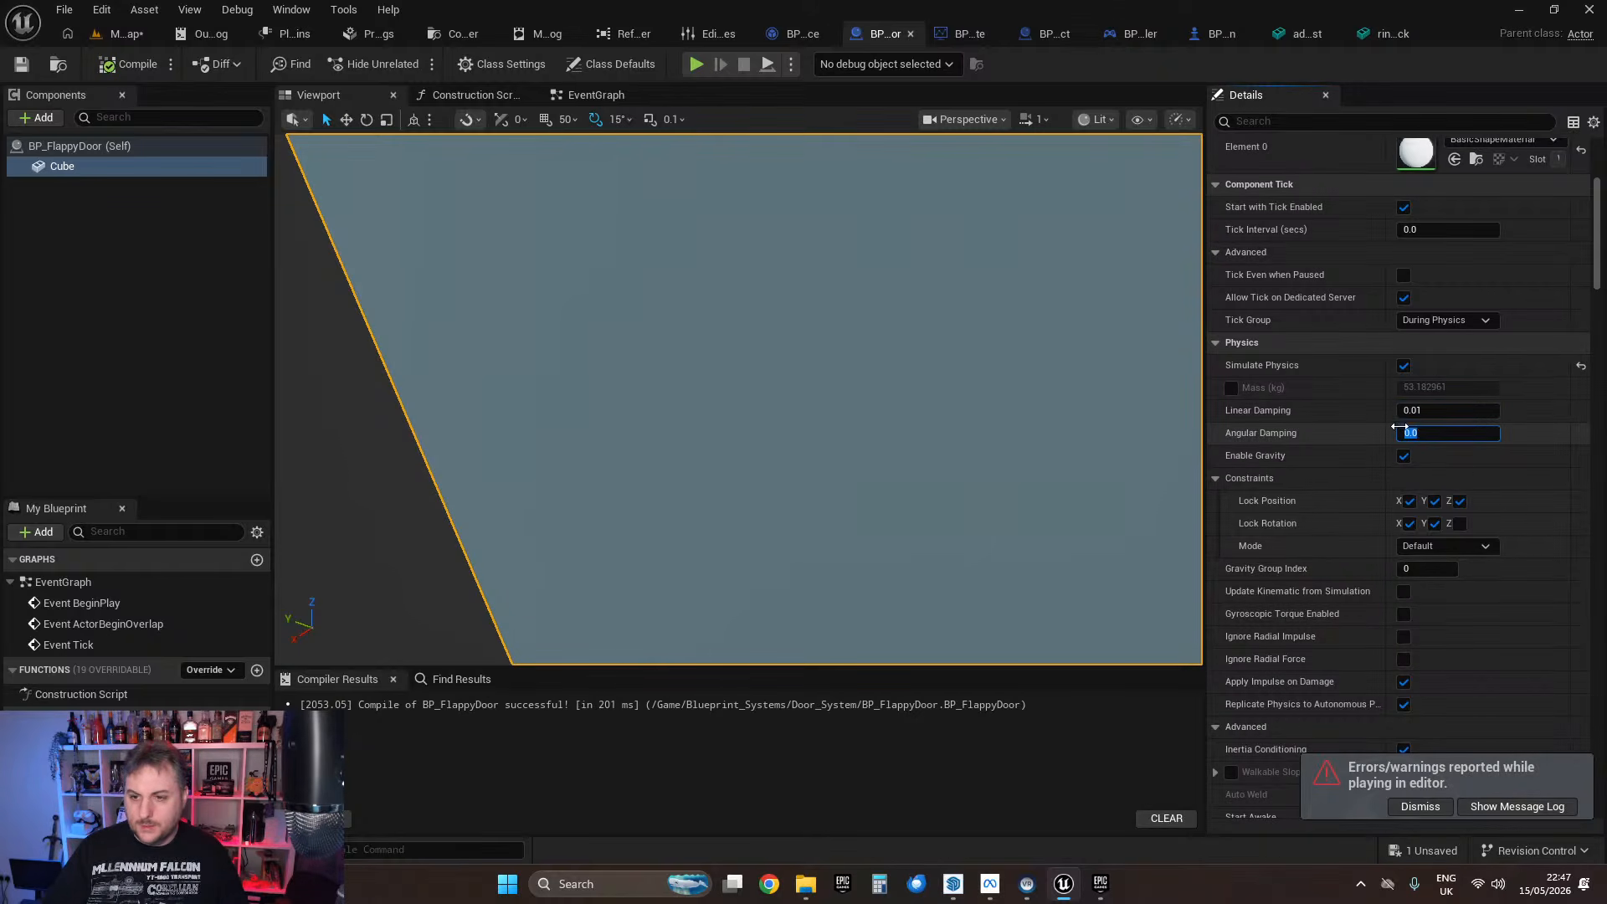
pyautogui.scroll(-7, 1363, 443)
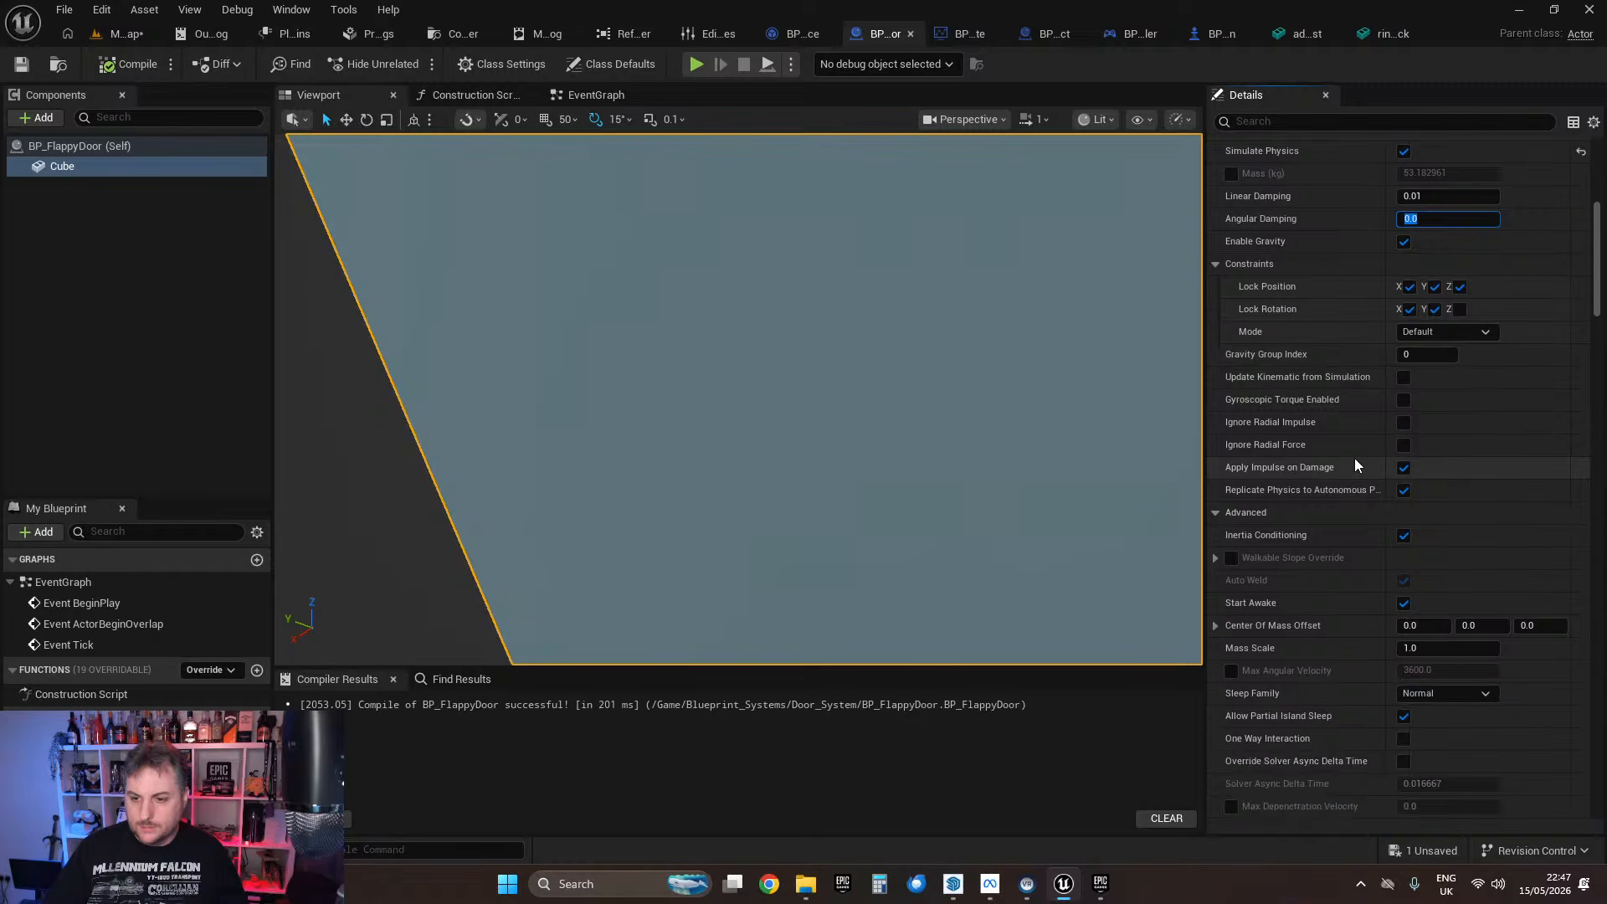
pyautogui.scroll(-3, 1331, 508)
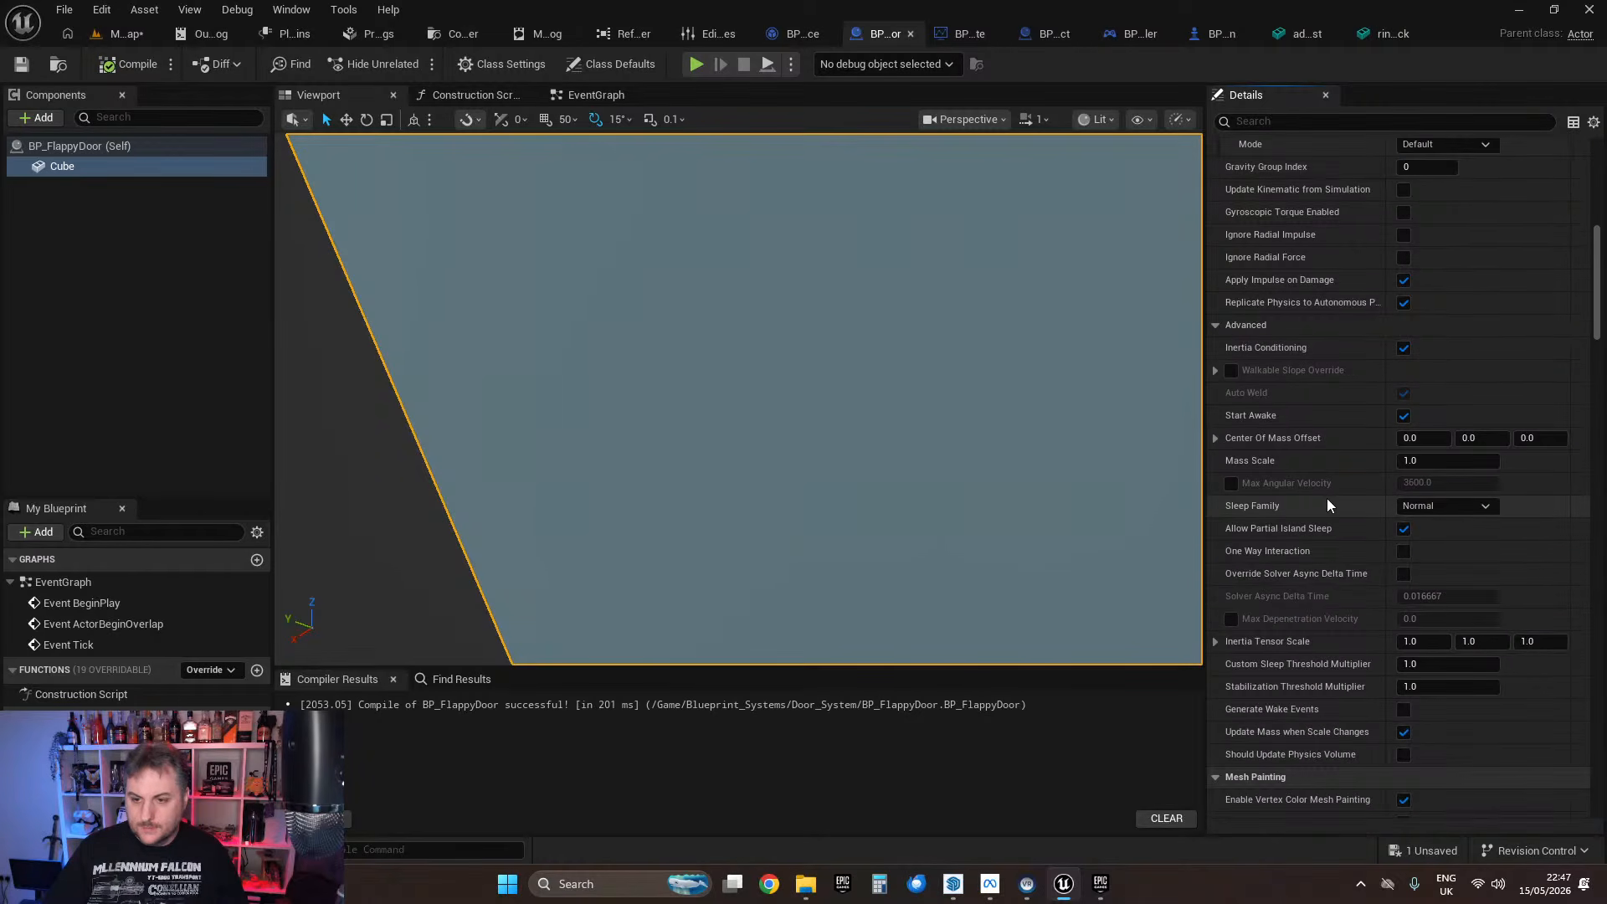
pyautogui.scroll(-4, 1328, 503)
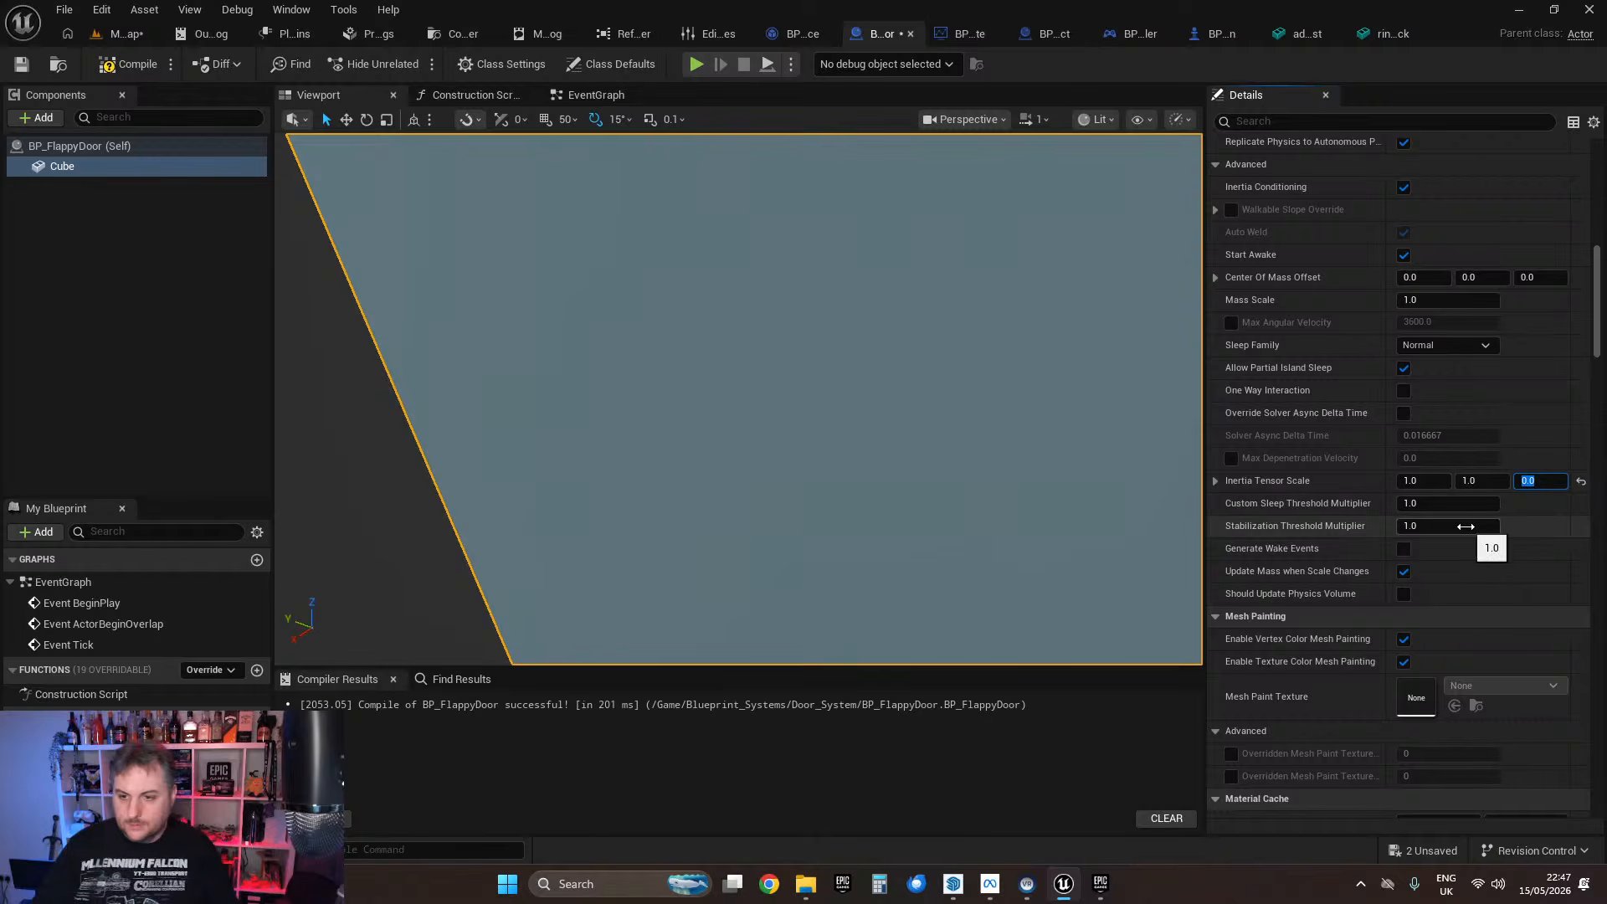
pyautogui.click(1215, 480)
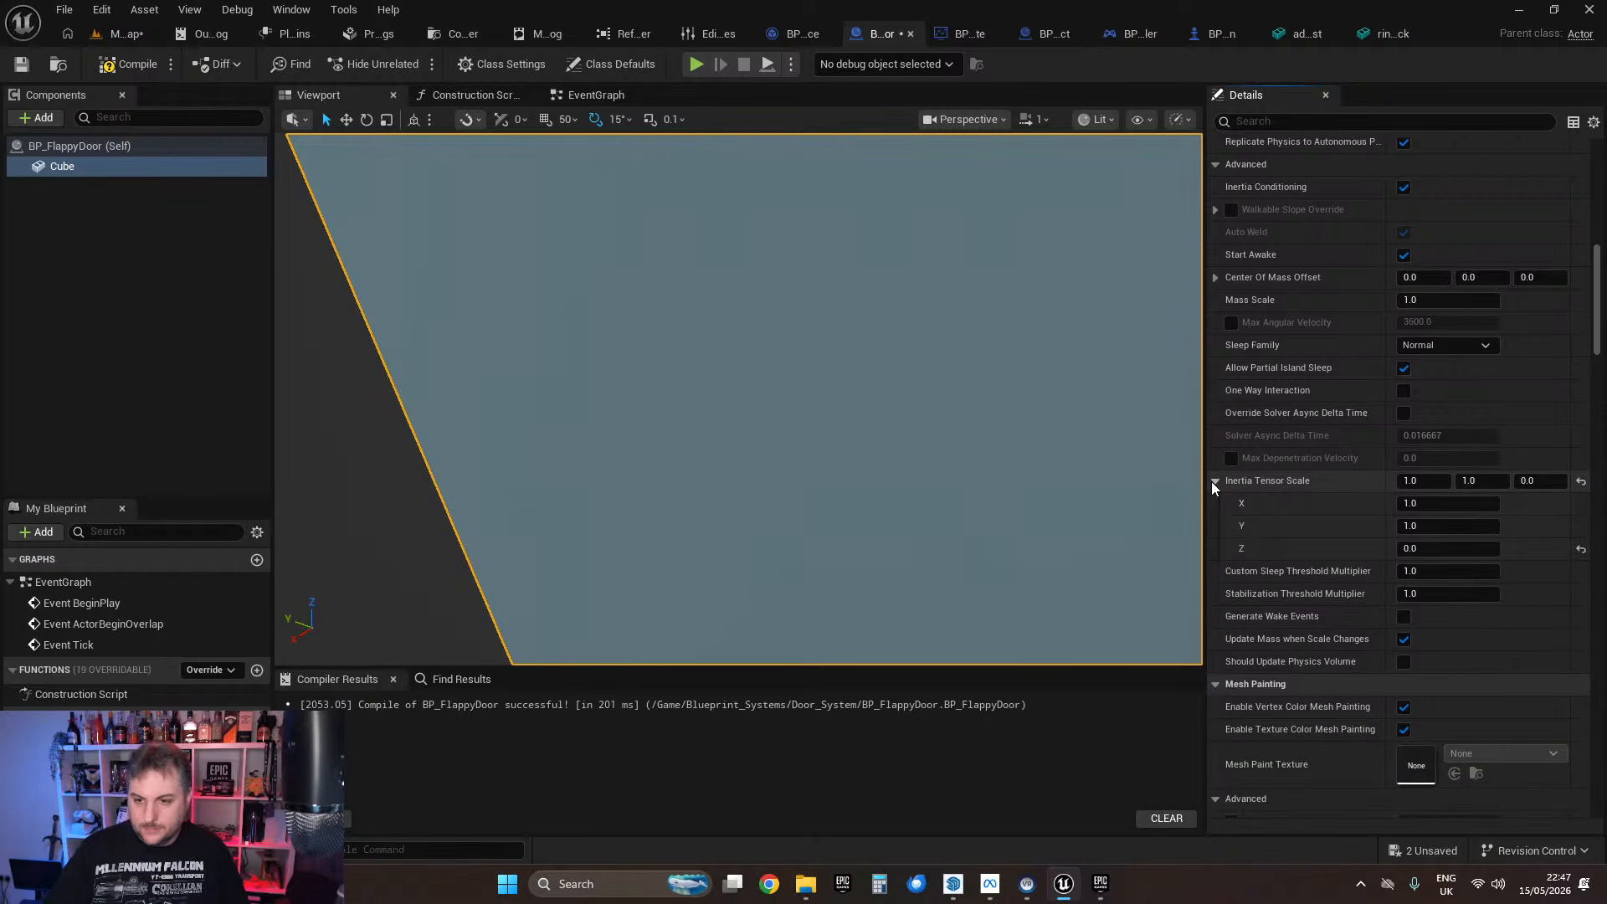
pyautogui.click(1215, 480)
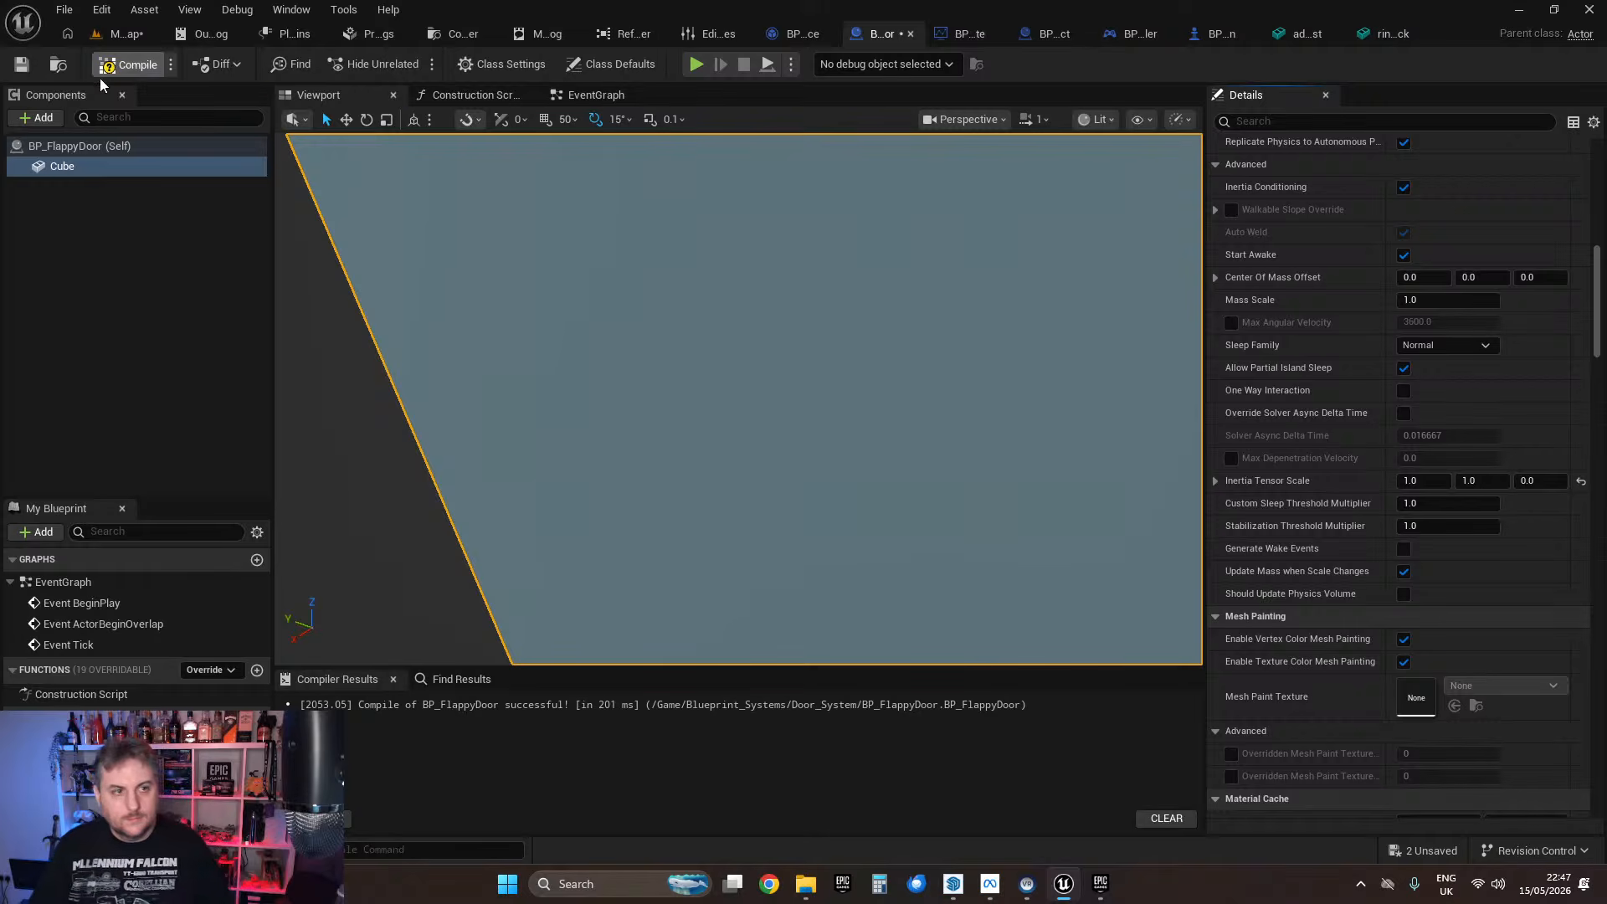
# Step: Play-test the level with the changed inertia, walk into the door panel from different sides to check its swing, and end the session
pyautogui.click(116, 35)
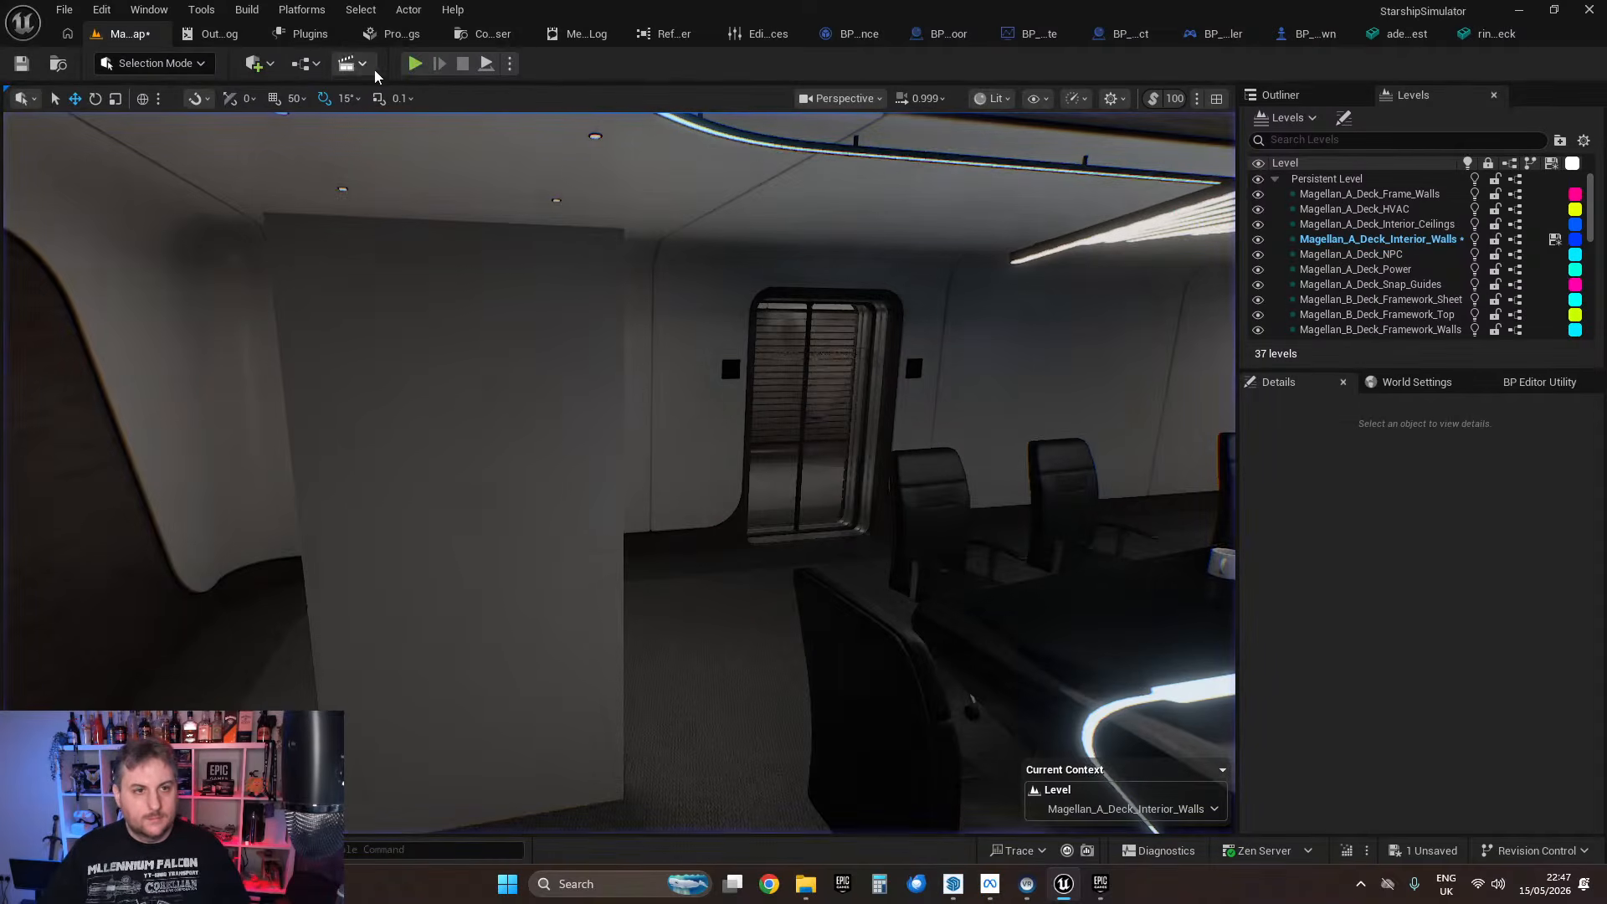
pyautogui.click(414, 65)
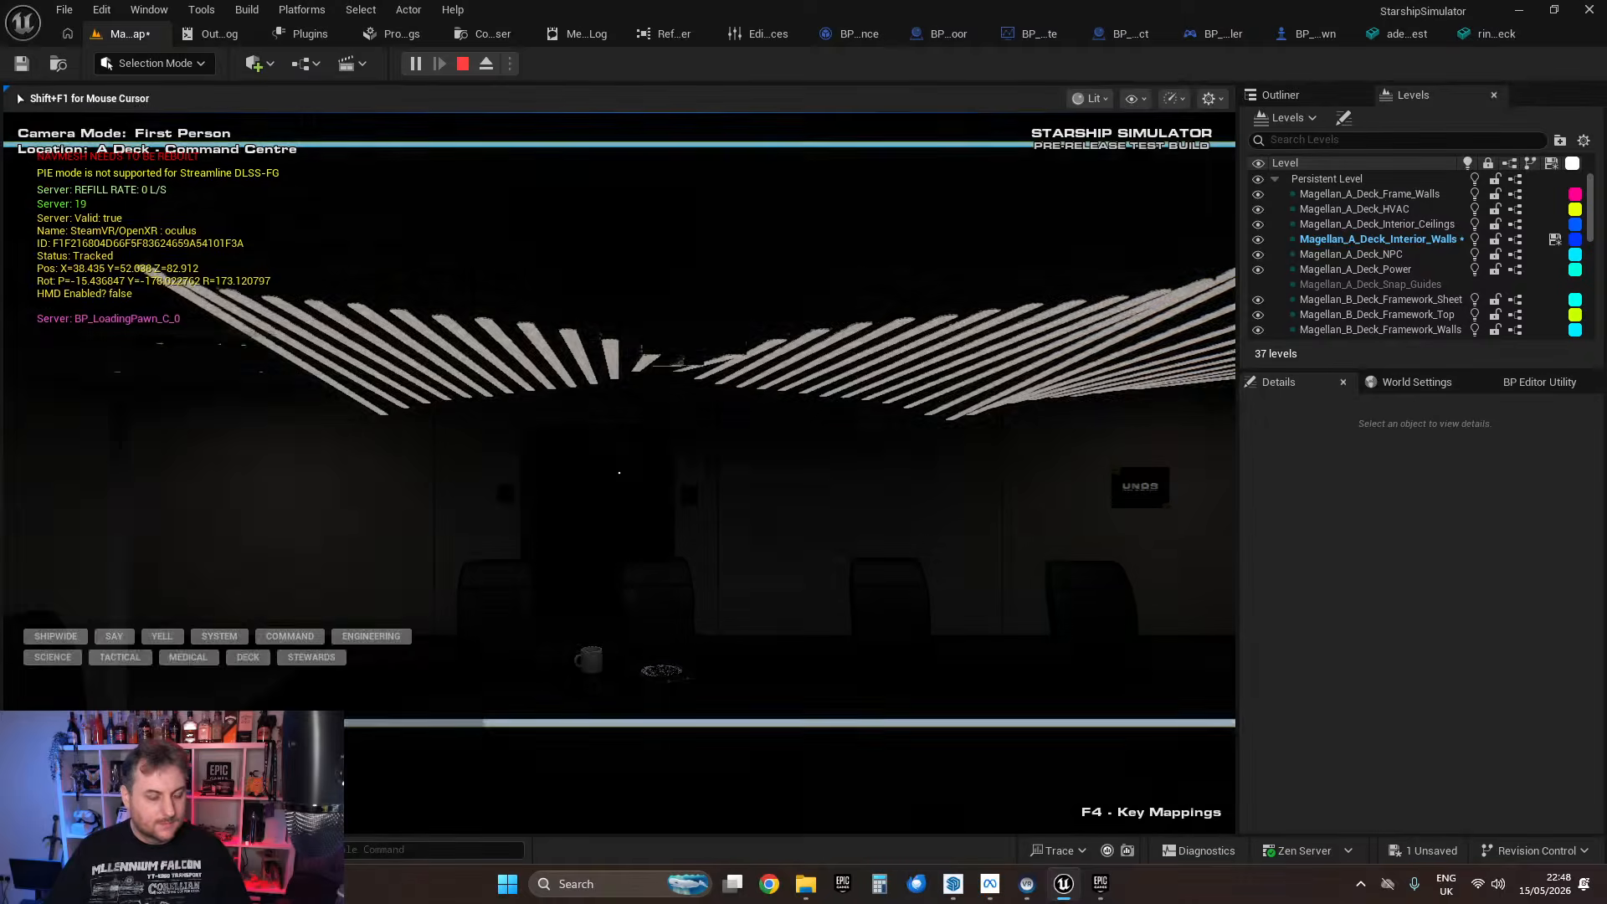
pyautogui.press('w')
pyautogui.press('w')
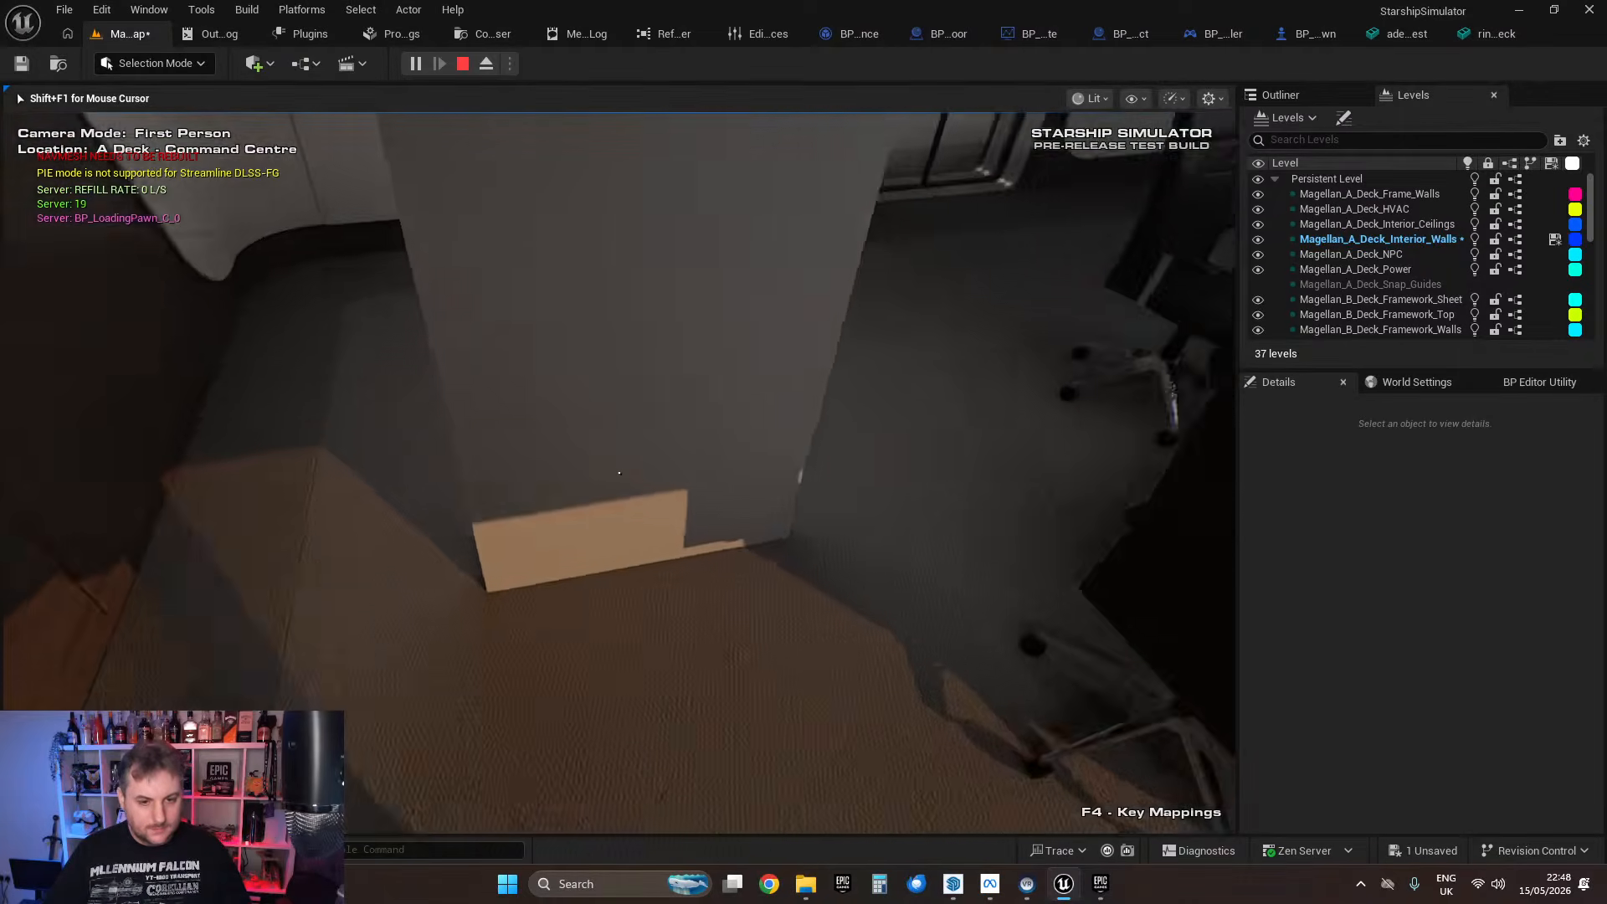
pyautogui.press('s')
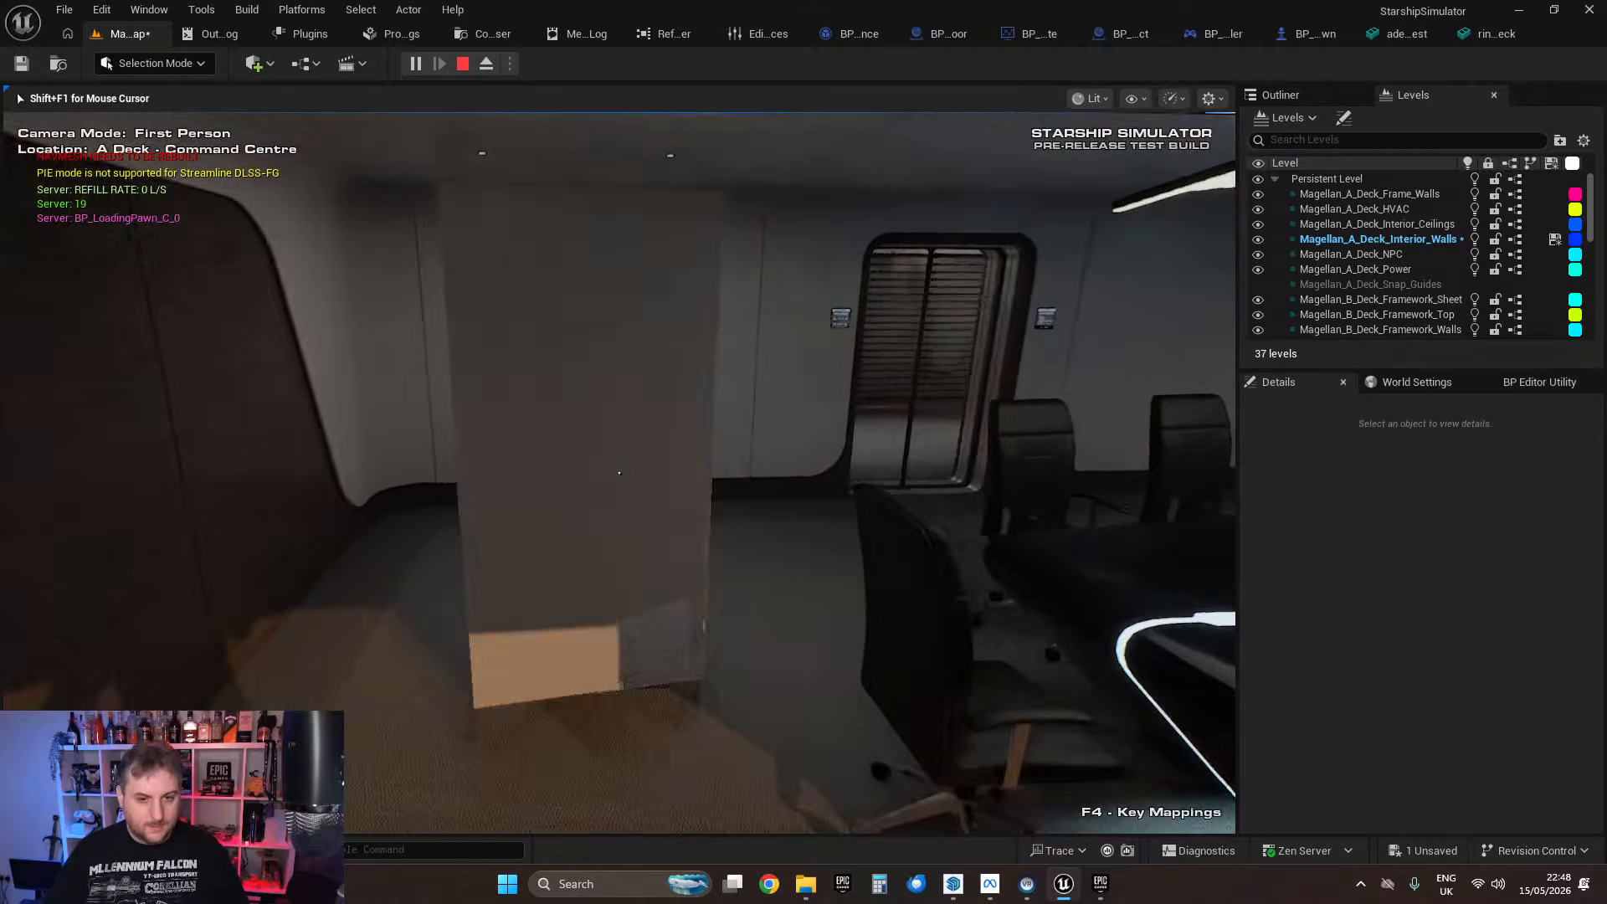
pyautogui.press('a')
pyautogui.press('d')
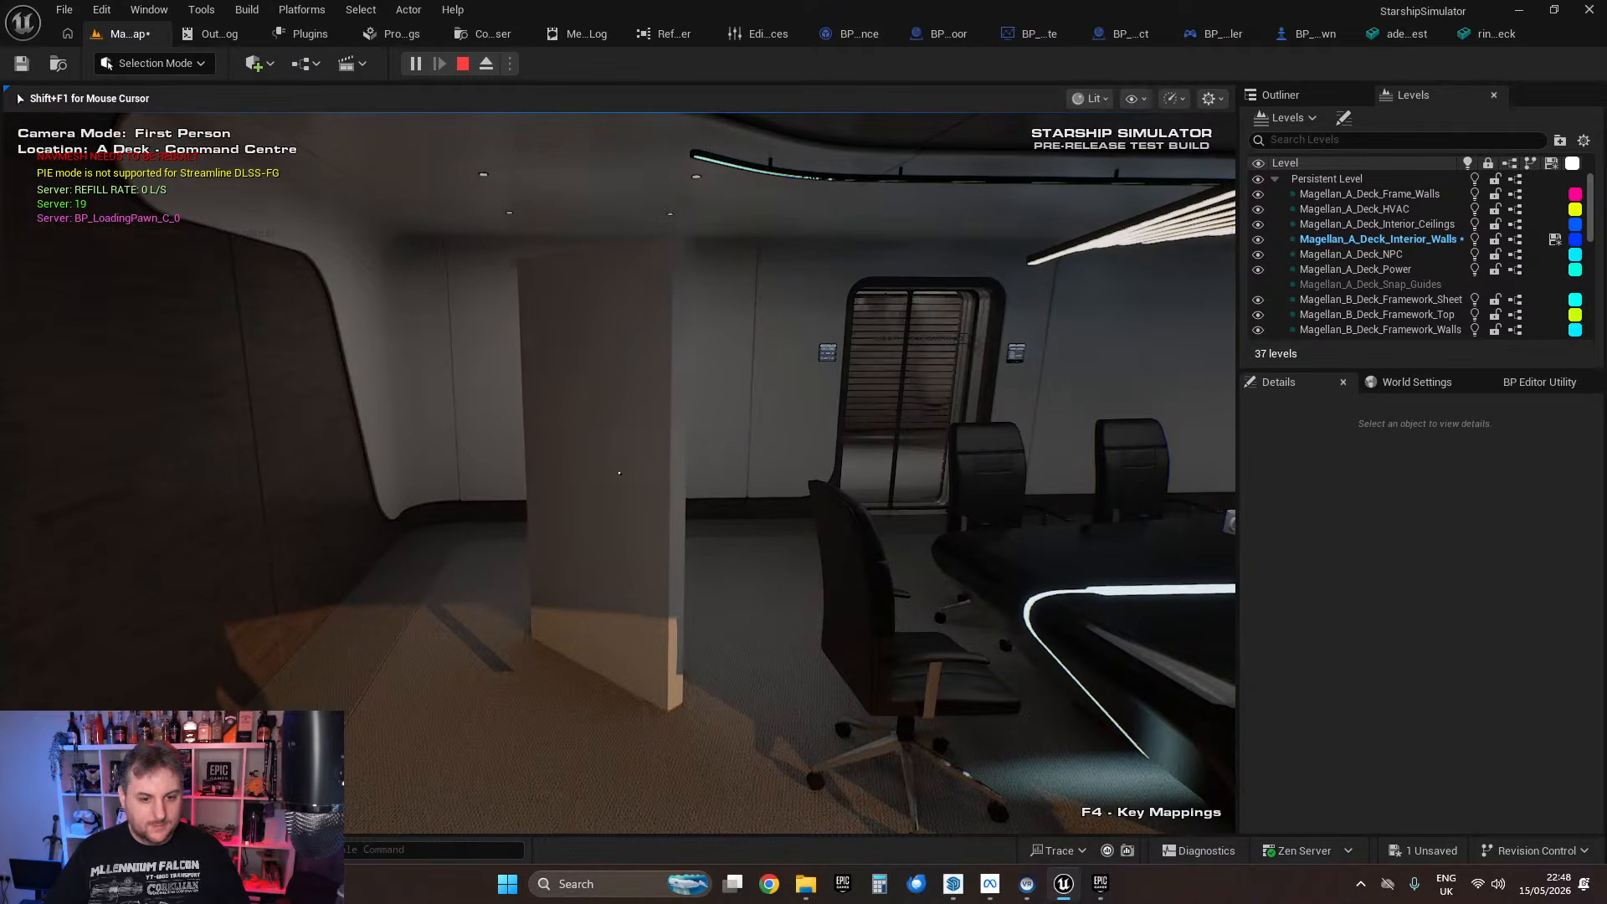
pyautogui.press('w')
pyautogui.press('s')
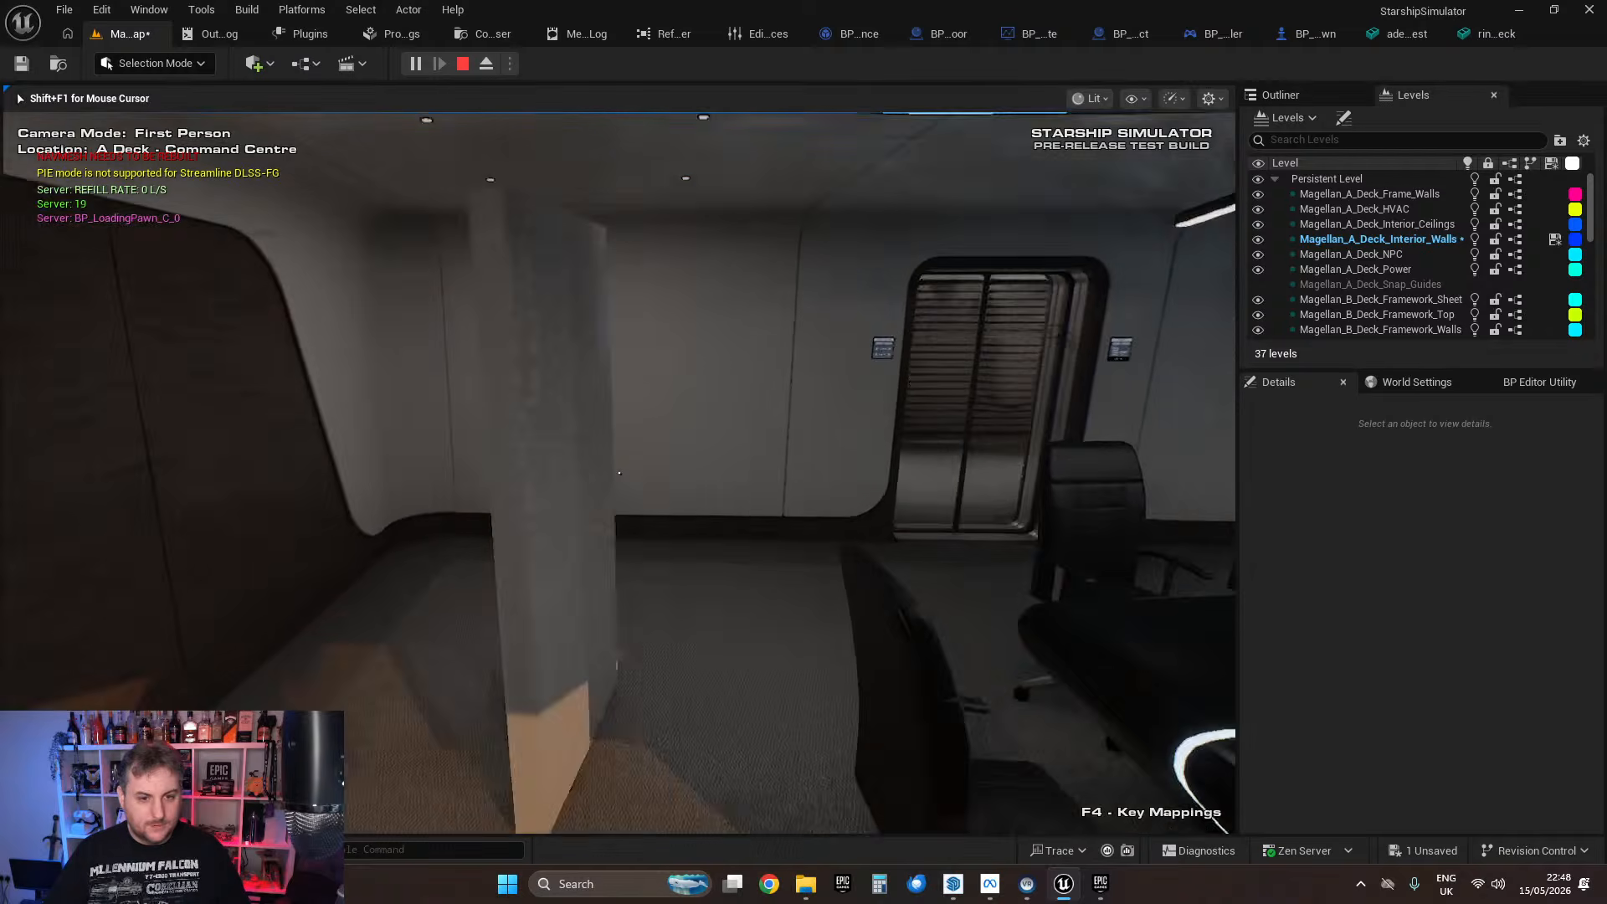
pyautogui.press('w')
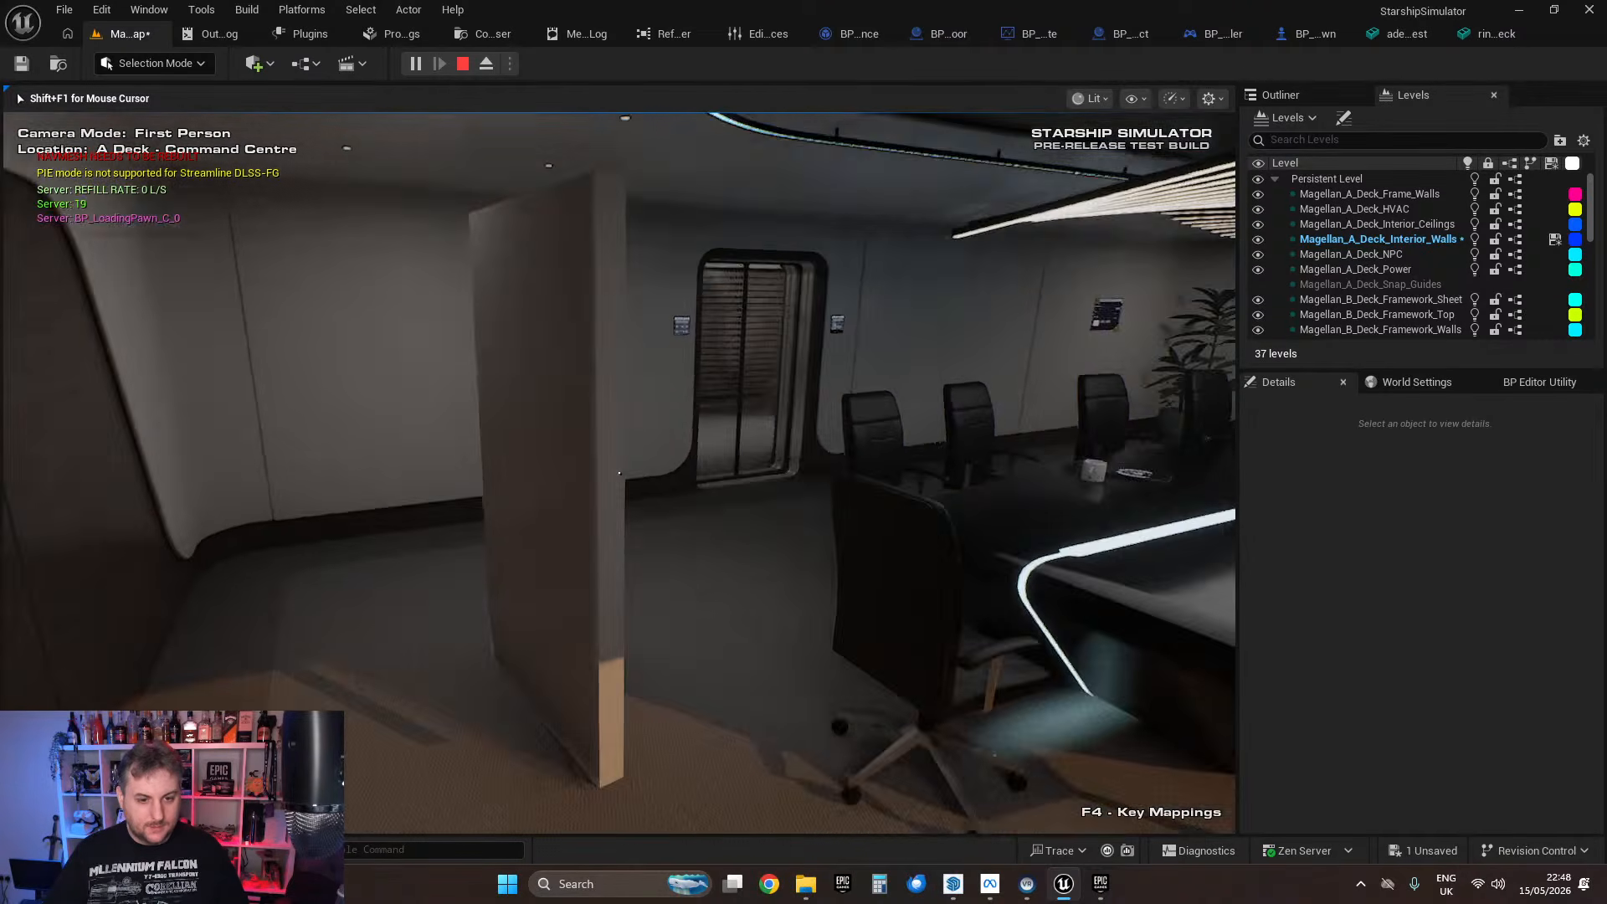
pyautogui.press('w')
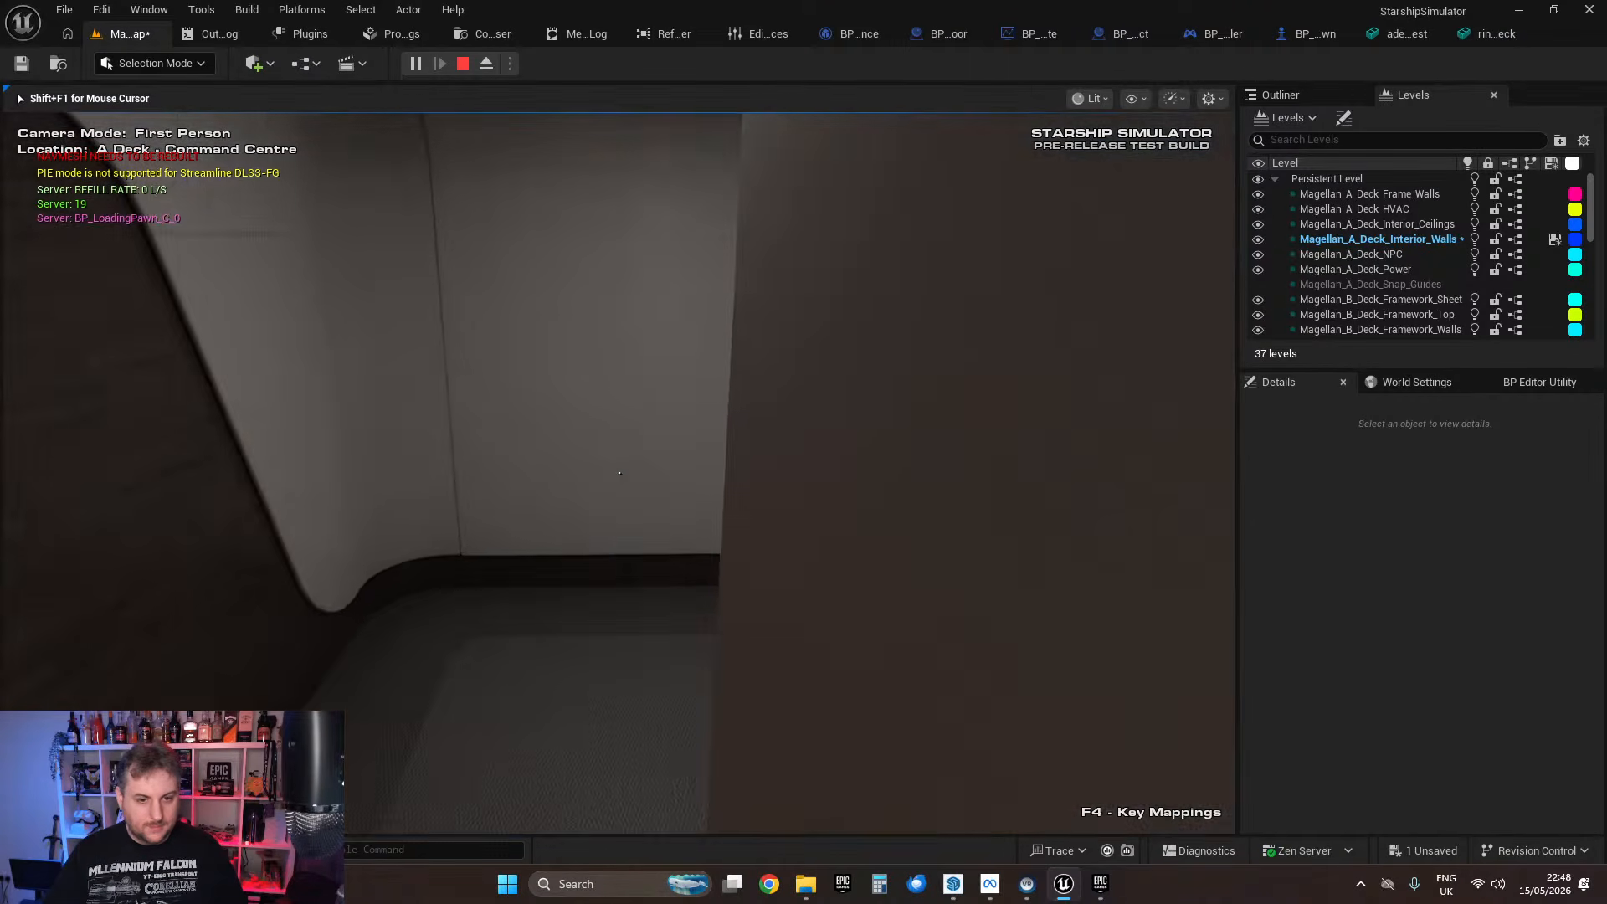
pyautogui.press('s')
pyautogui.press('w')
pyautogui.press('s')
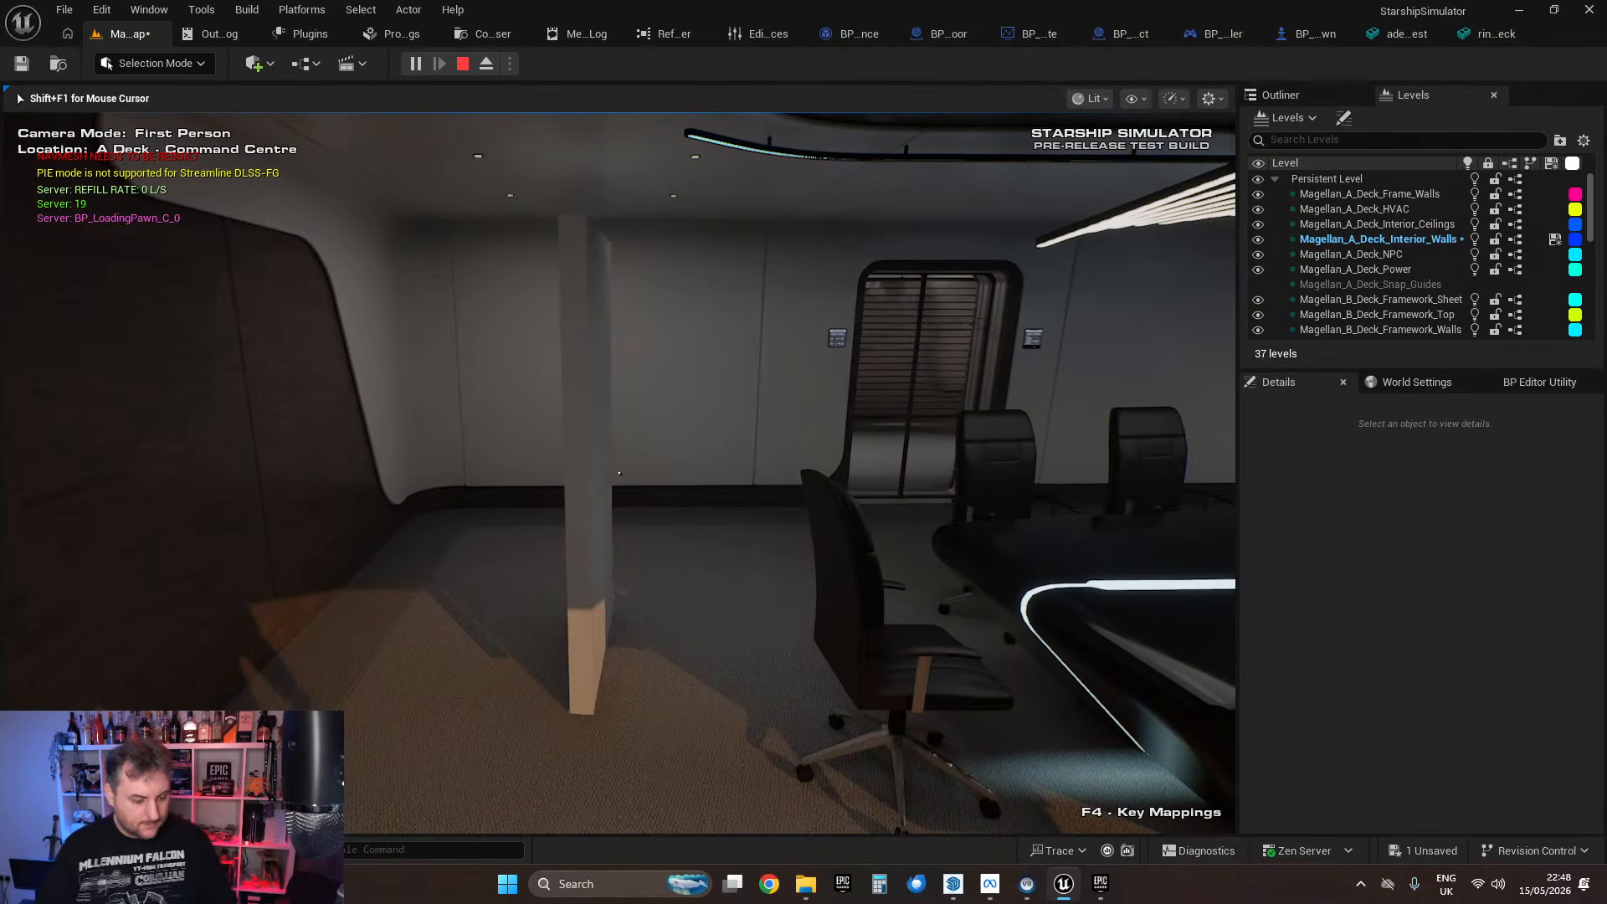
pyautogui.press('Escape')
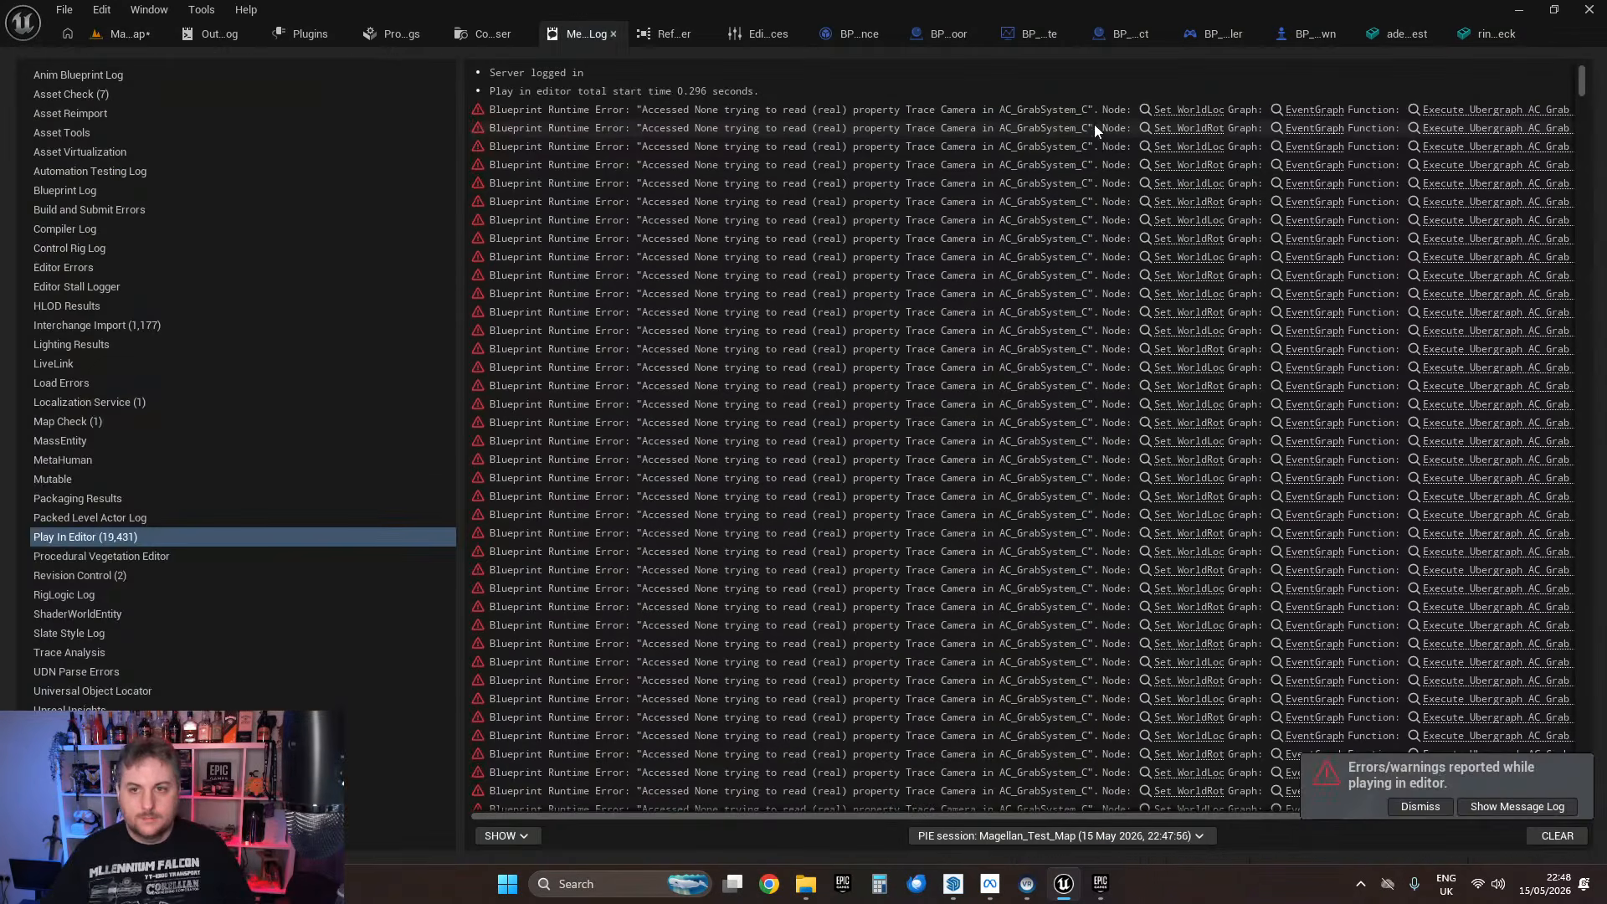
# Step: Set the cube's Inertia Tensor Scale Z to 0.1 in BP_FlappyDoor, compile and save, and start a play-test of the level
pyautogui.click(891, 34)
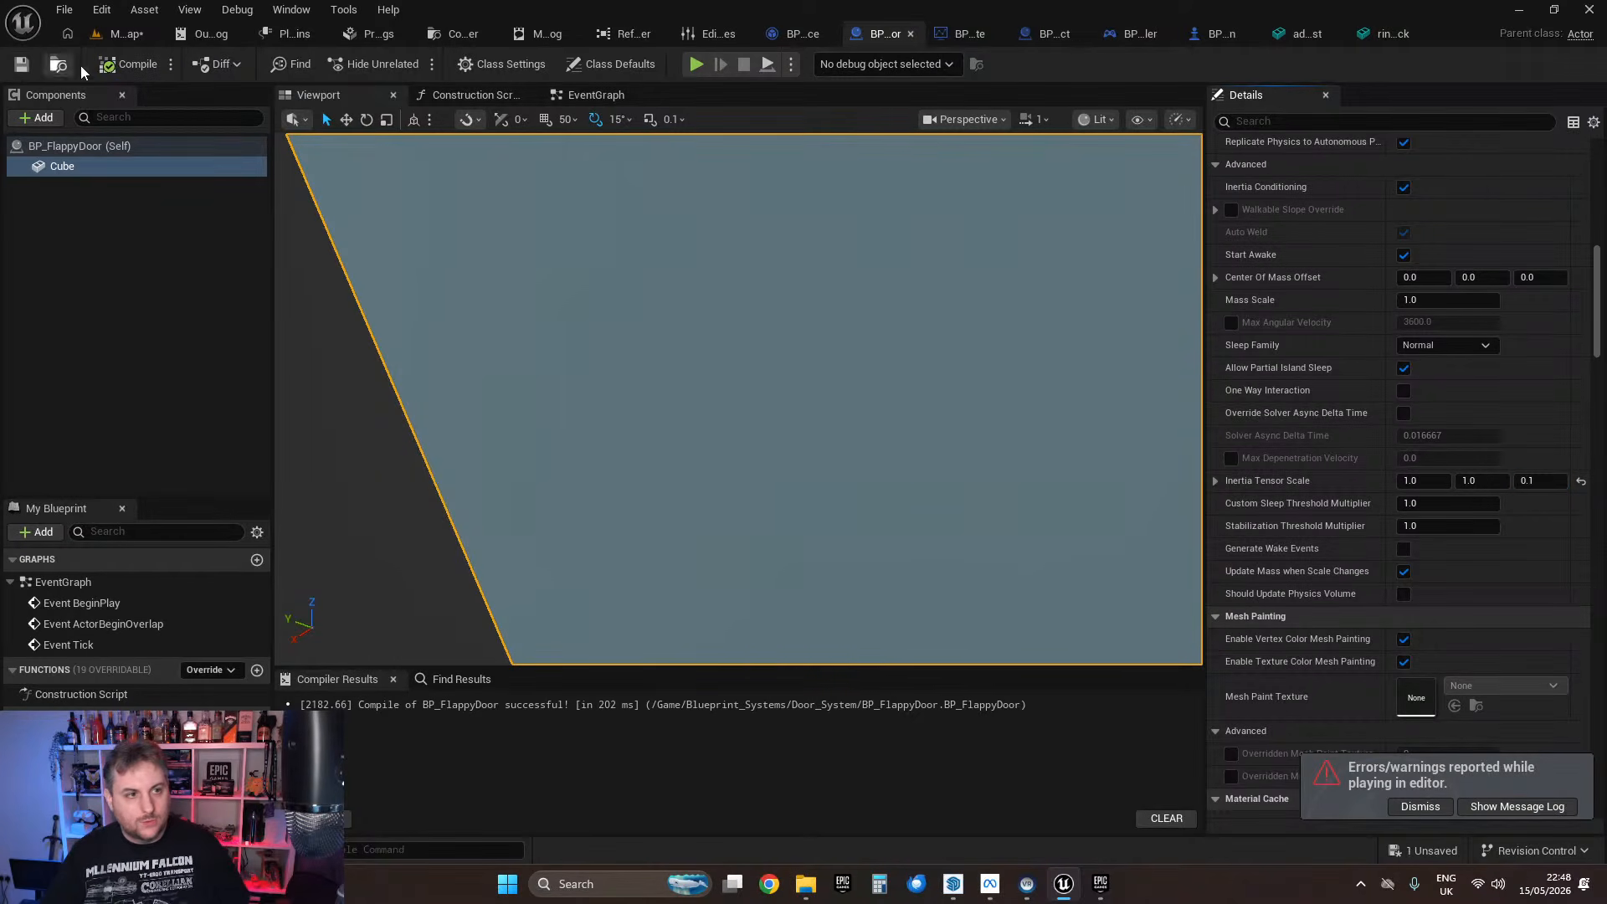
pyautogui.click(126, 34)
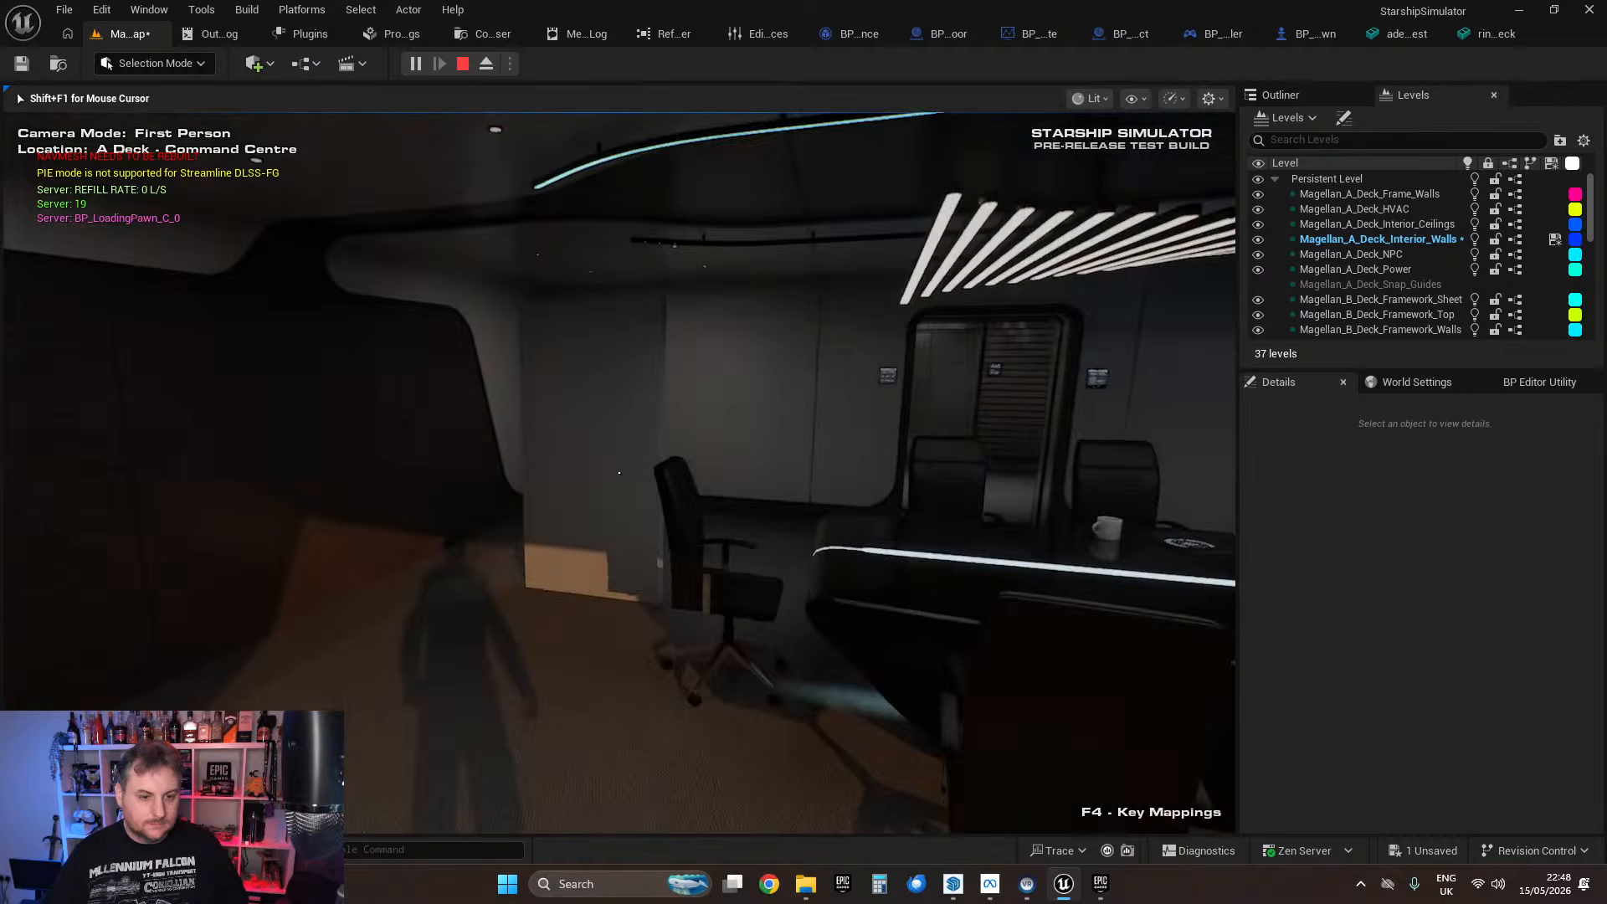
# Step: Walk into the door panel from both sides and sidestep back and forth against it to check its swing, and end the play-test
pyautogui.press('w')
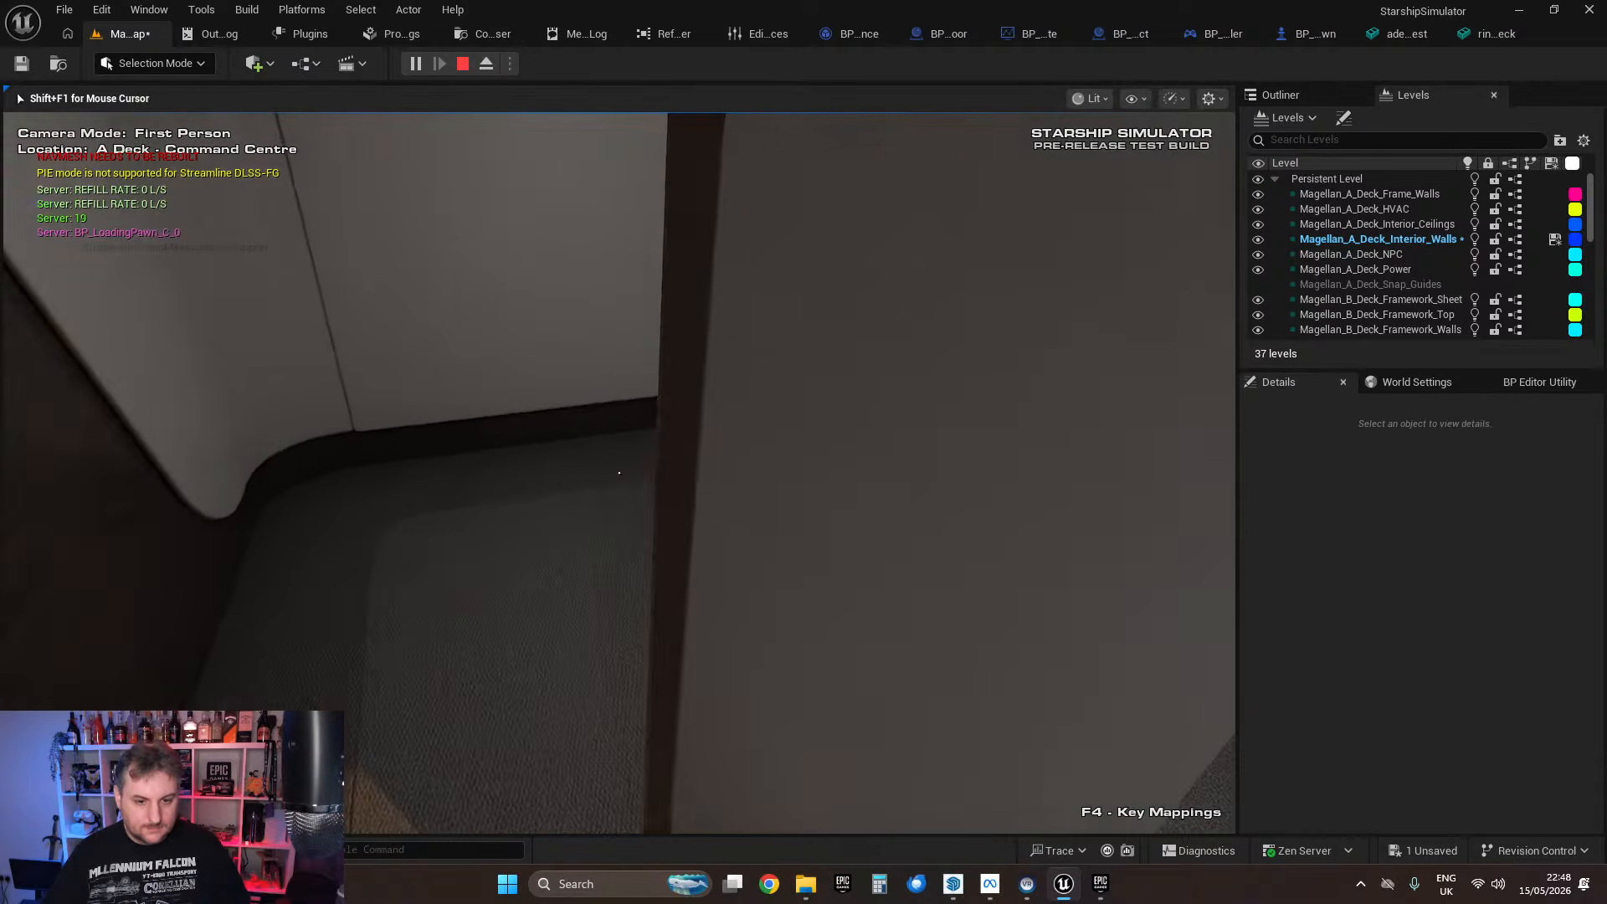
pyautogui.press('w')
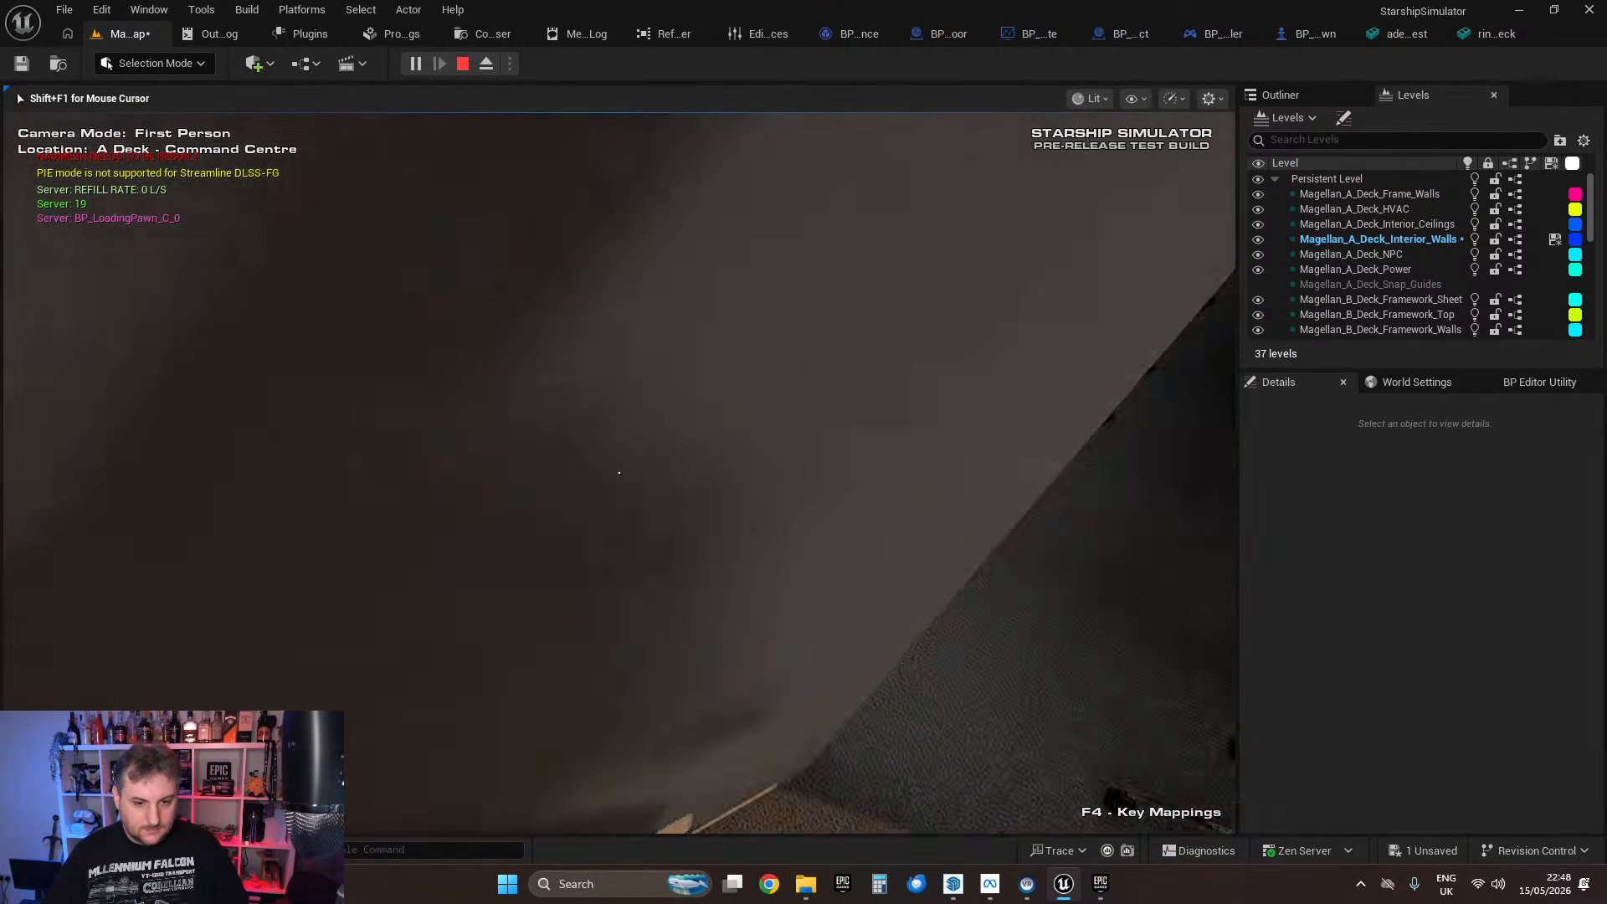
pyautogui.press('w')
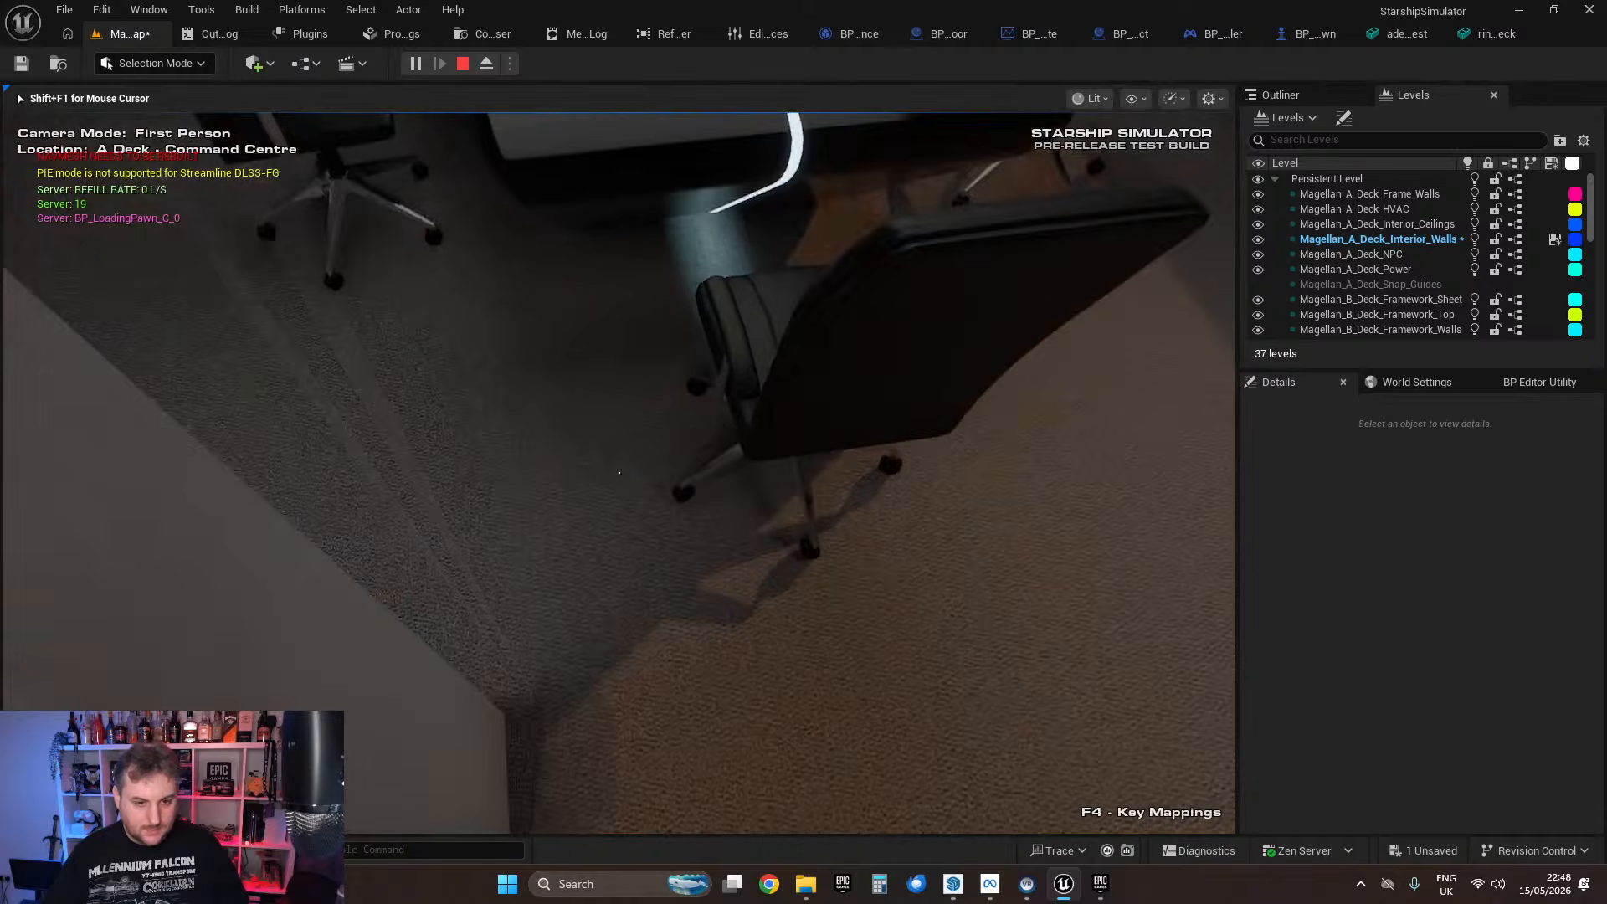
pyautogui.press('a')
pyautogui.press('d')
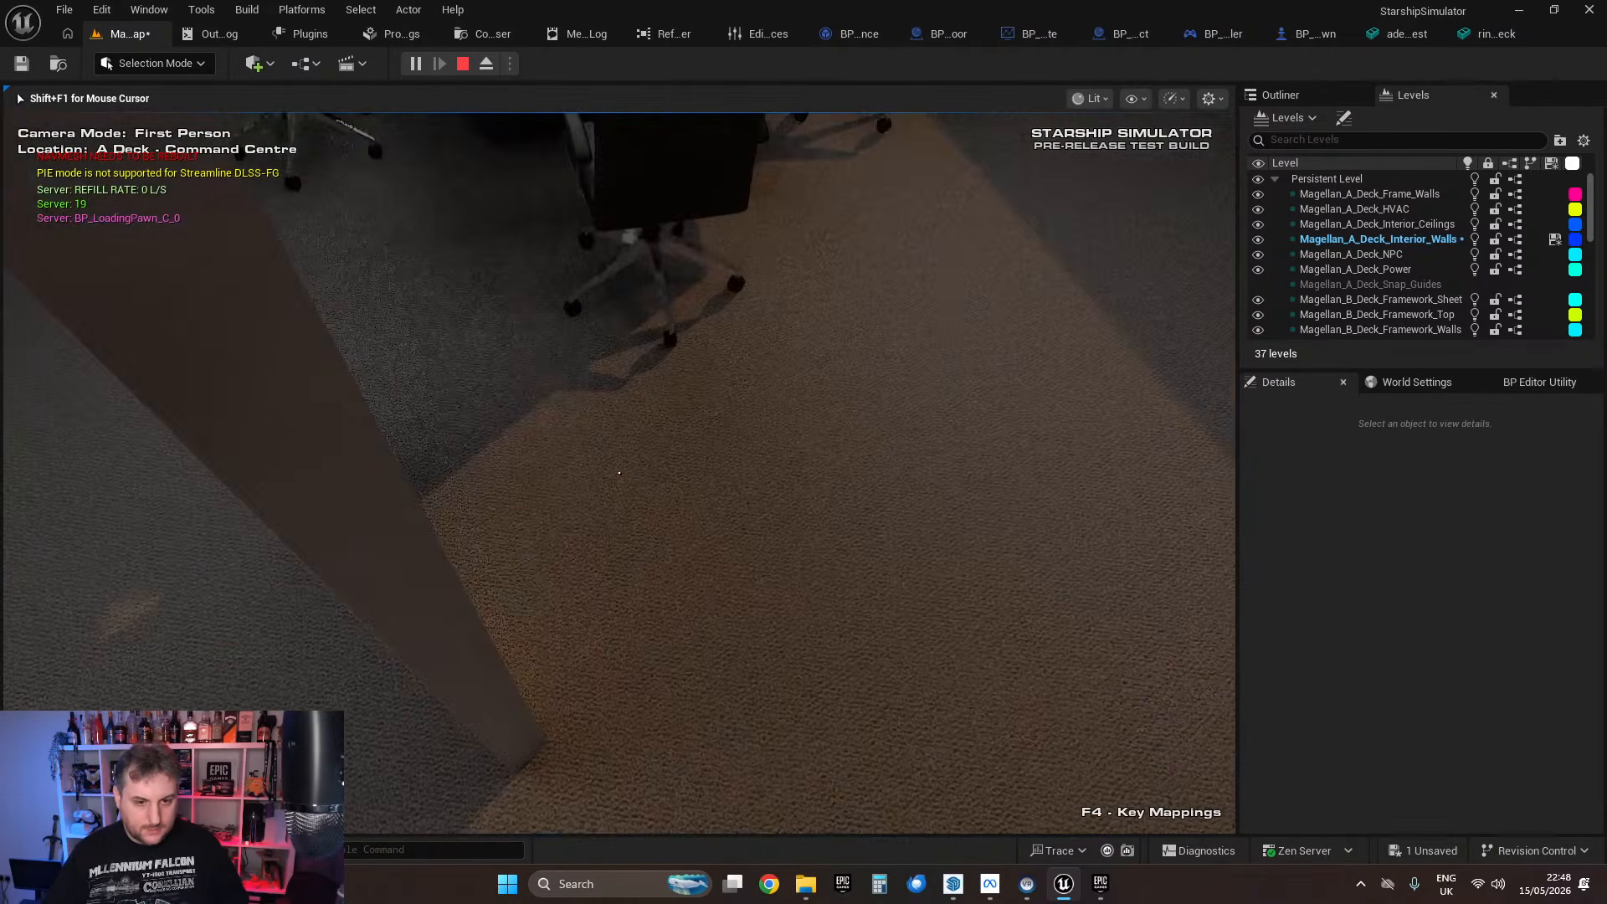
pyautogui.press('a')
pyautogui.press('d')
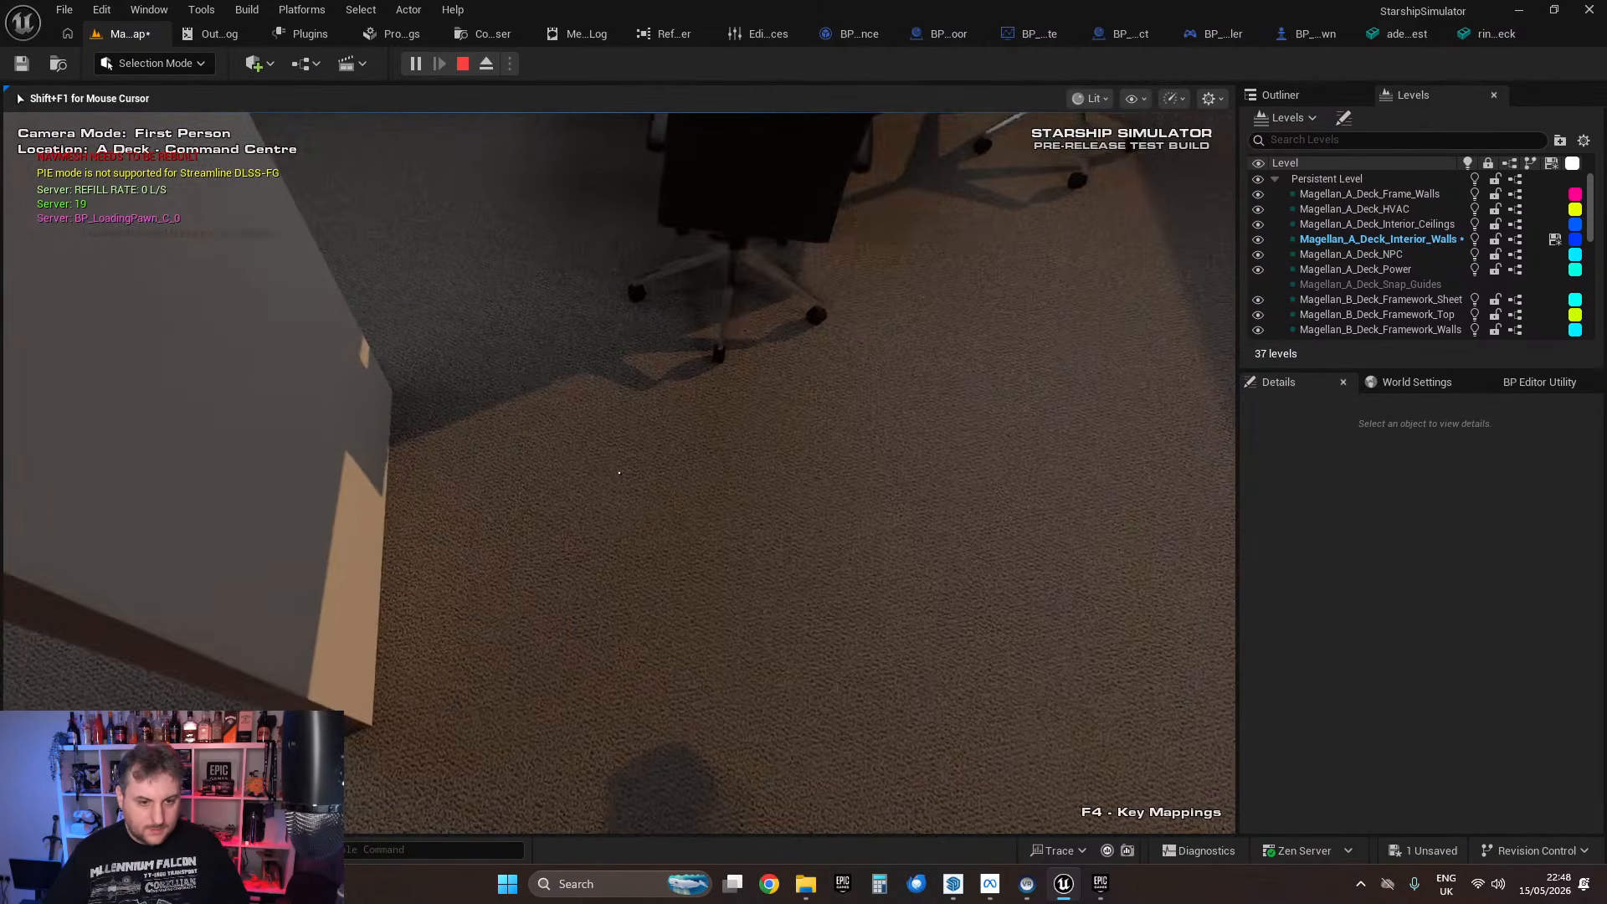
pyautogui.press('a')
pyautogui.press('d')
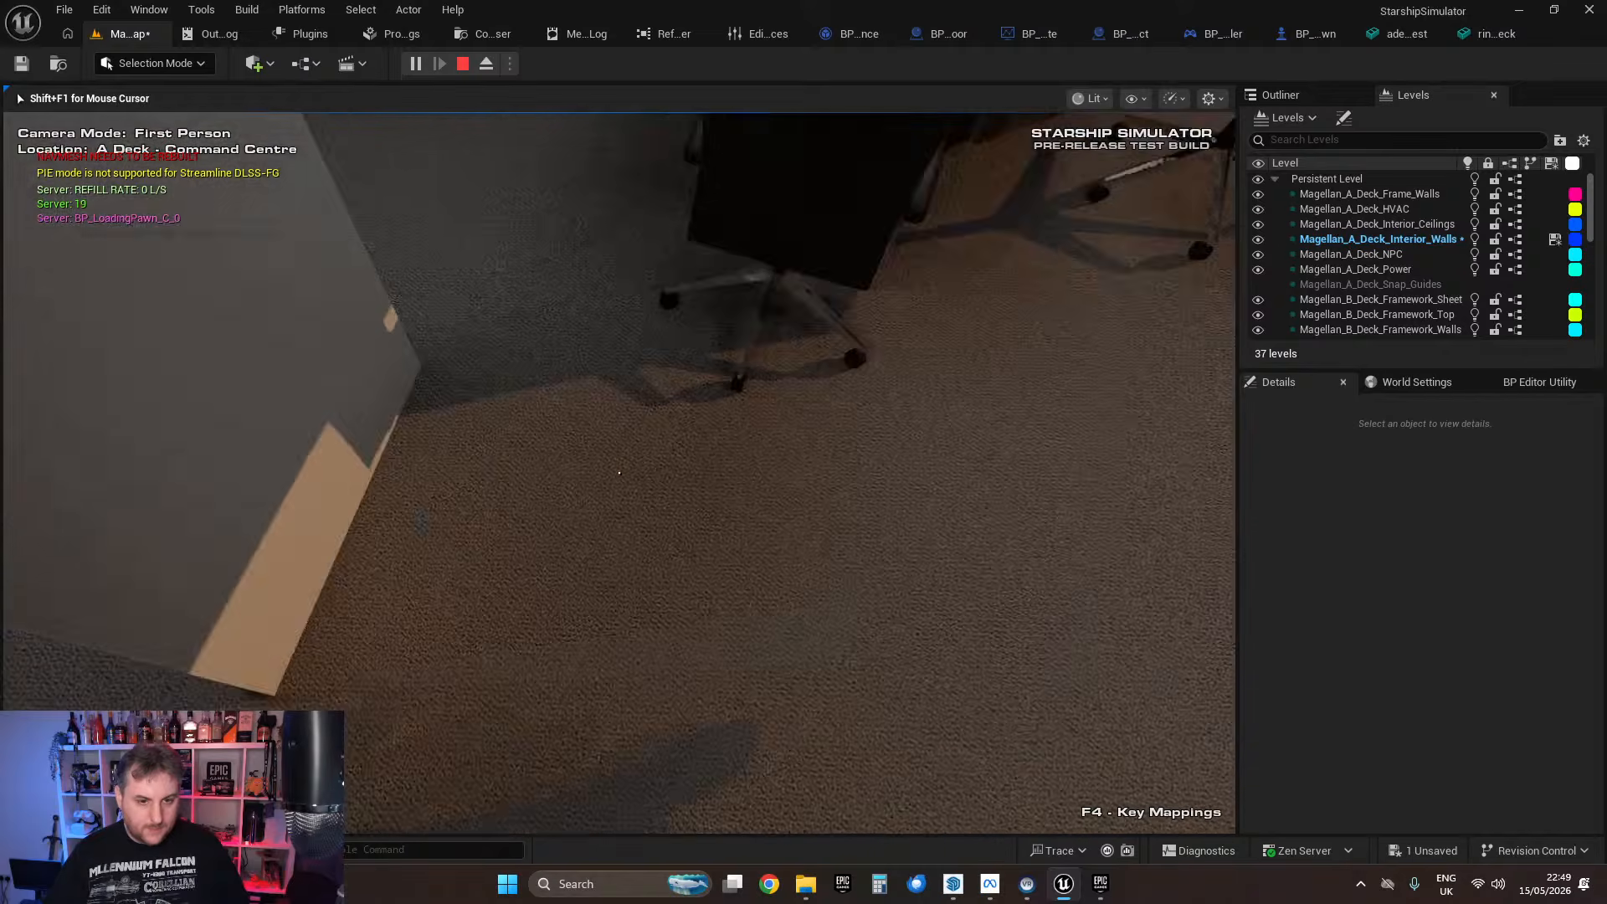
pyautogui.press('a')
pyautogui.press('d')
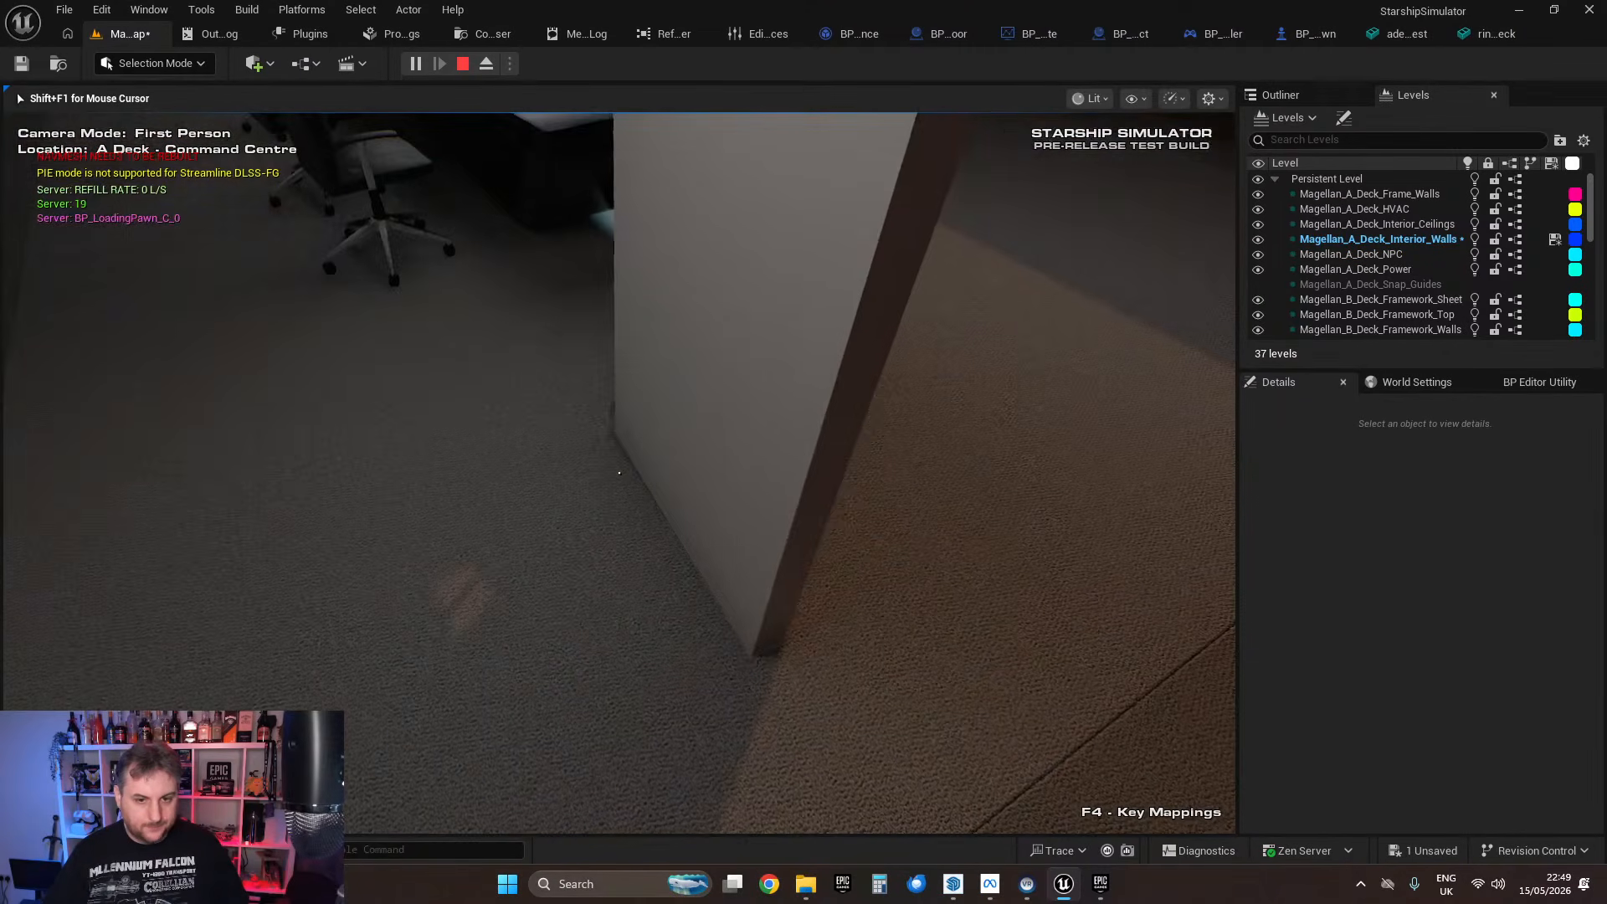
pyautogui.press('w')
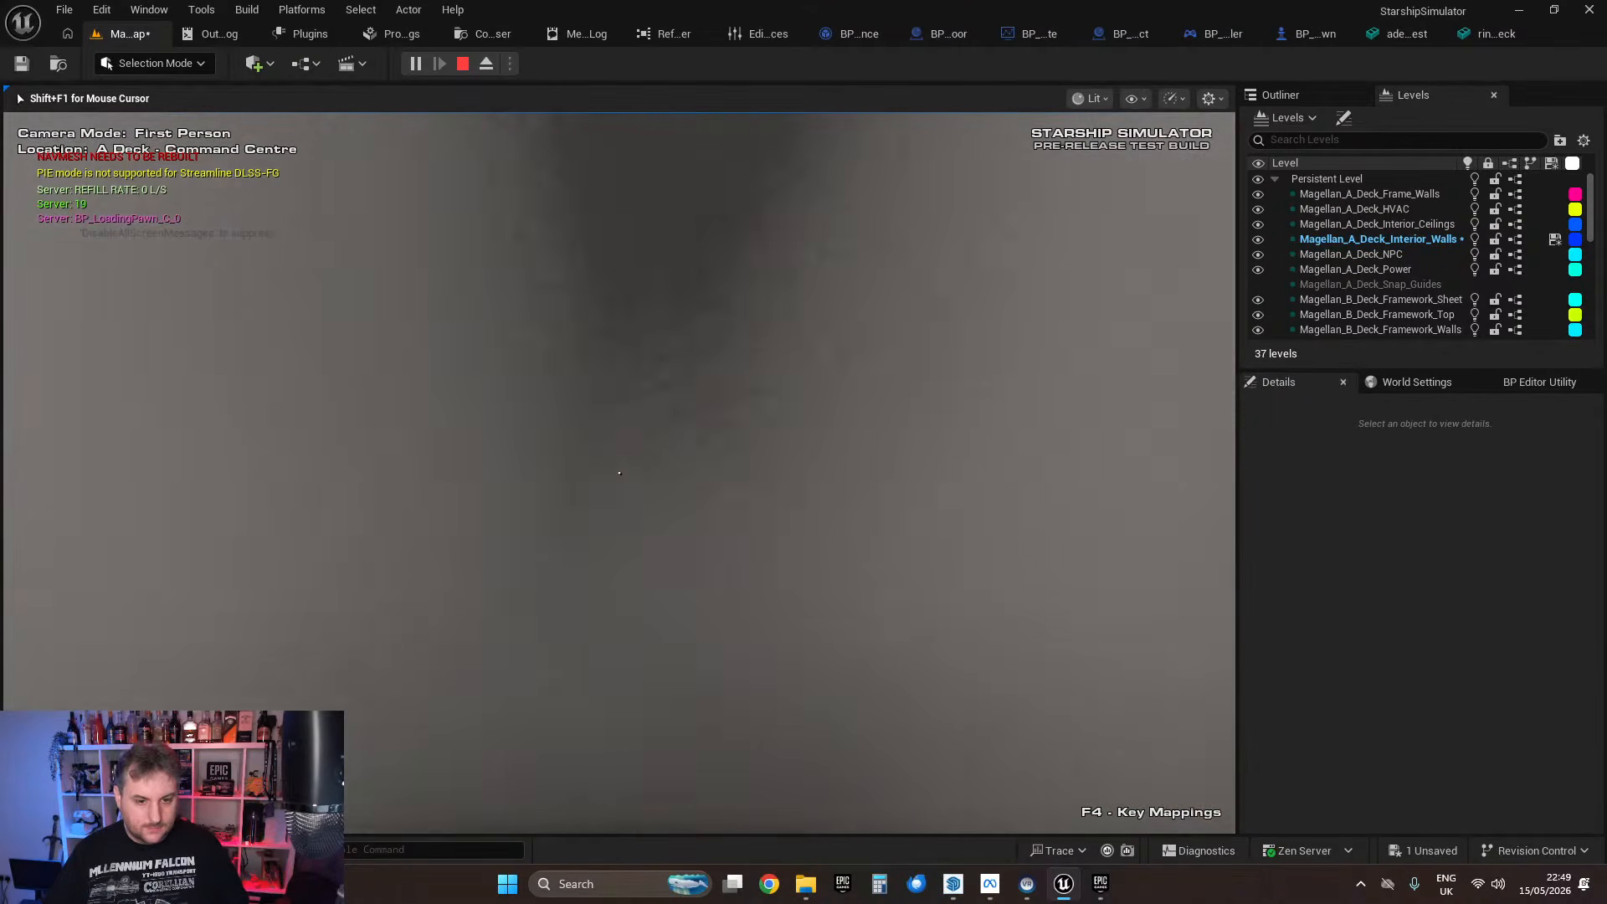
pyautogui.press('d')
pyautogui.press('s')
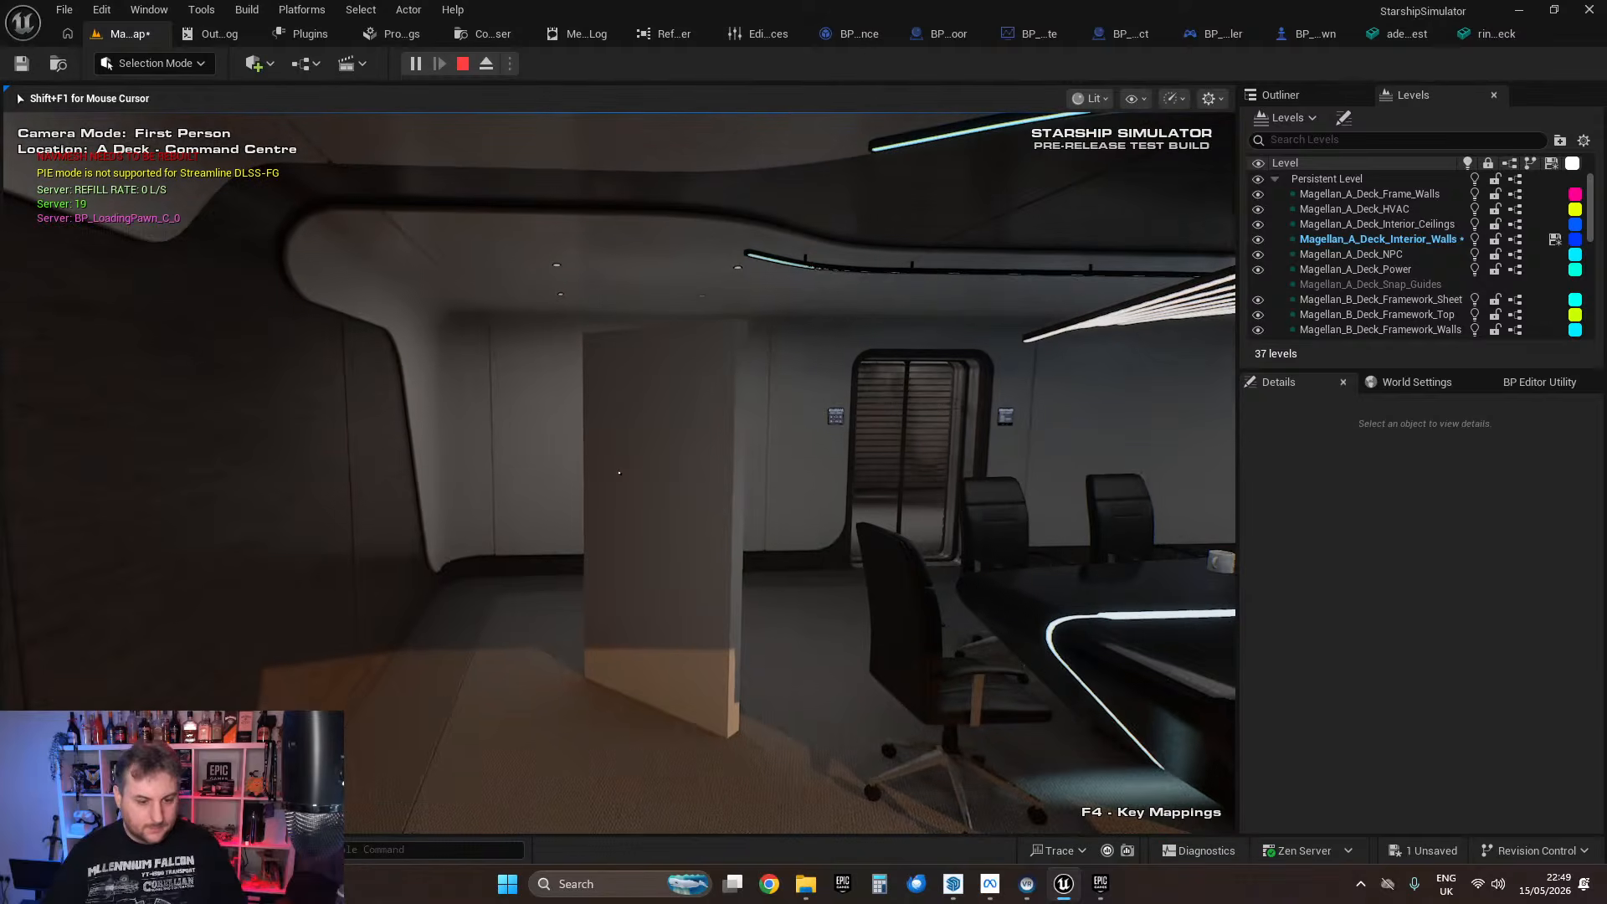
pyautogui.press('Escape')
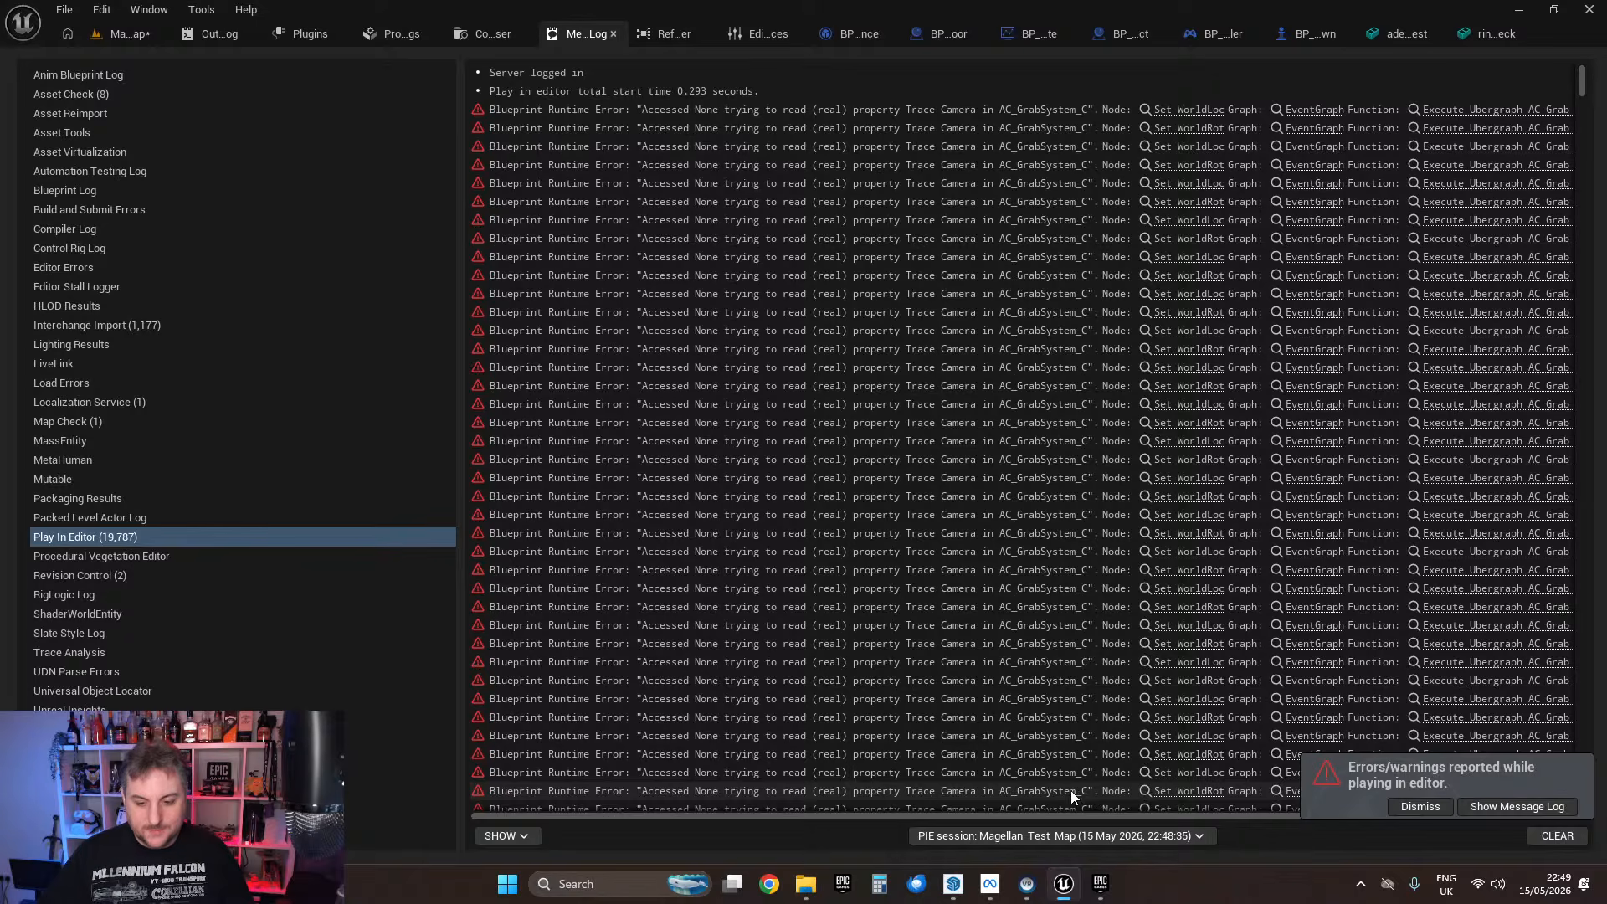
# Step: Switch to SketchUp, cut the four door panels out of the toilet cubicle wall group, and paste them in place outside it
pyautogui.click(954, 884)
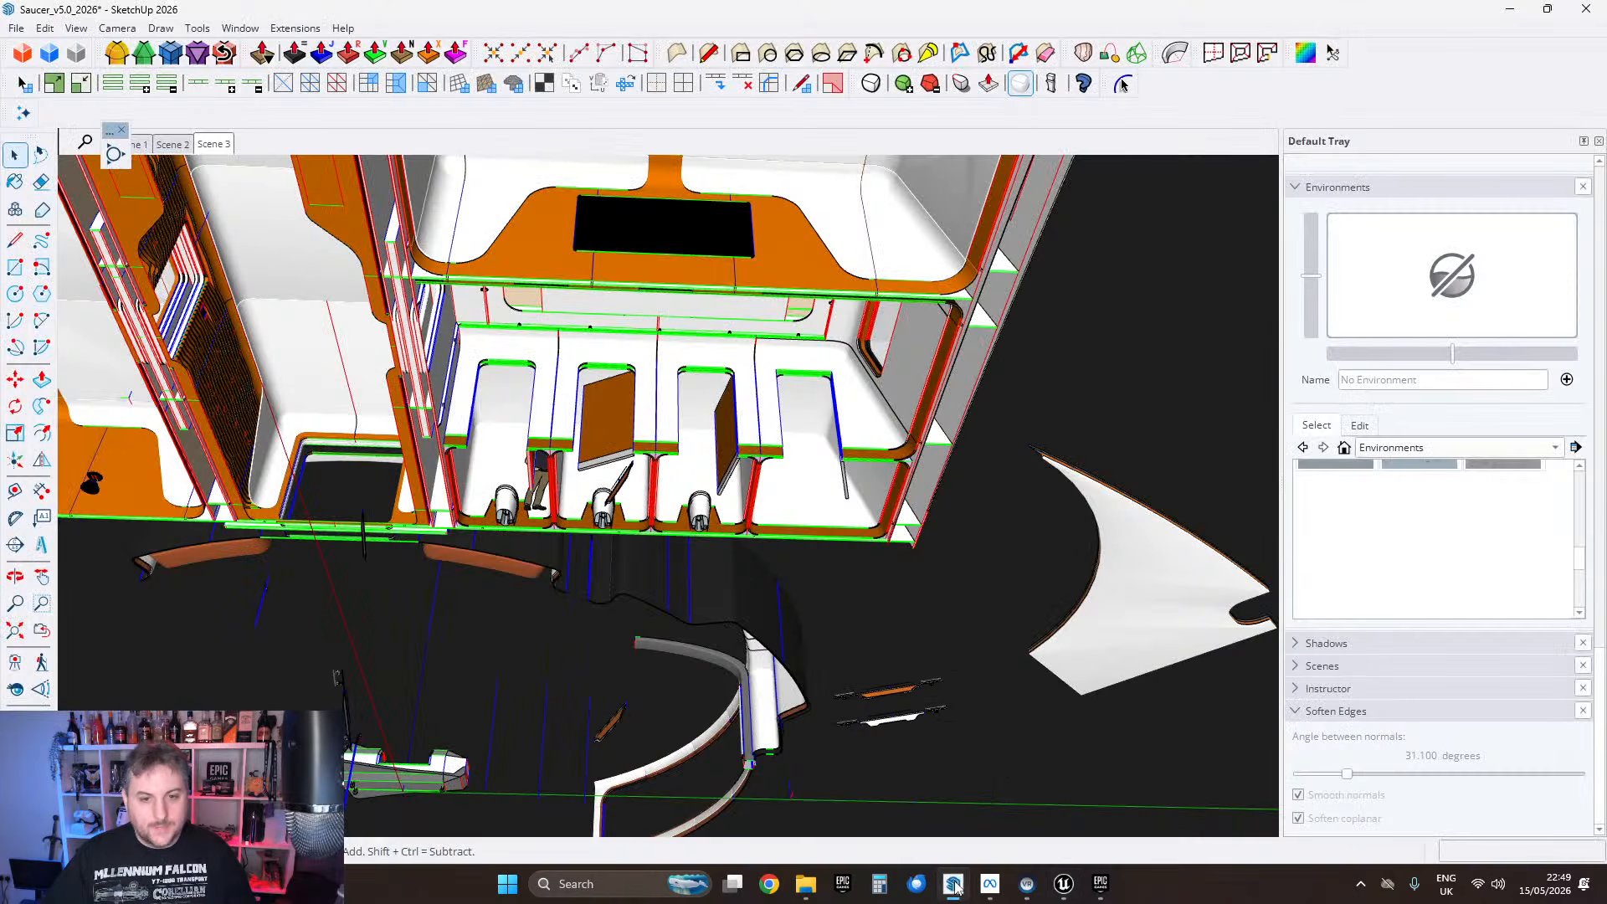
pyautogui.scroll(10, 727, 475)
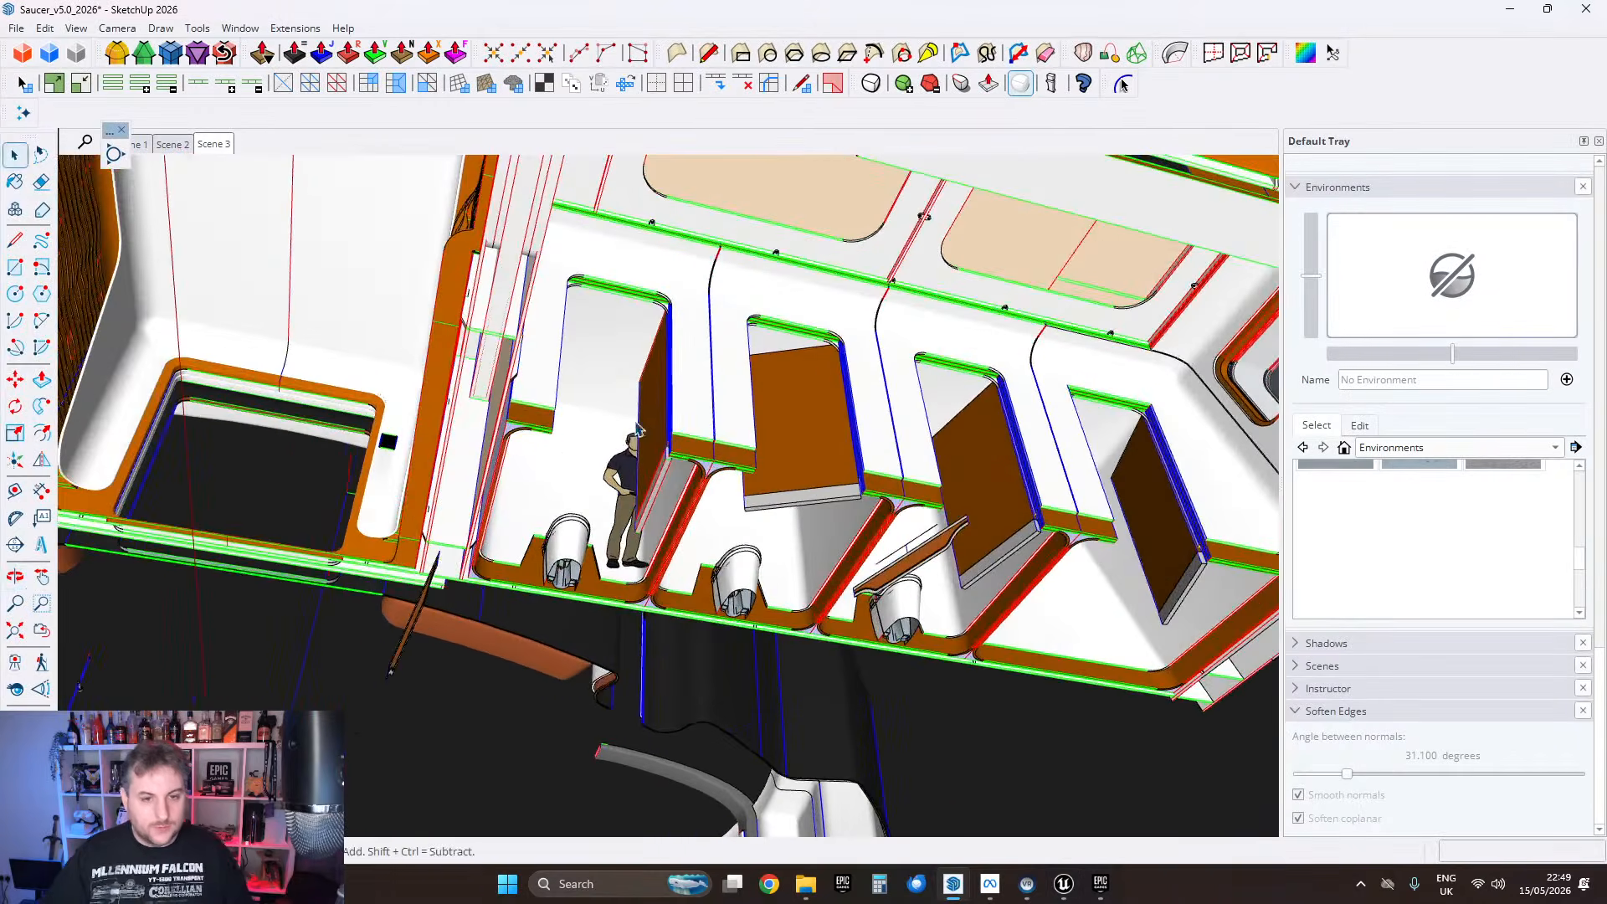
pyautogui.doubleClick(645, 425)
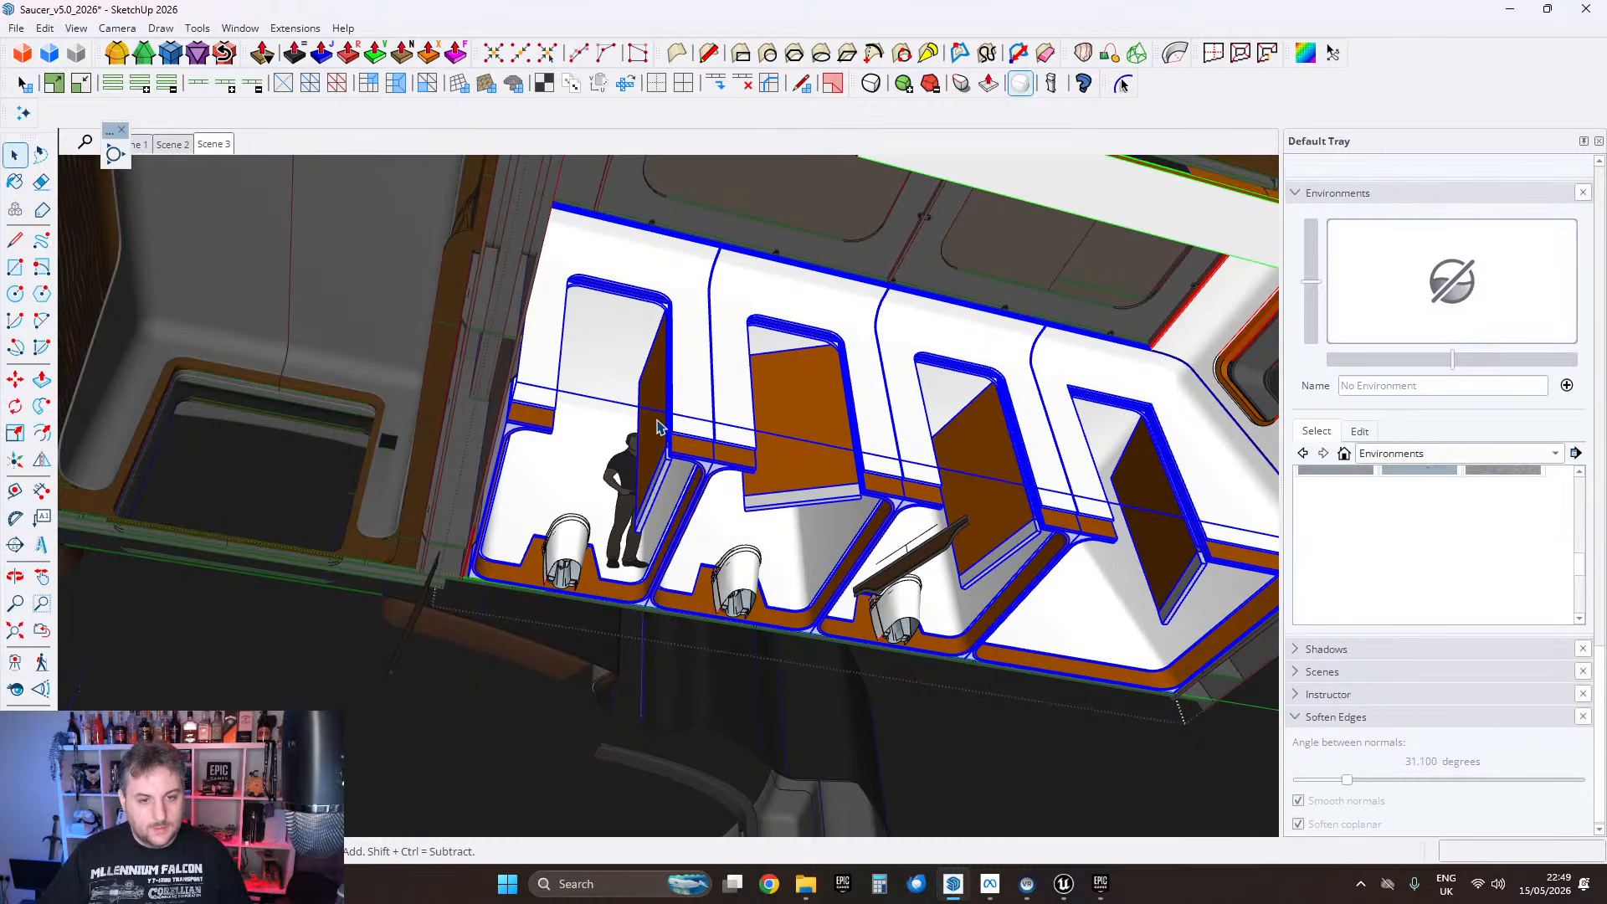
pyautogui.moveTo(727, 452); pyautogui.dragTo(738, 451, button='middle')
pyautogui.click(739, 450)
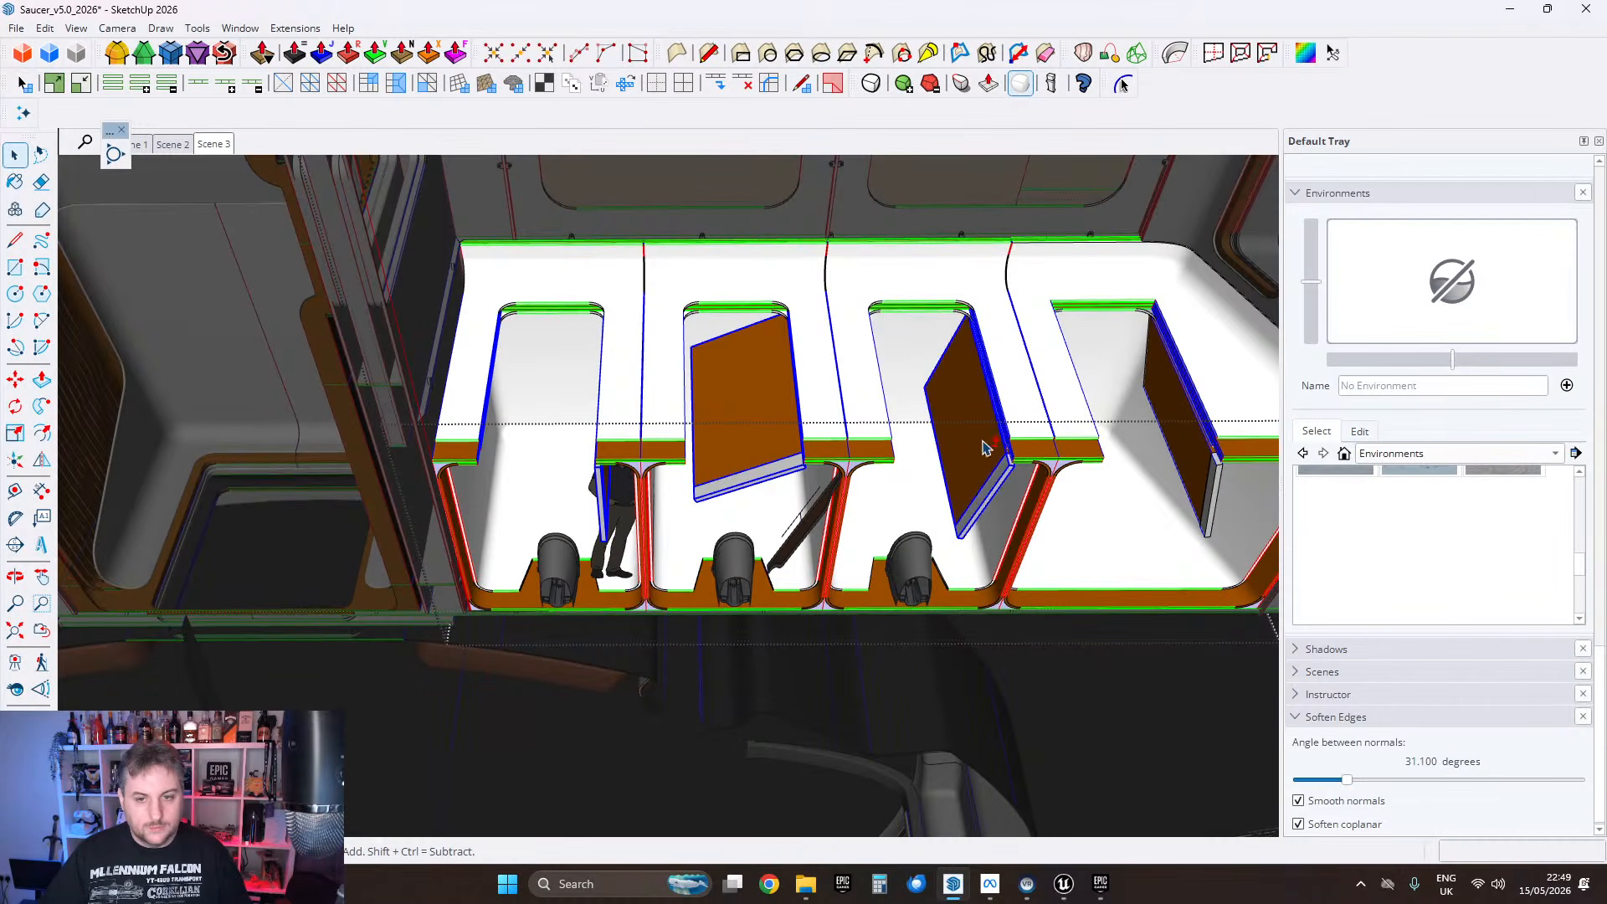
pyautogui.press('Delete')
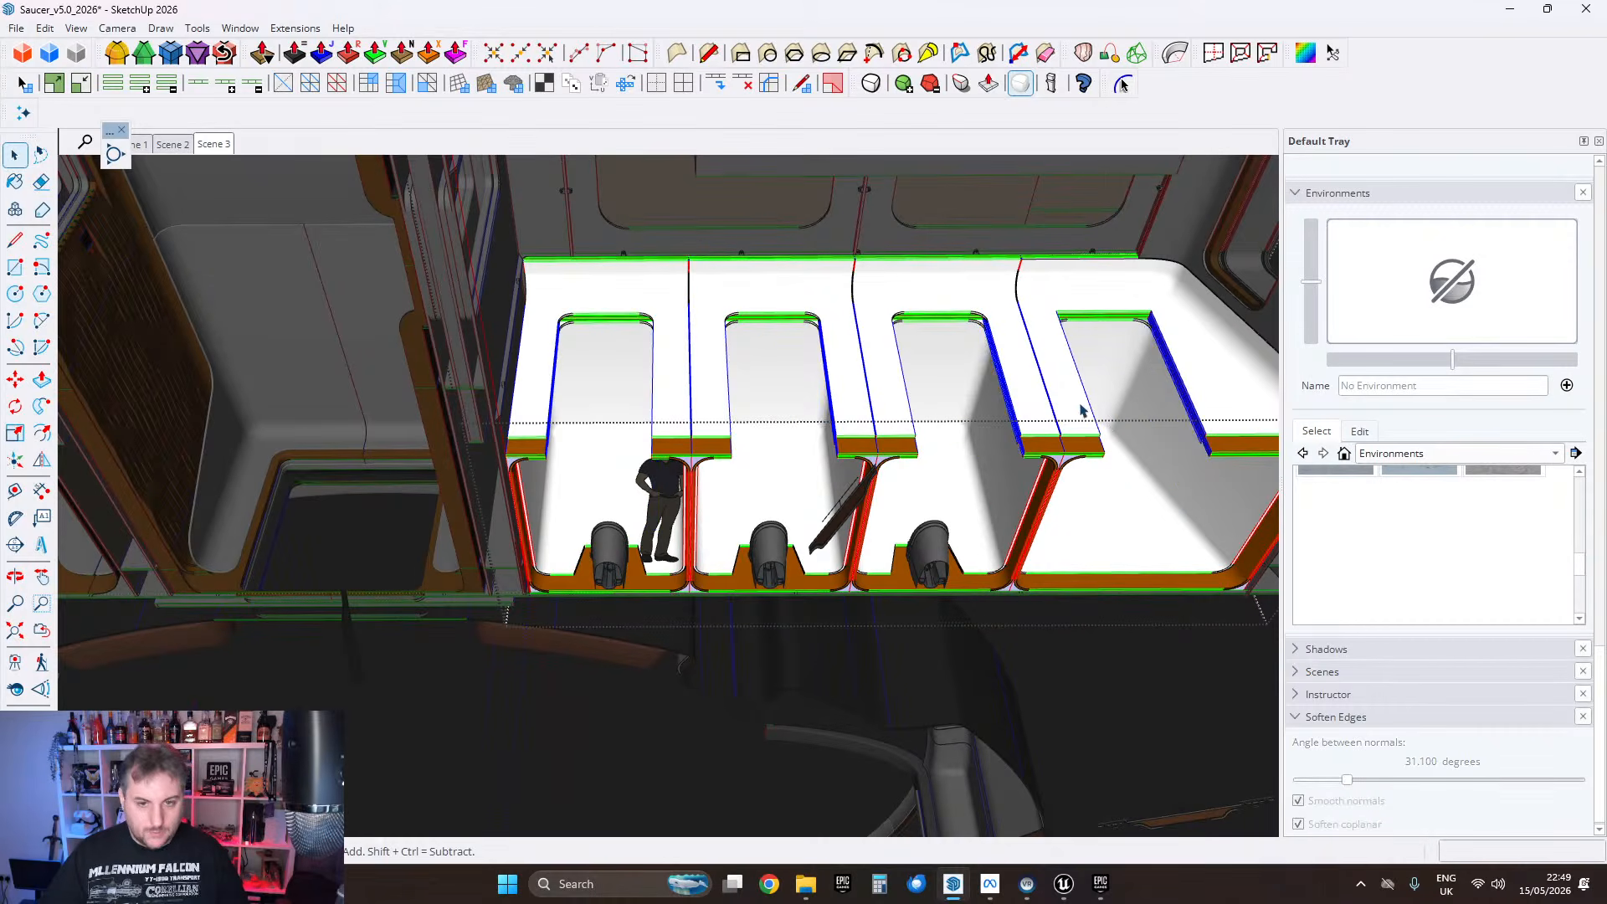
pyautogui.scroll(-4, 1061, 463)
pyautogui.press('Escape')
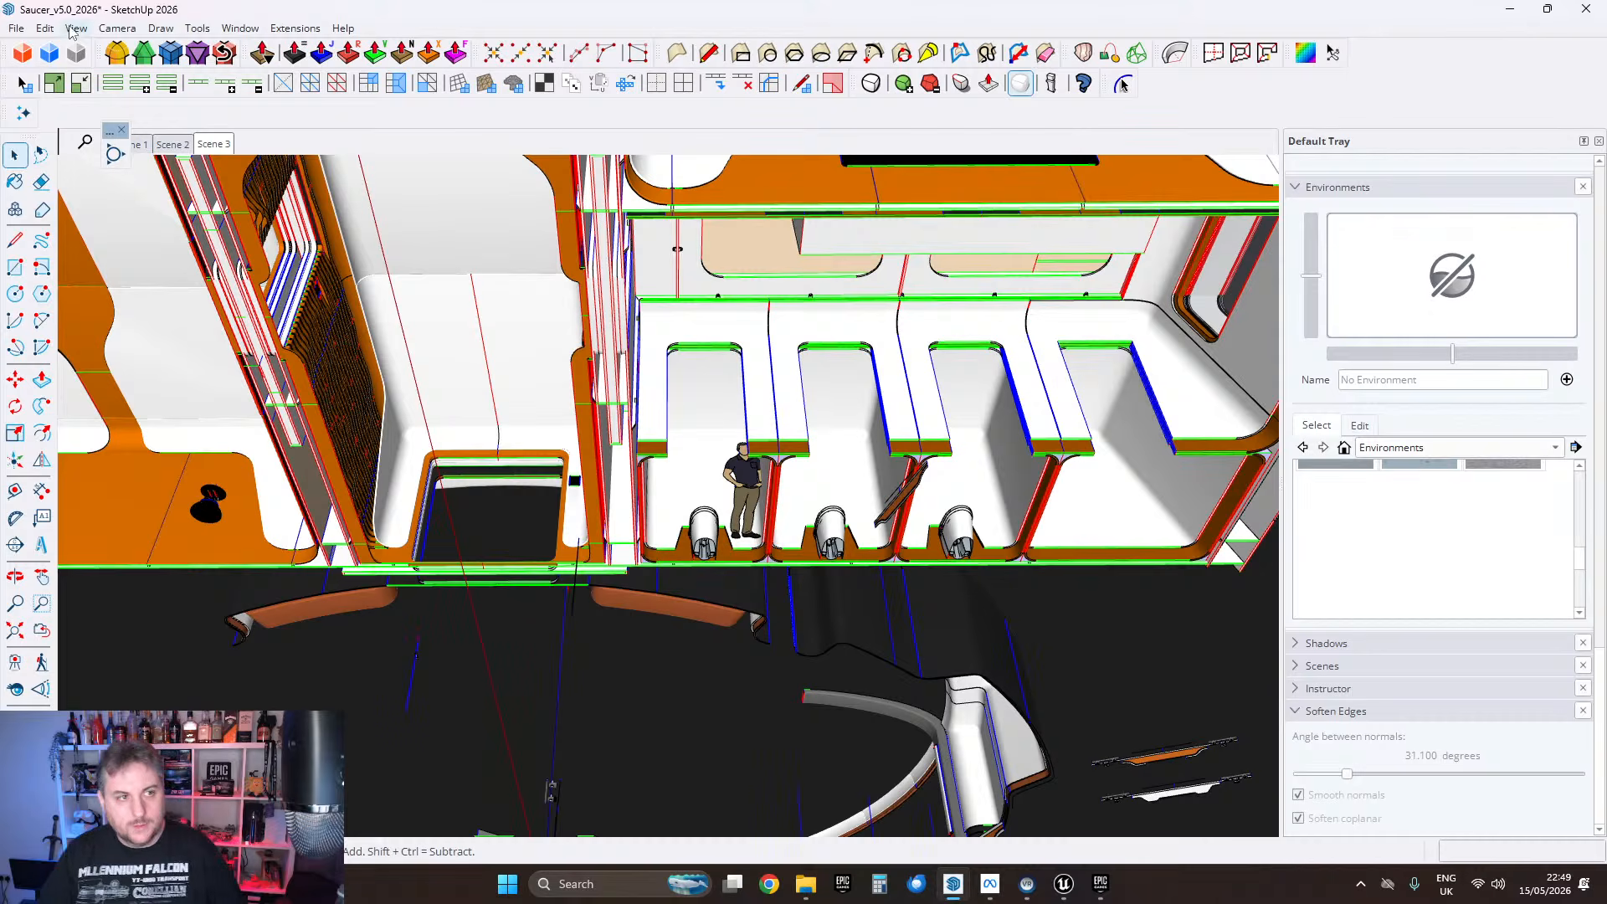
pyautogui.click(46, 29)
pyautogui.click(137, 154)
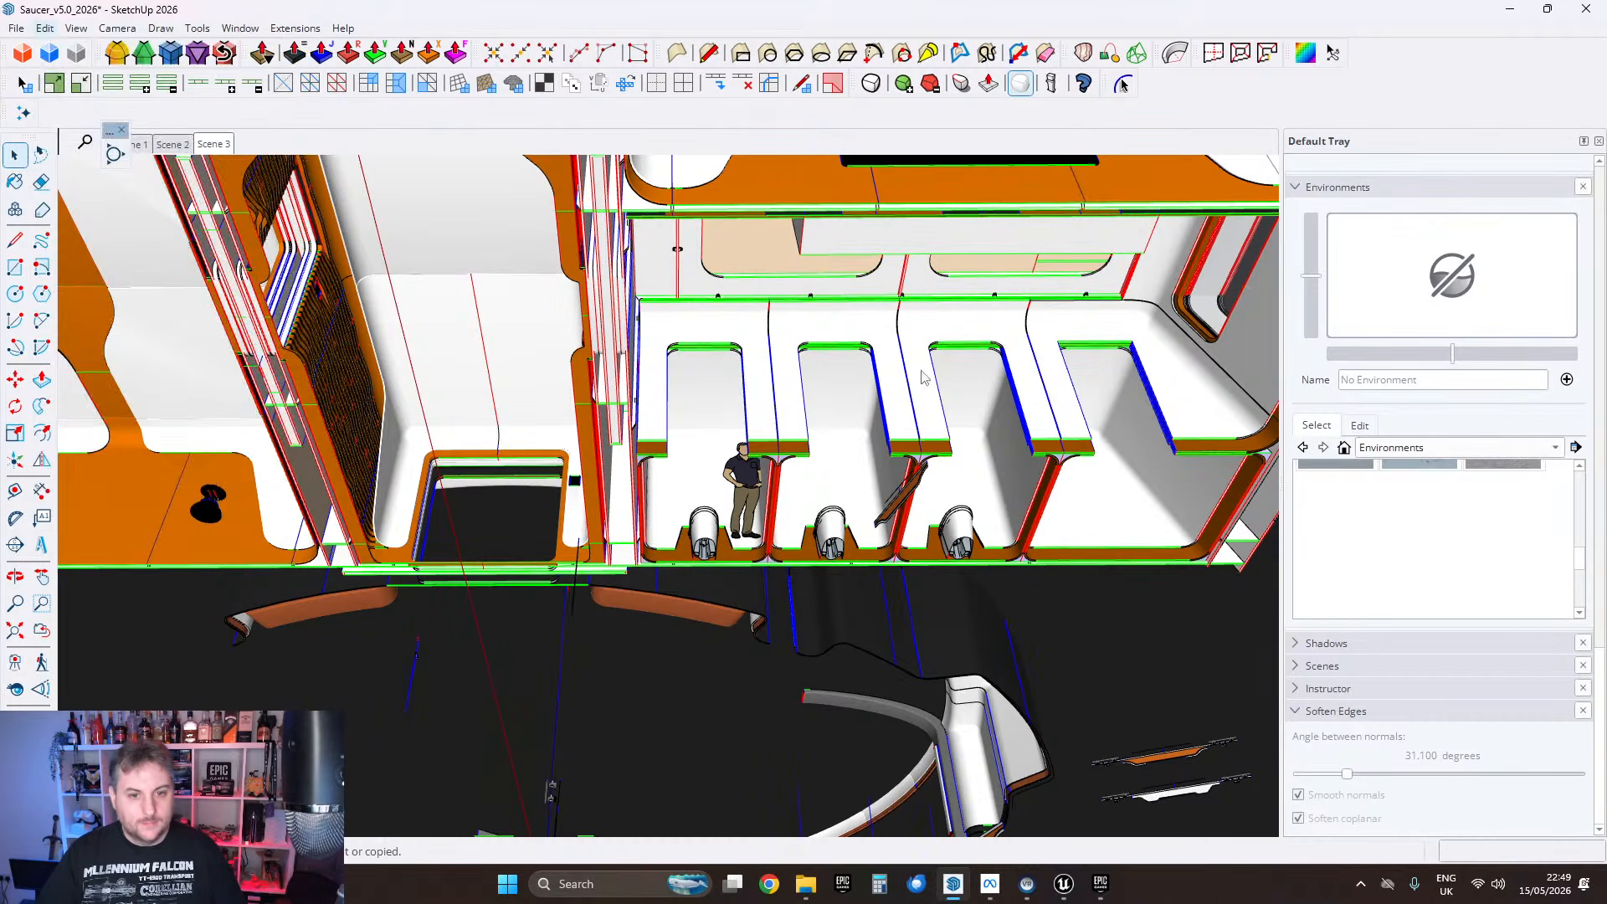
# Step: Copy the door panel of the end cubicle with the Move tool and place the copy about 438.9 cm away, outside the hull
pyautogui.scroll(-2, 1113, 402)
pyautogui.scroll(2, 751, 427)
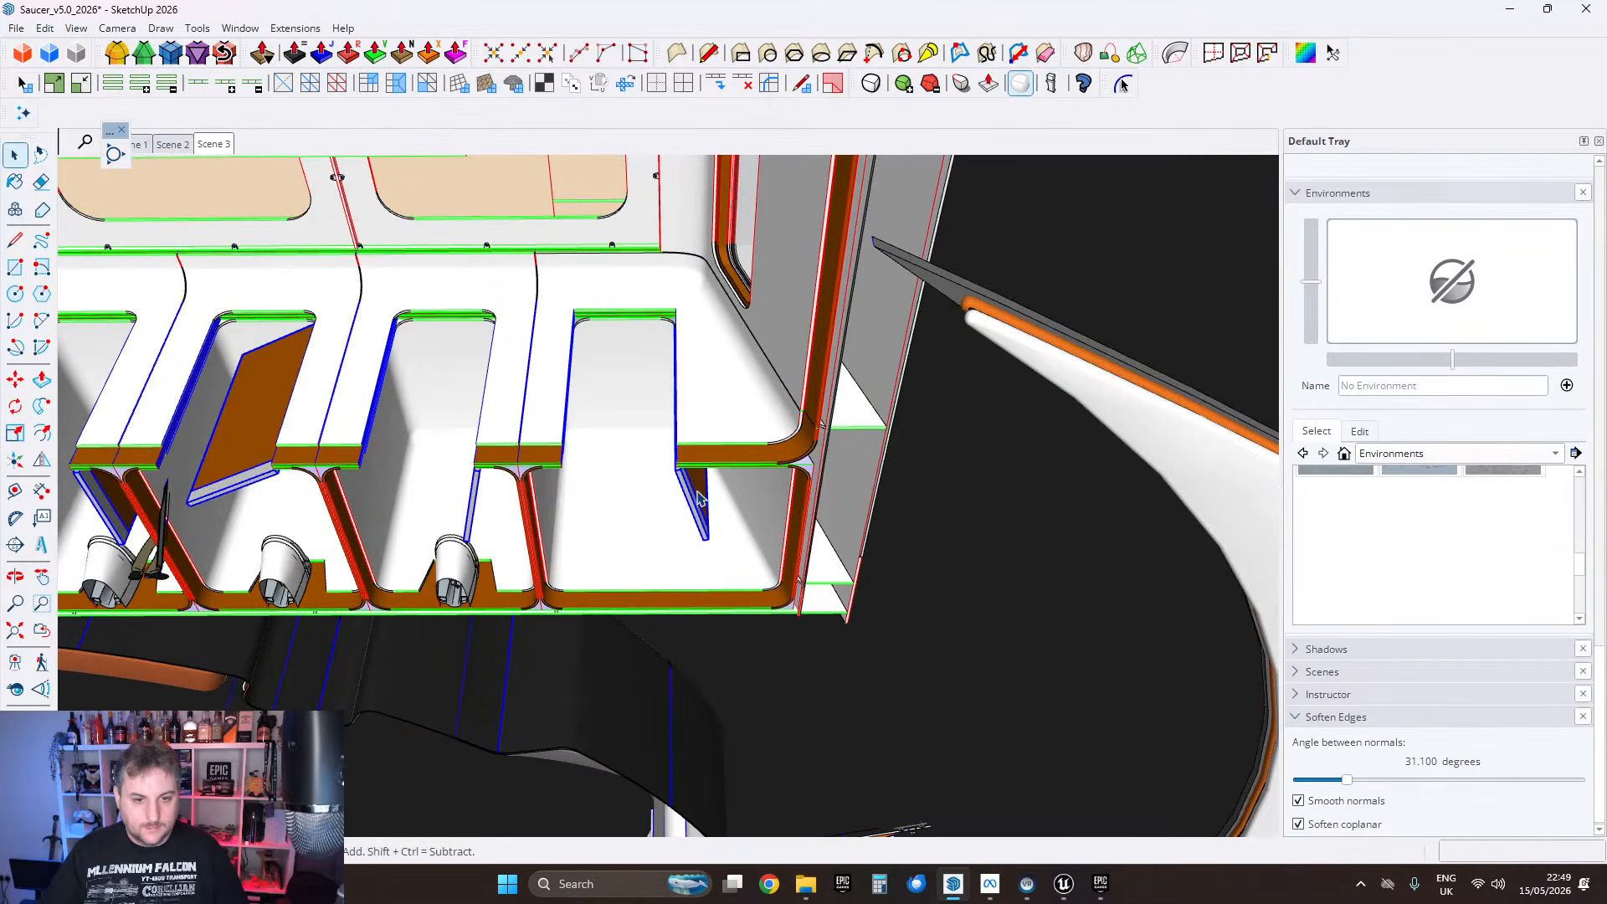
pyautogui.press('space')
pyautogui.click(26, 387)
pyautogui.scroll(-1, 852, 538)
pyautogui.press('ctrl')
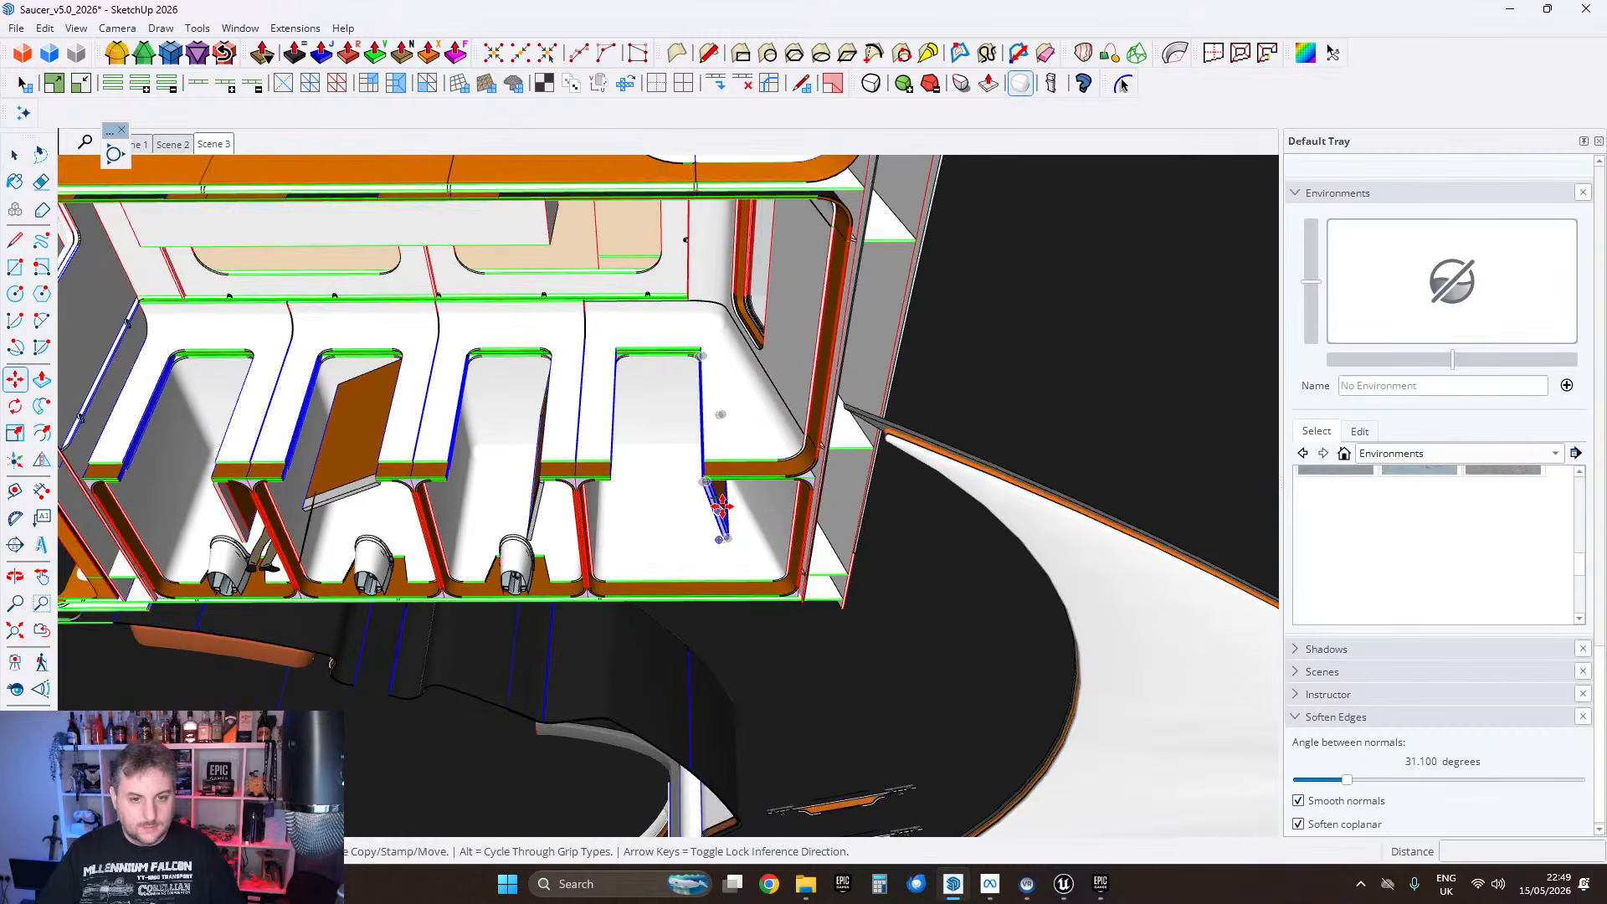
pyautogui.click(717, 507)
pyautogui.moveTo(940, 508); pyautogui.dragTo(691, 542, button='middle')
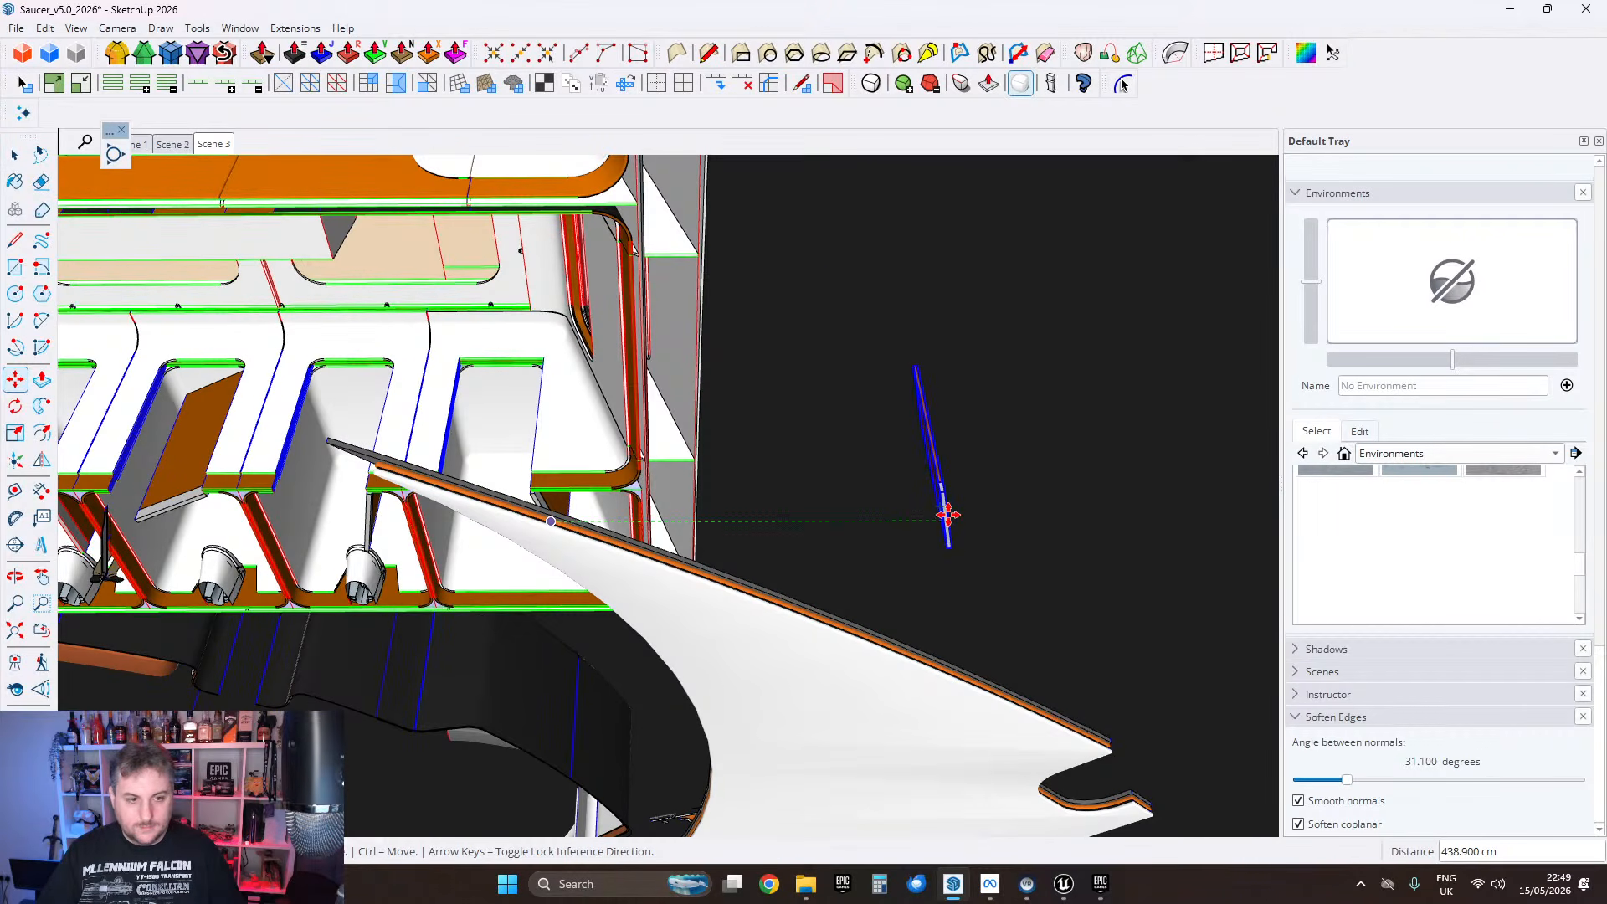
pyautogui.click(957, 509)
# Step: Rotate the copied door panel 285 degrees about its lower corner in the horizontal plane, aligning its long faces with the green axis
pyautogui.scroll(20, 1519, 553)
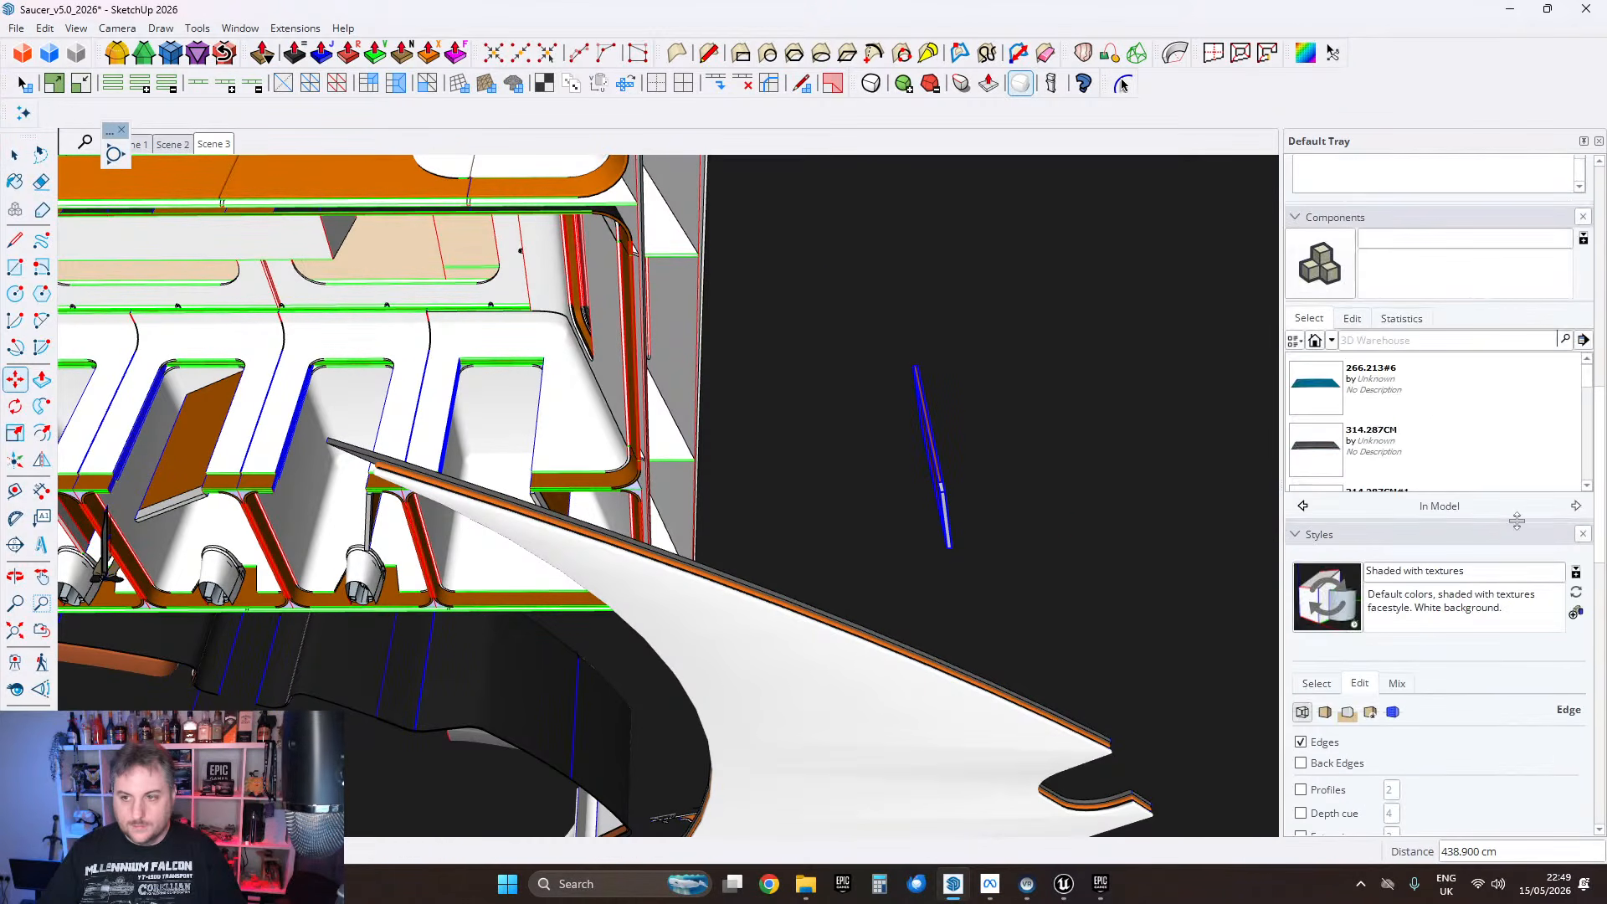
pyautogui.scroll(10, 1498, 487)
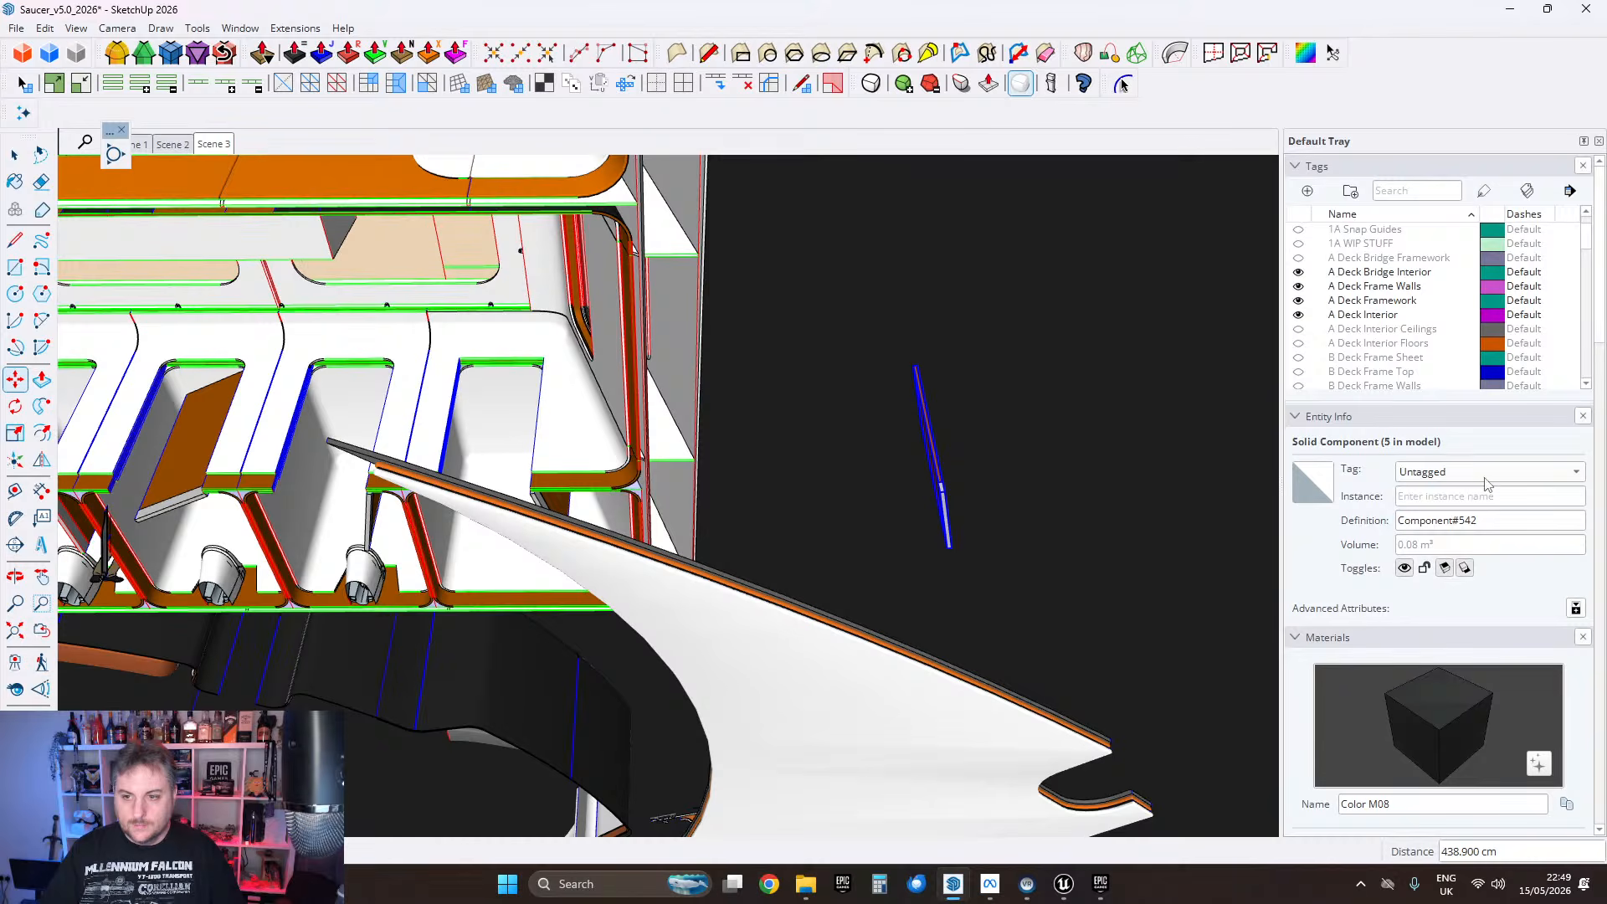
pyautogui.scroll(6, 954, 469)
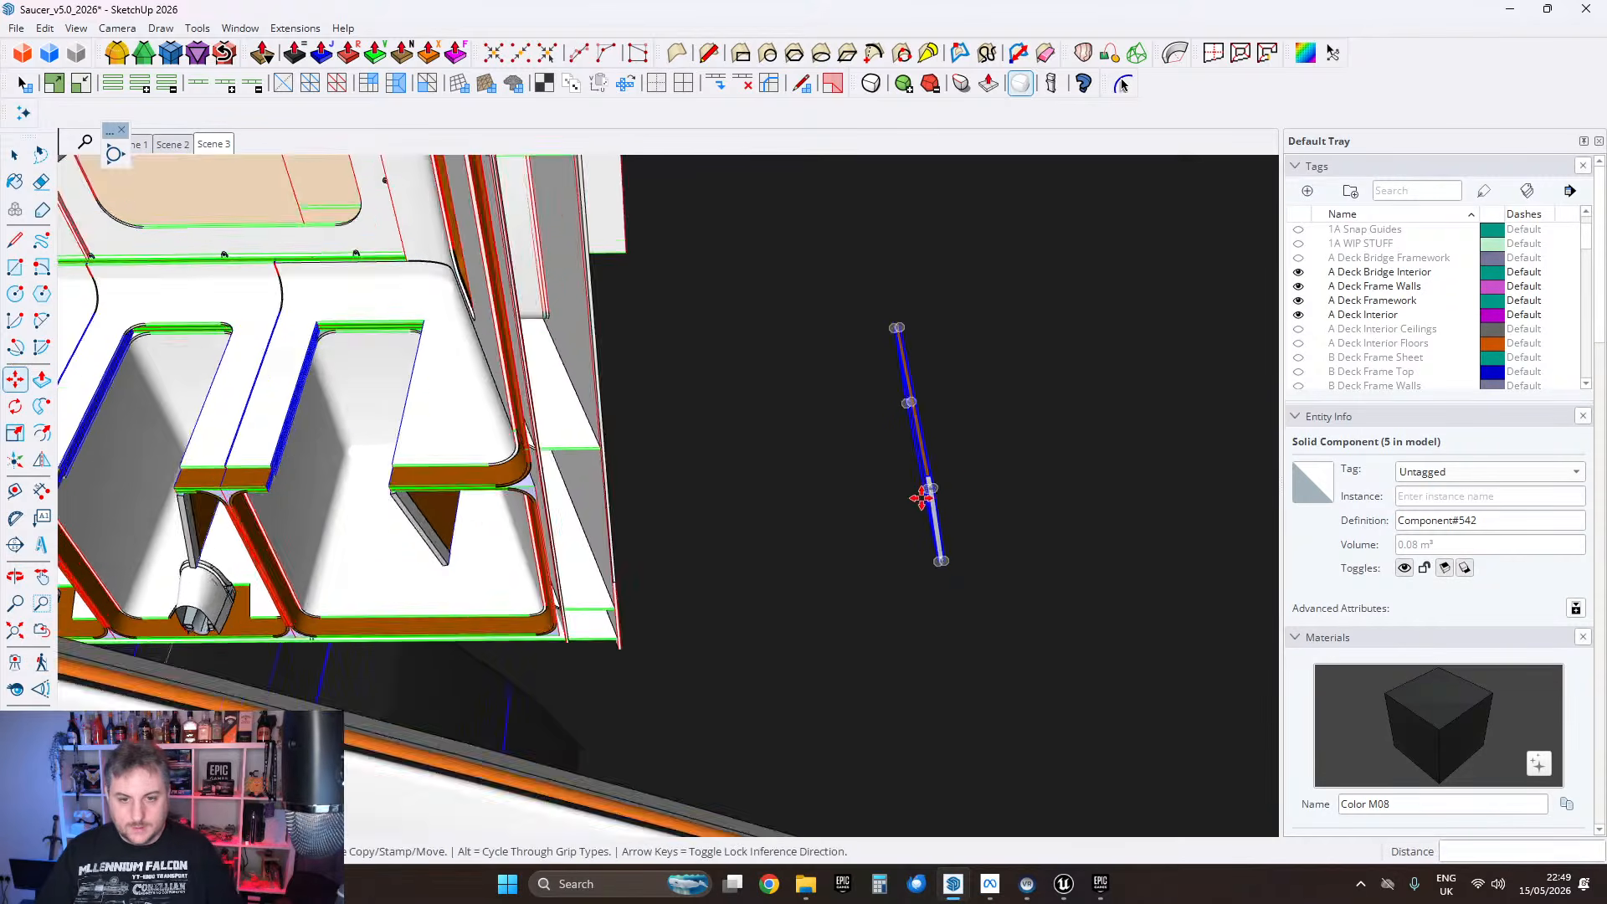
pyautogui.moveTo(938, 472); pyautogui.dragTo(305, 273, button='middle')
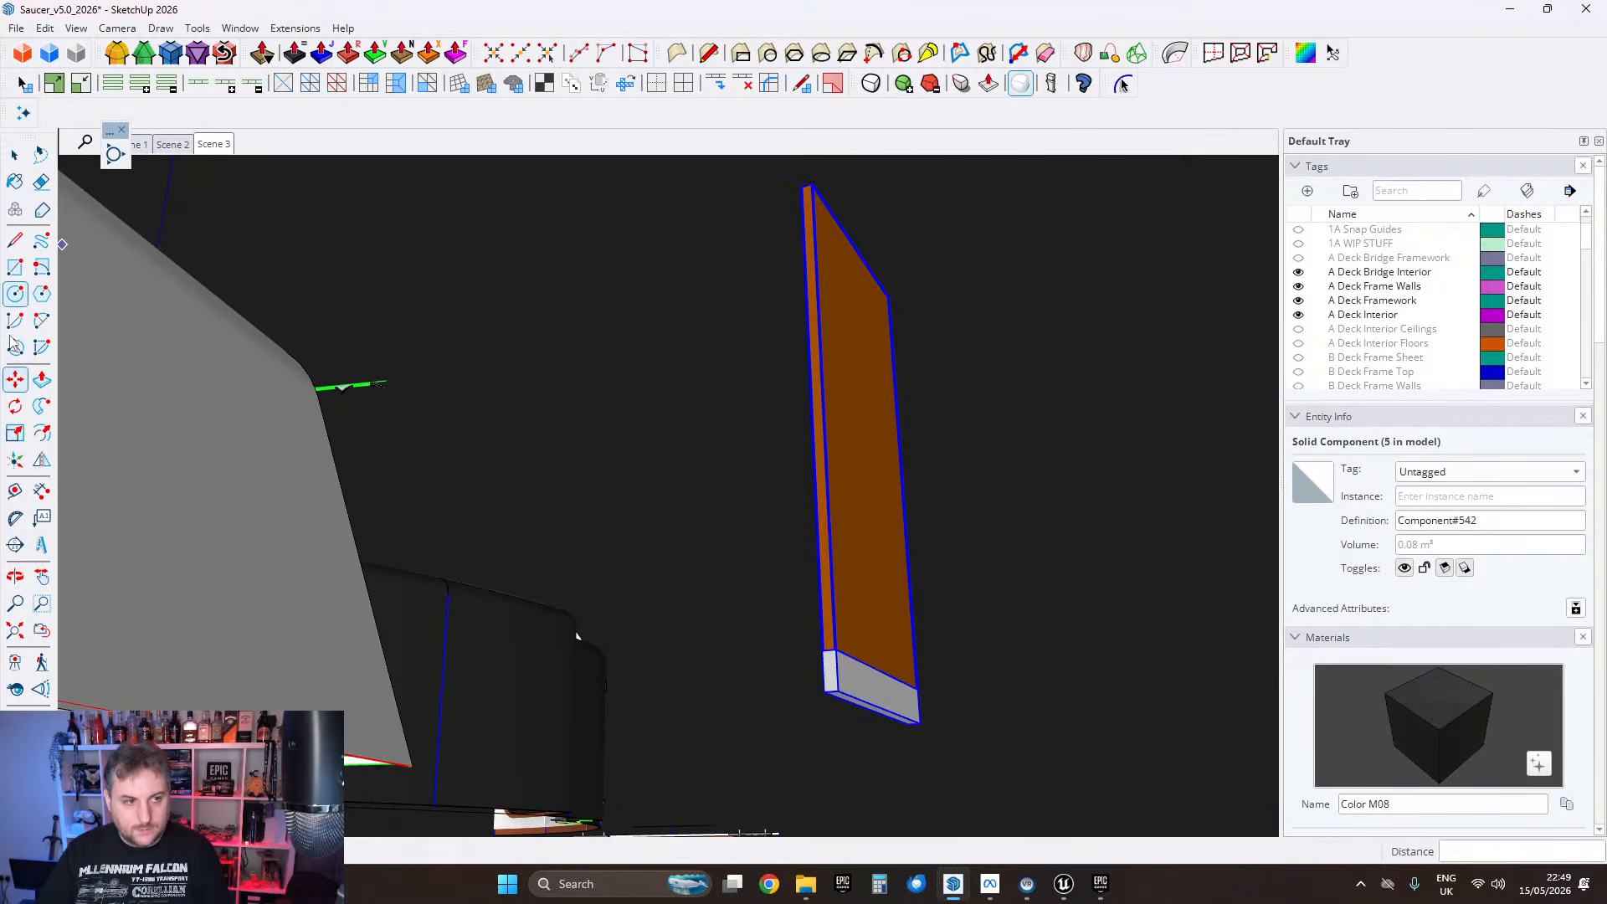
pyautogui.click(15, 406)
pyautogui.scroll(5, 840, 642)
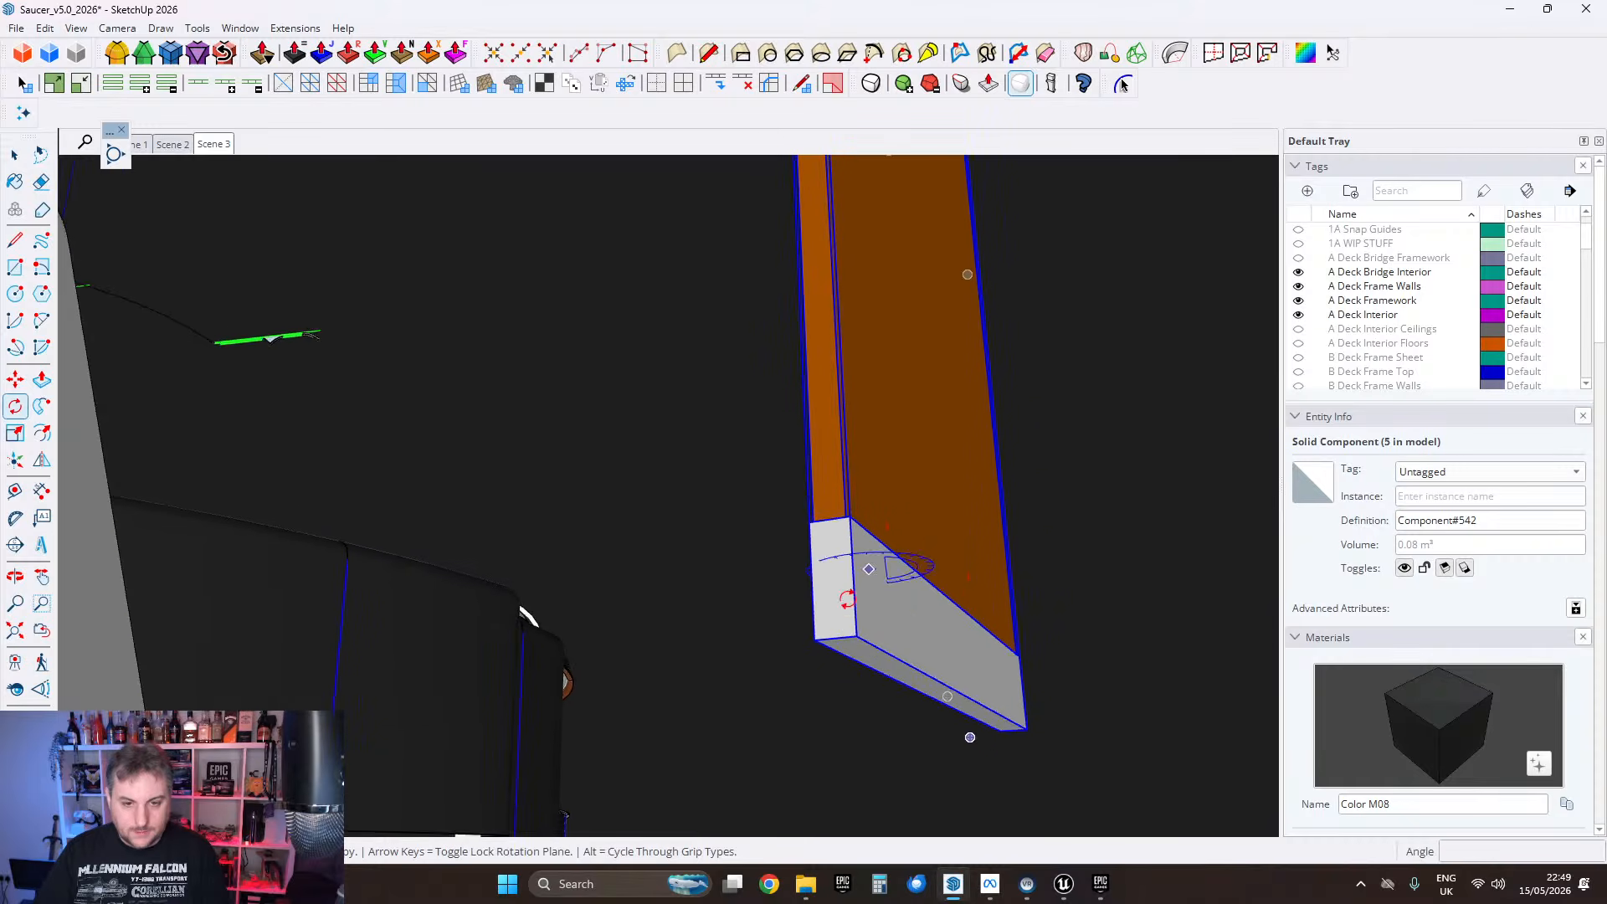
pyautogui.click(856, 646)
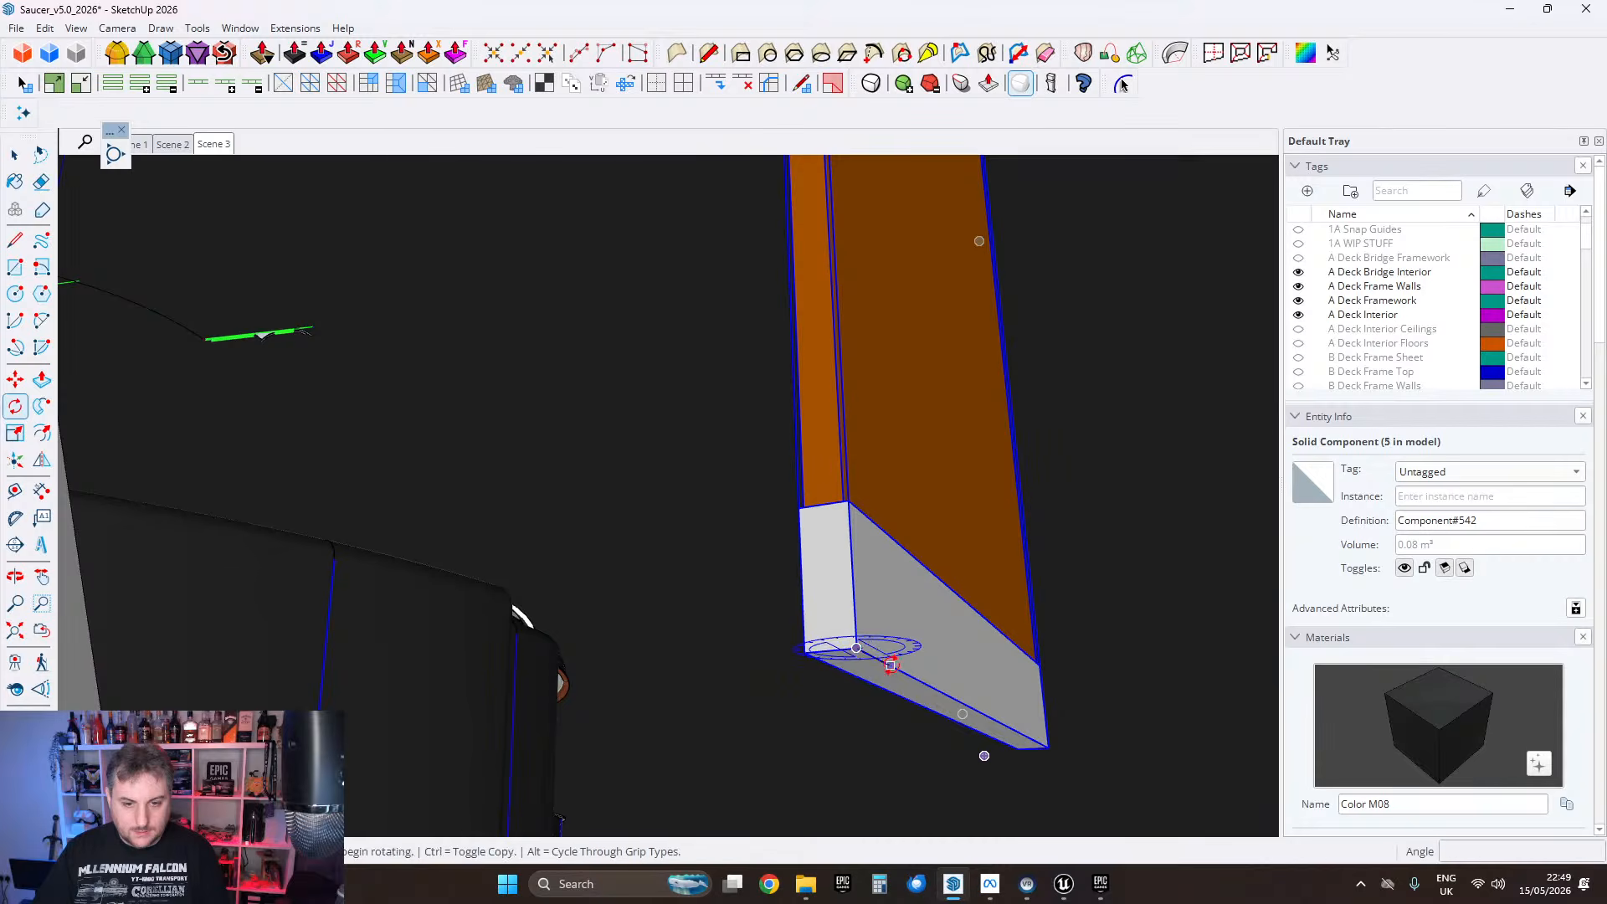
pyautogui.click(891, 665)
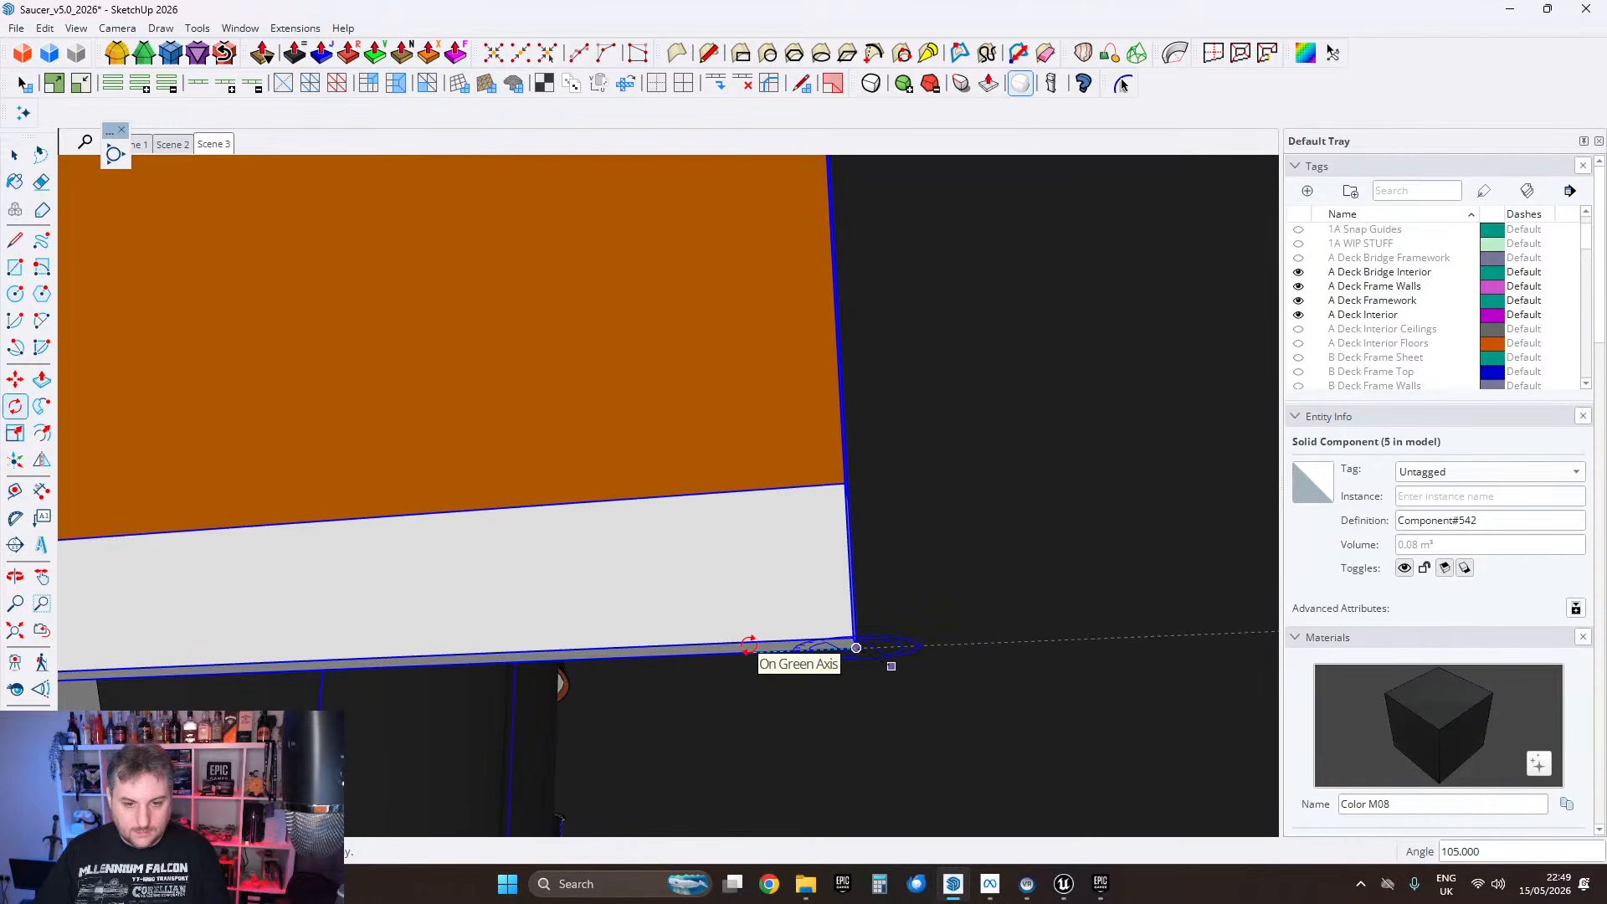
pyautogui.scroll(-2, 760, 613)
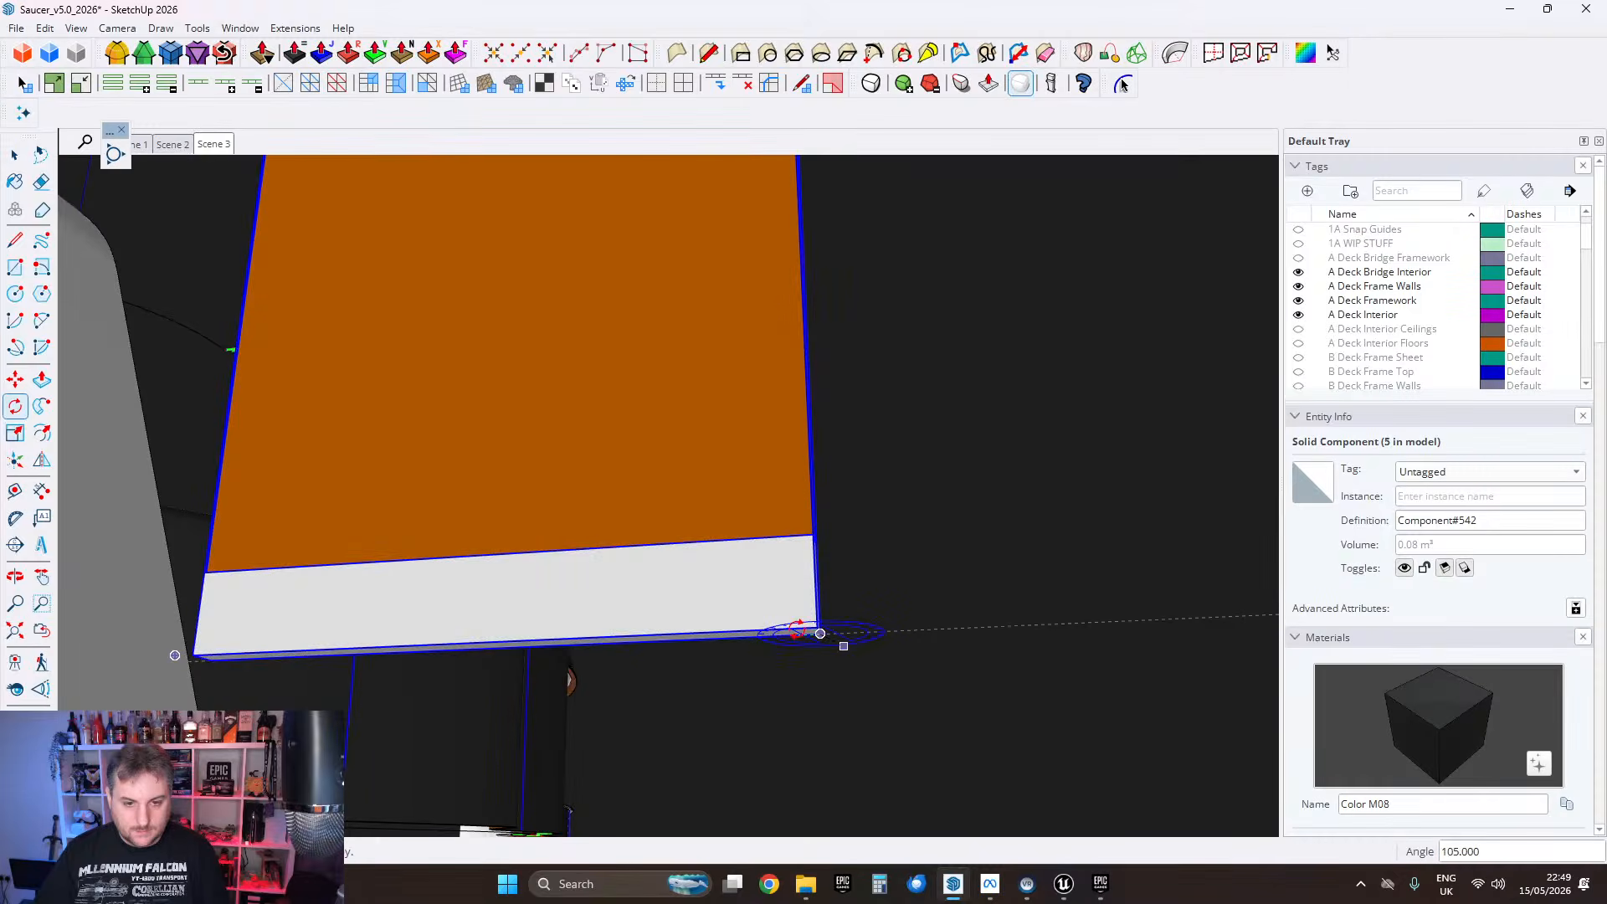
pyautogui.scroll(-6, 799, 638)
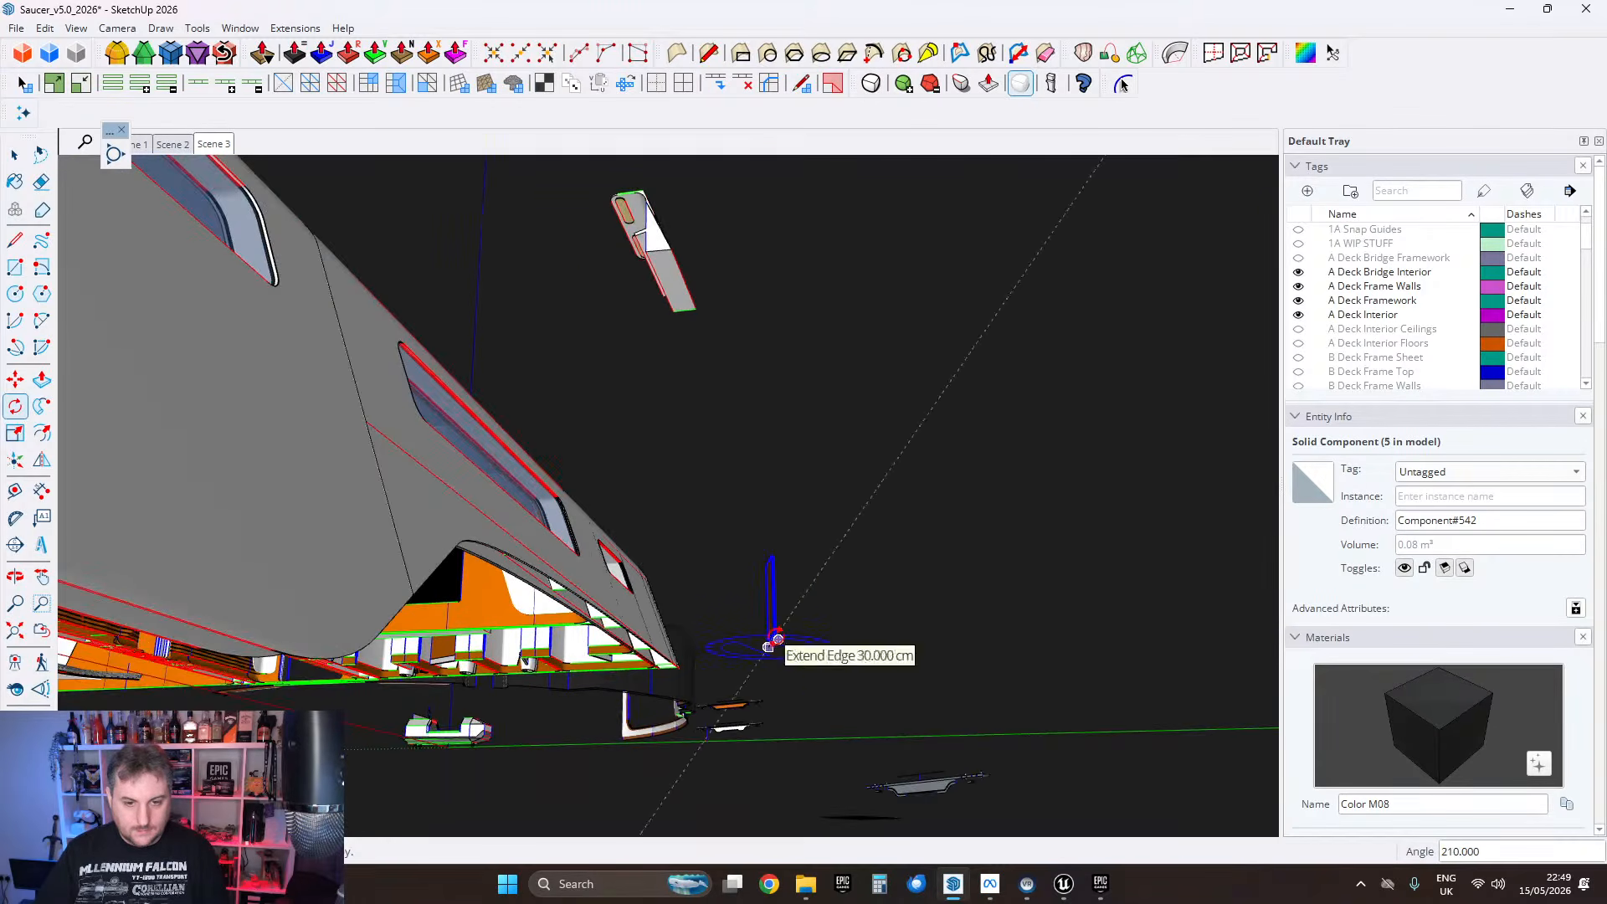
pyautogui.click(908, 643)
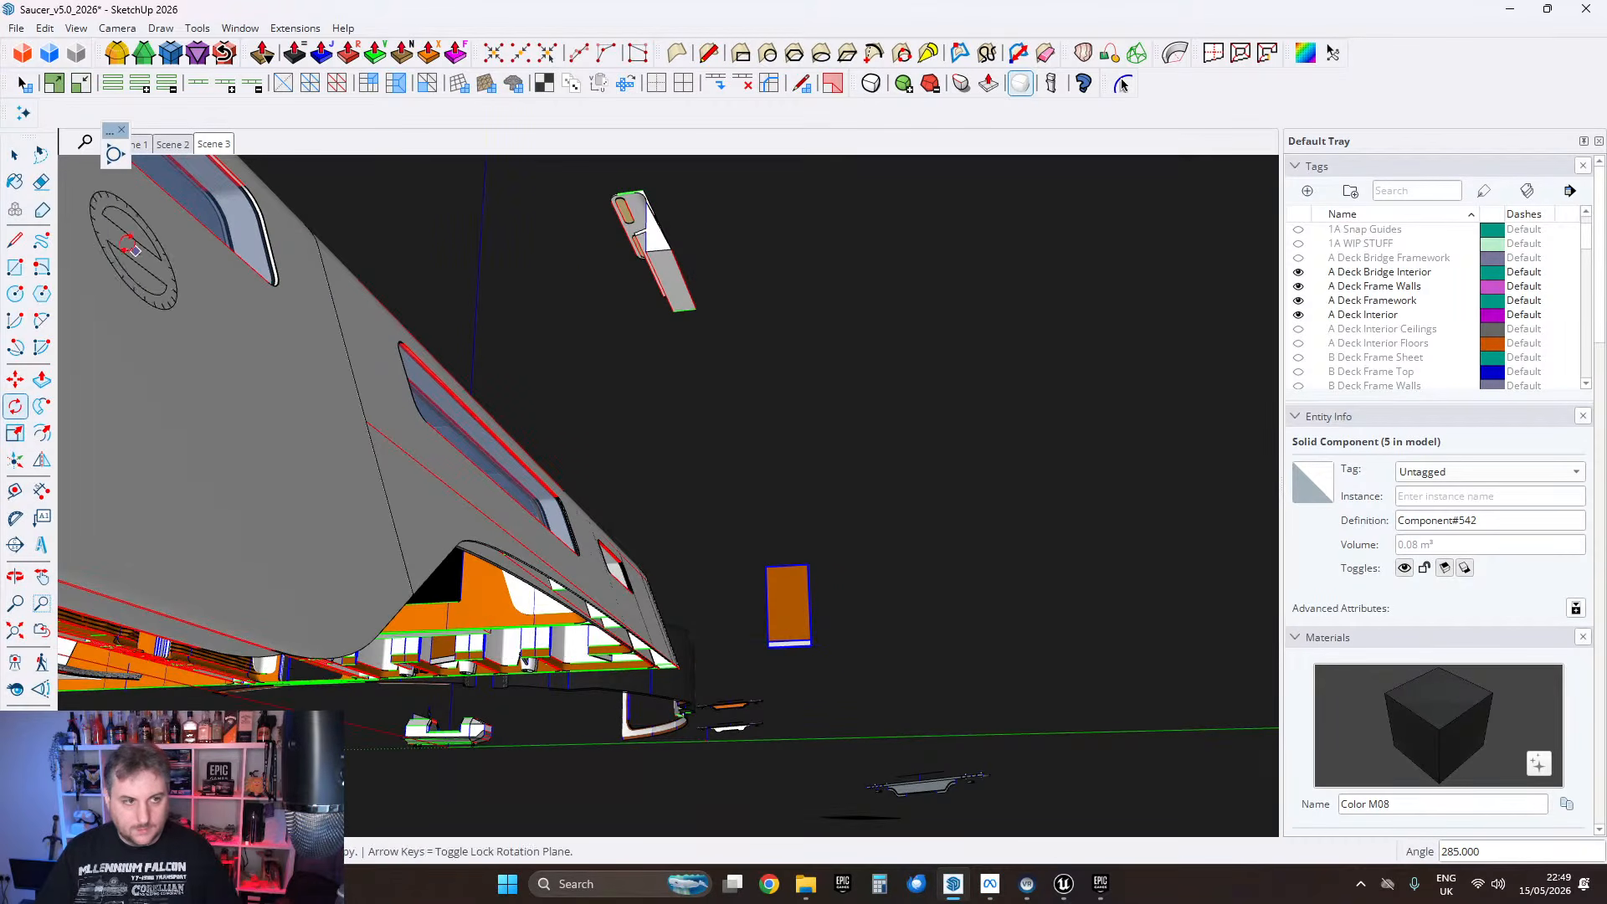
# Step: Draw short marker lines along the red and green axes from the midpoint of the copied panel's short bottom edge
pyautogui.press('space')
pyautogui.scroll(5, 757, 636)
pyautogui.moveTo(757, 636); pyautogui.dragTo(452, 398, button='middle')
pyautogui.scroll(4, 663, 478)
pyautogui.keyDown('shift'); pyautogui.moveTo(664, 477); pyautogui.dragTo(775, 610, button='middle'); pyautogui.keyUp('shift')
pyautogui.scroll(-5, 710, 450)
pyautogui.scroll(4, 707, 450)
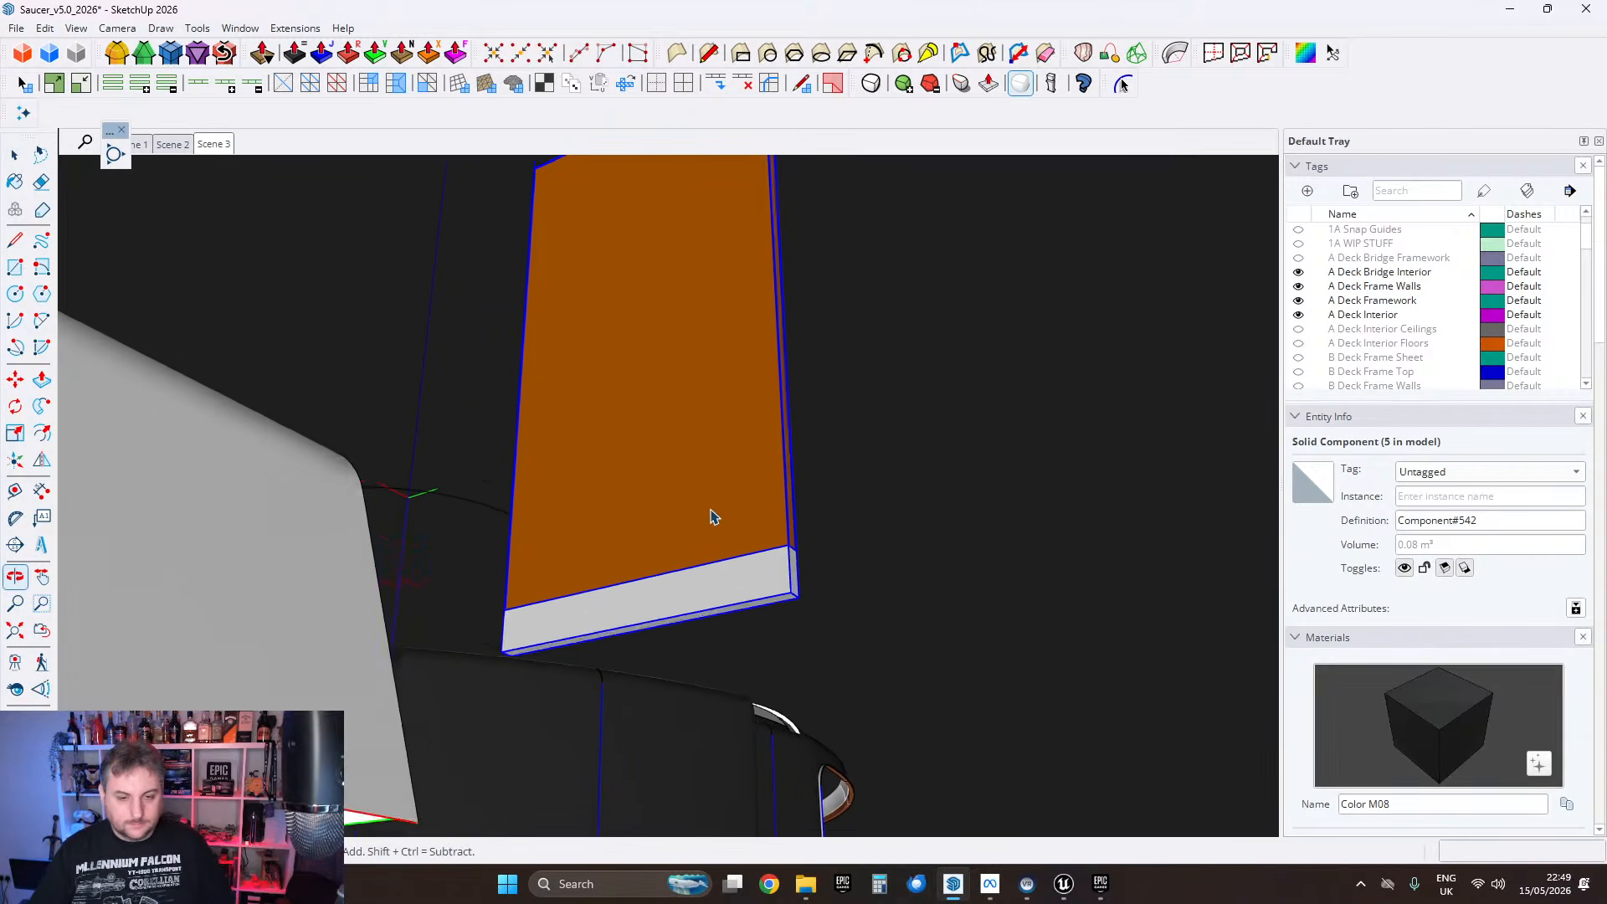
pyautogui.scroll(6, 728, 481)
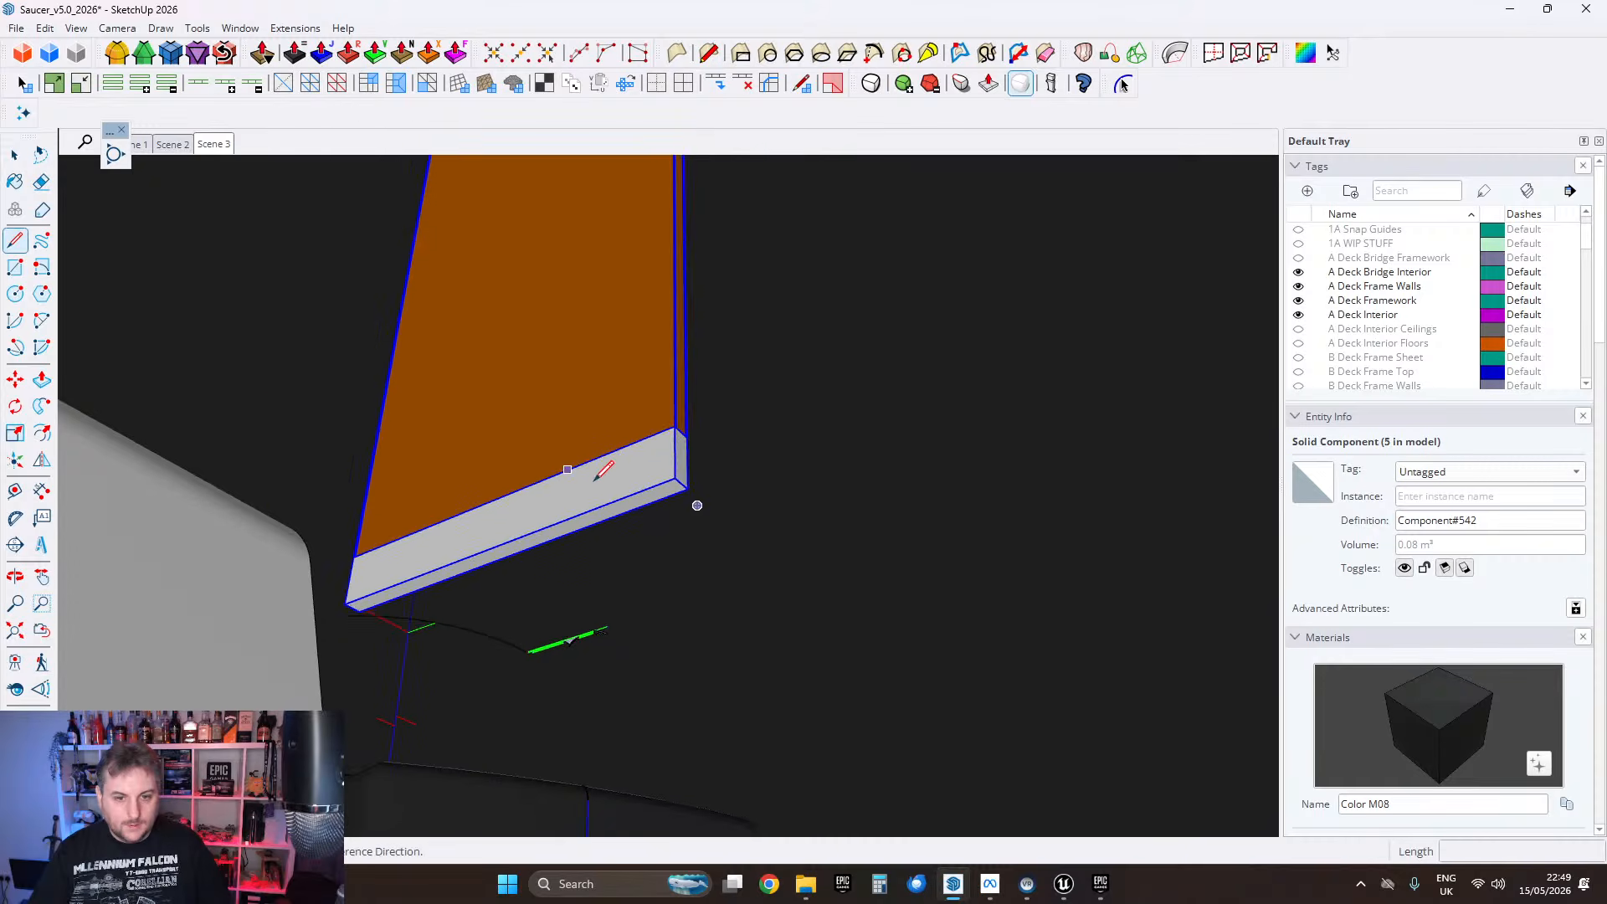
pyautogui.click(720, 458)
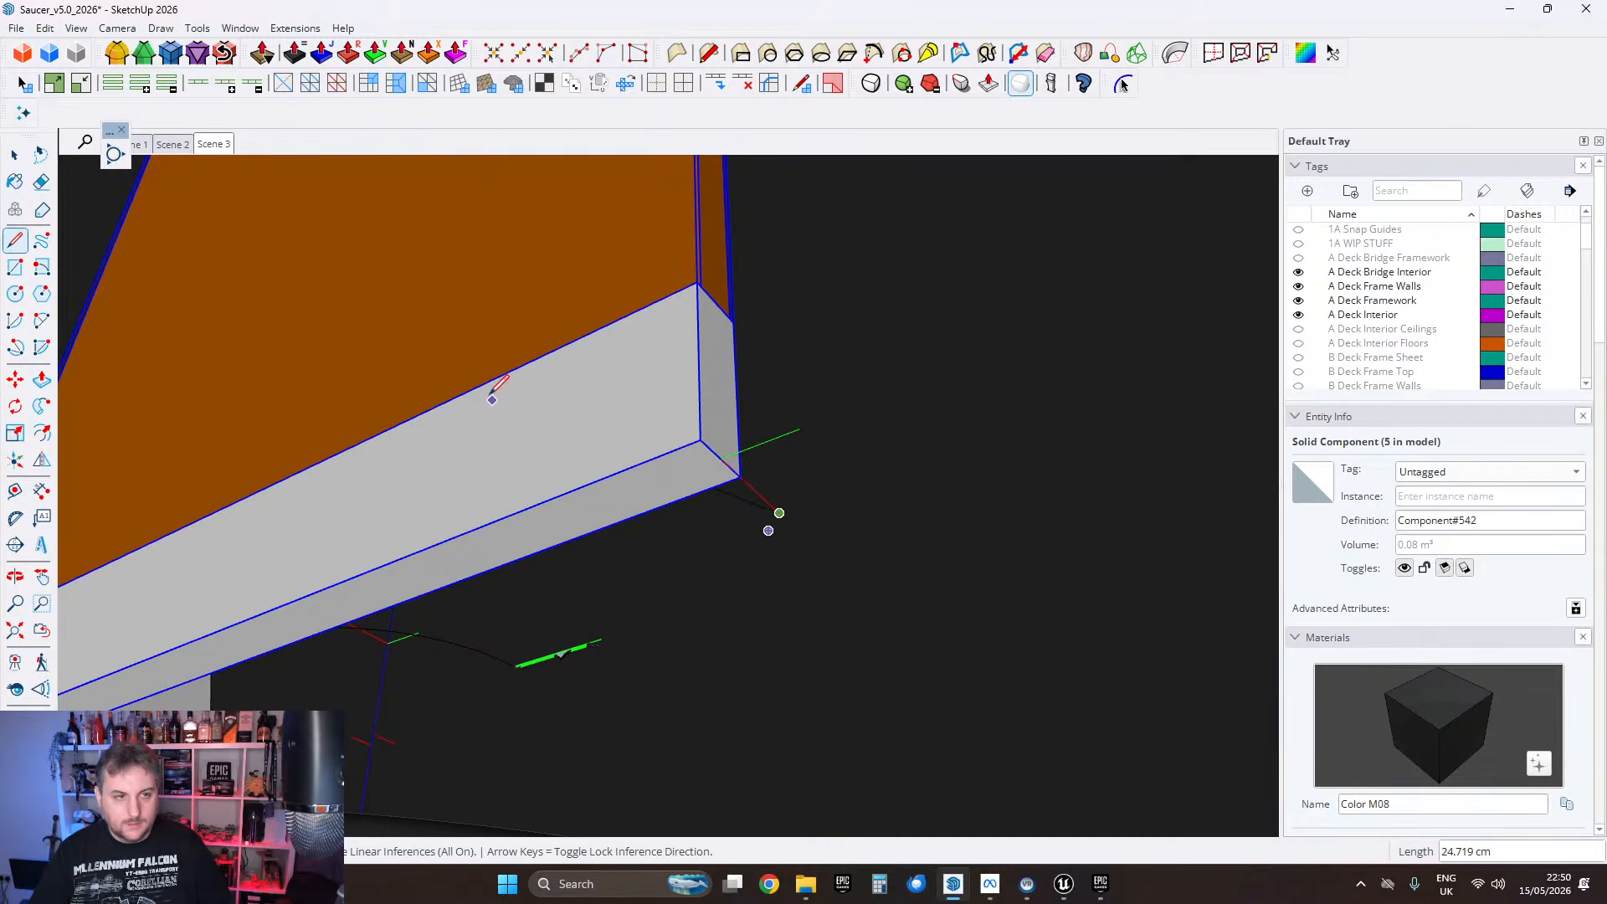
# Step: Group the copied door panel together with its two marker lines
pyautogui.click(23, 115)
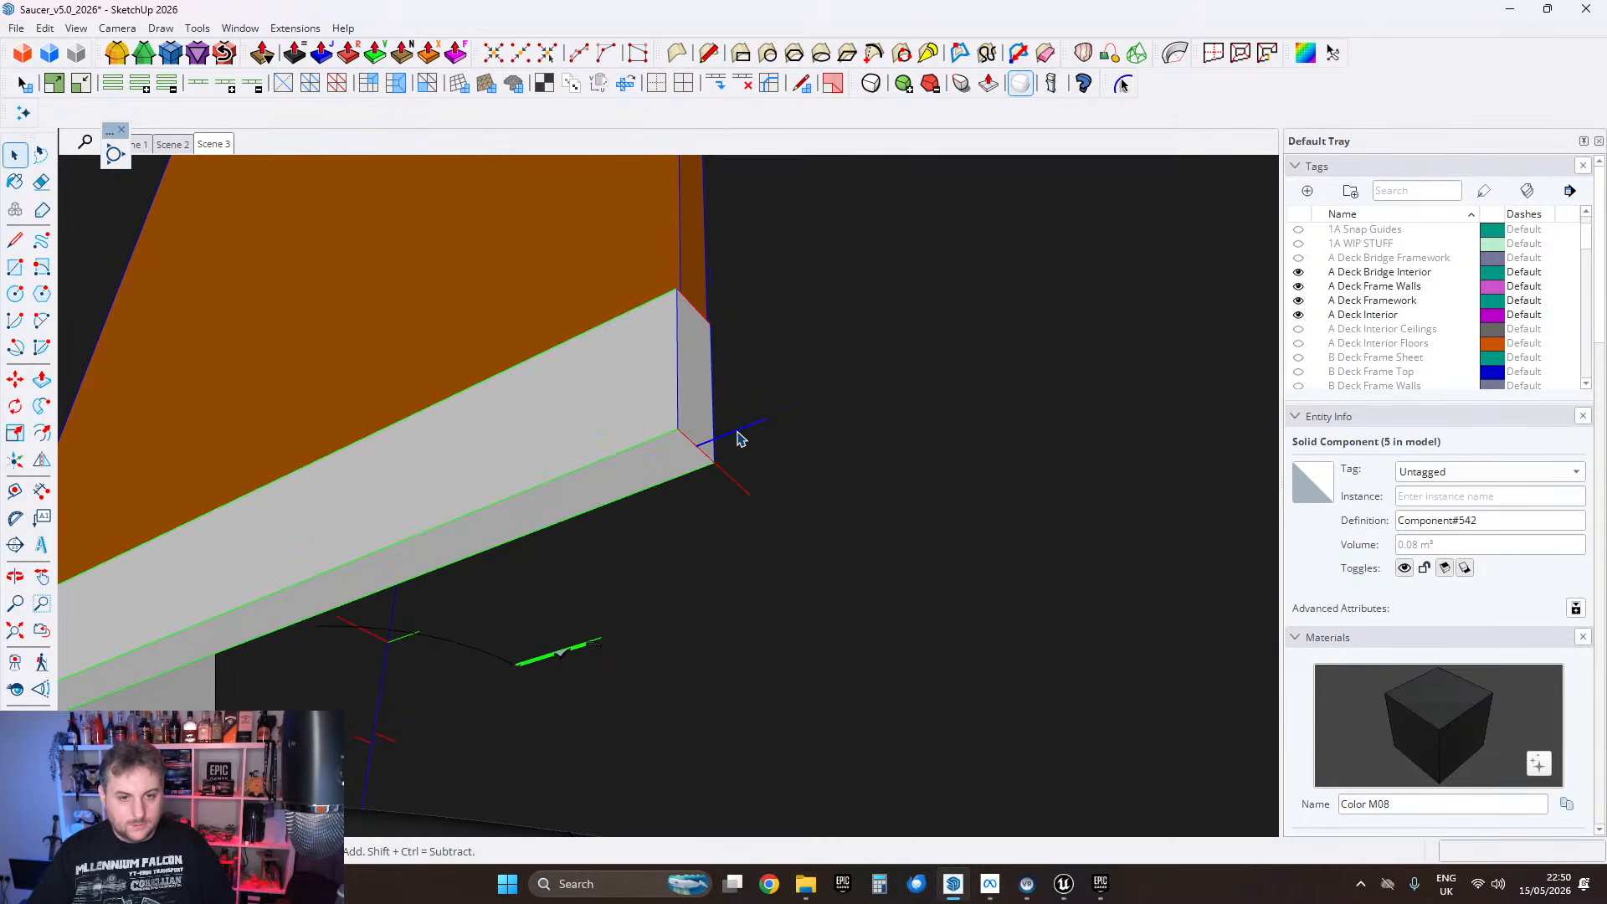
pyautogui.keyDown('shift'); pyautogui.click(645, 390); pyautogui.keyUp('shift')
pyautogui.rightClick(643, 388)
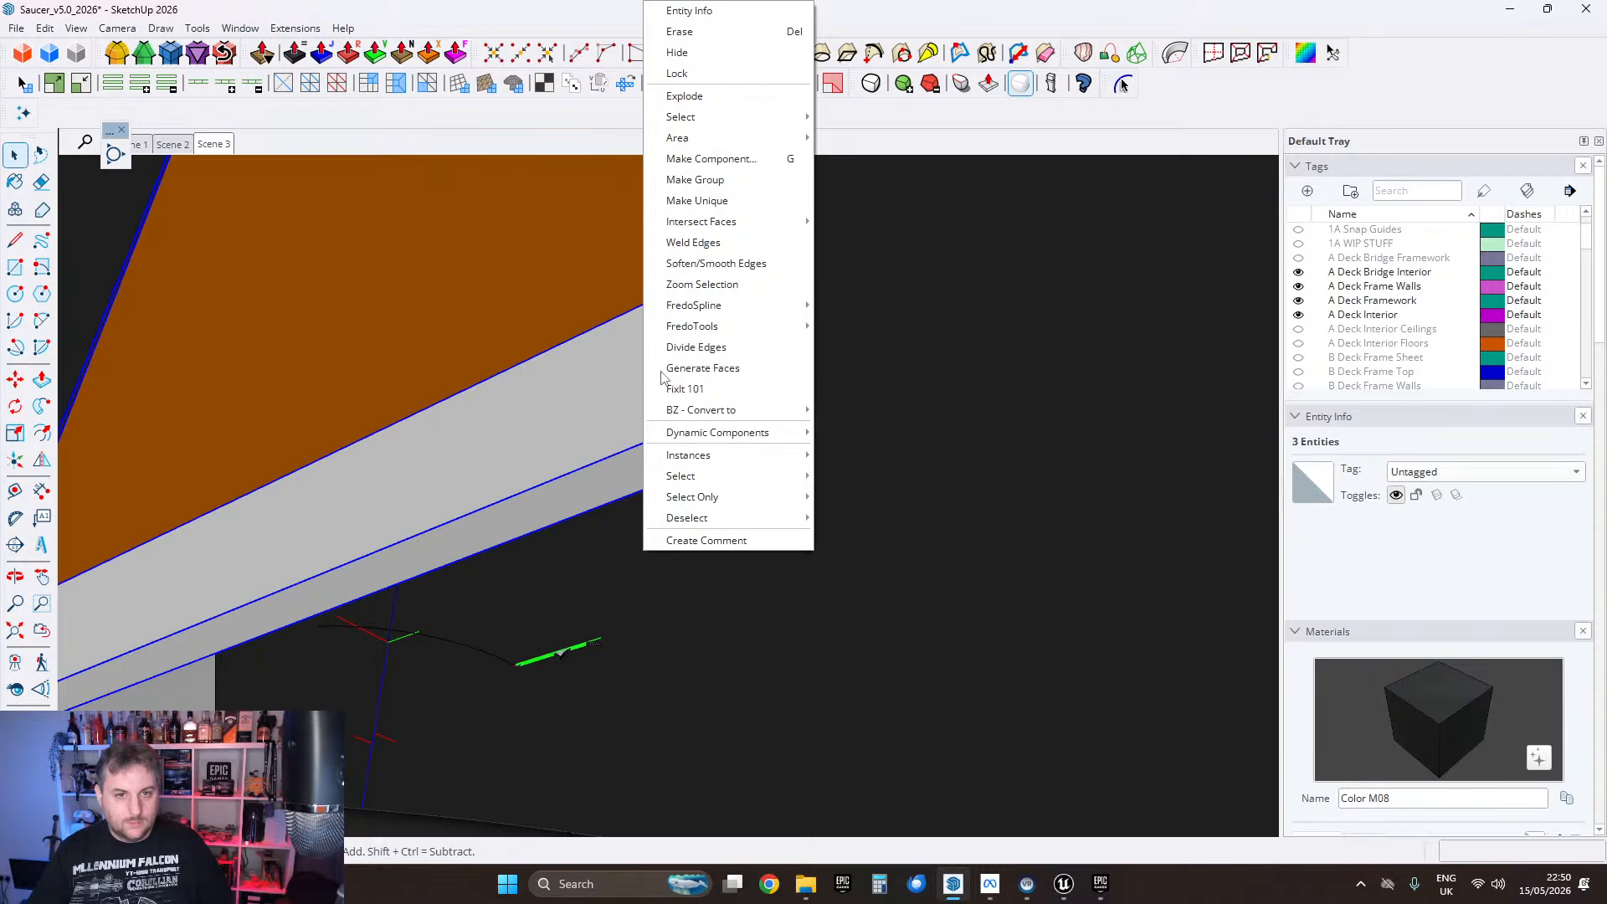
pyautogui.click(697, 181)
# Step: Inside the group, realign the axes to the marker lines with the origin at the midpoint of the panel's short bottom edge
pyautogui.doubleClick(673, 389)
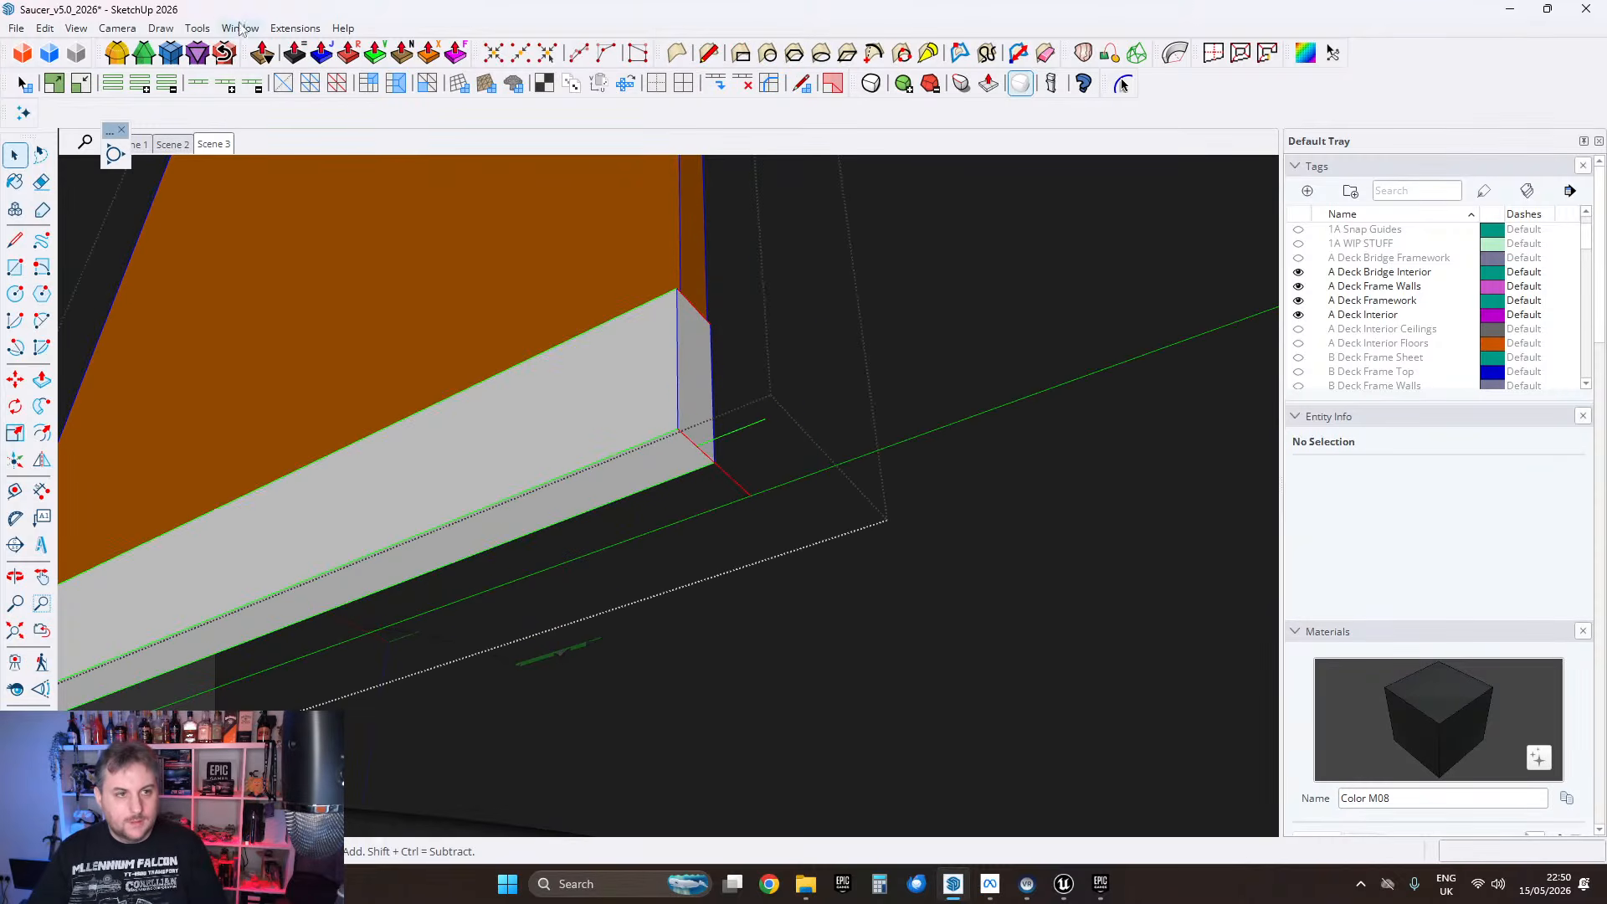
pyautogui.click(197, 29)
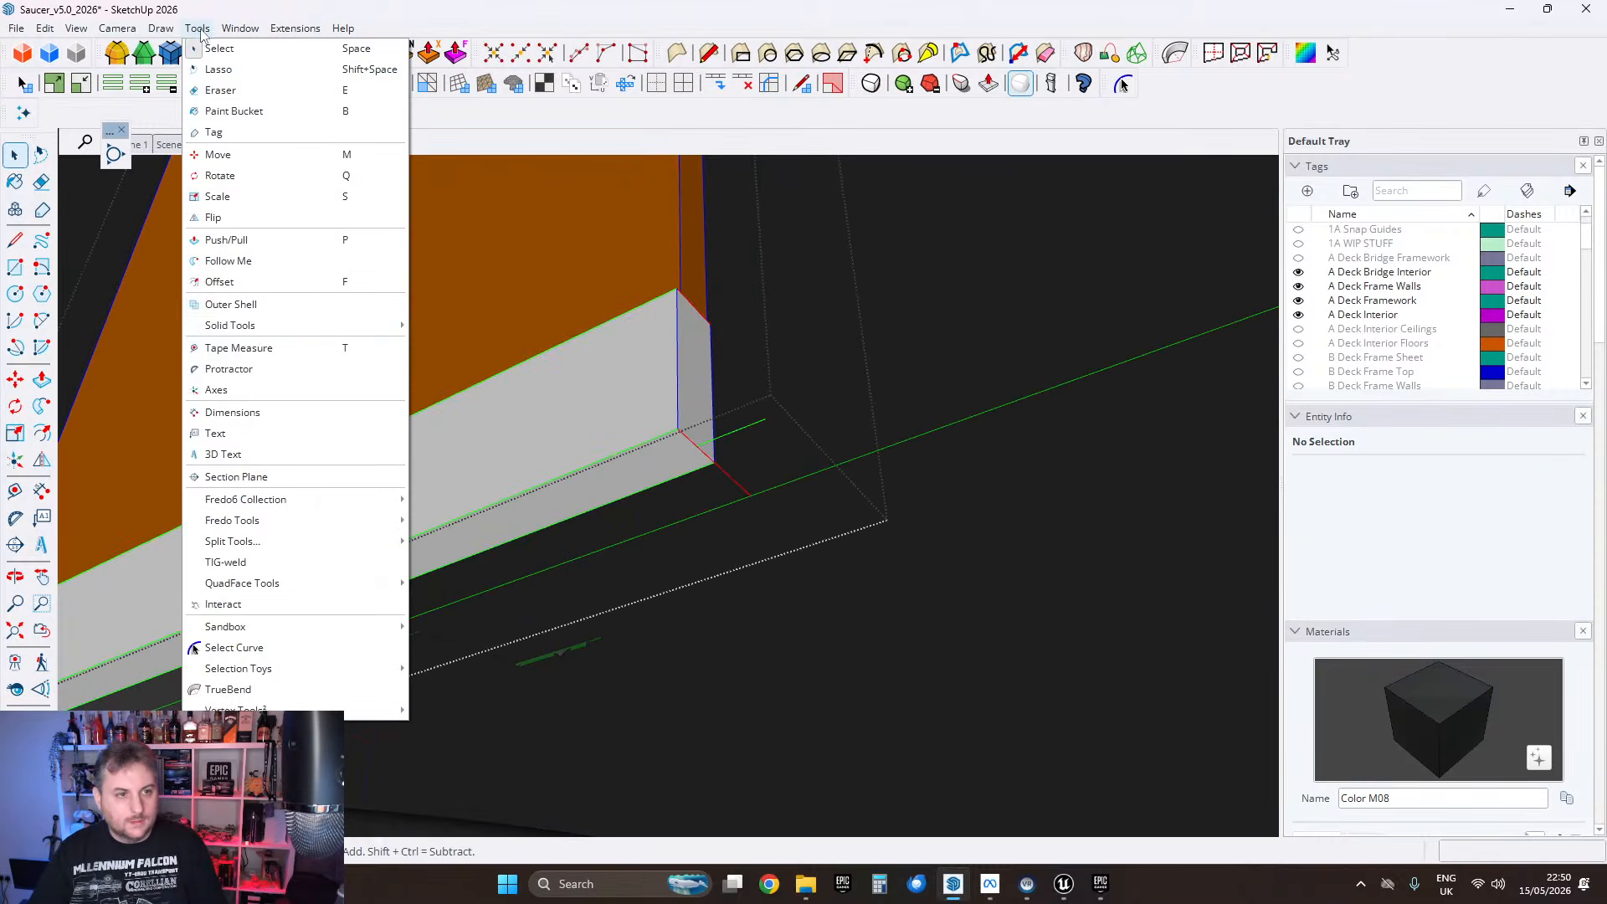
pyautogui.click(261, 392)
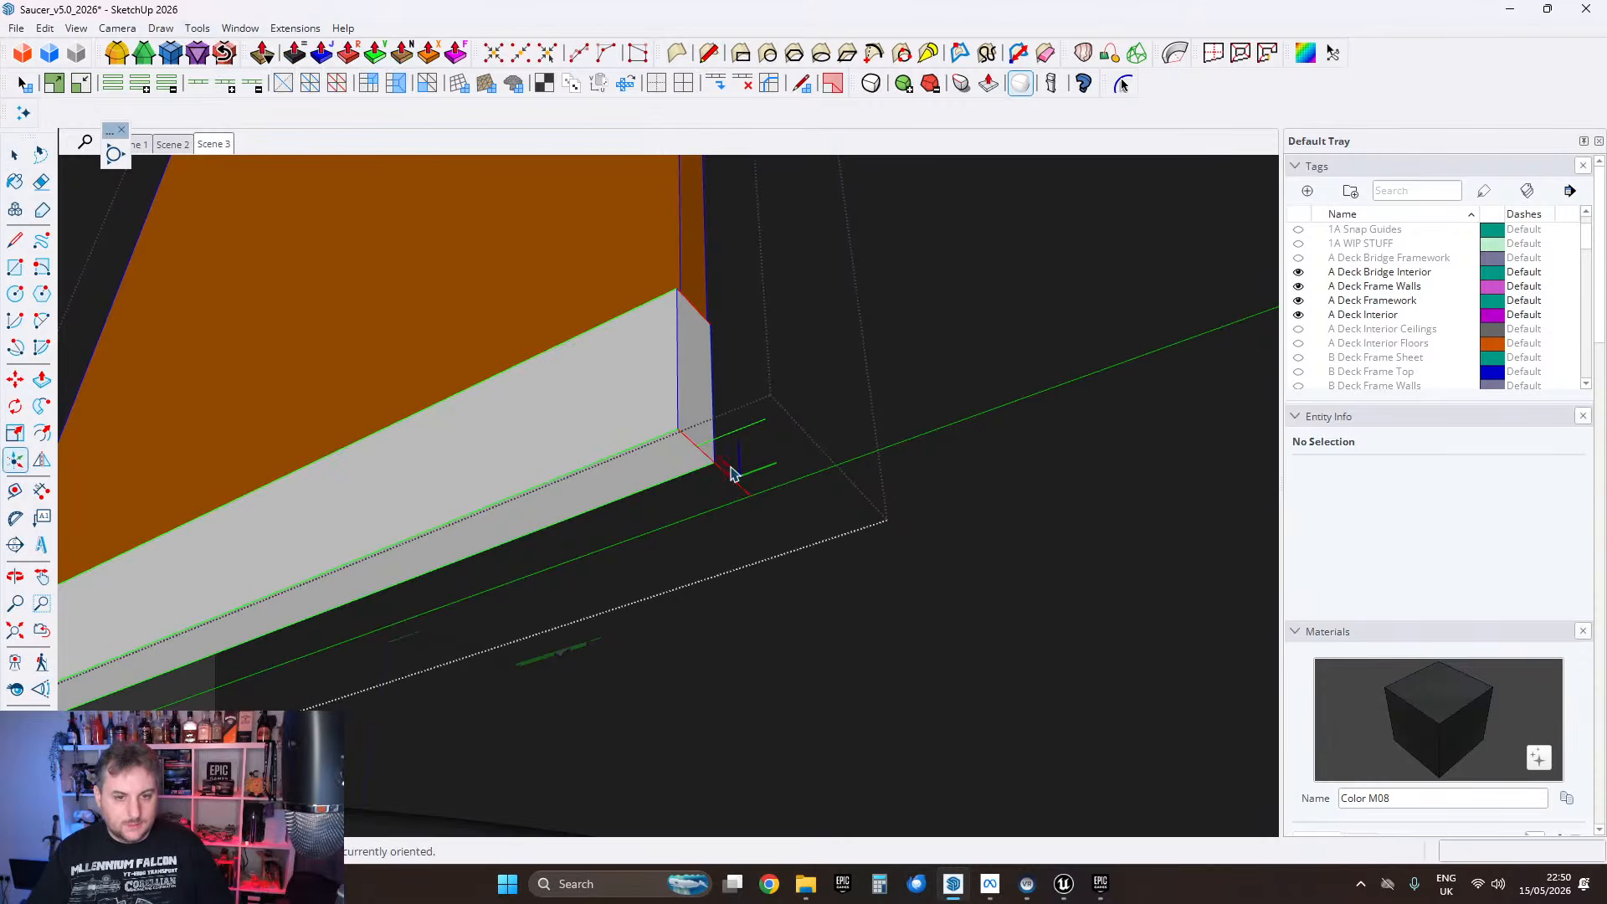
pyautogui.click(642, 474)
pyautogui.click(577, 485)
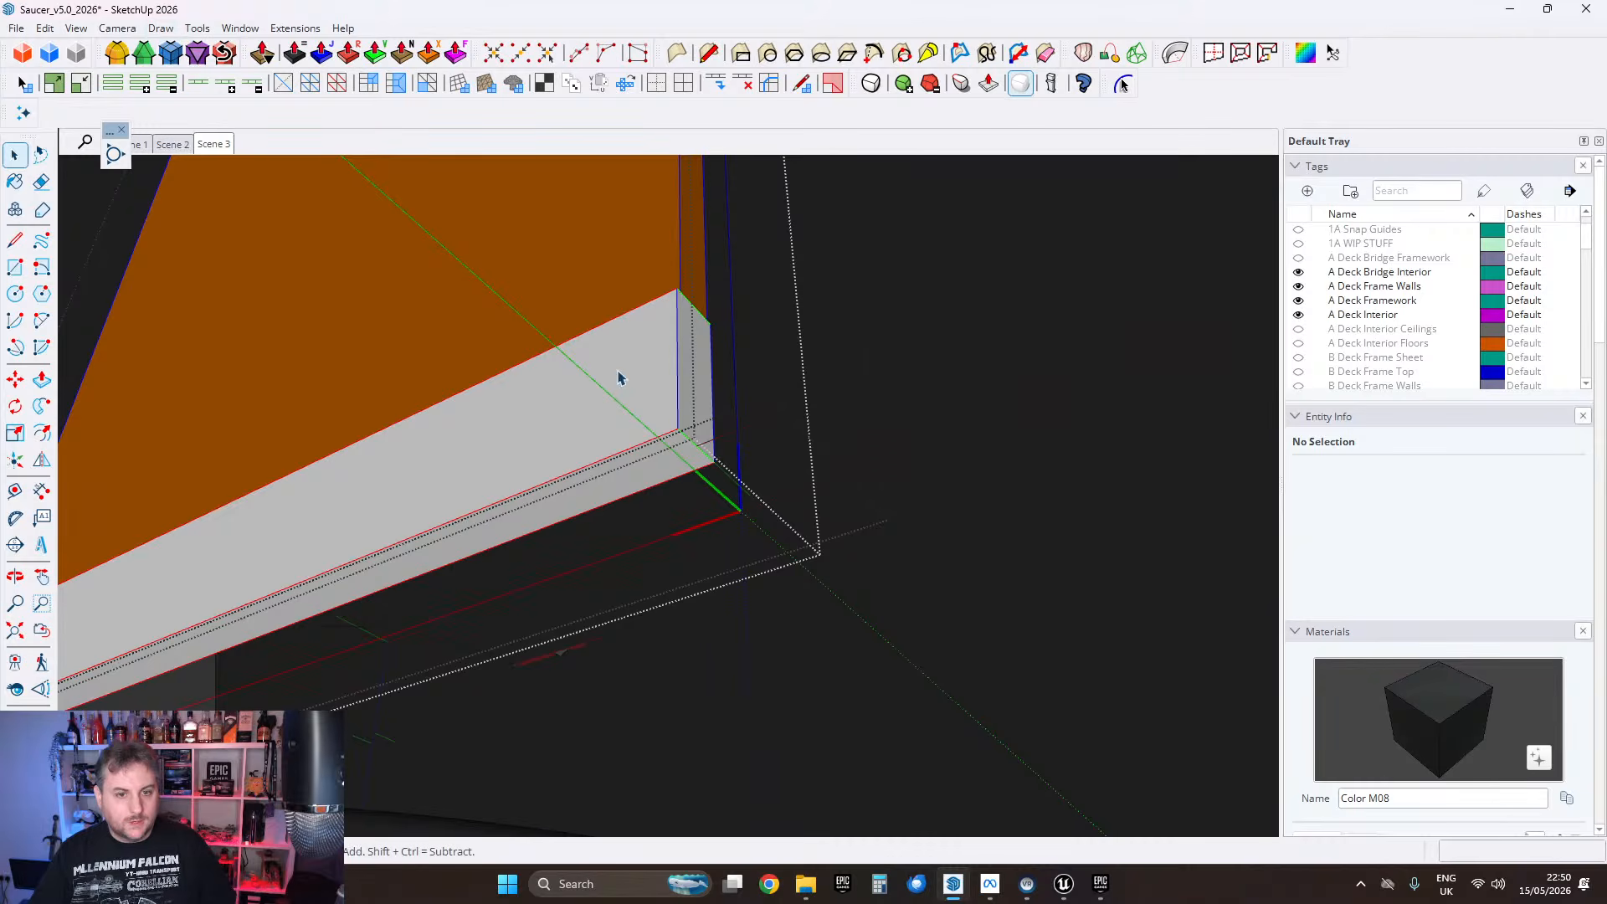
pyautogui.click(197, 29)
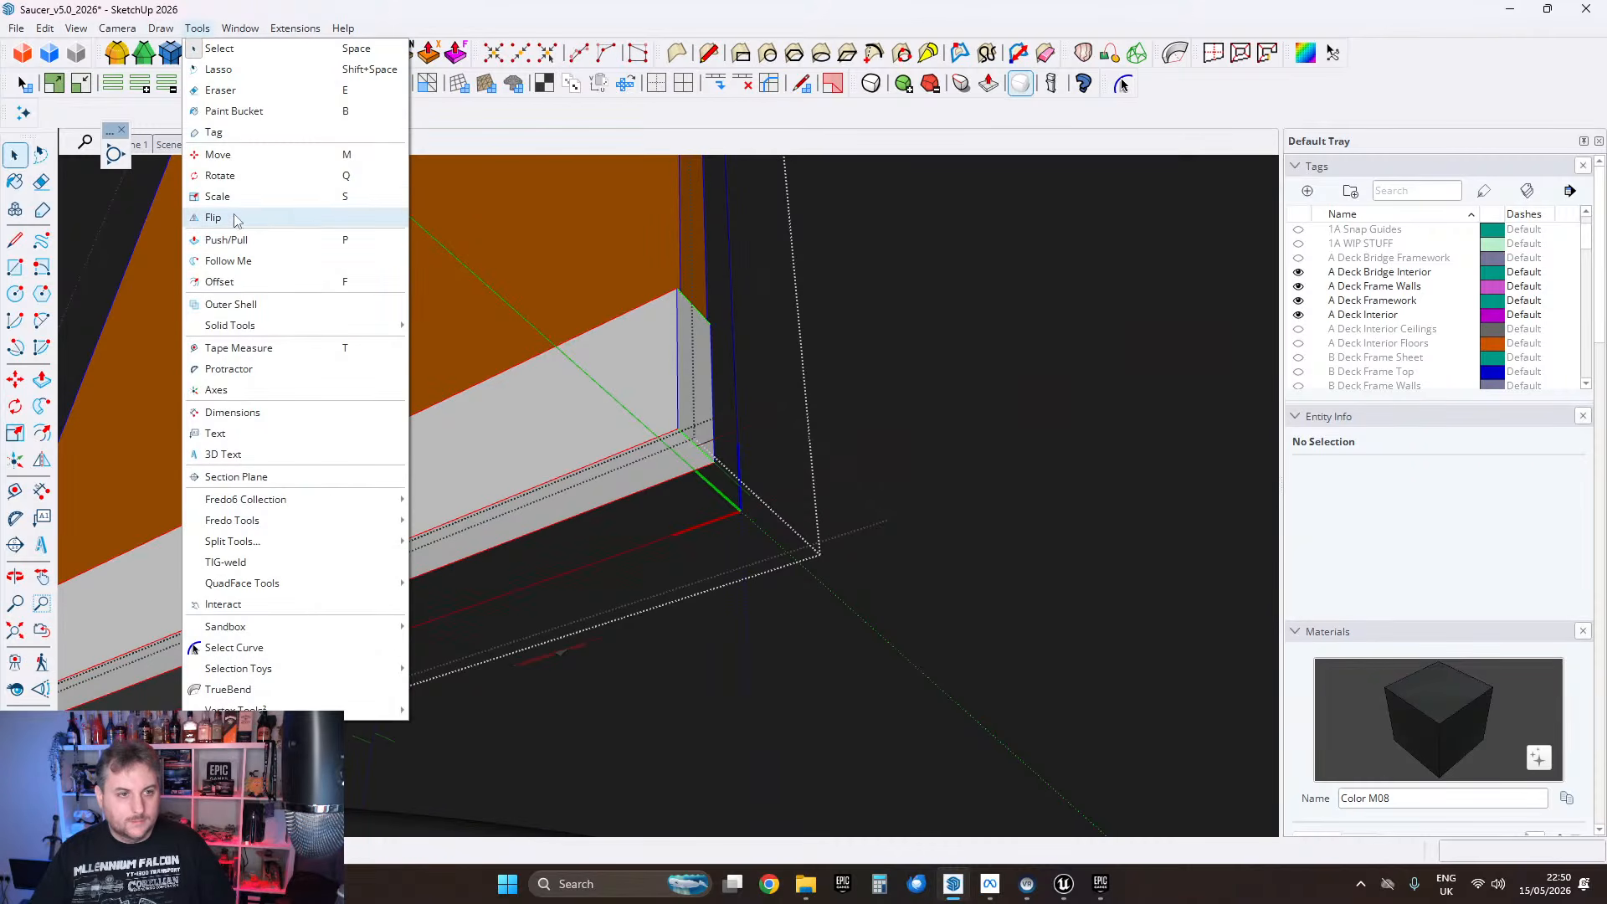
pyautogui.click(226, 388)
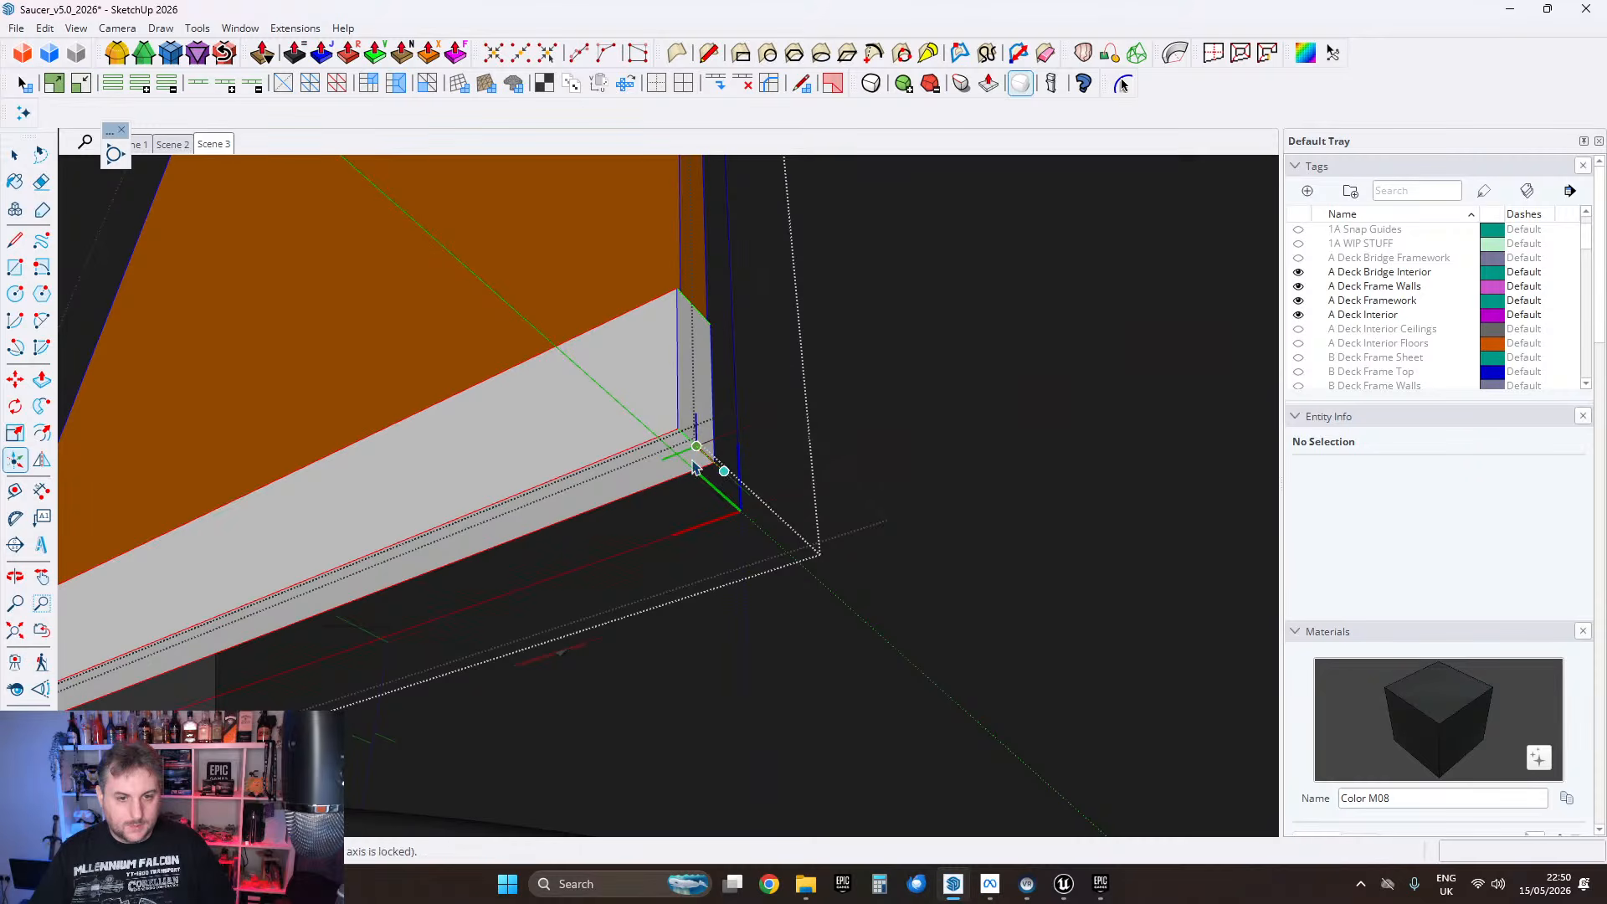
pyautogui.click(593, 493)
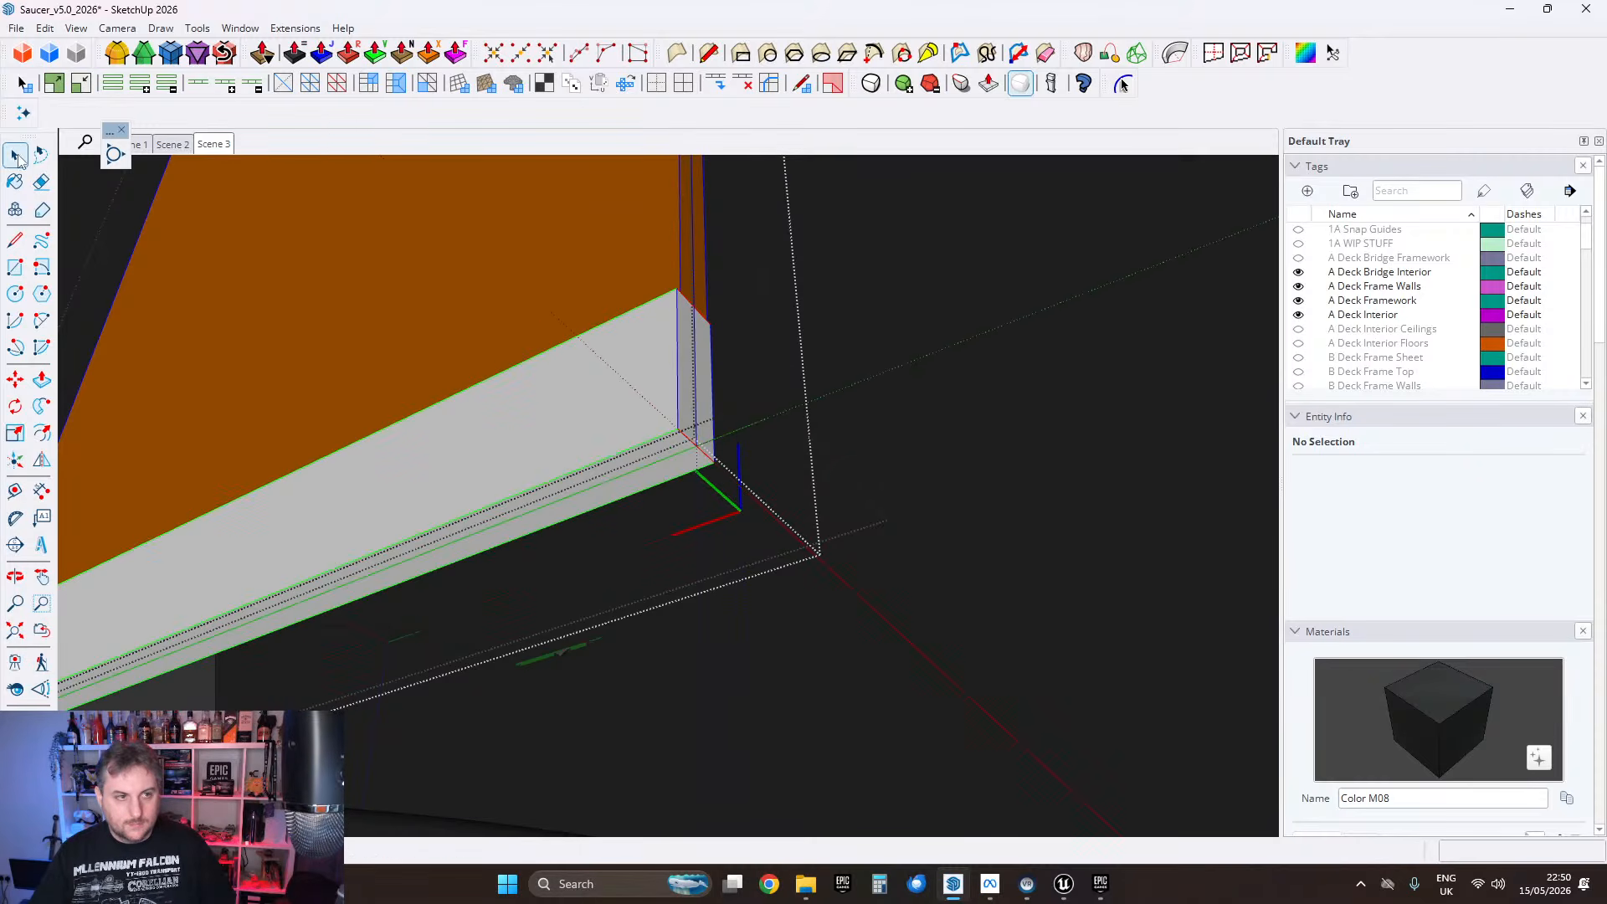
# Step: Examine the axes orientation at the panel's lower corner in both the group and its nested door component
pyautogui.moveTo(636, 366); pyautogui.dragTo(716, 427, button='middle')
pyautogui.click(715, 426)
pyautogui.click(885, 471)
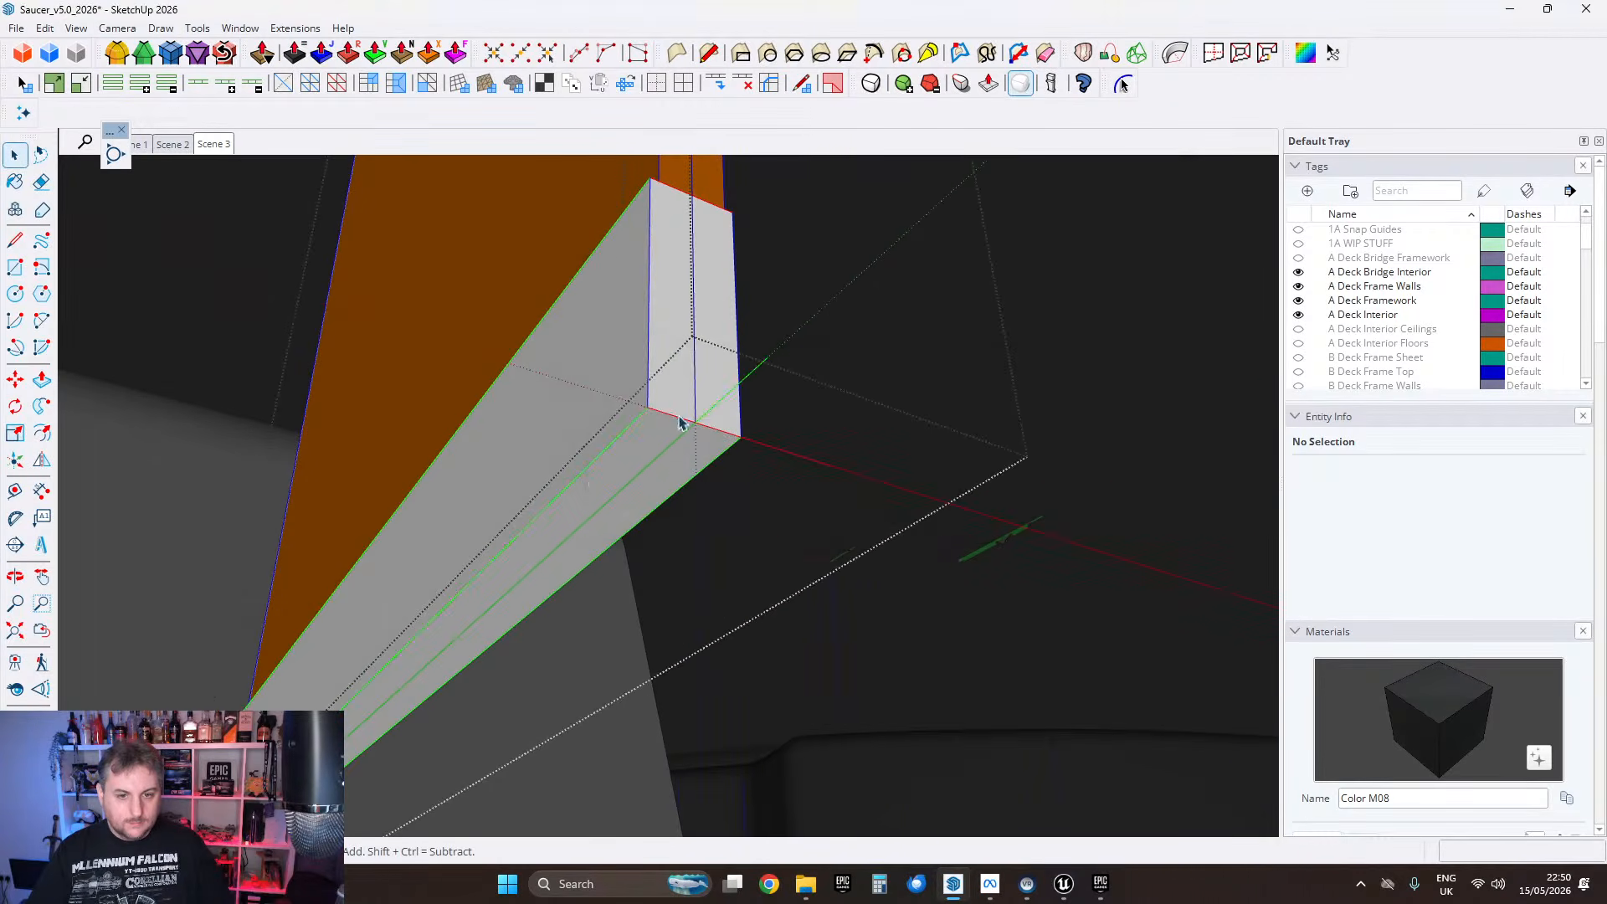
pyautogui.doubleClick(669, 442)
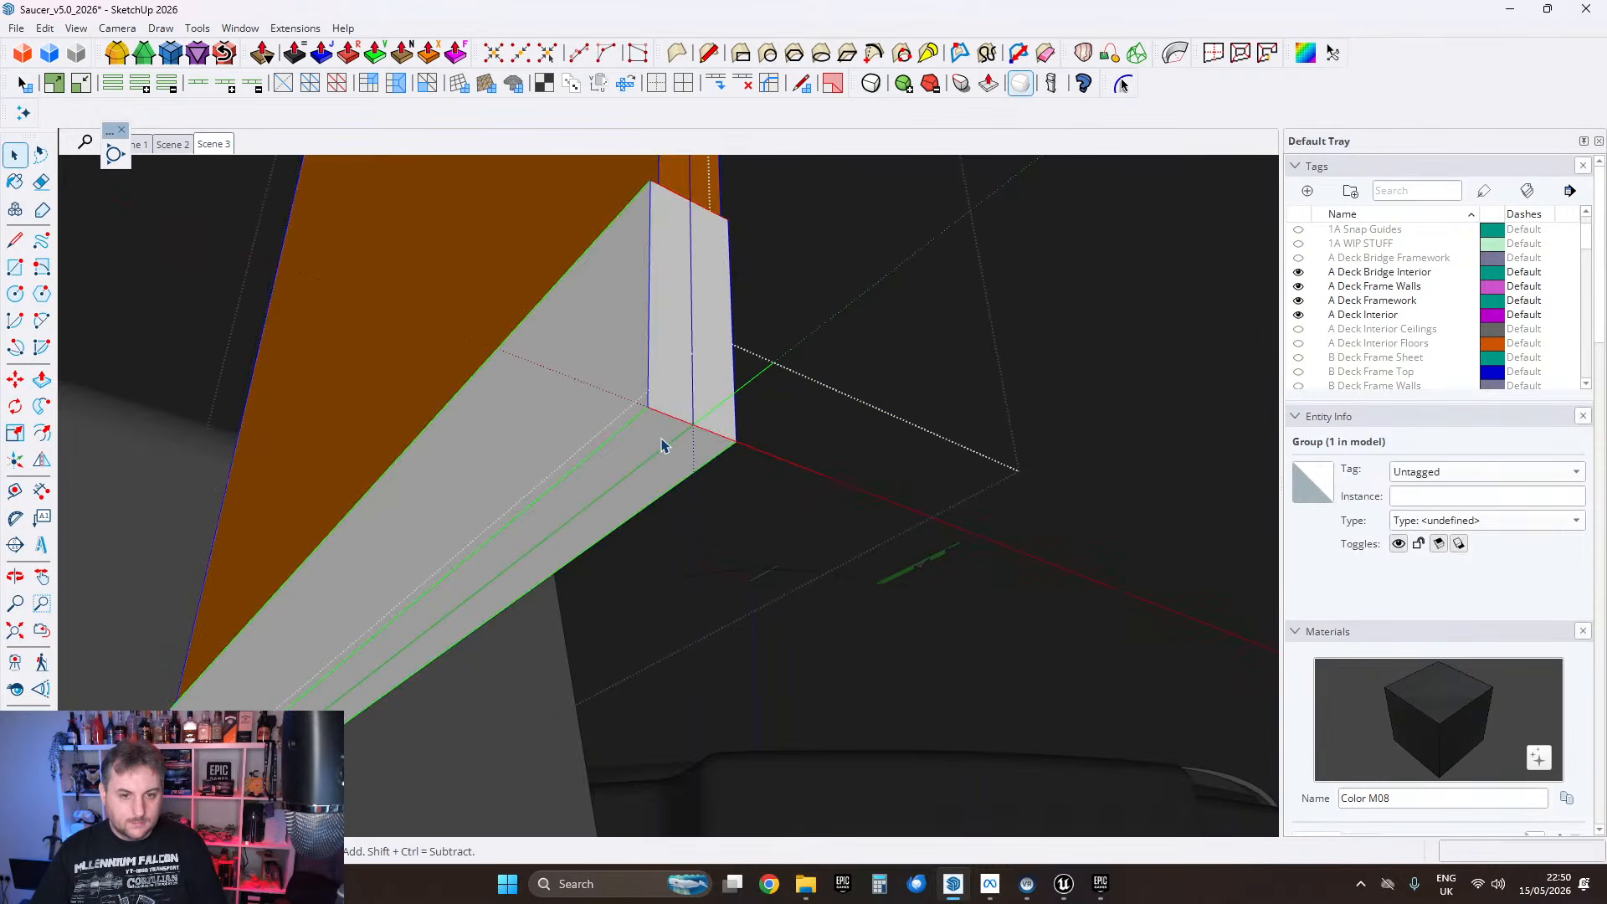
pyautogui.doubleClick(663, 444)
pyautogui.click(653, 442)
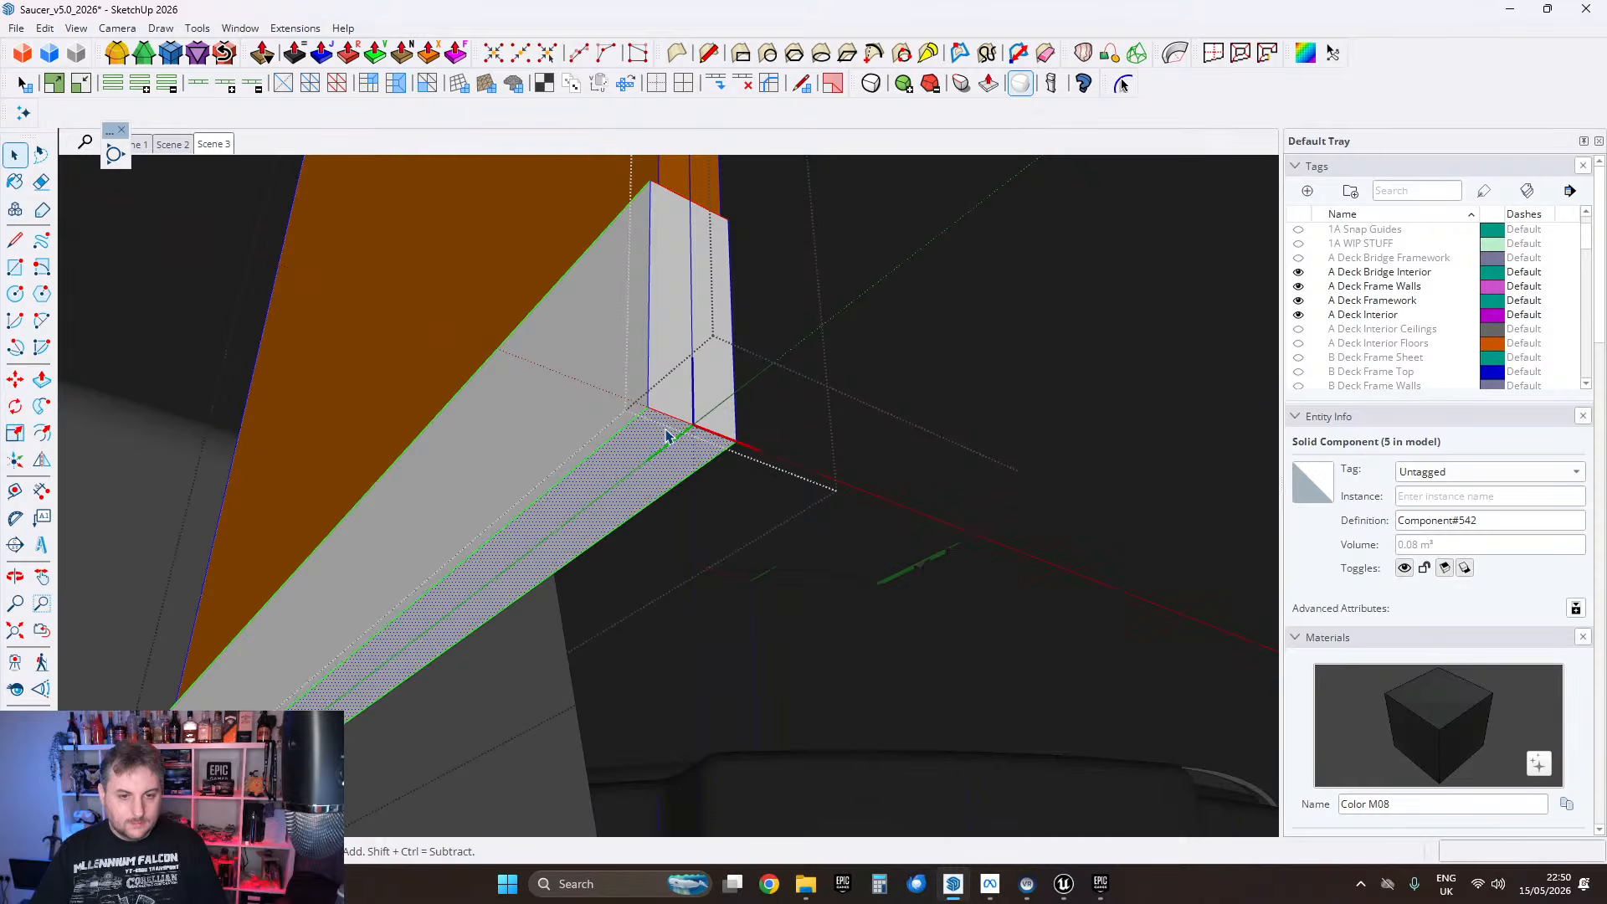
pyautogui.scroll(3, 676, 429)
pyautogui.moveTo(680, 432); pyautogui.dragTo(649, 380, button='middle')
pyautogui.press('Escape')
pyautogui.press('Escape')
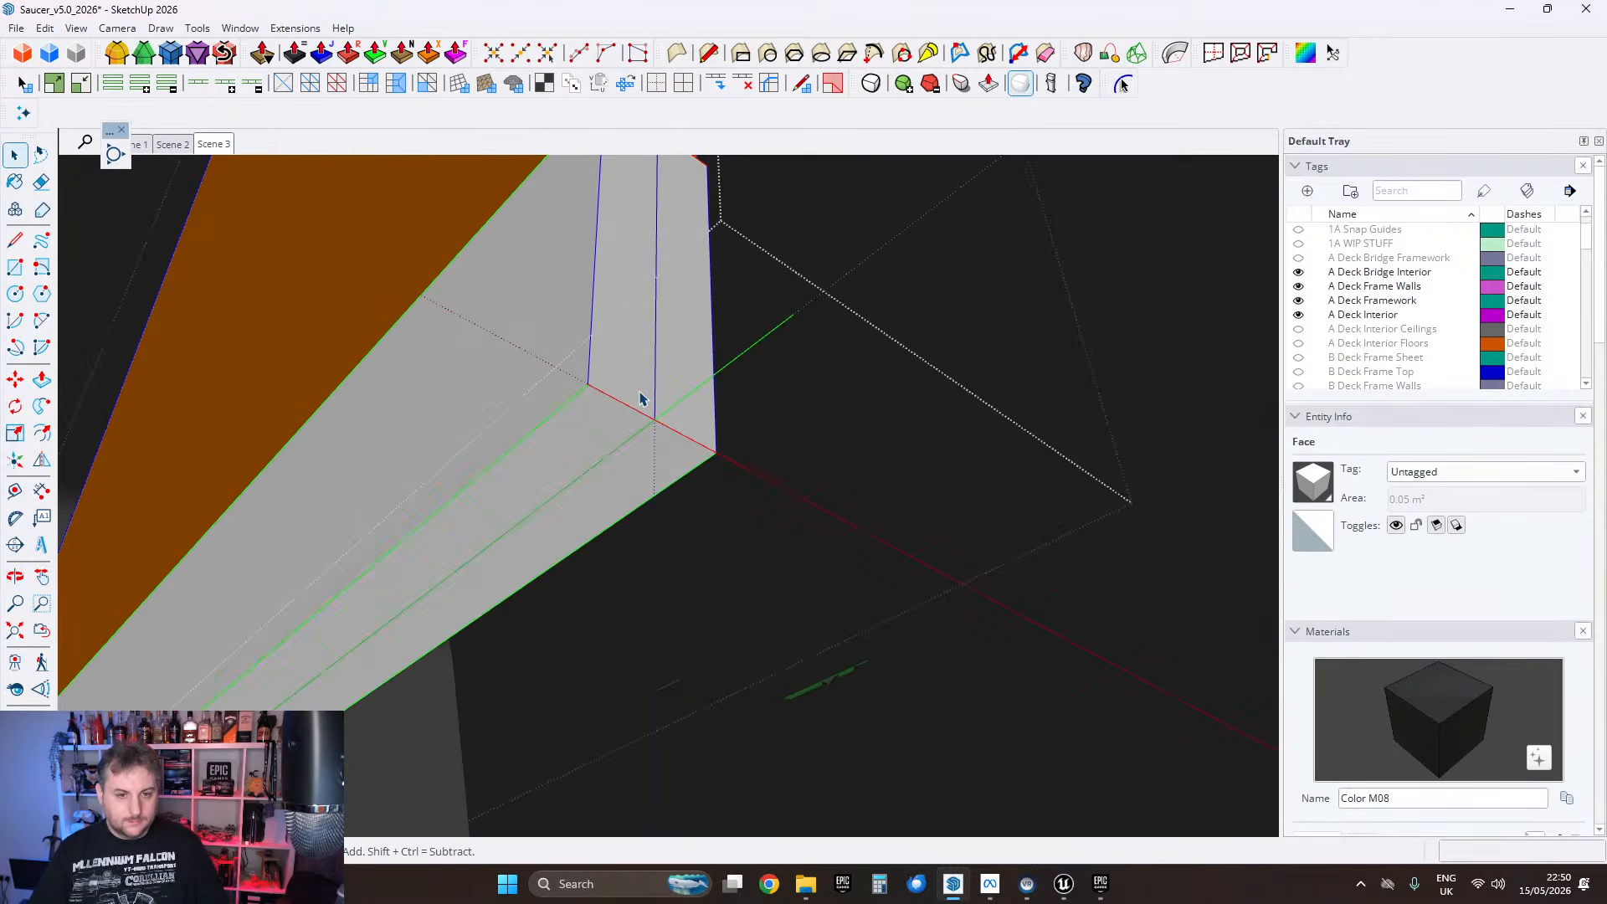
# Step: Inside the group, rotate the green-axis marker line 180 degrees about the bottom edge midpoint so it runs along the panel
pyautogui.click(609, 440)
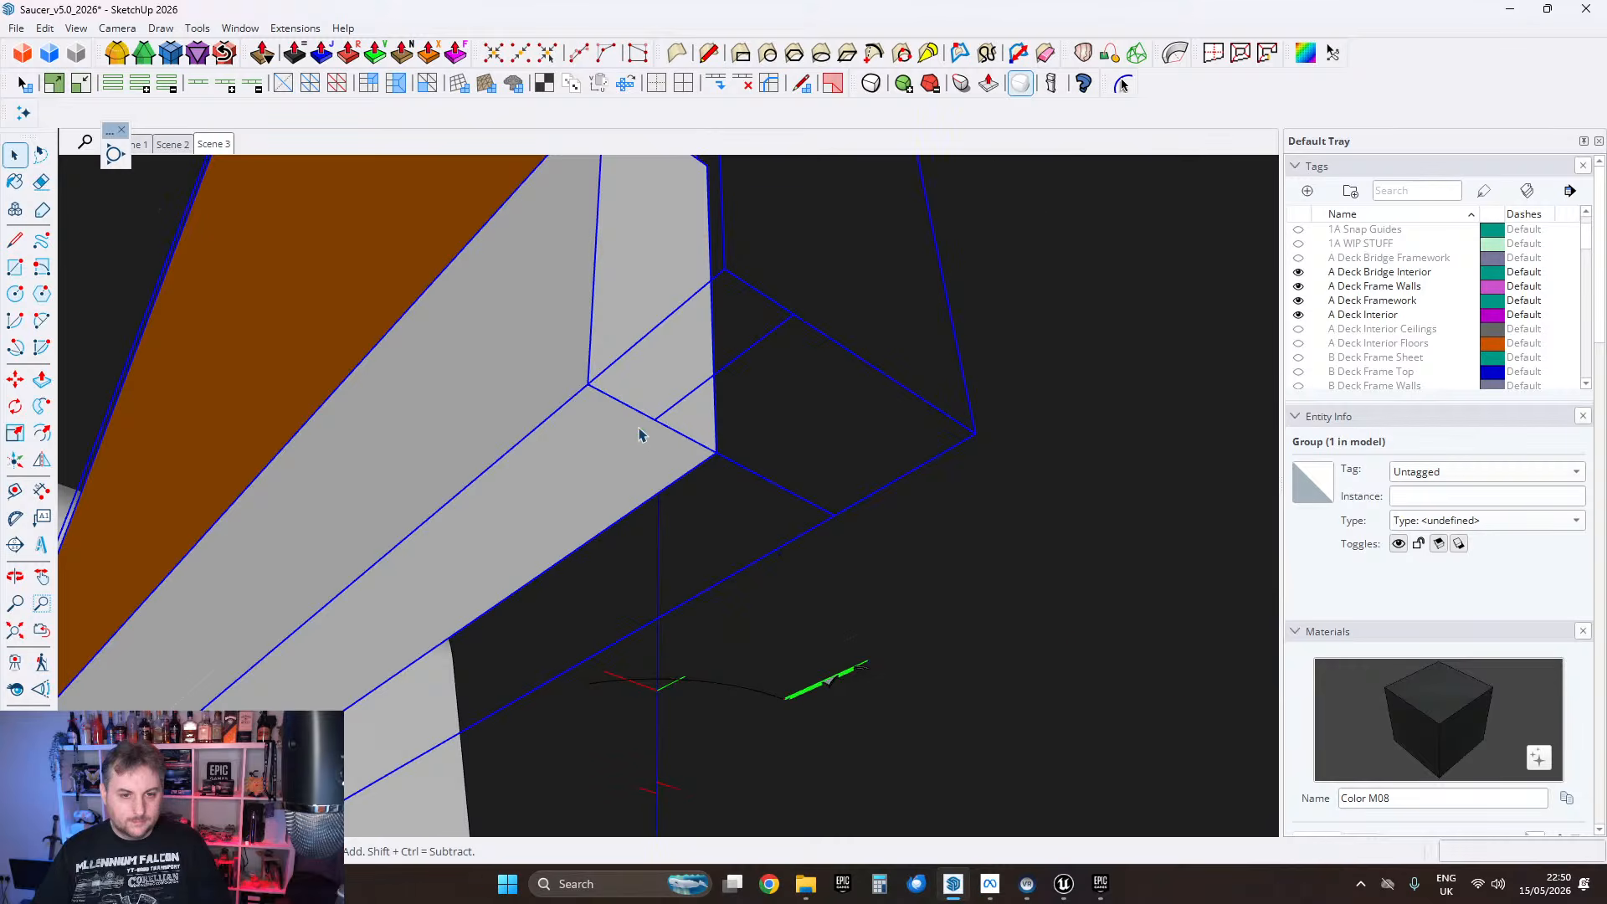
pyautogui.doubleClick(638, 433)
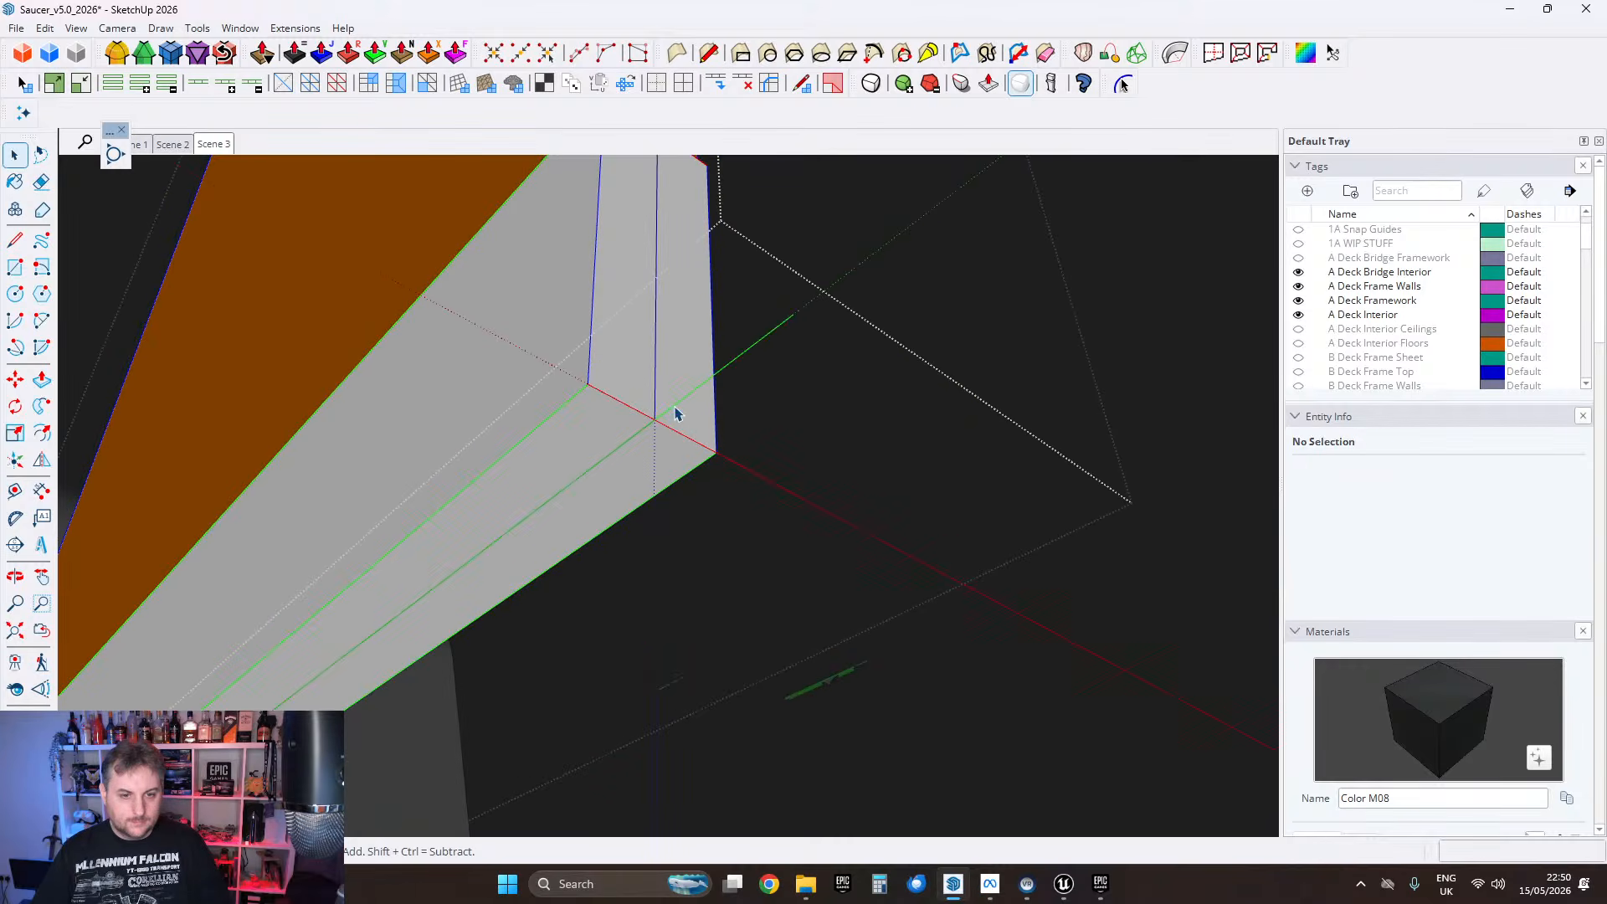
pyautogui.click(15, 406)
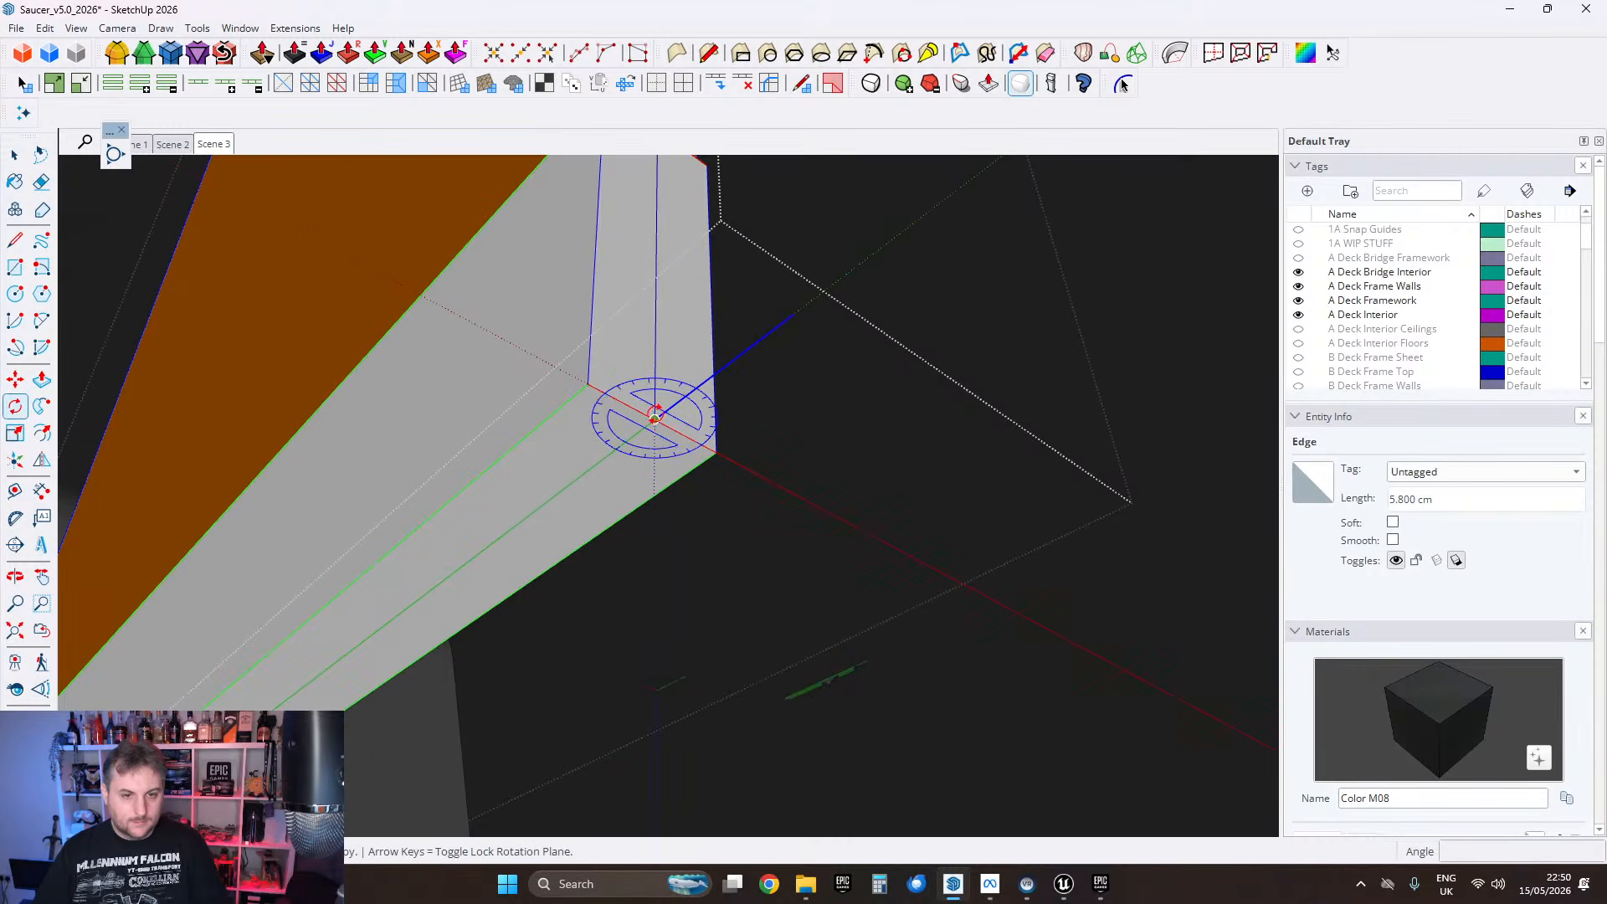
pyautogui.click(655, 419)
pyautogui.click(741, 353)
pyautogui.write('180')
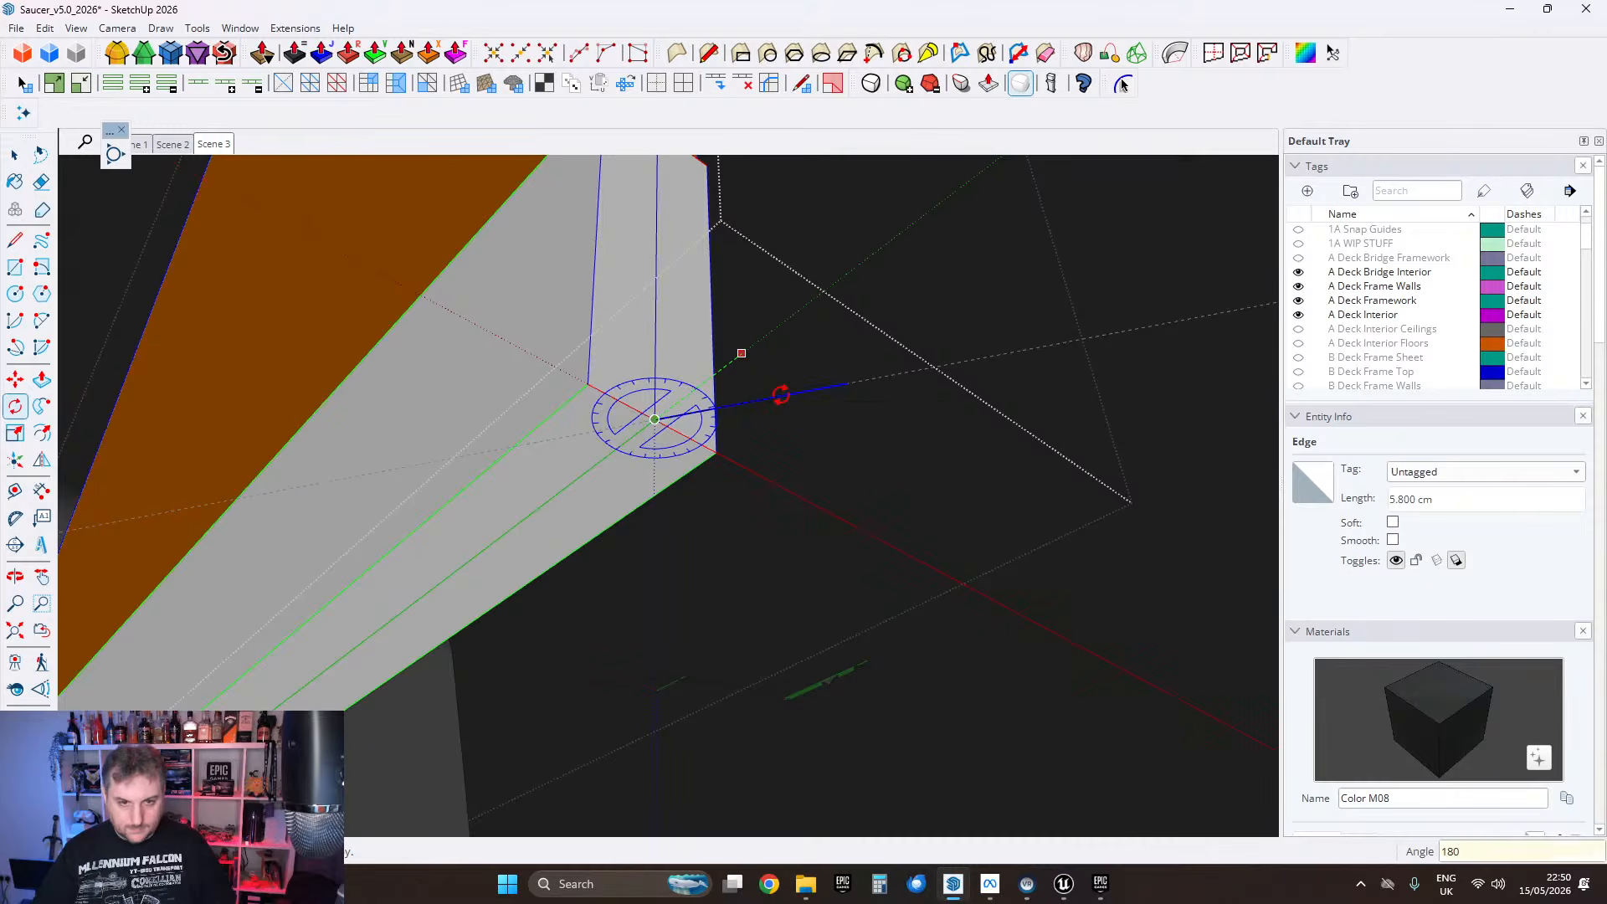
pyautogui.press('Return')
# Step: Set the nested door component's own axes at the bottom edge midpoint, aligning red and green with the marker lines
pyautogui.click(23, 160)
pyautogui.moveTo(605, 393)
pyautogui.mouseDown(button='middle')
pyautogui.moveTo(630, 405)
pyautogui.moveTo(573, 400)
pyautogui.mouseUp(button='middle')
pyautogui.click(559, 418)
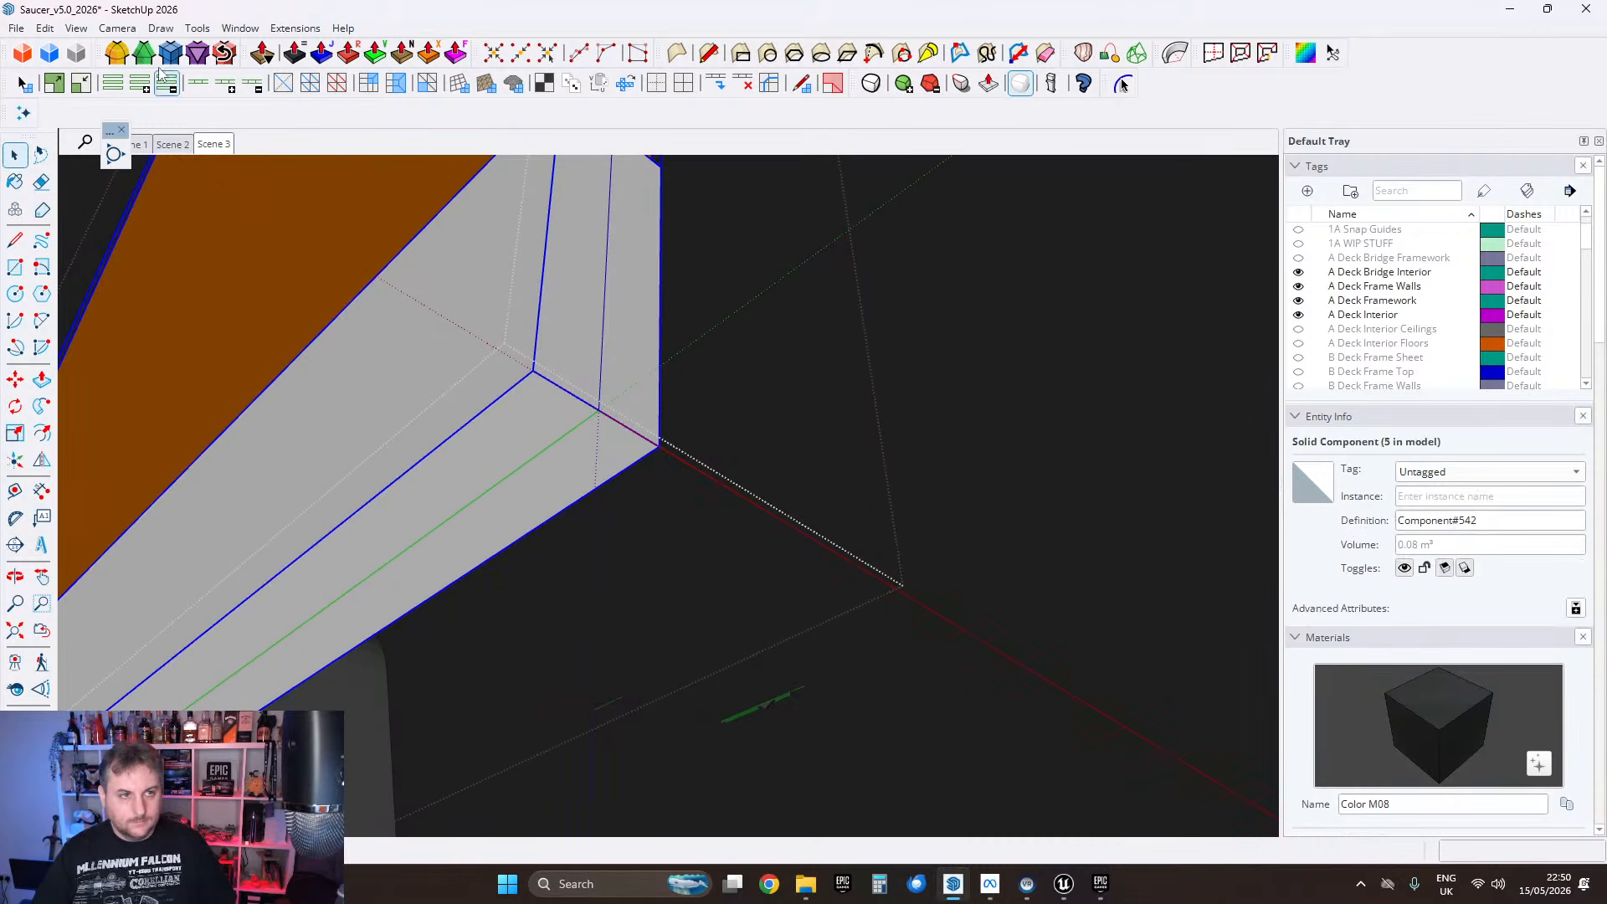
pyautogui.click(198, 29)
pyautogui.click(230, 386)
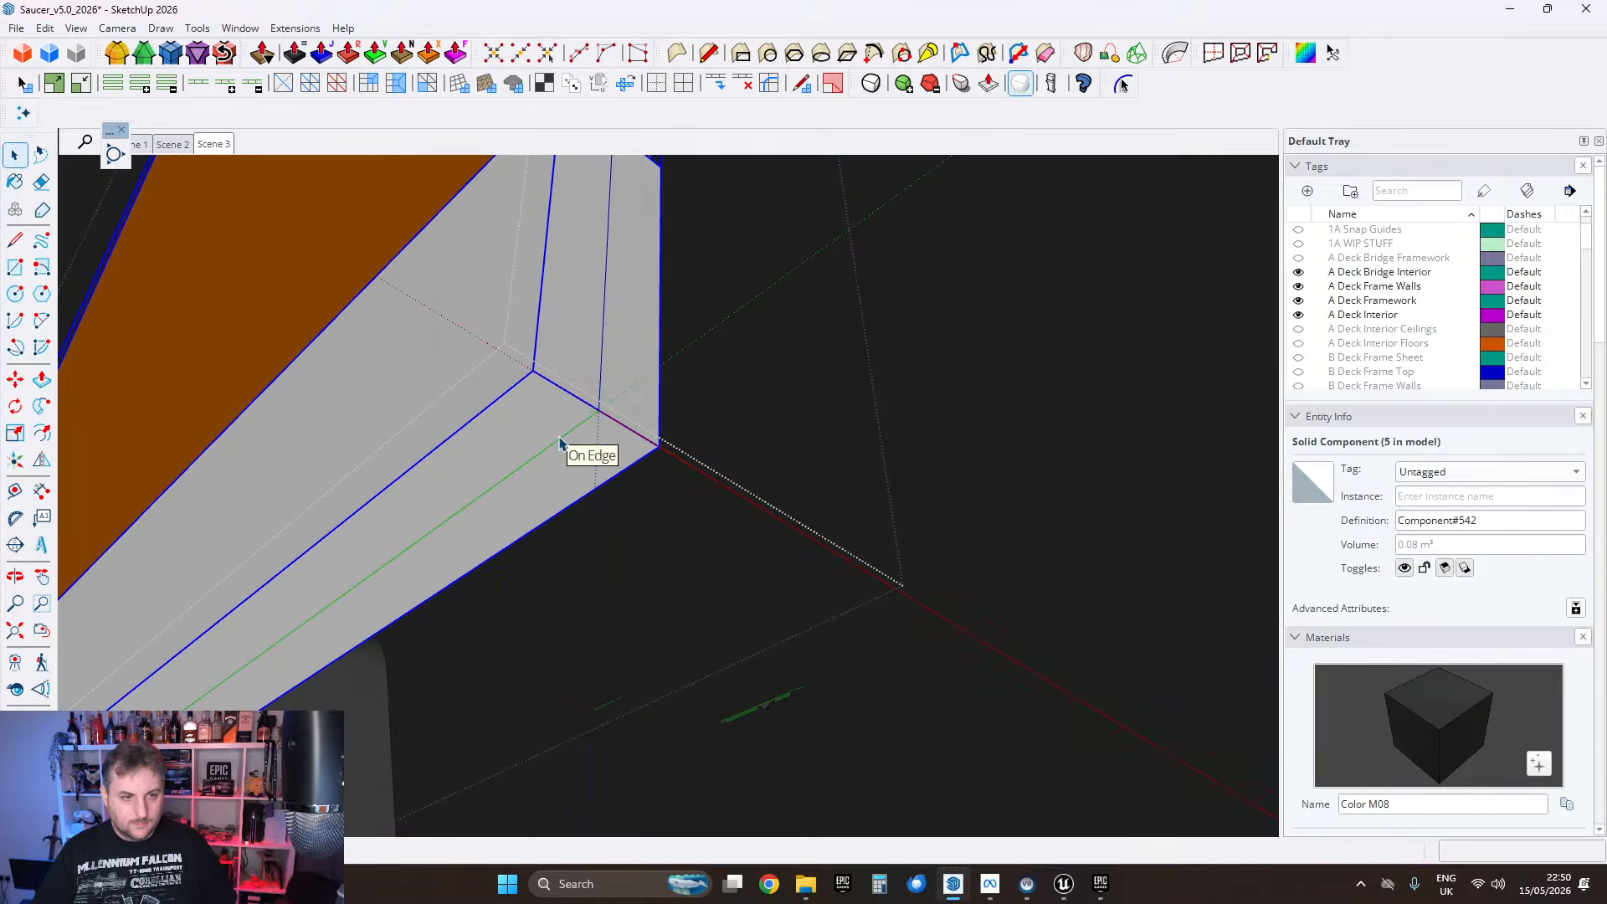
pyautogui.click(559, 362)
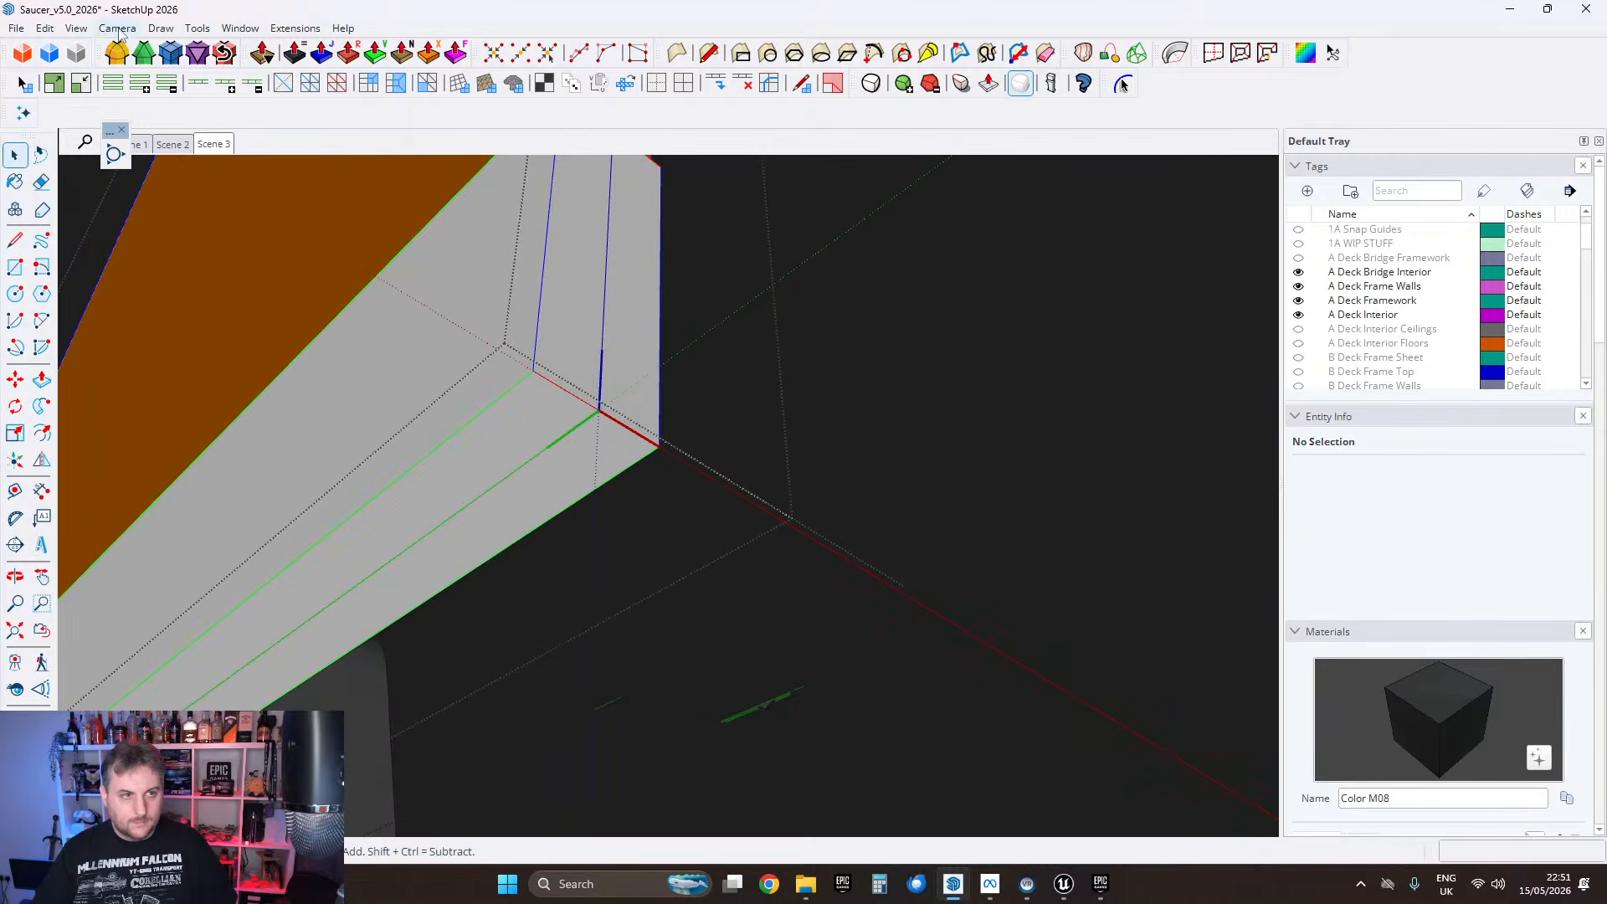
pyautogui.click(199, 28)
pyautogui.click(239, 389)
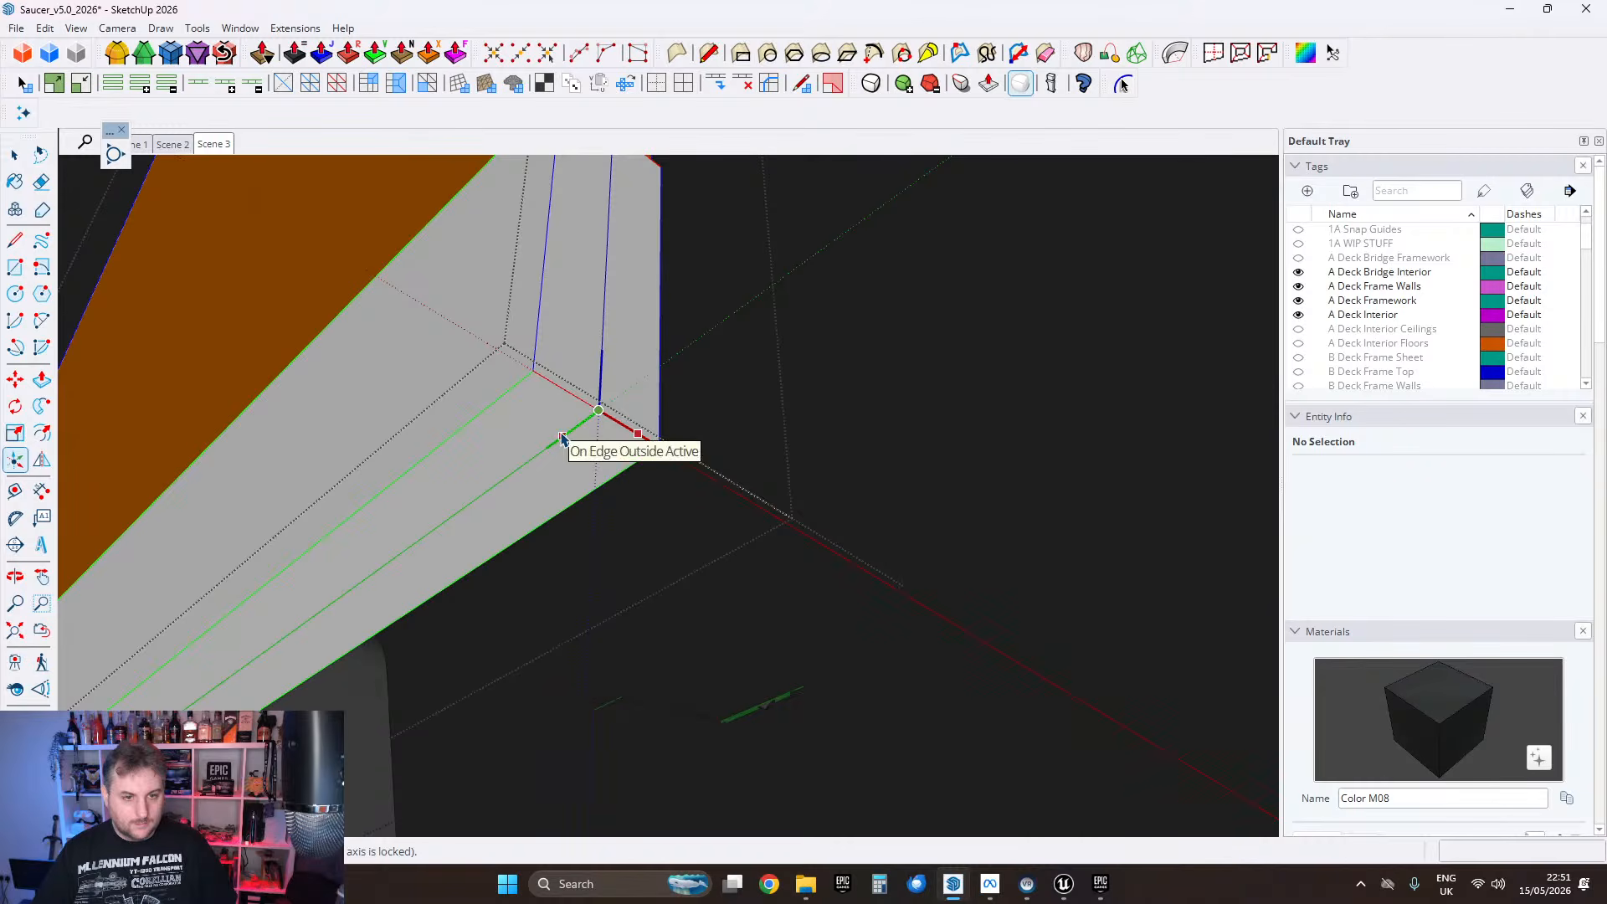
pyautogui.press('space')
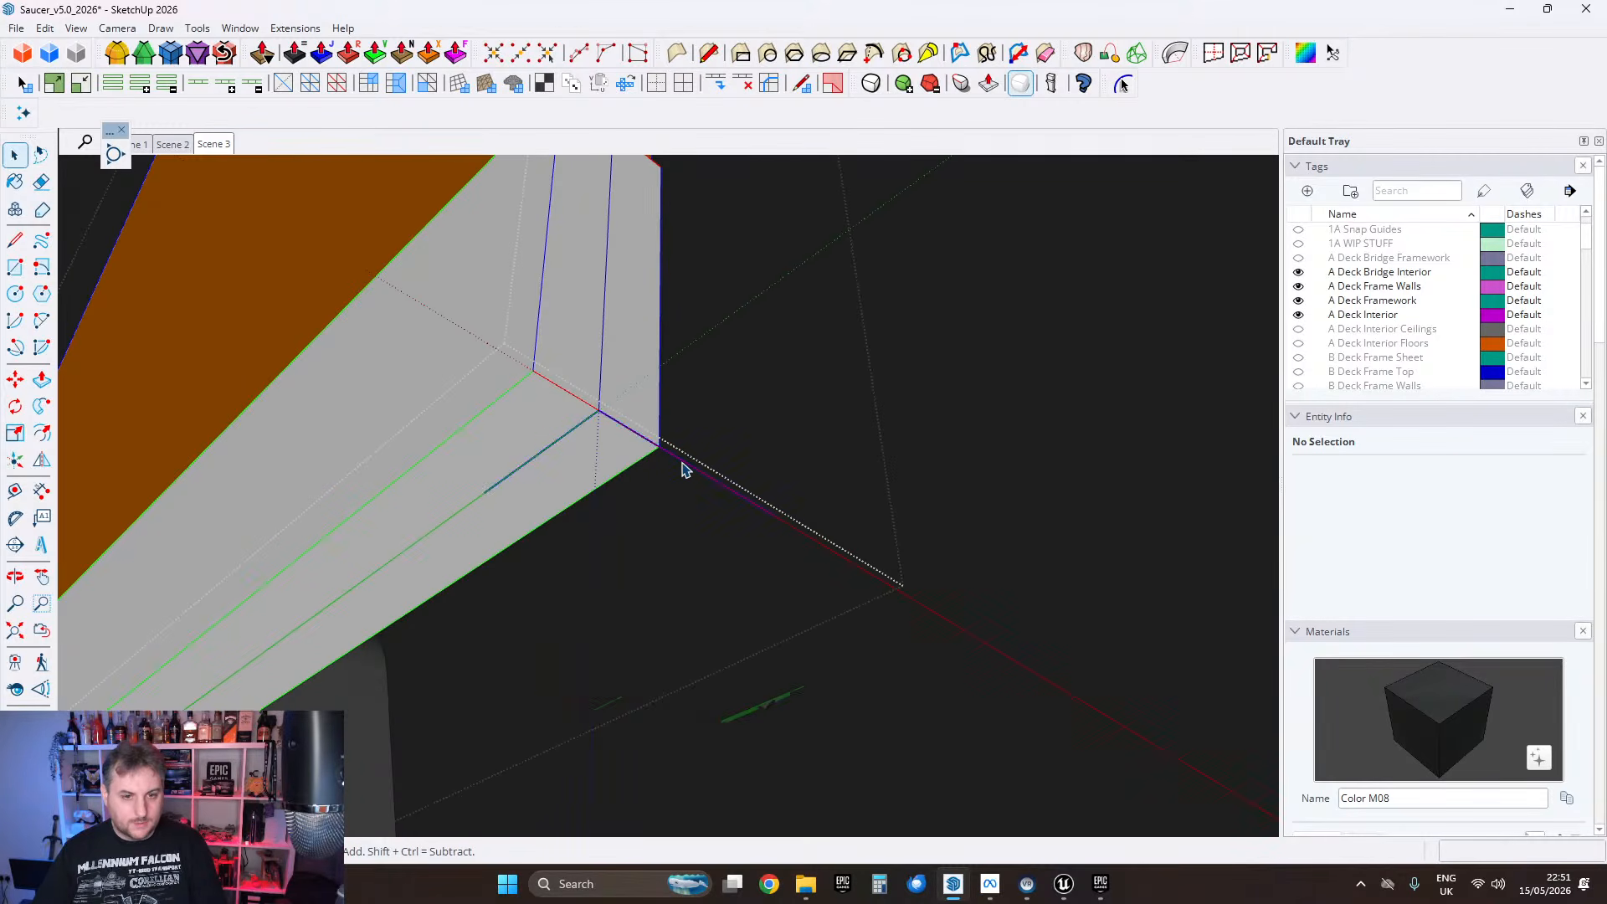
# Step: Export the door panel component as an FBX file named adeck_bathroom_door_test.fbx in the Magellan Class Test folder
pyautogui.scroll(-1, 527, 423)
pyautogui.click(547, 420)
pyautogui.scroll(-3, 570, 419)
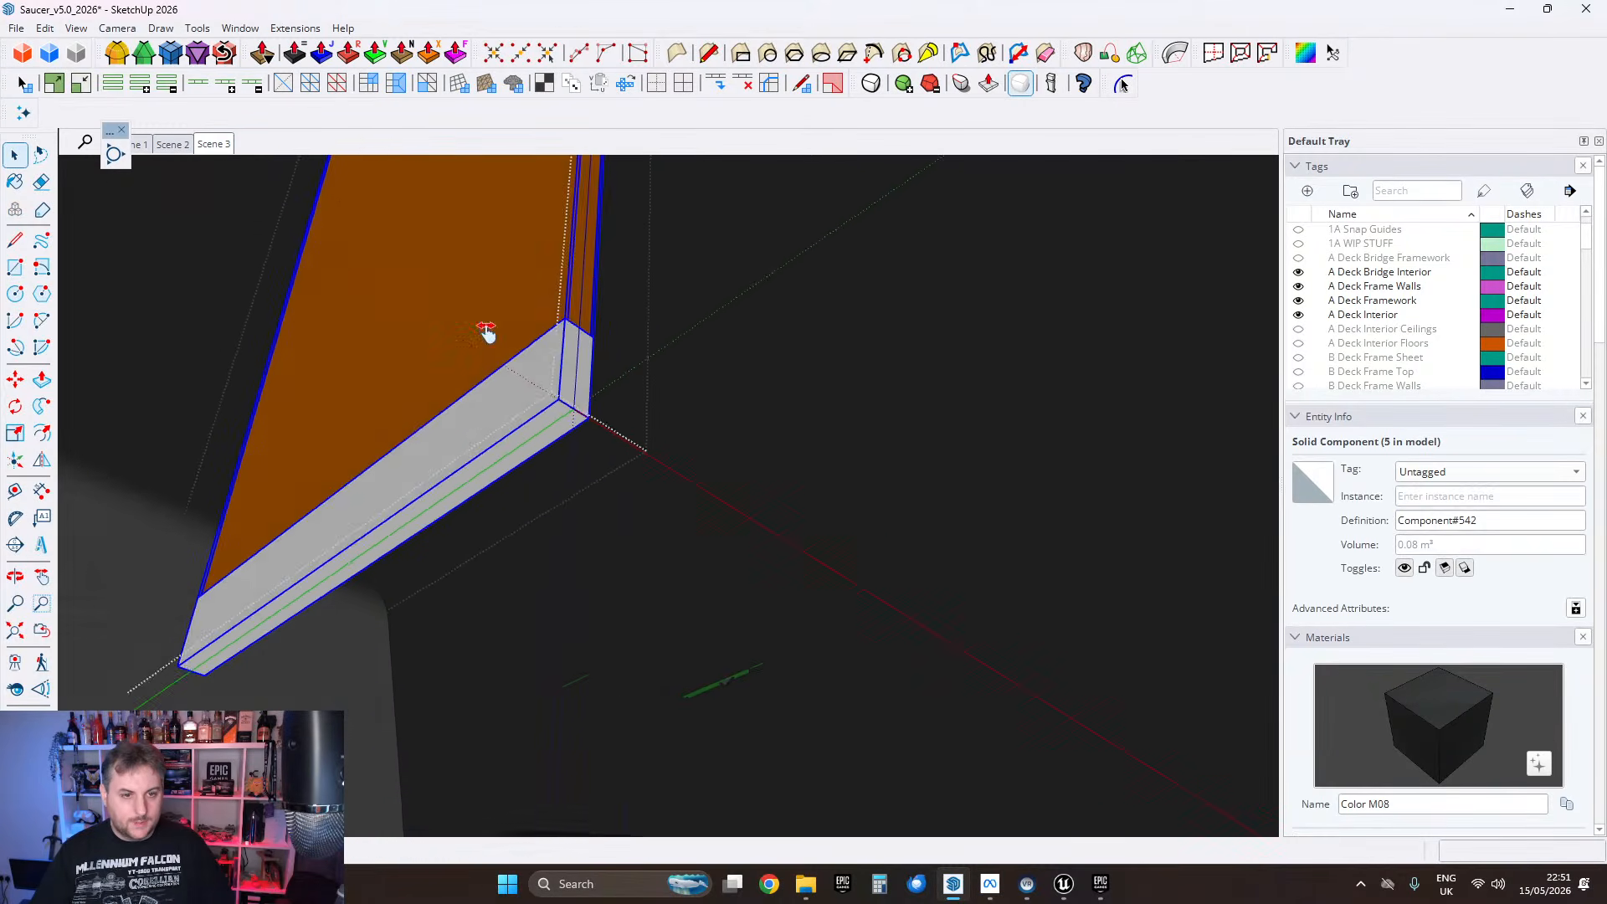
pyautogui.moveTo(488, 334); pyautogui.dragTo(552, 386, button='middle')
pyautogui.click(16, 28)
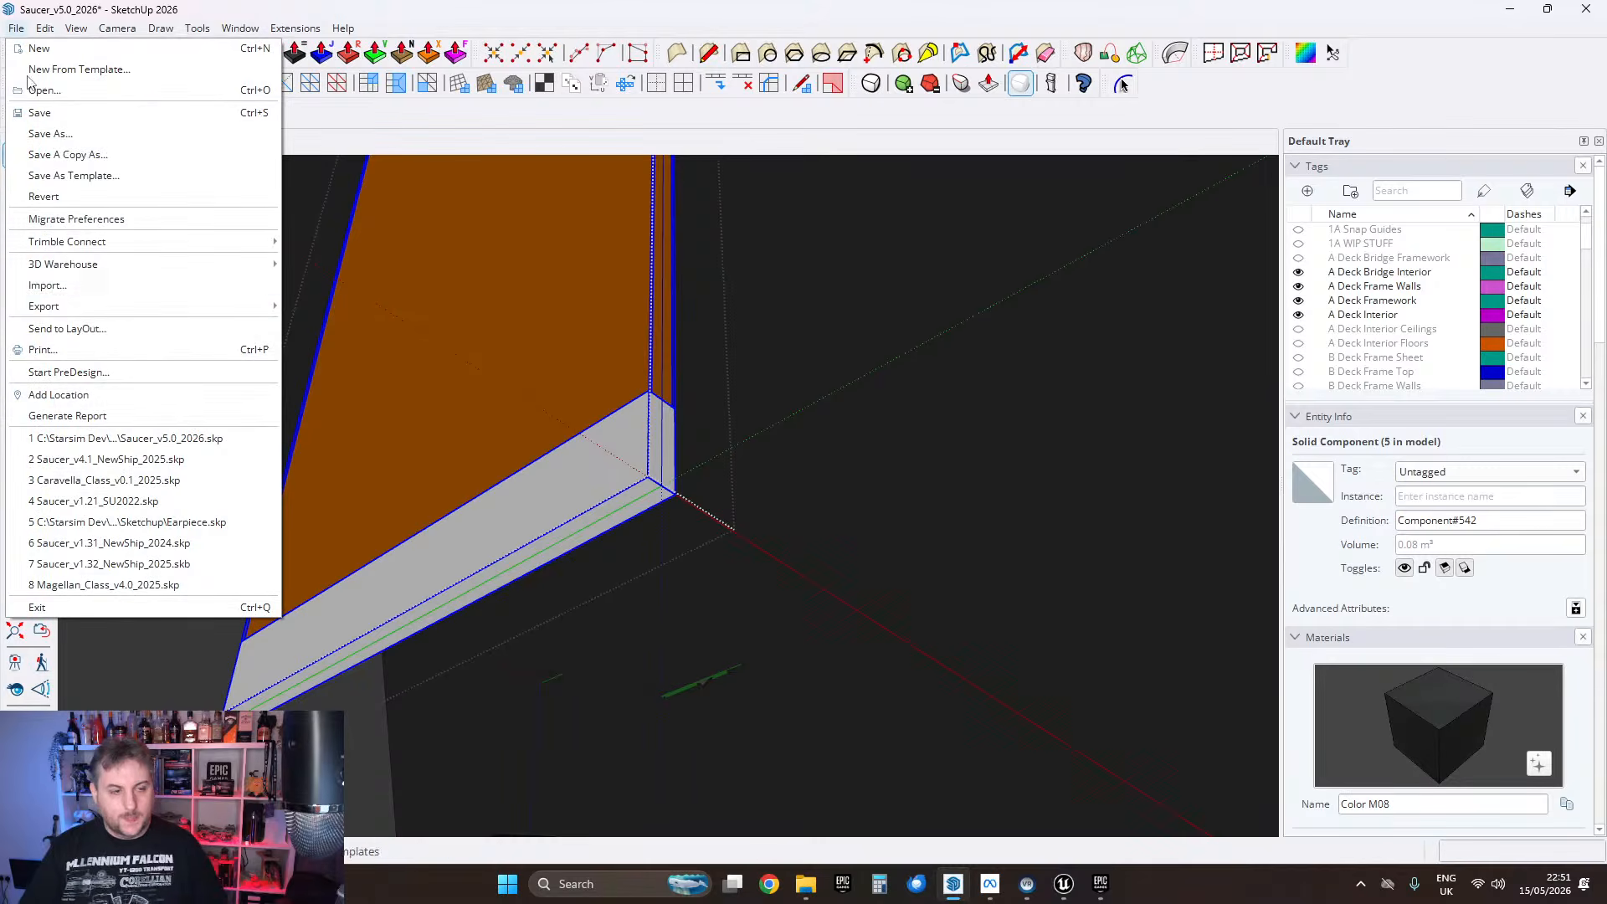
pyautogui.moveTo(50, 306)
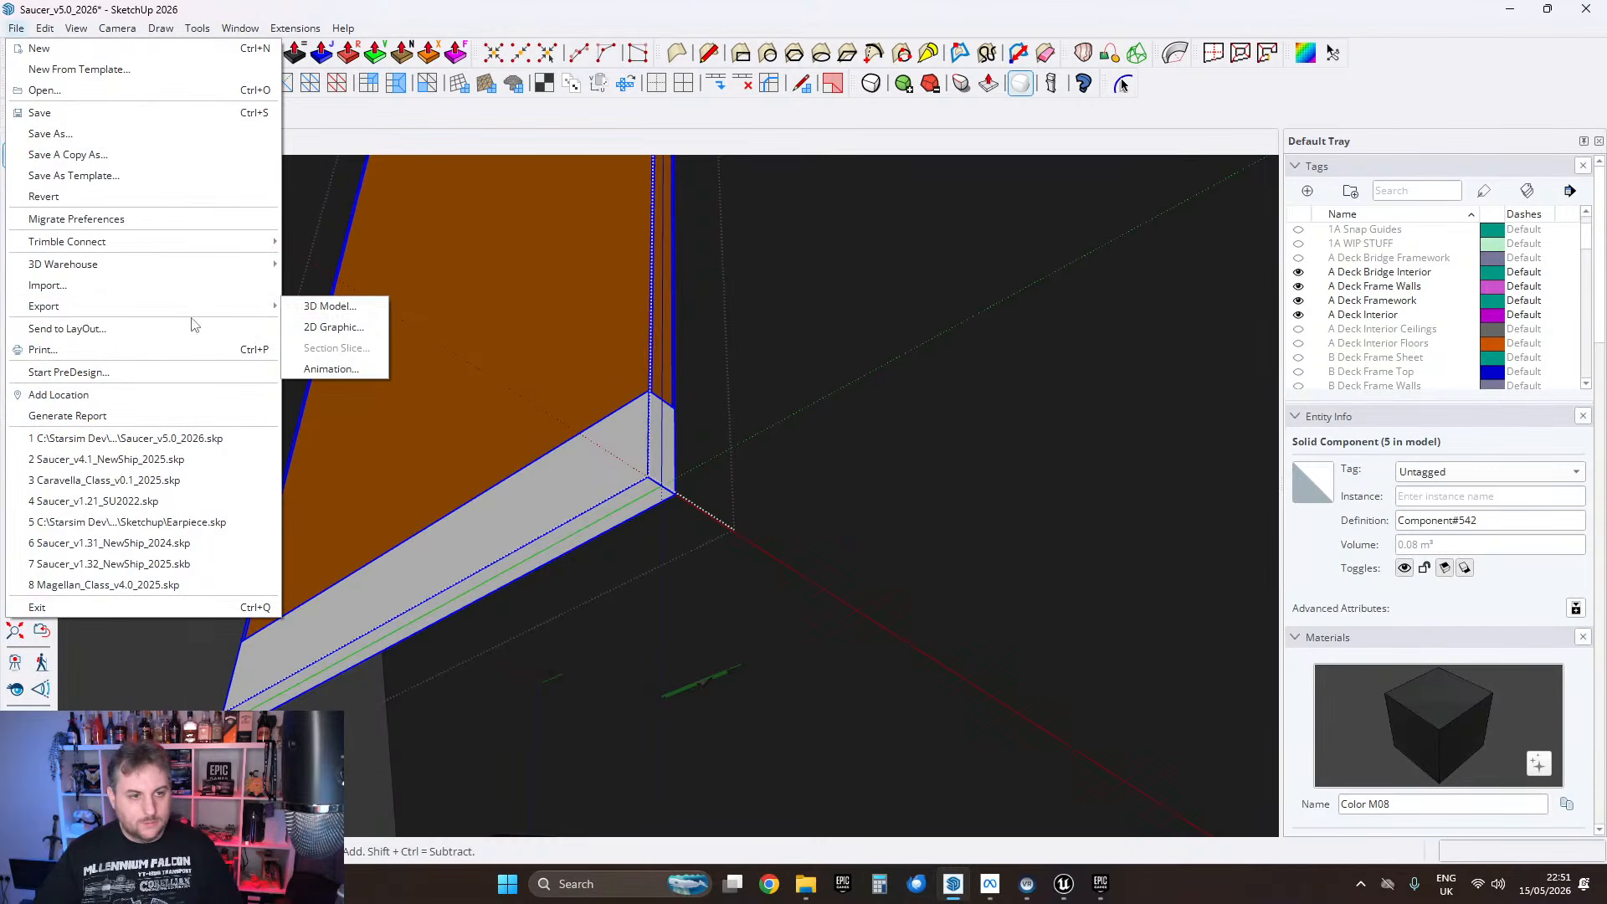
pyautogui.click(329, 306)
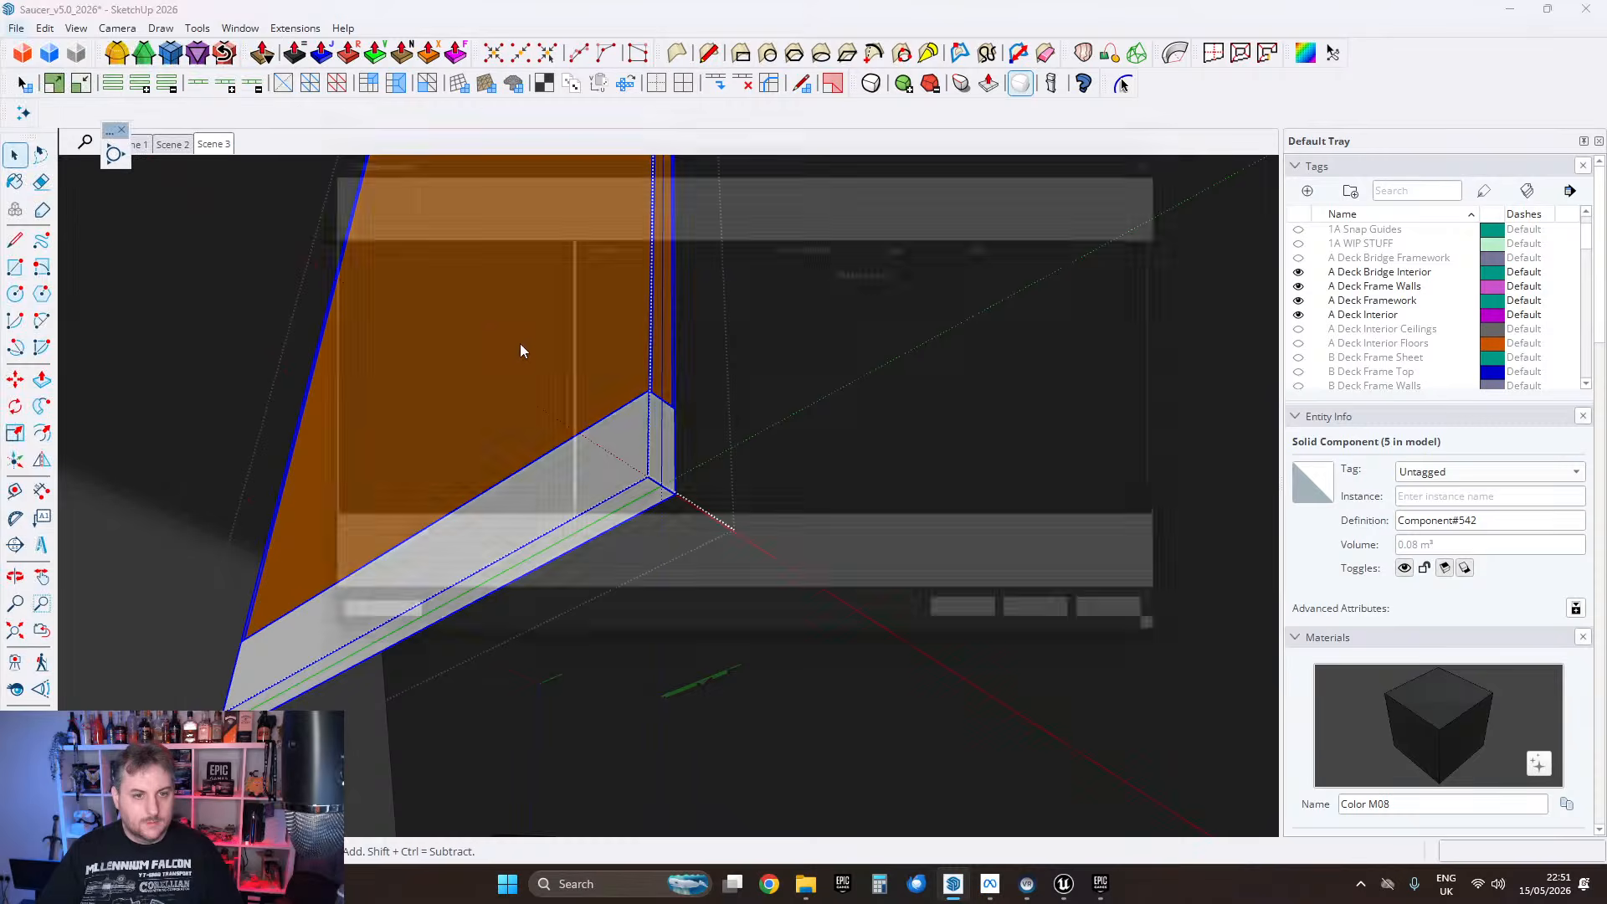
pyautogui.click(665, 304)
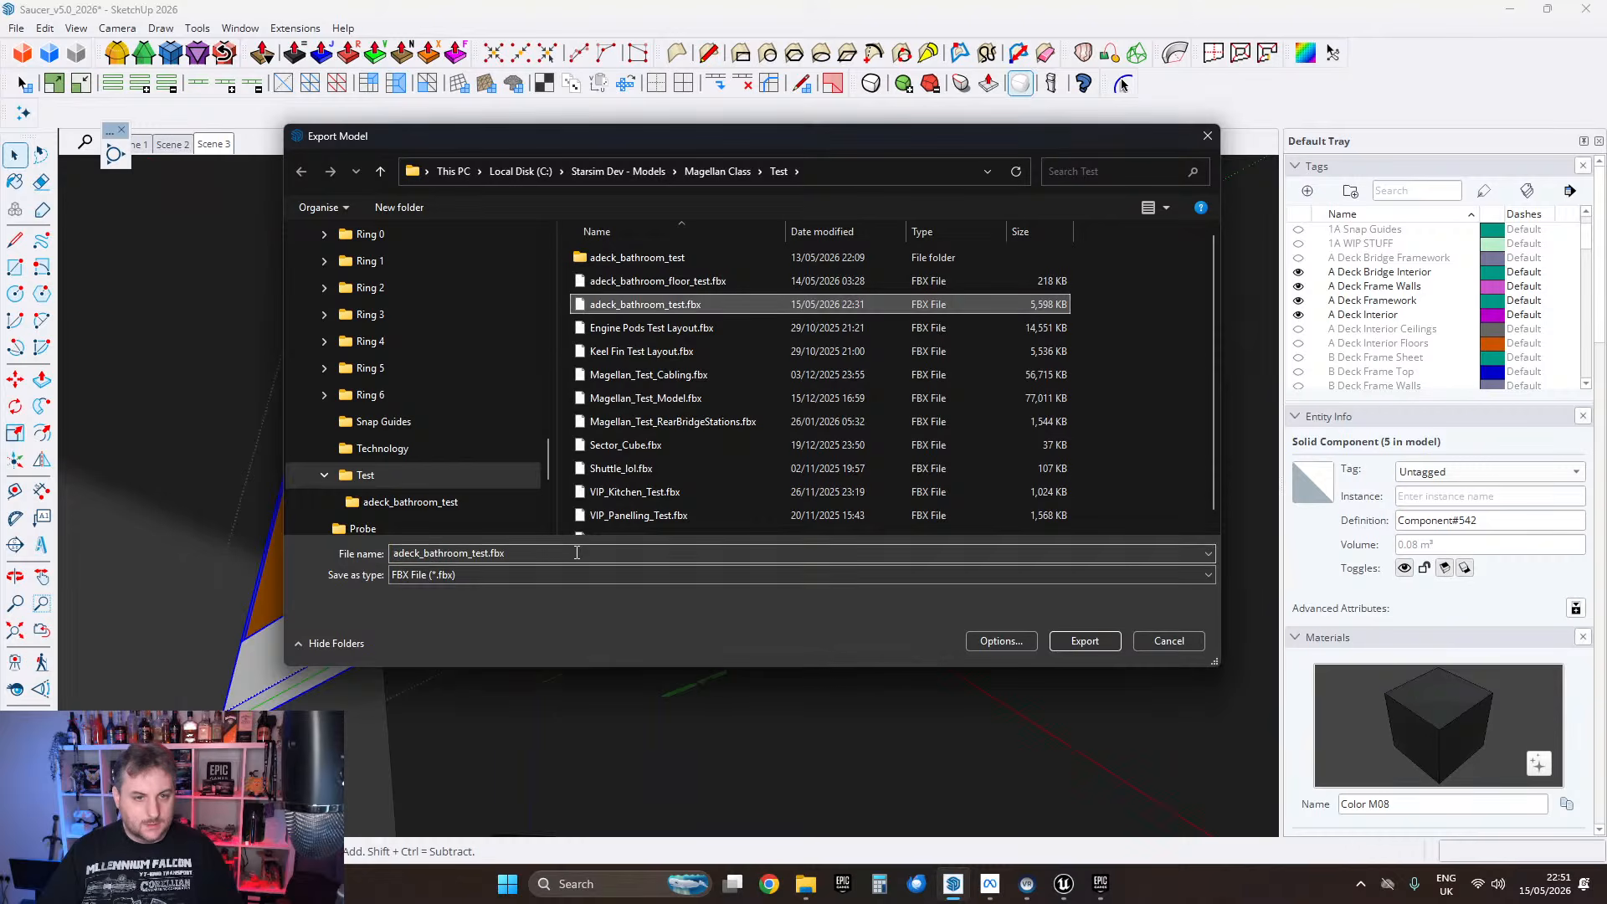
pyautogui.click(468, 553)
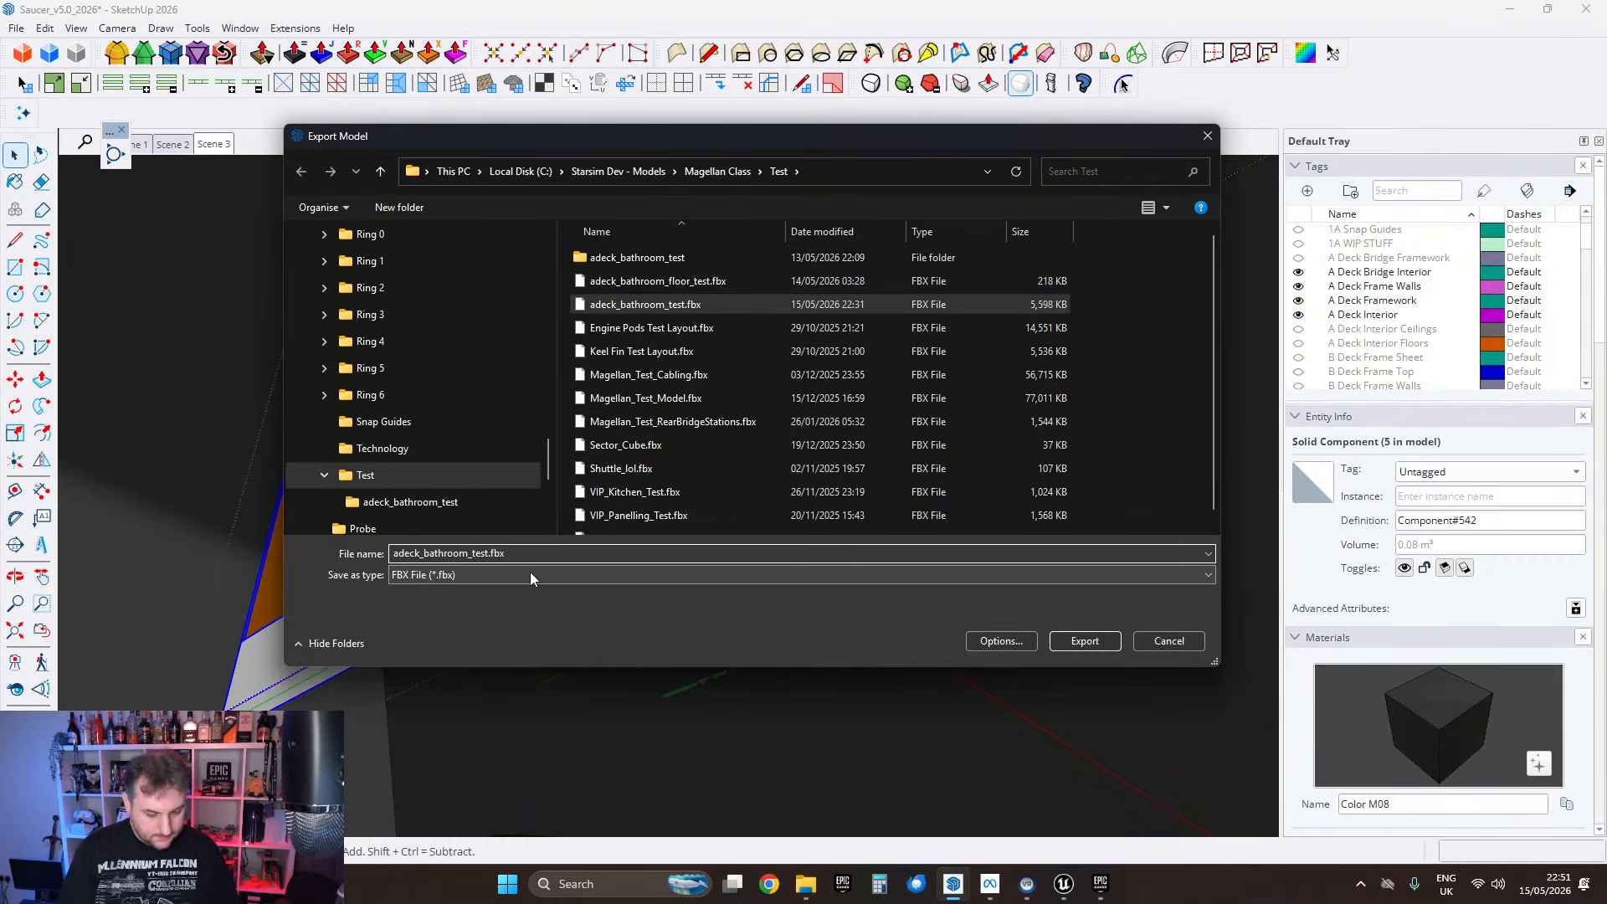
pyautogui.write('_door')
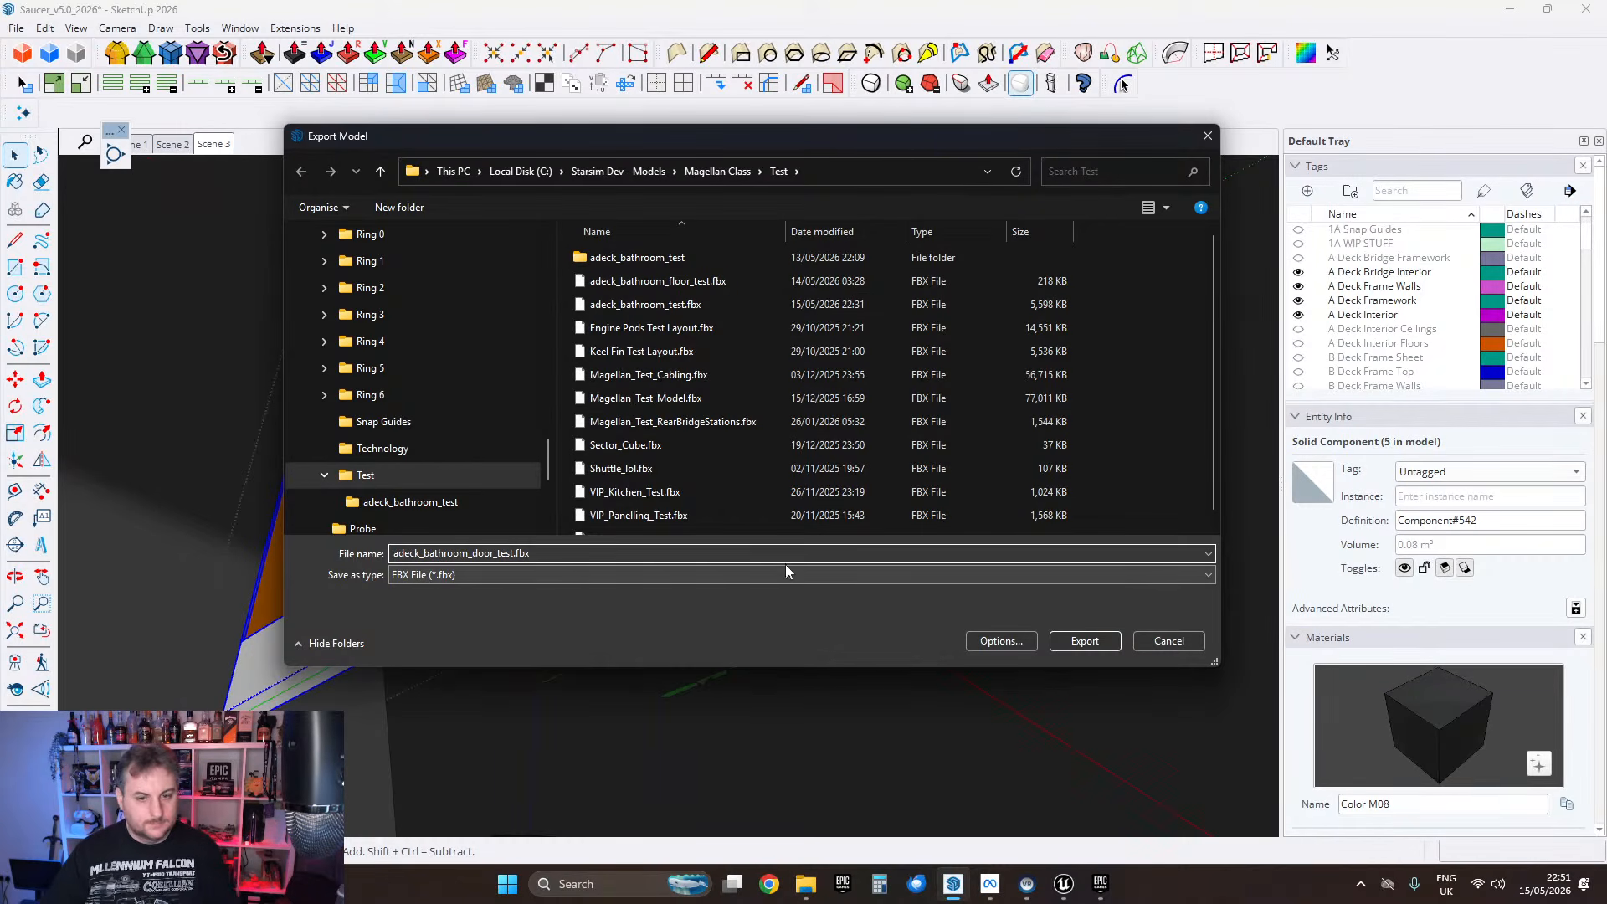
pyautogui.click(1080, 640)
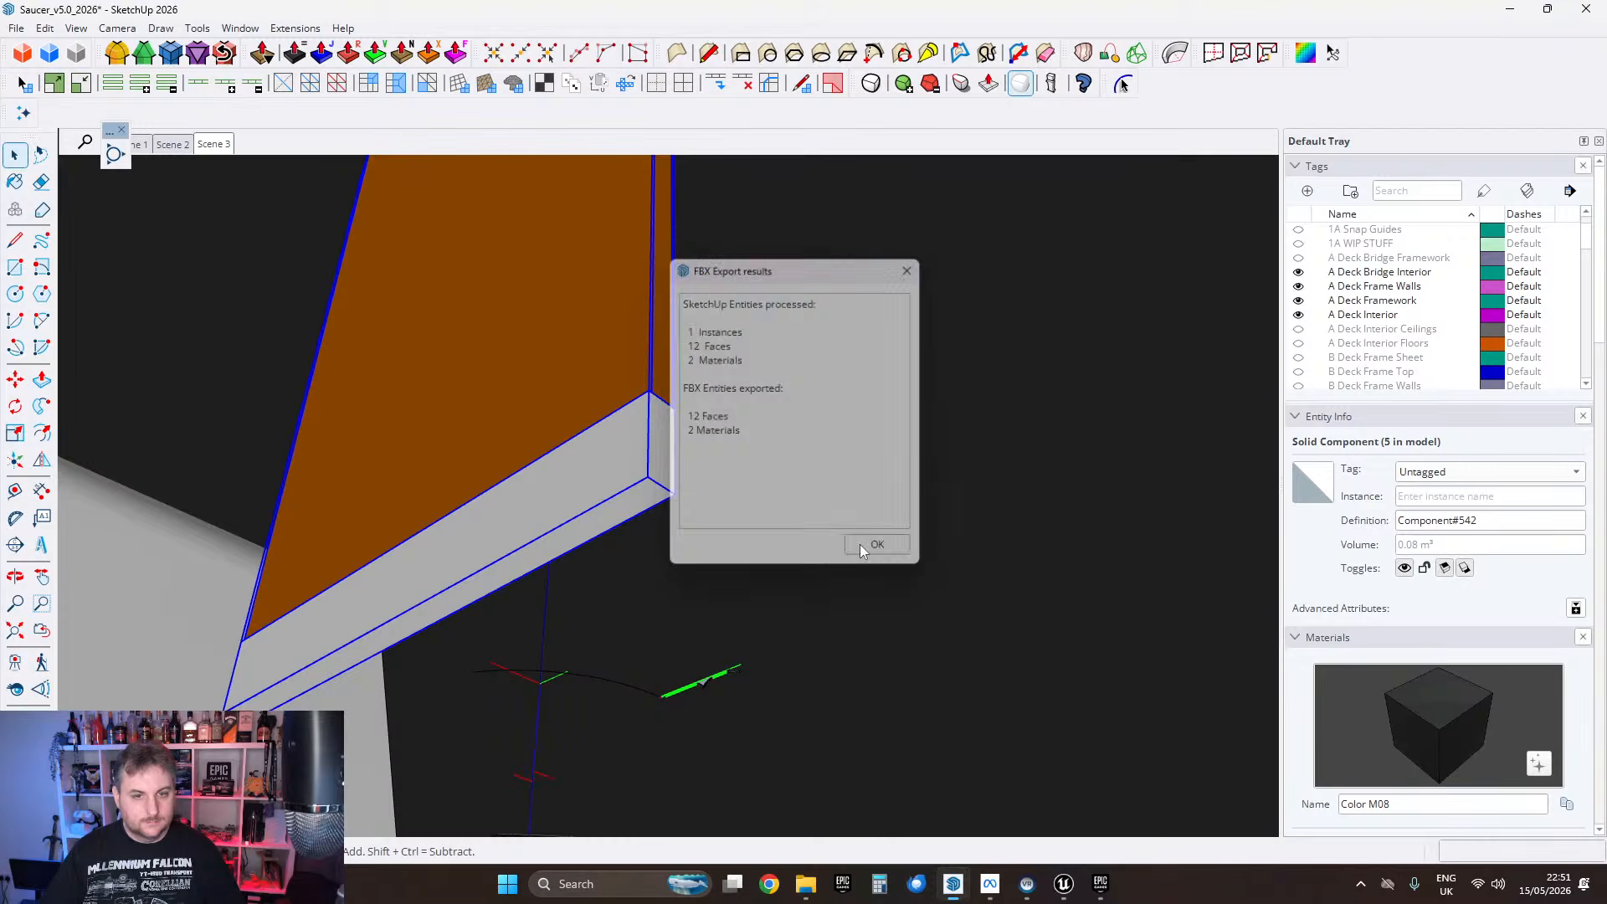
pyautogui.click(874, 544)
pyautogui.click(743, 544)
pyautogui.scroll(-7, 694, 500)
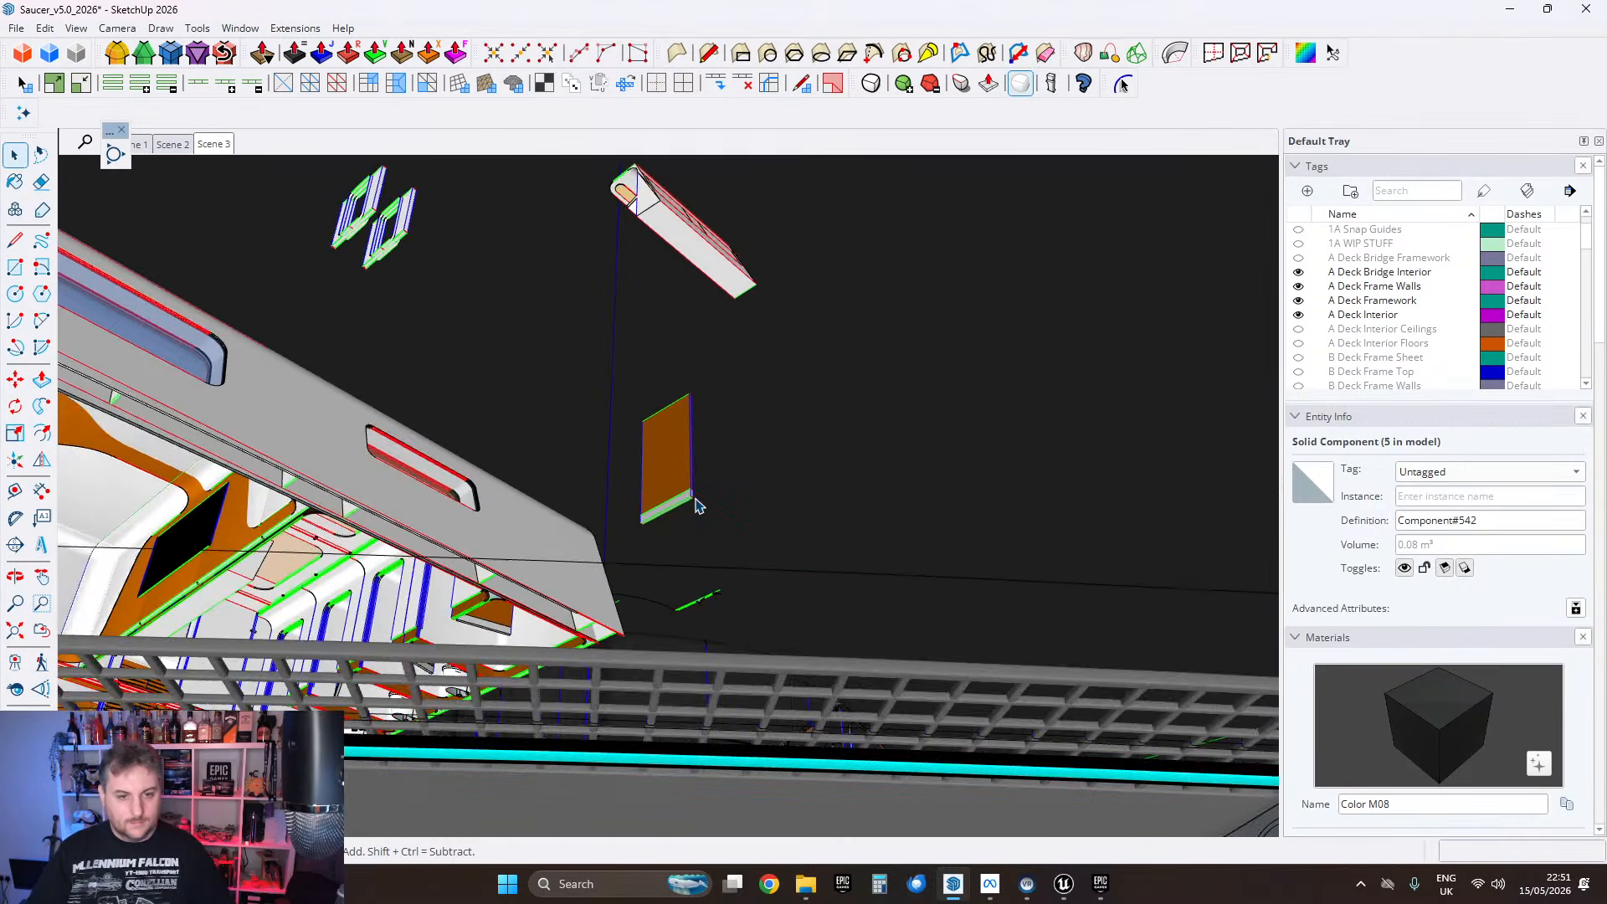
# Step: Switch to Unreal Editor and locate the adeck_bathroom_test mesh of the toilet cubicles in its content folder
pyautogui.click(1063, 884)
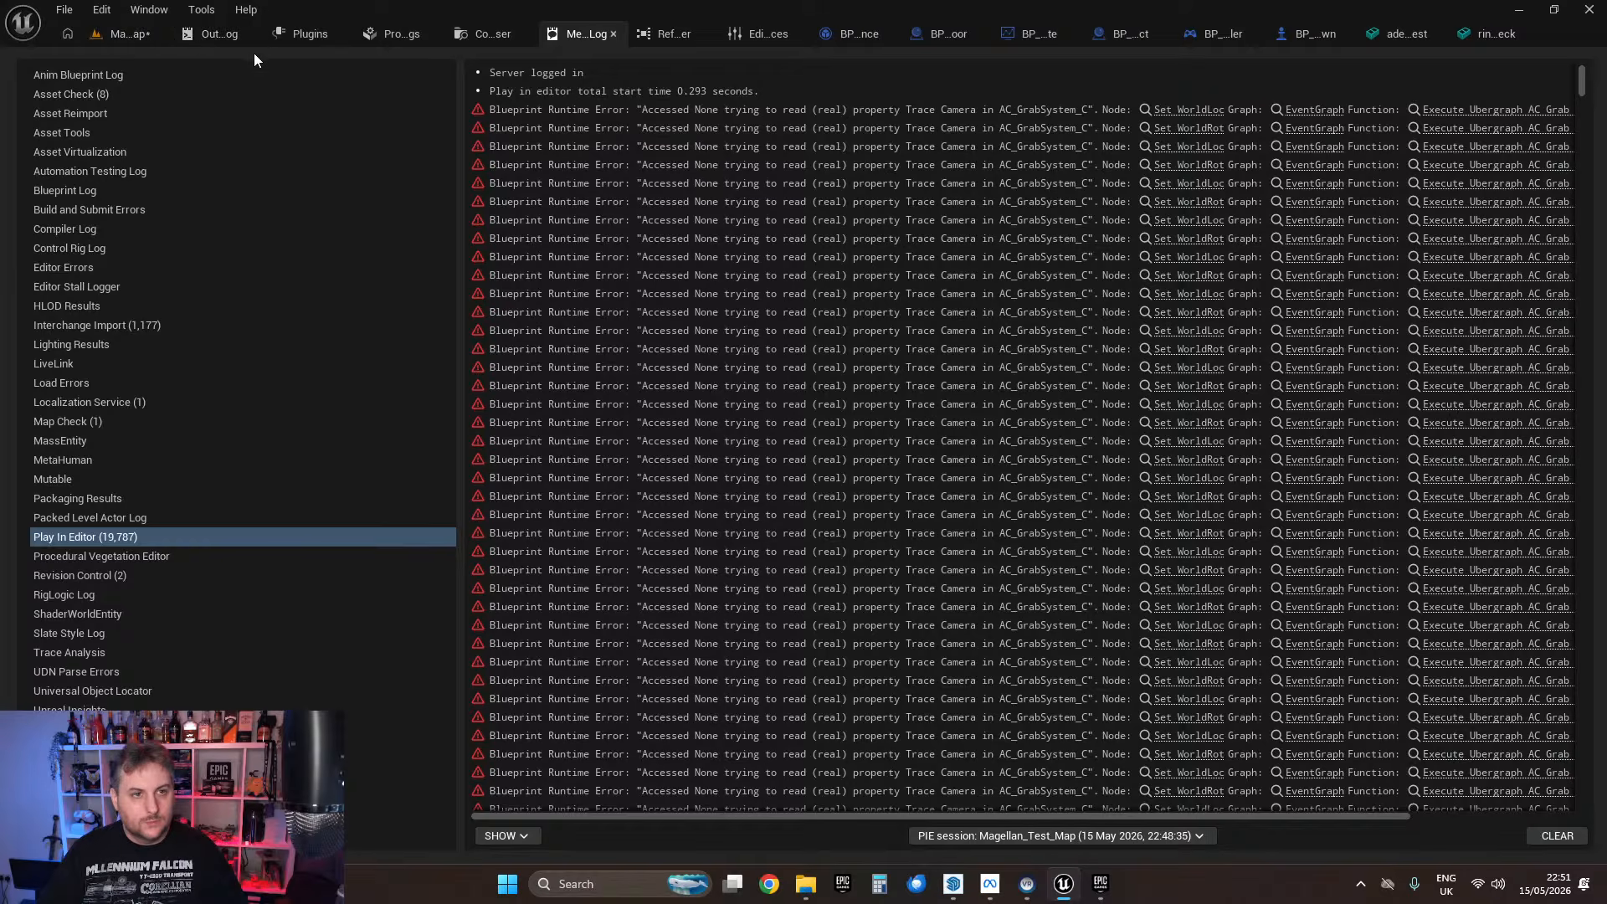
pyautogui.click(118, 36)
pyautogui.moveTo(785, 438); pyautogui.dragTo(644, 447, button='right')
pyautogui.press('w')
pyautogui.click(744, 453)
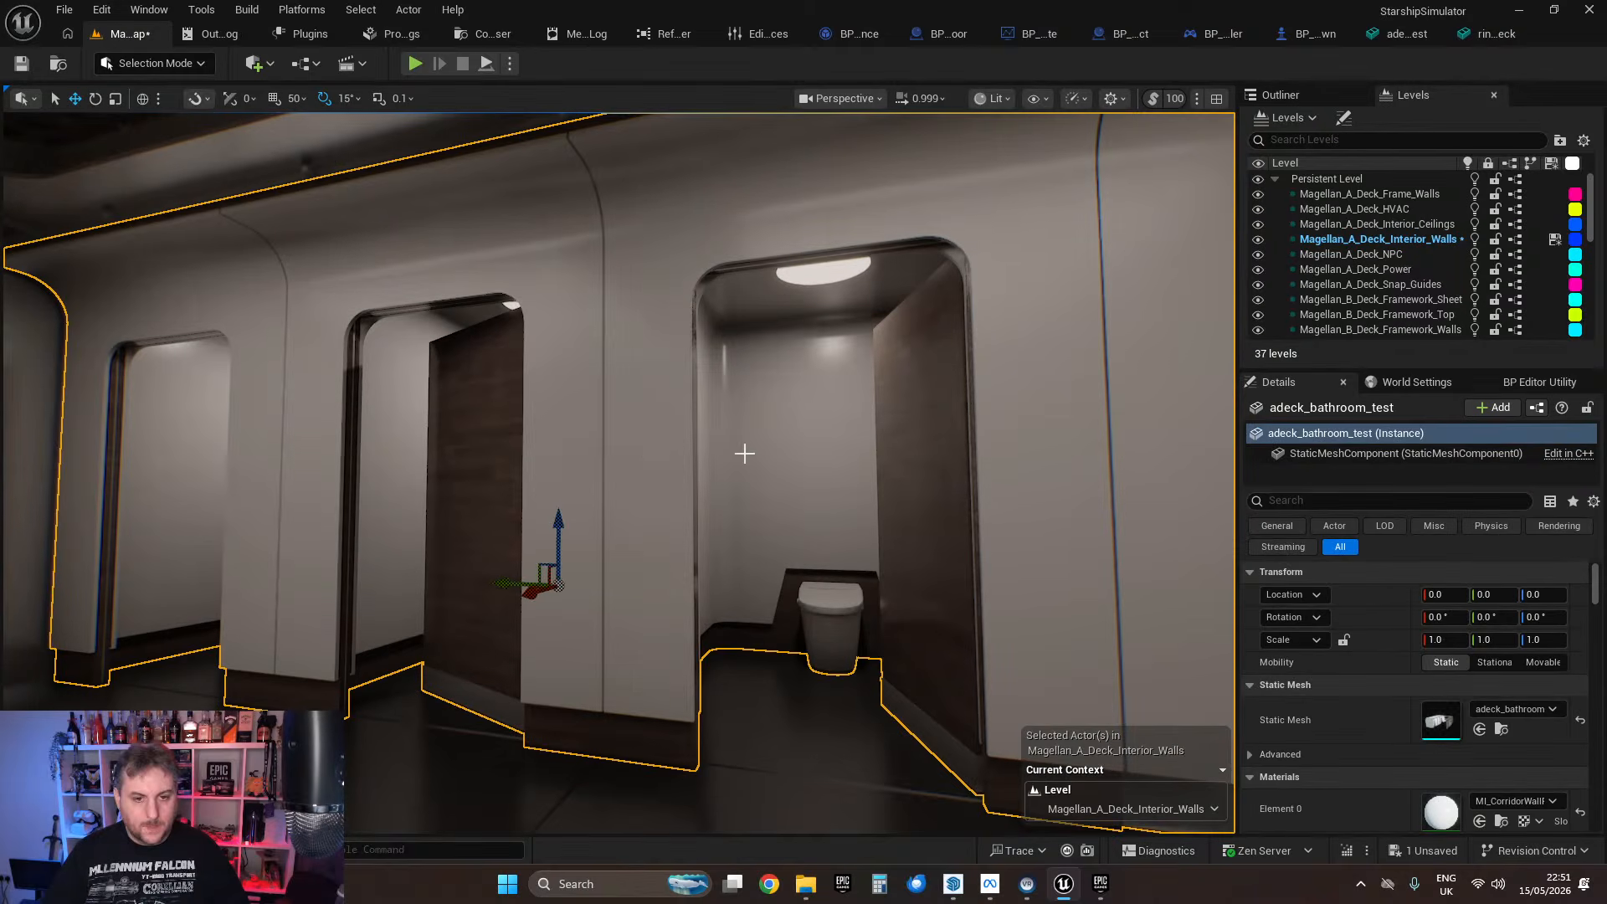
pyautogui.click(1500, 729)
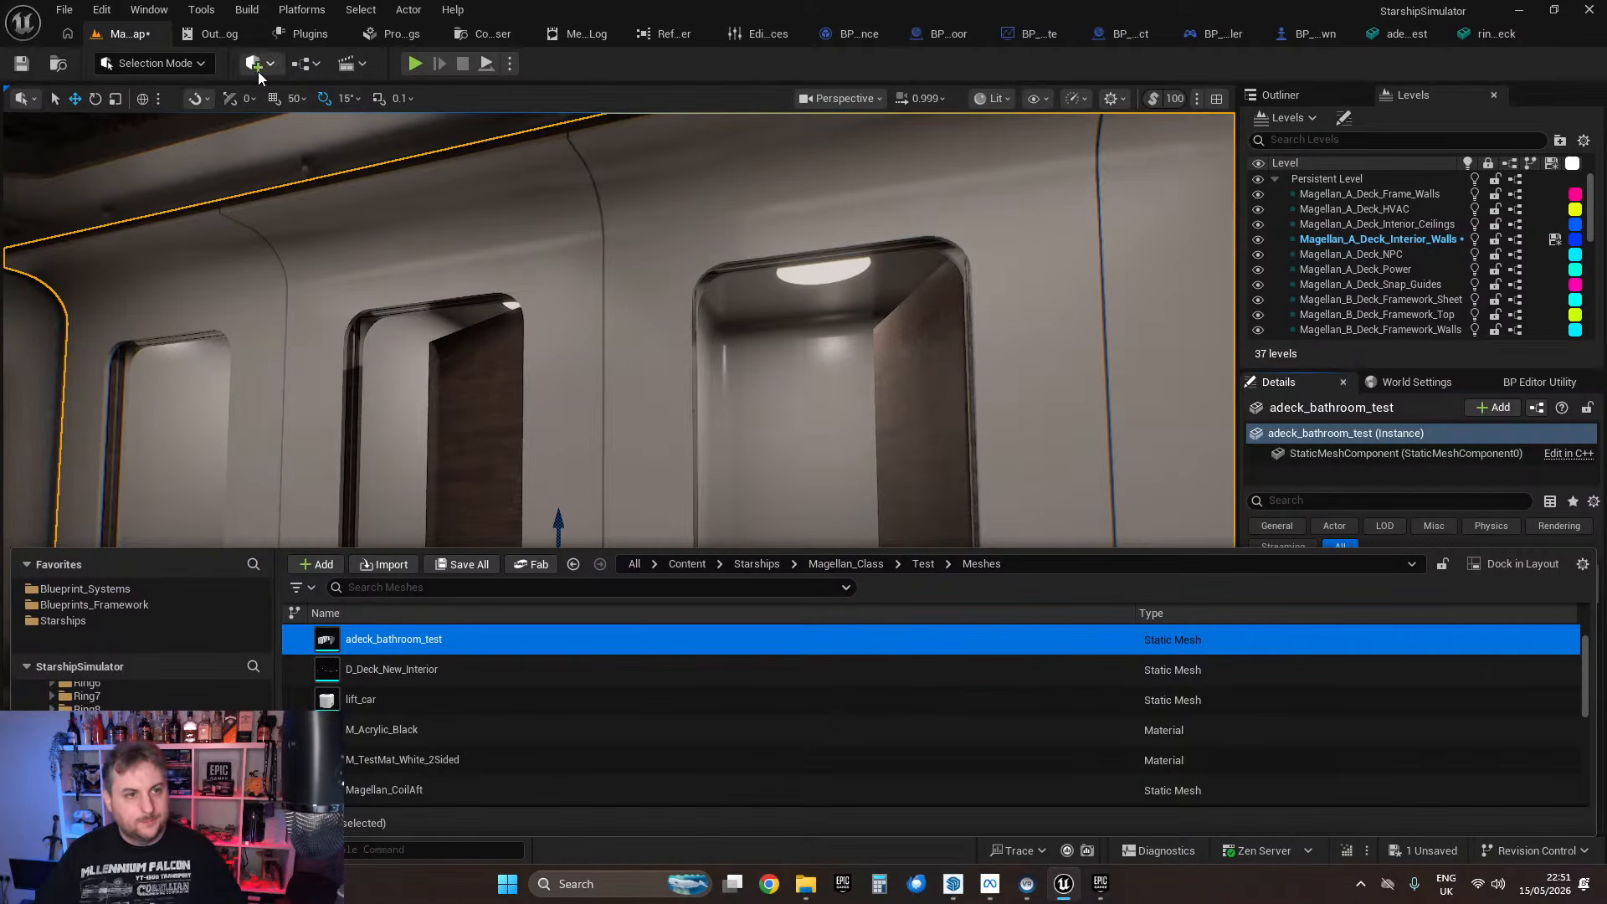
# Step: Import adeck_bathroom_door_test.fbx from the Magellan Class Test models folder into the Meshes folder, keeping the offered import settings
pyautogui.click(390, 564)
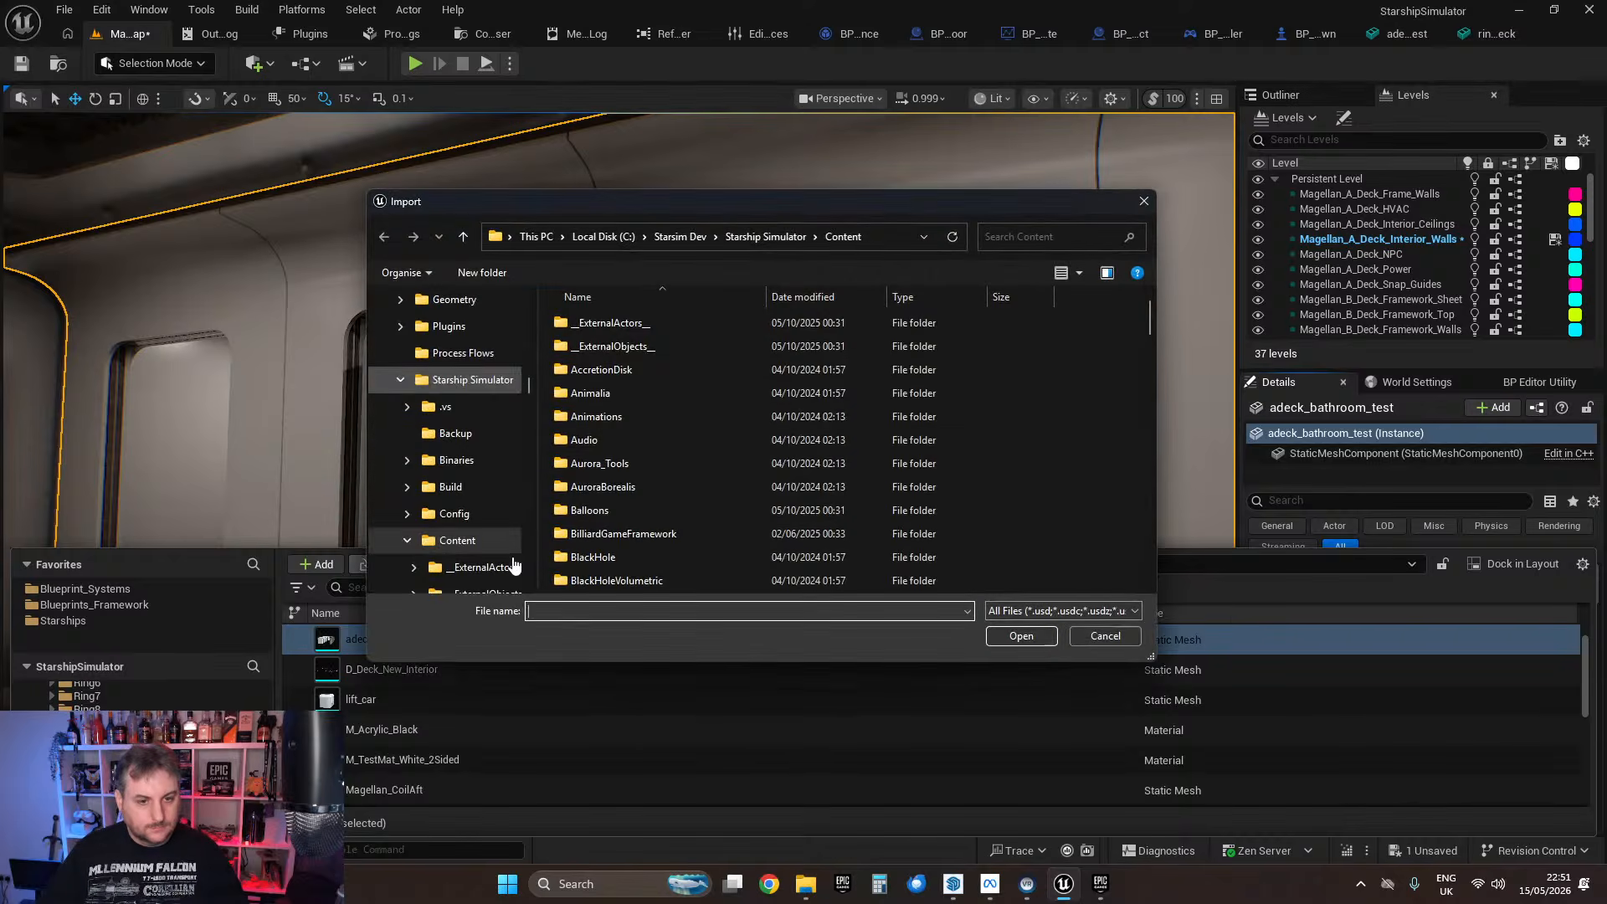
pyautogui.scroll(-15, 433, 474)
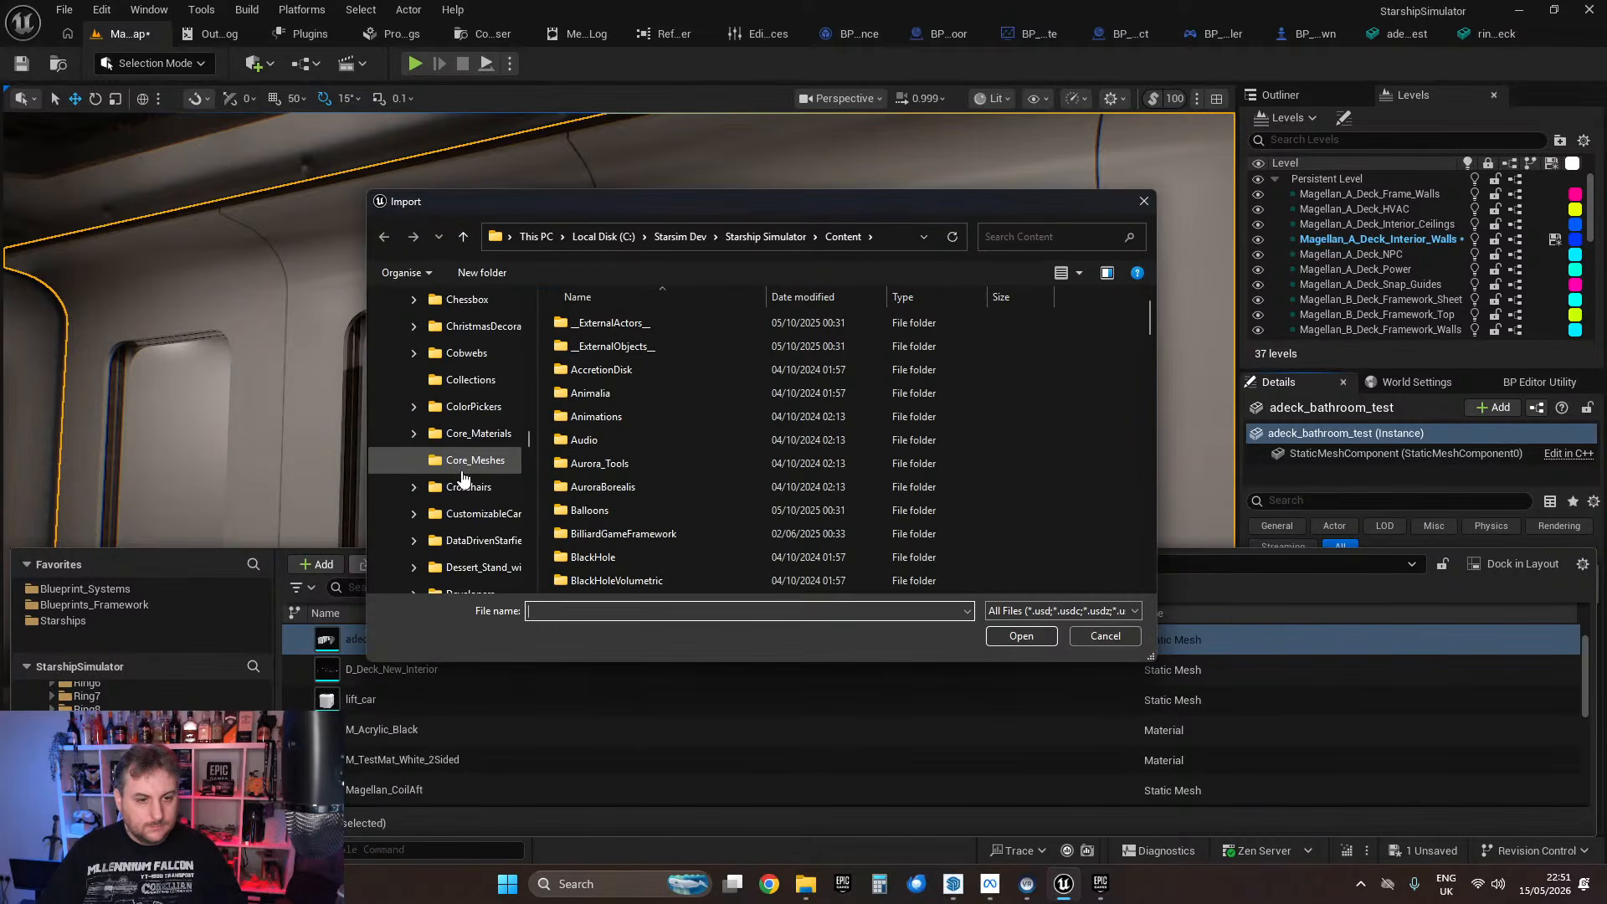
pyautogui.scroll(-15, 475, 482)
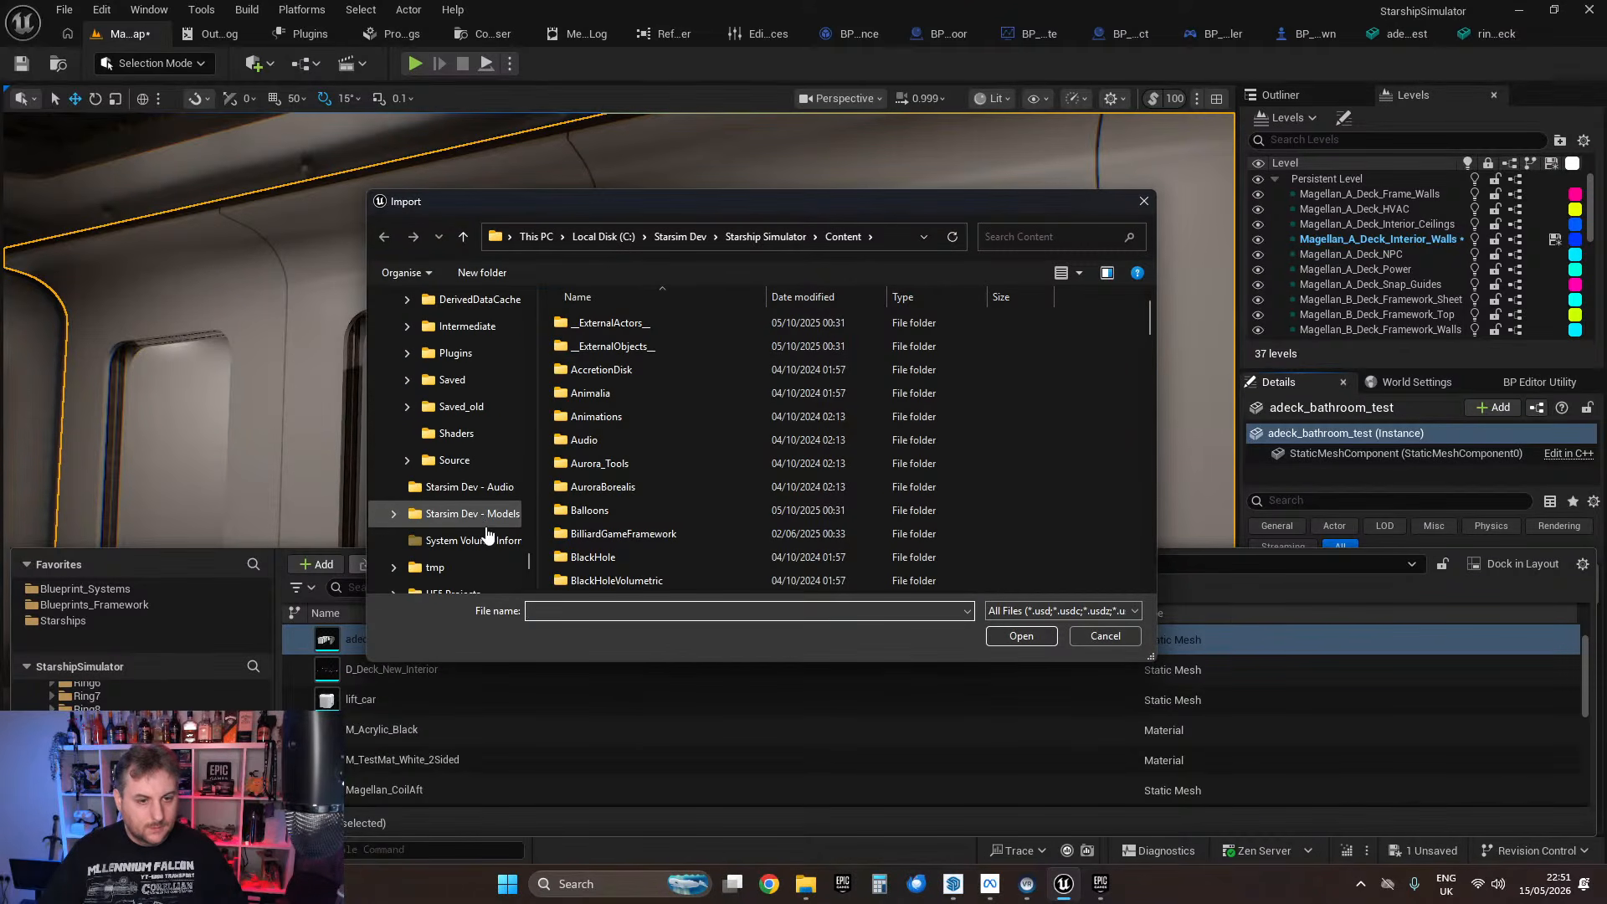
pyautogui.click(476, 514)
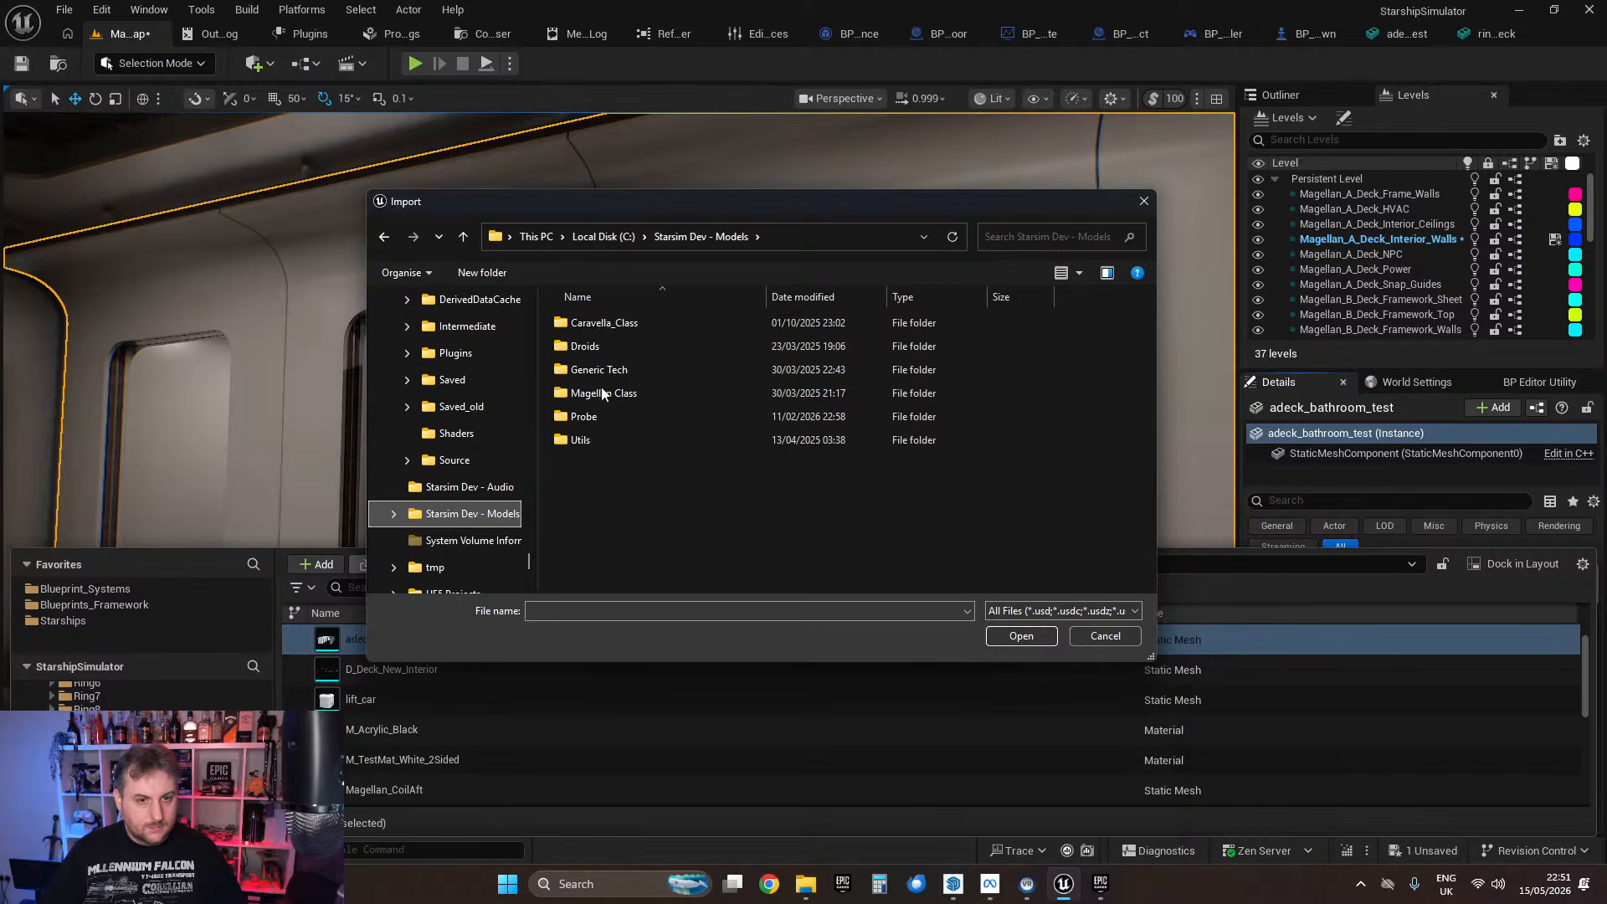
pyautogui.doubleClick(601, 394)
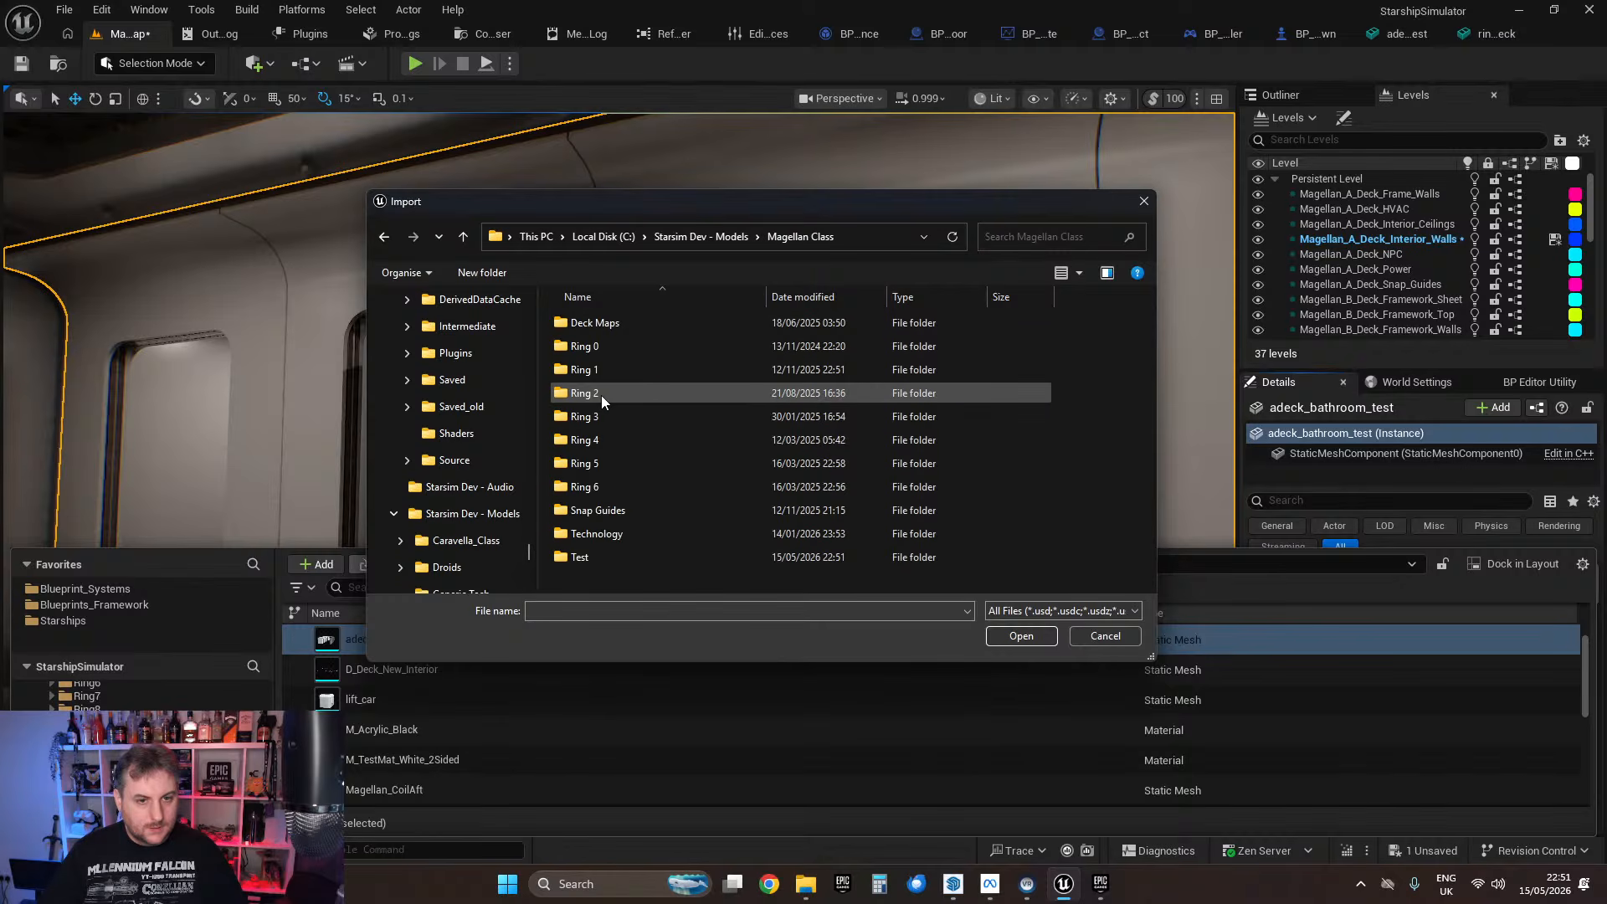
pyautogui.doubleClick(559, 544)
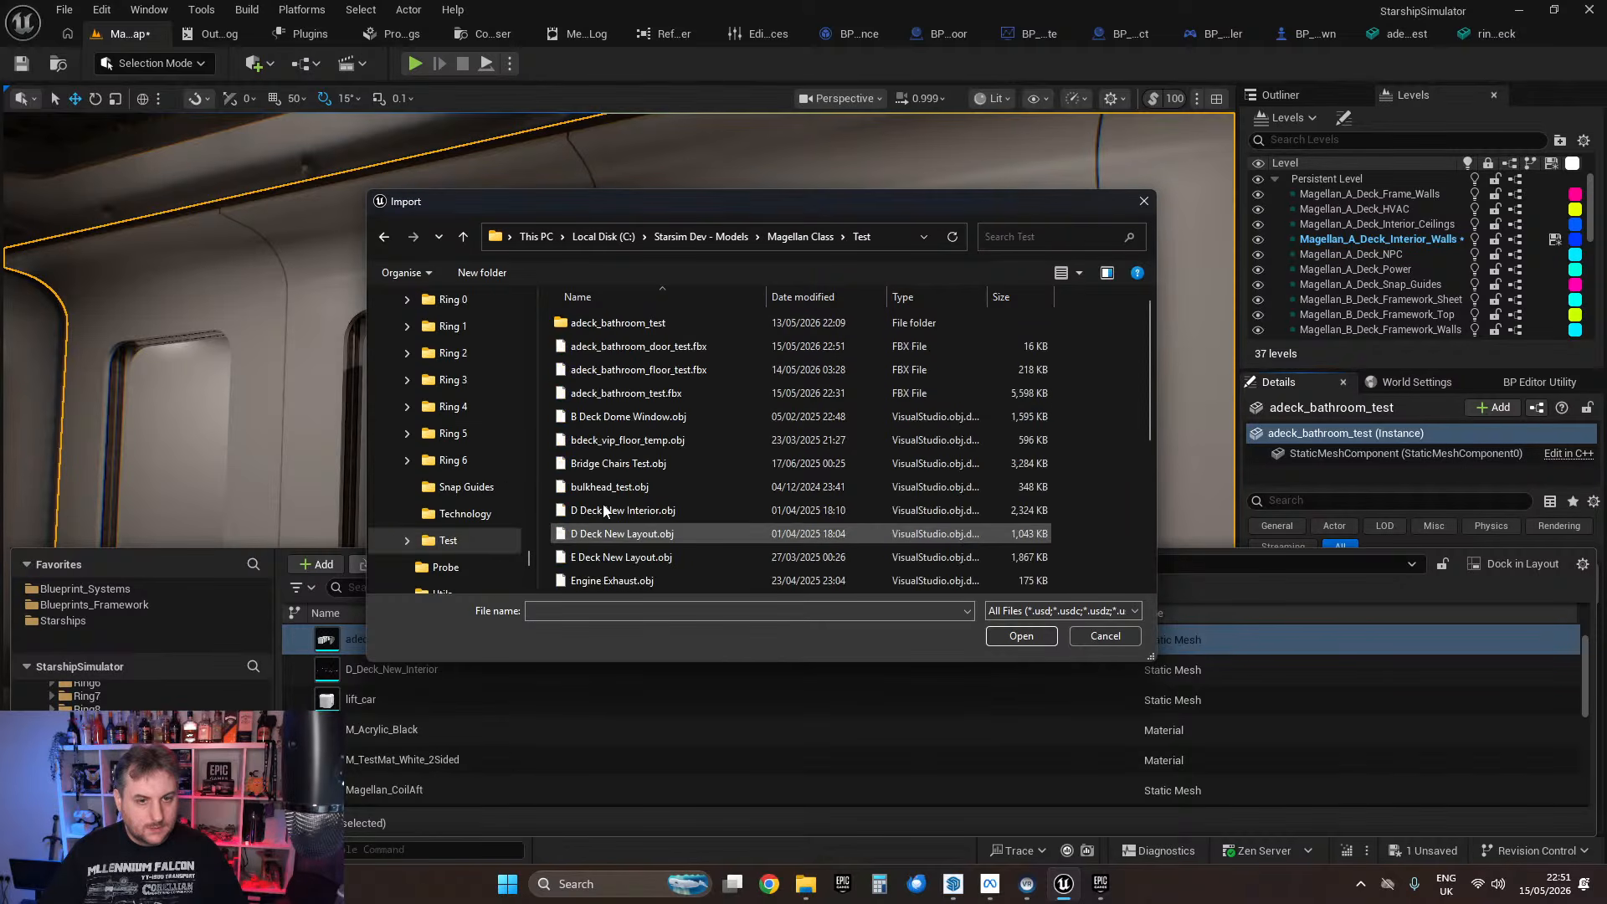
pyautogui.click(654, 348)
pyautogui.doubleClick(654, 348)
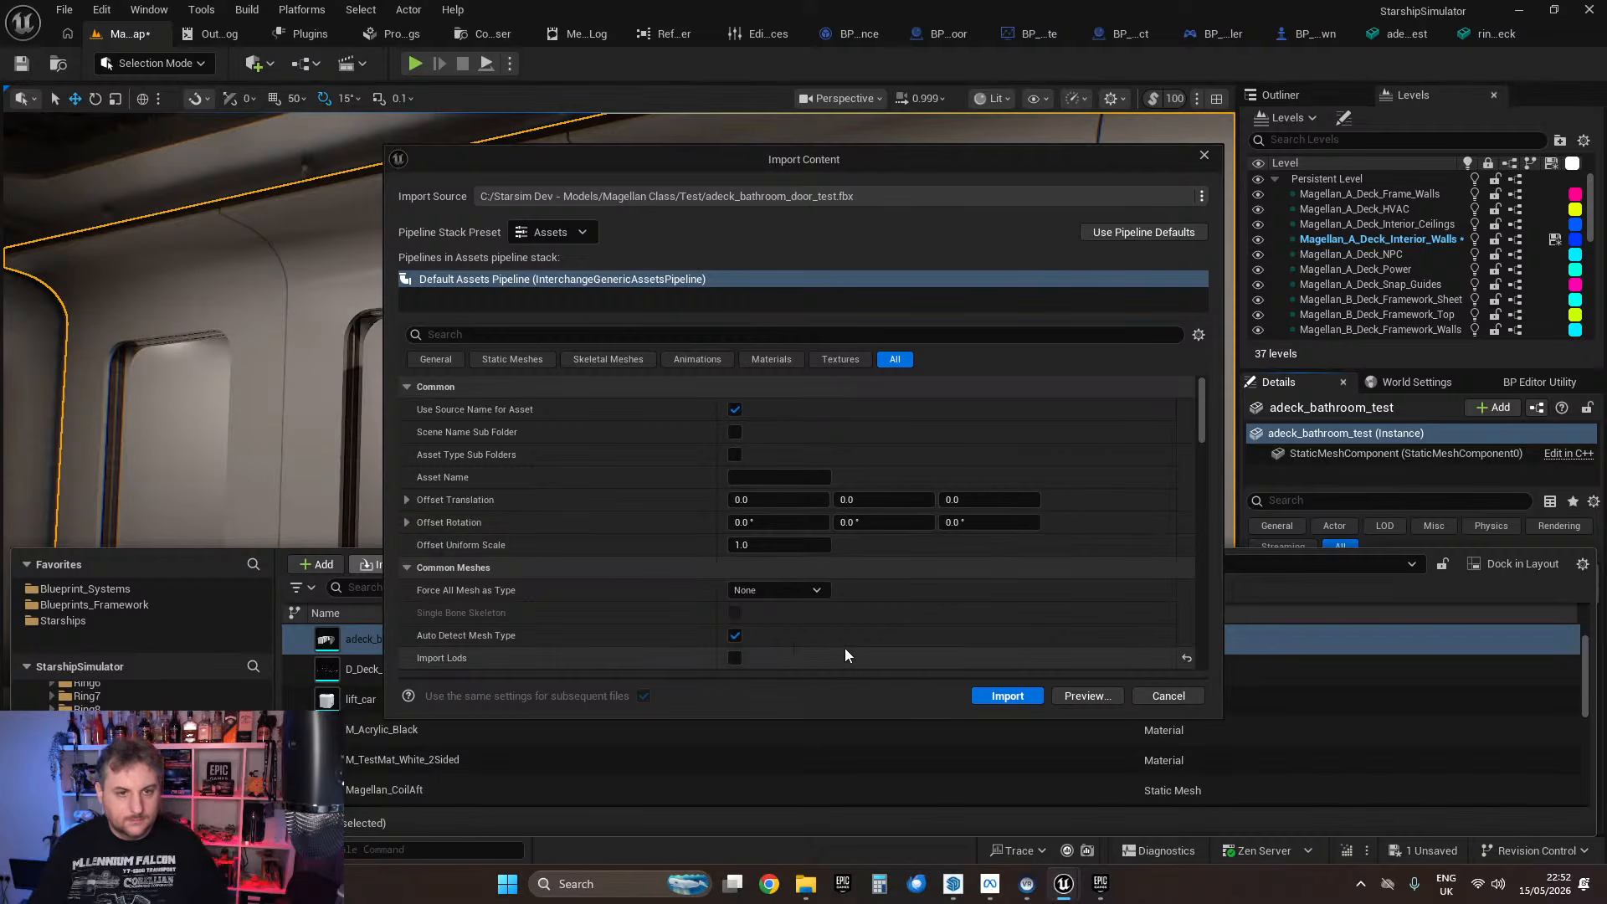
pyautogui.click(1004, 696)
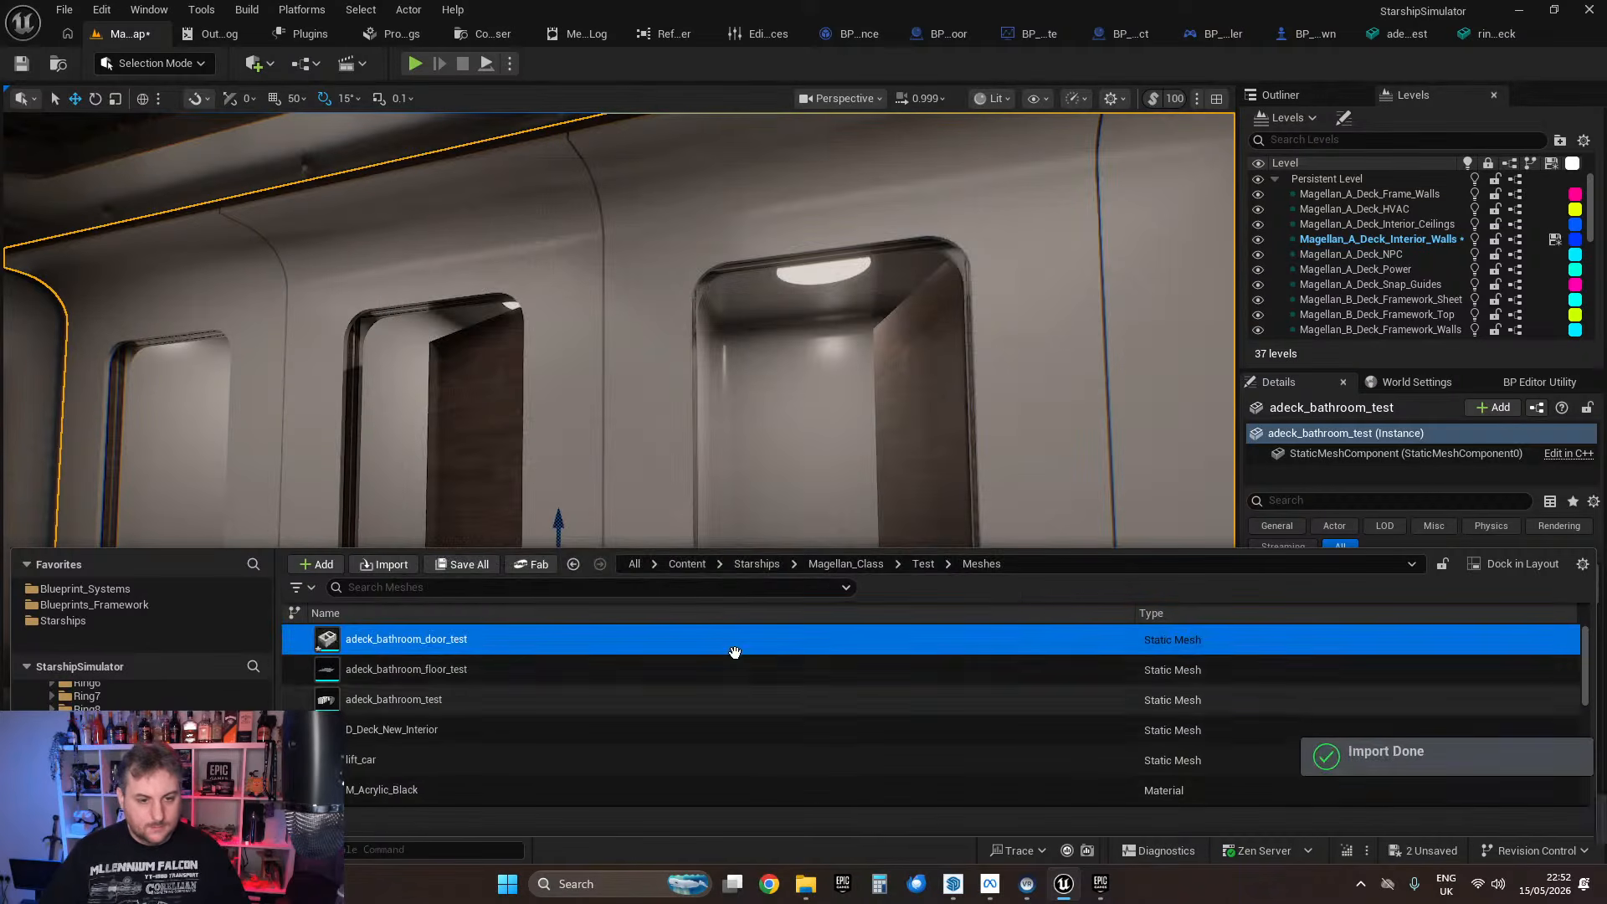
# Step: Open the adeck_bathroom_door_test static mesh and add a box simplified collision to it
pyautogui.doubleClick(421, 640)
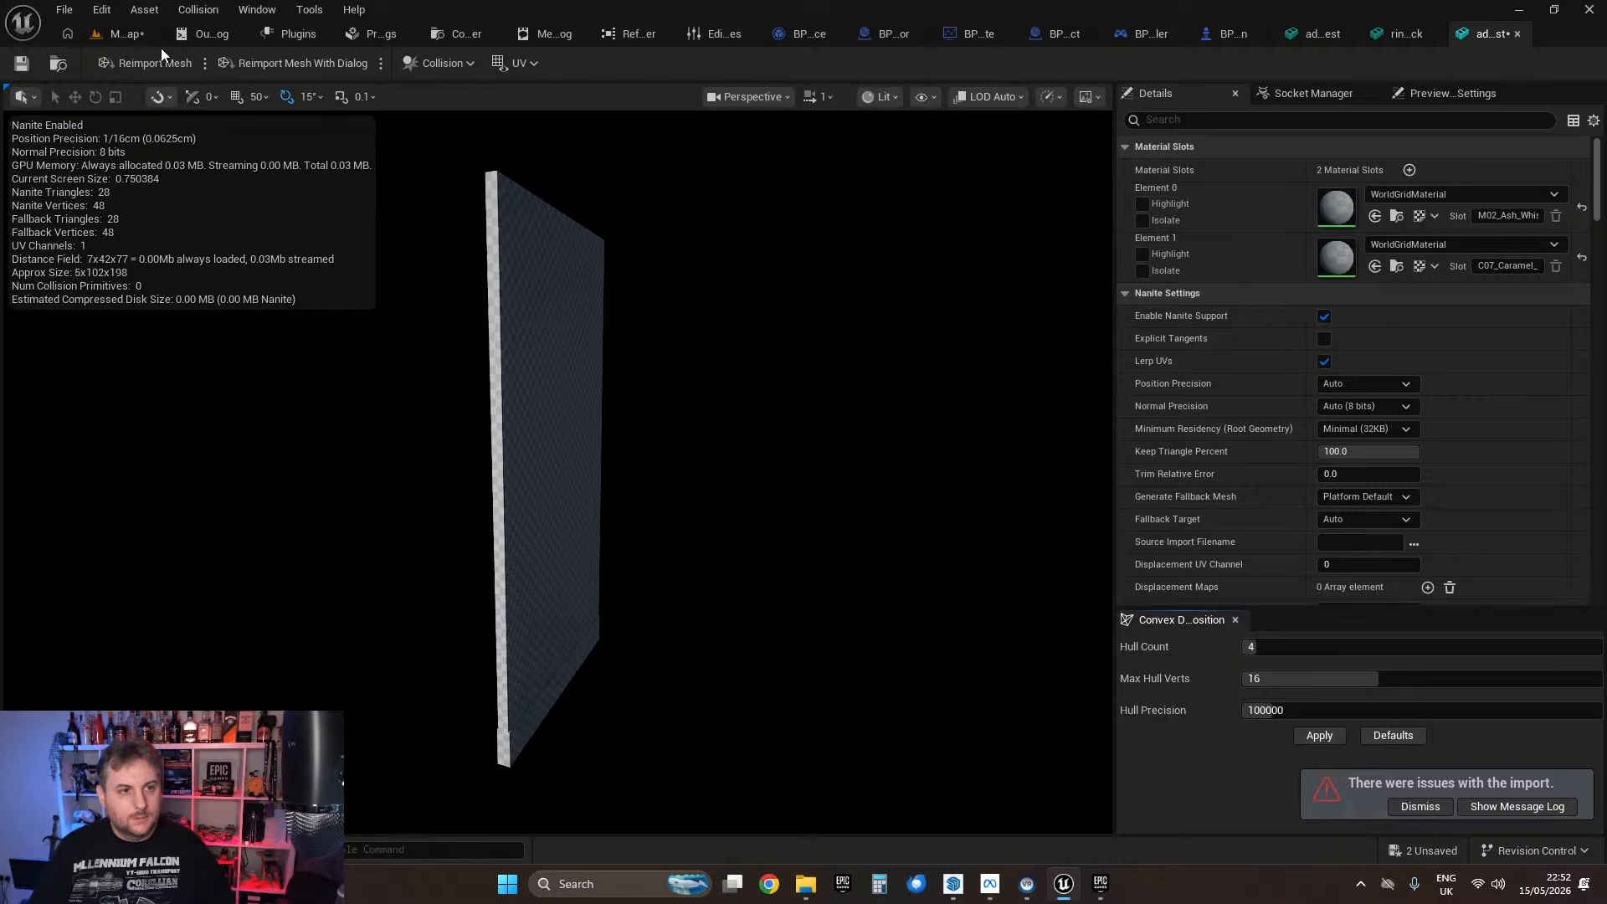
pyautogui.click(198, 9)
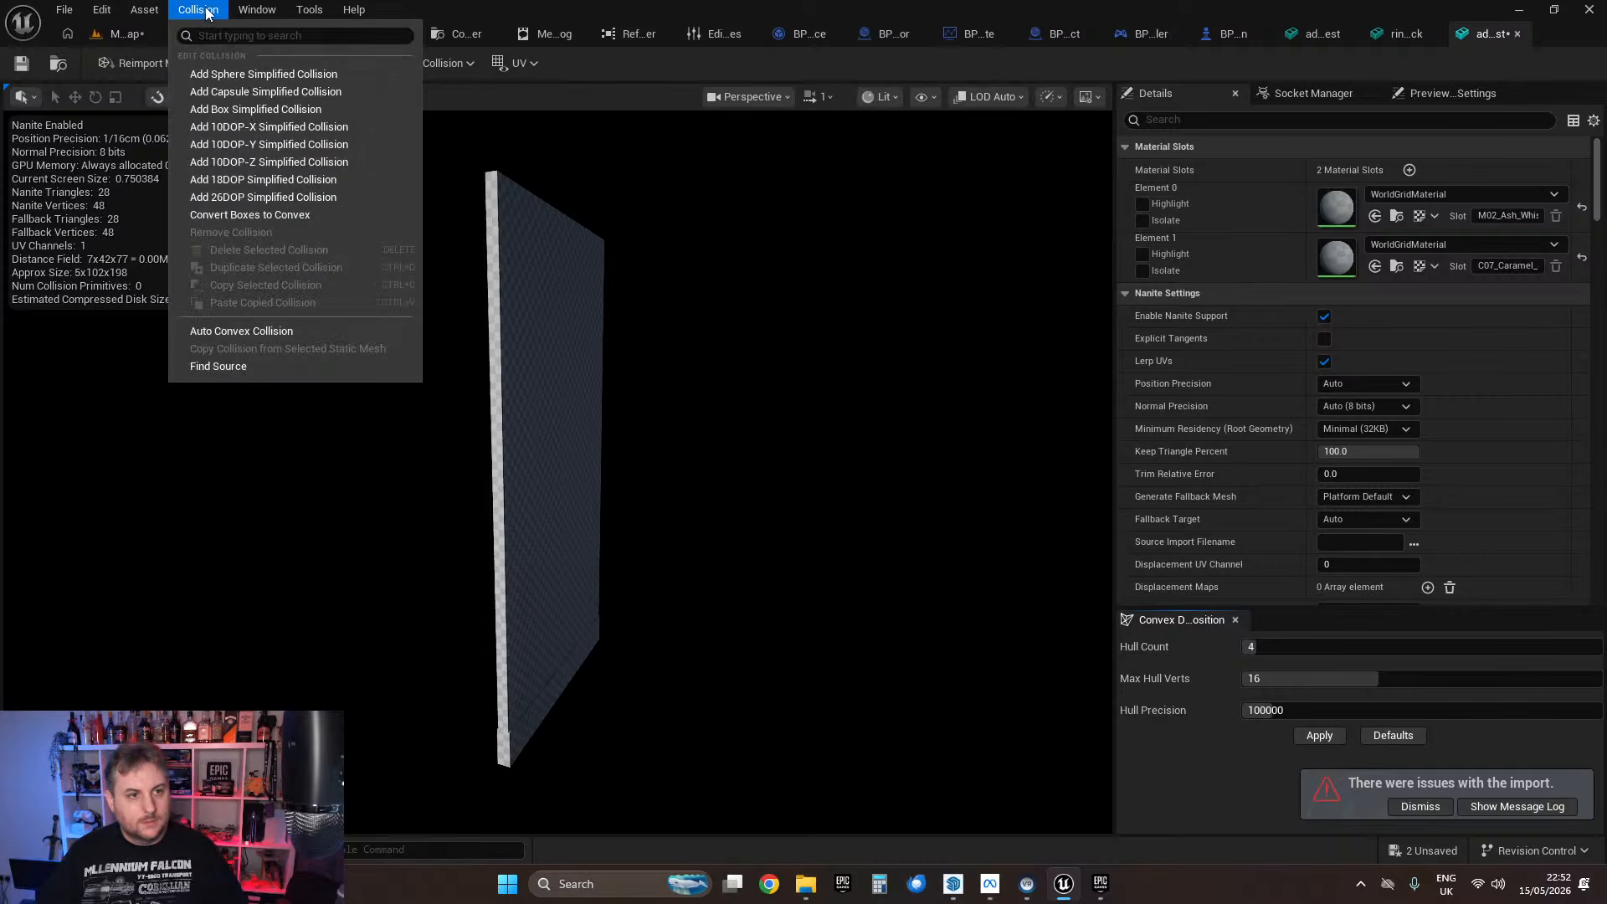
pyautogui.click(236, 109)
pyautogui.keyDown('alt'); pyautogui.moveTo(566, 375); pyautogui.dragTo(418, 410); pyautogui.keyUp('alt')
pyautogui.scroll(3, 566, 375)
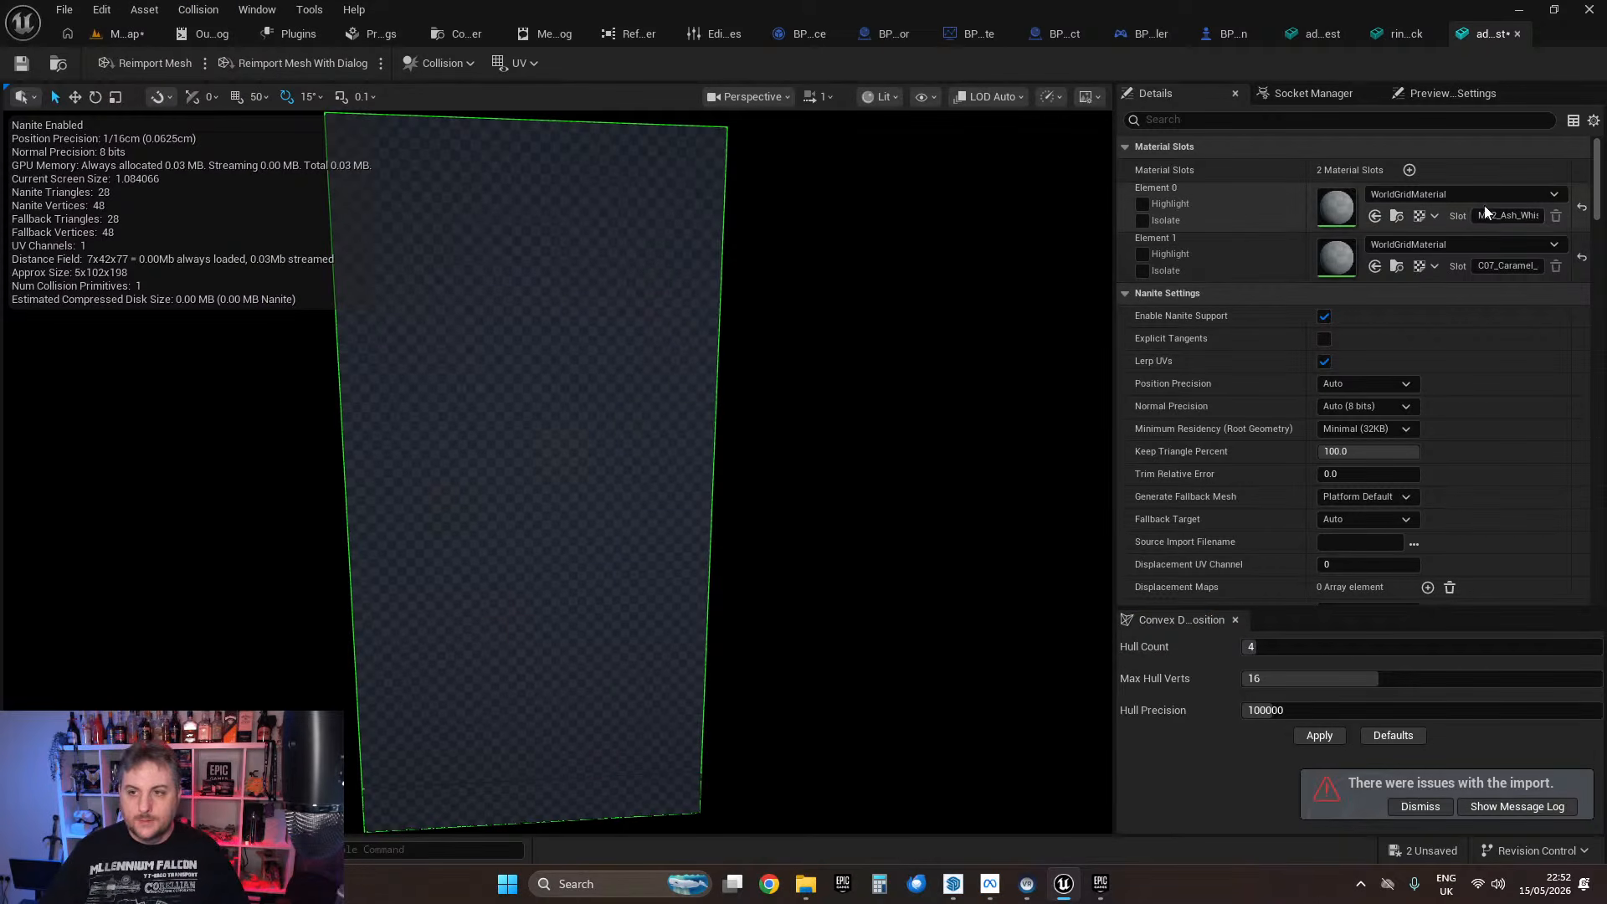
# Step: Assign MI_Steel_Framework_Shiny to material slot Element 0 of the door mesh
pyautogui.click(1464, 194)
pyautogui.write('steel ')
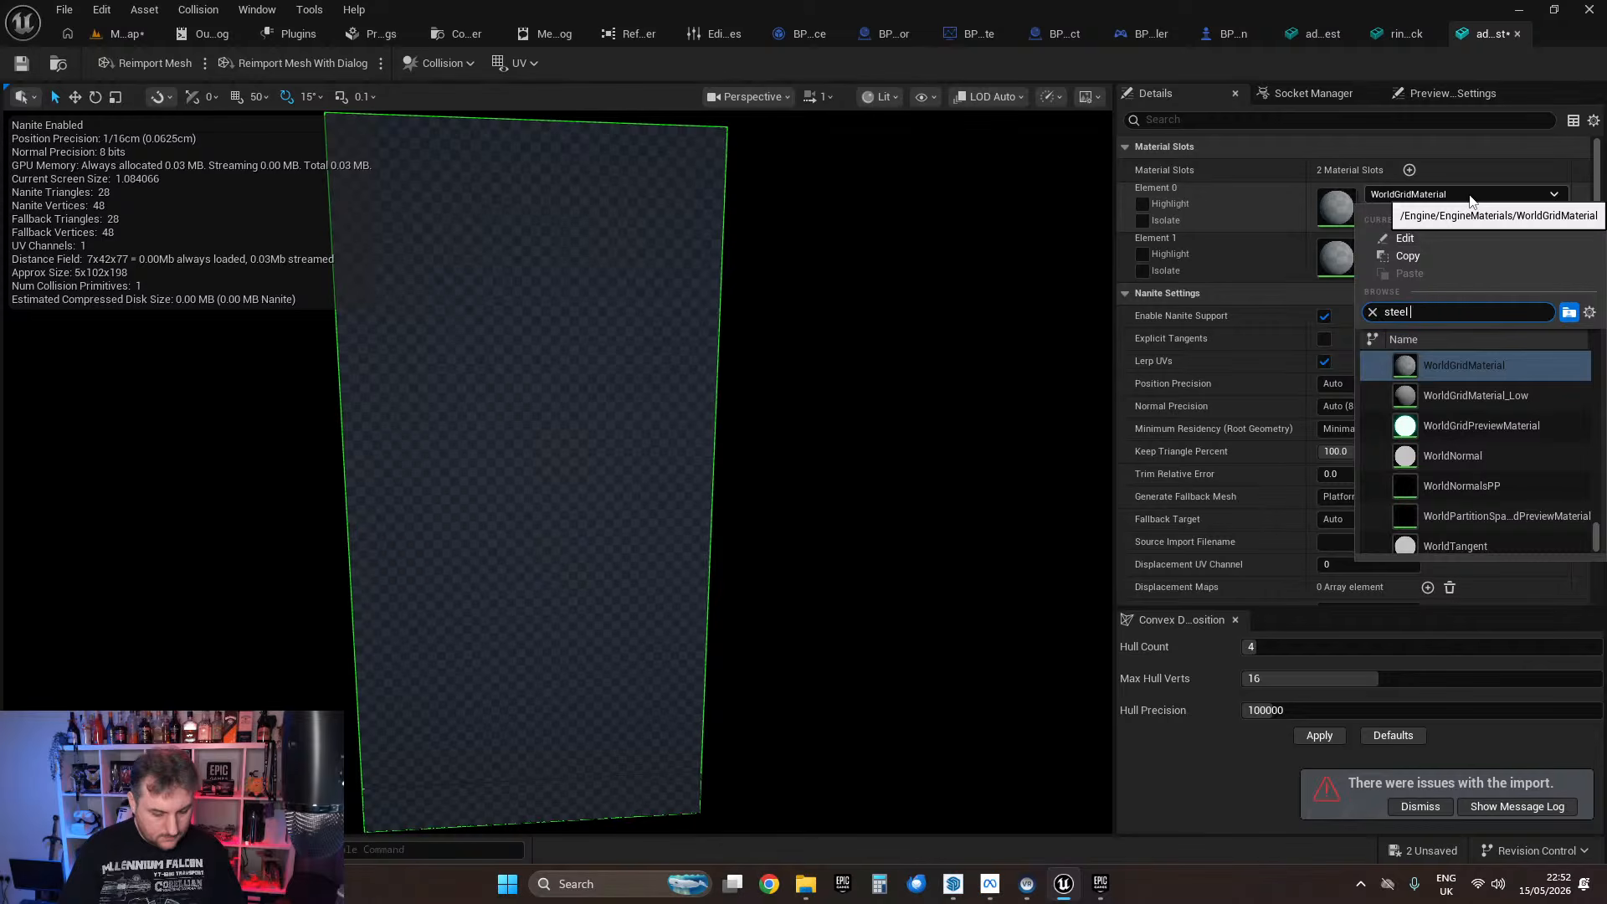
pyautogui.write('frame')
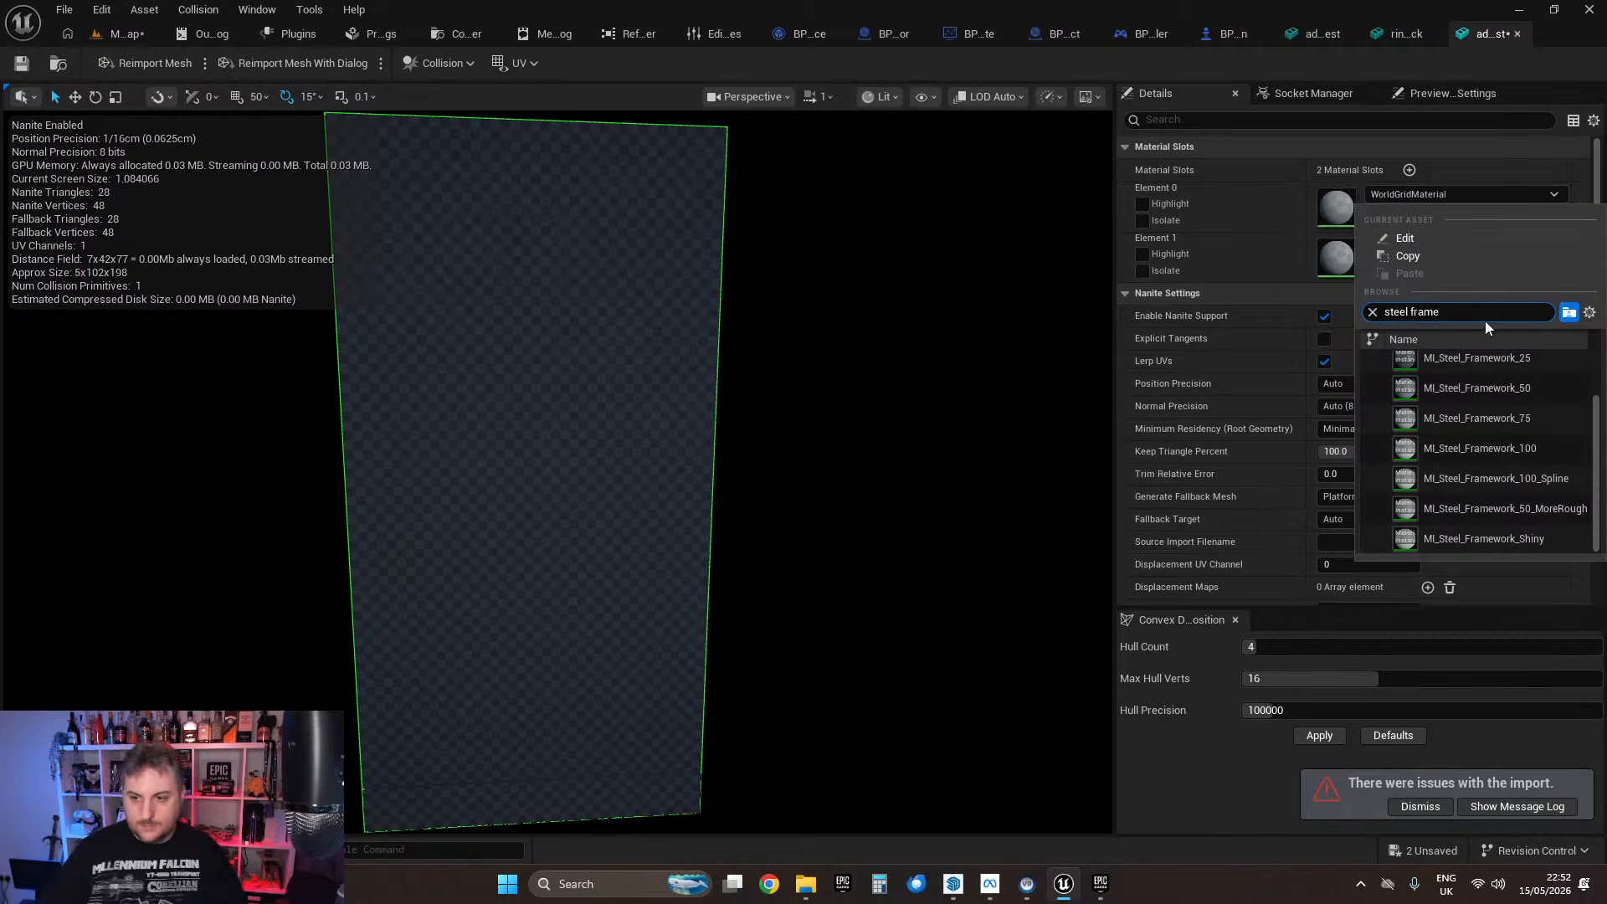
pyautogui.click(1480, 536)
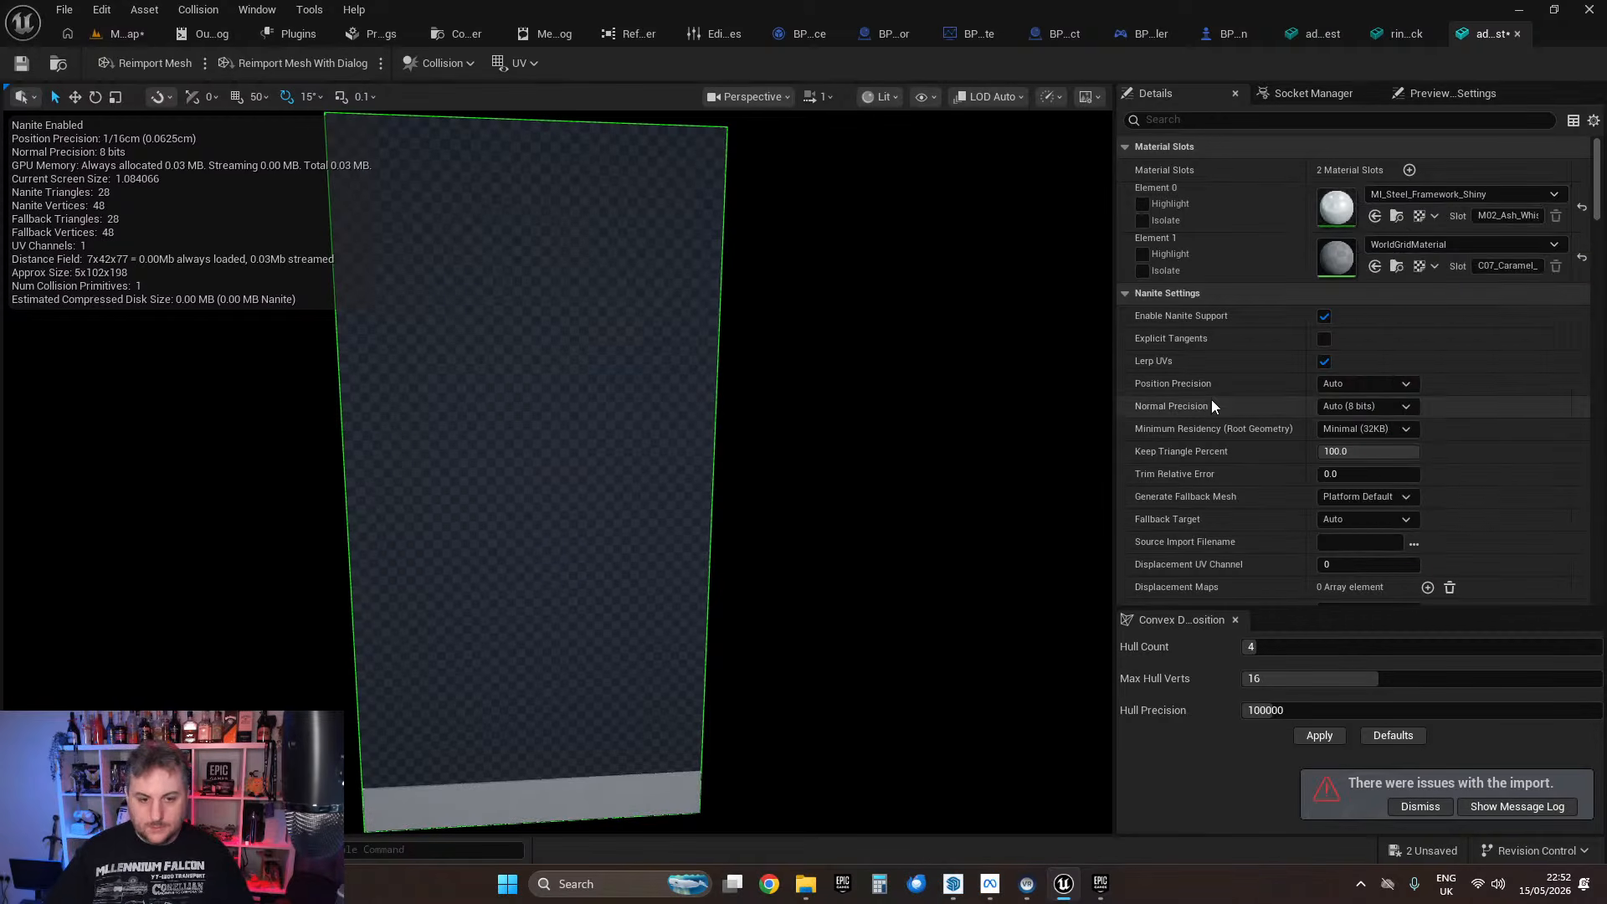
# Step: Assign MI_CorridorParquet_Light to material slot Element 1 of the door mesh and save the asset
pyautogui.click(1443, 244)
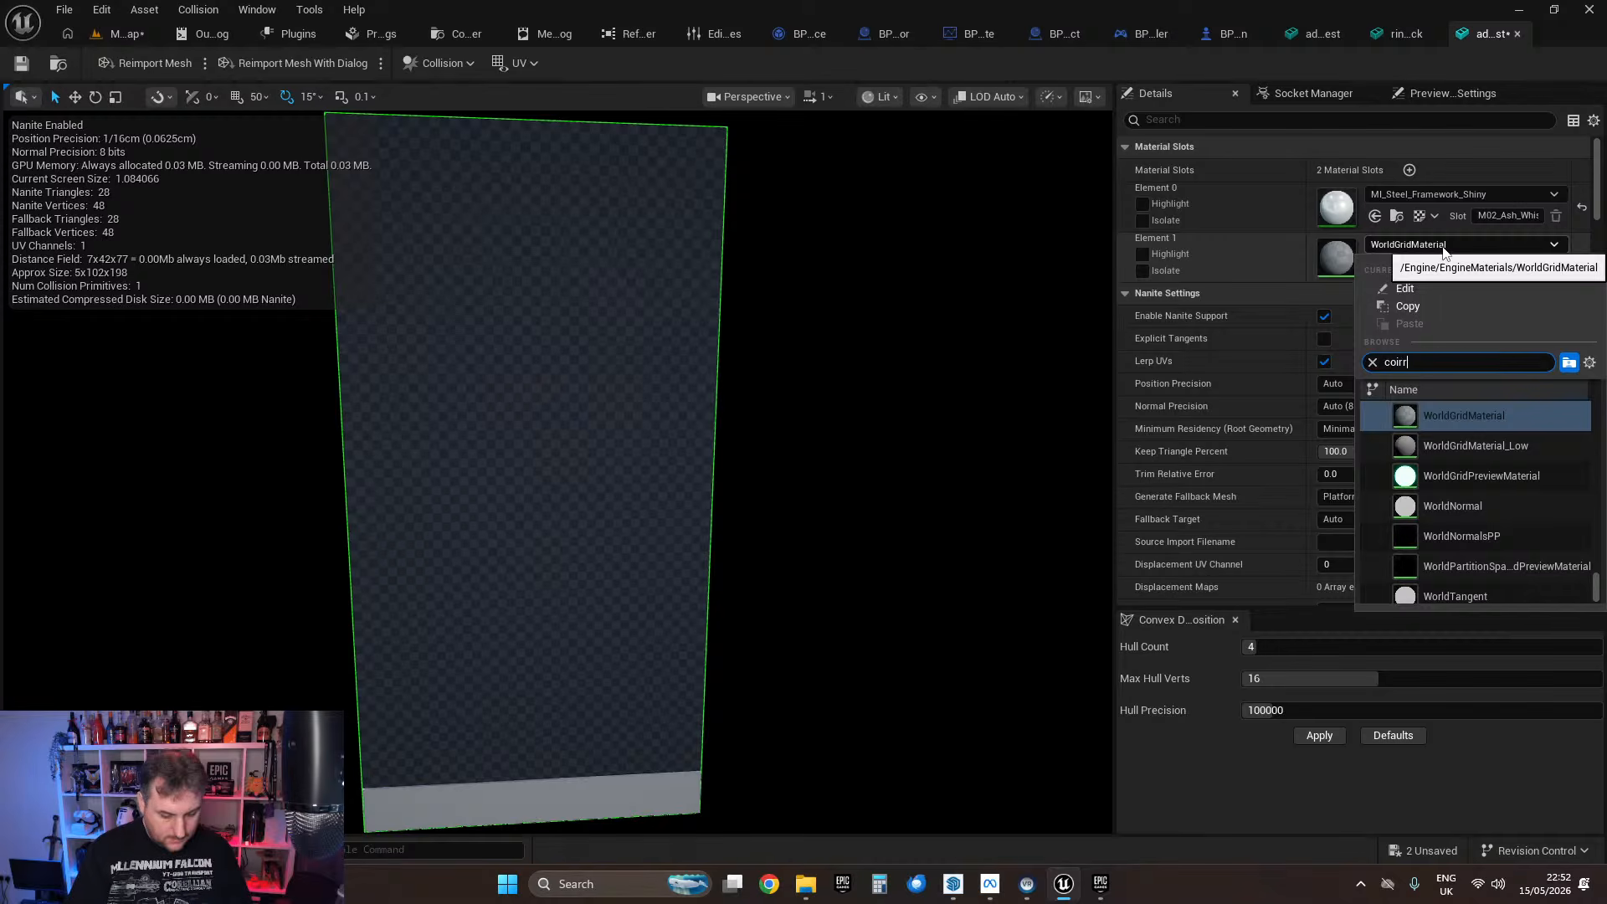
pyautogui.write('corr par')
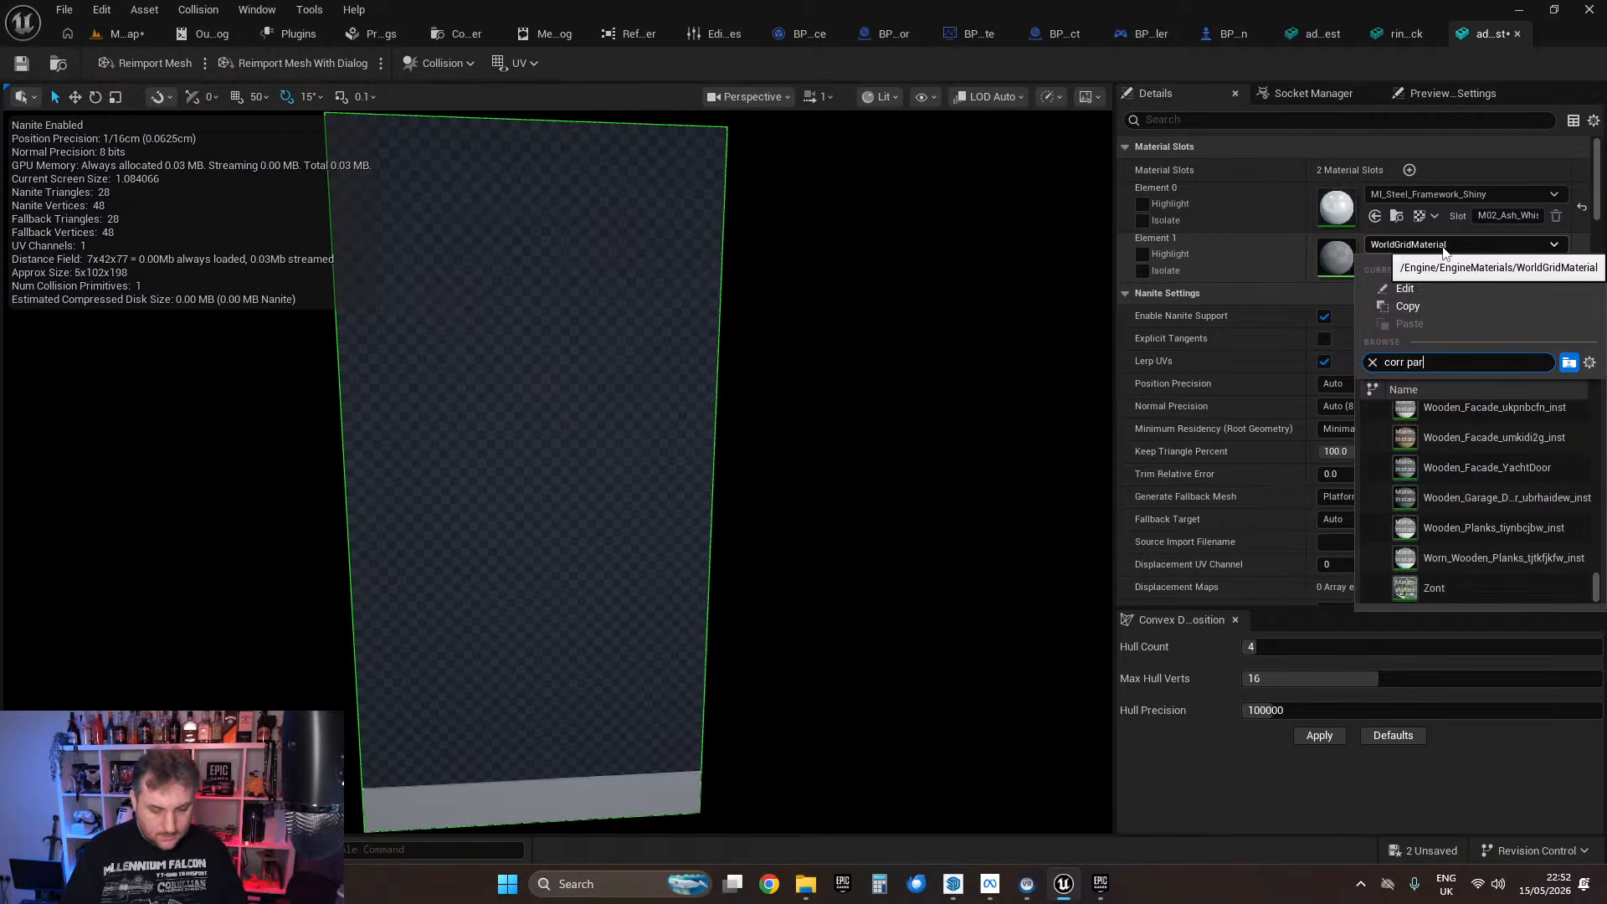
pyautogui.write('q')
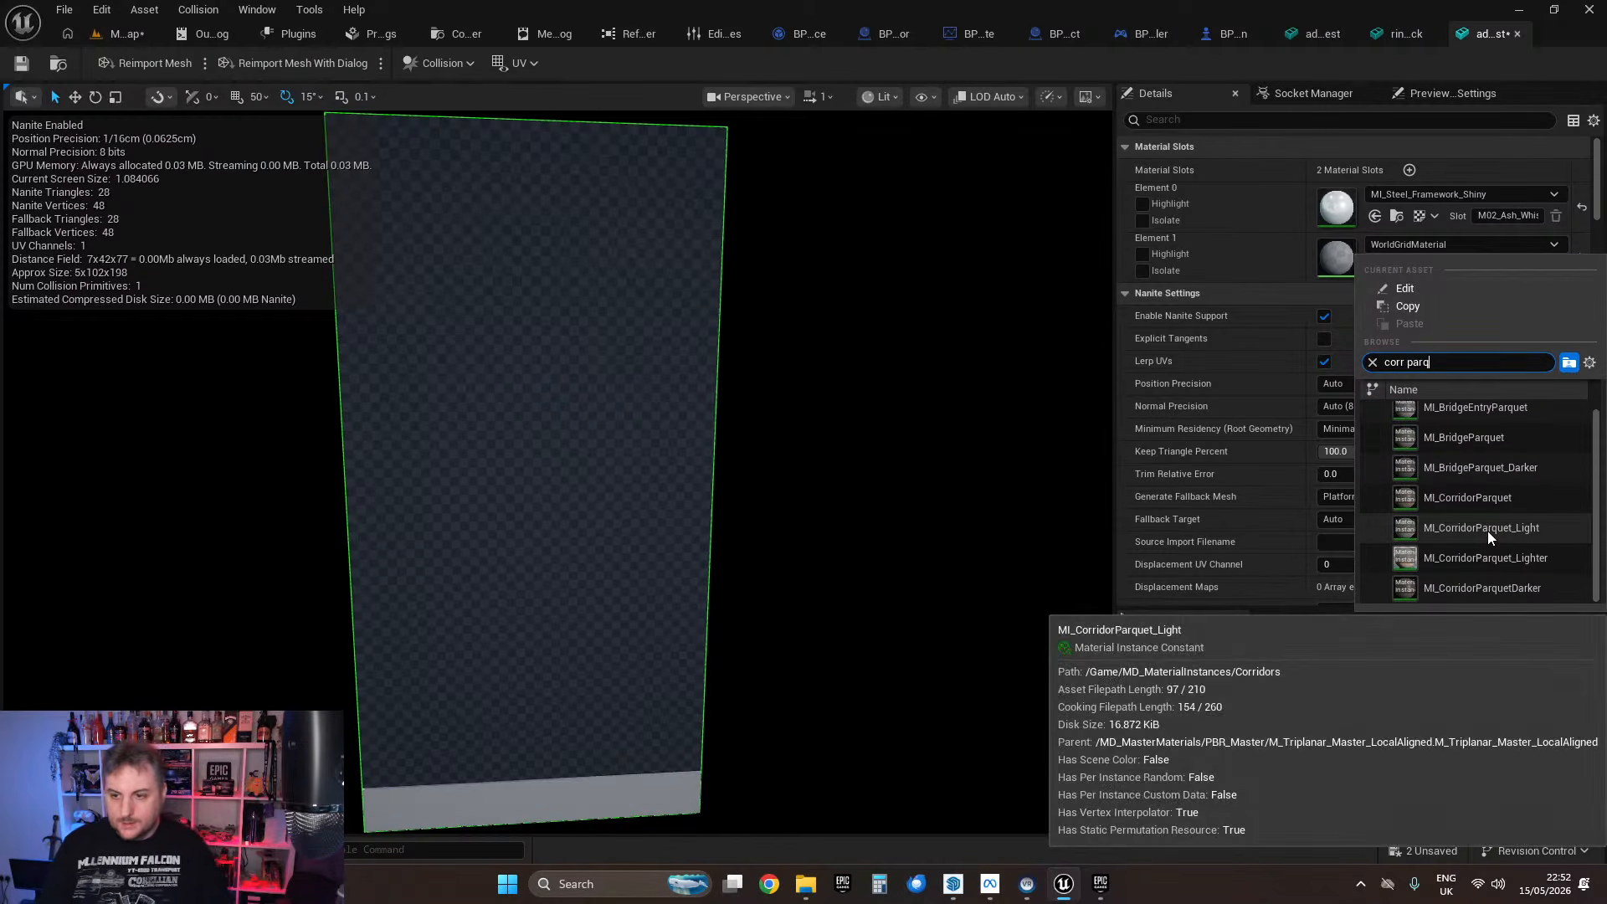
pyautogui.click(1485, 529)
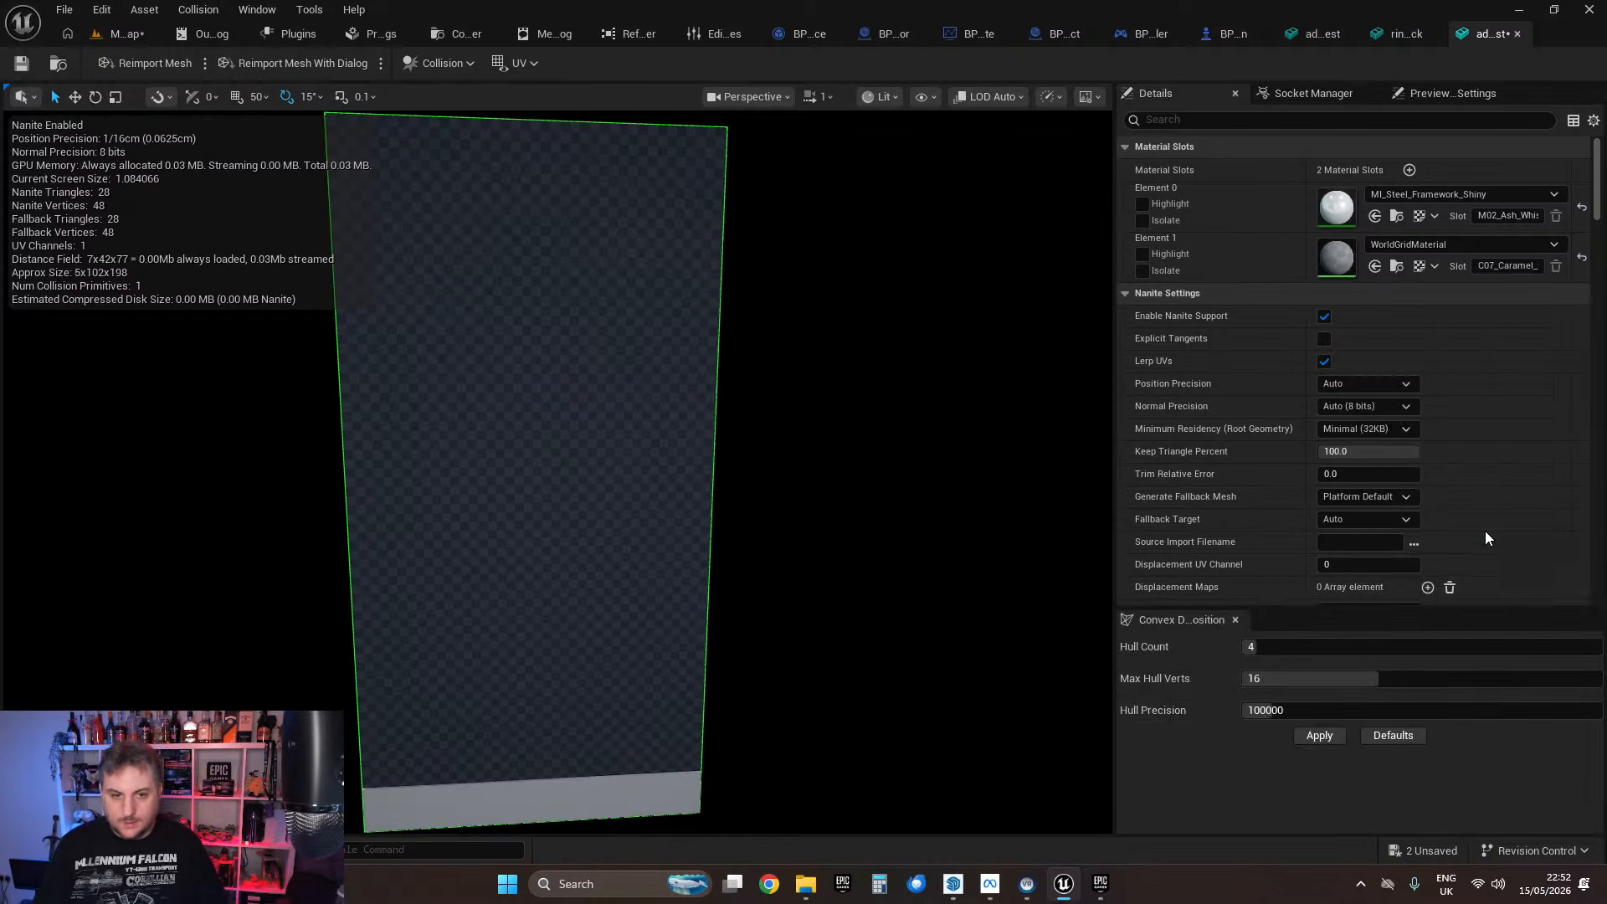
pyautogui.click(21, 65)
pyautogui.moveTo(720, 276); pyautogui.dragTo(554, 220, button='right')
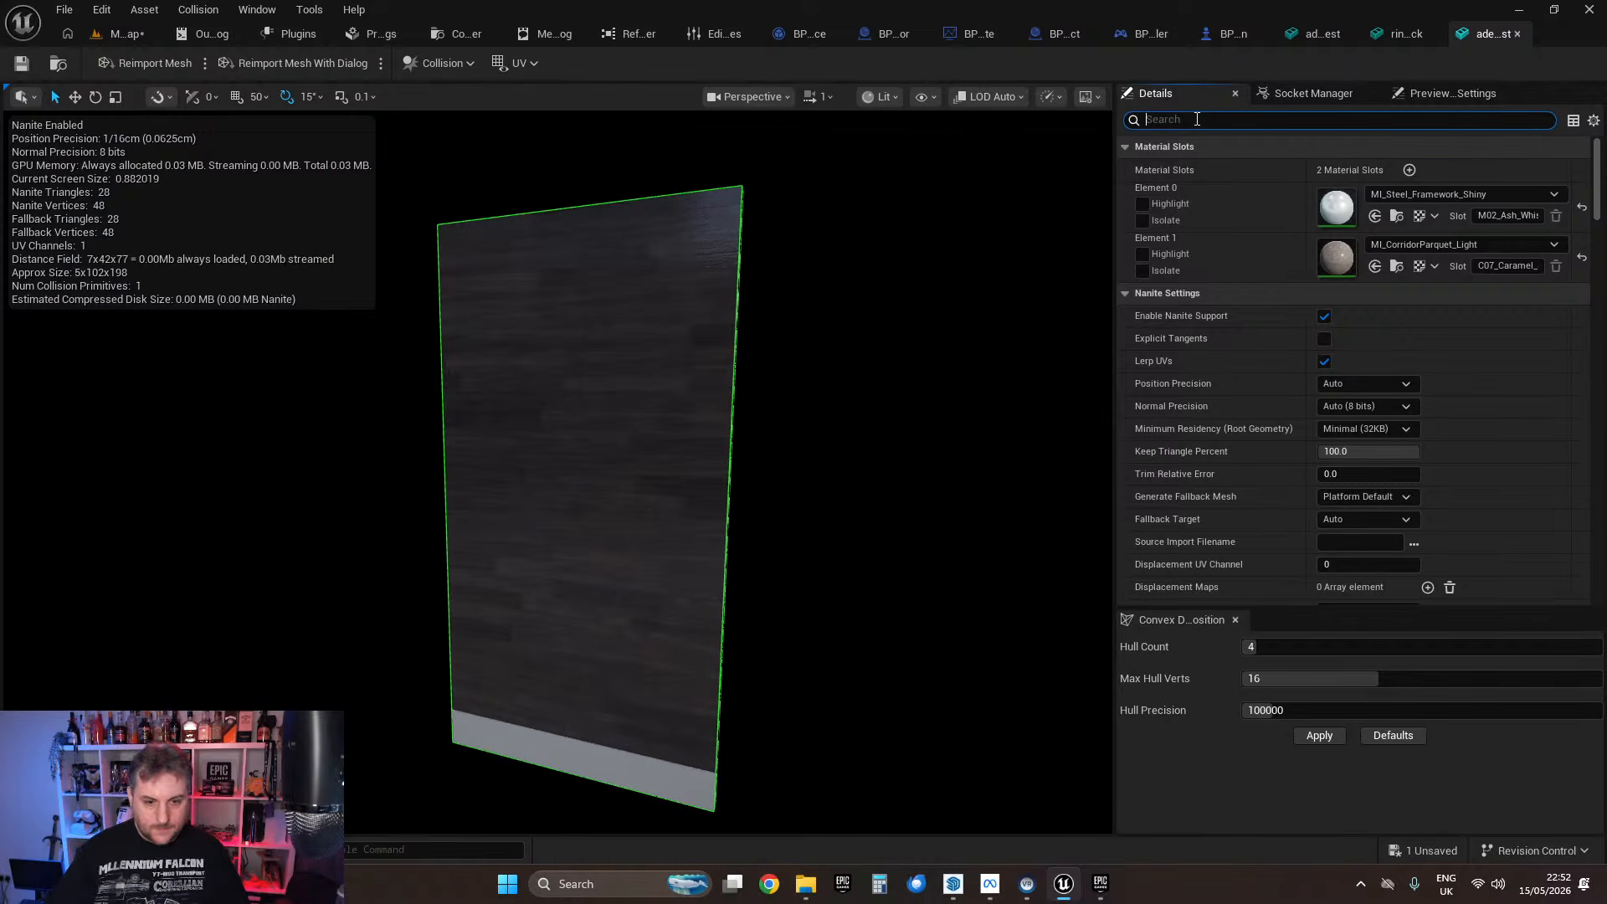
pyautogui.click(23, 65)
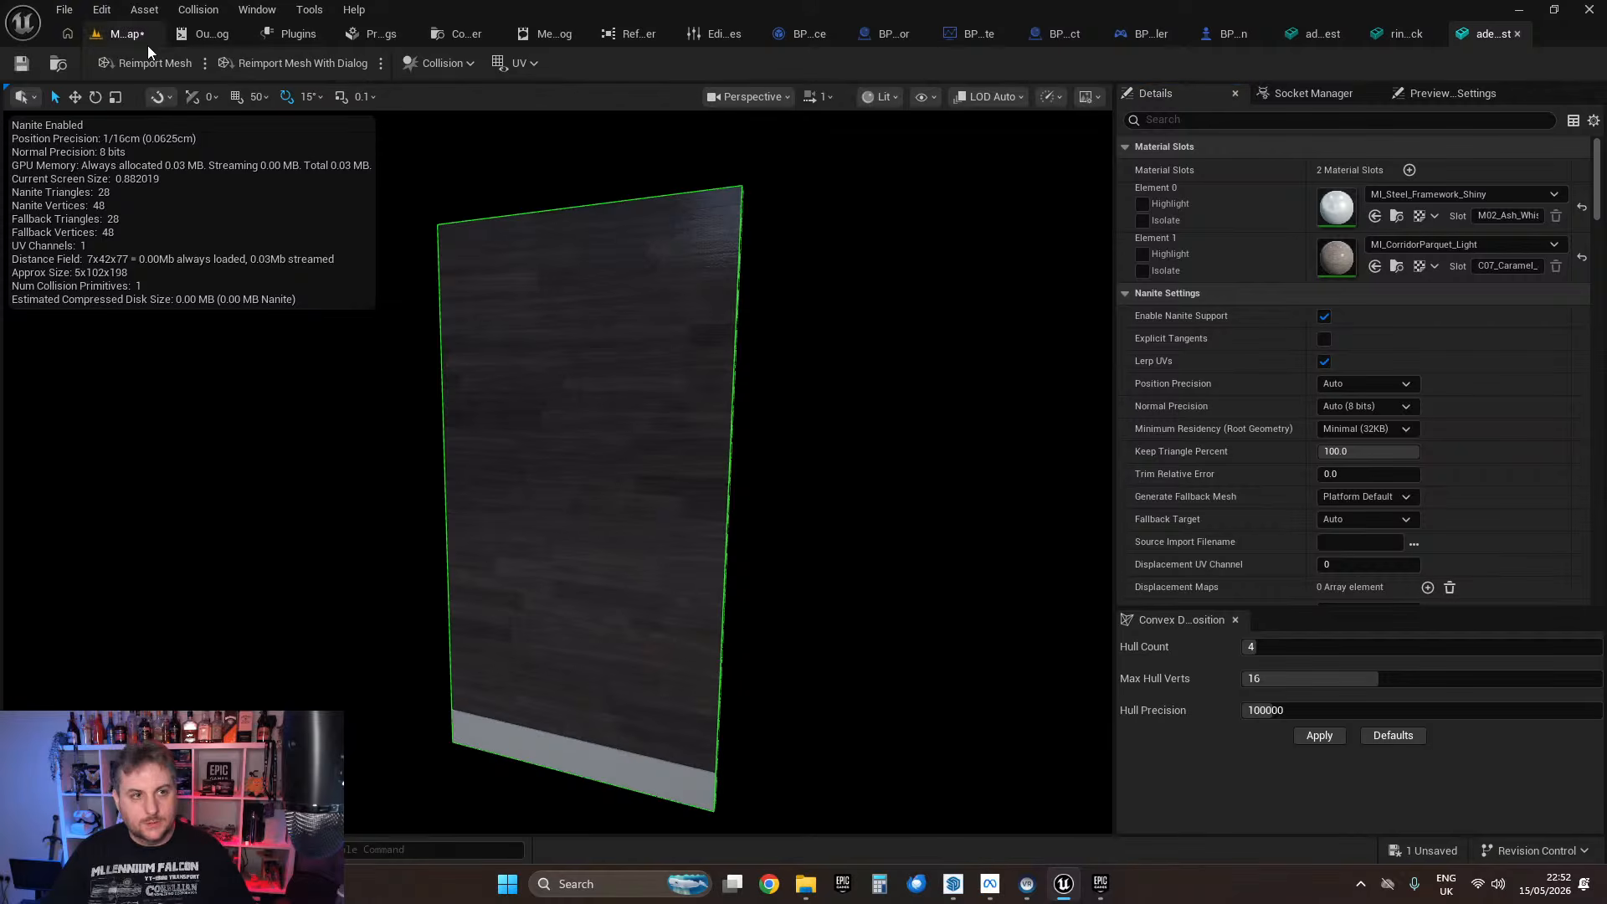
# Step: In the BP_FlappyDoor blueprint, reset the Cube component's scale to 1.0 on all axes
pyautogui.click(879, 37)
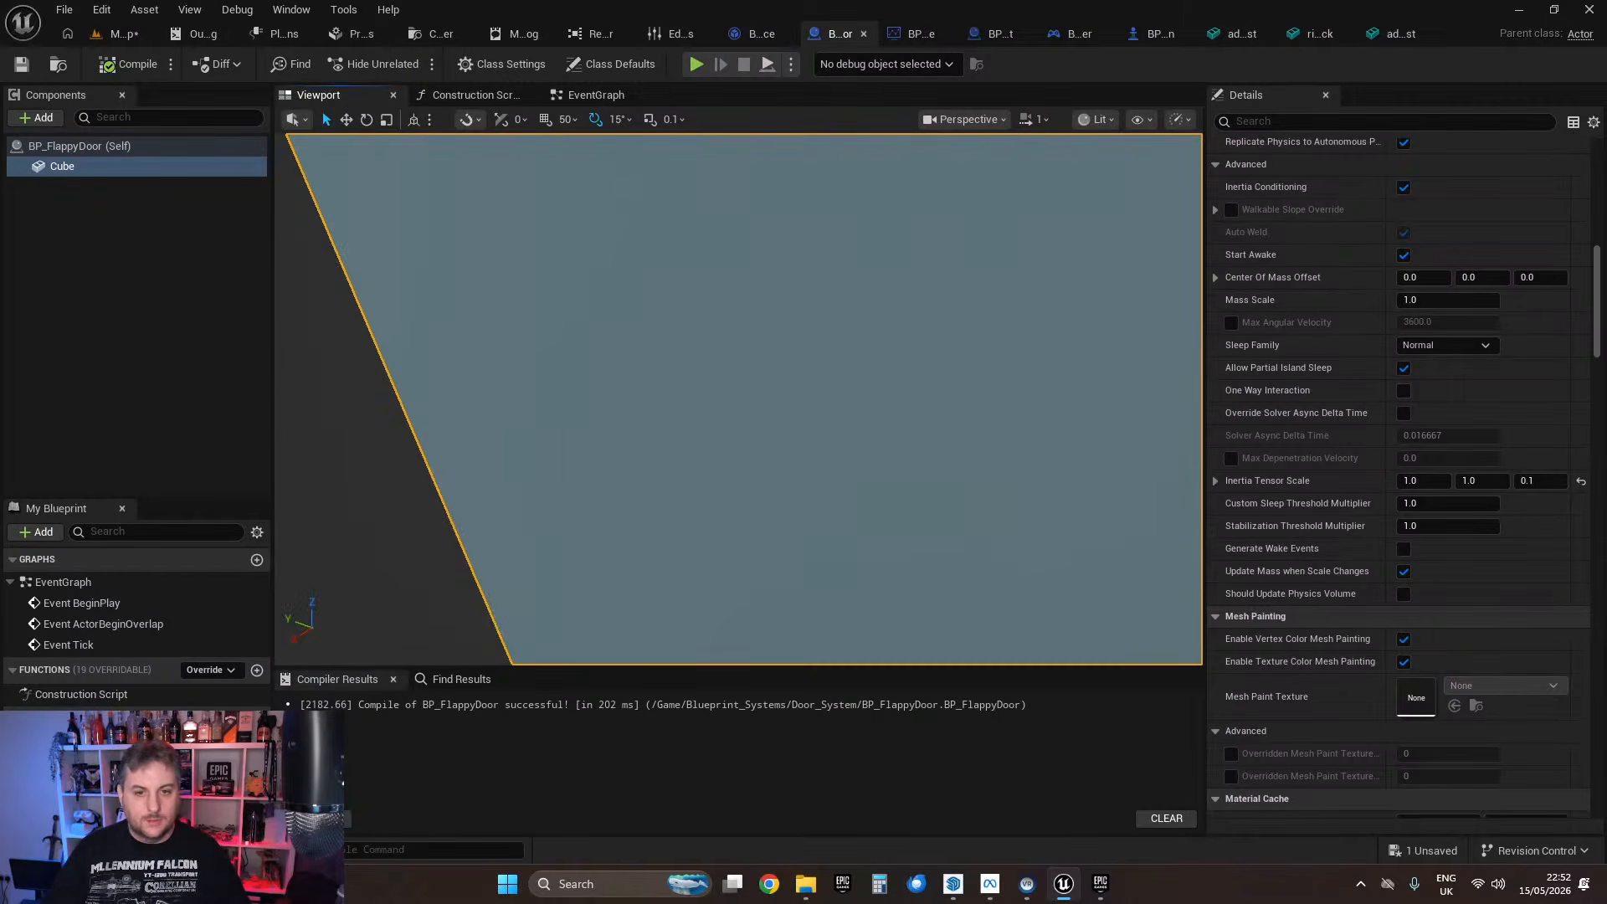
pyautogui.moveTo(739, 399); pyautogui.dragTo(269, 305, button='right')
pyautogui.moveTo(281, 239); pyautogui.dragTo(376, 251, button='right')
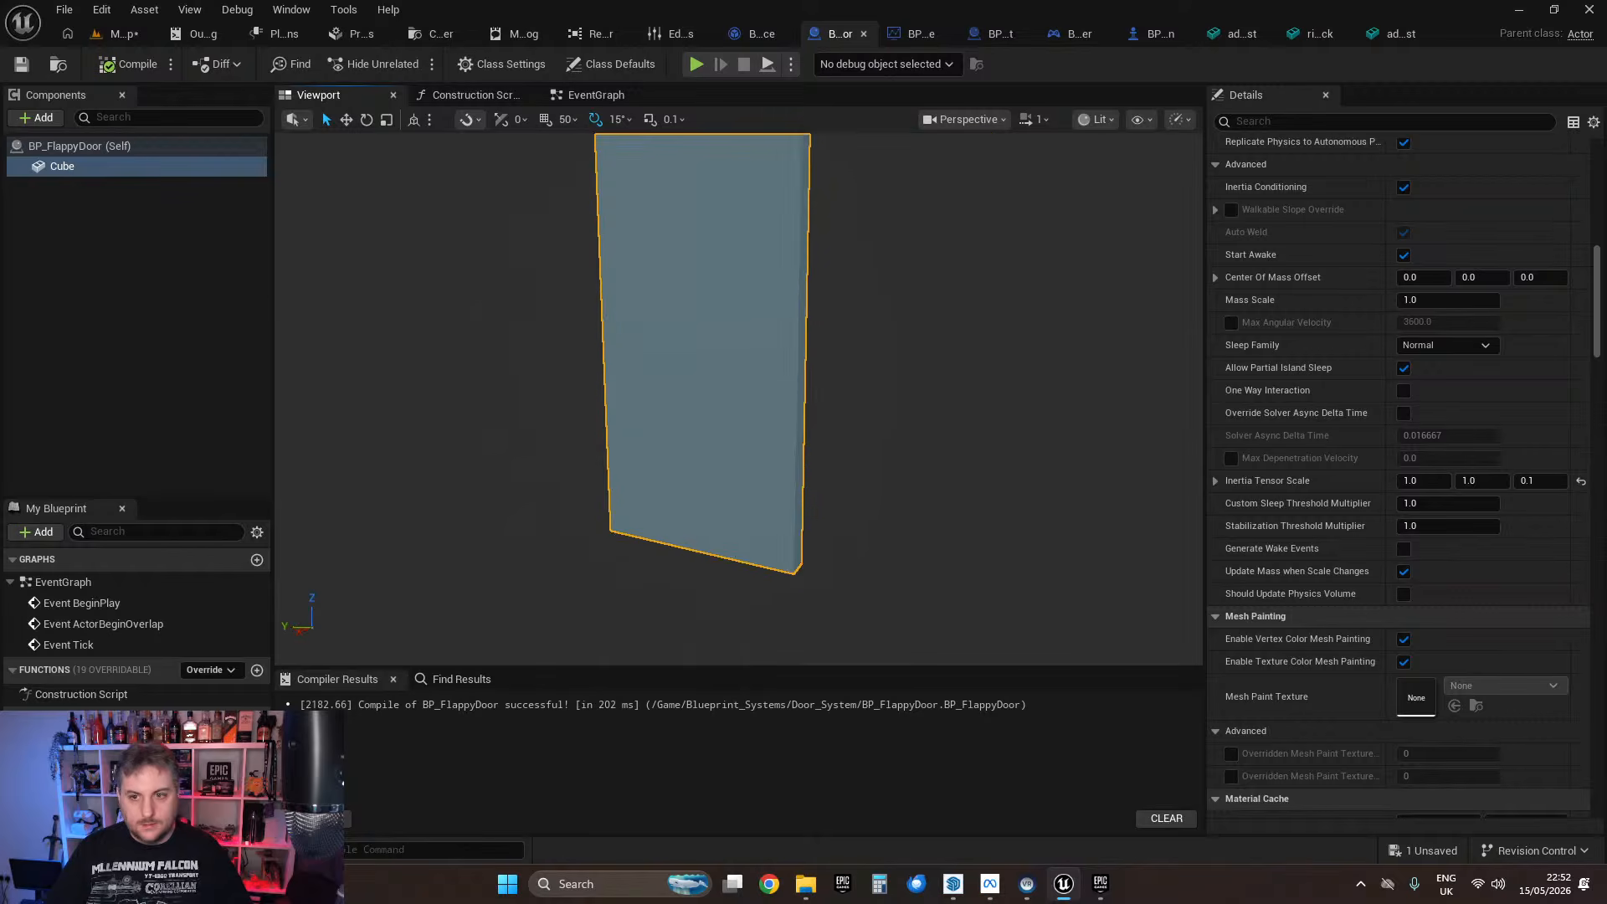
pyautogui.scroll(15, 1356, 360)
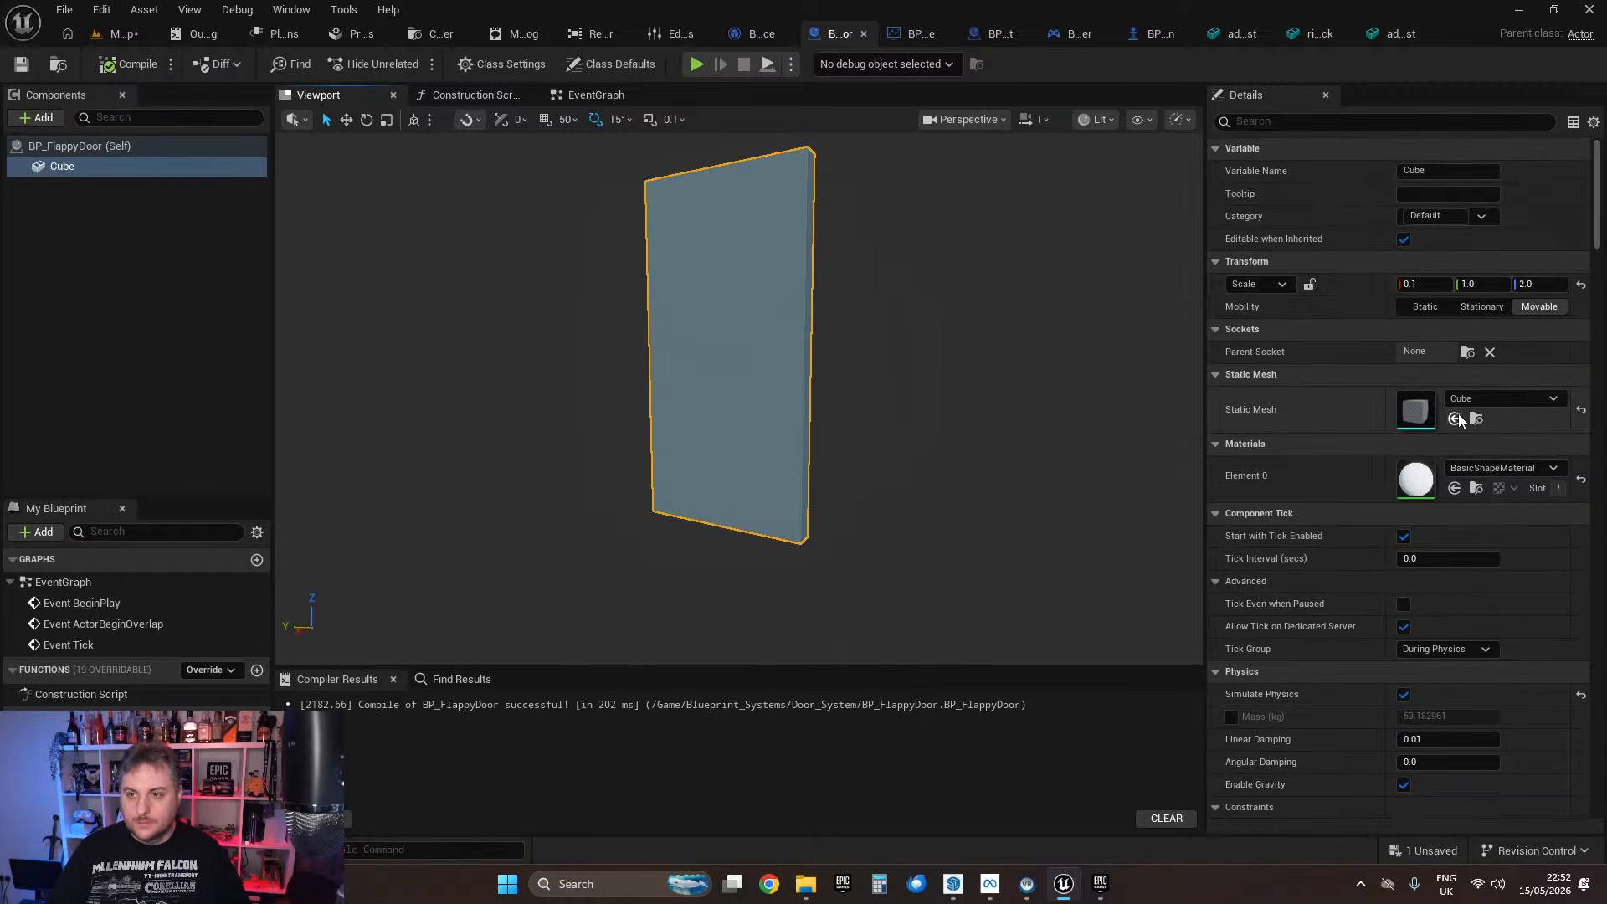
pyautogui.click(1580, 288)
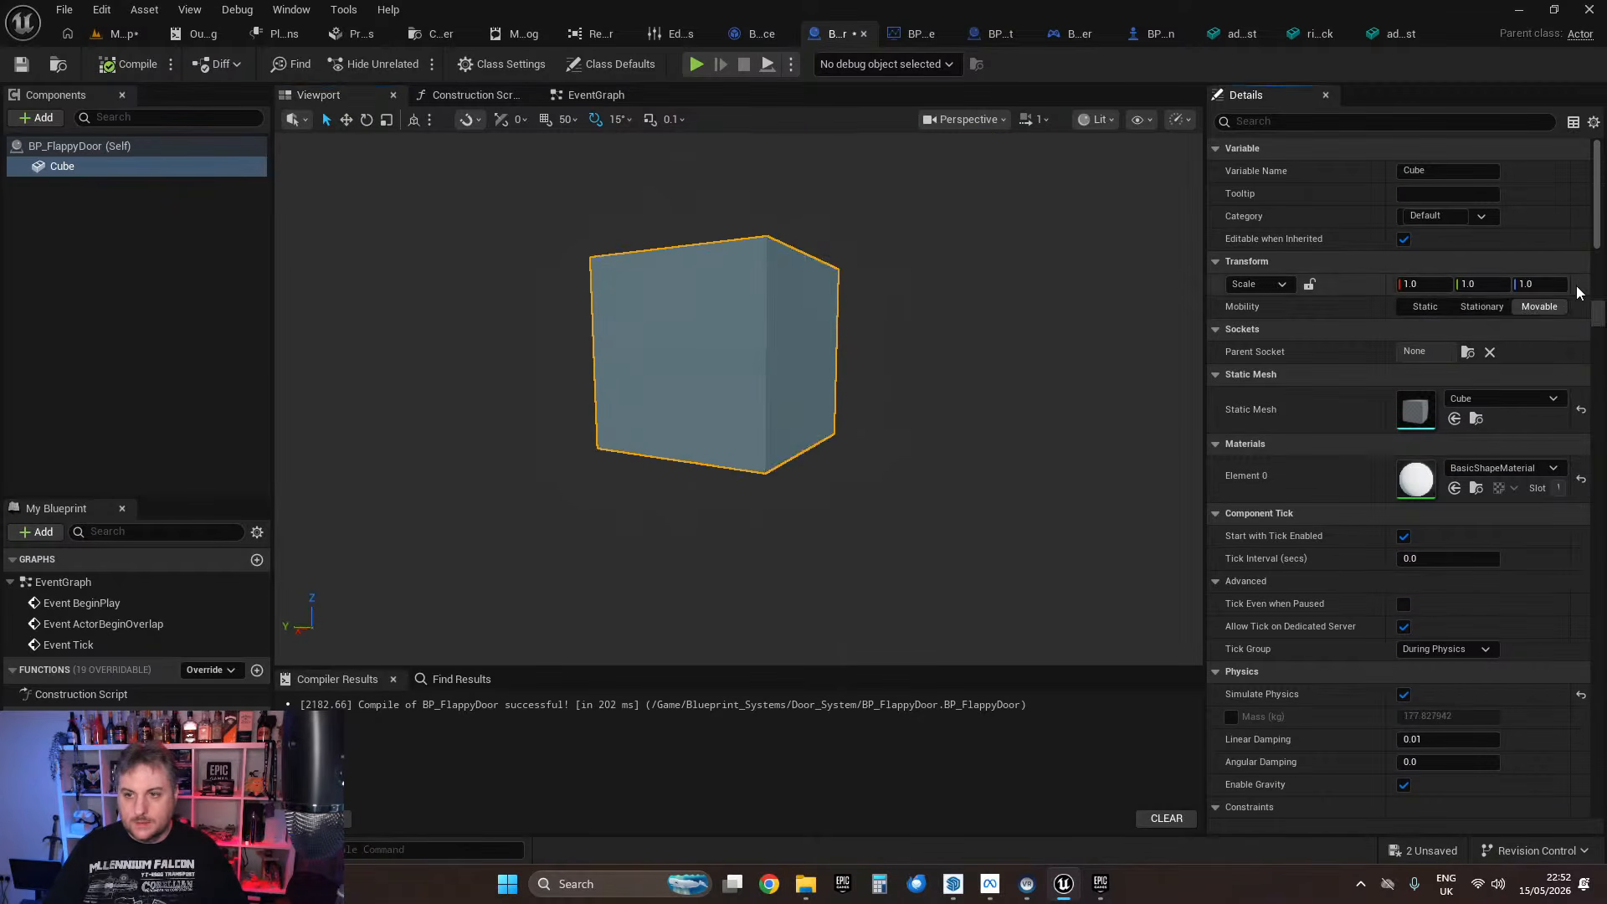
# Step: Replace the Cube component's static mesh with adeck_bathroom_door_test, and compile and save BP_FlappyDoor
pyautogui.click(1460, 400)
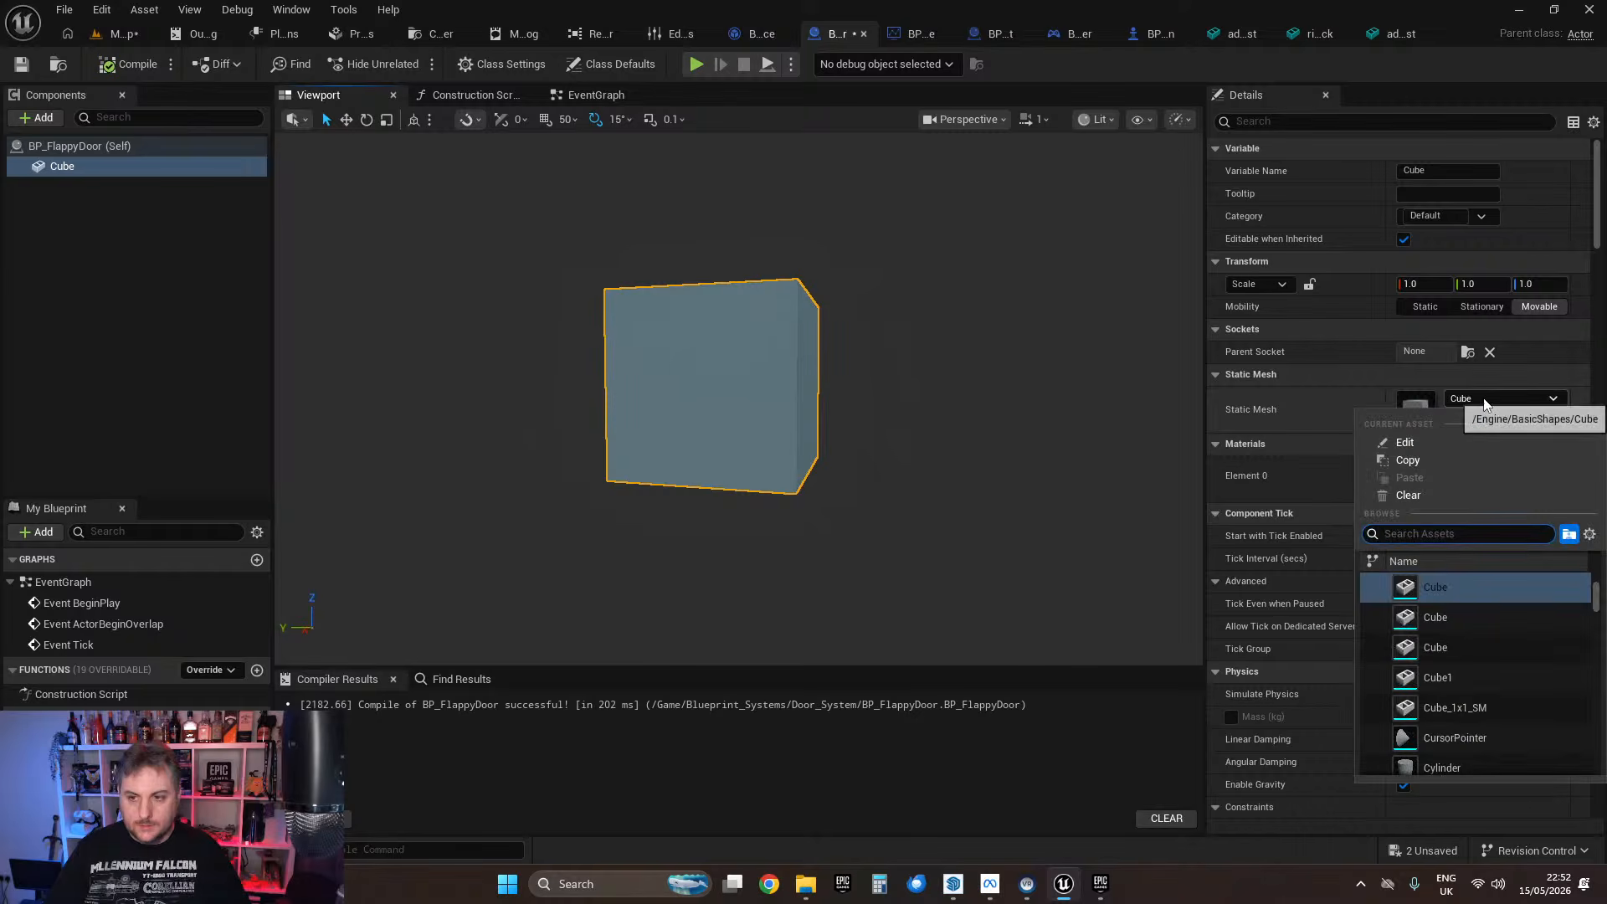
pyautogui.write('door')
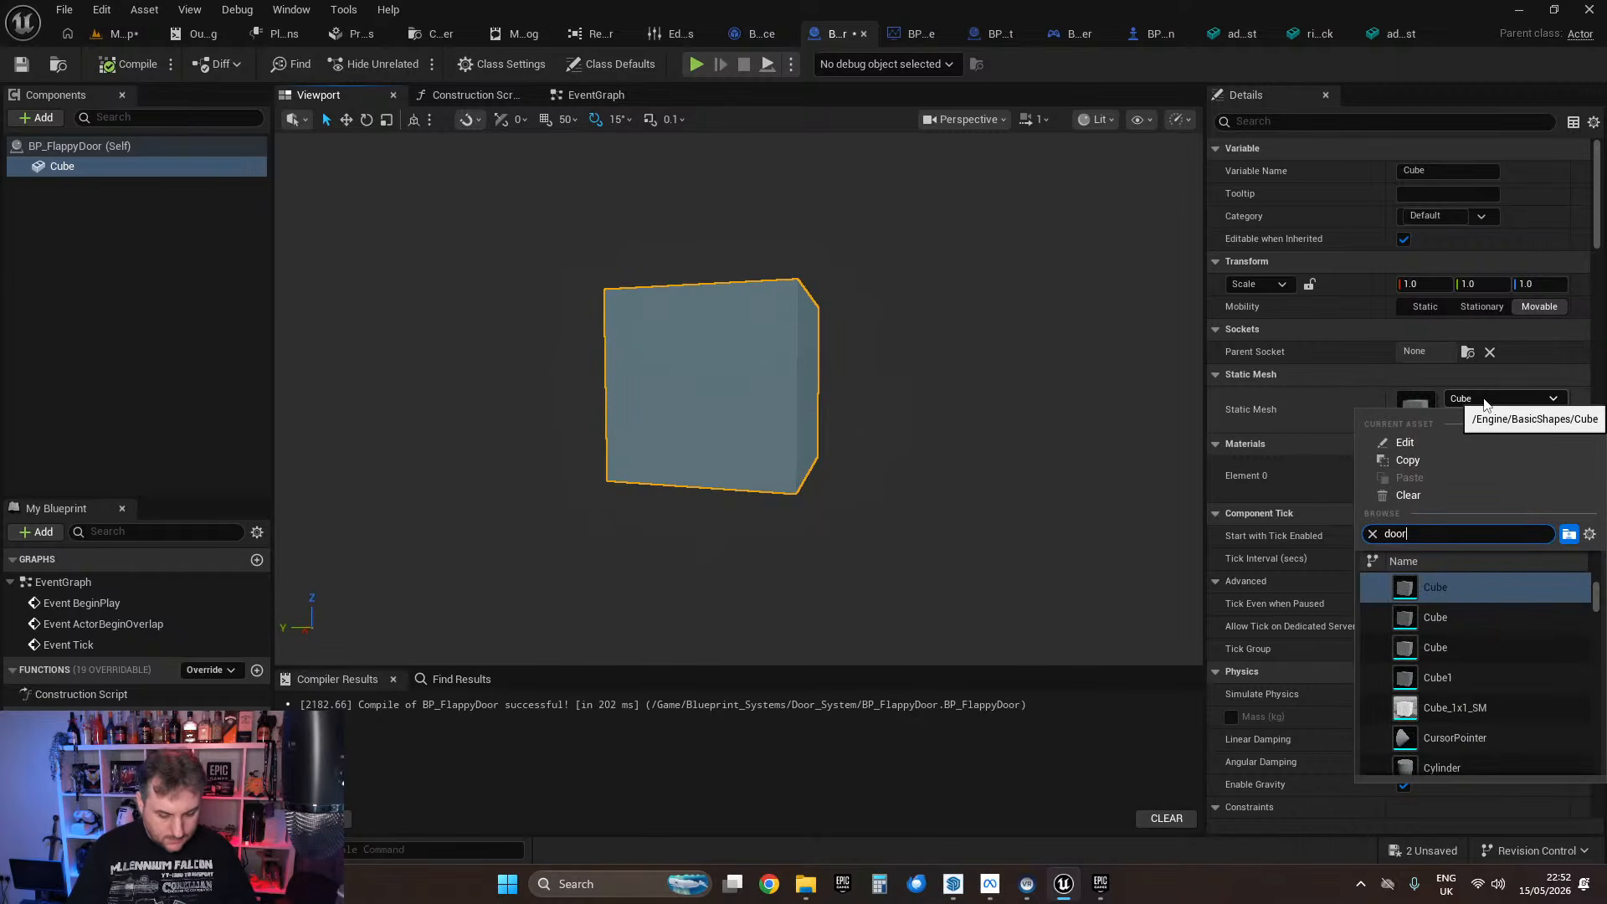
pyautogui.write('_test')
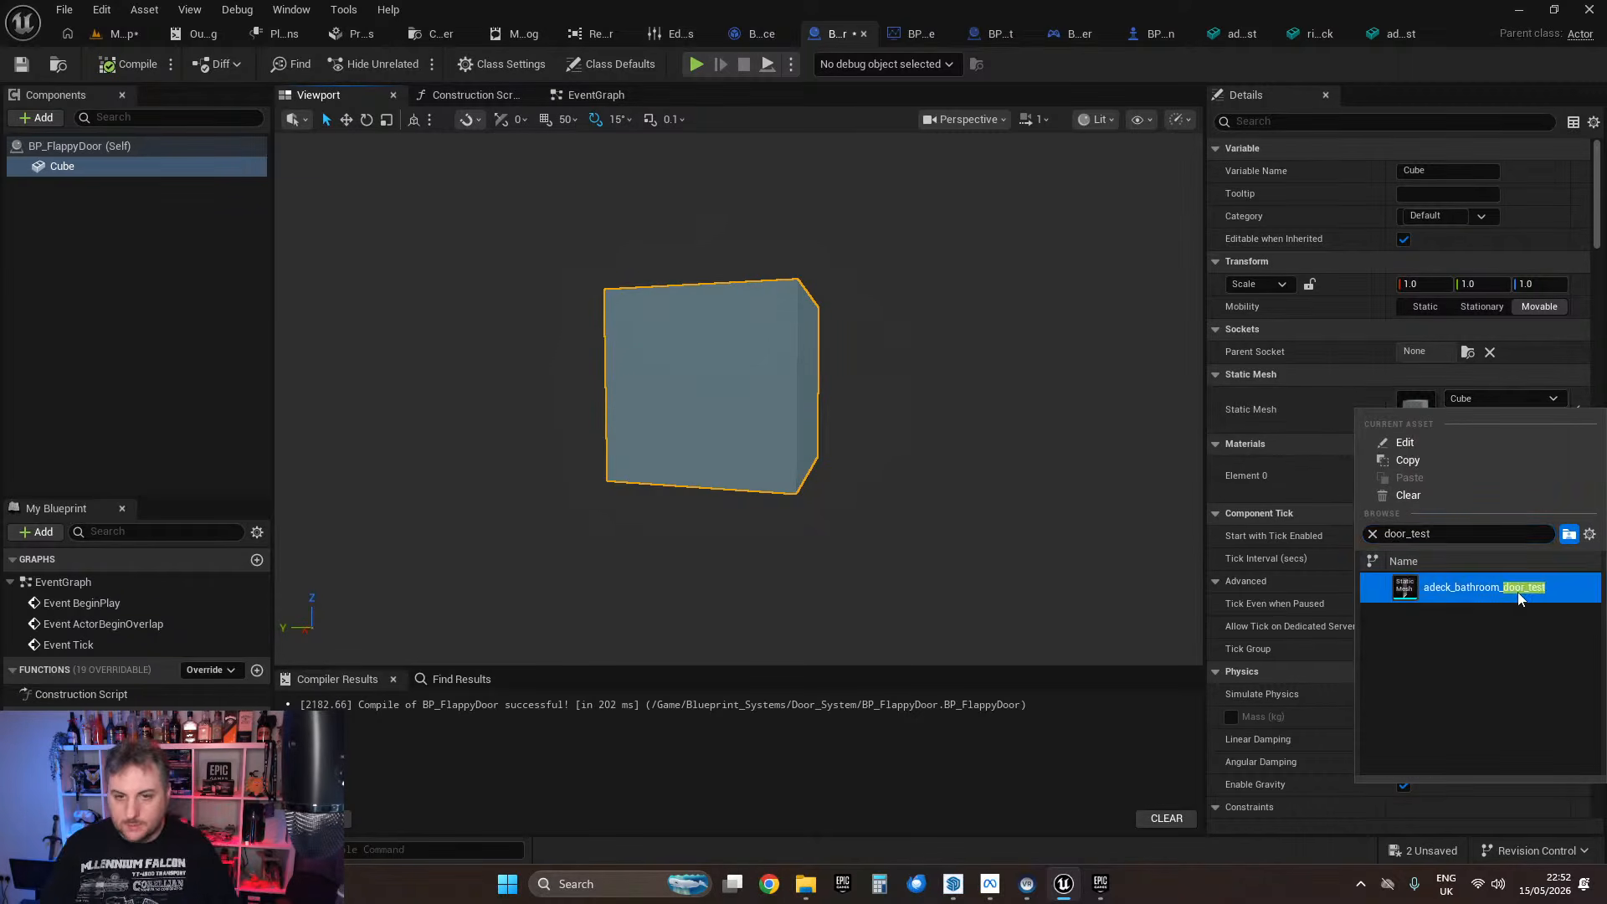
pyautogui.click(1518, 591)
pyautogui.moveTo(737, 398); pyautogui.dragTo(519, 381, button='right')
pyautogui.click(74, 147)
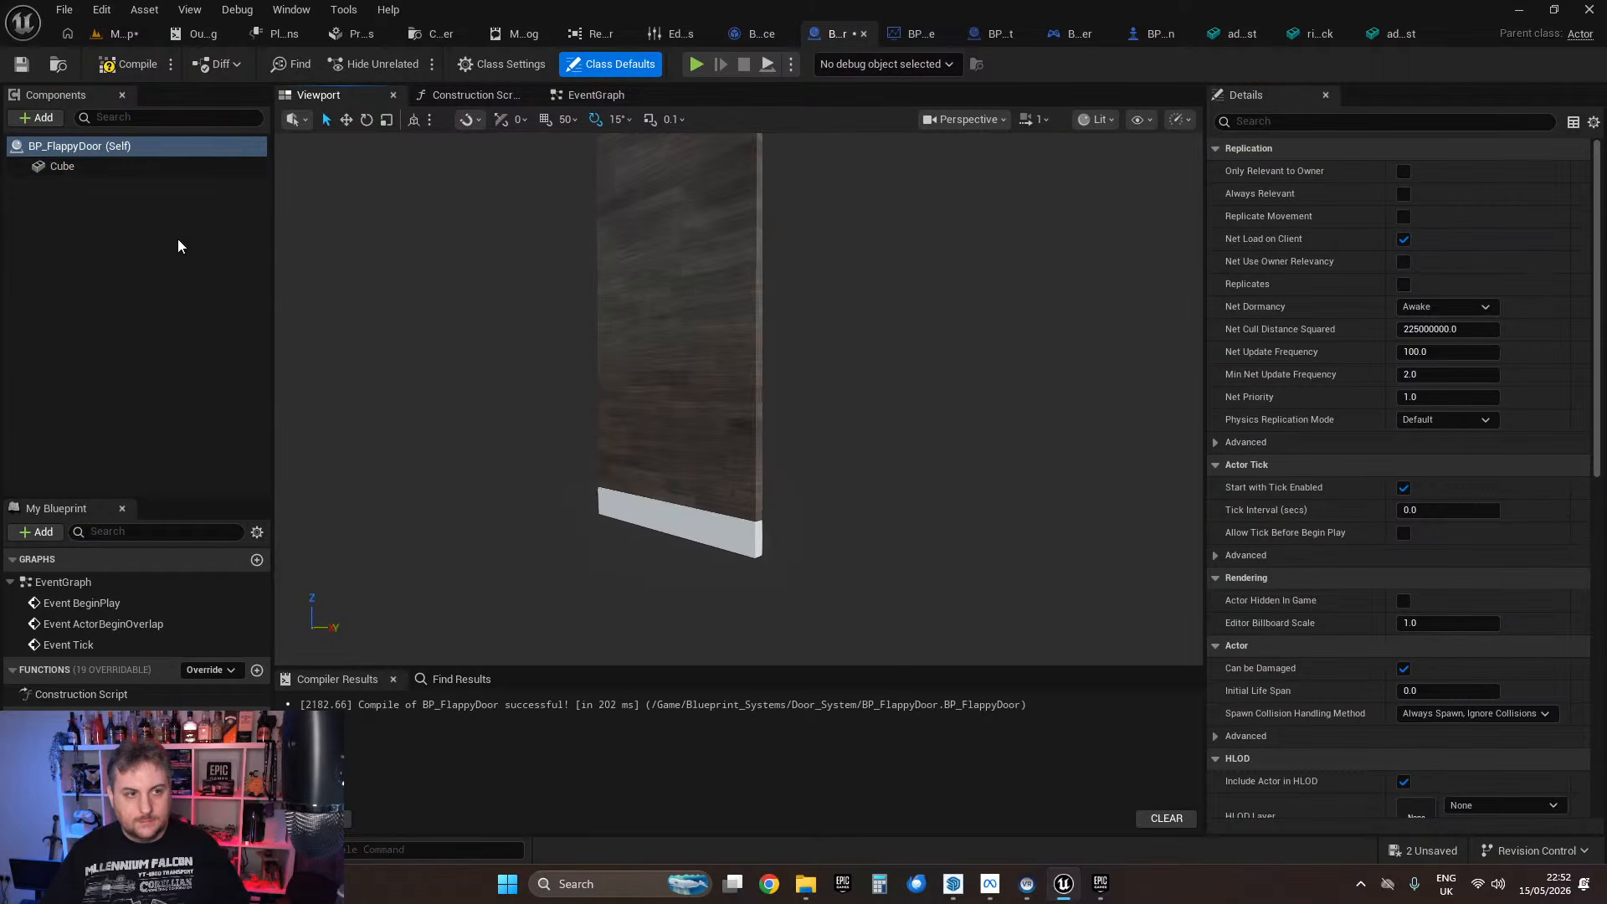
pyautogui.click(91, 170)
pyautogui.moveTo(607, 363)
pyautogui.mouseDown(button='right')
pyautogui.moveTo(712, 362)
pyautogui.moveTo(619, 362)
pyautogui.mouseUp(button='right')
pyautogui.moveTo(311, 200); pyautogui.dragTo(335, 206, button='right')
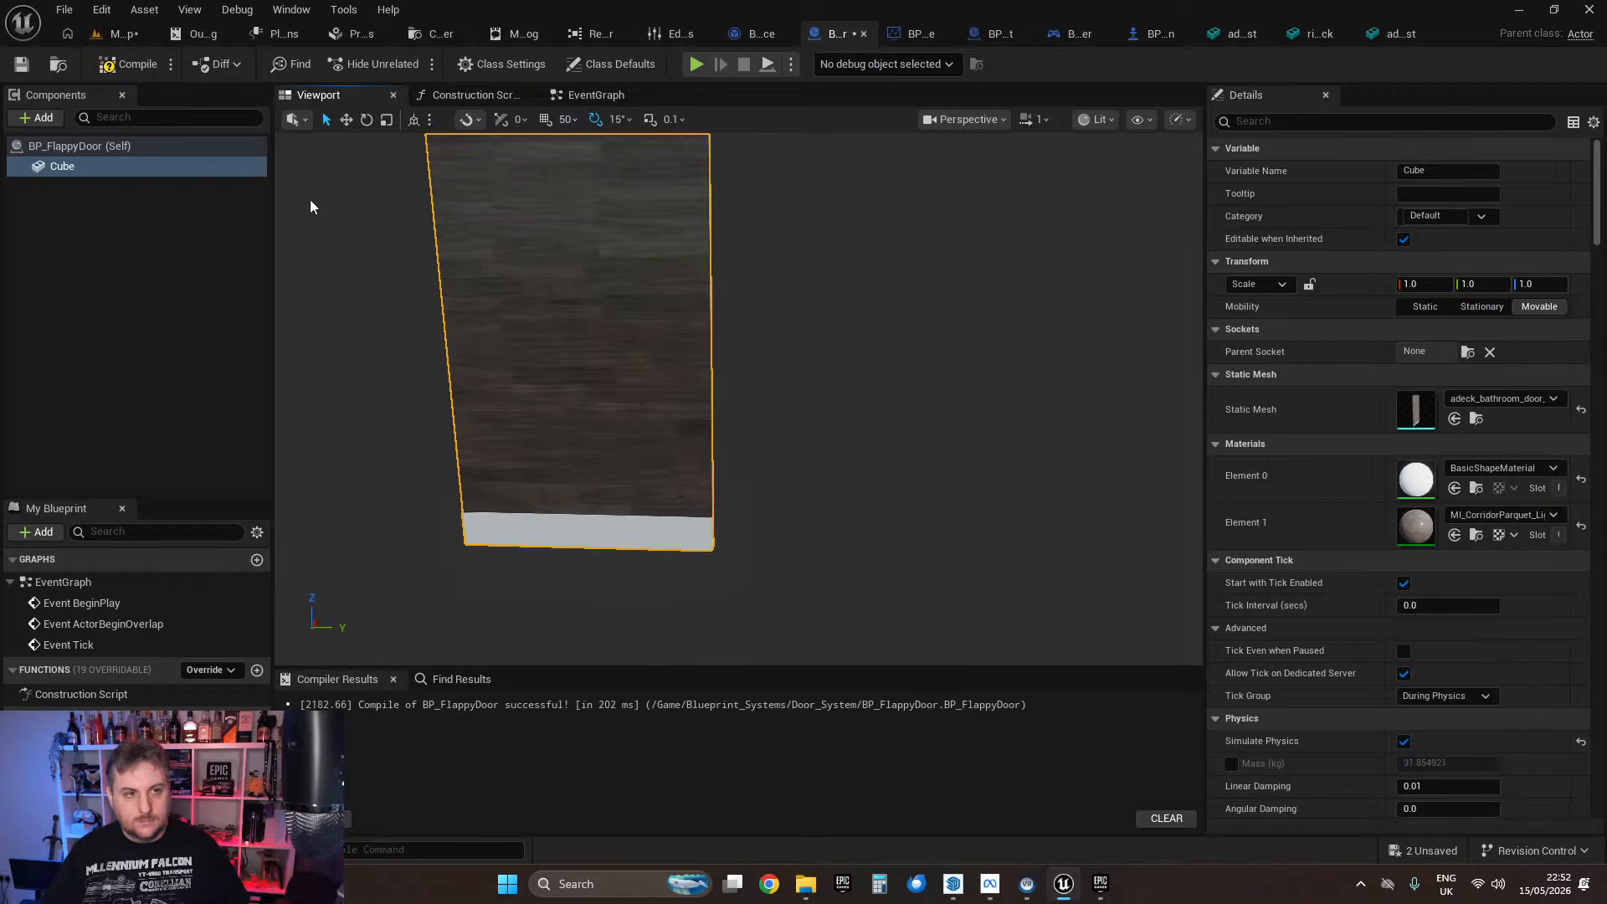
pyautogui.click(109, 71)
pyautogui.click(21, 64)
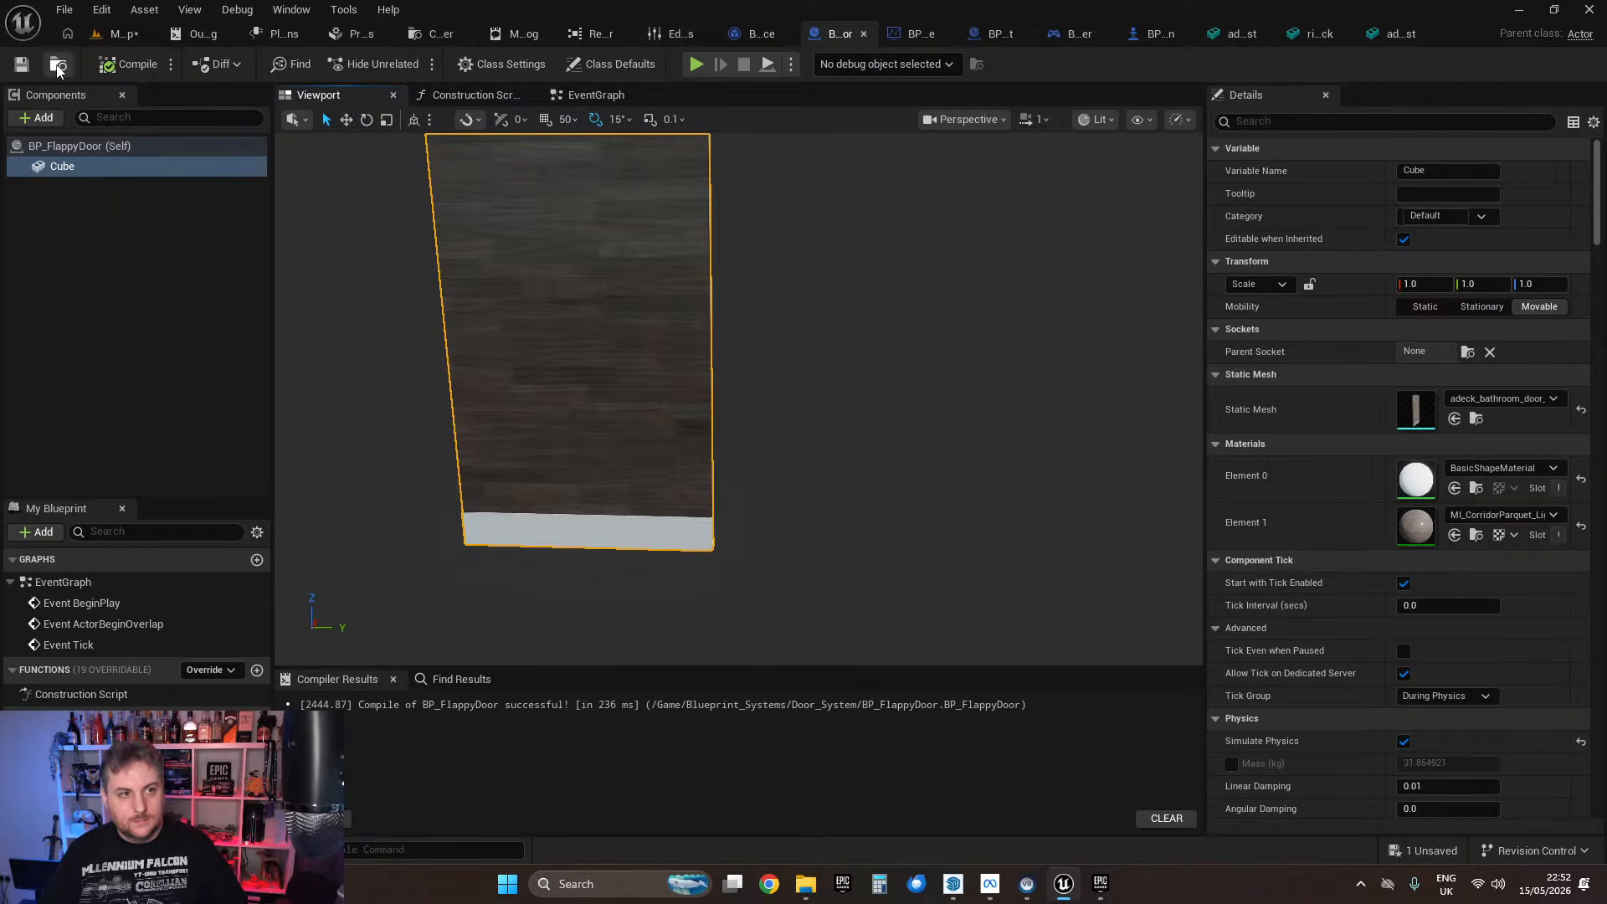
# Step: In the level map, move the placed BP_FlappyDoor down towards the floor, to about X 2527, Z 119
pyautogui.click(126, 34)
pyautogui.moveTo(619, 469); pyautogui.dragTo(667, 373, button='right')
pyautogui.click(668, 374)
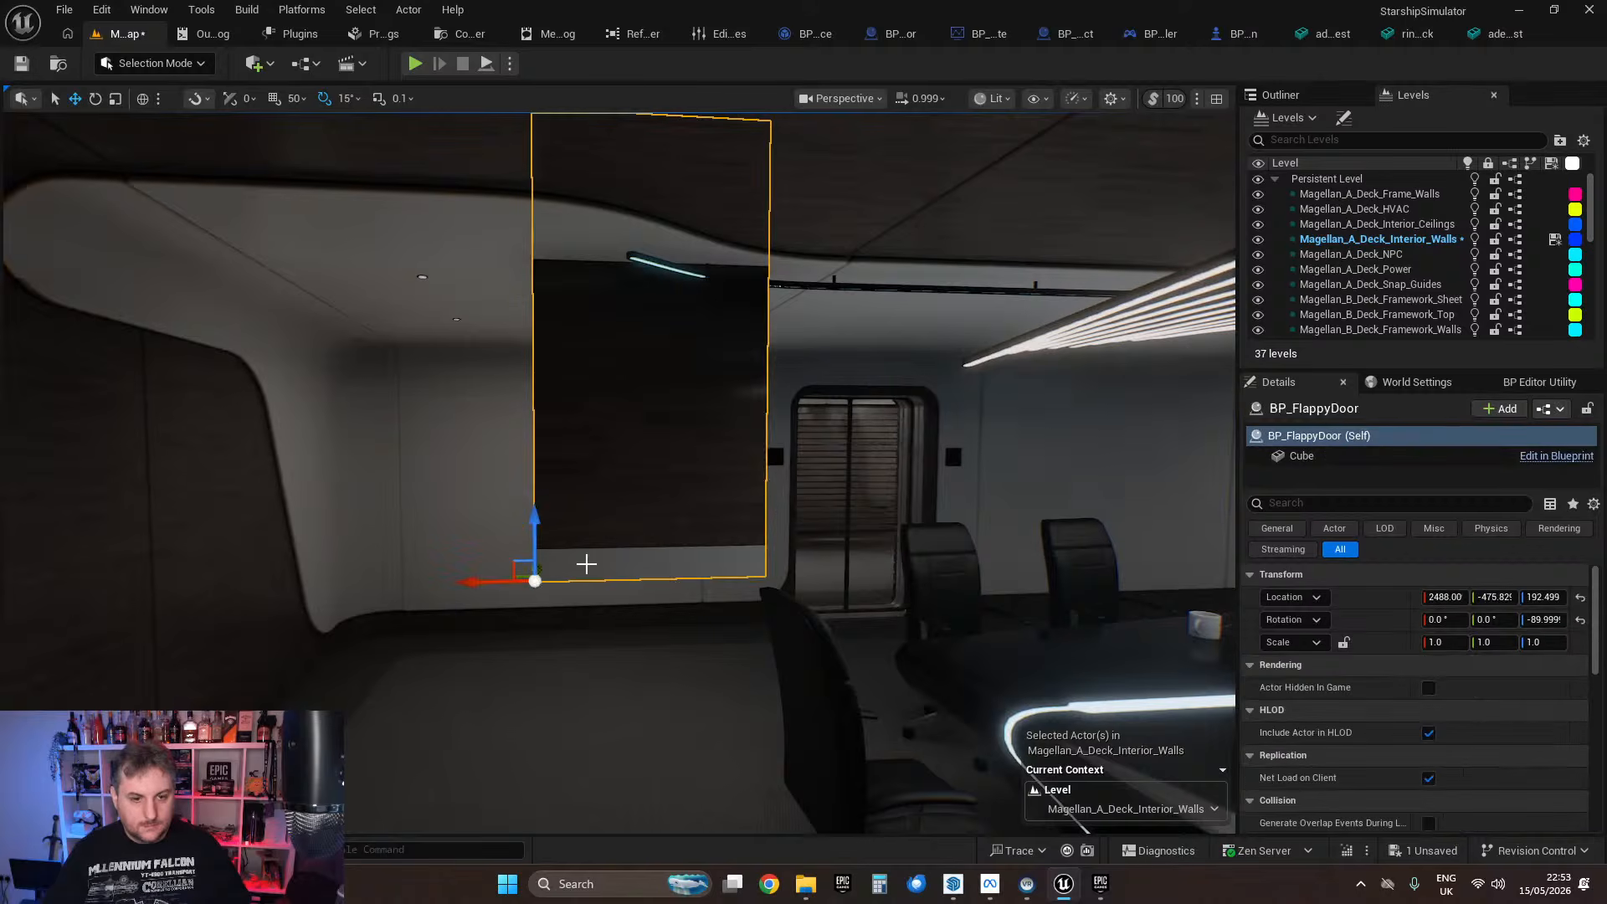
pyautogui.moveTo(479, 581); pyautogui.dragTo(461, 696)
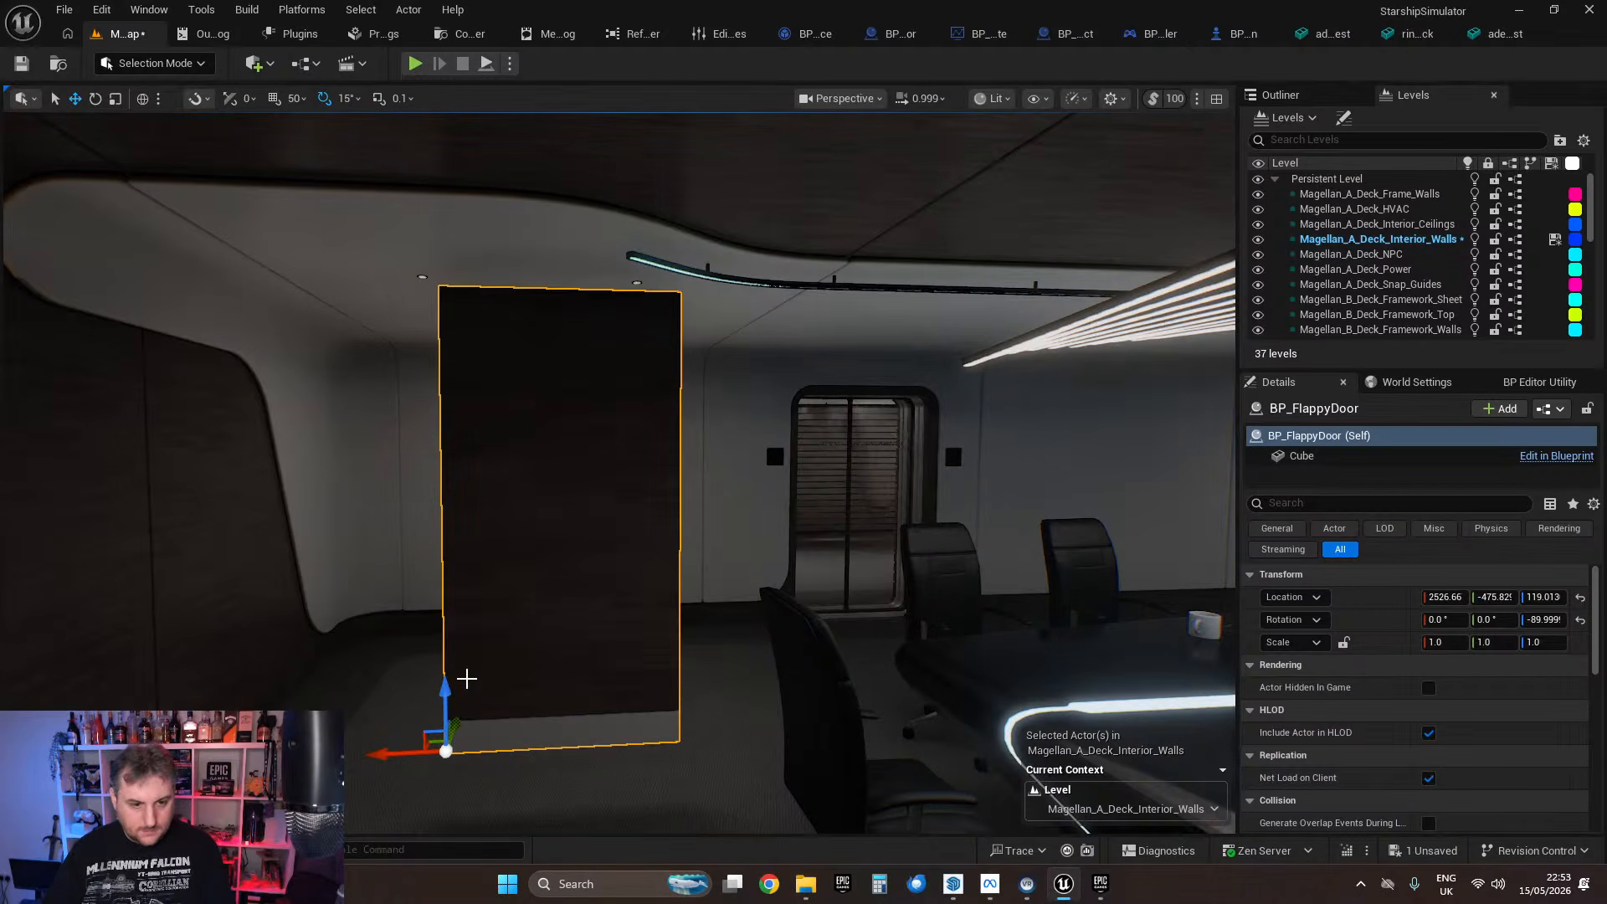
# Step: In the level map, rotate the placed BP_FlappyDoor to 90° about Z and move it to about X 2420, Z 92.5
pyautogui.moveTo(561, 626); pyautogui.dragTo(994, 669, button='right')
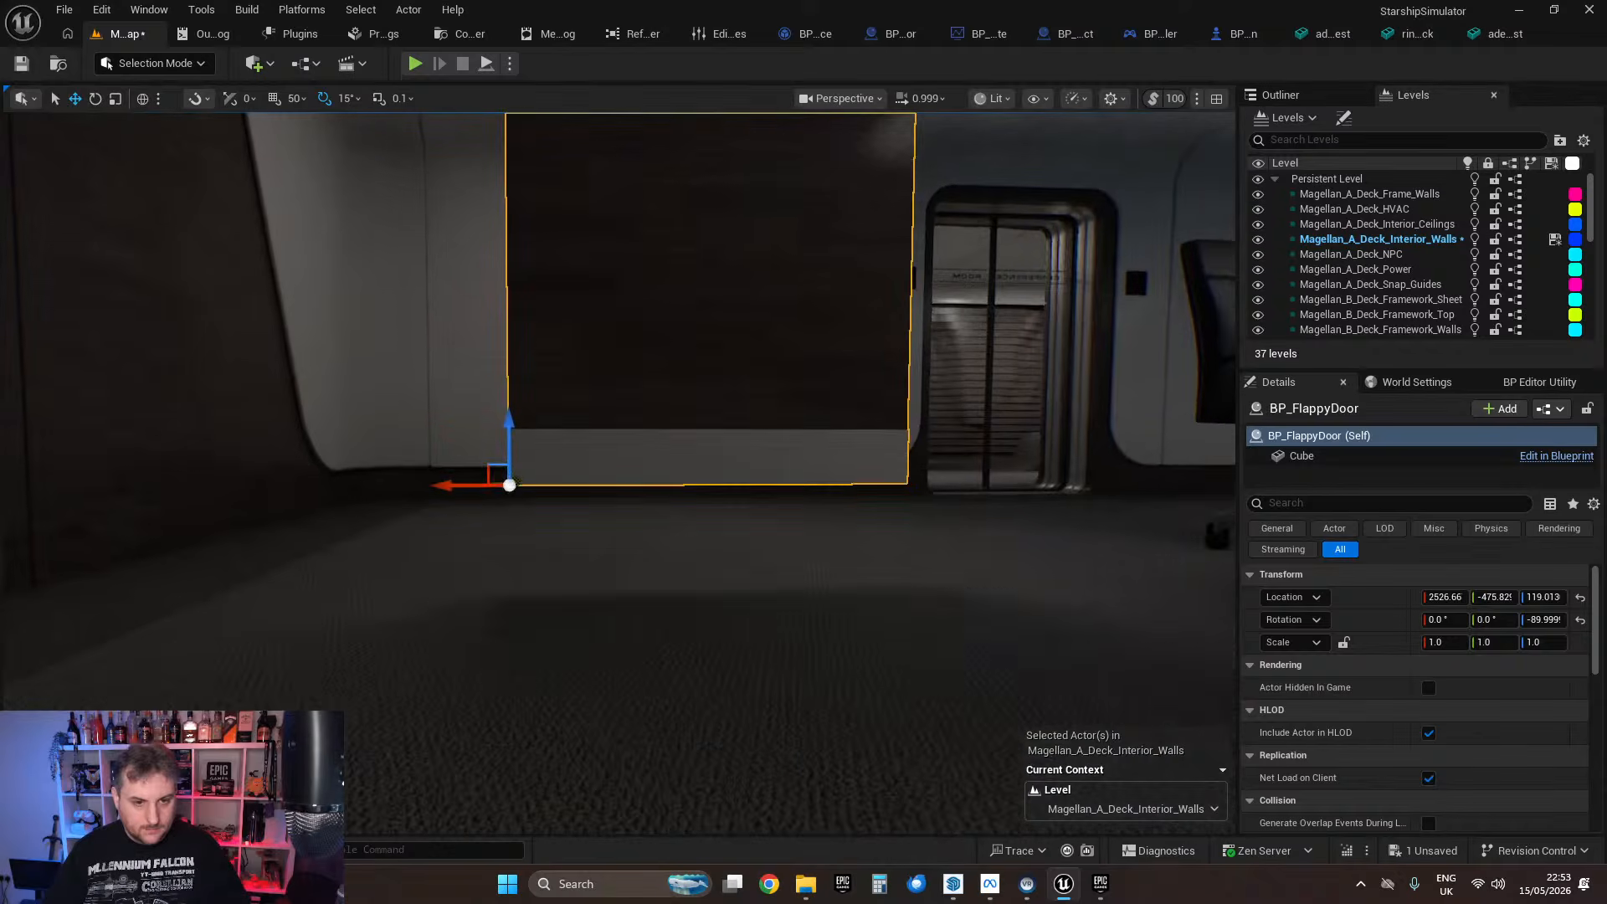
pyautogui.click(1581, 619)
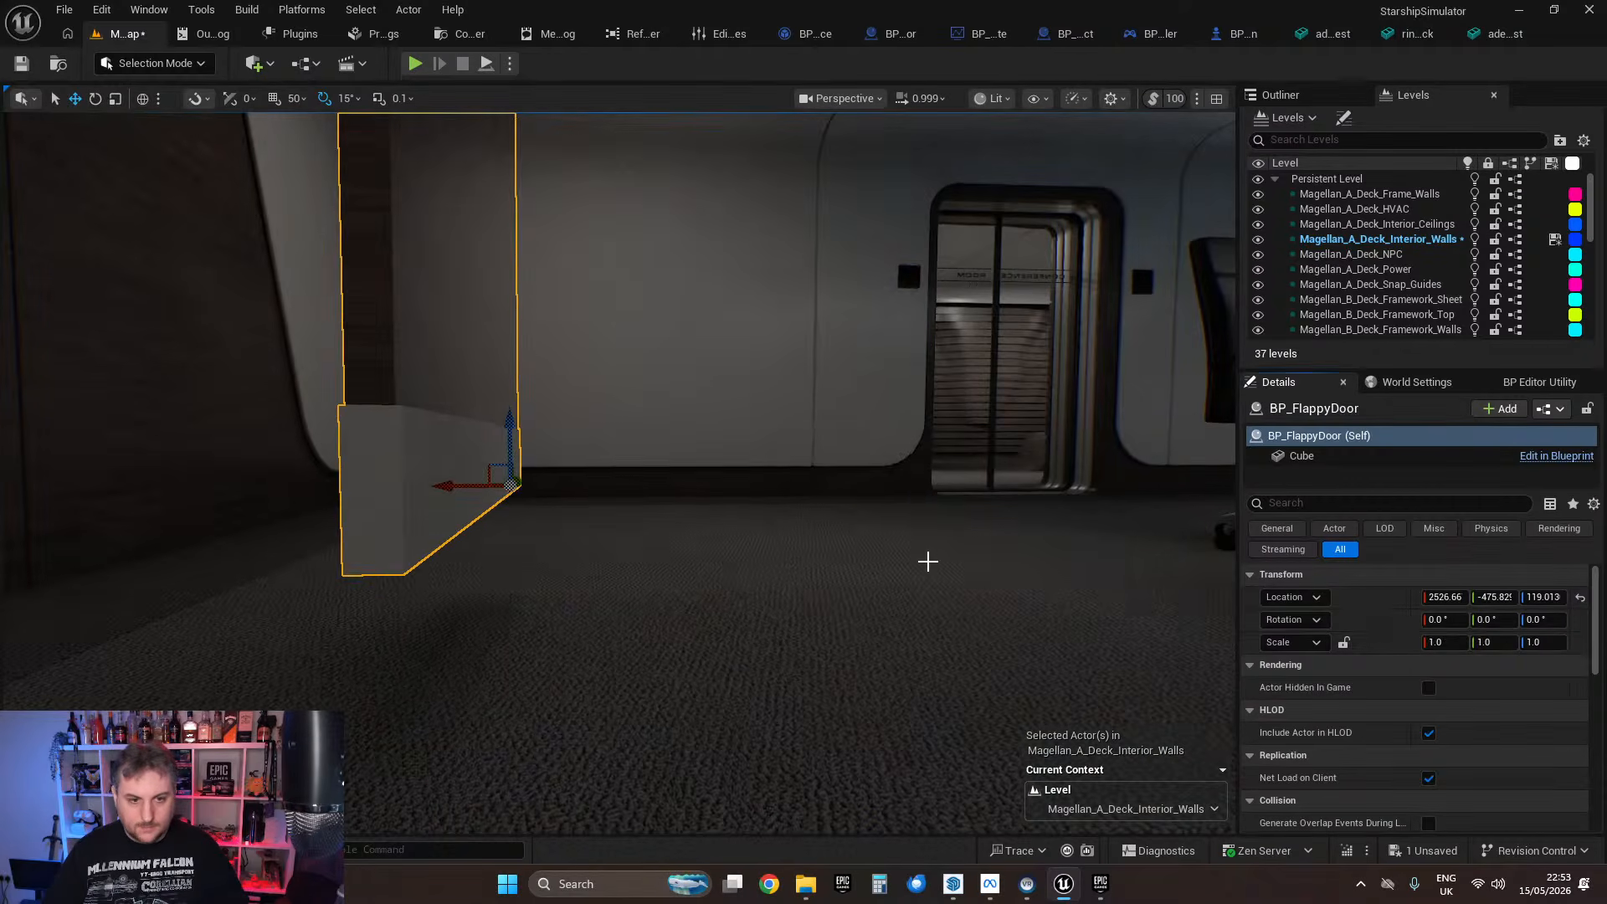
pyautogui.moveTo(926, 560); pyautogui.dragTo(575, 513, button='right')
pyautogui.press('e')
pyautogui.moveTo(513, 423); pyautogui.dragTo(845, 417)
pyautogui.press('w')
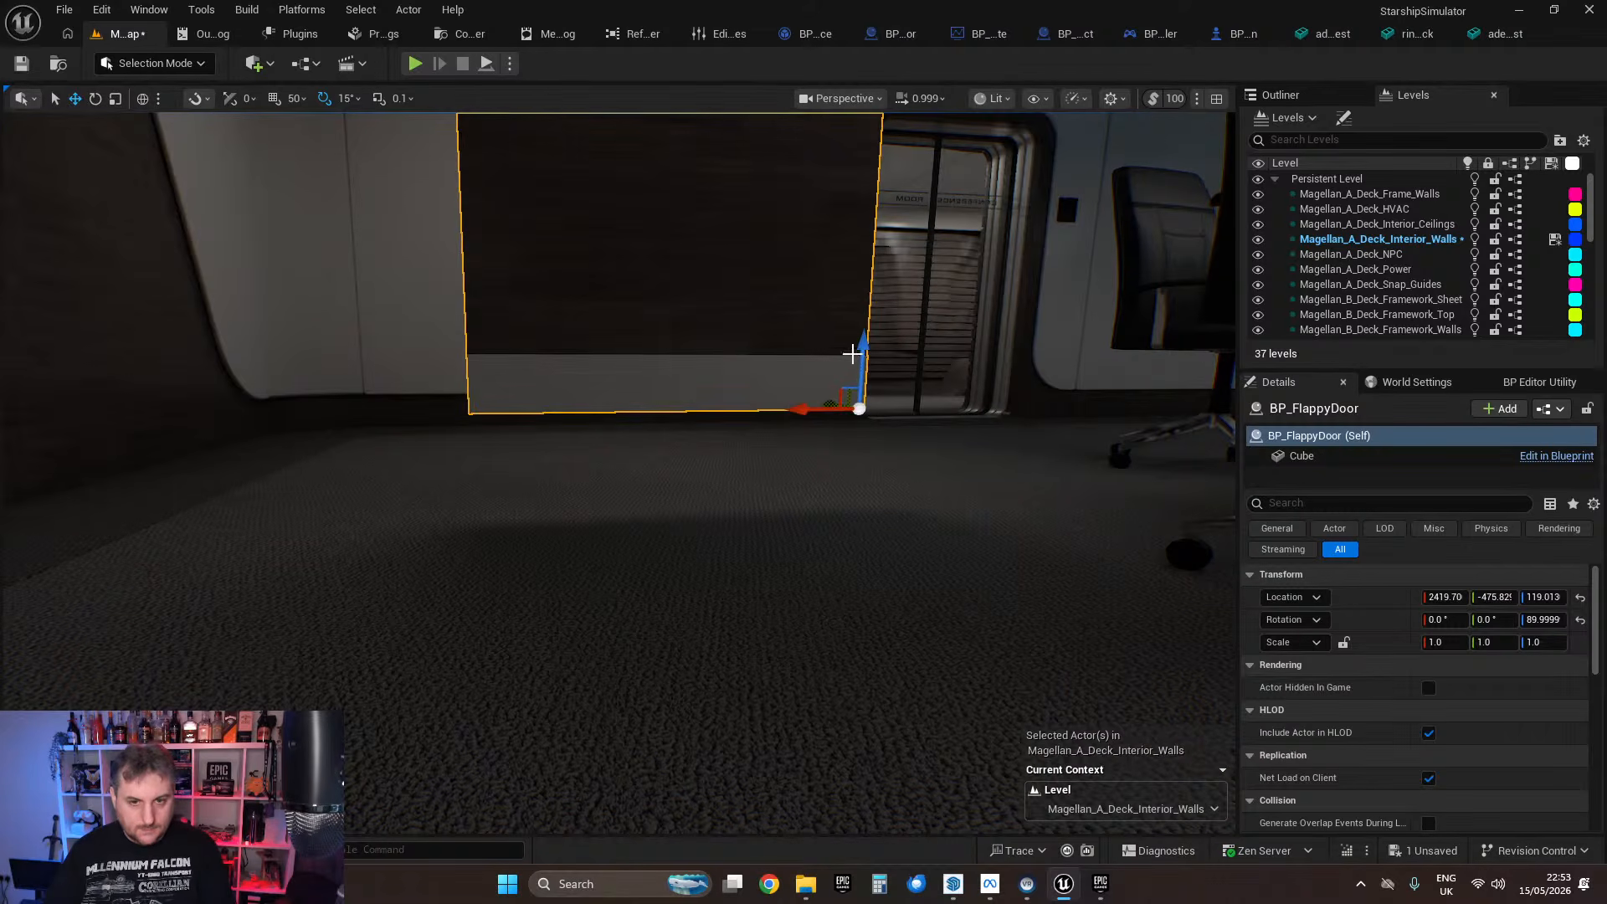
pyautogui.moveTo(852, 353); pyautogui.dragTo(861, 448)
pyautogui.press('f')
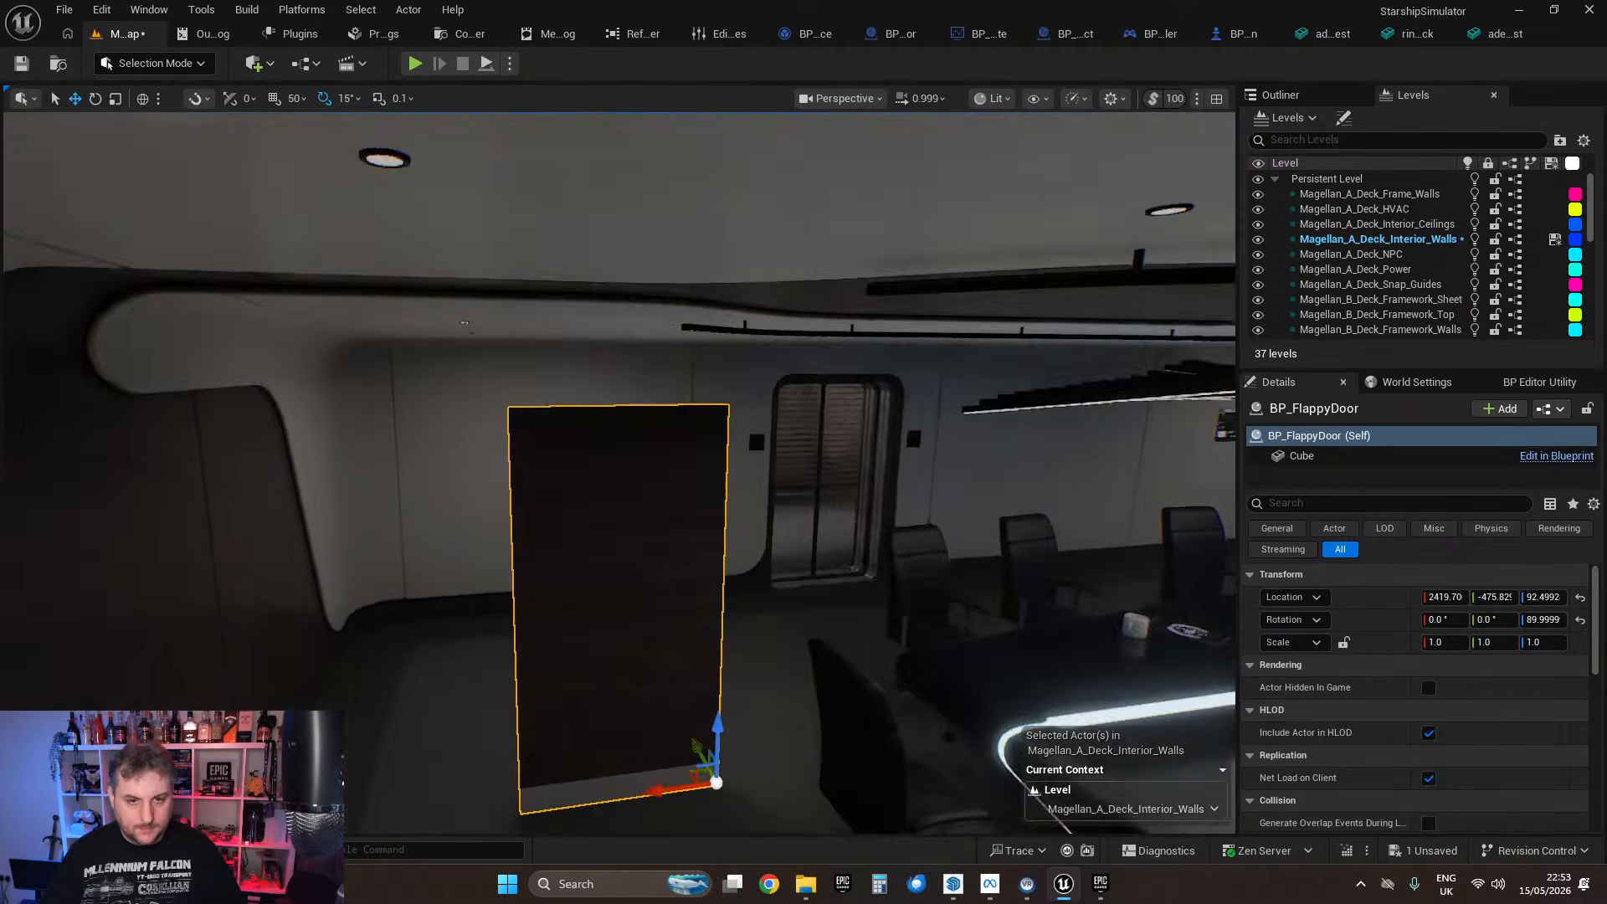
# Step: Play the level in the editor and walk into the flappy door from both sides to test its swing
pyautogui.click(417, 65)
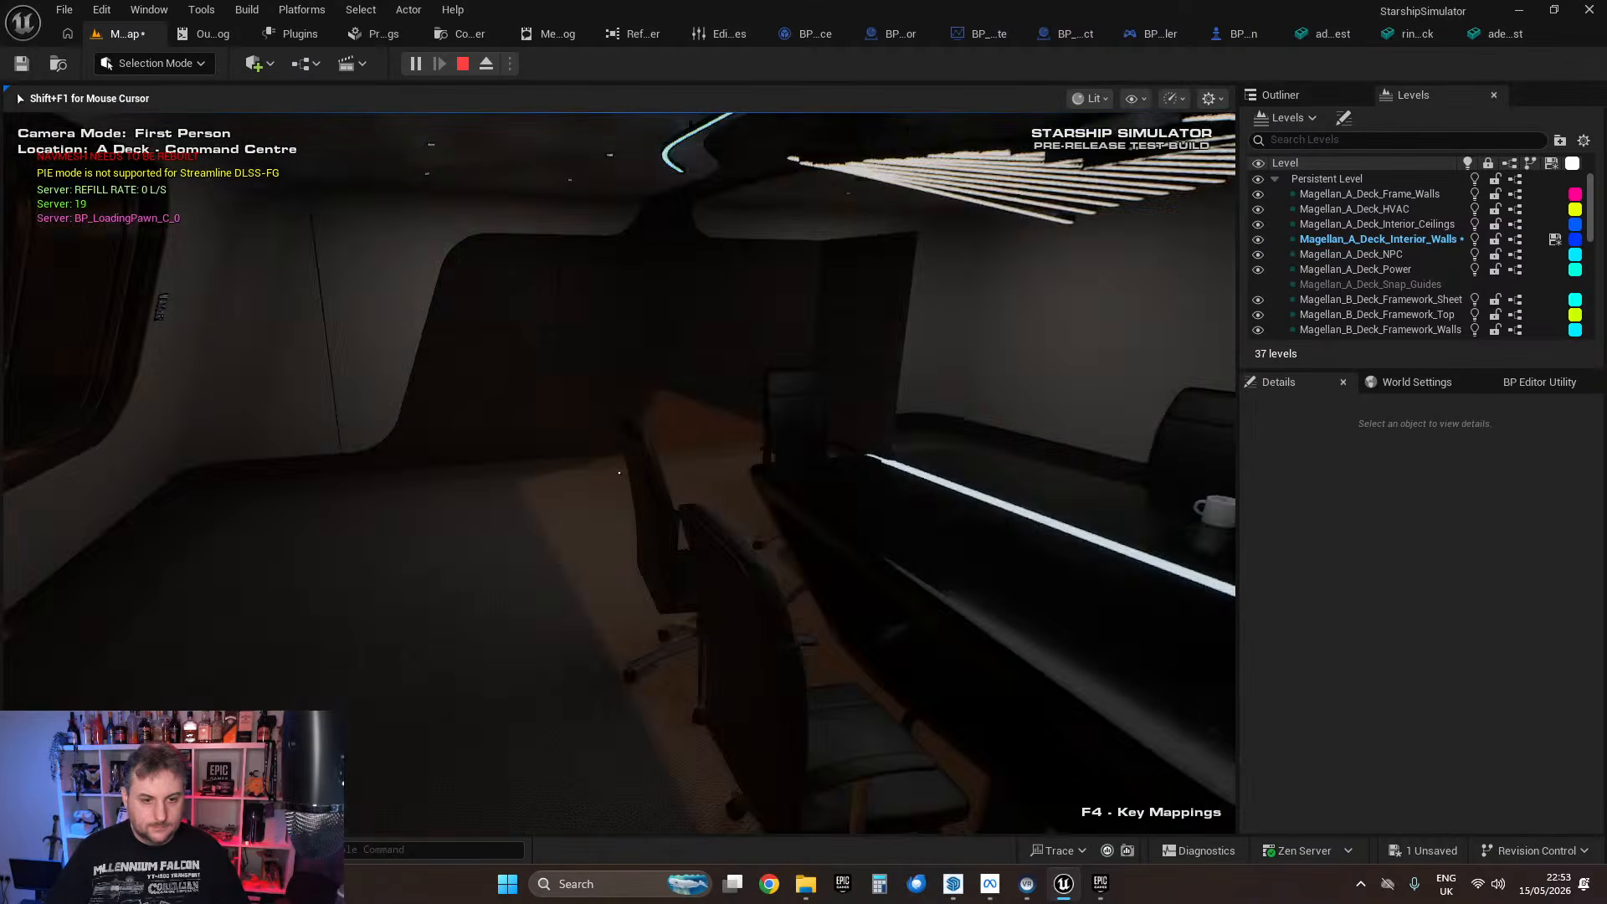
pyautogui.press('w')
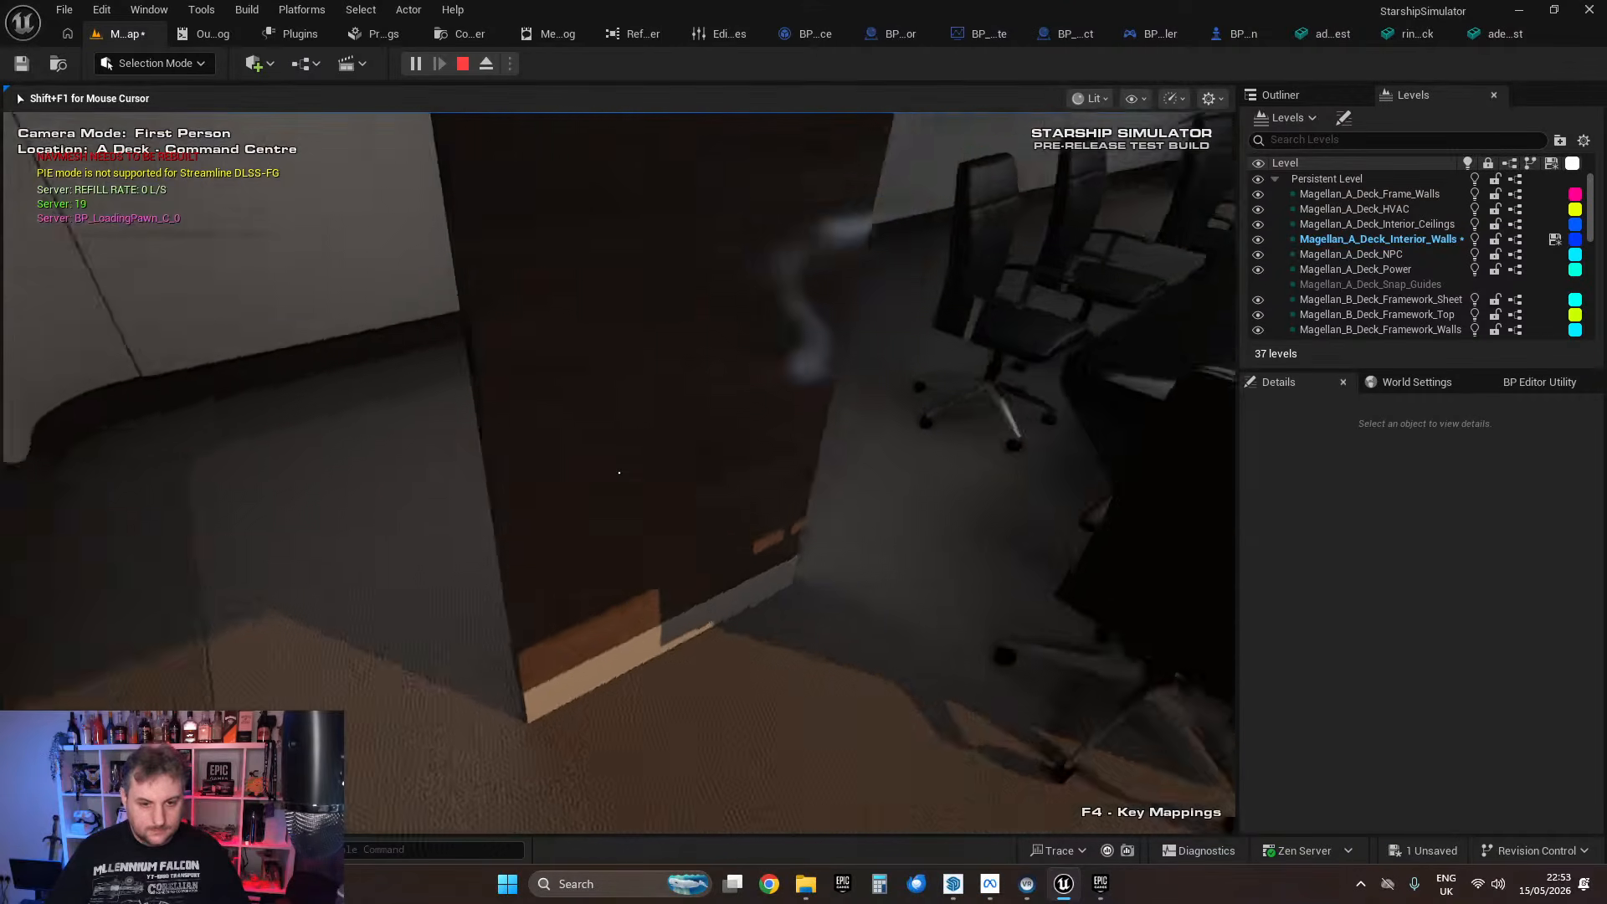
pyautogui.press('s')
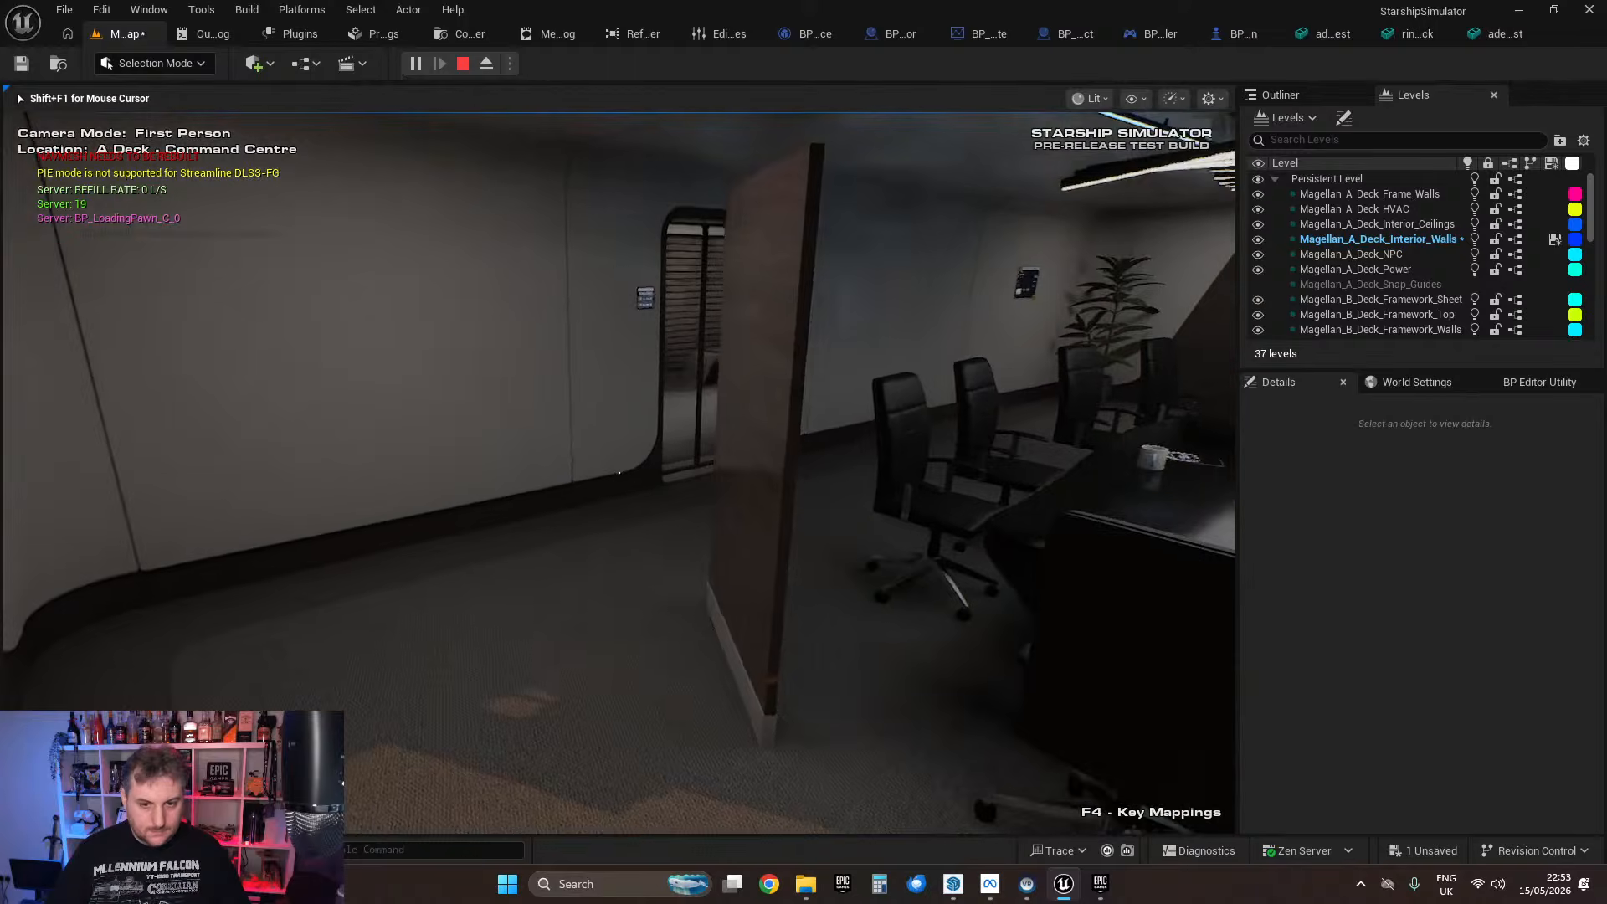
pyautogui.press('w')
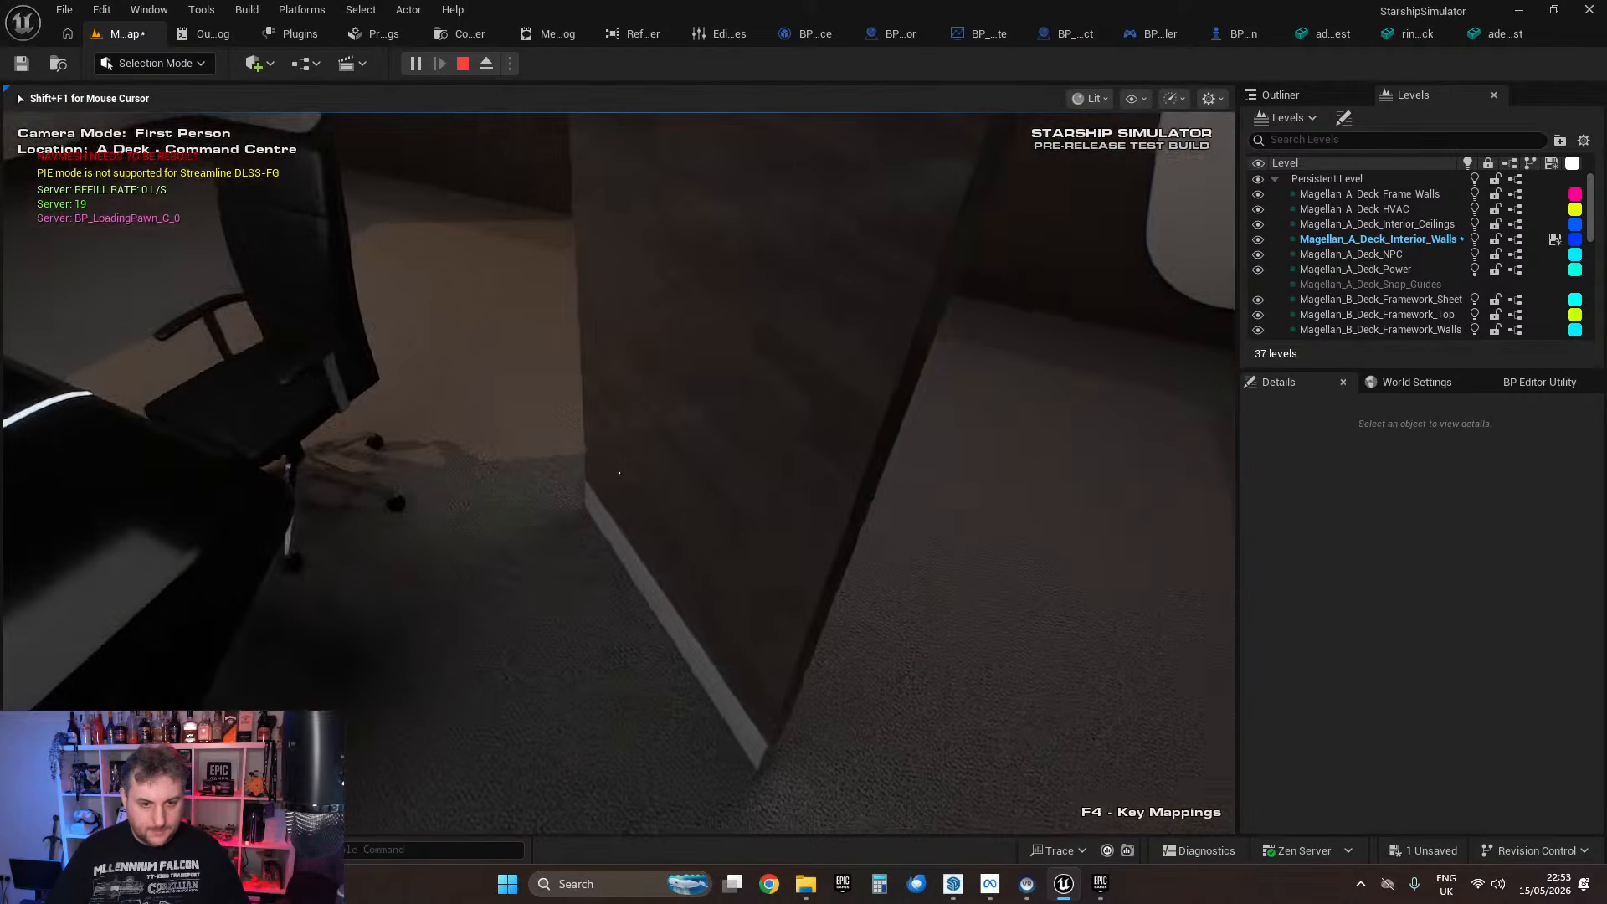
pyautogui.press('w')
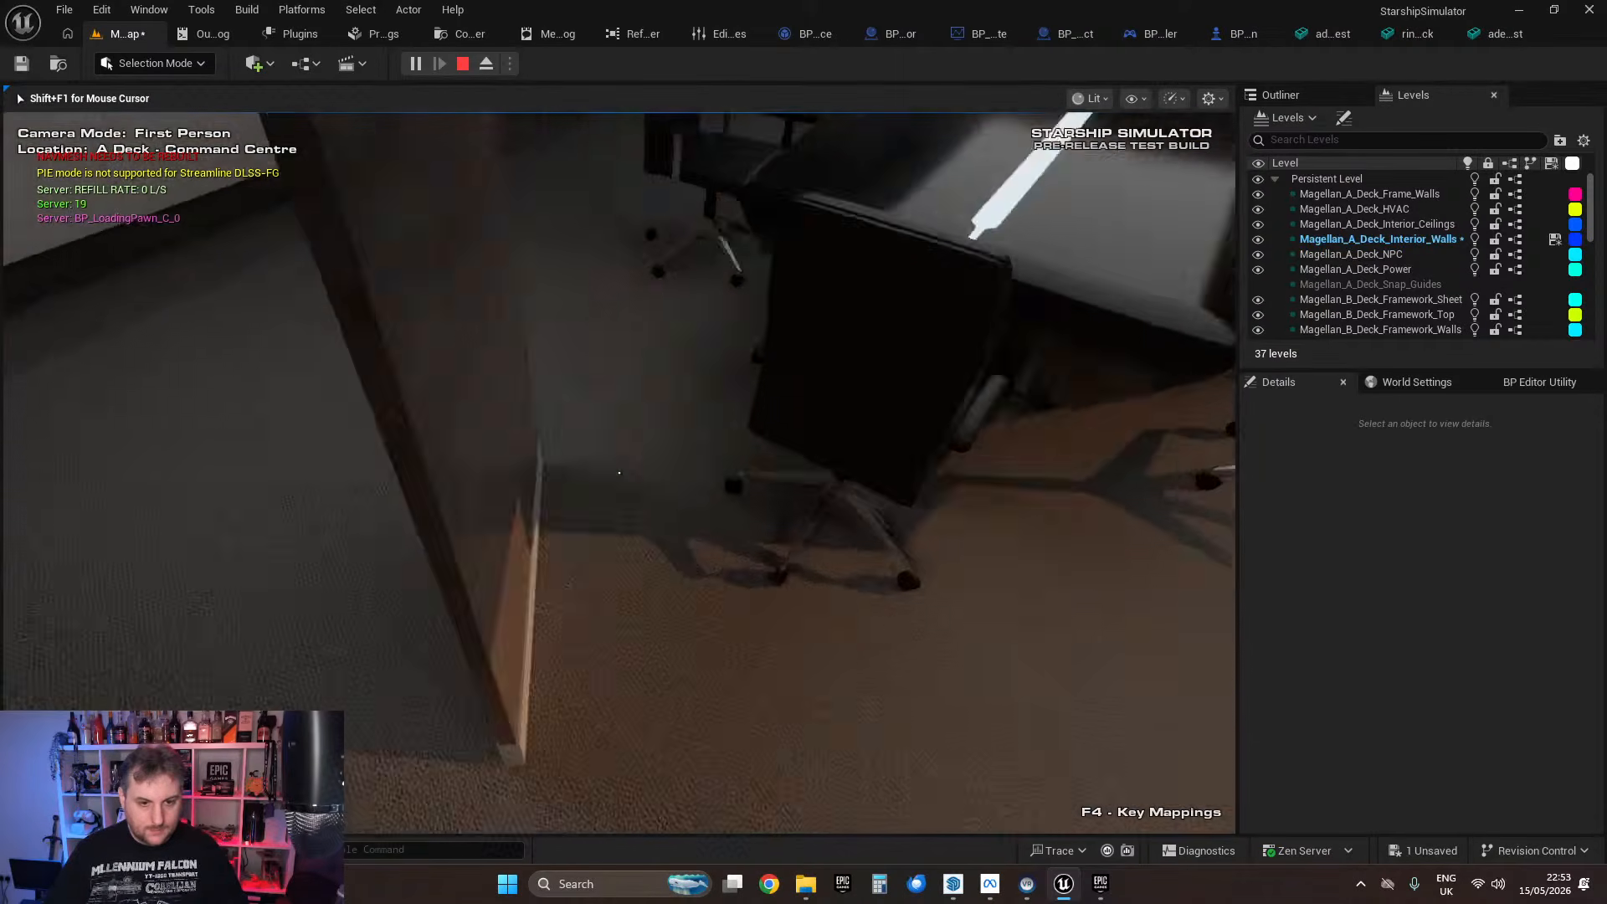
pyautogui.press('w')
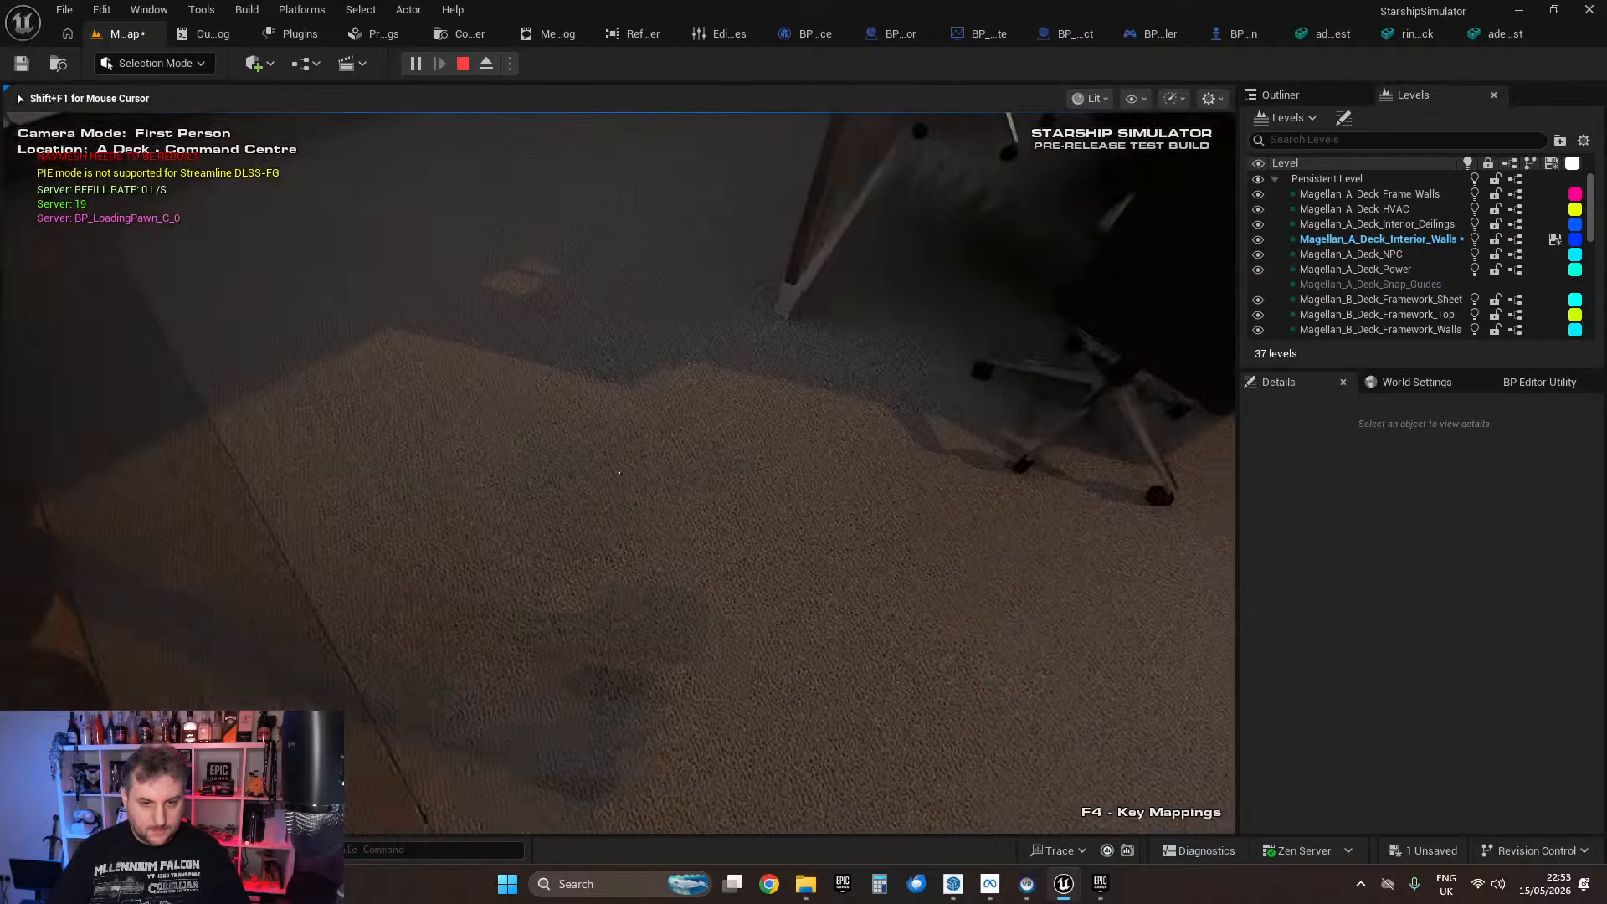
pyautogui.press('w')
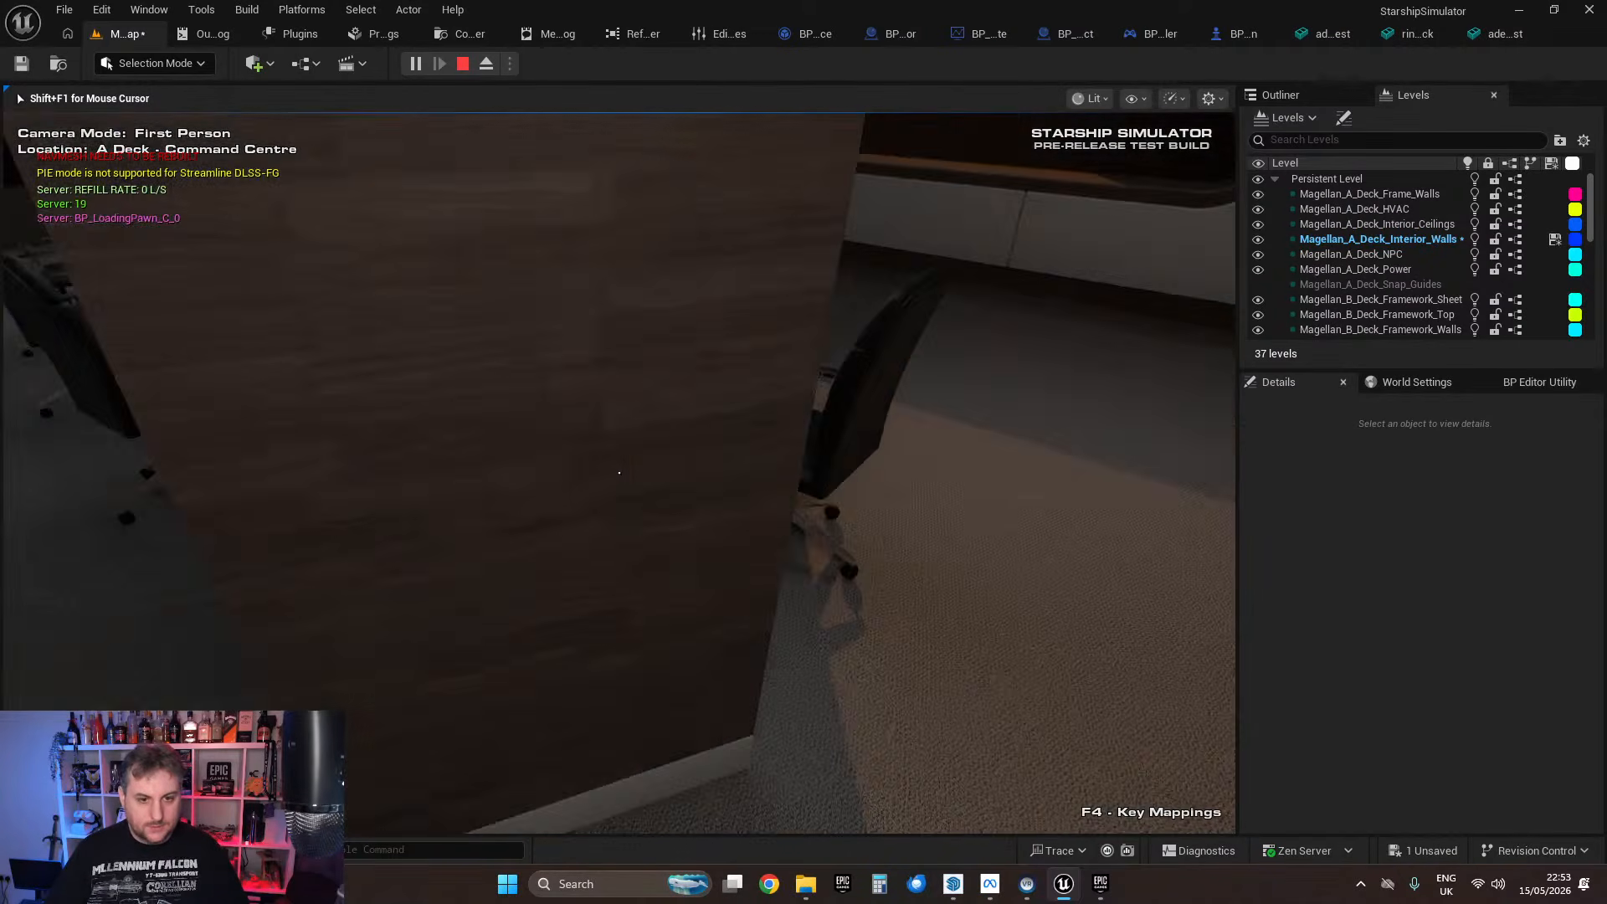
pyautogui.press('w')
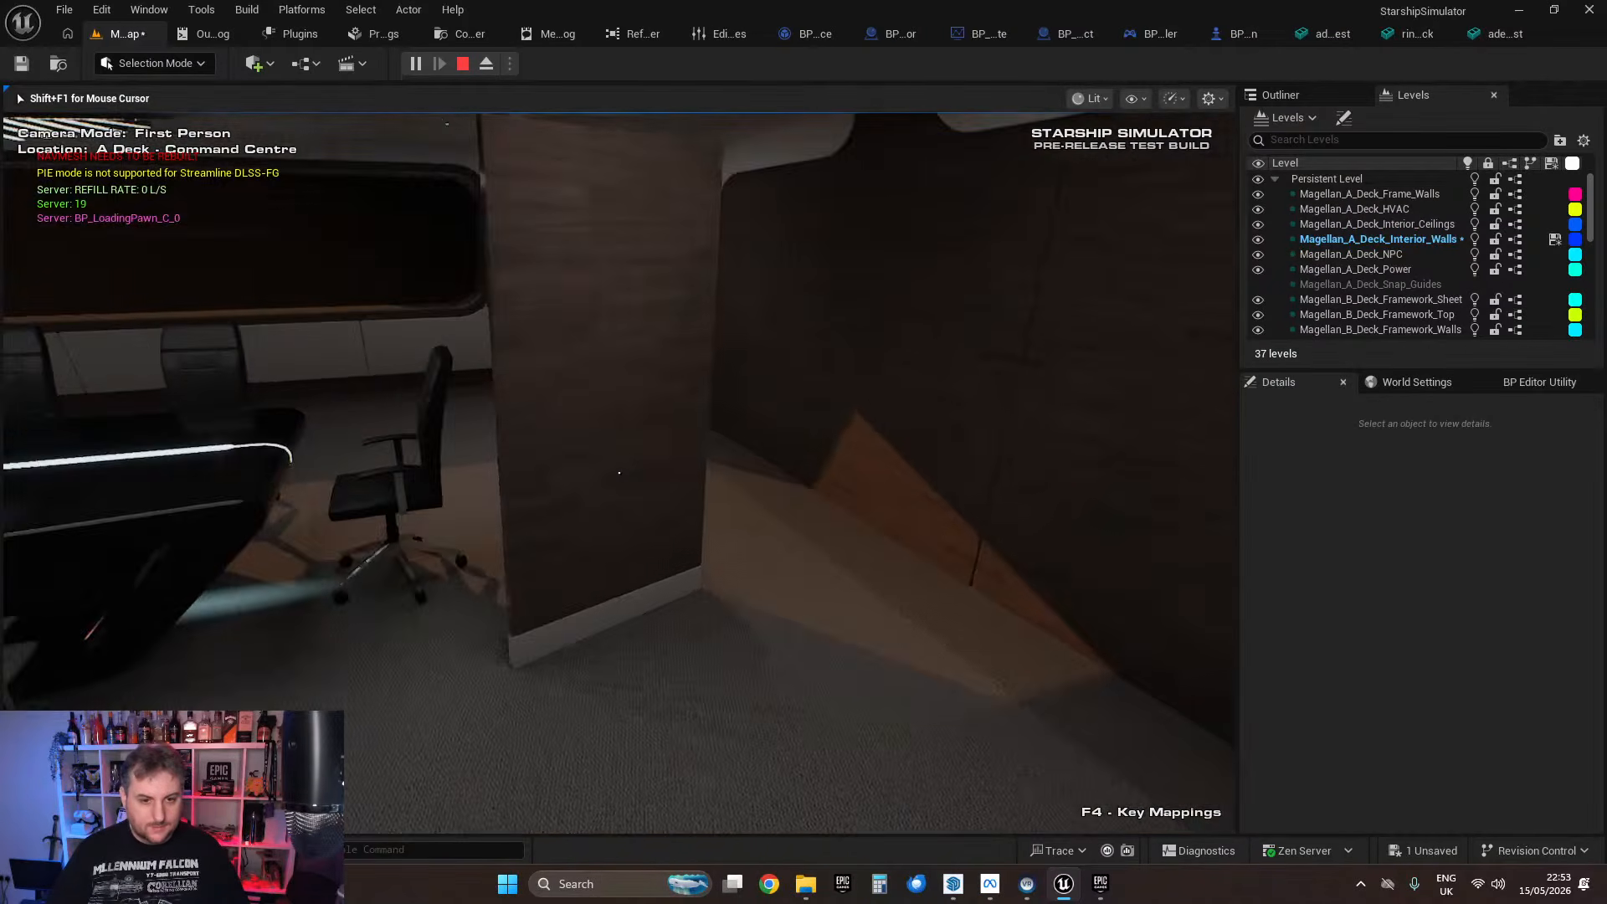
pyautogui.press('w')
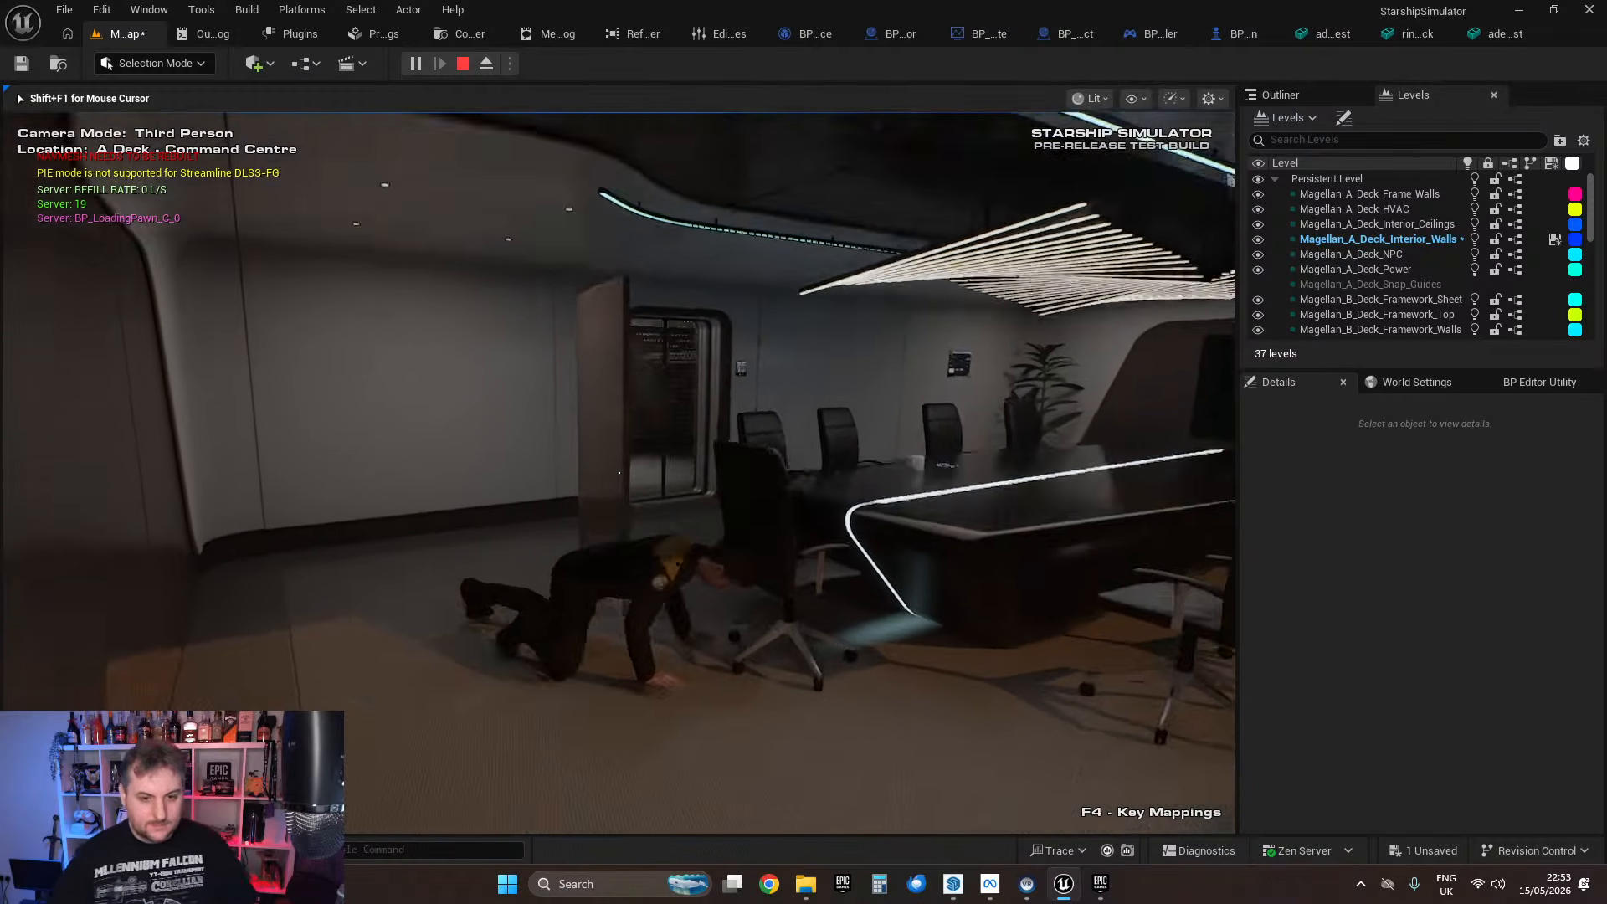
# Step: Return to the first-person camera, push through the flappy door several more times, and stop the play session
pyautogui.press('v')
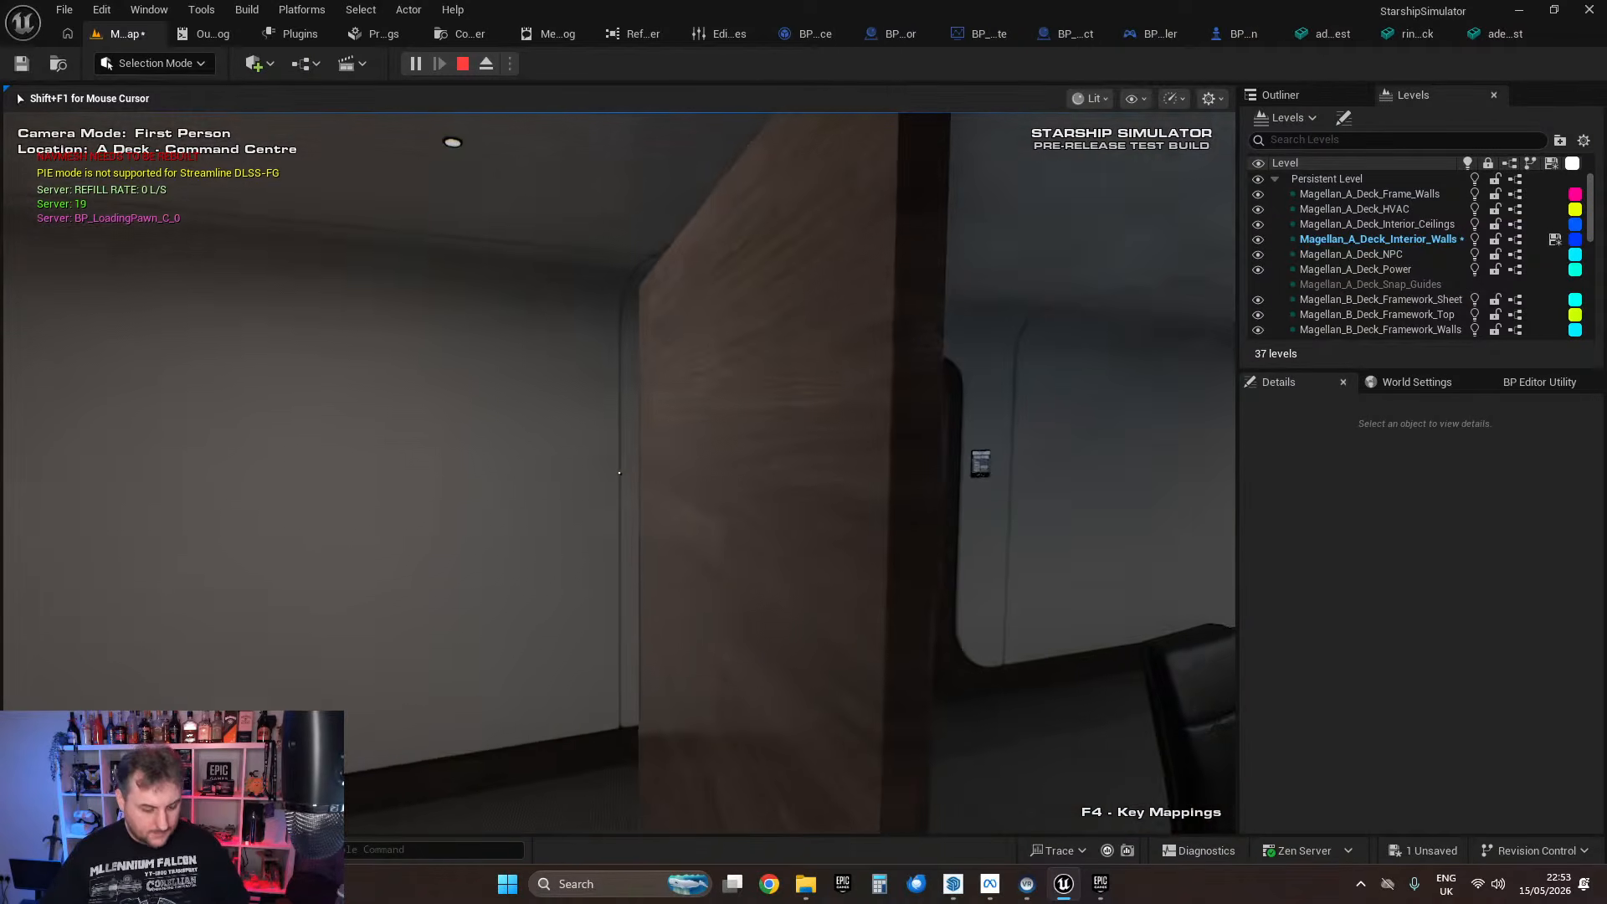
pyautogui.press('w')
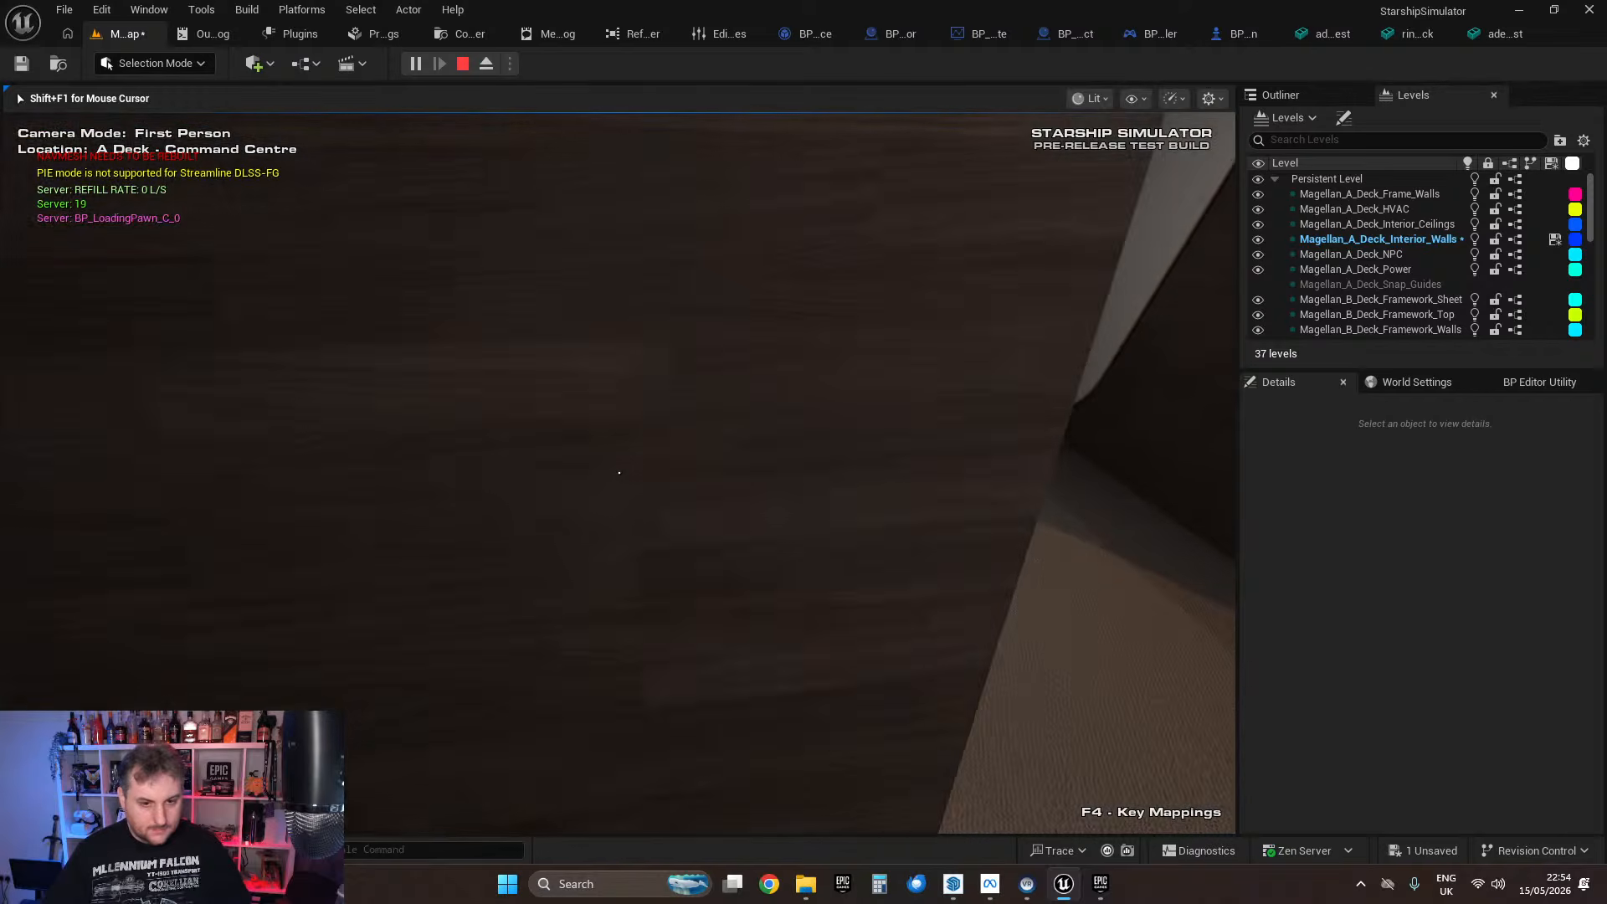
pyautogui.press('s')
pyautogui.press('w')
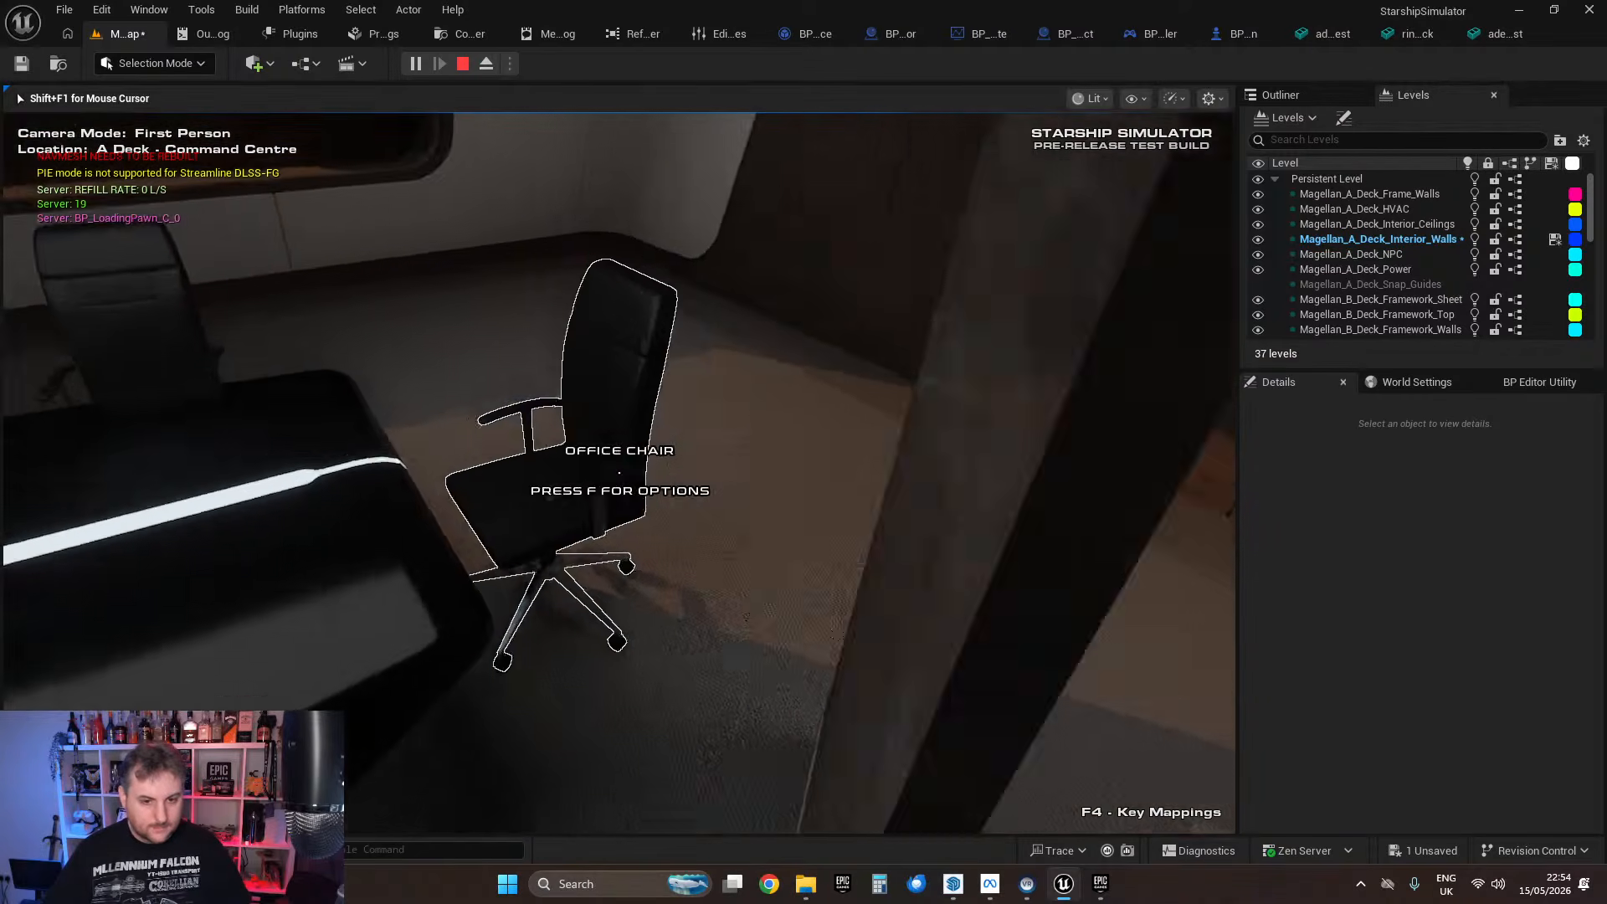
pyautogui.press('d')
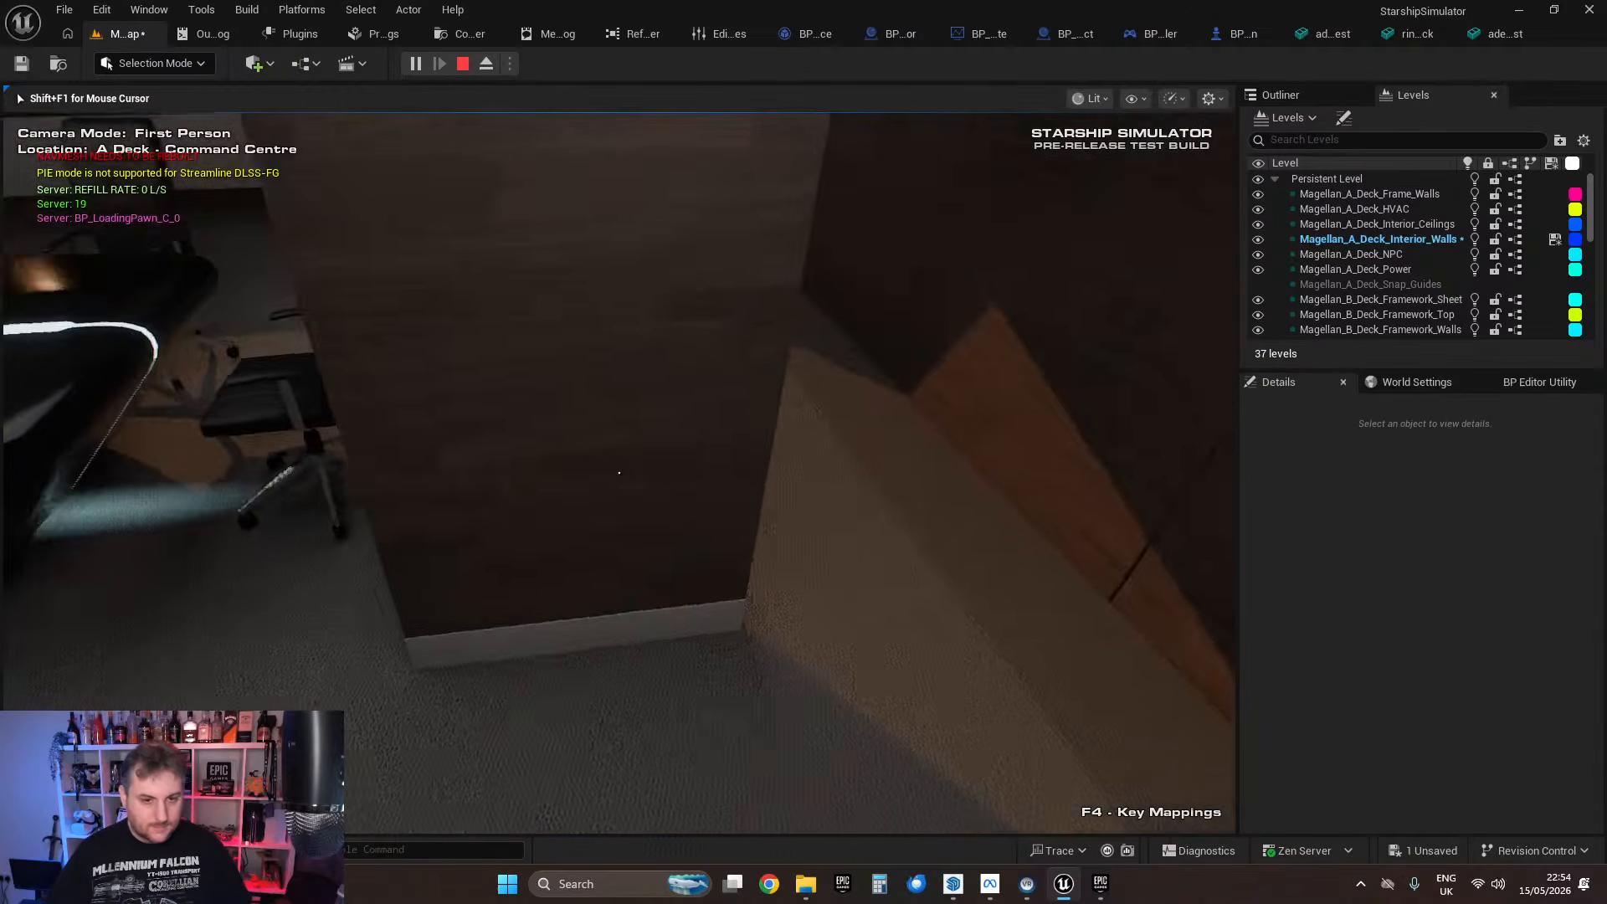
pyautogui.press('w')
pyautogui.press('s')
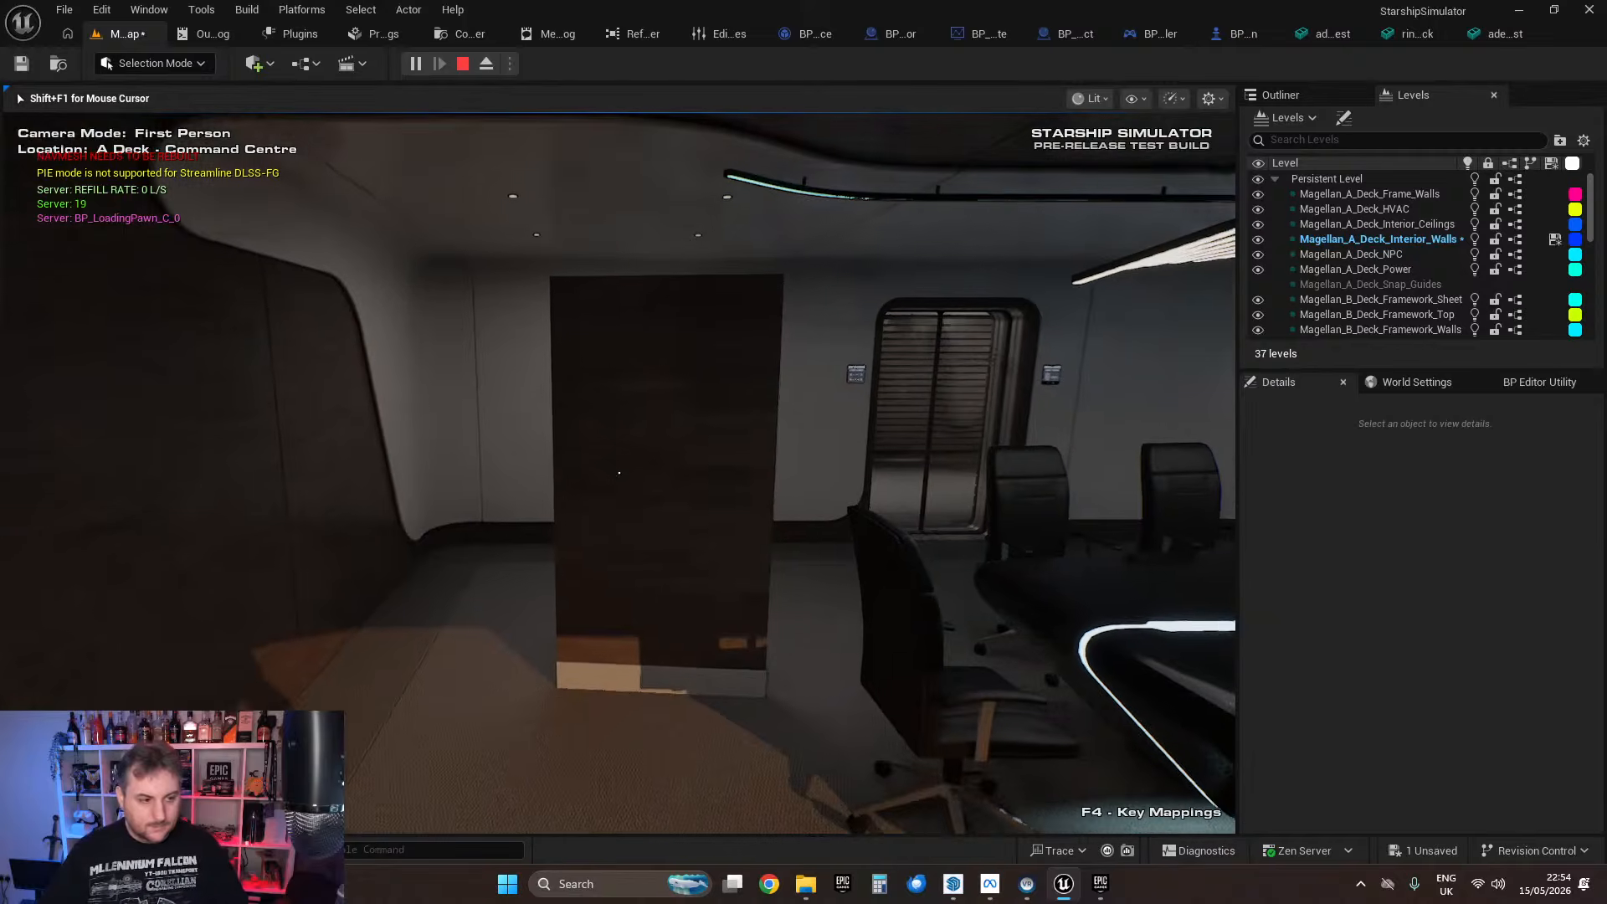
pyautogui.press('Escape')
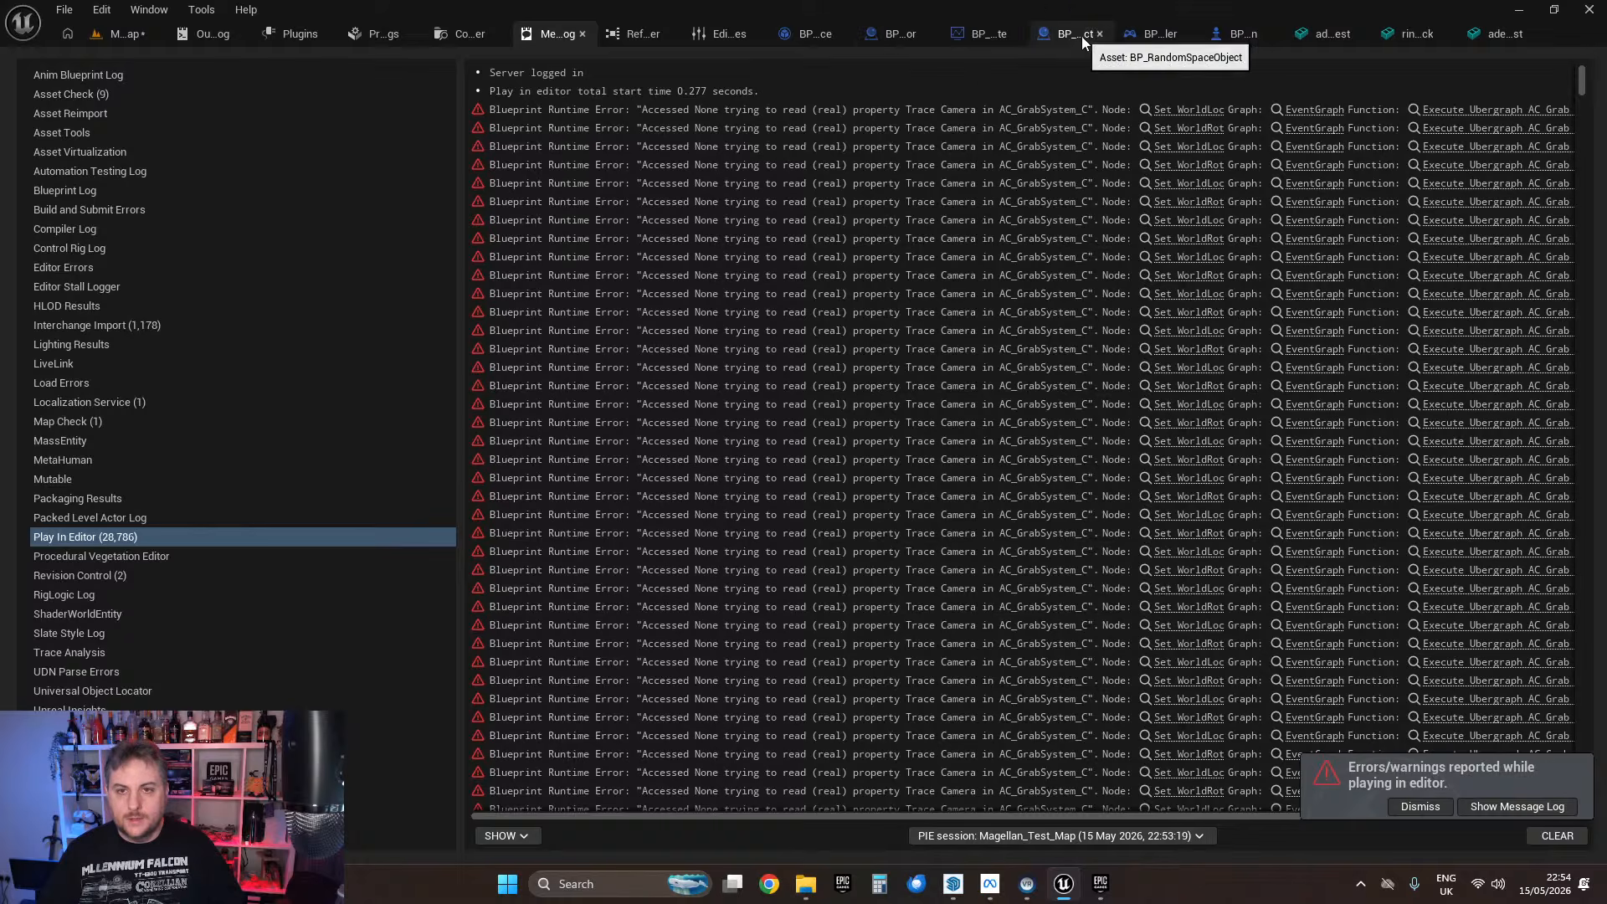
# Step: Enable Use CCD and Use MACD in the collision settings of BP_FlappyDoor's Cube component, and compile the blueprint
pyautogui.click(902, 34)
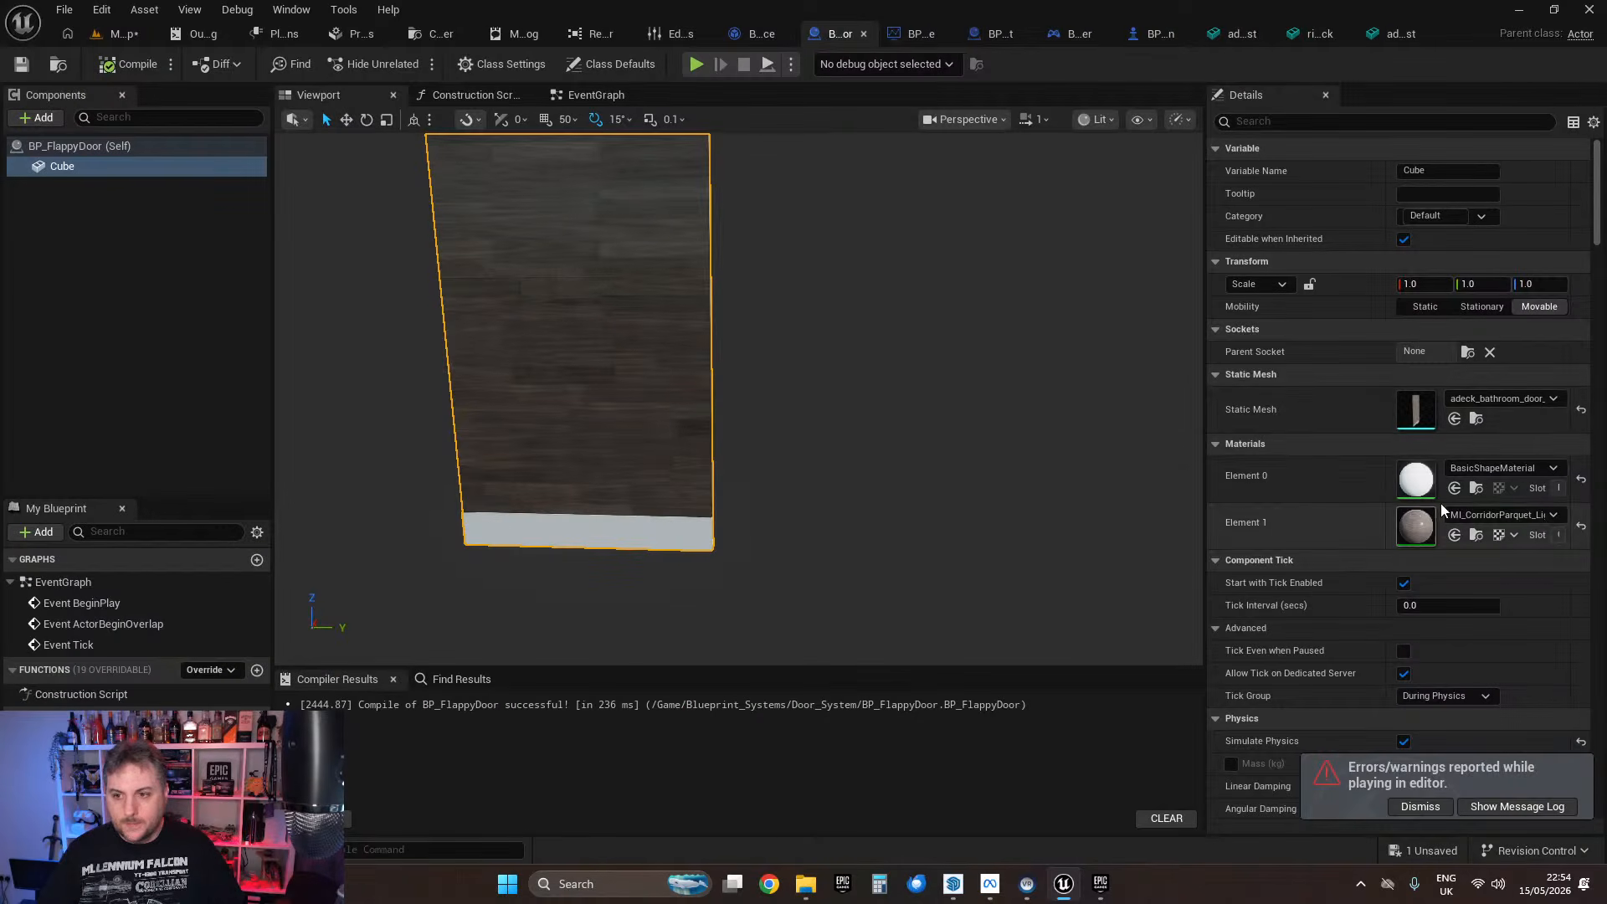
pyautogui.scroll(-5, 1393, 444)
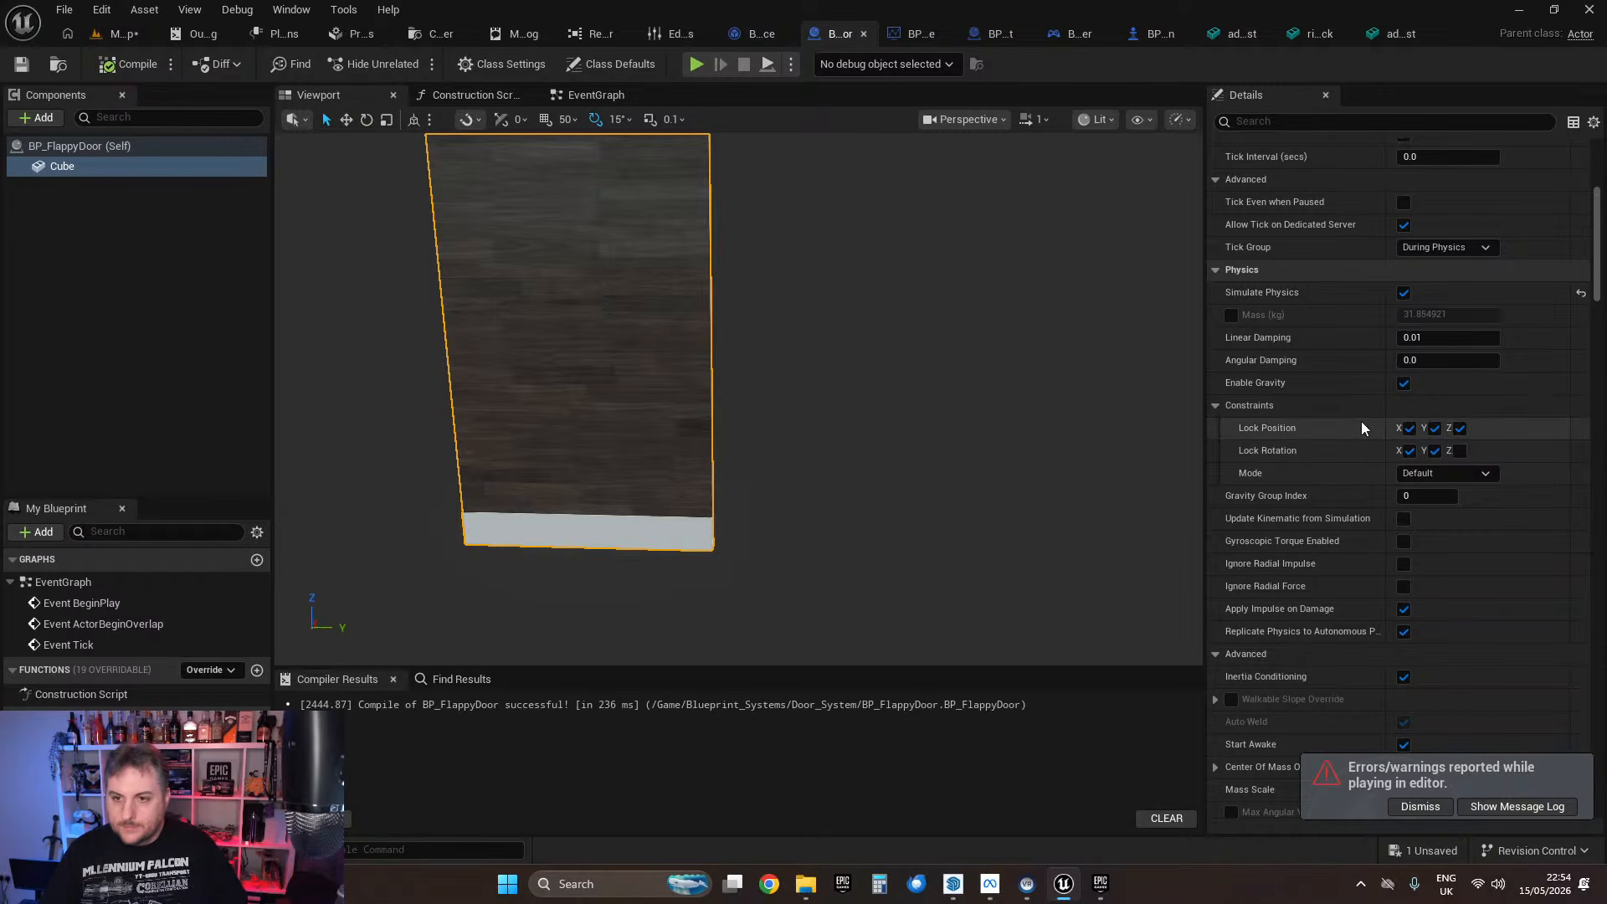
pyautogui.scroll(-1, 1352, 419)
pyautogui.scroll(-6, 1344, 418)
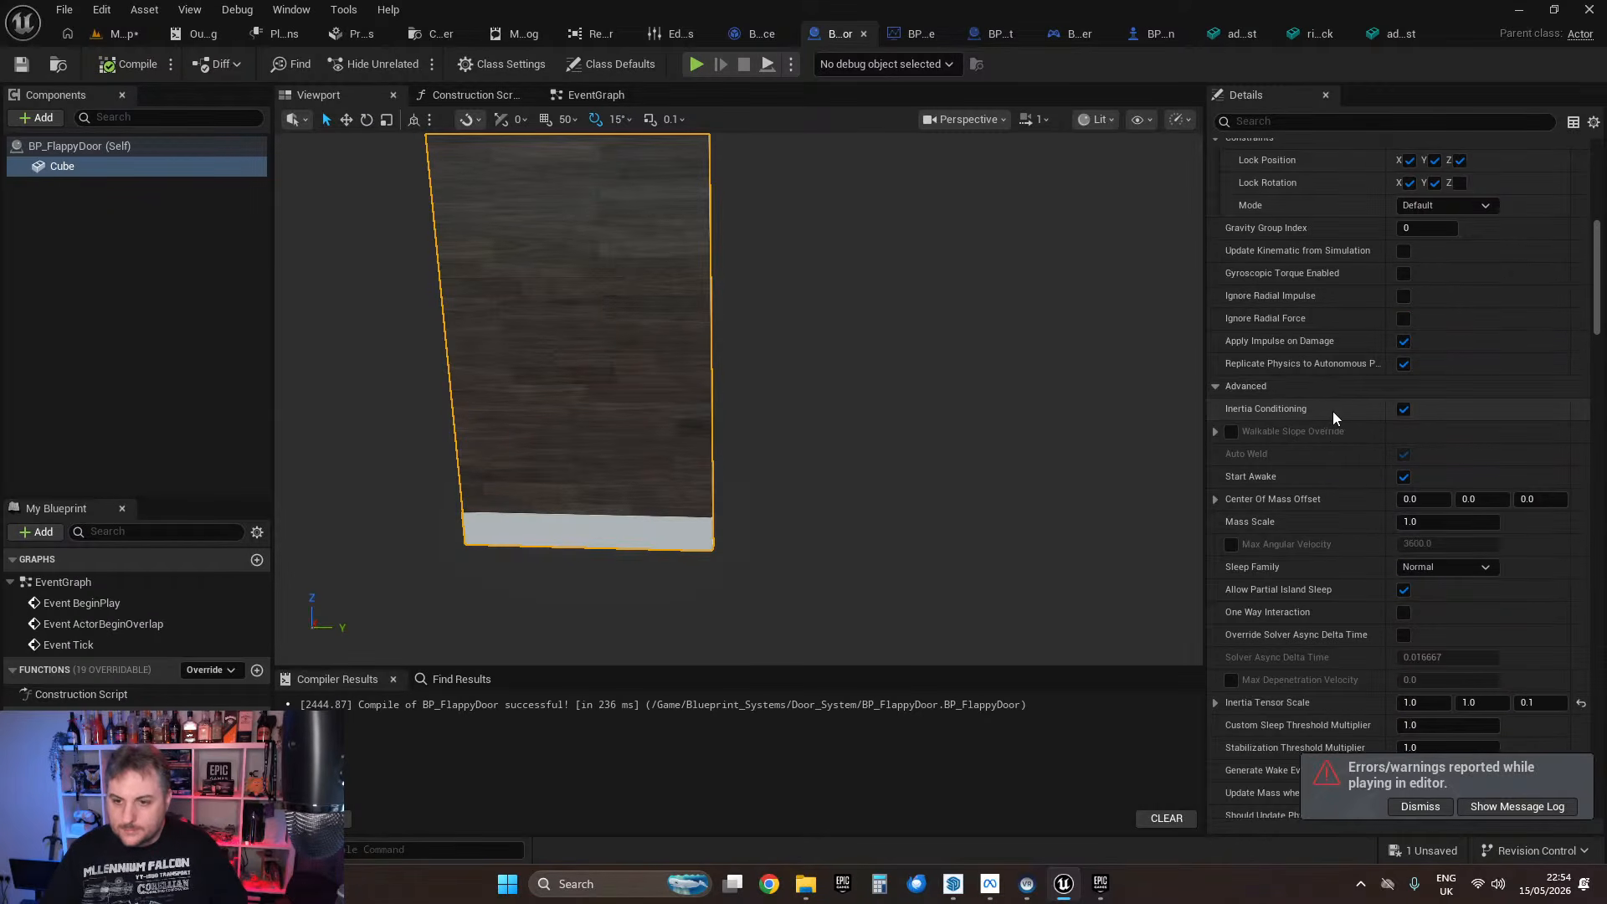
pyautogui.scroll(-8, 1315, 416)
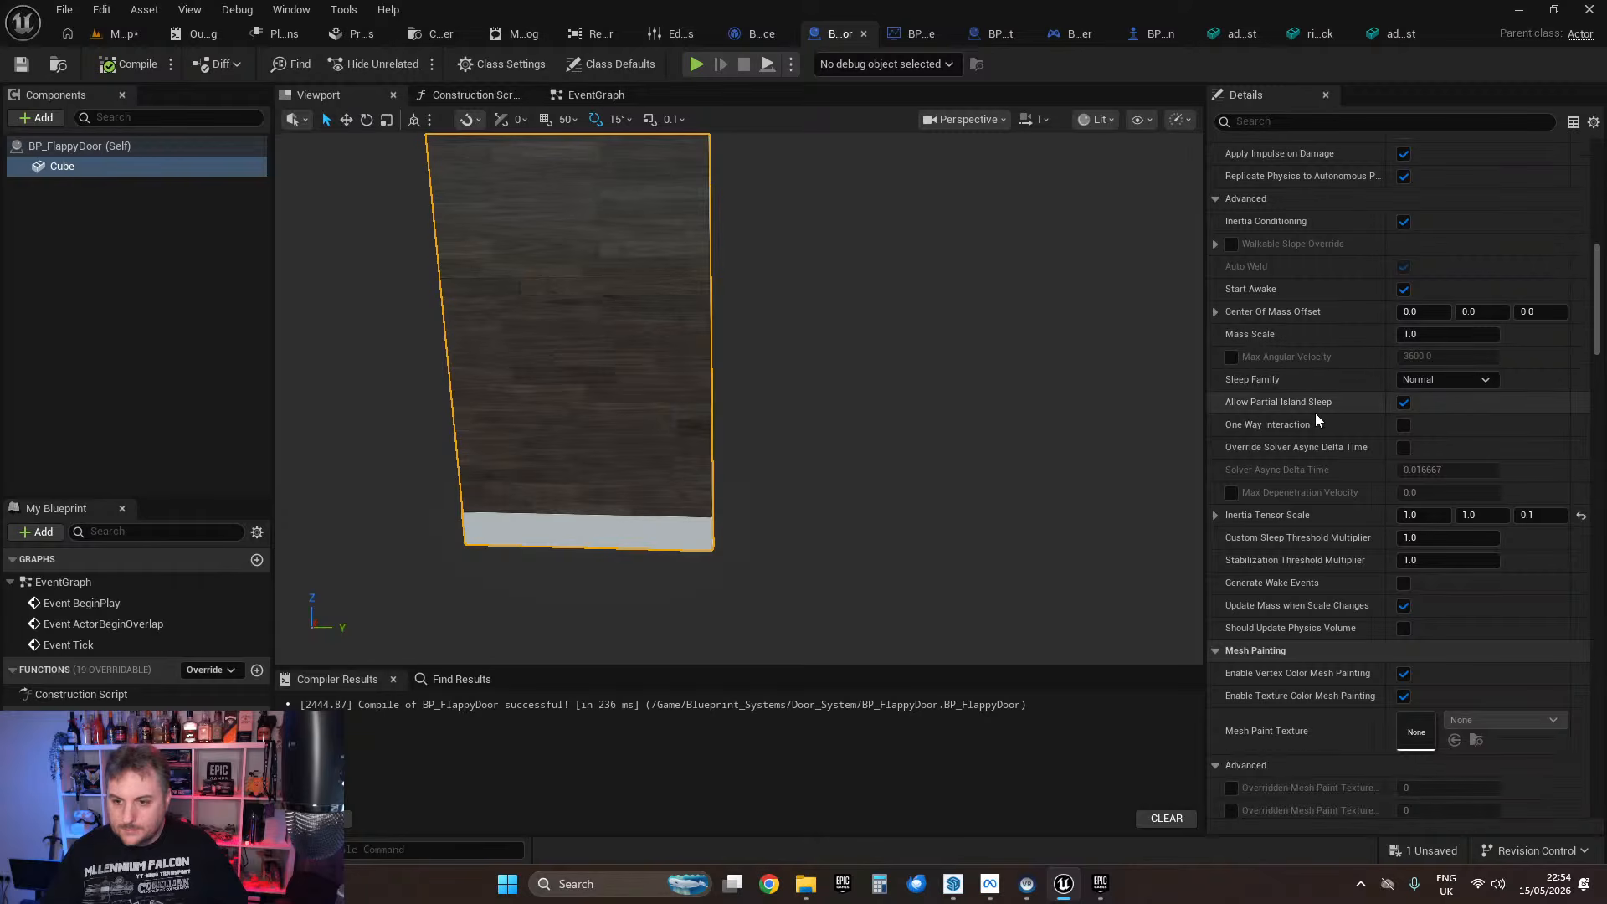
pyautogui.scroll(-4, 1315, 419)
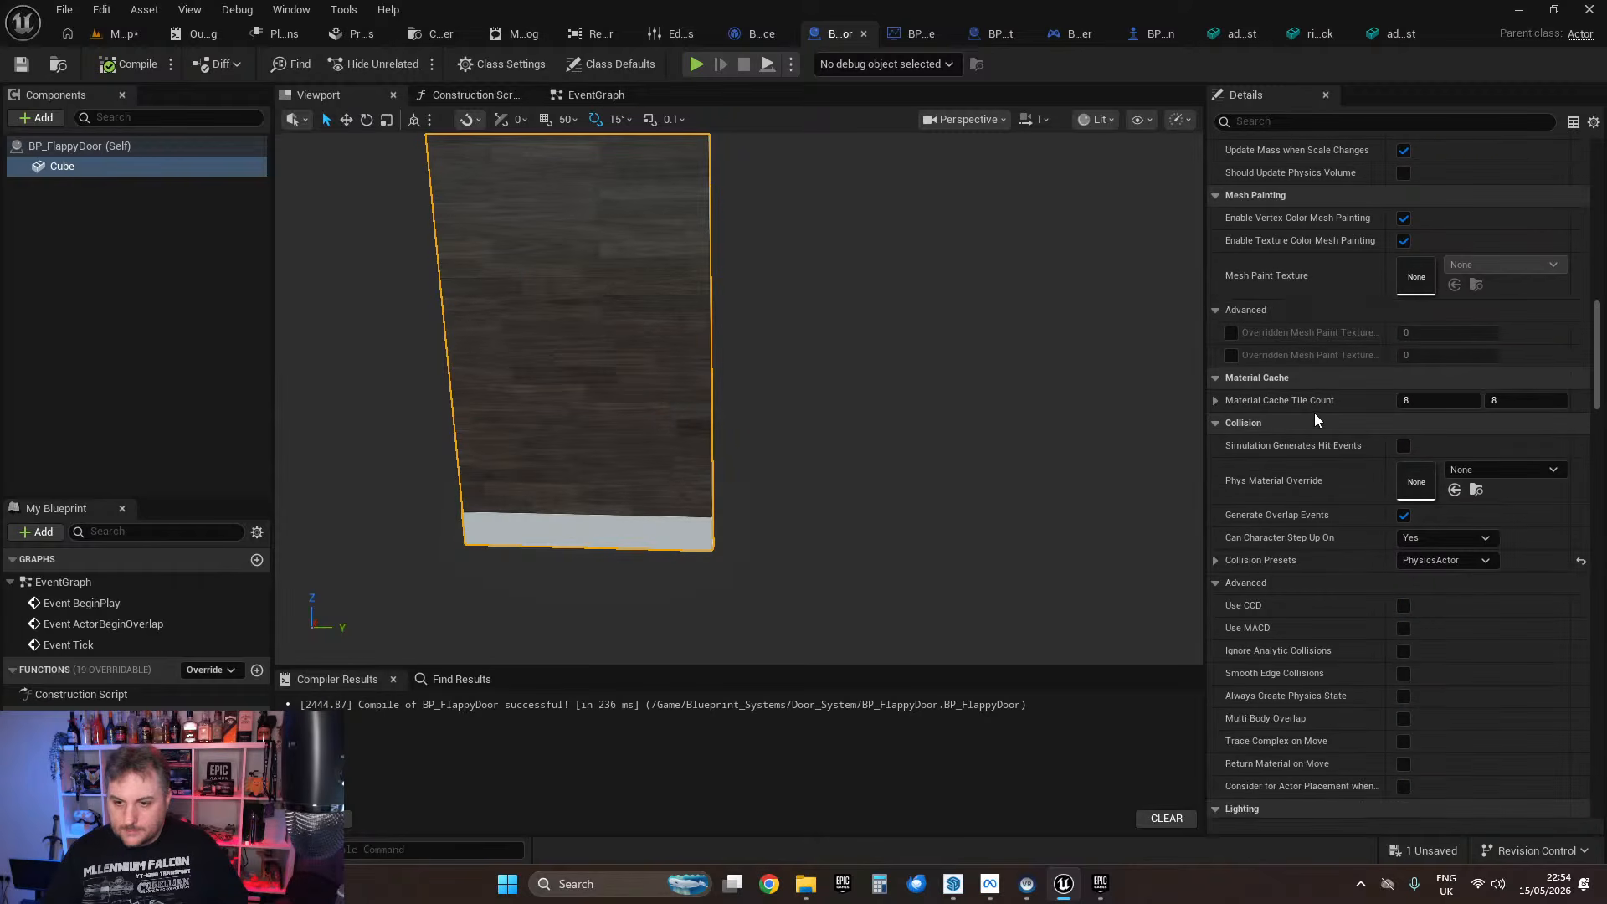
pyautogui.scroll(-1, 1314, 413)
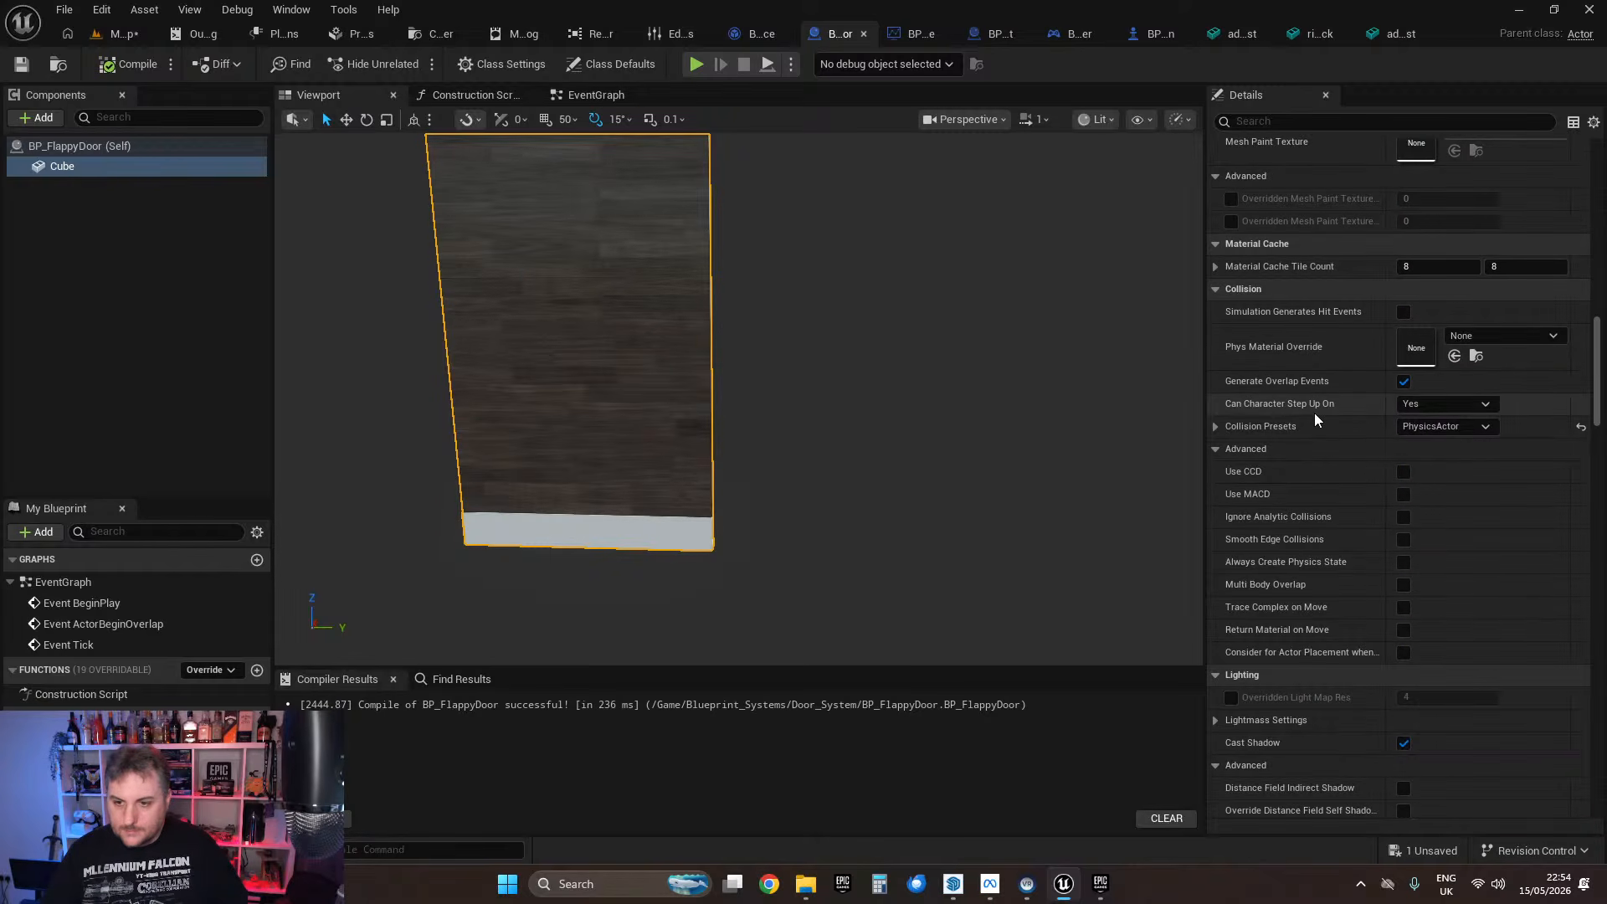
pyautogui.click(1404, 474)
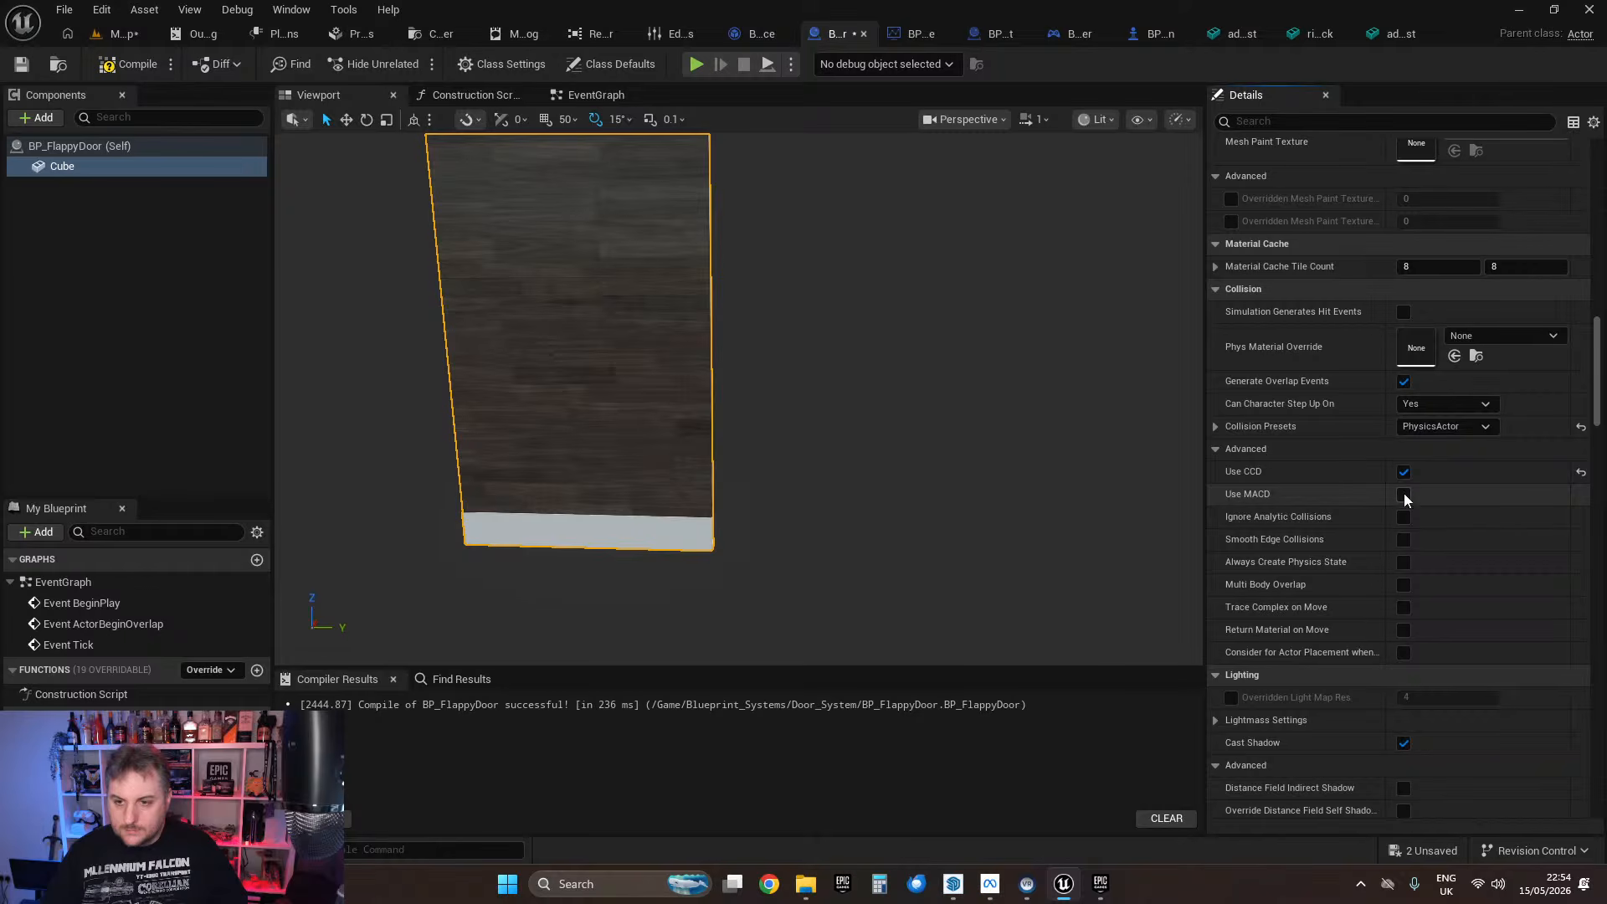
pyautogui.scroll(-1, 1239, 469)
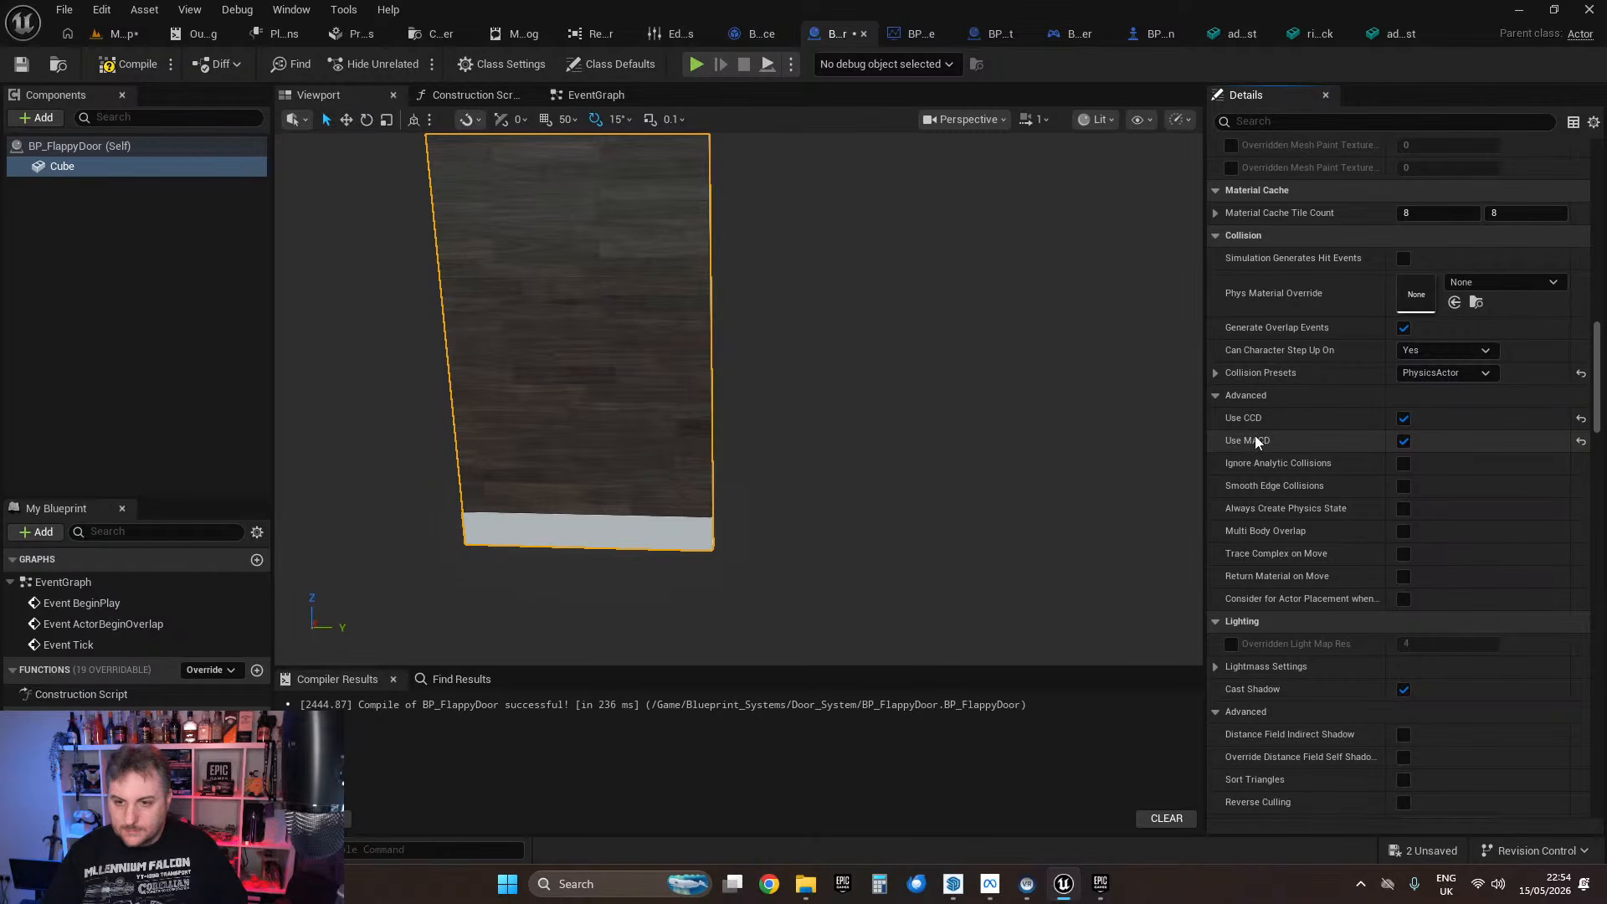
pyautogui.scroll(-5, 1256, 441)
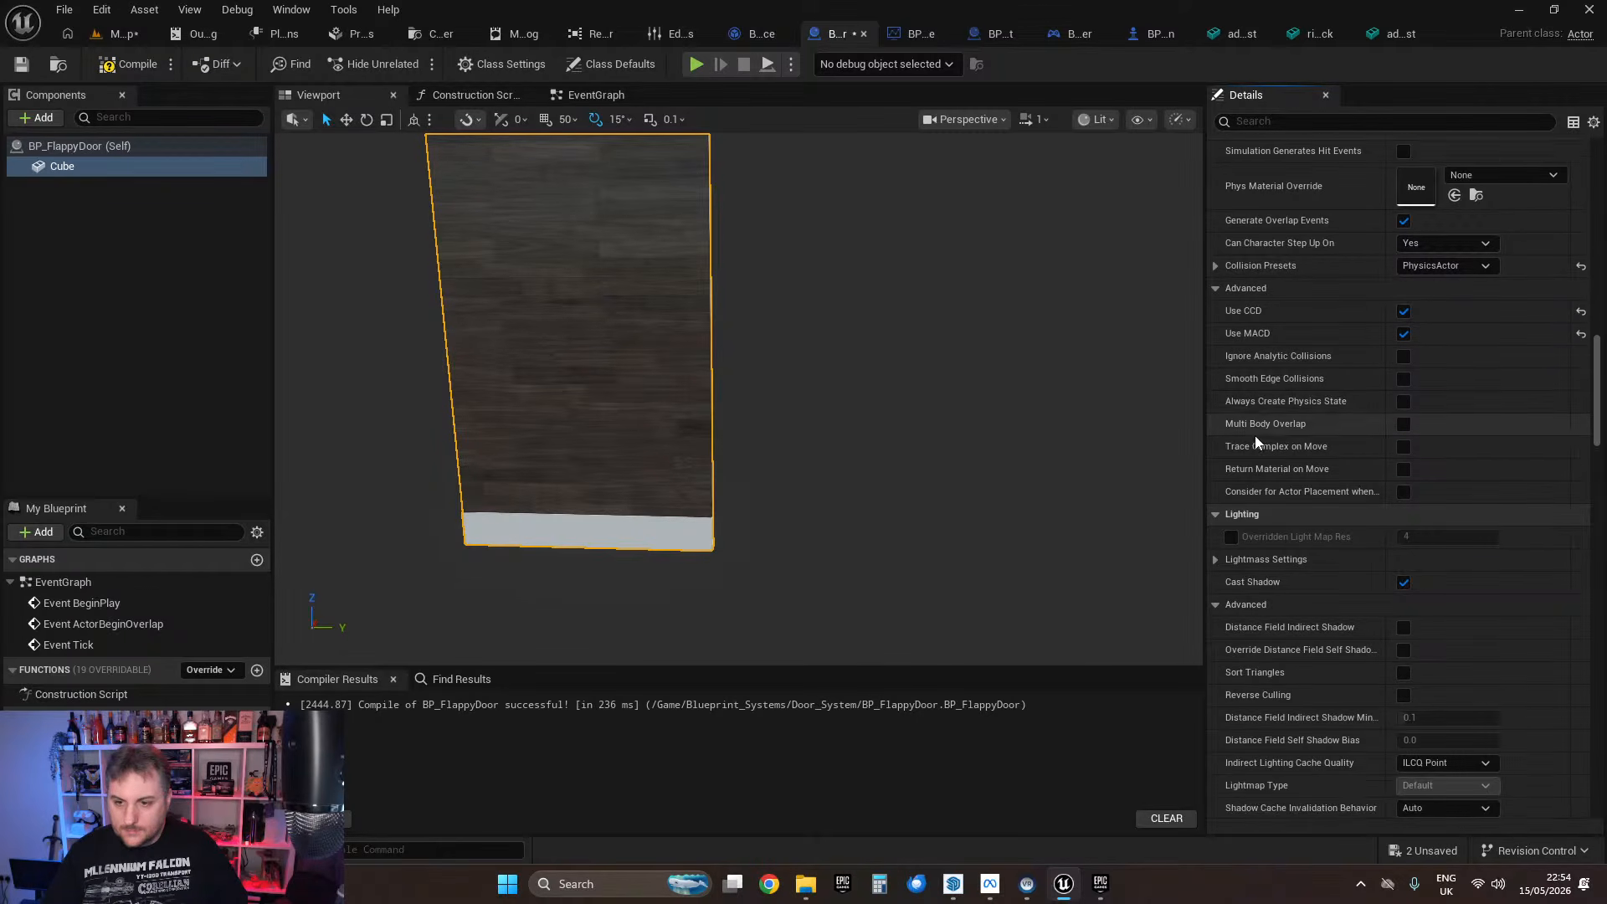
pyautogui.scroll(-7, 1239, 444)
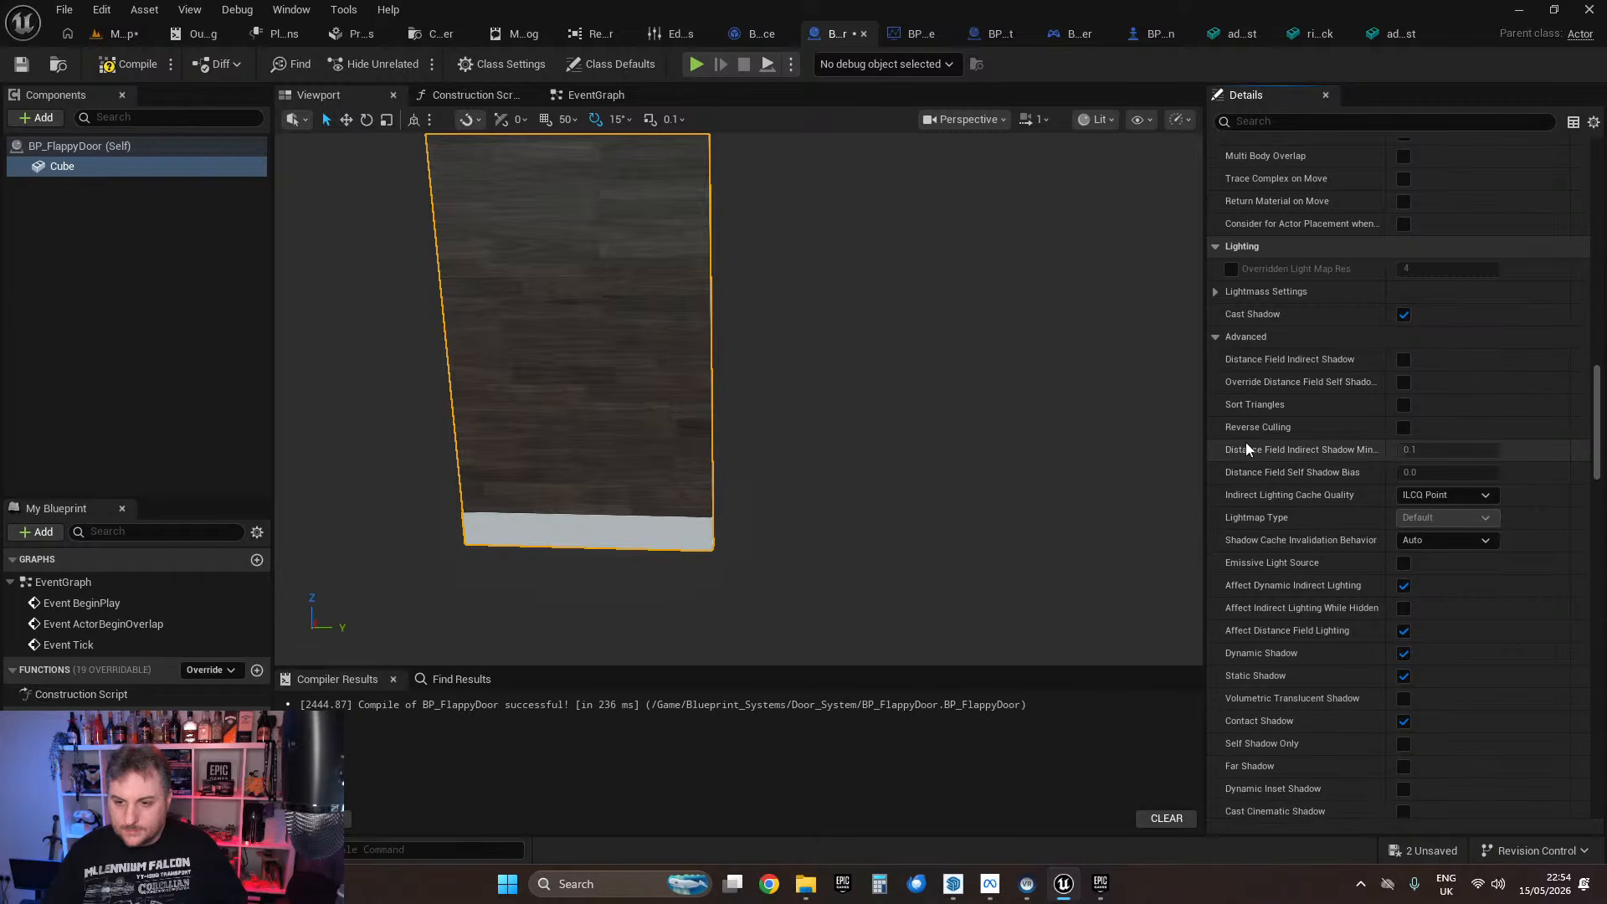
pyautogui.click(129, 64)
# Step: In the level map, move the placed BP_FlappyDoor to the toilet cubicles, to about X 1133, Y -313
pyautogui.click(125, 33)
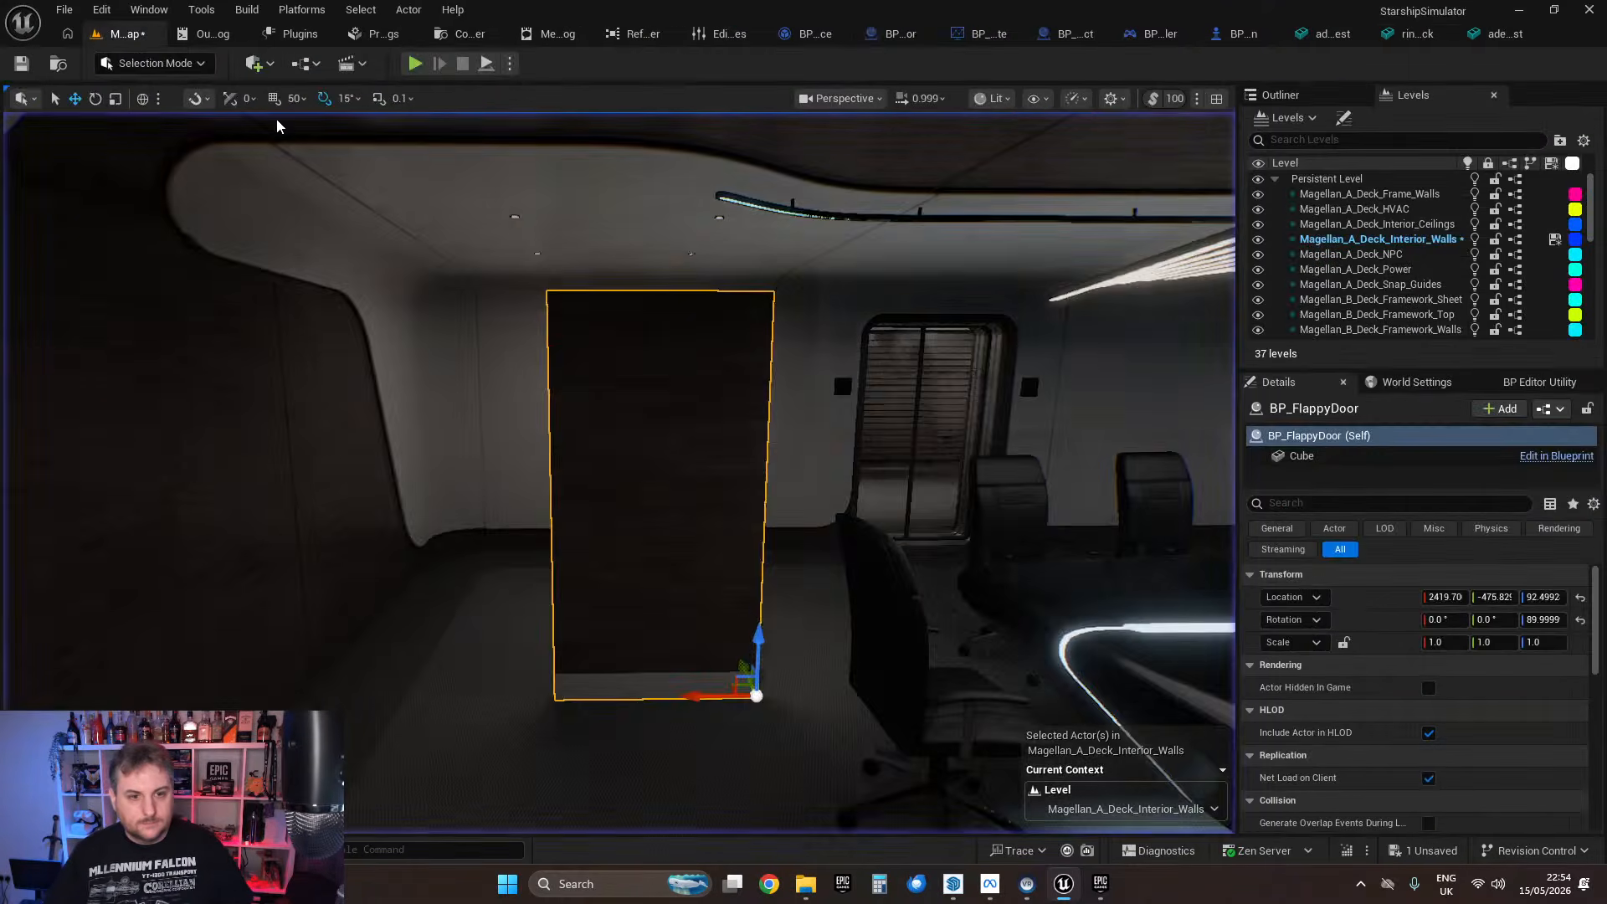
pyautogui.moveTo(401, 251); pyautogui.dragTo(653, 293, button='right')
pyautogui.moveTo(309, 691); pyautogui.dragTo(1055, 427)
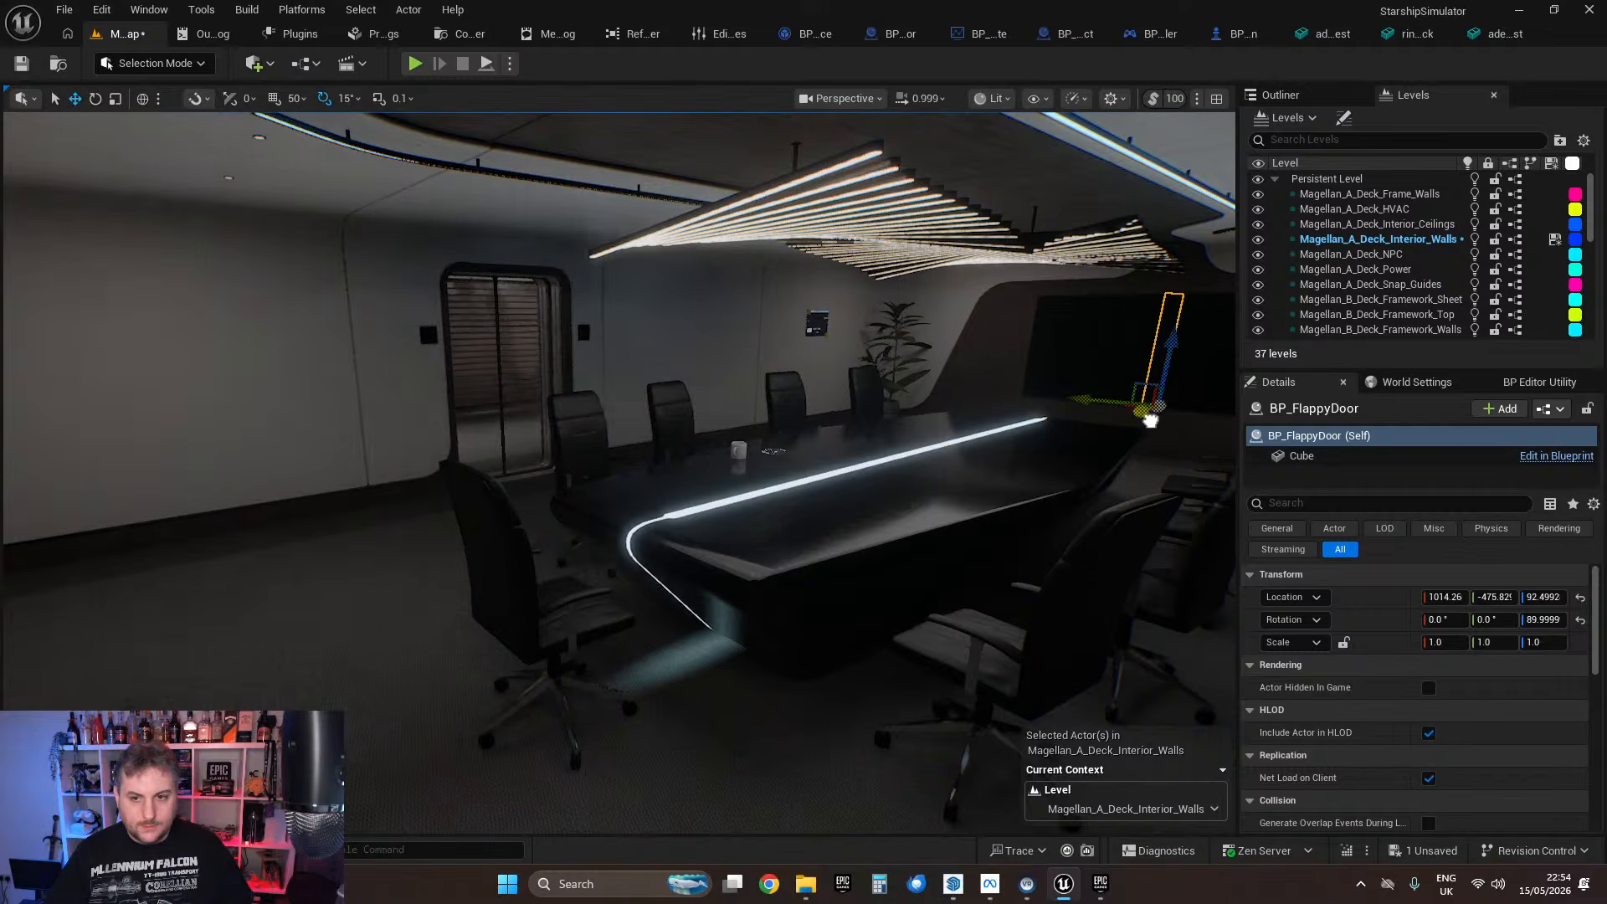
pyautogui.press('f')
pyautogui.moveTo(818, 403); pyautogui.dragTo(728, 519, button='right')
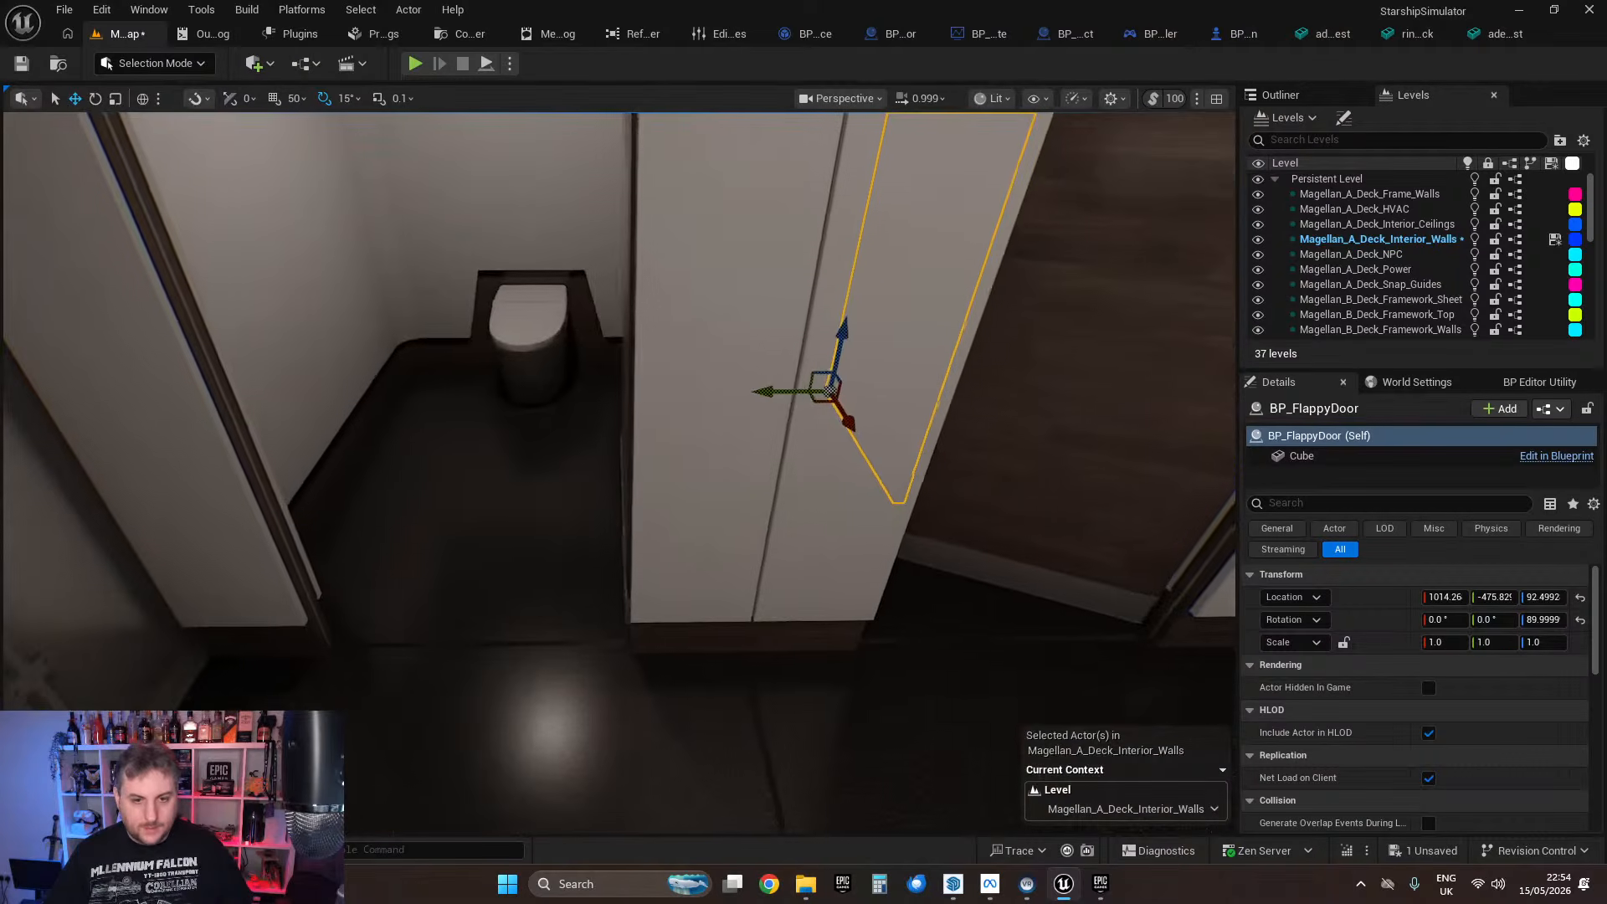
pyautogui.moveTo(818, 403); pyautogui.dragTo(504, 546)
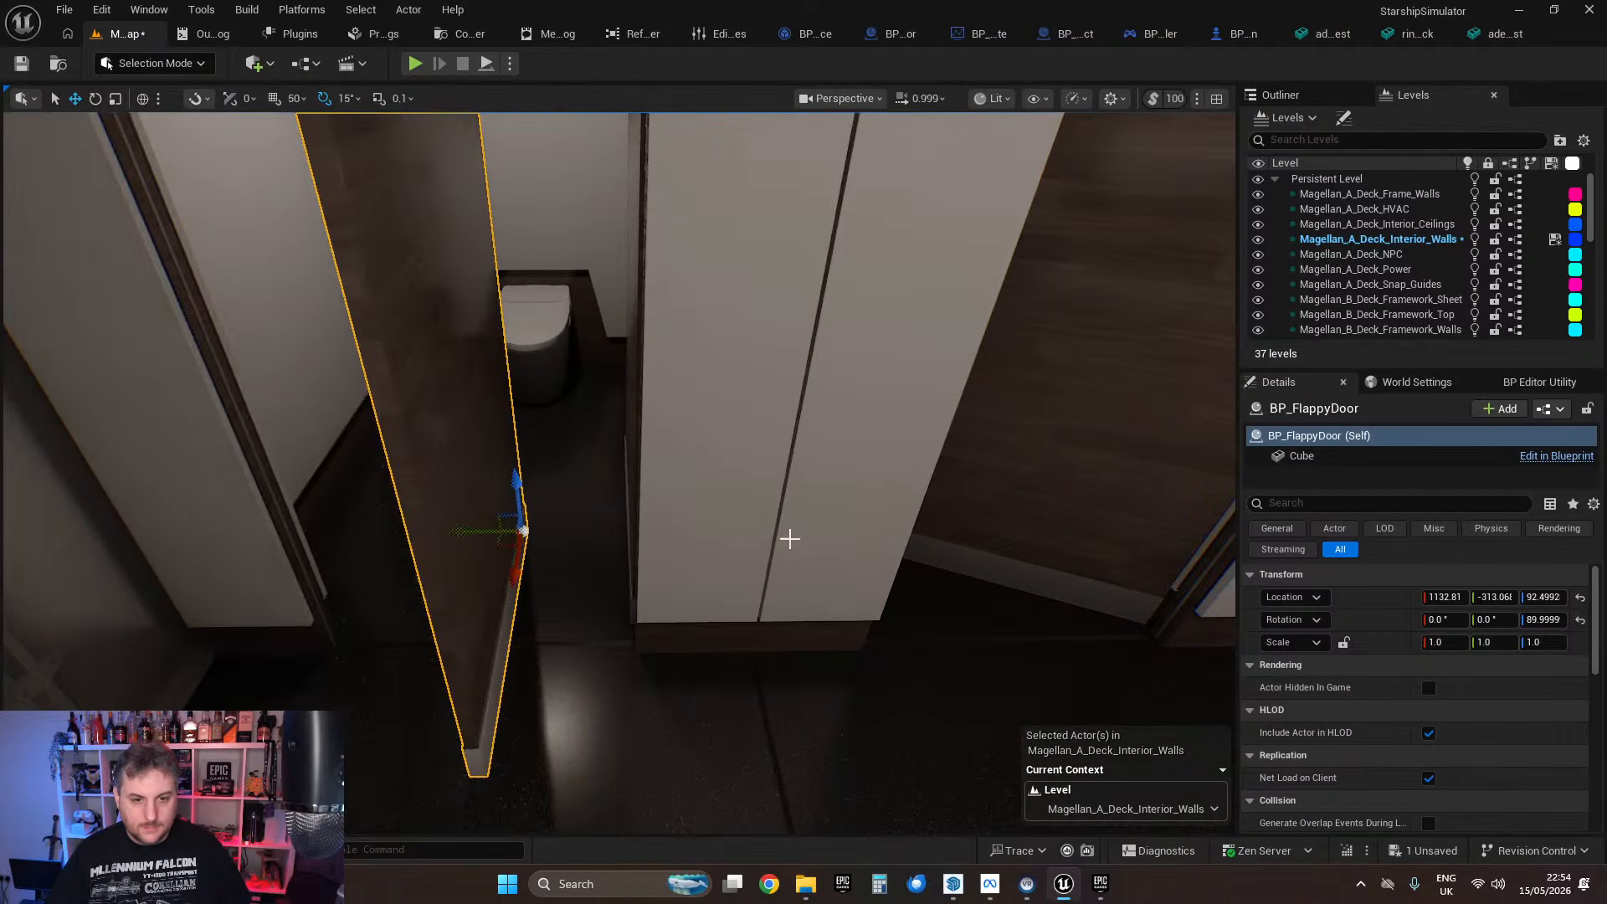
pyautogui.moveTo(676, 518)
pyautogui.mouseDown(button='right')
pyautogui.moveTo(754, 452)
pyautogui.moveTo(676, 519)
pyautogui.mouseUp(button='right')
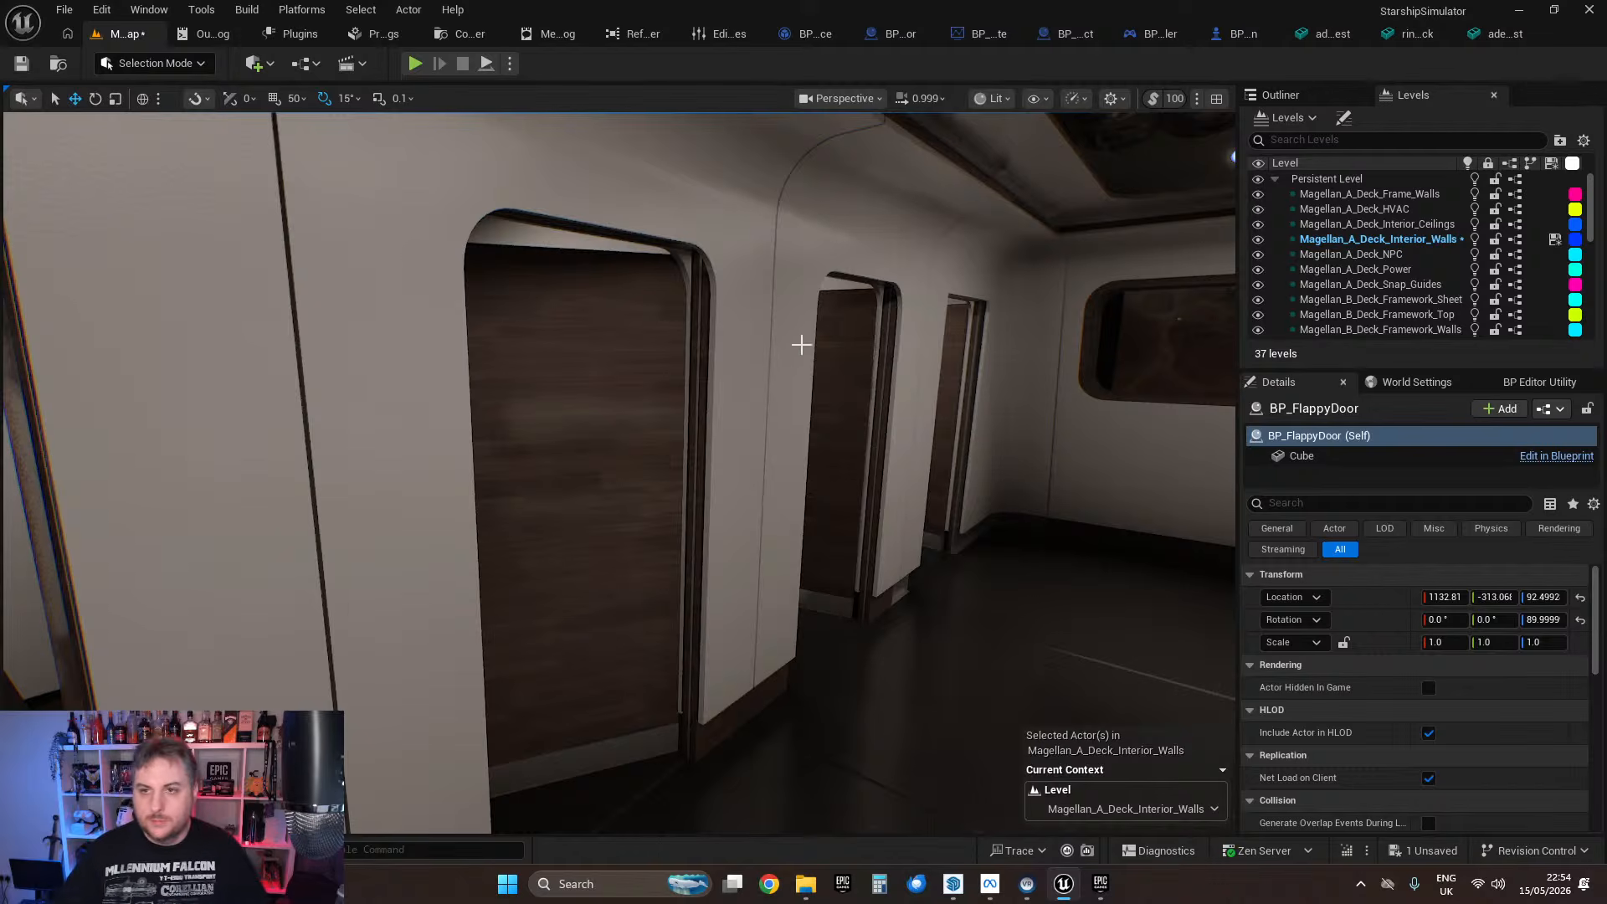
# Step: Switch to SketchUp and select the bathroom component containing the row of toilet cubicles
pyautogui.click(958, 887)
pyautogui.rightClick(746, 623)
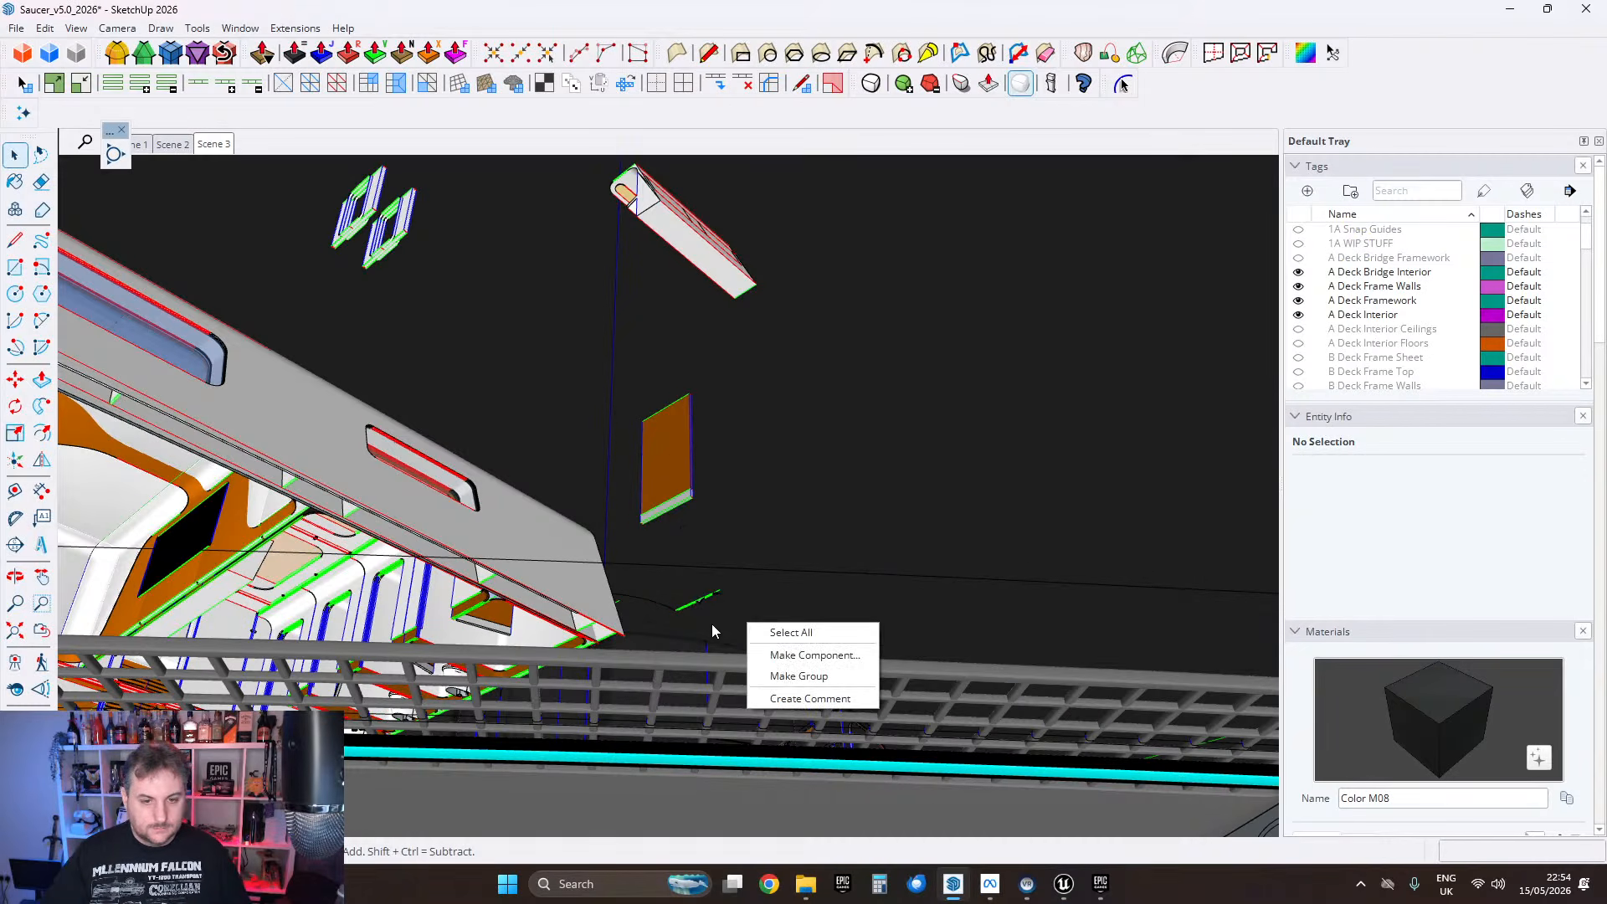
pyautogui.click(655, 601)
pyautogui.scroll(-3, 658, 601)
pyautogui.scroll(3, 368, 615)
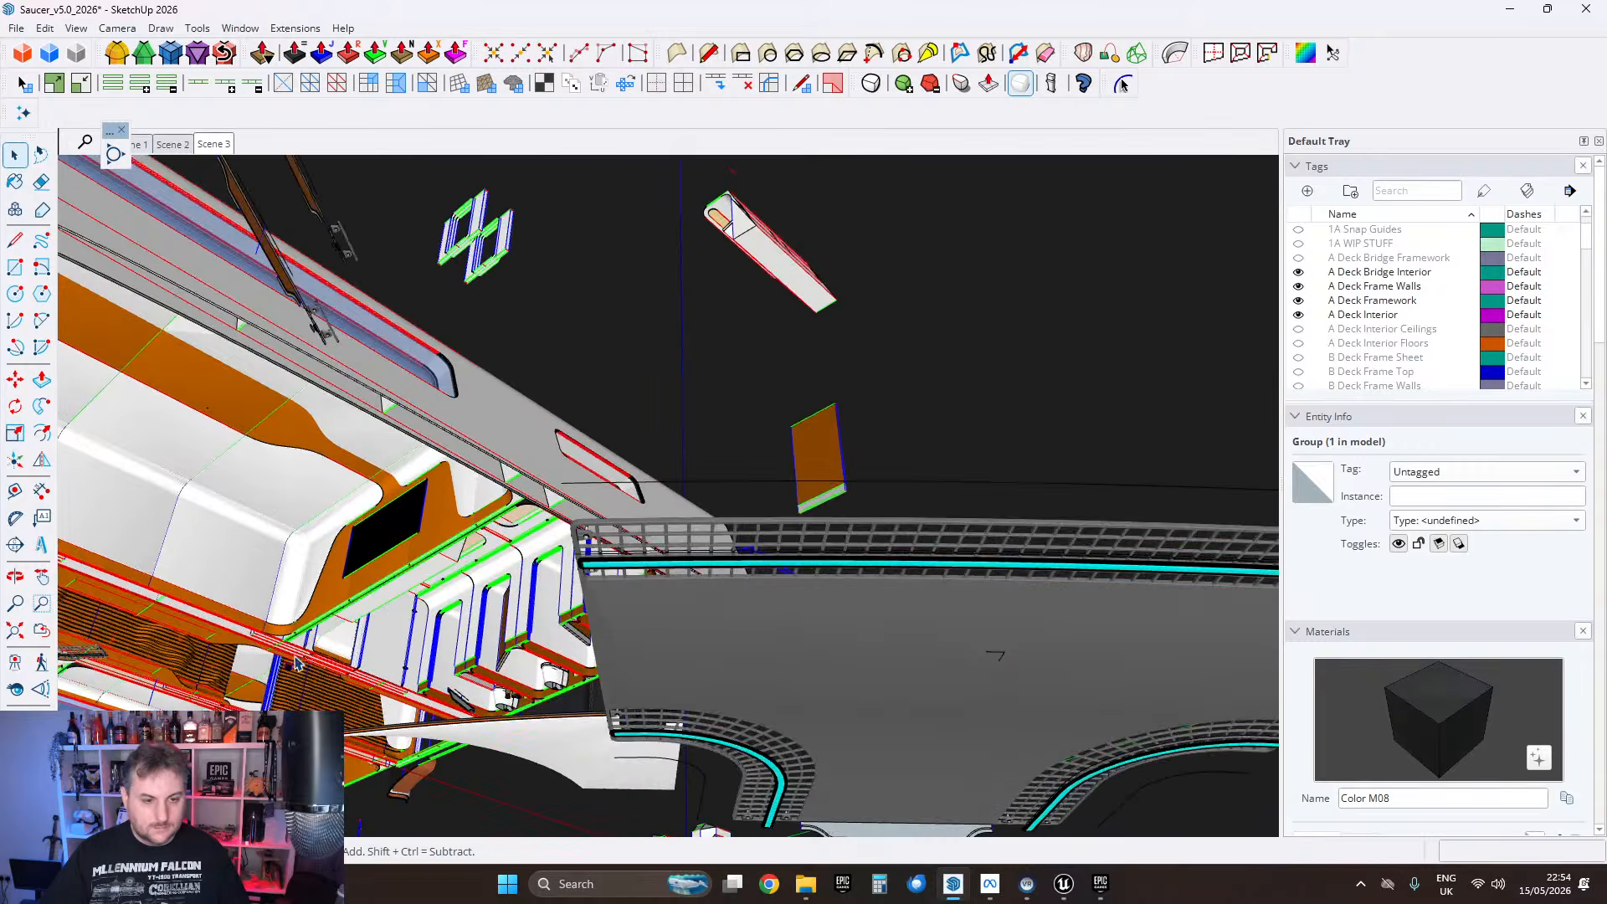
pyautogui.moveTo(368, 615); pyautogui.dragTo(839, 596, button='middle')
pyautogui.scroll(1, 840, 596)
pyautogui.click(842, 590)
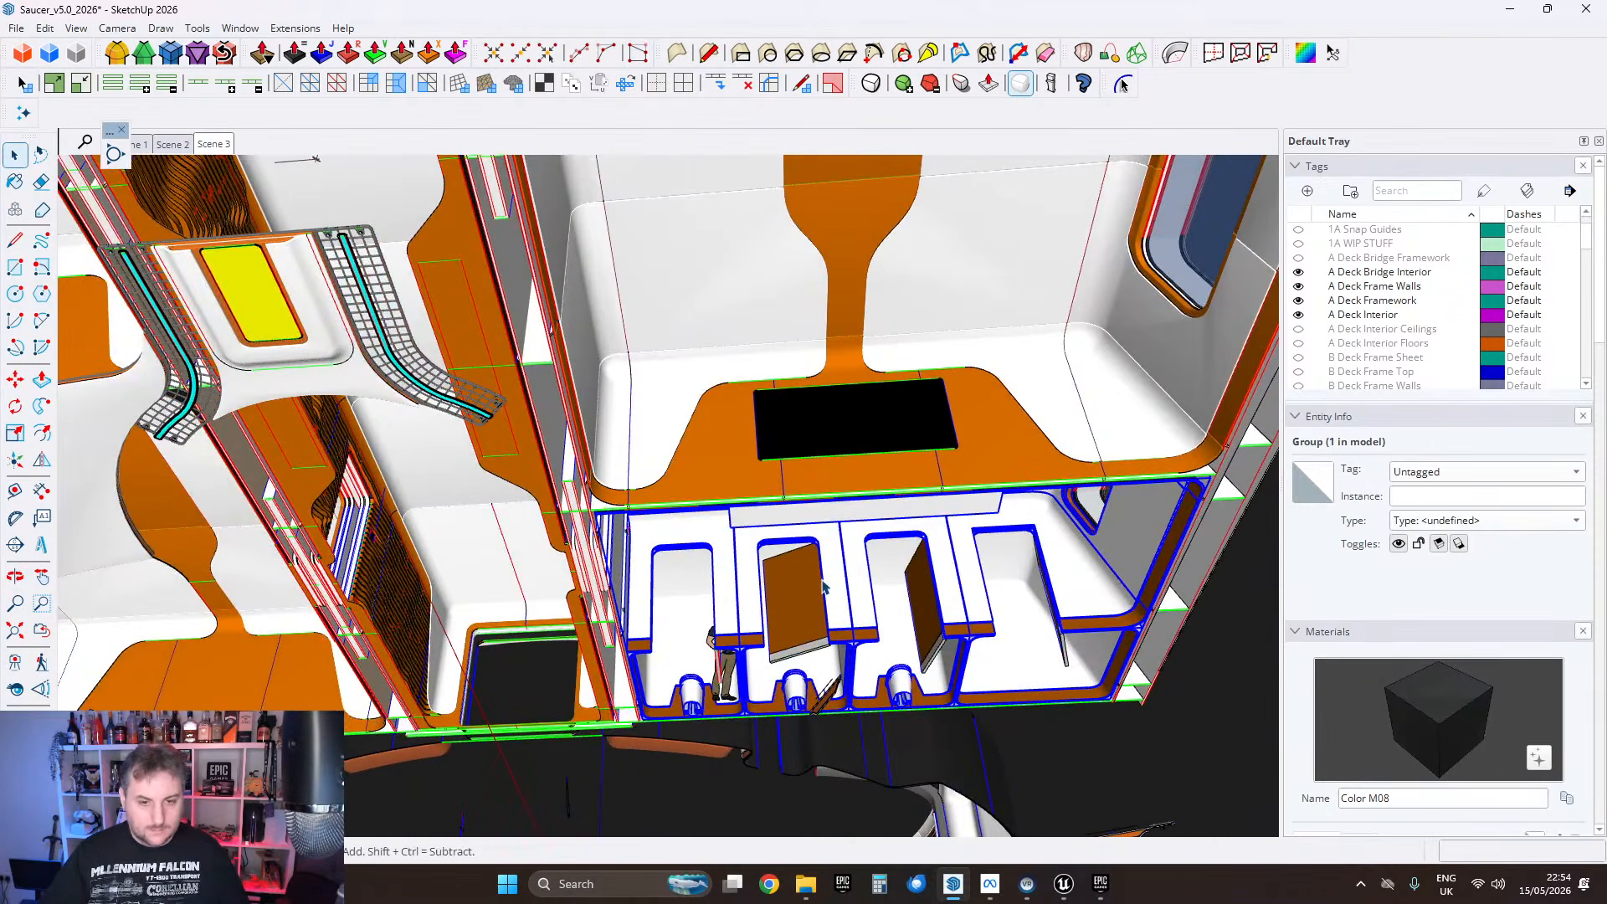
# Step: Export the bathroom component as an FBX model, overwriting adeck_bathroom_test.fbx in the Test folder
pyautogui.click(15, 29)
pyautogui.moveTo(98, 305)
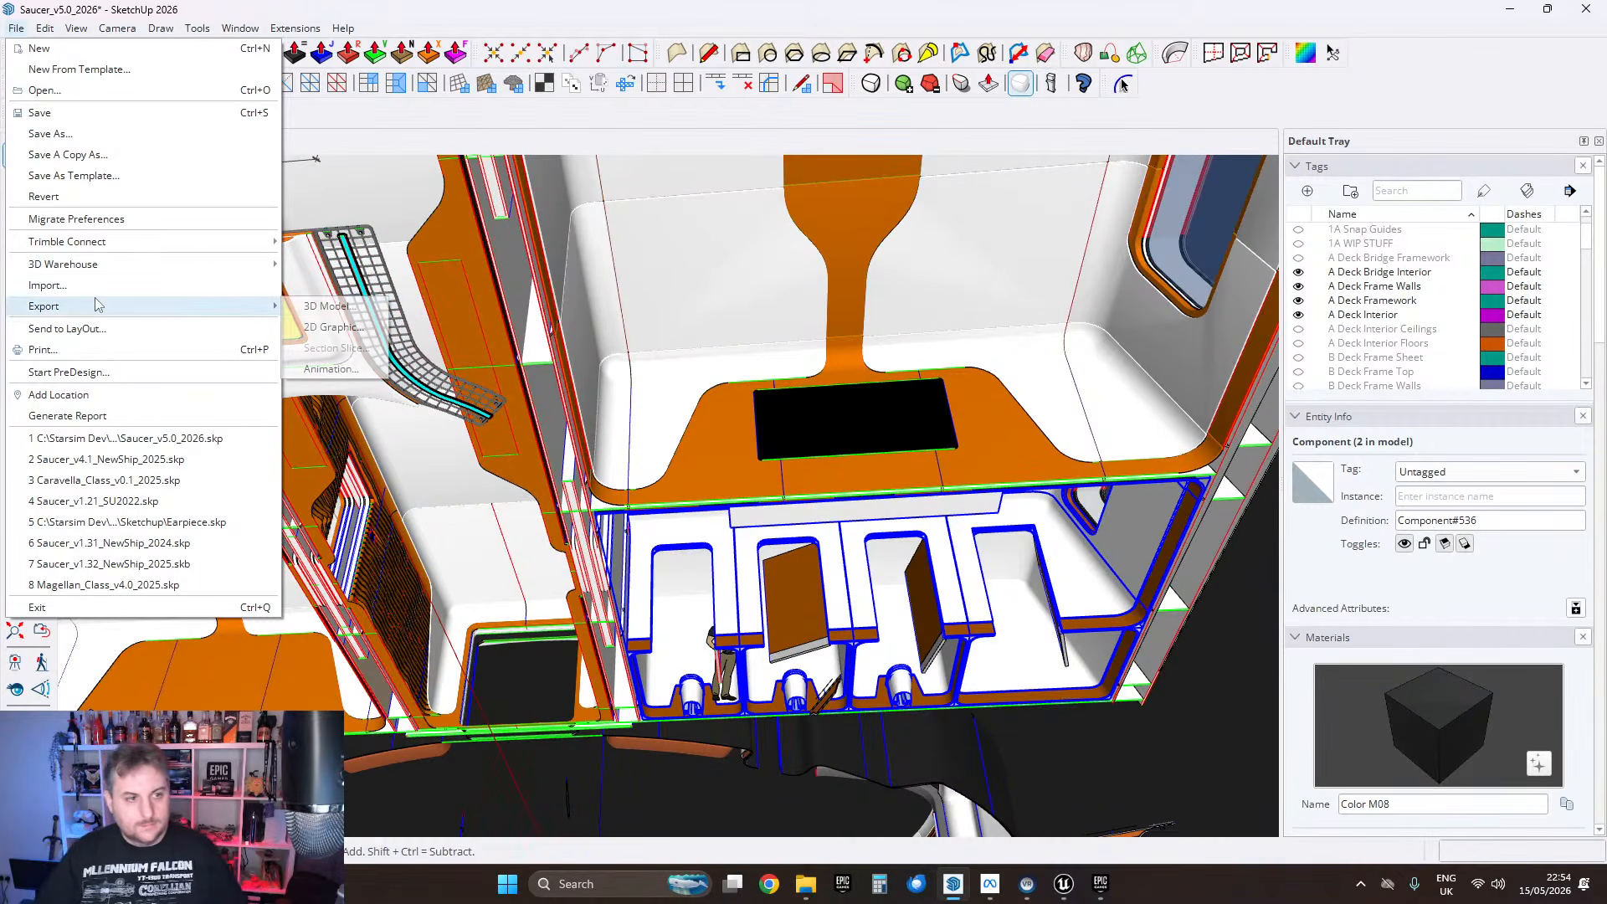
pyautogui.click(326, 306)
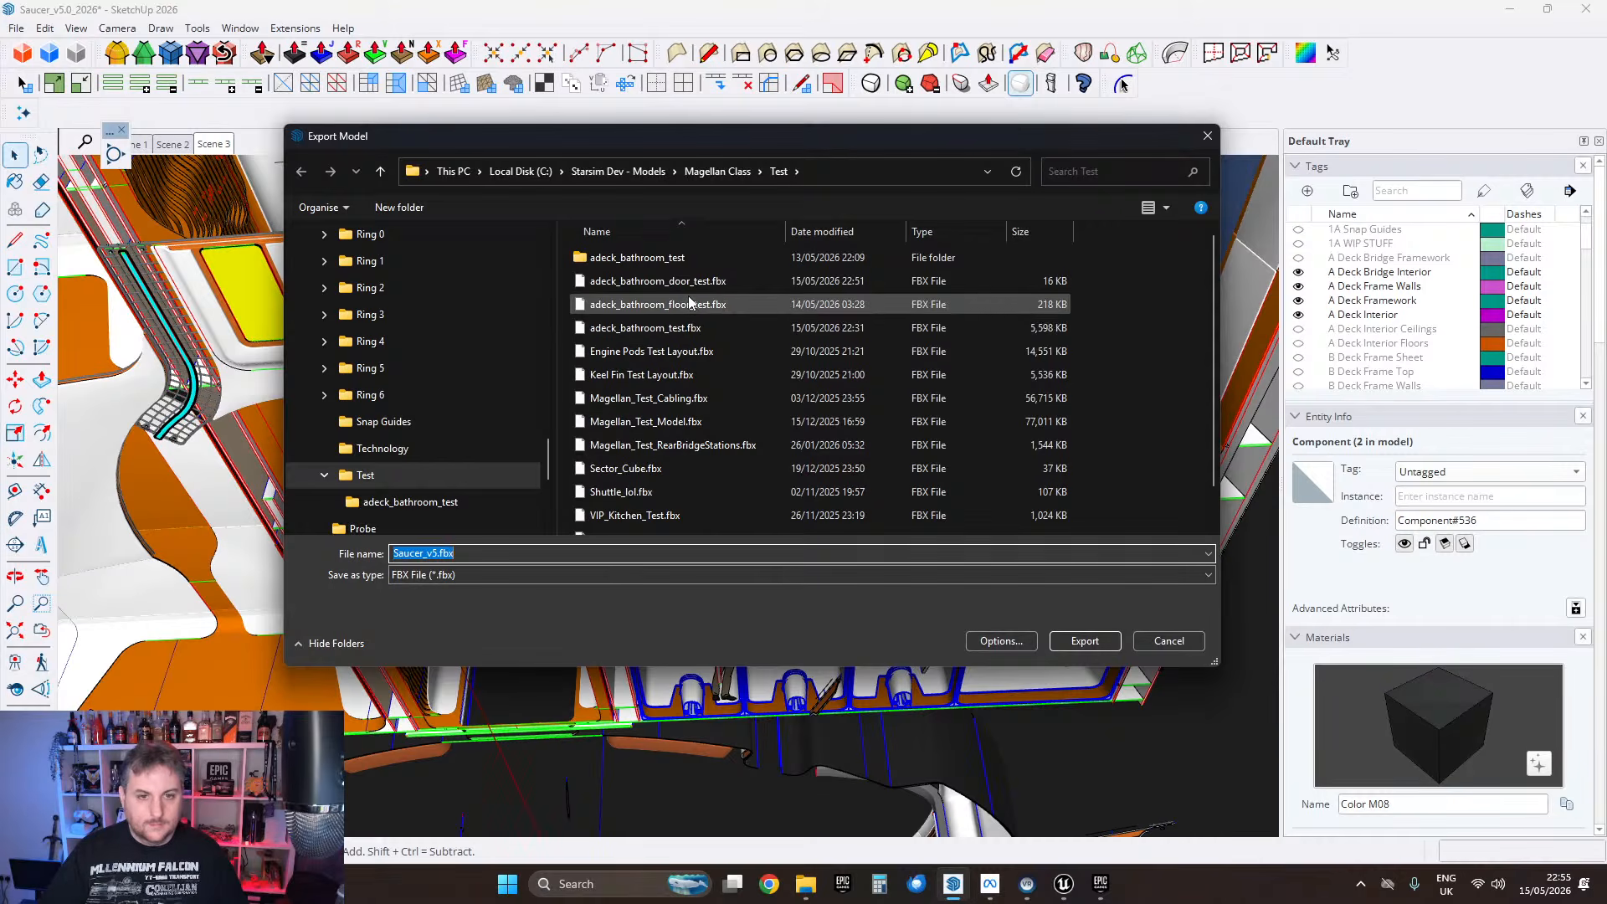
pyautogui.doubleClick(670, 329)
pyautogui.click(846, 440)
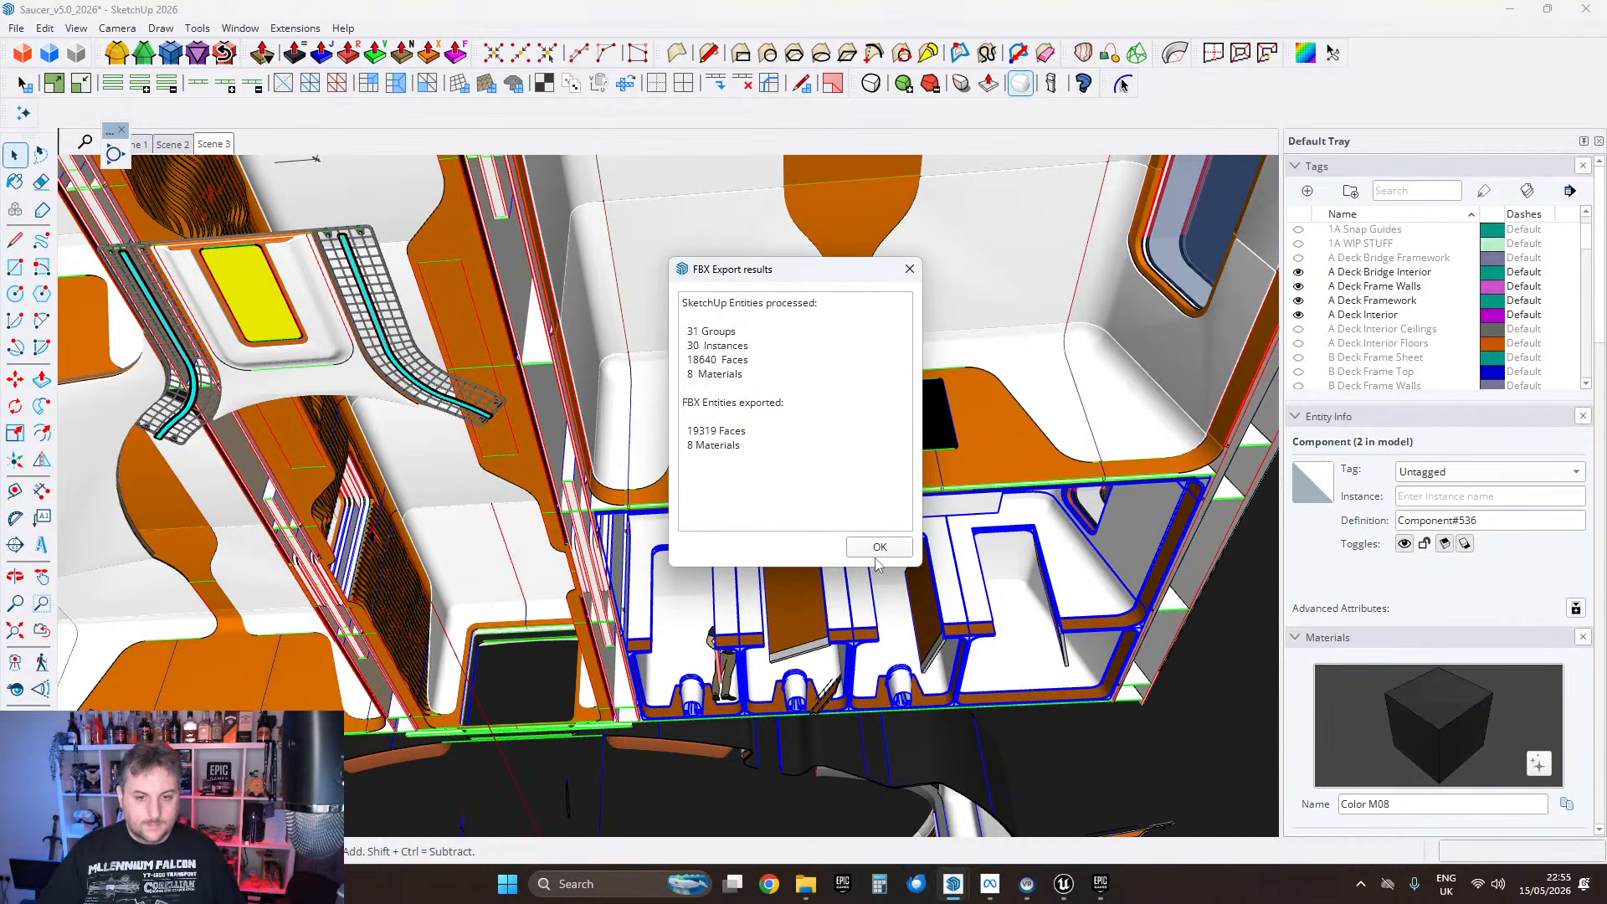
pyautogui.click(876, 554)
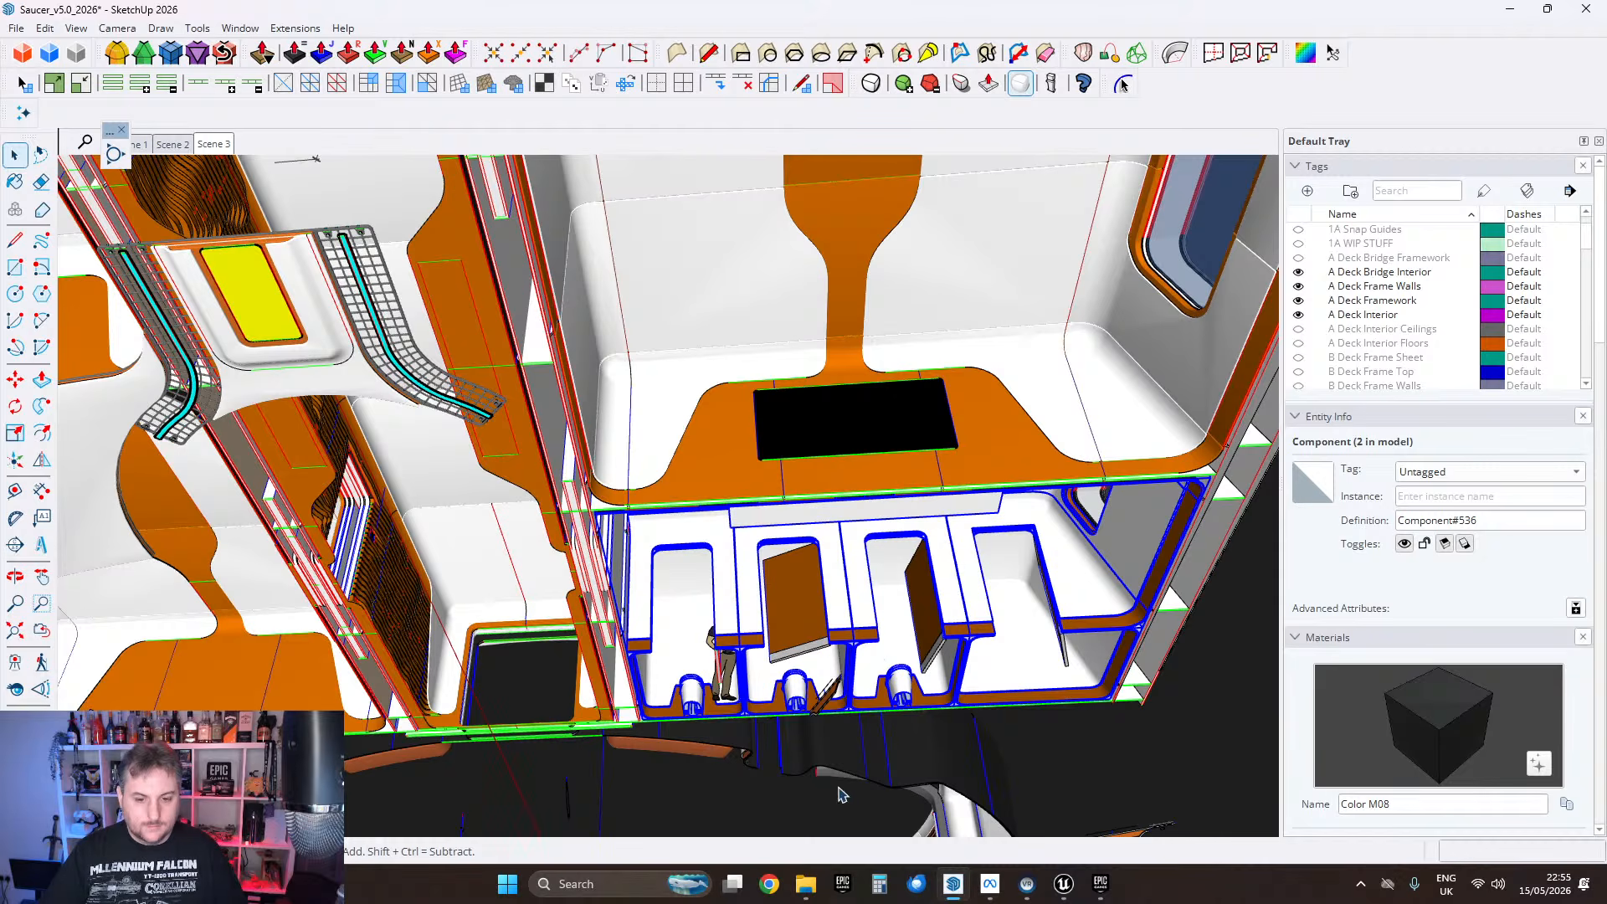
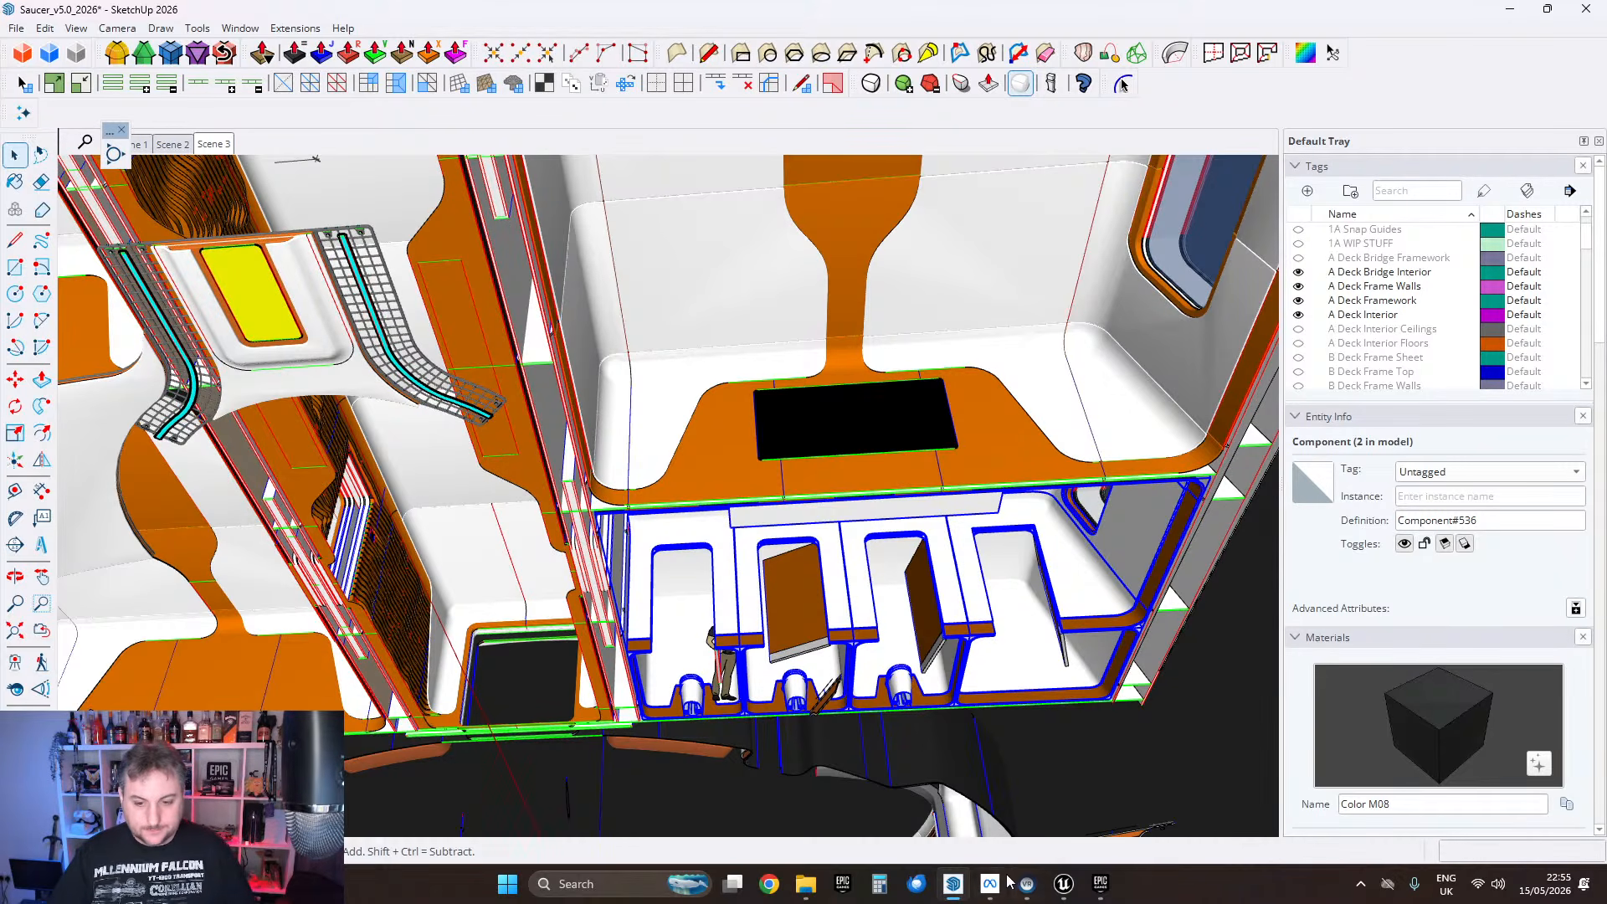
# Step: Back in Unreal, reimport the adeck_bathroom_test static mesh, save it, and return to the level map
pyautogui.click(1063, 884)
pyautogui.click(737, 497)
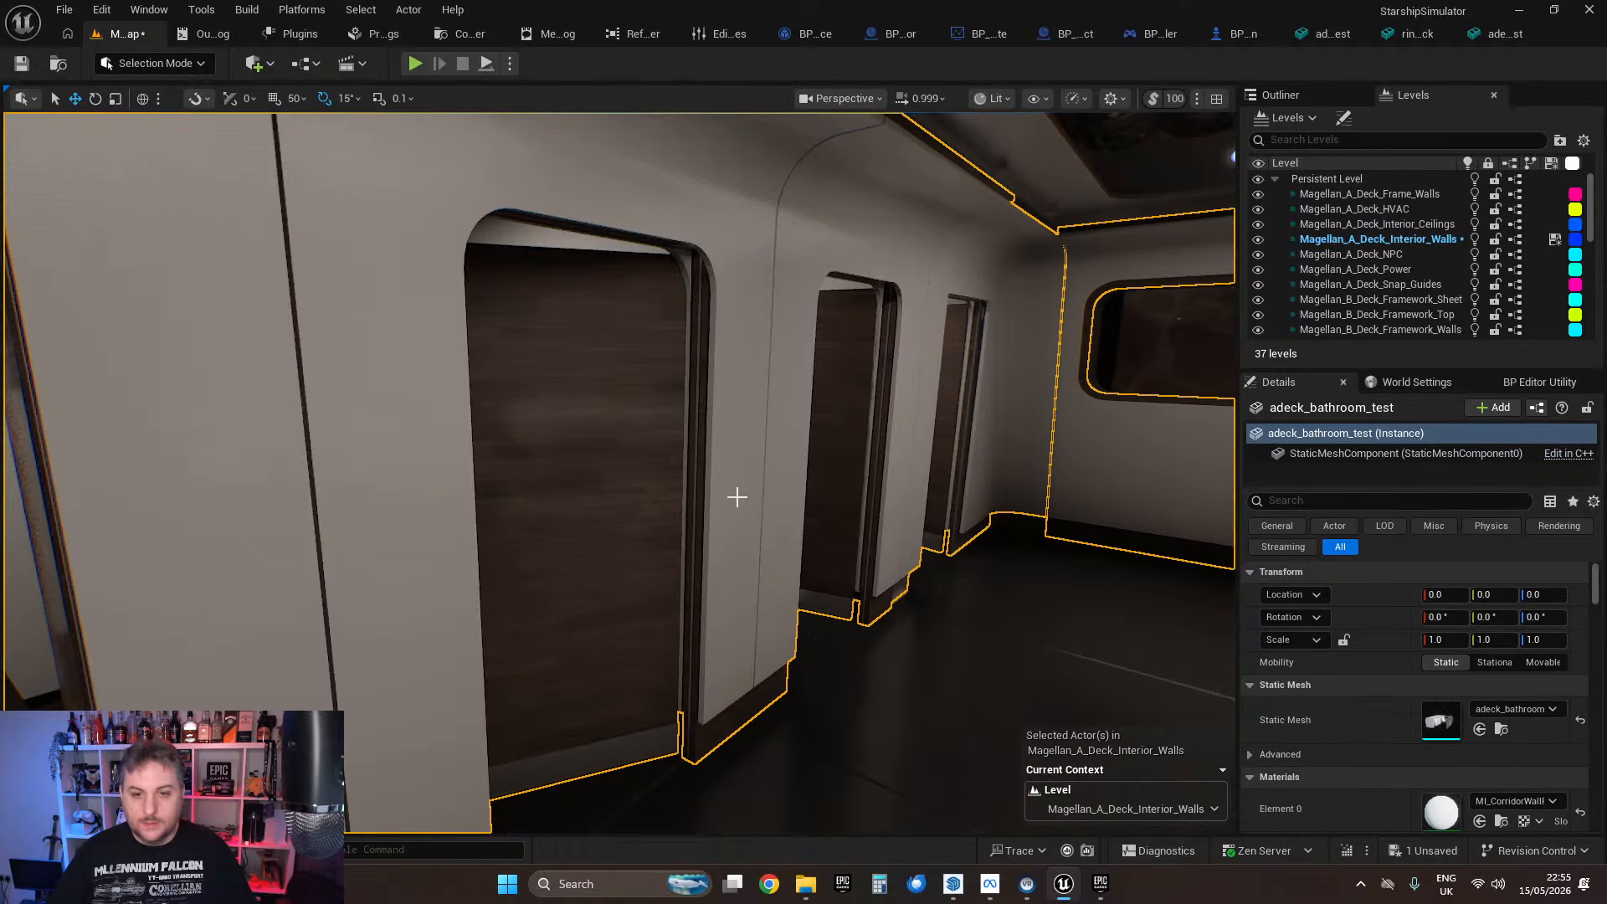
pyautogui.doubleClick(1440, 722)
pyautogui.click(123, 62)
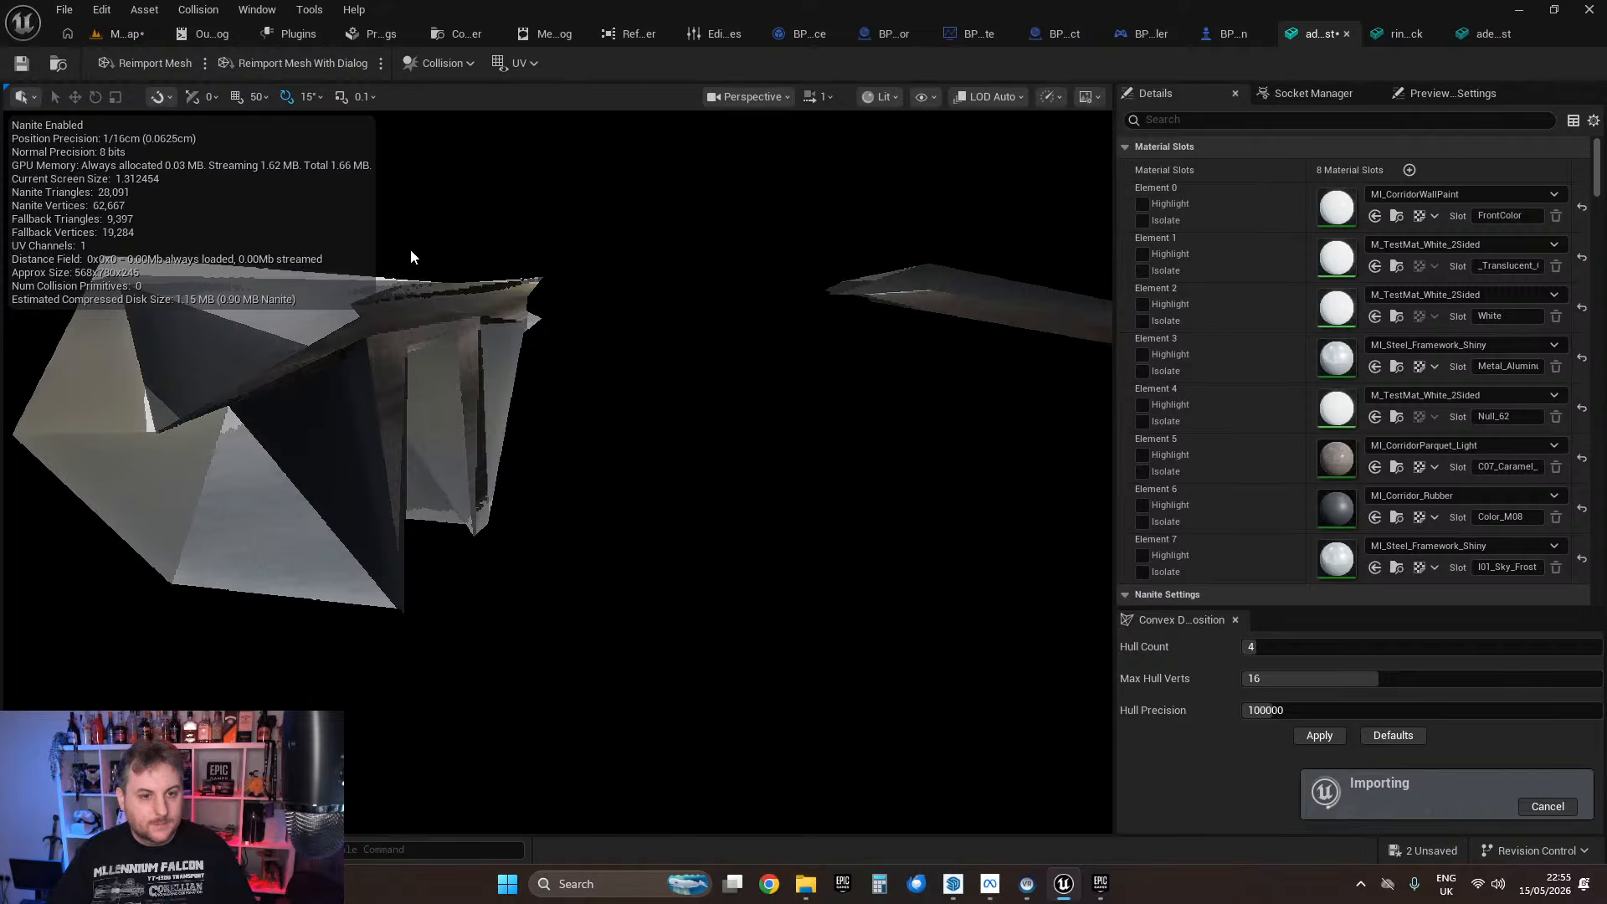
pyautogui.click(21, 65)
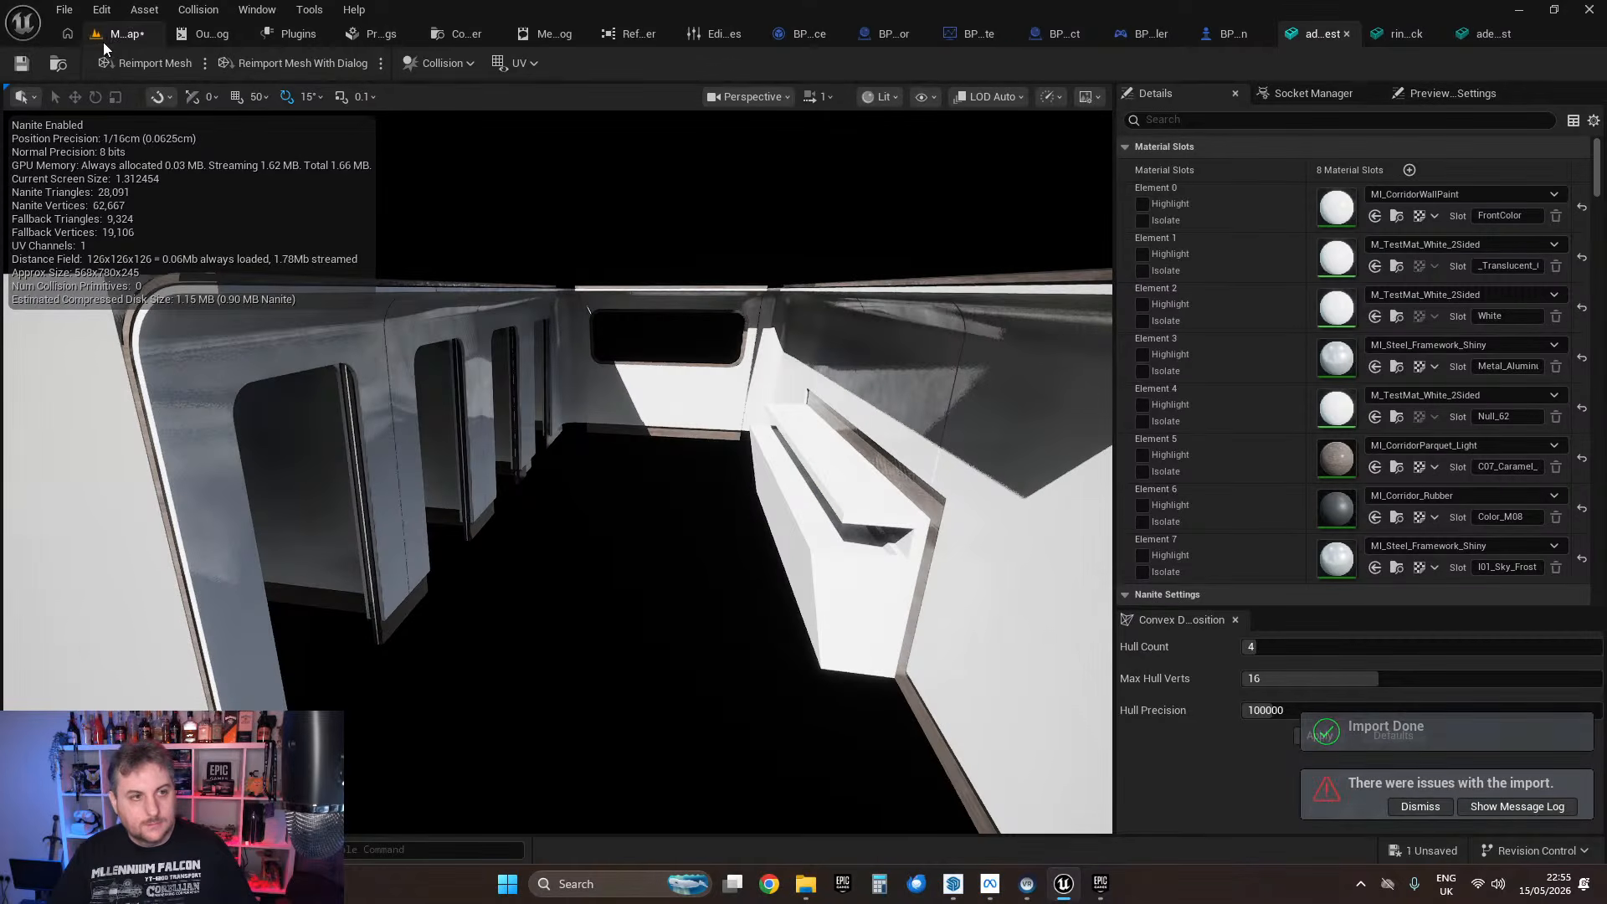
pyautogui.click(125, 34)
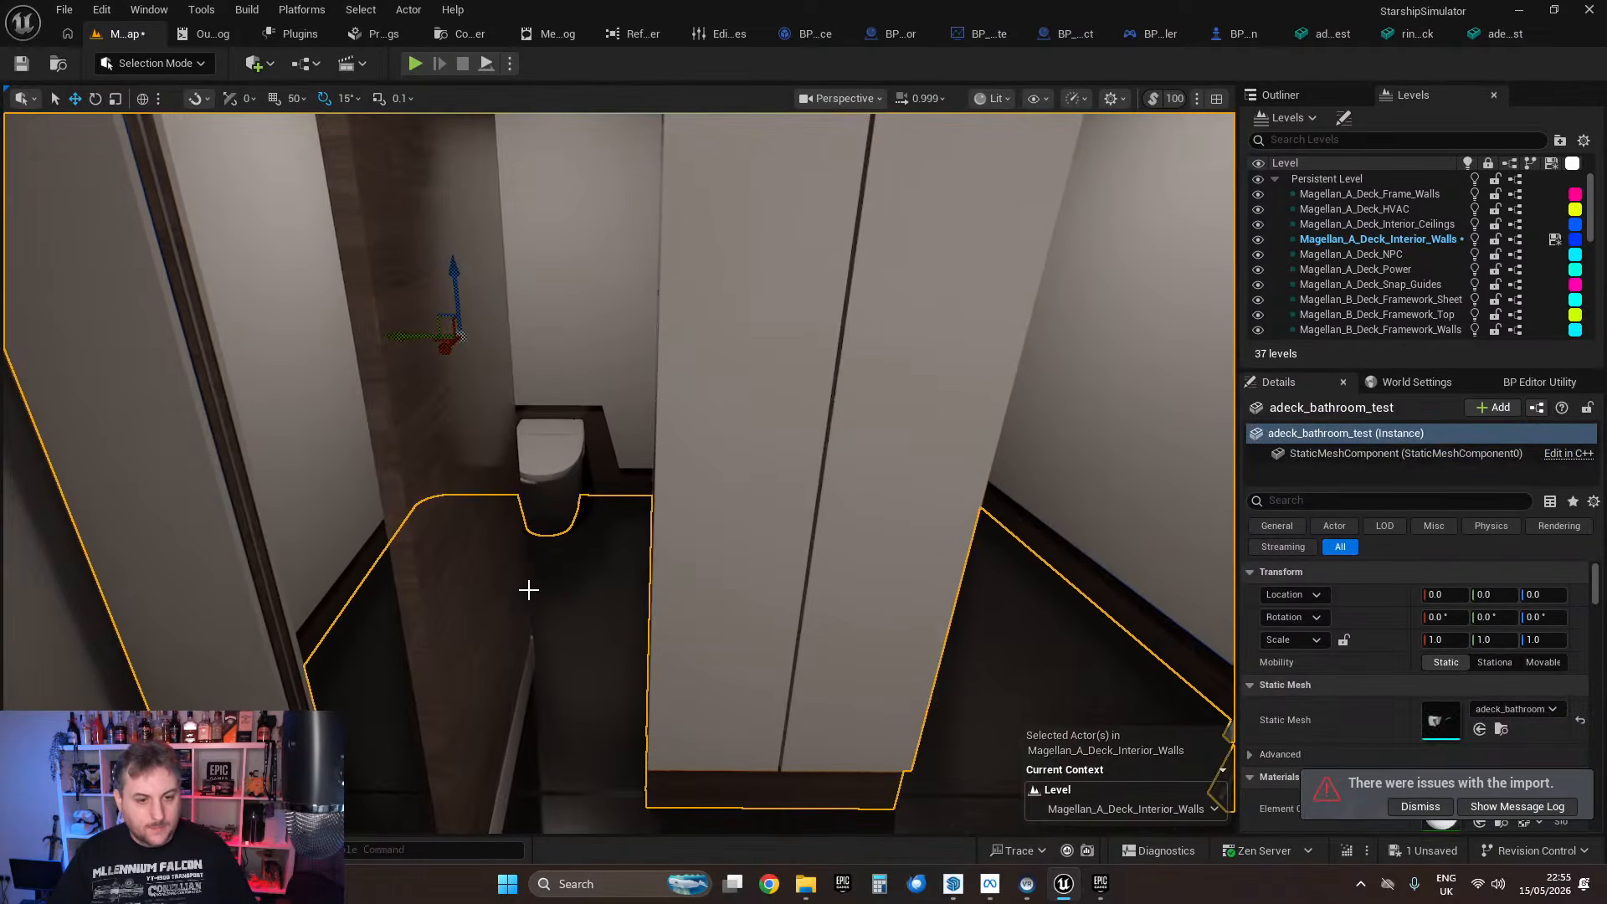
# Step: Set the Z rotation of the BP_FlappyDoor placed at the cubicles to 180°
pyautogui.click(528, 589)
pyautogui.moveTo(528, 588); pyautogui.dragTo(546, 535, button='right')
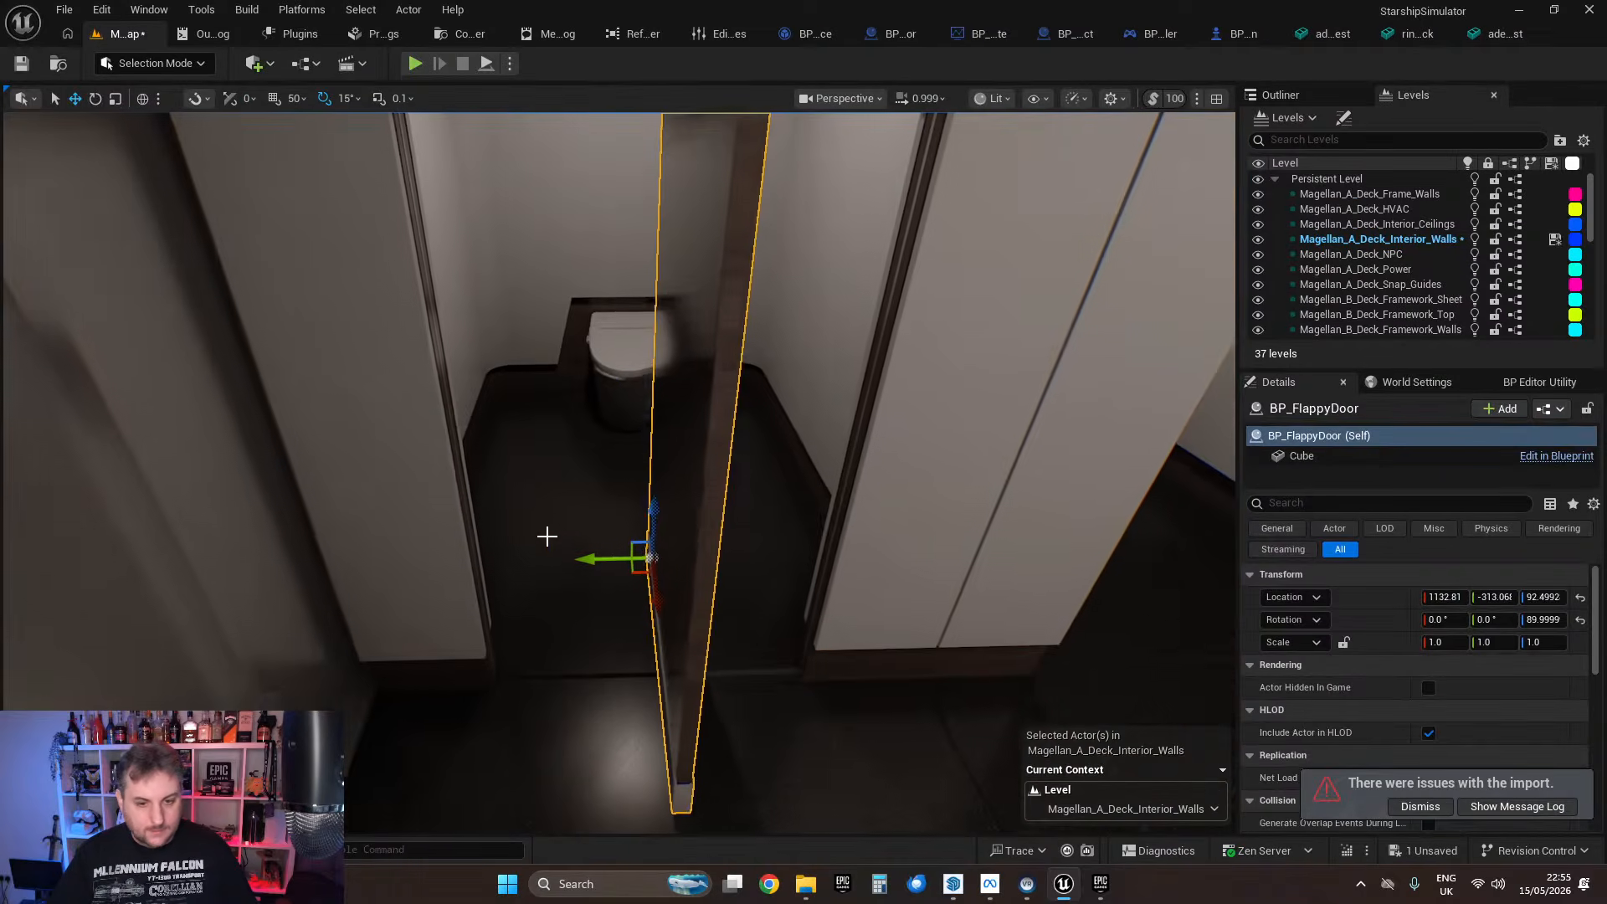
pyautogui.click(1581, 619)
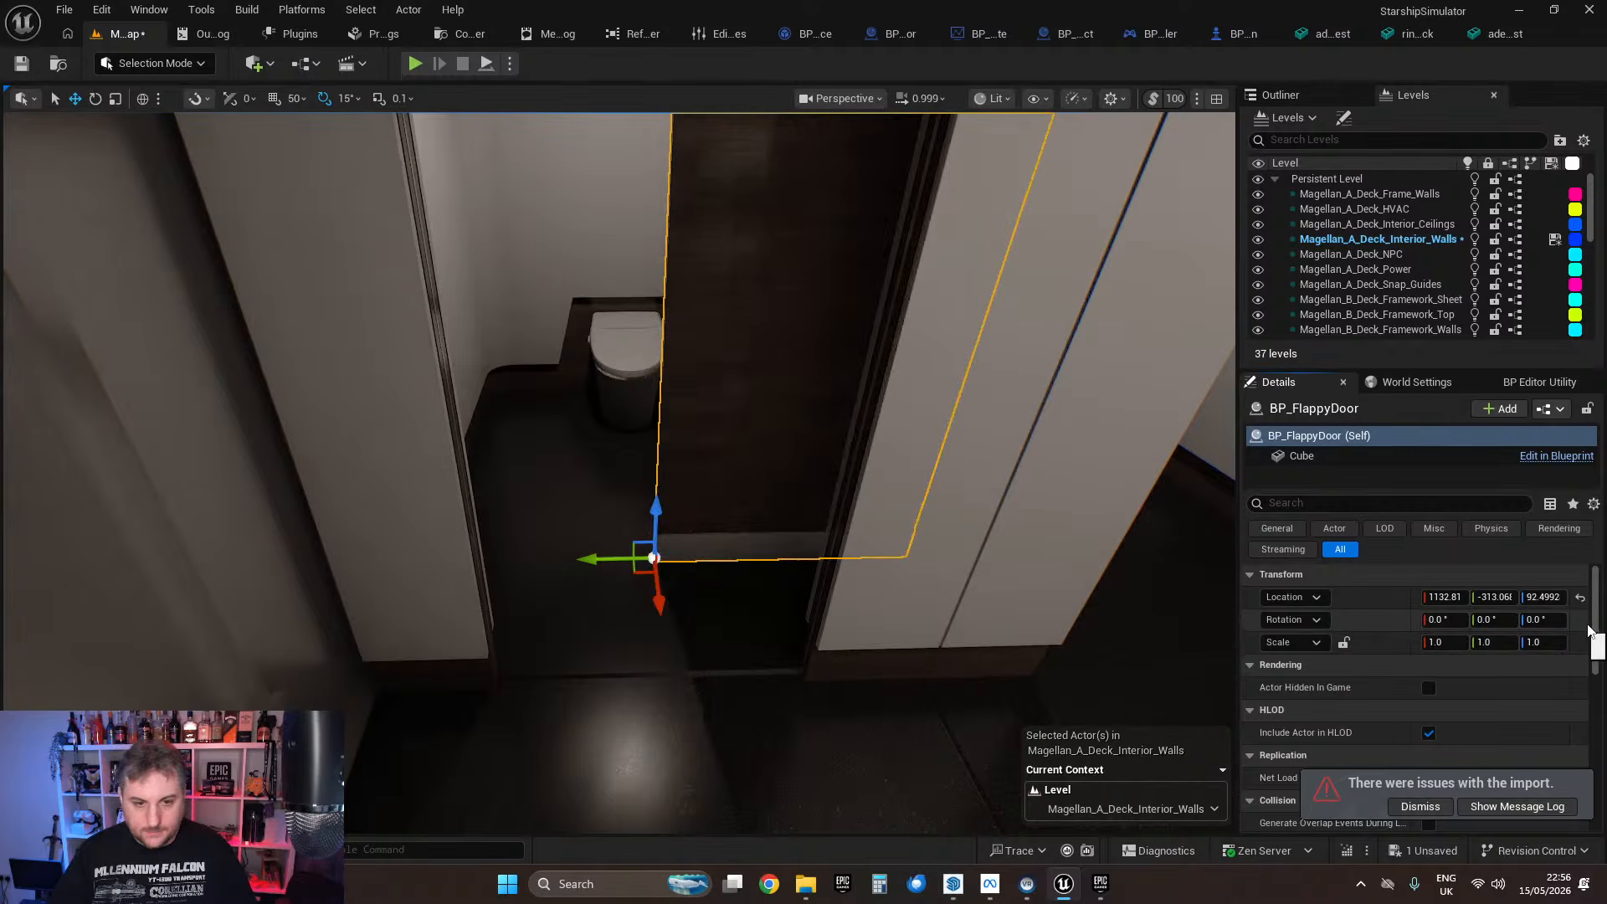
pyautogui.click(1543, 619)
pyautogui.write('180')
pyautogui.press('Return')
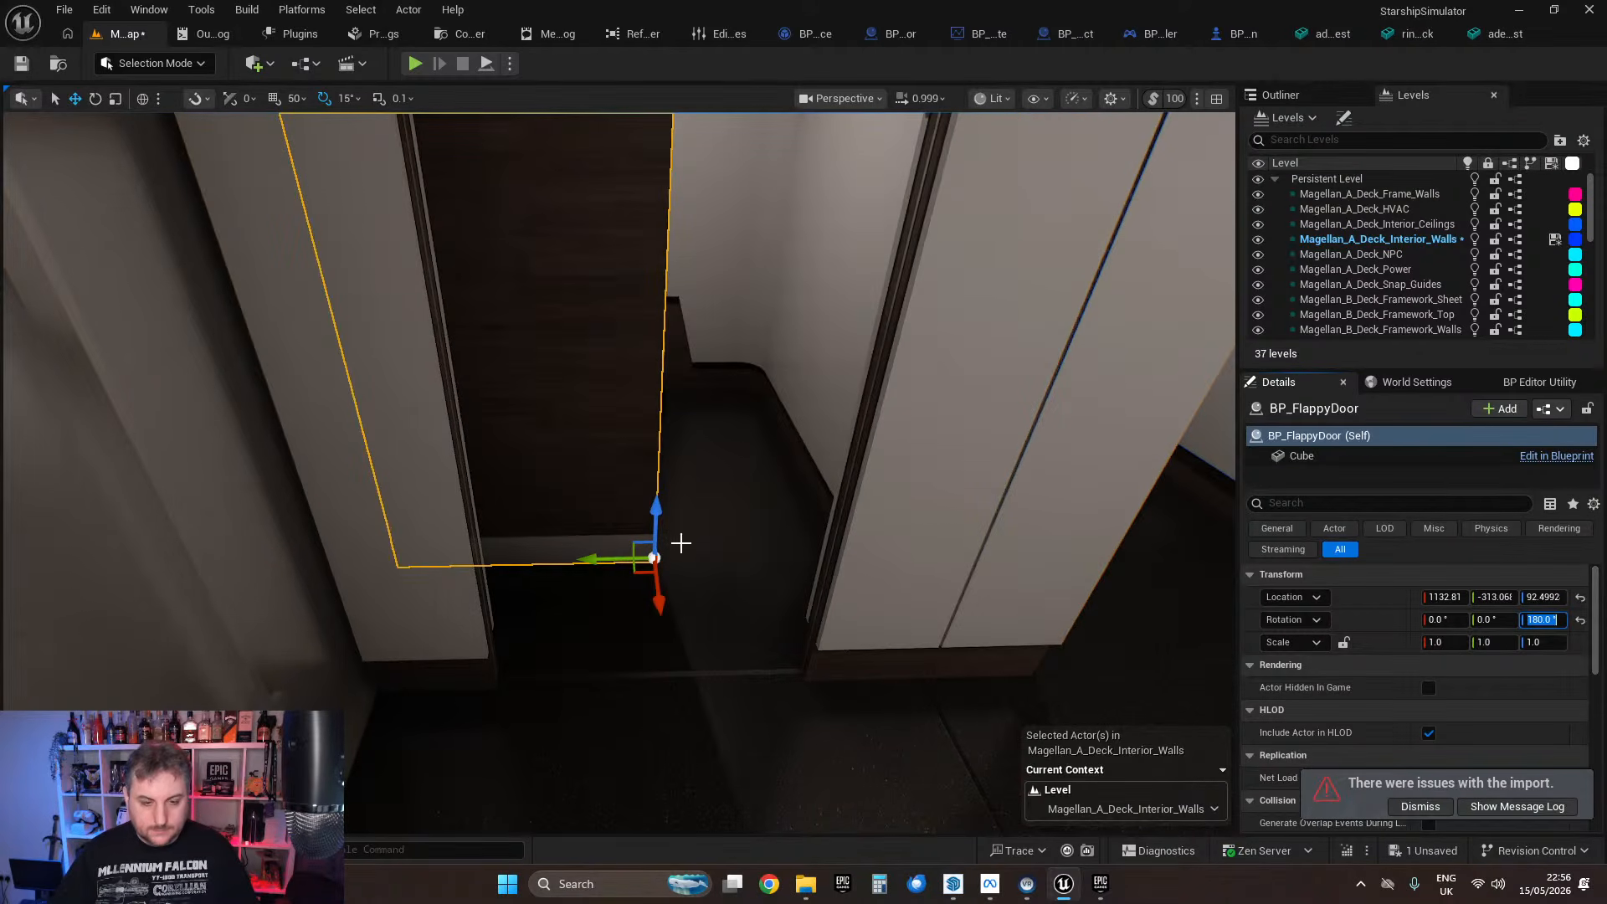
# Step: Fit the flappy door into the first cubicle doorway, at about X 1188.6, Y -357.4
pyautogui.moveTo(638, 574)
pyautogui.mouseDown(button='right')
pyautogui.moveTo(695, 577)
pyautogui.moveTo(646, 602)
pyautogui.mouseUp(button='right')
pyautogui.moveTo(643, 600); pyautogui.dragTo(814, 713)
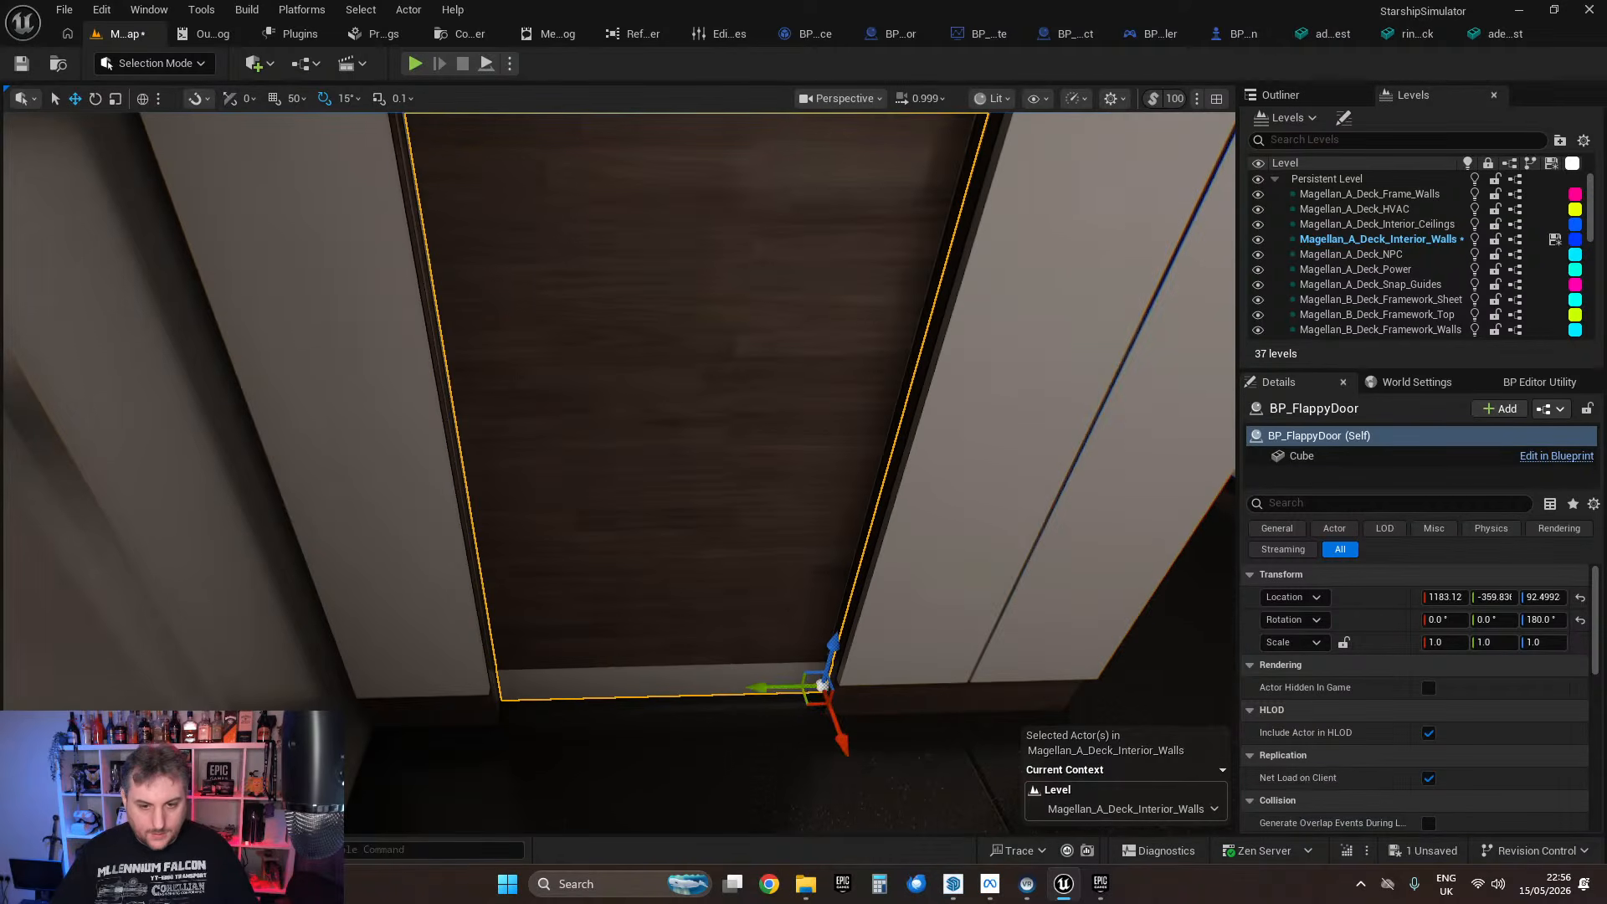
pyautogui.moveTo(806, 708)
pyautogui.mouseDown(button='right')
pyautogui.moveTo(806, 770)
pyautogui.moveTo(806, 708)
pyautogui.mouseUp(button='right')
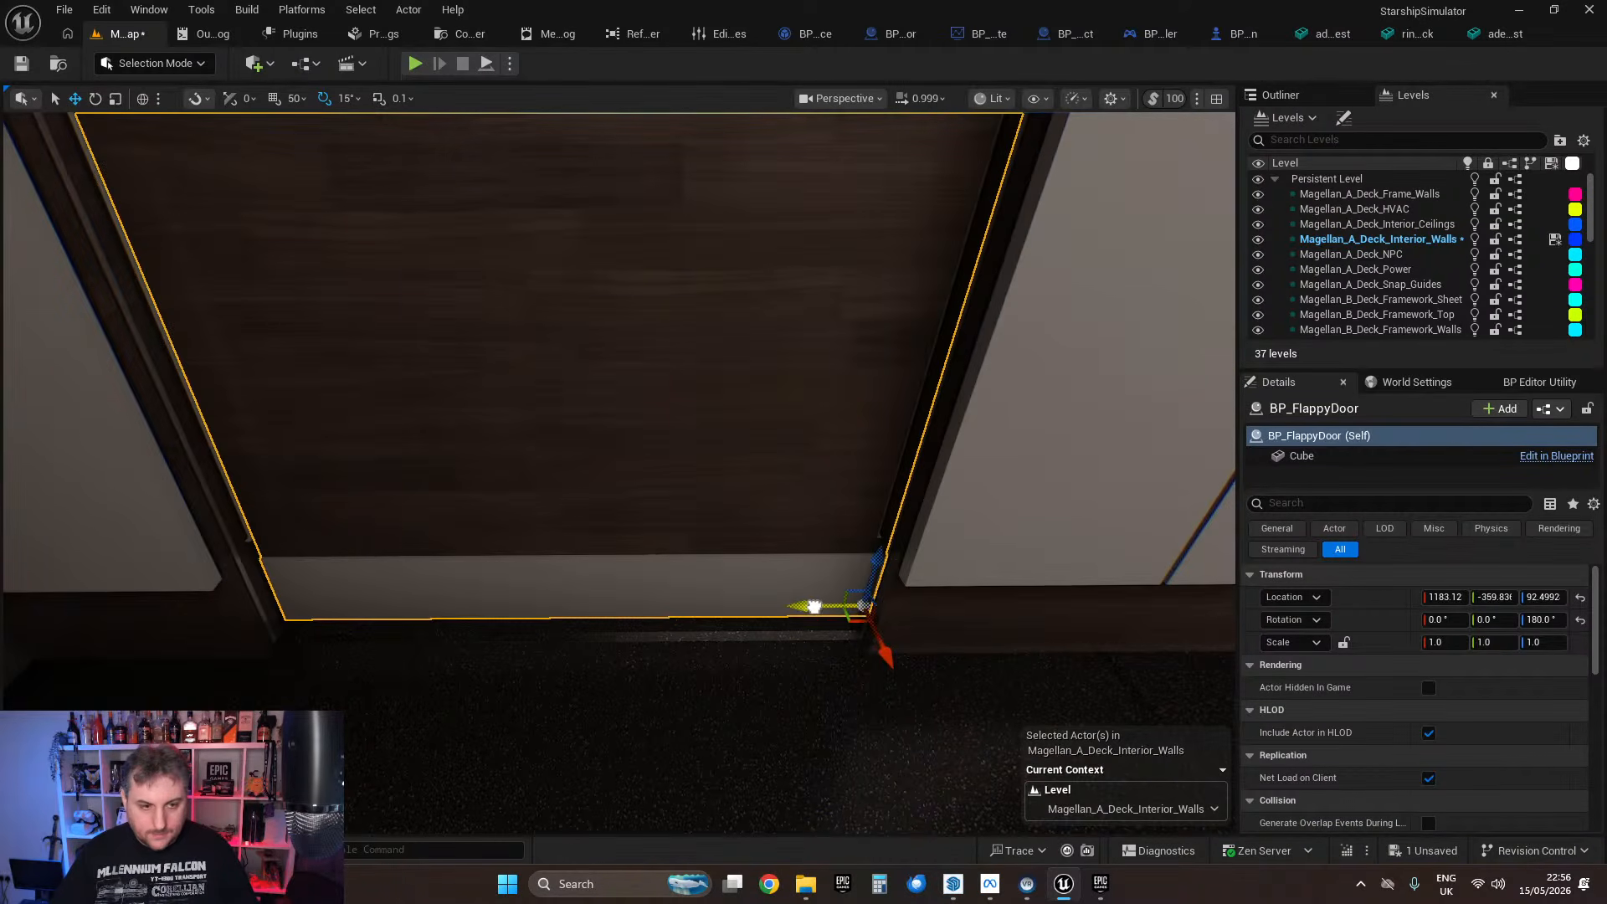
pyautogui.moveTo(814, 606); pyautogui.dragTo(809, 607)
pyautogui.moveTo(809, 606); pyautogui.dragTo(1189, 602, button='right')
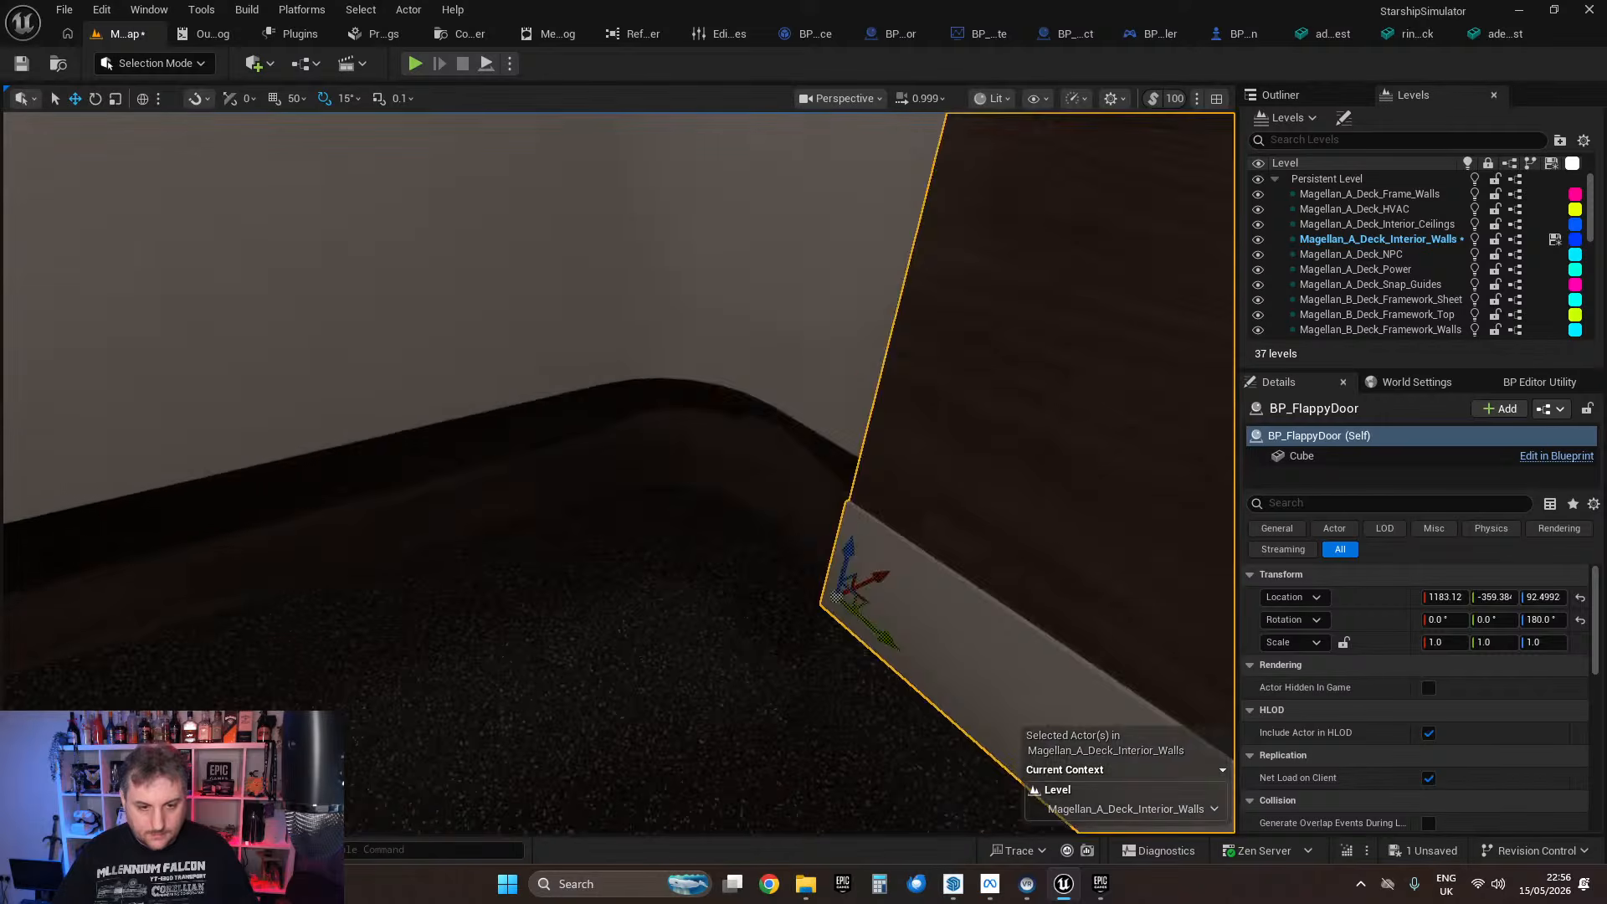
pyautogui.moveTo(720, 694); pyautogui.dragTo(757, 770, button='right')
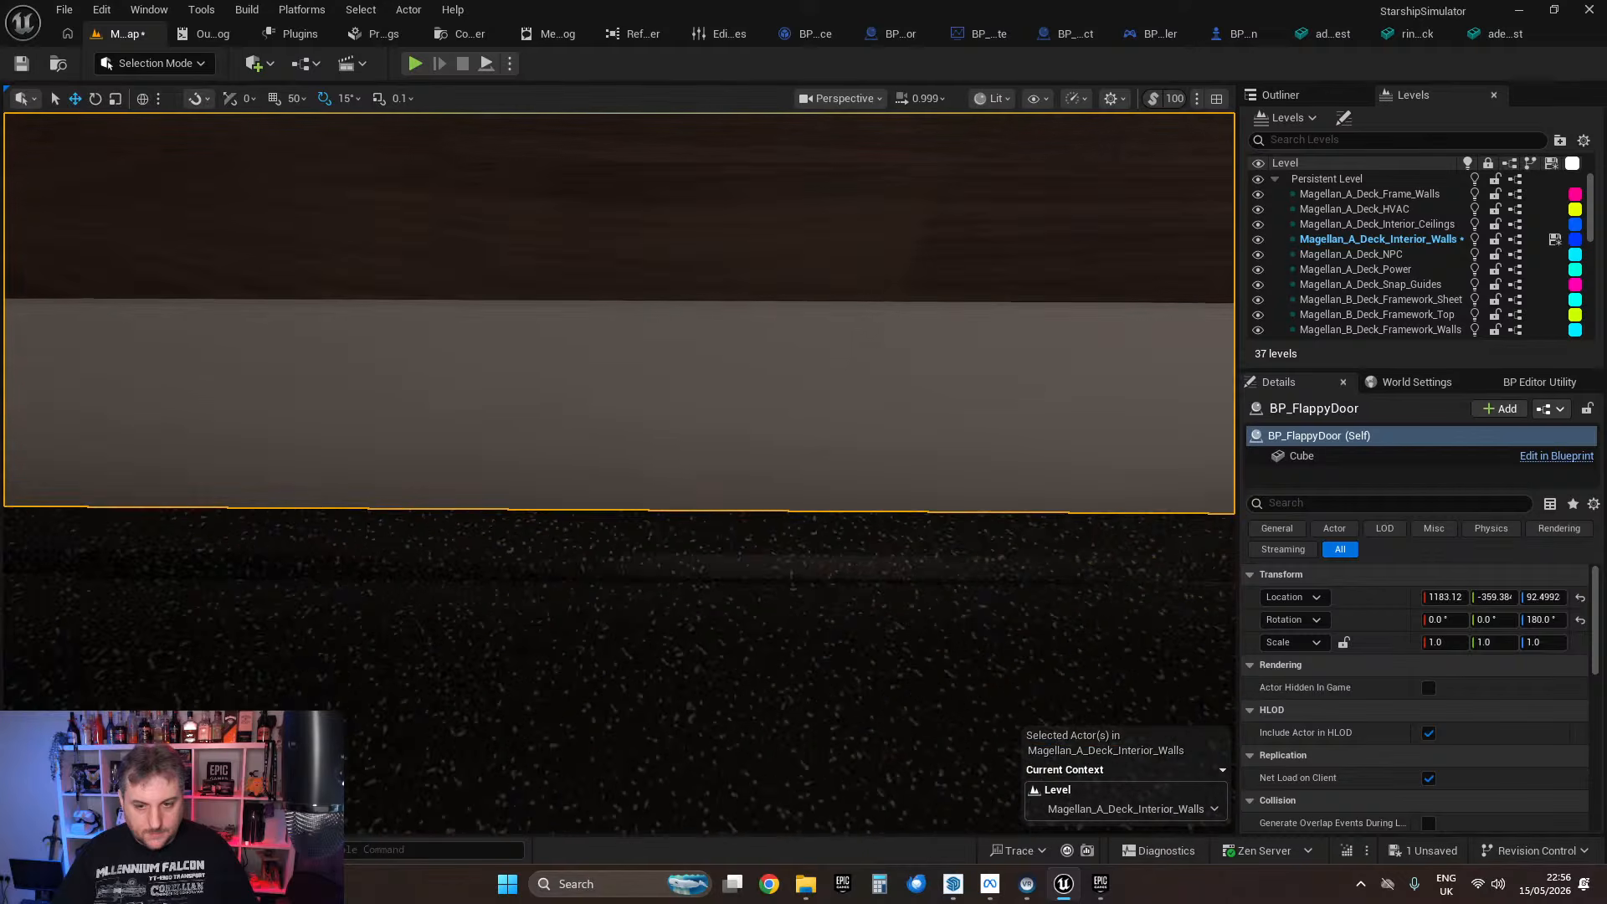
pyautogui.moveTo(737, 557)
pyautogui.mouseDown(button='right')
pyautogui.moveTo(703, 544)
pyautogui.moveTo(737, 558)
pyautogui.mouseUp(button='right')
pyautogui.moveTo(944, 499); pyautogui.dragTo(951, 571)
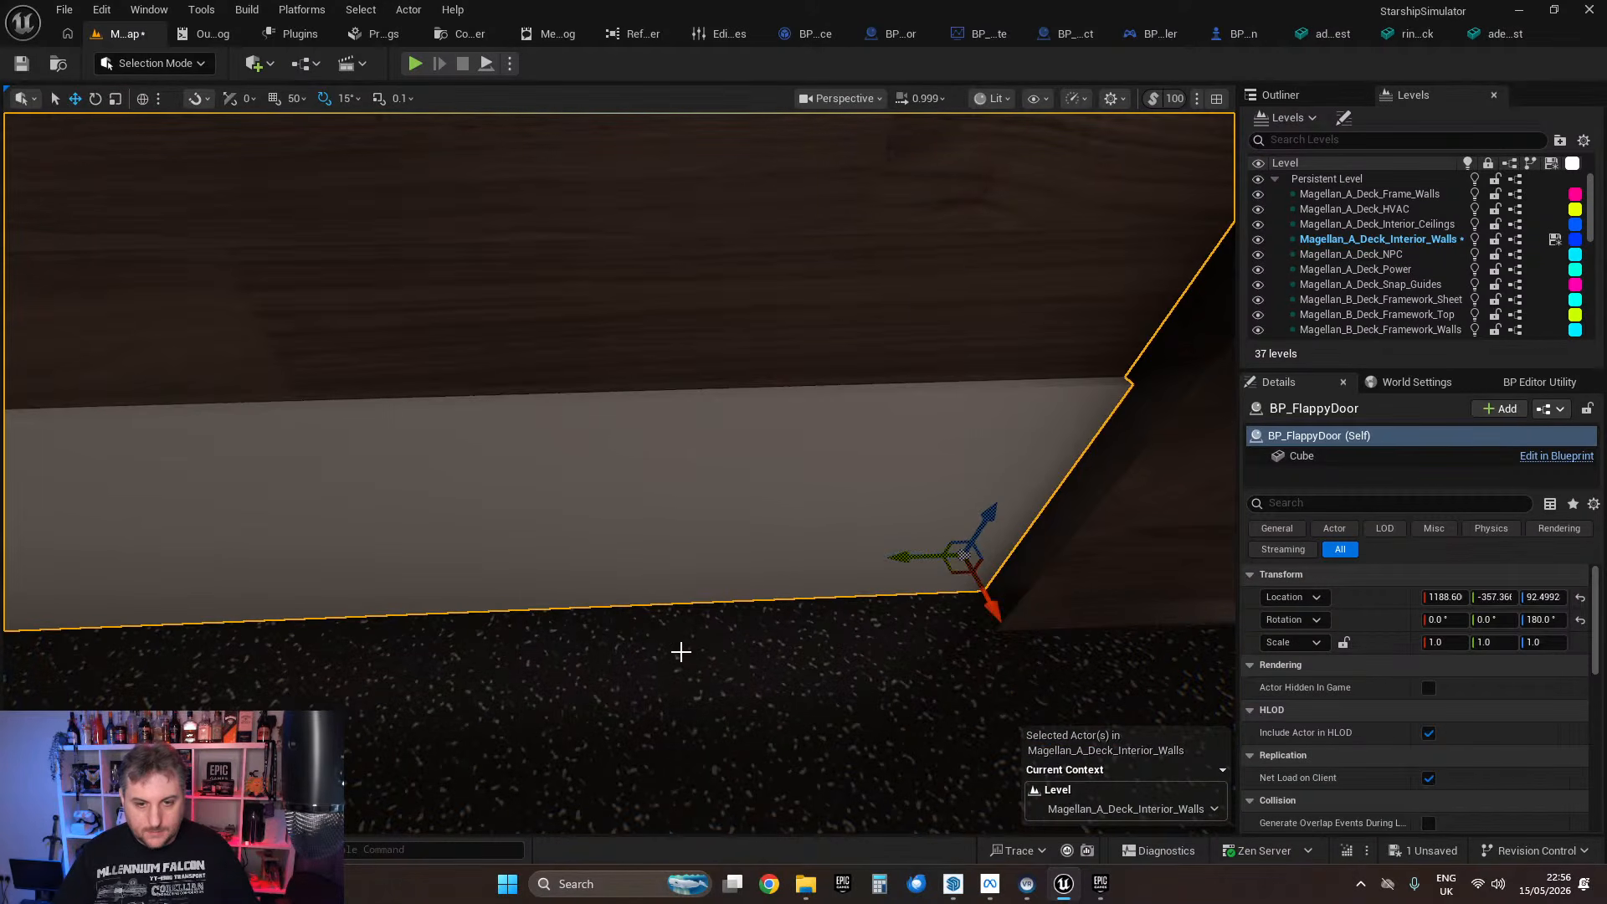
# Step: Duplicate the flappy door along Y into the second cubicle doorway, at about Y -532
pyautogui.moveTo(681, 651); pyautogui.dragTo(600, 474, button='right')
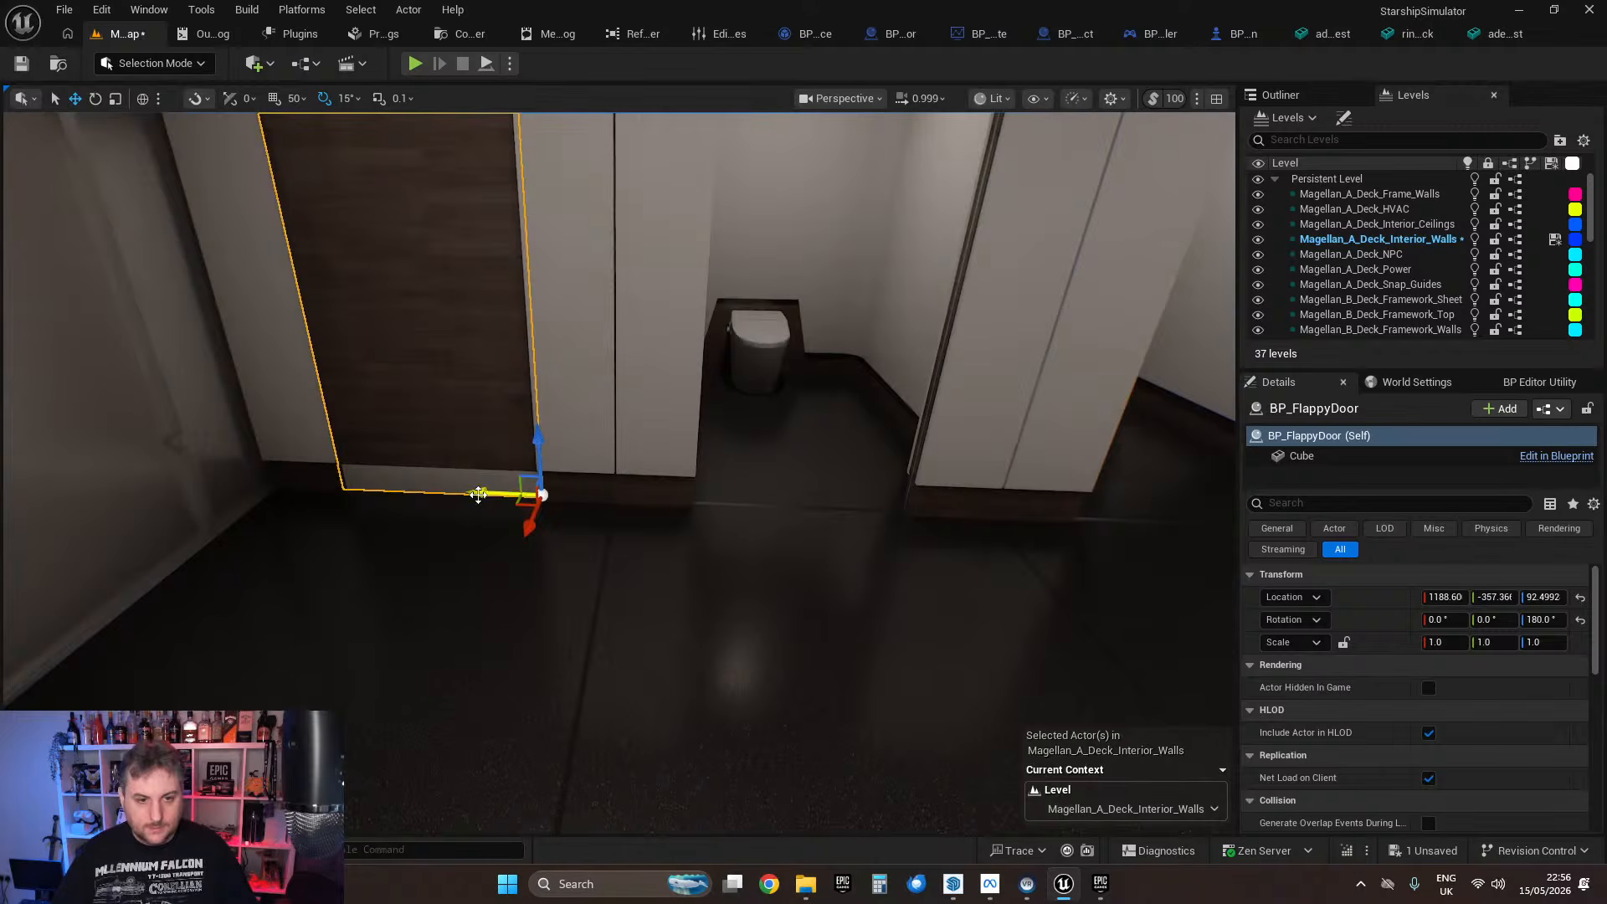
pyautogui.keyDown('alt'); pyautogui.moveTo(478, 495); pyautogui.dragTo(832, 520); pyautogui.keyUp('alt')
pyautogui.moveTo(685, 571); pyautogui.dragTo(593, 591, button='right')
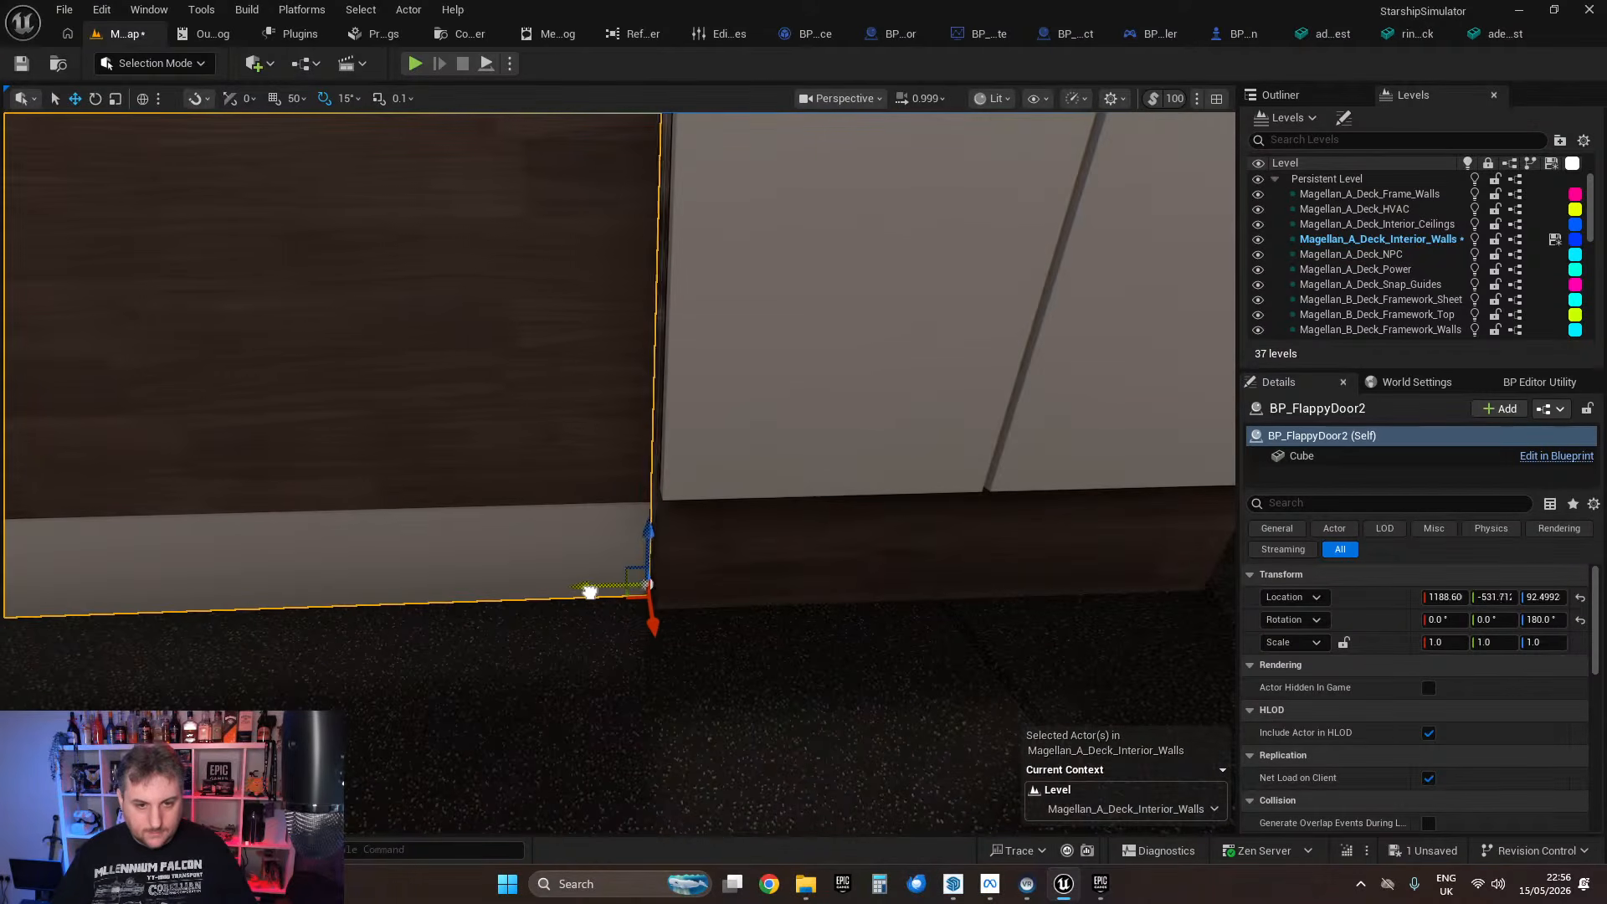
pyautogui.moveTo(645, 477); pyautogui.dragTo(620, 578, button='right')
# Step: Duplicate the second flappy door along Y and align the copy with the third cubicle doorway, at about Y -707
pyautogui.keyDown('alt'); pyautogui.moveTo(633, 442); pyautogui.dragTo(1051, 463); pyautogui.keyUp('alt')
pyautogui.moveTo(1050, 463); pyautogui.dragTo(714, 563, button='right')
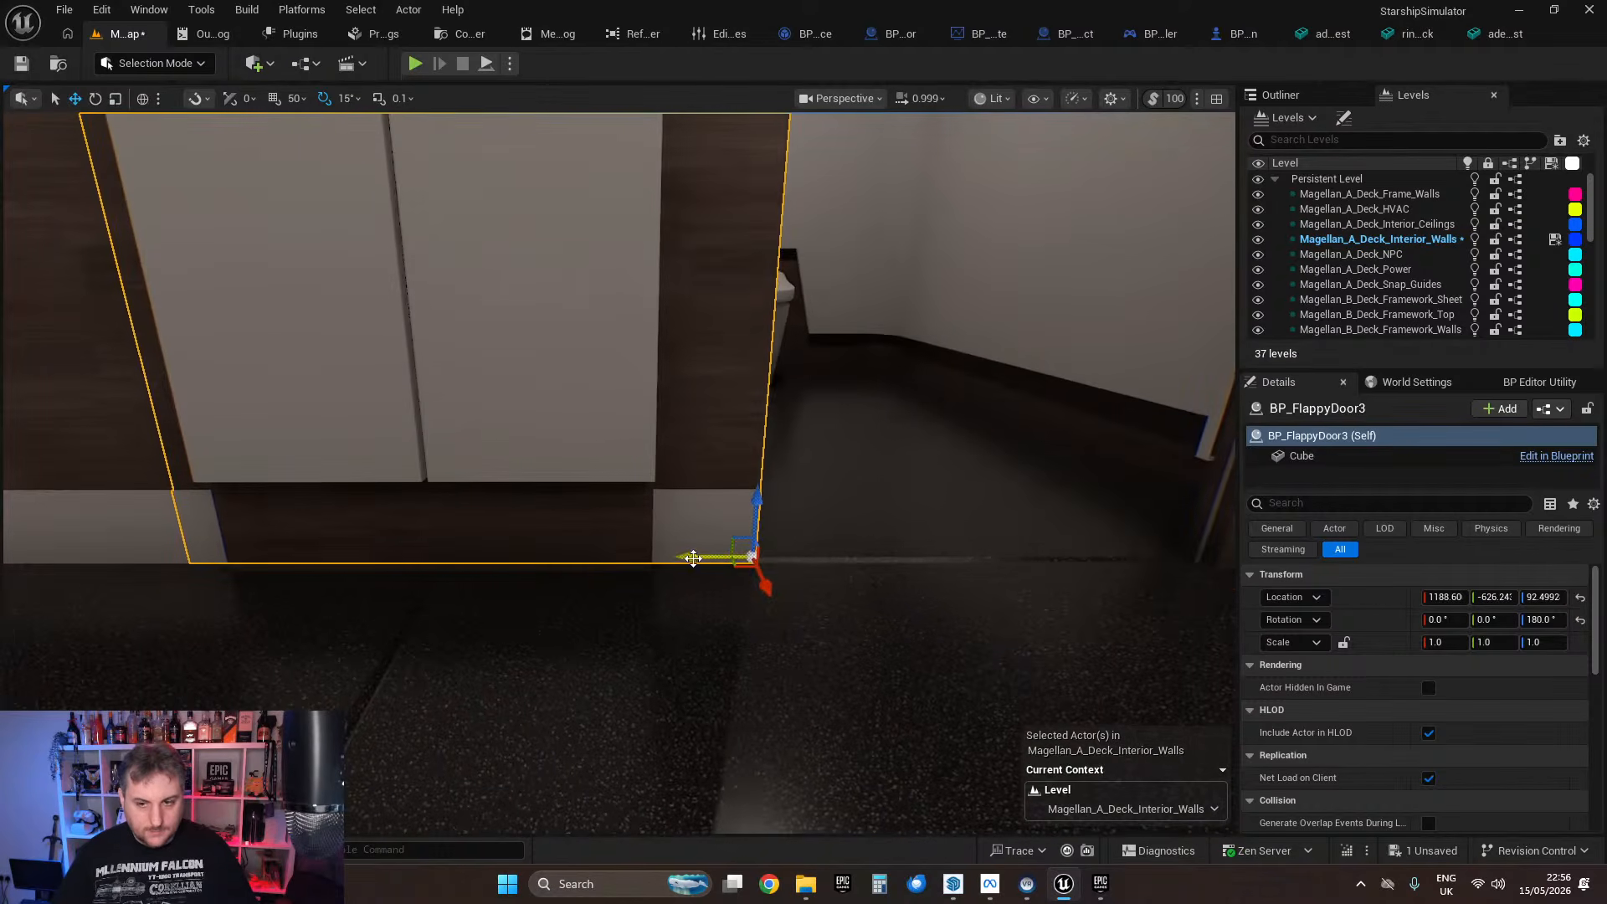
pyautogui.moveTo(692, 557); pyautogui.dragTo(1126, 556)
pyautogui.moveTo(1125, 556); pyautogui.dragTo(1205, 602, button='right')
pyautogui.moveTo(504, 649); pyautogui.dragTo(613, 582, button='right')
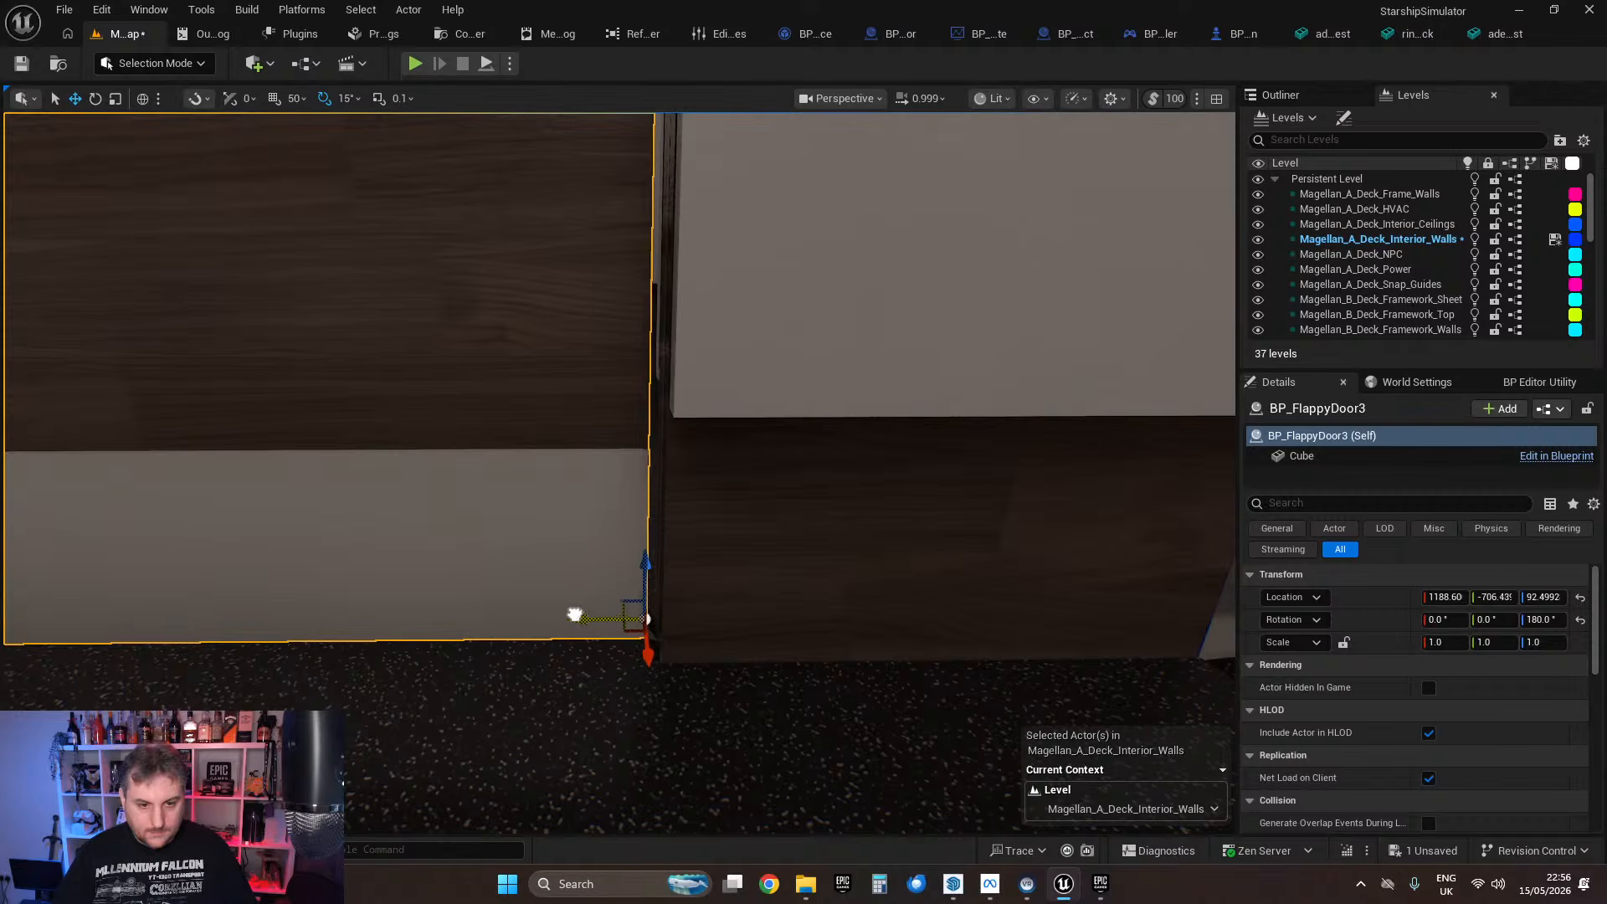
pyautogui.moveTo(820, 587); pyautogui.dragTo(820, 649, button='right')
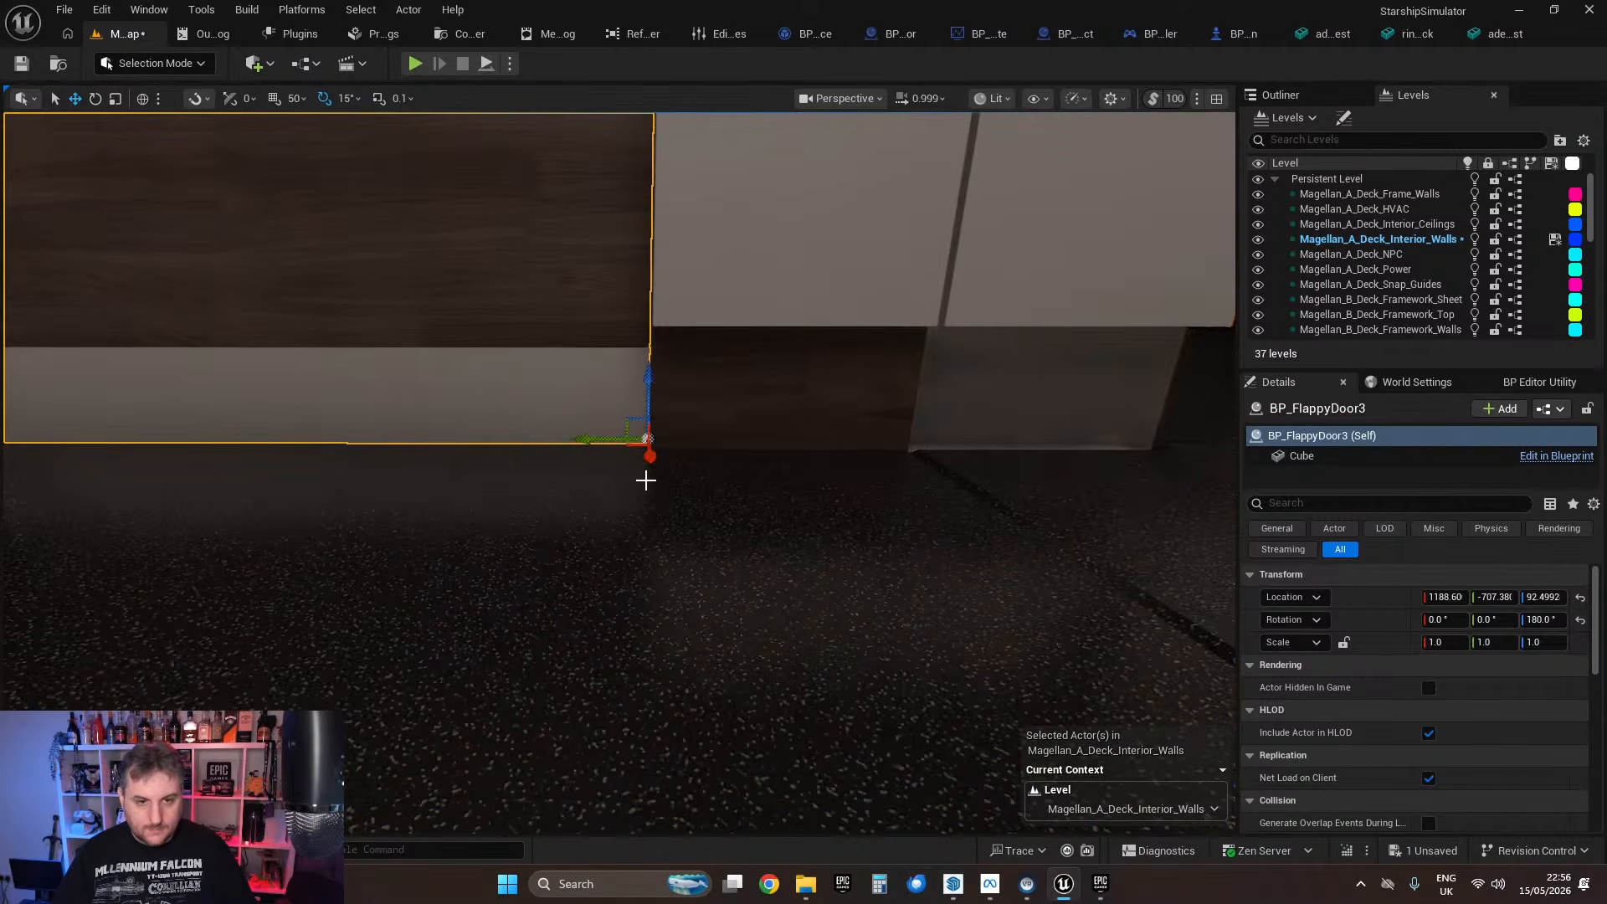
# Step: Duplicate the third flappy door into the fourth cubicle doorway at about Y -882, deselect it, and check the fit of all four doors
pyautogui.keyDown('alt'); pyautogui.moveTo(588, 441); pyautogui.dragTo(1009, 438); pyautogui.keyUp('alt')
pyautogui.moveTo(1009, 438); pyautogui.dragTo(1088, 419, button='right')
pyautogui.moveTo(536, 578); pyautogui.dragTo(625, 538, button='right')
pyautogui.moveTo(409, 574); pyautogui.dragTo(682, 574)
pyautogui.moveTo(681, 575); pyautogui.dragTo(774, 569, button='right')
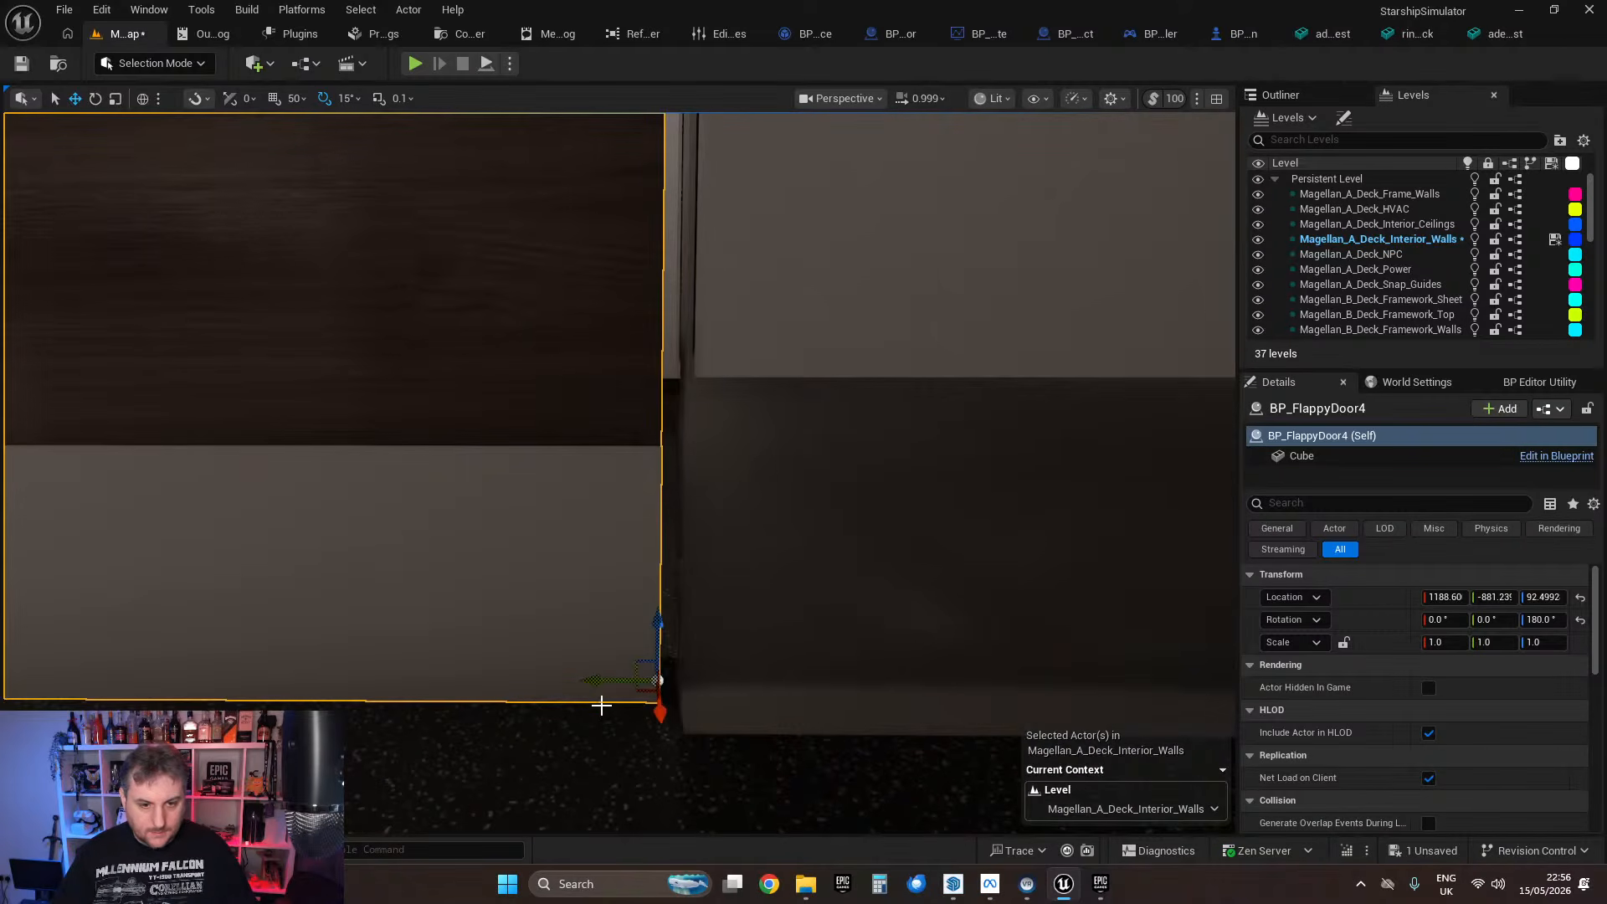
pyautogui.moveTo(808, 667); pyautogui.dragTo(799, 669, button='right')
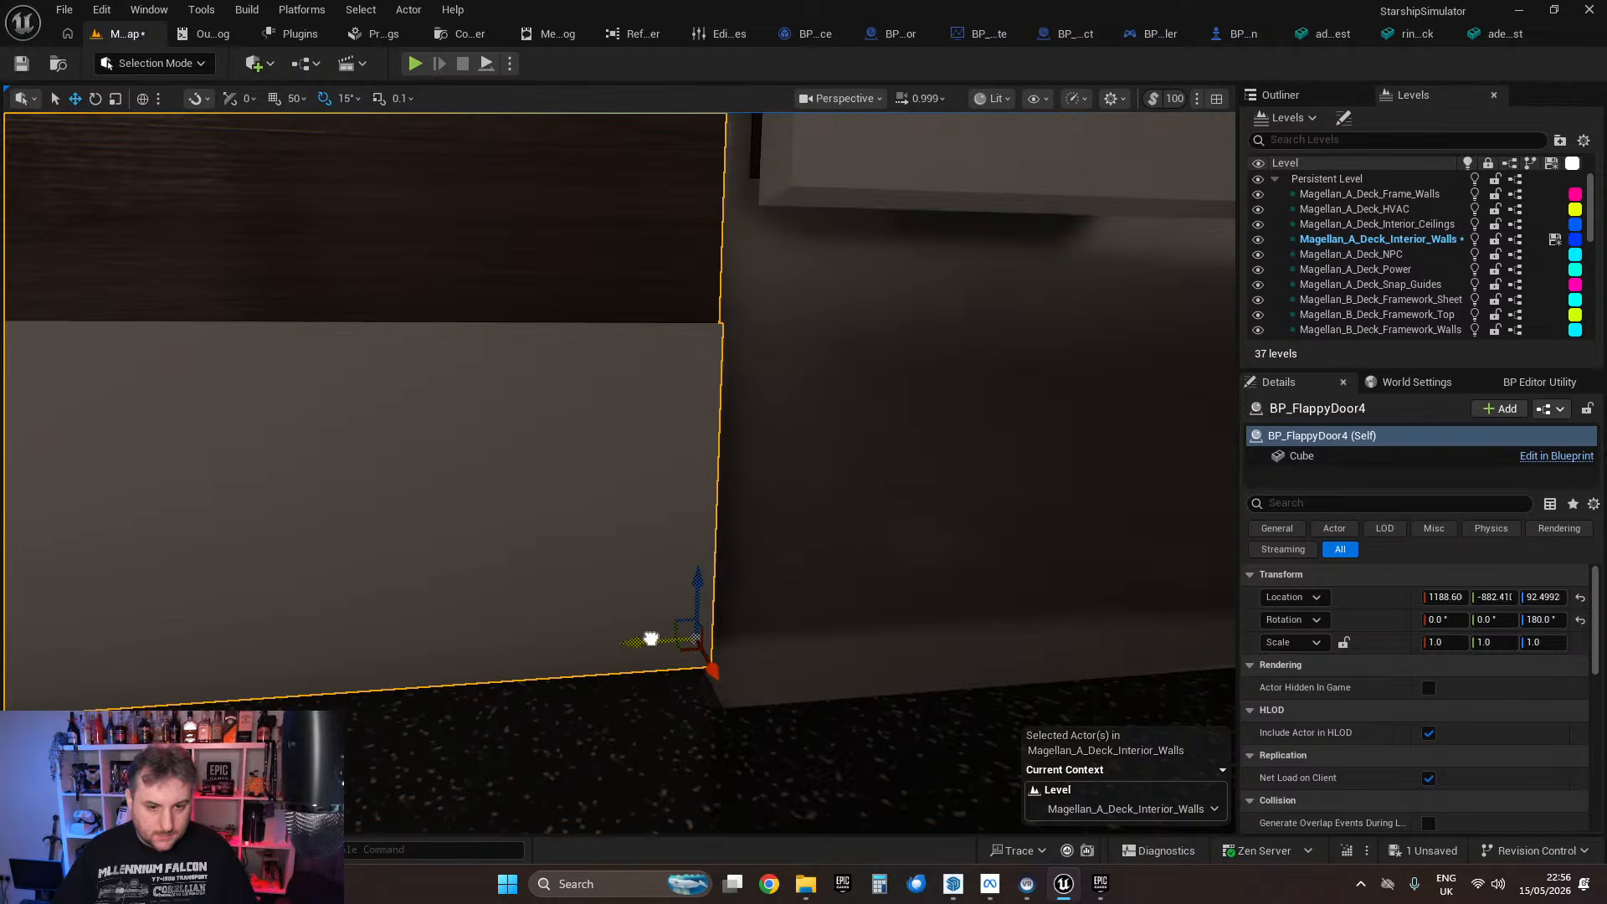
pyautogui.press('Escape')
pyautogui.moveTo(646, 638); pyautogui.dragTo(636, 511, button='right')
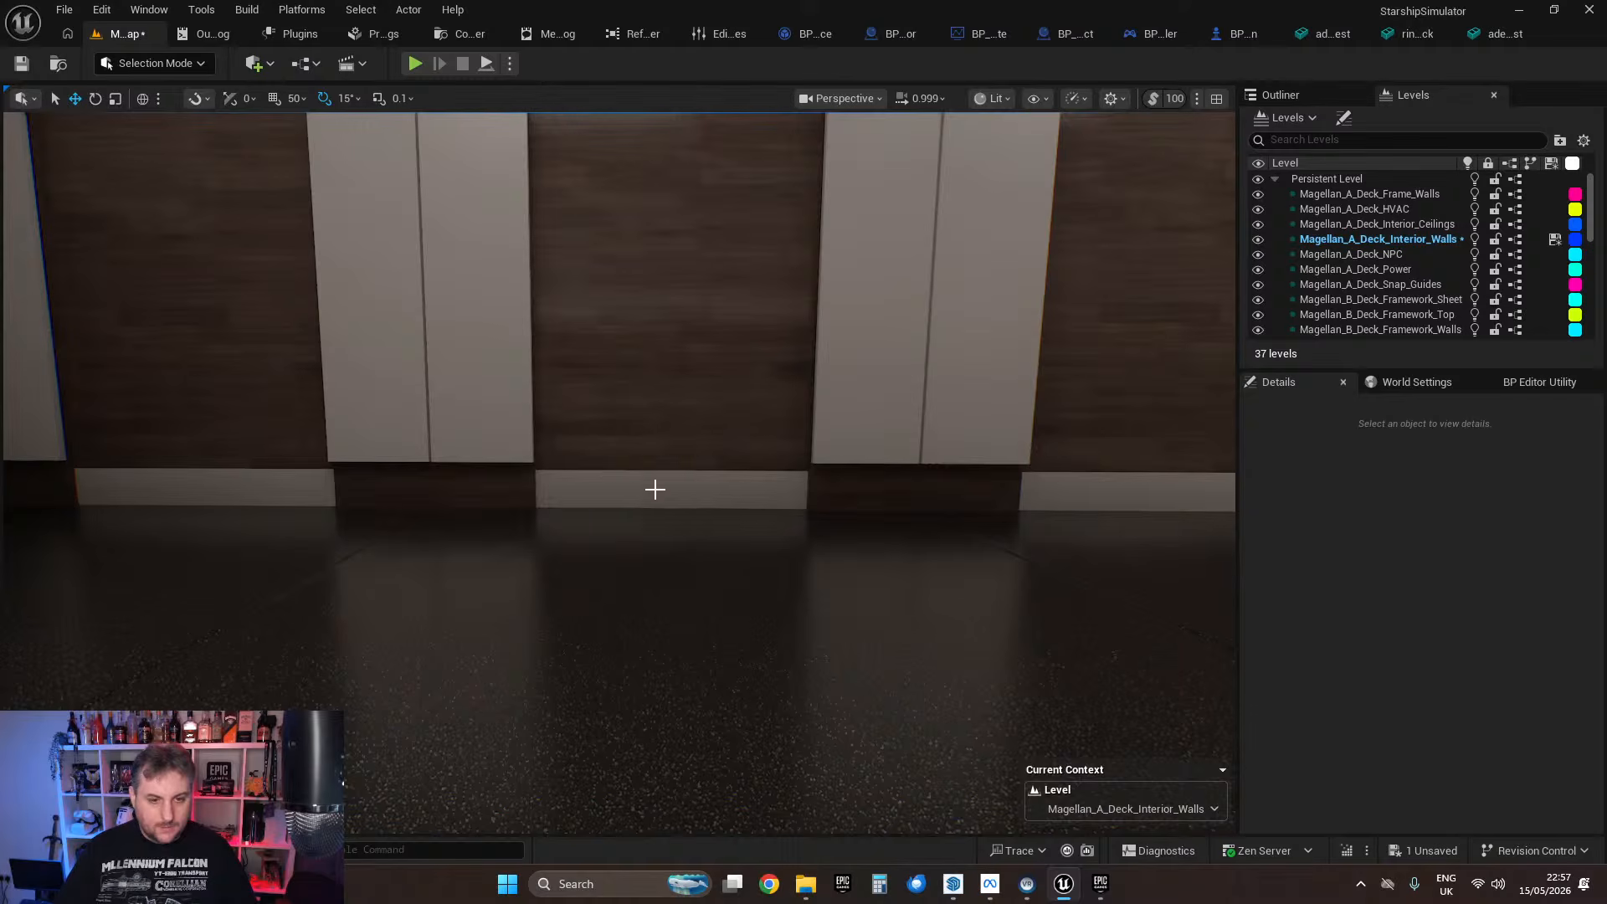
pyautogui.moveTo(751, 579); pyautogui.dragTo(803, 545, button='right')
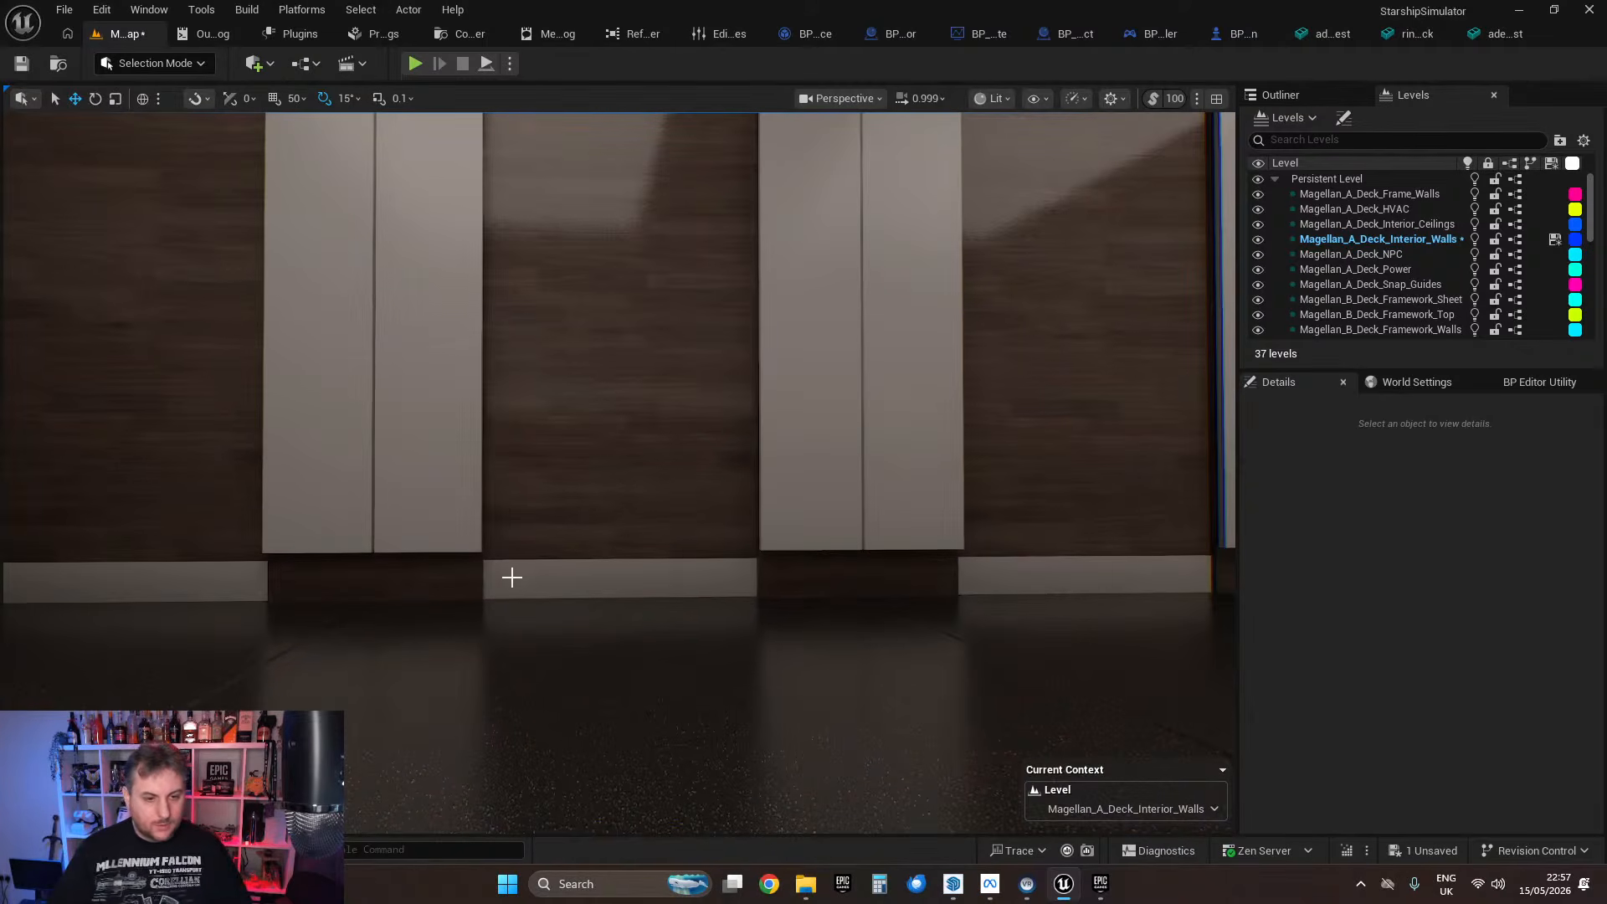
pyautogui.moveTo(867, 598); pyautogui.dragTo(344, 642, button='right')
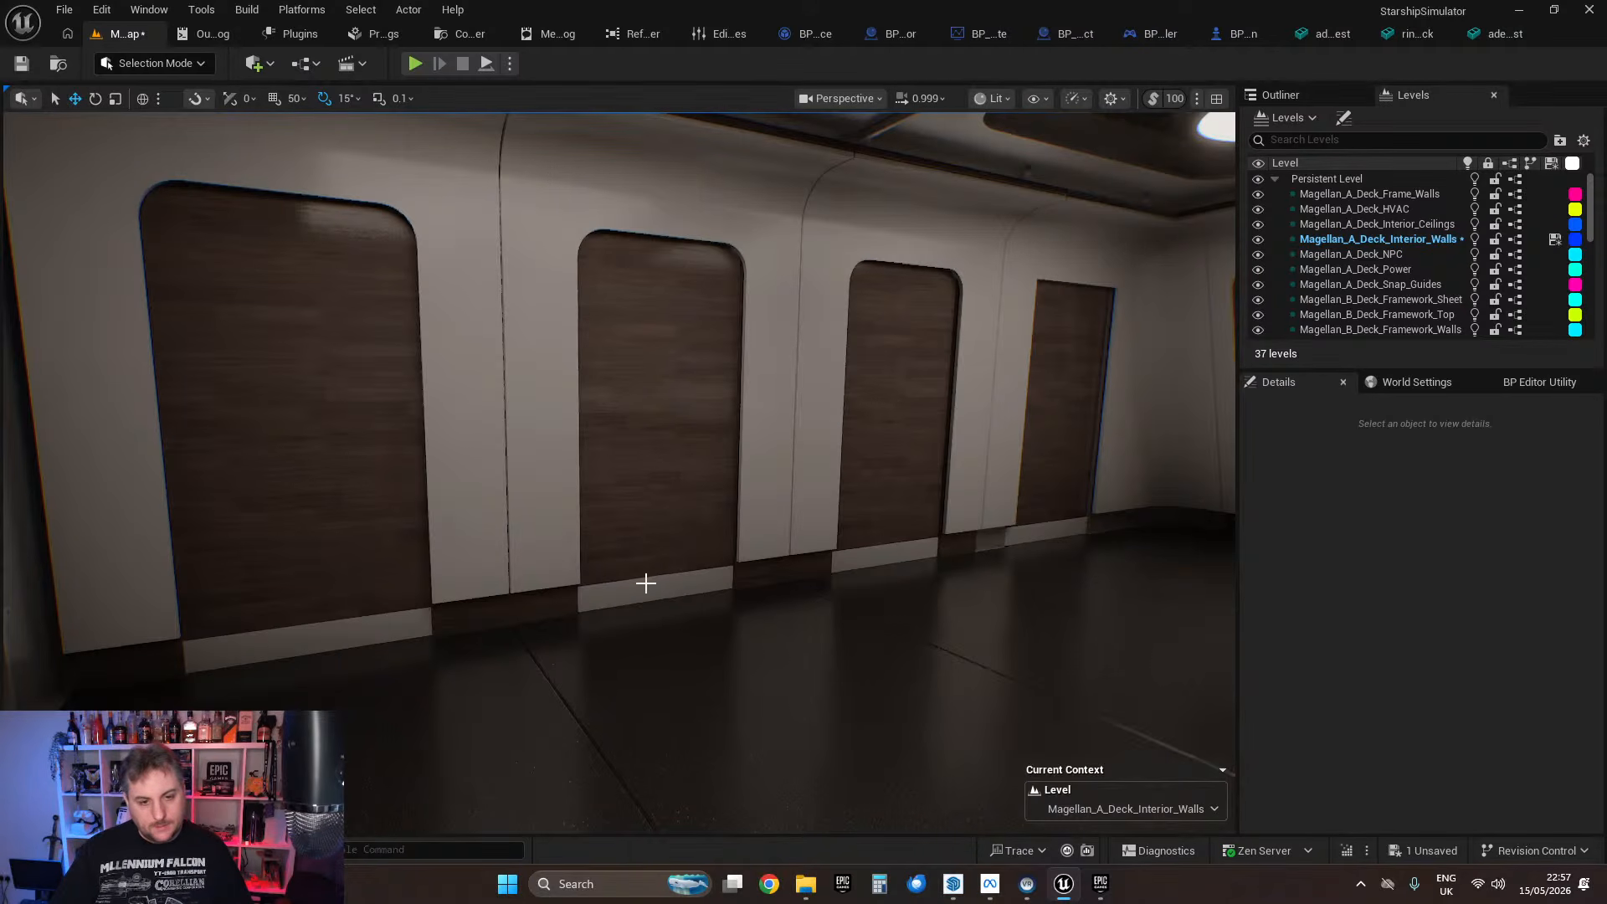
pyautogui.moveTo(908, 630)
pyautogui.mouseDown(button='right')
pyautogui.moveTo(929, 624)
pyautogui.moveTo(908, 630)
pyautogui.mouseUp(button='right')
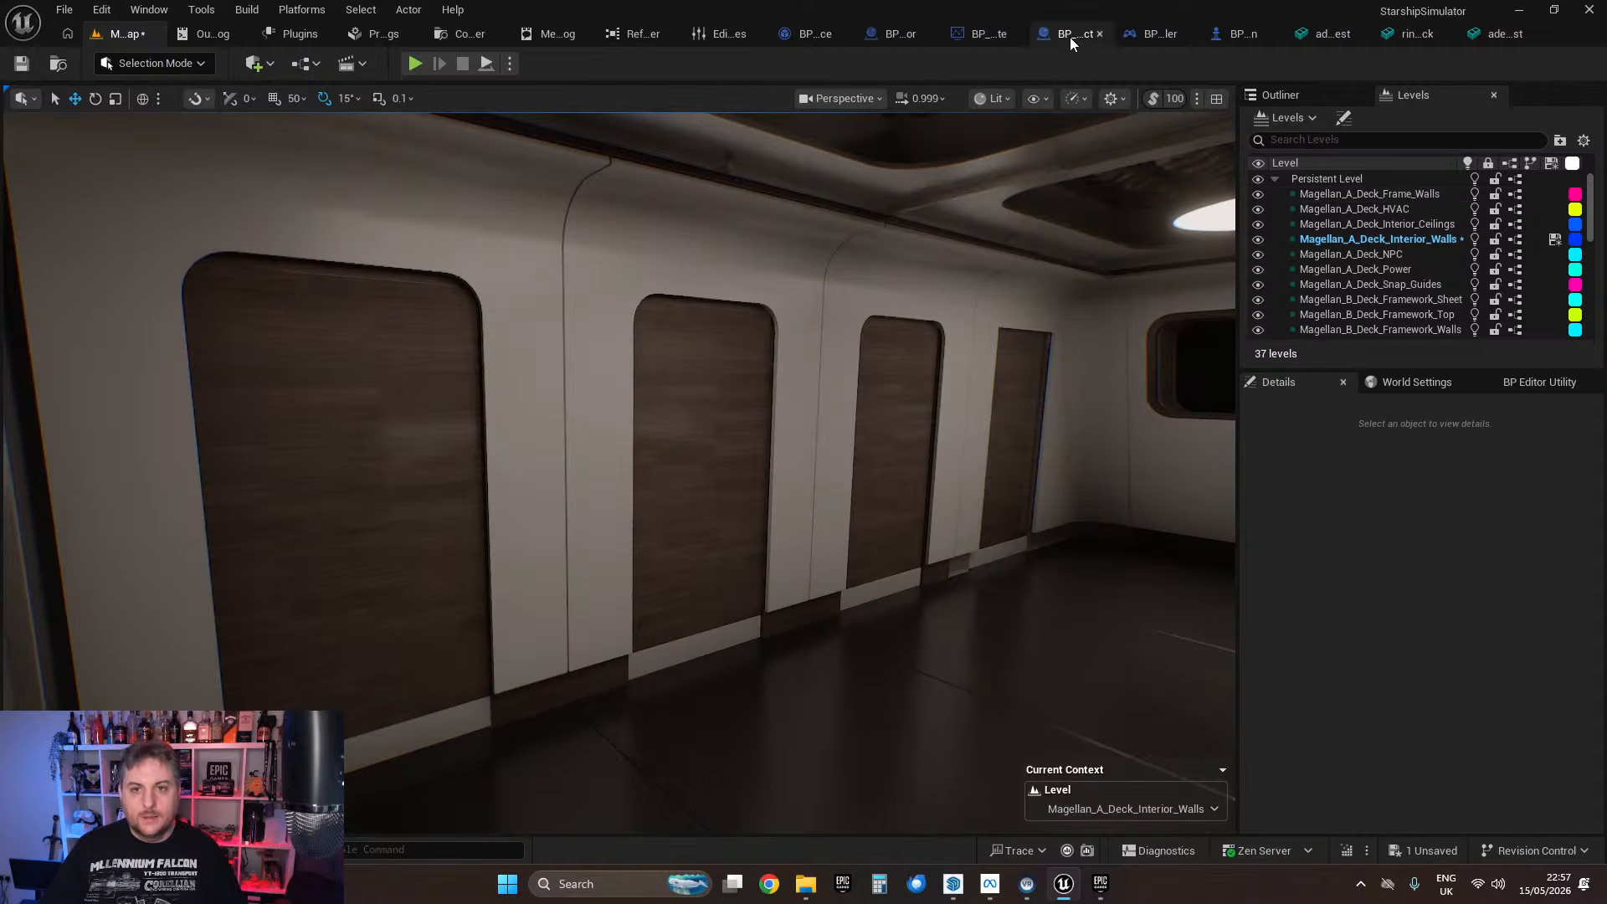
# Step: Open the BP_FlappyDoor blueprint and expand the collision preset settings of its Cube component
pyautogui.click(890, 37)
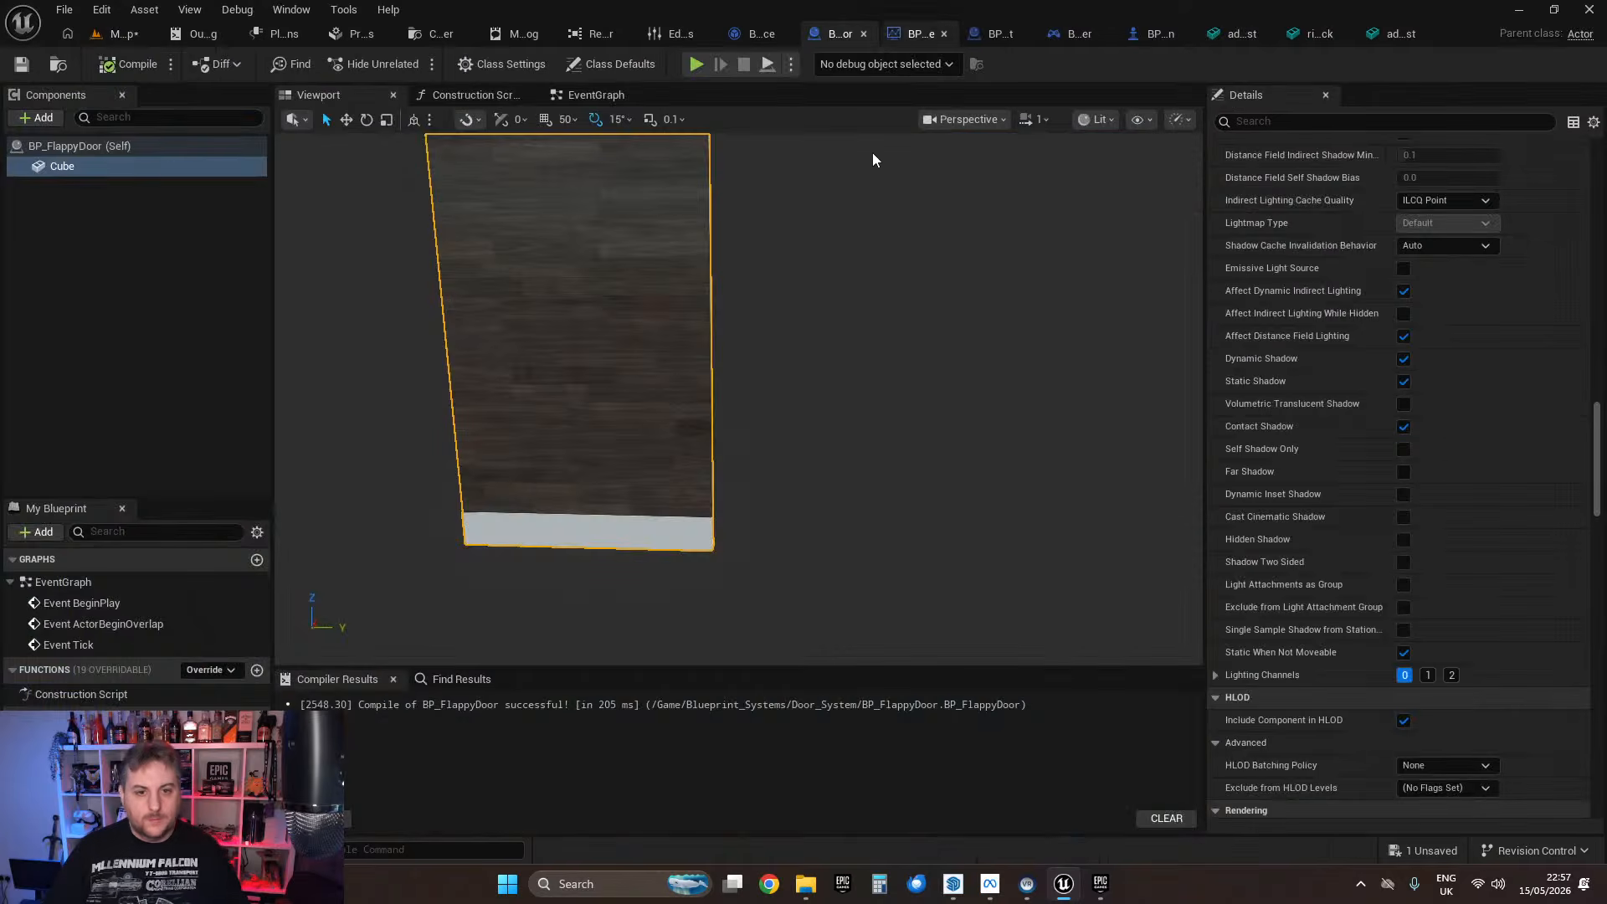
pyautogui.scroll(-10, 1475, 370)
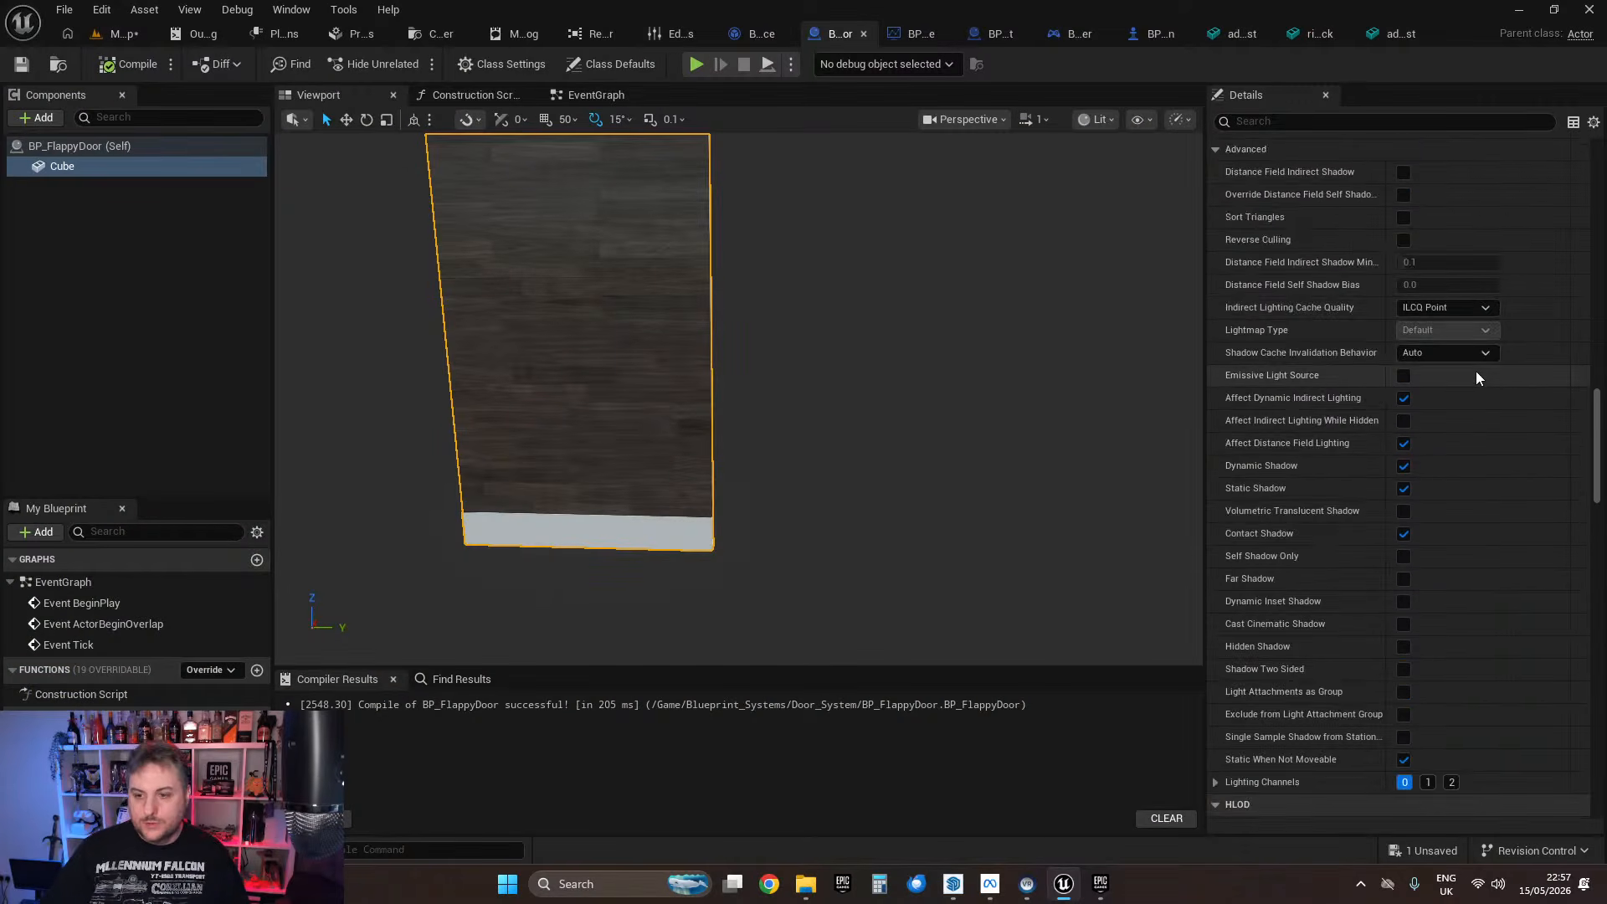
pyautogui.scroll(-10, 1488, 381)
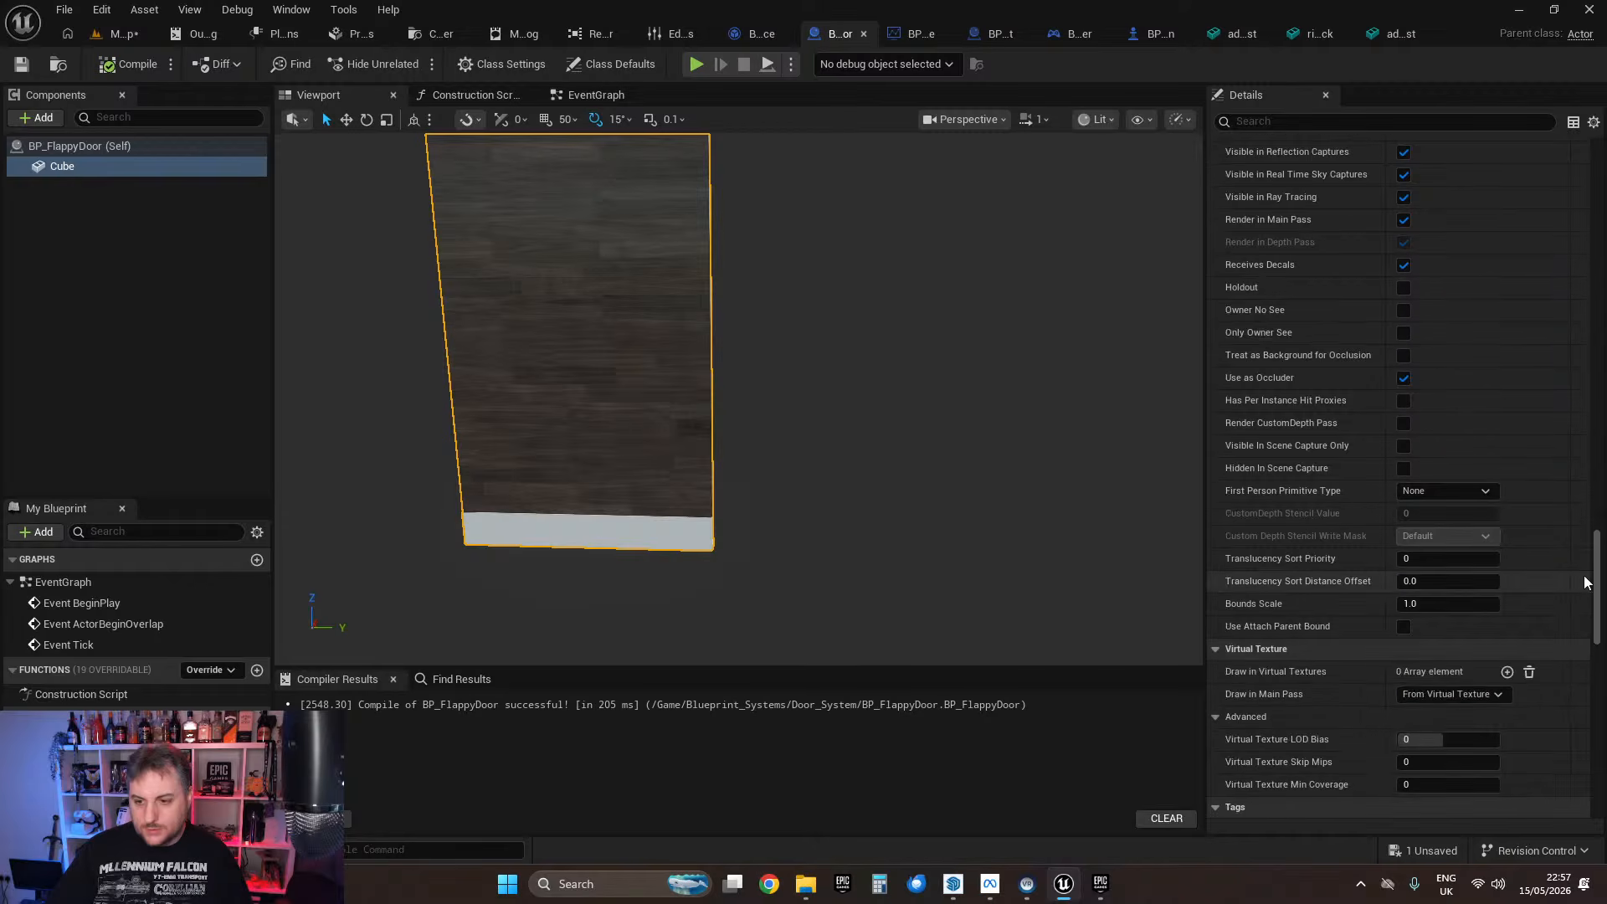
pyautogui.moveTo(1593, 656); pyautogui.dragTo(1595, 358)
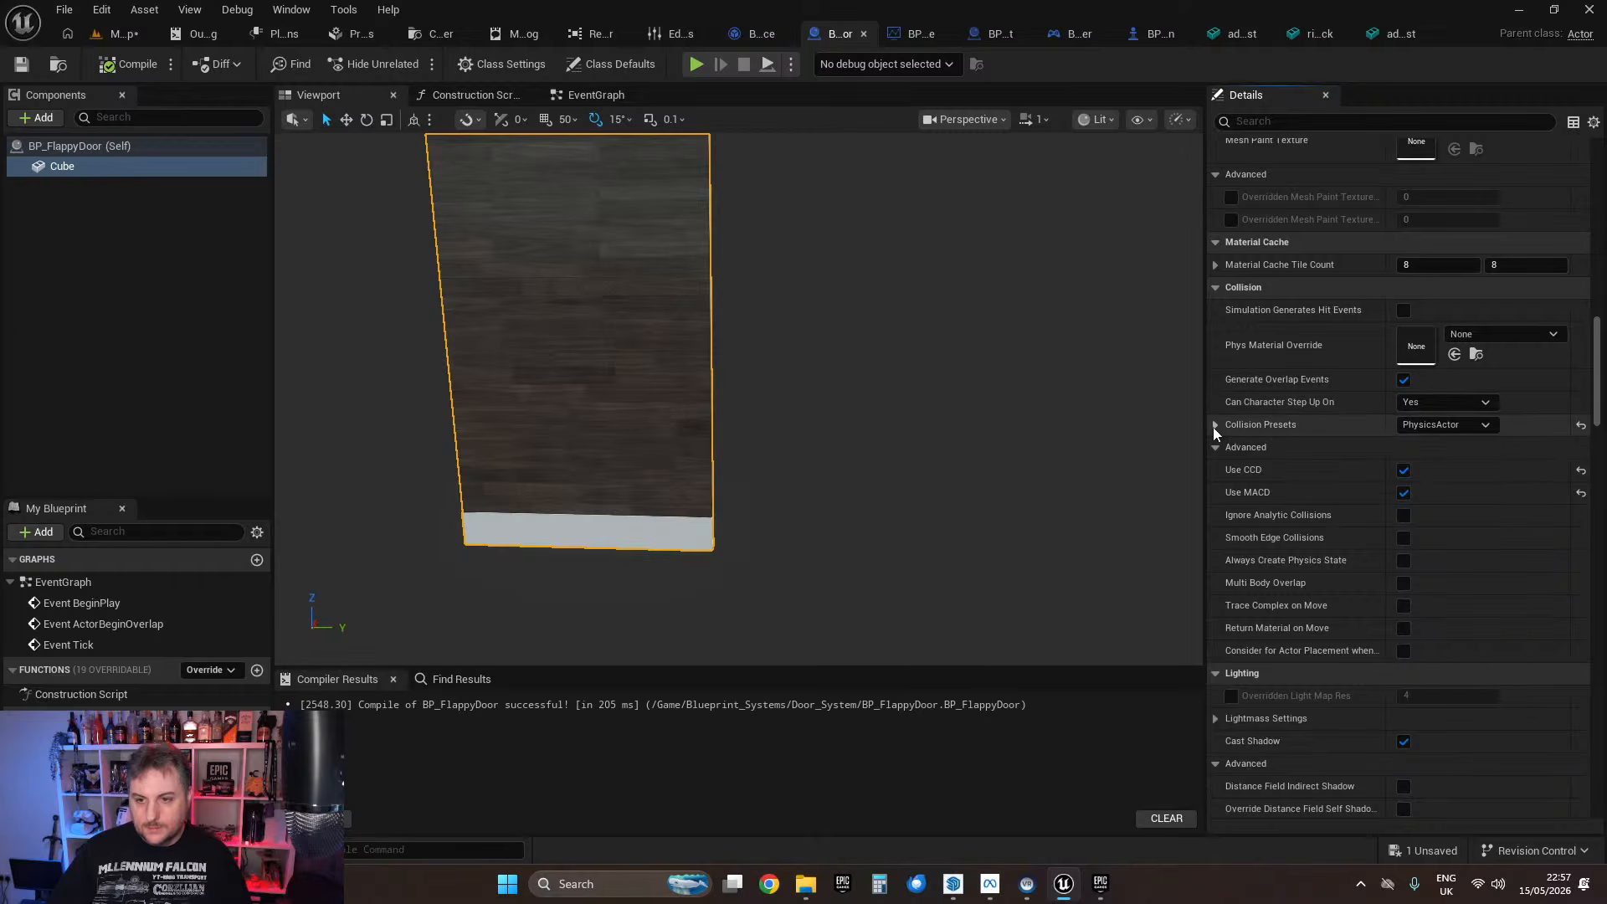
pyautogui.click(1216, 447)
pyautogui.click(1217, 449)
pyautogui.click(1216, 449)
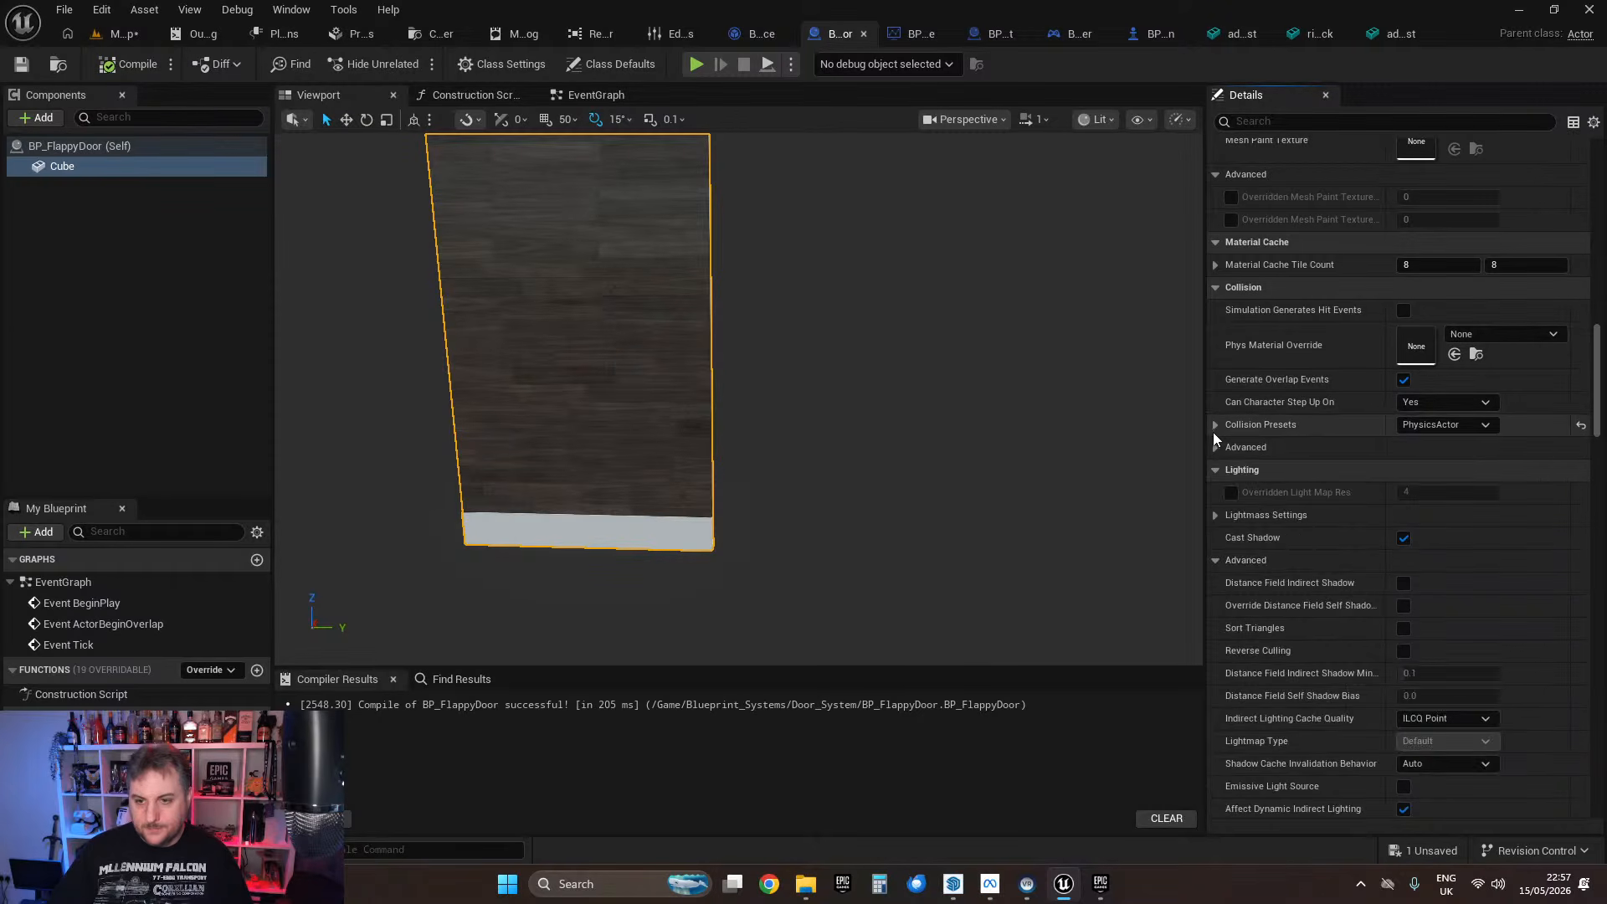
pyautogui.click(1216, 449)
pyautogui.click(1215, 424)
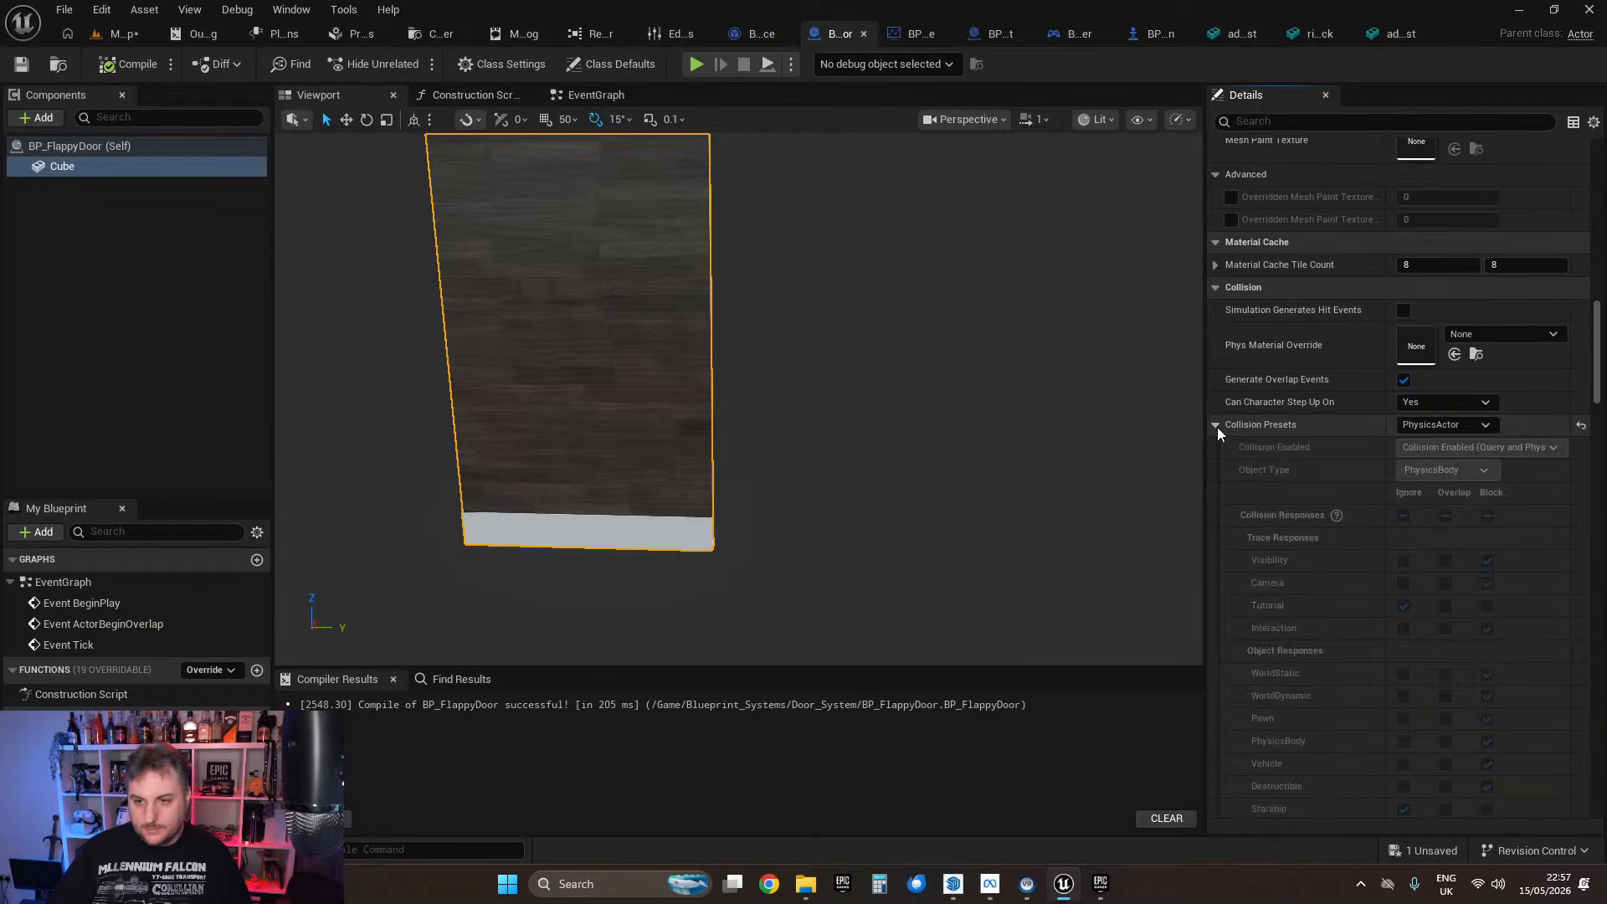
pyautogui.scroll(-2, 1272, 452)
# Step: Change the Cube's collision preset to Custom so its individual channel responses can be edited
pyautogui.click(1438, 318)
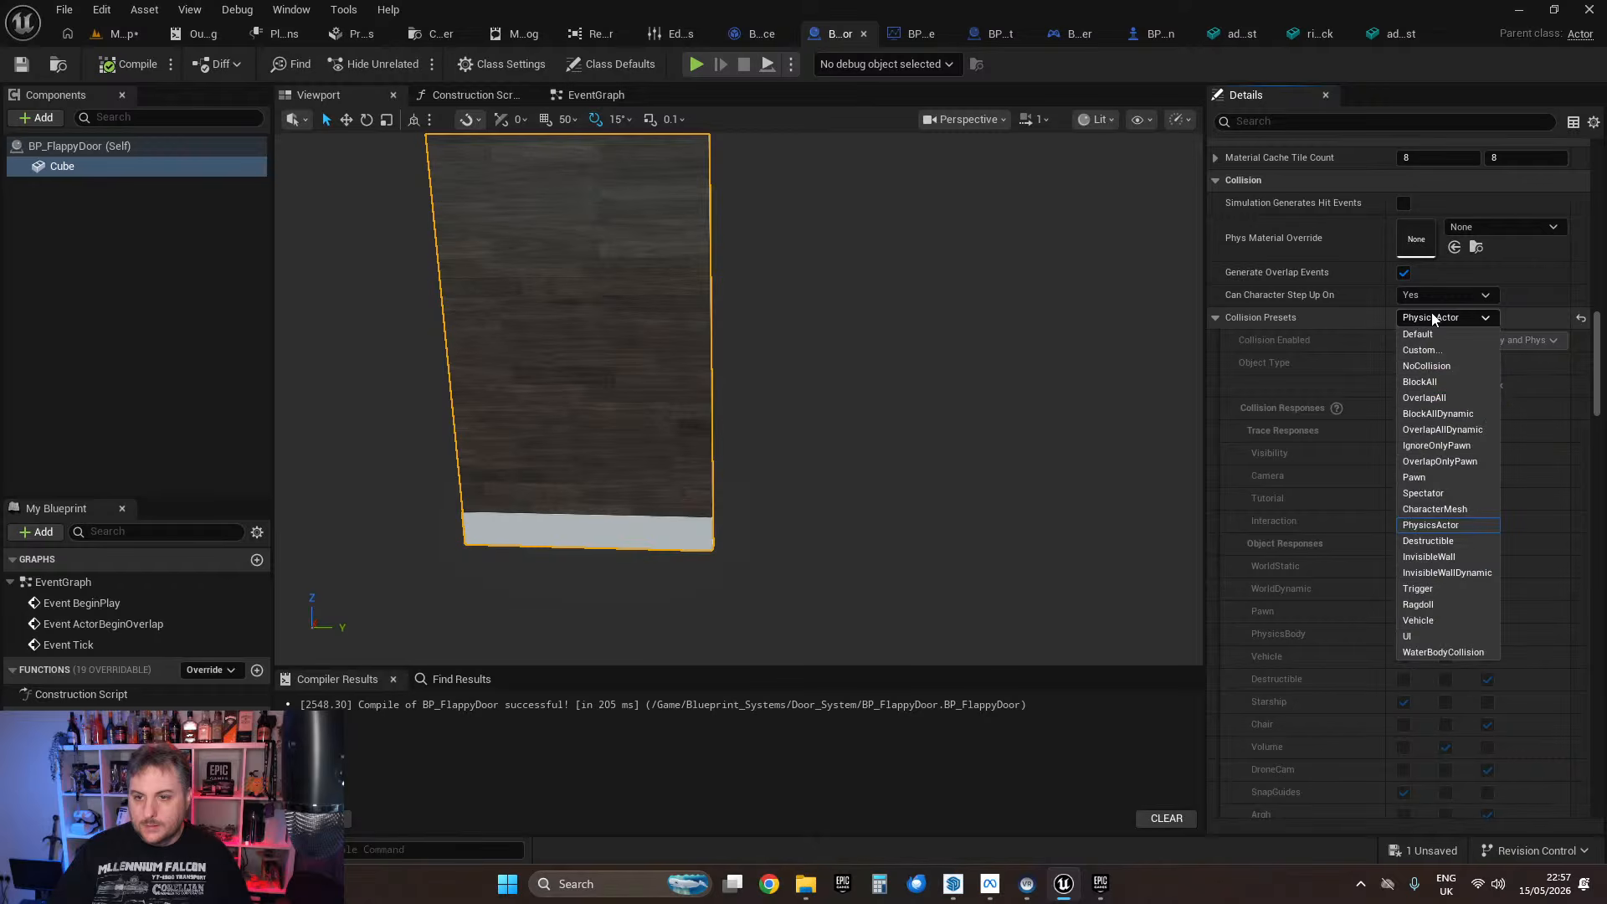
pyautogui.click(1418, 334)
pyautogui.click(1423, 318)
pyautogui.click(1421, 350)
pyautogui.scroll(-1, 1405, 422)
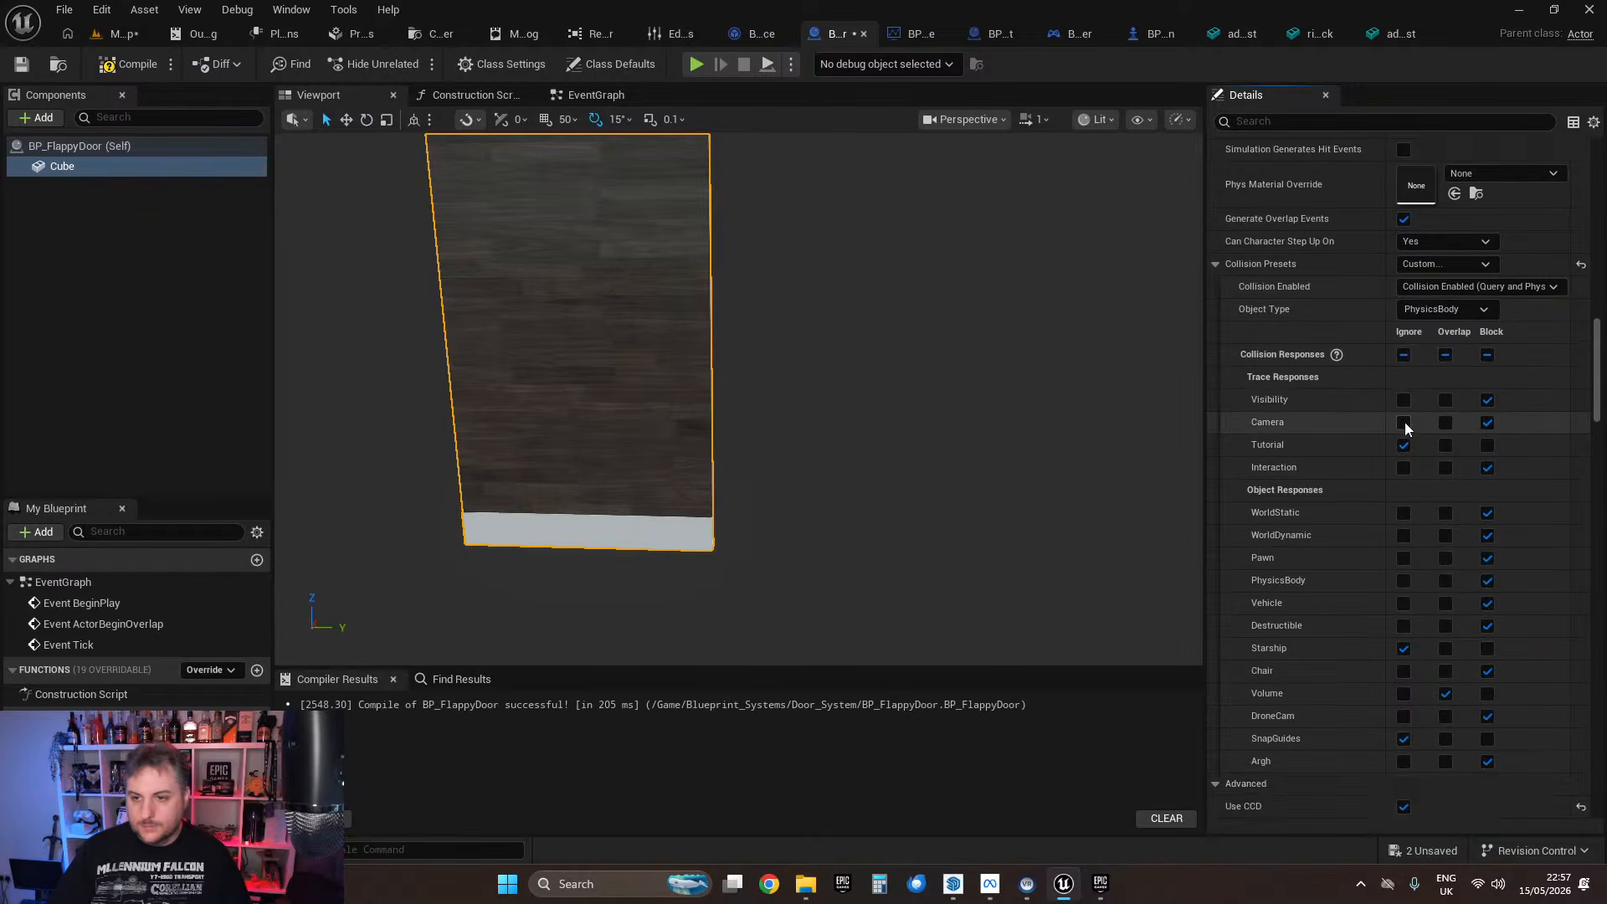
# Step: Make the Cube ignore every channel except Visibility, Camera, Interaction, Pawn, PhysicsBody and DroneCam, which it blocks, and compile and save the blueprint
pyautogui.click(1404, 354)
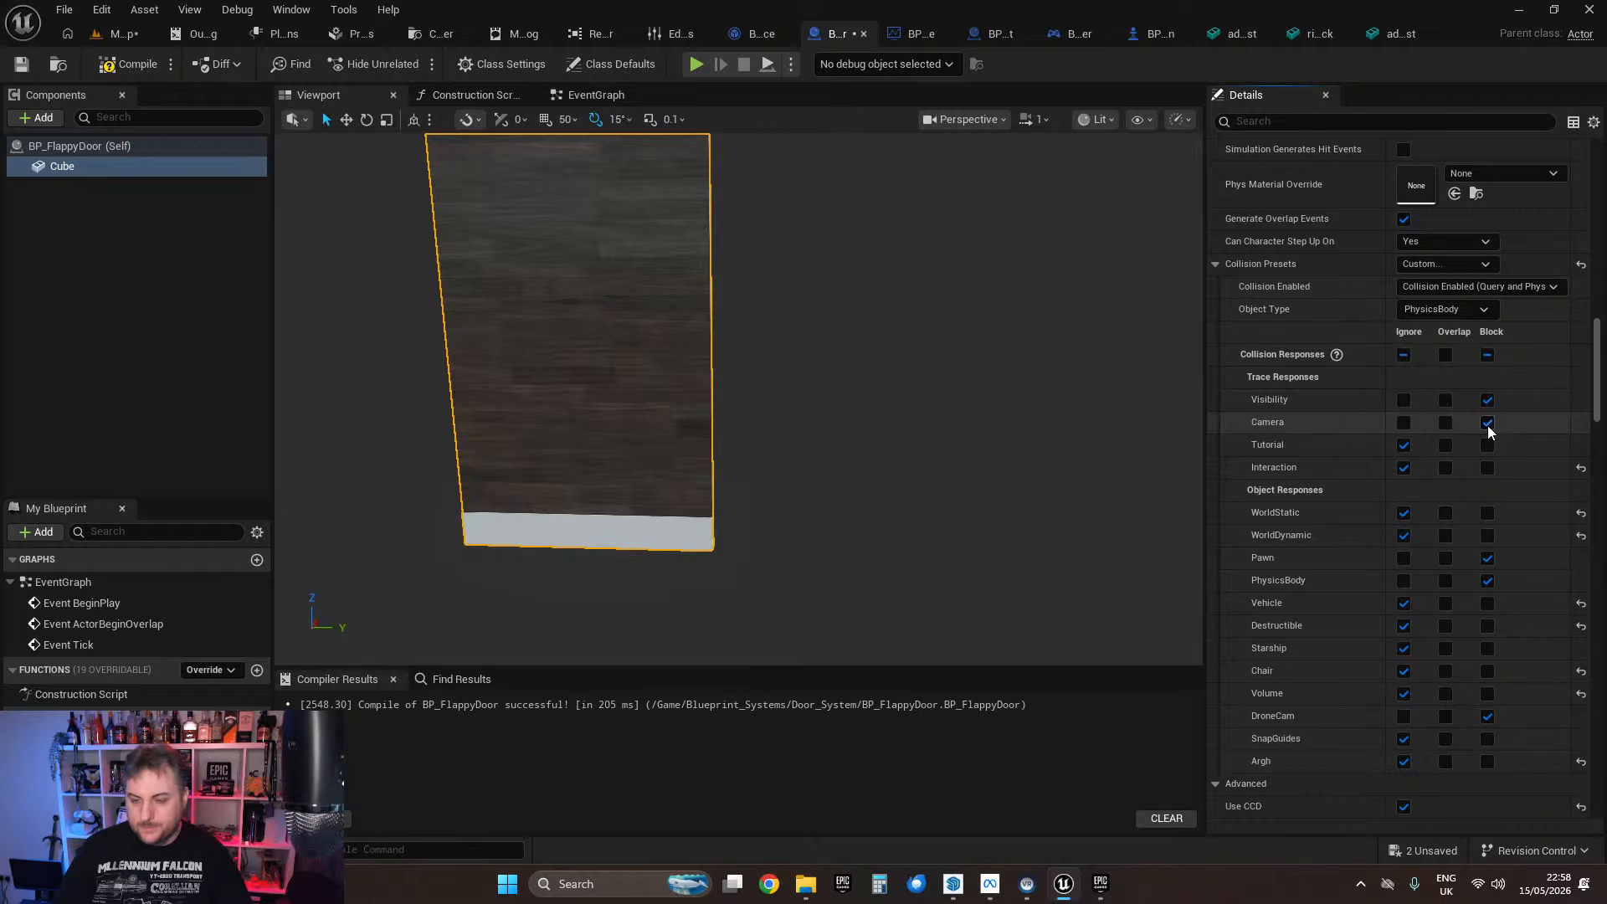
pyautogui.click(1488, 468)
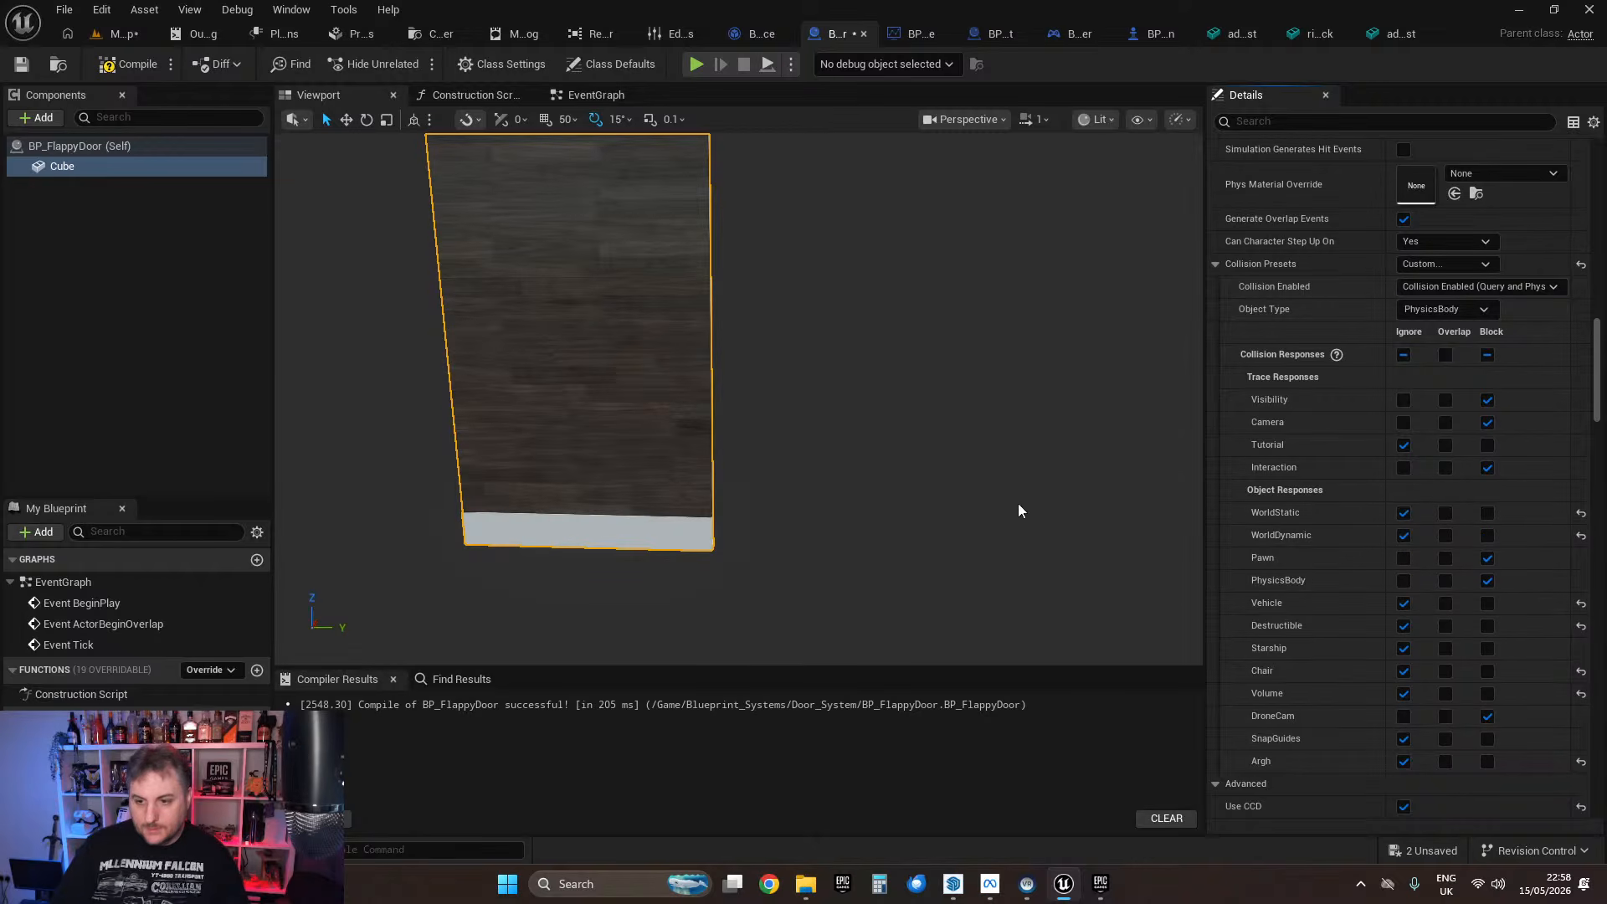
pyautogui.click(128, 64)
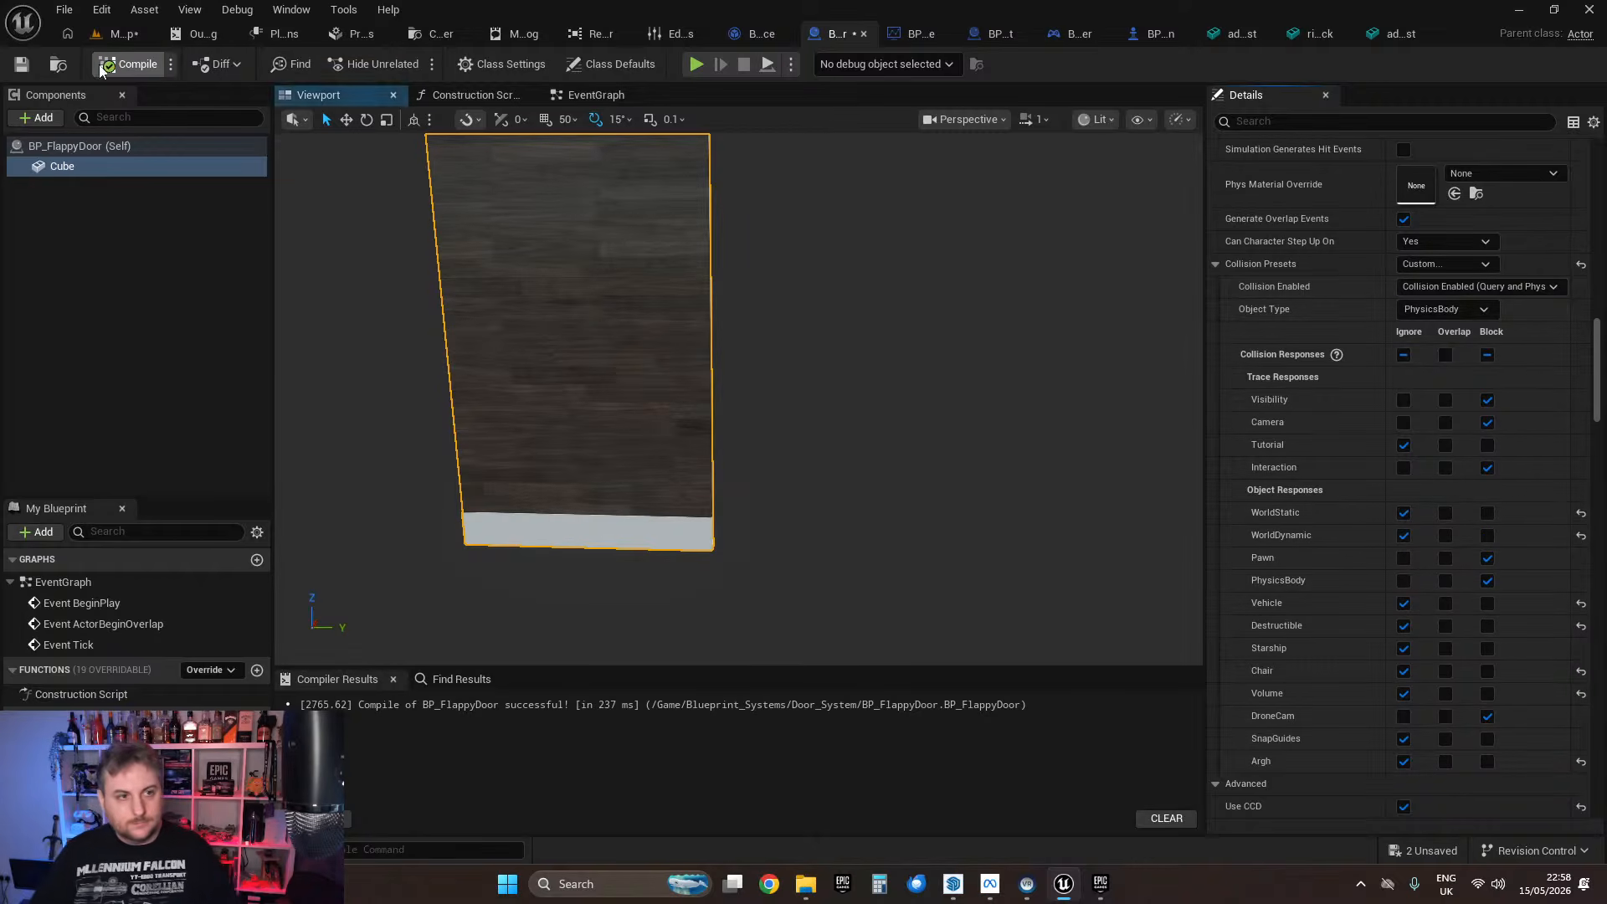
pyautogui.click(23, 65)
# Step: Play the level in the editor and walk from the command centre to the toilet cubicles
pyautogui.click(122, 33)
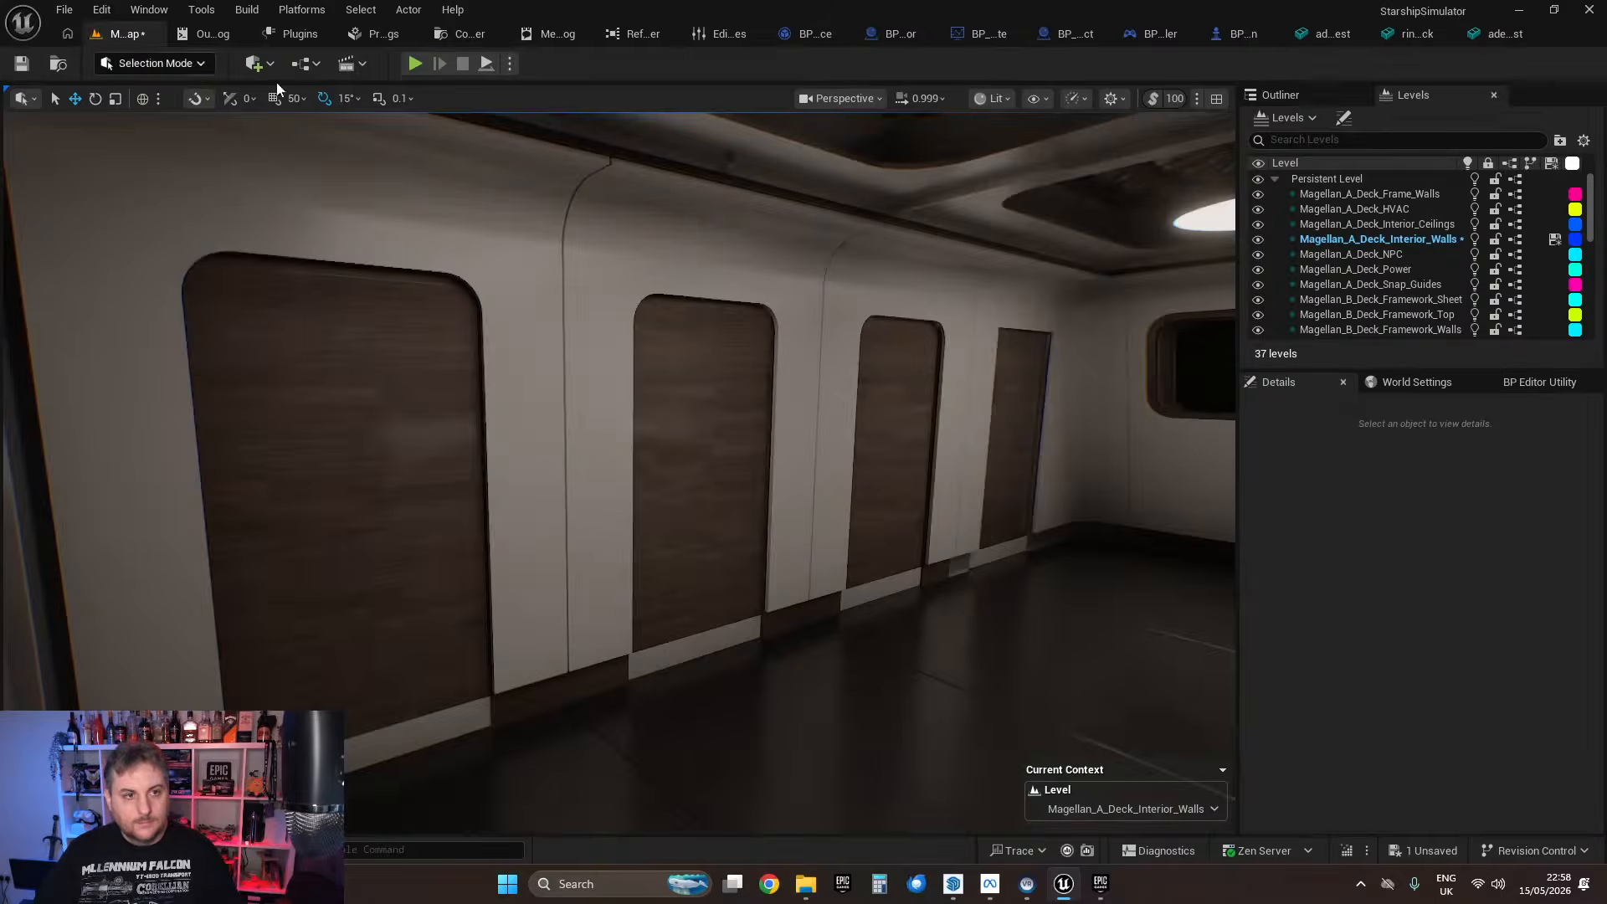
pyautogui.click(414, 65)
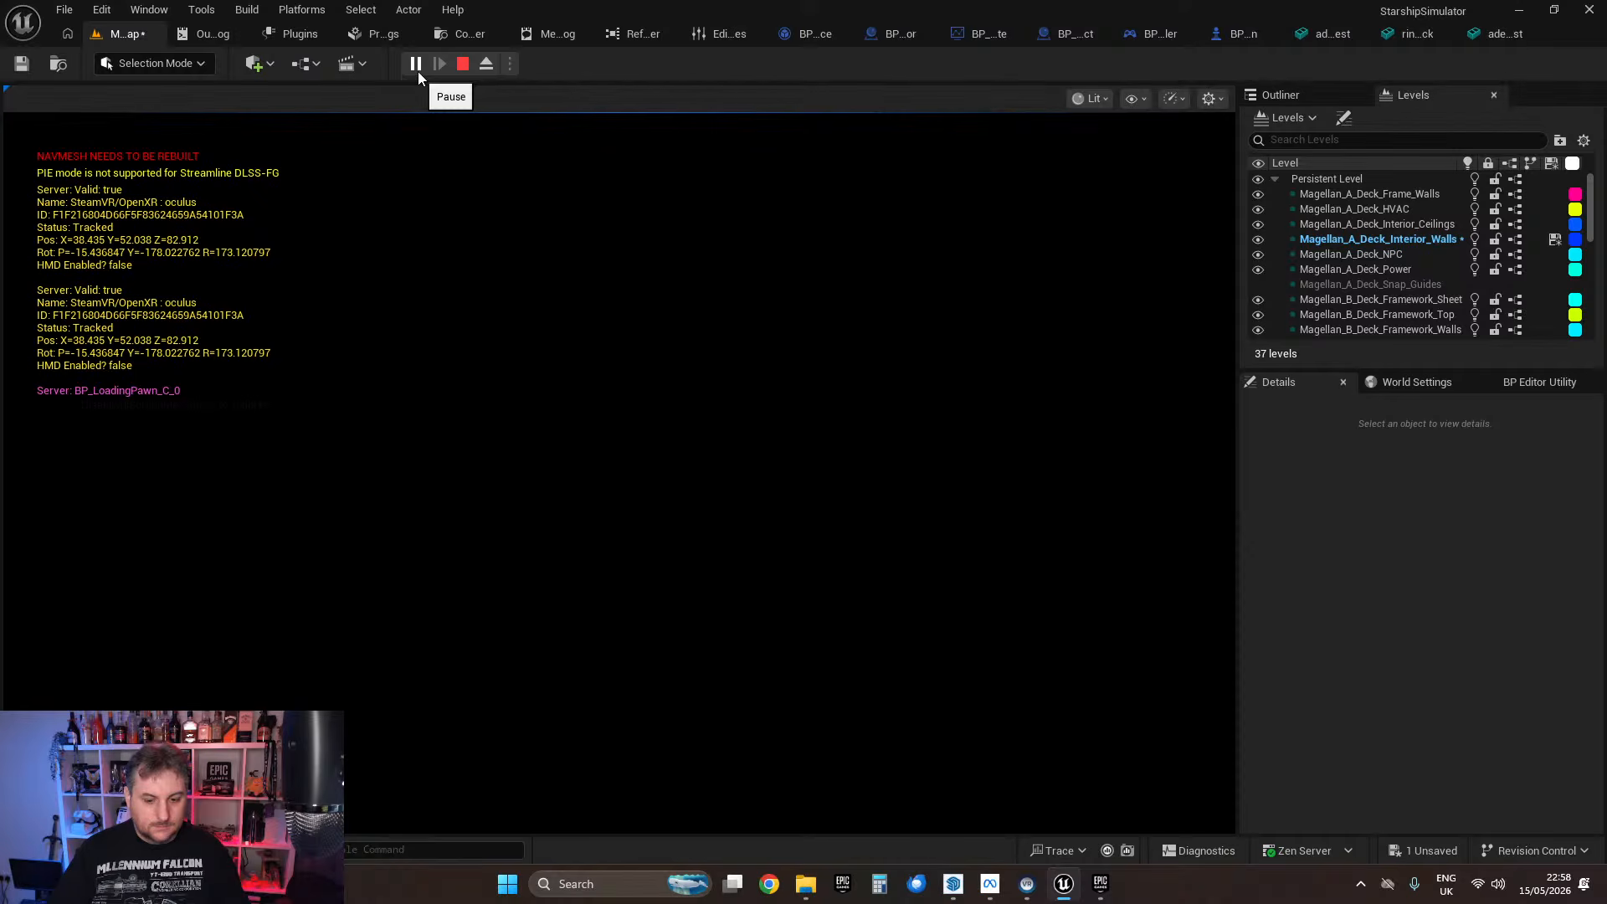
pyautogui.press('w')
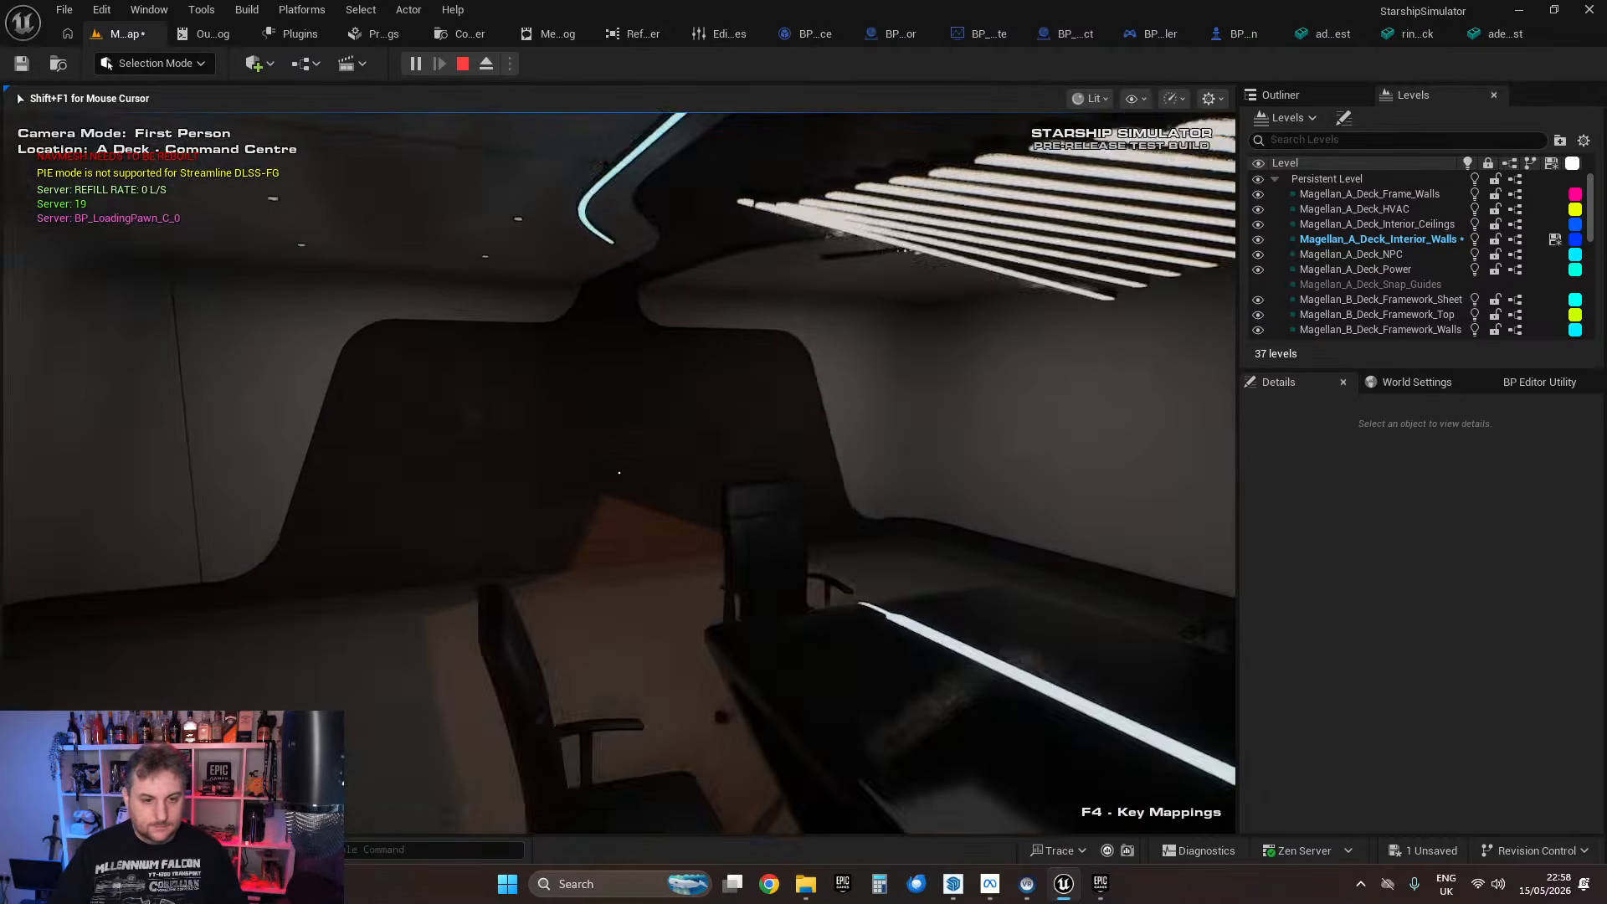
pyautogui.press('w')
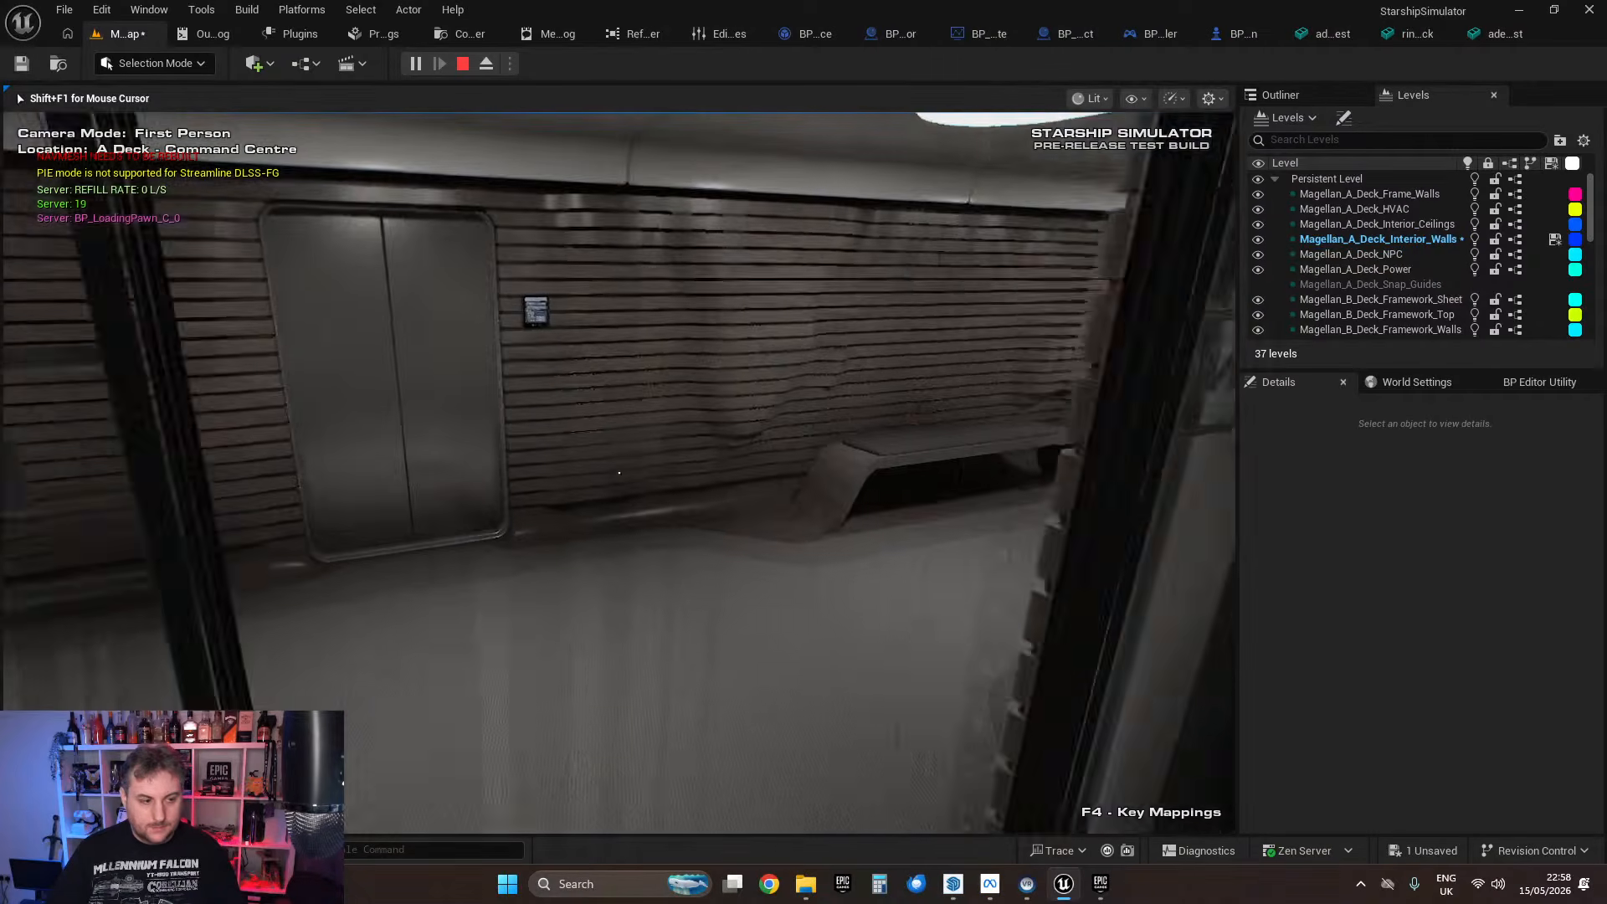
pyautogui.press('w')
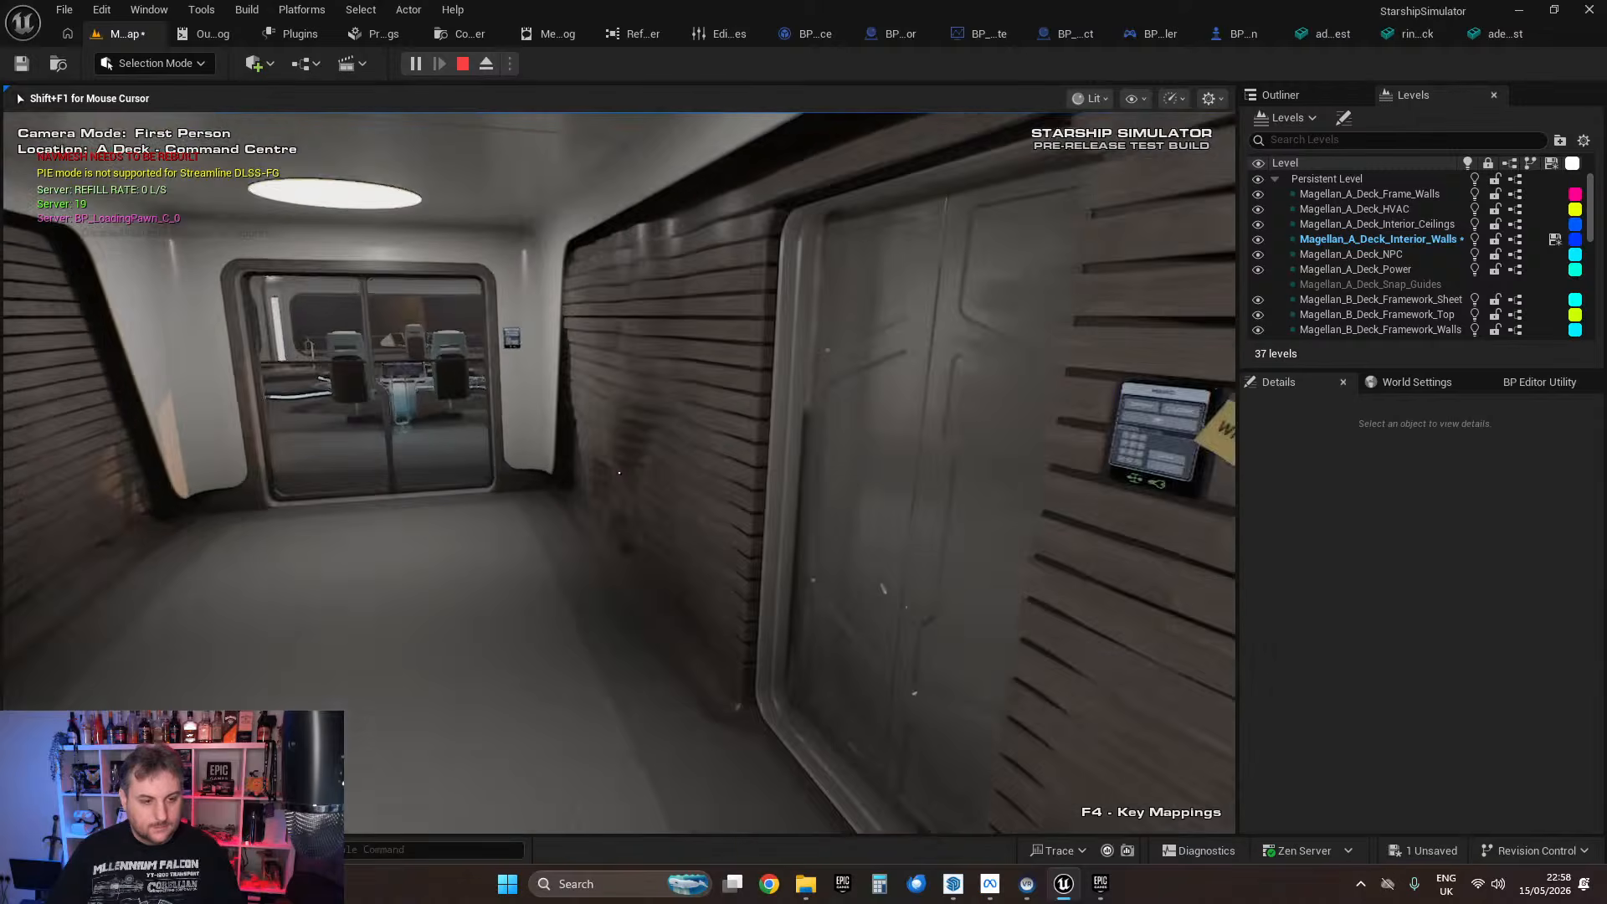
pyautogui.press('w')
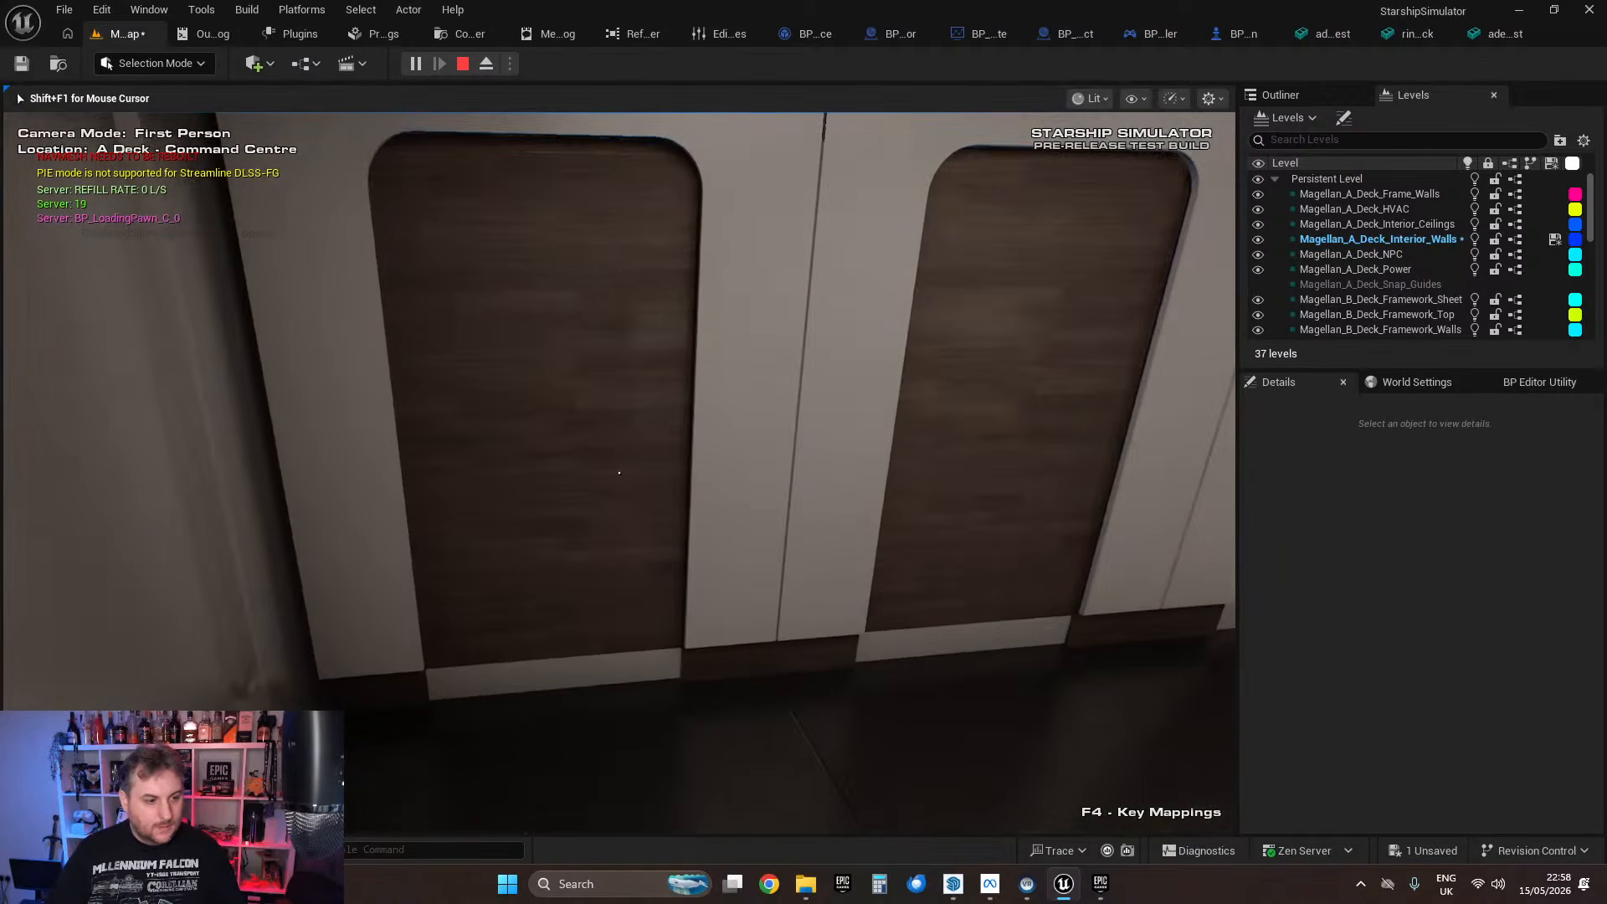
# Step: Test the first cubicle's flappy door by walking in through it, backing out and watching it swing
pyautogui.press('w')
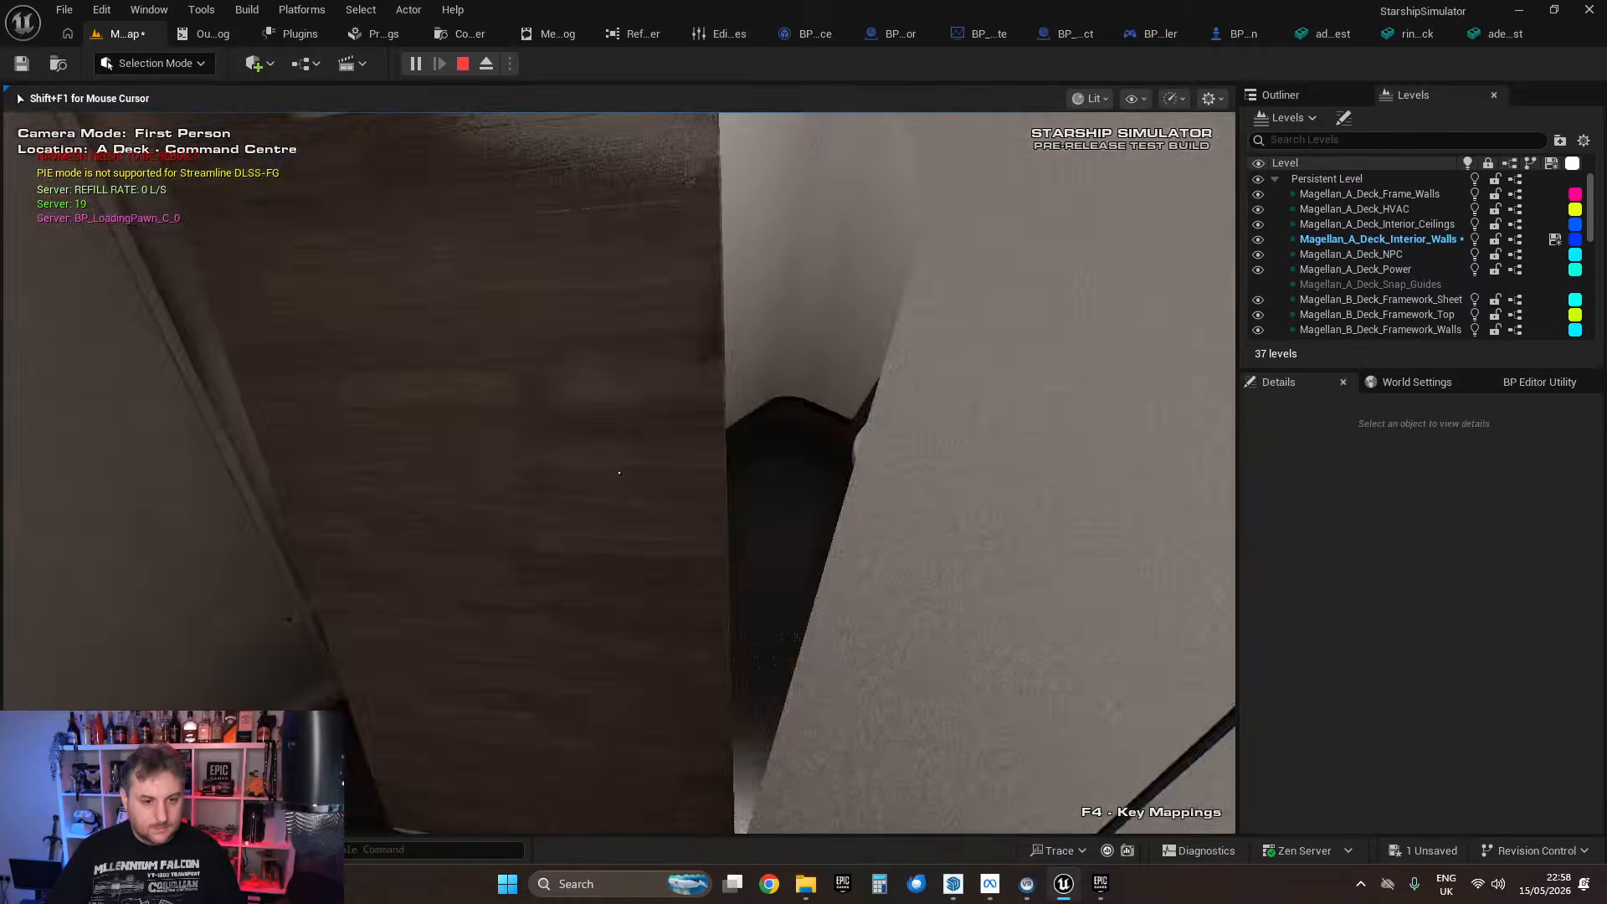
pyautogui.press('w')
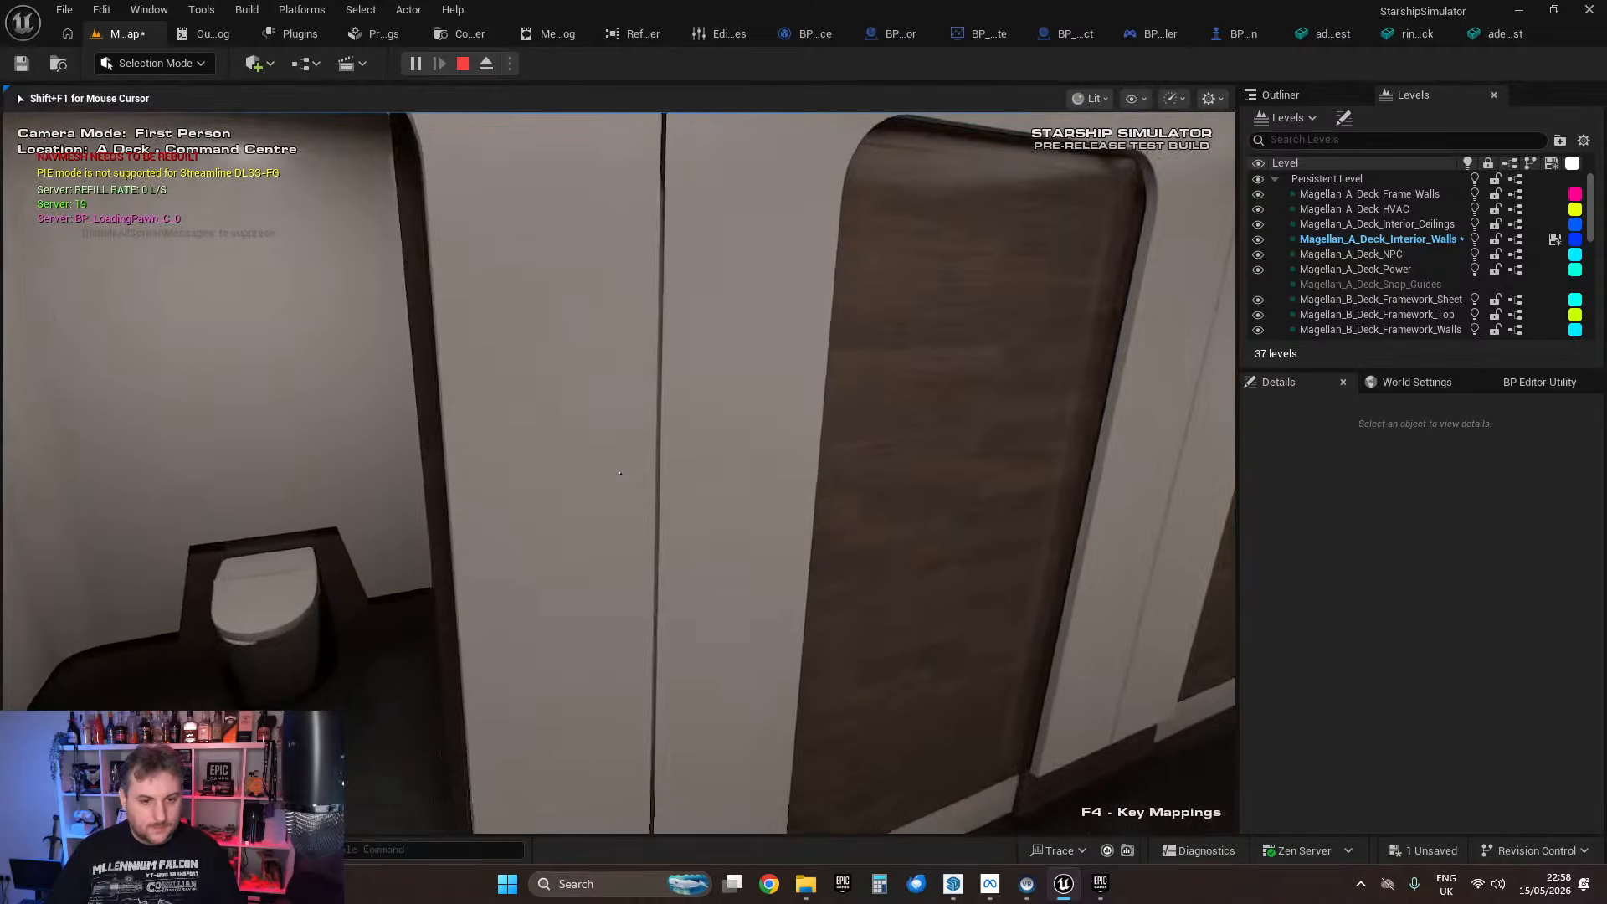
pyautogui.press('s')
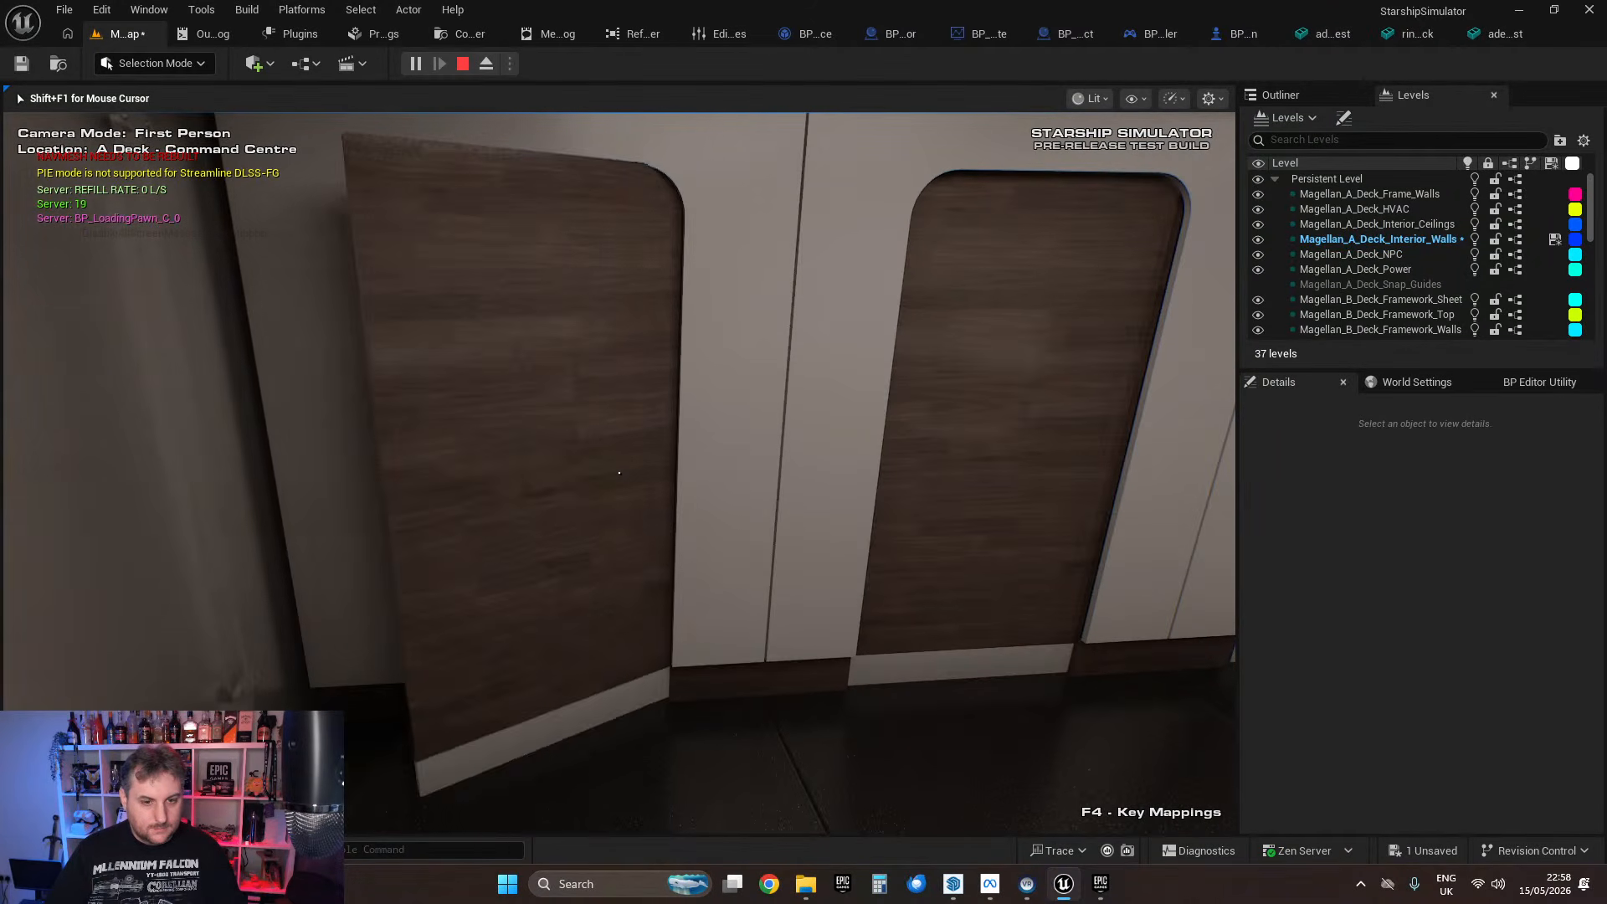
pyautogui.press('a')
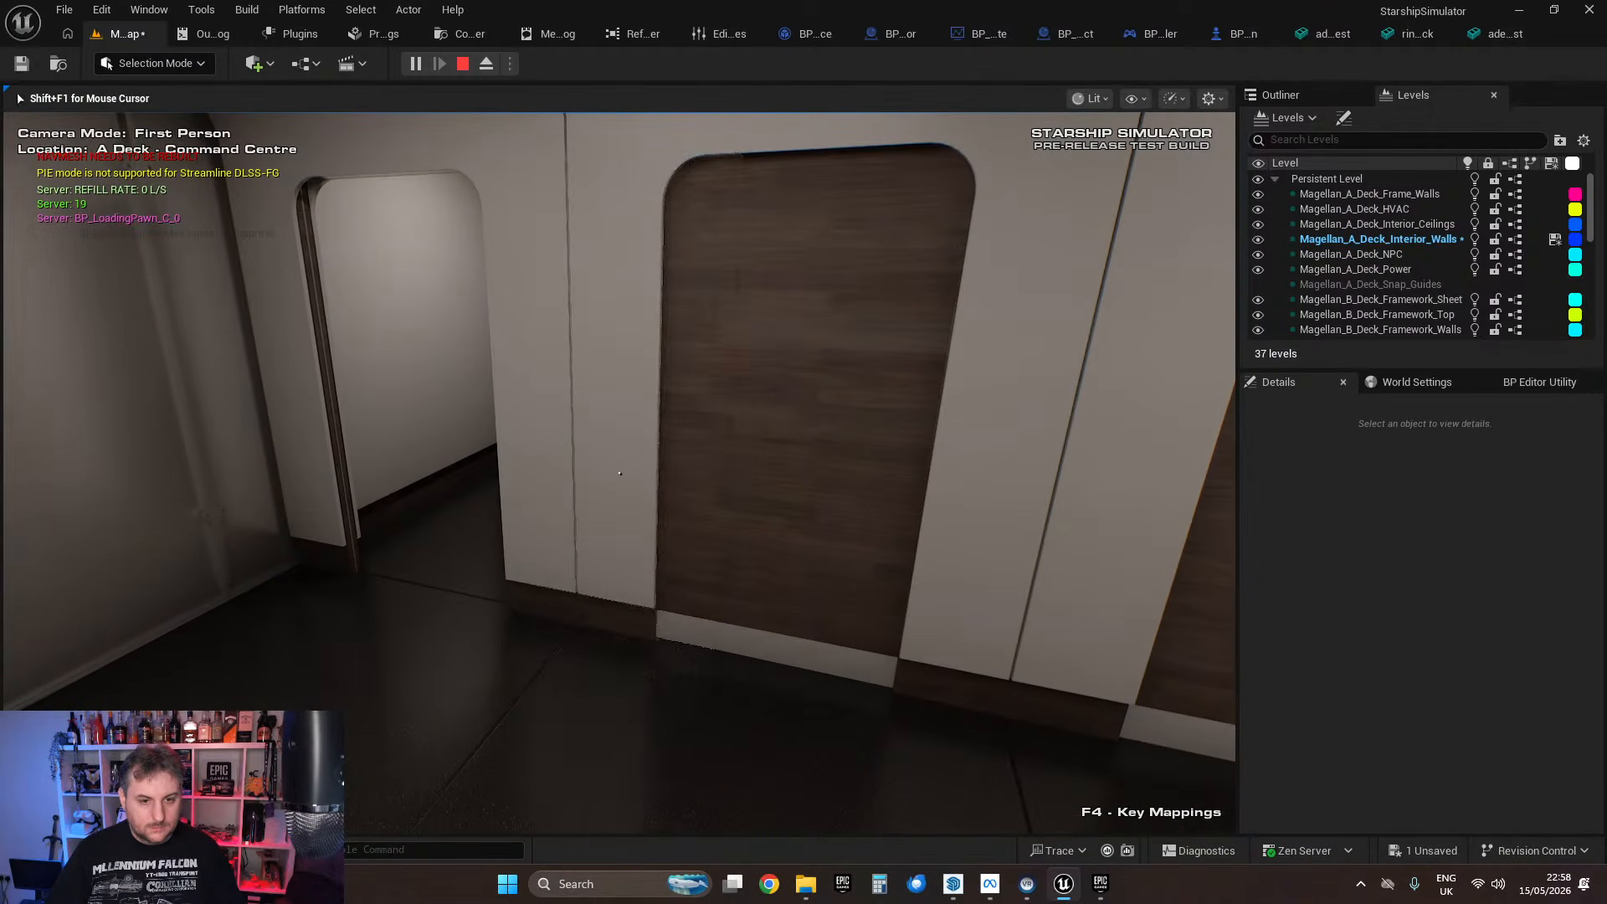
pyautogui.press('a')
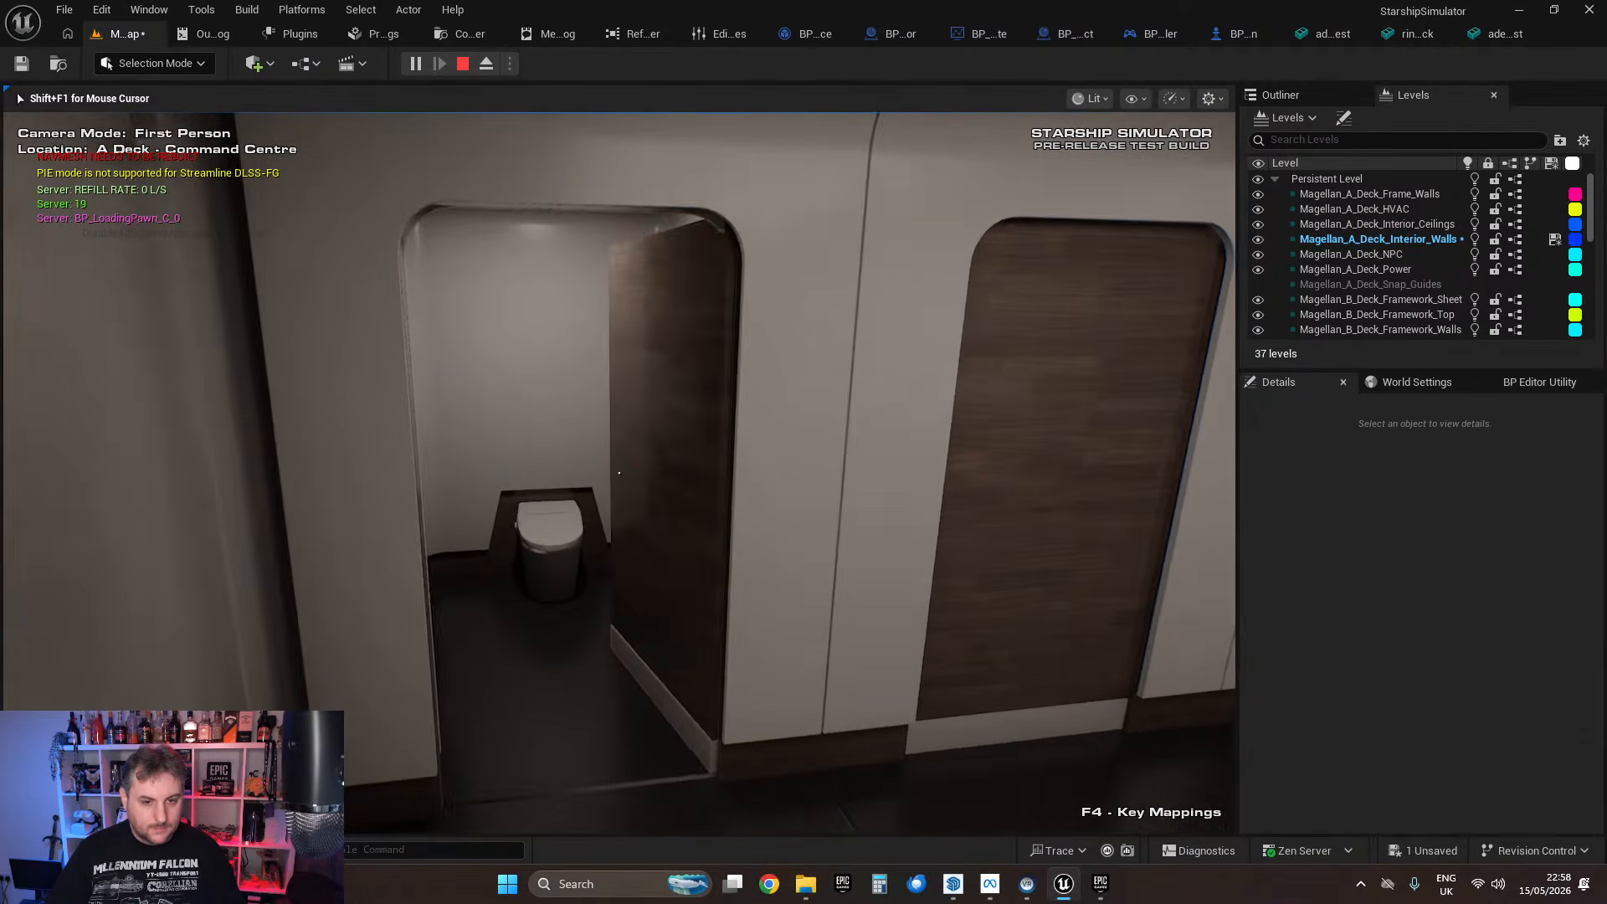
# Step: Push the neighbouring cubicle's flappy door inward and back away to check how it swings
pyautogui.press('d')
pyautogui.press('w')
pyautogui.press('s')
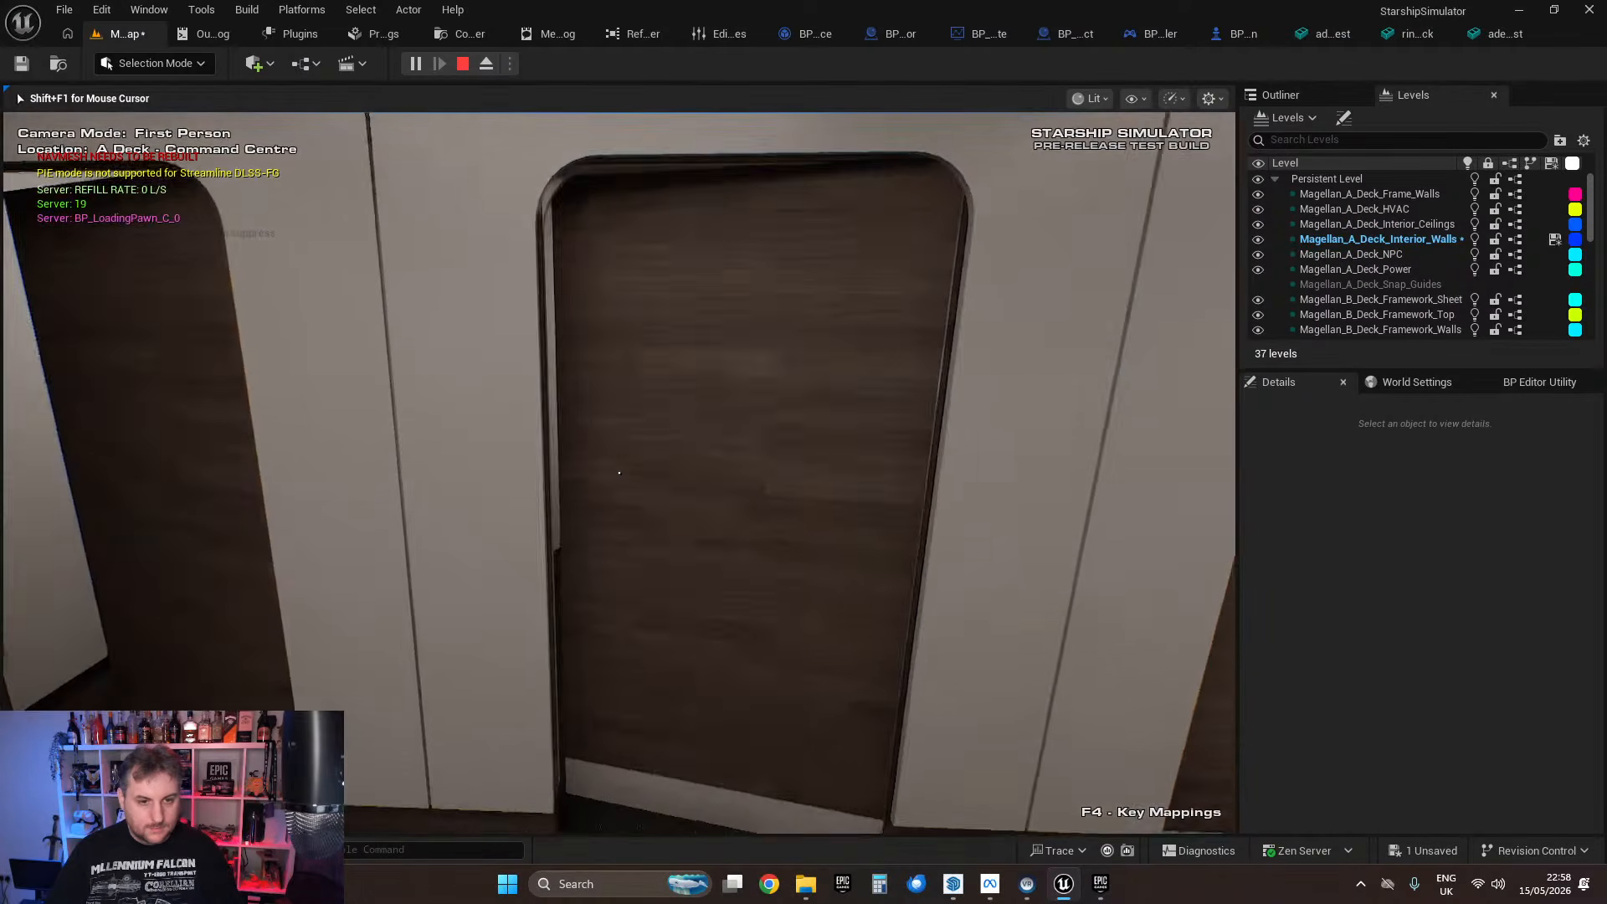
pyautogui.press('w')
pyautogui.press('s')
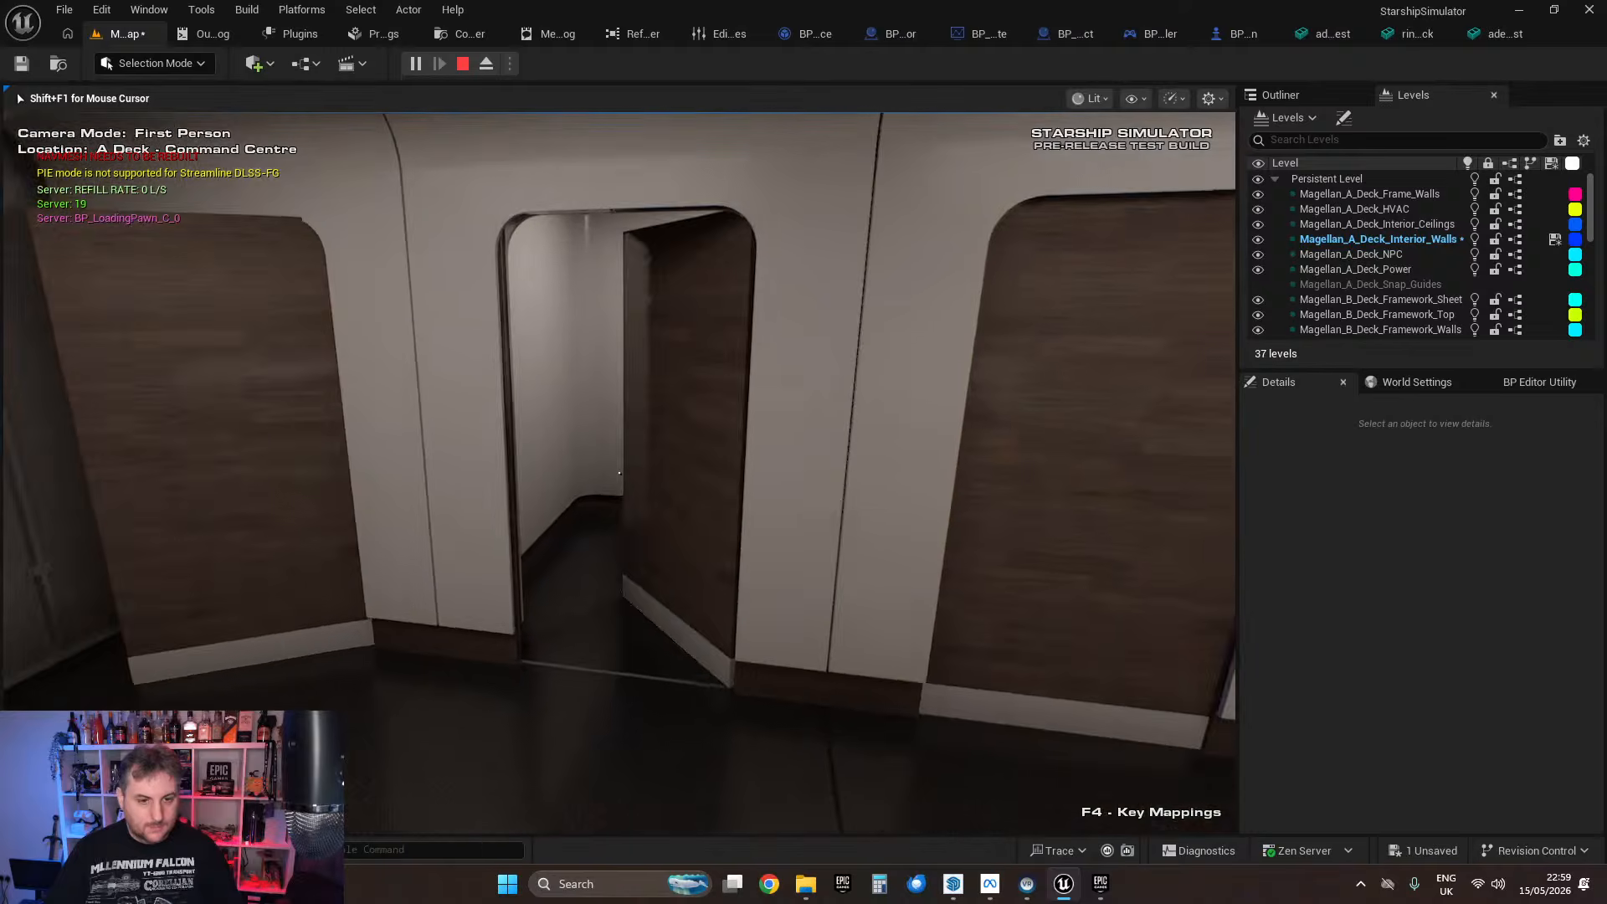
# Step: Walk along the cubicle row and pass in and out of further doorways to test the doors' movement in both directions
pyautogui.press('w')
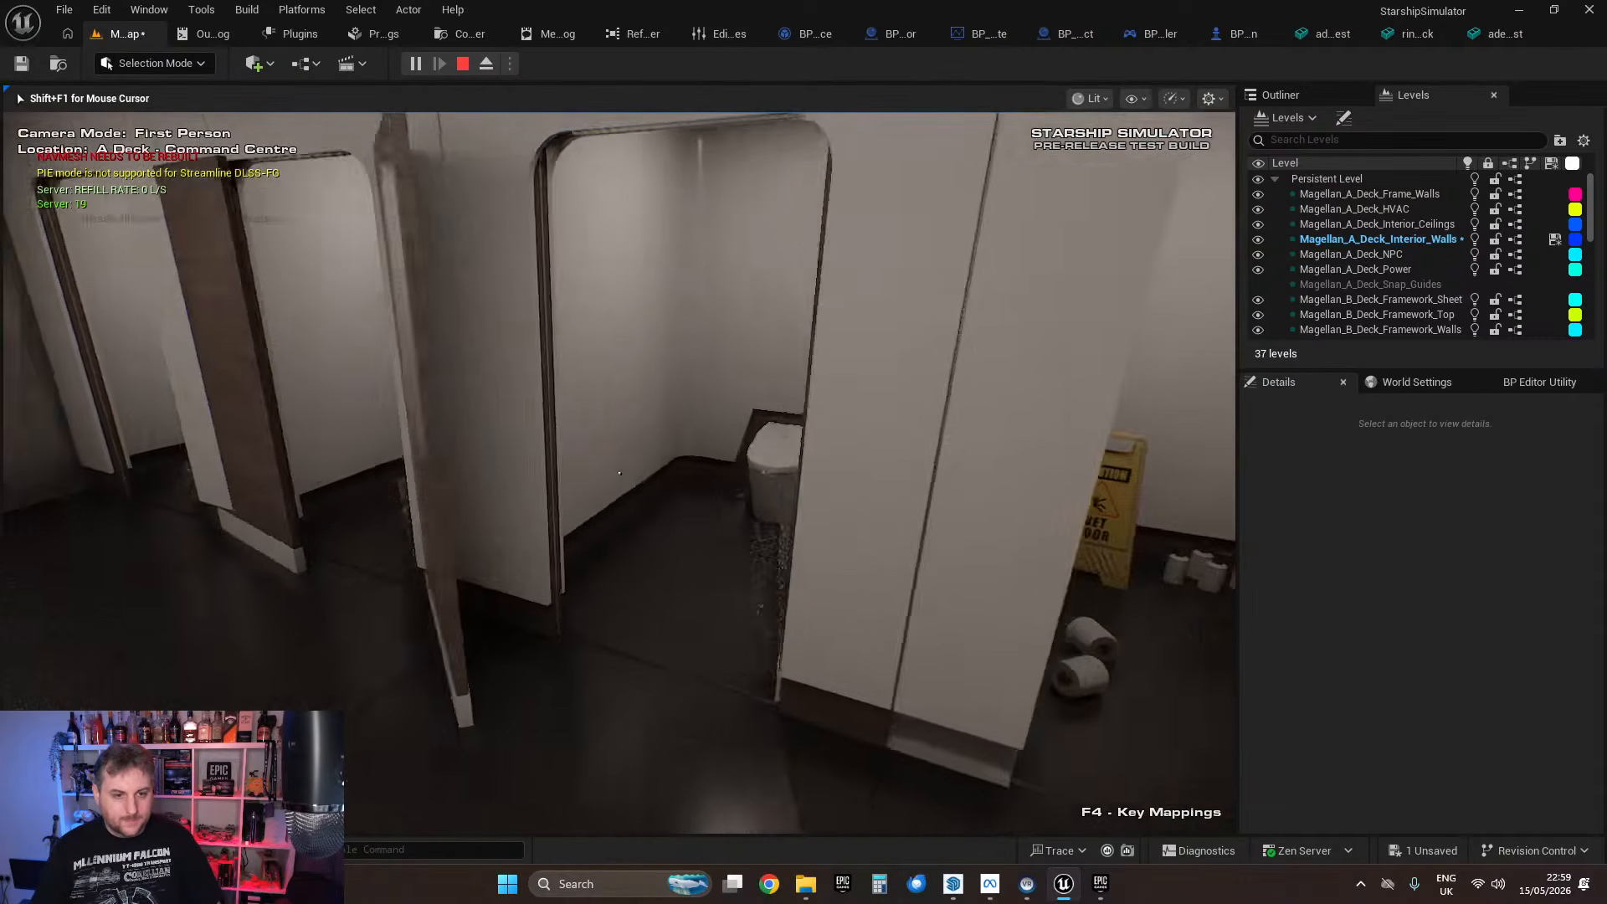
pyautogui.press('a')
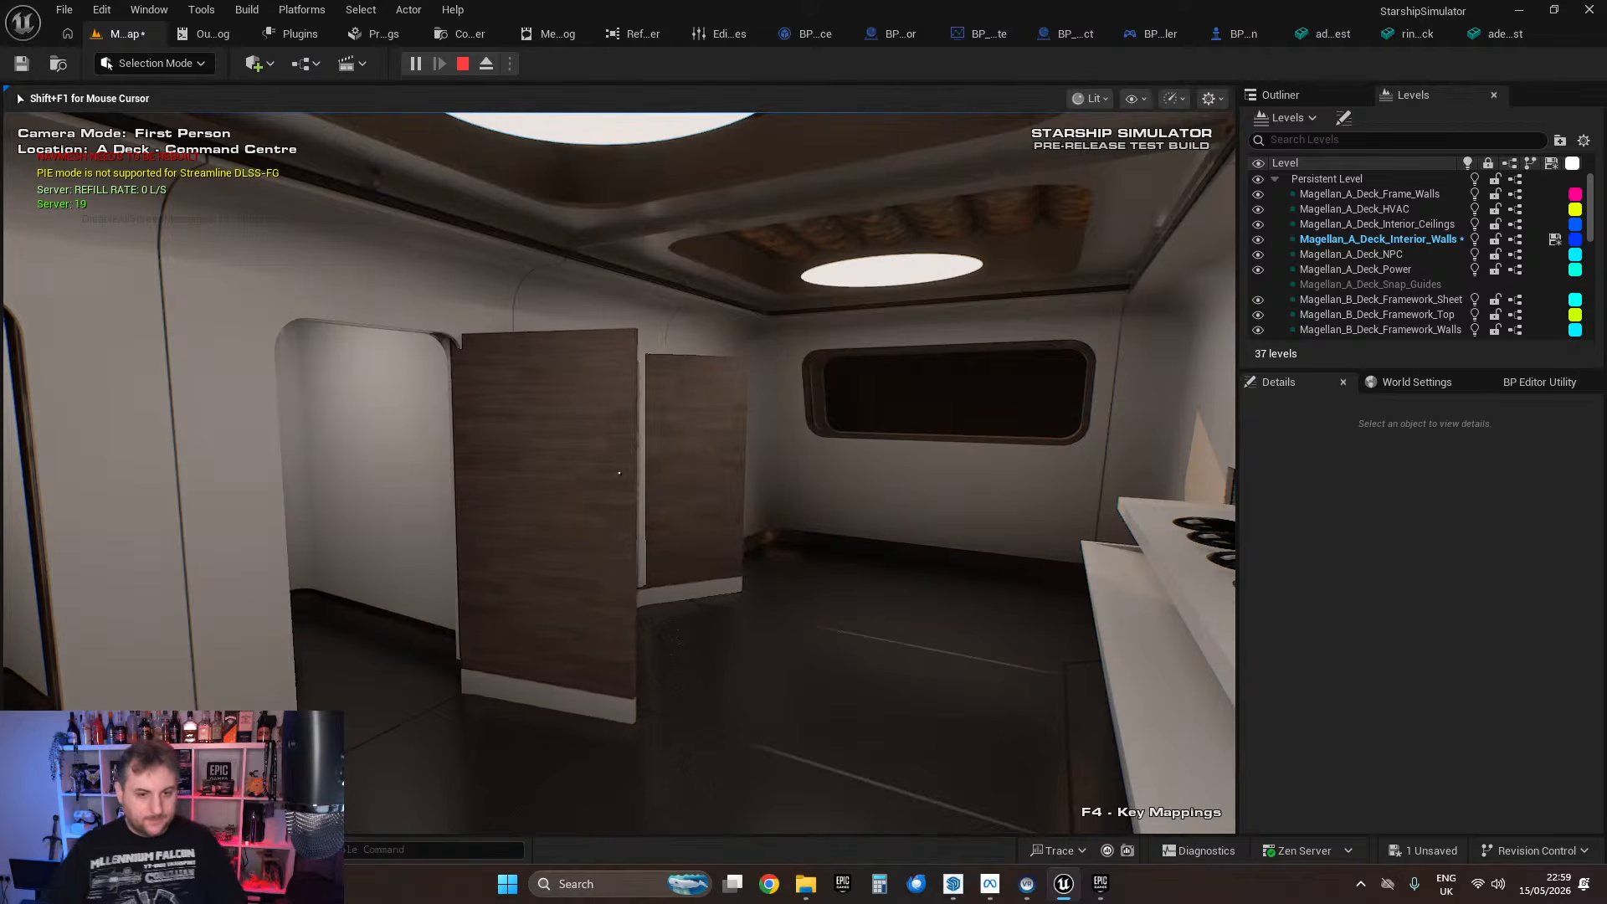
pyautogui.press('w')
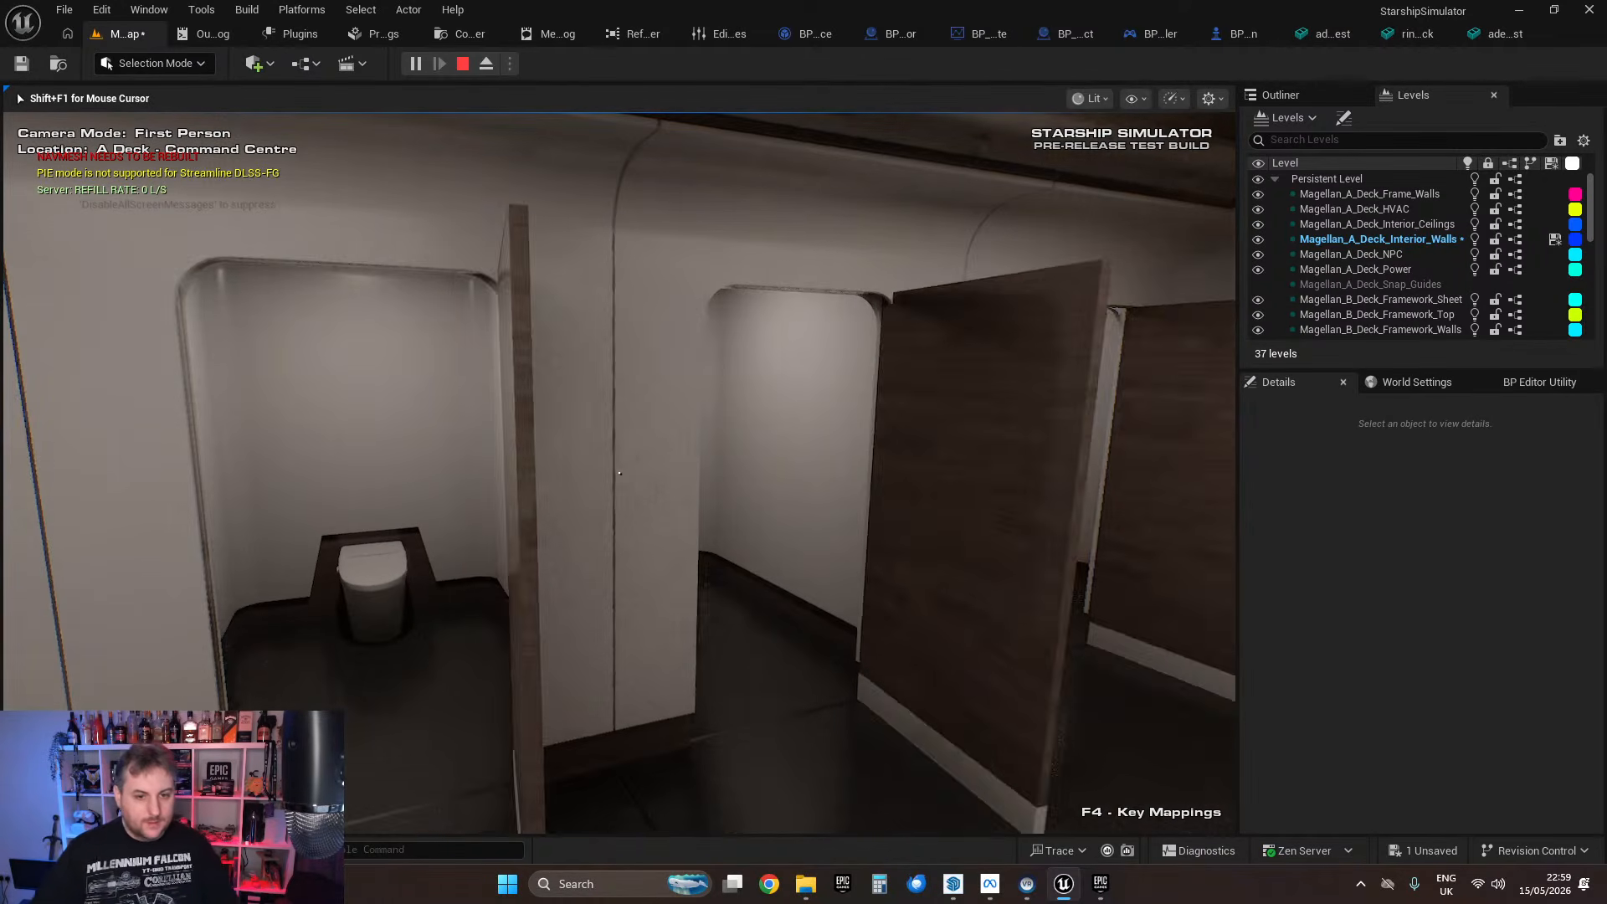
pyautogui.press('w')
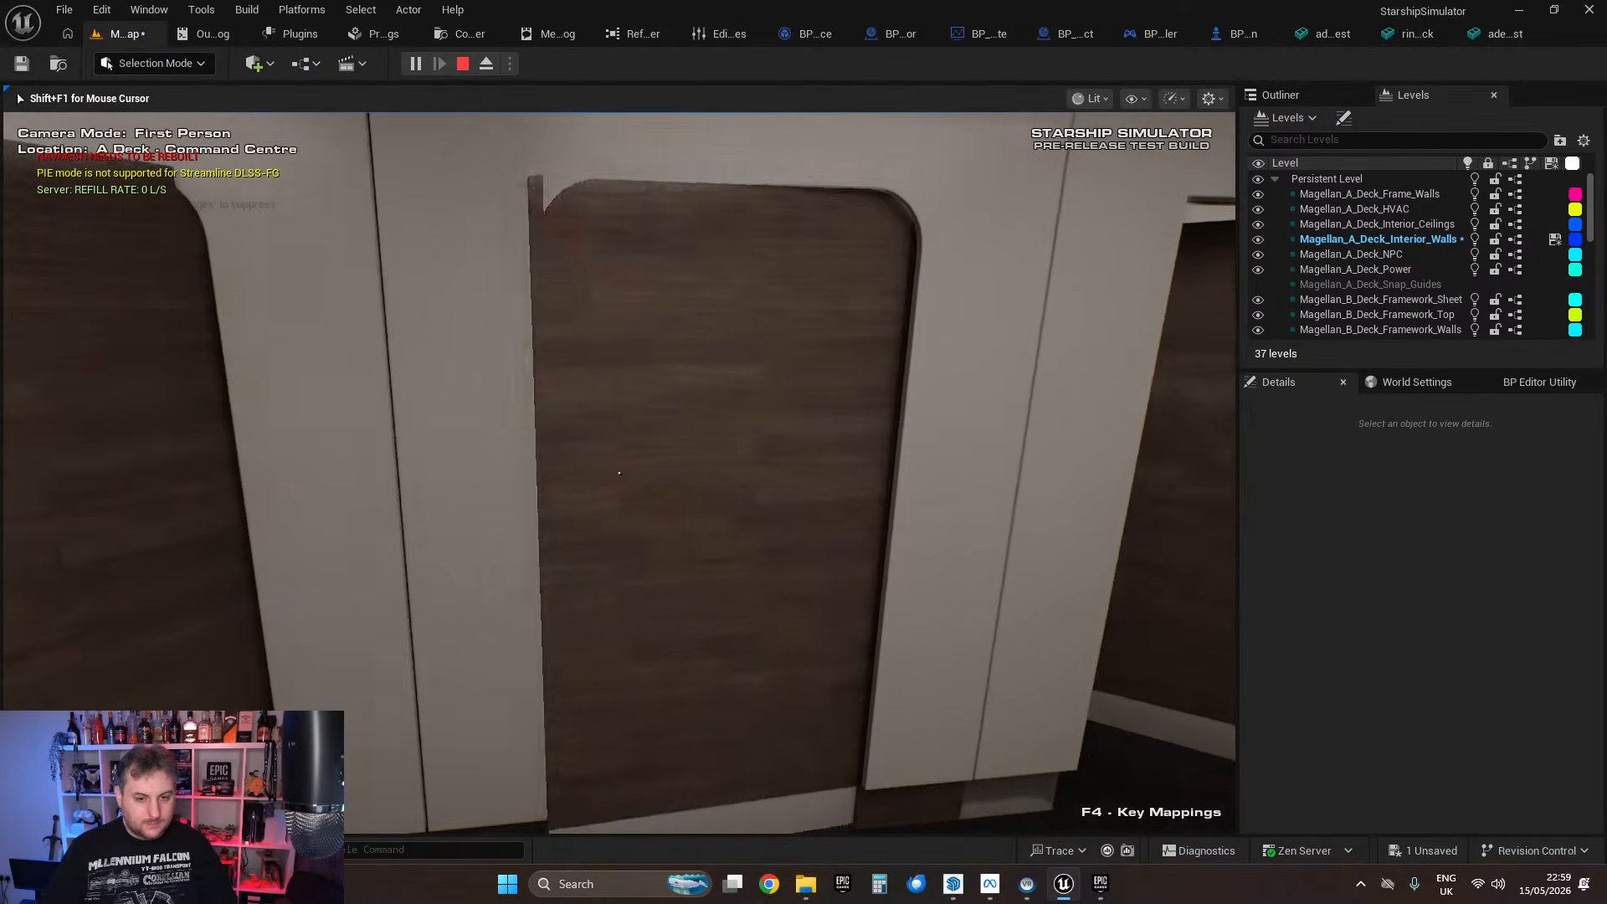
pyautogui.click(619, 472)
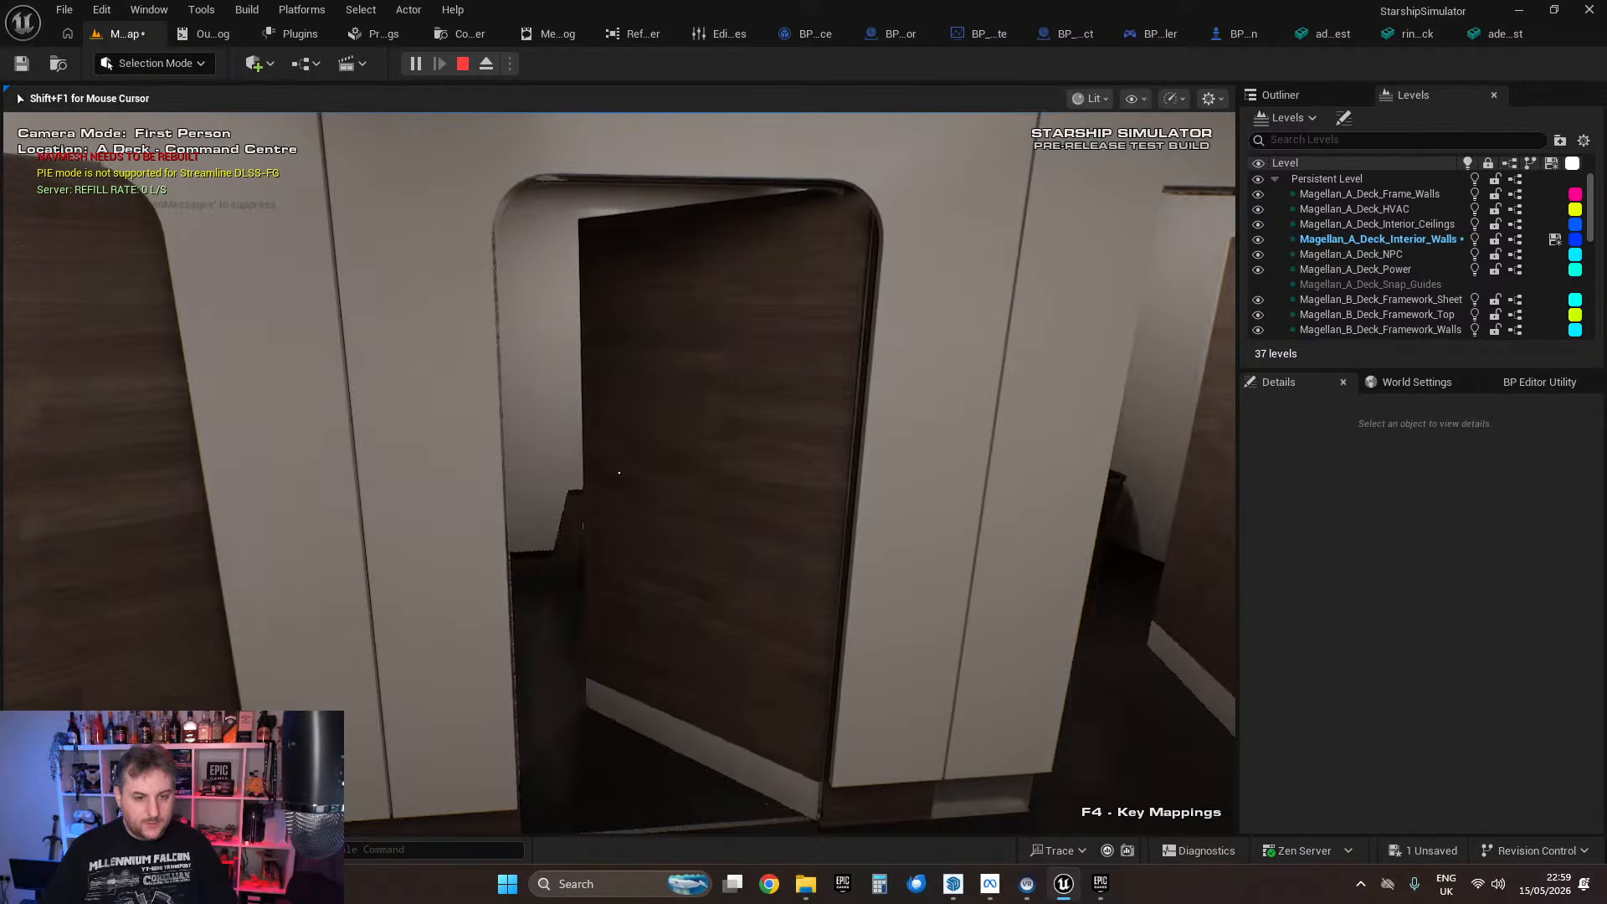
pyautogui.press('w')
pyautogui.press('w')
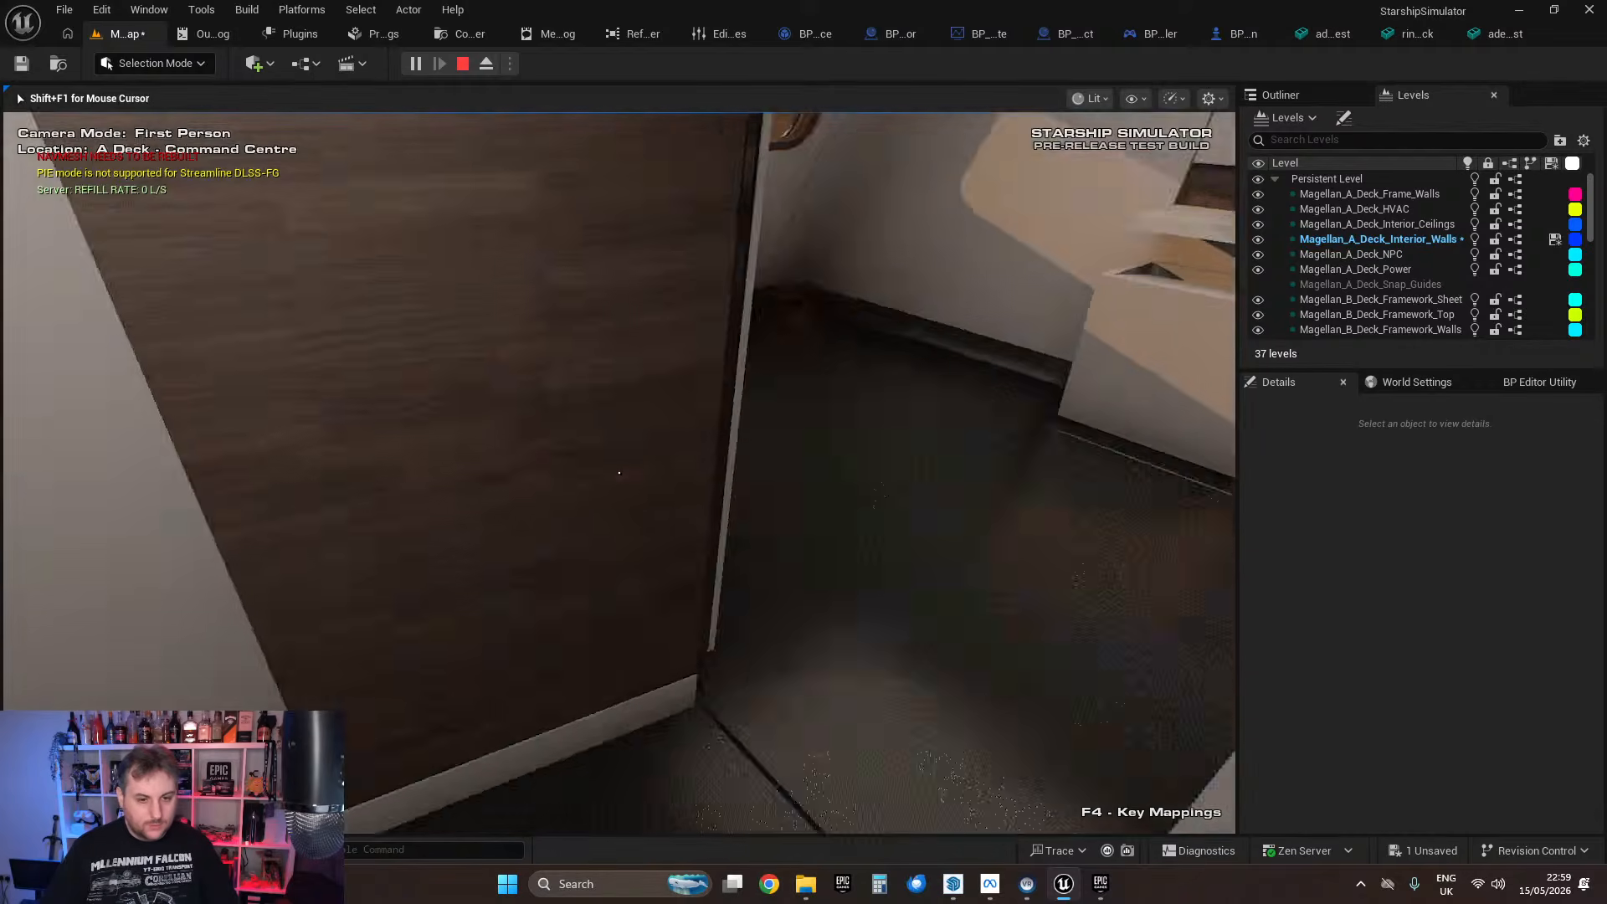
pyautogui.press('s')
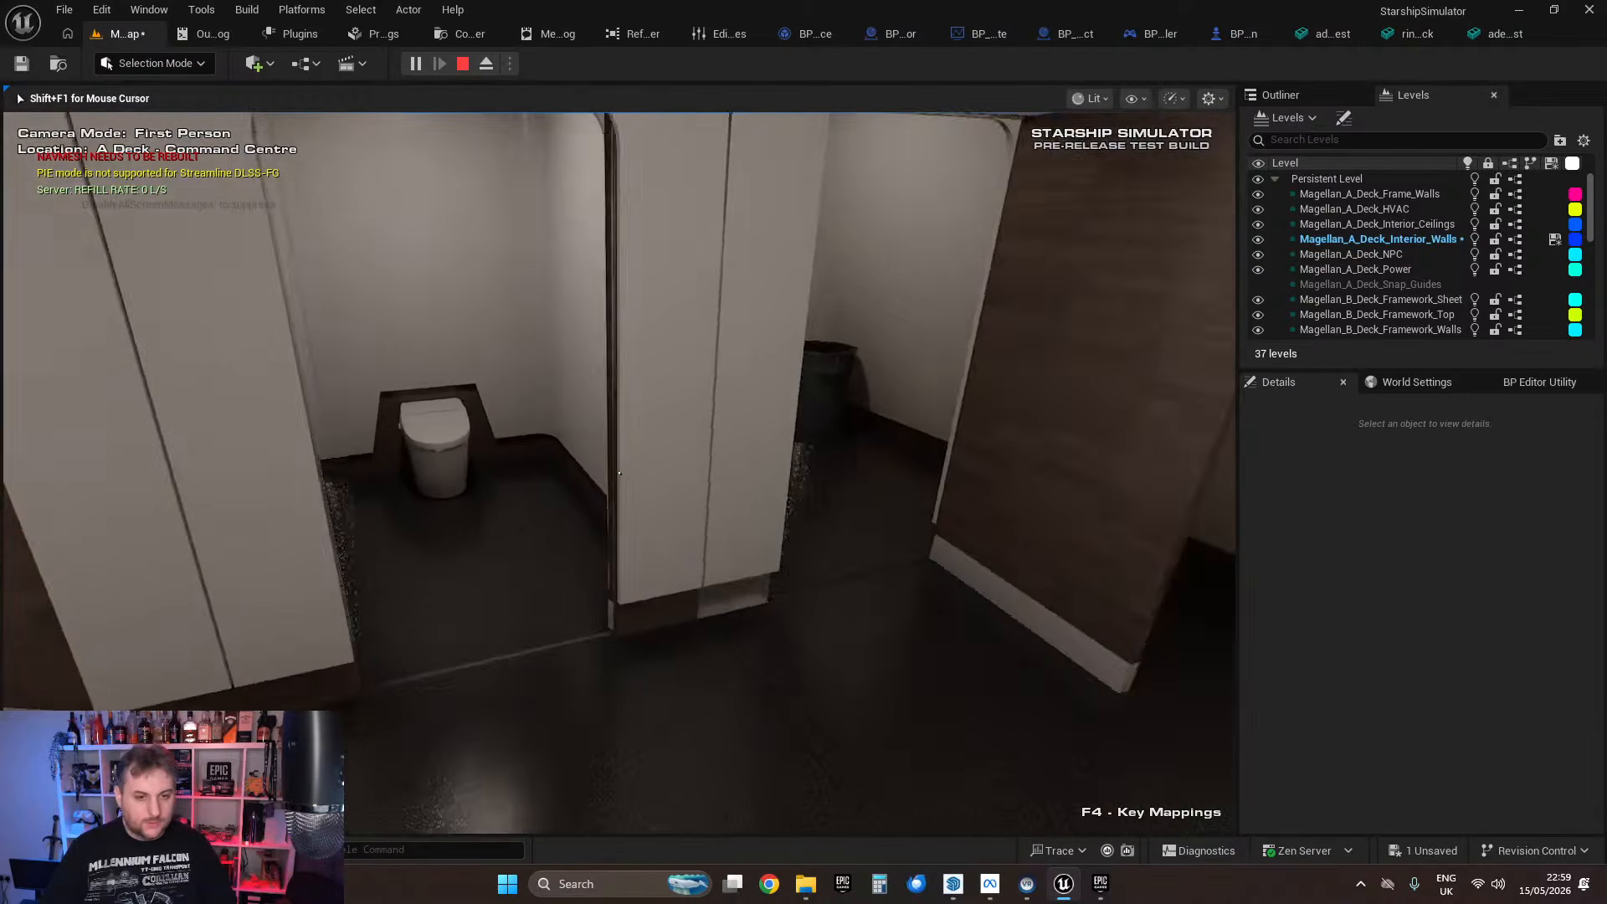
# Step: Leave the toilet room for the corridor, walk back in and review the swinging doors from the entrance
pyautogui.press('w')
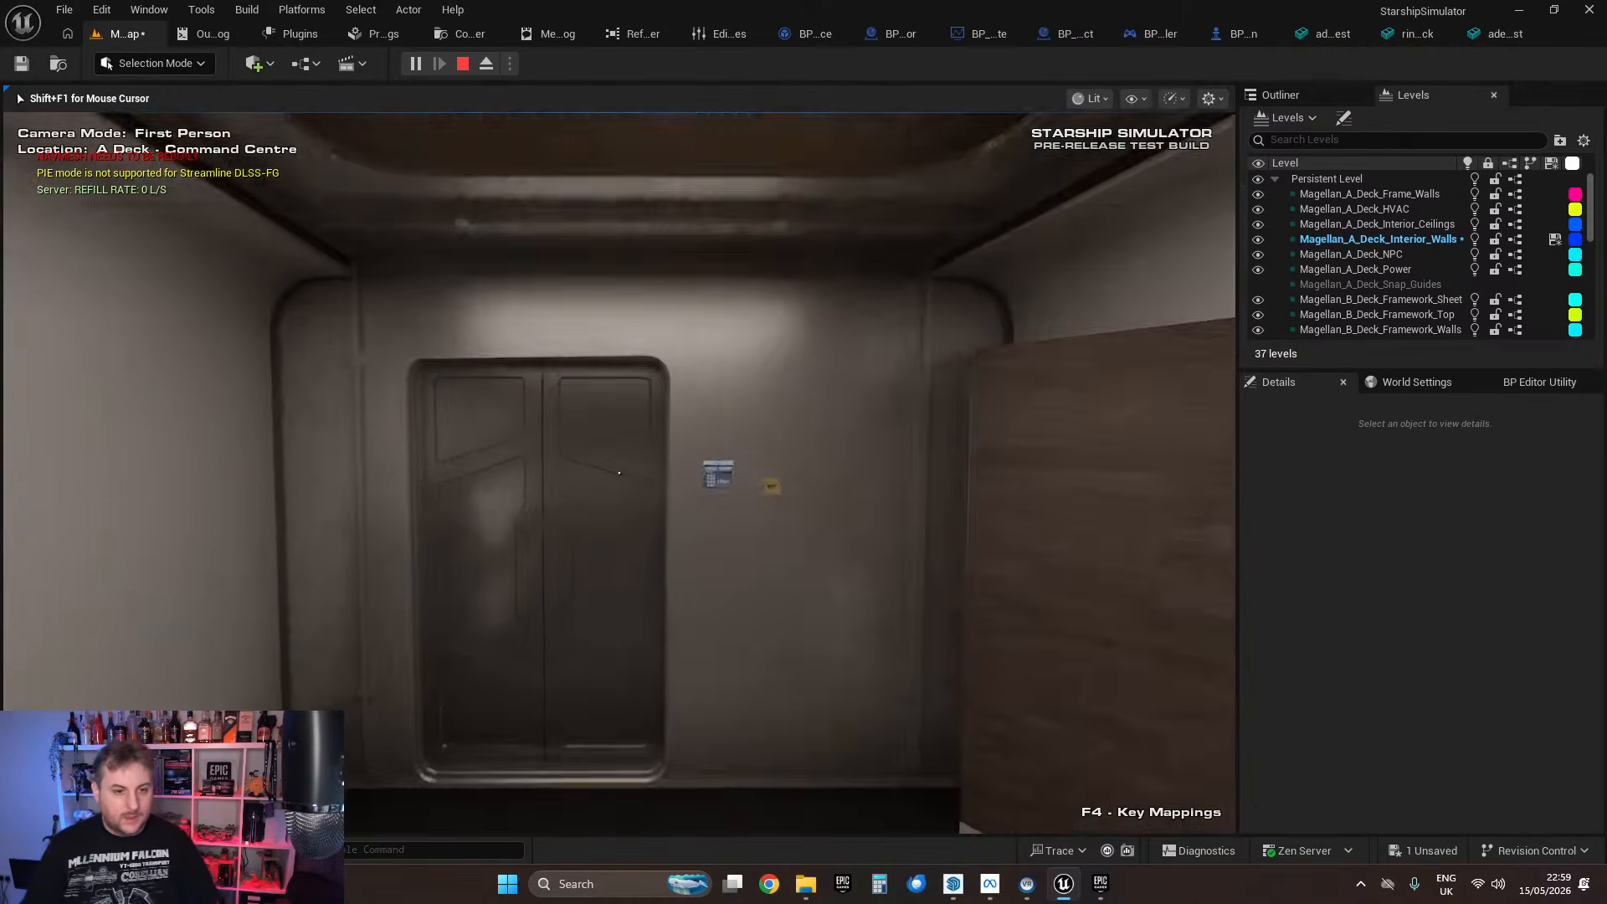
pyautogui.press('w')
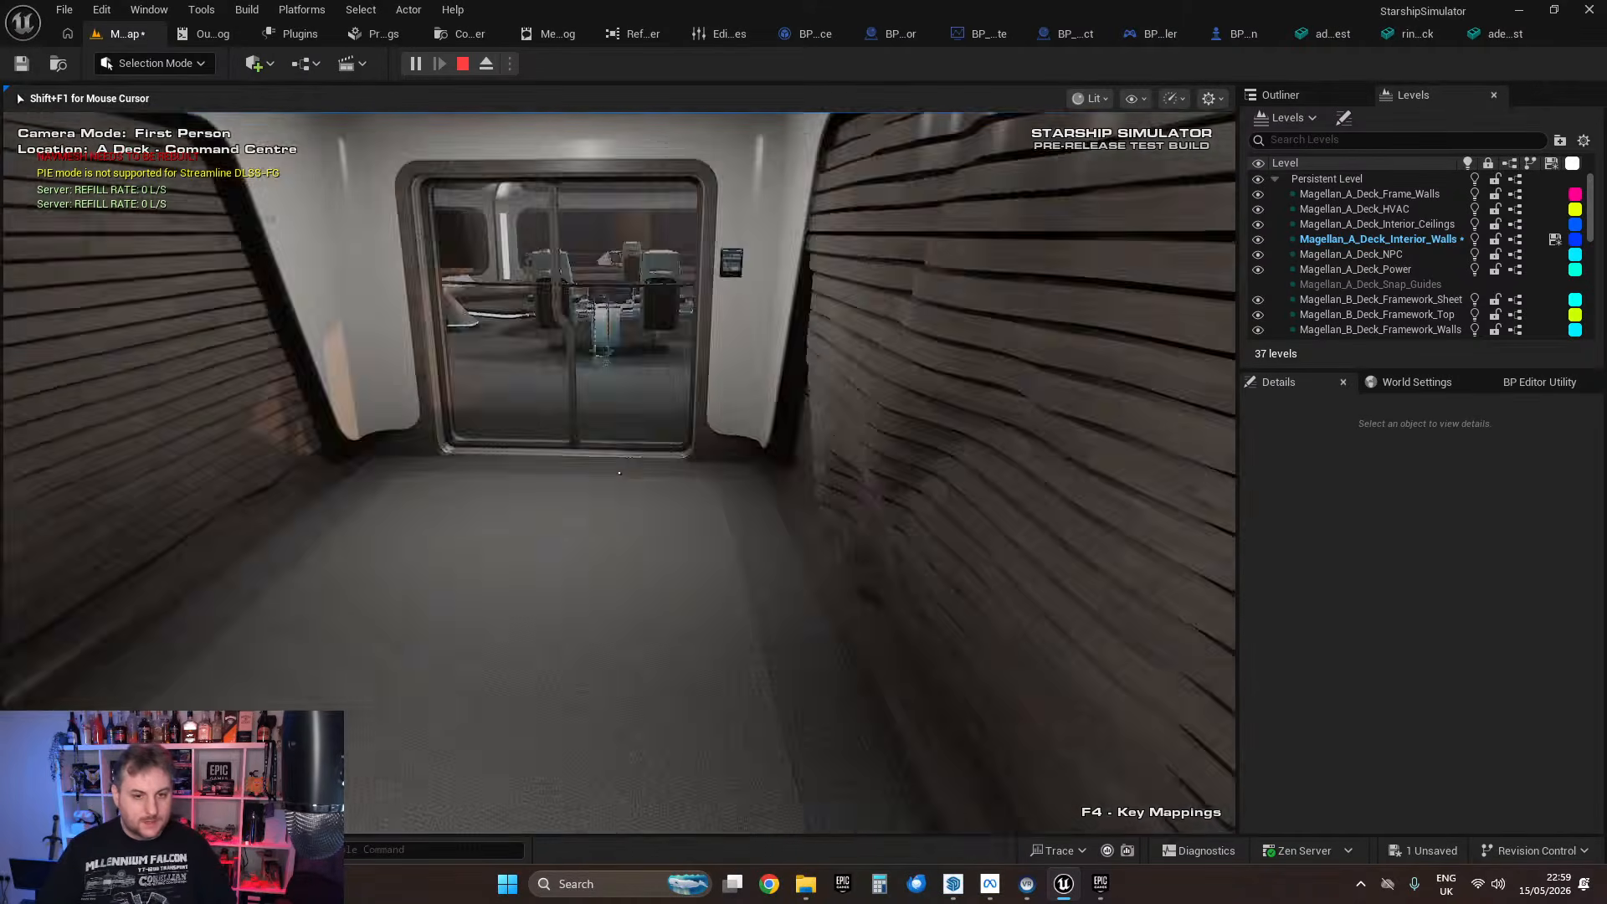
pyautogui.press('w')
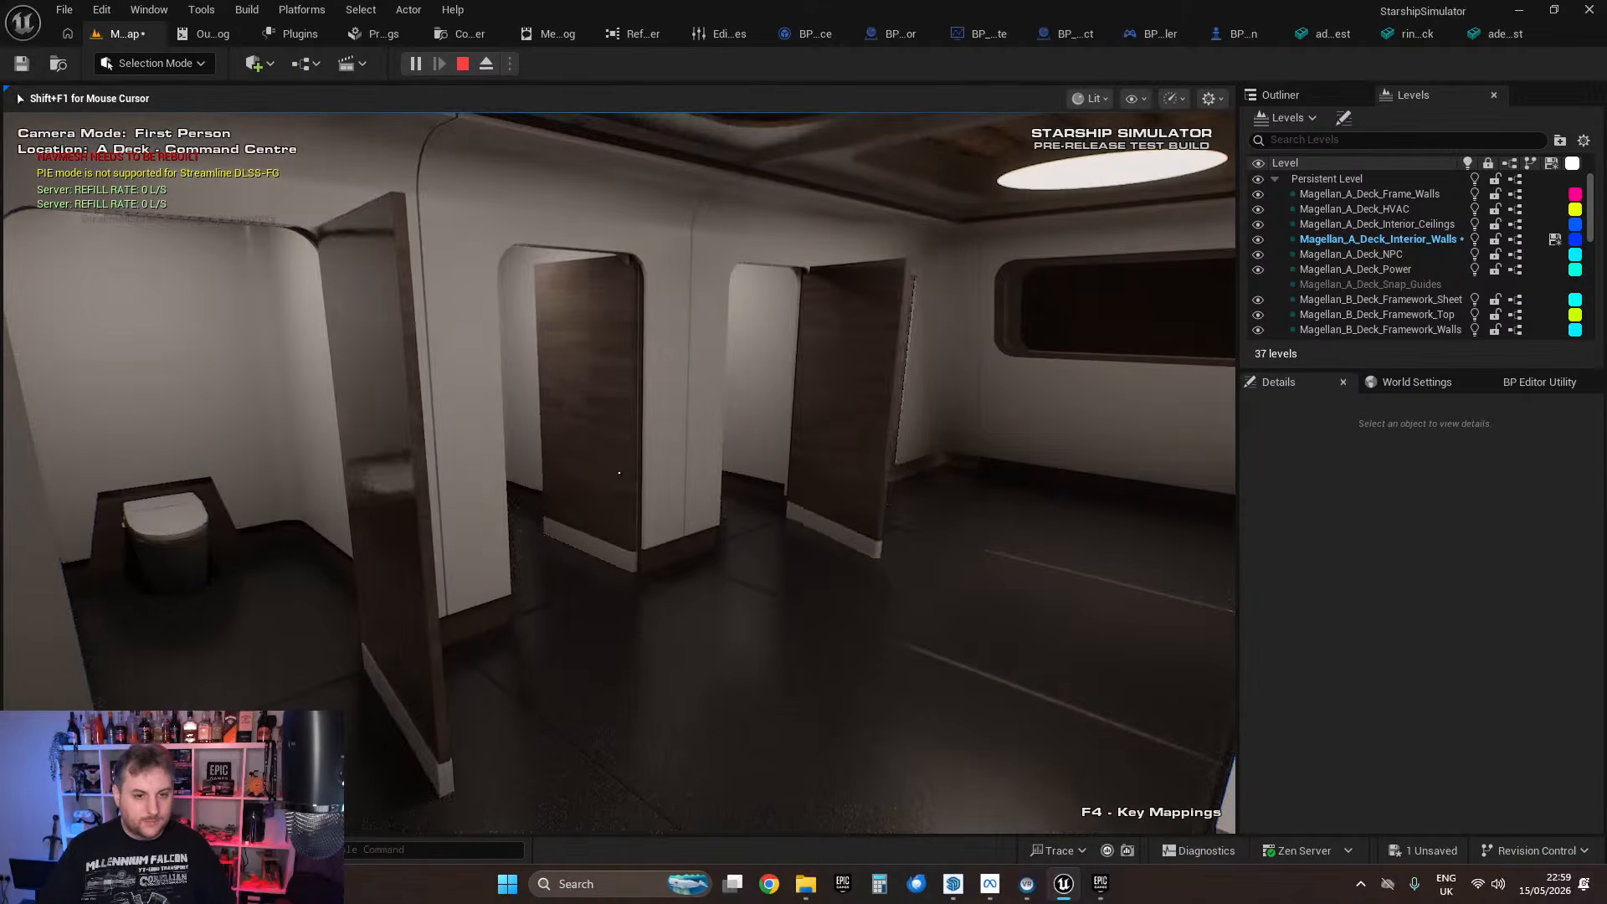
pyautogui.press('w')
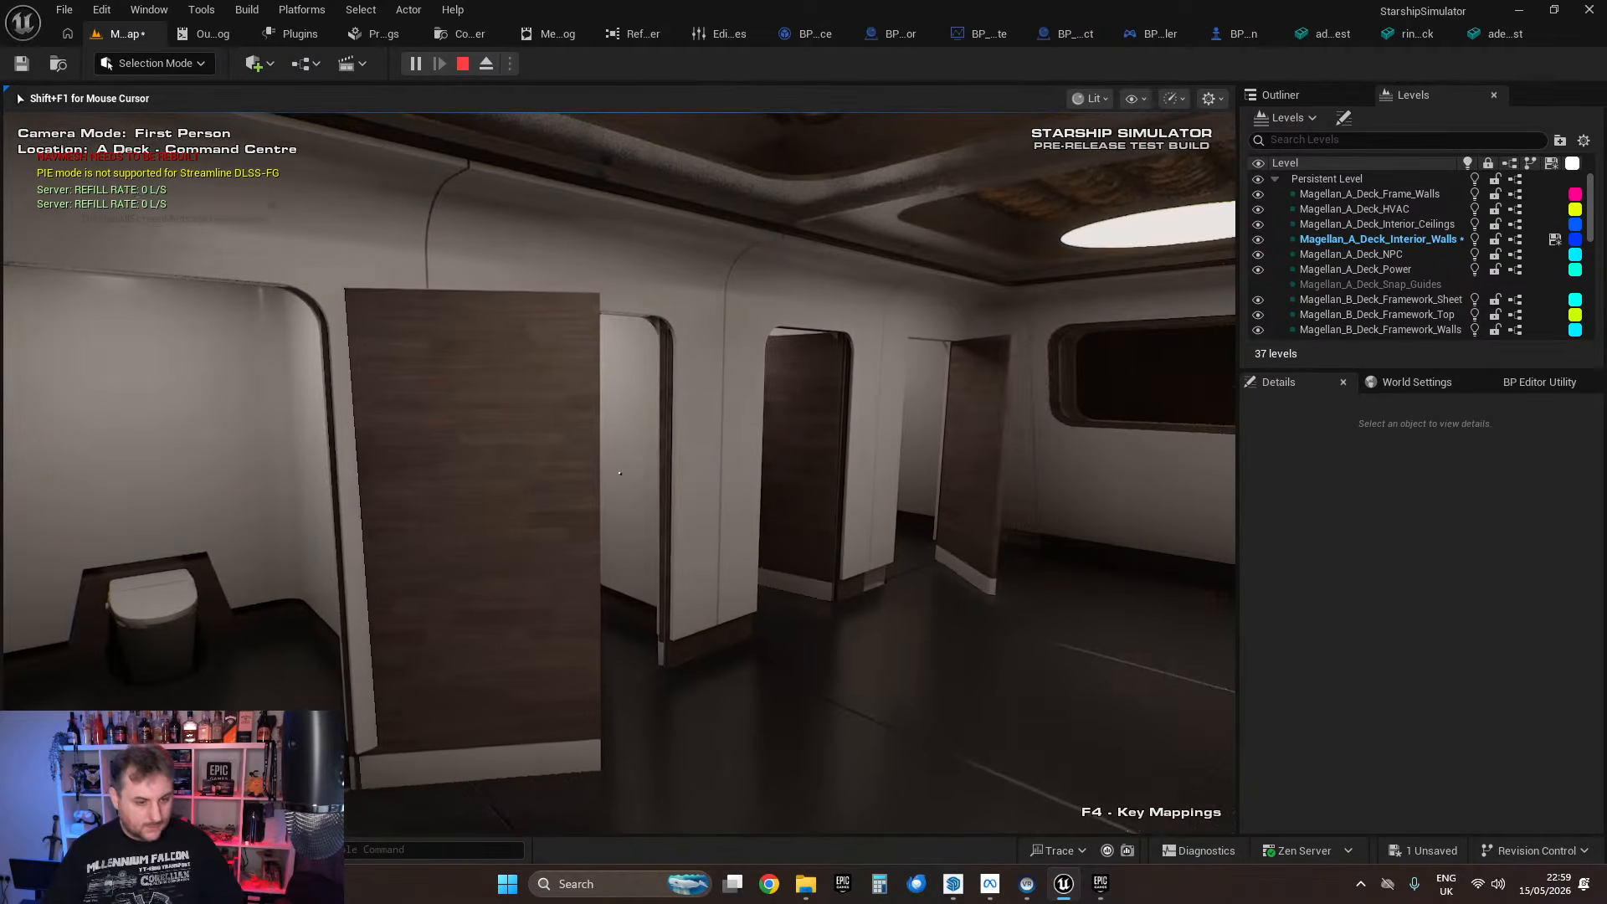
# Step: End the play test and switch to SketchUp, bringing the wall beside the toilet cubicles into view
pyautogui.hotkey('shift', 'F1')
pyautogui.press('Escape')
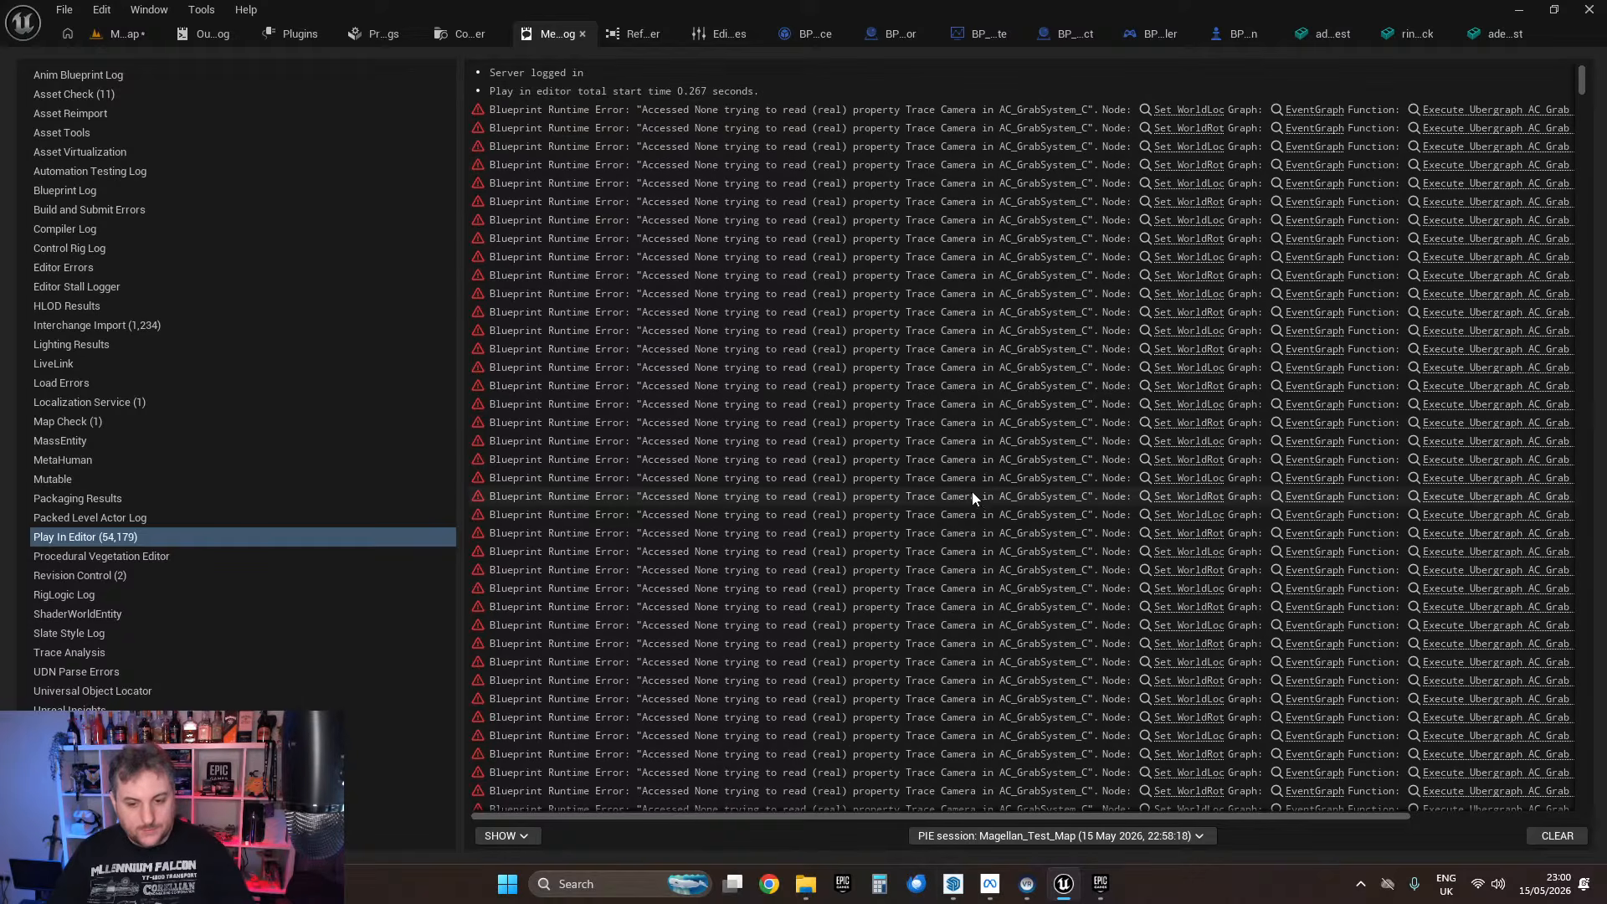
pyautogui.click(954, 884)
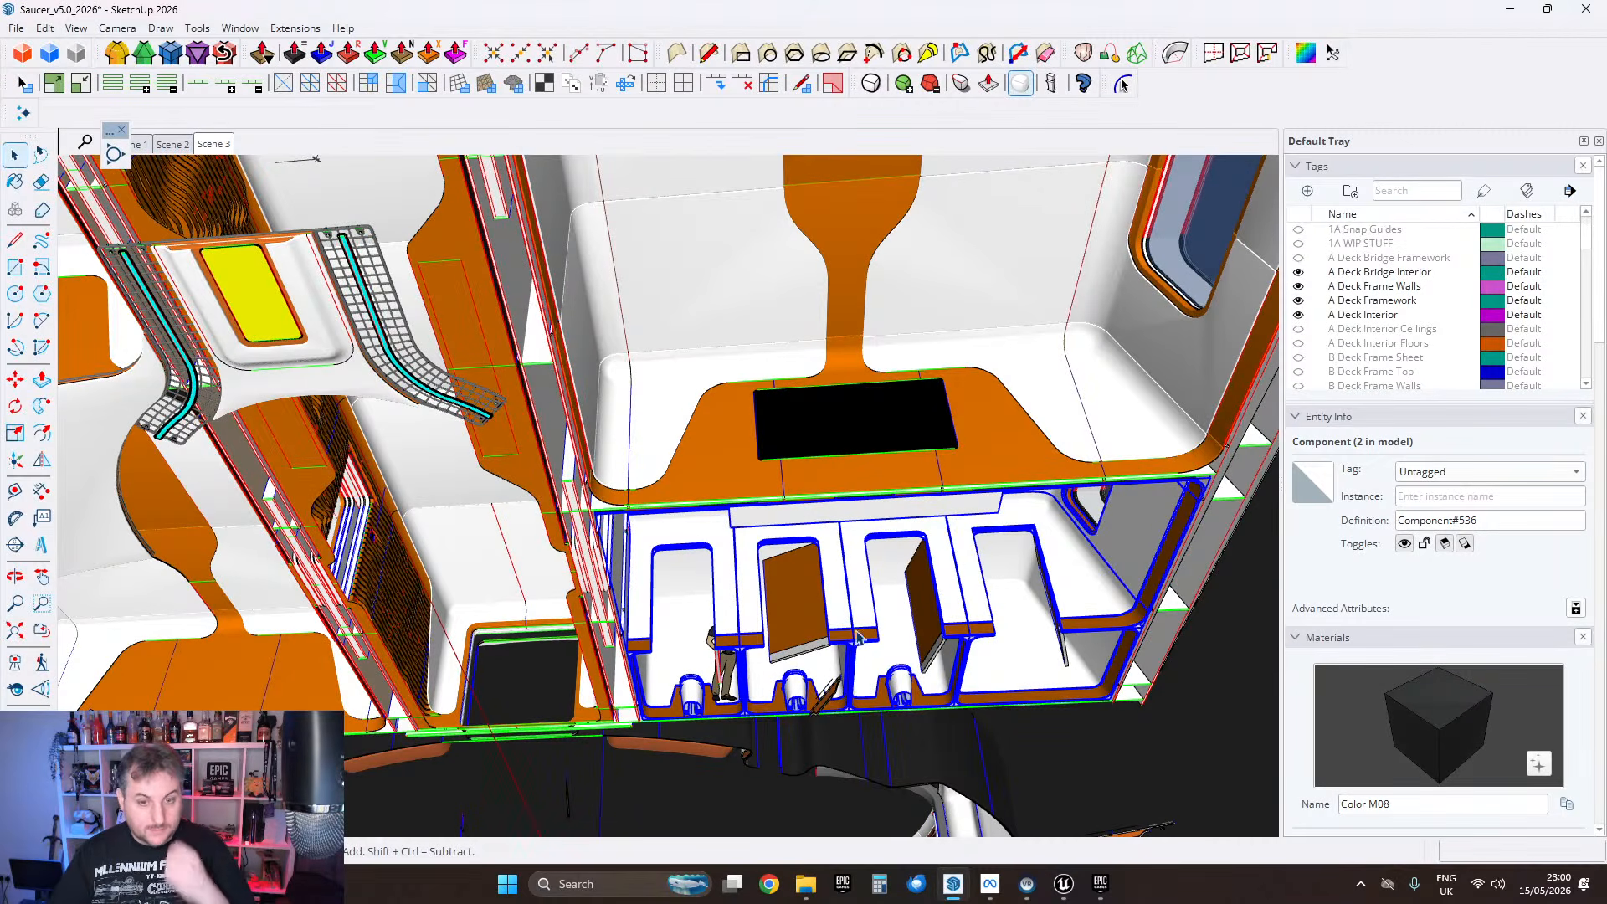
pyautogui.moveTo(861, 640)
pyautogui.mouseDown(button='middle')
pyautogui.moveTo(789, 555)
pyautogui.moveTo(356, 601)
pyautogui.moveTo(681, 567)
pyautogui.moveTo(426, 555)
pyautogui.moveTo(532, 416)
pyautogui.moveTo(617, 509)
pyautogui.moveTo(796, 506)
pyautogui.moveTo(782, 477)
pyautogui.moveTo(804, 444)
pyautogui.moveTo(782, 556)
pyautogui.moveTo(793, 519)
pyautogui.moveTo(1041, 513)
pyautogui.moveTo(968, 459)
pyautogui.moveTo(876, 471)
pyautogui.mouseUp(button='middle')
pyautogui.scroll(-2, 791, 481)
pyautogui.scroll(2, 805, 520)
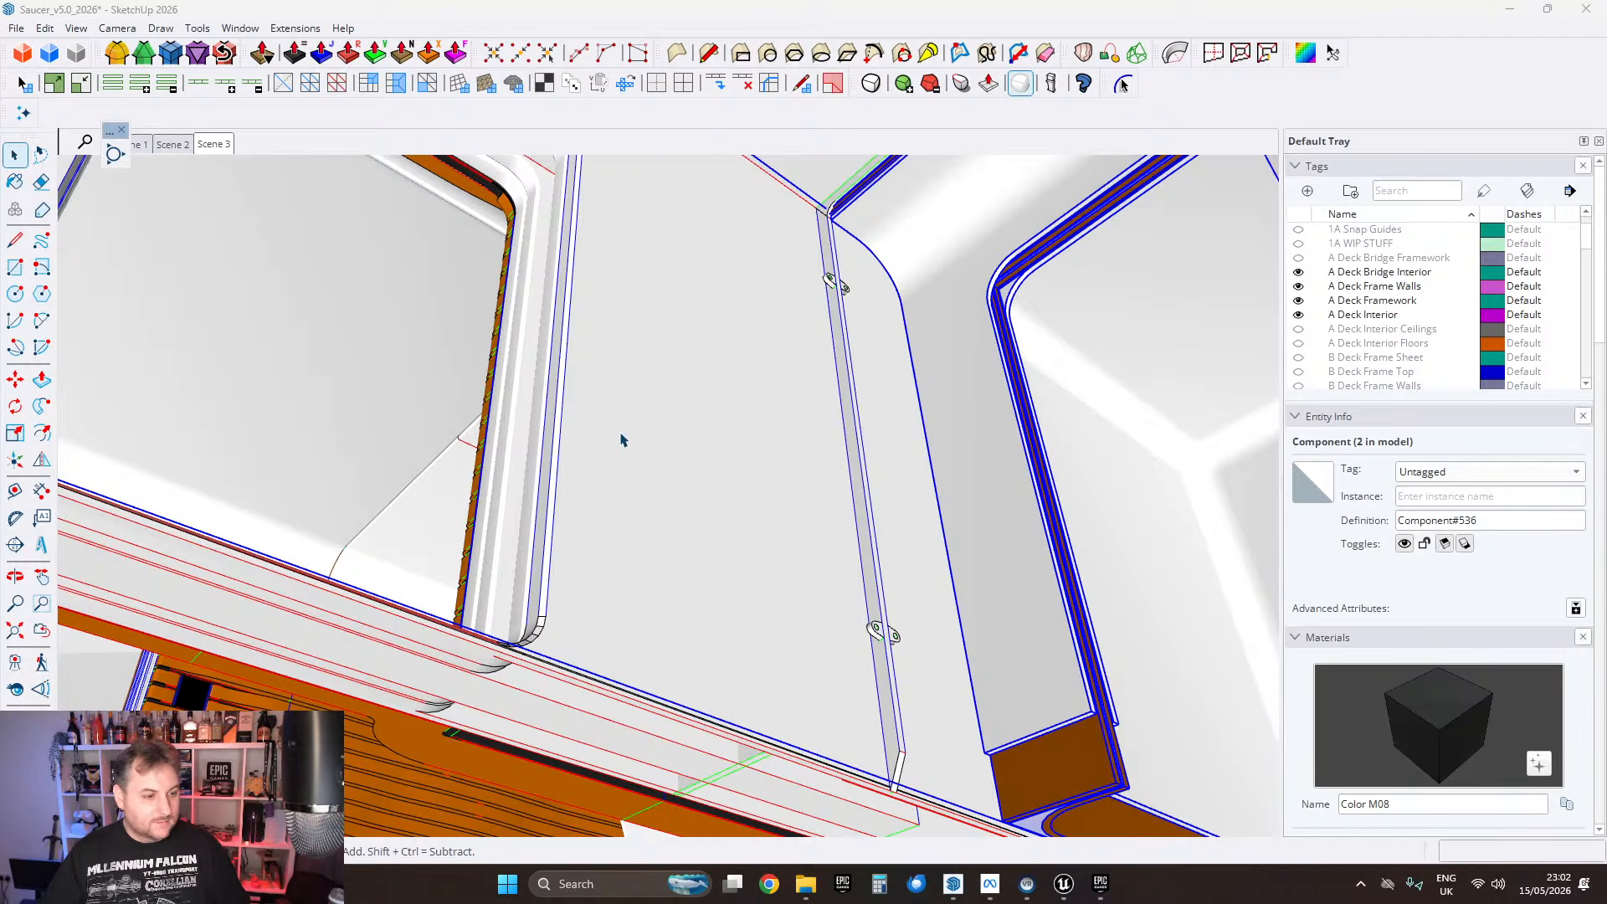
# Step: Open the toilet block component and copy its cubicle doorway panel across to the adjoining wall
pyautogui.rightClick(675, 476)
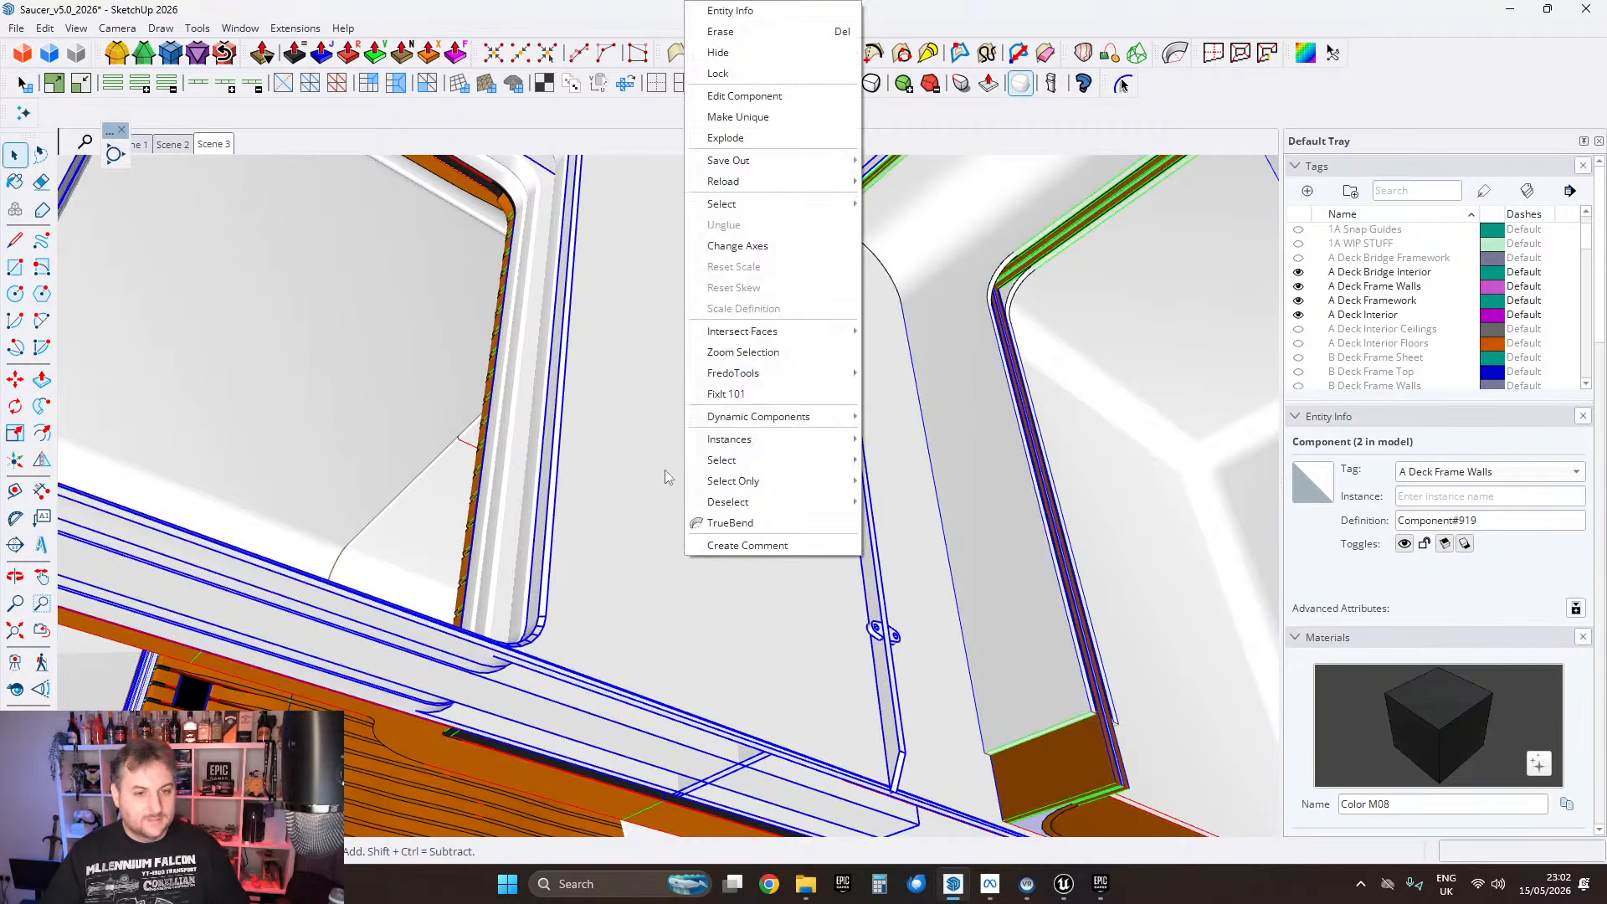
pyautogui.press('Escape')
pyautogui.moveTo(788, 457); pyautogui.dragTo(401, 407, button='middle')
pyautogui.moveTo(616, 358); pyautogui.dragTo(689, 455, button='middle')
pyautogui.click(598, 534)
pyautogui.press('space')
pyautogui.doubleClick(689, 458)
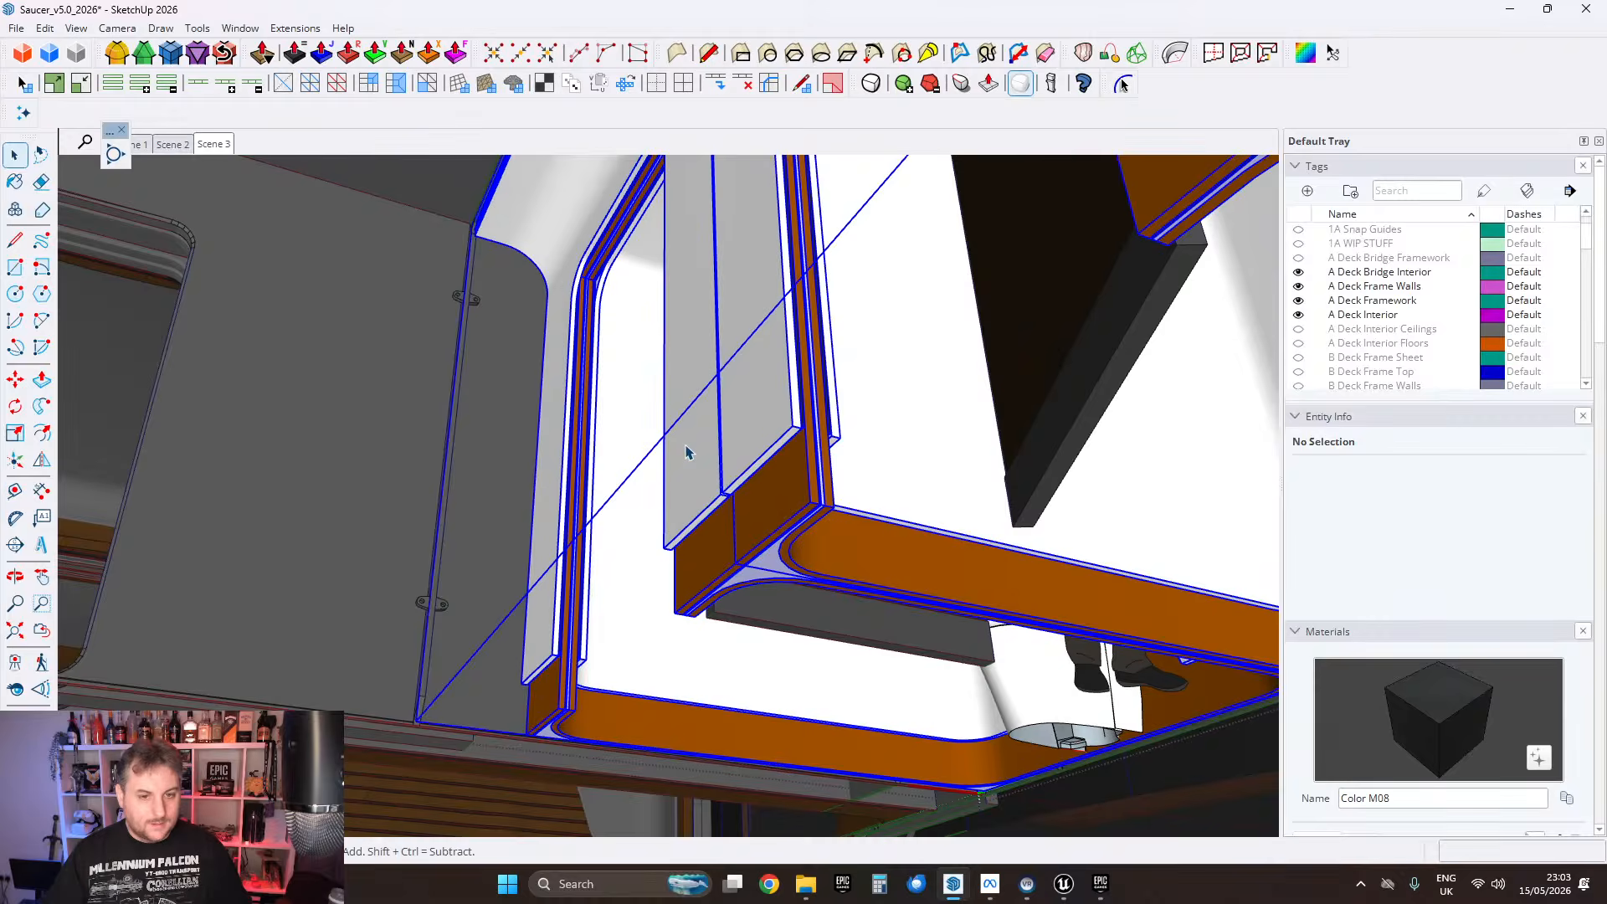
pyautogui.click(686, 452)
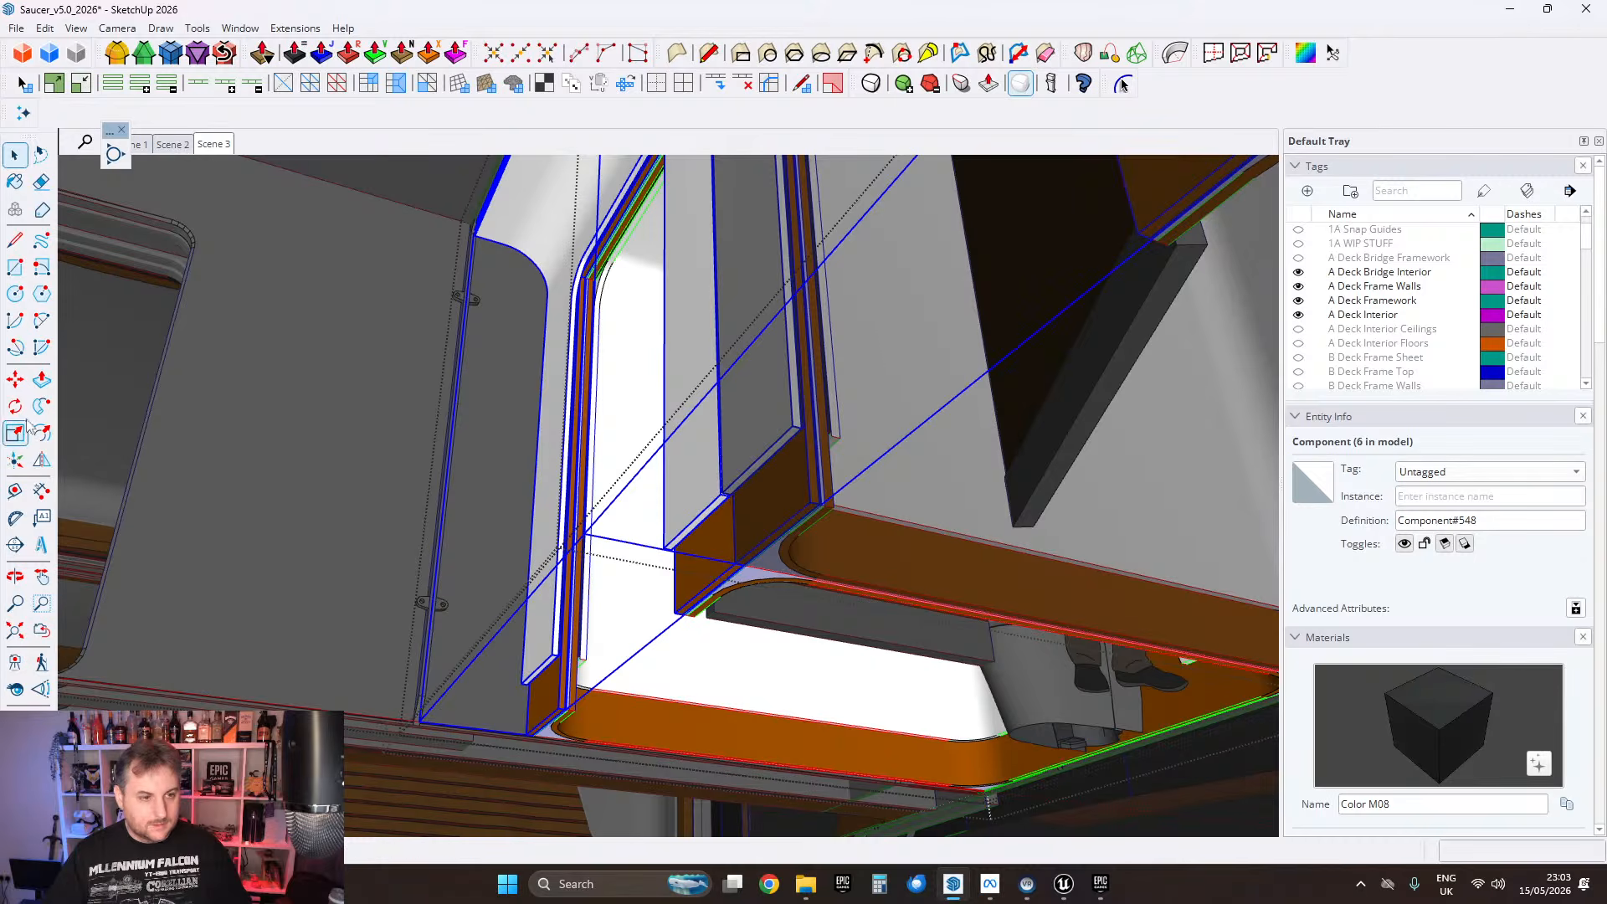
pyautogui.press('m')
pyautogui.click(698, 462)
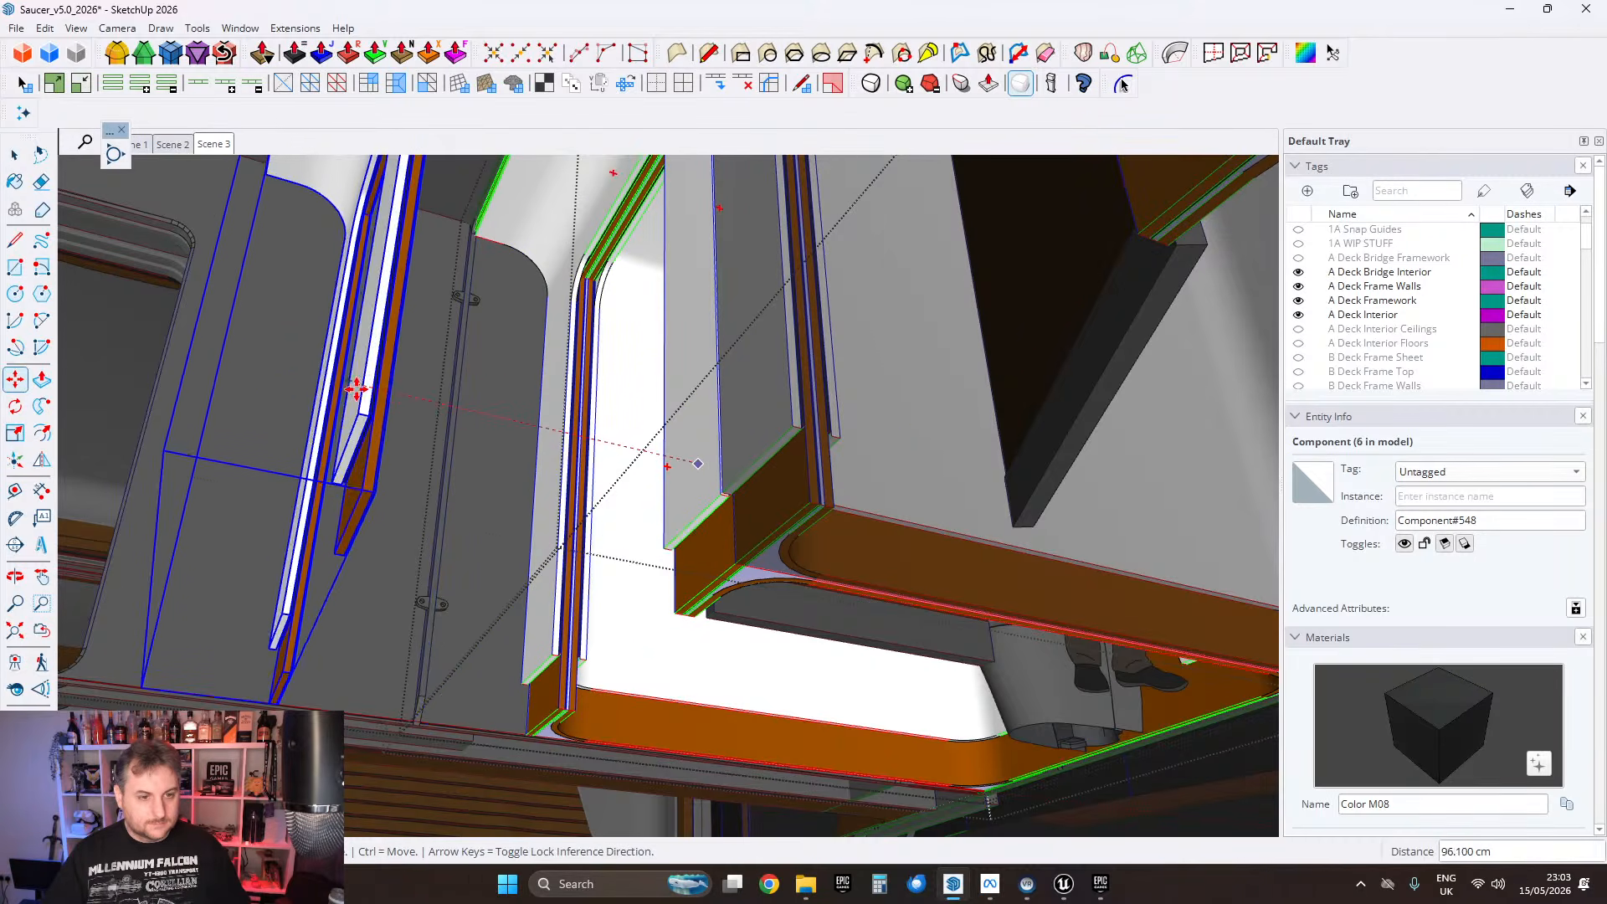
pyautogui.click(326, 380)
# Step: Rotate the copied doorway panel 90 degrees about its base so it runs parallel to the adjoining wall
pyautogui.moveTo(369, 422); pyautogui.dragTo(419, 413, button='middle')
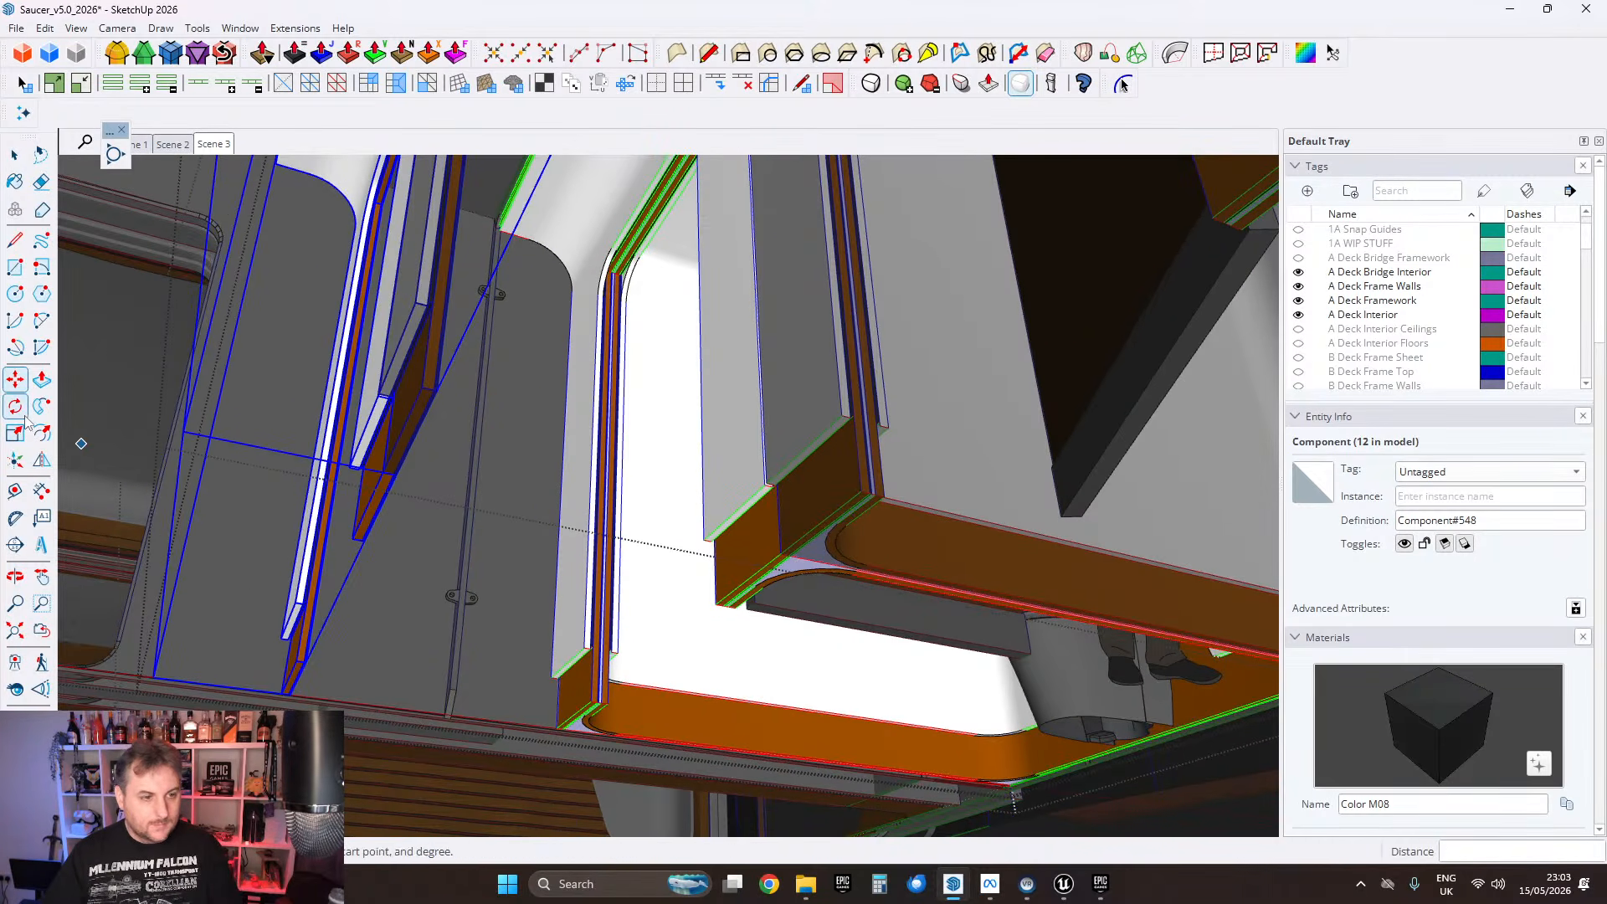
pyautogui.click(15, 406)
pyautogui.scroll(2, 377, 466)
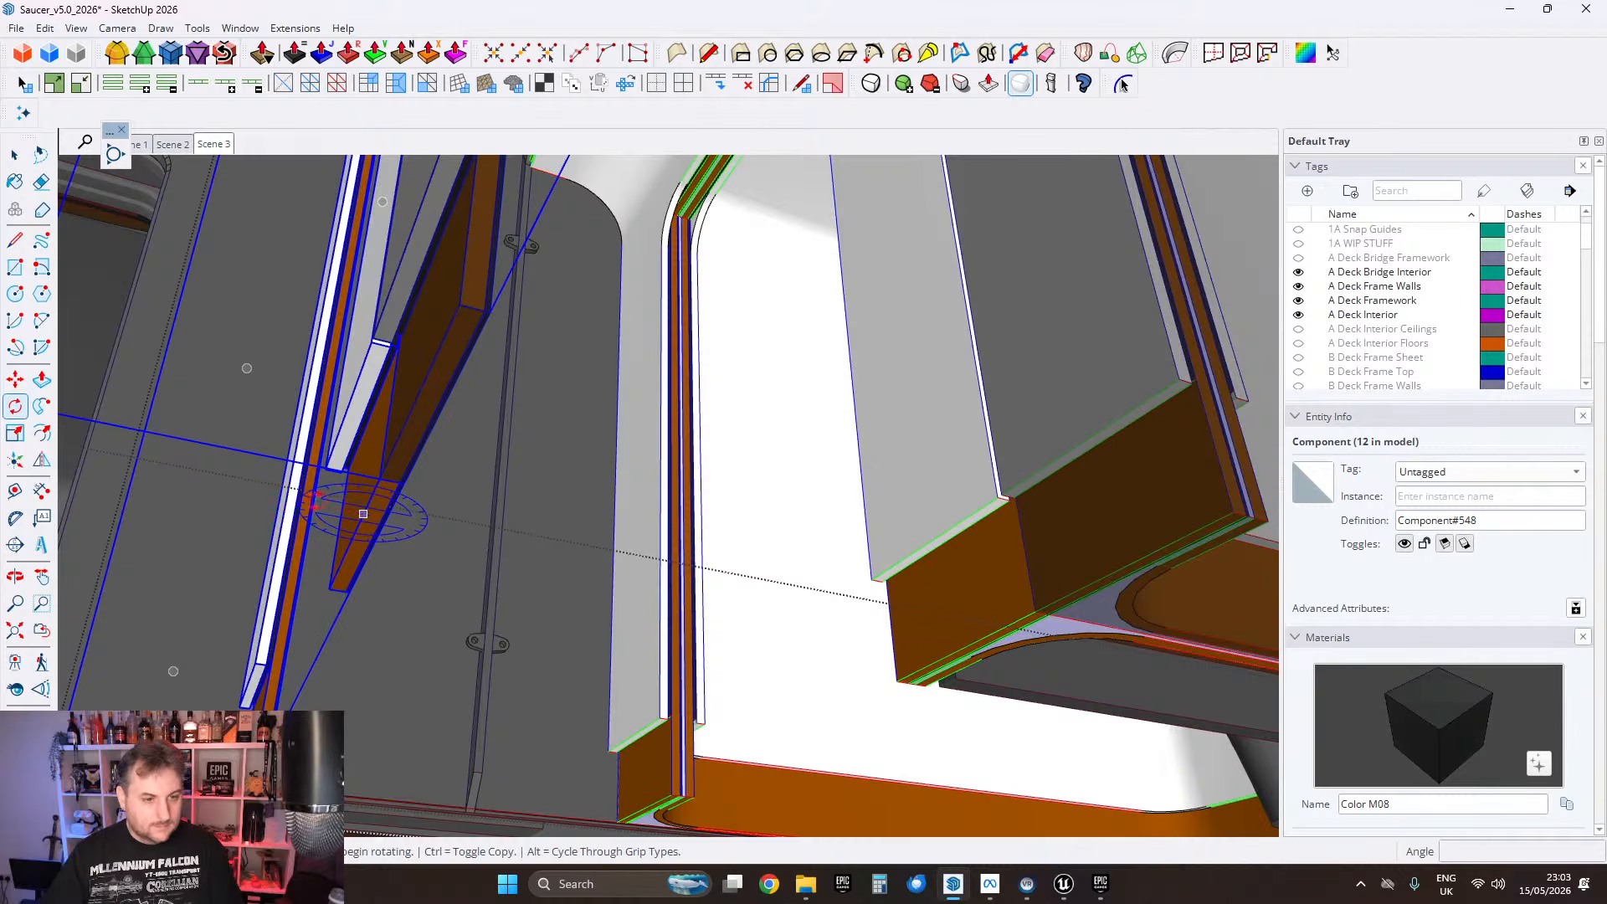
pyautogui.click(261, 494)
pyautogui.write('9')
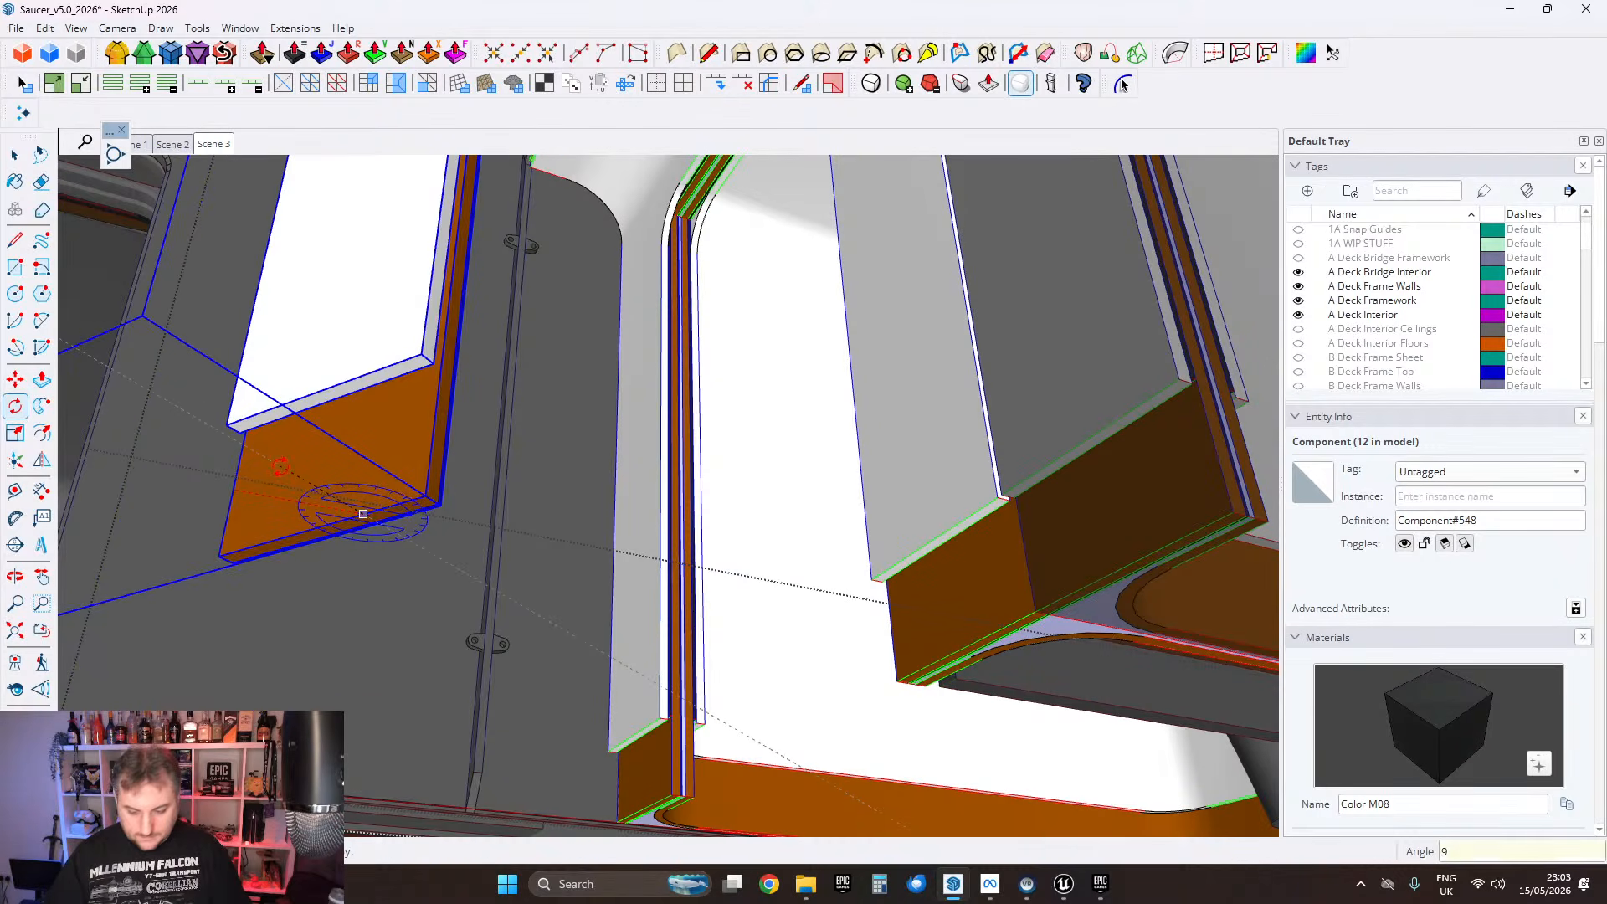
pyautogui.write('0')
pyautogui.press('Return')
# Step: Cut the rotated doorway panel out of the toilet block component and paste it in place outside that component
pyautogui.click(14, 154)
pyautogui.scroll(-2, 399, 319)
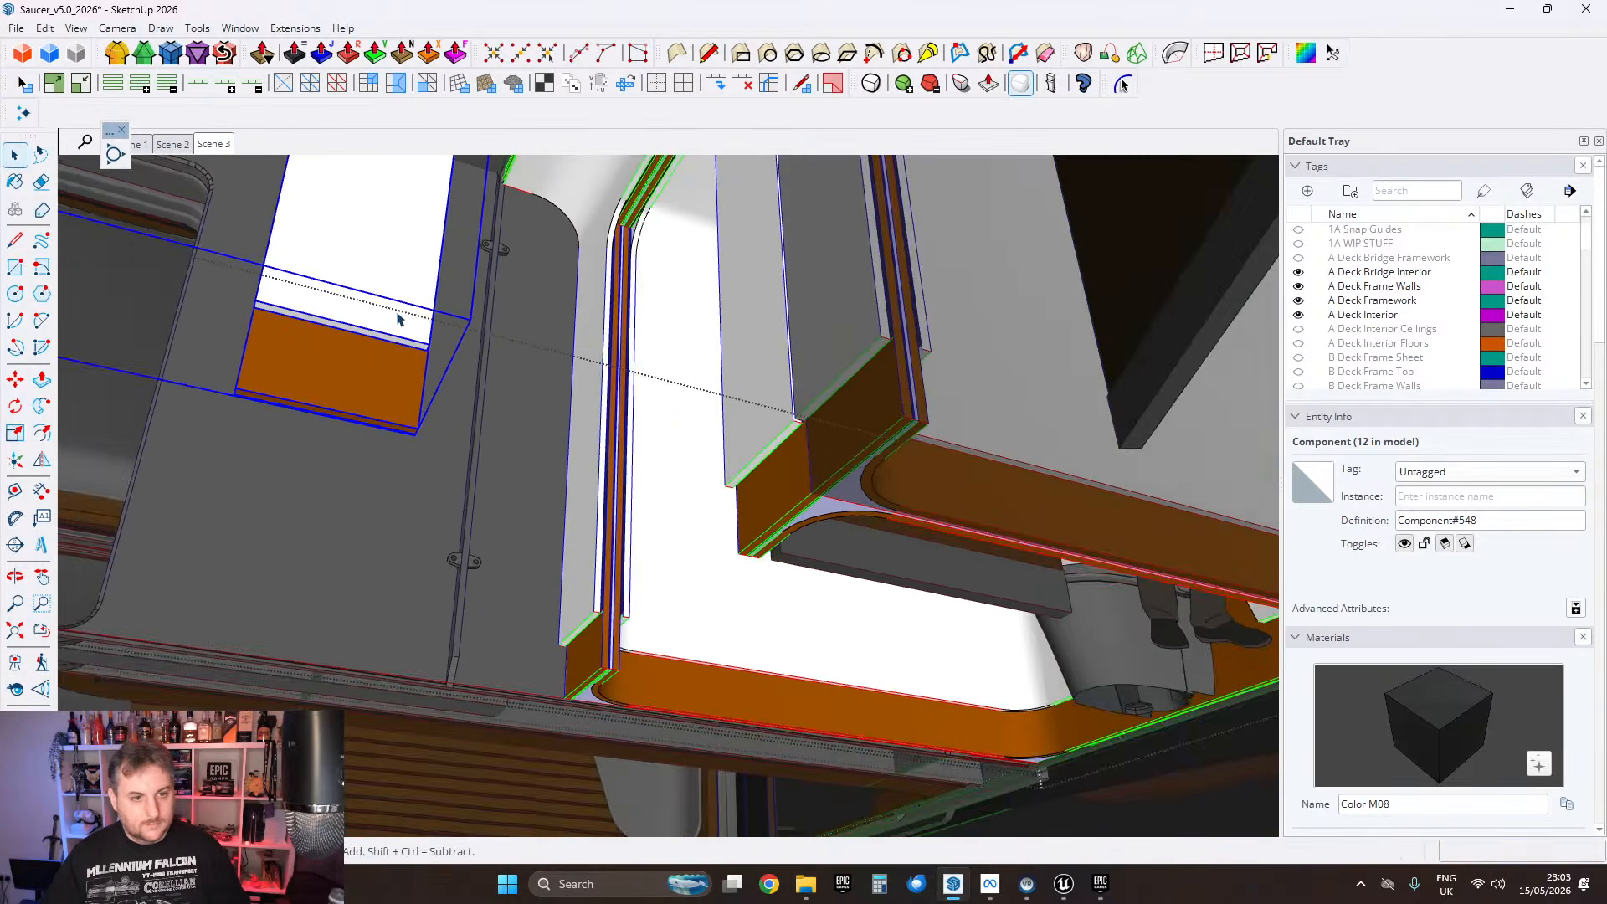
pyautogui.moveTo(398, 319); pyautogui.dragTo(540, 476, button='middle')
pyautogui.hotkey('ctrl', 'x')
pyautogui.click(540, 475)
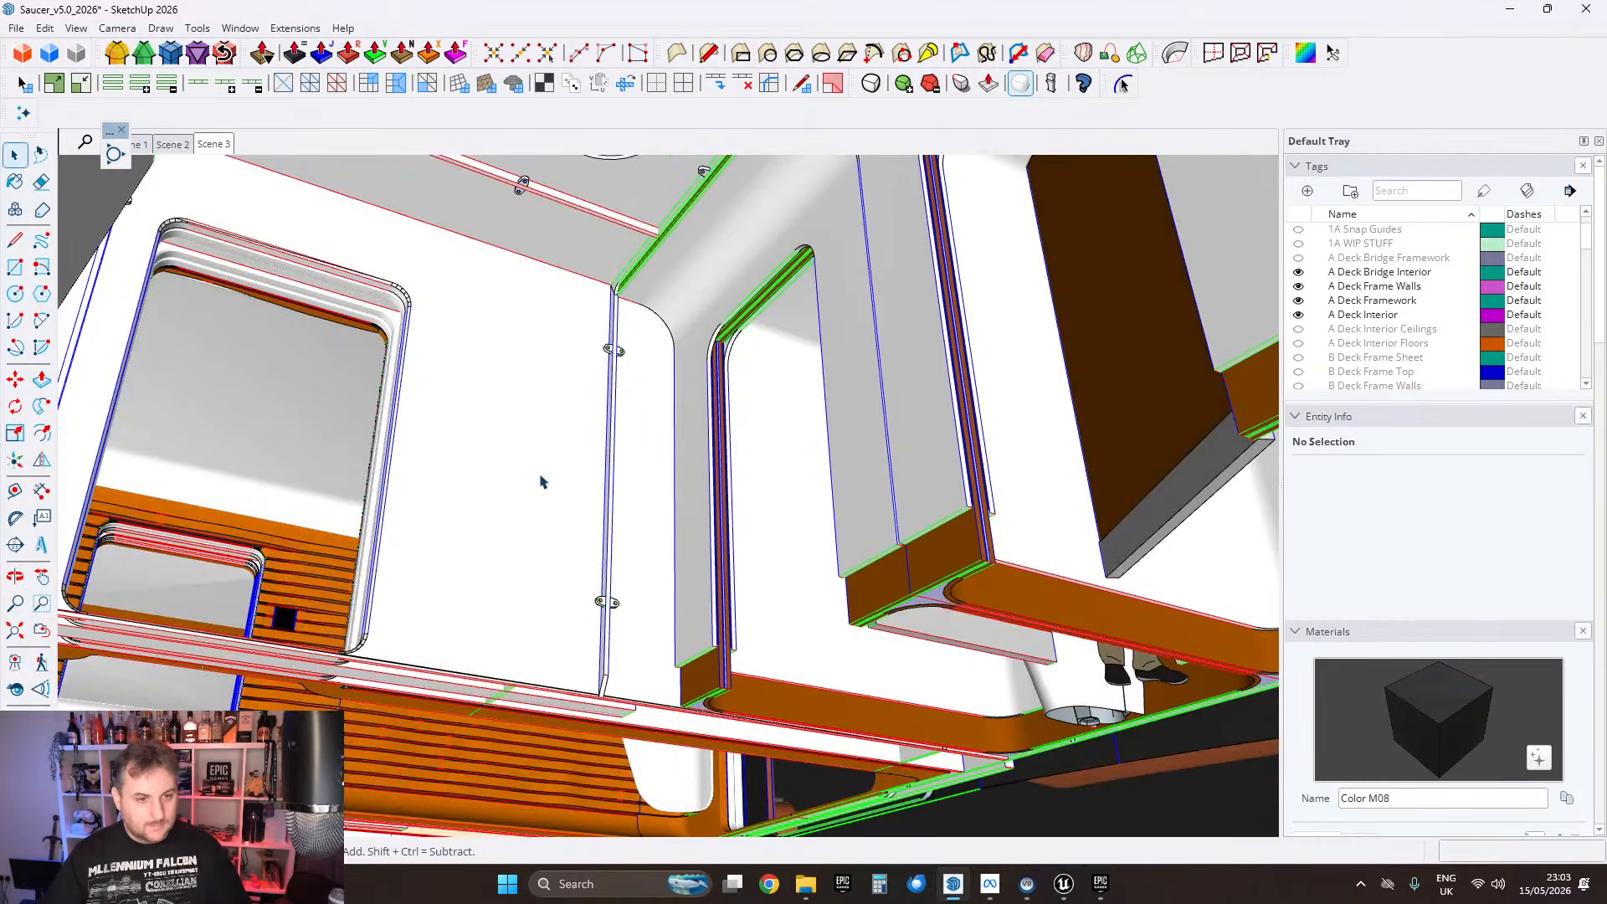
pyautogui.click(44, 29)
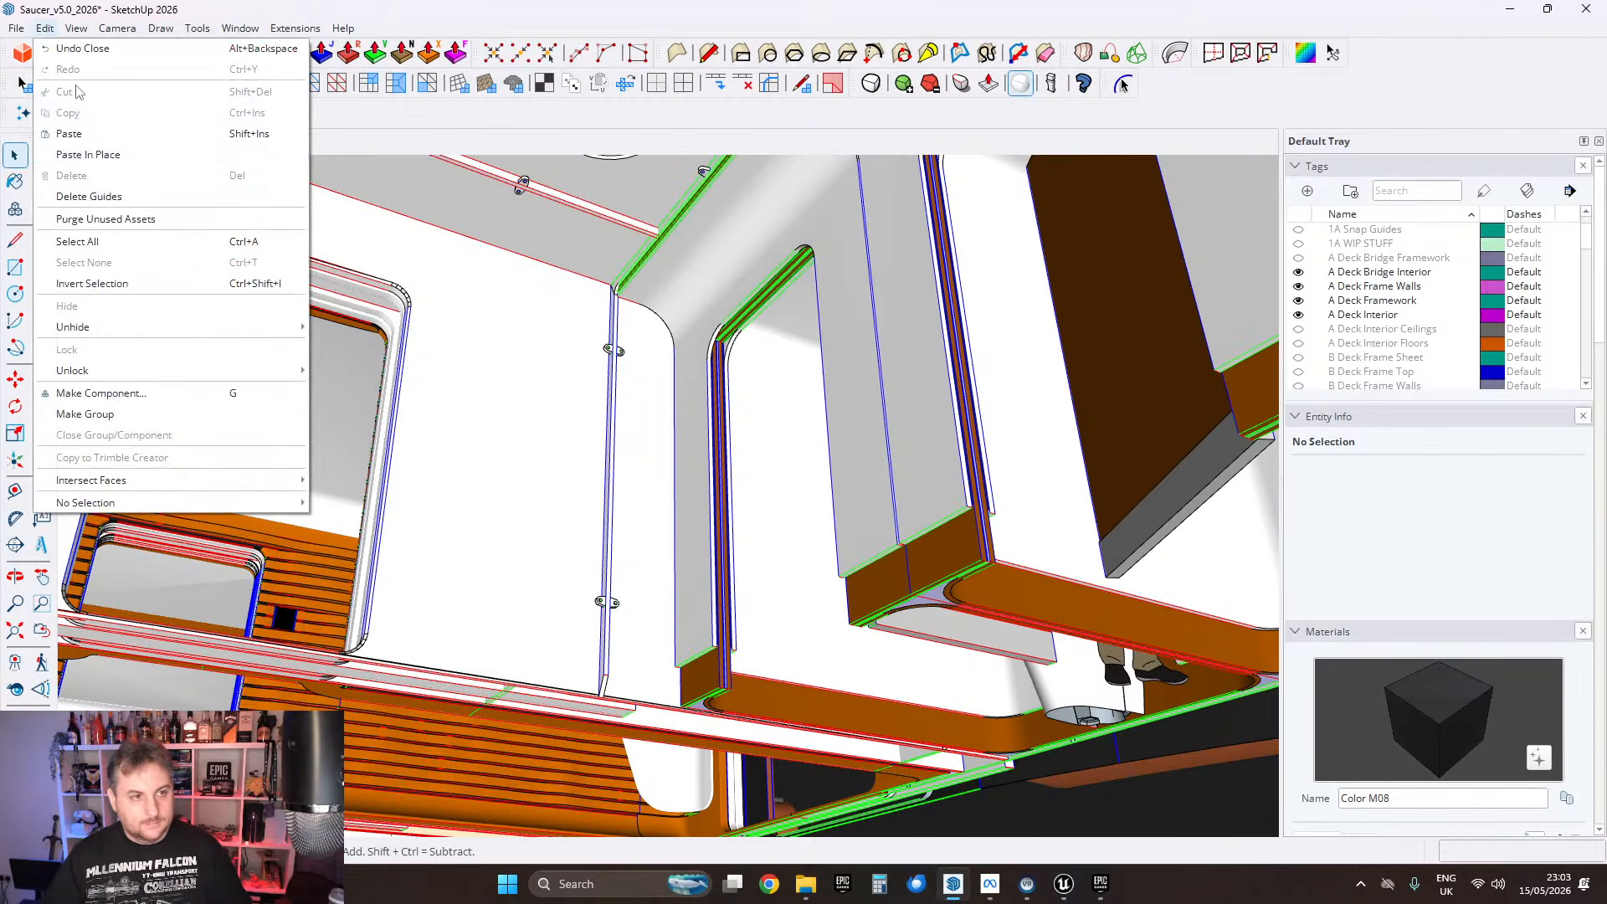
pyautogui.click(84, 156)
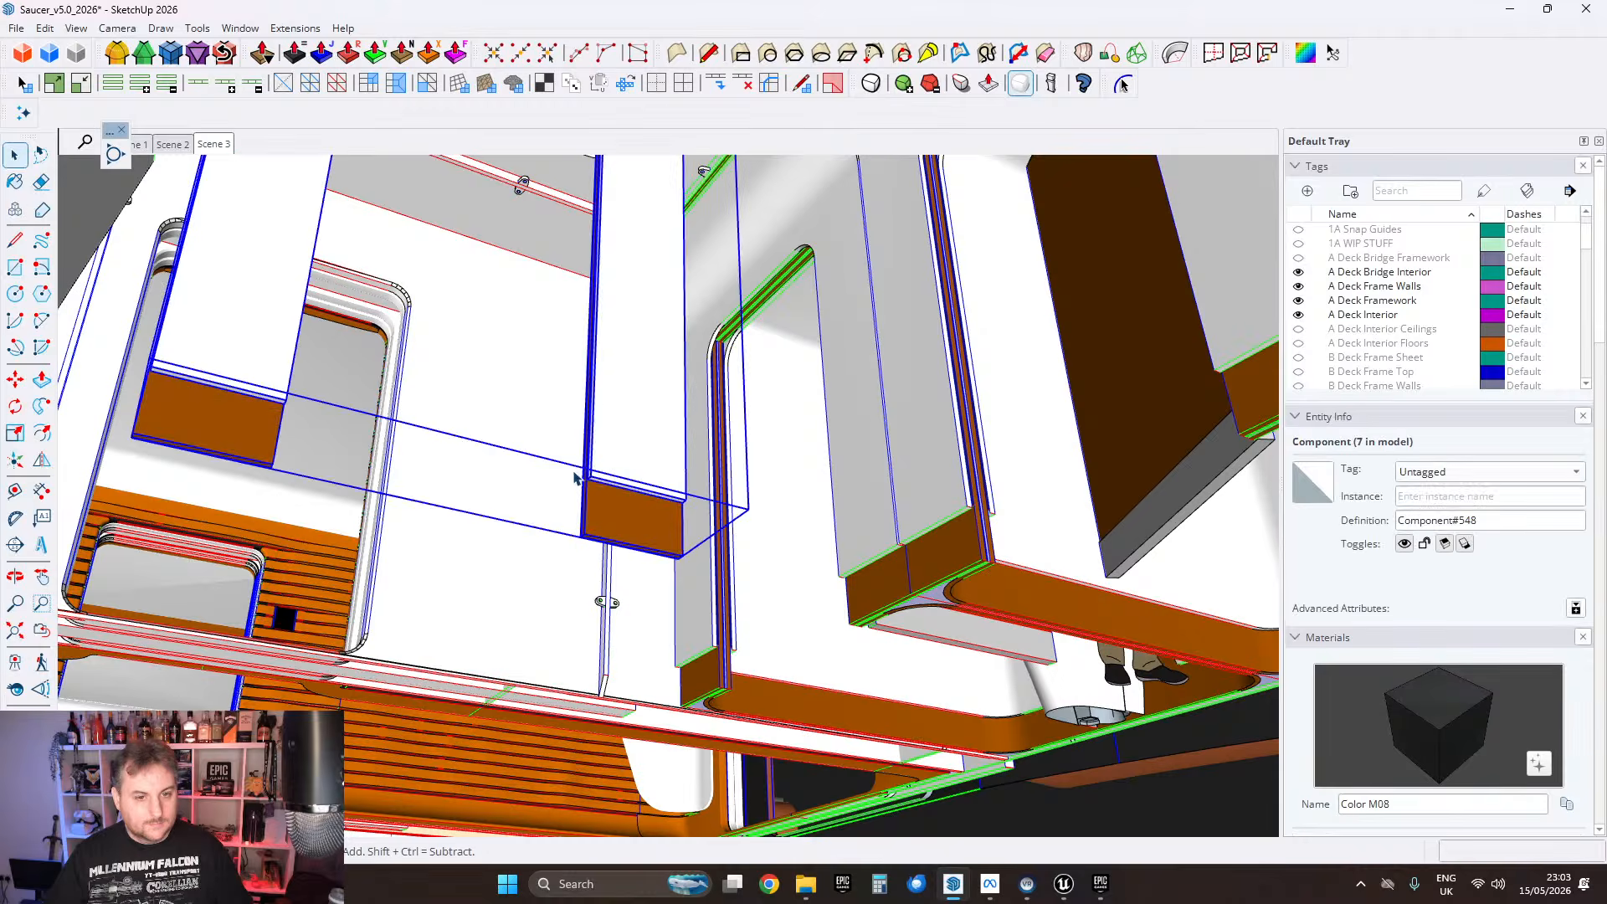
# Step: Move the pasted doorway panel from its bottom corner into line with the wall, referencing the base of the nearby rib
pyautogui.scroll(2, 576, 477)
pyautogui.moveTo(576, 477); pyautogui.dragTo(896, 412, button='middle')
pyautogui.scroll(2, 897, 413)
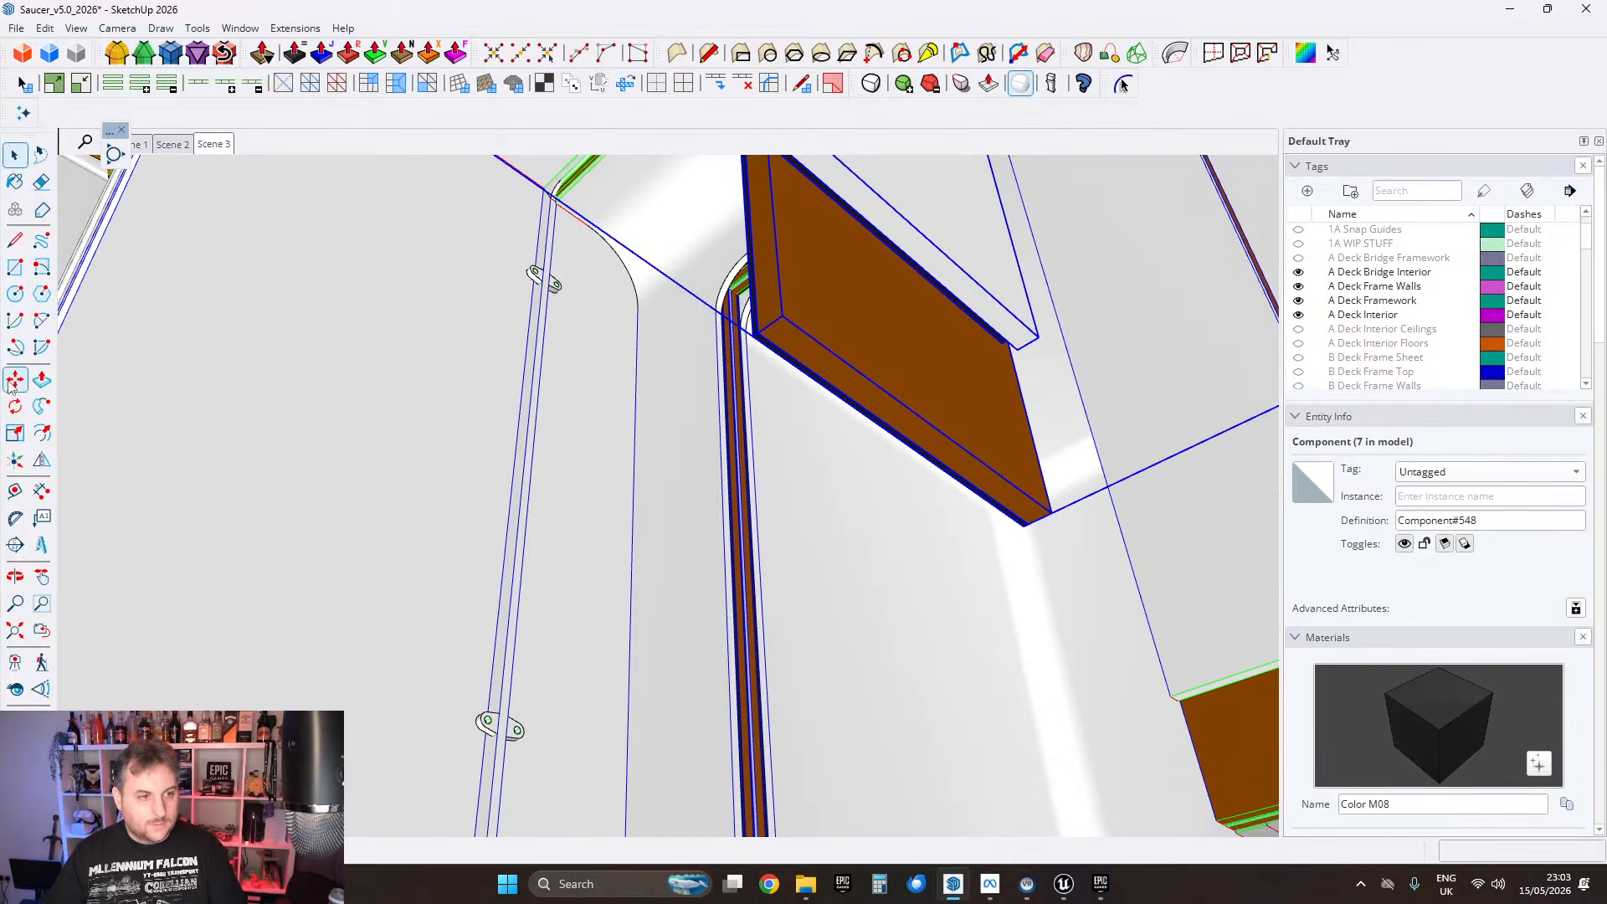
pyautogui.moveTo(783, 427); pyautogui.dragTo(704, 452, button='middle')
pyautogui.click(776, 357)
pyautogui.scroll(2, 669, 469)
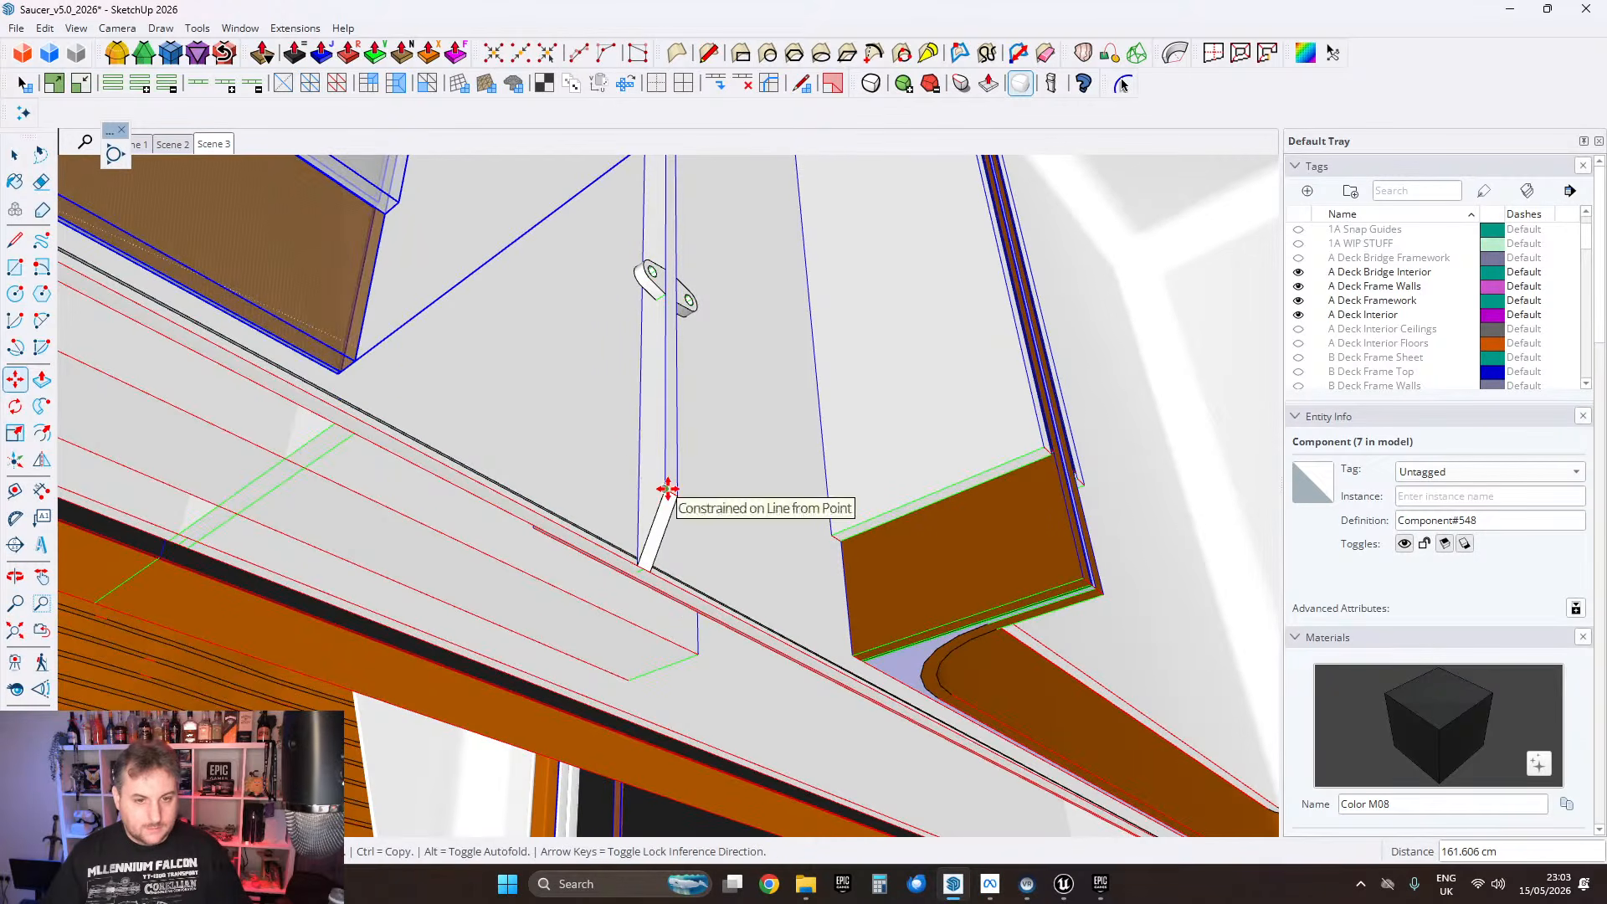
pyautogui.click(668, 489)
pyautogui.scroll(-2, 570, 412)
pyautogui.press('space')
# Step: Shift the doorway panel along the wall so its outer bottom corner meets the centre of the far rib's base
pyautogui.moveTo(653, 336); pyautogui.dragTo(743, 432, button='middle')
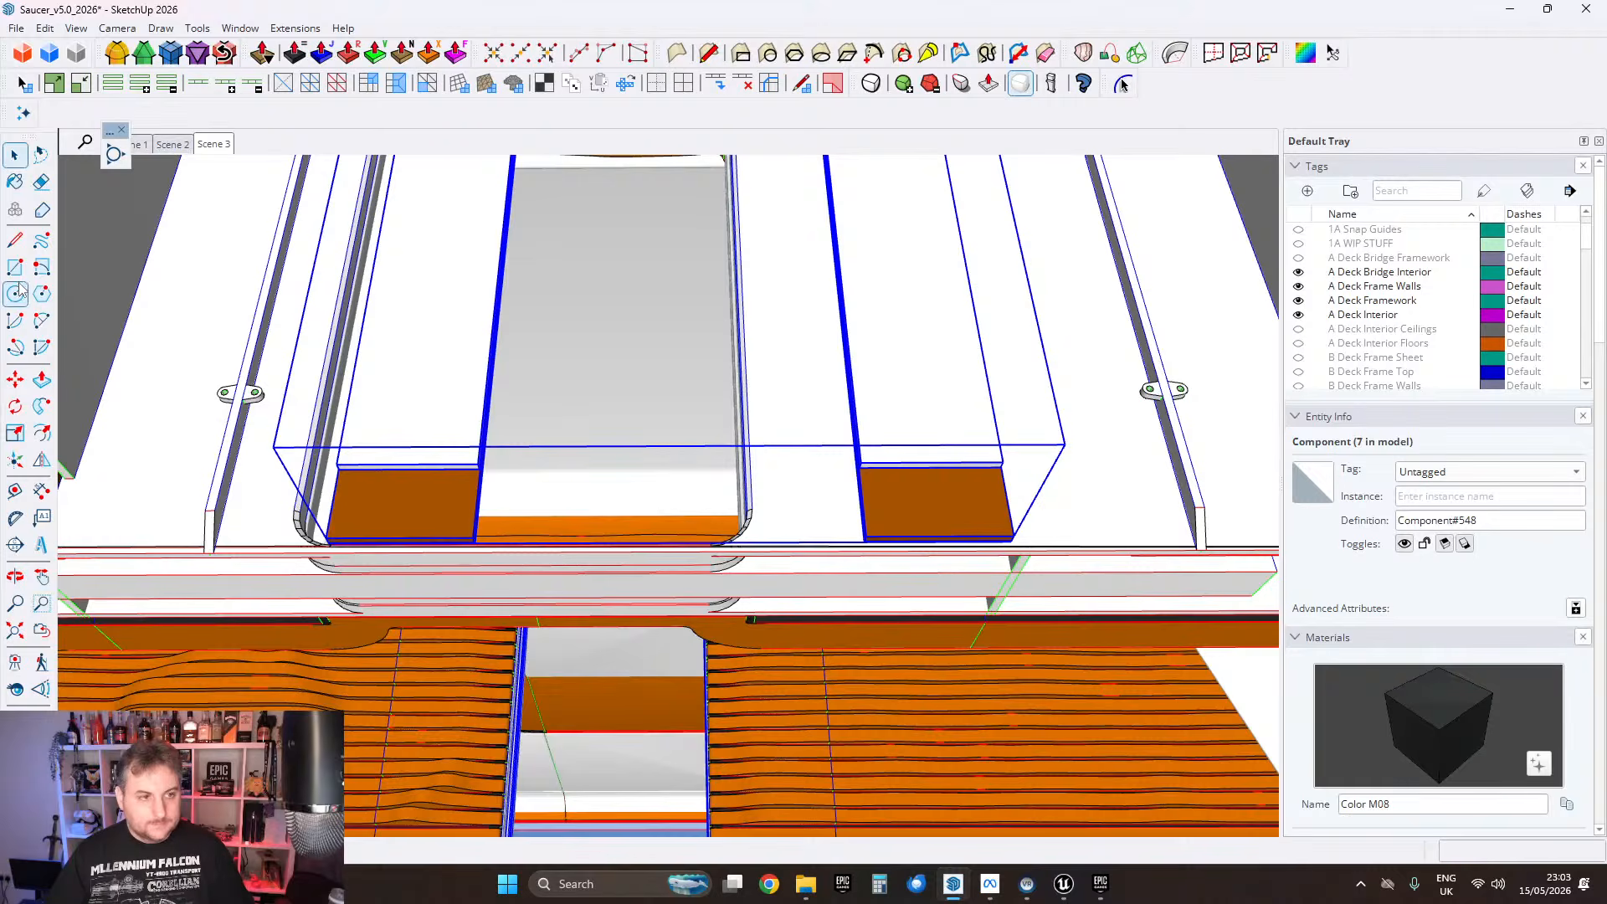
pyautogui.click(20, 383)
pyautogui.scroll(5, 438, 466)
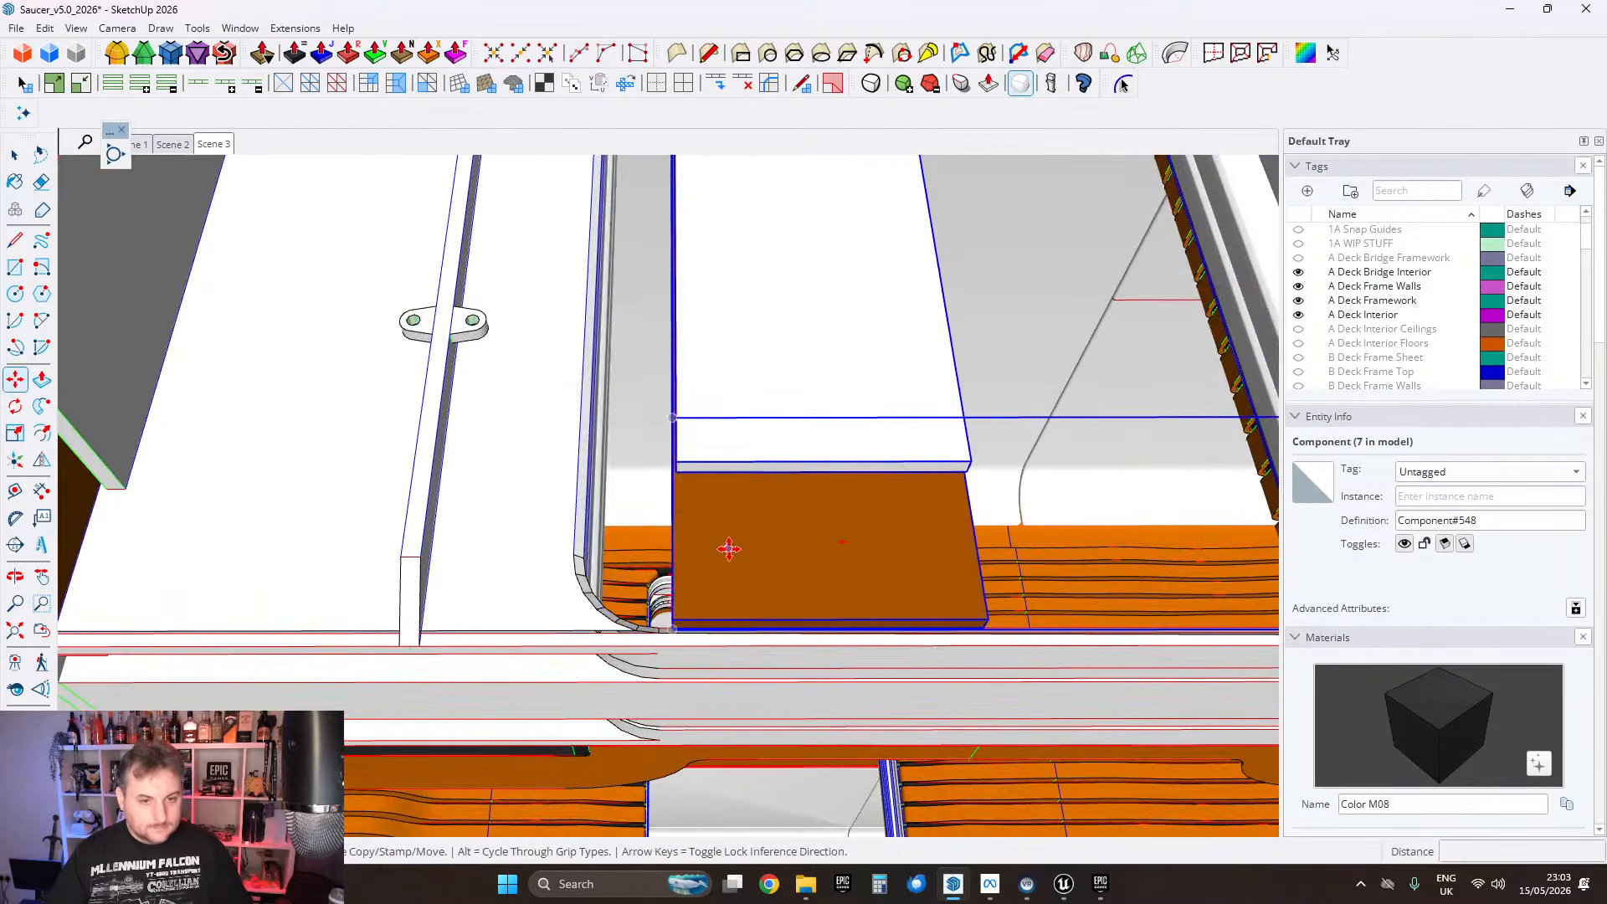
pyautogui.click(728, 545)
pyautogui.moveTo(492, 550); pyautogui.dragTo(736, 603, button='middle')
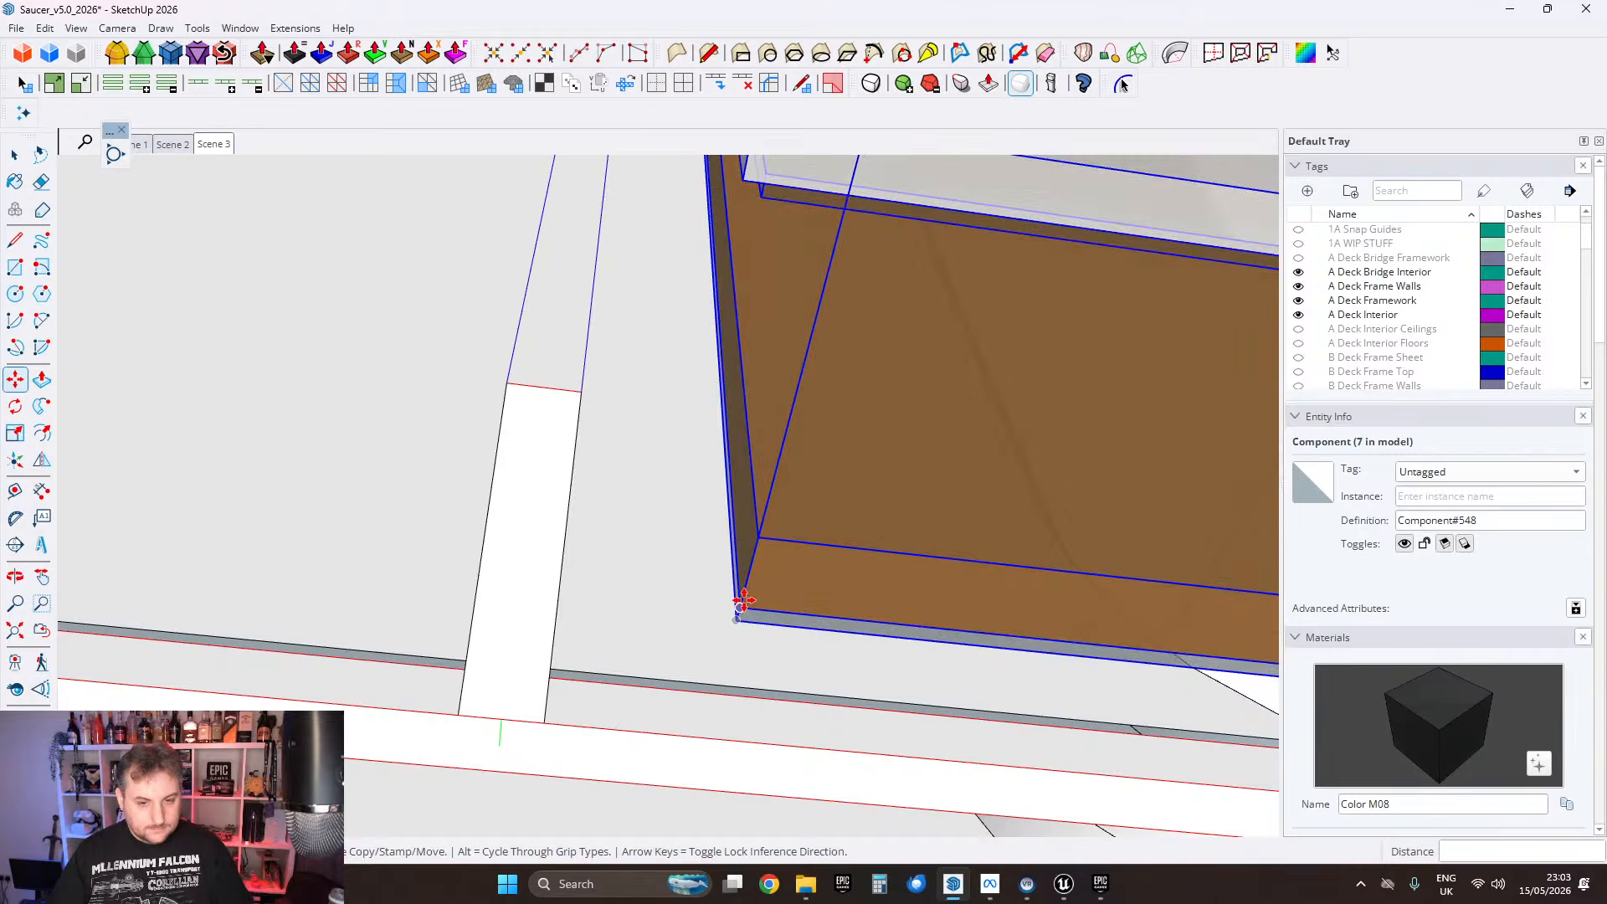
pyautogui.click(742, 604)
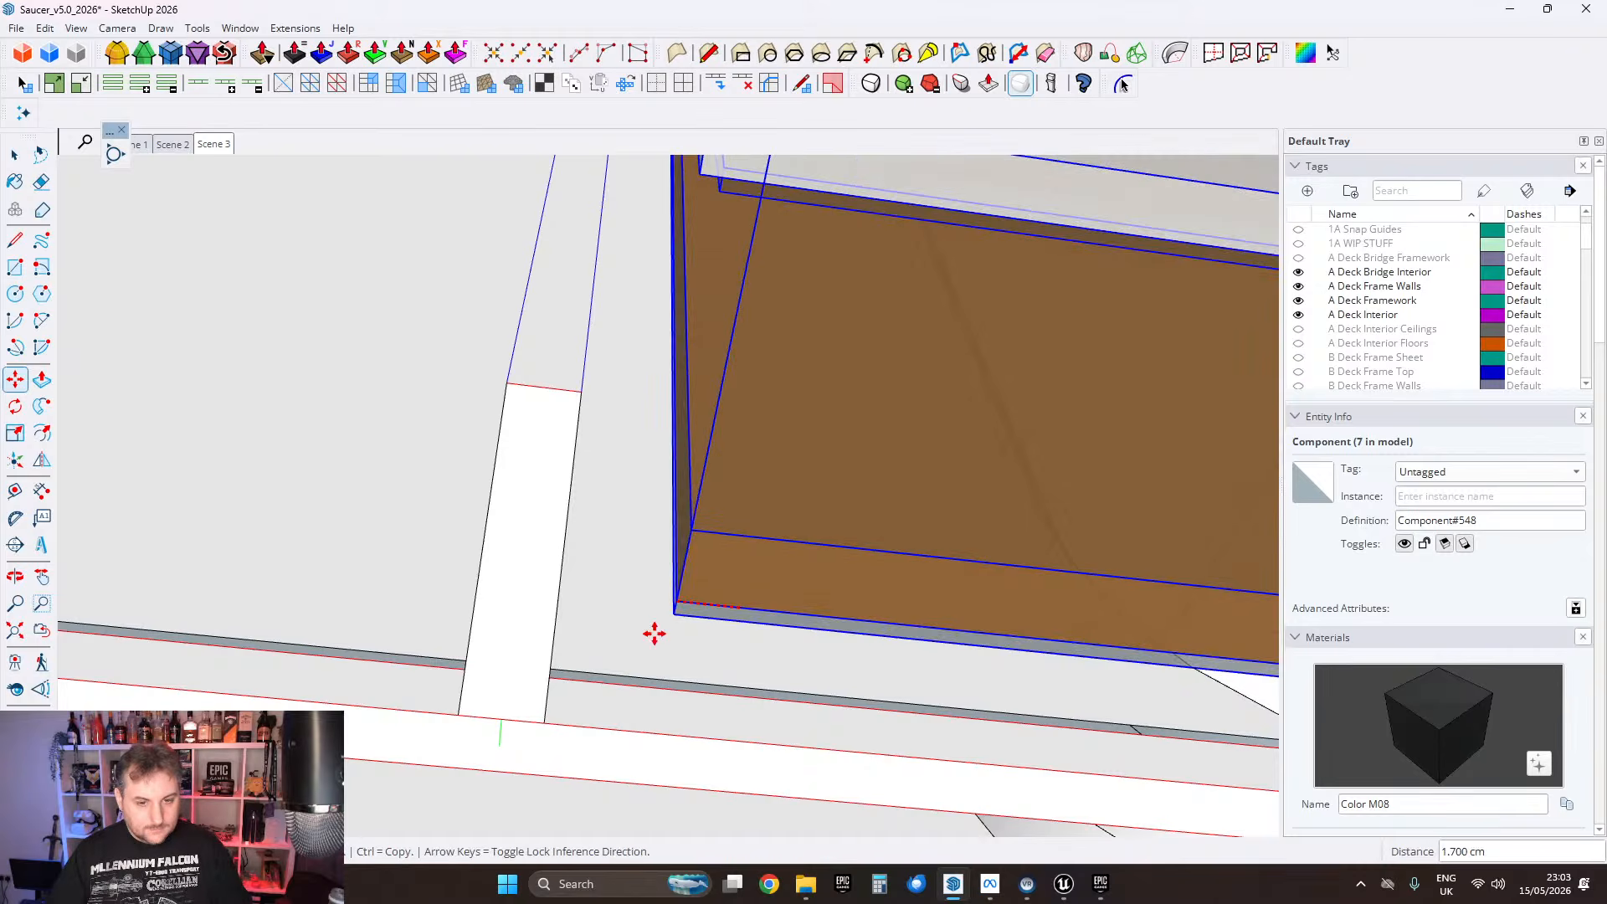
pyautogui.click(502, 717)
pyautogui.scroll(-4, 494, 628)
pyautogui.moveTo(696, 530); pyautogui.dragTo(477, 519, button='middle')
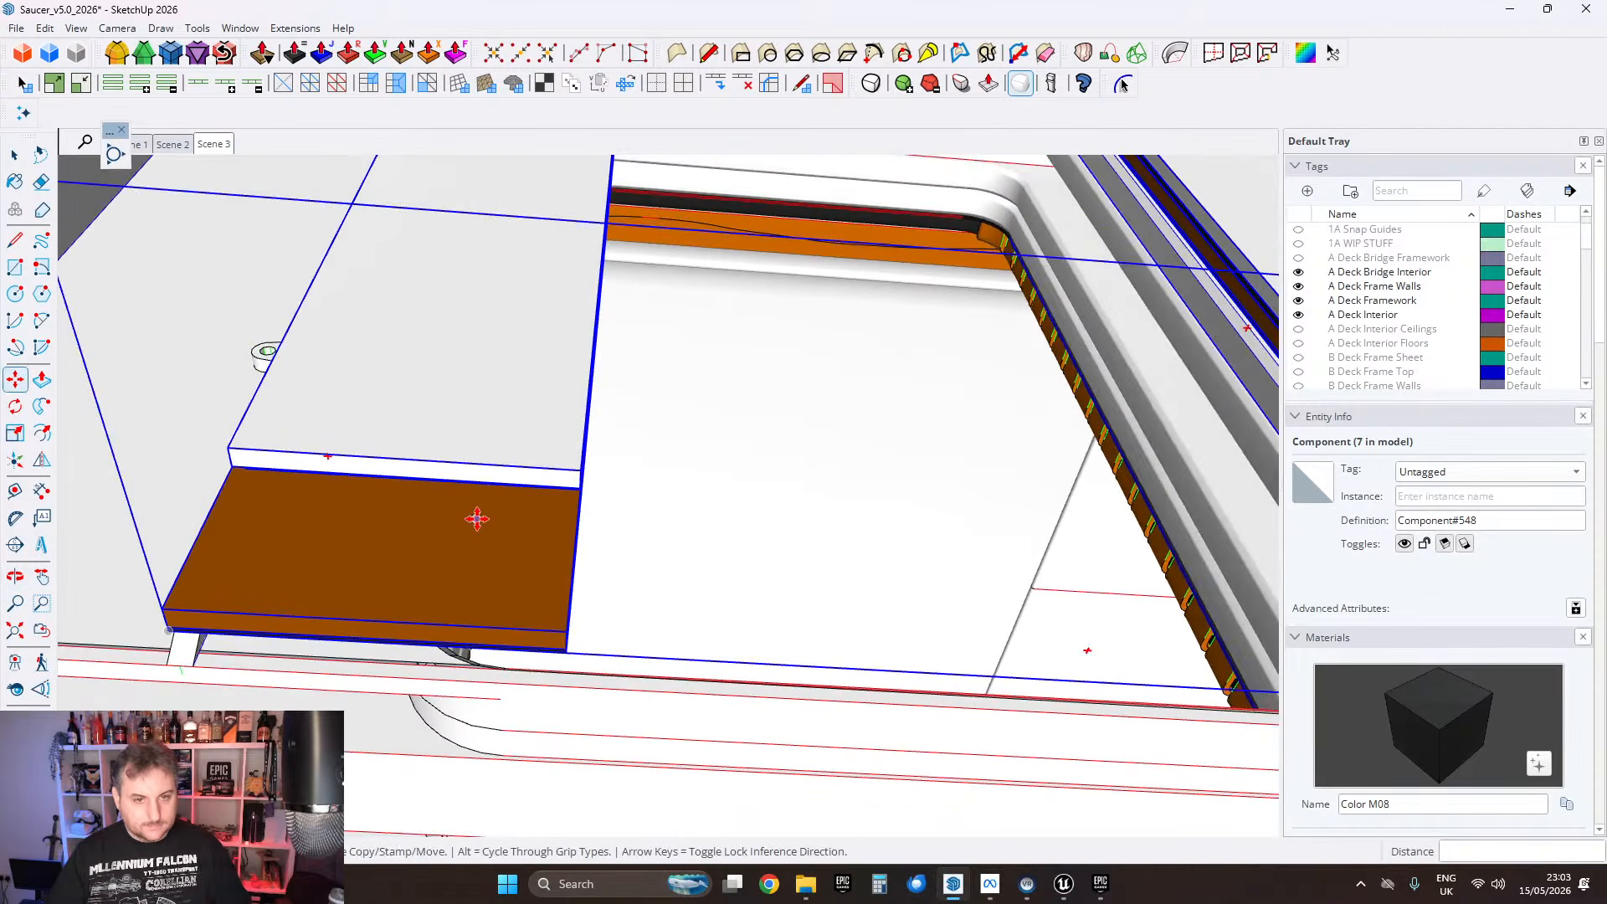
# Step: Examine how the doorway panel fits around the opening and how far it reaches between the two wall ribs
pyautogui.click(10, 152)
pyautogui.scroll(-2, 402, 416)
pyautogui.keyDown('shift'); pyautogui.moveTo(402, 416); pyautogui.dragTo(535, 474, button='middle'); pyautogui.keyUp('shift')
pyautogui.scroll(-3, 445, 427)
pyautogui.keyDown('shift'); pyautogui.moveTo(988, 448); pyautogui.dragTo(664, 481, button='middle'); pyautogui.keyUp('shift')
pyautogui.scroll(-2, 670, 469)
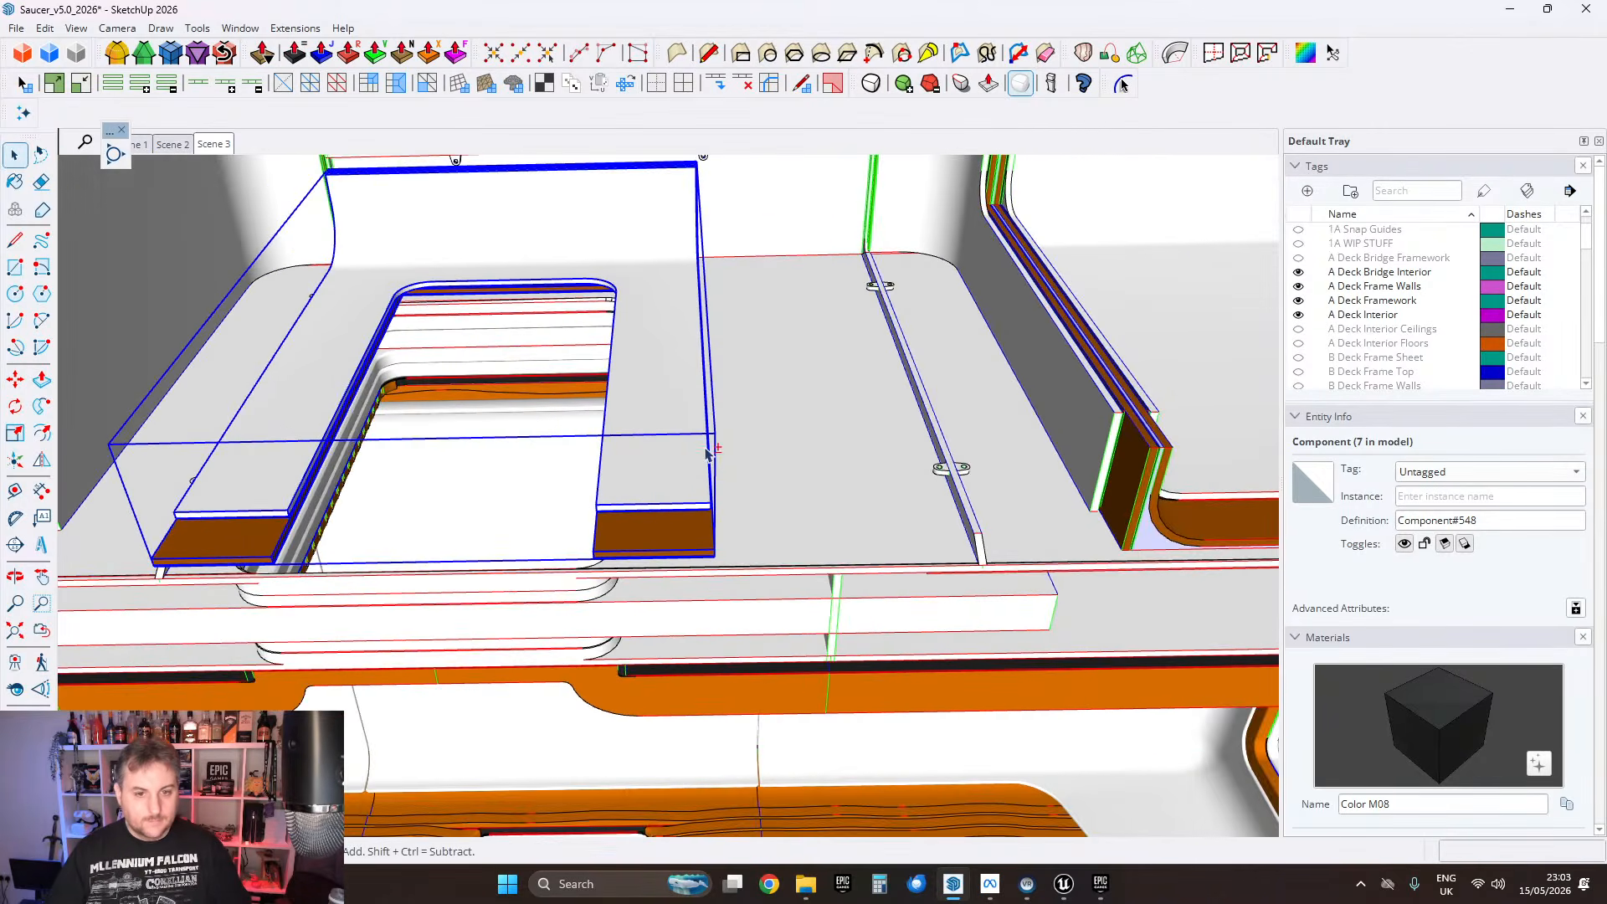
pyautogui.scroll(2, 768, 499)
pyautogui.keyDown('shift'); pyautogui.moveTo(767, 499); pyautogui.dragTo(563, 535, button='middle'); pyautogui.keyUp('shift')
pyautogui.scroll(-2, 613, 434)
pyautogui.moveTo(613, 433); pyautogui.dragTo(717, 442, button='middle')
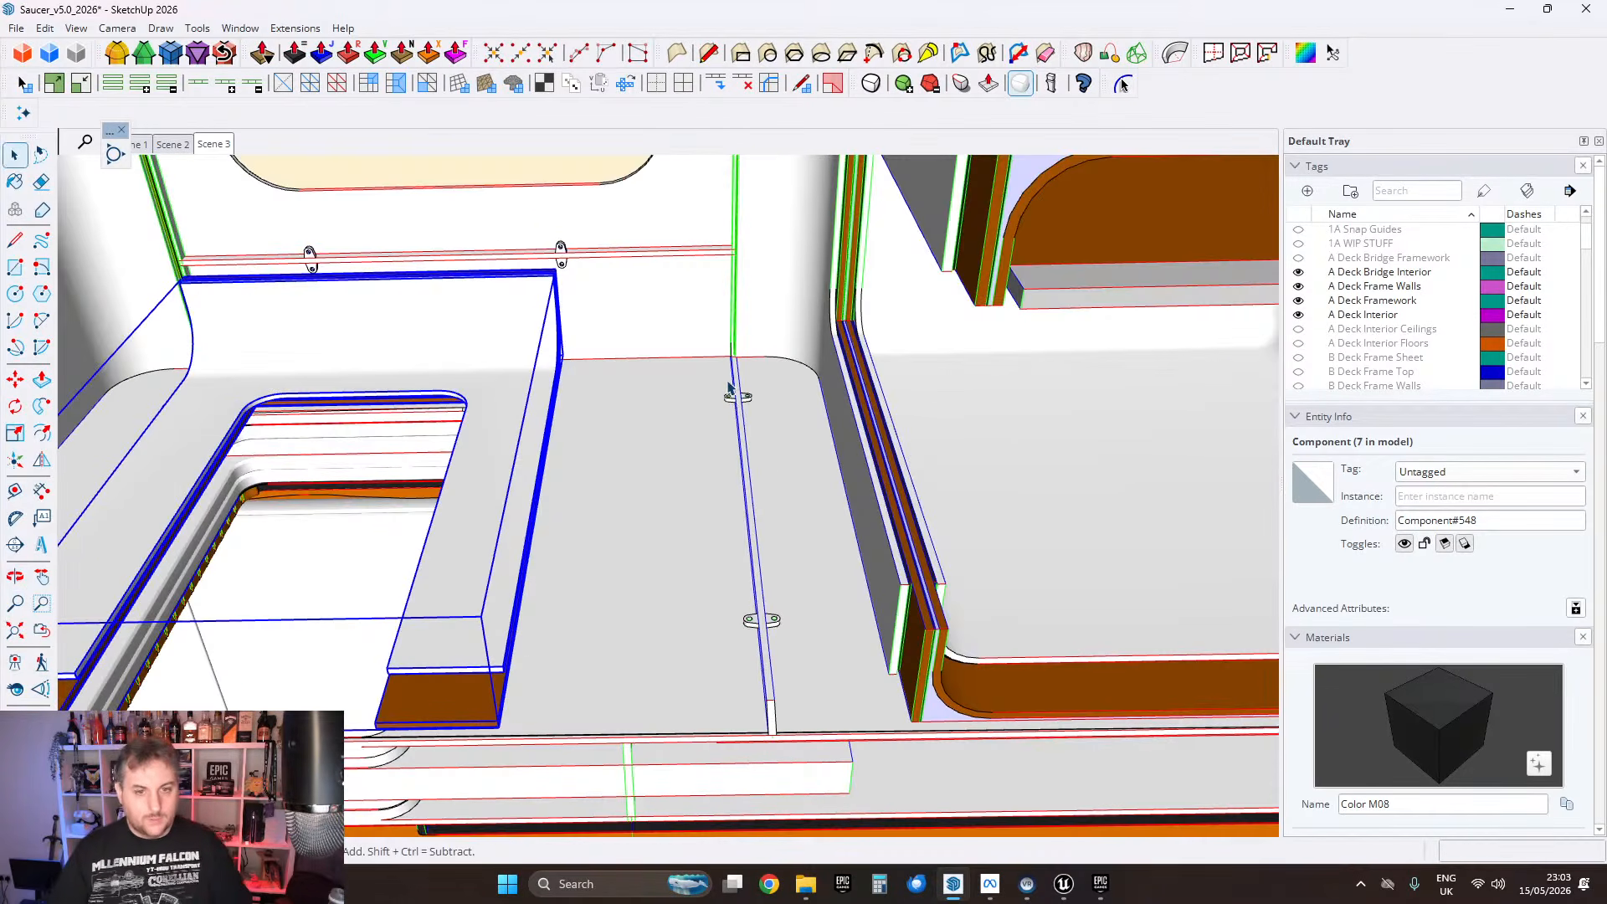
pyautogui.scroll(-2, 728, 387)
pyautogui.moveTo(545, 438); pyautogui.dragTo(861, 504, button='middle')
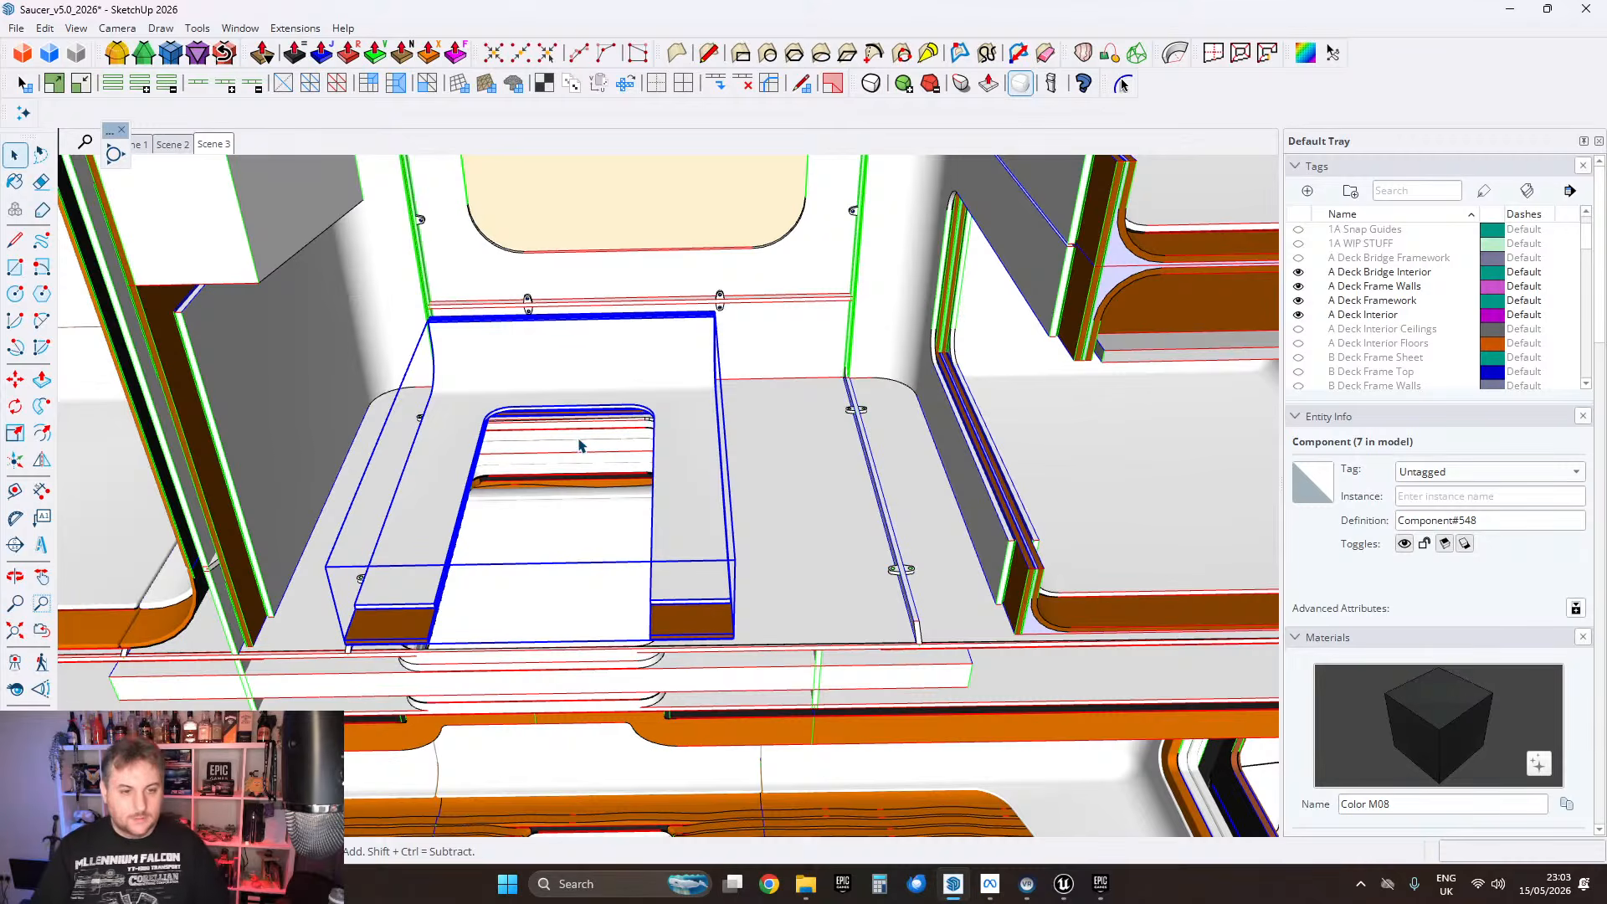
pyautogui.moveTo(580, 445); pyautogui.dragTo(675, 425, button='middle')
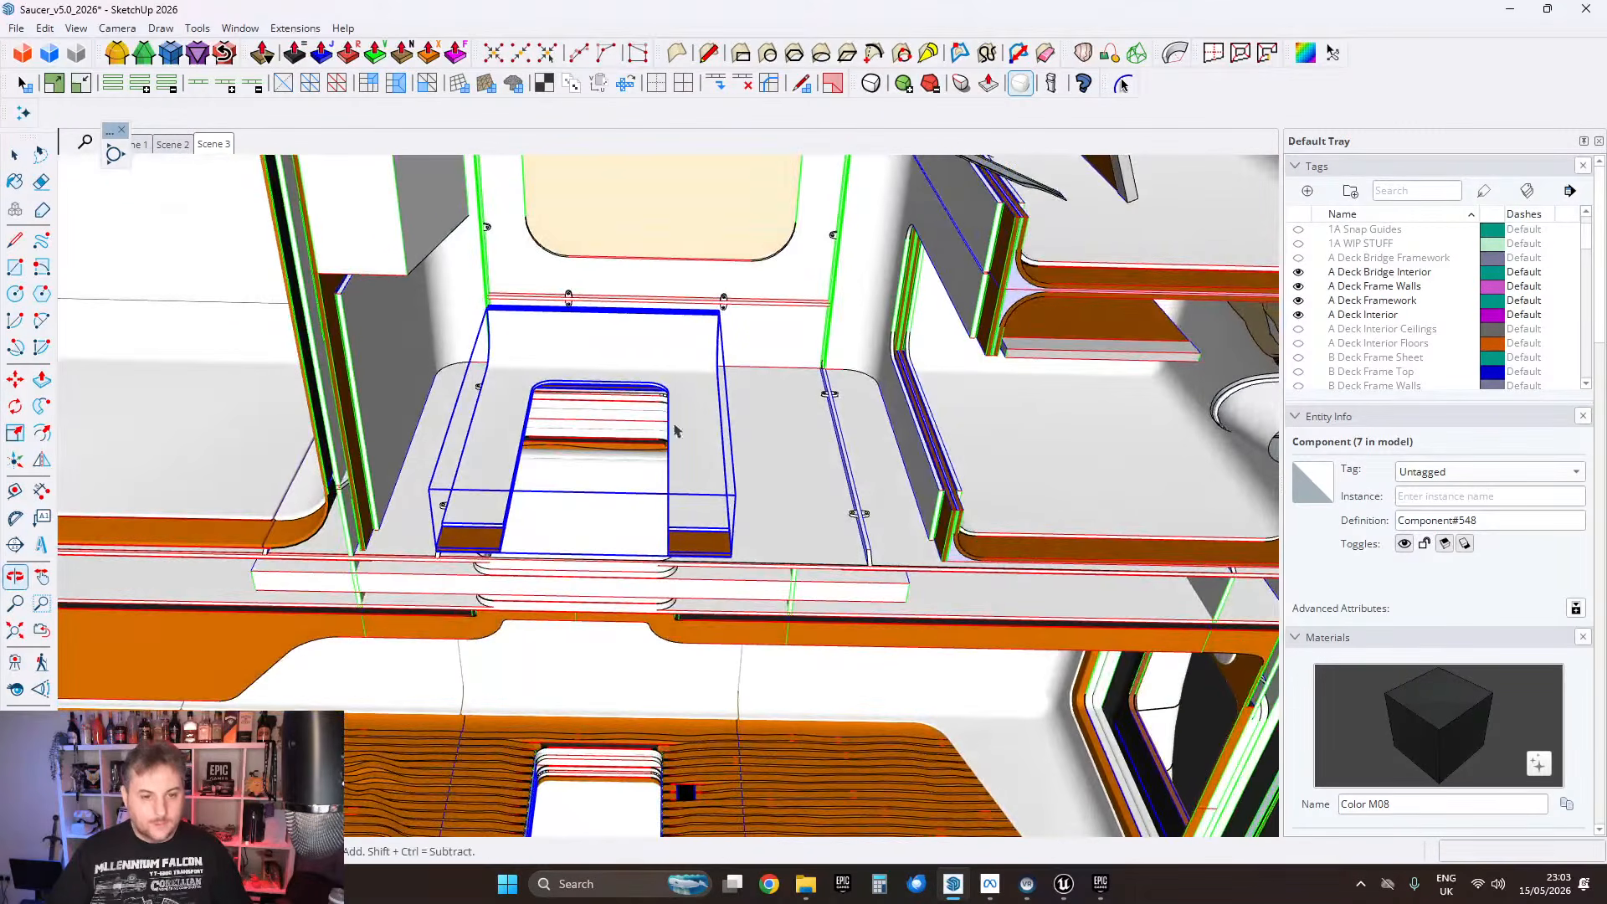
# Step: Measure the wall bay from one rib's base towards the other with a temporary line
pyautogui.scroll(5, 675, 431)
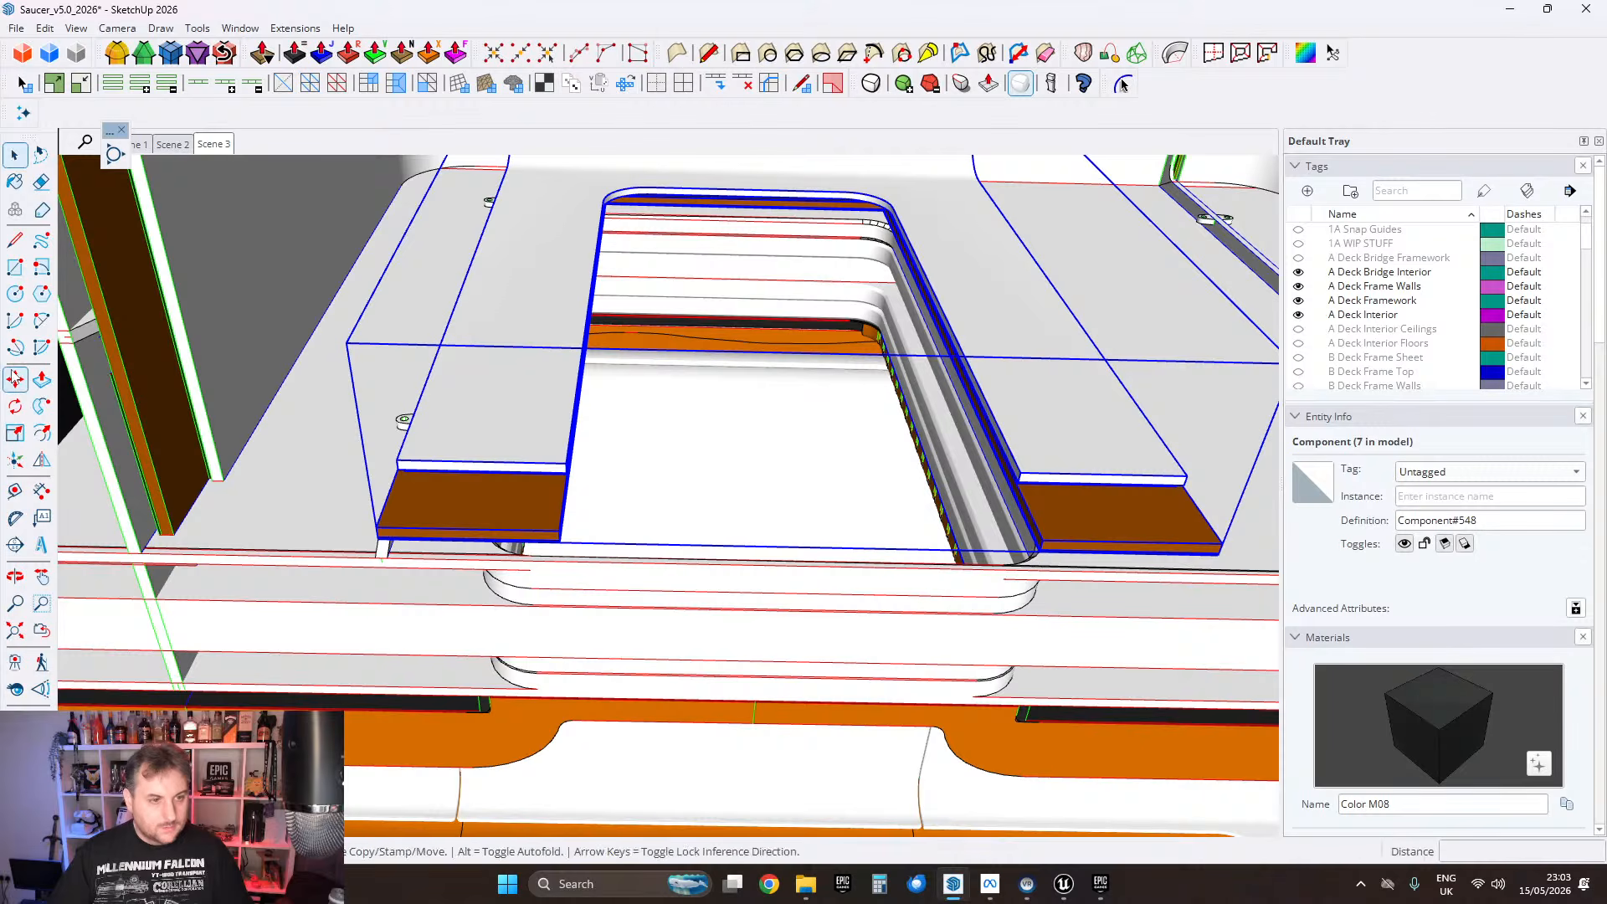
pyautogui.scroll(5, 343, 551)
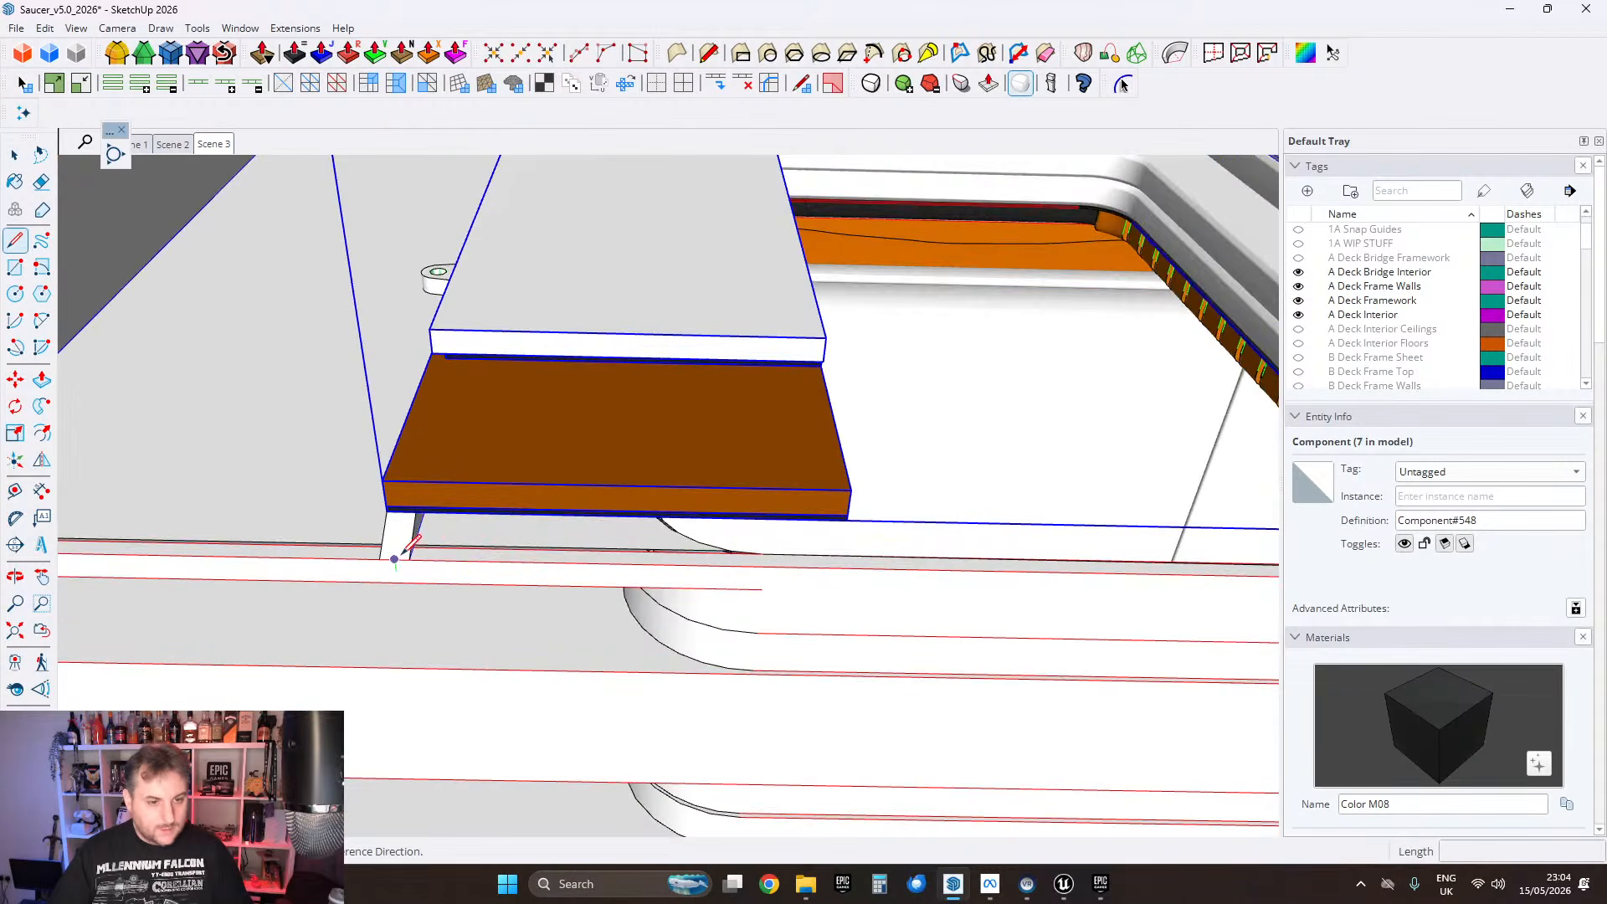
pyautogui.click(402, 554)
pyautogui.scroll(-3, 404, 553)
pyautogui.keyDown('shift'); pyautogui.moveTo(1005, 586); pyautogui.dragTo(334, 540, button='middle'); pyautogui.keyUp('shift')
pyautogui.keyDown('shift'); pyautogui.moveTo(1260, 502); pyautogui.dragTo(770, 486, button='middle'); pyautogui.keyUp('shift')
pyautogui.scroll(4, 771, 489)
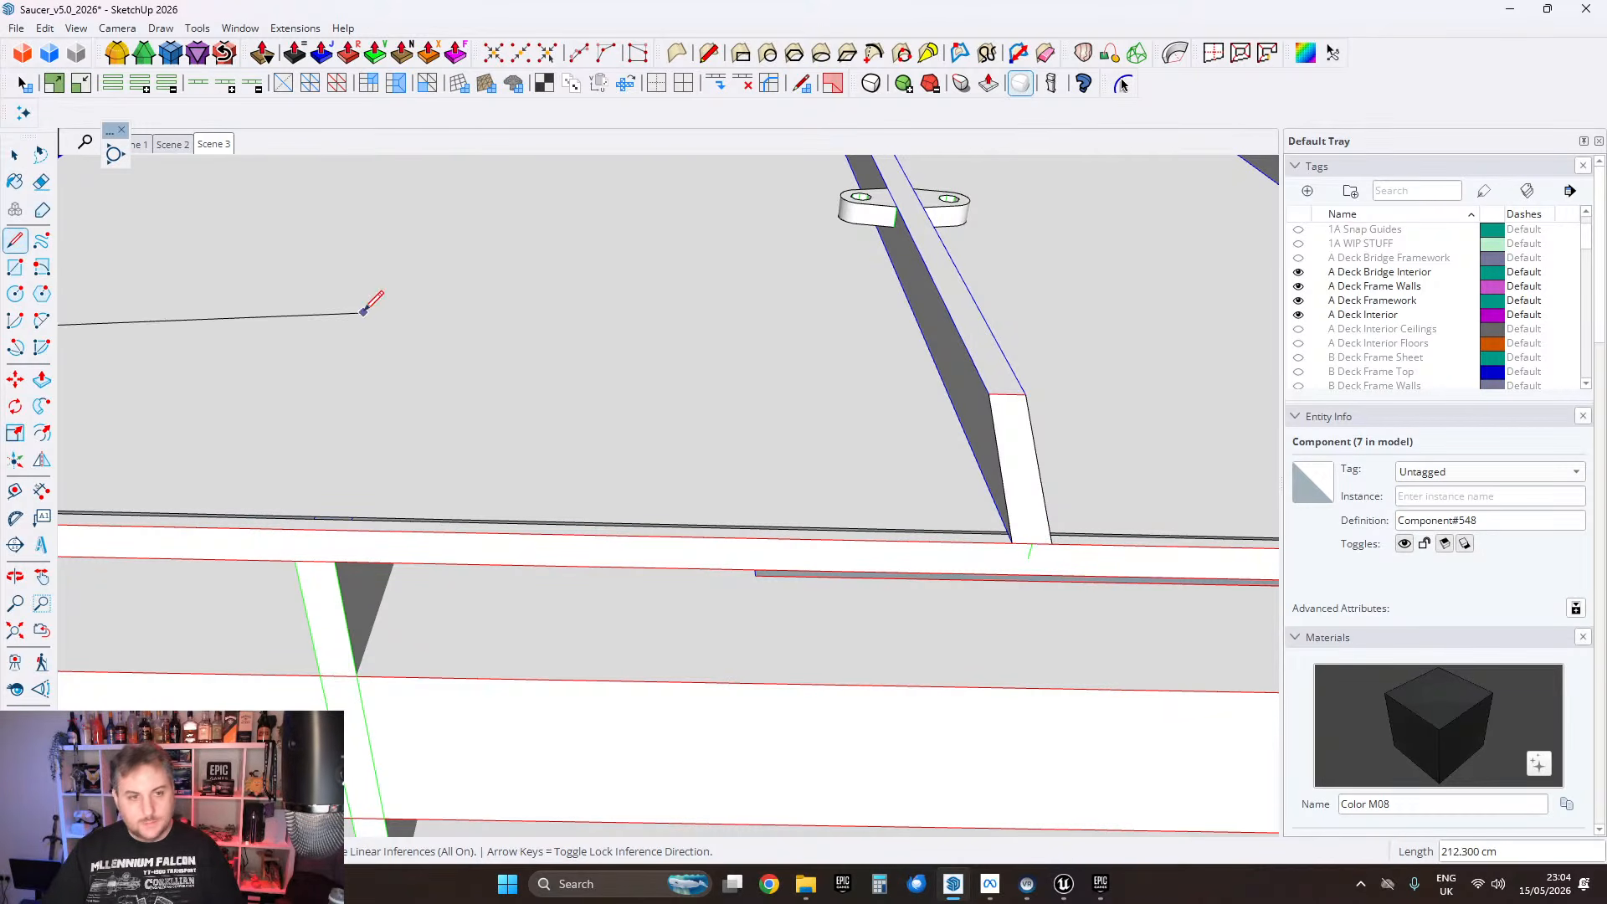
pyautogui.click(14, 155)
# Step: Review the doorway panel's width against the wall bay and inspect the timber-clad wall and opening below it
pyautogui.scroll(-4, 972, 423)
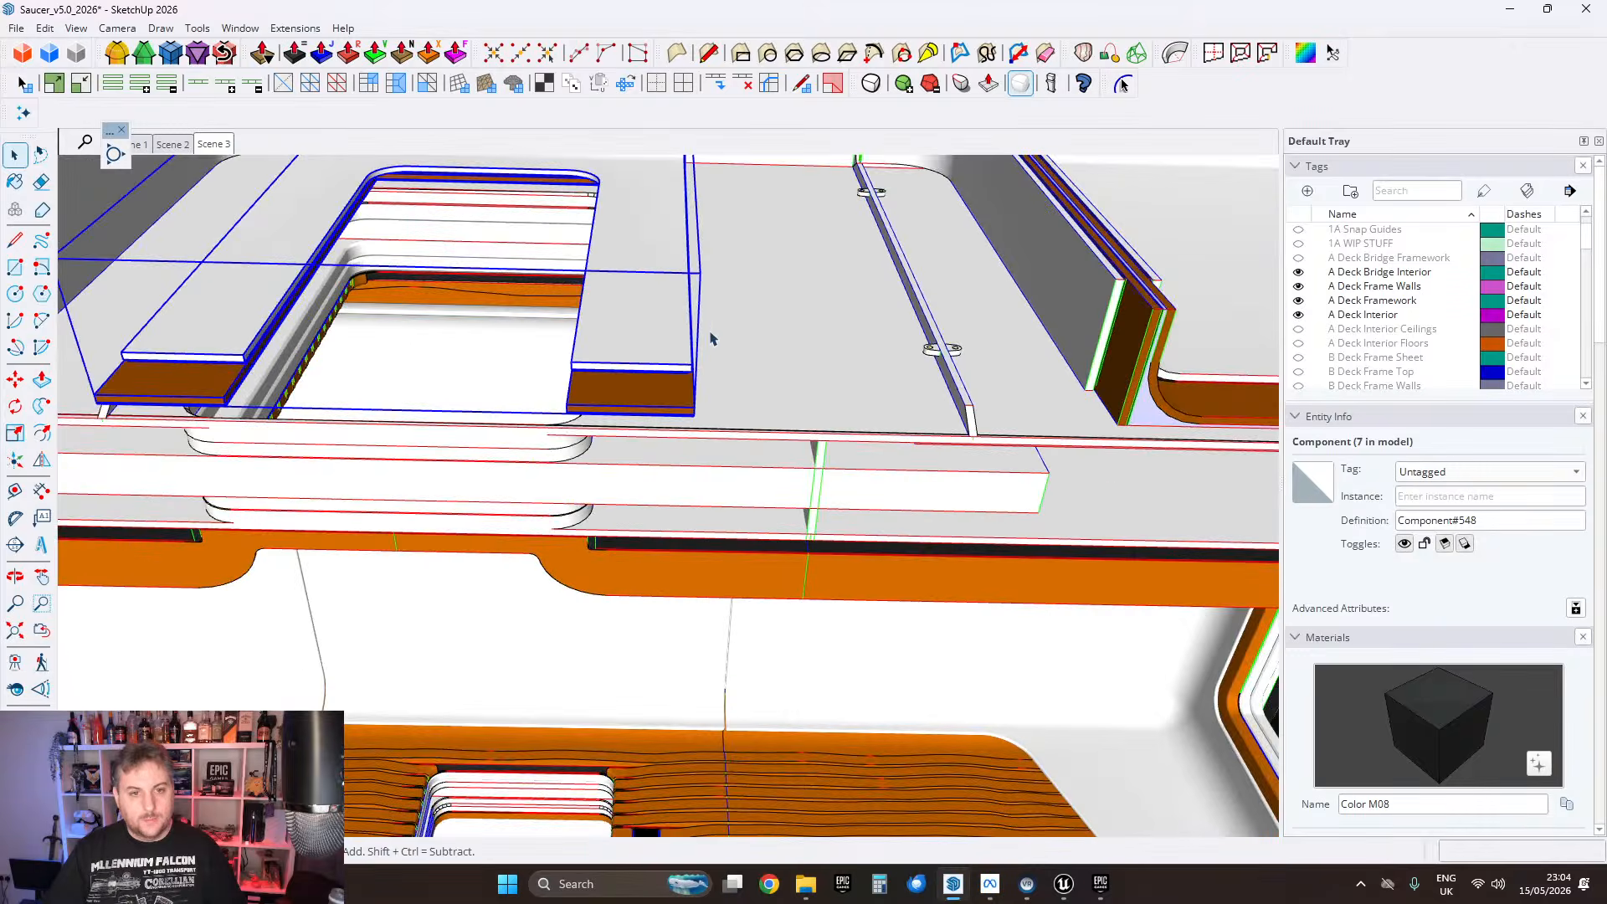
pyautogui.keyDown('shift'); pyautogui.moveTo(711, 337); pyautogui.dragTo(832, 467, button='middle'); pyautogui.keyUp('shift')
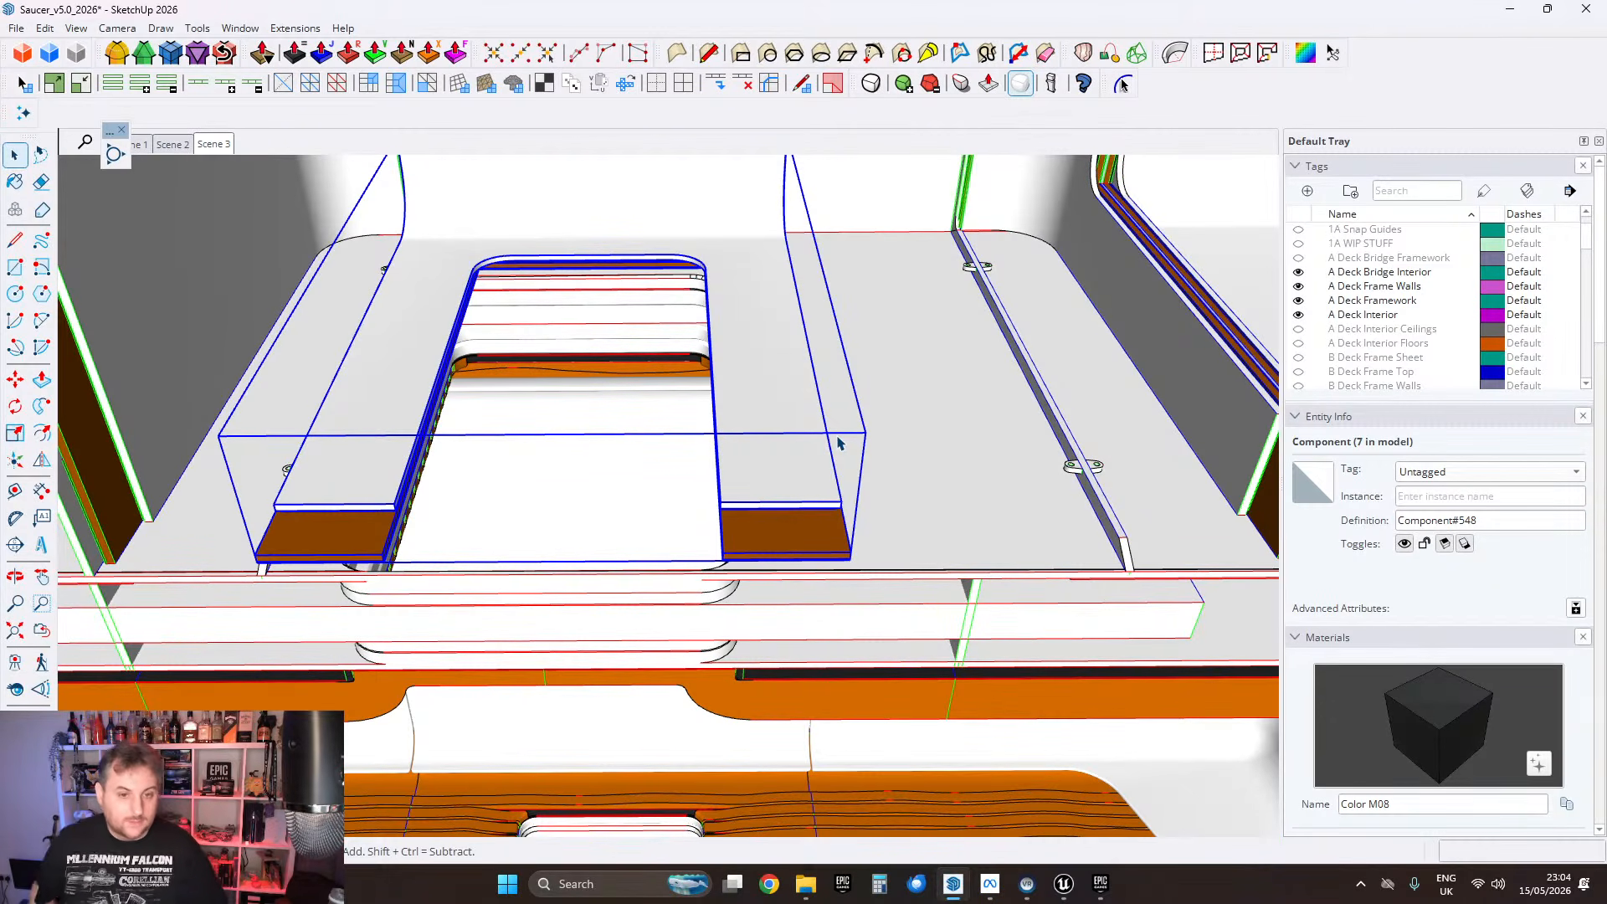
pyautogui.scroll(-2, 773, 389)
pyautogui.moveTo(760, 305); pyautogui.dragTo(788, 501, button='middle')
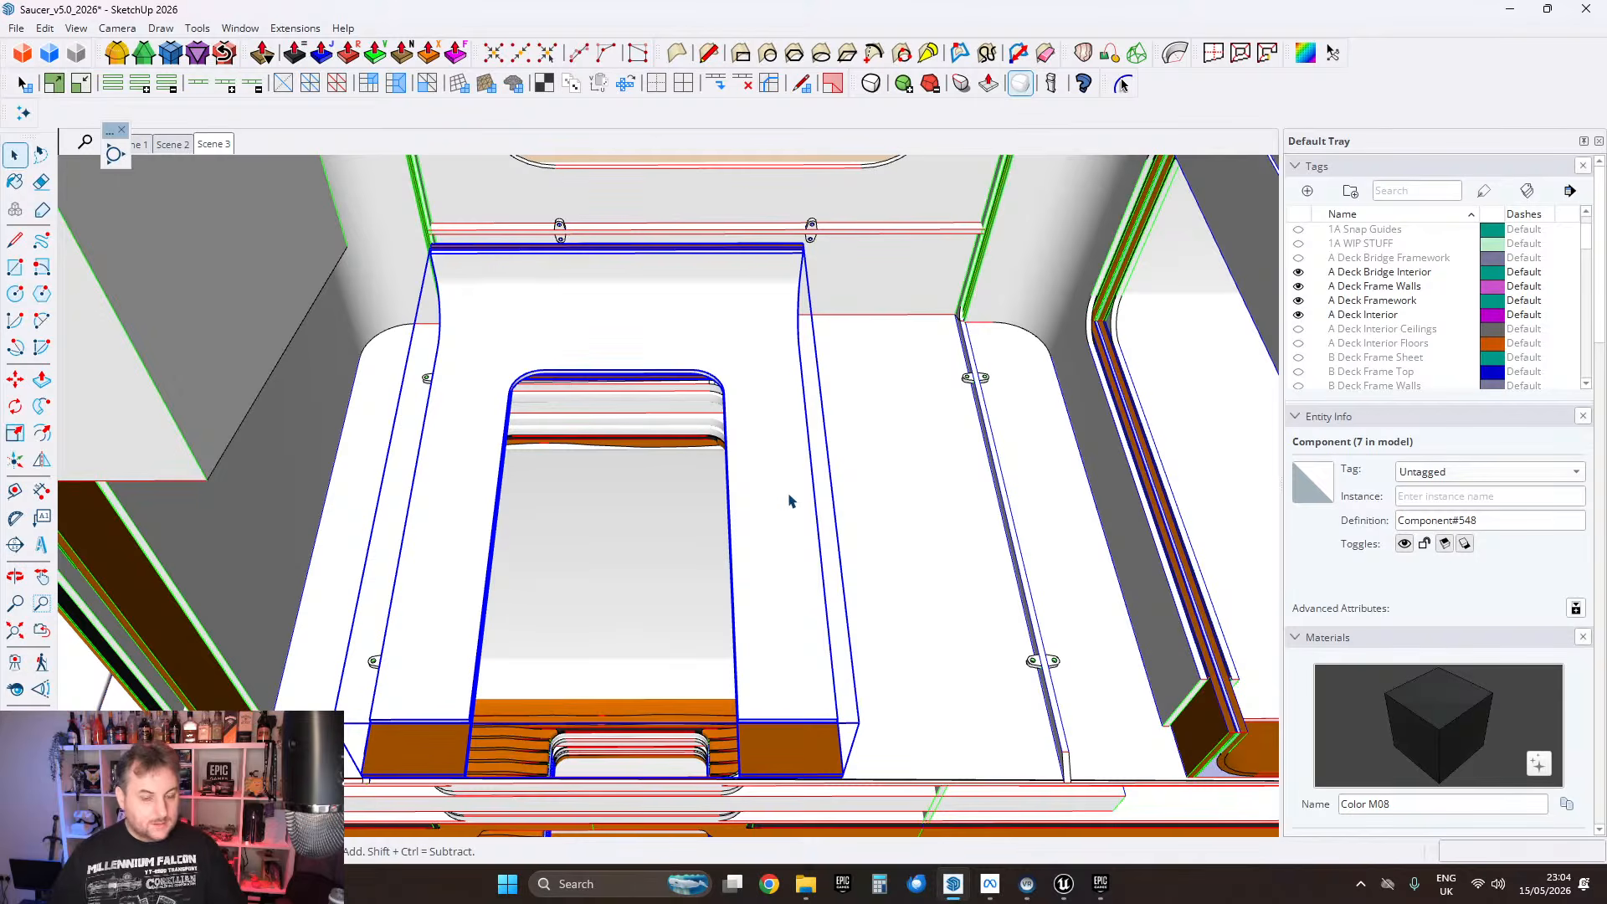
pyautogui.moveTo(790, 501); pyautogui.dragTo(892, 553, button='middle')
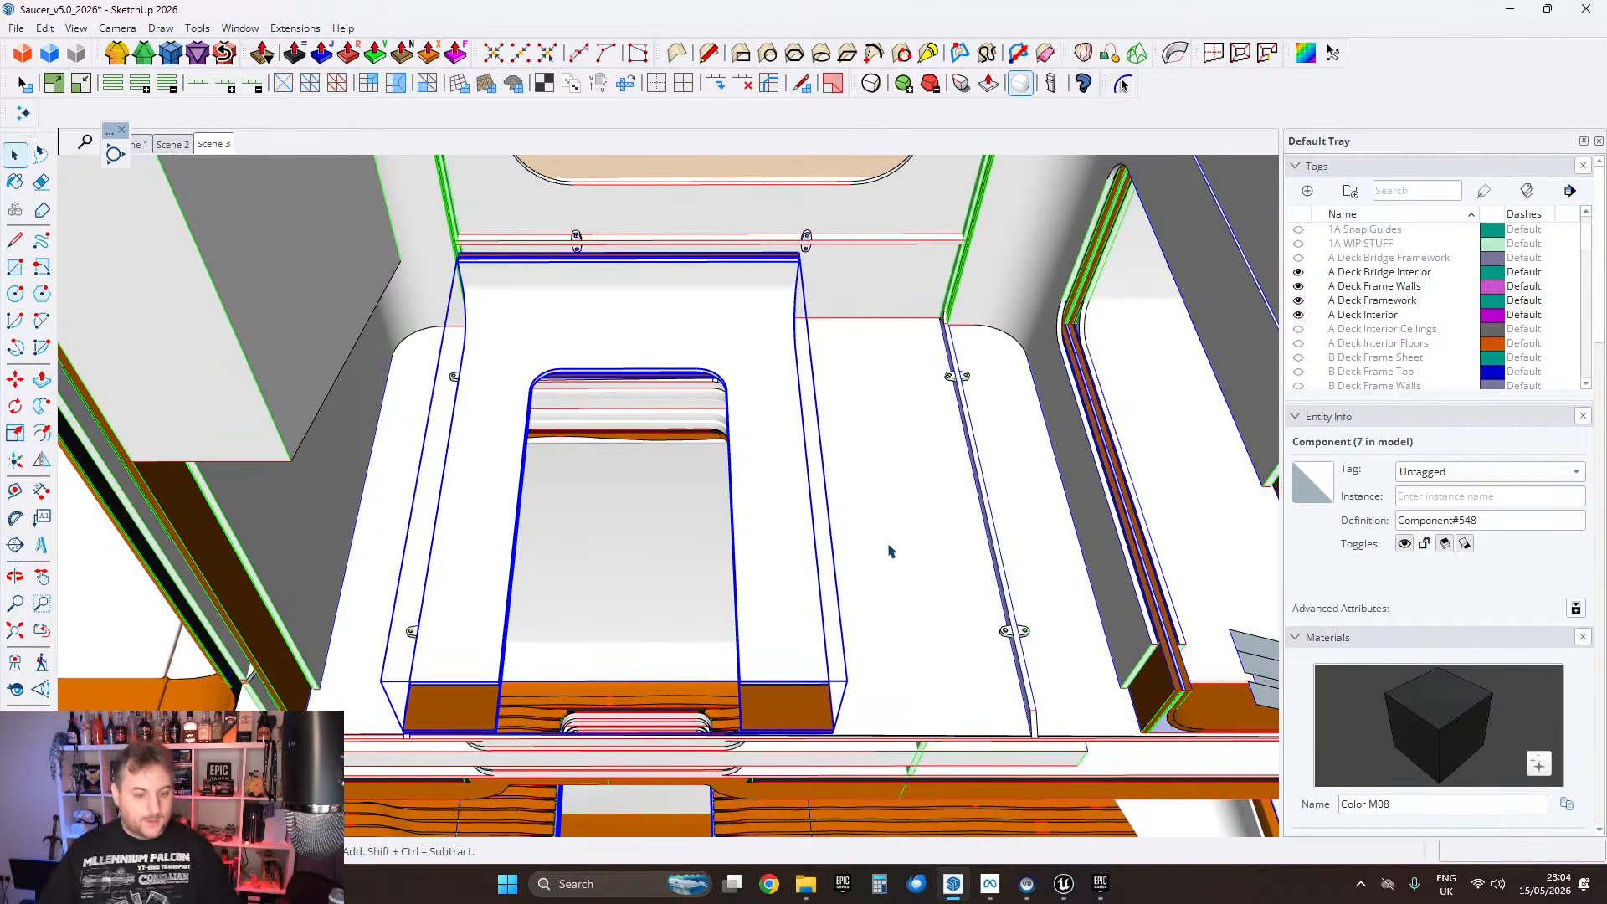
pyautogui.scroll(-4, 746, 491)
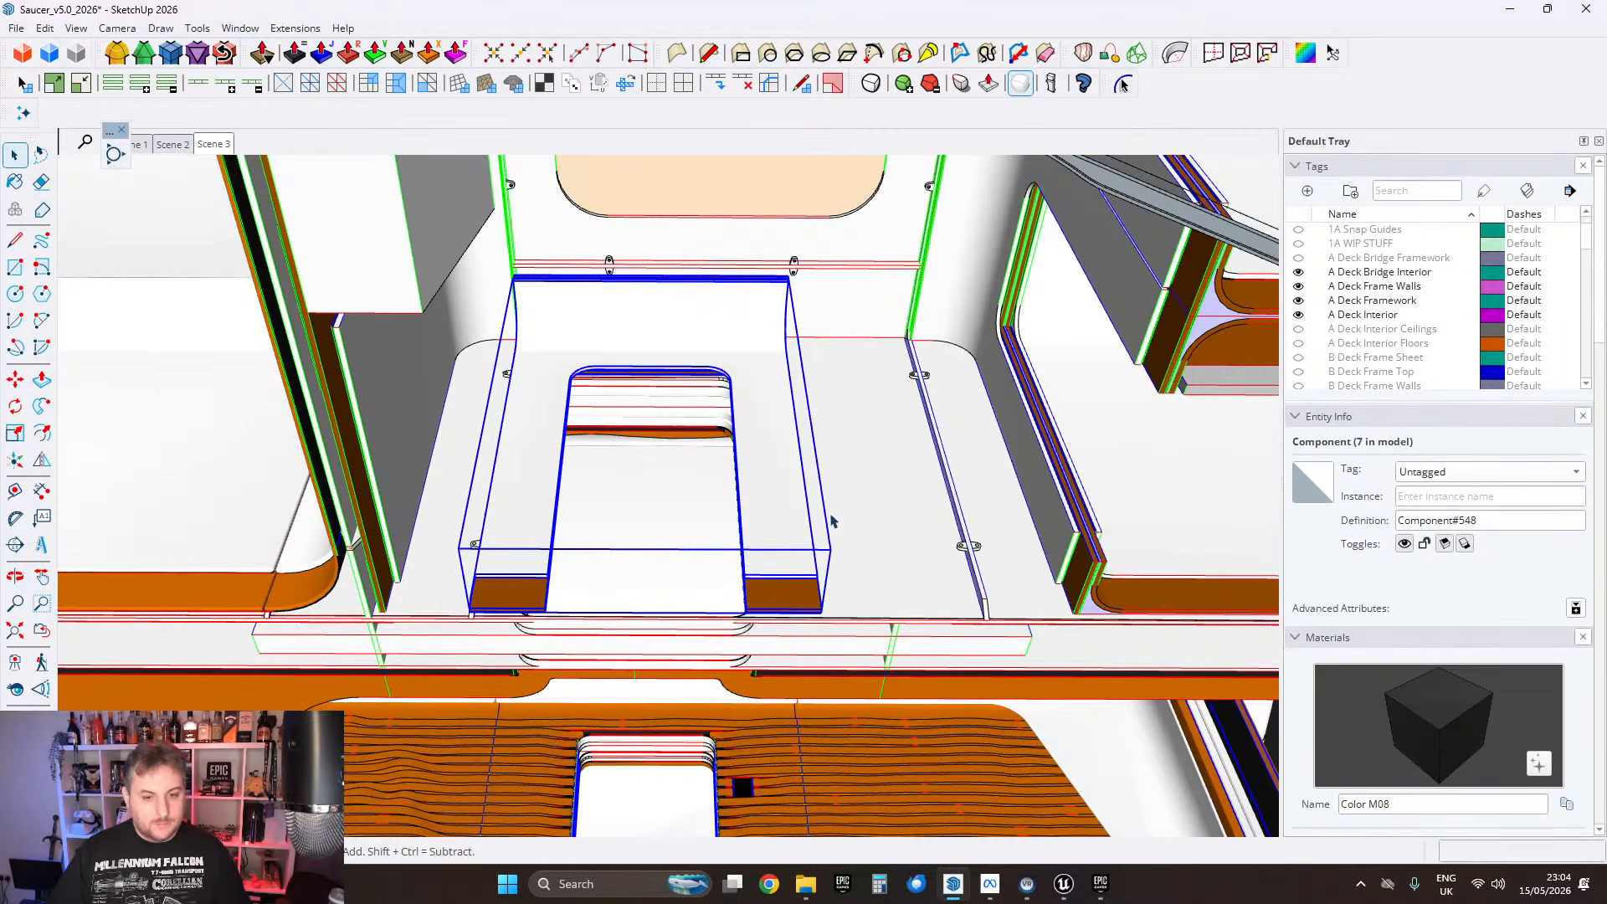
pyautogui.moveTo(803, 442); pyautogui.dragTo(490, 546, button='middle')
pyautogui.scroll(2, 809, 541)
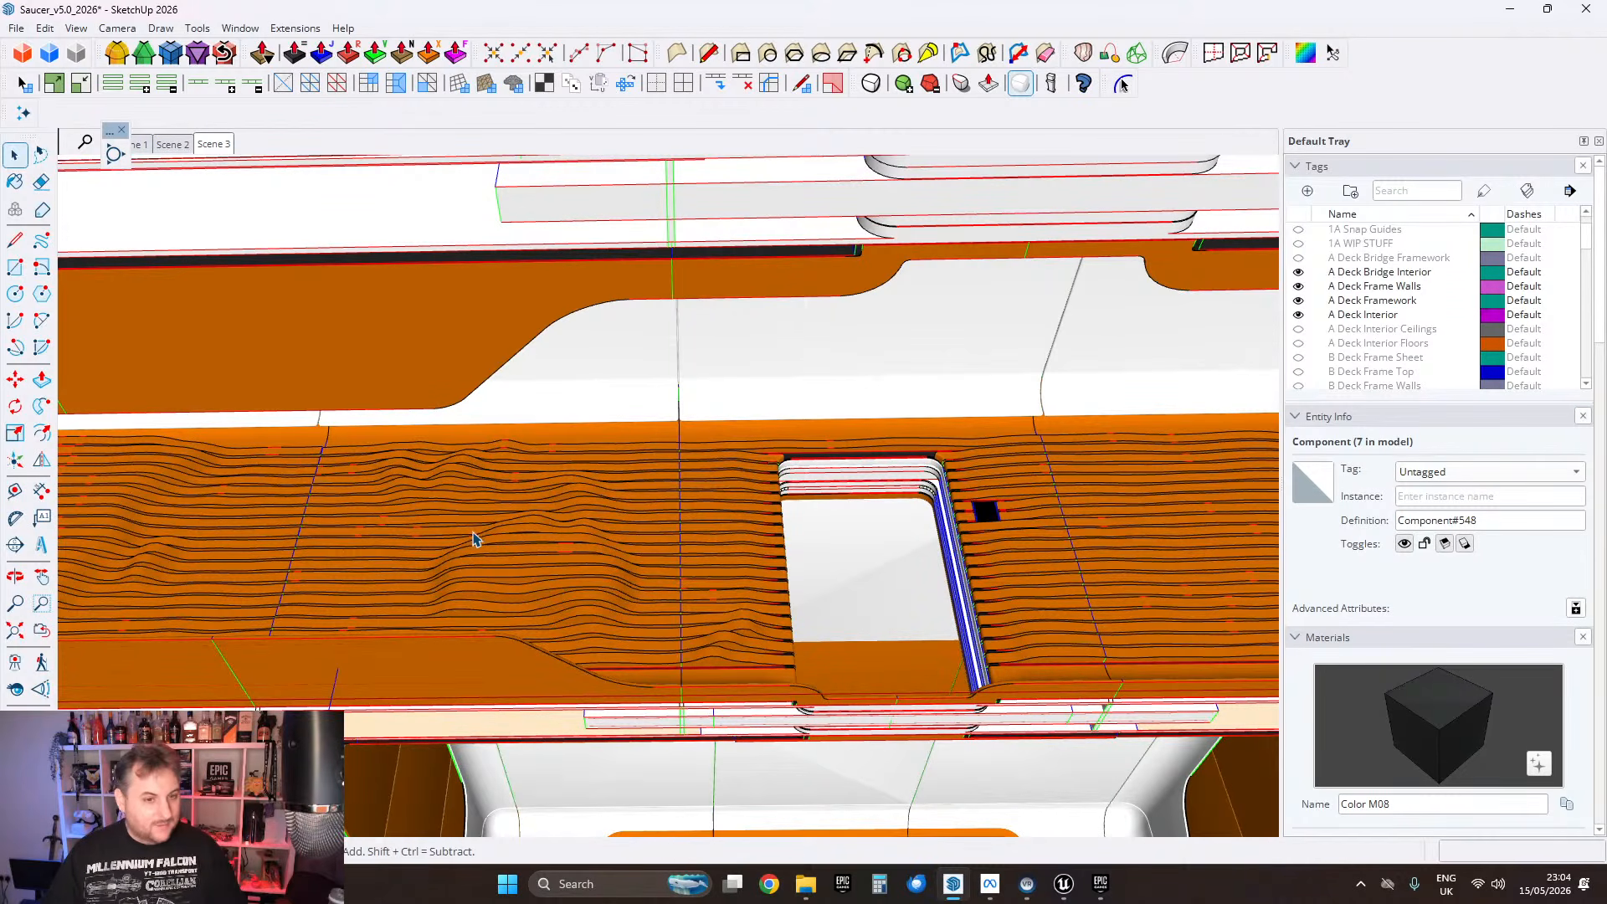
pyautogui.moveTo(496, 527); pyautogui.dragTo(772, 470, button='middle')
pyautogui.moveTo(789, 279); pyautogui.dragTo(471, 420, button='middle')
# Step: Make the copied doorway panel a unique component
pyautogui.scroll(10, 549, 251)
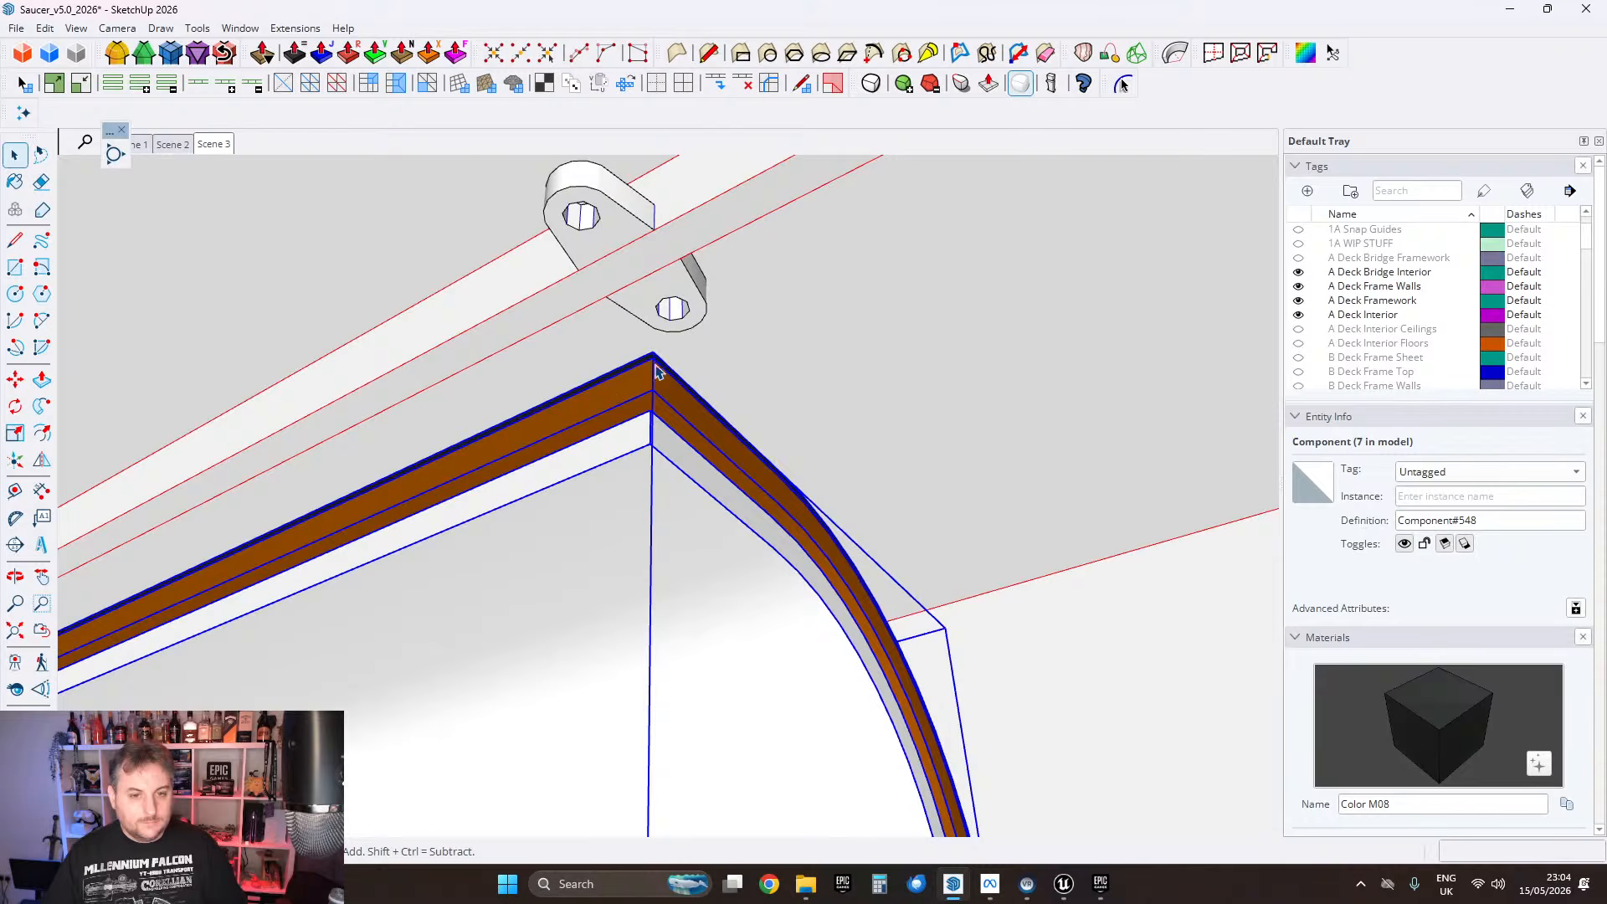
pyautogui.scroll(-5, 746, 539)
pyautogui.rightClick(723, 332)
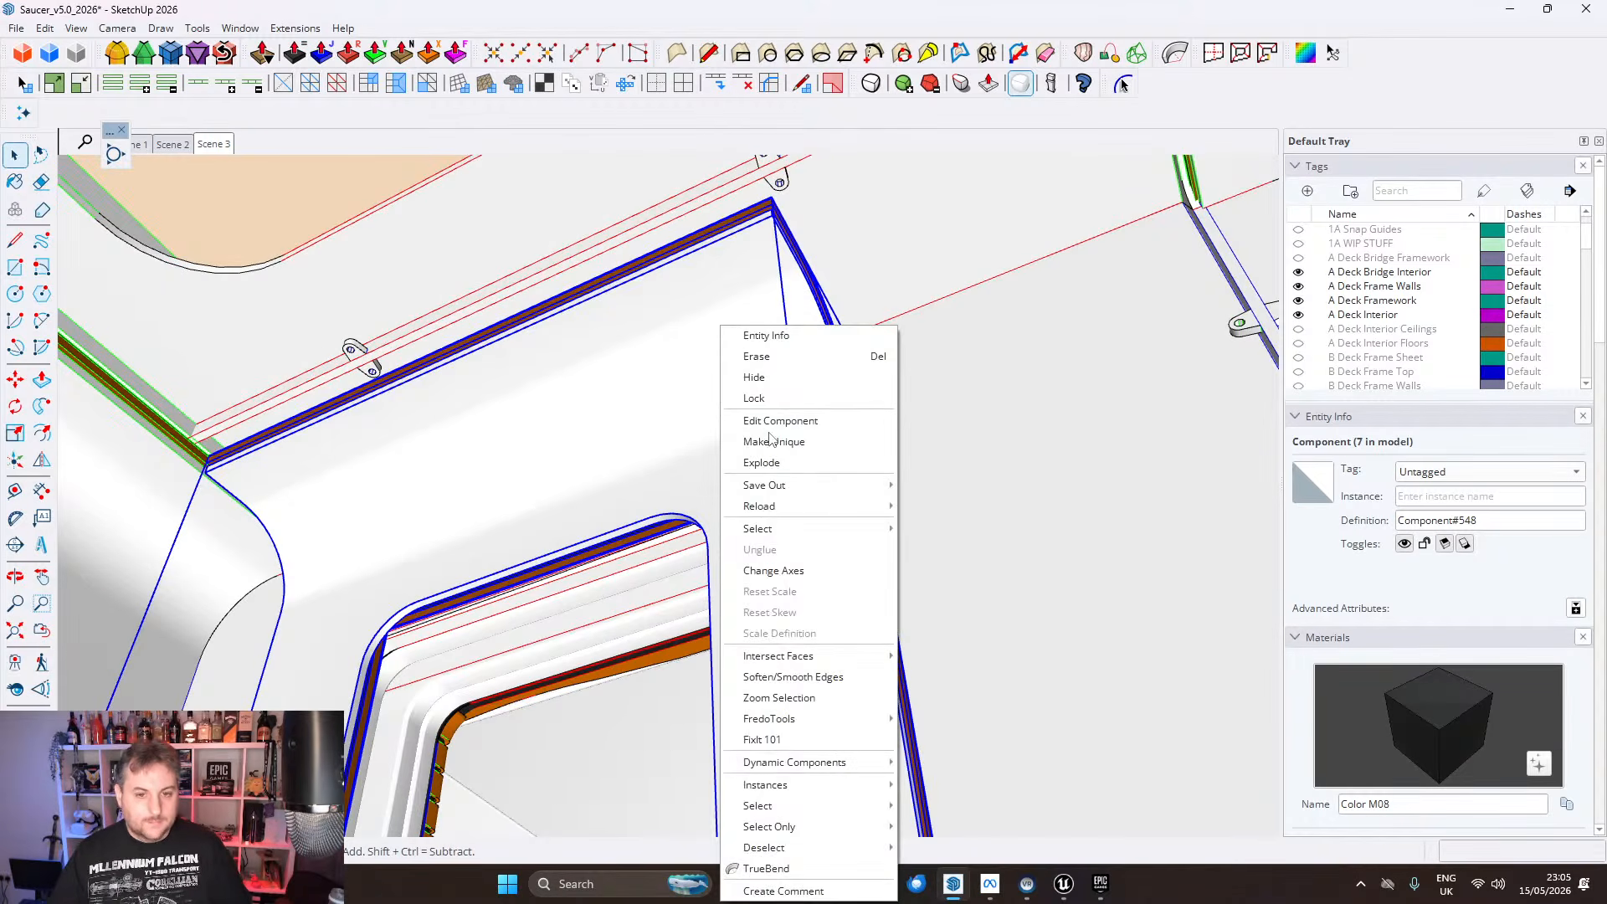
# Step: Make the selected white wall panel component unique and open it for editing
pyautogui.click(771, 441)
pyautogui.scroll(10, 774, 369)
pyautogui.doubleClick(784, 355)
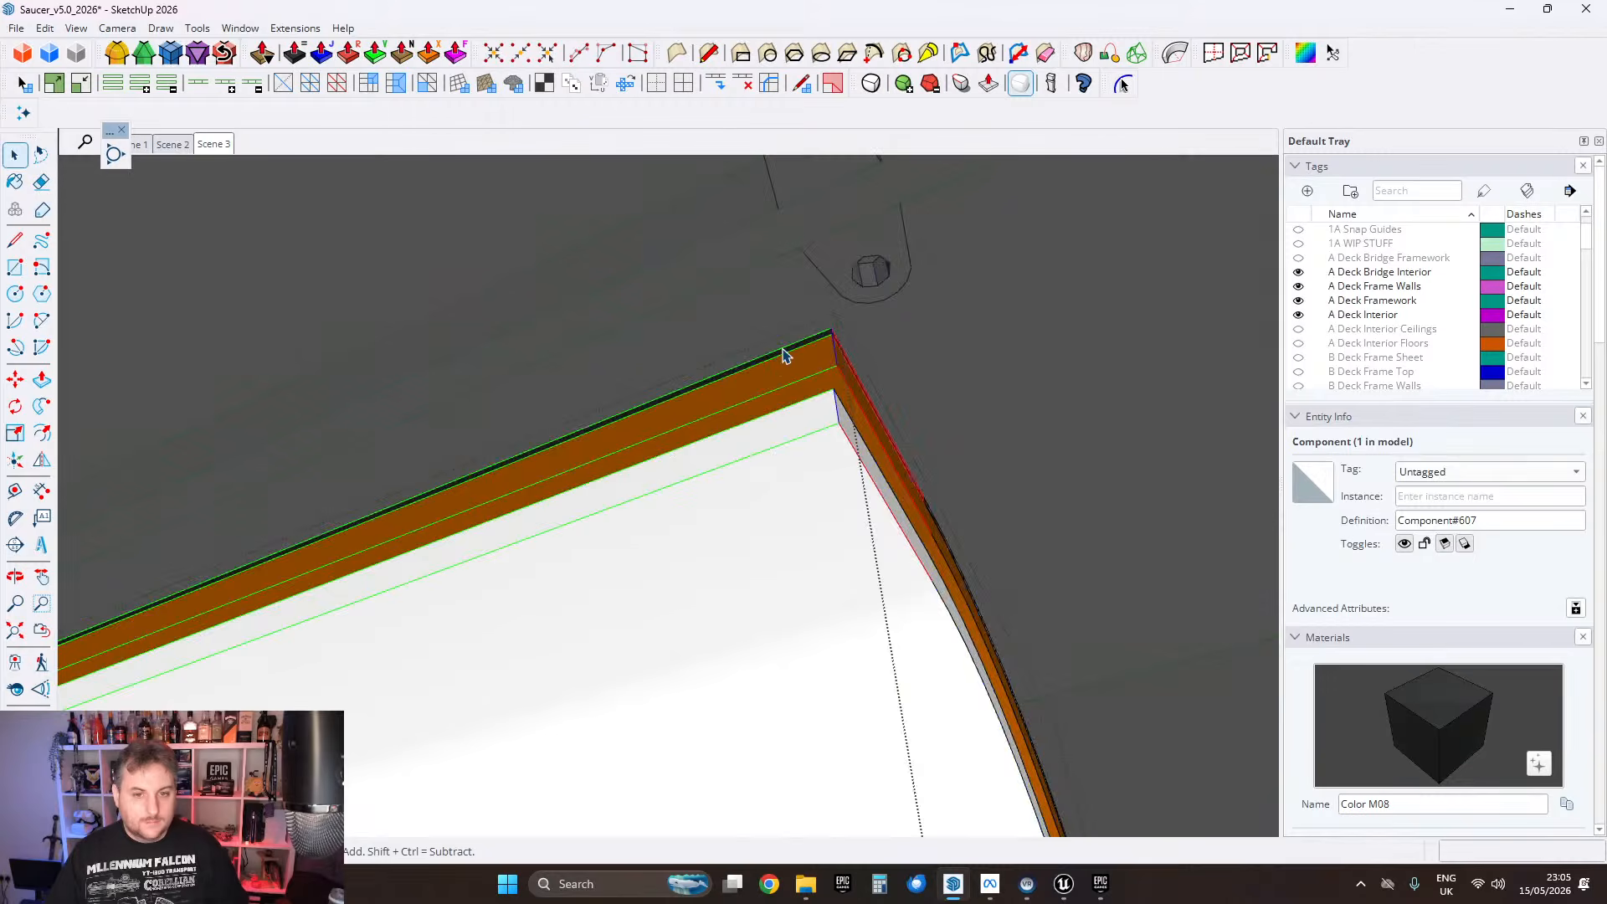
# Step: Push/Pull the thin dark strip's side face outward along the panel's upper straight edge, above the orange layer
pyautogui.moveTo(784, 355); pyautogui.dragTo(692, 502, button='middle')
pyautogui.scroll(3, 740, 432)
pyautogui.doubleClick(740, 432)
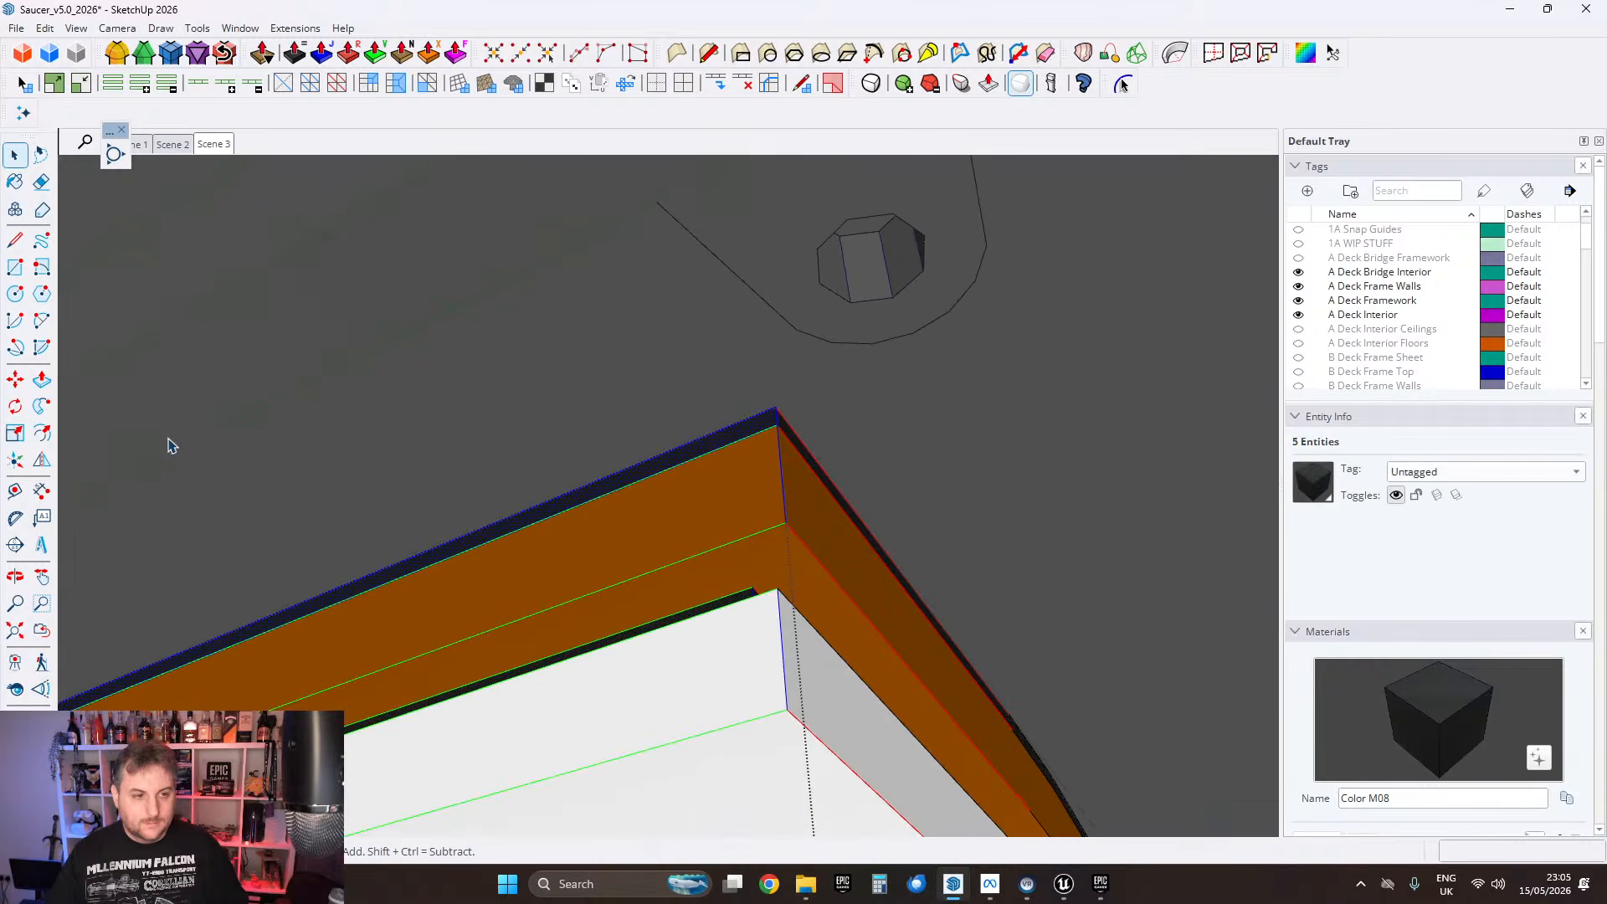
pyautogui.scroll(1, 669, 452)
pyautogui.click(745, 440)
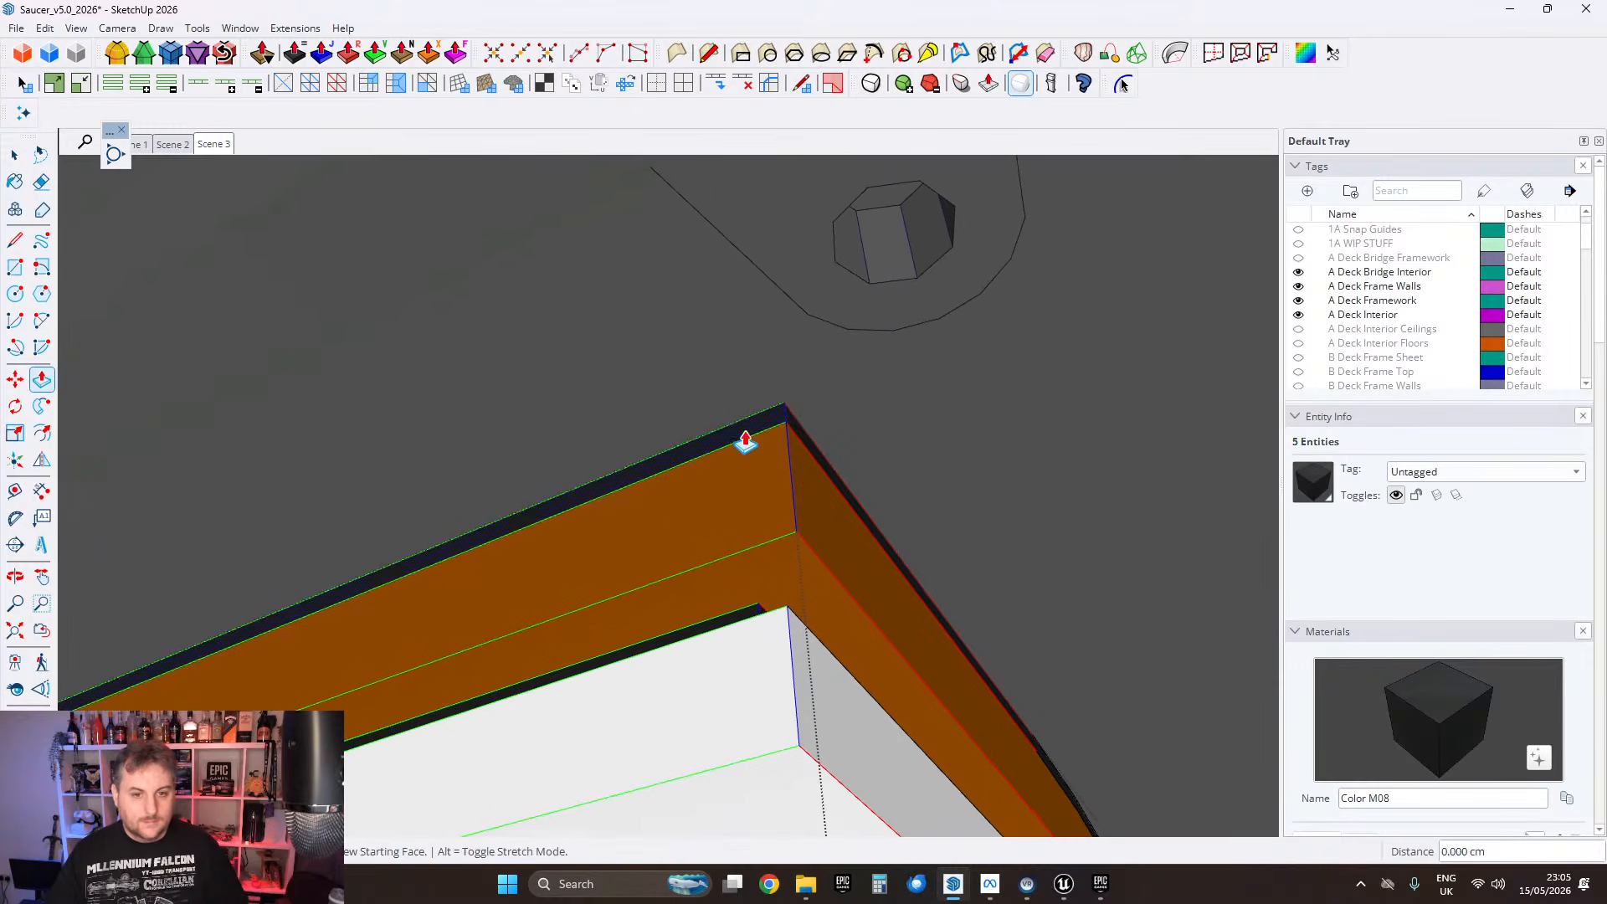
pyautogui.scroll(-3, 705, 416)
pyautogui.moveTo(693, 394); pyautogui.dragTo(665, 485, button='middle')
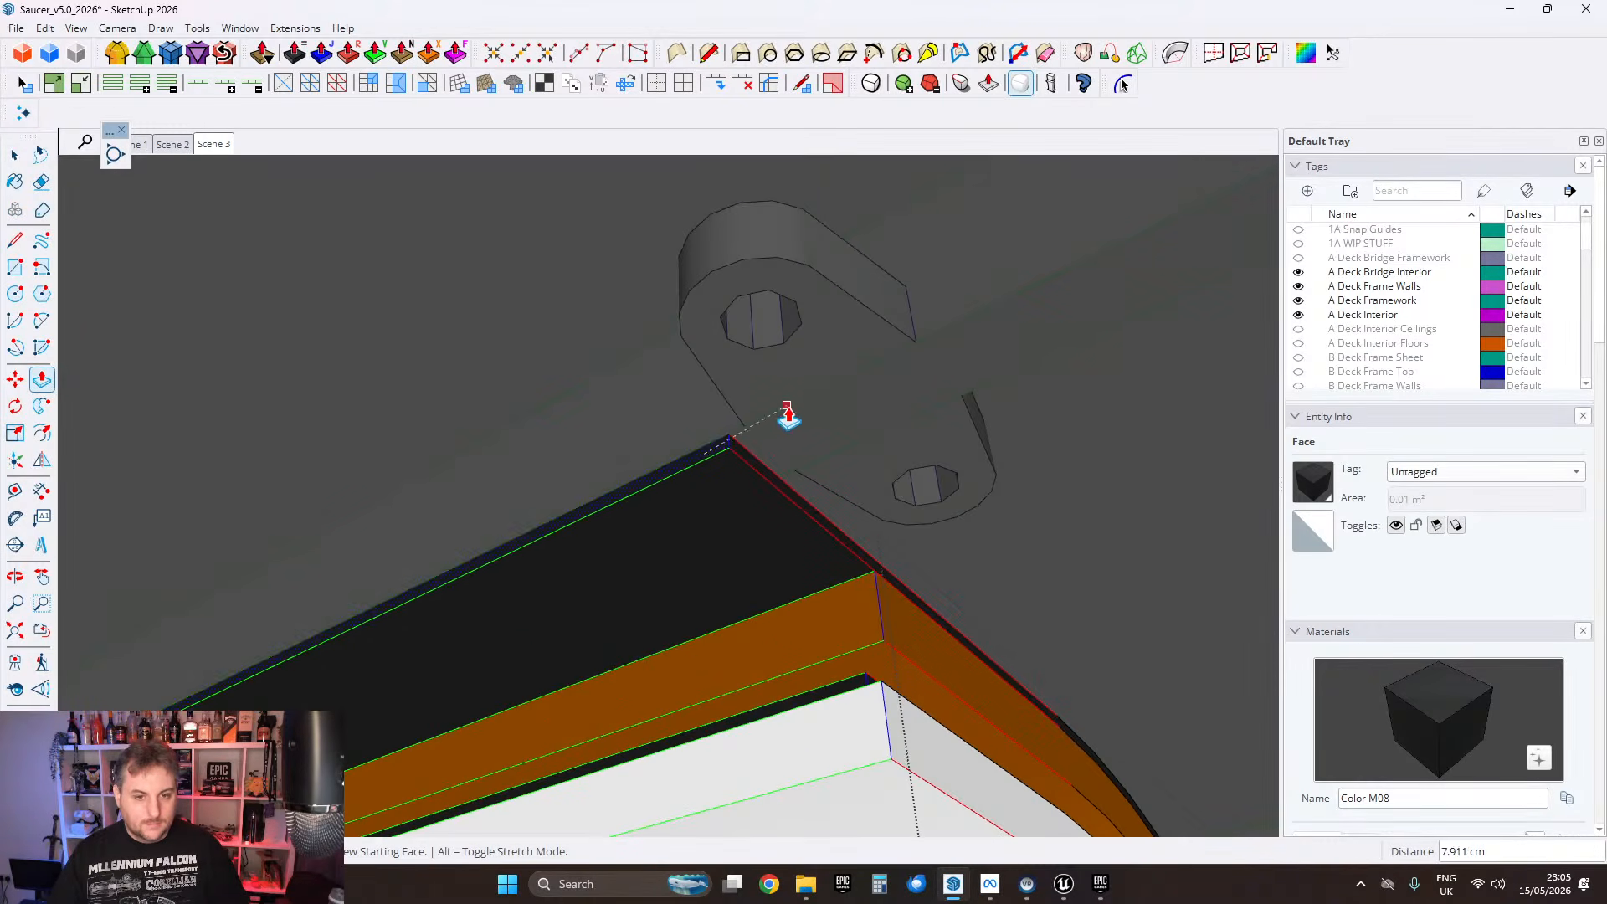
pyautogui.scroll(1, 704, 475)
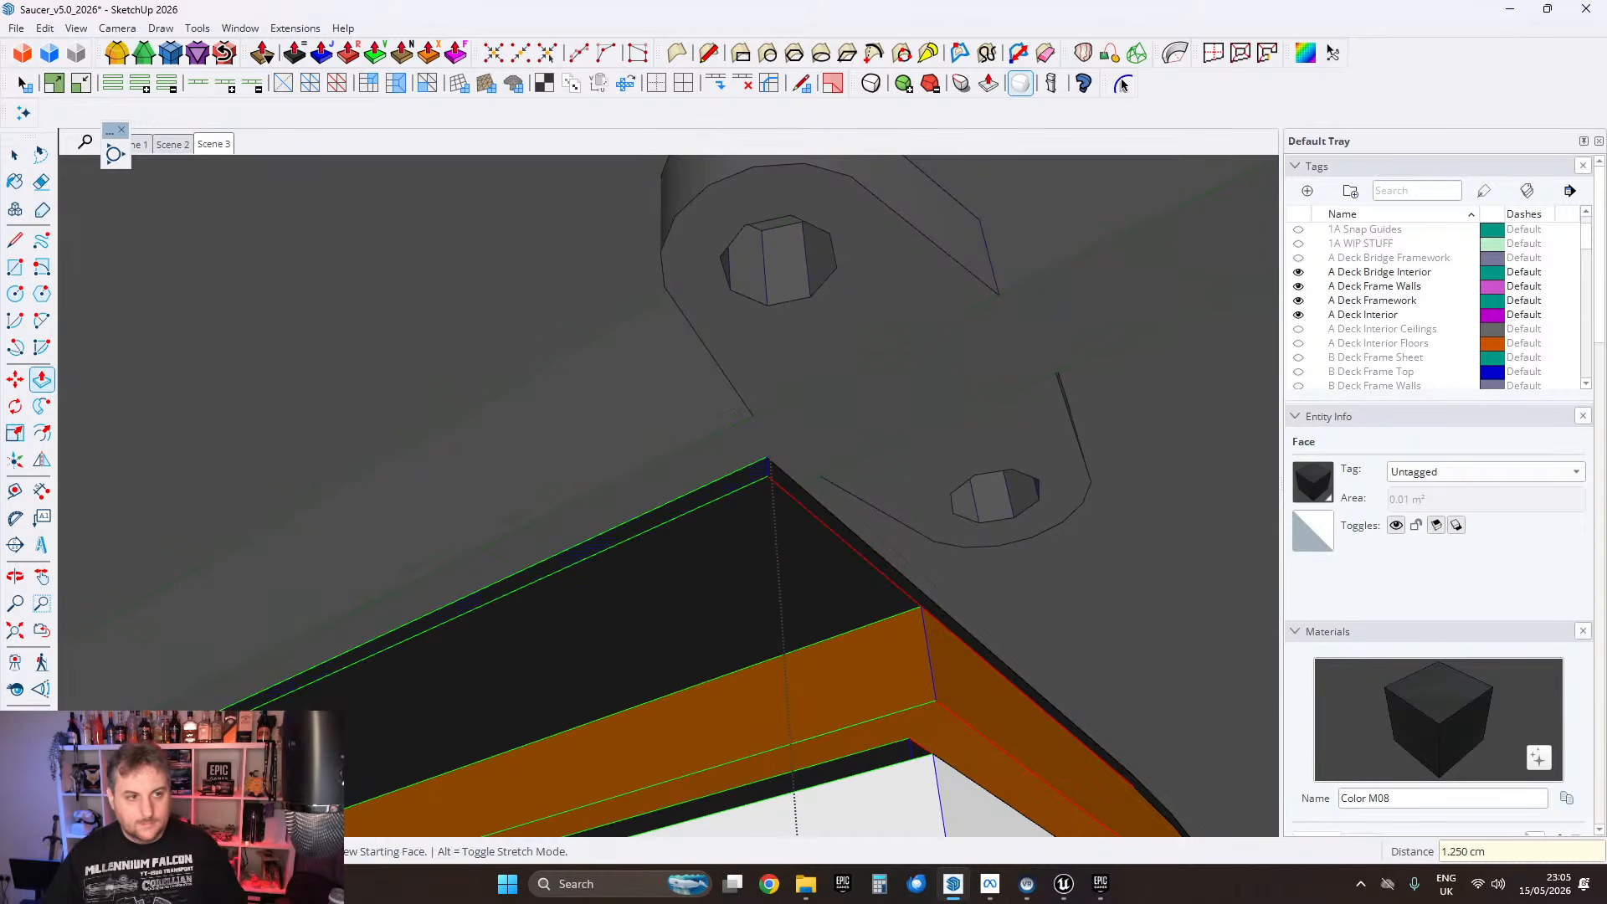
pyautogui.press('space')
# Step: Inspect the panel's rounded corner and measure across the adjoining wall face from its vertical edge with a temporary line
pyautogui.scroll(-4, 620, 401)
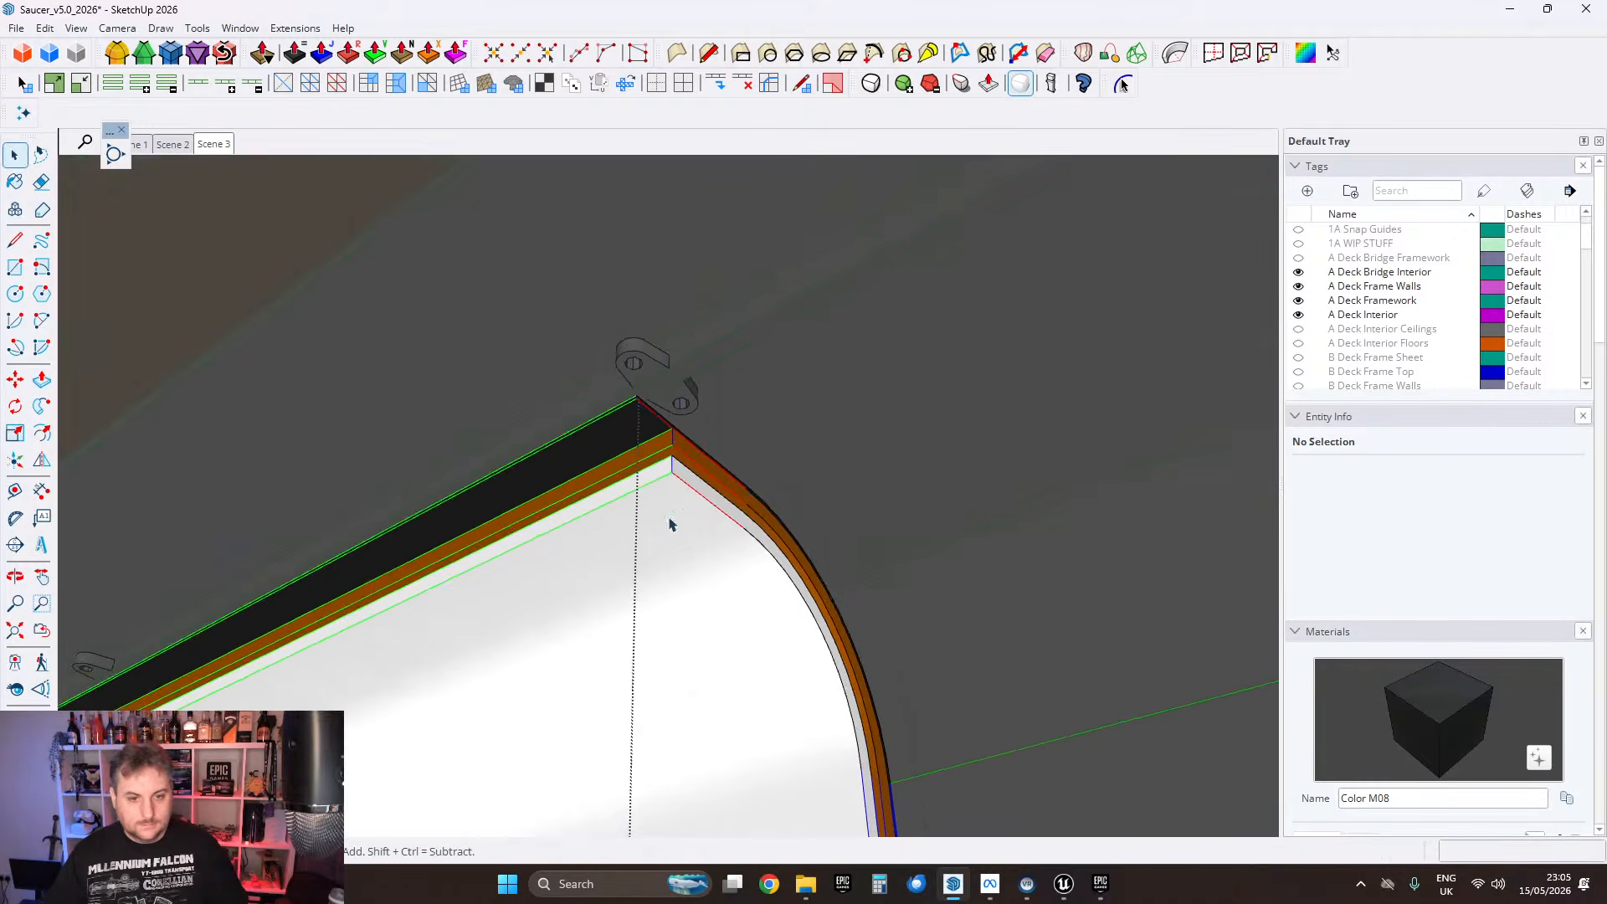
pyautogui.moveTo(670, 524); pyautogui.dragTo(520, 419, button='middle')
pyautogui.scroll(5, 549, 418)
pyautogui.scroll(-2, 520, 420)
pyautogui.scroll(1, 657, 206)
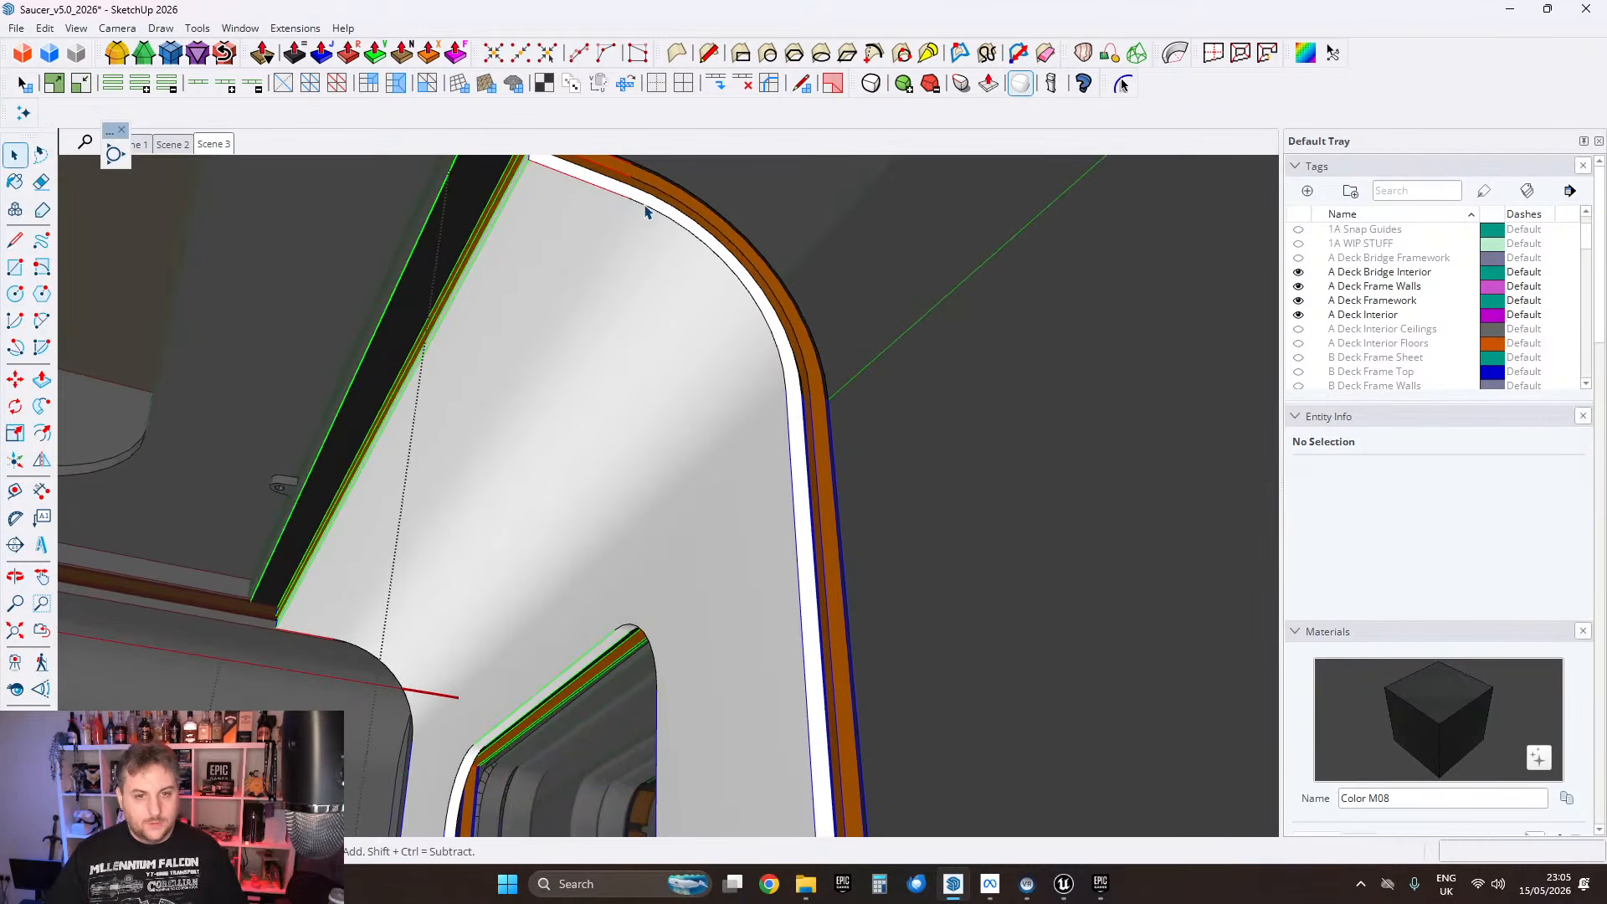
pyautogui.moveTo(630, 220); pyautogui.dragTo(889, 503, button='middle')
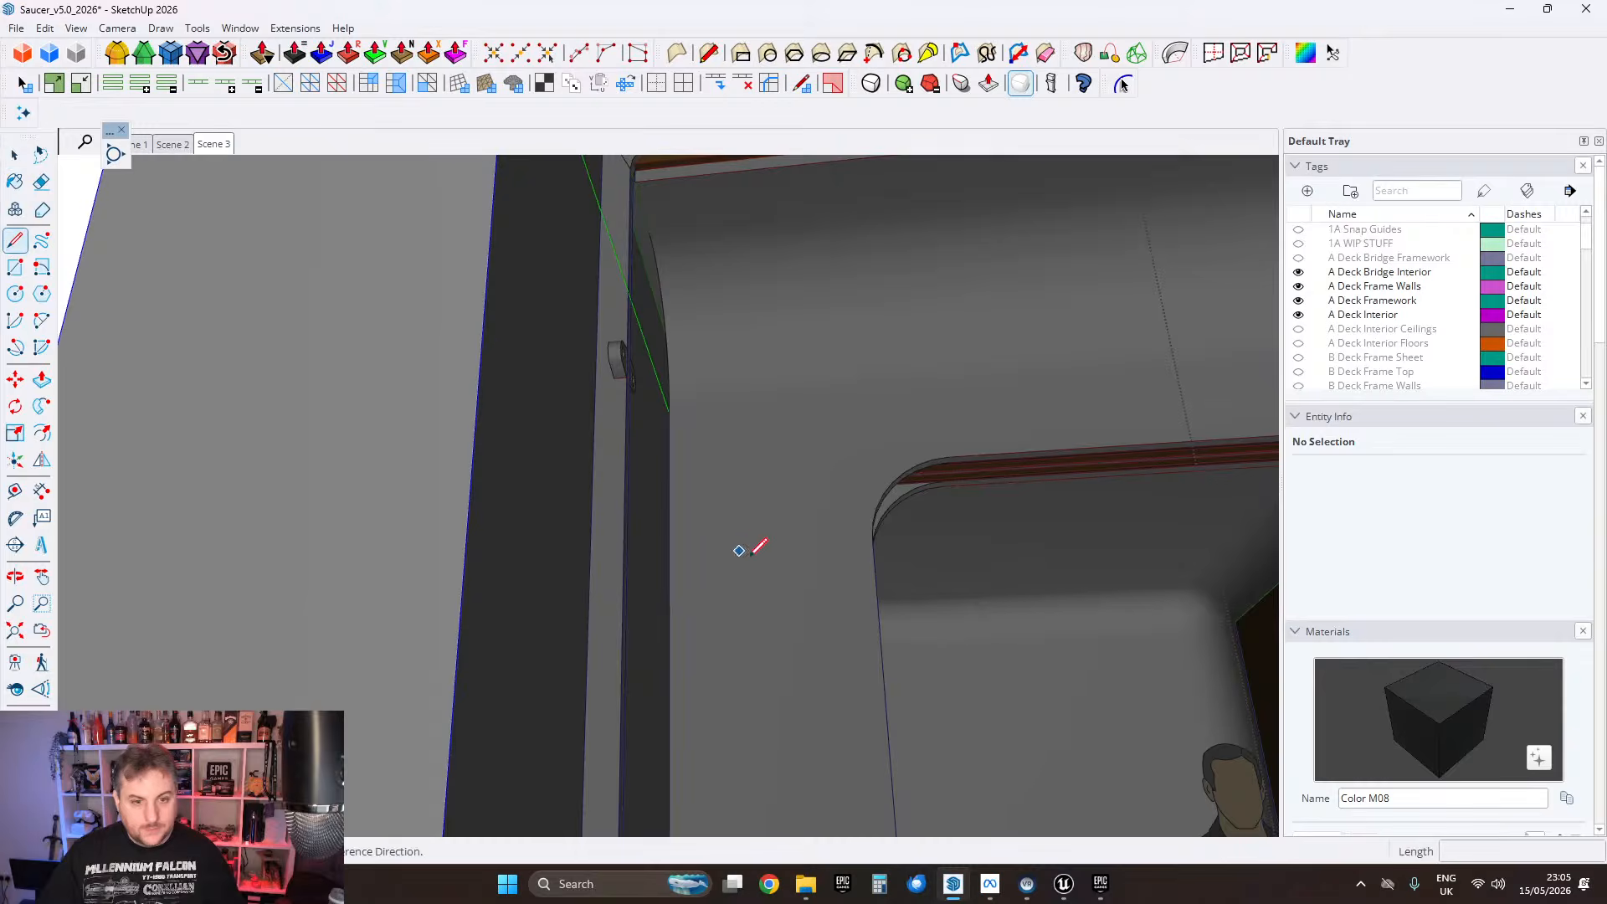
pyautogui.scroll(1, 745, 551)
pyautogui.click(659, 555)
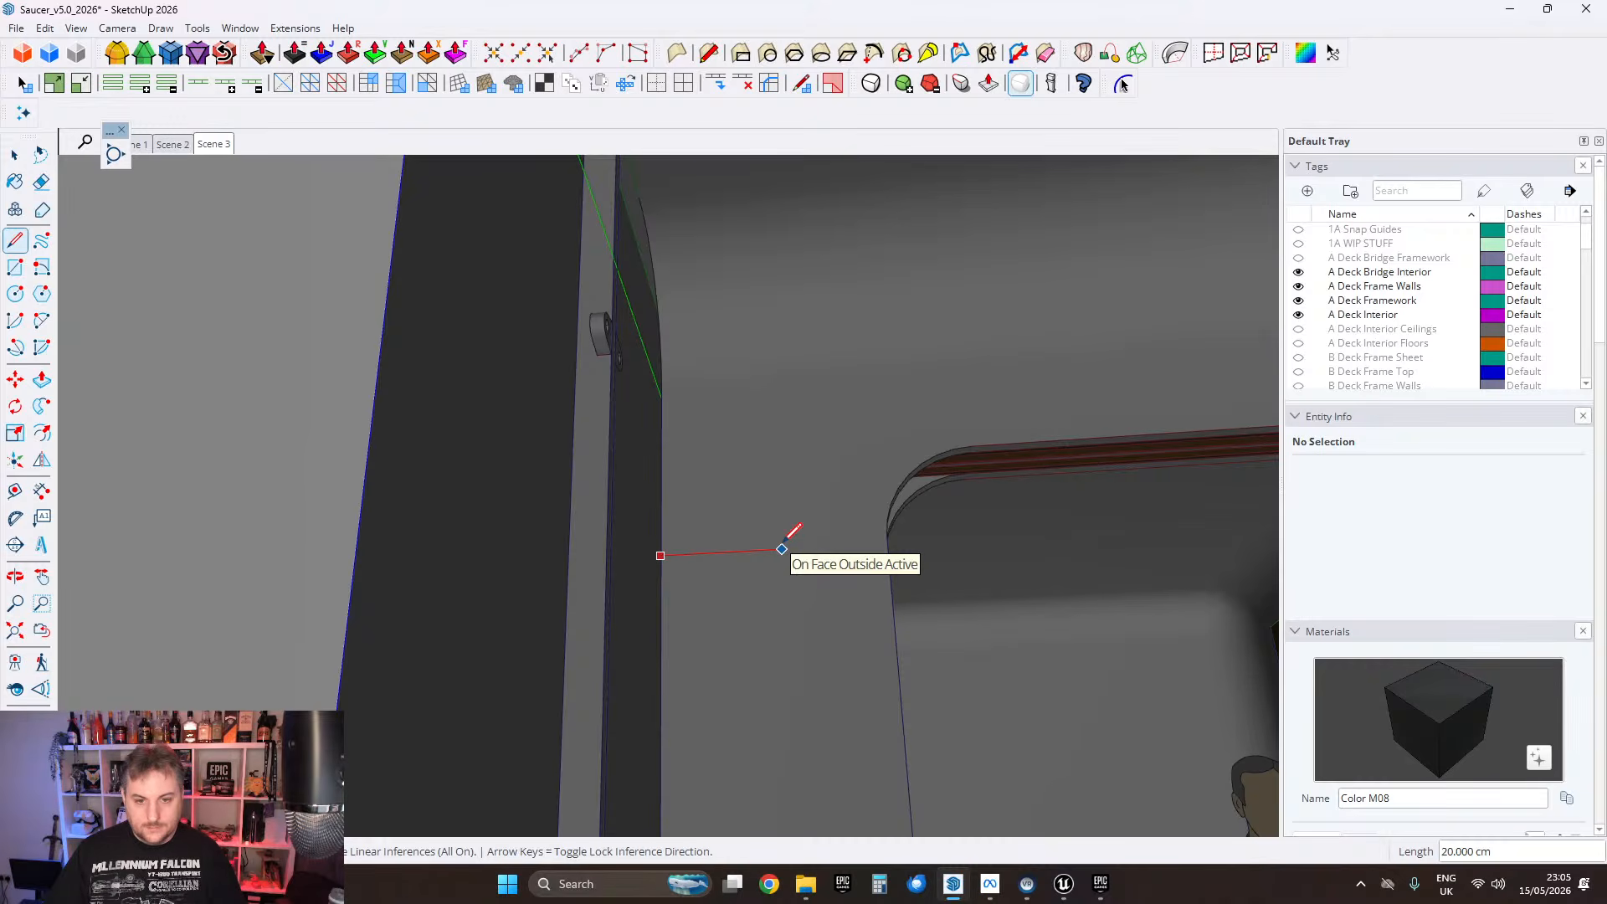
pyautogui.scroll(-2, 782, 549)
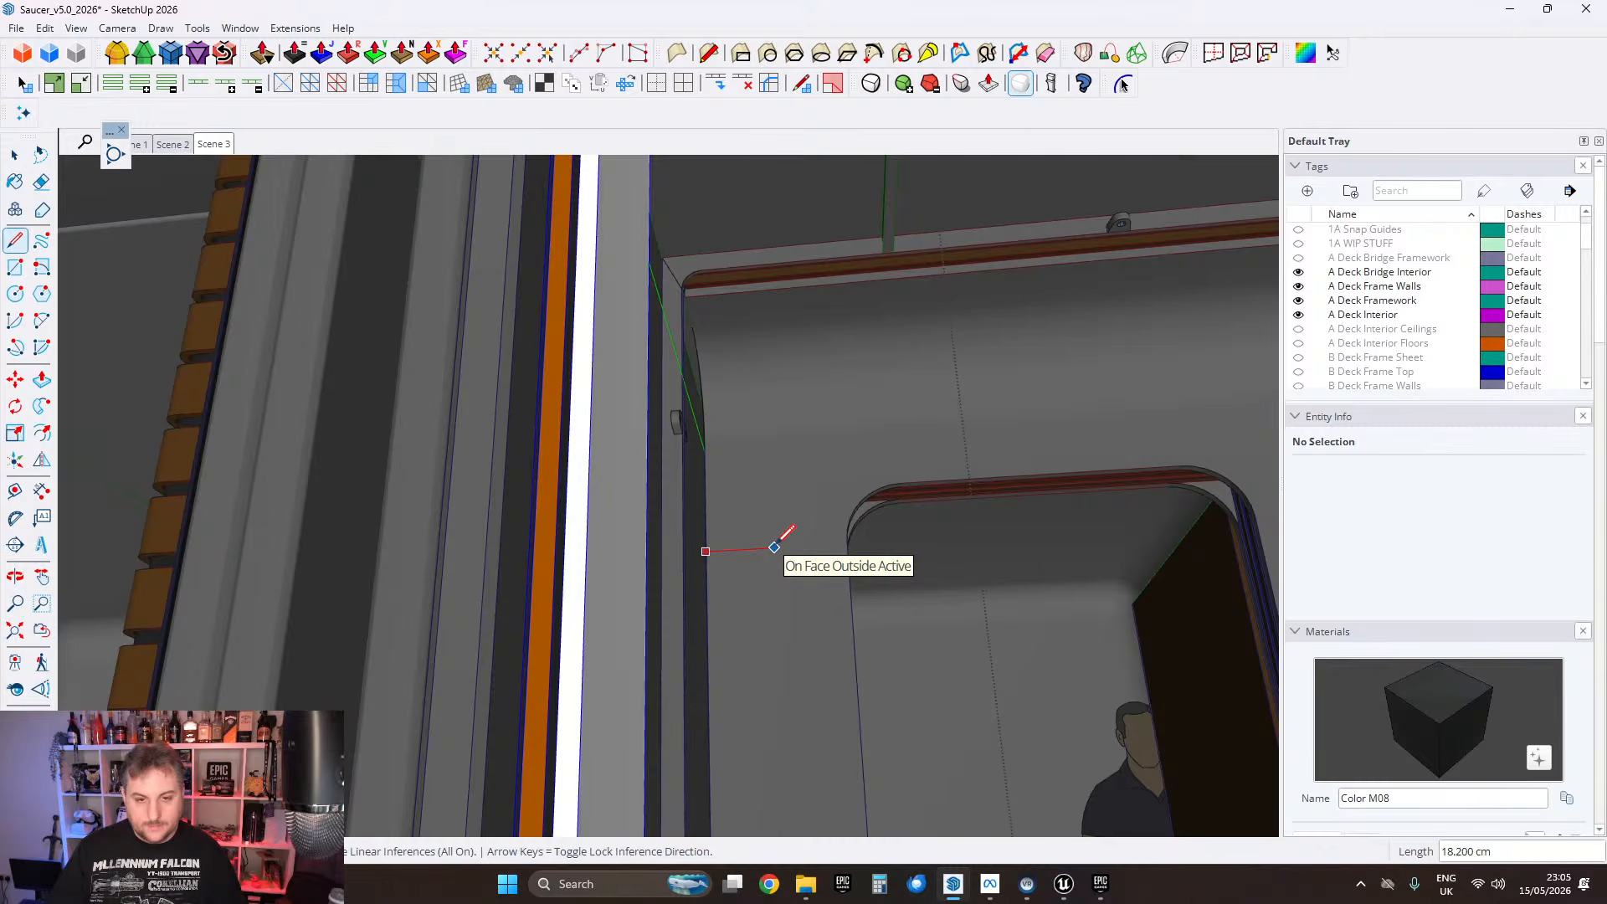
pyautogui.click(14, 155)
# Step: Open the solid group of the white inner wall panel with the rounded corner for editing
pyautogui.moveTo(737, 449); pyautogui.dragTo(784, 471, button='middle')
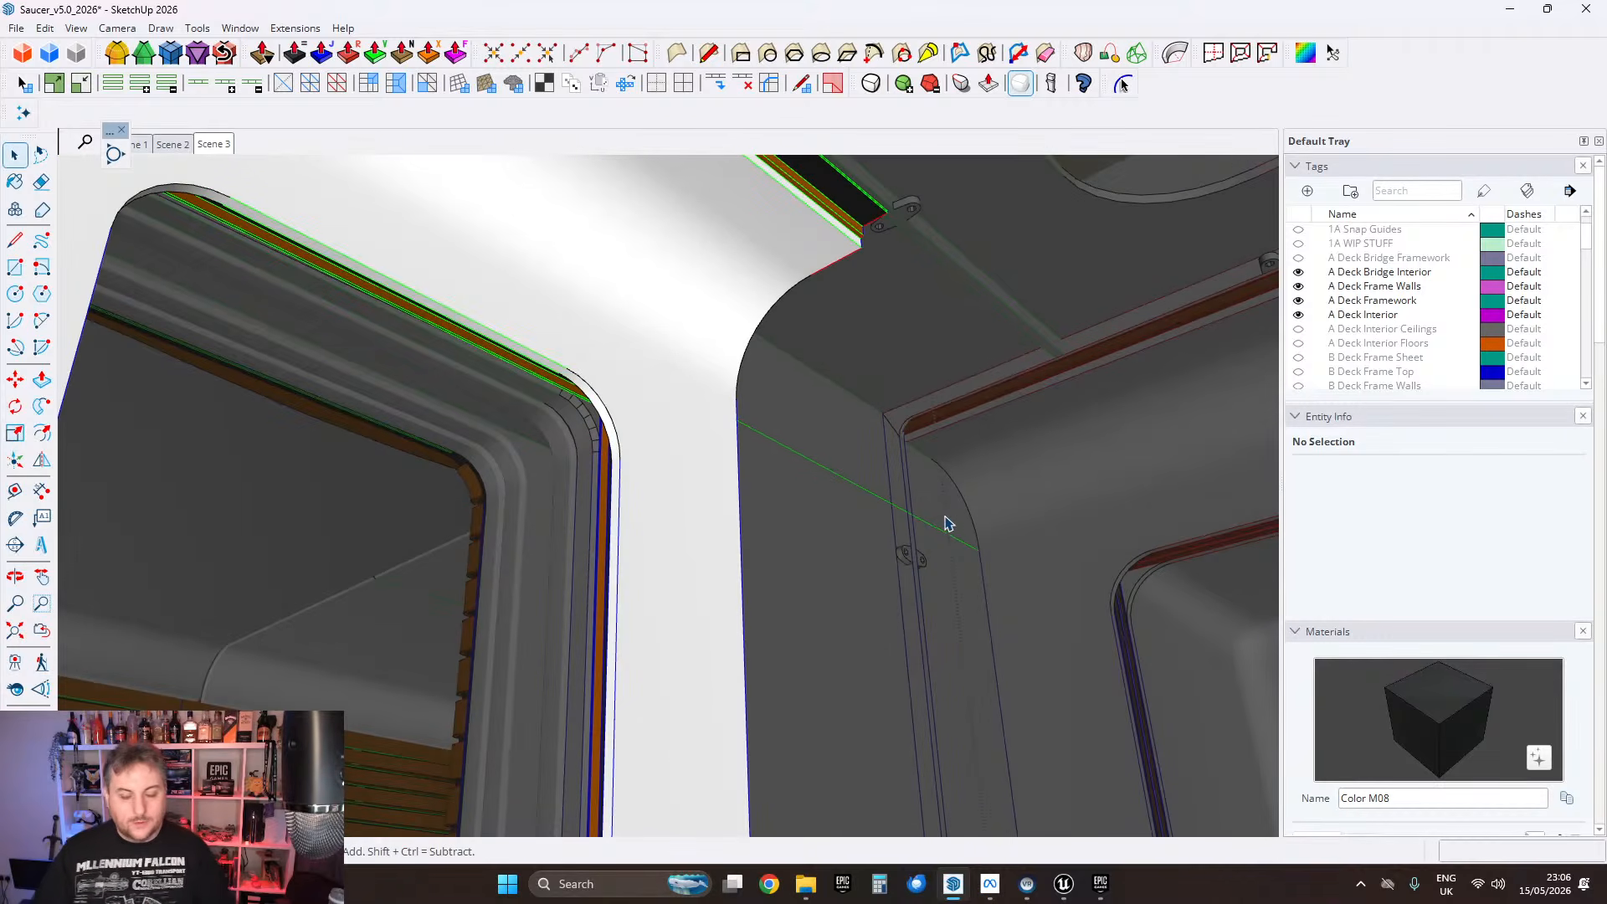
pyautogui.moveTo(686, 401); pyautogui.dragTo(820, 585, button='middle')
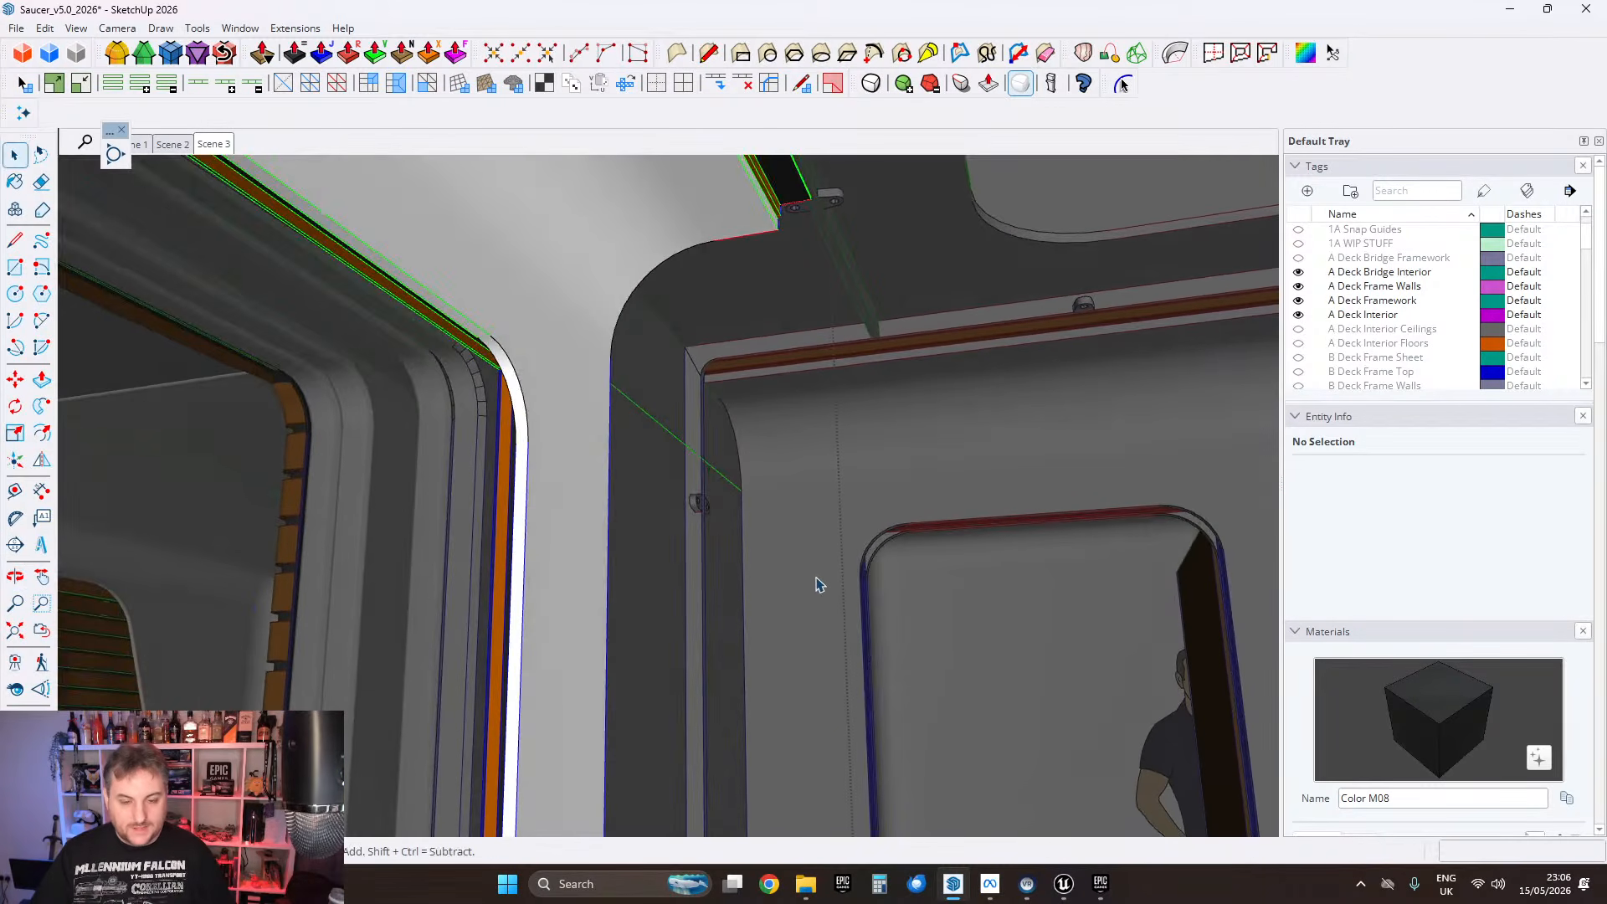
pyautogui.moveTo(862, 528); pyautogui.dragTo(697, 432, button='middle')
pyautogui.scroll(-2, 696, 431)
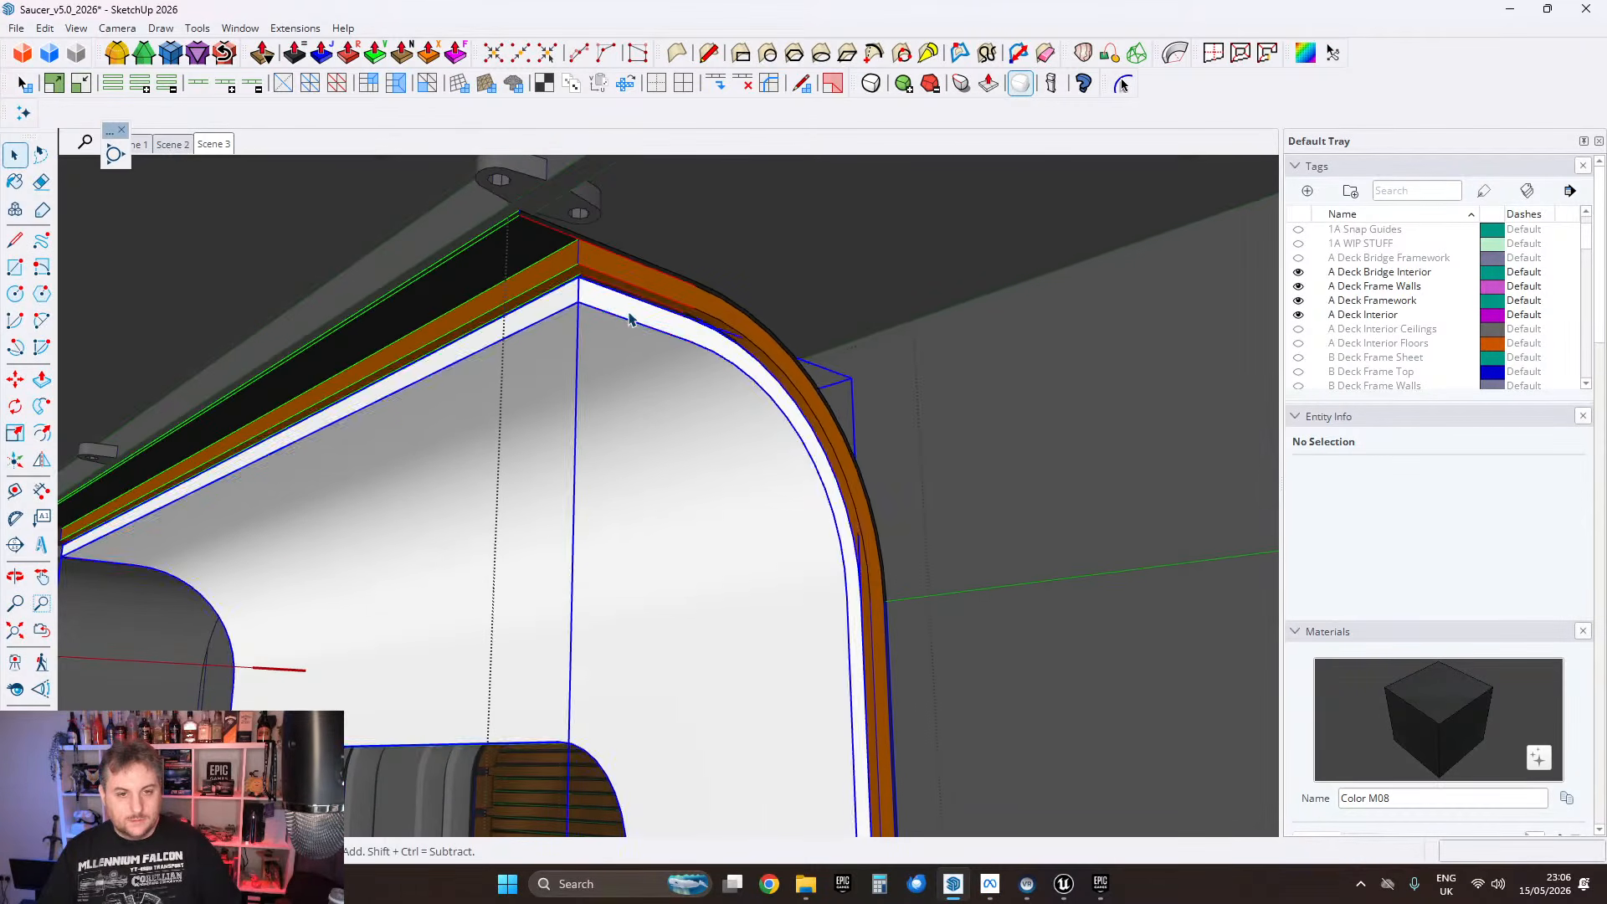
pyautogui.click(627, 315)
pyautogui.rightClick(628, 317)
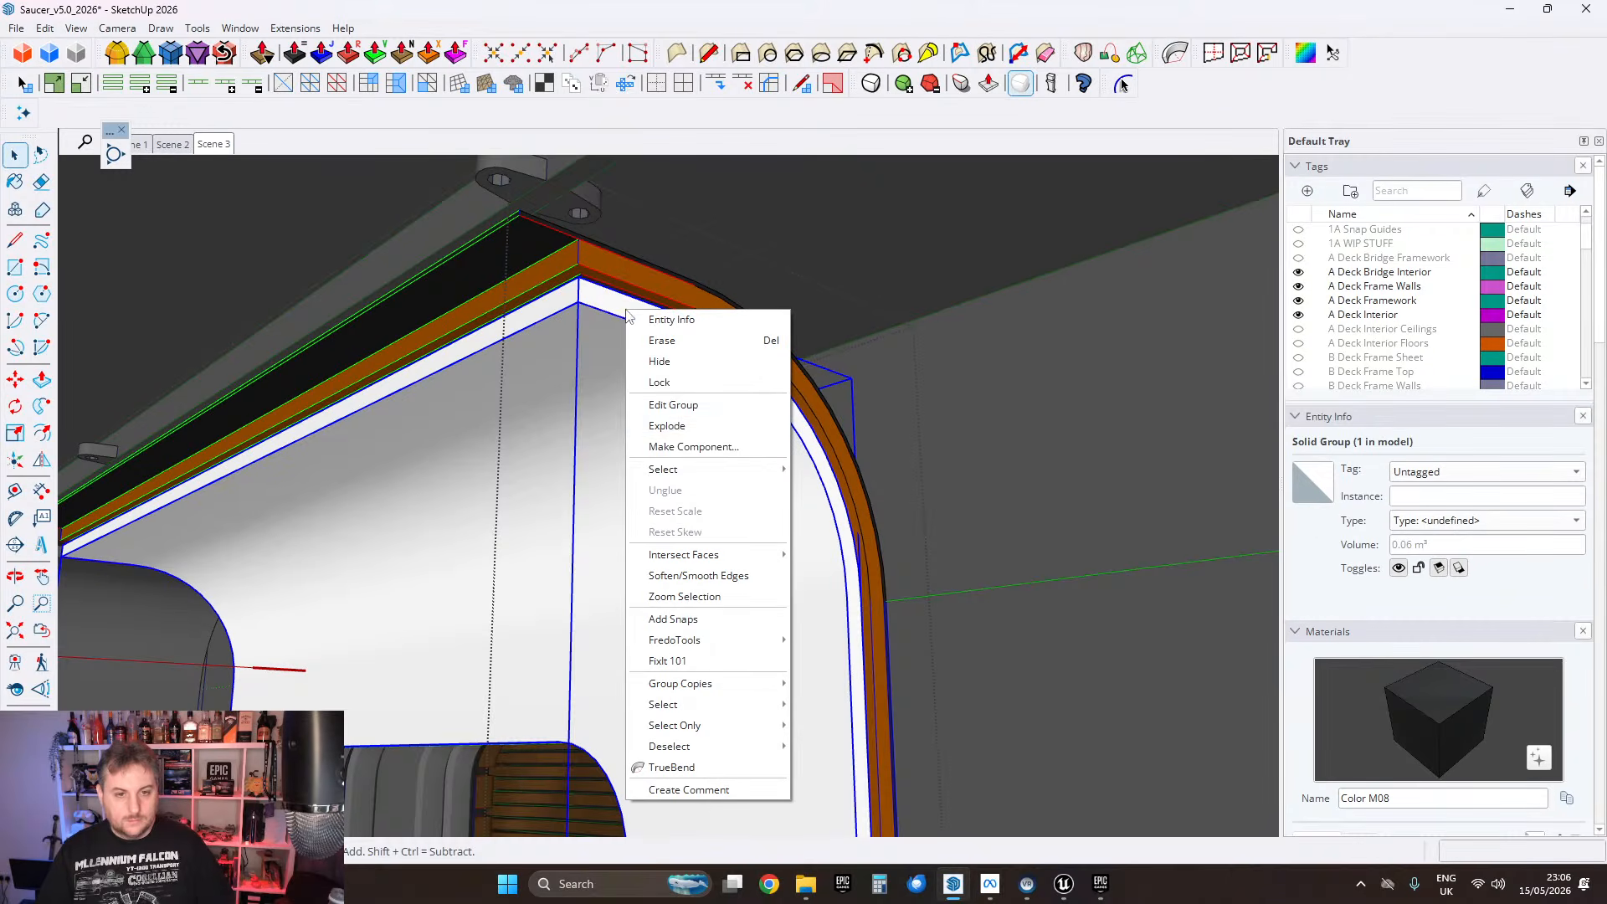
pyautogui.click(574, 345)
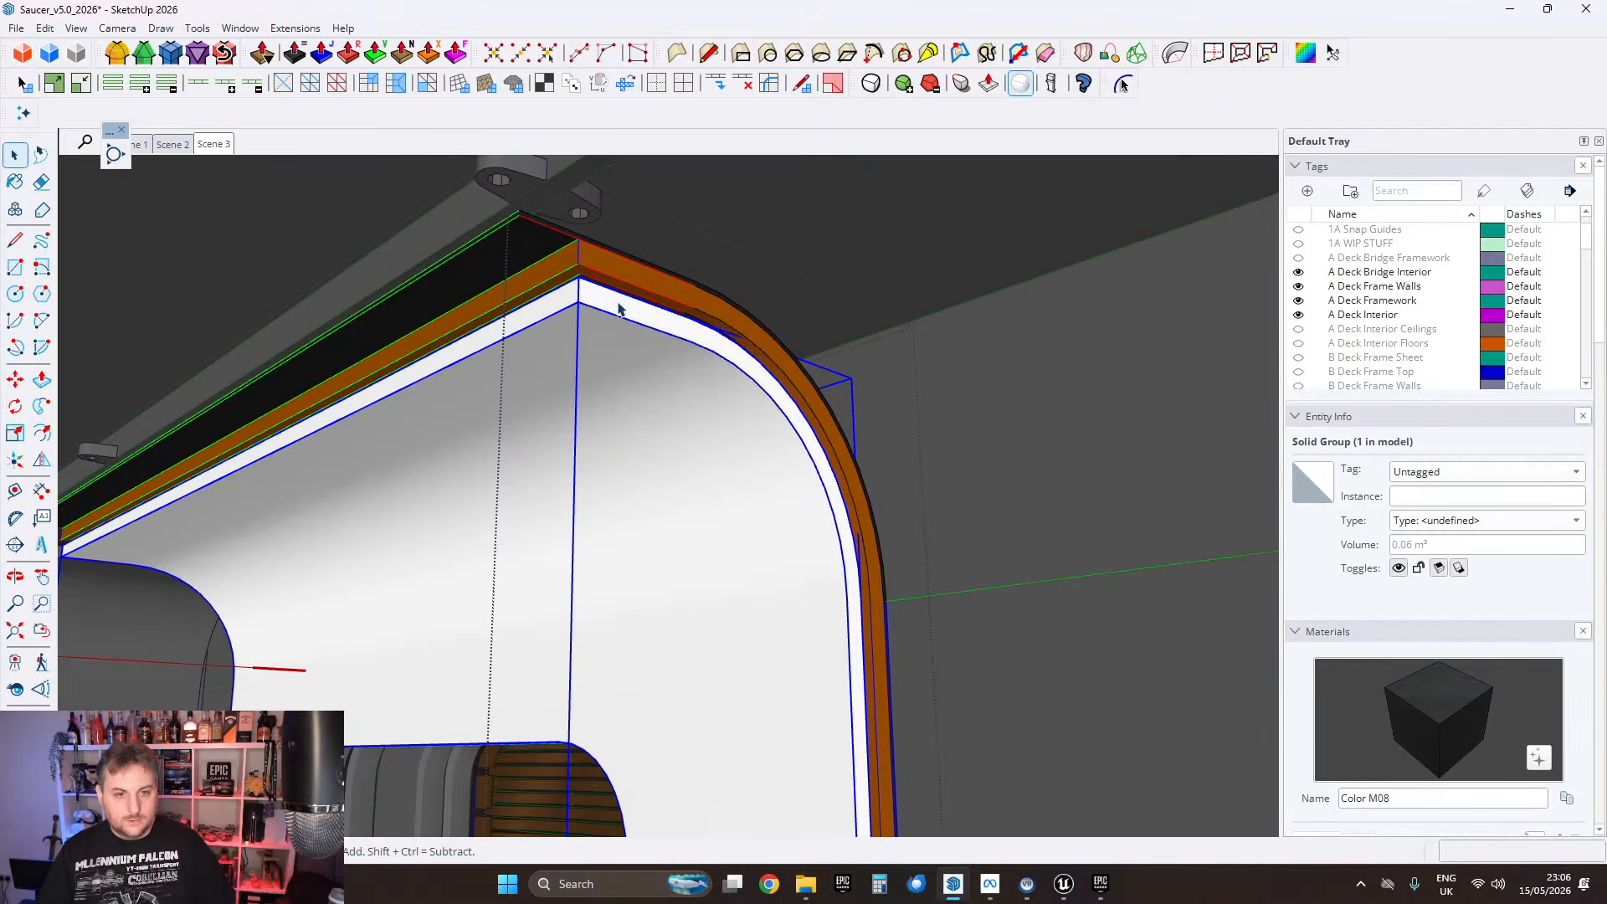
pyautogui.doubleClick(599, 326)
pyautogui.tripleClick(599, 327)
# Step: Replace the white panel group's geometry with only its curved side strip face, pasted in place
pyautogui.moveTo(600, 327); pyautogui.dragTo(635, 510, button='middle')
pyautogui.moveTo(599, 444); pyautogui.dragTo(536, 406, button='middle')
pyautogui.click(536, 406)
pyautogui.moveTo(653, 591); pyautogui.dragTo(663, 550, button='middle')
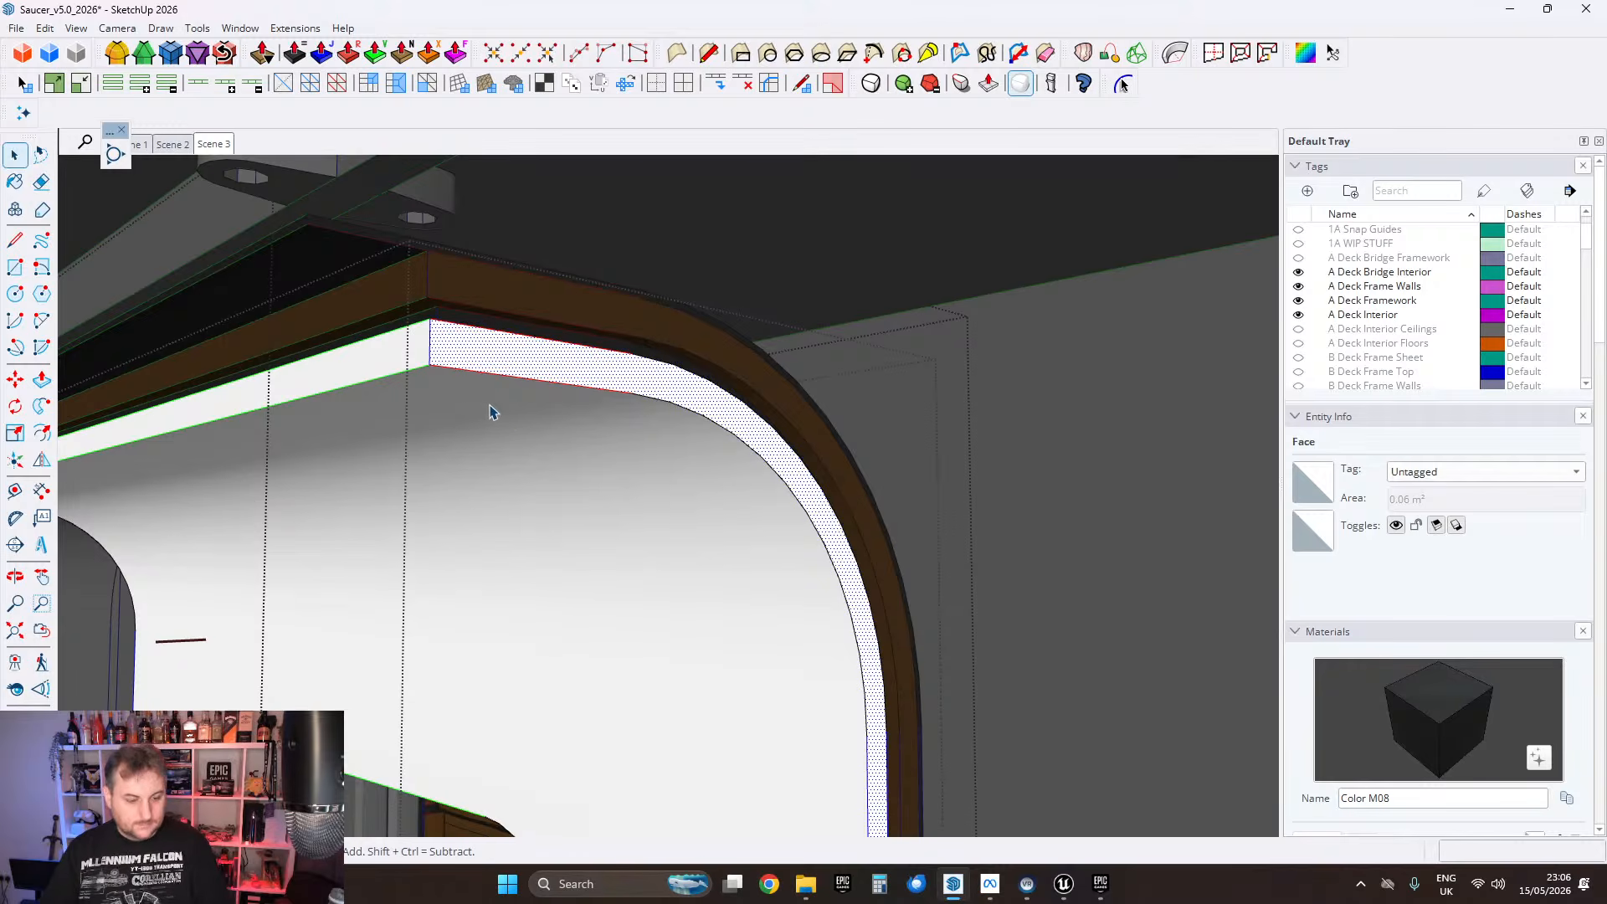
pyautogui.hotkey('ctrl', 'a')
pyautogui.hotkey('ctrl', 'x')
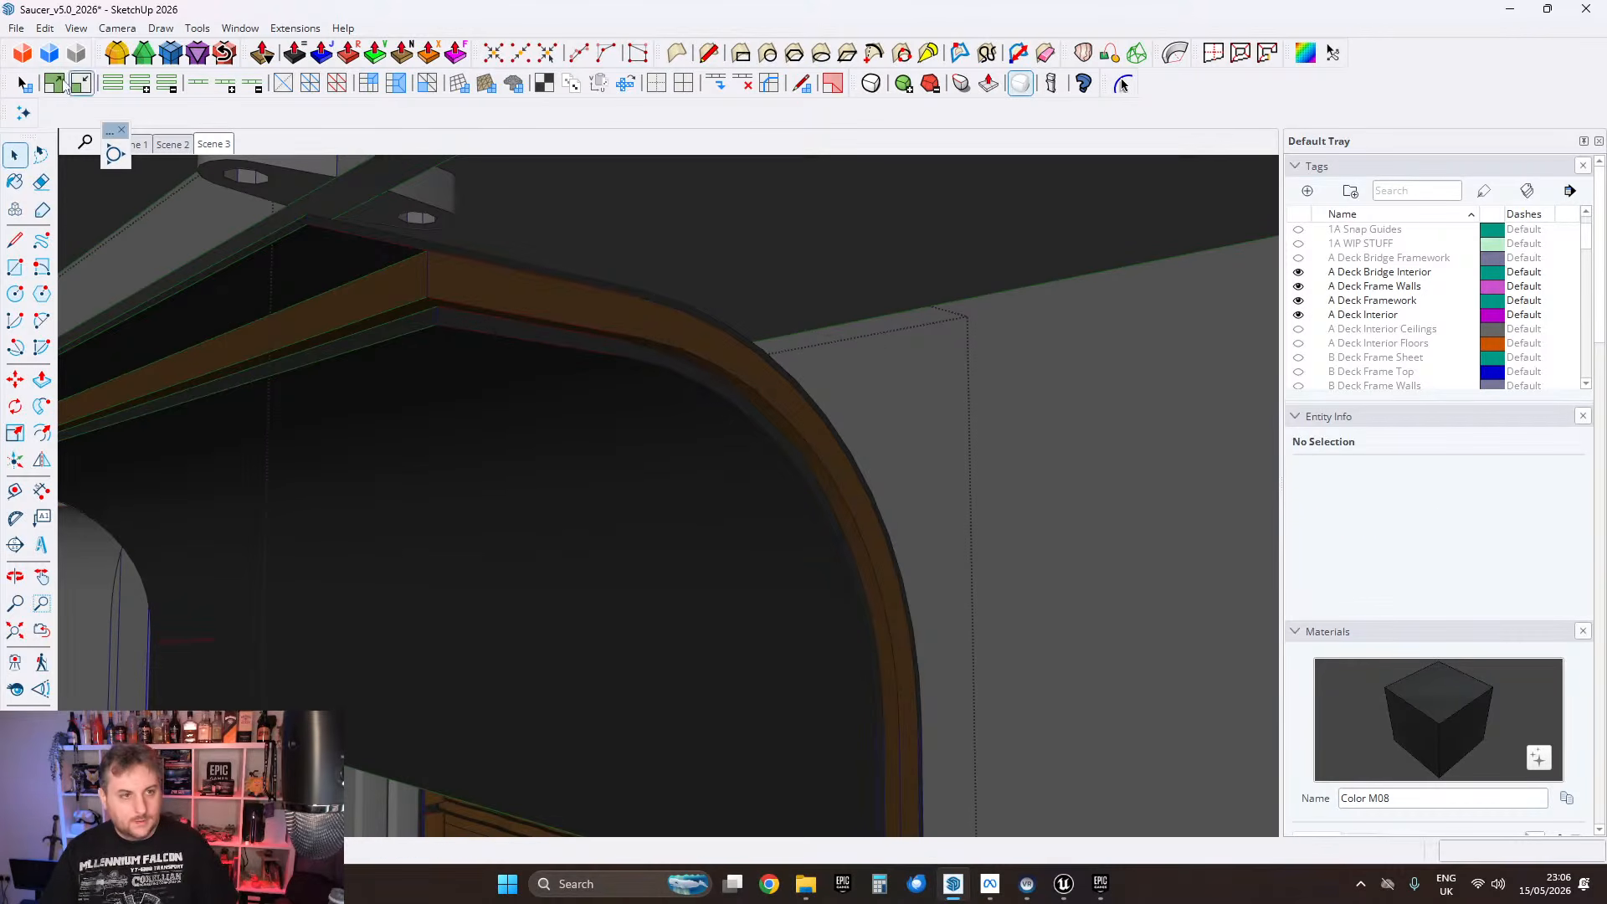
pyautogui.click(46, 29)
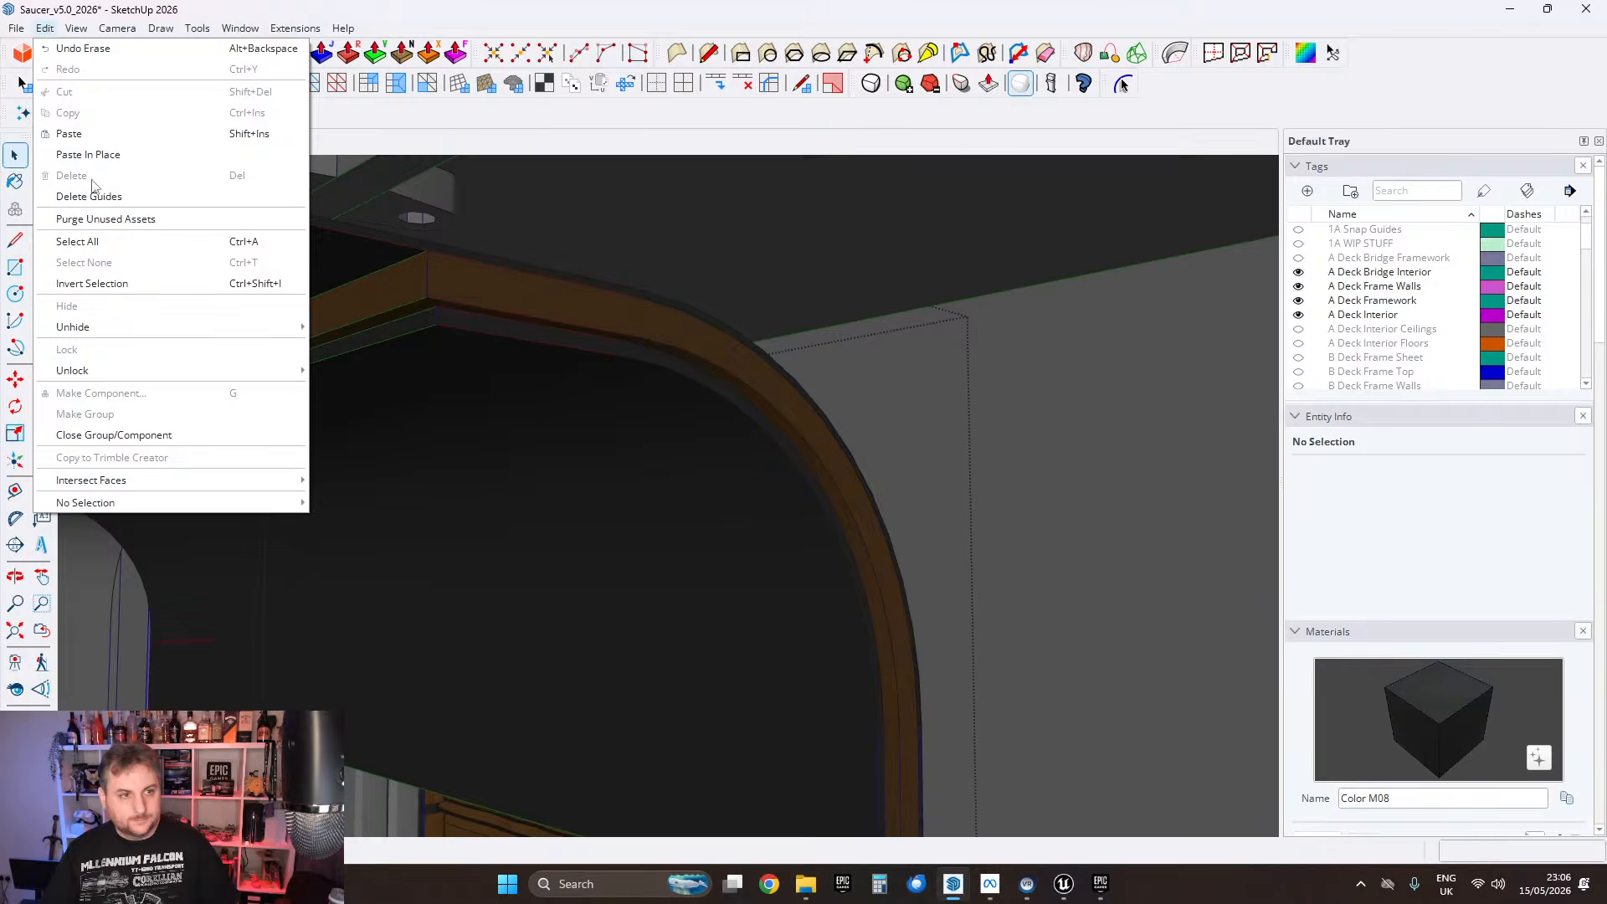
pyautogui.click(109, 156)
# Step: Delete the pasted curved strip's face and keep its boundary edges
pyautogui.scroll(3, 743, 460)
pyautogui.moveTo(743, 459); pyautogui.dragTo(465, 333, button='middle')
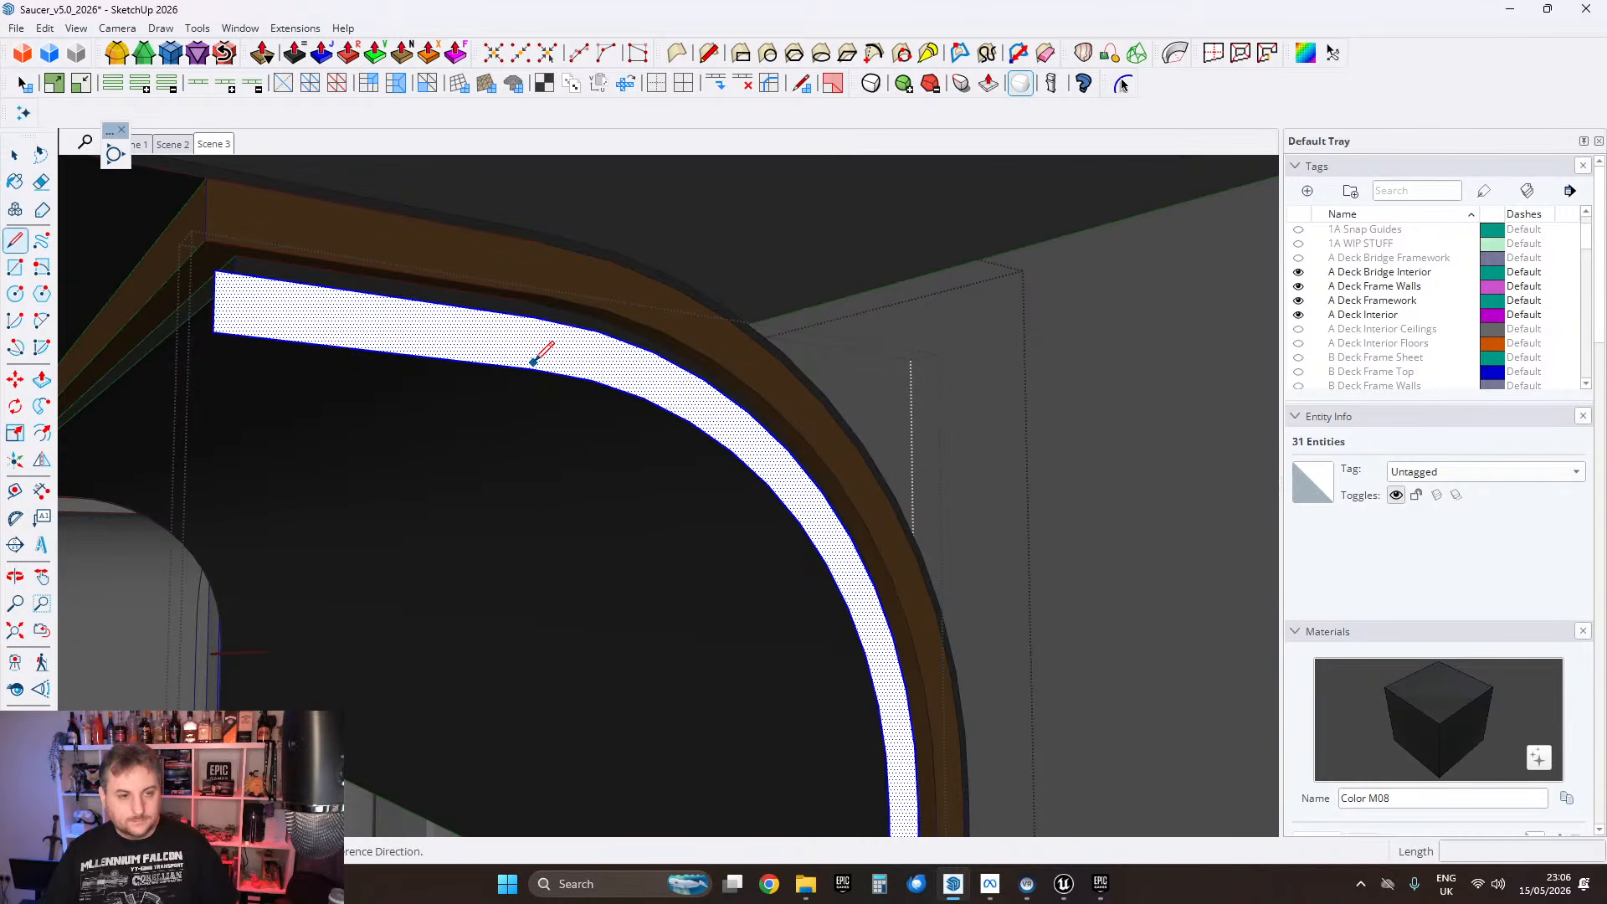
pyautogui.moveTo(573, 356); pyautogui.dragTo(617, 349, button='middle')
pyautogui.press('Delete')
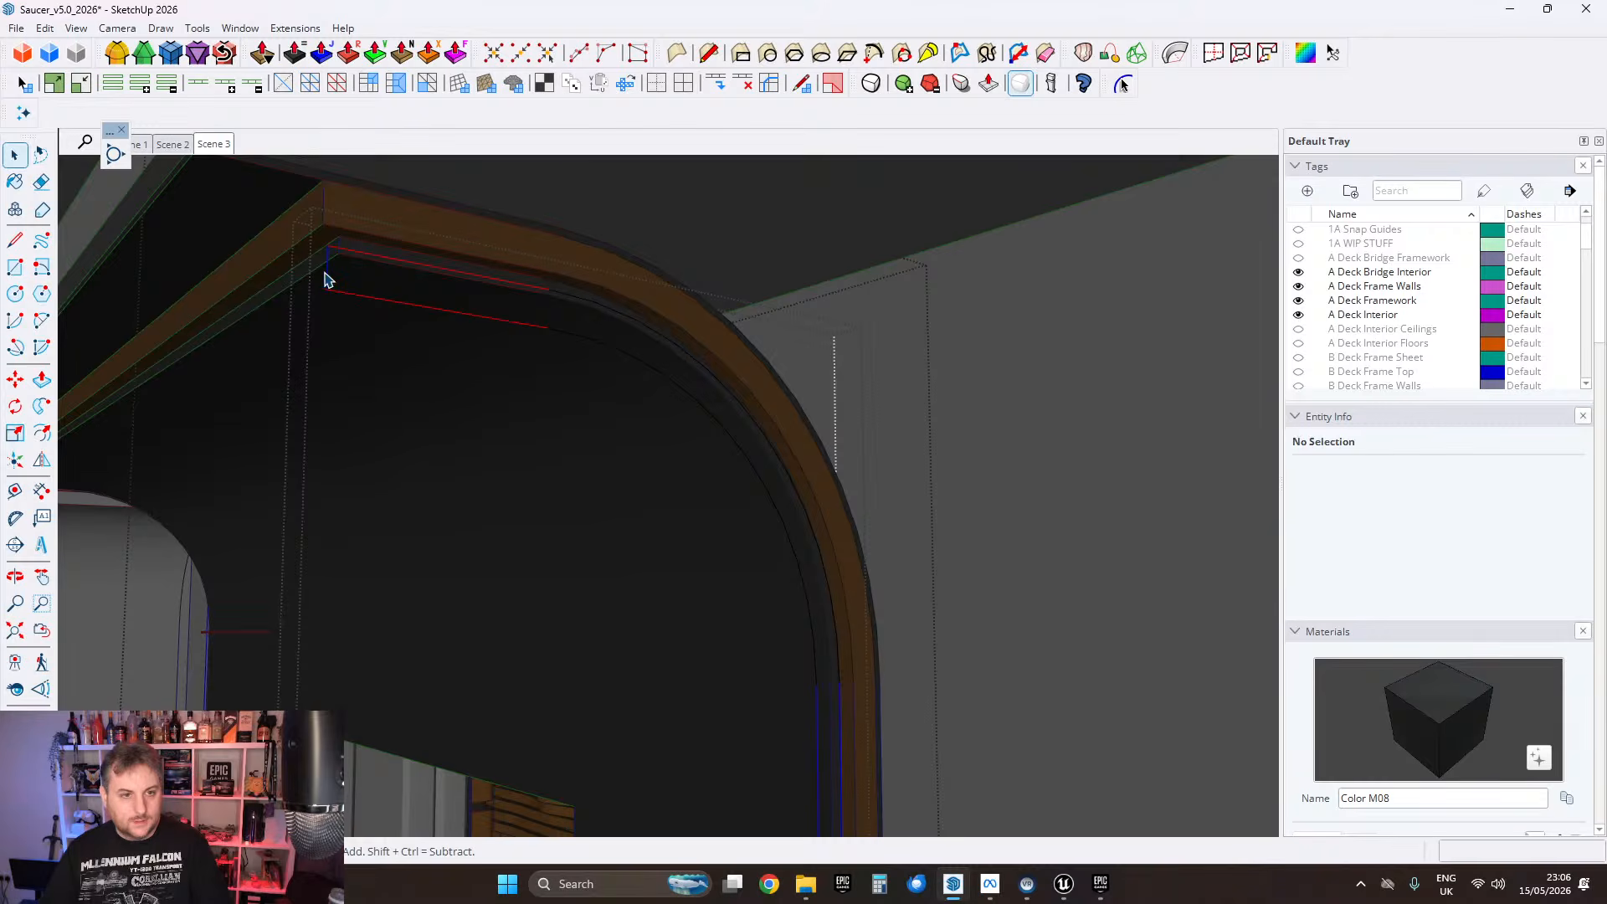
# Step: Draw edges from the strip's lower endpoint up to a square corner and across to the upper straight edge, bypassing the arc
pyautogui.moveTo(504, 455); pyautogui.dragTo(645, 198, button='middle')
pyautogui.keyDown('shift'); pyautogui.moveTo(829, 611); pyautogui.dragTo(753, 176, button='middle'); pyautogui.keyUp('shift')
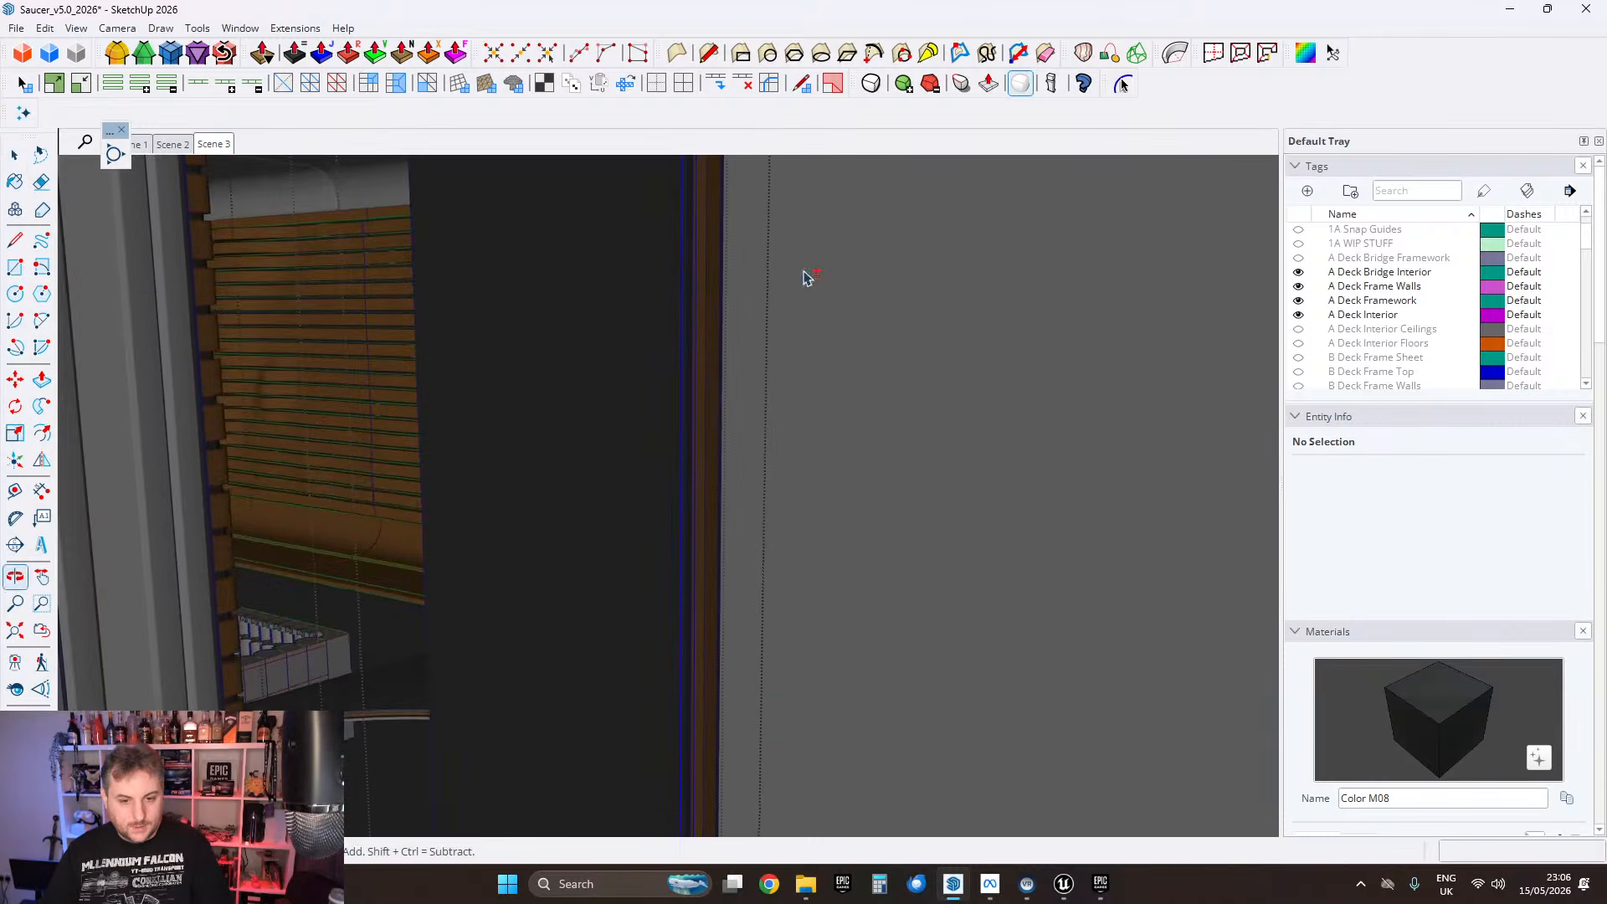
pyautogui.keyDown('shift'); pyautogui.moveTo(787, 636); pyautogui.dragTo(769, 172, button='middle'); pyautogui.keyUp('shift')
pyautogui.scroll(2, 714, 380)
pyautogui.scroll(1, 634, 490)
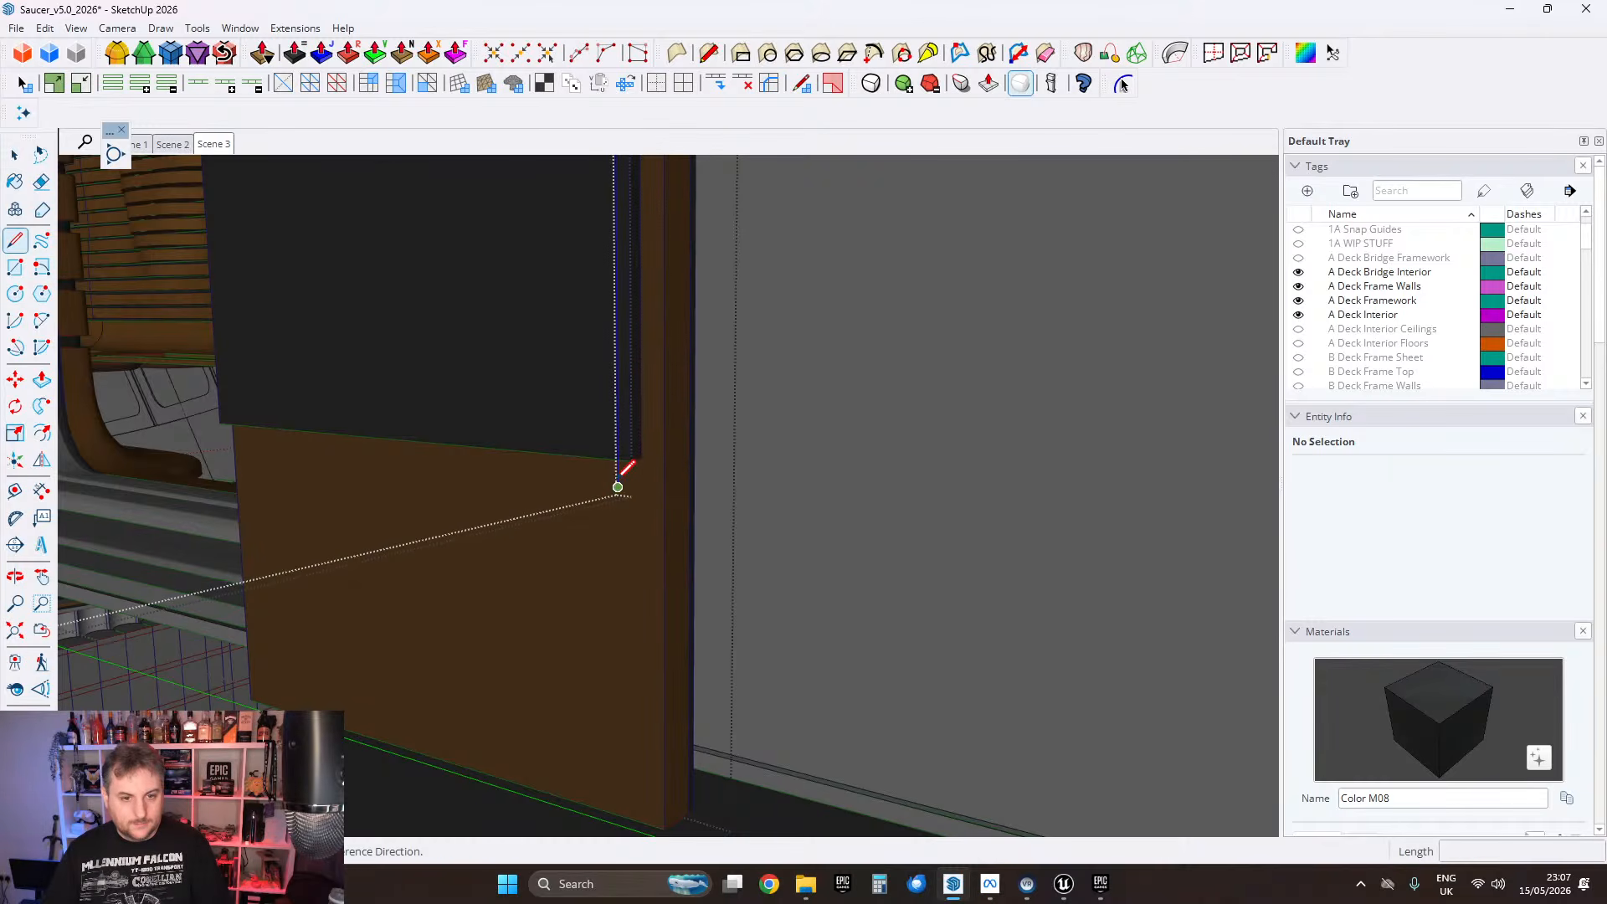
pyautogui.click(619, 484)
pyautogui.scroll(-3, 684, 511)
pyautogui.keyDown('shift'); pyautogui.moveTo(695, 210); pyautogui.dragTo(737, 578, button='middle'); pyautogui.keyUp('shift')
pyautogui.keyDown('shift'); pyautogui.moveTo(695, 243); pyautogui.dragTo(592, 870, button='middle'); pyautogui.keyUp('shift')
pyautogui.scroll(2, 592, 406)
pyautogui.moveTo(413, 325); pyautogui.dragTo(468, 395, button='middle')
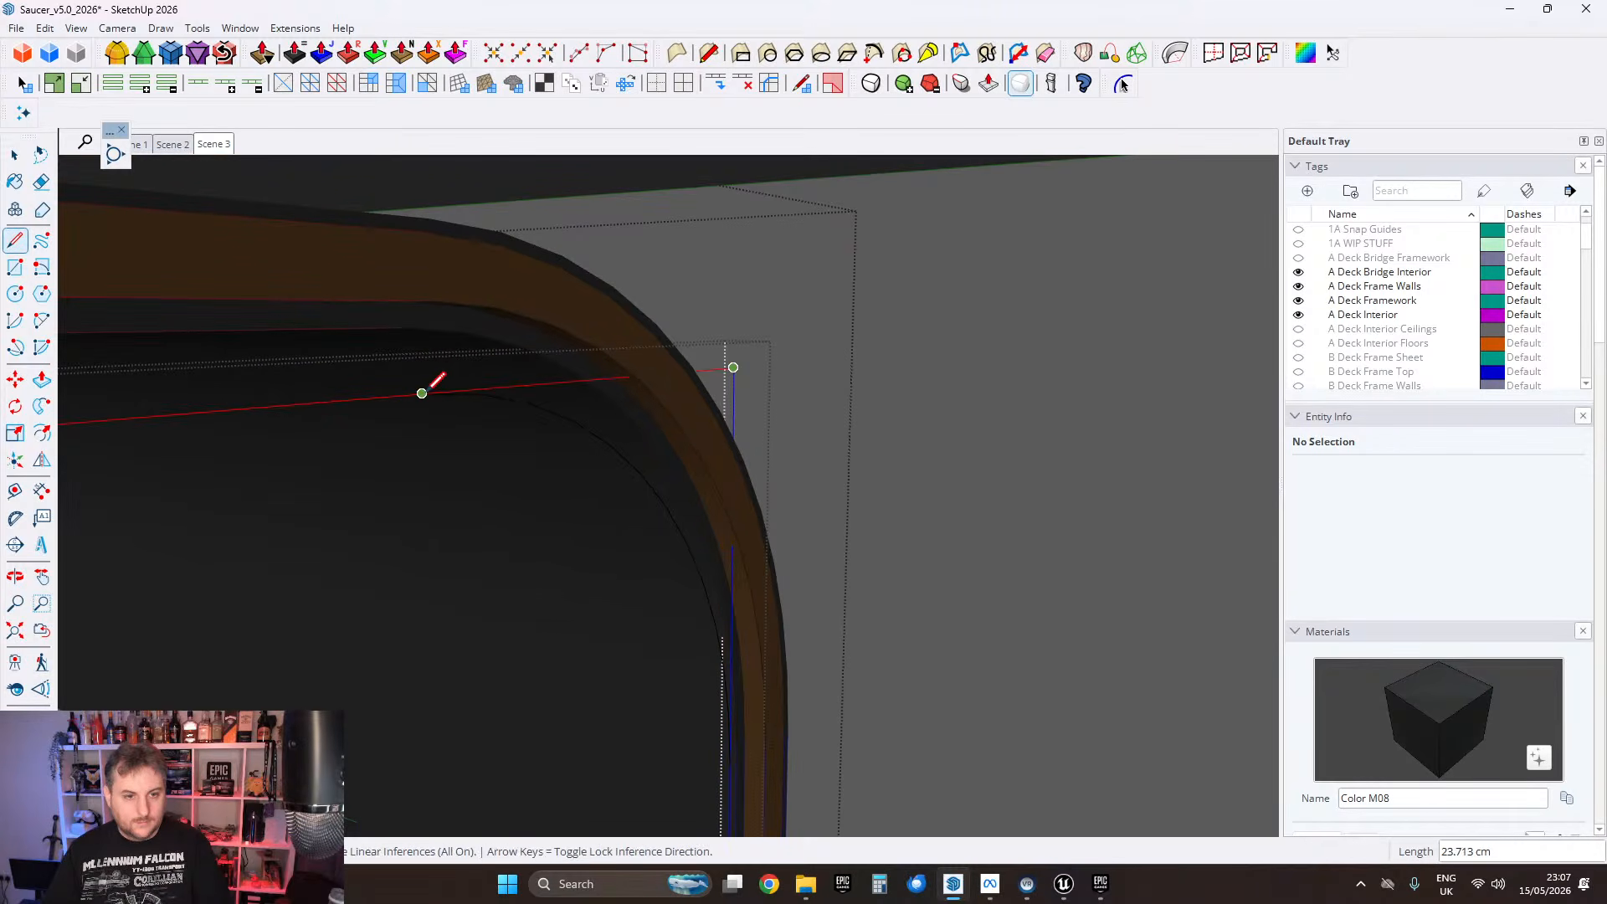
pyautogui.click(425, 391)
# Step: Extrude the two square-corner edges by vector across the panel's depth, reversing the faces and exploding the extrusion's group
pyautogui.click(10, 157)
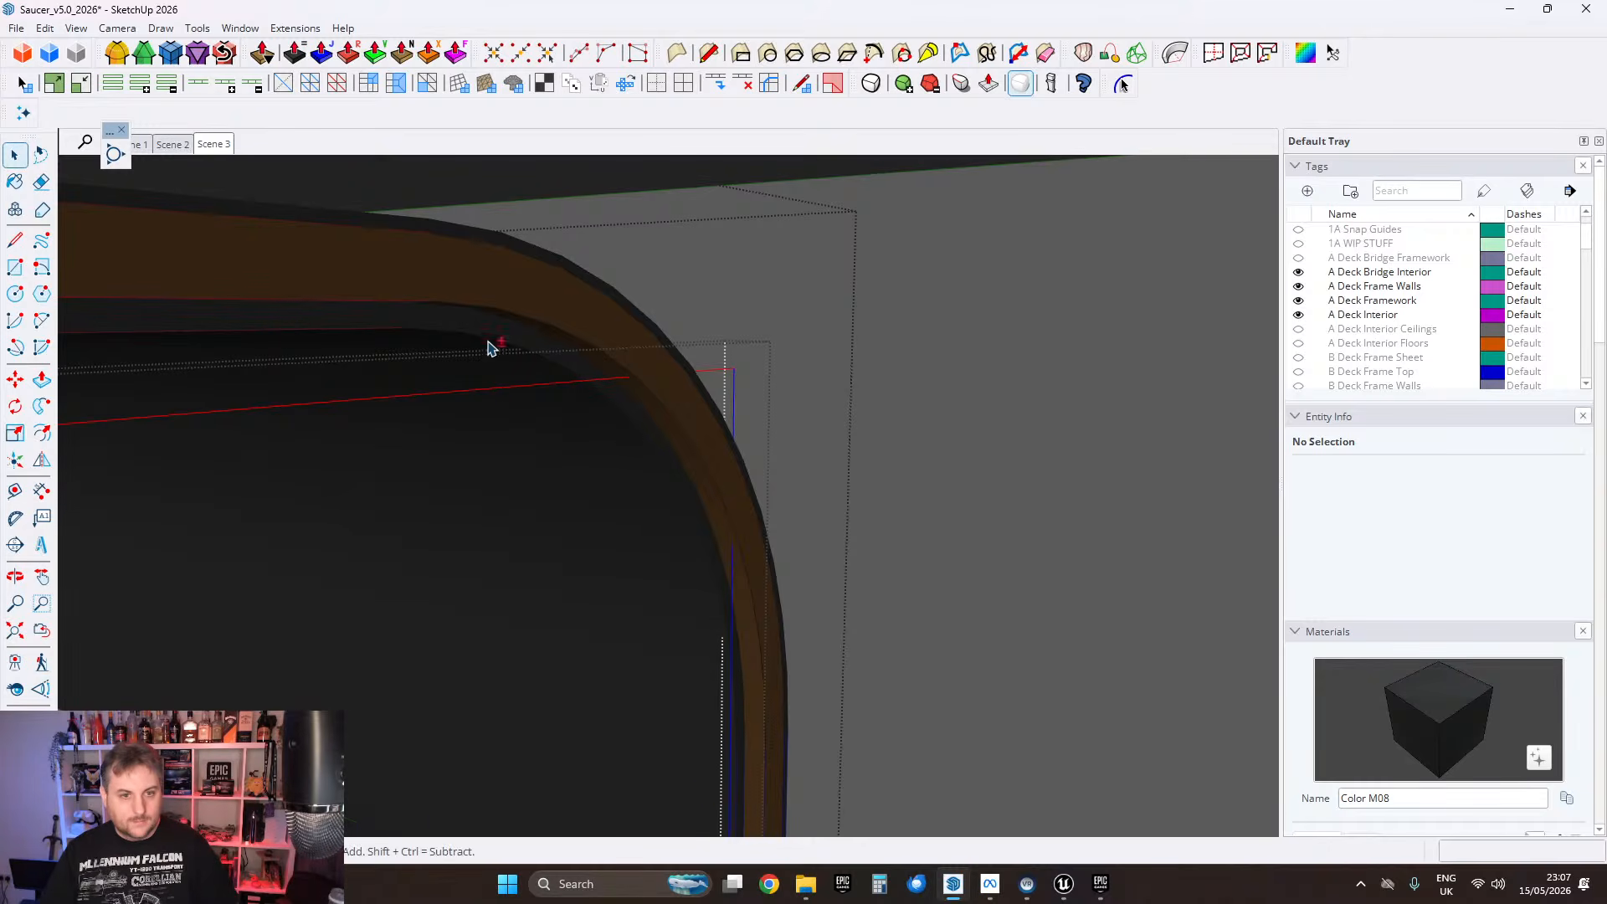
pyautogui.moveTo(492, 348); pyautogui.dragTo(904, 331, button='middle')
pyautogui.click(561, 370)
pyautogui.click(286, 30)
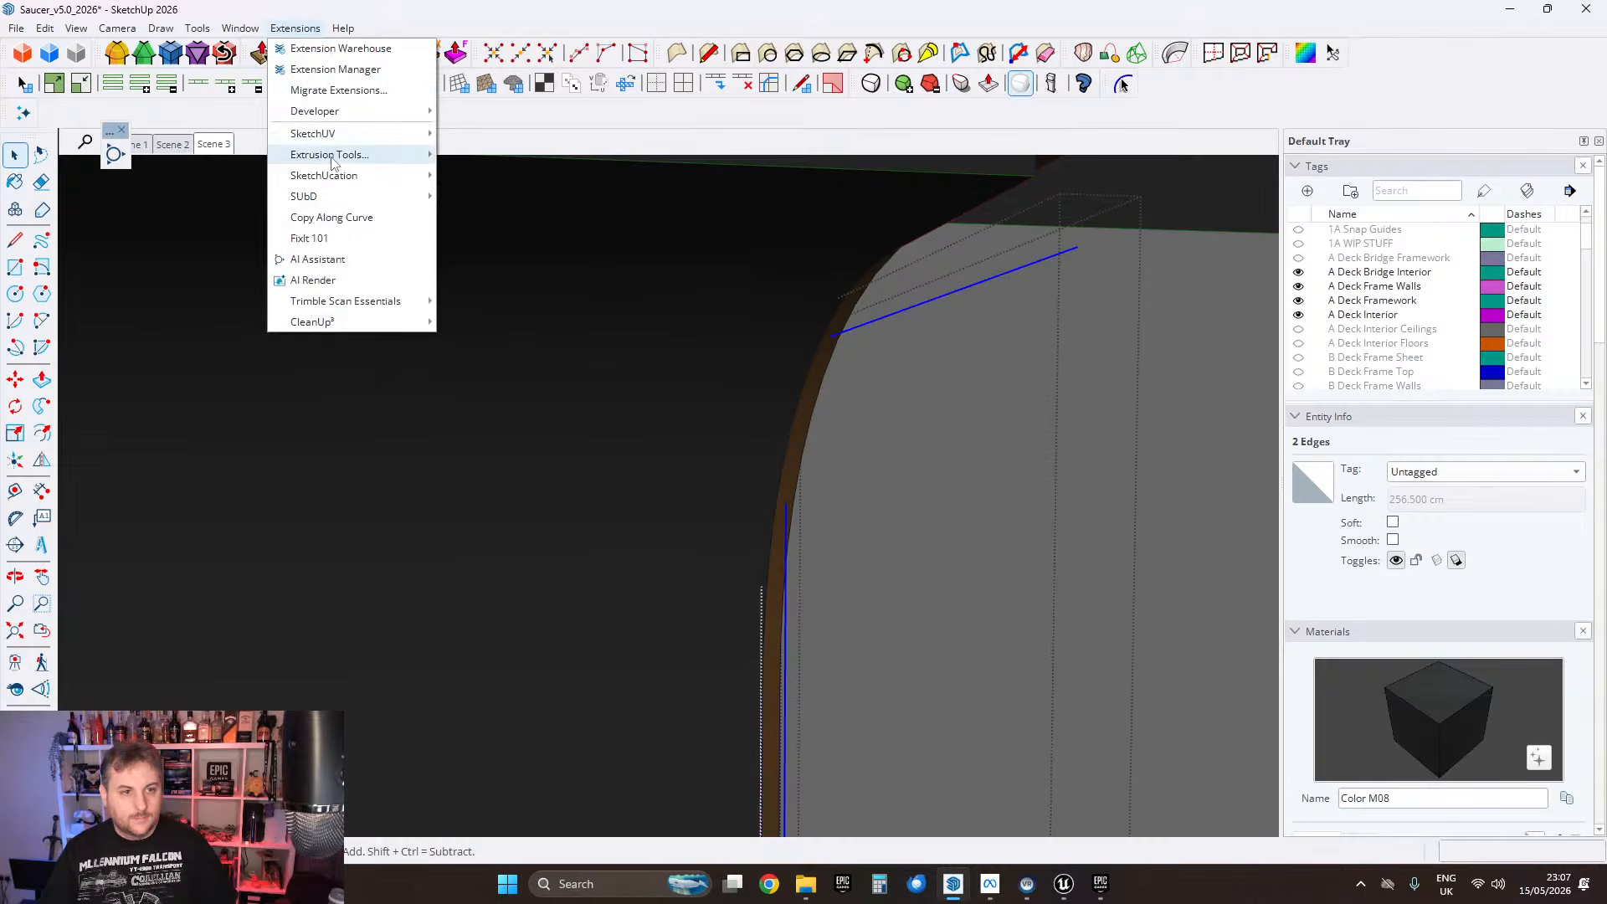
pyautogui.moveTo(351, 154)
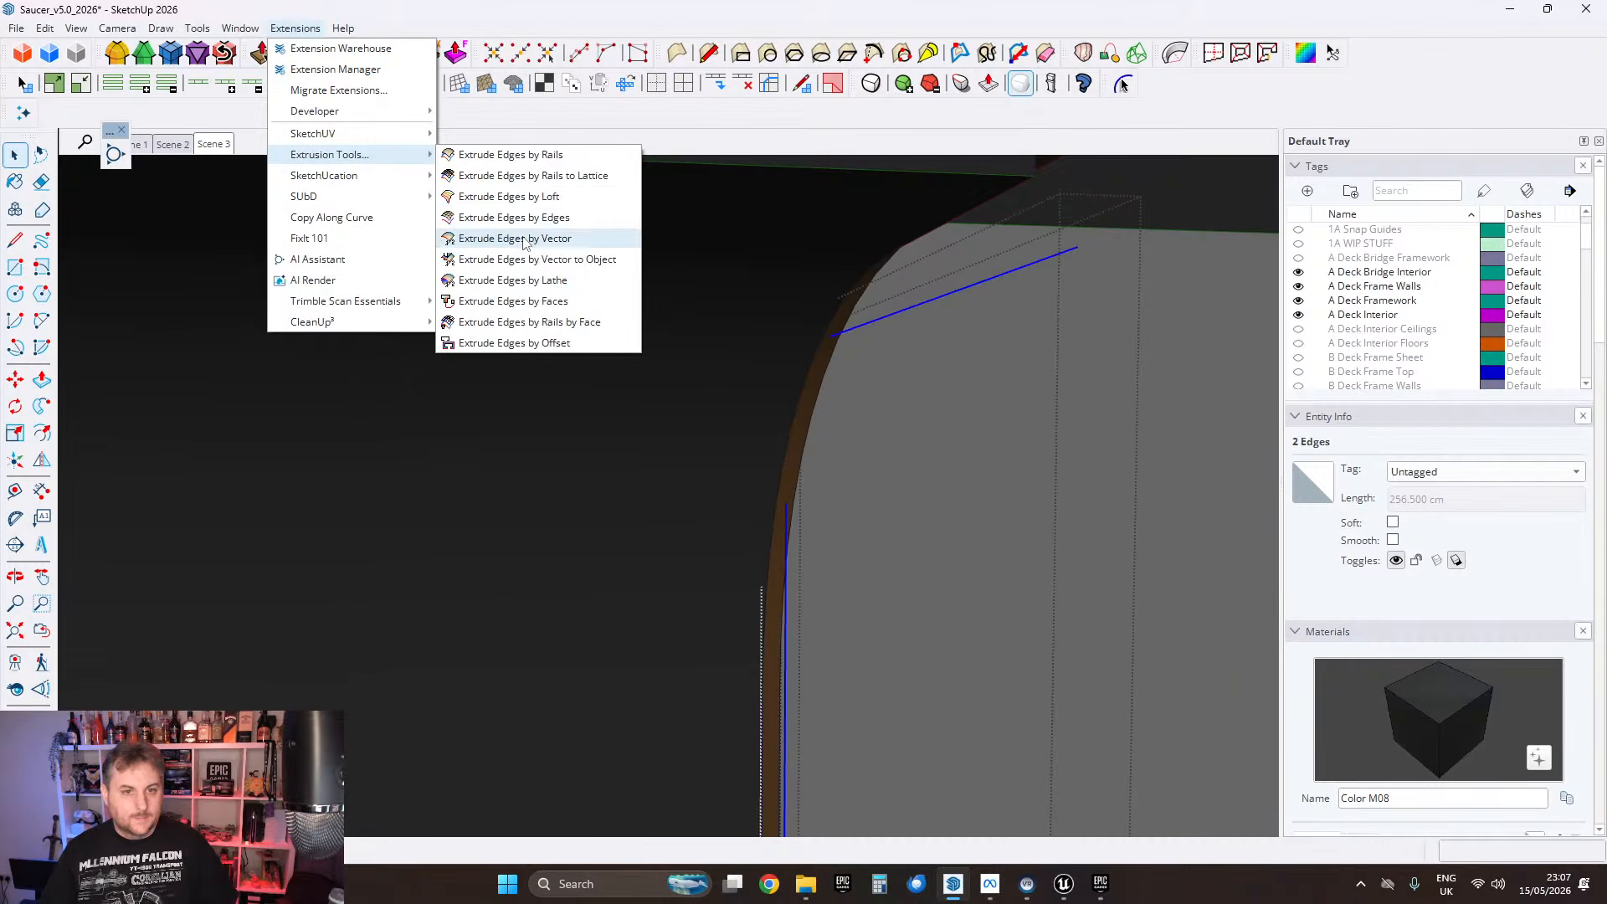
pyautogui.click(507, 238)
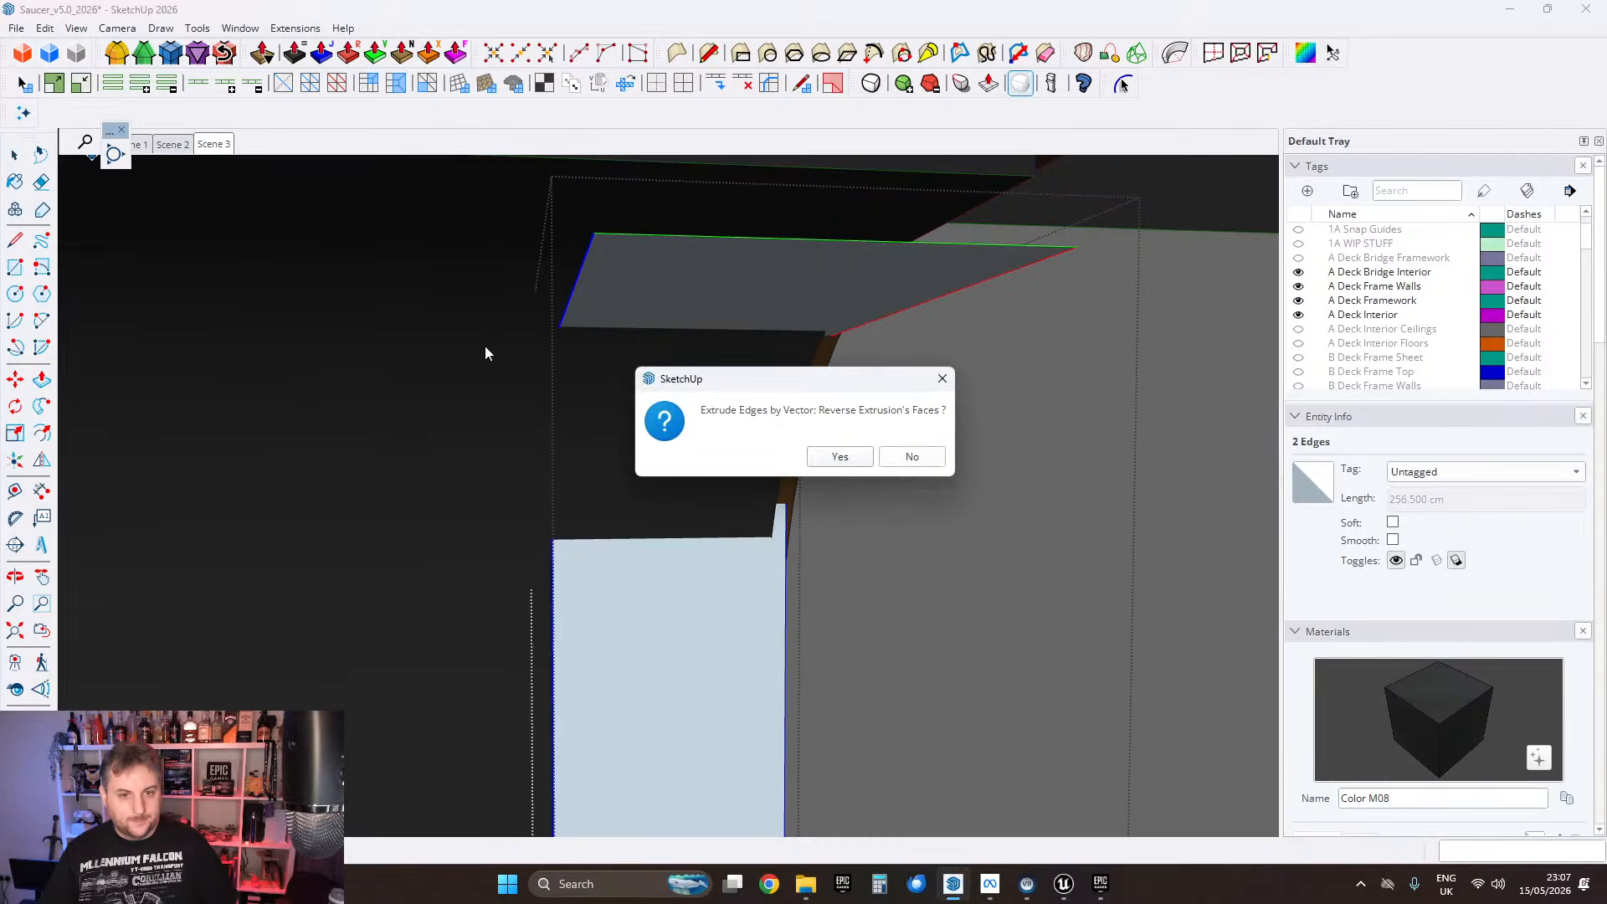
pyautogui.click(841, 457)
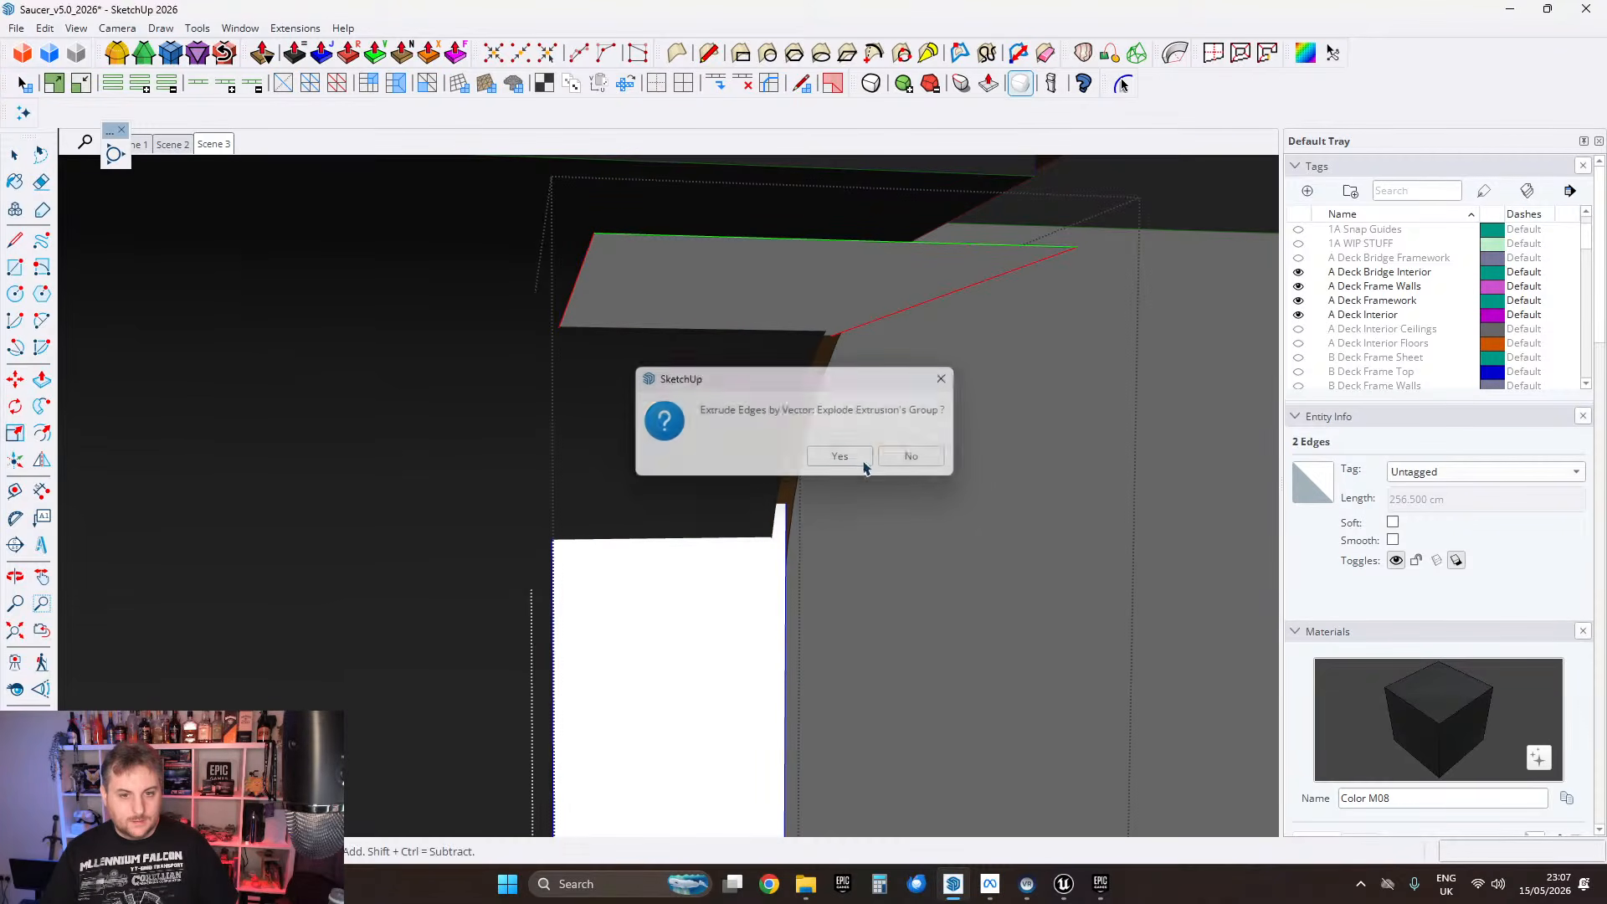
pyautogui.click(860, 460)
# Step: Round the extruded surface's corner edge with a 20 cm offset and generate the geometry
pyautogui.moveTo(782, 474)
pyautogui.mouseDown(button='middle')
pyautogui.moveTo(495, 441)
pyautogui.moveTo(699, 352)
pyautogui.moveTo(629, 314)
pyautogui.mouseUp(button='middle')
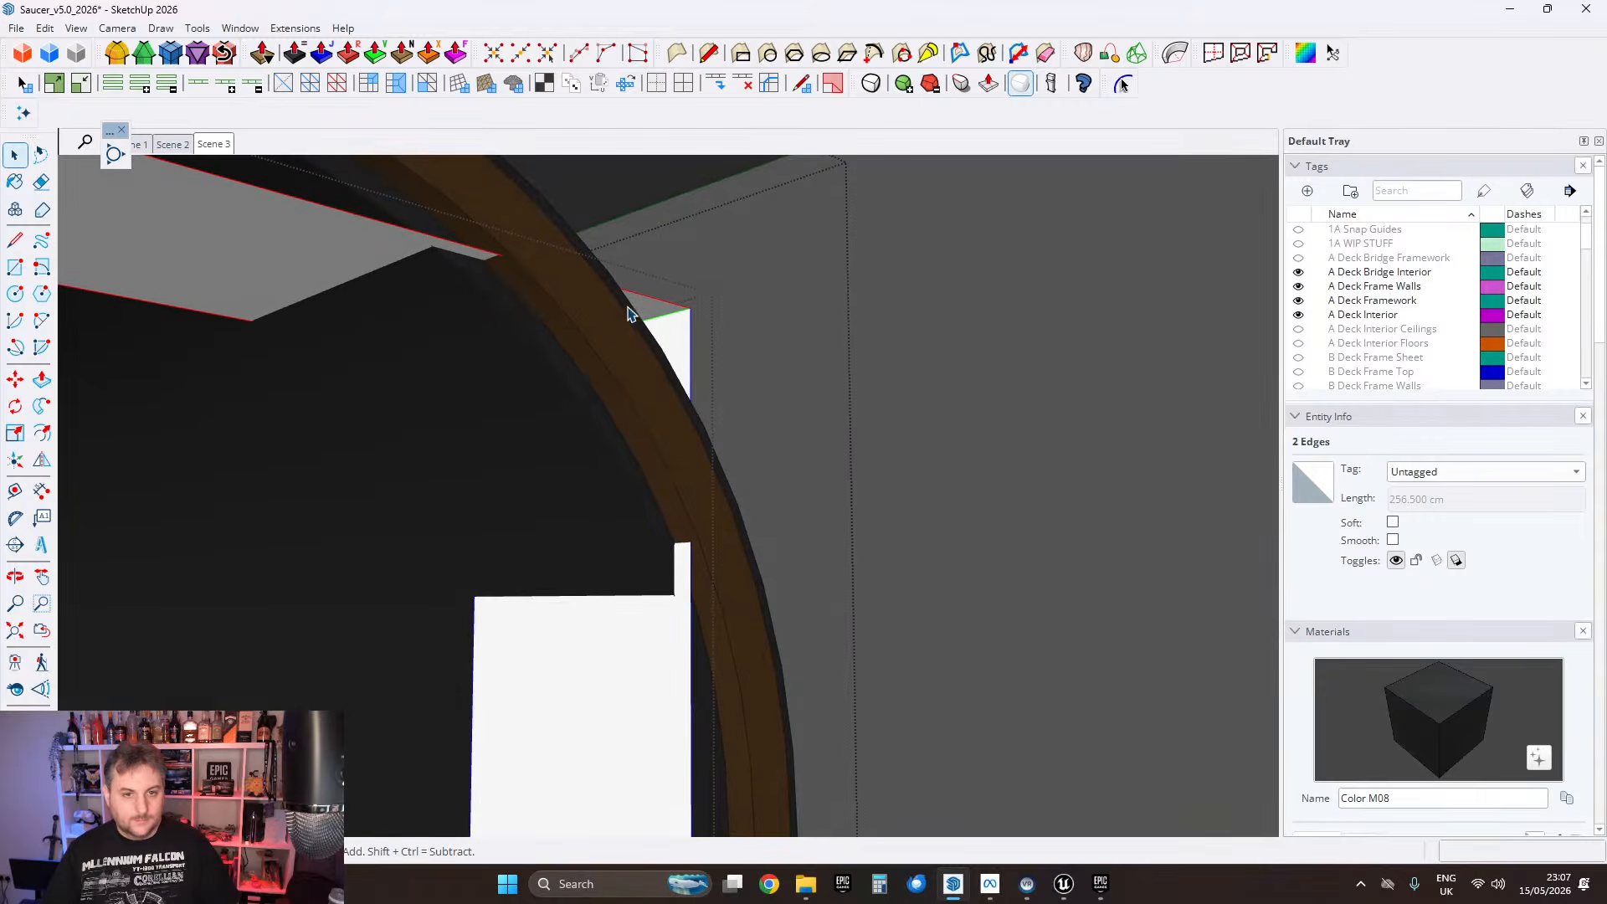
pyautogui.click(116, 56)
pyautogui.click(394, 194)
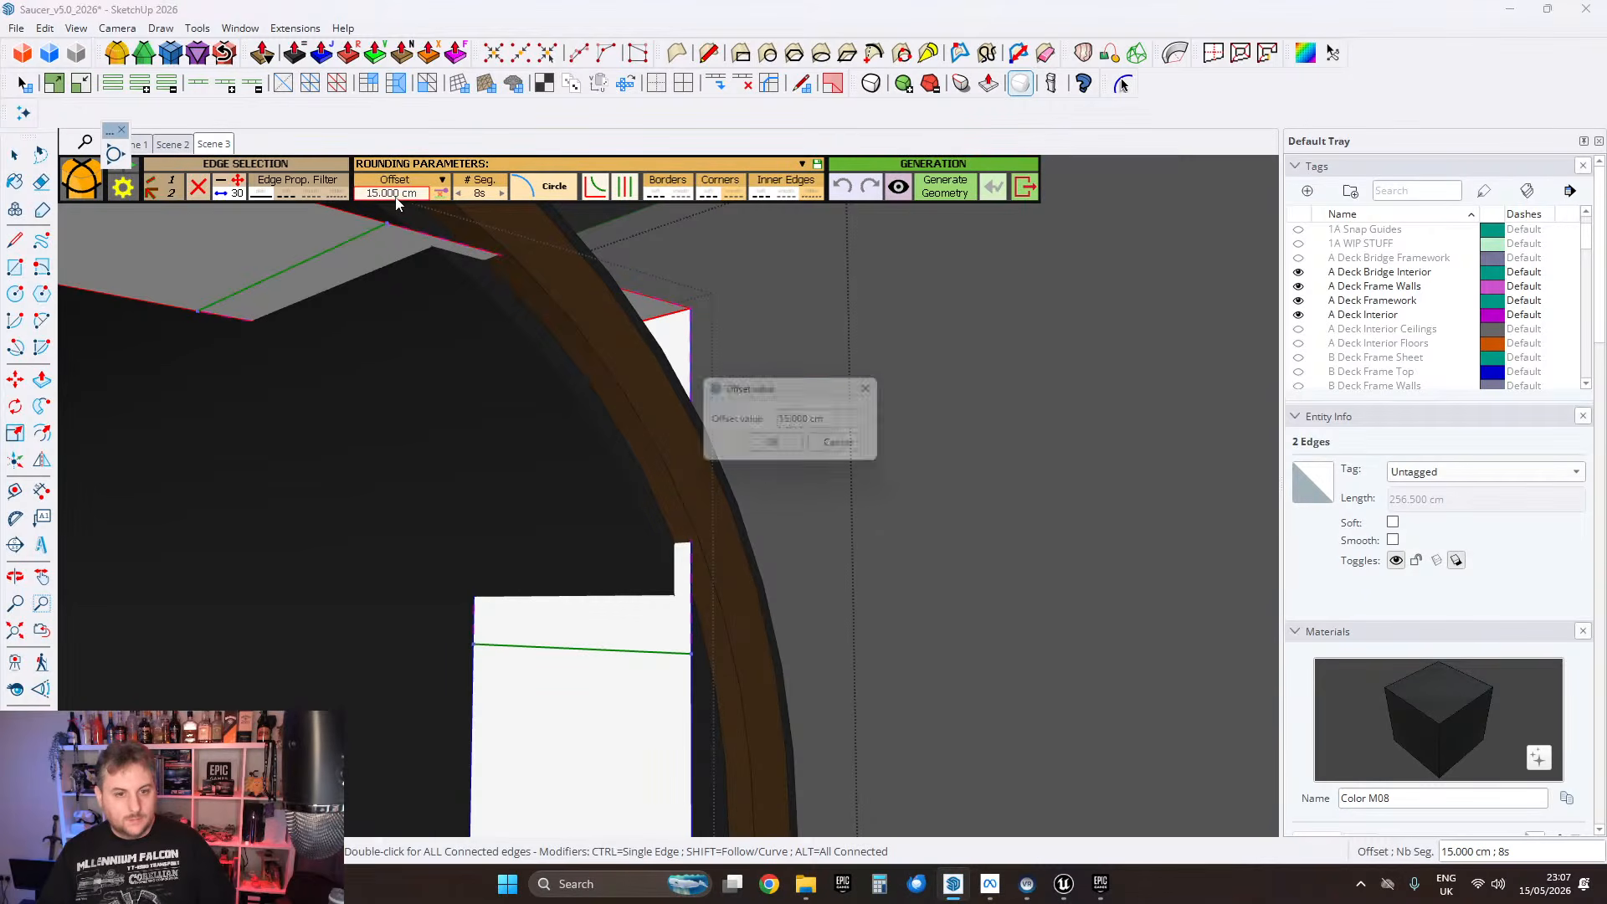
pyautogui.press('Return')
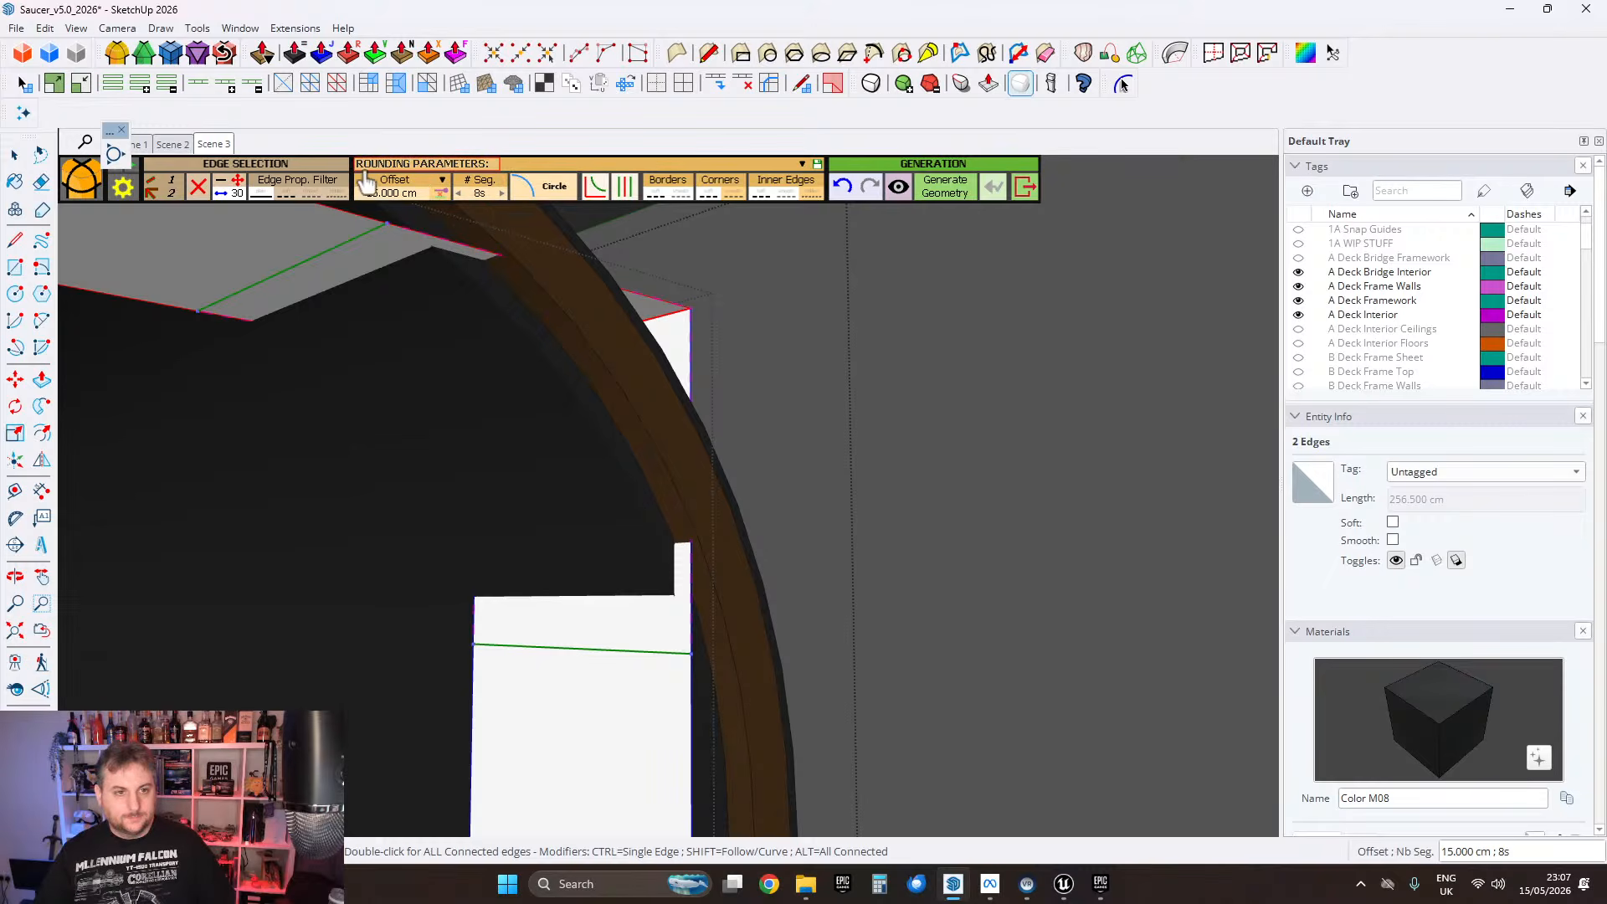
pyautogui.click(406, 194)
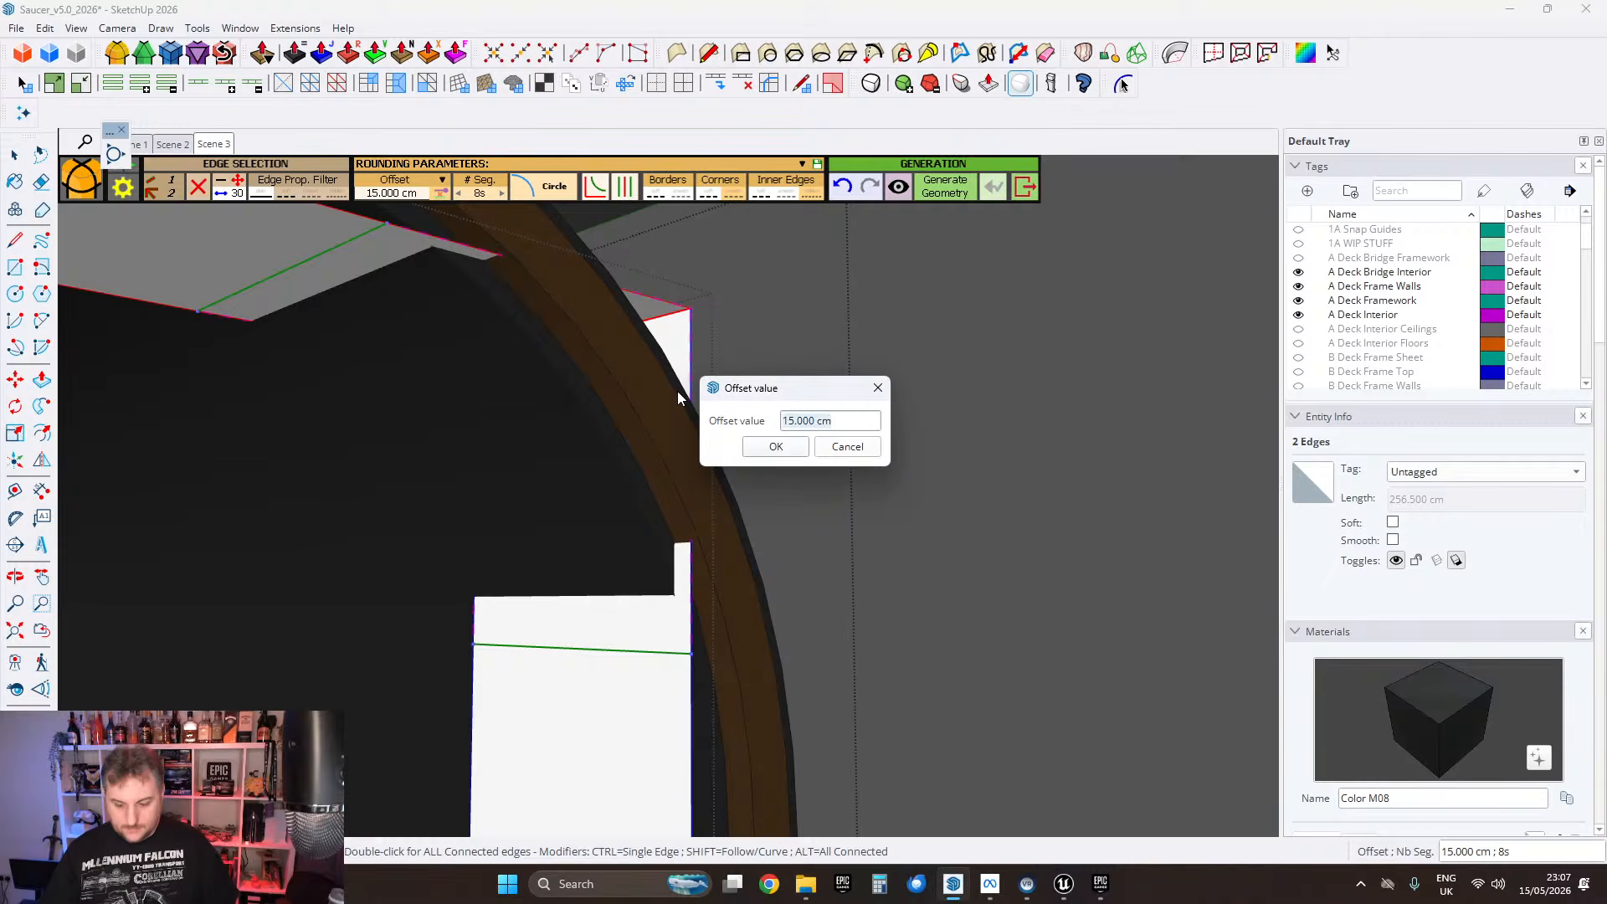
pyautogui.write('20')
pyautogui.press('Return')
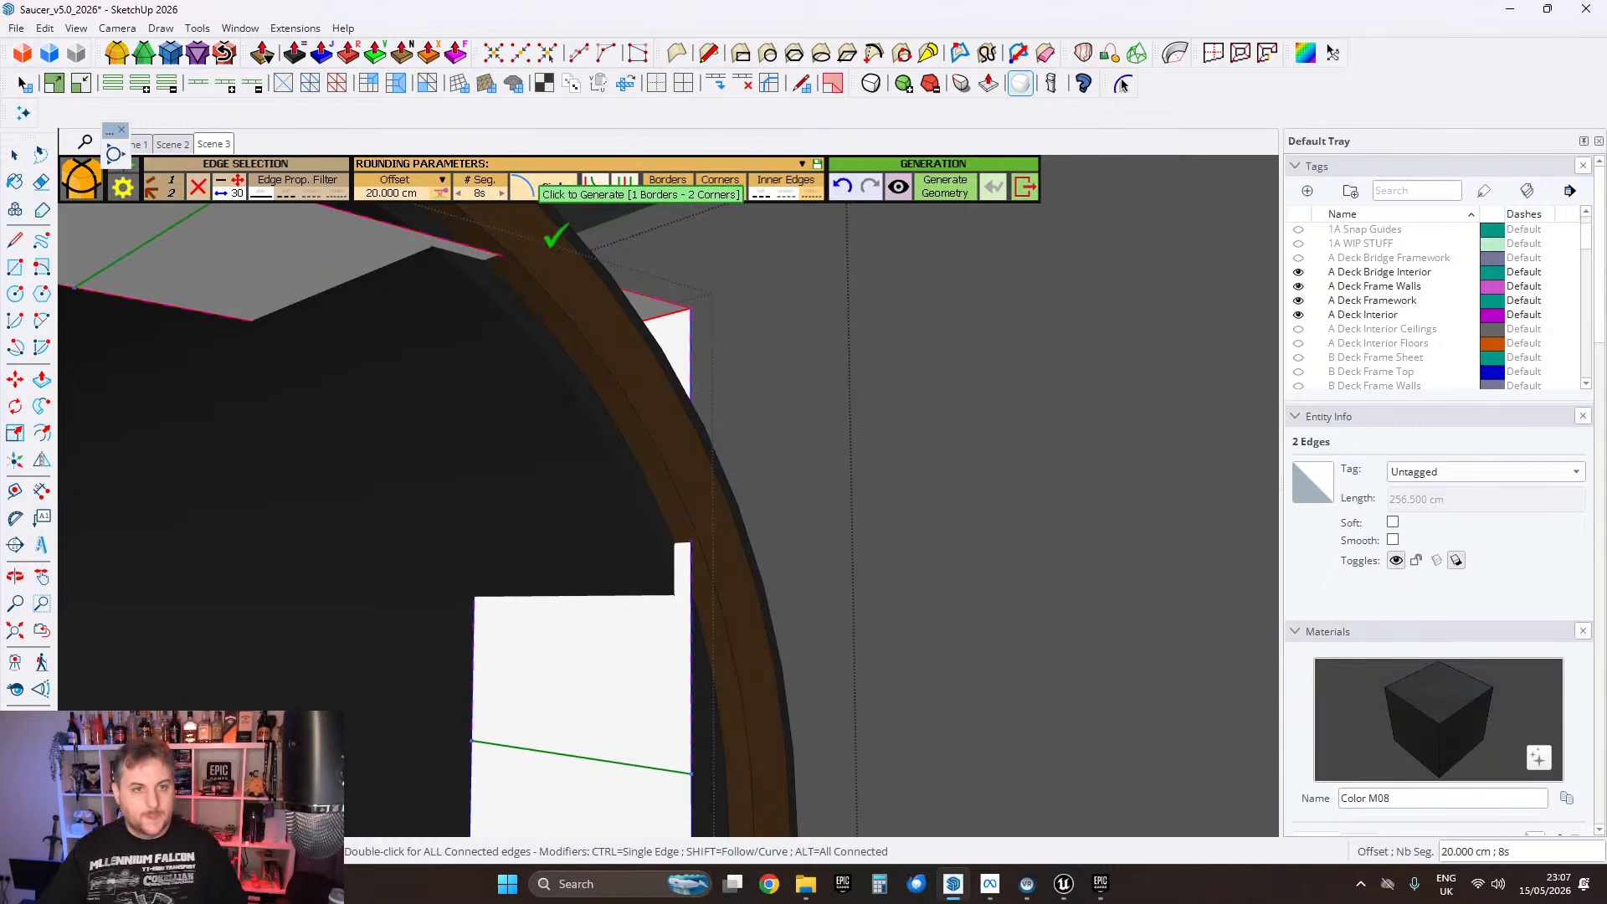
pyautogui.click(935, 188)
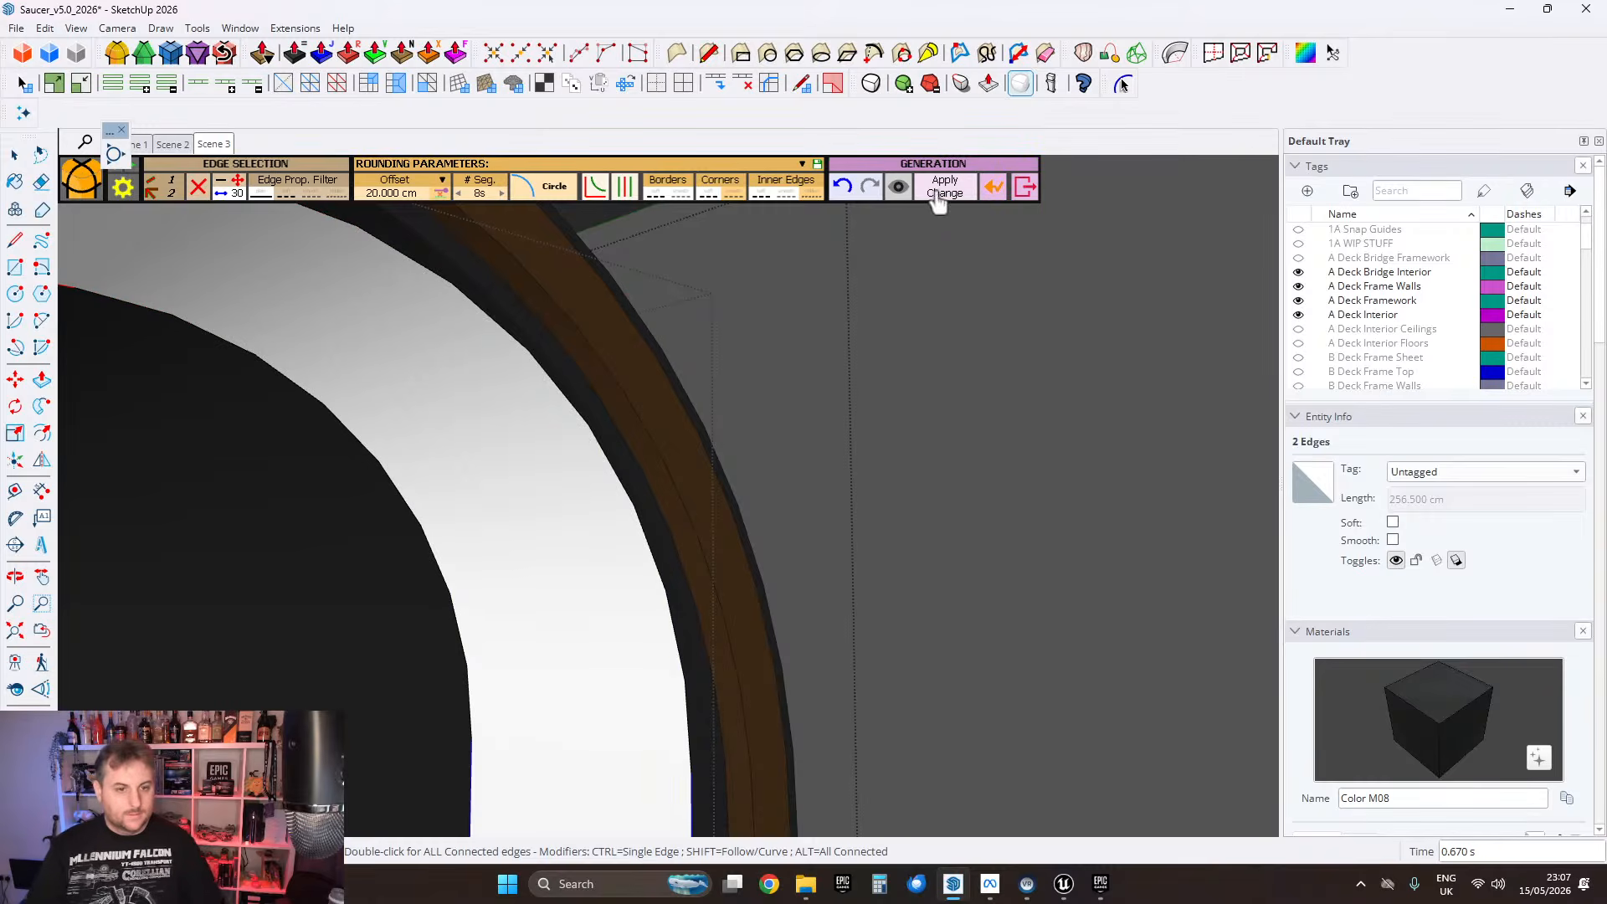
pyautogui.click(19, 157)
pyautogui.moveTo(597, 373); pyautogui.dragTo(490, 452, button='middle')
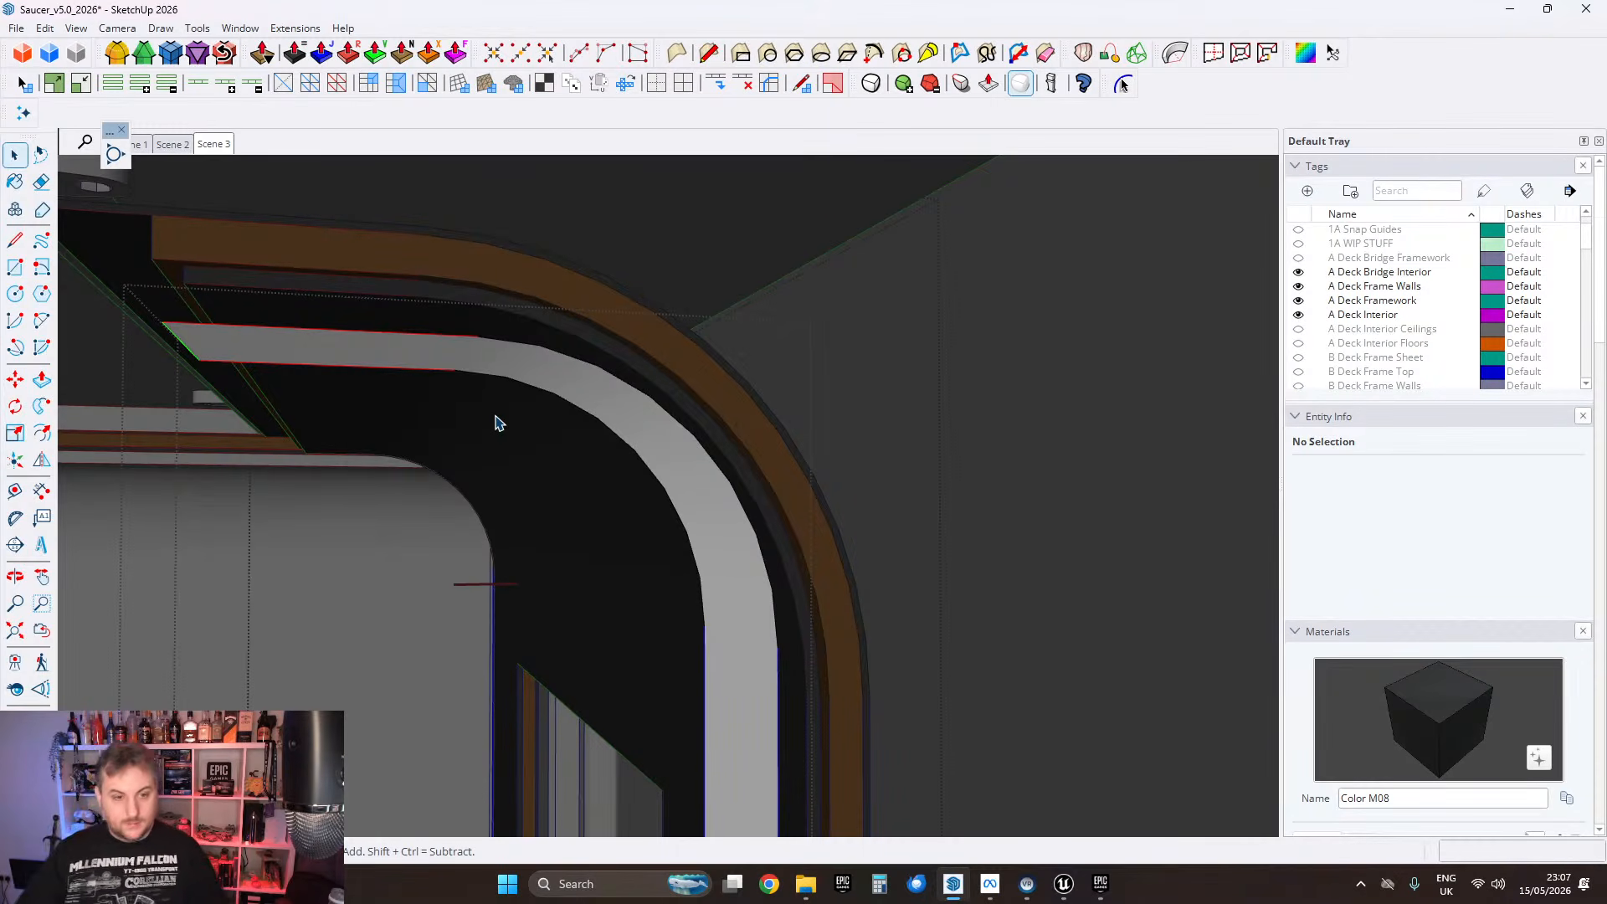
# Step: Undo the corner rounding and try rounding the same edge with a 20 cm offset and 10 segments
pyautogui.moveTo(497, 421); pyautogui.dragTo(496, 371, button='middle')
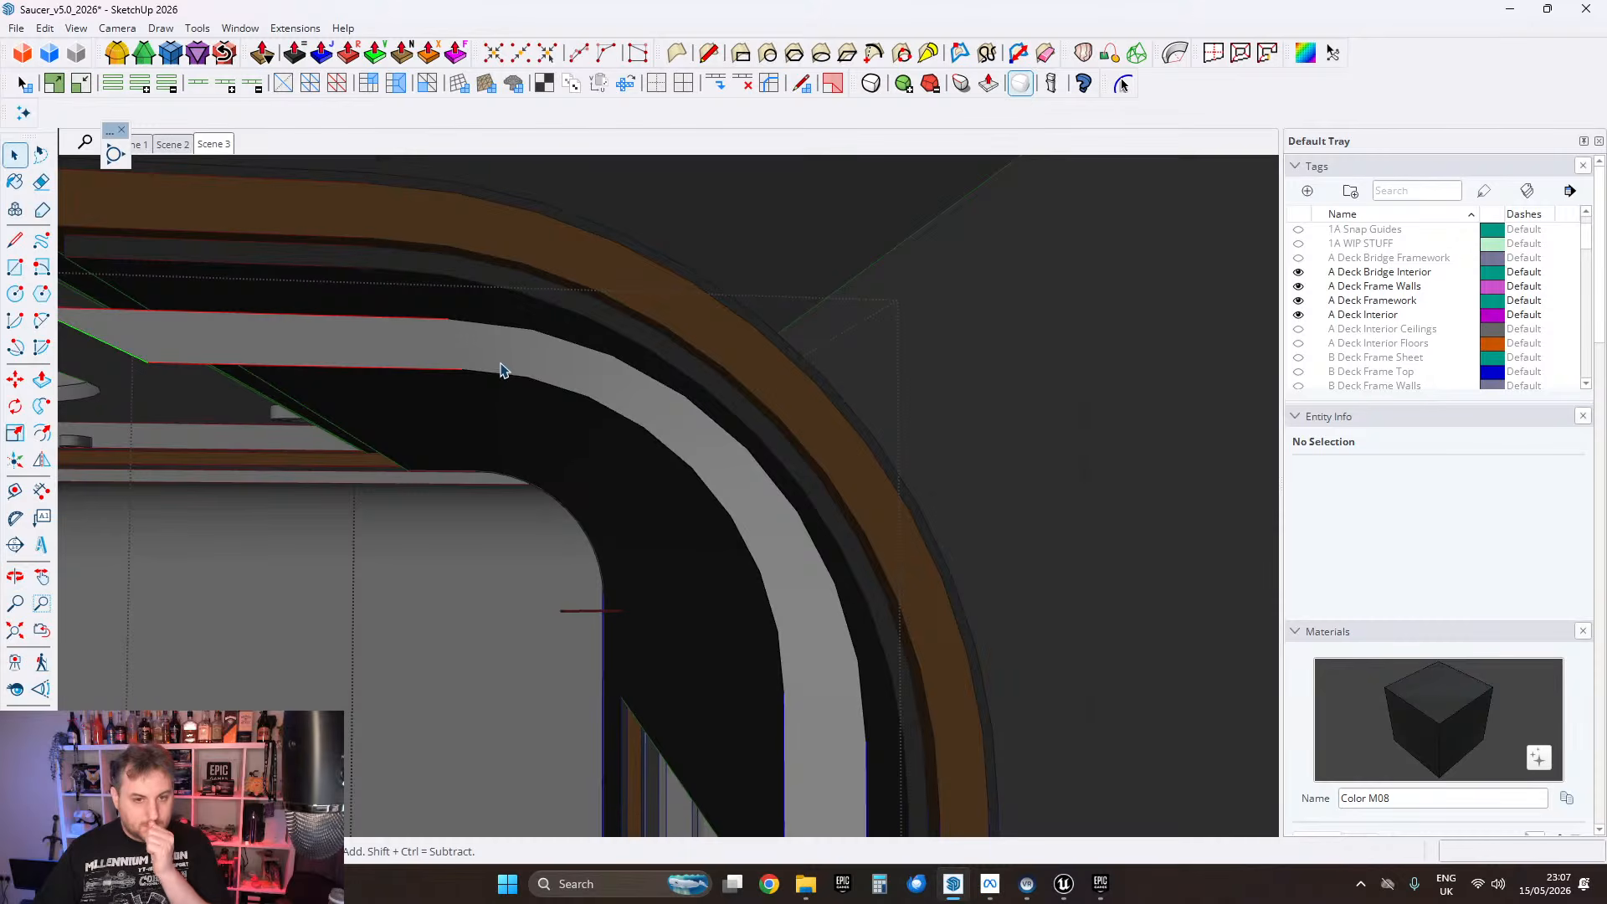
pyautogui.keyDown('shift'); pyautogui.moveTo(474, 318); pyautogui.dragTo(578, 329, button='middle'); pyautogui.keyUp('shift')
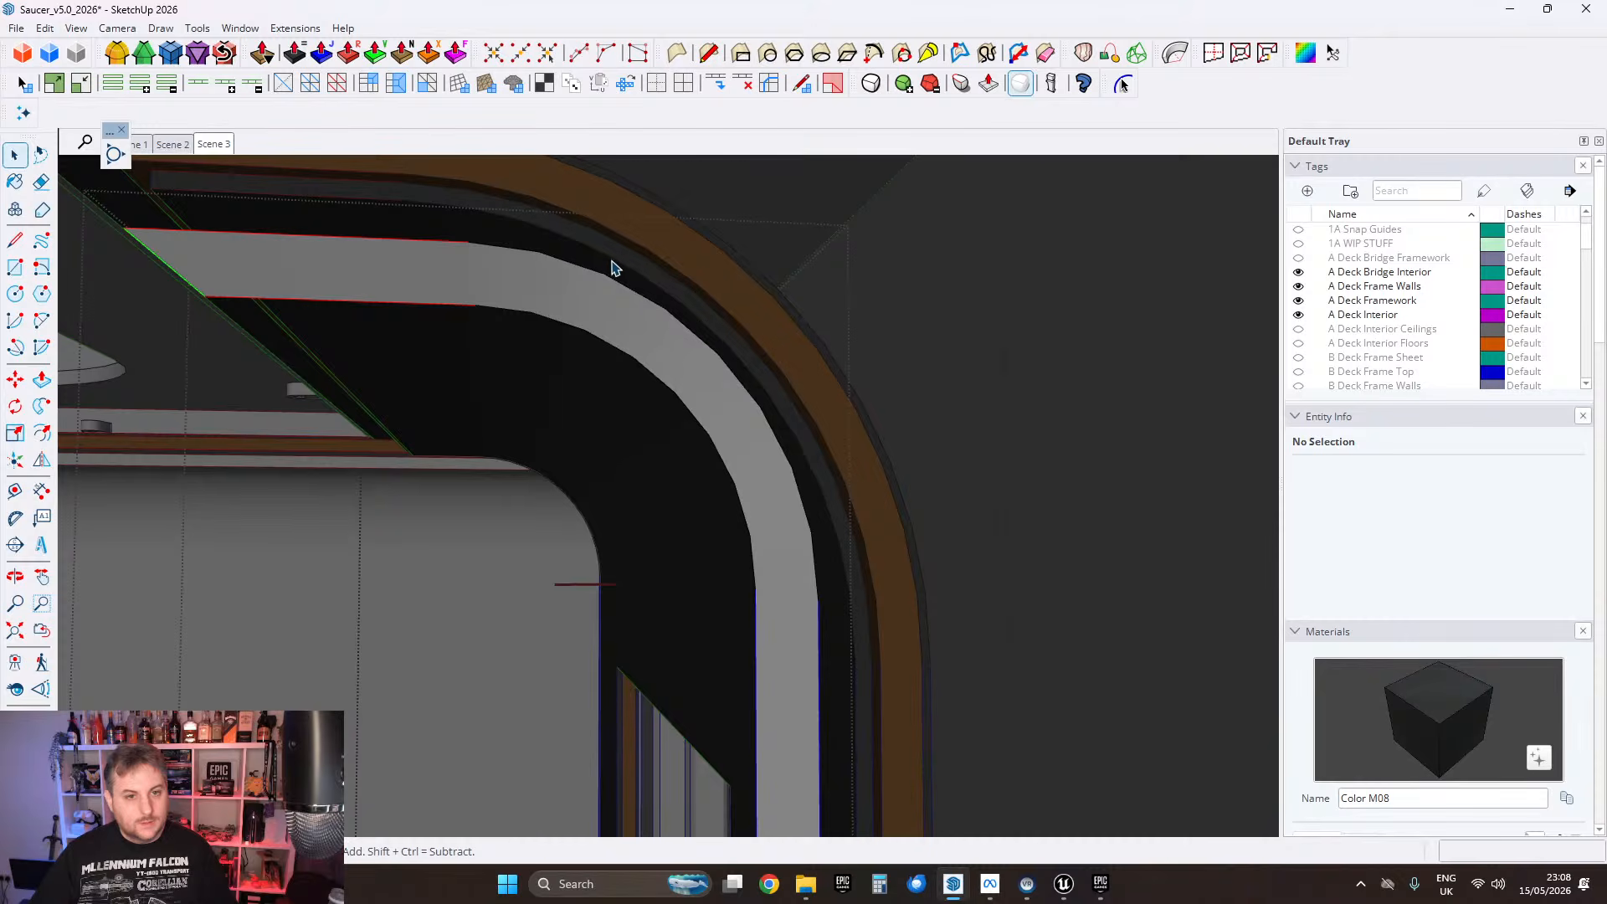
pyautogui.moveTo(427, 229); pyautogui.dragTo(837, 323, button='middle')
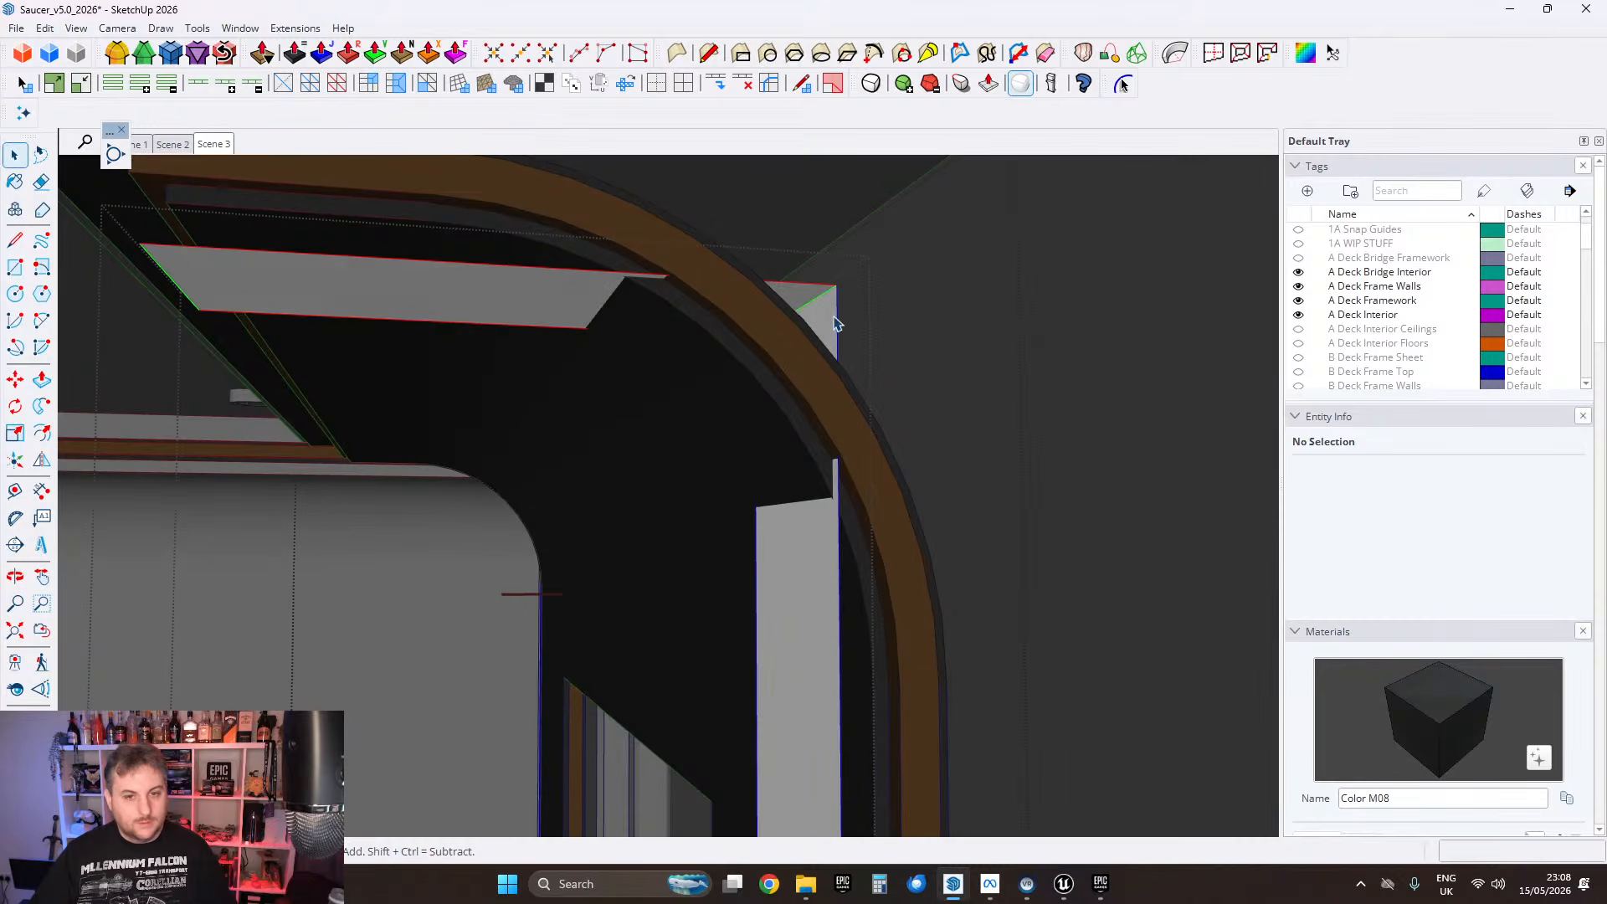
pyautogui.click(119, 56)
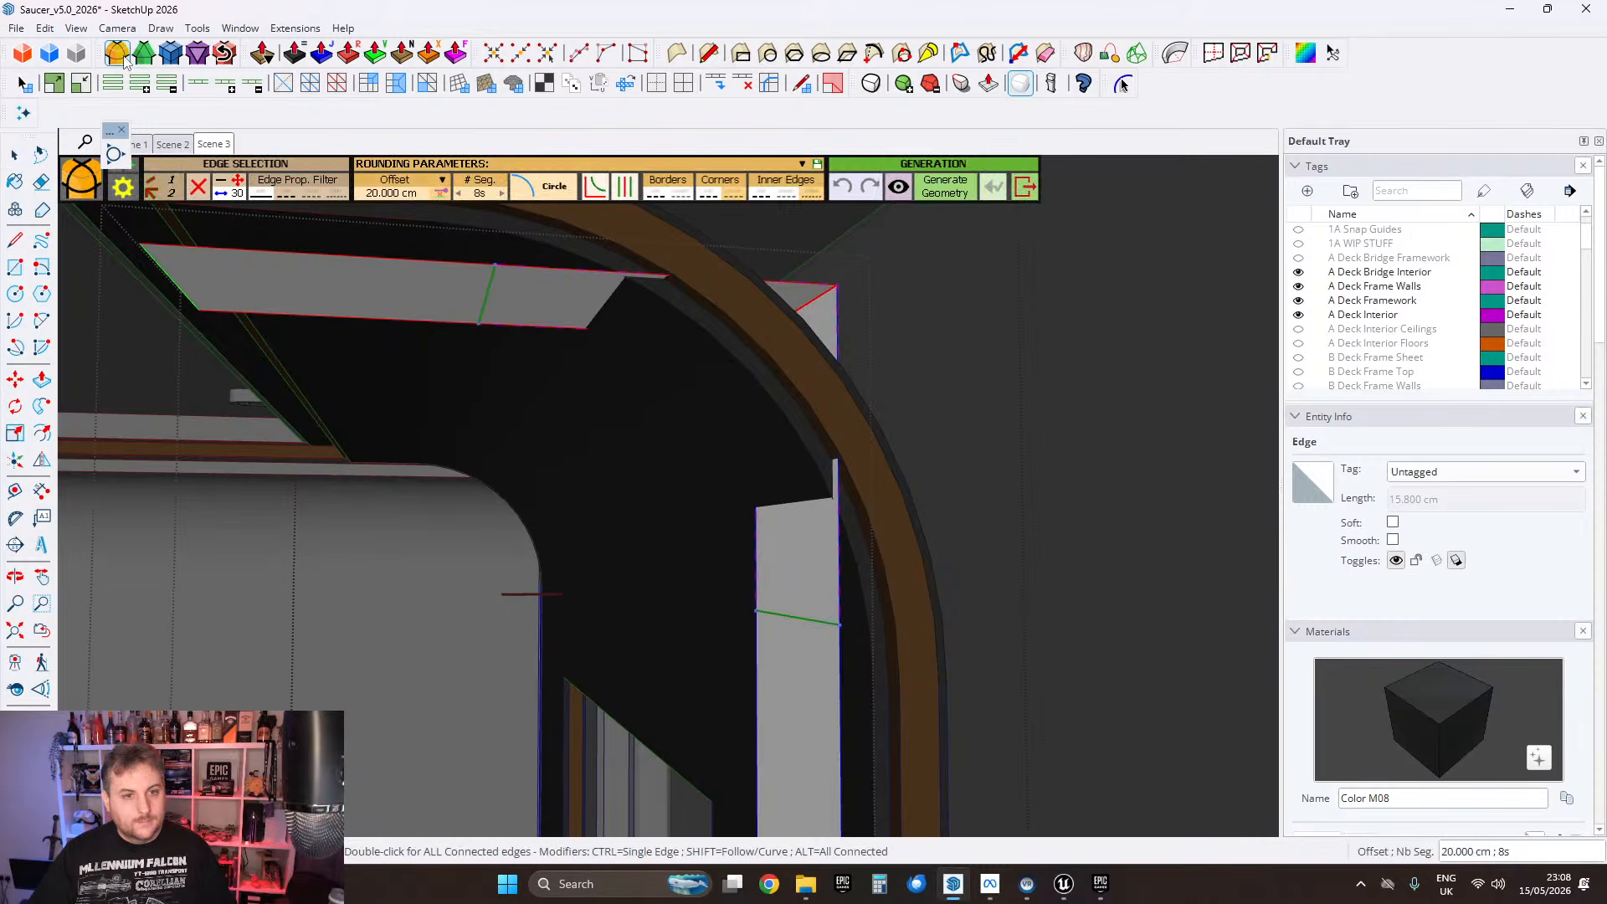
pyautogui.click(500, 194)
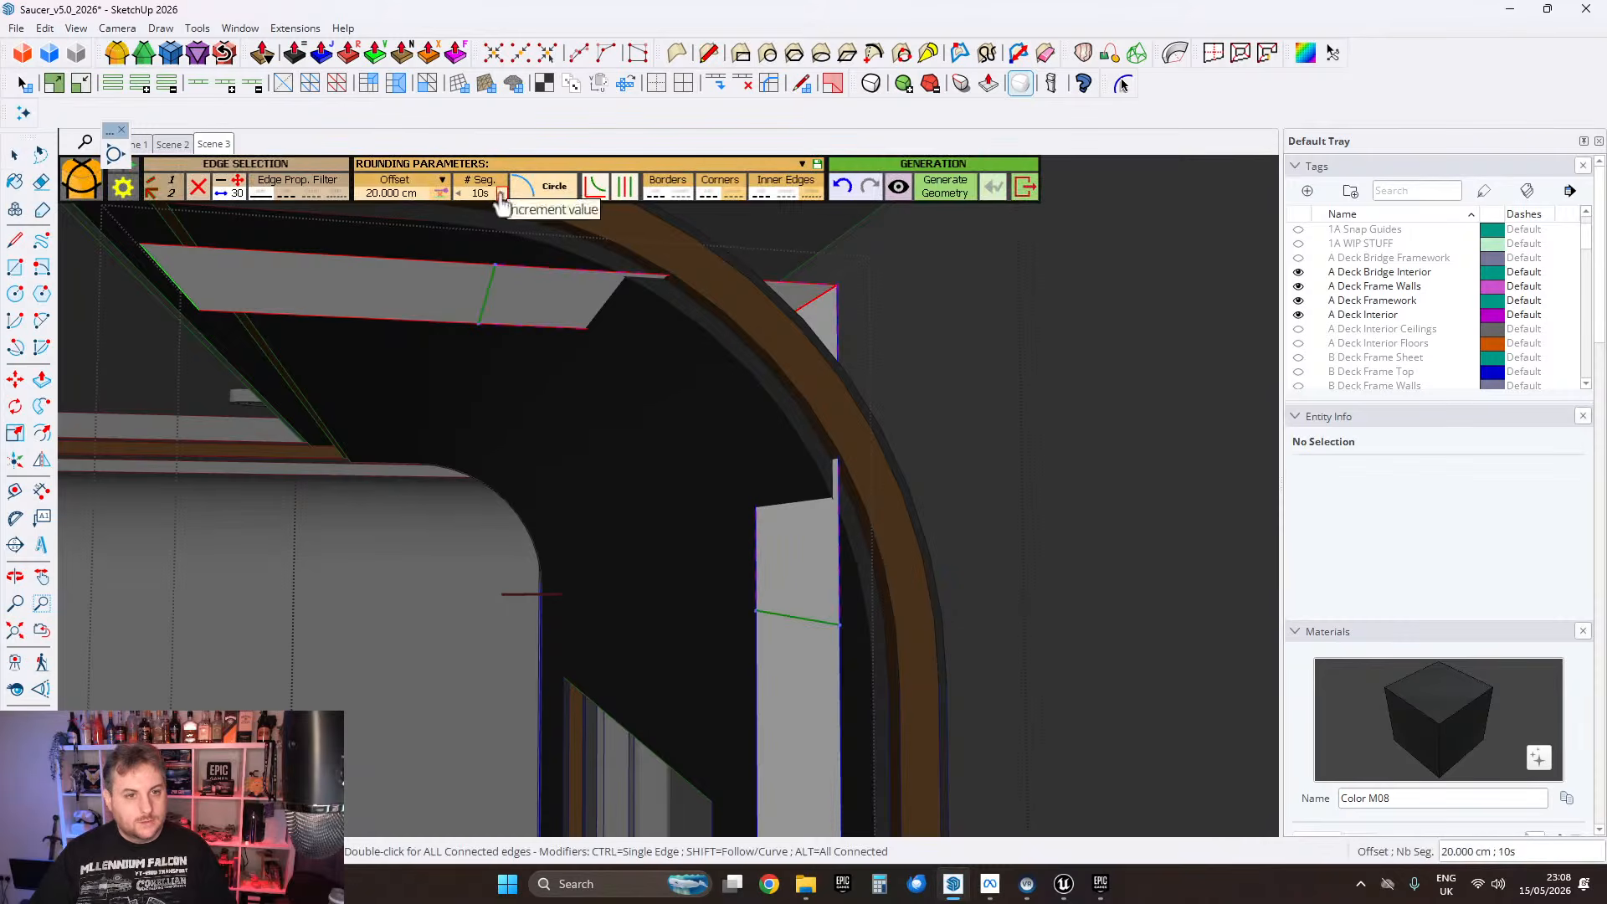
pyautogui.click(937, 189)
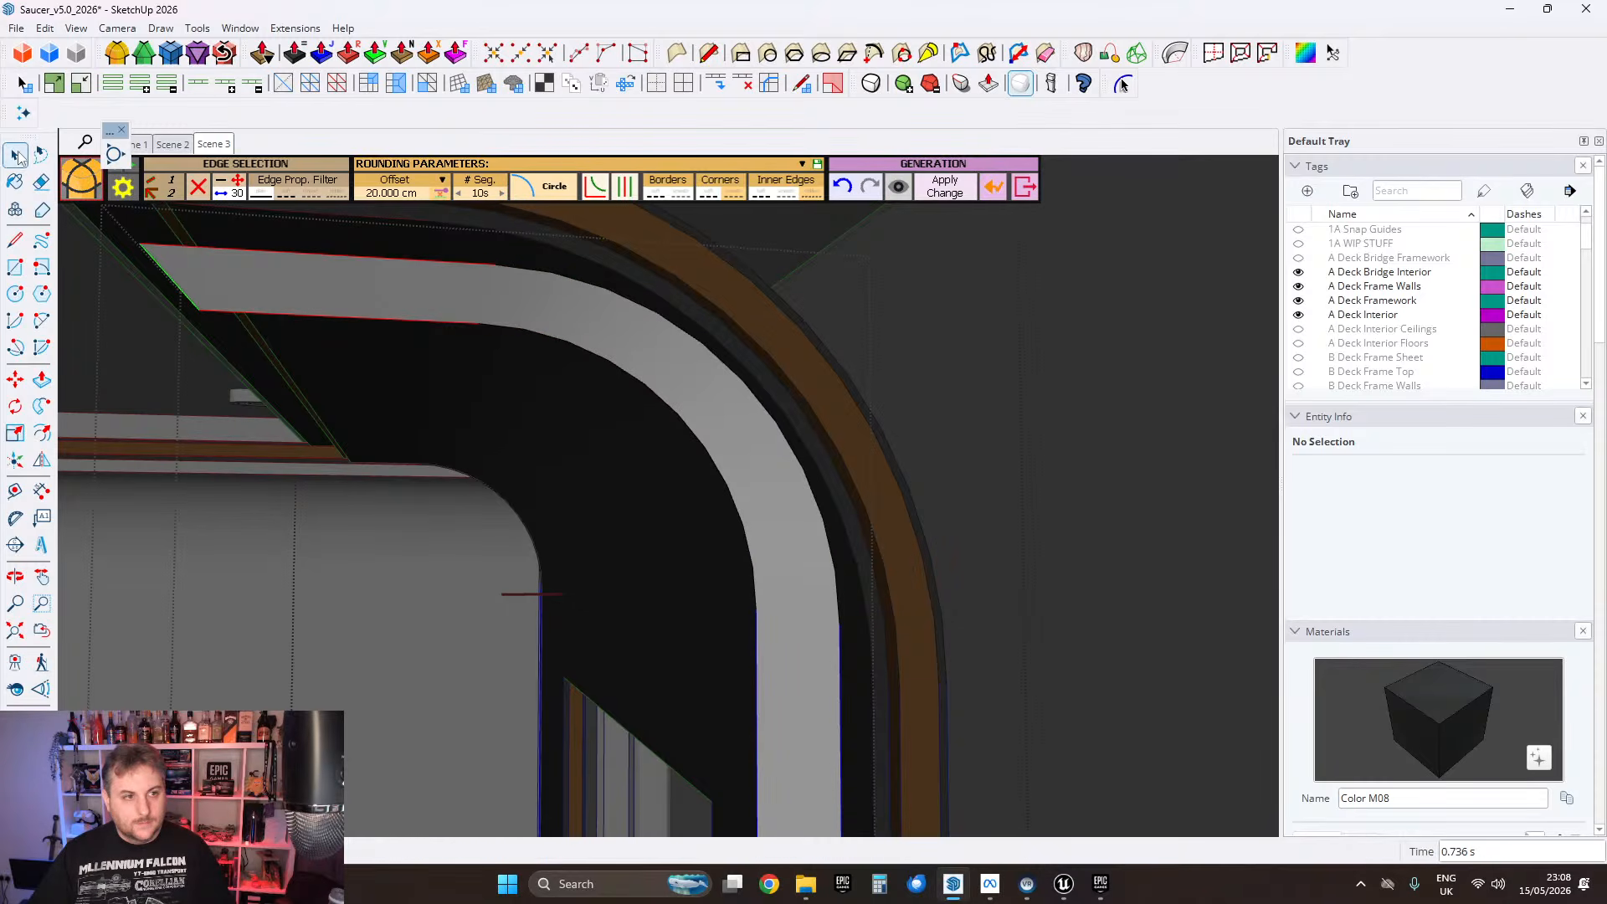
# Step: Undo the rounding and round the corner edge again with a 20 cm offset and 12 segments
pyautogui.moveTo(113, 163); pyautogui.dragTo(575, 413, button='middle')
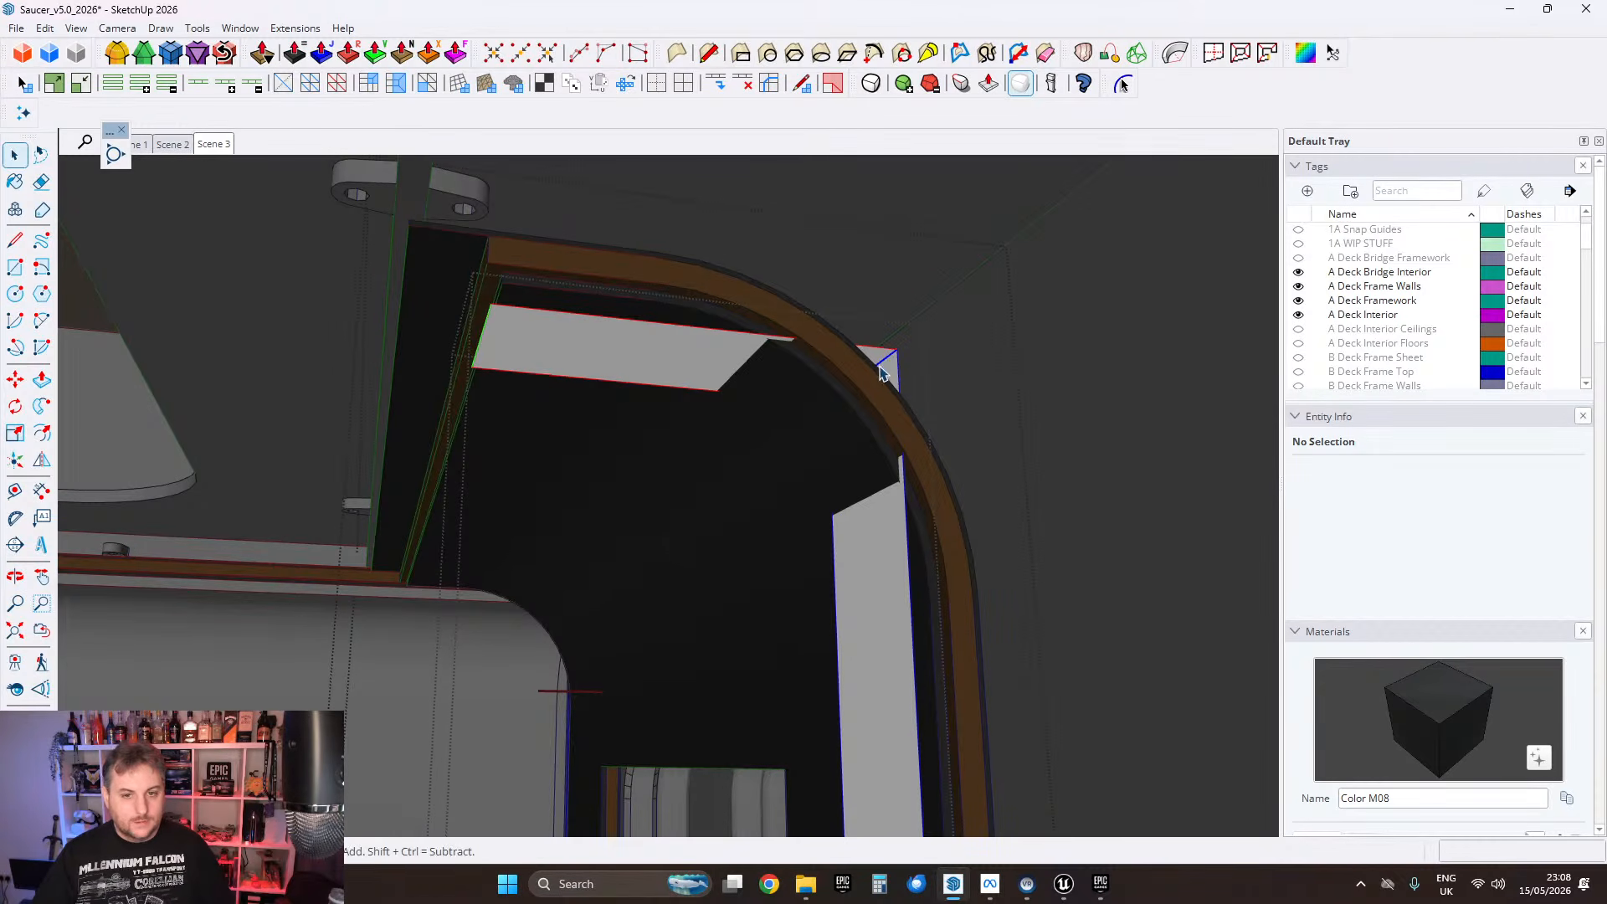
pyautogui.click(880, 368)
pyautogui.click(116, 53)
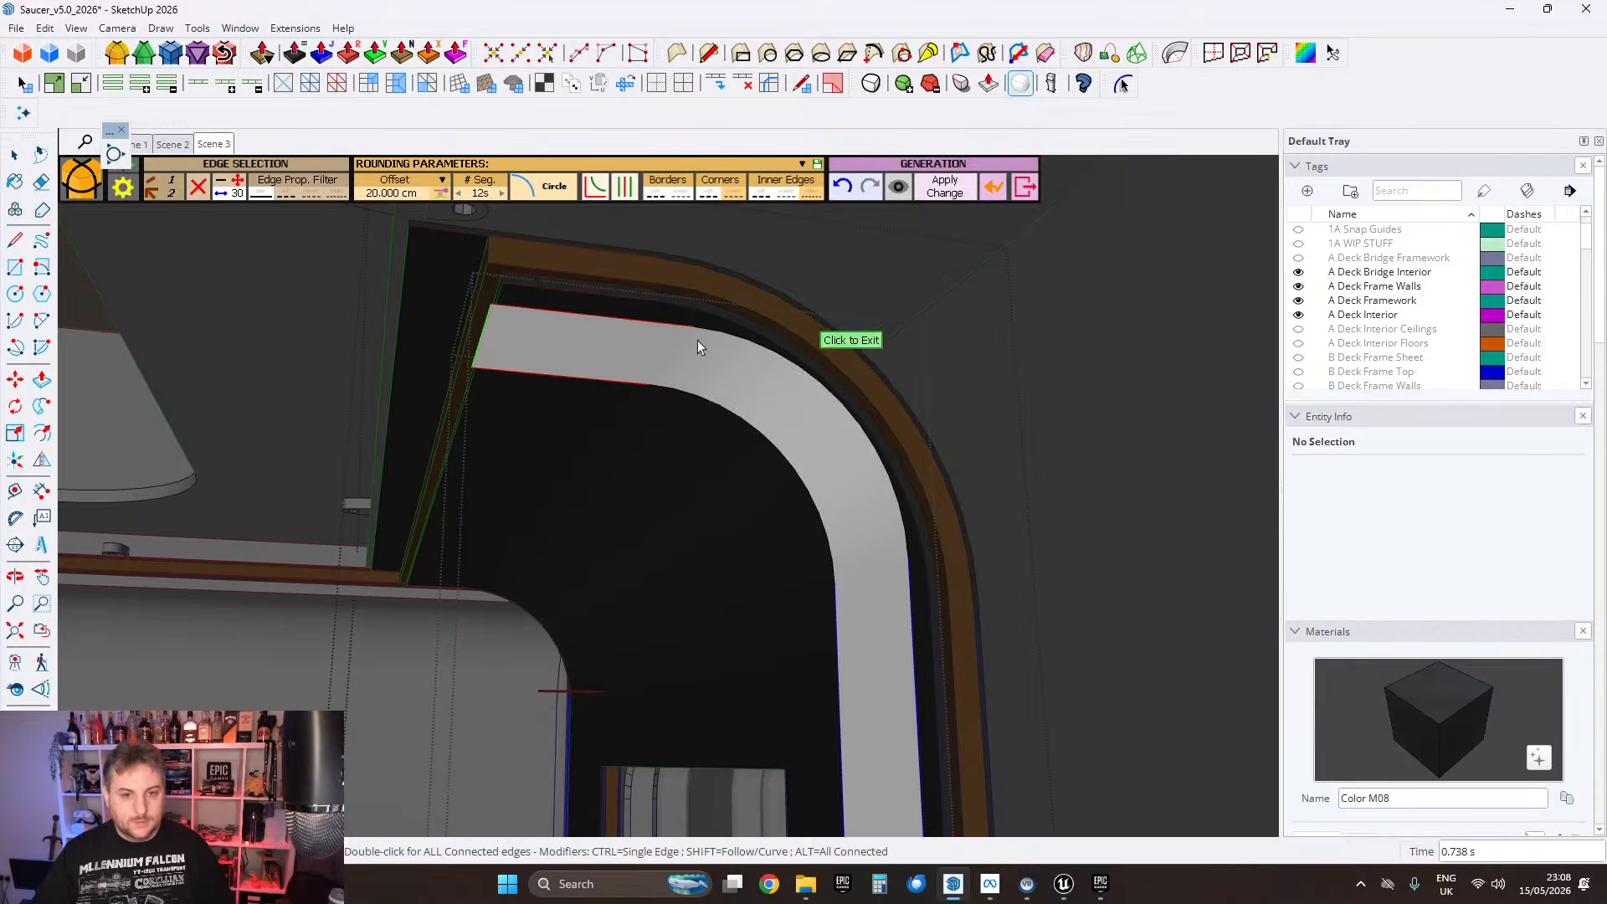
pyautogui.press('space')
# Step: Copy the rounded strip about 91.9 cm along the green axis to the far side of the wall
pyautogui.keyDown('shift'); pyautogui.moveTo(693, 353); pyautogui.dragTo(604, 395, button='middle'); pyautogui.keyUp('shift')
pyautogui.scroll(2, 787, 454)
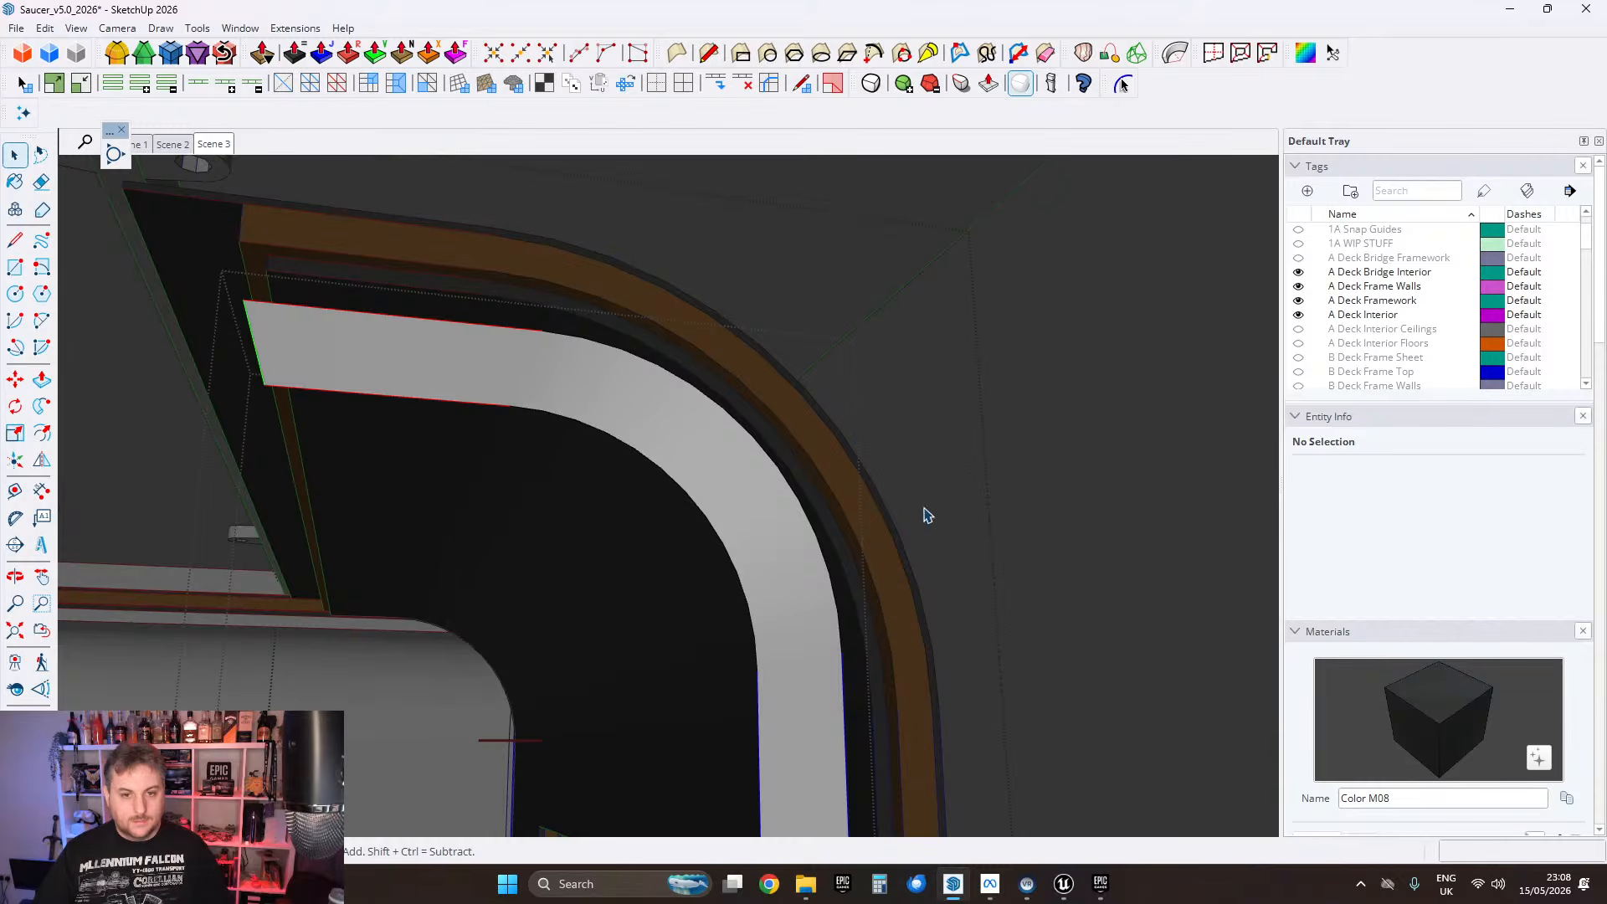
pyautogui.moveTo(707, 546); pyautogui.dragTo(288, 460, button='middle')
pyautogui.scroll(-2, 653, 473)
pyautogui.click(431, 423)
pyautogui.press('m')
pyautogui.click(474, 501)
pyautogui.press('ctrl')
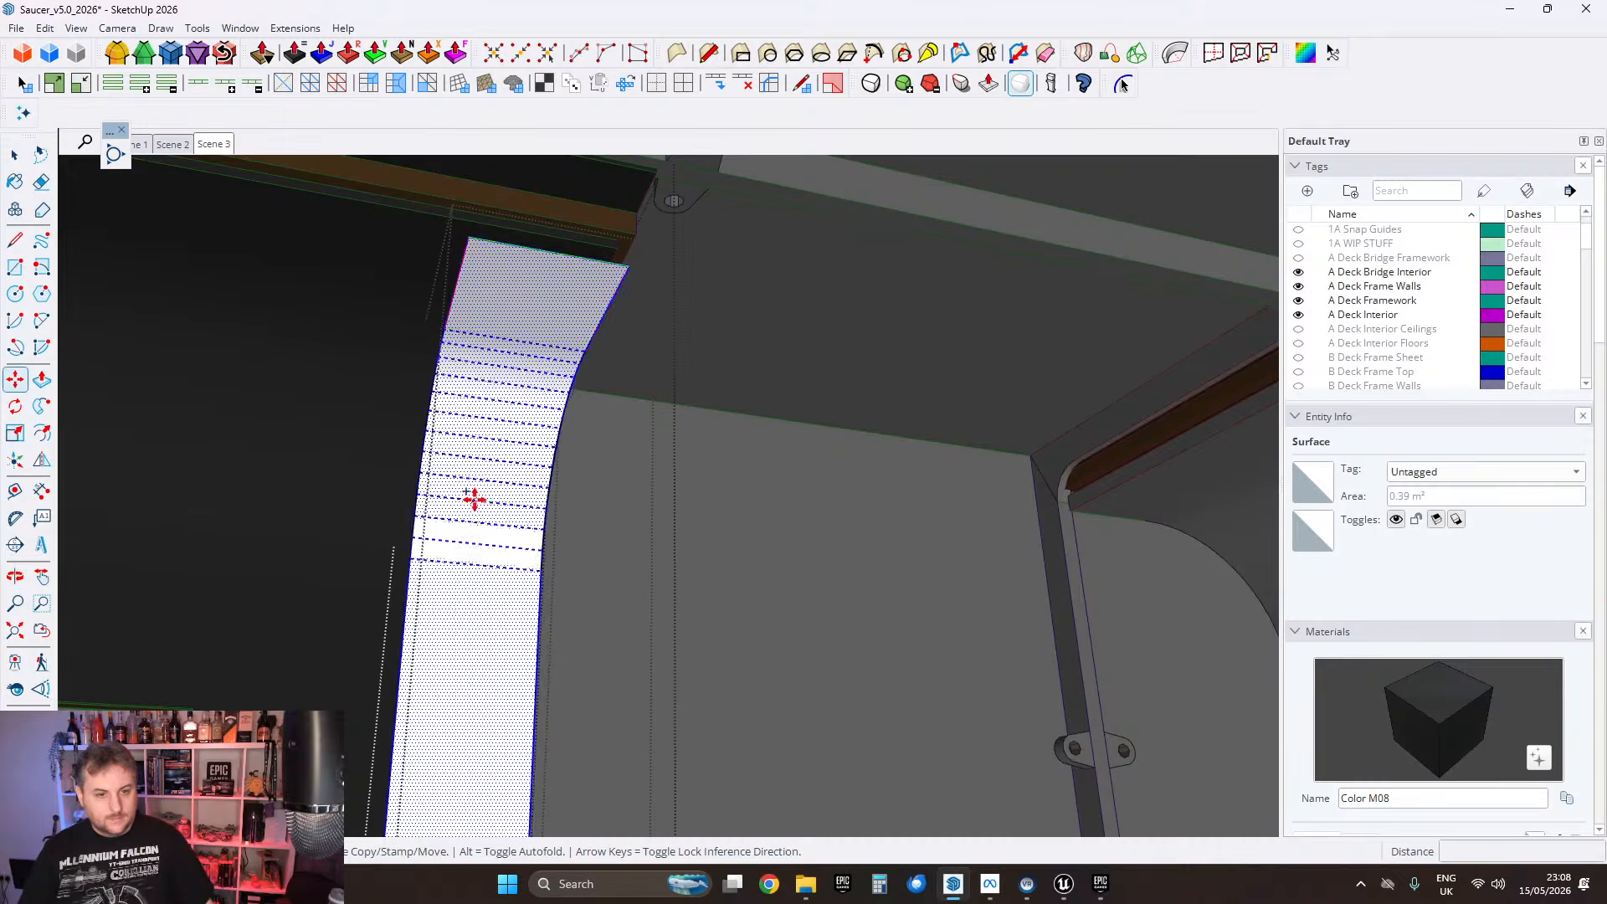
pyautogui.moveTo(866, 551); pyautogui.dragTo(761, 467, button='middle')
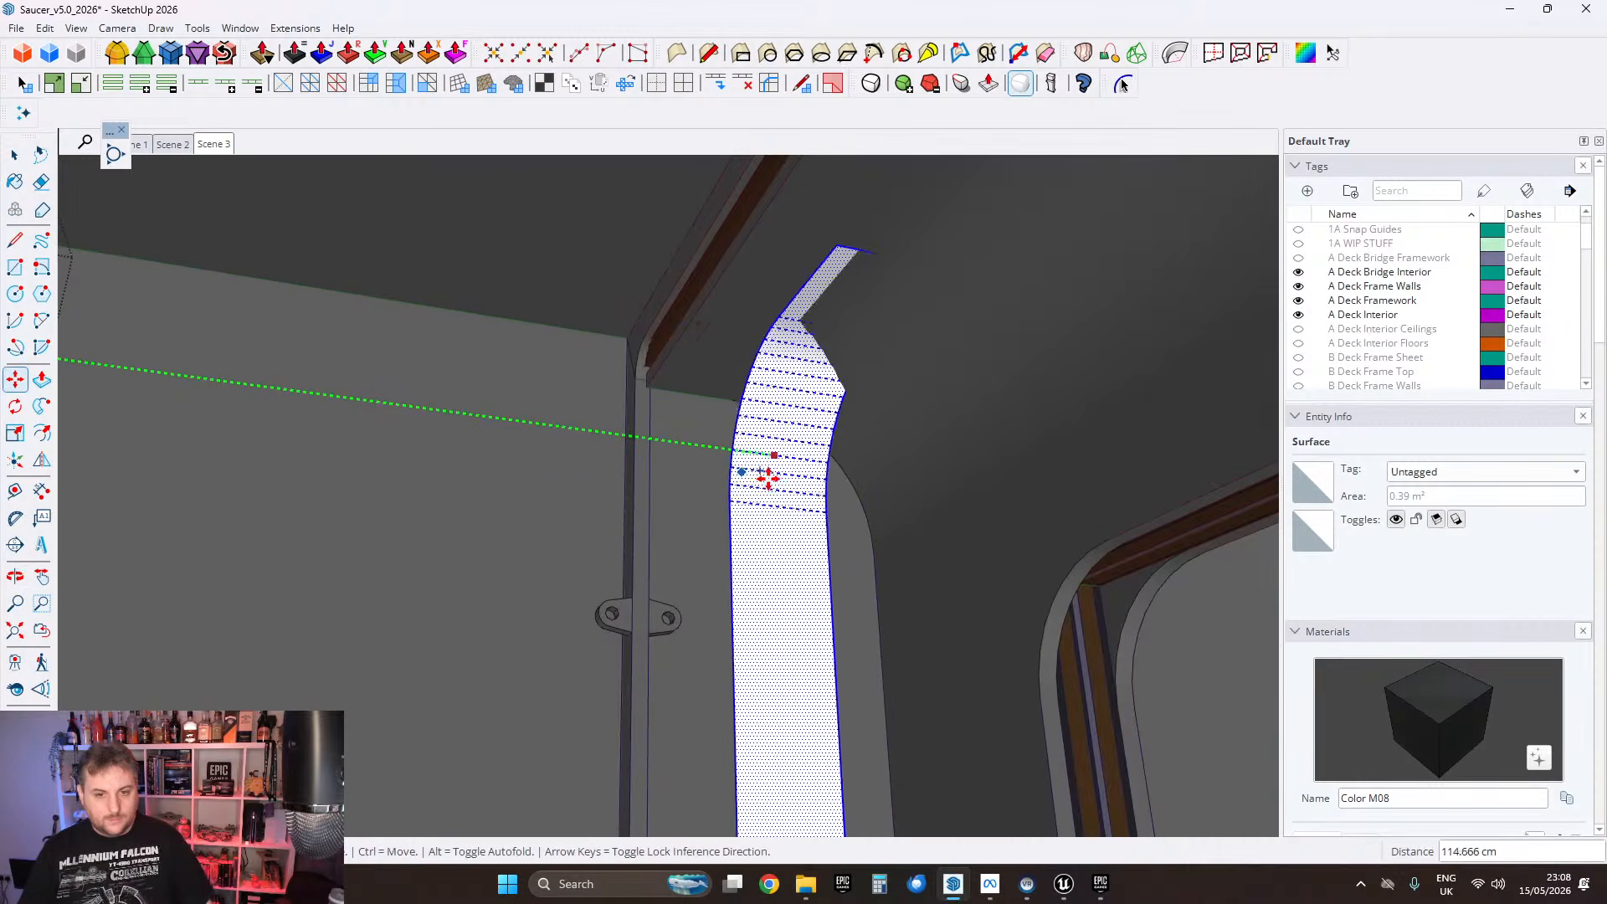
pyautogui.click(633, 483)
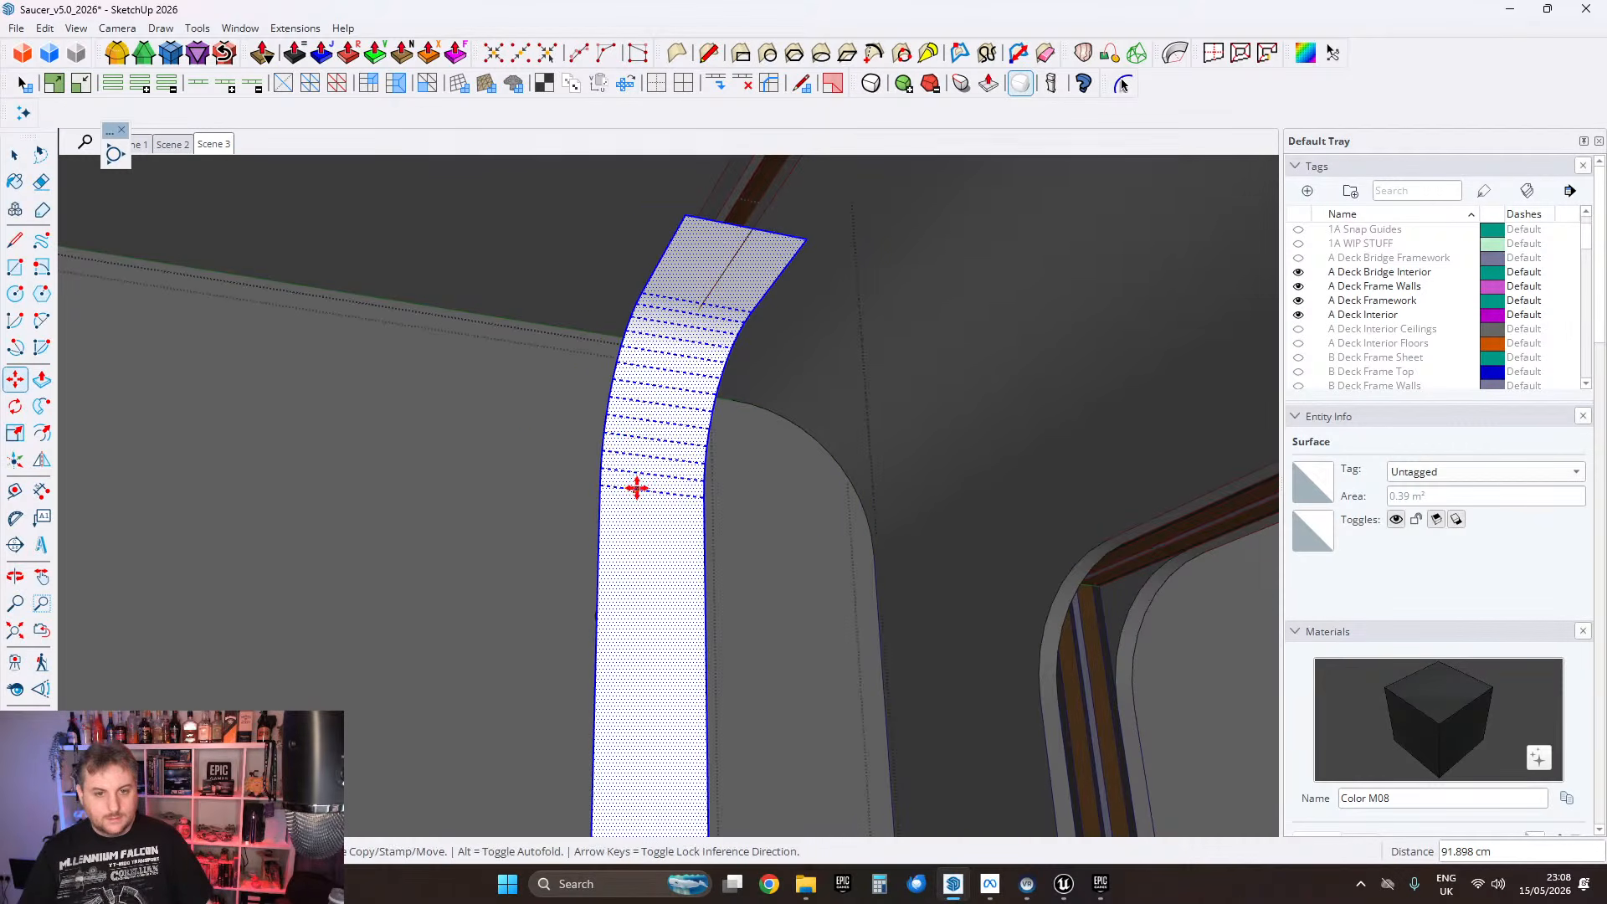
pyautogui.moveTo(635, 484); pyautogui.dragTo(605, 299, button='middle')
pyautogui.scroll(3, 590, 327)
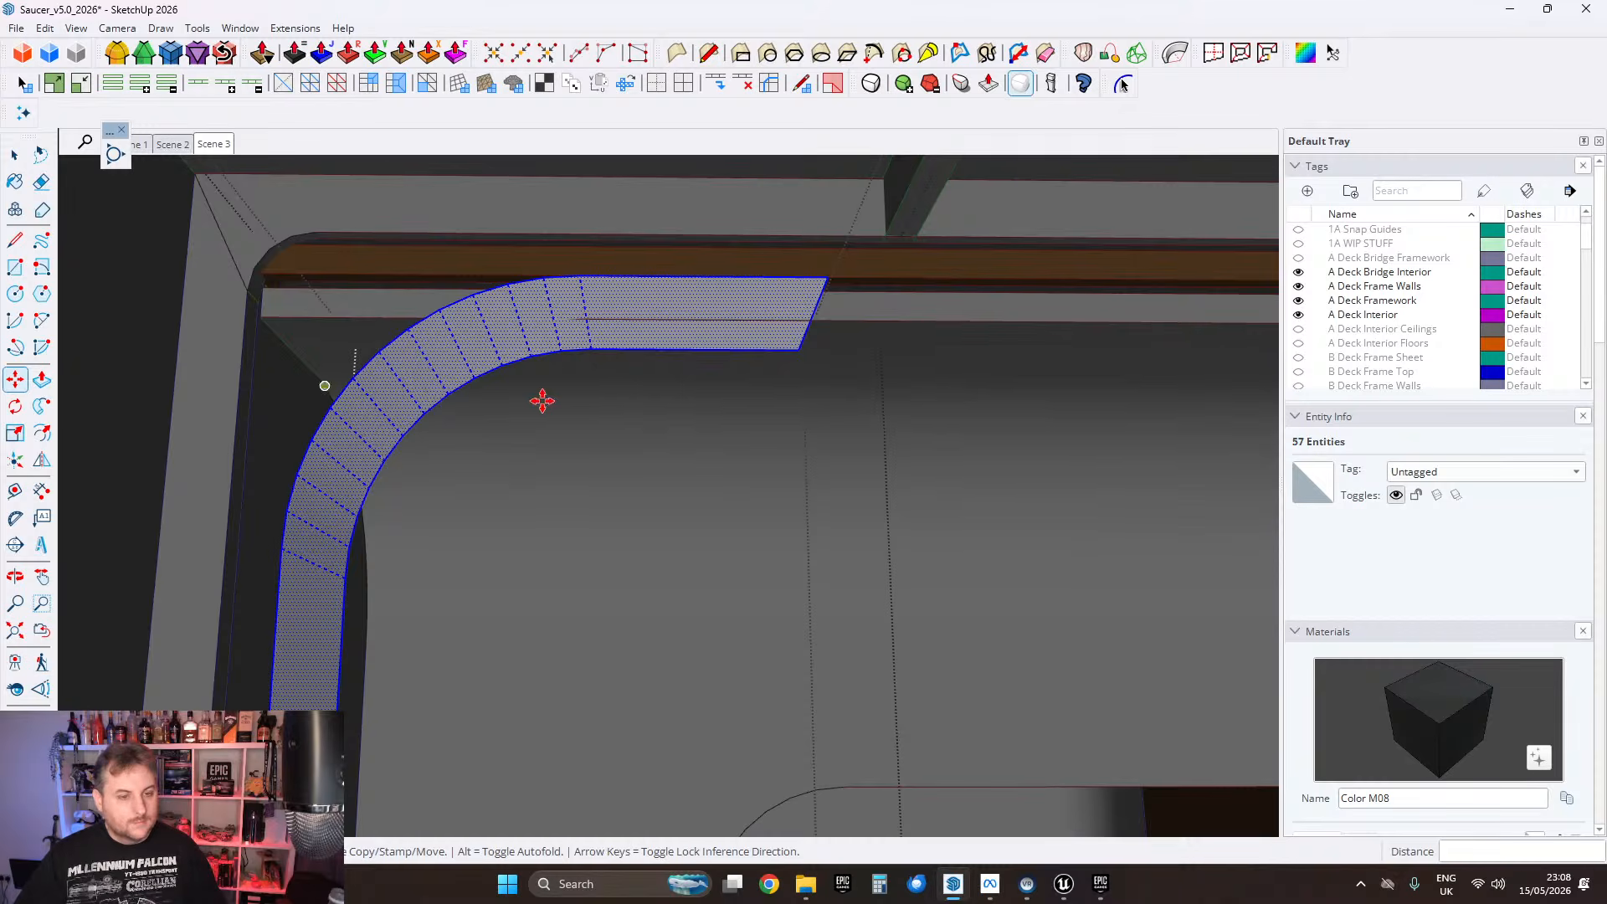
pyautogui.press('q')
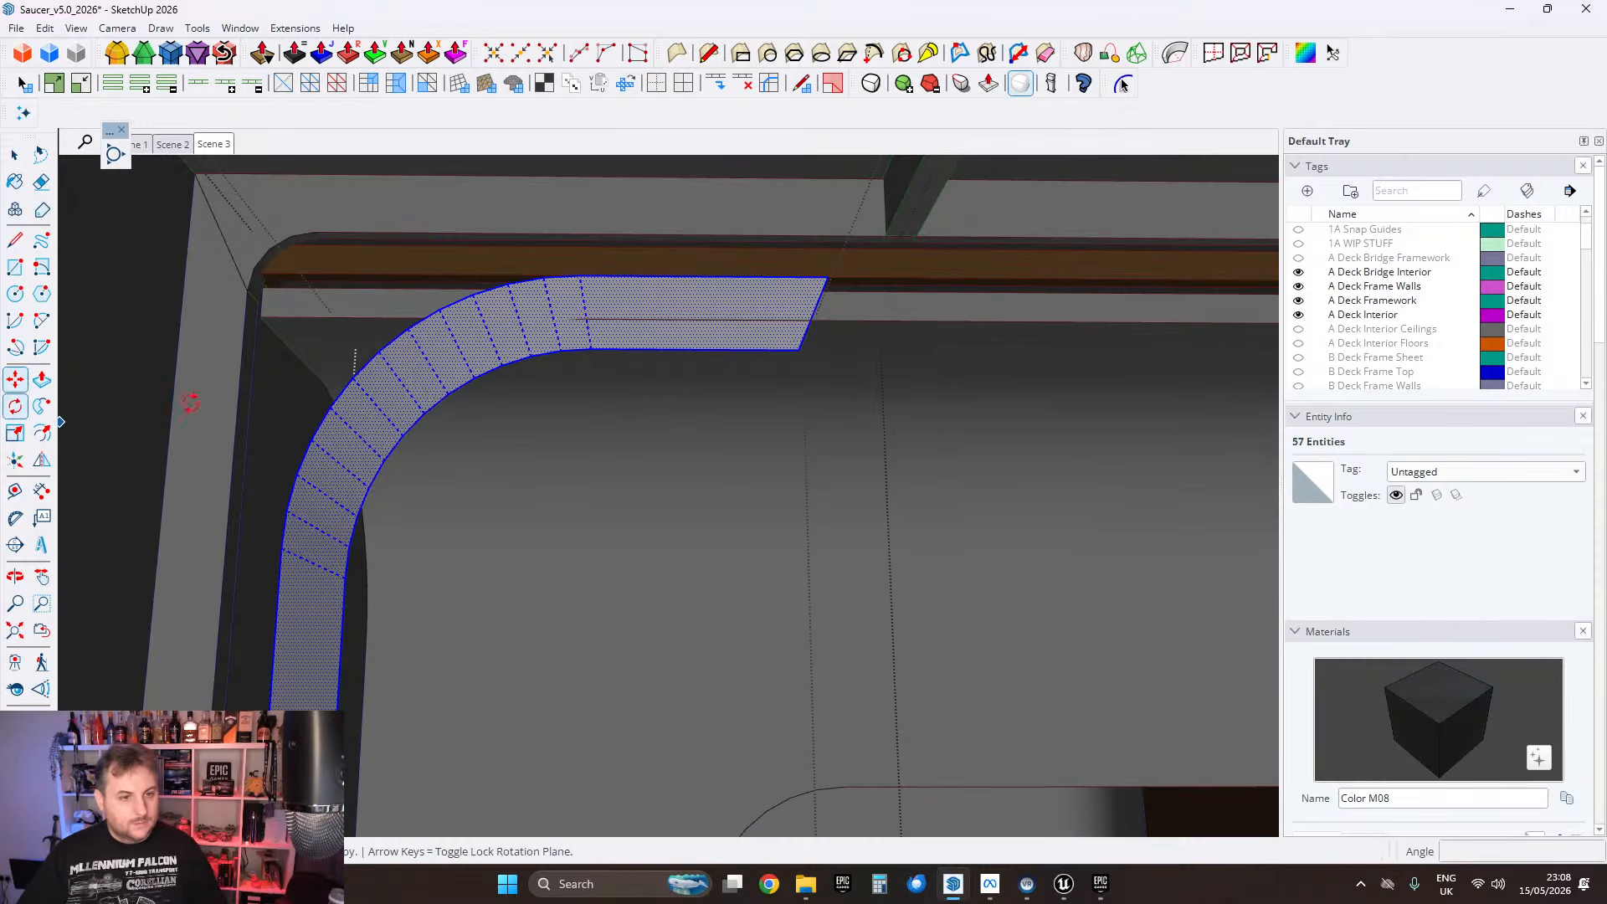
pyautogui.click(591, 348)
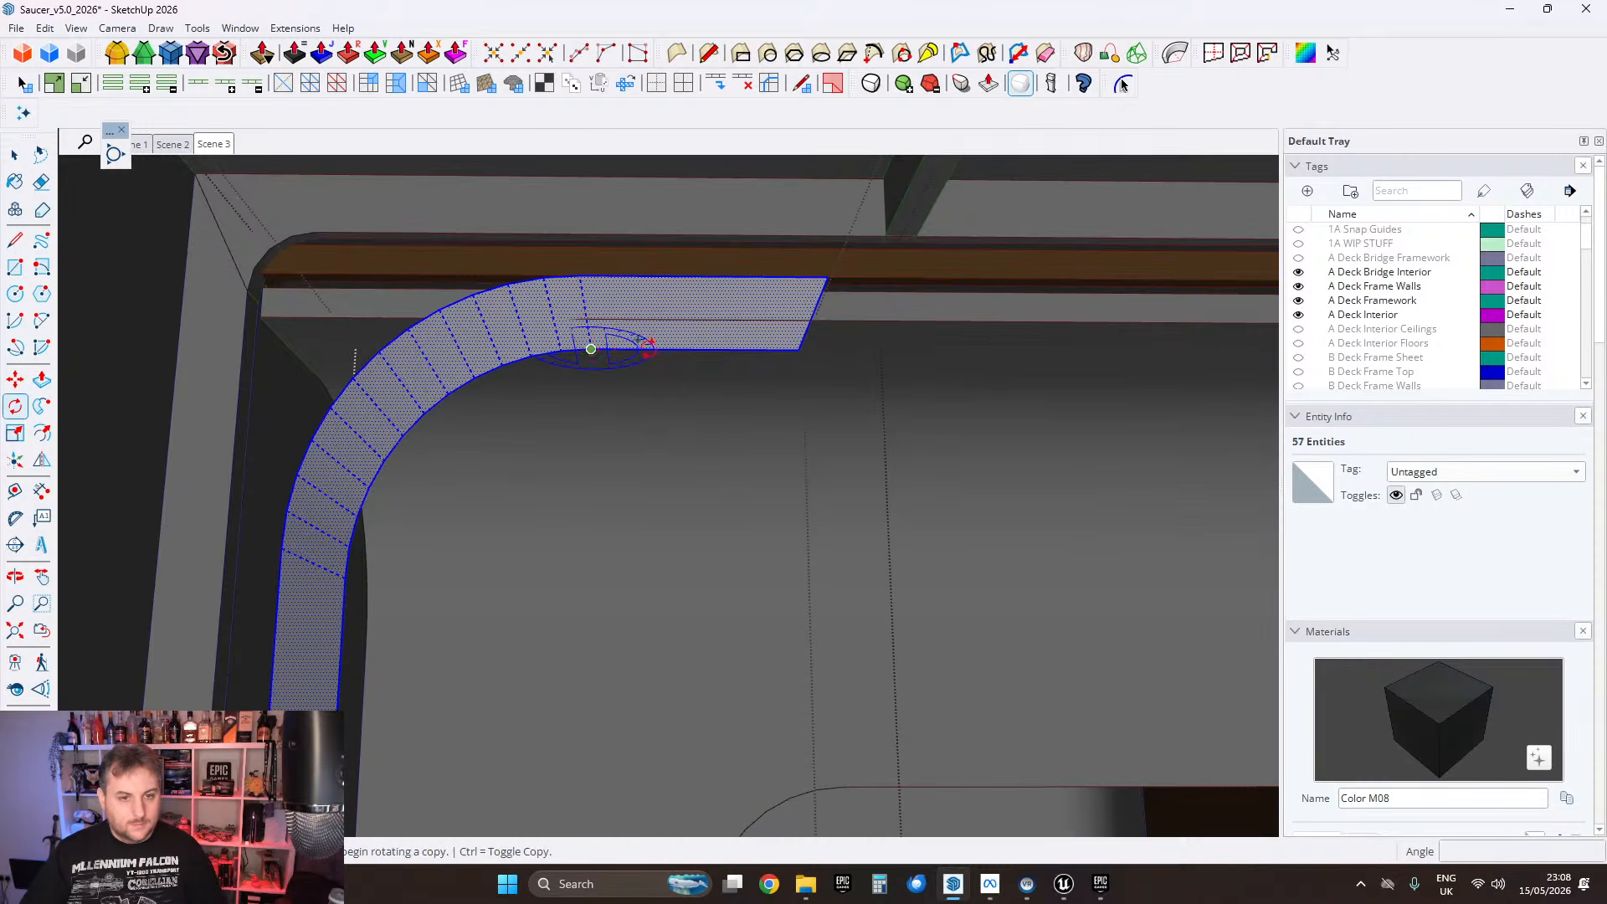
pyautogui.click(667, 349)
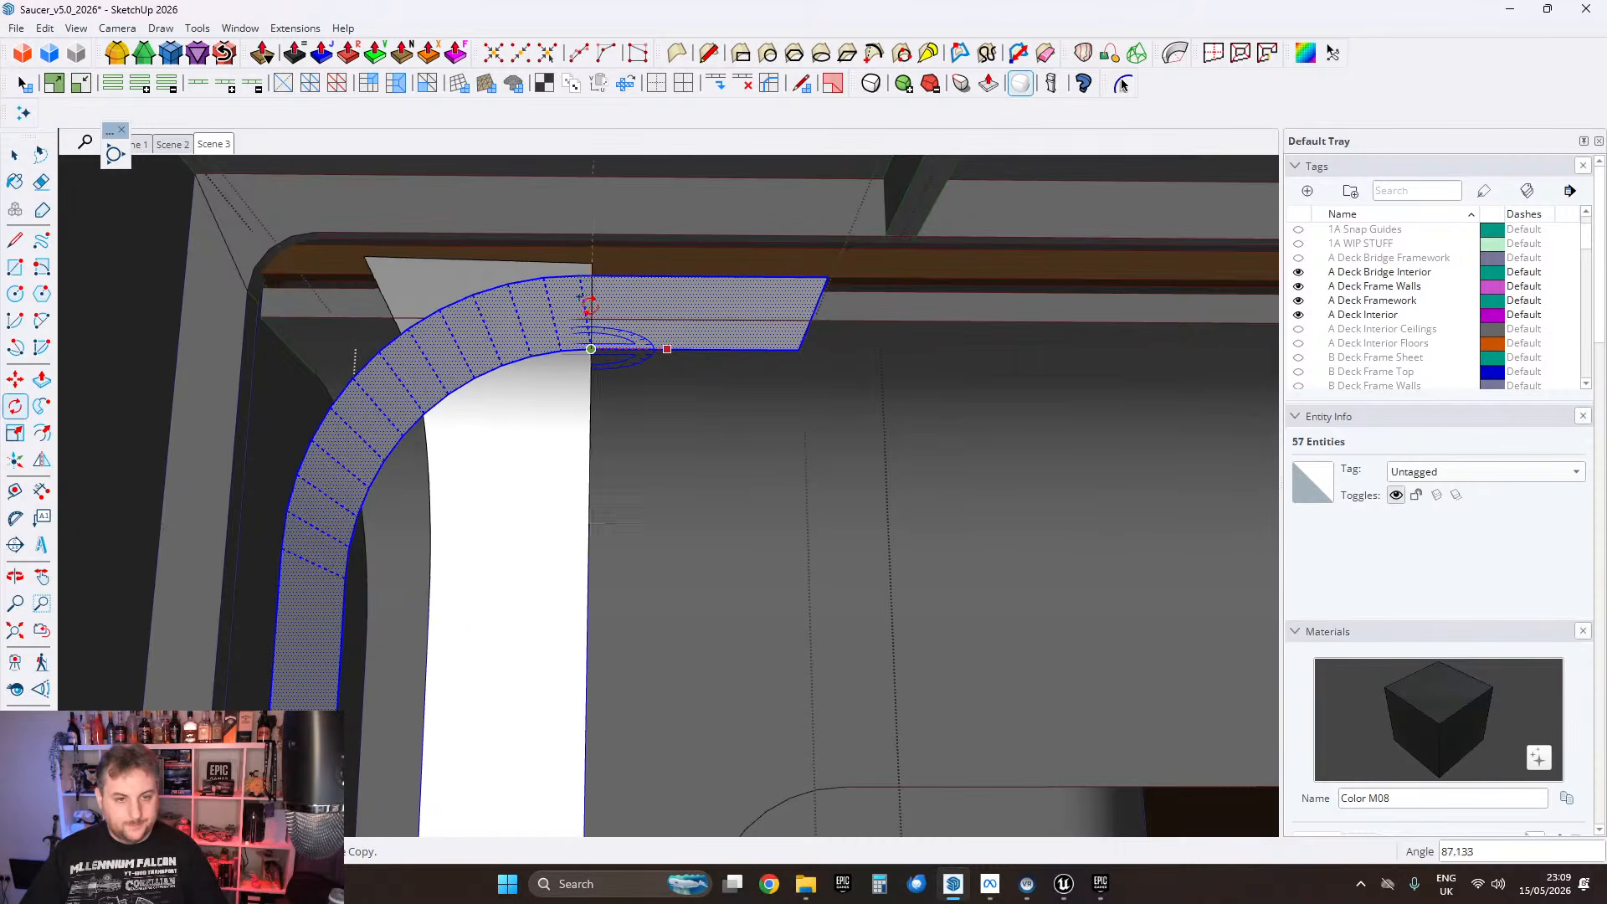
pyautogui.press('Escape')
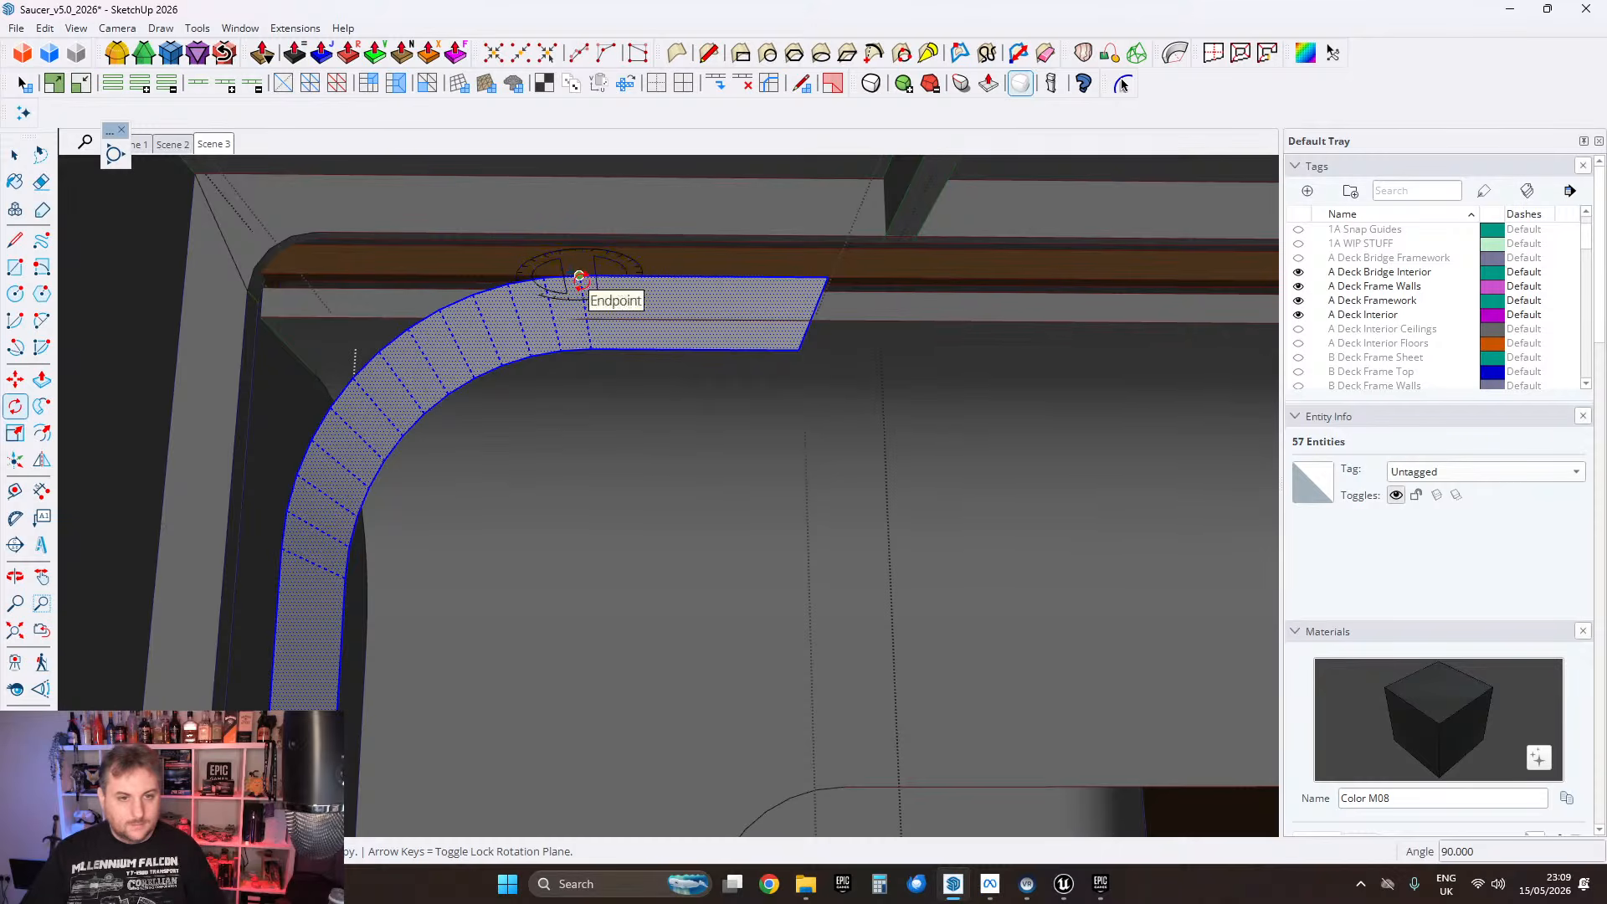
pyautogui.click(579, 275)
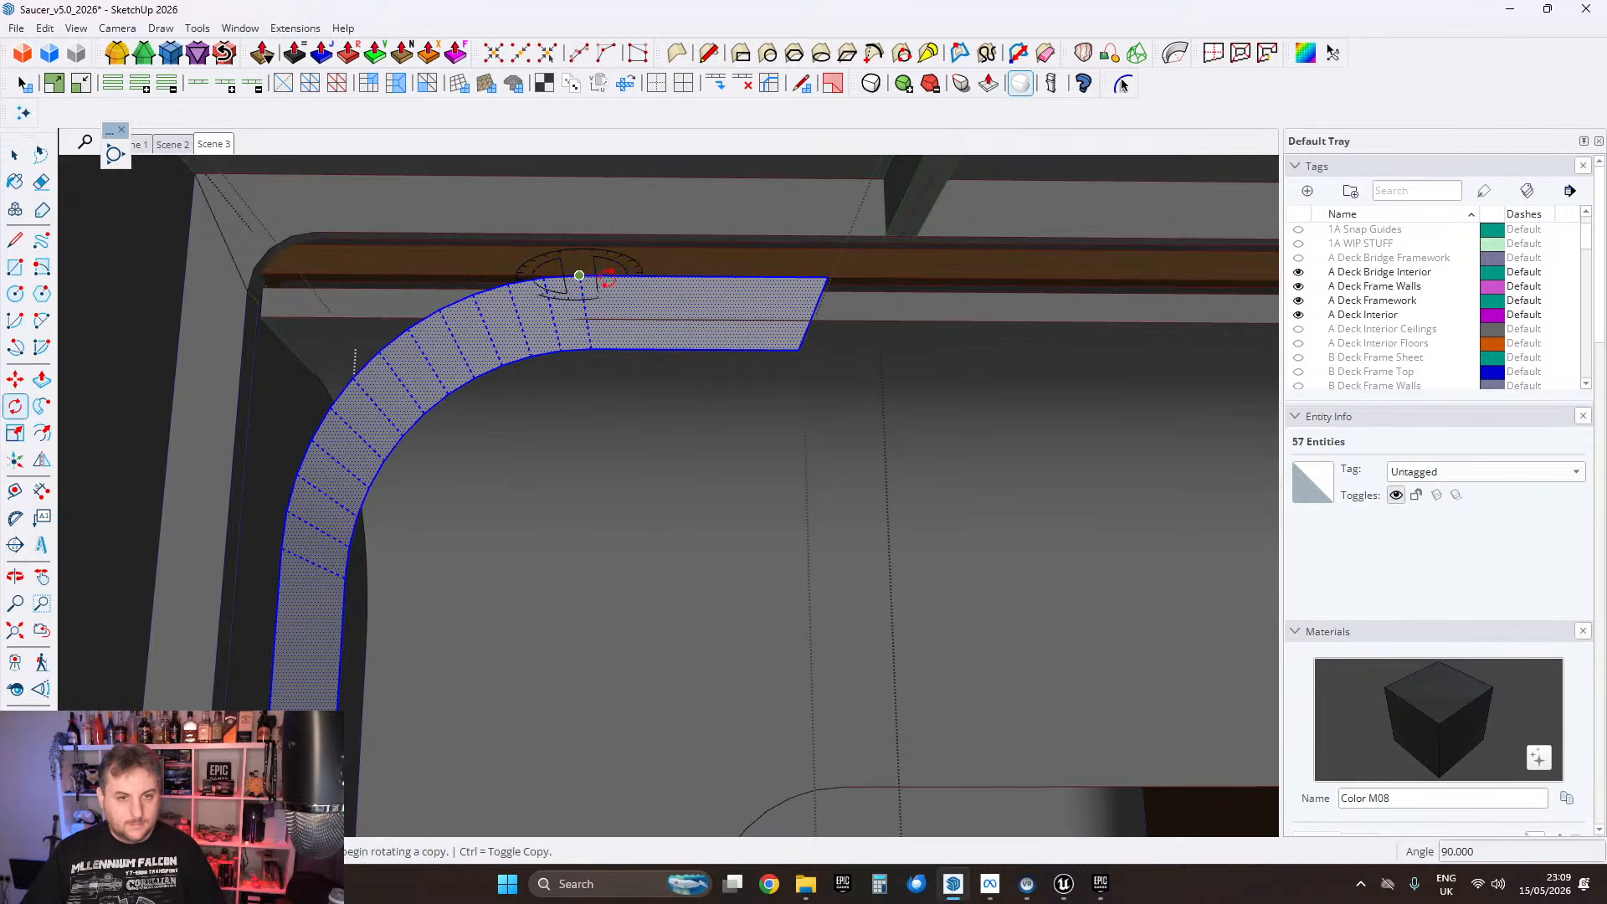
pyautogui.press('Escape')
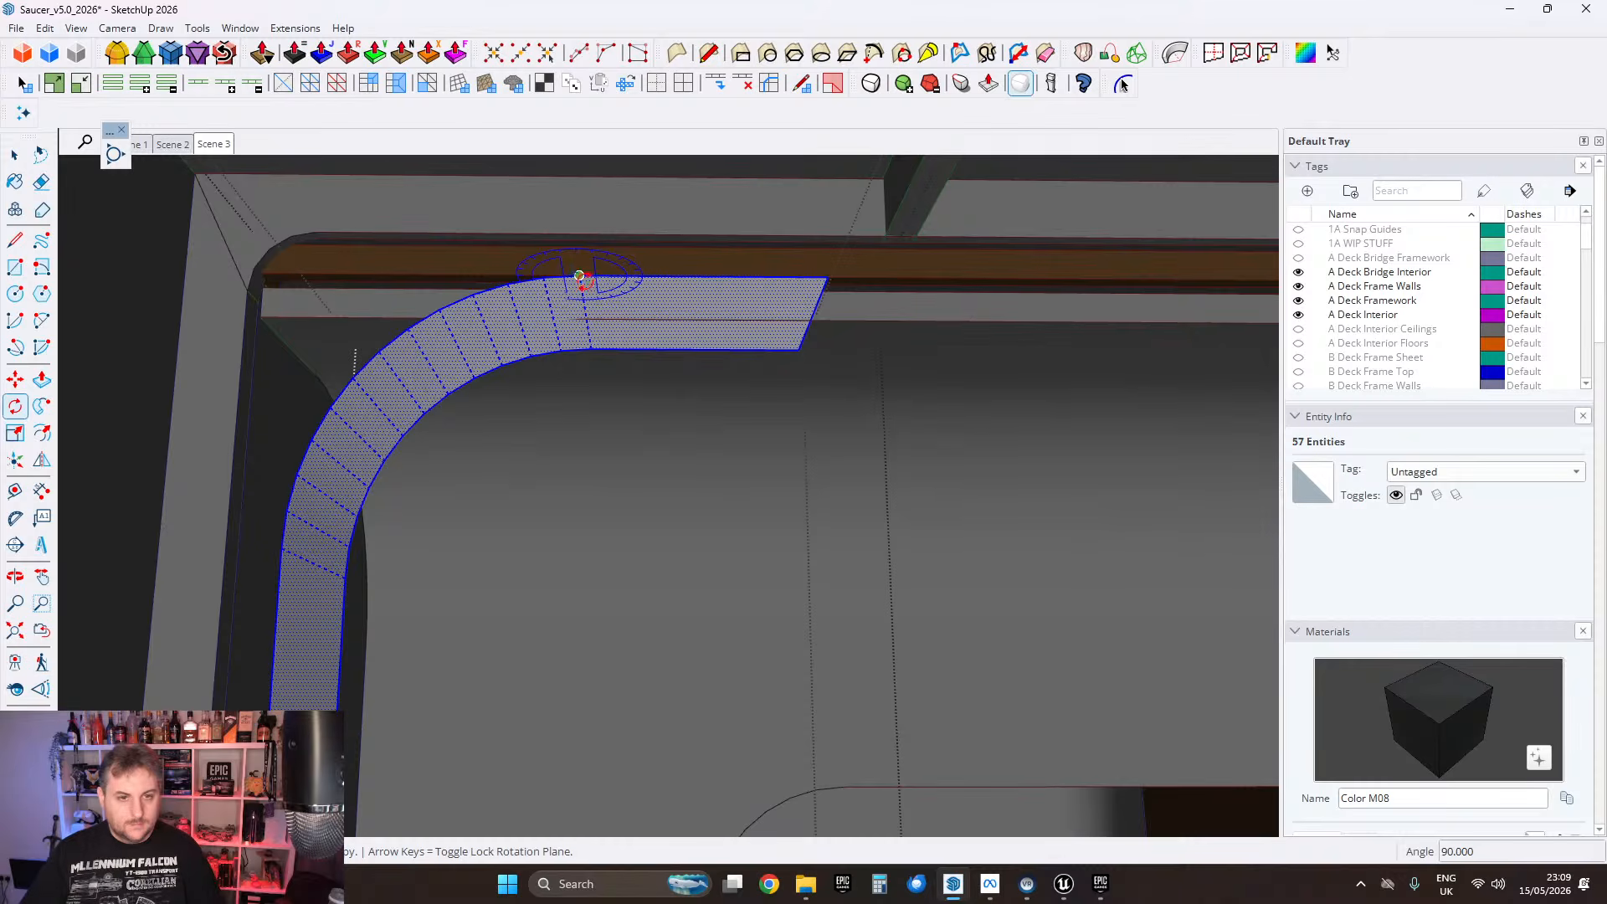
pyautogui.click(580, 276)
pyautogui.click(660, 278)
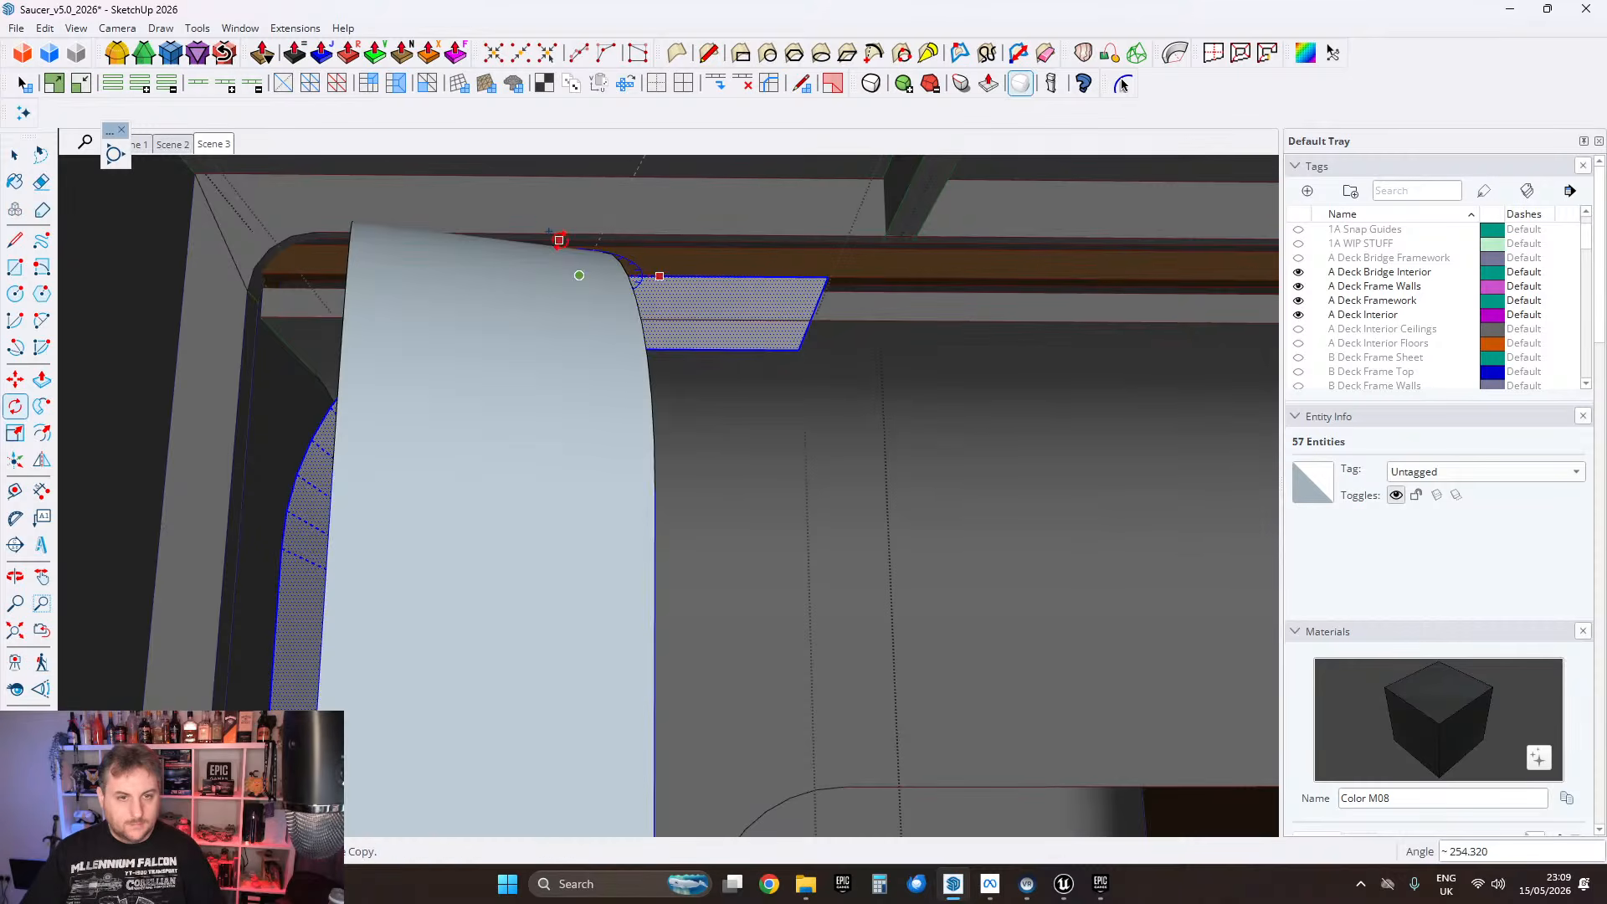
pyautogui.press('Escape')
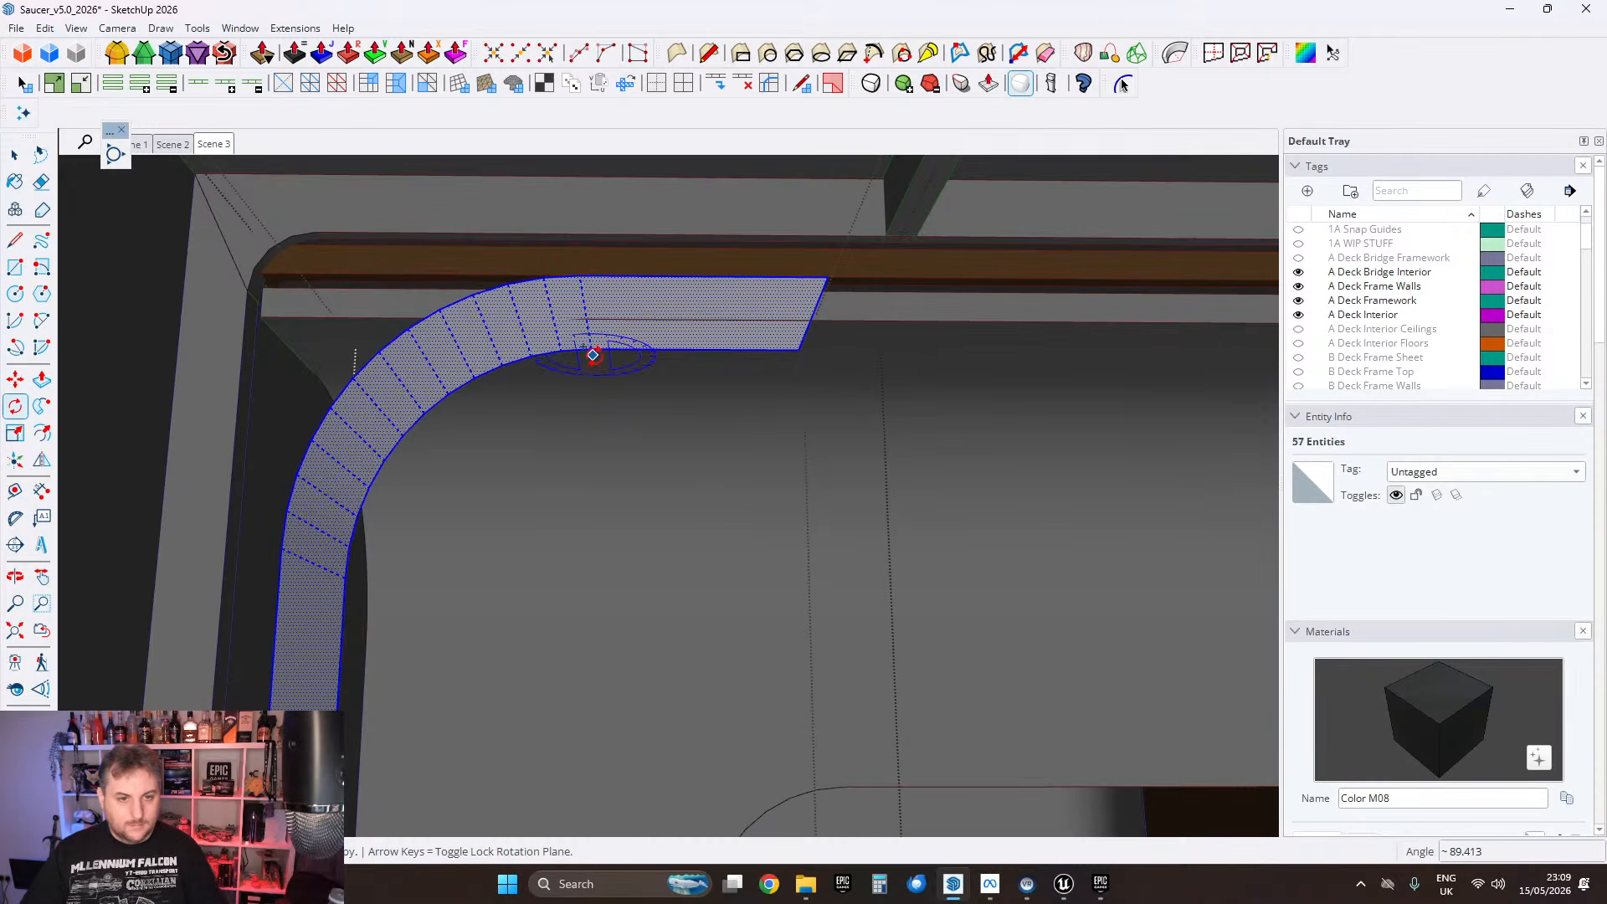
pyautogui.click(591, 347)
pyautogui.click(662, 348)
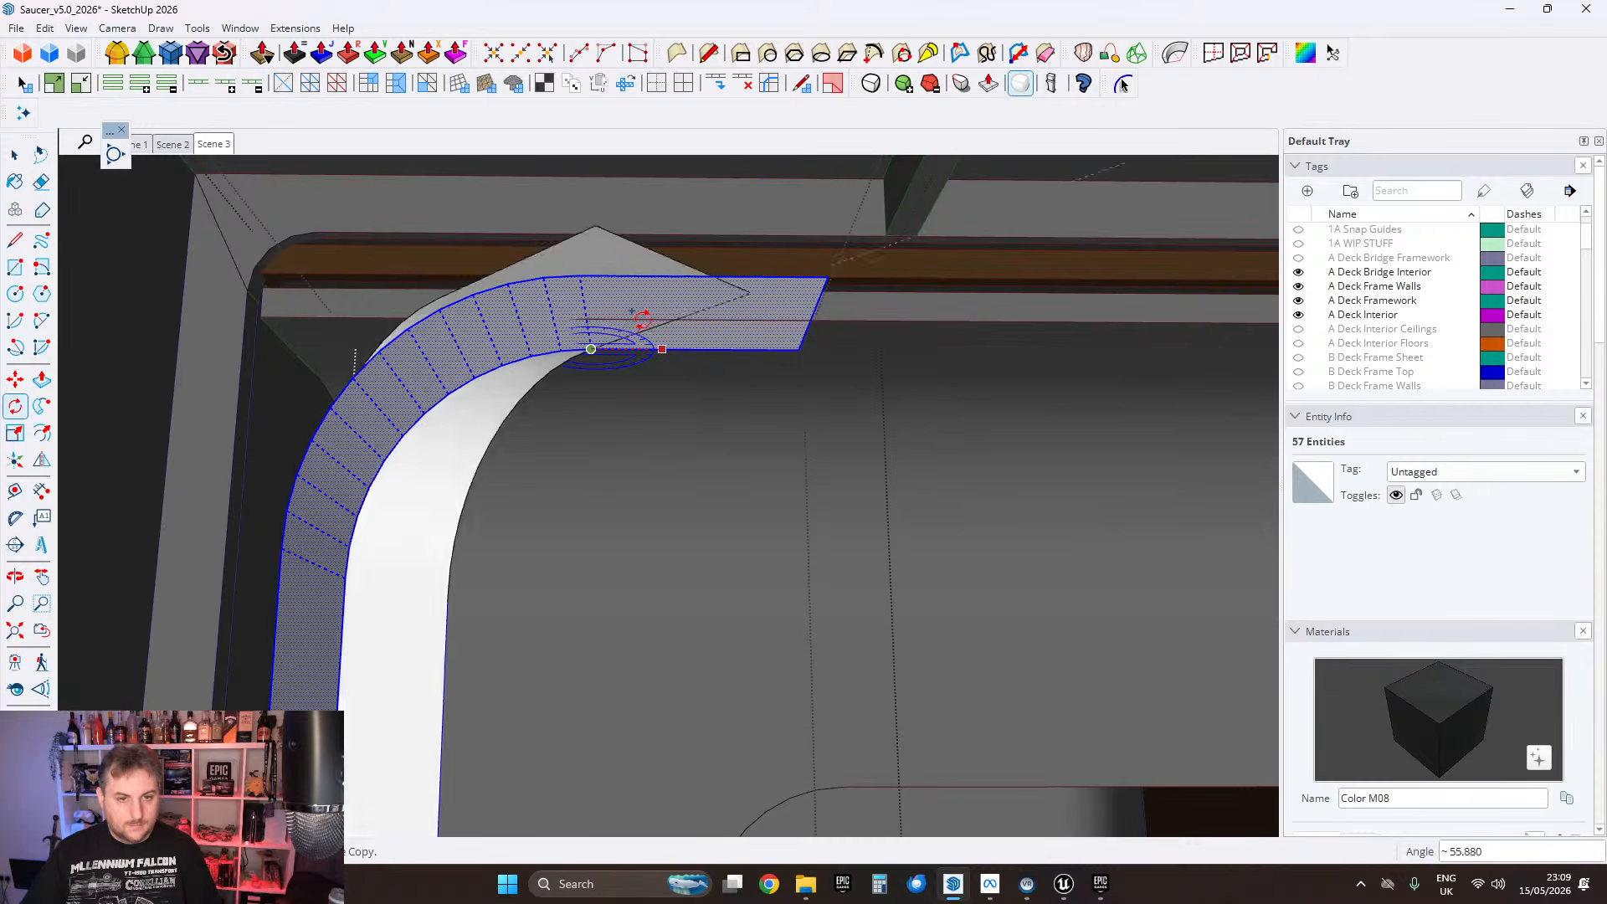
pyautogui.press('Escape')
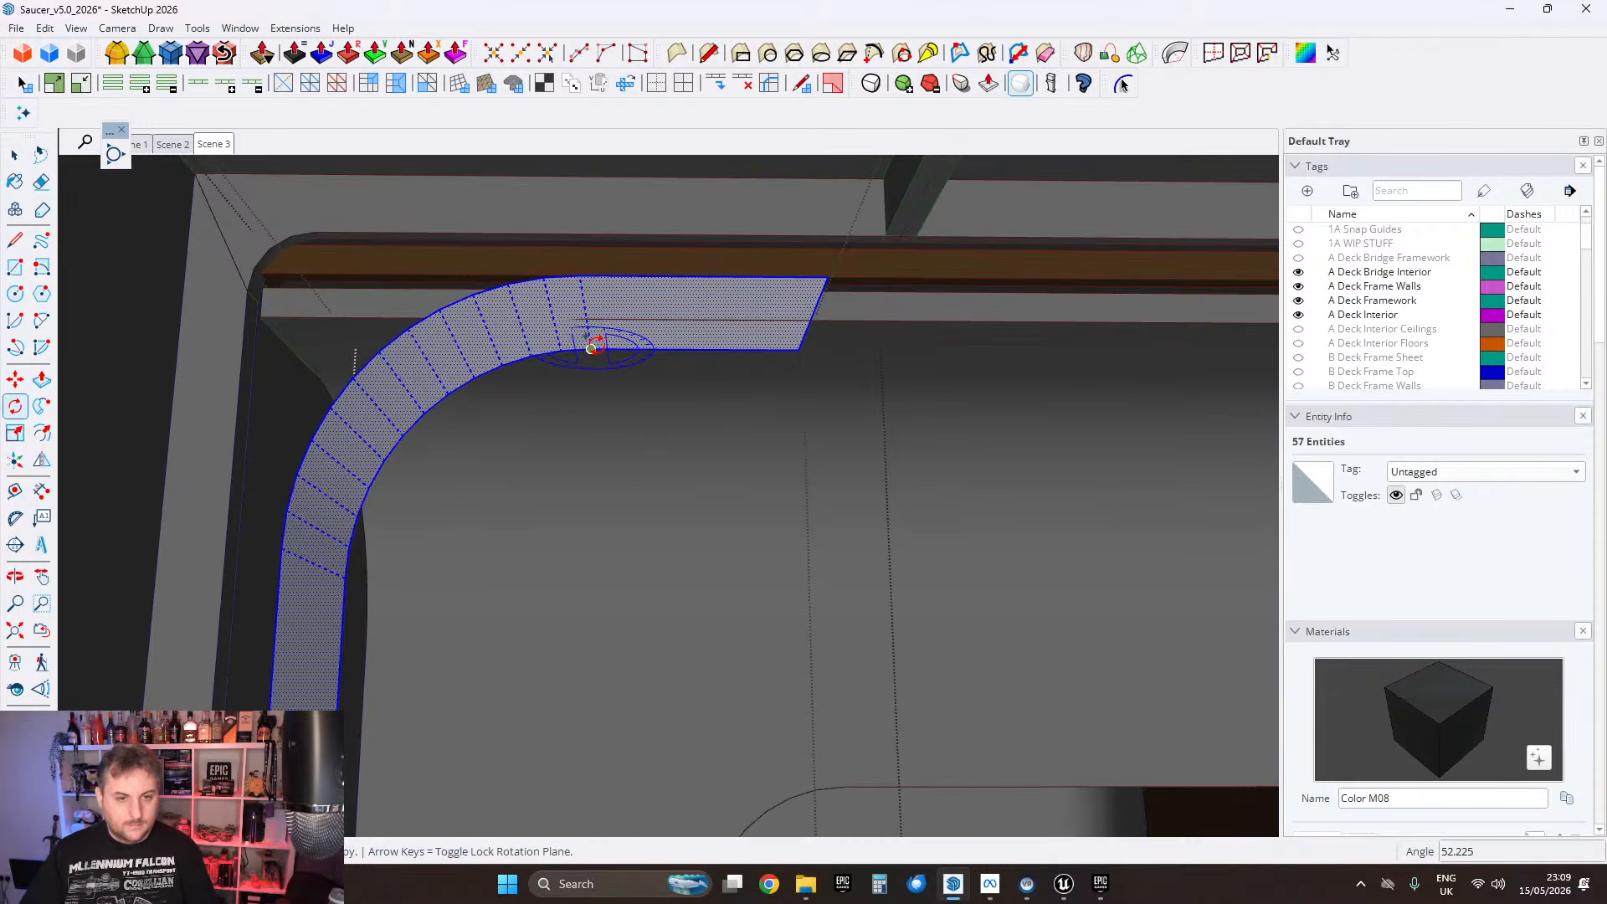
# Step: Rotate a copy of the strip 90 degrees about the upper end of its inner arc, and place another copy 15.8 cm alongside it
pyautogui.click(591, 347)
pyautogui.click(327, 347)
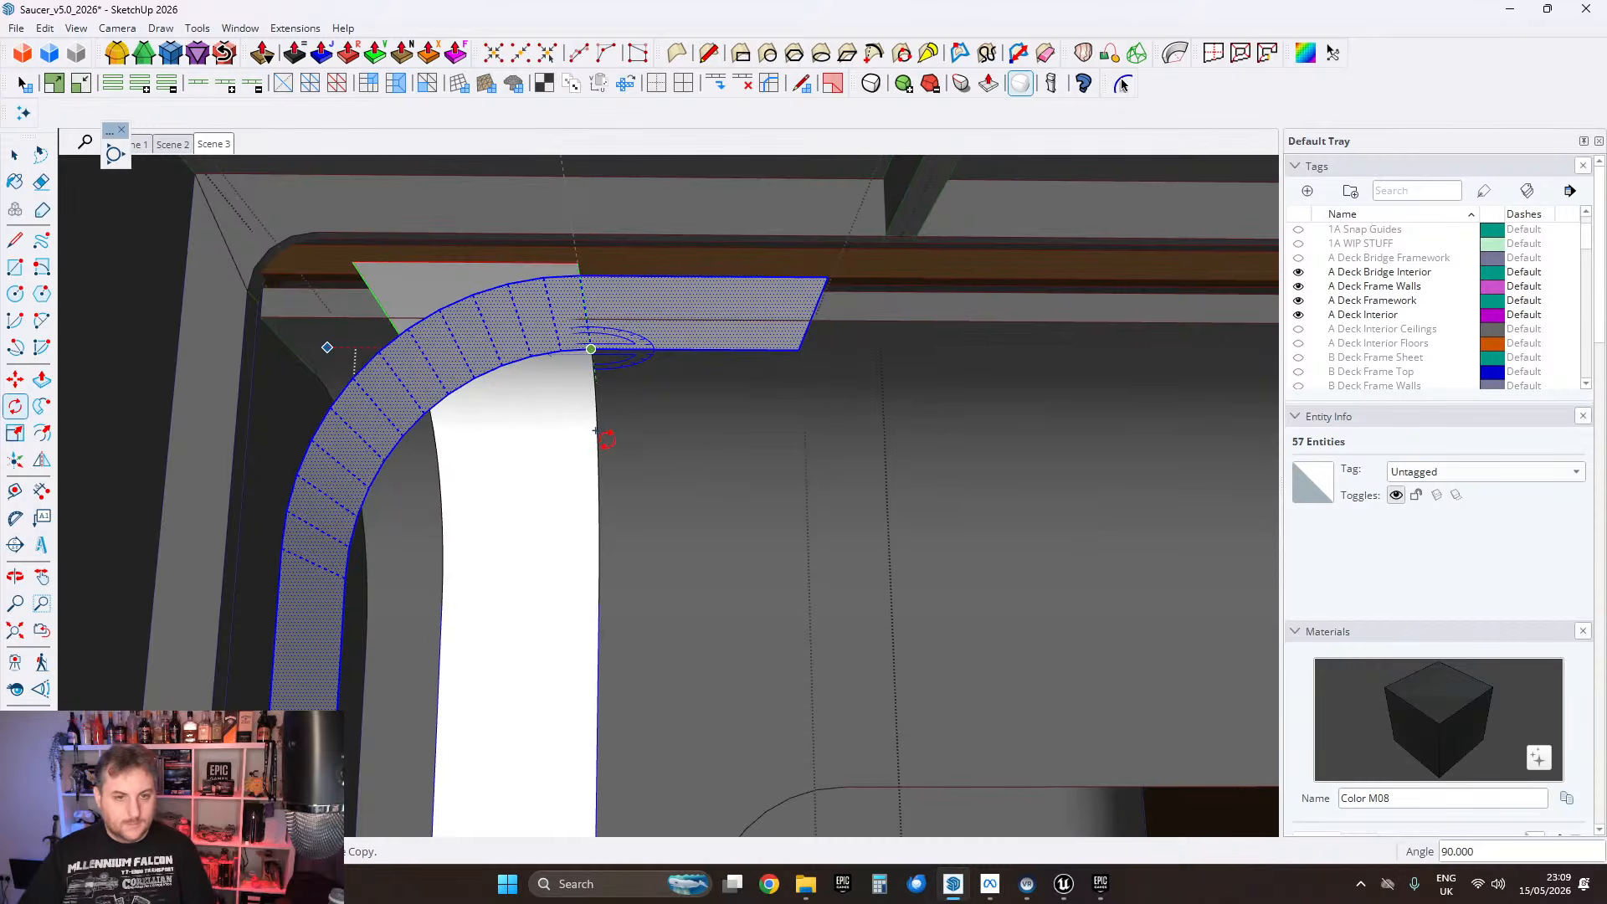
pyautogui.click(611, 439)
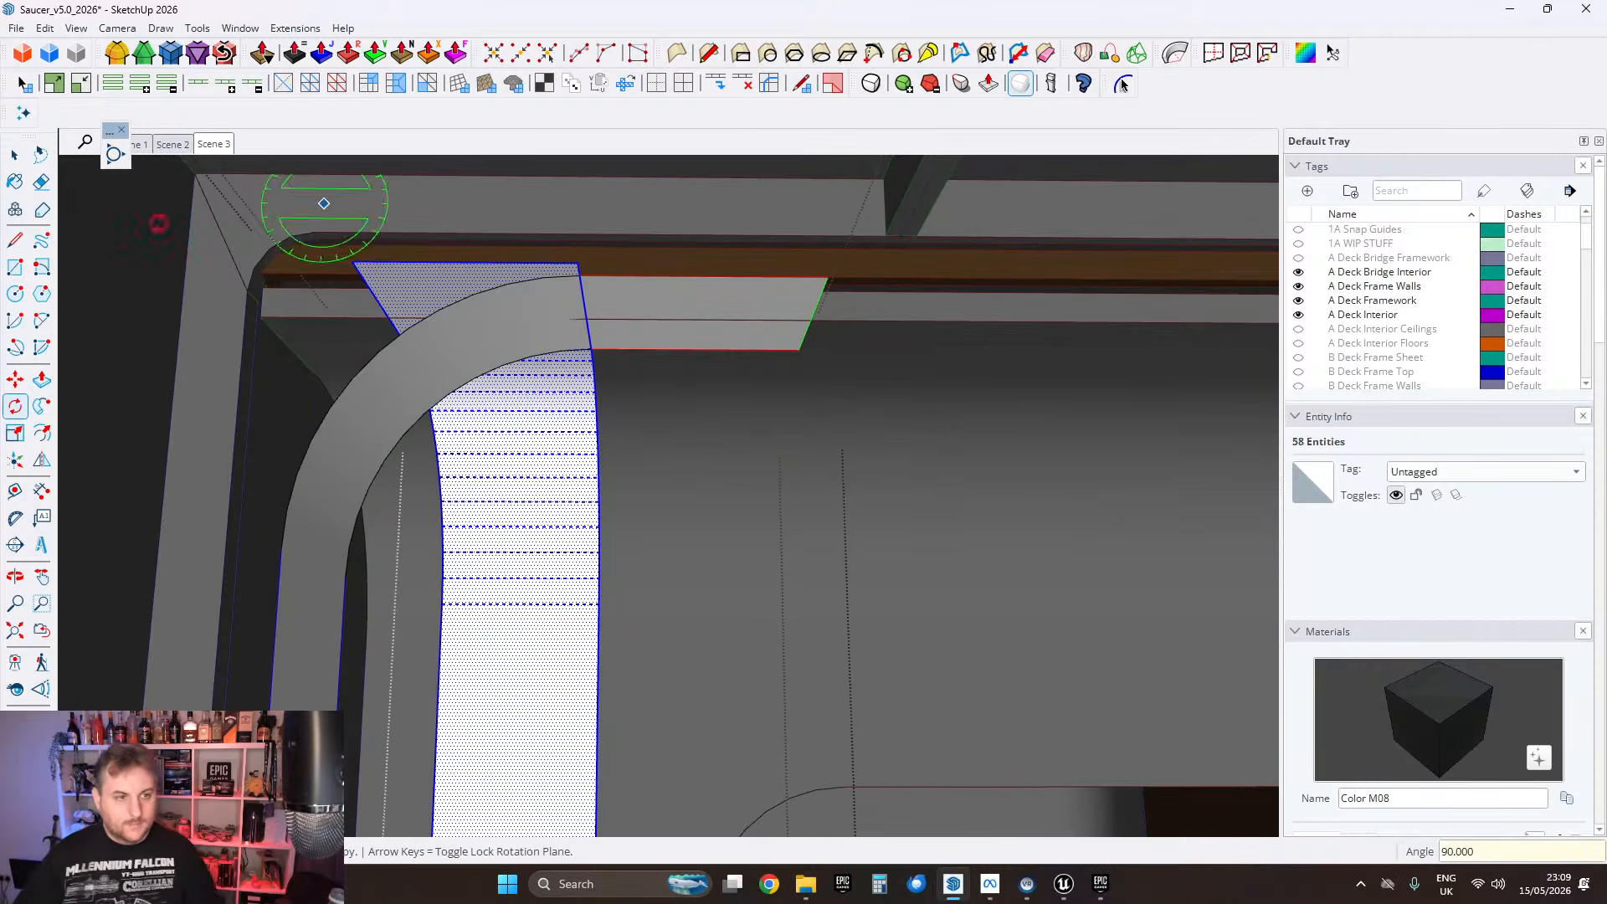
pyautogui.press('m')
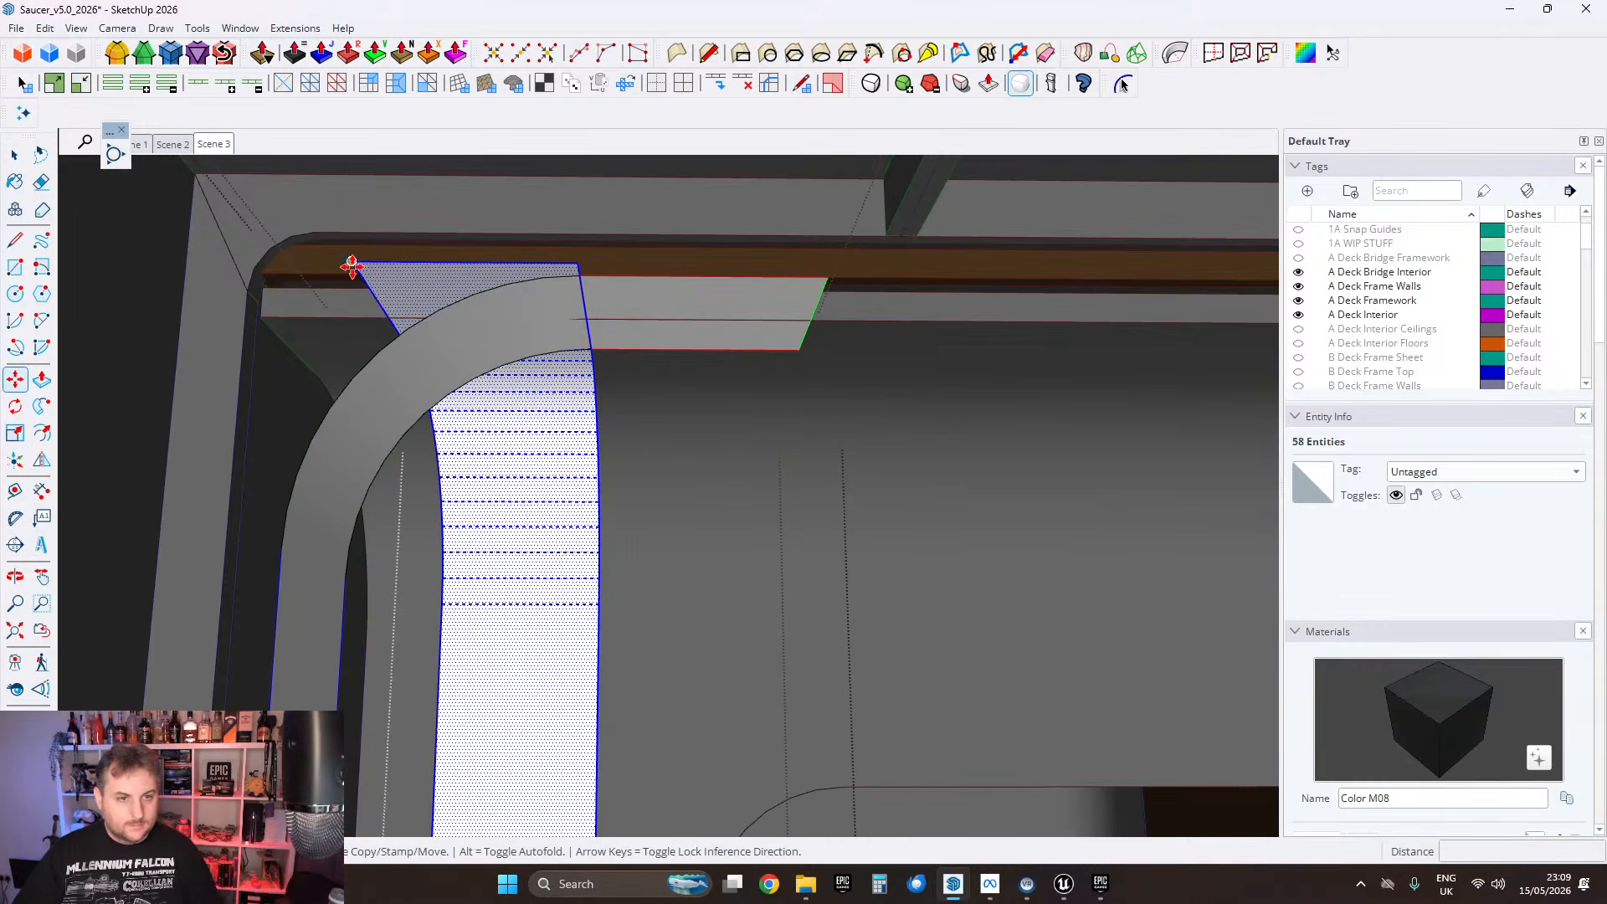
pyautogui.click(351, 264)
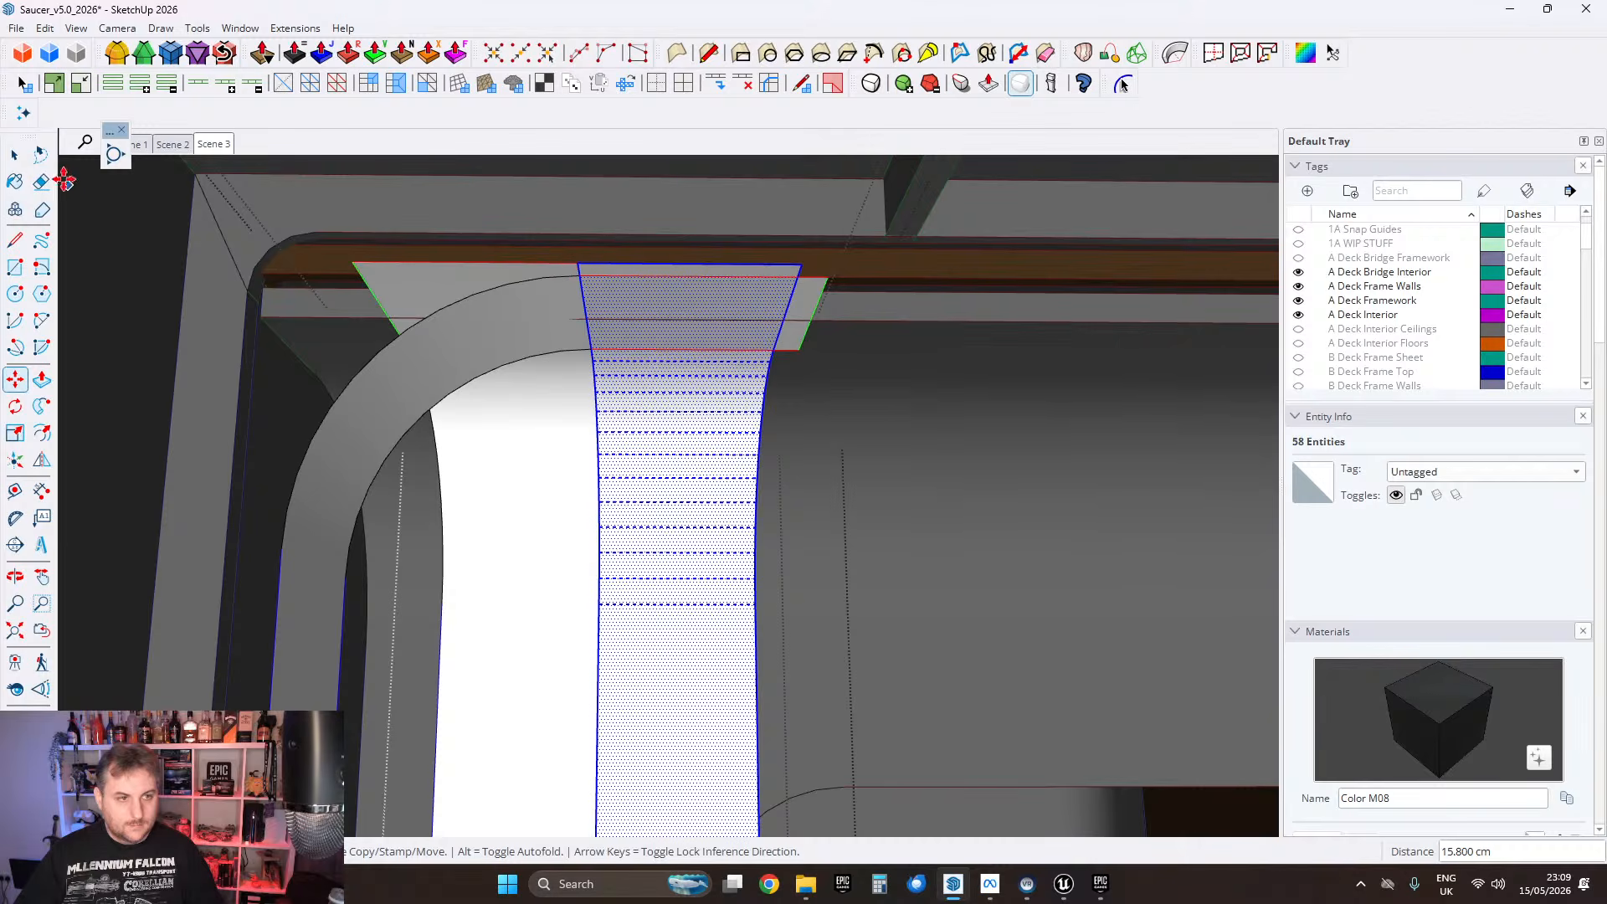
# Step: Draw edges from the adjoining copy's lower arc end along the red axis and 20 cm along the green axis to the original strip's arc end
pyautogui.moveTo(215, 234); pyautogui.dragTo(666, 477, button='middle')
pyautogui.moveTo(586, 379); pyautogui.dragTo(576, 466, button='middle')
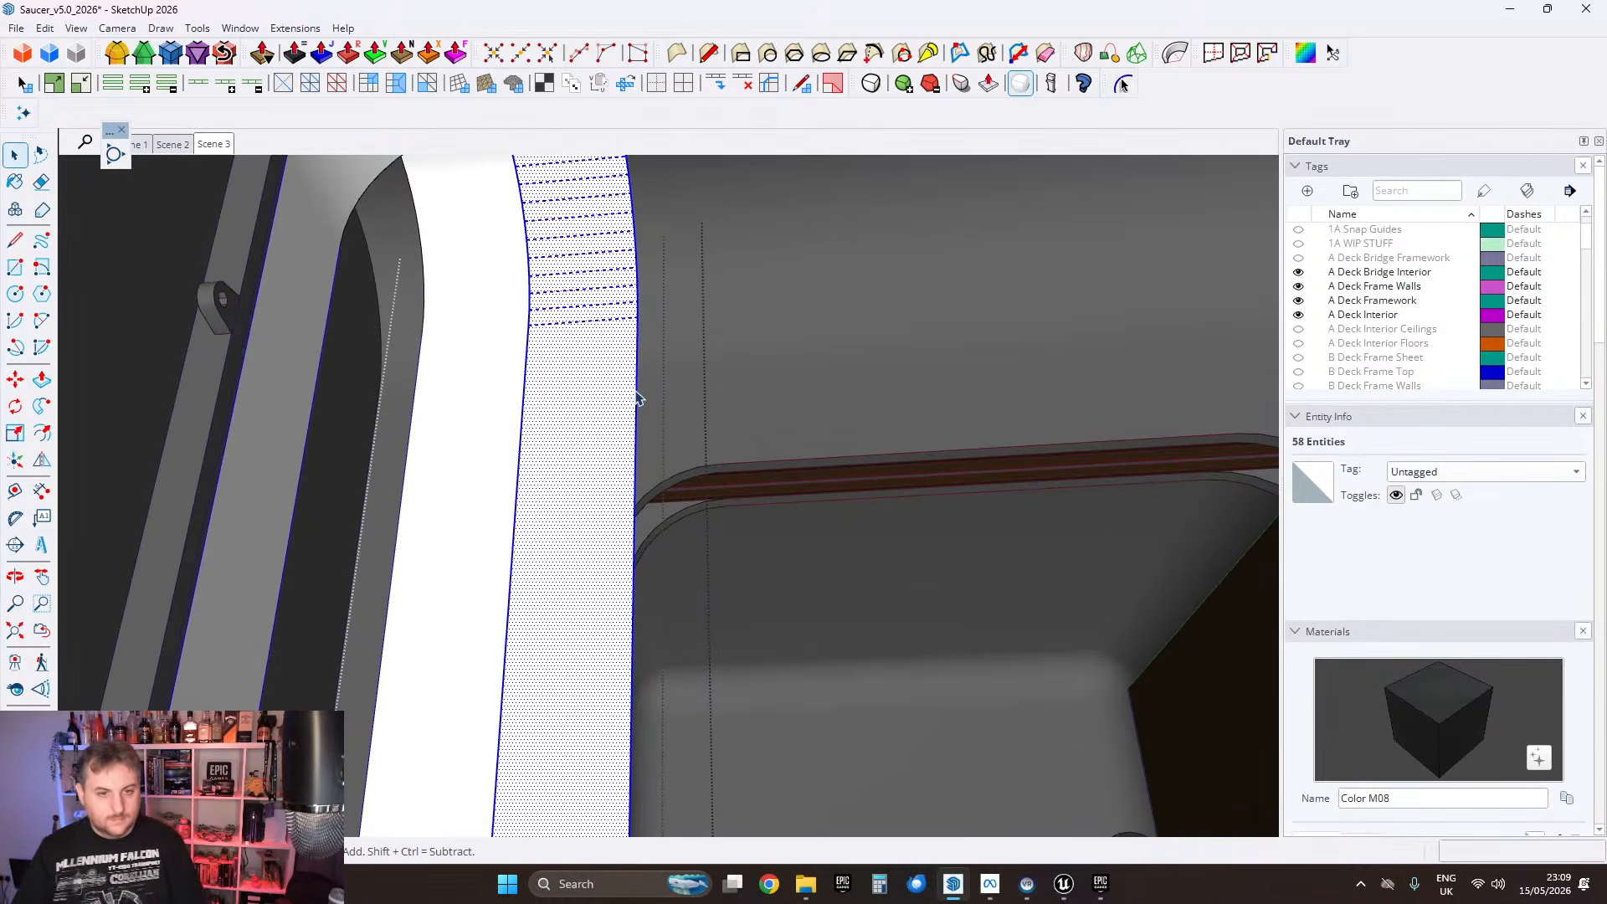
pyautogui.moveTo(636, 397); pyautogui.dragTo(677, 609, button='middle')
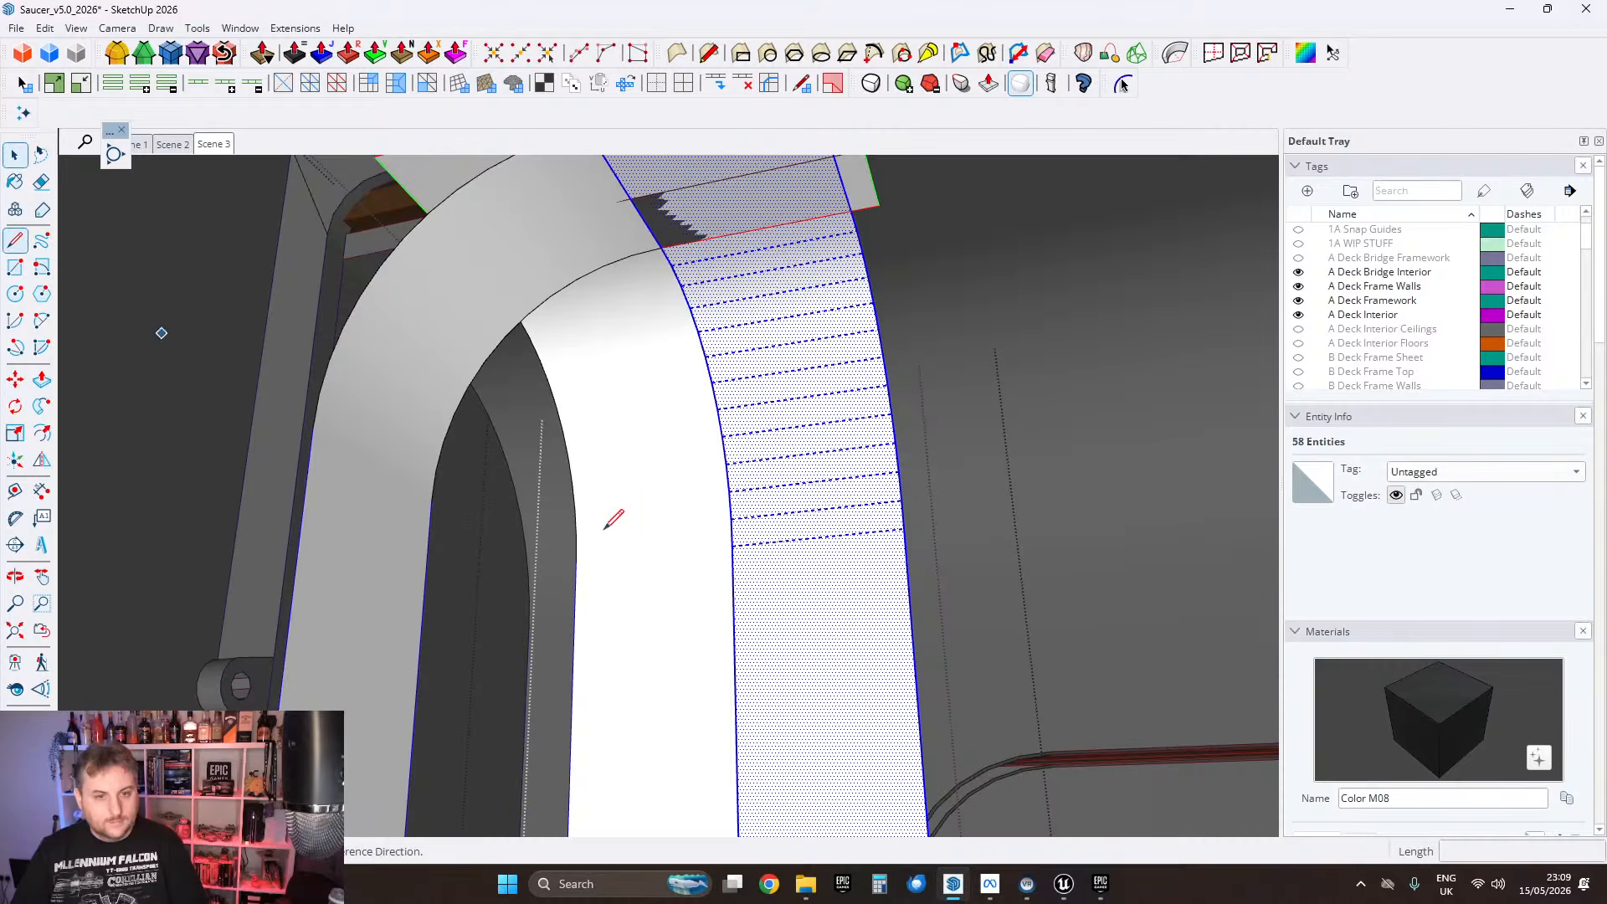
pyautogui.click(732, 544)
pyautogui.scroll(2, 733, 545)
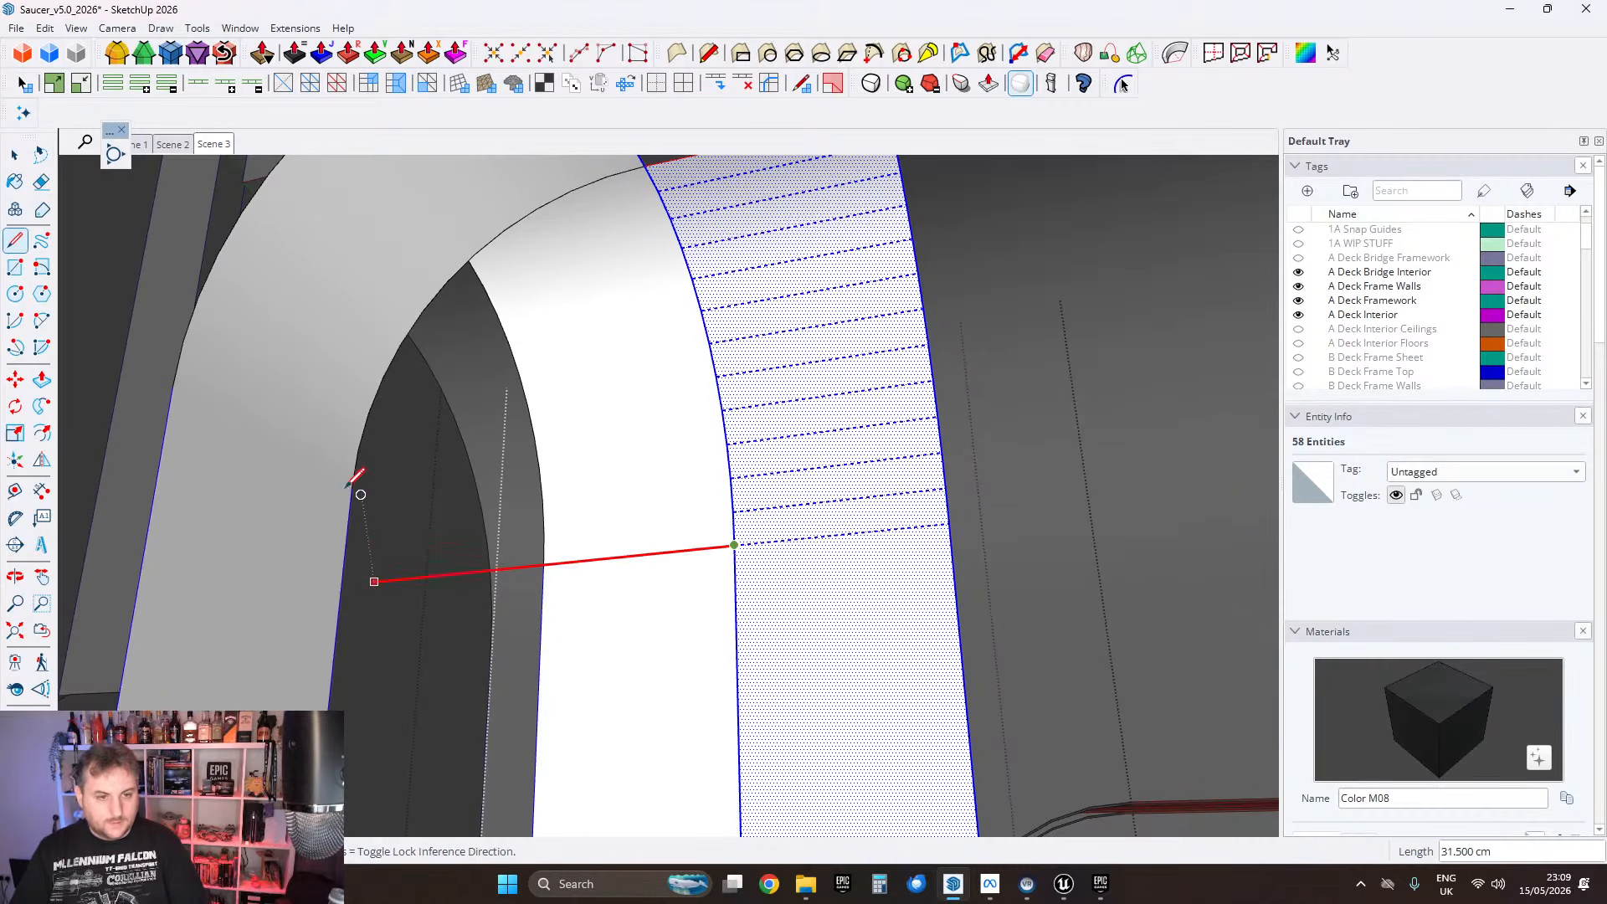
pyautogui.click(308, 554)
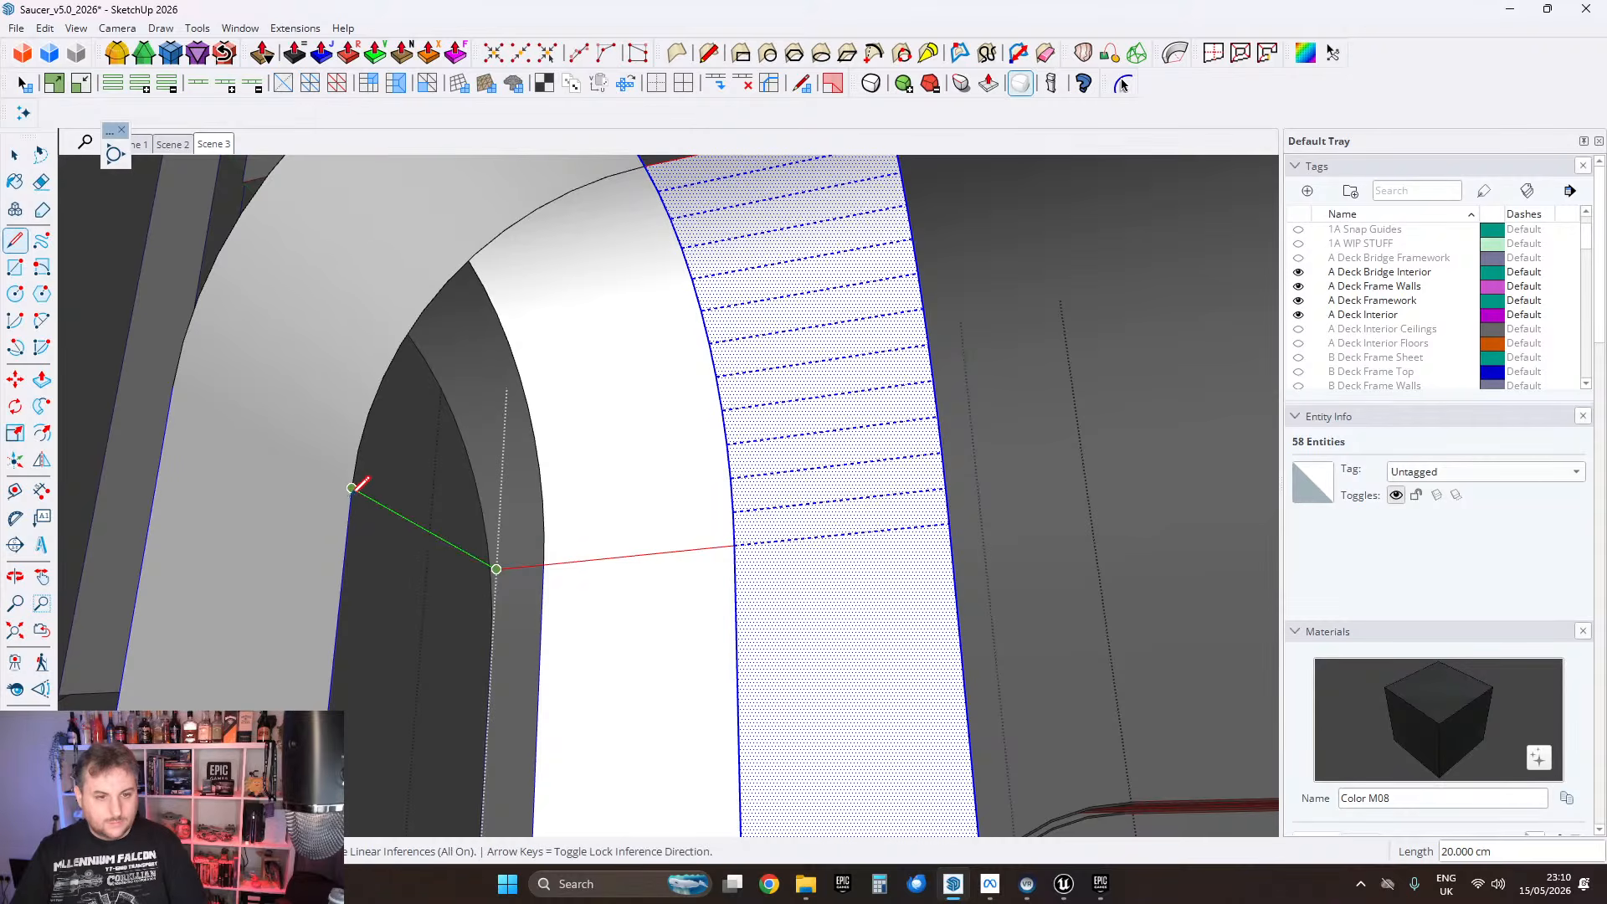
pyautogui.click(352, 488)
# Step: Draw an edge 20 cm along the green axis from the white strip's lower arc end, then a 90-degree, 12-segment arc centred on its free end
pyautogui.scroll(-2, 610, 545)
pyautogui.moveTo(610, 545); pyautogui.dragTo(535, 494, button='middle')
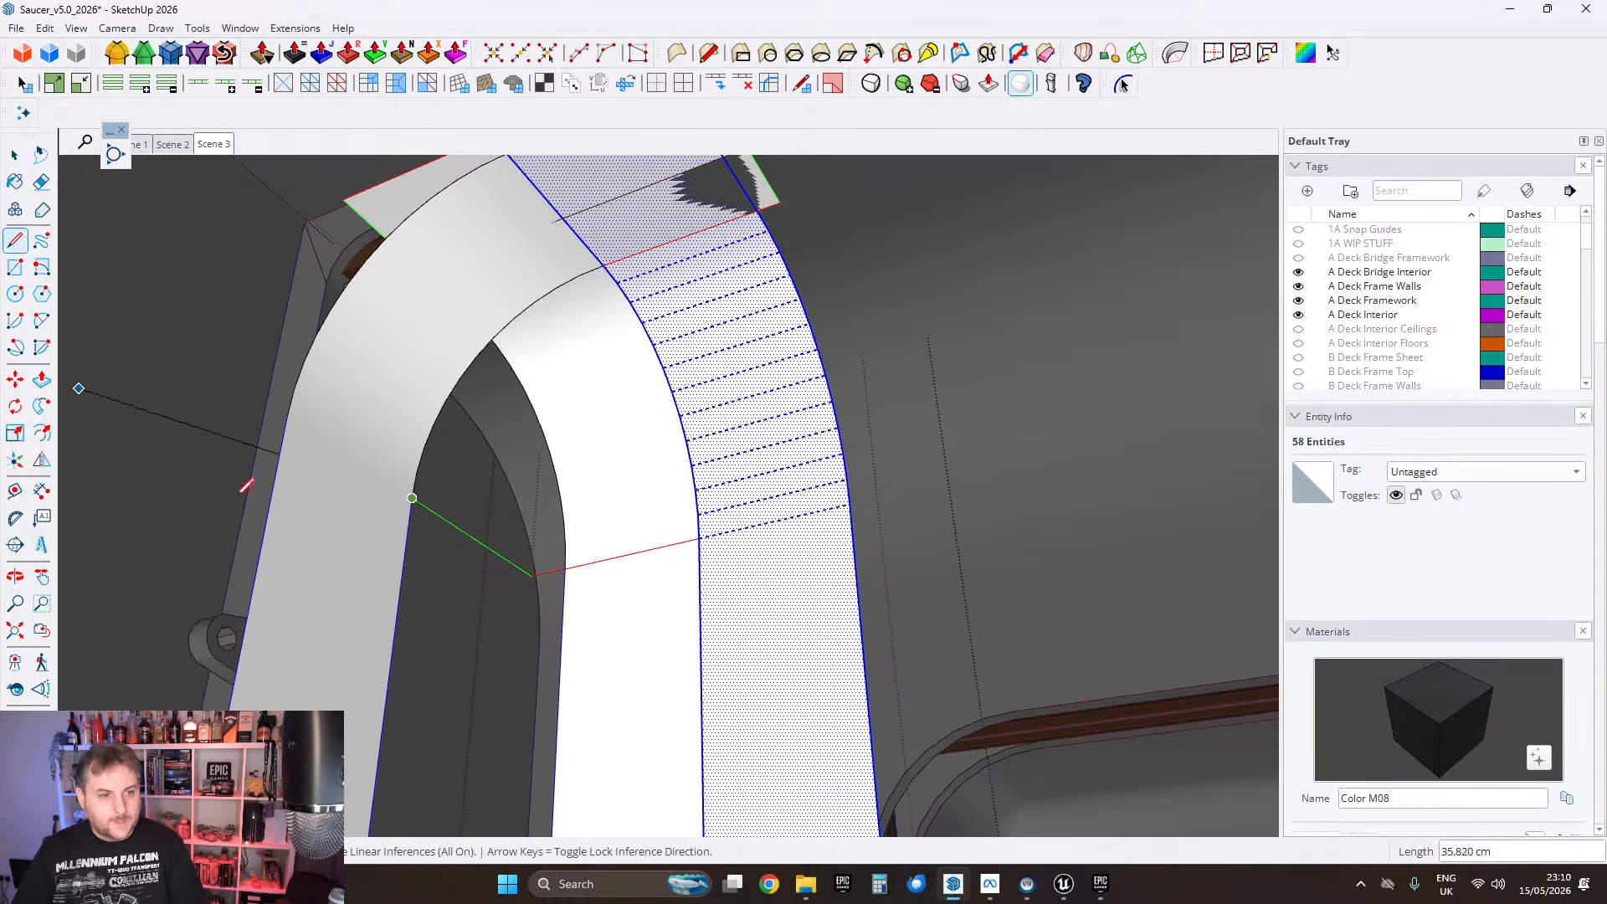
pyautogui.click(699, 536)
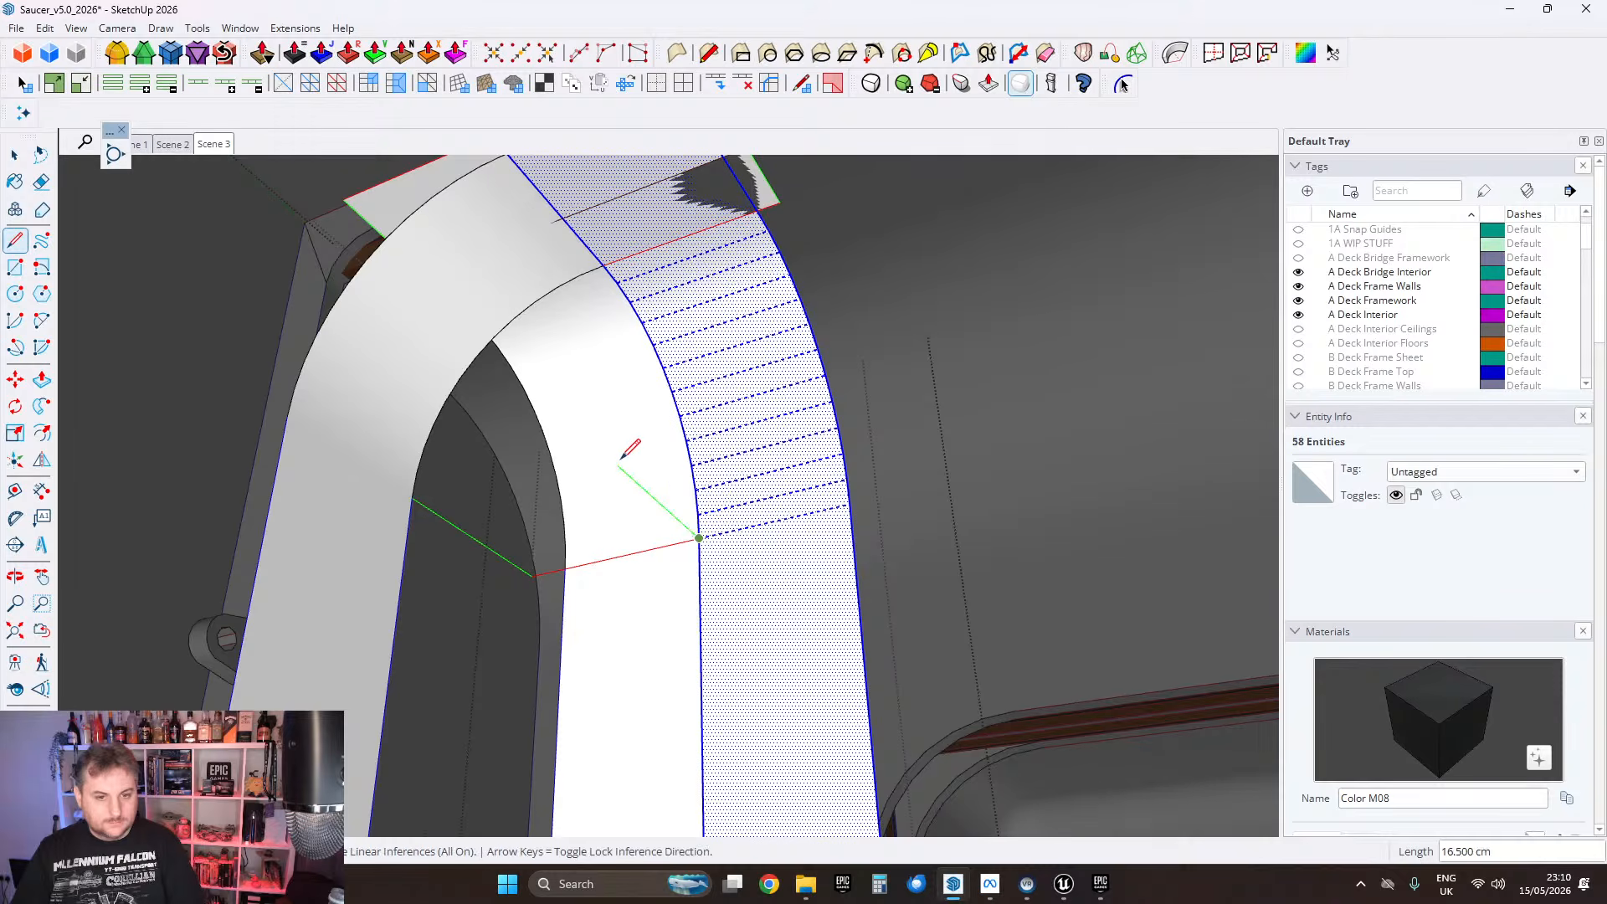
pyautogui.click(596, 446)
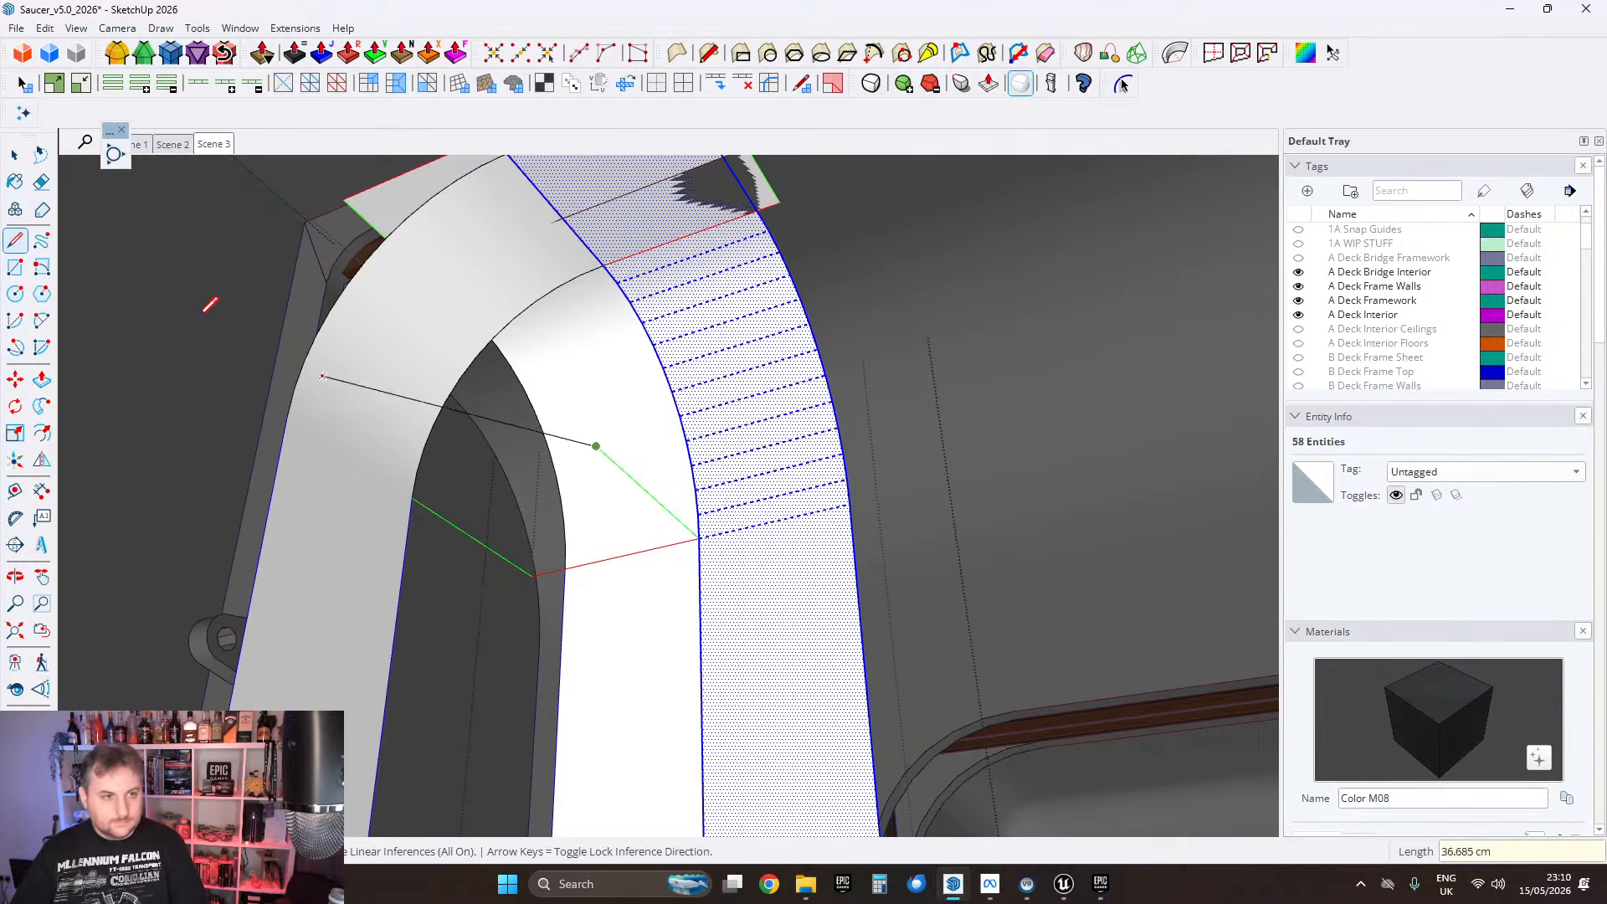
pyautogui.click(15, 320)
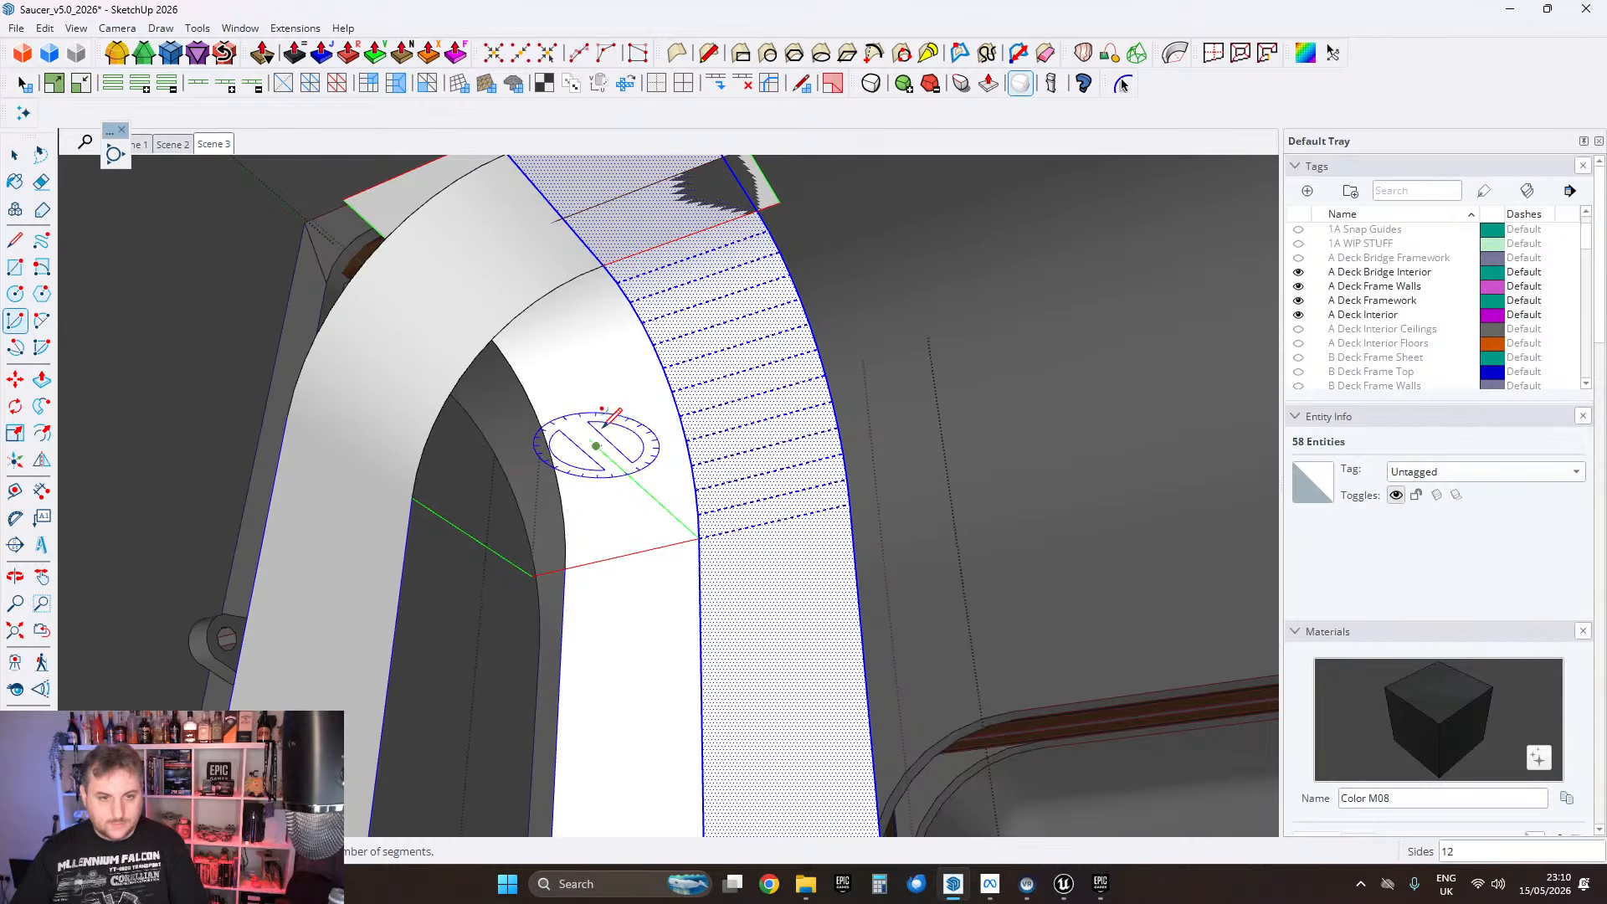
pyautogui.click(596, 447)
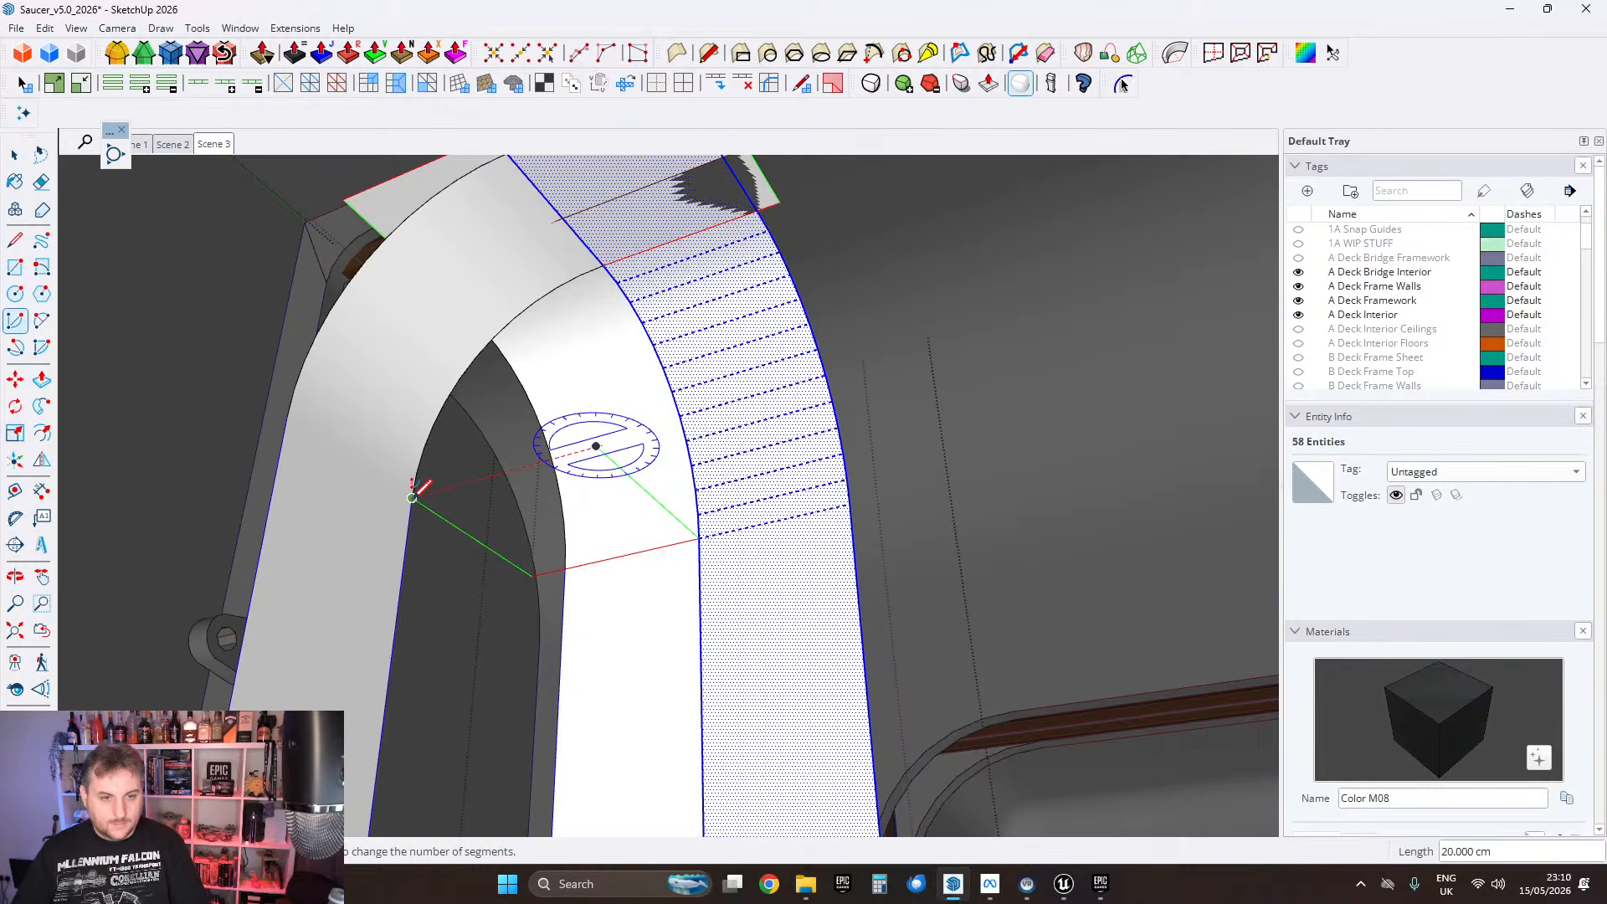
pyautogui.click(412, 497)
pyautogui.click(699, 539)
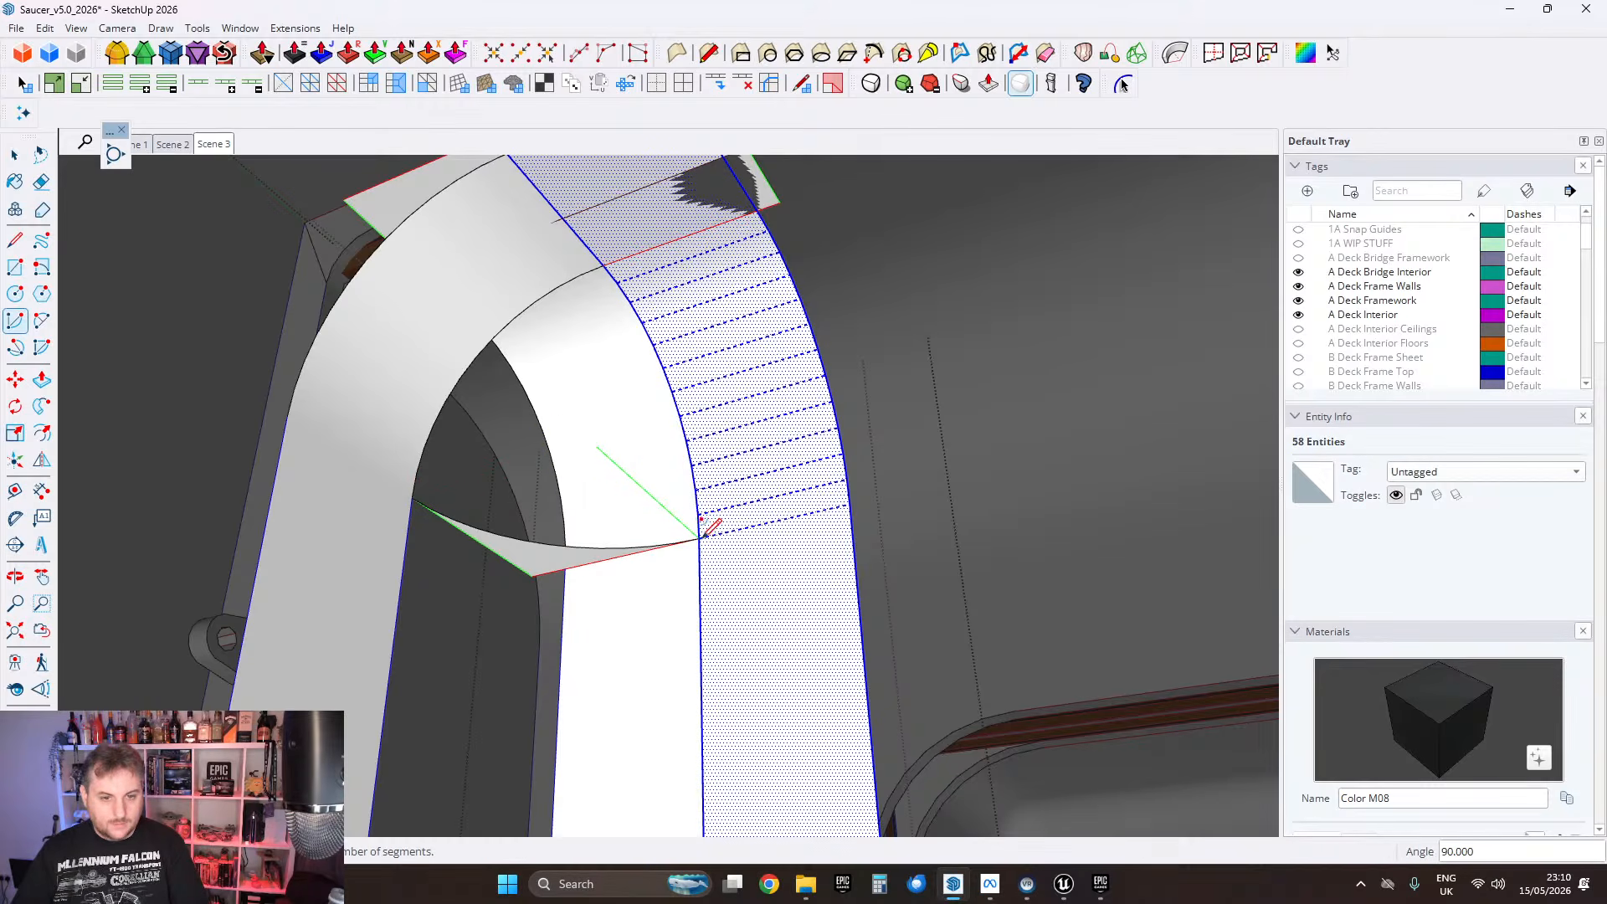
# Step: Select all the connected strip geometry and unsoften its edges by setting the angle between normals to 0 degrees
pyautogui.click(15, 155)
pyautogui.keyDown('shift'); pyautogui.moveTo(650, 506); pyautogui.dragTo(761, 485, button='middle'); pyautogui.keyUp('shift')
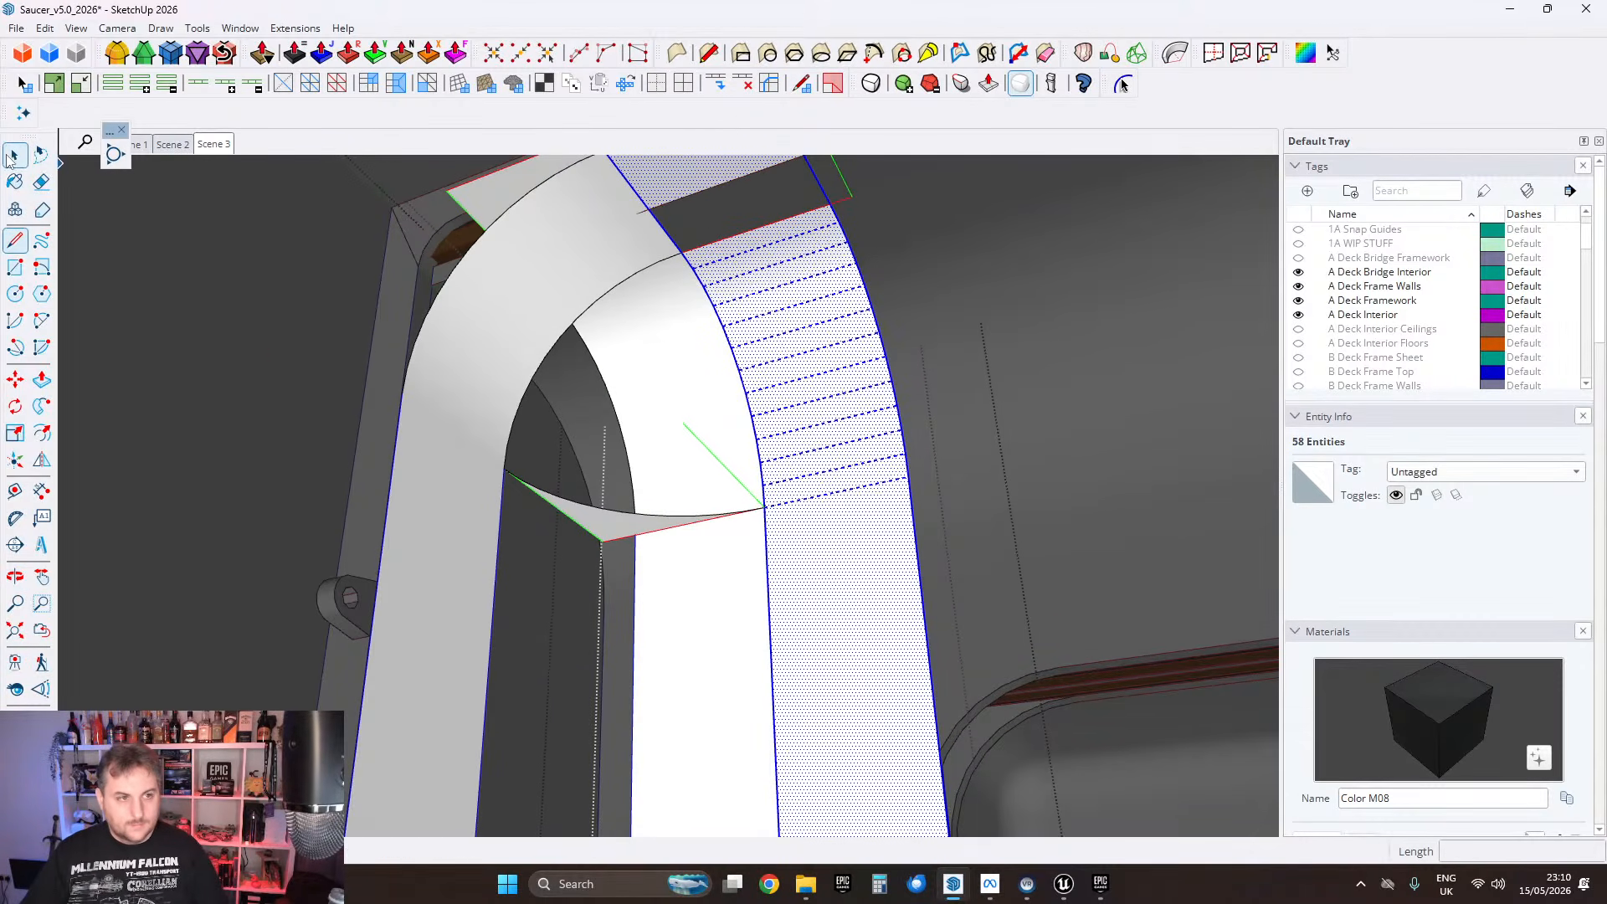
pyautogui.tripleClick(460, 378)
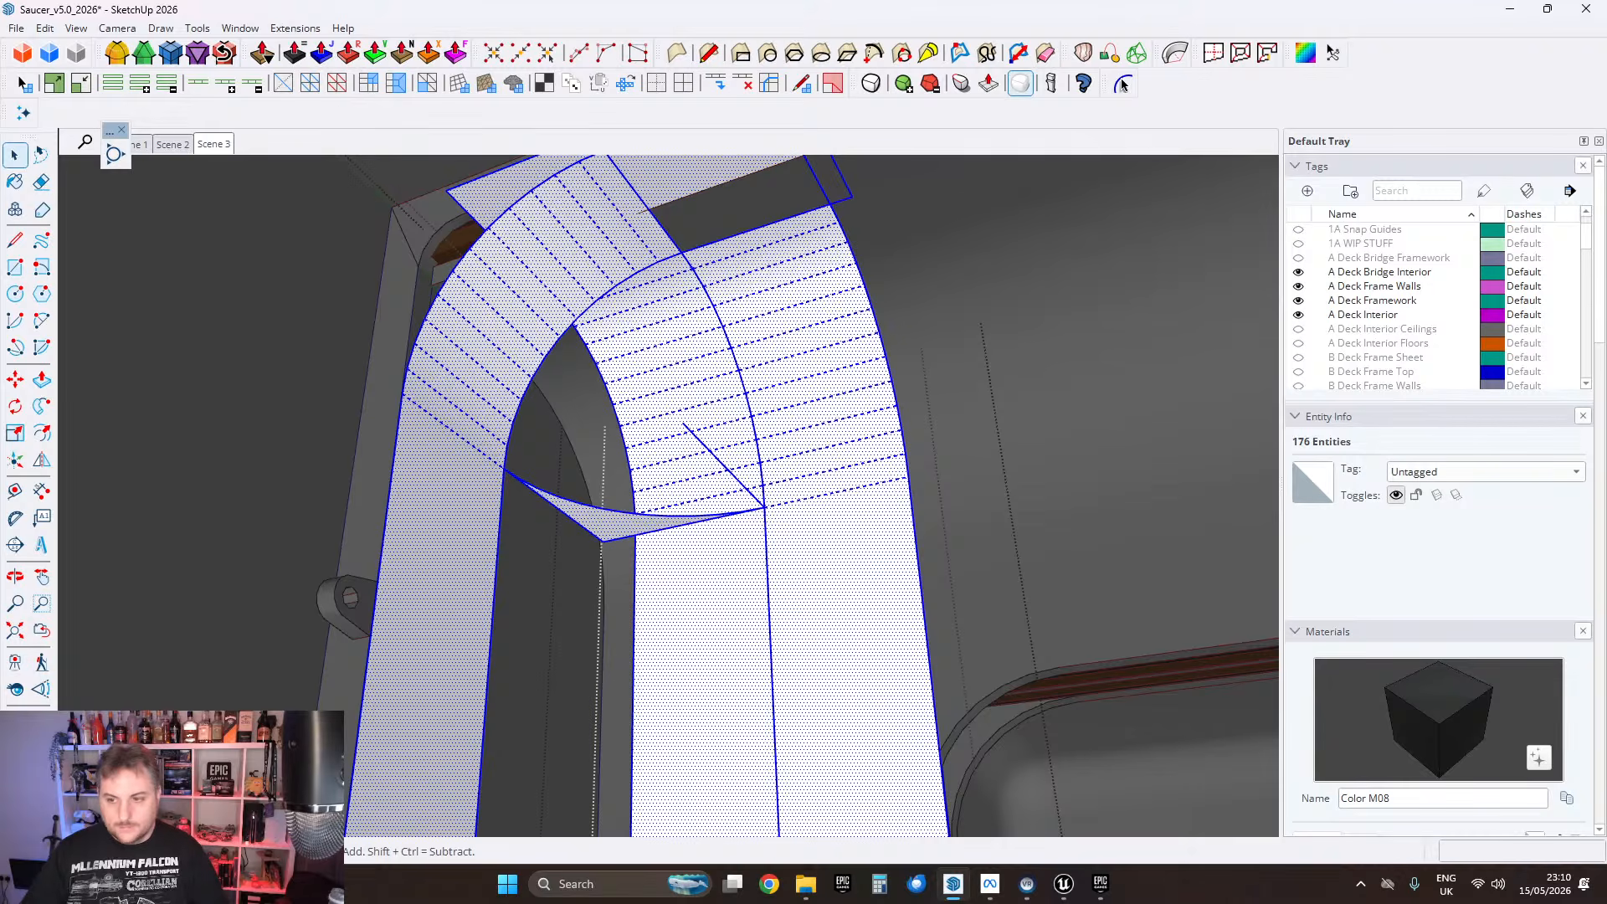
pyautogui.click(1122, 84)
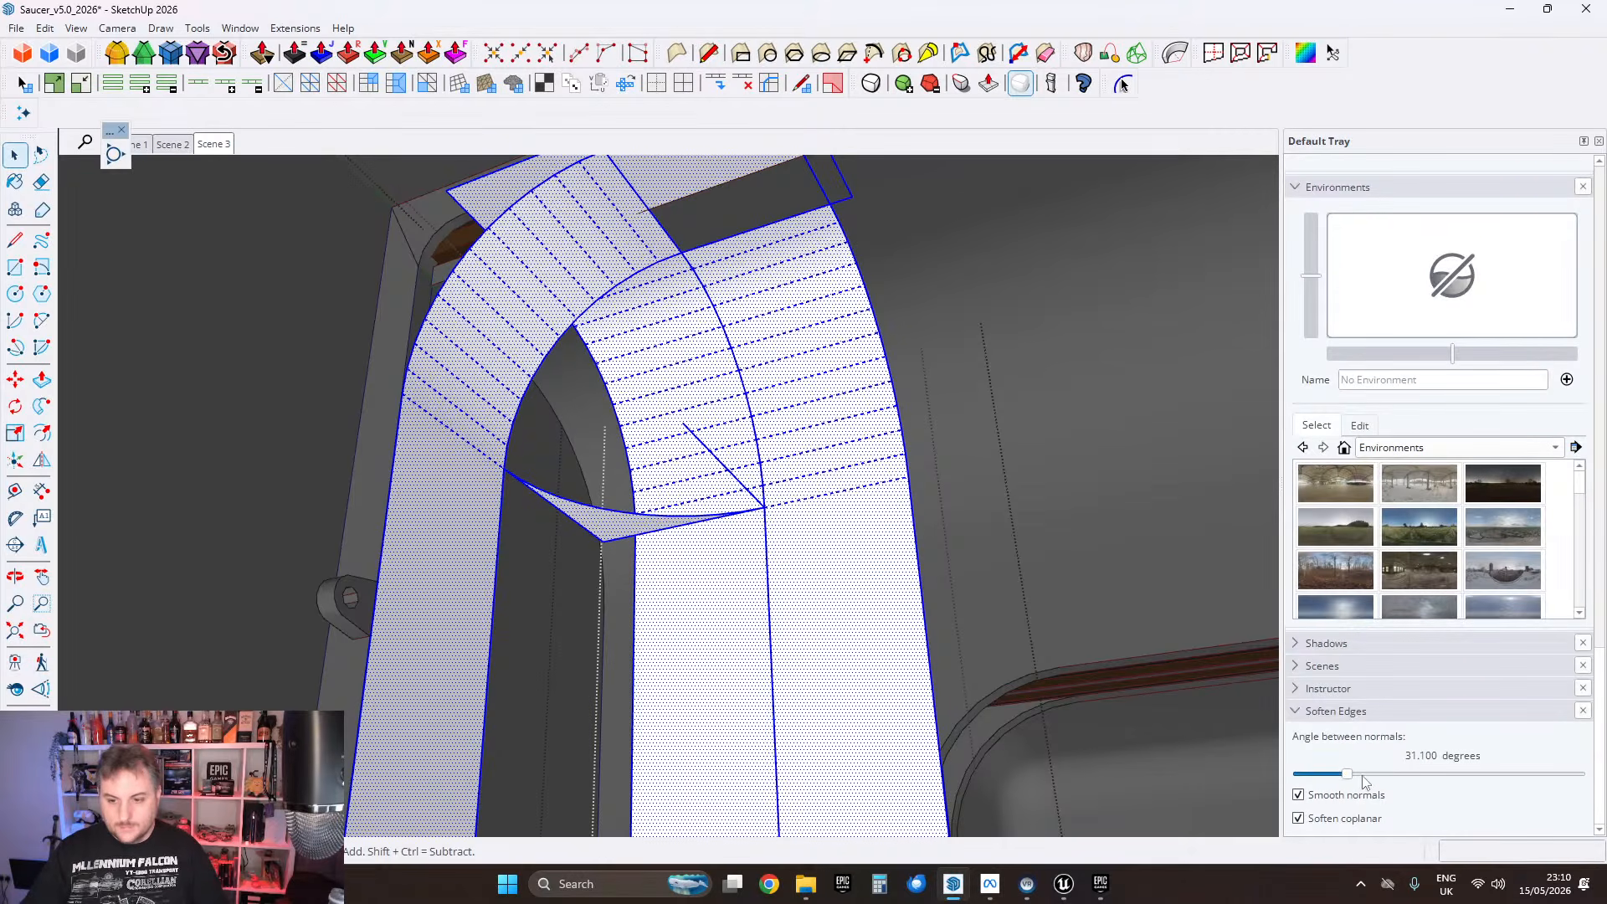
pyautogui.moveTo(1364, 781); pyautogui.dragTo(1298, 777)
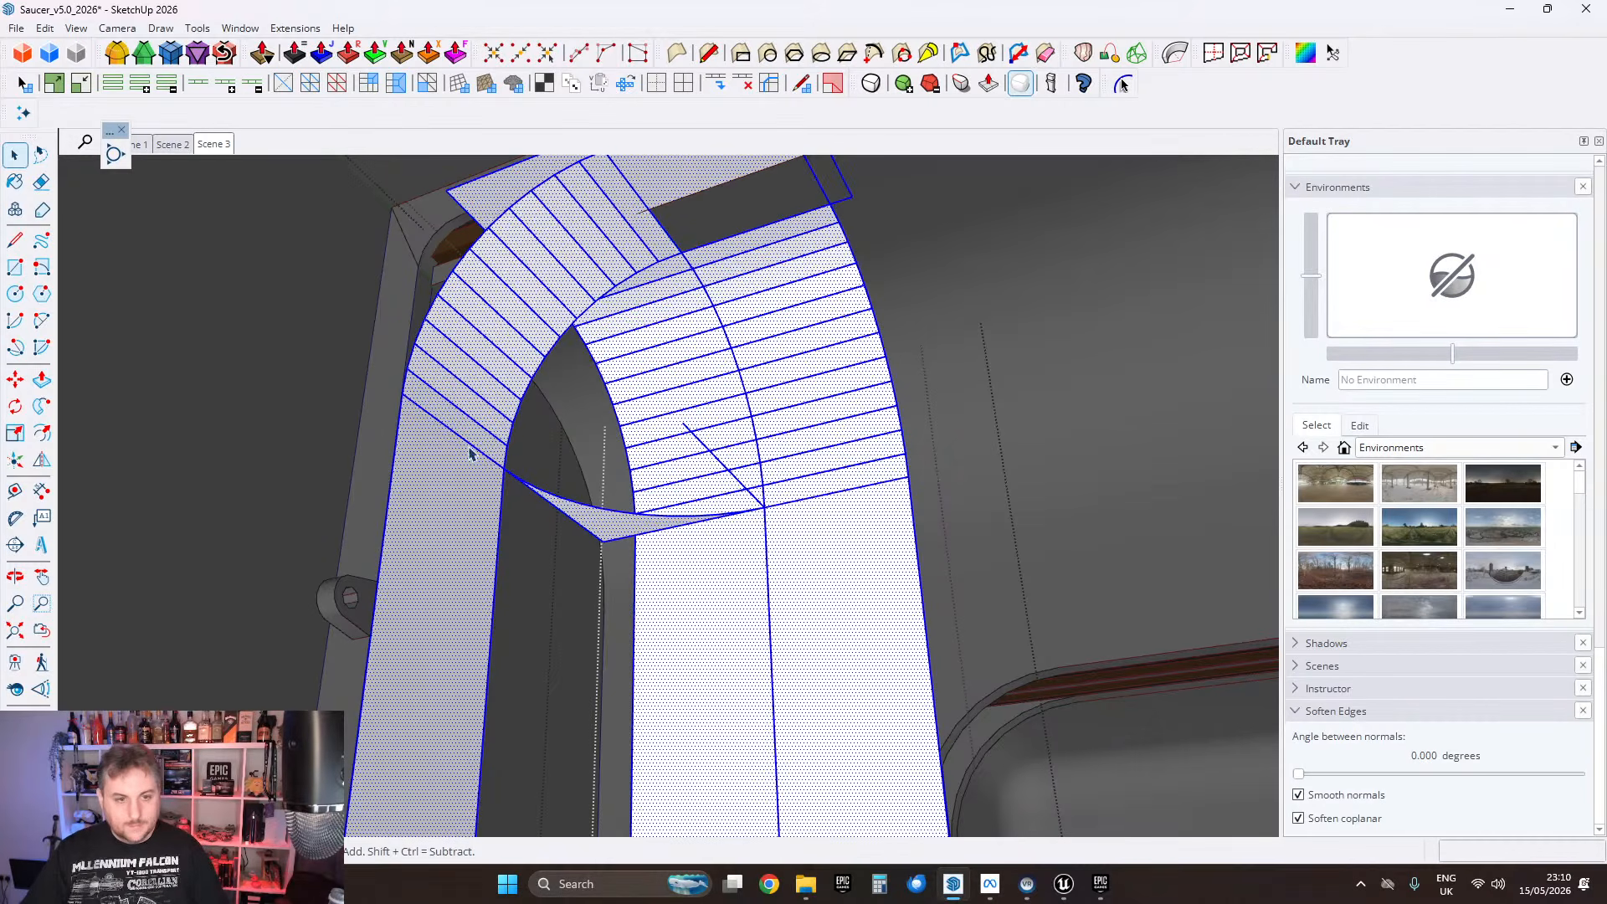
pyautogui.click(797, 503)
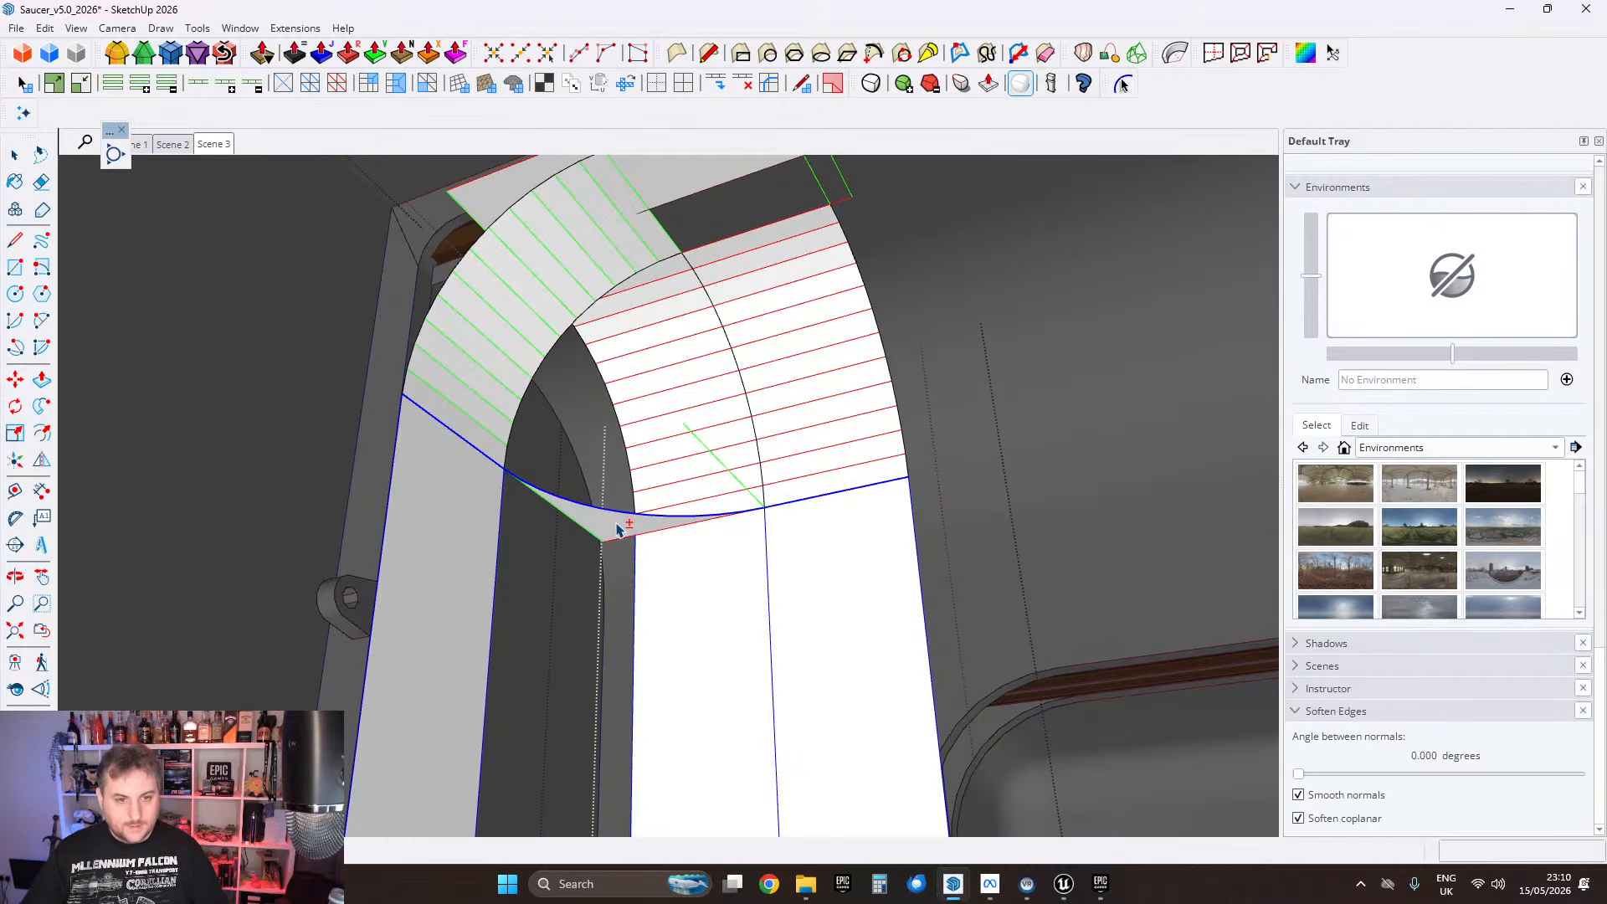
pyautogui.moveTo(617, 529); pyautogui.dragTo(636, 476, button='middle')
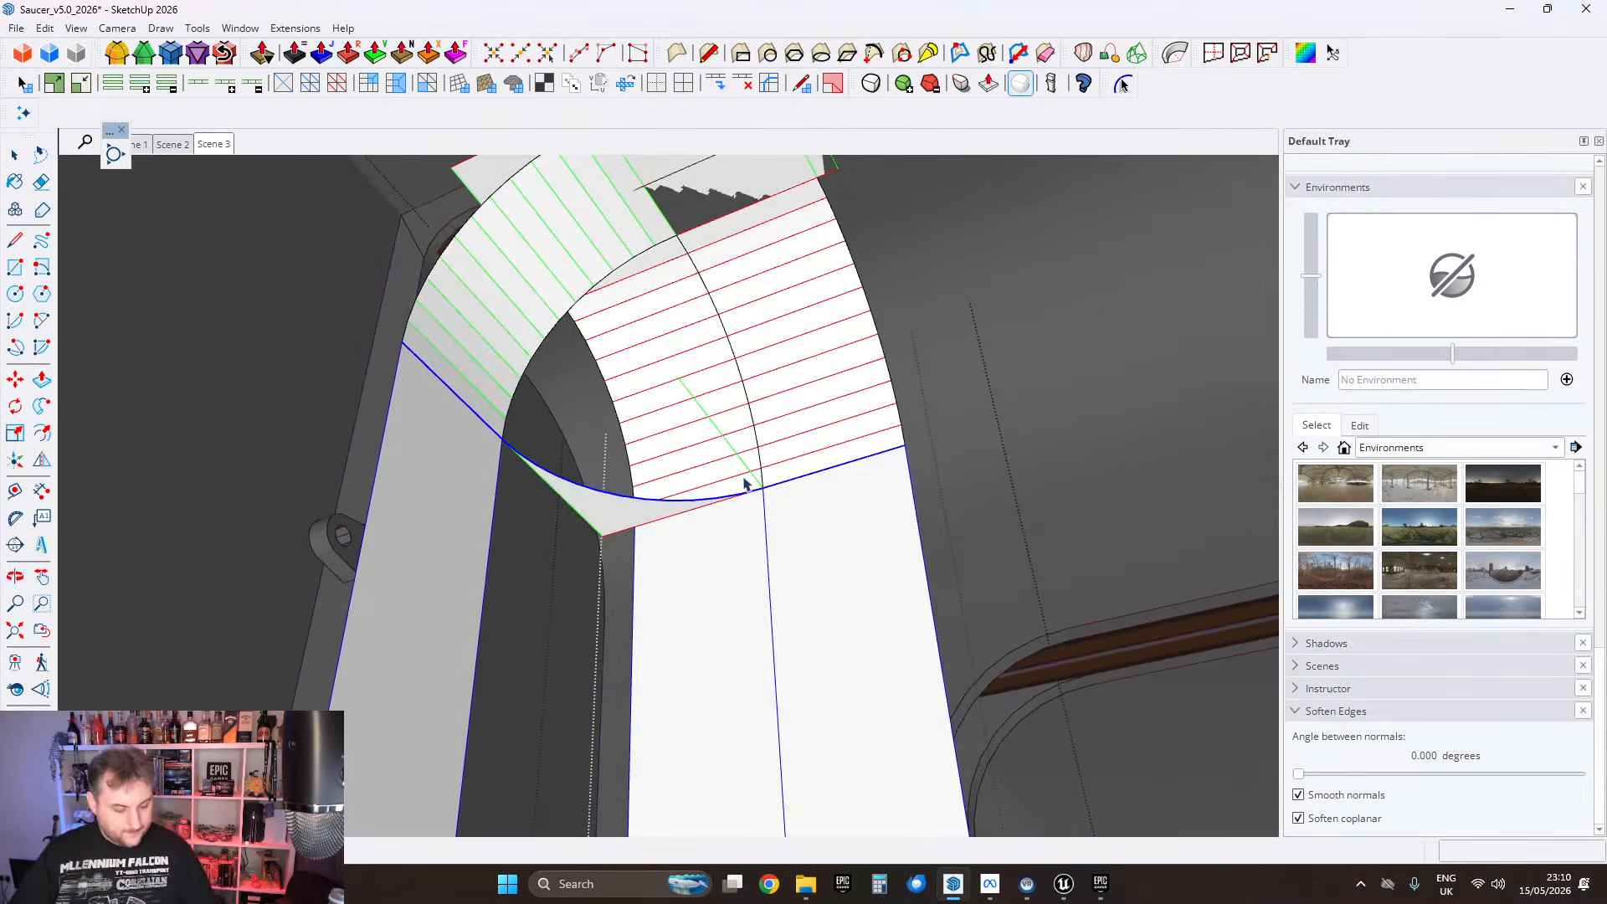
pyautogui.moveTo(744, 484); pyautogui.dragTo(655, 499, button='middle')
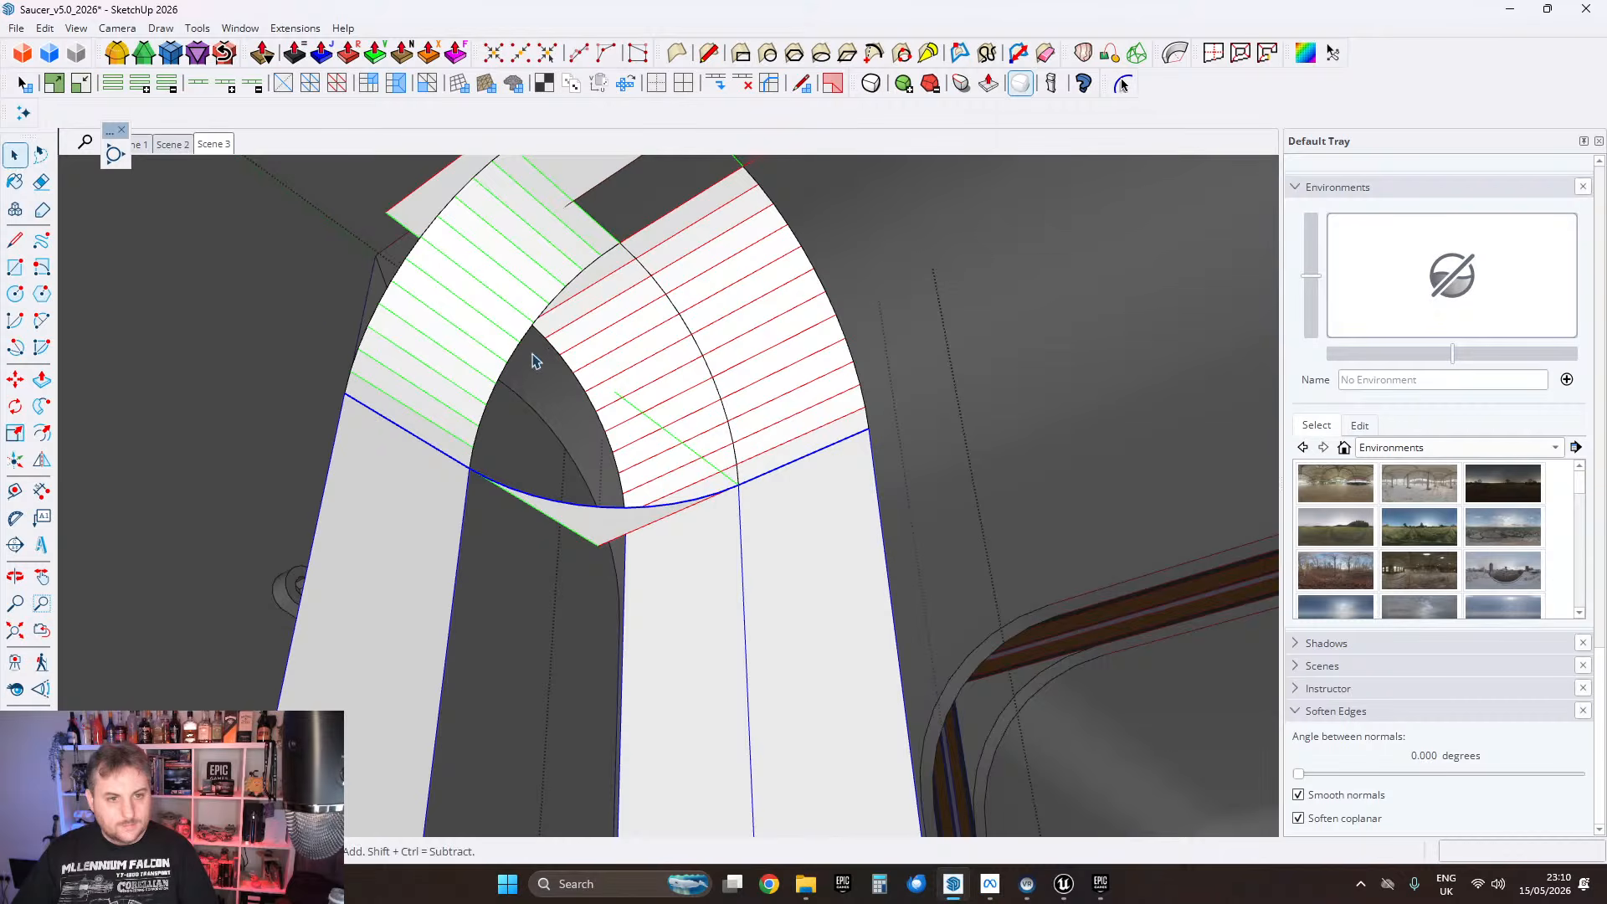
pyautogui.moveTo(536, 360); pyautogui.dragTo(493, 431, button='middle')
pyautogui.moveTo(530, 348); pyautogui.dragTo(293, 256, button='middle')
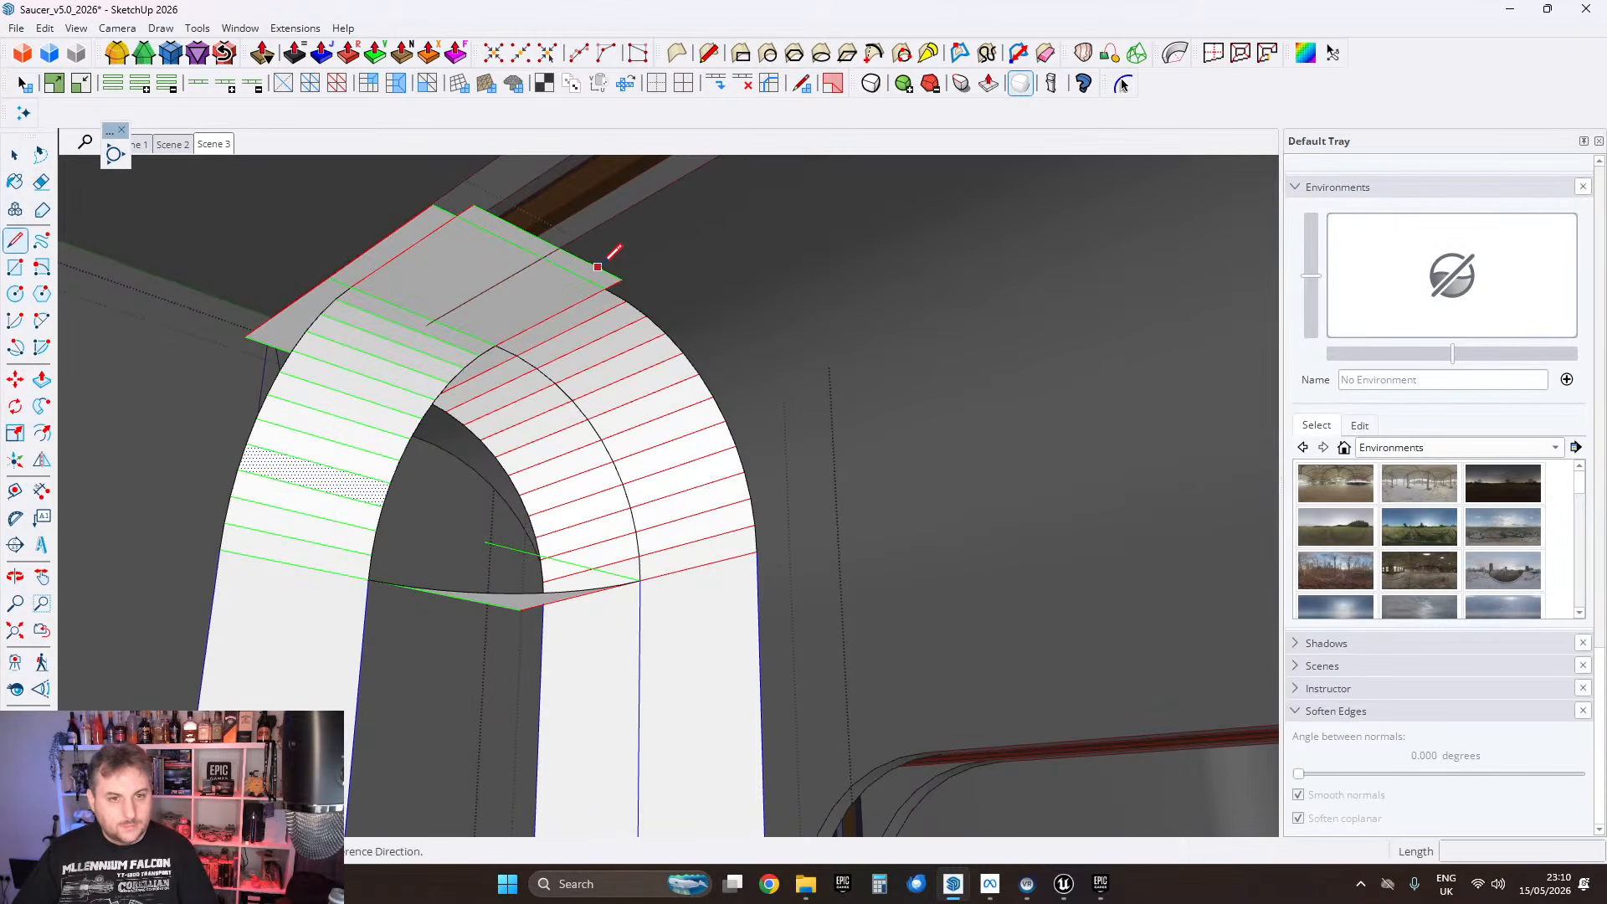
# Step: Draw a vertical edge down from the outer arc's upper end and a 20 cm green-axis edge to its lower end, forming a profile face
pyautogui.click(605, 289)
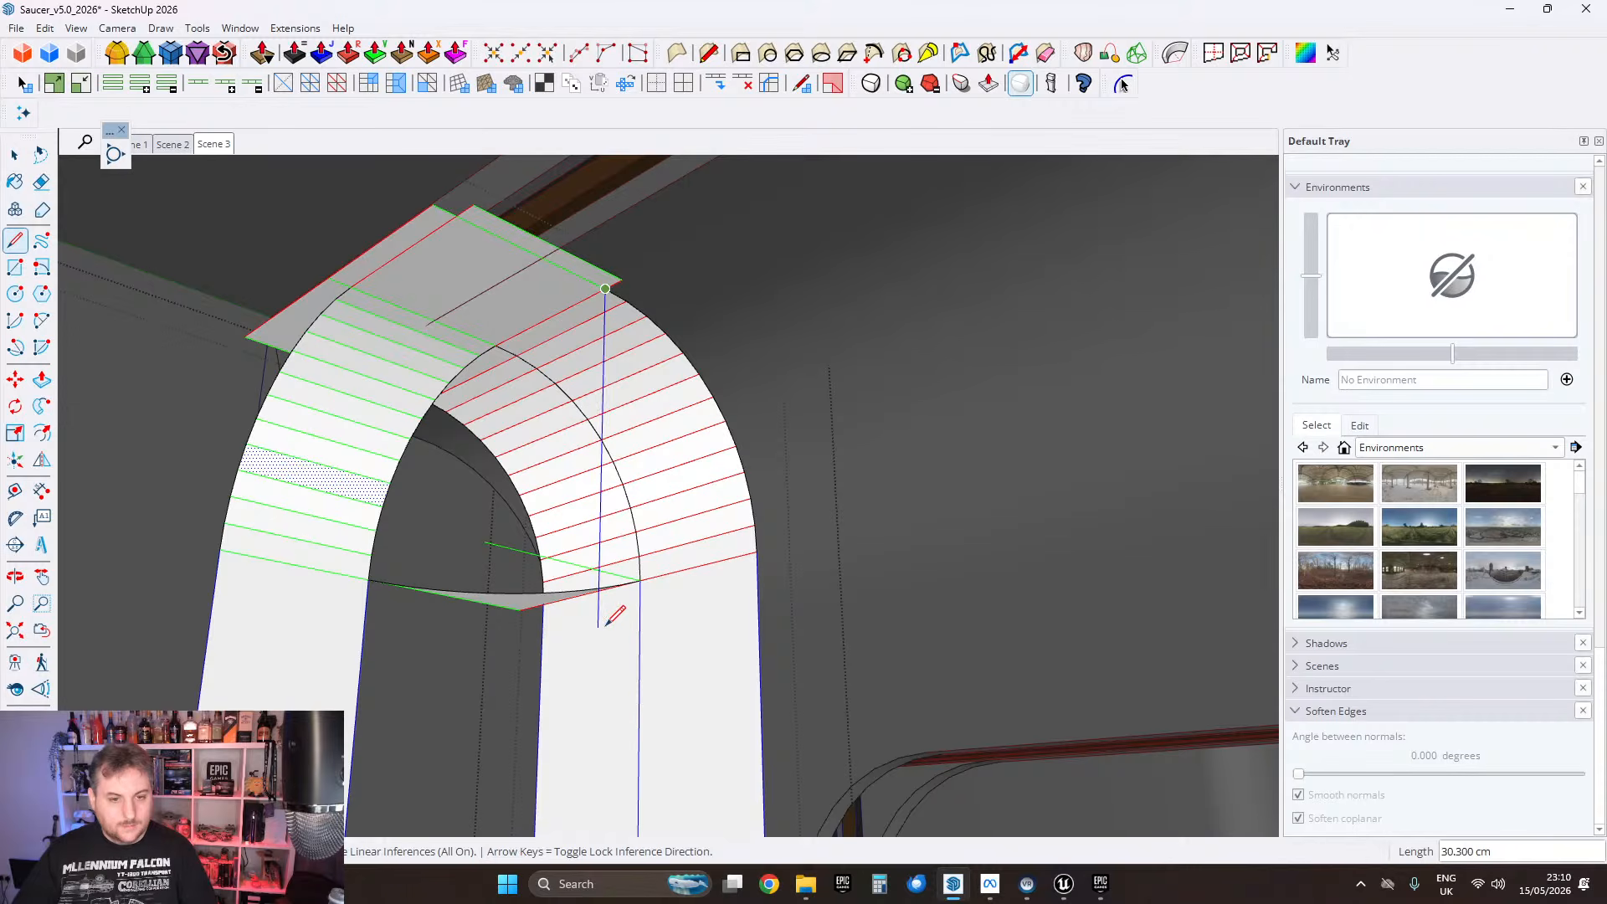
pyautogui.click(757, 551)
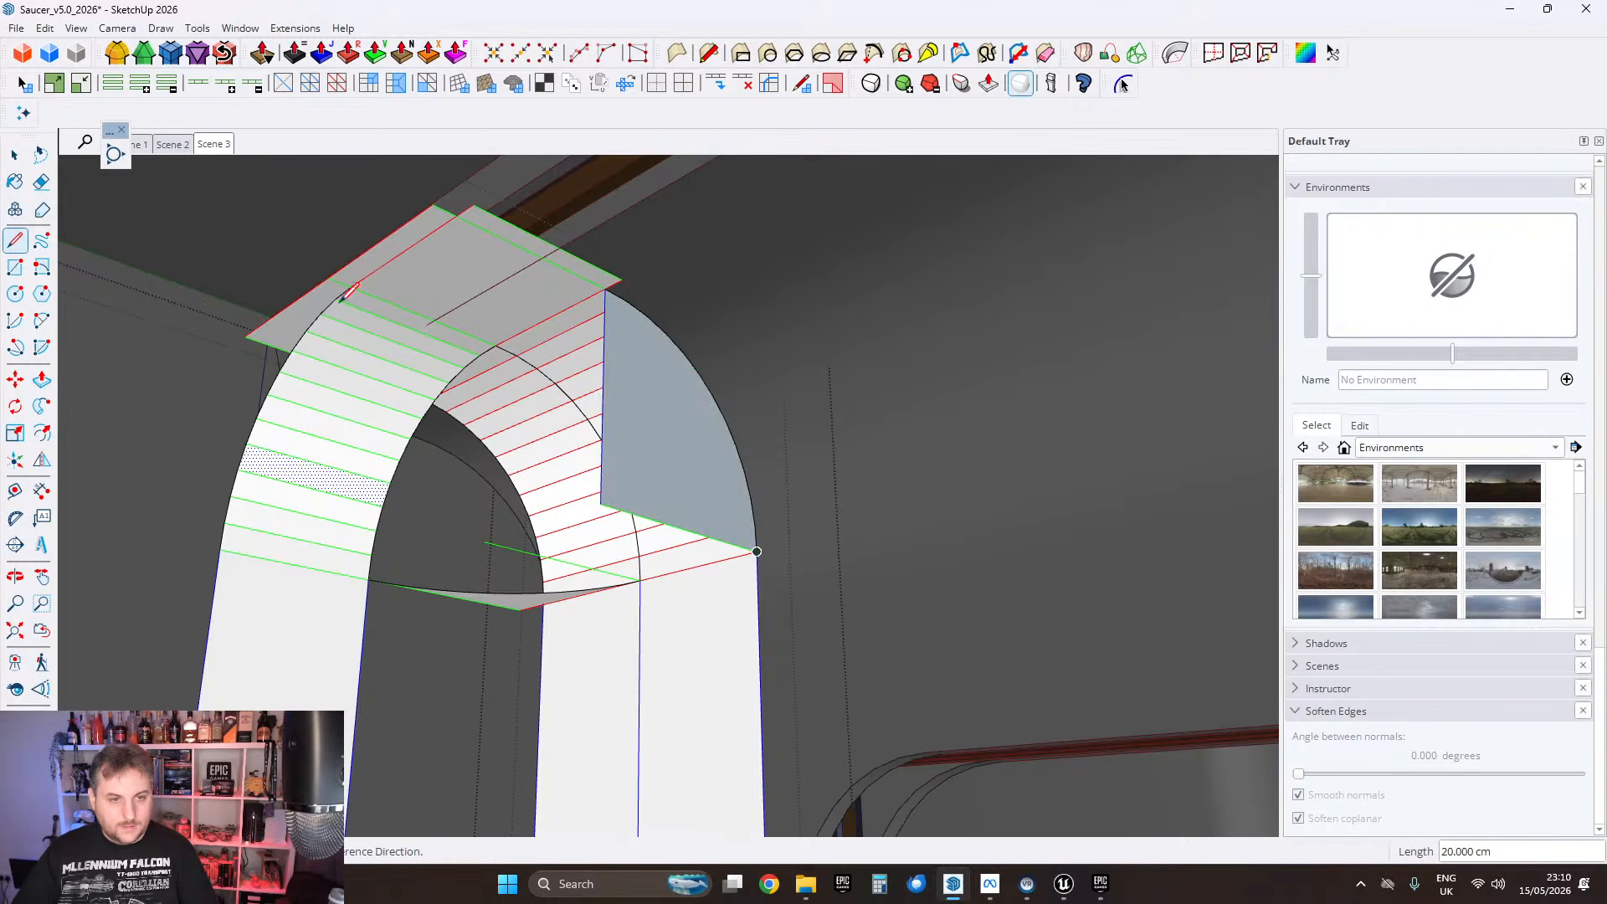
pyautogui.click(14, 154)
# Step: Cut the lower path edges with their connecting arc and the quarter-arc profile face, and erase the remaining strip geometry
pyautogui.moveTo(707, 423); pyautogui.dragTo(702, 546, button='middle')
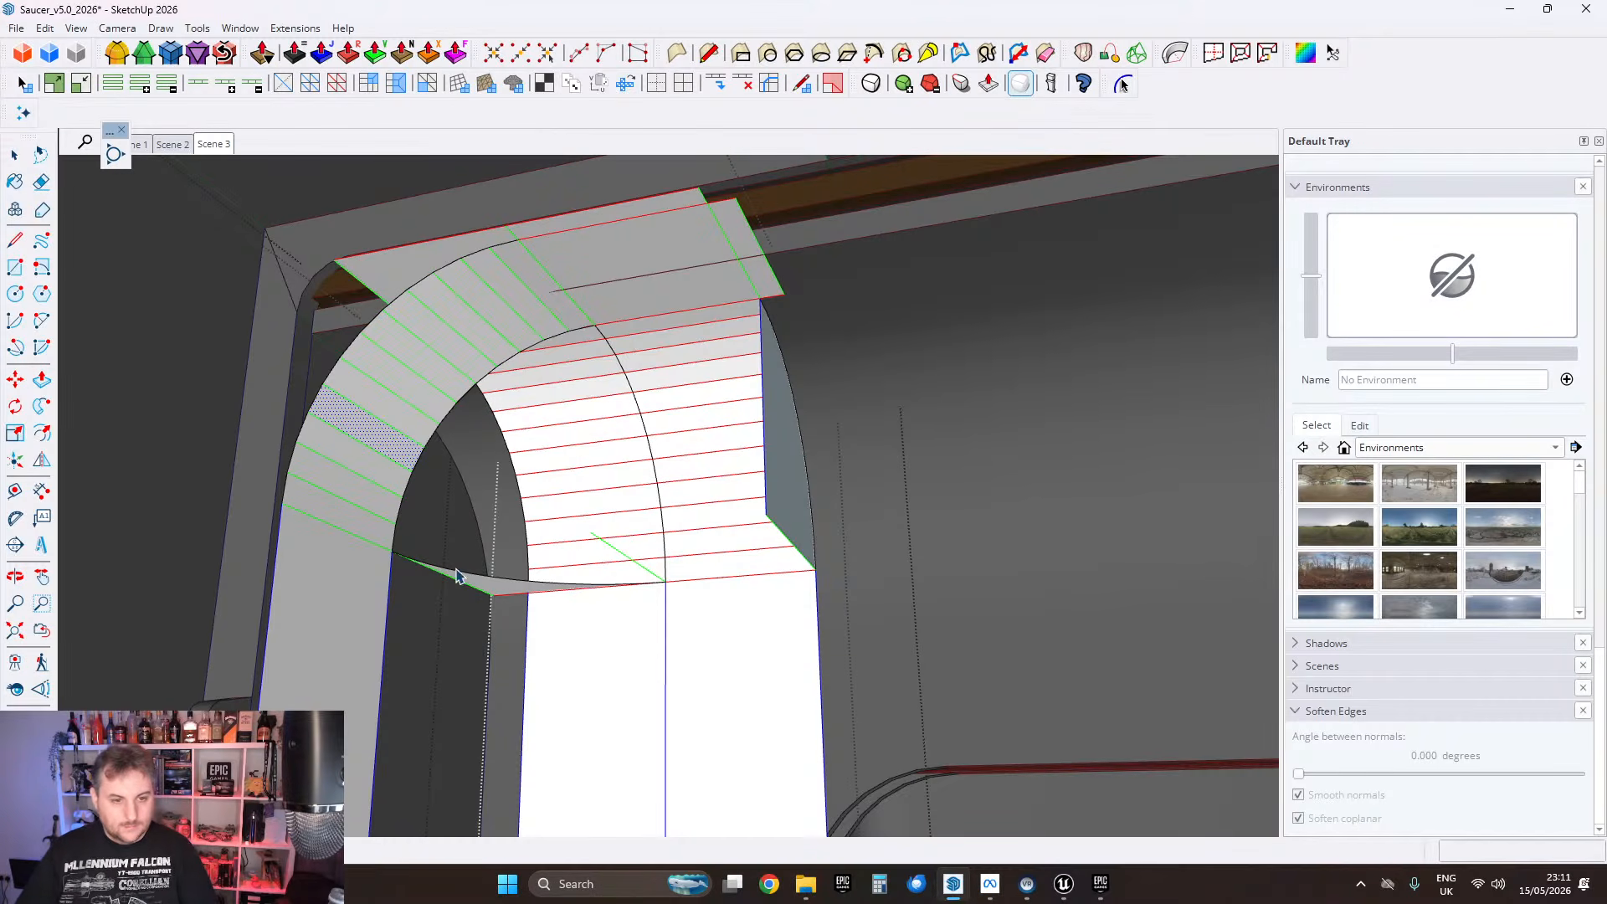
pyautogui.click(457, 575)
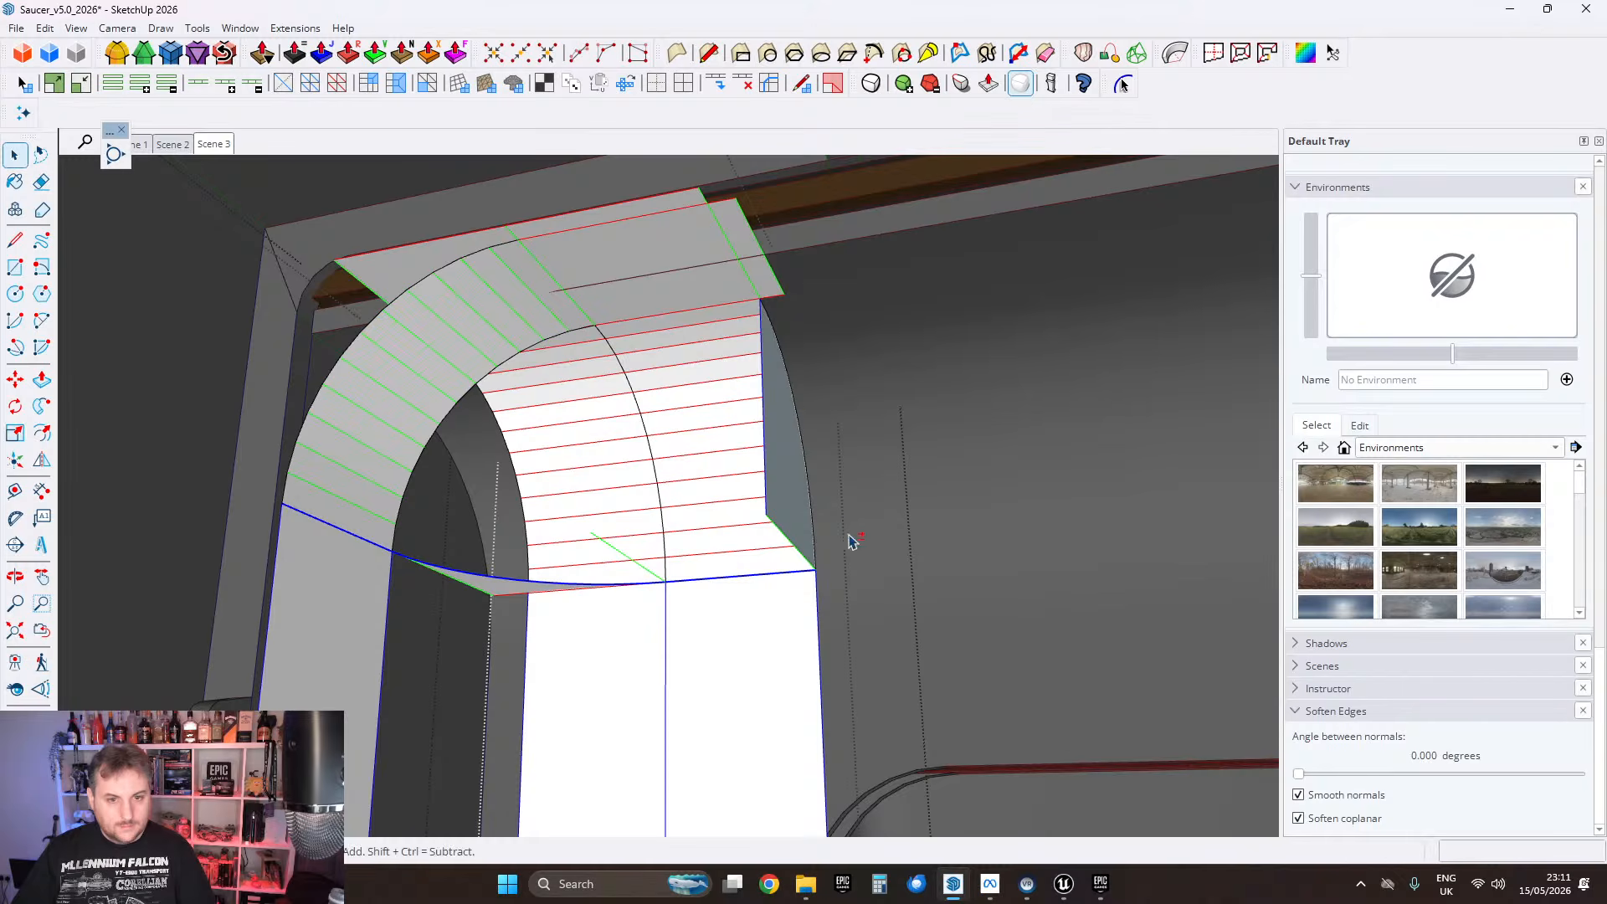
pyautogui.keyDown('shift'); pyautogui.click(791, 511); pyautogui.keyUp('shift')
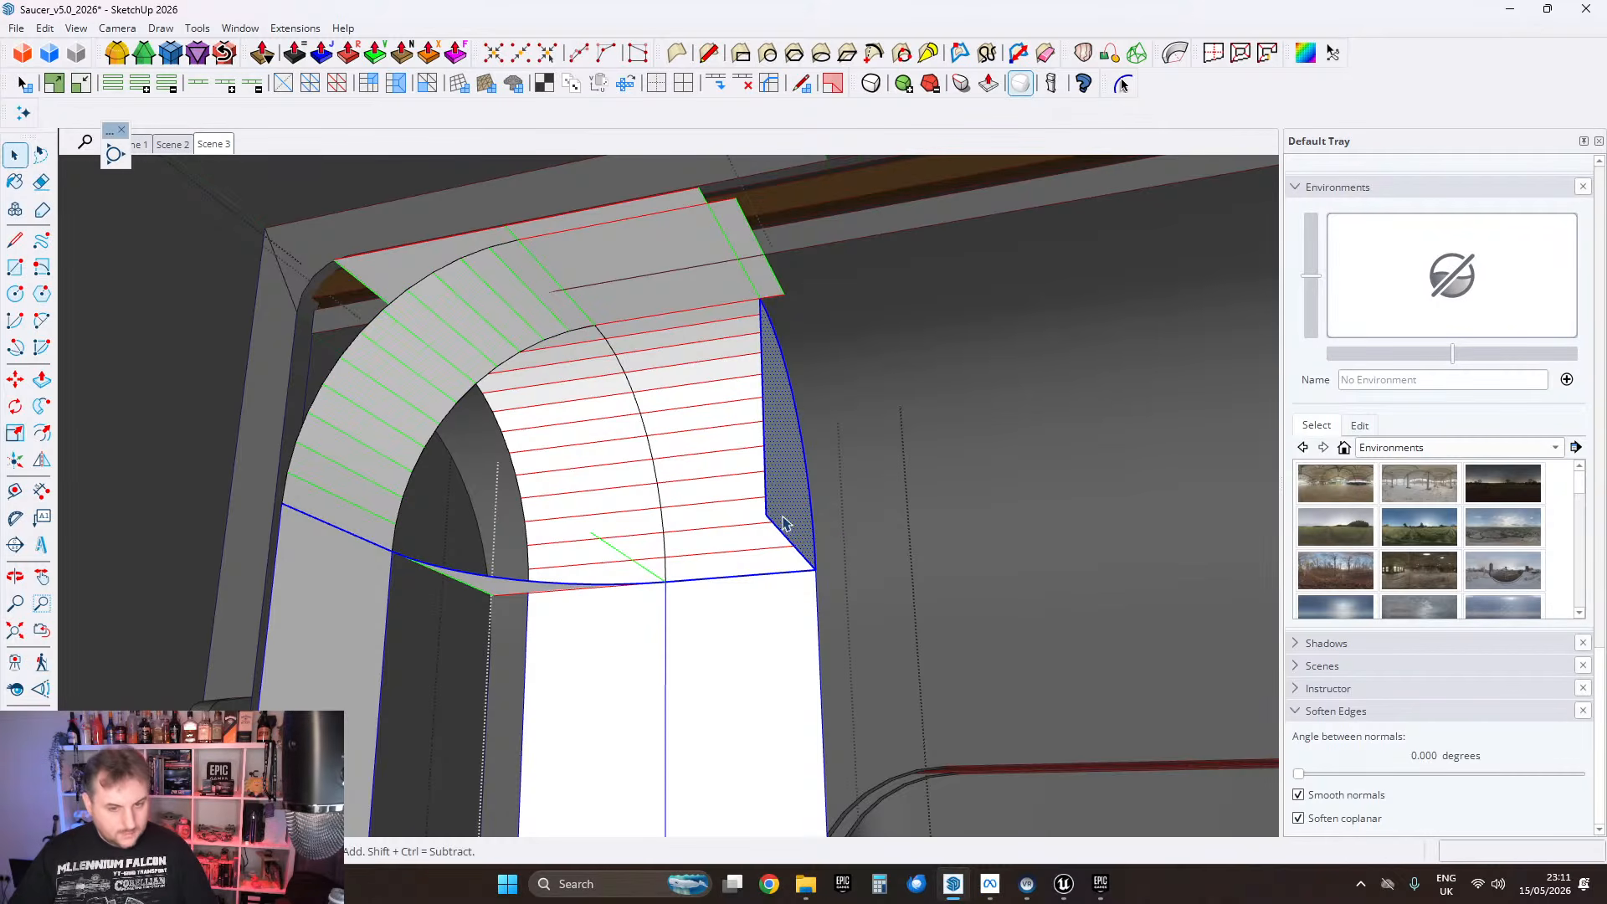
pyautogui.moveTo(784, 524); pyautogui.dragTo(751, 496, button='middle')
pyautogui.tripleClick(777, 453)
pyautogui.scroll(-1, 735, 481)
pyautogui.hotkey('ctrl', 'x')
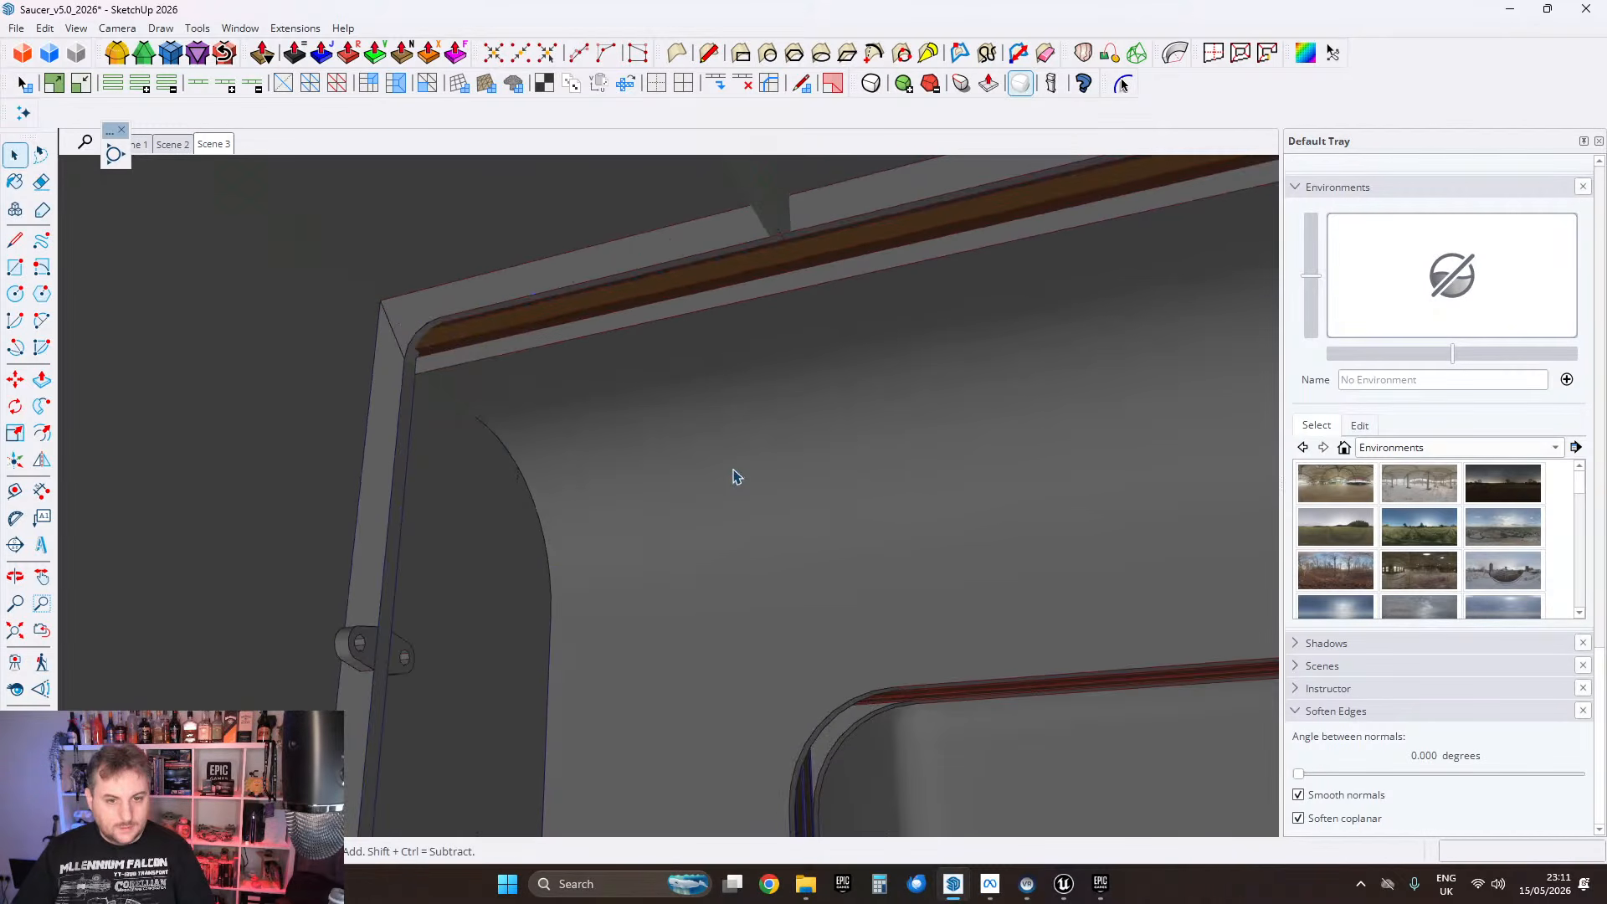
# Step: Paste the cut path edges and profile face back in place
pyautogui.click(45, 28)
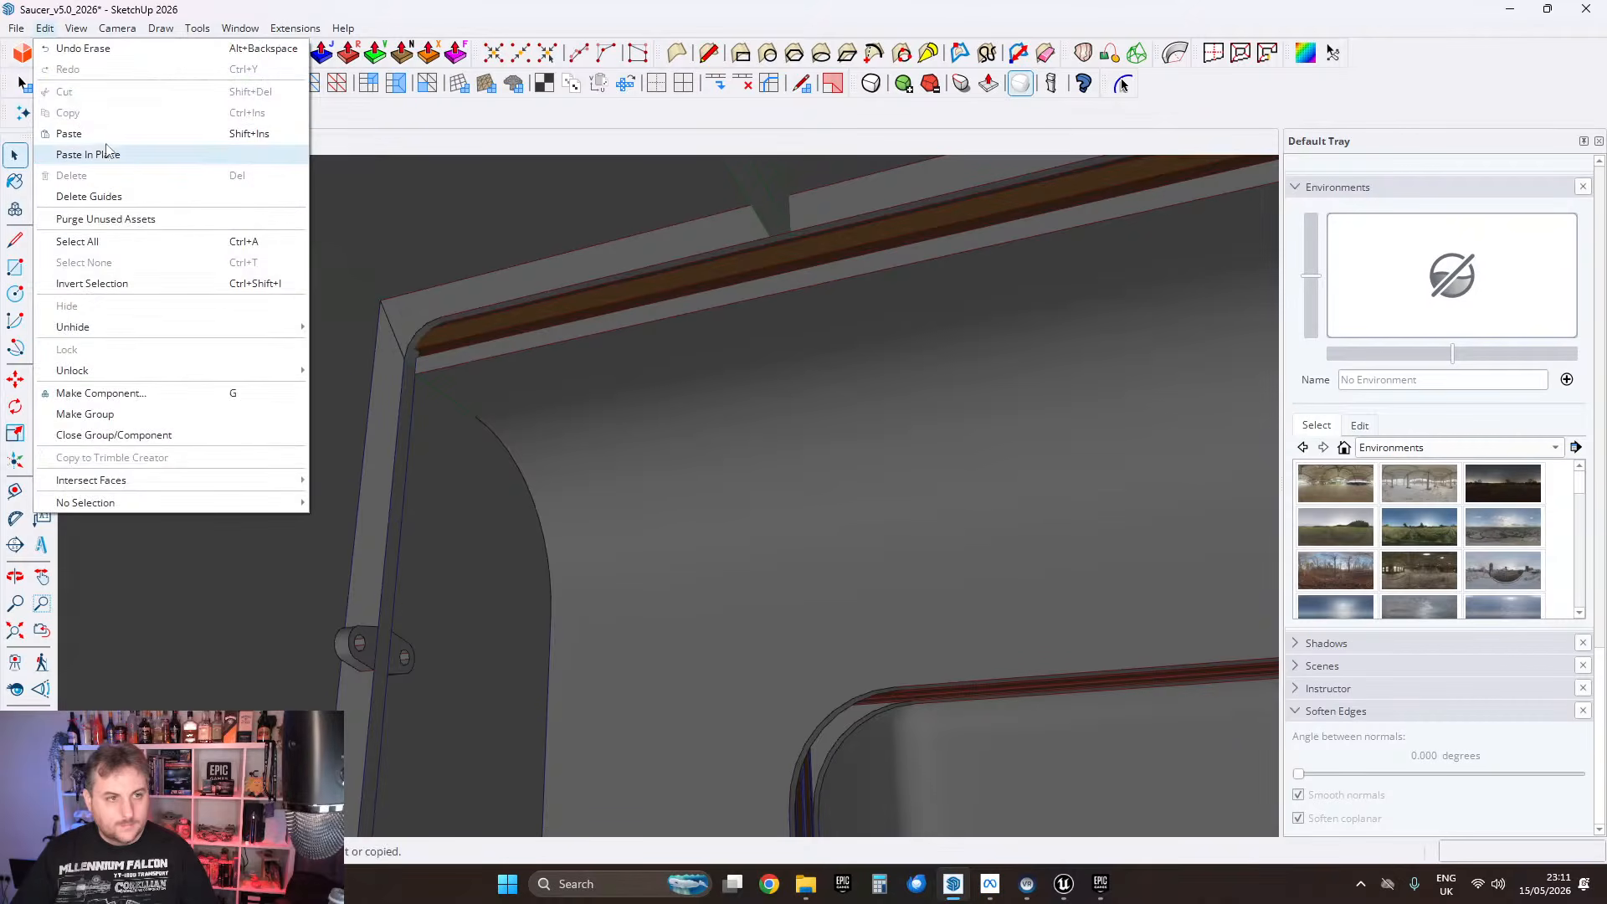
pyautogui.click(107, 152)
pyautogui.scroll(1, 756, 463)
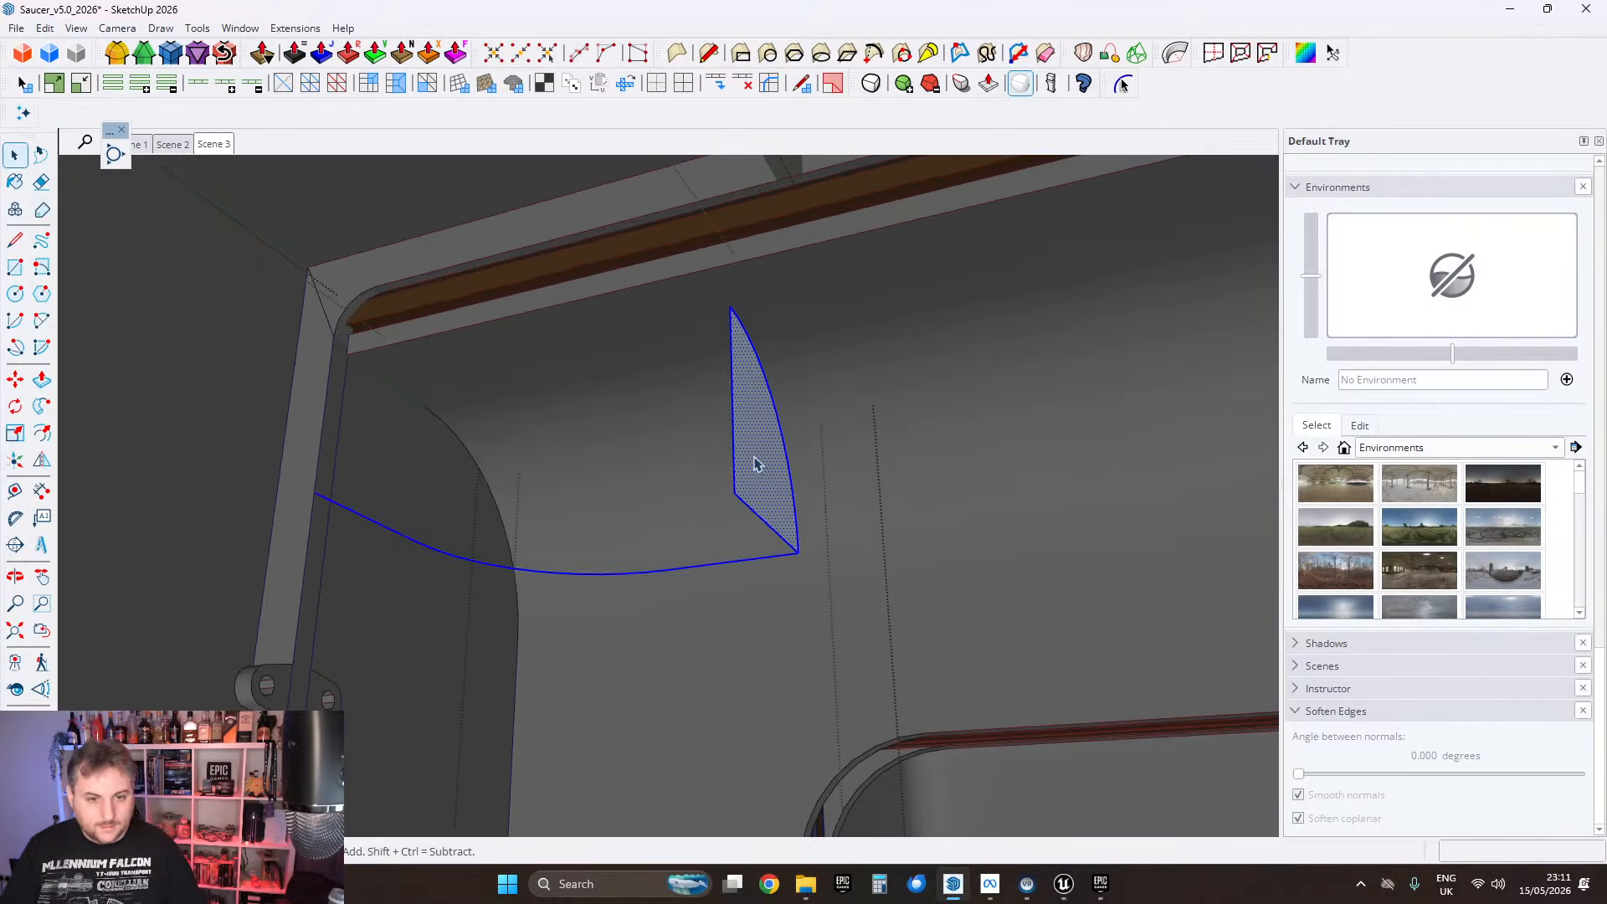
# Step: Sweep the profile face along the path with Follow Me and erase the inner edges, leaving only the curved outer surface
pyautogui.click(716, 570)
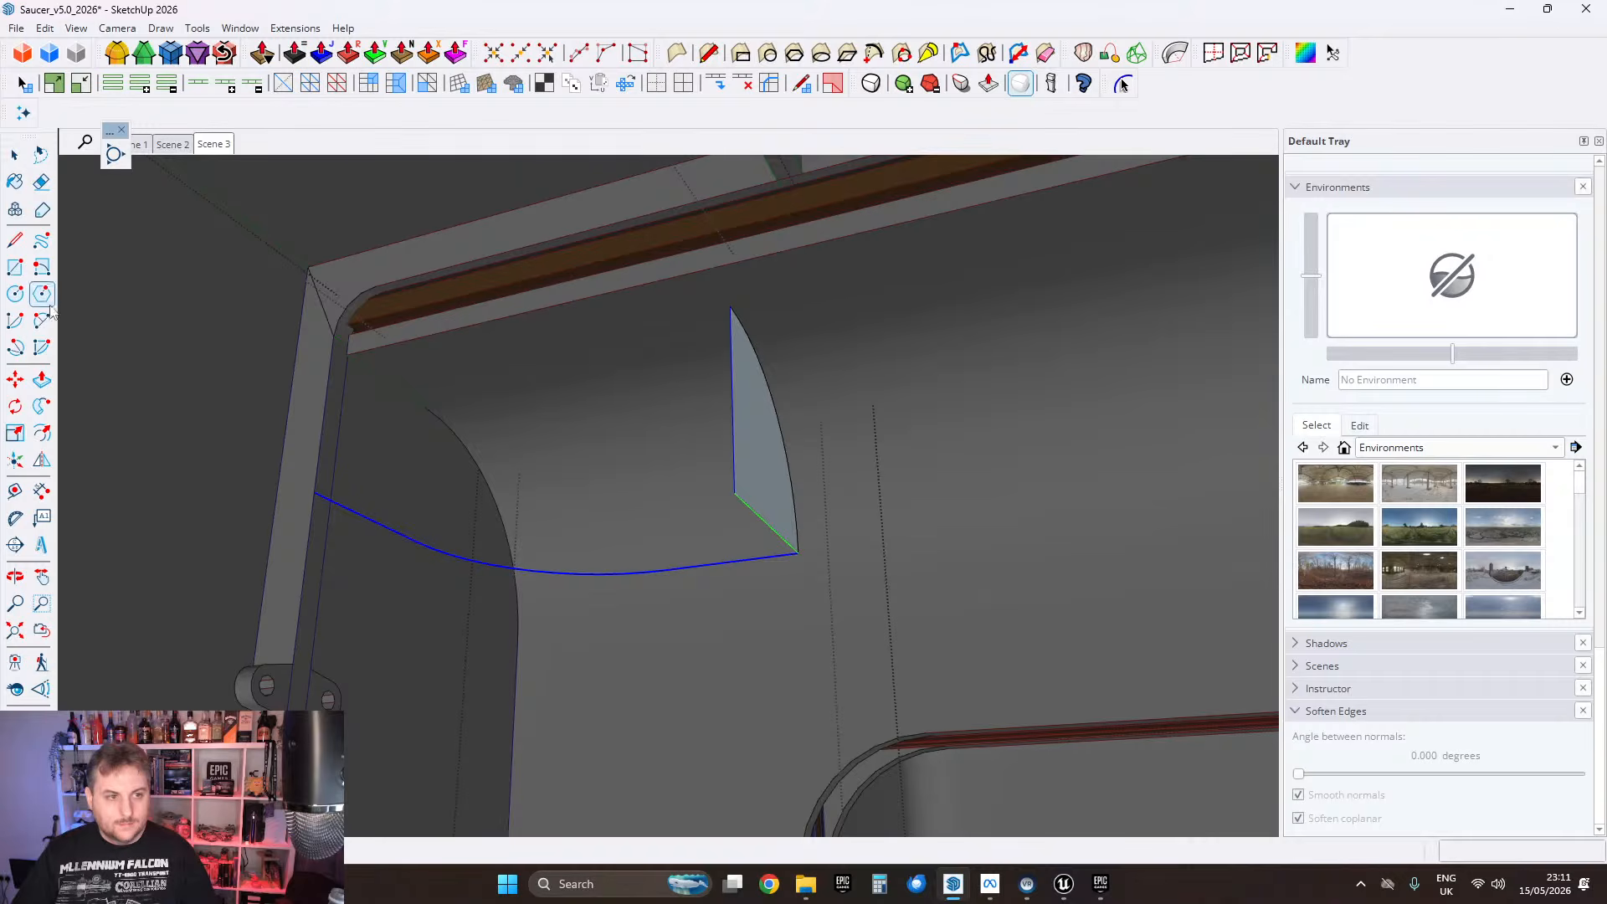
pyautogui.click(753, 456)
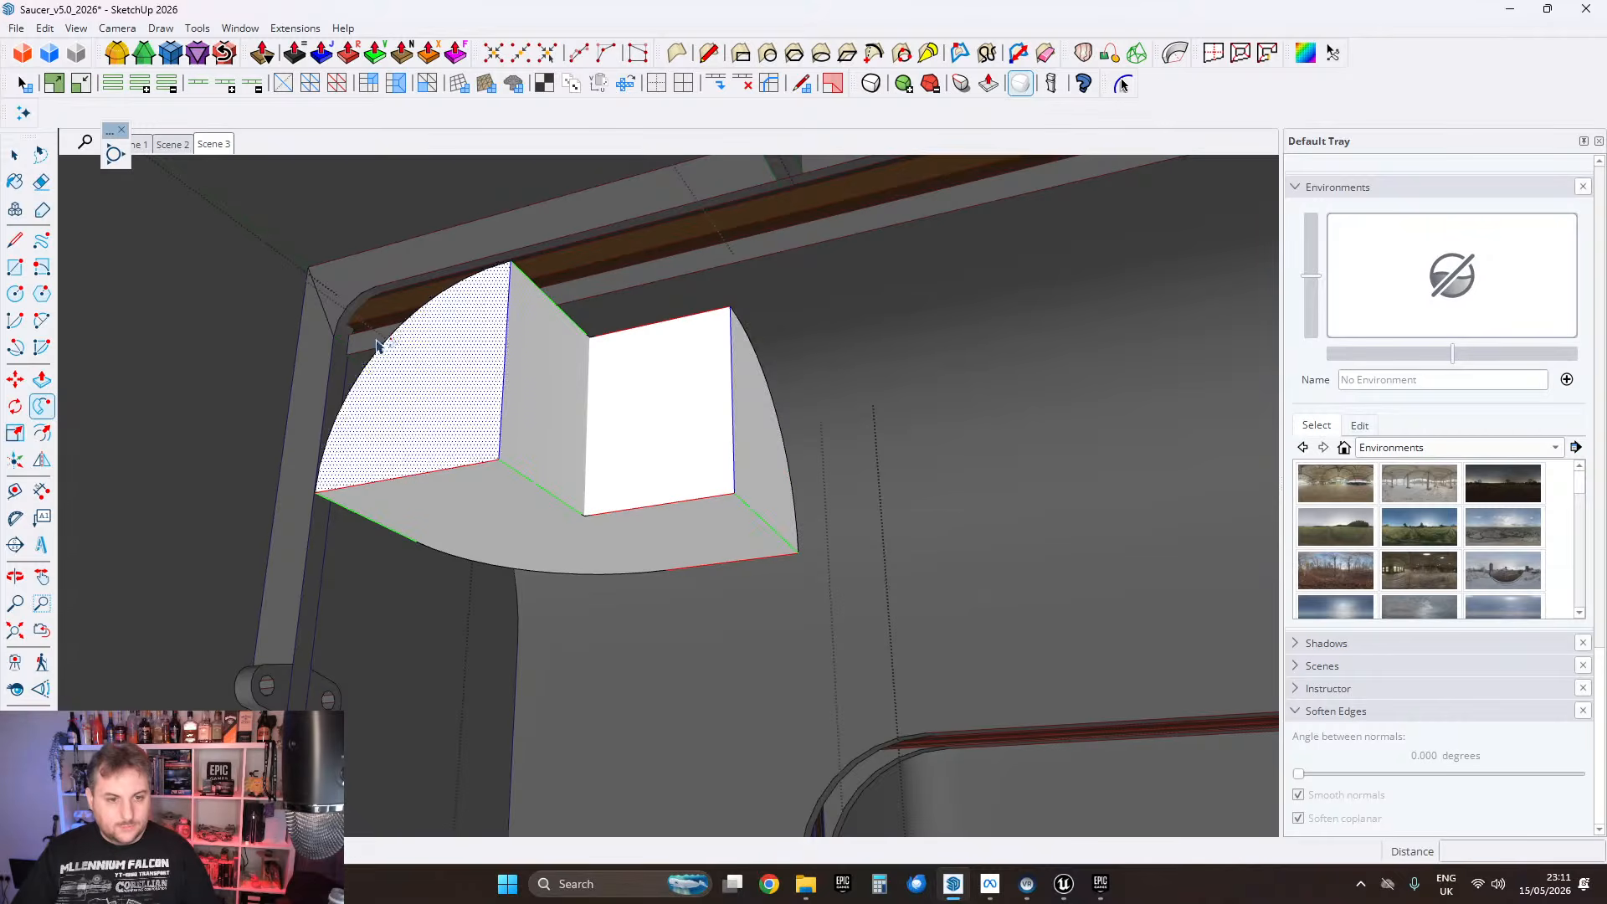
pyautogui.click(41, 182)
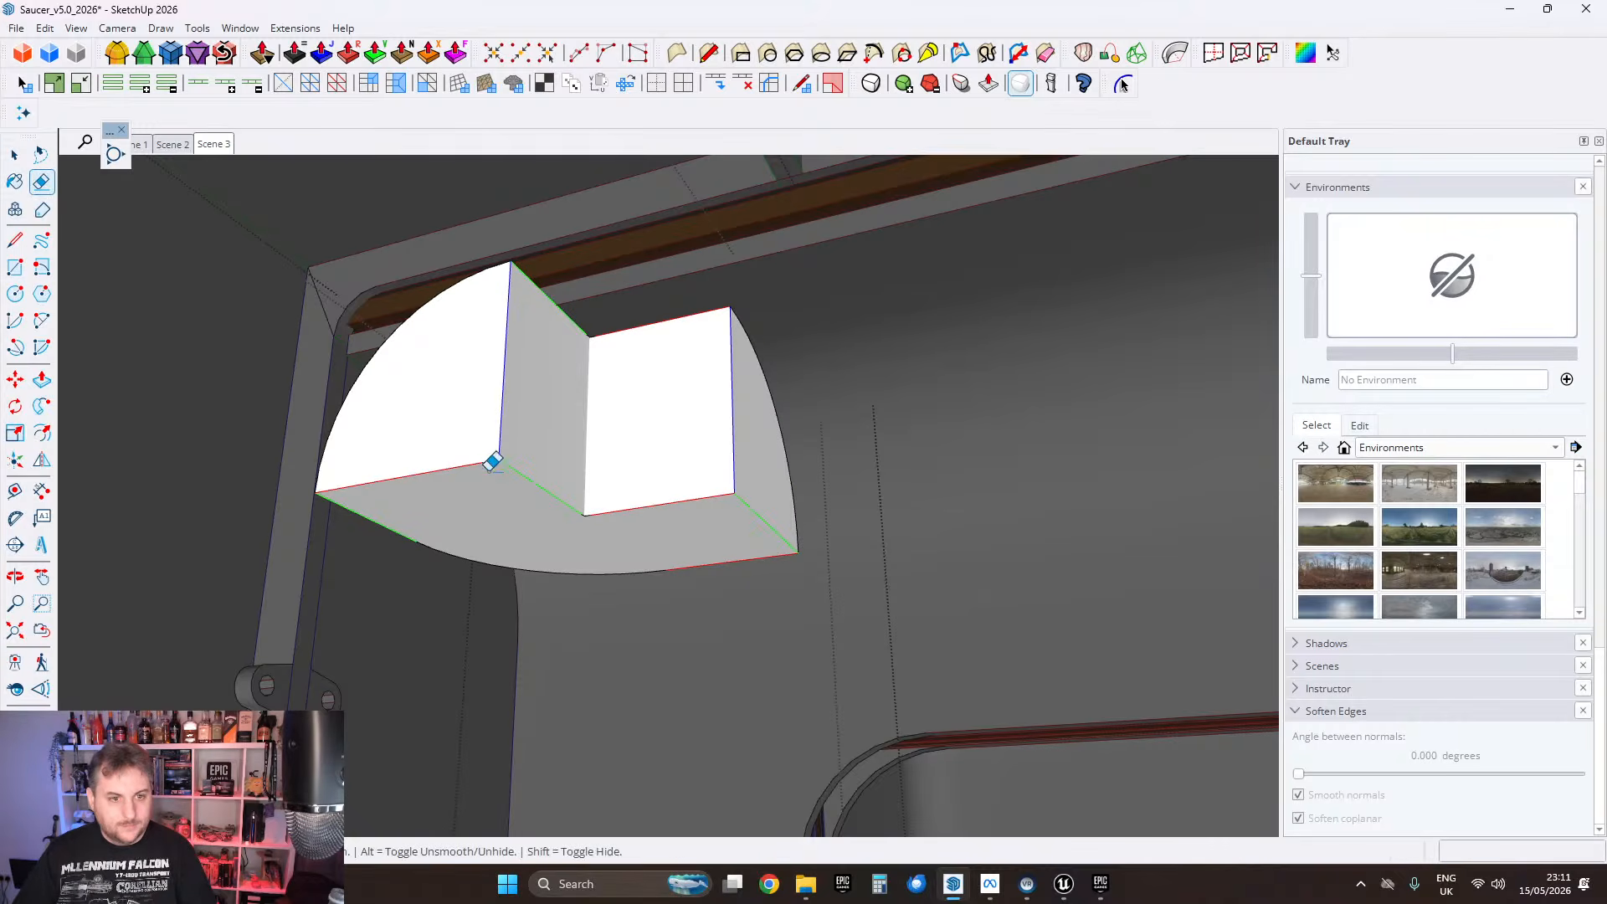
pyautogui.moveTo(492, 464); pyautogui.dragTo(610, 493)
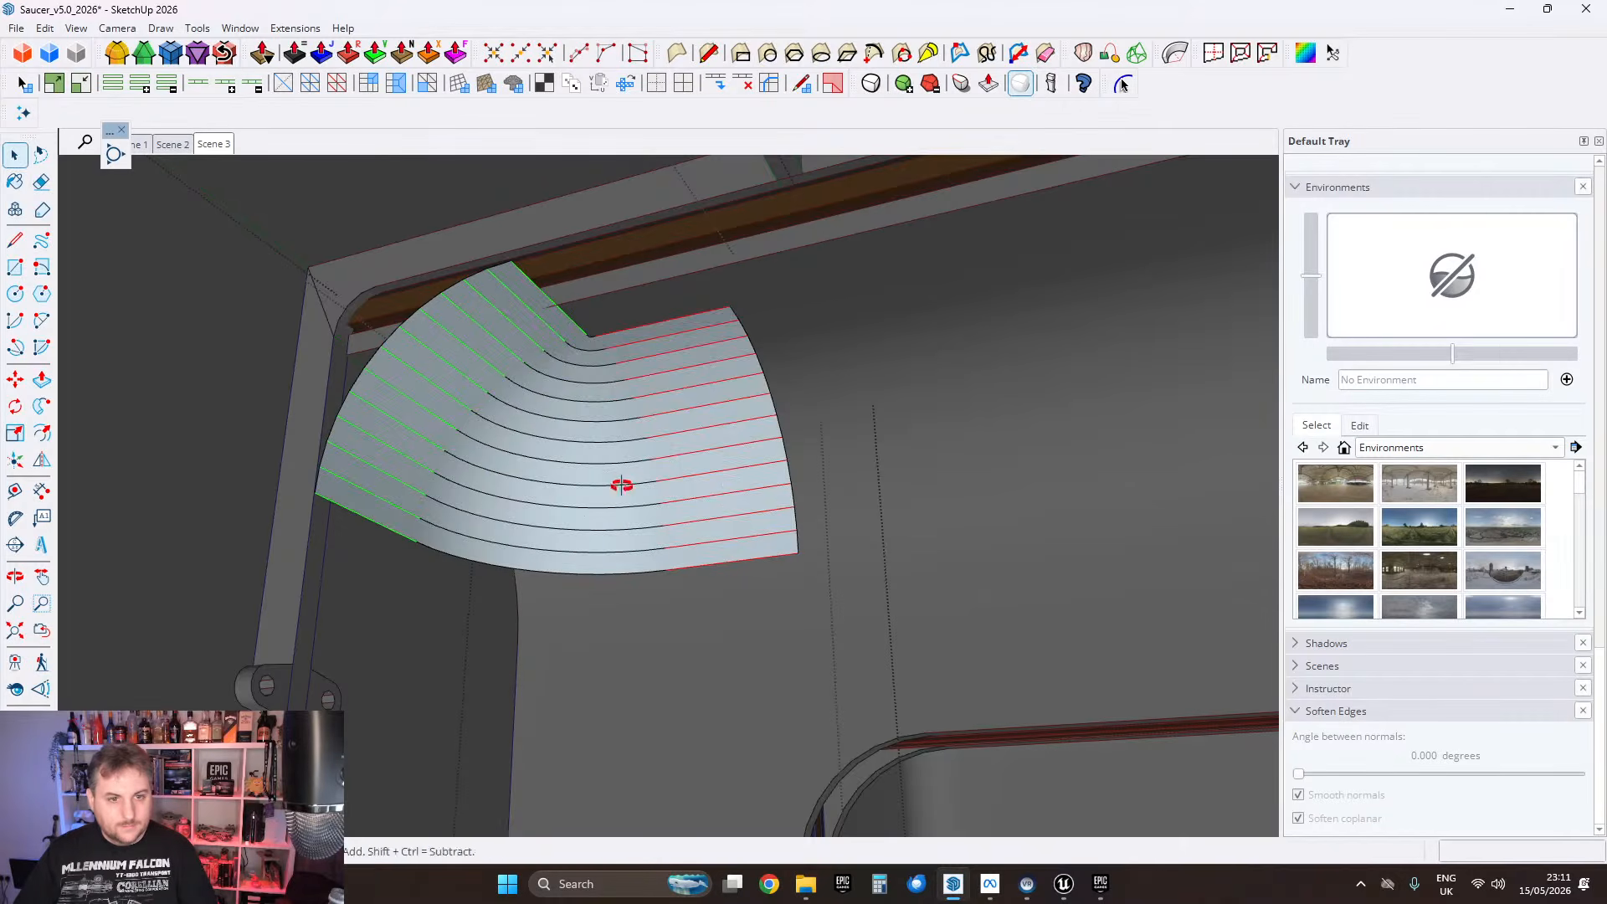
# Step: Move the swept surface's straight-side end arc 15.8 cm along the red axis to the start of the rounded corner
pyautogui.moveTo(622, 485); pyautogui.dragTo(782, 366, button='middle')
pyautogui.scroll(5, 706, 334)
pyautogui.moveTo(785, 284); pyautogui.dragTo(930, 716)
pyautogui.click(16, 381)
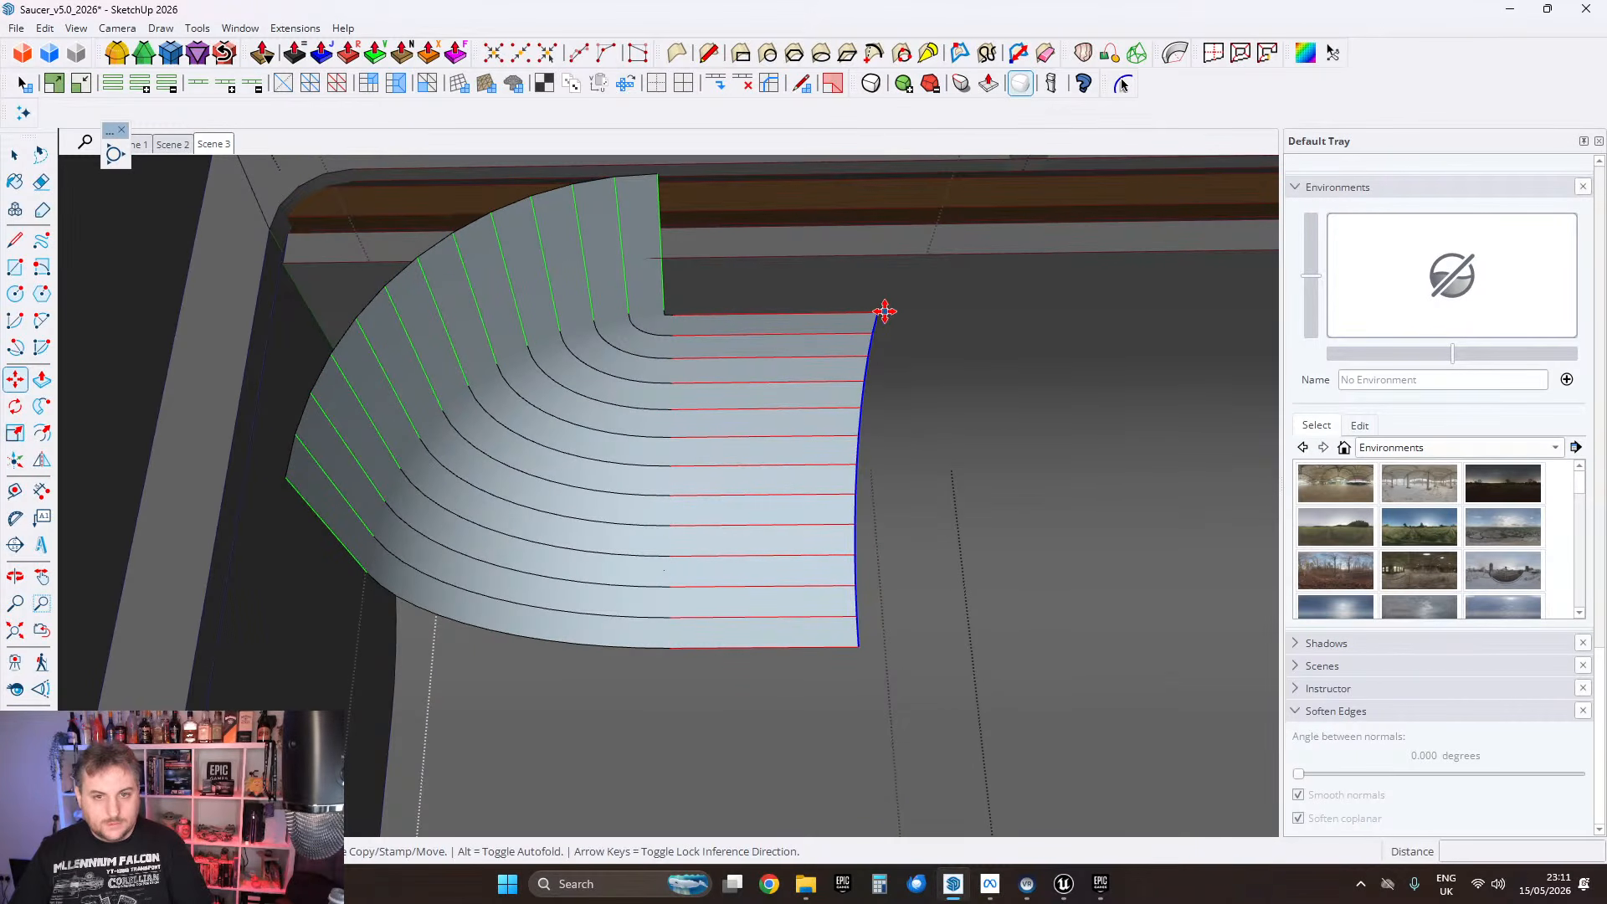
pyautogui.click(877, 311)
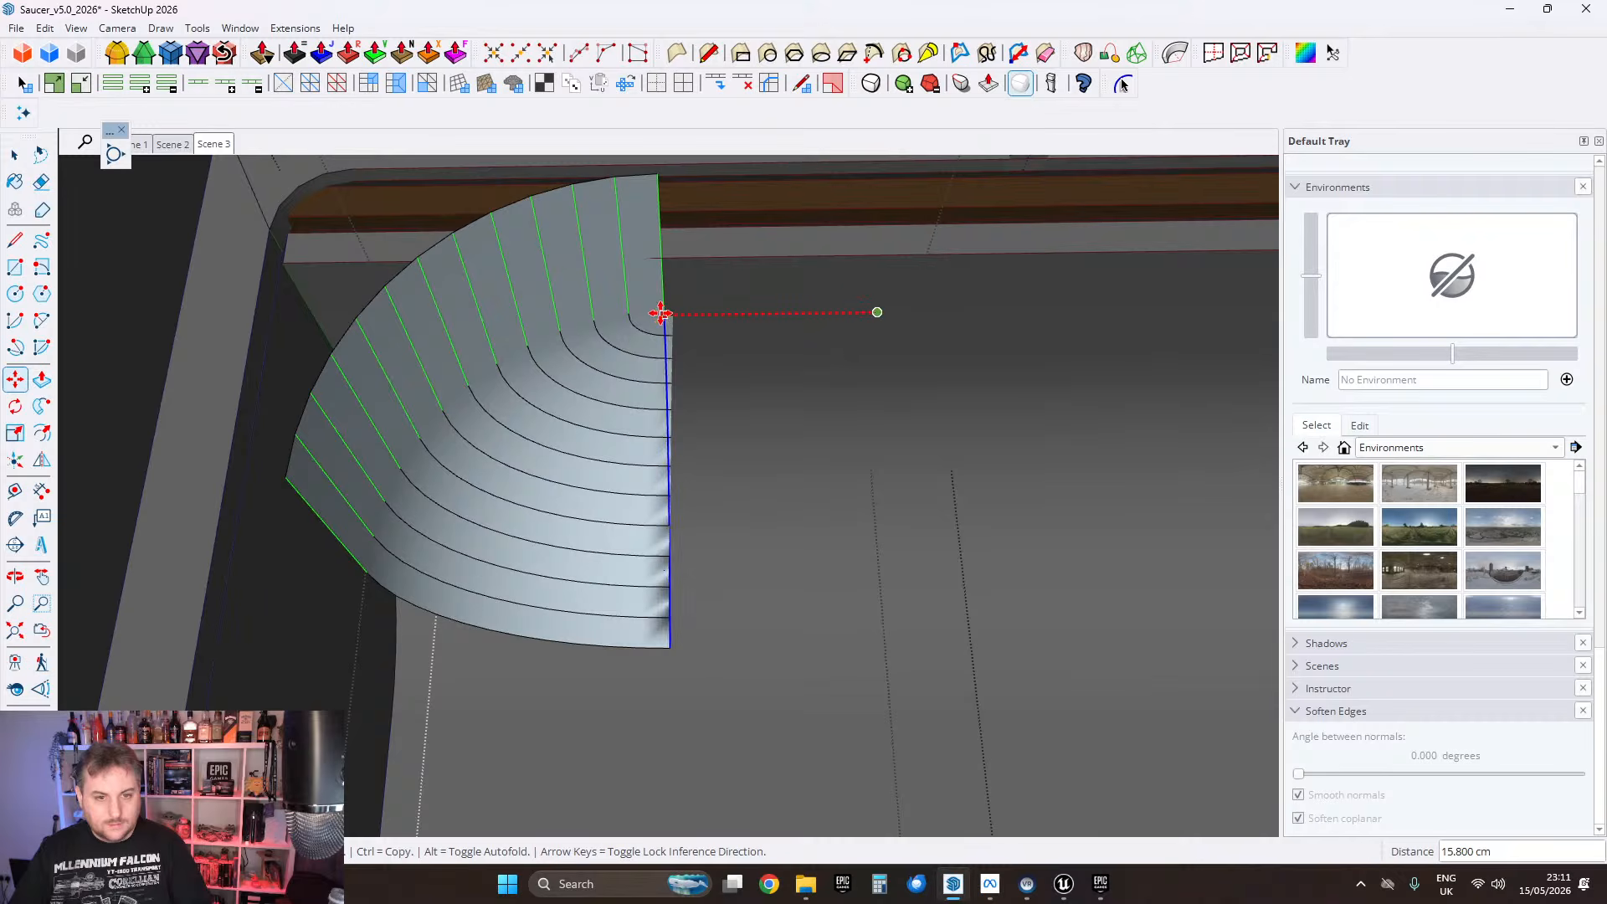
pyautogui.scroll(3, 661, 314)
pyautogui.scroll(3, 667, 302)
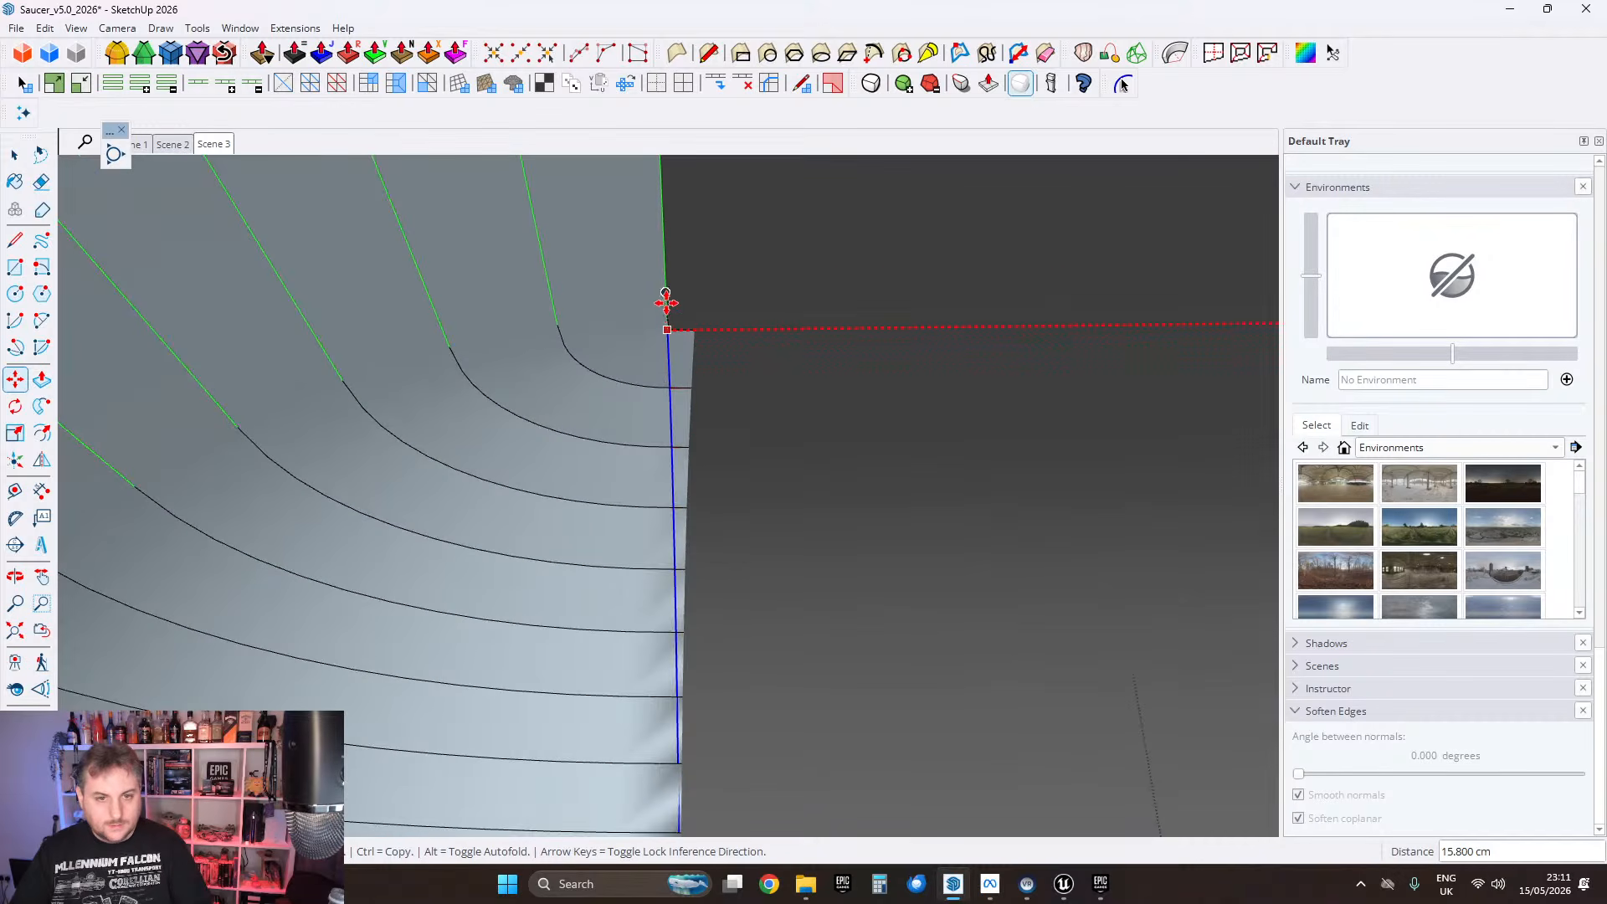
pyautogui.click(664, 318)
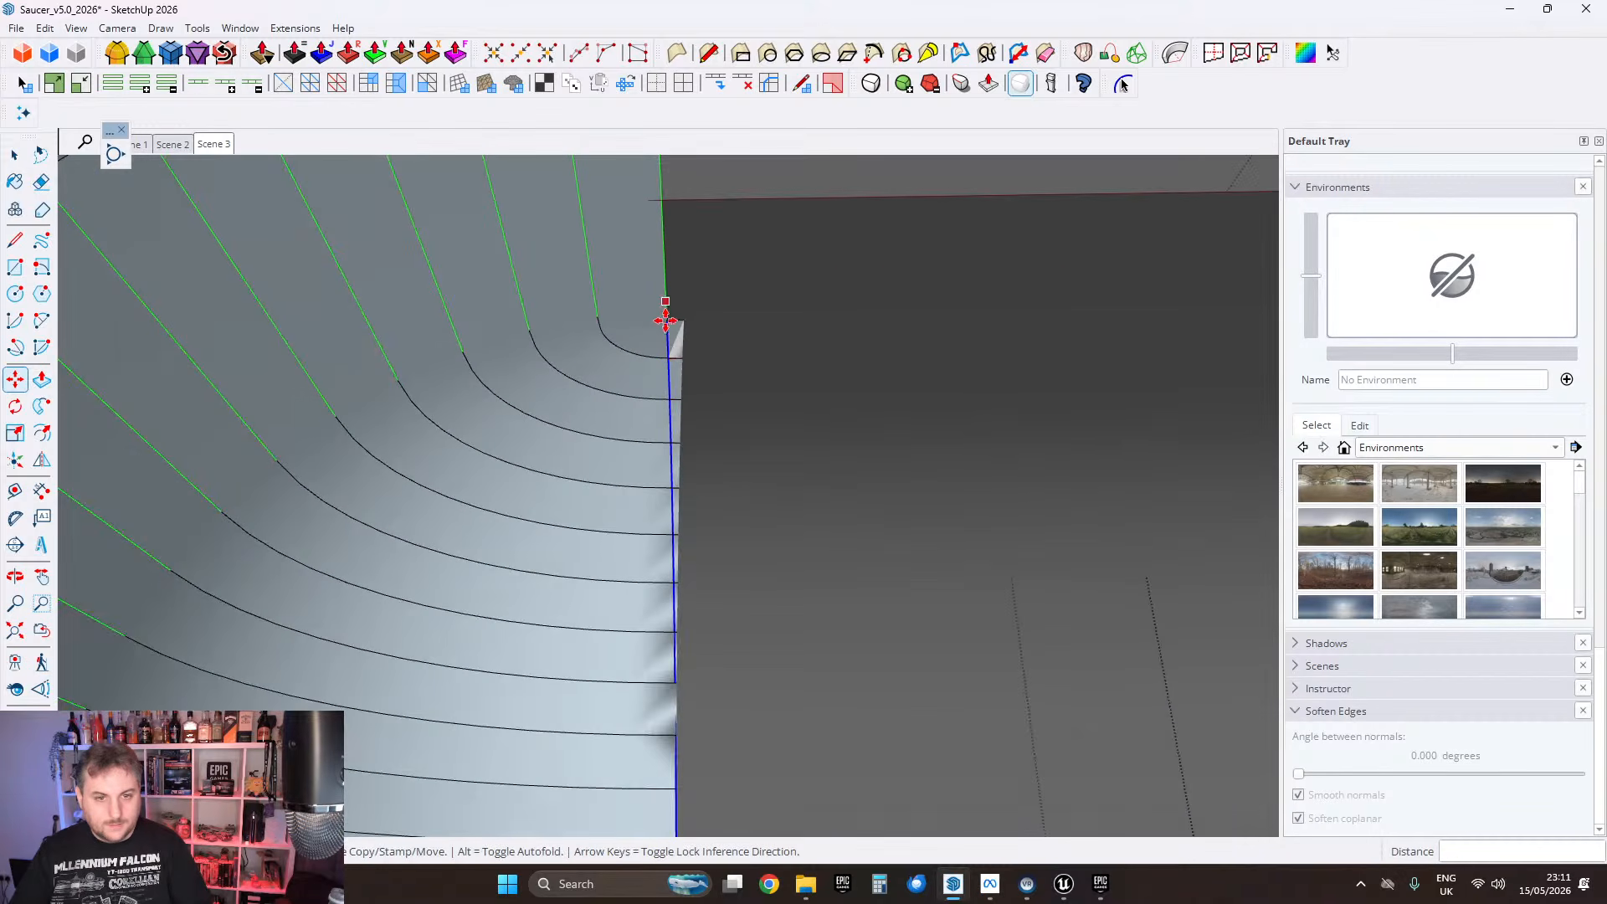
# Step: Select the entire swept corner surface and run FixIt 101 on it
pyautogui.click(23, 154)
pyautogui.tripleClick(595, 373)
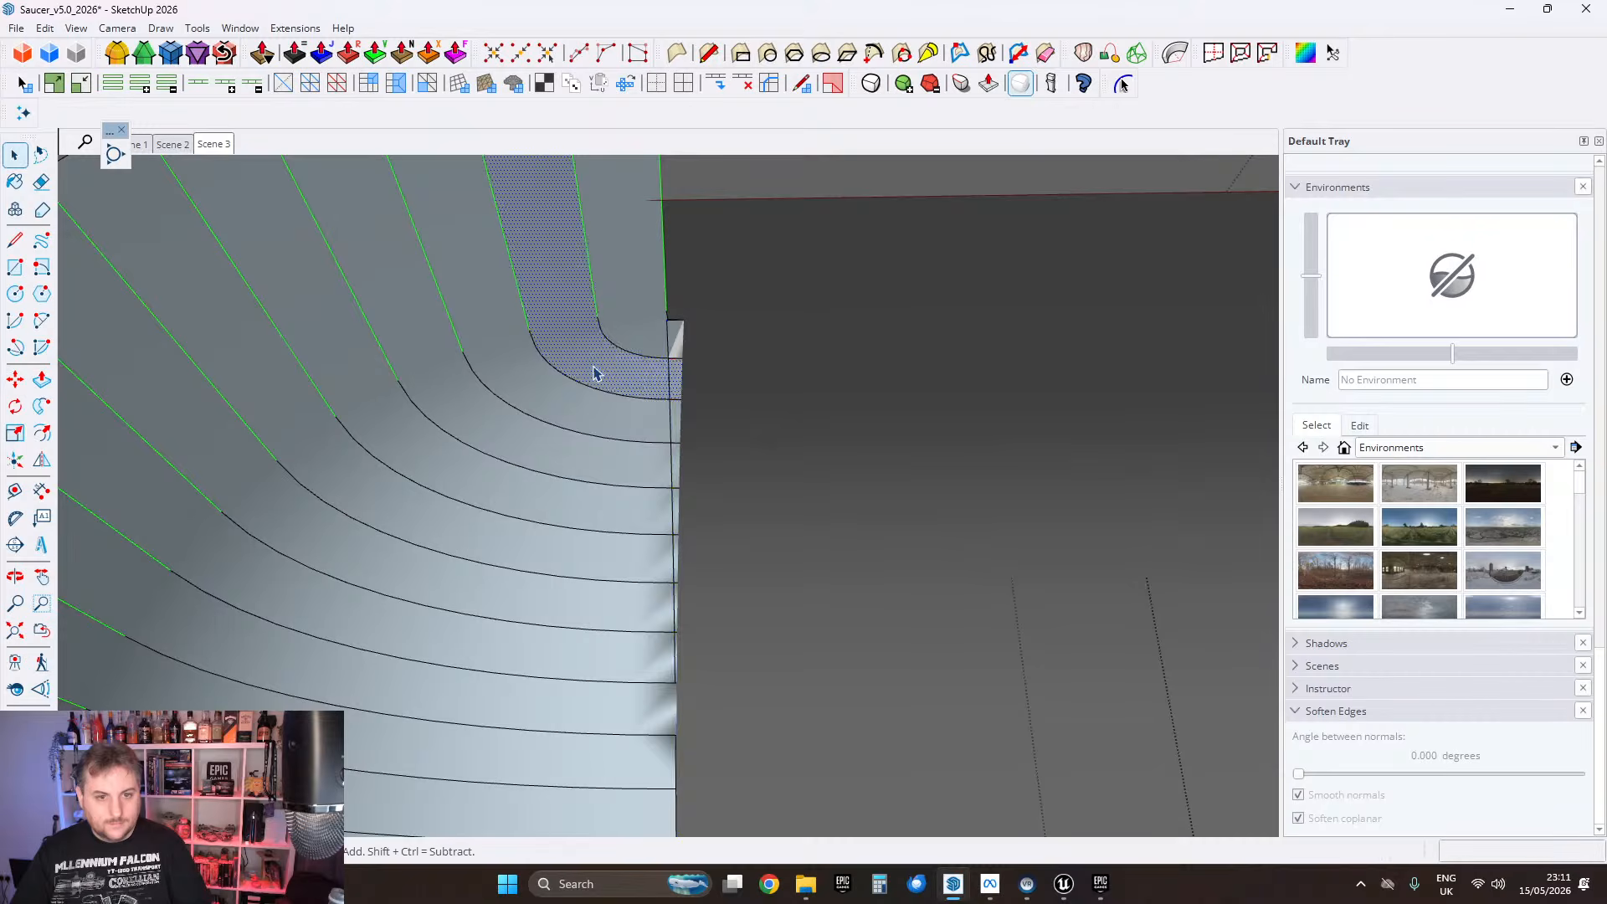
pyautogui.scroll(-2, 595, 365)
pyautogui.rightClick(567, 387)
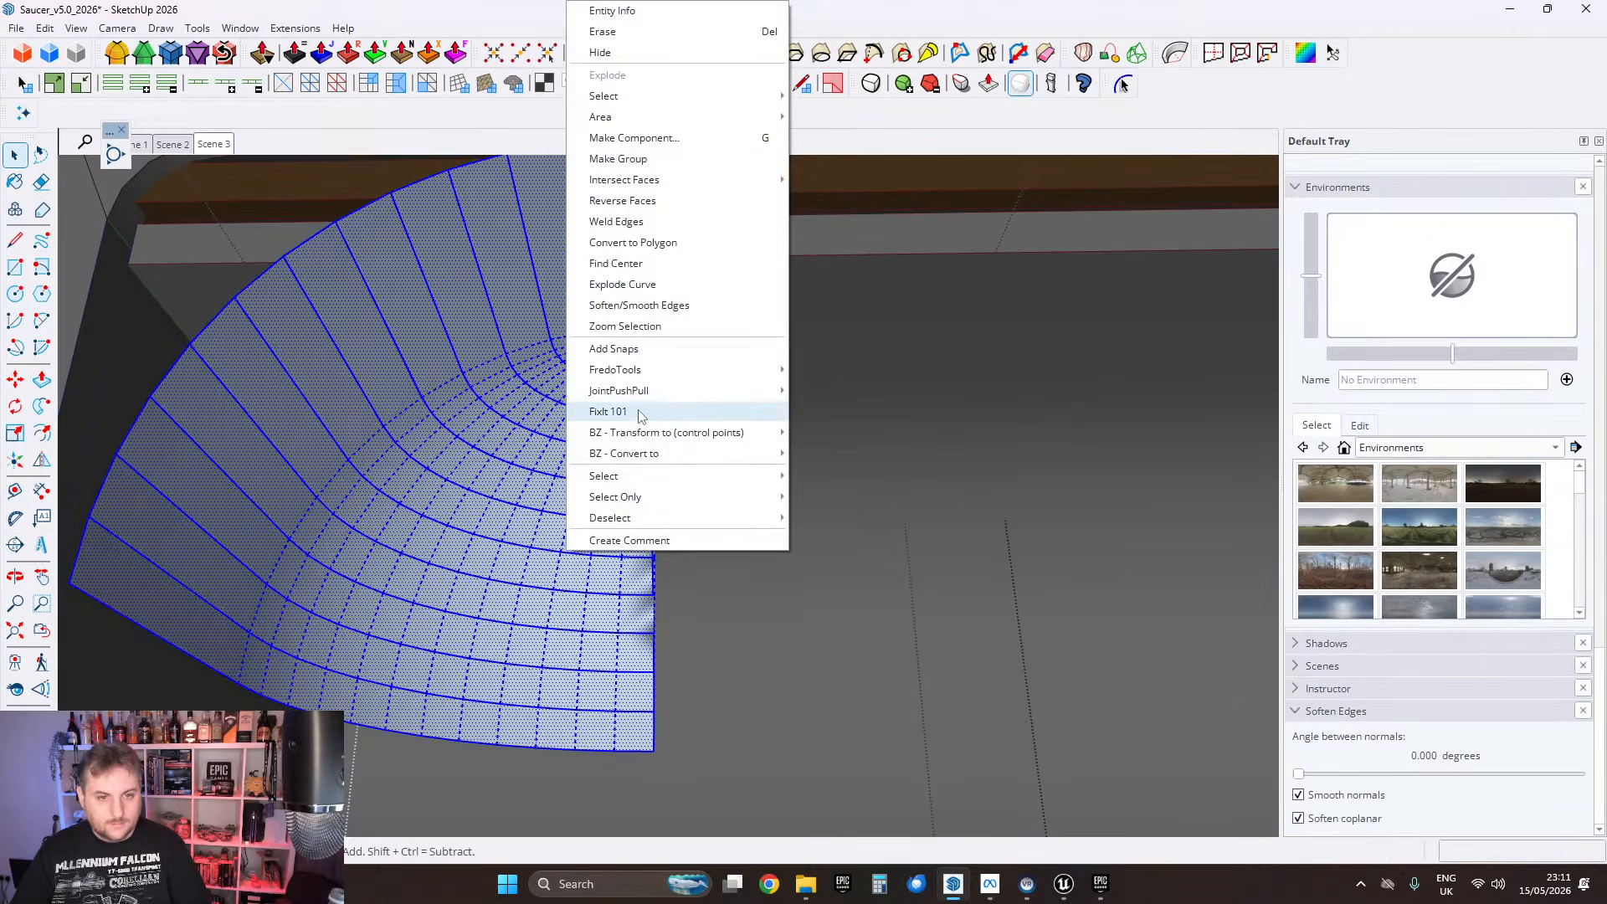
pyautogui.click(701, 411)
pyautogui.click(870, 521)
# Step: Examine the overhanging face at the upper inner end of the shortened side of the swept corner
pyautogui.scroll(5, 563, 477)
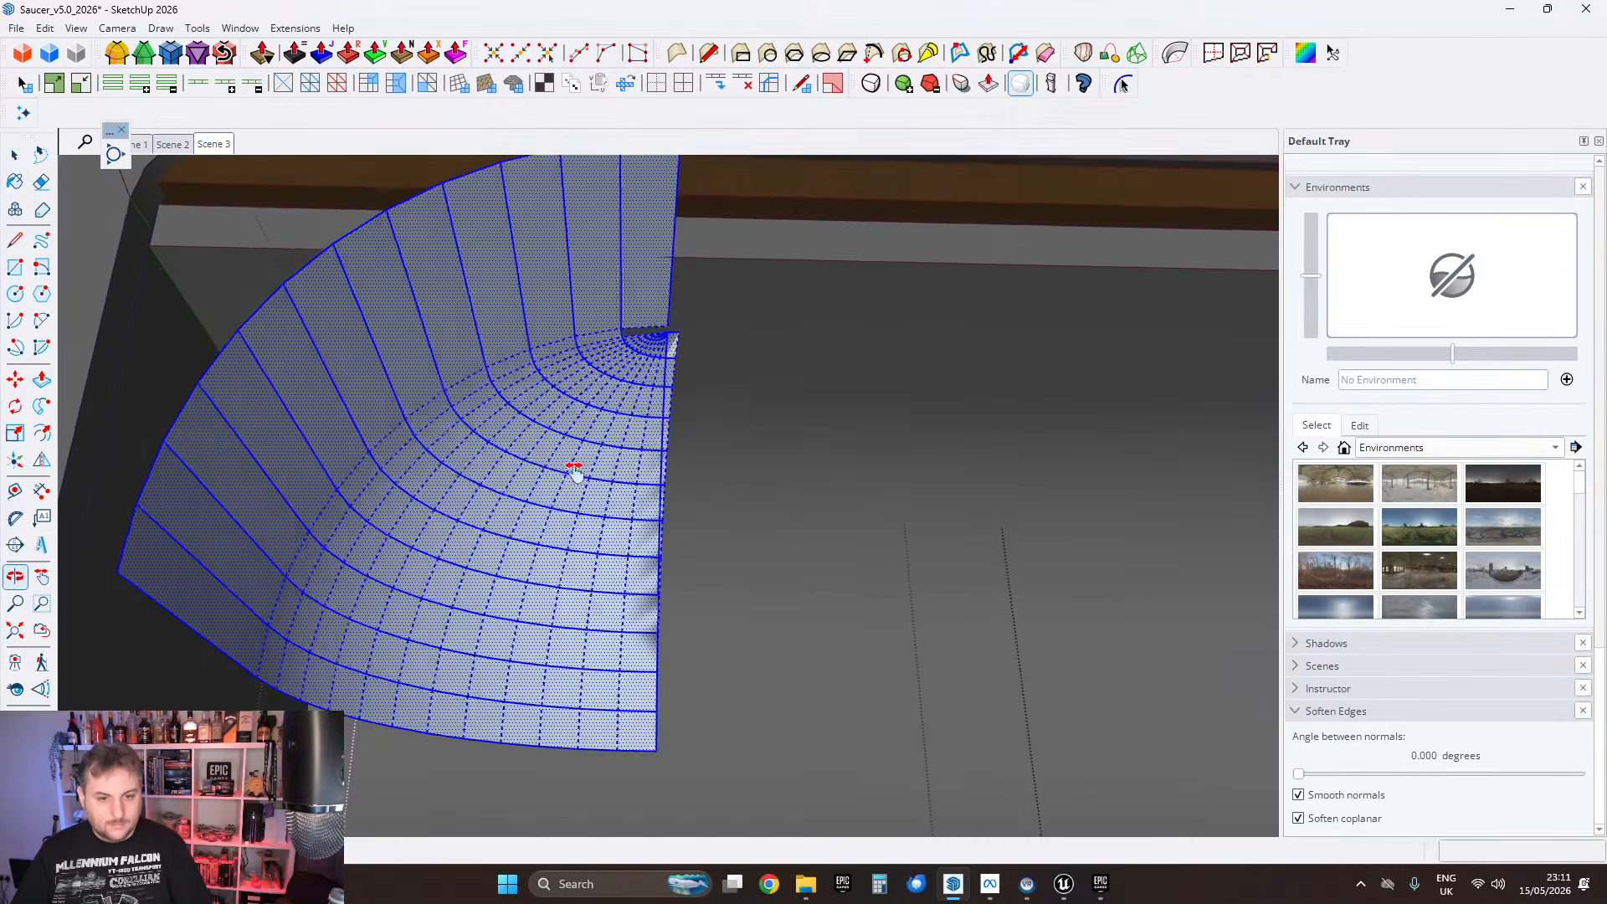
pyautogui.click(711, 267)
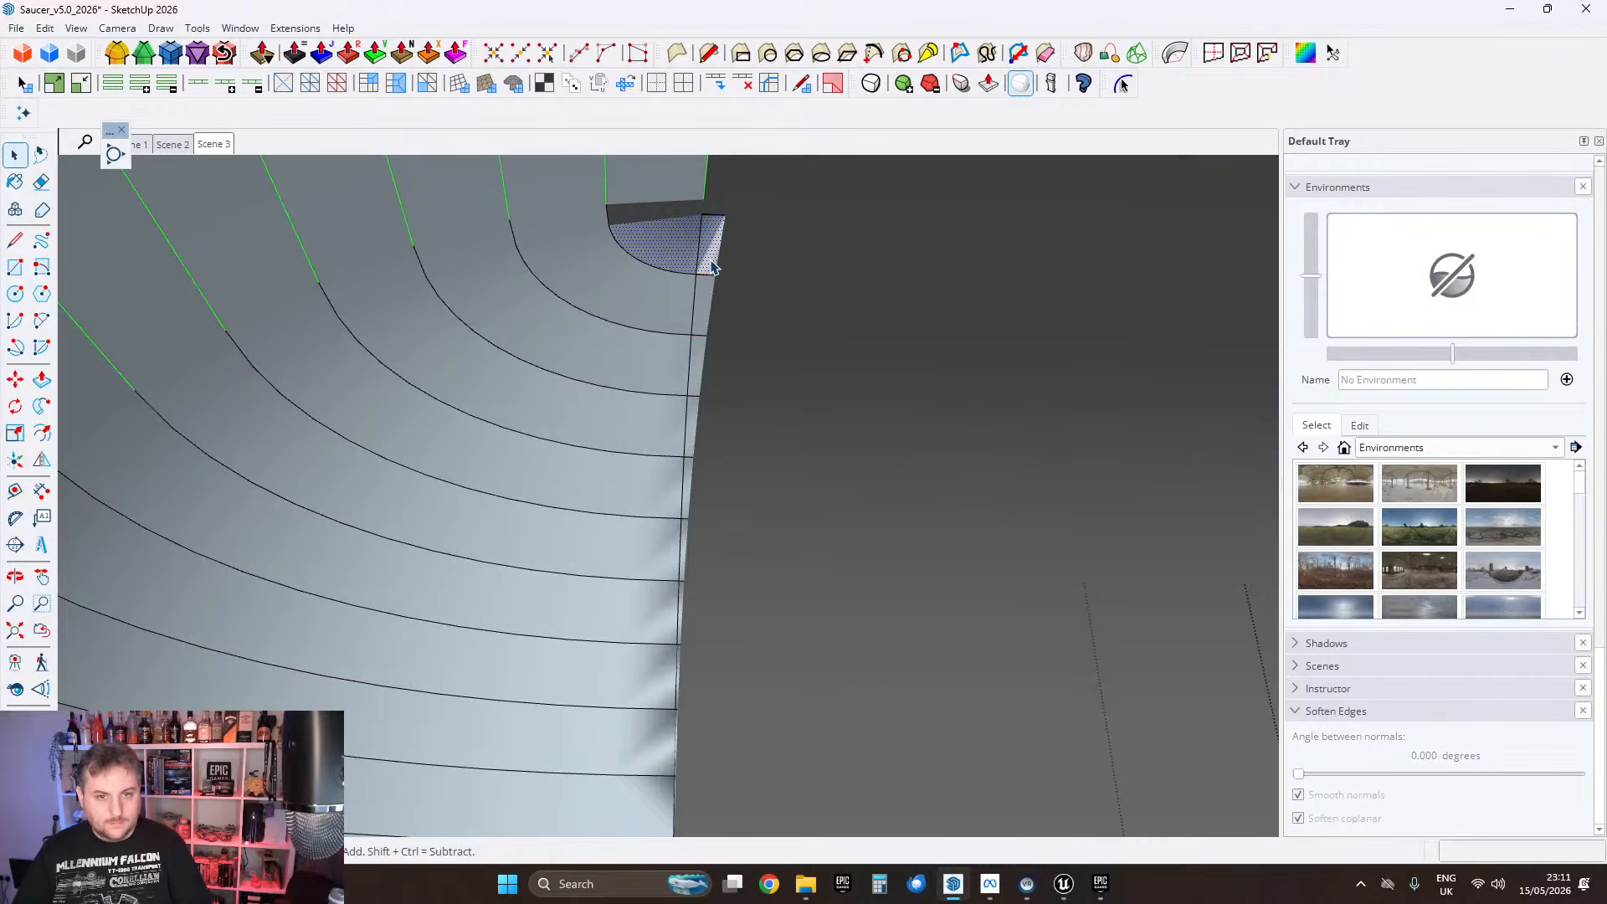
pyautogui.scroll(-4, 670, 352)
pyautogui.moveTo(632, 430); pyautogui.dragTo(899, 483, button='middle')
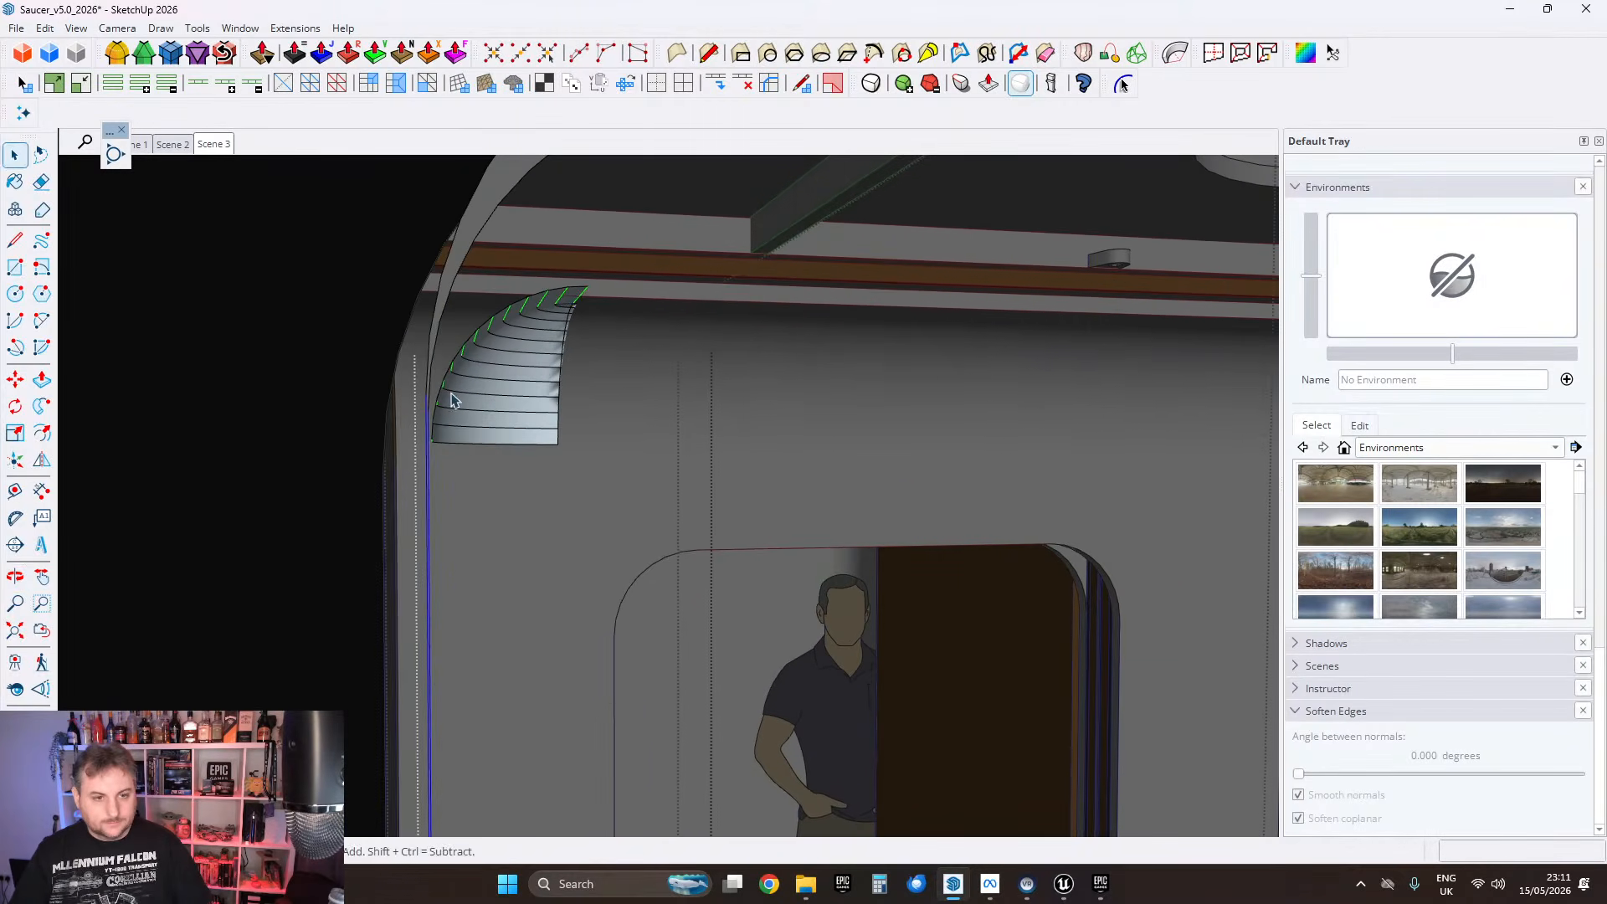
pyautogui.scroll(2, 452, 400)
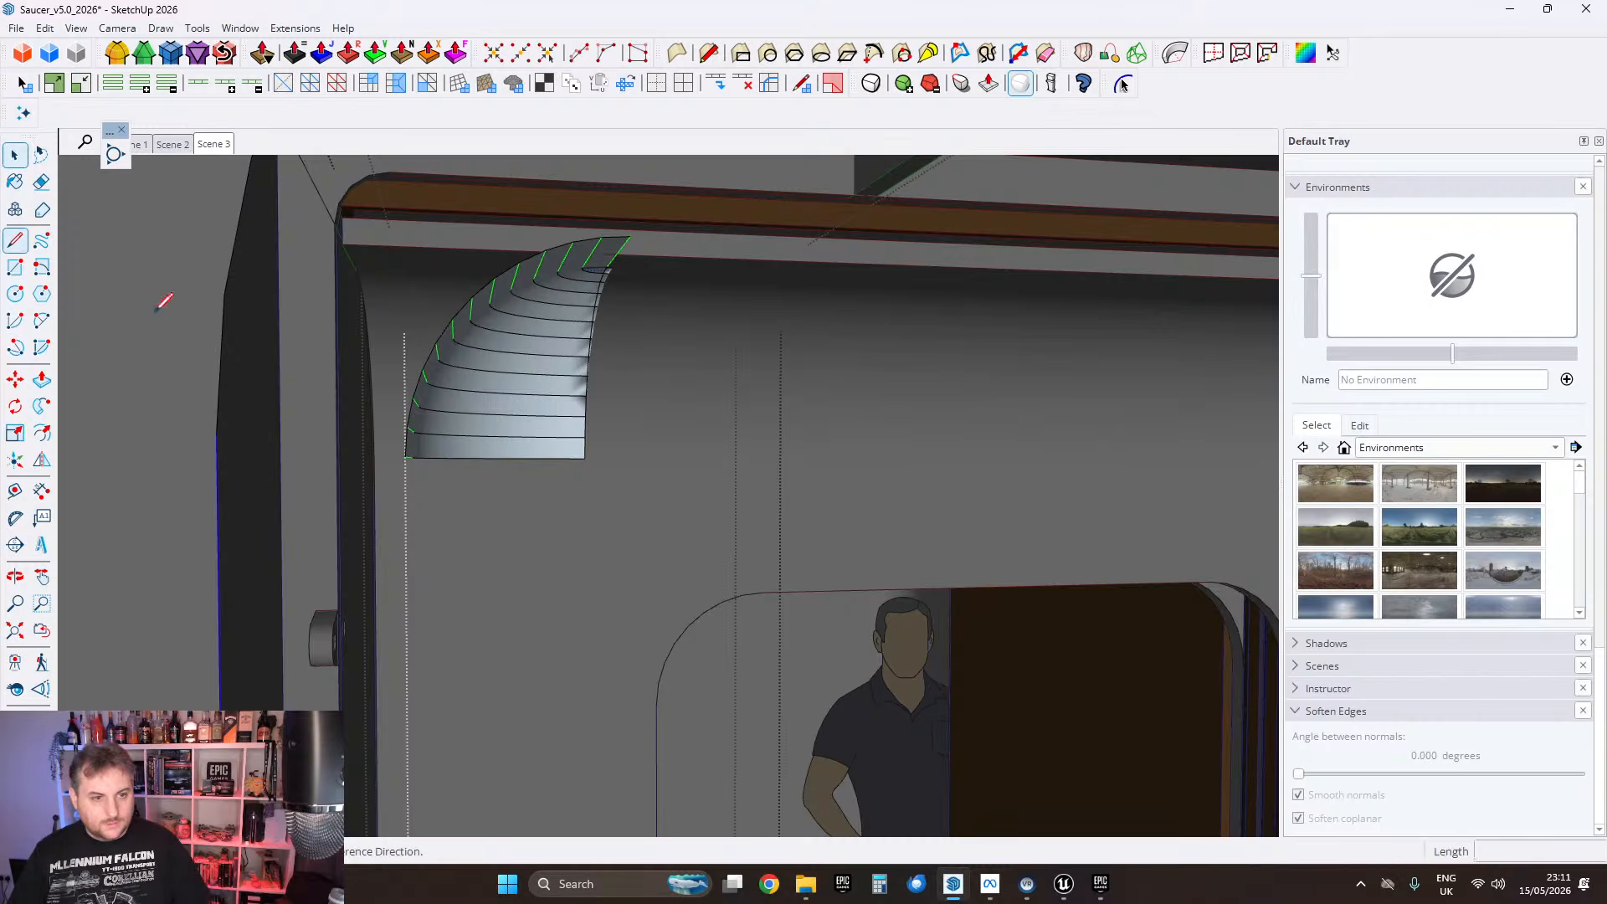
pyautogui.moveTo(494, 393); pyautogui.dragTo(457, 374, button='middle')
pyautogui.click(385, 395)
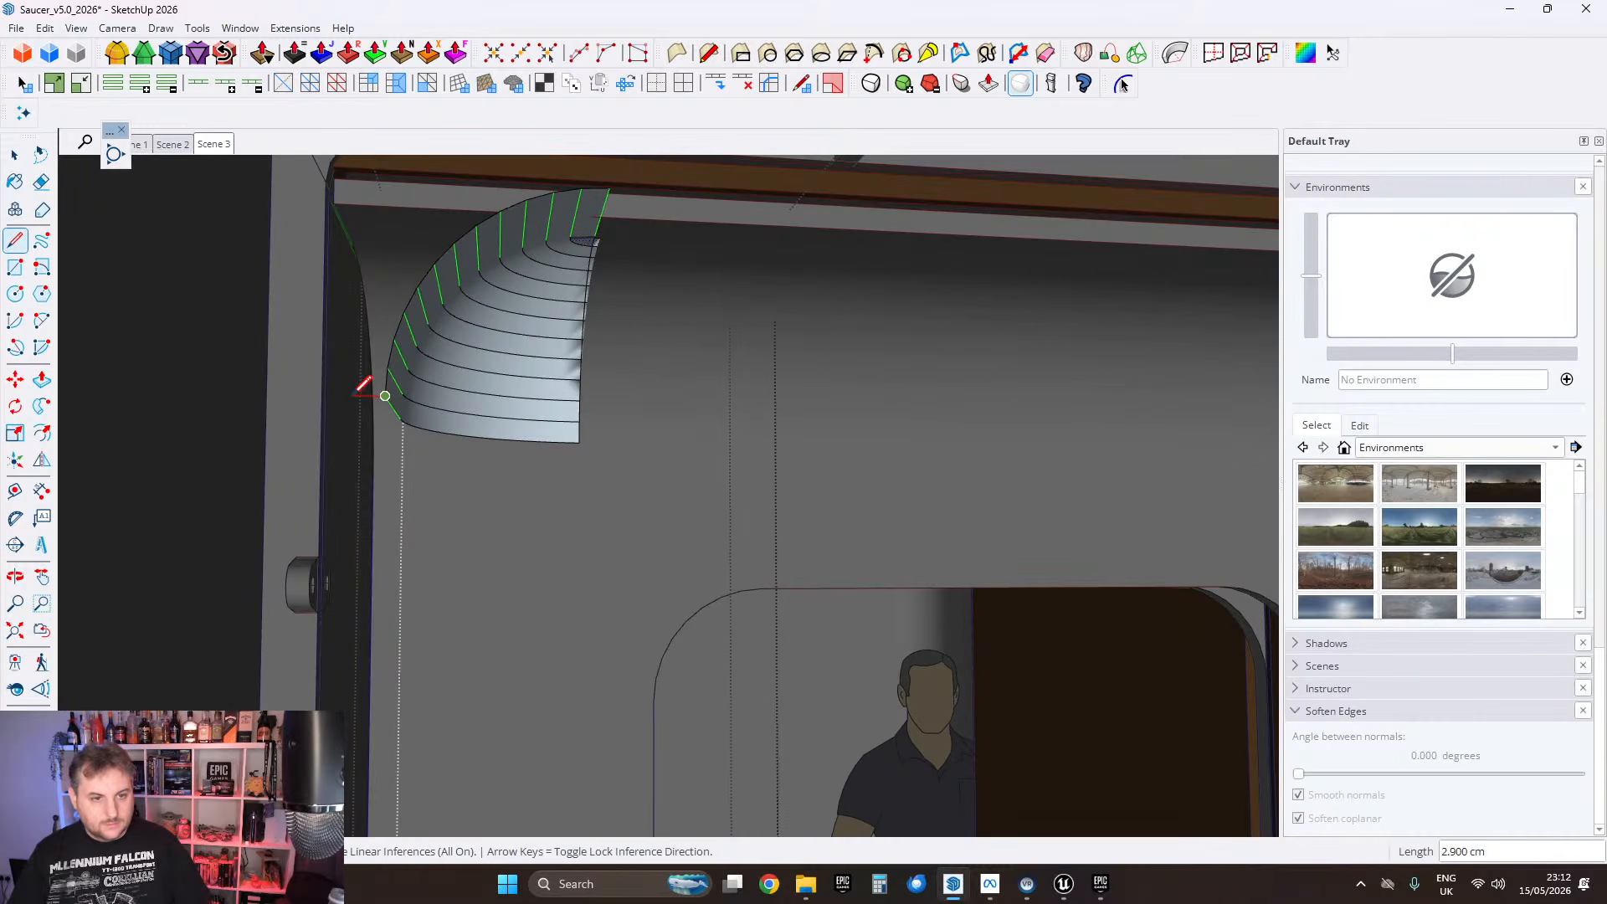
pyautogui.scroll(-2, 325, 403)
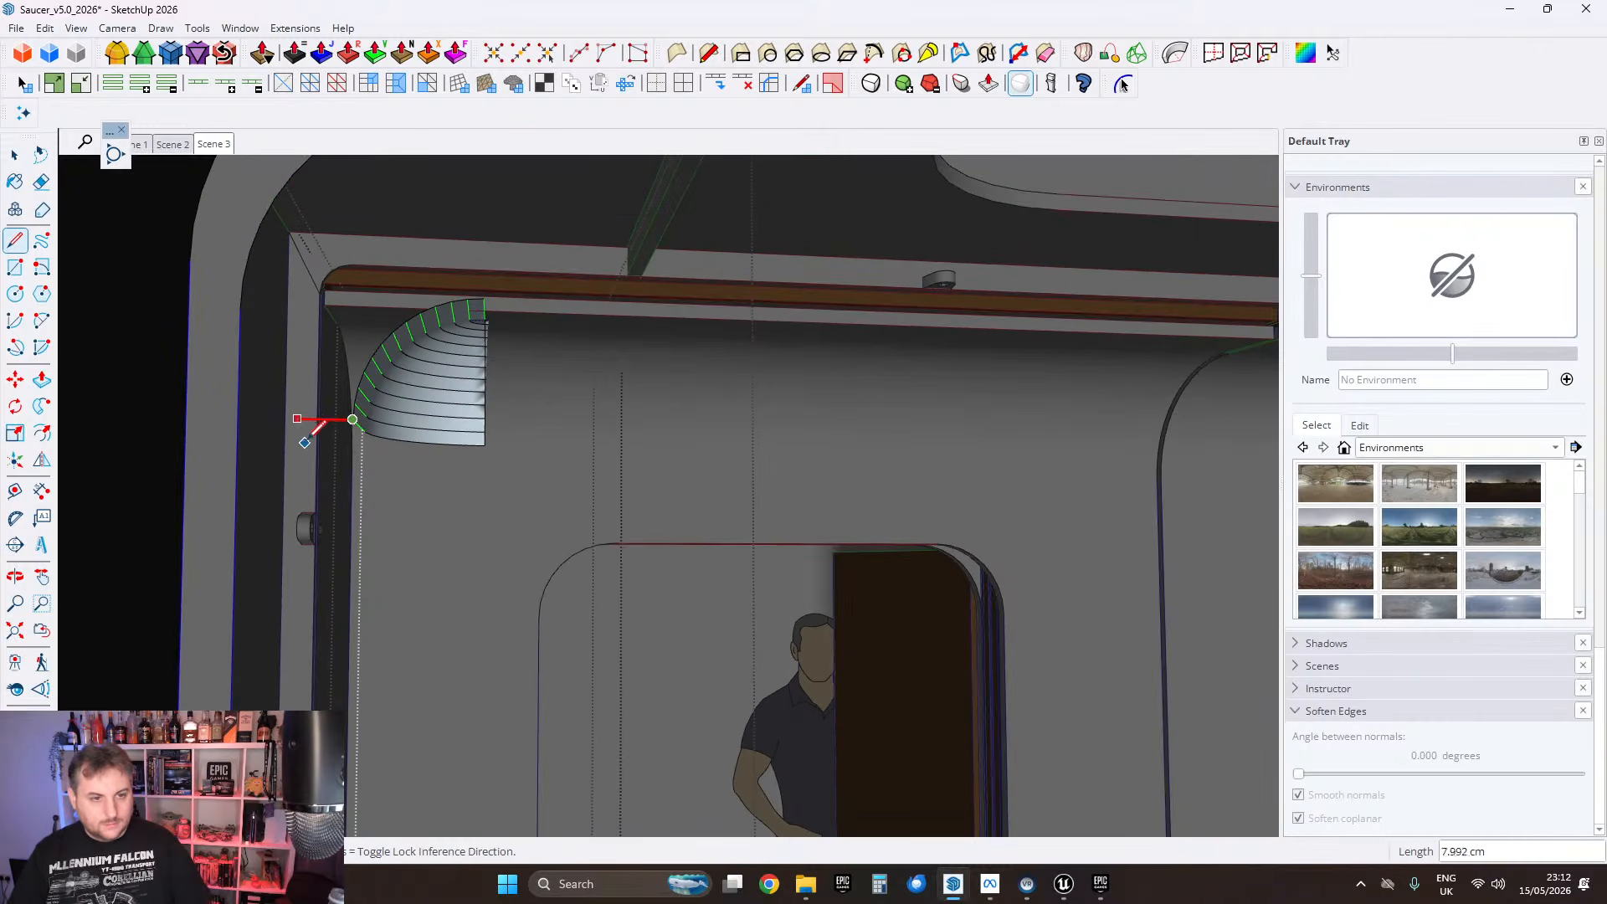
pyautogui.moveTo(220, 386); pyautogui.dragTo(238, 457, button='middle')
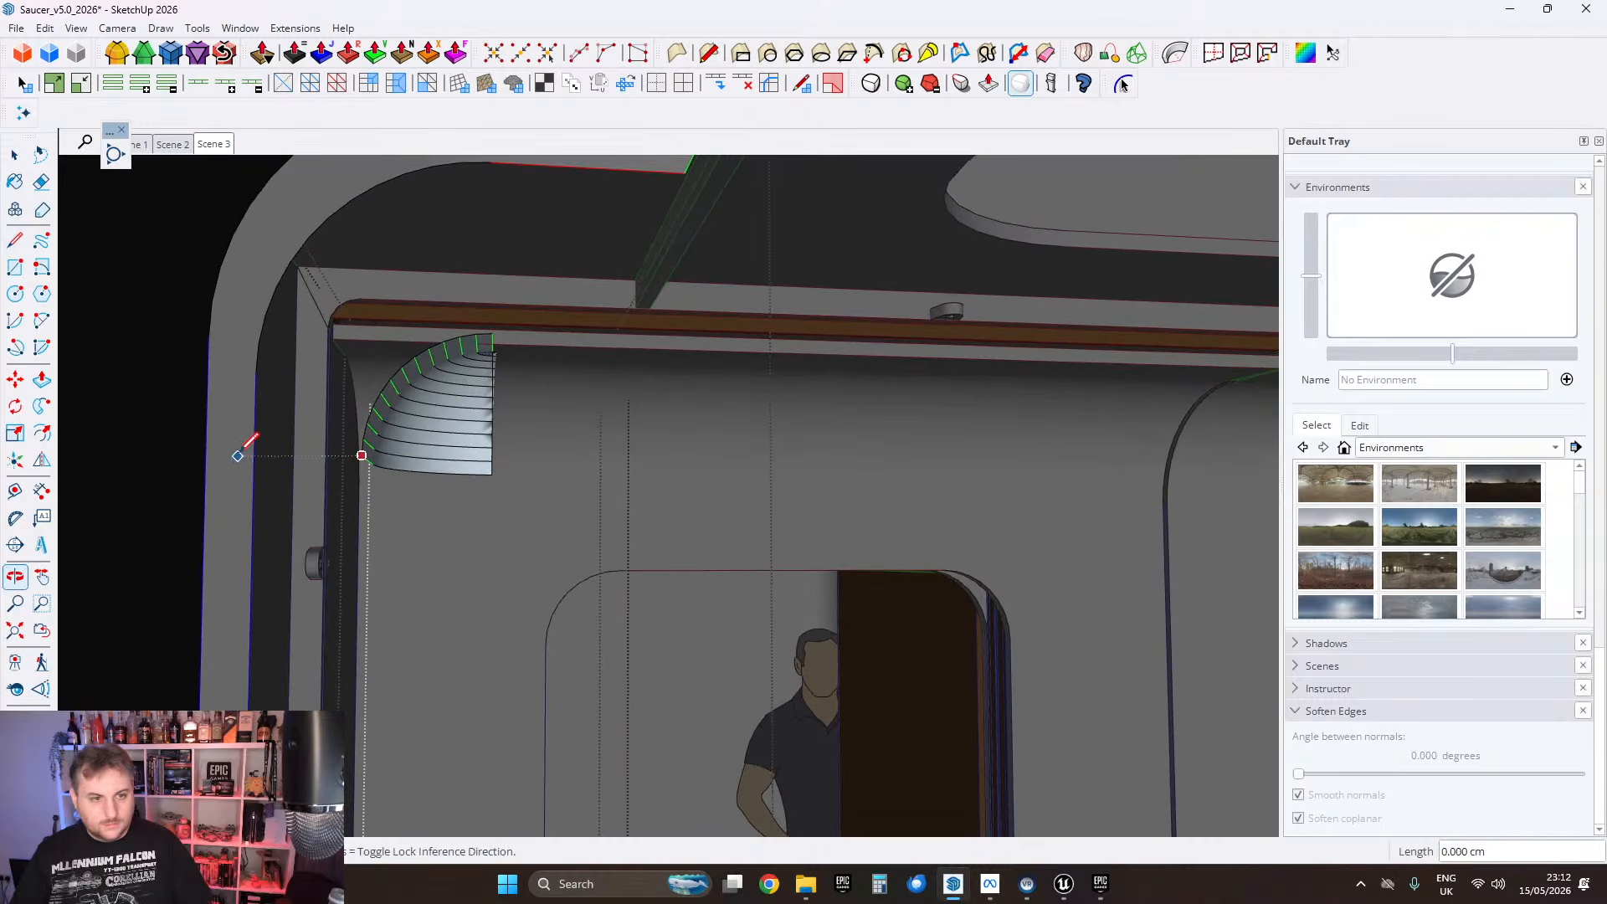
pyautogui.click(23, 160)
# Step: Select the entire swept corner surface and move it along the green axis
pyautogui.moveTo(567, 556); pyautogui.dragTo(217, 395, button='middle')
pyautogui.tripleClick(172, 395)
pyautogui.scroll(2, 173, 394)
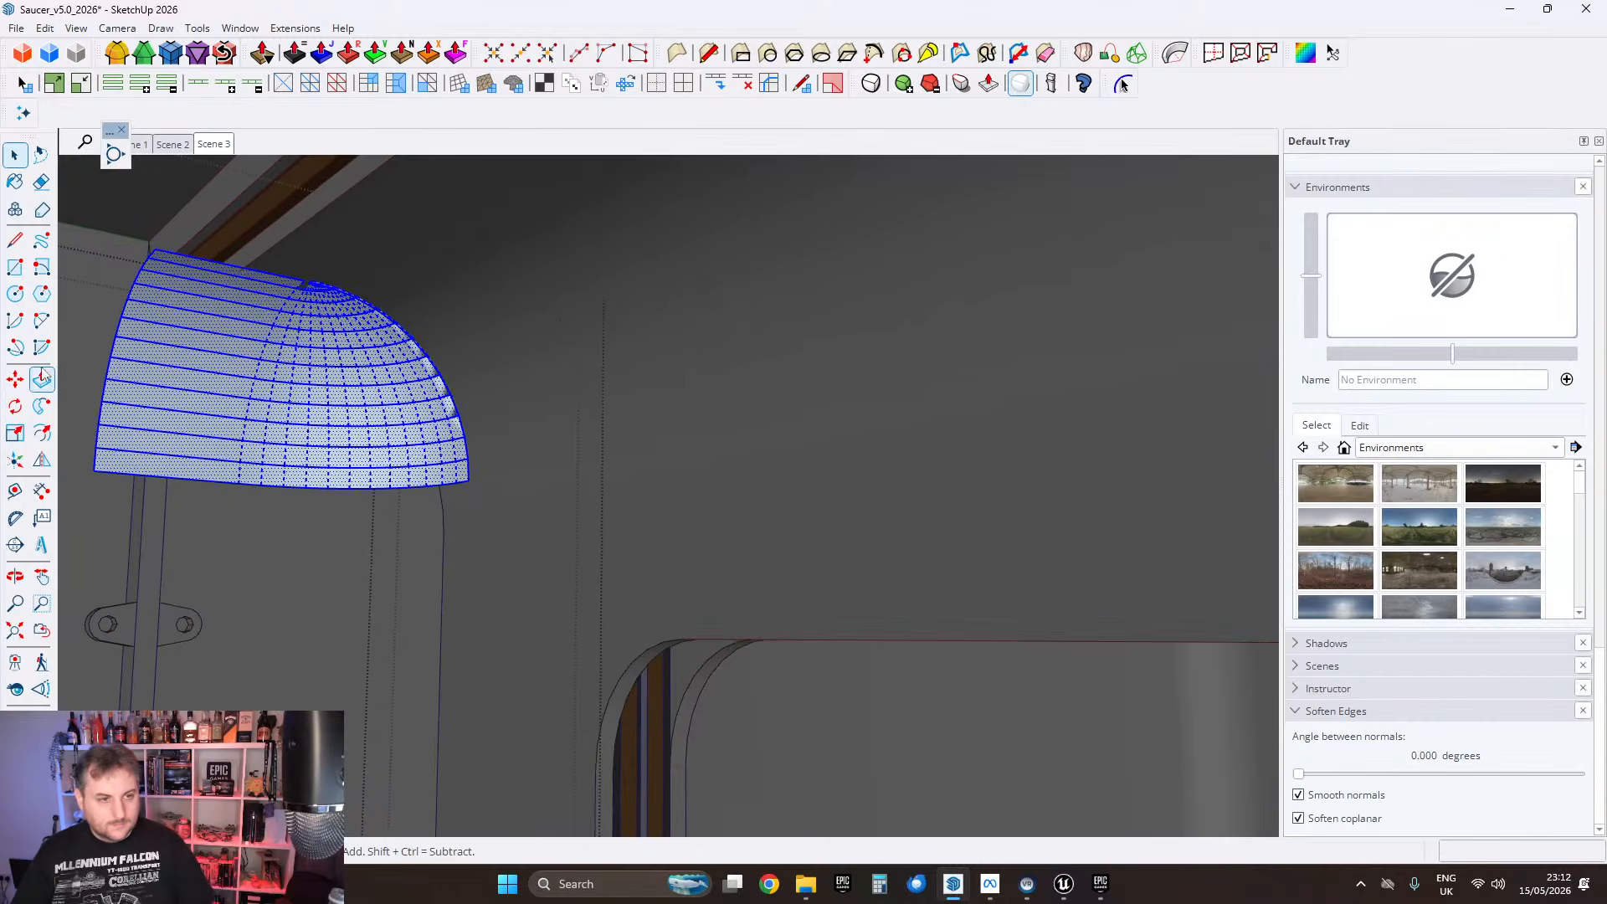
pyautogui.press('m')
pyautogui.scroll(2, 456, 477)
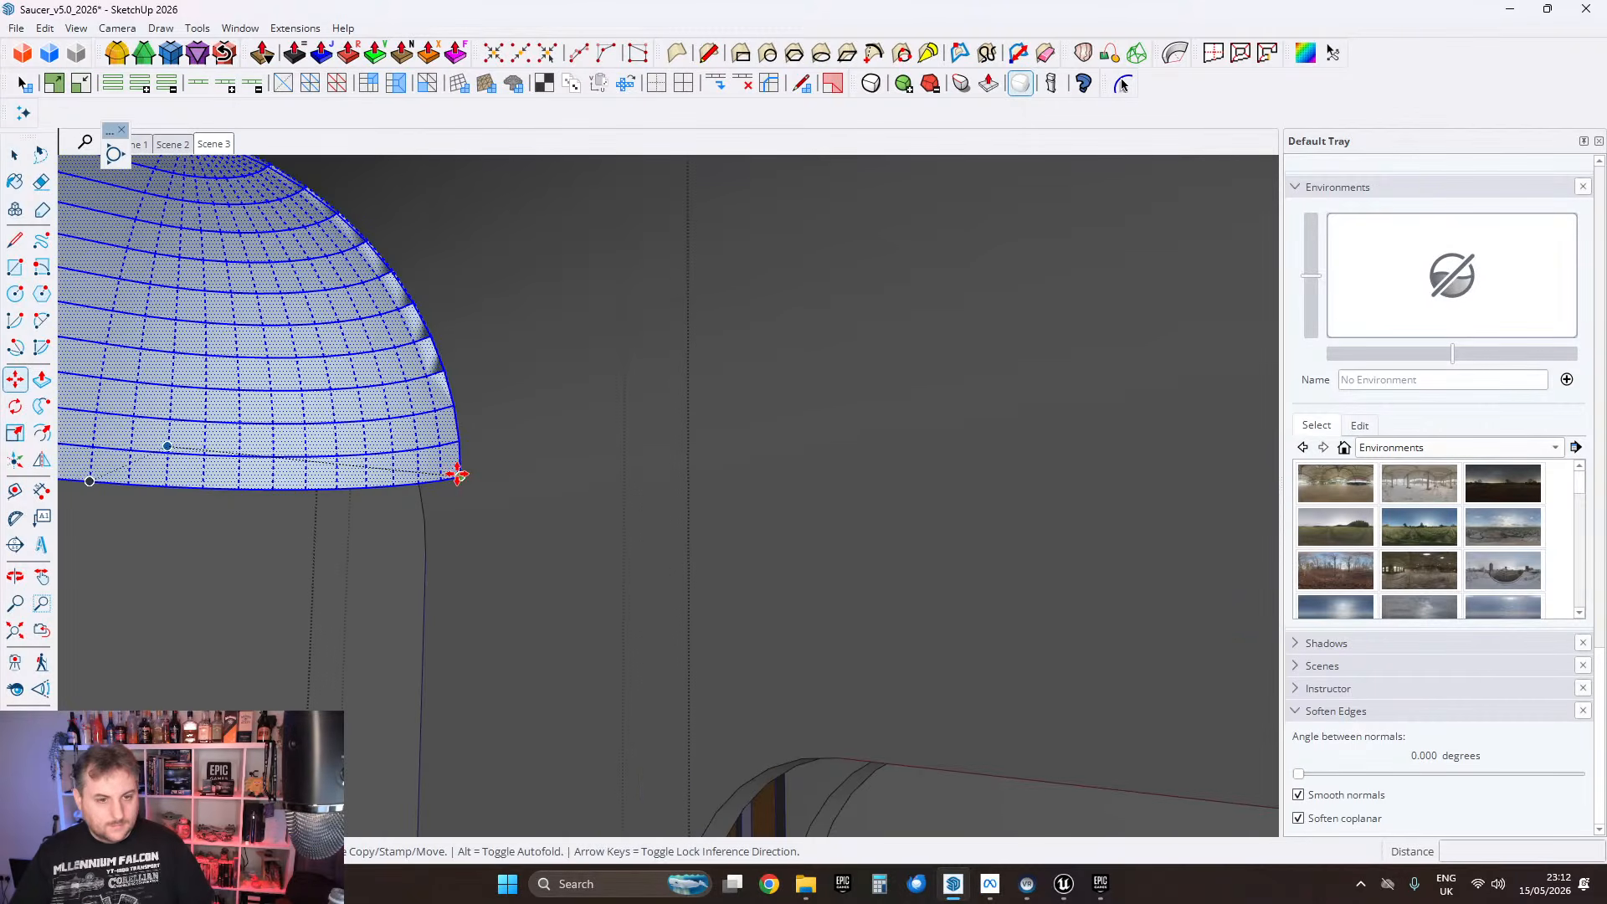
pyautogui.click(458, 476)
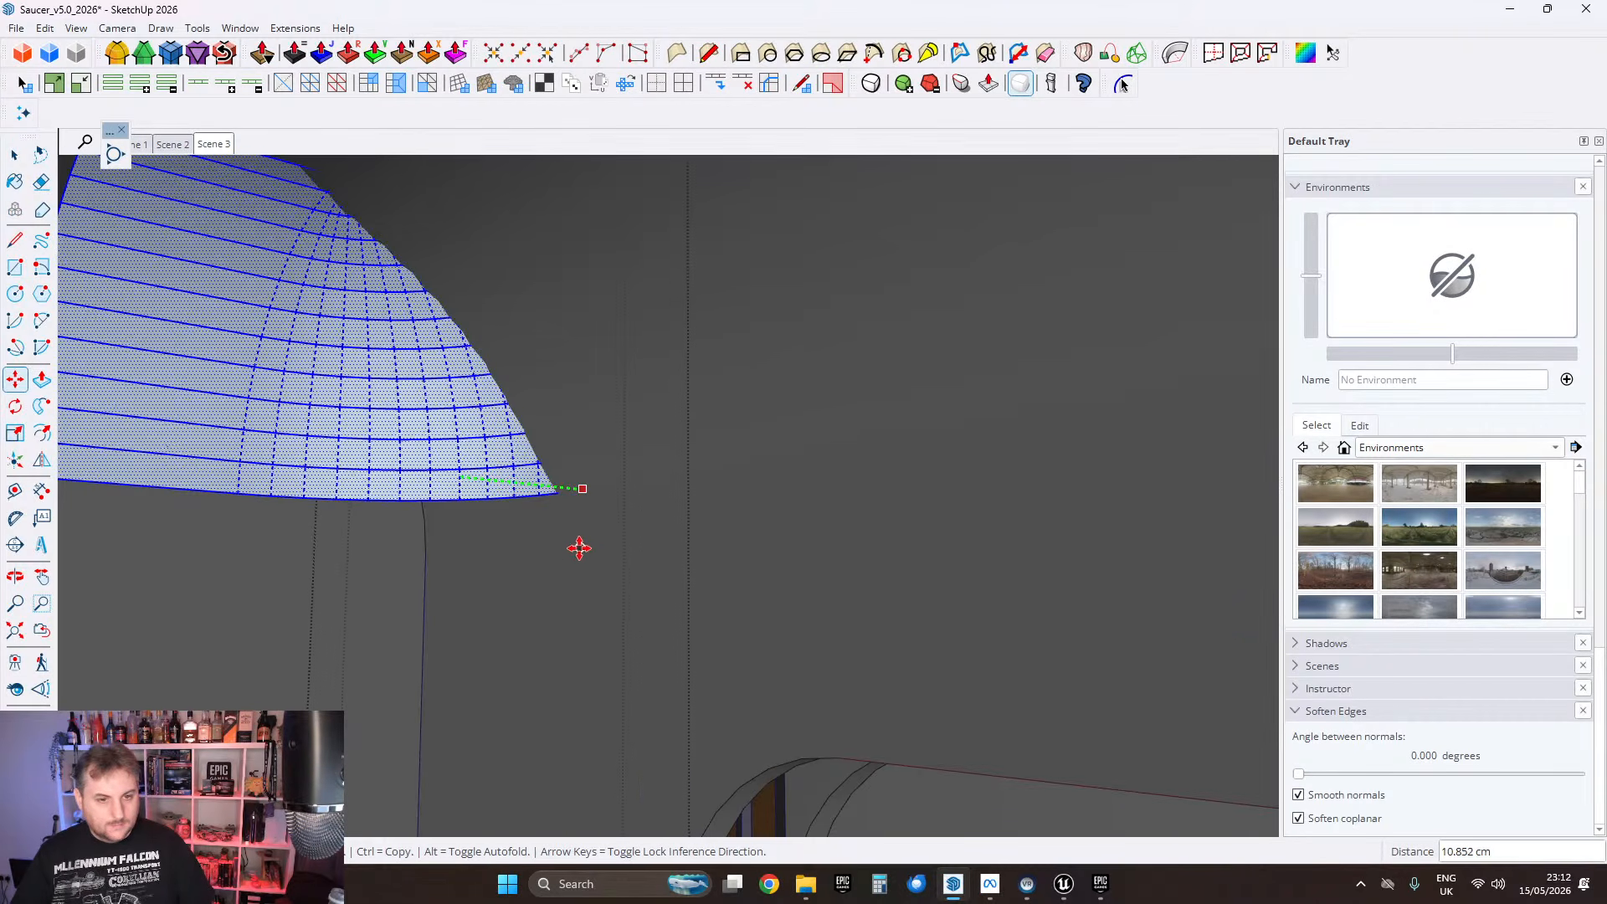
pyautogui.scroll(-5, 564, 460)
pyautogui.moveTo(563, 459); pyautogui.dragTo(833, 427, button='middle')
pyautogui.press('m')
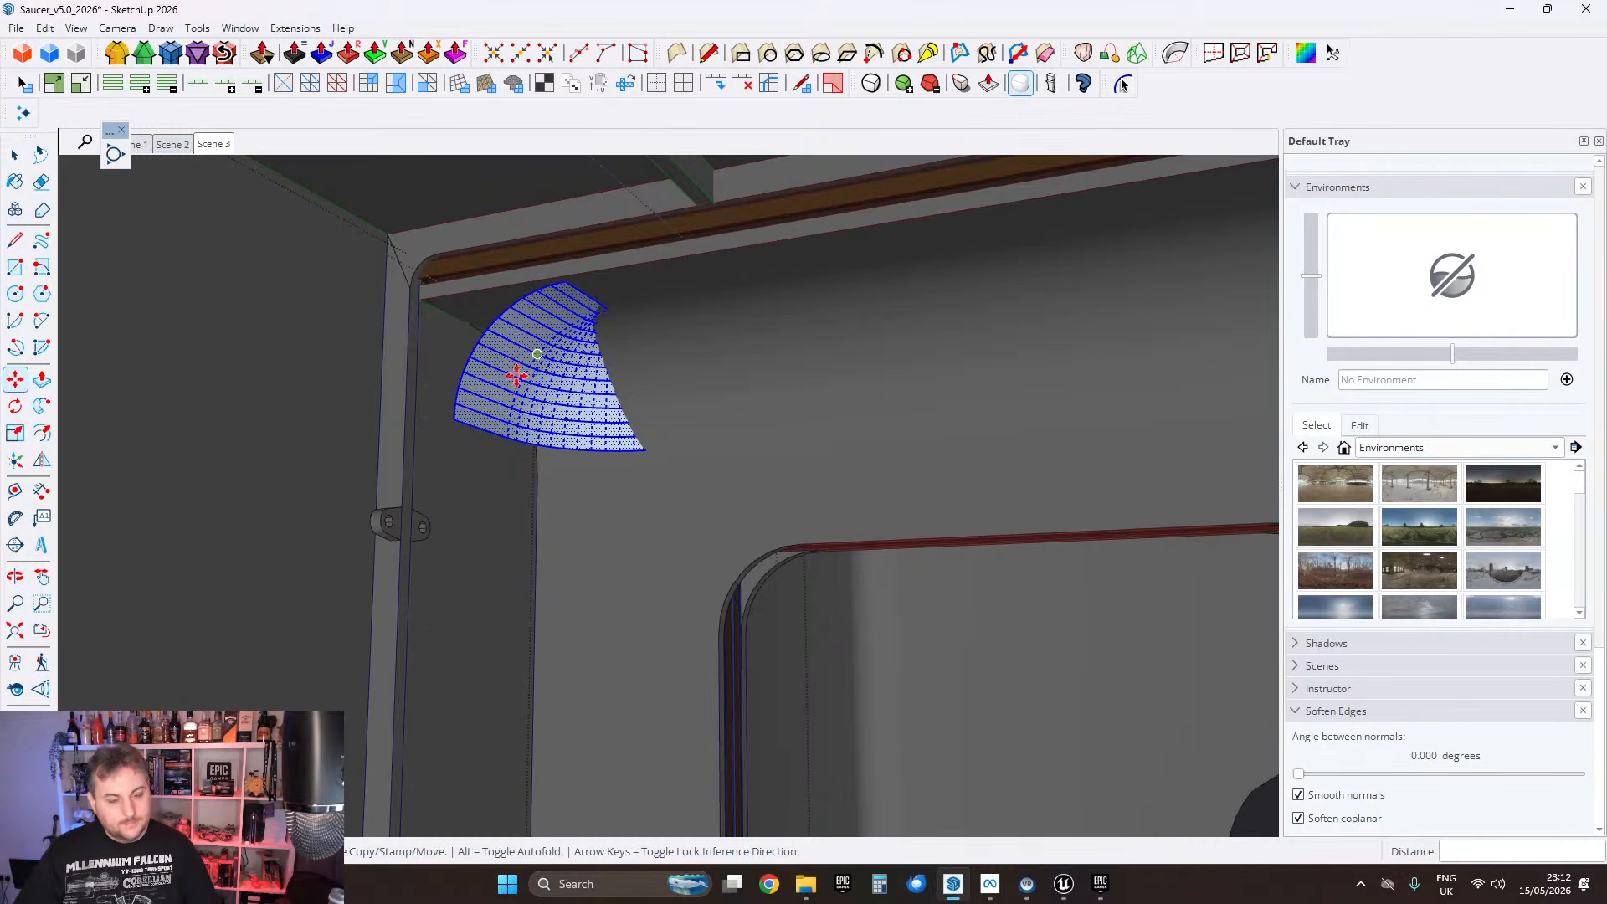
pyautogui.moveTo(655, 475); pyautogui.dragTo(603, 457, button='middle')
# Step: Rotate the selected corner surface 90 degrees about the red axis from its lower corner
pyautogui.click(16, 407)
pyautogui.scroll(2, 486, 376)
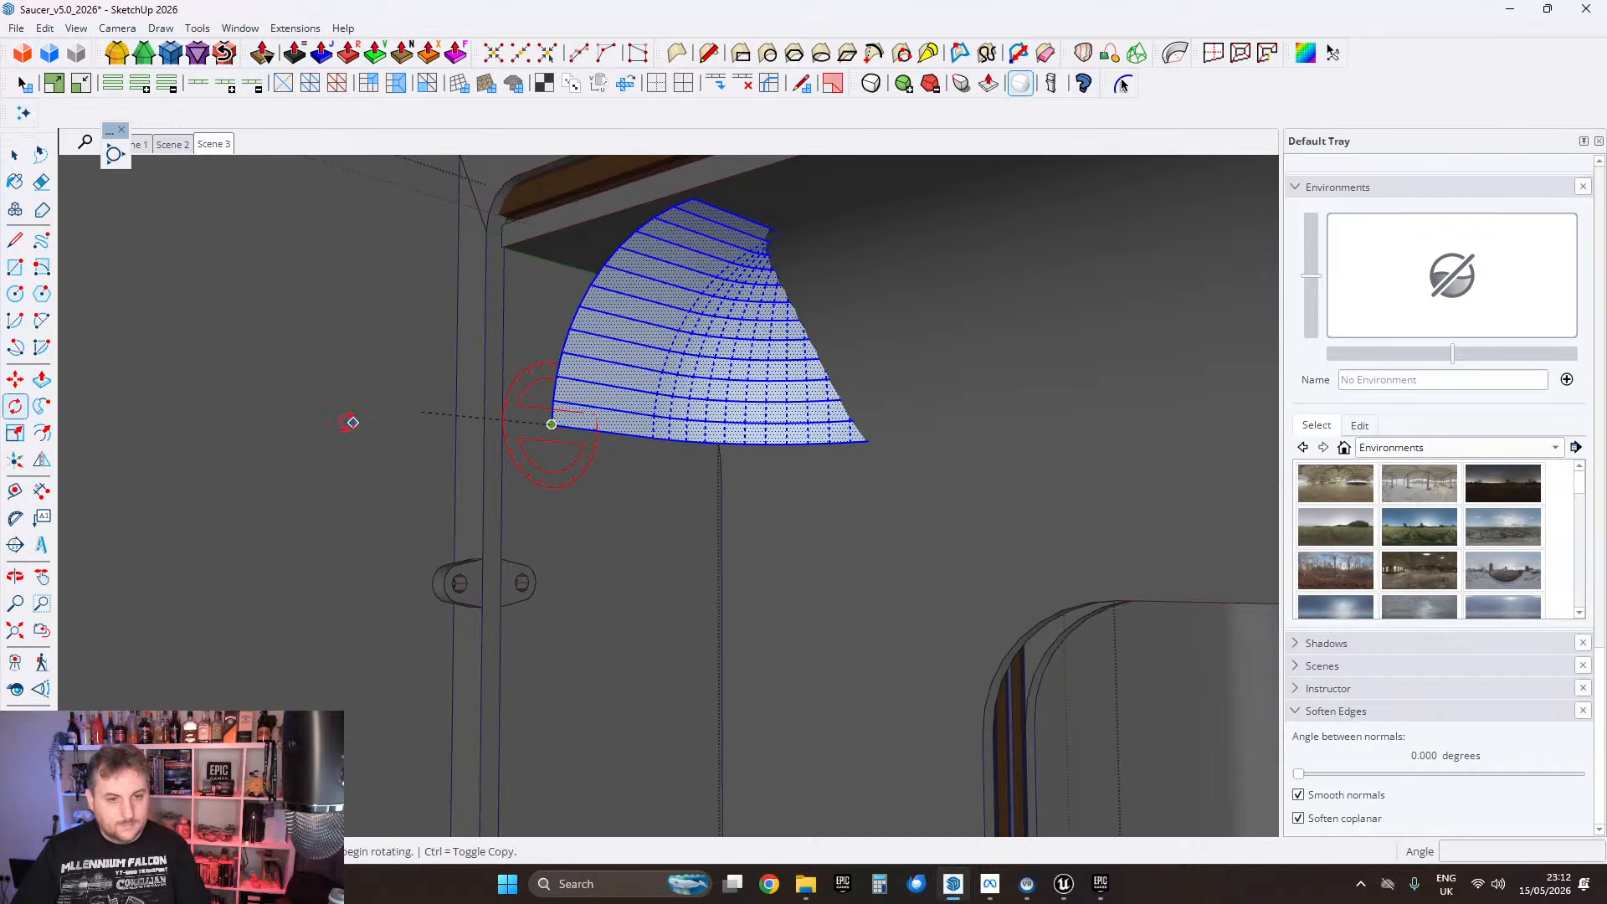
pyautogui.click(353, 422)
pyautogui.write('90')
pyautogui.press('Return')
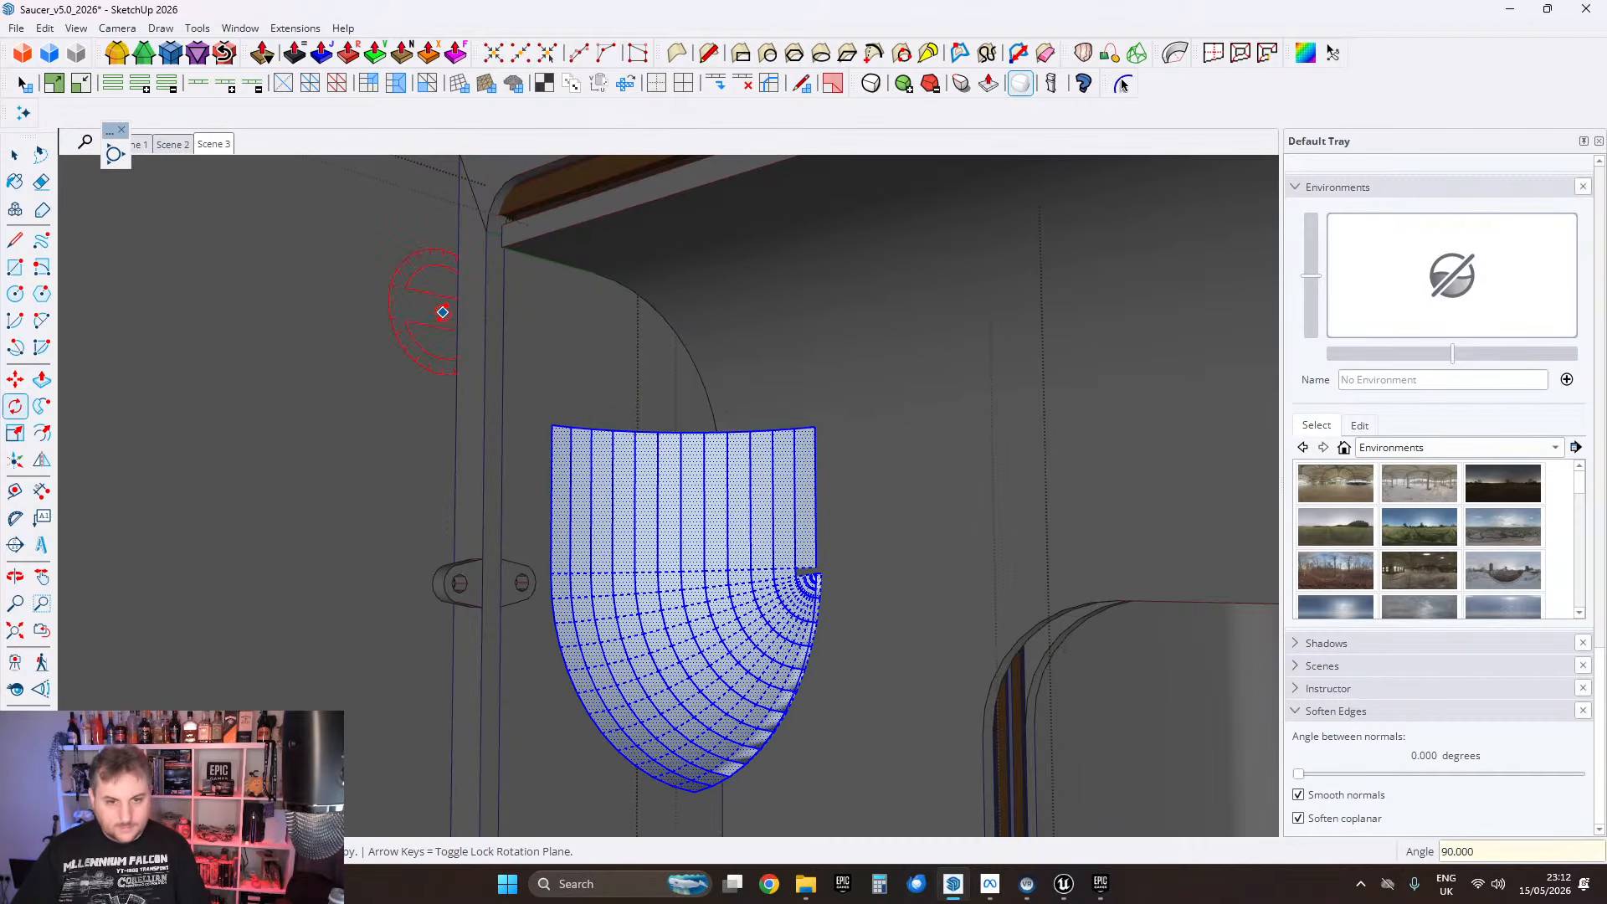
pyautogui.click(14, 155)
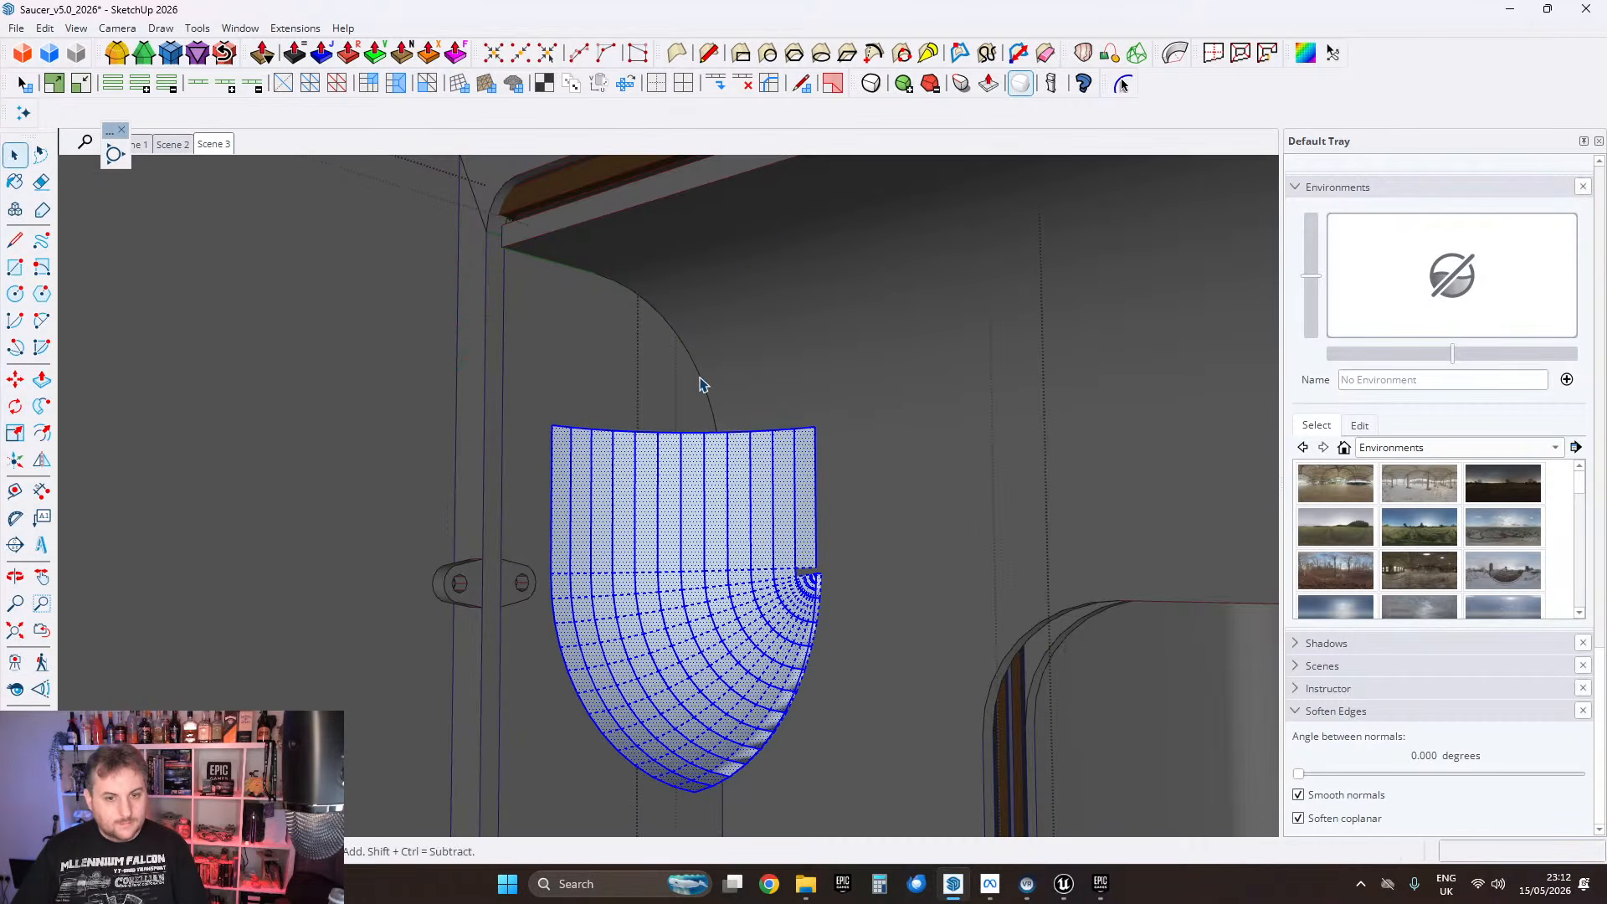
# Step: Reposition the rotated corner surface beside the rounded wall edge with horizontal moves of 15.8 cm and 16.8 cm
pyautogui.scroll(-3, 700, 384)
pyautogui.moveTo(700, 485); pyautogui.dragTo(818, 445, button='middle')
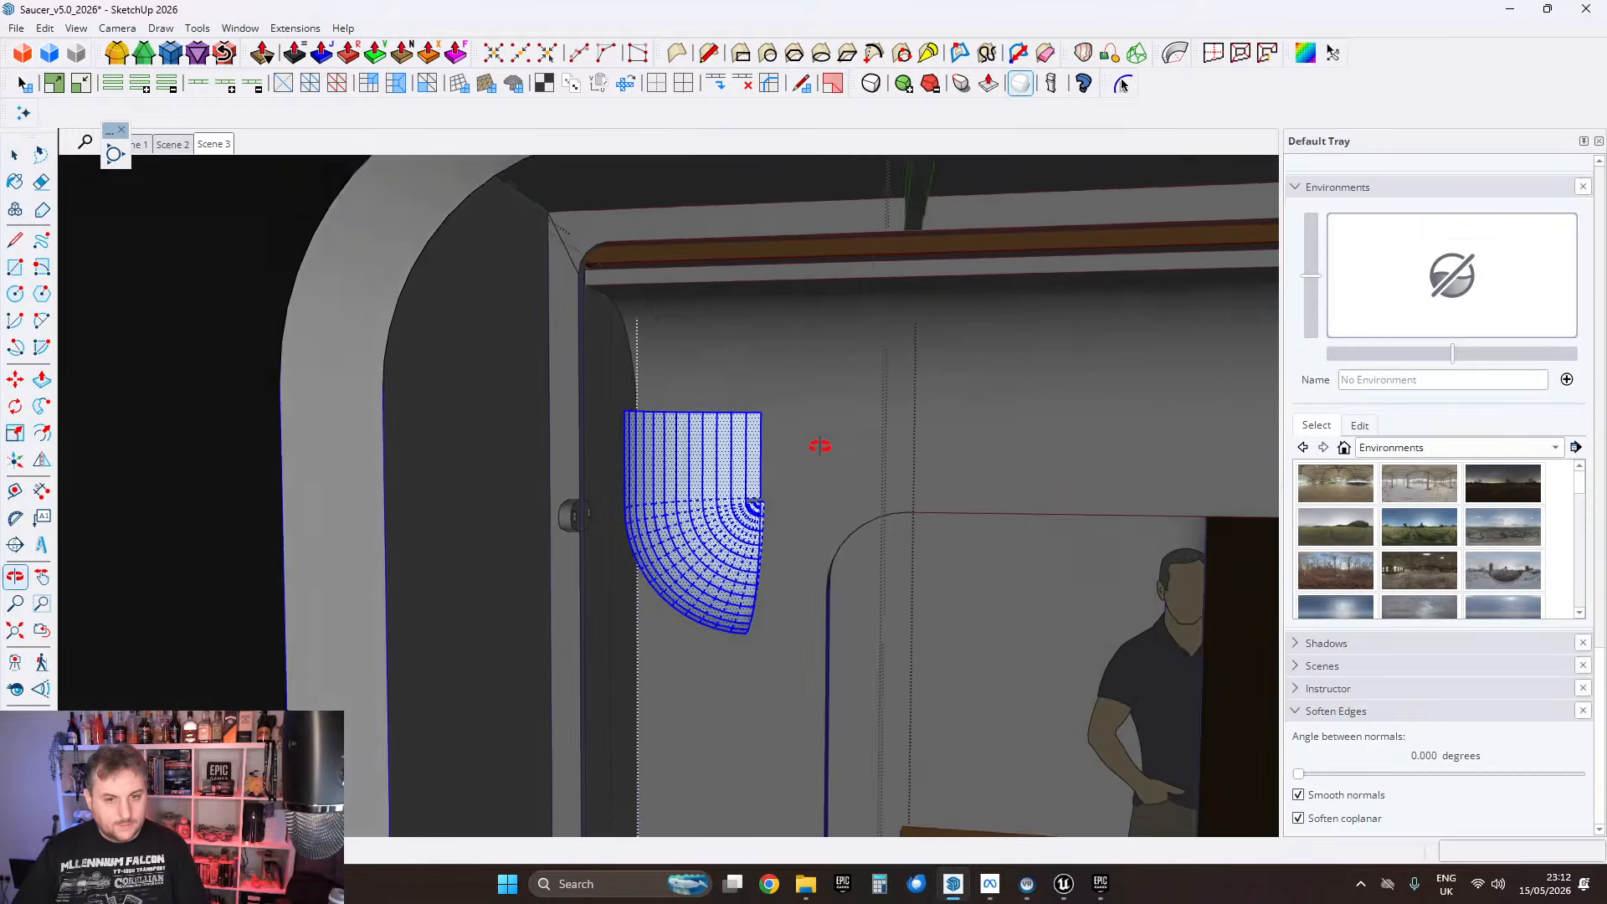
pyautogui.scroll(4, 693, 427)
pyautogui.moveTo(691, 407); pyautogui.dragTo(694, 455, button='middle')
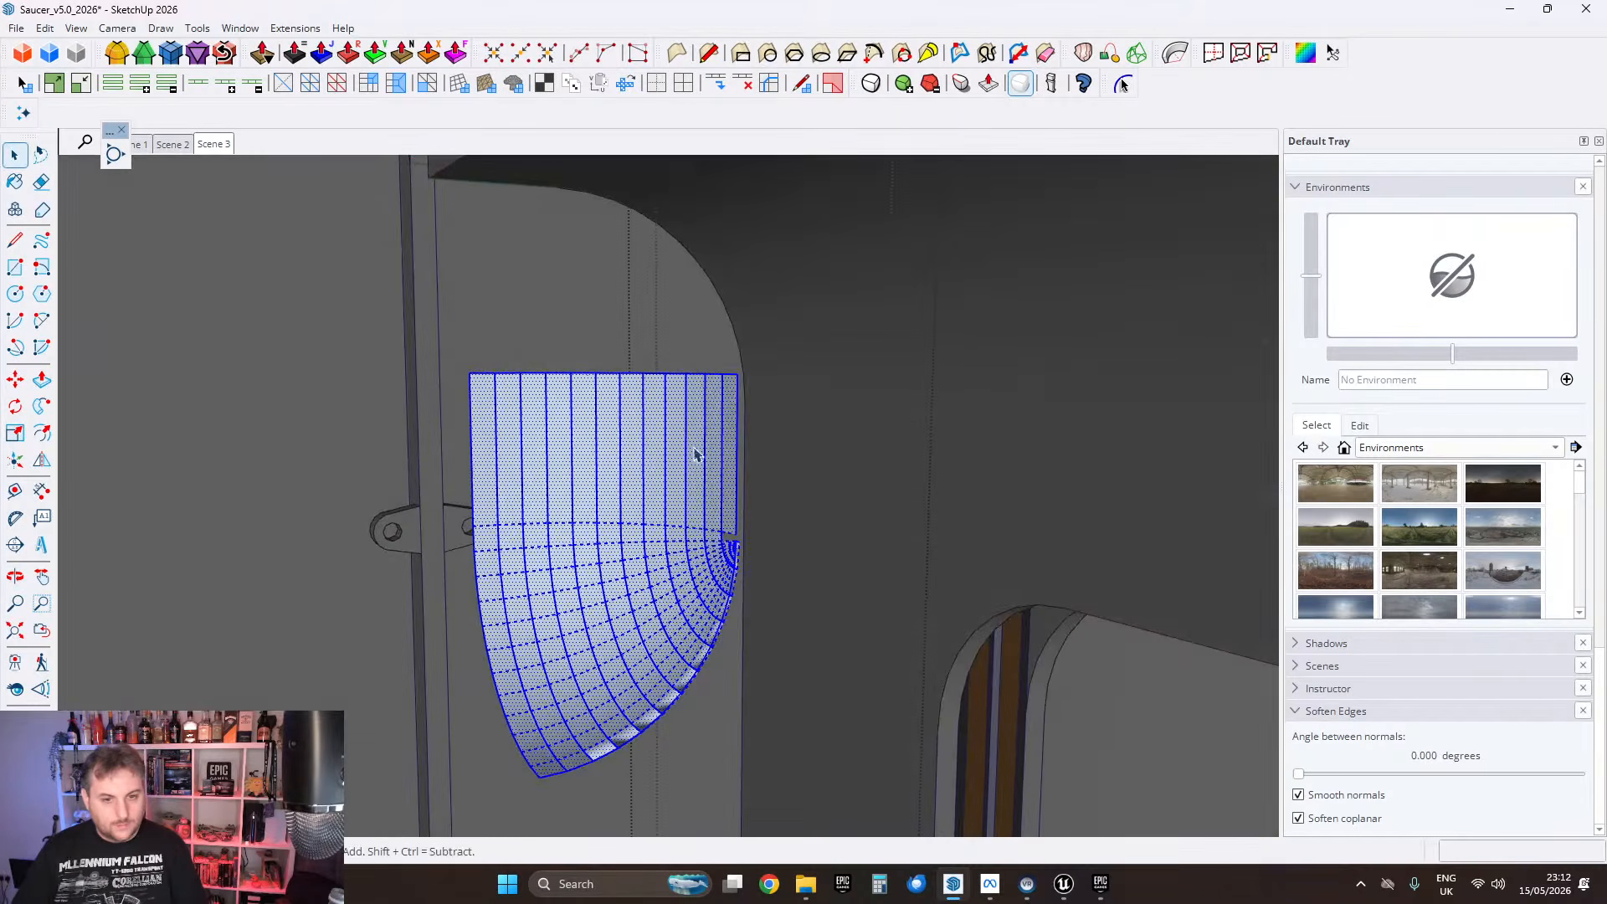
pyautogui.press('m')
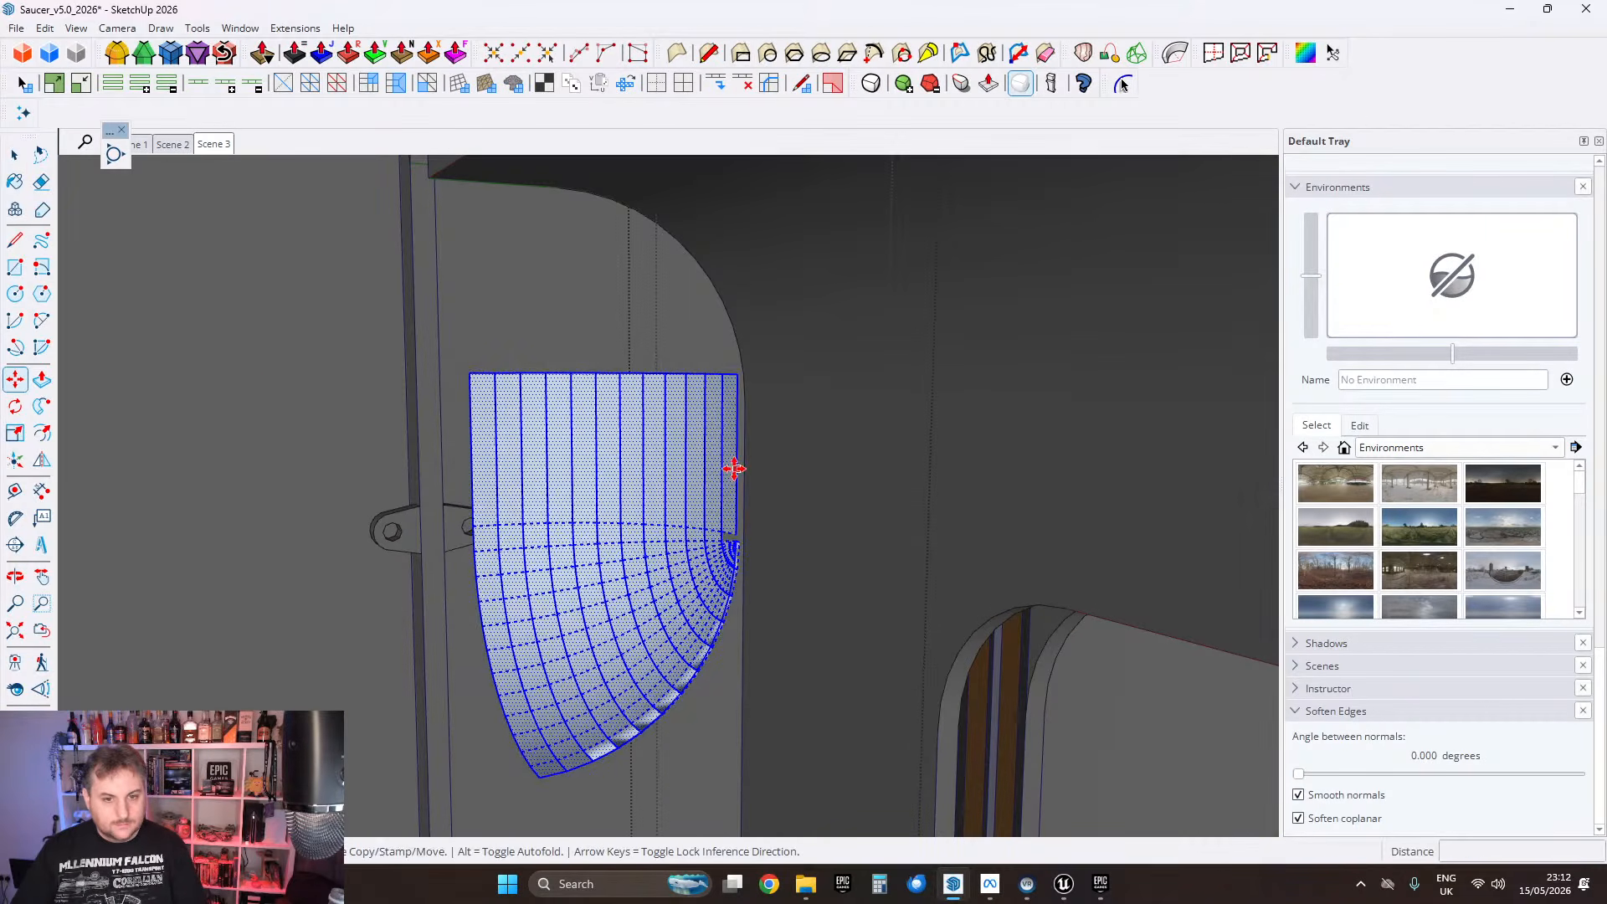
pyautogui.click(734, 469)
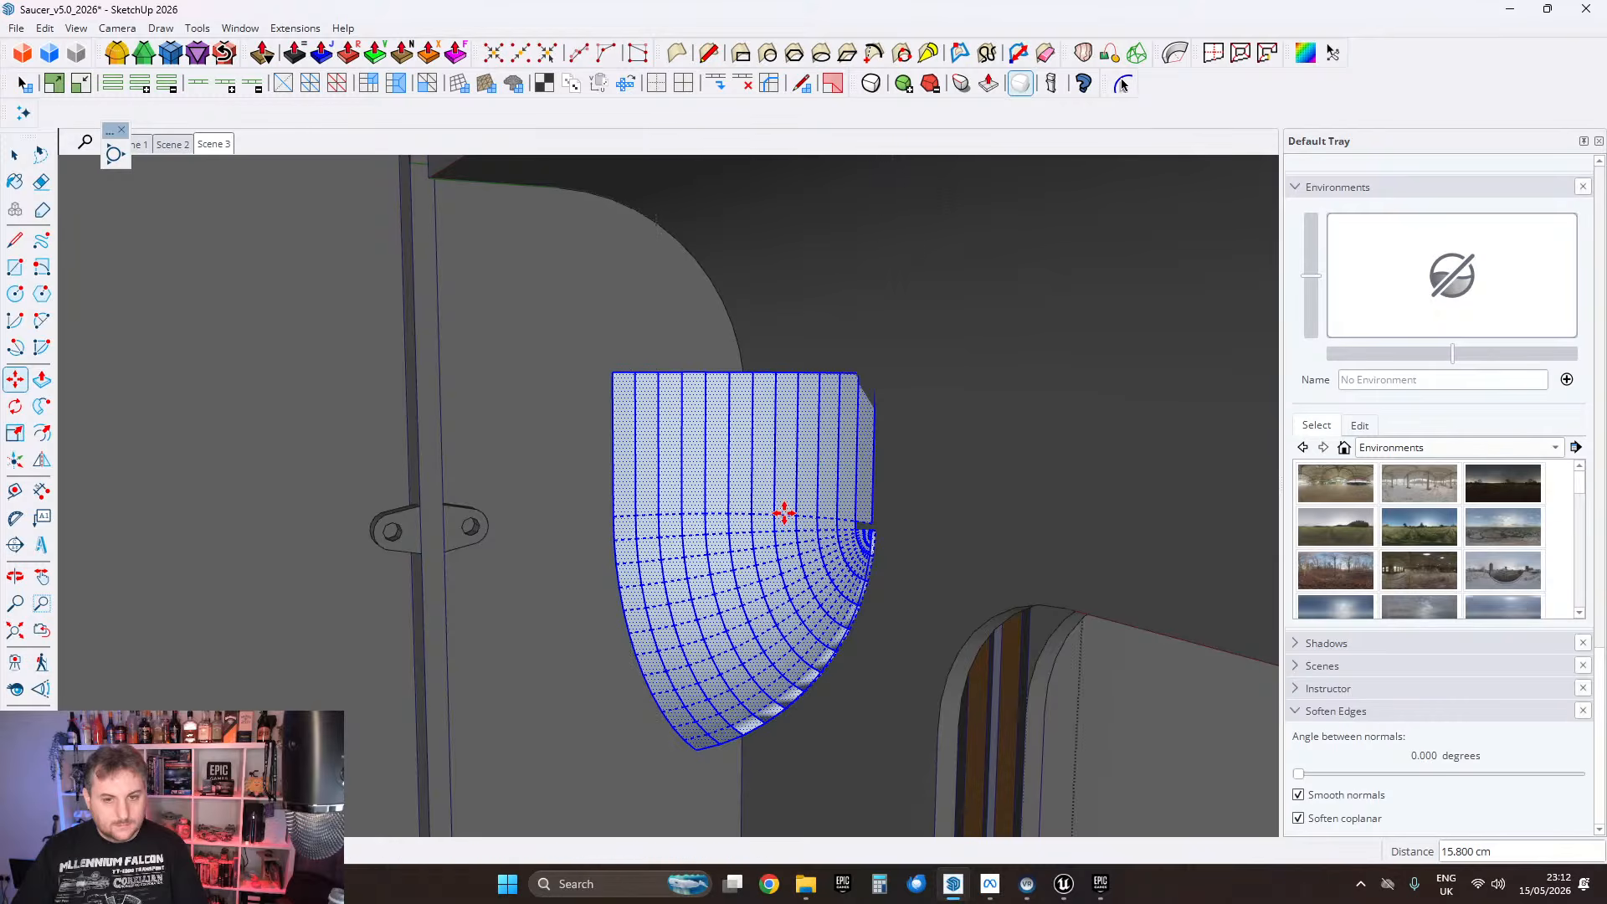
pyautogui.scroll(-3, 784, 513)
pyautogui.moveTo(787, 498); pyautogui.dragTo(944, 470, button='middle')
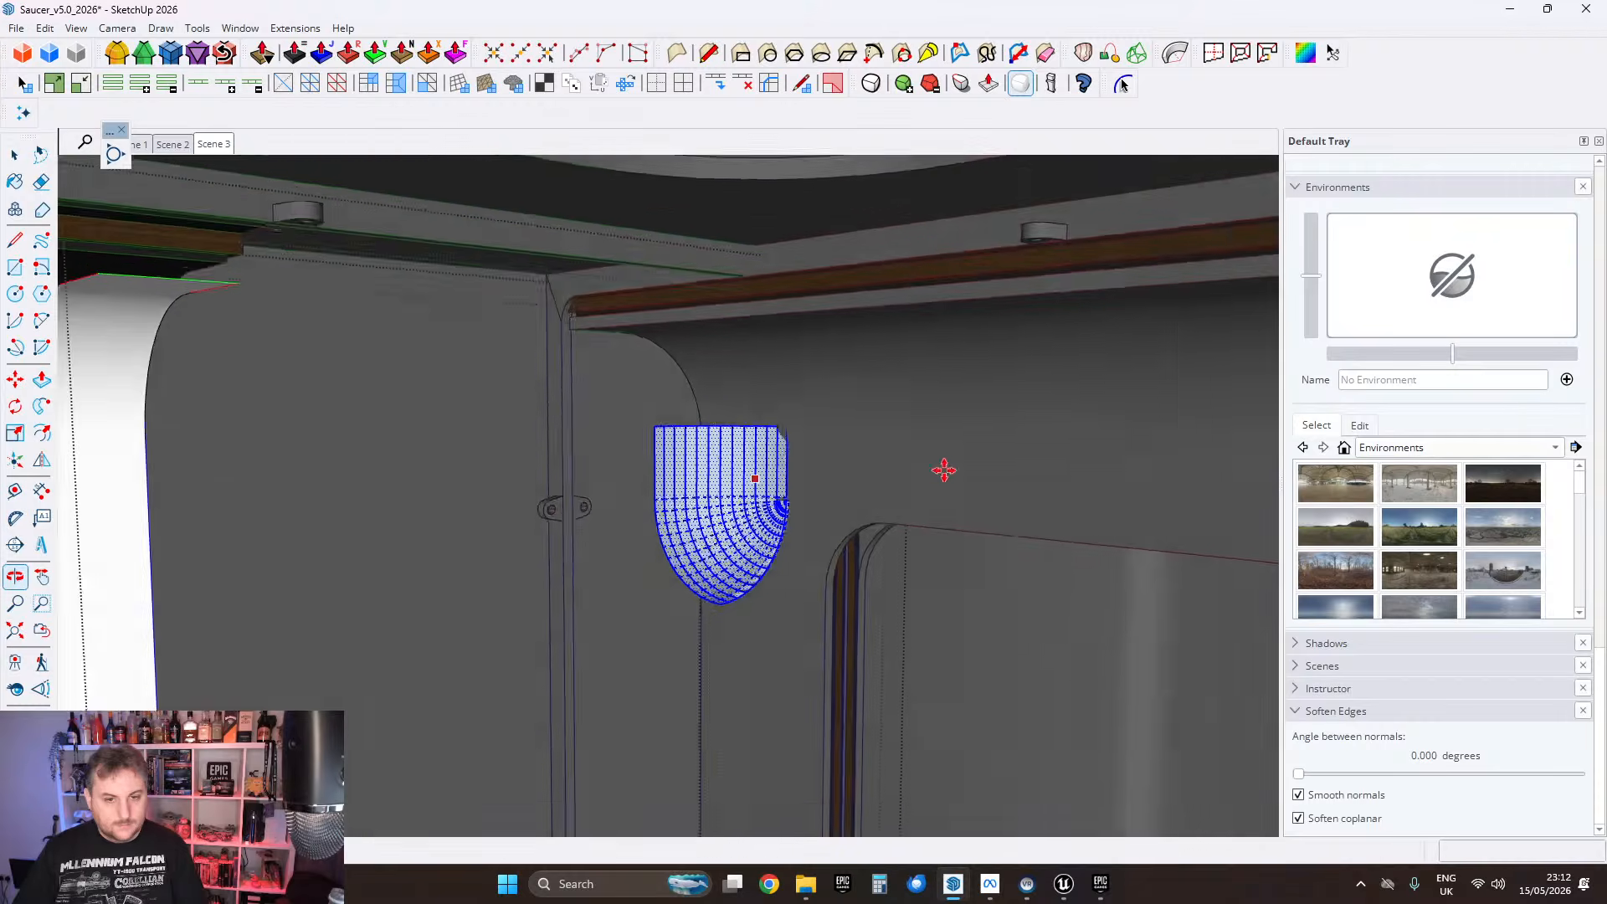
pyautogui.scroll(3, 754, 460)
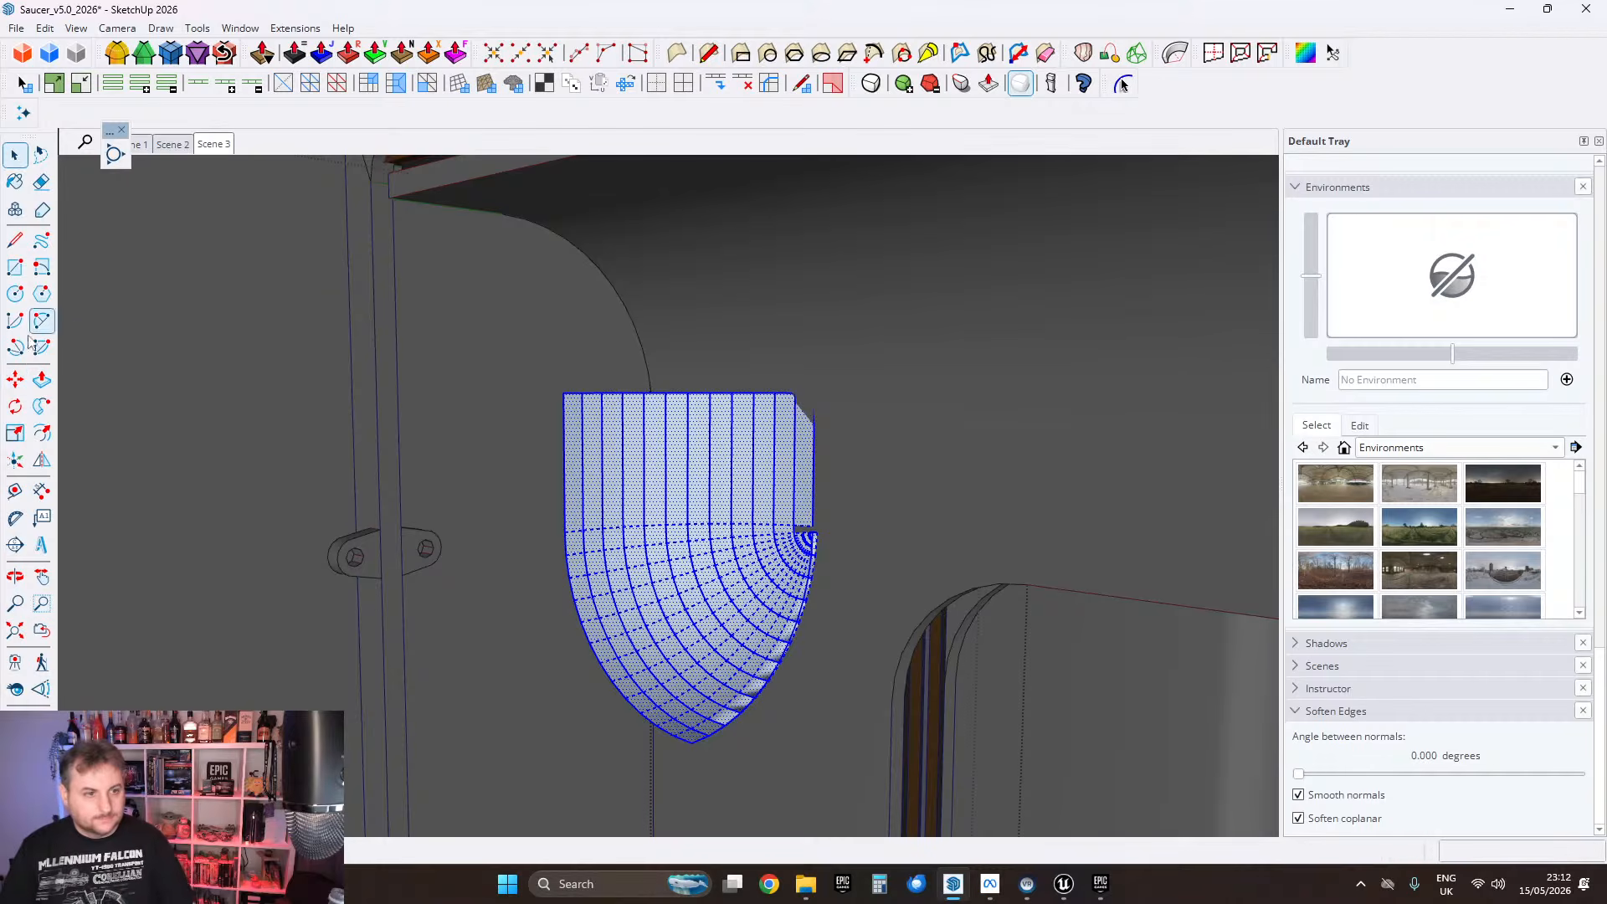
pyautogui.click(708, 484)
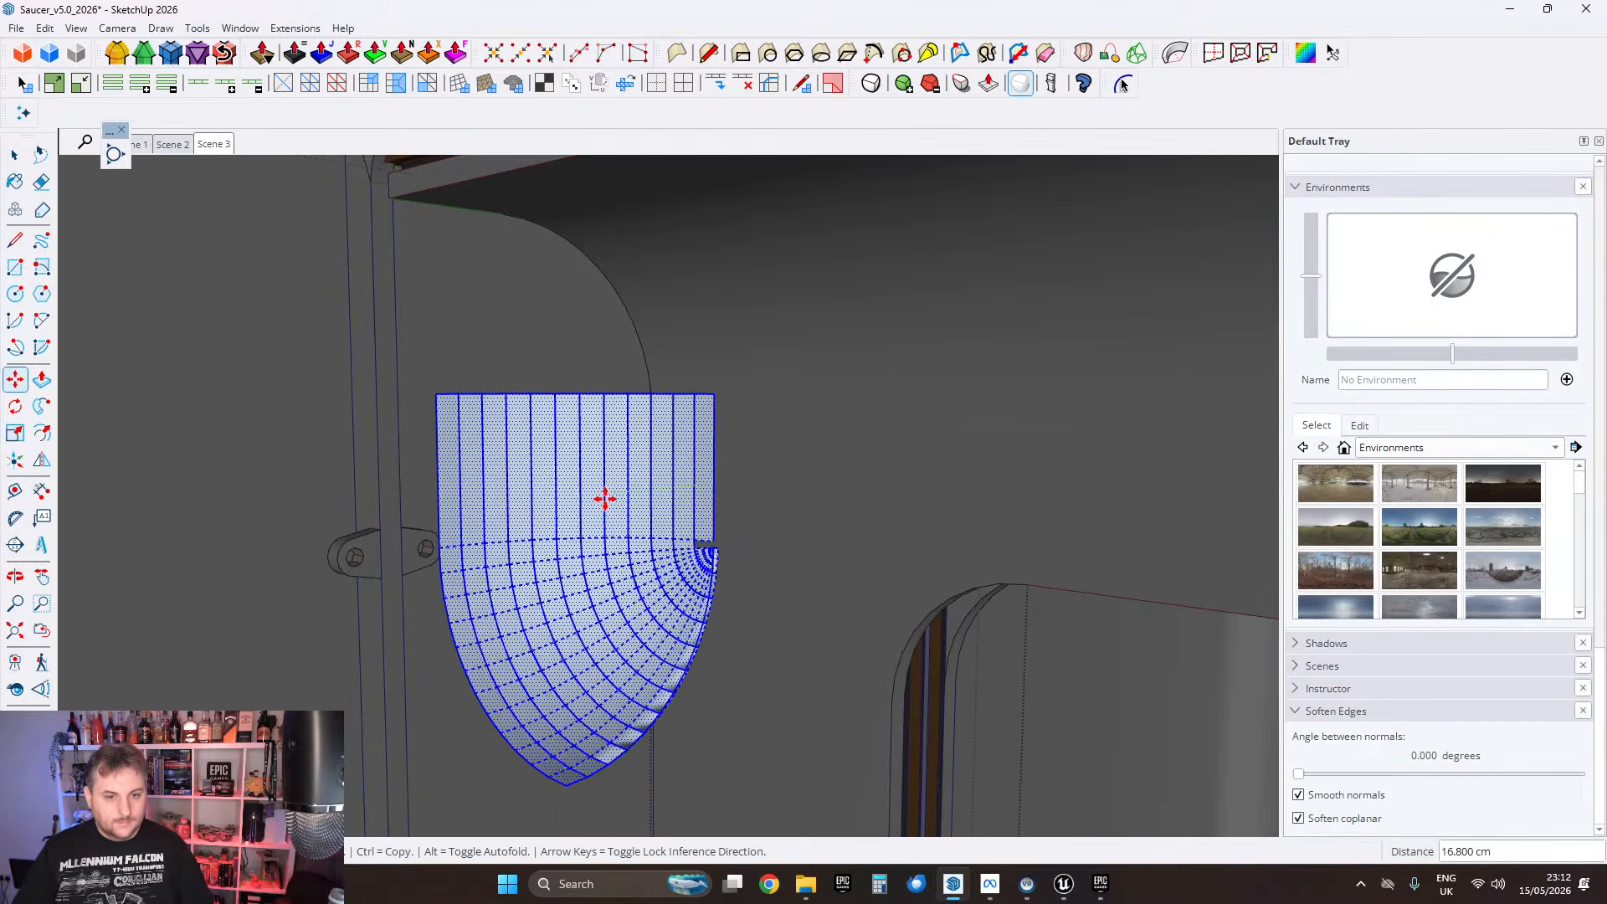
# Step: Delete the entire rotated corner surface
pyautogui.moveTo(488, 379); pyautogui.dragTo(795, 442)
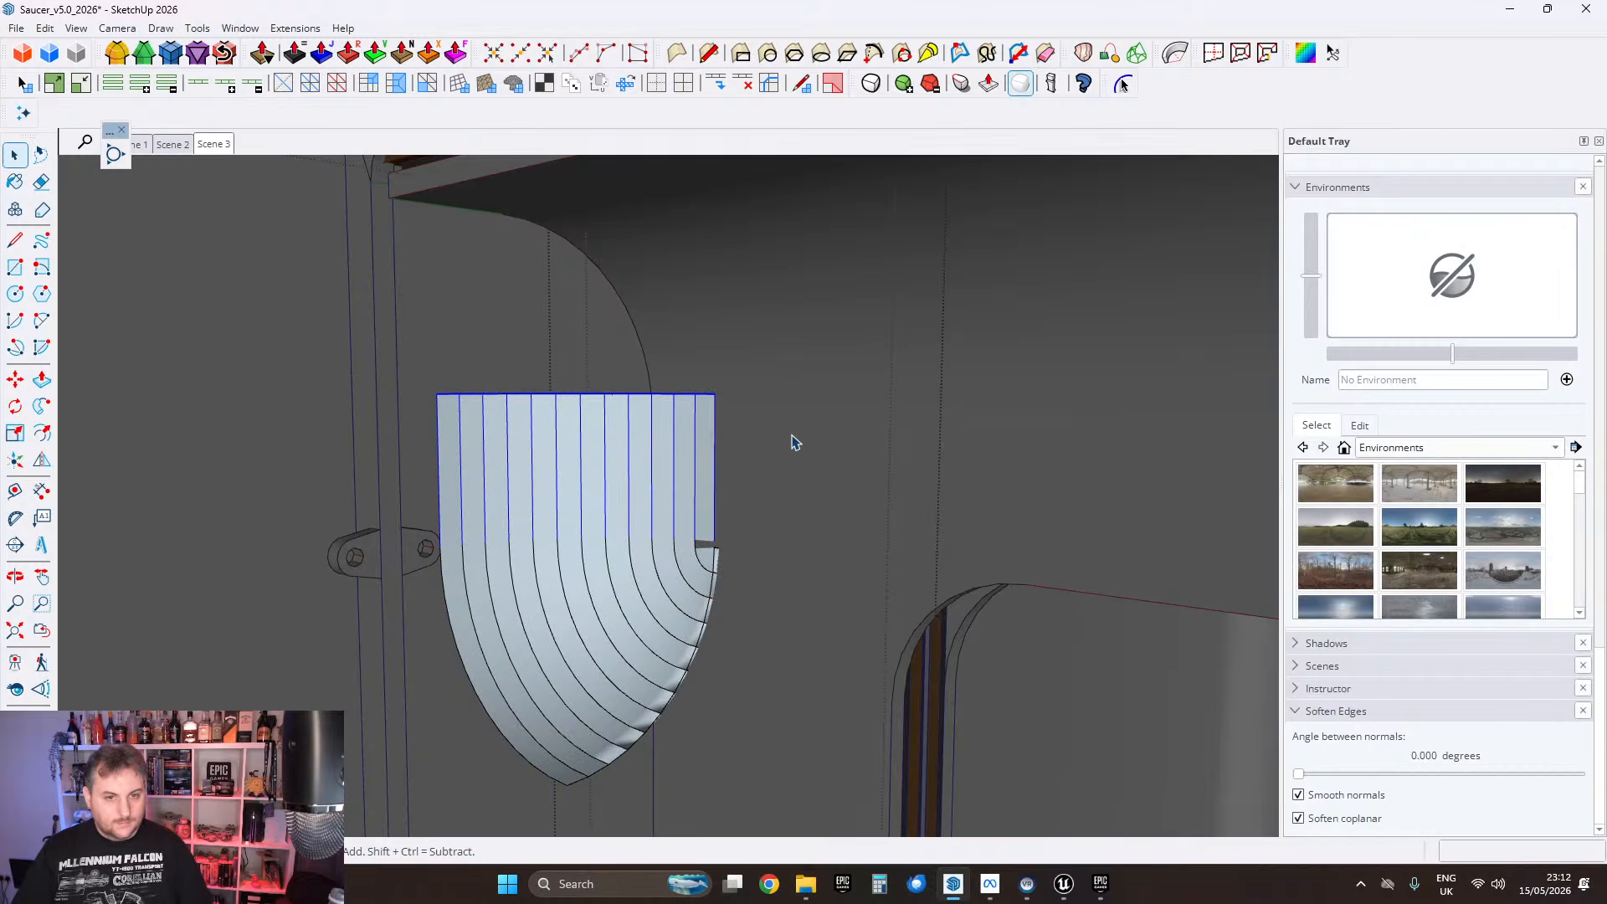
pyautogui.moveTo(664, 470); pyautogui.dragTo(740, 489, button='middle')
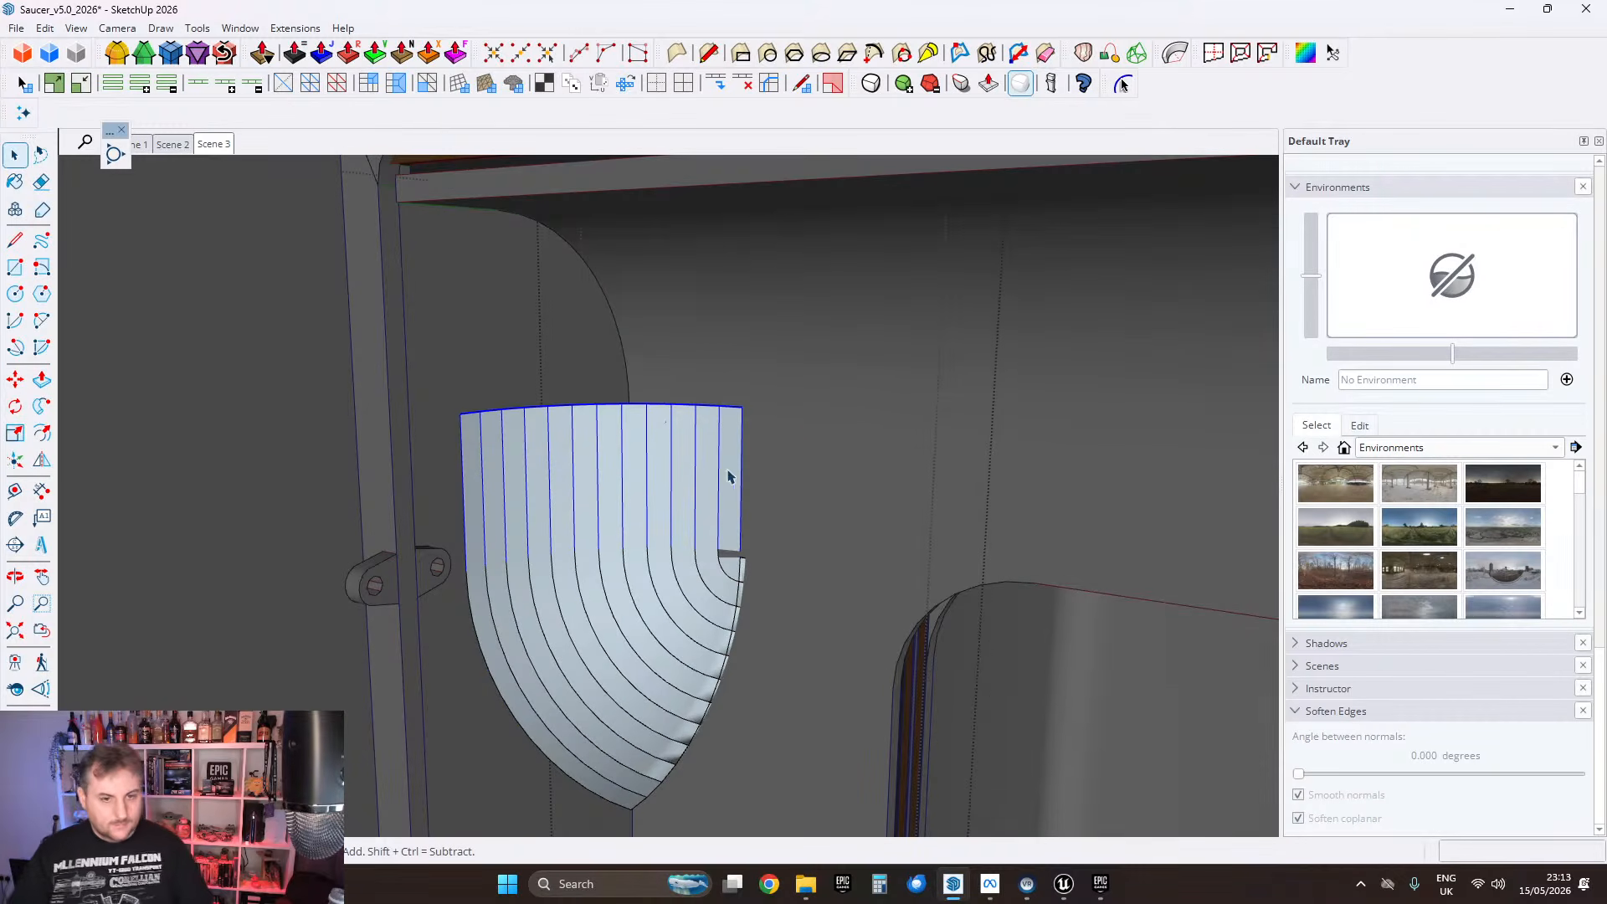
pyautogui.tripleClick(592, 481)
pyautogui.press('Delete')
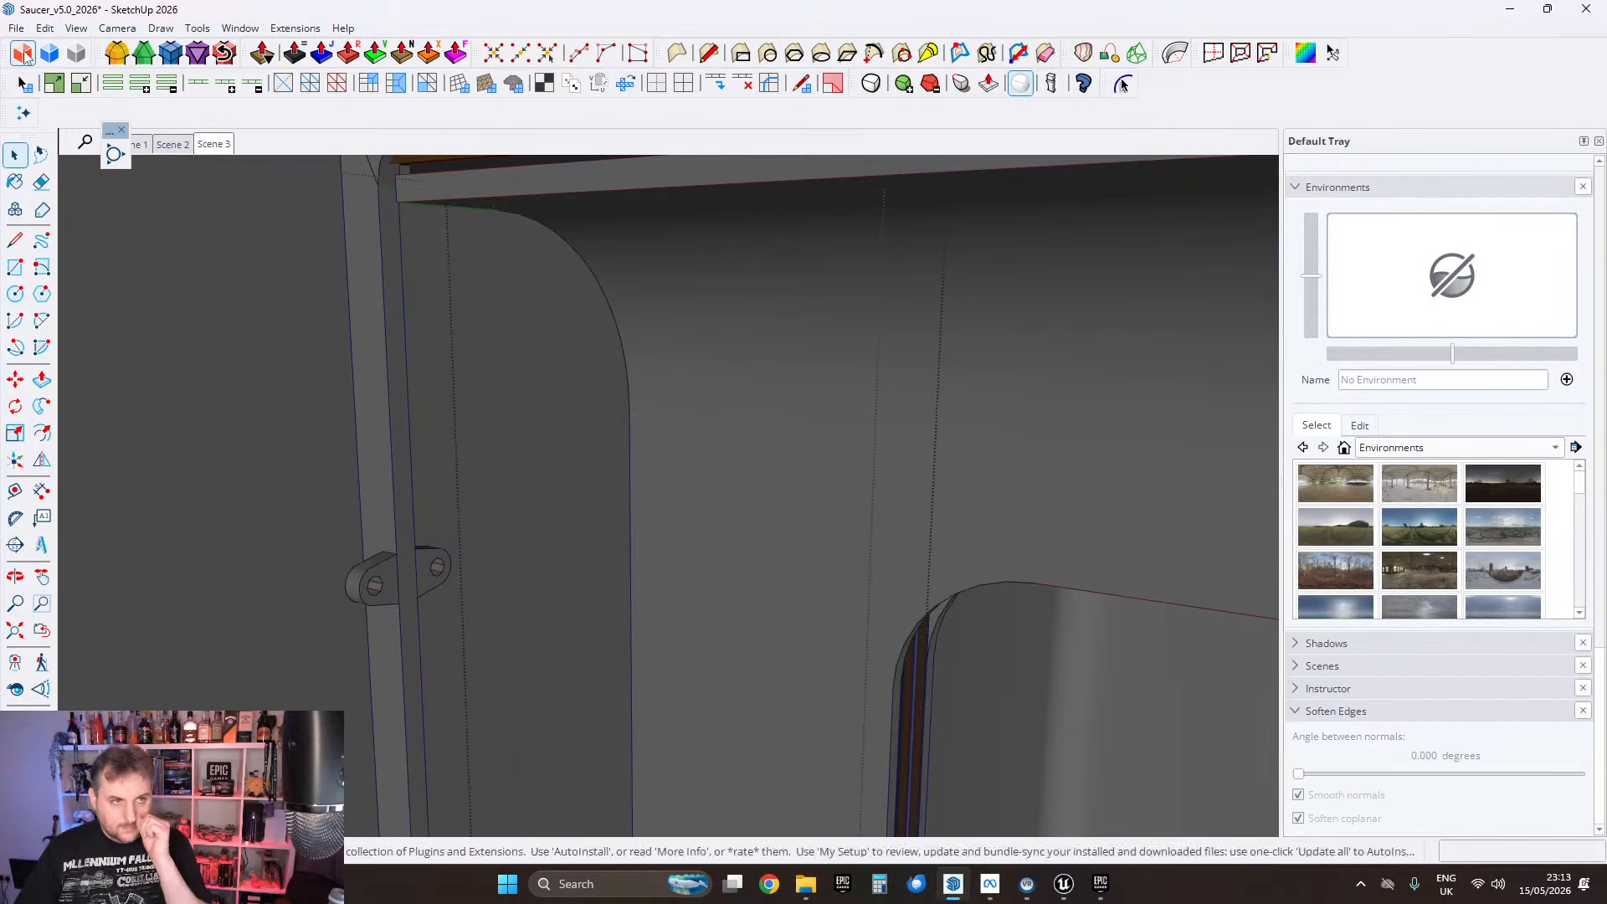
# Step: Paste the corner arc in place and close it into a face with two perpendicular 20 cm lines
pyautogui.click(42, 28)
pyautogui.click(89, 164)
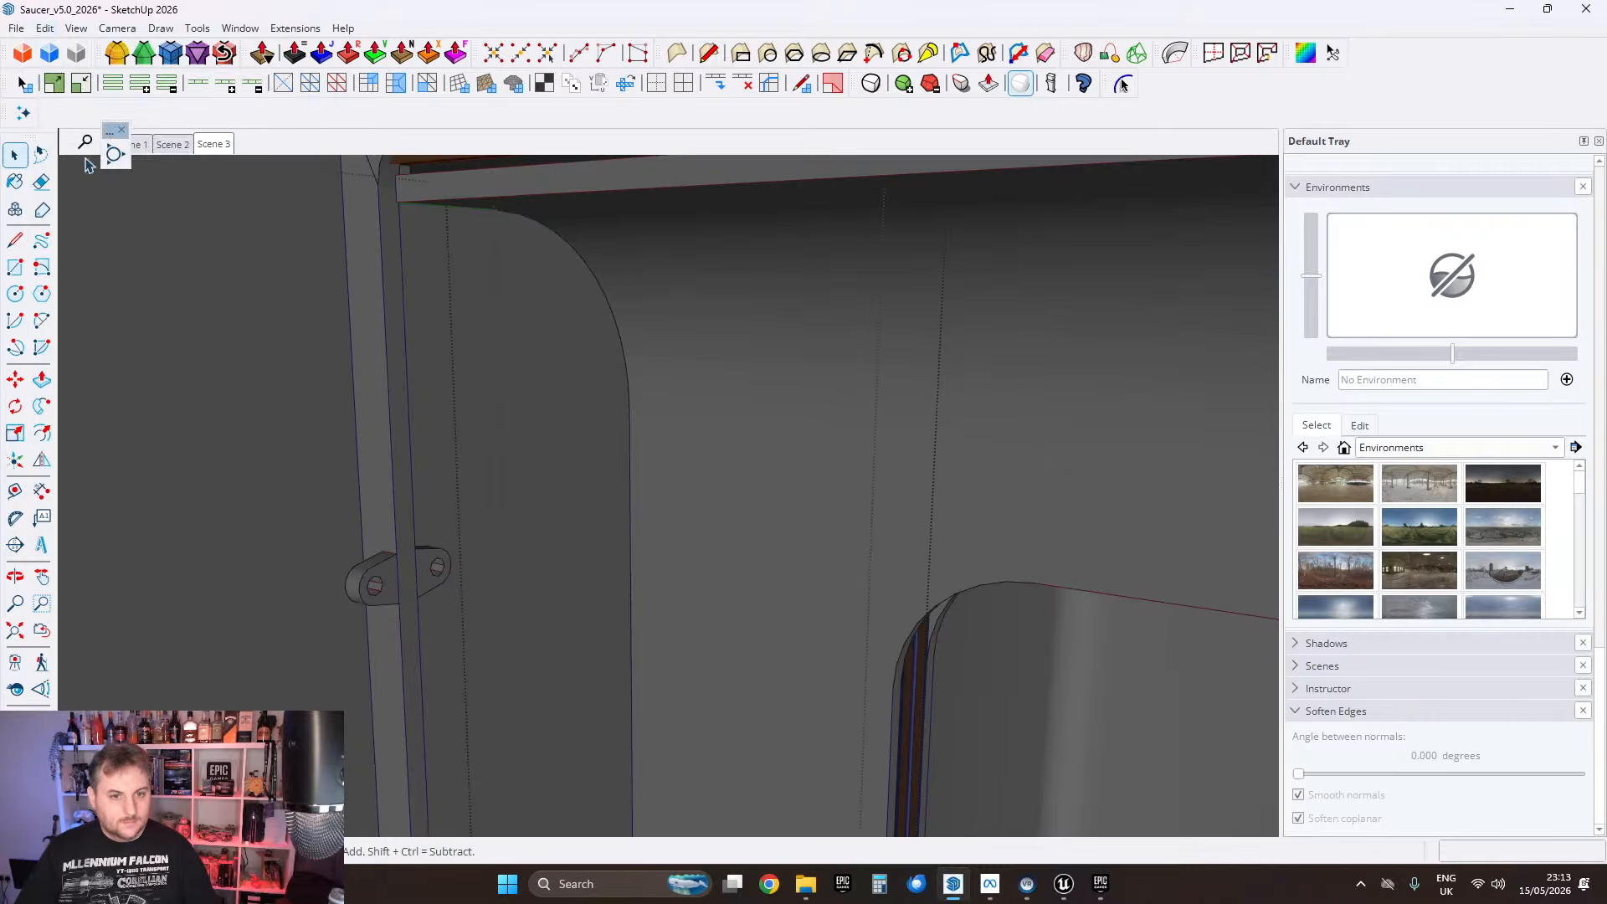
pyautogui.scroll(3, 566, 299)
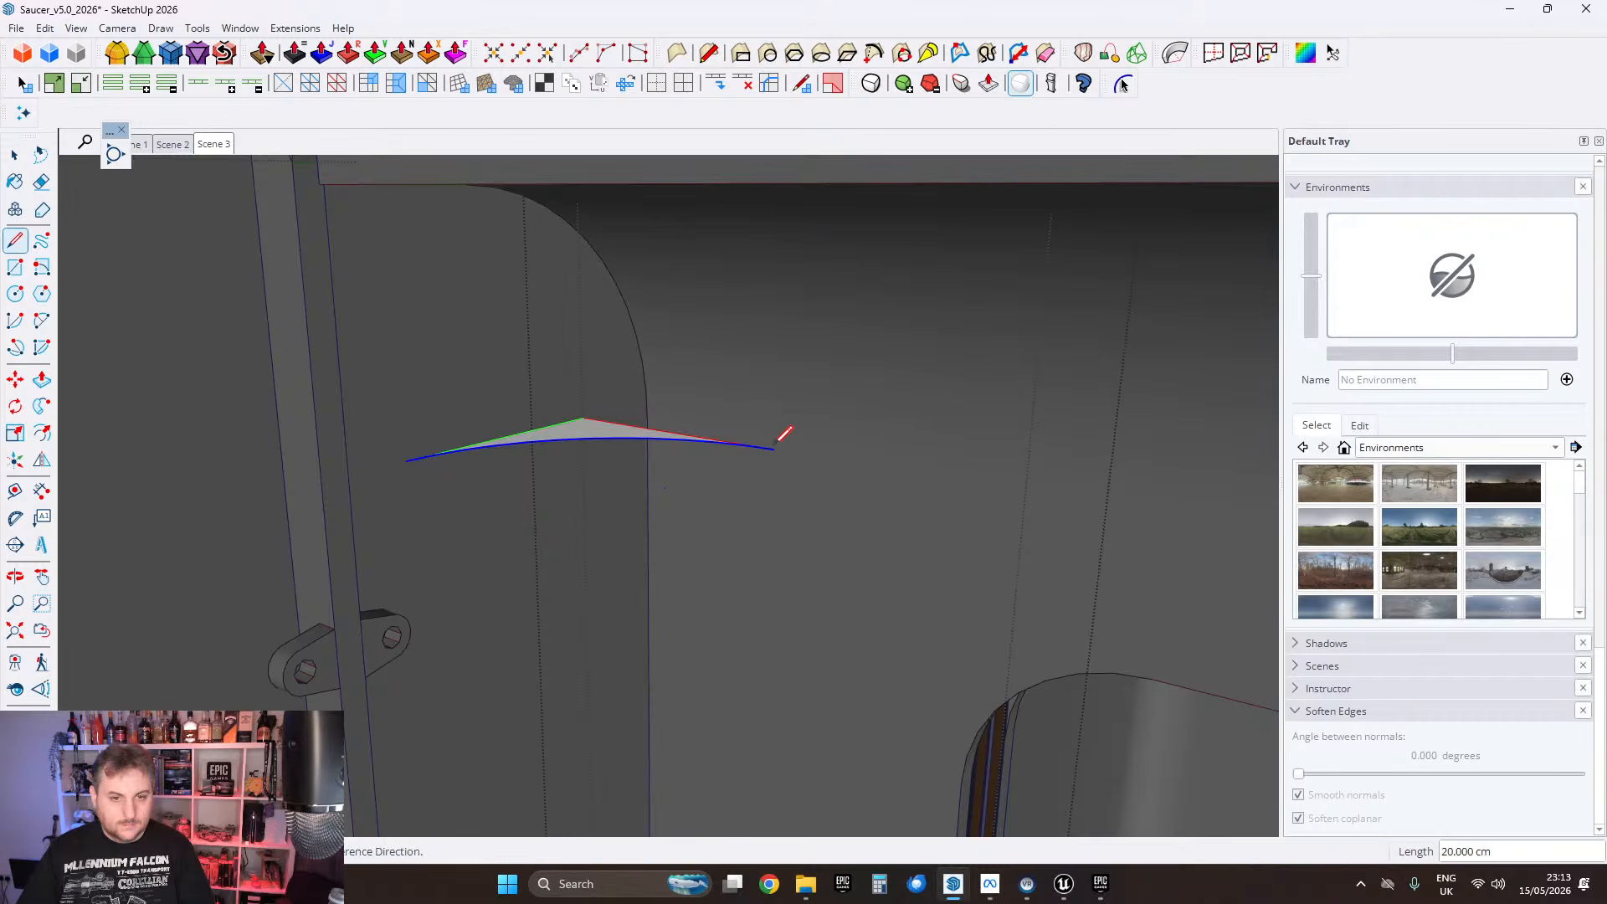
# Step: Move the arc-shaped corner face 198.5 cm down the blue axis to the height of the wall panel's bottom edge
pyautogui.moveTo(691, 407); pyautogui.dragTo(675, 395, button='middle')
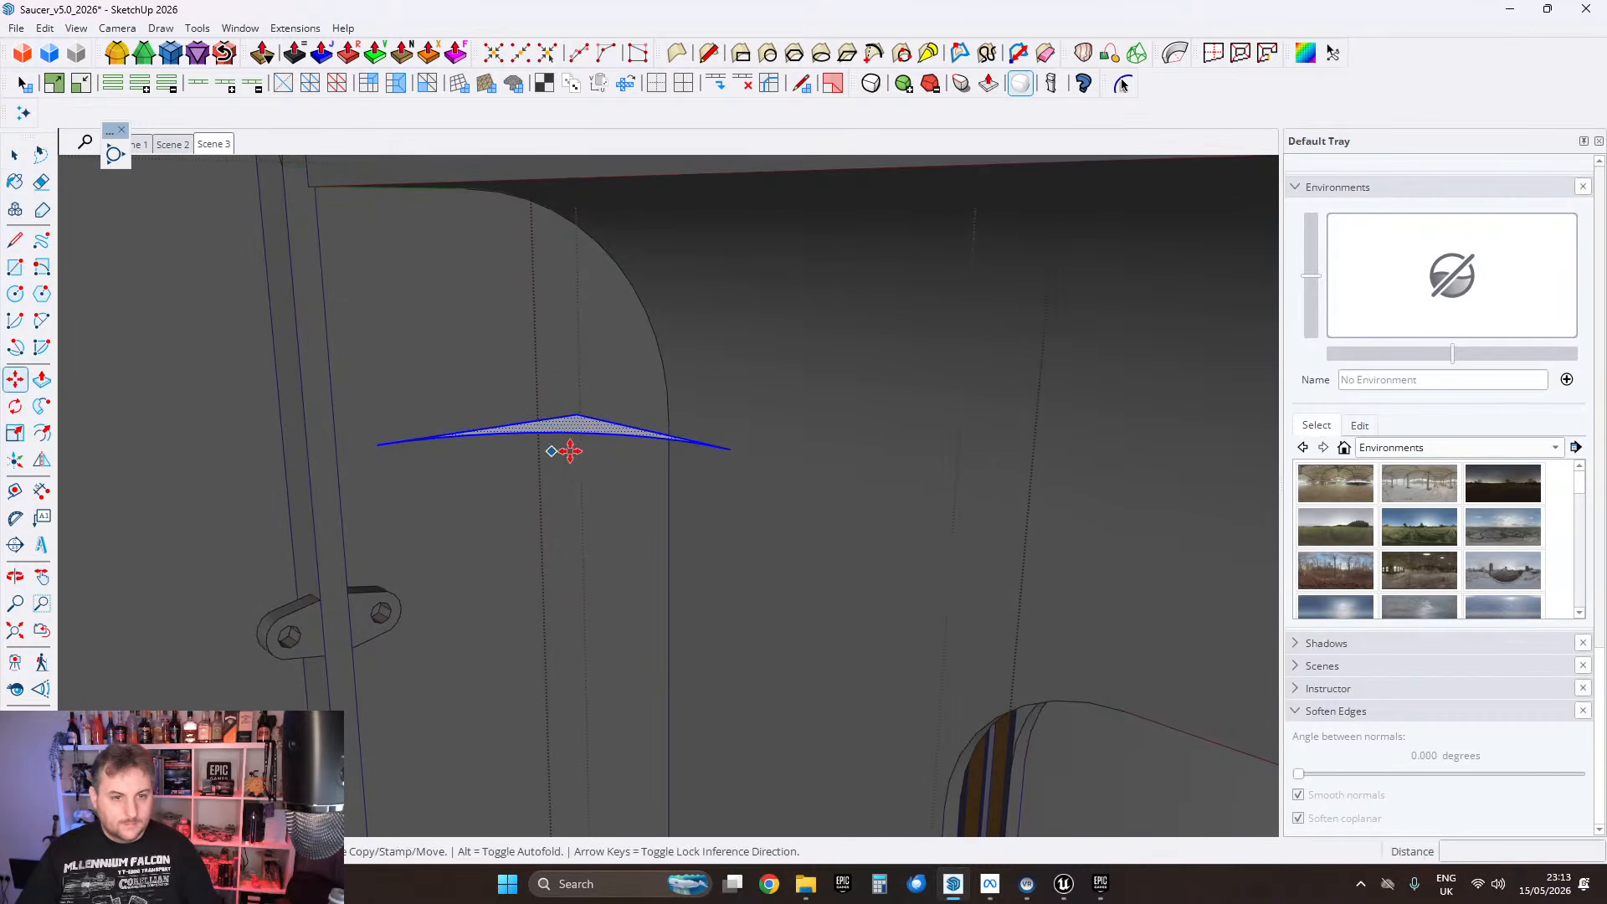
pyautogui.scroll(3, 574, 427)
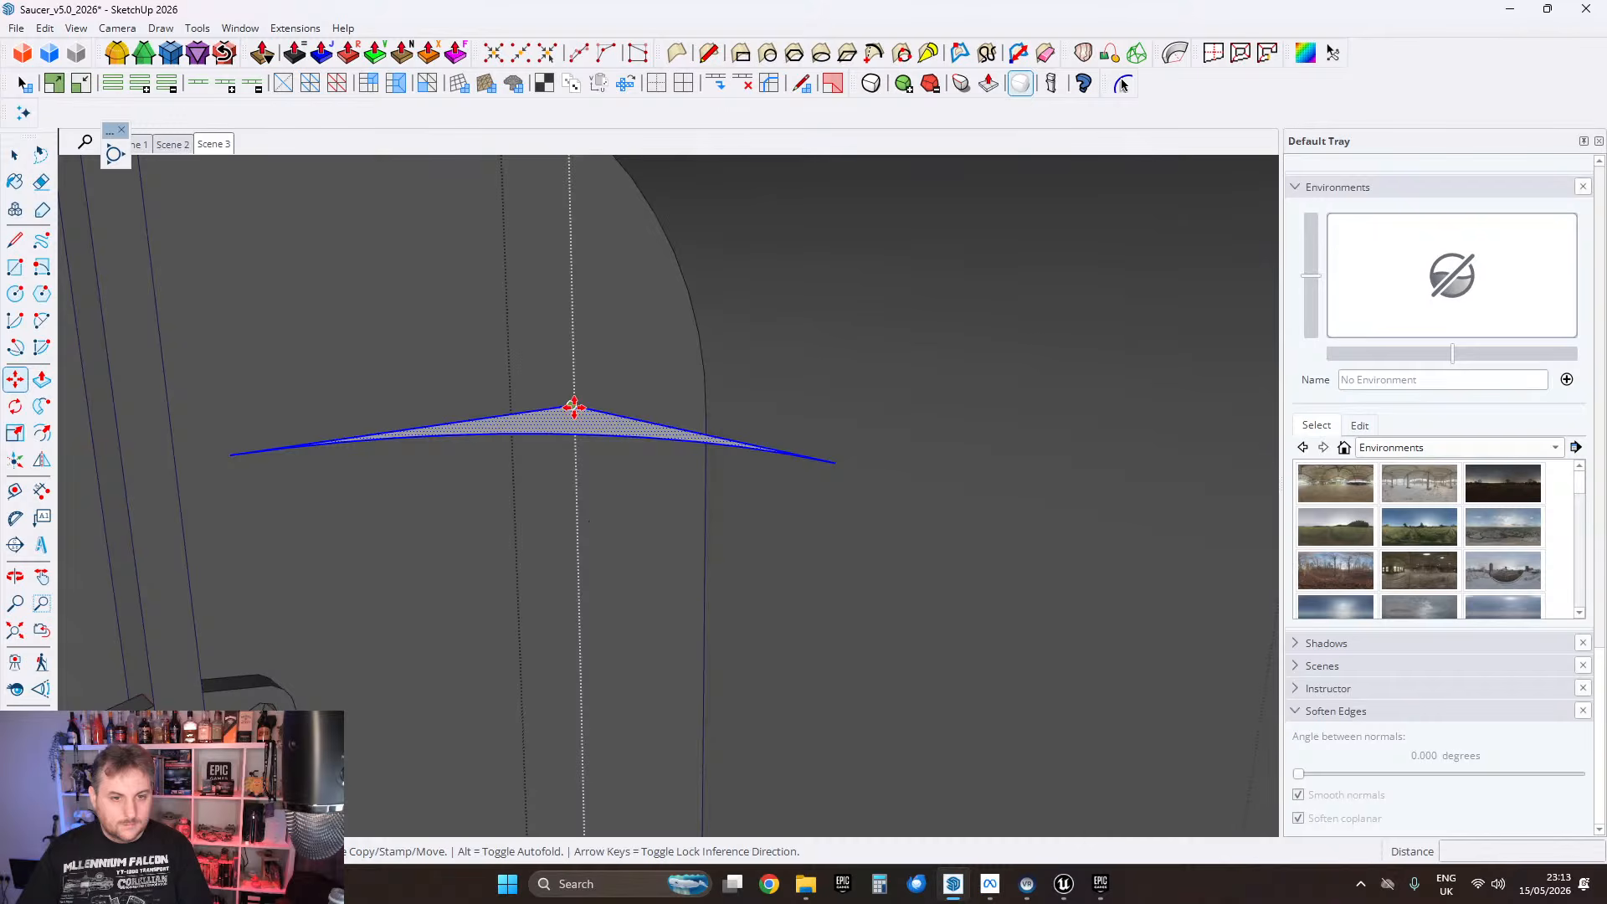
pyautogui.scroll(-3, 577, 402)
pyautogui.press('Up')
pyautogui.keyDown('shift'); pyautogui.moveTo(812, 657); pyautogui.dragTo(724, 160, button='middle'); pyautogui.keyUp('shift')
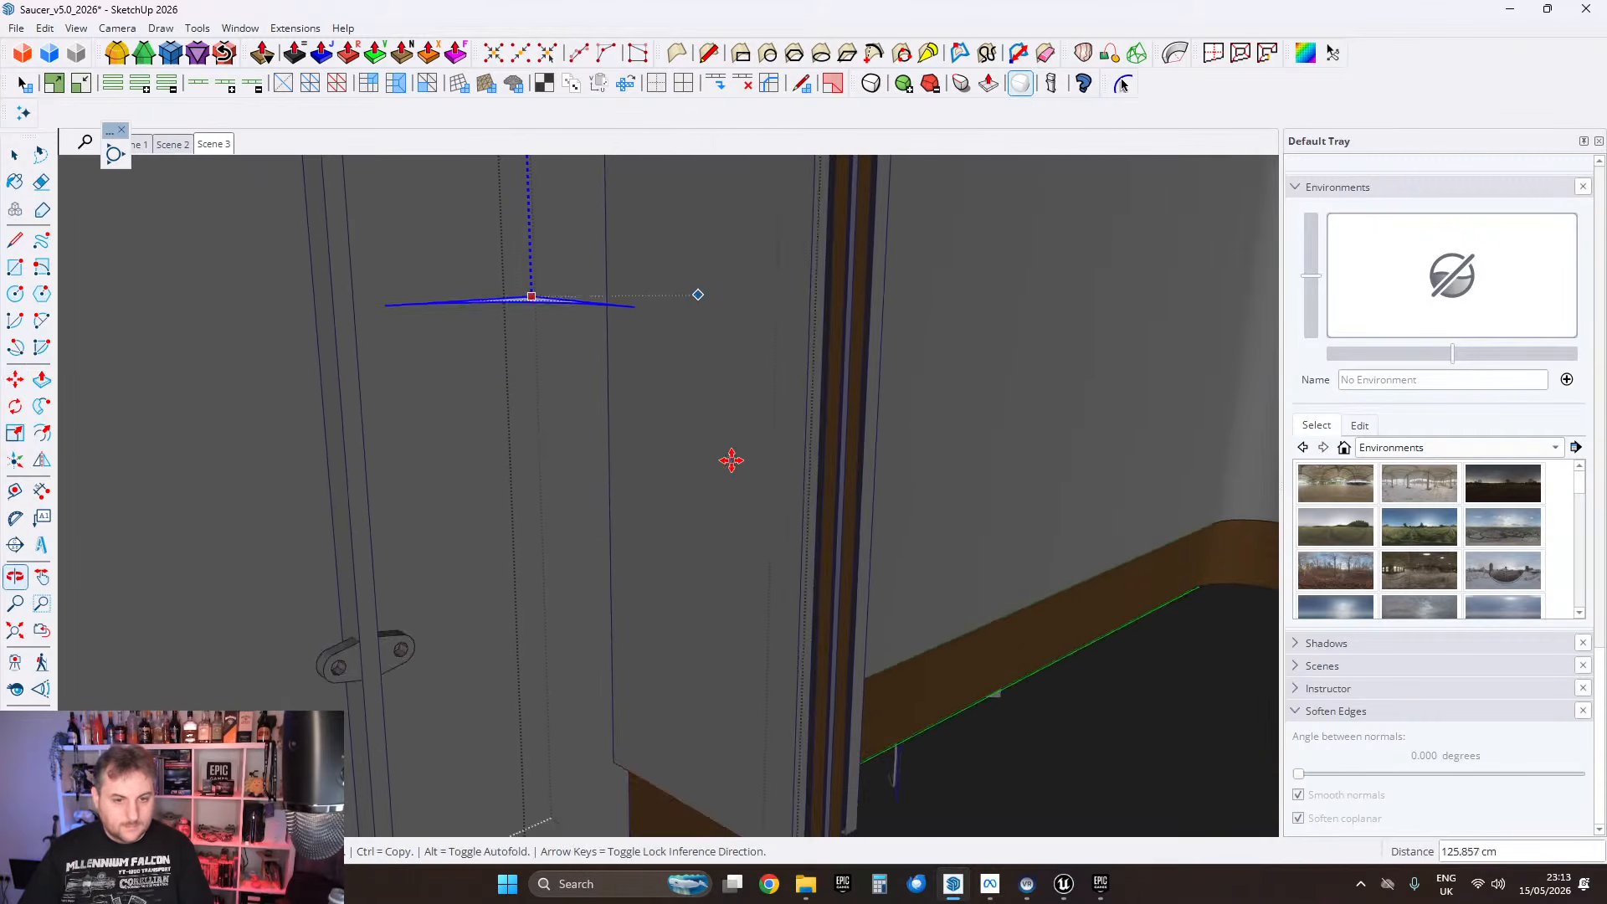
pyautogui.keyDown('shift'); pyautogui.moveTo(732, 695); pyautogui.dragTo(692, 499, button='middle'); pyautogui.keyUp('shift')
pyautogui.scroll(2, 754, 670)
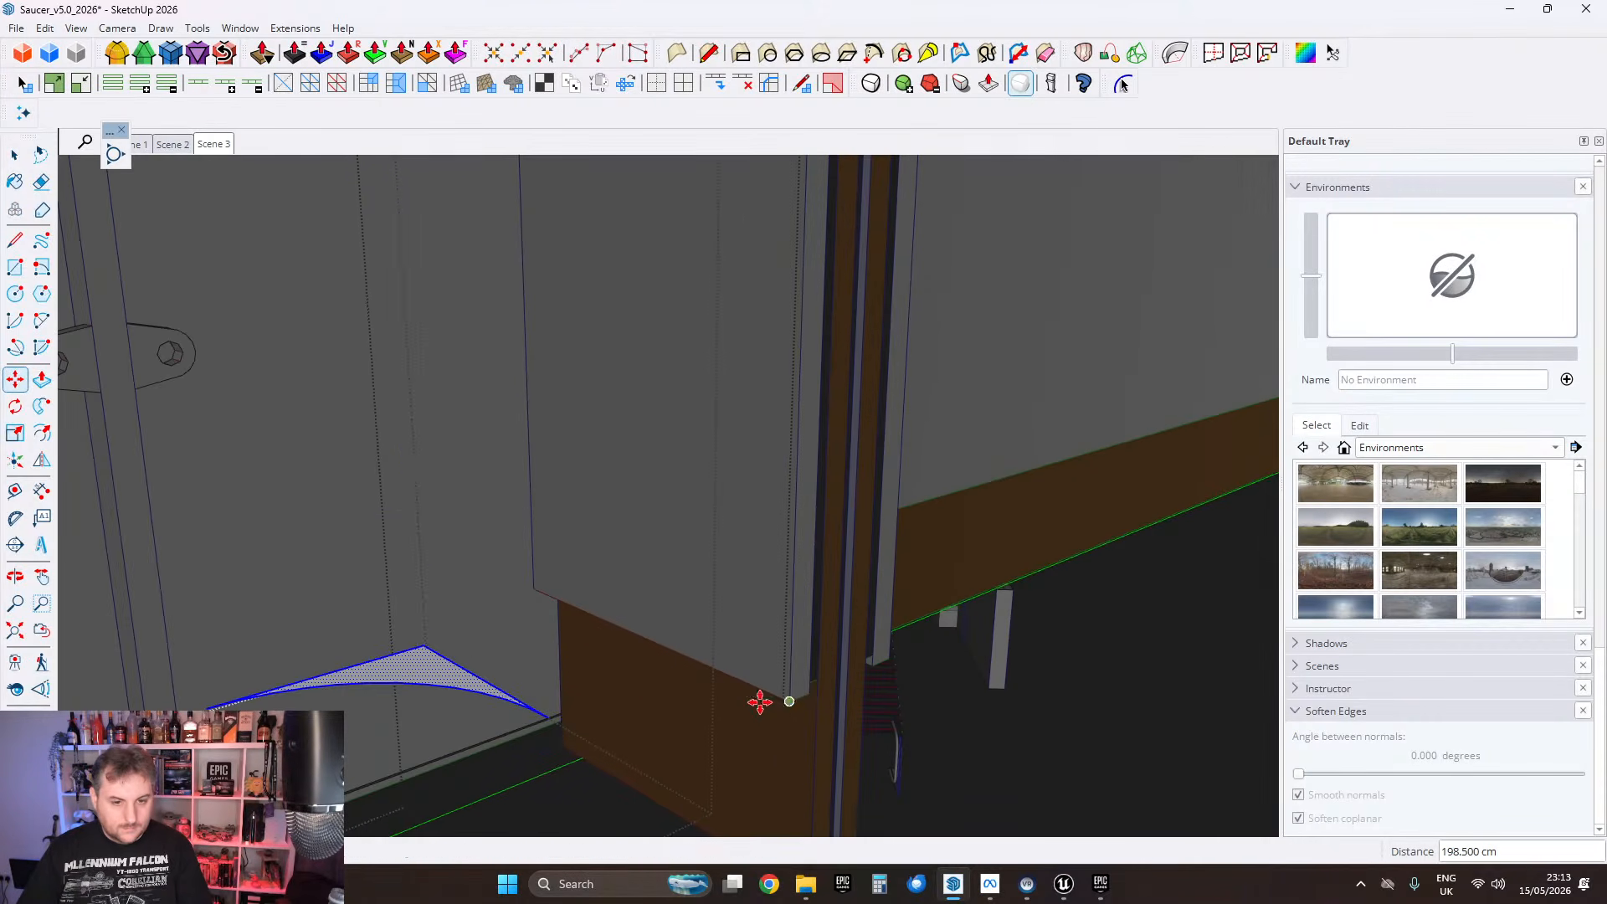
pyautogui.click(760, 701)
# Step: Move the corner face horizontally along the green axis so its corner meets the wall panel's bottom edge
pyautogui.scroll(2, 443, 674)
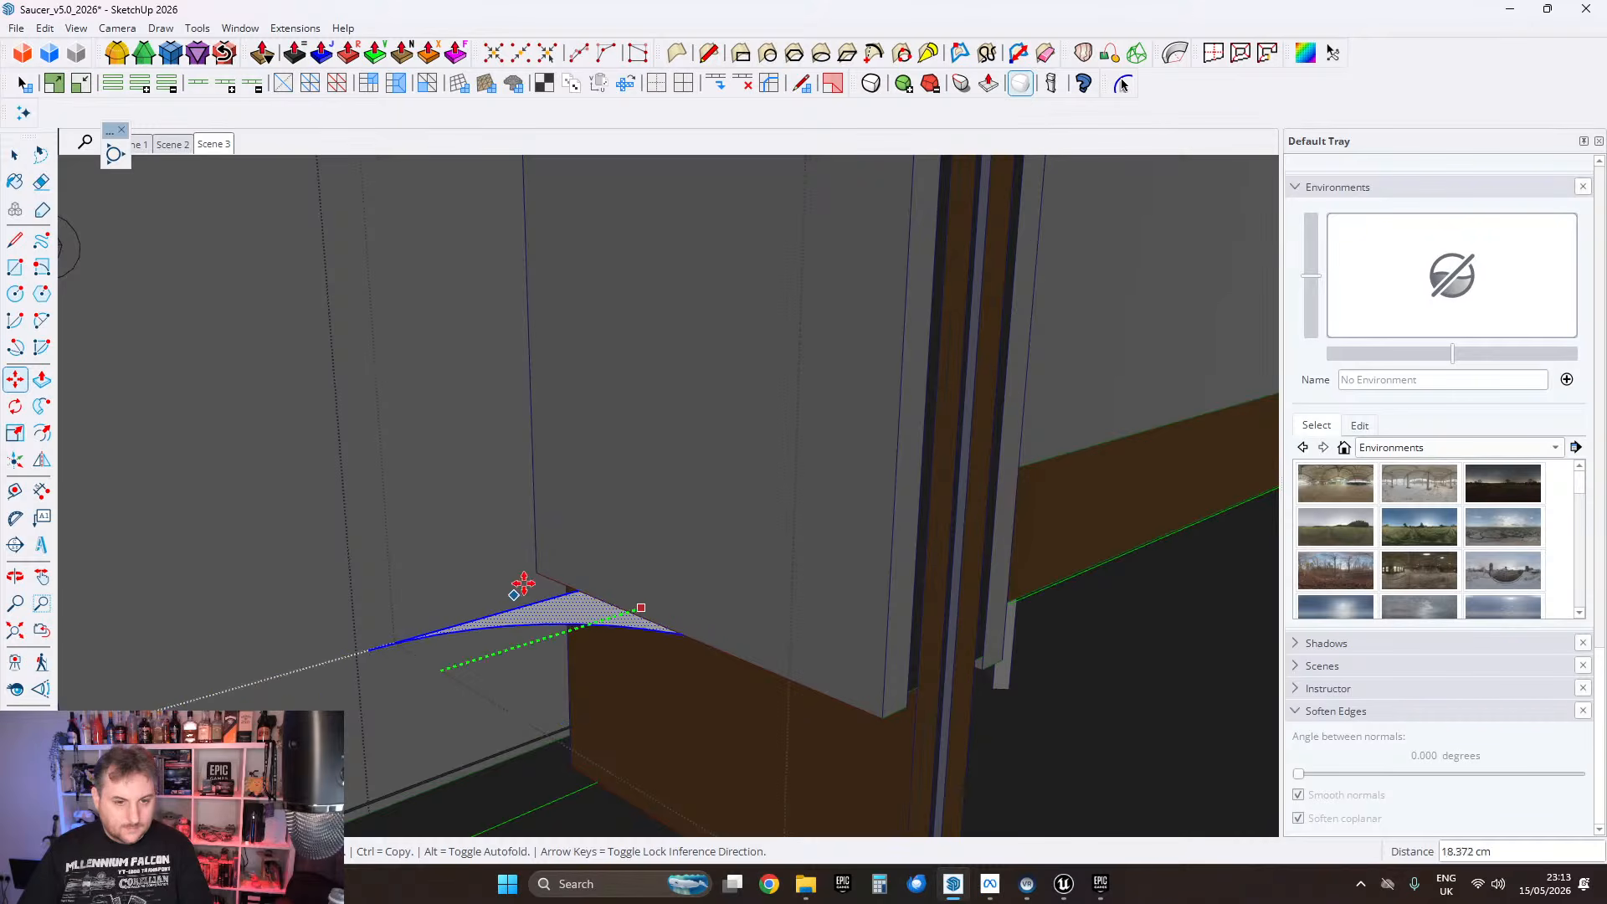
pyautogui.moveTo(568, 600); pyautogui.dragTo(747, 636, button='middle')
pyautogui.scroll(3, 629, 671)
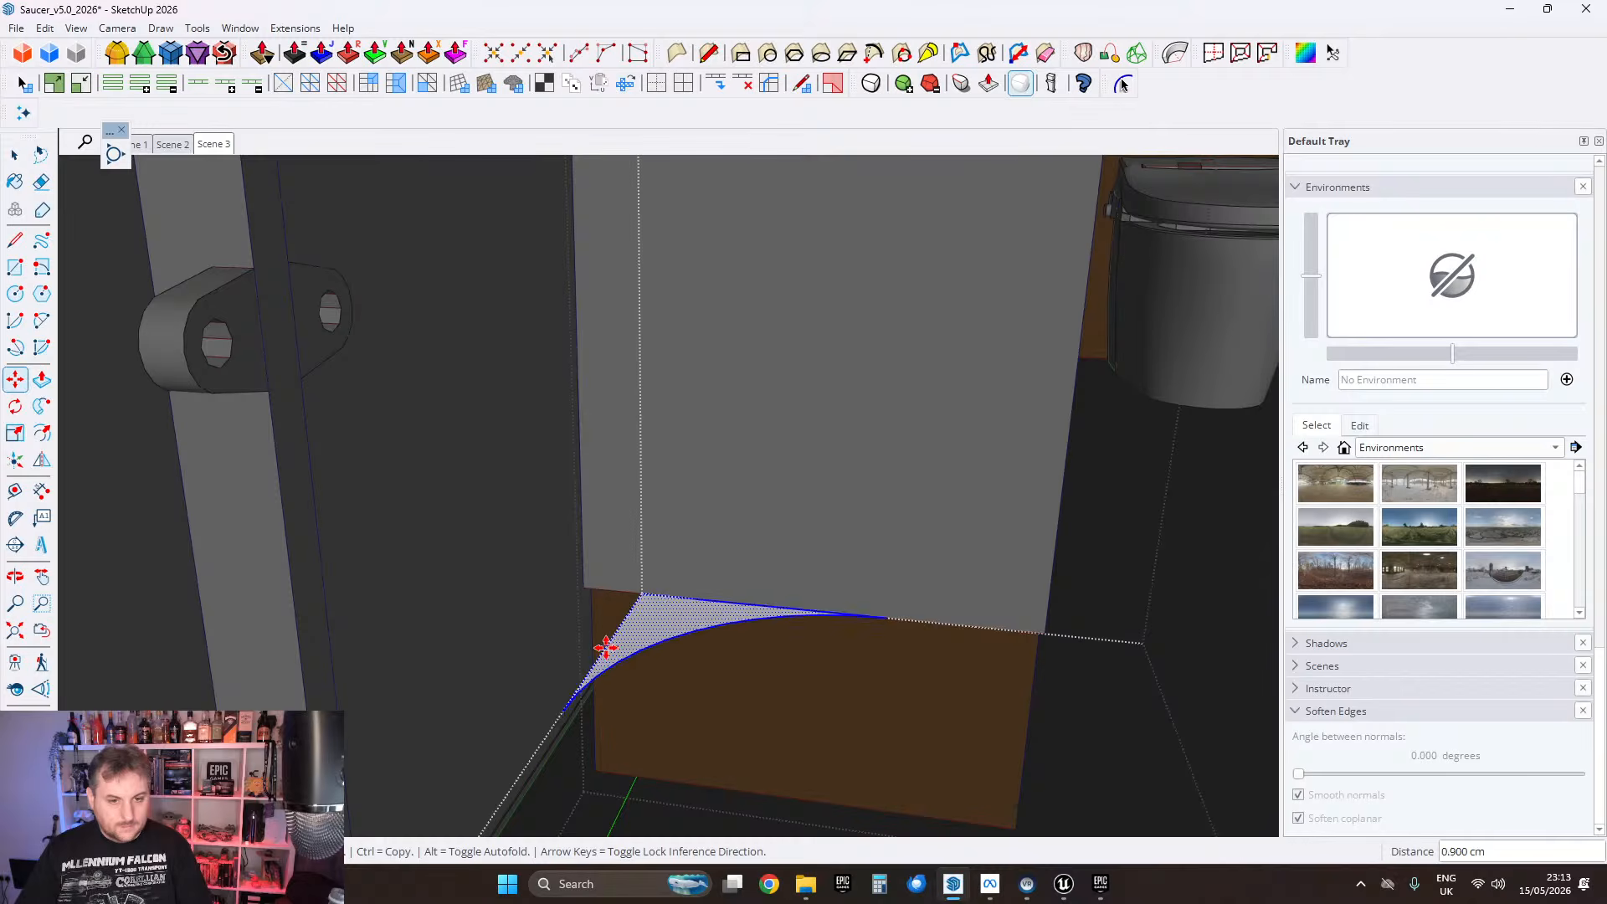
pyautogui.scroll(-4, 606, 648)
pyautogui.moveTo(603, 603); pyautogui.dragTo(679, 583, button='middle')
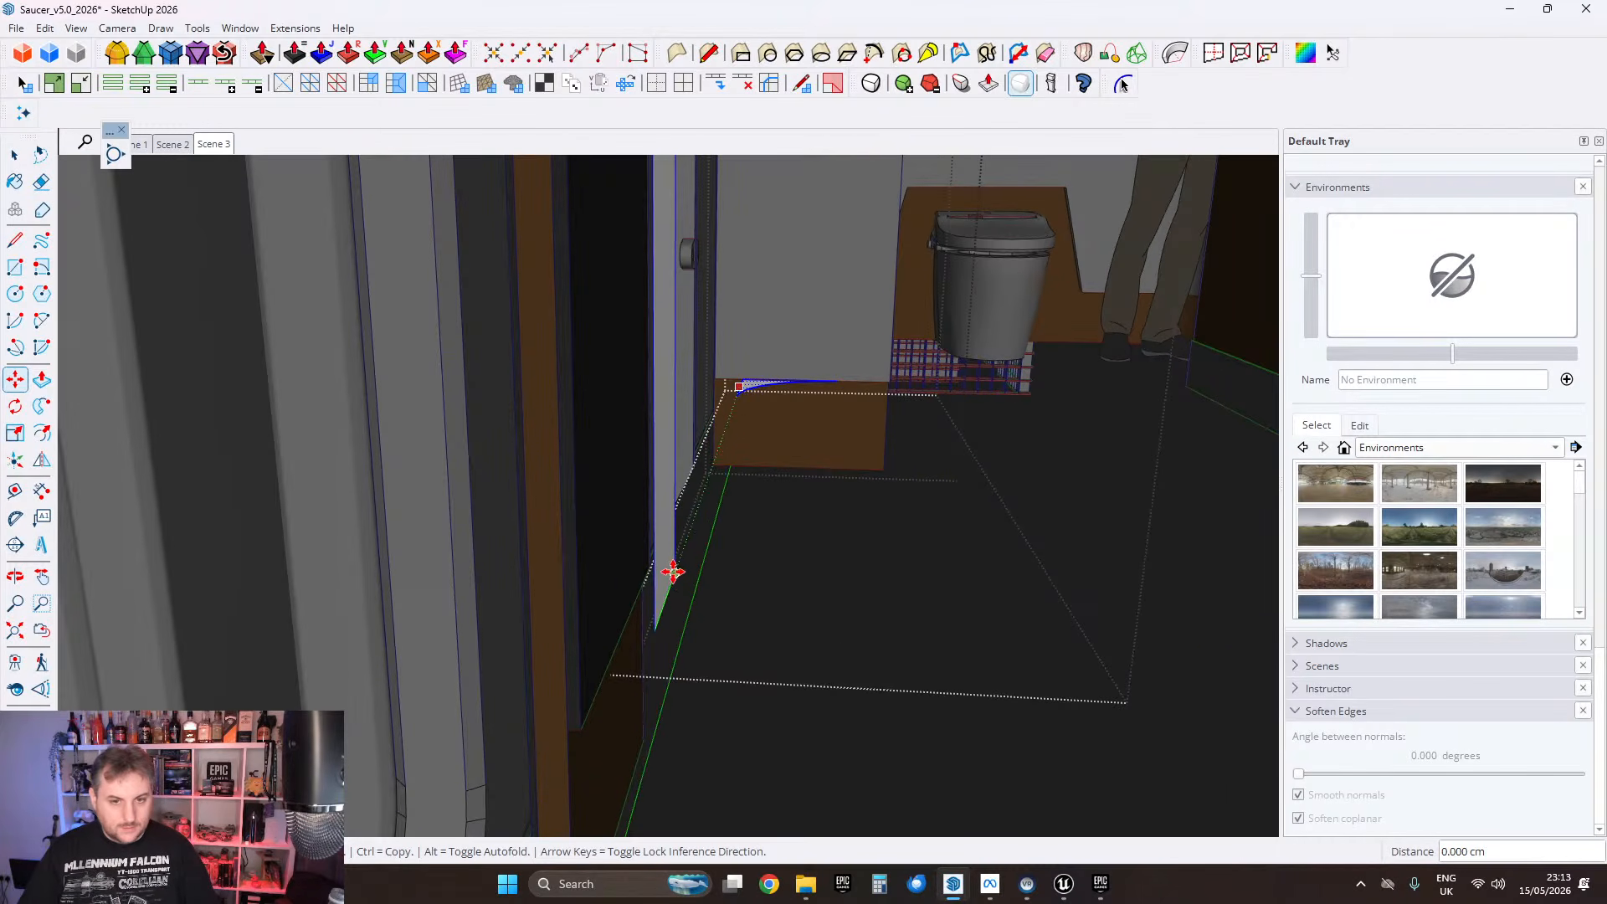
pyautogui.moveTo(762, 427); pyautogui.dragTo(649, 482, button='middle')
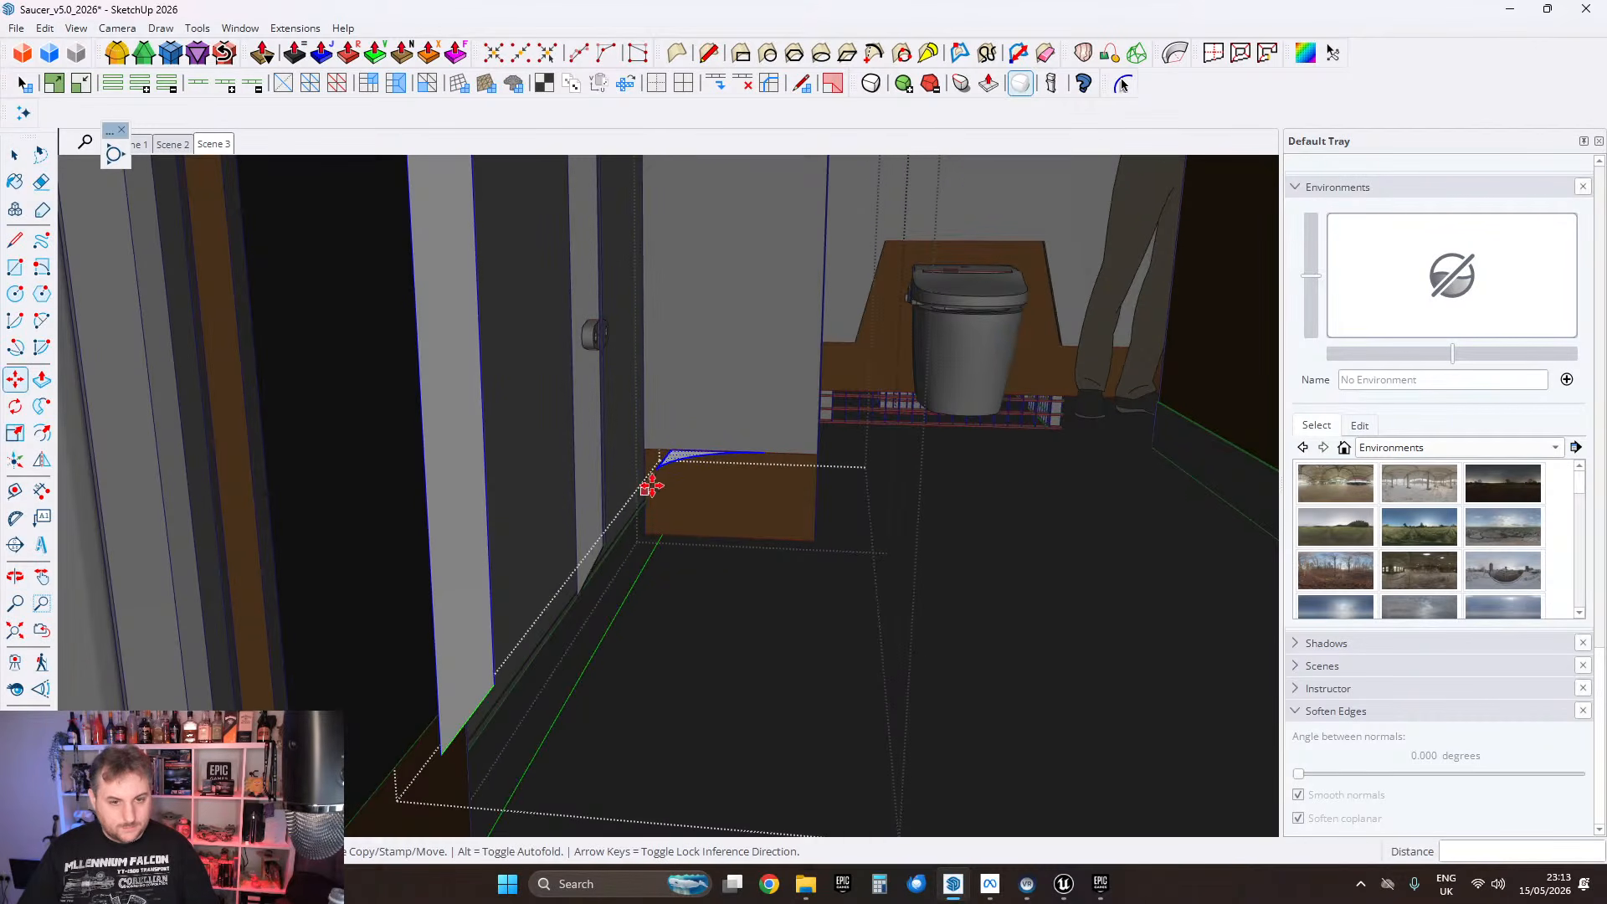
pyautogui.scroll(5, 676, 452)
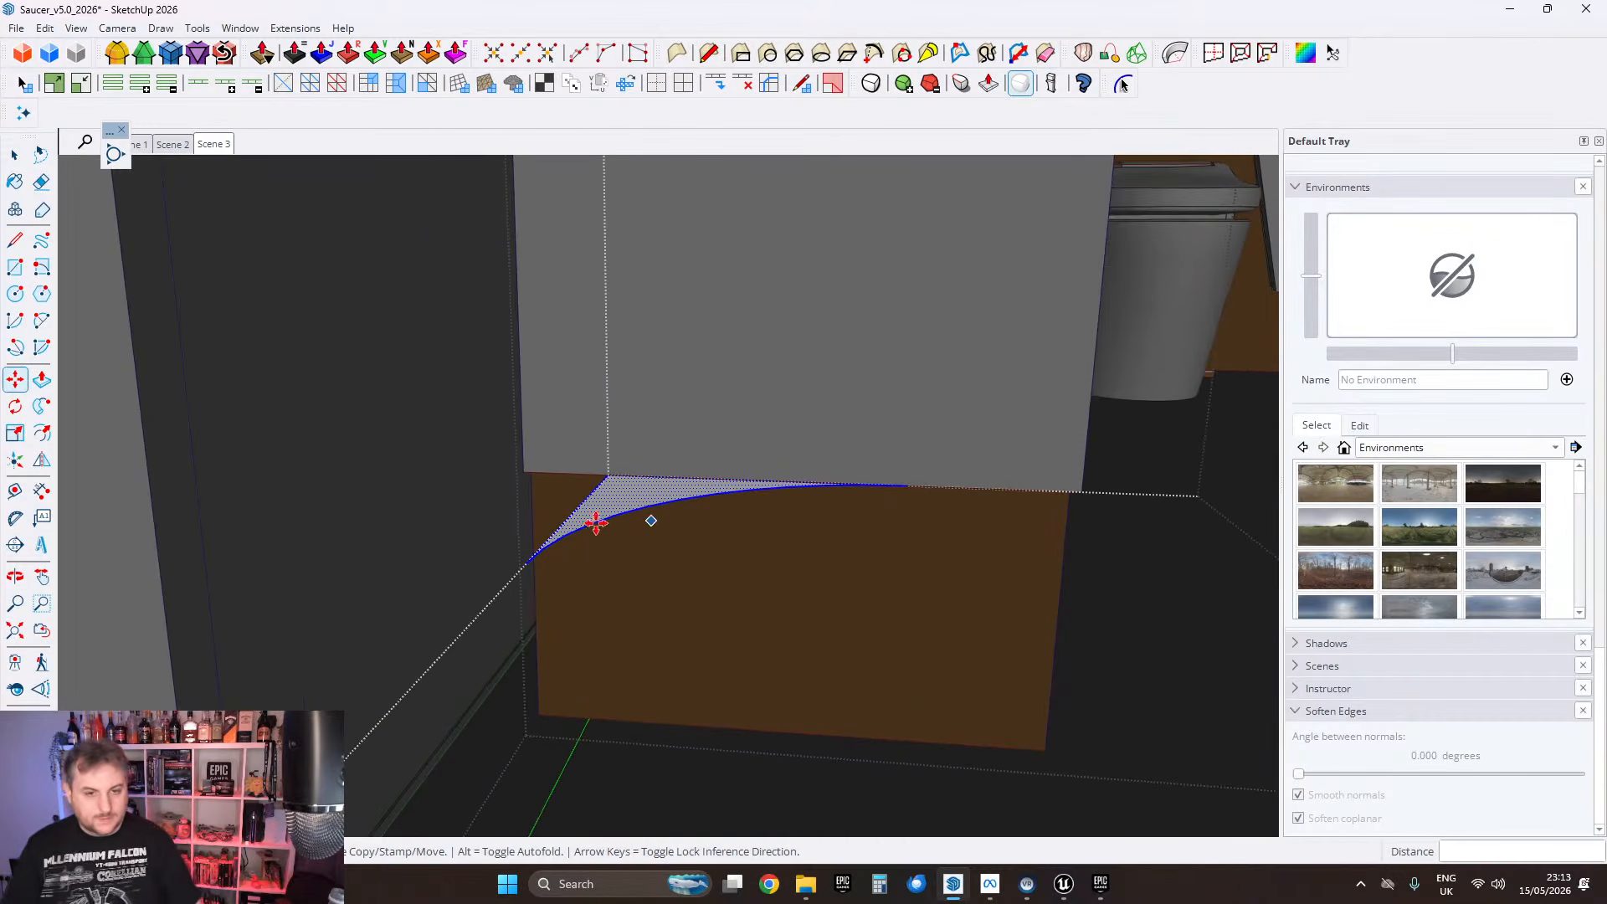
# Step: Copy the wall panel's vertical edge and its curved top from the panel, and paste them in place as a sweep path
pyautogui.moveTo(692, 461); pyautogui.dragTo(646, 553, button='middle')
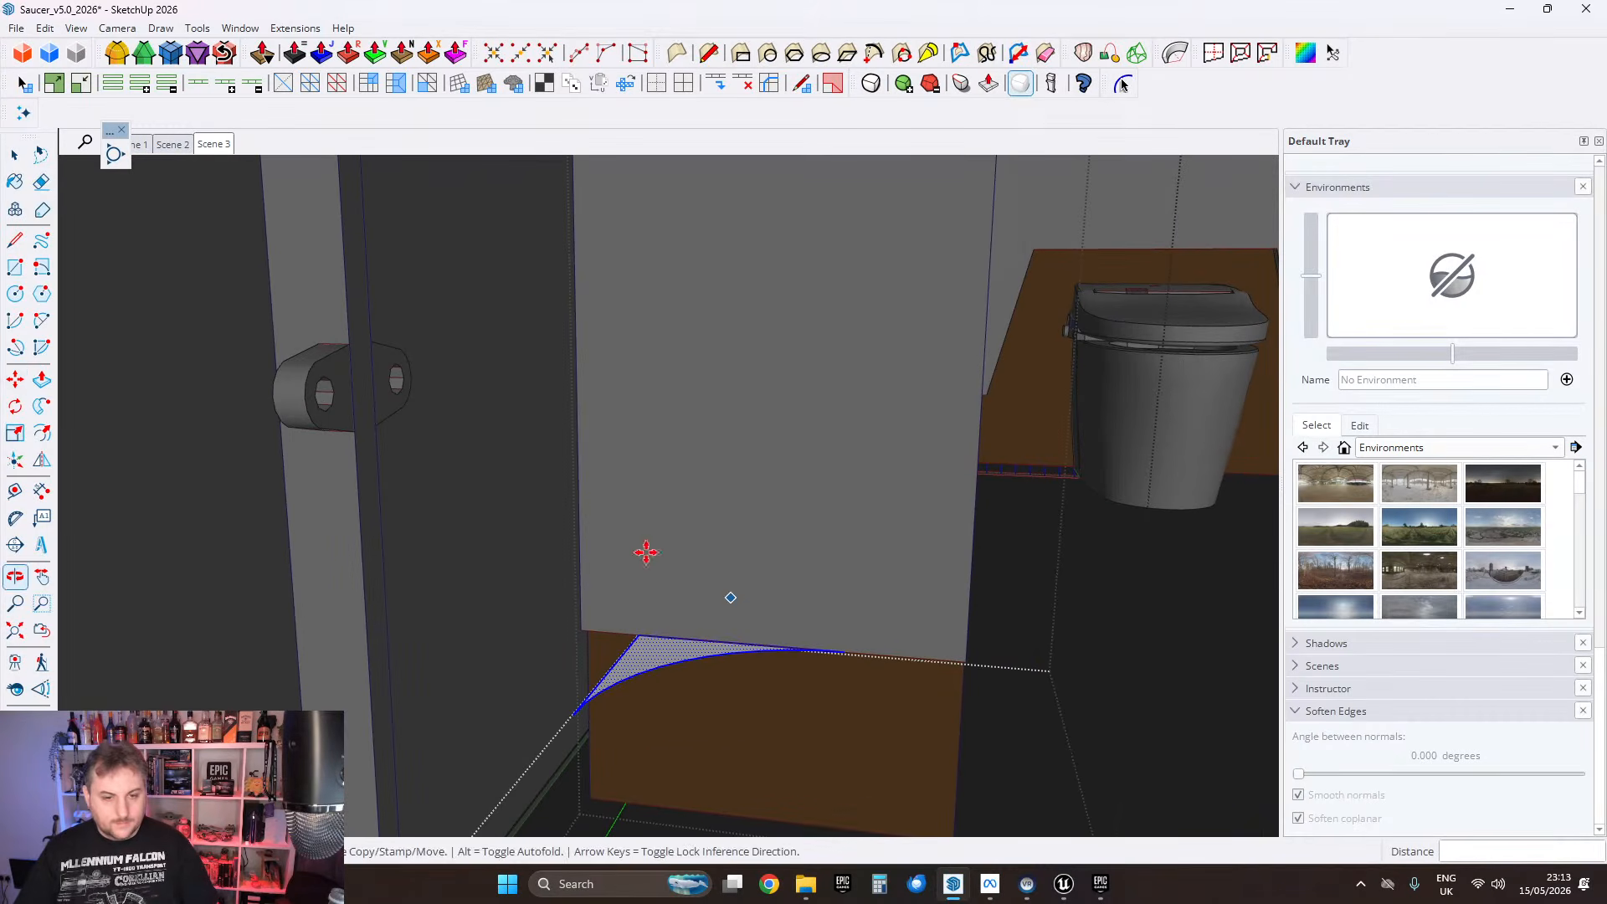
pyautogui.moveTo(514, 385); pyautogui.dragTo(656, 520, button='middle')
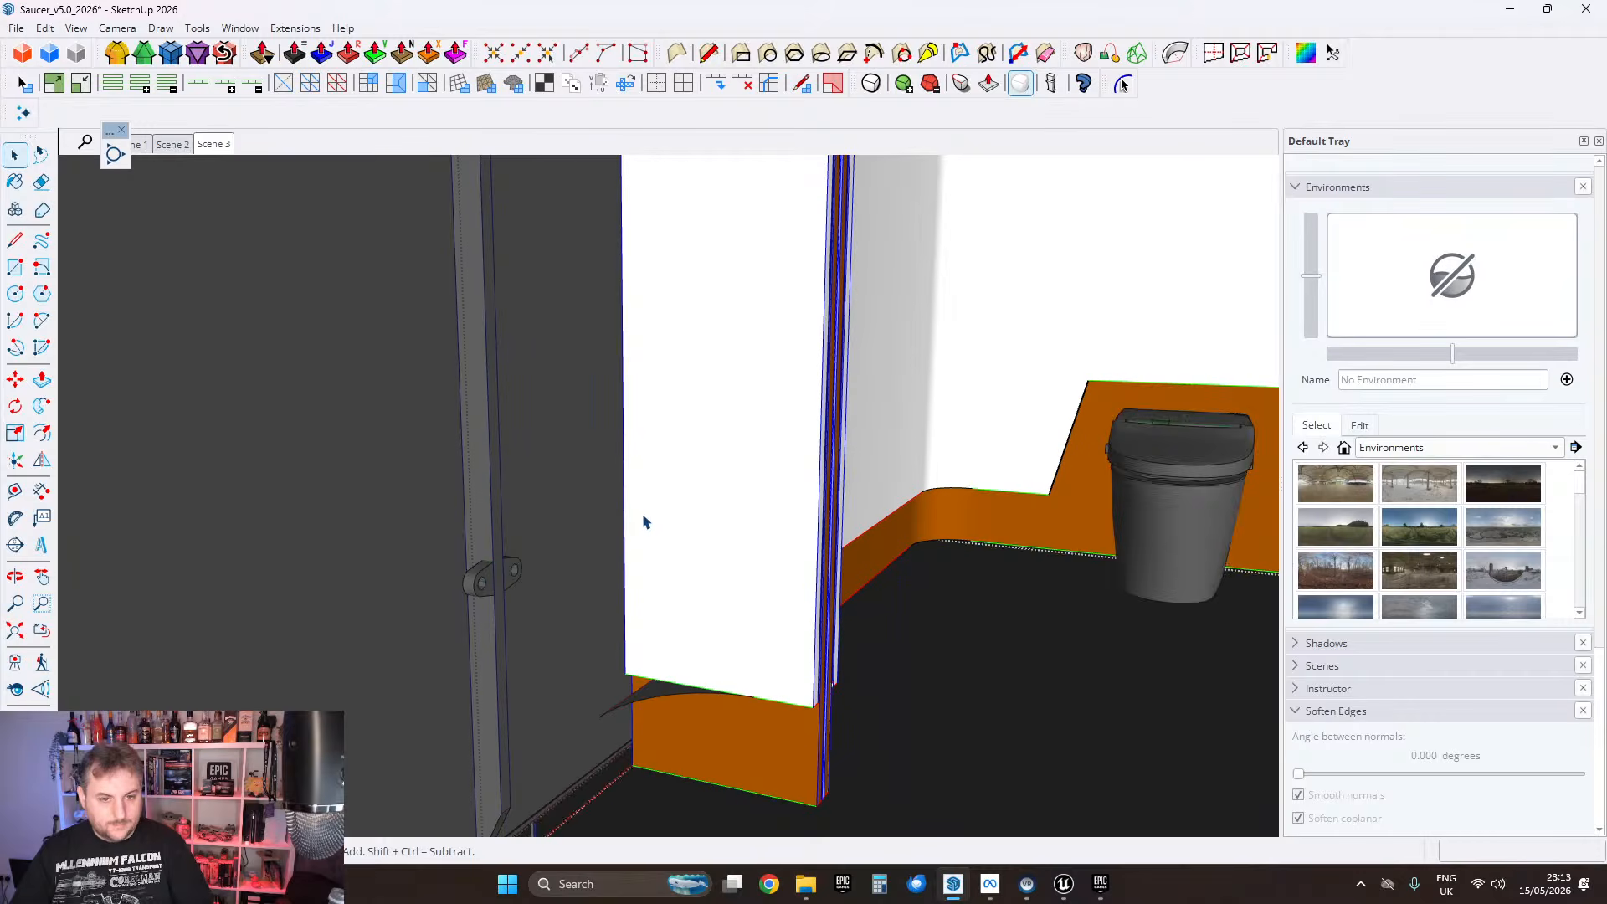
pyautogui.click(639, 525)
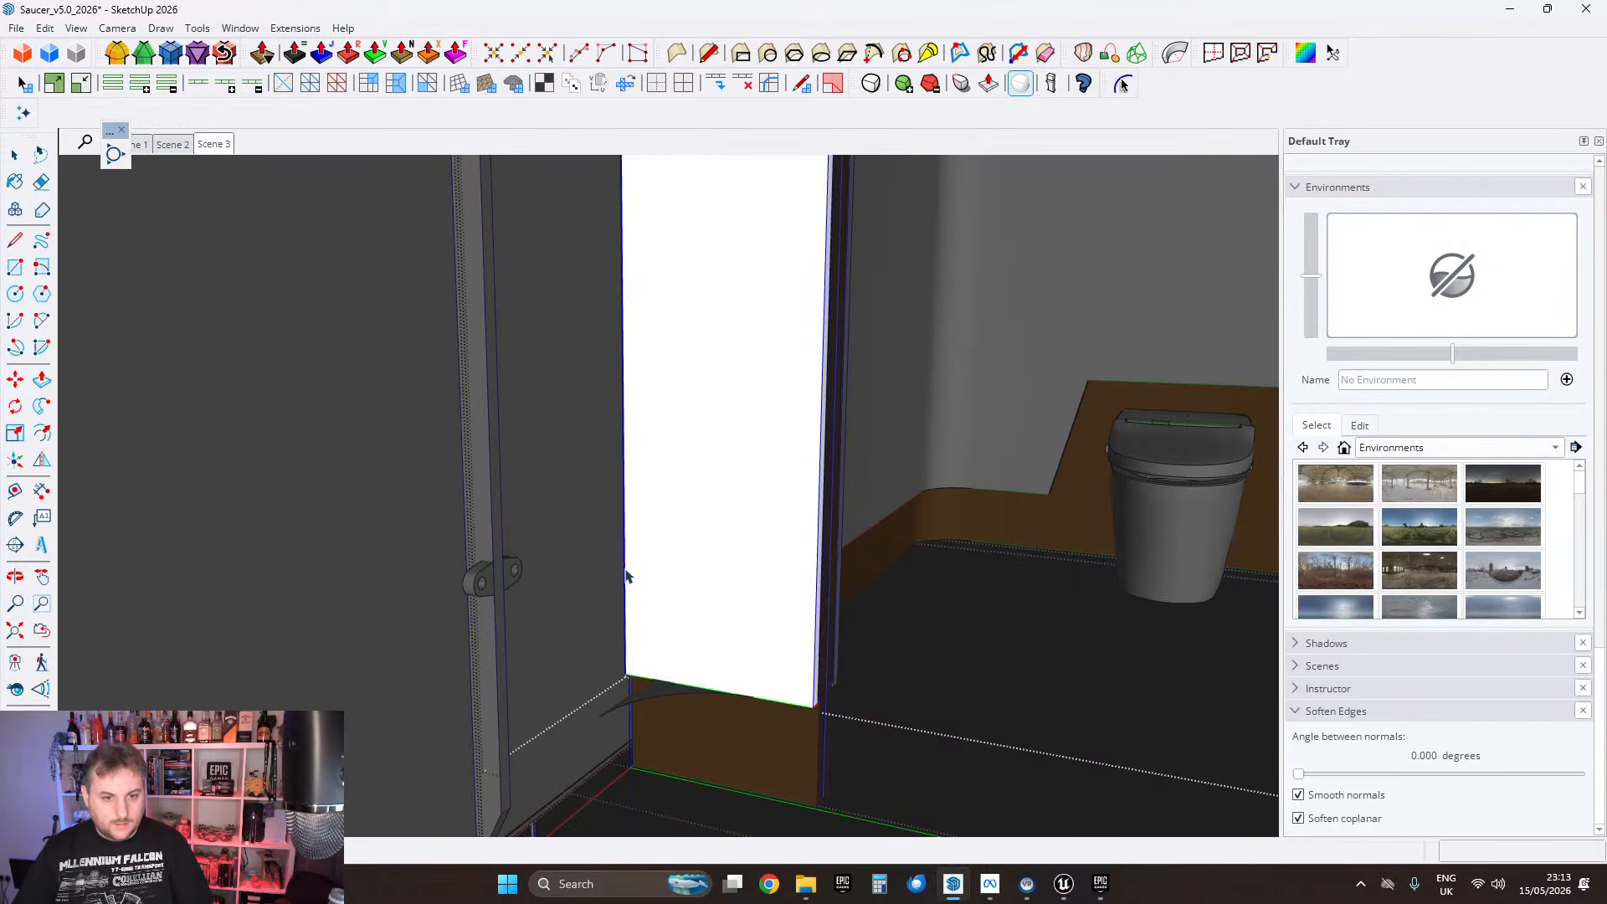
pyautogui.moveTo(628, 574); pyautogui.dragTo(632, 422, button='middle')
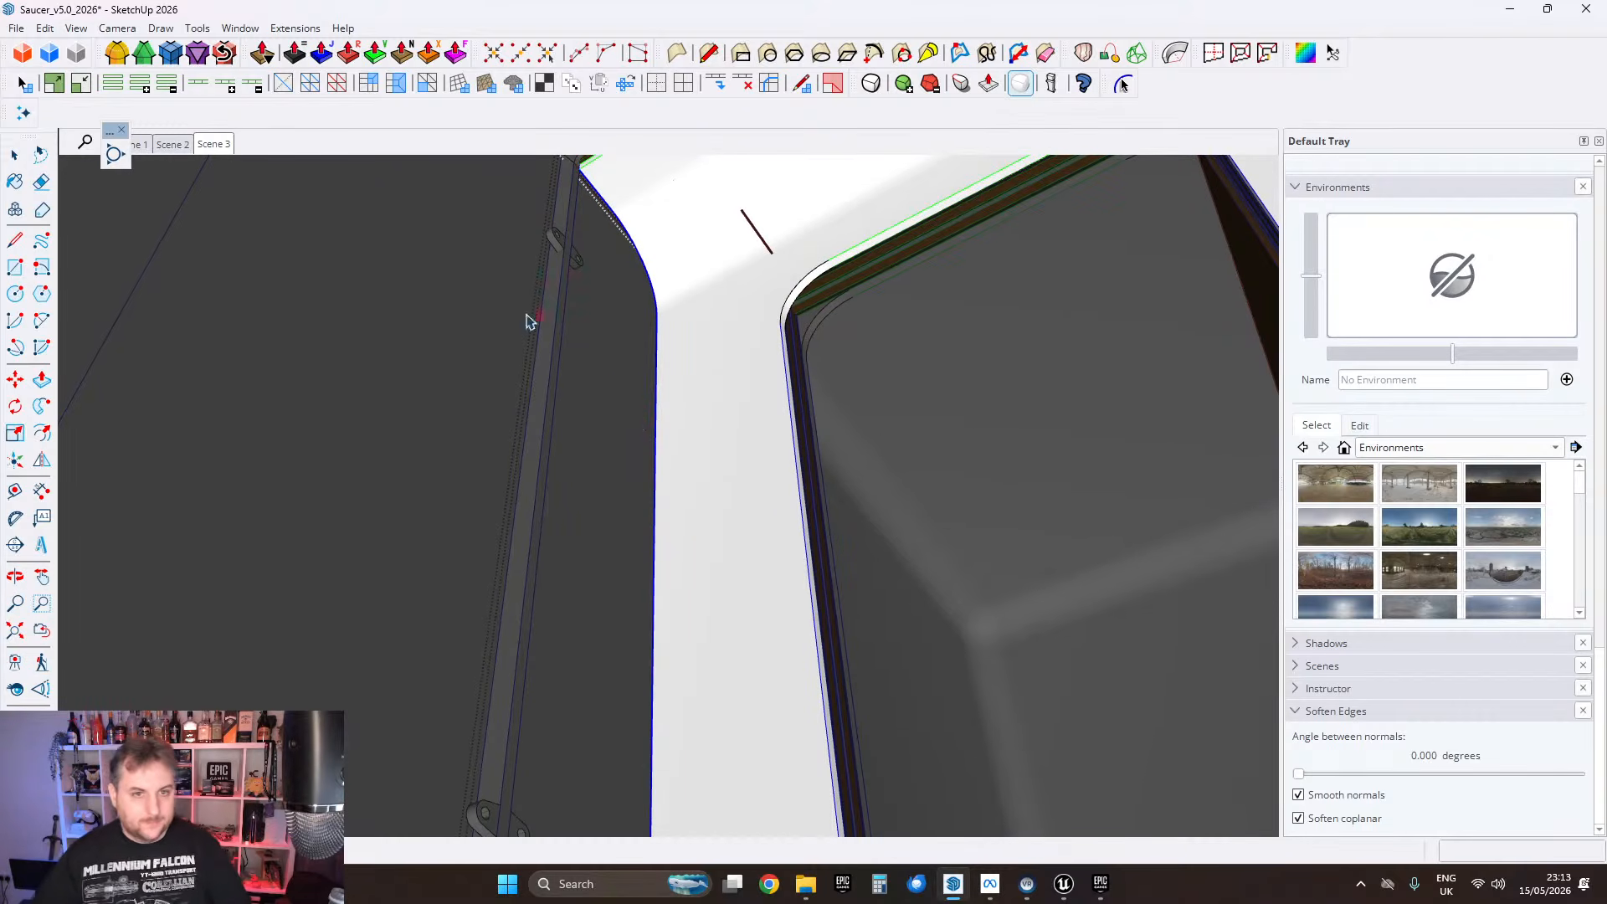
pyautogui.moveTo(535, 259)
pyautogui.mouseDown(button='middle')
pyautogui.moveTo(717, 556)
pyautogui.moveTo(736, 538)
pyautogui.moveTo(672, 668)
pyautogui.moveTo(760, 219)
pyautogui.moveTo(811, 750)
pyautogui.moveTo(762, 450)
pyautogui.moveTo(718, 629)
pyautogui.moveTo(701, 503)
pyautogui.mouseUp(button='middle')
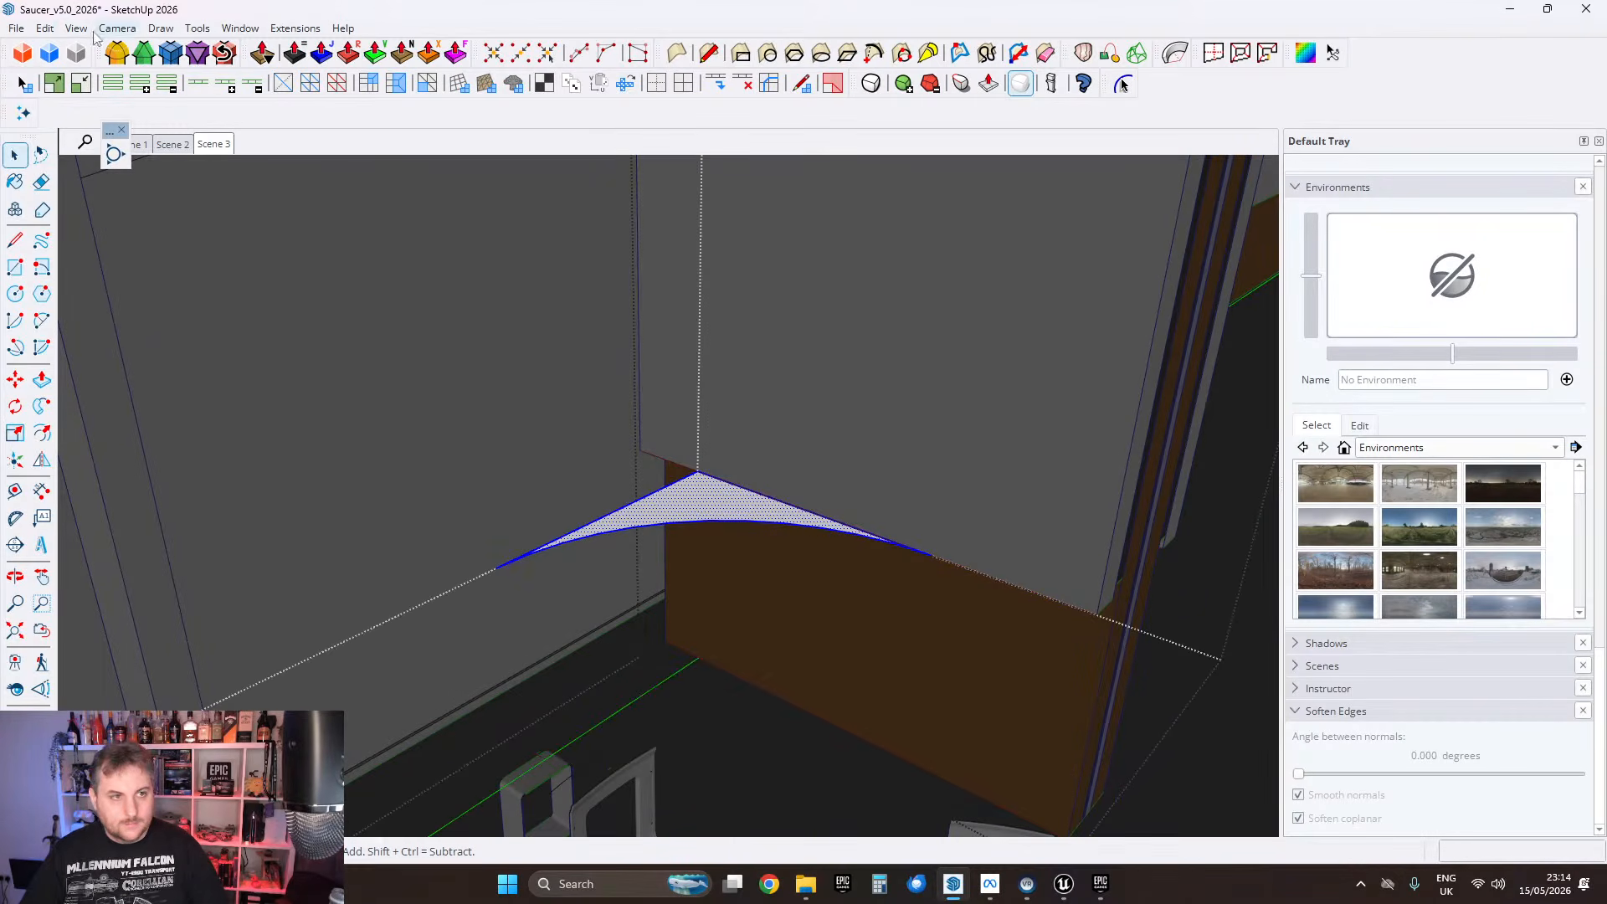
pyautogui.click(45, 29)
pyautogui.click(104, 155)
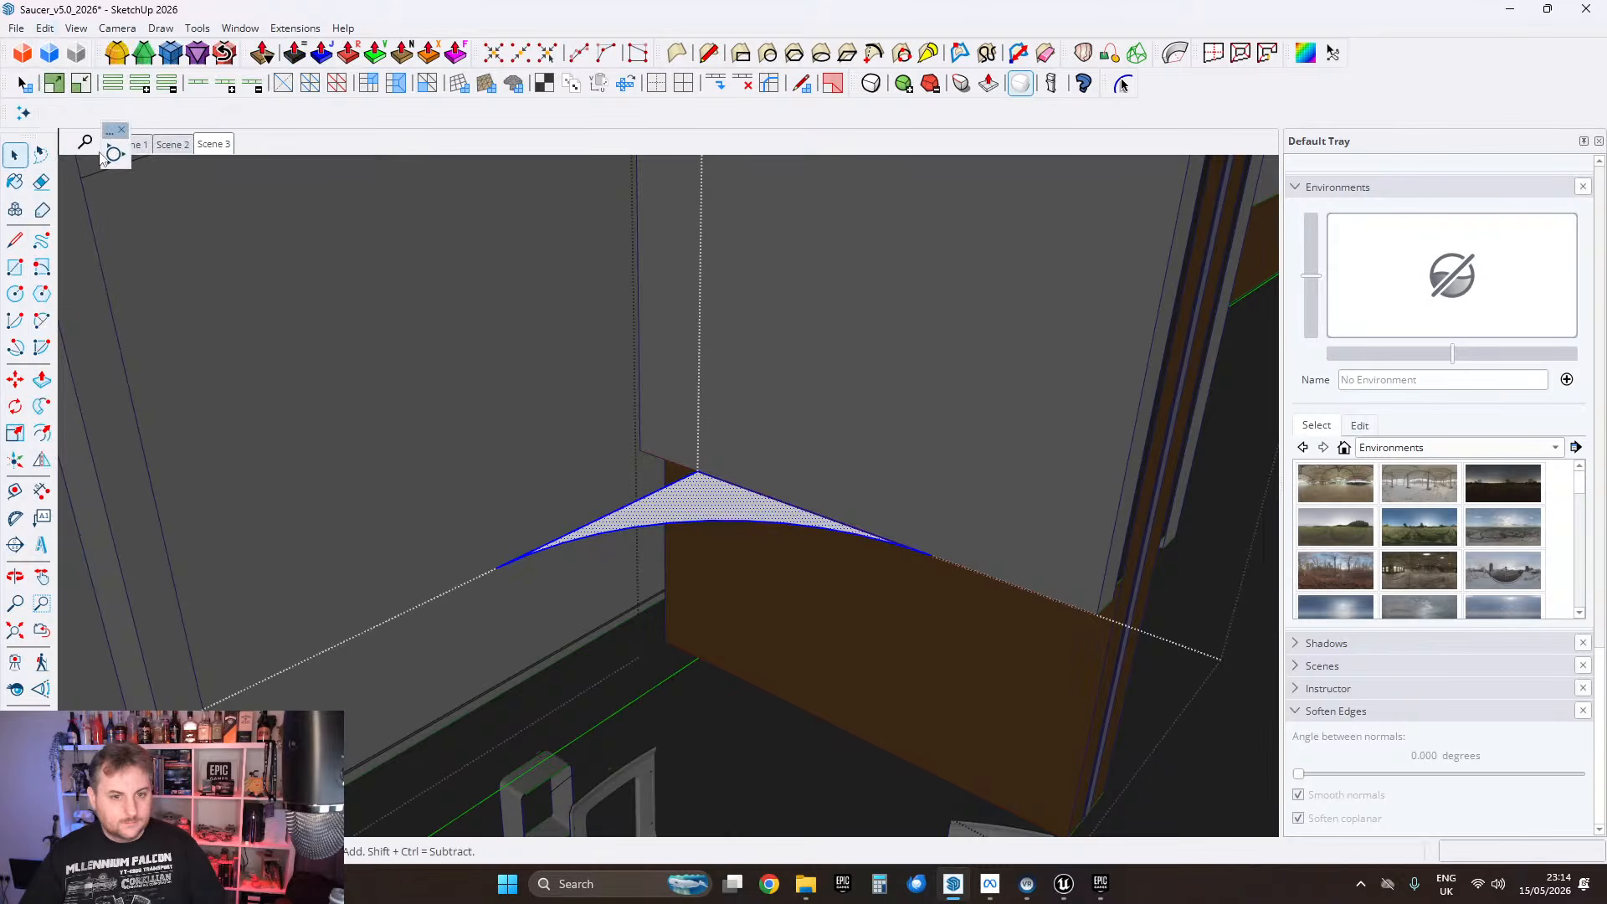
# Step: Sweep the arc-shaped corner face along the pasted wall-edge path with Follow Me
pyautogui.click(678, 508)
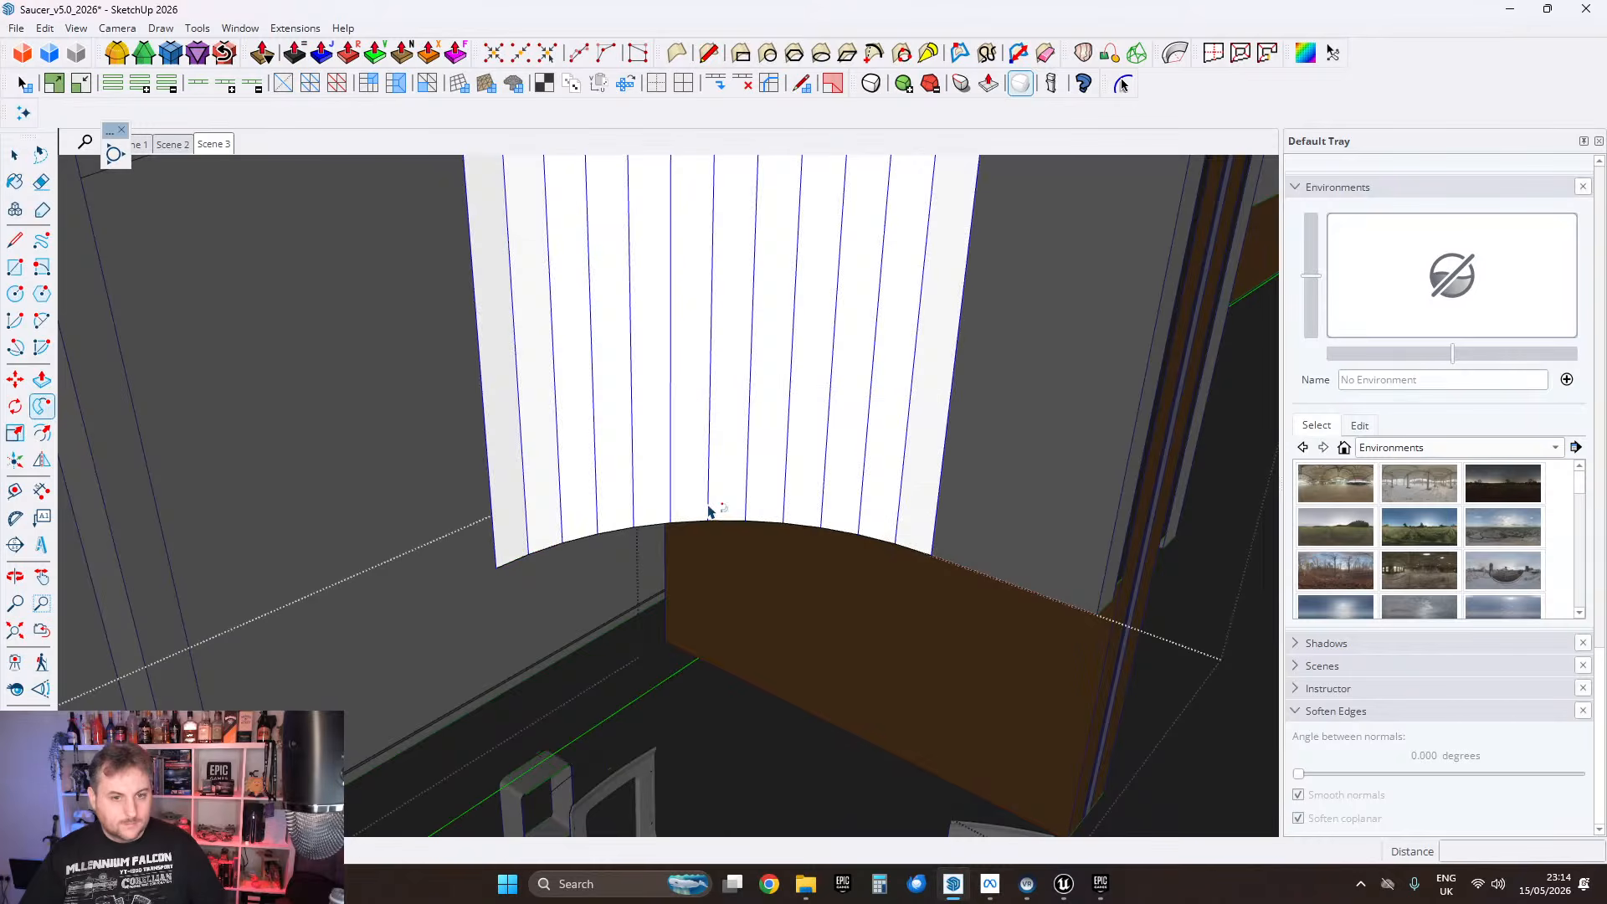
pyautogui.moveTo(262, 270); pyautogui.dragTo(583, 300, button='middle')
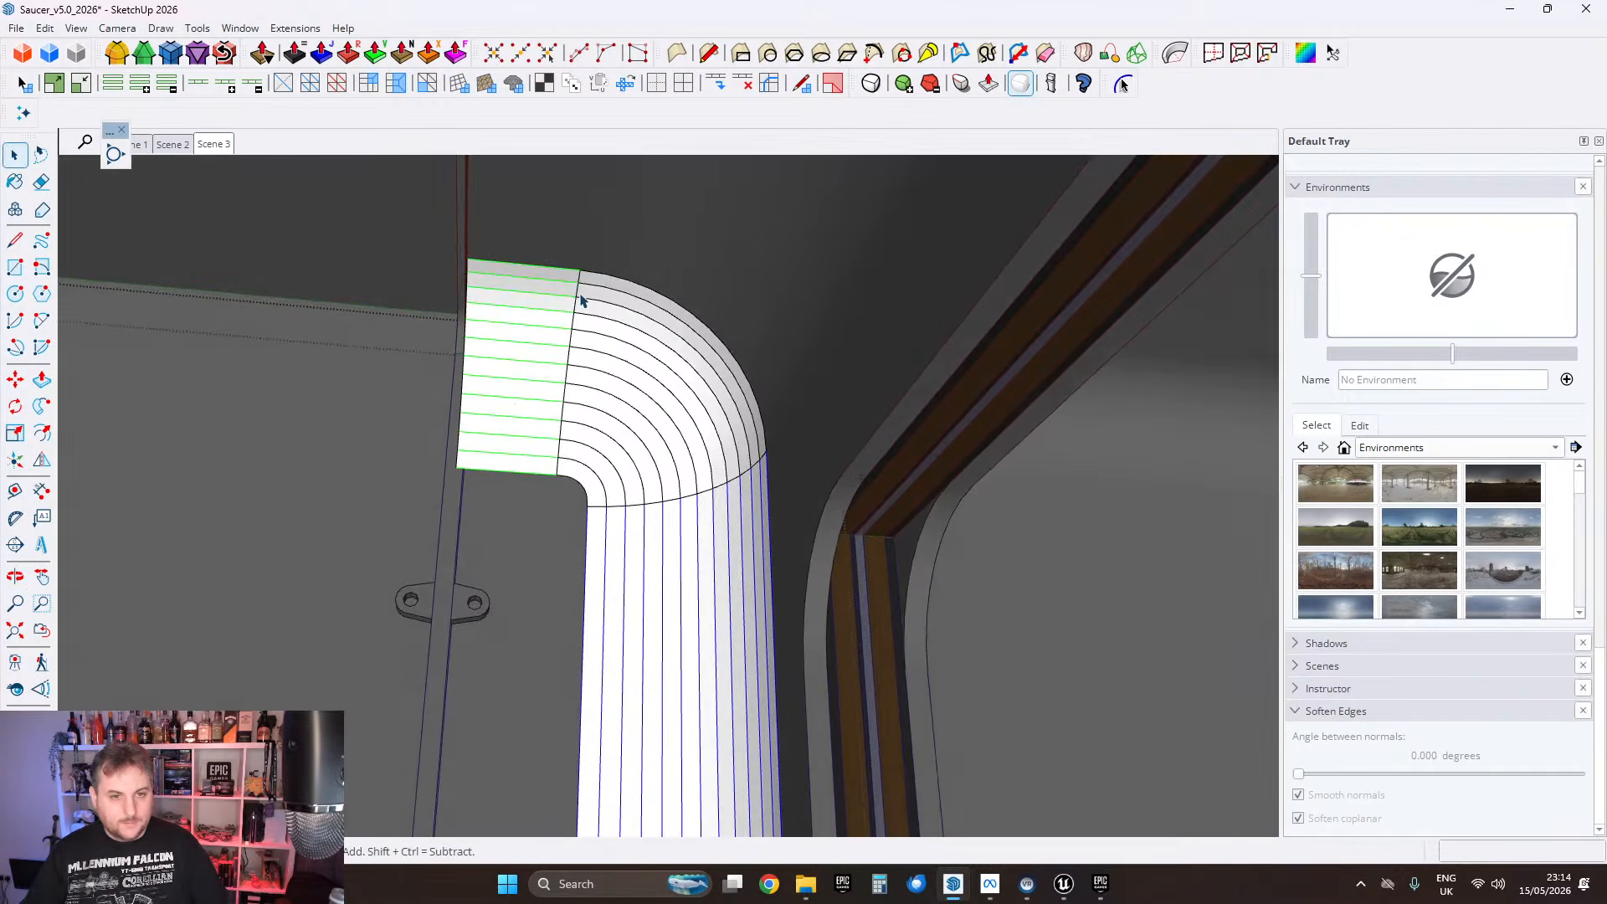
pyautogui.moveTo(768, 448); pyautogui.dragTo(875, 359, button='middle')
pyautogui.scroll(3, 805, 524)
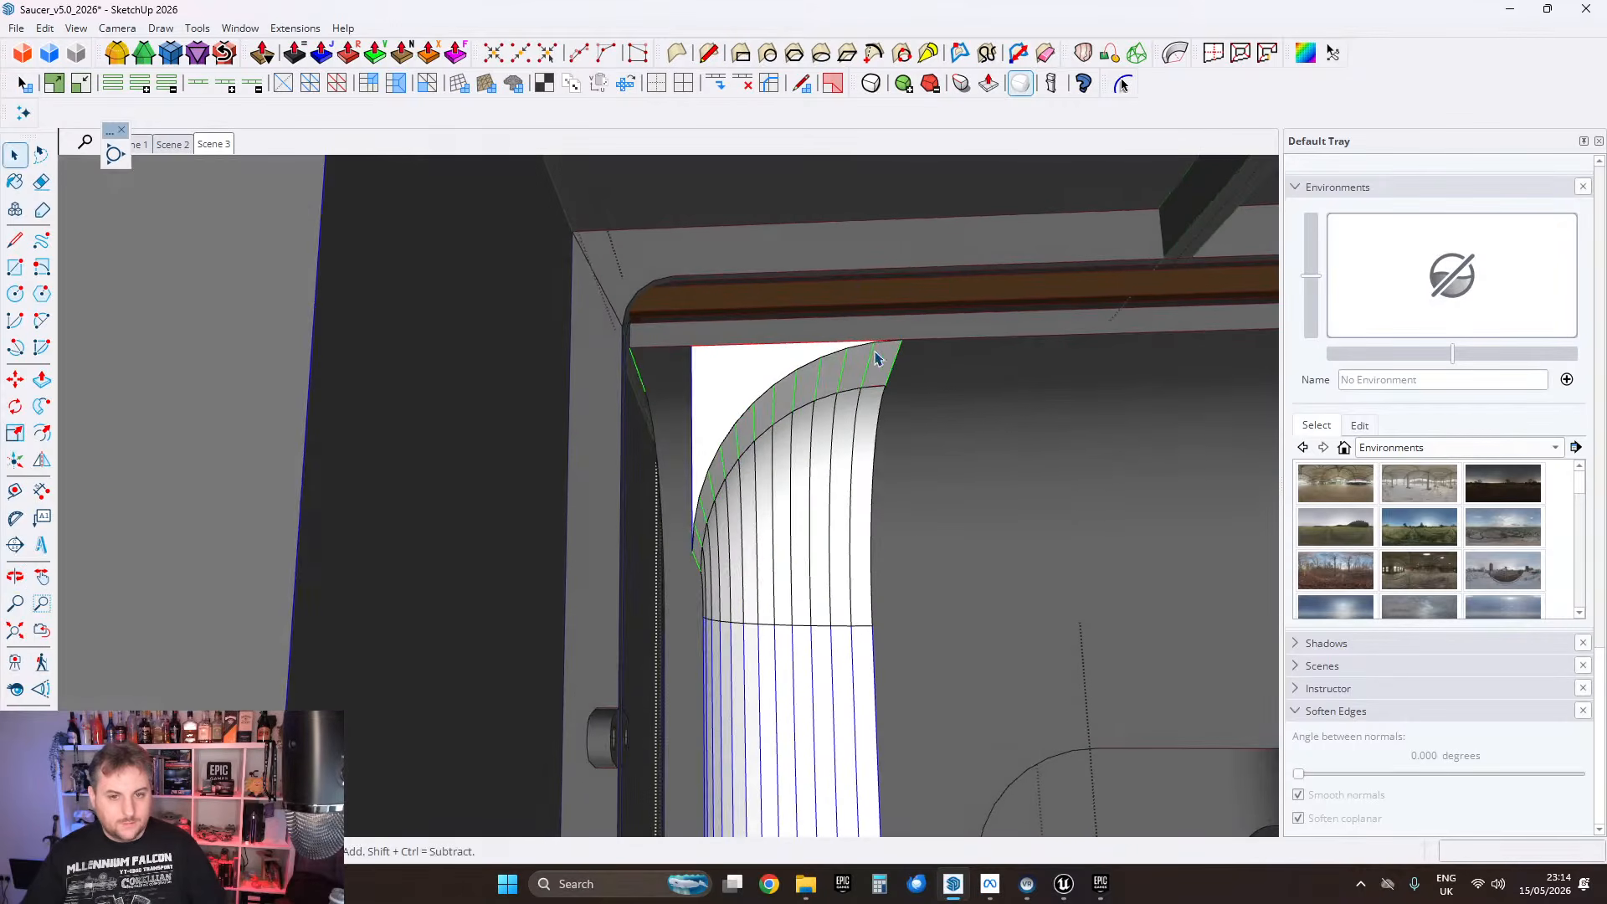
pyautogui.moveTo(694, 467); pyautogui.dragTo(266, 265, button='middle')
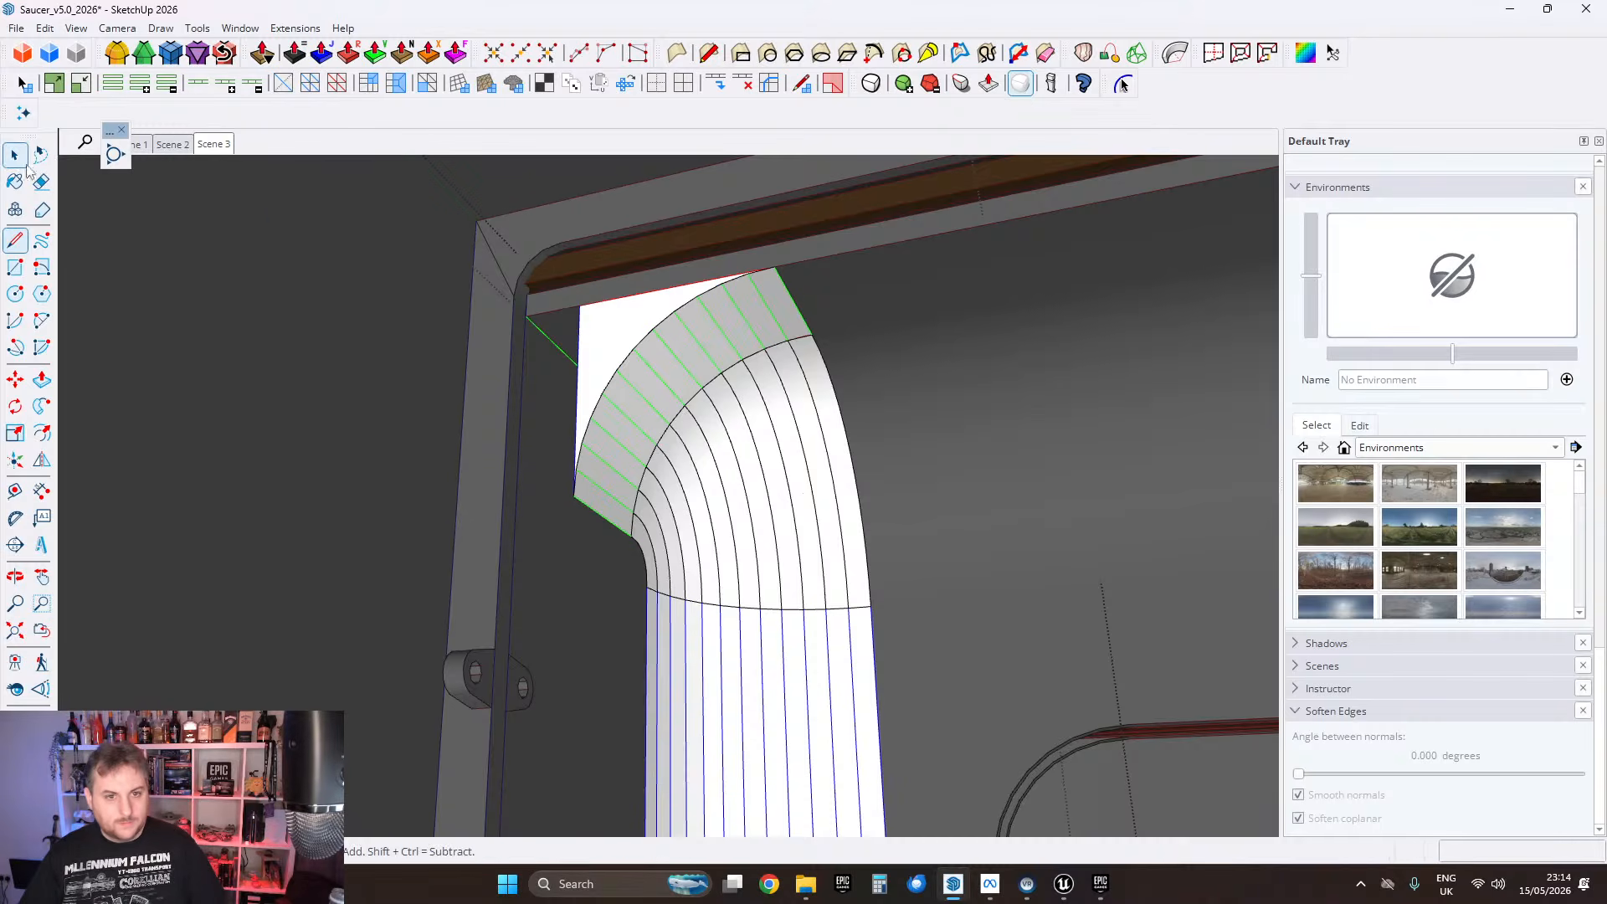
# Step: Try to extend the swept corner's upper end face 84.75 cm to the opposite wall panel's edge with Push/Pull
pyautogui.click(26, 164)
pyautogui.scroll(-1, 528, 309)
pyautogui.moveTo(637, 419); pyautogui.dragTo(1094, 441, button='middle')
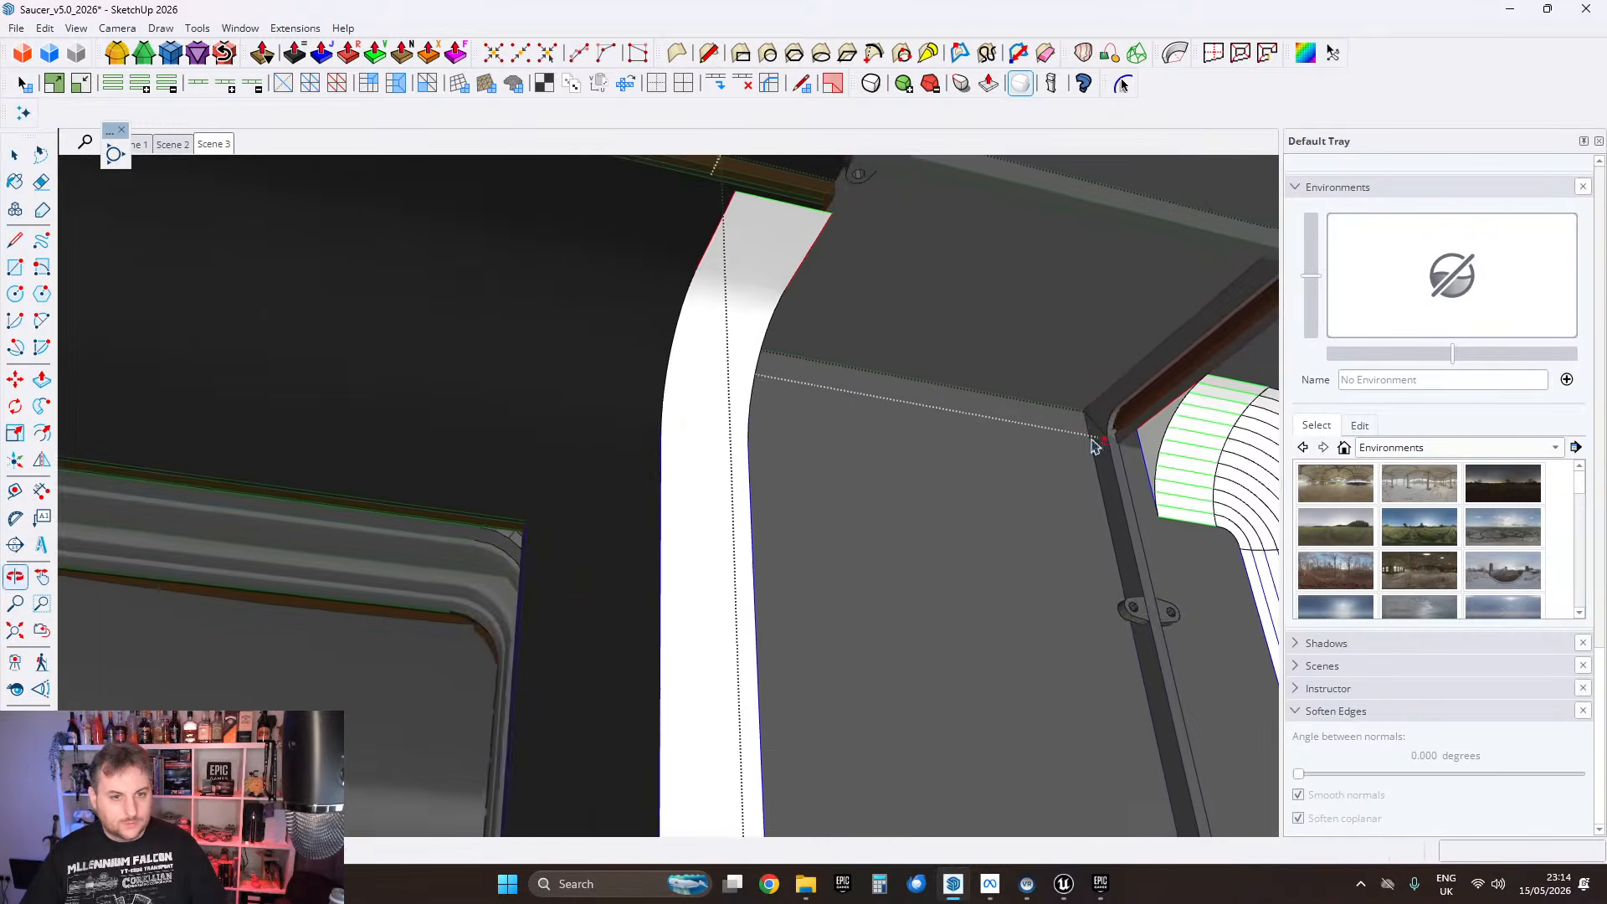
pyautogui.scroll(-1, 940, 494)
pyautogui.moveTo(765, 421); pyautogui.dragTo(295, 341, button='middle')
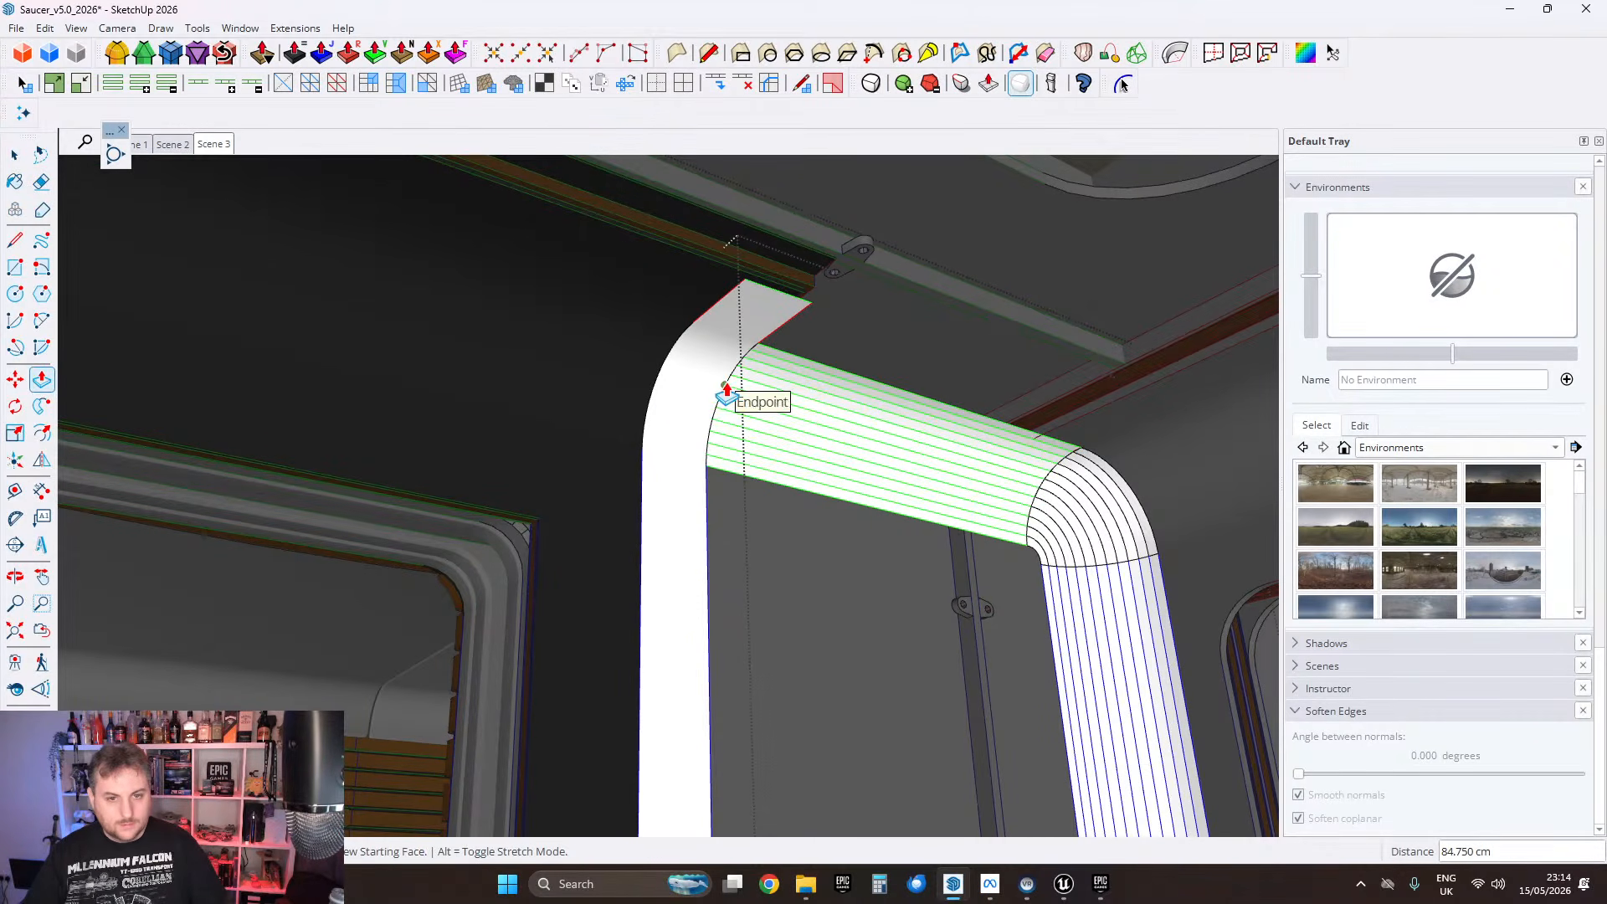
pyautogui.moveTo(761, 410); pyautogui.dragTo(637, 366, button='middle')
pyautogui.scroll(1, 639, 361)
pyautogui.scroll(1, 561, 402)
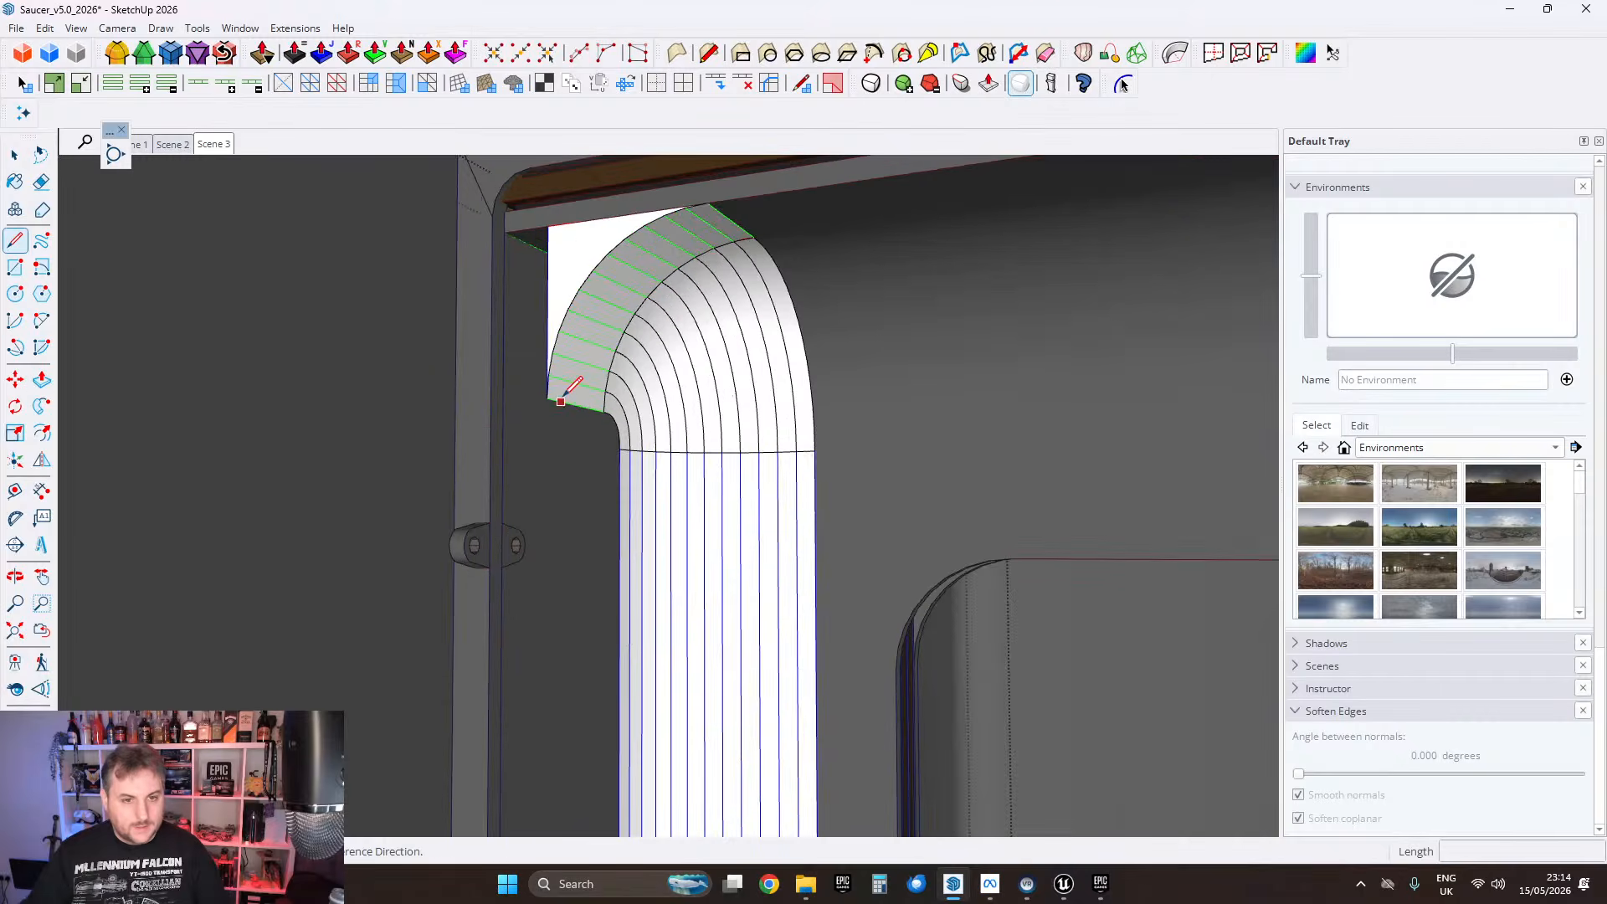
# Step: Draw a 198.5 cm vertical line down from the sweep's upper end corner and join it to the surface's bottom corner to close a side face
pyautogui.scroll(-2, 567, 328)
pyautogui.keyDown('shift'); pyautogui.moveTo(574, 653); pyautogui.dragTo(556, 369, button='middle'); pyautogui.keyUp('shift')
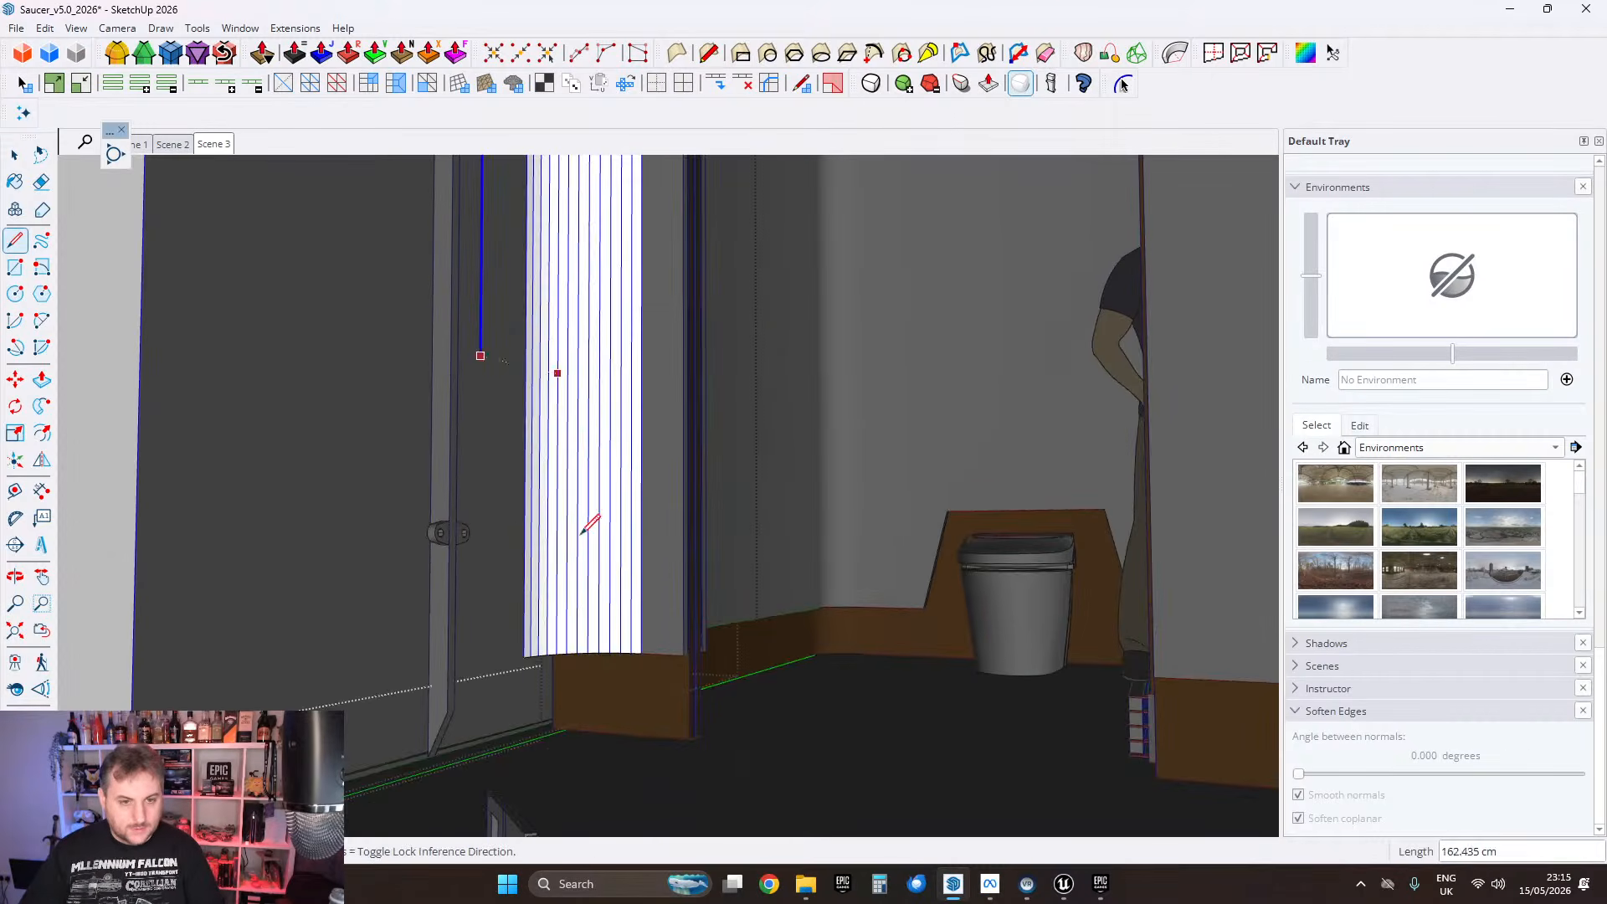
pyautogui.scroll(2, 549, 578)
pyautogui.scroll(1, 531, 645)
pyautogui.keyDown('shift'); pyautogui.moveTo(543, 665); pyautogui.dragTo(568, 602, button='middle'); pyautogui.keyUp('shift')
pyautogui.scroll(1, 544, 674)
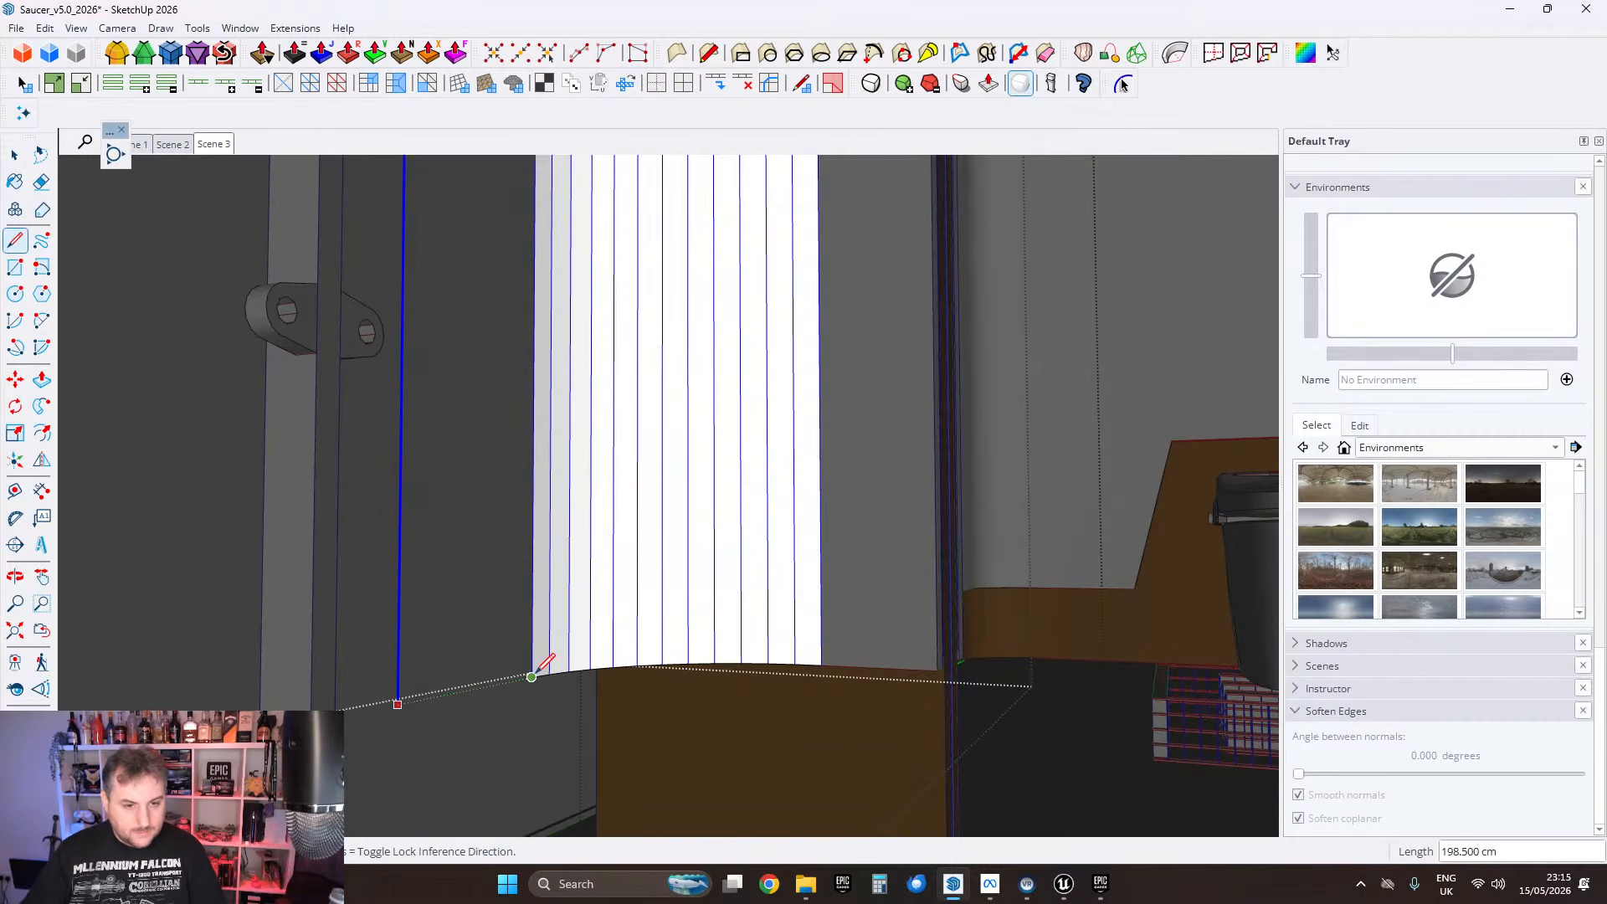
pyautogui.click(532, 676)
# Step: Reverse the new flat side face beside the swept corner
pyautogui.scroll(-3, 544, 658)
pyautogui.keyDown('shift'); pyautogui.moveTo(559, 327); pyautogui.dragTo(523, 816, button='middle'); pyautogui.keyUp('shift')
pyautogui.scroll(1, 549, 395)
pyautogui.press('space')
pyautogui.rightClick(460, 307)
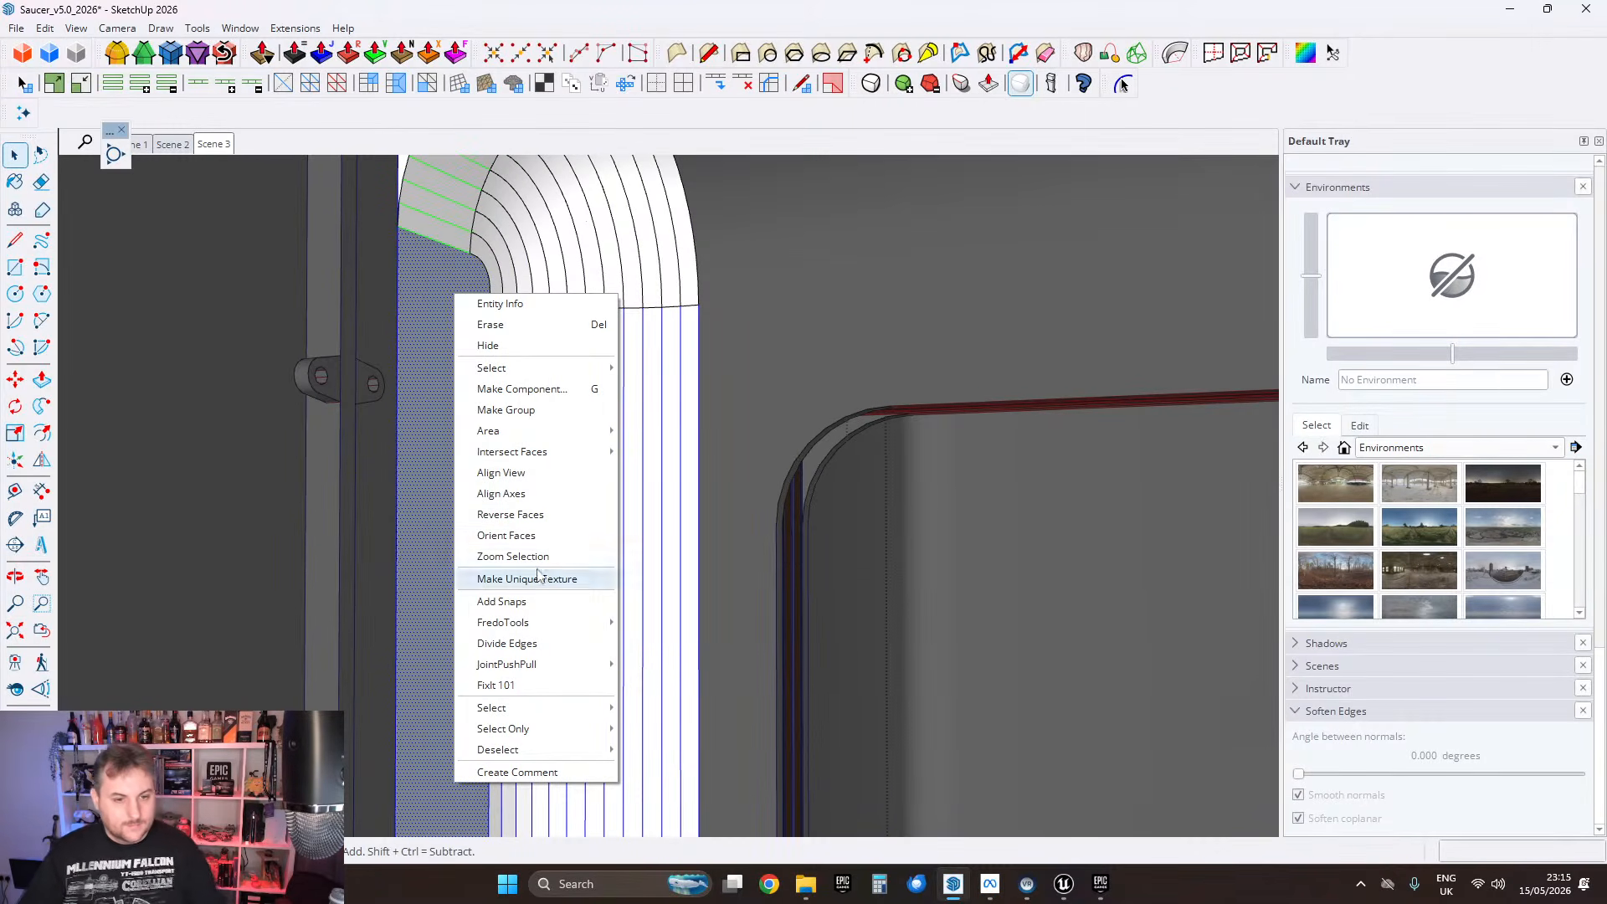
pyautogui.click(527, 520)
# Step: Erase the surplus end, top and vertical back faces behind the swept corner surface
pyautogui.moveTo(478, 305); pyautogui.dragTo(785, 453, button='middle')
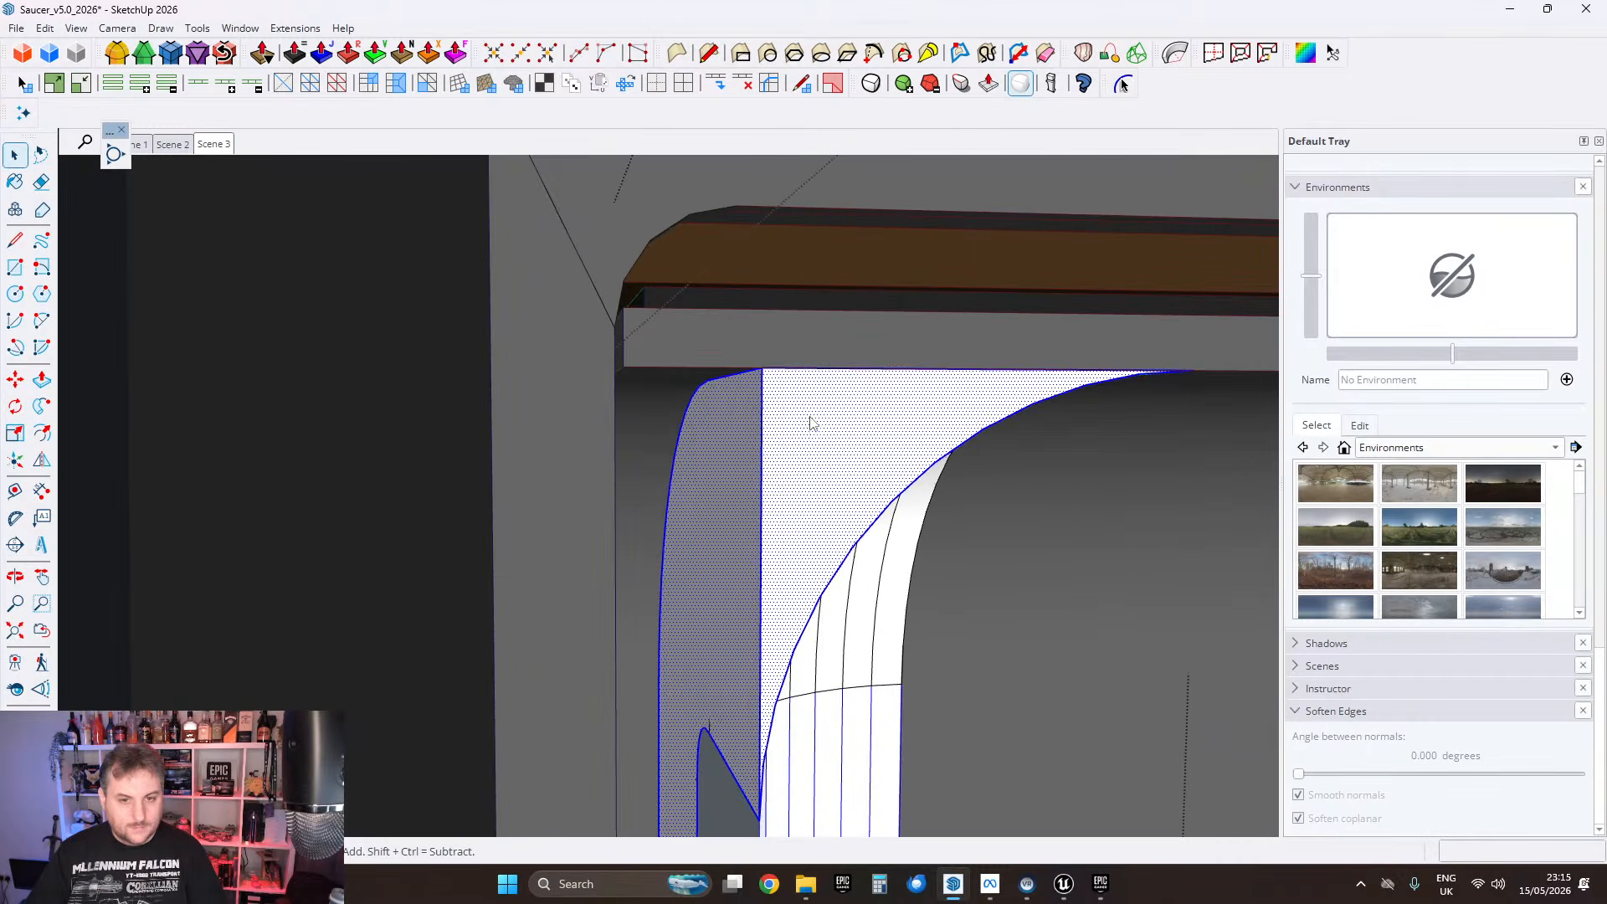
pyautogui.rightClick(809, 423)
pyautogui.click(921, 167)
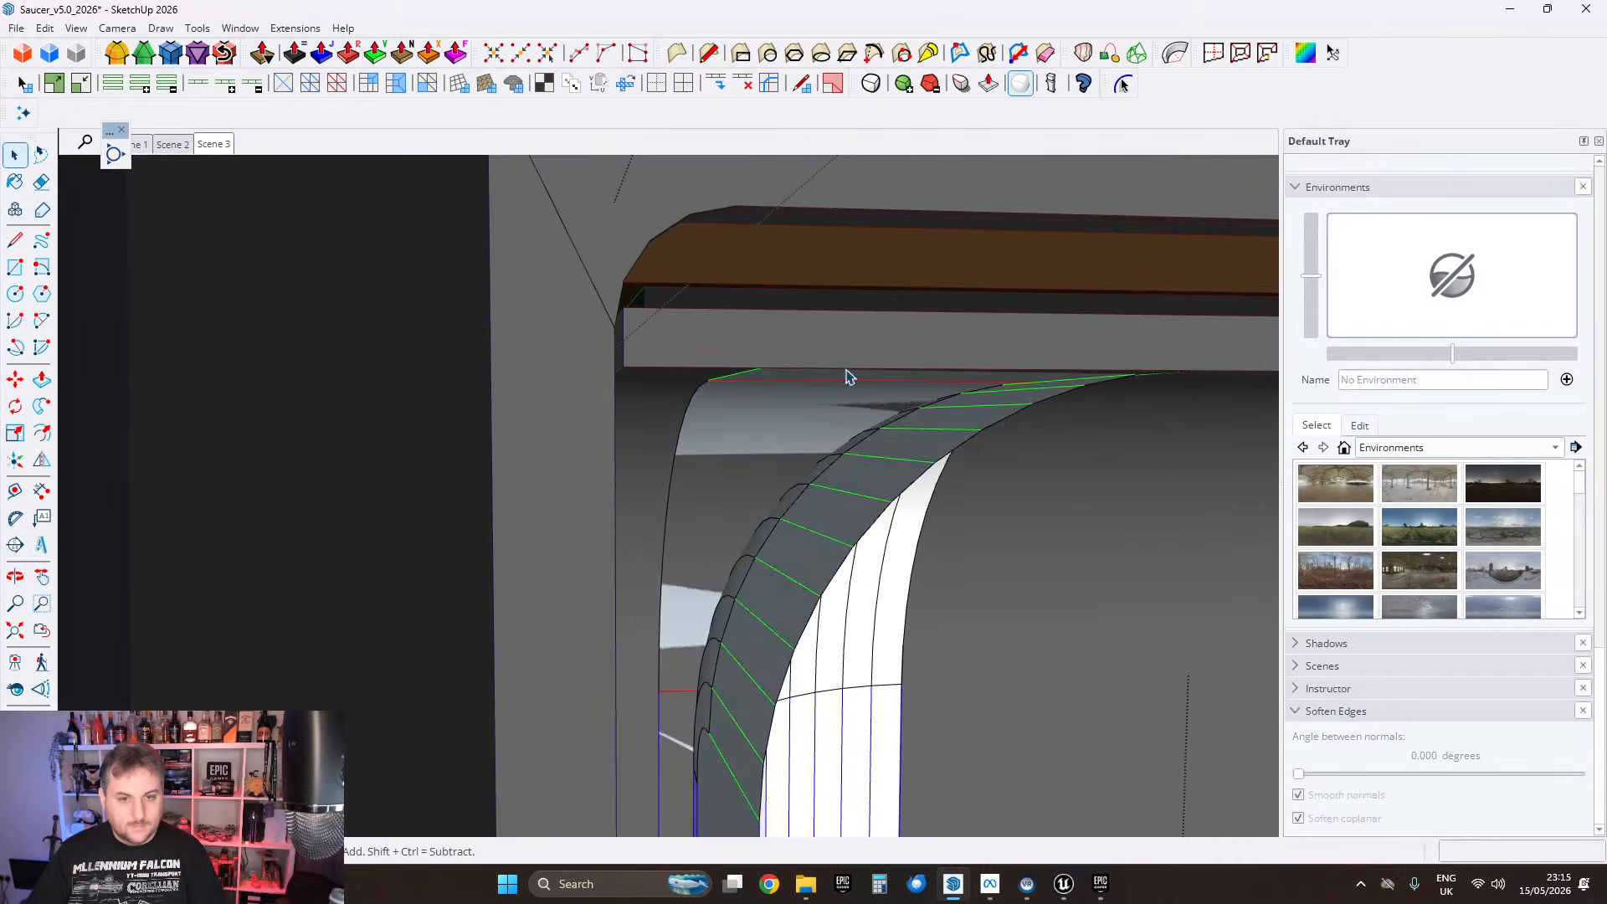
pyautogui.doubleClick(778, 388)
pyautogui.scroll(2, 787, 387)
pyautogui.moveTo(790, 389); pyautogui.dragTo(751, 391, button='middle')
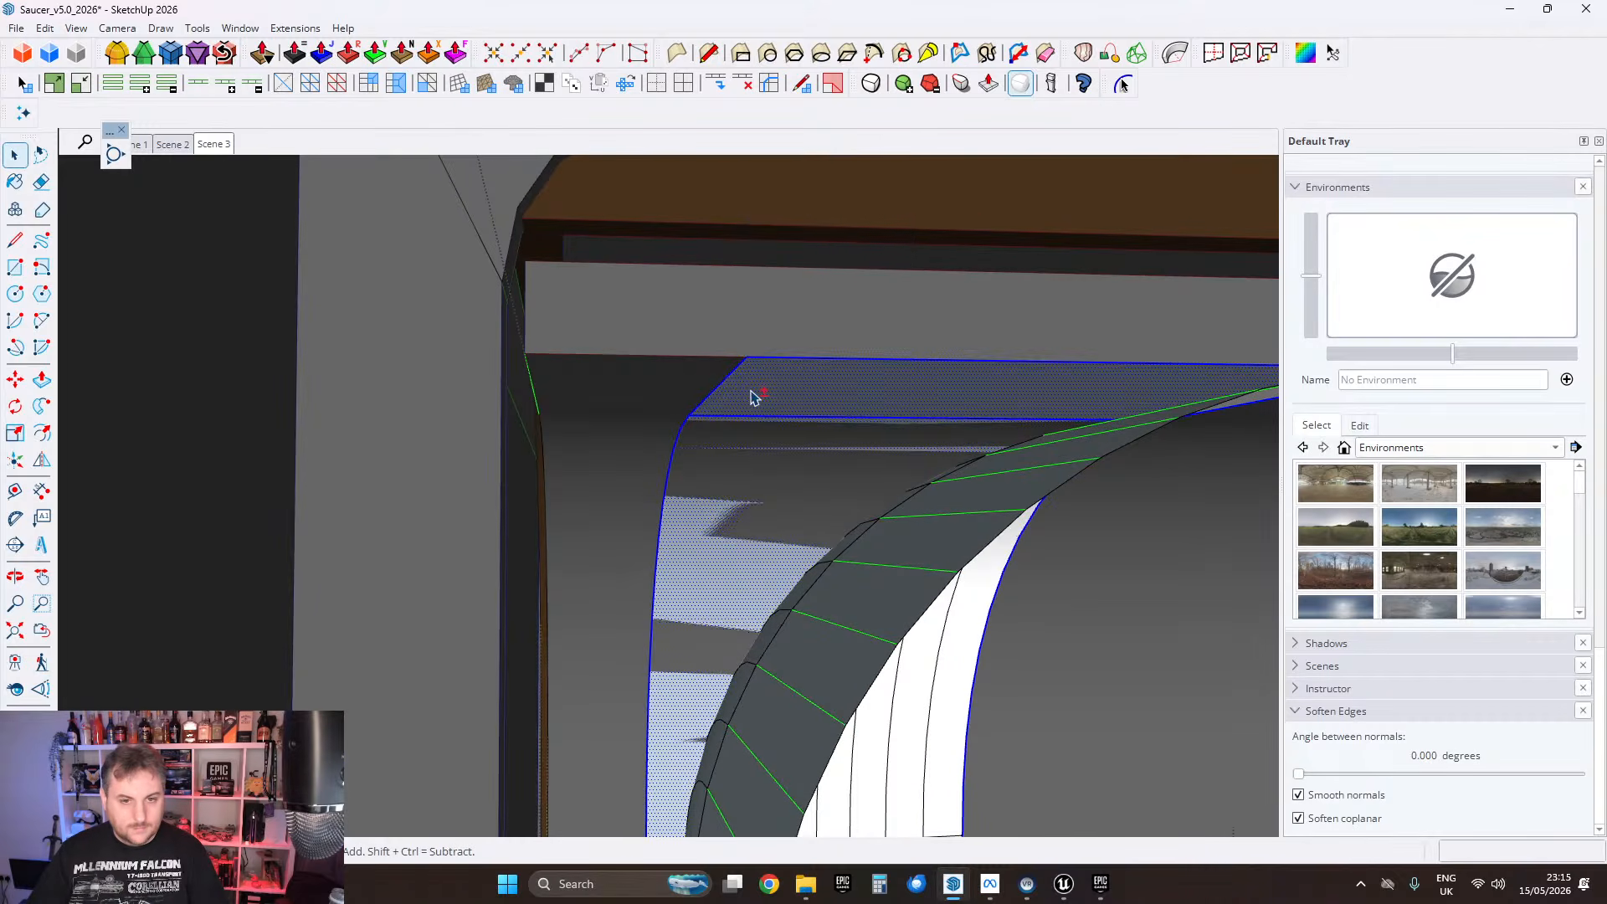
pyautogui.rightClick(751, 397)
pyautogui.click(799, 167)
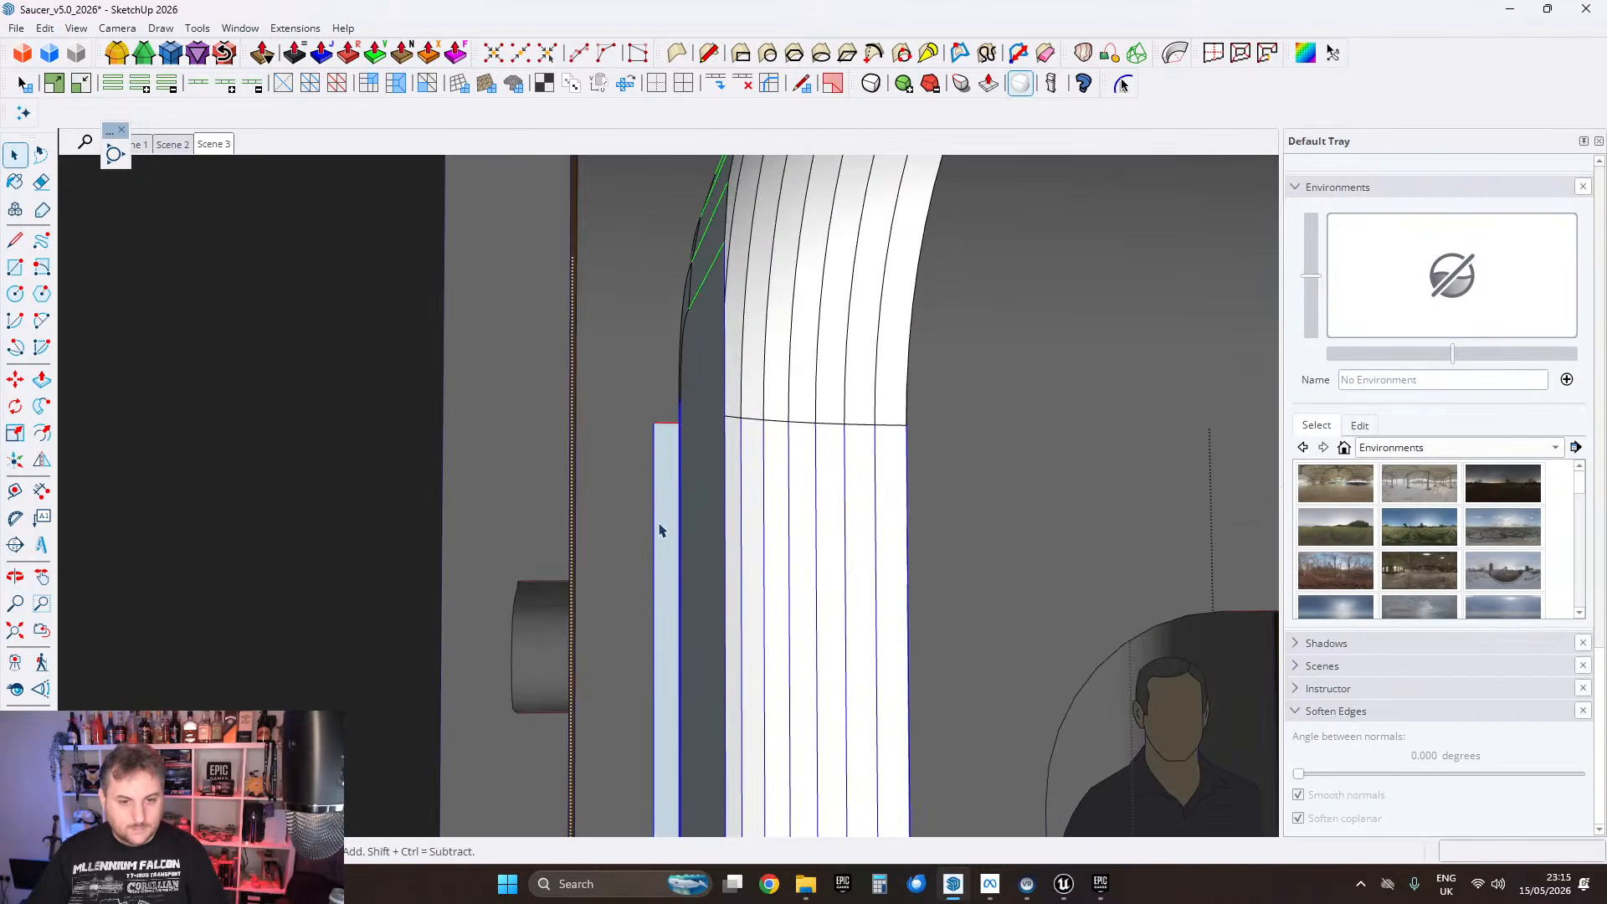
pyautogui.rightClick(670, 523)
pyautogui.click(703, 159)
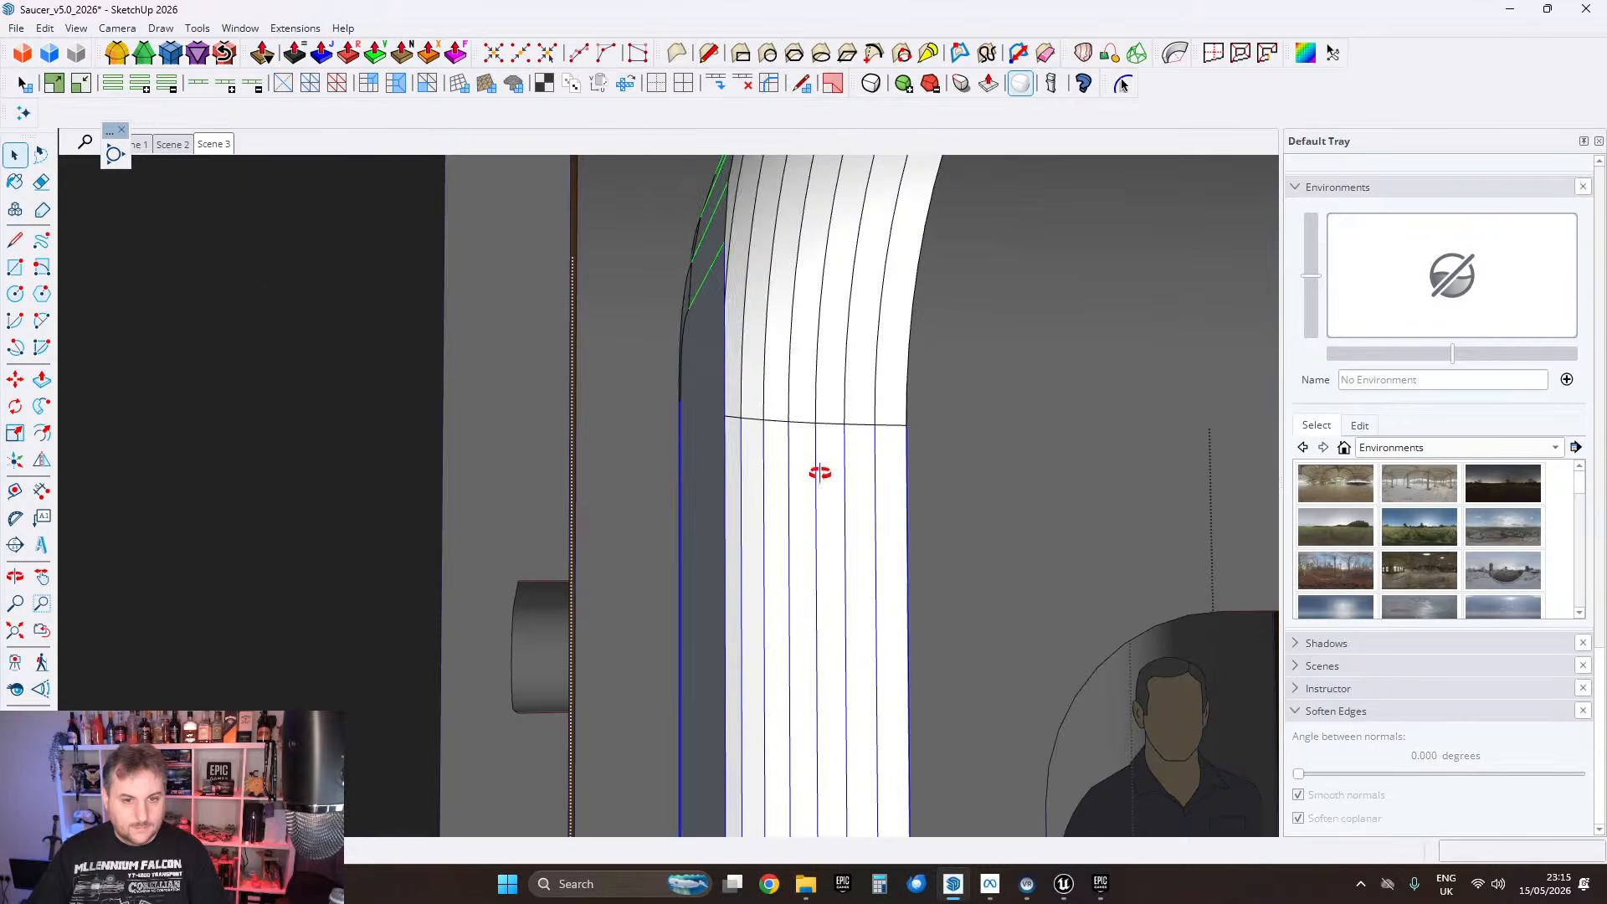
# Step: Apply Soften/Smooth Edges to the whole swept corner at 0 degrees, exposing its smoothed mesh edges
pyautogui.moveTo(818, 474); pyautogui.dragTo(652, 391, button='middle')
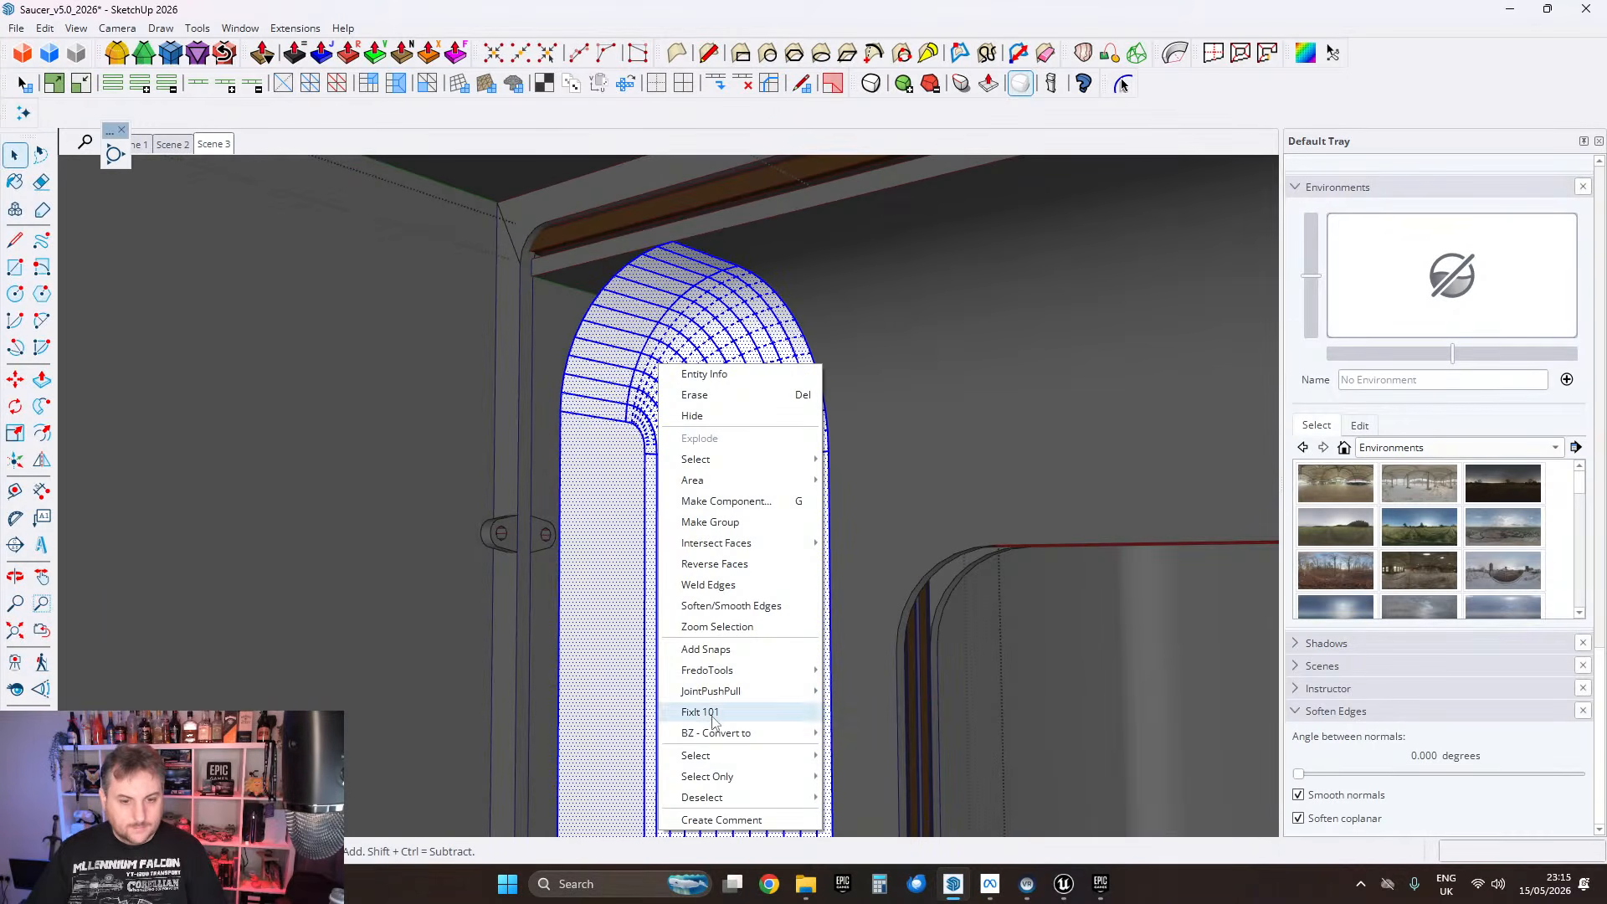
pyautogui.click(858, 518)
pyautogui.rightClick(667, 452)
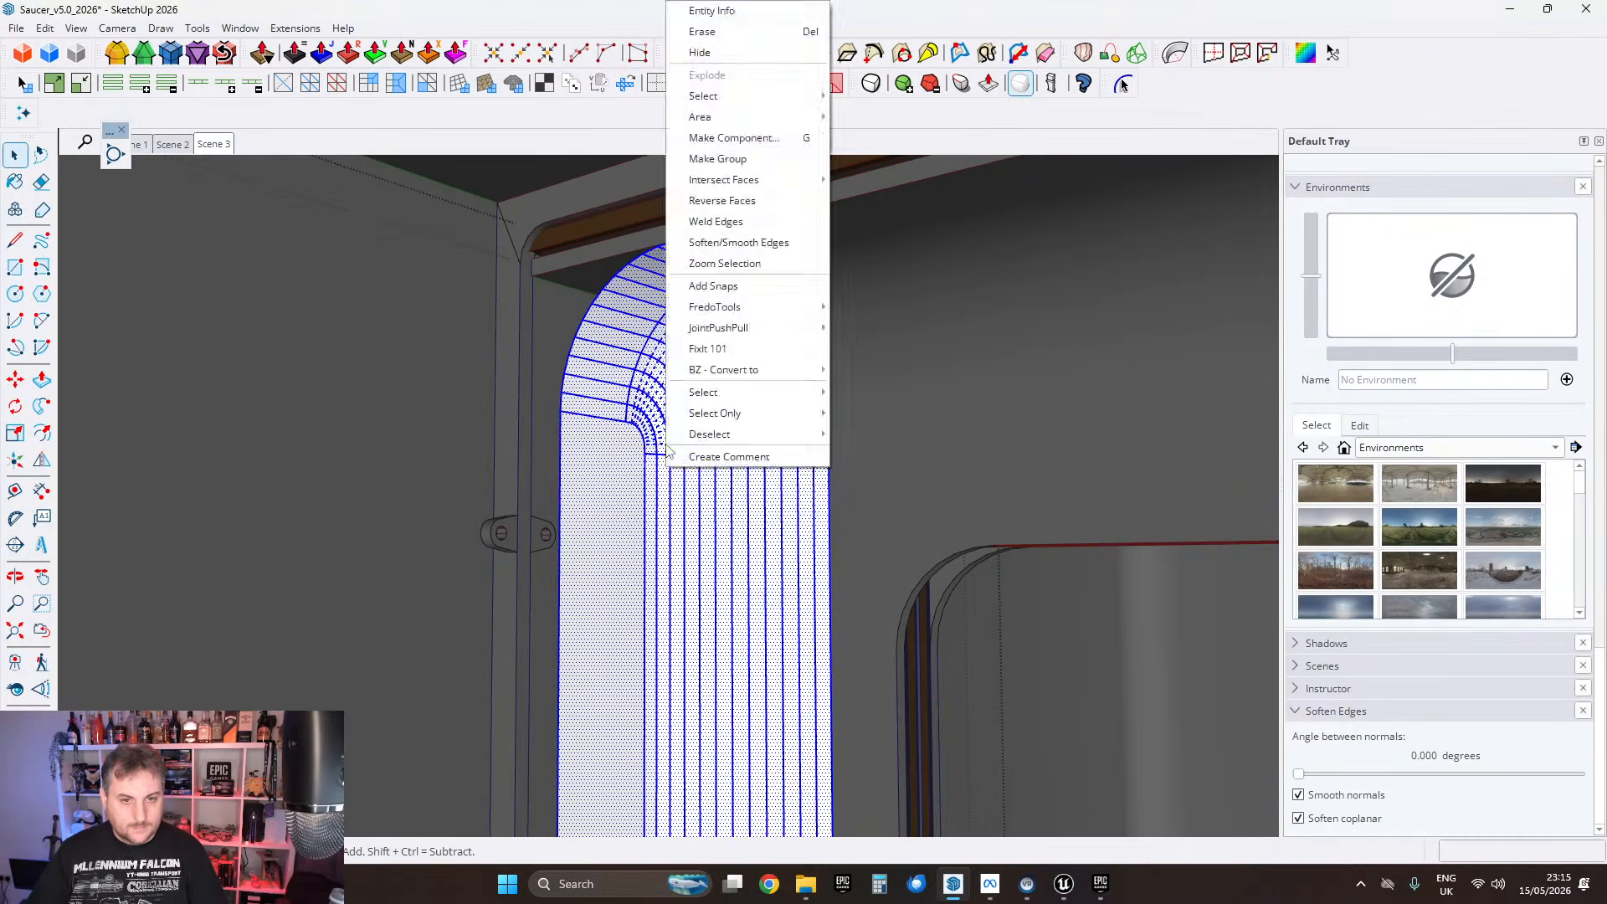
pyautogui.click(732, 249)
# Step: Examine the corner's mesh edges and where the rounded bend meets the flat side face
pyautogui.click(653, 450)
pyautogui.scroll(2, 662, 445)
pyautogui.moveTo(676, 427); pyautogui.dragTo(751, 452, button='middle')
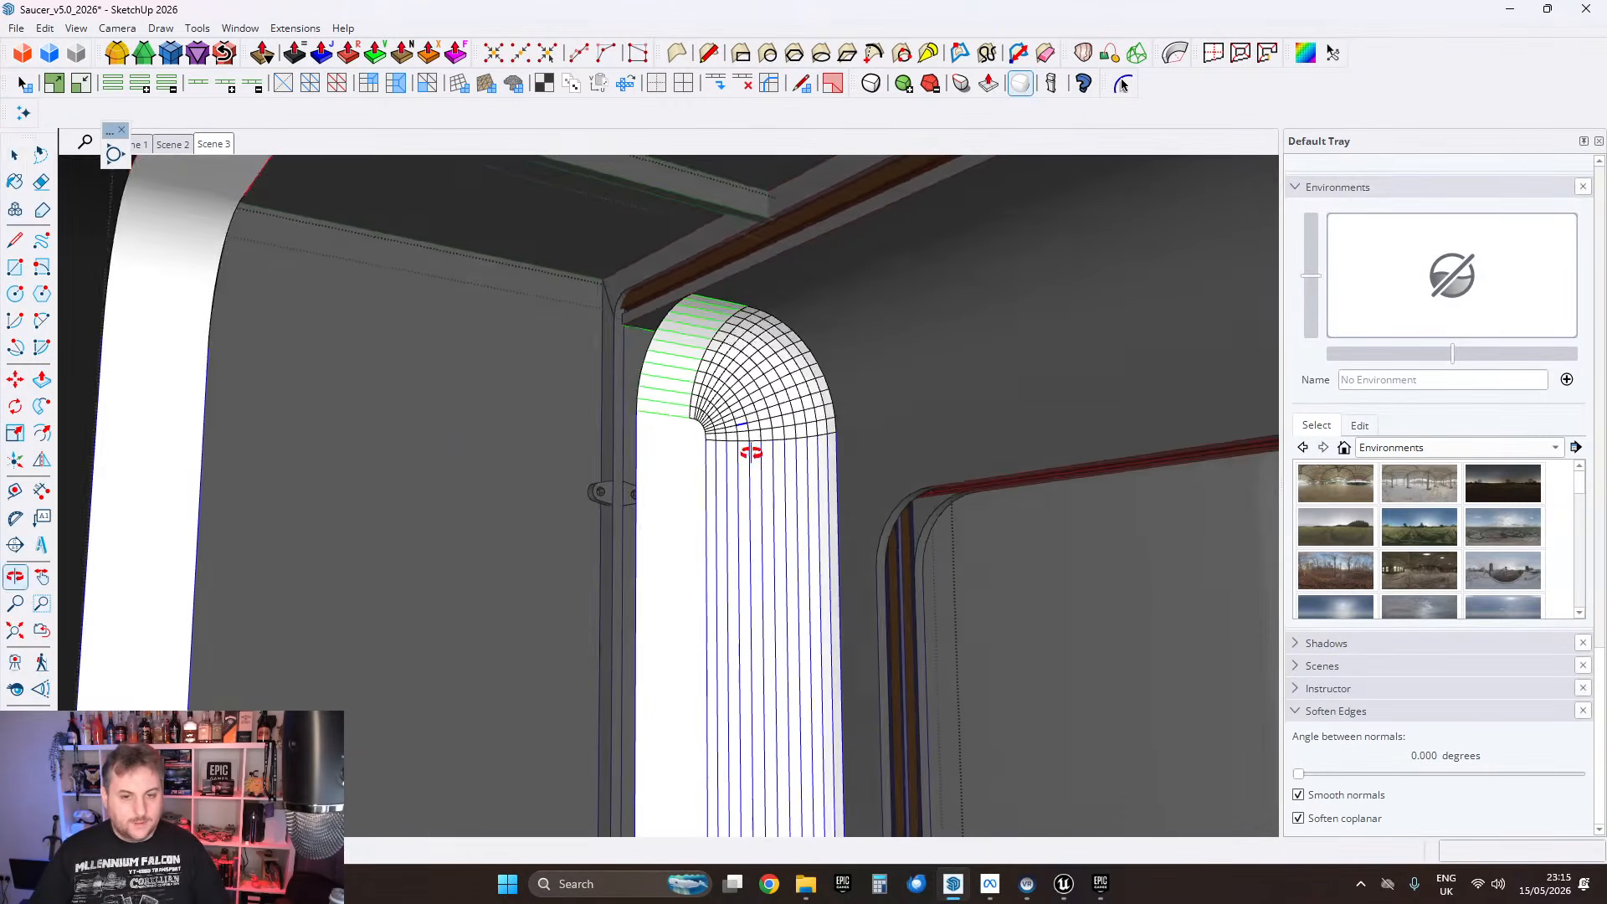
pyautogui.scroll(3, 750, 452)
pyautogui.moveTo(653, 364); pyautogui.dragTo(680, 386, button='middle')
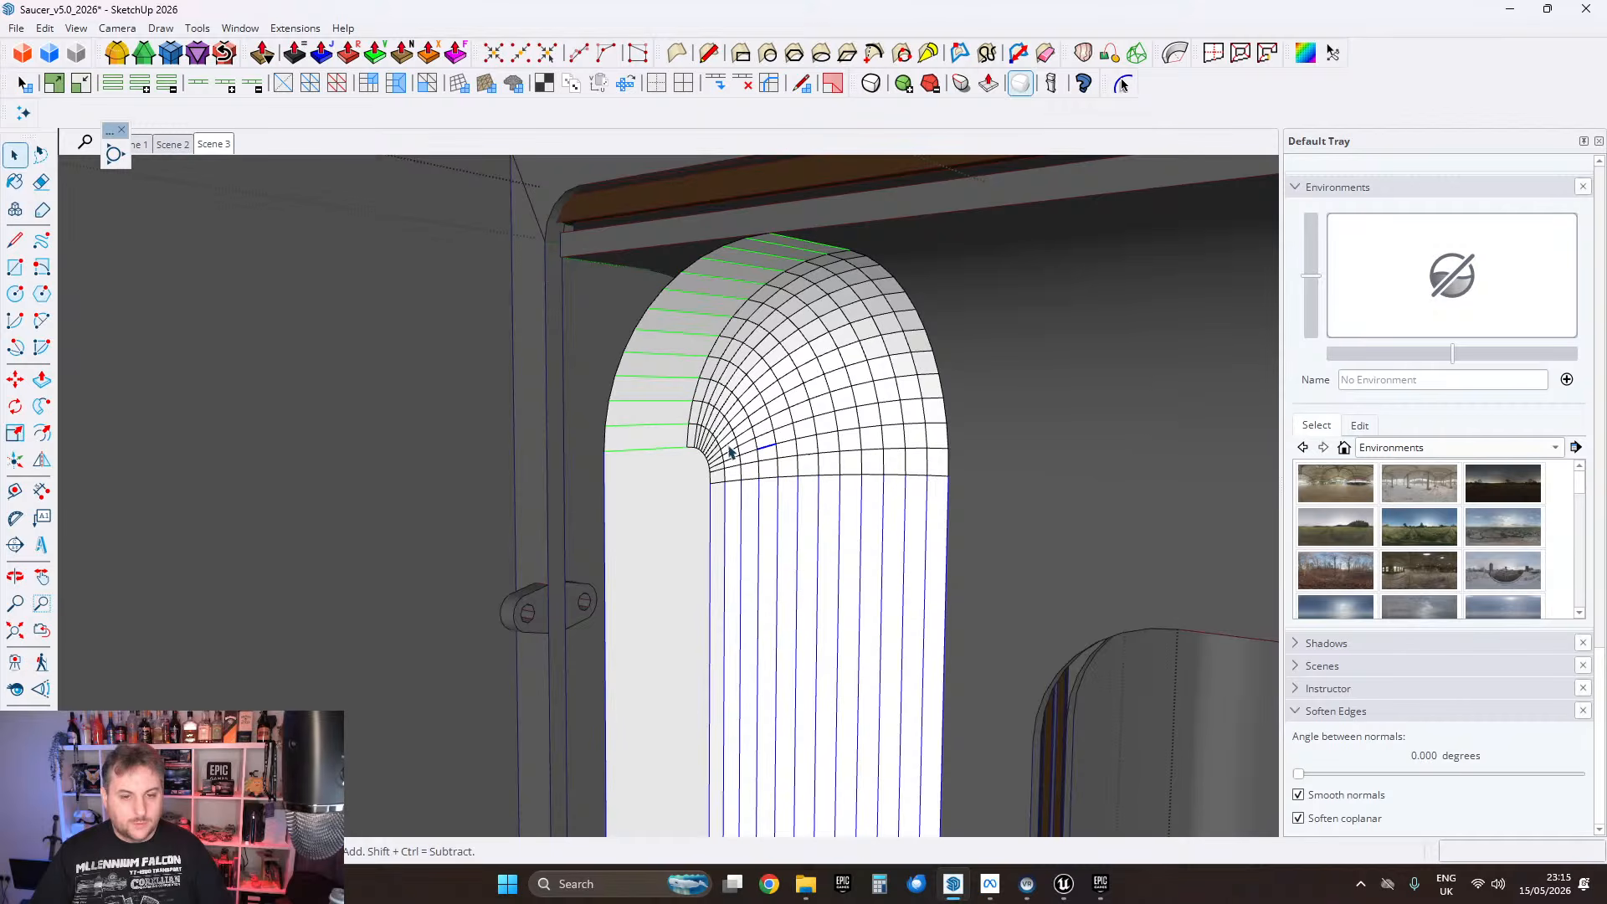
pyautogui.moveTo(686, 502); pyautogui.dragTo(519, 375, button='middle')
pyautogui.scroll(2, 427, 431)
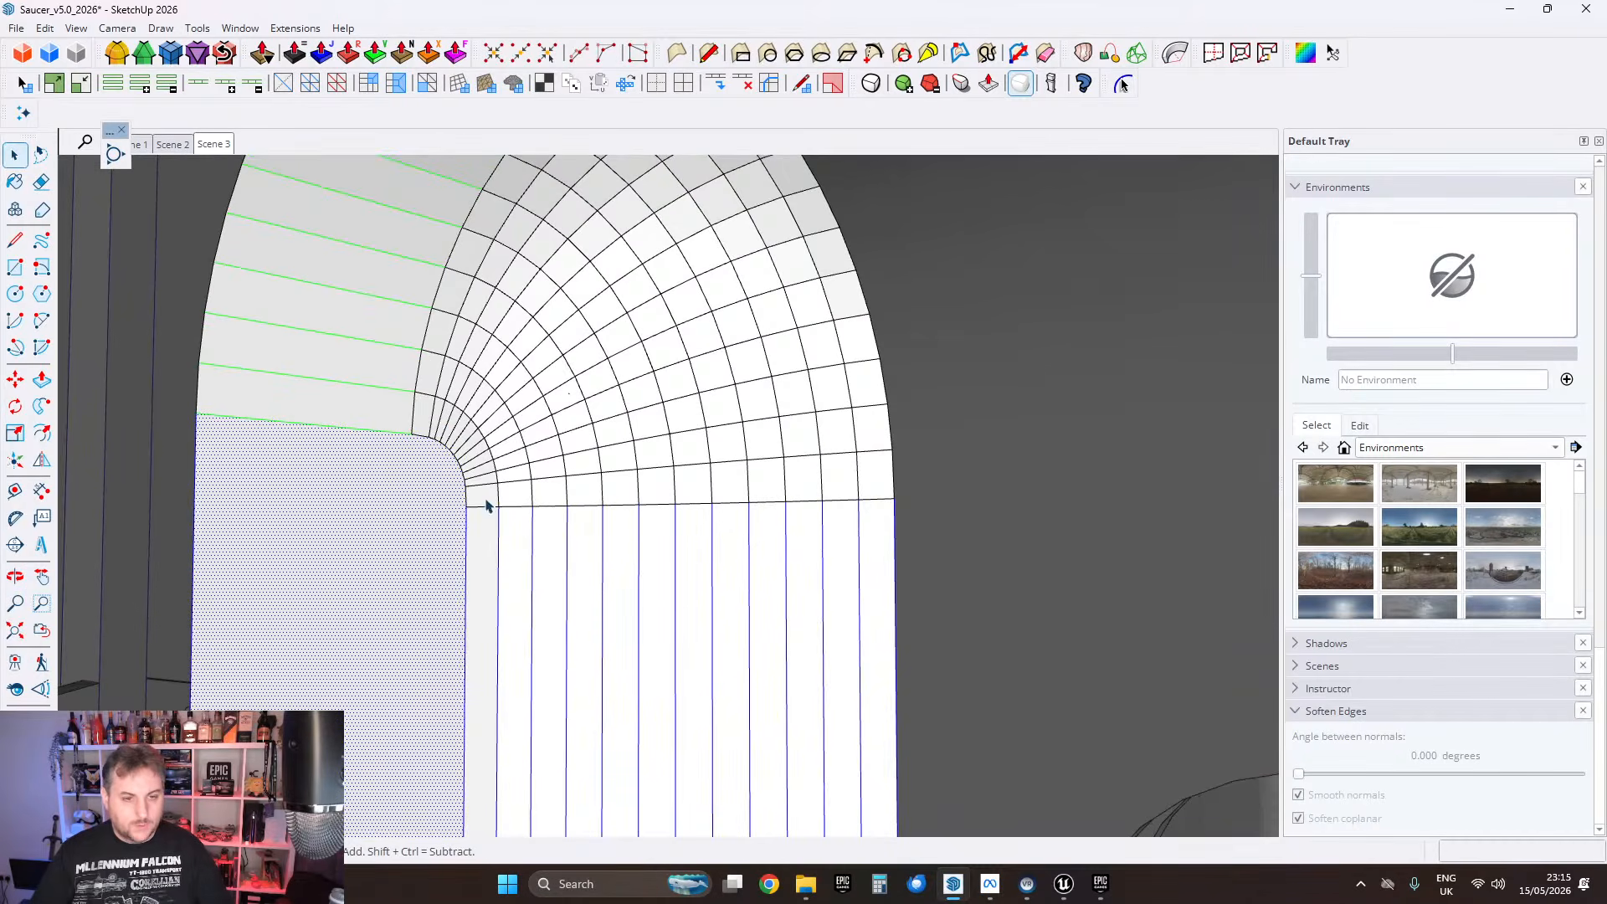
pyautogui.scroll(-5, 486, 505)
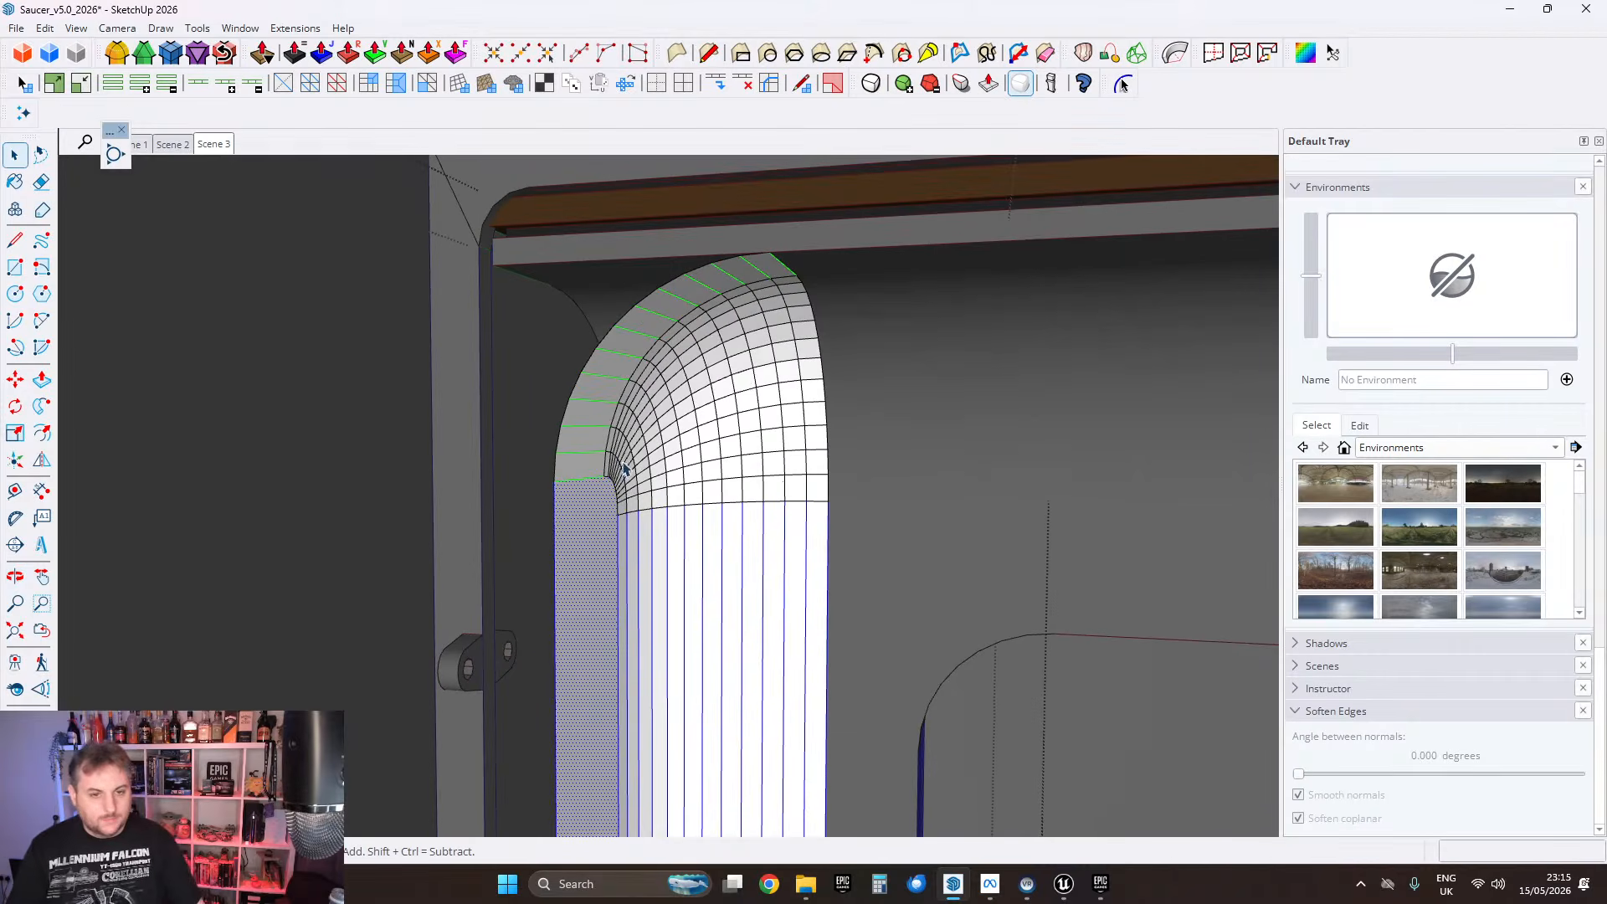
pyautogui.moveTo(736, 395); pyautogui.dragTo(647, 404, button='middle')
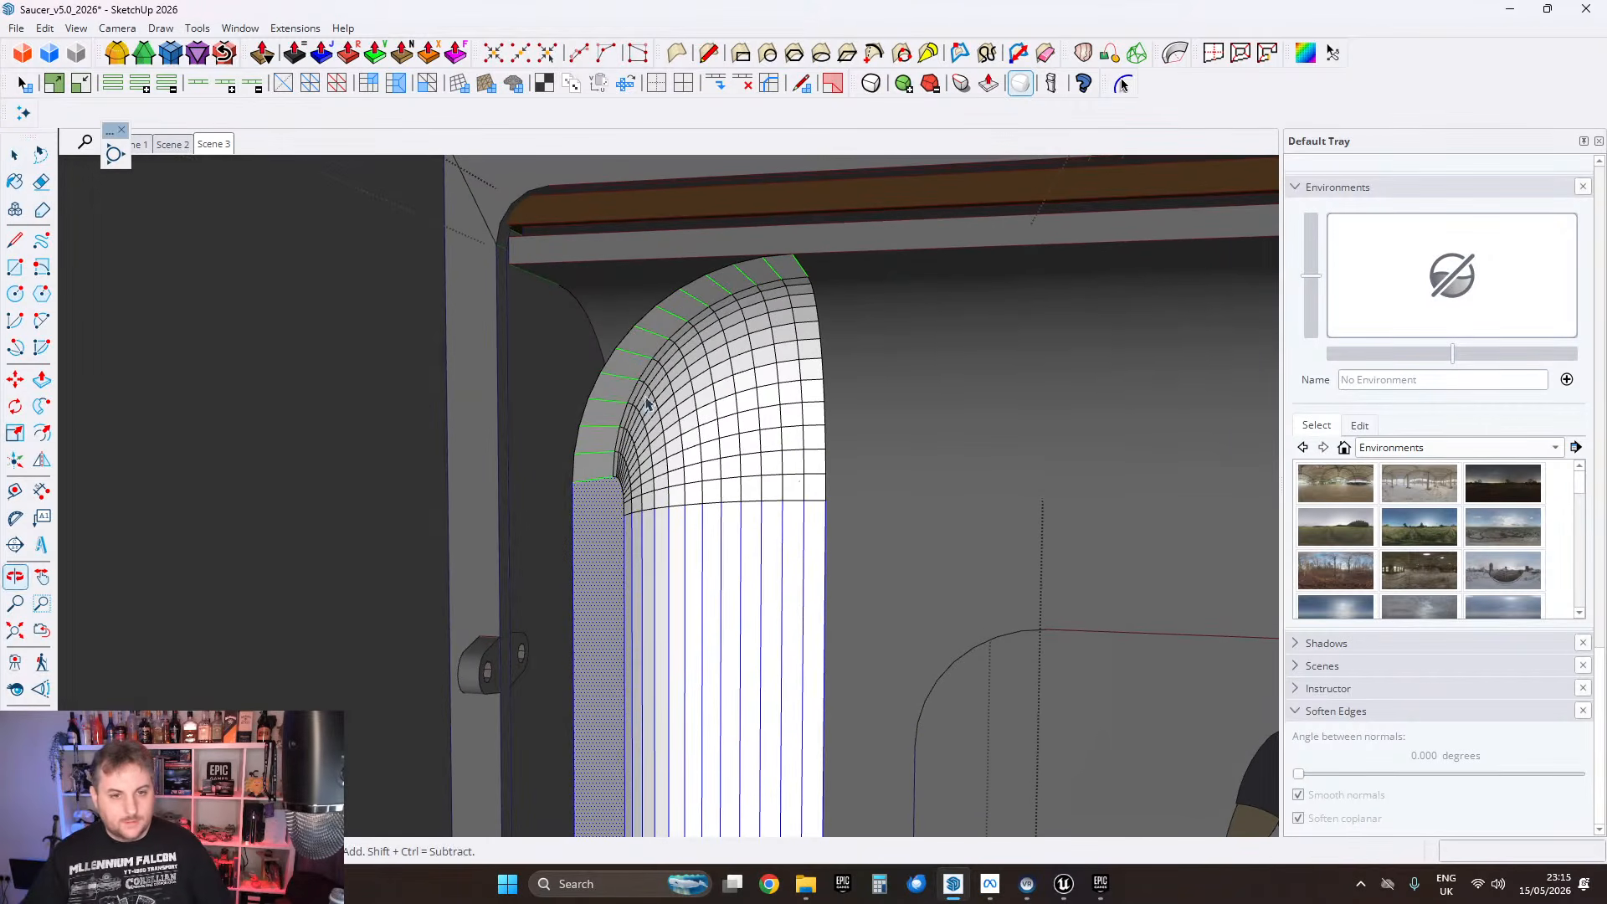
pyautogui.scroll(2, 575, 498)
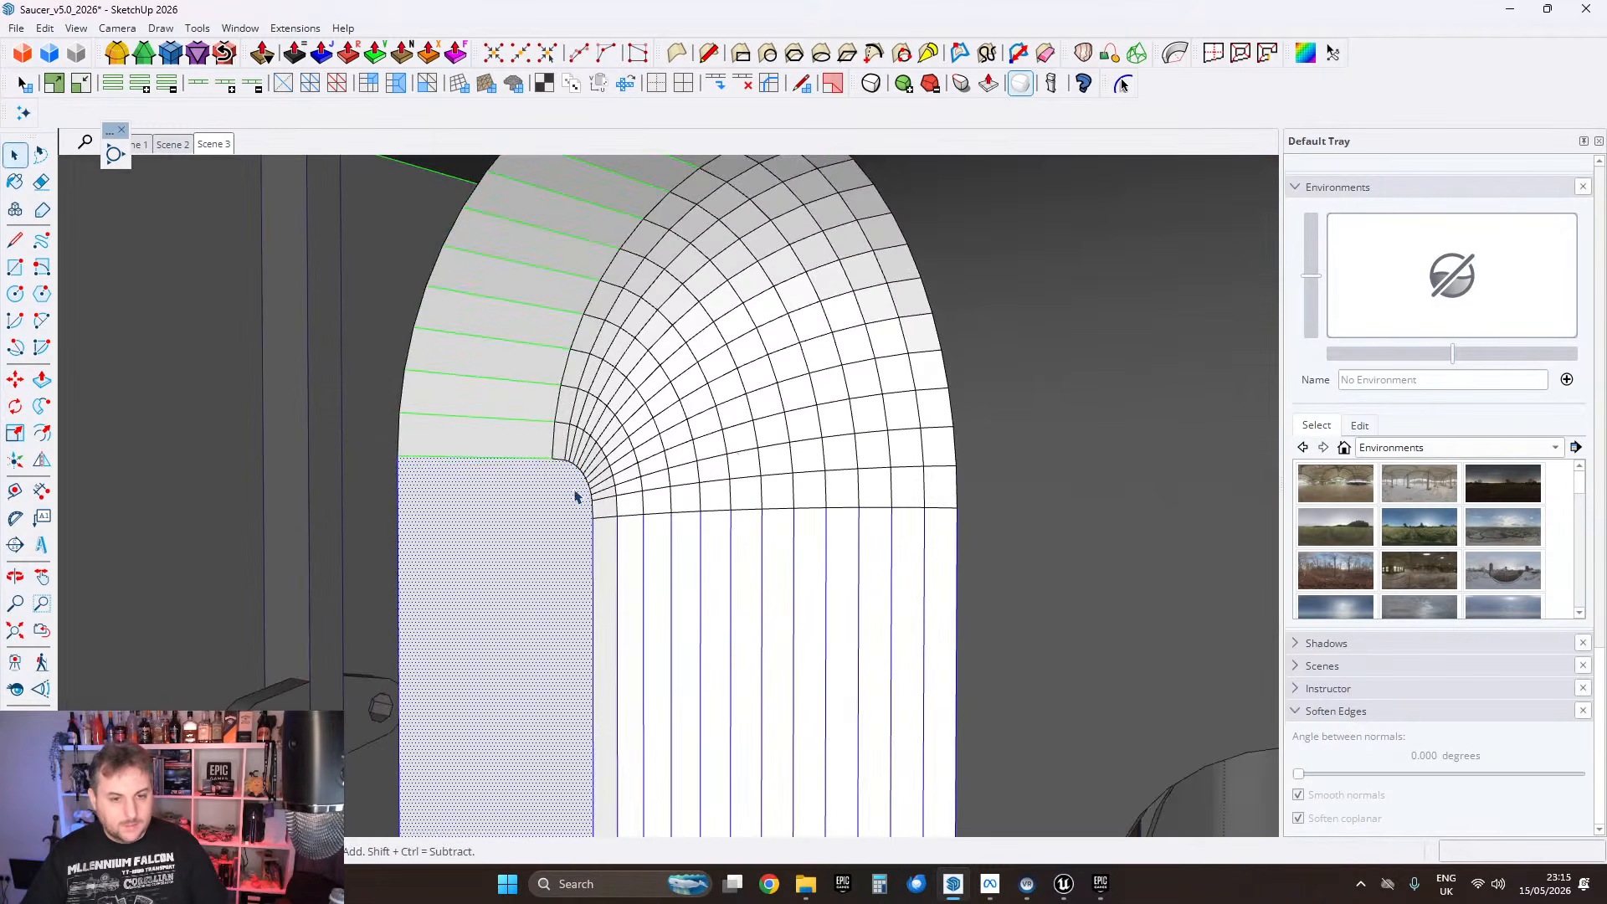
pyautogui.scroll(-3, 597, 473)
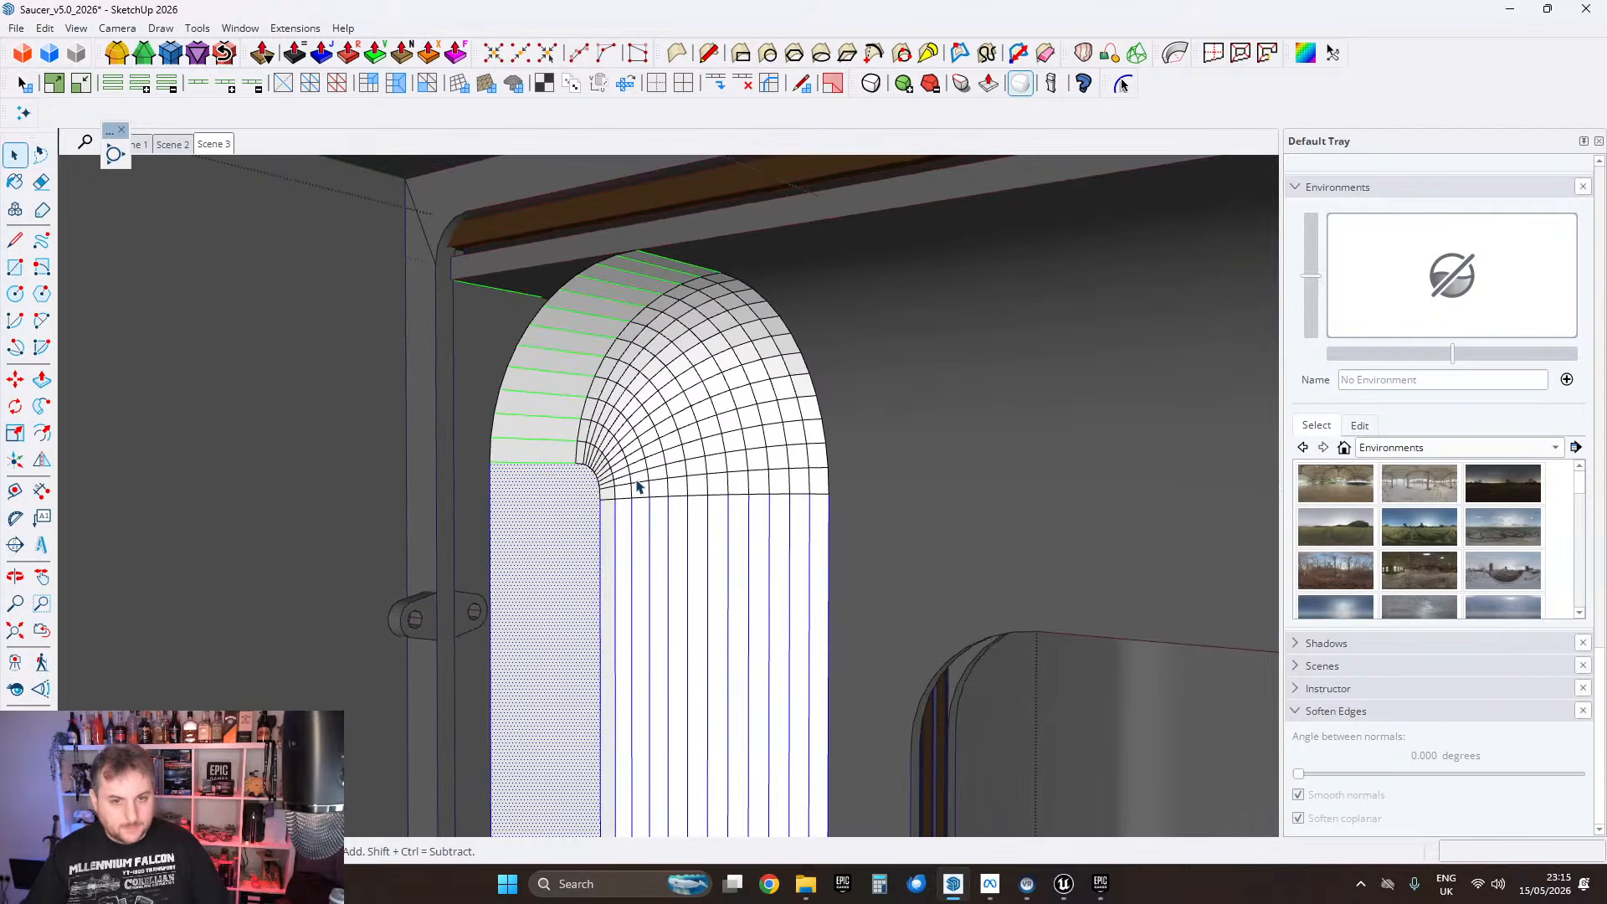
# Step: Erase the arc-shaped face closing the bottom of the swept corner
pyautogui.moveTo(645, 480); pyautogui.dragTo(477, 579, button='middle')
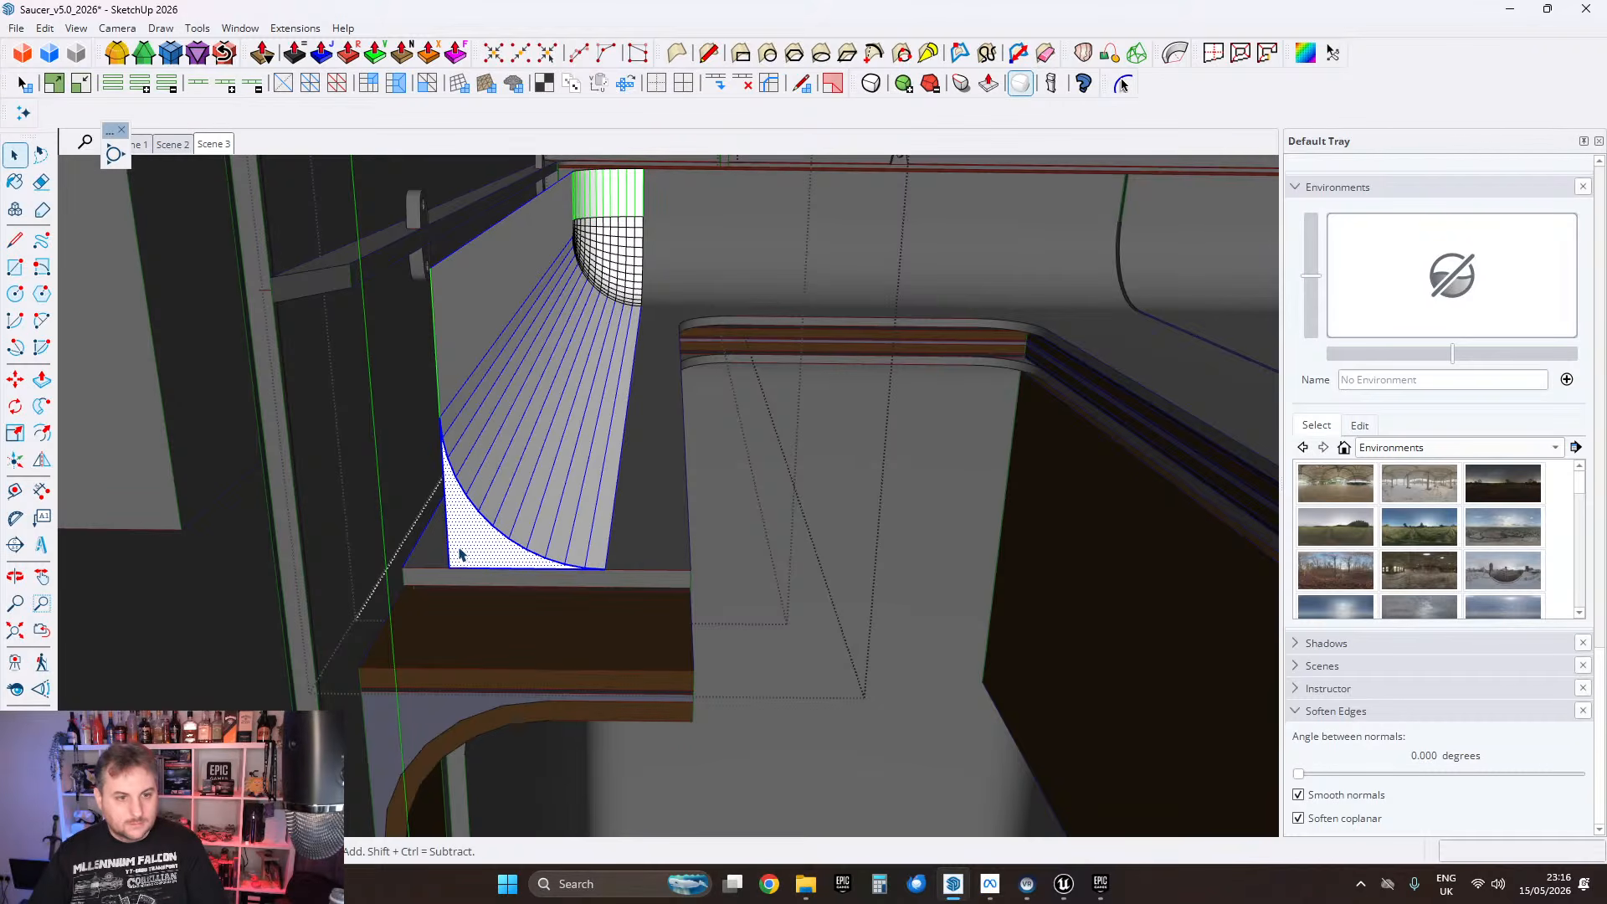
pyautogui.rightClick(467, 538)
pyautogui.click(503, 31)
pyautogui.scroll(1, 503, 509)
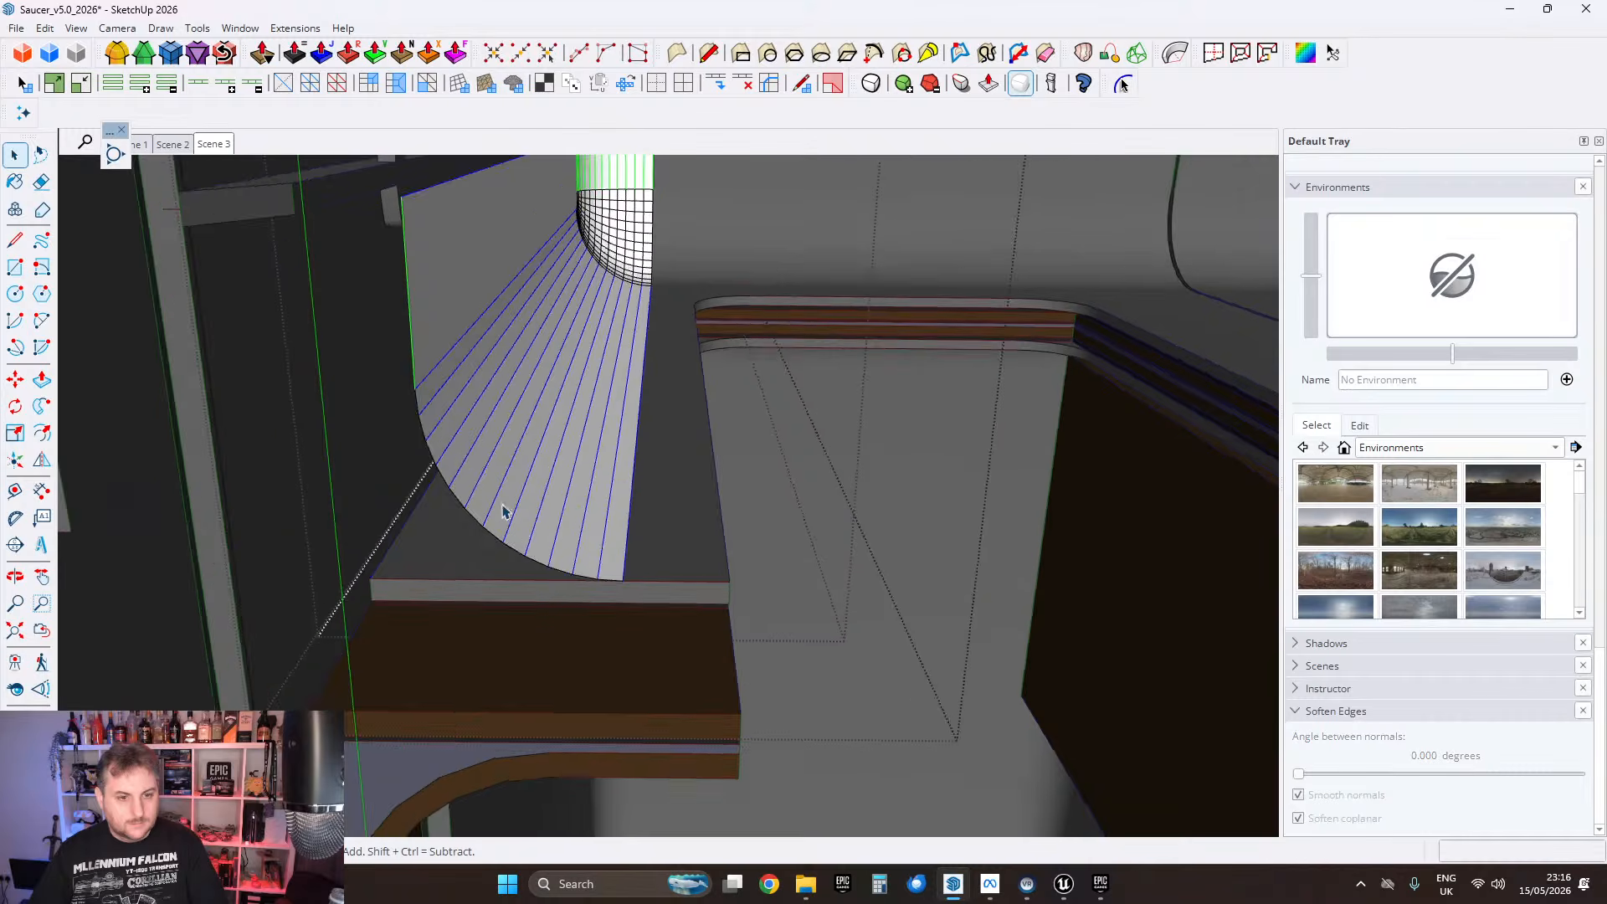
# Step: Move the bottom edges of the corner surface and its flat side face 20 cm down the blue axis
pyautogui.moveTo(502, 510); pyautogui.dragTo(629, 700, button='middle')
pyautogui.moveTo(706, 504); pyautogui.dragTo(373, 358, button='middle')
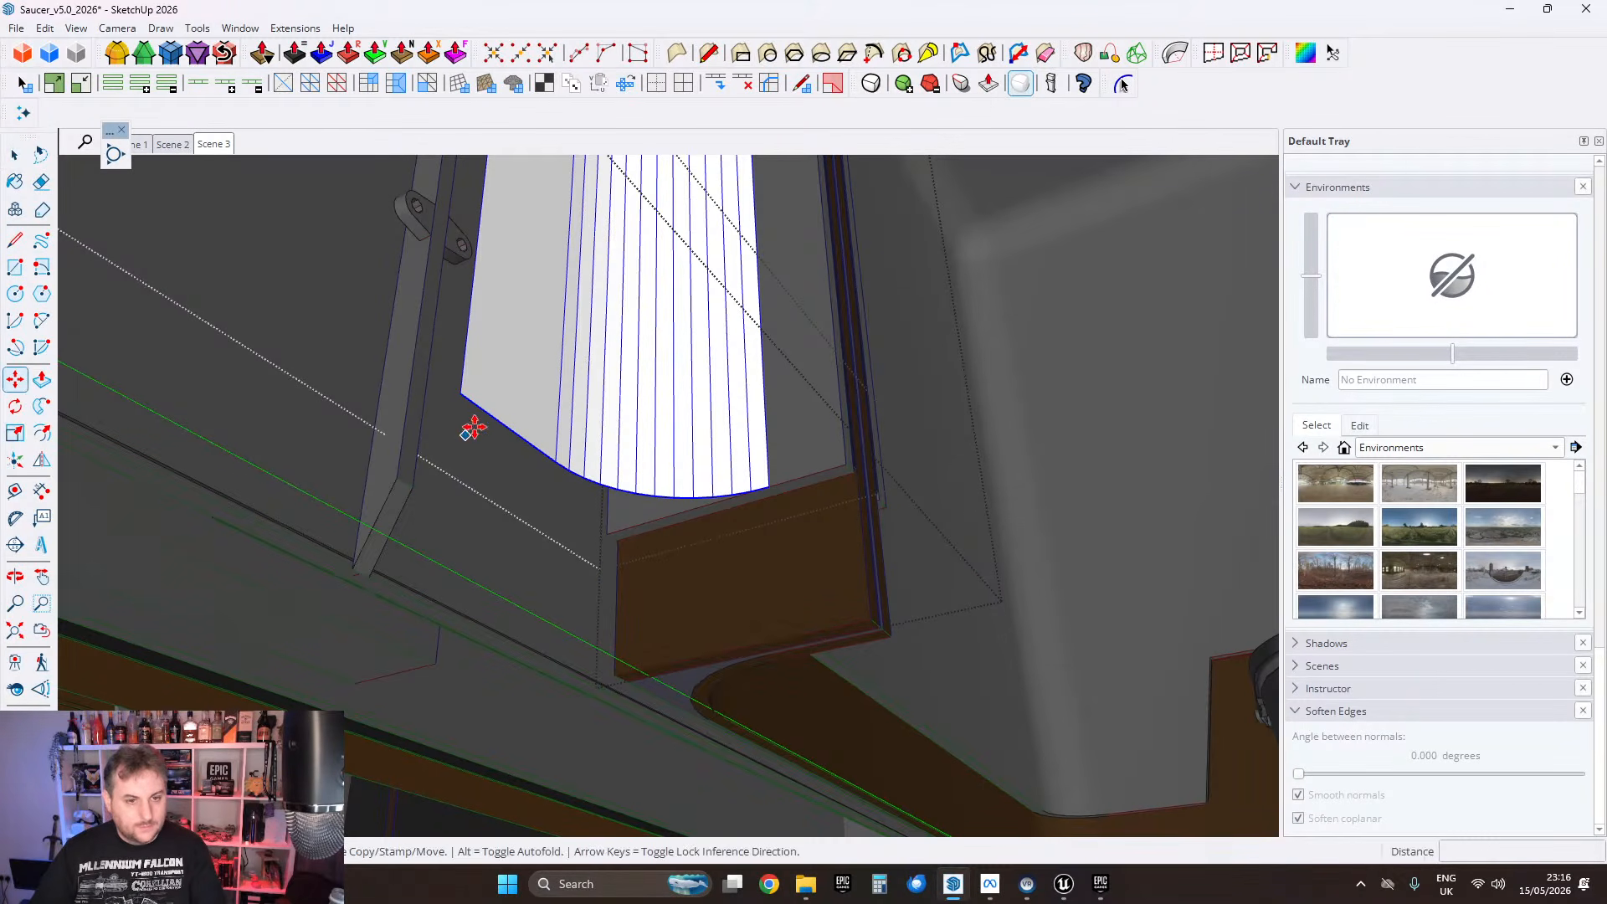
pyautogui.click(464, 393)
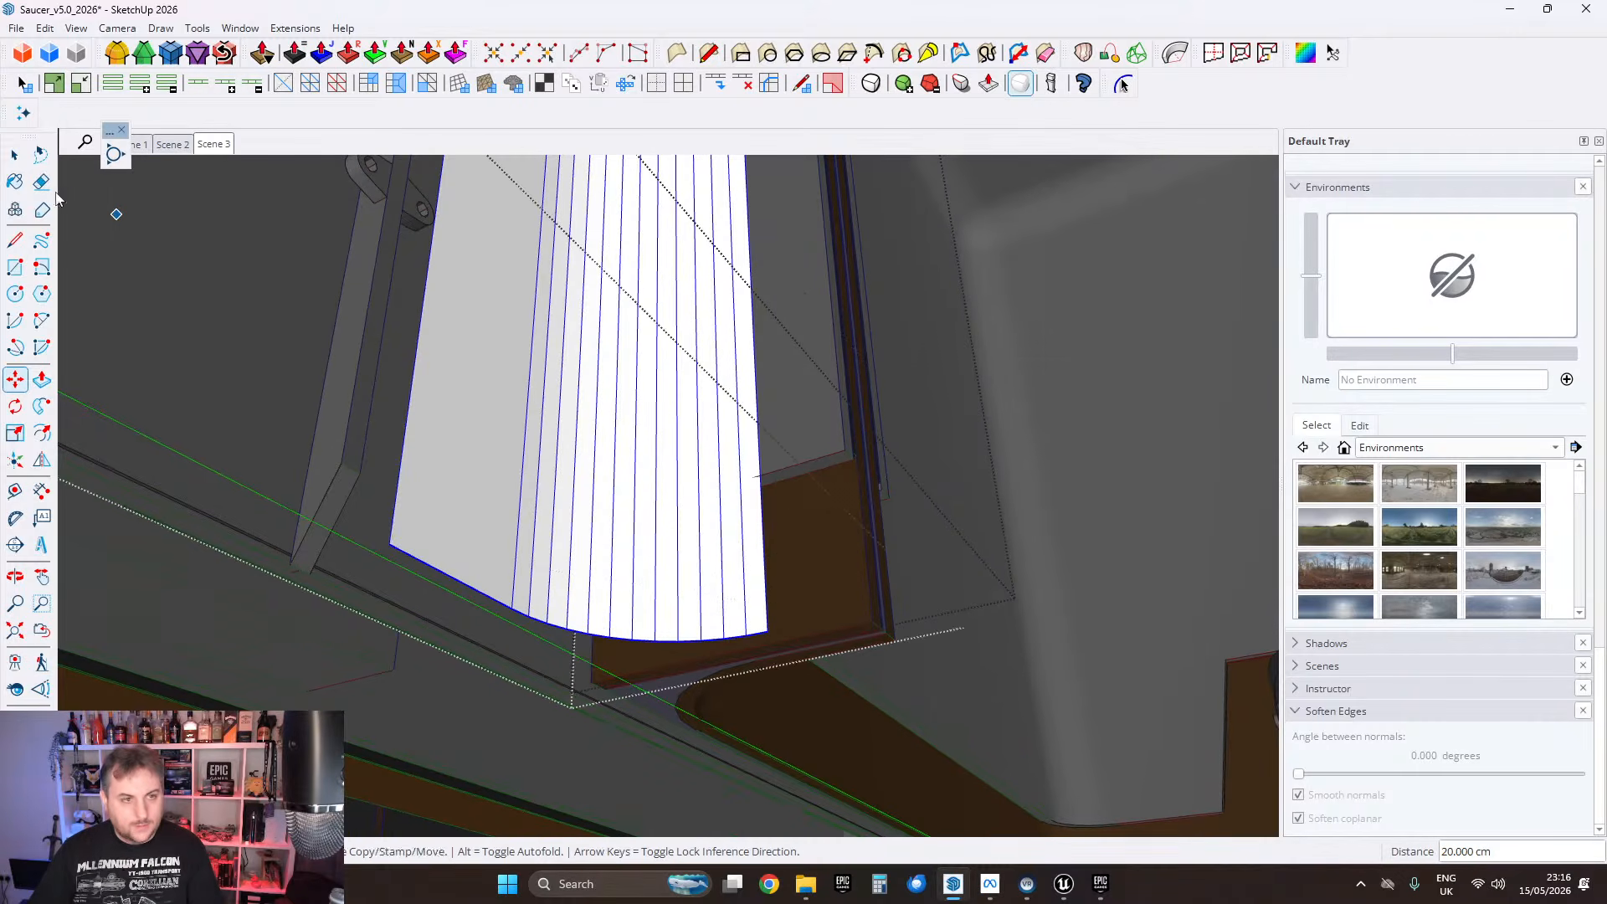
pyautogui.click(20, 161)
pyautogui.moveTo(661, 711); pyautogui.dragTo(782, 524, button='middle')
pyautogui.scroll(3, 675, 334)
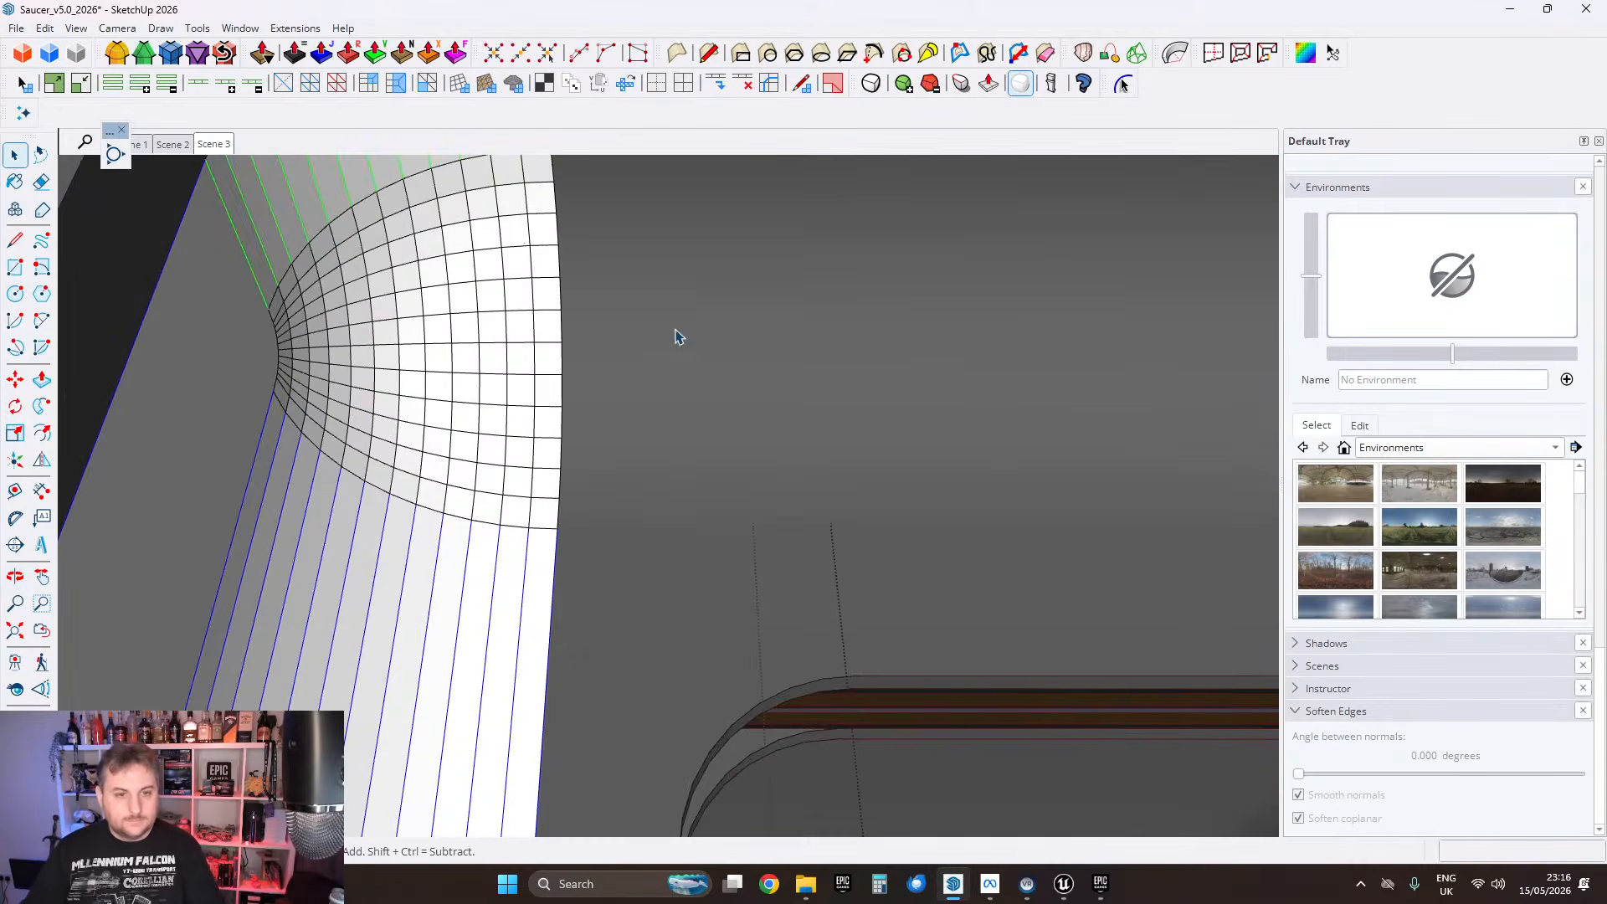
# Step: Extrude the corner surface's open edge chain beside the curved wall a short distance along the red axis by vector, reversing the new faces
pyautogui.moveTo(674, 334); pyautogui.dragTo(640, 490, button='middle')
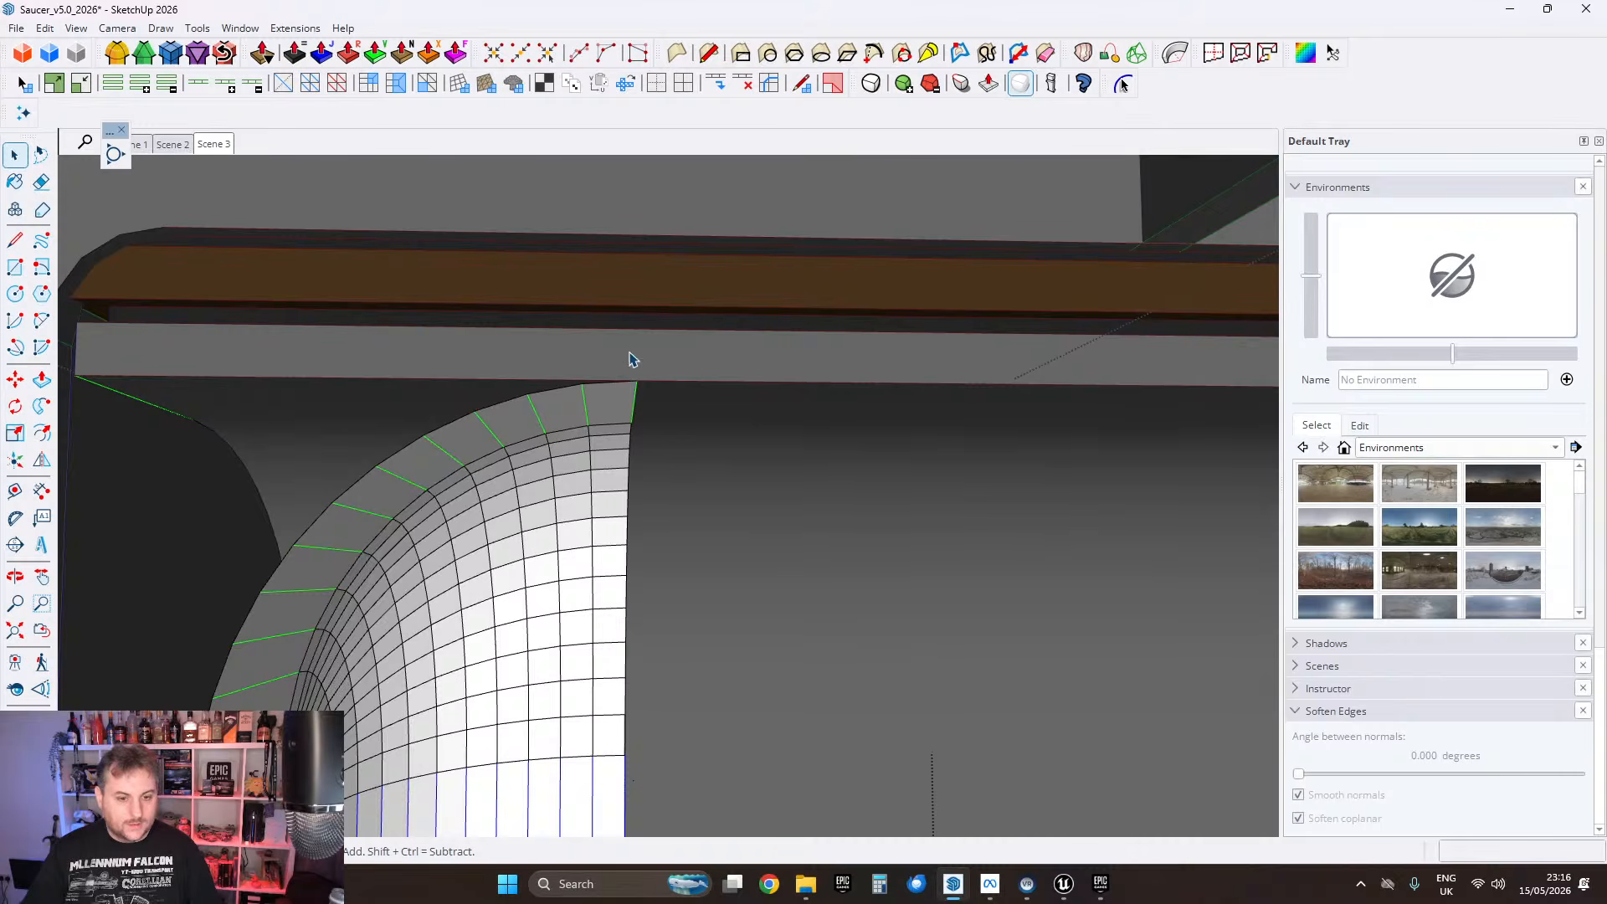
pyautogui.moveTo(631, 359); pyautogui.dragTo(626, 269, button='middle')
pyautogui.moveTo(661, 554); pyautogui.dragTo(663, 465, button='middle')
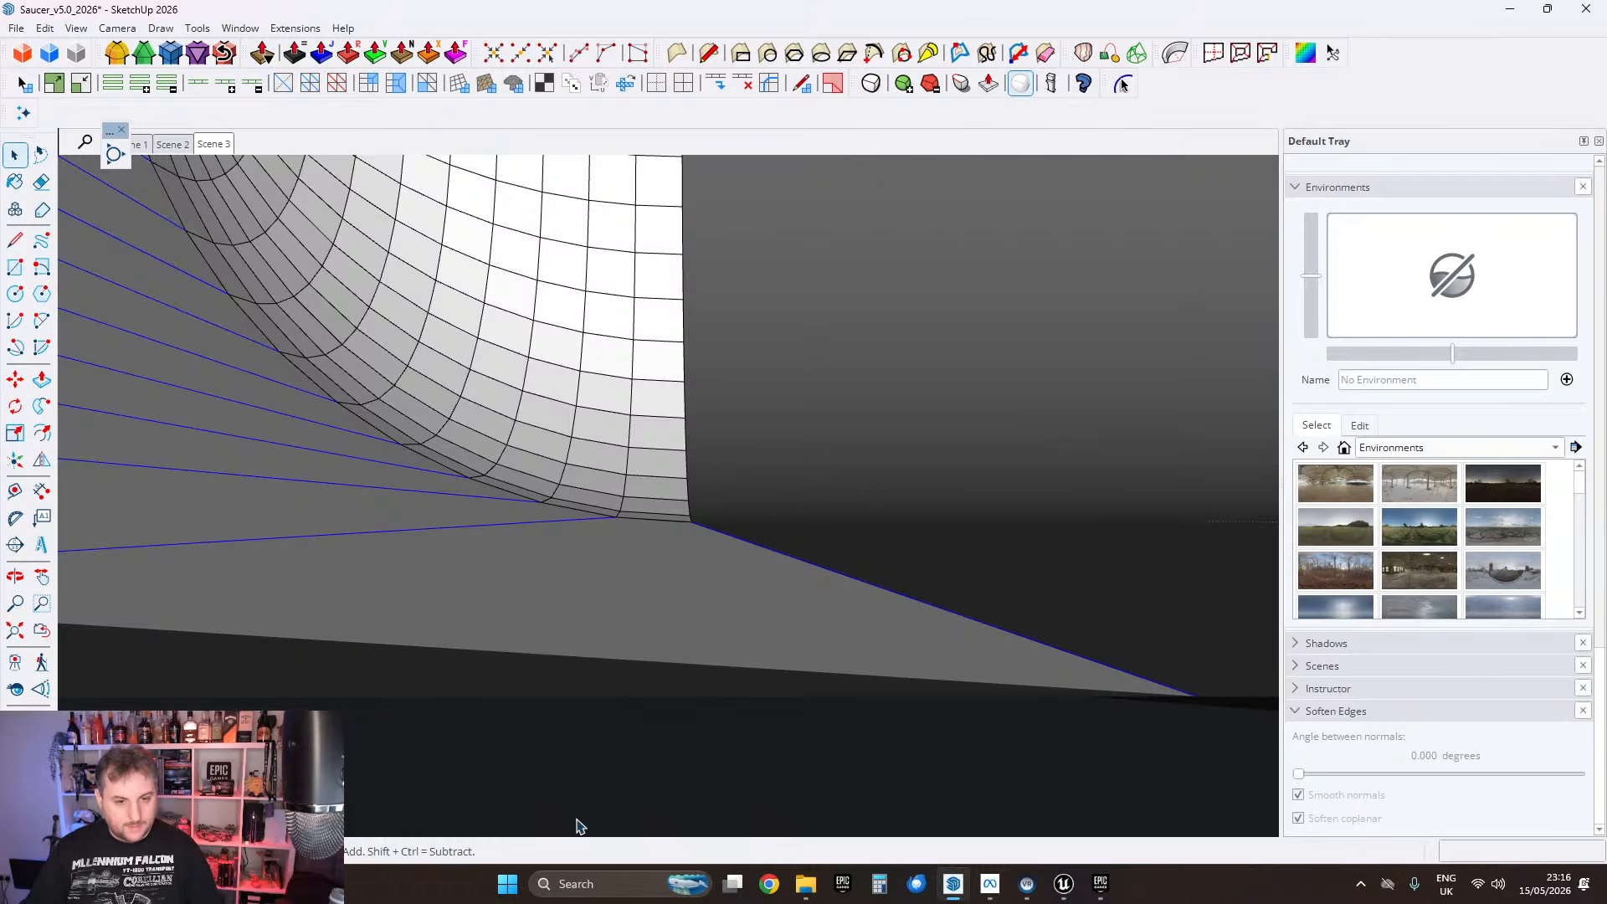
pyautogui.moveTo(701, 637); pyautogui.dragTo(702, 397, button='middle')
pyautogui.scroll(-3, 658, 463)
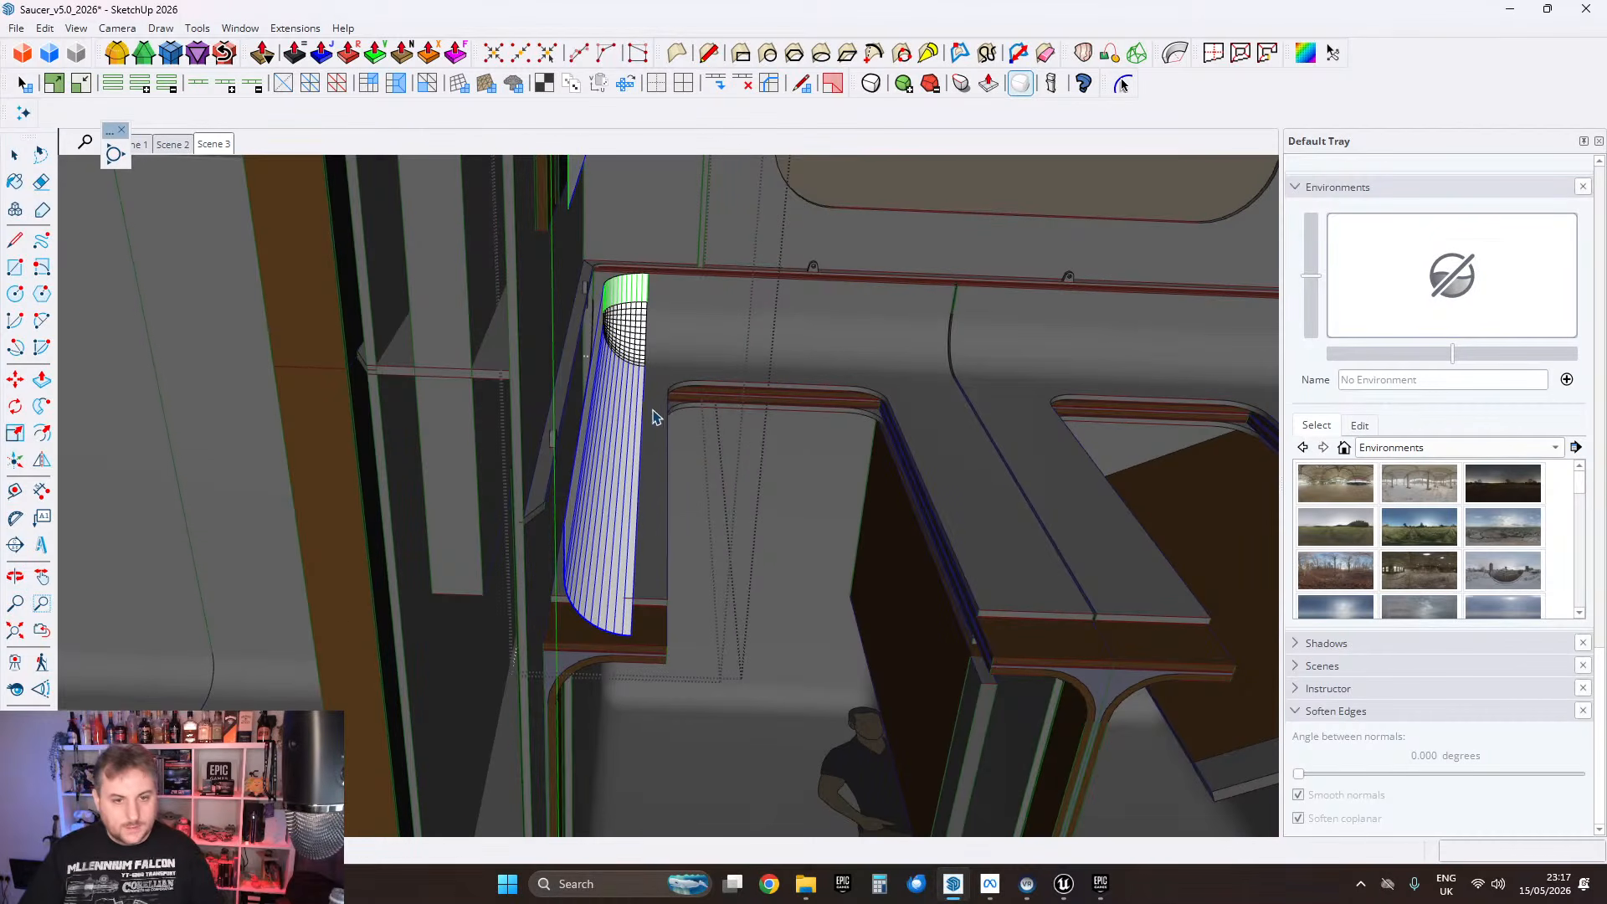
pyautogui.scroll(8, 644, 413)
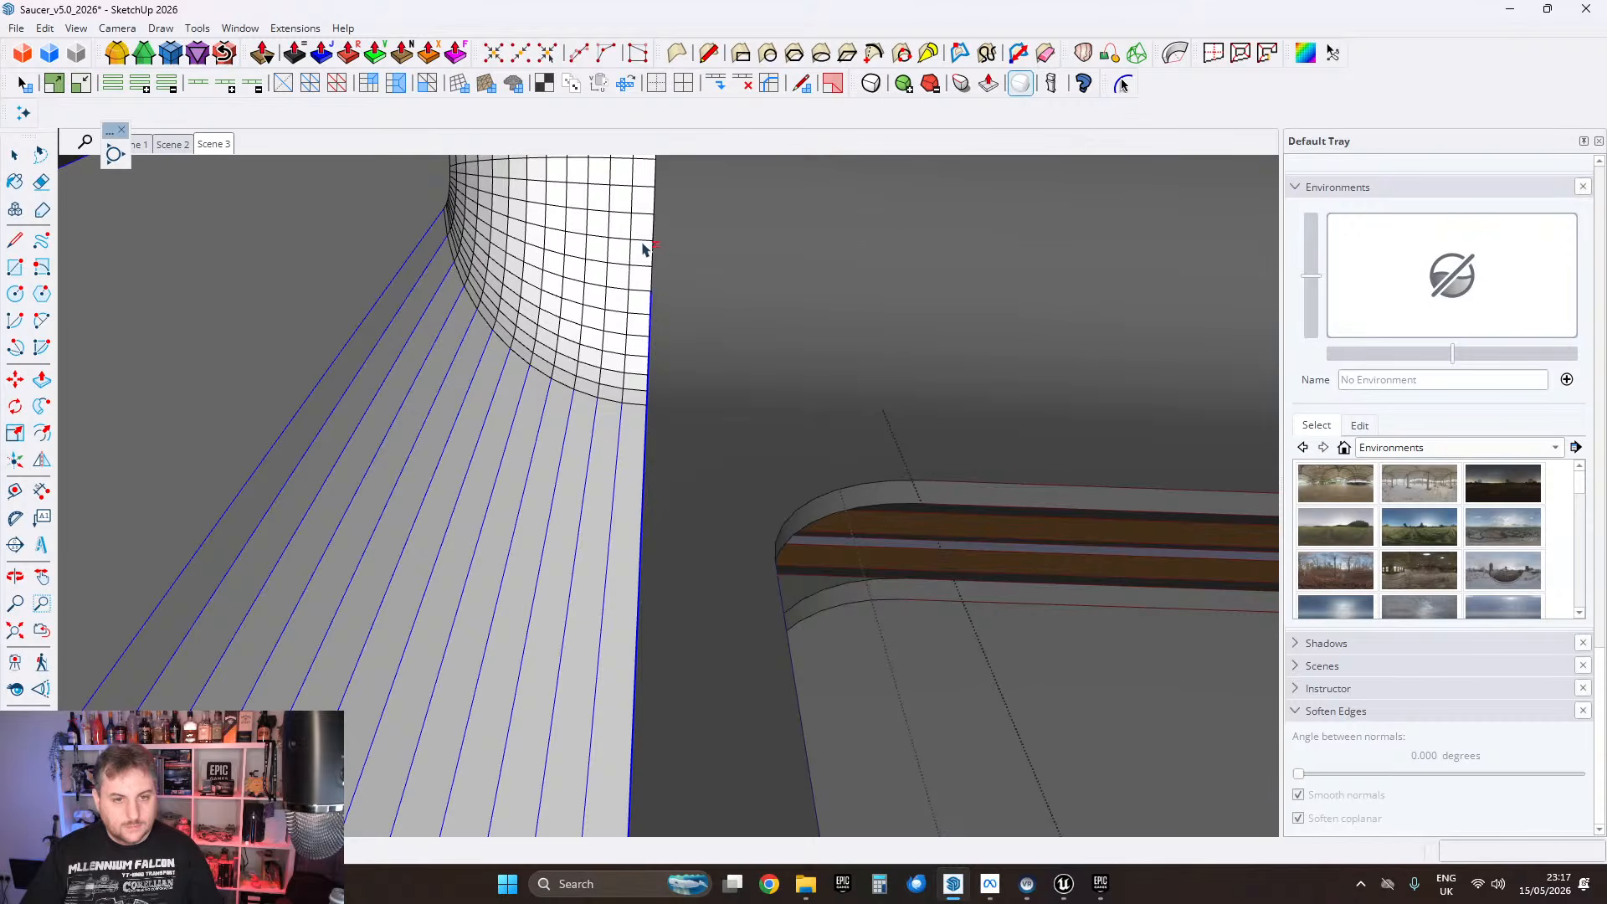
pyautogui.moveTo(645, 249); pyautogui.dragTo(634, 512, button='middle')
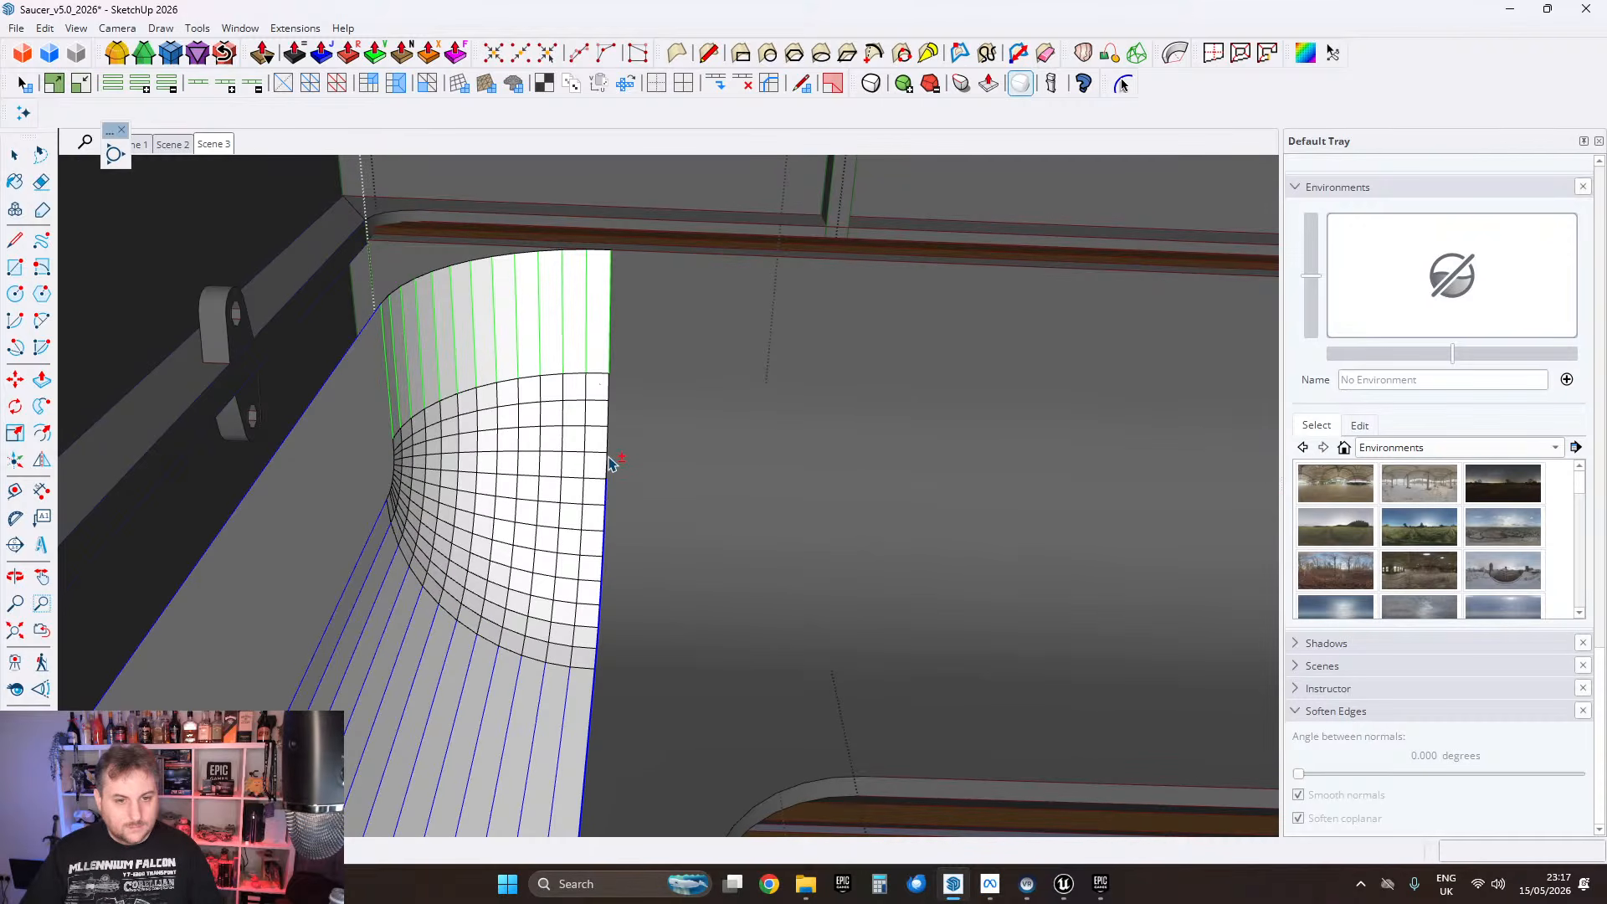
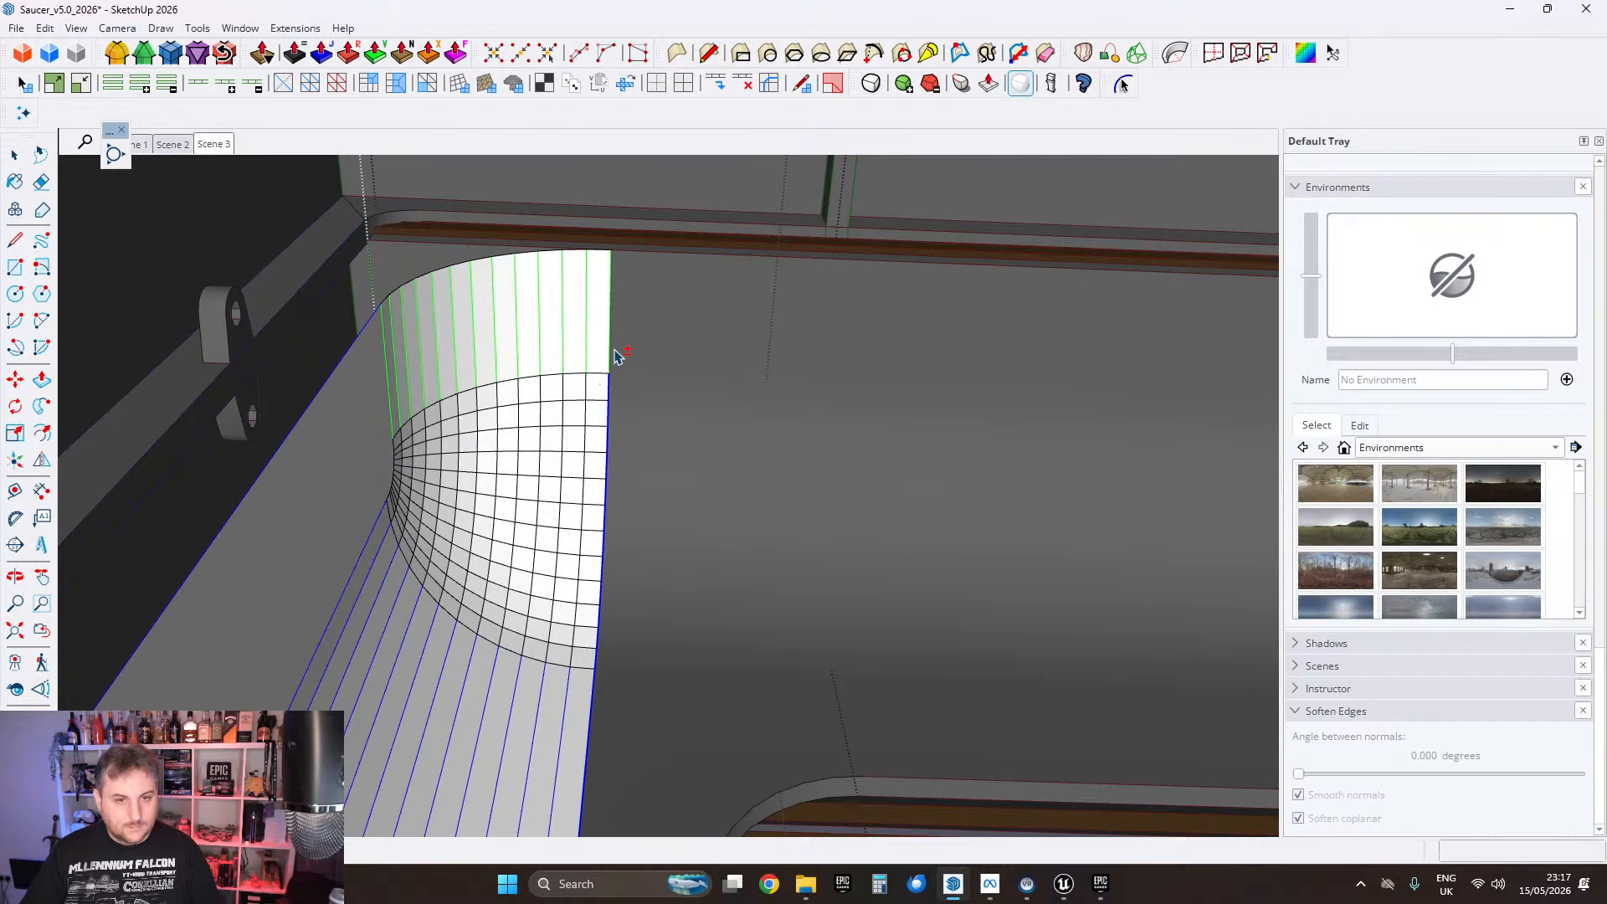
pyautogui.click(291, 30)
pyautogui.moveTo(345, 159)
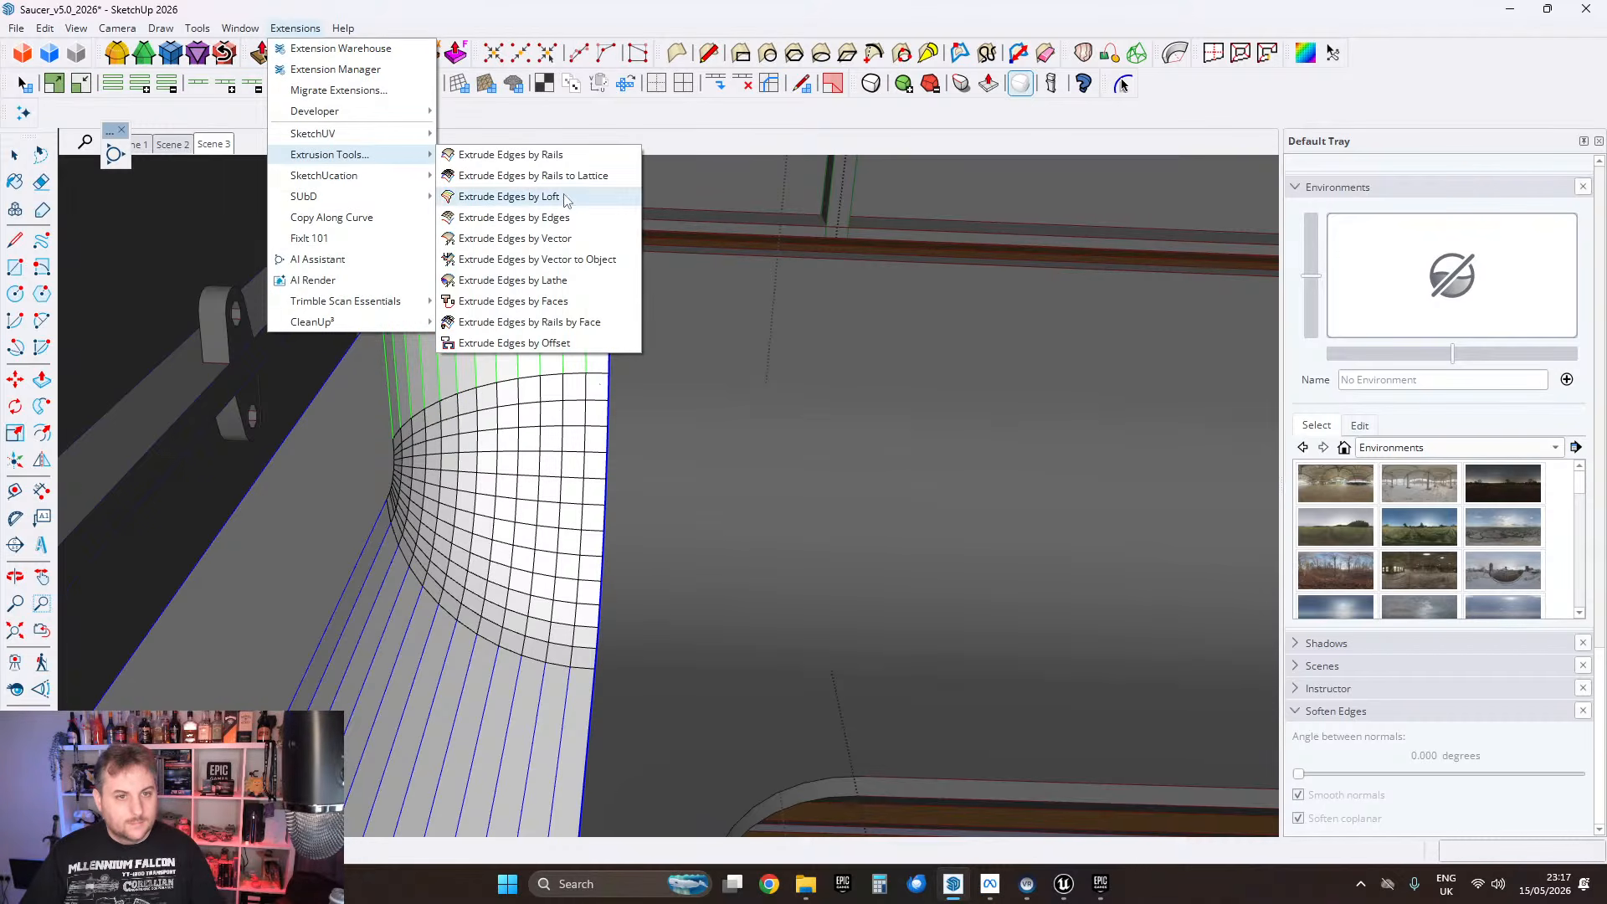
pyautogui.click(557, 243)
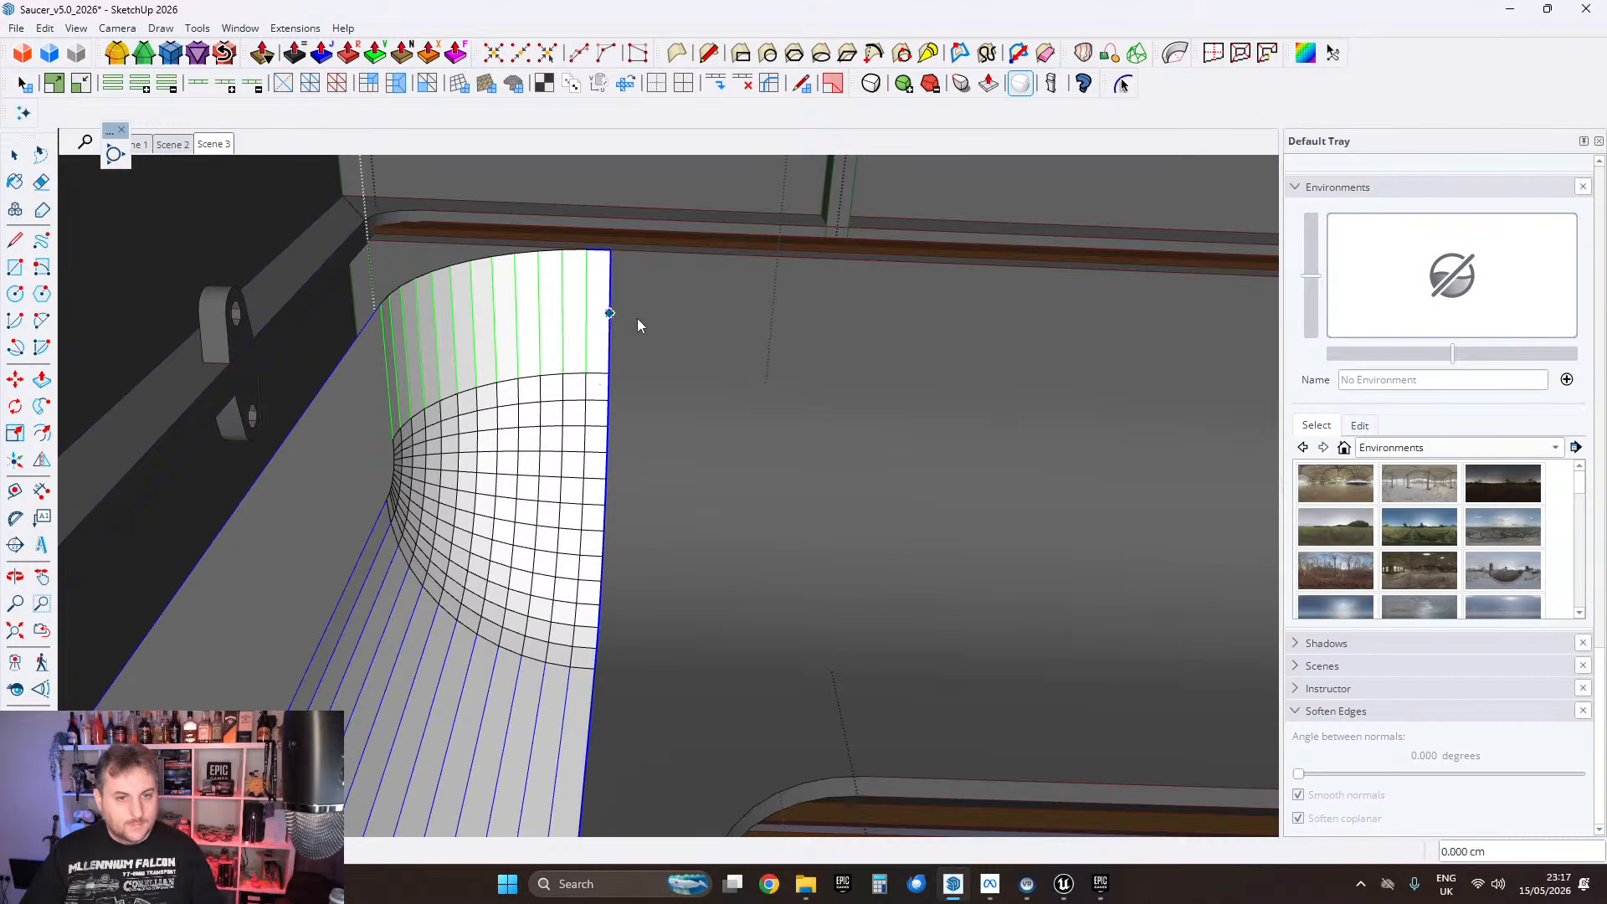
pyautogui.click(673, 318)
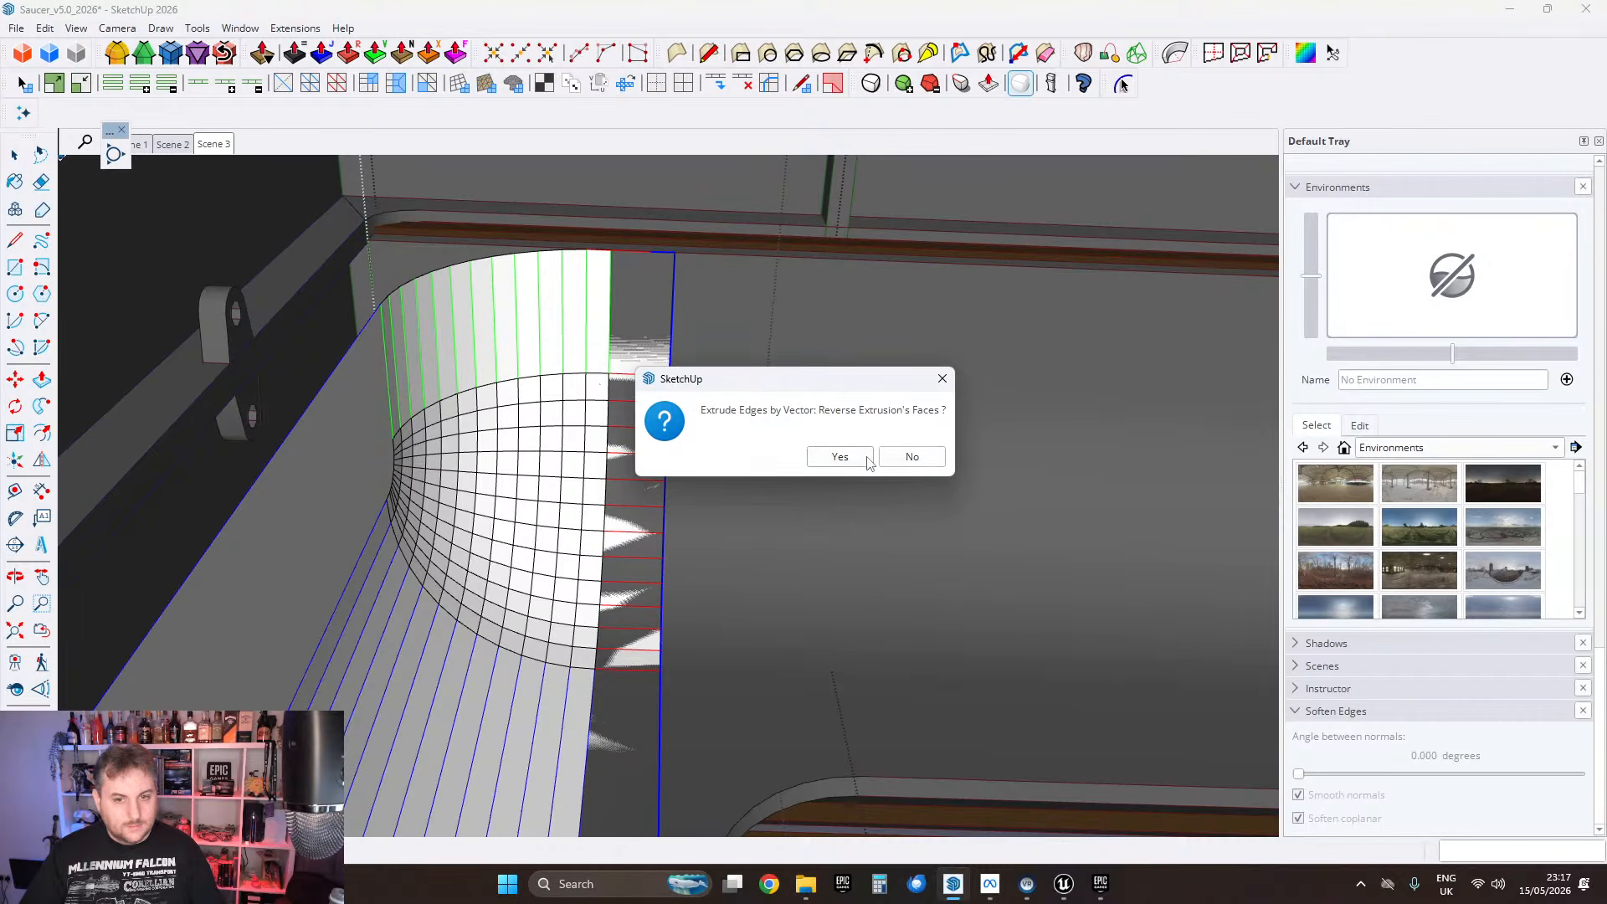
pyautogui.click(839, 456)
# Step: Run FixIt 101 on the whole connected corner surface and soften its edges at 30 degrees
pyautogui.moveTo(700, 531); pyautogui.dragTo(574, 346, button='middle')
pyautogui.scroll(-3, 577, 343)
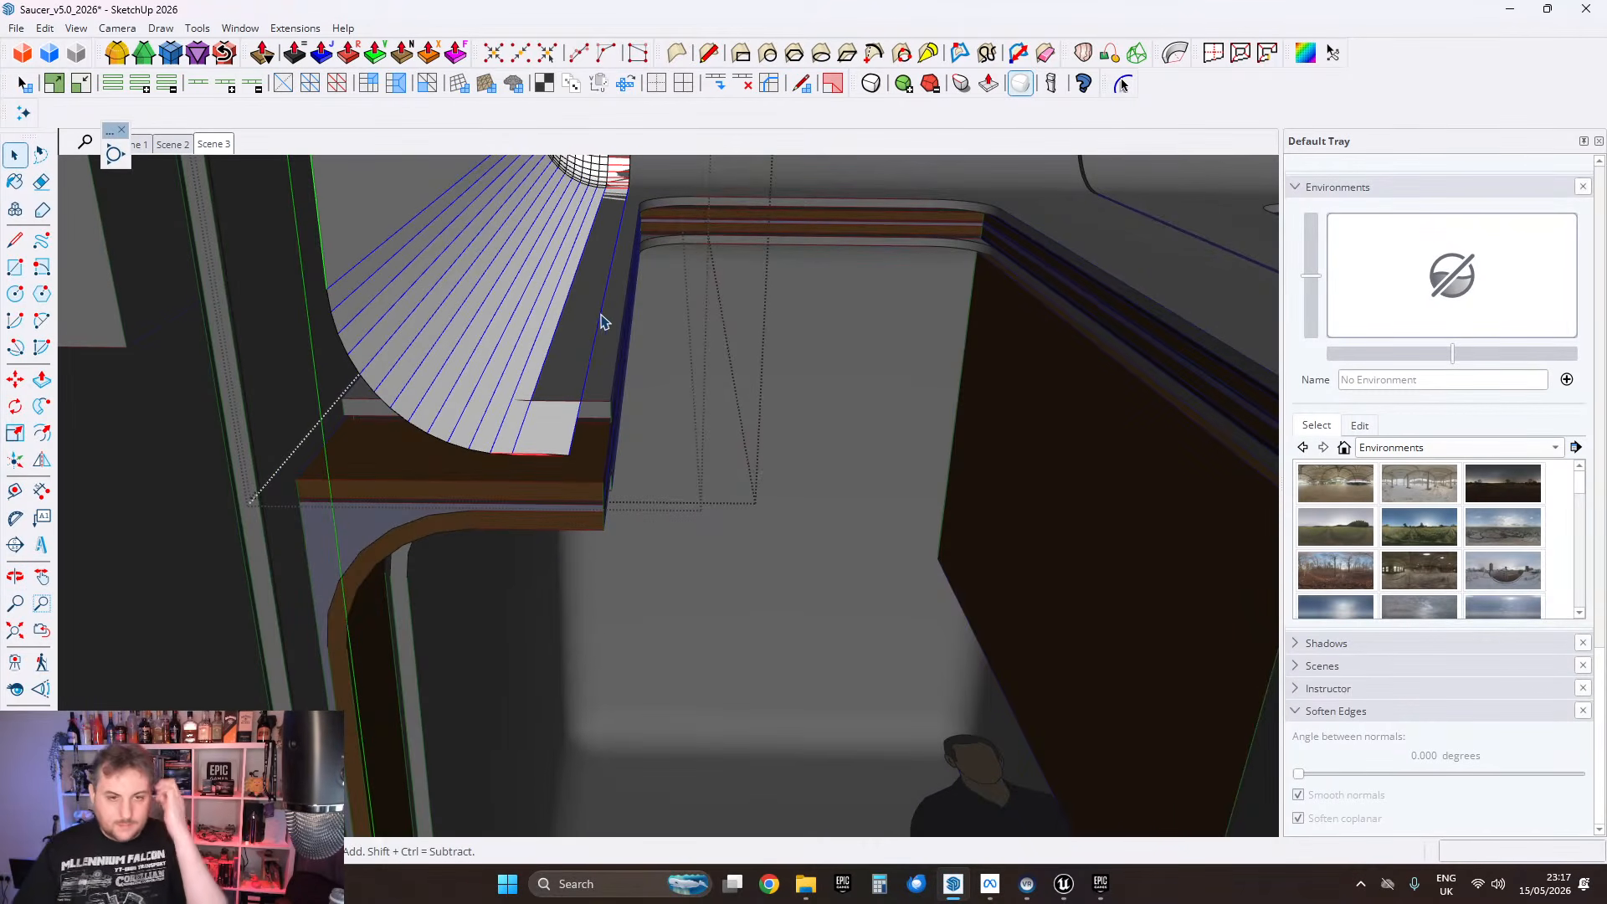
pyautogui.moveTo(586, 279); pyautogui.dragTo(519, 479, button='middle')
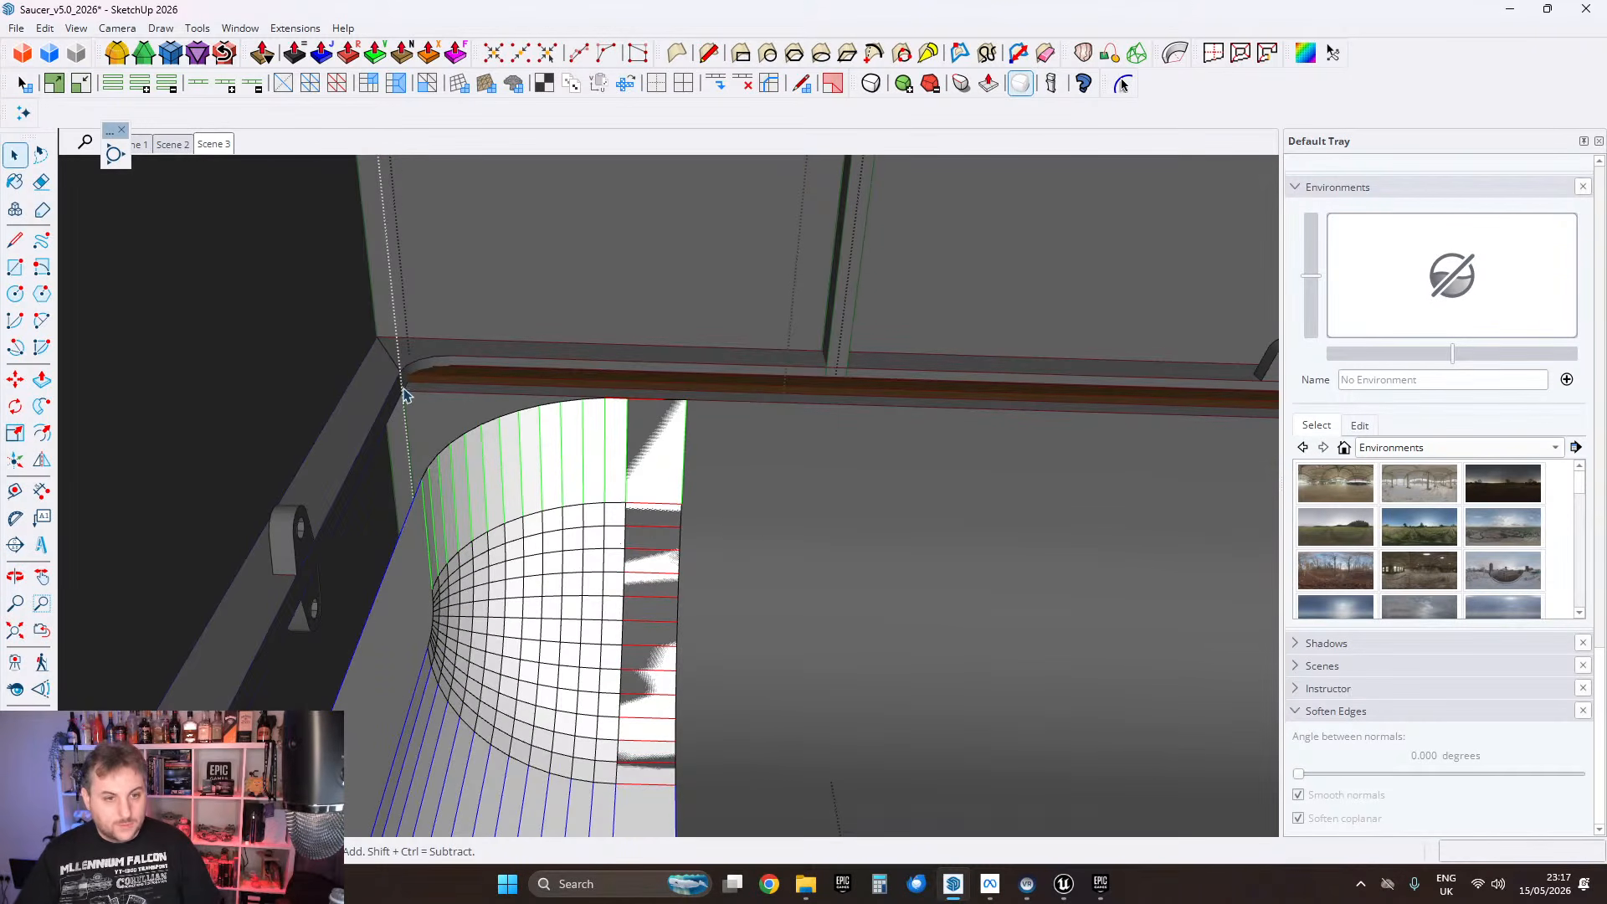
pyautogui.moveTo(688, 429); pyautogui.dragTo(631, 384, button='middle')
pyautogui.tripleClick(421, 380)
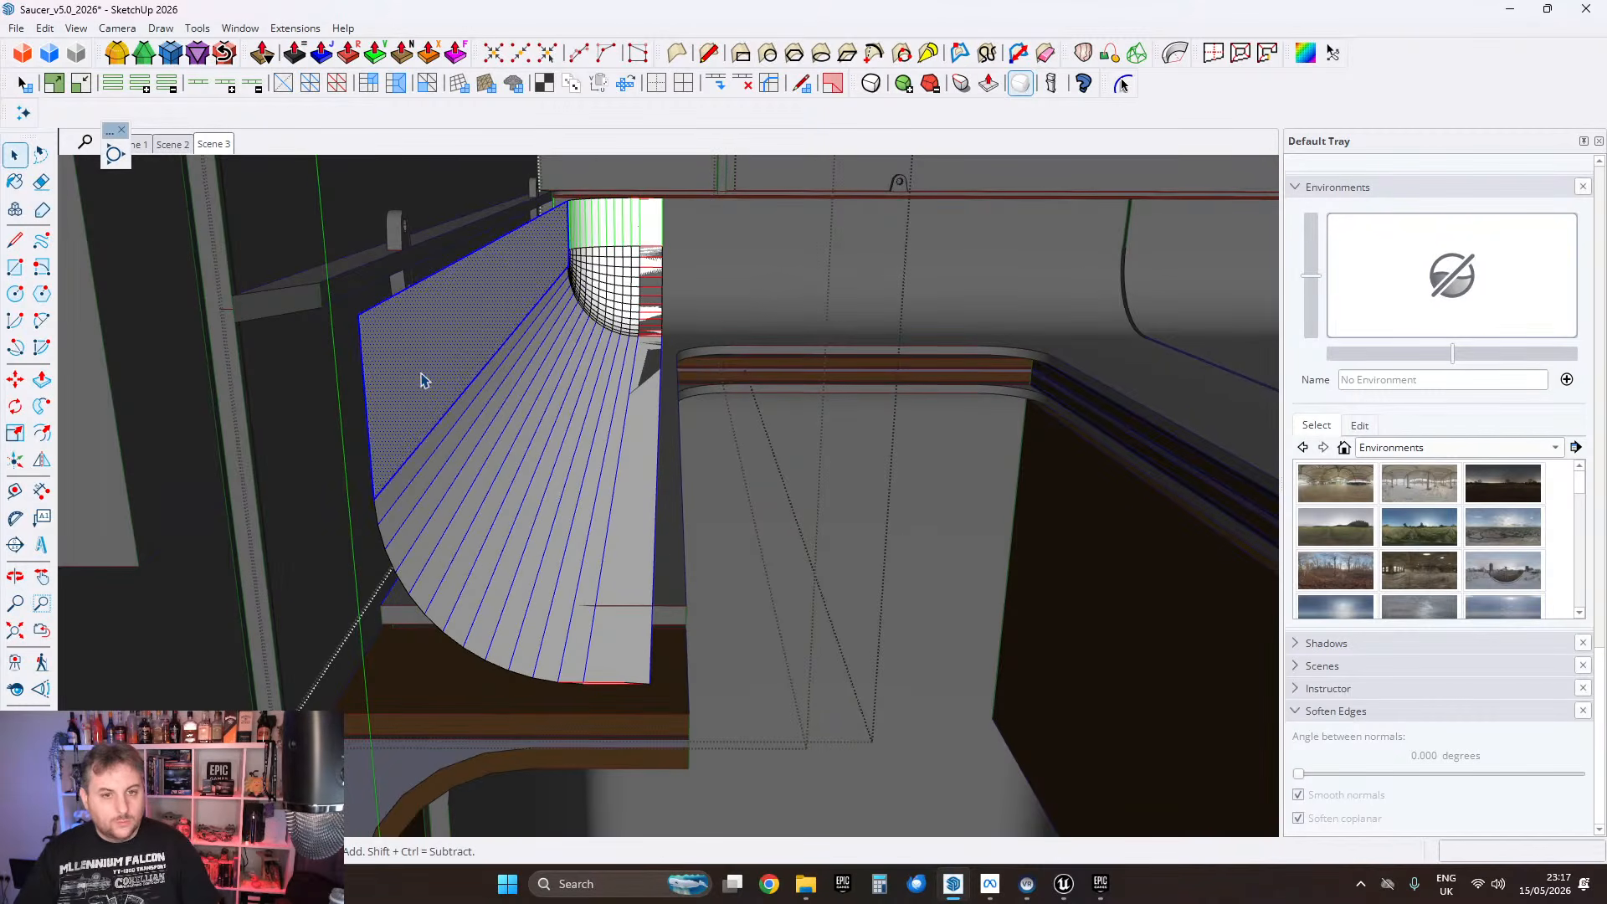
pyautogui.rightClick(530, 328)
pyautogui.click(572, 692)
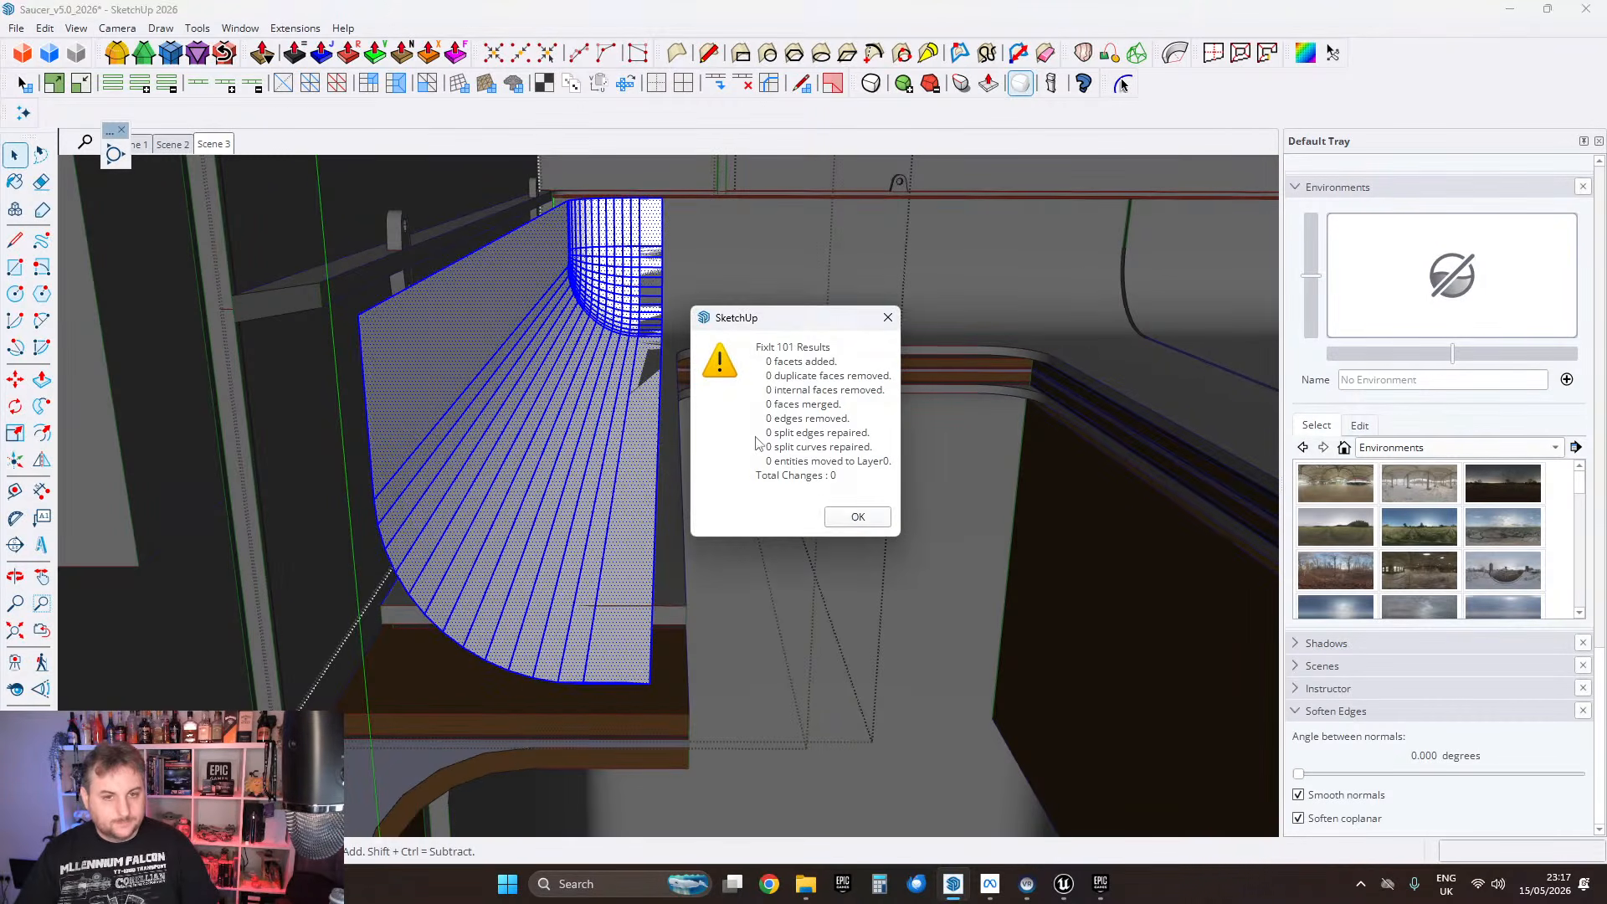
pyautogui.click(855, 518)
pyautogui.moveTo(1303, 780); pyautogui.dragTo(1341, 781)
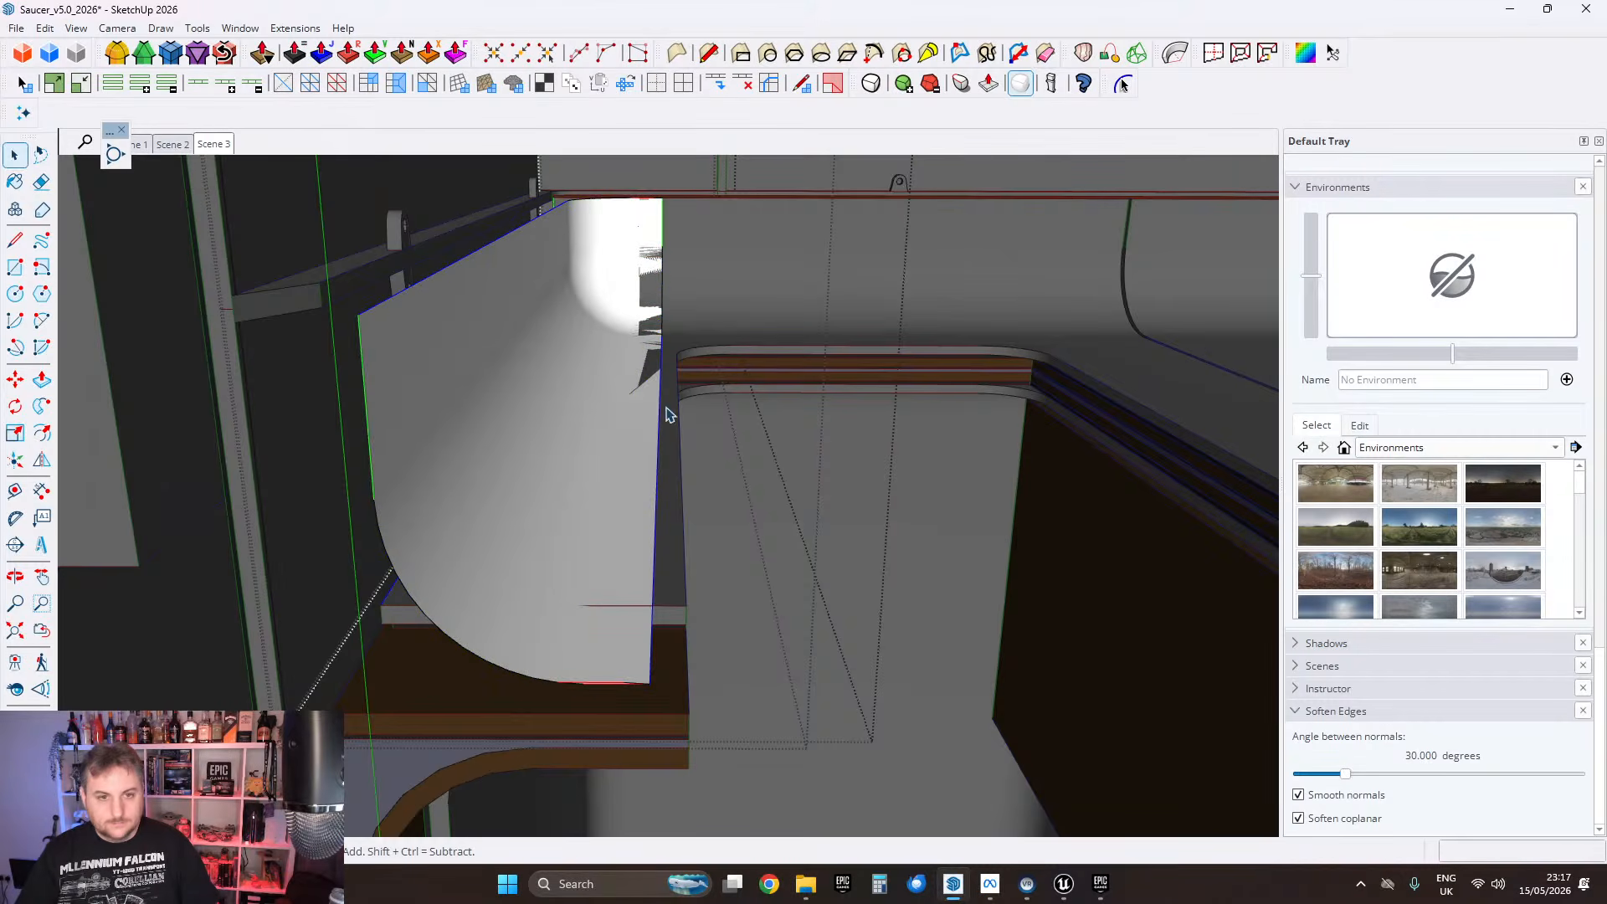
# Step: Try to thicken the softened corner surface by 1 cm with Joint Push Pull
pyautogui.click(667, 413)
pyautogui.moveTo(667, 413); pyautogui.dragTo(736, 427, button='middle')
pyautogui.scroll(2, 710, 434)
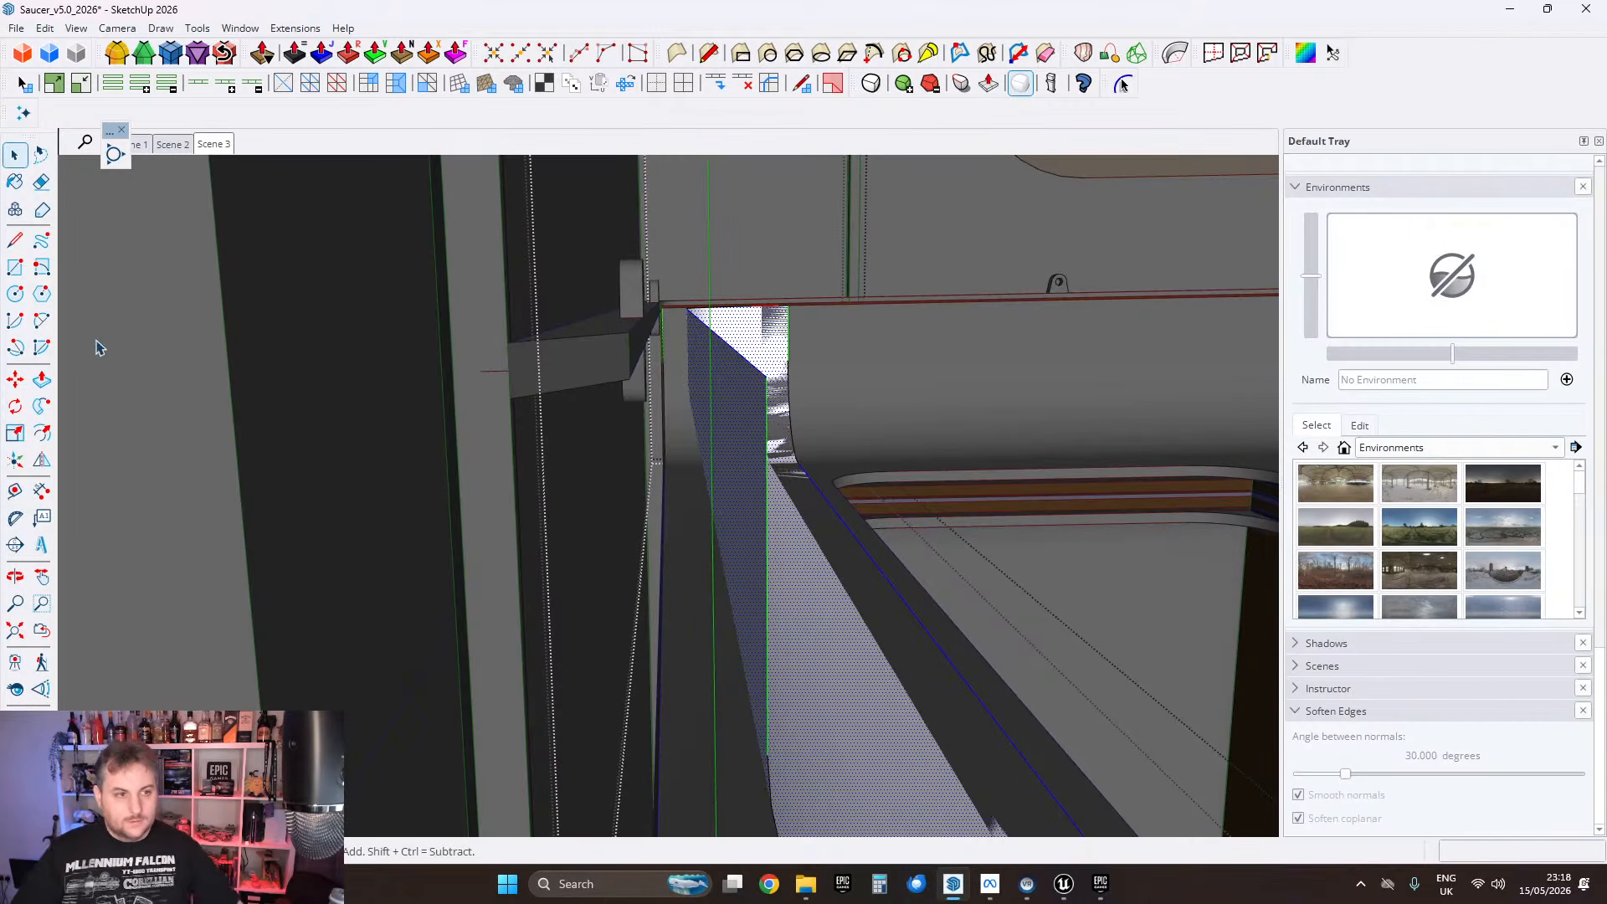
pyautogui.click(294, 53)
pyautogui.doubleClick(760, 427)
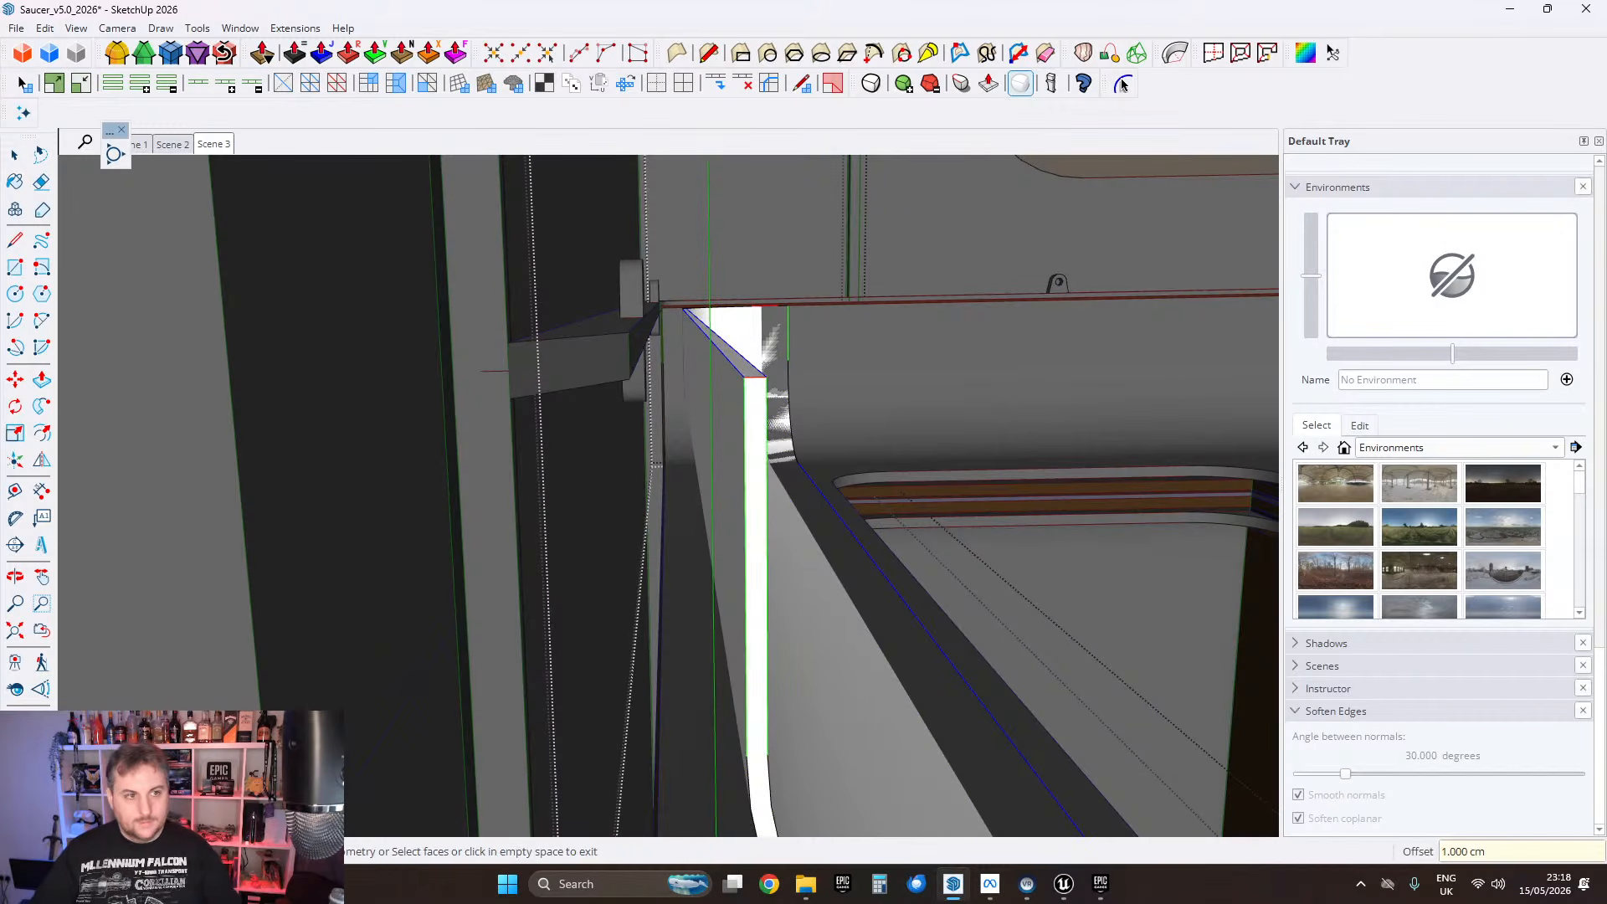
pyautogui.moveTo(586, 452); pyautogui.dragTo(542, 549, button='middle')
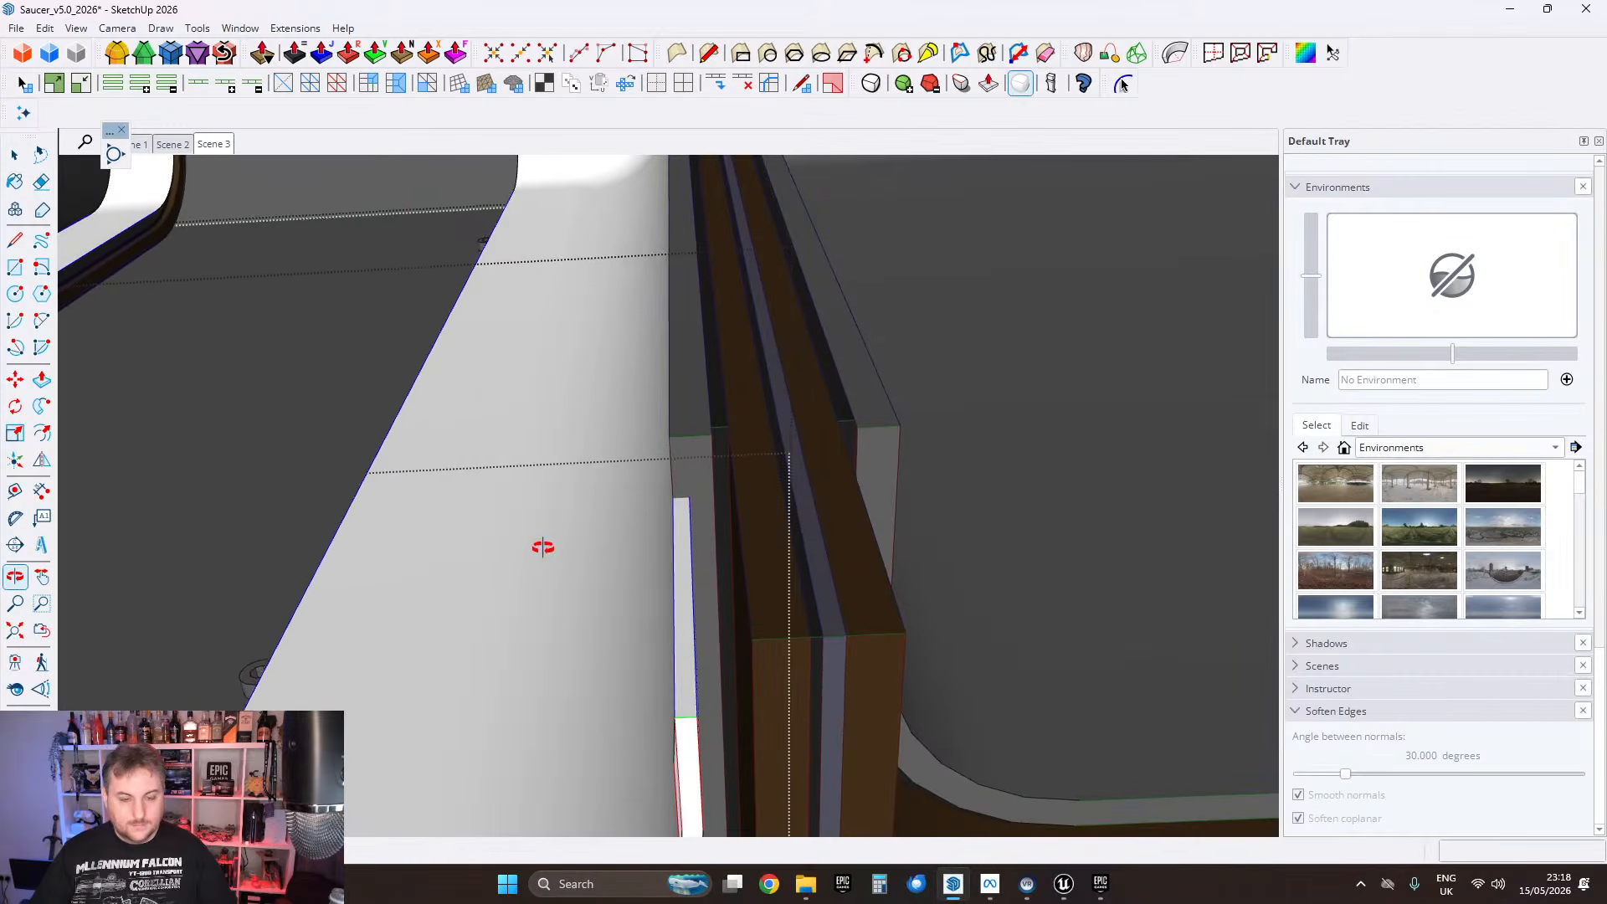
pyautogui.moveTo(636, 532); pyautogui.dragTo(971, 562, button='middle')
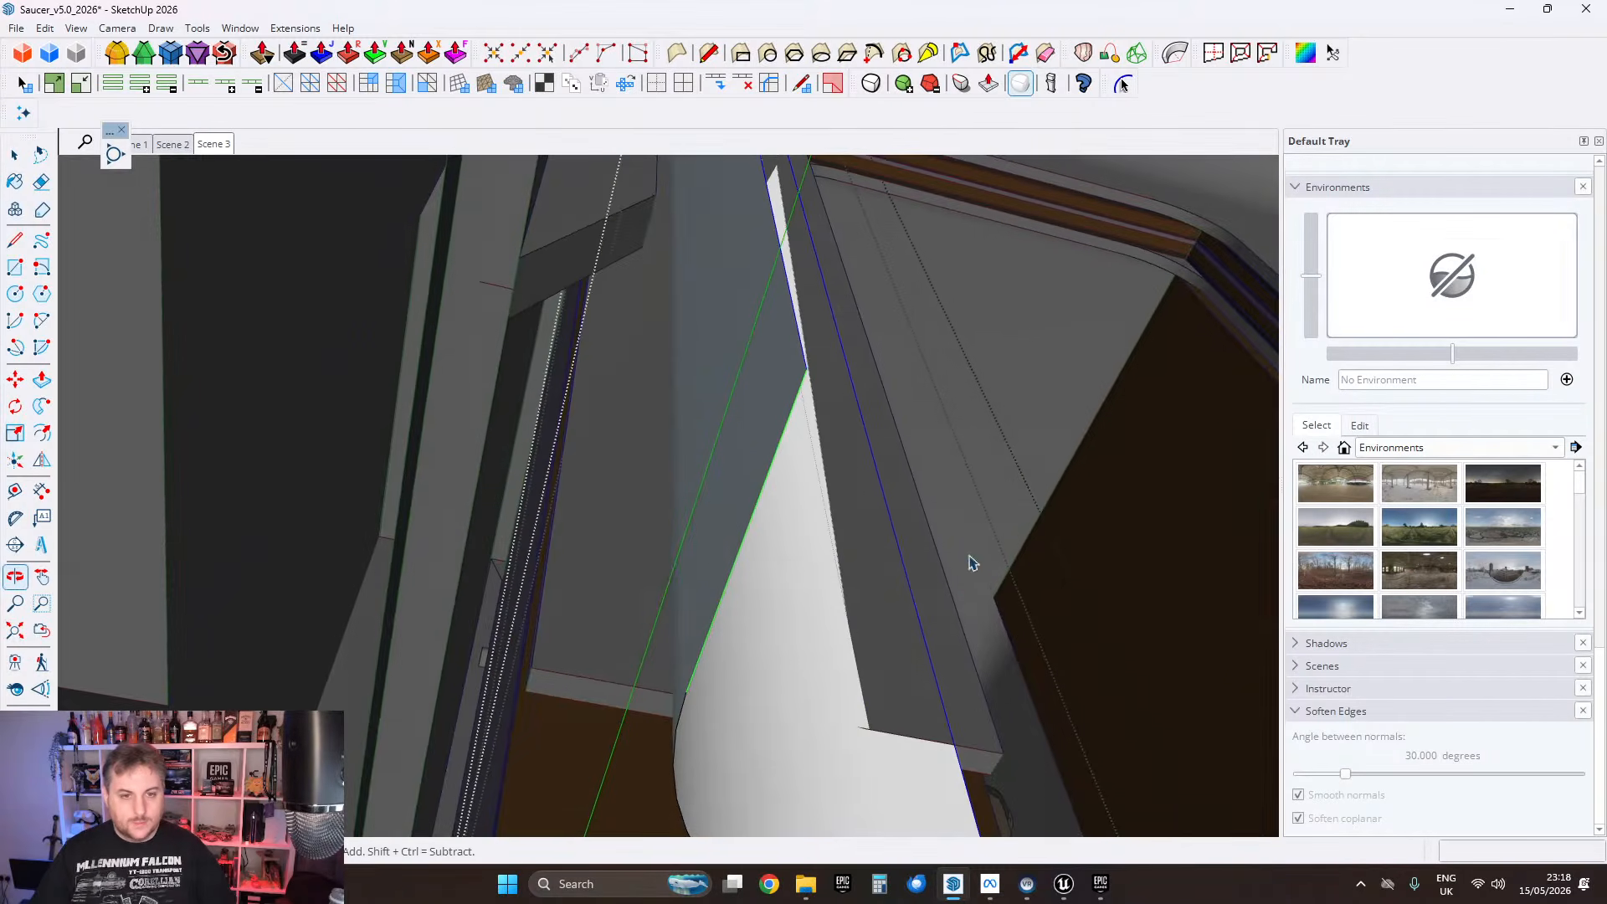
# Step: Thicken the softened corner surface by 2.5 cm with Joint Push Pull and group the resulting panel
pyautogui.click(294, 53)
pyautogui.click(782, 384)
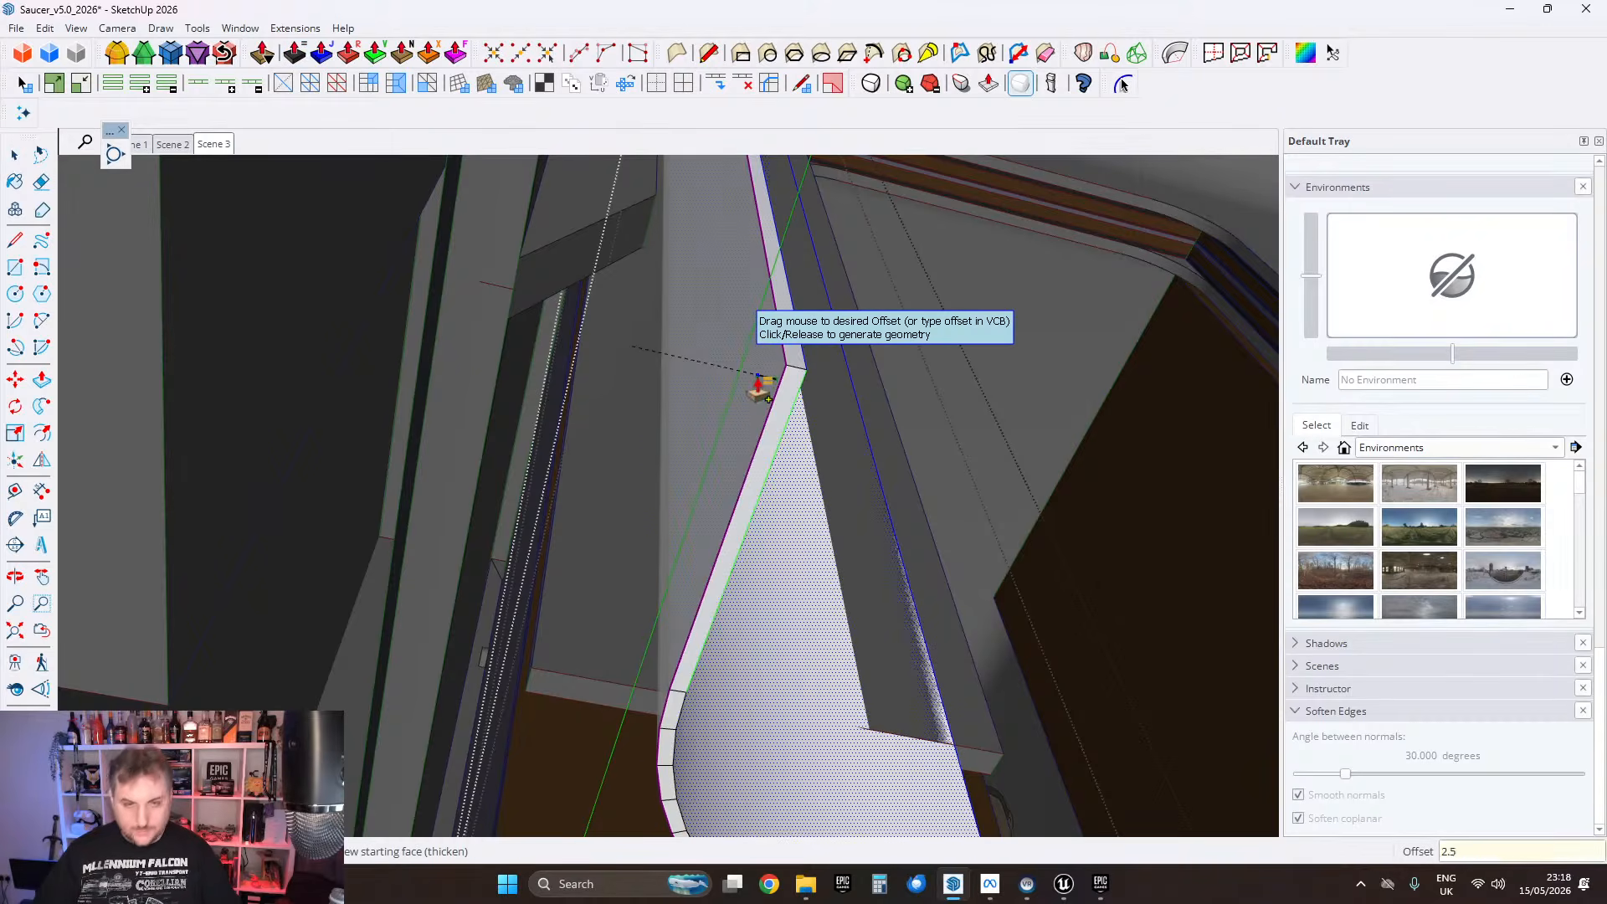
pyautogui.press('Return')
pyautogui.moveTo(779, 552)
pyautogui.mouseDown(button='middle')
pyautogui.moveTo(836, 506)
pyautogui.moveTo(405, 545)
pyautogui.moveTo(184, 597)
pyautogui.moveTo(657, 474)
pyautogui.moveTo(717, 530)
pyautogui.moveTo(764, 481)
pyautogui.moveTo(660, 510)
pyautogui.moveTo(578, 455)
pyautogui.moveTo(601, 436)
pyautogui.moveTo(710, 466)
pyautogui.moveTo(678, 412)
pyautogui.moveTo(829, 372)
pyautogui.moveTo(783, 314)
pyautogui.mouseUp(button='middle')
pyautogui.tripleClick(598, 432)
pyautogui.rightClick(598, 428)
pyautogui.click(676, 161)
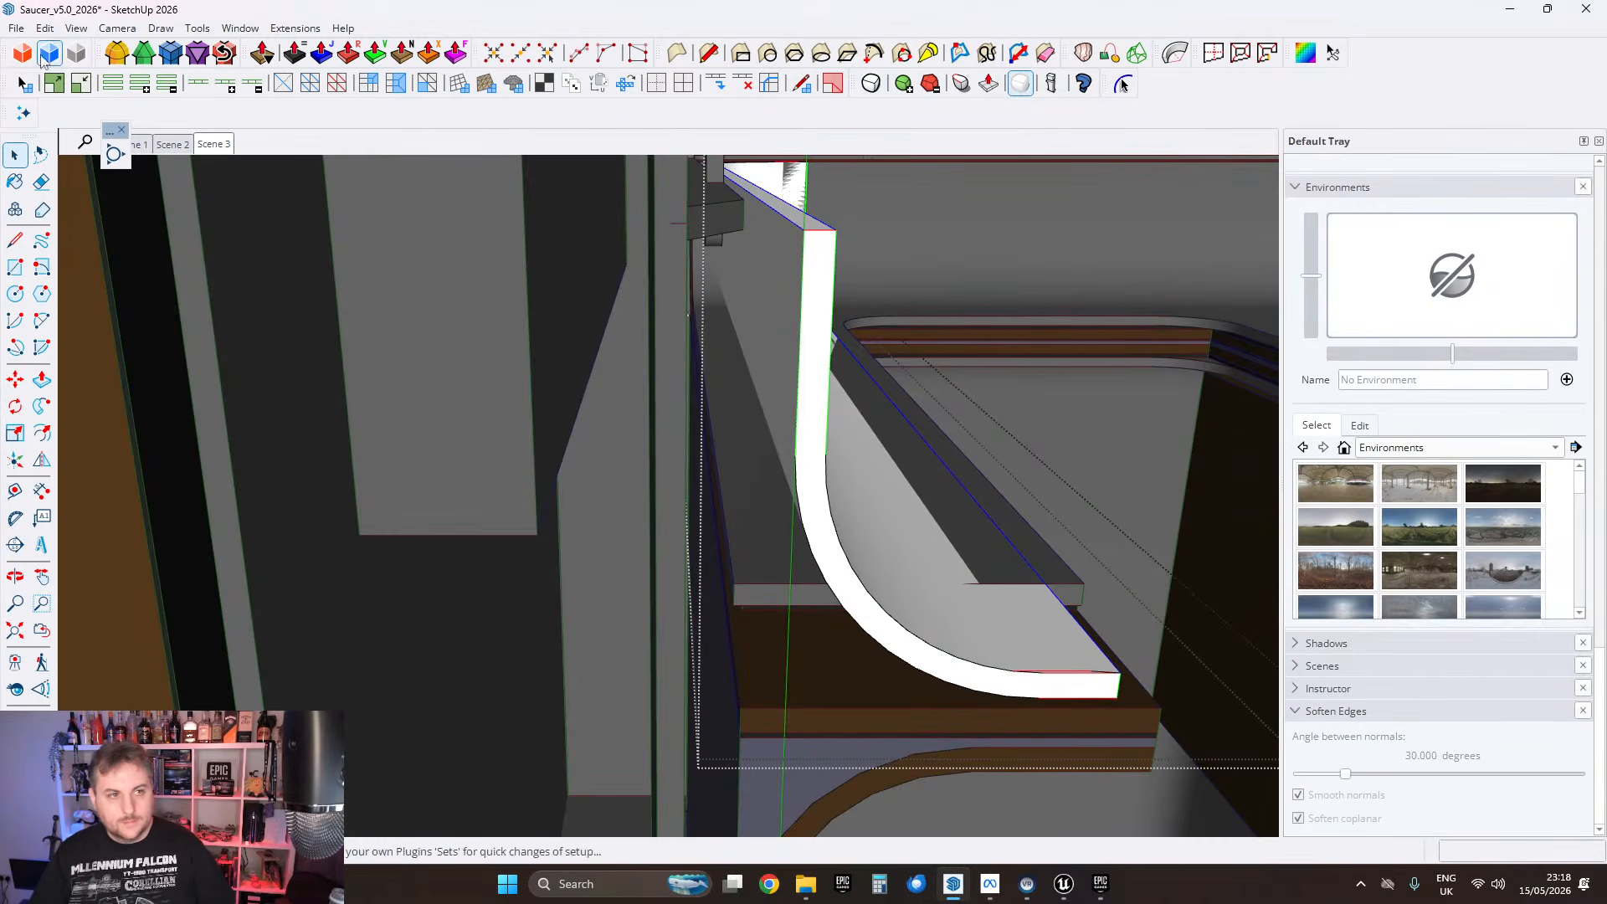
# Step: Paste the panel's copied outer surface in place and thicken it outward by 1 cm
pyautogui.click(45, 28)
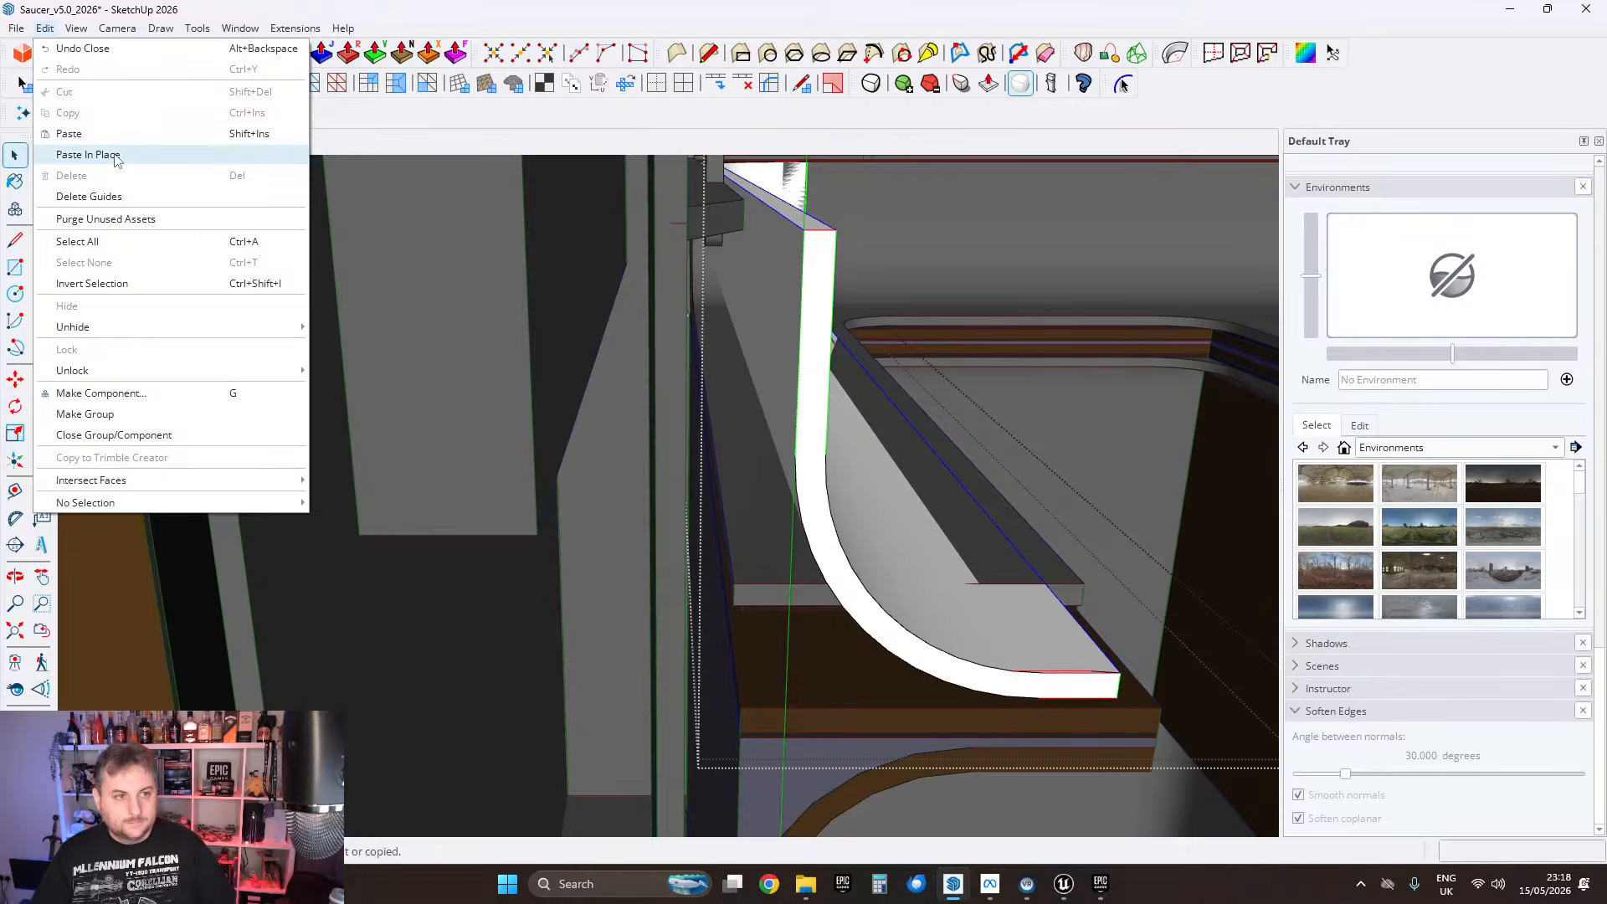
pyautogui.click(116, 159)
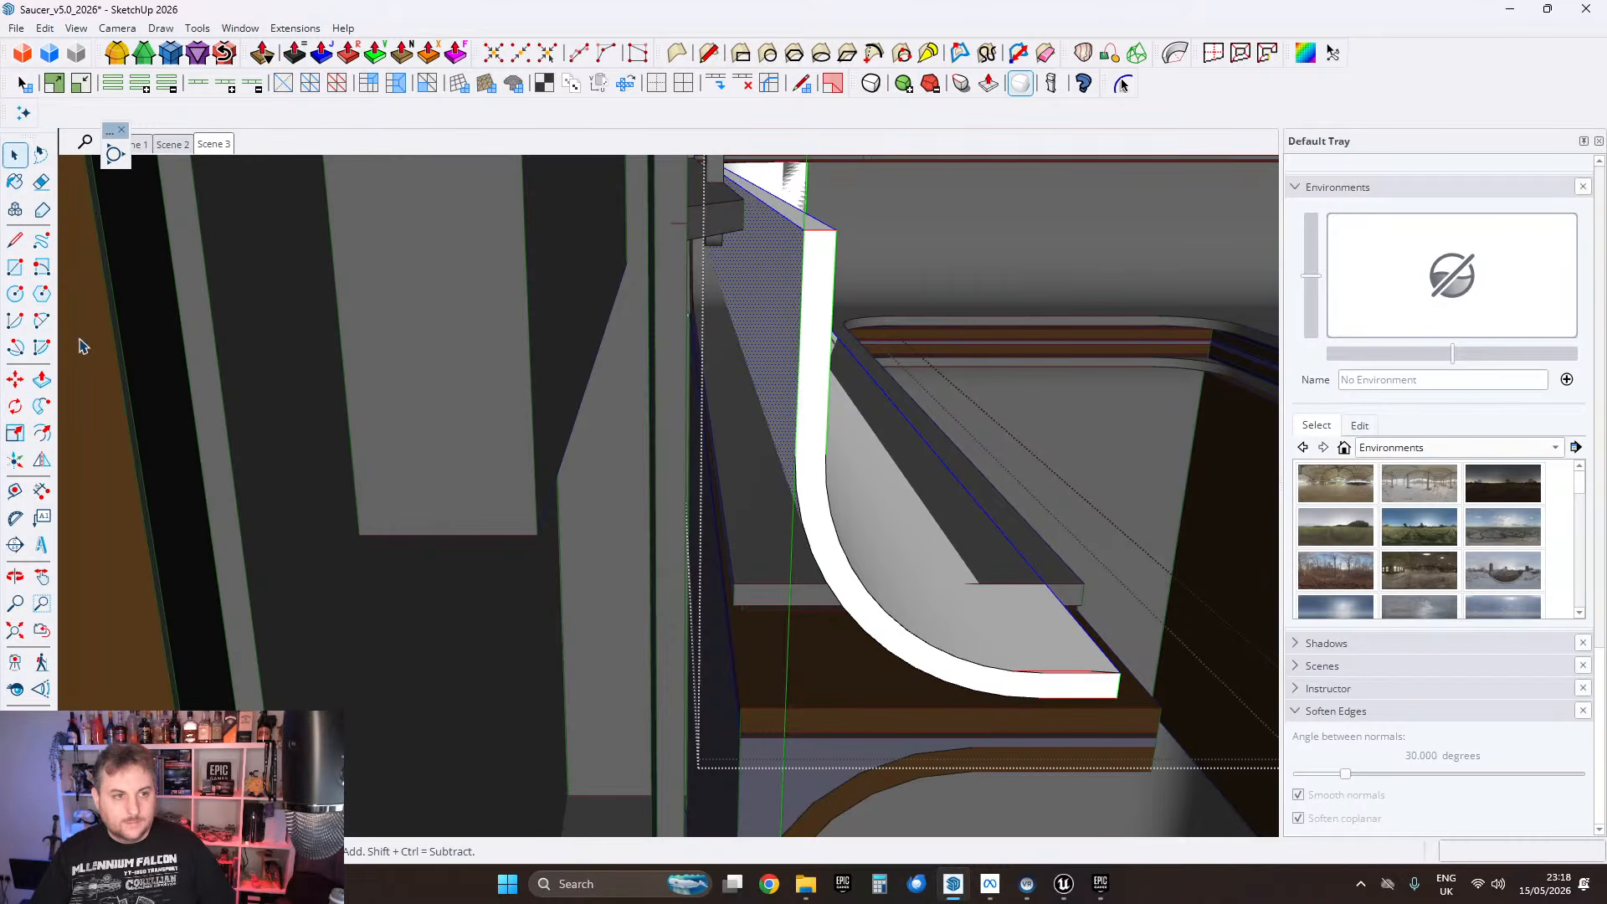
pyautogui.click(283, 81)
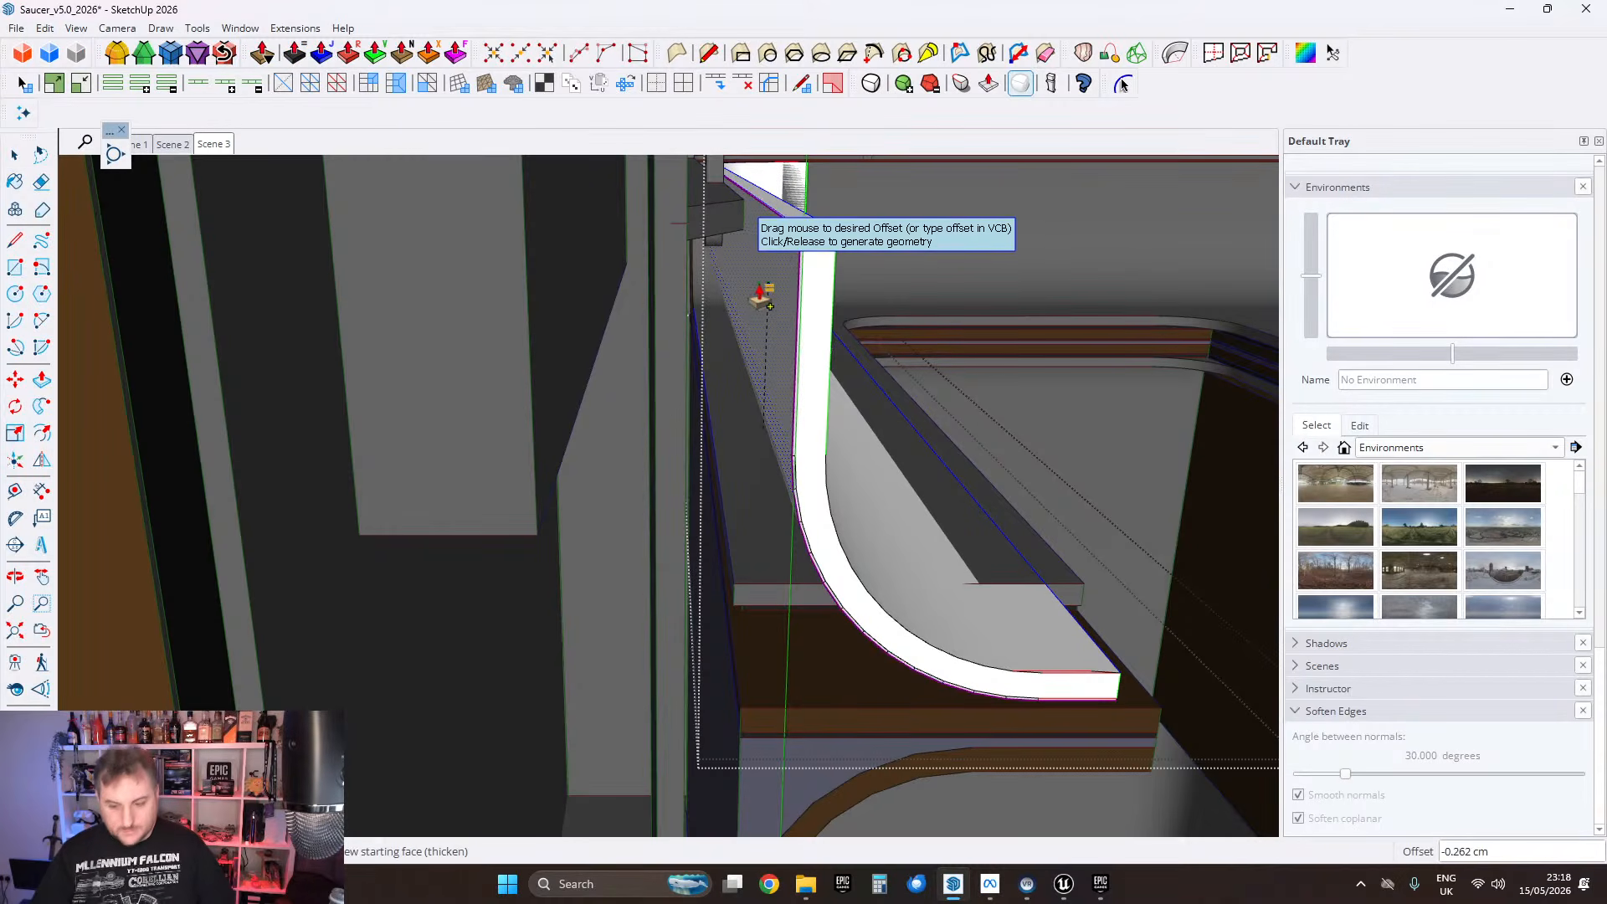
pyautogui.press('Return')
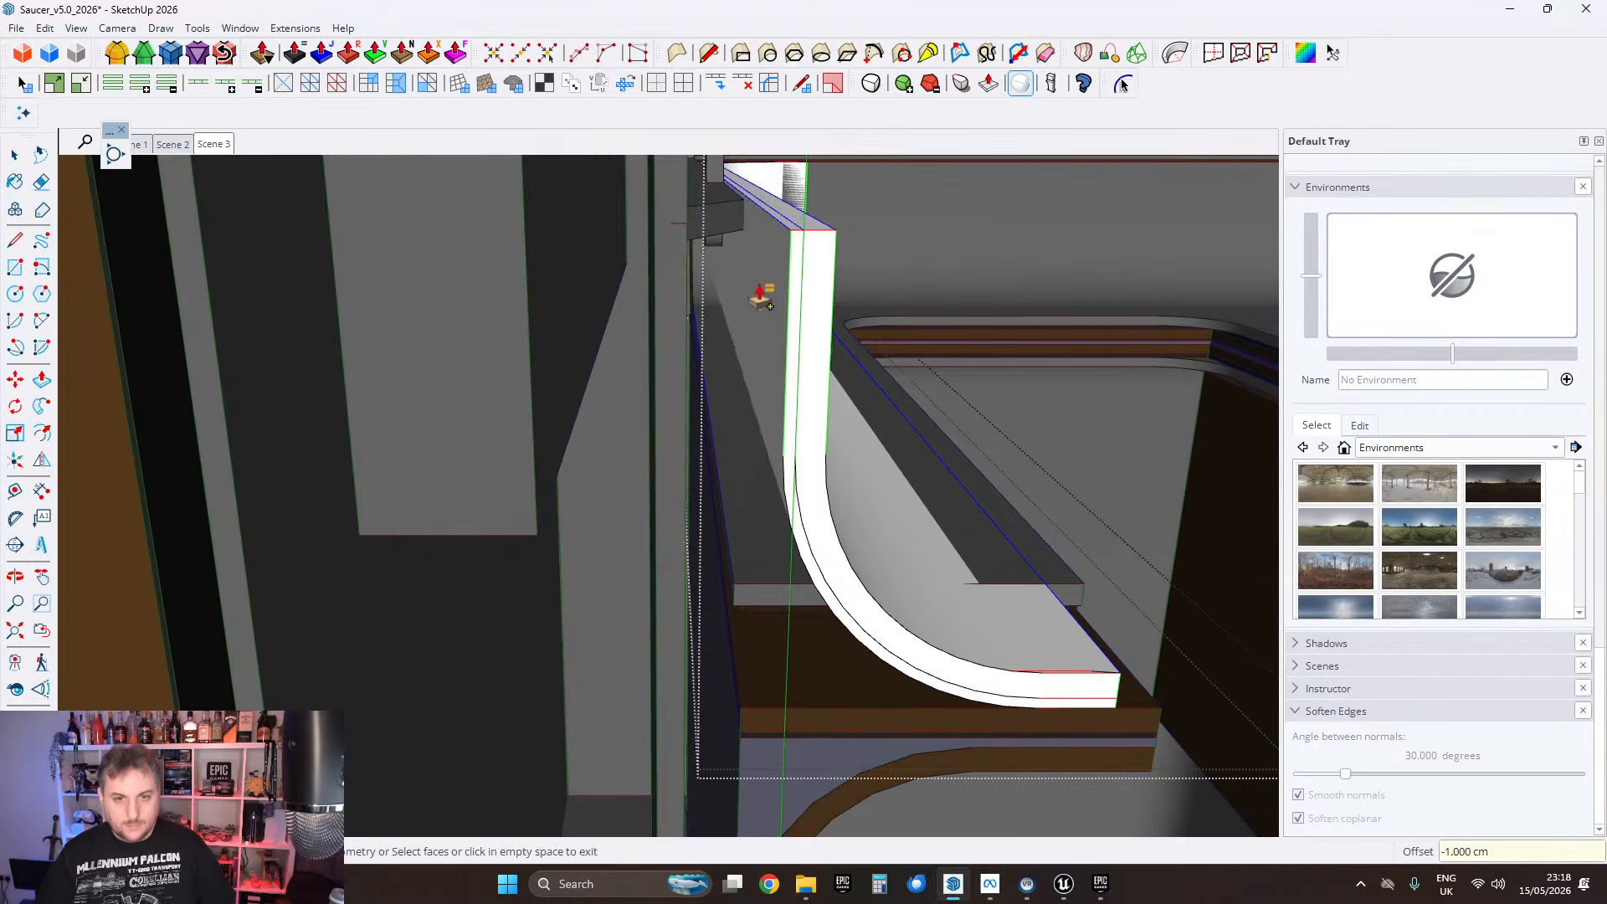
# Step: Group all the connected geometry of the 1 cm outer layer
pyautogui.click(15, 154)
pyautogui.tripleClick(764, 270)
pyautogui.rightClick(764, 270)
pyautogui.click(759, 242)
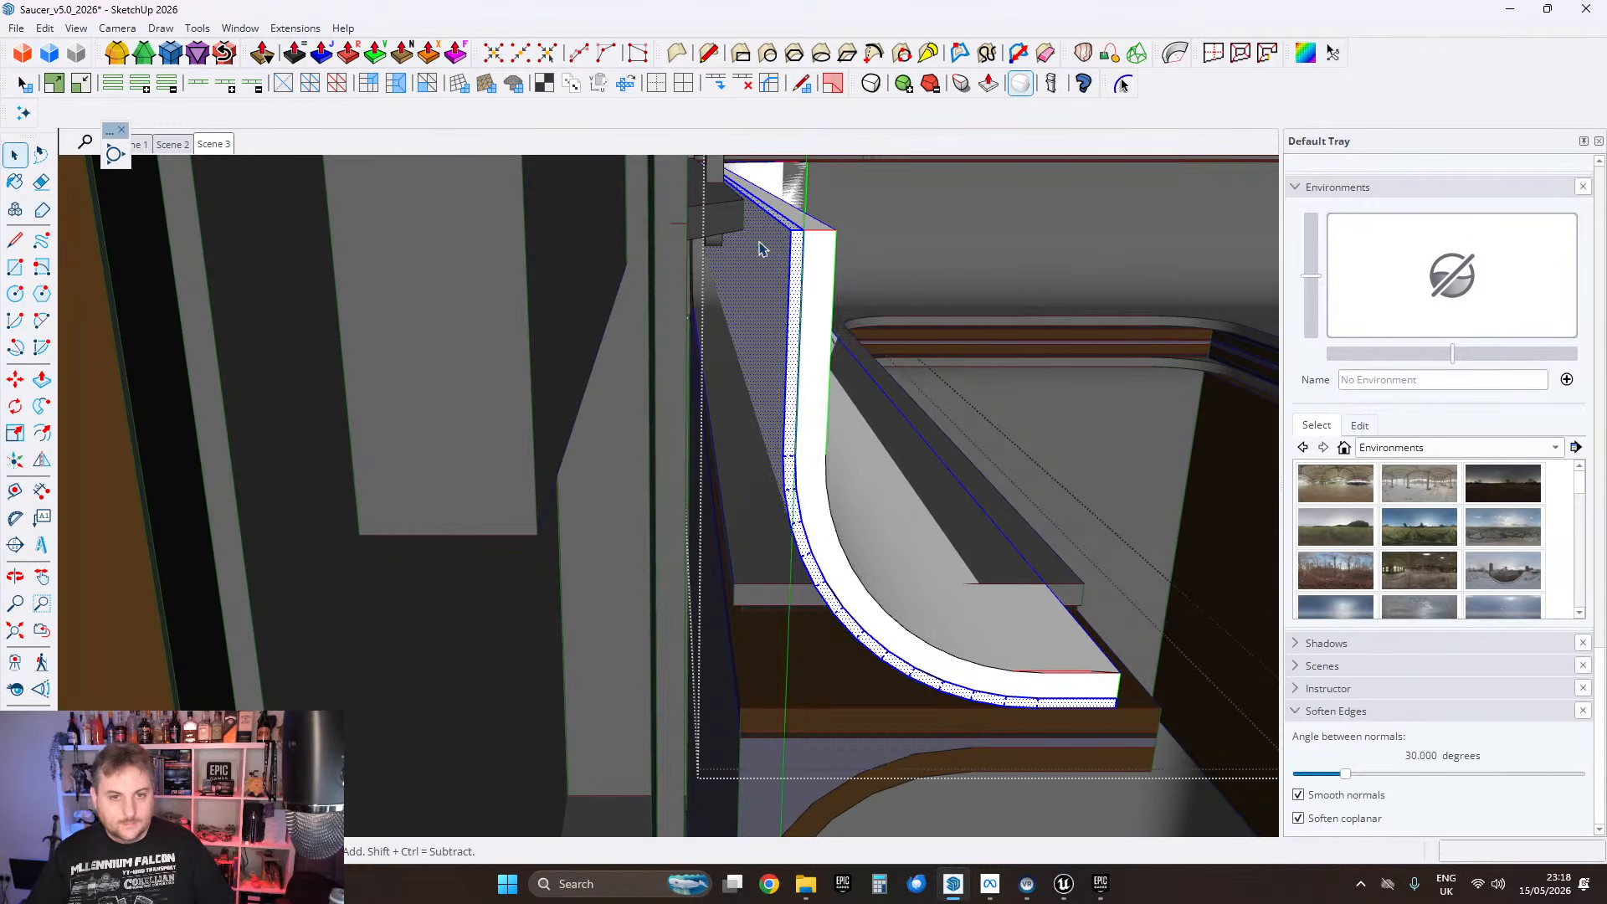
pyautogui.tripleClick(758, 242)
pyautogui.rightClick(759, 242)
pyautogui.click(801, 402)
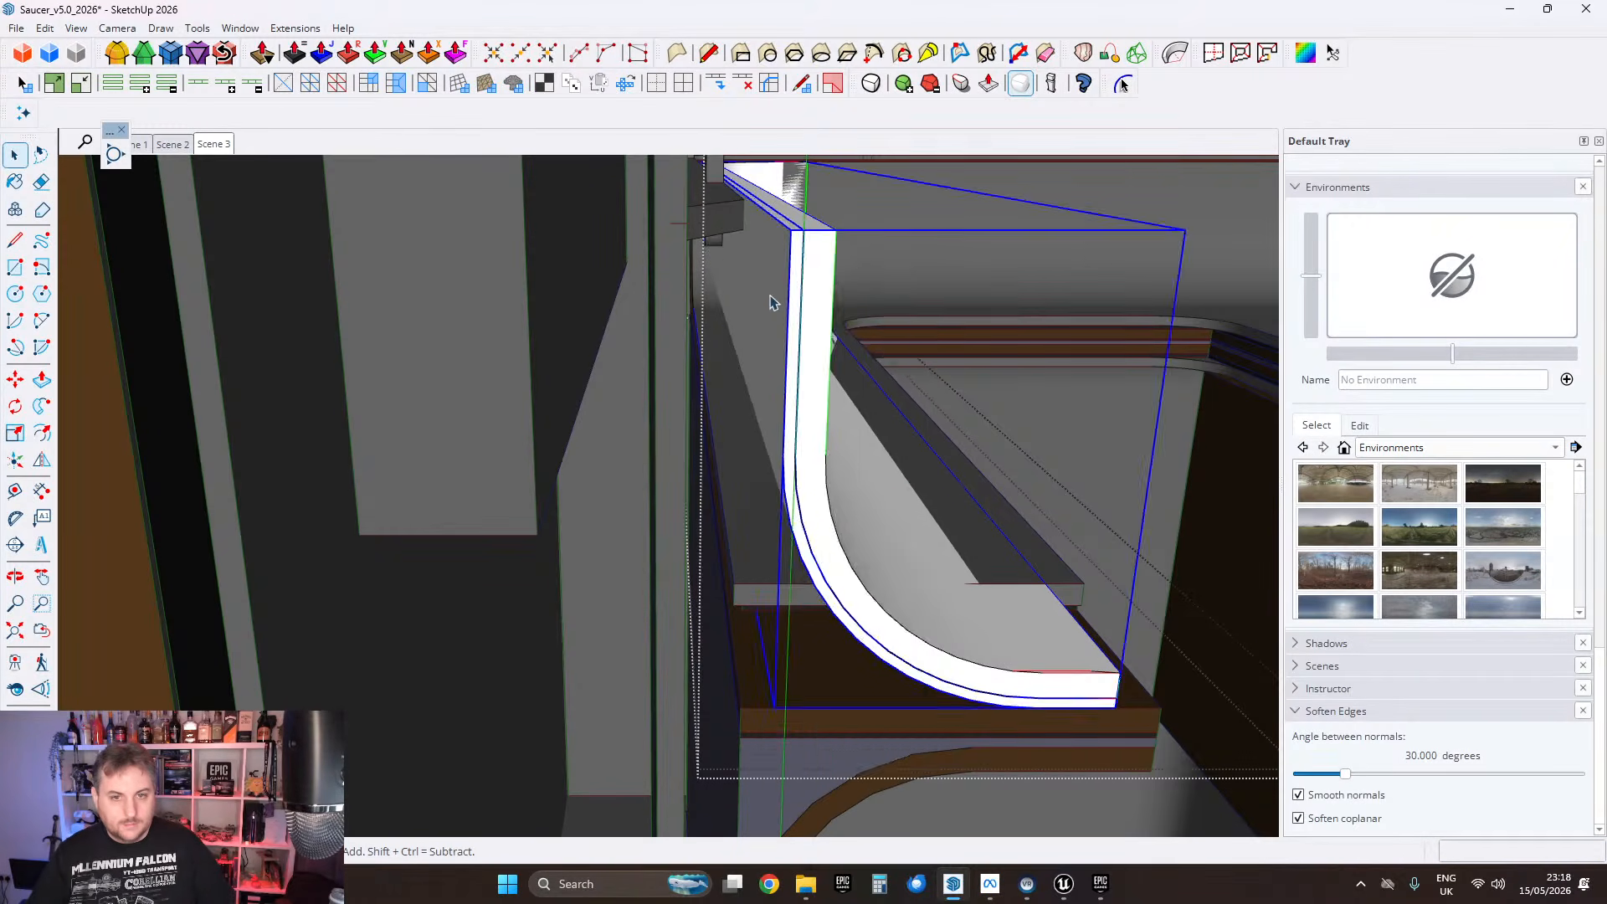
# Step: Copy the outer surface of the 1 cm layer from inside its group and paste it in place outside the group
pyautogui.scroll(2, 769, 300)
pyautogui.doubleClick(769, 298)
pyautogui.click(767, 273)
pyautogui.scroll(-3, 767, 273)
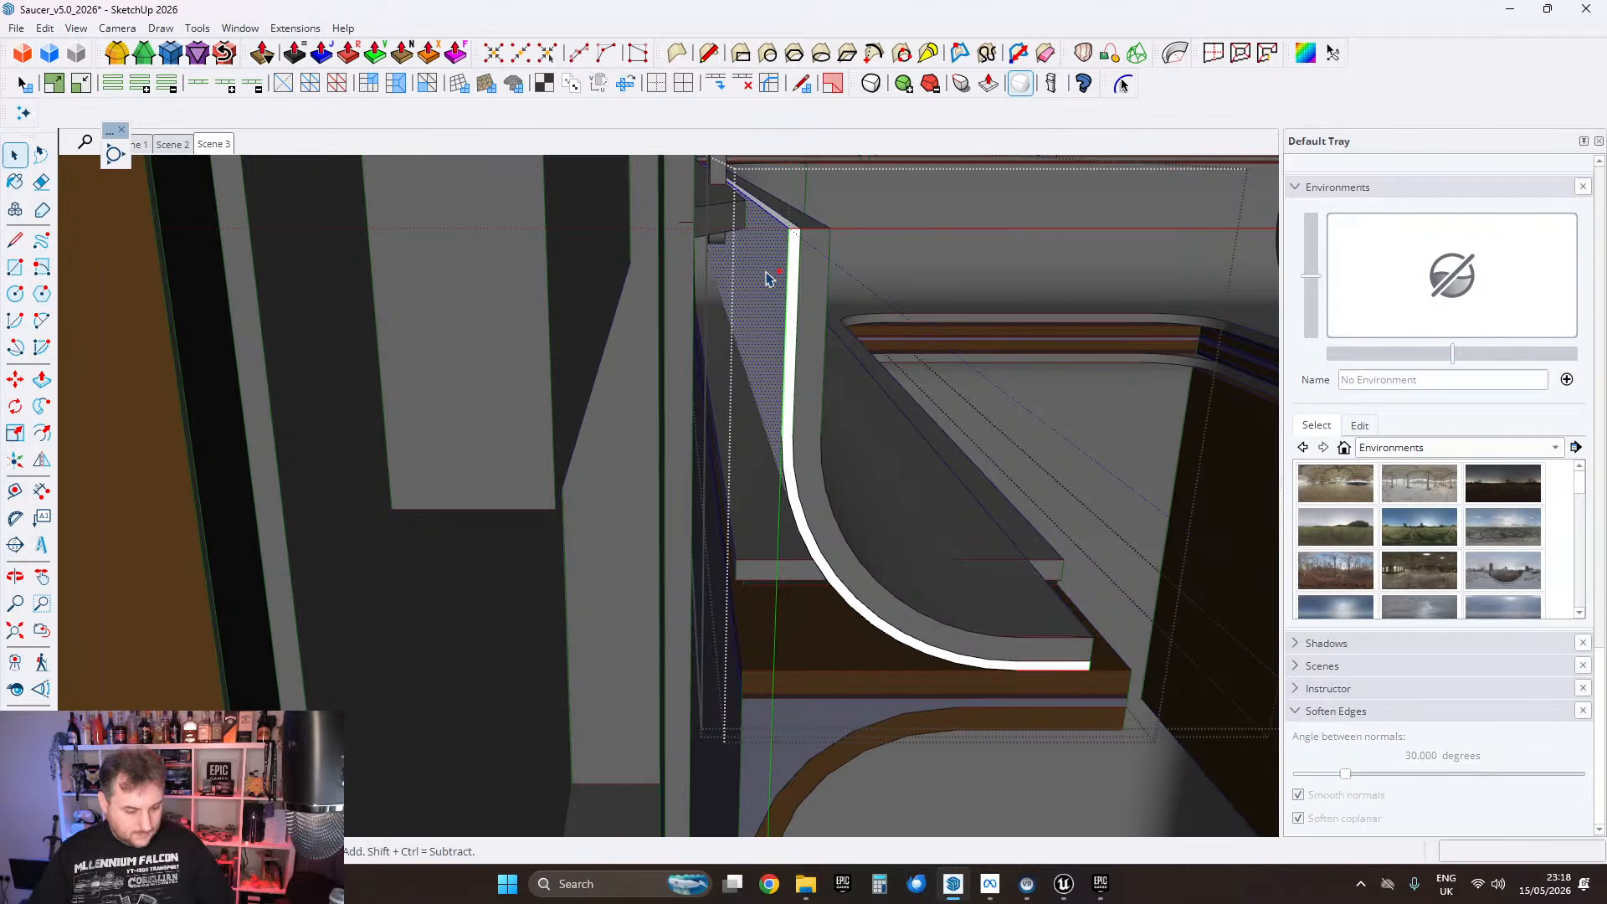
pyautogui.moveTo(768, 288); pyautogui.dragTo(768, 244, button='middle')
pyautogui.press('Escape')
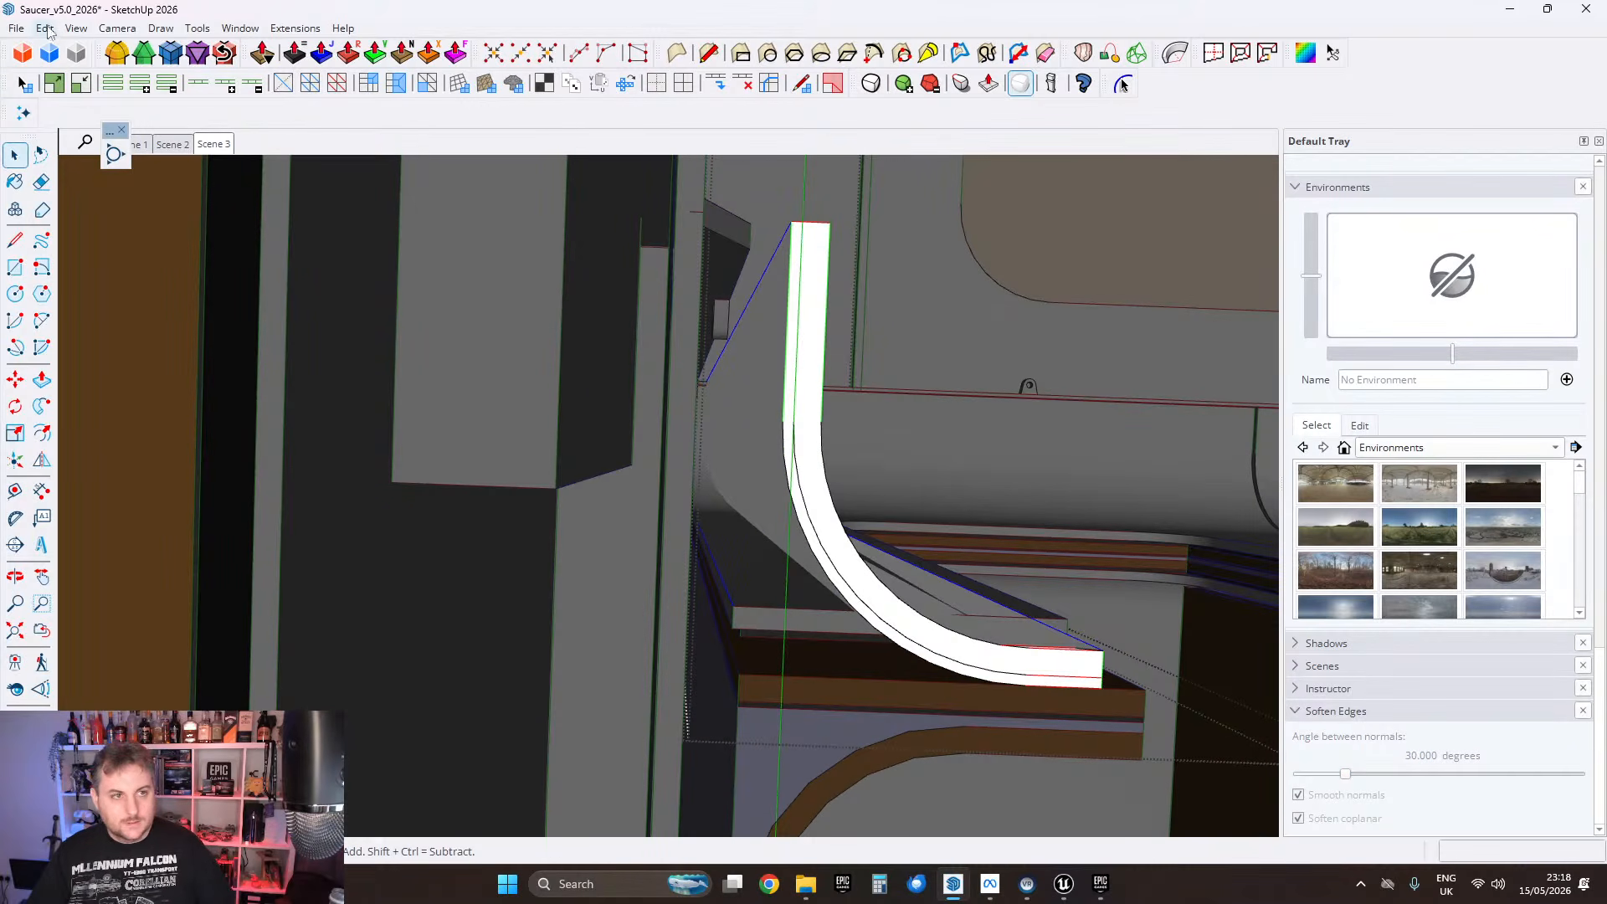
pyautogui.click(44, 29)
pyautogui.click(88, 155)
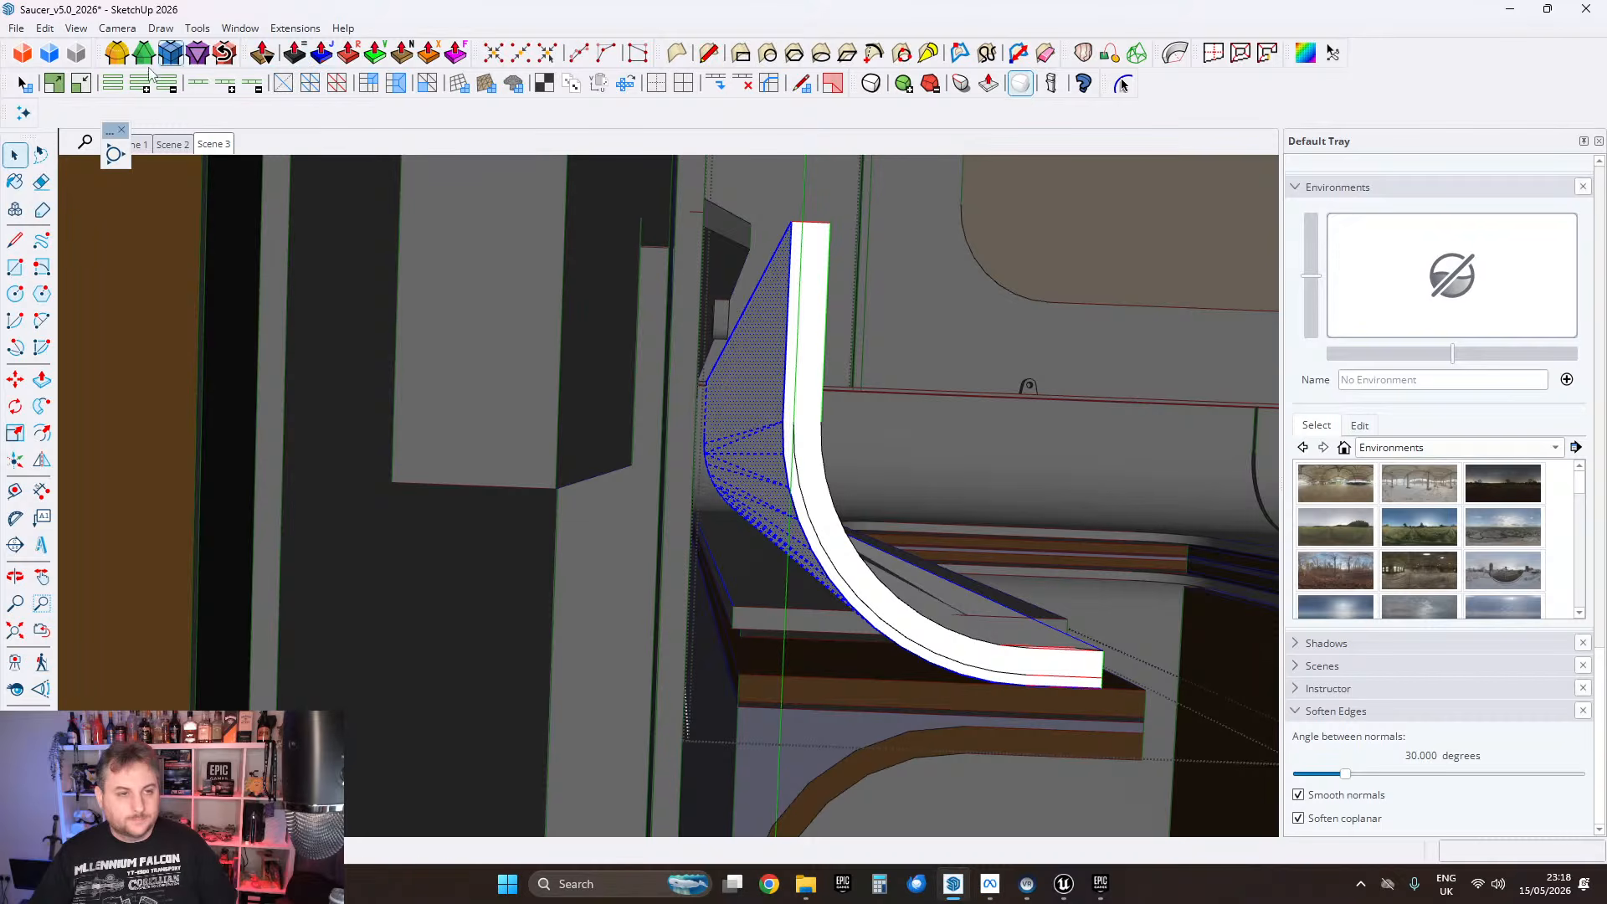
# Step: Thicken the pasted surface outward by 2.5 cm and group the resulting third layer
pyautogui.click(320, 57)
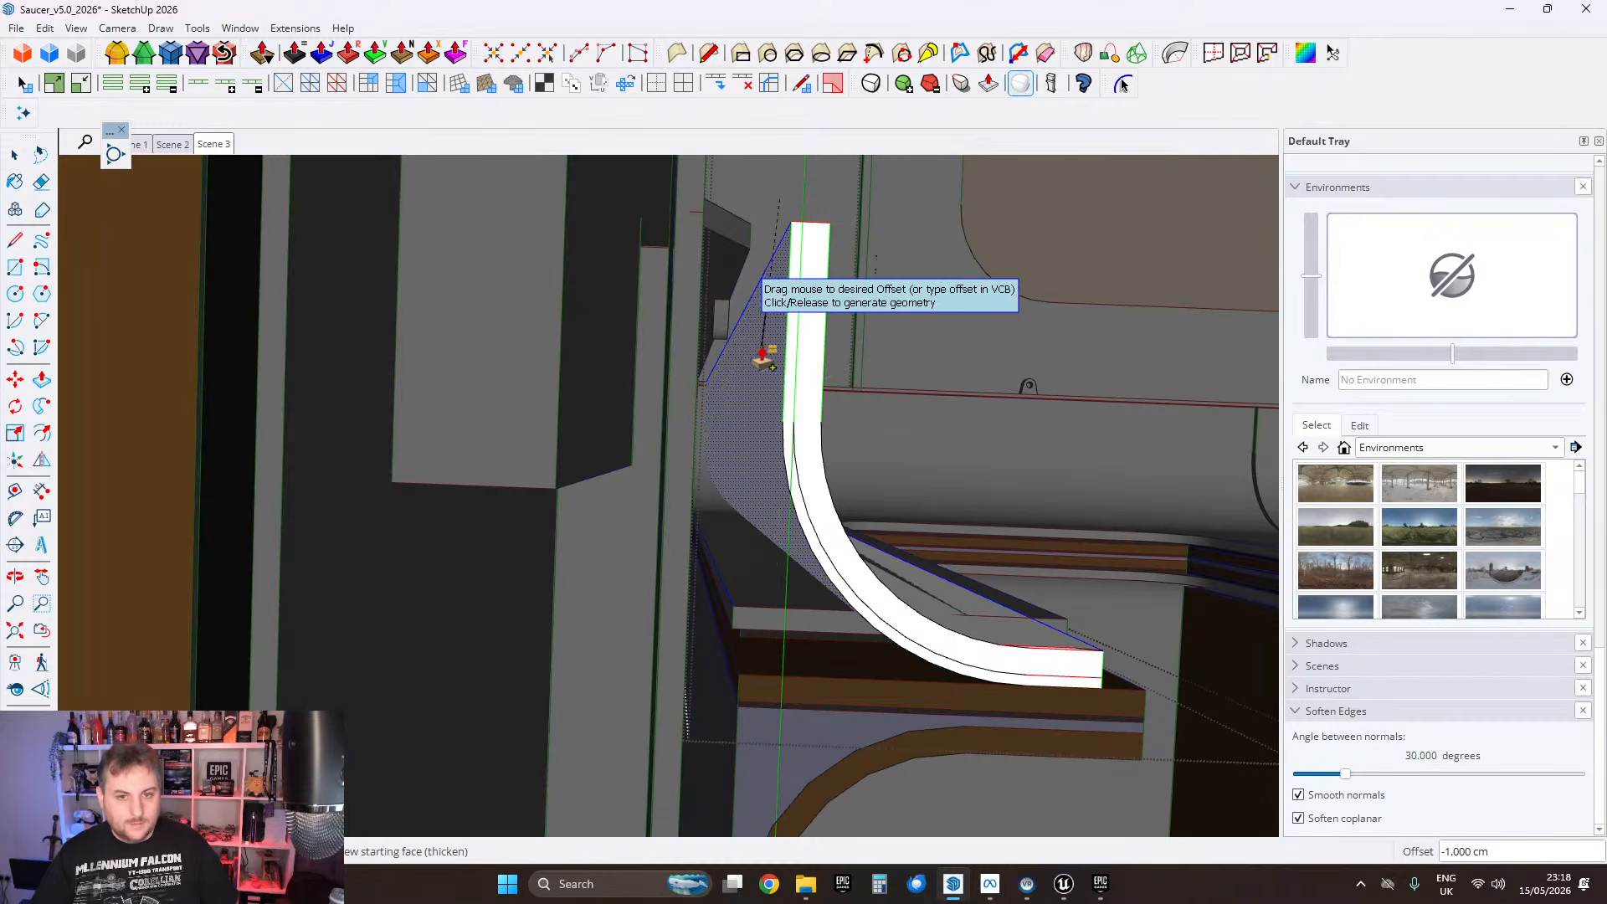
pyautogui.write('2.5')
pyautogui.press('Return')
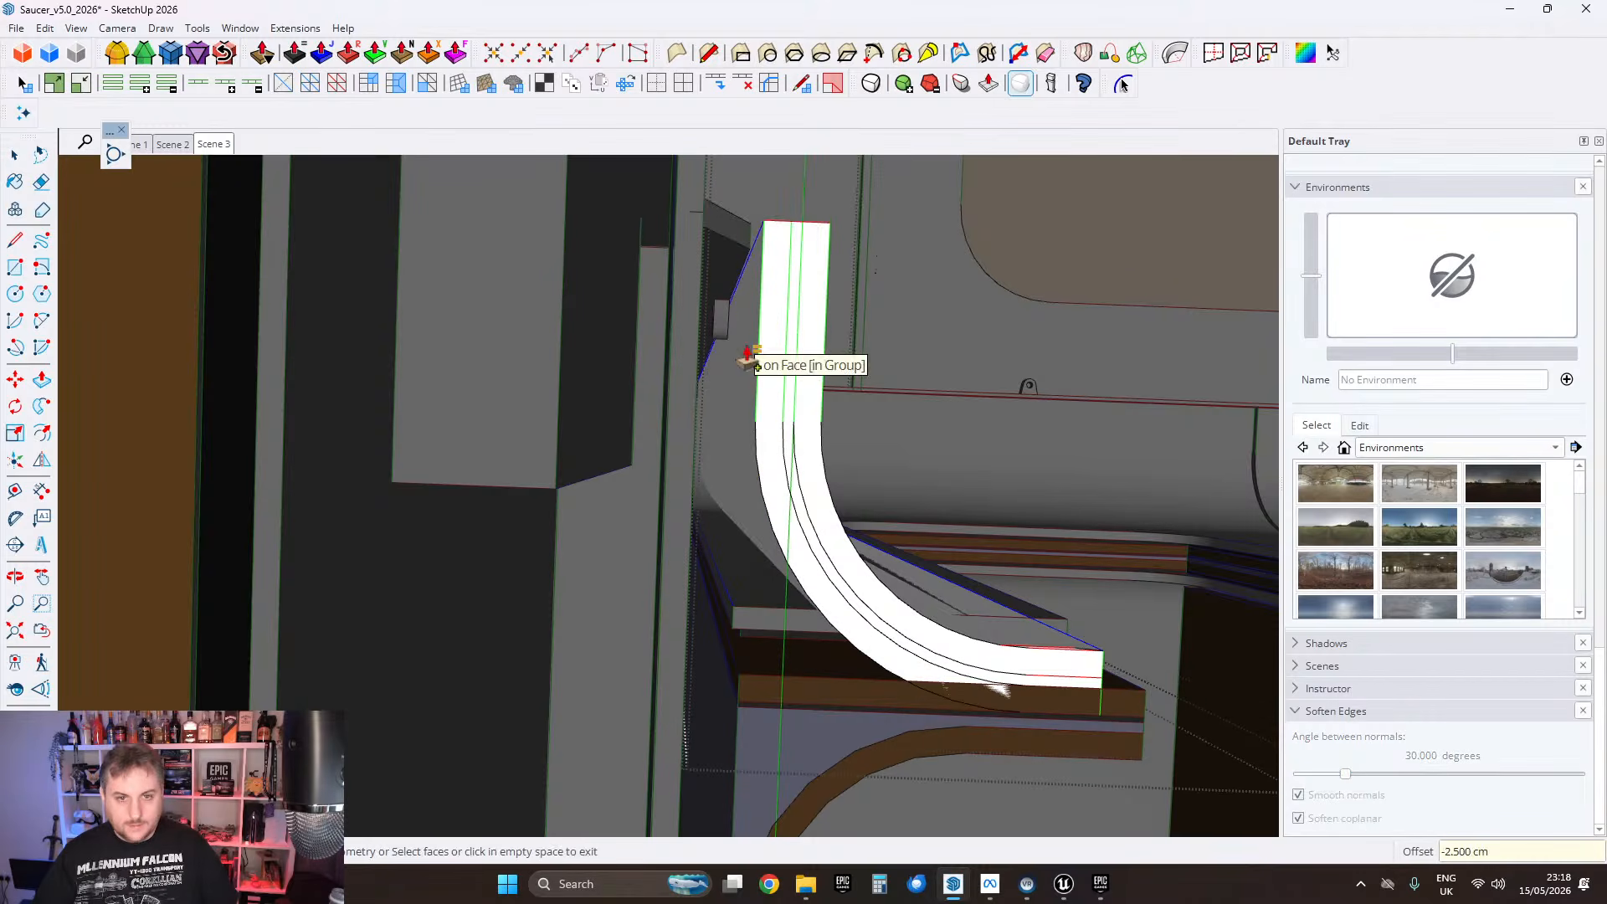
pyautogui.click(13, 161)
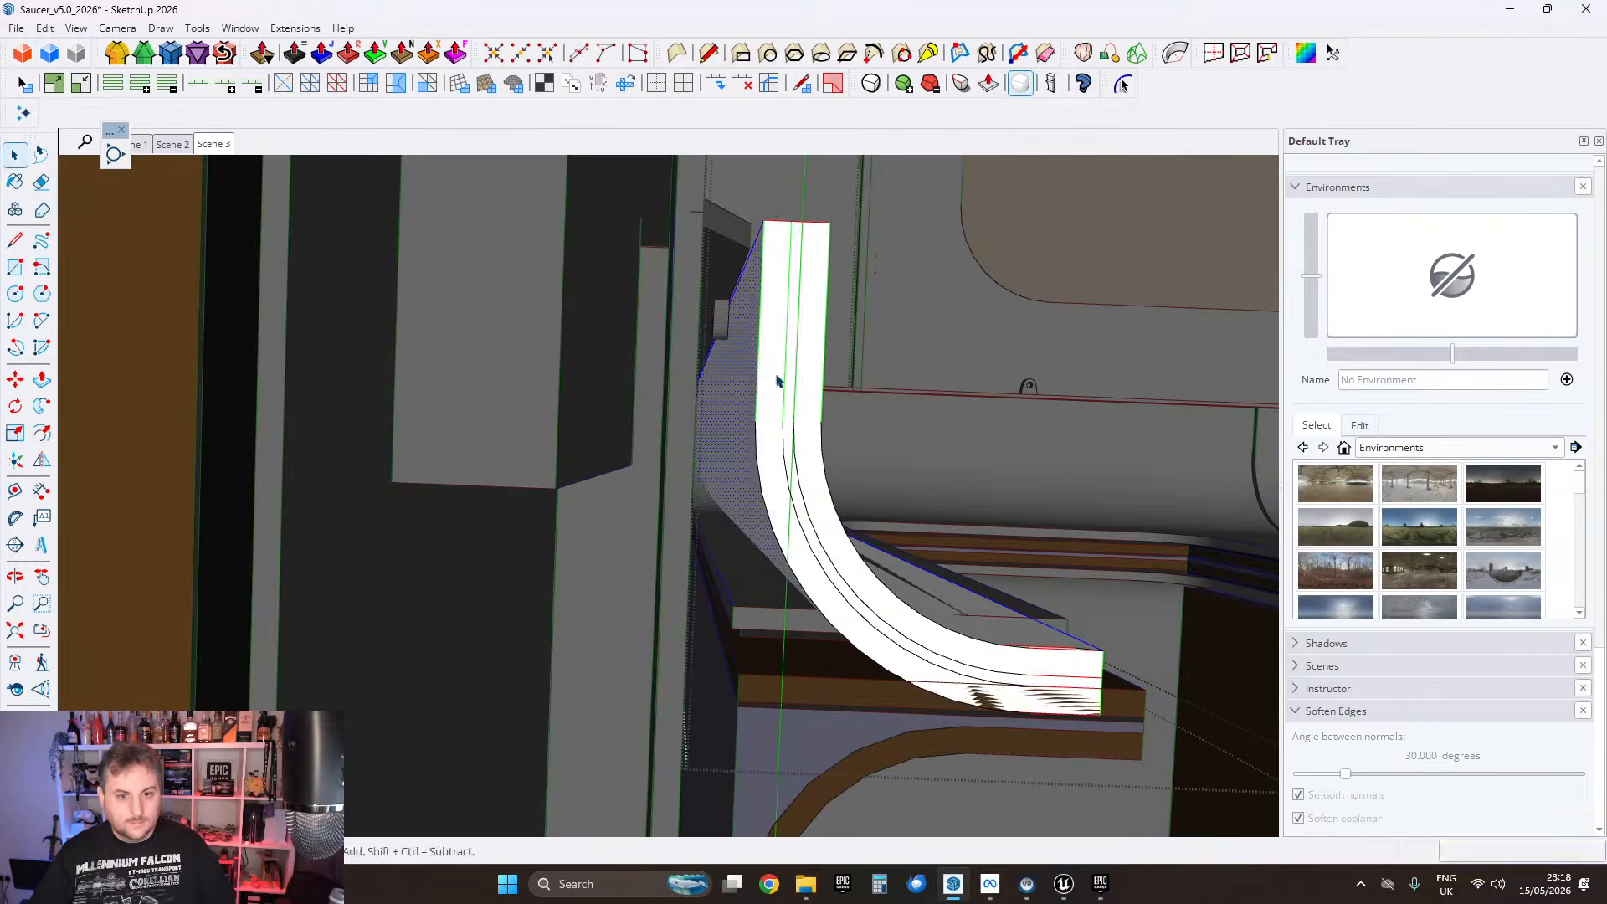
pyautogui.tripleClick(743, 344)
pyautogui.moveTo(743, 344); pyautogui.dragTo(775, 334, button='middle')
pyautogui.rightClick(775, 334)
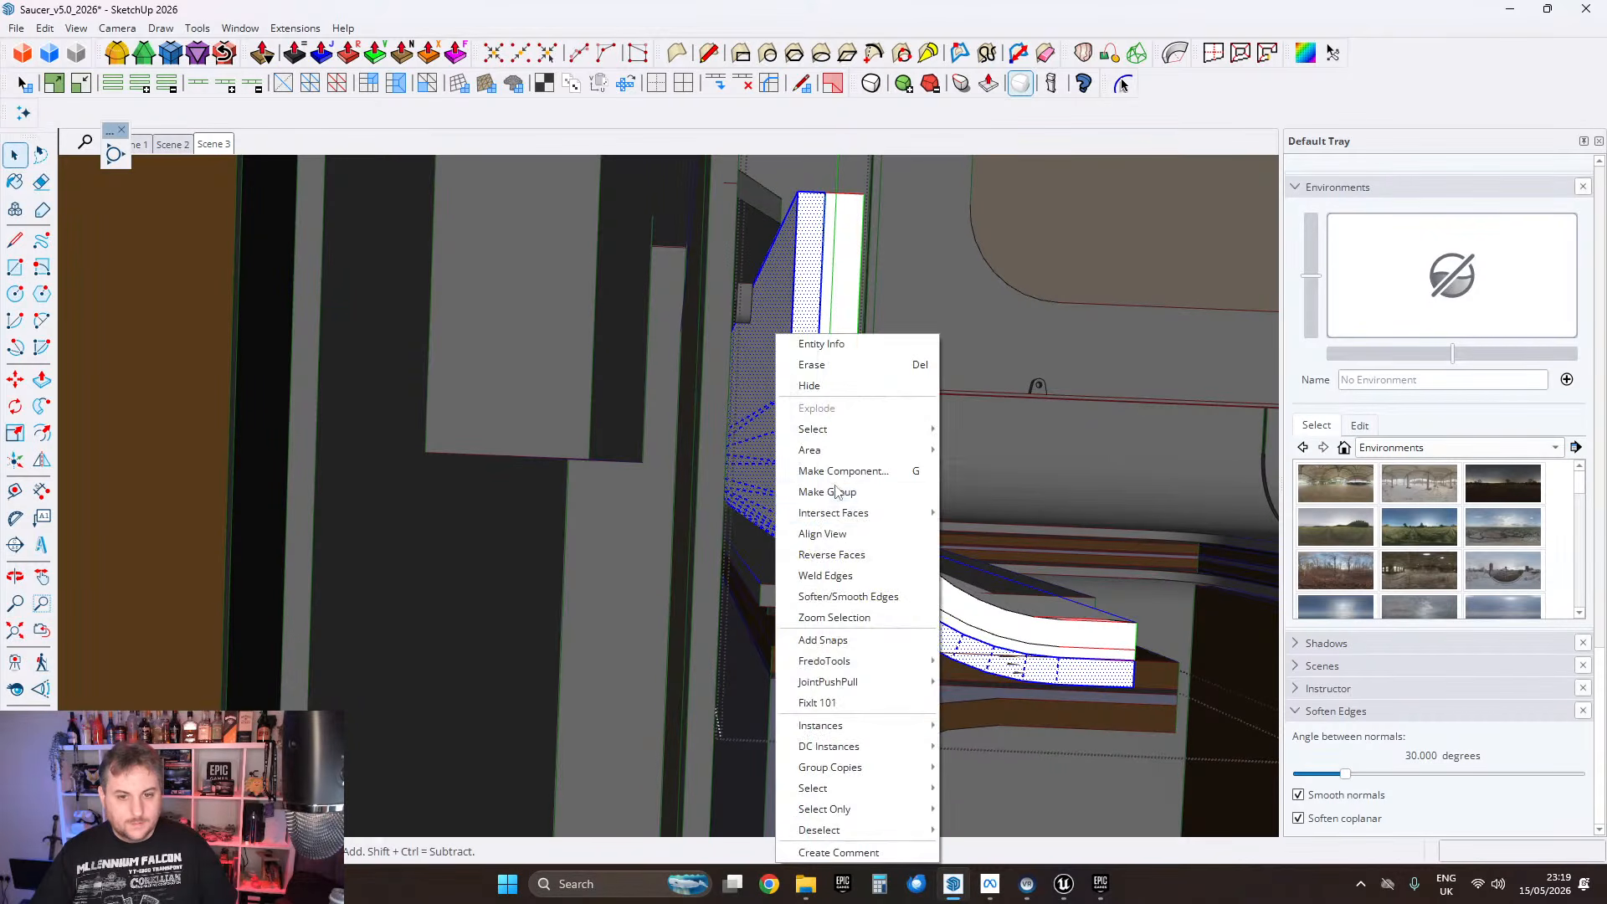
pyautogui.click(827, 492)
# Step: Copy the outer surface of the outer 2.5 cm layer from inside its group and paste it in place outside the group
pyautogui.tripleClick(778, 354)
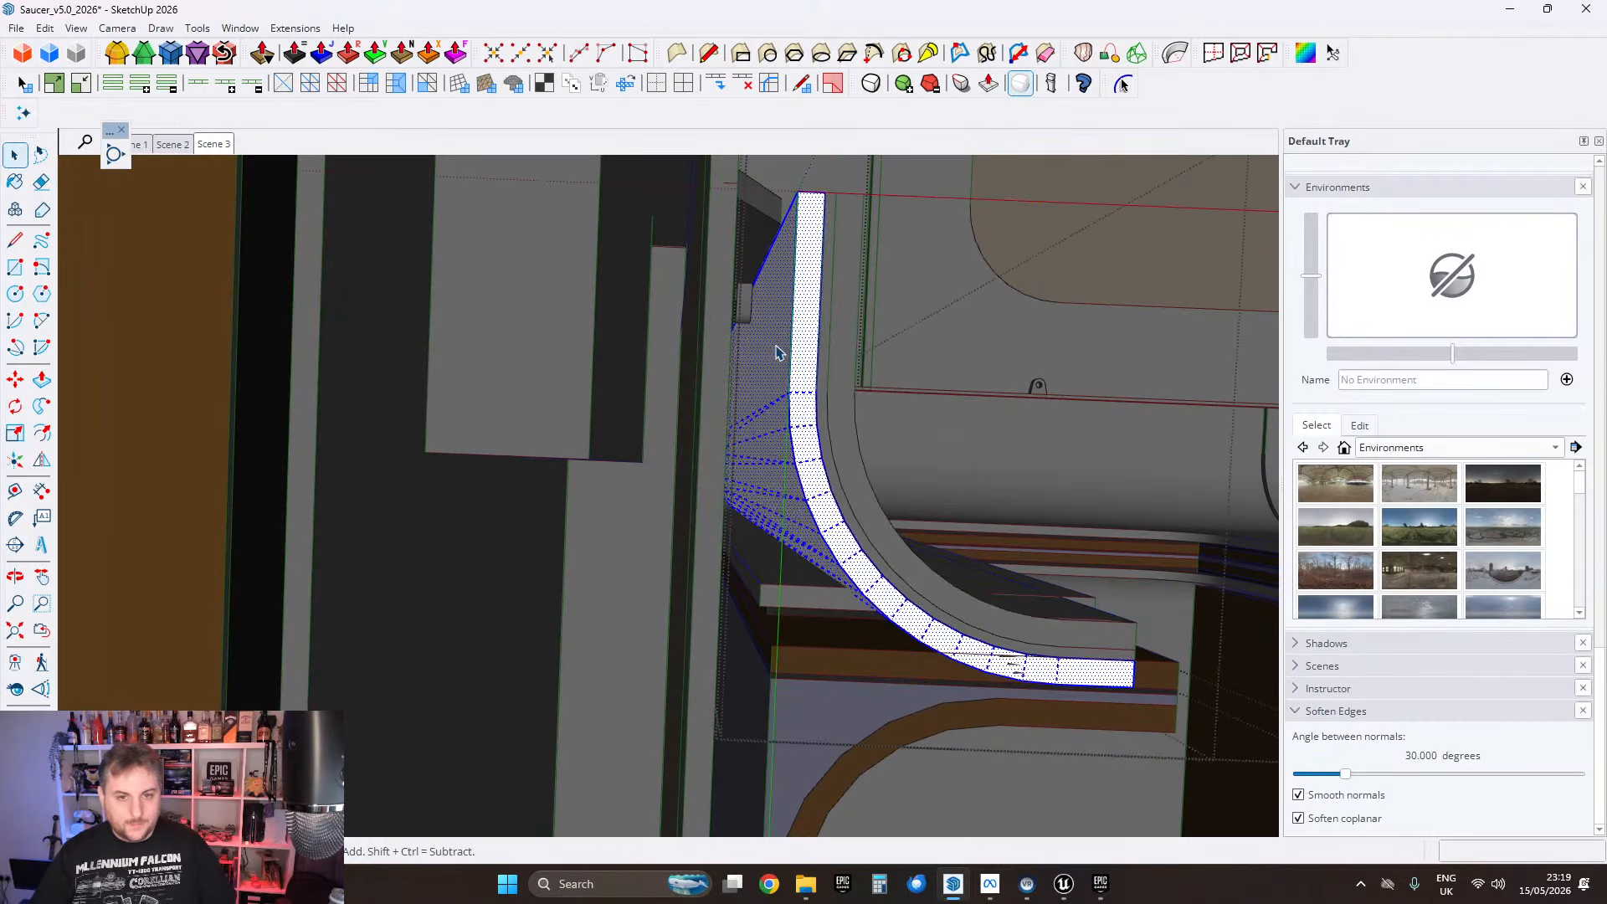
pyautogui.click(776, 353)
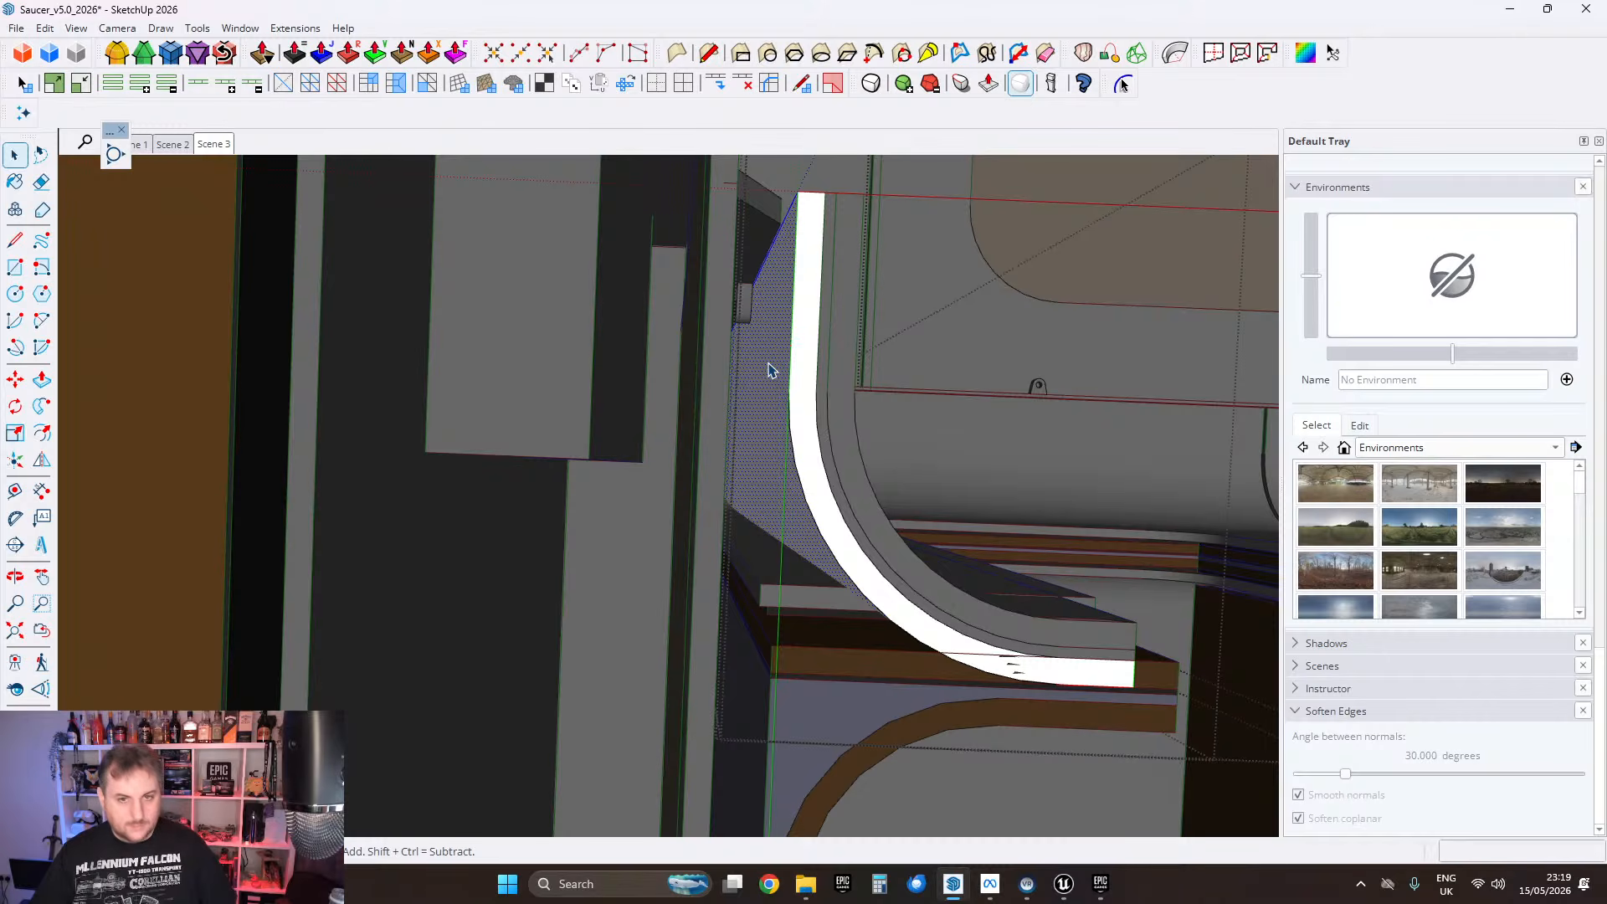
pyautogui.press('Escape')
pyautogui.click(44, 27)
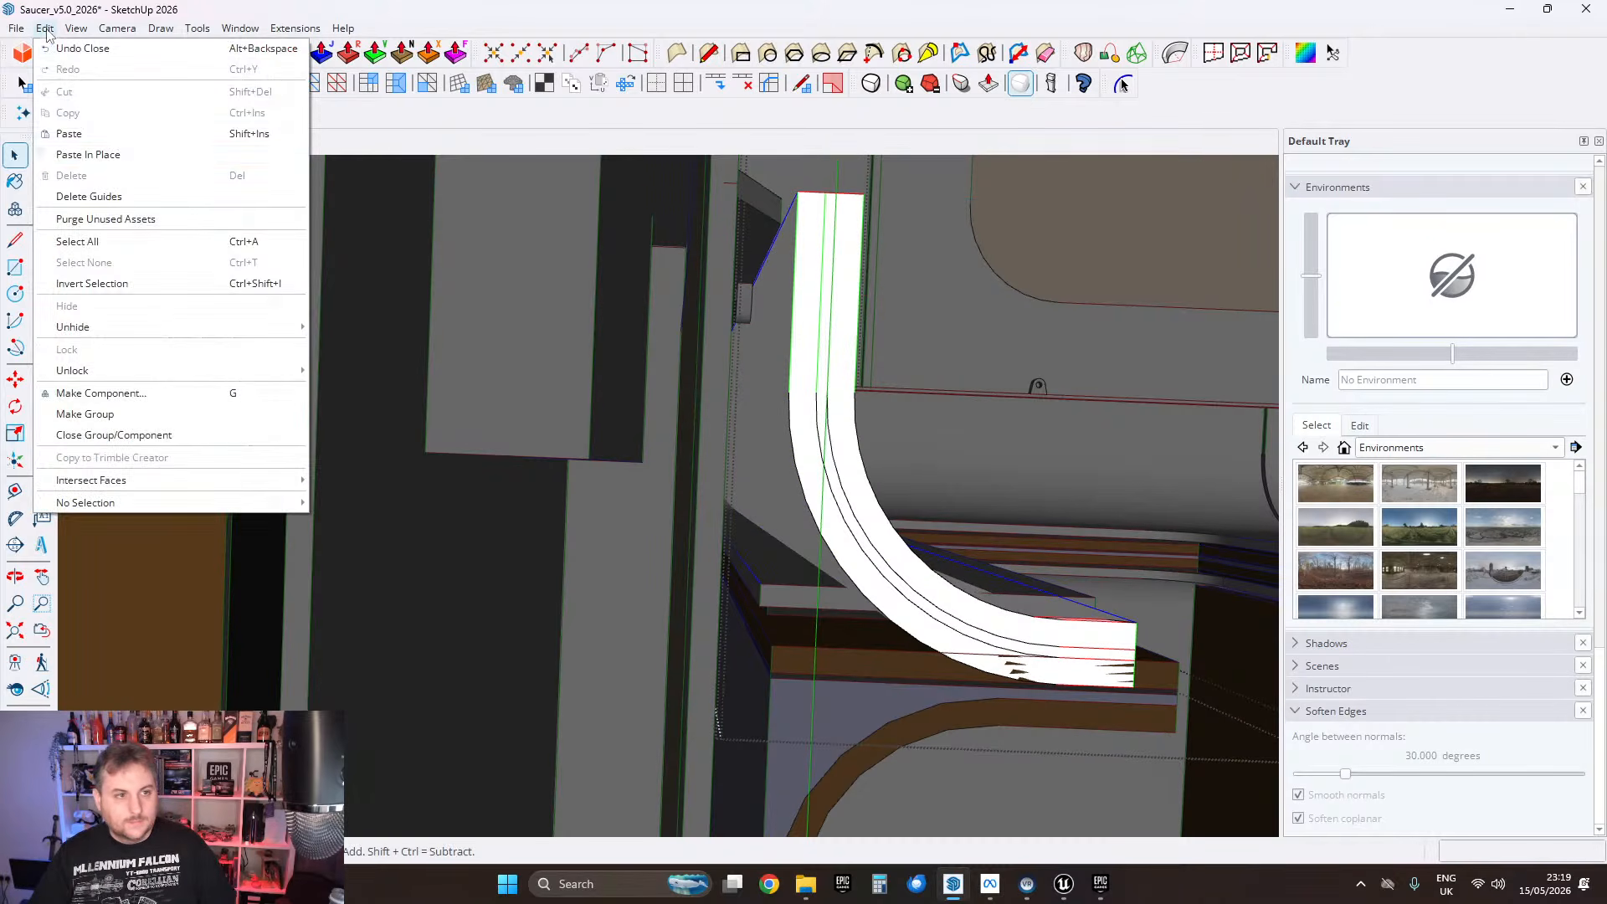
pyautogui.click(125, 155)
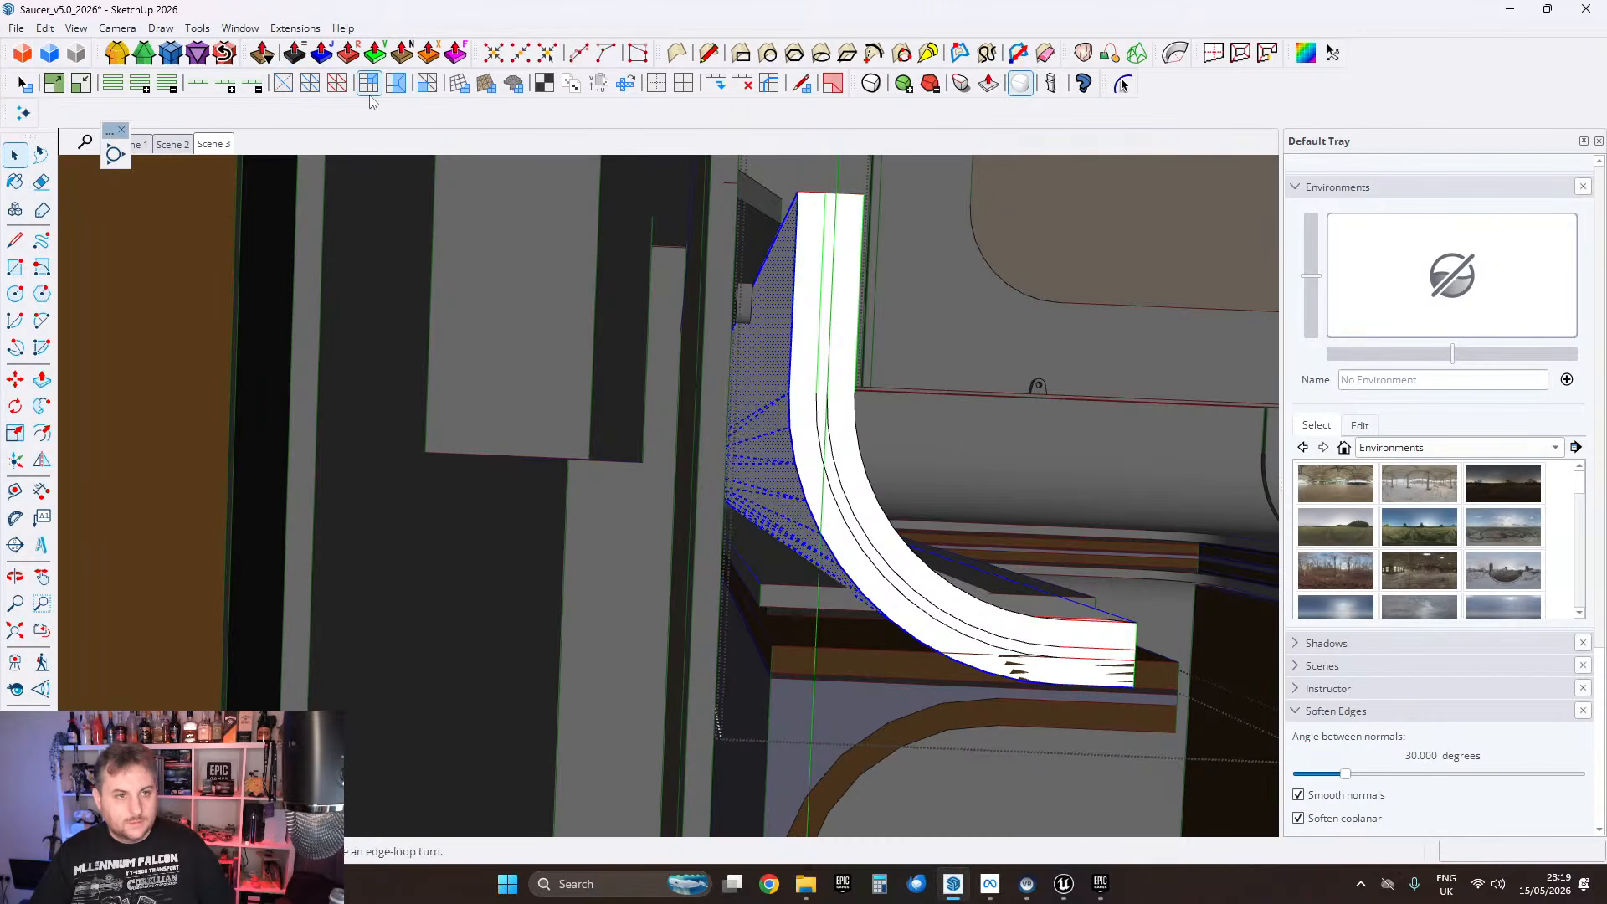
# Step: Thicken the pasted surface outward by 0.5 cm with Joint Push Pull
pyautogui.click(297, 60)
pyautogui.scroll(1, 775, 309)
pyautogui.click(772, 310)
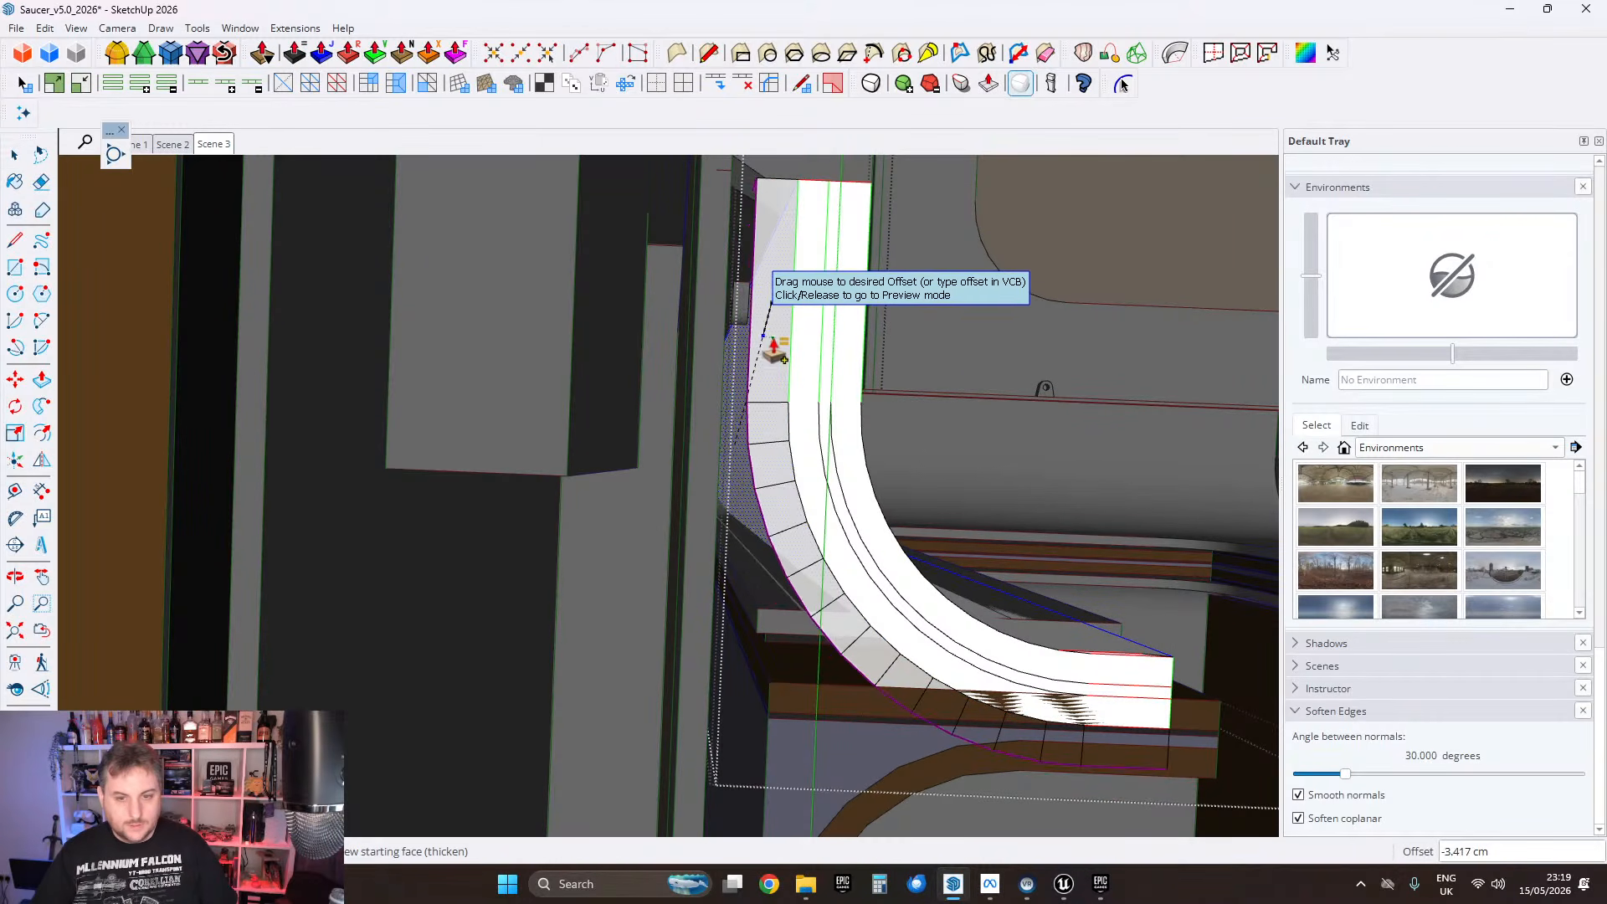
pyautogui.write('-0.5')
pyautogui.press('Return')
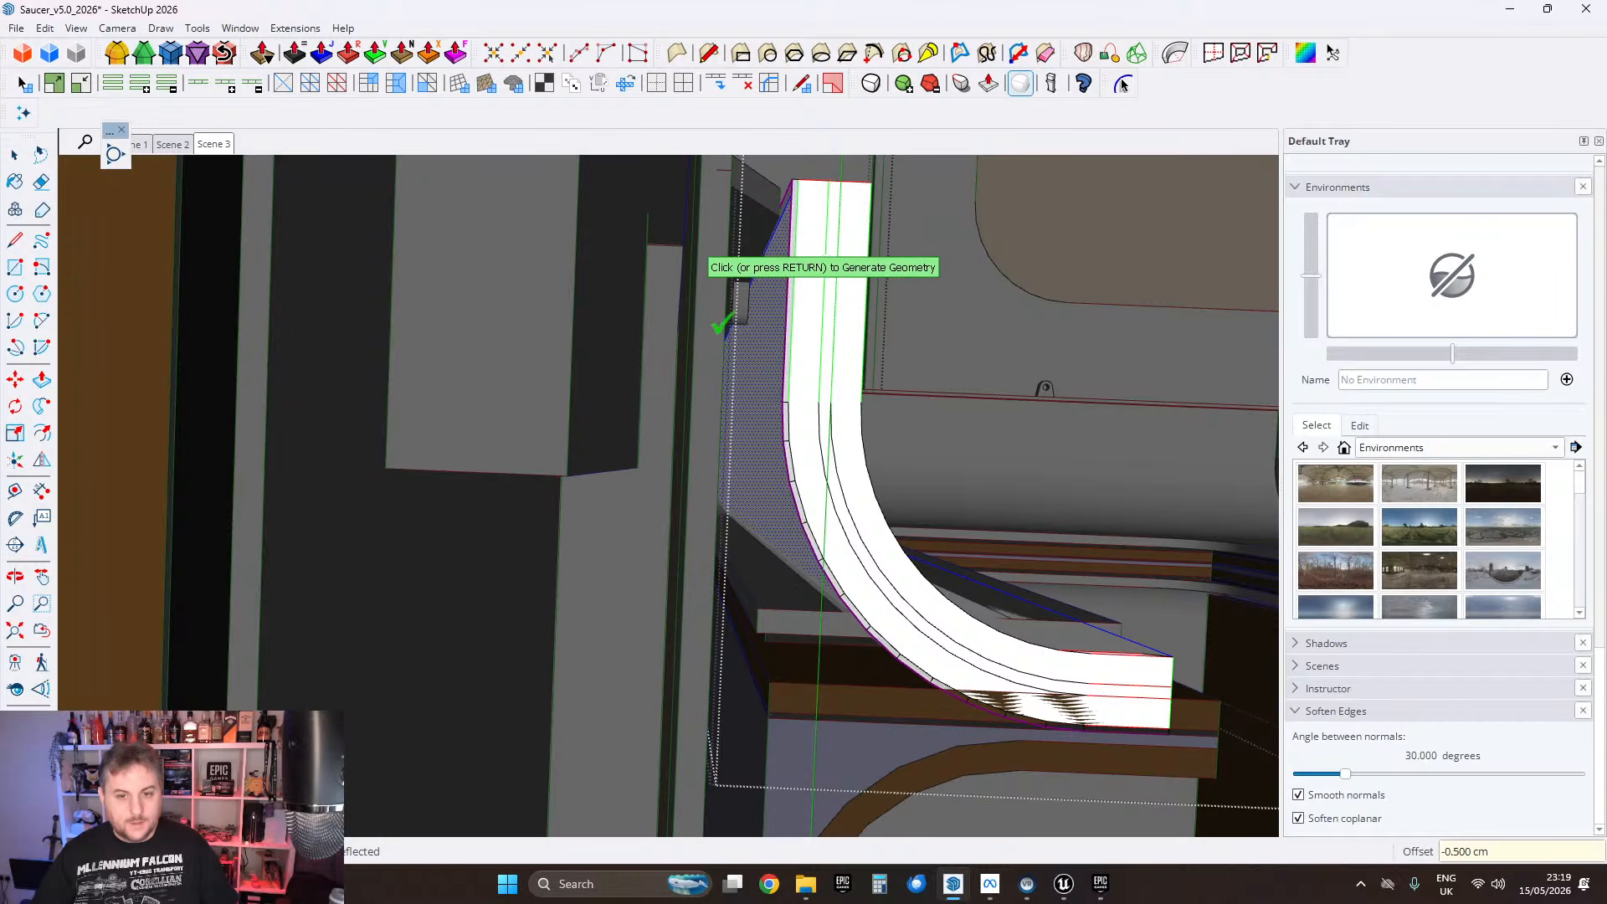
pyautogui.click(720, 324)
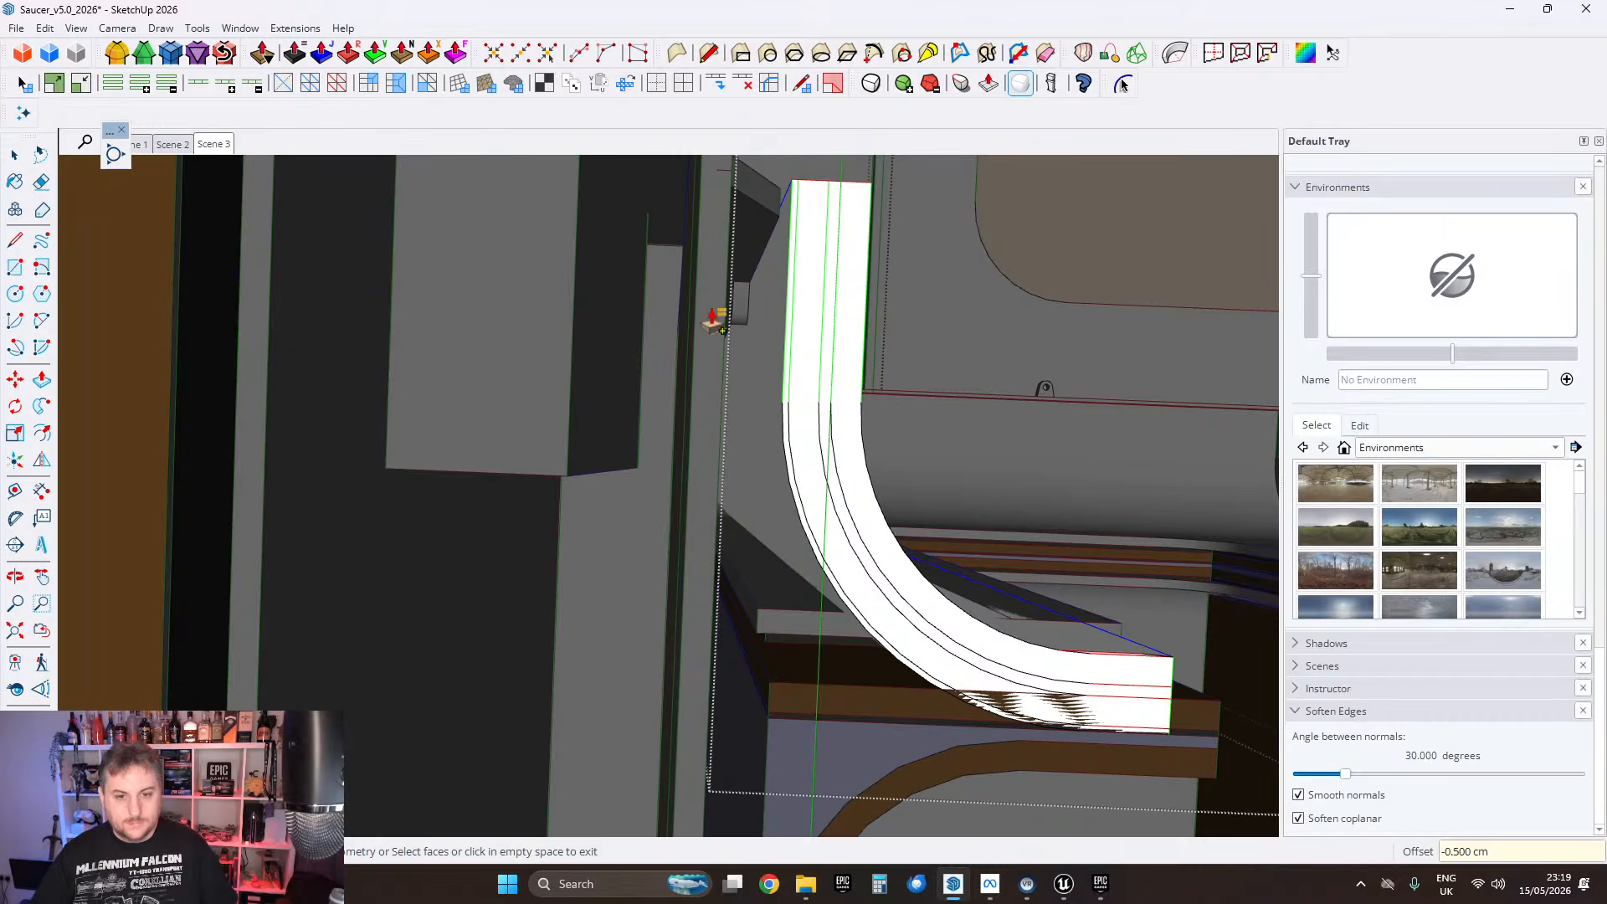
pyautogui.click(13, 159)
# Step: Examine the stacked panel layers along their open end and upper edge
pyautogui.moveTo(818, 290); pyautogui.dragTo(632, 329, button='middle')
pyautogui.scroll(4, 694, 301)
pyautogui.scroll(3, 670, 312)
pyautogui.scroll(-3, 614, 381)
pyautogui.moveTo(718, 446); pyautogui.dragTo(645, 438, button='middle')
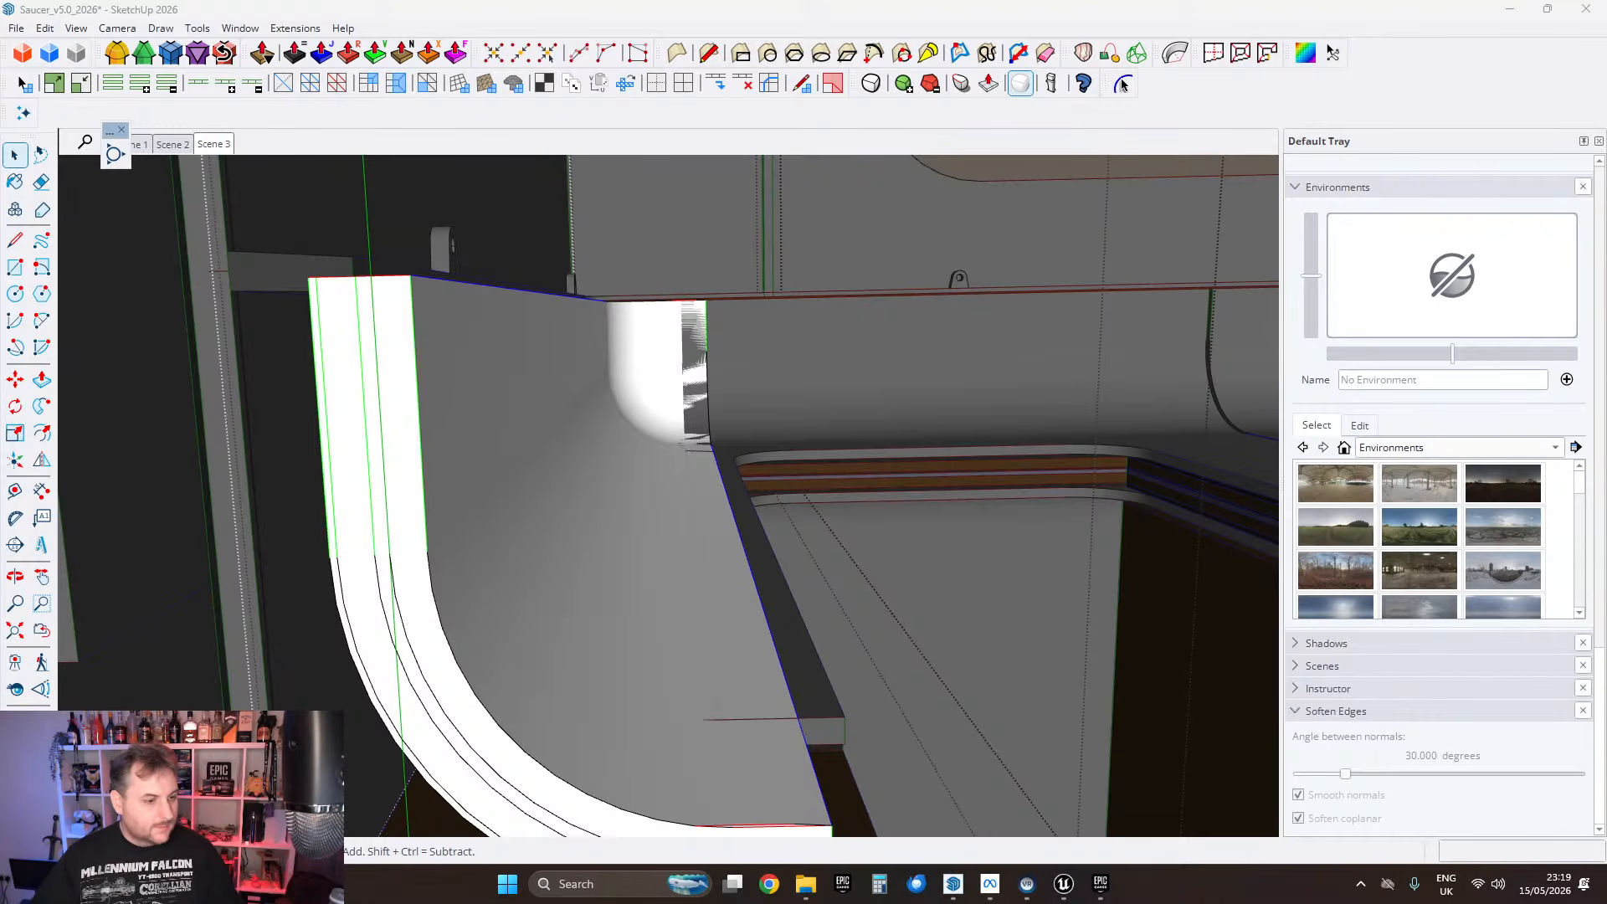
pyautogui.moveTo(680, 545)
pyautogui.mouseDown(button='middle')
pyautogui.moveTo(678, 603)
pyautogui.moveTo(592, 469)
pyautogui.moveTo(660, 467)
pyautogui.moveTo(718, 573)
pyautogui.moveTo(703, 650)
pyautogui.moveTo(674, 565)
pyautogui.mouseUp(button='middle')
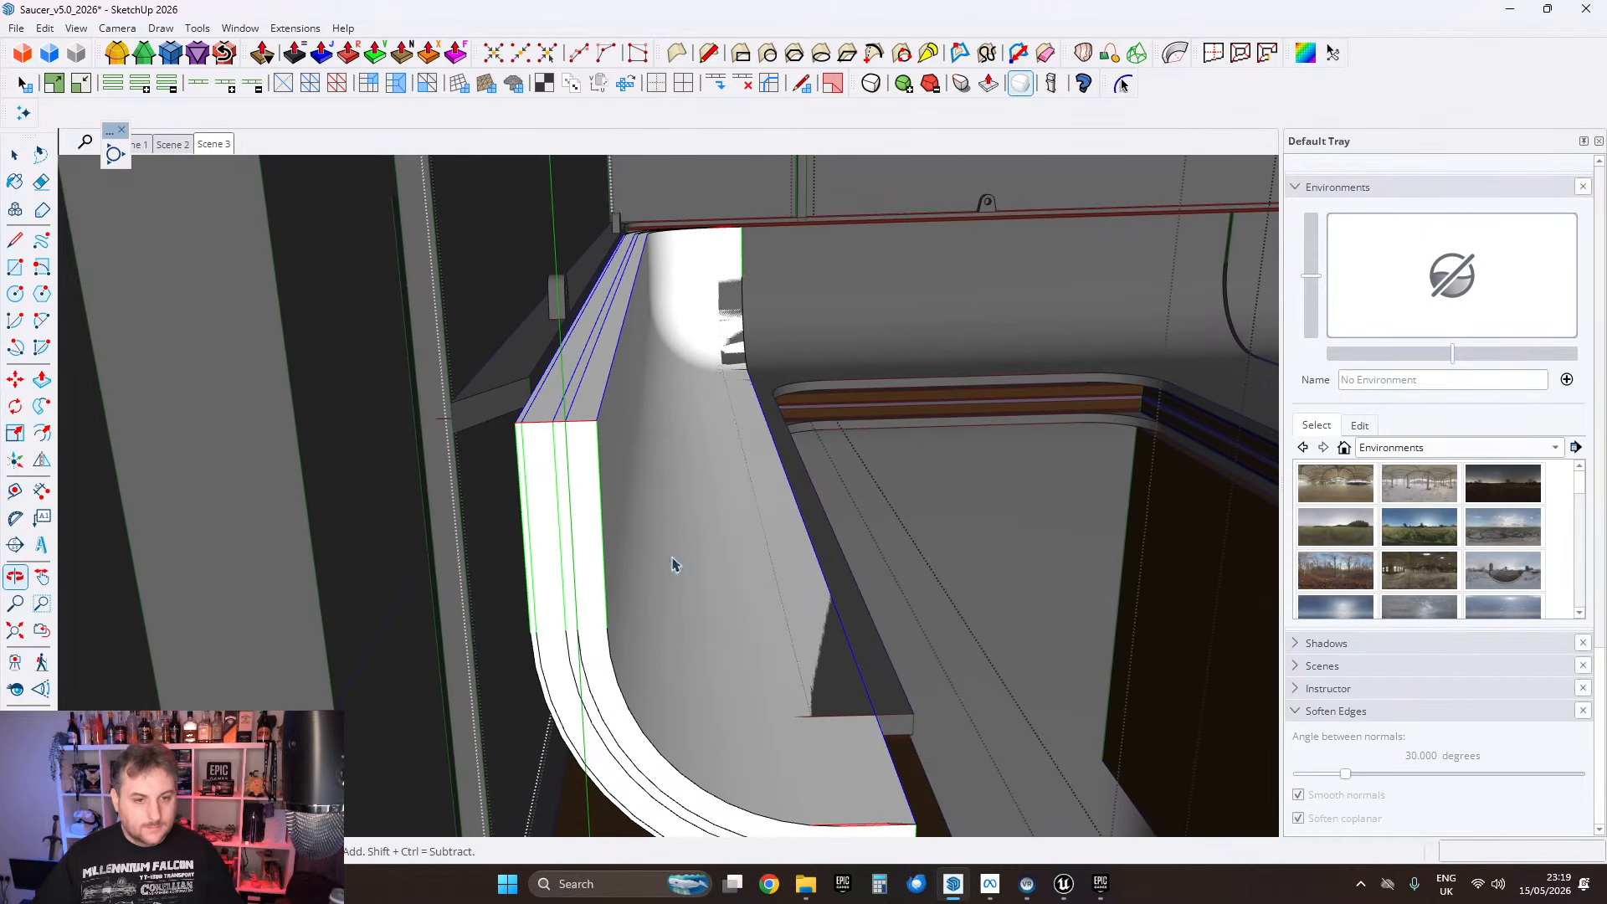
pyautogui.click(562, 464)
pyautogui.scroll(2, 557, 459)
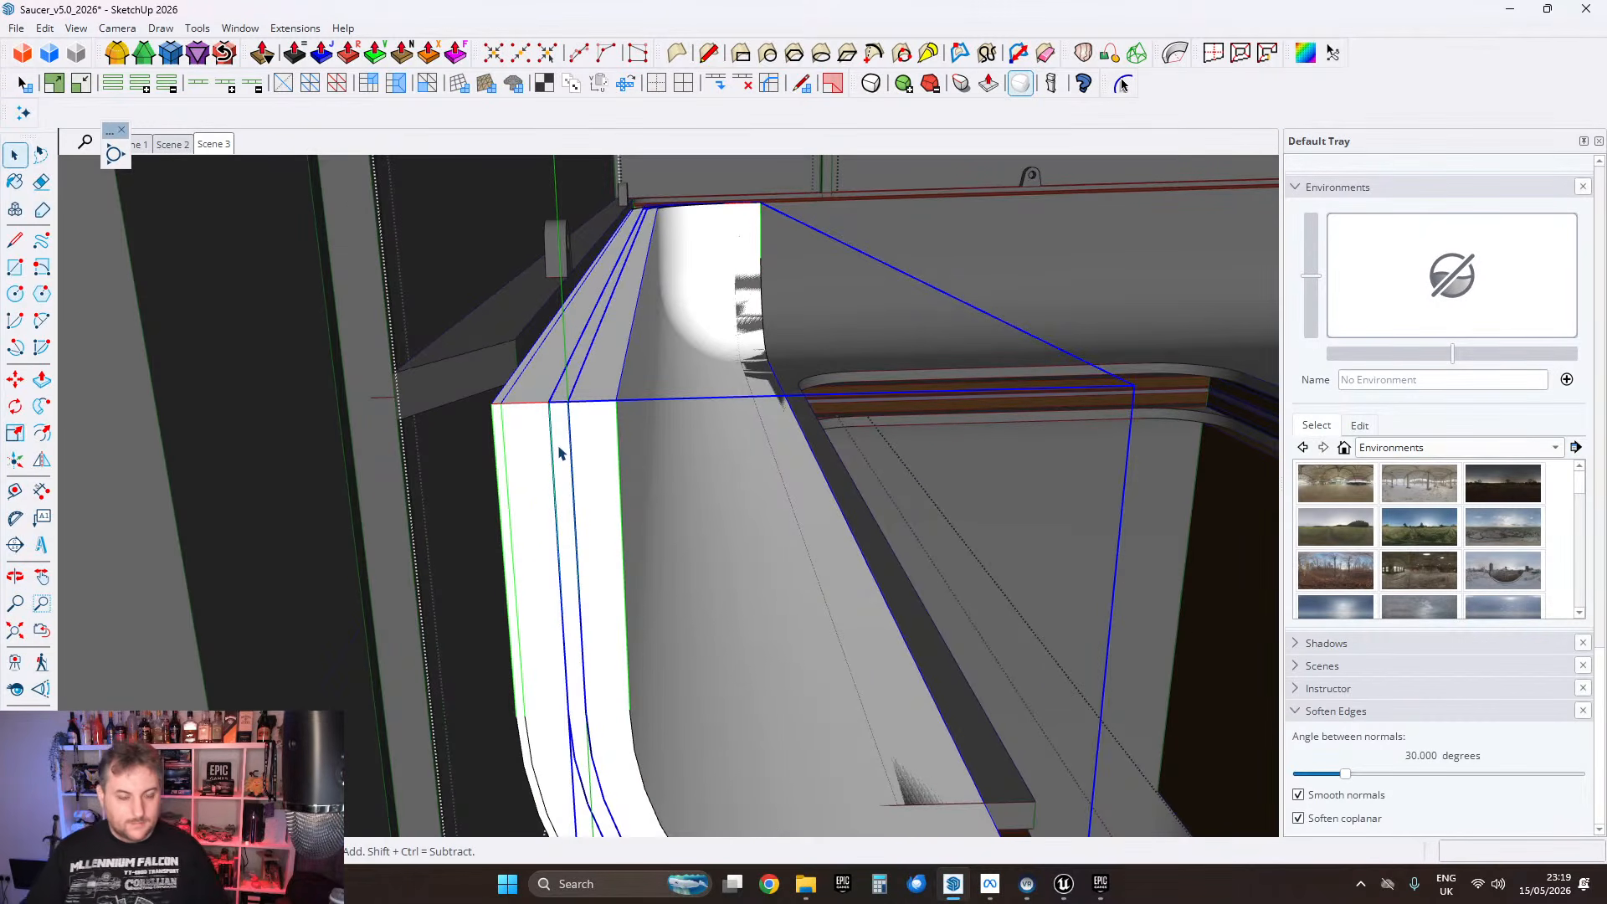
pyautogui.doubleClick(559, 452)
pyautogui.moveTo(556, 449); pyautogui.dragTo(531, 567, button='middle')
# Step: Erase the stray sliver face along the lower end of the innermost 2.5 cm layer
pyautogui.click(632, 425)
pyautogui.scroll(3, 466, 617)
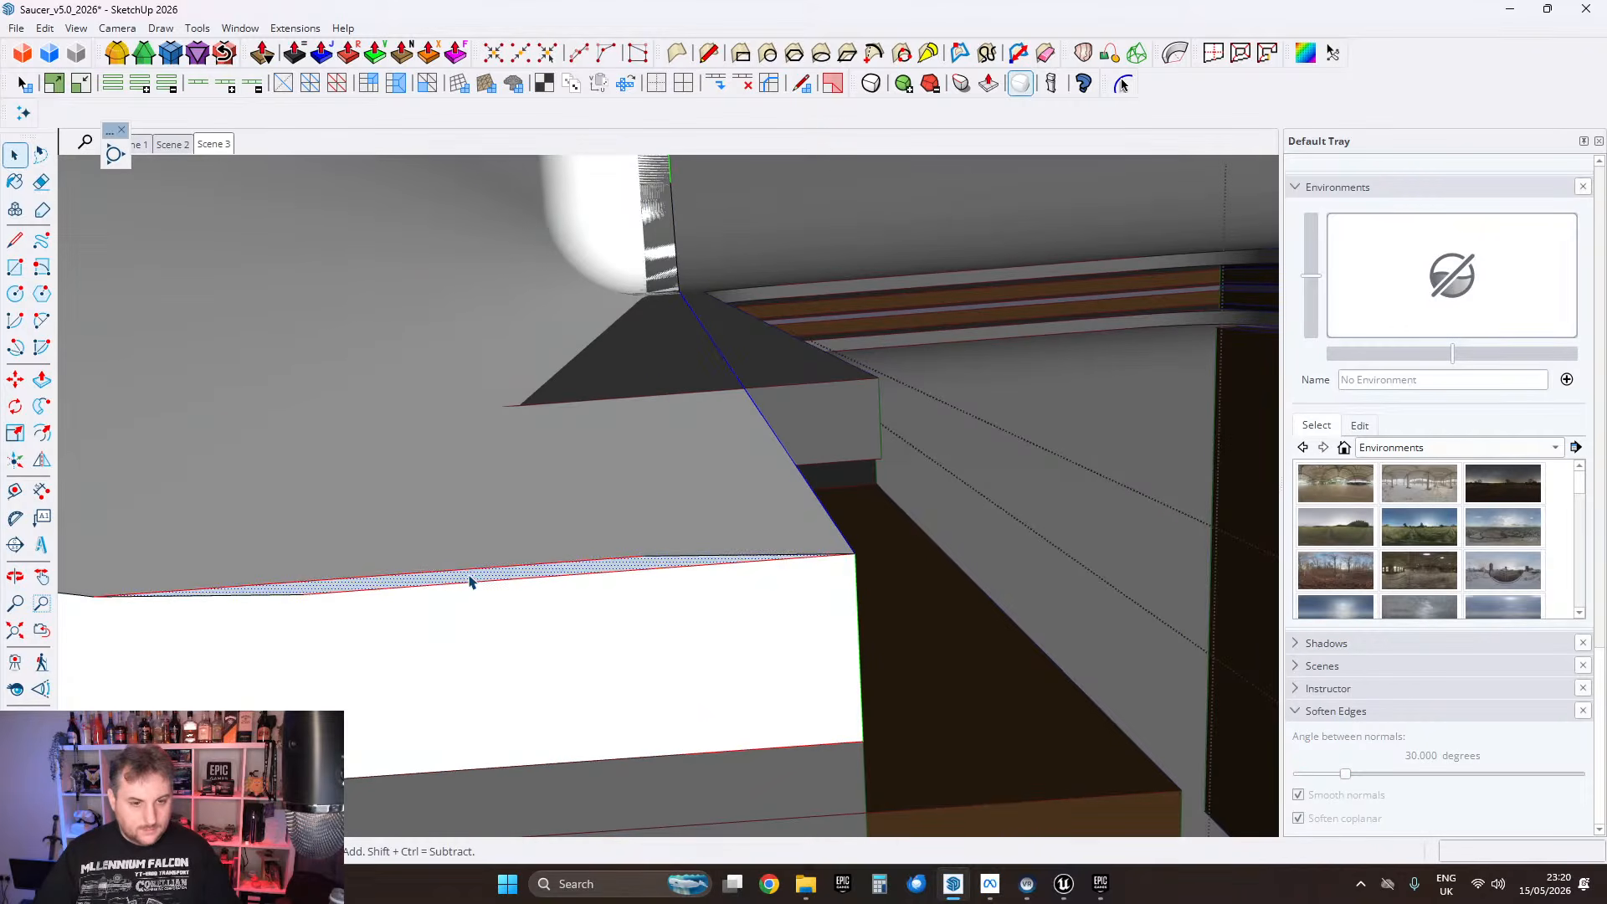
pyautogui.tripleClick(470, 581)
pyautogui.click(466, 579)
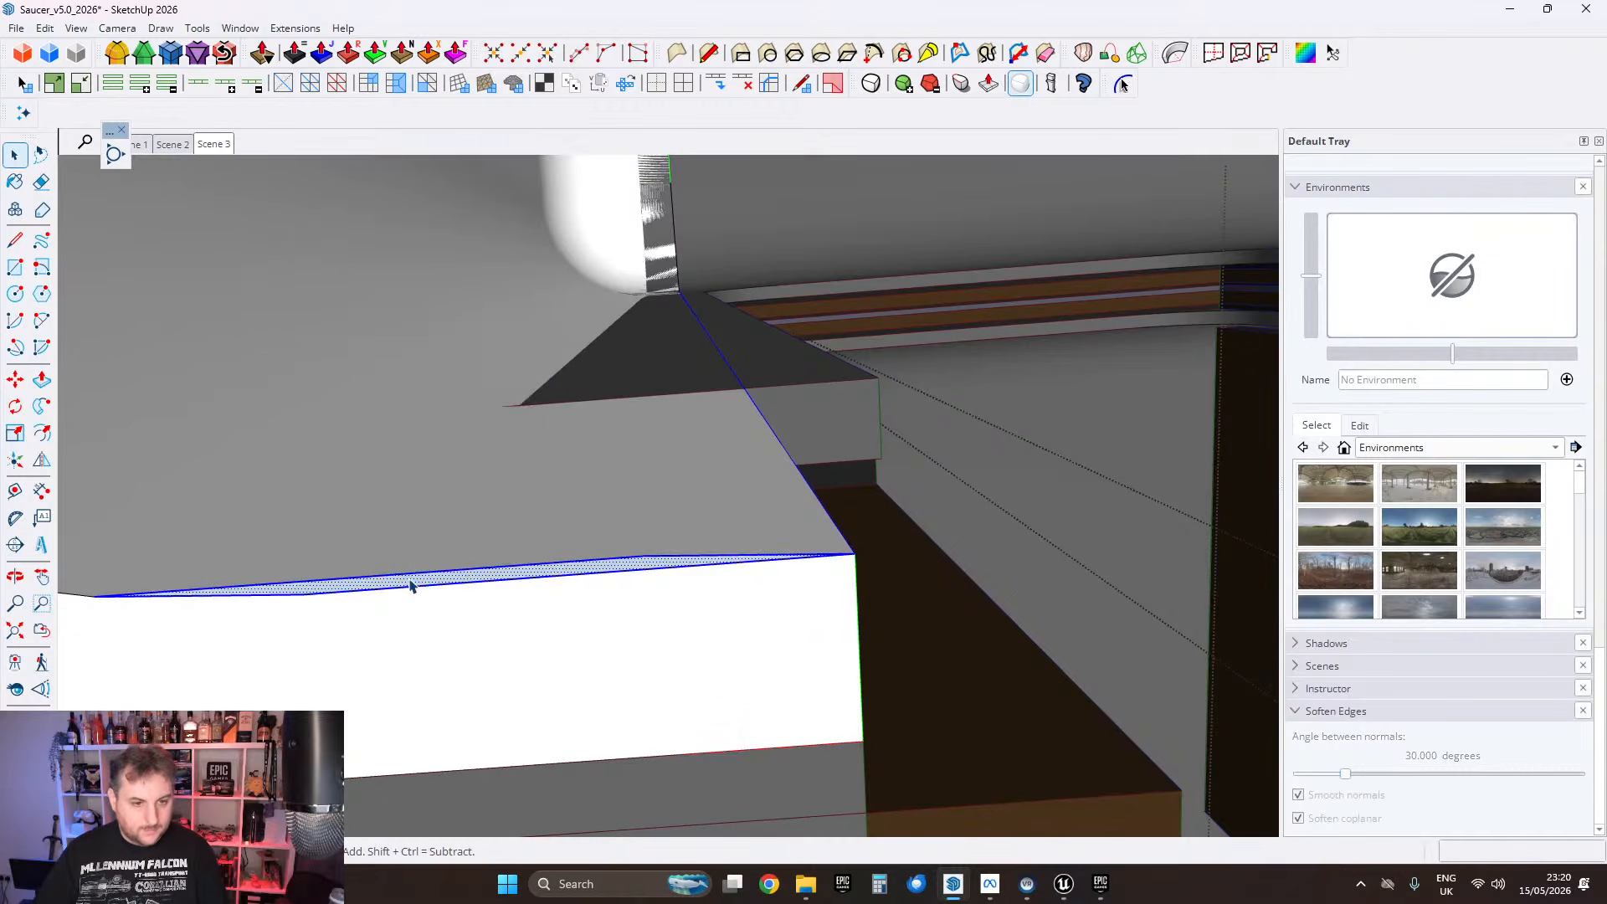
pyautogui.rightClick(410, 584)
pyautogui.click(456, 207)
pyautogui.click(735, 409)
# Step: Clean up all connected geometry of the innermost 2.5 cm layer with FixIt 101, merging the segmented end face
pyautogui.scroll(-3, 735, 408)
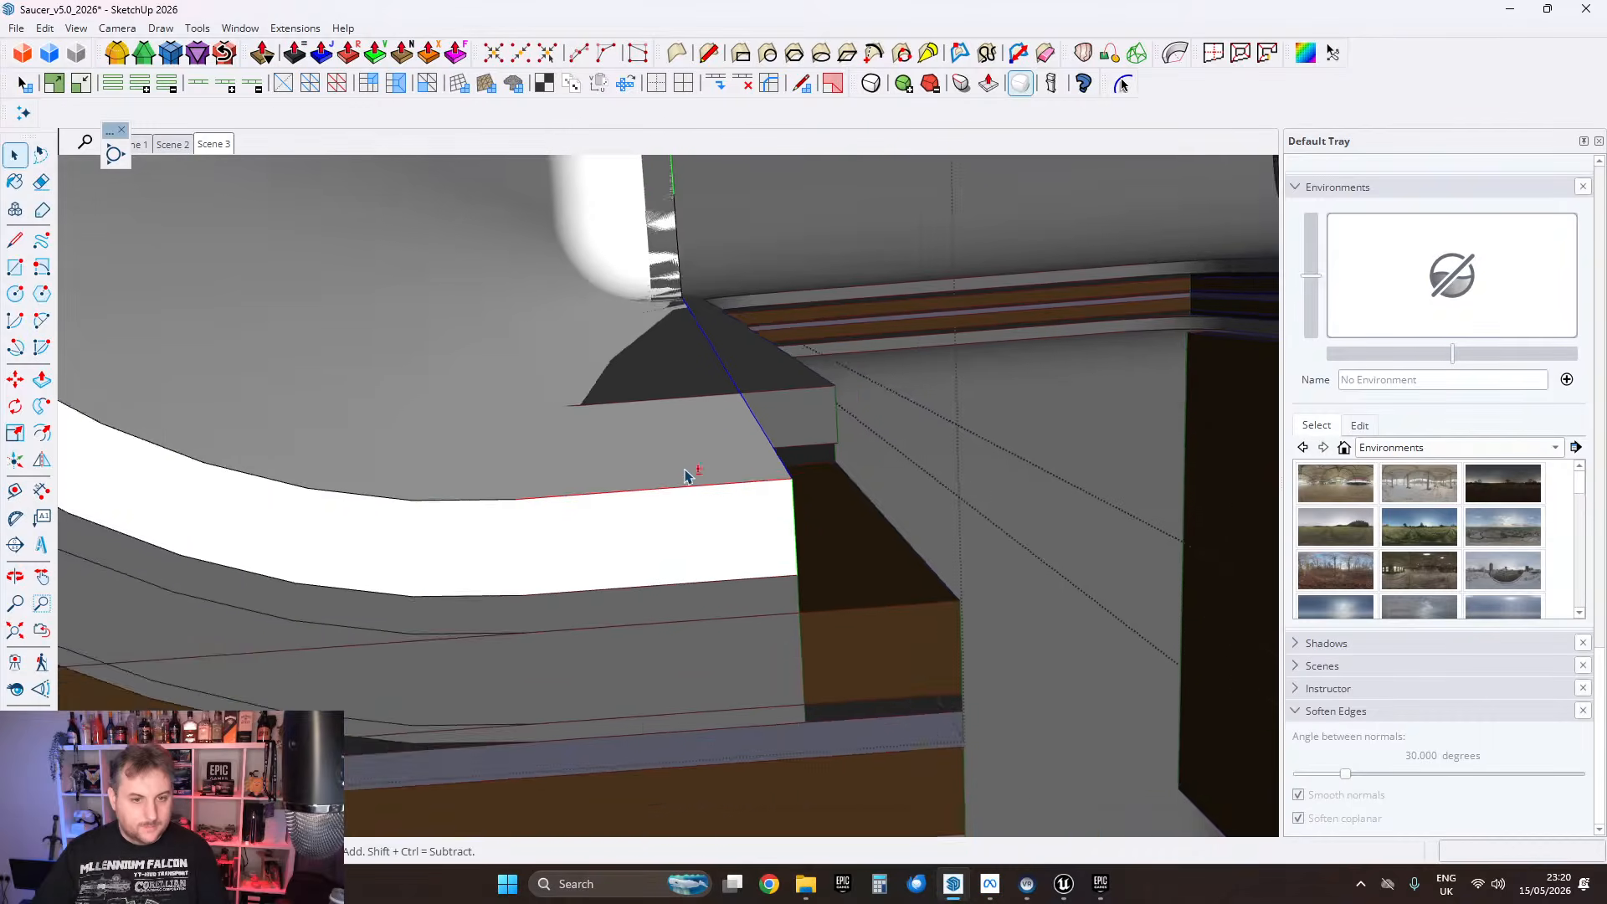
pyautogui.moveTo(688, 473); pyautogui.dragTo(489, 434, button='middle')
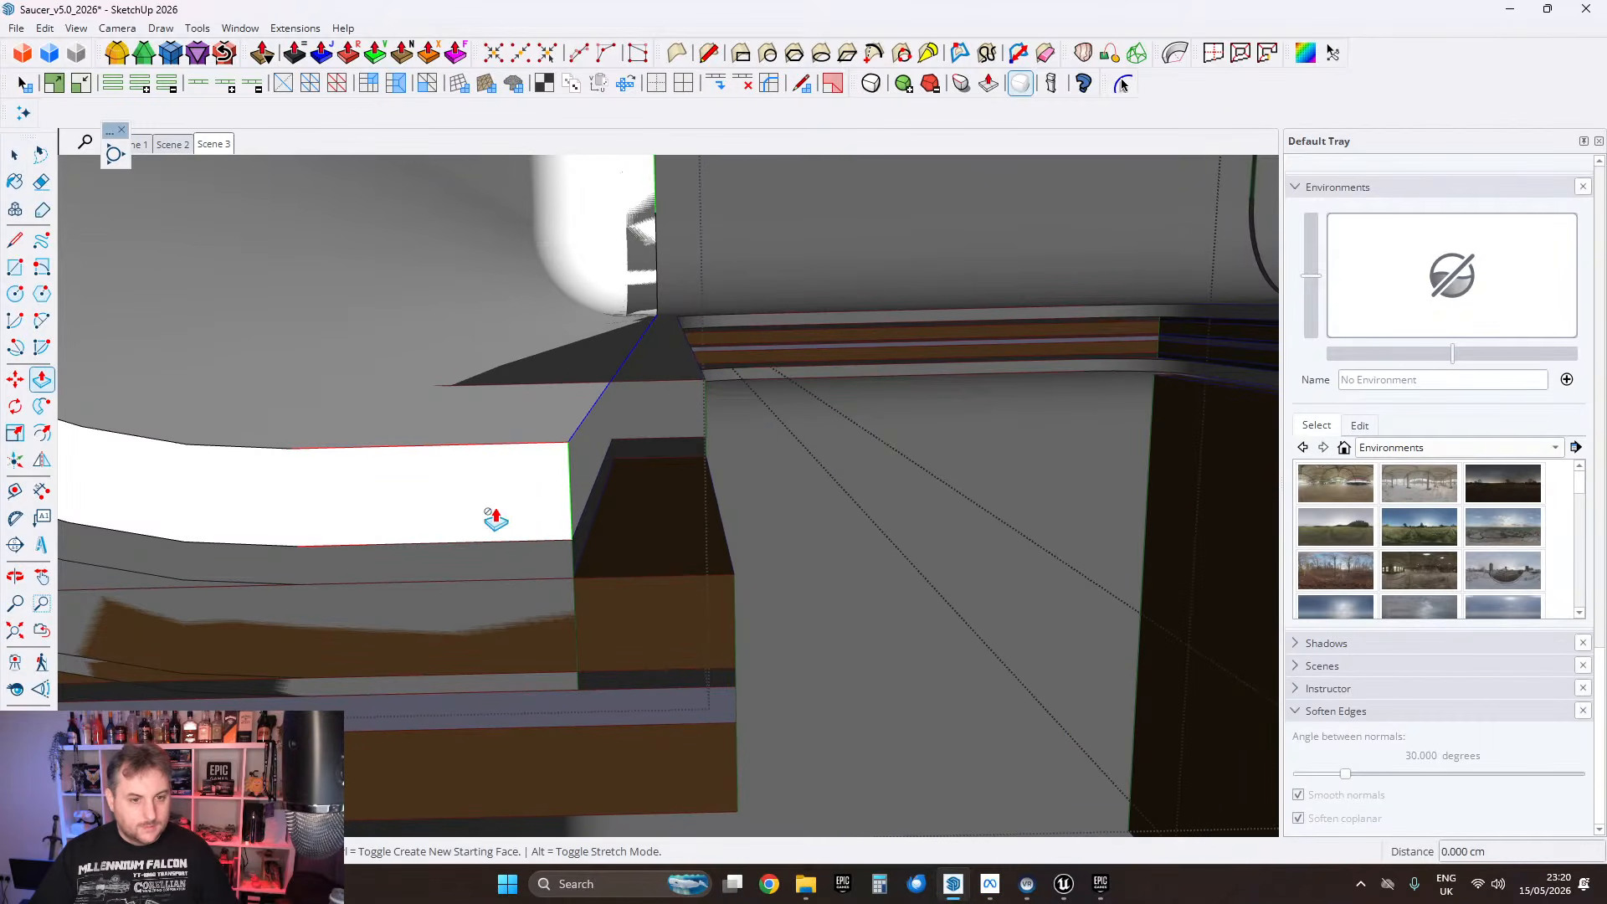
pyautogui.click(14, 154)
pyautogui.scroll(-3, 499, 402)
pyautogui.tripleClick(466, 442)
pyautogui.rightClick(390, 374)
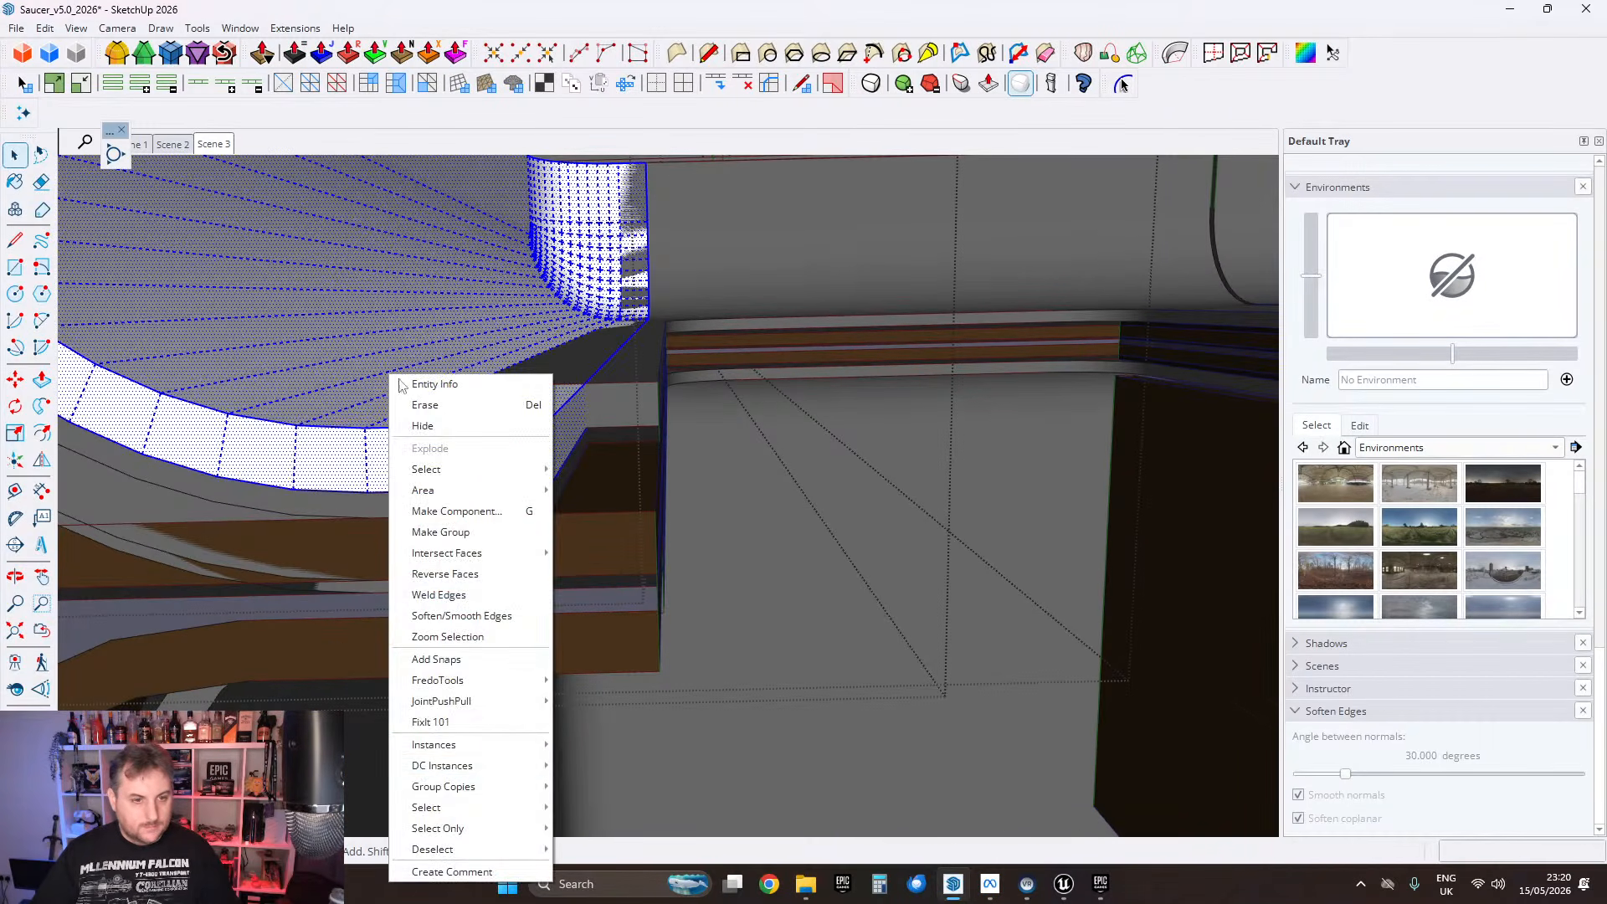
pyautogui.click(469, 722)
pyautogui.press('Return')
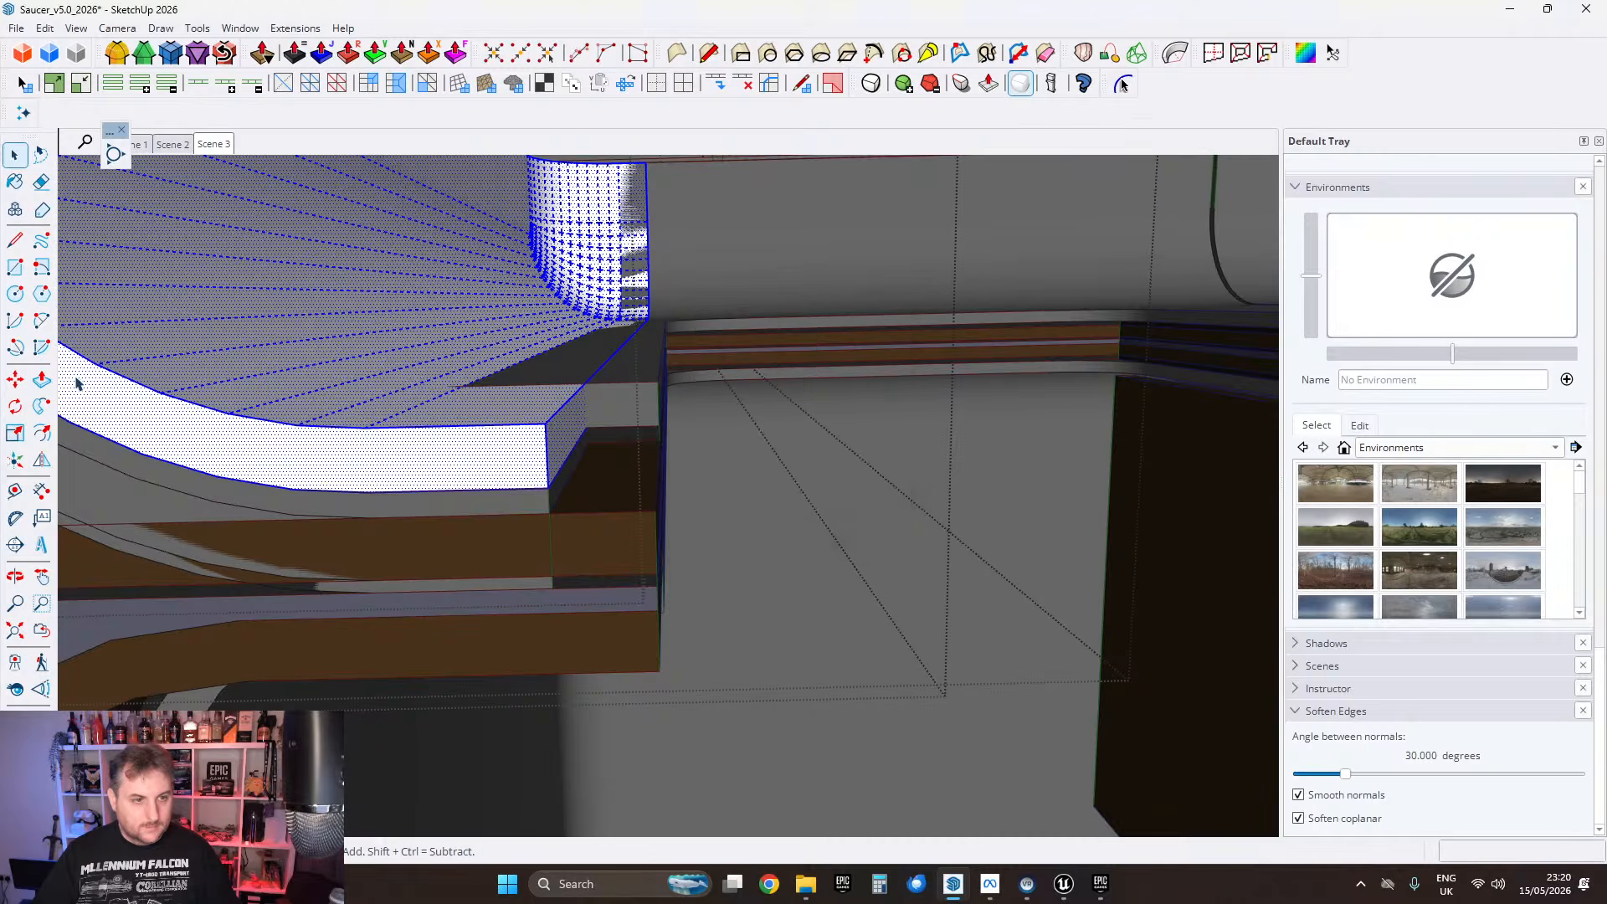
# Step: Push the end face of the innermost 2.5 cm layer back by 20 cm
pyautogui.click(42, 381)
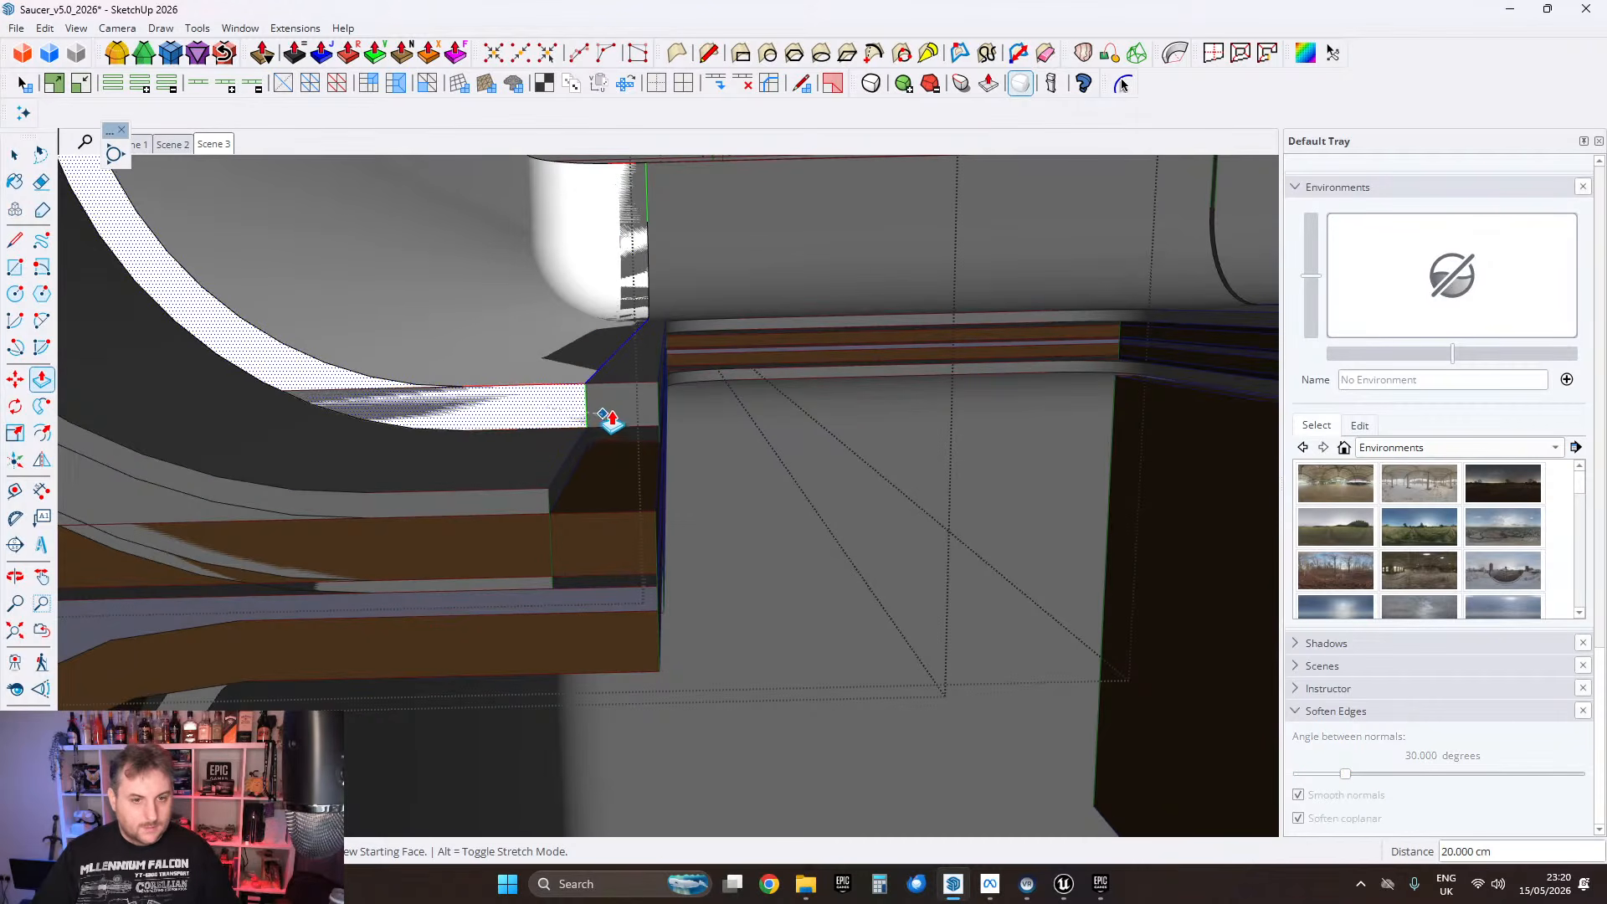
pyautogui.moveTo(617, 394); pyautogui.dragTo(407, 509, button='middle')
pyautogui.click(15, 155)
pyautogui.moveTo(402, 344); pyautogui.dragTo(539, 468, button='middle')
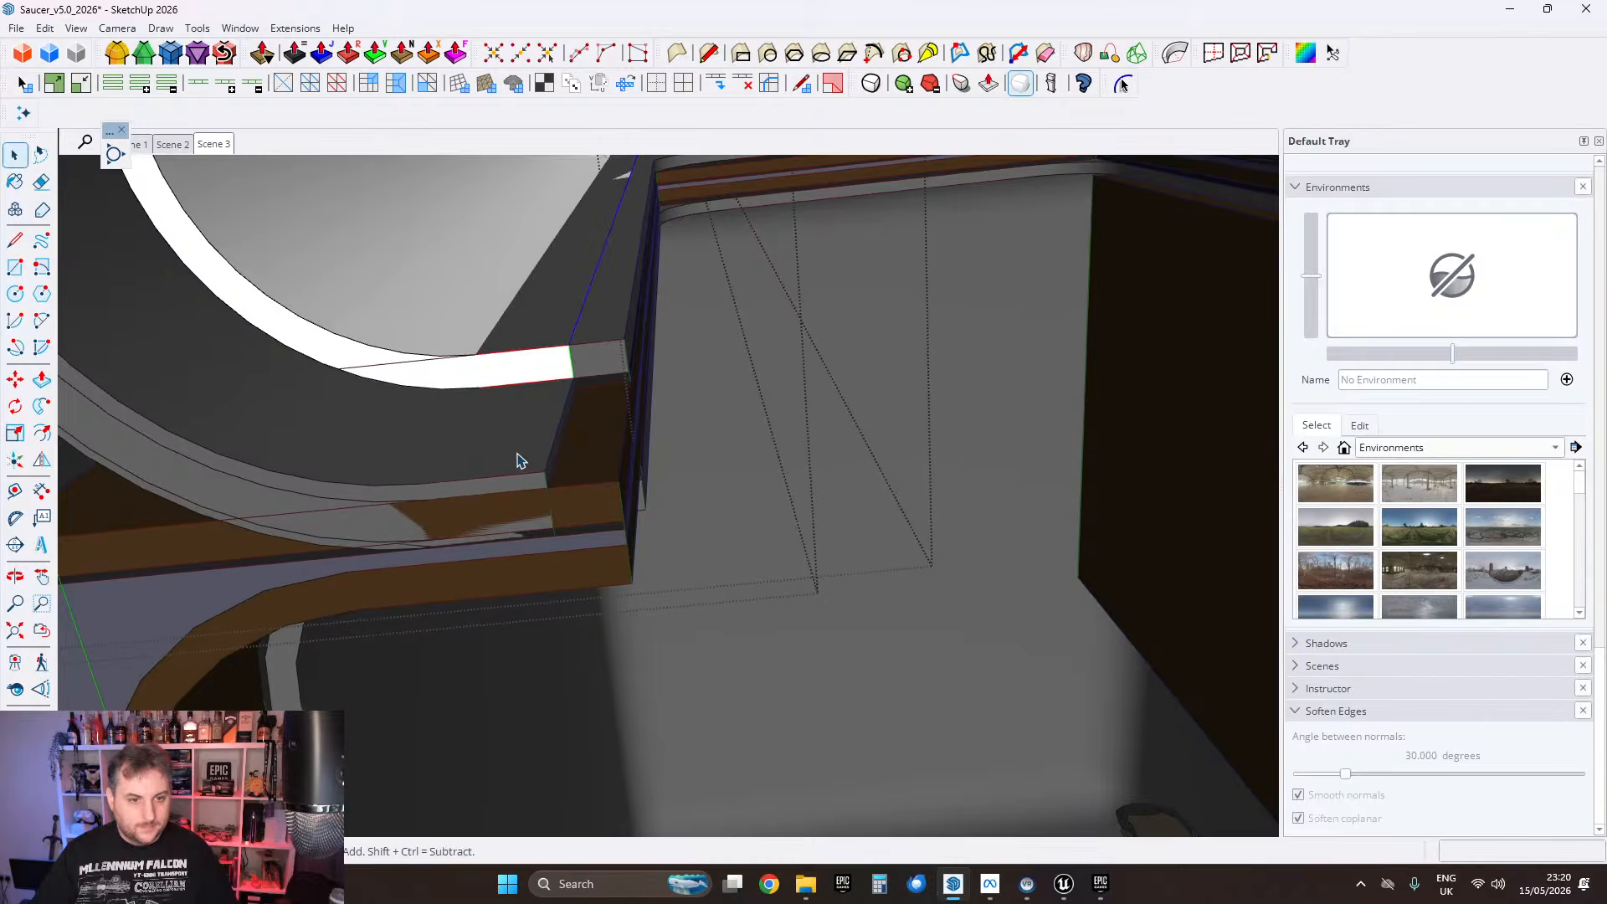
pyautogui.hotkey('ctrl', 'z')
# Step: Select all connected geometry of the 1 cm layer and clean it up with FixIt 101
pyautogui.tripleClick(535, 448)
pyautogui.scroll(2, 527, 439)
pyautogui.rightClick(512, 436)
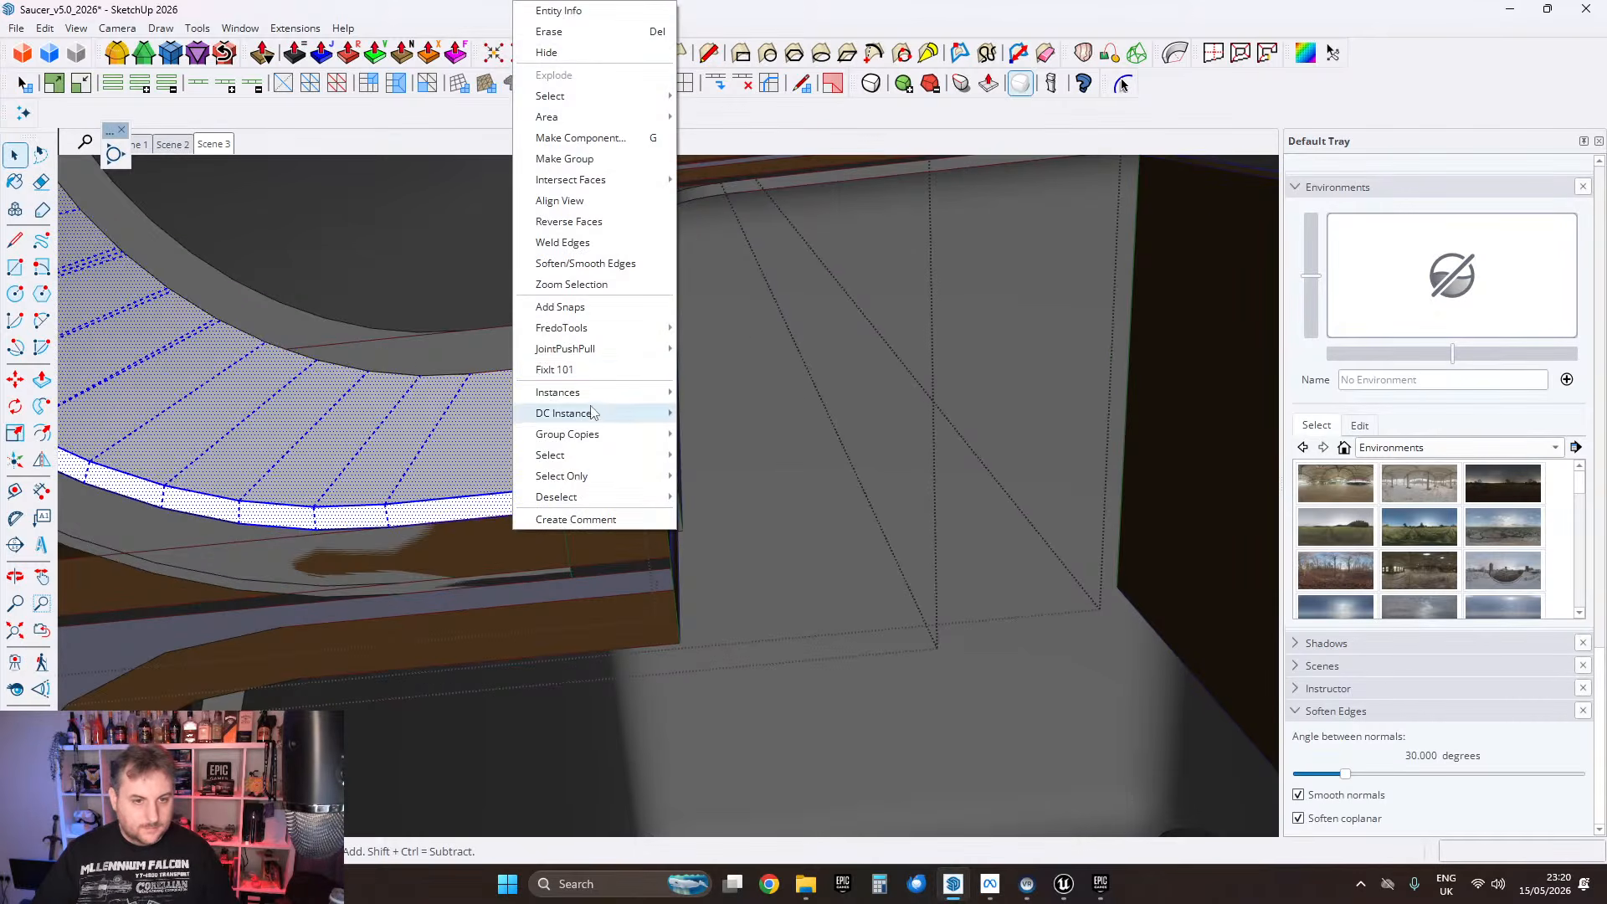
pyautogui.click(579, 371)
pyautogui.click(845, 518)
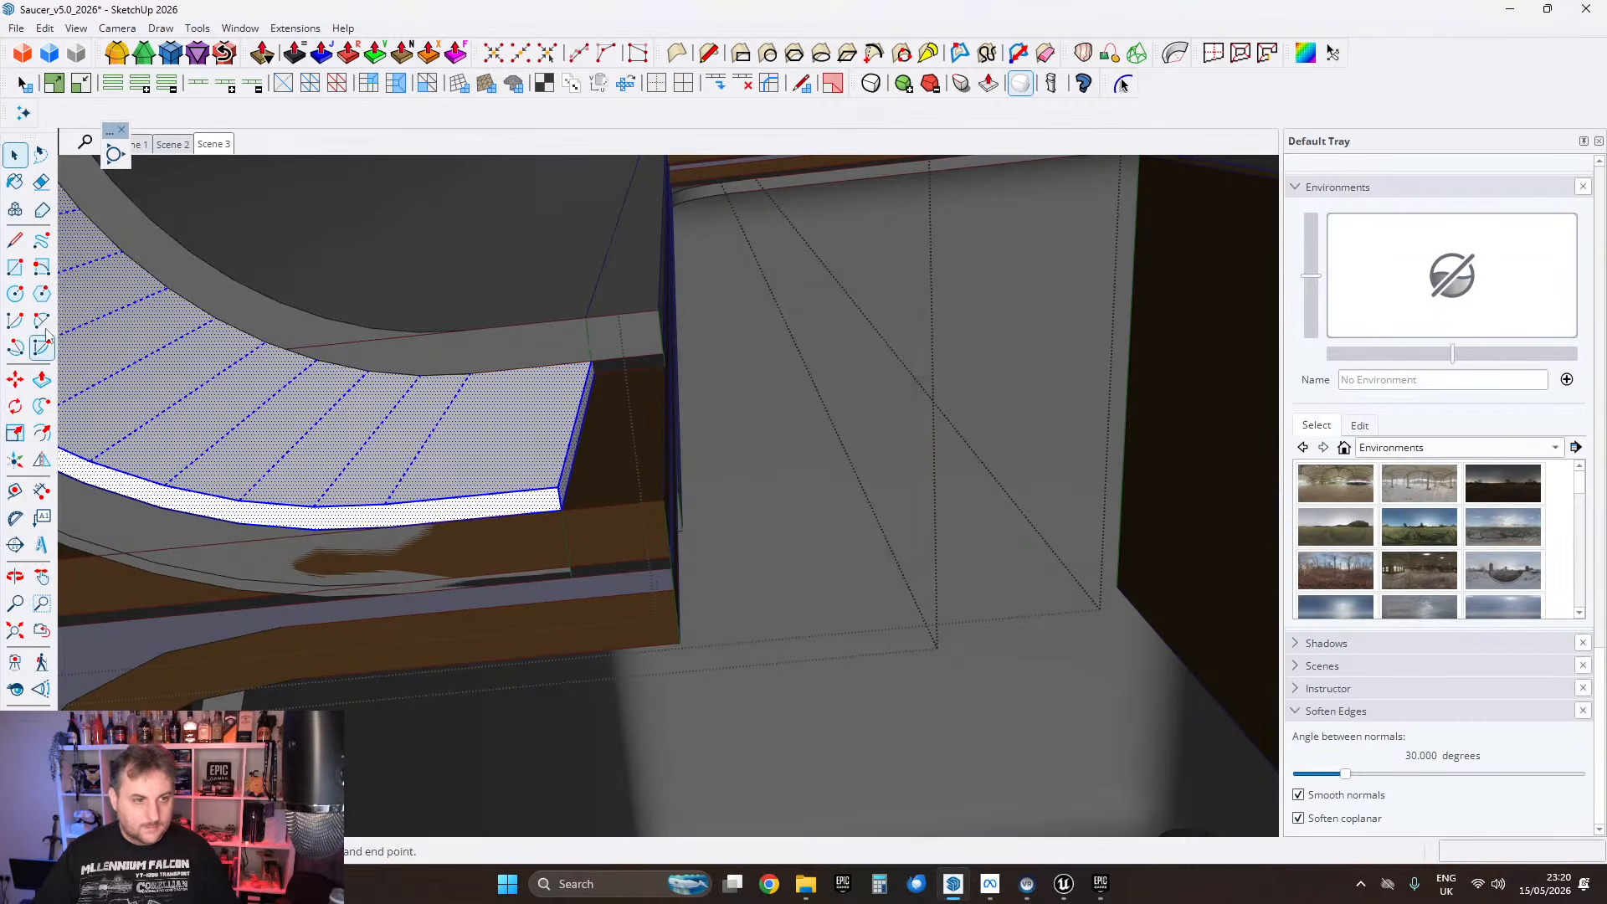
# Step: Move the 1 cm layer's end face back by 21 cm toward the recessed end of the innermost layer
pyautogui.click(44, 384)
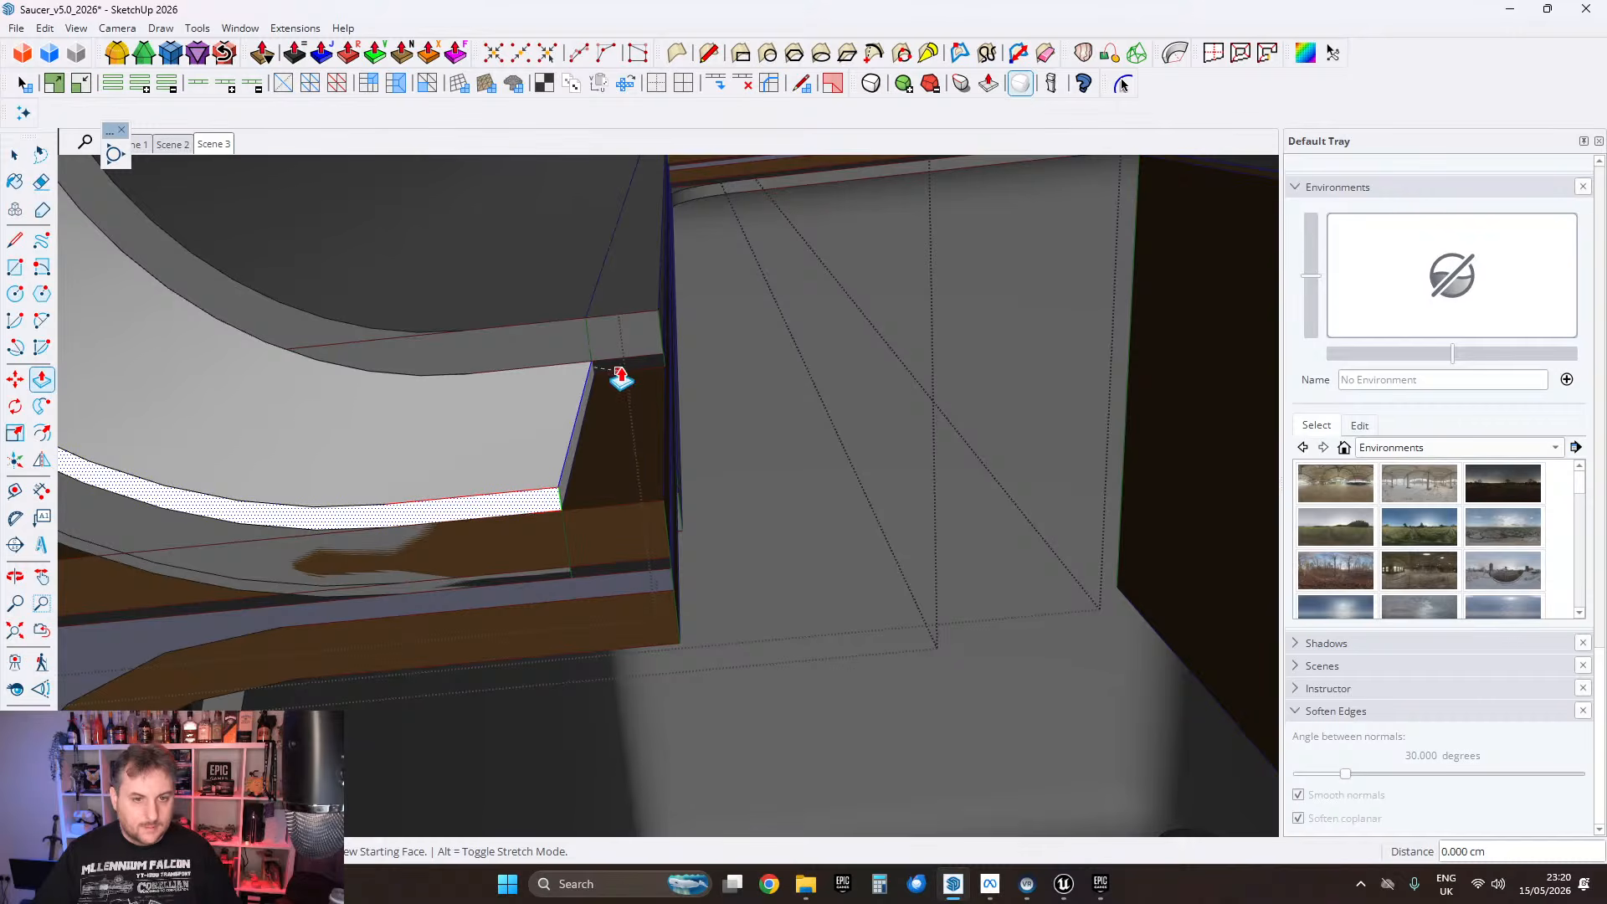
pyautogui.click(12, 149)
pyautogui.scroll(-2, 473, 432)
pyautogui.moveTo(510, 499); pyautogui.dragTo(240, 531, button='middle')
pyautogui.doubleClick(547, 399)
pyautogui.scroll(3, 241, 531)
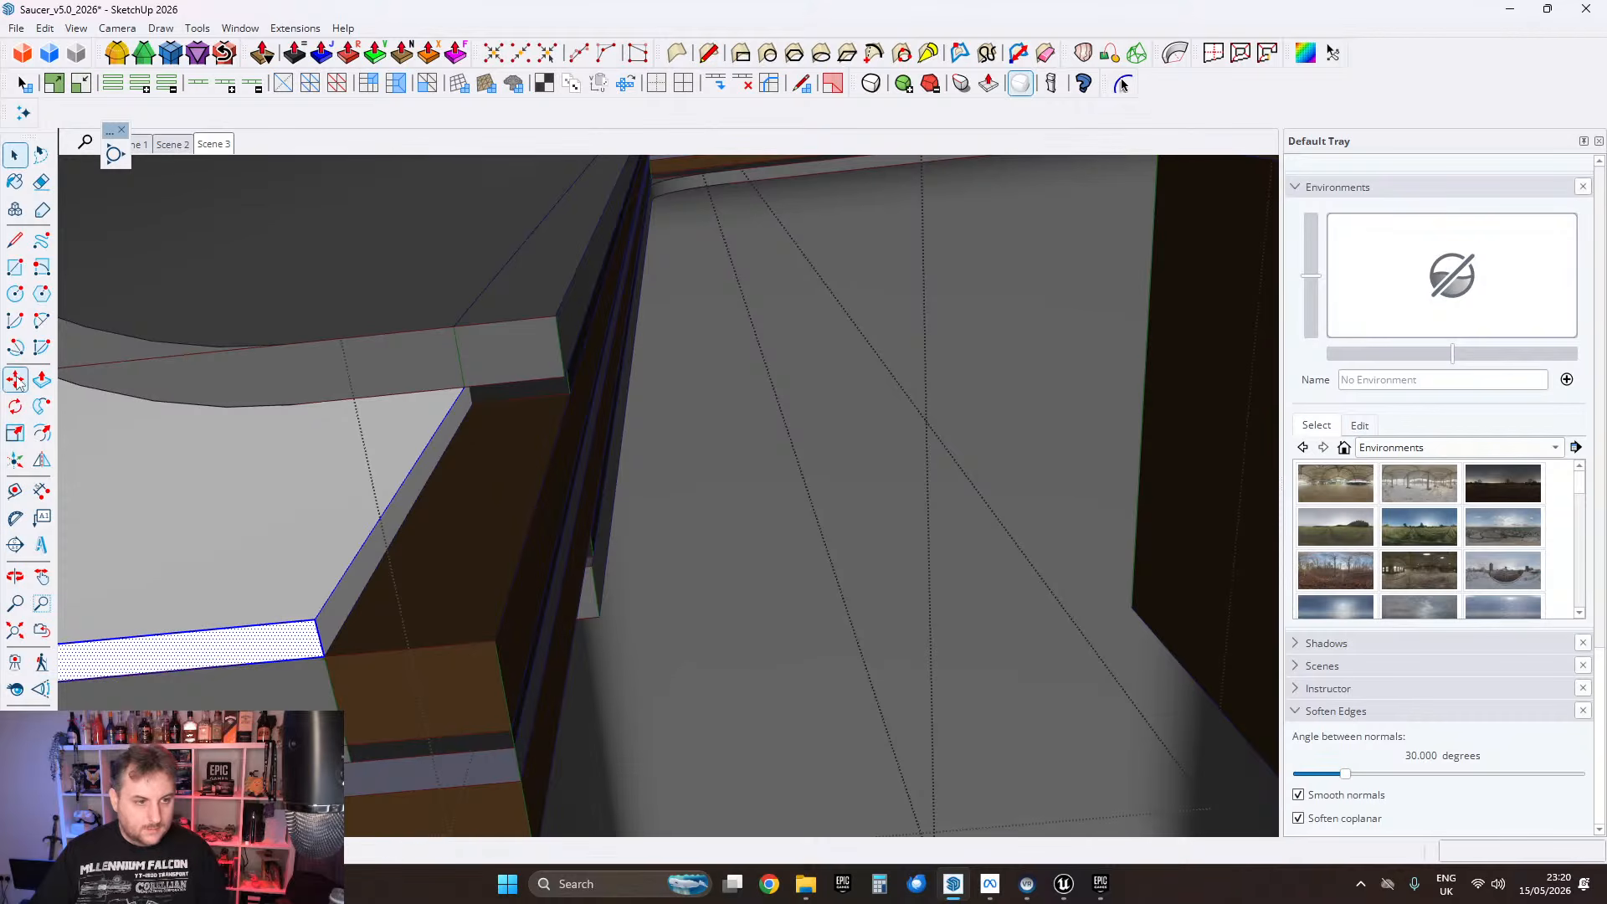
pyautogui.click(309, 620)
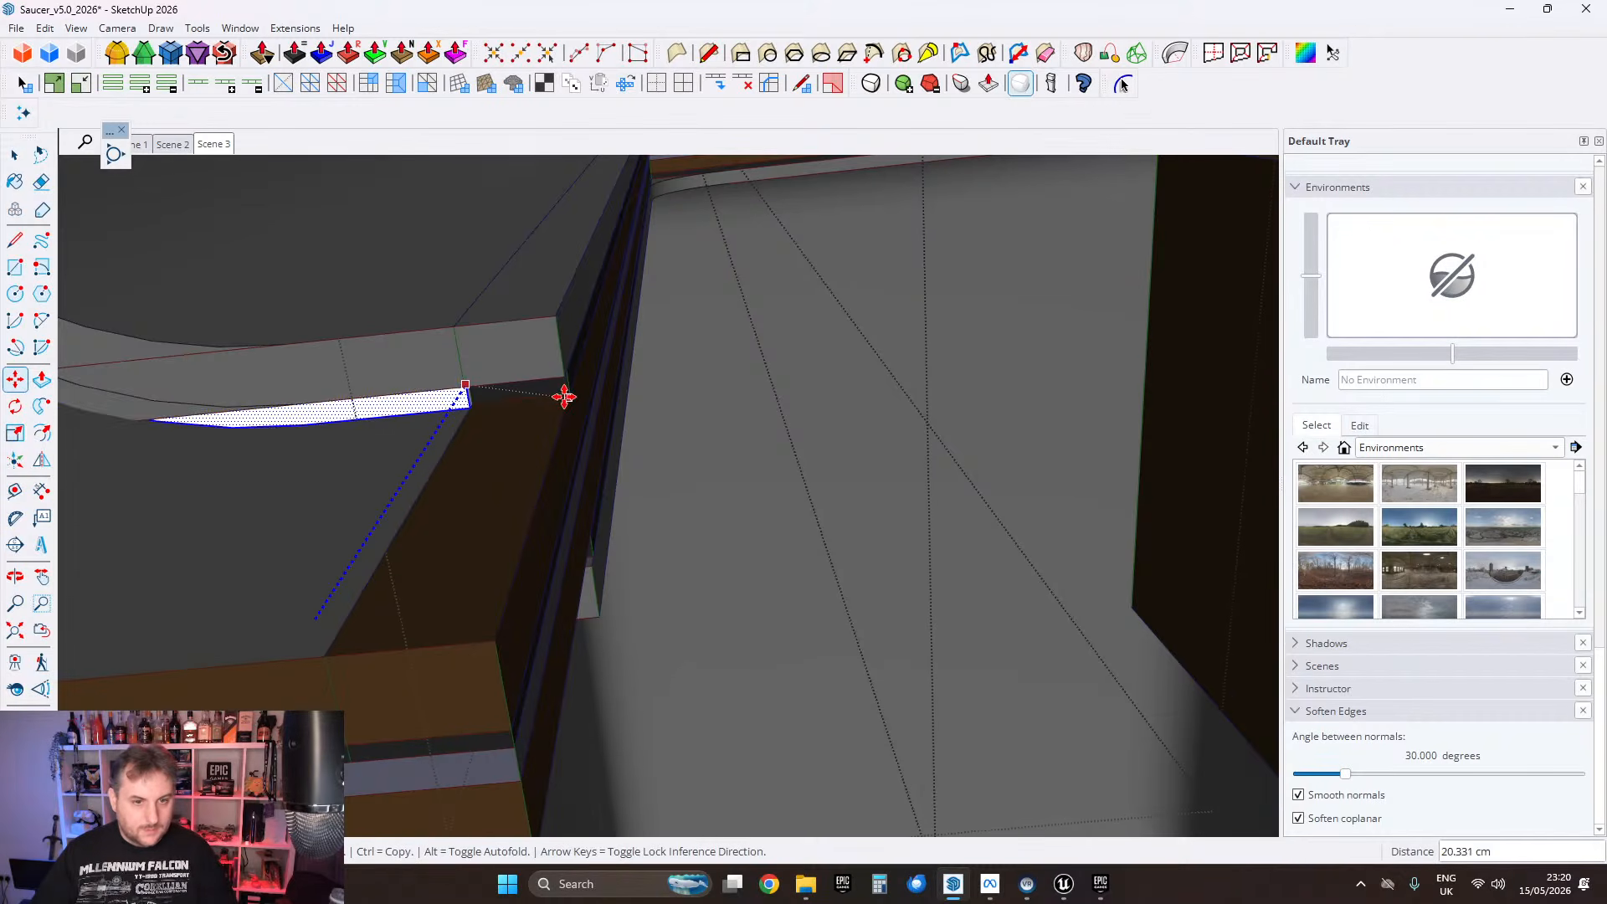
pyautogui.scroll(2, 561, 392)
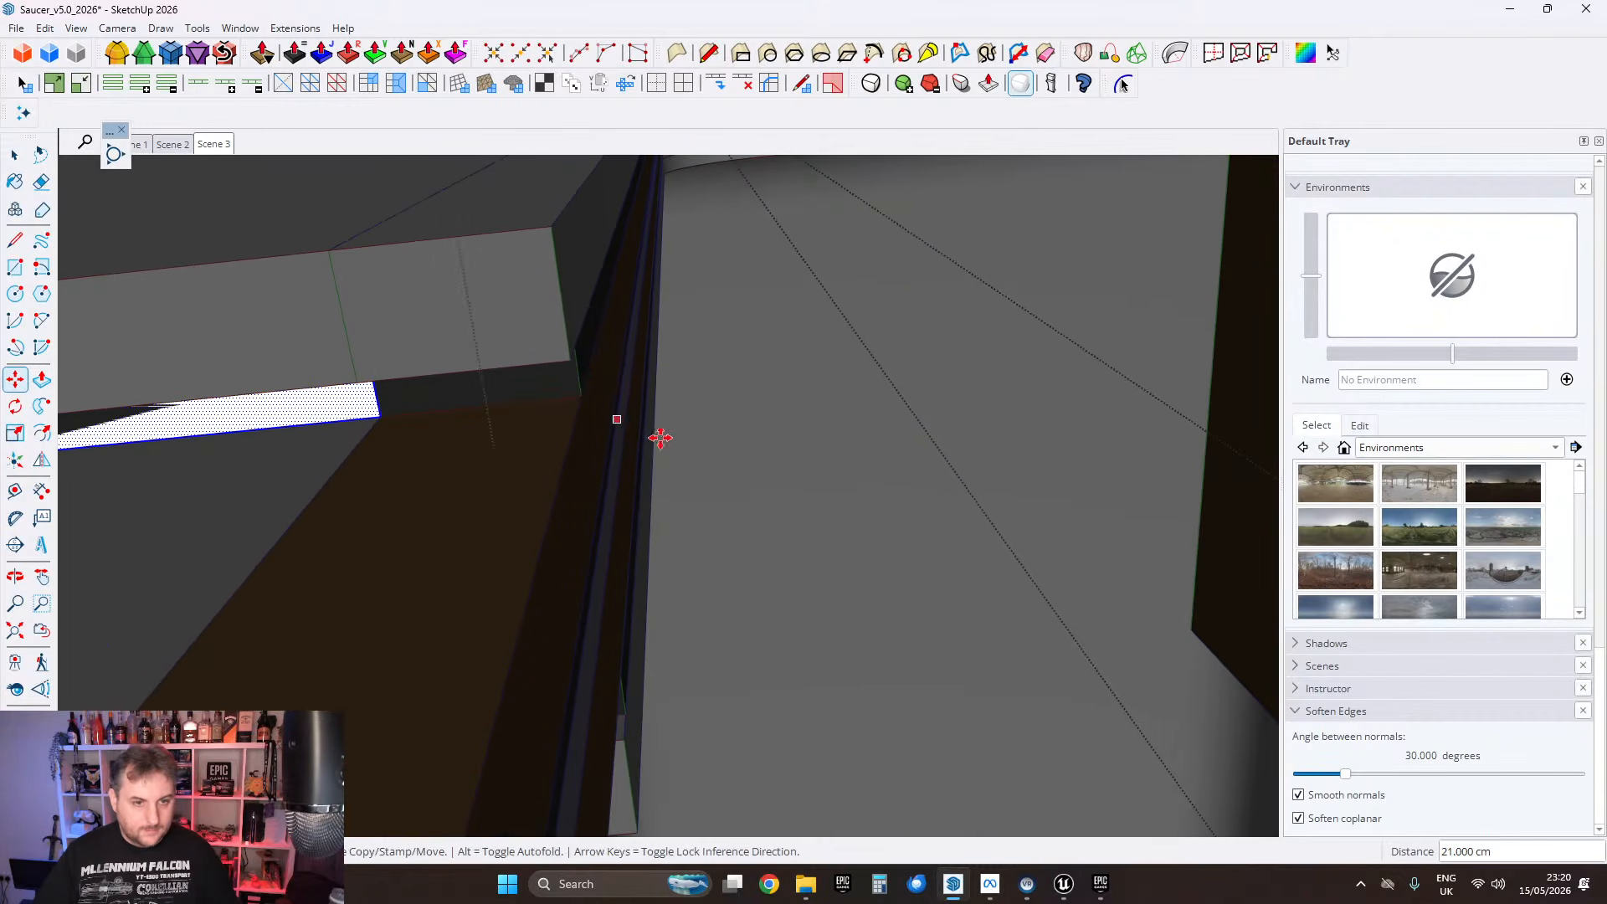
pyautogui.scroll(-3, 660, 437)
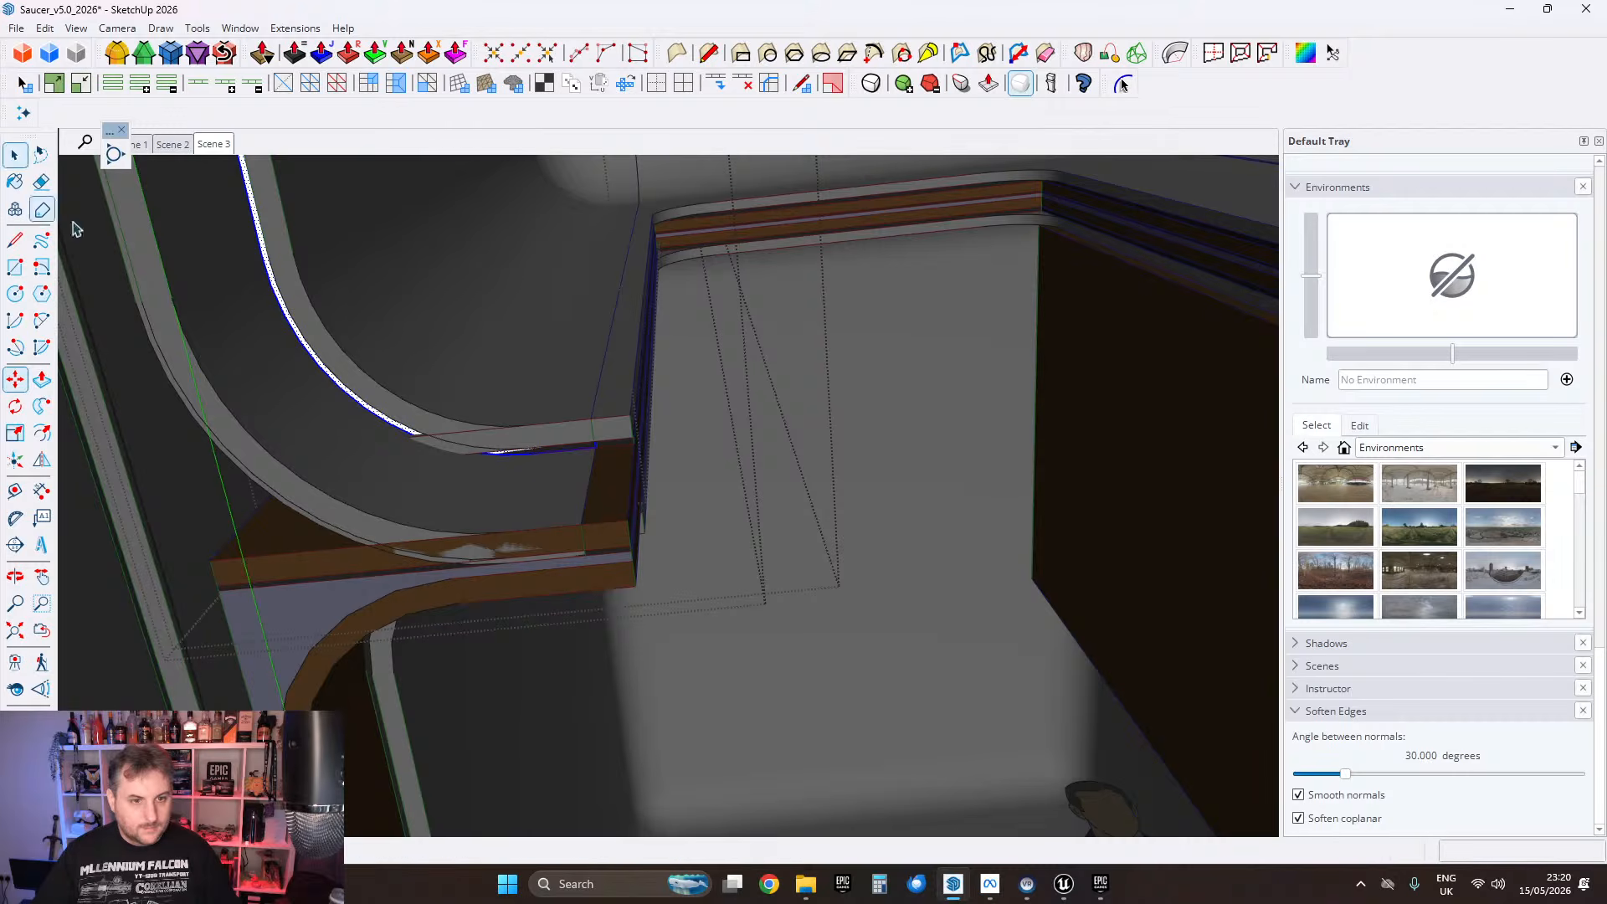
# Step: Open the outer 2.5 cm layer's group and clean up all its connected geometry with FixIt 101
pyautogui.moveTo(445, 412); pyautogui.dragTo(440, 542, button='middle')
pyautogui.scroll(1, 544, 508)
pyautogui.click(531, 542)
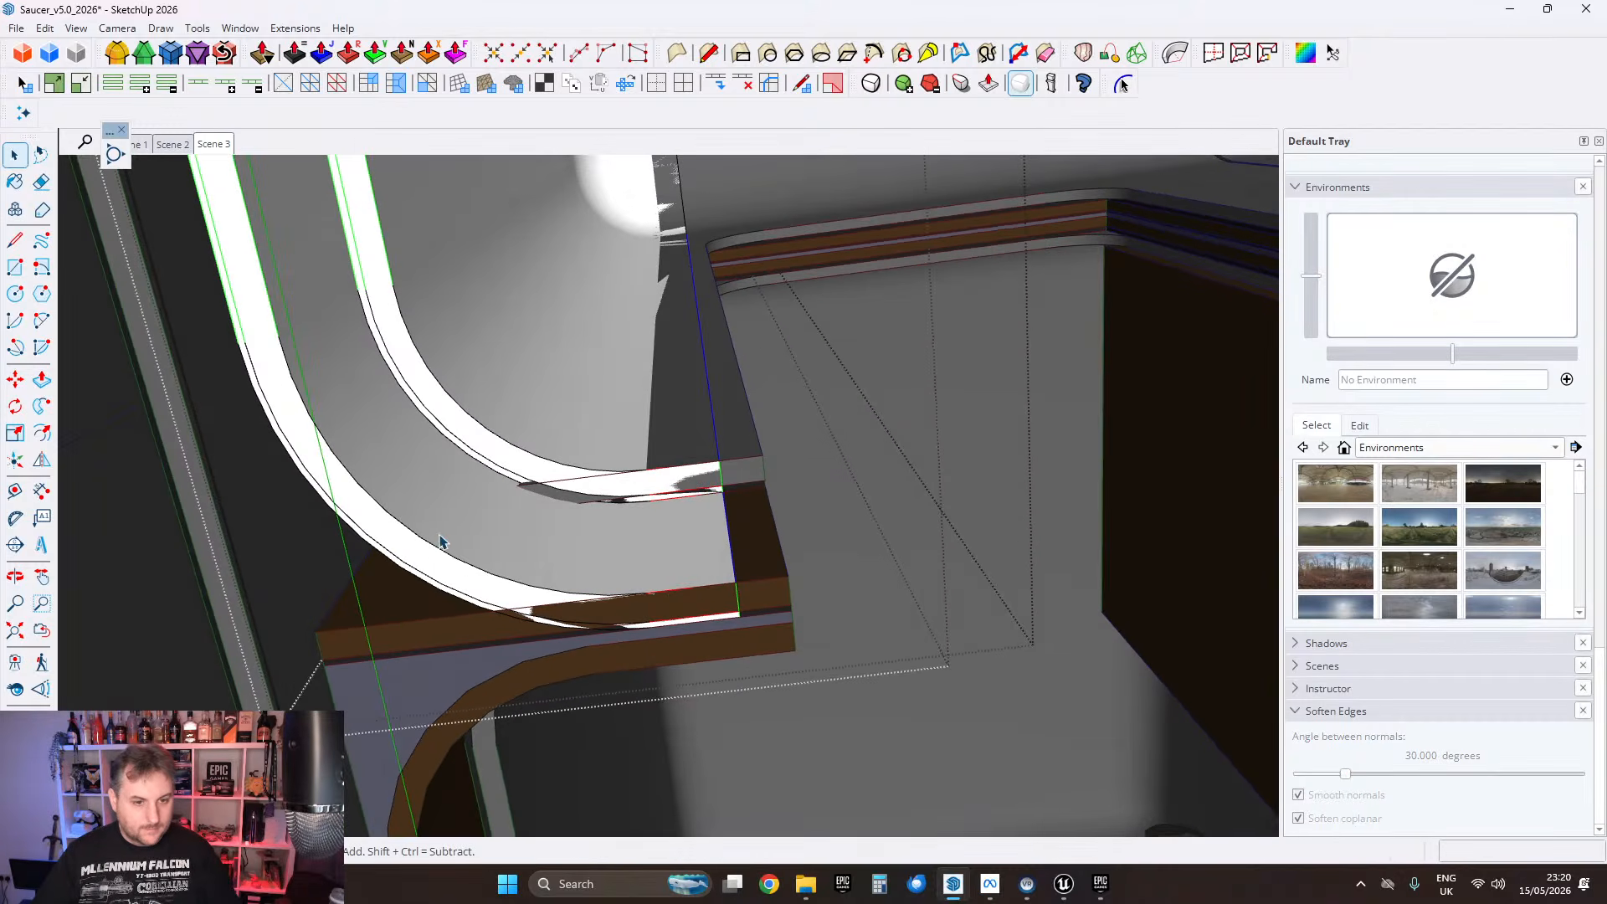
pyautogui.doubleClick(440, 535)
pyautogui.tripleClick(474, 536)
pyautogui.rightClick(454, 527)
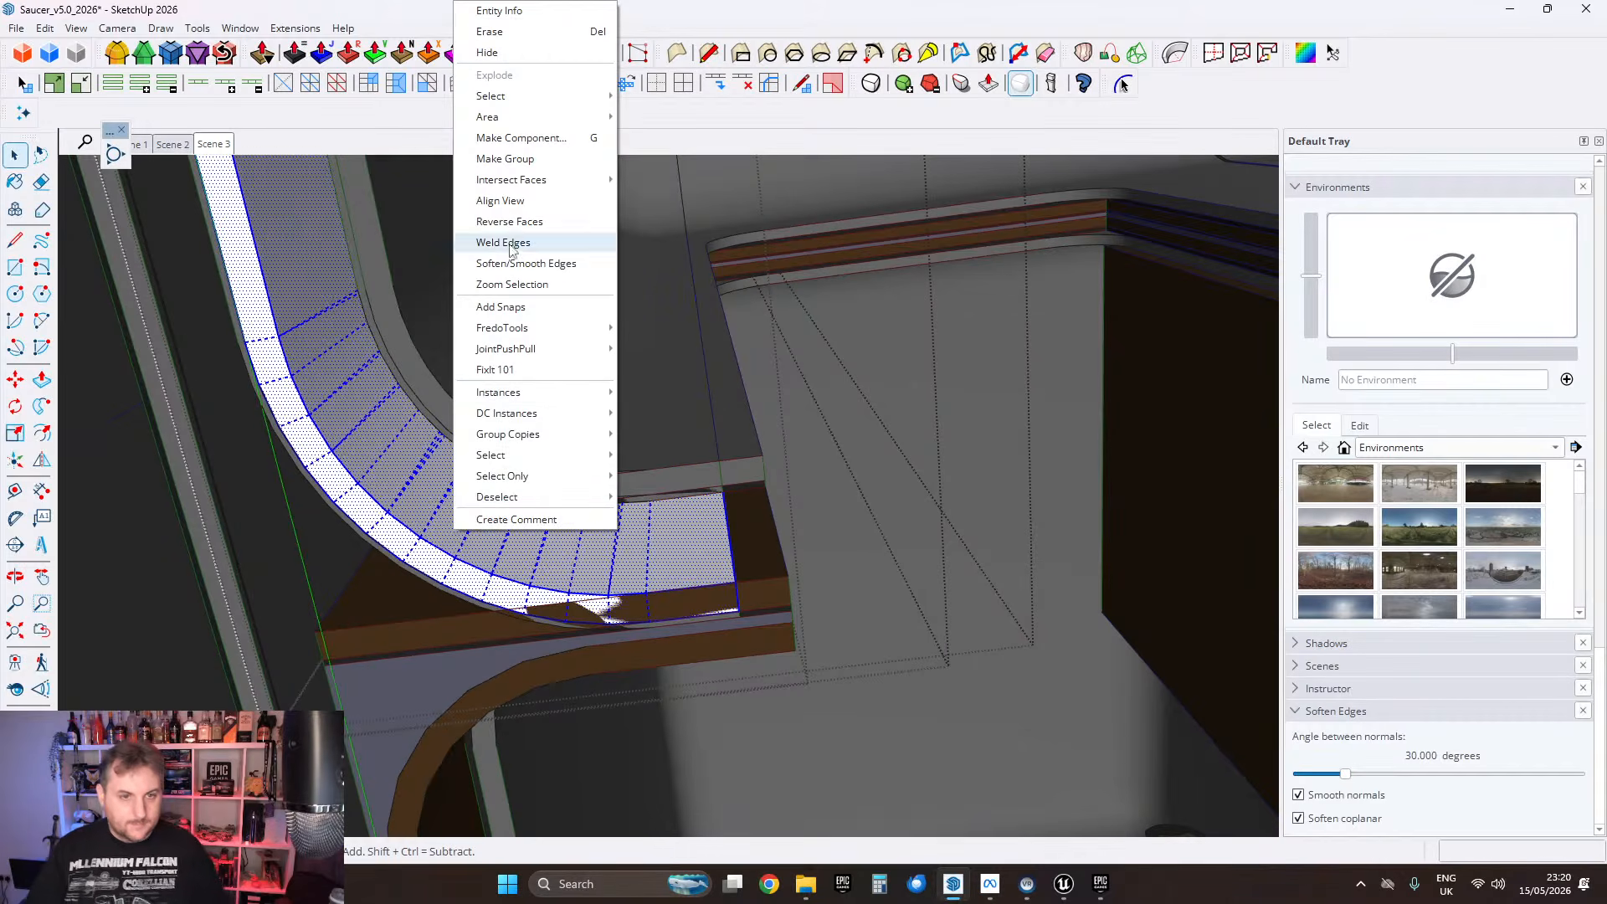
pyautogui.click(506, 370)
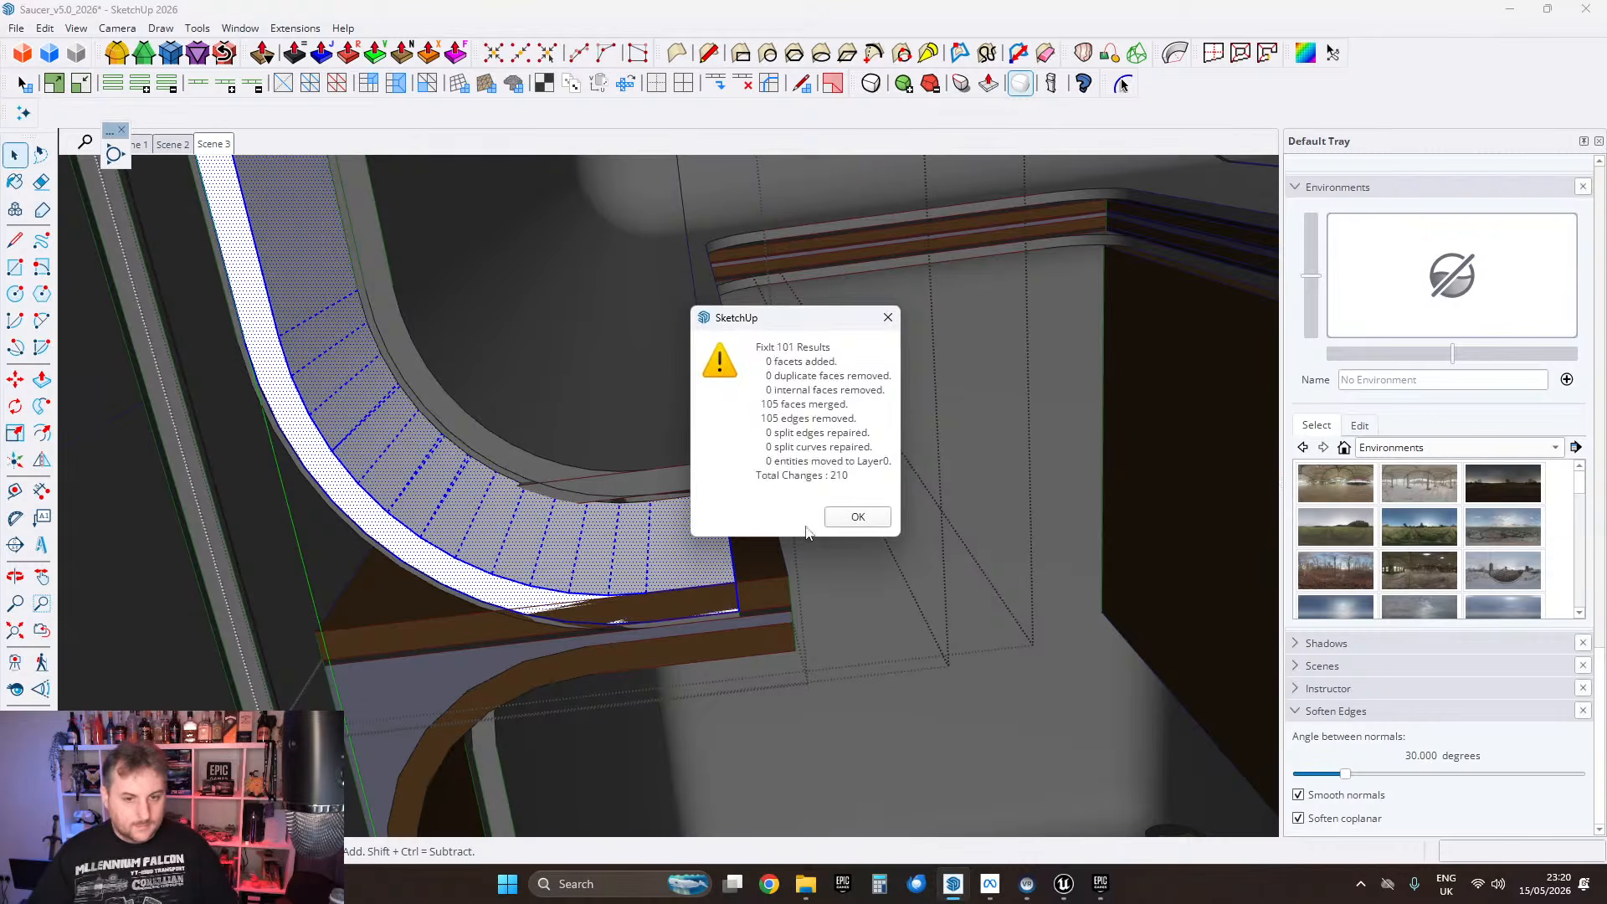
pyautogui.doubleClick(439, 561)
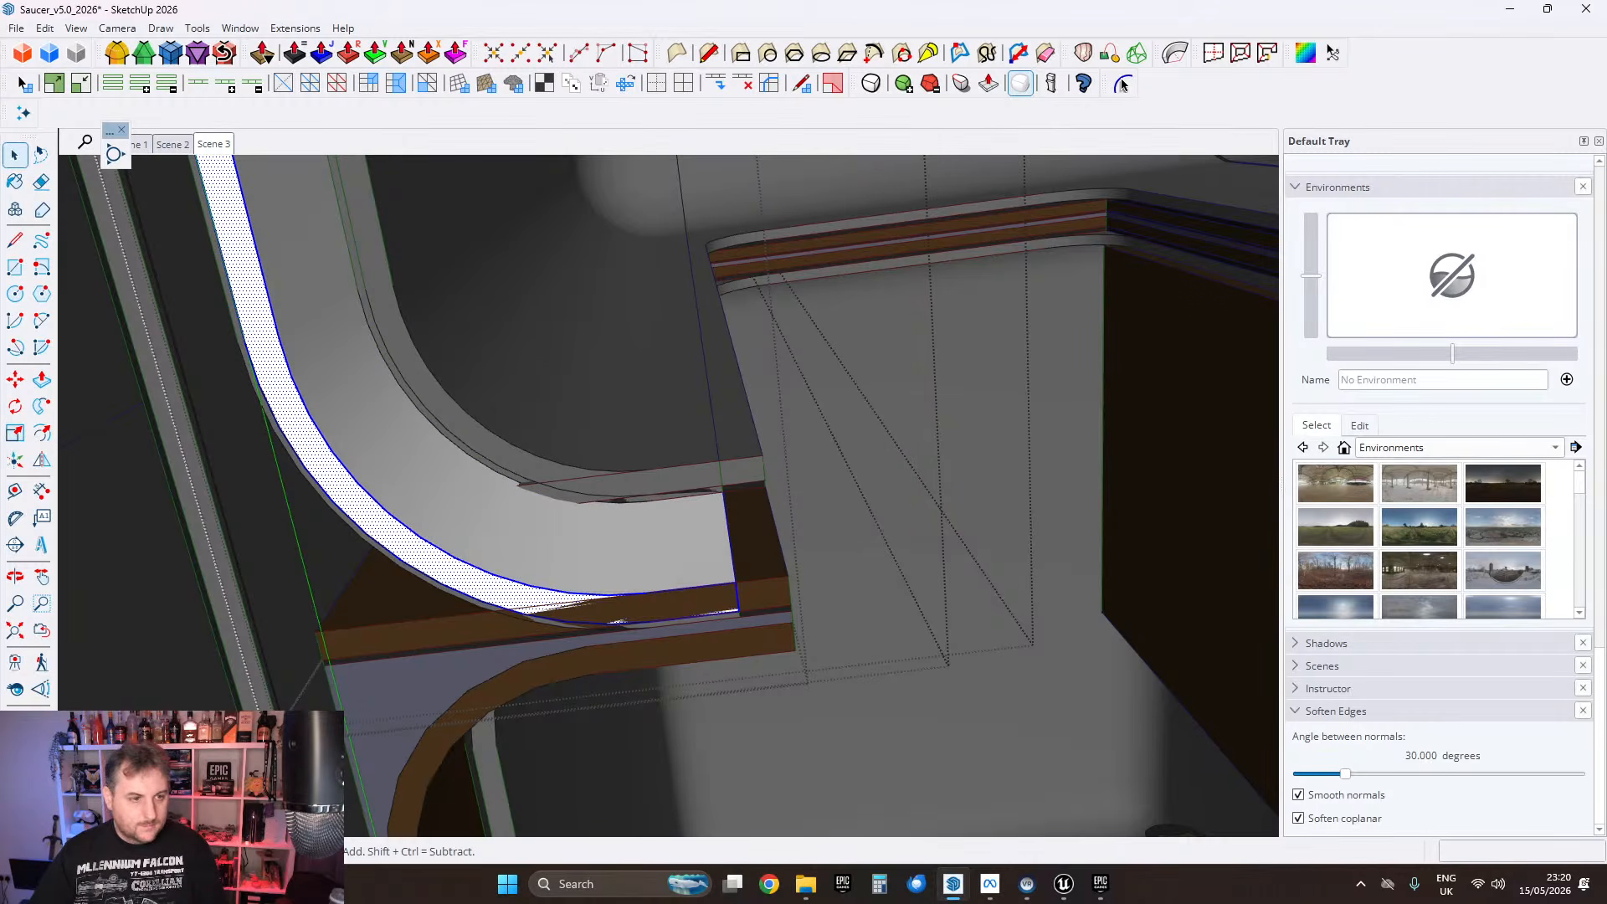
pyautogui.click(15, 381)
pyautogui.scroll(2, 551, 589)
pyautogui.moveTo(641, 538); pyautogui.dragTo(704, 586, button='middle')
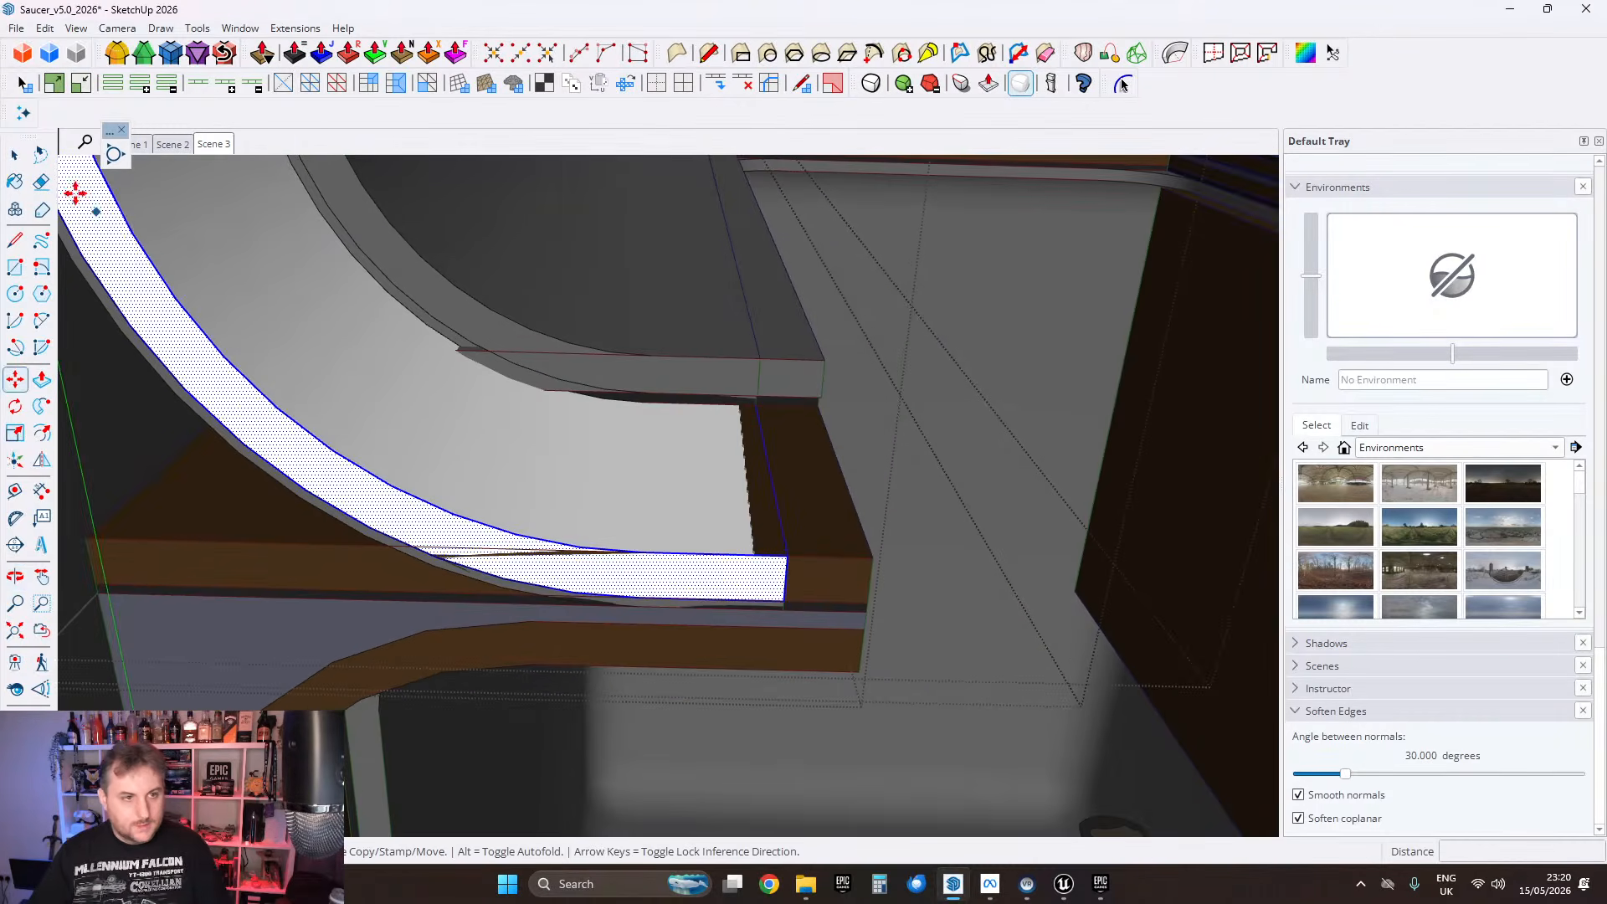
pyautogui.click(15, 159)
pyautogui.scroll(-2, 435, 335)
pyautogui.press('Escape')
# Step: Clean up the 0.5 cm outer layer's connected geometry with FixIt 101 and make it a group
pyautogui.scroll(2, 415, 410)
pyautogui.doubleClick(279, 450)
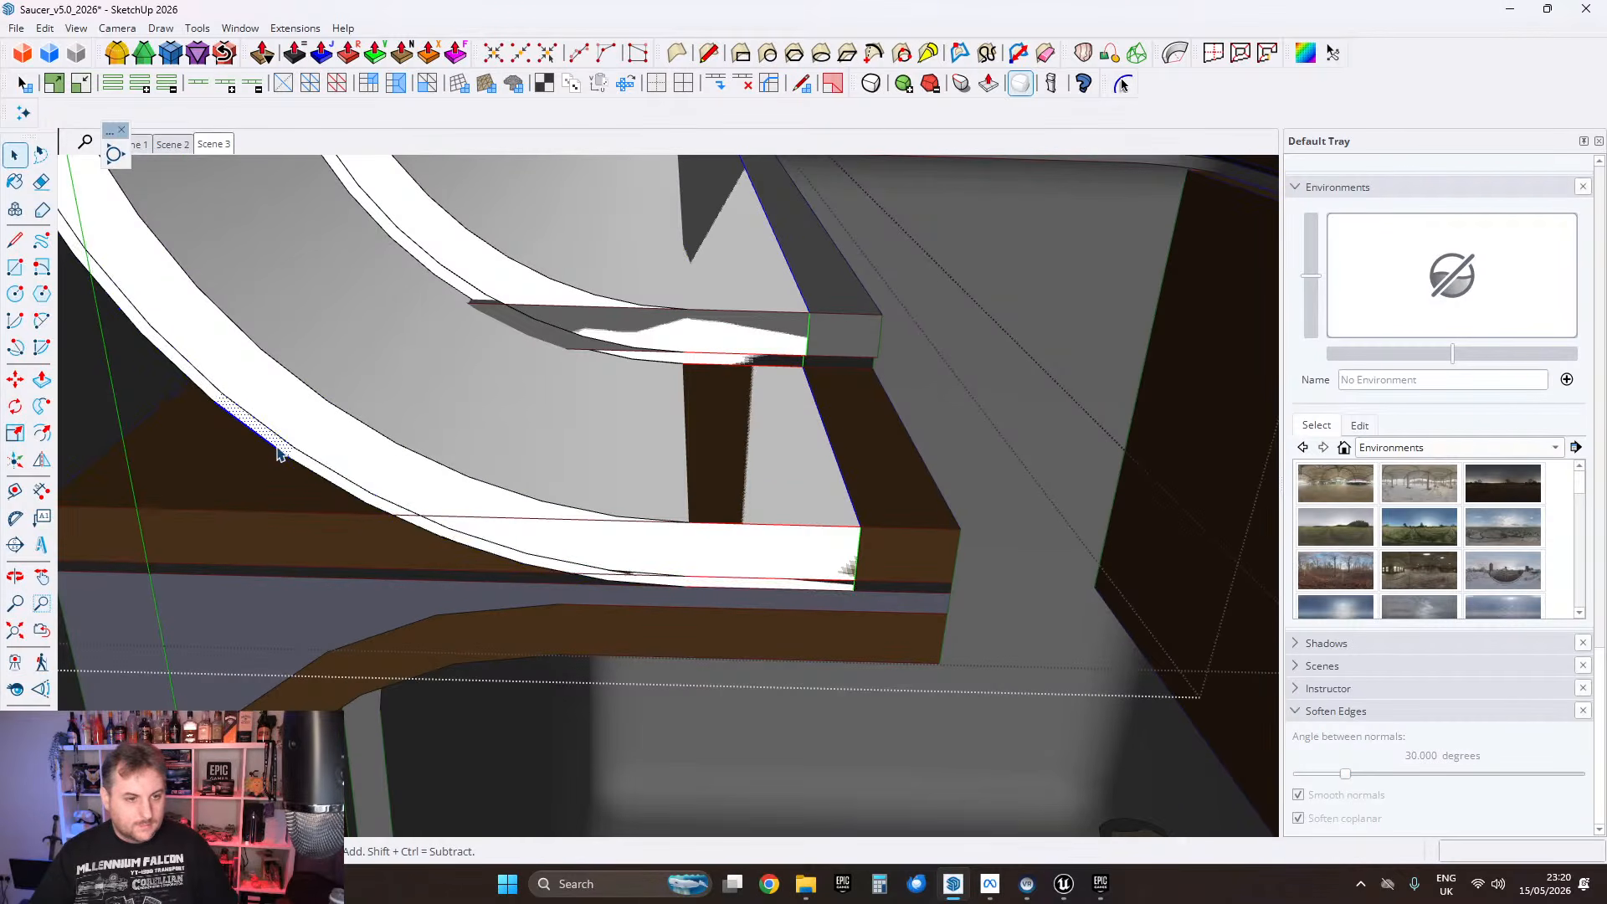
pyautogui.rightClick(278, 451)
pyautogui.click(335, 362)
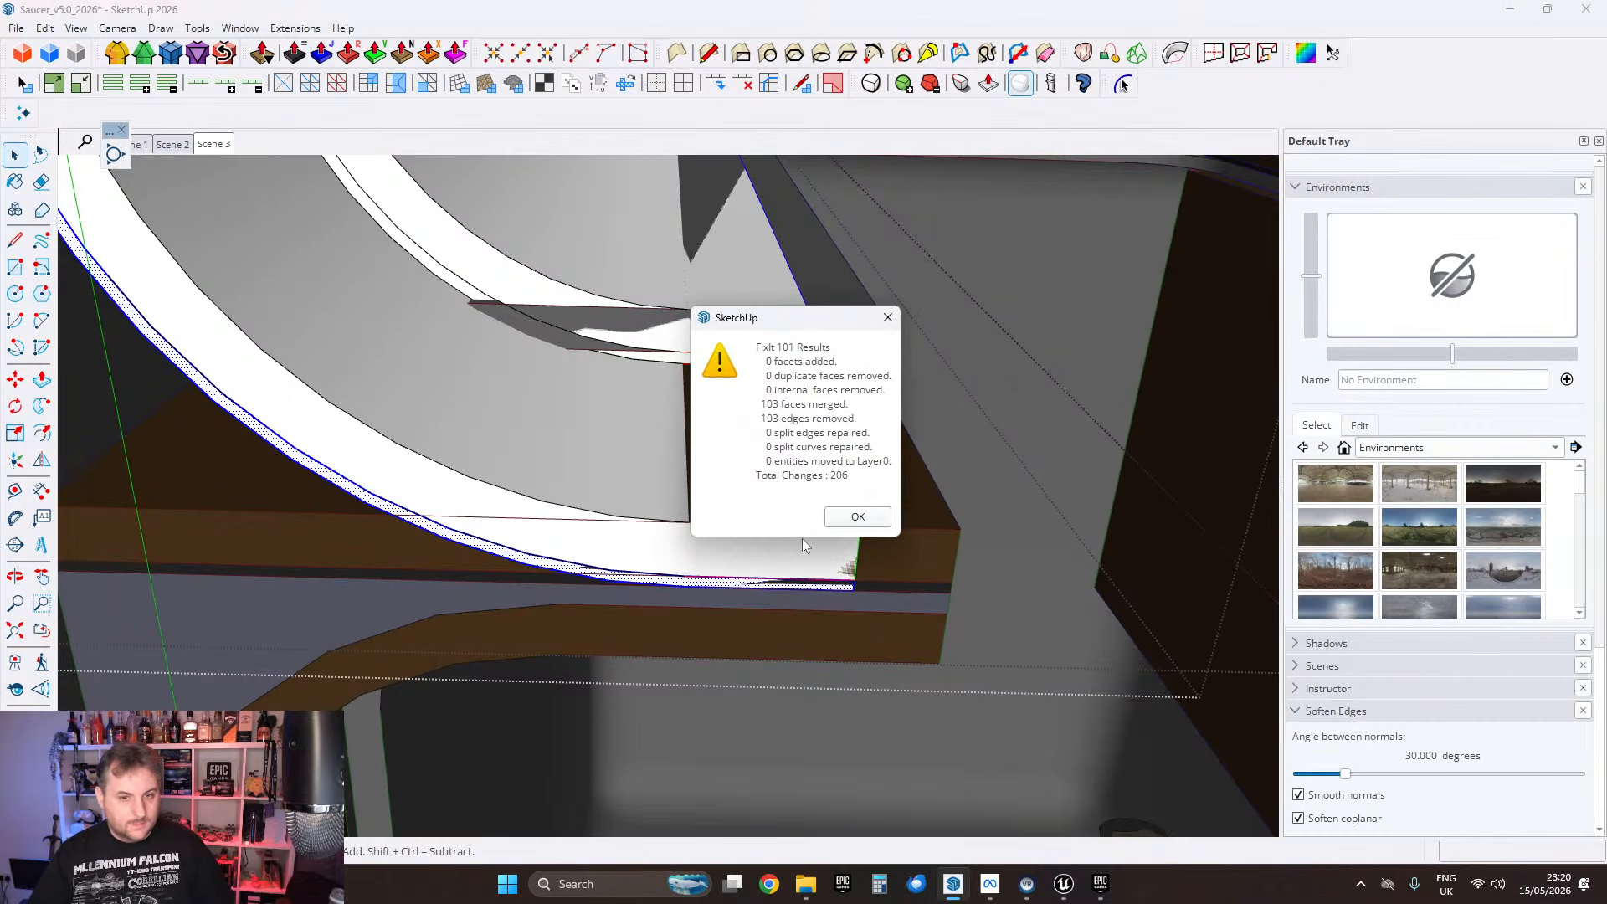
pyautogui.click(855, 518)
pyautogui.moveTo(553, 469); pyautogui.dragTo(517, 463, button='middle')
pyautogui.rightClick(488, 449)
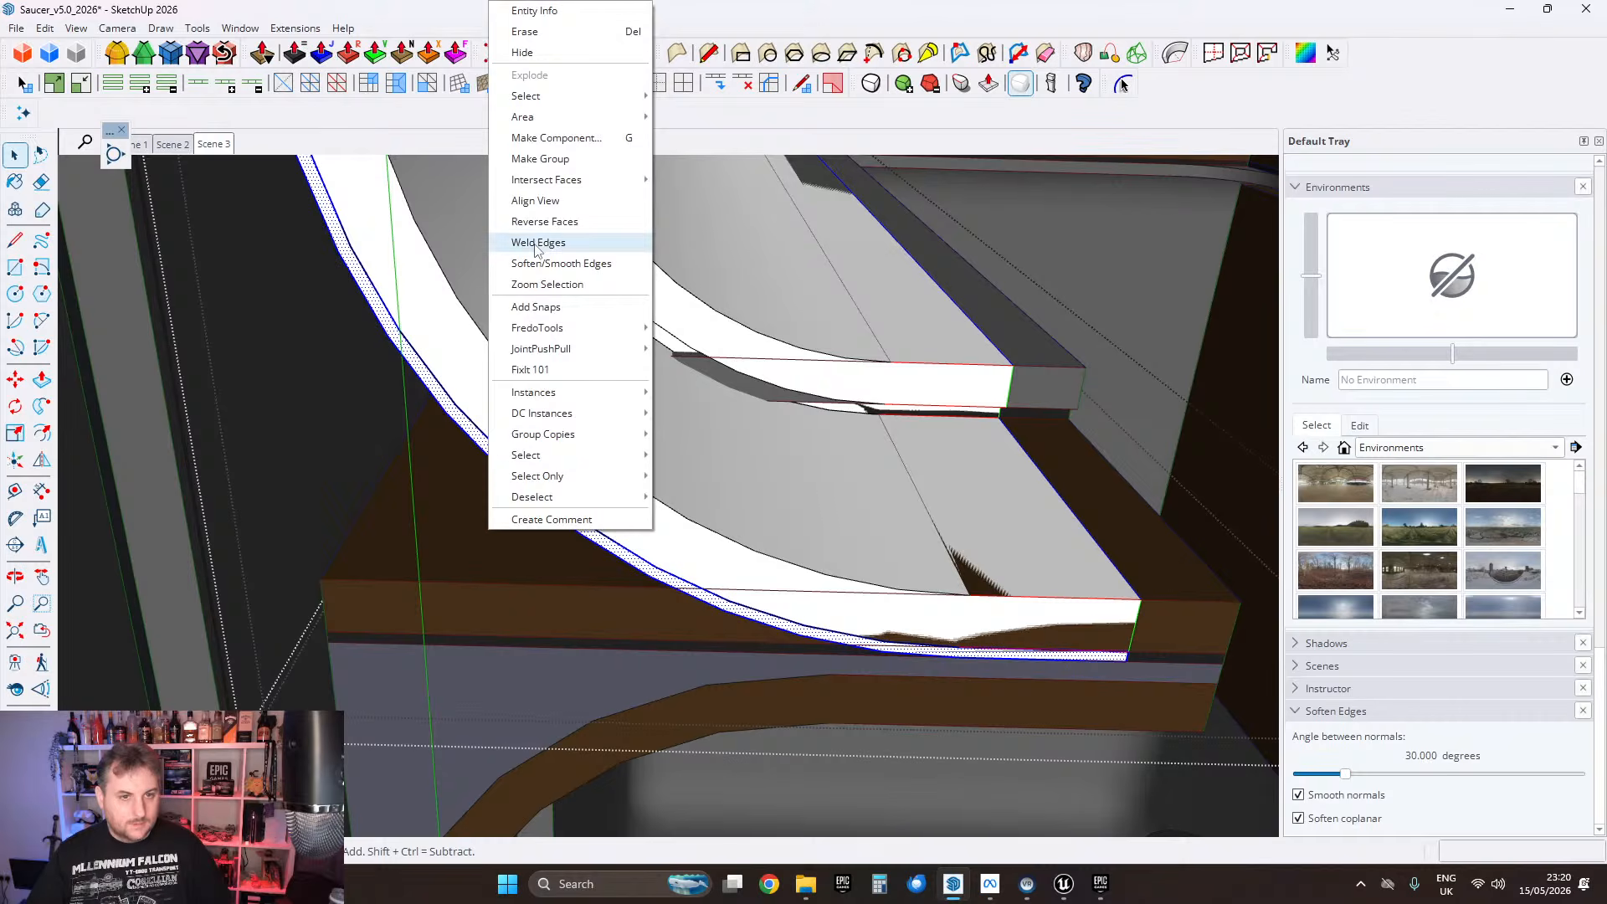
pyautogui.click(540, 159)
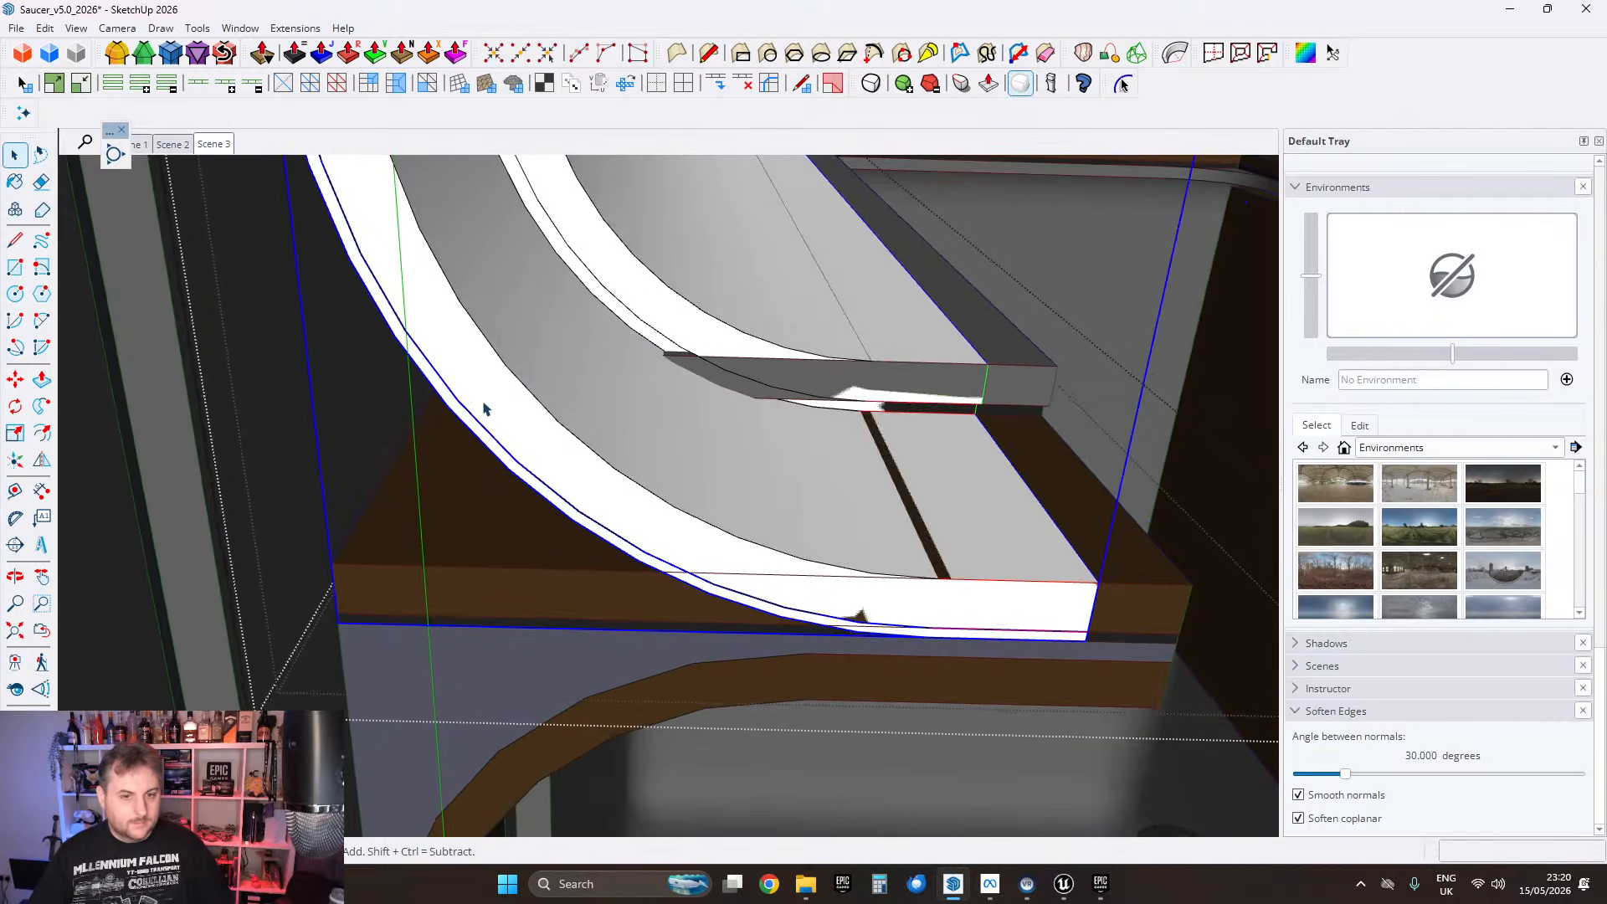
# Step: Open the 0.5 cm outer layer's group, select all its geometry and paint it with Color M08
pyautogui.moveTo(484, 408); pyautogui.dragTo(412, 474, button='middle')
pyautogui.doubleClick(388, 463)
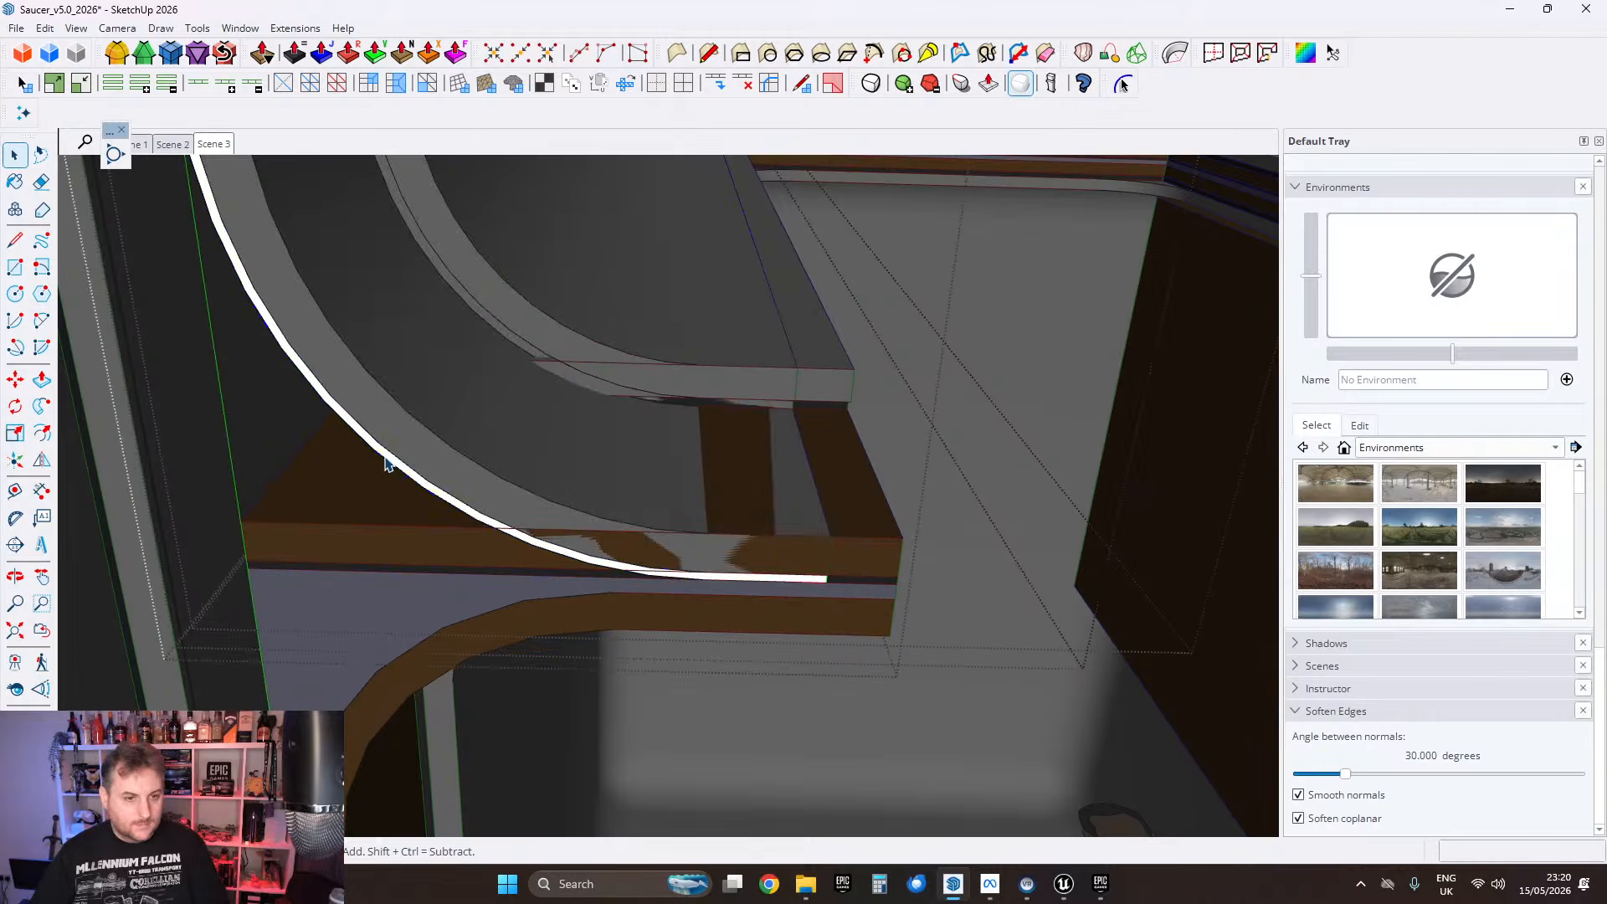
pyautogui.click(386, 461)
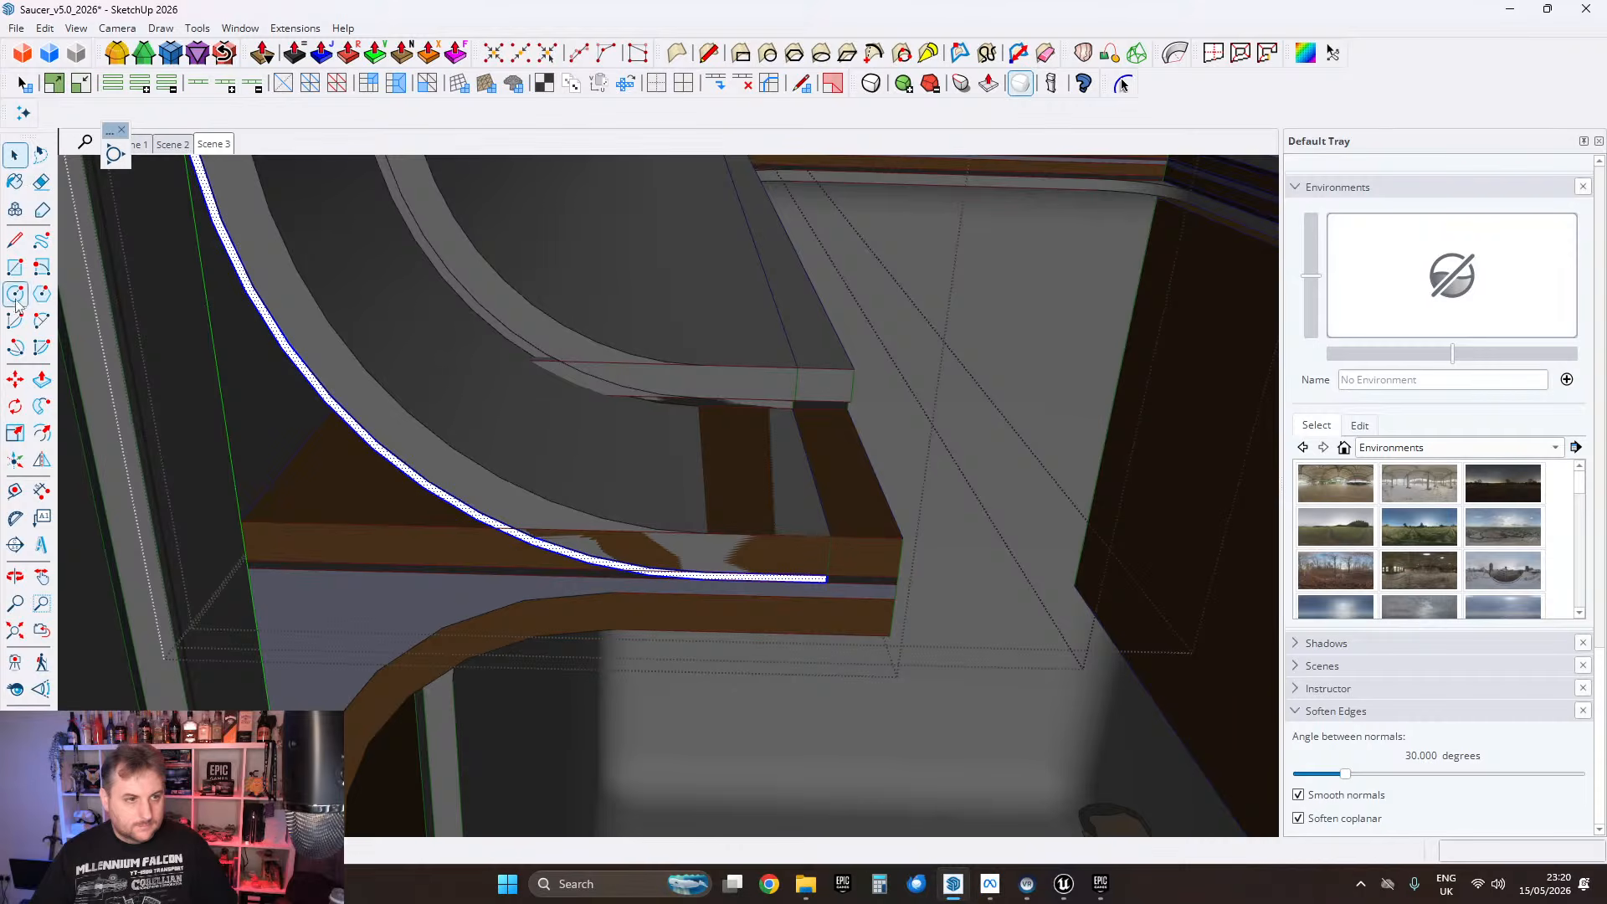
pyautogui.click(16, 182)
pyautogui.scroll(4, 403, 565)
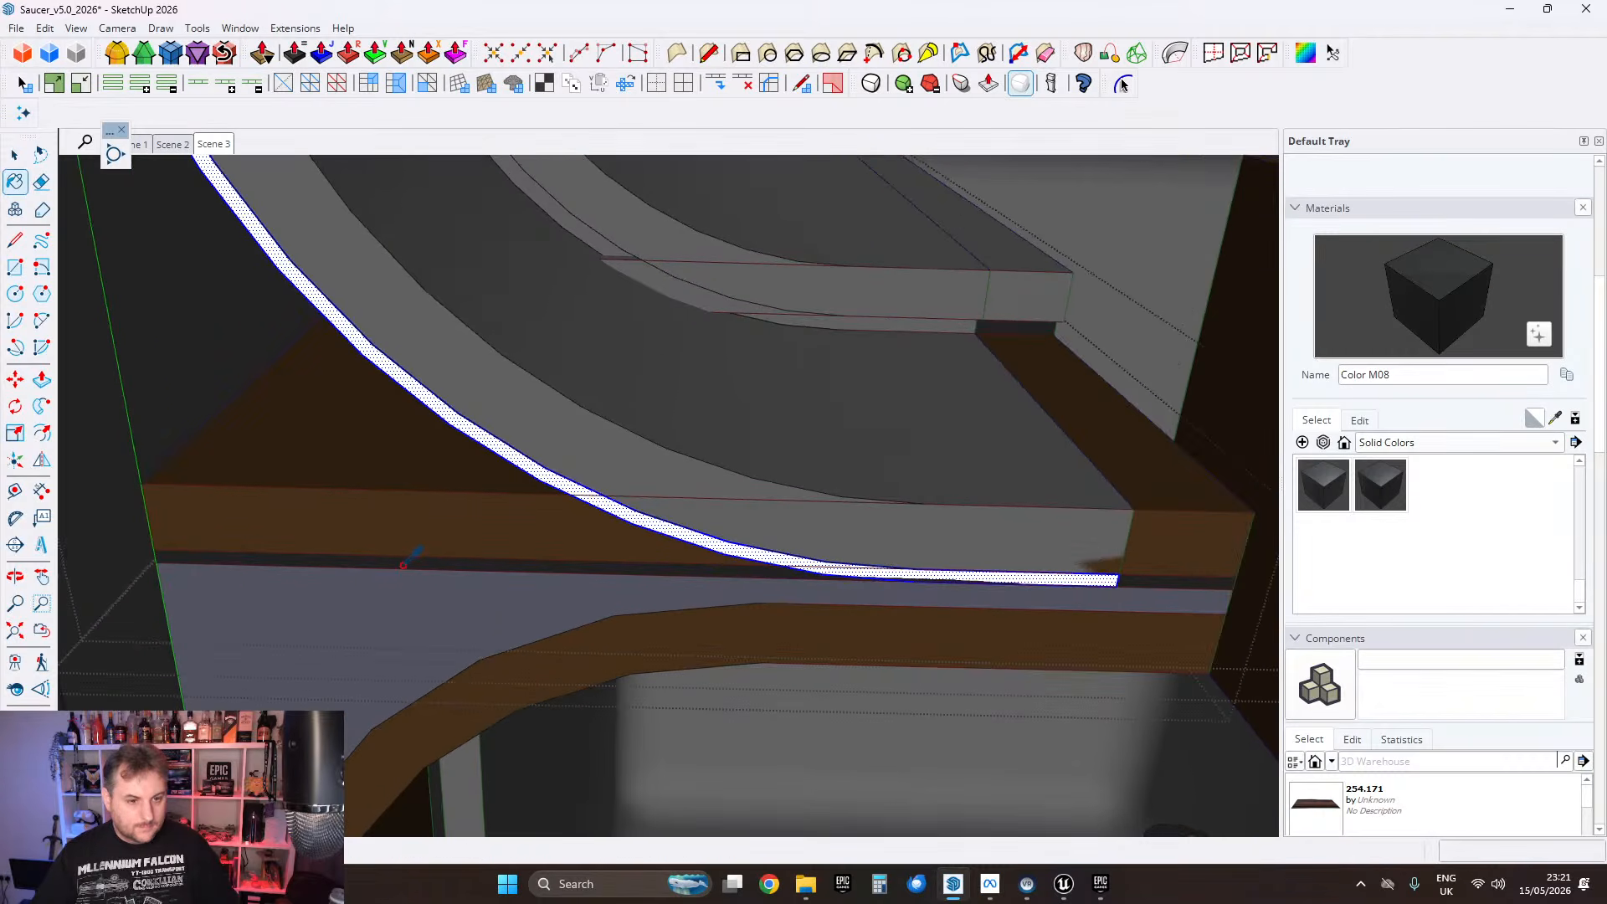
pyautogui.click(469, 416)
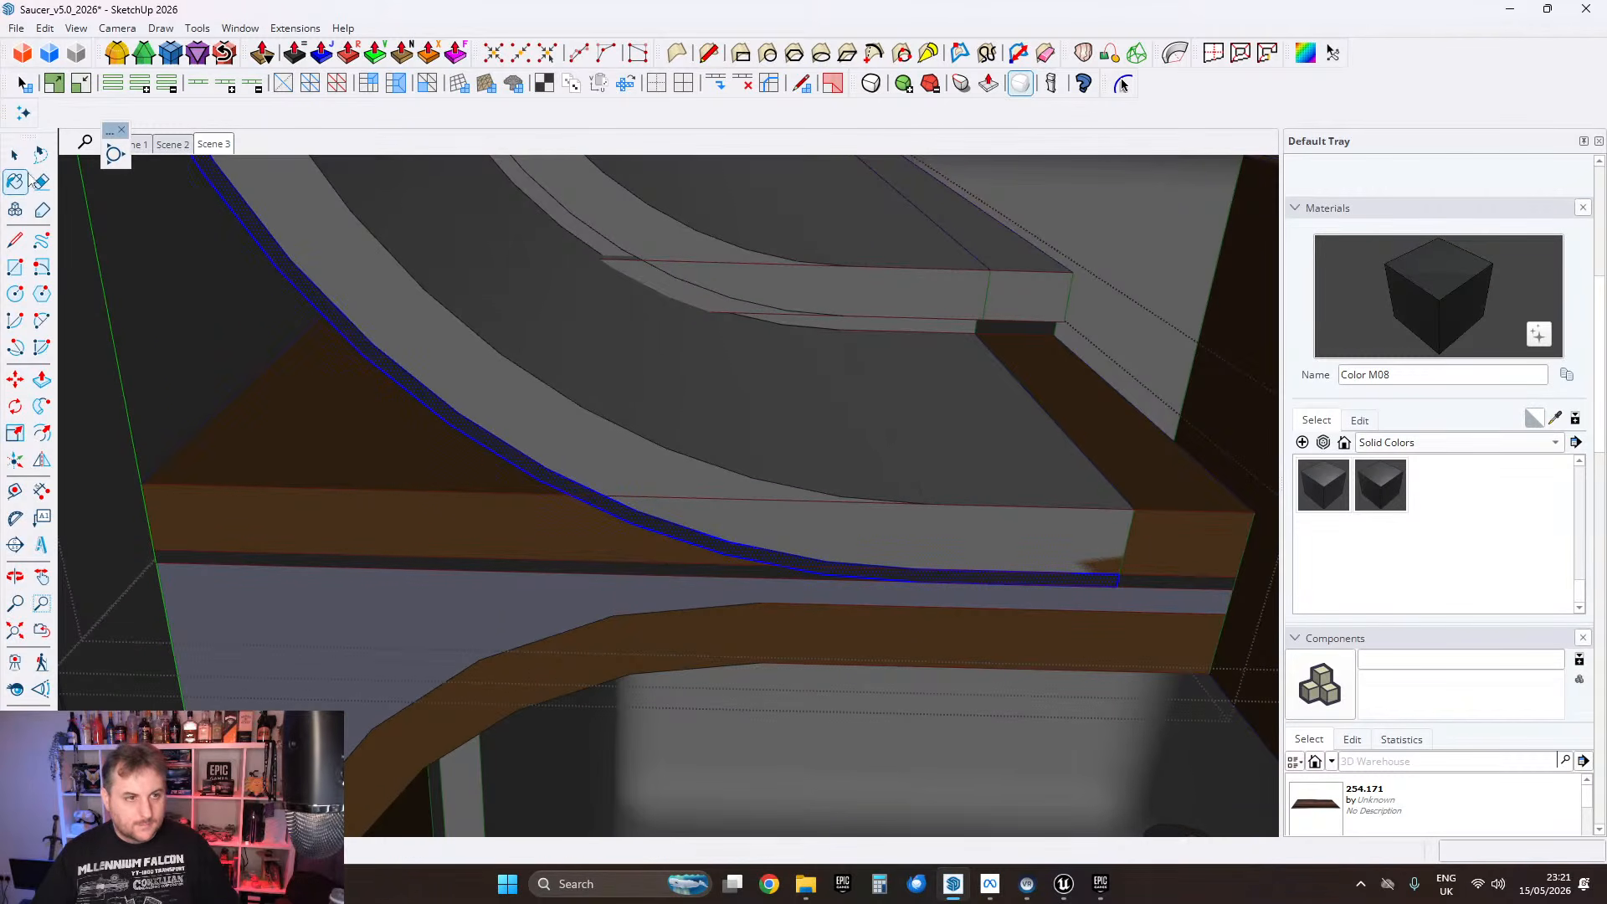
# Step: Paint all geometry of the outer 2.5 cm layer with C07_Caramel_Shine sampled from the adjoining ledge
pyautogui.scroll(-3, 372, 318)
pyautogui.moveTo(373, 318); pyautogui.dragTo(460, 450, button='middle')
pyautogui.click(427, 431)
pyautogui.doubleClick(380, 410)
pyautogui.tripleClick(338, 398)
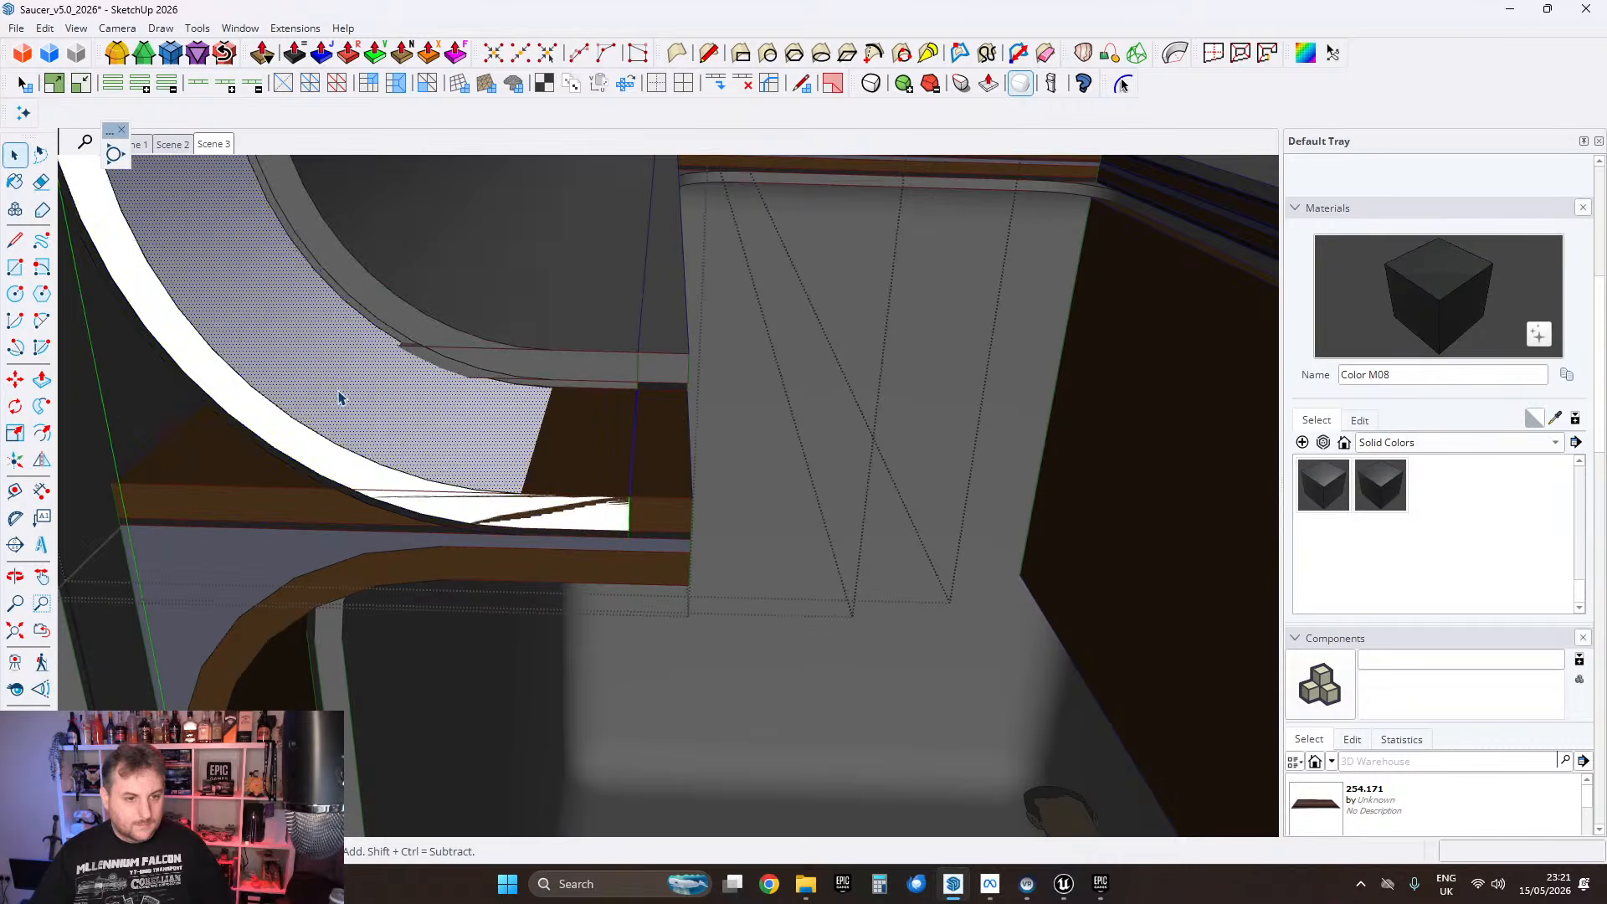
pyautogui.keyDown('alt'); pyautogui.click(678, 484); pyautogui.keyUp('alt')
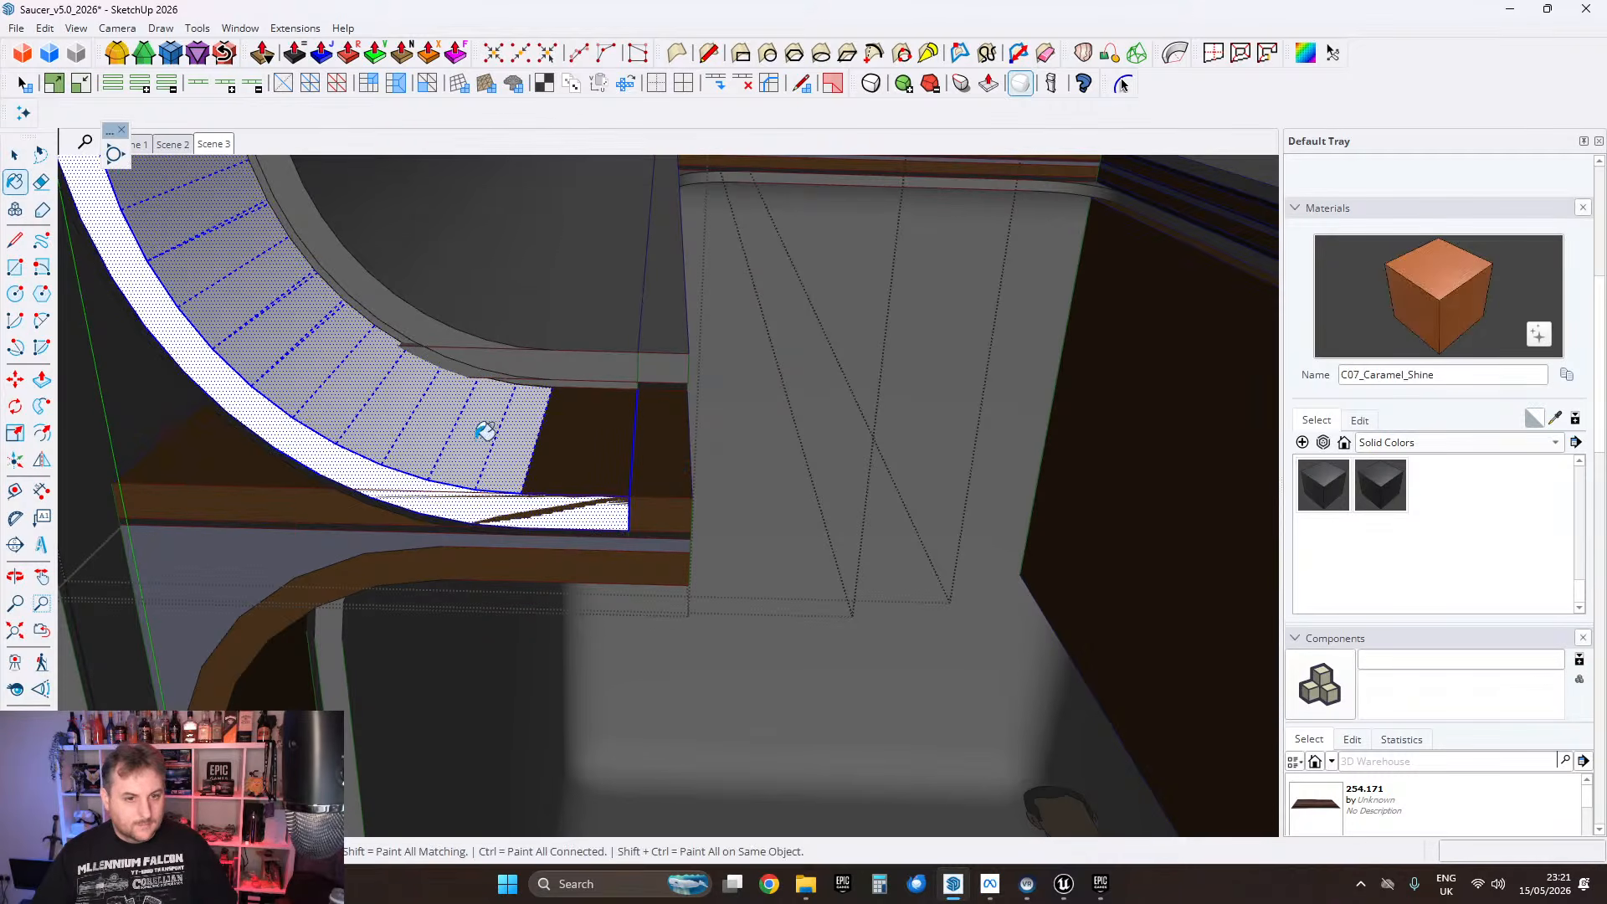
pyautogui.click(484, 431)
pyautogui.click(15, 155)
pyautogui.click(610, 420)
# Step: Select all geometry of the 1 cm layer and paint it with Color M08 sampled from the 0.5 cm outer layer
pyautogui.scroll(7, 611, 419)
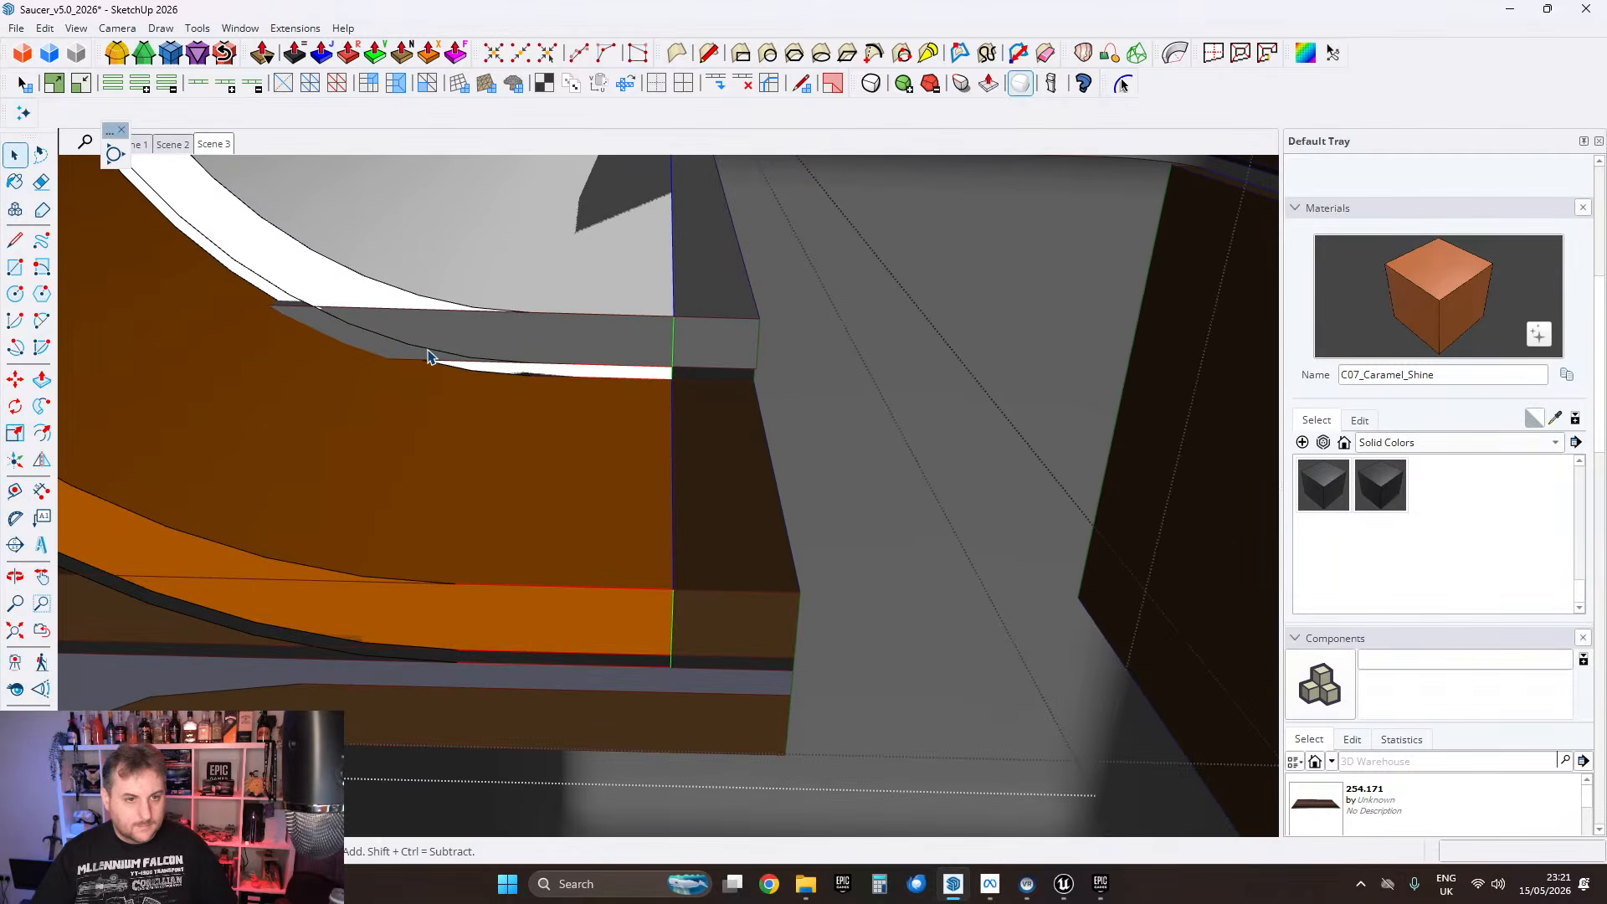
pyautogui.moveTo(757, 391)
pyautogui.mouseDown(button='middle')
pyautogui.moveTo(814, 505)
pyautogui.moveTo(377, 348)
pyautogui.mouseUp(button='middle')
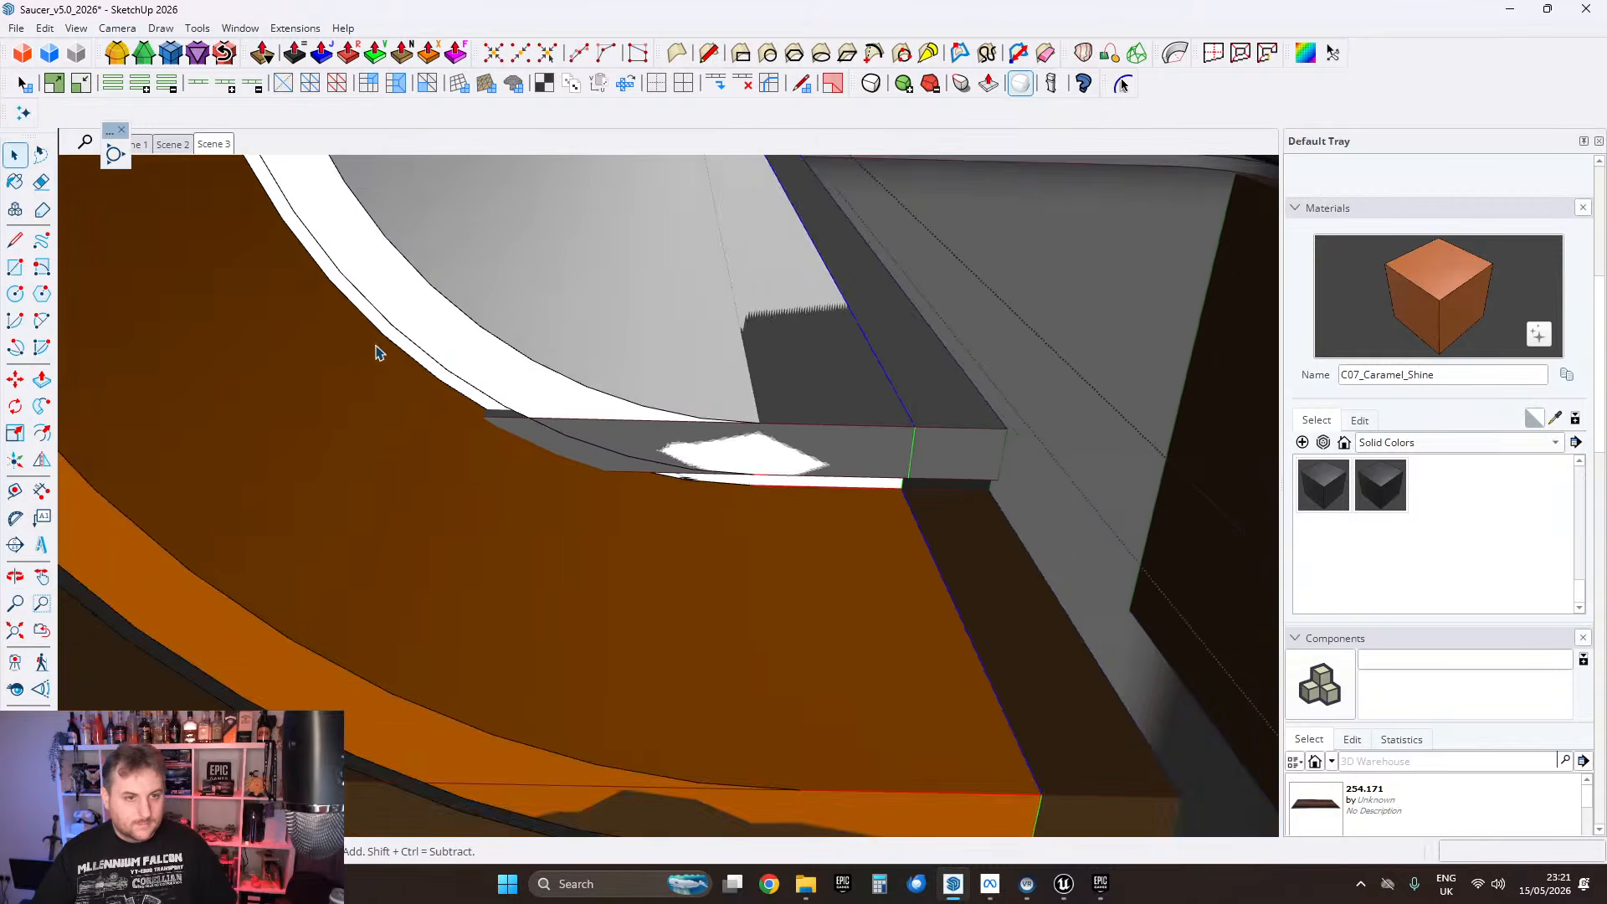
pyautogui.scroll(4, 393, 351)
pyautogui.doubleClick(409, 352)
pyautogui.click(408, 353)
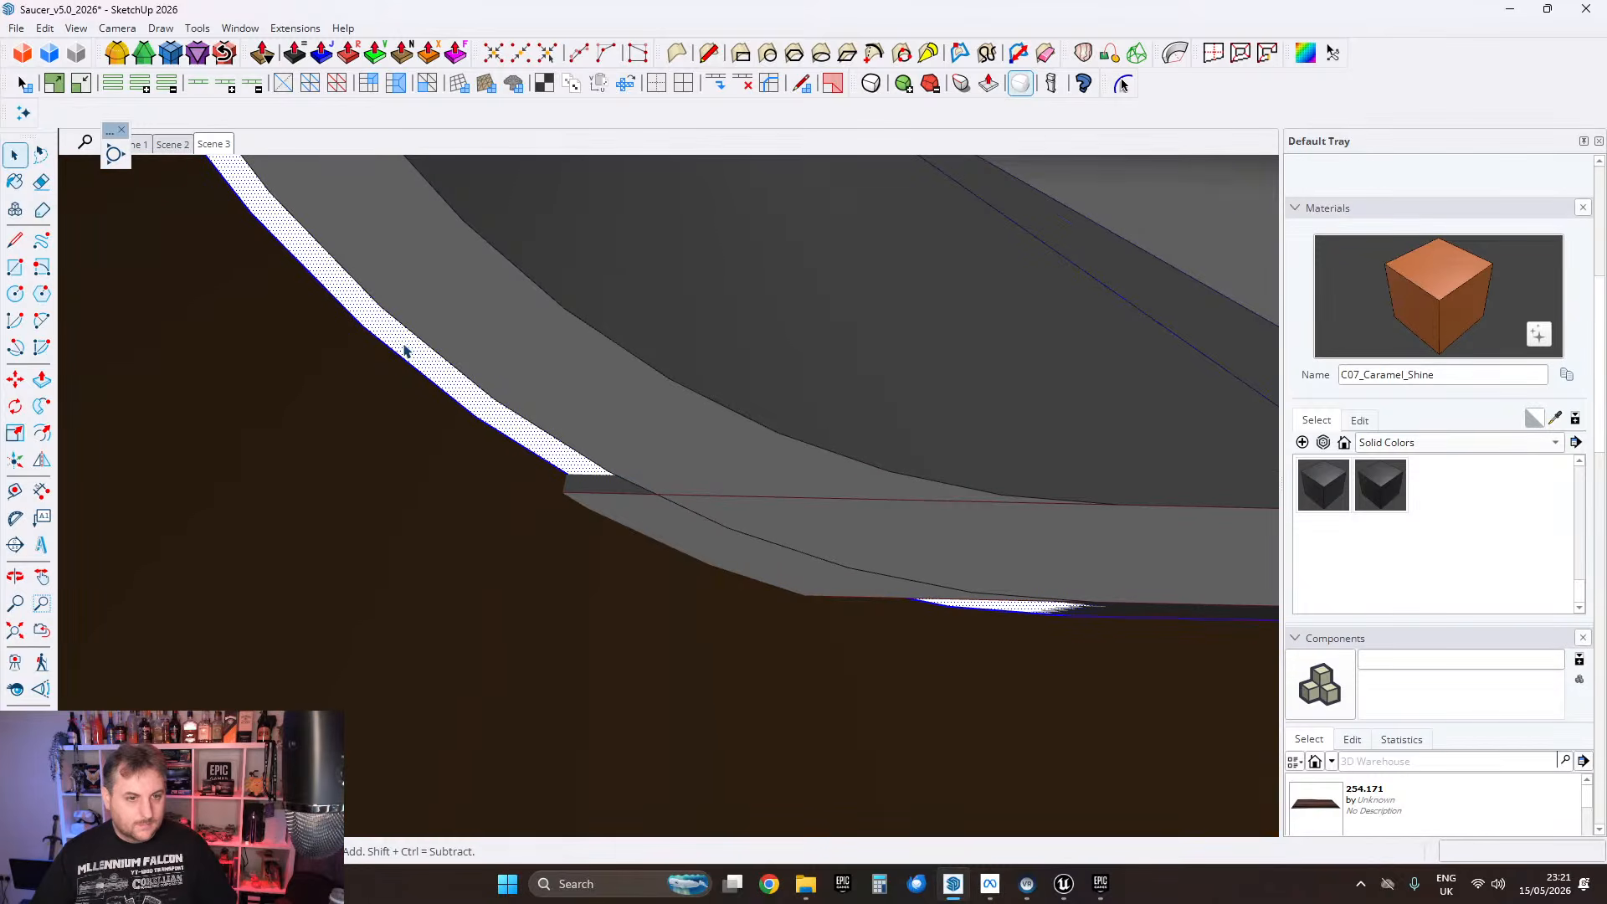
pyautogui.moveTo(460, 366); pyautogui.dragTo(176, 306, button='middle')
pyautogui.click(17, 174)
pyautogui.scroll(-1, 355, 581)
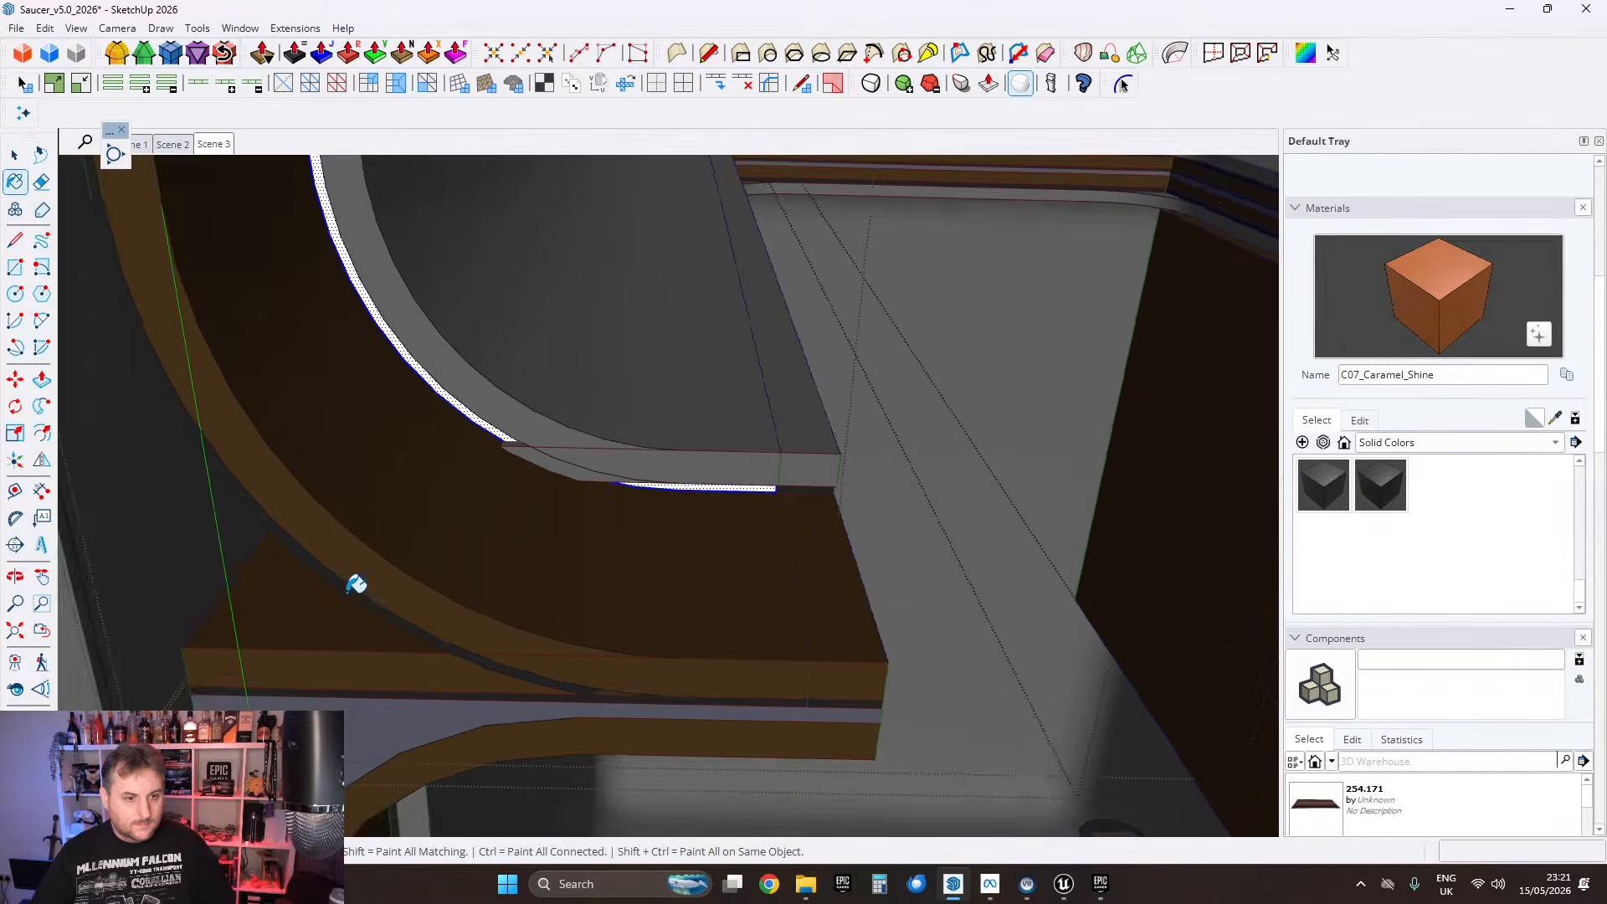
pyautogui.scroll(3, 365, 586)
pyautogui.keyDown('alt'); pyautogui.click(349, 600); pyautogui.keyUp('alt')
pyautogui.scroll(2, 481, 225)
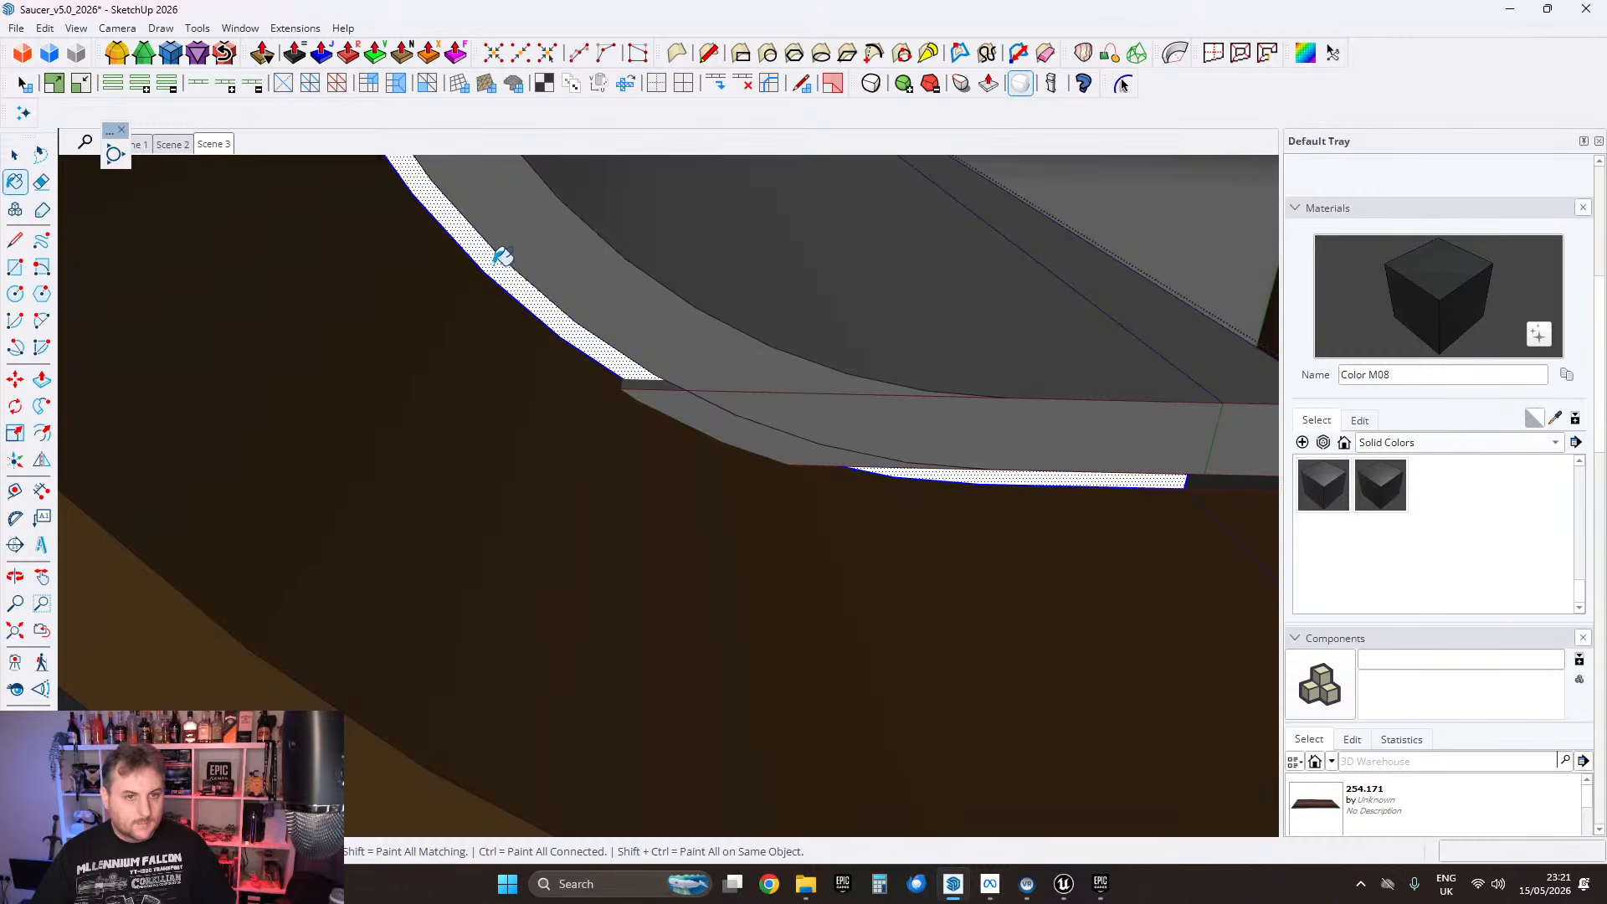
pyautogui.click(502, 256)
pyautogui.moveTo(481, 329)
pyautogui.mouseDown(button='middle')
pyautogui.moveTo(825, 466)
pyautogui.moveTo(592, 484)
pyautogui.moveTo(620, 348)
pyautogui.moveTo(584, 498)
pyautogui.moveTo(556, 494)
pyautogui.moveTo(610, 599)
pyautogui.moveTo(520, 664)
pyautogui.moveTo(531, 431)
pyautogui.moveTo(570, 477)
pyautogui.moveTo(592, 428)
pyautogui.mouseUp(button='middle')
pyautogui.click(573, 490)
pyautogui.moveTo(572, 491); pyautogui.dragTo(362, 474, button='middle')
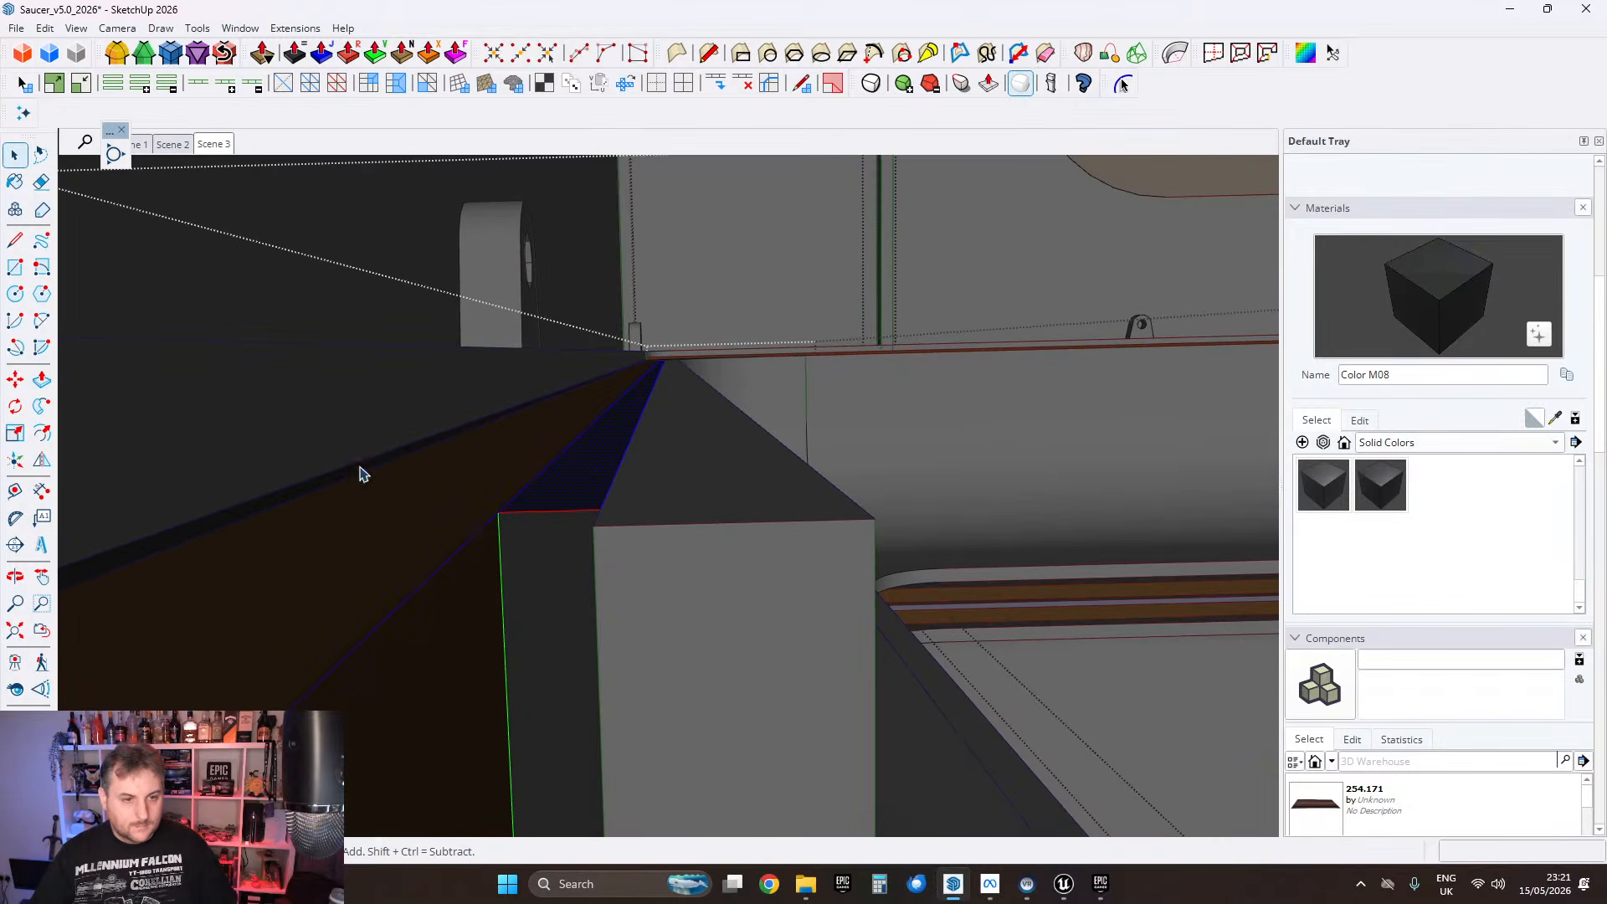
pyautogui.moveTo(510, 512); pyautogui.dragTo(567, 477, button='middle')
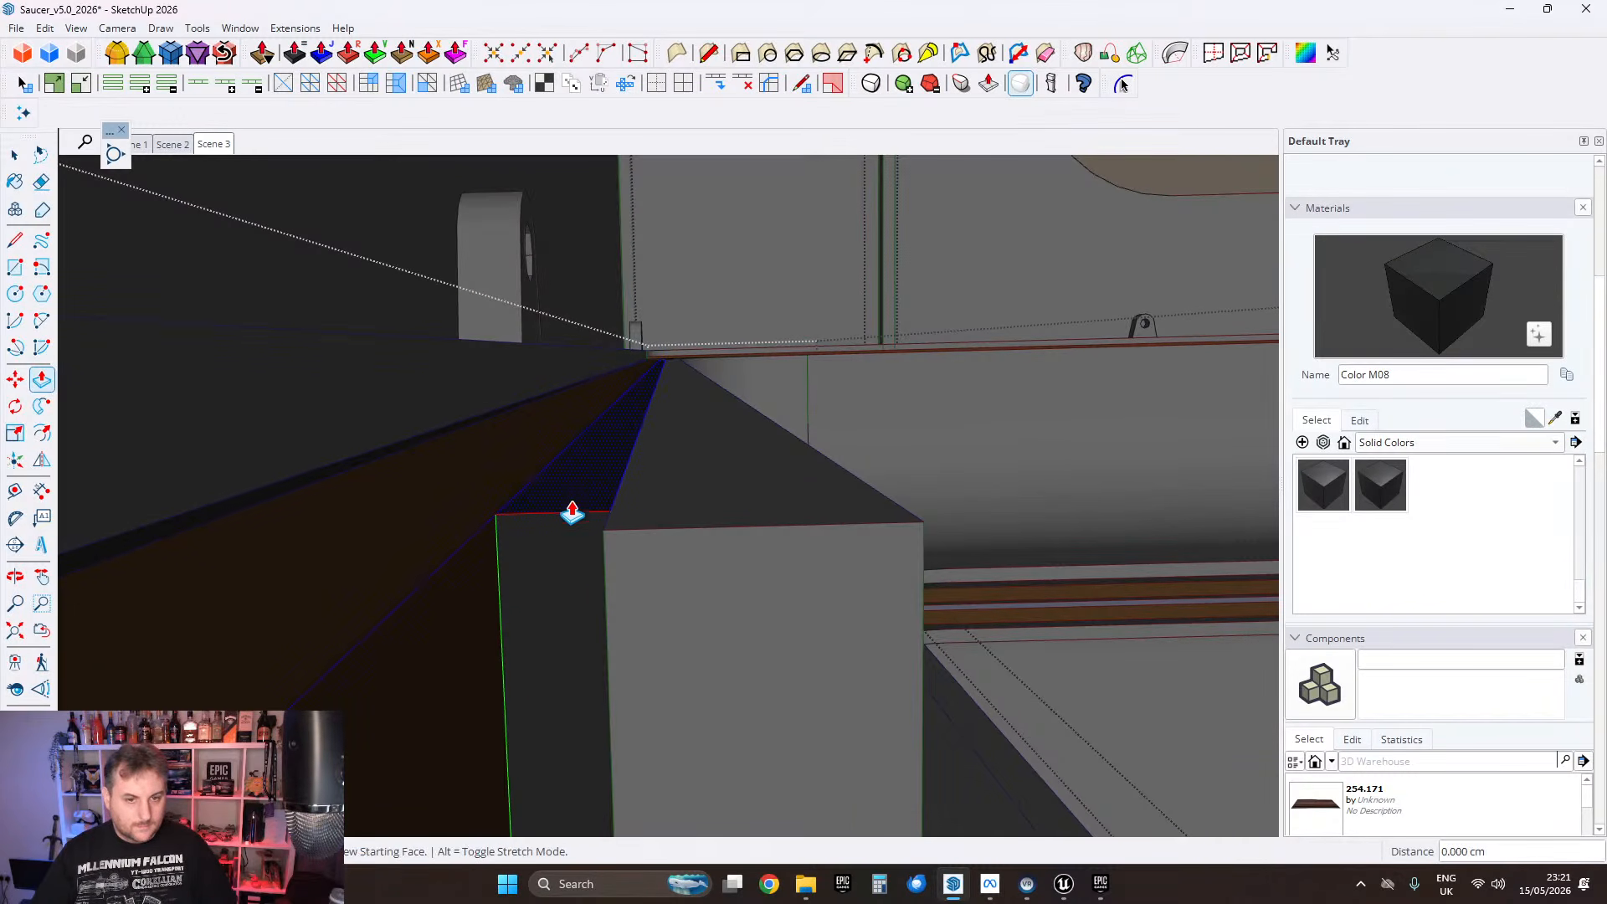
pyautogui.doubleClick(574, 512)
pyautogui.click(15, 156)
pyautogui.hotkey('ctrl', 'z')
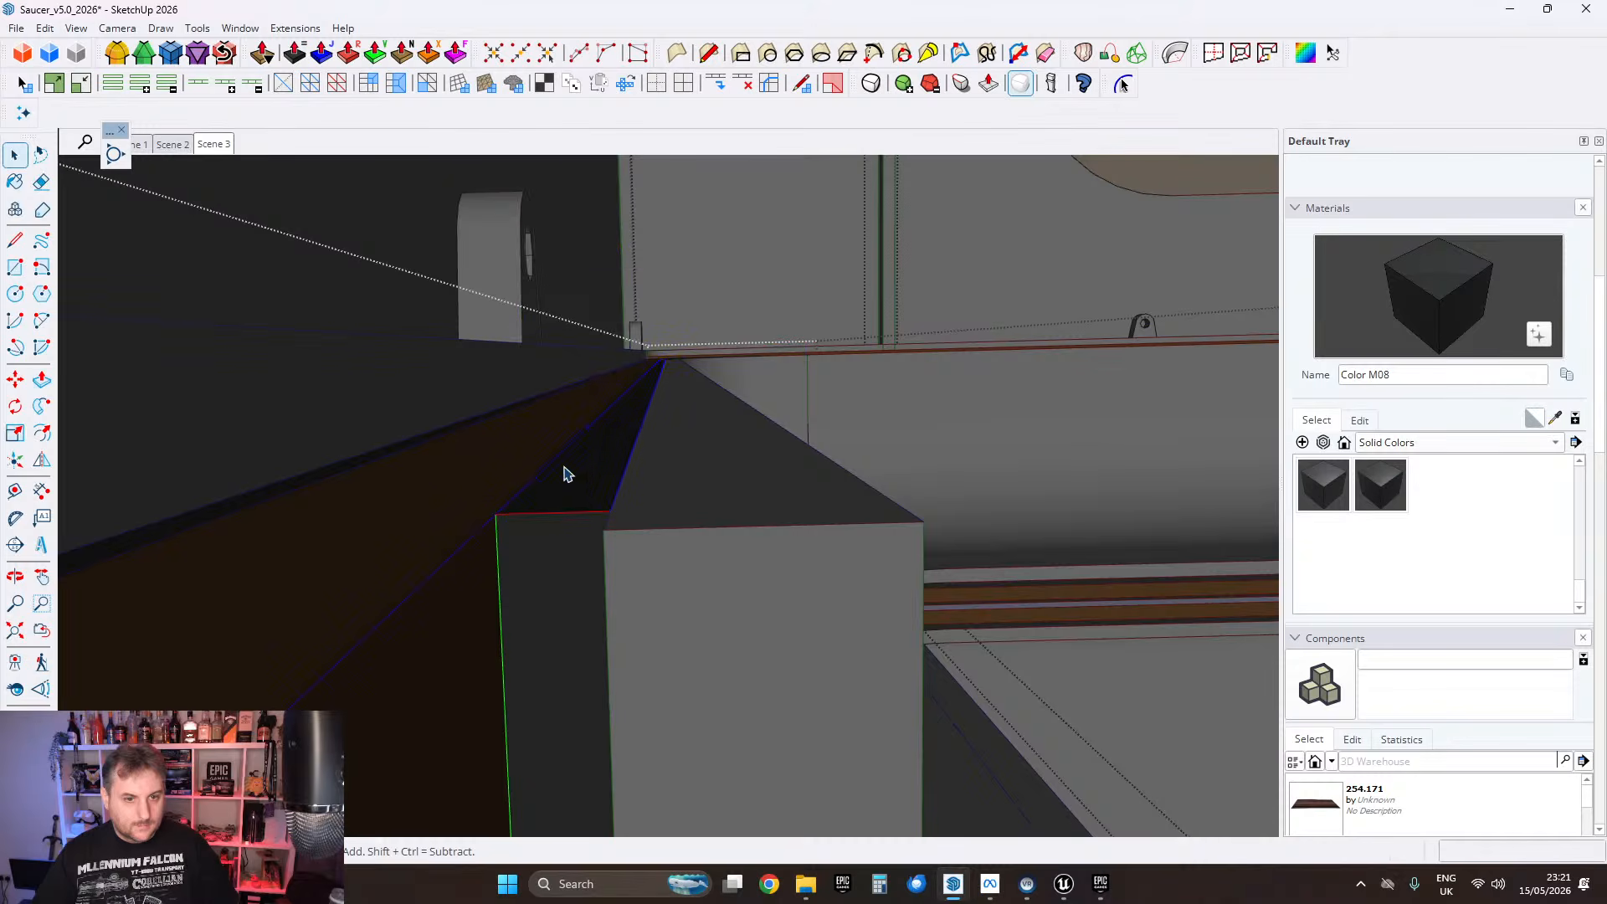
# Step: Lower the upper end face of the 1 cm layer by 1.5 cm and that of the innermost 2.5 cm layer by 0.5 cm
pyautogui.click(557, 512)
pyautogui.write('1.5')
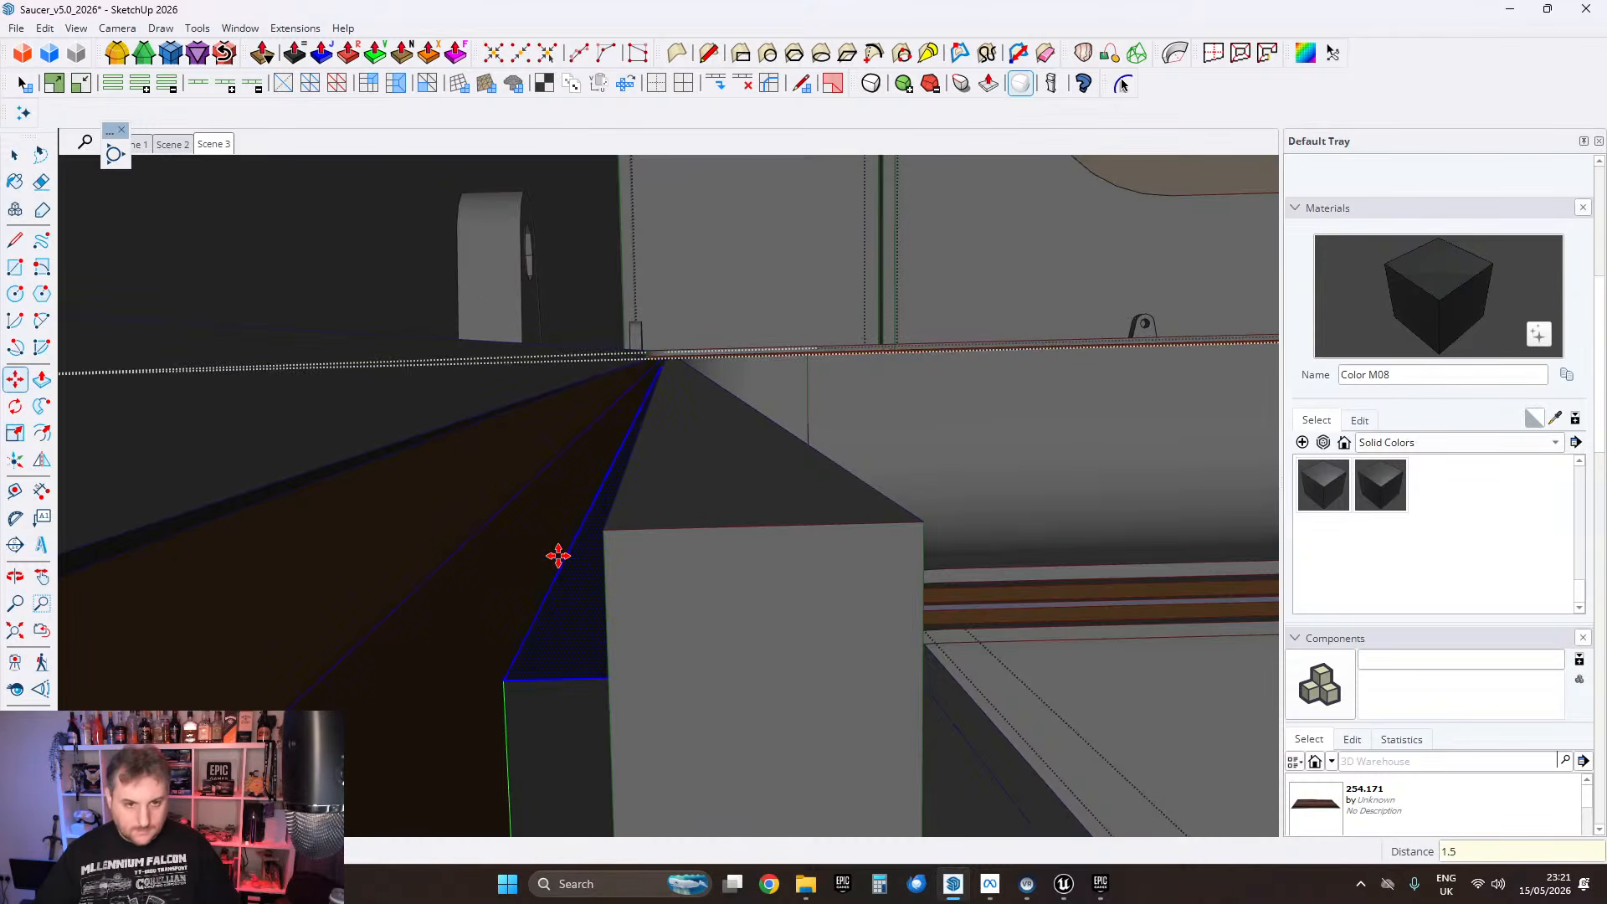
pyautogui.click(683, 454)
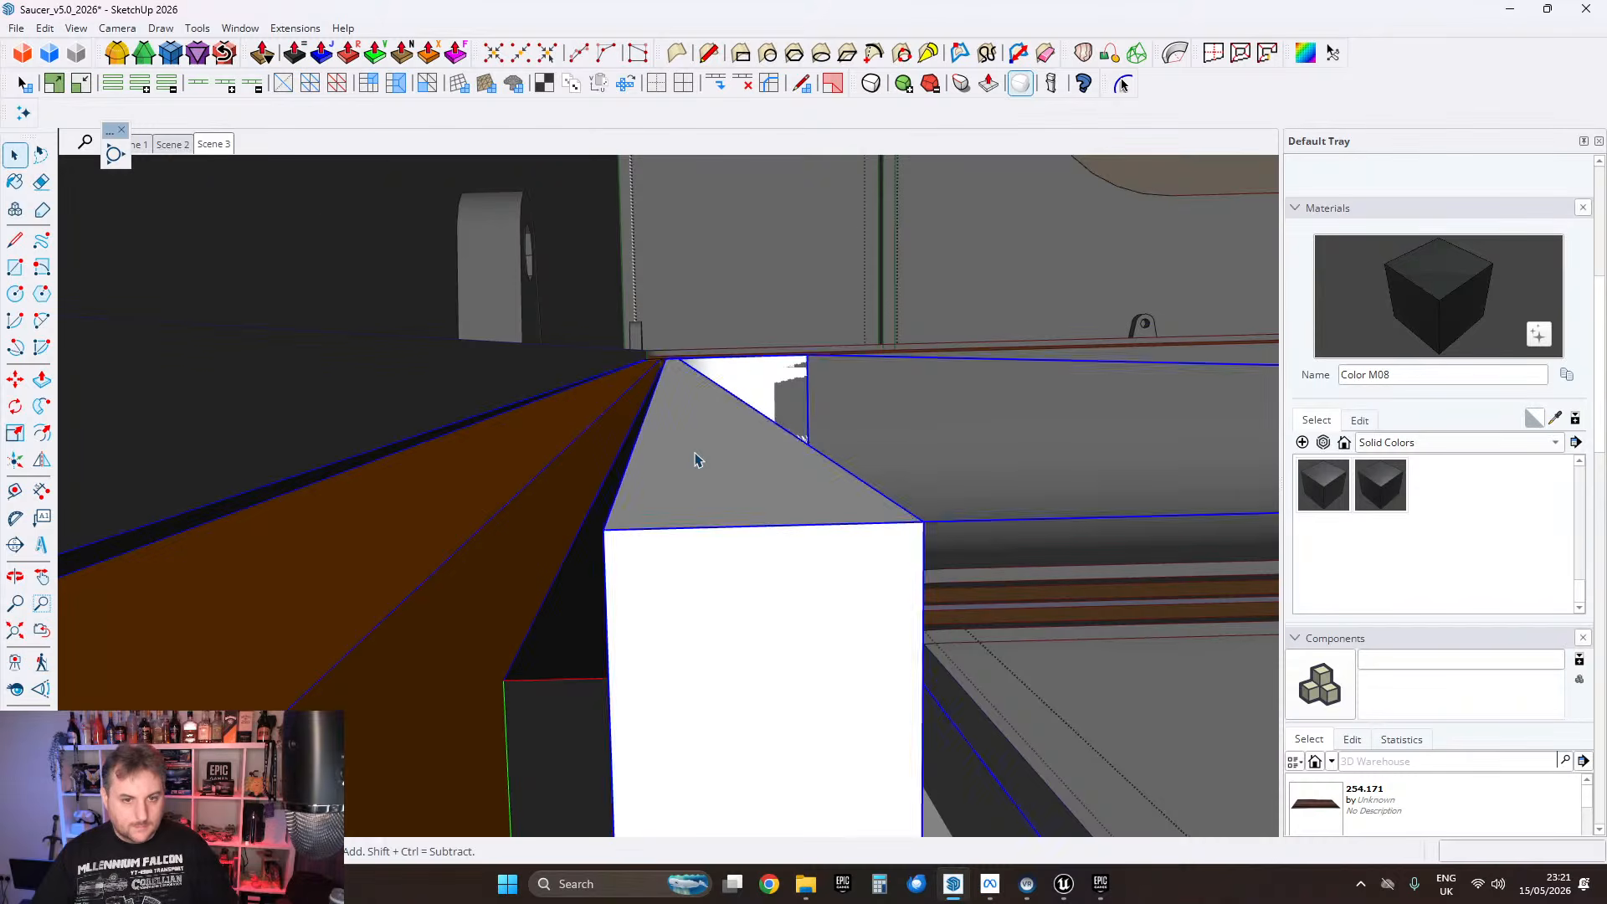
pyautogui.click(753, 526)
pyautogui.write('.')
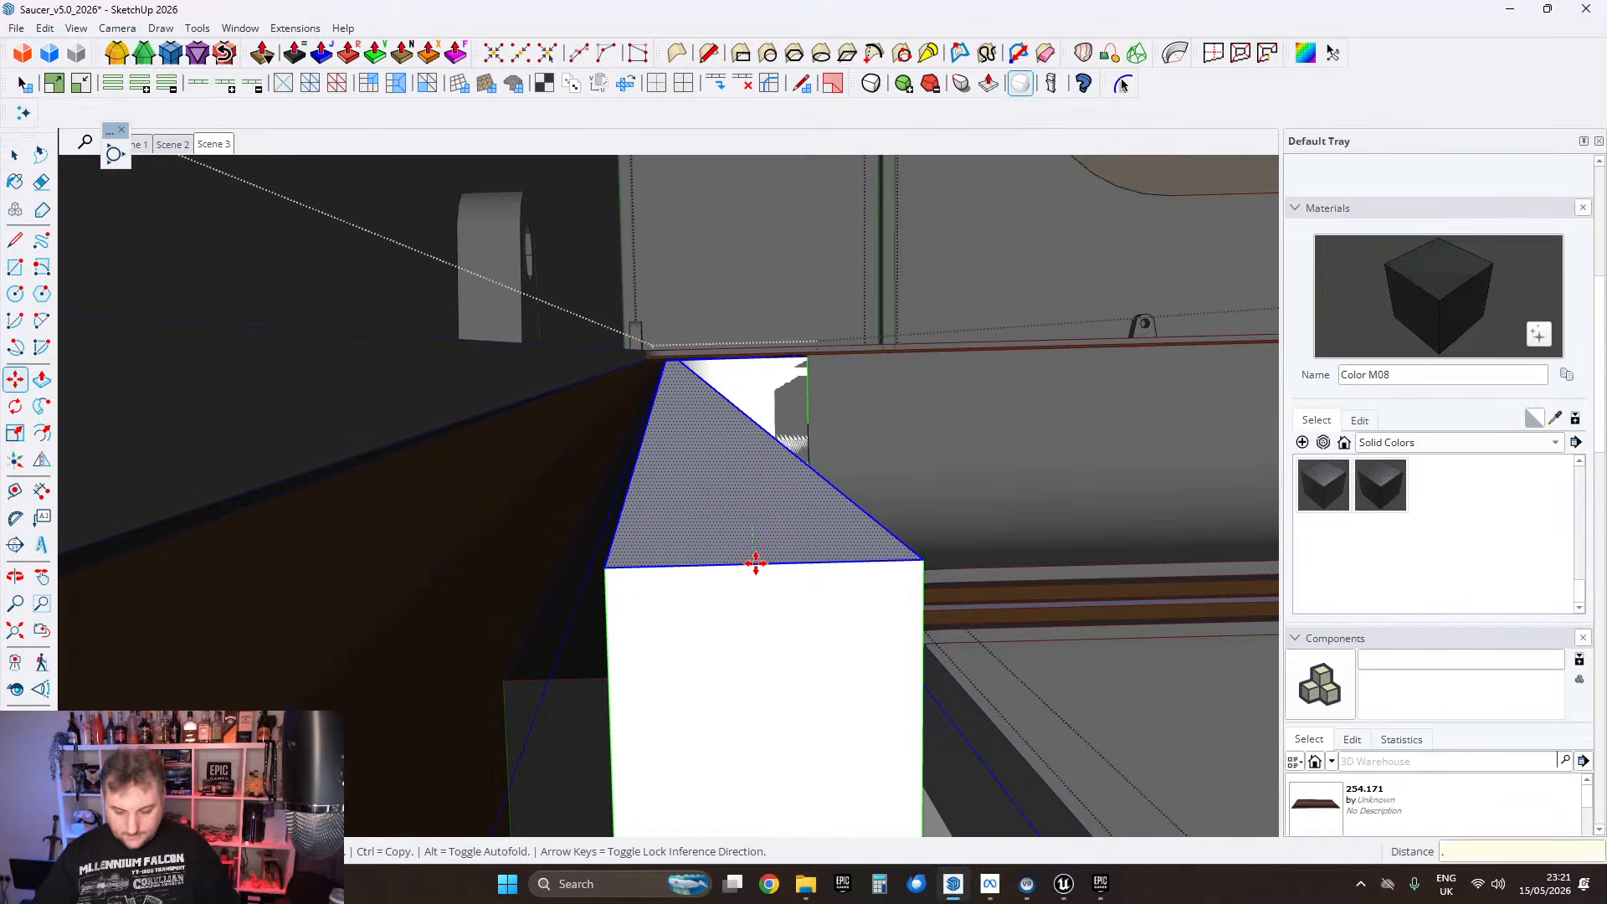
pyautogui.write('5')
pyautogui.press('Return')
pyautogui.click(9, 161)
pyautogui.scroll(-10, 595, 387)
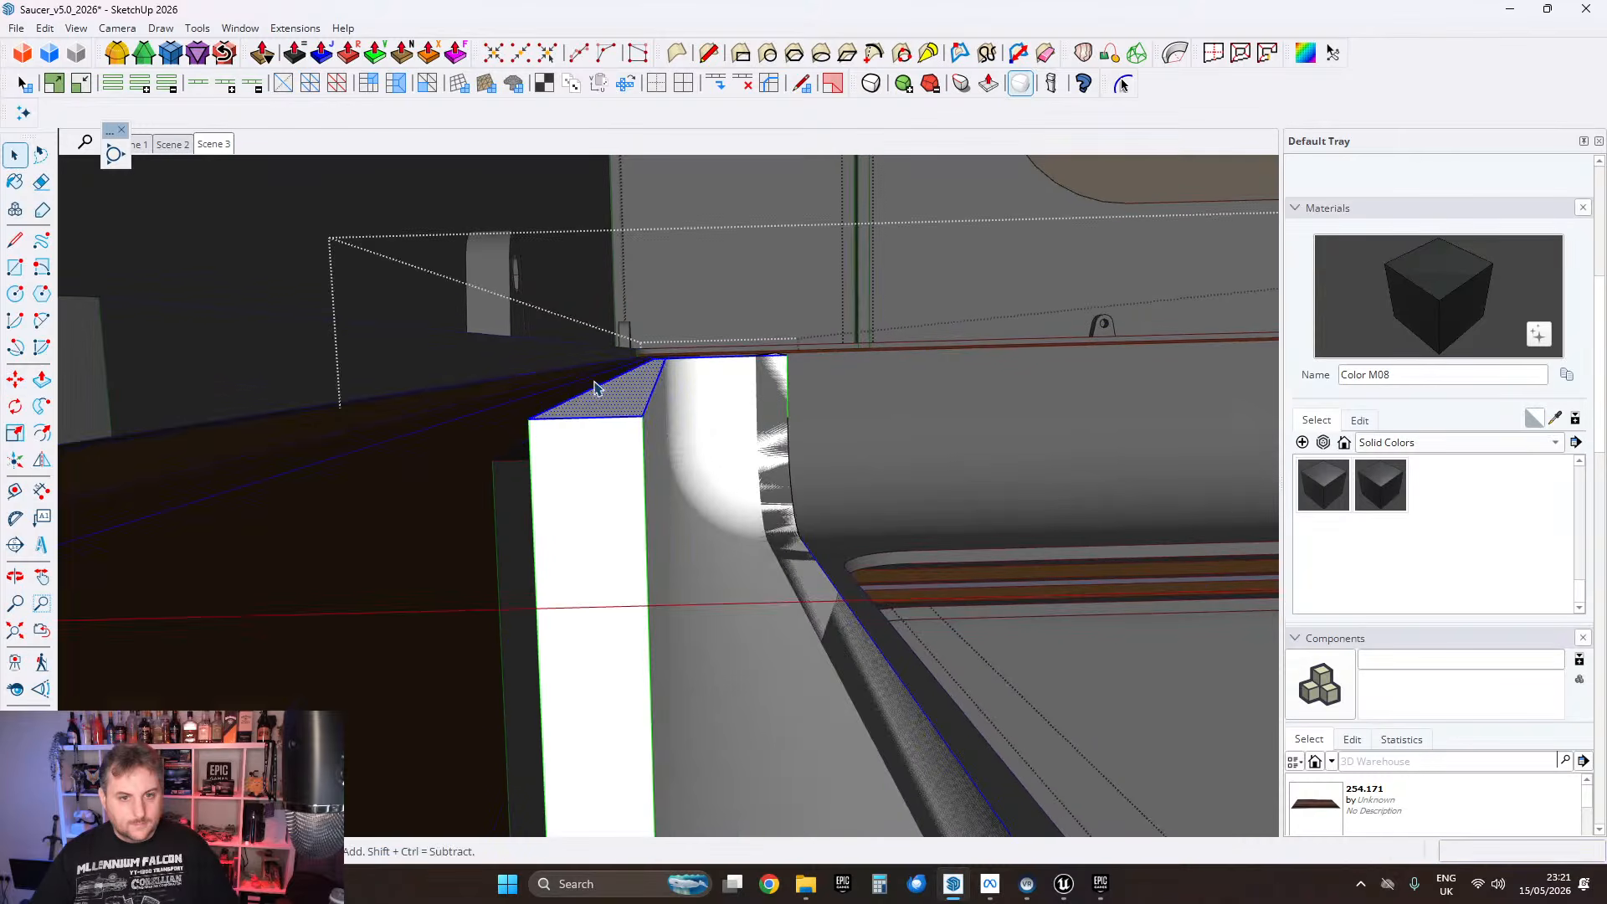
# Step: Examine the stepped curved layers and where they overlap the flat layered ledge, and leave the open group
pyautogui.moveTo(653, 509); pyautogui.dragTo(518, 468, button='middle')
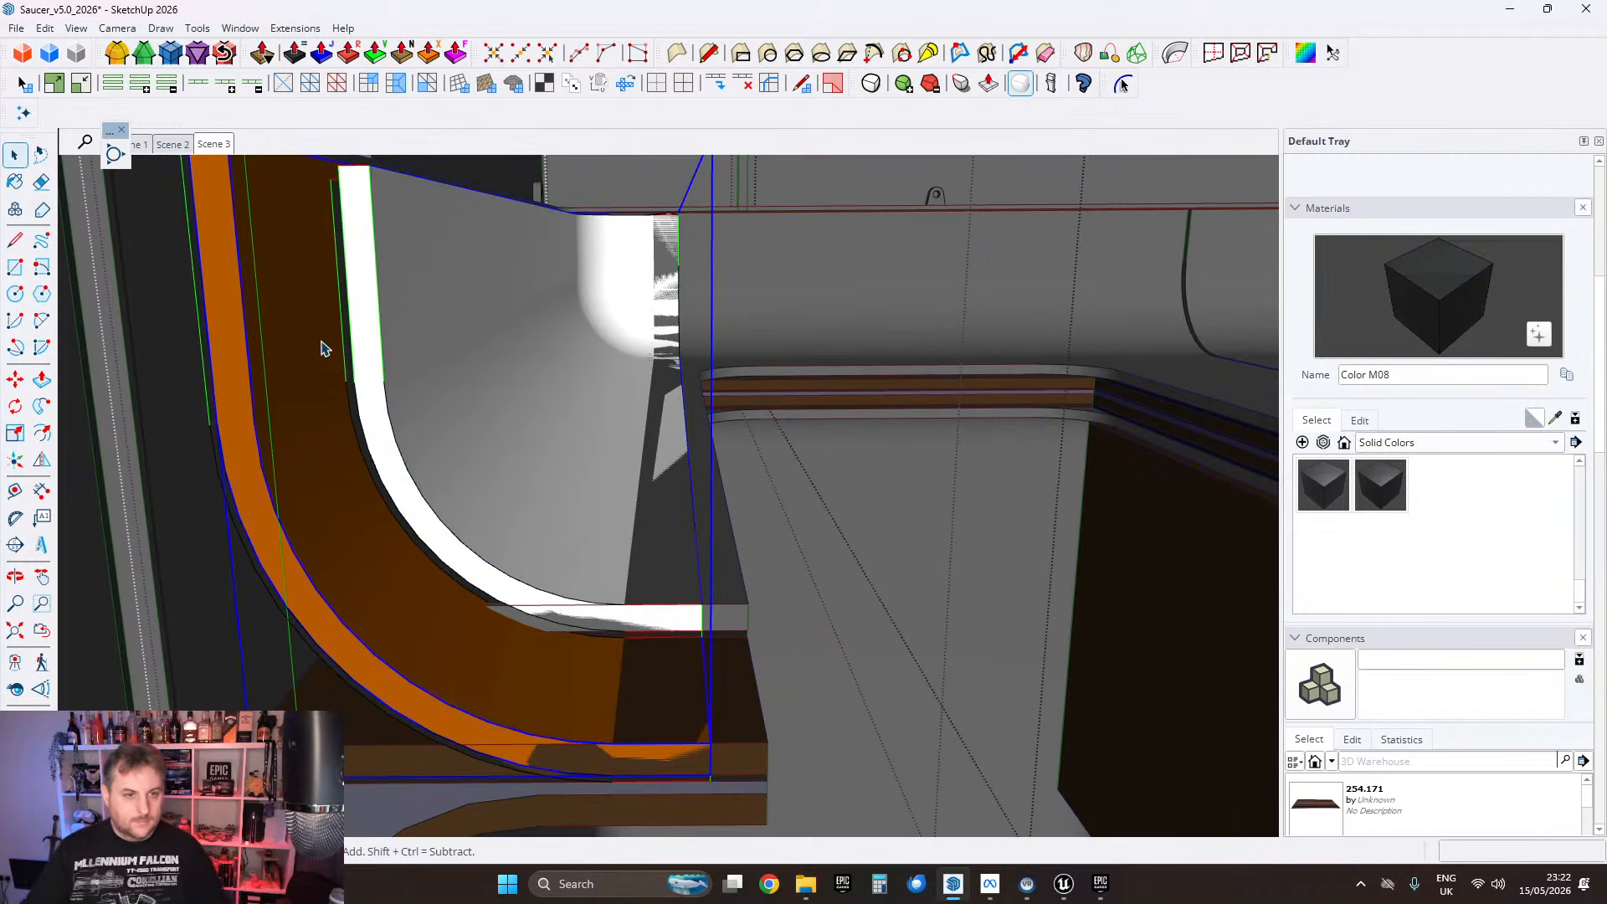
pyautogui.moveTo(540, 485); pyautogui.dragTo(635, 438, button='middle')
pyautogui.moveTo(645, 586)
pyautogui.mouseDown(button='middle')
pyautogui.moveTo(656, 556)
pyautogui.moveTo(552, 450)
pyautogui.mouseUp(button='middle')
pyautogui.moveTo(577, 525); pyautogui.dragTo(647, 484, button='middle')
pyautogui.scroll(3, 628, 545)
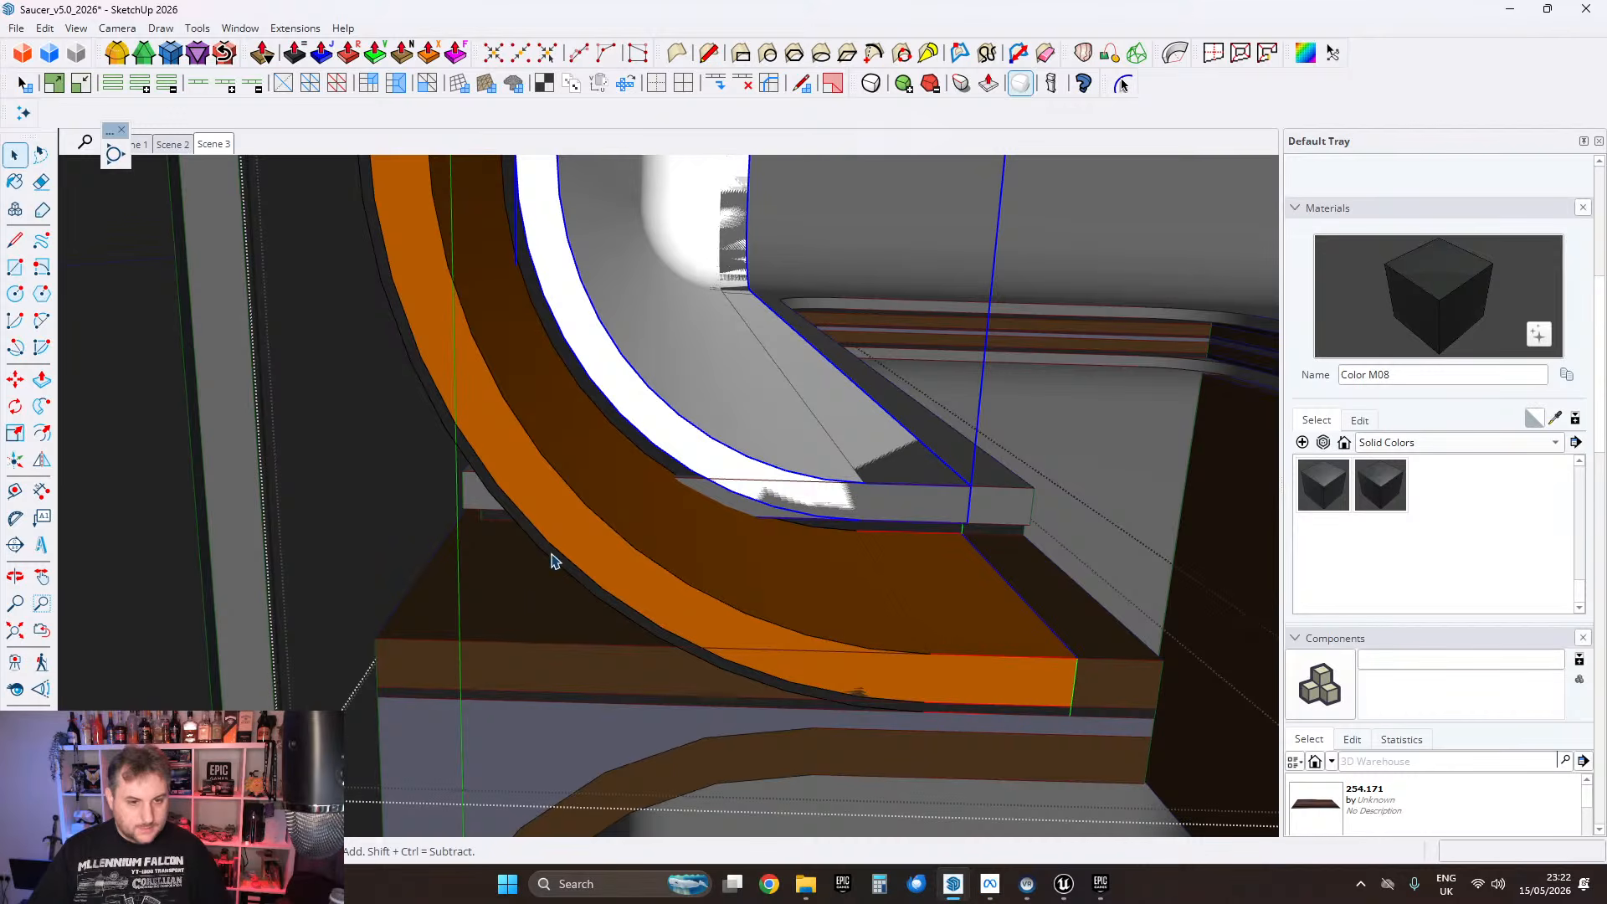
pyautogui.moveTo(551, 560)
pyautogui.mouseDown(button='middle')
pyautogui.moveTo(566, 547)
pyautogui.moveTo(495, 612)
pyautogui.mouseUp(button='middle')
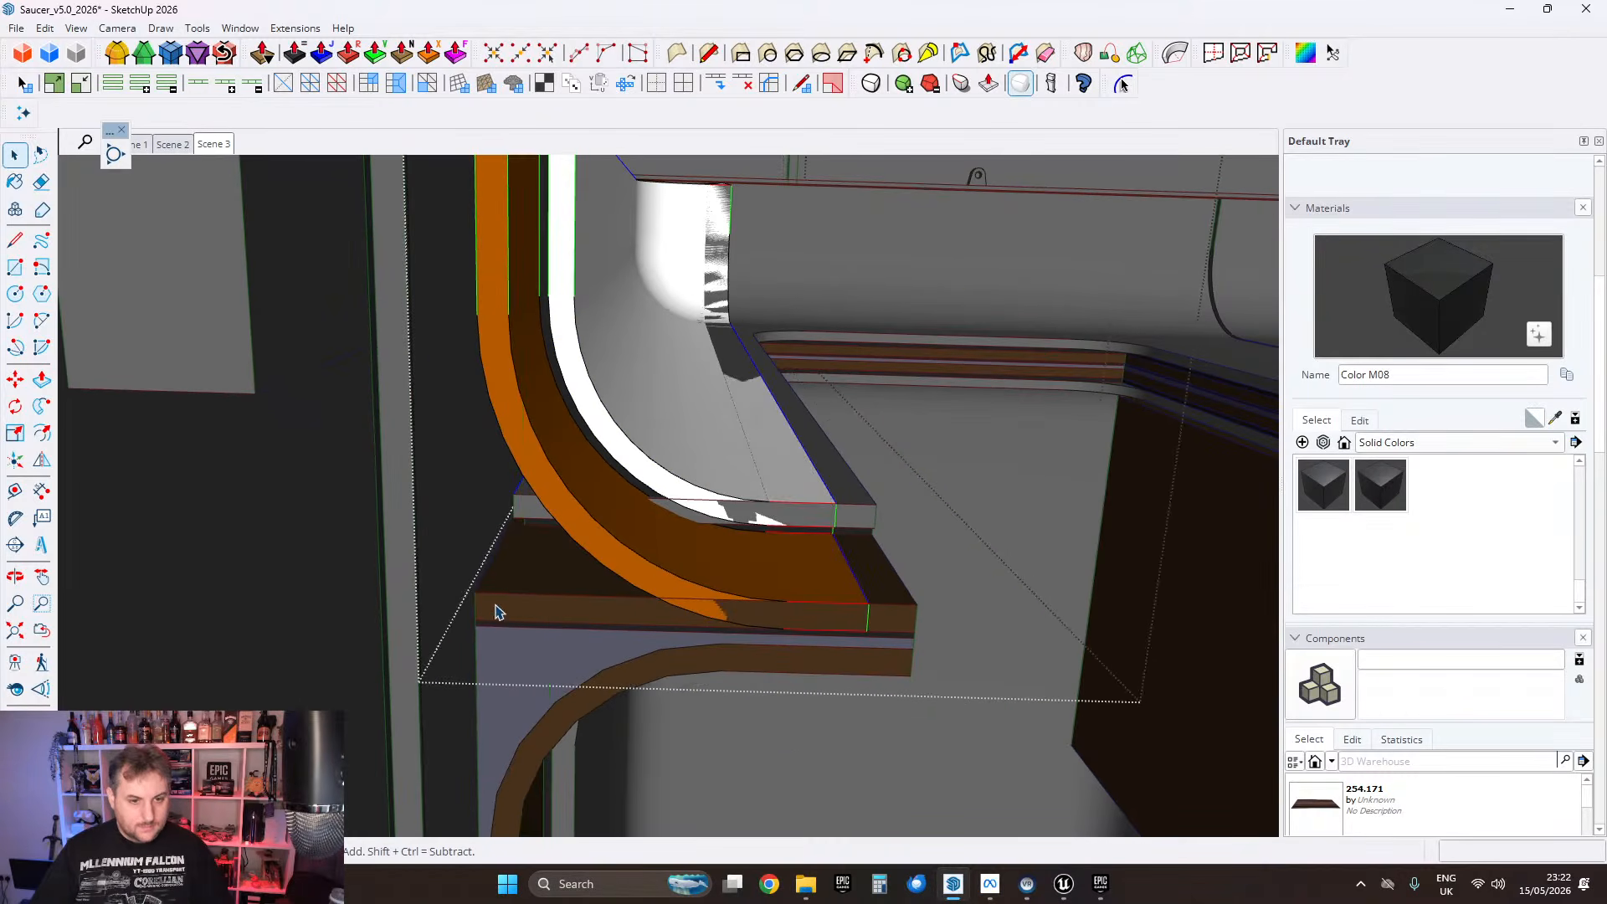
pyautogui.press('Escape')
pyautogui.scroll(3, 527, 618)
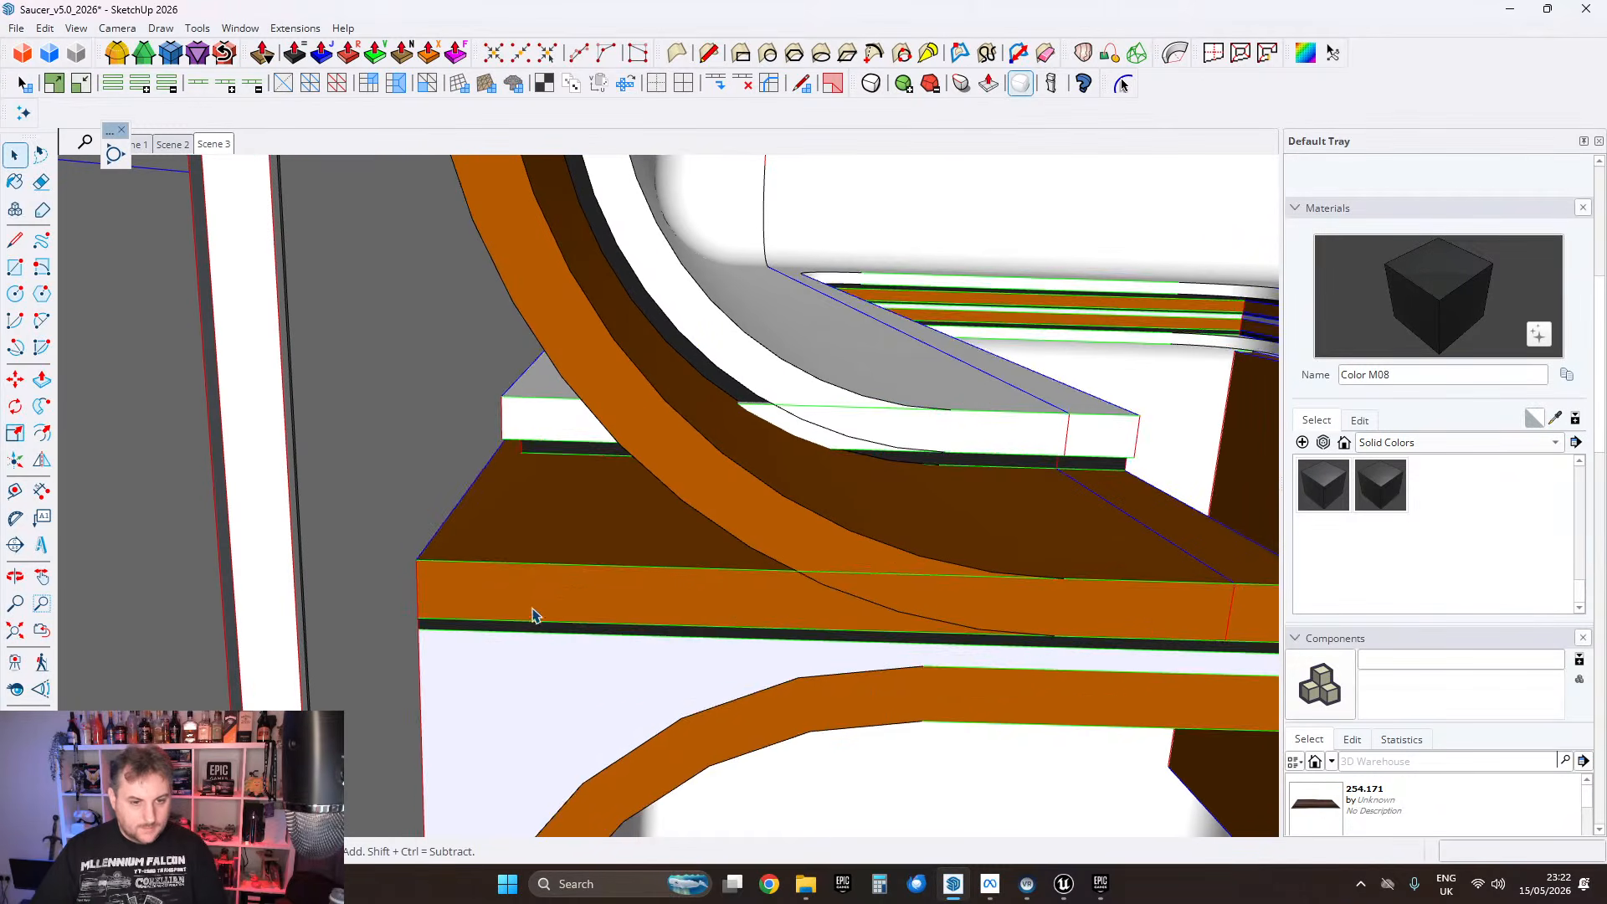
# Step: Open the surrounding wall assembly and make the corner wall panel component unique
pyautogui.doubleClick(559, 604)
pyautogui.scroll(-2, 608, 569)
pyautogui.press('Escape')
pyautogui.scroll(-1, 600, 571)
pyautogui.keyDown('shift'); pyautogui.moveTo(599, 571); pyautogui.dragTo(538, 563, button='middle'); pyautogui.keyUp('shift')
pyautogui.scroll(-2, 538, 563)
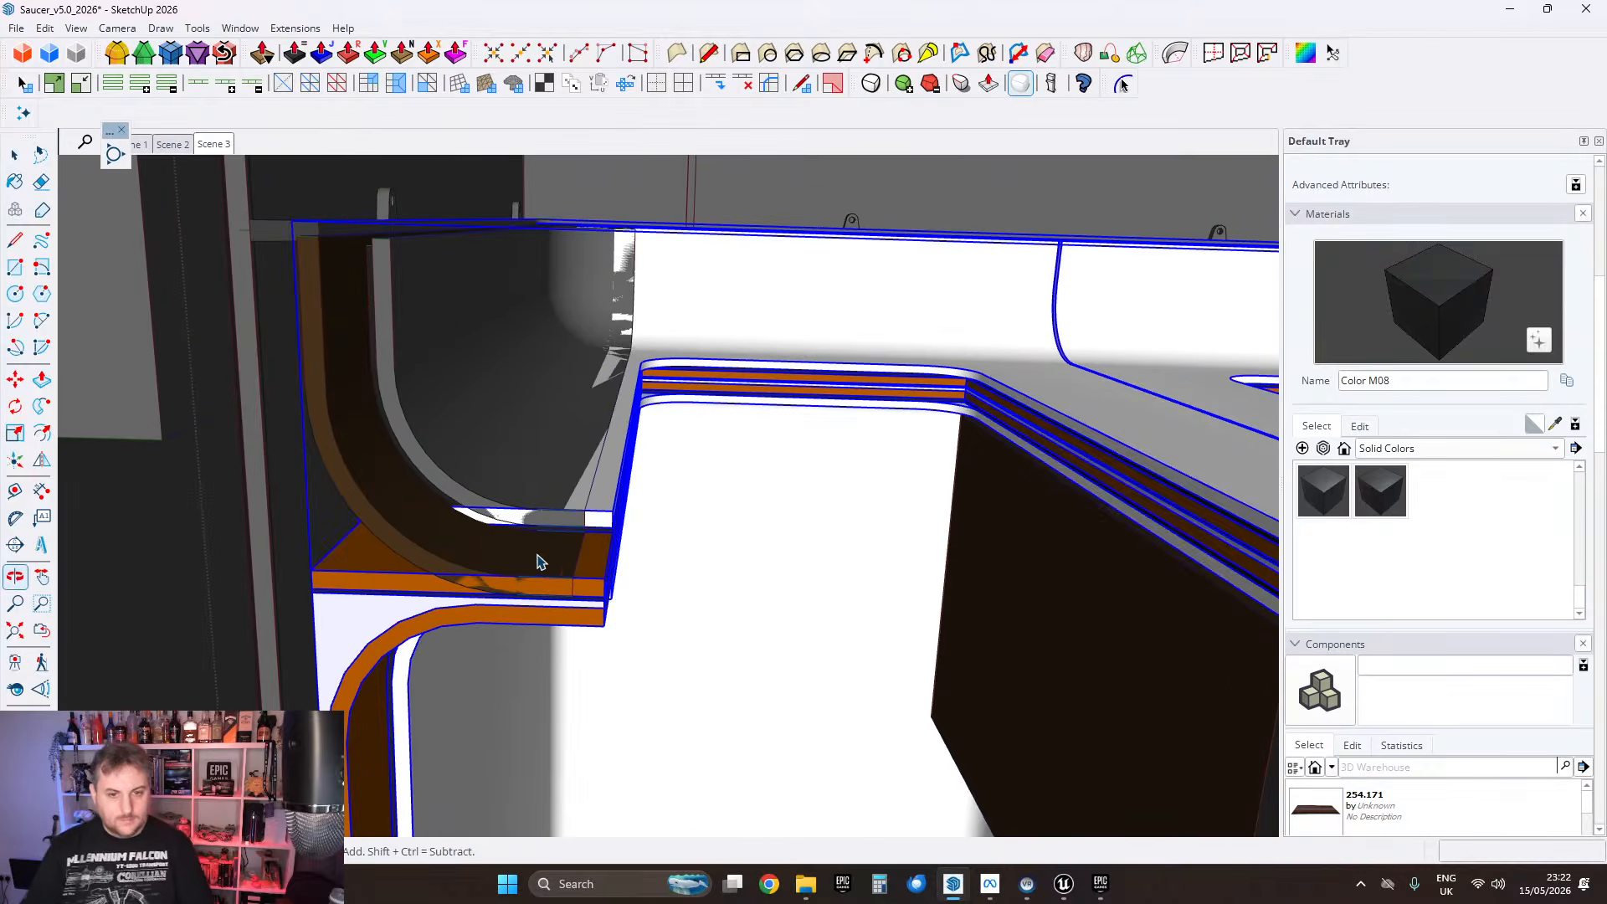
pyautogui.doubleClick(882, 384)
pyautogui.click(927, 358)
pyautogui.rightClick(770, 343)
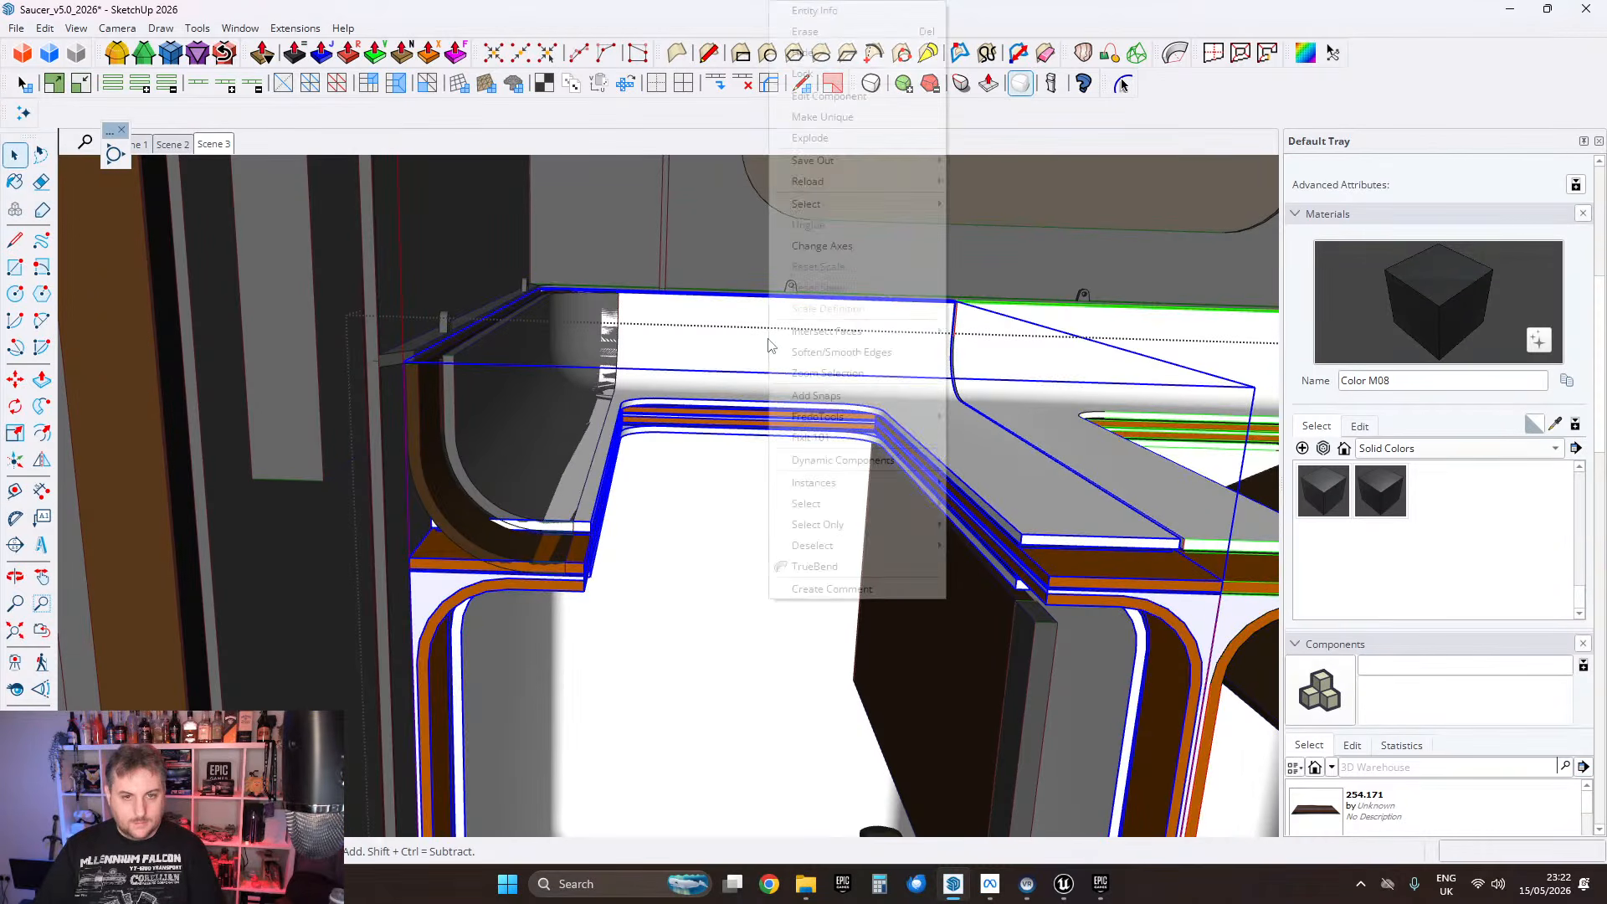
pyautogui.click(847, 117)
# Step: Select the nested ledge component behind the curved panel and check its definition and instance count in the entity information
pyautogui.scroll(3, 649, 419)
pyautogui.scroll(3, 585, 531)
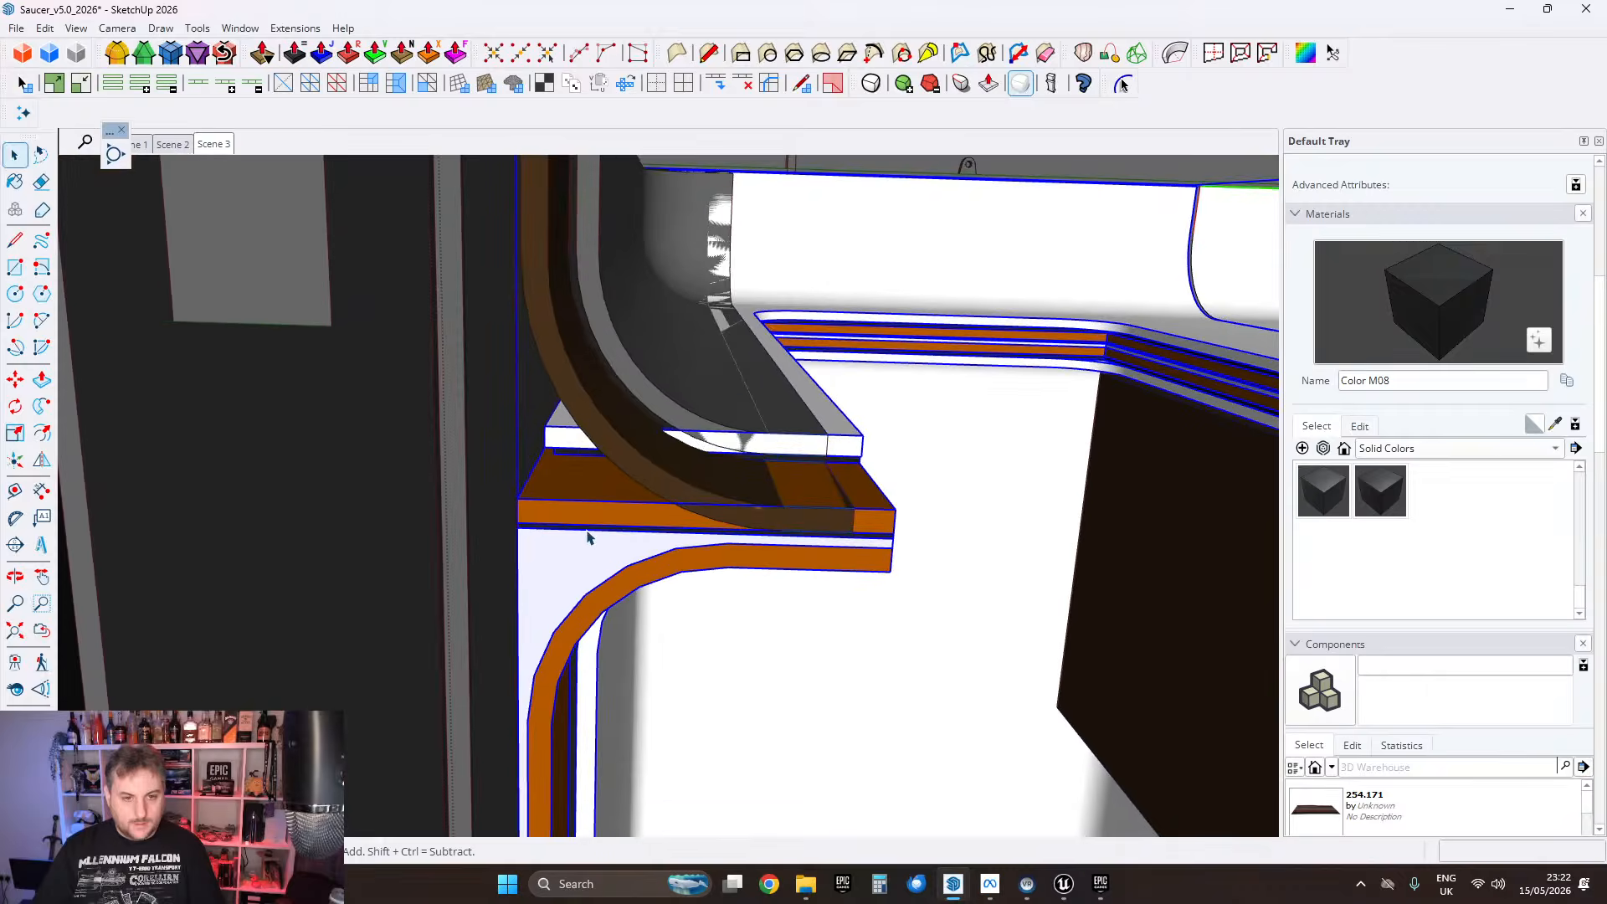
pyautogui.scroll(2, 552, 532)
pyautogui.click(553, 532)
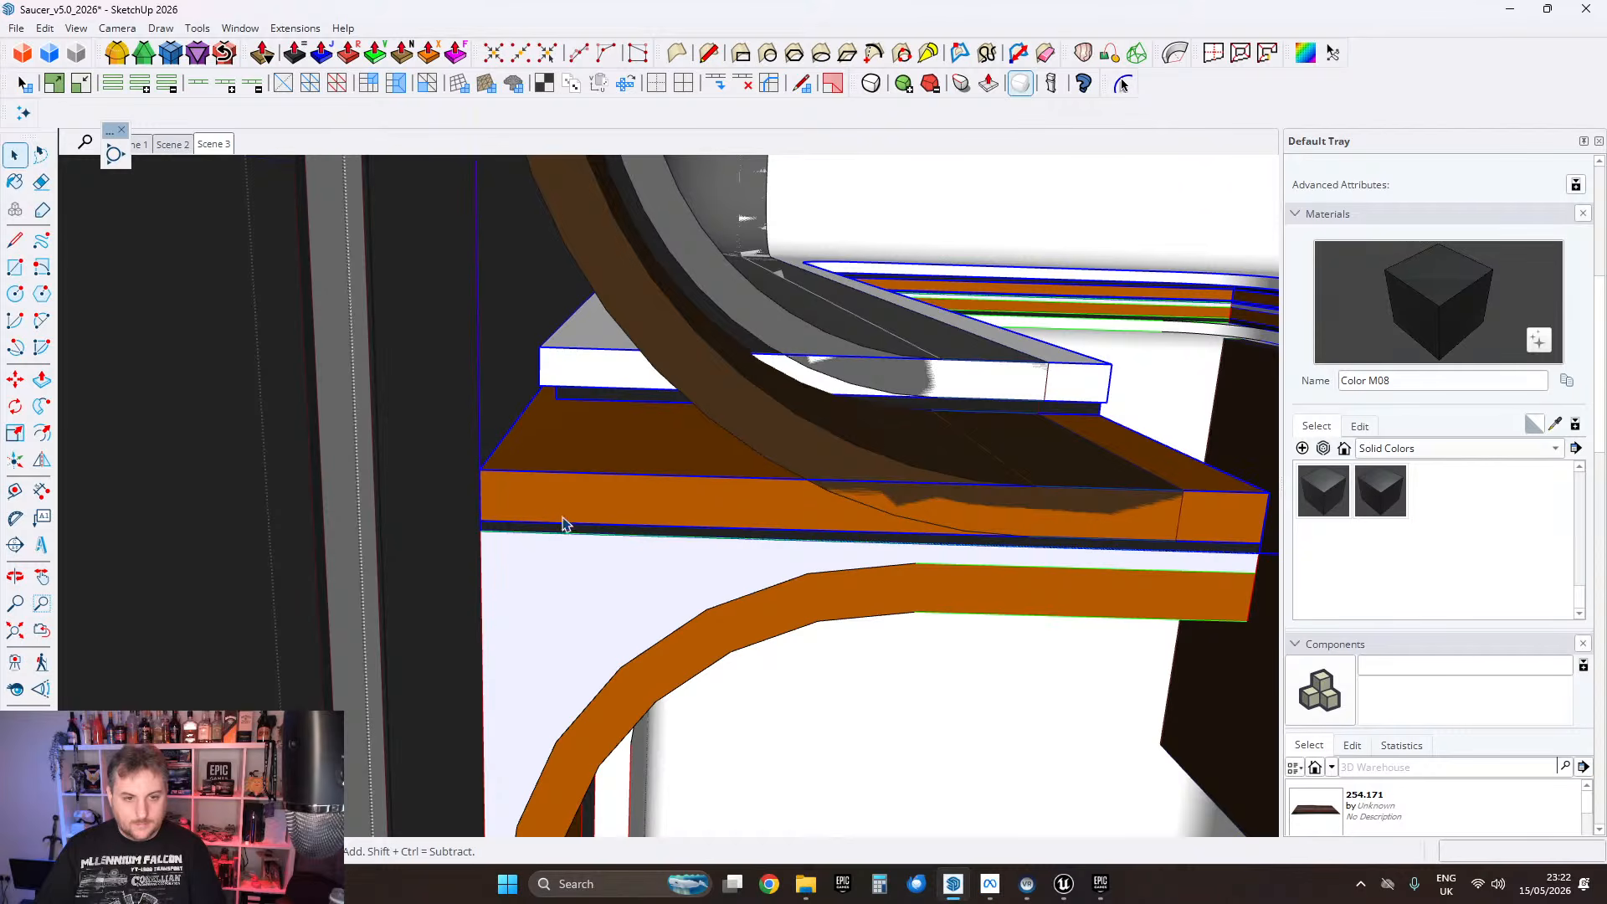
pyautogui.scroll(-5, 586, 394)
pyautogui.scroll(5, 1448, 298)
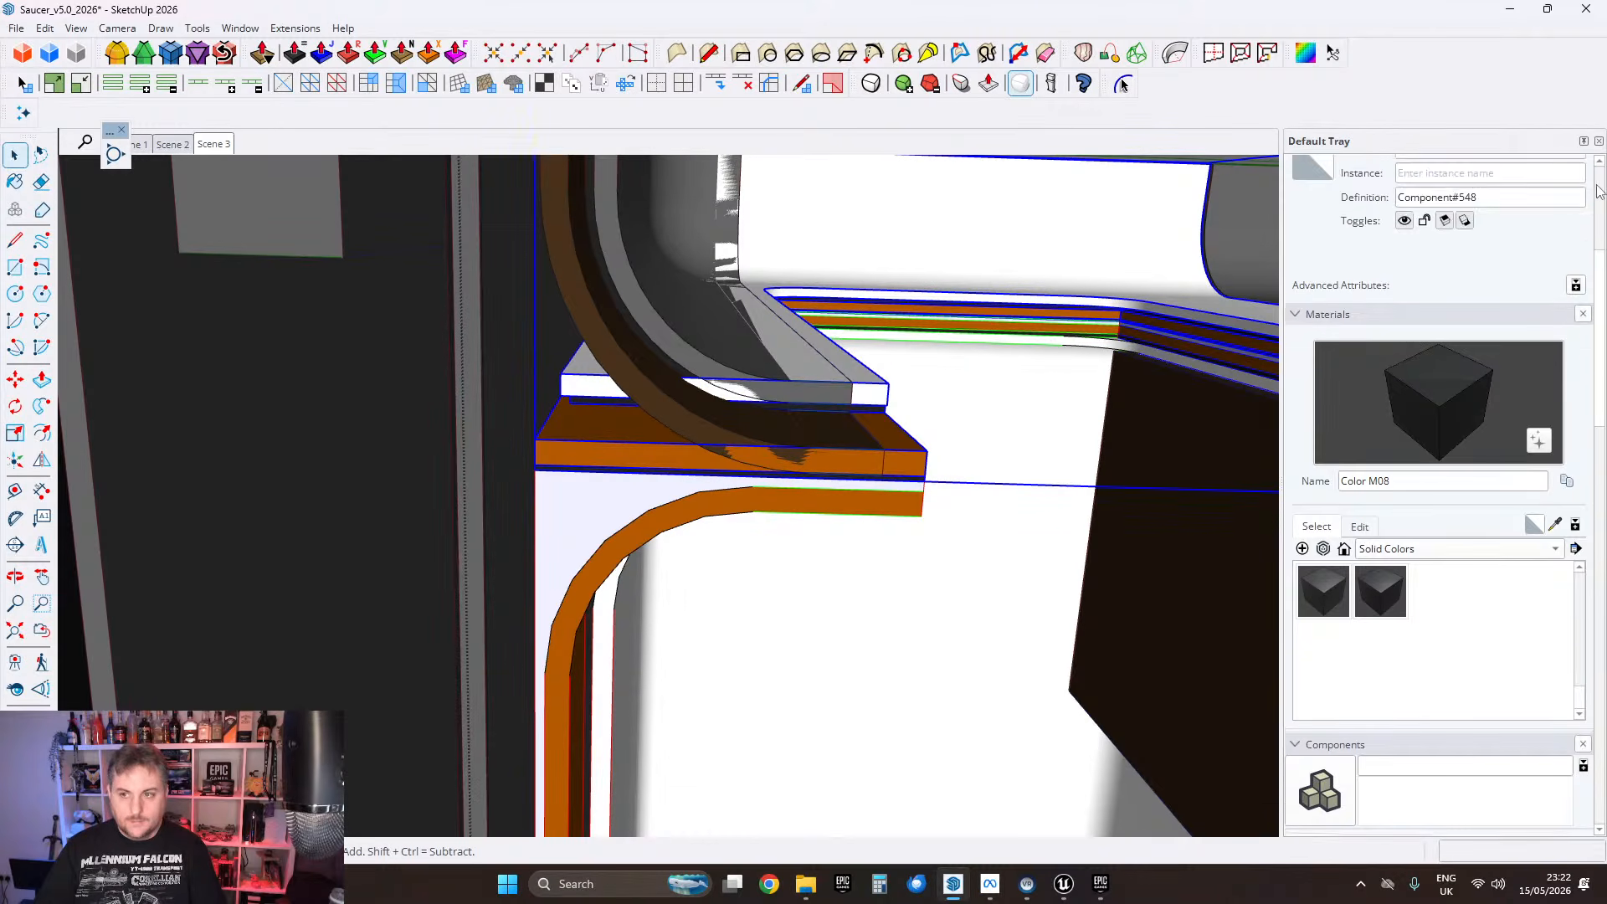
pyautogui.scroll(1, 1601, 194)
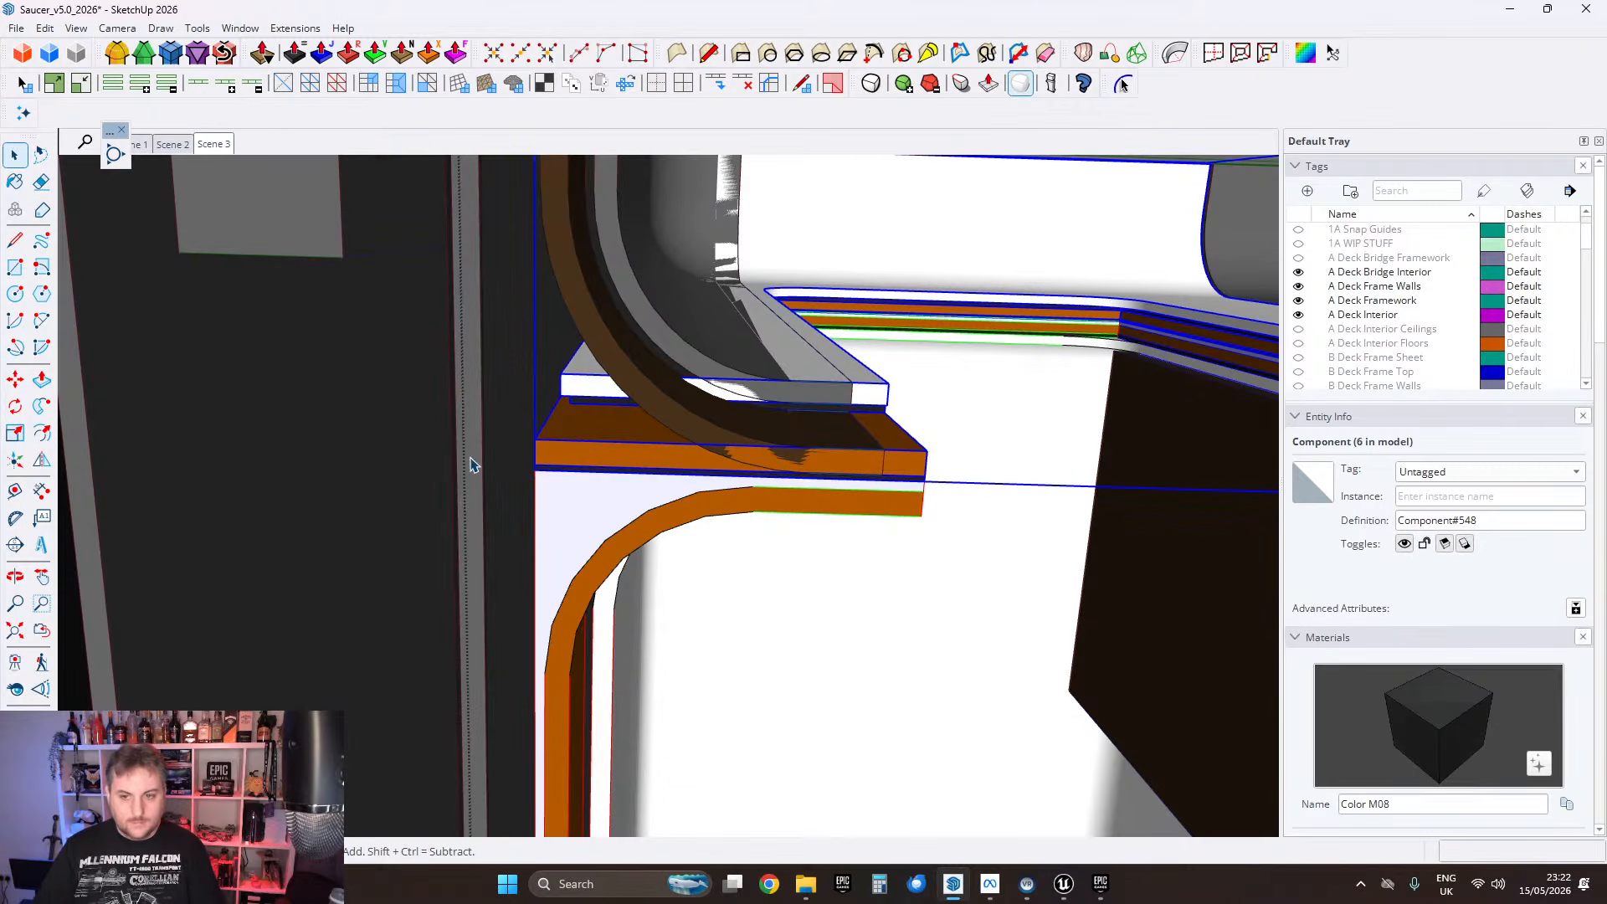
pyautogui.keyDown('shift'); pyautogui.moveTo(795, 448); pyautogui.dragTo(377, 577, button='middle'); pyautogui.keyUp('shift')
pyautogui.keyDown('shift'); pyautogui.moveTo(893, 366); pyautogui.dragTo(497, 397, button='middle'); pyautogui.keyUp('shift')
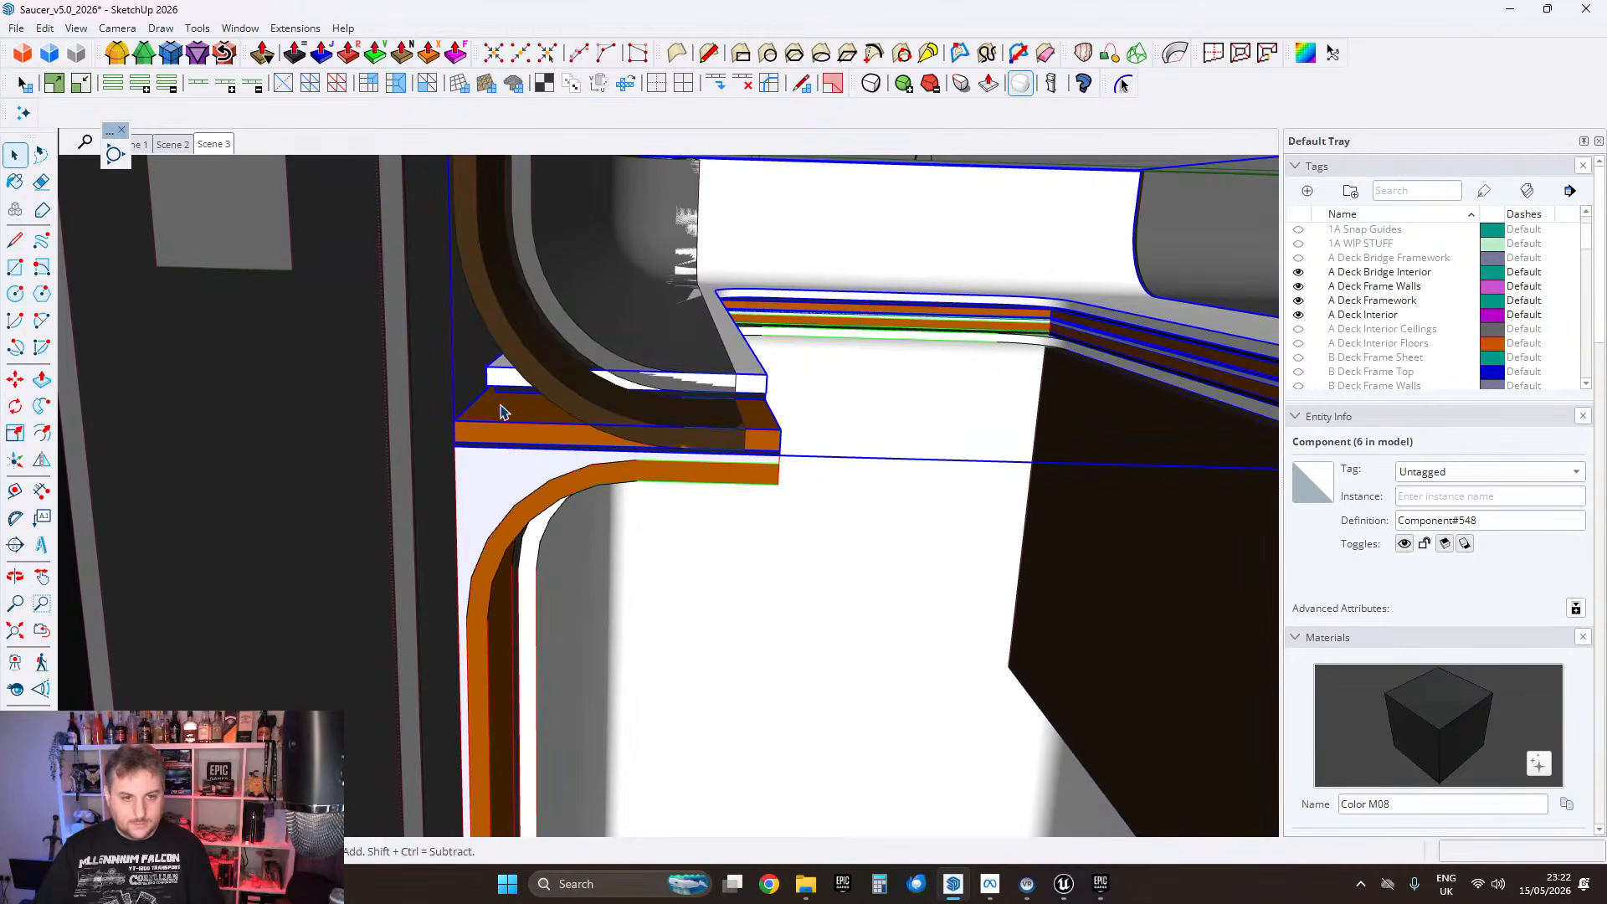
pyautogui.rightClick(500, 410)
pyautogui.press('Escape')
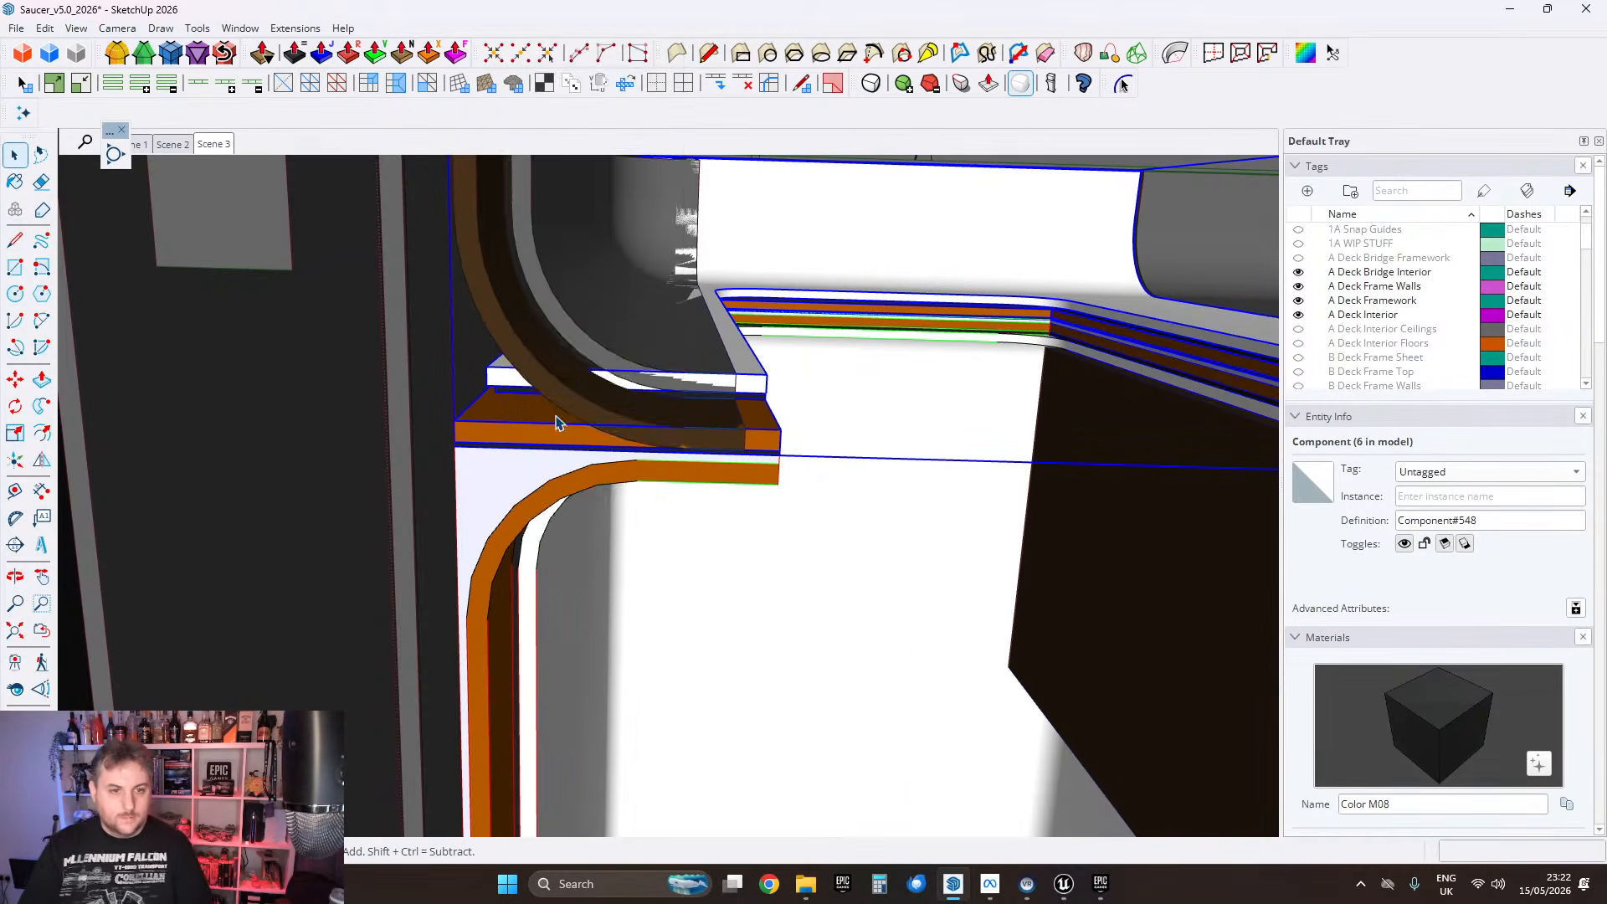
# Step: Open the thin dark layer beneath the orange one in the flat ledge component and push its end face back 33.4 cm
pyautogui.scroll(4, 560, 423)
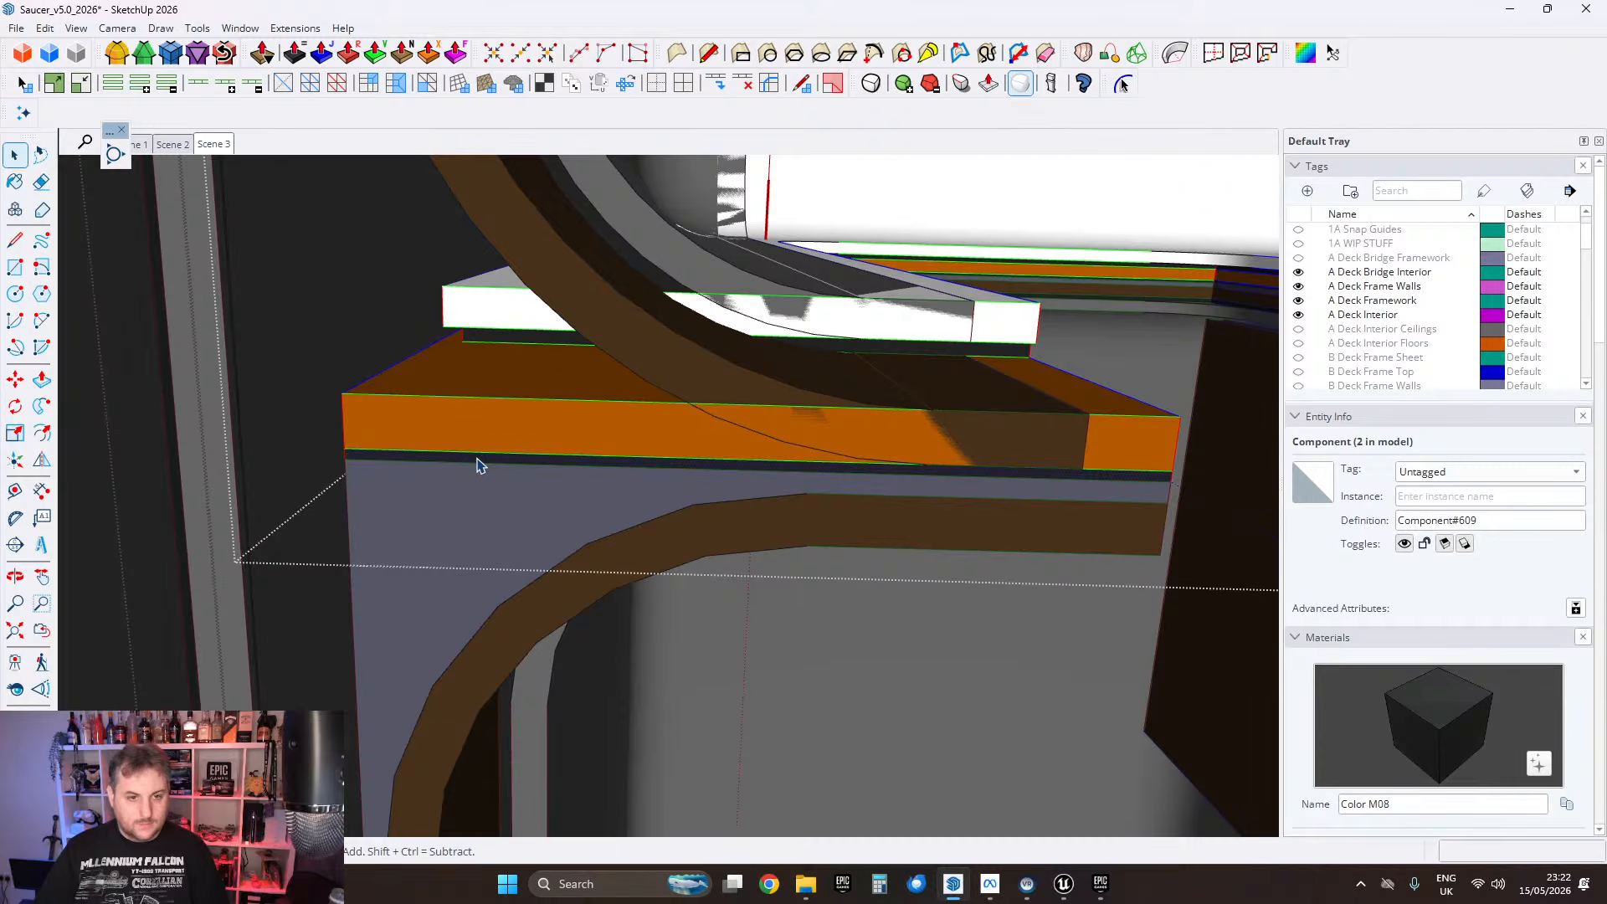
pyautogui.click(484, 424)
pyautogui.click(486, 458)
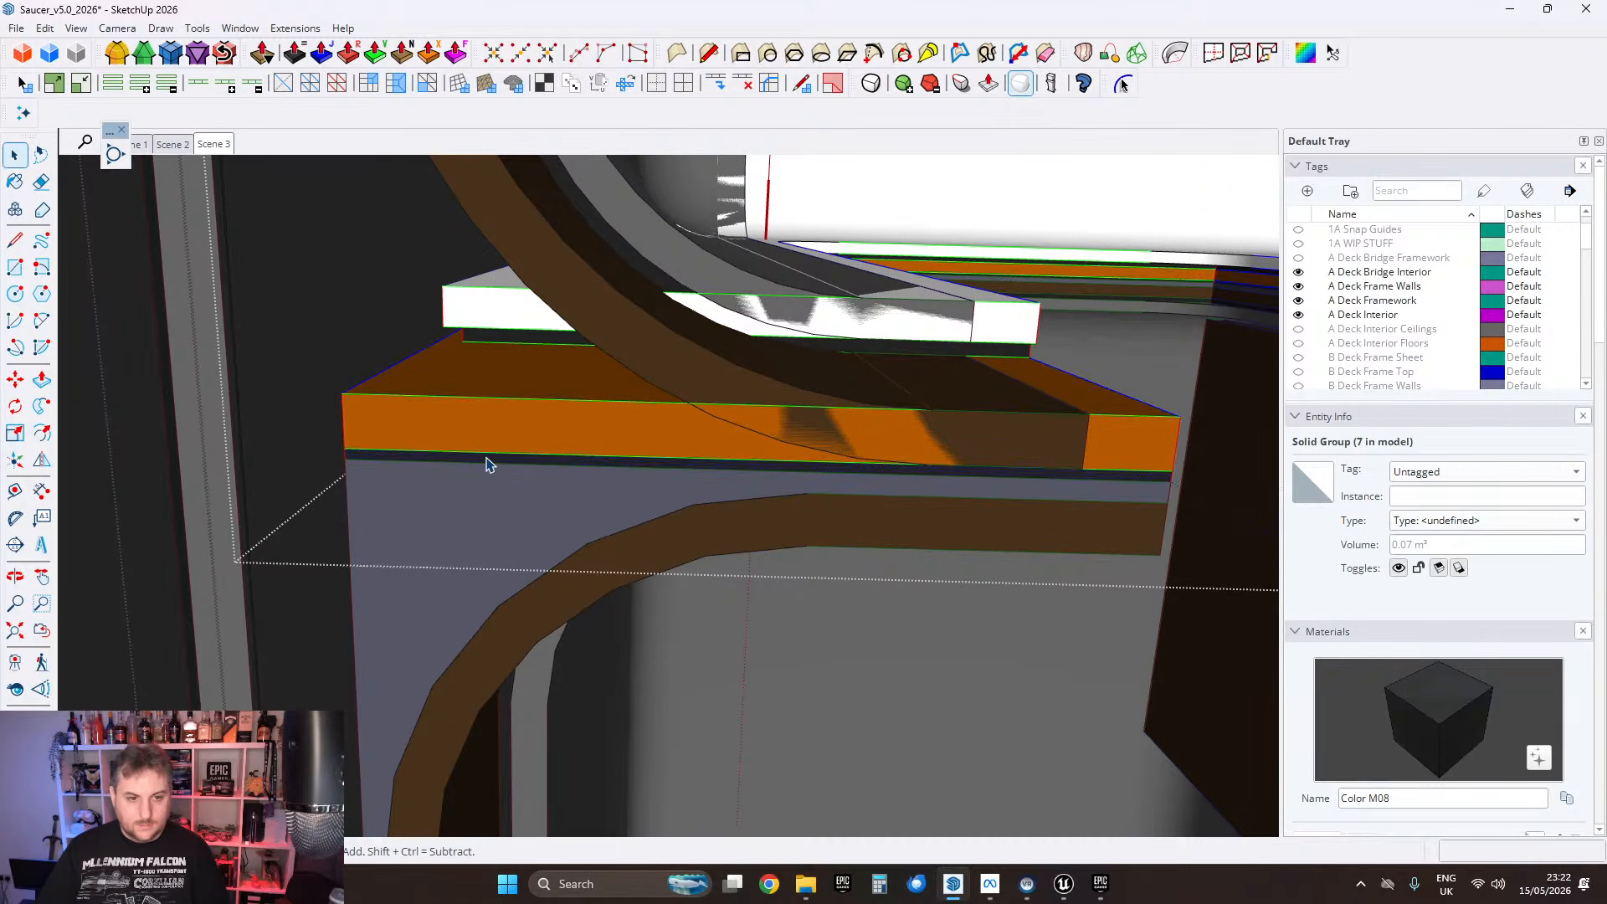
pyautogui.moveTo(444, 467); pyautogui.dragTo(808, 476, button='middle')
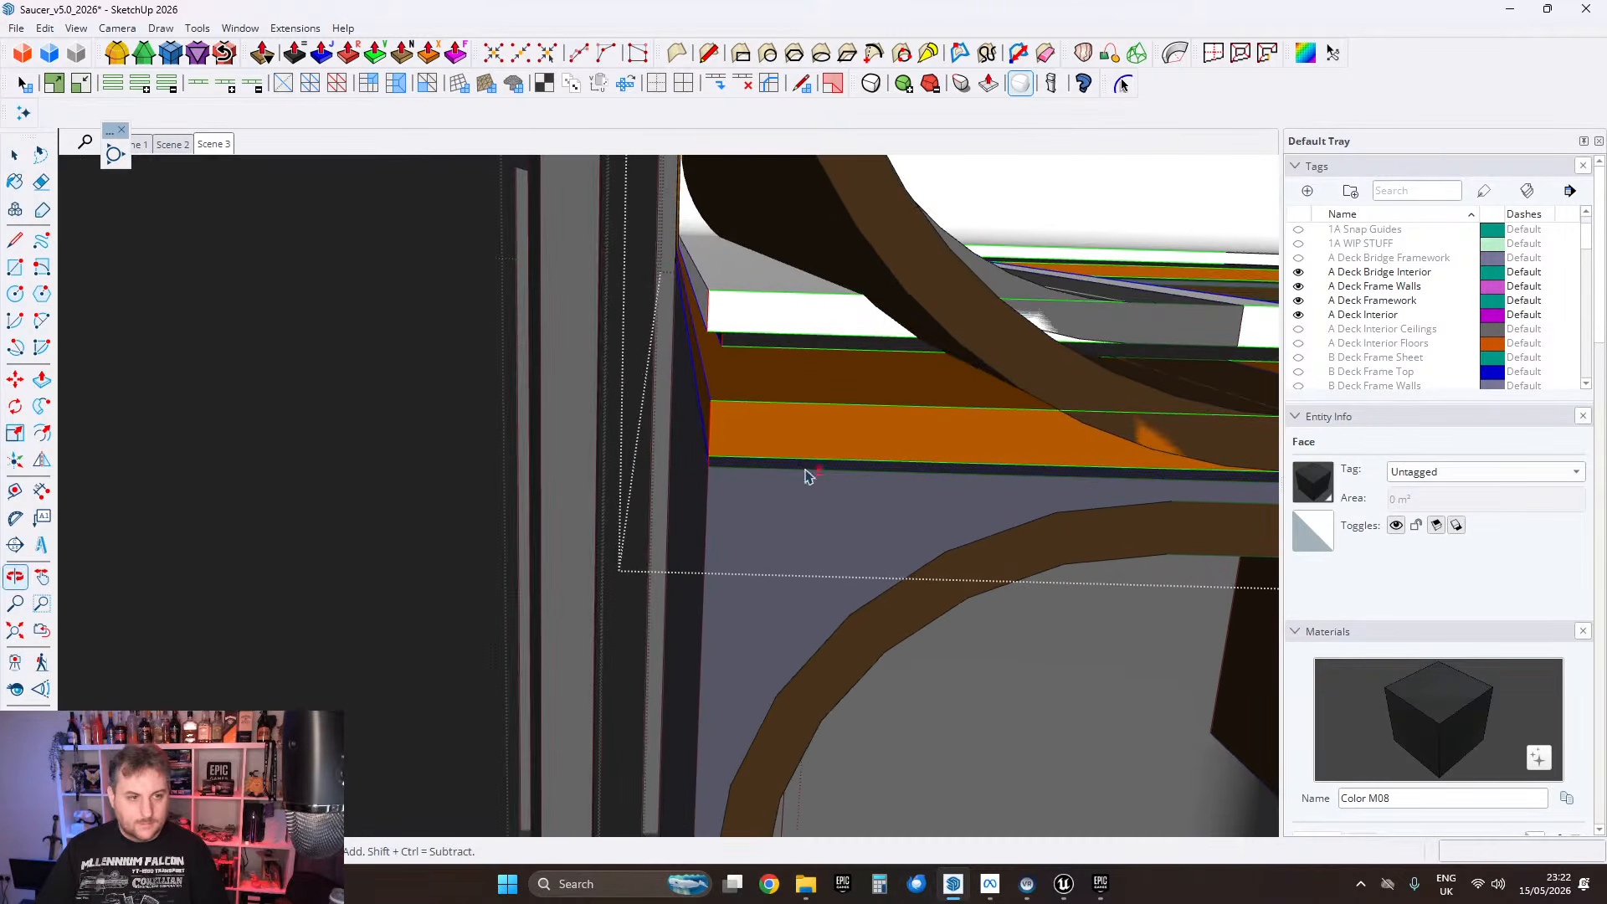
pyautogui.click(41, 381)
pyautogui.scroll(6, 707, 466)
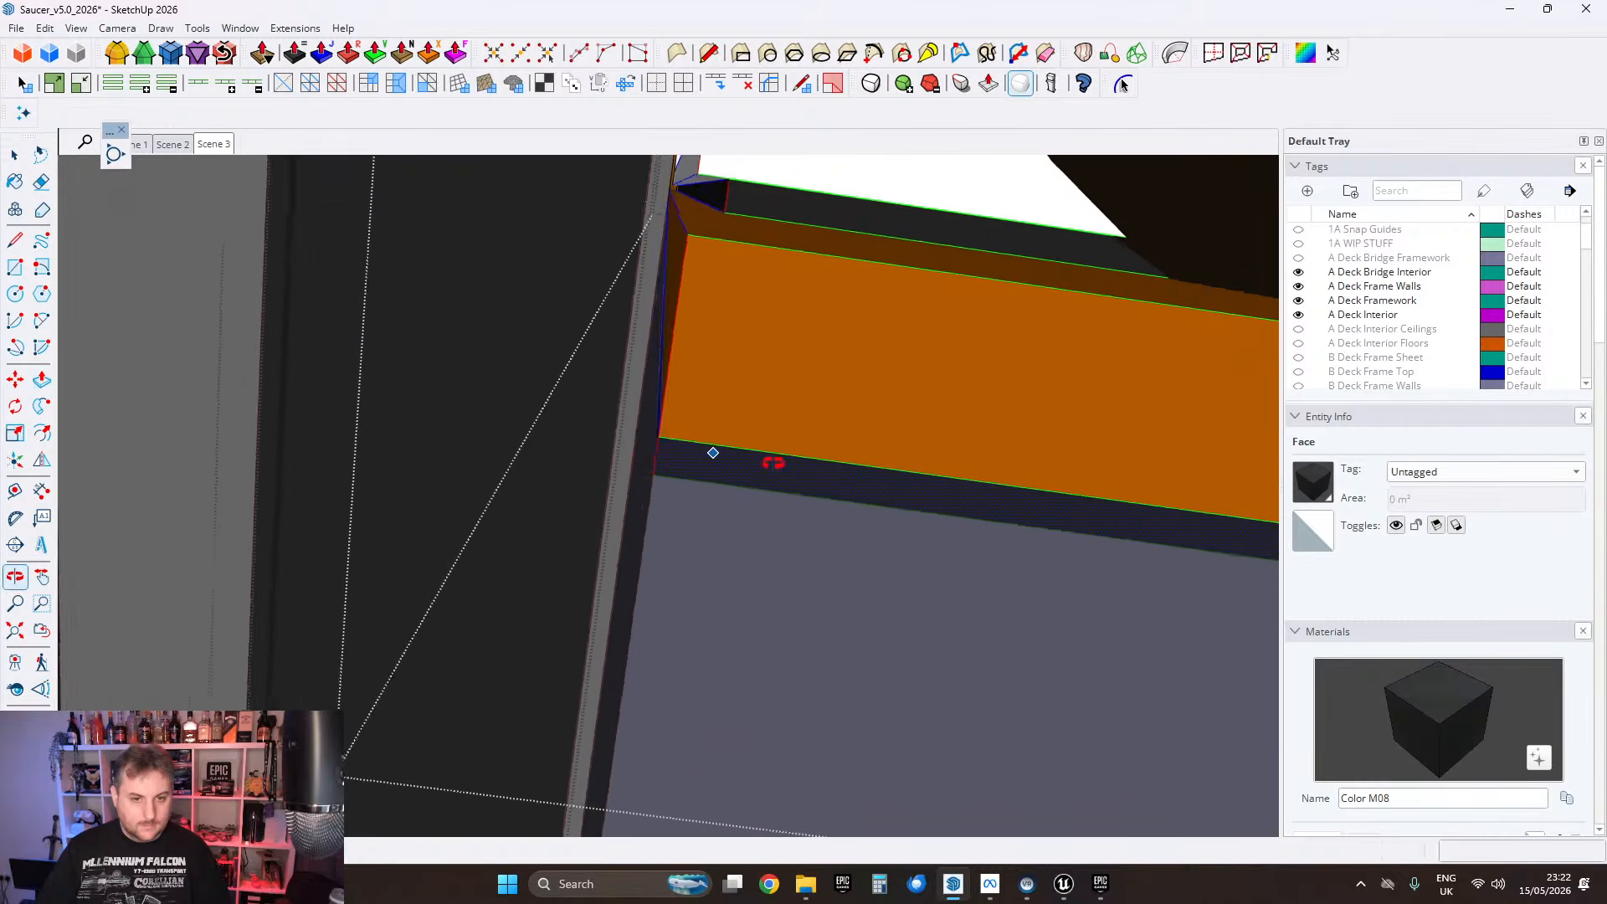
pyautogui.click(659, 456)
pyautogui.keyDown('shift'); pyautogui.moveTo(760, 468); pyautogui.dragTo(251, 376, button='middle'); pyautogui.keyUp('shift')
pyautogui.scroll(-2, 614, 460)
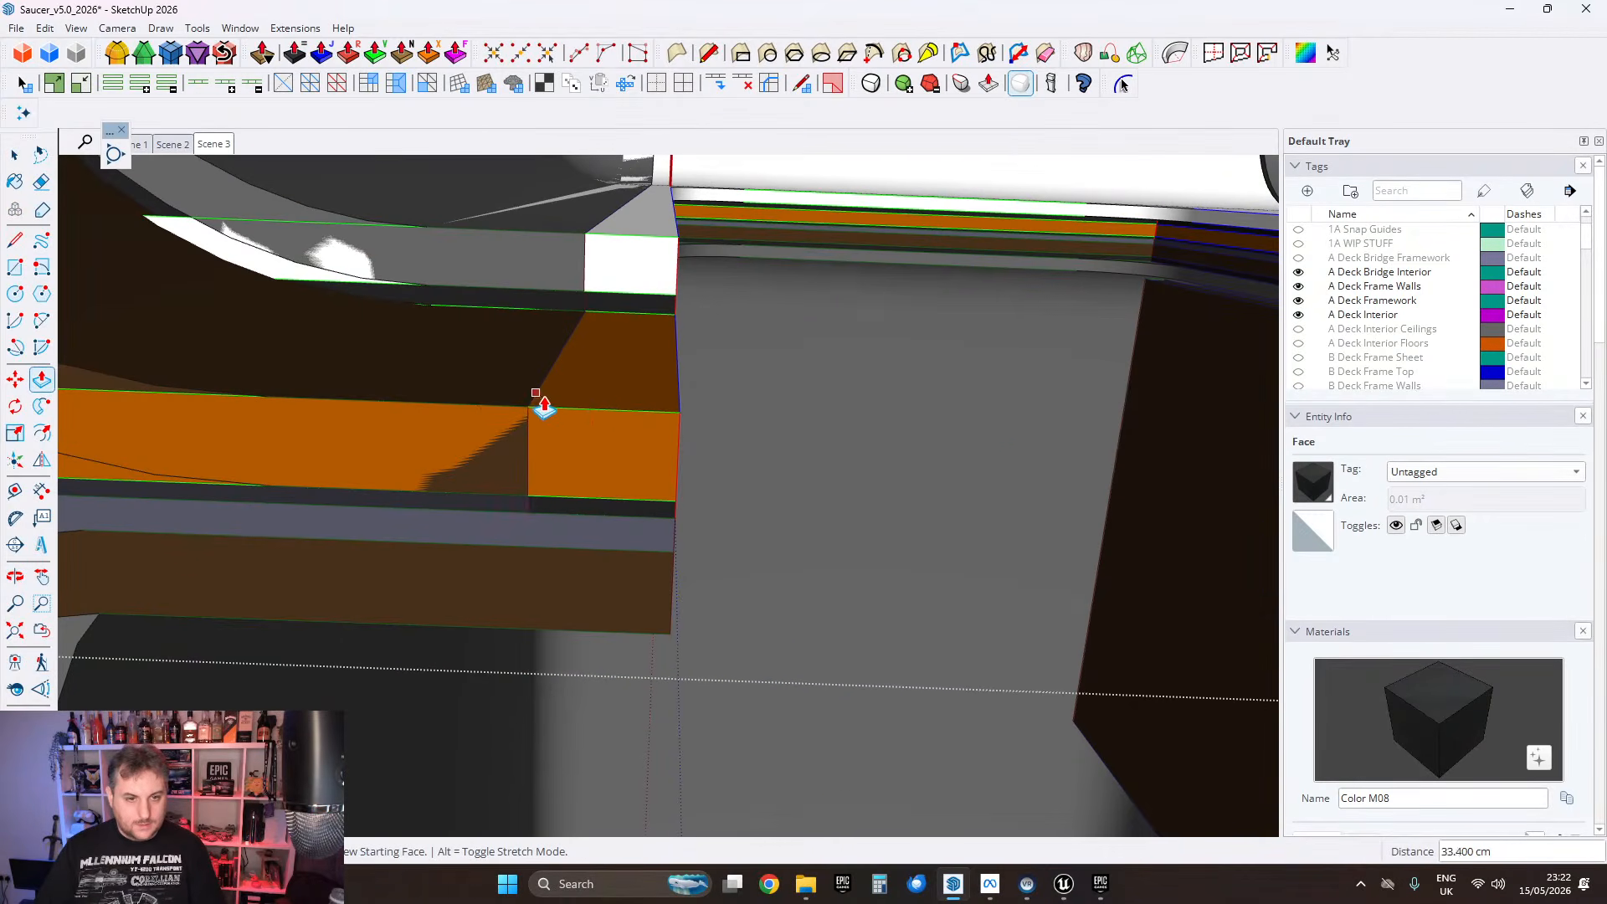
pyautogui.moveTo(617, 409); pyautogui.dragTo(586, 496, button='middle')
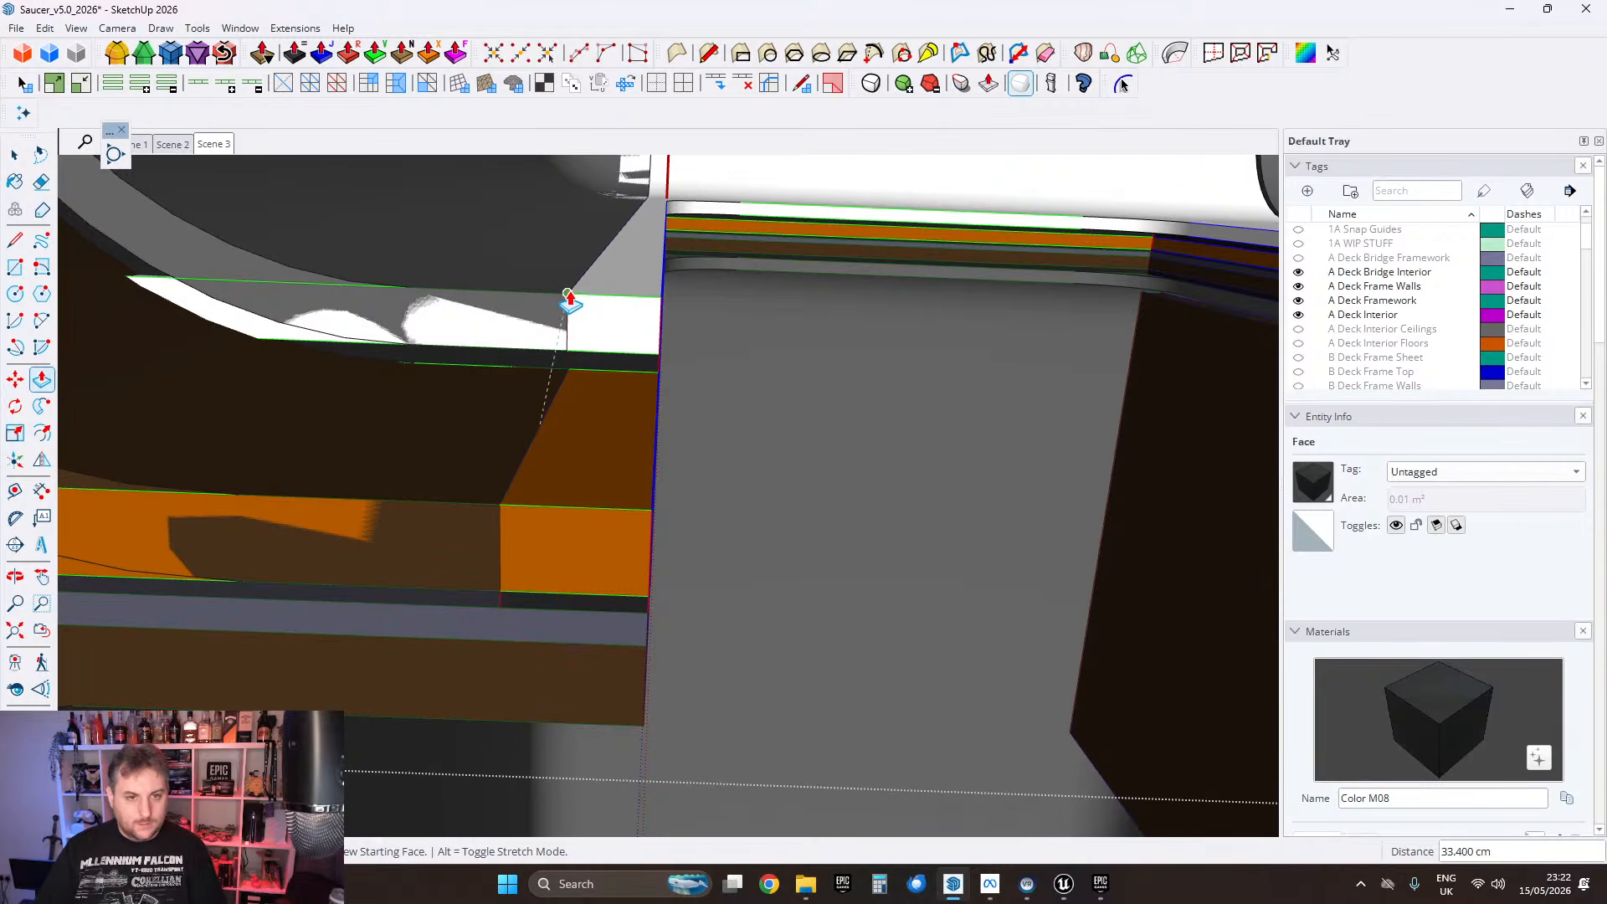
pyautogui.scroll(-3, 571, 299)
pyautogui.keyDown('shift'); pyautogui.moveTo(502, 381); pyautogui.dragTo(673, 381, button='middle'); pyautogui.keyUp('shift')
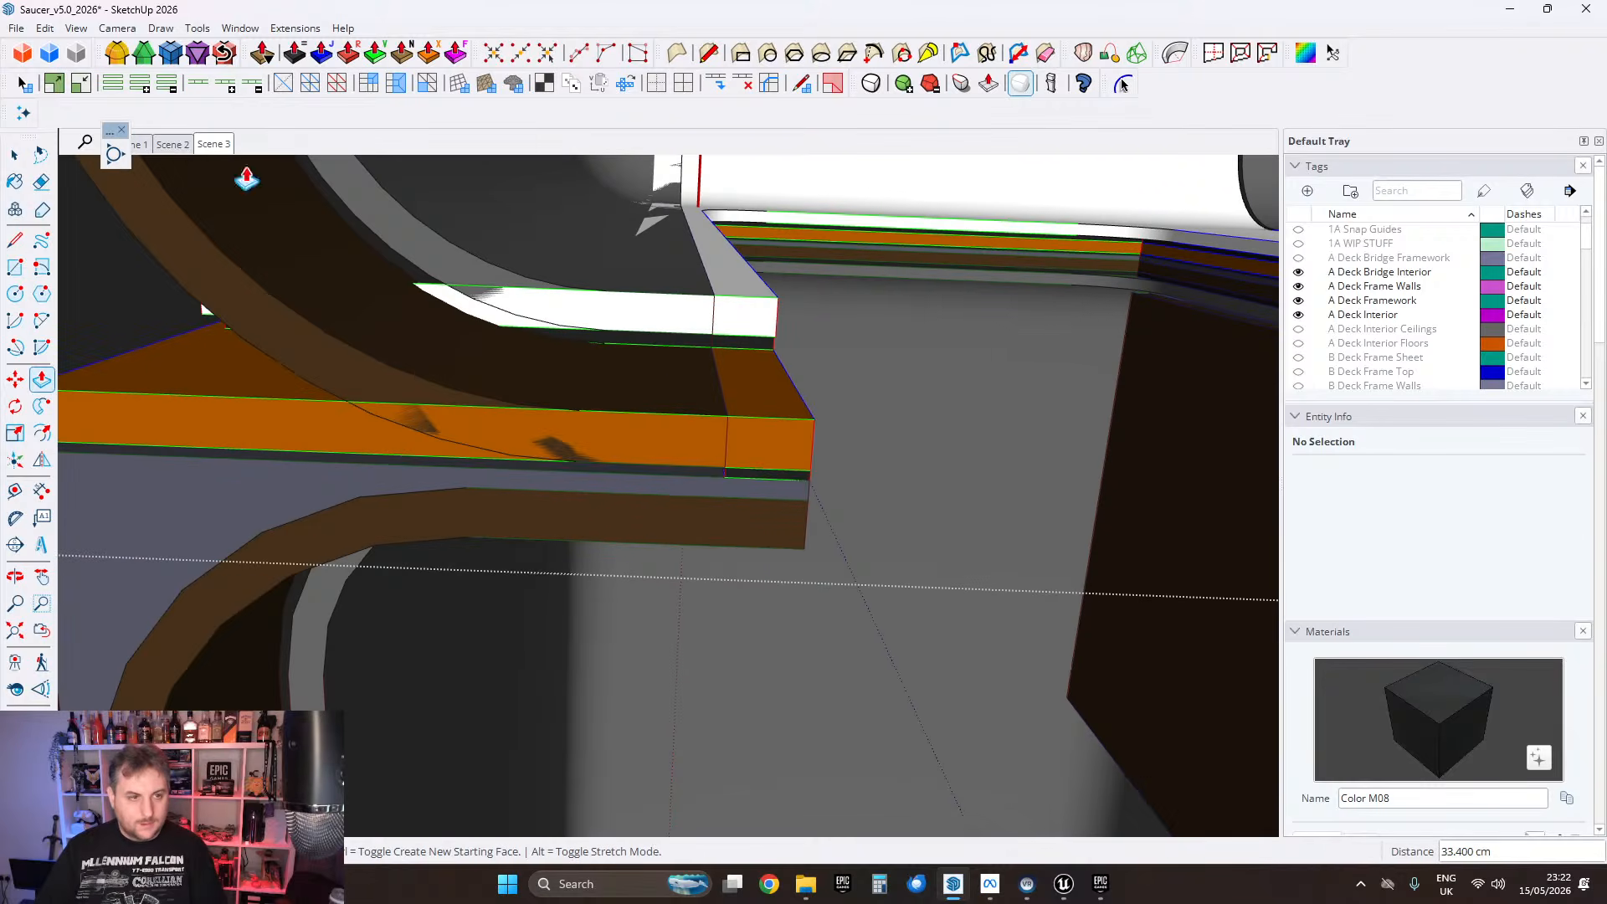
# Step: Paste the dark curved layer in place inside the trimmed flat dark layer and explode it into that layer's geometry
pyautogui.click(44, 28)
pyautogui.click(76, 47)
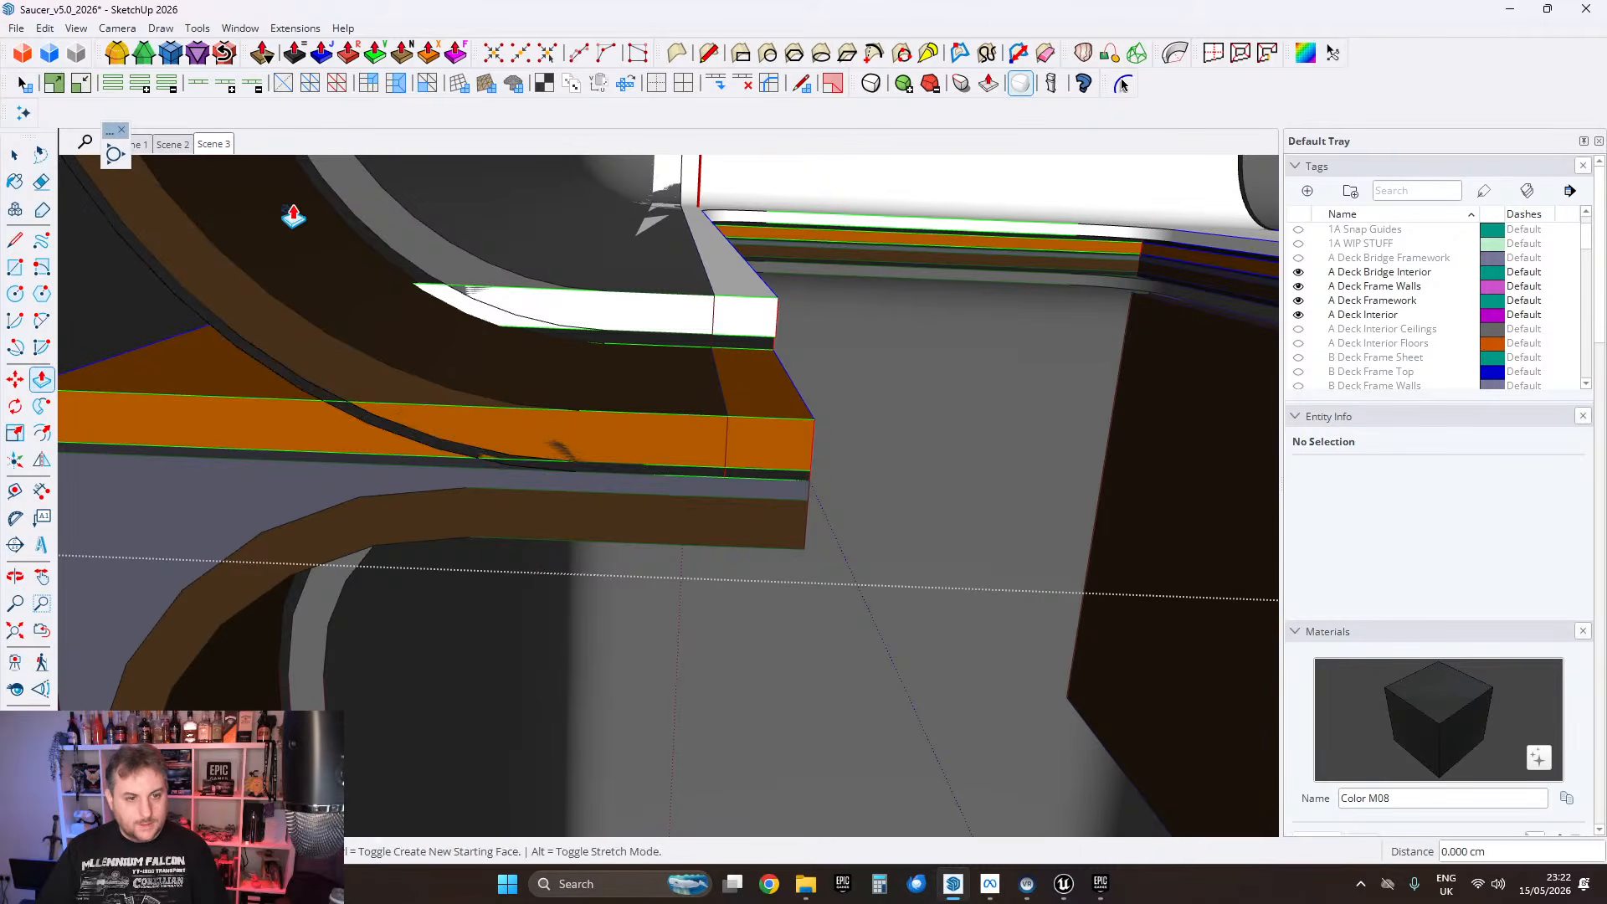
pyautogui.moveTo(271, 254); pyautogui.dragTo(616, 362, button='middle')
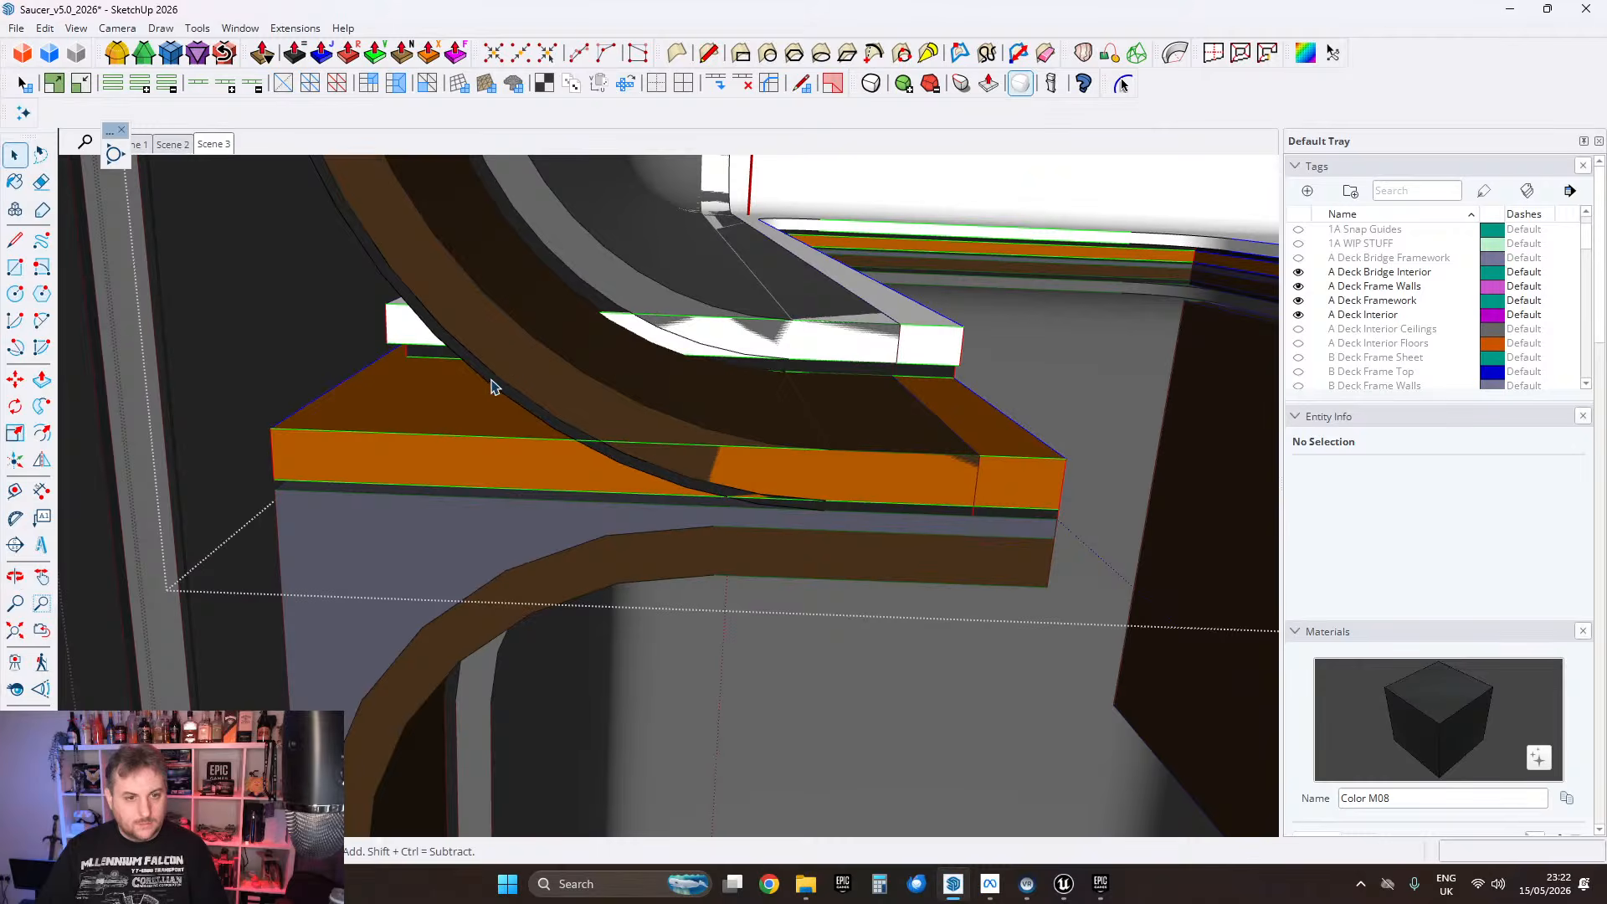
pyautogui.rightClick(492, 386)
pyautogui.click(544, 502)
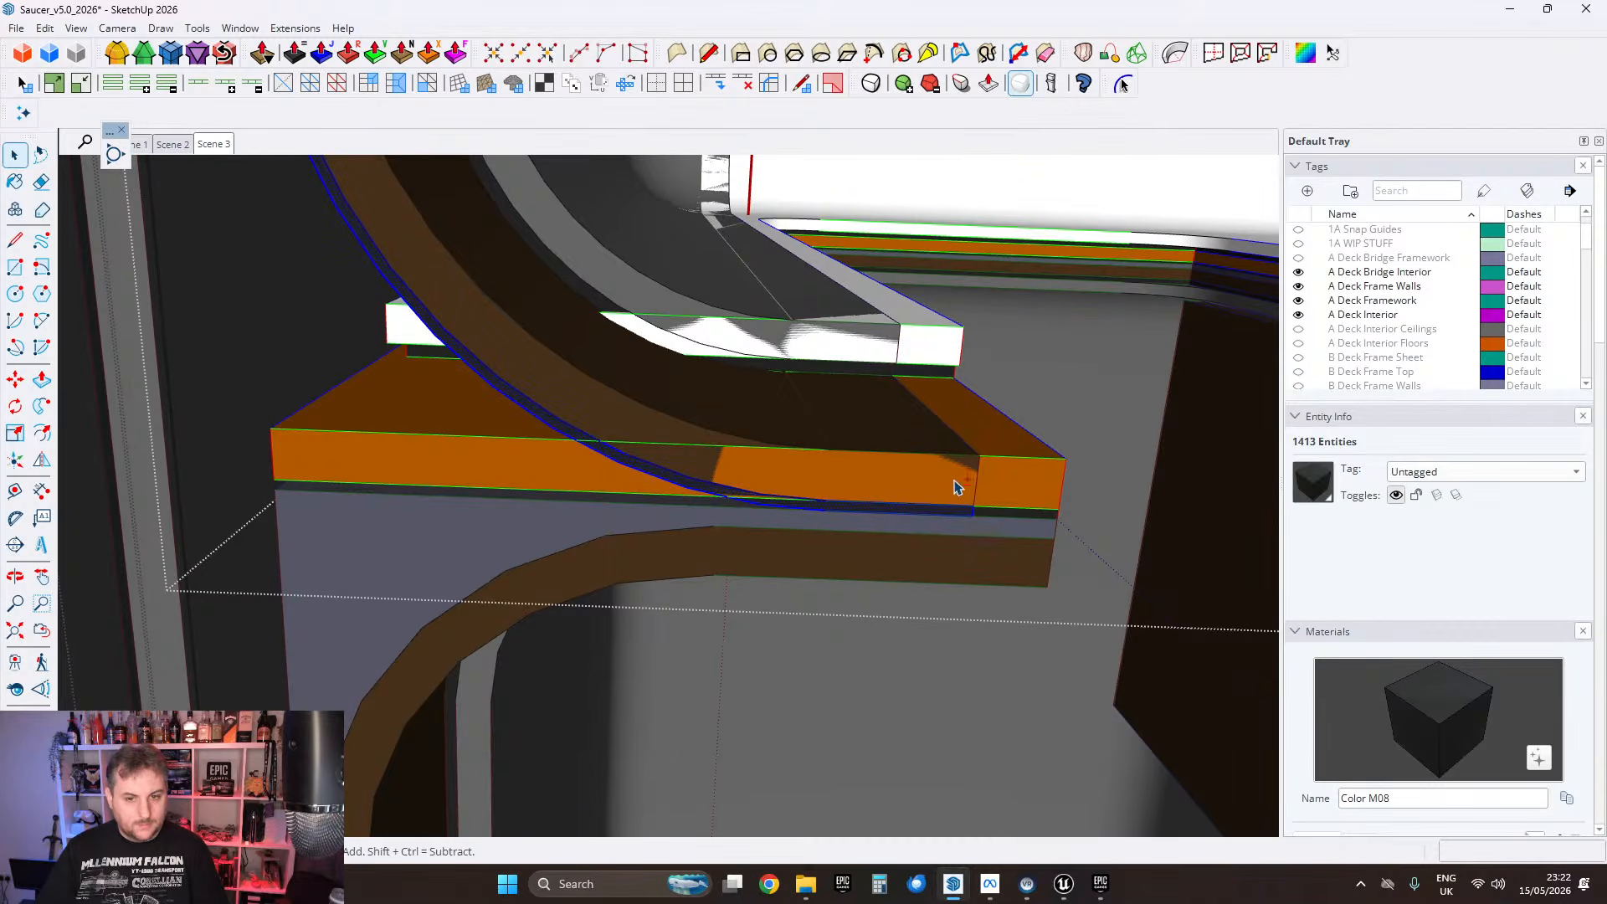
pyautogui.scroll(5, 957, 488)
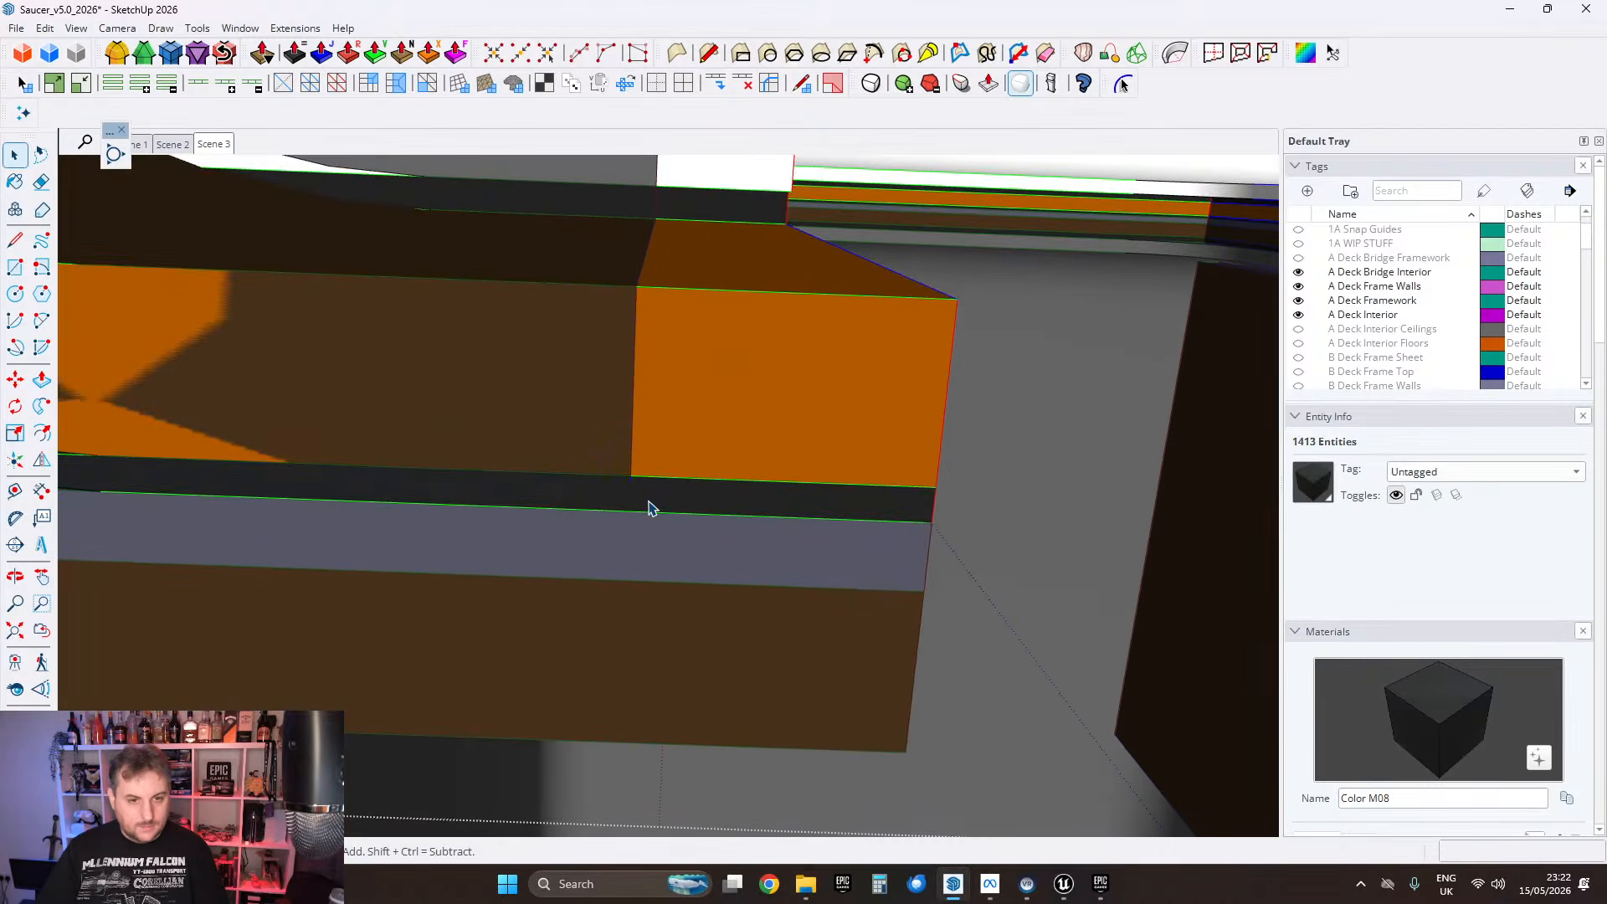
# Step: Open the curved corner wall panel component and cut its orange curved layer
pyautogui.scroll(-6, 668, 492)
pyautogui.moveTo(535, 434)
pyautogui.keyDown('shift'); pyautogui.mouseDown(button='middle')
pyautogui.moveTo(742, 463)
pyautogui.moveTo(749, 400)
pyautogui.moveTo(591, 456)
pyautogui.moveTo(628, 362)
pyautogui.moveTo(599, 359)
pyautogui.moveTo(617, 405)
pyautogui.moveTo(606, 388)
pyautogui.mouseUp(button='middle'); pyautogui.keyUp('shift')
pyautogui.click(606, 387)
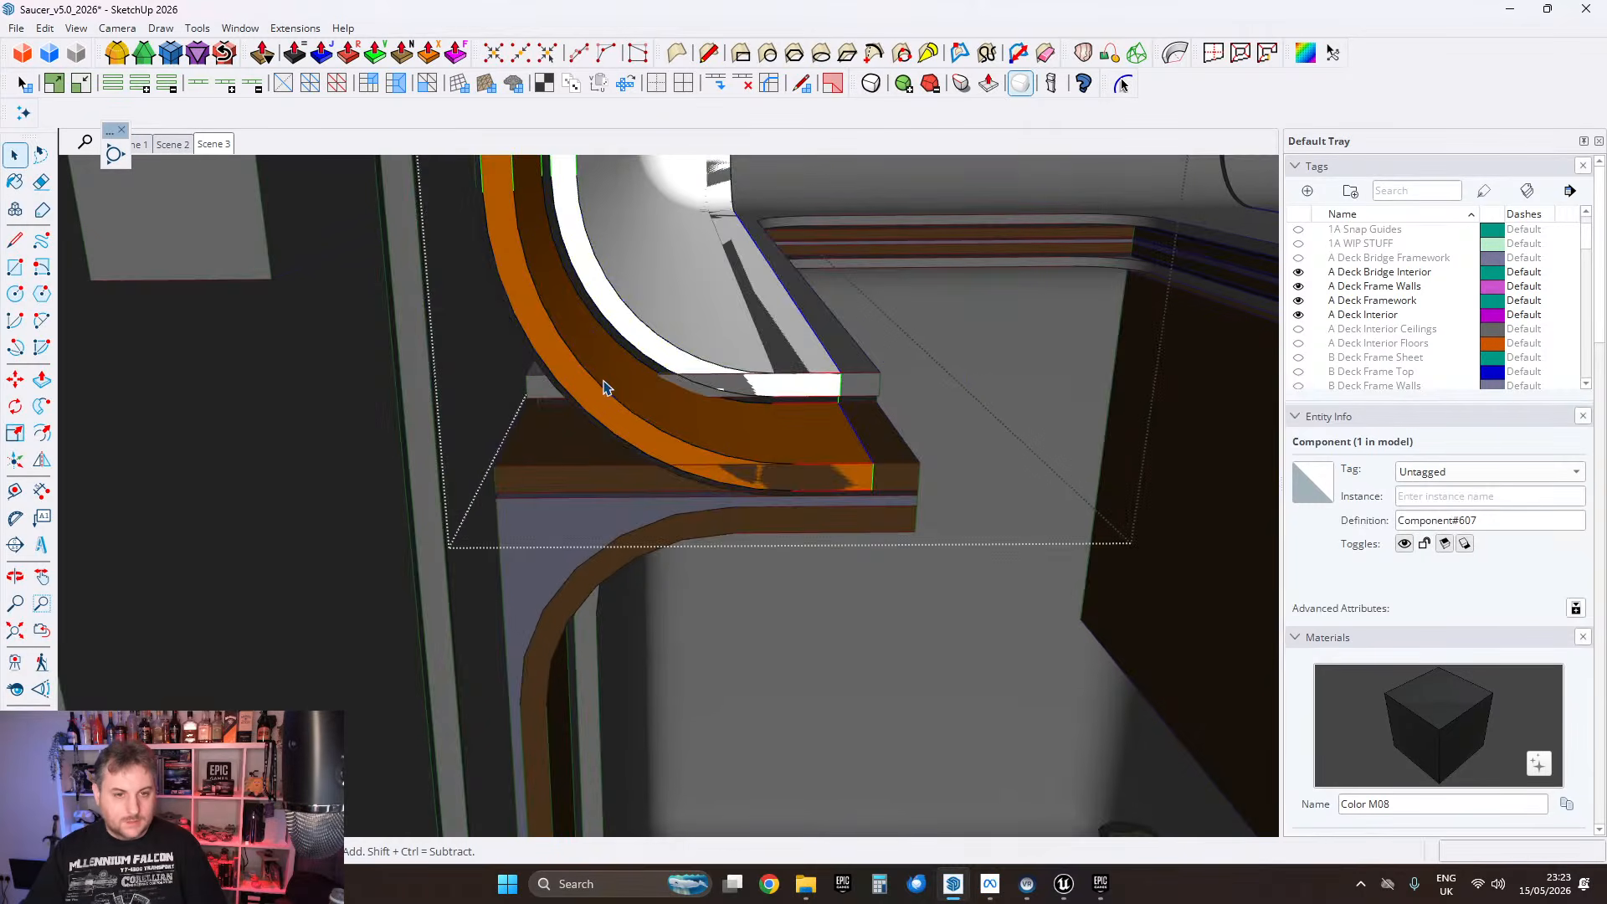
pyautogui.doubleClick(606, 388)
pyautogui.scroll(2, 559, 385)
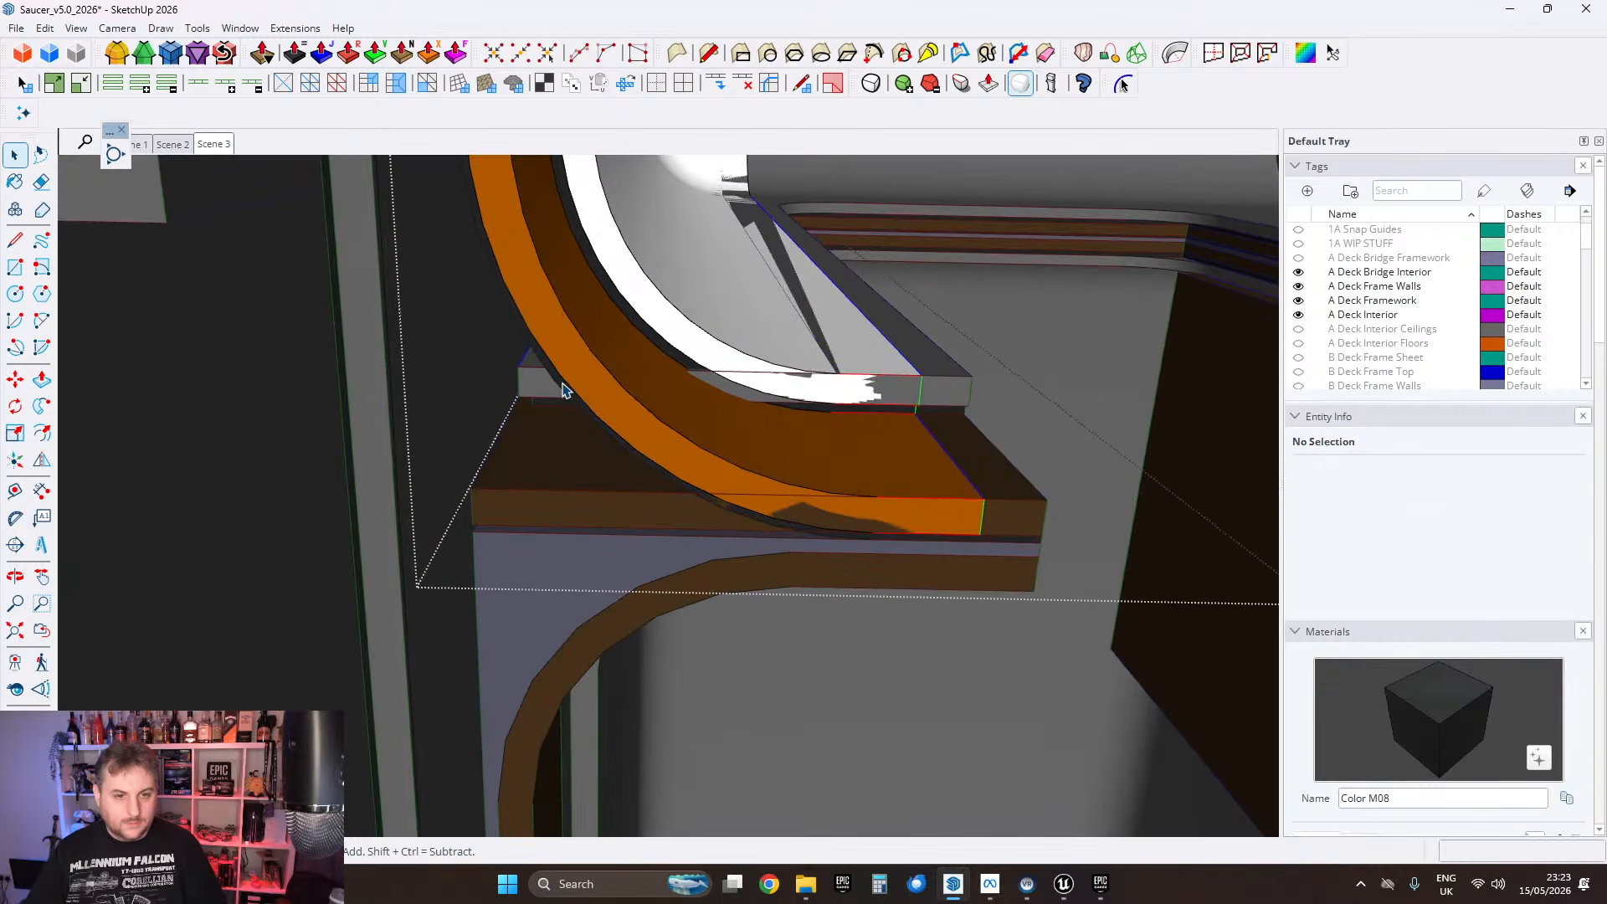
pyautogui.moveTo(771, 459); pyautogui.dragTo(819, 437, button='middle')
pyautogui.doubleClick(798, 436)
pyautogui.click(795, 436)
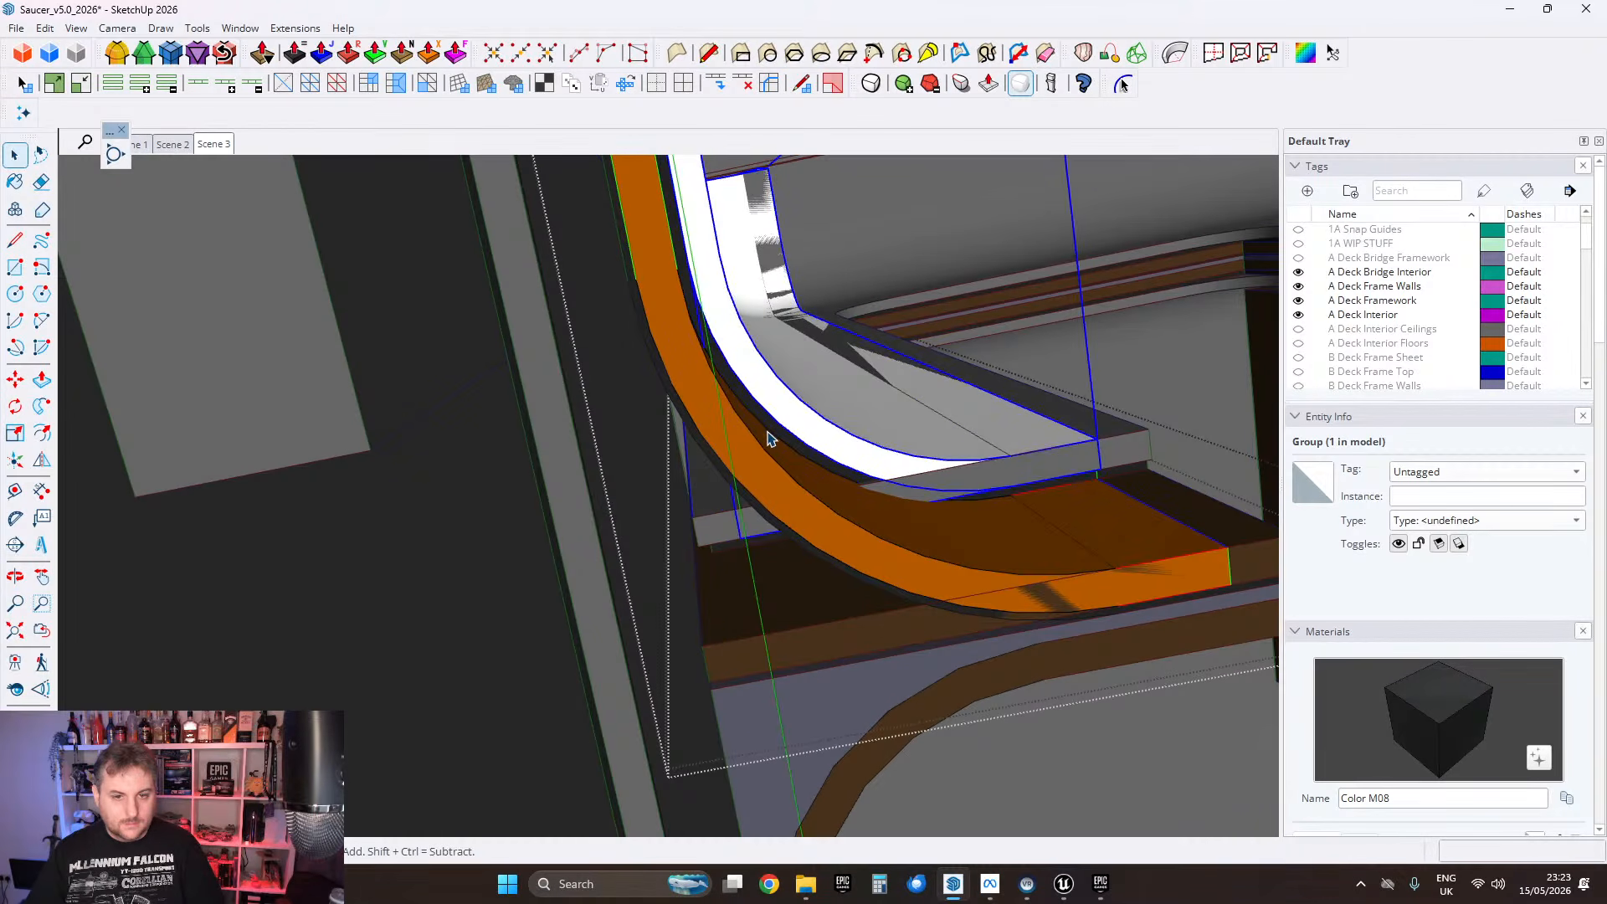
pyautogui.press('Delete')
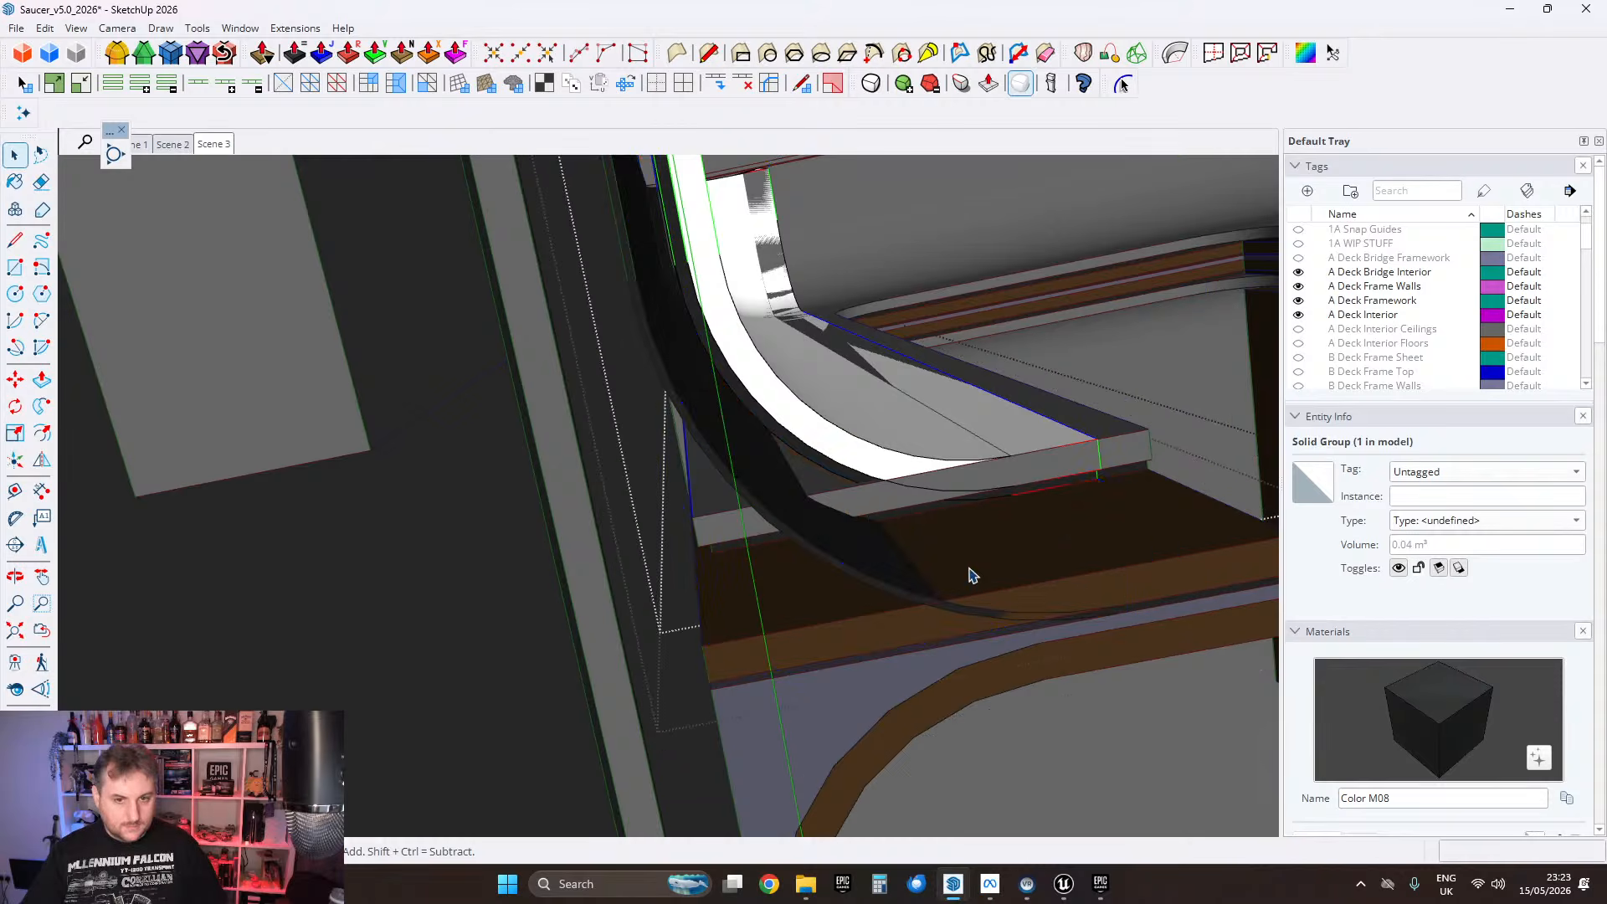
# Step: Return to the flat ledge component and open its orange layer for editing
pyautogui.moveTo(971, 574); pyautogui.dragTo(664, 553, button='middle')
pyautogui.click(664, 553)
pyautogui.click(662, 556)
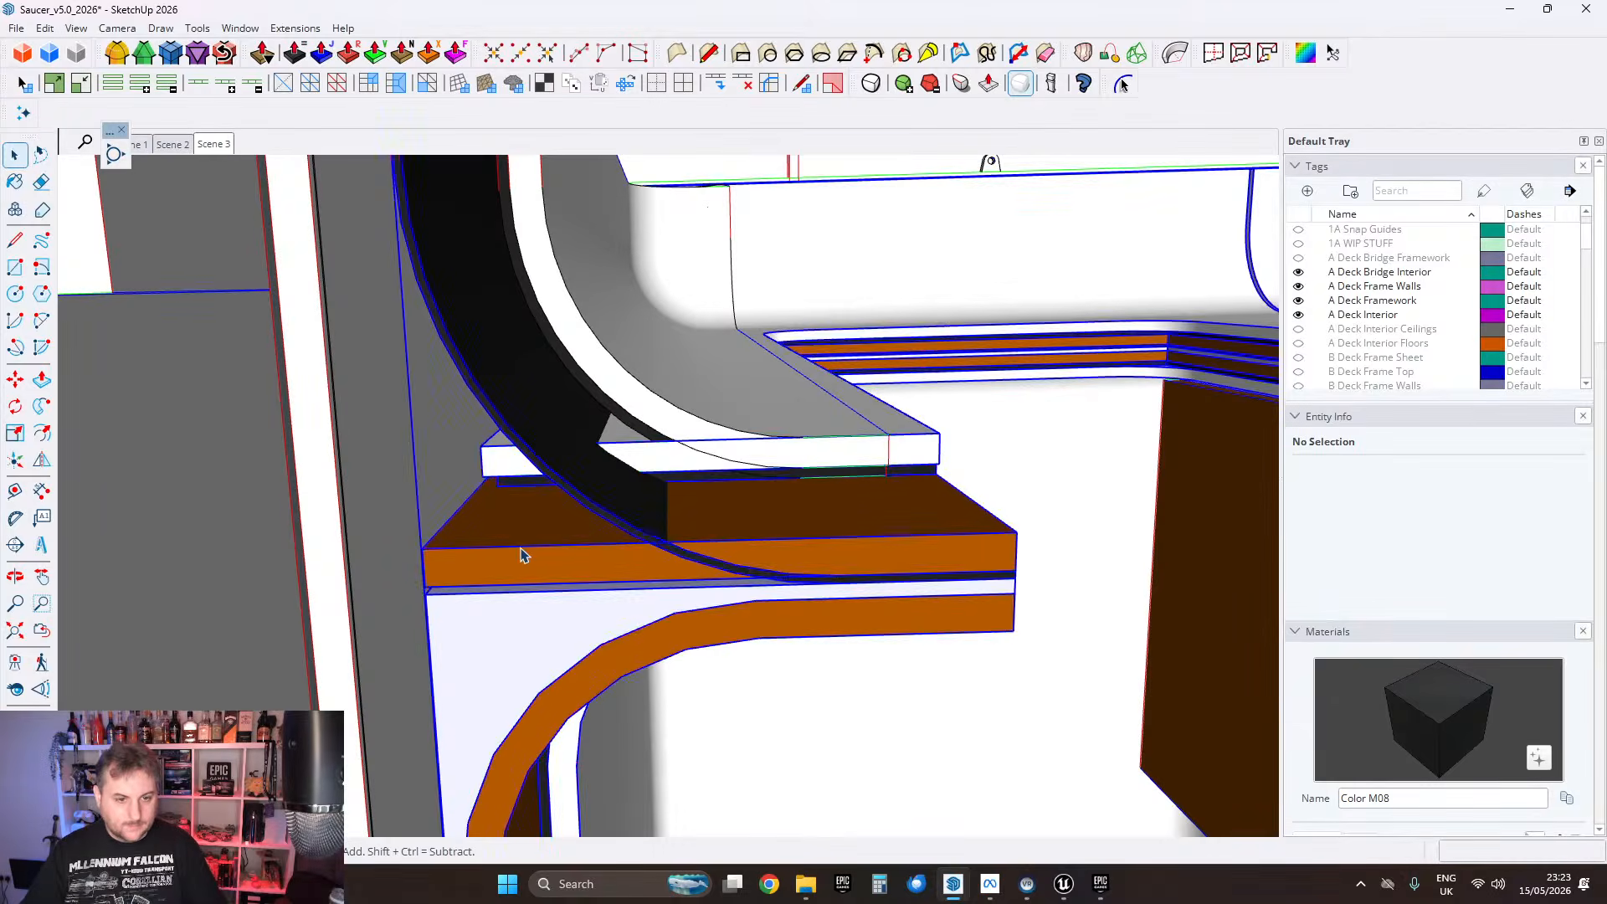
pyautogui.keyDown('shift'); pyautogui.moveTo(513, 549); pyautogui.dragTo(672, 464, button='middle'); pyautogui.keyUp('shift')
pyautogui.doubleClick(597, 517)
pyautogui.click(597, 518)
pyautogui.click(686, 457)
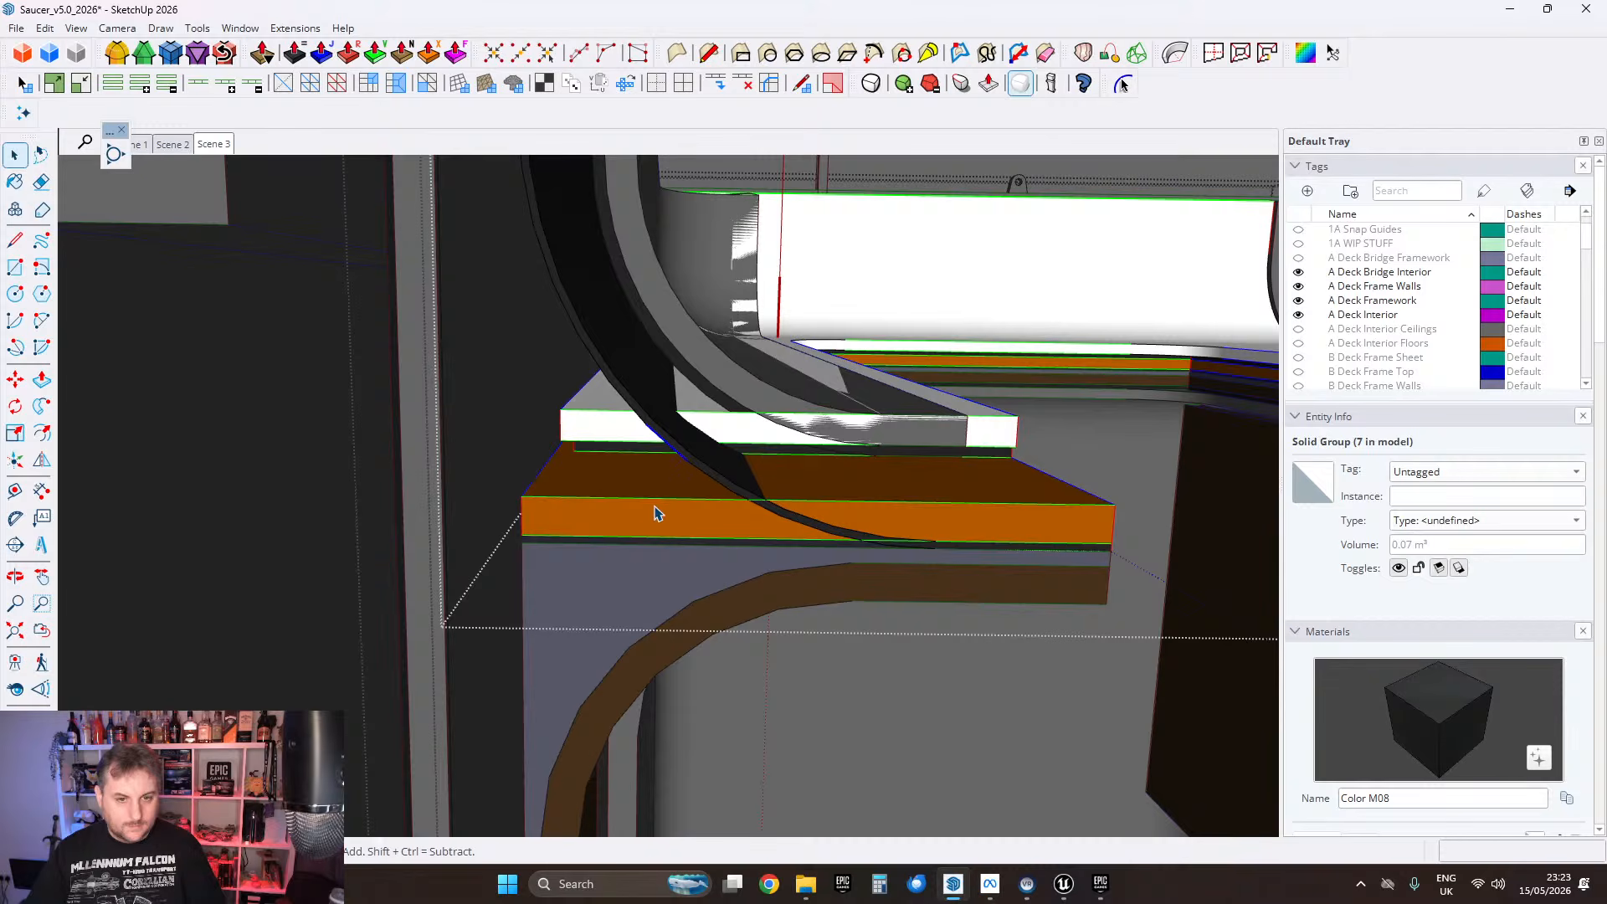
pyautogui.click(653, 506)
pyautogui.doubleClick(632, 517)
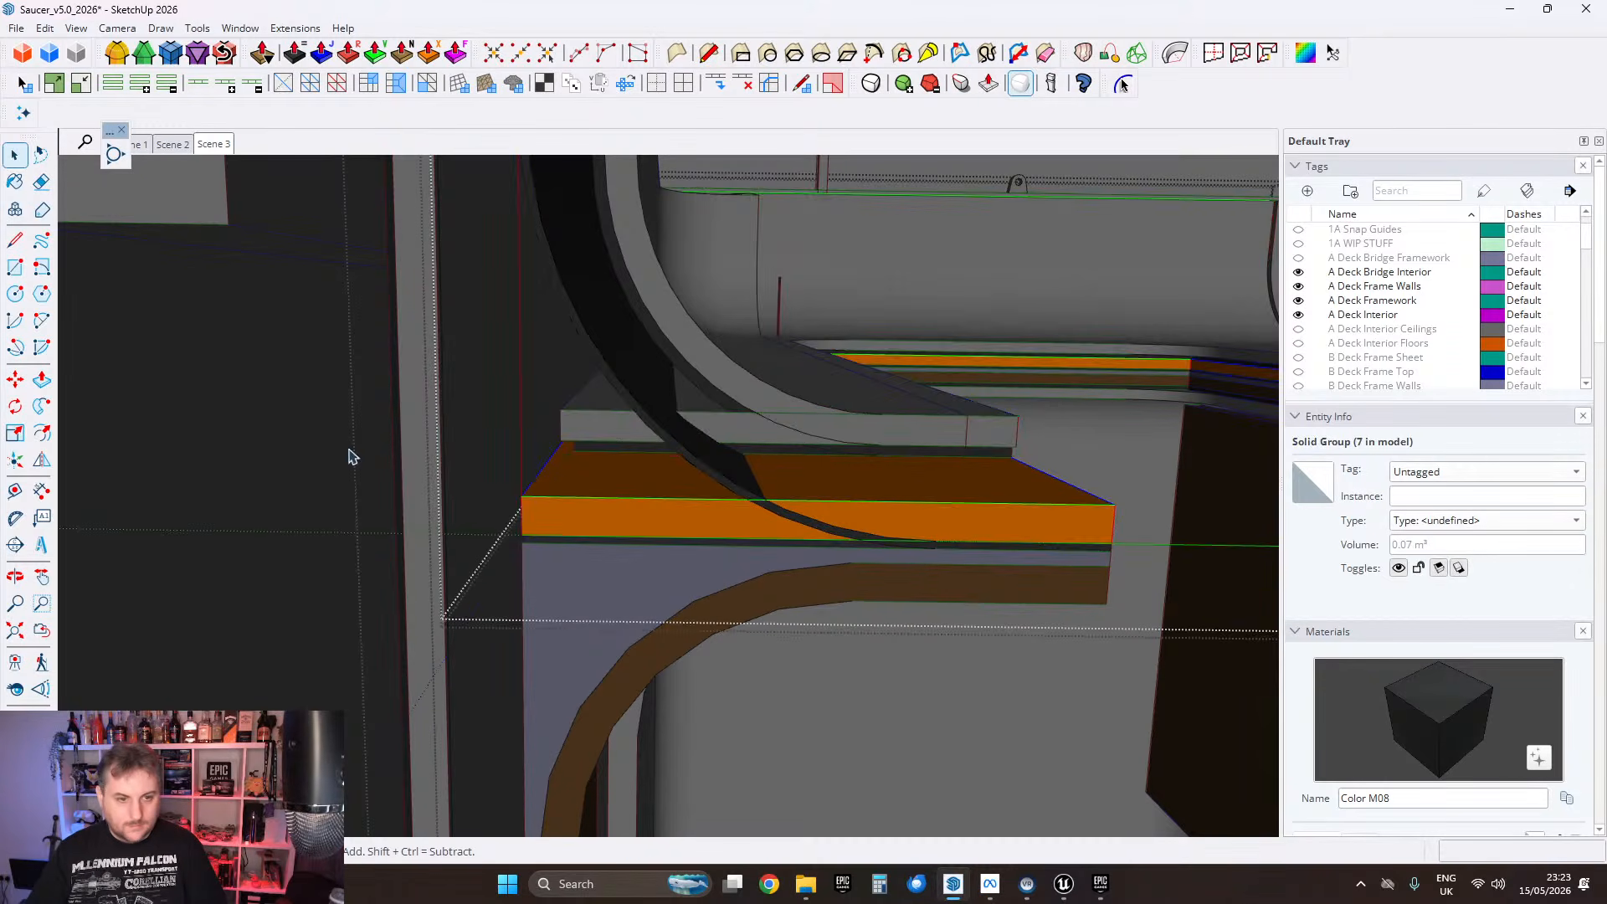
# Step: Push the end face of the flat orange layer back 33.4 cm so only the short end piece remains
pyautogui.click(41, 379)
pyautogui.moveTo(610, 505); pyautogui.dragTo(858, 559, button='middle')
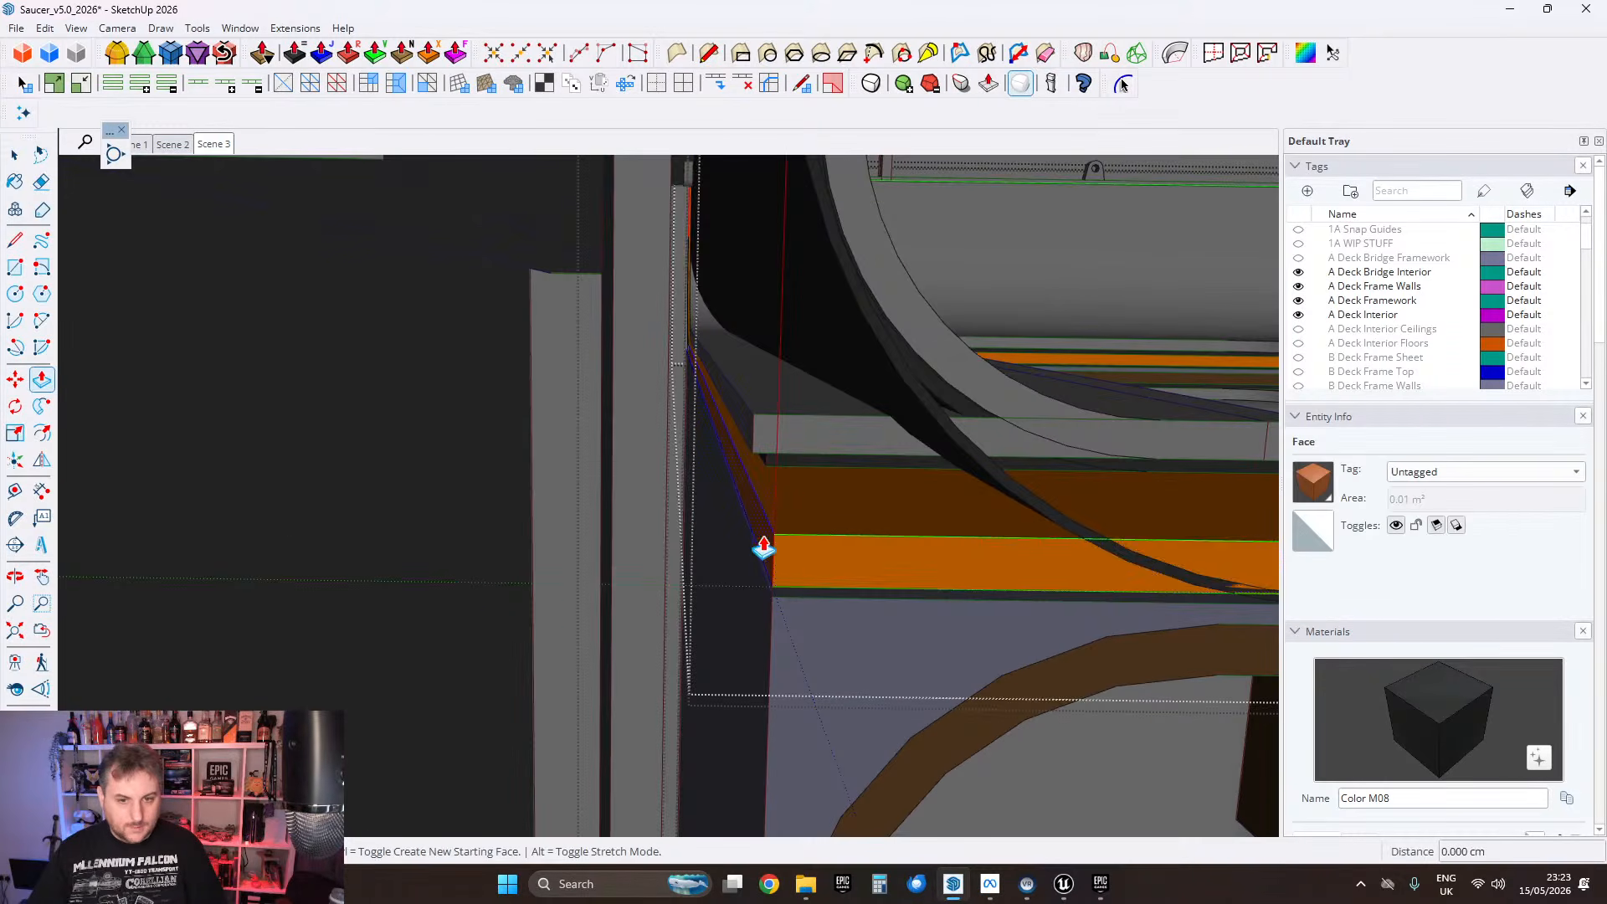
pyautogui.click(765, 545)
pyautogui.moveTo(765, 545); pyautogui.dragTo(310, 459, button='middle')
pyautogui.moveTo(655, 459); pyautogui.dragTo(685, 428, button='middle')
pyautogui.click(674, 402)
pyautogui.scroll(-2, 689, 446)
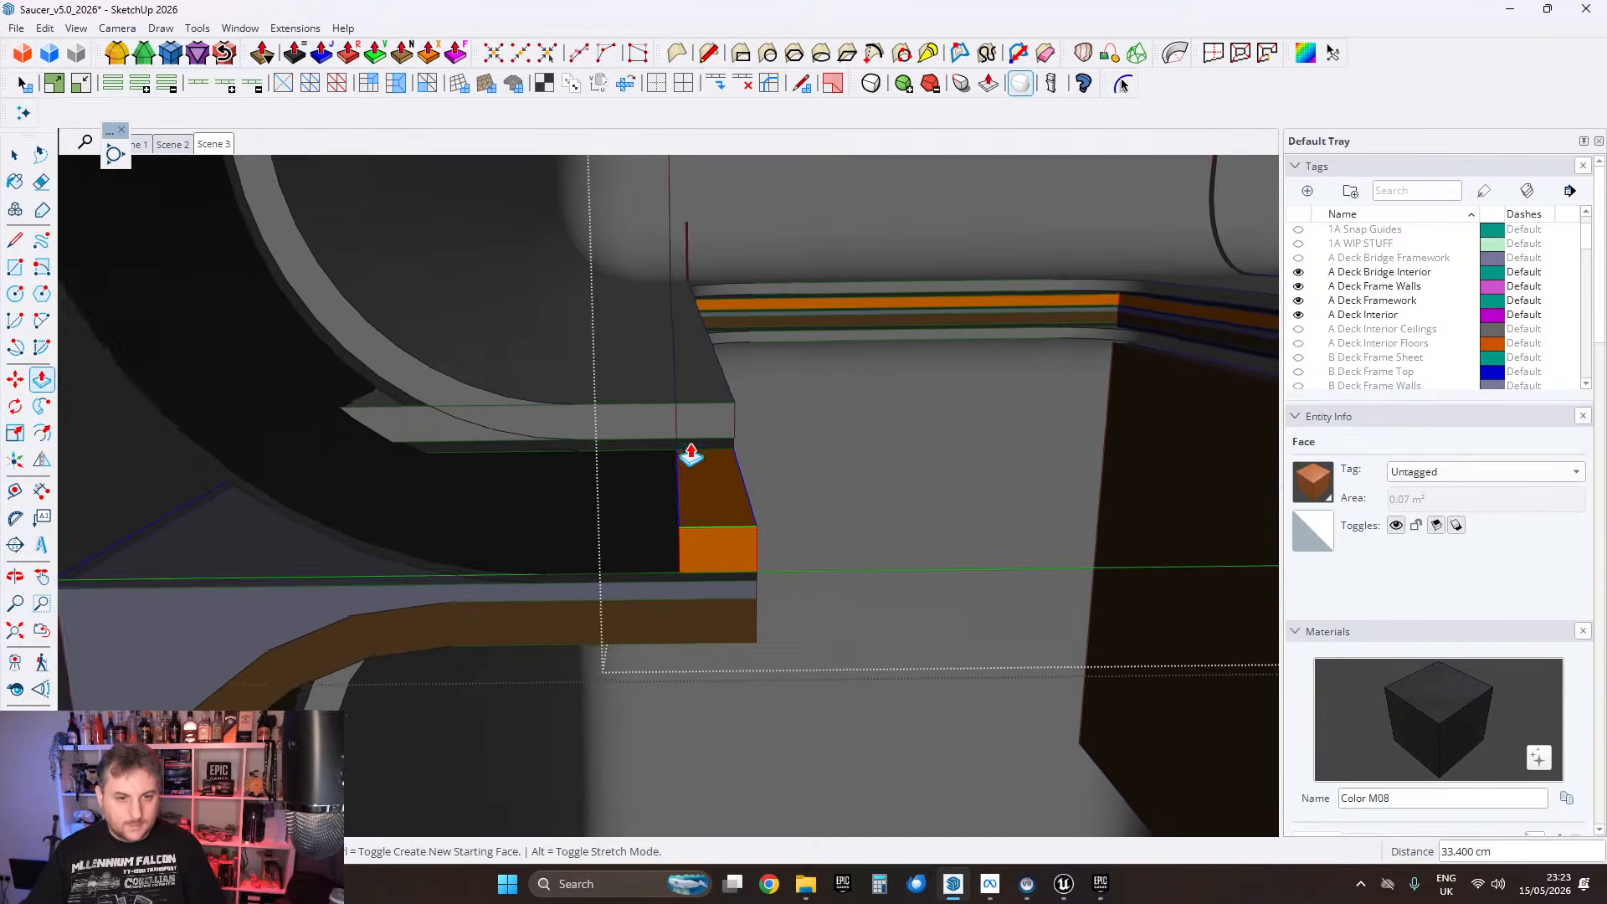
# Step: Paste the orange curved layer in place inside the trimmed flat orange layer and explode it
pyautogui.click(44, 29)
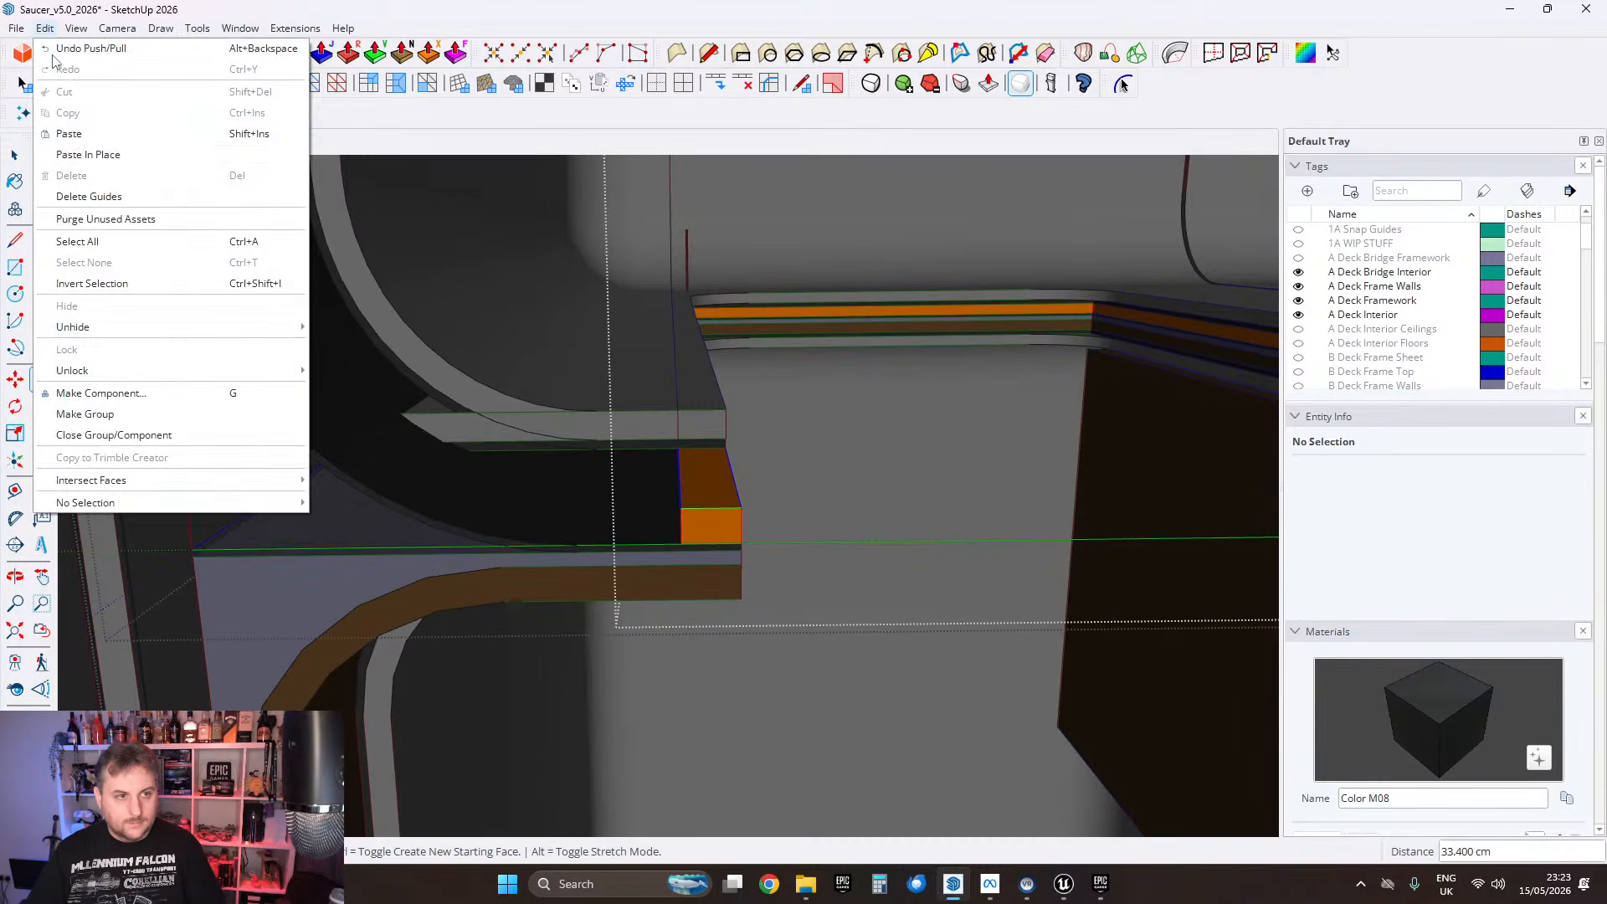
pyautogui.click(106, 159)
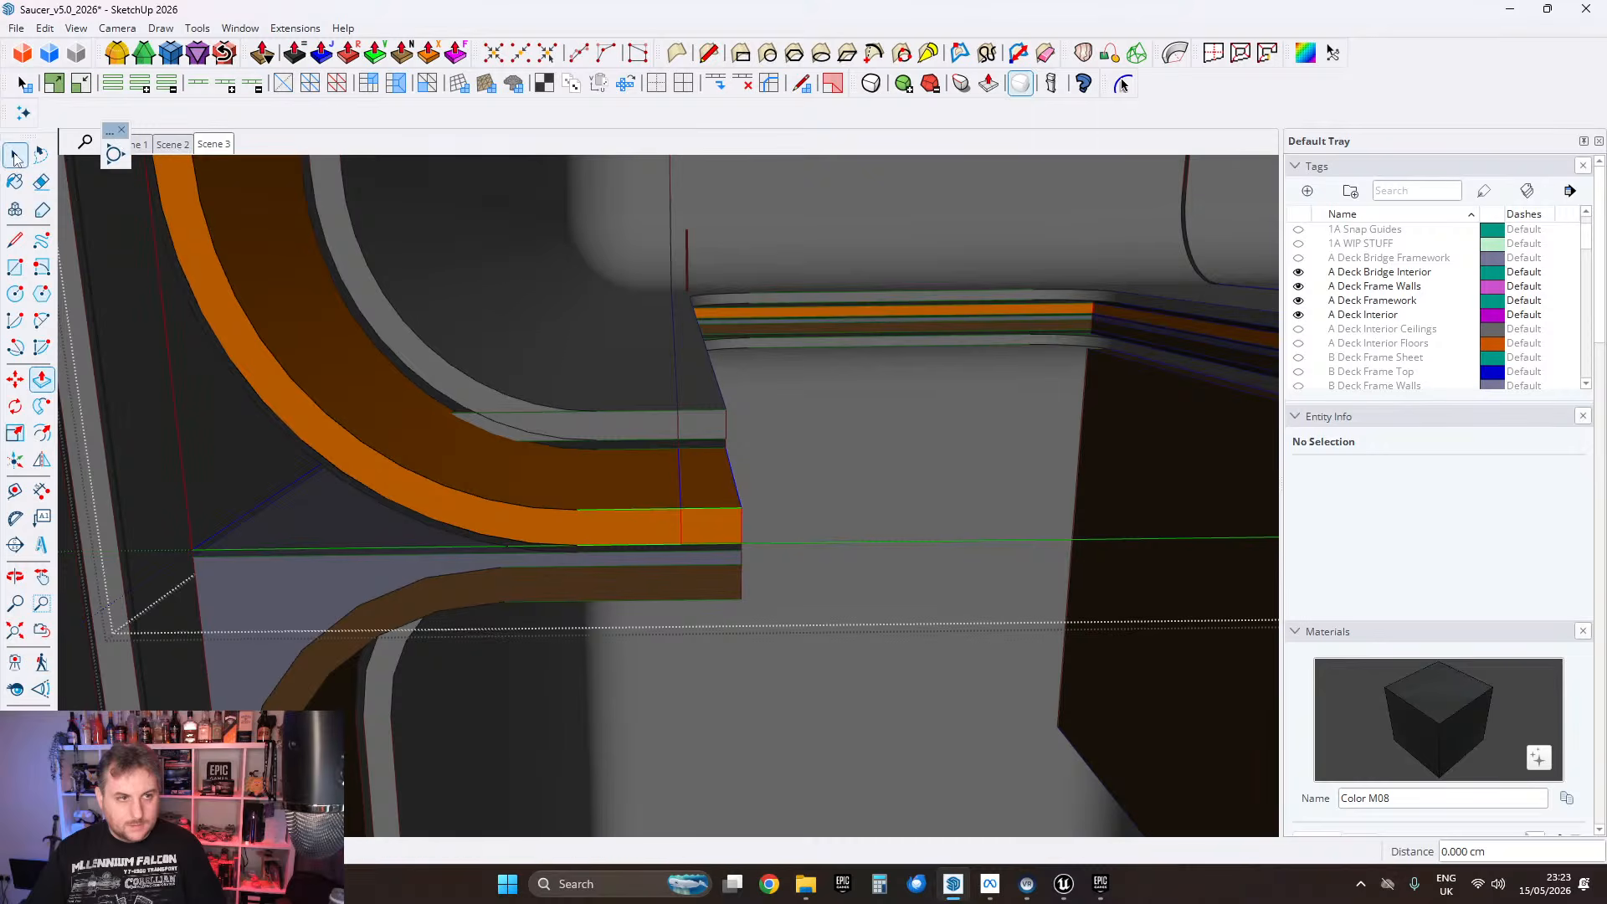
pyautogui.click(15, 157)
pyautogui.scroll(1, 586, 502)
pyautogui.rightClick(588, 494)
pyautogui.click(650, 119)
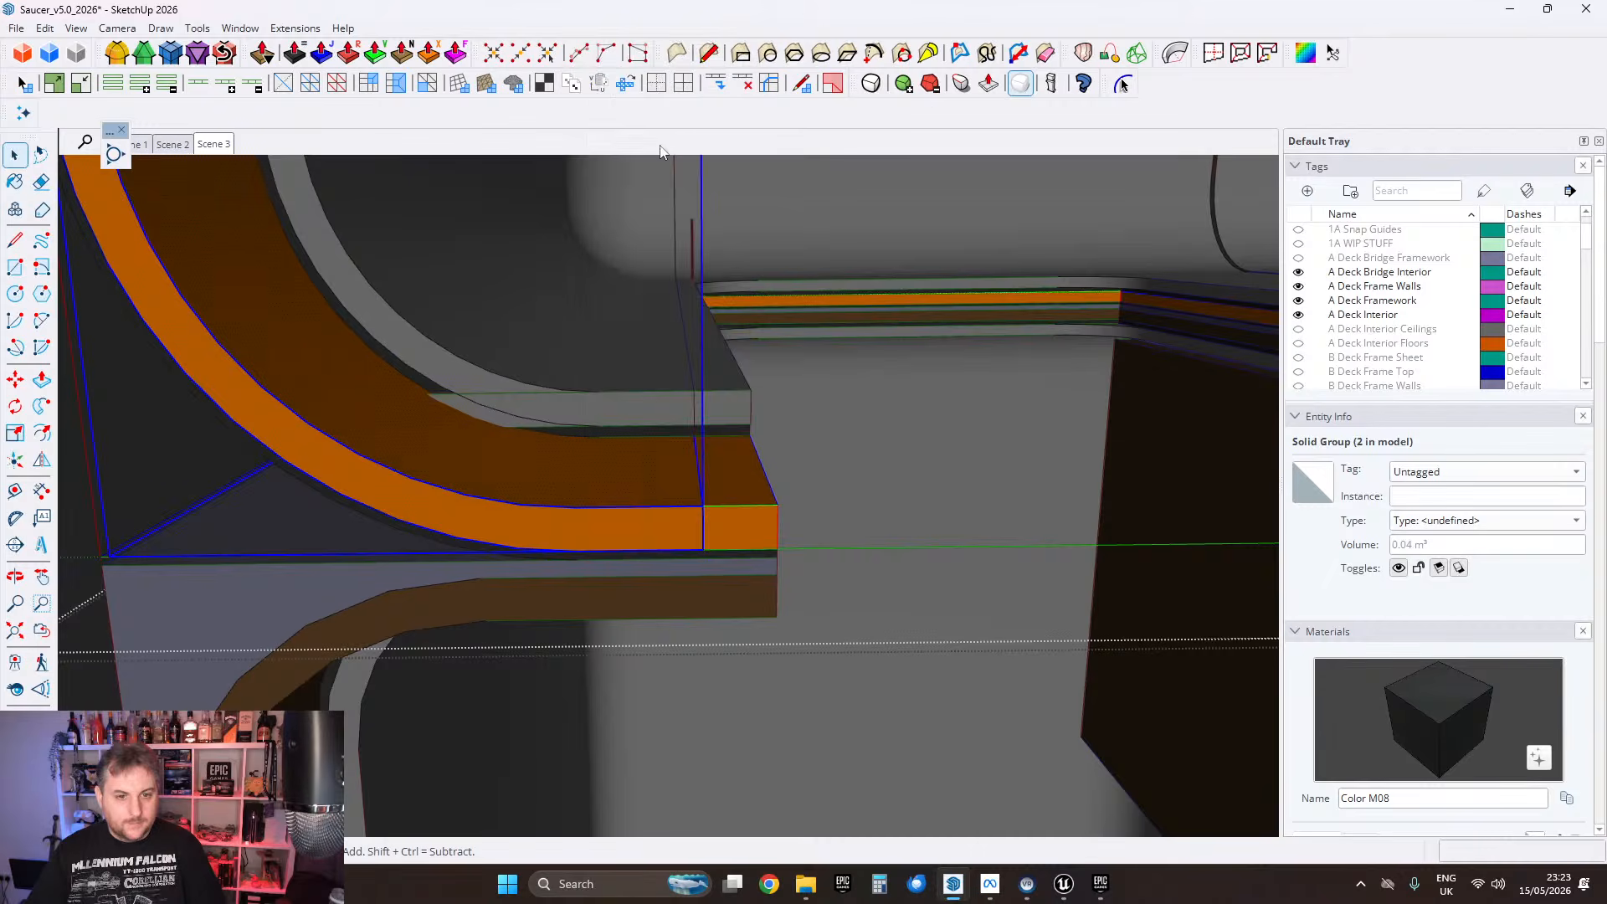
# Step: Clean up the joined orange layer's geometry with FixIt 101 and leave the layer
pyautogui.scroll(1, 745, 506)
pyautogui.scroll(-1, 724, 538)
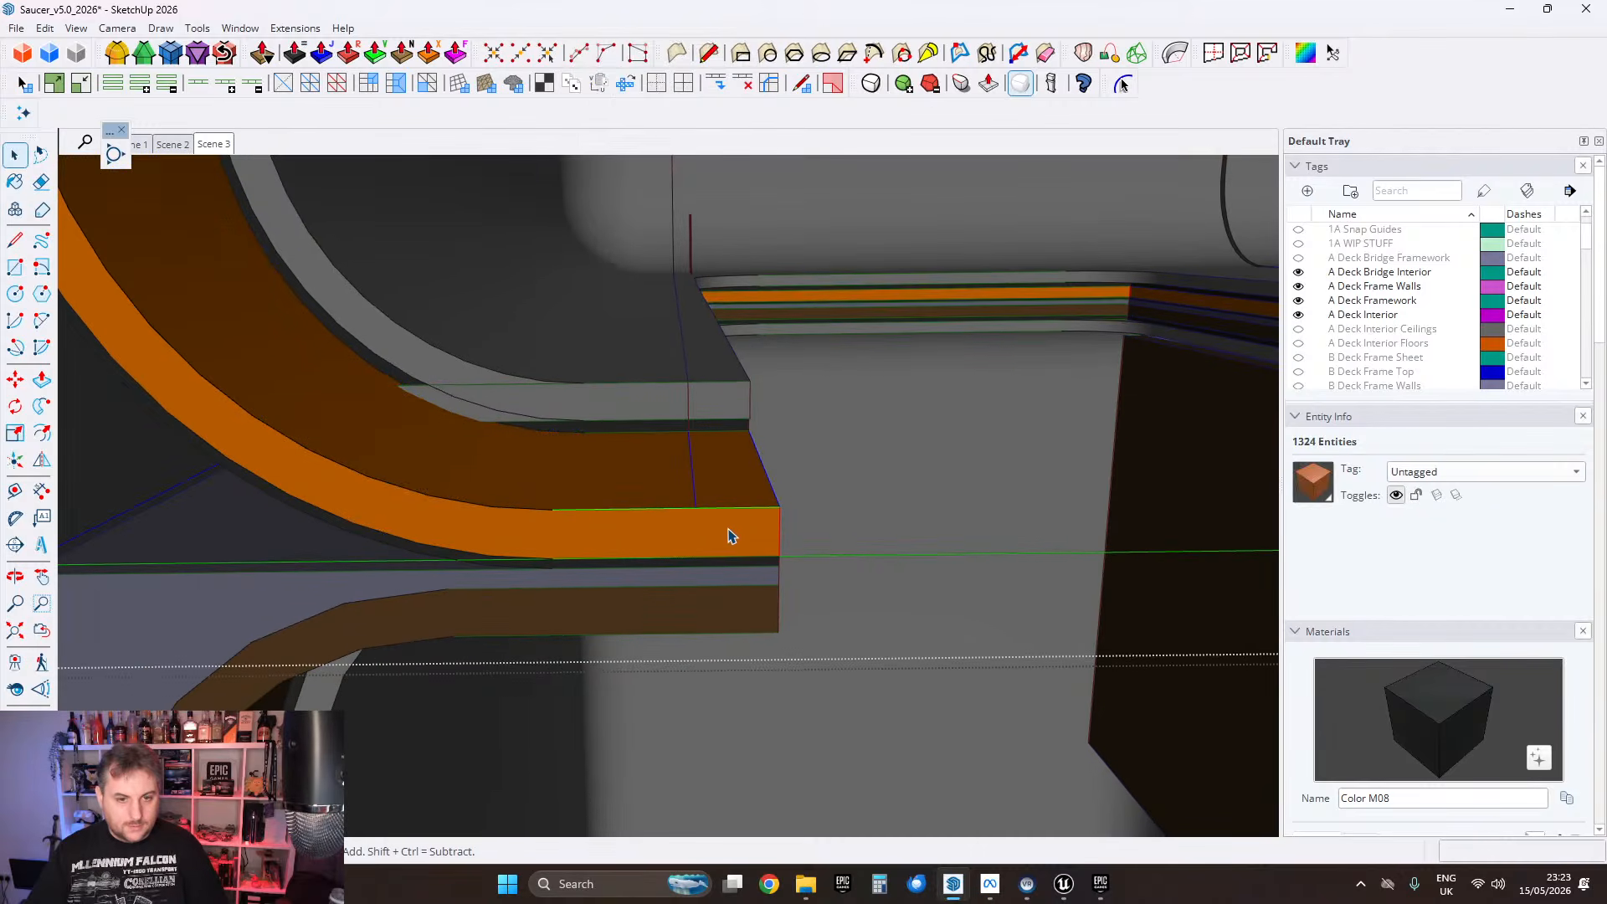
pyautogui.tripleClick(629, 477)
pyautogui.rightClick(629, 477)
pyautogui.click(678, 415)
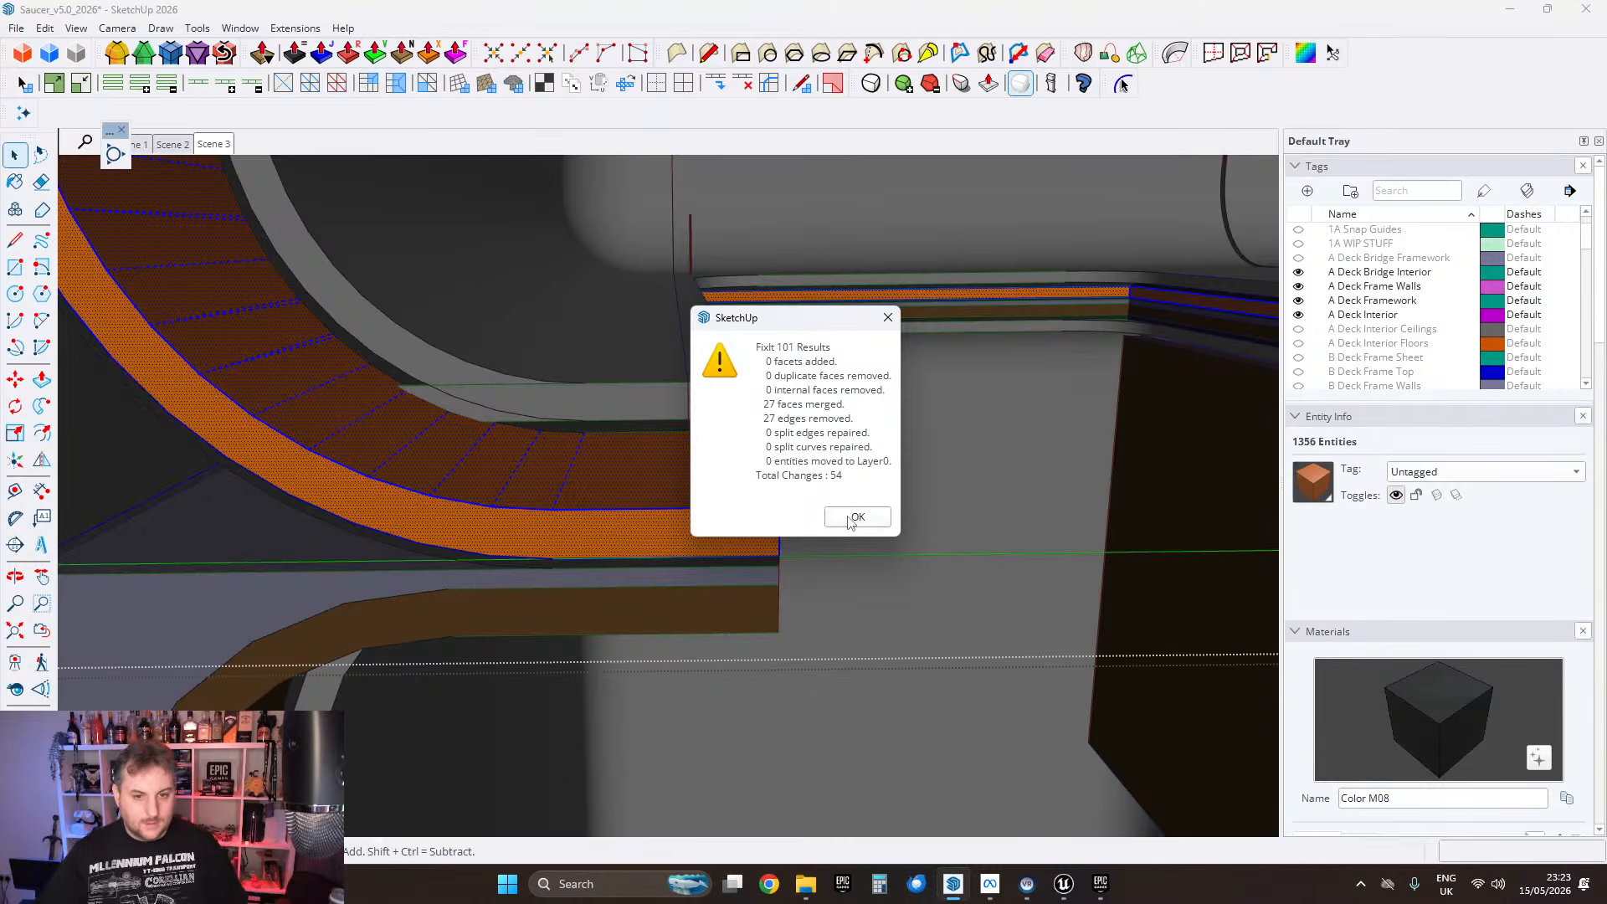
pyautogui.click(848, 518)
pyautogui.scroll(-2, 660, 475)
pyautogui.click(648, 465)
# Step: Cut the thin dark curved layer behind the white one from the corner wall panel component and leave the component
pyautogui.moveTo(638, 487); pyautogui.dragTo(613, 569, button='middle')
pyautogui.scroll(-1, 667, 463)
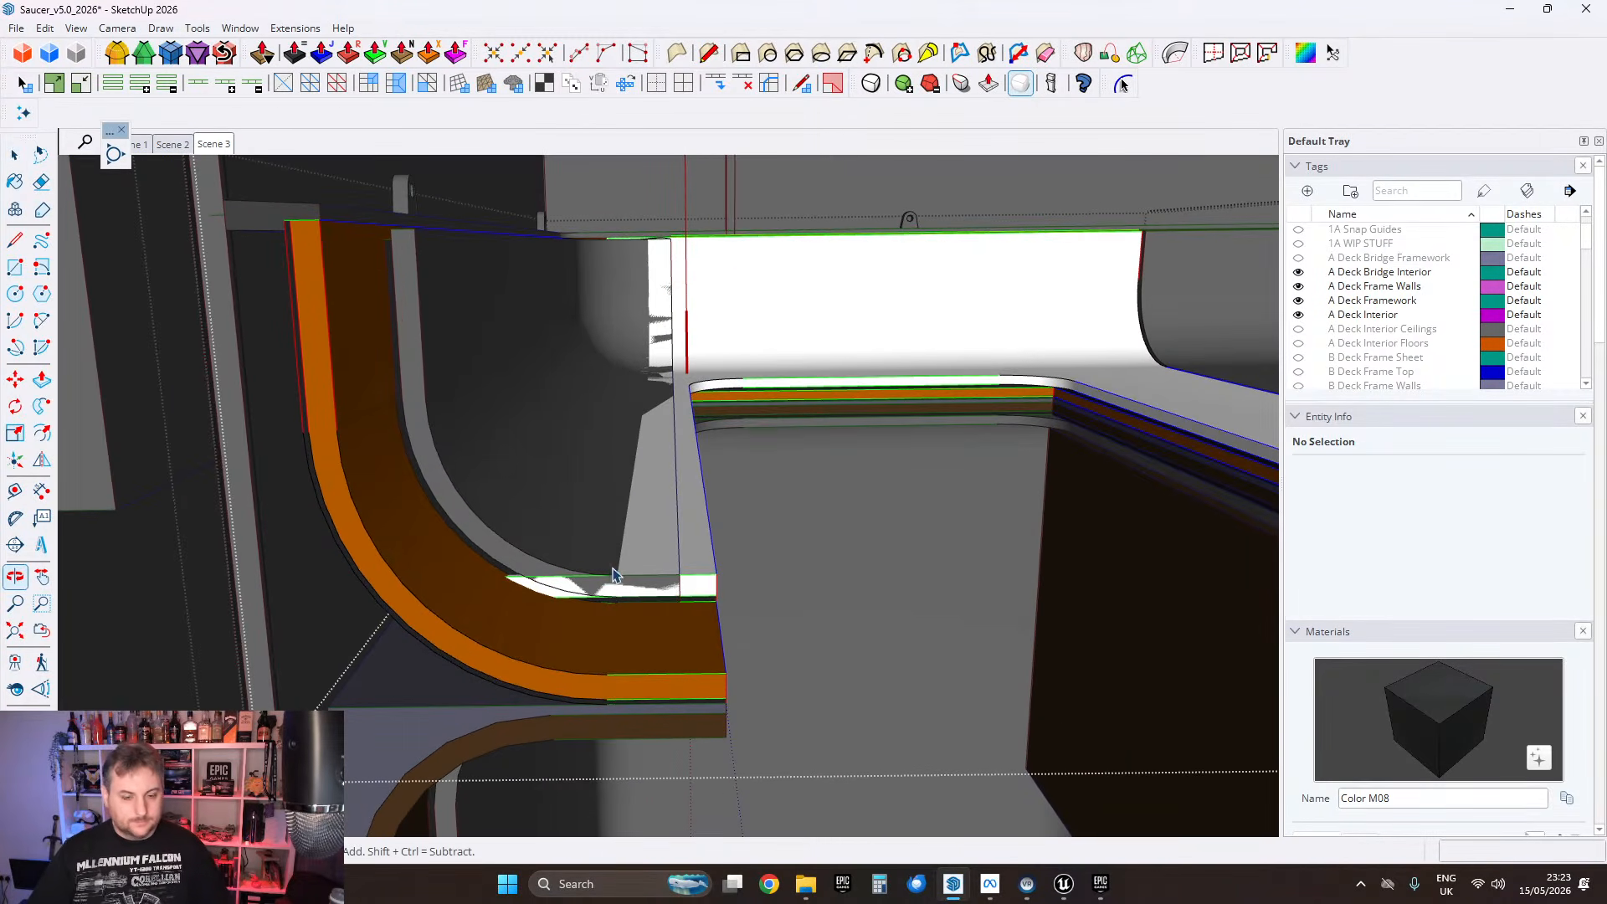
pyautogui.moveTo(512, 506)
pyautogui.mouseDown(button='middle')
pyautogui.moveTo(595, 541)
pyautogui.moveTo(588, 528)
pyautogui.moveTo(254, 495)
pyautogui.mouseUp(button='middle')
pyautogui.scroll(-1, 603, 498)
pyautogui.keyDown('shift'); pyautogui.moveTo(581, 525); pyautogui.dragTo(638, 540, button='middle'); pyautogui.keyUp('shift')
pyautogui.scroll(4, 638, 540)
pyautogui.press('space')
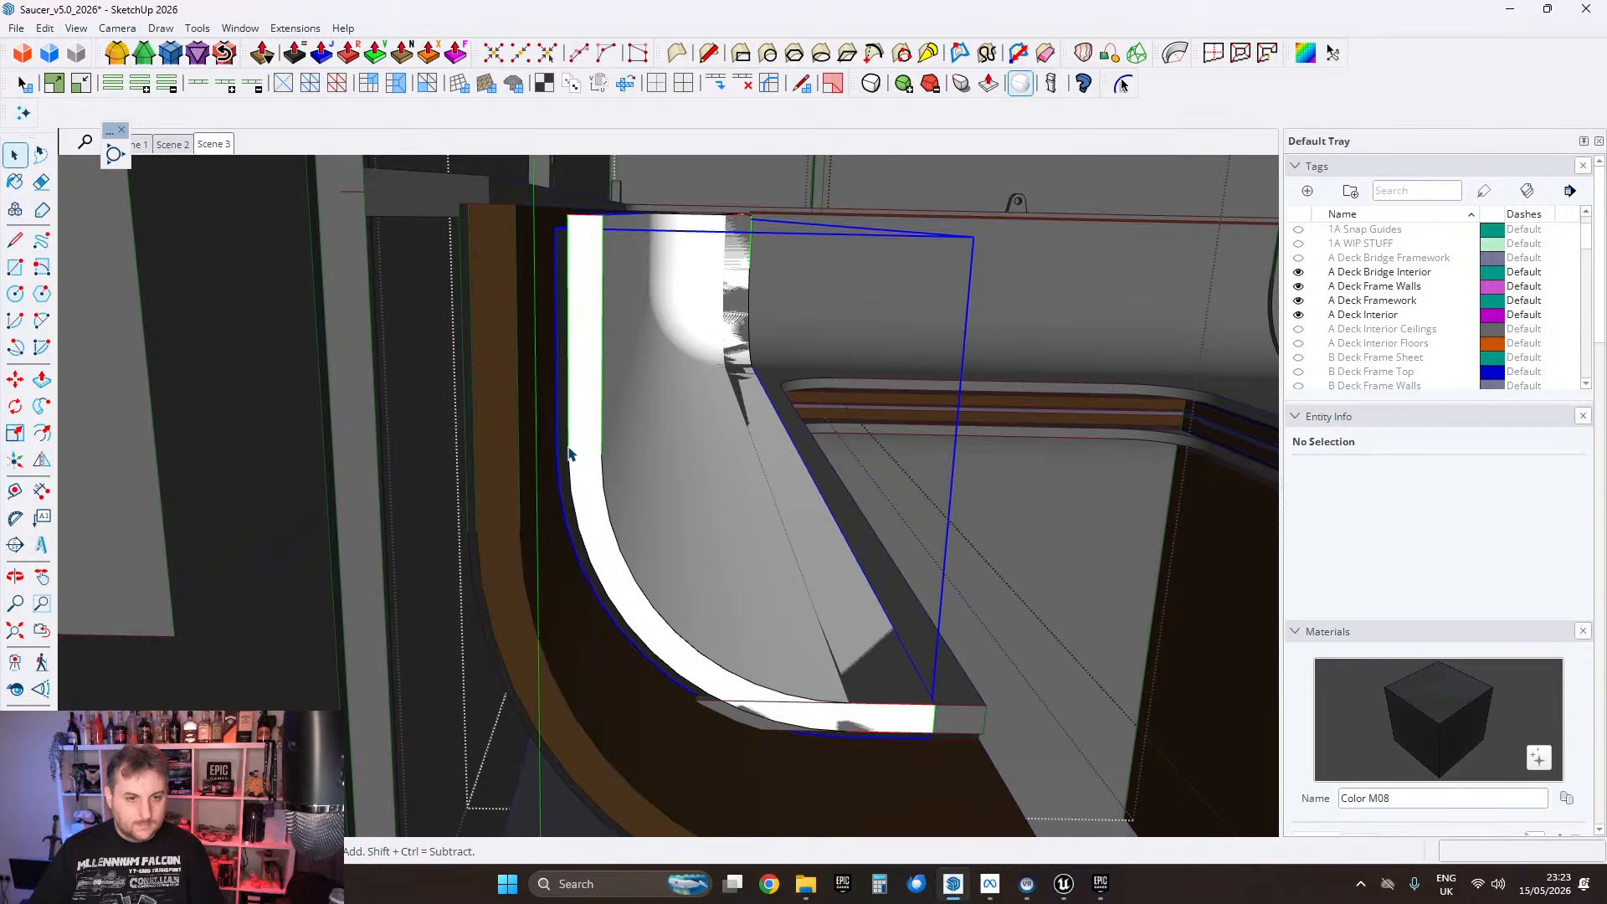
pyautogui.click(561, 450)
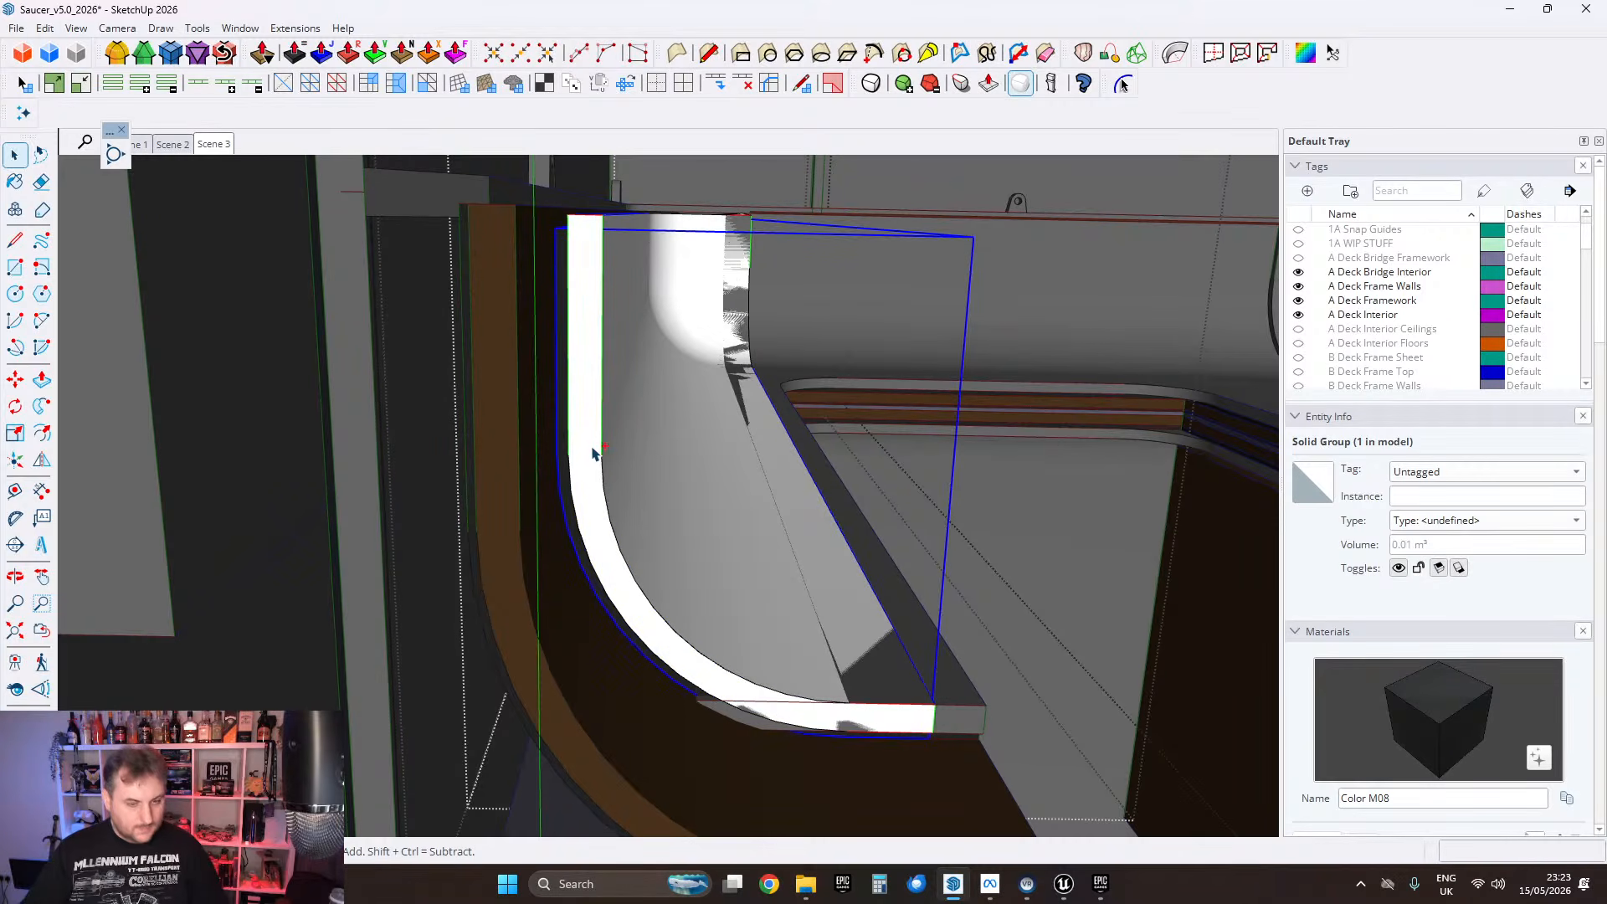
pyautogui.scroll(-2, 593, 453)
pyautogui.press('Escape')
pyautogui.press('Escape')
# Step: Open the thin dark layer beneath the white one in the ledge component and push its end face back 32.1 cm
pyautogui.moveTo(812, 660); pyautogui.dragTo(713, 575, button='middle')
pyautogui.scroll(4, 834, 680)
pyautogui.scroll(-2, 791, 554)
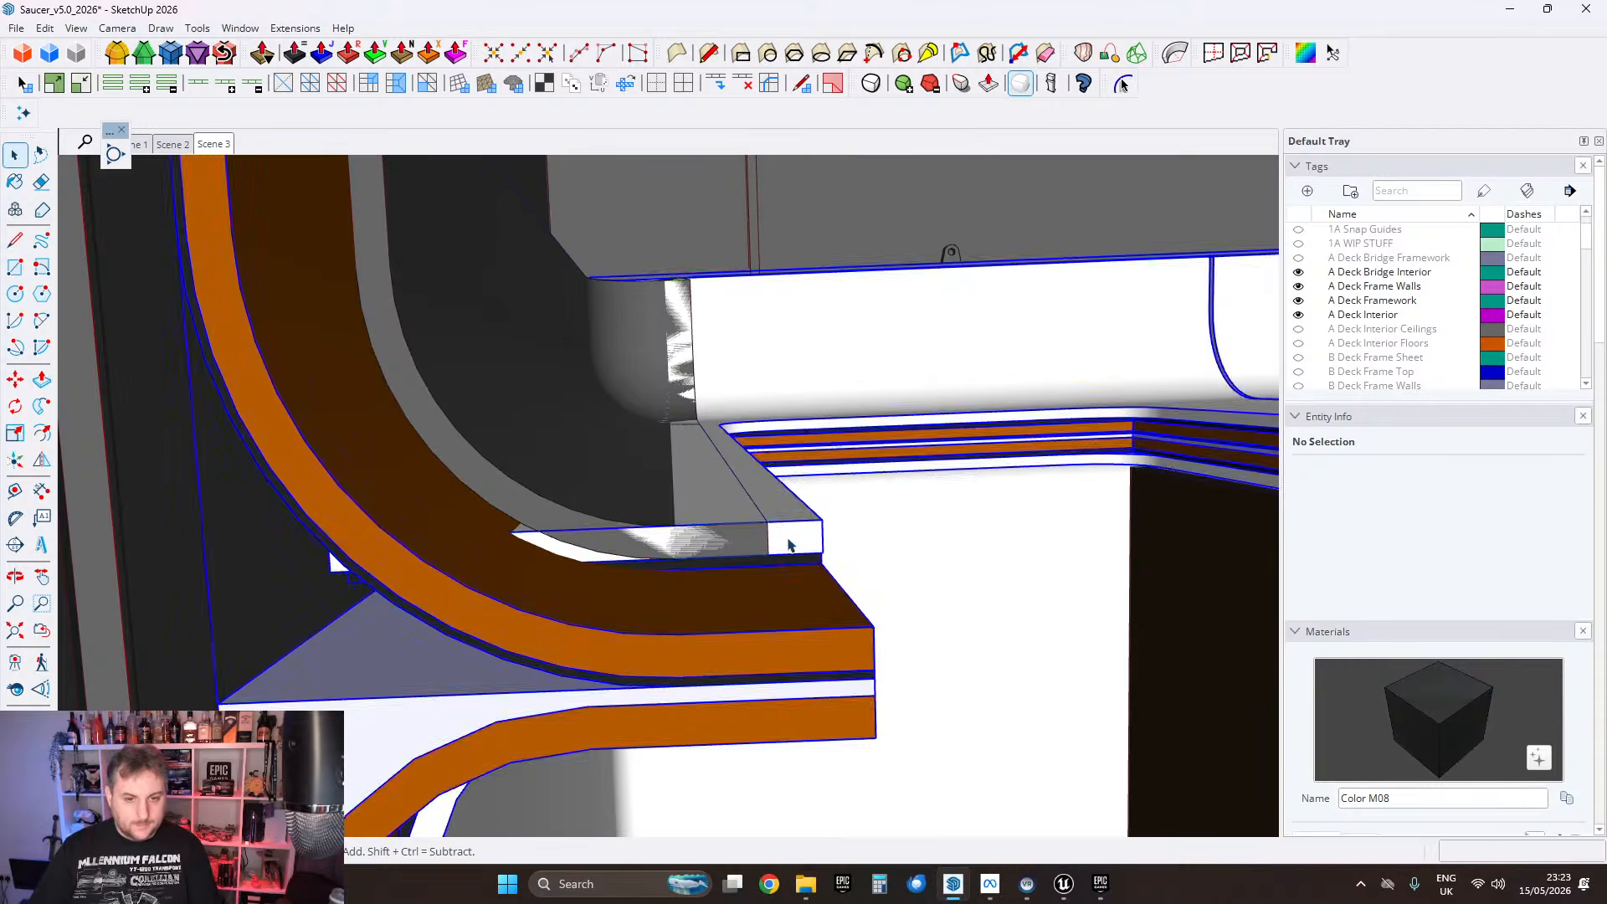
pyautogui.scroll(2, 794, 557)
pyautogui.doubleClick(796, 567)
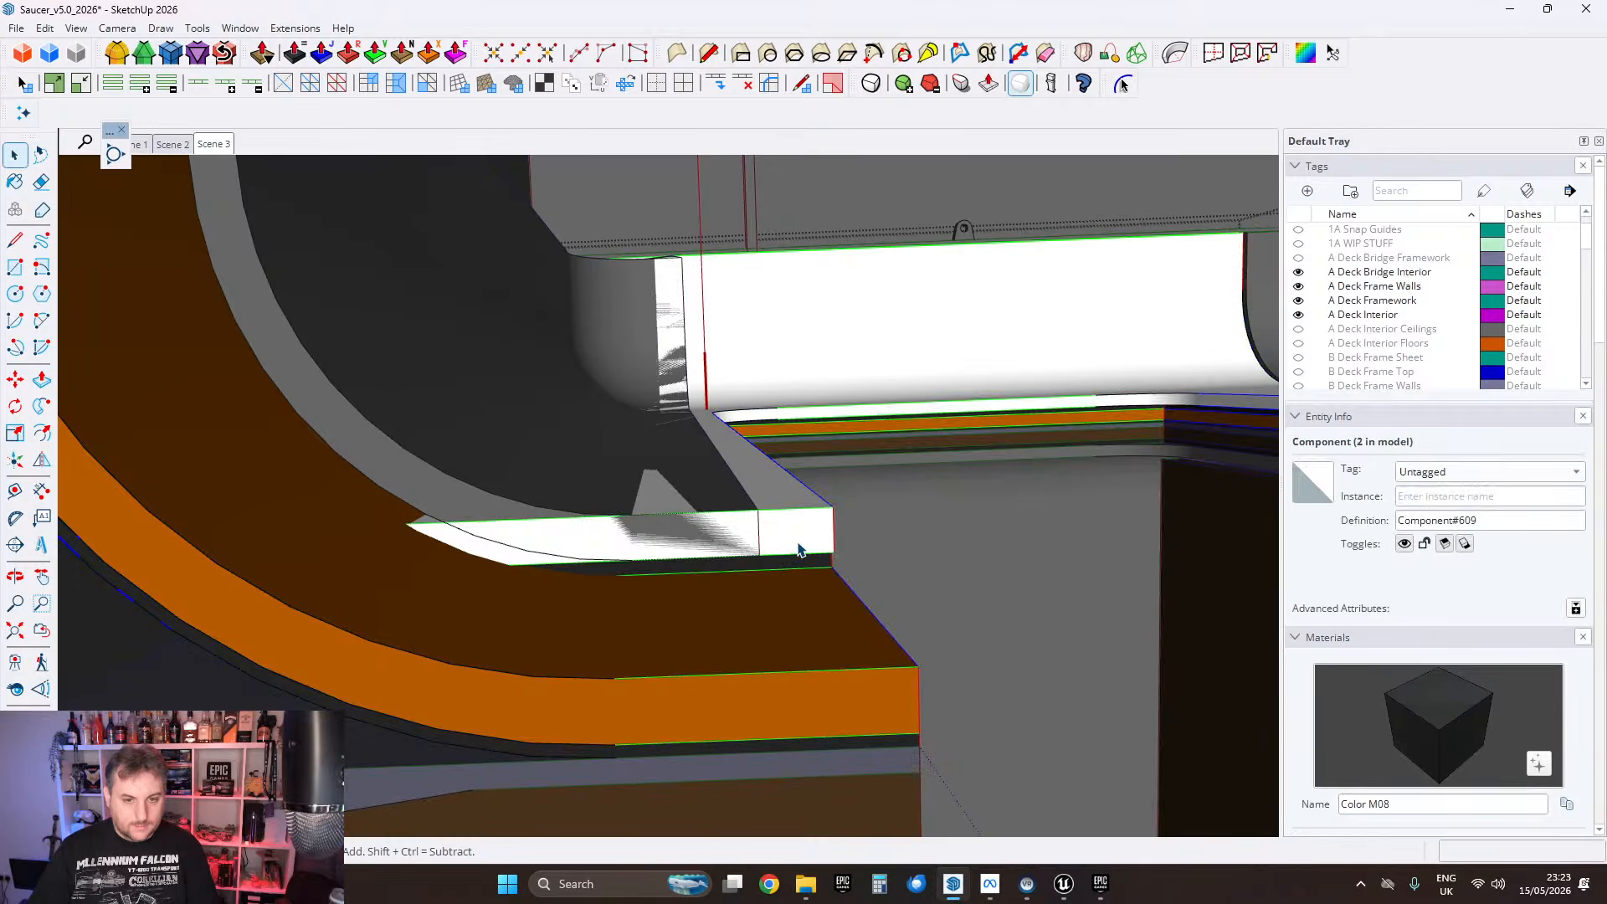
pyautogui.moveTo(796, 569); pyautogui.dragTo(864, 569, button='middle')
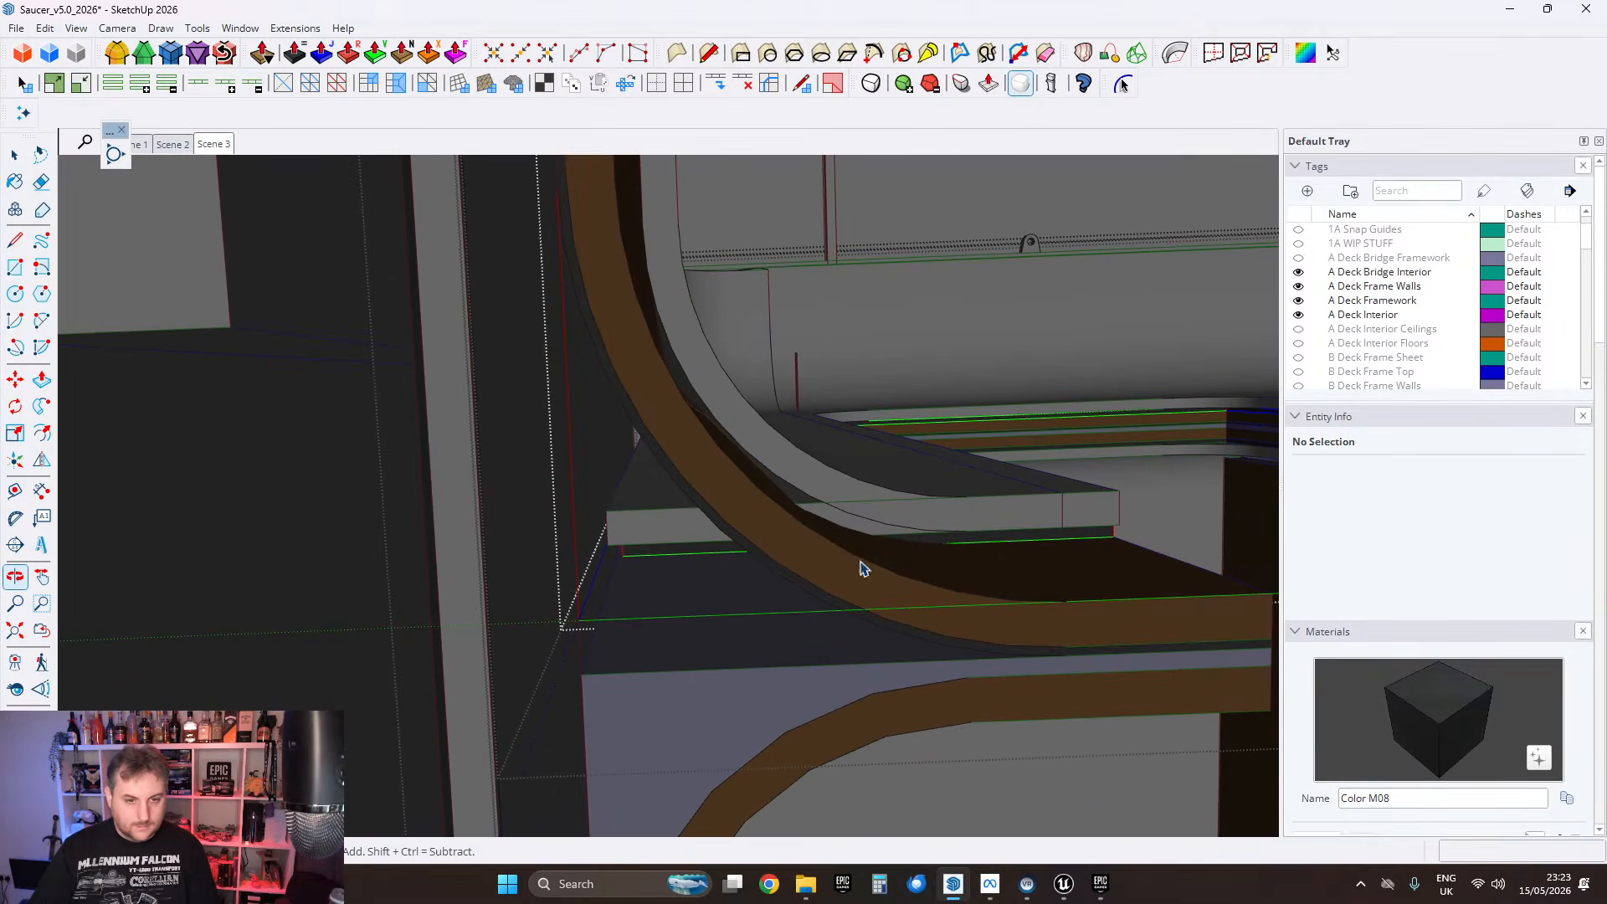
pyautogui.click(41, 379)
pyautogui.scroll(4, 797, 585)
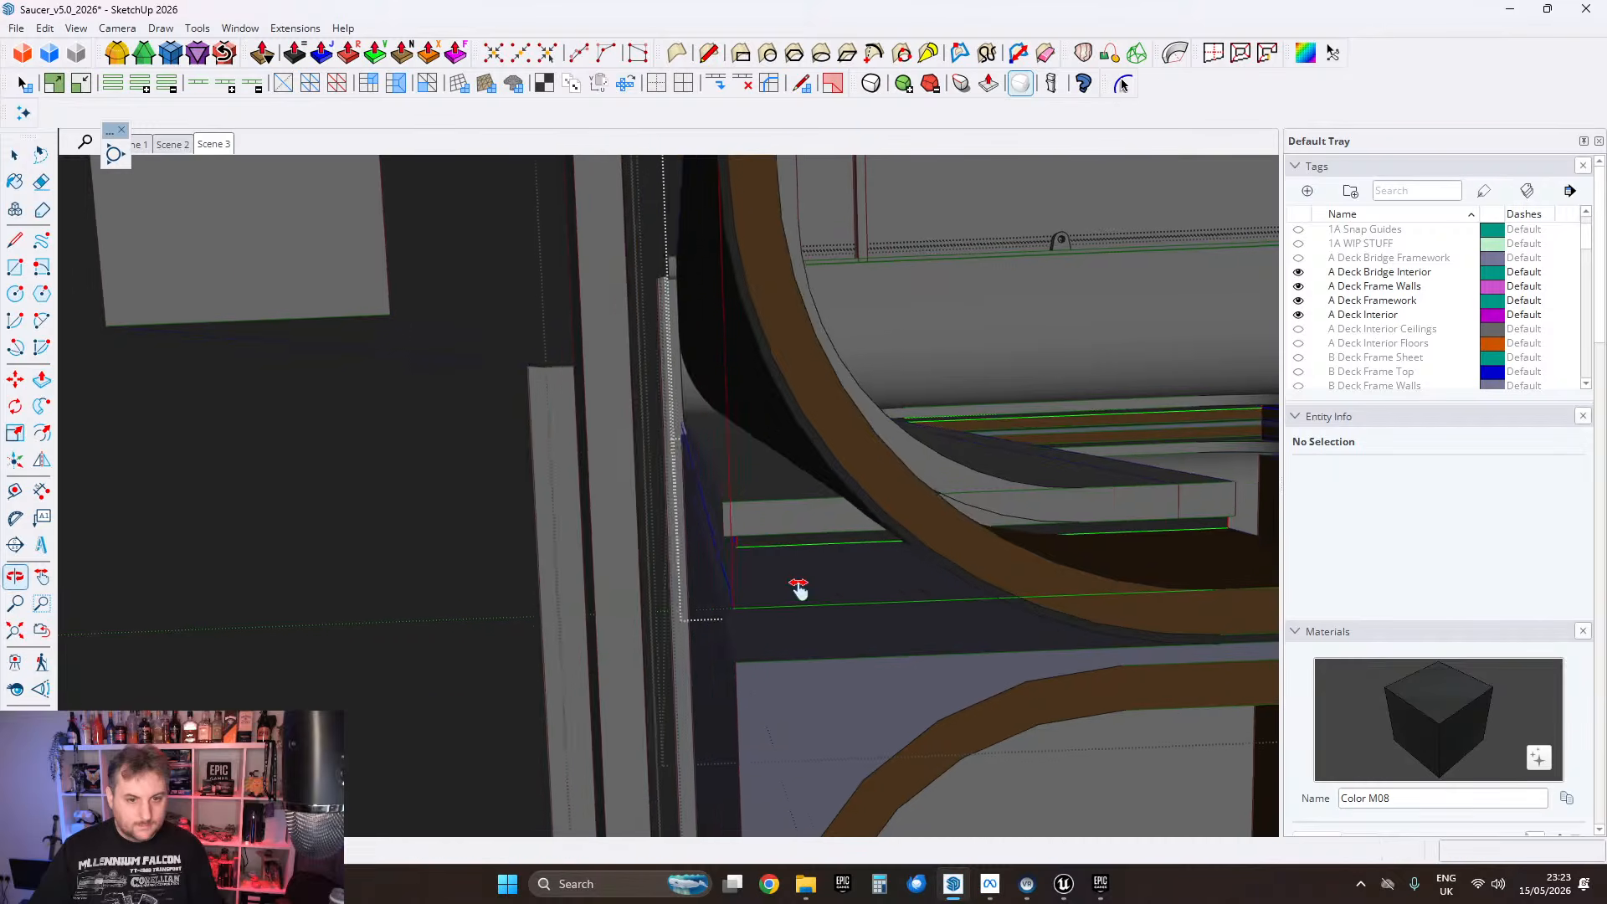
pyautogui.moveTo(782, 545); pyautogui.dragTo(581, 523, button='middle')
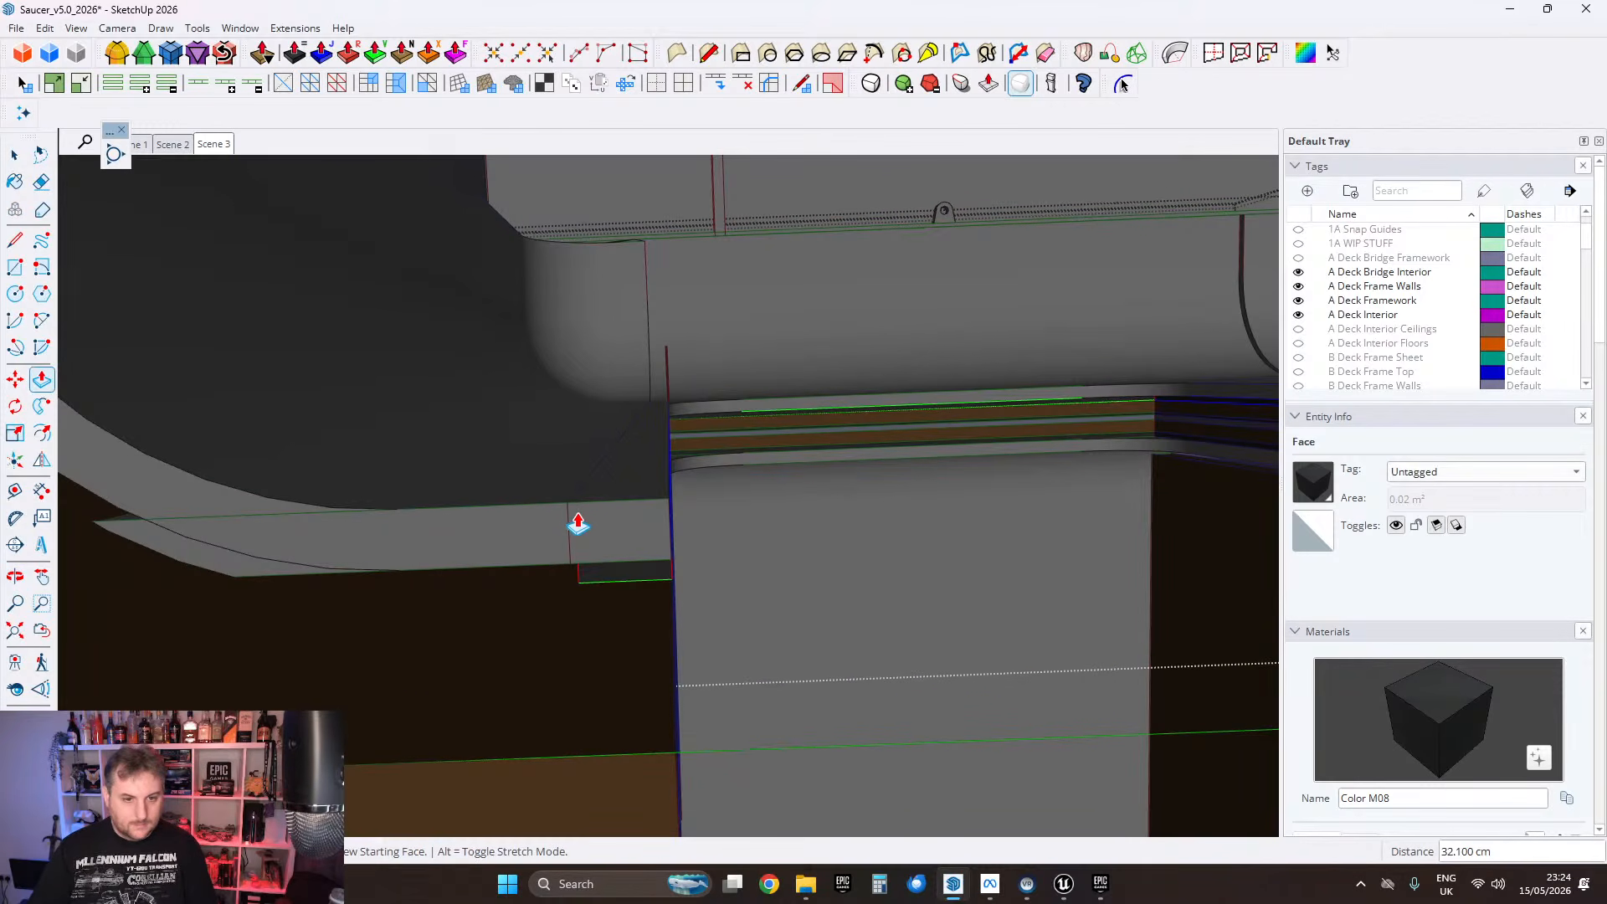
# Step: Paste the thin dark curved layer in place inside the trimmed thin dark ledge layer and explode it
pyautogui.click(45, 28)
pyautogui.click(83, 157)
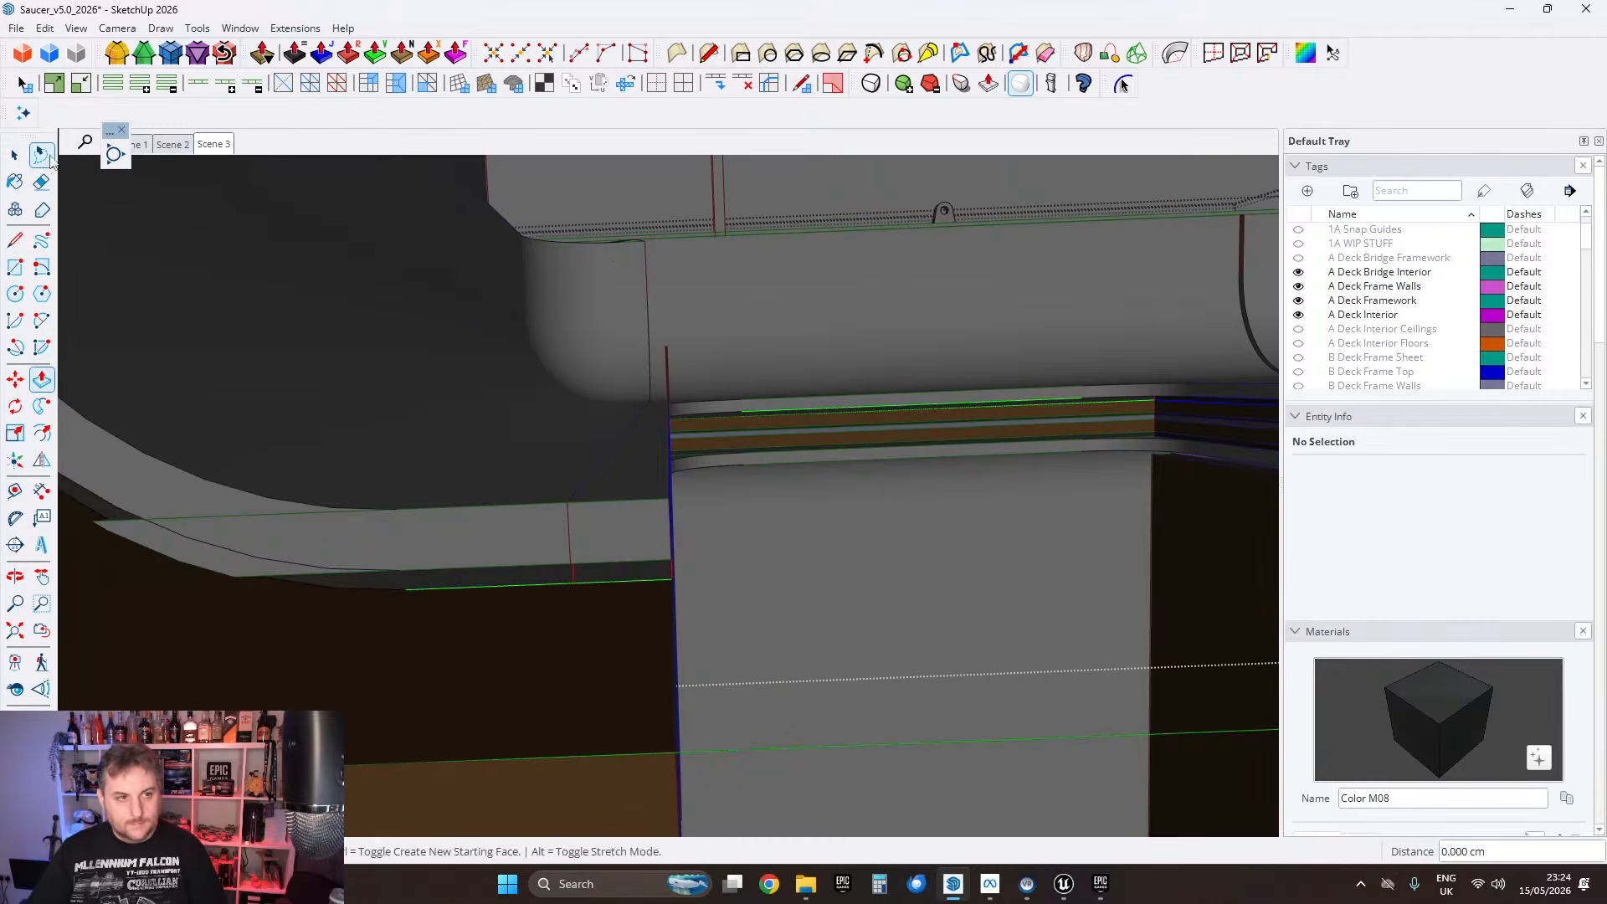
pyautogui.rightClick(529, 581)
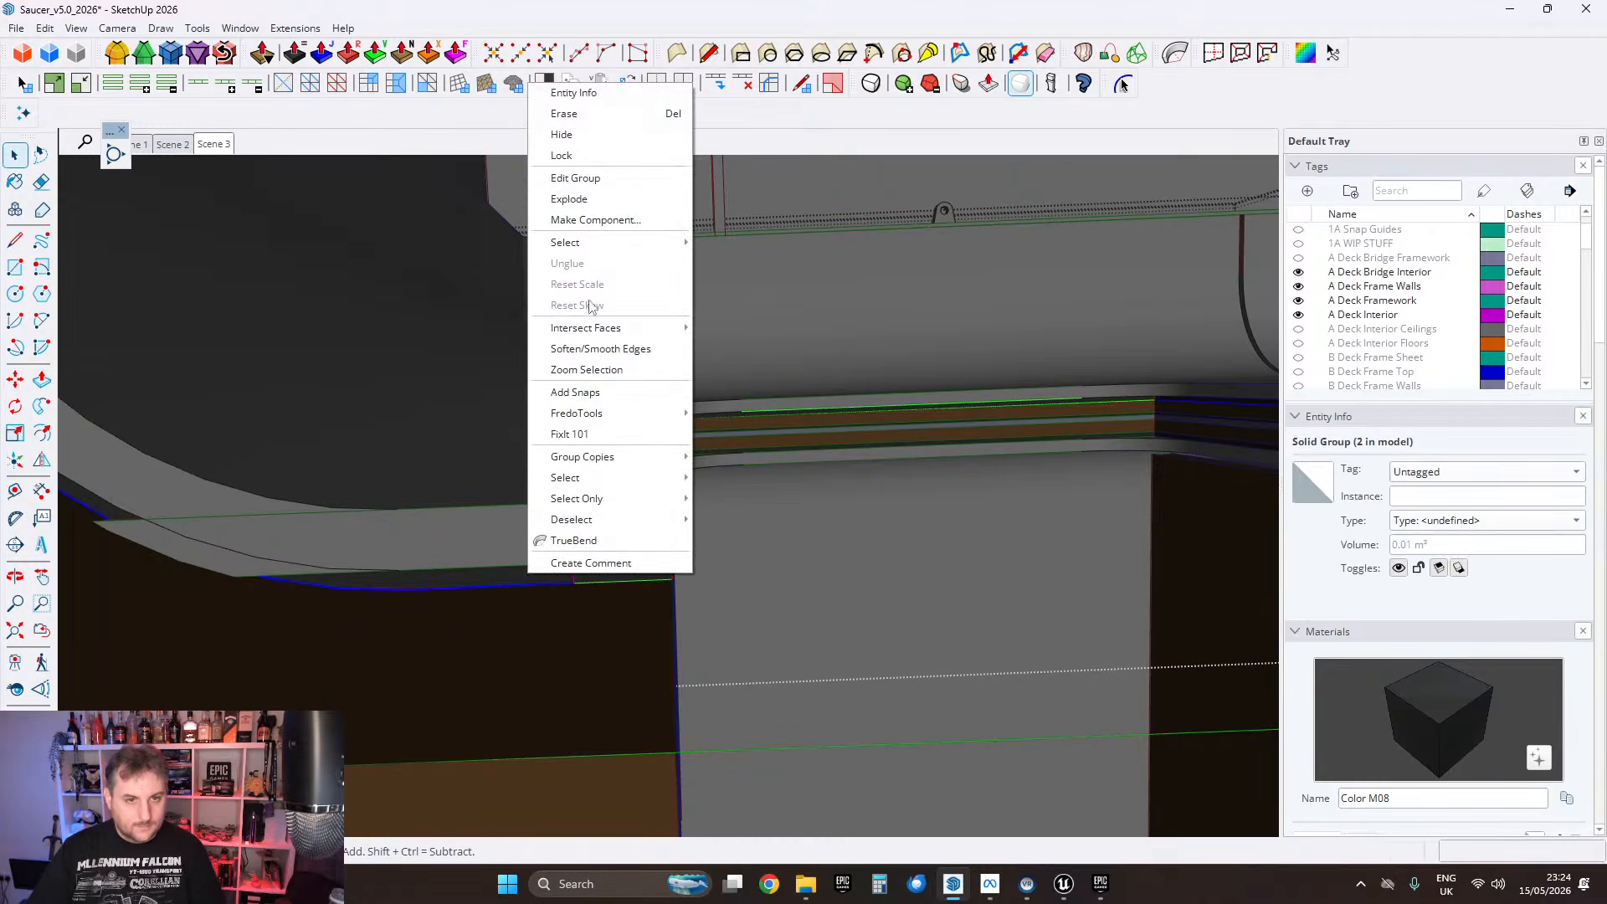
pyautogui.click(572, 200)
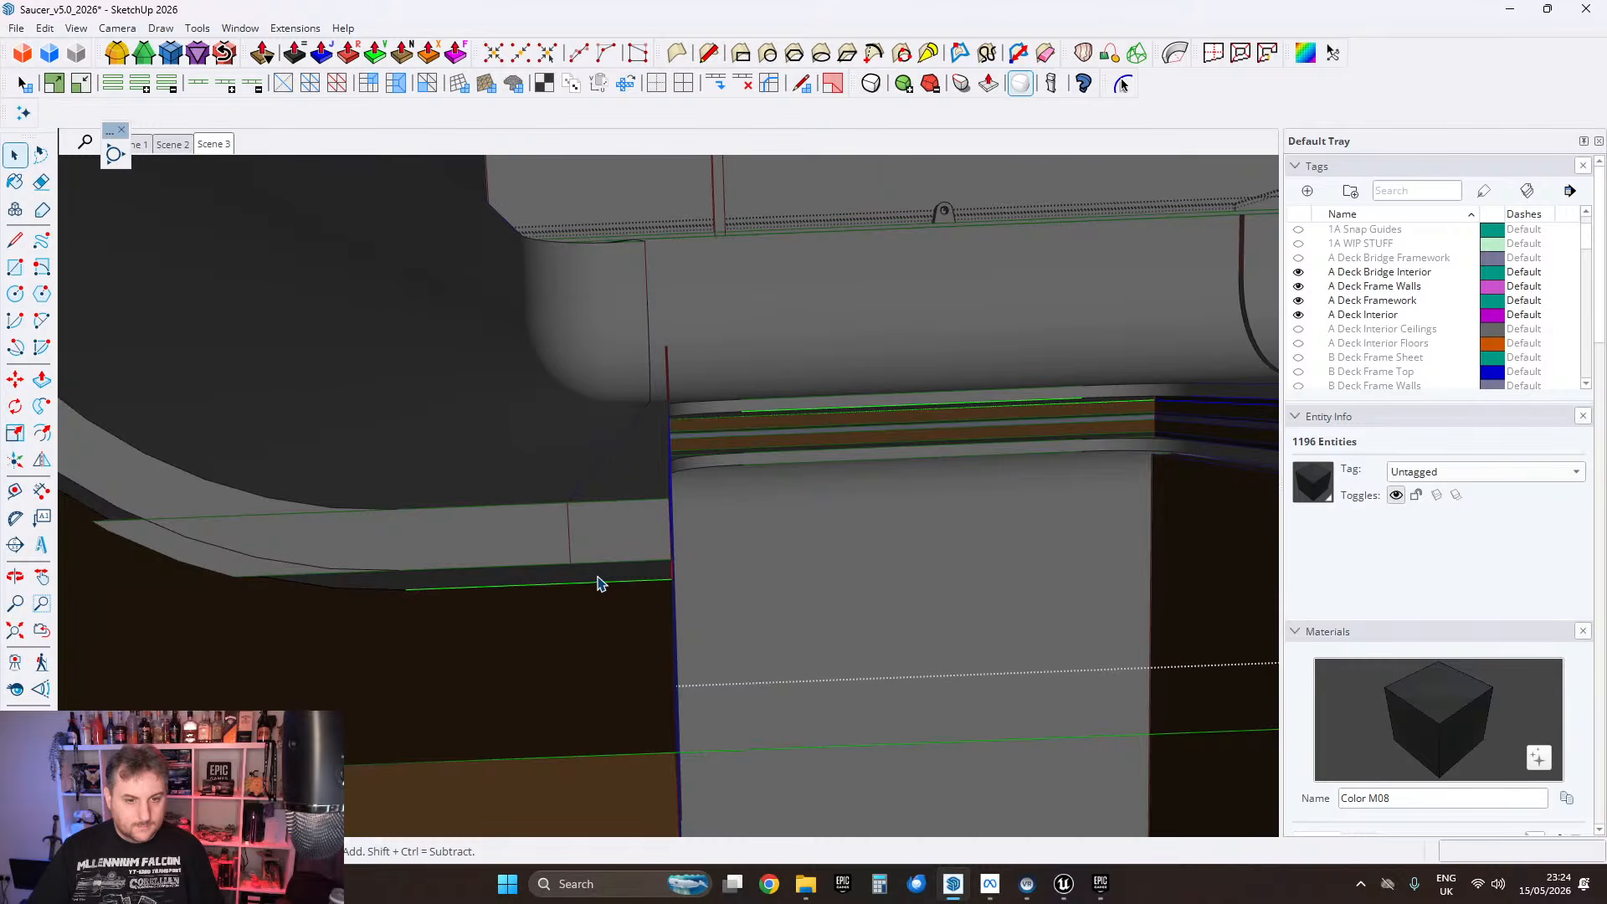
# Step: Clean up the joined thin dark layer's geometry with FixIt 101
pyautogui.rightClick(598, 584)
pyautogui.click(636, 415)
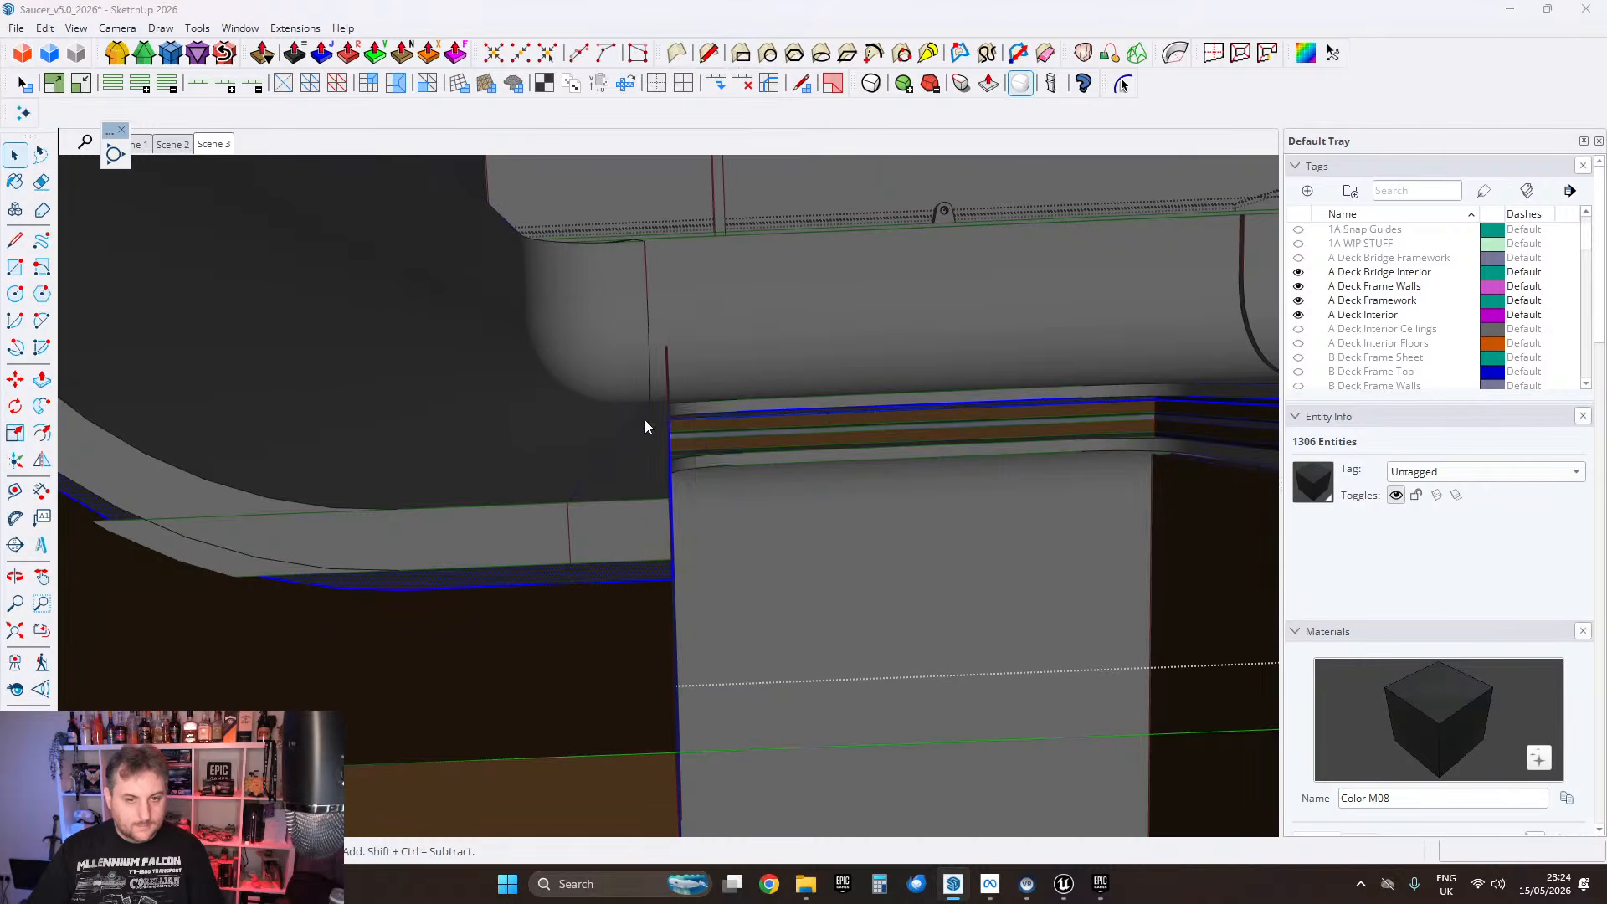
pyautogui.click(854, 513)
pyautogui.moveTo(845, 519); pyautogui.dragTo(680, 548, button='middle')
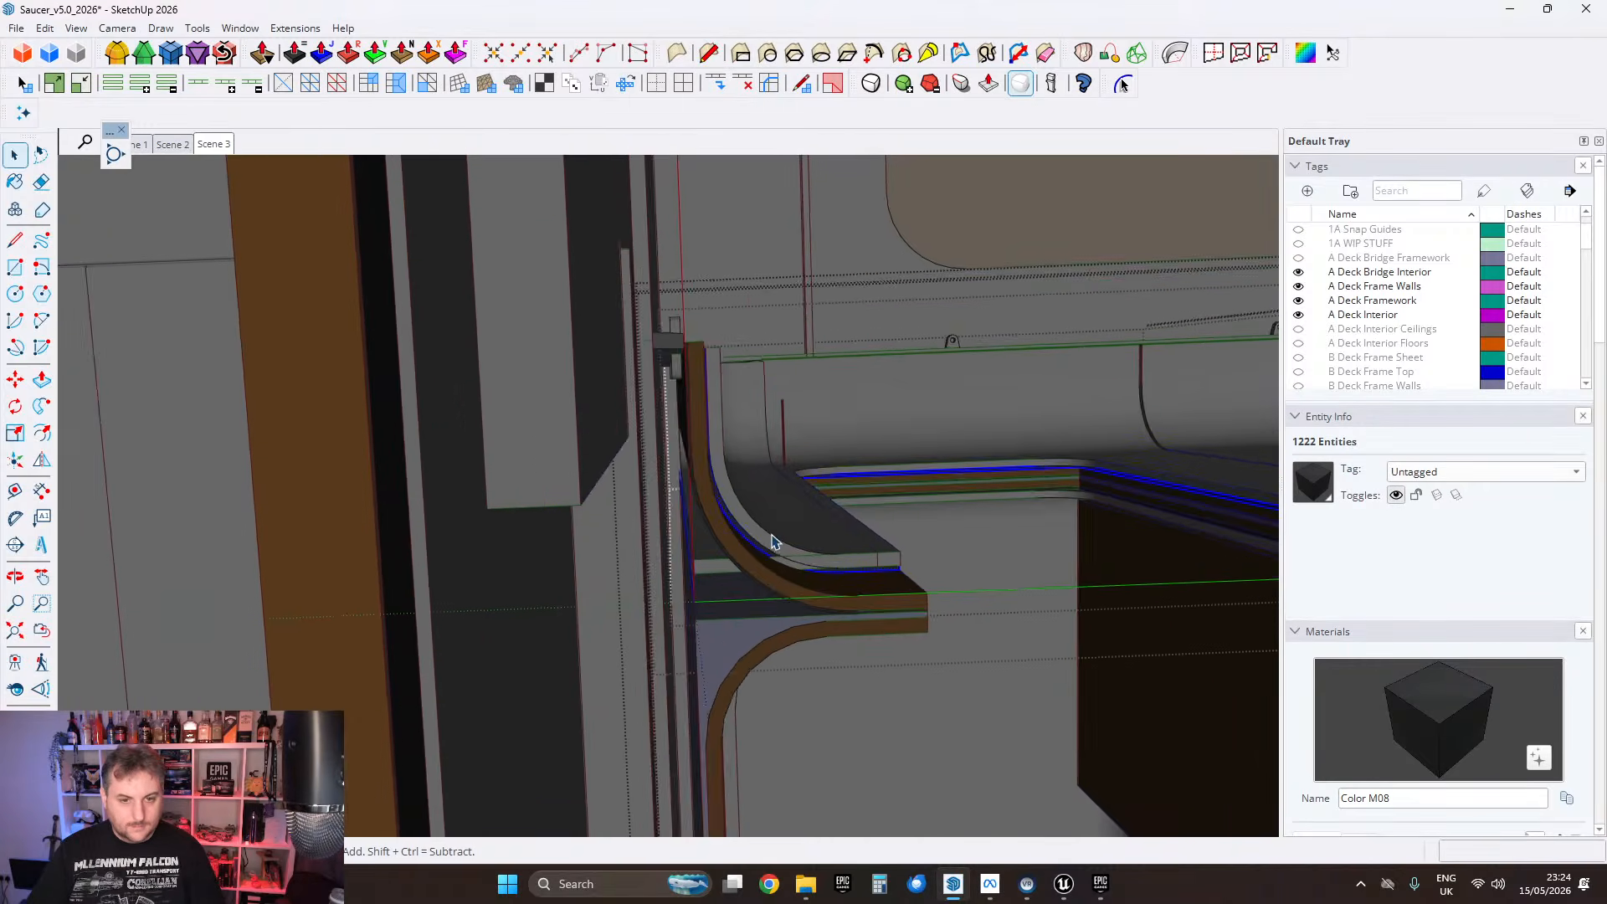
# Step: Cut the white curved layer out of the corner wall panel component and delete the stray edges left there
pyautogui.scroll(5, 680, 548)
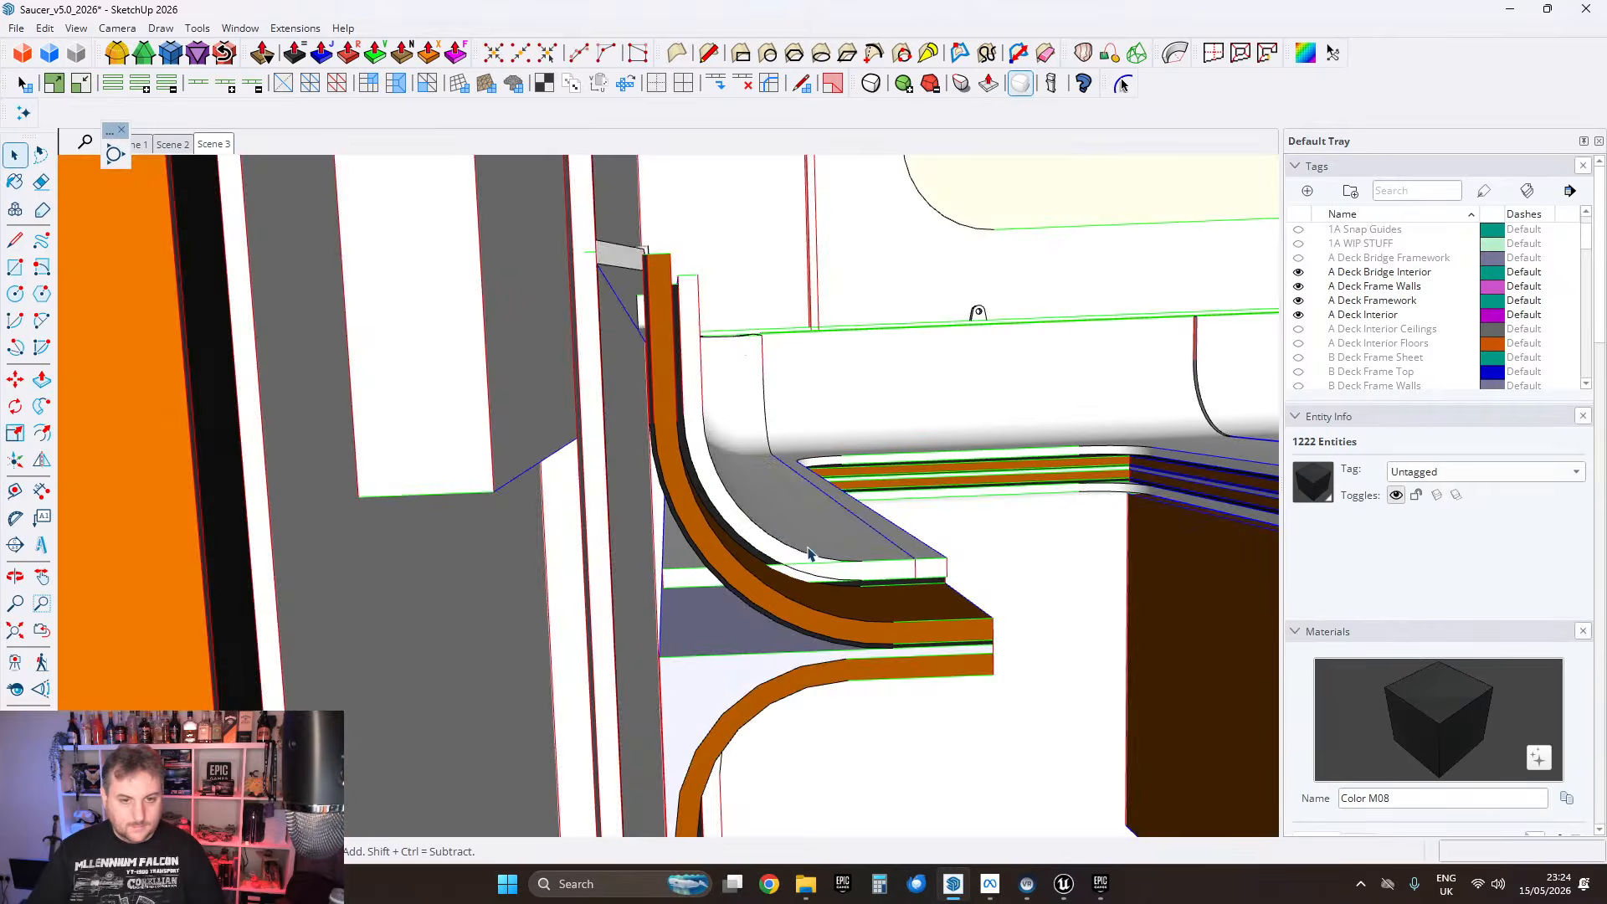
pyautogui.click(810, 552)
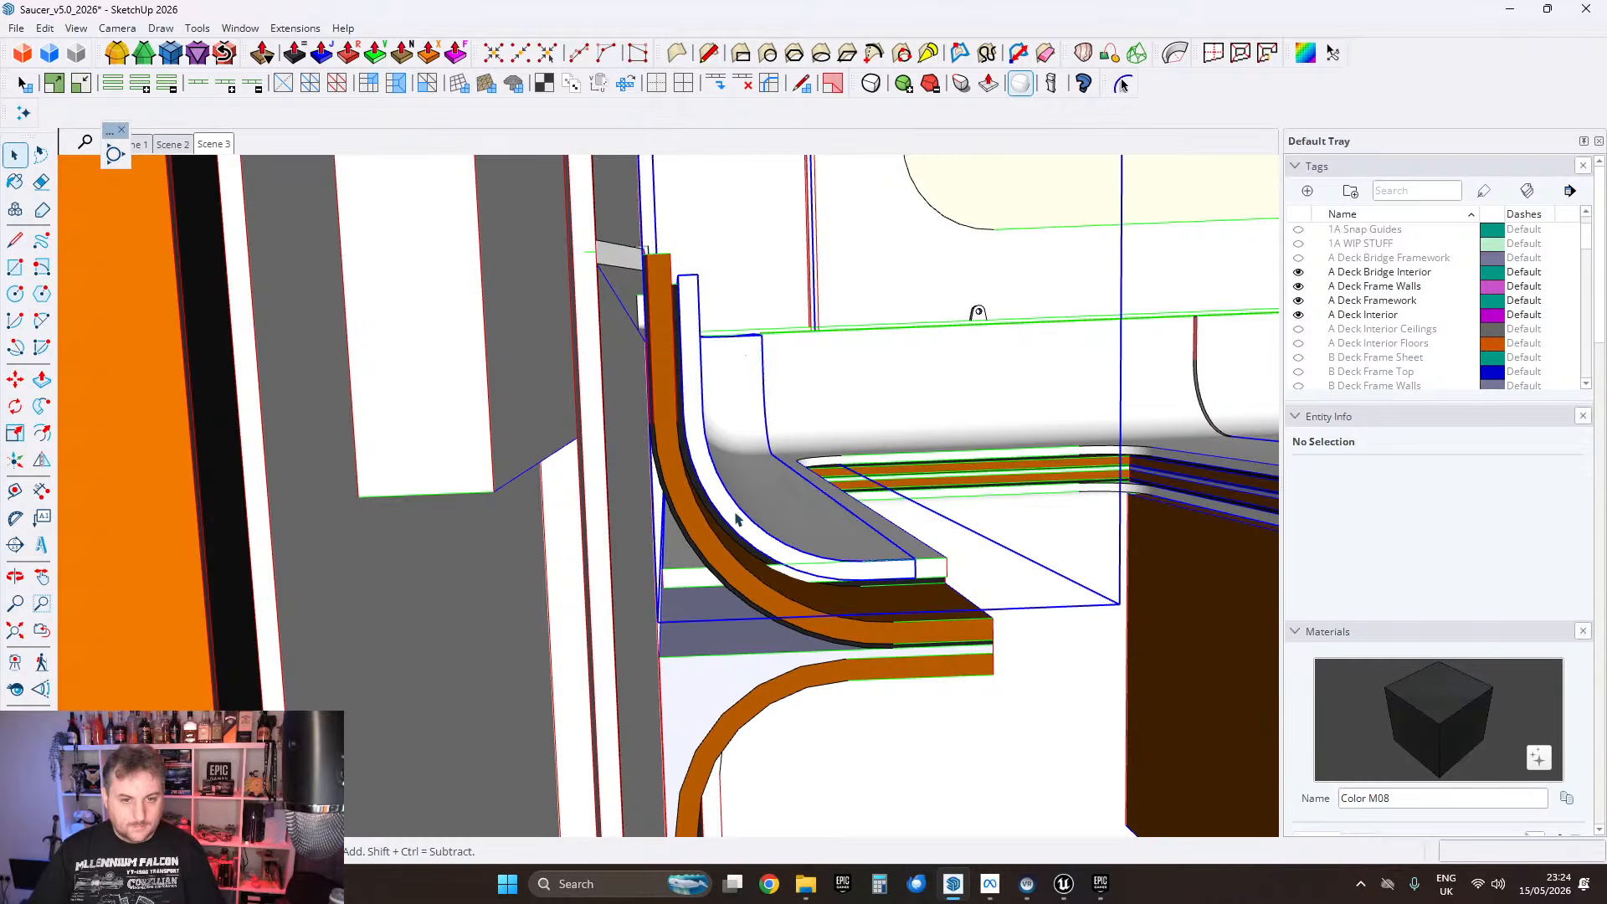
pyautogui.moveTo(809, 553); pyautogui.dragTo(645, 540, button='middle')
pyautogui.doubleClick(624, 530)
pyautogui.click(610, 524)
pyautogui.press('Delete')
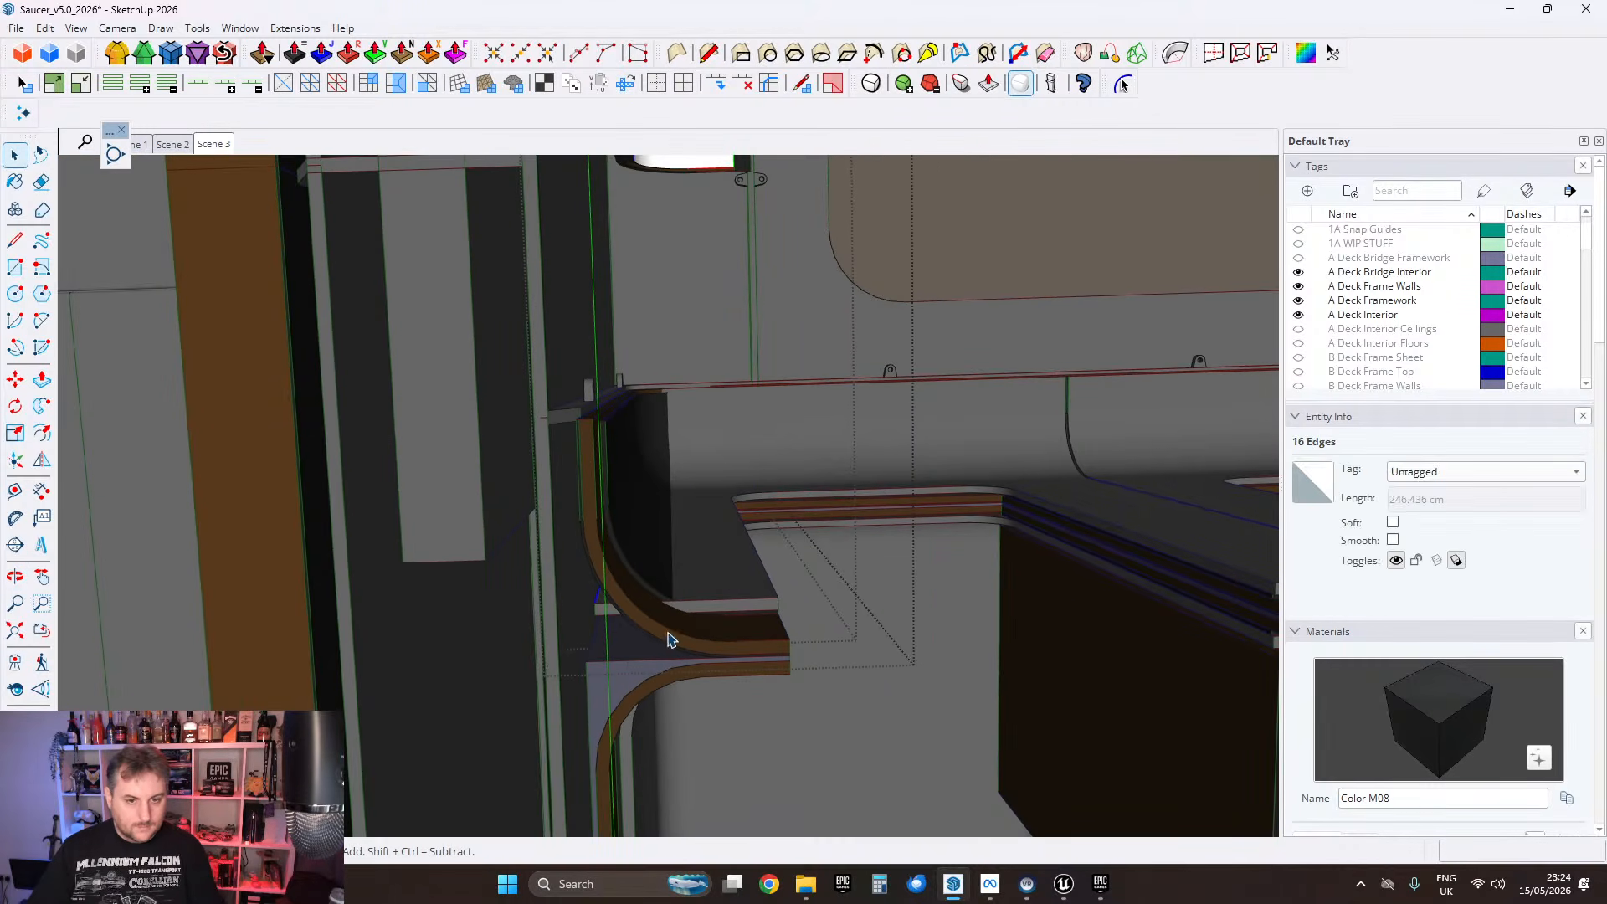
pyautogui.moveTo(668, 634); pyautogui.dragTo(706, 545, button='middle')
pyautogui.press('Delete')
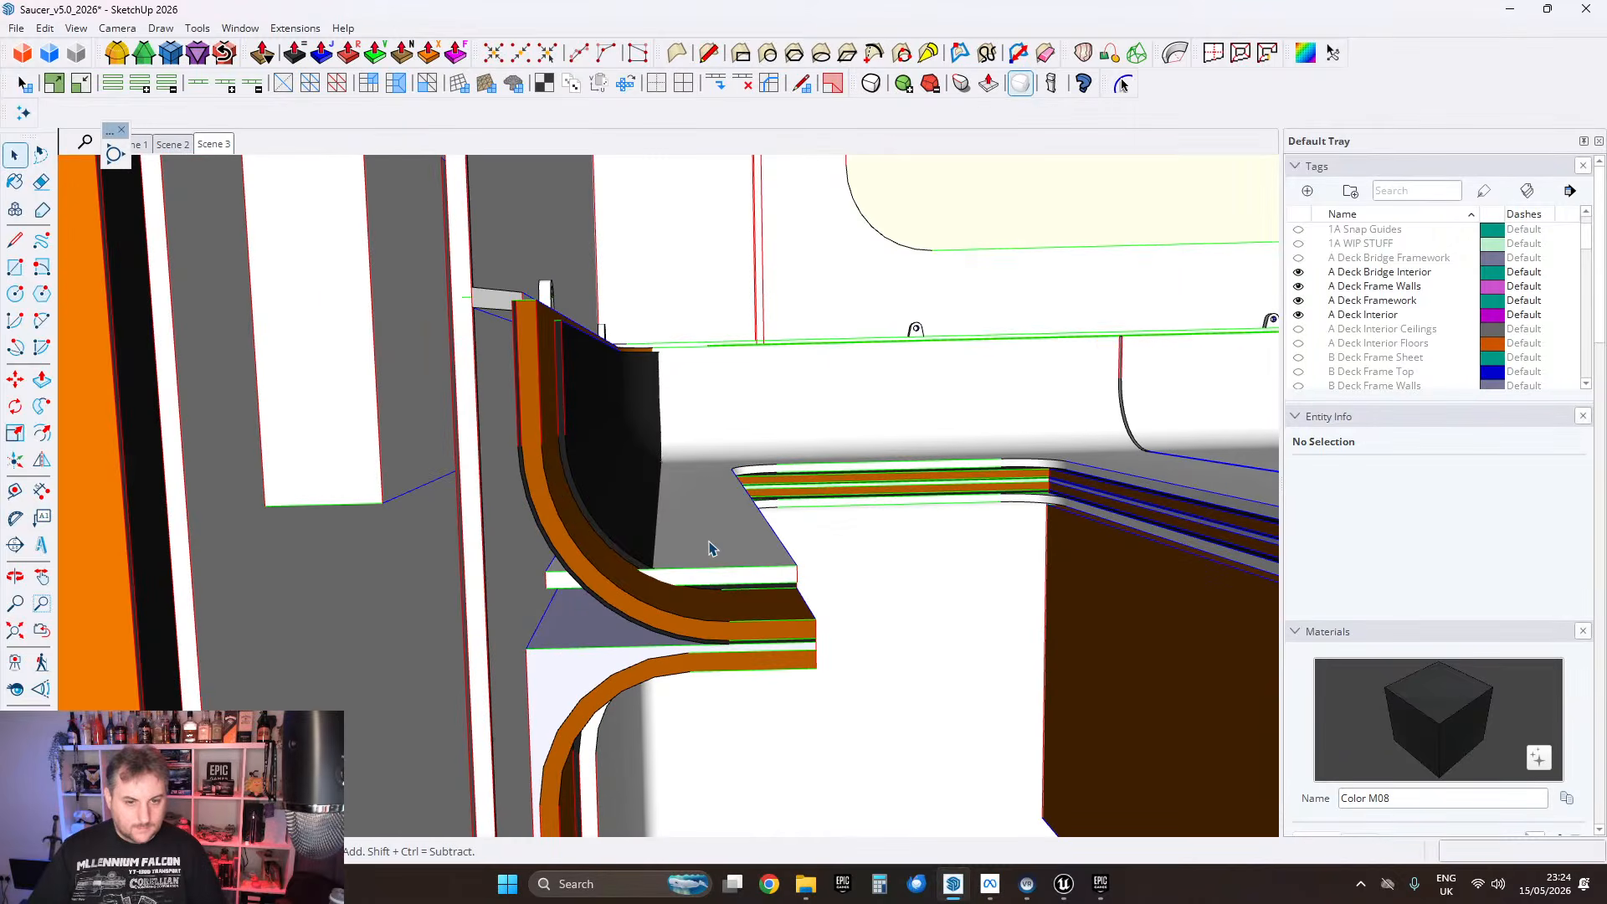
# Step: Open the white layer in the ledge component and push its end face back 35.5 cm
pyautogui.doubleClick(710, 544)
pyautogui.click(676, 554)
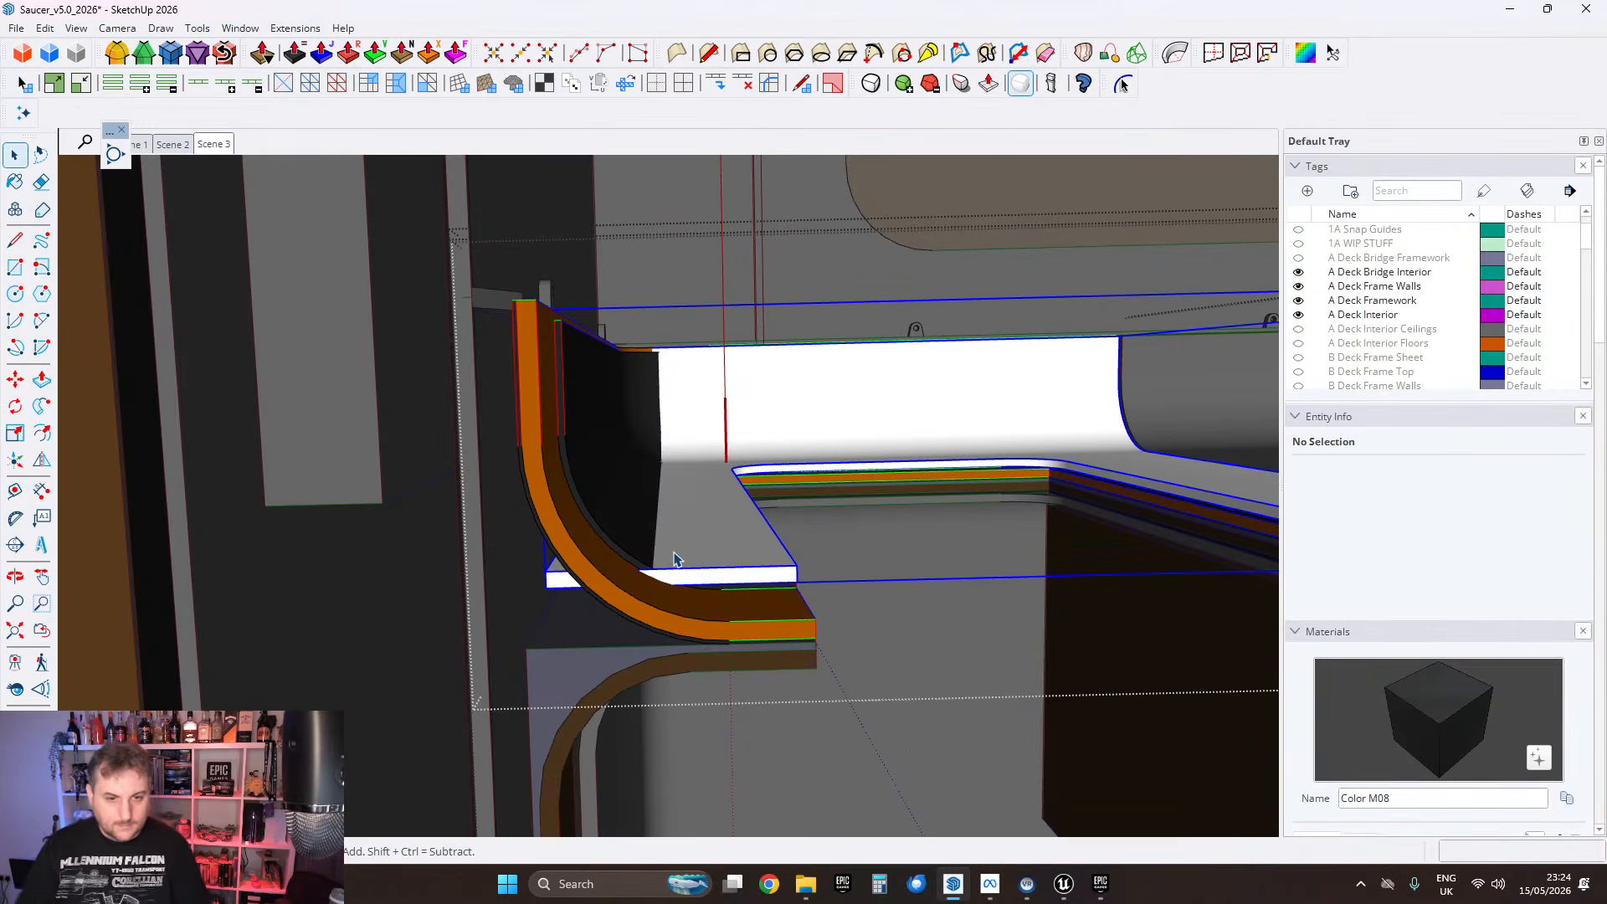
pyautogui.keyDown('shift'); pyautogui.moveTo(751, 554); pyautogui.dragTo(773, 533, button='middle'); pyautogui.keyUp('shift')
pyautogui.doubleClick(773, 533)
pyautogui.scroll(5, 503, 552)
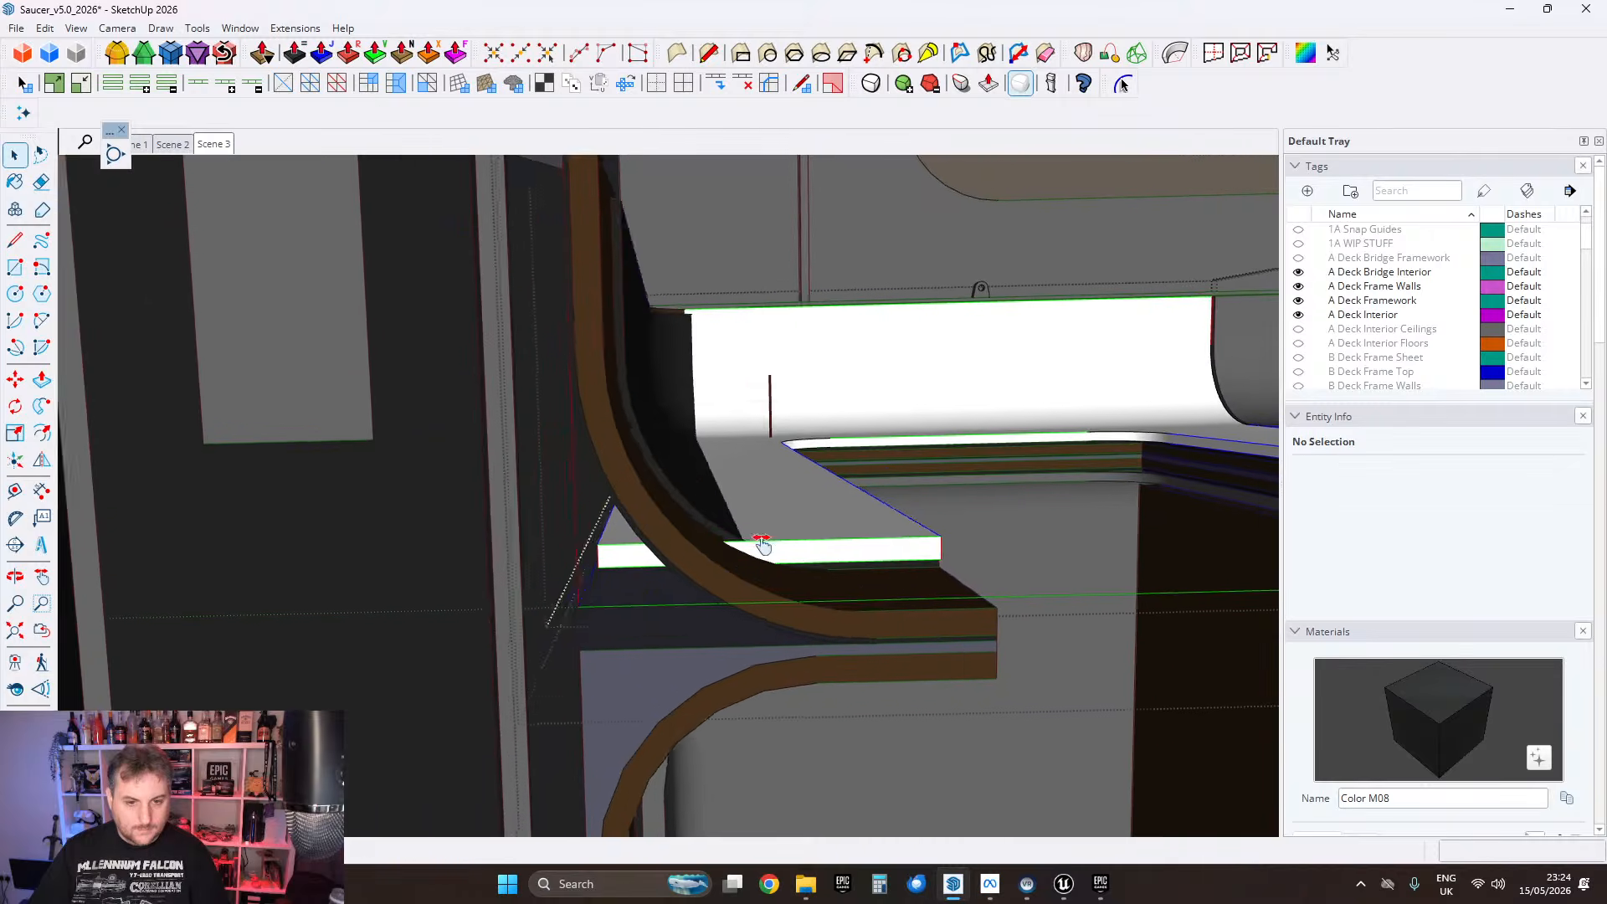
pyautogui.keyDown('shift'); pyautogui.moveTo(657, 563); pyautogui.dragTo(764, 567, button='middle'); pyautogui.keyUp('shift')
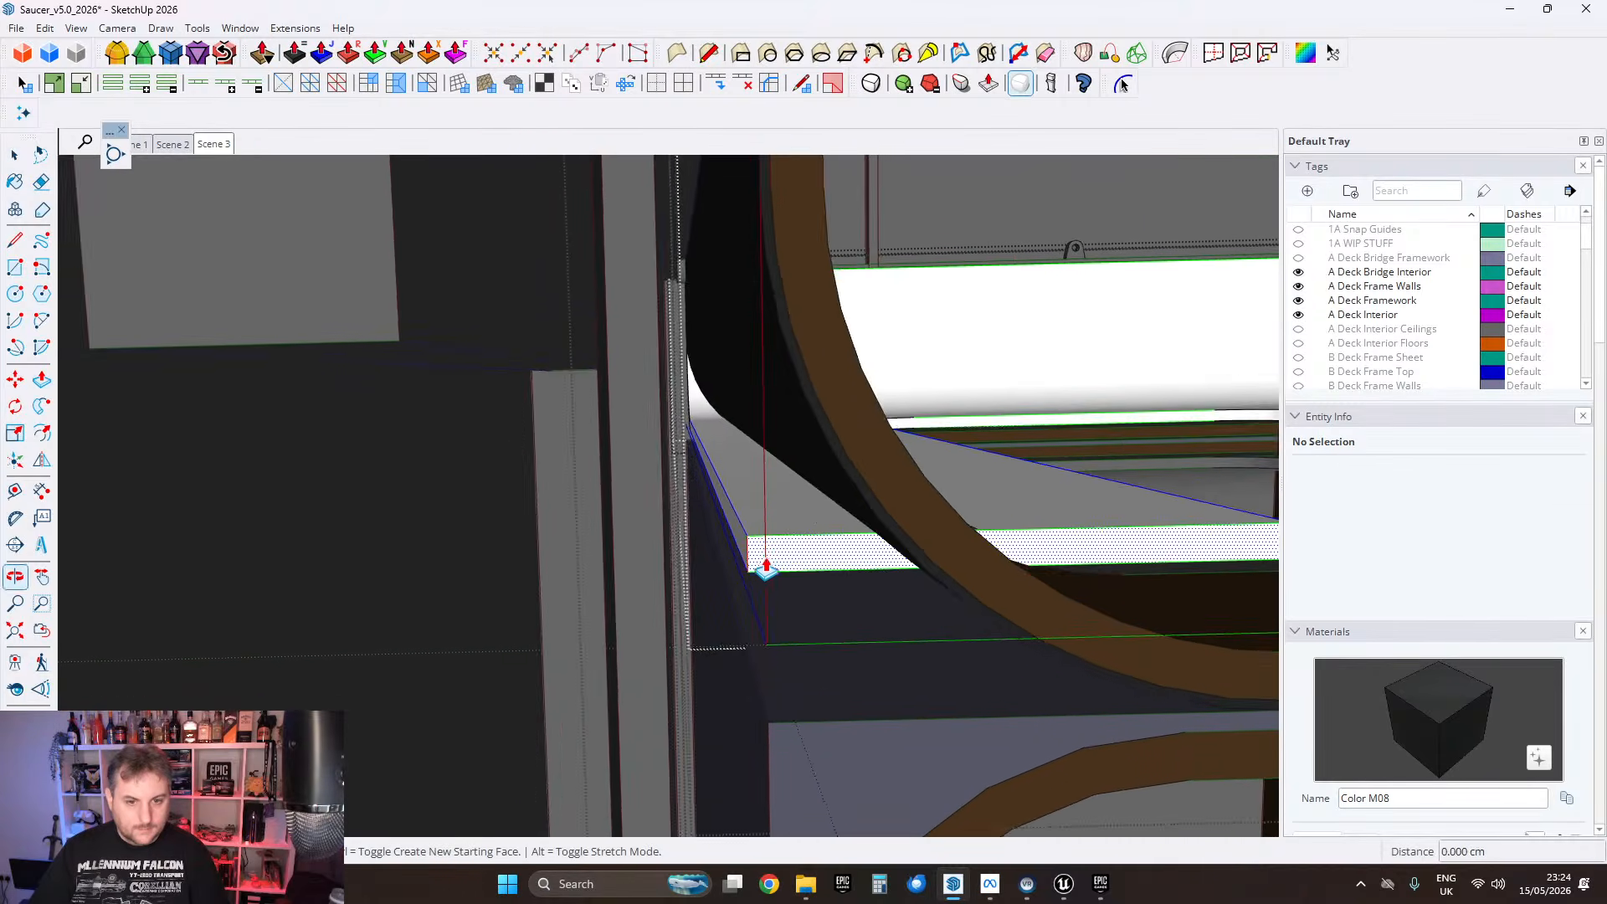
pyautogui.scroll(2, 754, 554)
pyautogui.click(744, 550)
pyautogui.keyDown('shift'); pyautogui.moveTo(939, 550); pyautogui.dragTo(423, 557, button='middle'); pyautogui.keyUp('shift')
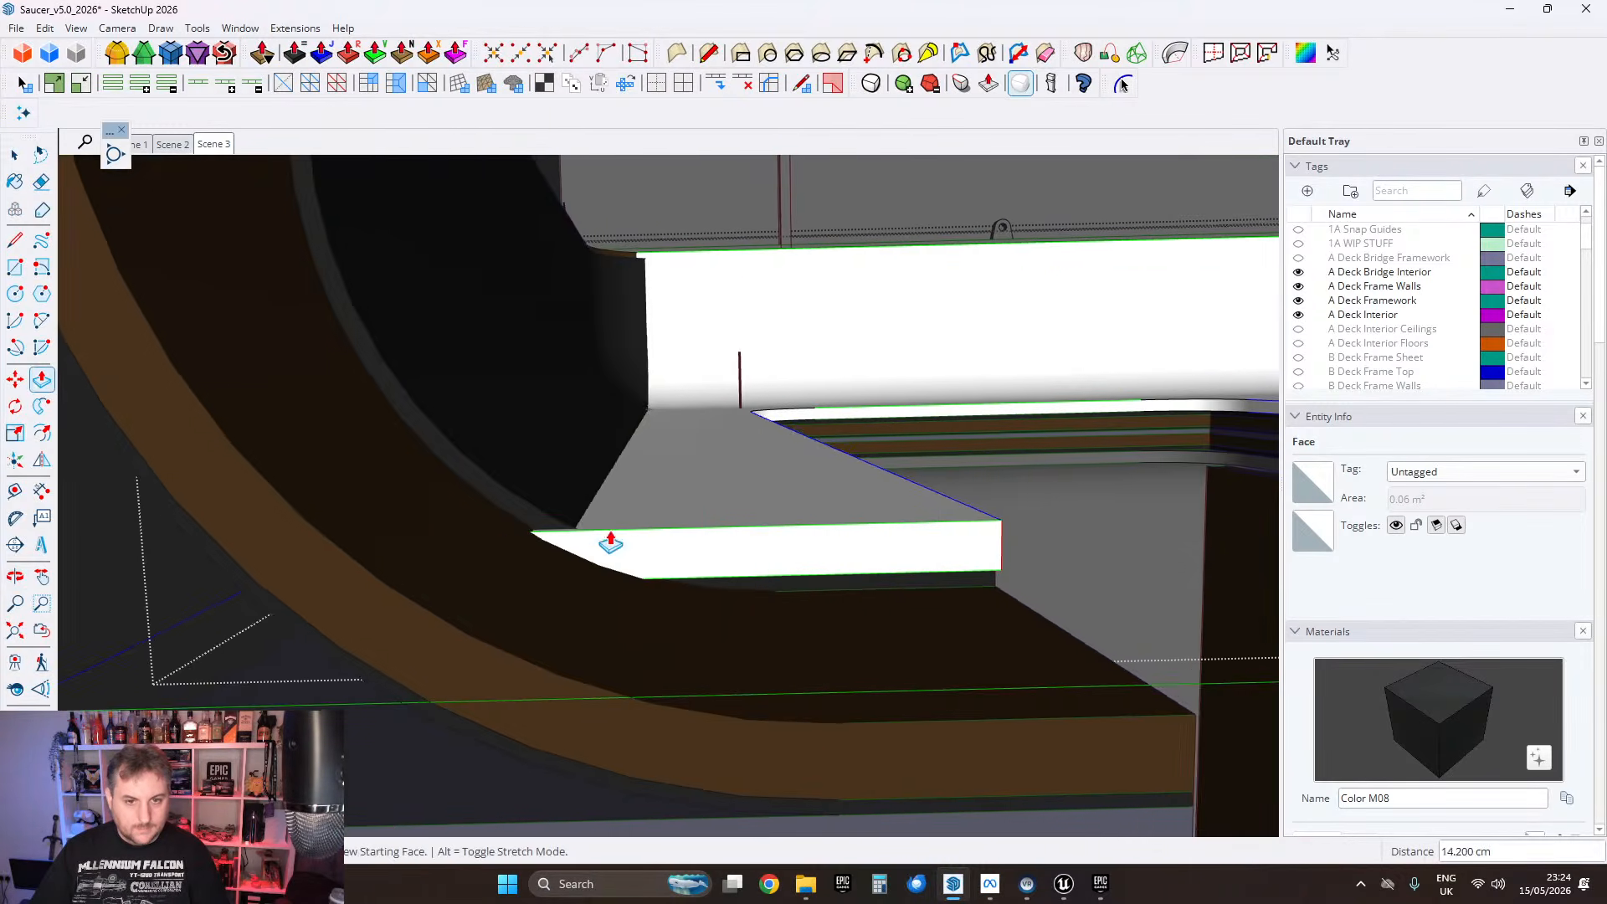
pyautogui.moveTo(610, 546); pyautogui.dragTo(644, 494, button='middle')
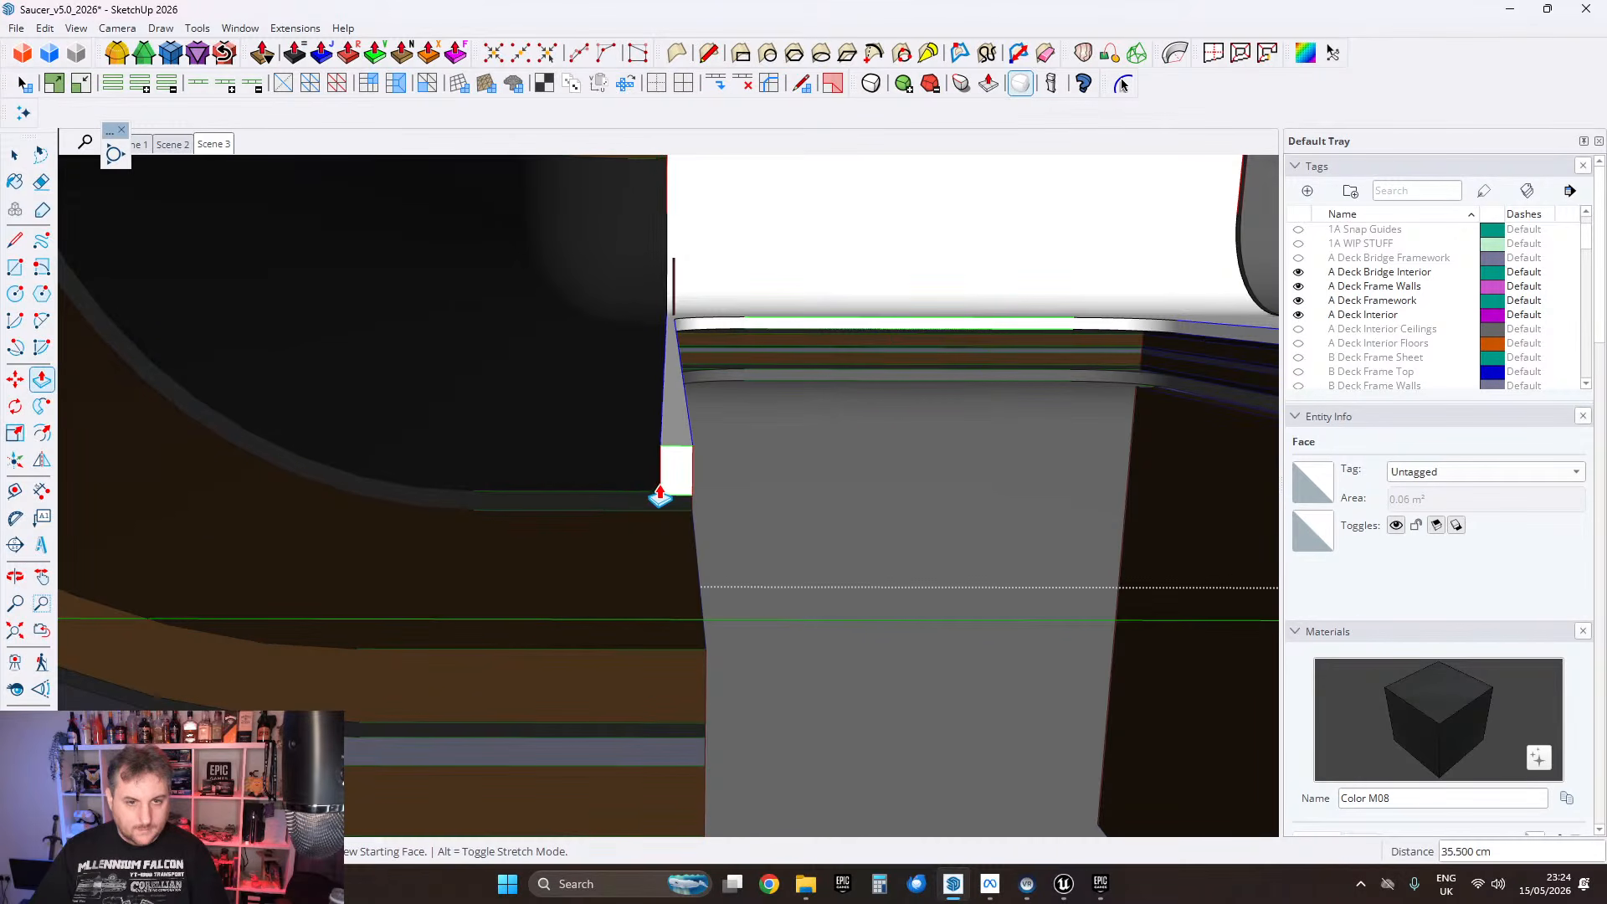
# Step: Paste the white curved layer in place and extend the ledge's end face 2.1 cm to meet it
pyautogui.click(45, 29)
pyautogui.click(102, 152)
pyautogui.scroll(3, 666, 467)
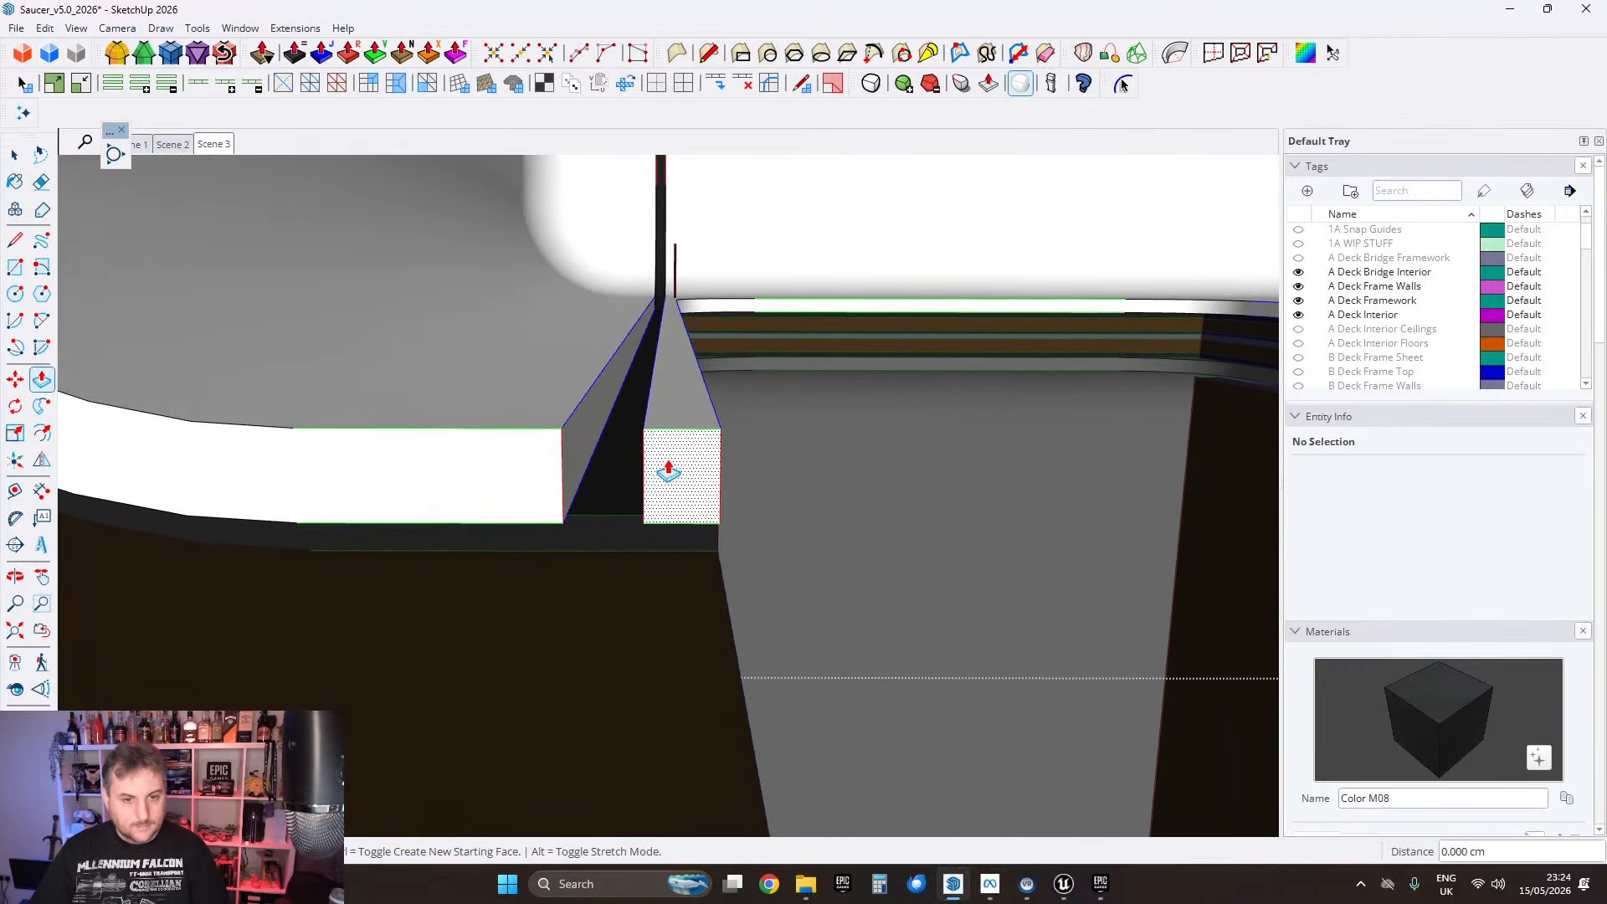
pyautogui.moveTo(667, 470); pyautogui.dragTo(717, 483, button='middle')
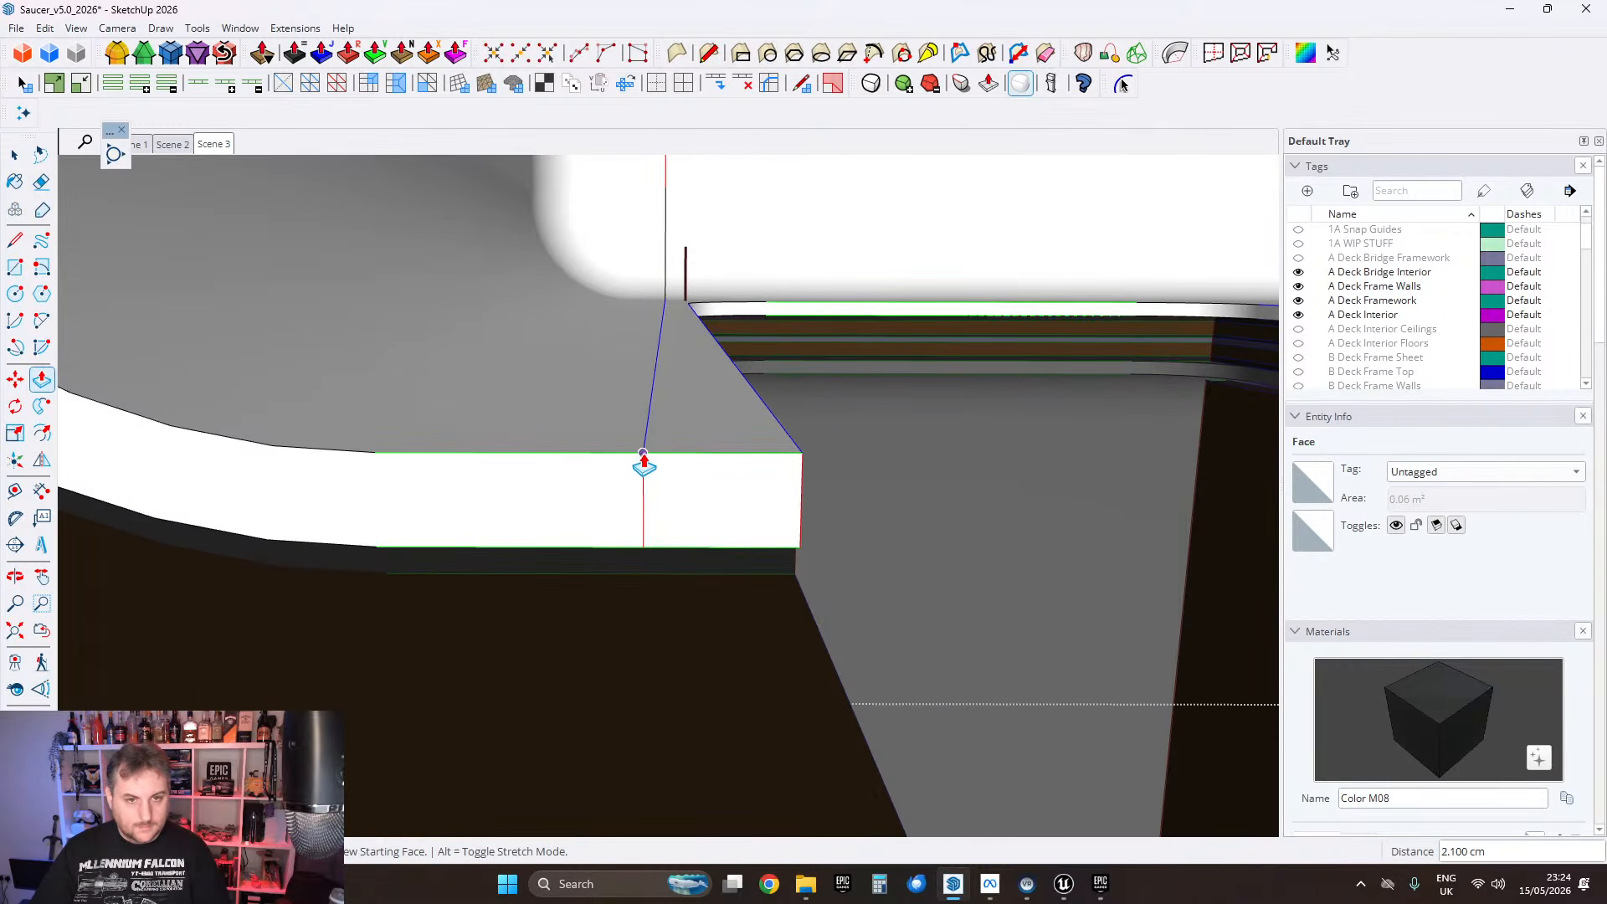
# Step: Explode the pasted white curved group and erase the vertical seam edge on the joined front face
pyautogui.scroll(-3, 574, 352)
pyautogui.rightClick(577, 346)
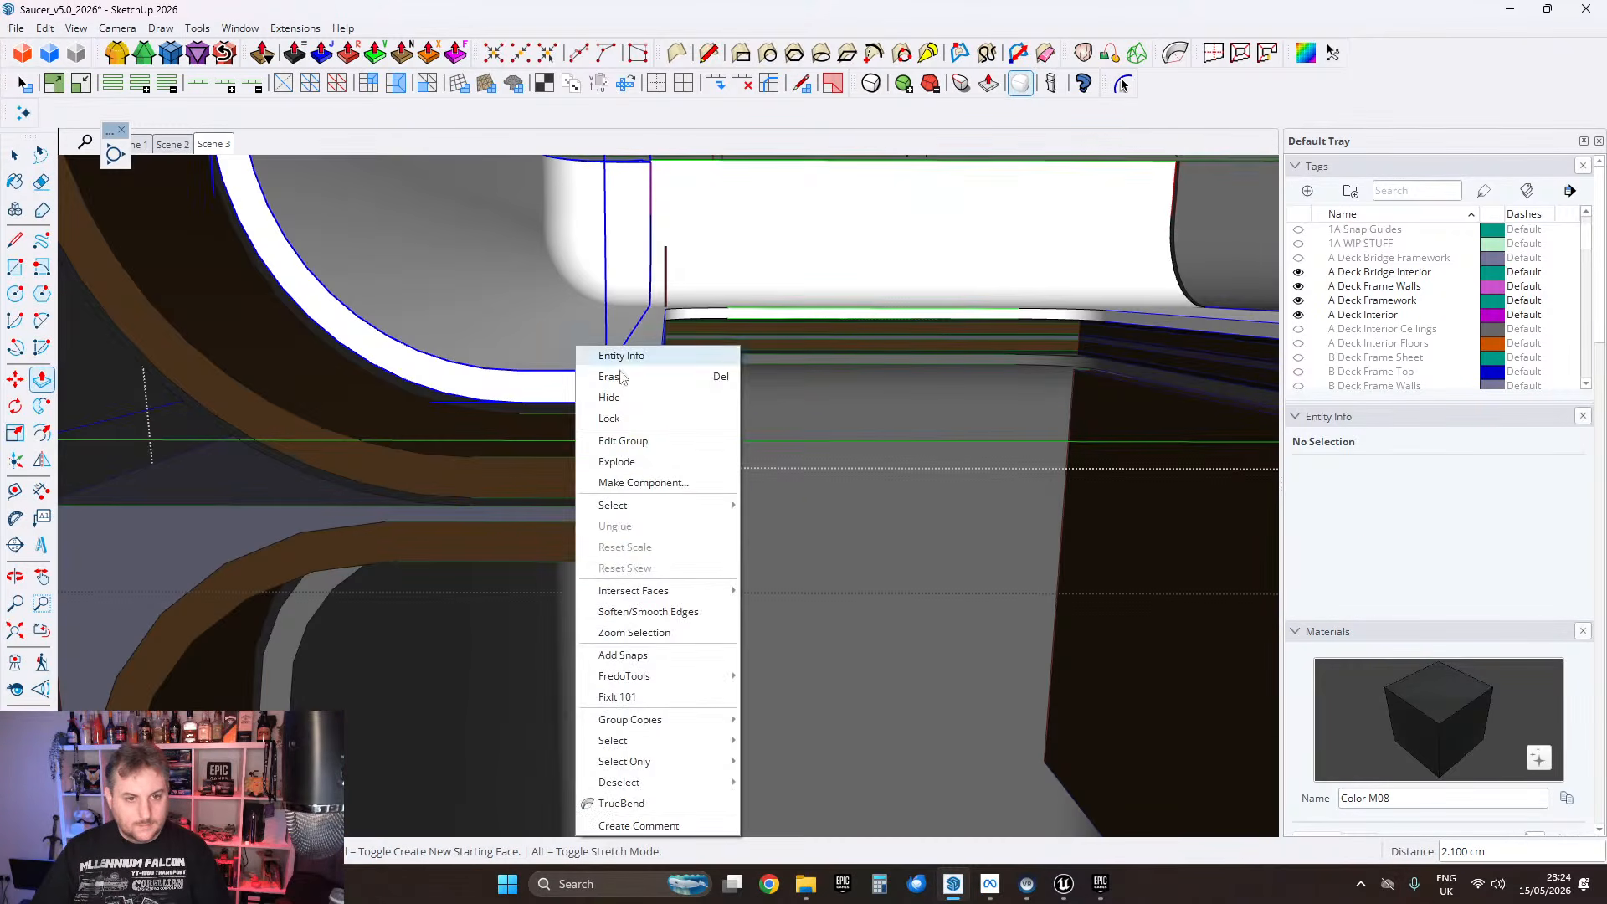
pyautogui.click(619, 462)
pyautogui.scroll(2, 609, 393)
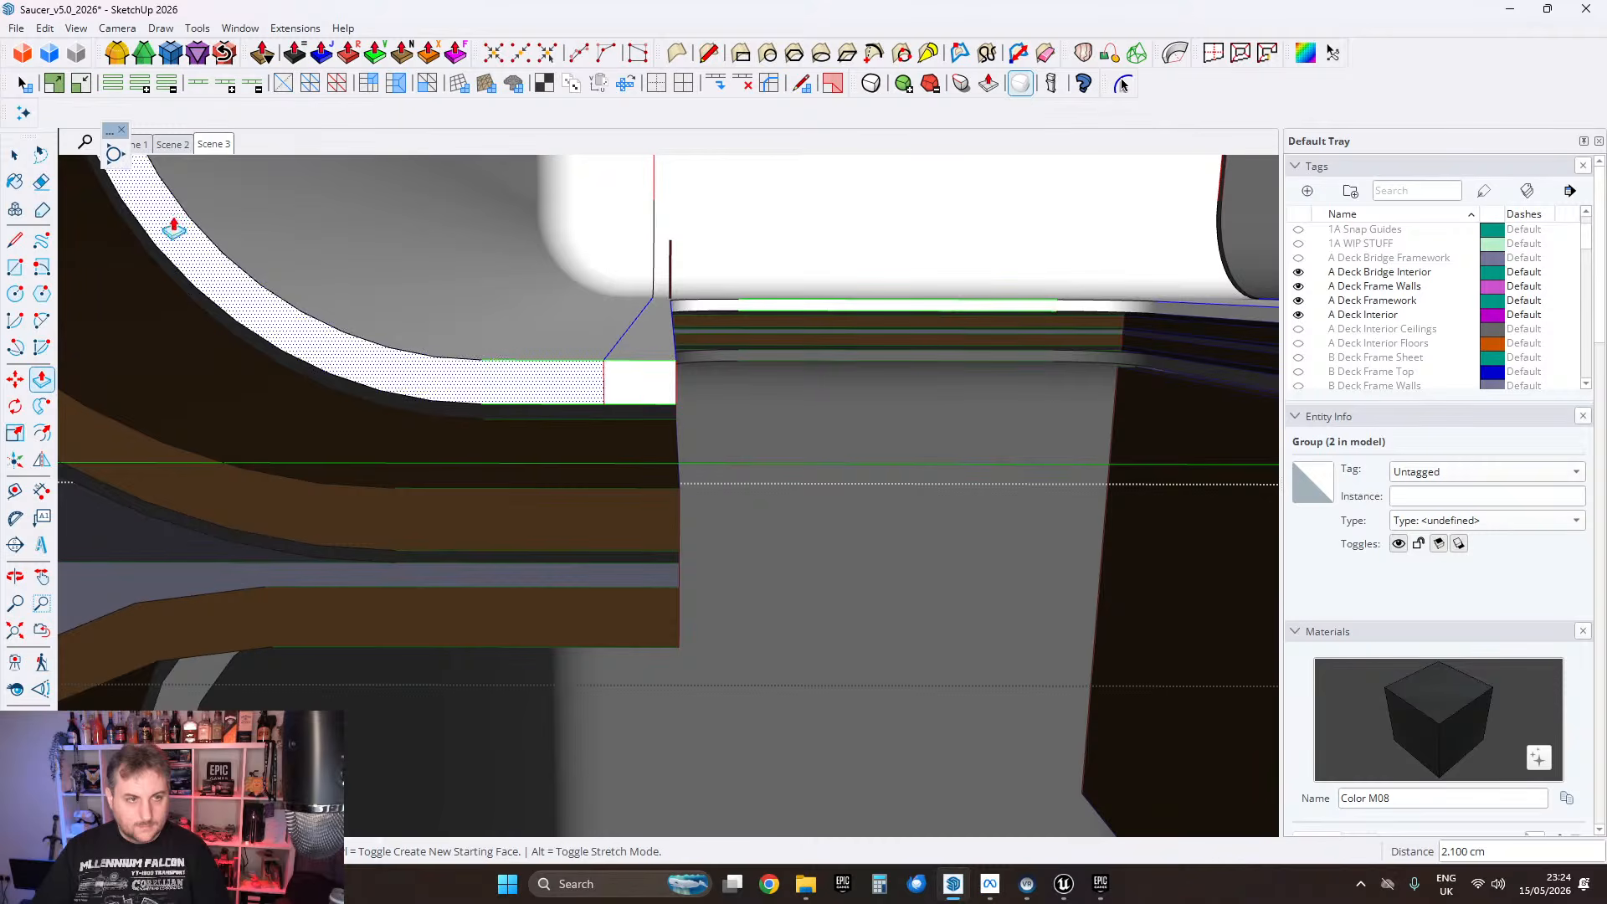
pyautogui.press('e')
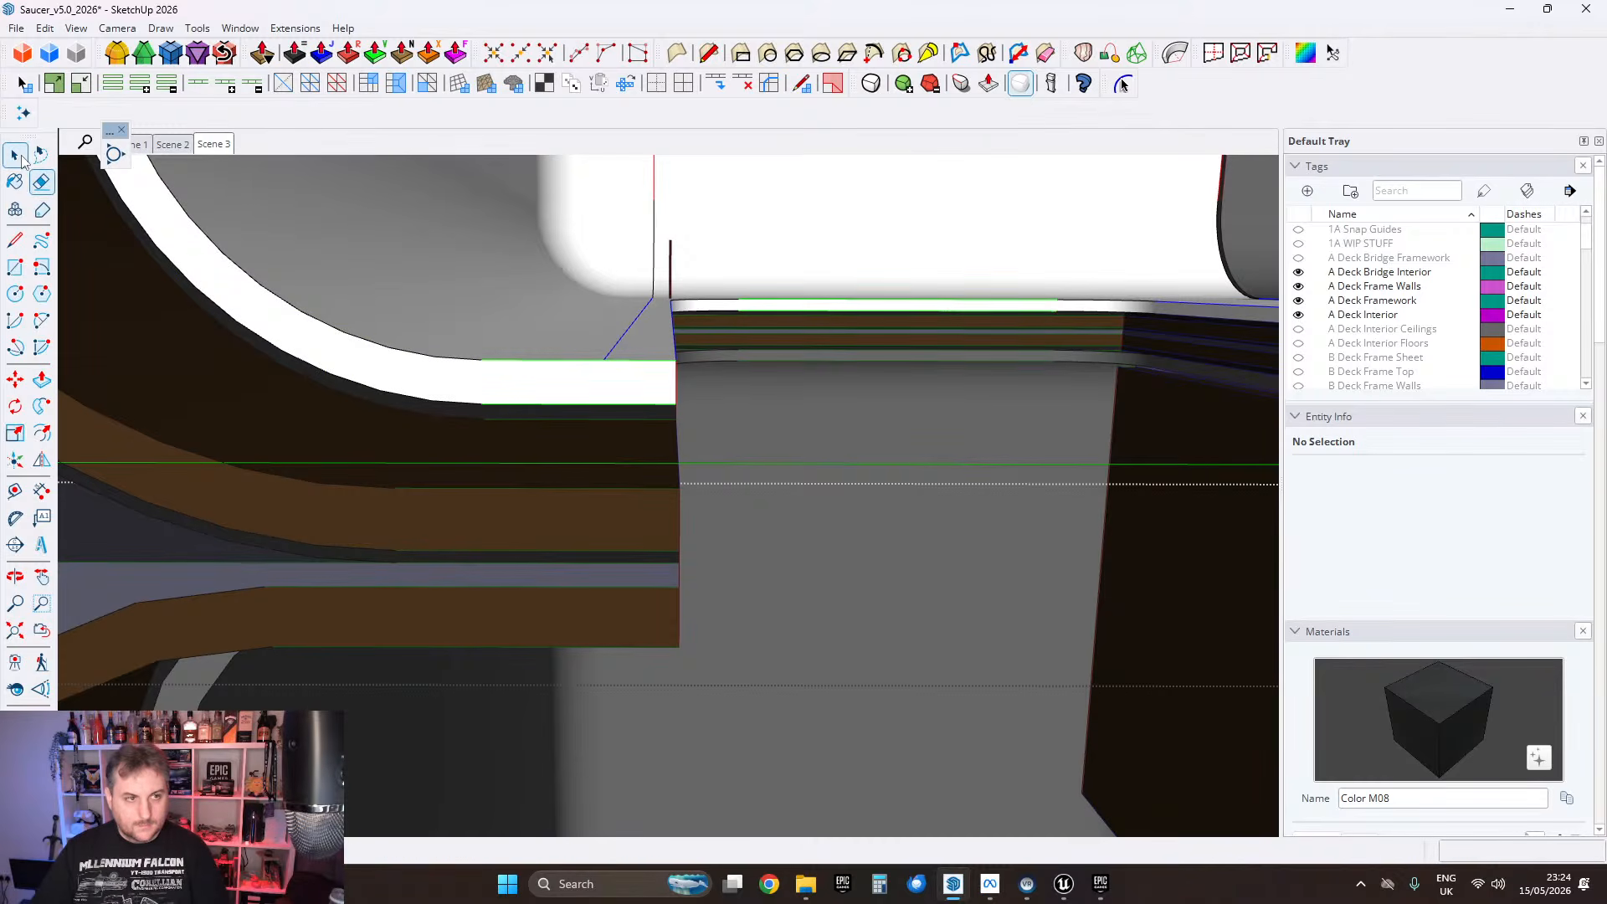
# Step: Clean up the joined white layer's geometry with FixIt 101 and leave the layer
pyautogui.tripleClick(530, 297)
pyautogui.rightClick(529, 291)
pyautogui.click(611, 685)
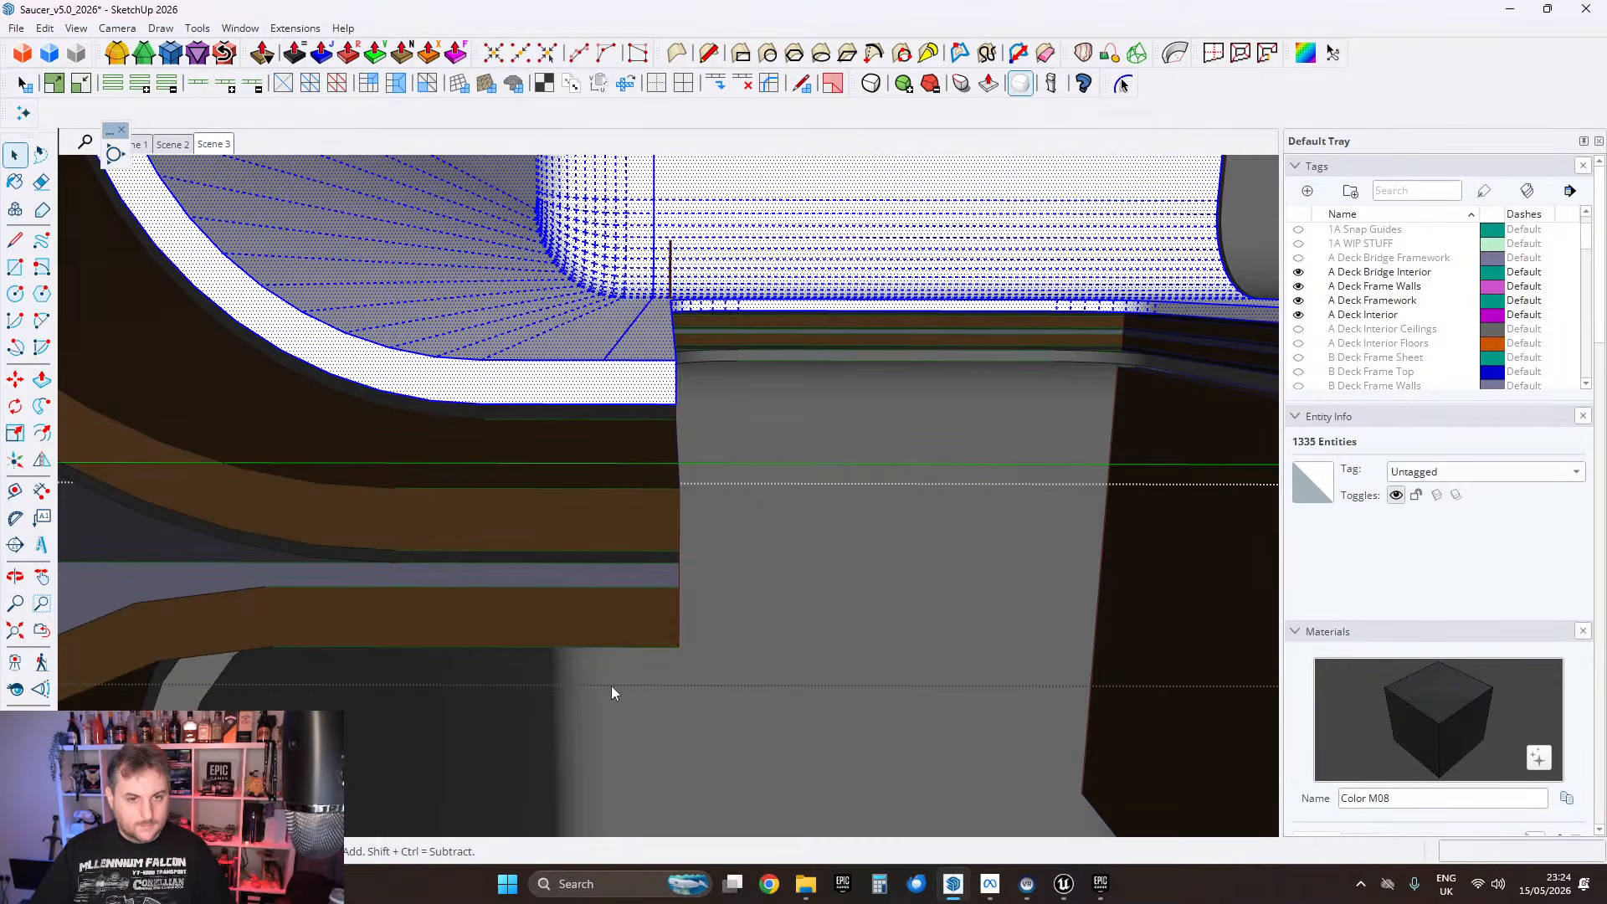
pyautogui.click(829, 517)
pyautogui.moveTo(707, 445); pyautogui.dragTo(642, 524, button='middle')
pyautogui.press('Escape')
# Step: Examine the merged corner panel and the surrounding wall structure from several angles
pyautogui.scroll(5, 767, 509)
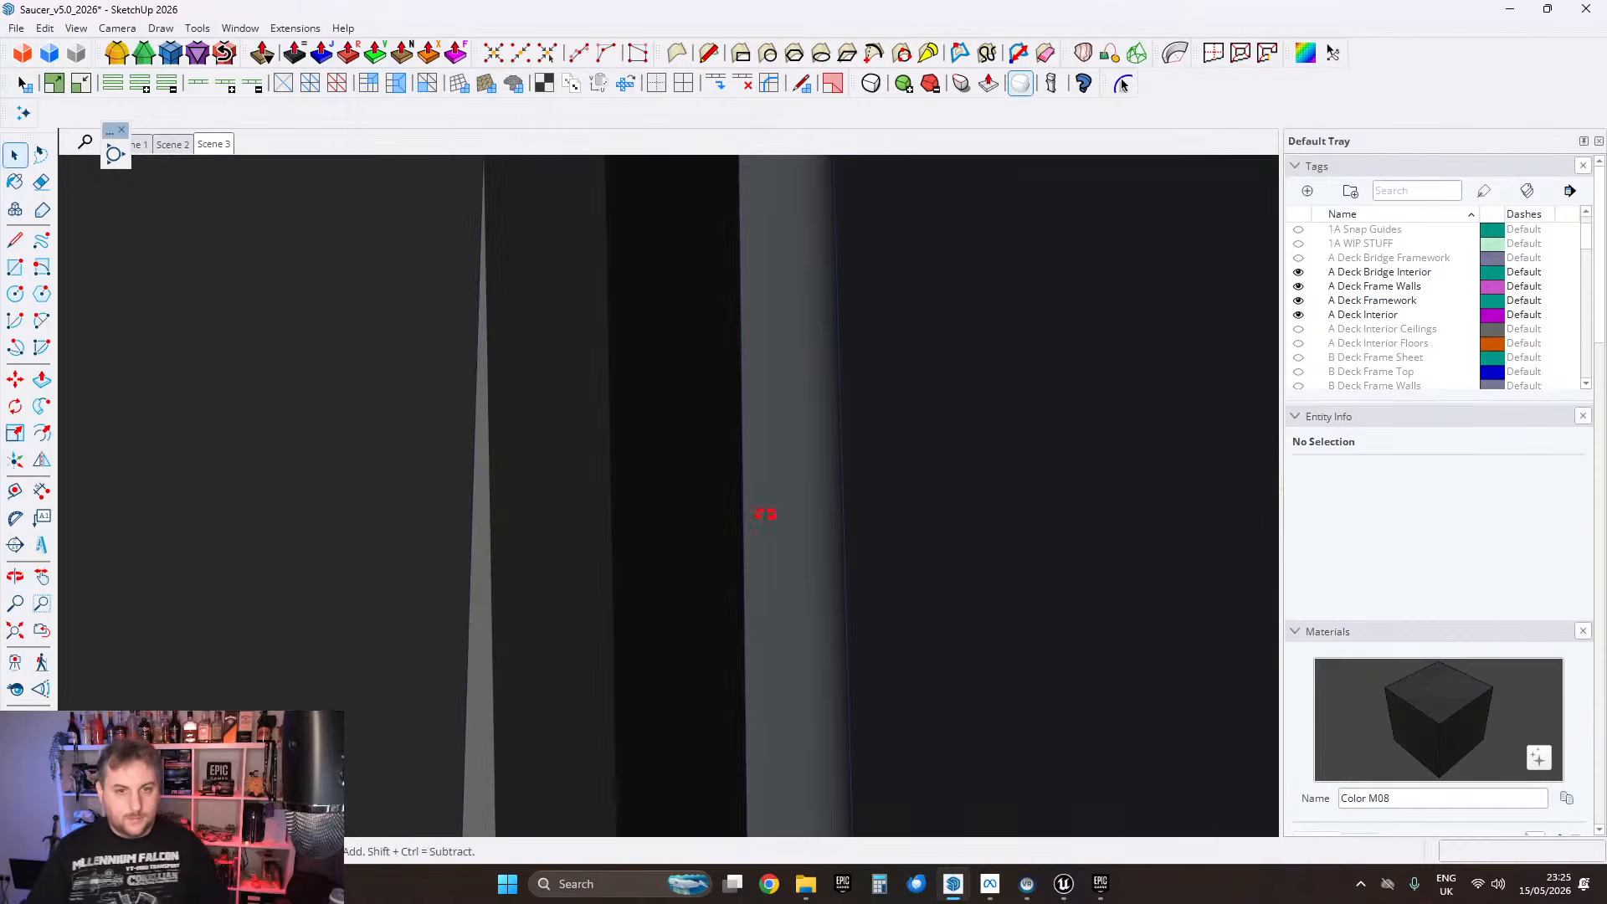
pyautogui.moveTo(768, 509); pyautogui.dragTo(68, 560, button='middle')
pyautogui.moveTo(561, 601); pyautogui.dragTo(945, 622, button='middle')
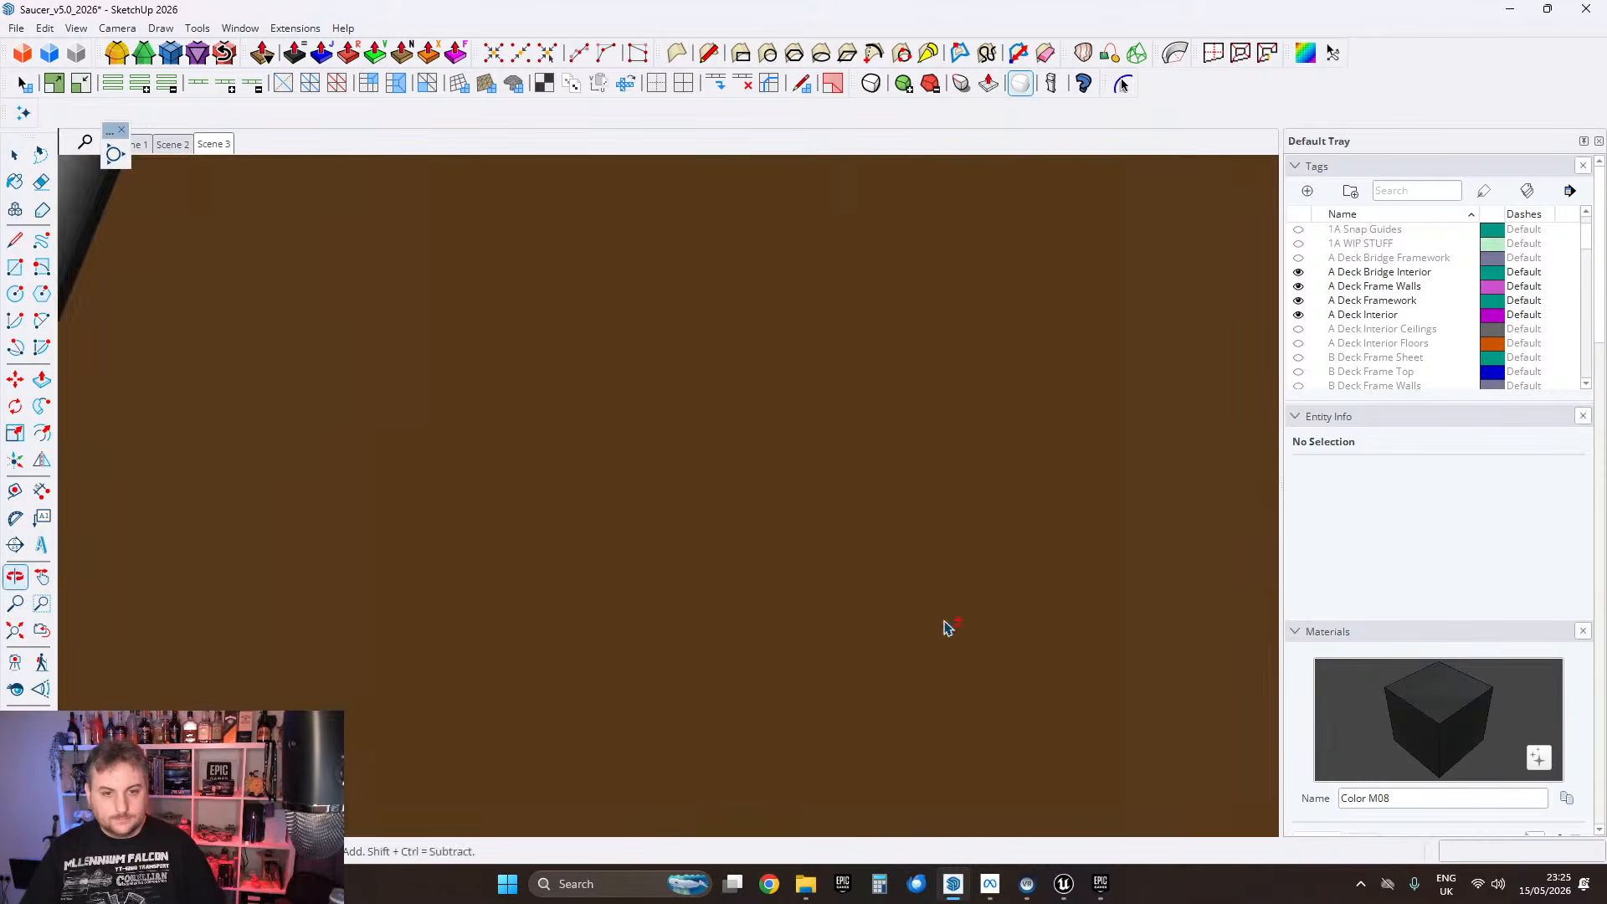
pyautogui.moveTo(509, 661); pyautogui.dragTo(509, 570, button='middle')
pyautogui.scroll(-8, 369, 427)
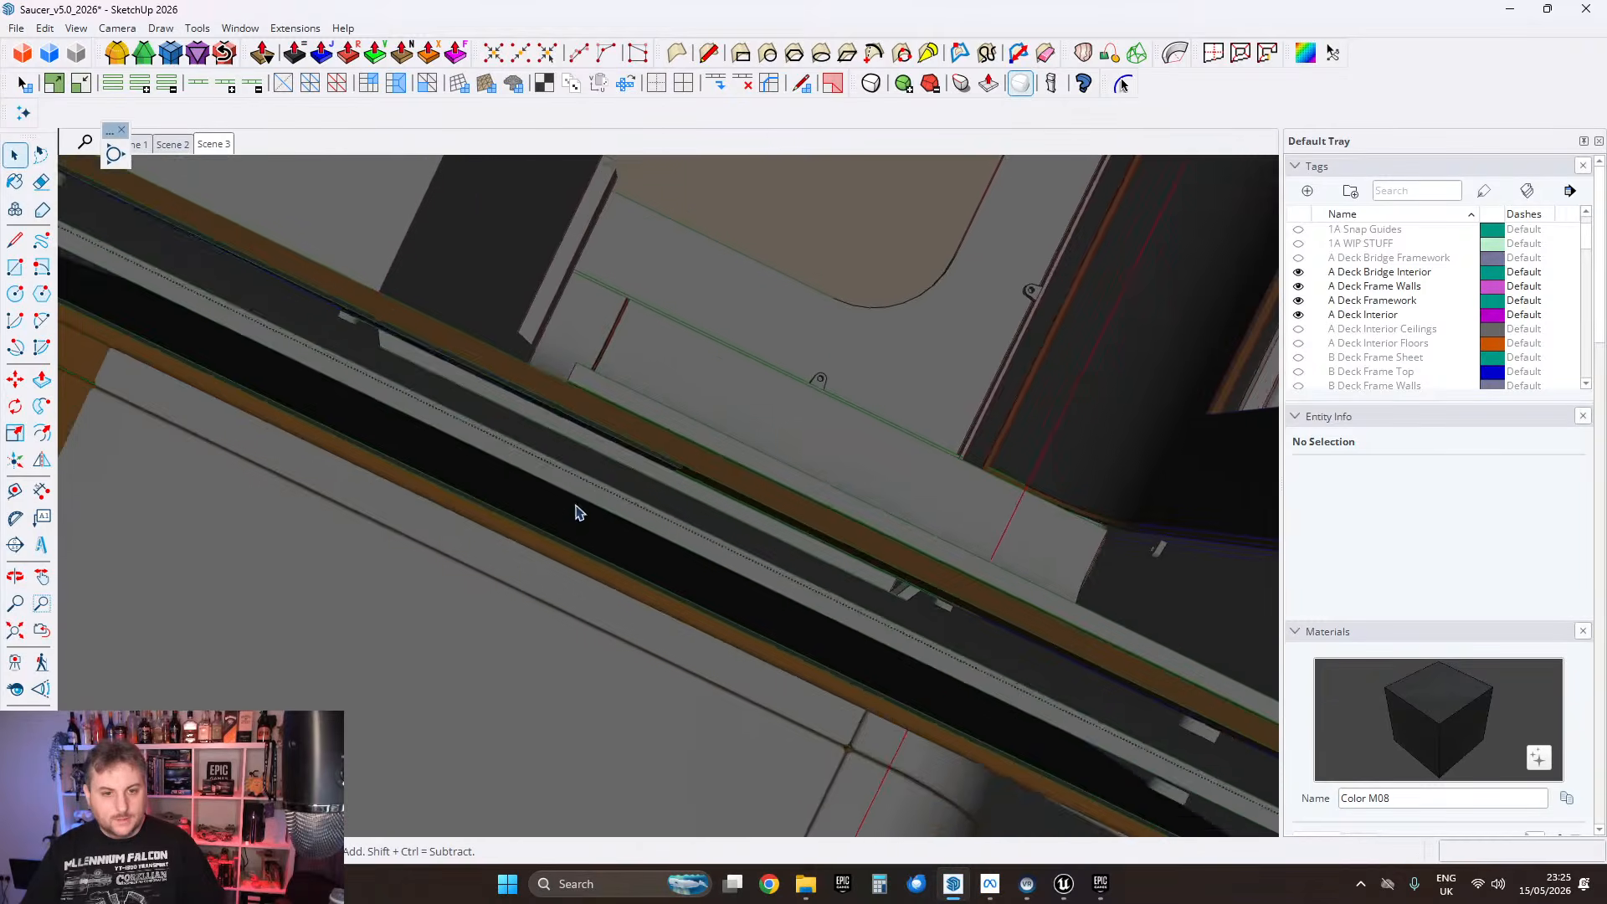
pyautogui.moveTo(771, 475); pyautogui.dragTo(1189, 626, button='middle')
pyautogui.scroll(3, 644, 413)
pyautogui.press('Escape')
pyautogui.moveTo(642, 413); pyautogui.dragTo(917, 369, button='middle')
pyautogui.press('Escape')
pyautogui.scroll(-3, 731, 420)
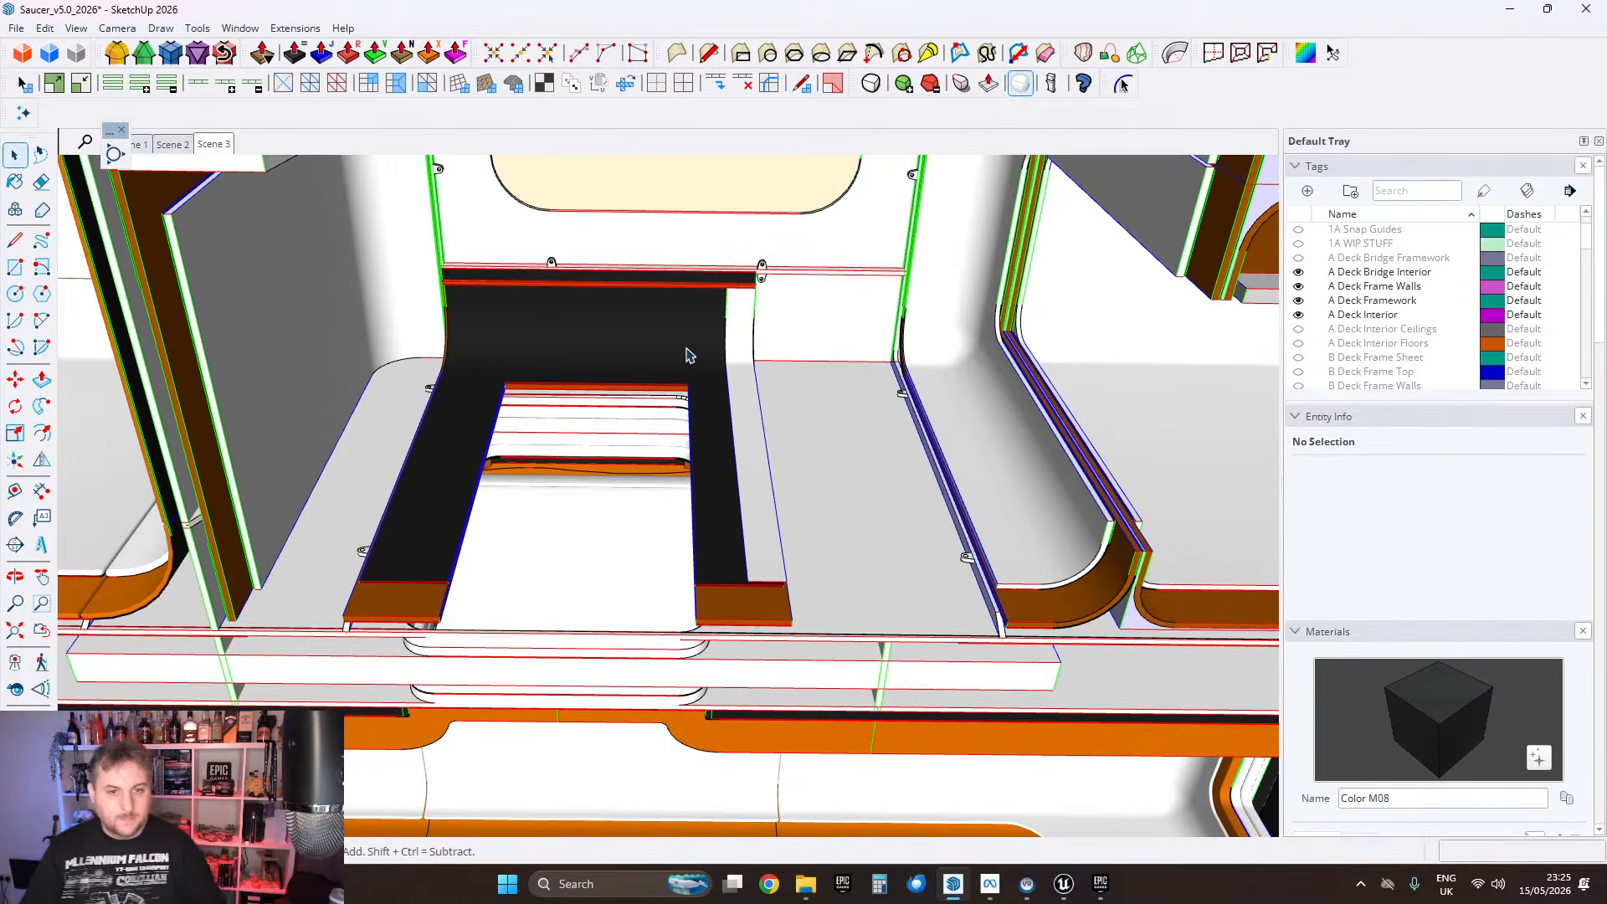
# Step: Delete the leftover dark and orange panel component around the window opening
pyautogui.moveTo(814, 368); pyautogui.dragTo(991, 480, button='middle')
pyautogui.scroll(2, 716, 382)
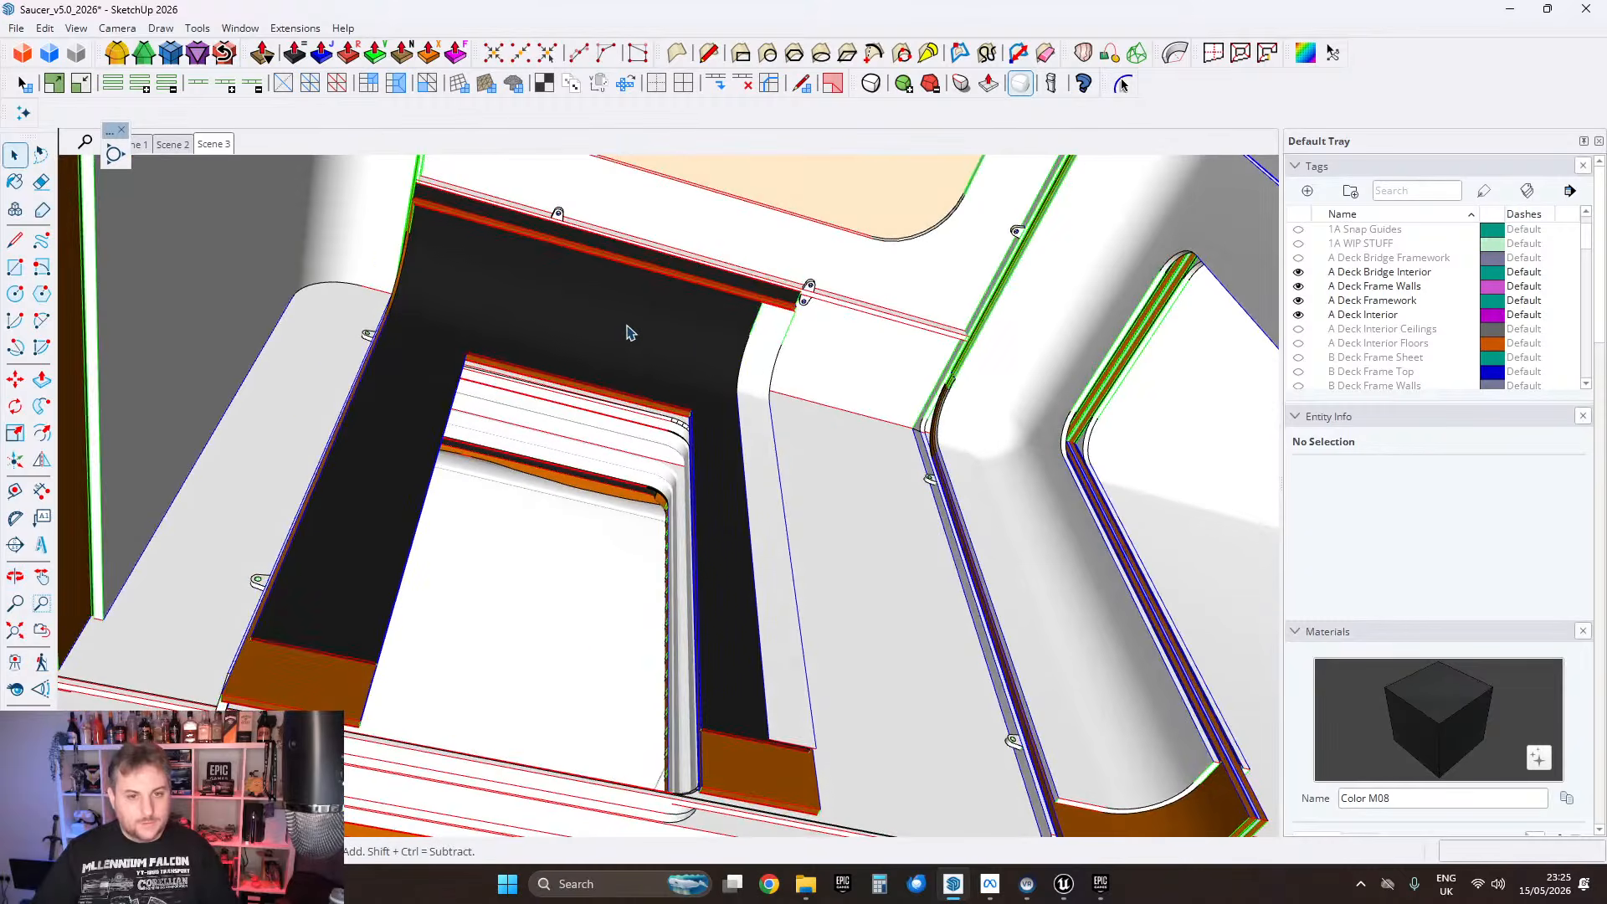
pyautogui.click(669, 337)
pyautogui.scroll(-2, 670, 336)
pyautogui.moveTo(670, 336); pyautogui.dragTo(631, 344, button='middle')
pyautogui.press('Delete')
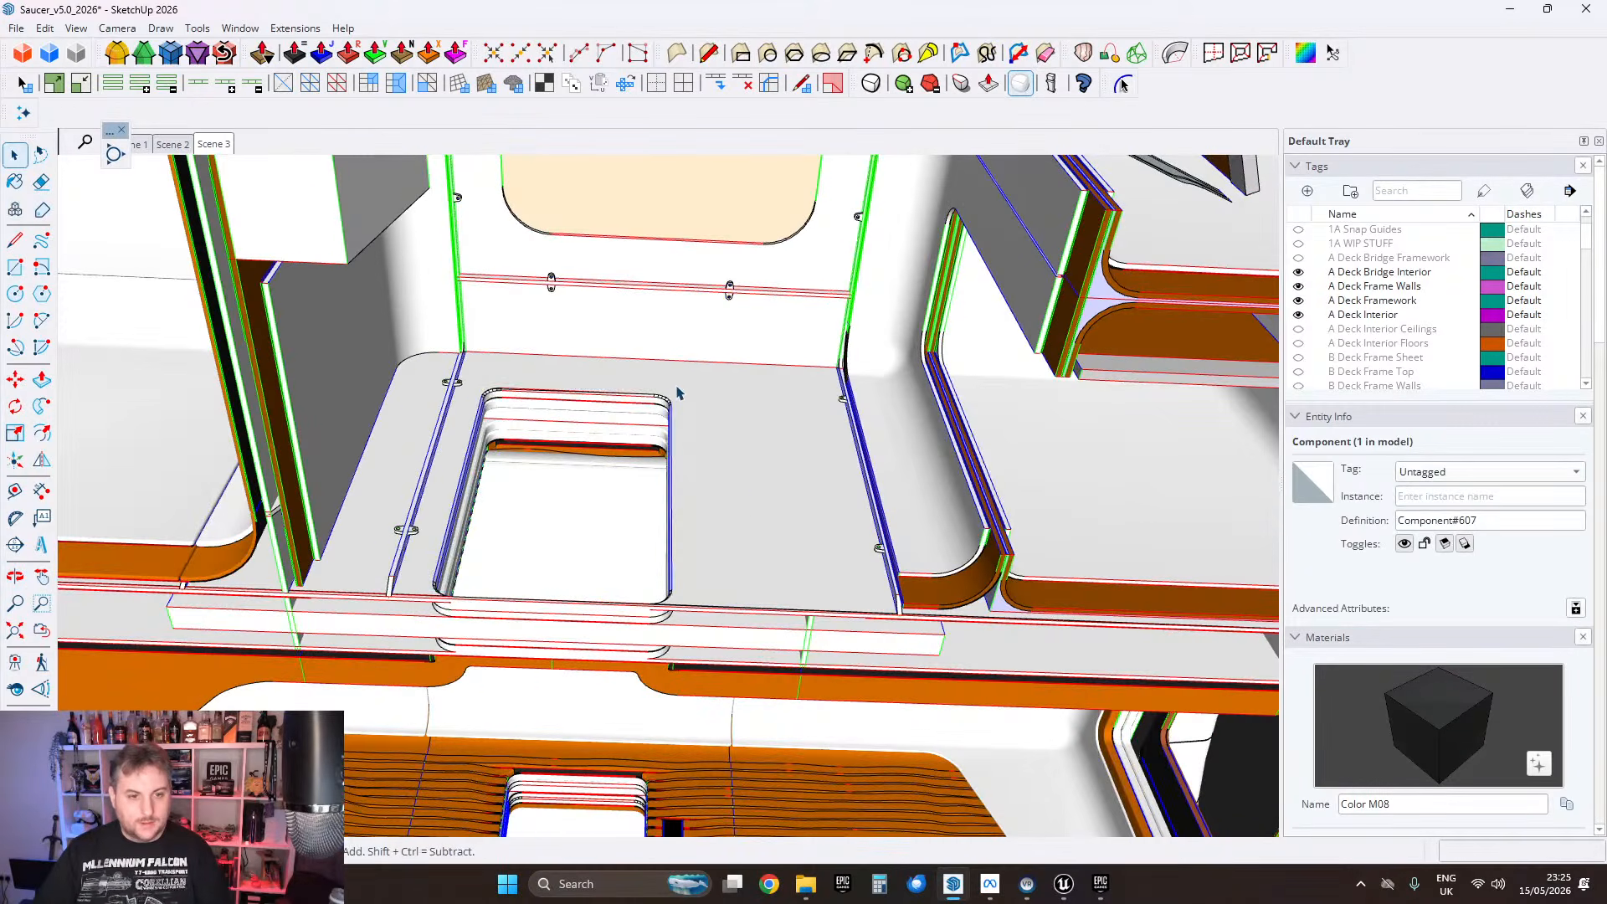
# Step: Open the white layer where the curved corner meets the straight run and erase the stray triangular face beside the step
pyautogui.moveTo(679, 391); pyautogui.dragTo(946, 487, button='middle')
pyautogui.scroll(2, 929, 428)
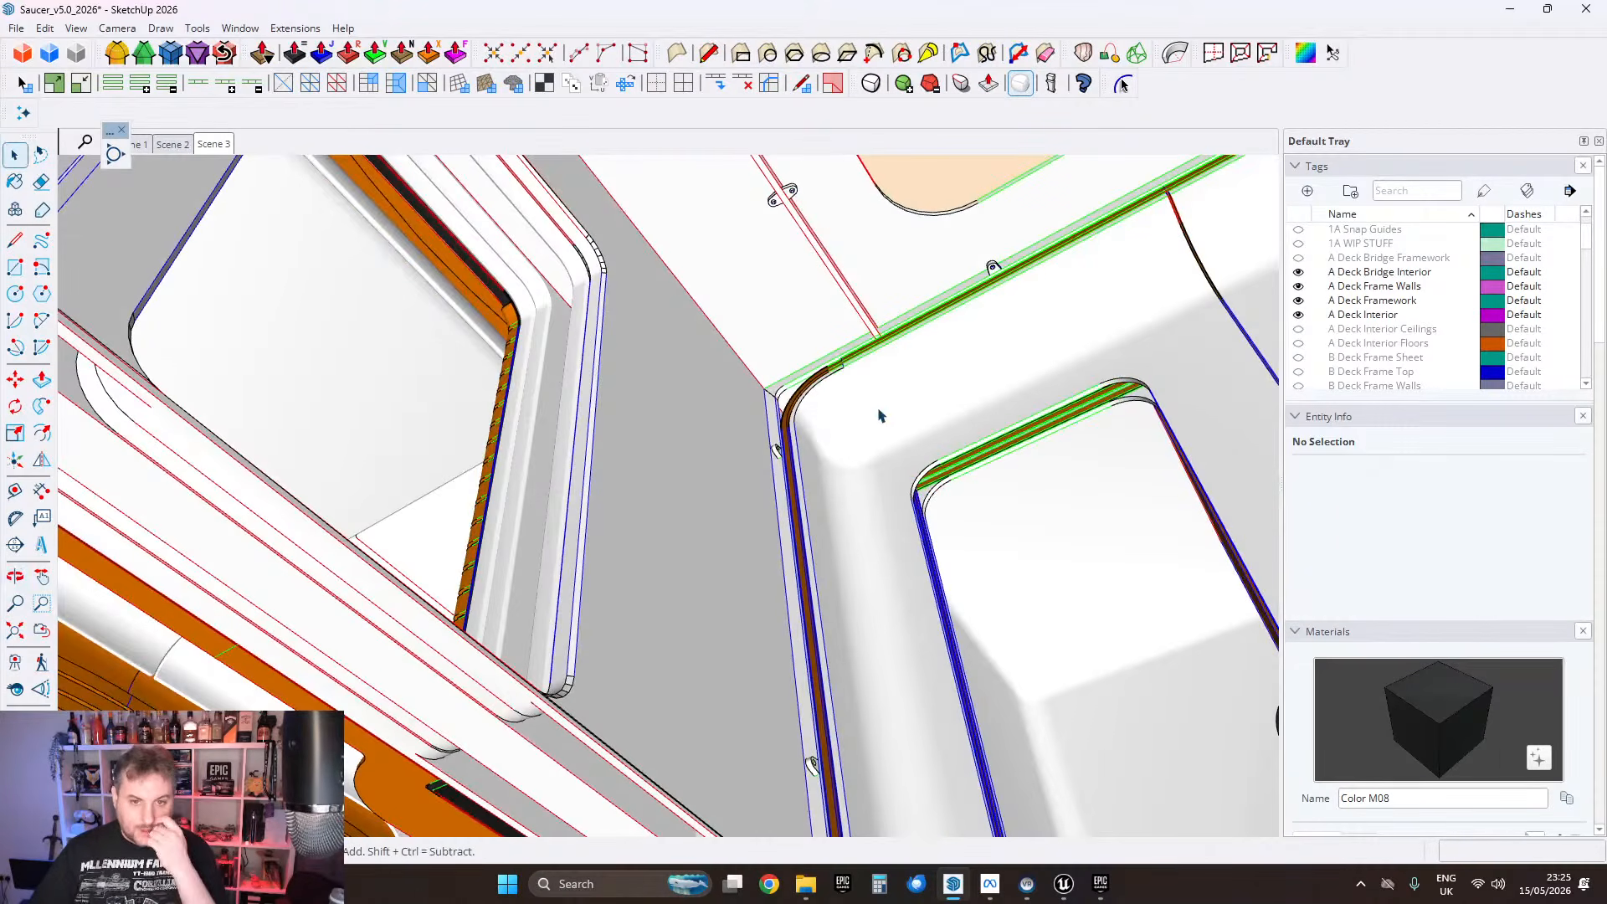
pyautogui.scroll(5, 861, 417)
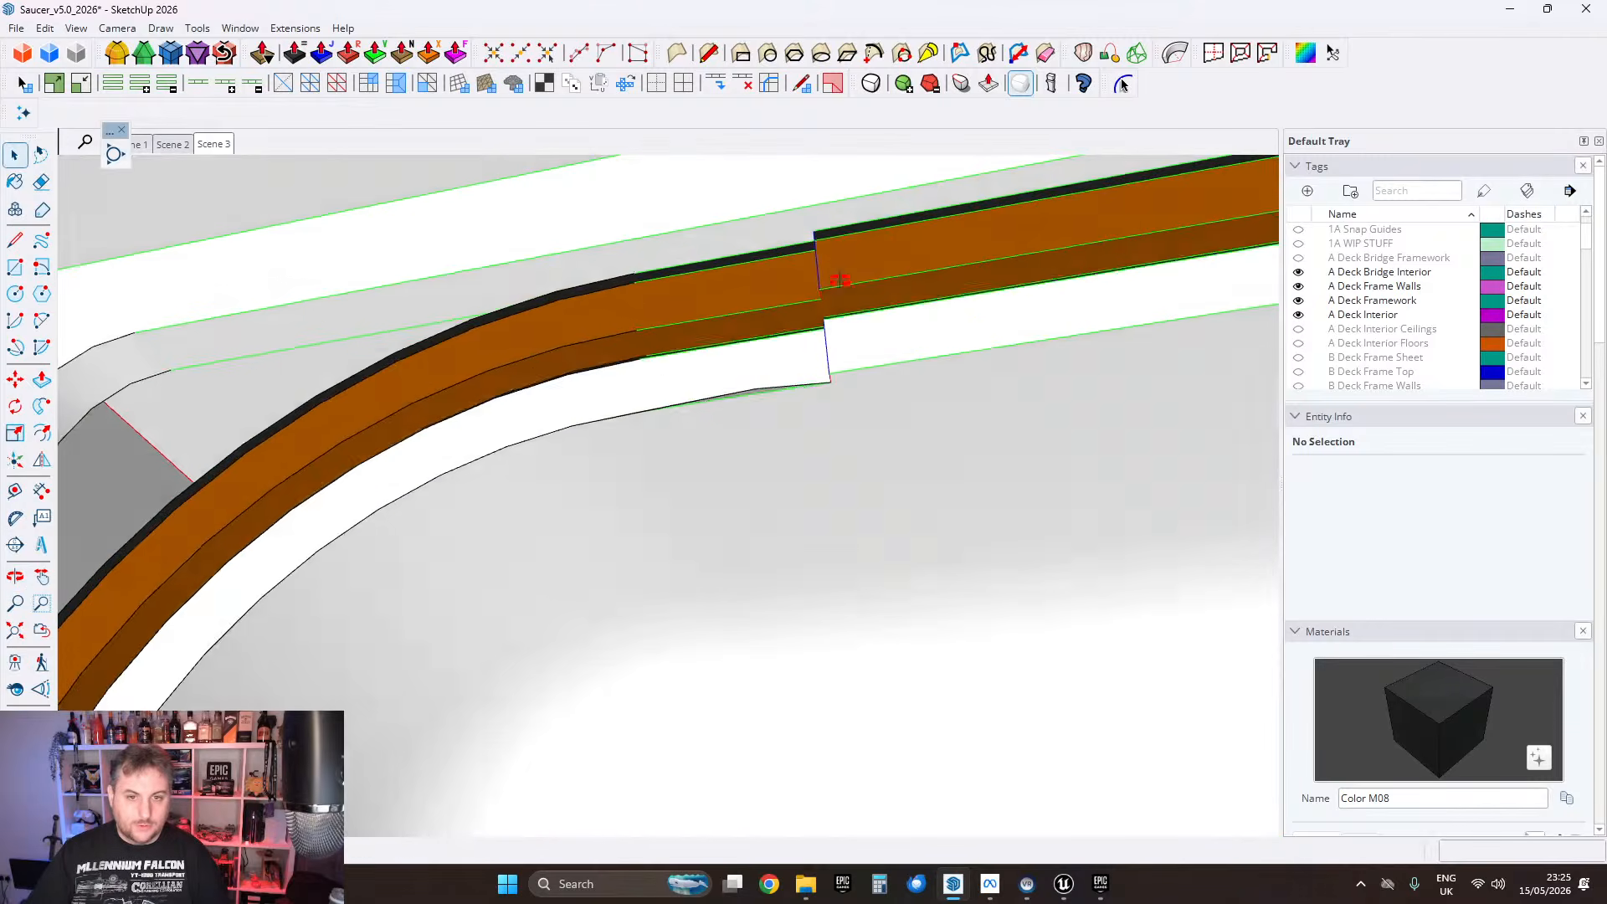
pyautogui.moveTo(840, 280); pyautogui.dragTo(799, 427, button='middle')
pyautogui.doubleClick(798, 425)
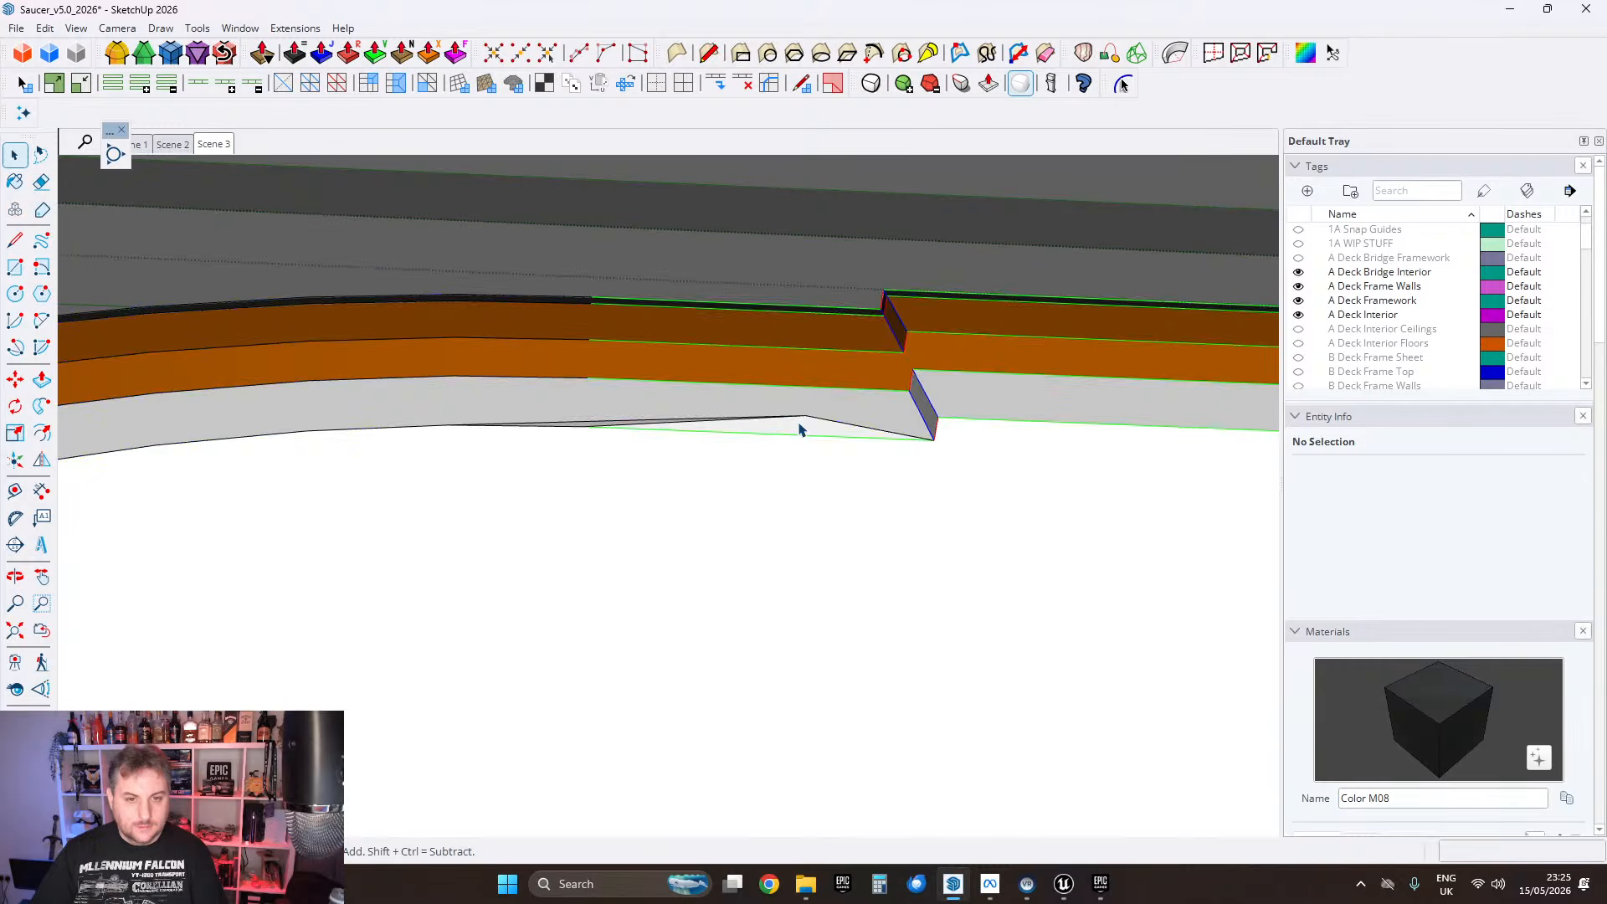
pyautogui.doubleClick(780, 427)
pyautogui.scroll(4, 795, 432)
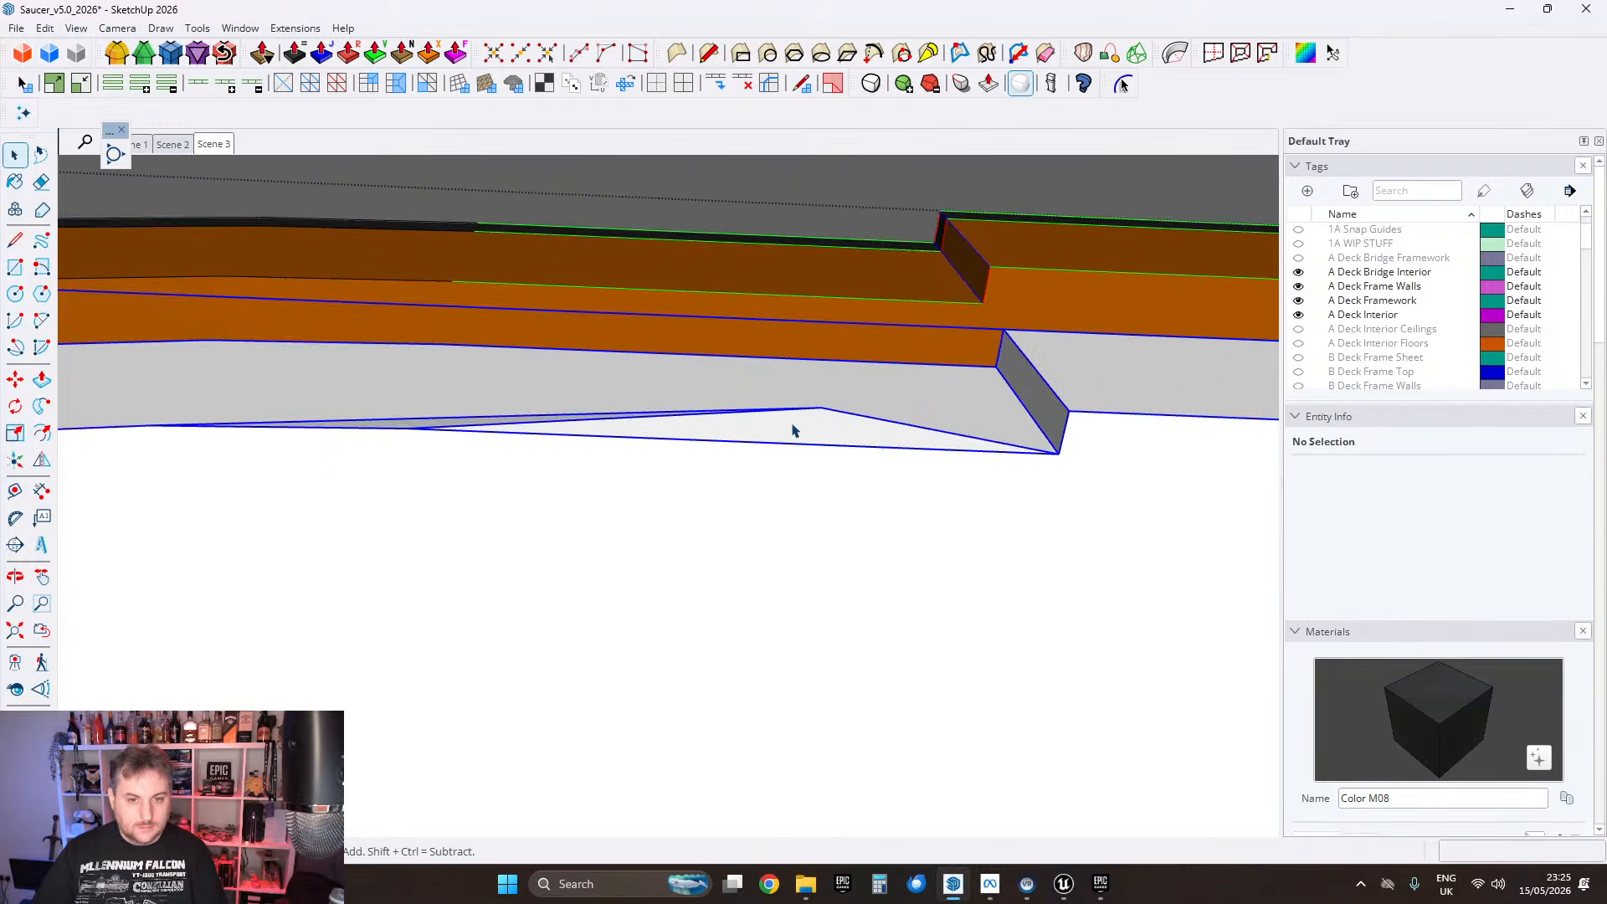
pyautogui.click(784, 430)
pyautogui.click(520, 436)
pyautogui.scroll(2, 519, 428)
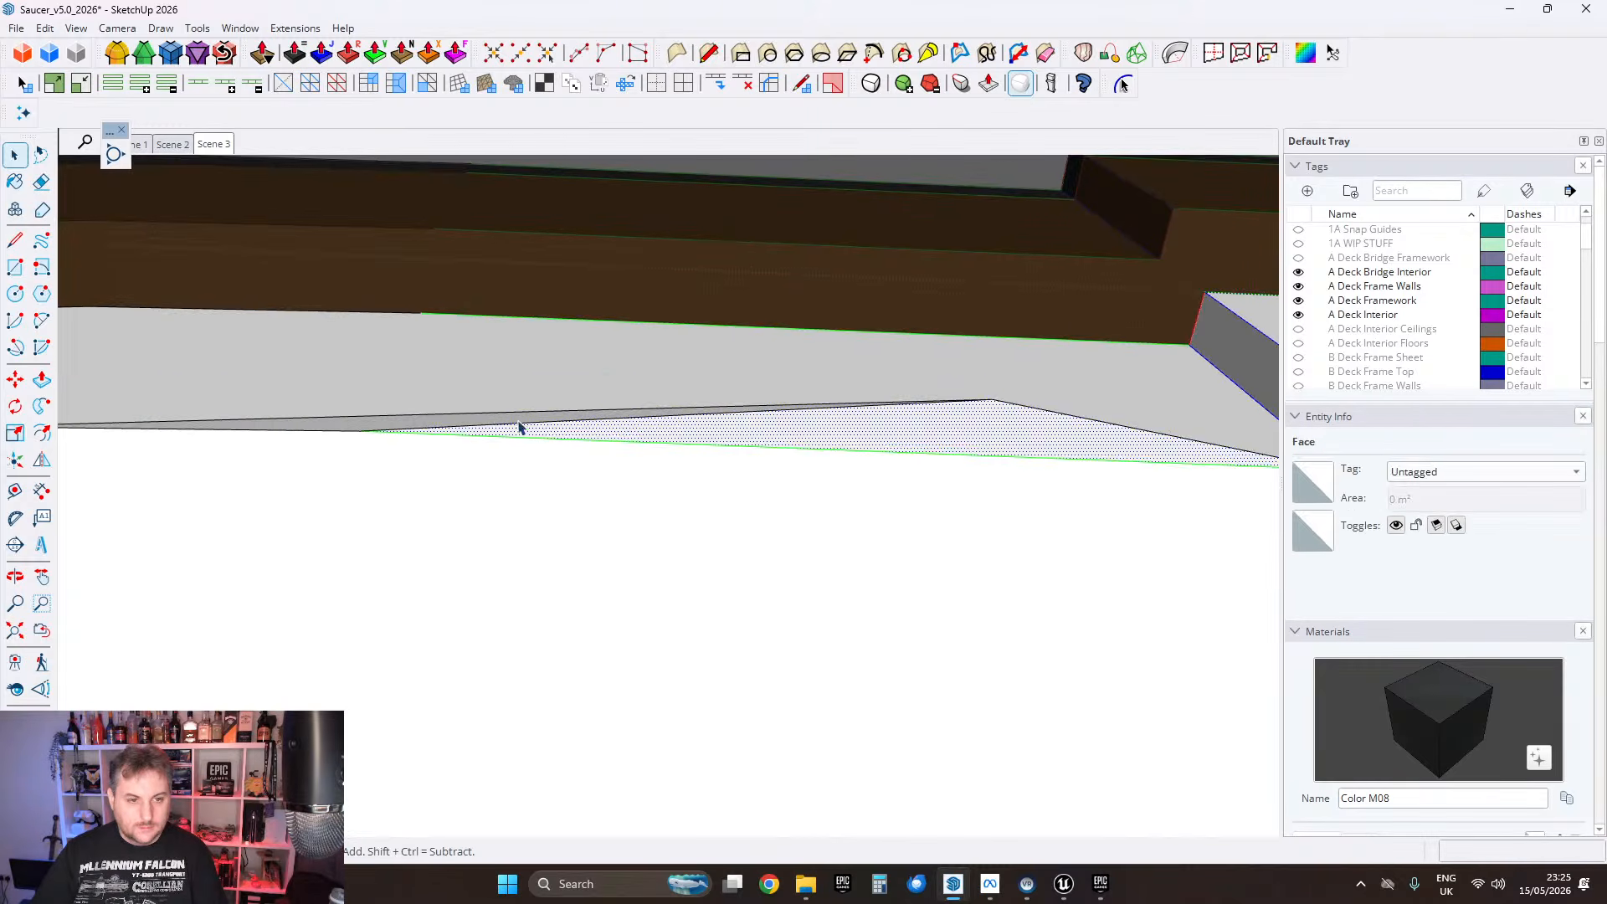
pyautogui.doubleClick(810, 427)
pyautogui.rightClick(811, 427)
pyautogui.click(753, 490)
# Step: Erase the remaining thin sliver face and its edges along the white layer's curved rim
pyautogui.scroll(4, 449, 394)
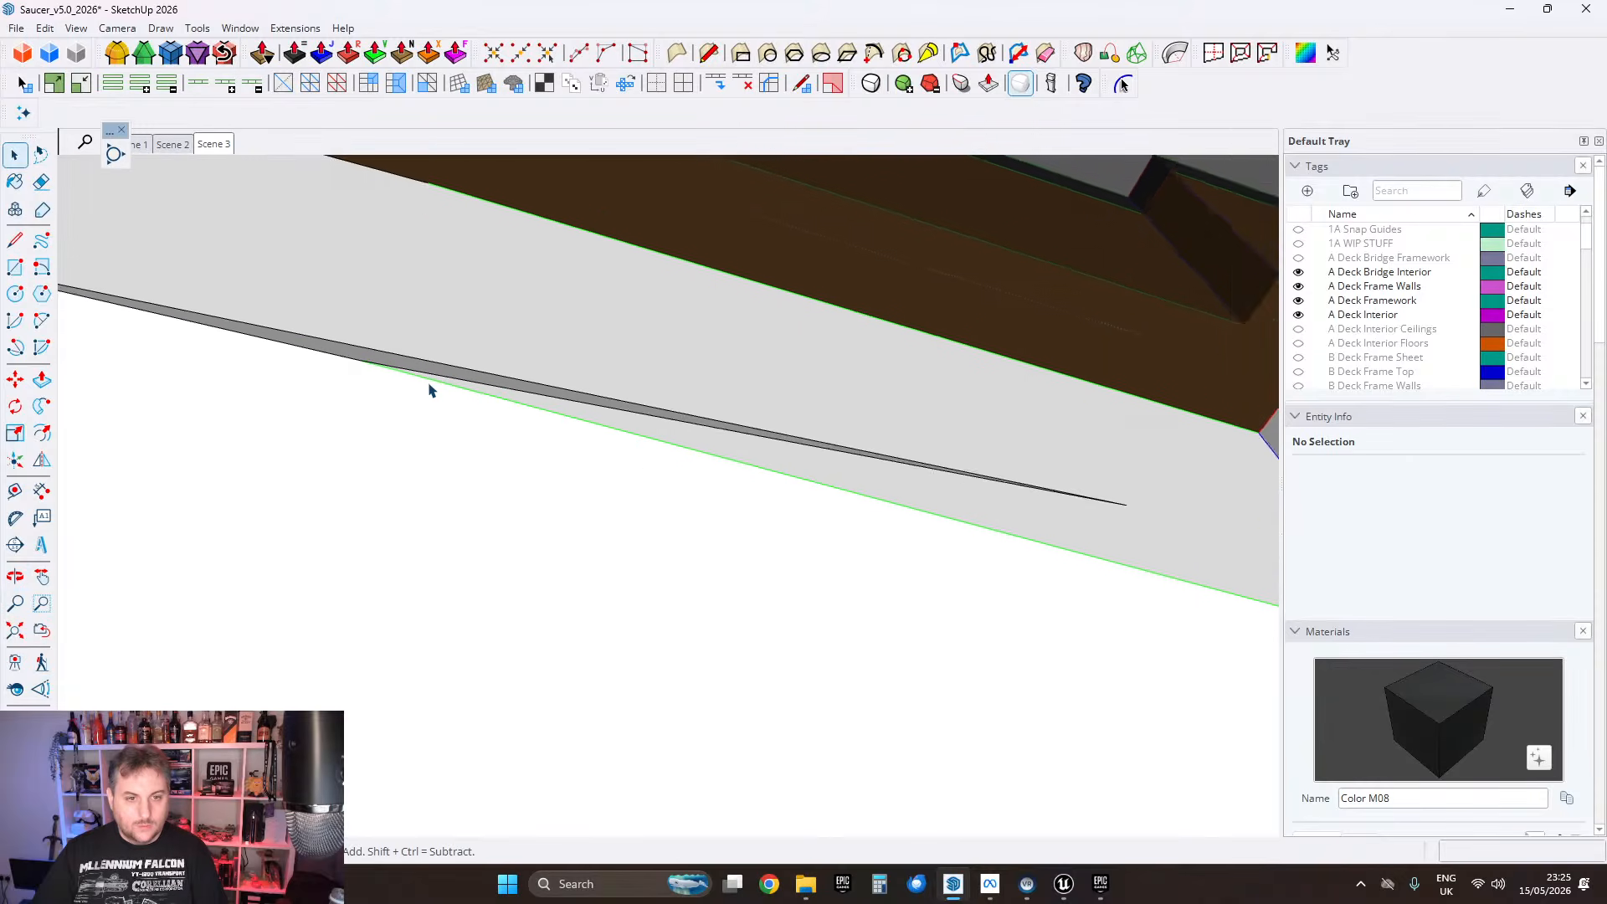
pyautogui.doubleClick(455, 379)
pyautogui.rightClick(466, 378)
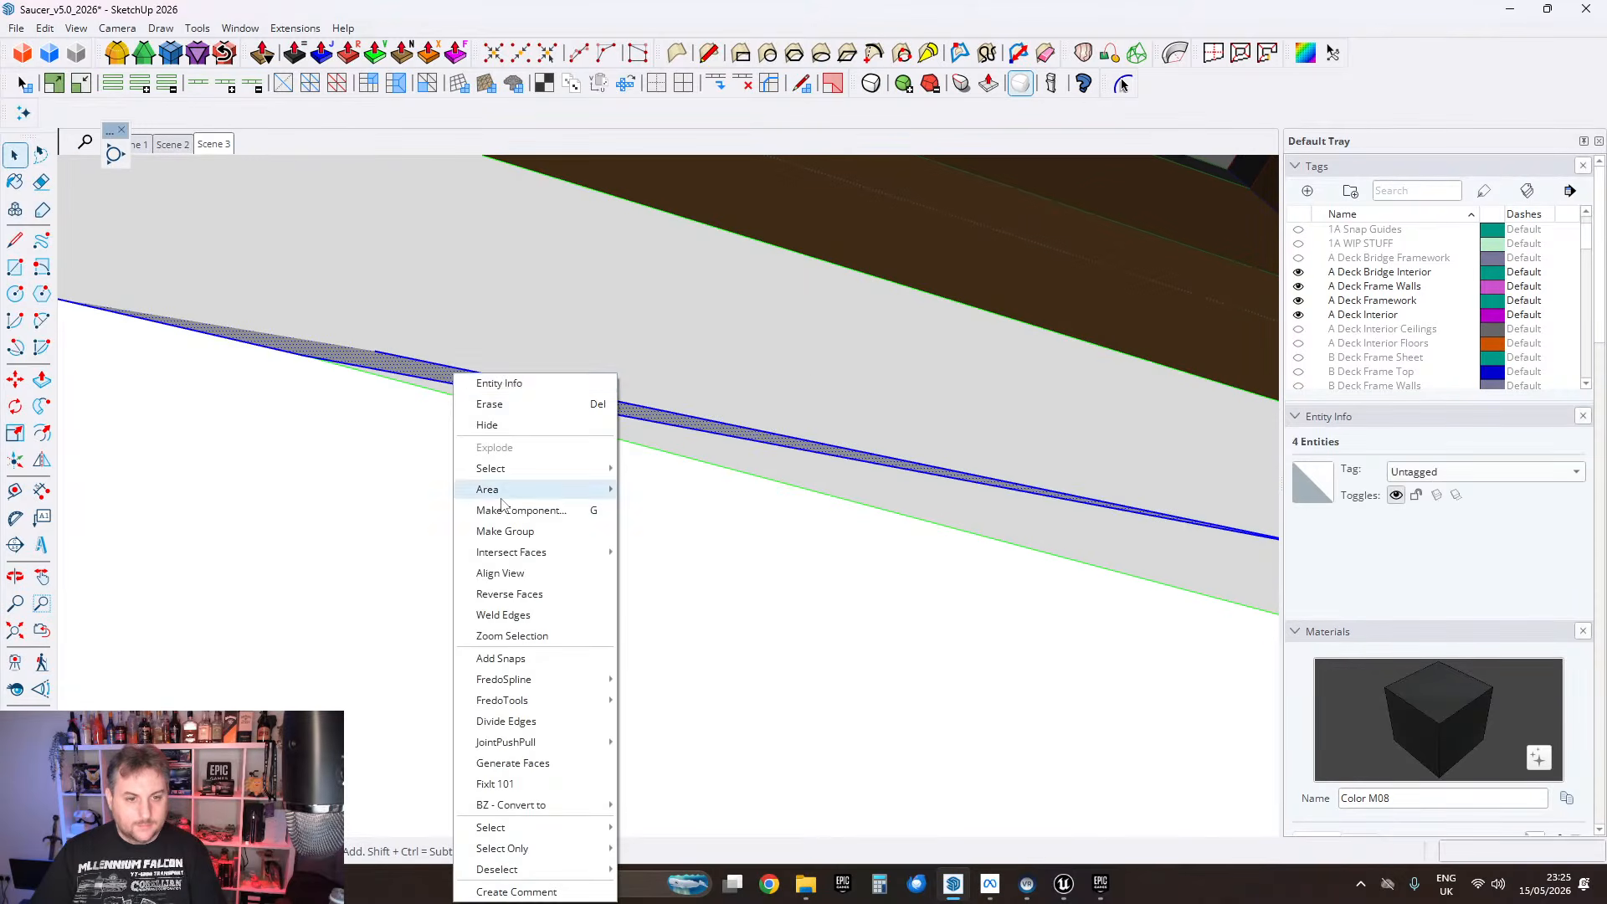
pyautogui.click(501, 404)
# Step: Push the curved white edge face in 0.5 cm, flush with the adjoining straight face
pyautogui.scroll(-4, 494, 443)
pyautogui.moveTo(452, 420); pyautogui.dragTo(702, 442, button='middle')
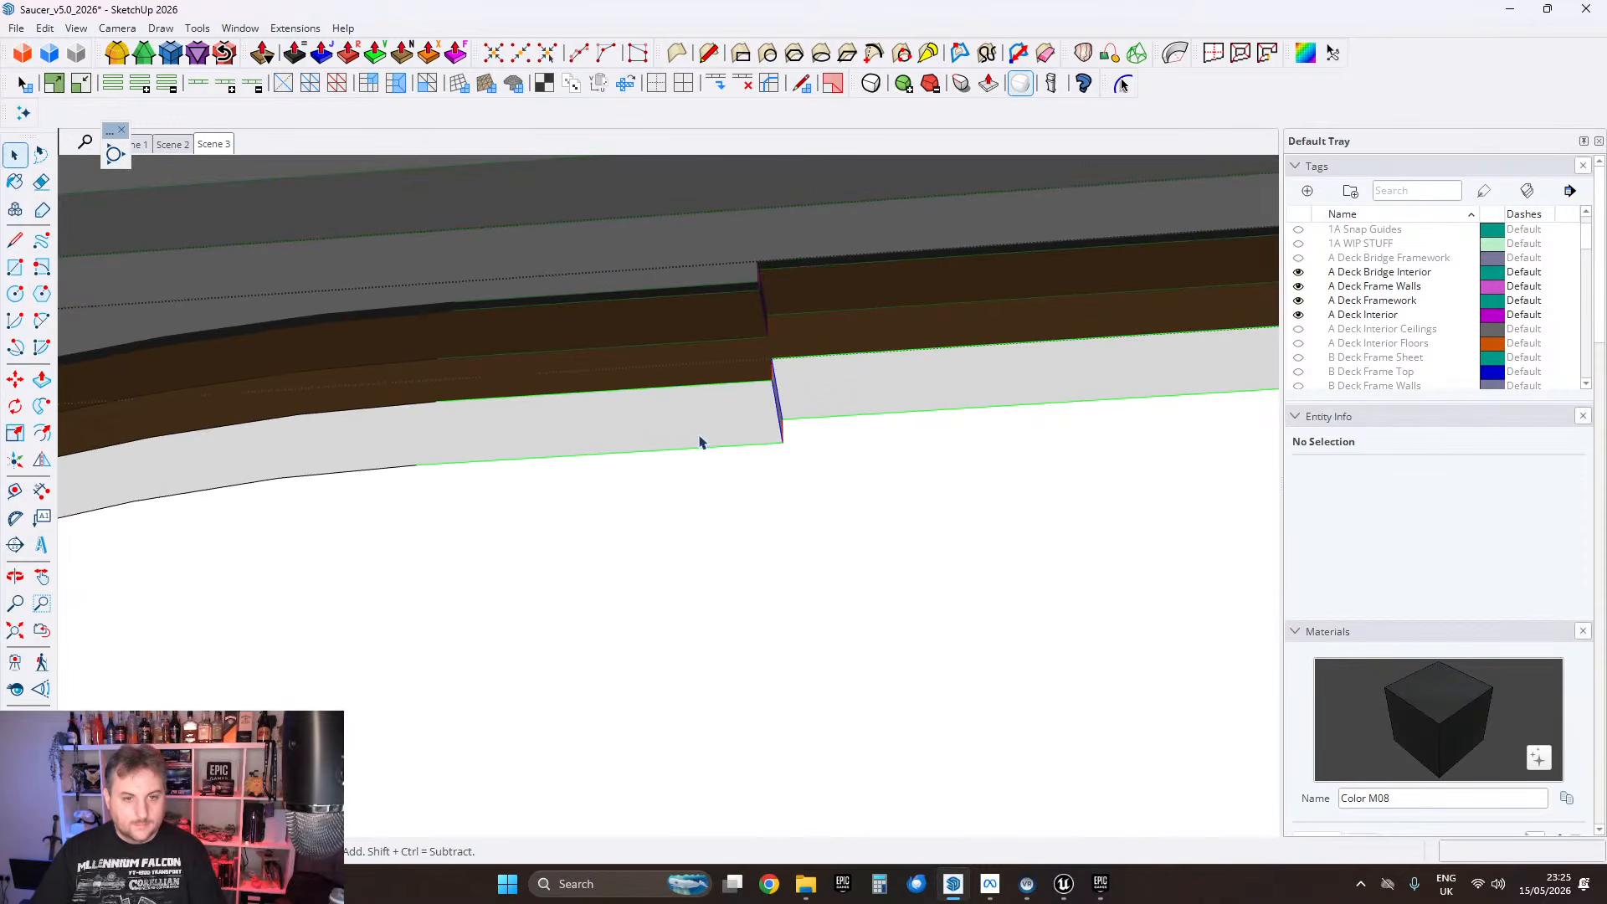
pyautogui.click(197, 419)
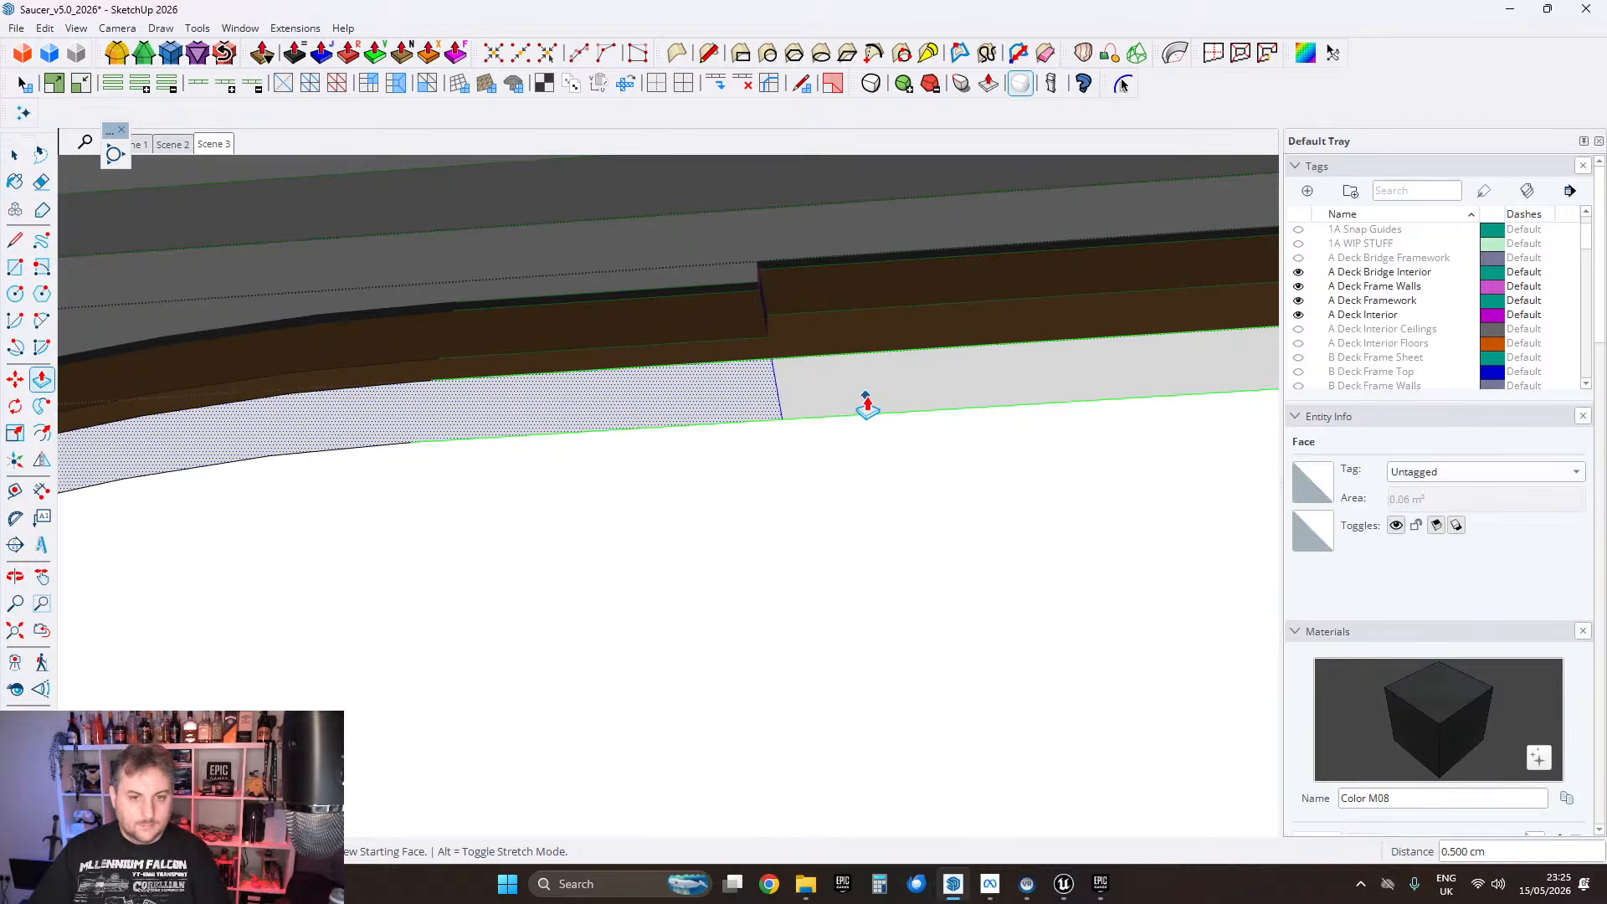
# Step: Select all connected geometry of the white layer and run FixIt 101 on it
pyautogui.click(865, 401)
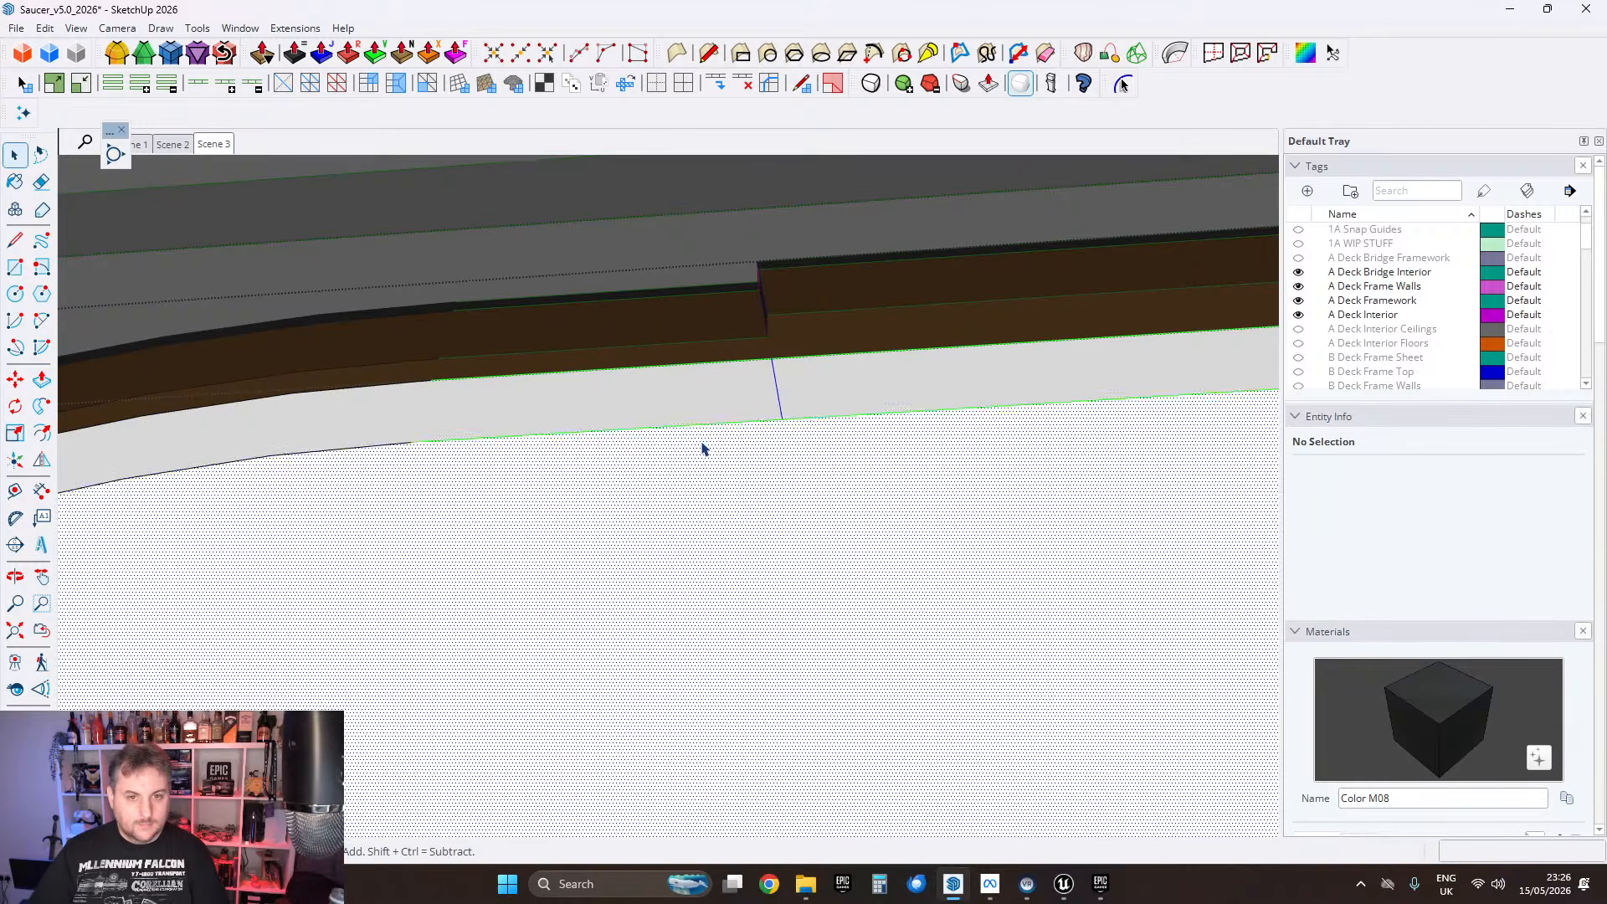
pyautogui.tripleClick(702, 444)
pyautogui.rightClick(702, 444)
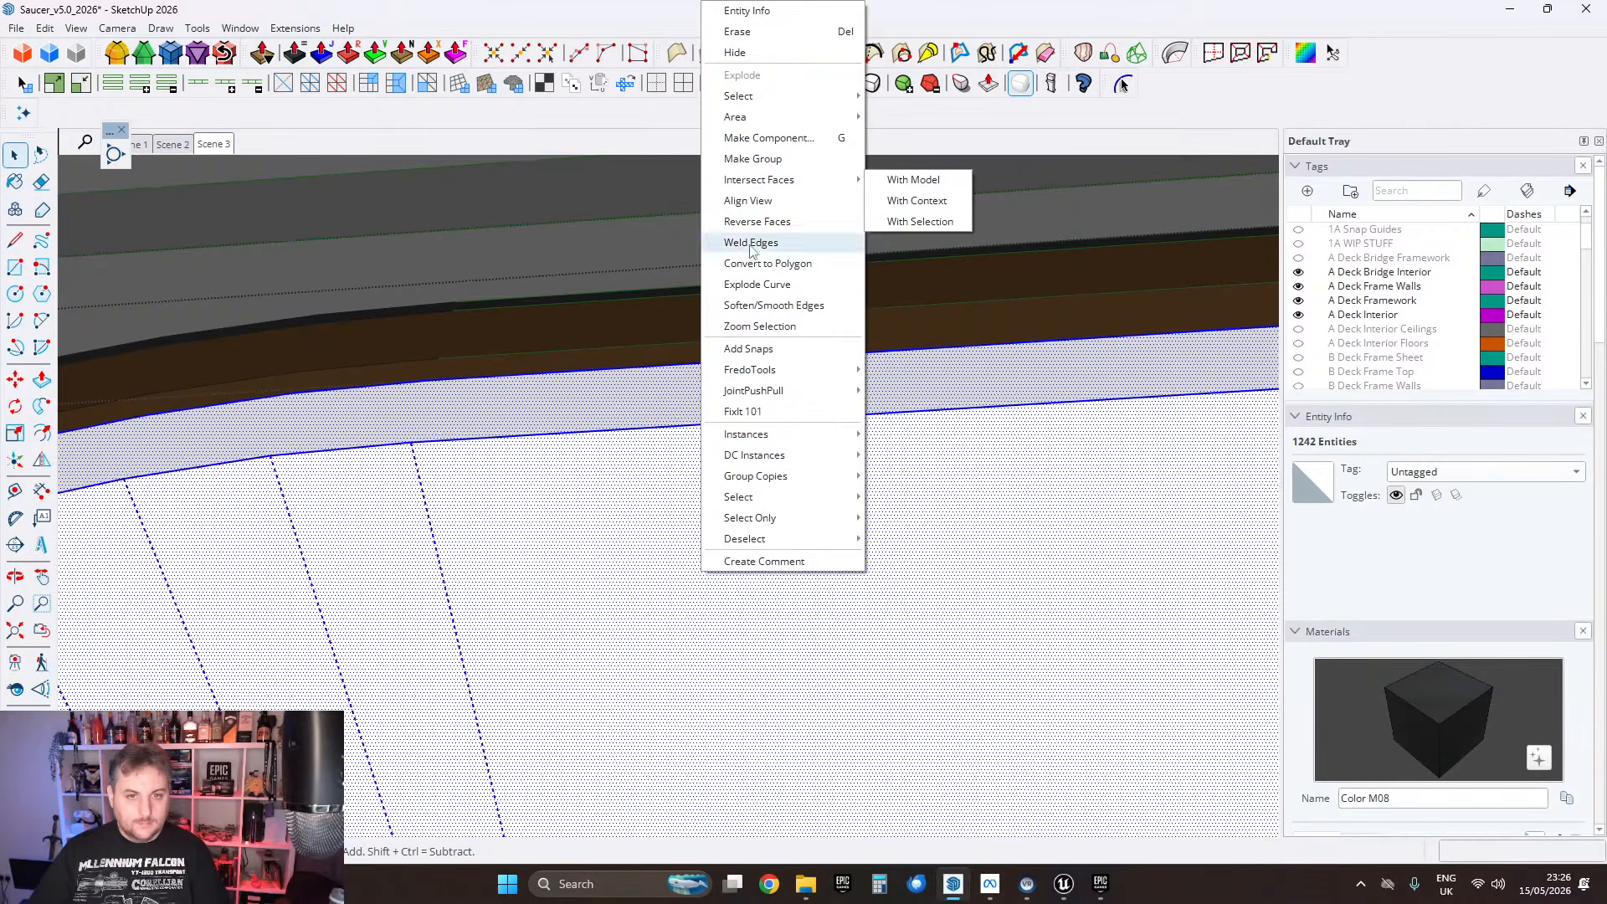
pyautogui.click(743, 412)
pyautogui.click(854, 513)
pyautogui.scroll(-2, 800, 459)
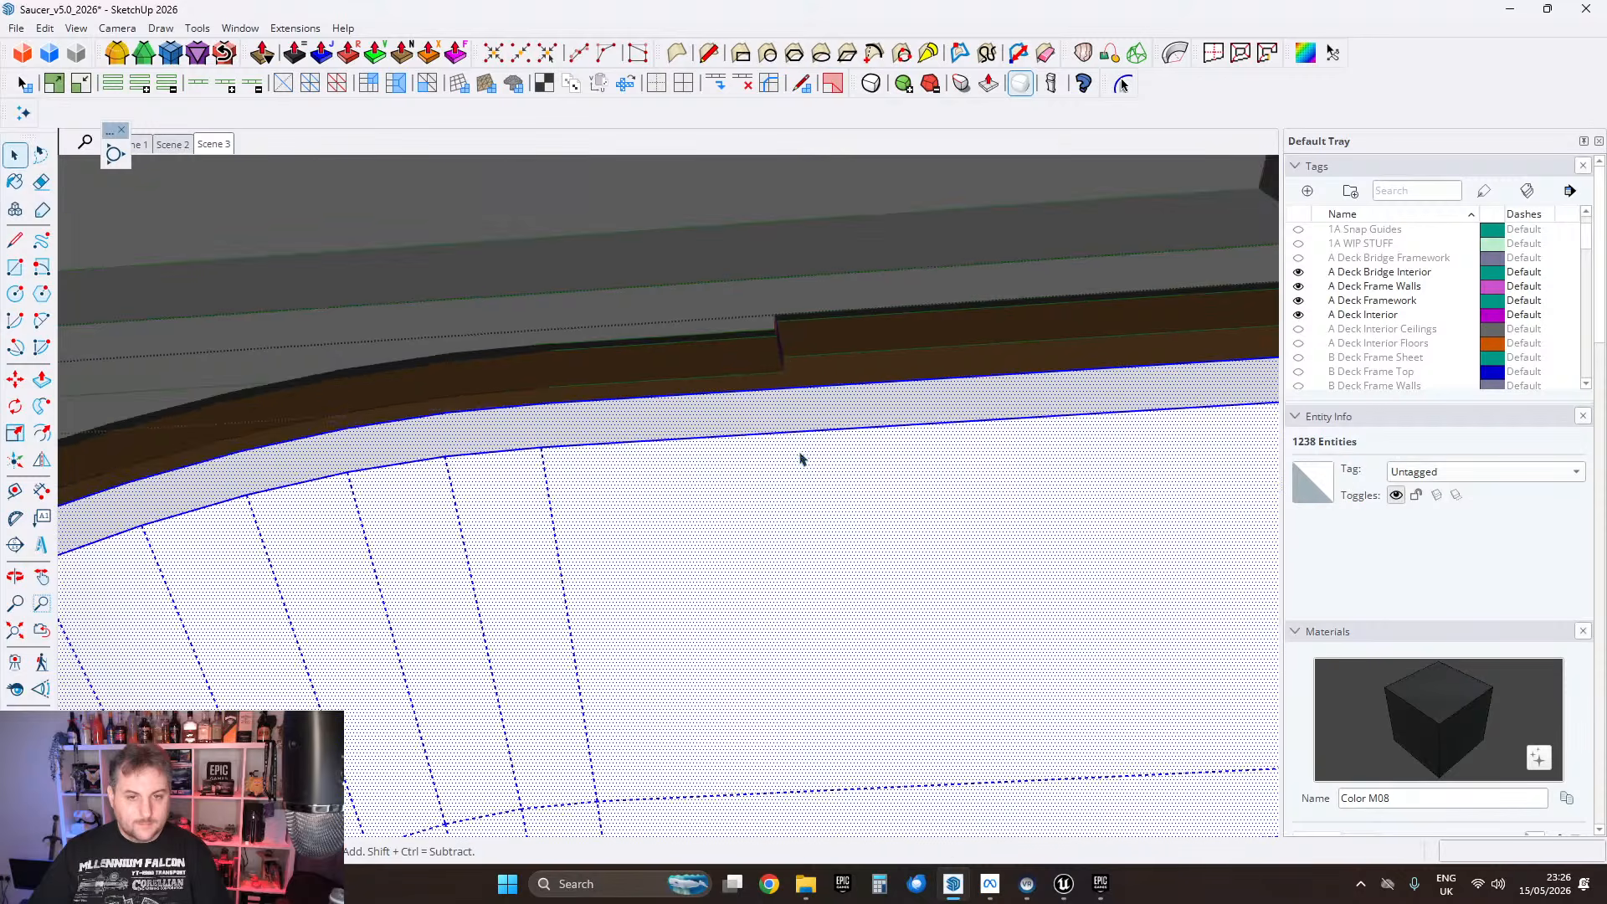
# Step: Examine the white layer's rim, lower edge and curved corners where they meet the adjoining wall and frame
pyautogui.moveTo(800, 458); pyautogui.dragTo(524, 384, button='middle')
pyautogui.scroll(10, 615, 423)
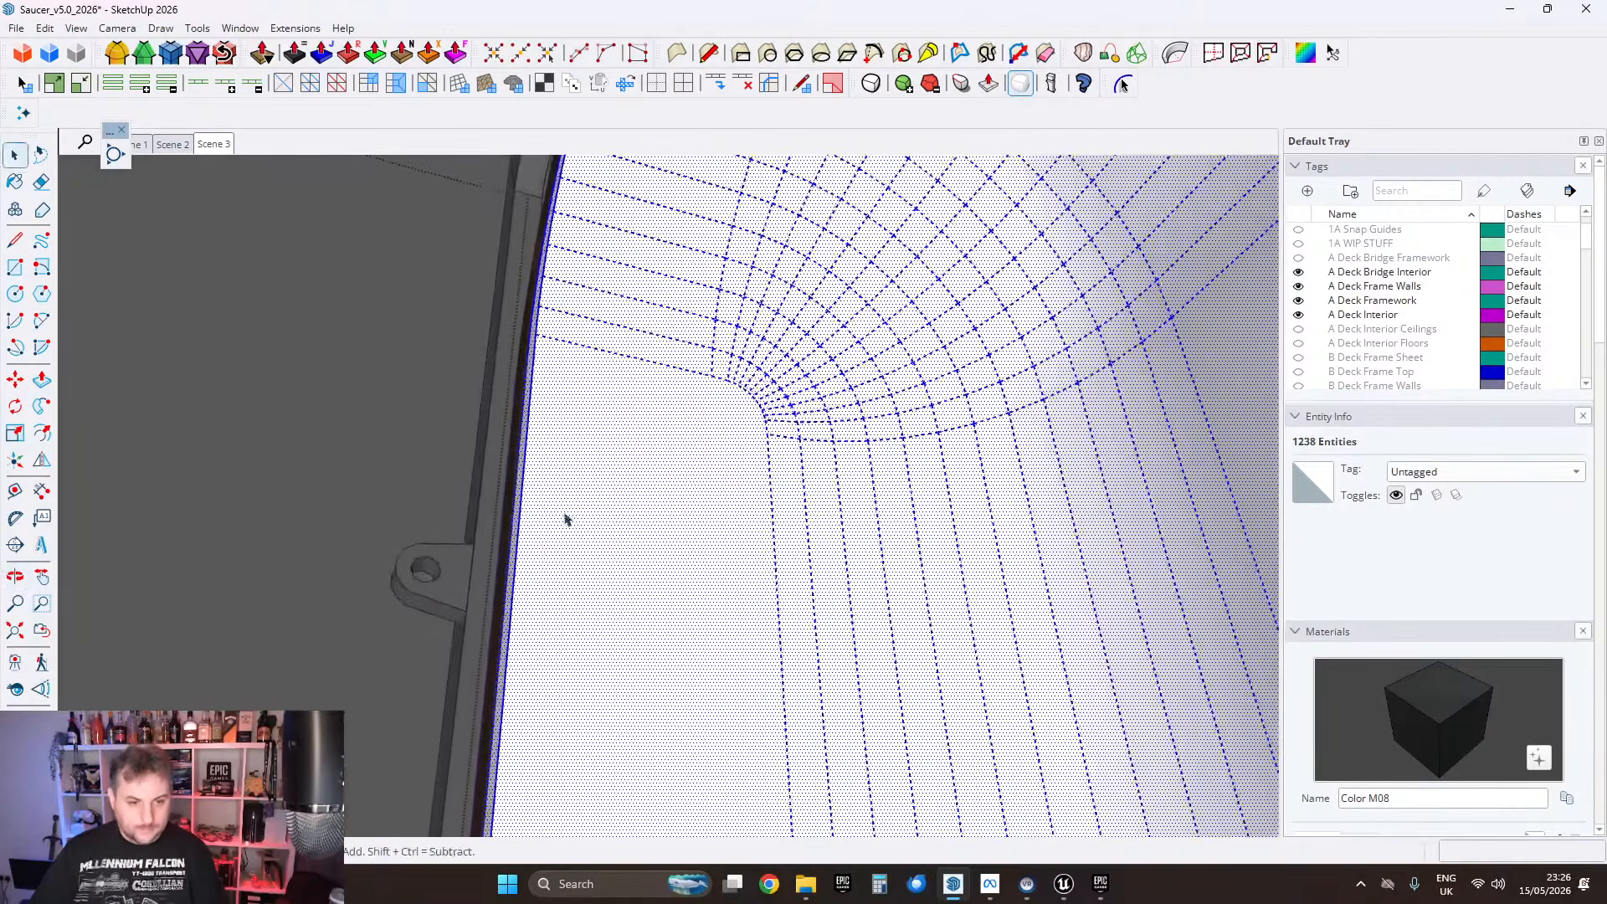
pyautogui.press('space')
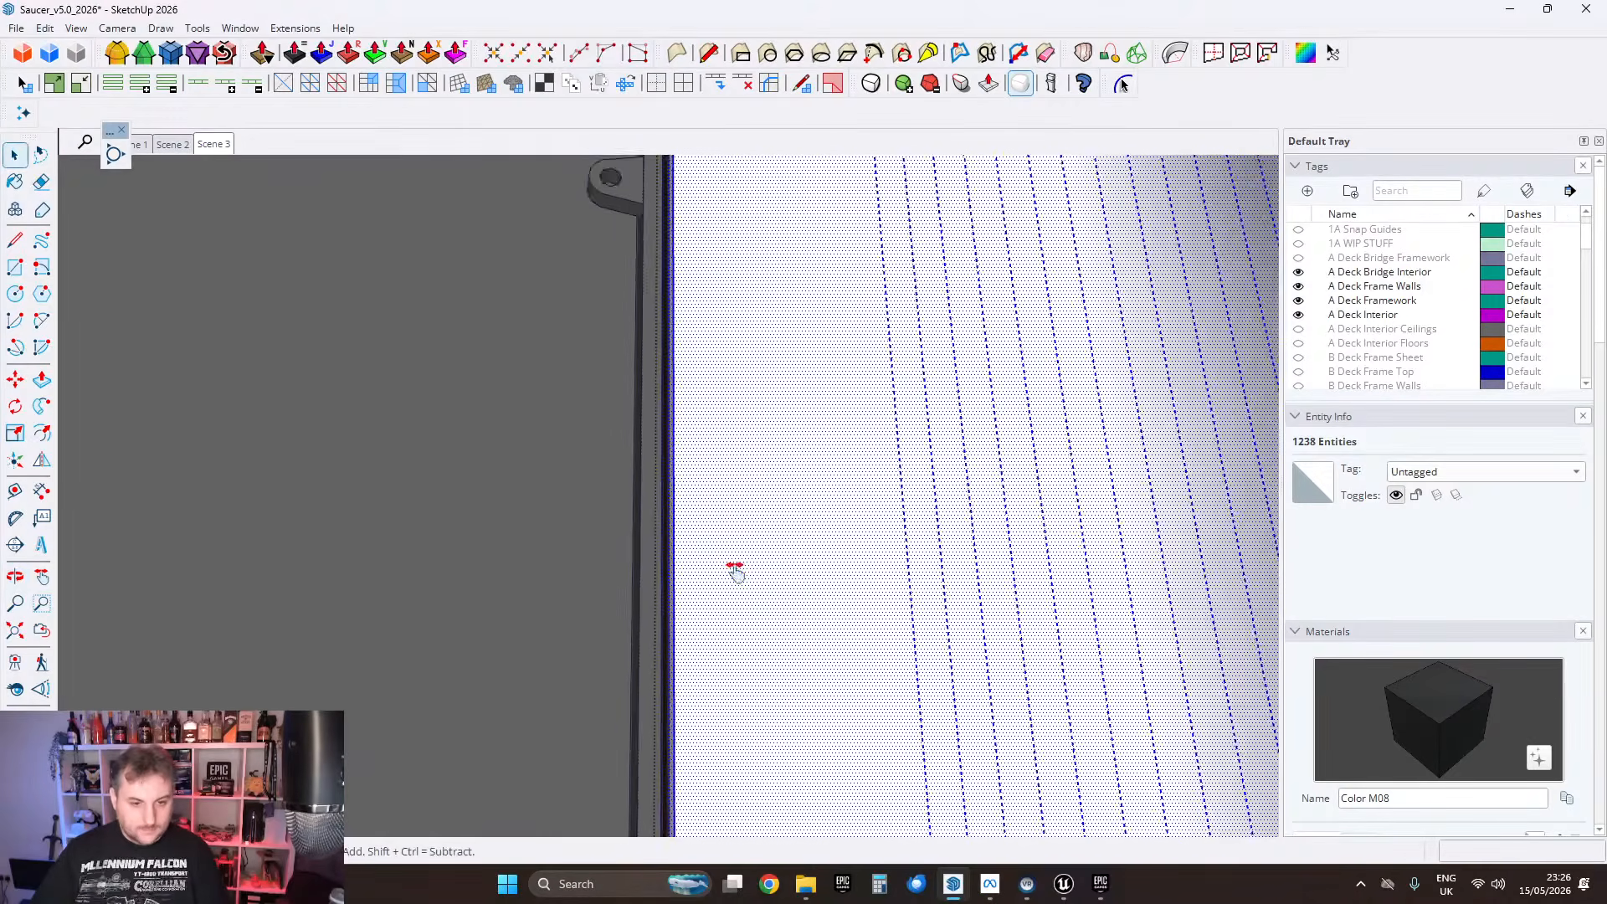
pyautogui.keyDown('shift'); pyautogui.moveTo(657, 695); pyautogui.dragTo(680, 281, button='middle'); pyautogui.keyUp('shift')
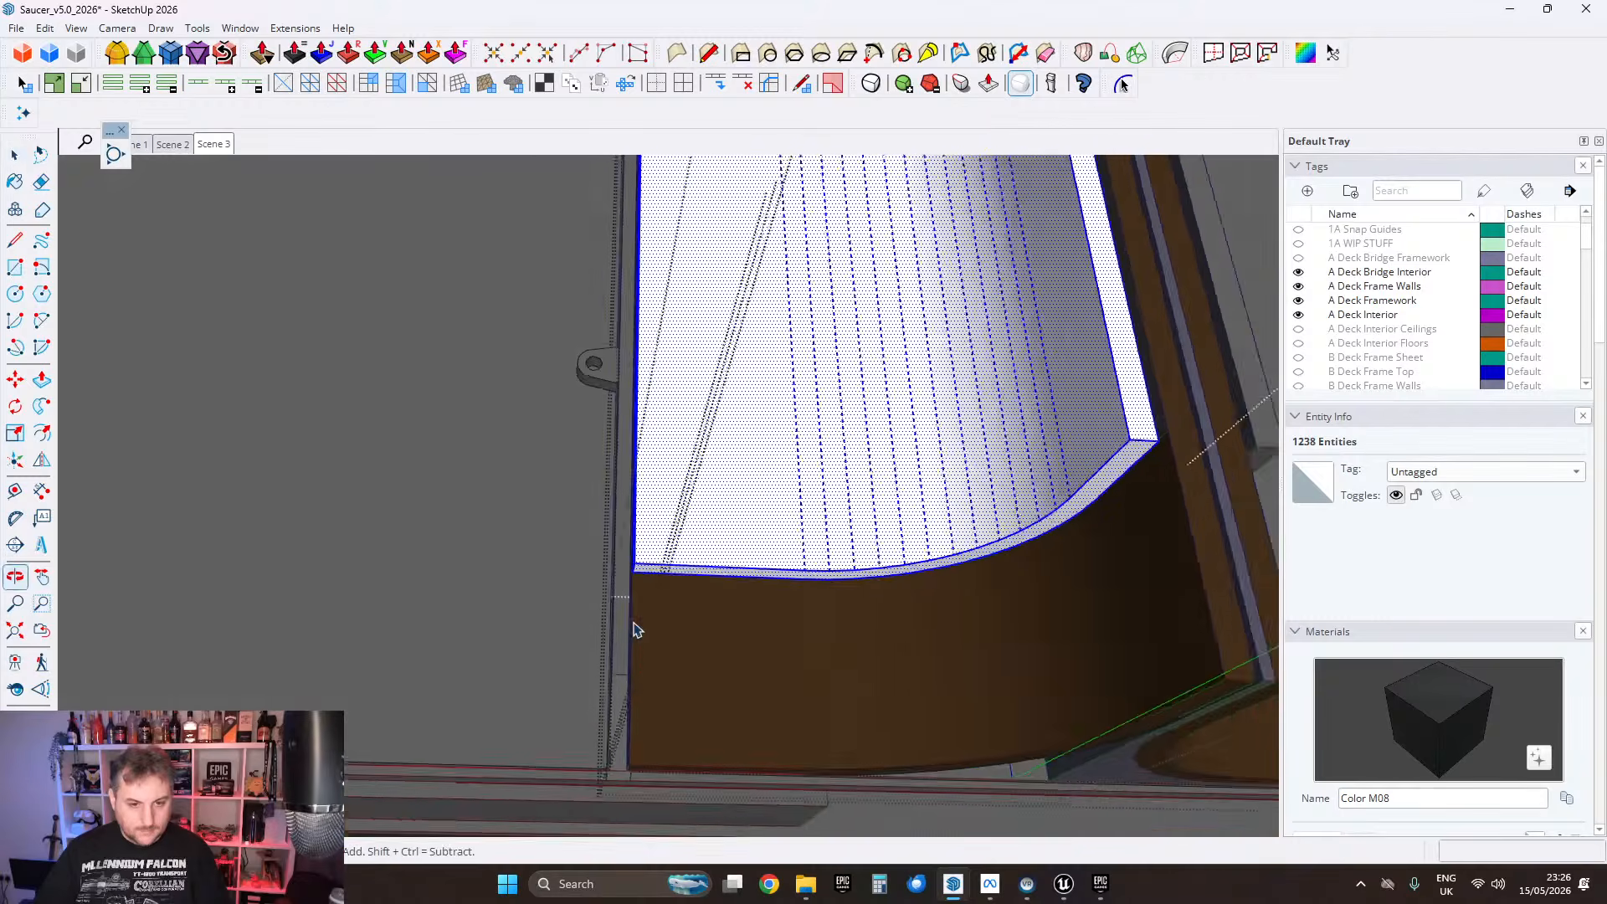
pyautogui.moveTo(722, 578); pyautogui.dragTo(703, 343, button='middle')
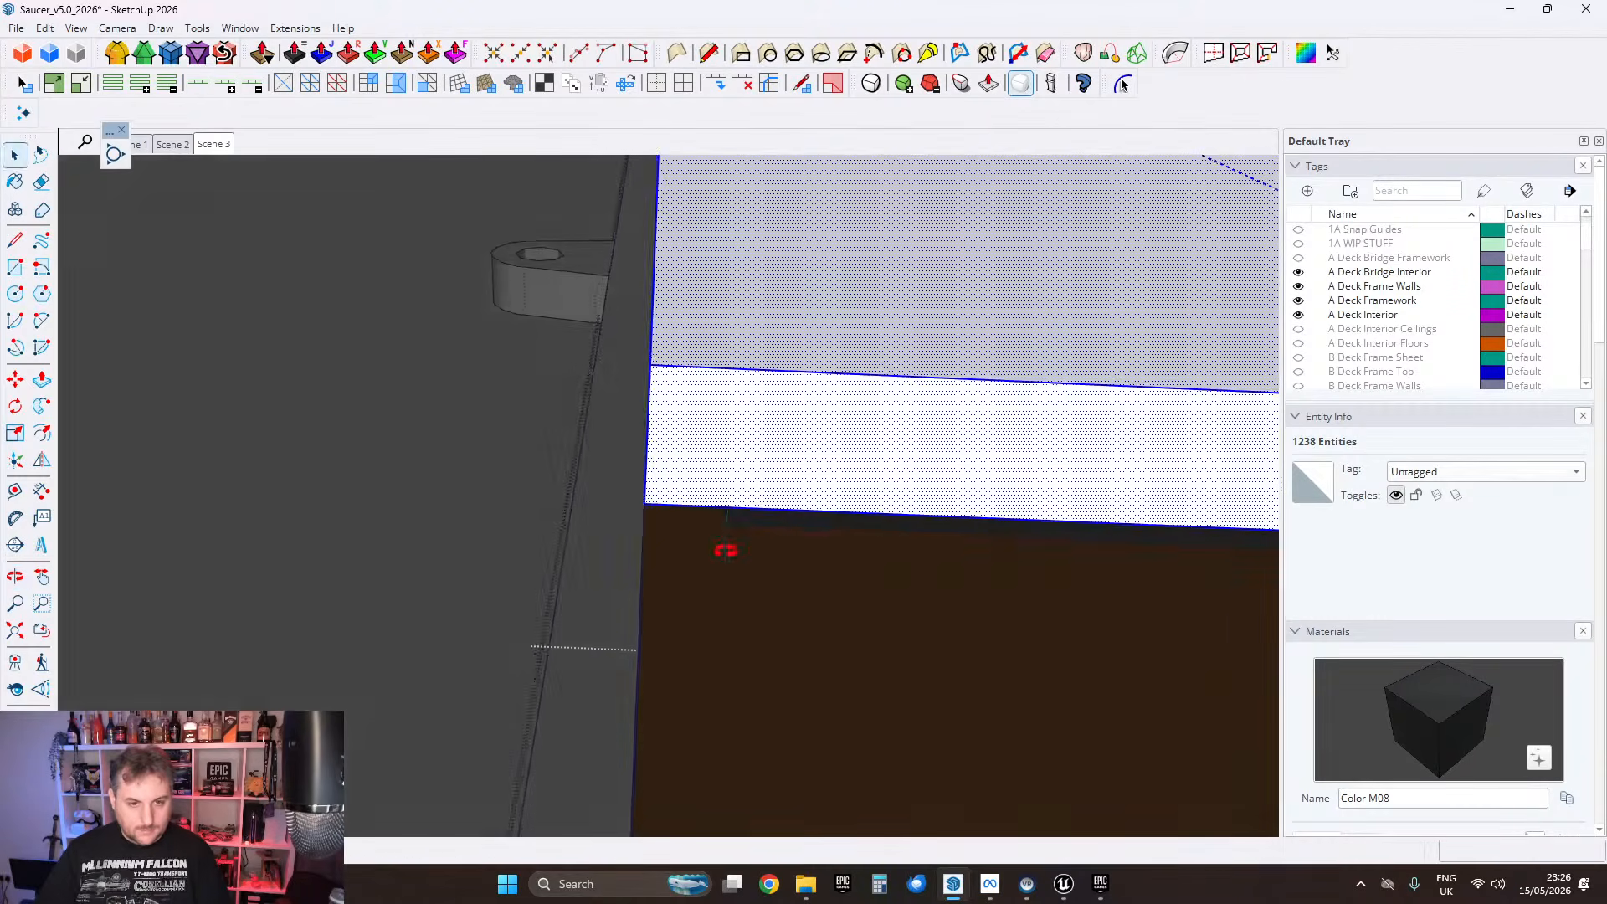
pyautogui.moveTo(726, 550)
pyautogui.mouseDown(button='middle')
pyautogui.moveTo(732, 355)
pyautogui.moveTo(789, 459)
pyautogui.moveTo(678, 862)
pyautogui.moveTo(748, 561)
pyautogui.mouseUp(button='middle')
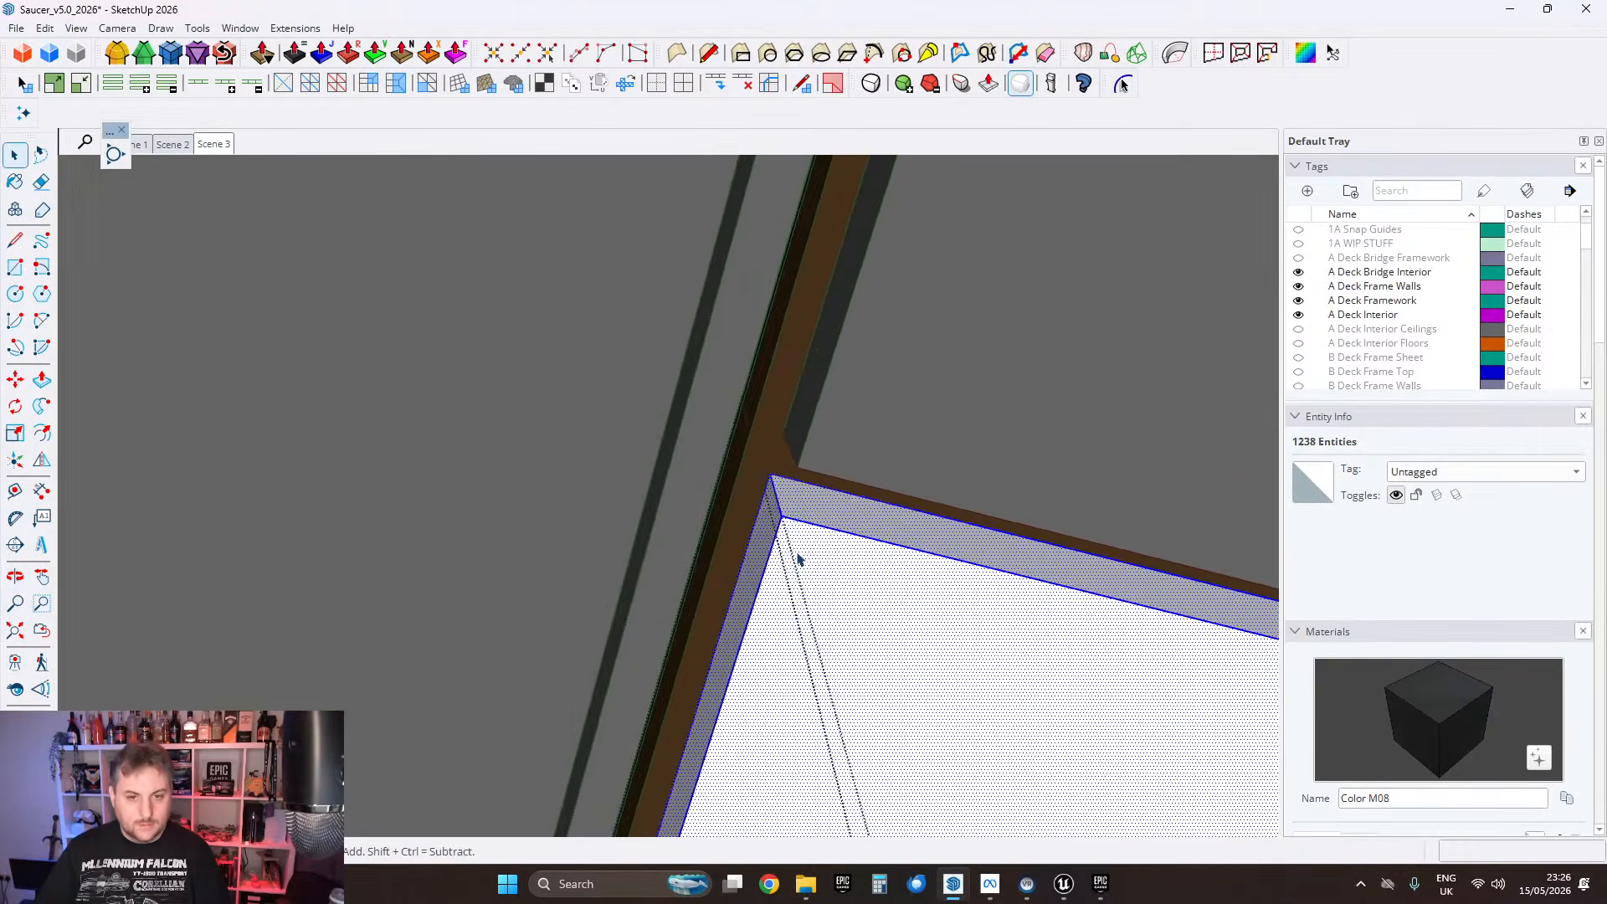
pyautogui.moveTo(725, 399); pyautogui.dragTo(725, 581, button='middle')
pyautogui.scroll(5, 602, 502)
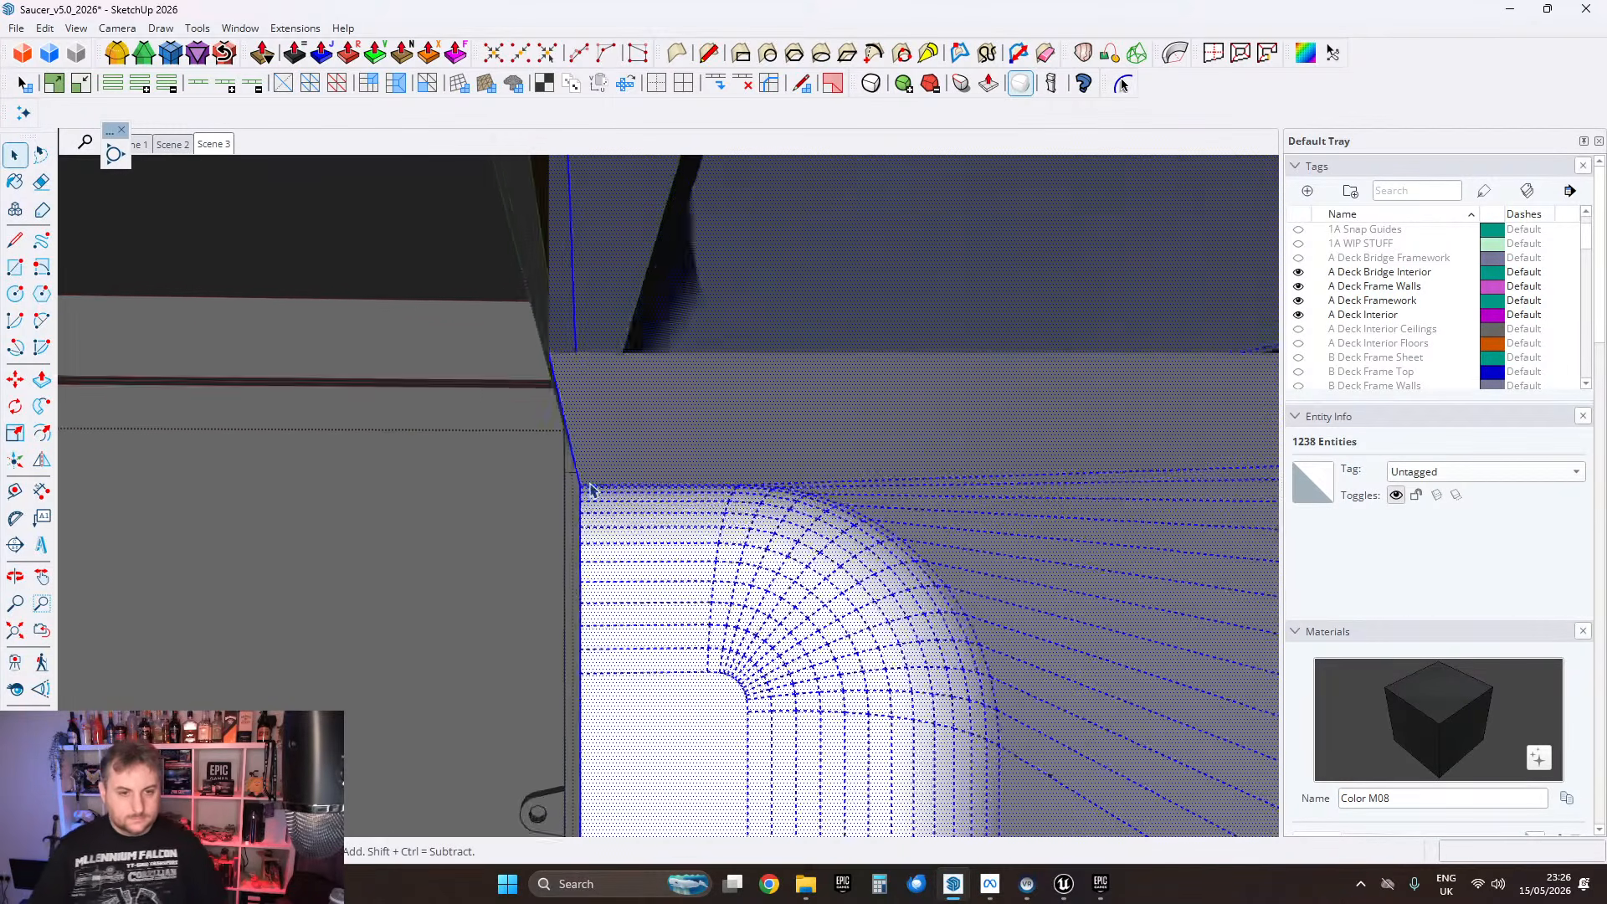
pyautogui.scroll(-8, 602, 505)
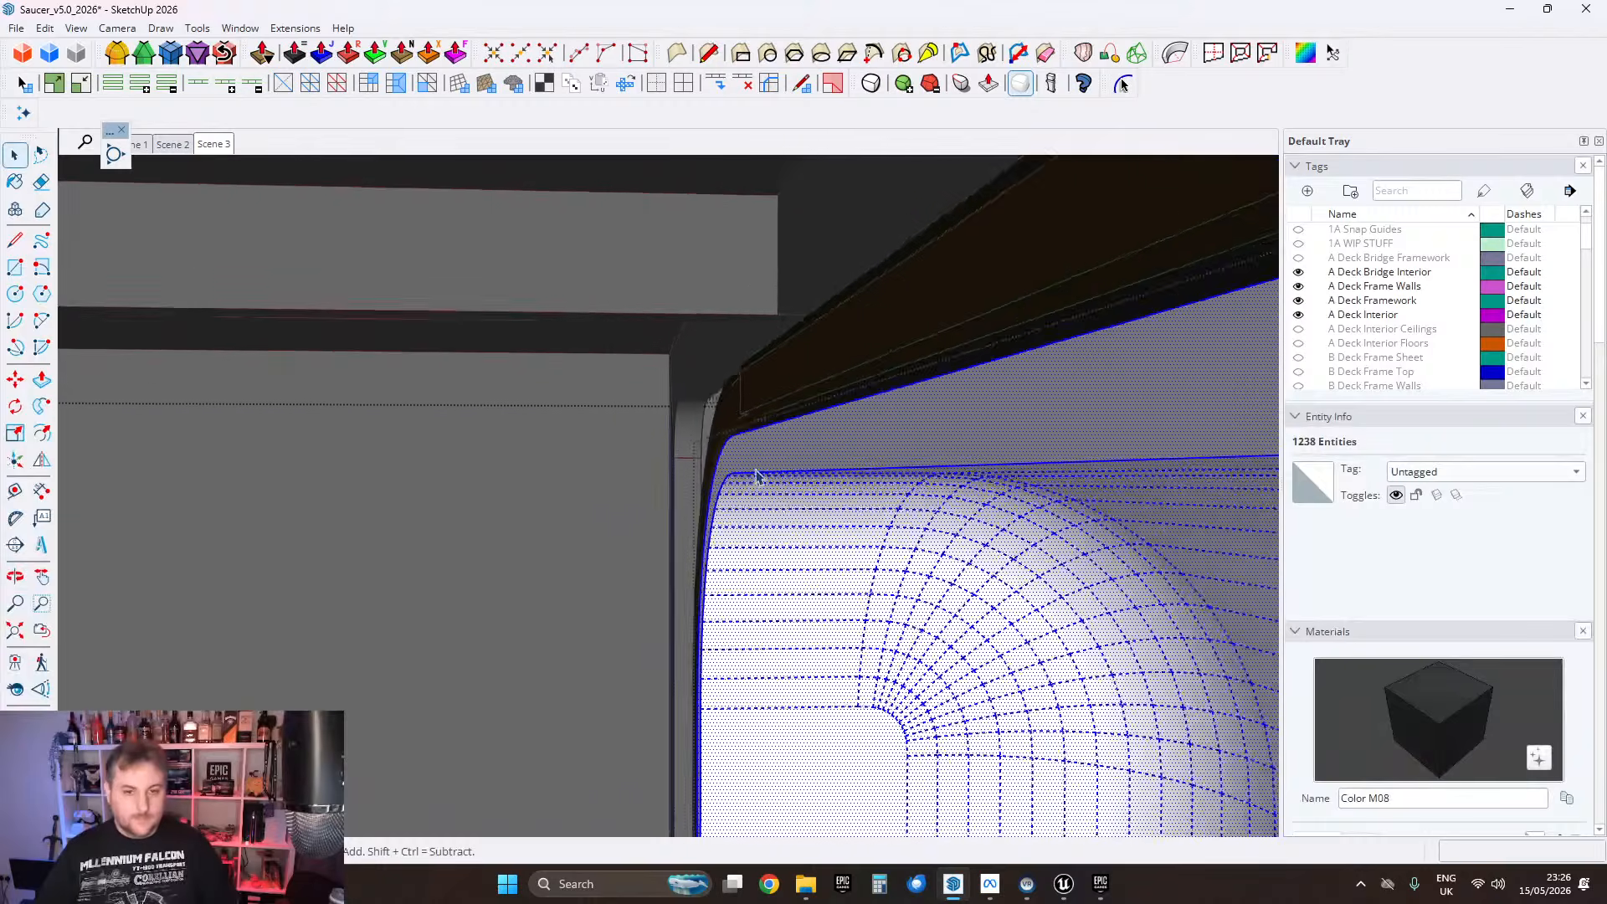
pyautogui.scroll(6, 804, 450)
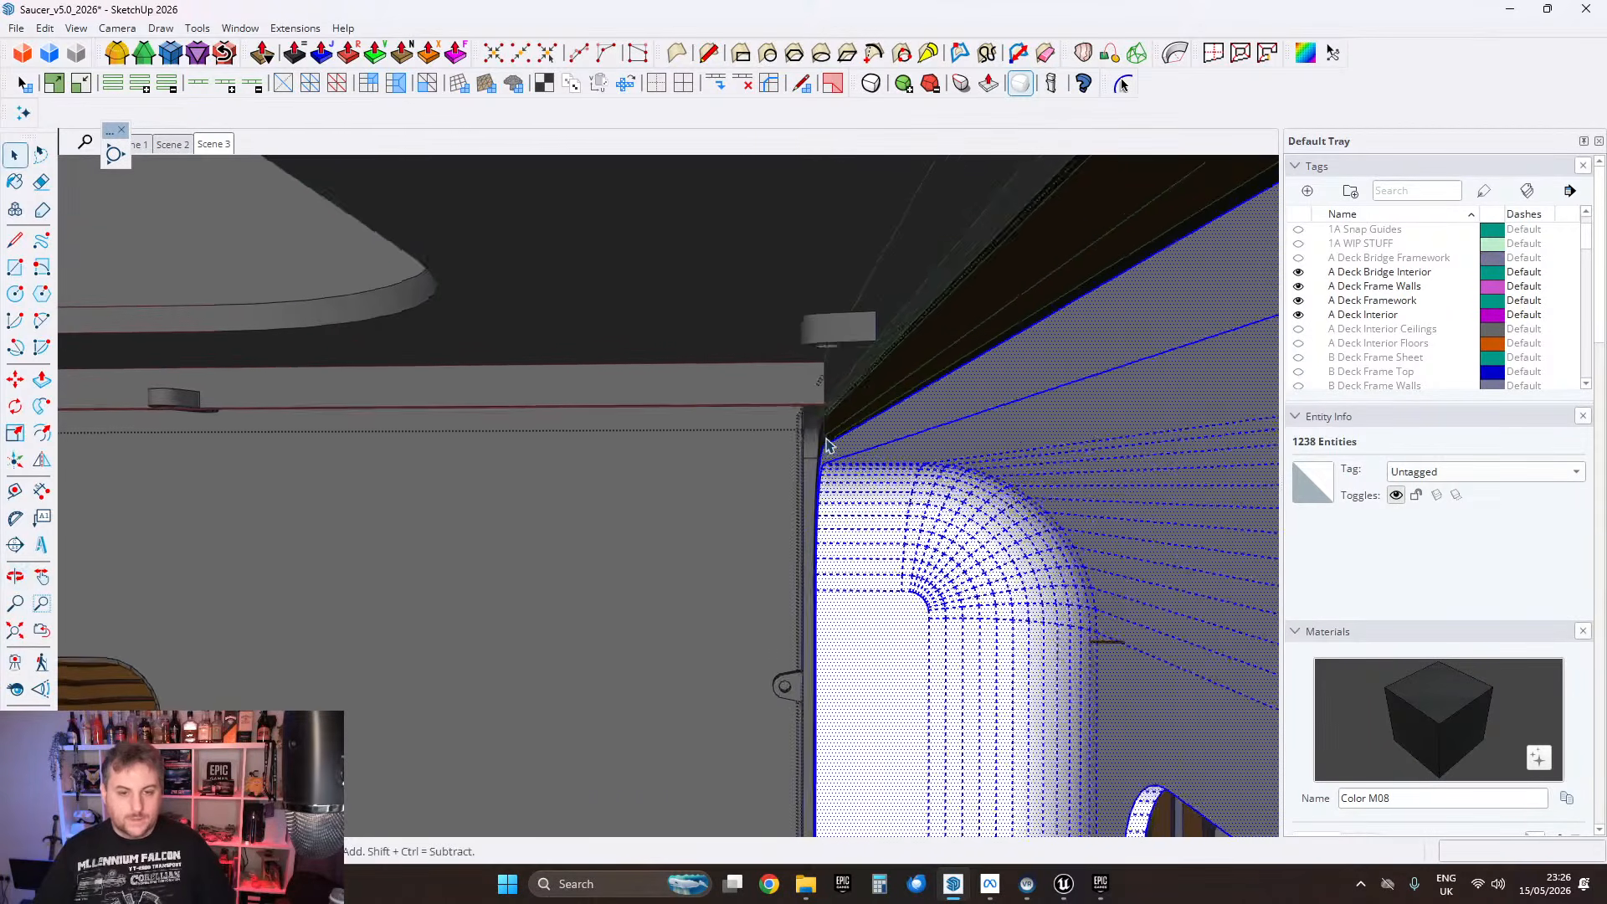
pyautogui.moveTo(787, 456); pyautogui.dragTo(764, 488, button='middle')
pyautogui.scroll(6, 732, 466)
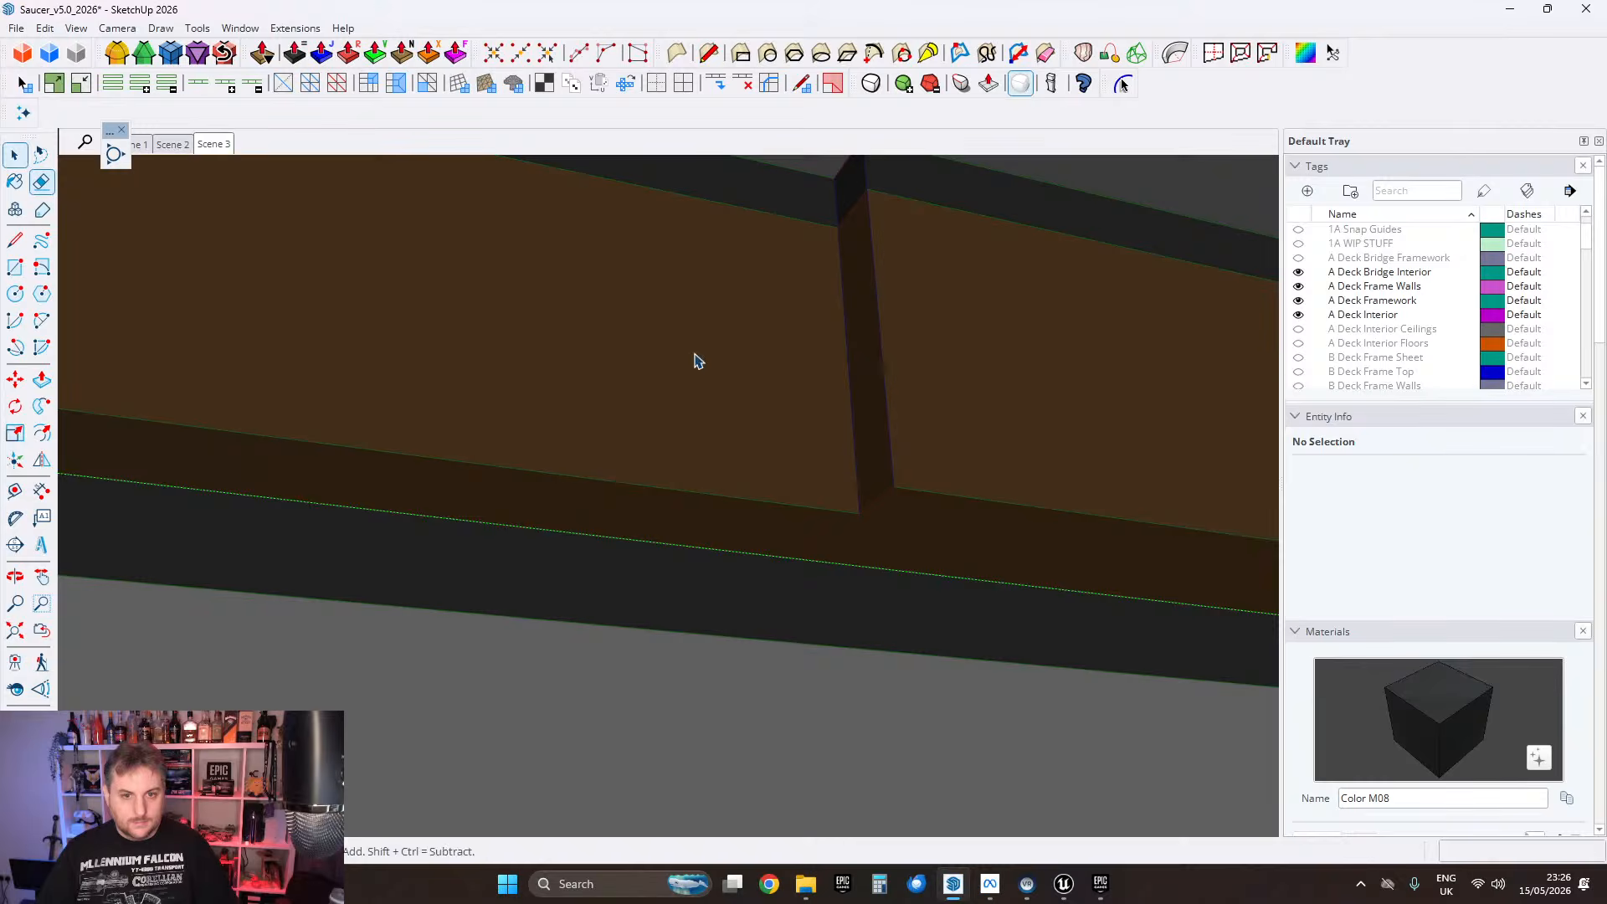
# Step: Move the orange layer's curved face flush with the adjoining straight face and erase the seam between them
pyautogui.scroll(-2, 695, 361)
pyautogui.tripleClick(701, 364)
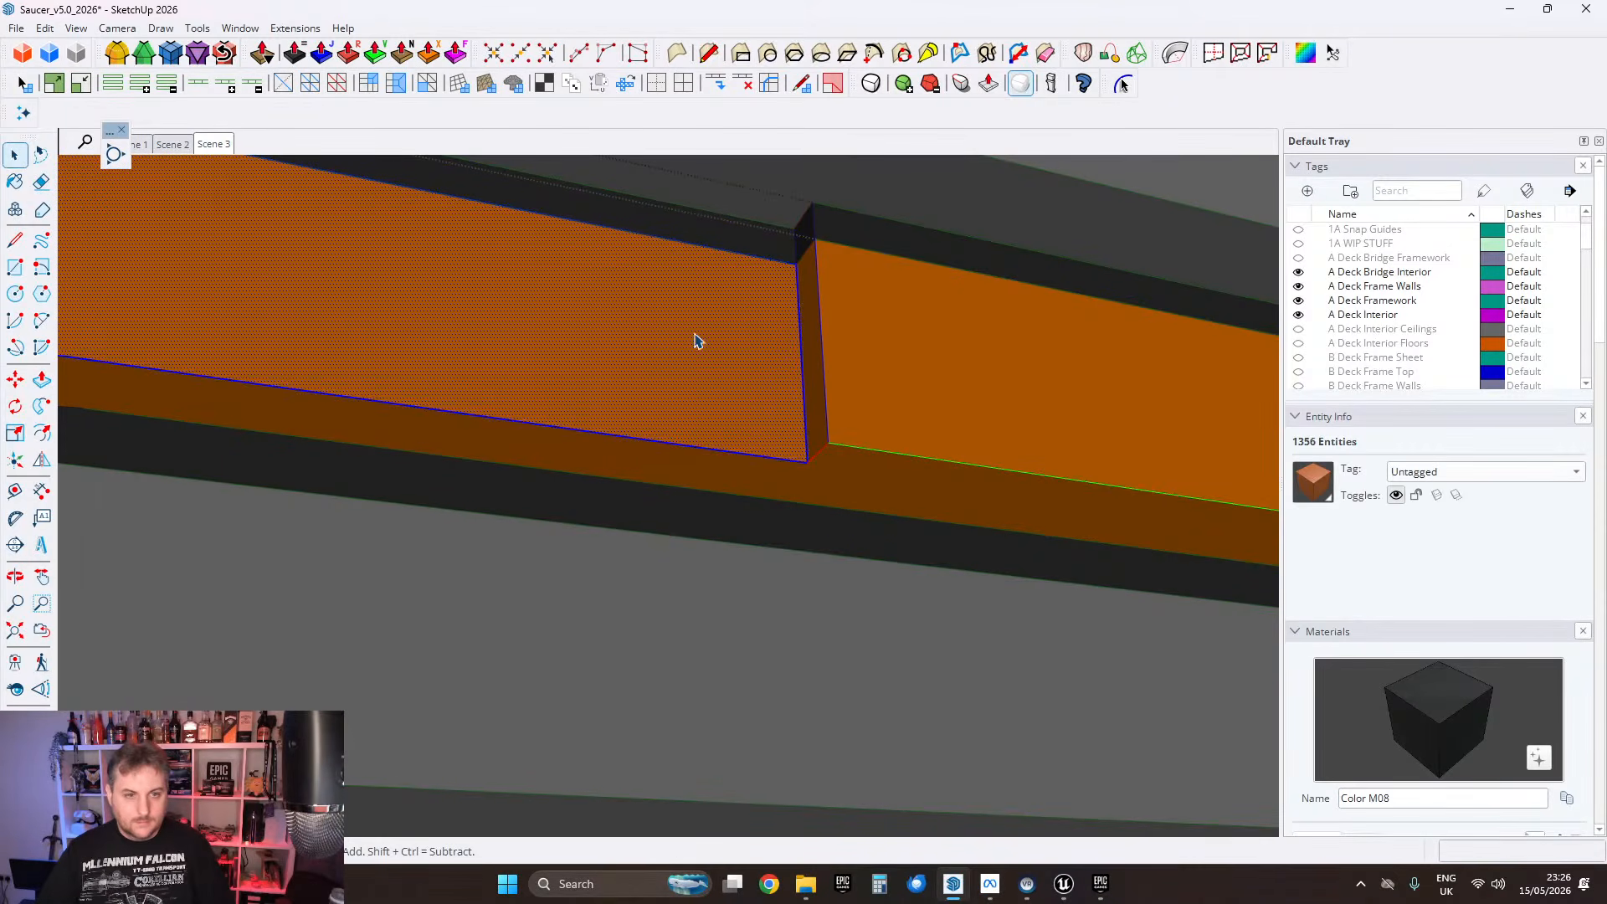
pyautogui.click(799, 358)
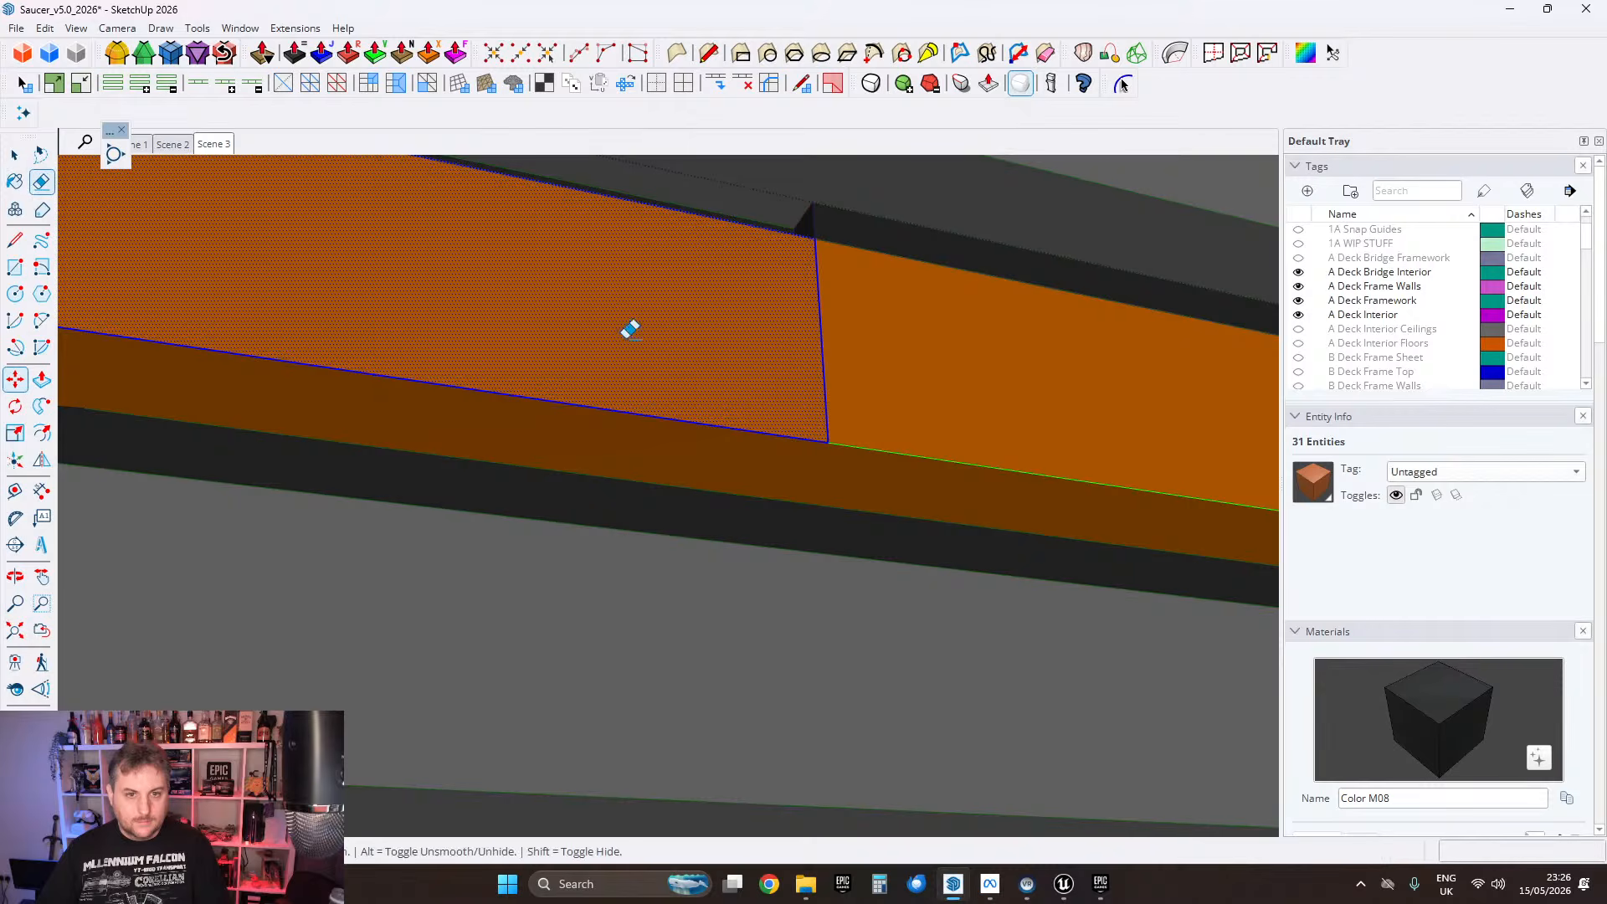
pyautogui.moveTo(747, 334); pyautogui.dragTo(774, 487, button='middle')
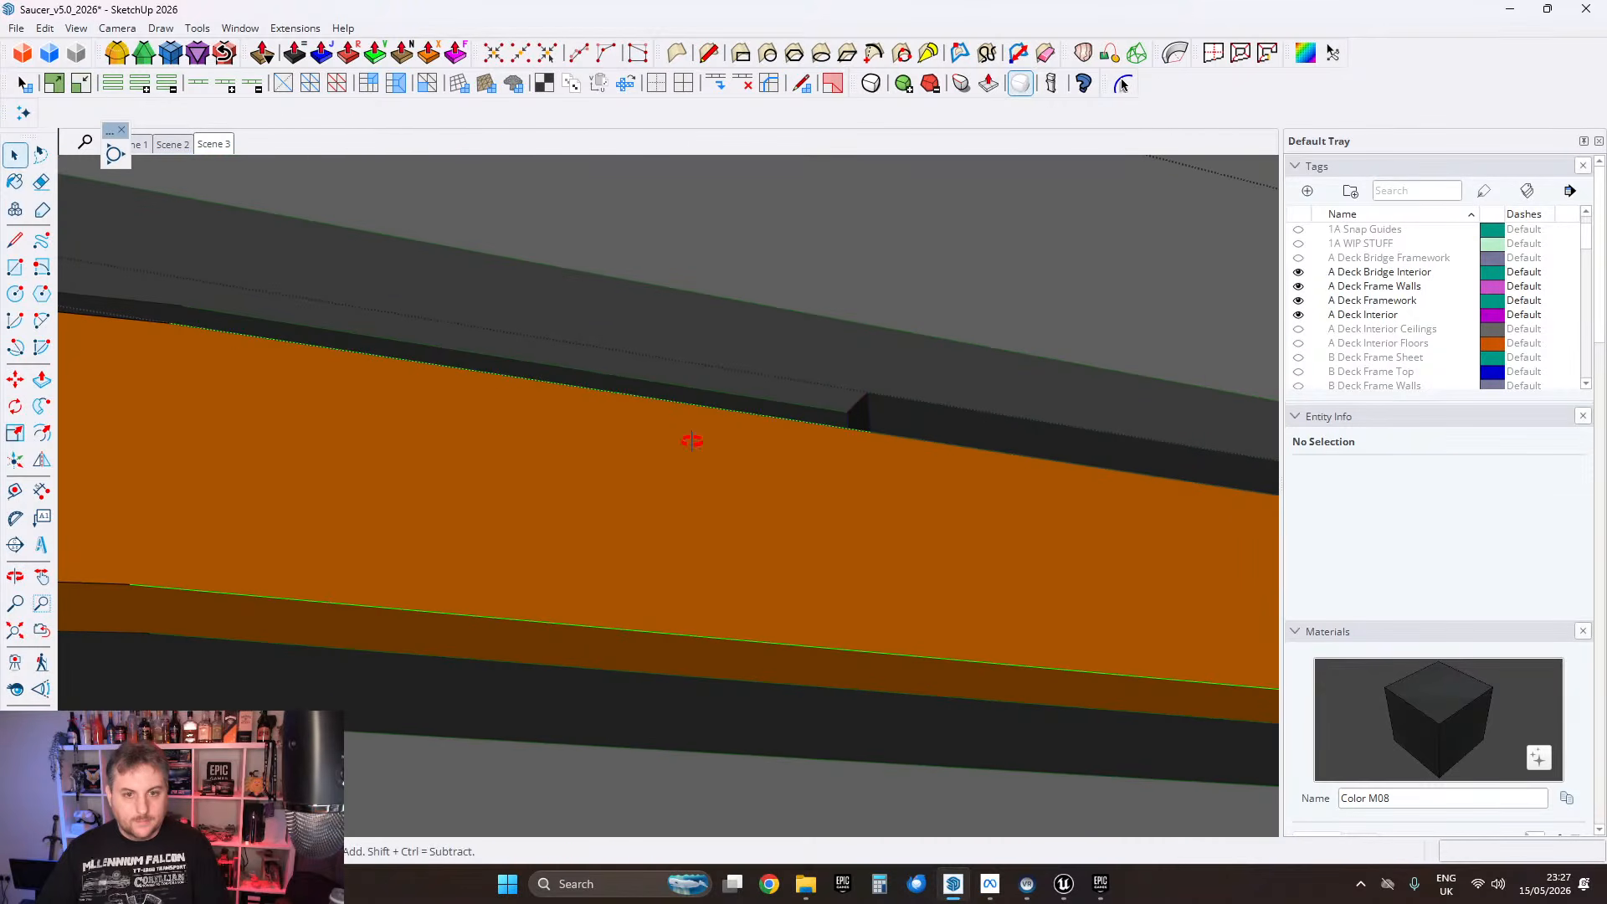
# Step: Move the dark layer's curved edge face 0.5 cm, flush with the adjoining straight face, and erase the seam
pyautogui.moveTo(691, 442); pyautogui.dragTo(859, 428, button='middle')
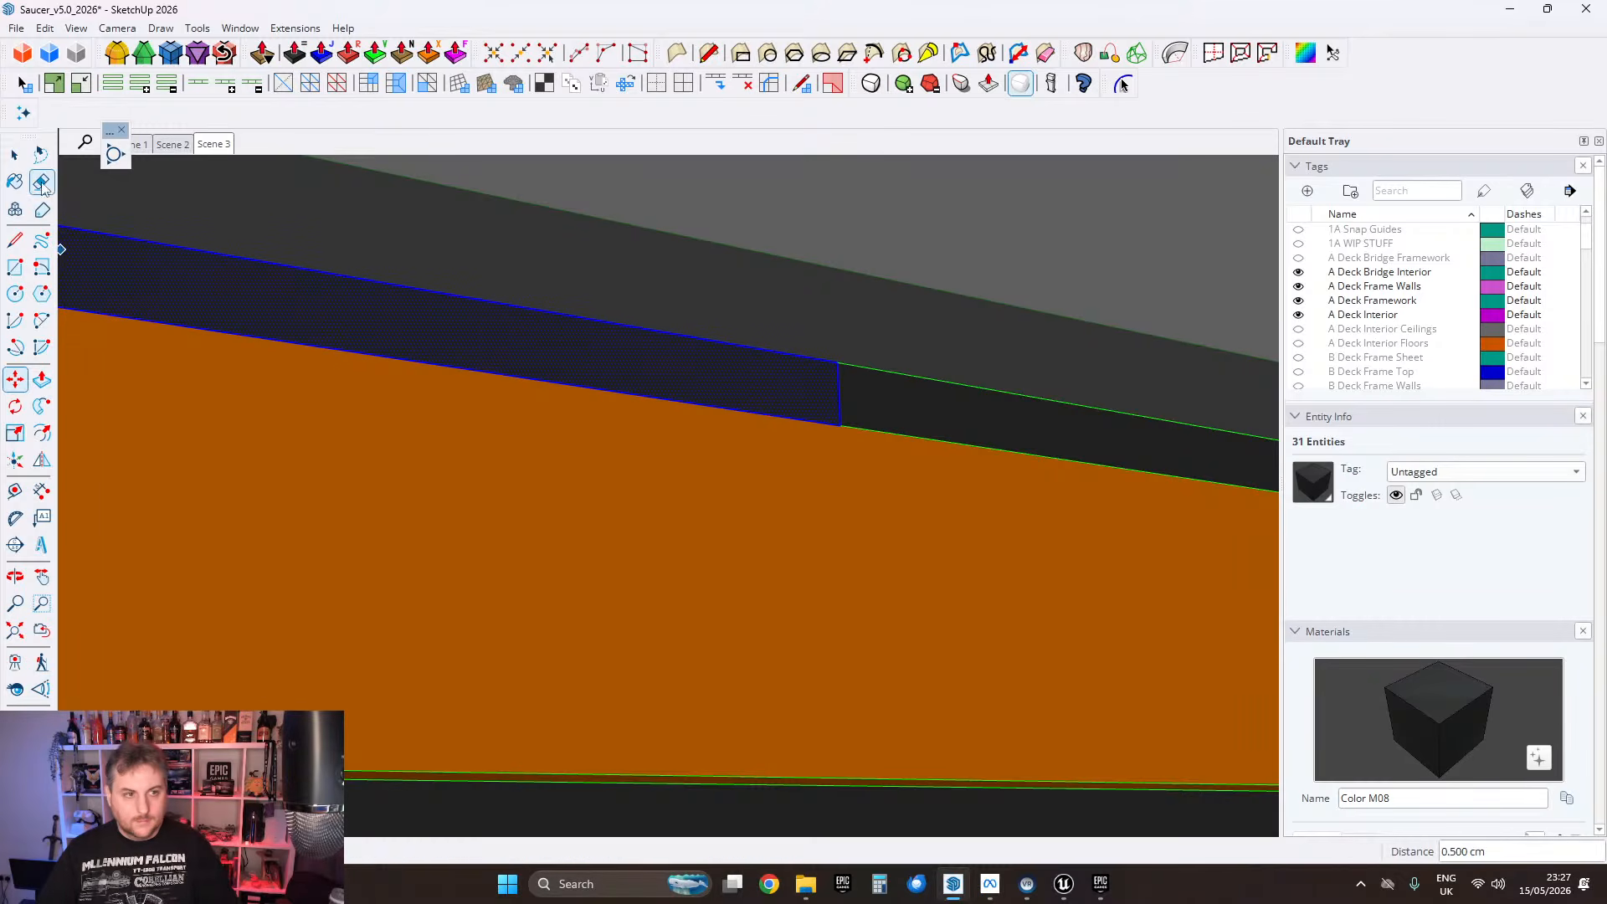
pyautogui.moveTo(960, 413); pyautogui.dragTo(372, 382, button='middle')
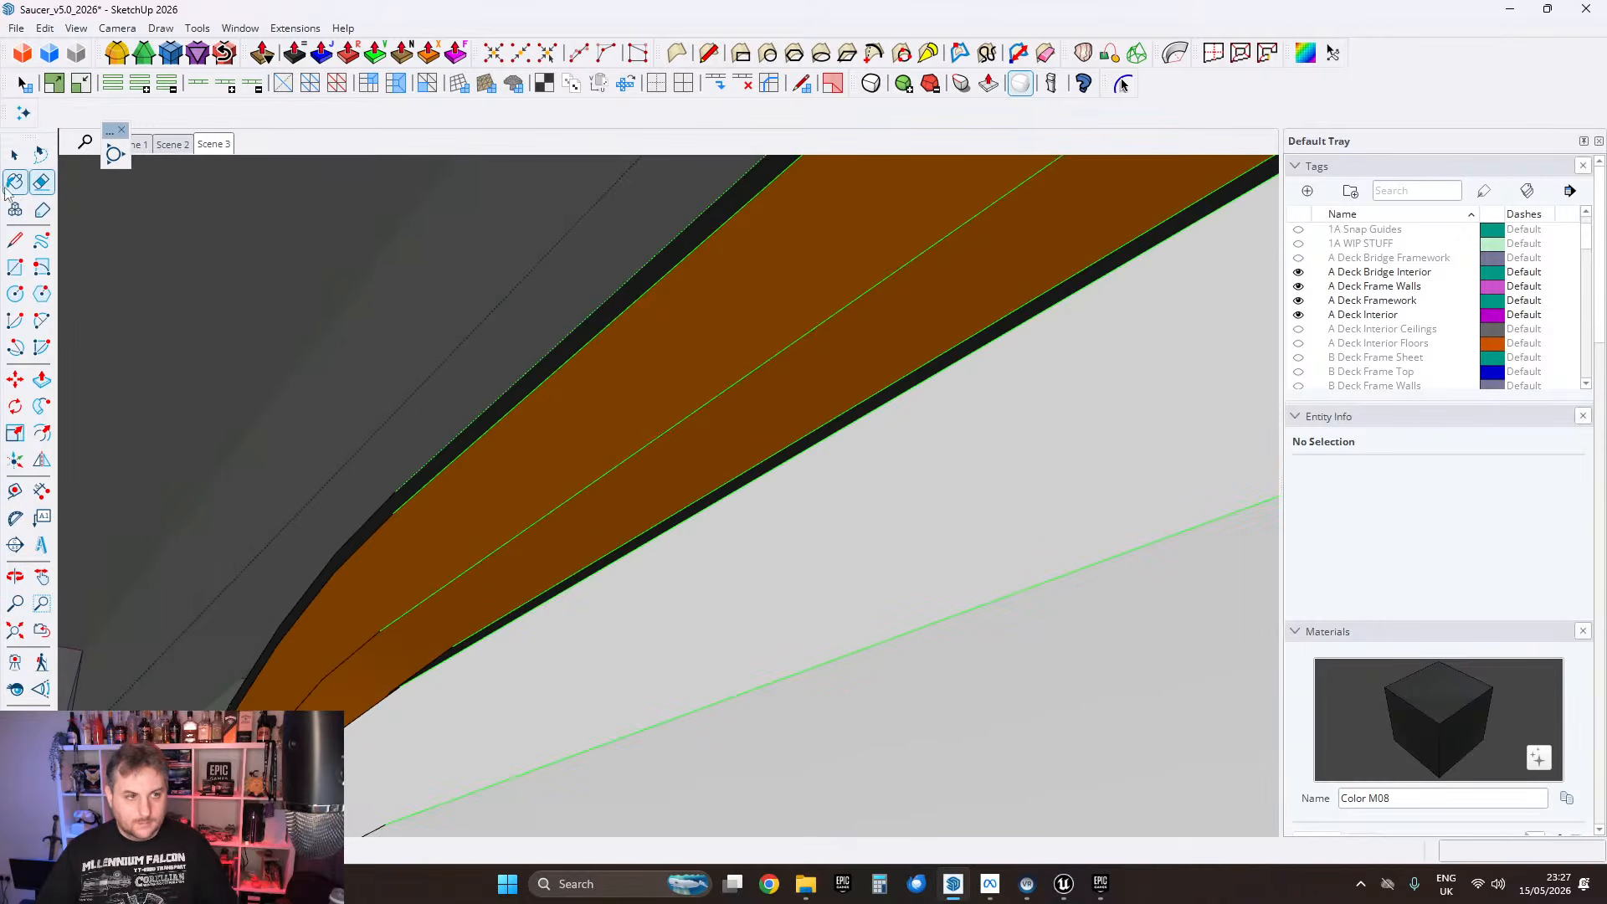
pyautogui.moveTo(503, 377); pyautogui.dragTo(764, 624, button='middle')
# Step: Open the nested interior wall components beside the window and select the finished curved corner panel
pyautogui.scroll(-5, 764, 620)
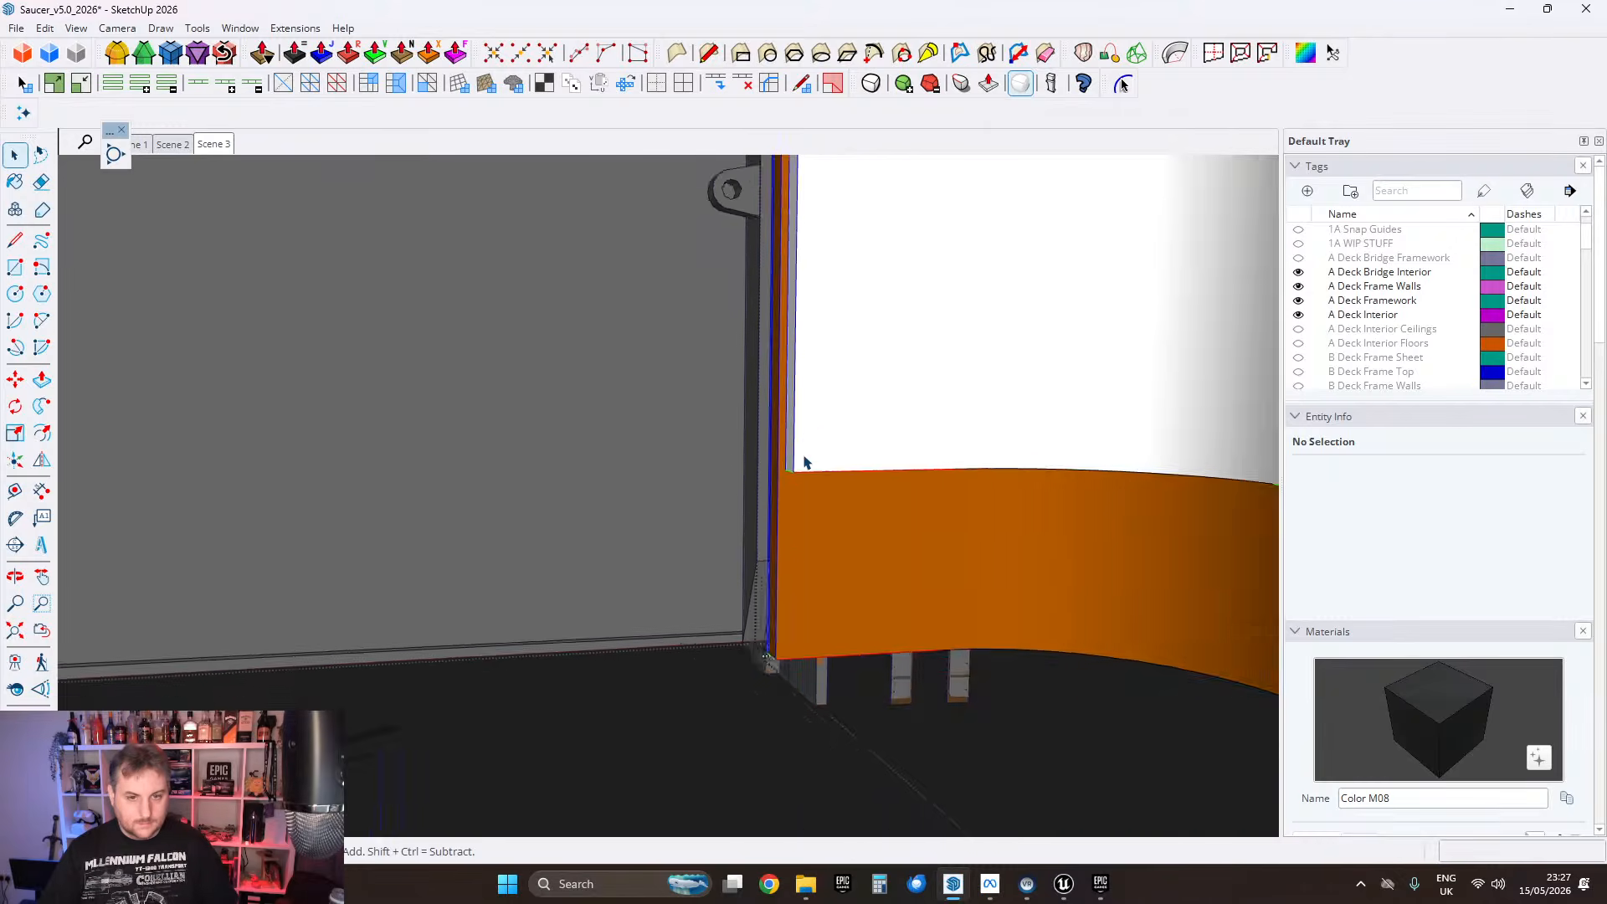
pyautogui.moveTo(807, 459); pyautogui.dragTo(890, 519, button='middle')
pyautogui.scroll(-3, 795, 594)
pyautogui.scroll(-2, 902, 546)
pyautogui.moveTo(881, 628); pyautogui.dragTo(849, 532, button='middle')
pyautogui.click(849, 530)
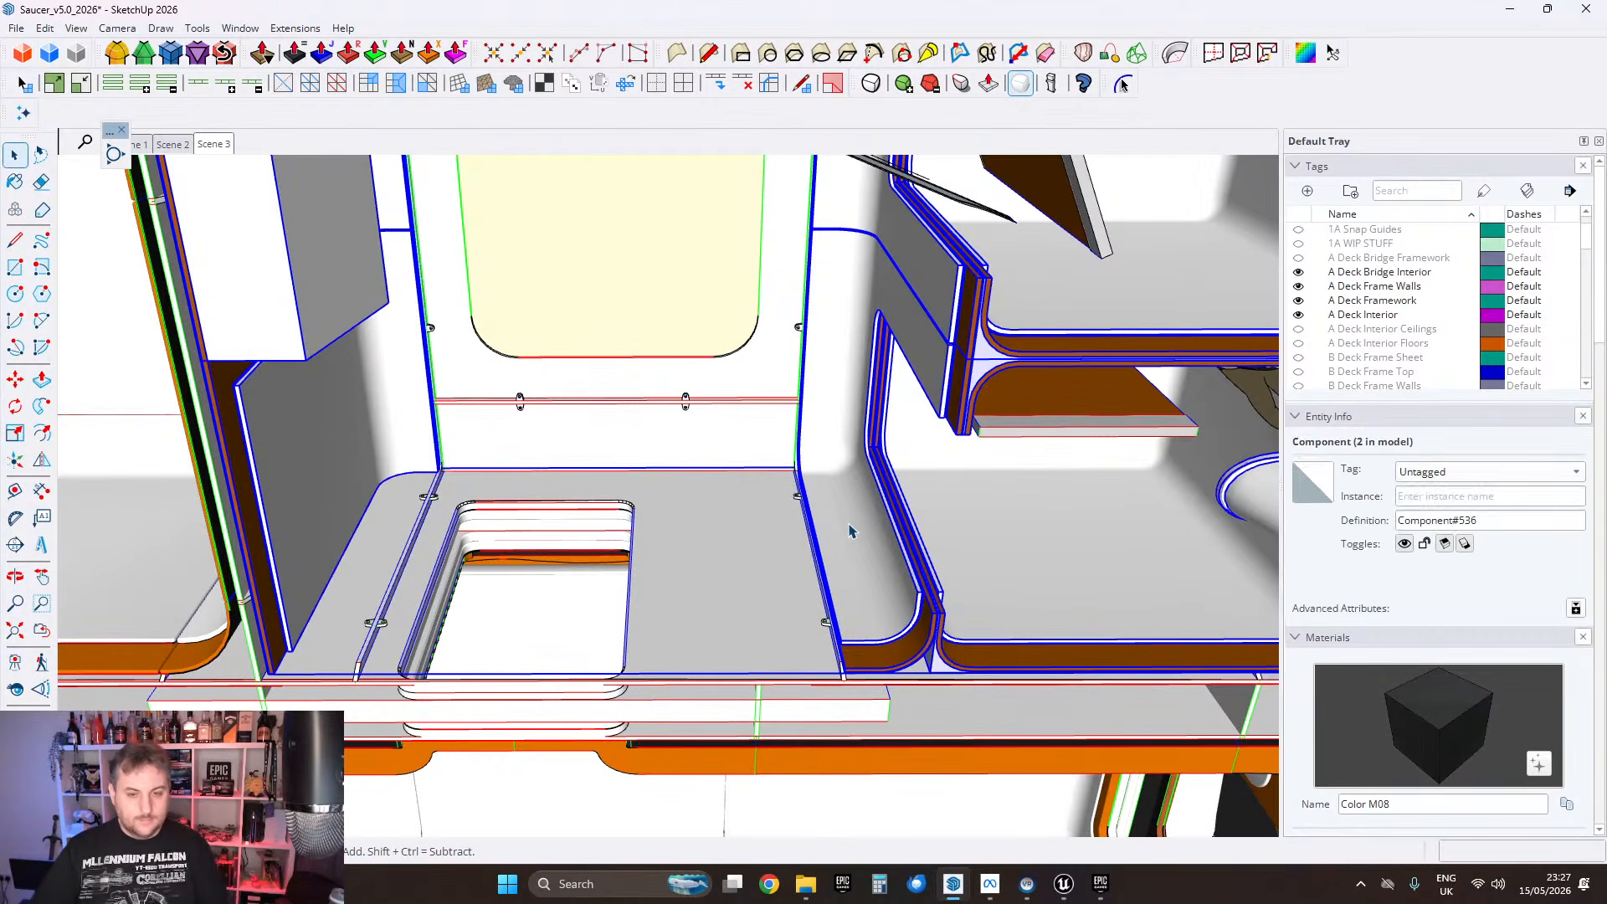
pyautogui.doubleClick(850, 530)
pyautogui.click(870, 530)
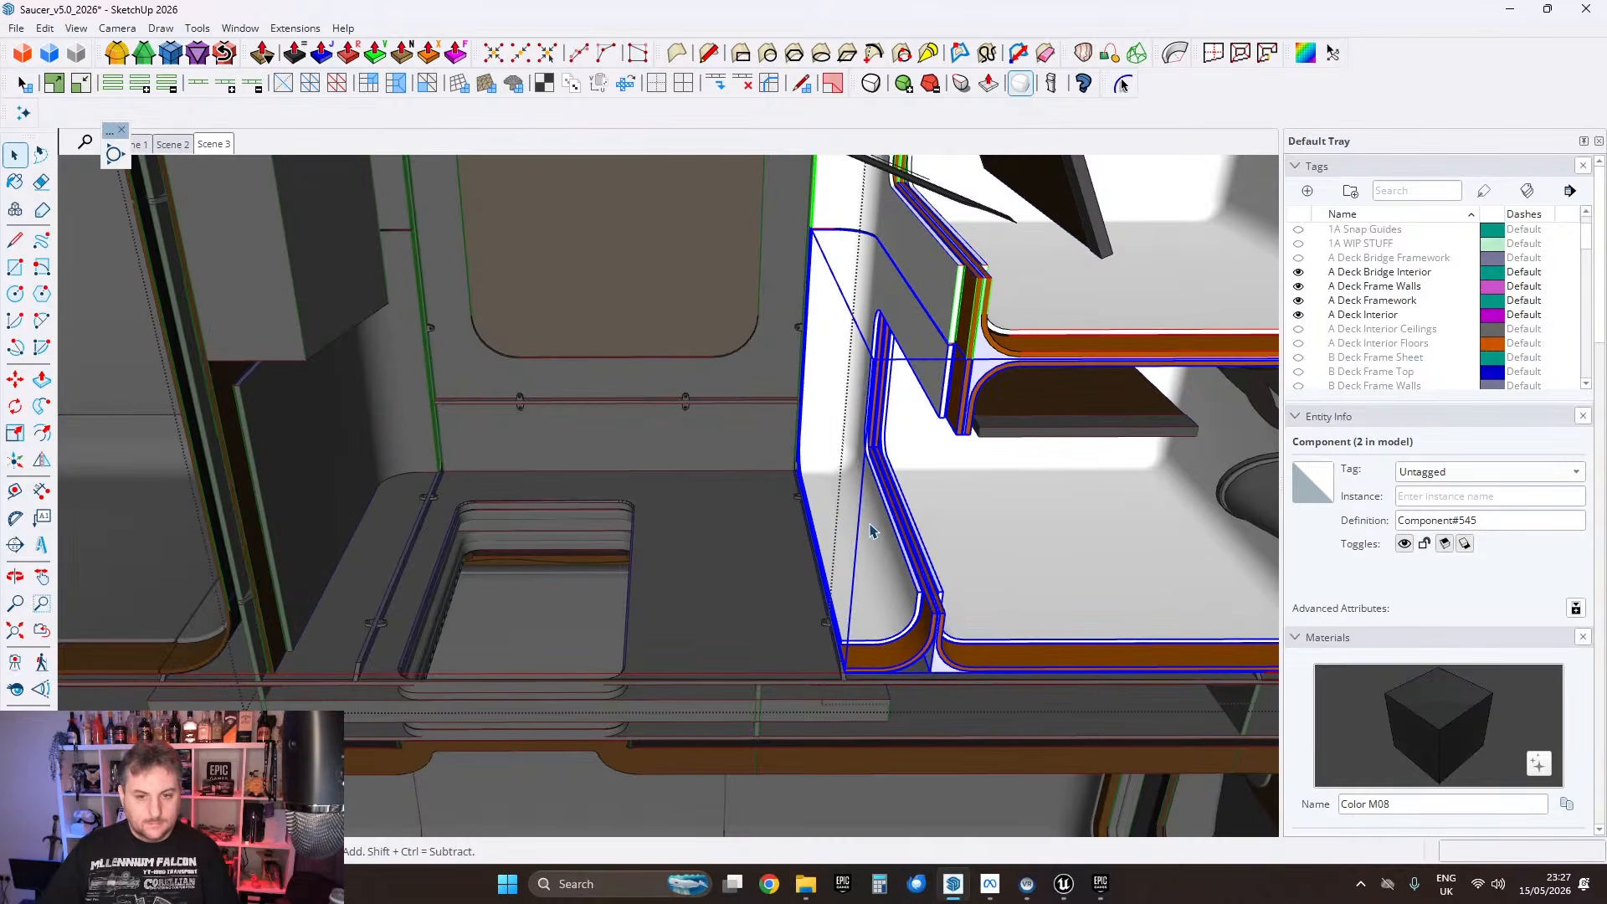
pyautogui.keyDown('shift'); pyautogui.moveTo(870, 530); pyautogui.dragTo(884, 512, button='middle'); pyautogui.keyUp('shift')
pyautogui.doubleClick(876, 516)
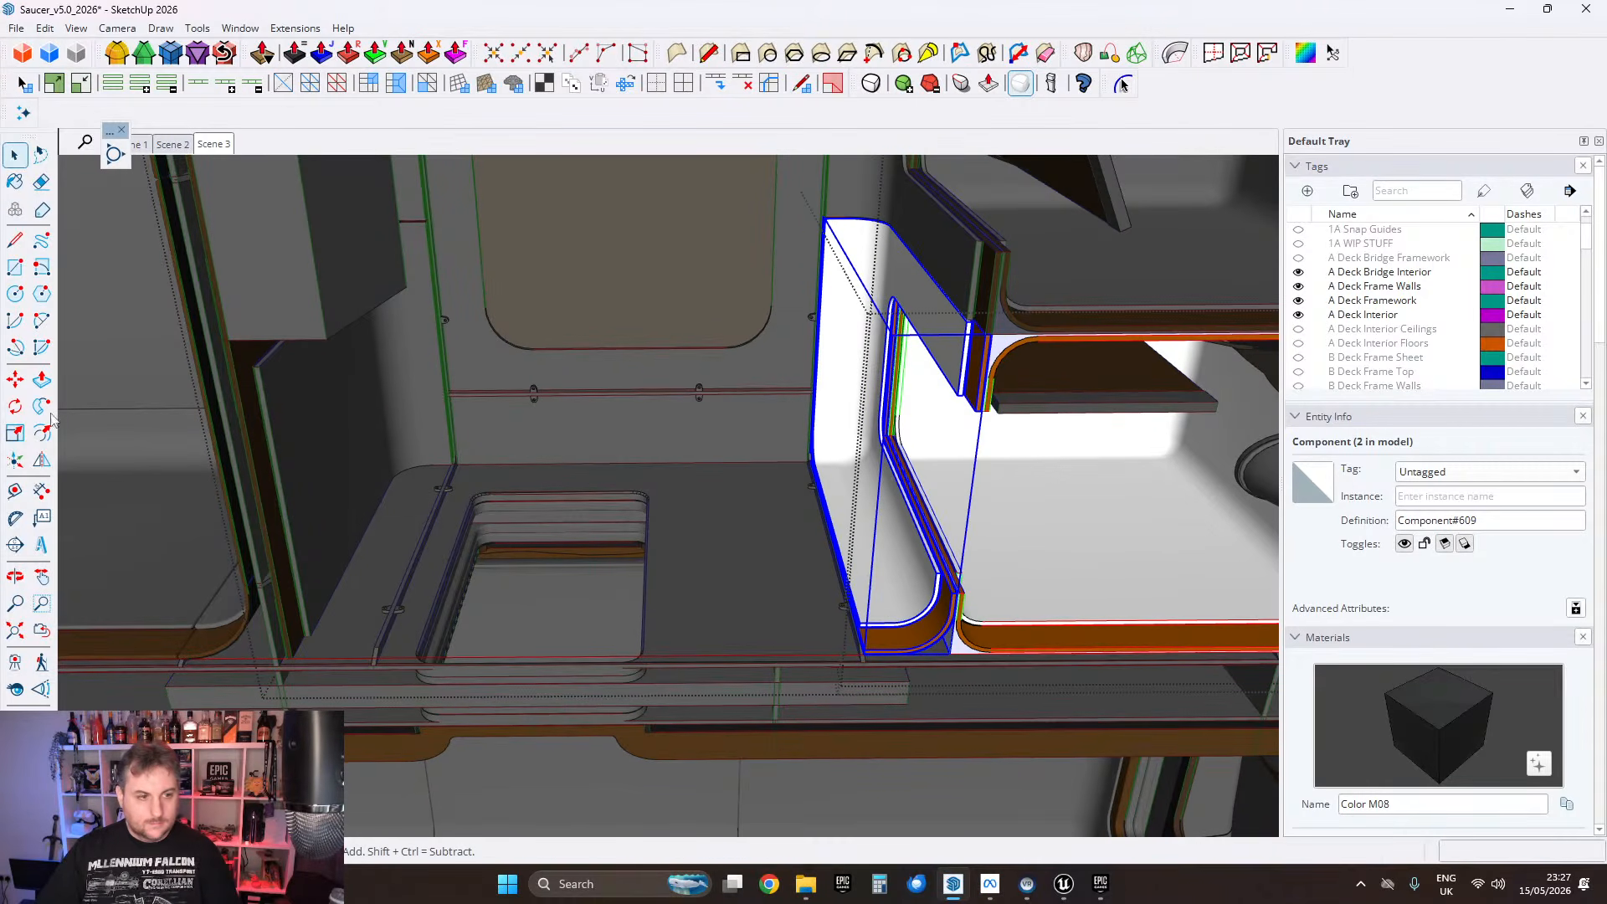
# Step: Copy the corner panel 240.32 cm across to the opposite side of the window and flip it across the red plane
pyautogui.press('ctrl')
pyautogui.click(827, 492)
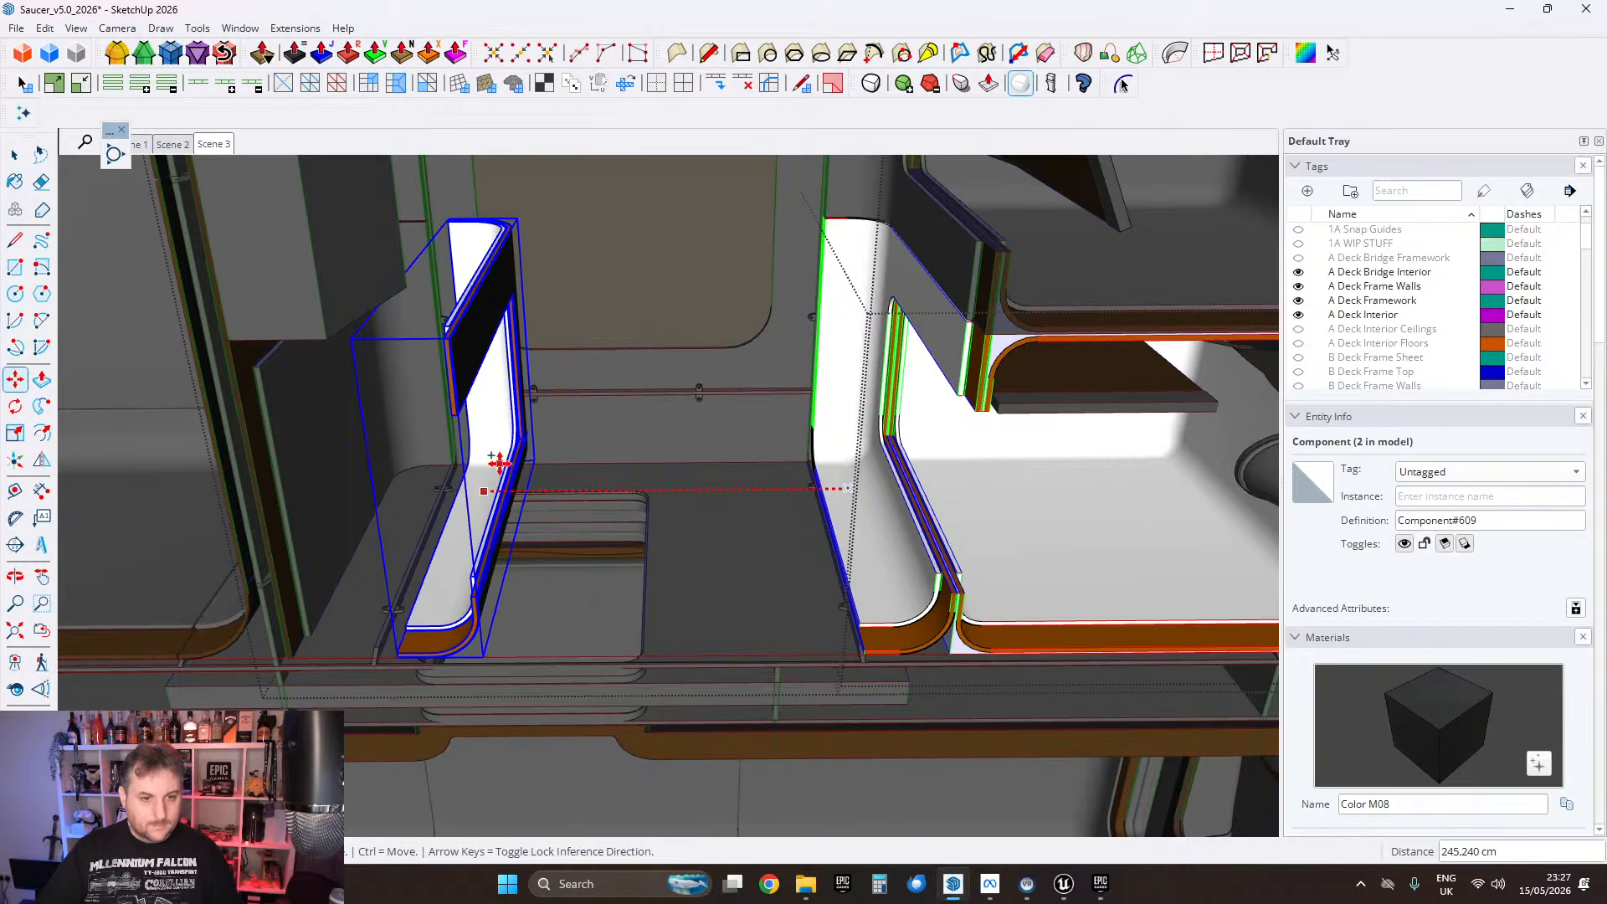
pyautogui.click(453, 382)
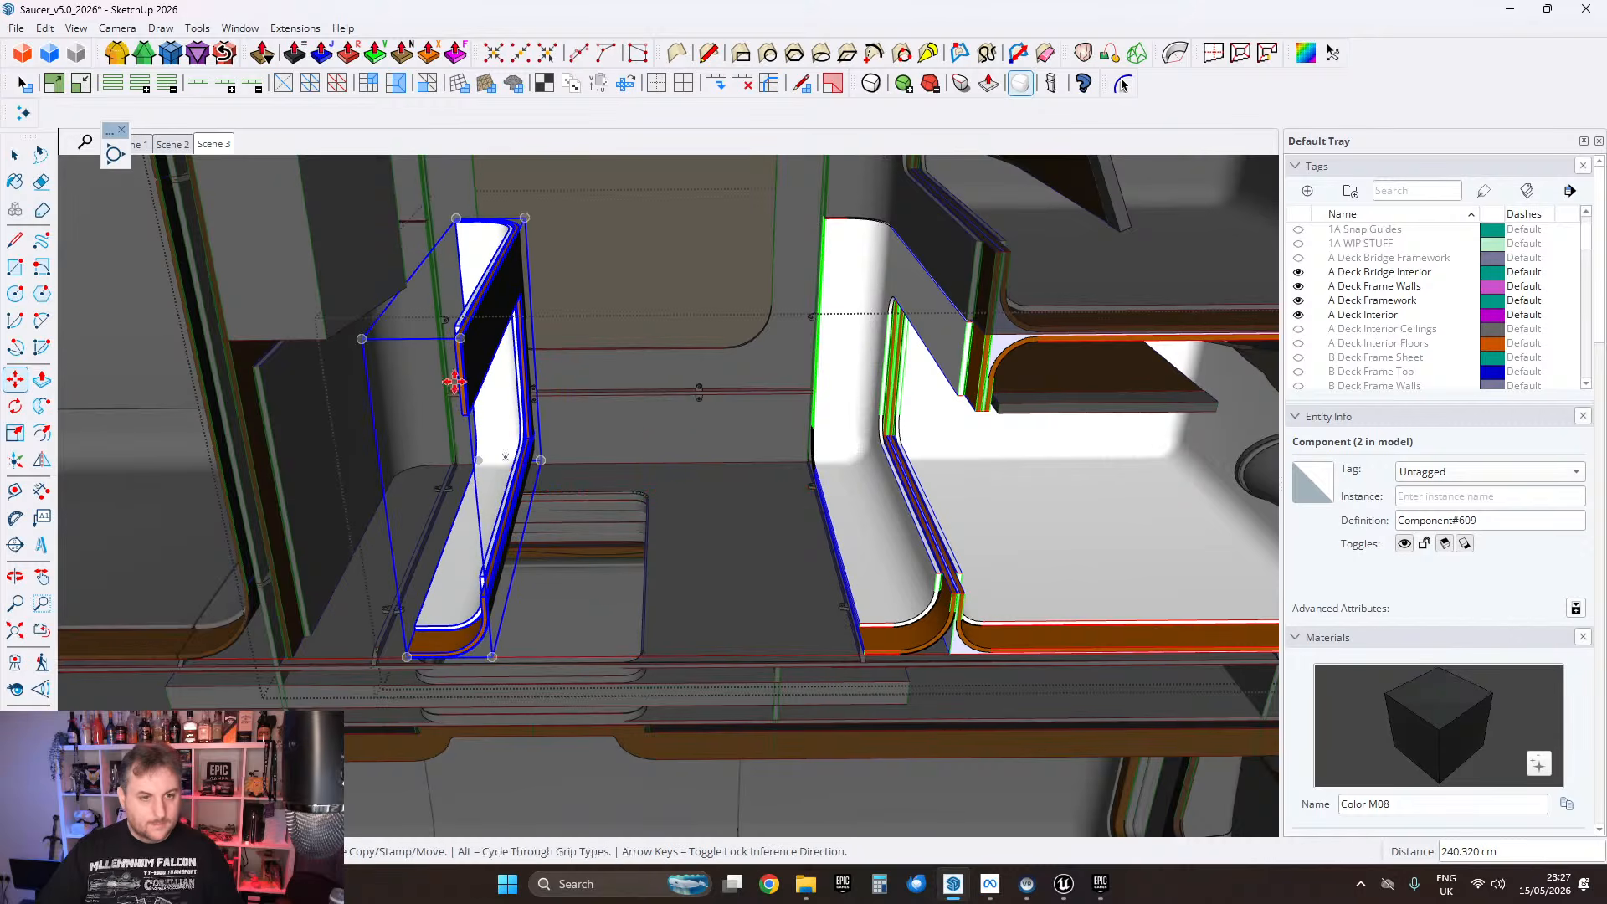
pyautogui.click(199, 28)
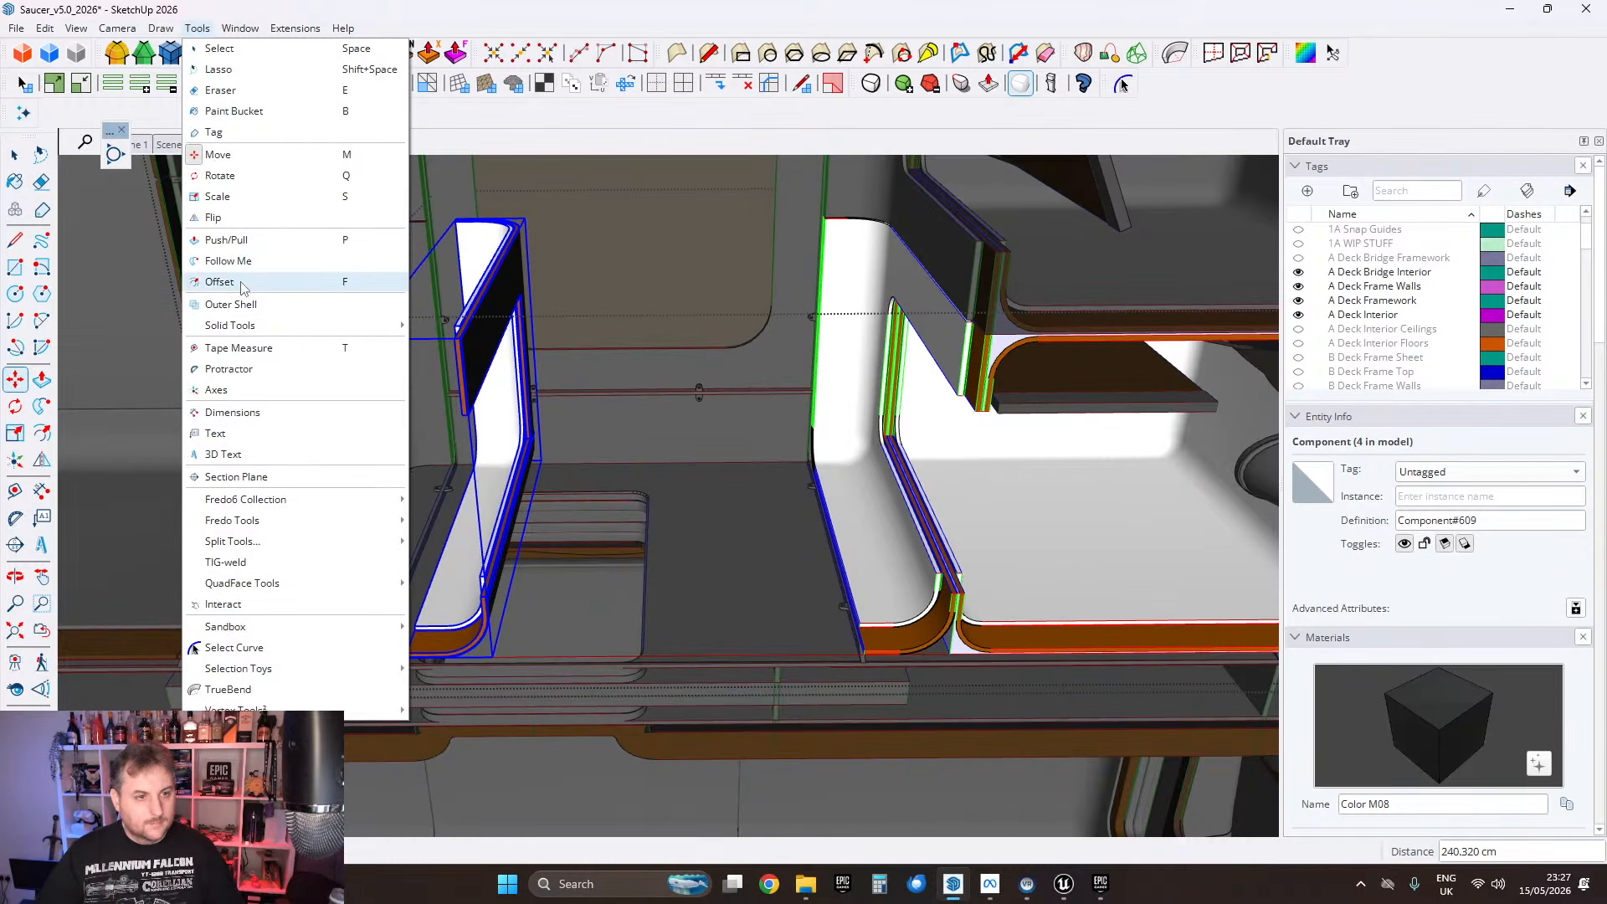
pyautogui.click(213, 218)
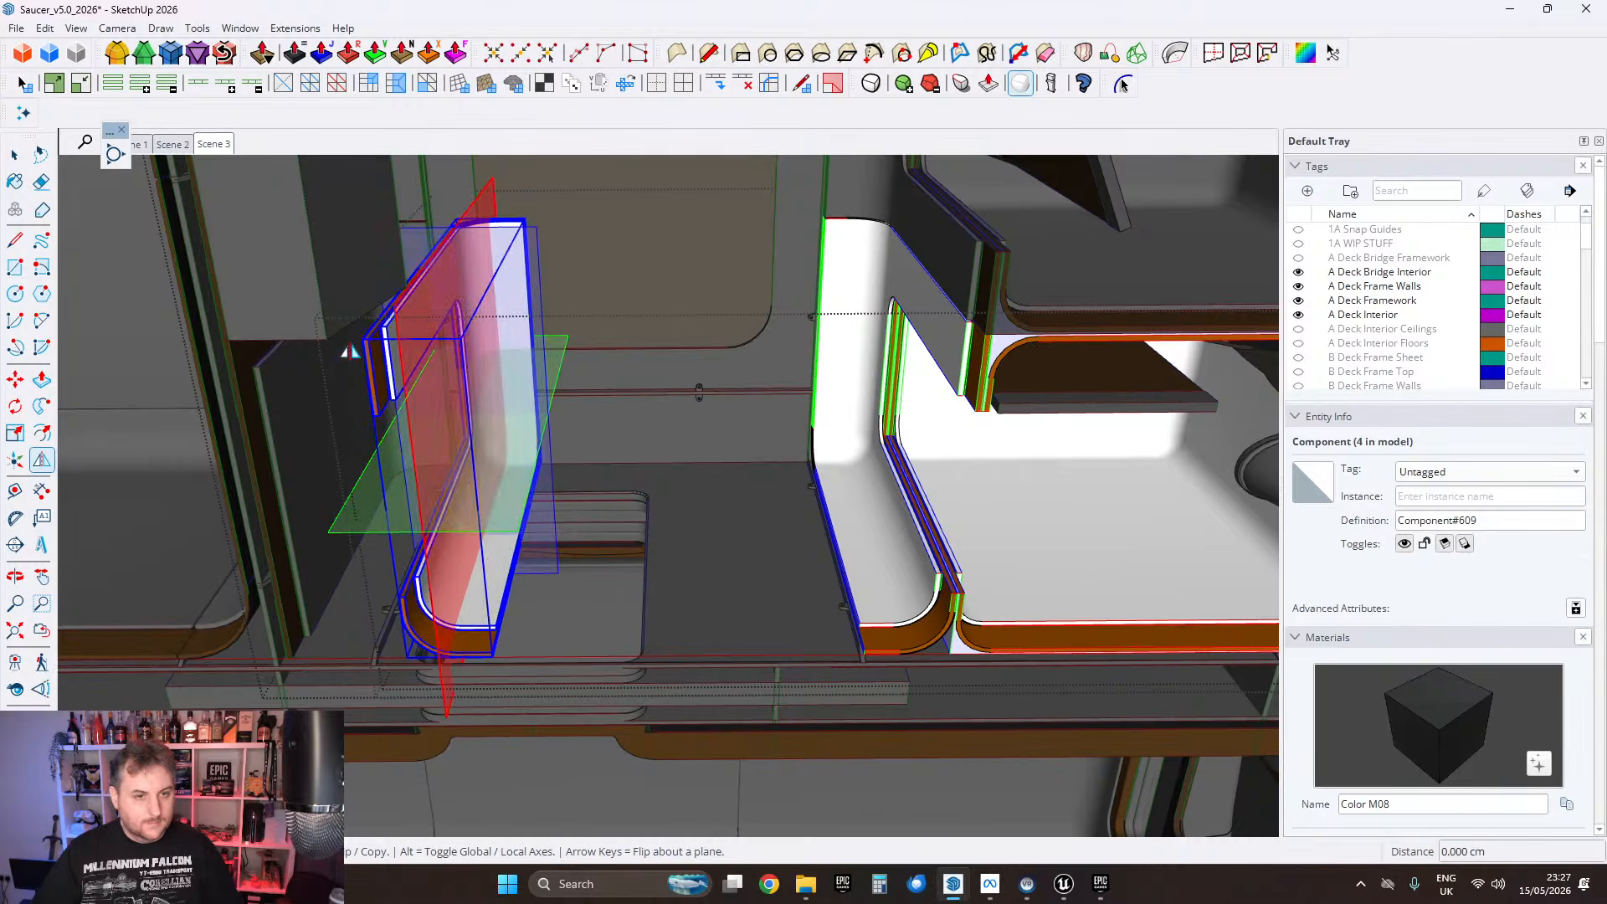
pyautogui.click(17, 155)
# Step: Cut the mirrored corner panel and close the open wall component
pyautogui.keyDown('shift'); pyautogui.moveTo(494, 408); pyautogui.dragTo(545, 376, button='middle'); pyautogui.keyUp('shift')
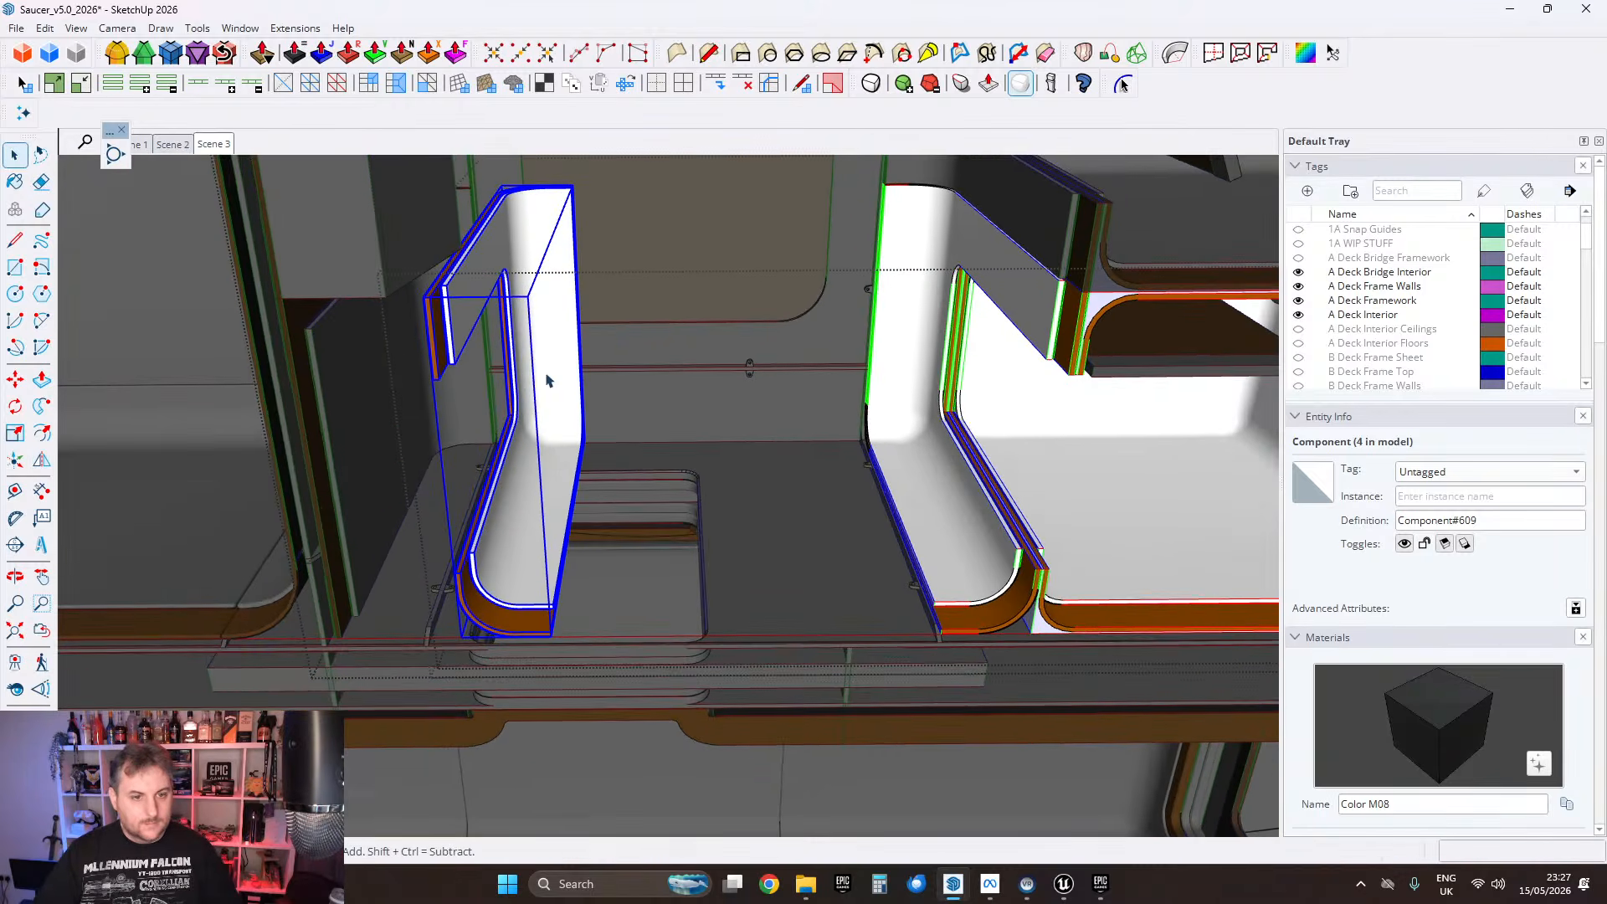
pyautogui.scroll(-1, 549, 382)
pyautogui.press('Delete')
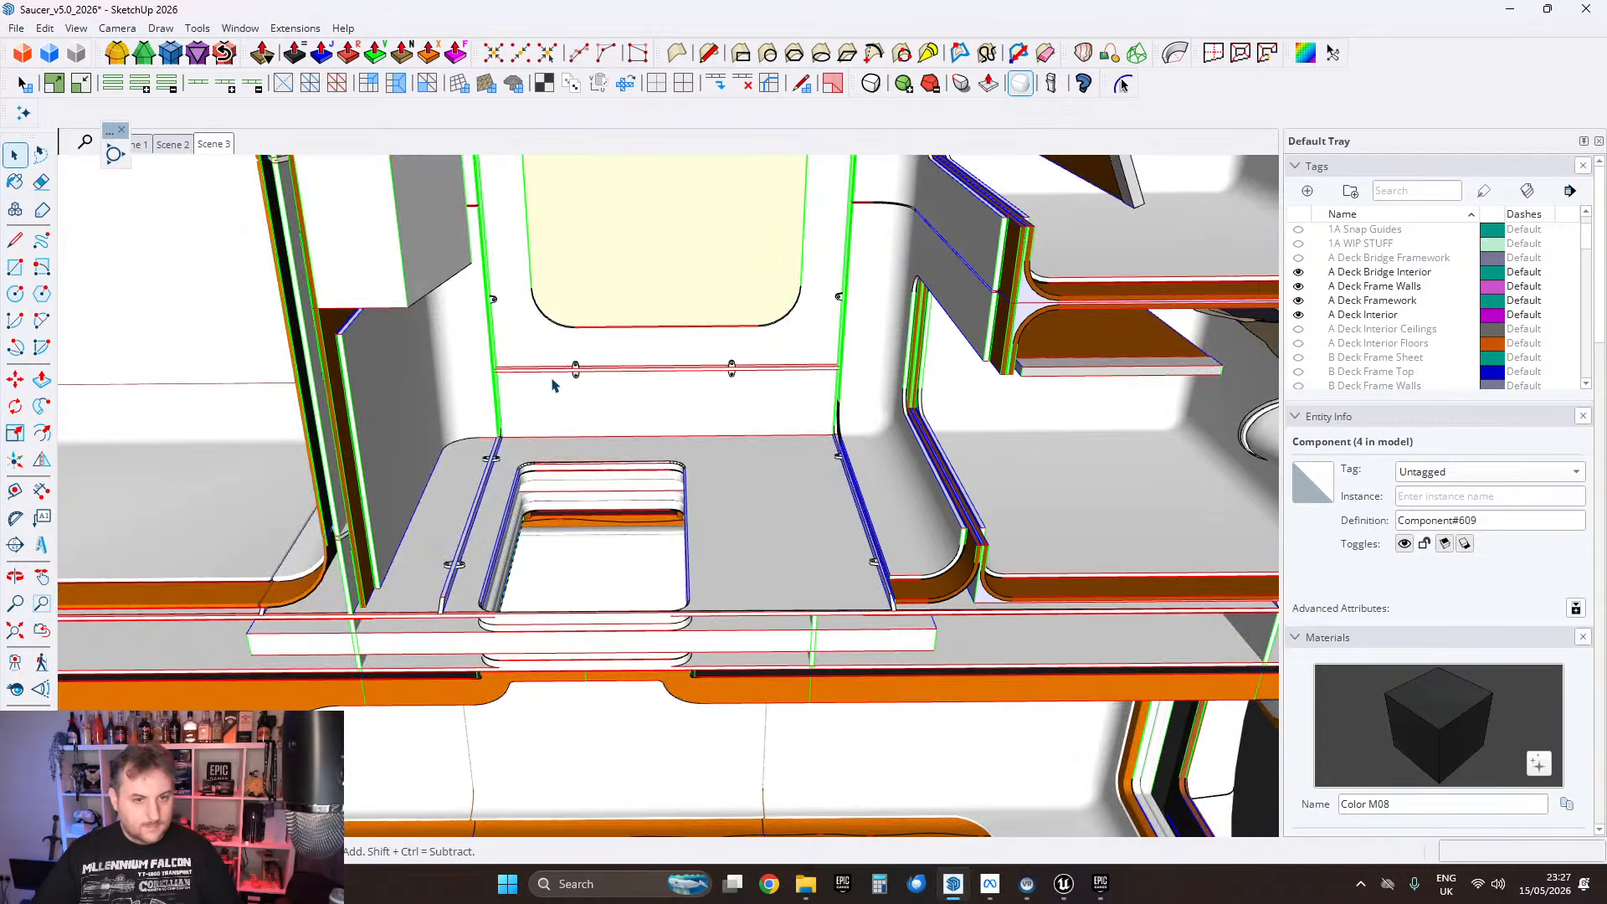
pyautogui.click(44, 29)
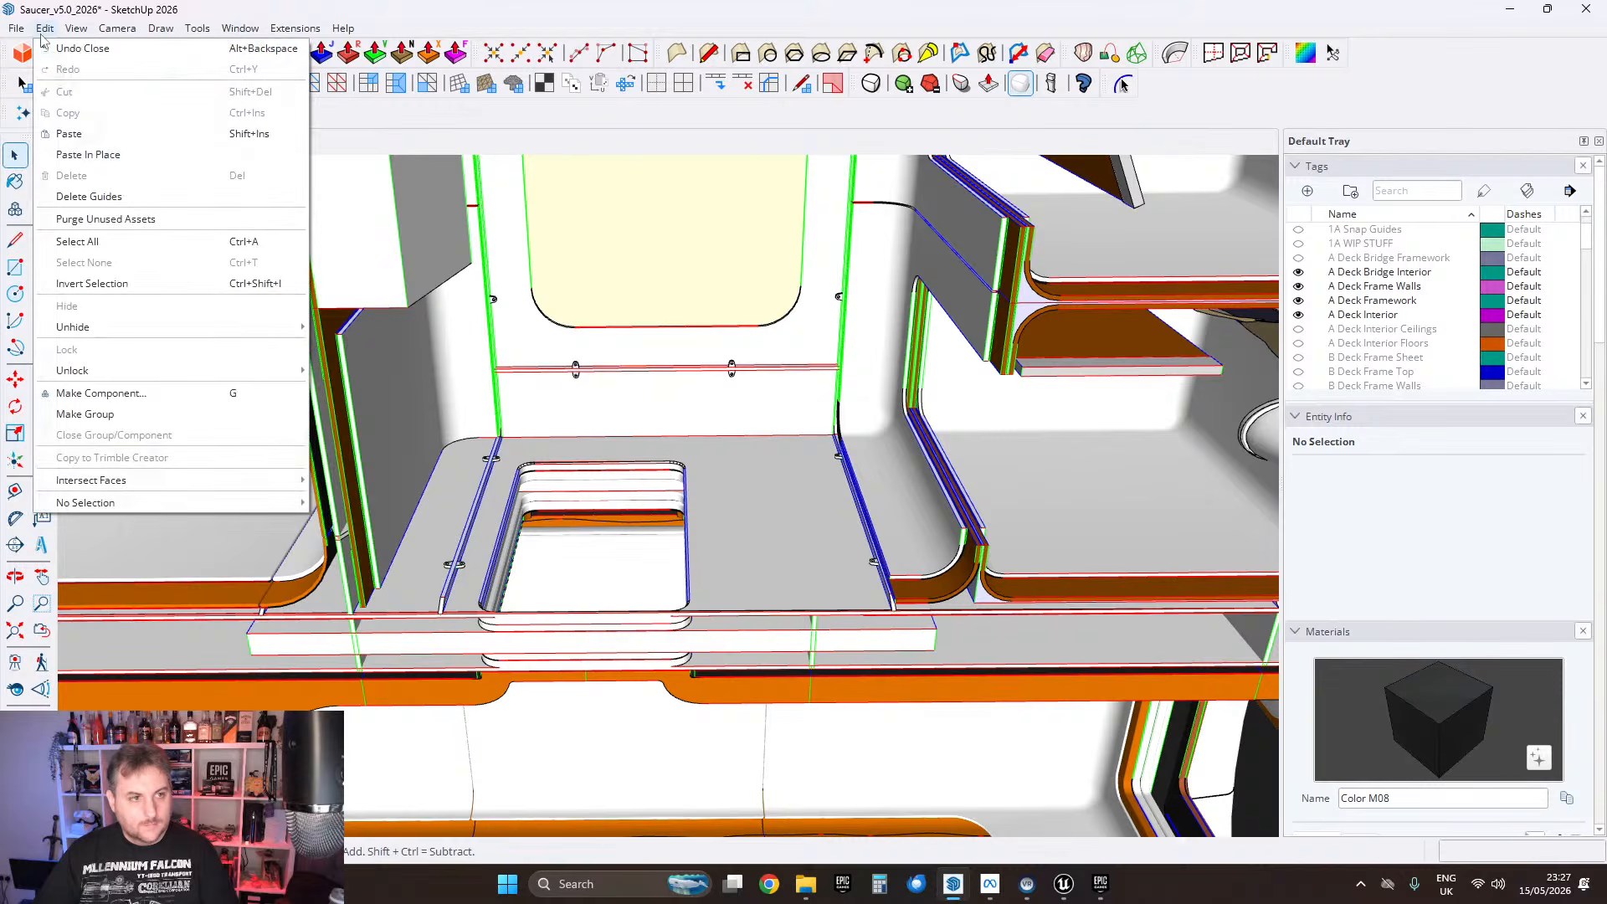
# Step: Open the opposite wall component and delete its old corner panel at the end of the window wall
pyautogui.click(402, 443)
pyautogui.moveTo(415, 419); pyautogui.dragTo(325, 494, button='middle')
pyautogui.doubleClick(426, 442)
pyautogui.click(432, 447)
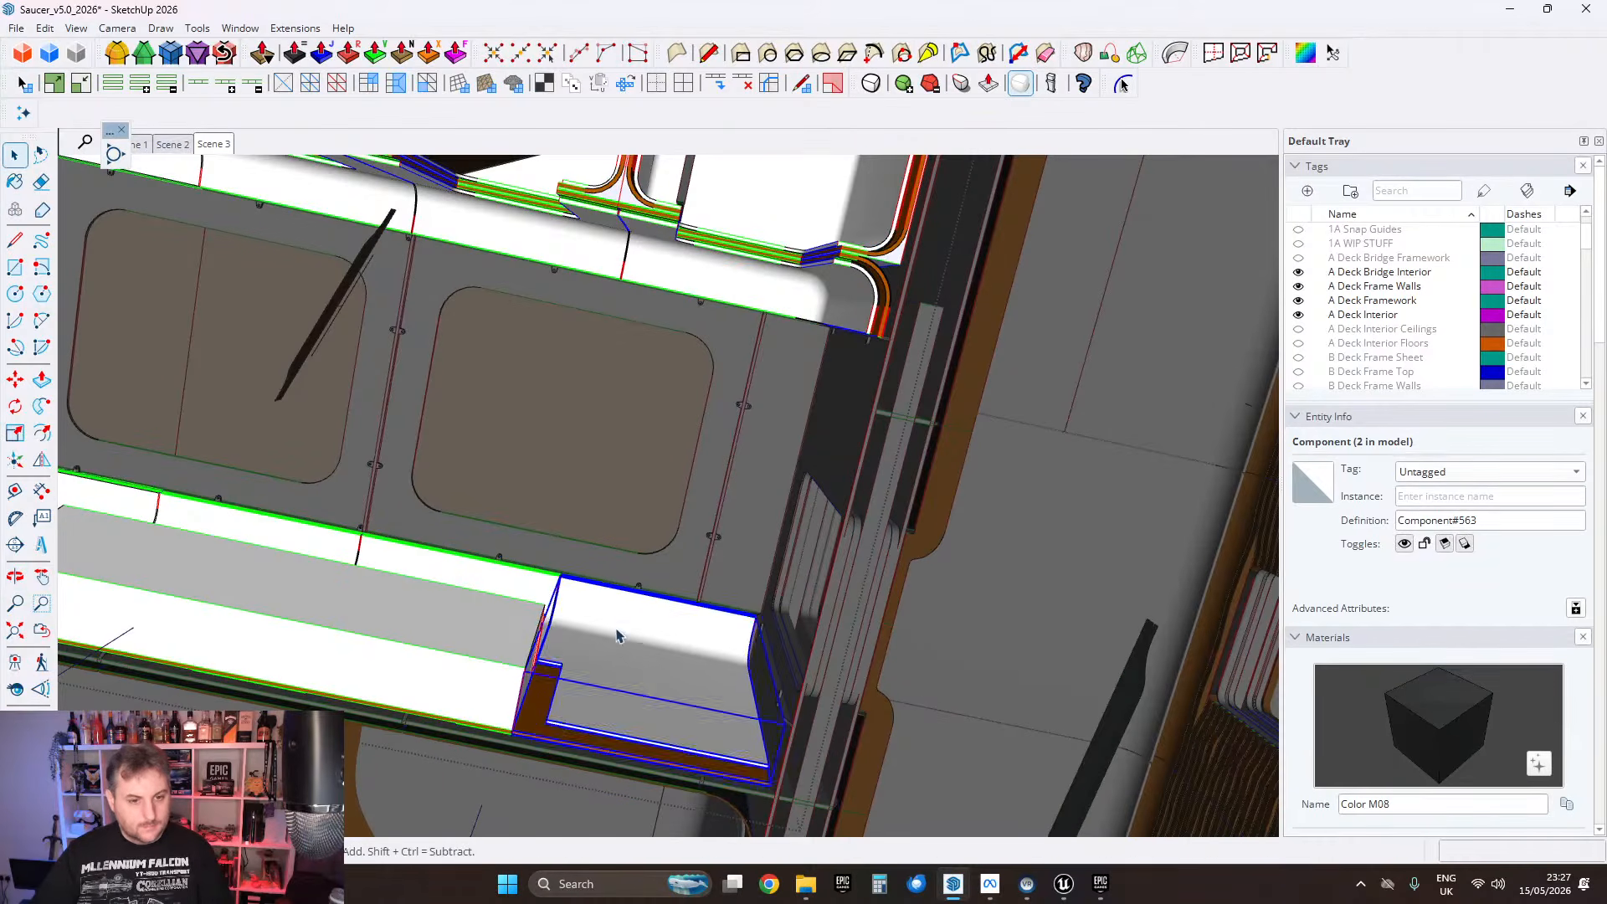
pyautogui.press('Delete')
# Step: Paste the mirrored corner panel in place inside the opposite wall component
pyautogui.click(76, 28)
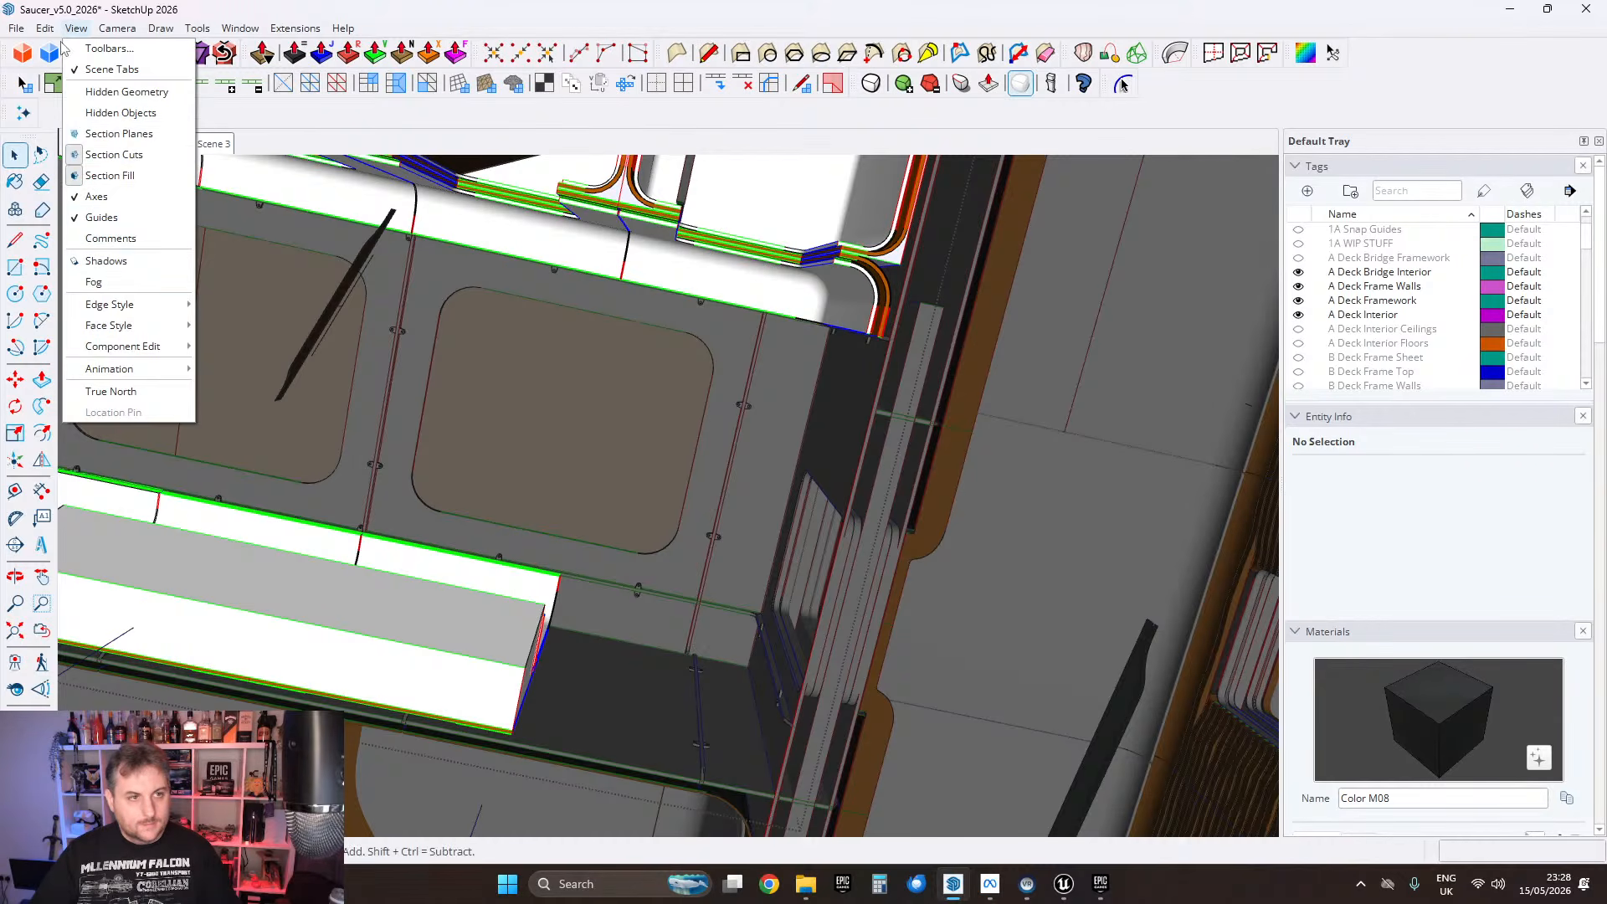
pyautogui.click(40, 32)
pyautogui.click(95, 163)
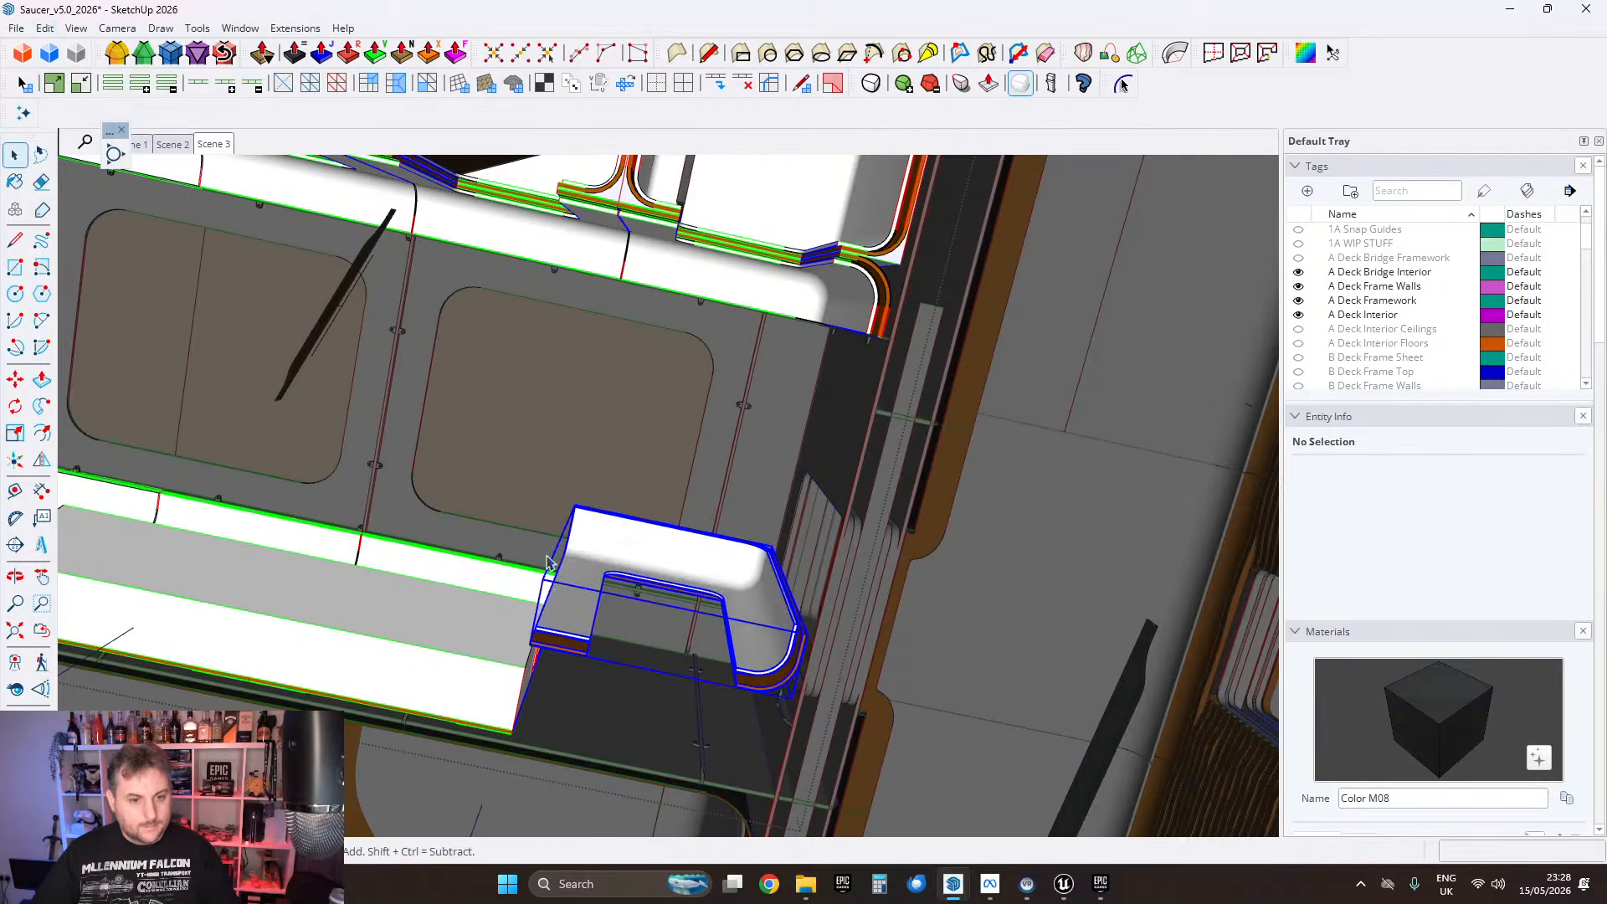
# Step: Move the pasted corner panel 63.43 cm along the red axis to line up with the adjoining wall panel
pyautogui.moveTo(553, 536); pyautogui.dragTo(575, 528, button='middle')
pyautogui.click(15, 381)
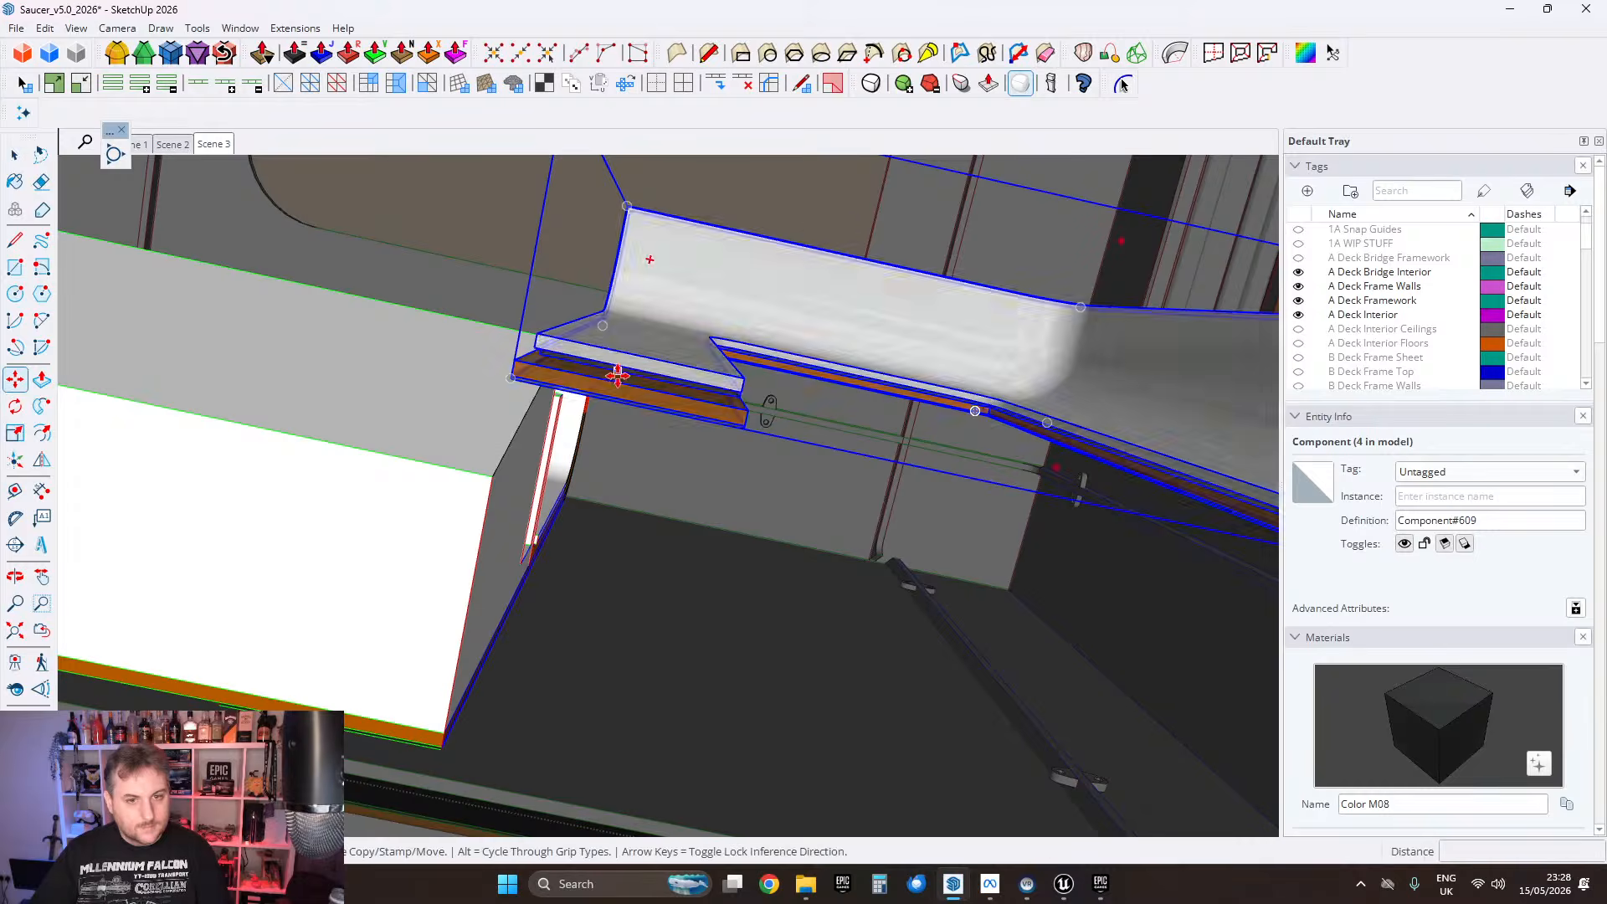
pyautogui.click(653, 359)
pyautogui.press('Right')
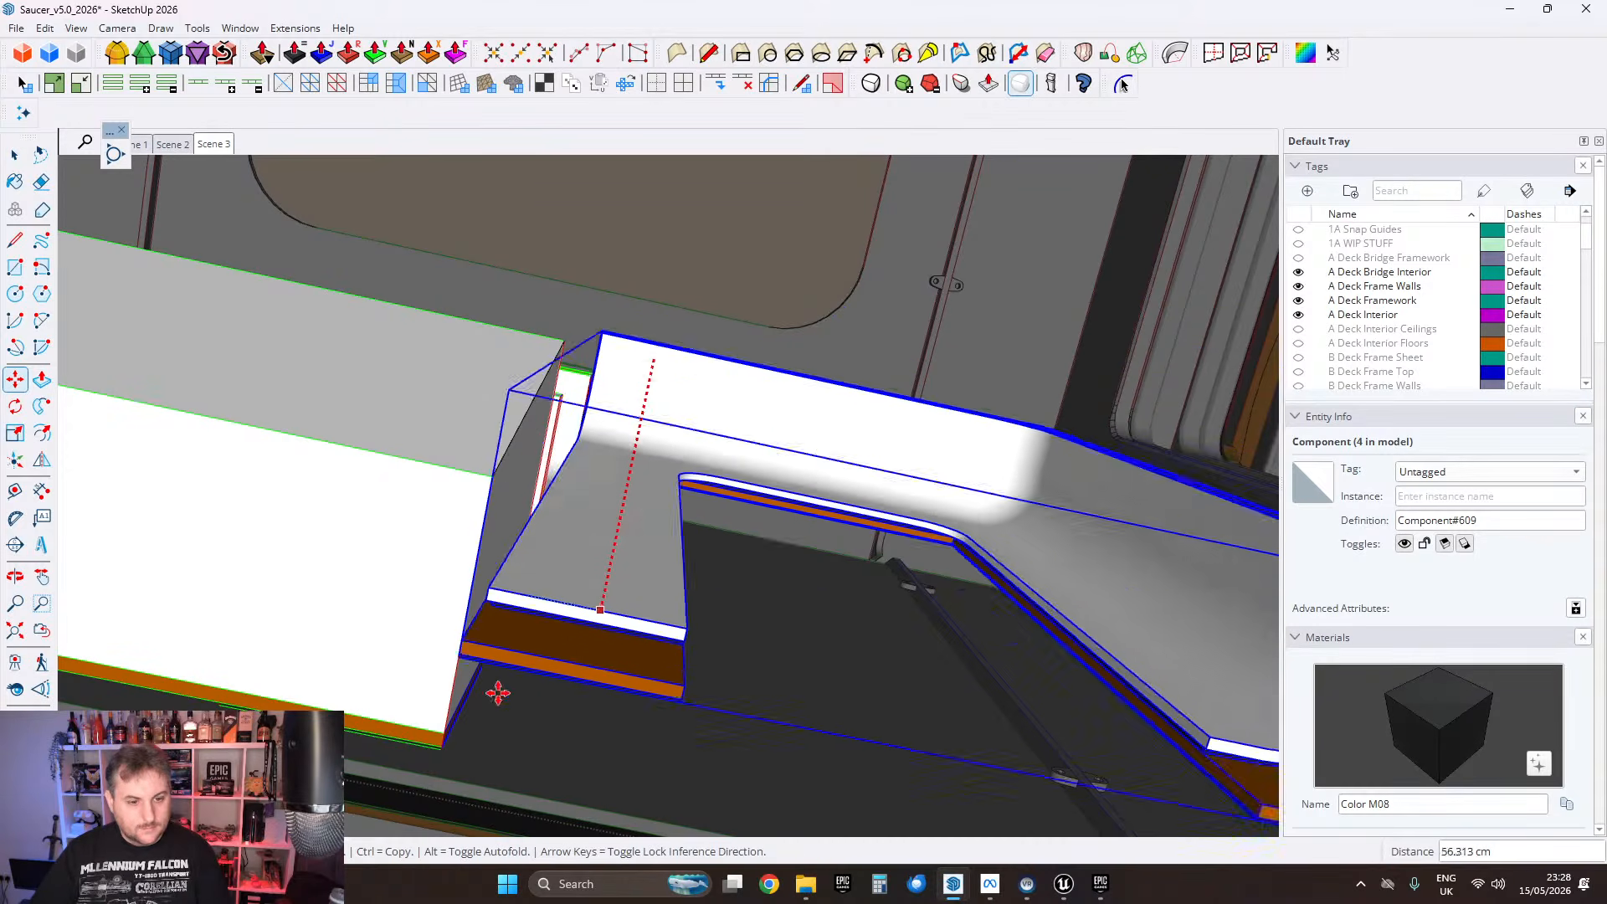
pyautogui.scroll(1, 447, 730)
pyautogui.moveTo(519, 601); pyautogui.dragTo(527, 533, button='middle')
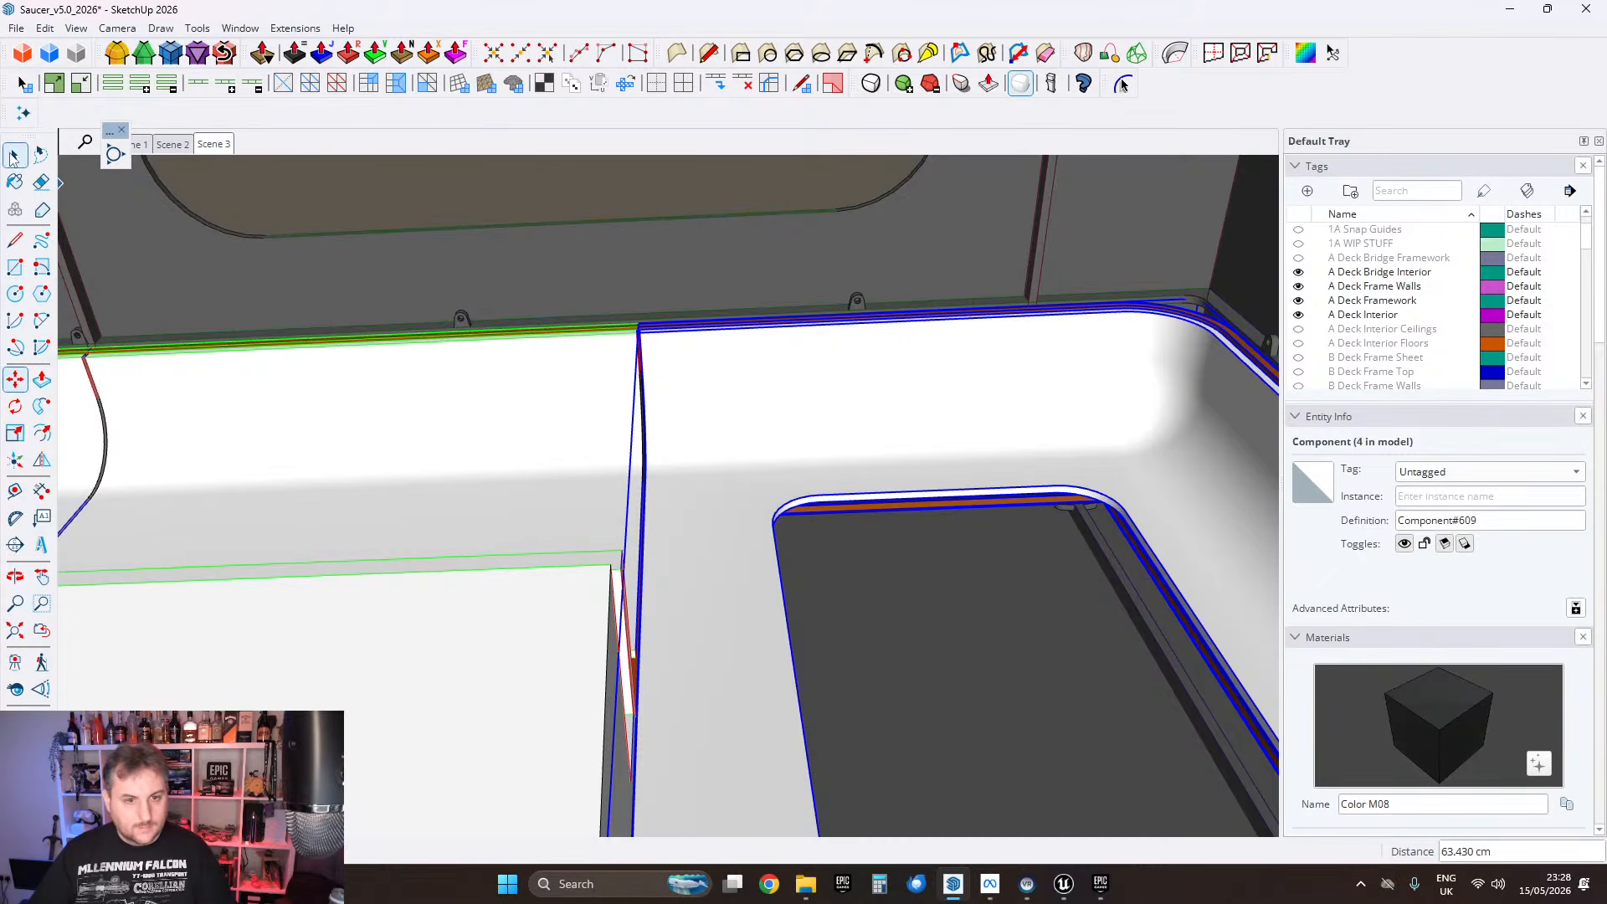
pyautogui.moveTo(527, 533); pyautogui.dragTo(892, 686, button='middle')
pyautogui.scroll(5, 772, 344)
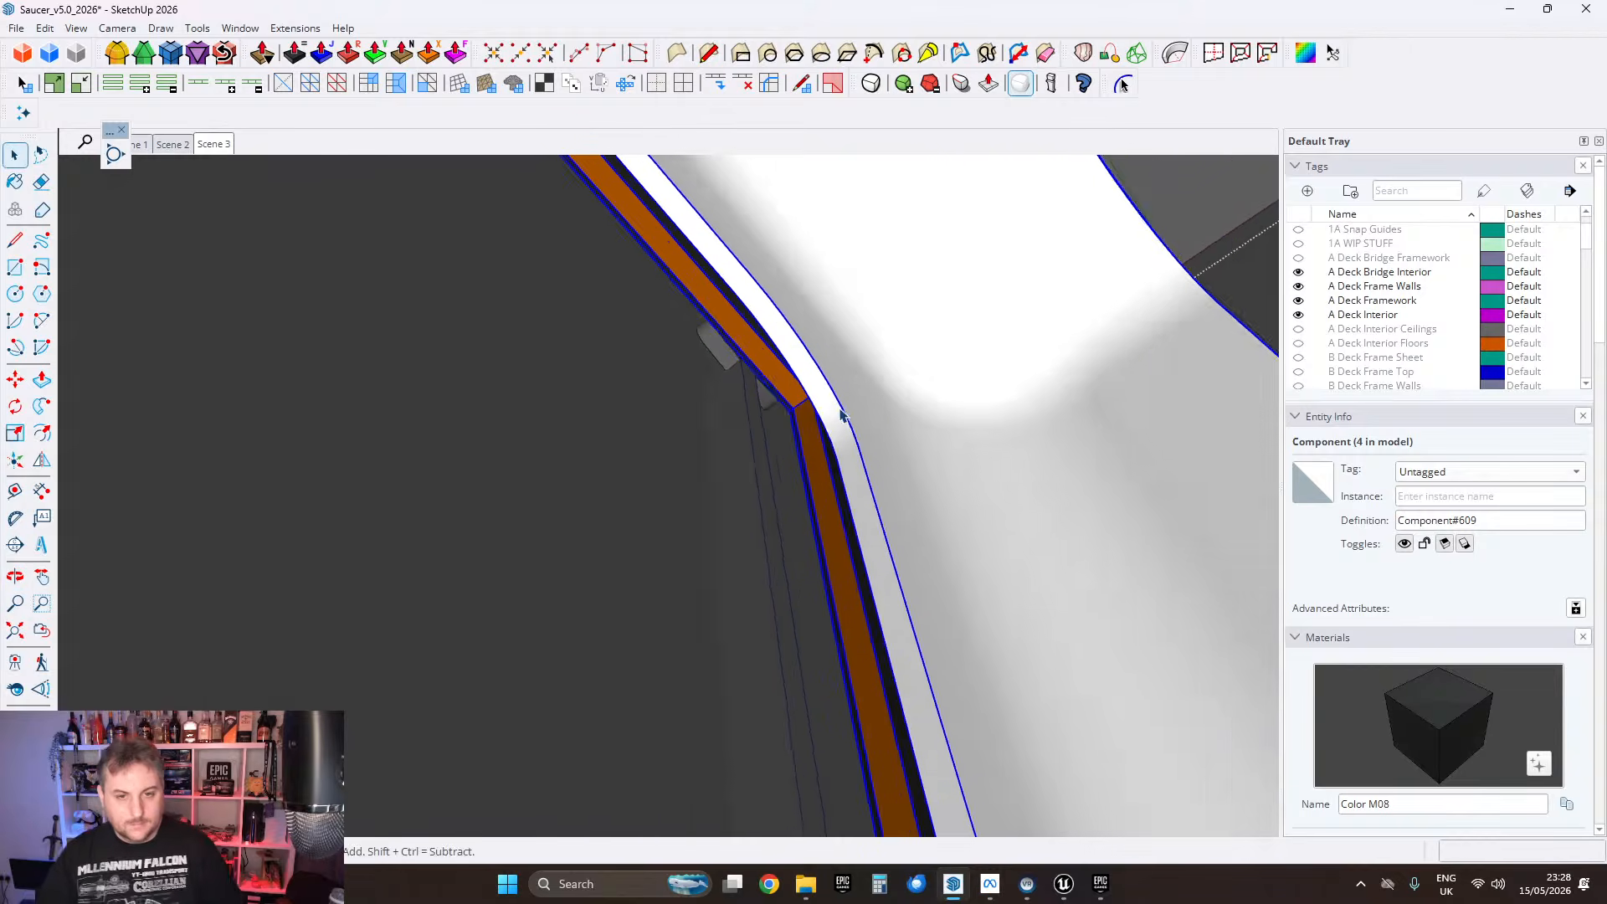
# Step: Make the pasted corner panel component unique and open it for editing at the window opening
pyautogui.scroll(2, 842, 414)
pyautogui.scroll(-7, 745, 385)
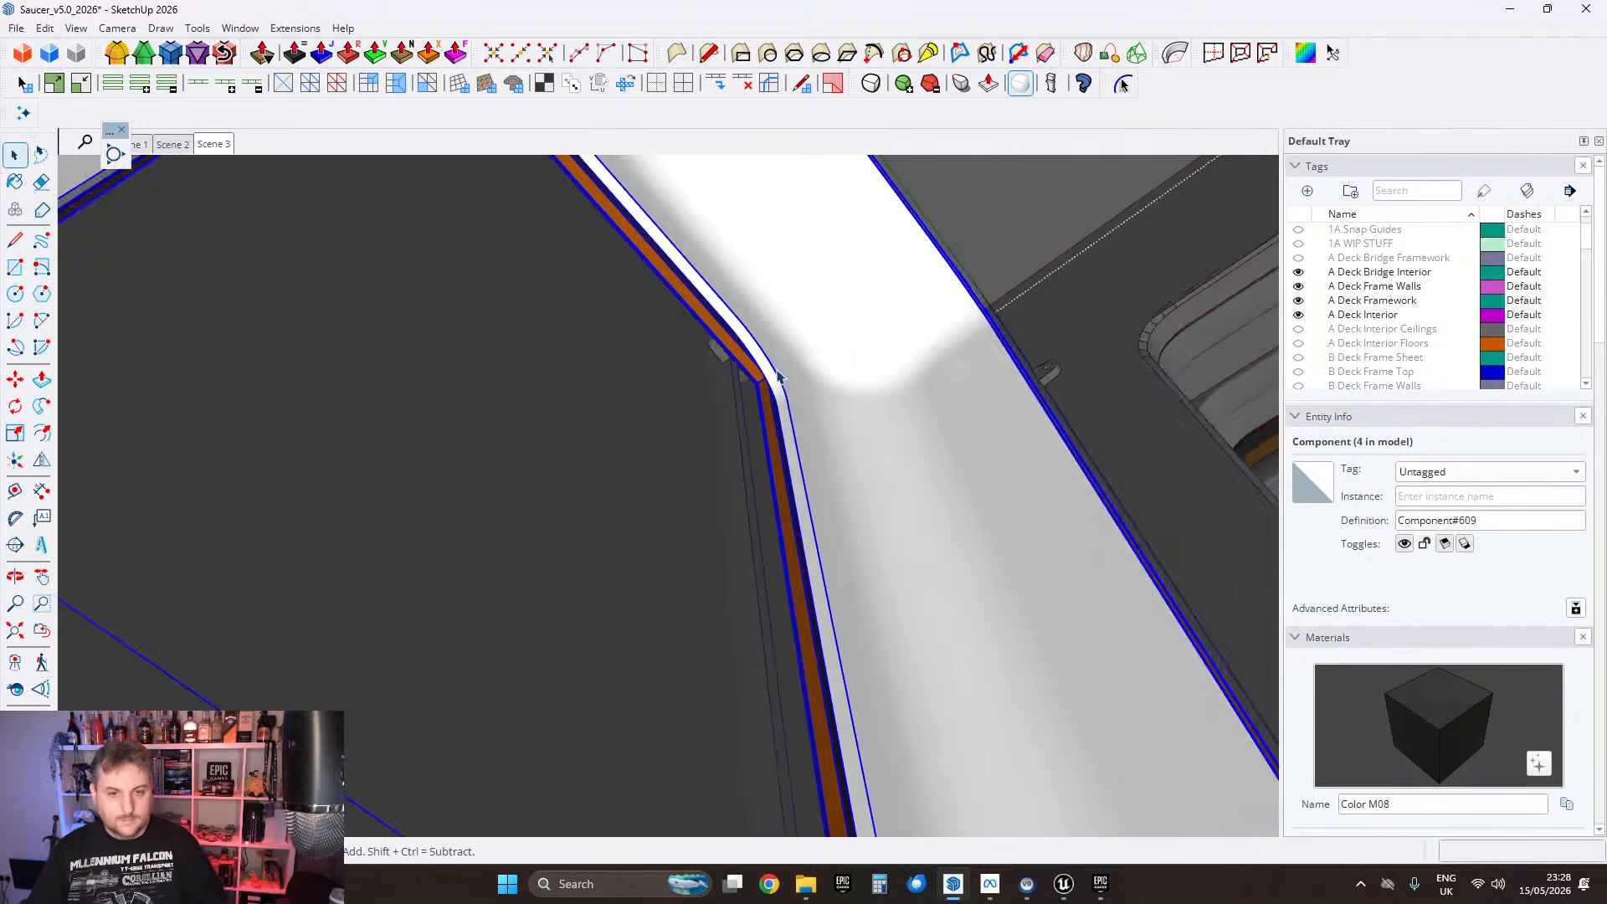
pyautogui.rightClick(783, 343)
pyautogui.click(842, 139)
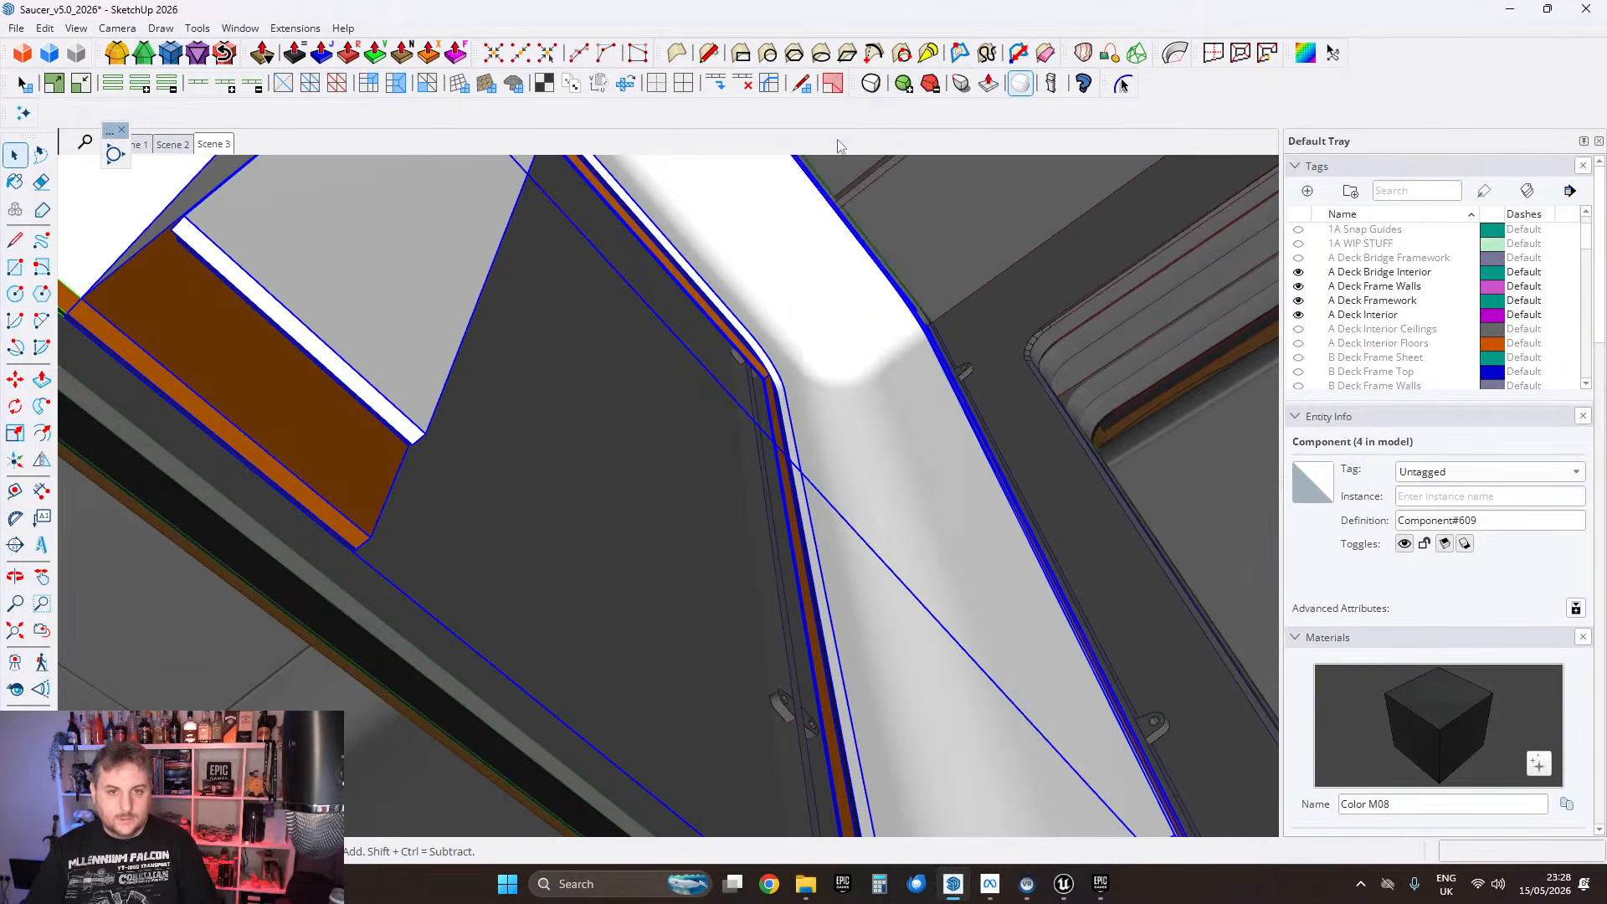
pyautogui.scroll(5, 793, 345)
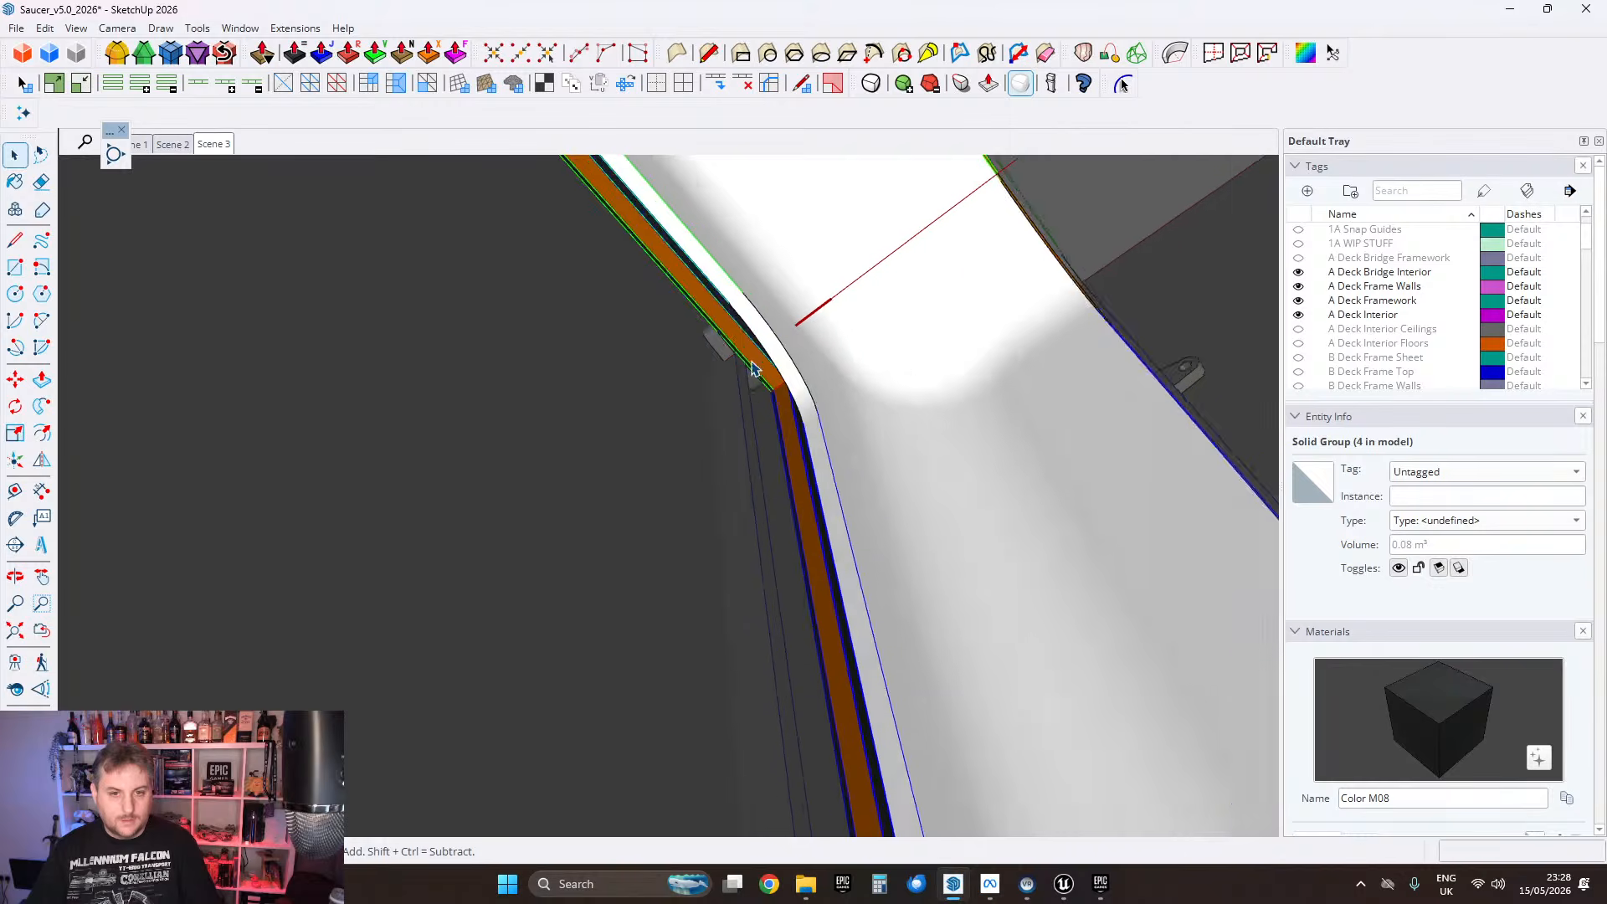
# Step: Fill the window opening in the corner panel's outermost layer by extending its edge face 200 cm with Push/Pull
pyautogui.click(745, 374)
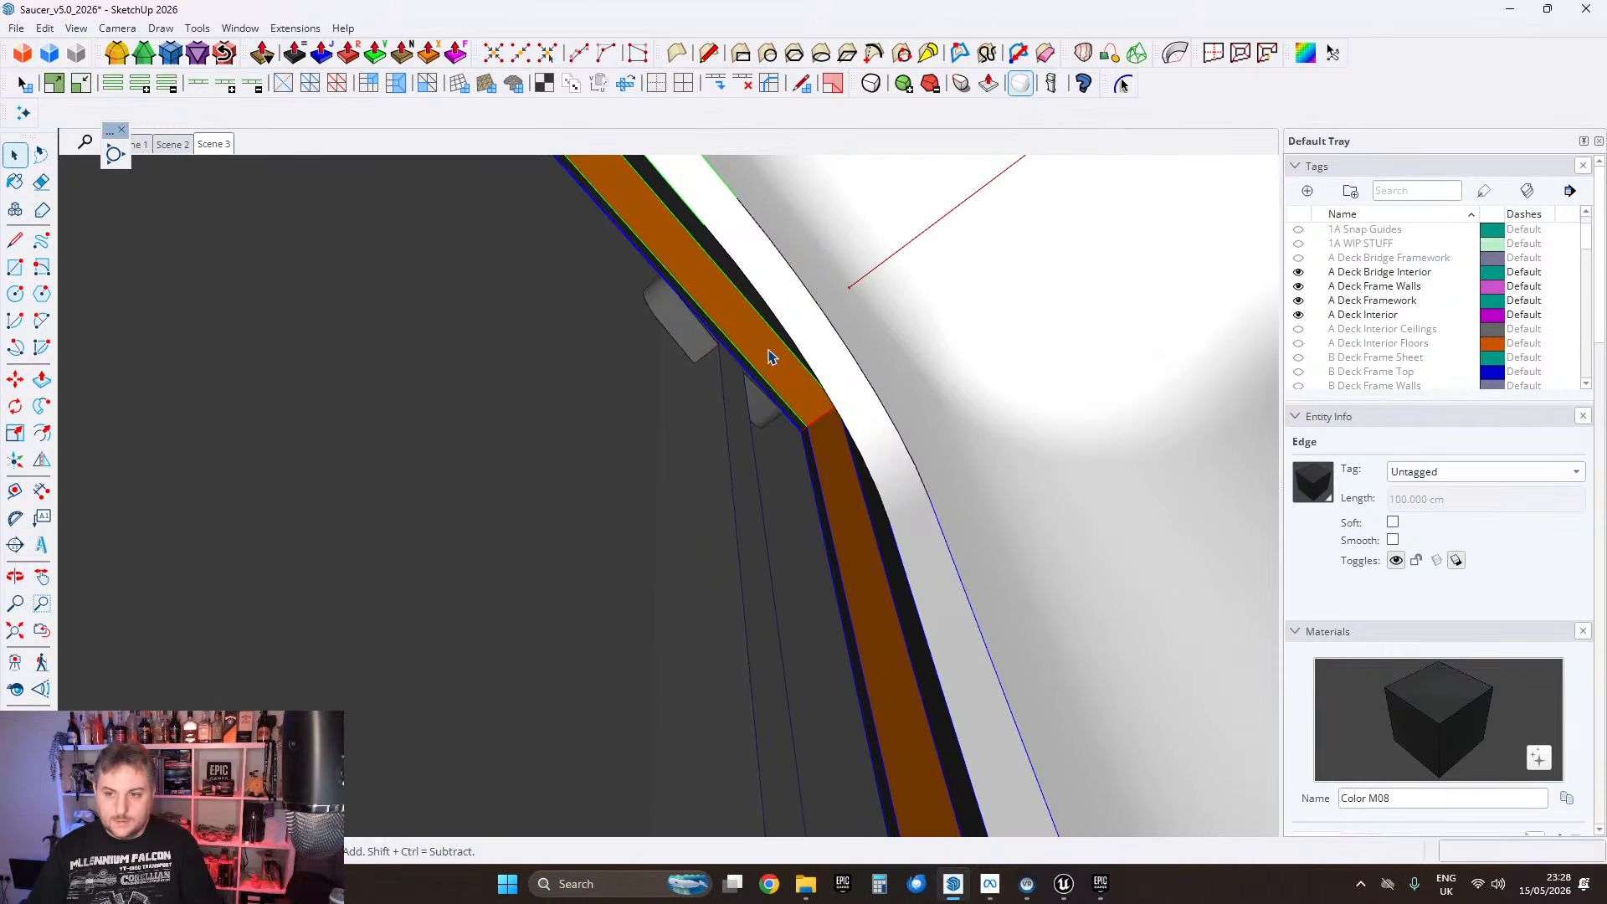
pyautogui.click(770, 357)
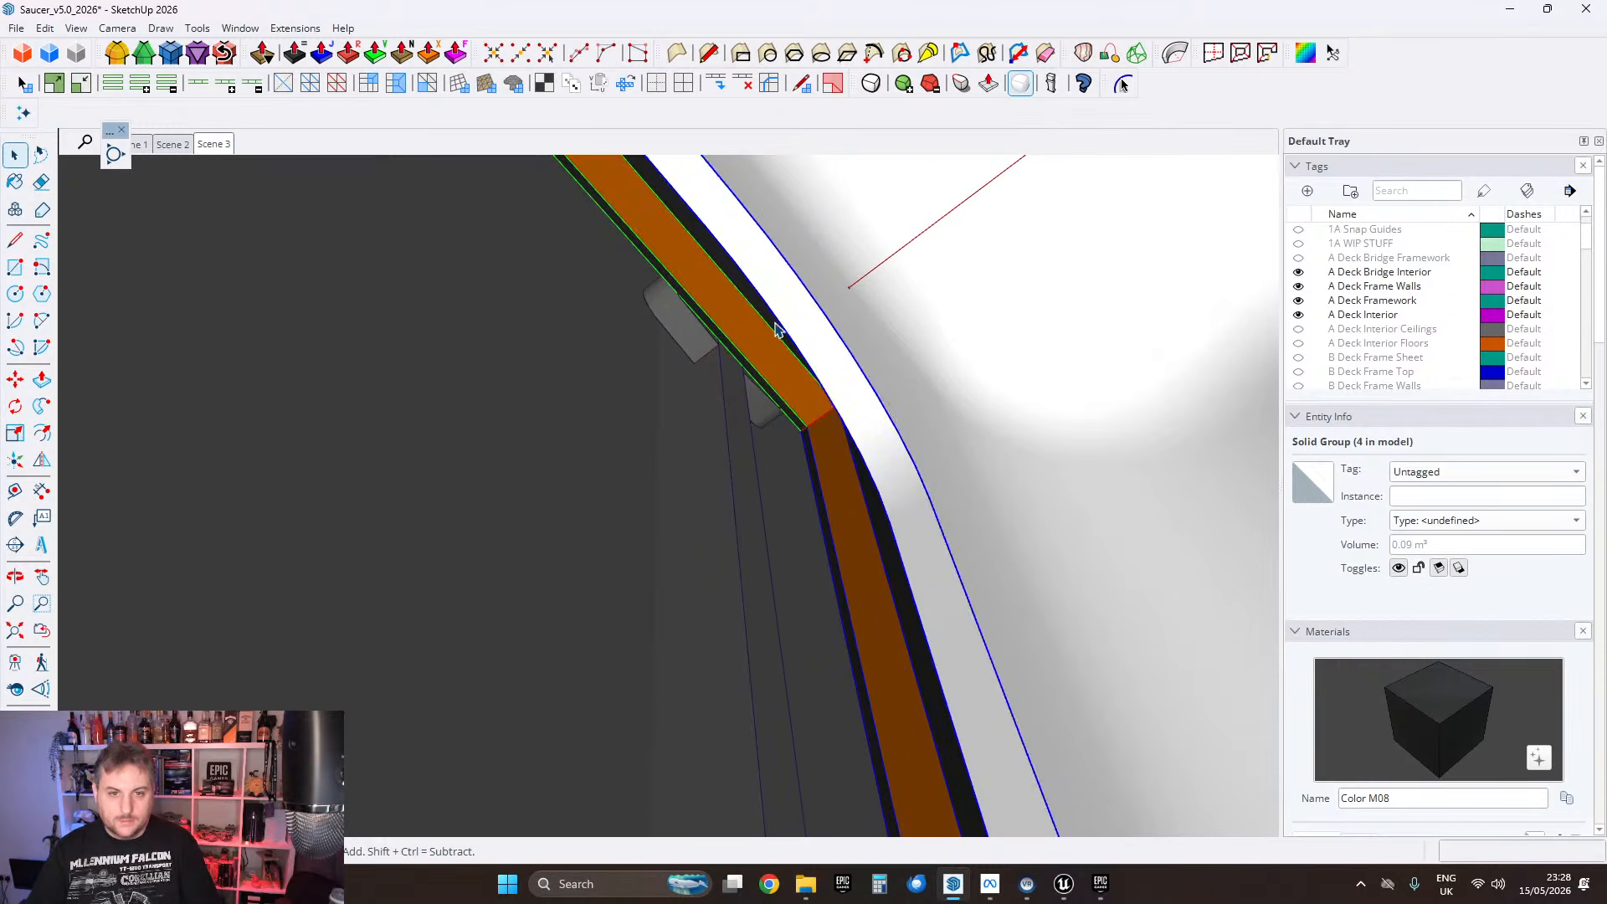
pyautogui.click(46, 383)
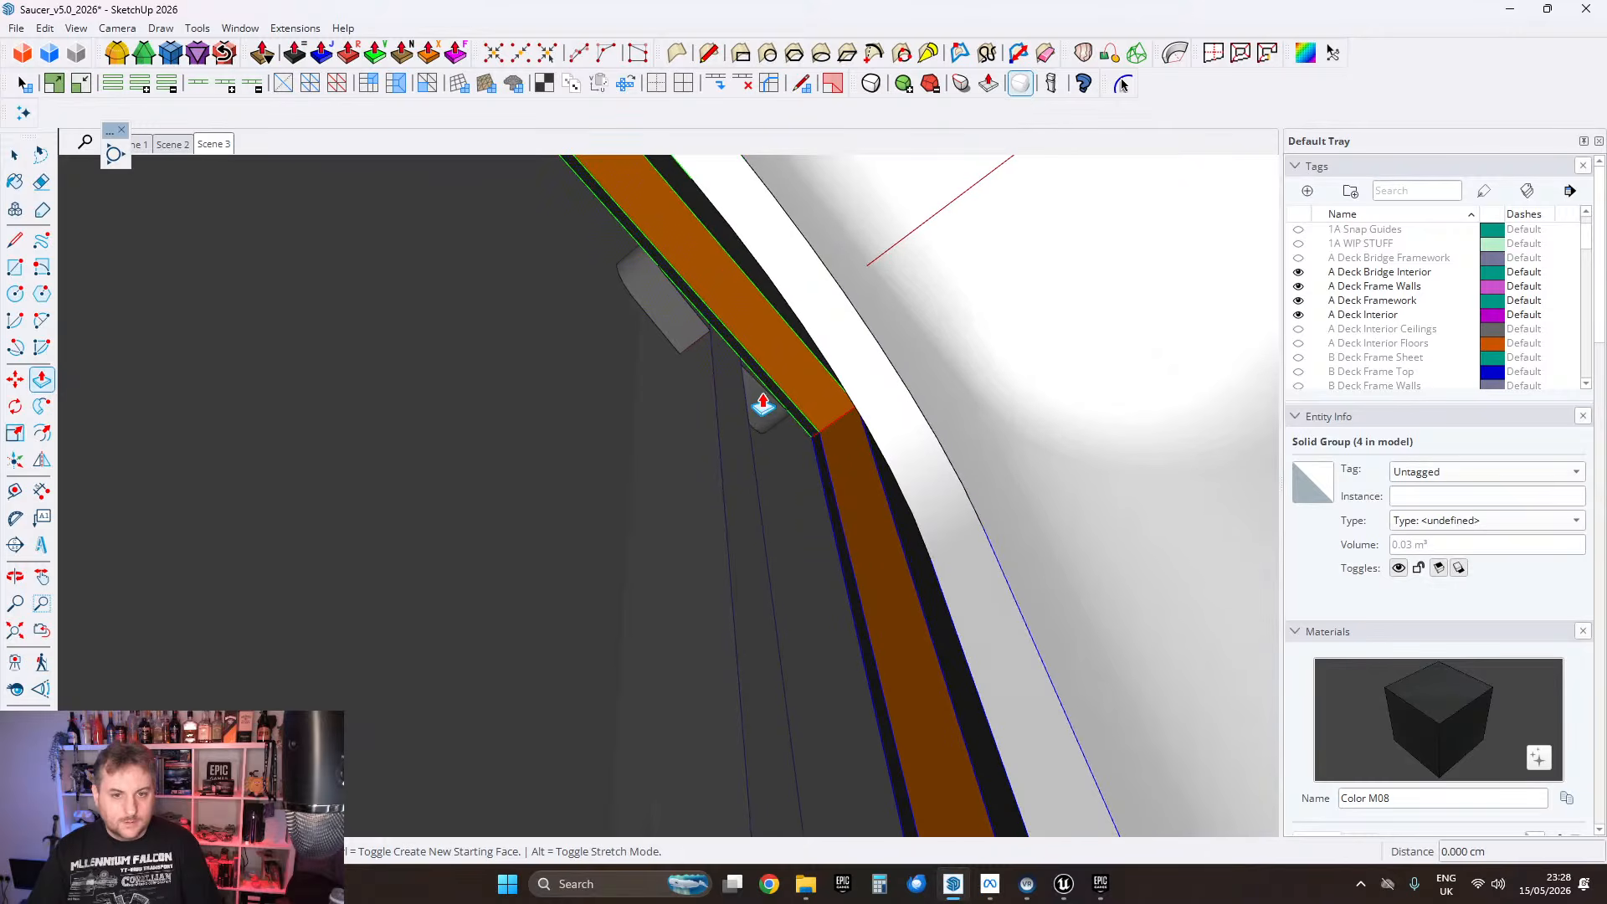
pyautogui.click(765, 400)
pyautogui.scroll(-3, 766, 400)
pyautogui.moveTo(784, 402); pyautogui.dragTo(827, 785, button='middle')
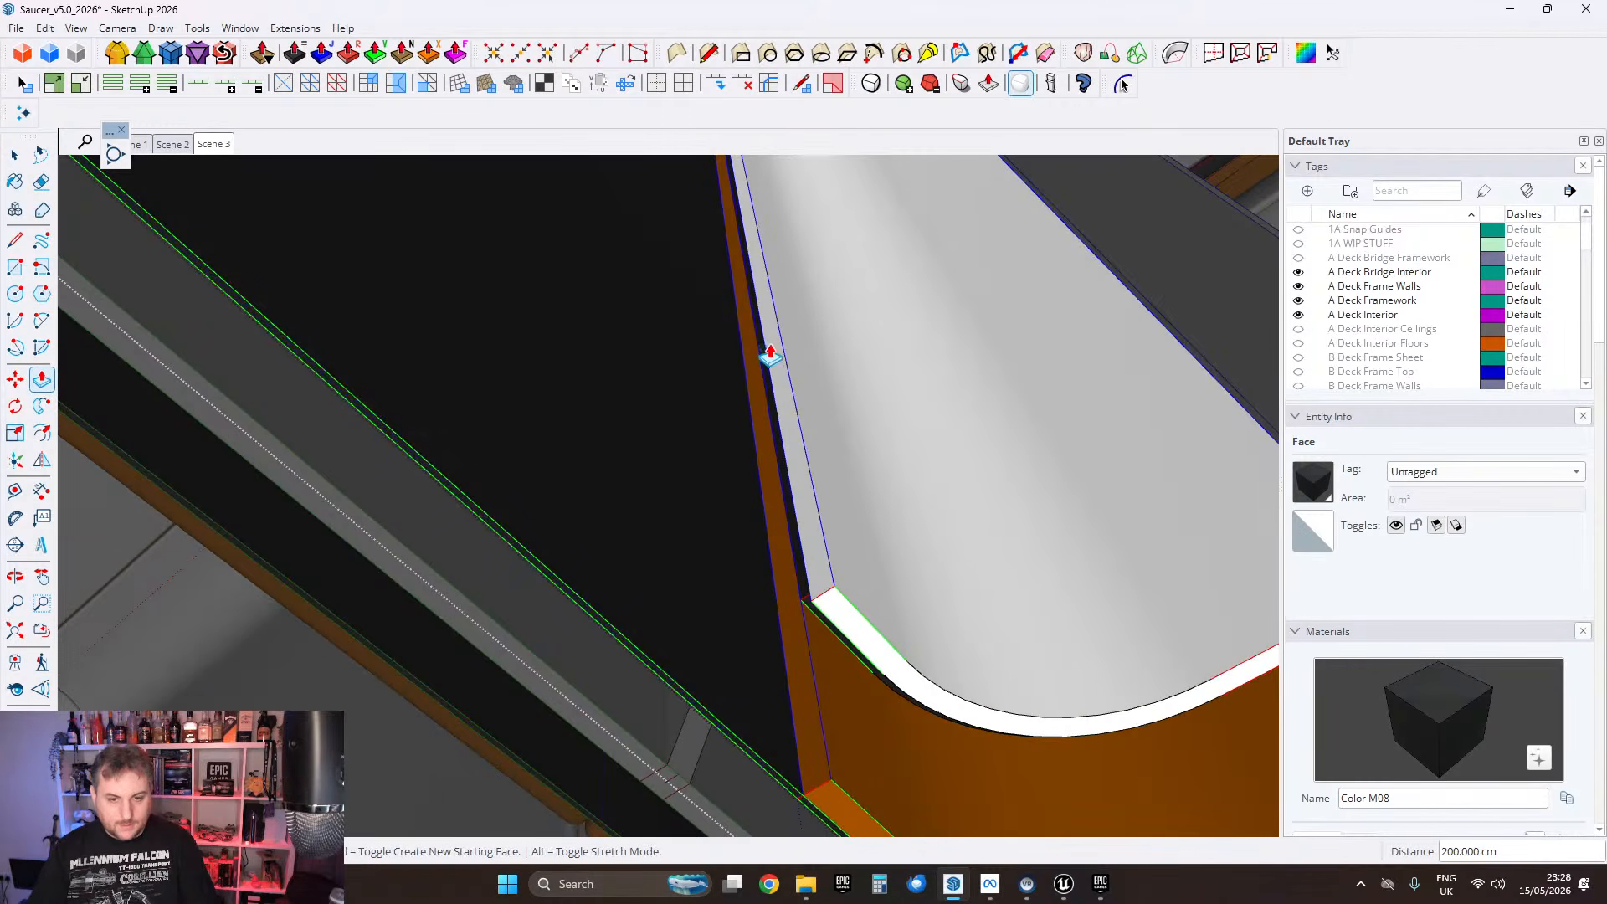
pyautogui.keyDown('shift'); pyautogui.moveTo(723, 172); pyautogui.dragTo(760, 559, button='middle'); pyautogui.keyUp('shift')
# Step: Fill the same opening in the orange layer by extending its edge face 200 cm with Push/Pull
pyautogui.click(15, 154)
pyautogui.scroll(5, 750, 502)
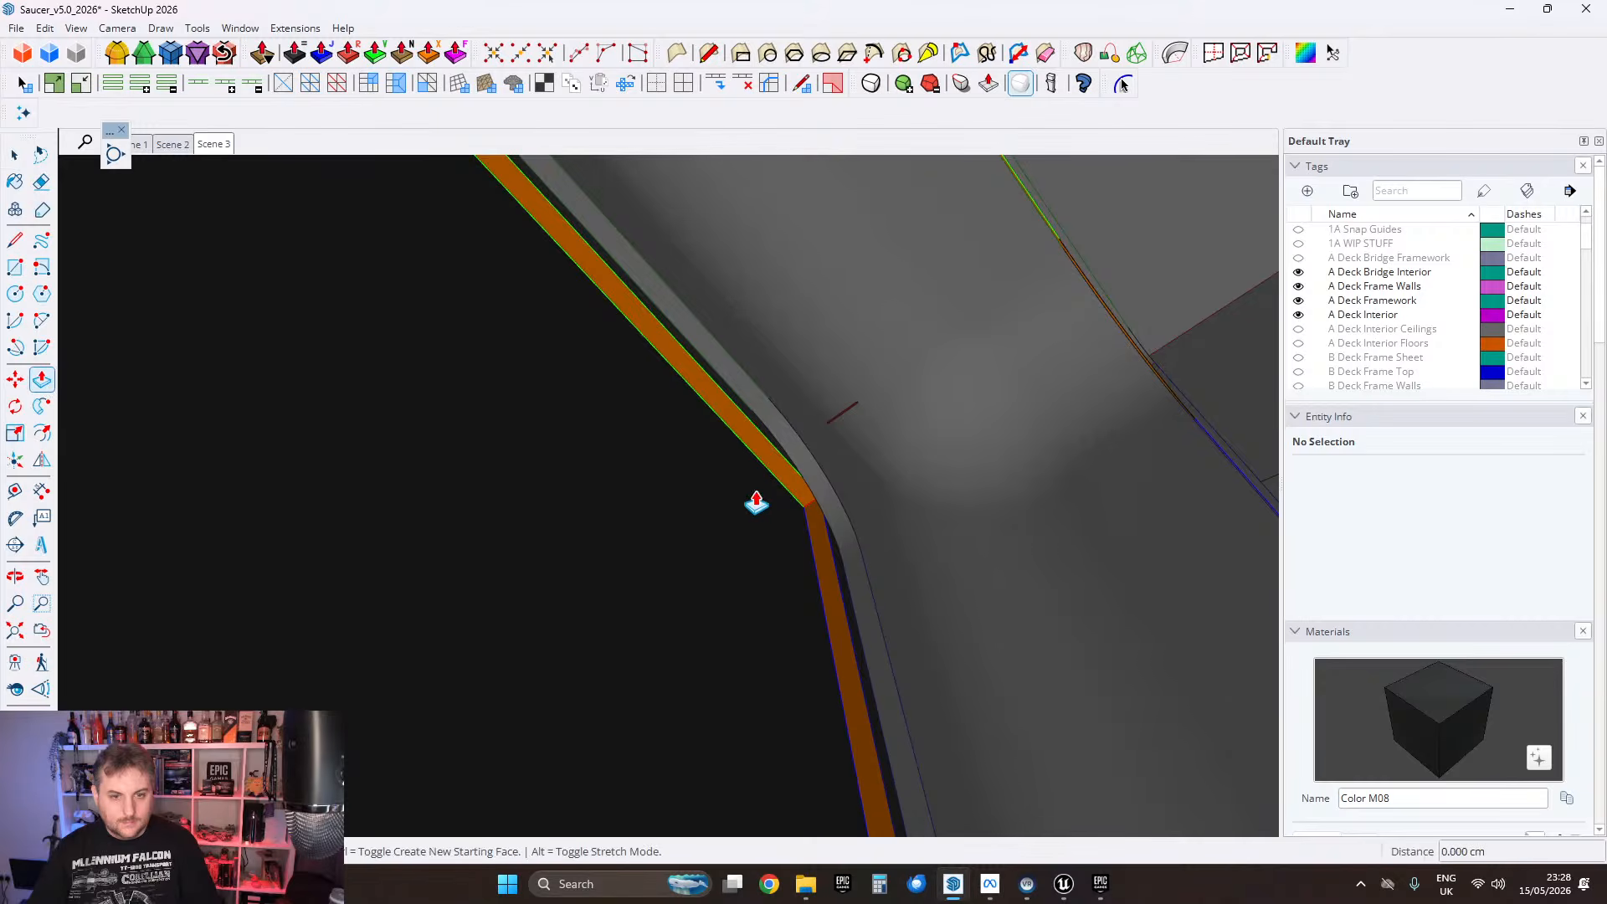
pyautogui.click(777, 476)
pyautogui.moveTo(778, 476); pyautogui.dragTo(750, 668, button='middle')
pyautogui.moveTo(731, 599); pyautogui.dragTo(767, 718, button='middle')
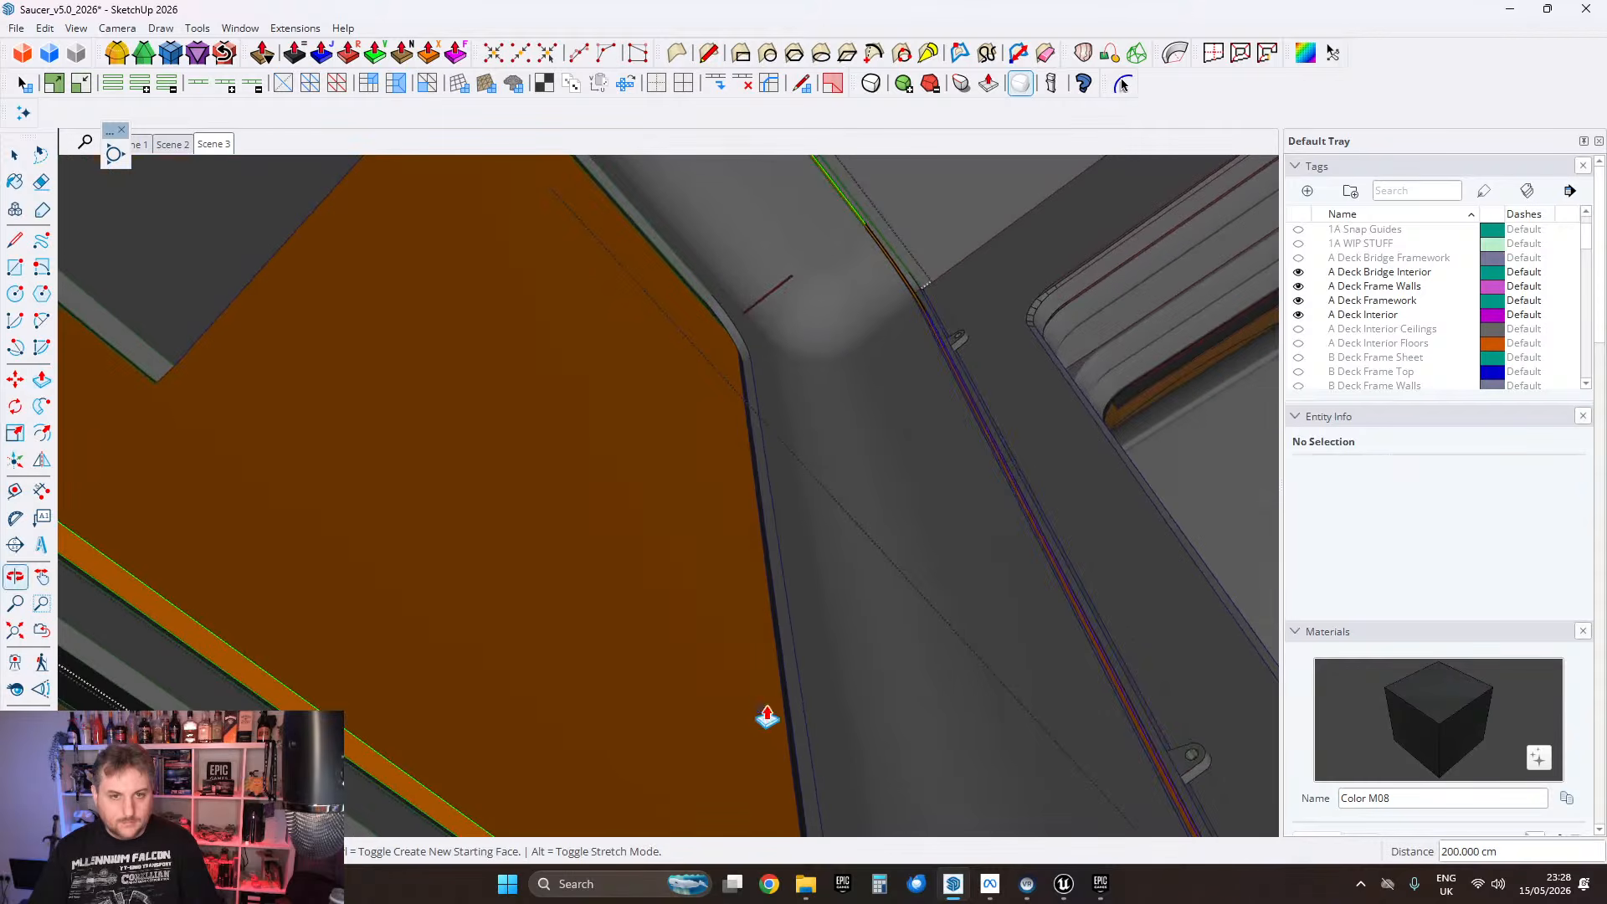
# Step: Push/Pull the opening's edge face in the thin dark layer 179 cm to fill the gap behind the white panel
pyautogui.scroll(4, 699, 312)
pyautogui.moveTo(703, 316)
pyautogui.mouseDown(button='middle')
pyautogui.moveTo(809, 325)
pyautogui.moveTo(711, 502)
pyautogui.moveTo(799, 506)
pyautogui.moveTo(803, 620)
pyautogui.moveTo(792, 594)
pyautogui.mouseUp(button='middle')
pyautogui.click(826, 369)
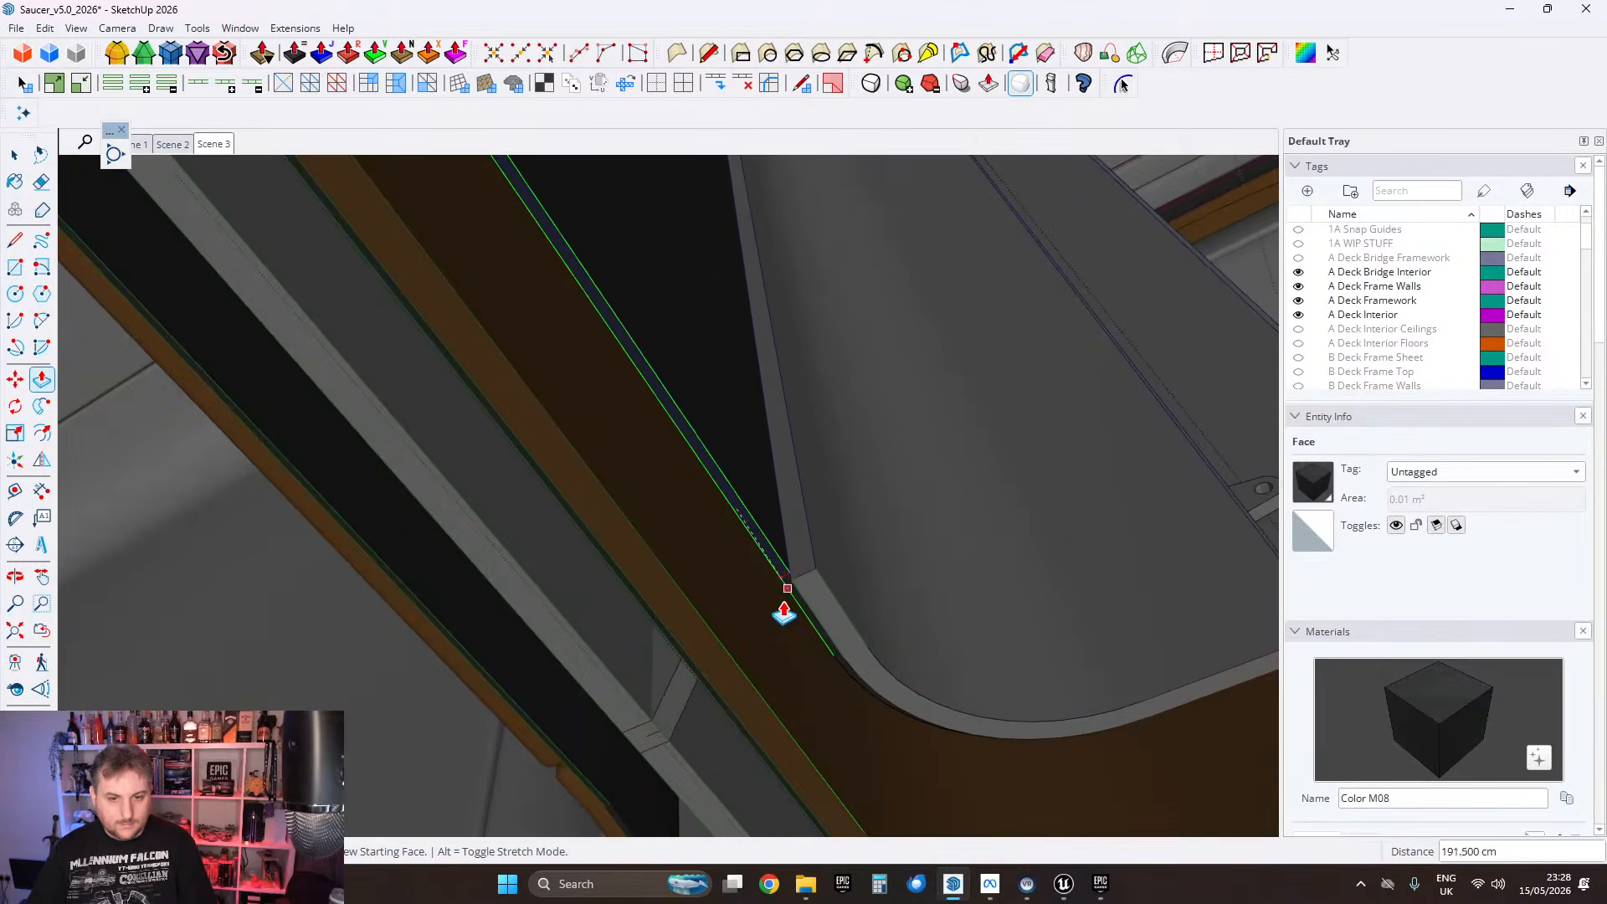
pyautogui.scroll(3, 784, 613)
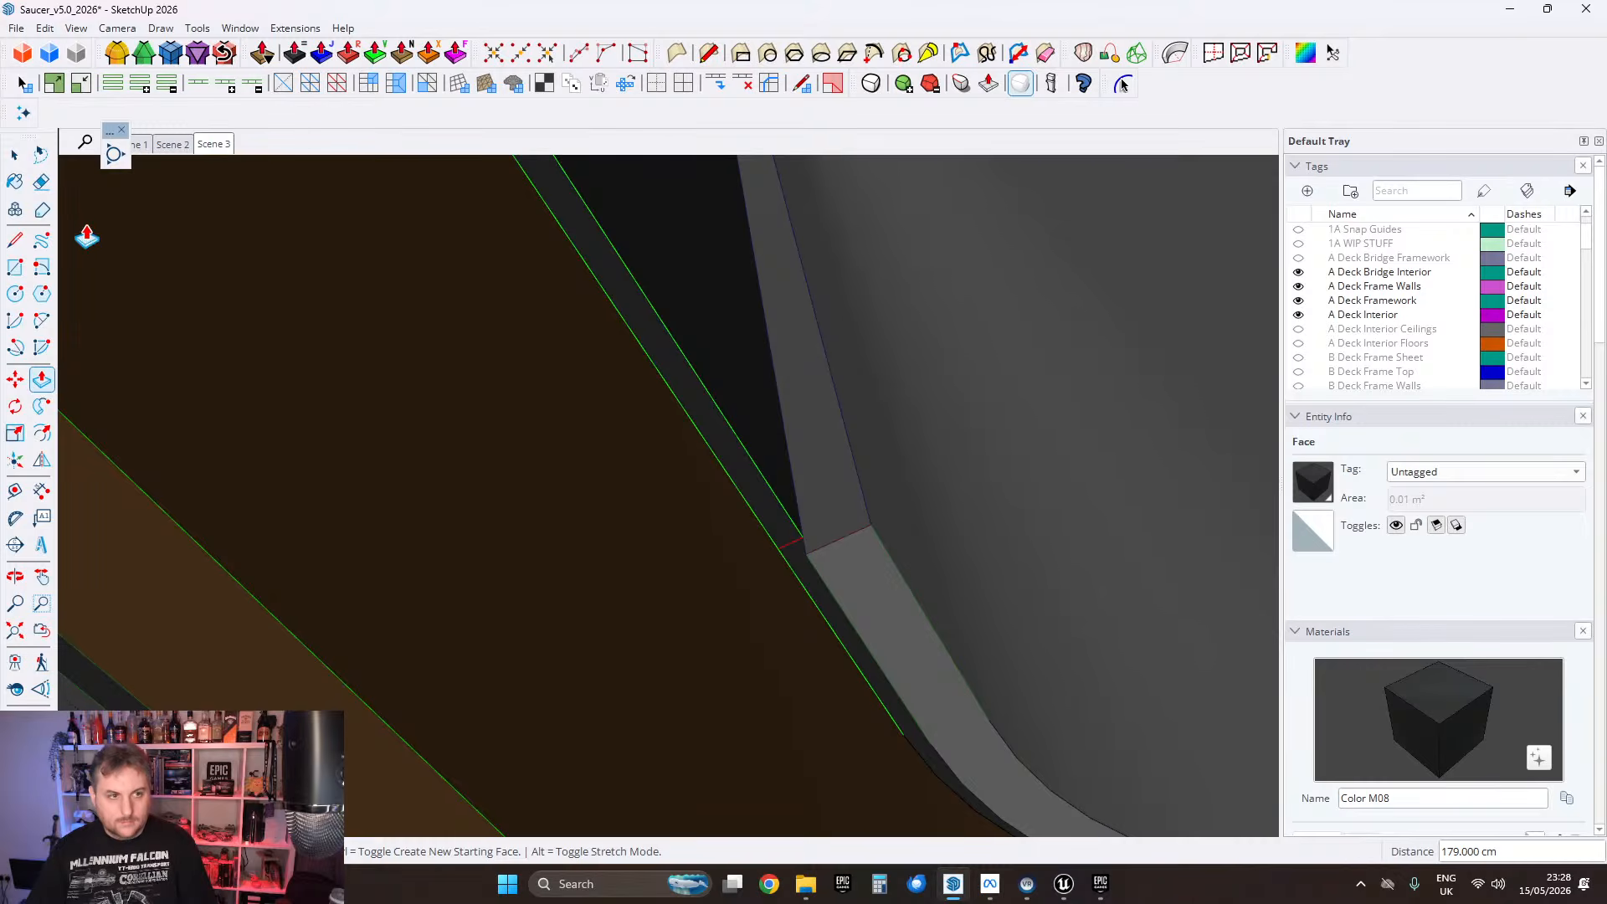
# Step: Delete the curved face lining the window opening in the white inner panel
pyautogui.click(14, 156)
pyautogui.moveTo(586, 352); pyautogui.dragTo(809, 432, button='middle')
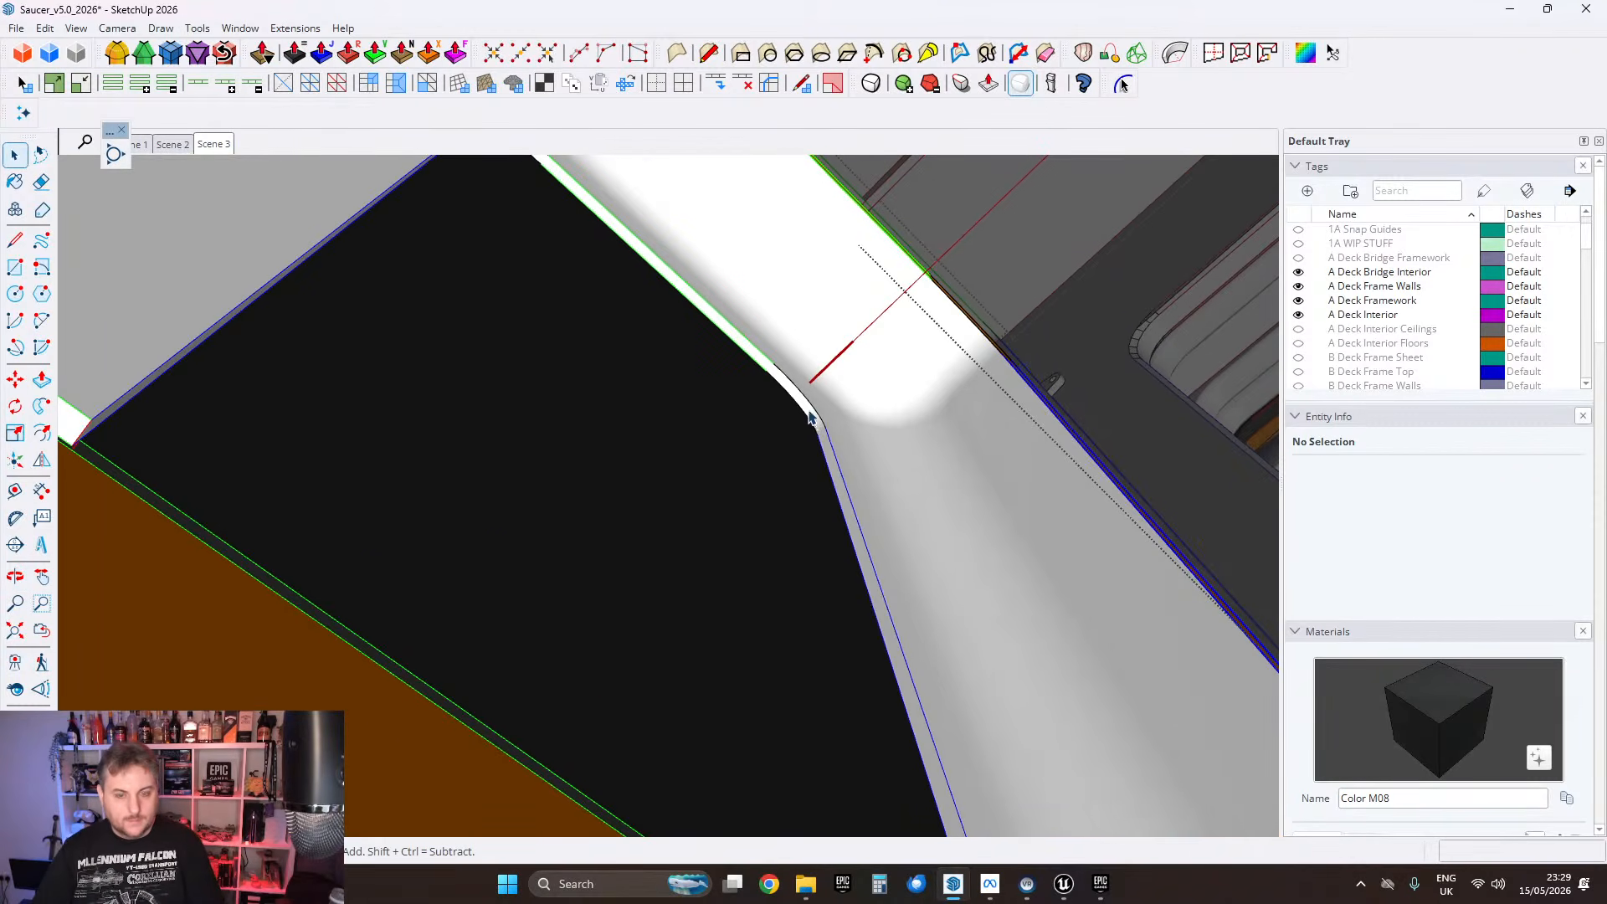
pyautogui.scroll(3, 808, 416)
pyautogui.click(809, 412)
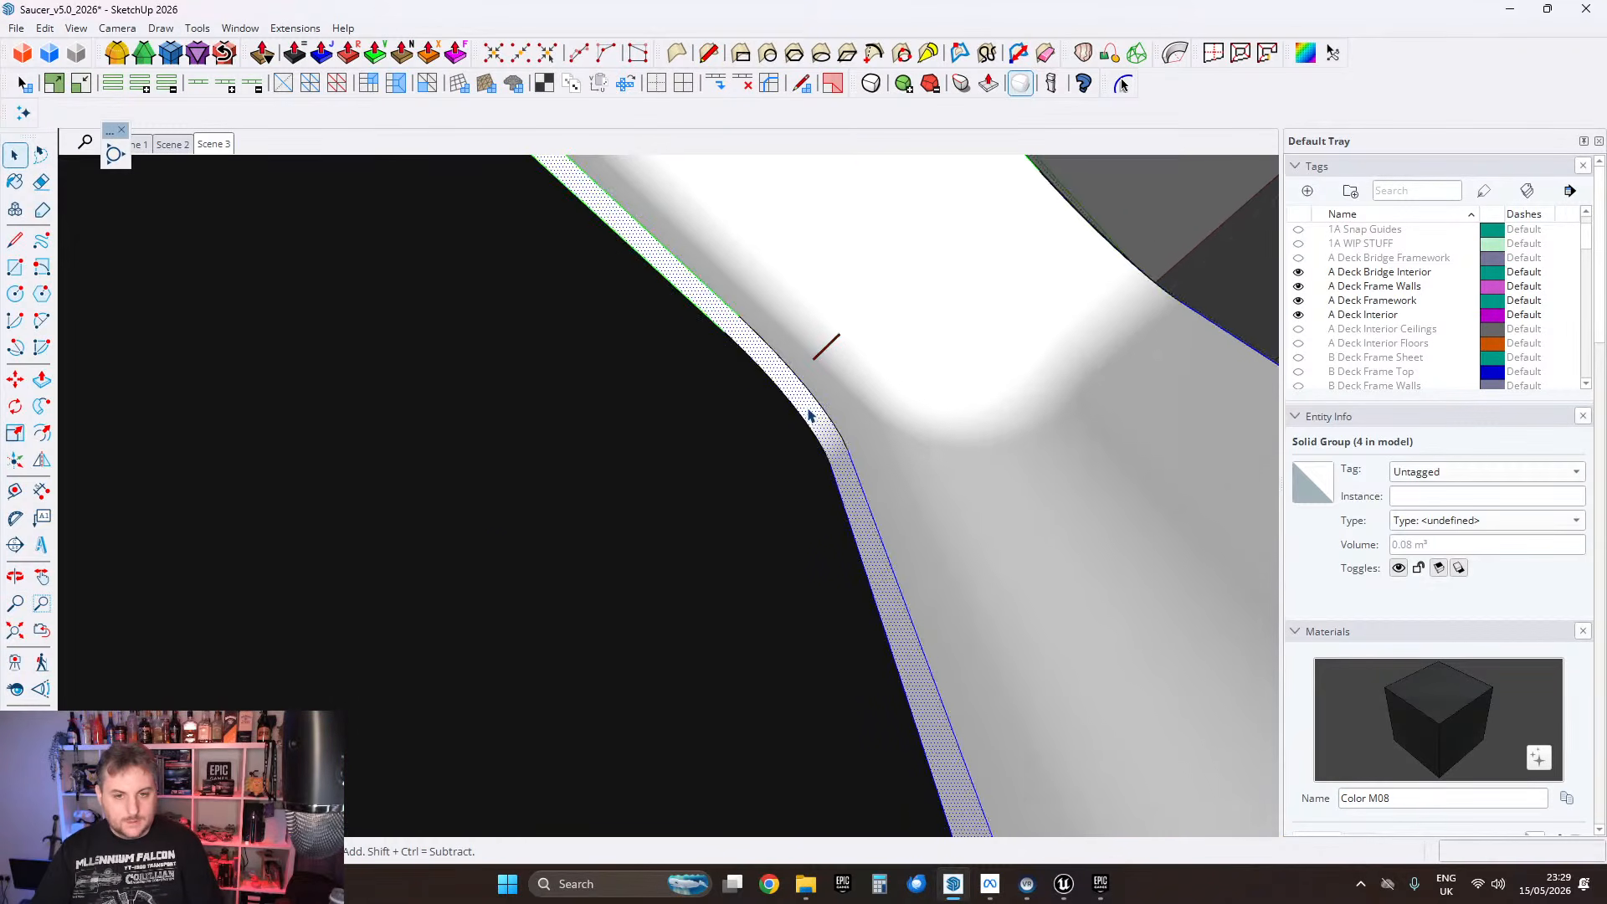
pyautogui.press('Delete')
pyautogui.moveTo(786, 412); pyautogui.dragTo(921, 405, button='middle')
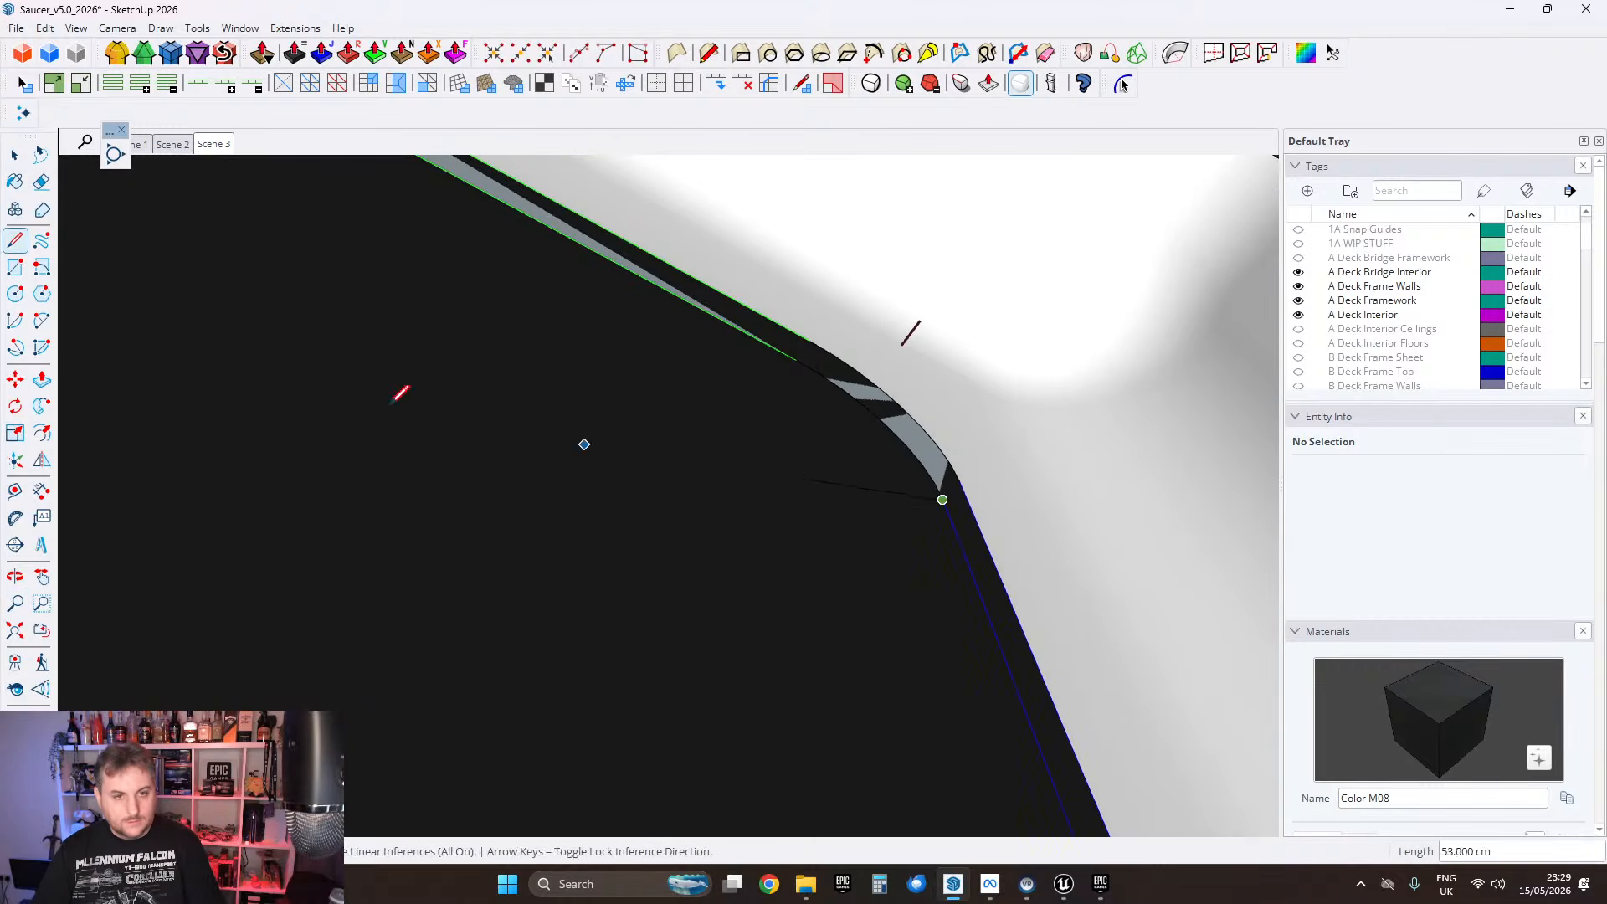
# Step: Draw two 100 cm lines across the opening's lower edge to close the white panel's front and back faces
pyautogui.moveTo(399, 393); pyautogui.dragTo(744, 263, button='middle')
pyautogui.scroll(3, 540, 500)
pyautogui.click(512, 497)
pyautogui.keyDown('shift'); pyautogui.moveTo(1082, 402); pyautogui.dragTo(390, 552, button='middle'); pyautogui.keyUp('shift')
pyautogui.keyDown('shift'); pyautogui.moveTo(1248, 423); pyautogui.dragTo(1126, 449, button='middle'); pyautogui.keyUp('shift')
pyautogui.click(1098, 417)
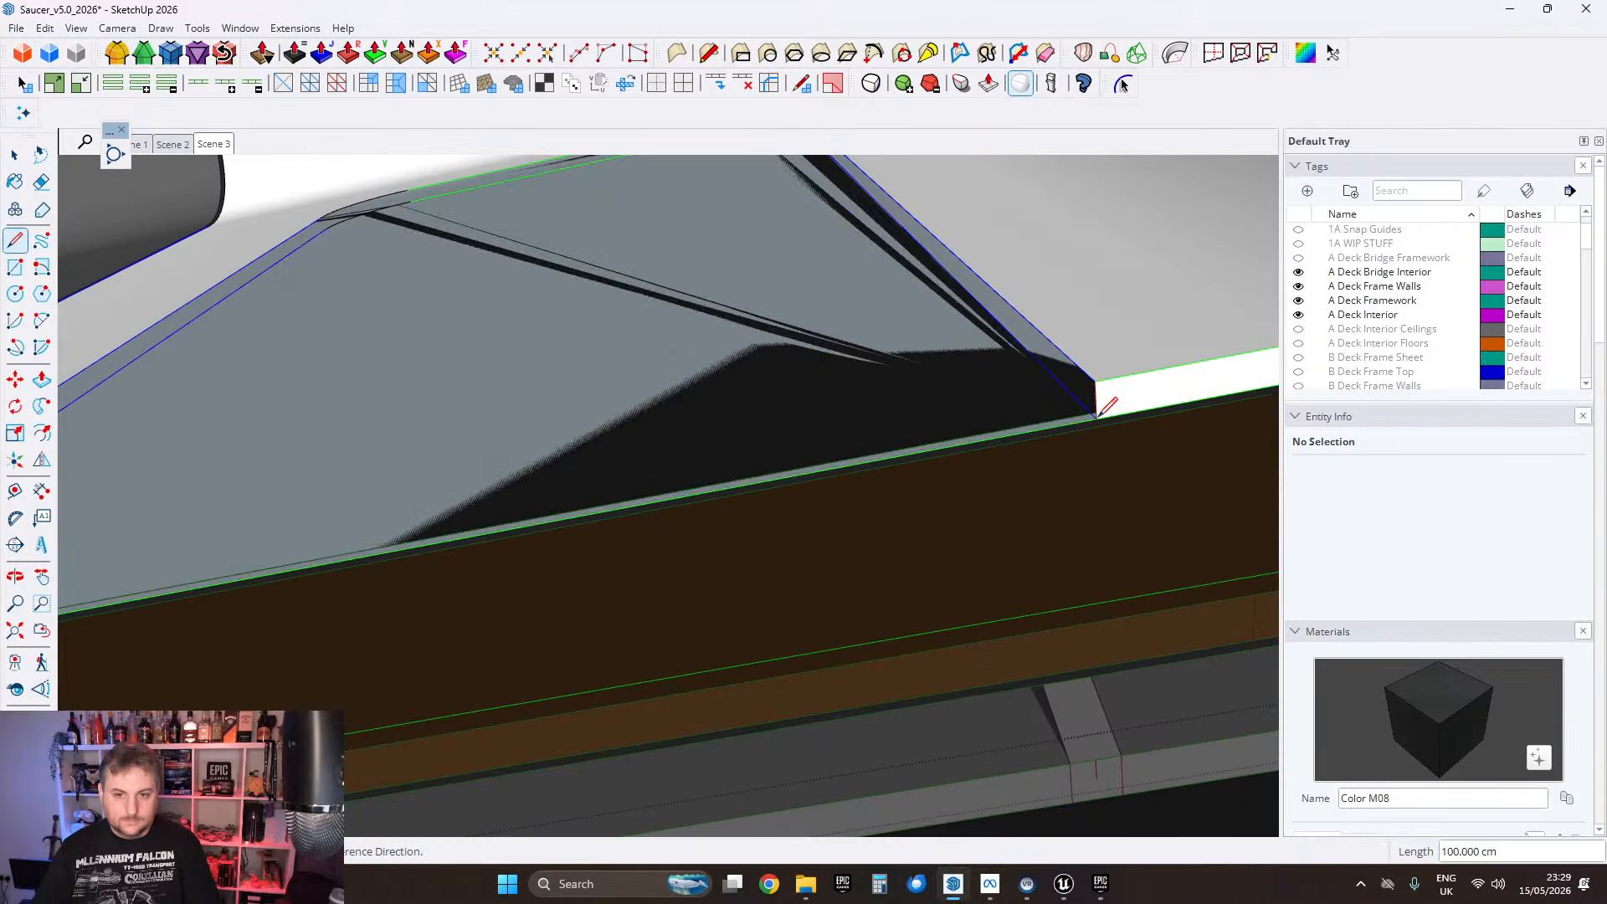
pyautogui.keyDown('shift'); pyautogui.moveTo(1098, 369); pyautogui.dragTo(277, 641, button='middle'); pyautogui.keyUp('shift')
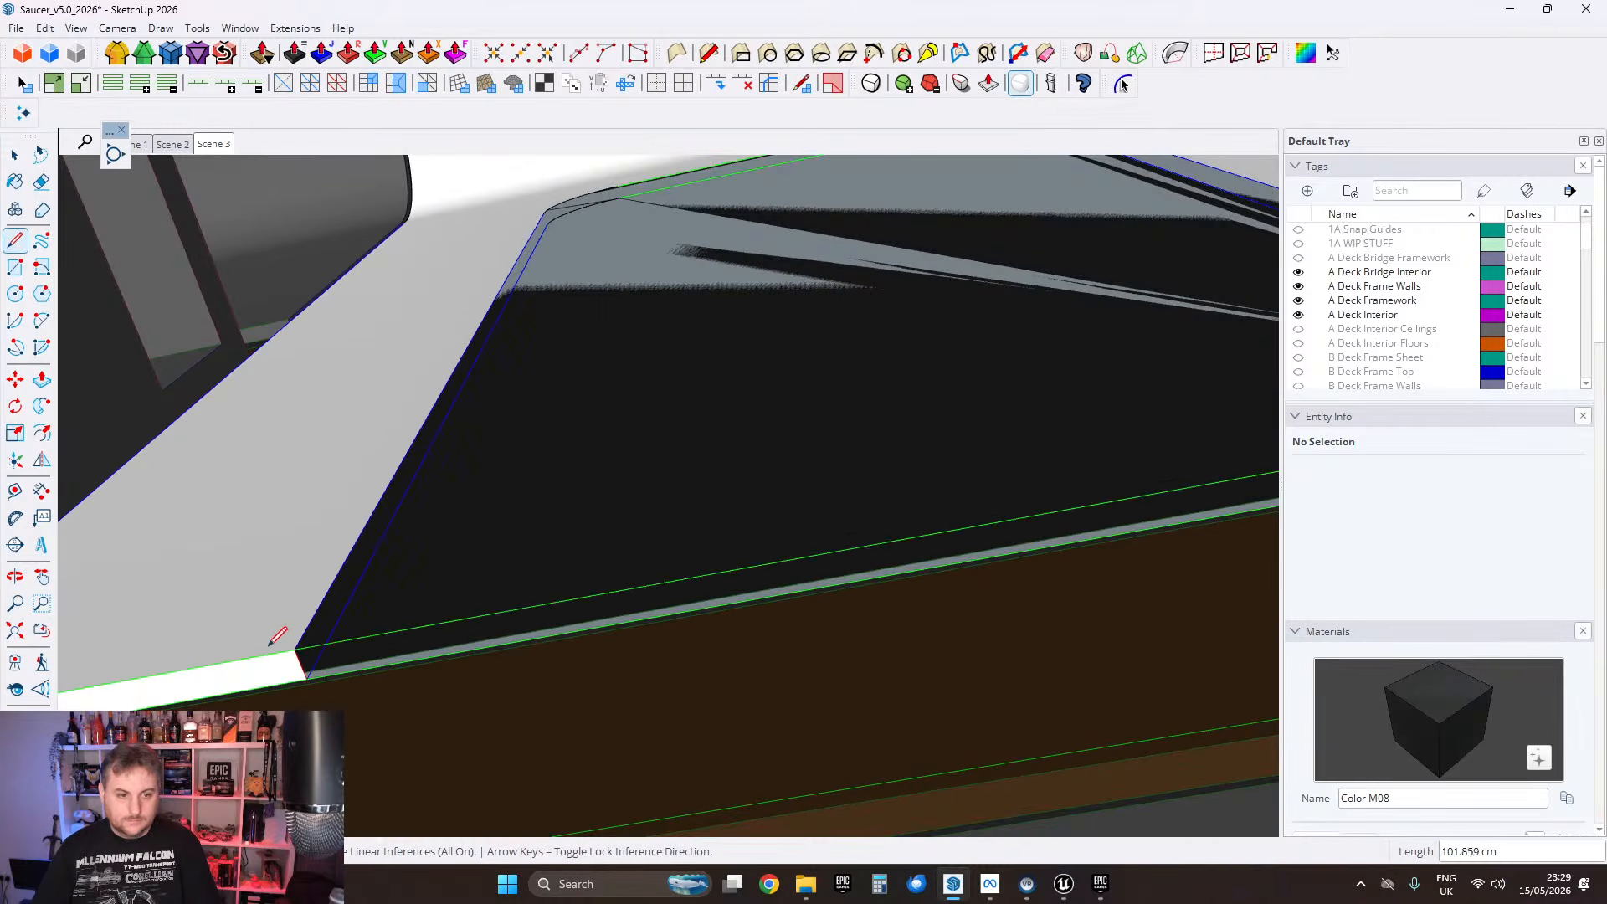
pyautogui.click(295, 648)
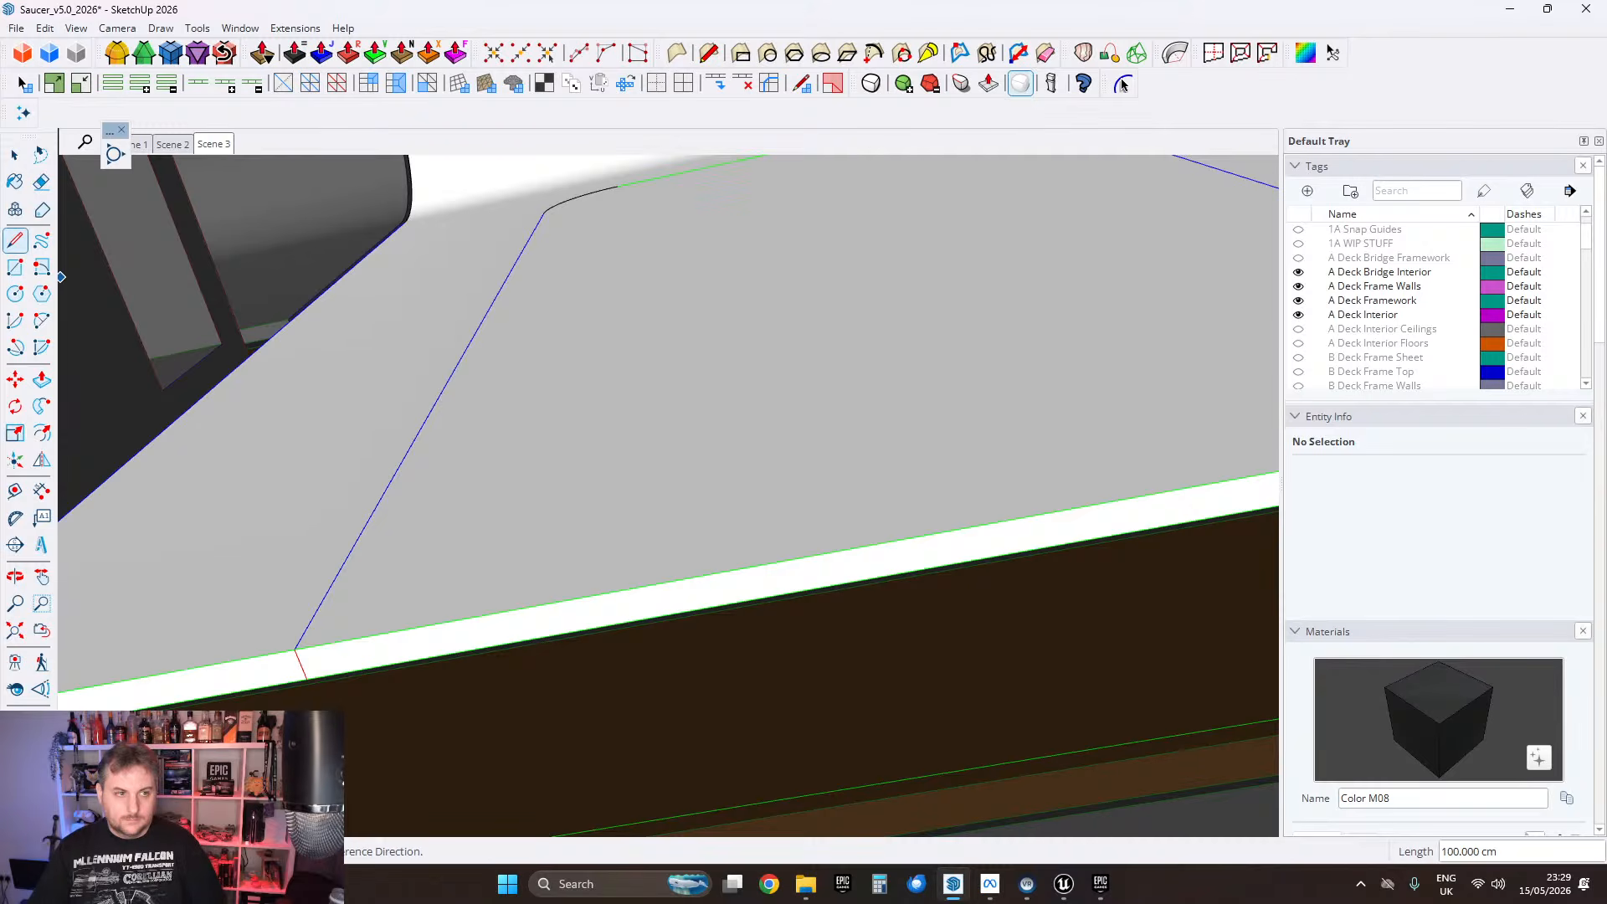
# Step: Clean up all geometry of the white inner panel with the Fix 101 command and close the group
pyautogui.moveTo(121, 322); pyautogui.dragTo(755, 498, button='middle')
pyautogui.scroll(-2, 757, 495)
pyautogui.tripleClick(735, 406)
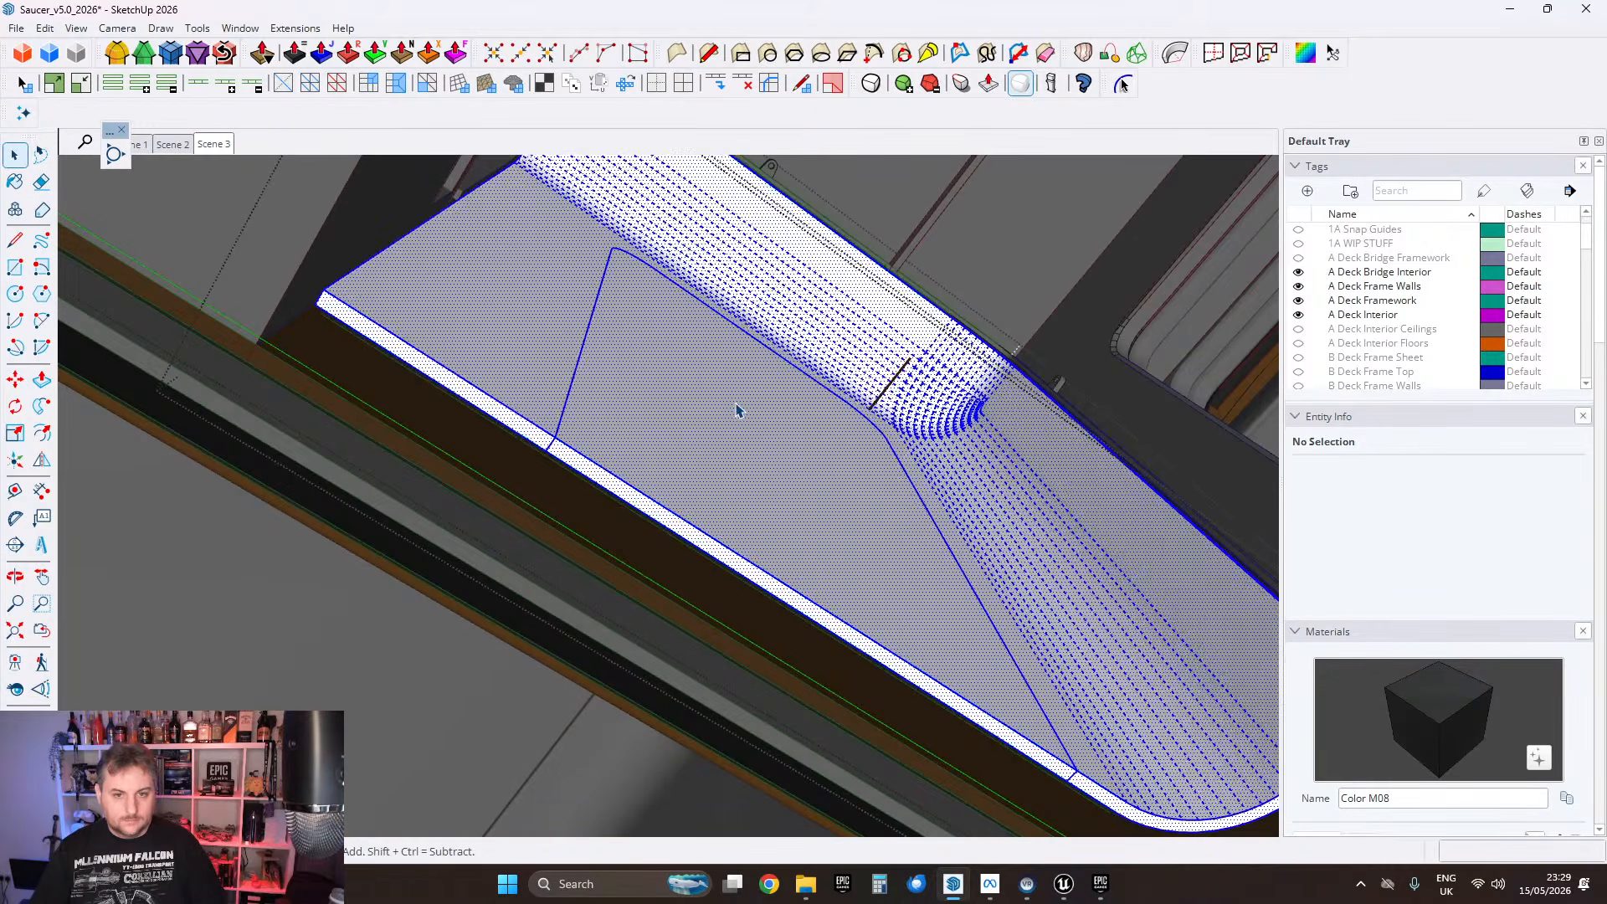
pyautogui.rightClick(732, 406)
pyautogui.click(787, 422)
pyautogui.click(851, 511)
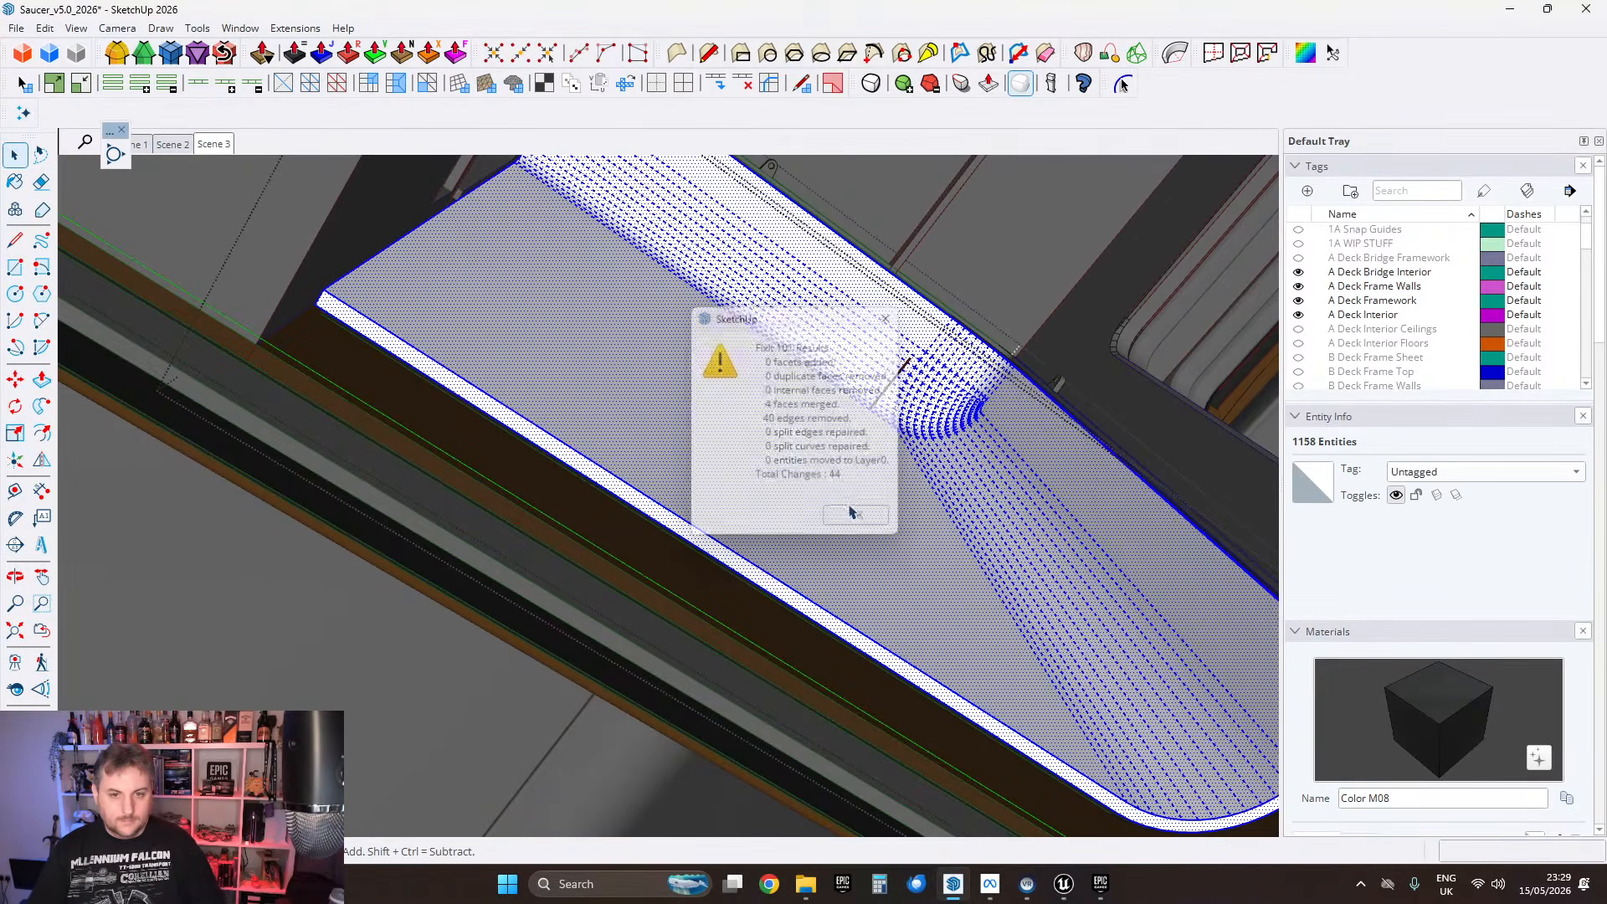
pyautogui.scroll(3, 799, 467)
pyautogui.moveTo(881, 519)
pyautogui.mouseDown(button='middle')
pyautogui.moveTo(581, 682)
pyautogui.moveTo(576, 501)
pyautogui.mouseUp(button='middle')
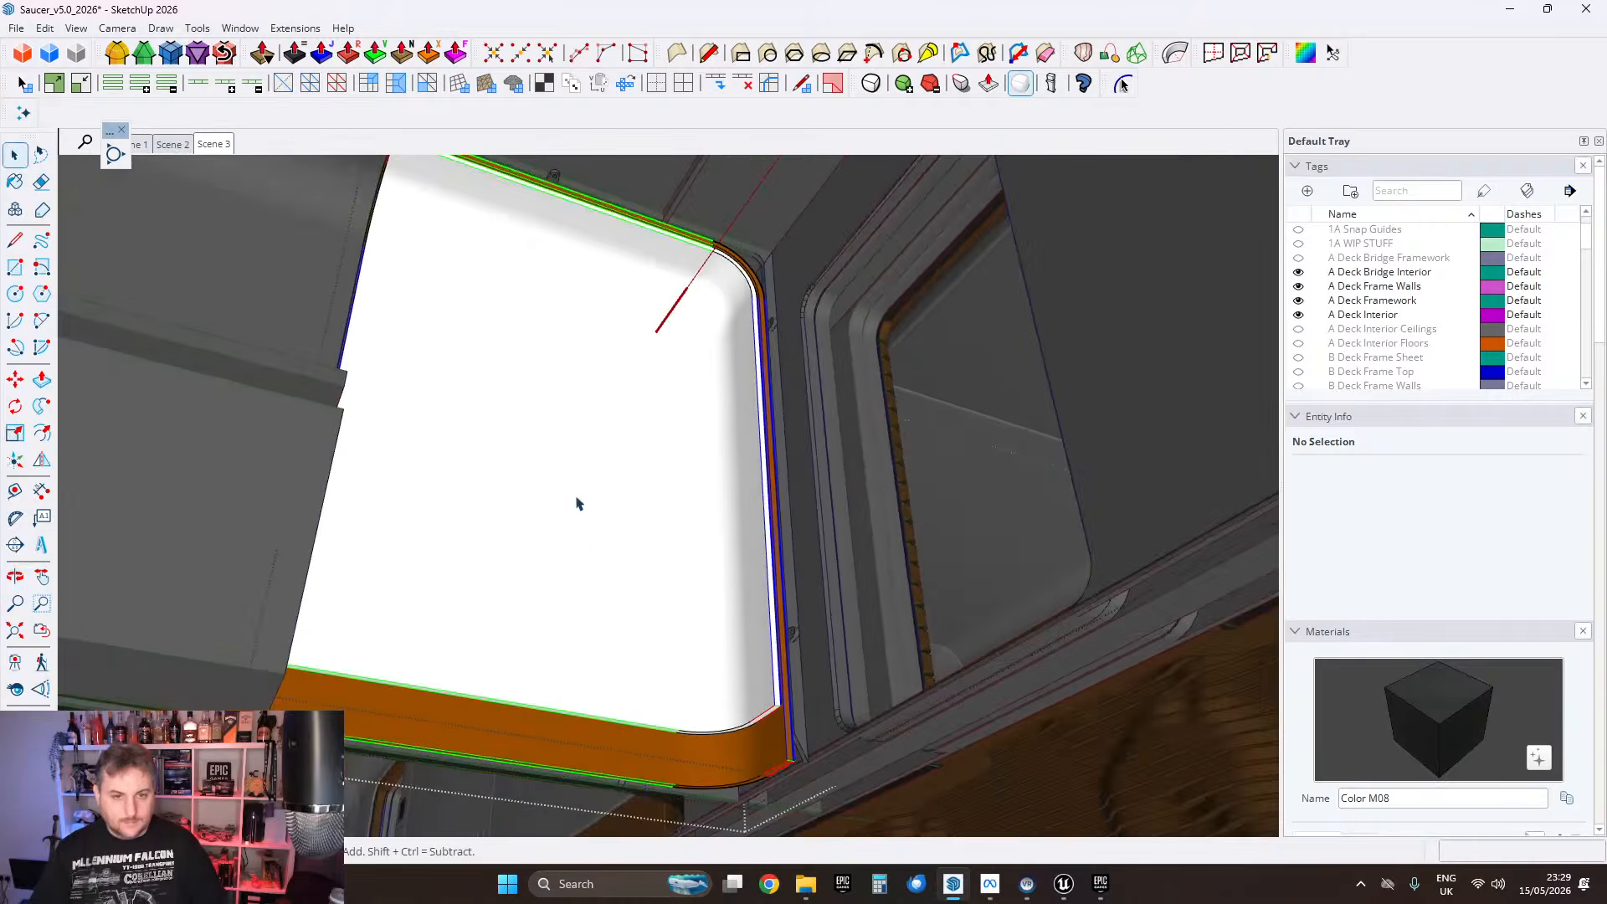
pyautogui.press('Escape')
pyautogui.moveTo(573, 589)
pyautogui.mouseDown(button='middle')
pyautogui.moveTo(889, 385)
pyautogui.moveTo(865, 470)
pyautogui.moveTo(735, 459)
pyautogui.moveTo(862, 758)
pyautogui.moveTo(854, 588)
pyautogui.mouseUp(button='middle')
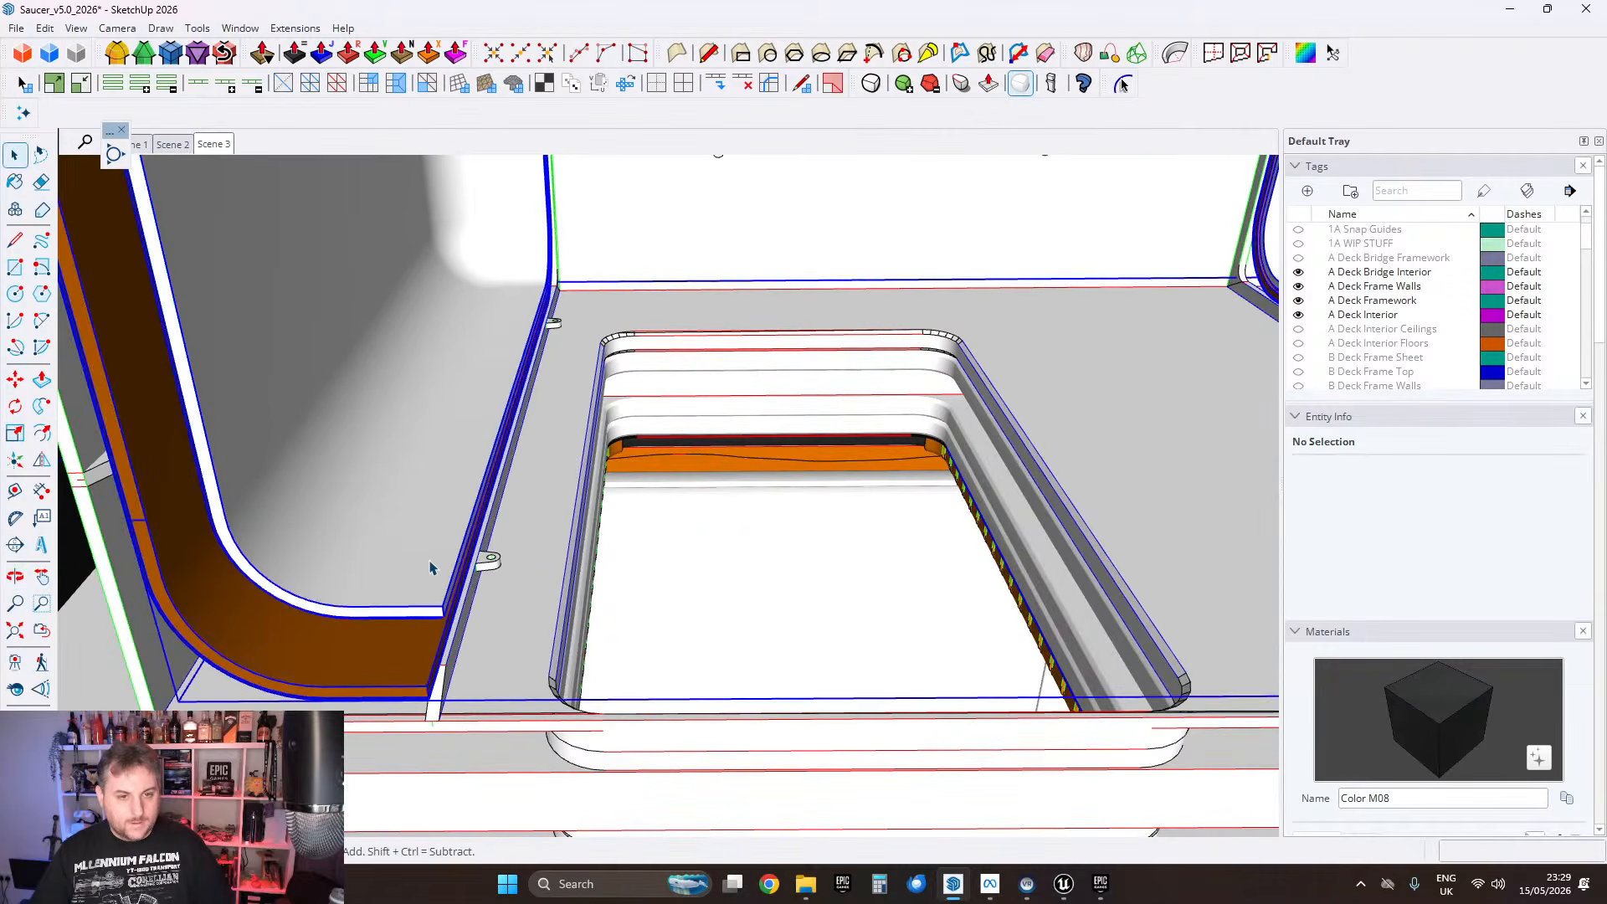
# Step: Open the wall component and copy its filled corner panel 184.8 cm sideways, past the floor hatch opening
pyautogui.moveTo(429, 567); pyautogui.dragTo(506, 623, button='middle')
pyautogui.doubleClick(571, 522)
pyautogui.click(520, 471)
pyautogui.scroll(-1, 520, 471)
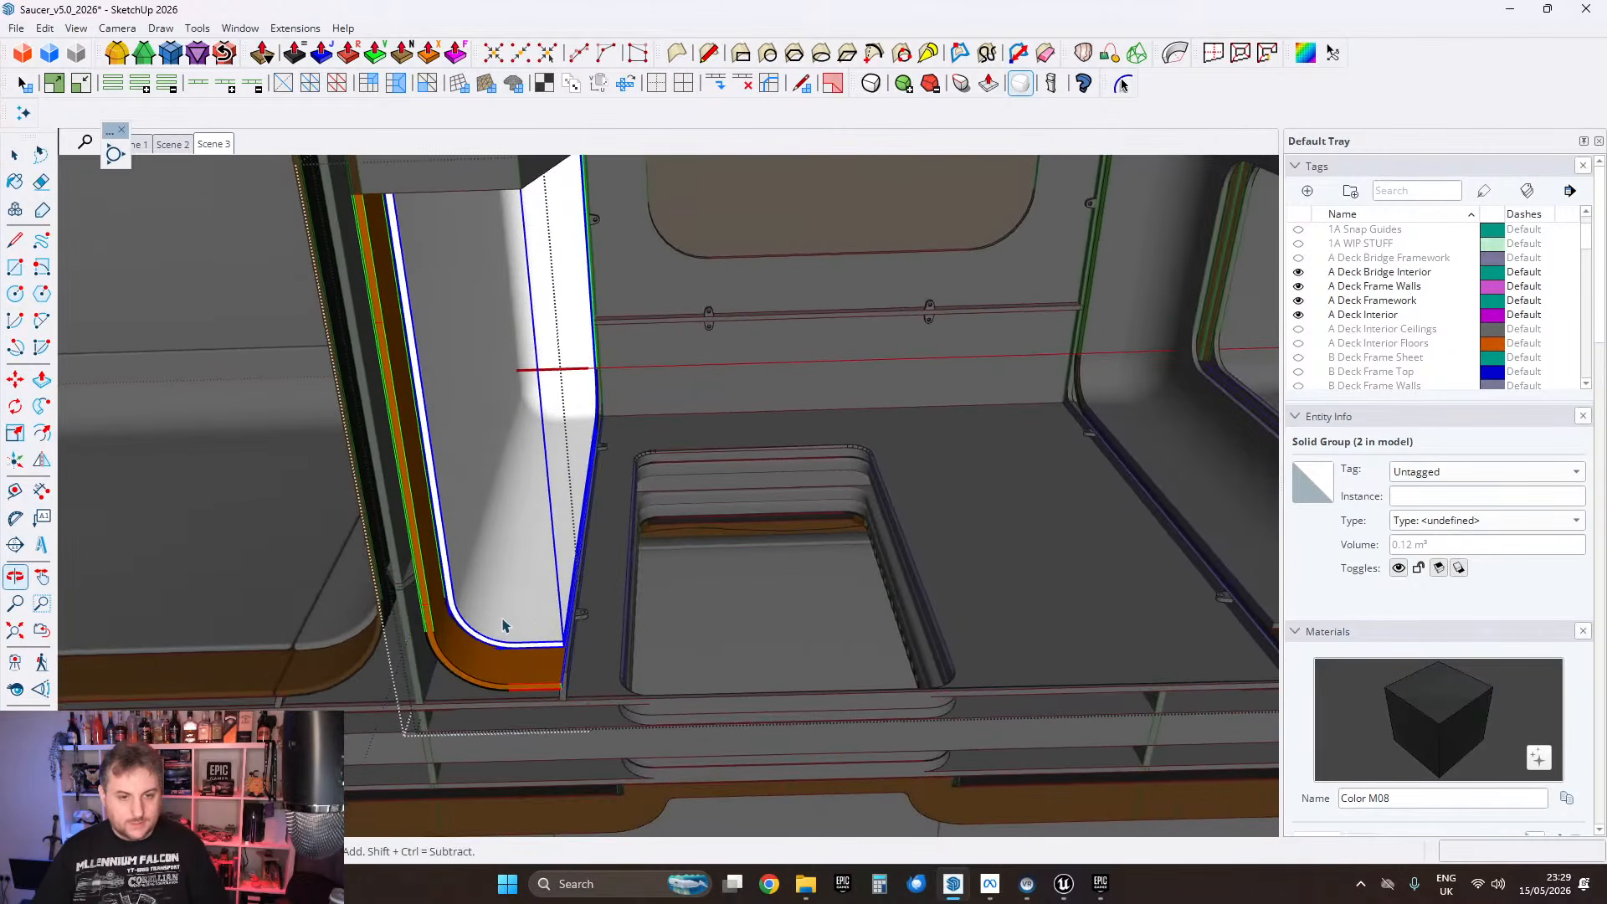
pyautogui.press('Escape')
pyautogui.click(527, 593)
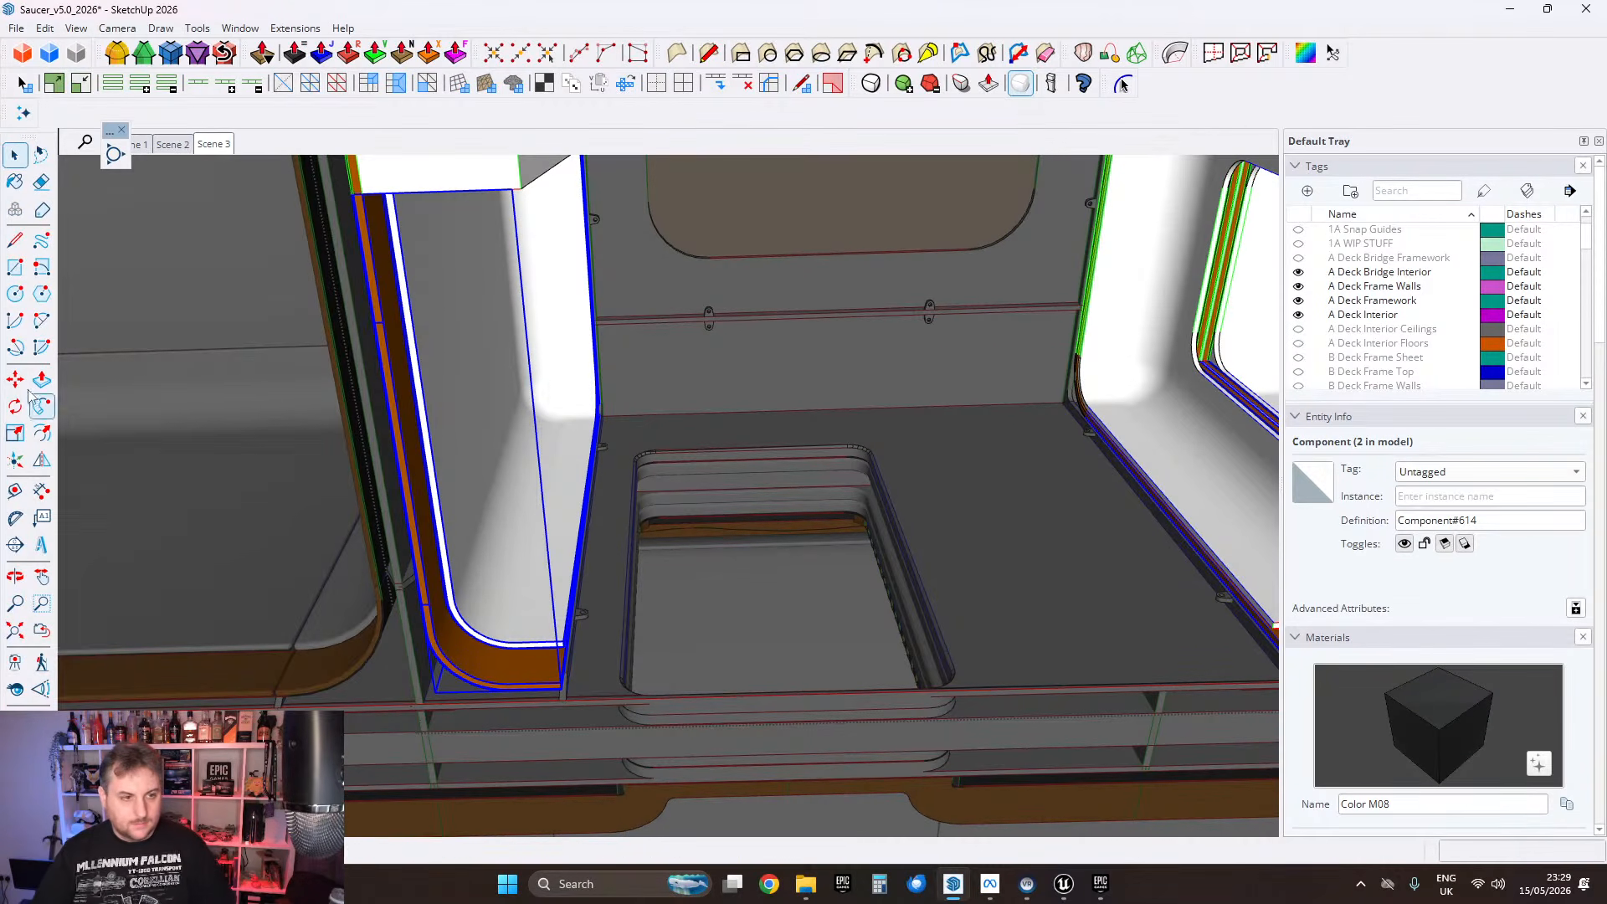
pyautogui.click(548, 545)
pyautogui.press('ctrl')
pyautogui.keyDown('shift'); pyautogui.moveTo(866, 546); pyautogui.dragTo(586, 521, button='middle'); pyautogui.keyUp('shift')
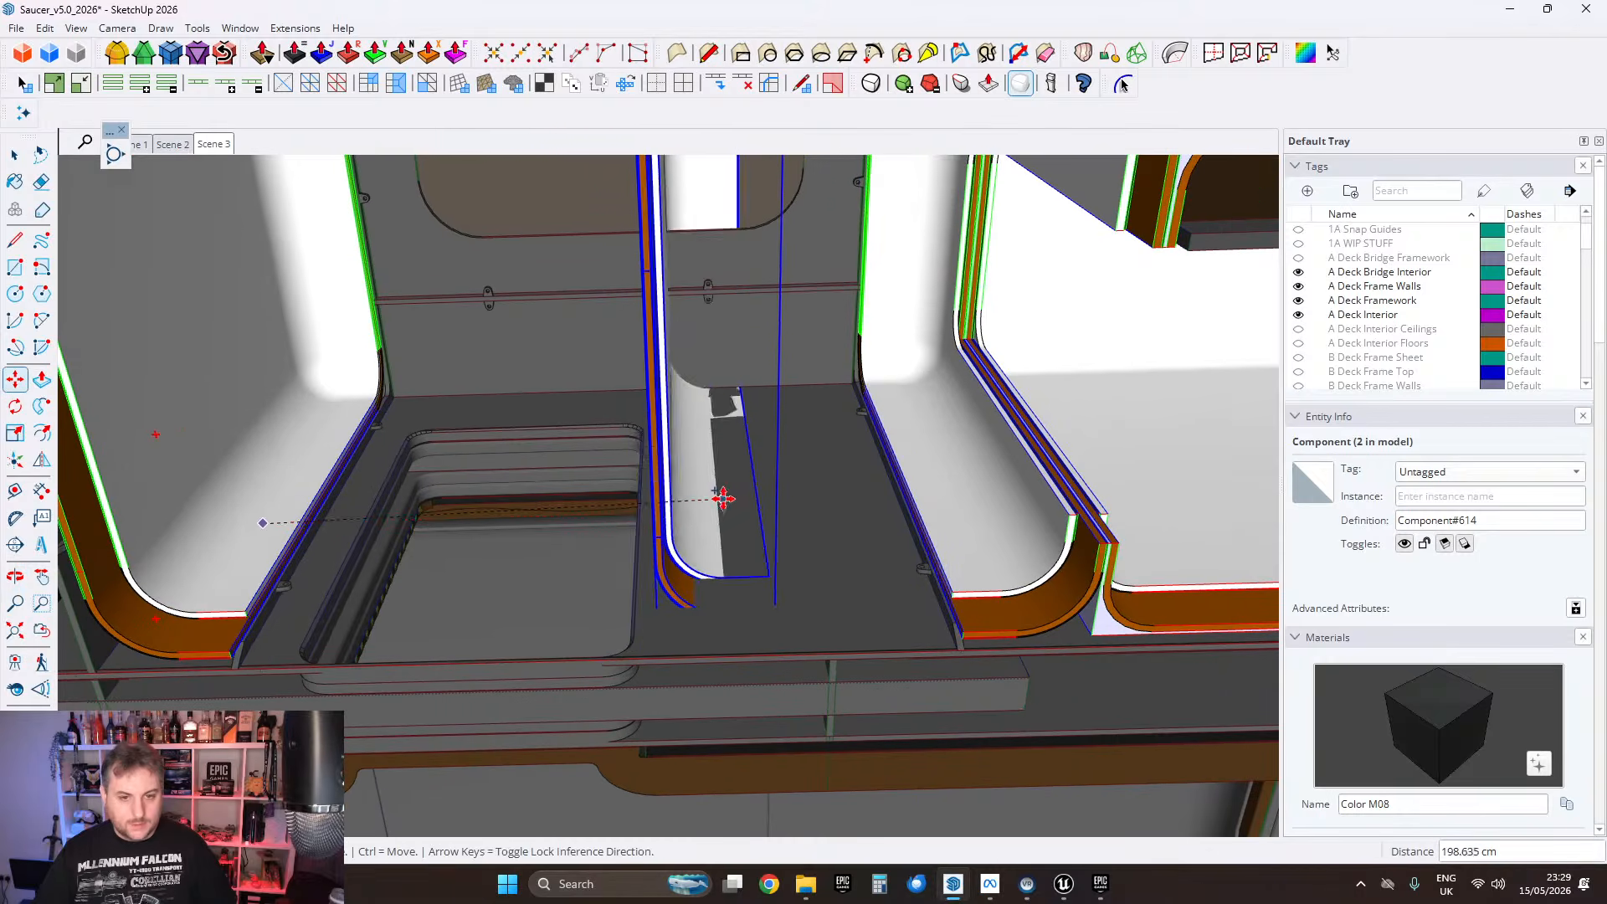
pyautogui.click(708, 512)
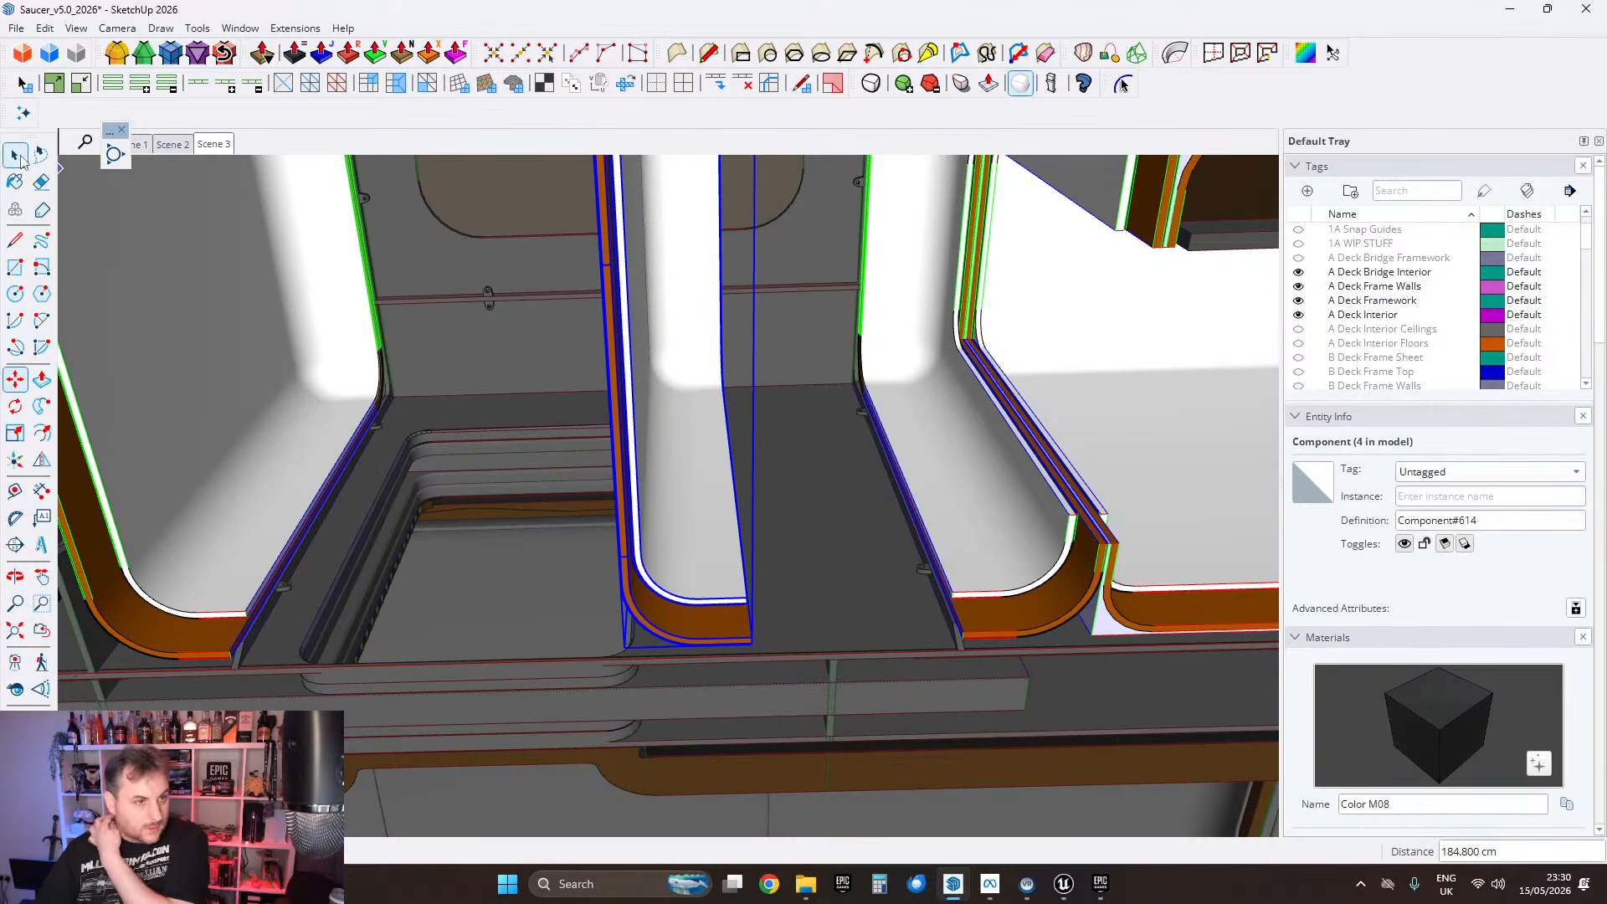
pyautogui.moveTo(727, 430); pyautogui.dragTo(622, 473, button='middle')
pyautogui.click(785, 446)
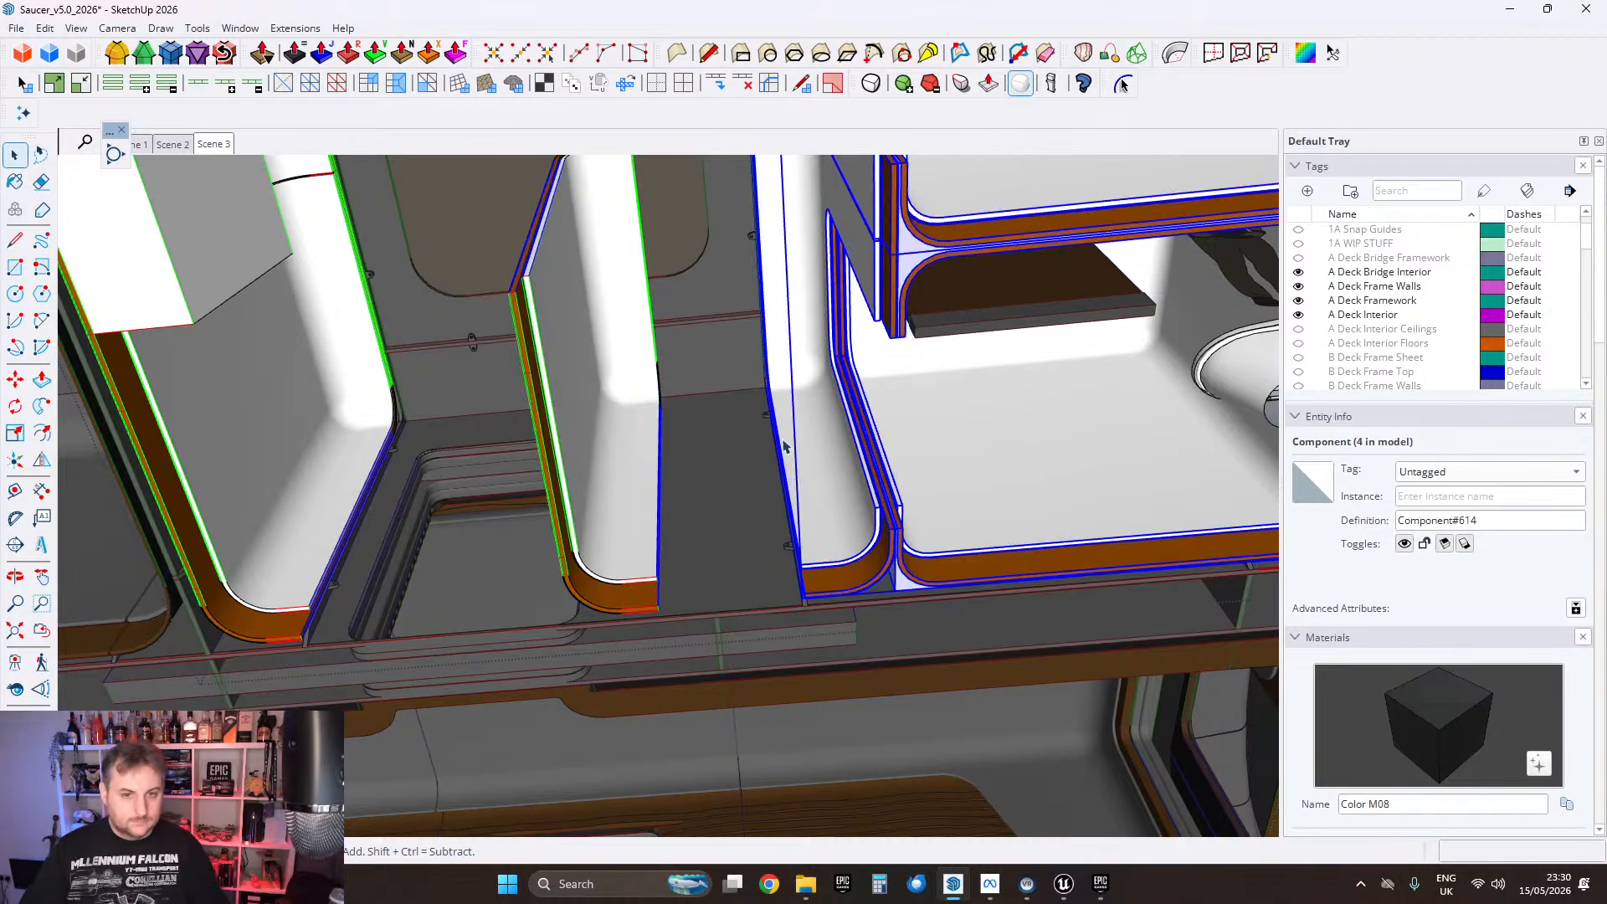
# Step: Make the narrow interior wall panel in the middle of the row a unique component
pyautogui.scroll(3, 655, 469)
pyautogui.click(581, 463)
pyautogui.keyDown('shift'); pyautogui.moveTo(584, 373); pyautogui.dragTo(606, 473, button='middle'); pyautogui.keyUp('shift')
pyautogui.rightClick(593, 444)
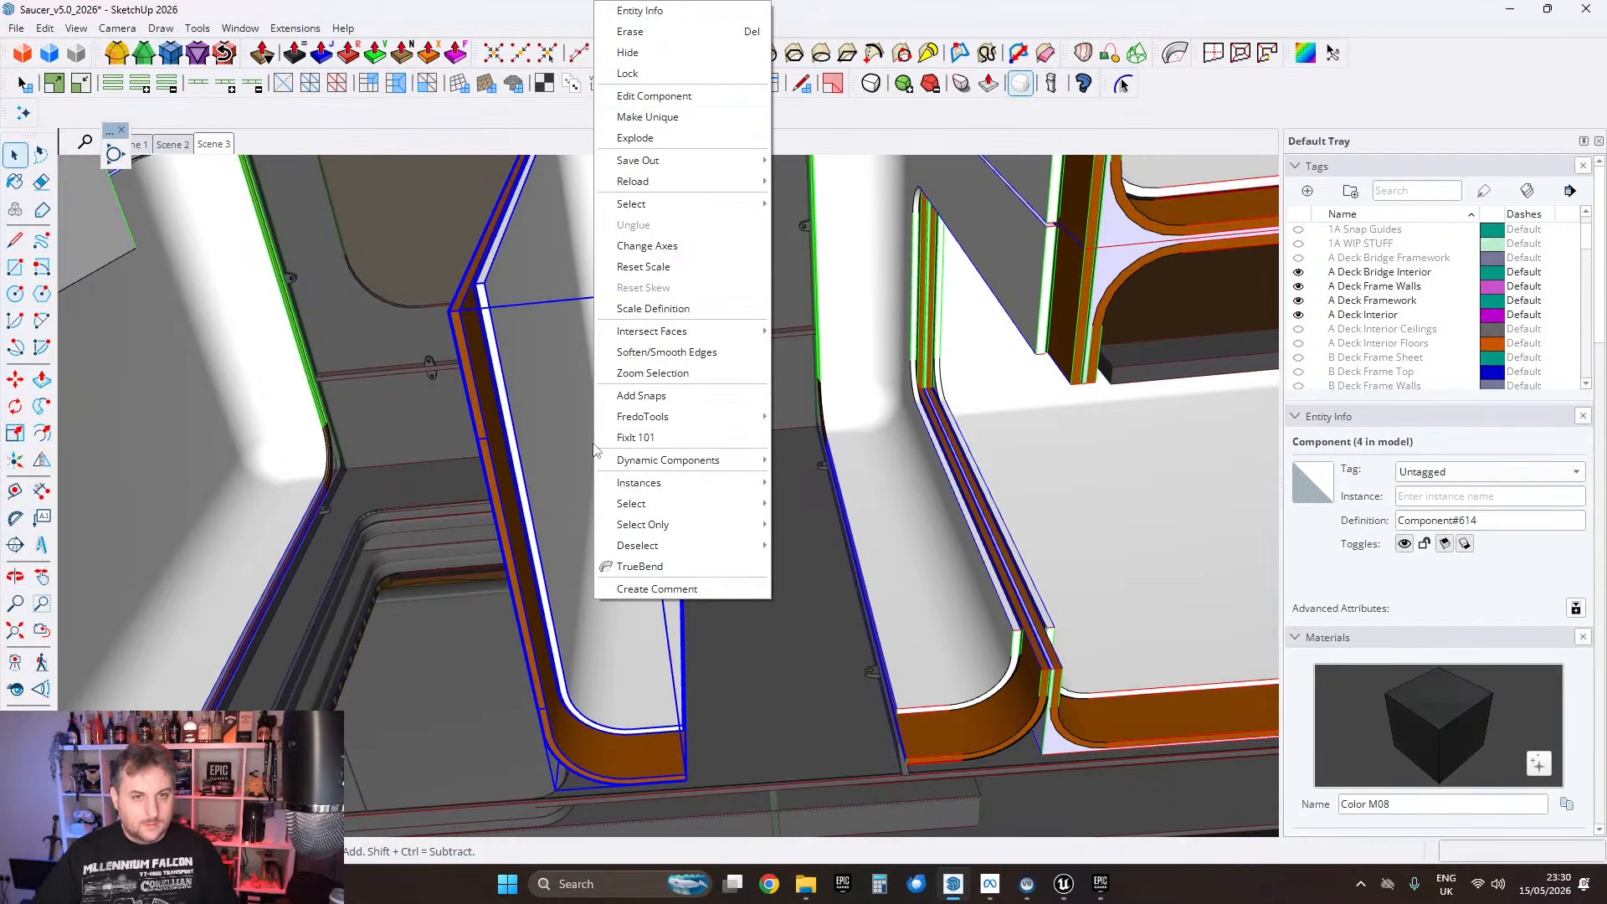
pyautogui.click(641, 121)
pyautogui.moveTo(624, 556); pyautogui.dragTo(688, 495, button='middle')
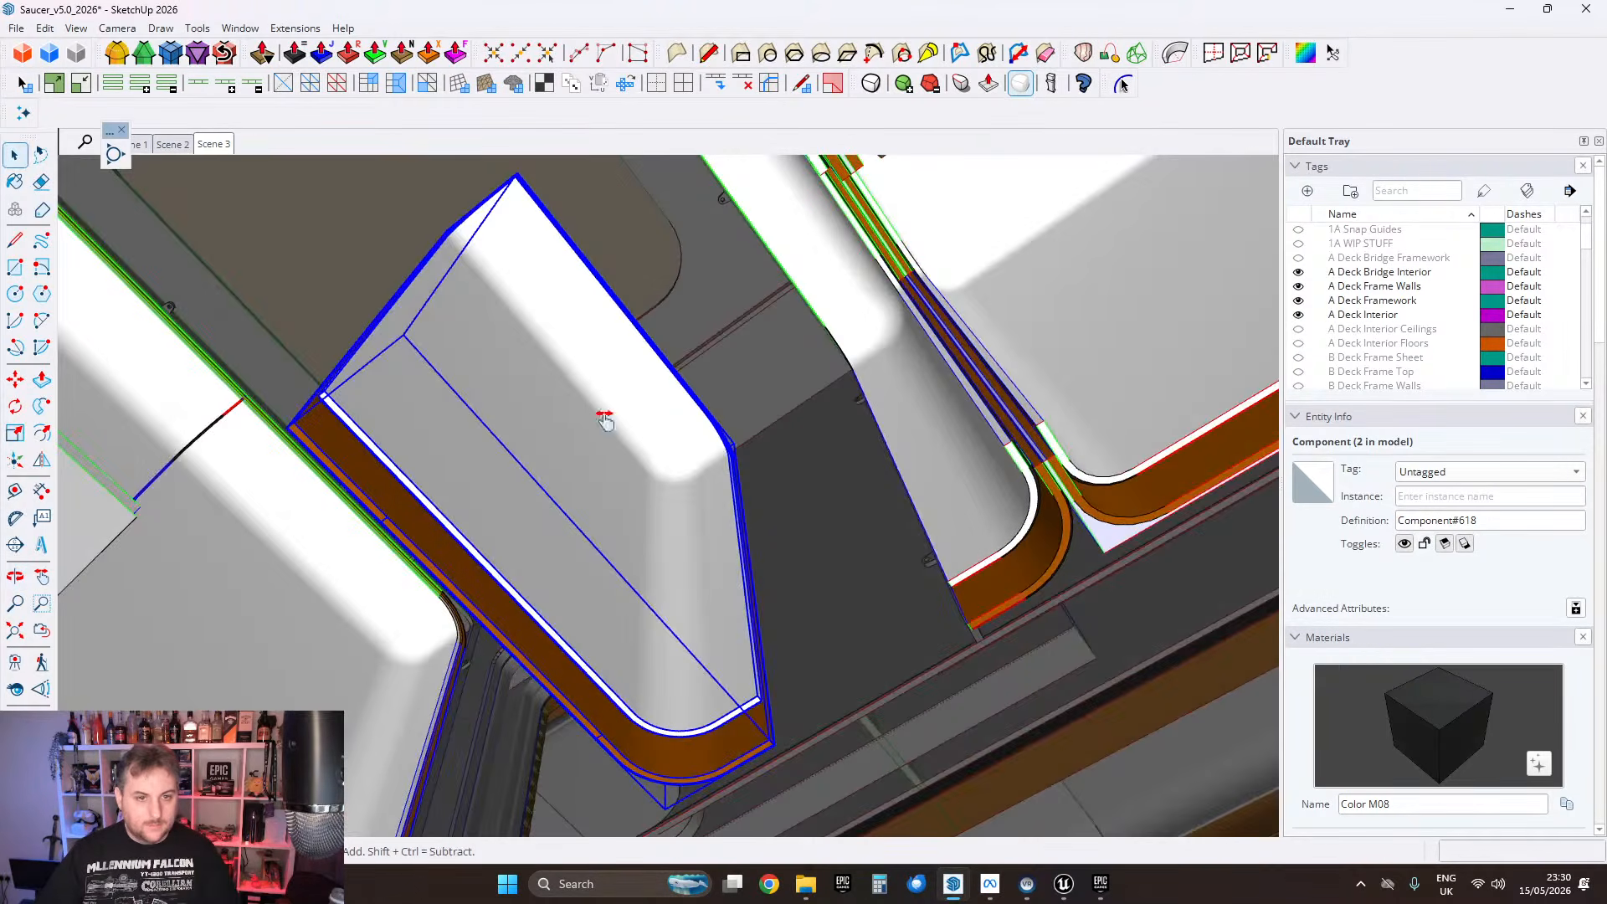
# Step: Inside the unique panel, cut one side of the outer dark strip, delete the rest and paste that side back in place
pyautogui.scroll(1, 594, 382)
pyautogui.moveTo(603, 417); pyautogui.dragTo(603, 475, button='middle')
pyautogui.scroll(3, 578, 351)
pyautogui.scroll(2, 556, 416)
pyautogui.scroll(2, 578, 331)
pyautogui.doubleClick(572, 289)
pyautogui.scroll(1, 603, 475)
pyautogui.scroll(2, 586, 335)
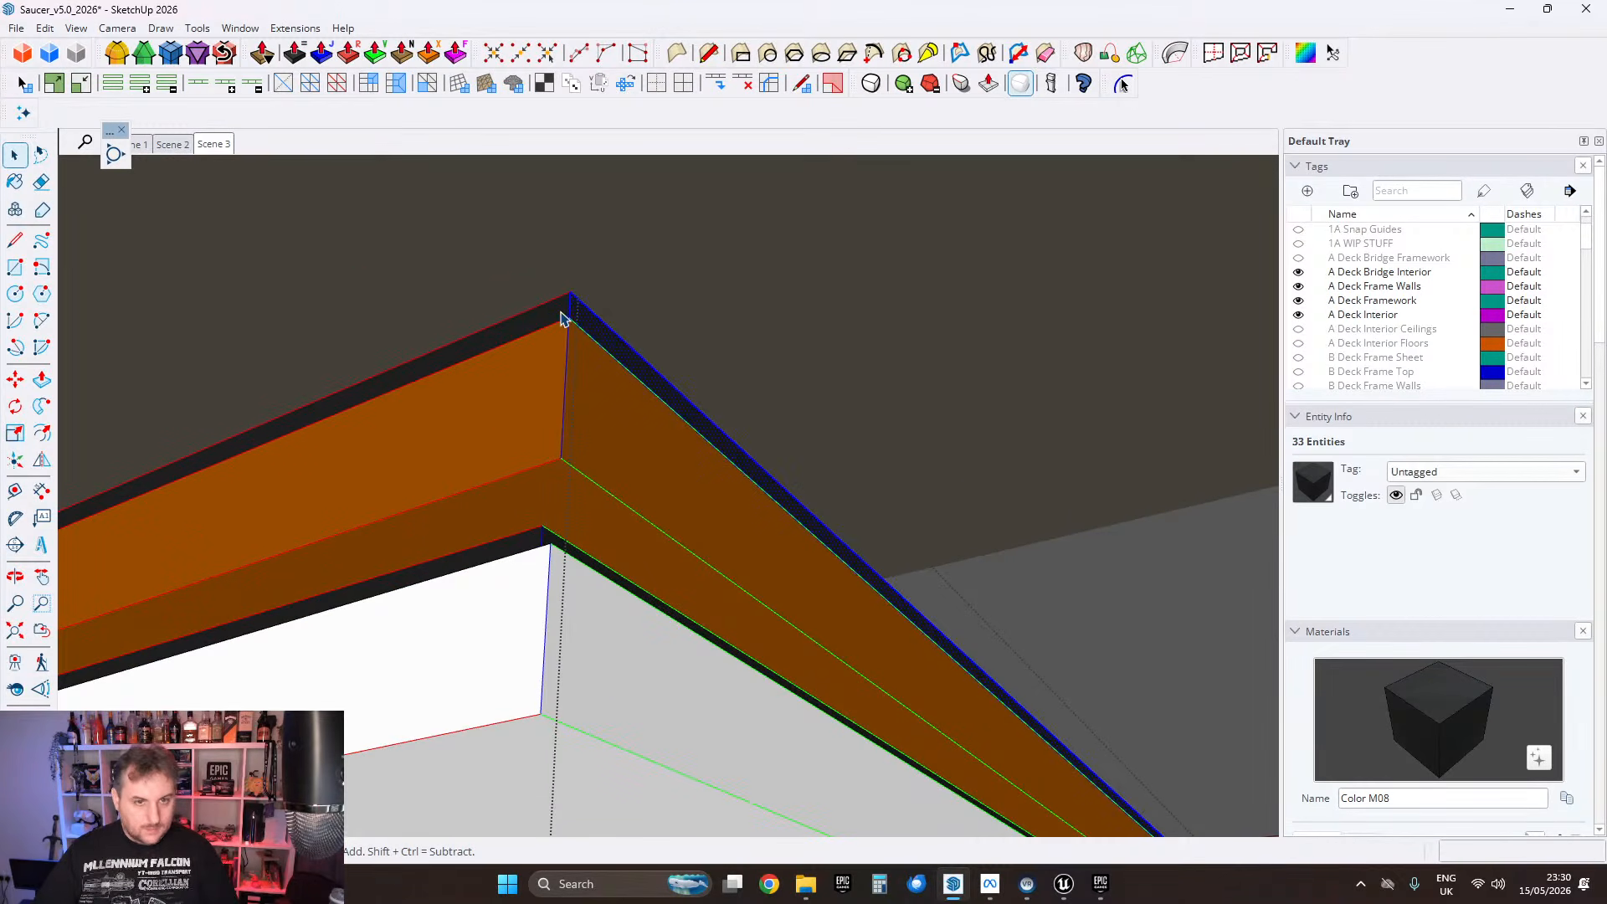
pyautogui.hotkey('ctrl', 't')
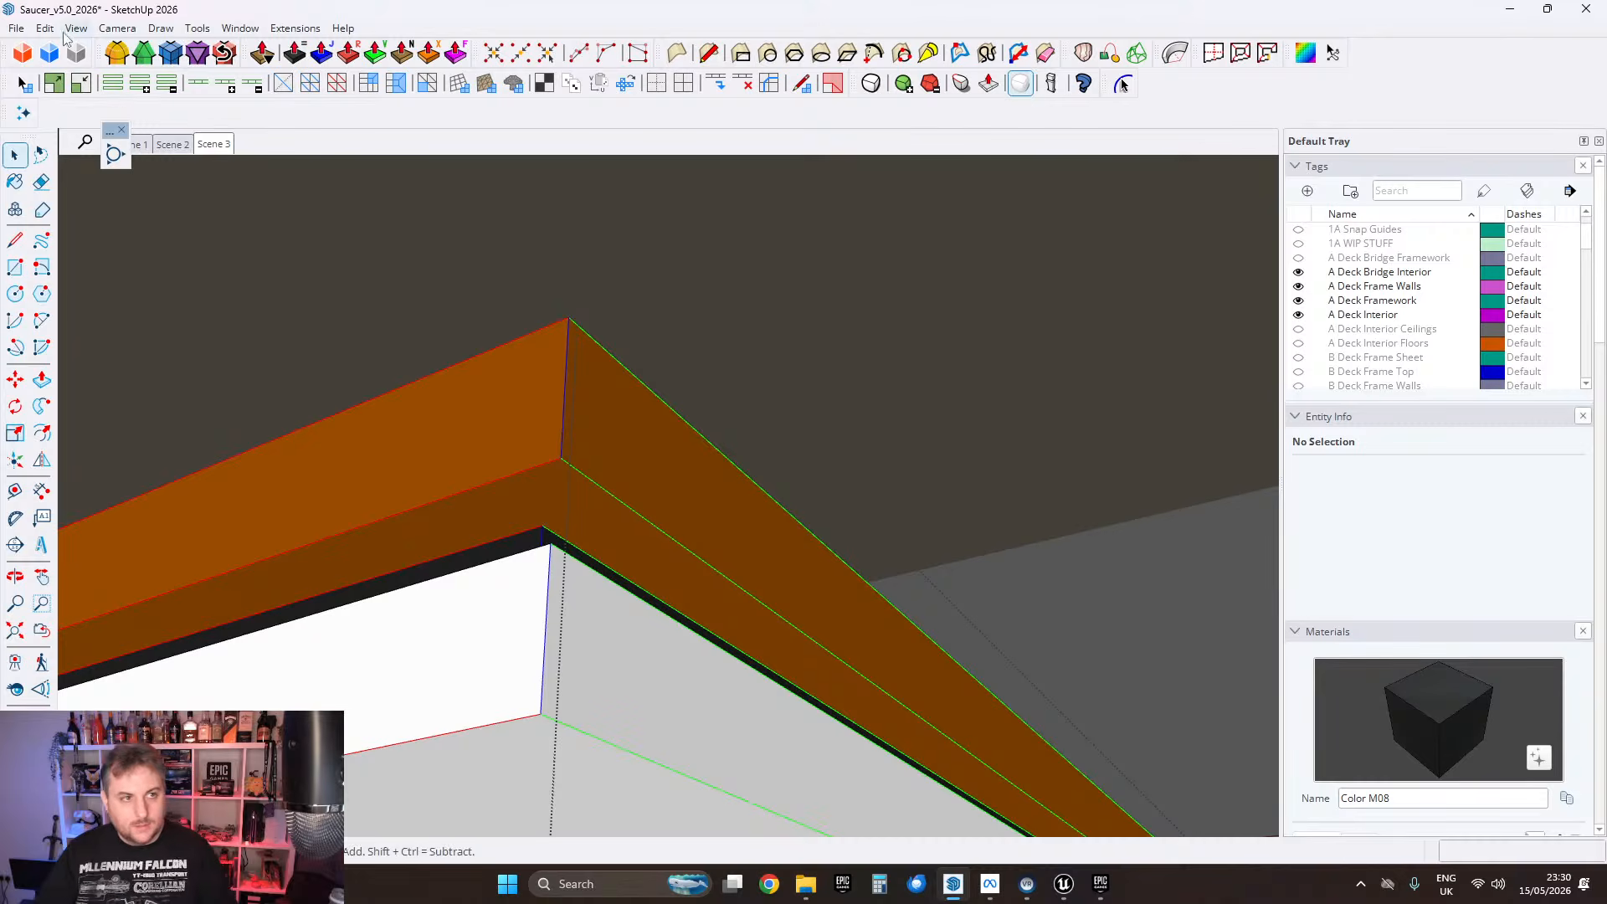
pyautogui.click(45, 28)
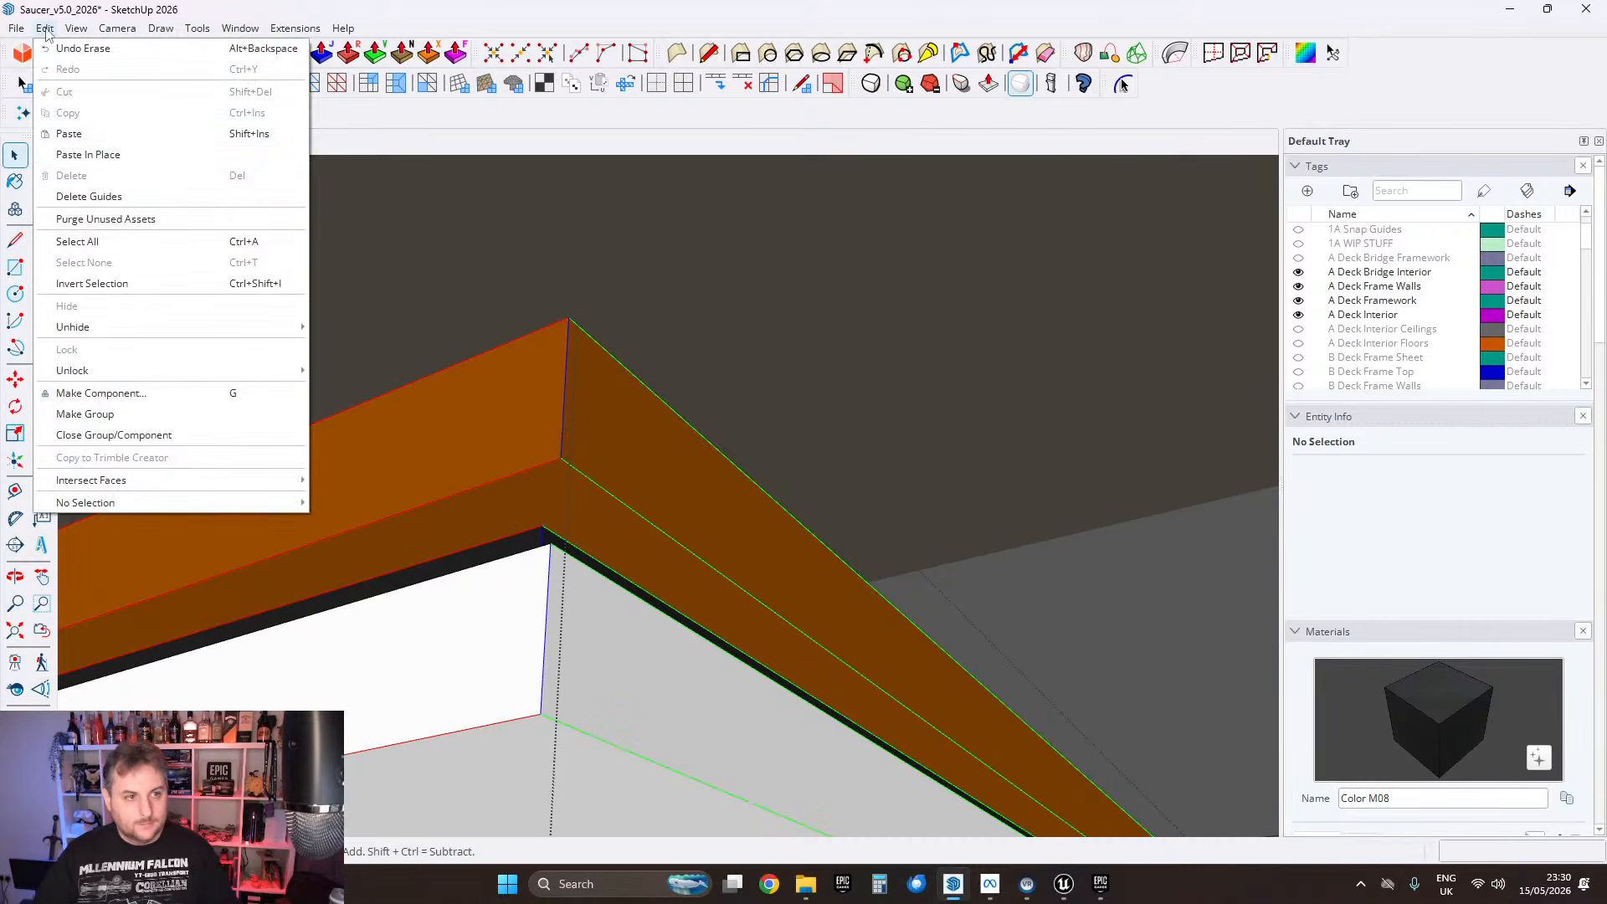
pyautogui.click(144, 152)
# Step: Cut the same side of the orange band, clear the rest of its group and paste that side back in place
pyautogui.doubleClick(607, 431)
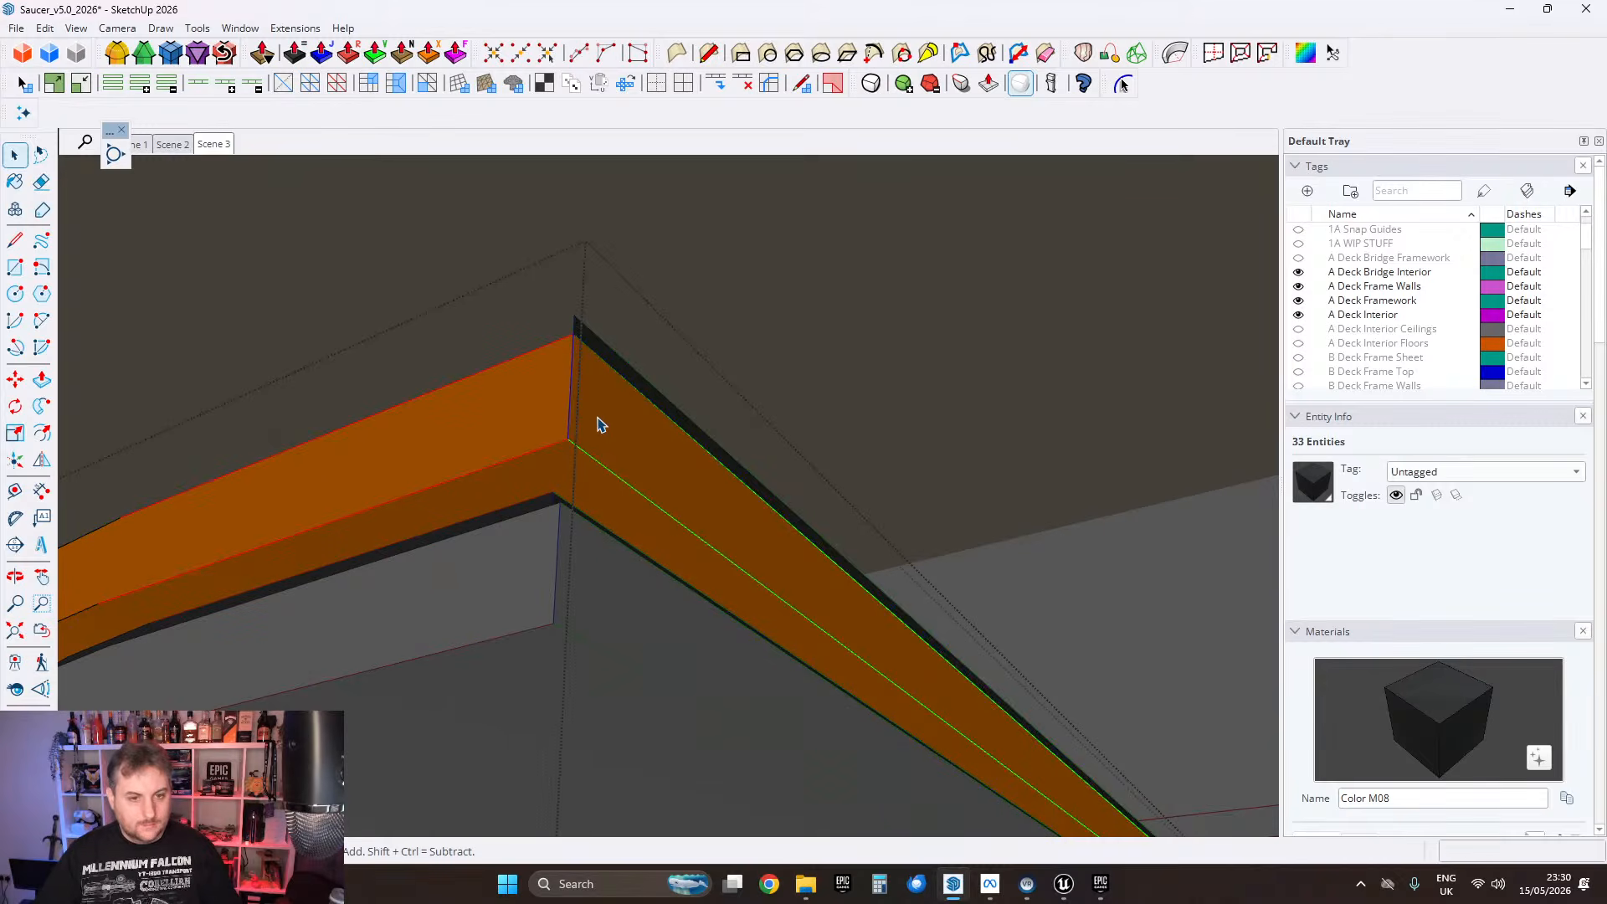
pyautogui.doubleClick(599, 421)
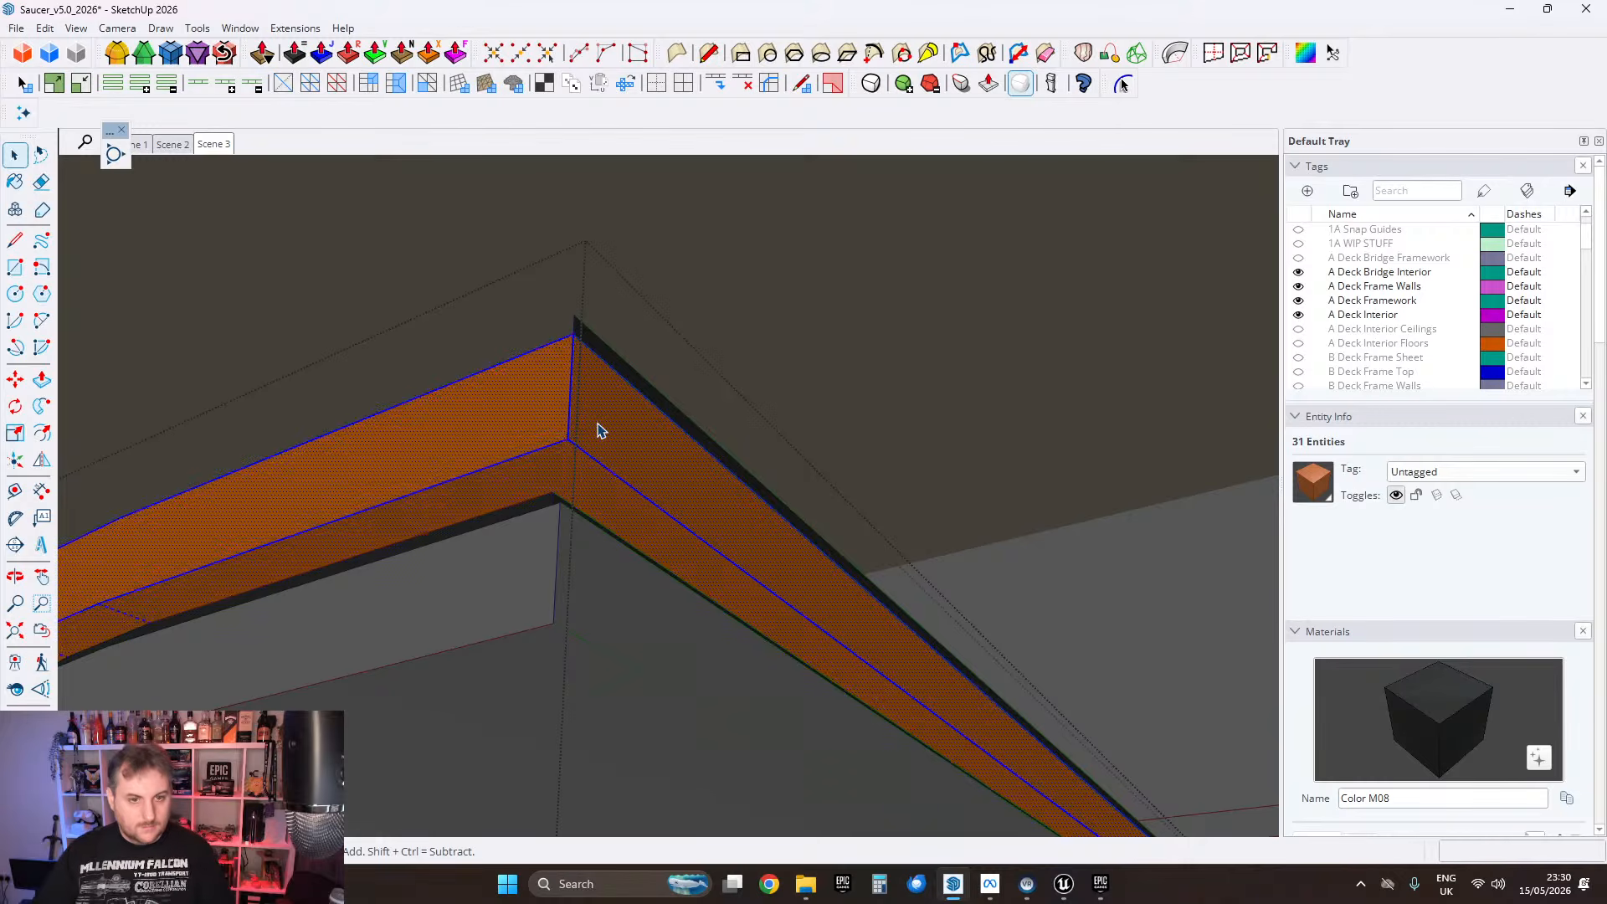
pyautogui.hotkey('ctrl', 'x')
pyautogui.click(46, 29)
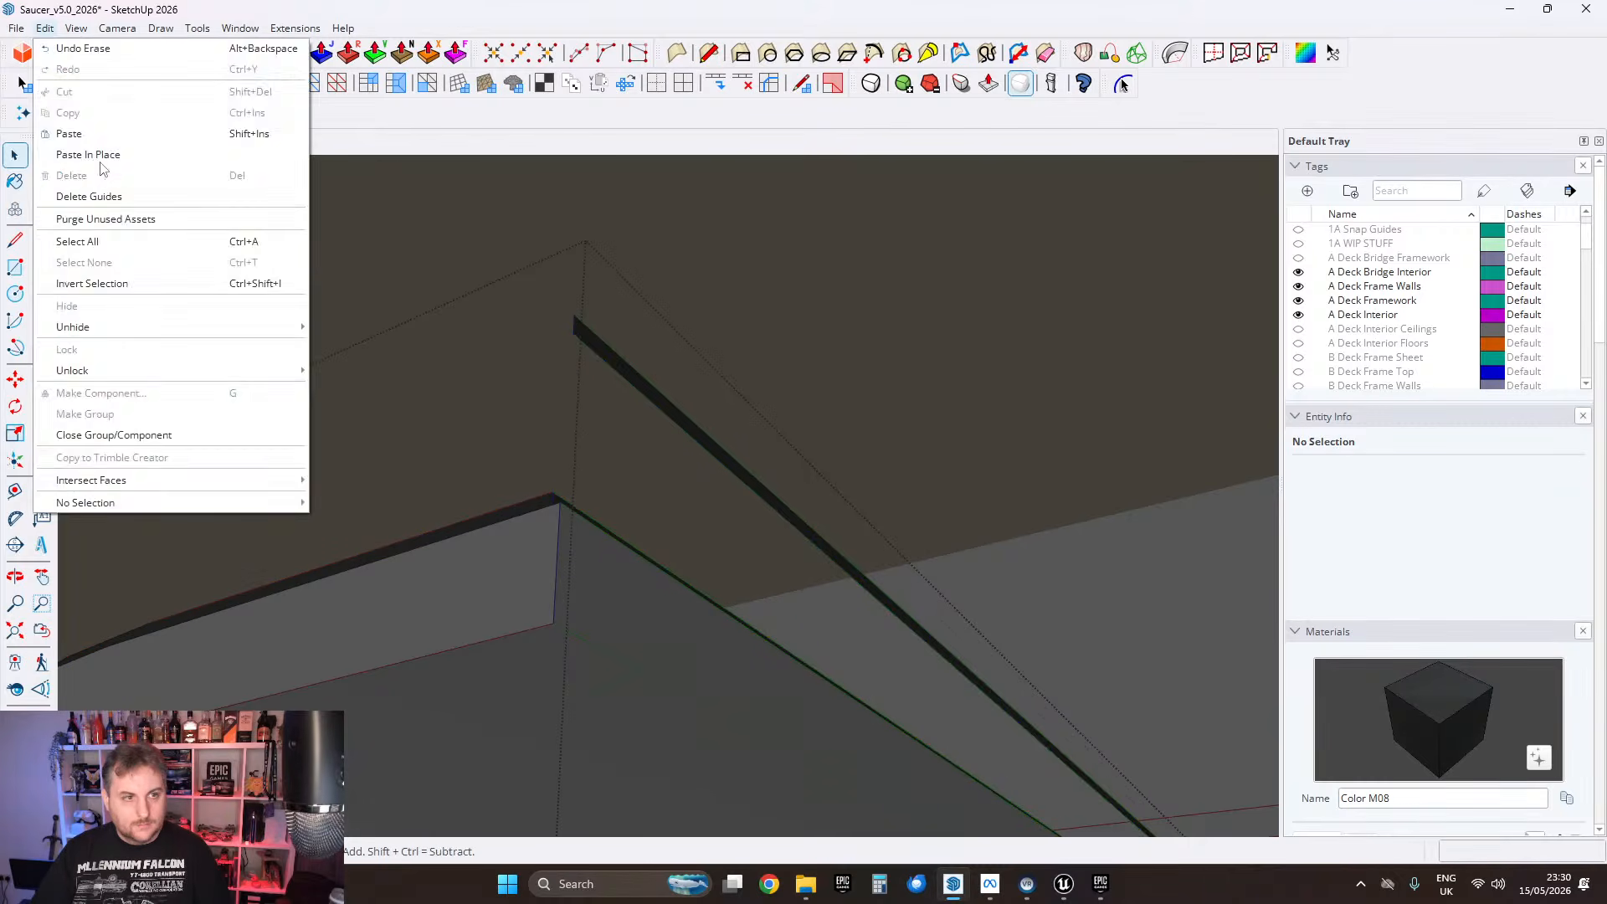
pyautogui.click(143, 152)
# Step: Reduce the inner dark strip to the same side using cut and paste in place, and move it towards the orange band
pyautogui.moveTo(592, 460); pyautogui.dragTo(540, 596, button='middle')
pyautogui.scroll(2, 578, 424)
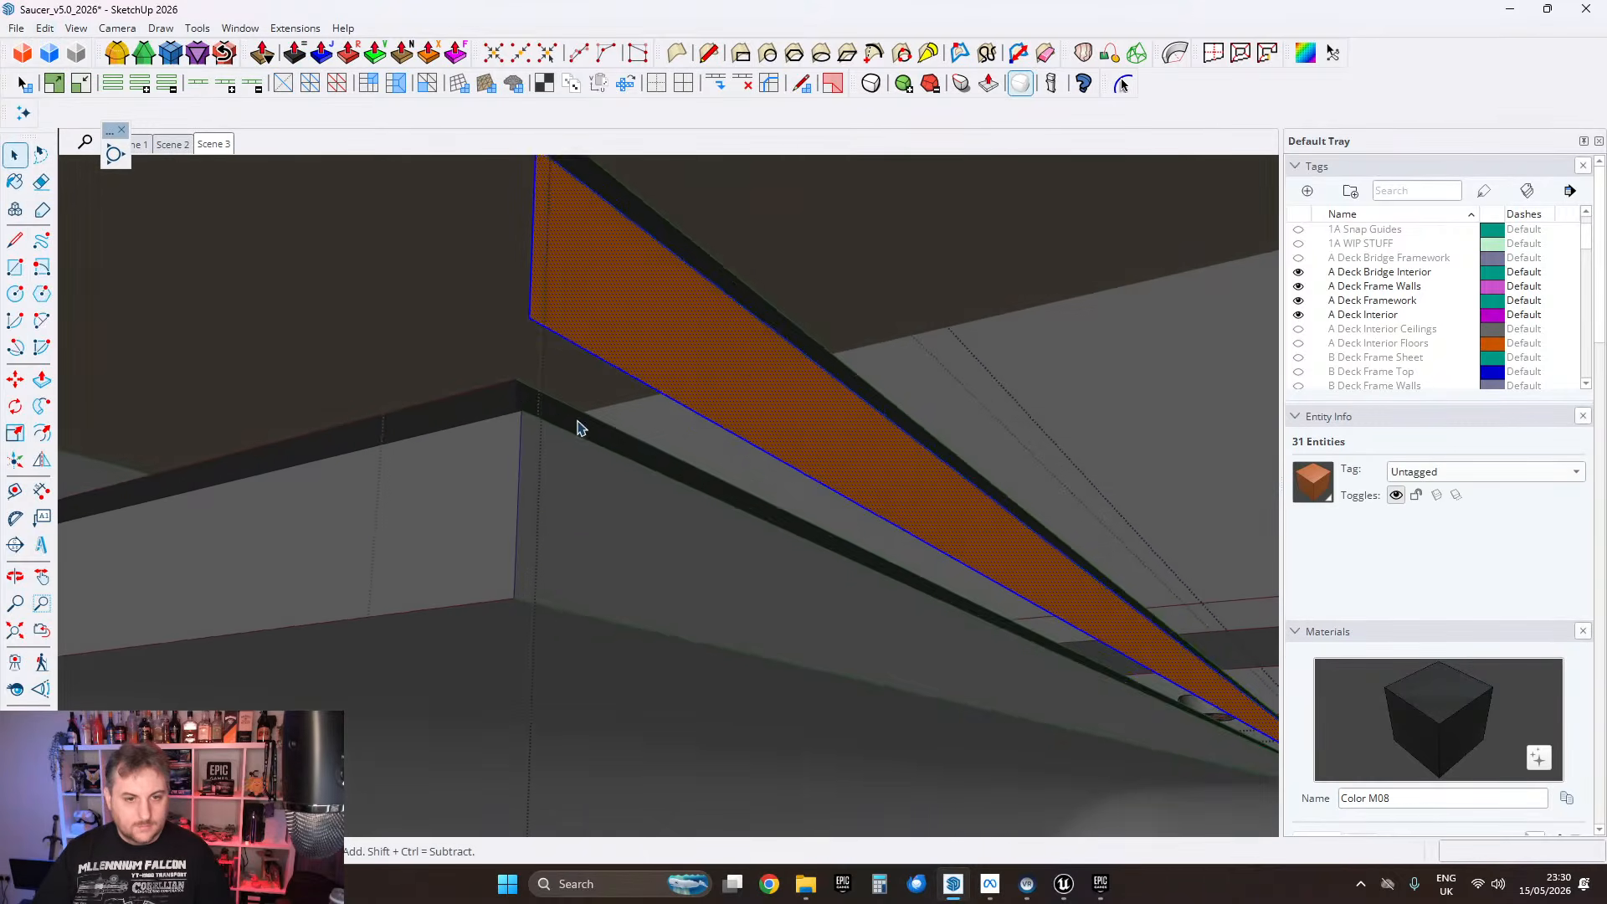
pyautogui.click(563, 421)
pyautogui.doubleClick(558, 419)
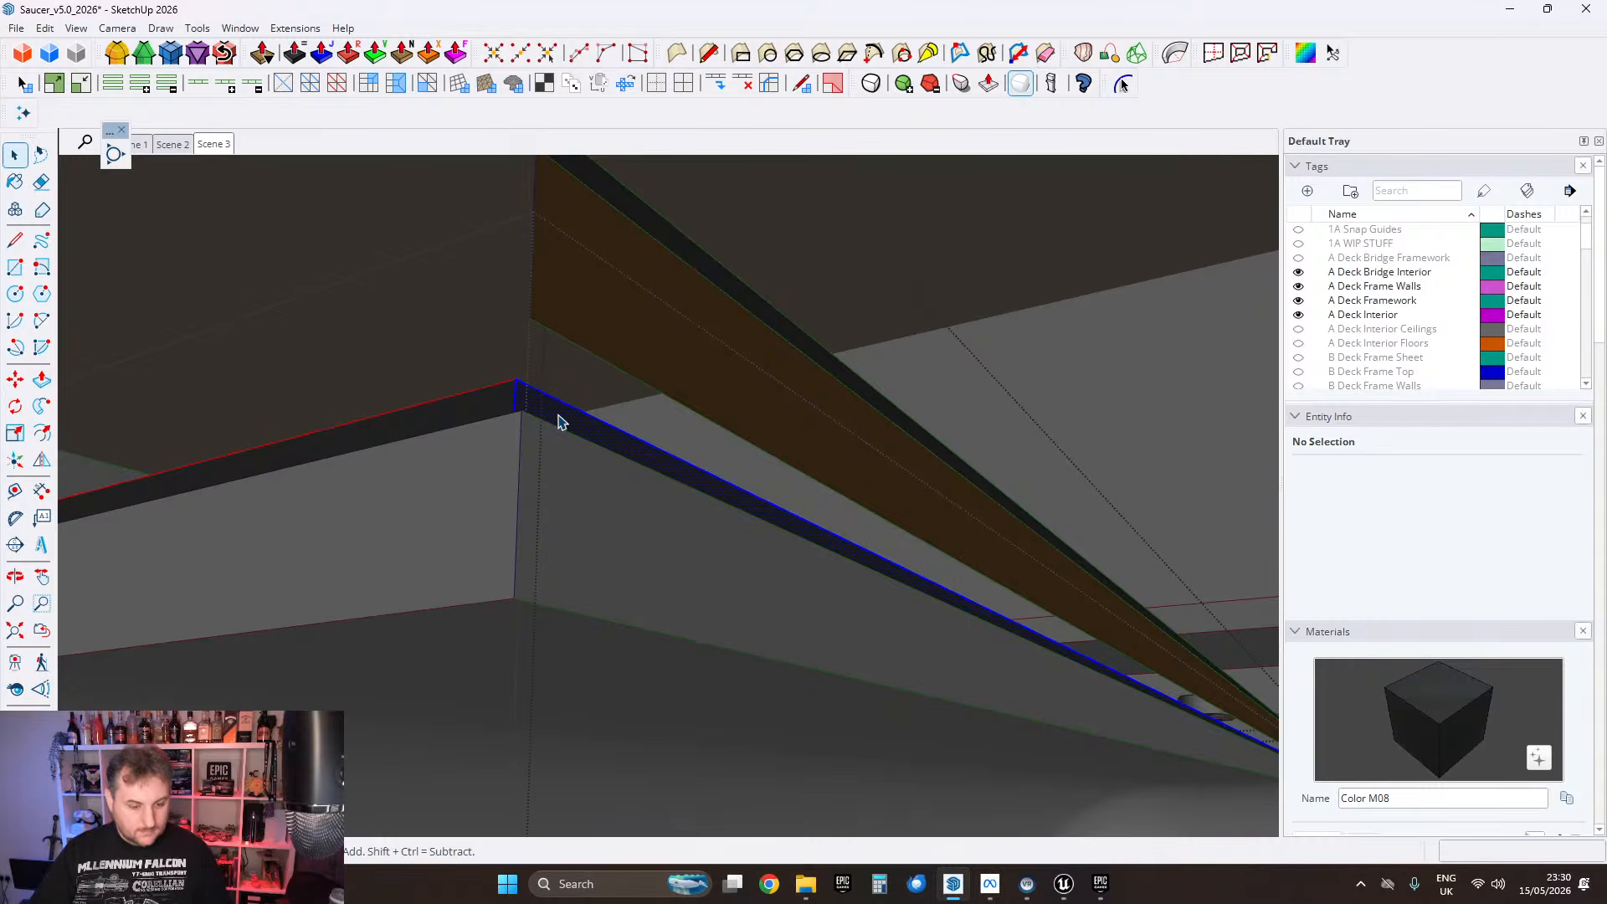
pyautogui.press('Delete')
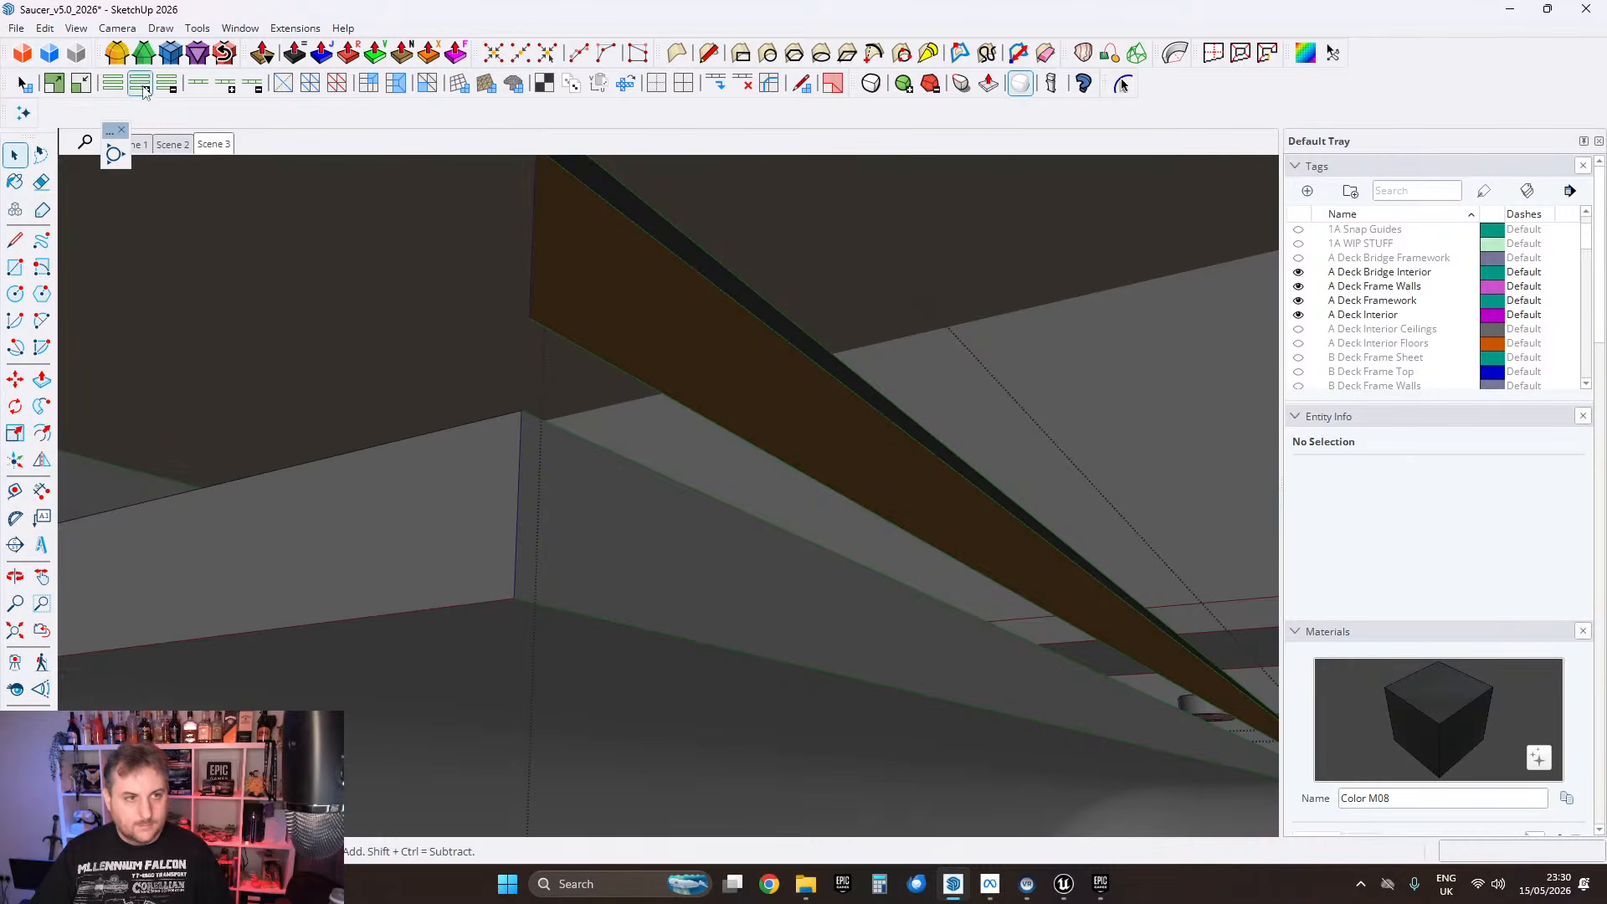
pyautogui.click(45, 28)
pyautogui.click(143, 152)
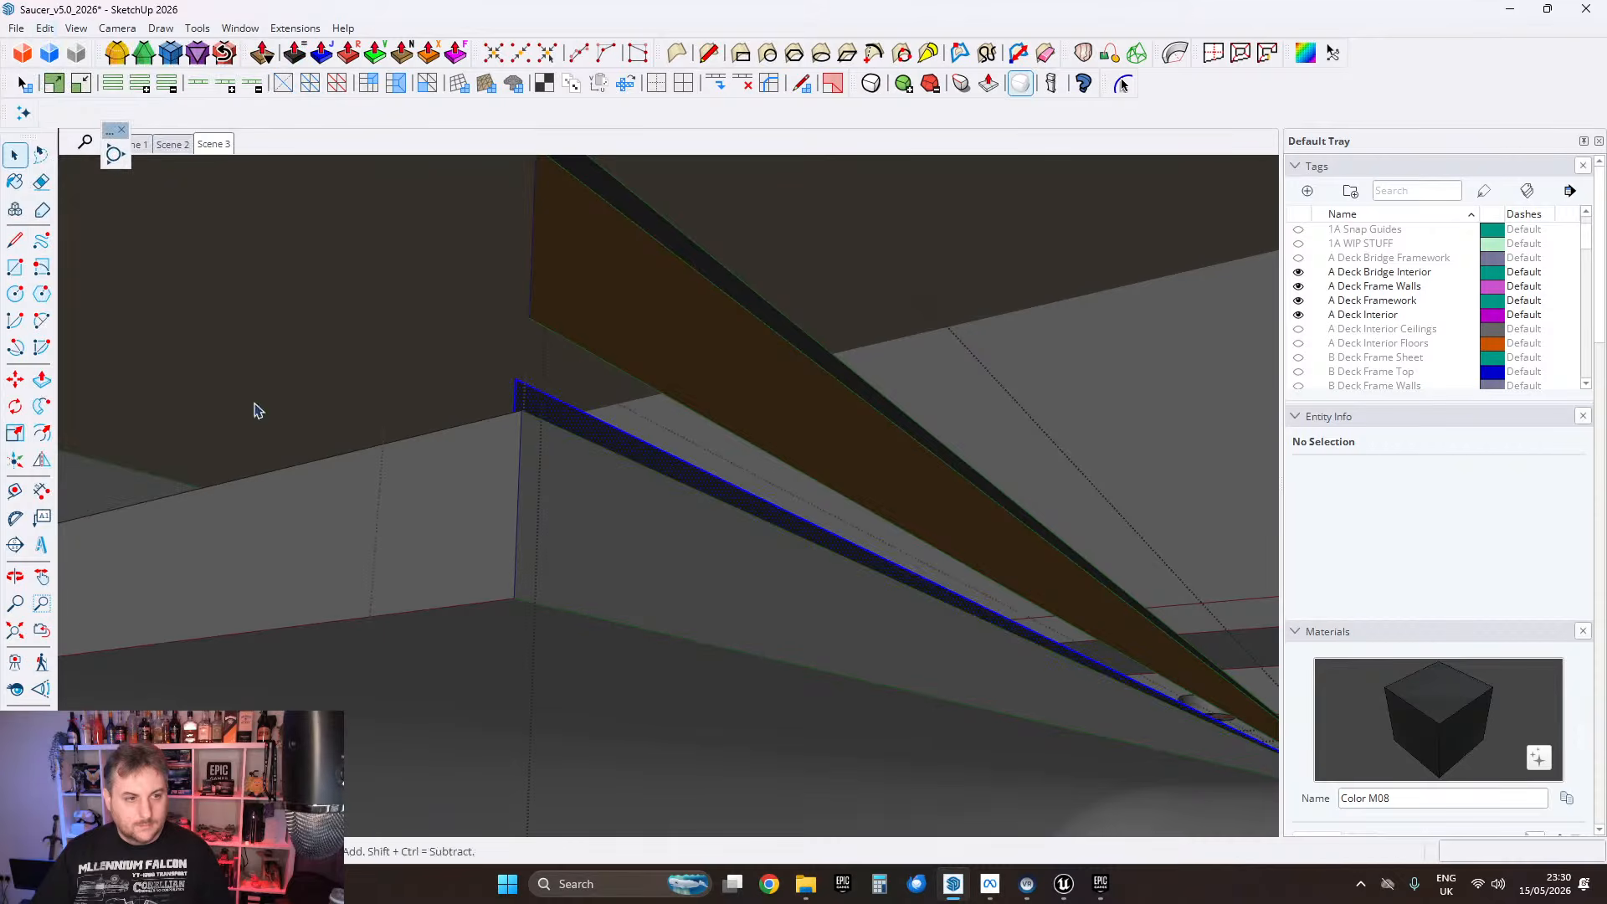
pyautogui.click(519, 384)
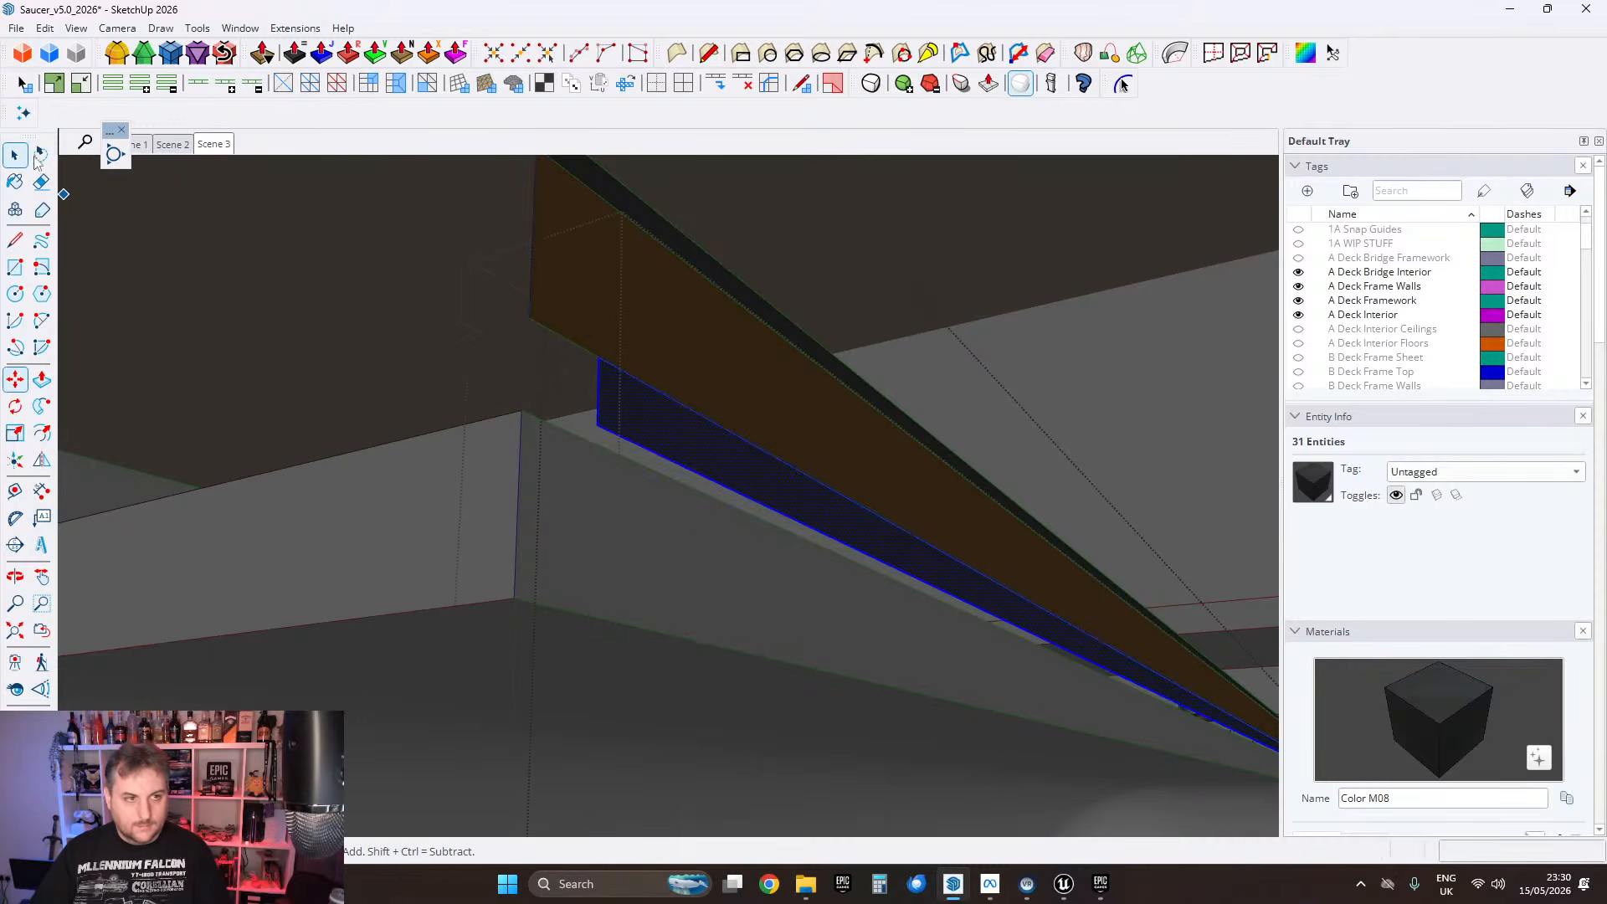
# Step: Reduce the white panel layer to its matching side strip, pasted back in place, and move the strip 0.5 cm
pyautogui.scroll(-4, 326, 322)
pyautogui.scroll(2, 369, 385)
pyautogui.click(426, 416)
pyautogui.doubleClick(444, 416)
pyautogui.click(435, 404)
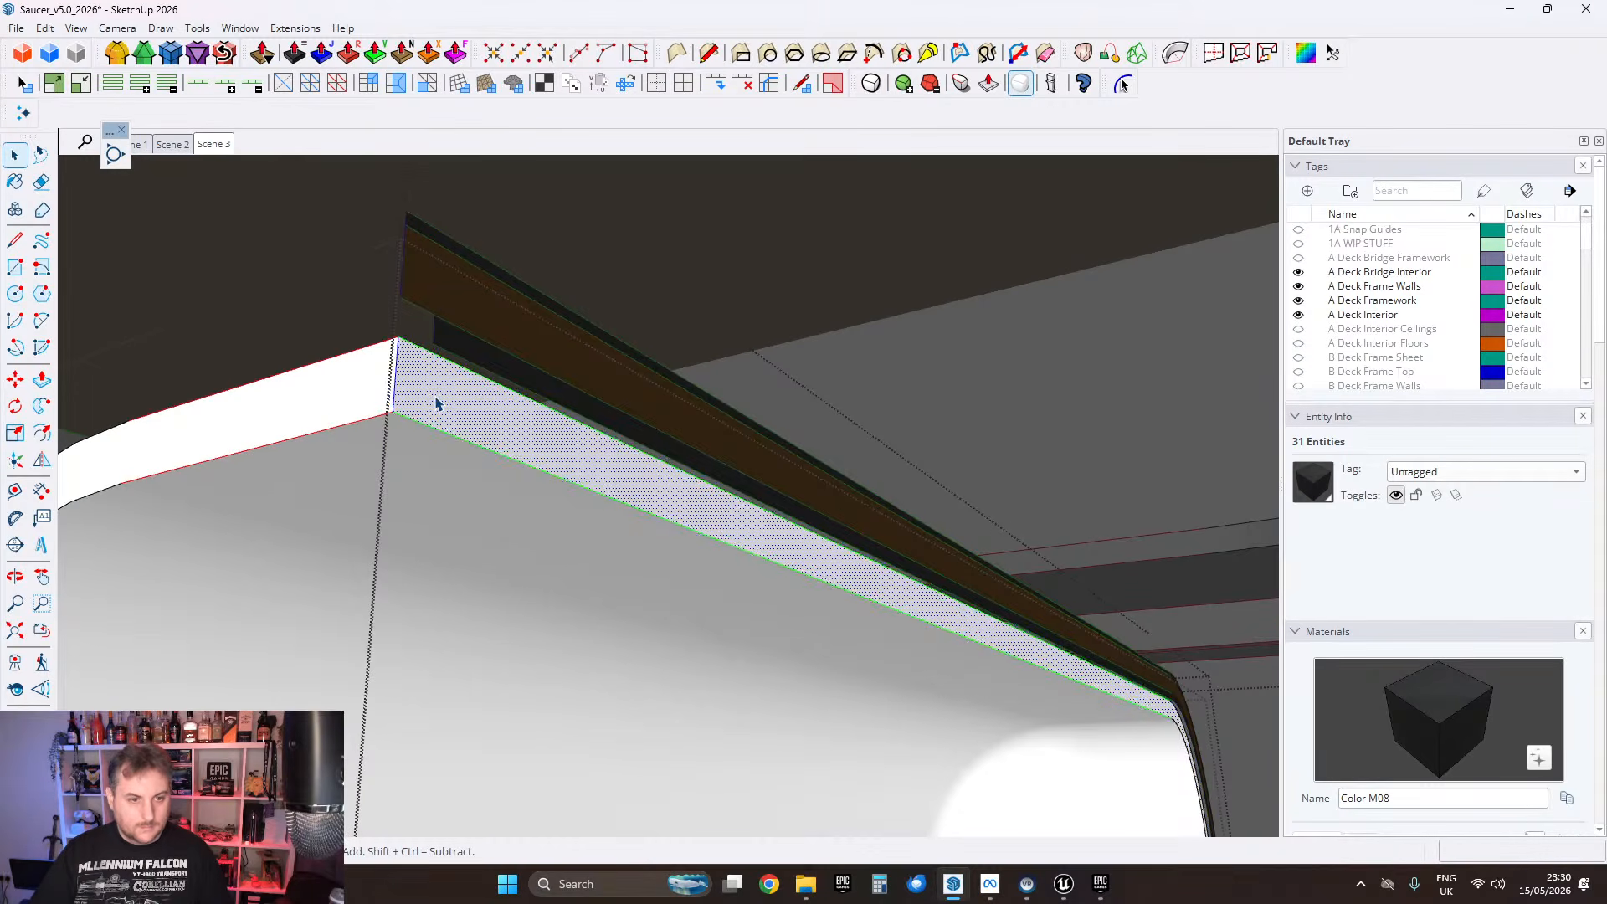
pyautogui.keyDown('ctrl'); pyautogui.doubleClick(435, 403); pyautogui.keyUp('ctrl')
pyautogui.press('Delete')
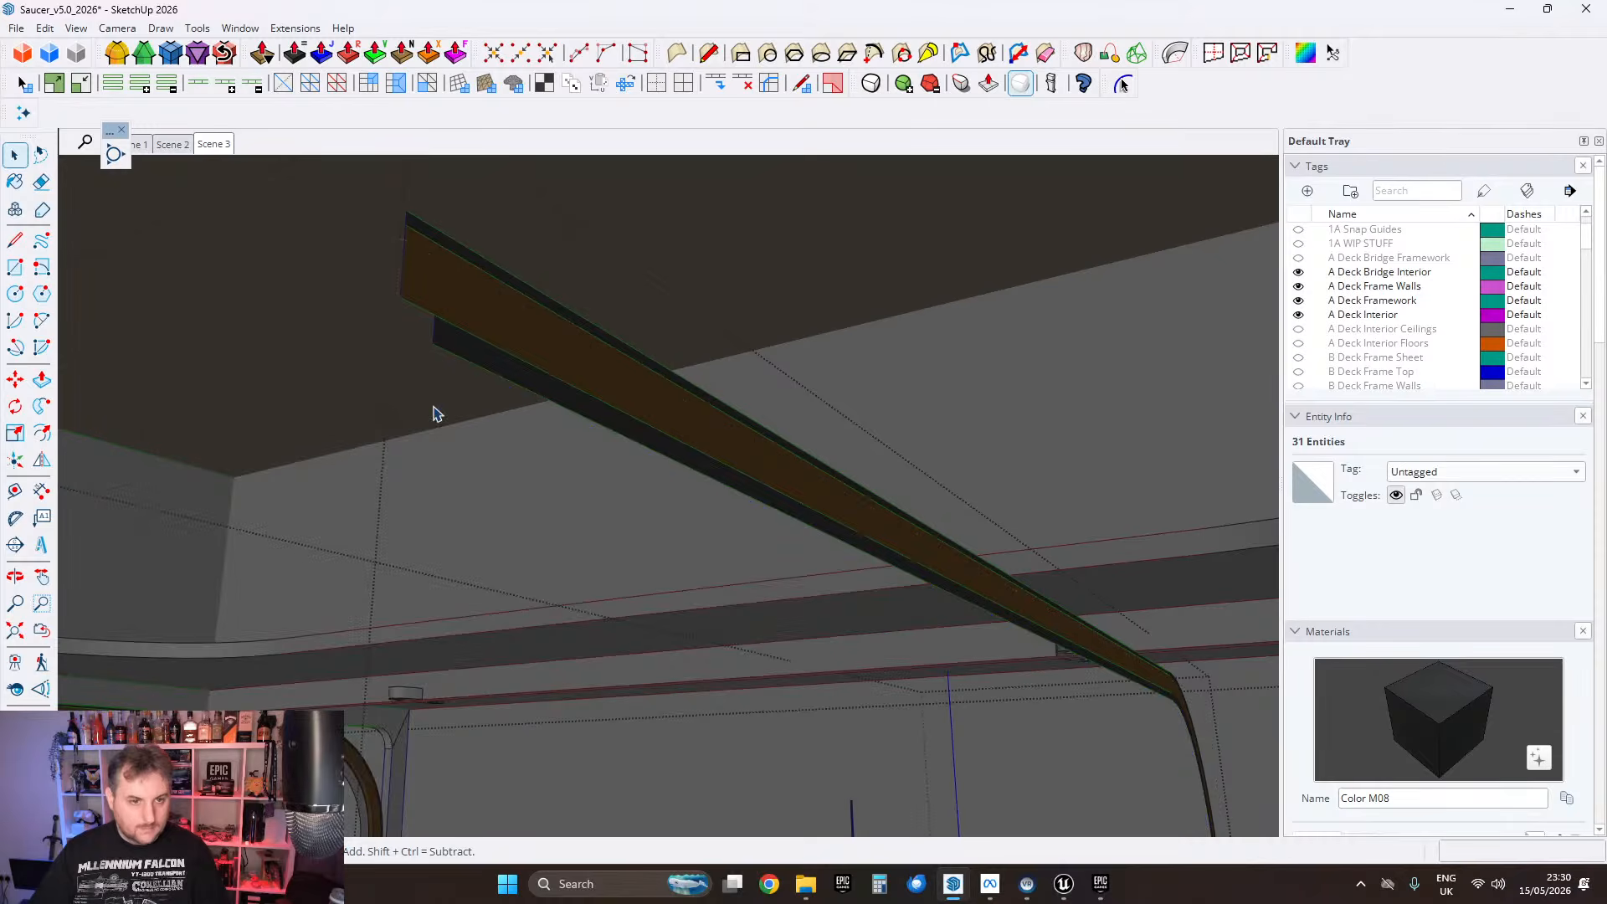
pyautogui.click(48, 28)
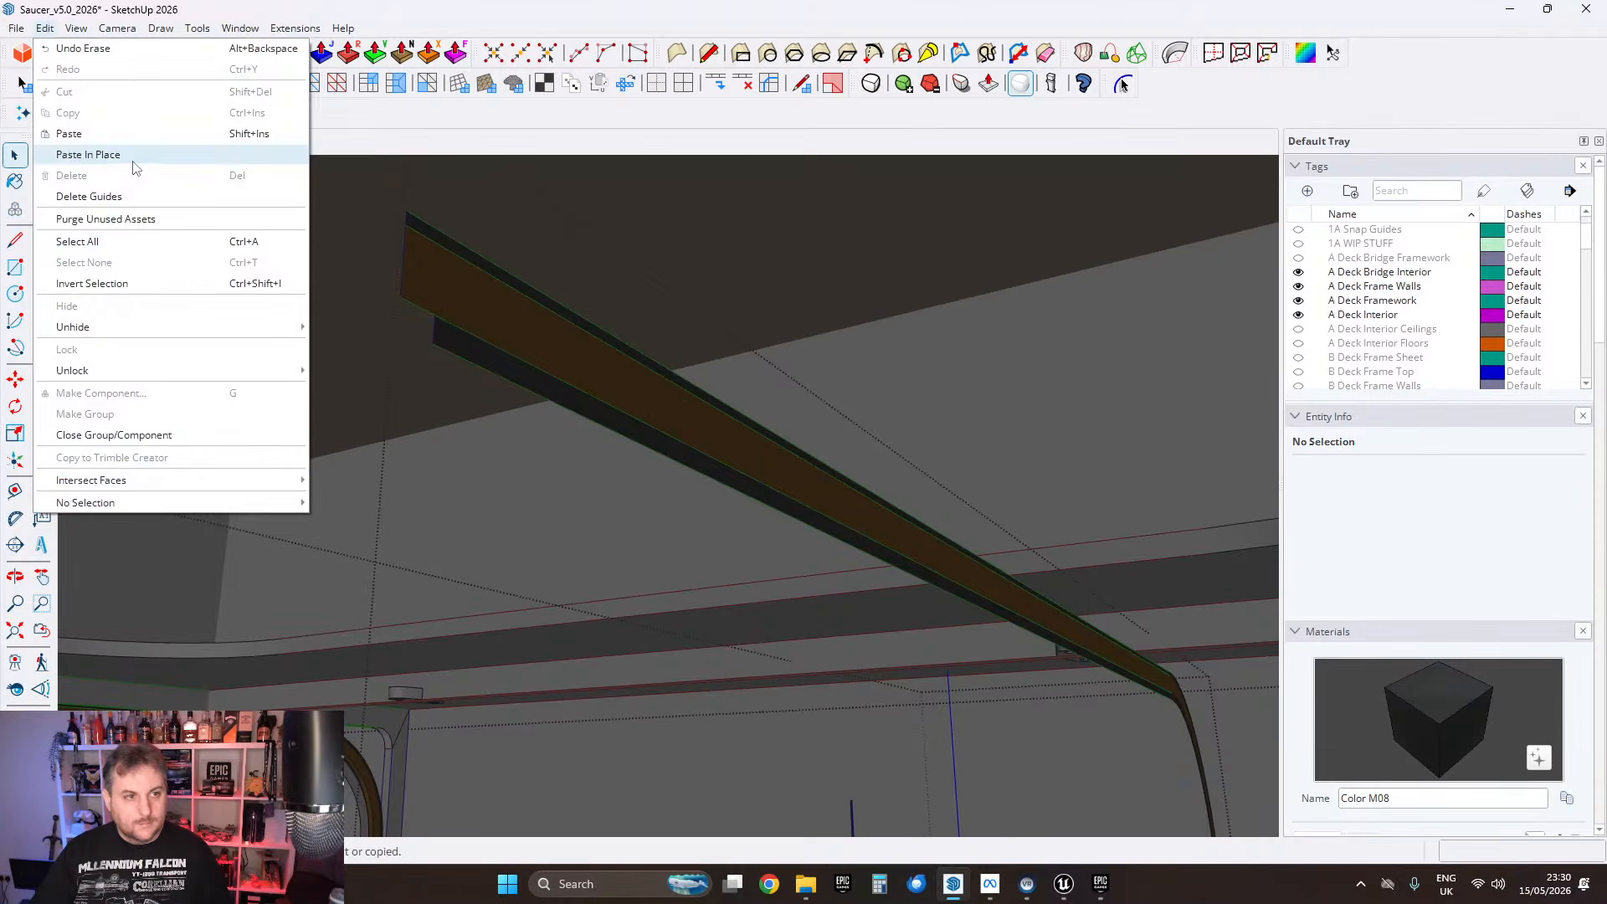
pyautogui.click(109, 159)
pyautogui.scroll(2, 414, 356)
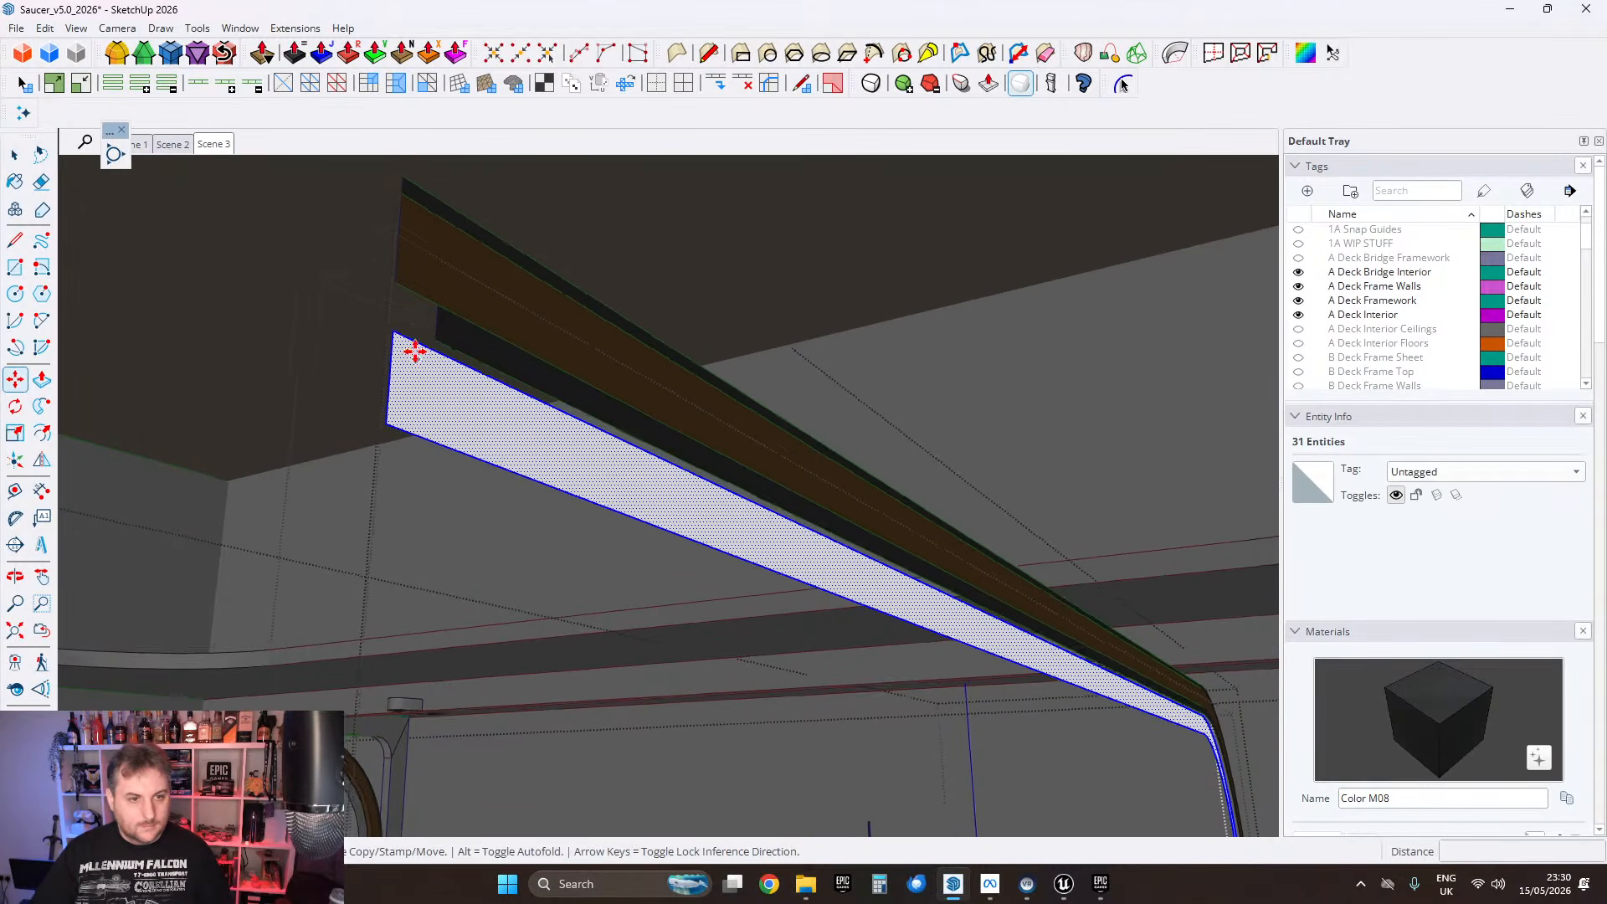
pyautogui.click(391, 331)
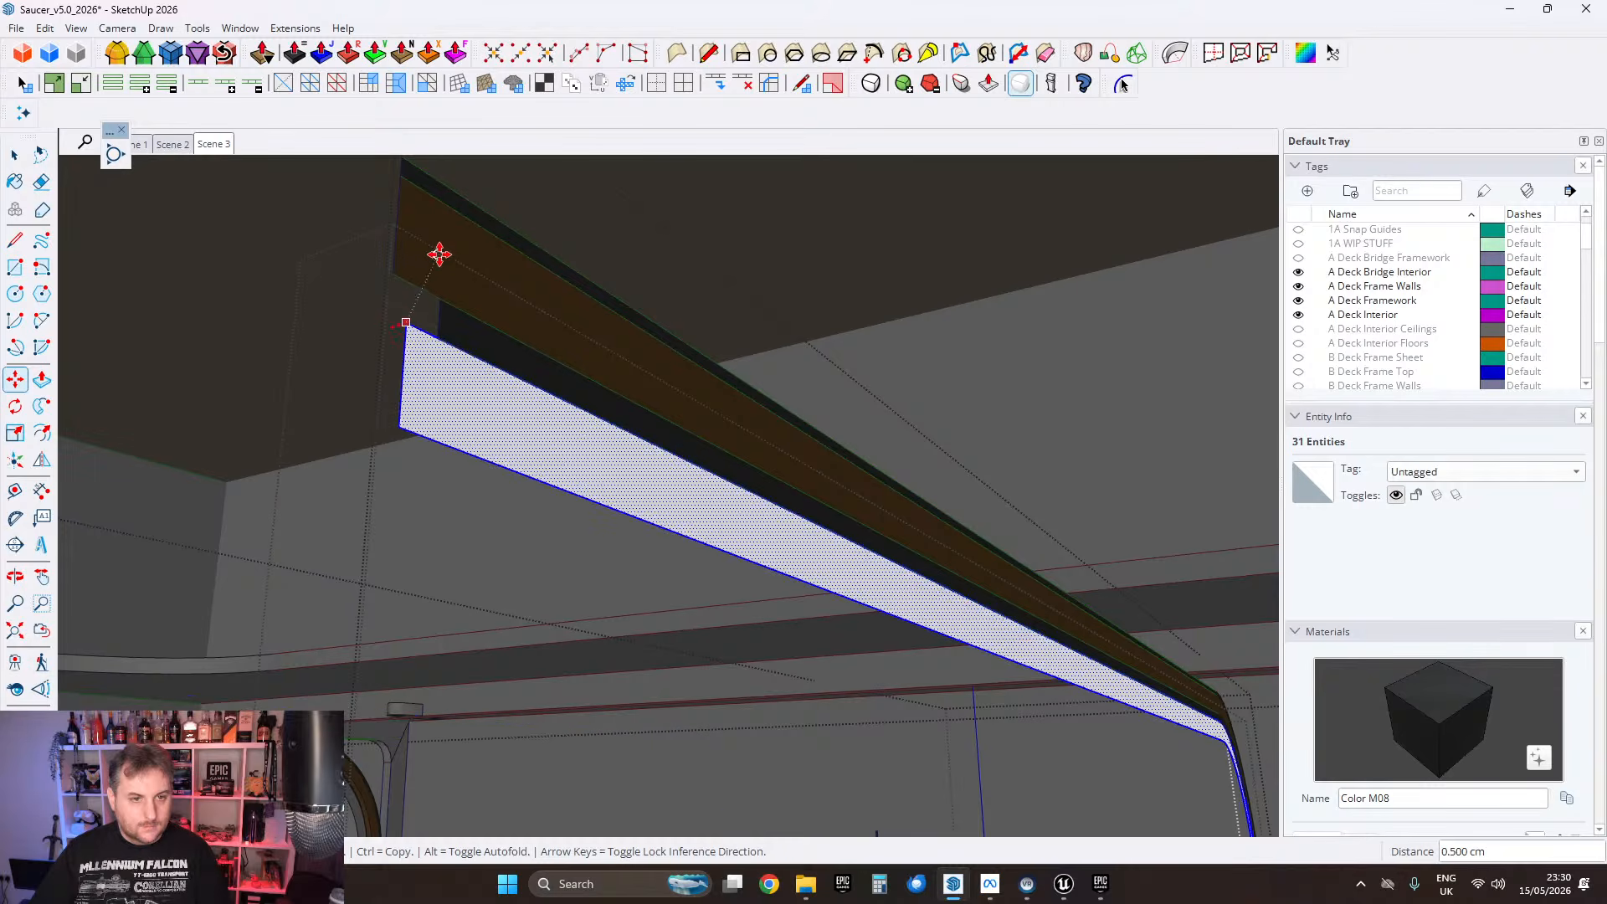
pyautogui.click(13, 158)
# Step: Push/Pull the end of the outer dark strip about 74 cm to the edge of the neighbouring orange-trimmed panel
pyautogui.scroll(-4, 828, 394)
pyautogui.moveTo(829, 394); pyautogui.dragTo(986, 458, button='middle')
pyautogui.scroll(-6, 681, 471)
pyautogui.moveTo(681, 471); pyautogui.dragTo(767, 327, button='middle')
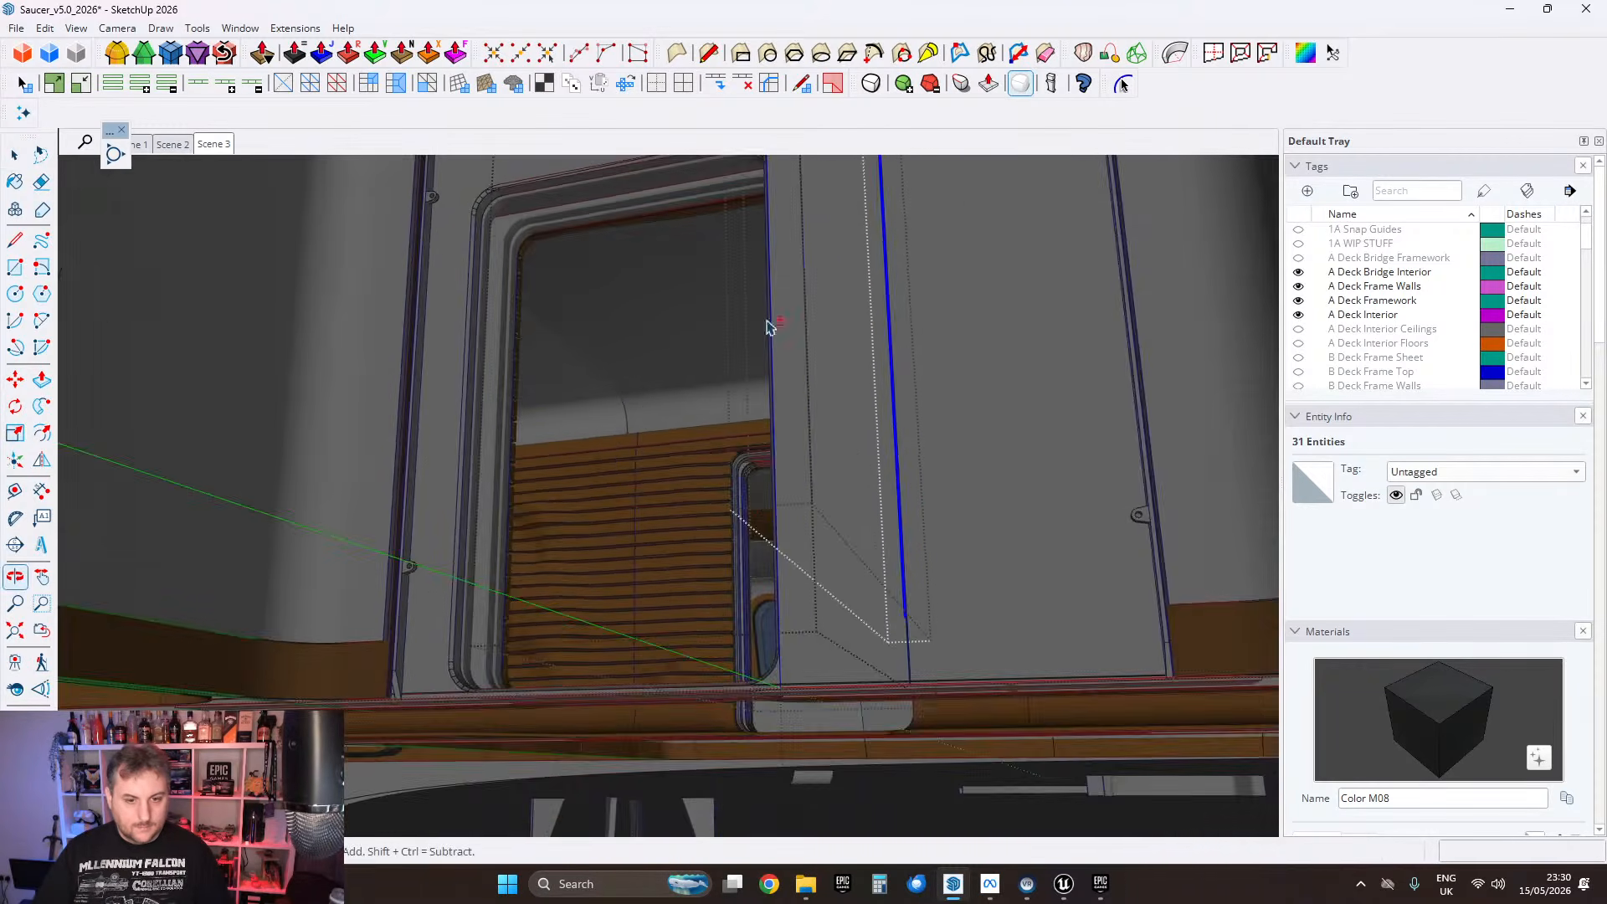
pyautogui.moveTo(909, 452); pyautogui.dragTo(879, 512, button='middle')
pyautogui.scroll(4, 954, 596)
pyautogui.moveTo(994, 606); pyautogui.dragTo(652, 612, button='middle')
pyautogui.click(904, 591)
pyautogui.scroll(4, 906, 590)
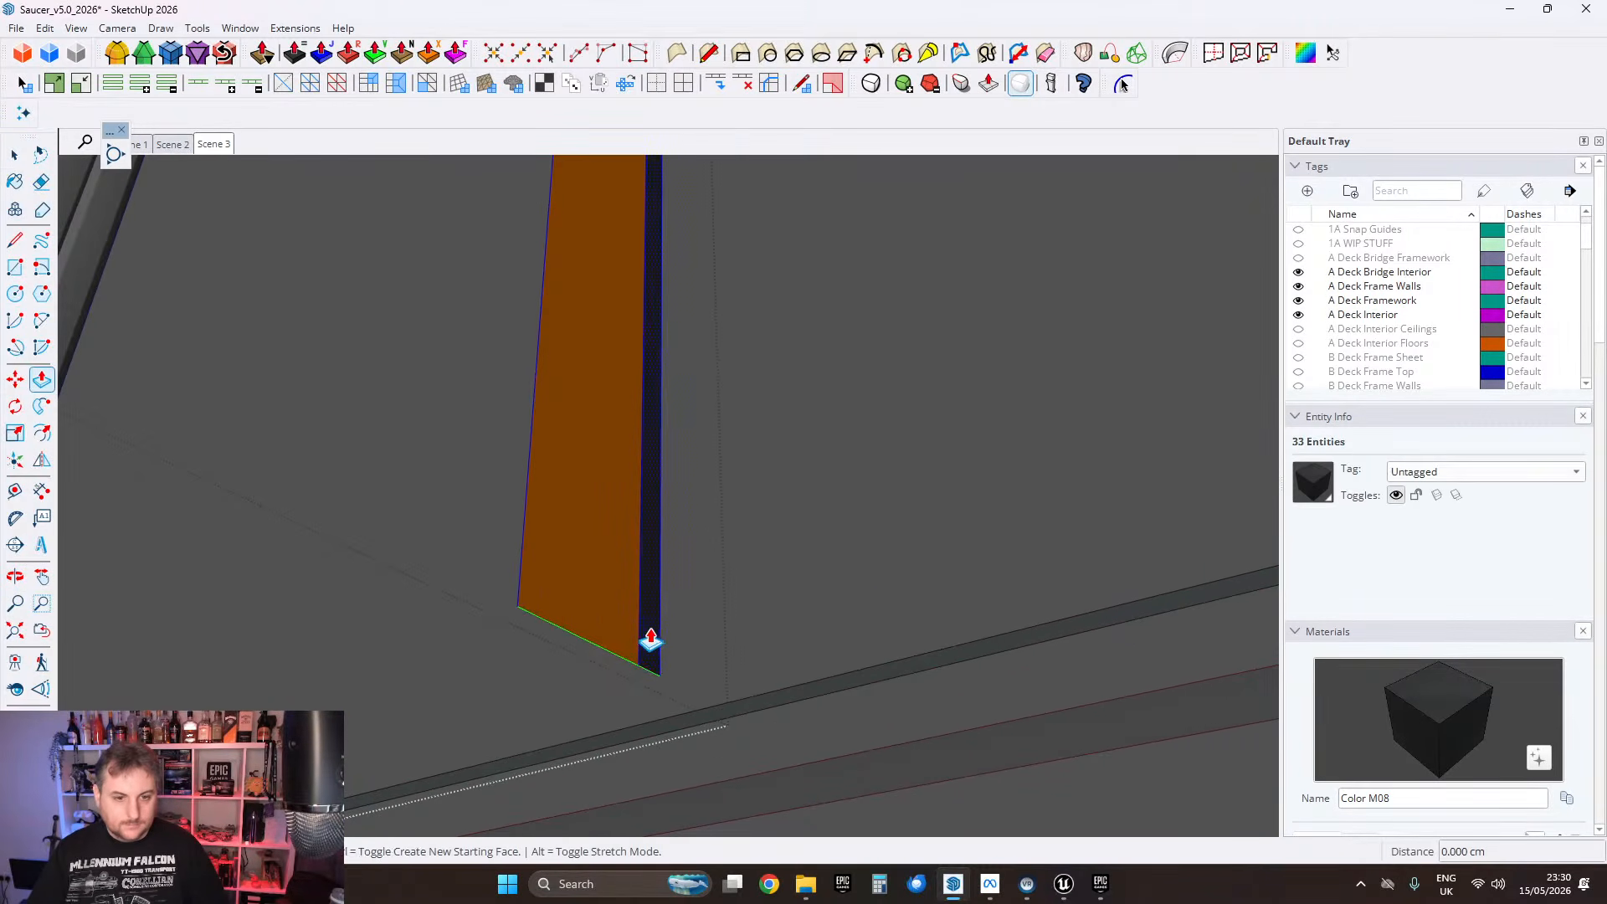
pyautogui.click(652, 638)
pyautogui.moveTo(755, 617); pyautogui.dragTo(652, 522, button='middle')
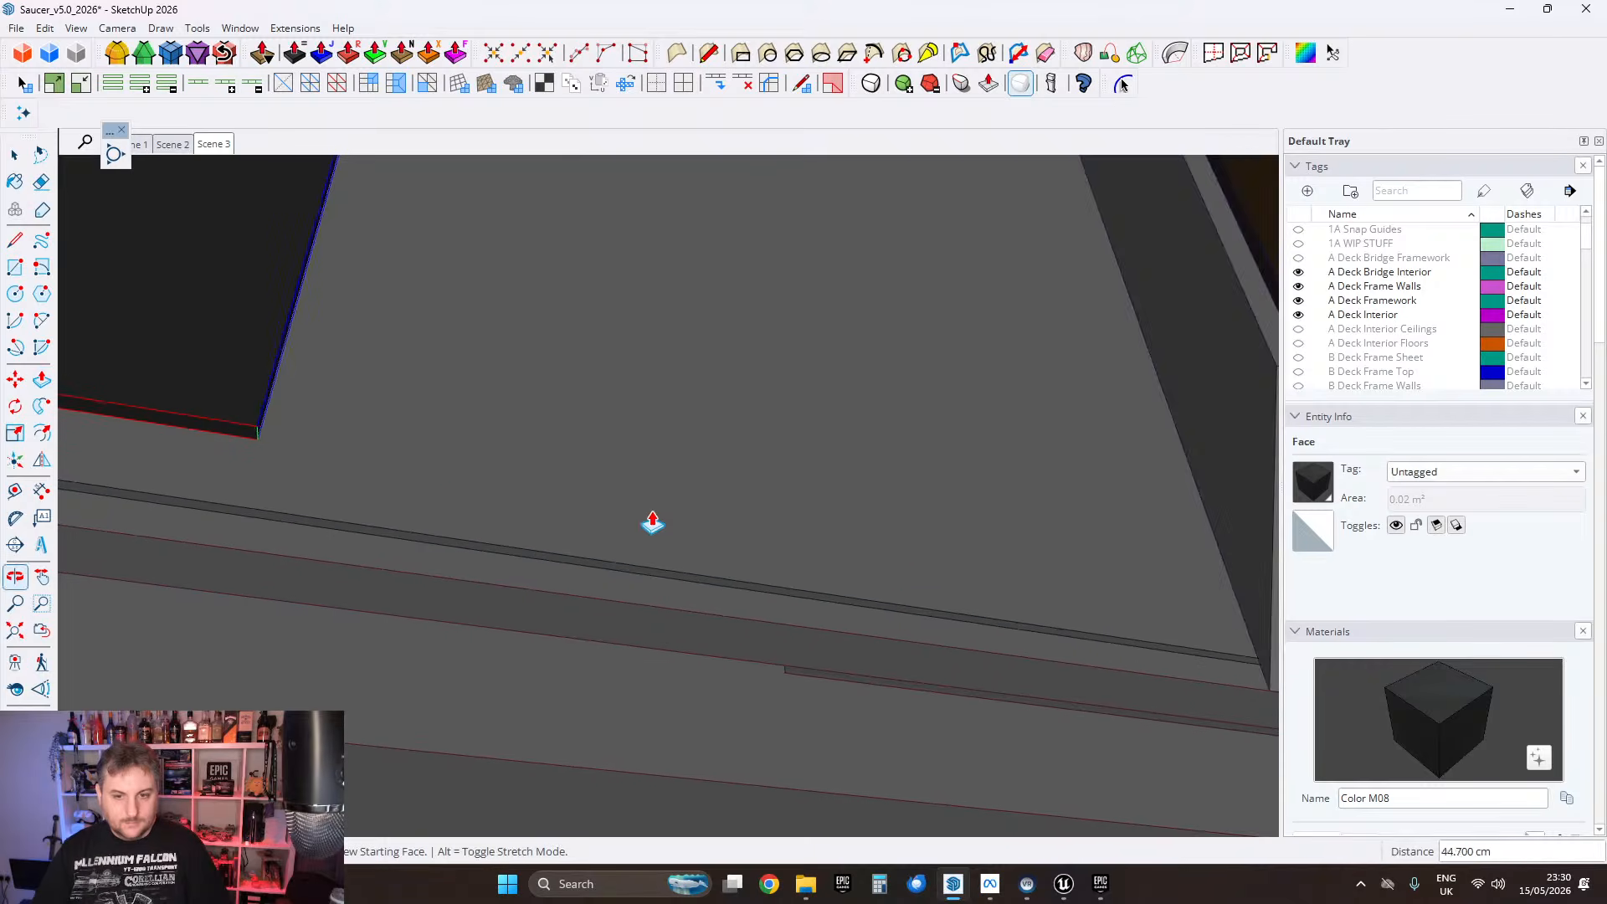
pyautogui.keyDown('shift'); pyautogui.moveTo(1080, 583); pyautogui.dragTo(581, 522, button='middle'); pyautogui.keyUp('shift')
pyautogui.scroll(1, 861, 562)
pyautogui.scroll(-2, 858, 584)
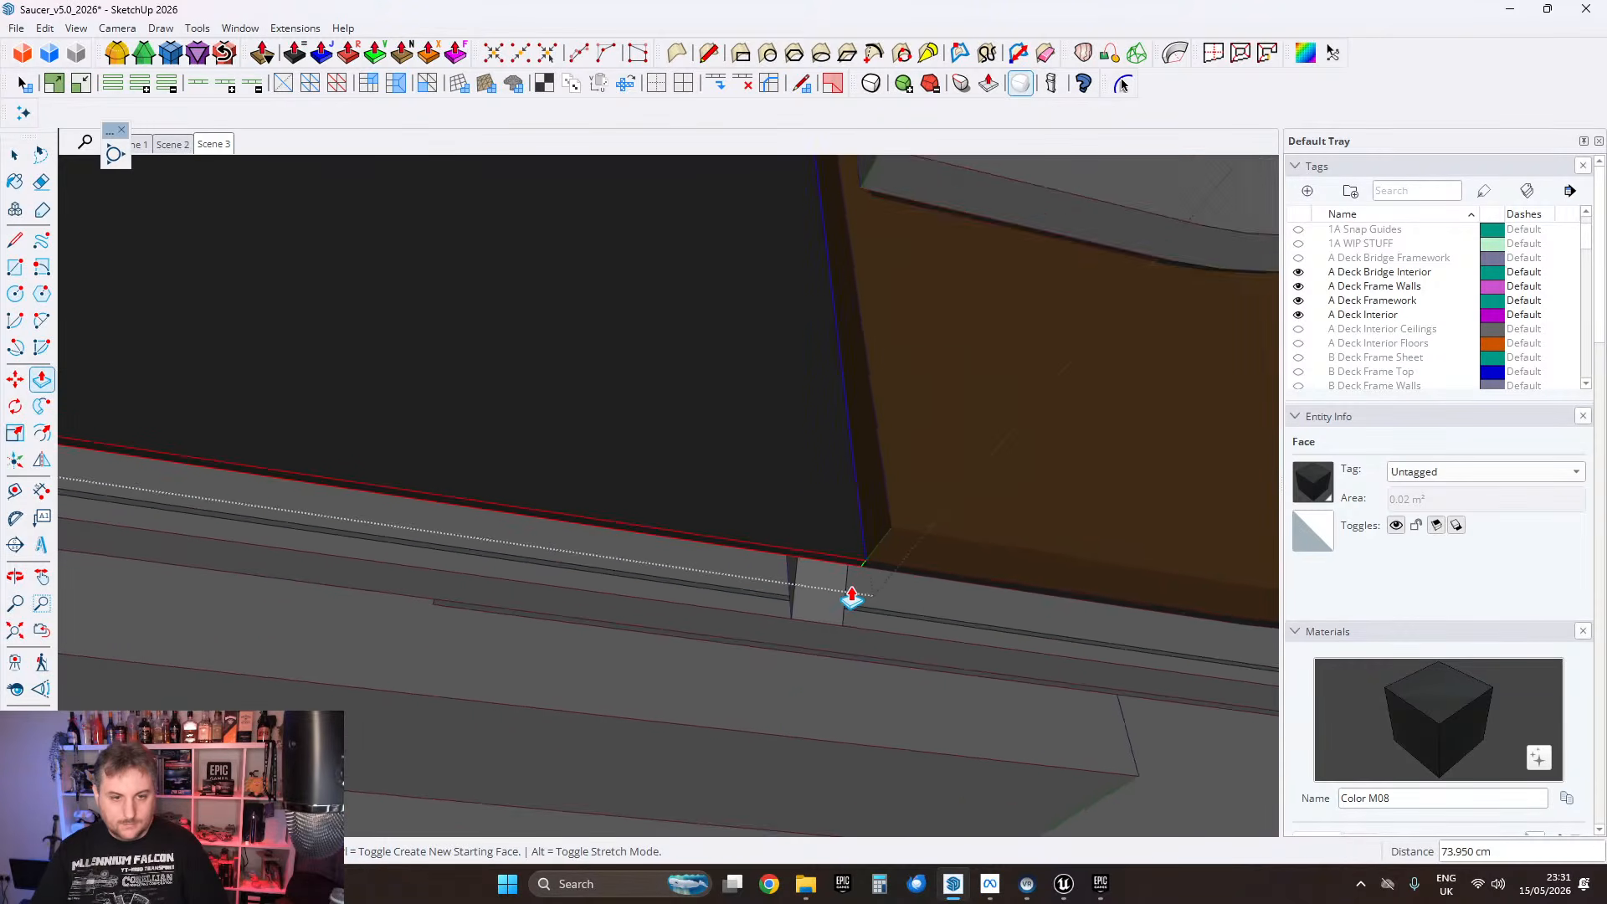
pyautogui.click(853, 598)
# Step: Push/Pull the opposite end of the outer dark strip 184.8 cm to the panel on the other side
pyautogui.keyDown('shift'); pyautogui.moveTo(852, 598); pyautogui.dragTo(1097, 610, button='middle'); pyautogui.keyUp('shift')
pyautogui.scroll(-2, 1098, 609)
pyautogui.keyDown('shift'); pyautogui.moveTo(602, 540); pyautogui.dragTo(1036, 609, button='middle'); pyautogui.keyUp('shift')
pyautogui.scroll(2, 1005, 559)
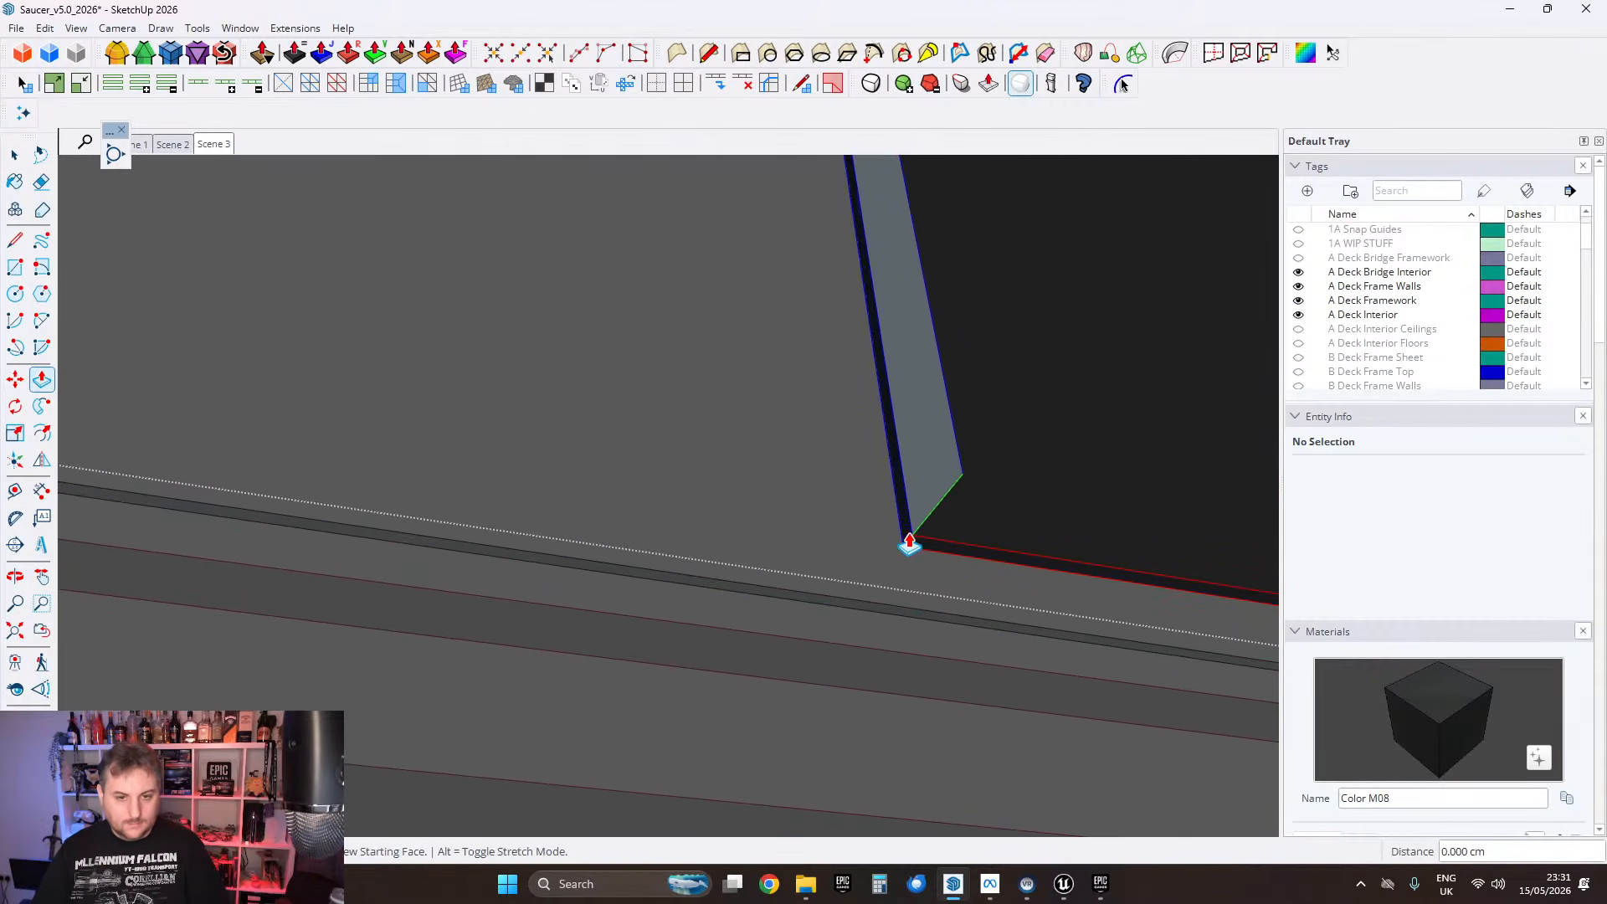
pyautogui.click(909, 543)
pyautogui.keyDown('shift'); pyautogui.moveTo(1264, 592); pyautogui.dragTo(1339, 380, button='middle'); pyautogui.keyUp('shift')
pyautogui.keyDown('shift'); pyautogui.moveTo(384, 725); pyautogui.dragTo(524, 642, button='middle'); pyautogui.keyUp('shift')
pyautogui.scroll(3, 570, 585)
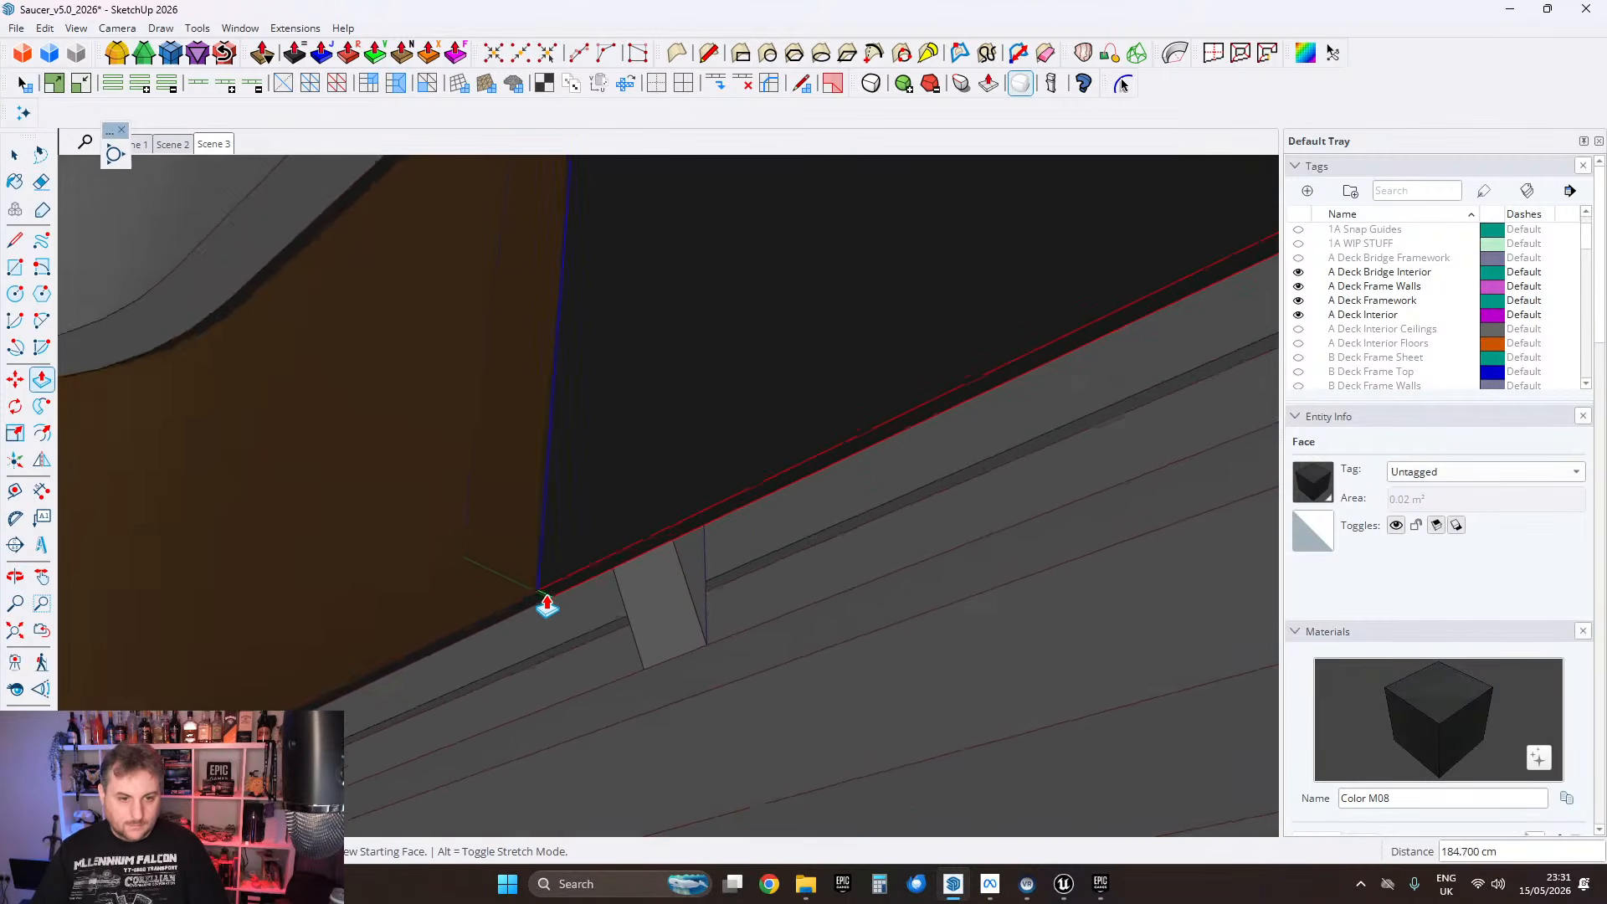
pyautogui.scroll(1, 540, 605)
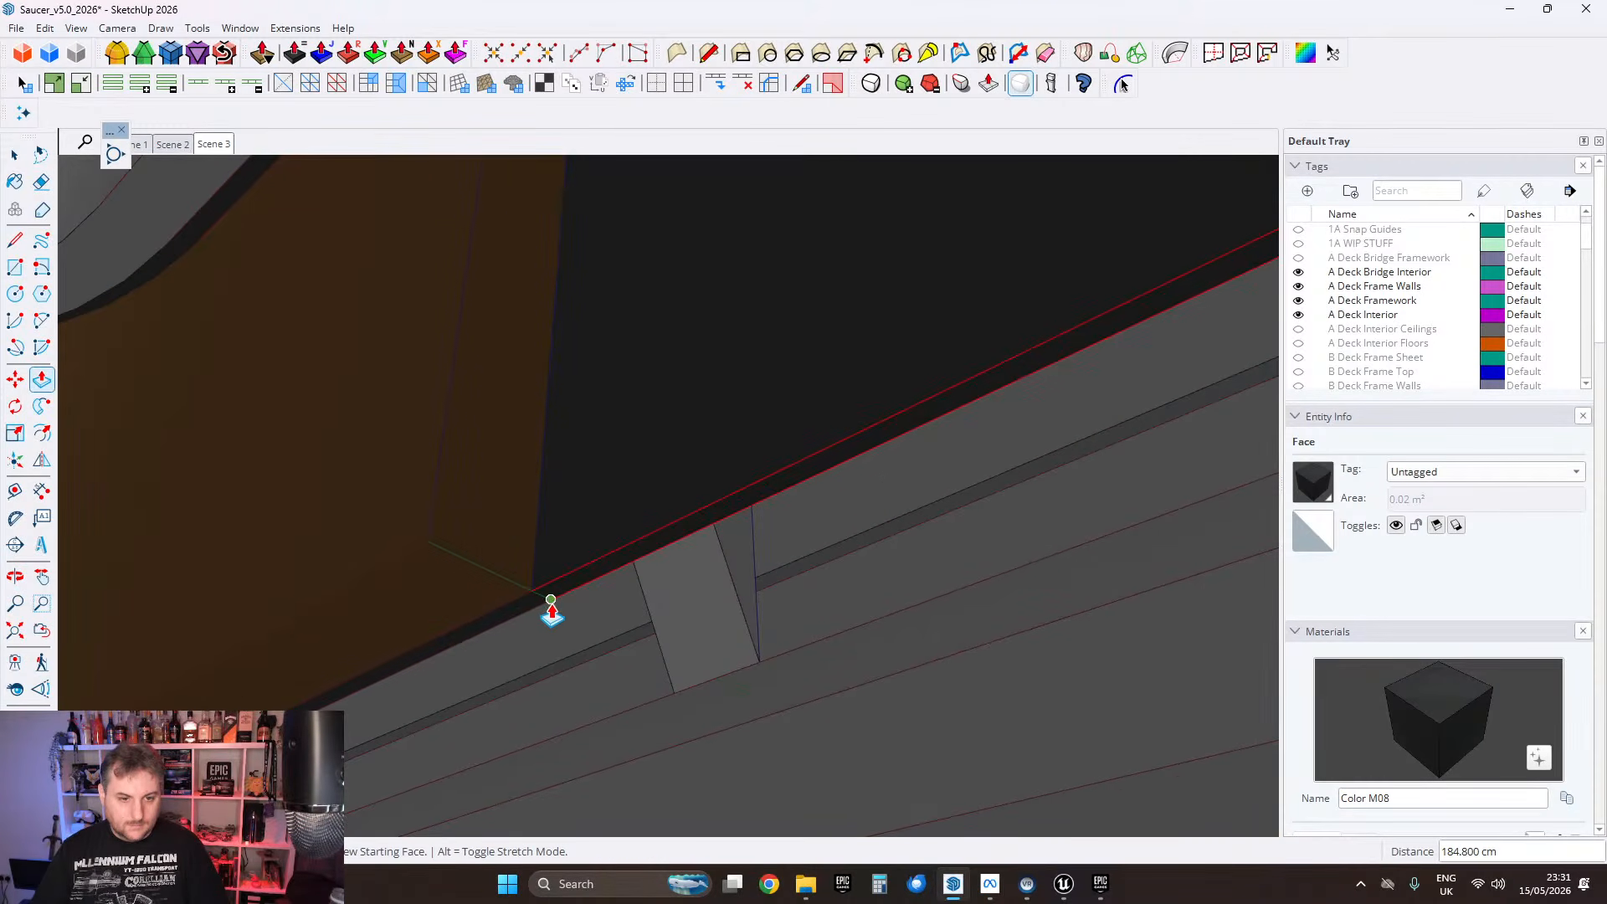
pyautogui.moveTo(550, 616); pyautogui.dragTo(645, 370, button='middle')
pyautogui.moveTo(675, 466); pyautogui.dragTo(100, 631, button='middle')
pyautogui.scroll(3, 667, 678)
pyautogui.scroll(-2, 799, 657)
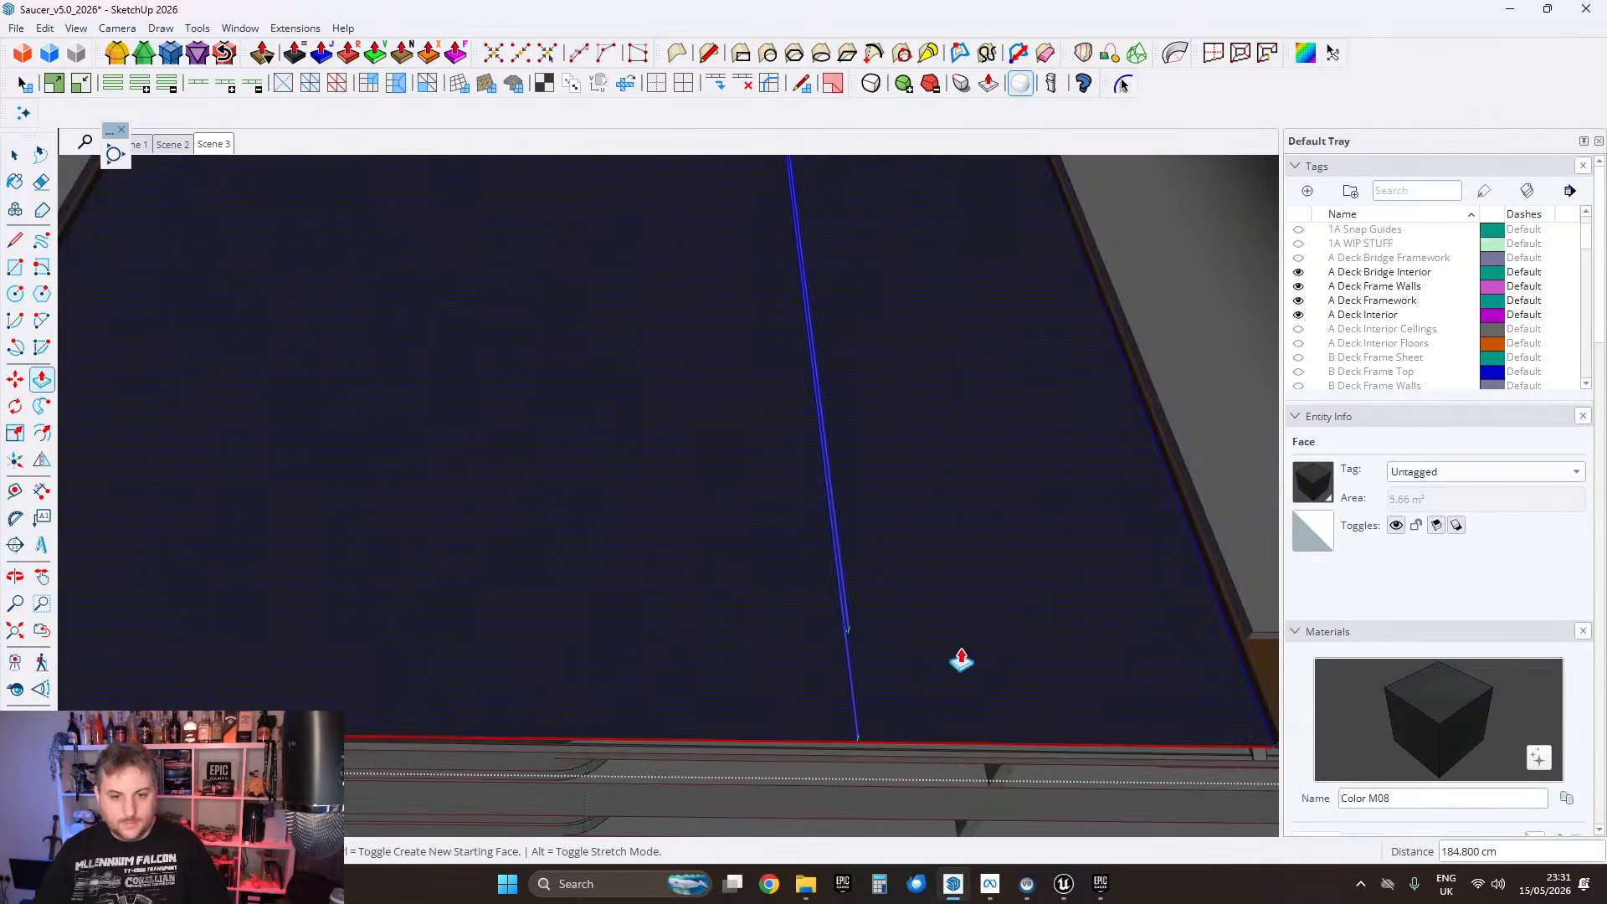
pyautogui.moveTo(962, 659); pyautogui.dragTo(743, 649, button='middle')
pyautogui.scroll(3, 743, 650)
pyautogui.click(15, 159)
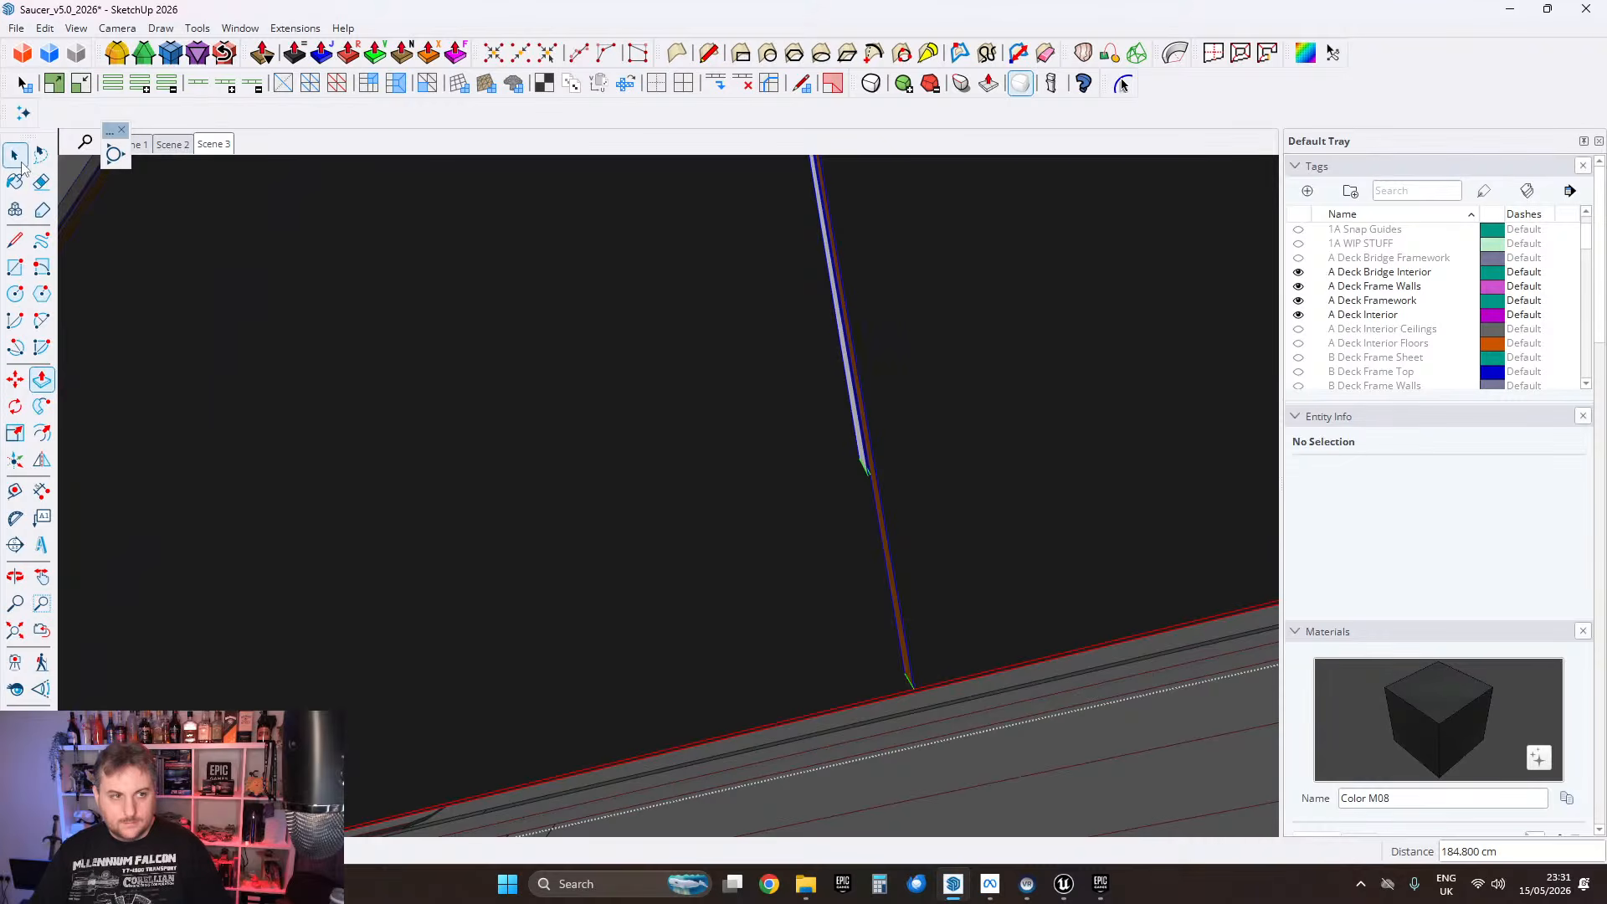
# Step: Open the orange strip and Push/Pull its end to the edge of the neighbouring orange-trimmed panel
pyautogui.moveTo(878, 617); pyautogui.dragTo(635, 614, button='middle')
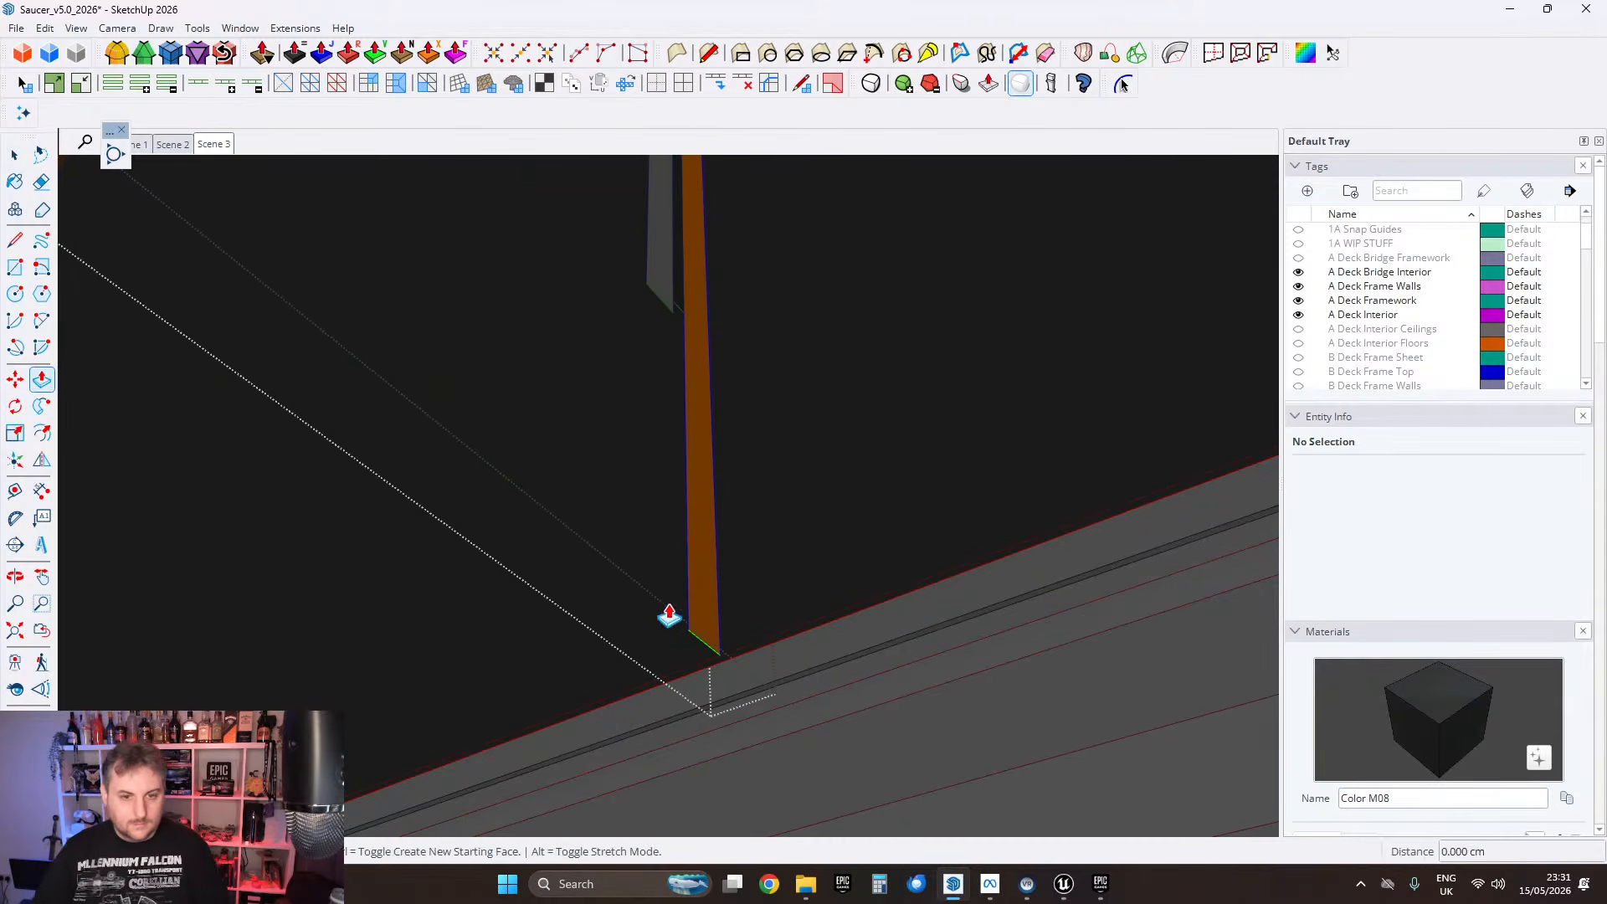
pyautogui.doubleClick(710, 624)
pyautogui.keyDown('shift'); pyautogui.moveTo(710, 625); pyautogui.dragTo(499, 642, button='middle'); pyautogui.keyUp('shift')
pyautogui.moveTo(1004, 599); pyautogui.dragTo(757, 589, button='middle')
pyautogui.moveTo(352, 561)
pyautogui.keyDown('shift'); pyautogui.mouseDown(button='middle')
pyautogui.moveTo(847, 587)
pyautogui.moveTo(358, 588)
pyautogui.mouseUp(button='middle'); pyautogui.keyUp('shift')
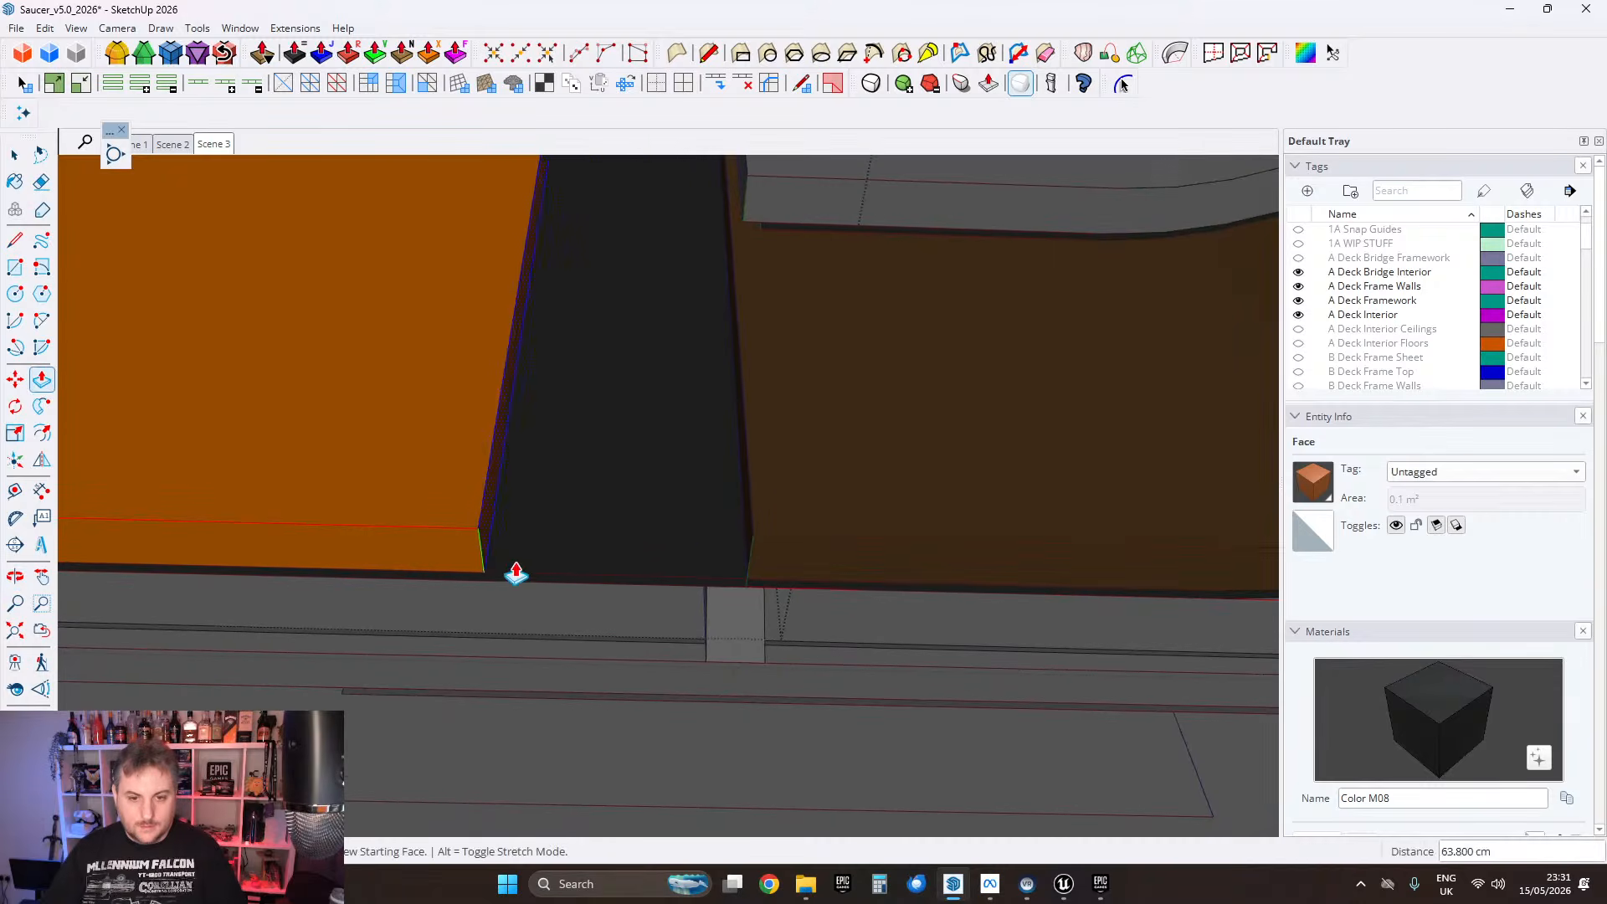
pyautogui.click(753, 536)
# Step: Push/Pull the orange strip's opposite end 185.1 cm to the panel on the other side
pyautogui.scroll(-3, 770, 585)
pyautogui.keyDown('shift'); pyautogui.moveTo(251, 544); pyautogui.dragTo(879, 553, button='middle'); pyautogui.keyUp('shift')
pyautogui.keyDown('shift'); pyautogui.moveTo(495, 545); pyautogui.dragTo(1012, 563, button='middle'); pyautogui.keyUp('shift')
pyautogui.click(1085, 583)
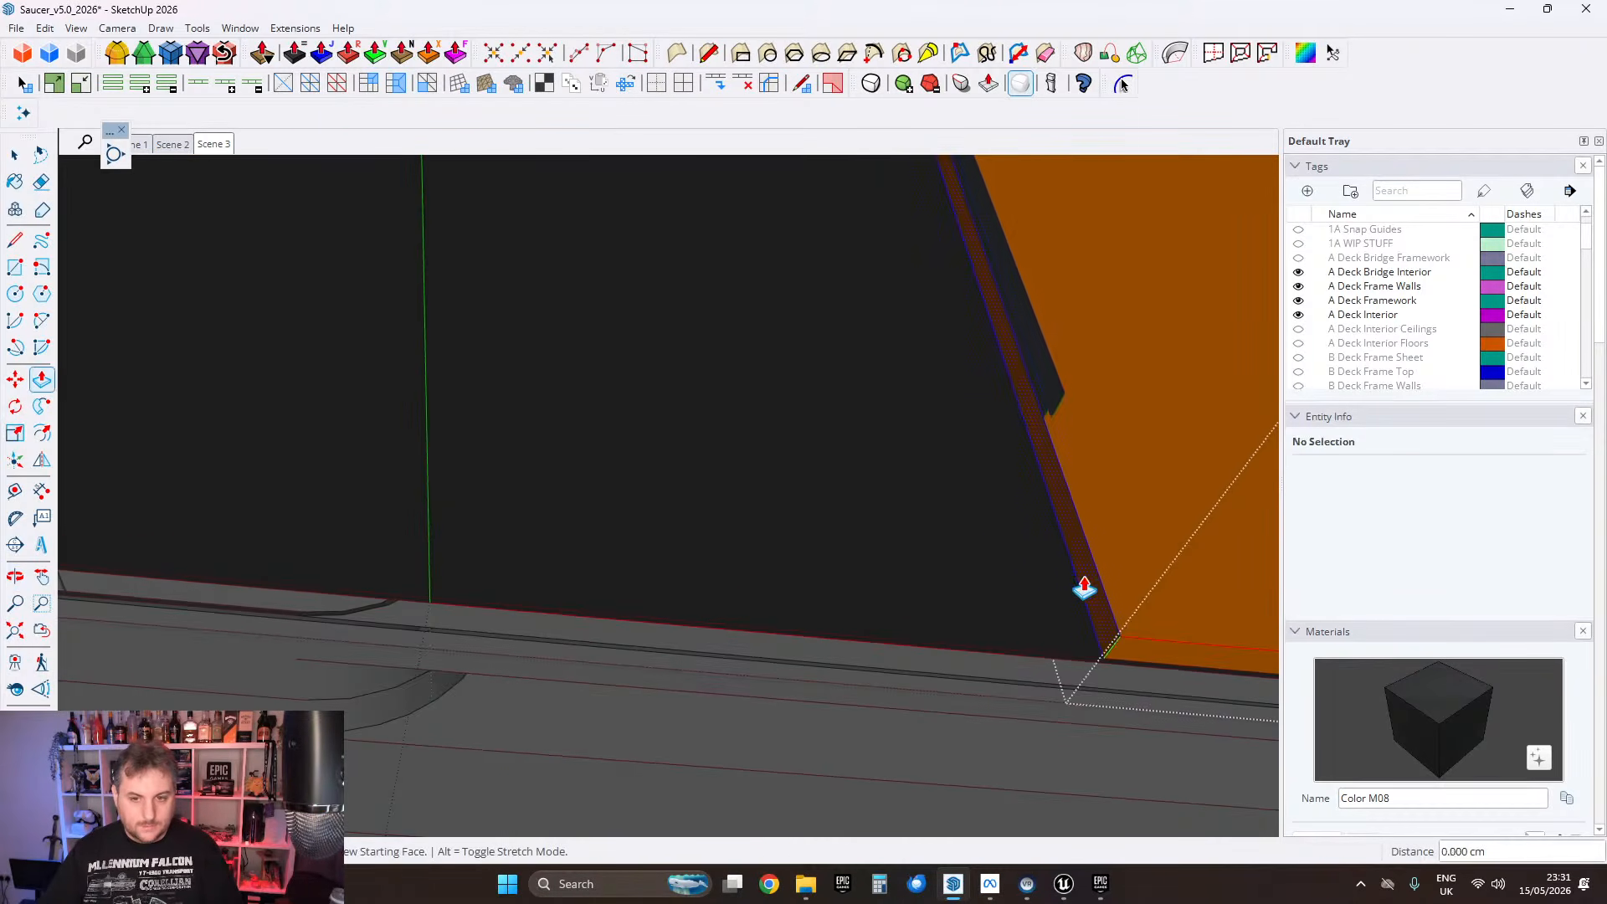
pyautogui.moveTo(418, 578); pyautogui.dragTo(1482, 564, button='middle')
pyautogui.scroll(-3, 1138, 511)
pyautogui.scroll(2, 754, 452)
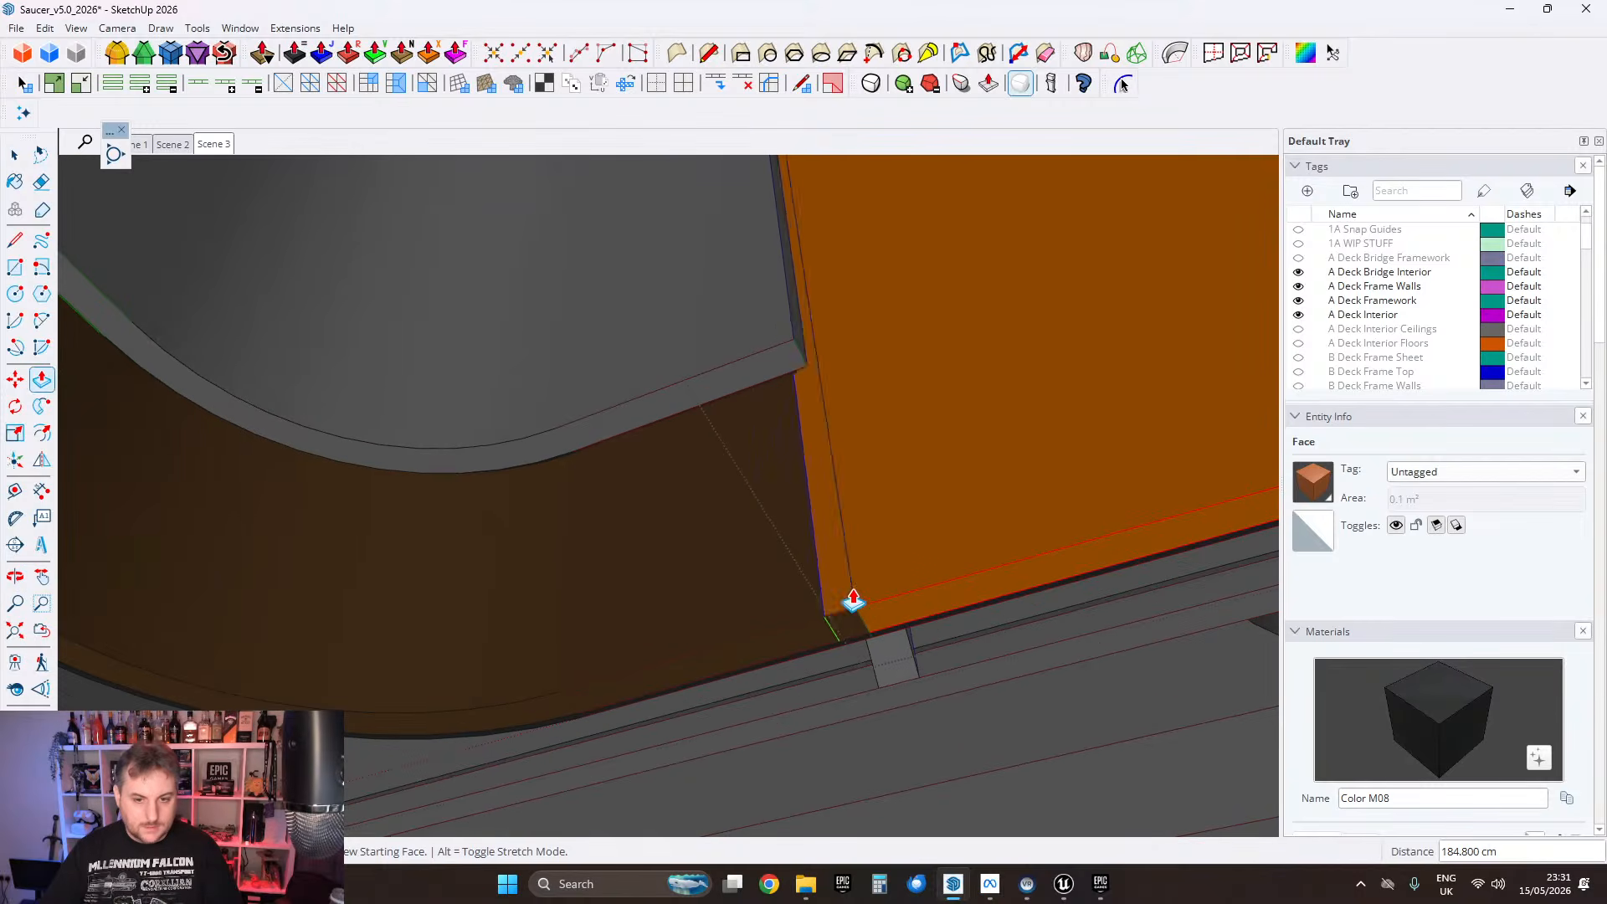
pyautogui.click(851, 620)
# Step: Adjust the extended orange panel with a 0.3 cm Push/Pull
pyautogui.scroll(-3, 795, 579)
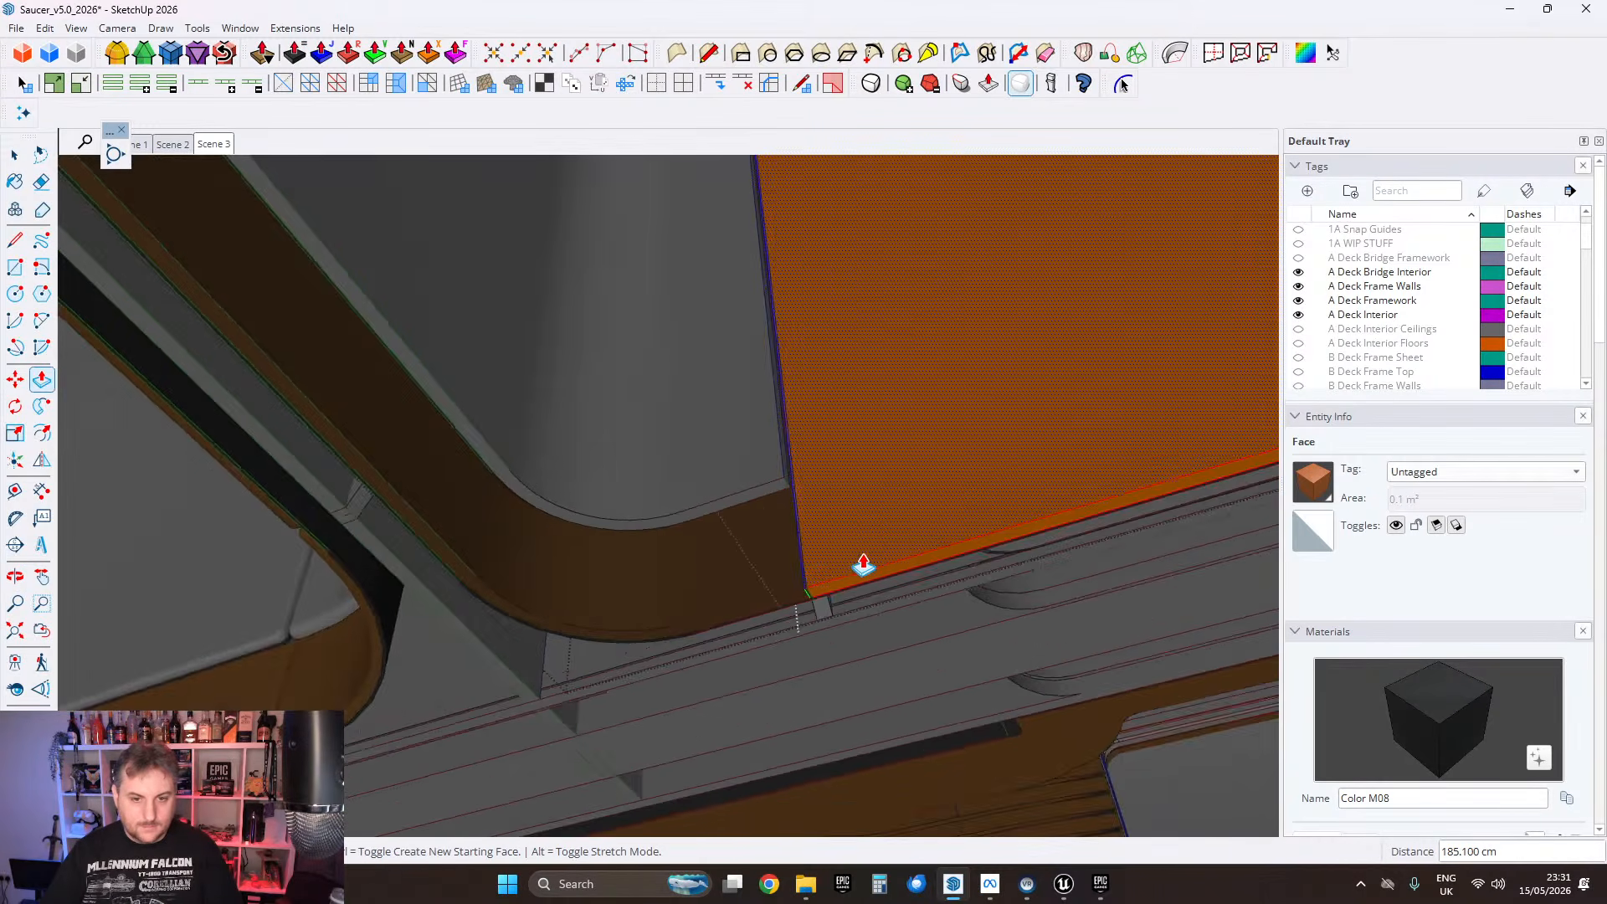
pyautogui.moveTo(861, 563); pyautogui.dragTo(810, 566, button='middle')
pyautogui.scroll(3, 820, 604)
pyautogui.click(729, 652)
pyautogui.click(746, 667)
pyautogui.scroll(-2, 757, 659)
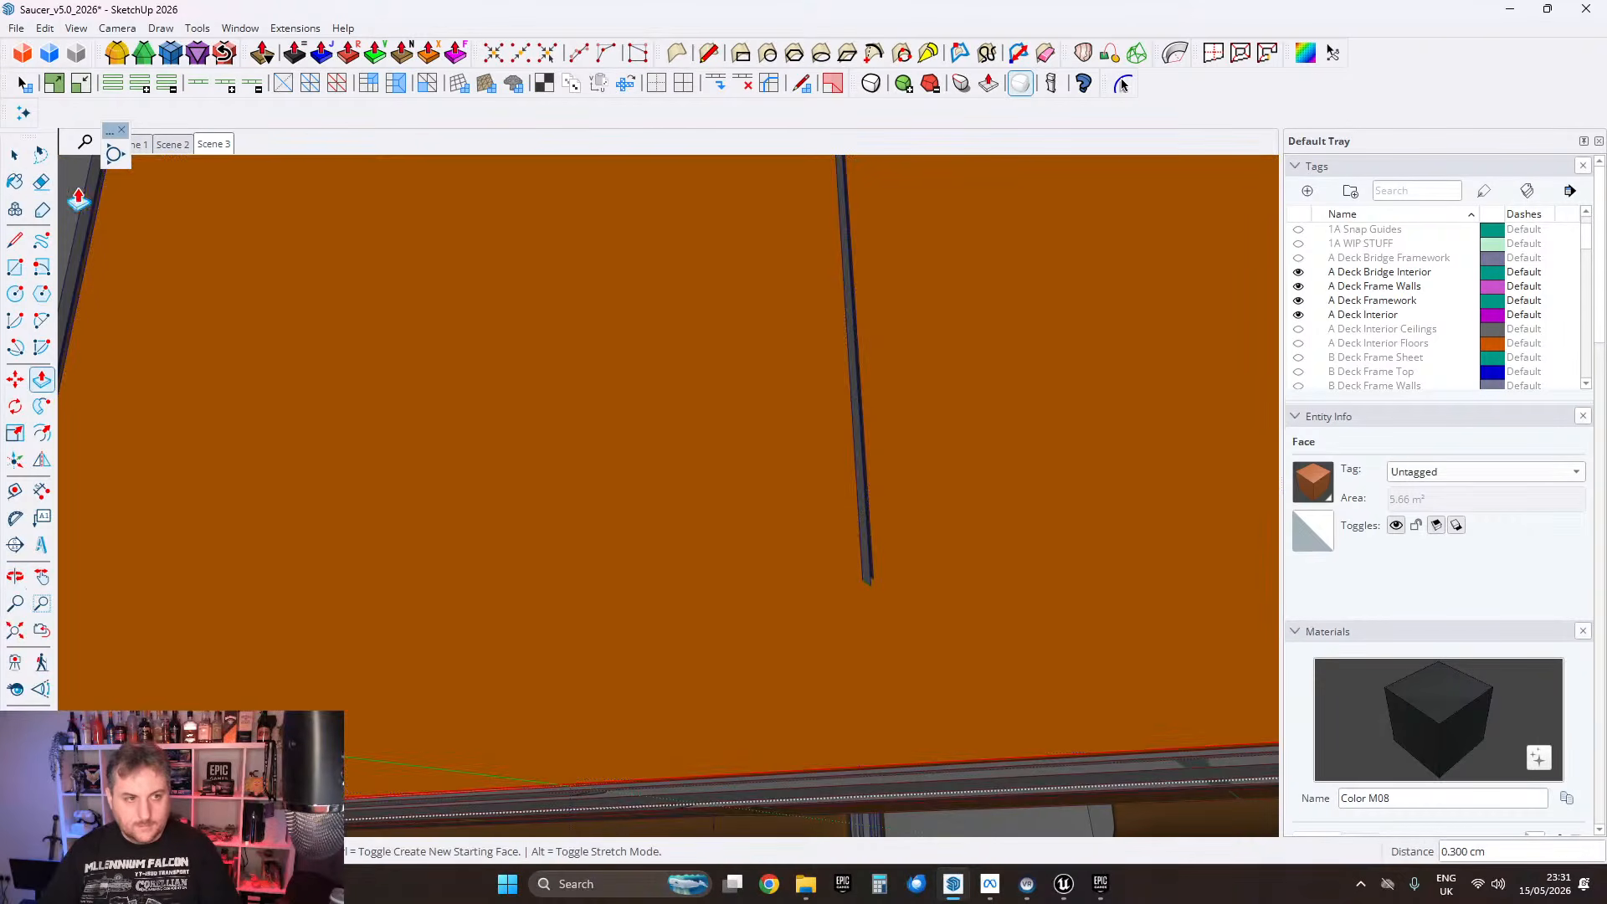
# Step: Open the inner dark strip behind the orange layer and Push/Pull its end 73.95 cm to the edge of the neighbouring panel
pyautogui.press('space')
pyautogui.moveTo(243, 269); pyautogui.dragTo(545, 595, button='middle')
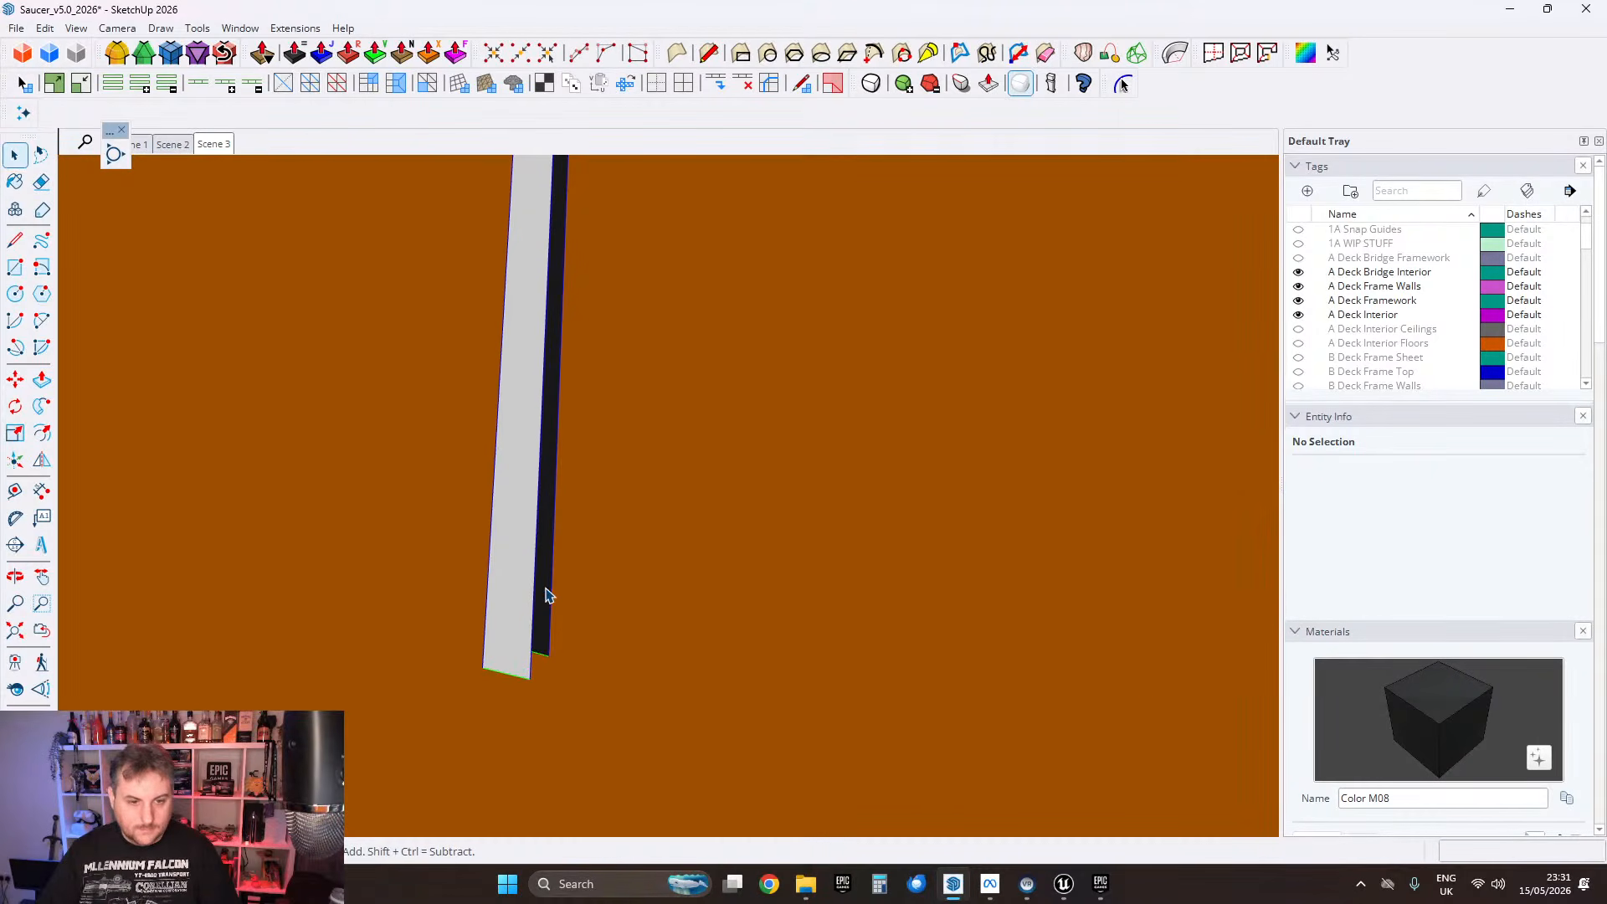
pyautogui.doubleClick(545, 590)
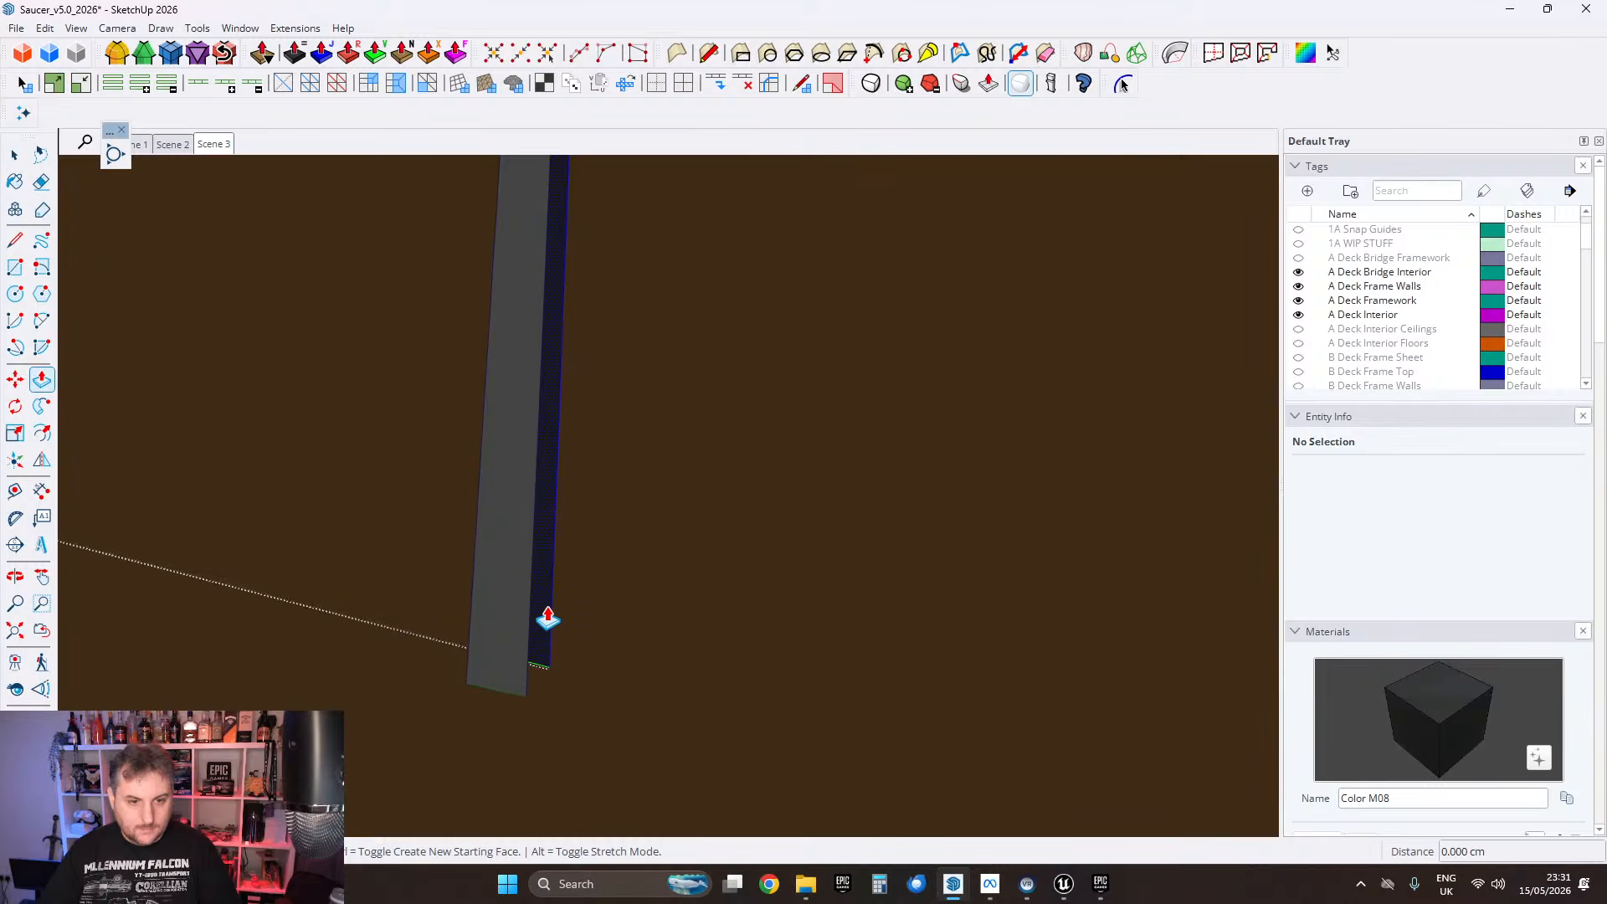
pyautogui.click(545, 617)
pyautogui.moveTo(1061, 578); pyautogui.dragTo(753, 441, button='middle')
pyautogui.scroll(3, 753, 441)
pyautogui.moveTo(868, 540); pyautogui.dragTo(689, 642, button='middle')
pyautogui.scroll(5, 702, 568)
pyautogui.click(736, 556)
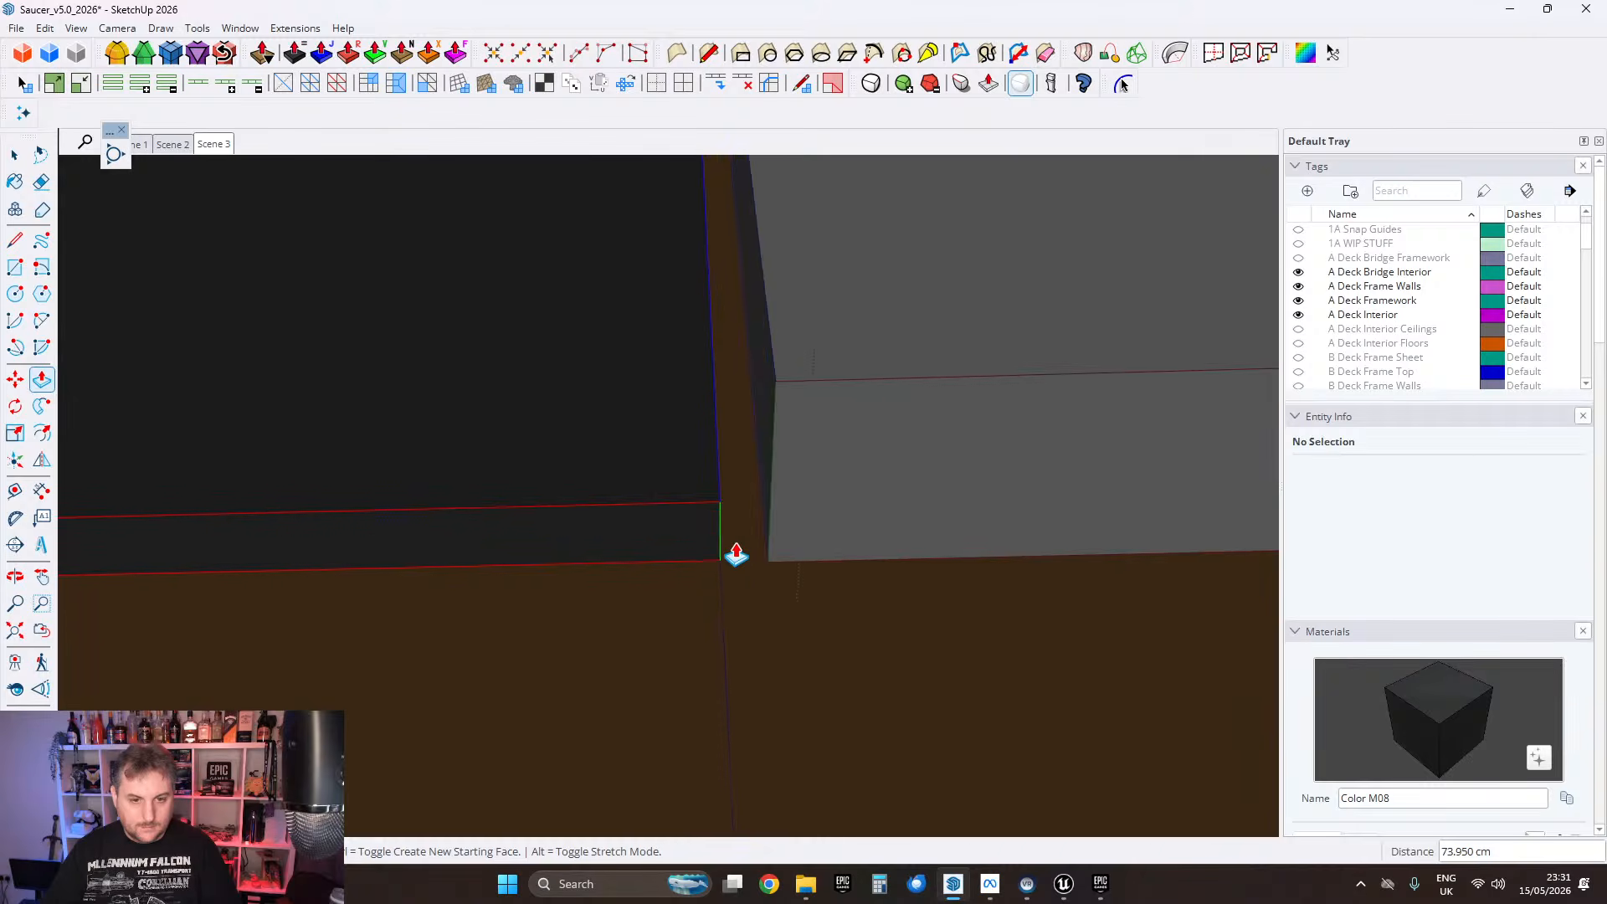
# Step: Push/Pull the extended end of the inner dark strip back by 1.5 cm from the neighbouring panel's edge
pyautogui.moveTo(736, 556); pyautogui.dragTo(578, 514, button='middle')
pyautogui.scroll(1, 698, 518)
pyautogui.click(727, 495)
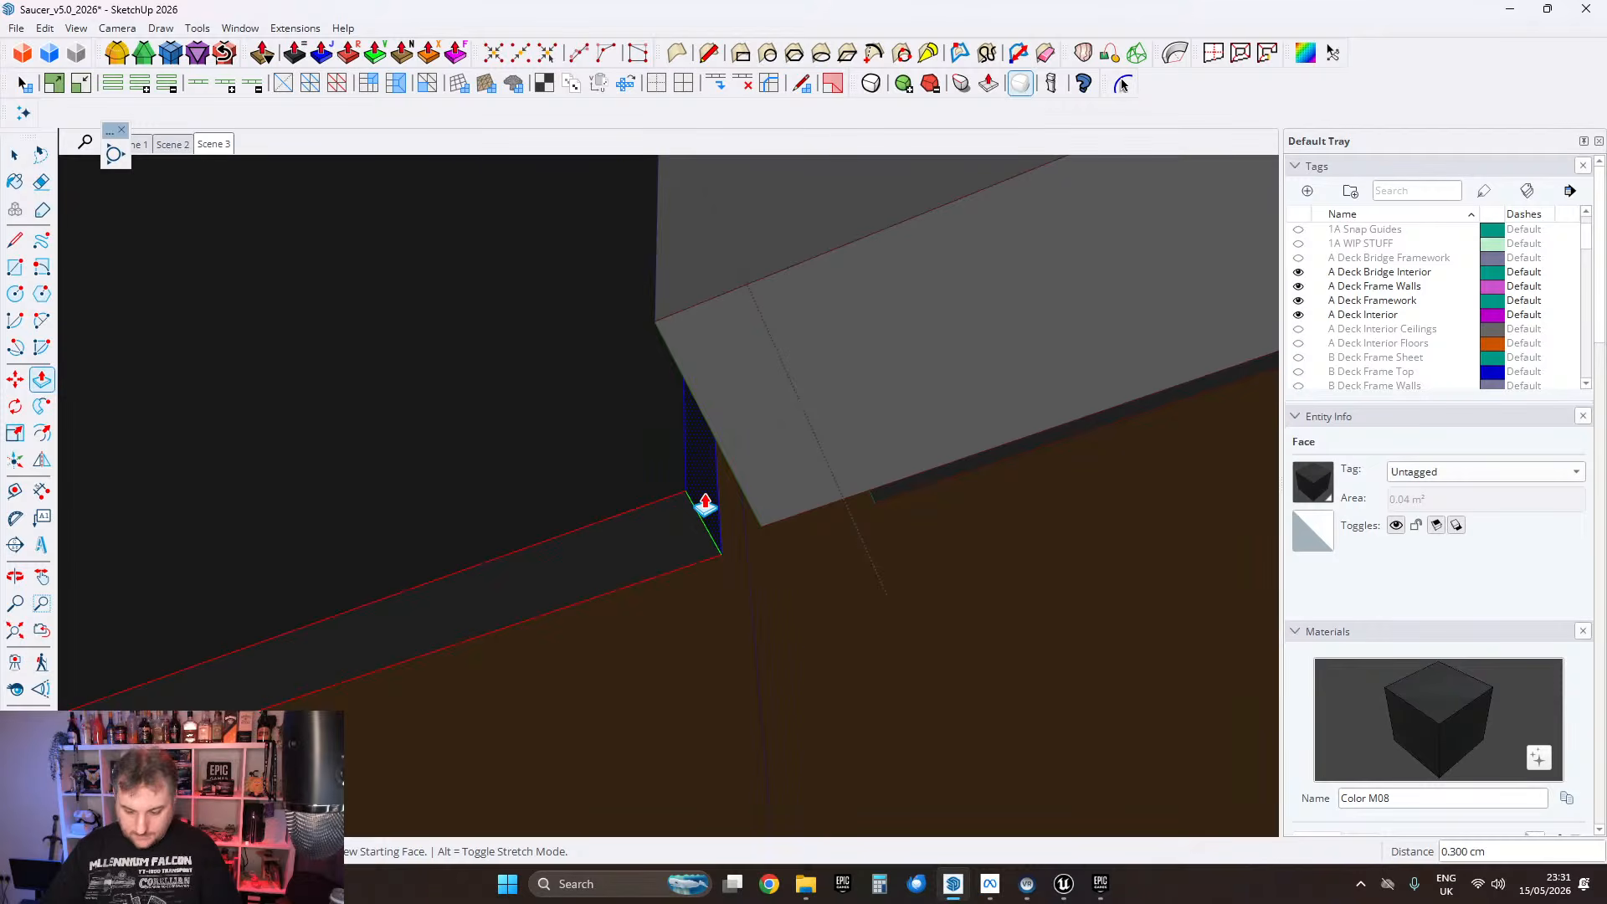
pyautogui.press('Return')
pyautogui.scroll(-5, 708, 480)
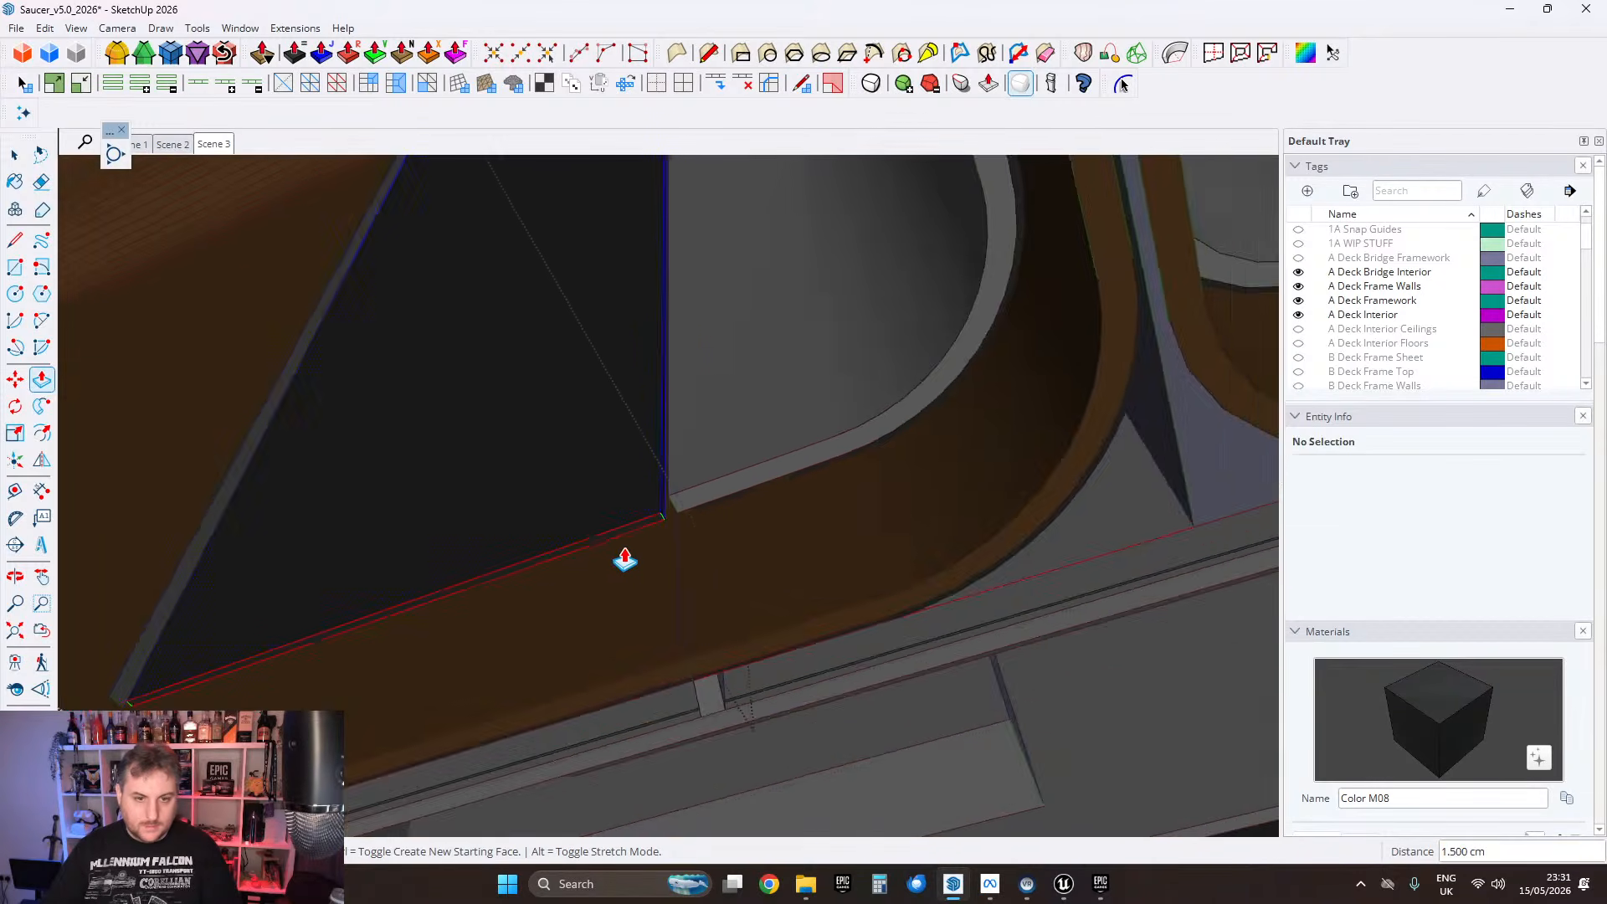
# Step: Push/Pull the inner dark strip's opposite end to the edge of the panel on the other side
pyautogui.moveTo(625, 556); pyautogui.dragTo(1112, 658, button='middle')
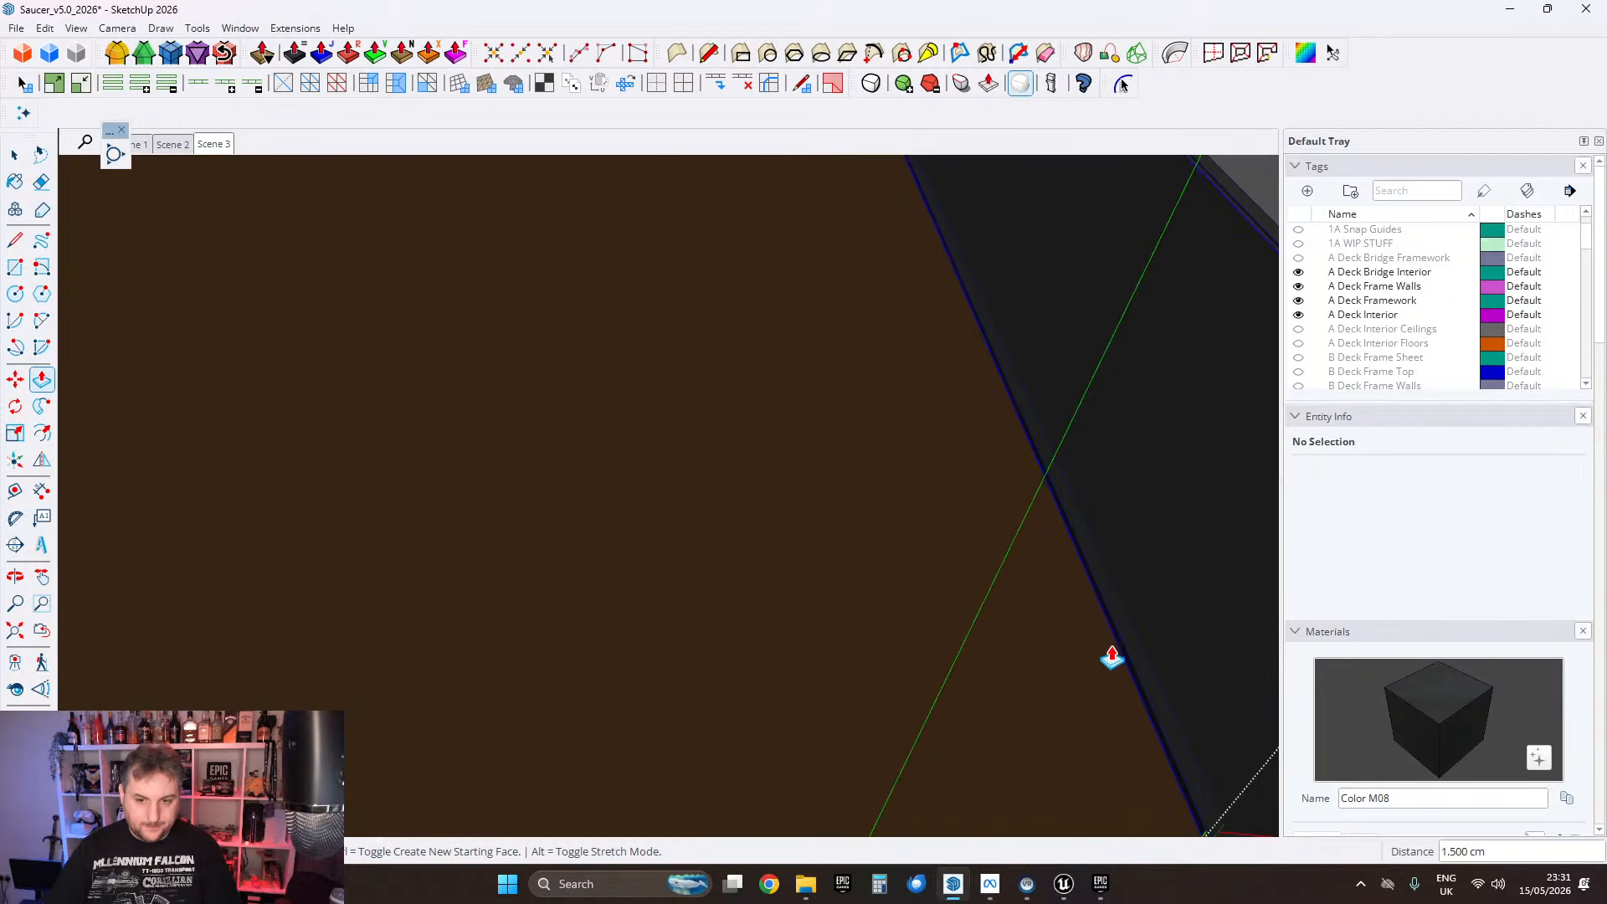
pyautogui.click(1120, 646)
pyautogui.scroll(-6, 562, 617)
pyautogui.scroll(5, 787, 616)
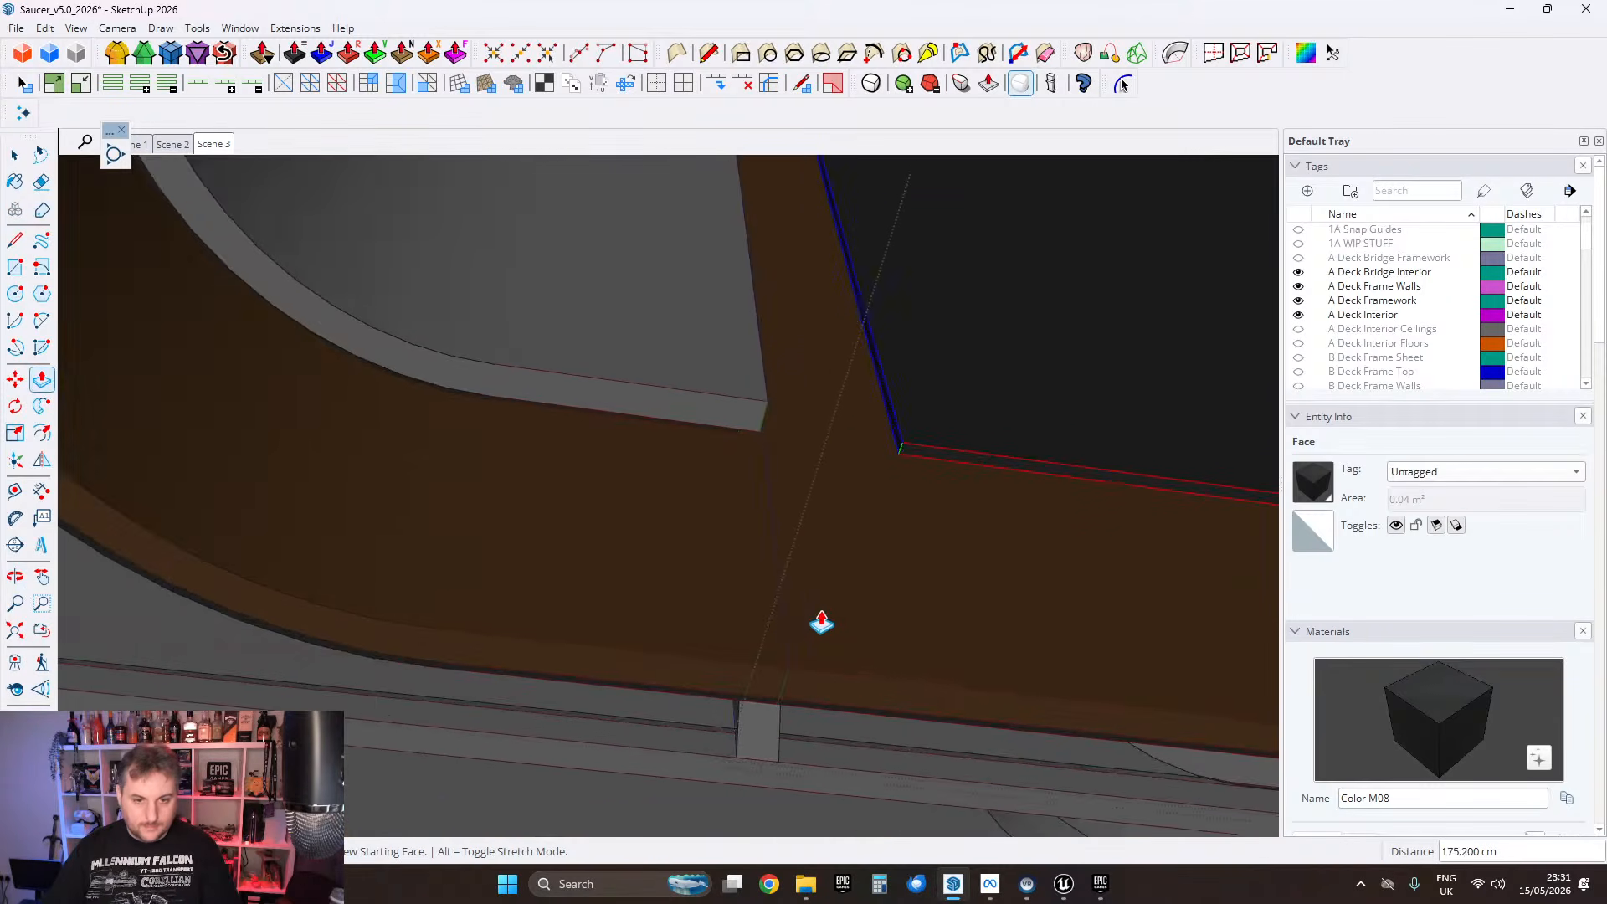
pyautogui.moveTo(790, 556); pyautogui.dragTo(831, 563, button='middle')
pyautogui.click(799, 578)
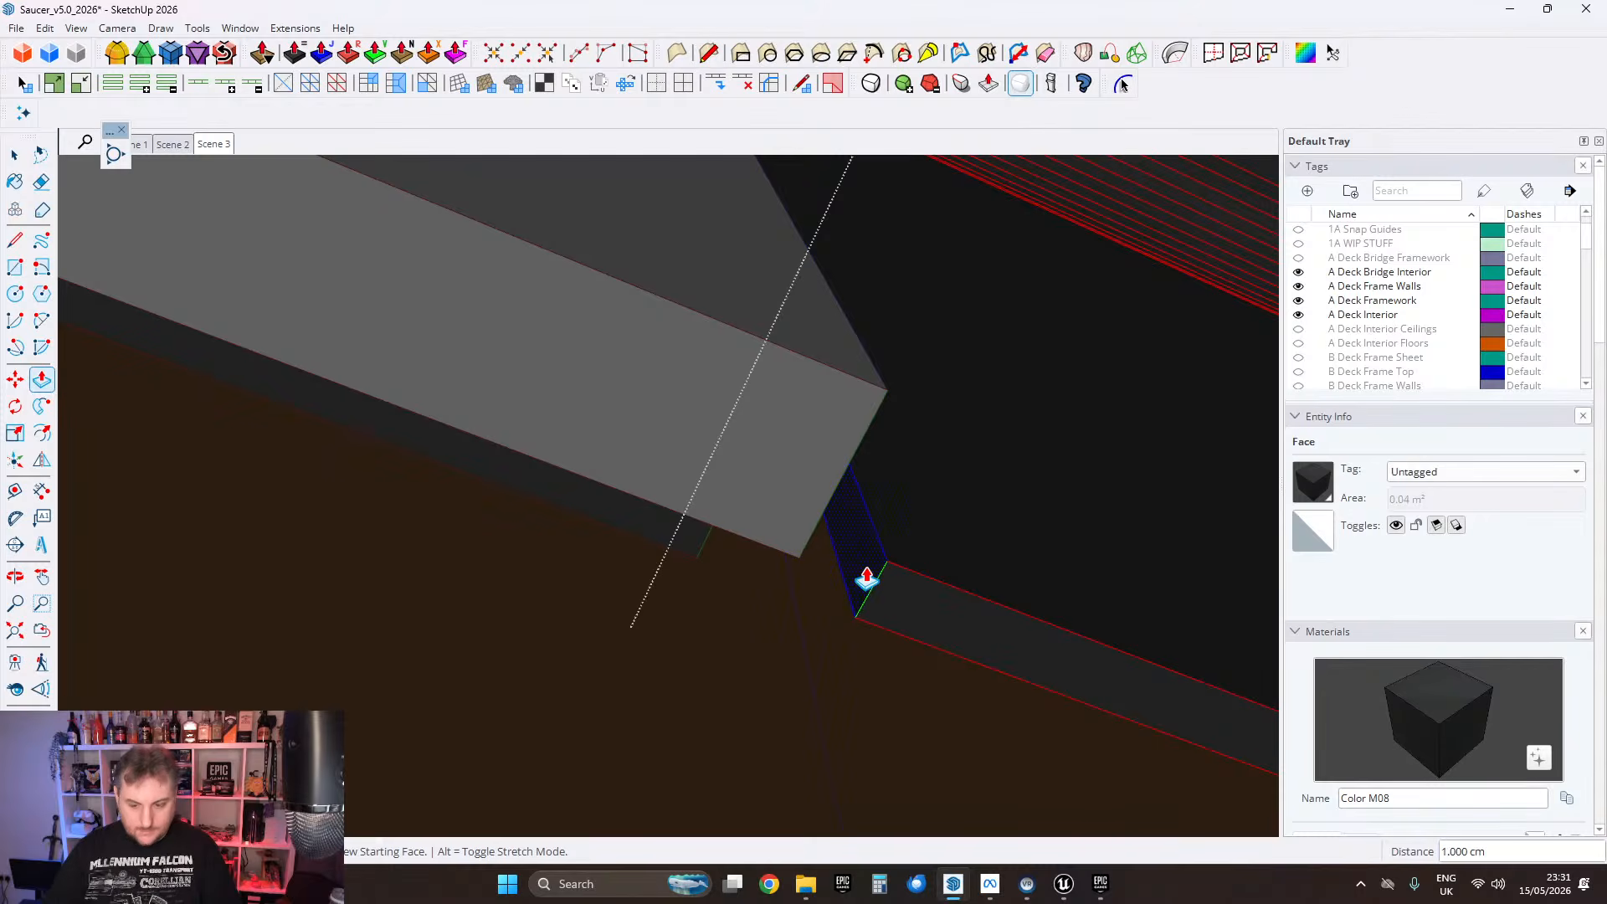
# Step: Inset the inner dark strip's opposite end by 1.5 cm
pyautogui.write('1.5')
pyautogui.press('Return')
pyautogui.click(14, 154)
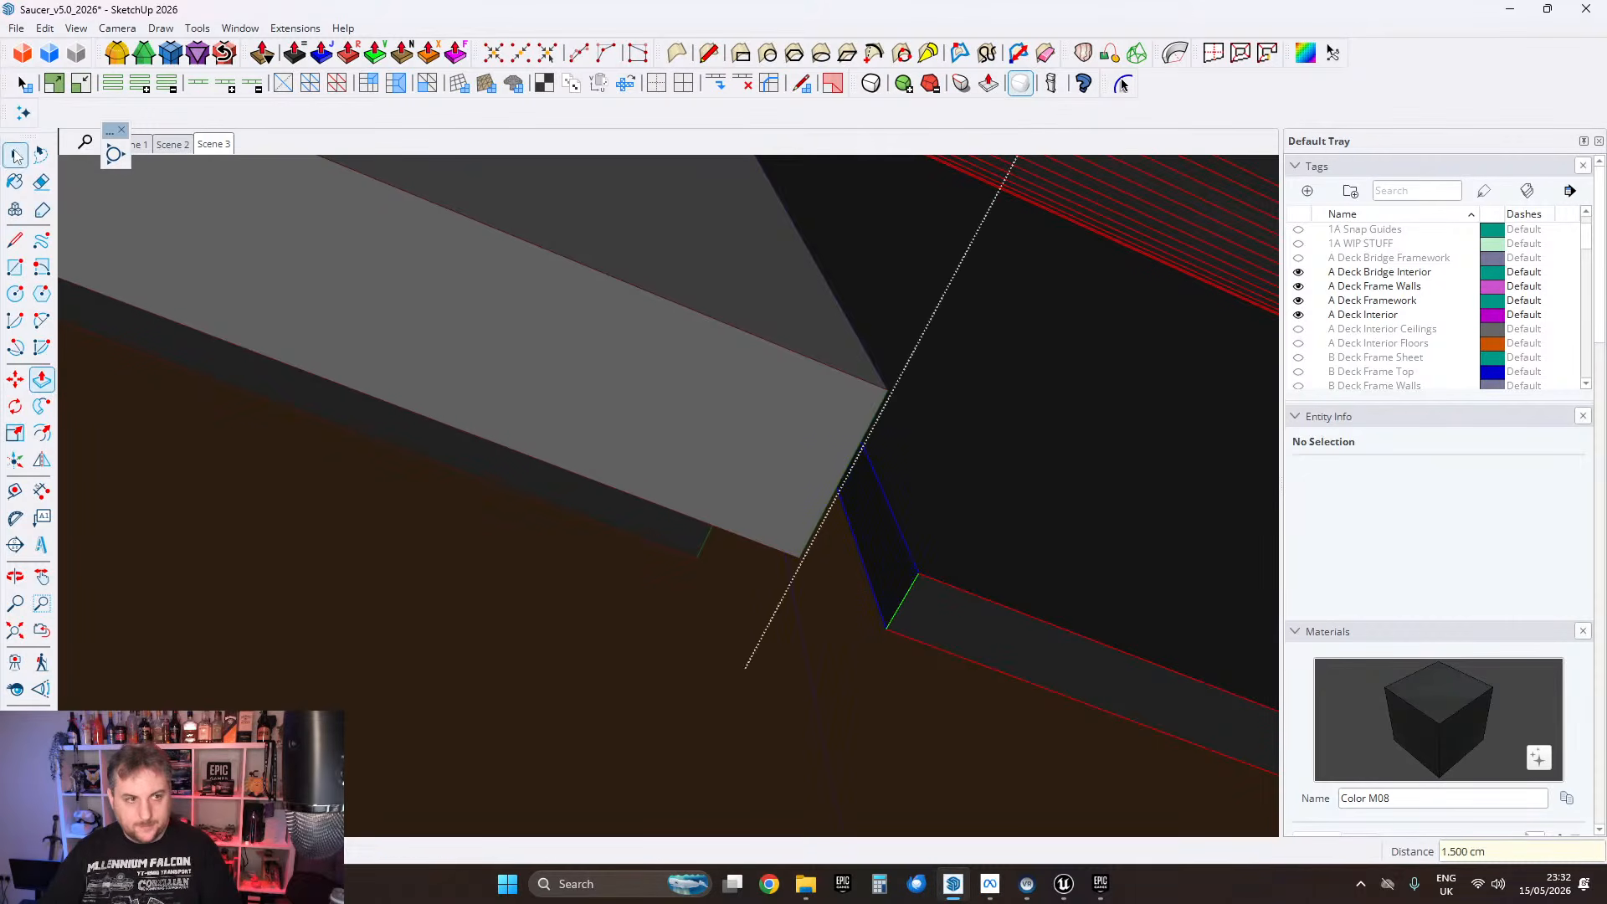
# Step: Open the white strip and Push/Pull its end 74.45 cm to the edge of the neighbouring panel
pyautogui.scroll(-2, 549, 489)
pyautogui.keyDown('shift'); pyautogui.moveTo(549, 489); pyautogui.dragTo(223, 488, button='middle'); pyautogui.keyUp('shift')
pyautogui.scroll(-2, 1091, 570)
pyautogui.moveTo(1091, 577); pyautogui.dragTo(188, 350, button='middle')
pyautogui.click(491, 546)
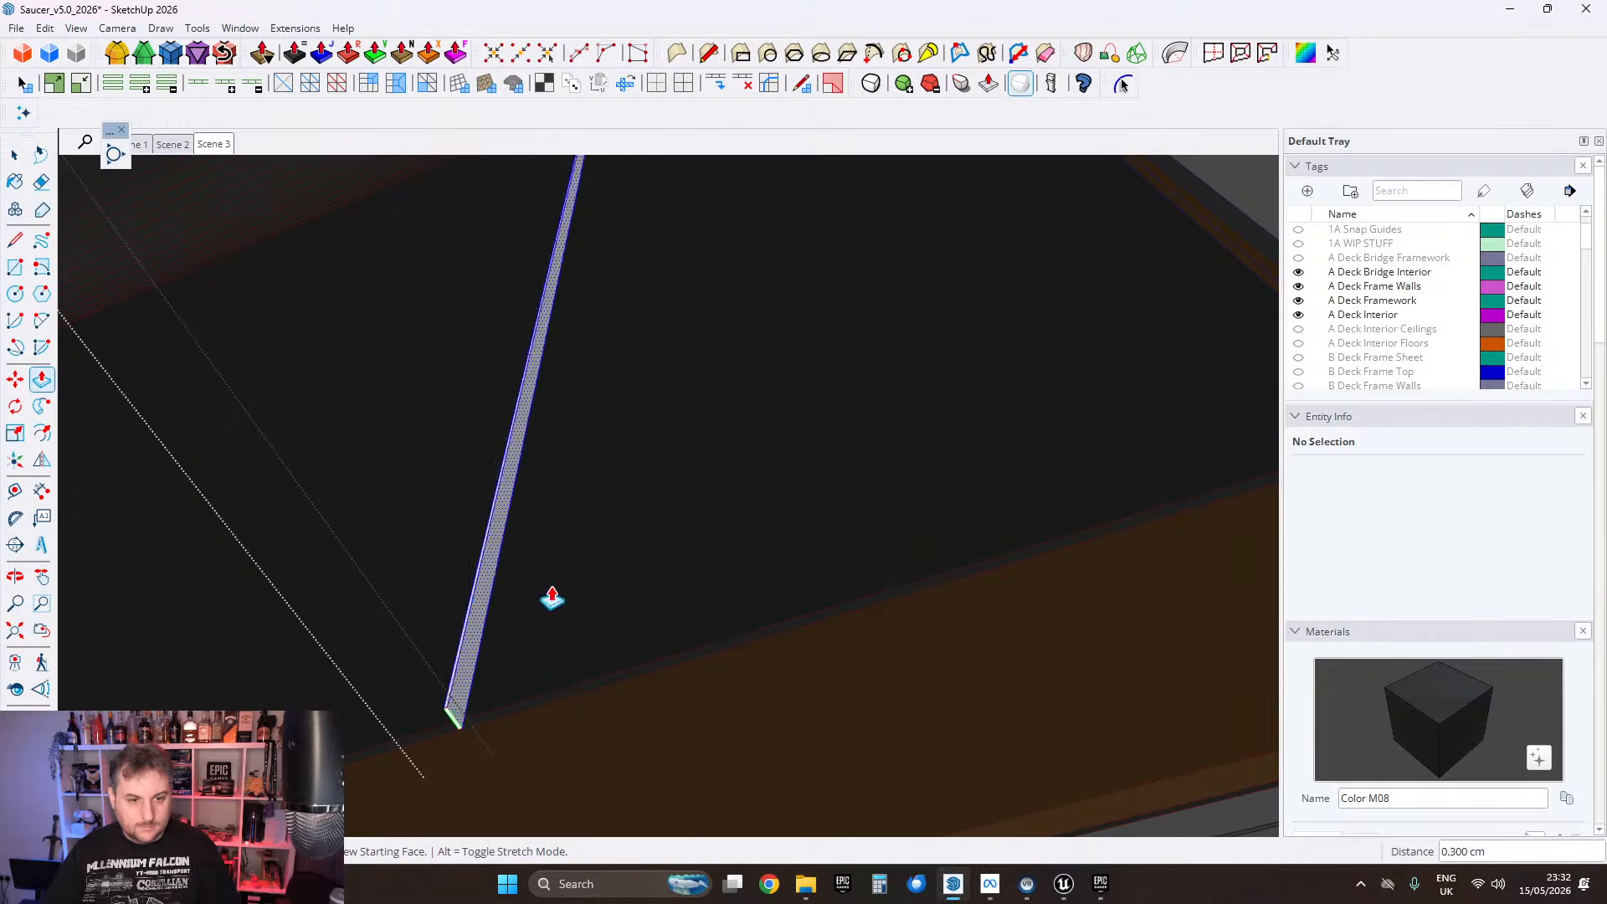
pyautogui.keyDown('shift'); pyautogui.moveTo(963, 523); pyautogui.dragTo(491, 559, button='middle'); pyautogui.keyUp('shift')
pyautogui.scroll(3, 596, 430)
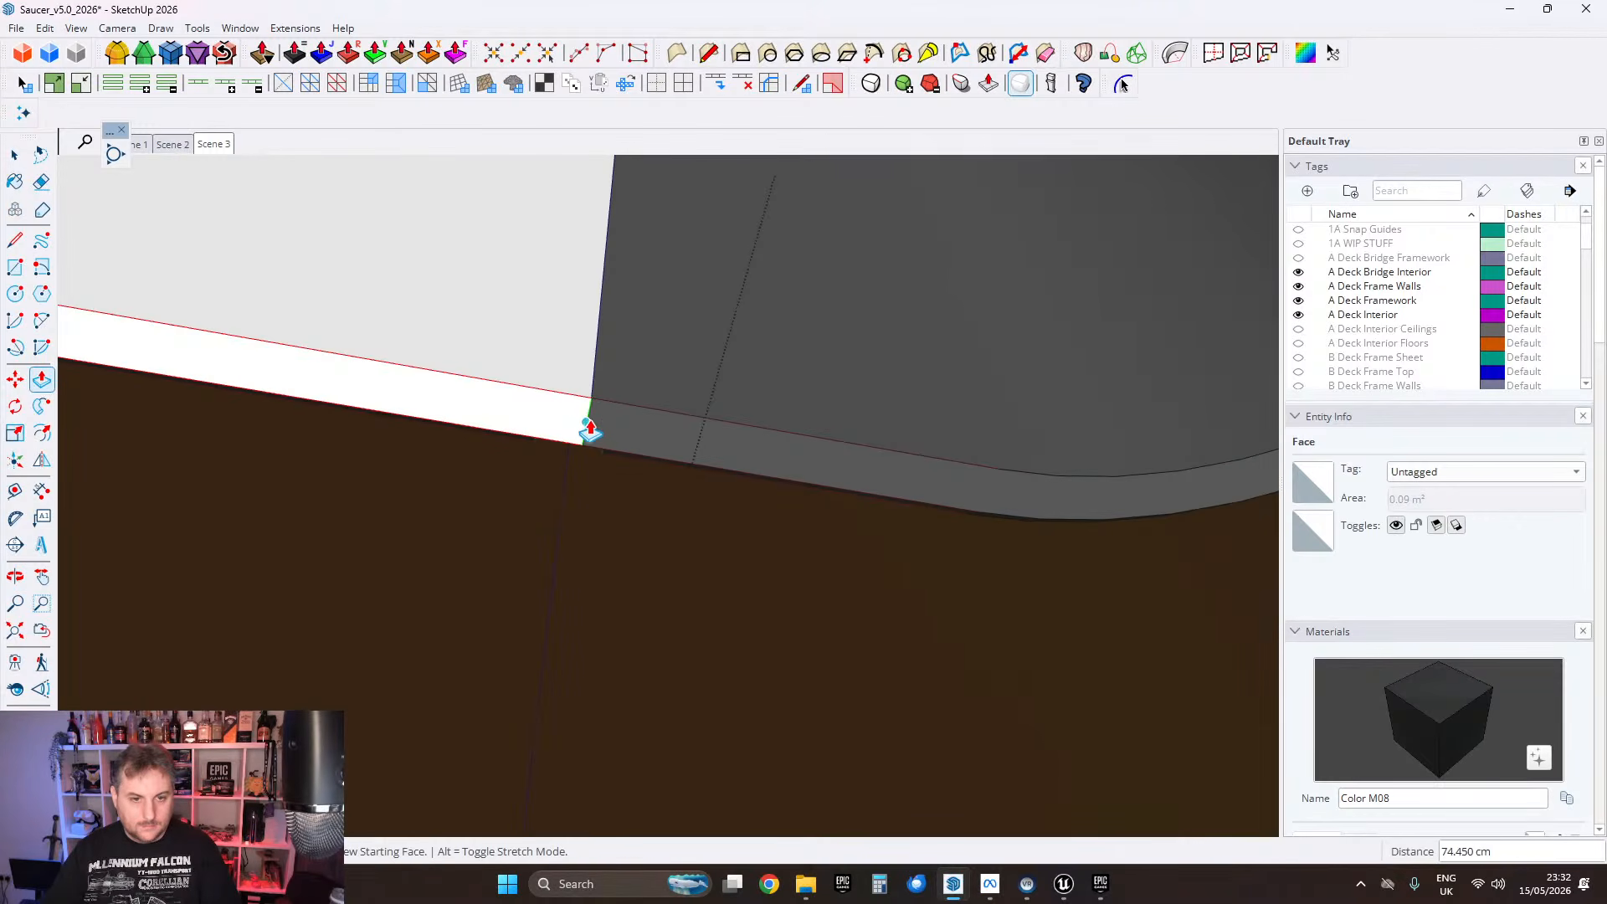
# Step: Push/Pull the extended end of the white strip back 0.5 cm to leave a gap beside the neighbouring panel
pyautogui.moveTo(615, 437); pyautogui.dragTo(495, 456, button='middle')
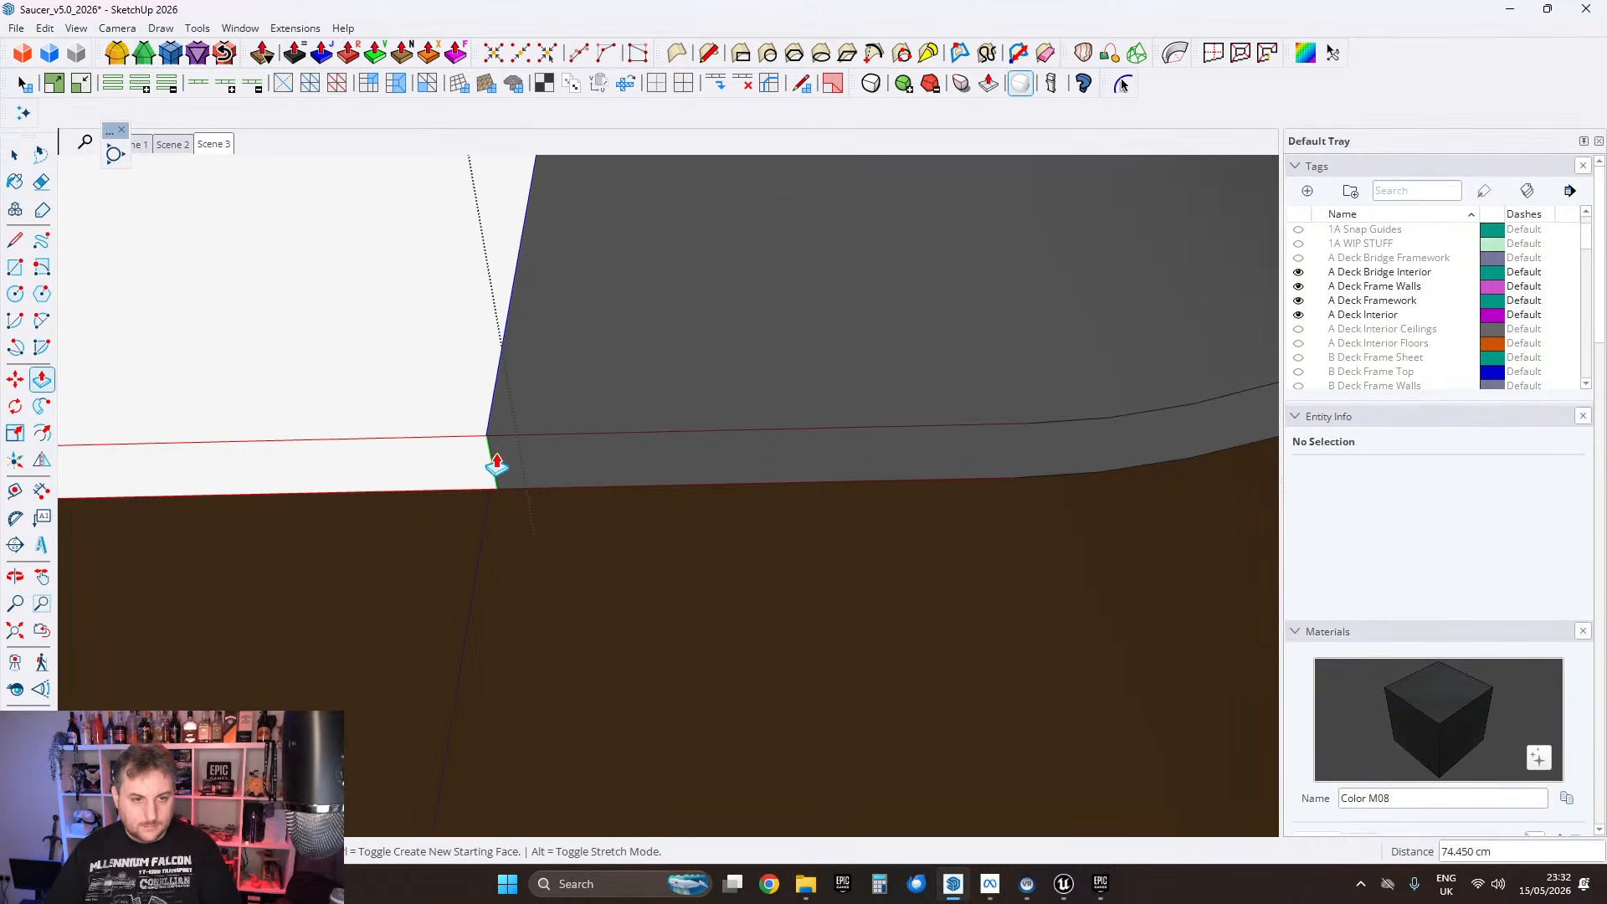
pyautogui.click(494, 466)
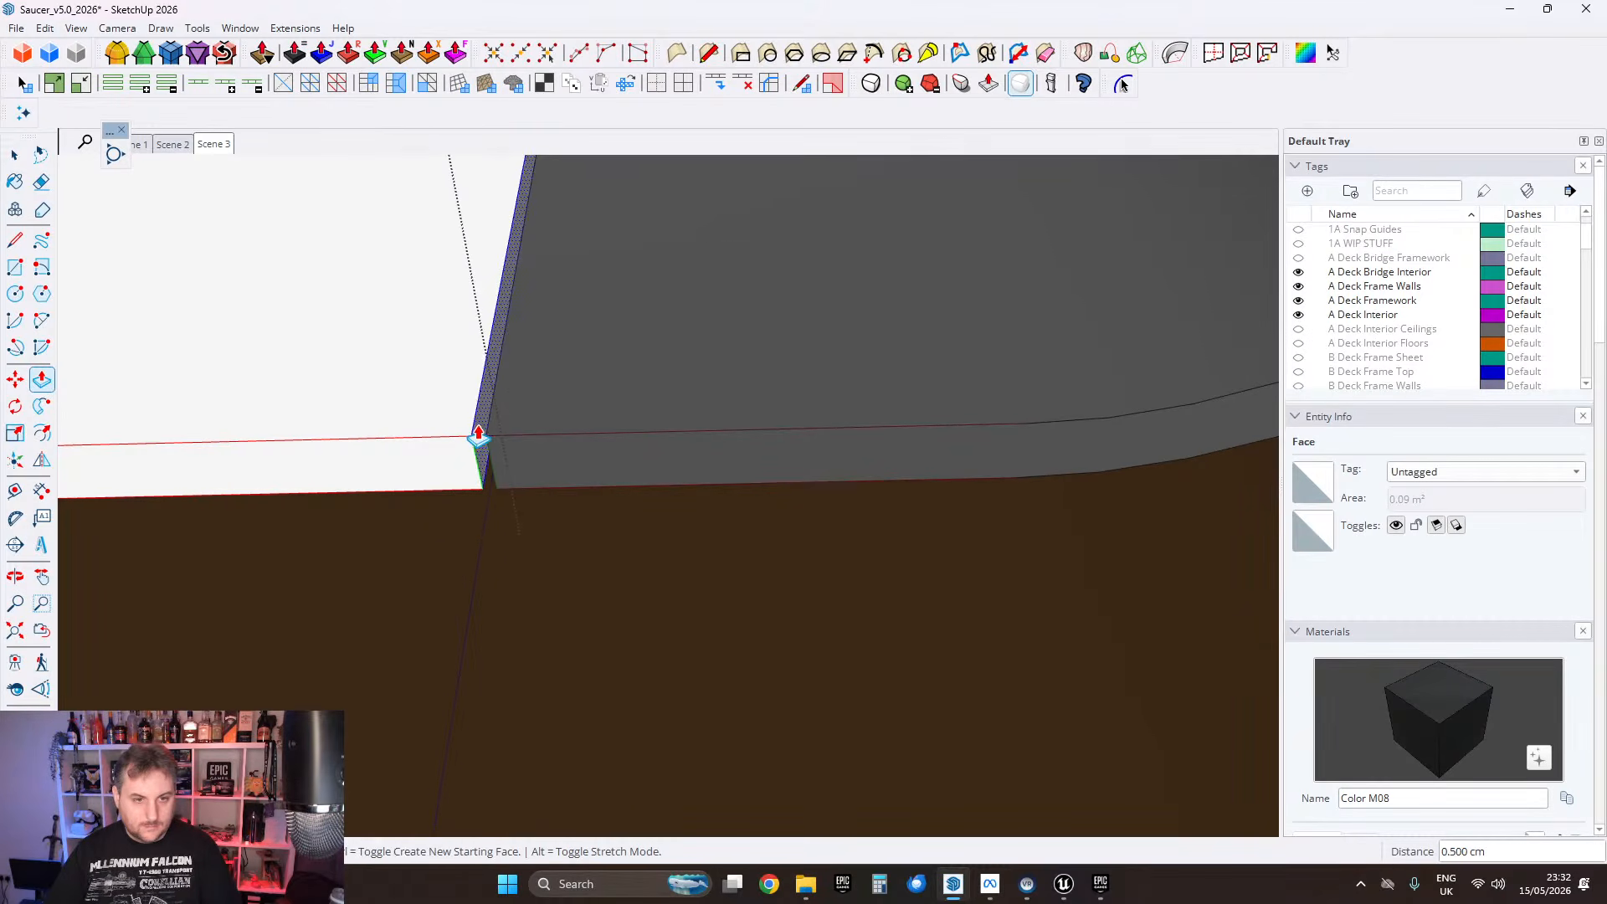
pyautogui.write('.5')
pyautogui.press('Return')
# Step: Push/Pull the white strip's opposite end 184.8 cm to the panel on the other side
pyautogui.moveTo(470, 437); pyautogui.dragTo(1009, 517, button='middle')
pyautogui.click(1059, 554)
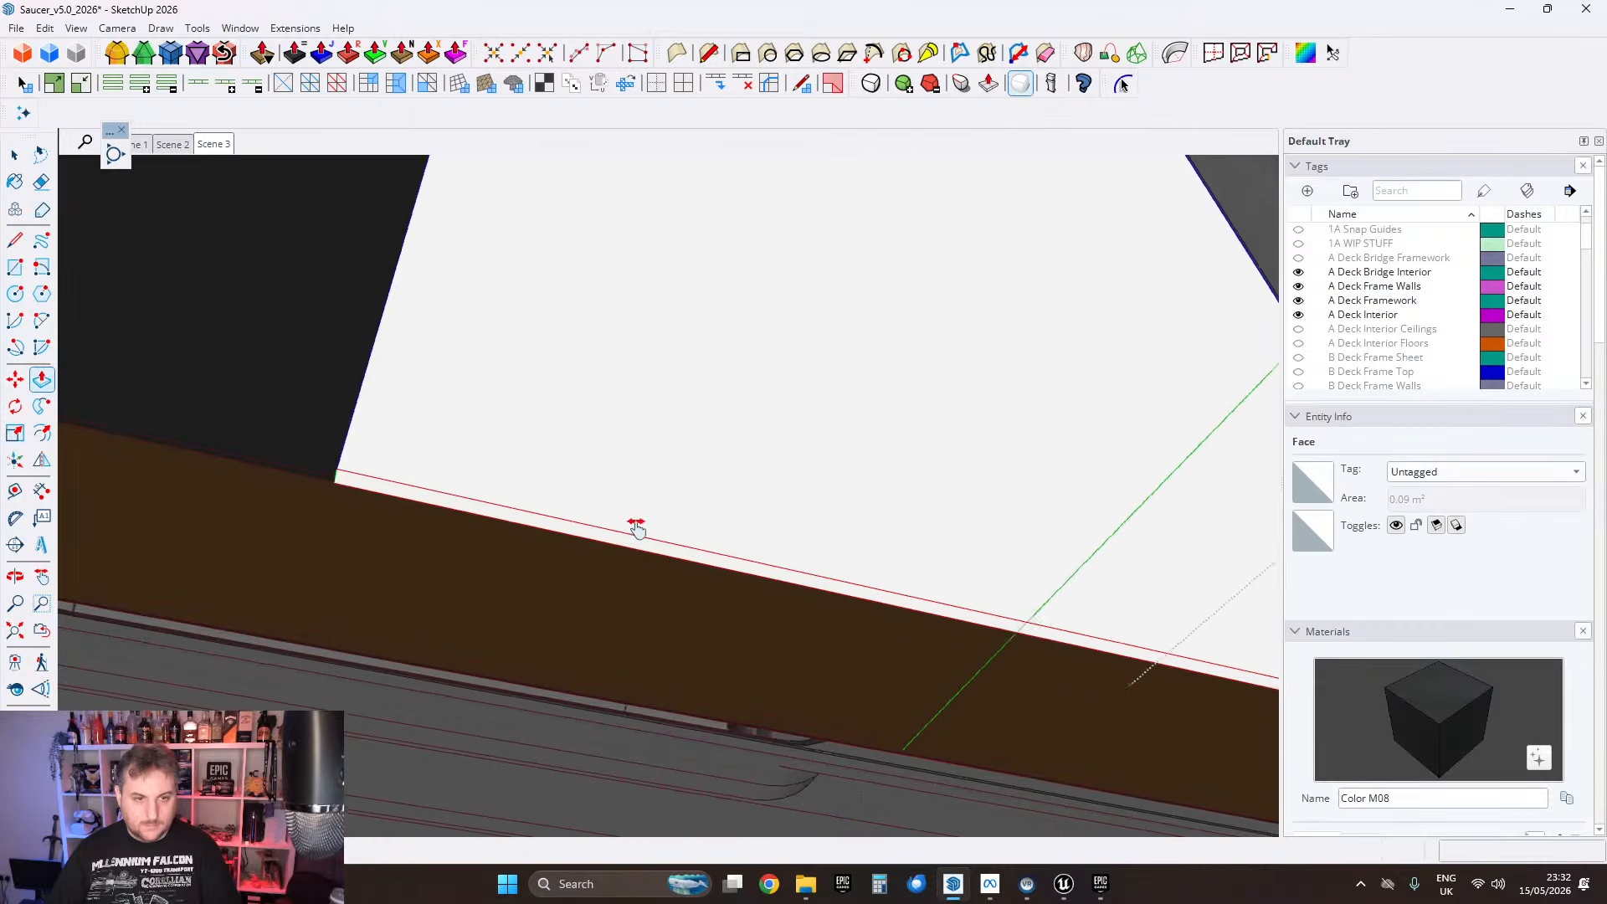
pyautogui.moveTo(635, 527); pyautogui.dragTo(996, 569, button='middle')
pyautogui.scroll(1, 653, 640)
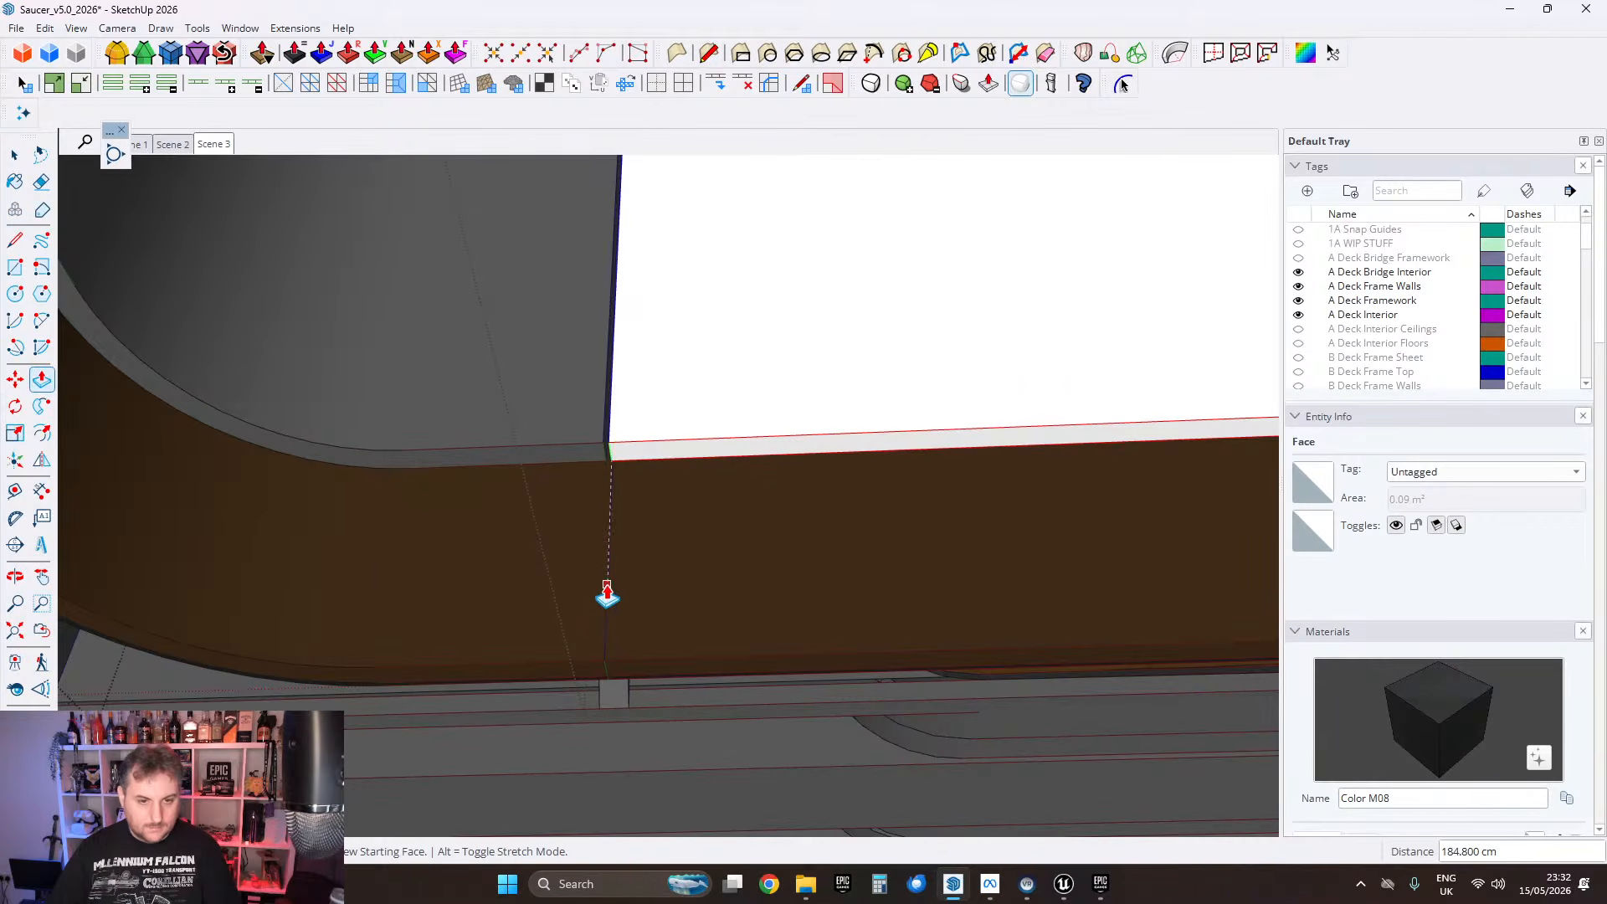
pyautogui.moveTo(593, 574); pyautogui.dragTo(585, 396, button='middle')
pyautogui.scroll(2, 585, 402)
# Step: Push/Pull the white strip's opposite end back 0.5 cm and close the open groups
pyautogui.click(581, 414)
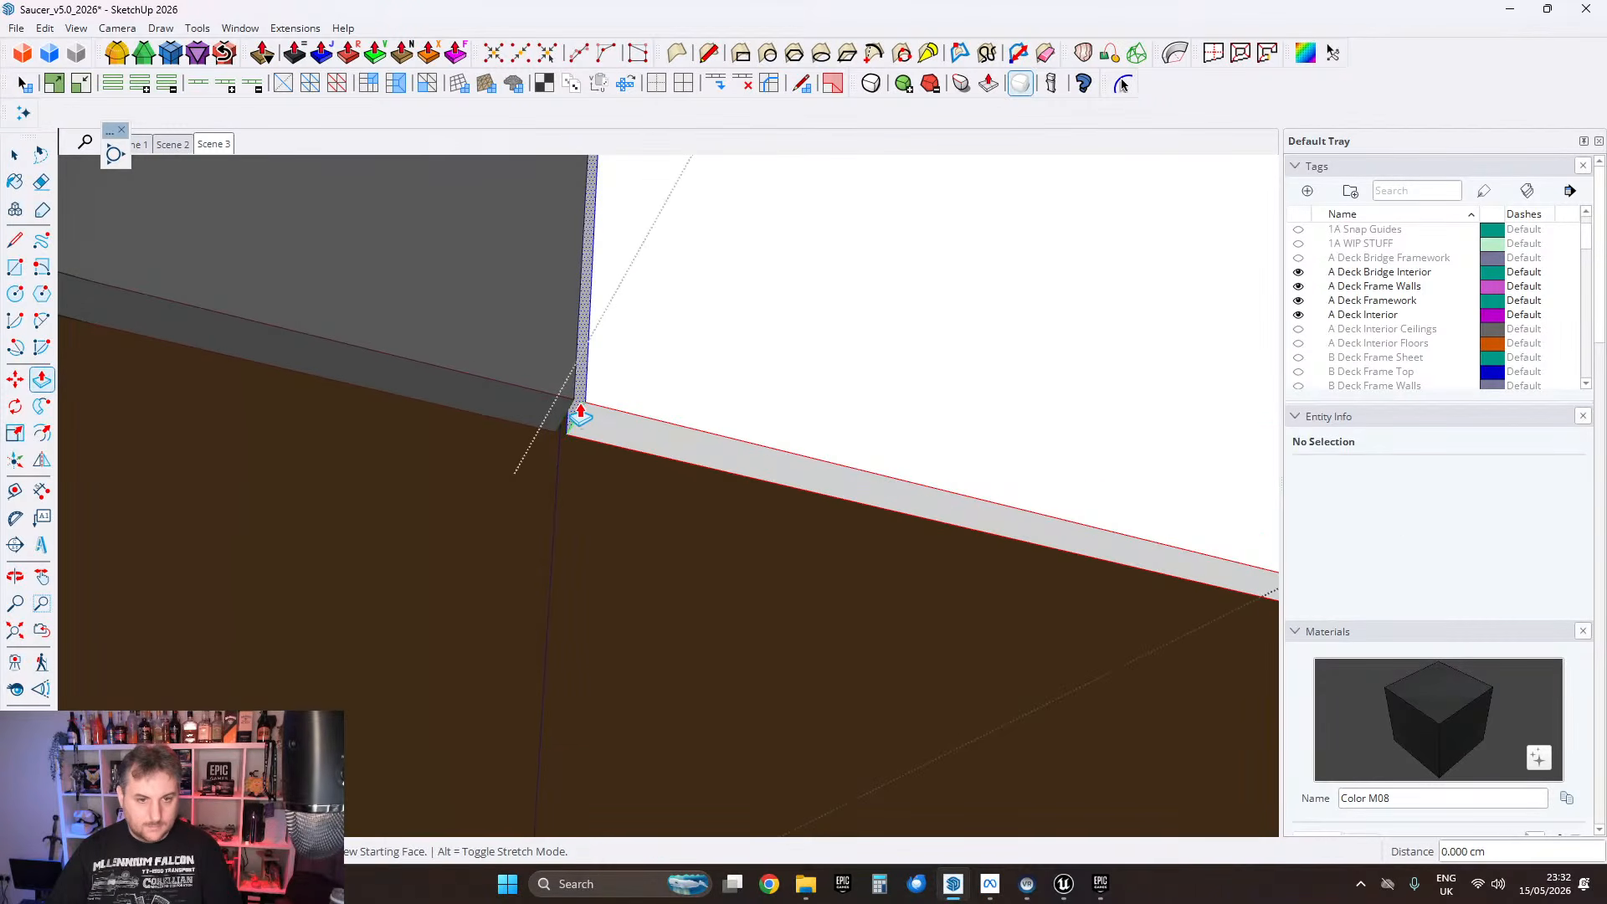
pyautogui.write('.5')
pyautogui.press('Return')
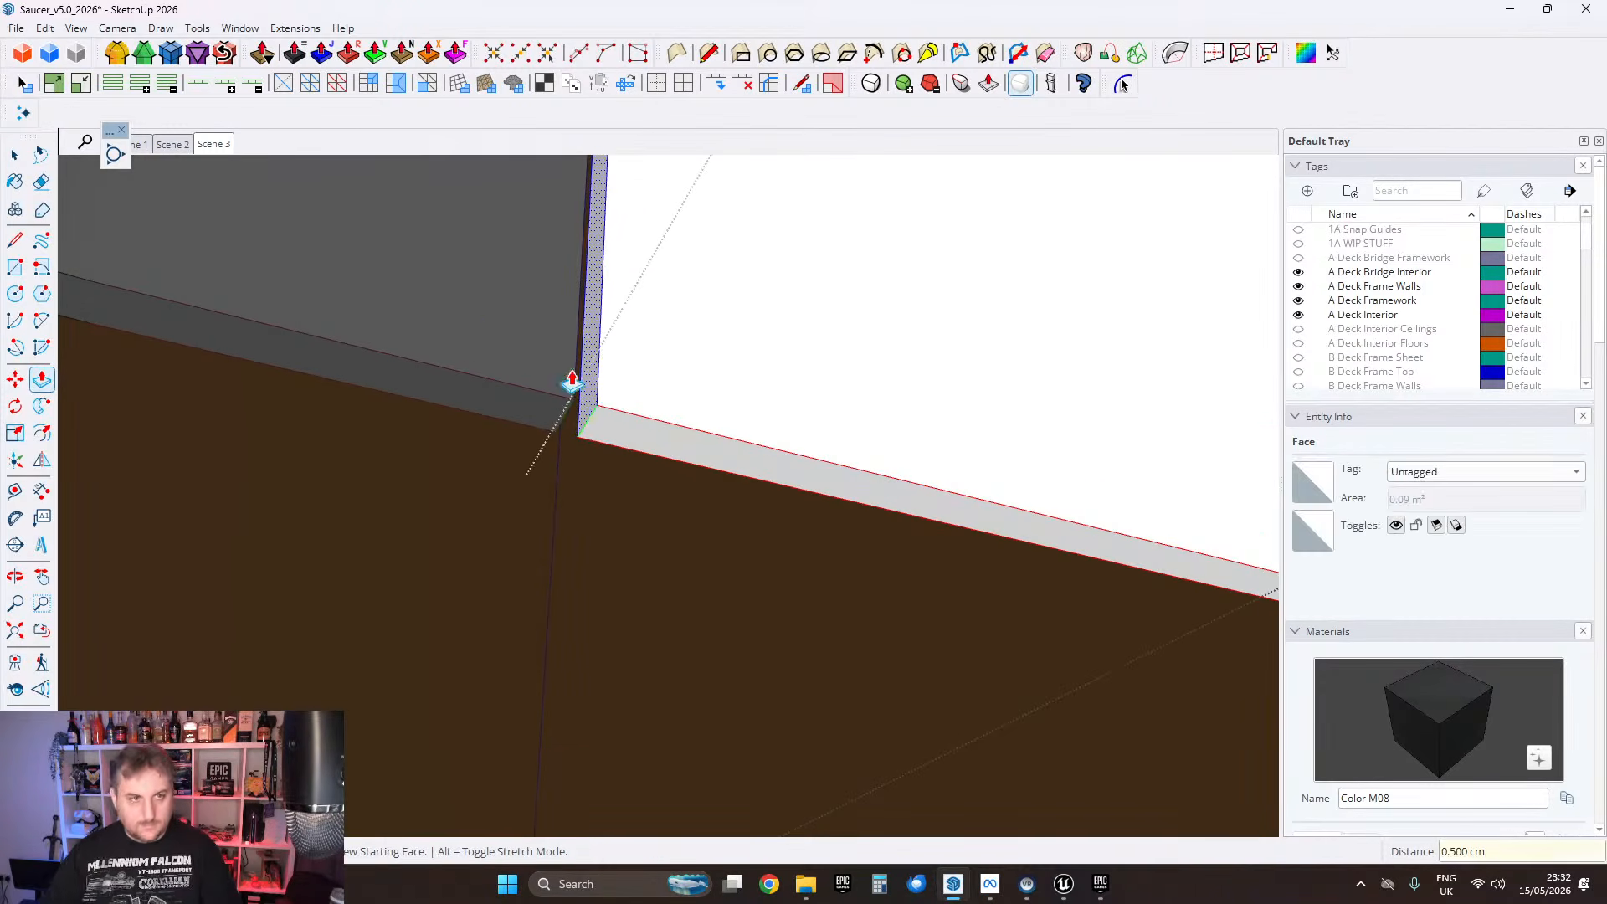
pyautogui.click(9, 157)
pyautogui.scroll(-3, 670, 390)
pyautogui.moveTo(721, 376); pyautogui.dragTo(695, 437, button='middle')
pyautogui.scroll(-3, 696, 438)
pyautogui.press('Escape')
pyautogui.press('Escape')
pyautogui.scroll(-2, 685, 420)
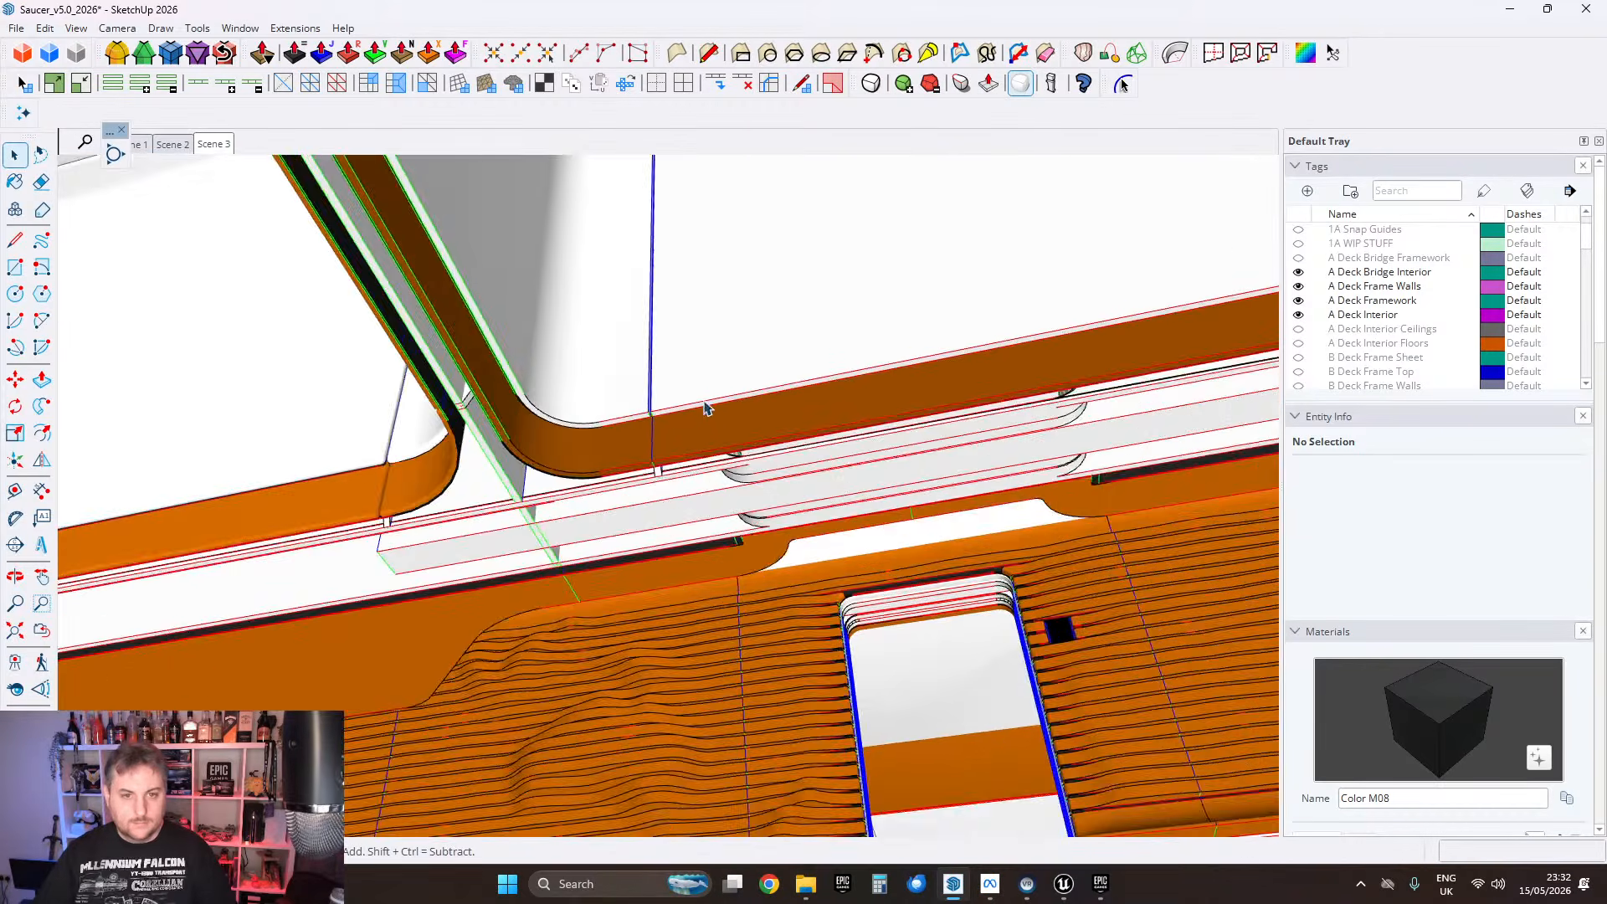
# Step: Examine how the panel's long edges line up with the frame and the layers of the neighbouring panel
pyautogui.scroll(10, 705, 407)
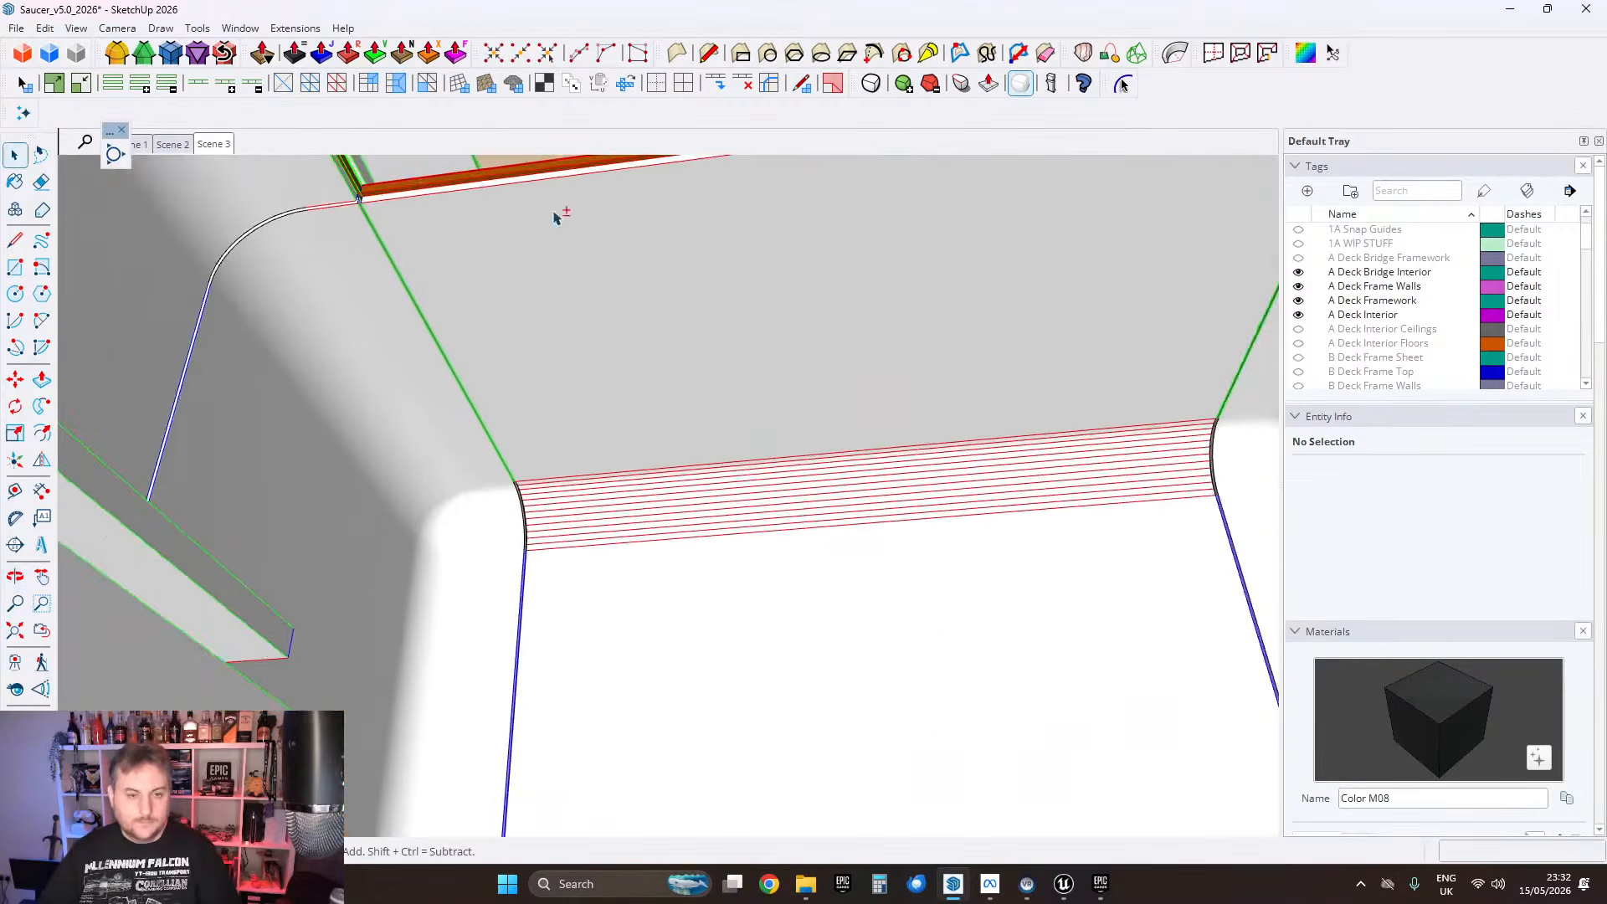
pyautogui.keyDown('shift'); pyautogui.moveTo(649, 308); pyautogui.dragTo(816, 383, button='middle'); pyautogui.keyUp('shift')
pyautogui.keyDown('shift'); pyautogui.moveTo(816, 382); pyautogui.dragTo(829, 444, button='middle'); pyautogui.keyUp('shift')
pyautogui.scroll(3, 828, 445)
pyautogui.scroll(-1, 828, 445)
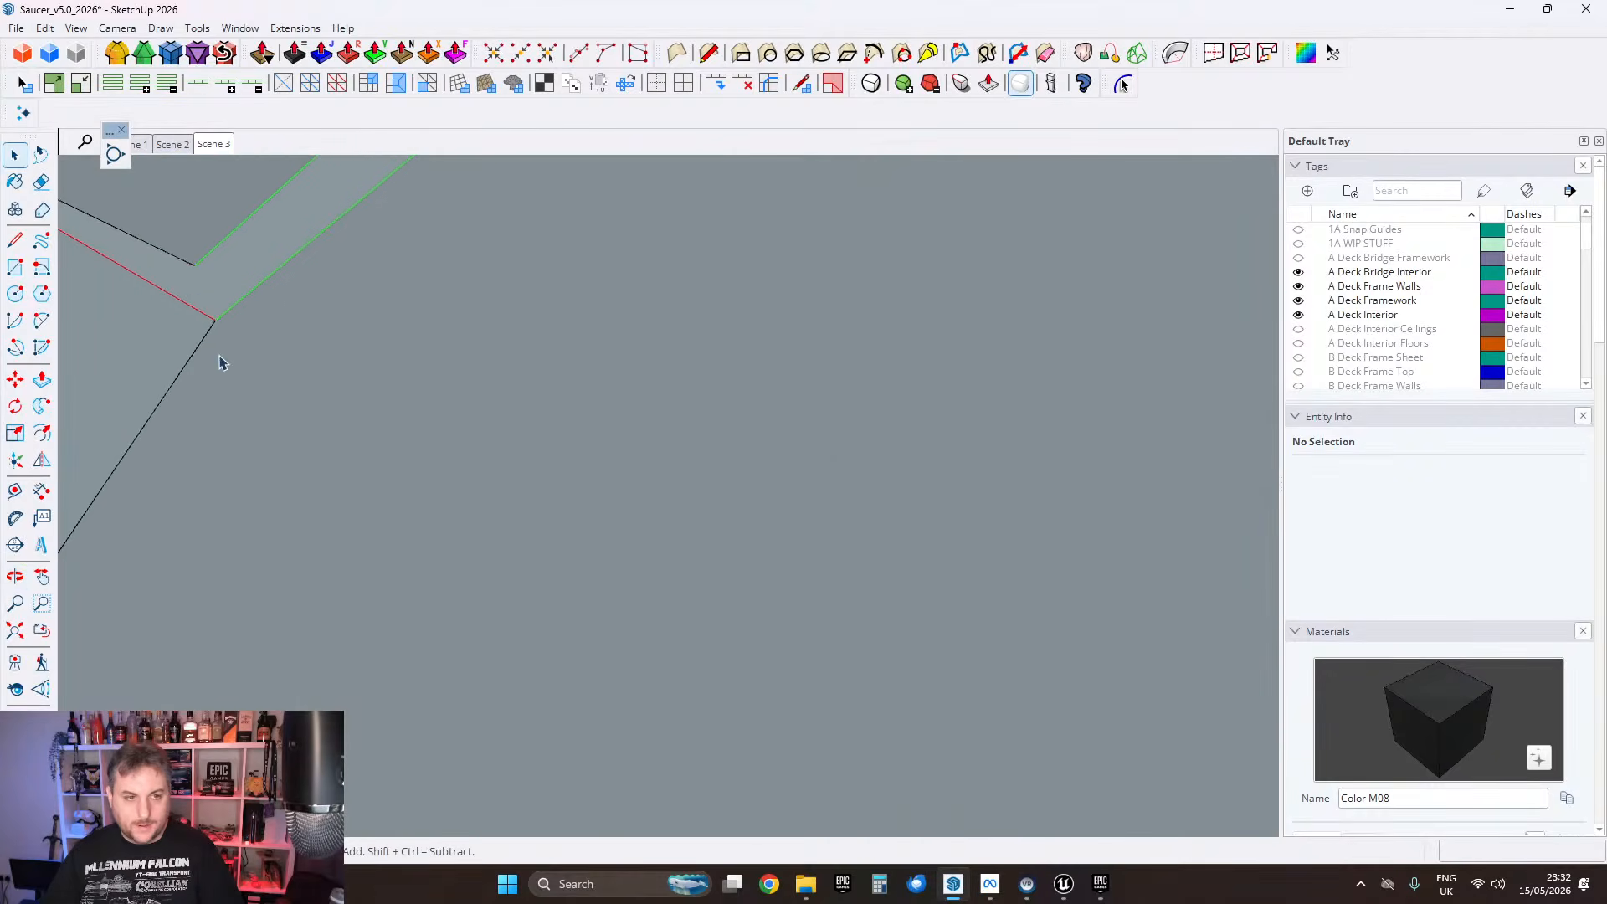
pyautogui.scroll(-4, 219, 363)
pyautogui.moveTo(219, 363); pyautogui.dragTo(757, 366, button='middle')
pyautogui.scroll(2, 734, 300)
pyautogui.moveTo(733, 299); pyautogui.dragTo(925, 412, button='middle')
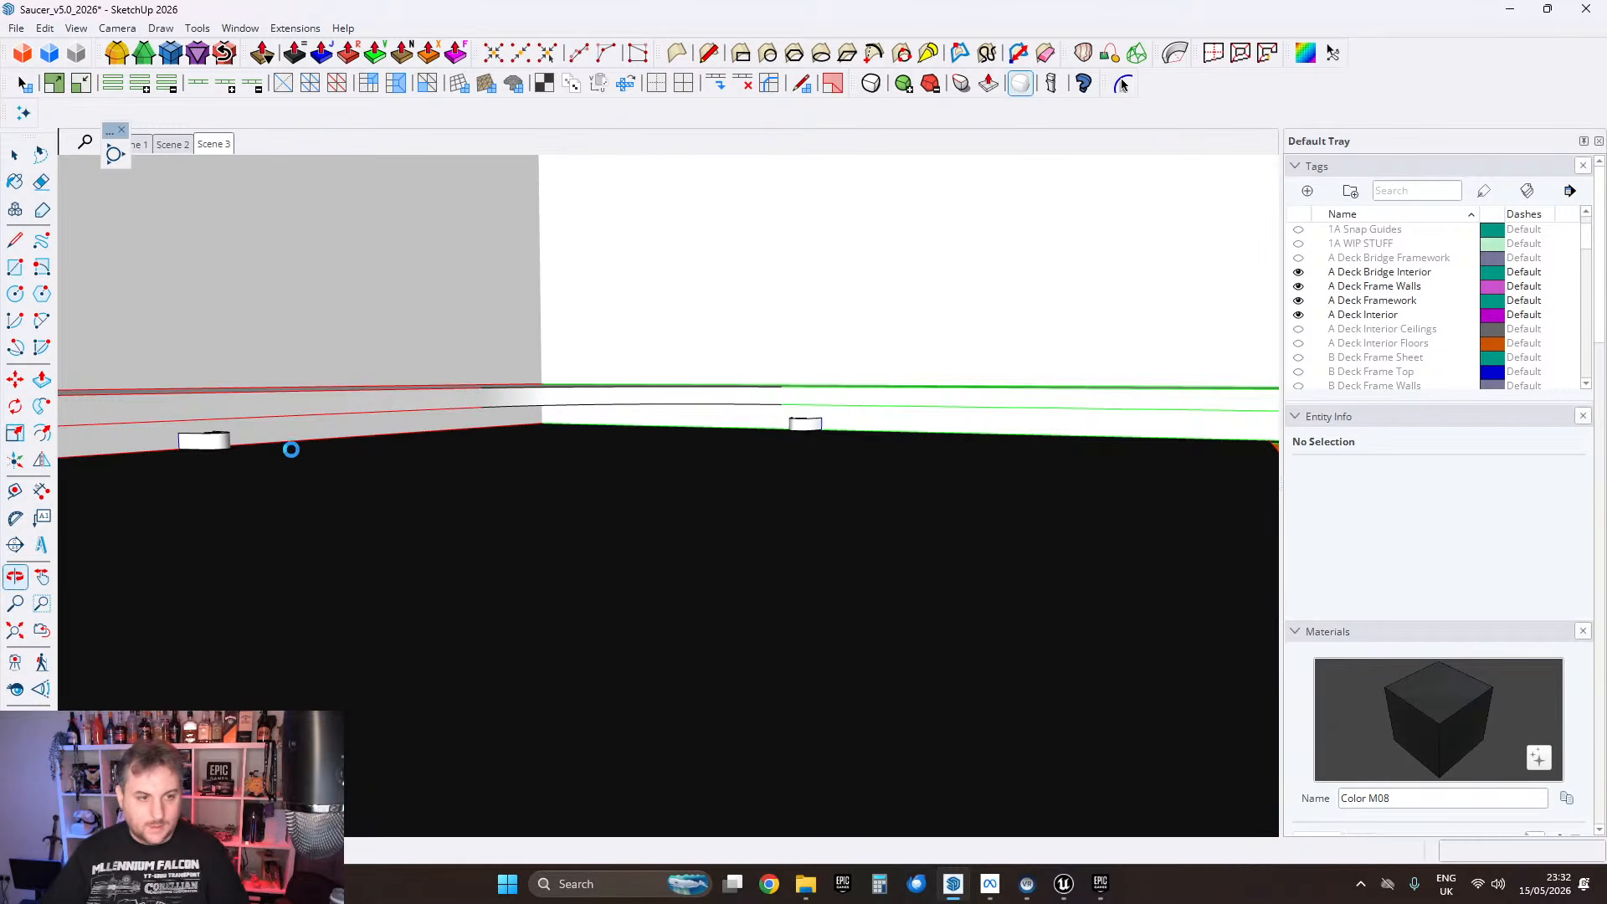
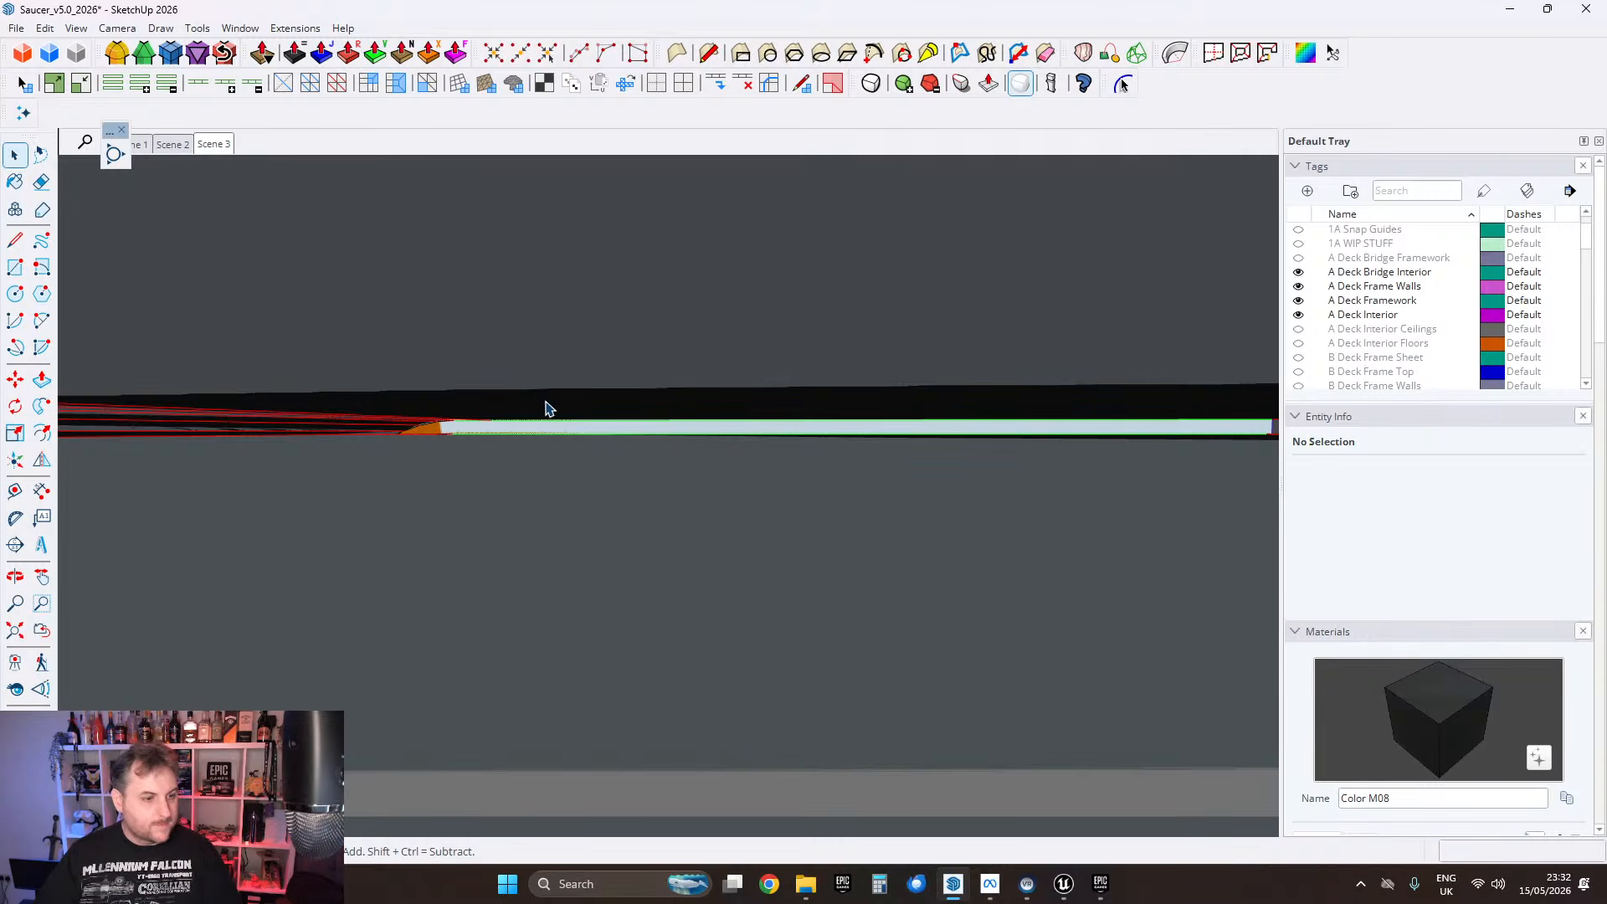
pyautogui.scroll(-2, 547, 410)
pyautogui.moveTo(650, 460); pyautogui.dragTo(285, 448, button='middle')
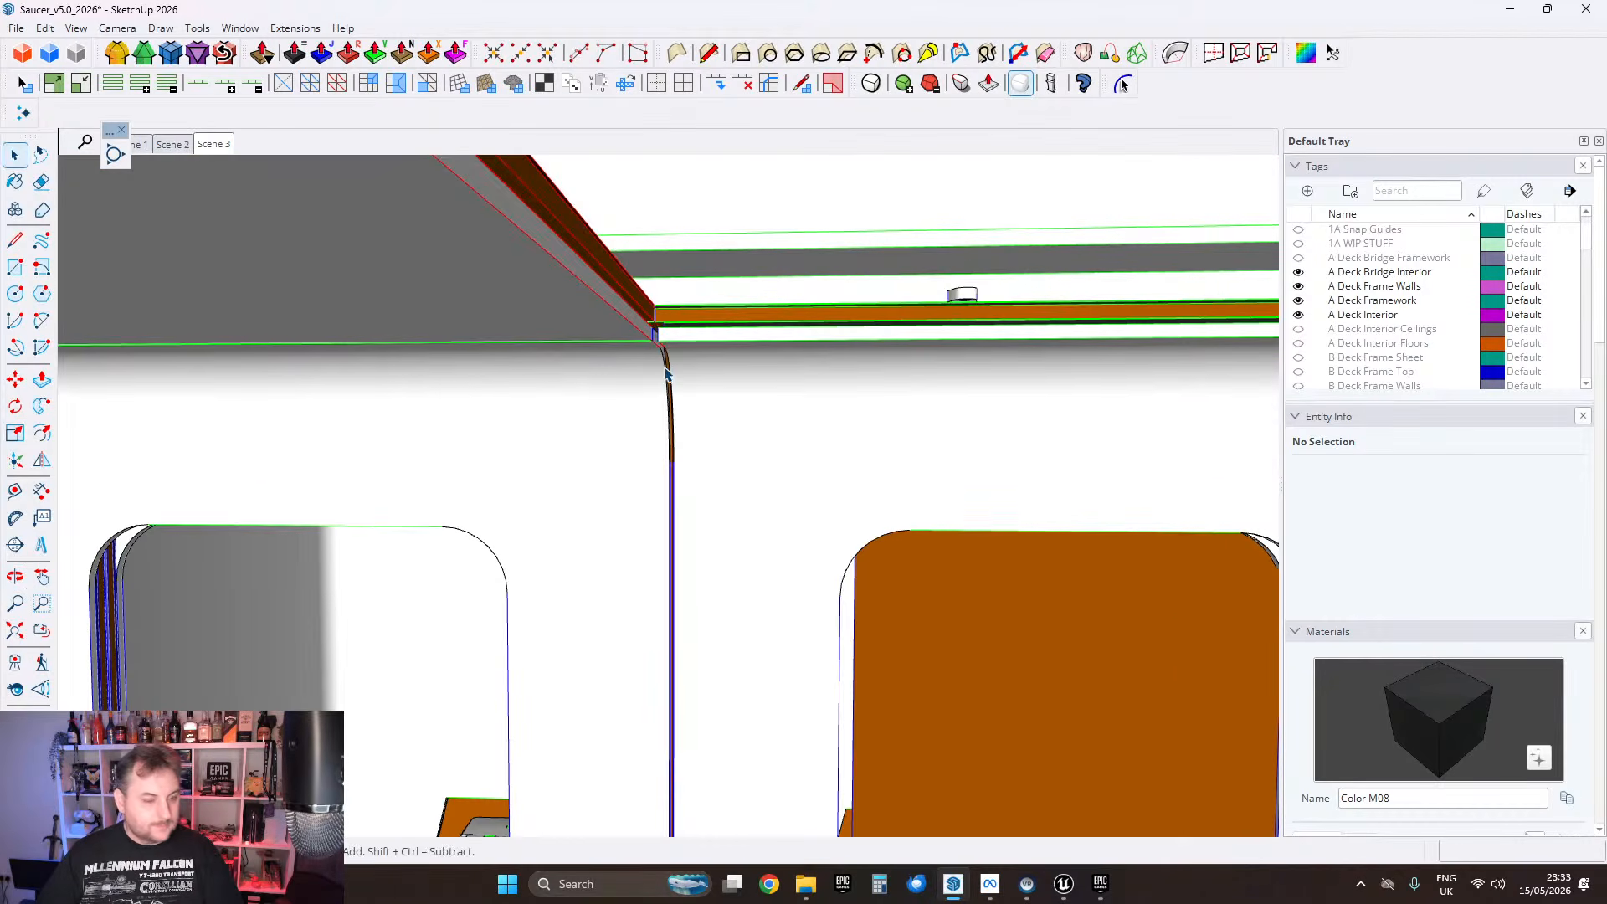
# Step: Push/Pull the outer dark layer's long edge about 122.1 cm towards the frame corner and adjust its gap to the wall
pyautogui.scroll(4, 657, 335)
pyautogui.moveTo(653, 329); pyautogui.dragTo(680, 376, button='middle')
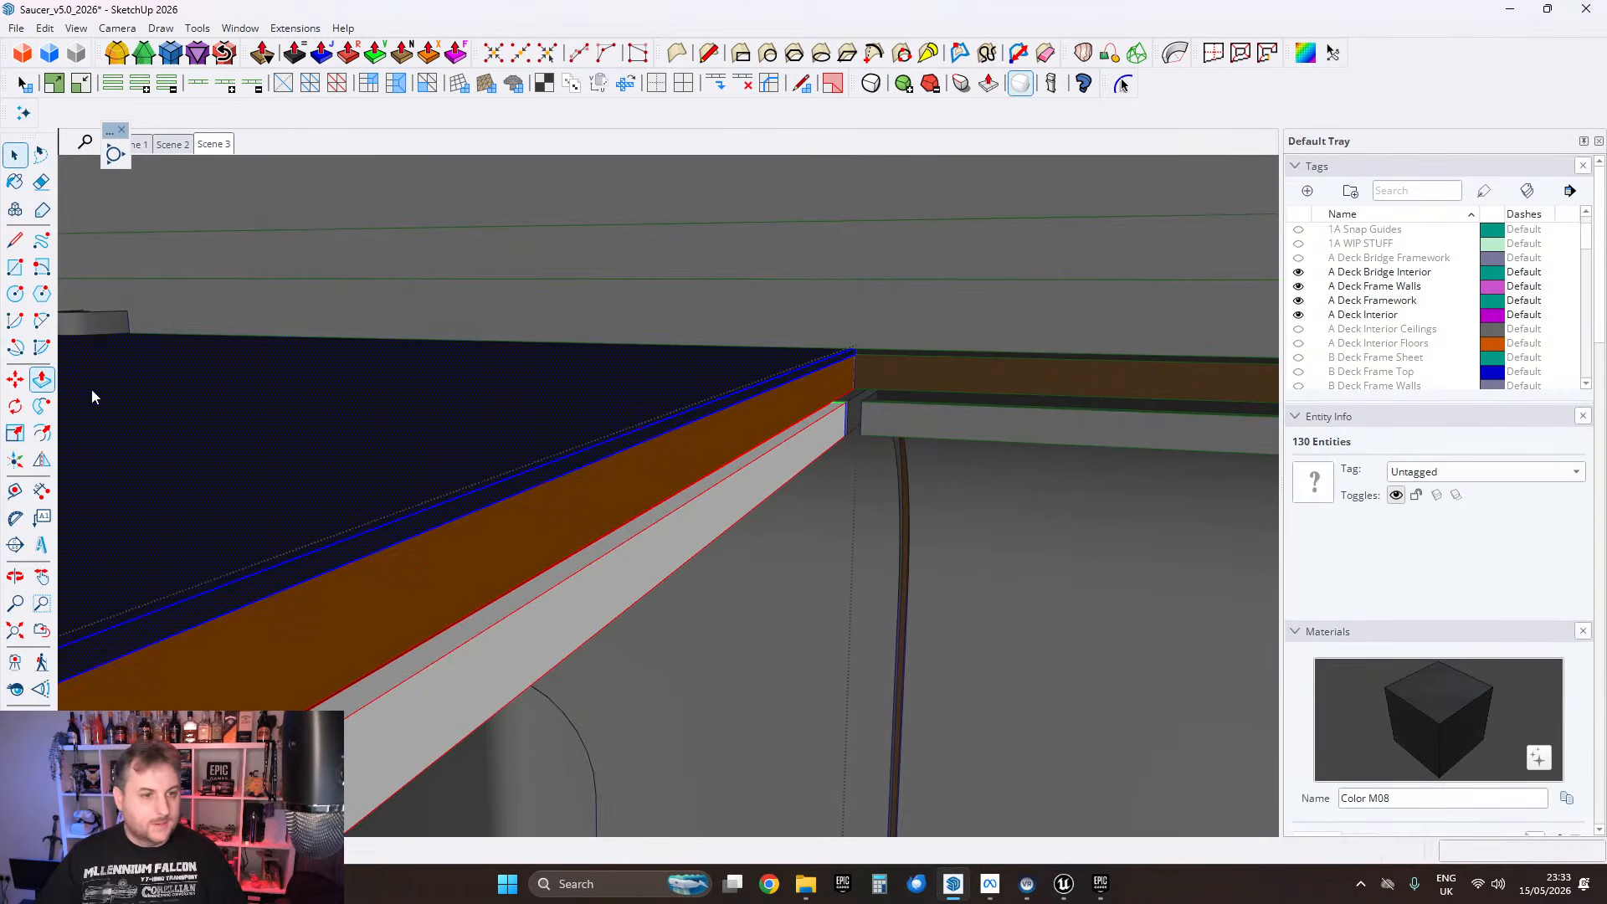
pyautogui.moveTo(151, 348); pyautogui.dragTo(1391, 356, button='middle')
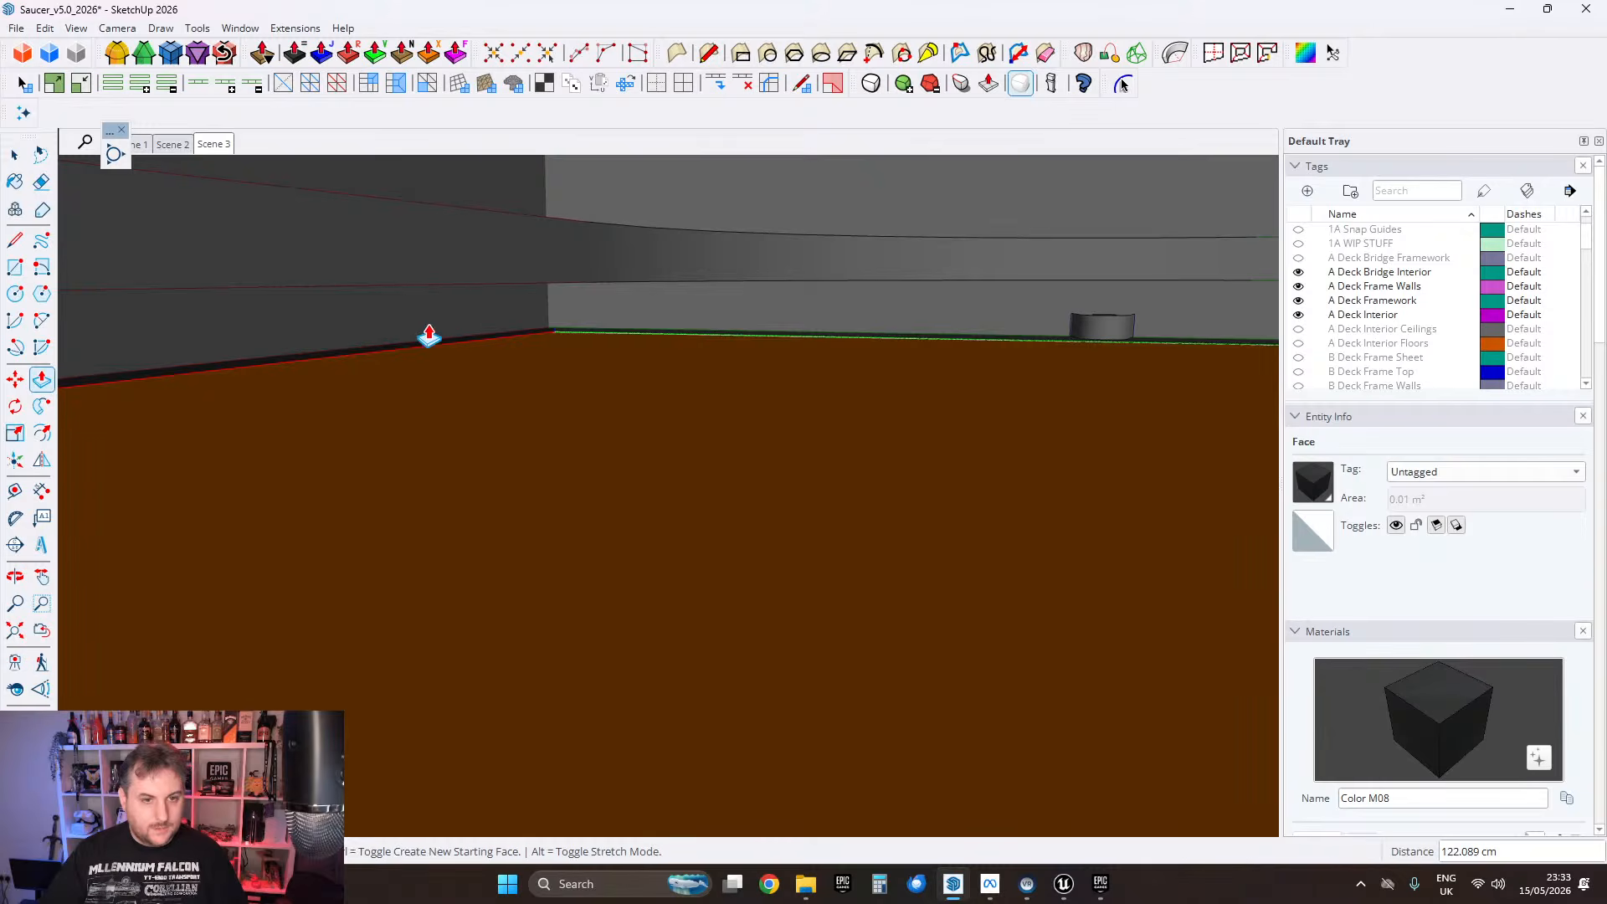
pyautogui.moveTo(429, 336); pyautogui.dragTo(610, 422, button='middle')
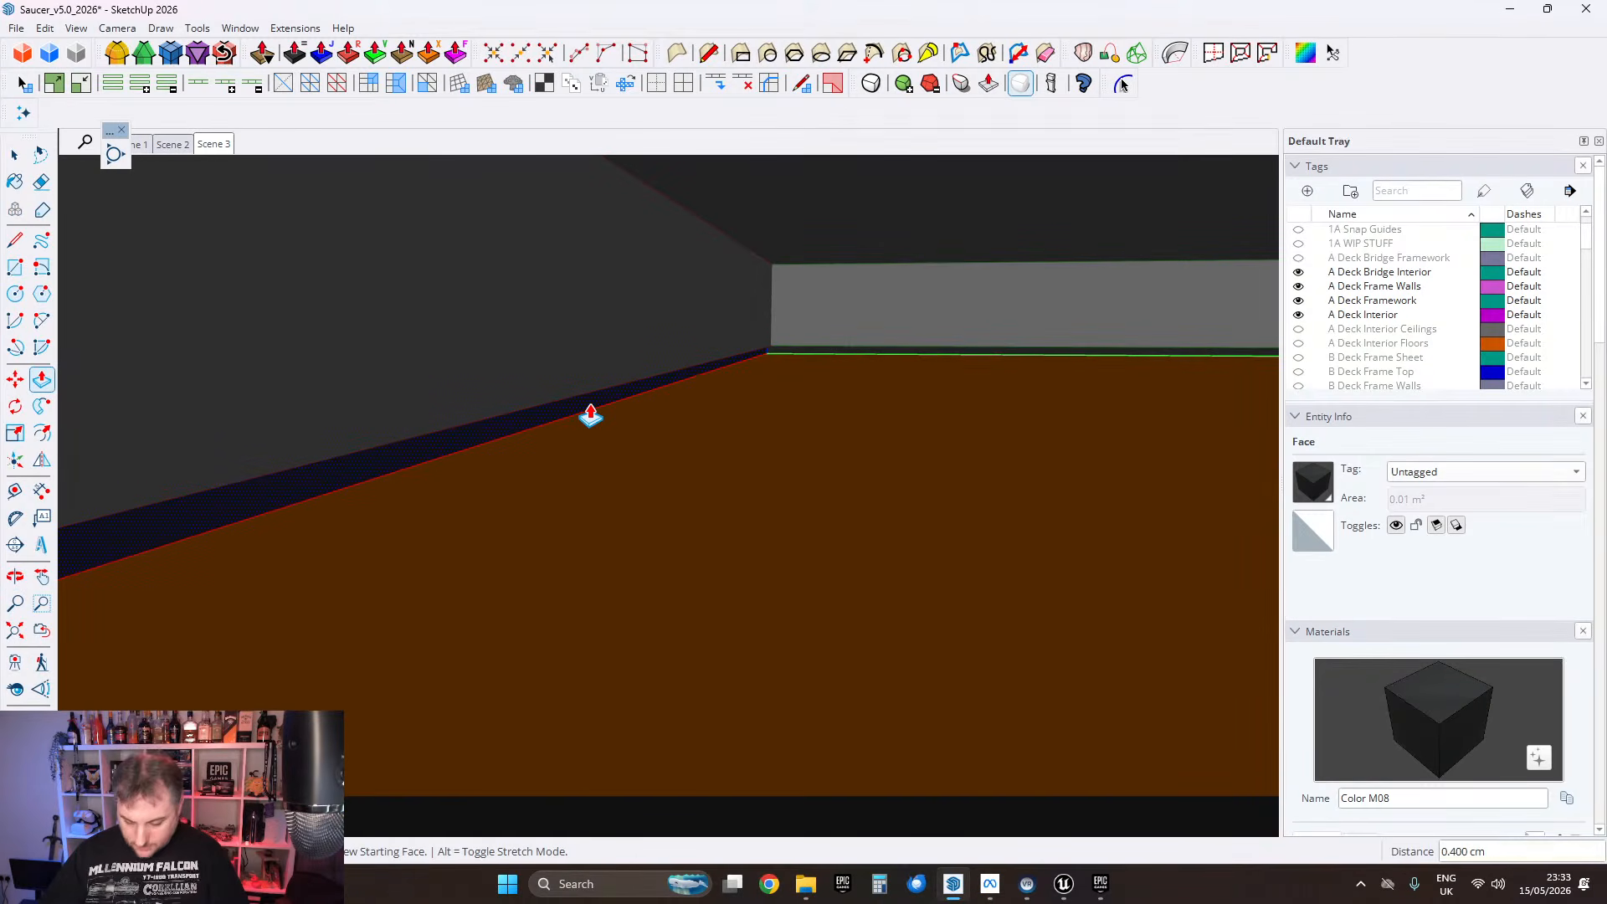
pyautogui.press('Return')
# Step: Push/Pull the orange layer's long edge 123.339 cm to line up with the adjoining wall's orange layer
pyautogui.keyDown('shift'); pyautogui.moveTo(930, 329); pyautogui.dragTo(394, 319, button='middle'); pyautogui.keyUp('shift')
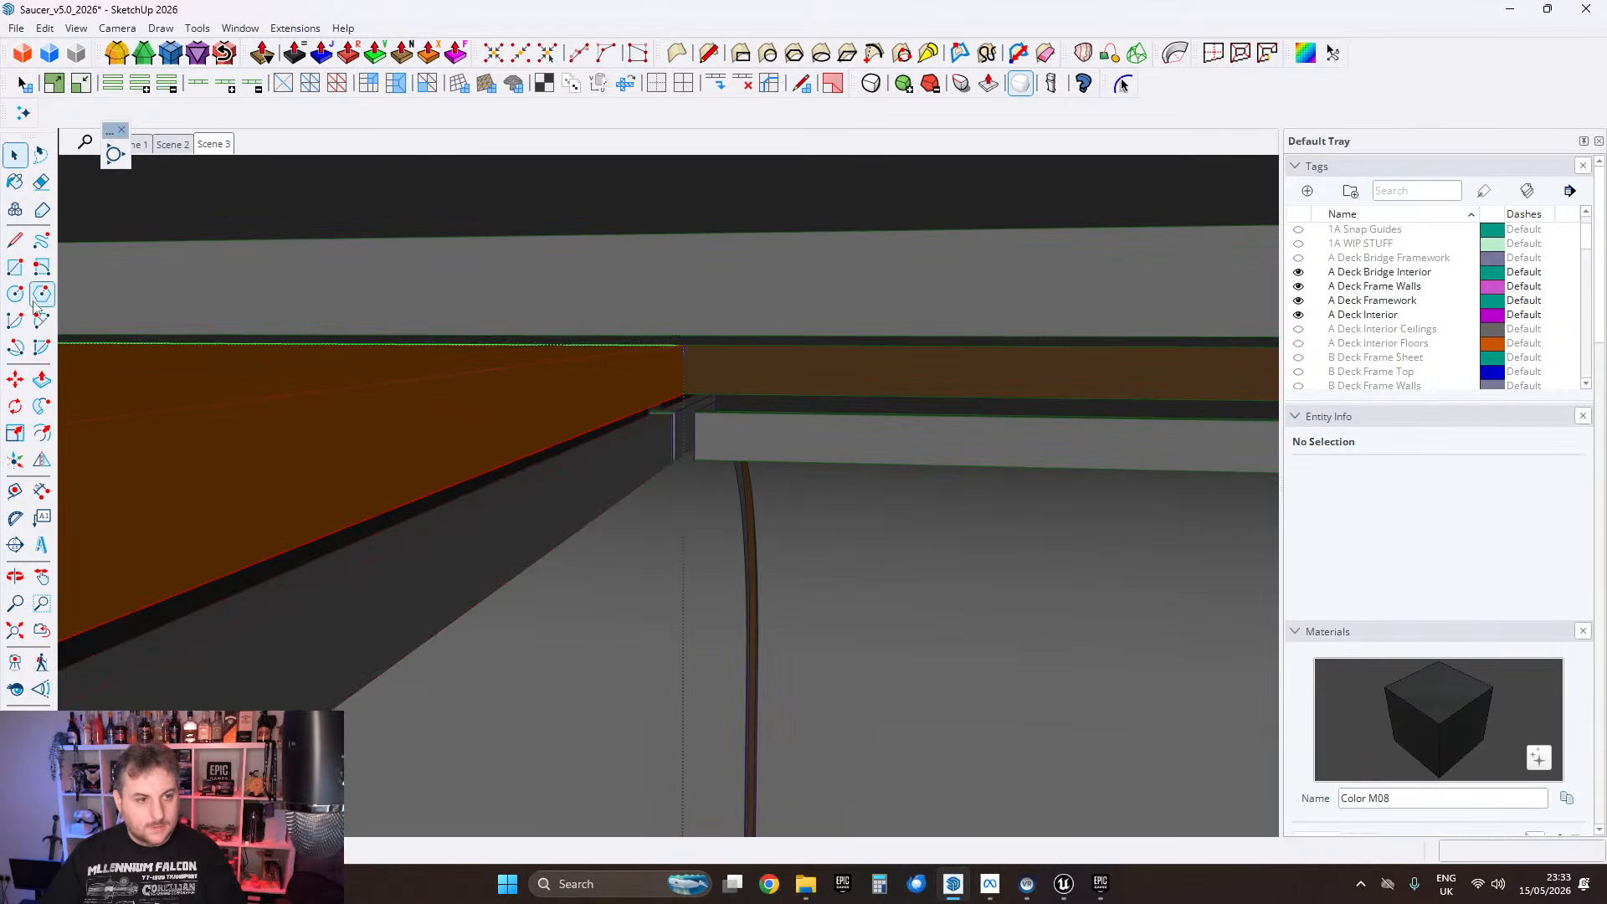
pyautogui.click(43, 384)
pyautogui.click(533, 441)
pyautogui.moveTo(298, 313); pyautogui.dragTo(1239, 364, button='middle')
pyautogui.scroll(5, 610, 389)
pyautogui.moveTo(610, 391); pyautogui.dragTo(655, 356, button='middle')
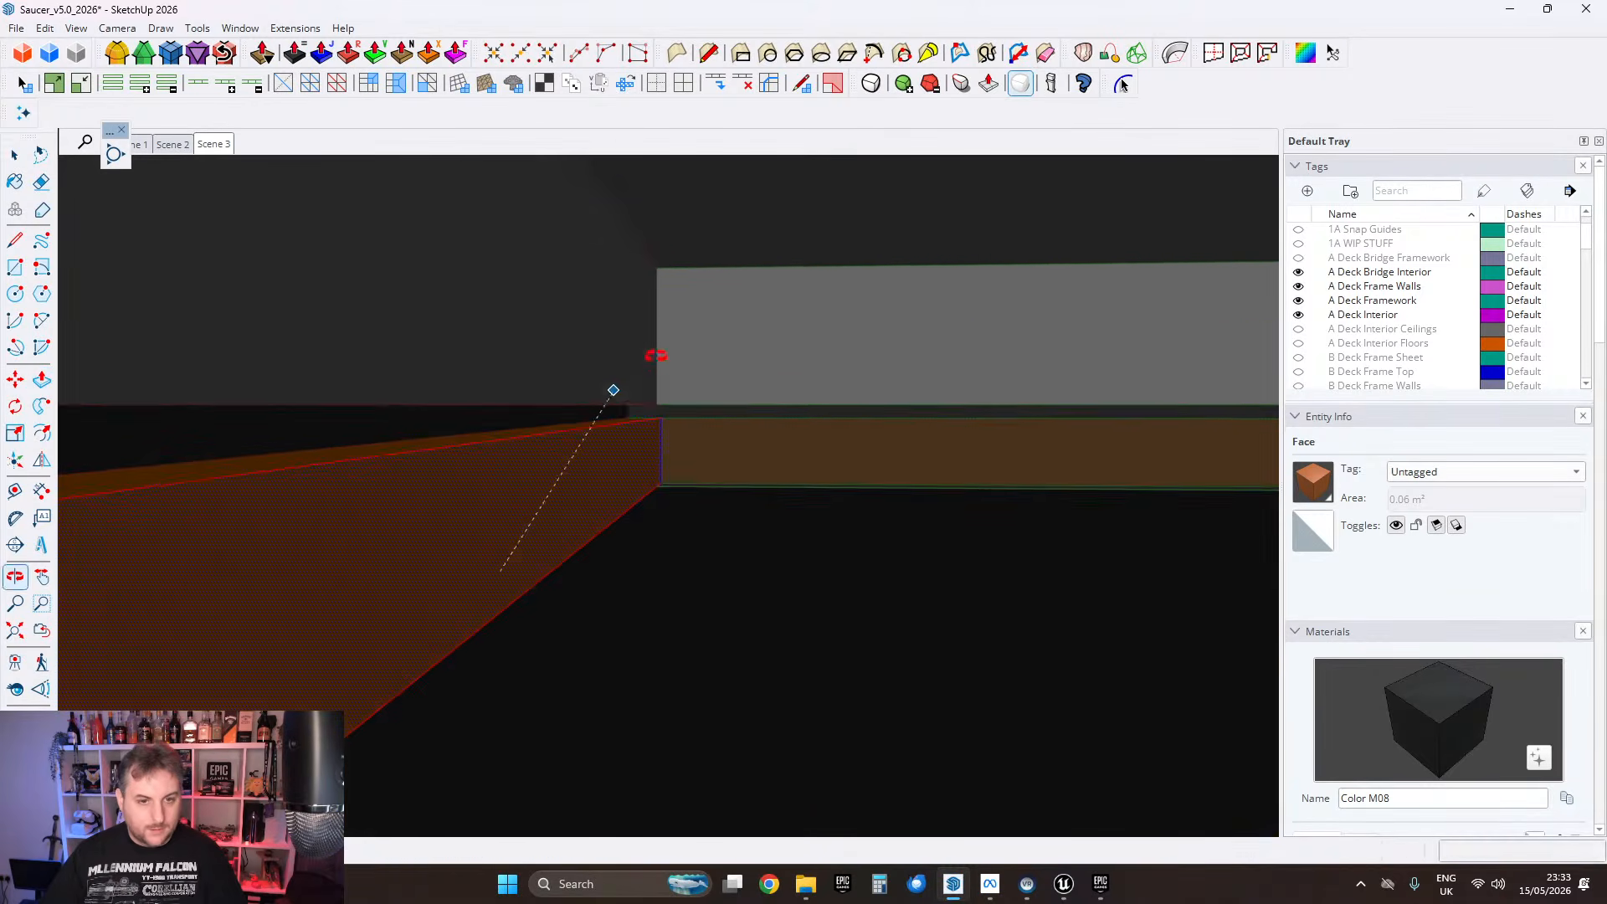
pyautogui.scroll(1, 568, 437)
pyautogui.click(14, 155)
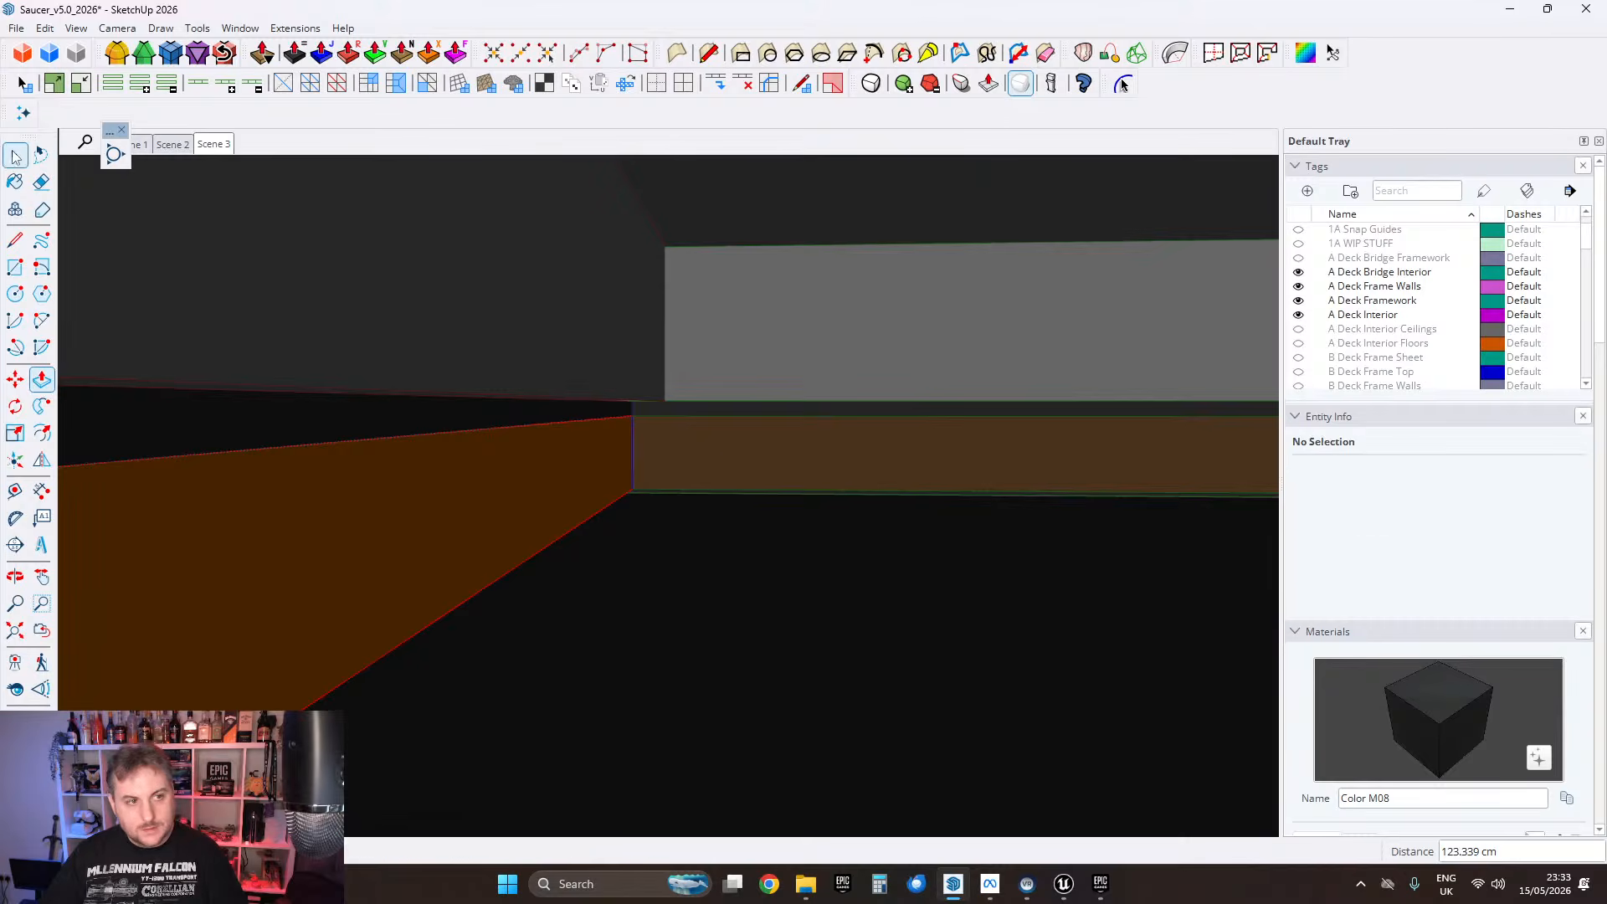
# Step: Open the inner dark layer and Push/Pull its long edge 121.839 cm to the end of the orange layer
pyautogui.scroll(-2, 1176, 391)
pyautogui.keyDown('shift'); pyautogui.moveTo(636, 376); pyautogui.dragTo(154, 253, button='middle'); pyautogui.keyUp('shift')
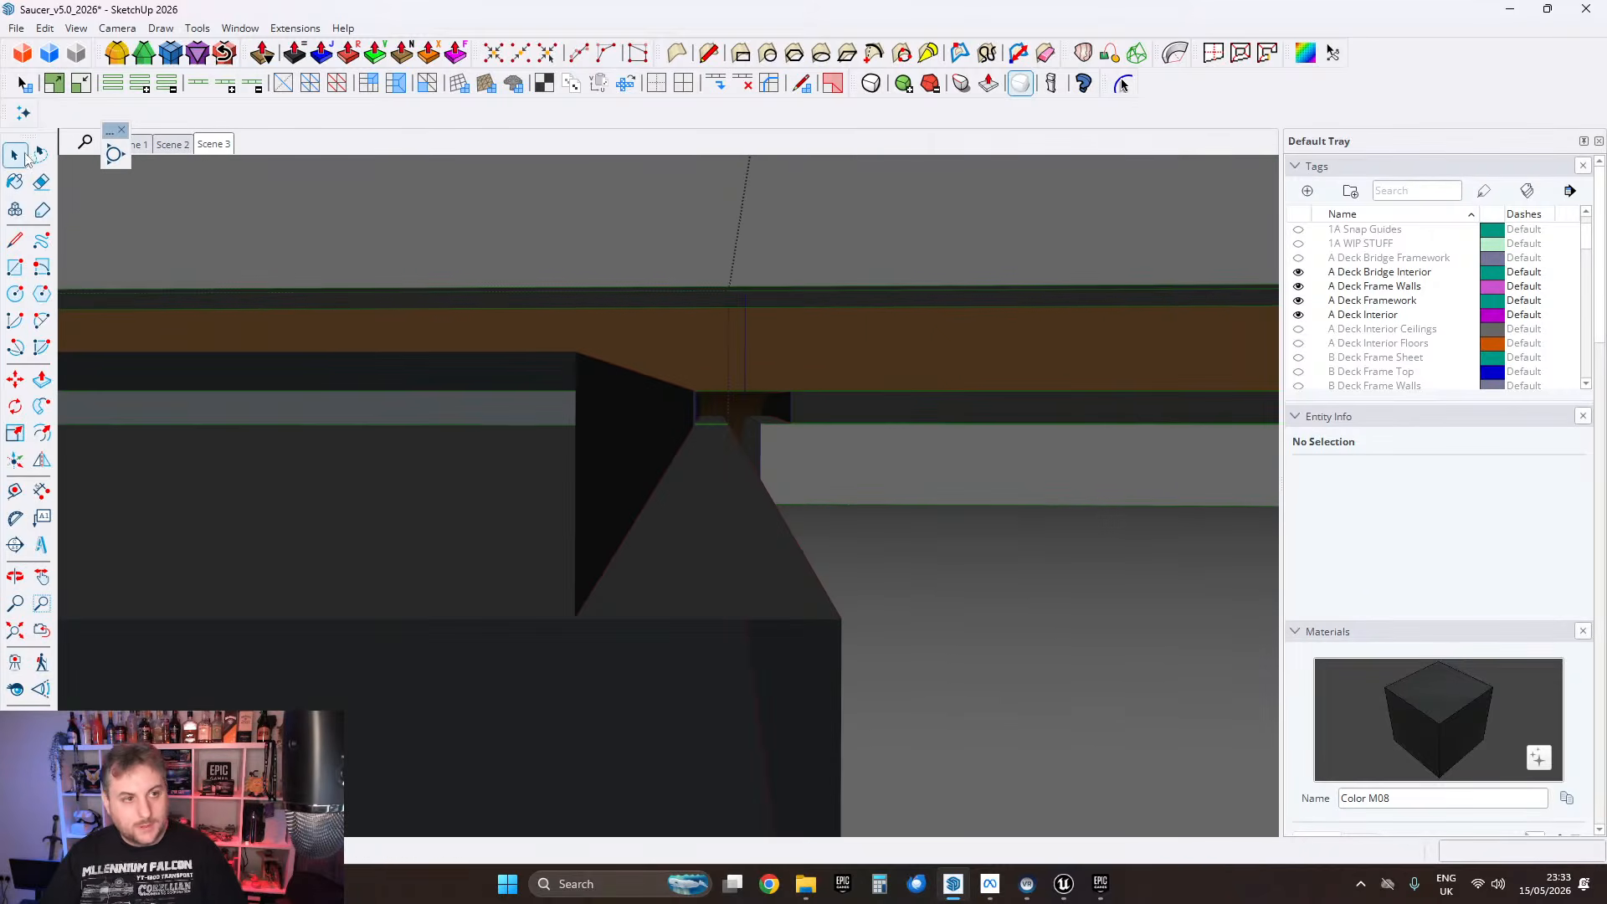
pyautogui.moveTo(652, 276); pyautogui.dragTo(610, 294, button='middle')
pyautogui.doubleClick(564, 437)
pyautogui.doubleClick(543, 434)
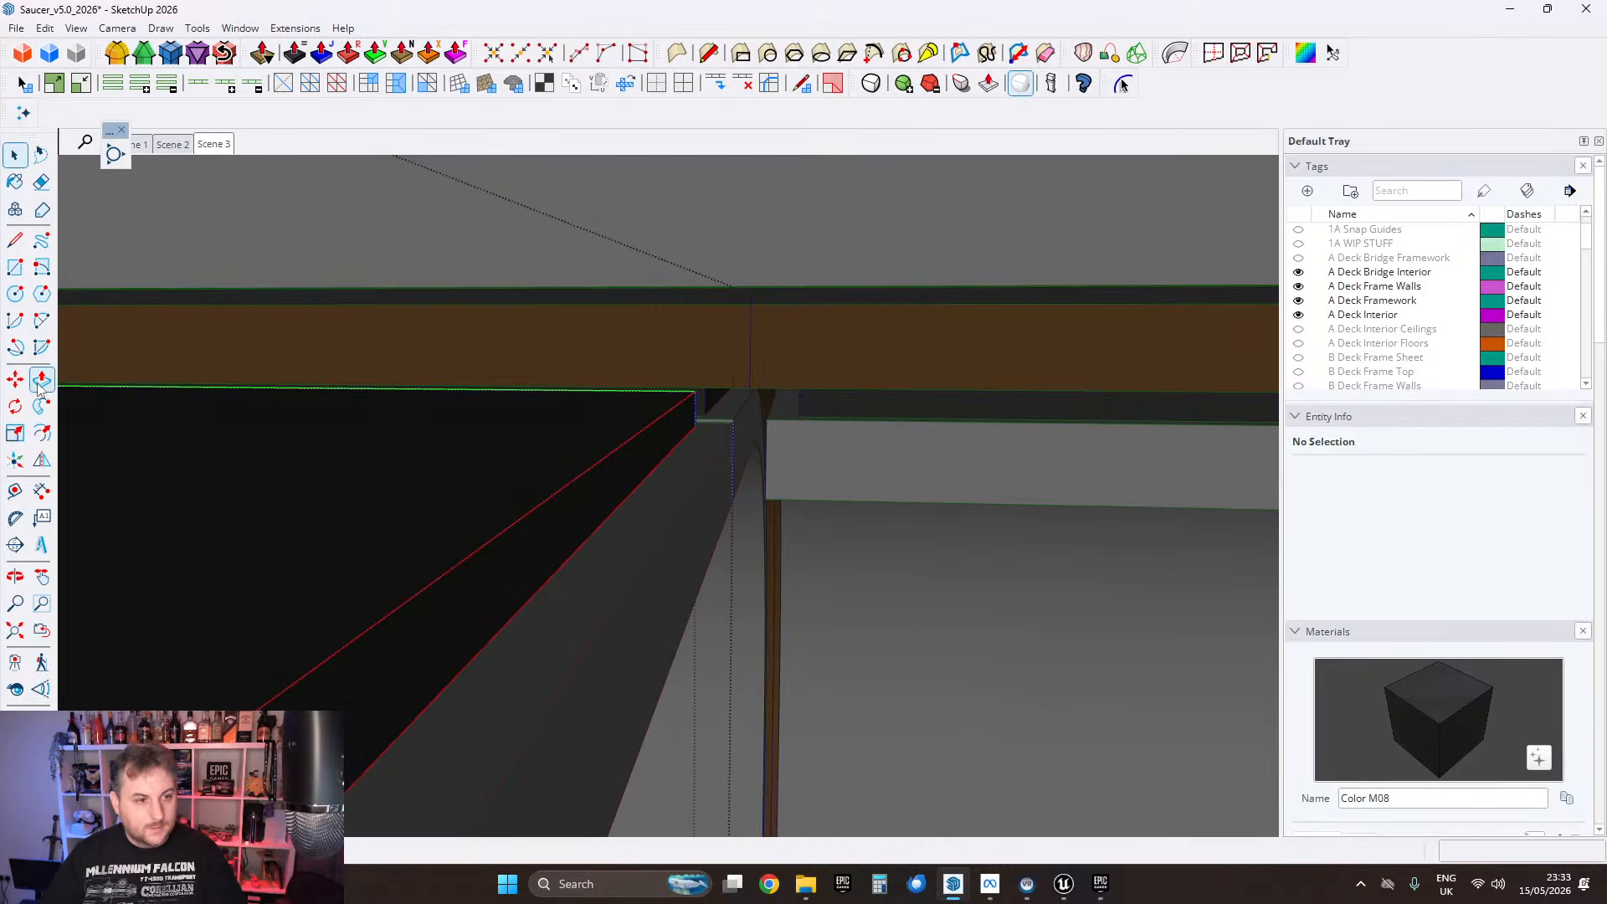
pyautogui.moveTo(592, 506); pyautogui.dragTo(757, 352, button='middle')
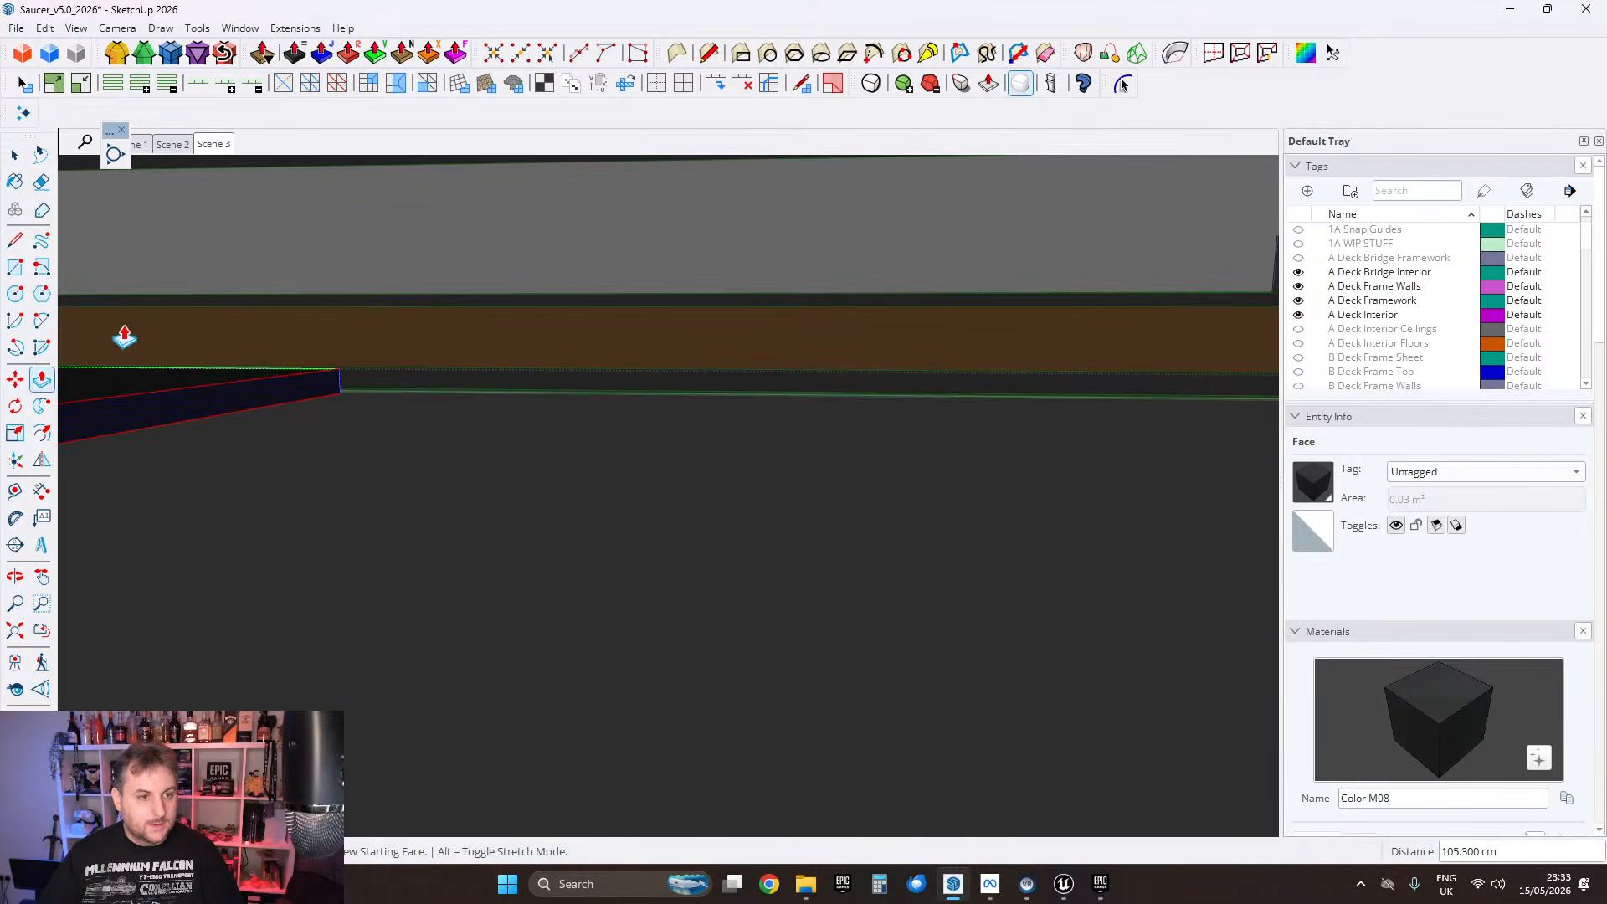
pyautogui.keyDown('shift'); pyautogui.moveTo(125, 337); pyautogui.dragTo(930, 389, button='middle'); pyautogui.keyUp('shift')
pyautogui.keyDown('shift'); pyautogui.moveTo(728, 380); pyautogui.dragTo(413, 326, button='middle'); pyautogui.keyUp('shift')
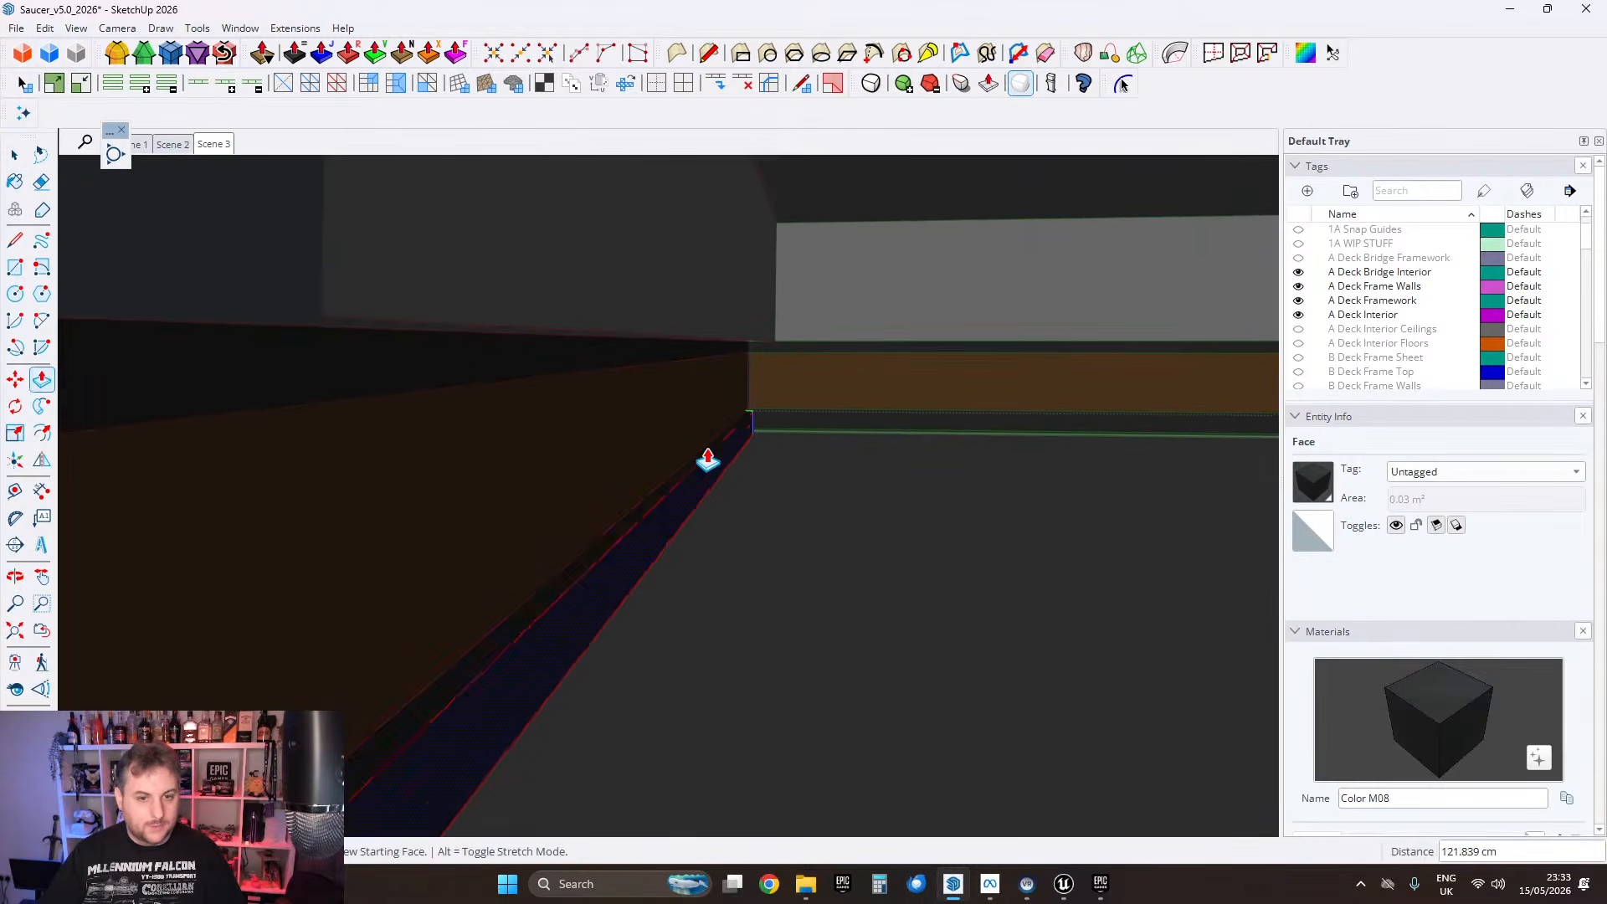
# Step: Push/Pull the inner dark layer's long edge by 1.5 cm to offset it from the orange layer
pyautogui.keyDown('shift'); pyautogui.moveTo(706, 463); pyautogui.dragTo(712, 360, button='middle'); pyautogui.keyUp('shift')
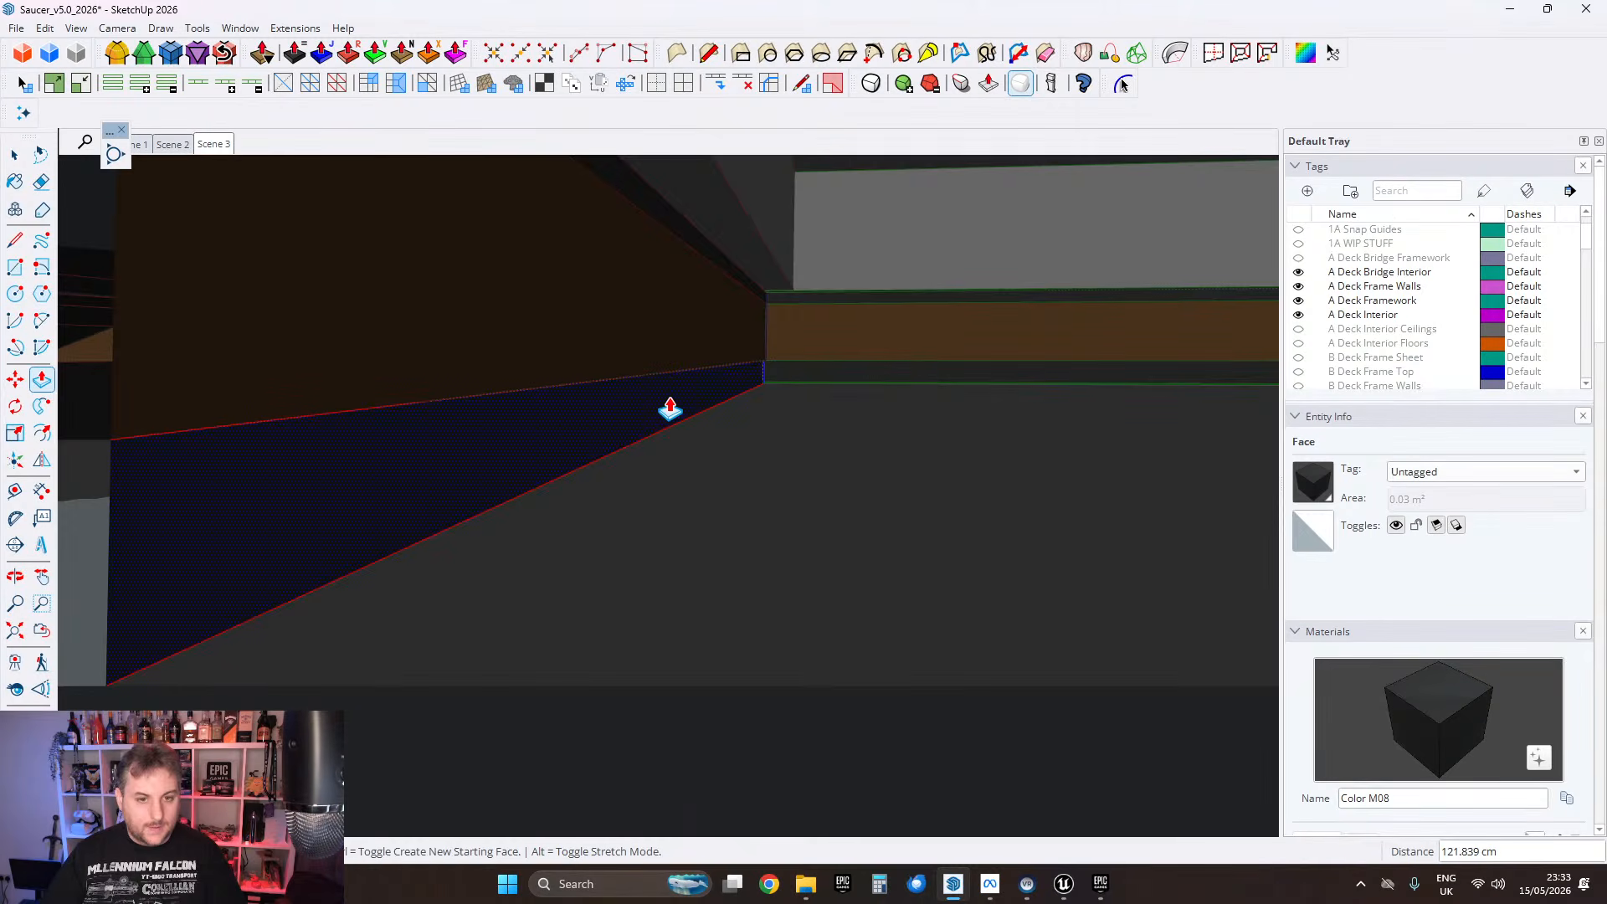
pyautogui.write('1.5')
pyautogui.press('Return')
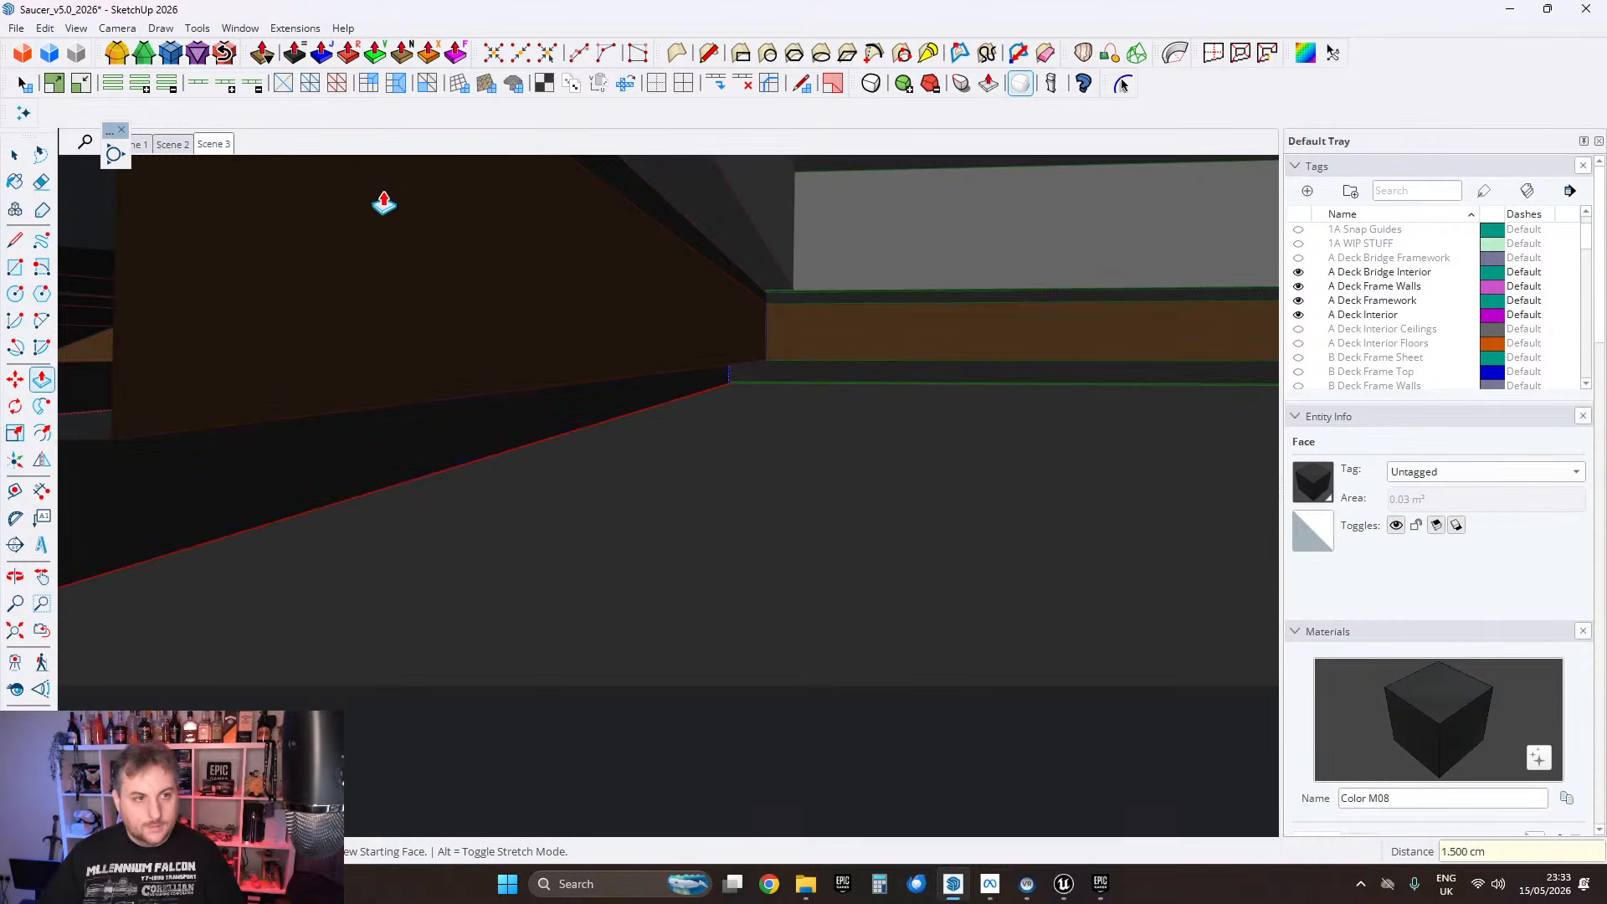
# Step: Push/Pull the white layer's long edge 122.839 cm to the adjoining wall, then offset it by 0.5 cm
pyautogui.click(16, 155)
pyautogui.scroll(-1, 454, 281)
pyautogui.keyDown('shift'); pyautogui.moveTo(1087, 377); pyautogui.dragTo(737, 368, button='middle'); pyautogui.keyUp('shift')
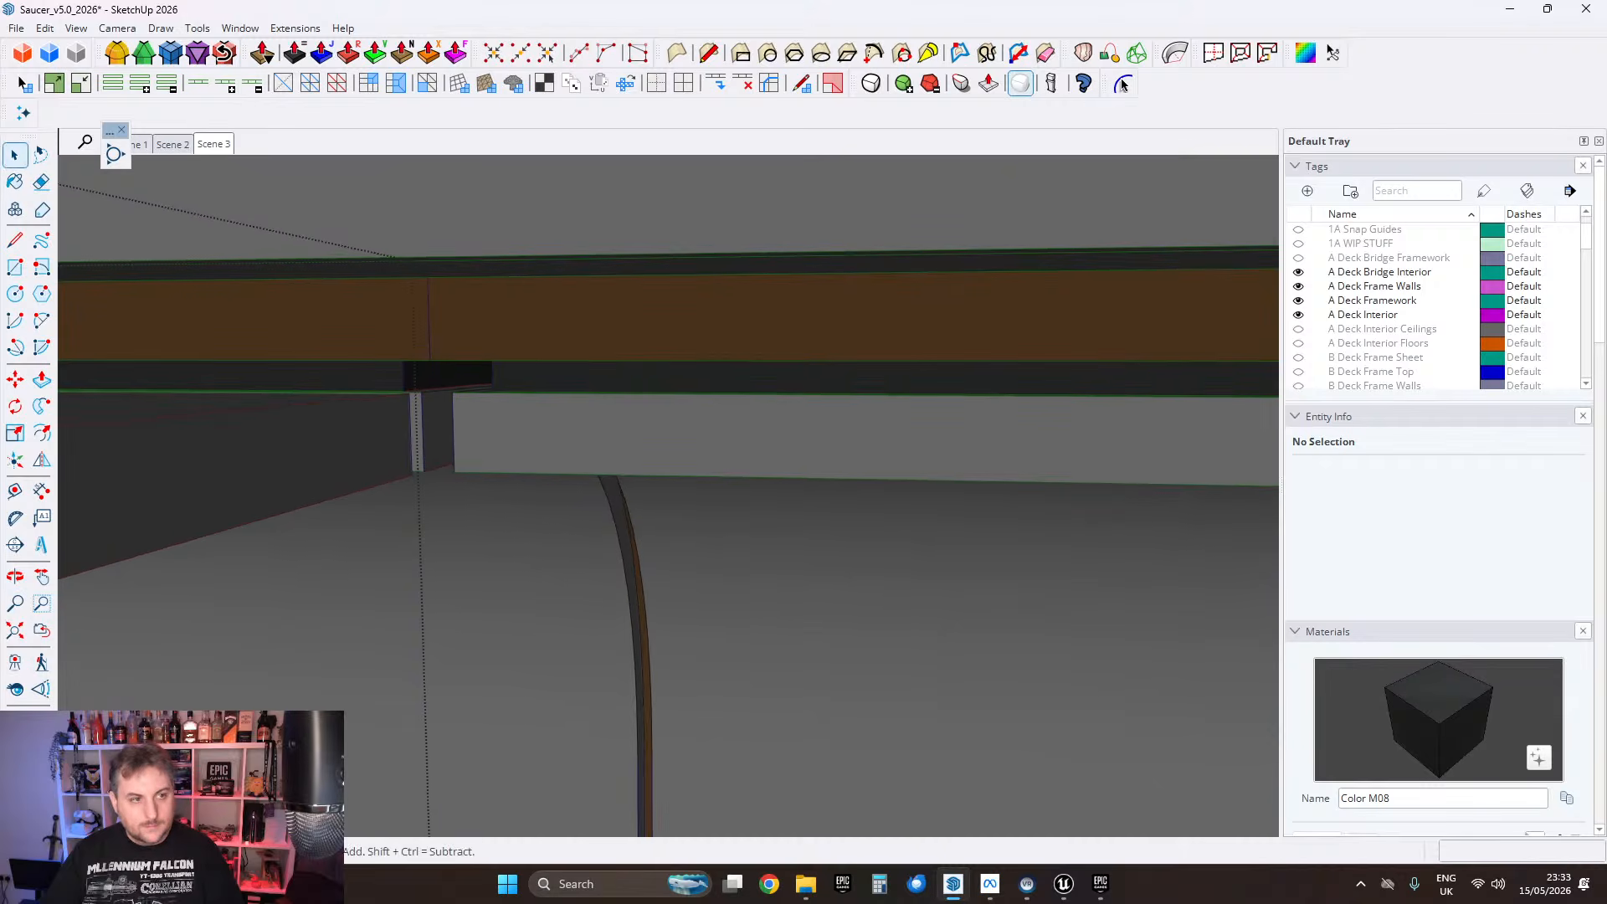
pyautogui.moveTo(433, 369); pyautogui.dragTo(559, 420, button='middle')
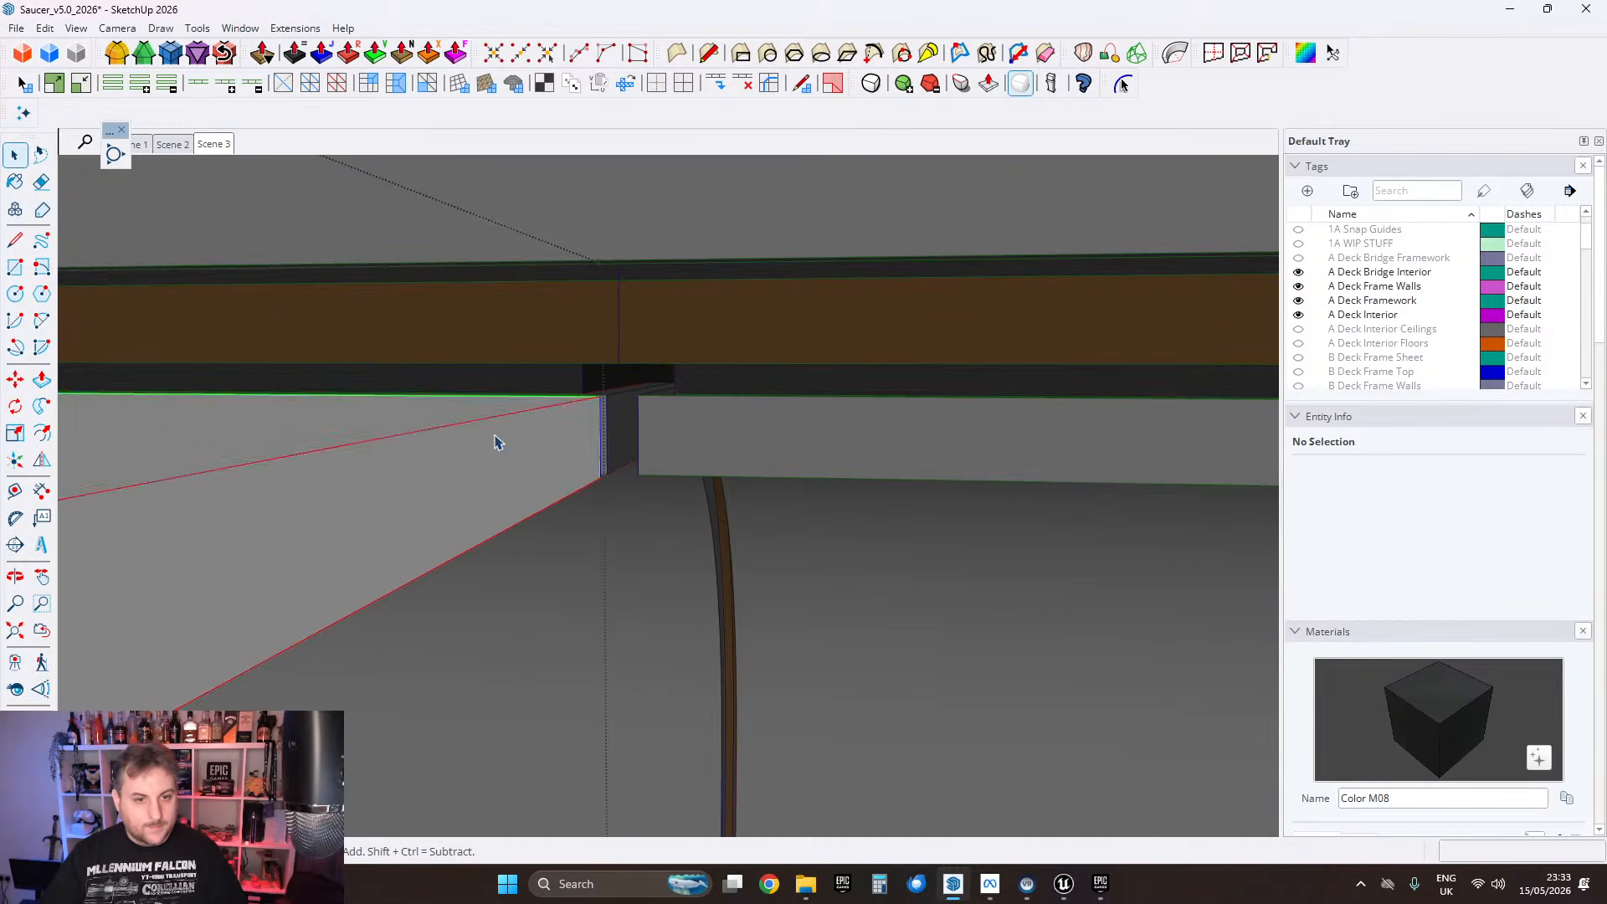
pyautogui.click(477, 466)
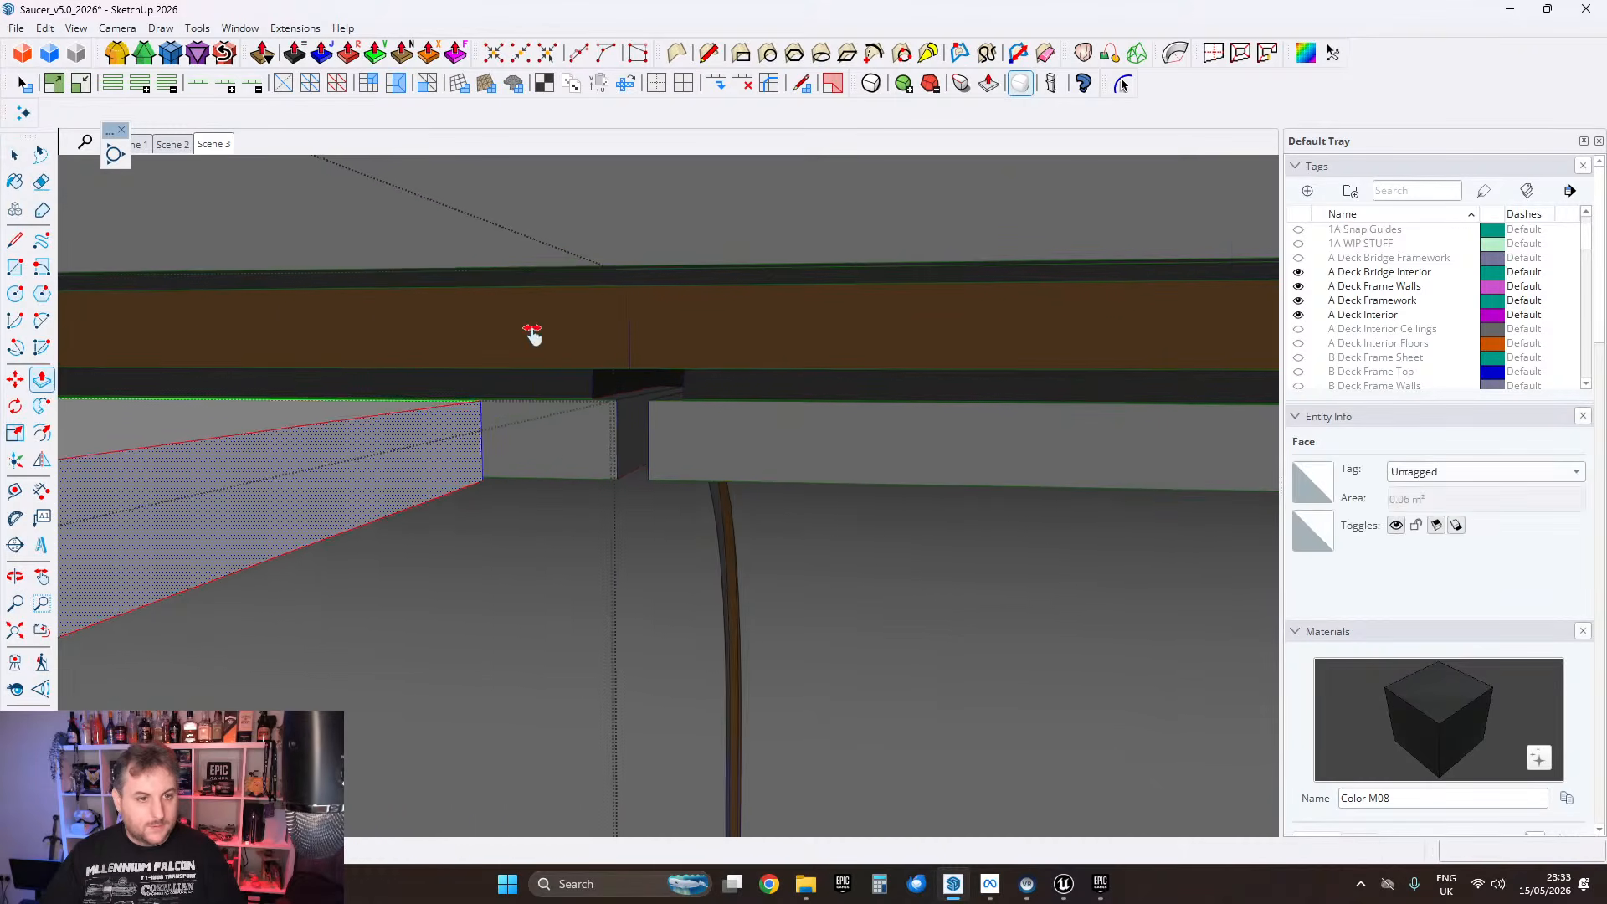
pyautogui.moveTo(530, 334); pyautogui.dragTo(623, 334, button='middle')
pyautogui.press('p')
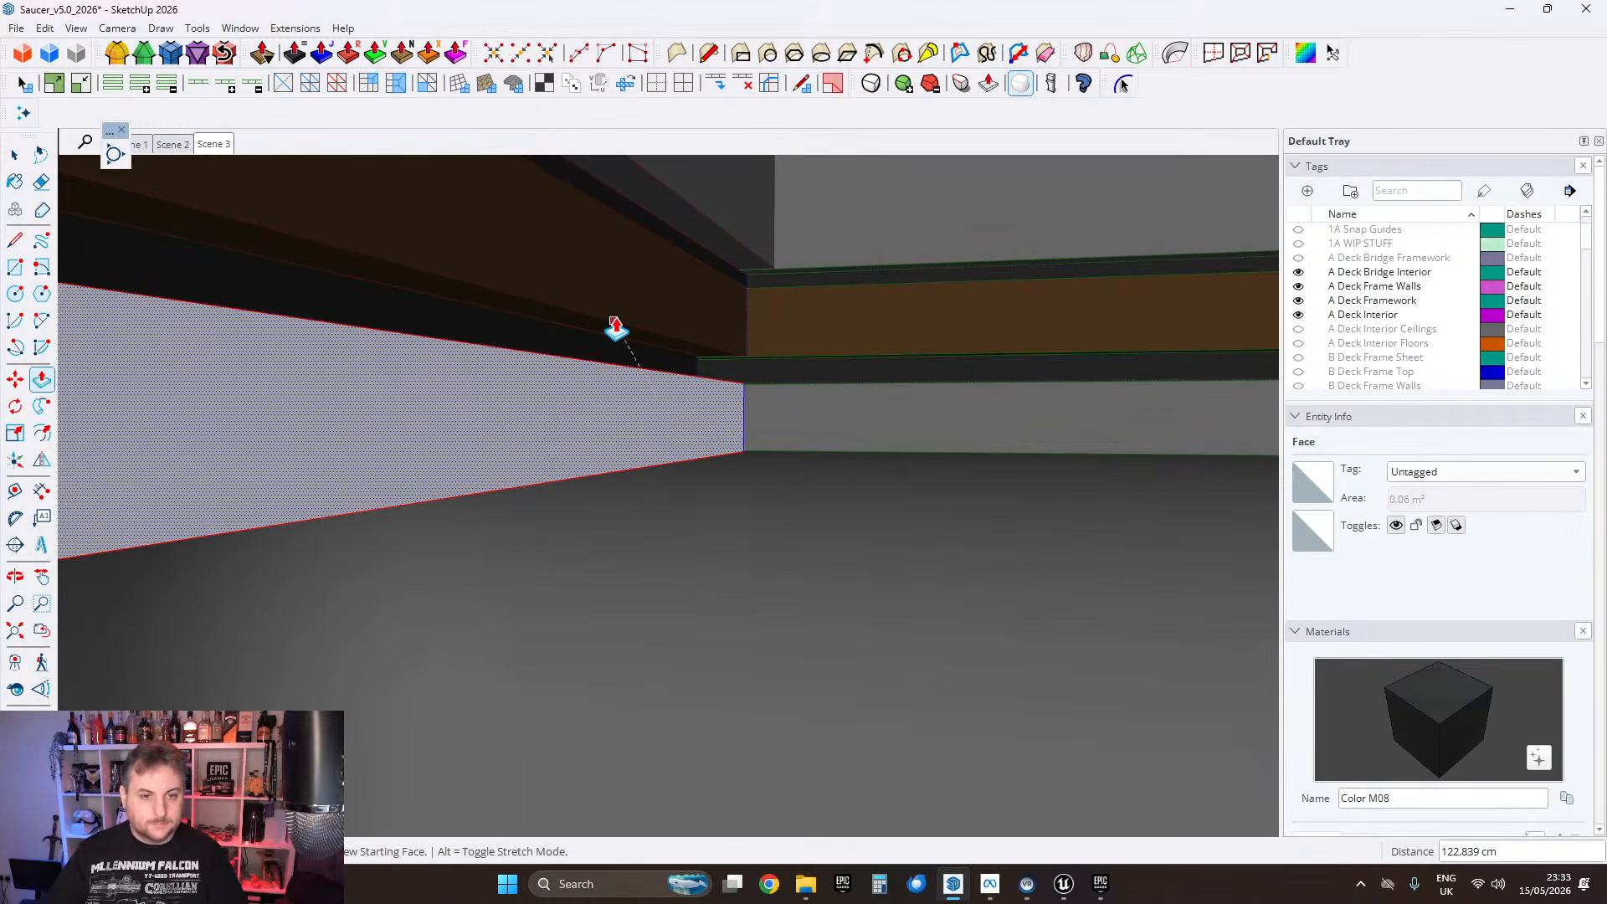
pyautogui.write('0.5')
pyautogui.press('Return')
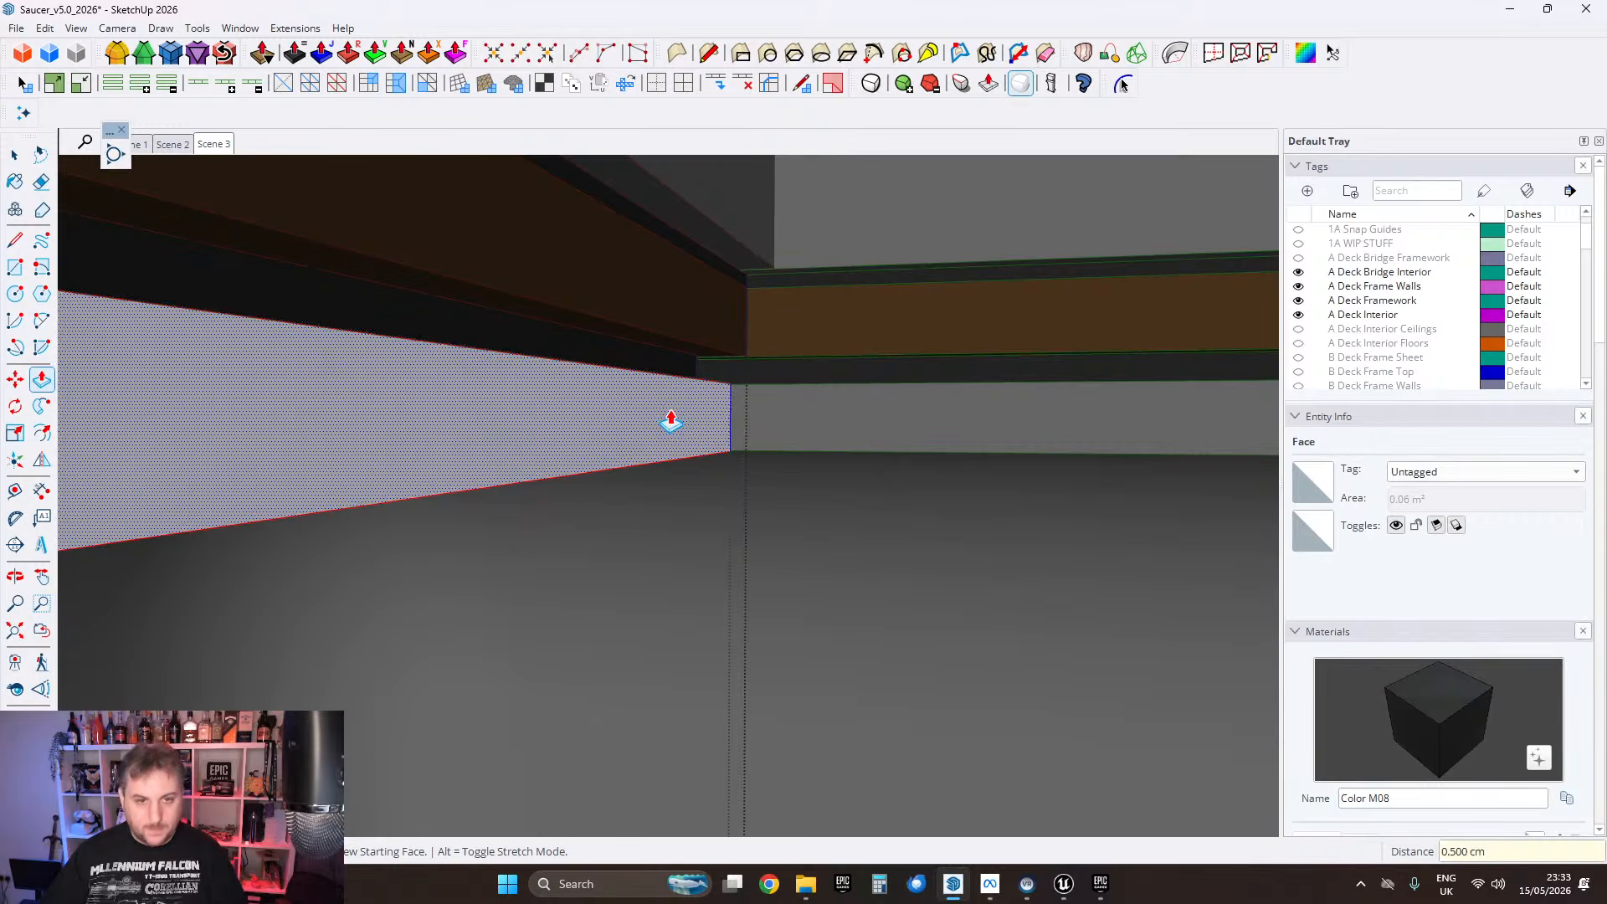
# Step: Select all of the white layer's geometry, run FixIt 101 on it and soften its edges at 30 degrees
pyautogui.moveTo(374, 336); pyautogui.dragTo(447, 347, button='middle')
pyautogui.tripleClick(419, 333)
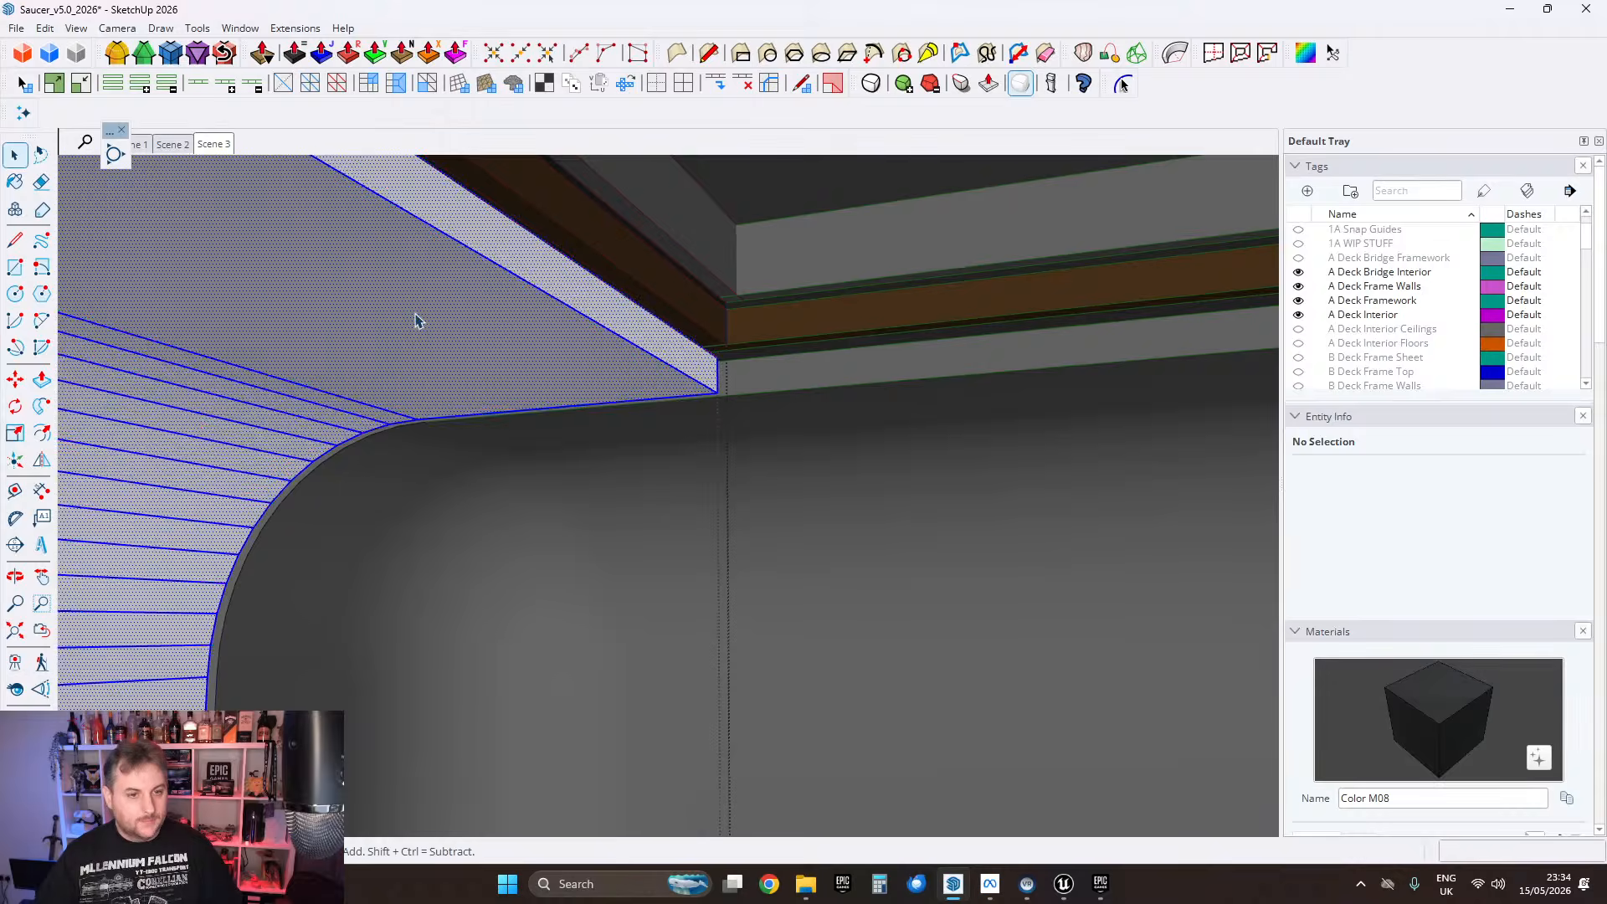
pyautogui.rightClick(414, 289)
pyautogui.click(479, 724)
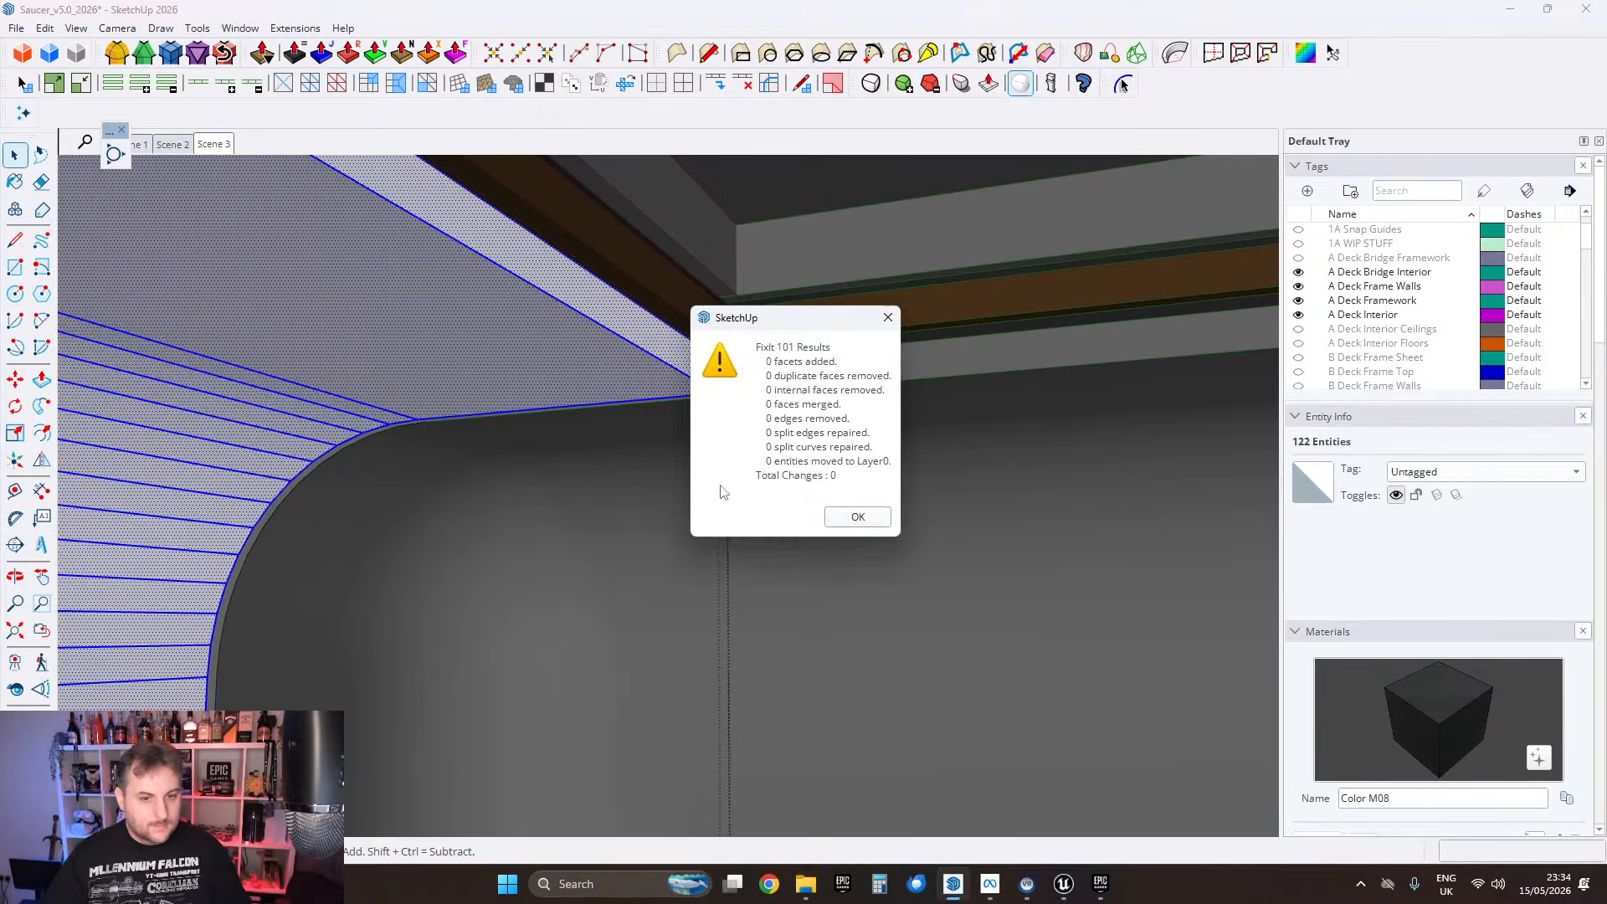
pyautogui.press('Return')
pyautogui.rightClick(426, 318)
pyautogui.click(496, 572)
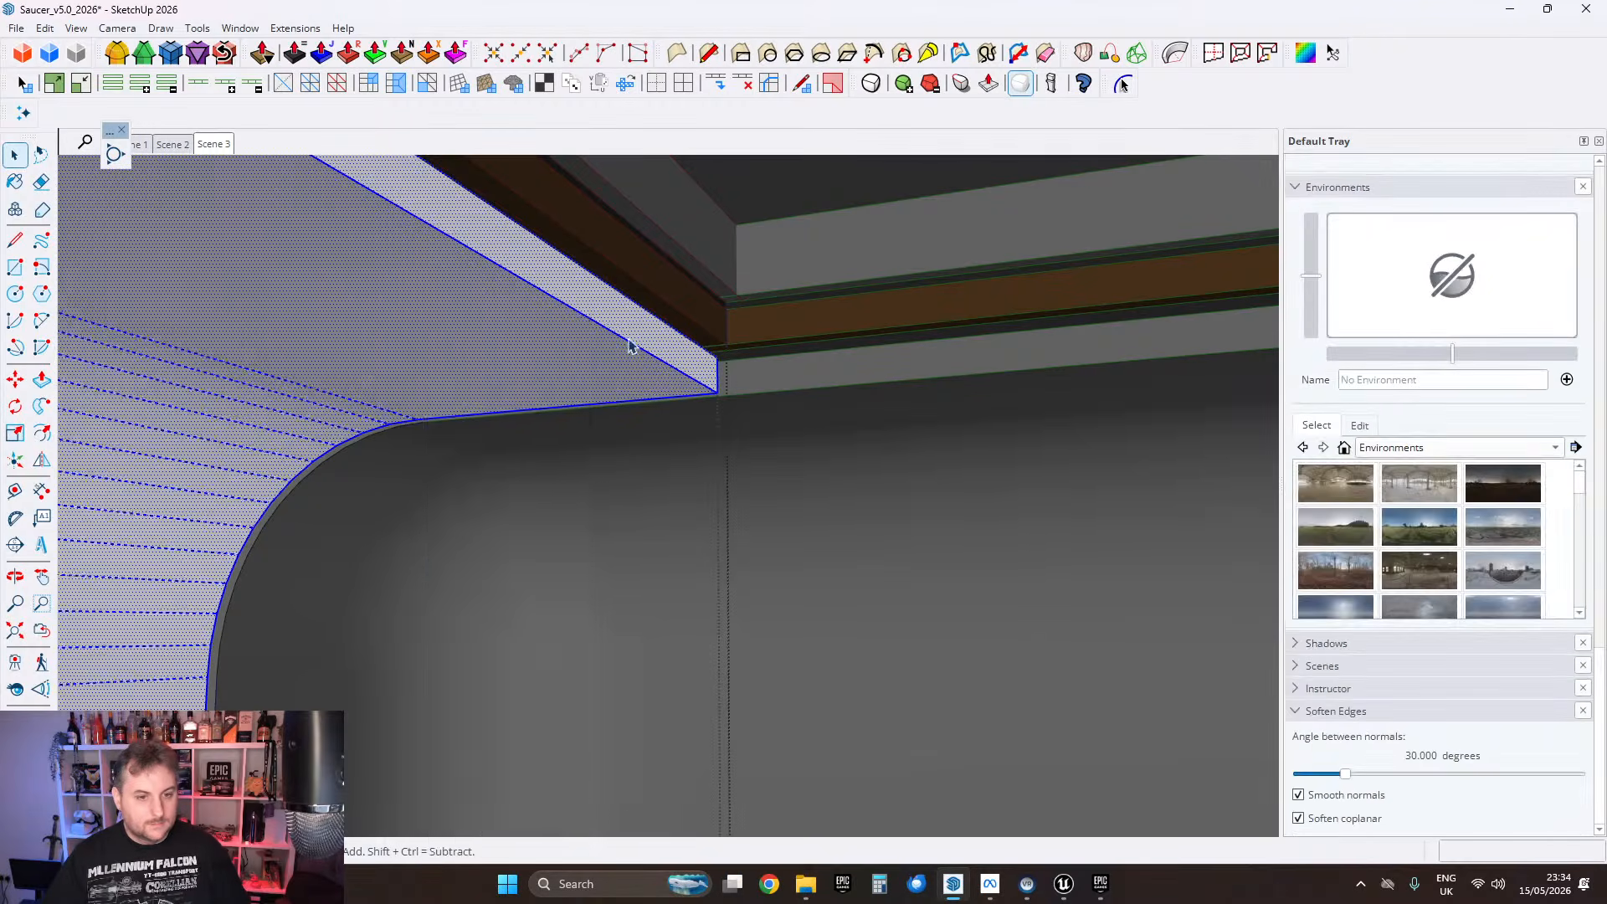
# Step: Examine the rebuilt wall panel from inside the room and compare it with the neighbouring rooms' walls and corners
pyautogui.moveTo(635, 344); pyautogui.dragTo(575, 572, button='middle')
pyautogui.scroll(1, 625, 516)
pyautogui.moveTo(679, 360); pyautogui.dragTo(693, 541, button='middle')
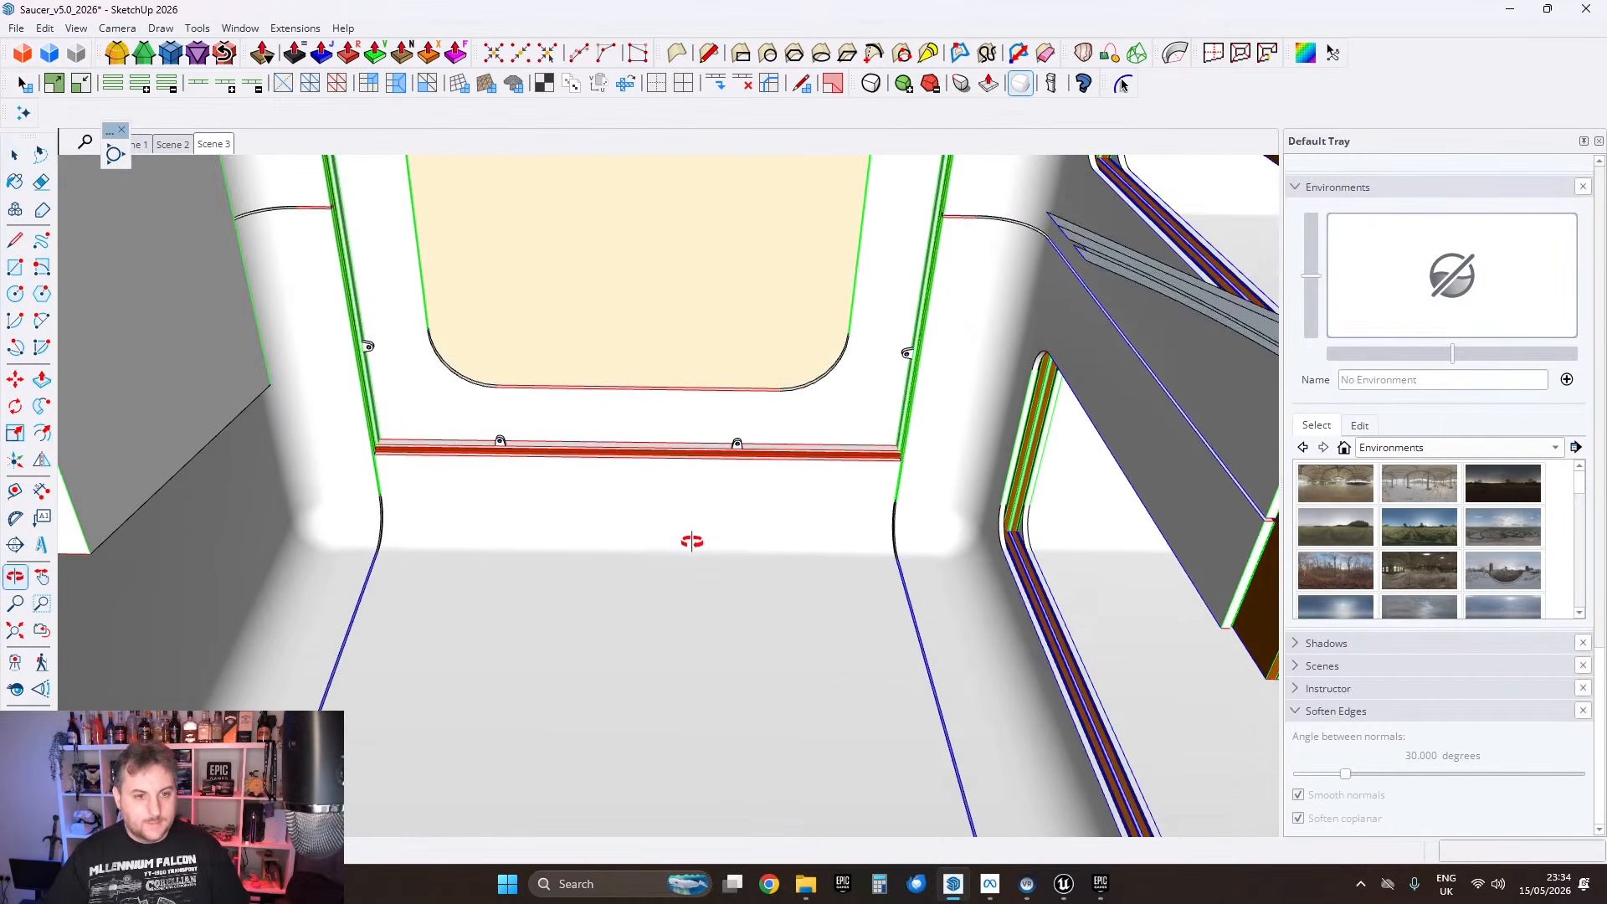
pyautogui.scroll(1, 532, 422)
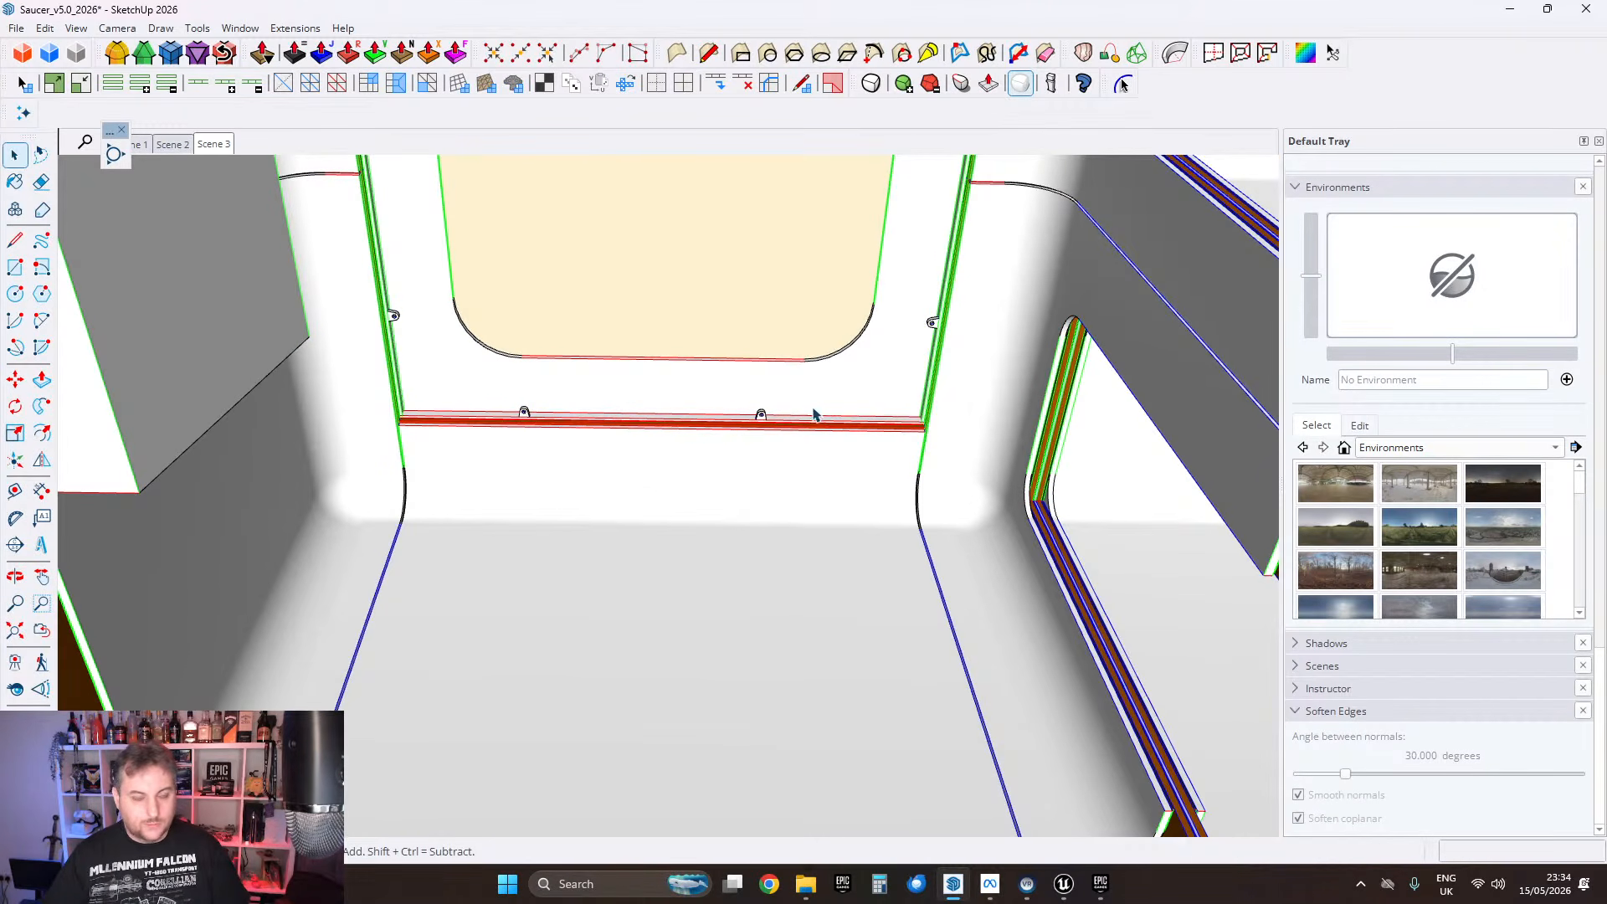
pyautogui.moveTo(538, 478)
pyautogui.mouseDown(button='middle')
pyautogui.moveTo(574, 424)
pyautogui.moveTo(567, 467)
pyautogui.mouseUp(button='middle')
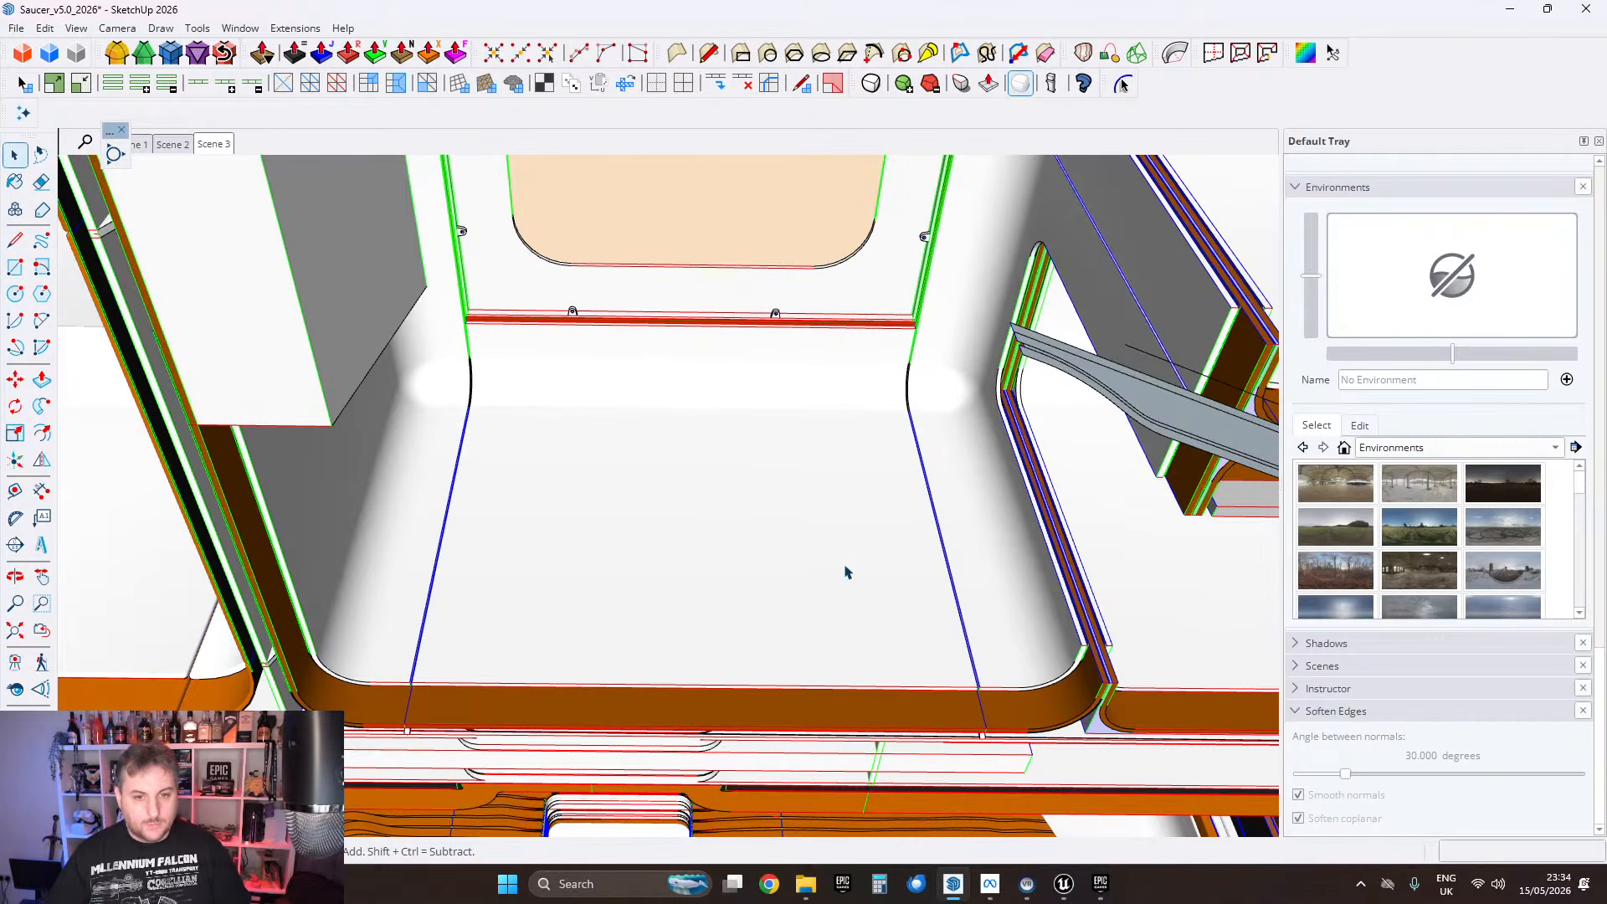
pyautogui.moveTo(731, 467); pyautogui.dragTo(885, 382, button='middle')
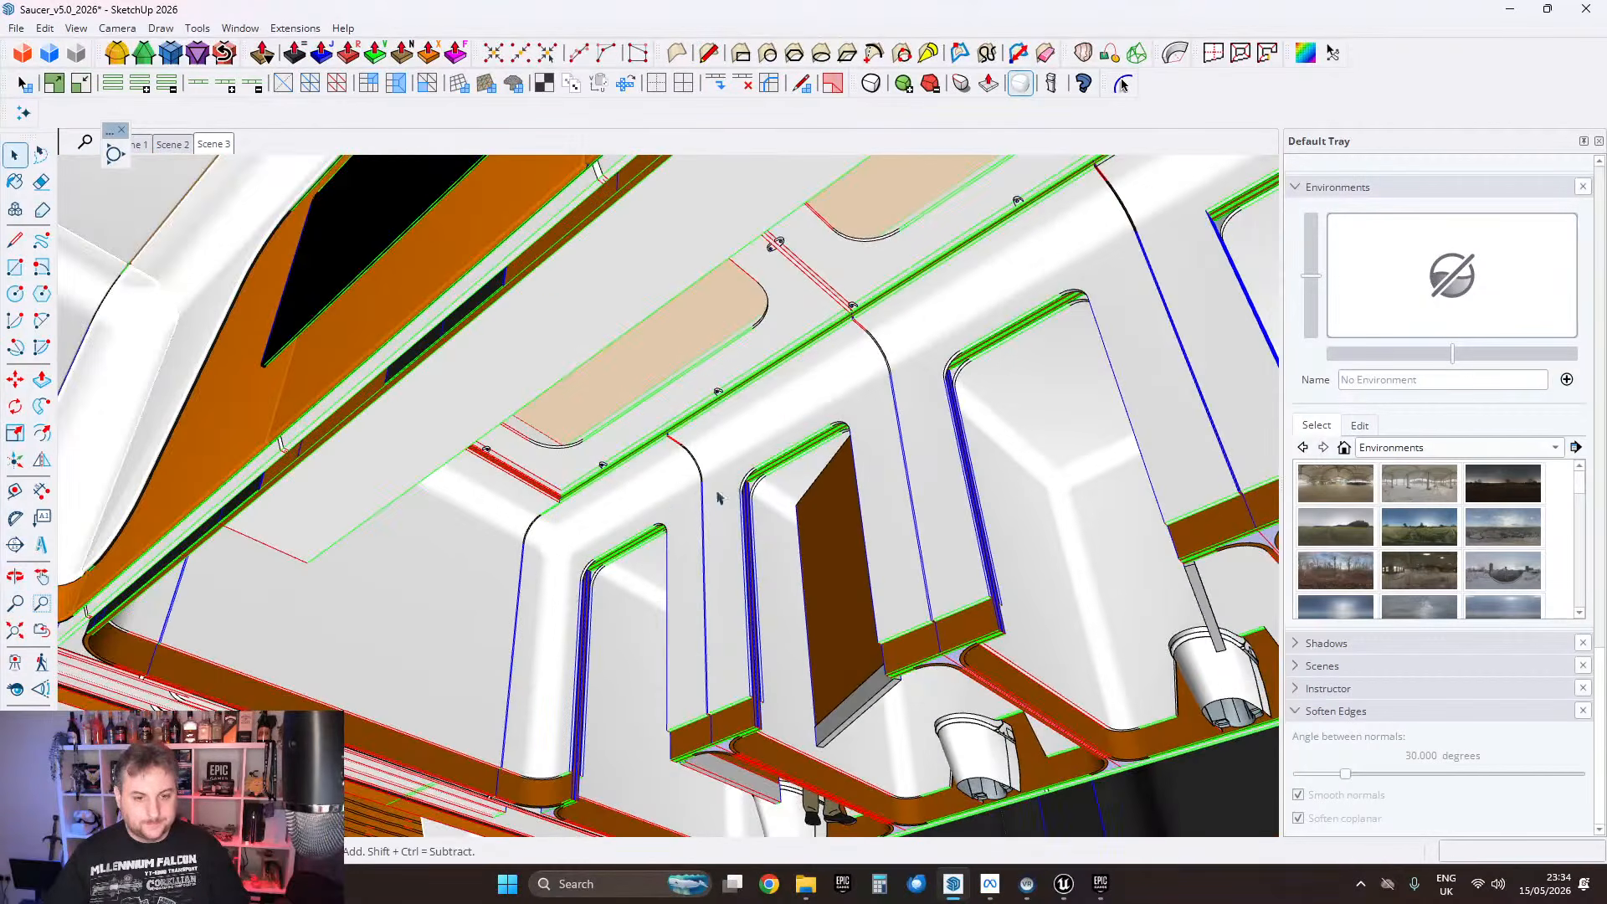
pyautogui.moveTo(718, 498); pyautogui.dragTo(721, 308, button='middle')
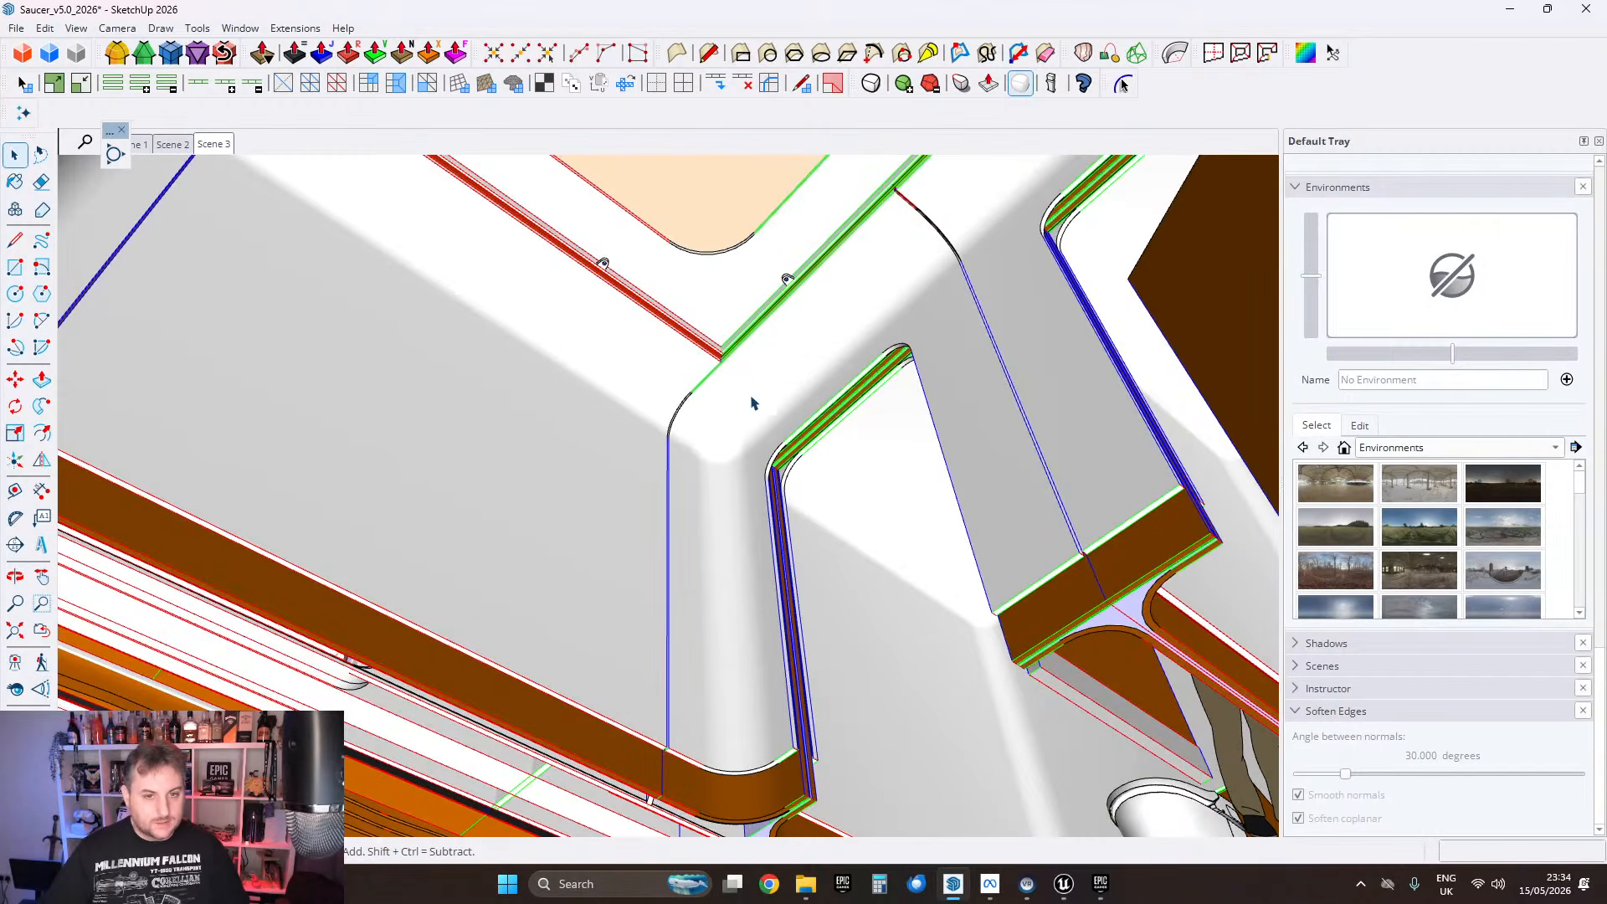
pyautogui.moveTo(529, 385); pyautogui.dragTo(620, 420, button='middle')
# Step: Examine the frame and the gaps behind the room's orange wall edge beside the doorway opening
pyautogui.scroll(2, 636, 581)
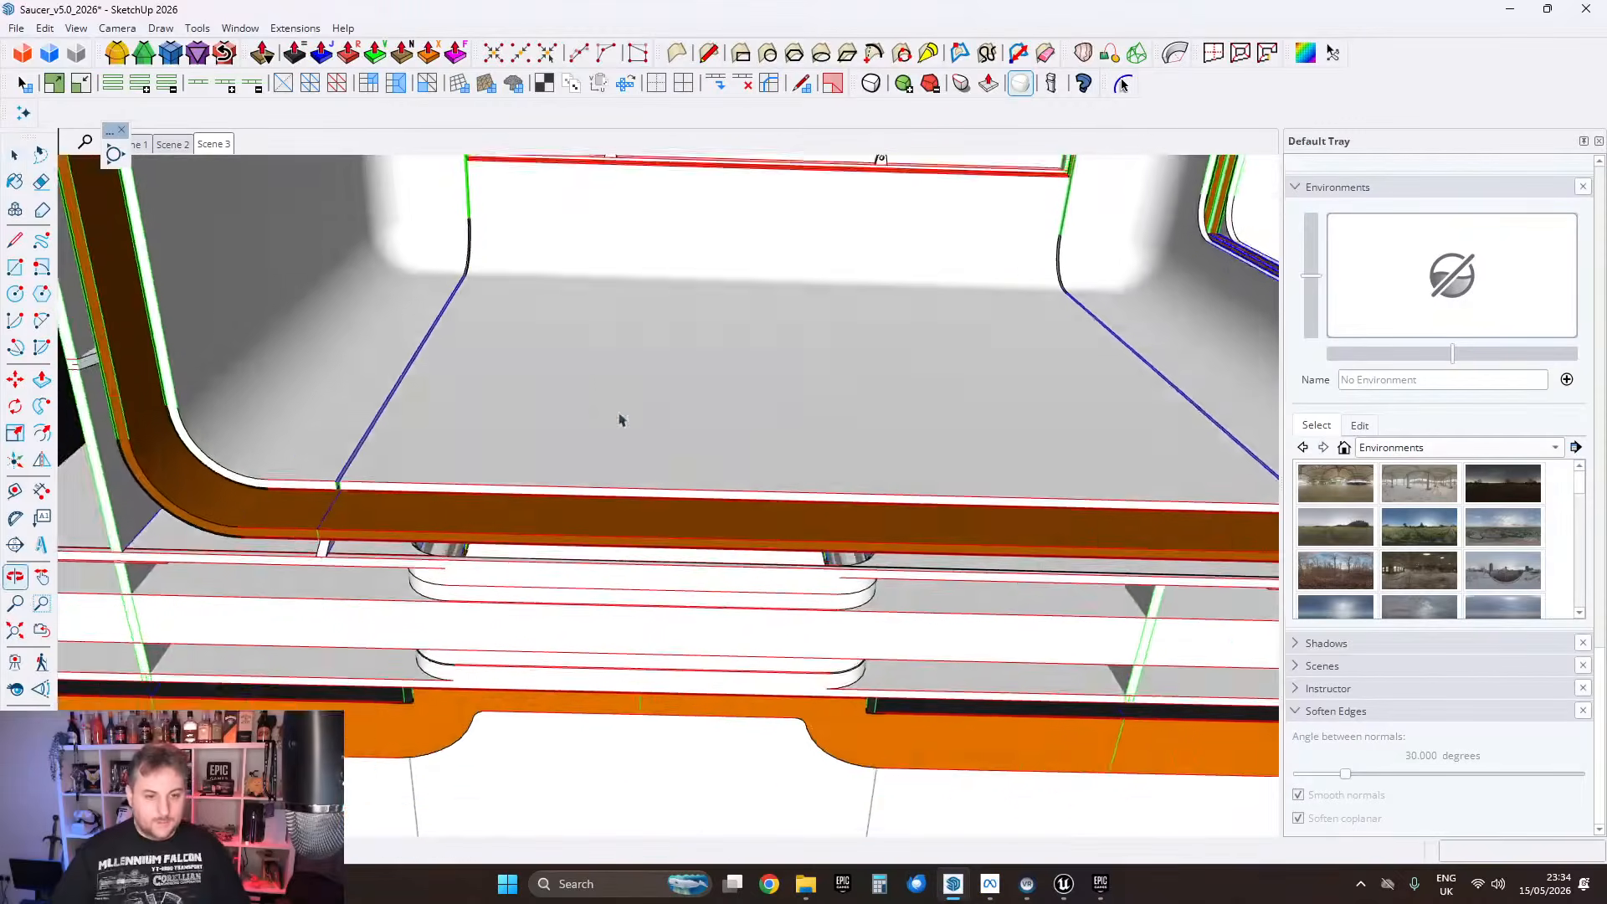
pyautogui.scroll(3, 468, 496)
pyautogui.moveTo(460, 501); pyautogui.dragTo(658, 315, button='middle')
pyautogui.scroll(1, 611, 504)
pyautogui.scroll(1, 611, 512)
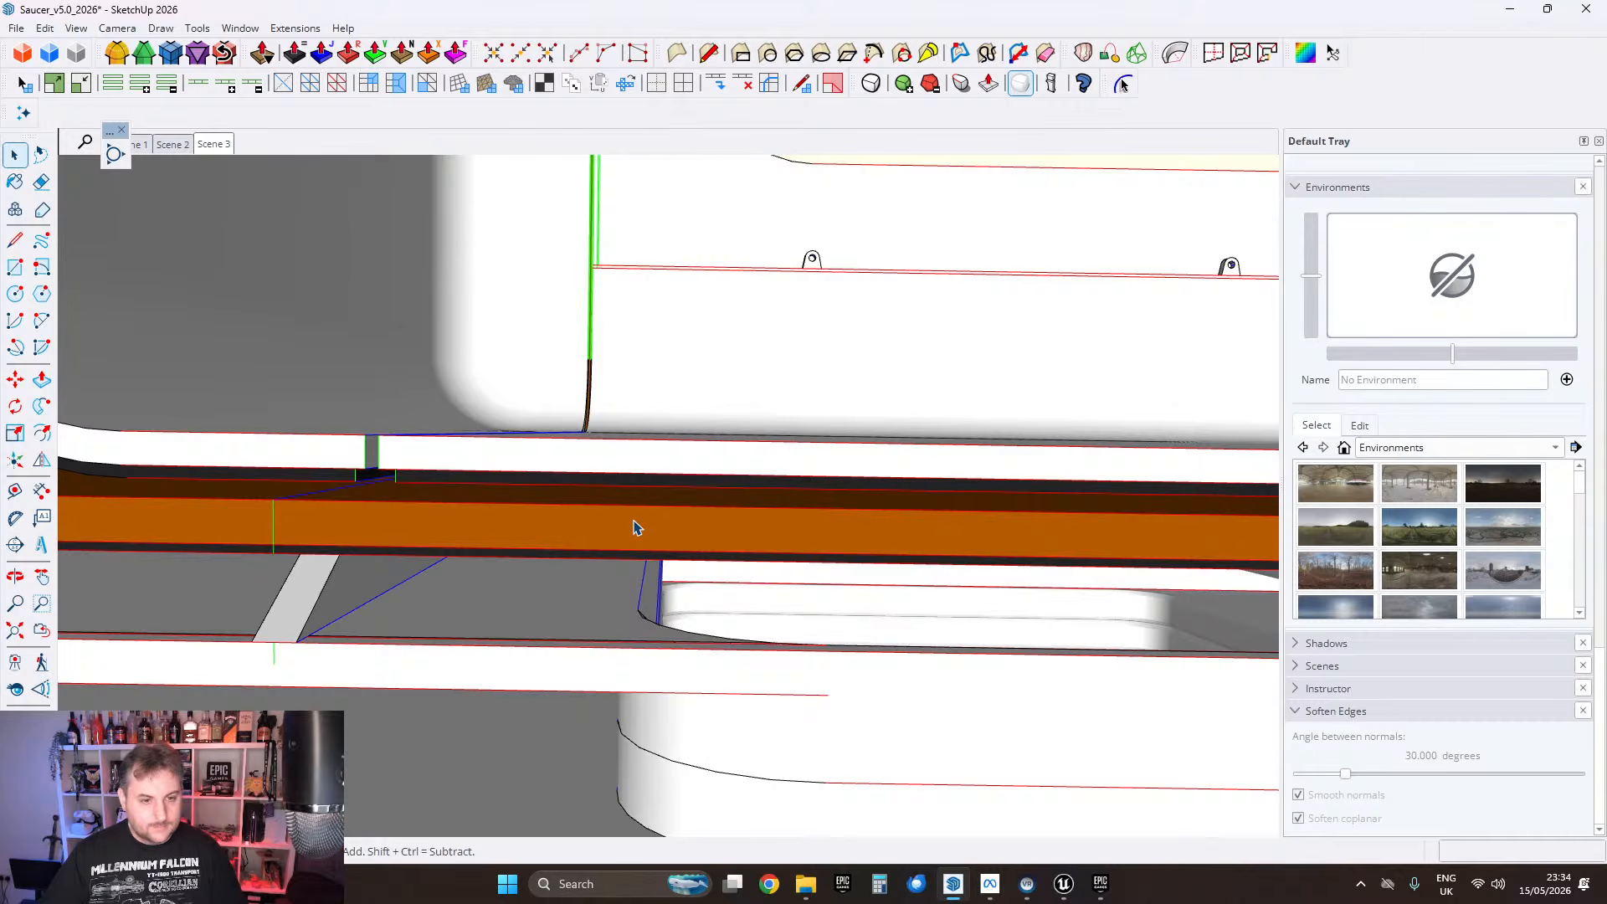
pyautogui.scroll(-1, 633, 526)
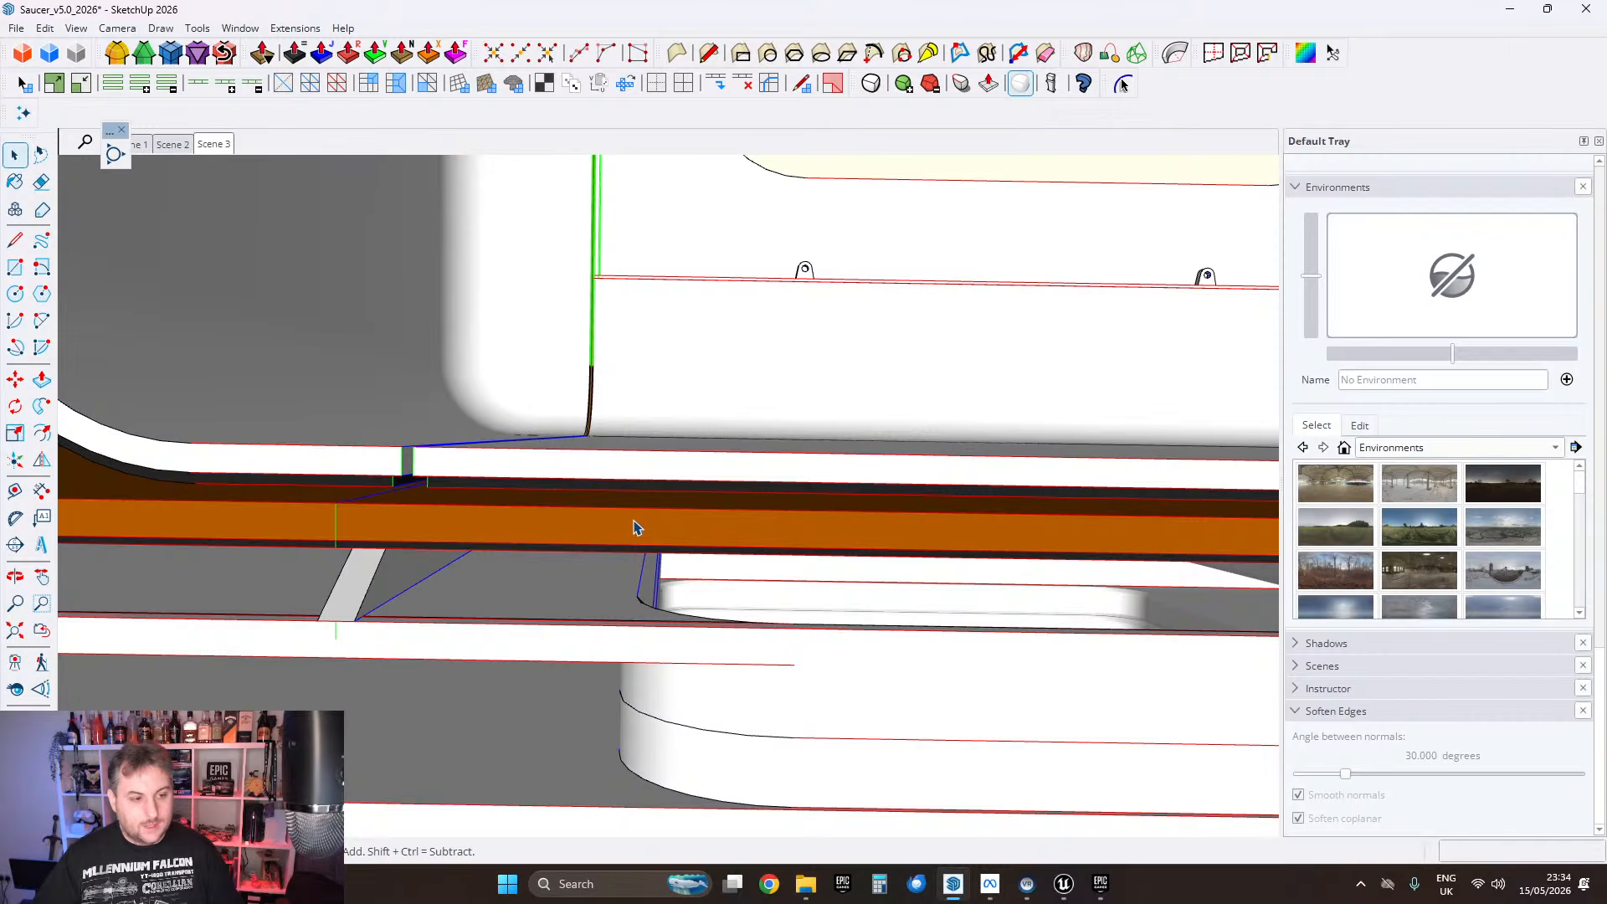
pyautogui.scroll(2, 634, 526)
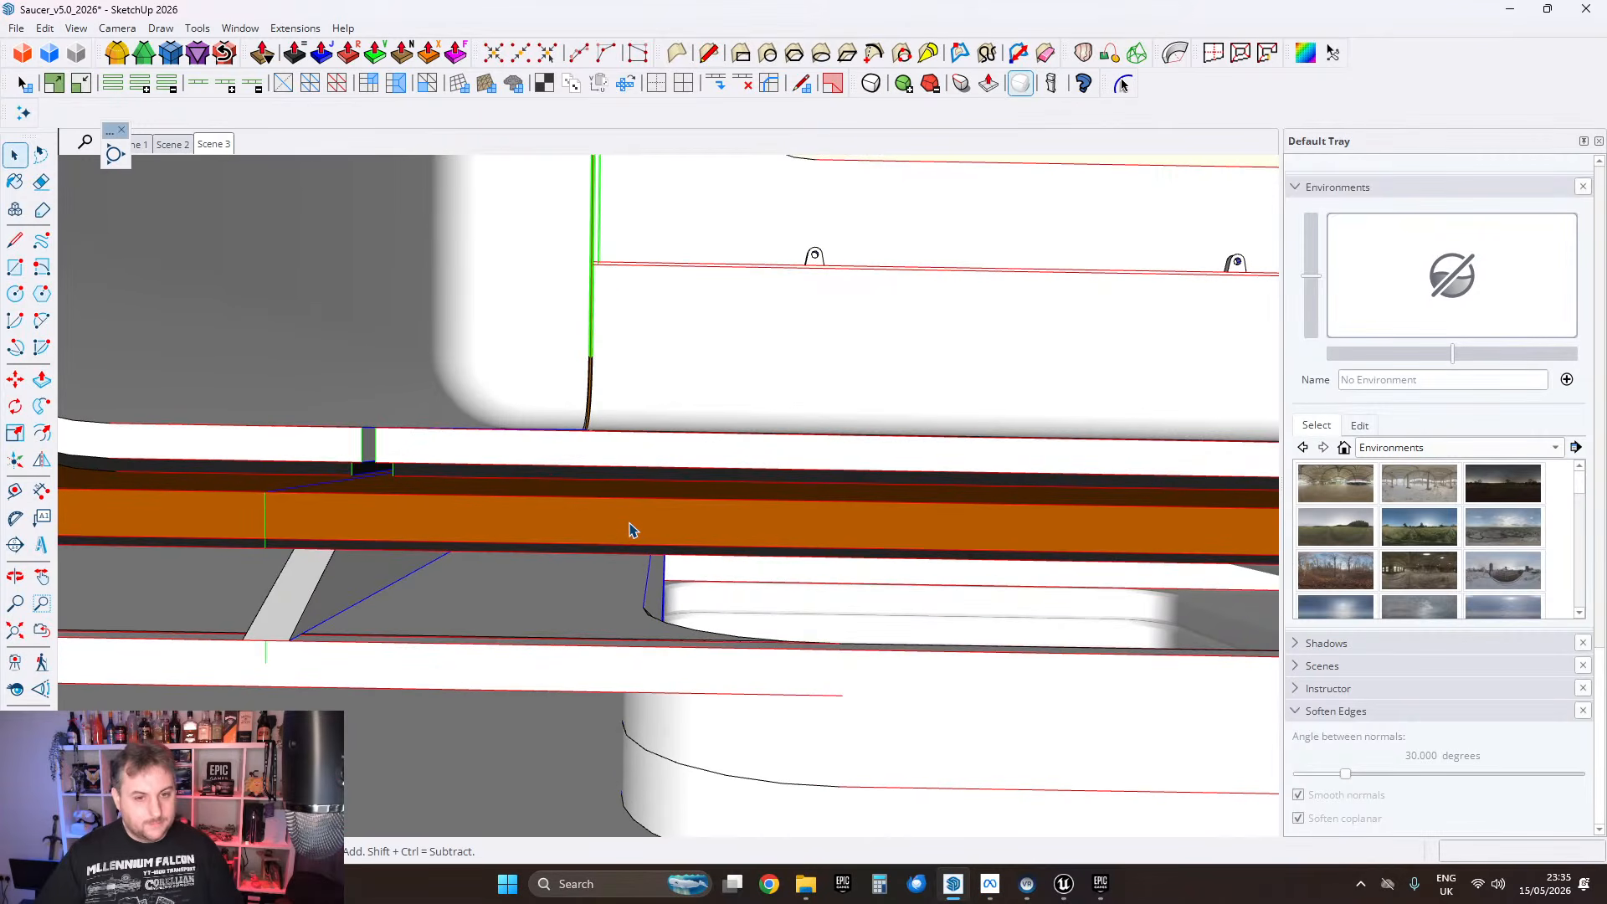
pyautogui.scroll(-6, 633, 536)
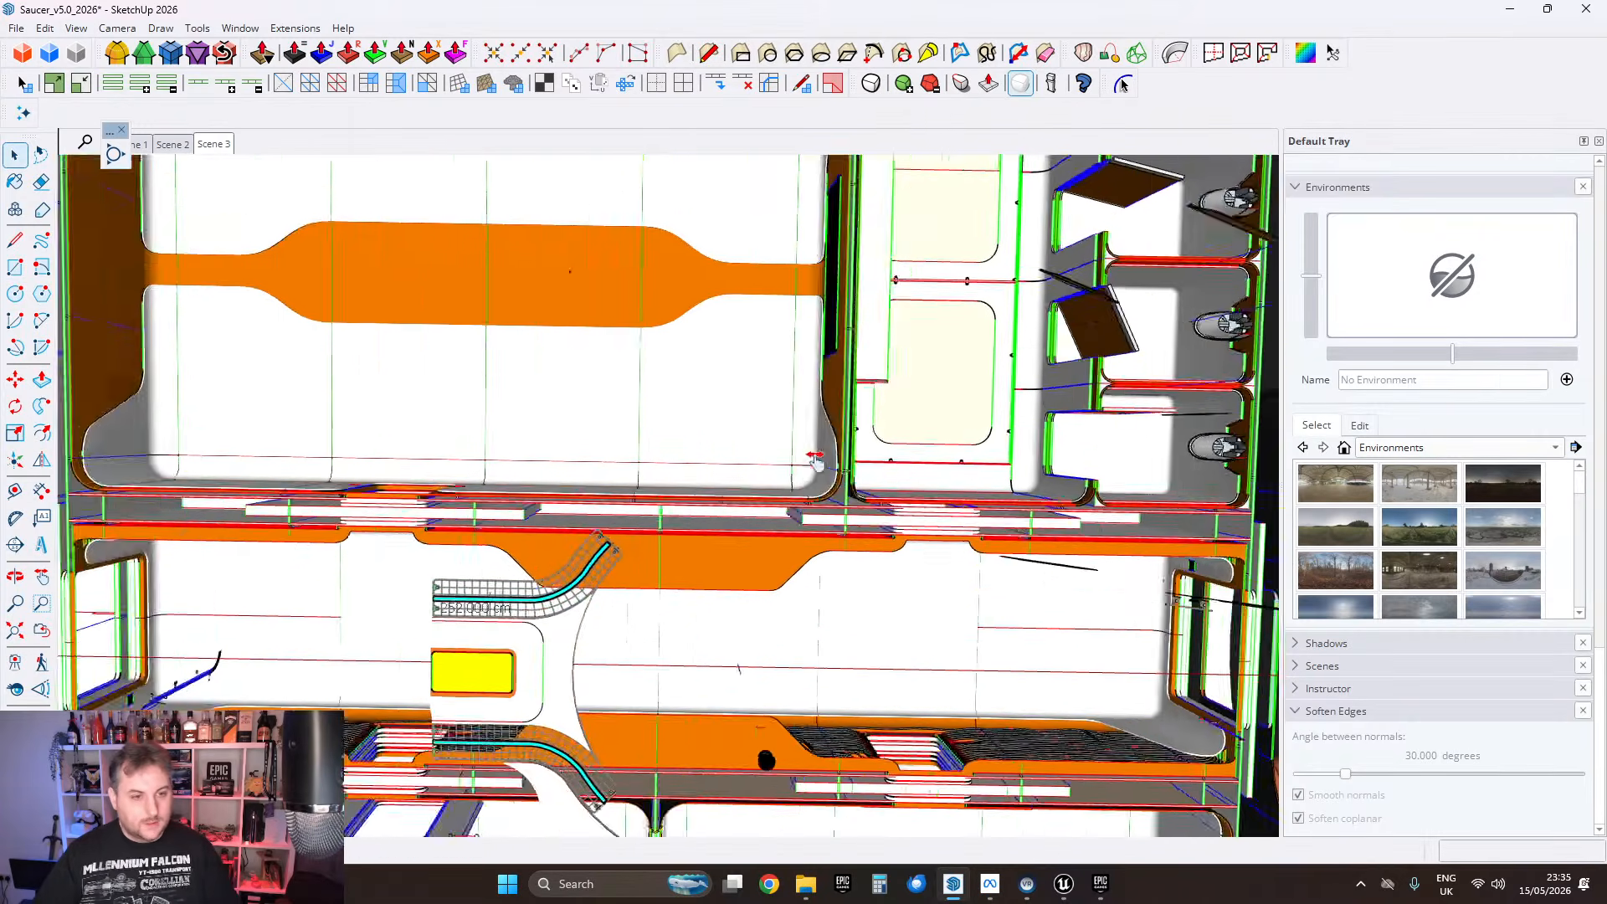
# Step: Examine the doorway surrounds and the ribbed corridor walls adjoining the room's frame
pyautogui.scroll(3, 919, 536)
pyautogui.moveTo(919, 536)
pyautogui.mouseDown(button='middle')
pyautogui.moveTo(586, 678)
pyautogui.moveTo(1024, 659)
pyautogui.moveTo(979, 437)
pyautogui.moveTo(446, 568)
pyautogui.moveTo(445, 524)
pyautogui.moveTo(836, 706)
pyautogui.moveTo(862, 455)
pyautogui.moveTo(857, 659)
pyautogui.moveTo(905, 528)
pyautogui.moveTo(836, 595)
pyautogui.moveTo(1028, 601)
pyautogui.mouseUp(button='middle')
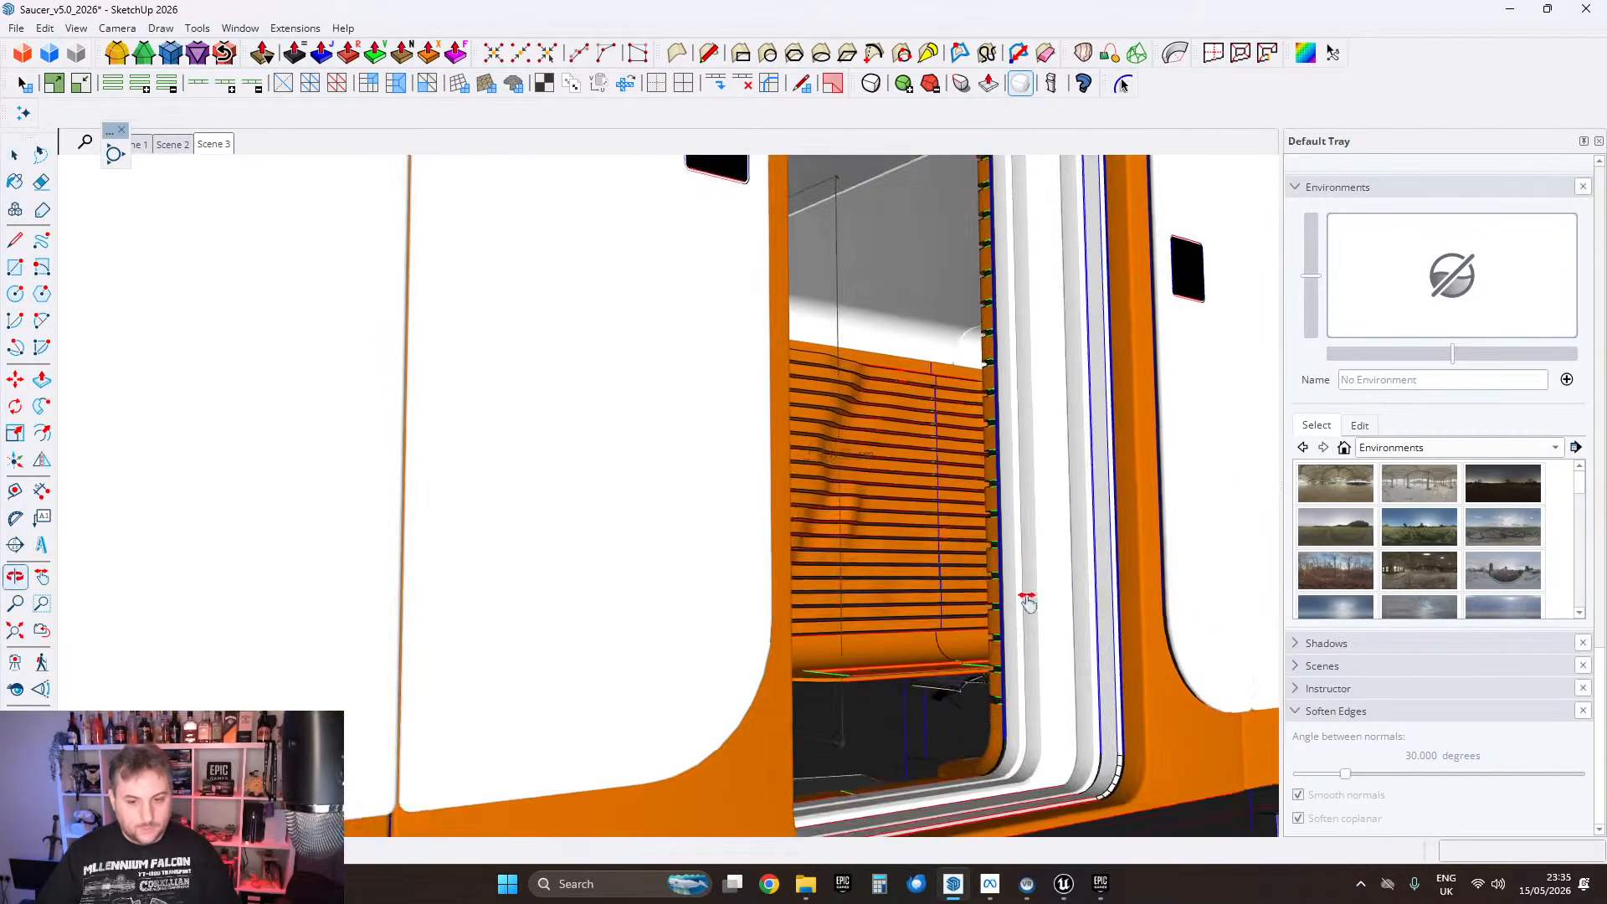
pyautogui.moveTo(887, 416)
pyautogui.mouseDown(button='middle')
pyautogui.moveTo(890, 484)
pyautogui.moveTo(797, 509)
pyautogui.mouseUp(button='middle')
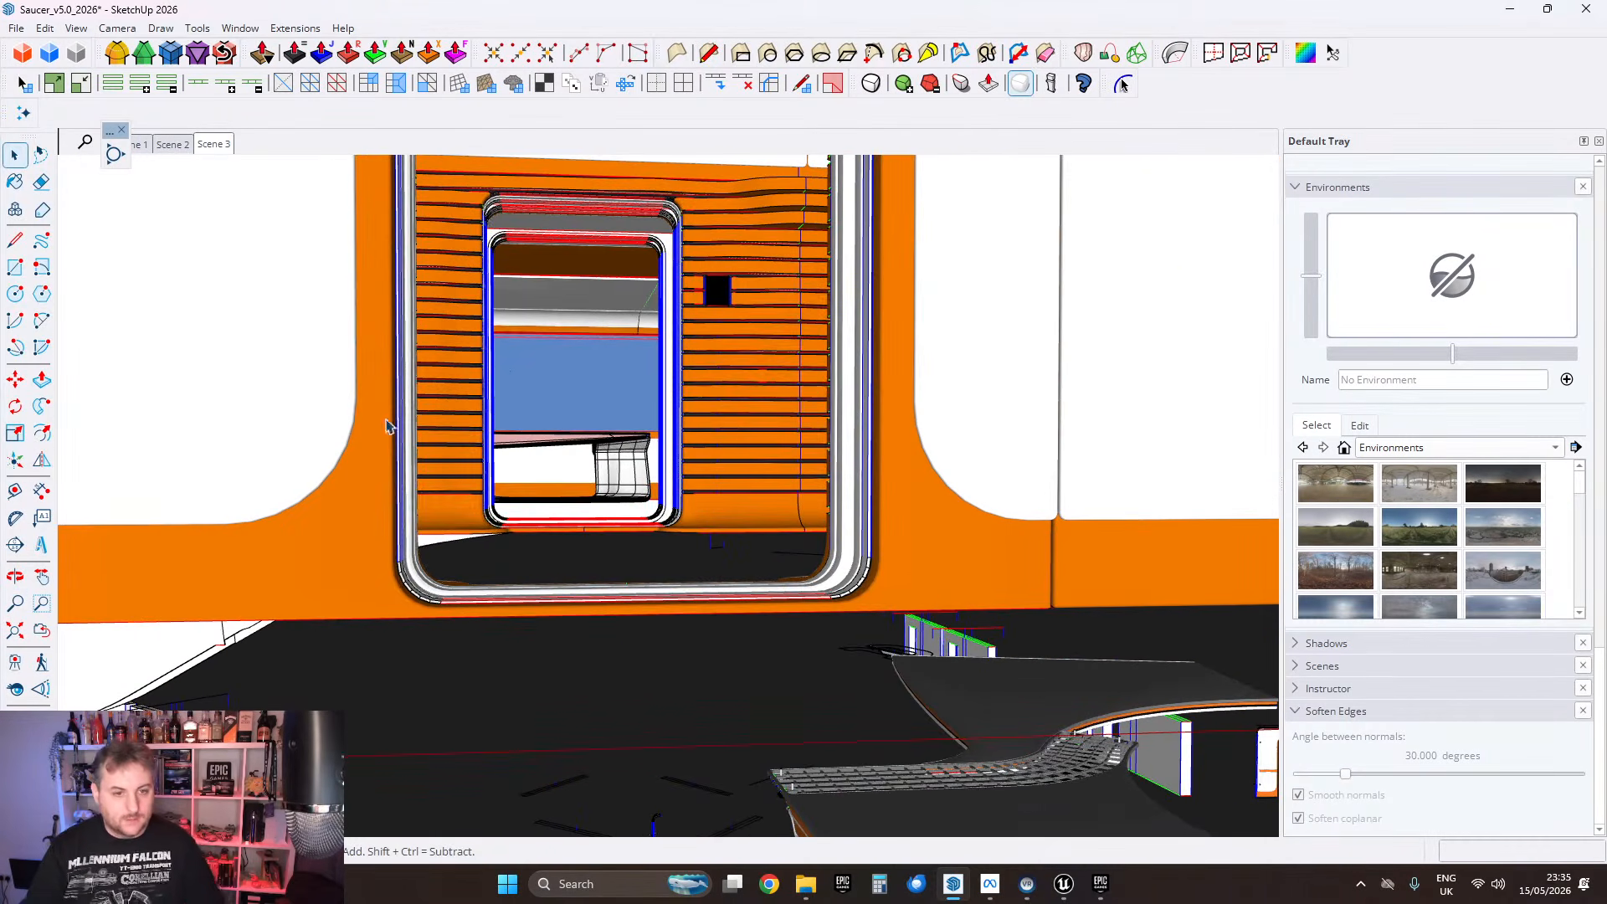
pyautogui.keyDown('shift'); pyautogui.moveTo(582, 457); pyautogui.dragTo(1060, 320, button='middle'); pyautogui.keyUp('shift')
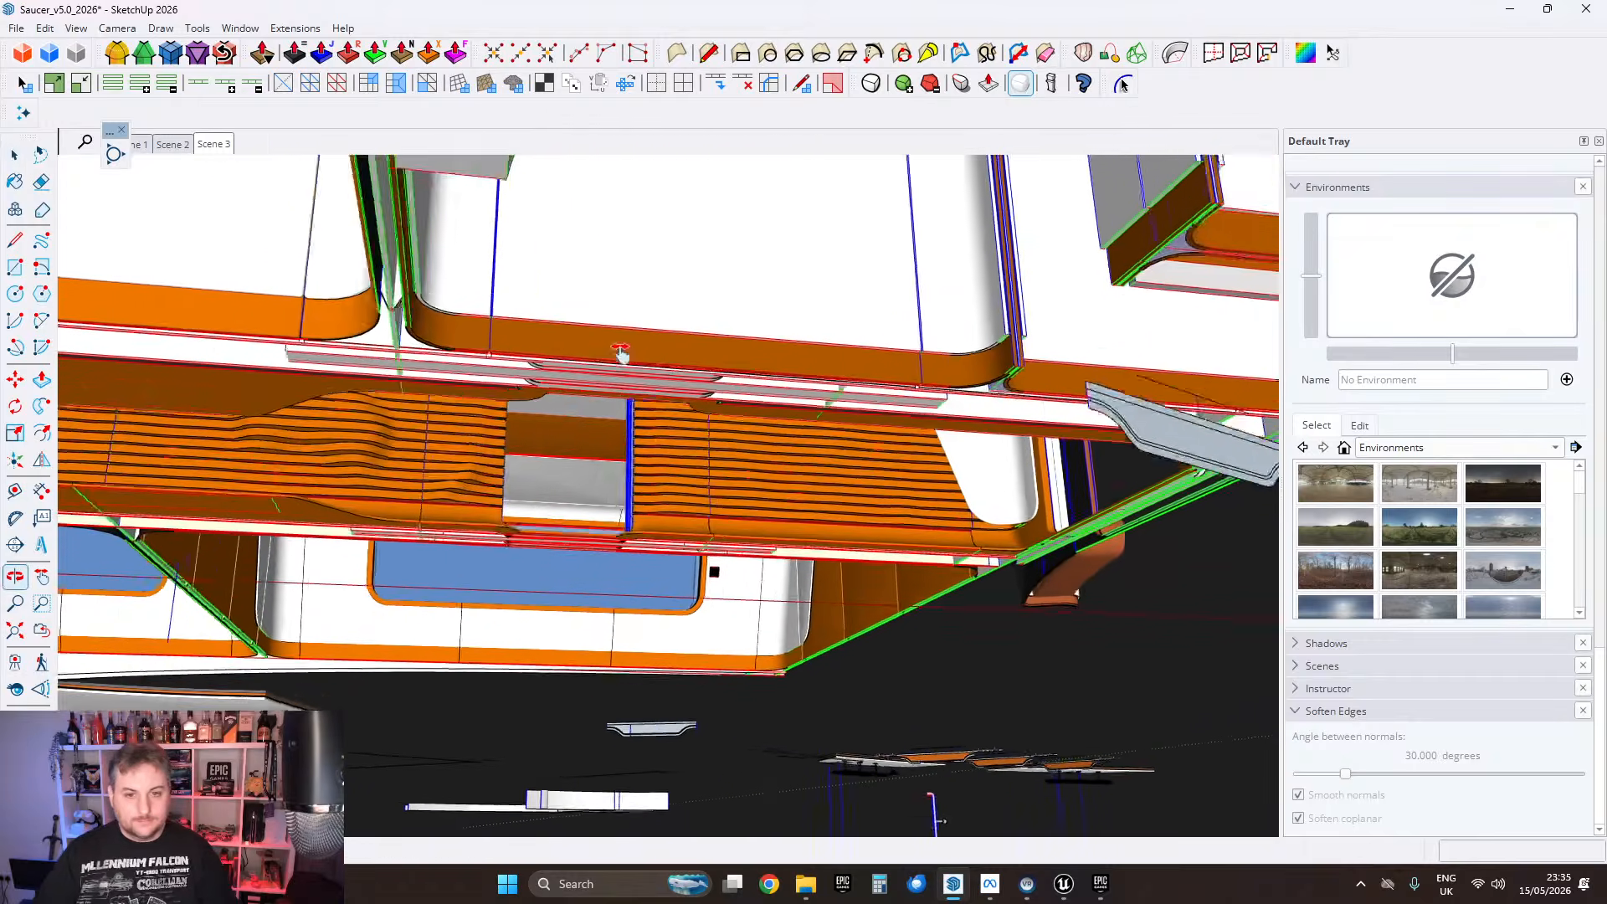
pyautogui.keyDown('shift'); pyautogui.moveTo(620, 351); pyautogui.dragTo(335, 377, button='middle'); pyautogui.keyUp('shift')
pyautogui.scroll(2, 717, 373)
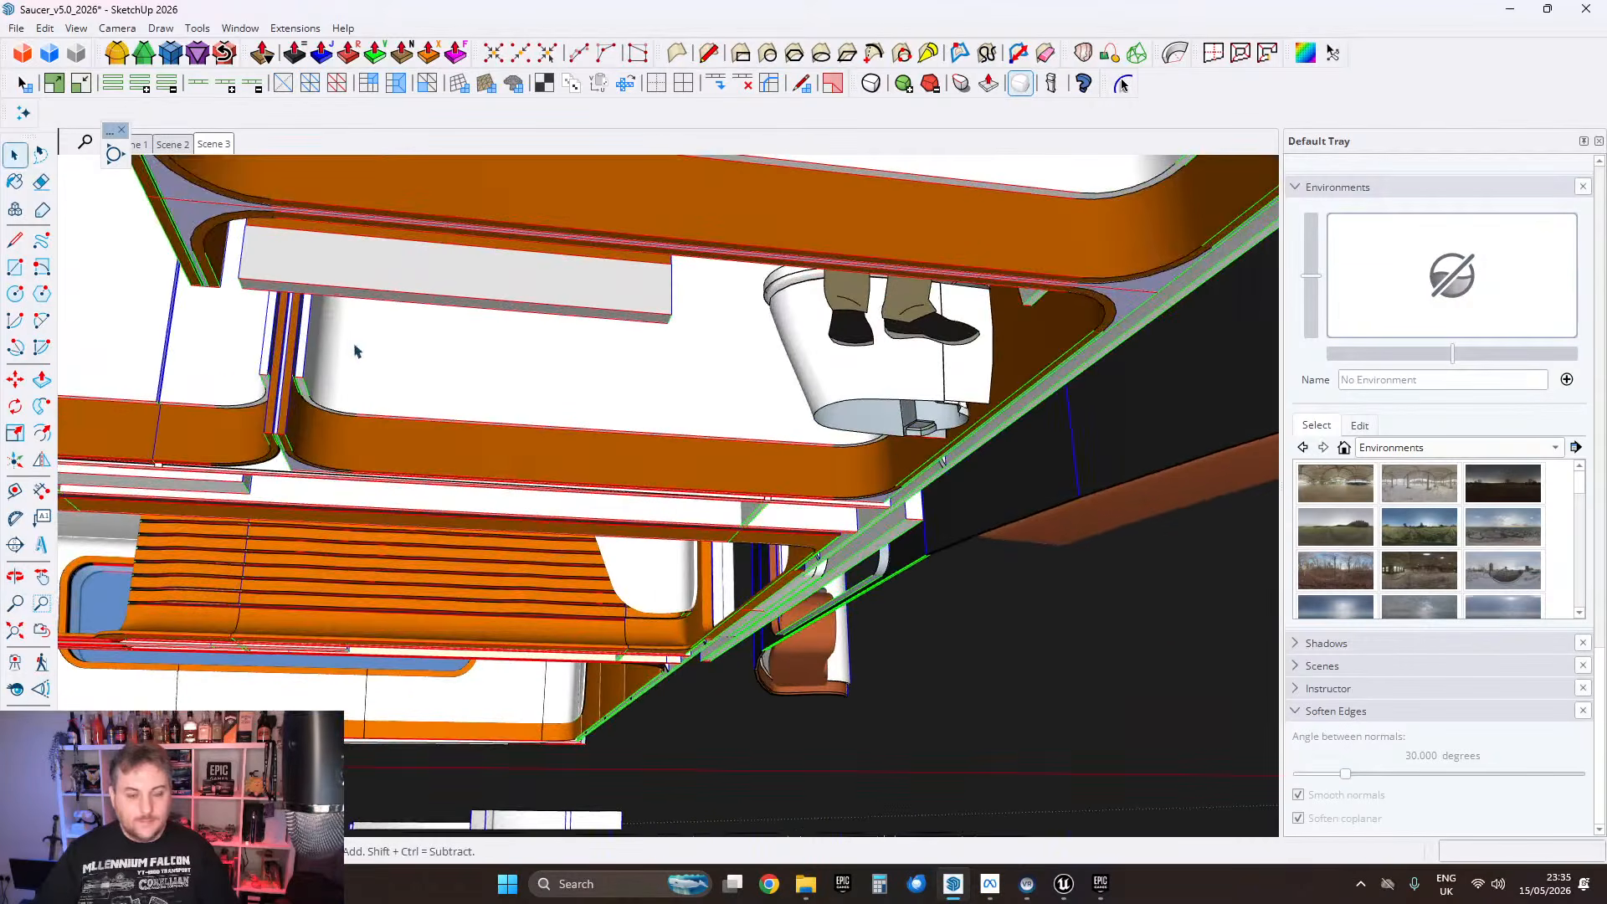
pyautogui.keyDown('shift'); pyautogui.moveTo(209, 352); pyautogui.dragTo(538, 302, button='middle'); pyautogui.keyUp('shift')
pyautogui.keyDown('shift'); pyautogui.moveTo(1088, 335); pyautogui.dragTo(732, 510, button='middle'); pyautogui.keyUp('shift')
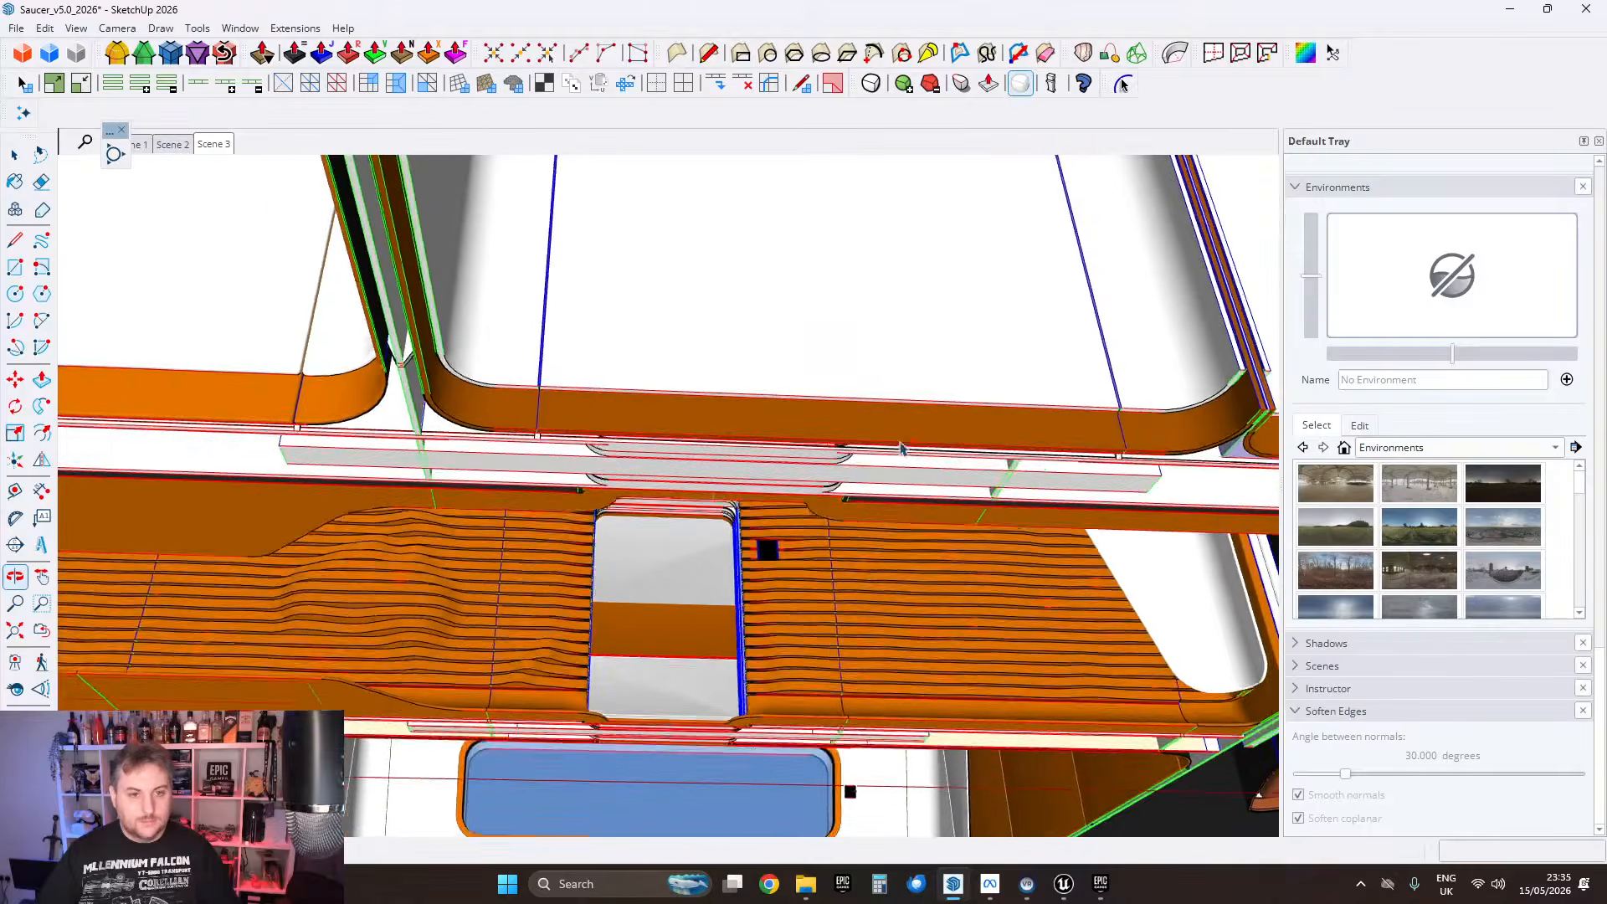
# Step: Inspect the frame supports and rounded opening beneath the room's orange edge from close up
pyautogui.scroll(4, 613, 394)
pyautogui.keyDown('shift'); pyautogui.moveTo(624, 456); pyautogui.dragTo(620, 309, button='middle'); pyautogui.keyUp('shift')
pyautogui.moveTo(586, 385); pyautogui.dragTo(536, 242, button='middle')
pyautogui.scroll(2, 513, 427)
pyautogui.moveTo(528, 427); pyautogui.dragTo(565, 299, button='middle')
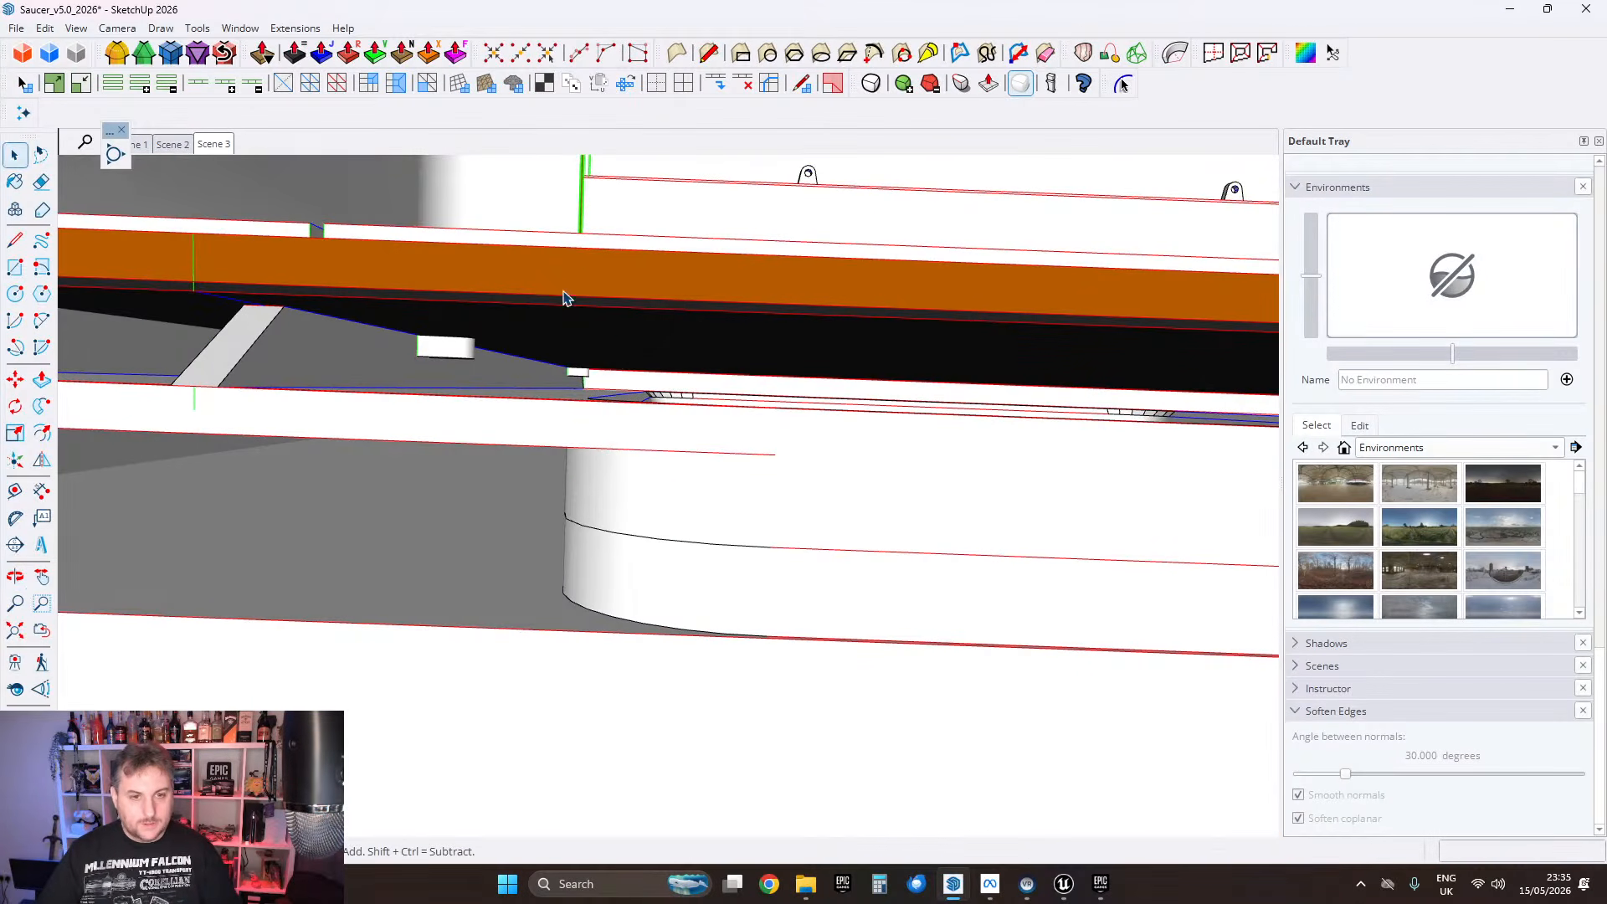
pyautogui.moveTo(617, 345); pyautogui.dragTo(580, 257, button='middle')
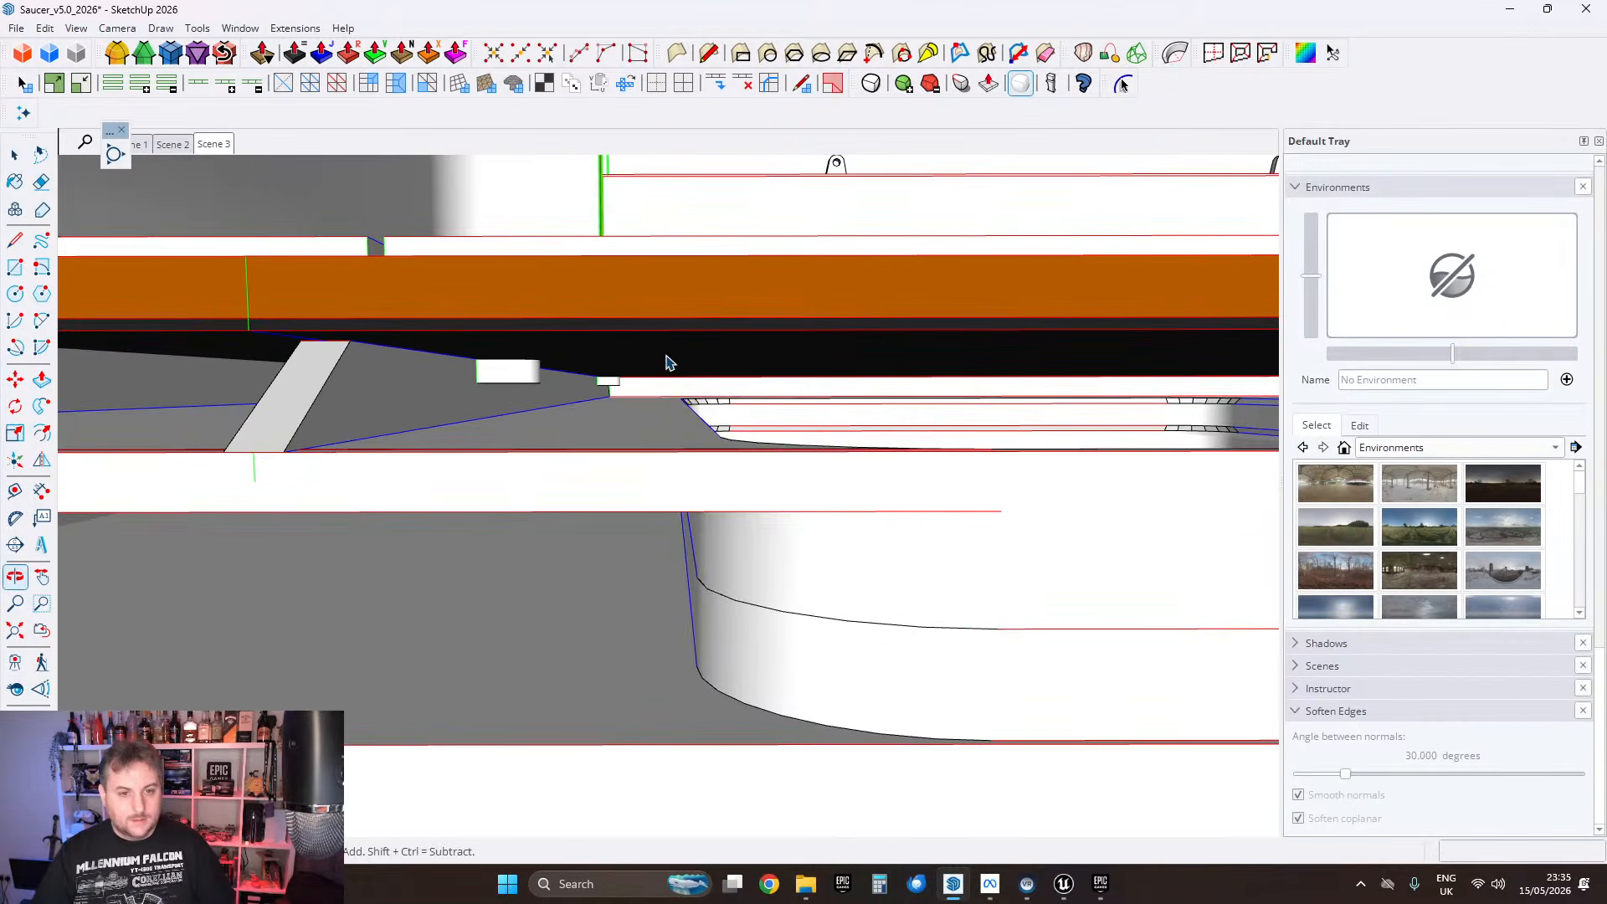
pyautogui.scroll(2, 672, 354)
pyautogui.scroll(-2, 678, 448)
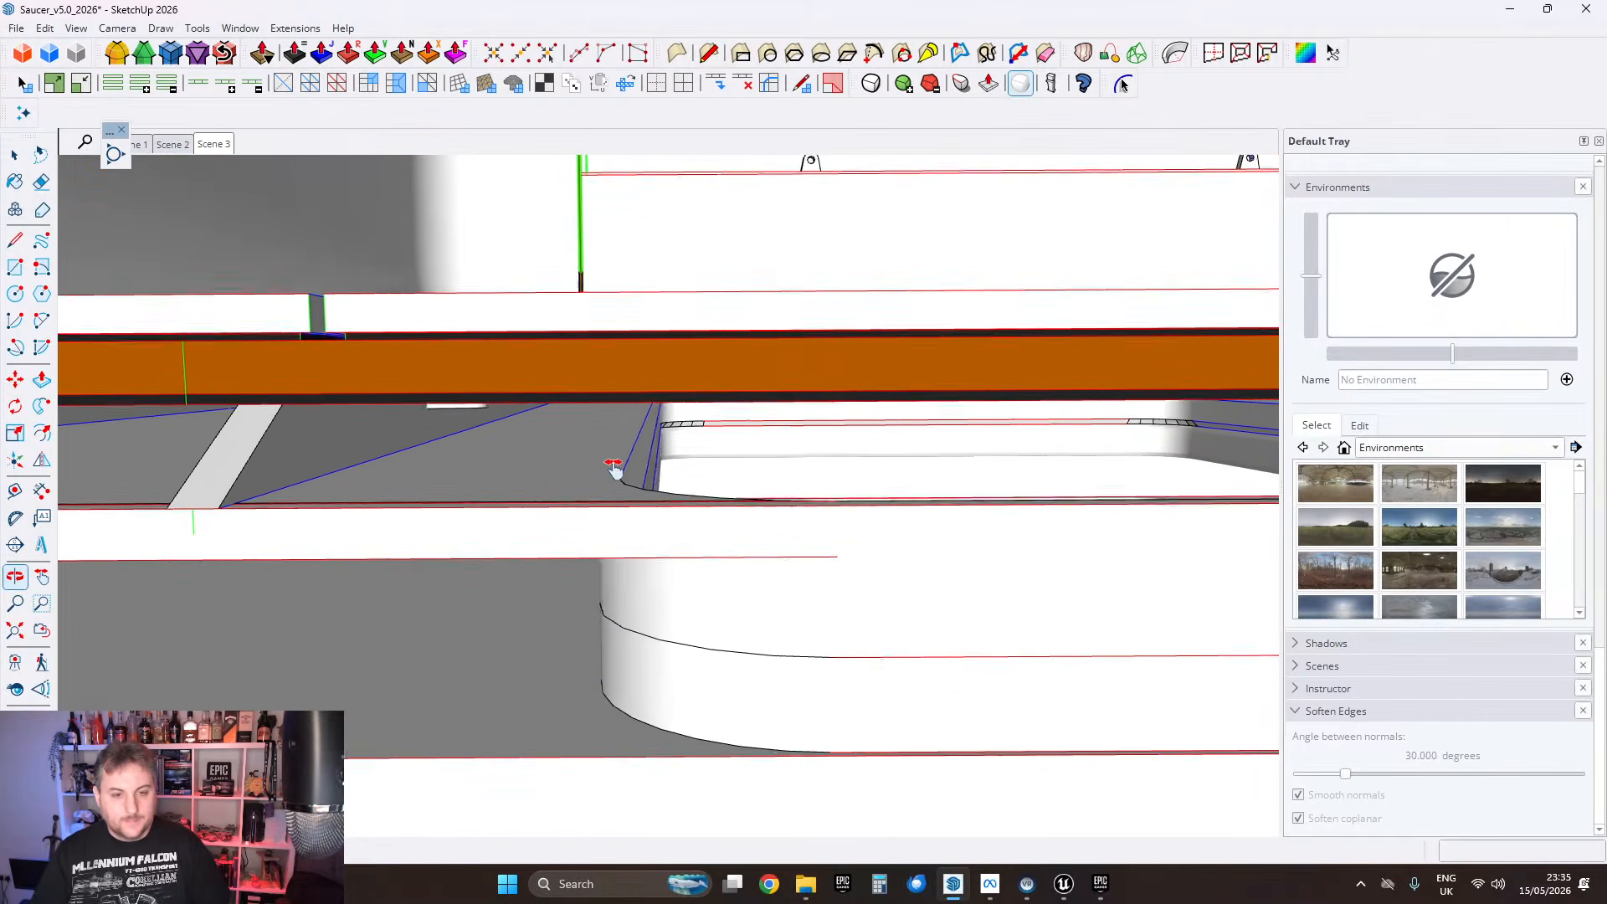
pyautogui.moveTo(613, 469); pyautogui.dragTo(623, 429, button='middle')
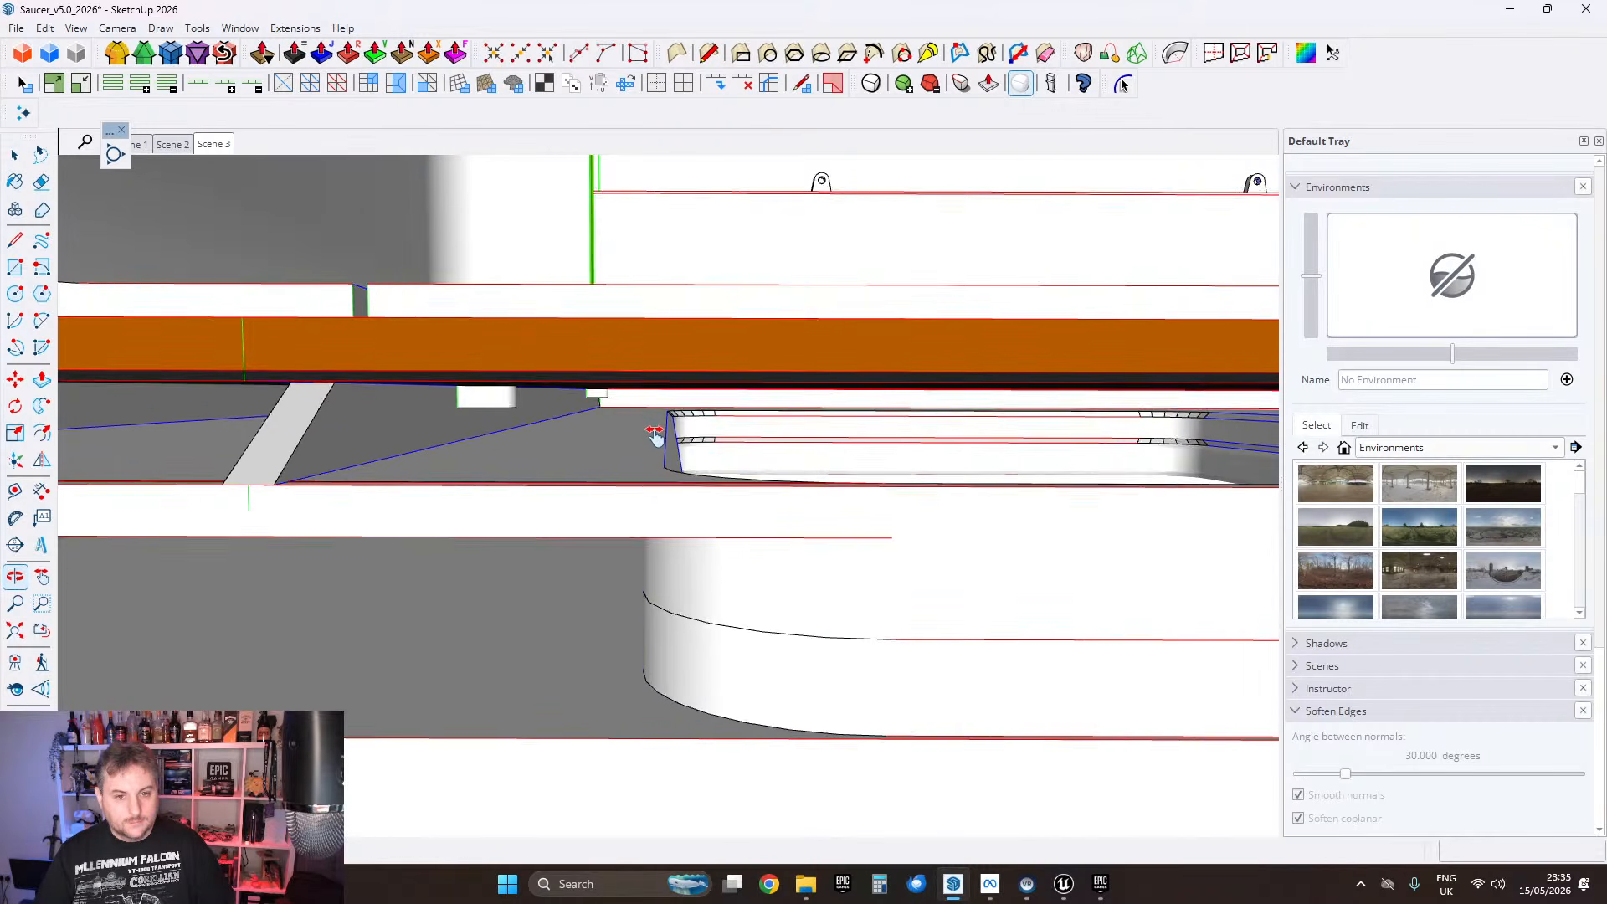
# Step: Compare the neighbouring doorway's frame opening and its dark inner wall layer at the rounded corner
pyautogui.scroll(-7, 682, 452)
pyautogui.keyDown('shift'); pyautogui.moveTo(360, 420); pyautogui.dragTo(962, 427, button='middle'); pyautogui.keyUp('shift')
pyautogui.scroll(6, 552, 433)
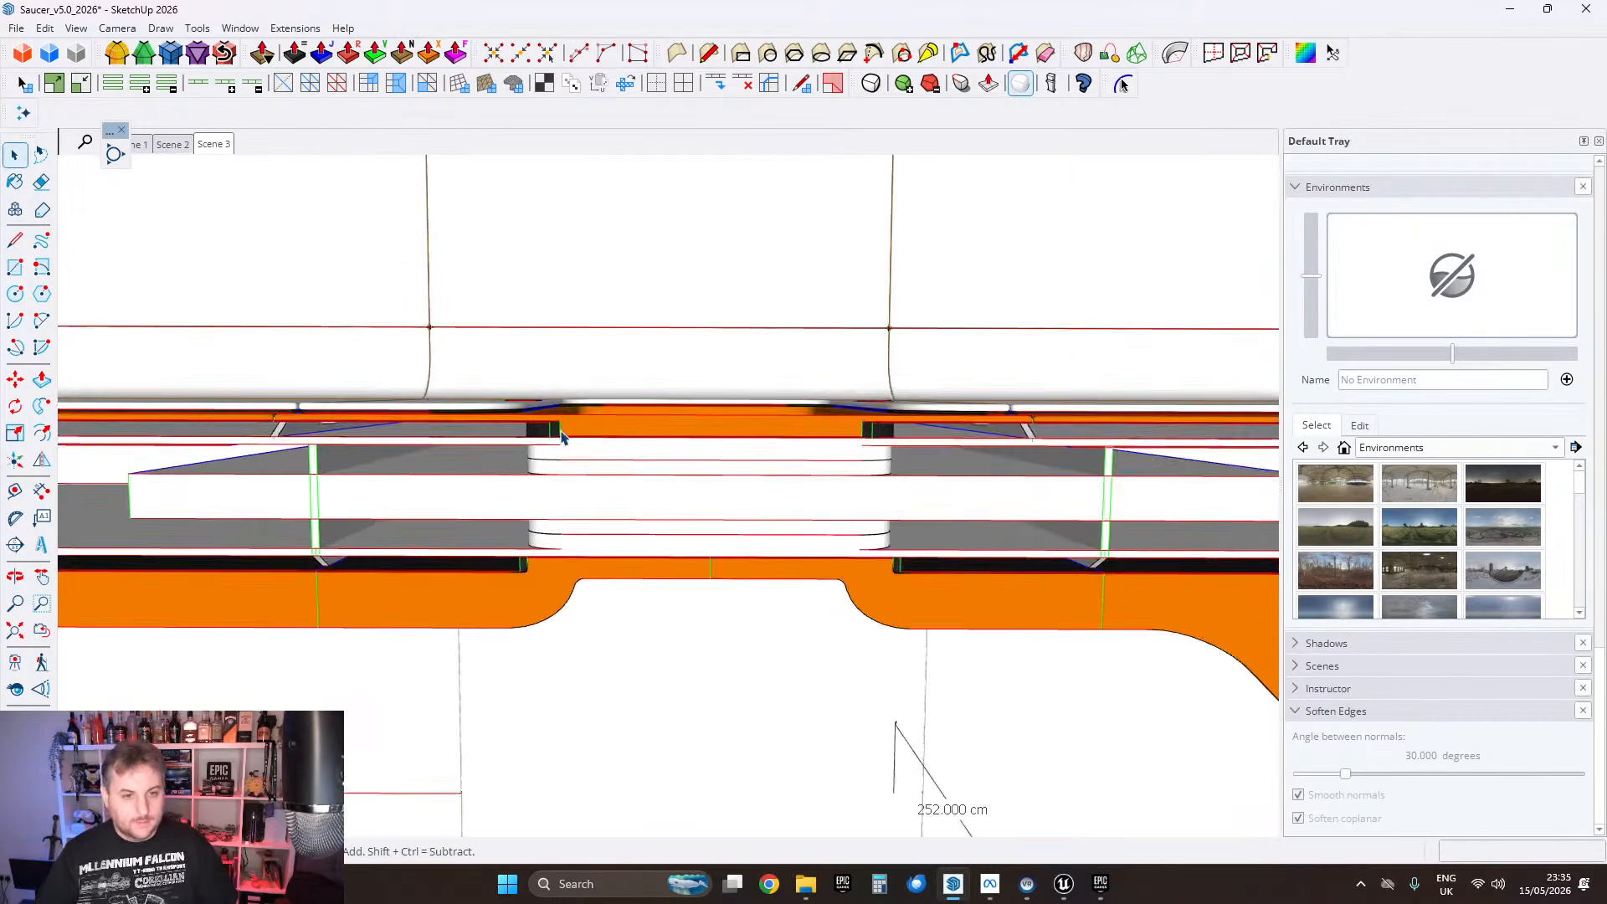
pyautogui.scroll(3, 561, 435)
pyautogui.moveTo(549, 431); pyautogui.dragTo(776, 346, button='middle')
pyautogui.scroll(4, 620, 435)
pyautogui.scroll(-1, 588, 398)
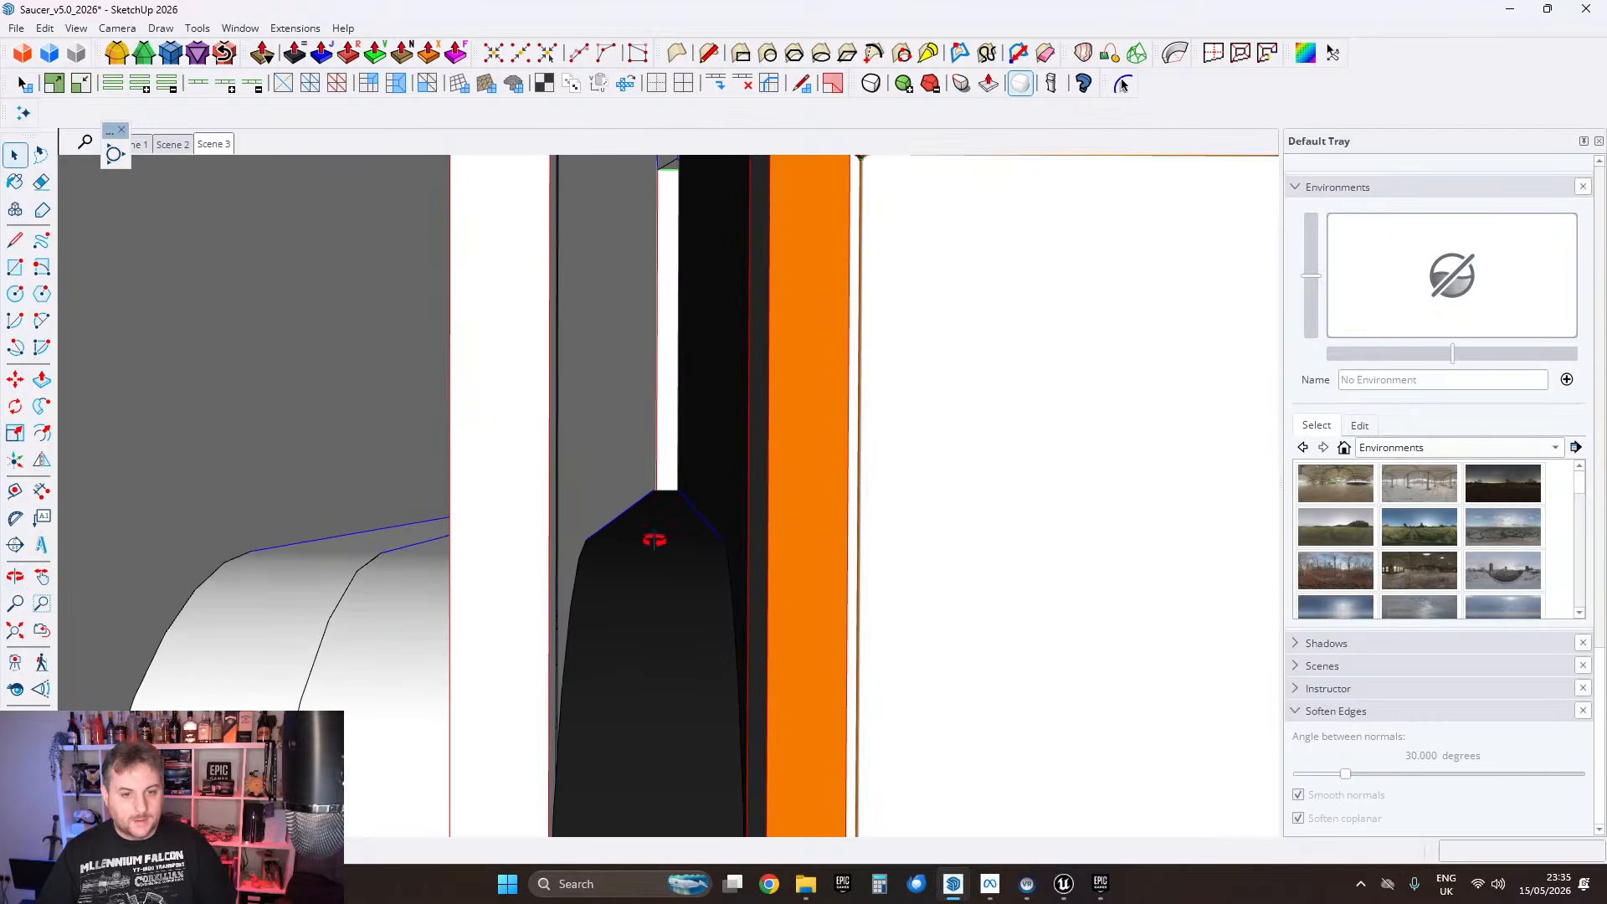
pyautogui.moveTo(654, 540); pyautogui.dragTo(622, 538, button='middle')
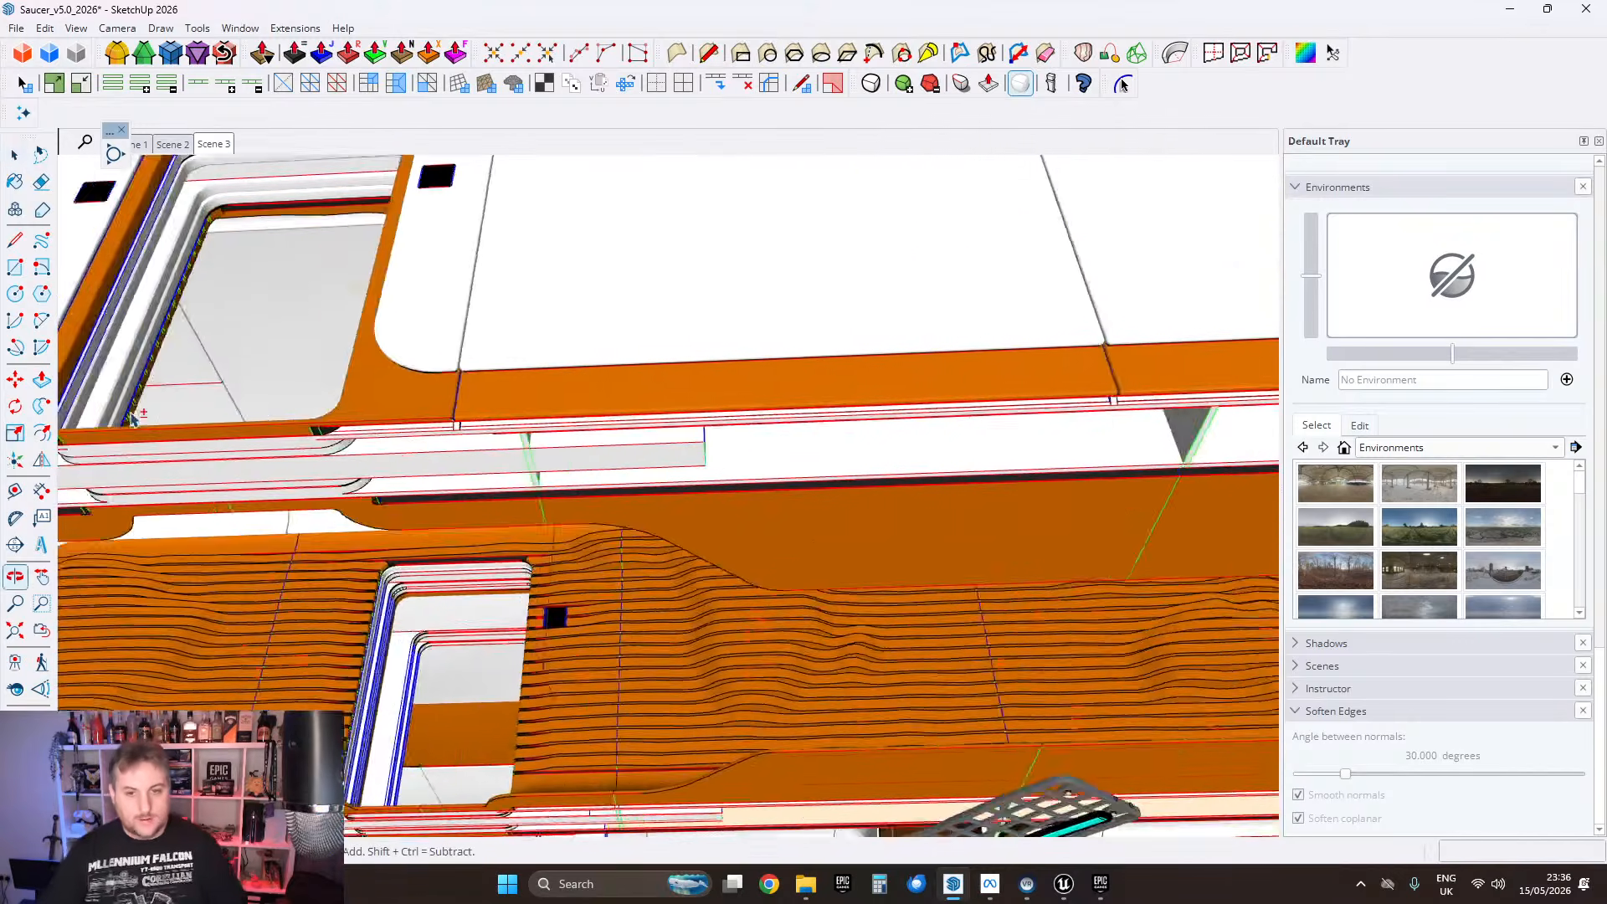
# Step: Select all connected geometry of the frame wall around the doorway opening and soften its edges at 30 degrees
pyautogui.moveTo(134, 418)
pyautogui.mouseDown(button='middle')
pyautogui.moveTo(540, 549)
pyautogui.moveTo(563, 513)
pyautogui.moveTo(384, 405)
pyautogui.moveTo(445, 466)
pyautogui.moveTo(530, 452)
pyautogui.moveTo(441, 405)
pyautogui.moveTo(497, 405)
pyautogui.mouseUp(button='middle')
pyautogui.tripleClick(498, 405)
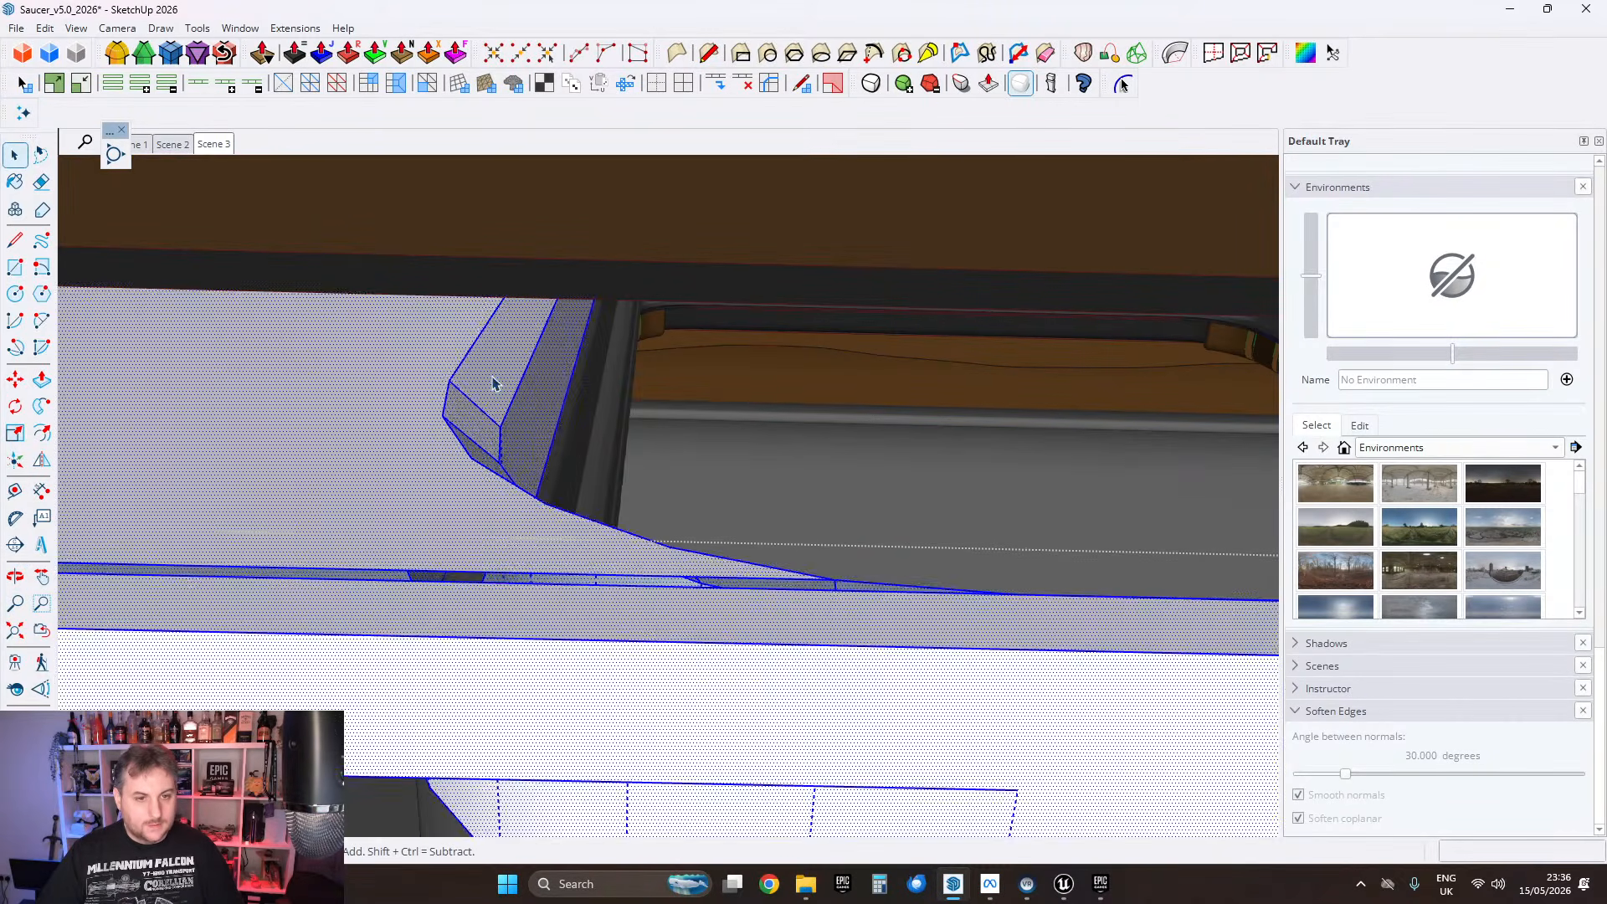
pyautogui.rightClick(491, 369)
pyautogui.rightClick(480, 379)
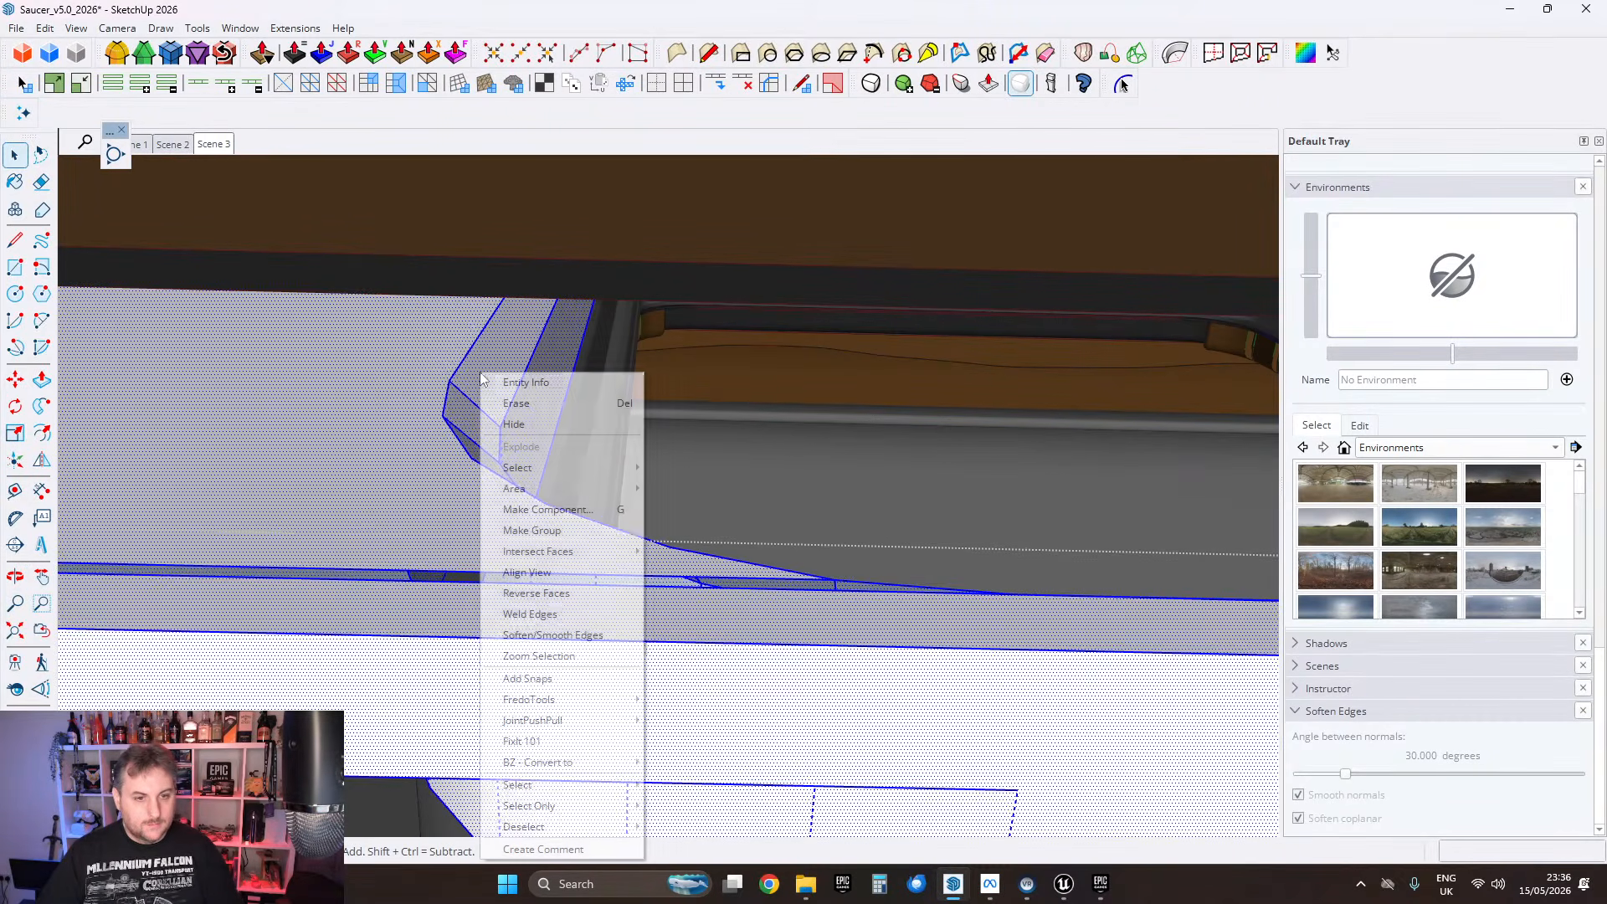
pyautogui.click(552, 636)
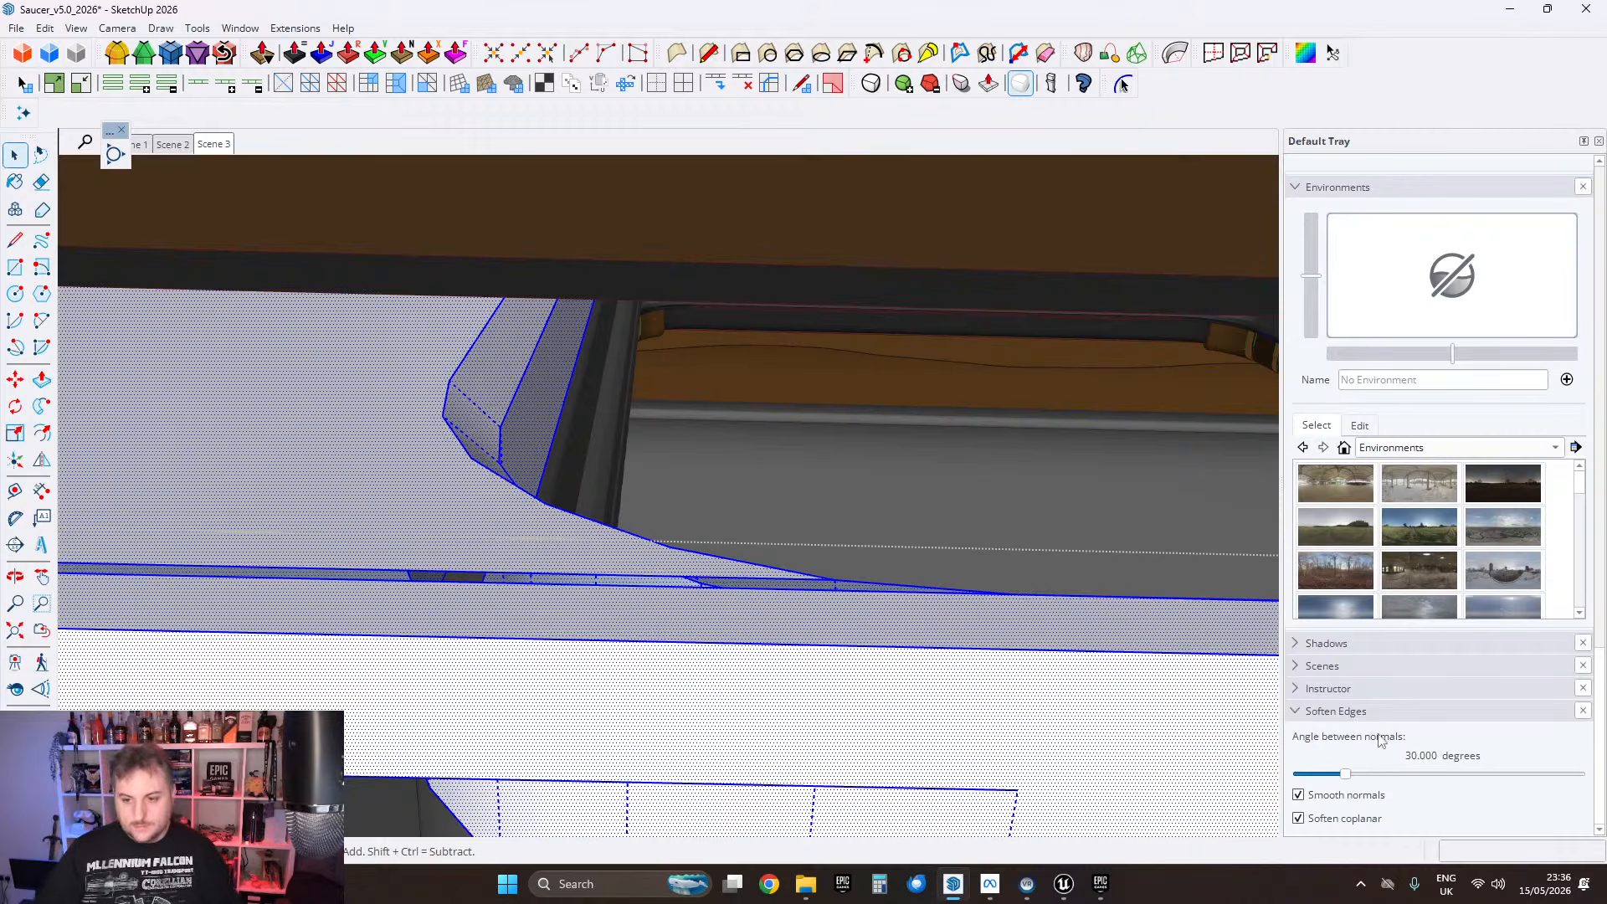
# Step: Draw a short line of about 0.37 cm across the narrow strip at the lower rounded corner of the frame's doorway opening
pyautogui.moveTo(512, 450); pyautogui.dragTo(469, 373, button='middle')
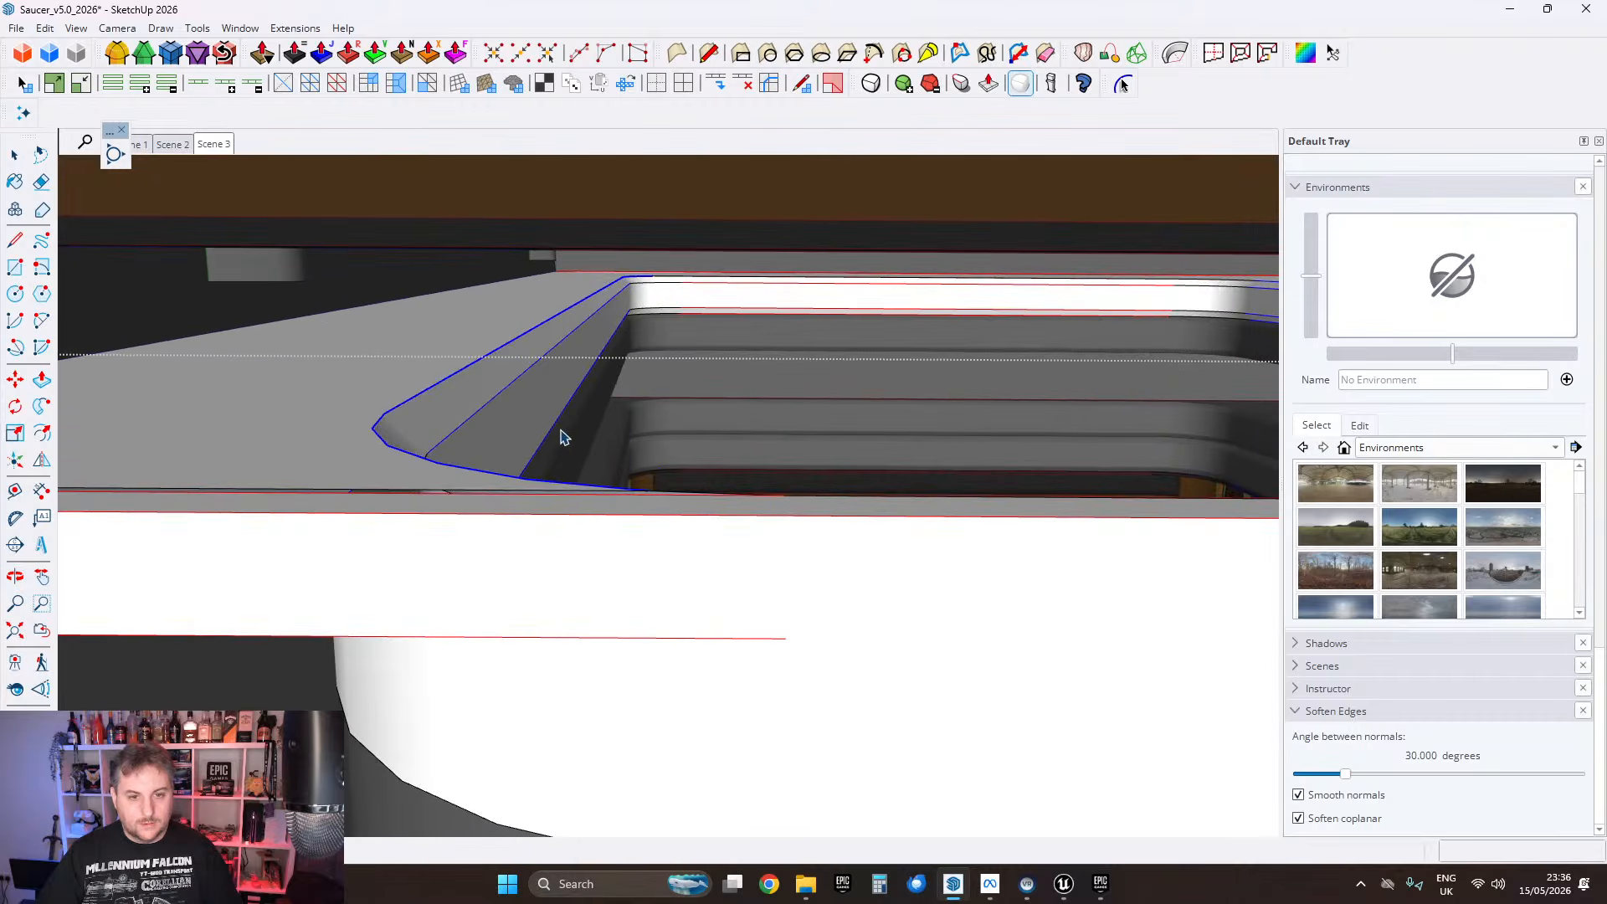
pyautogui.click(14, 241)
pyautogui.scroll(6, 394, 563)
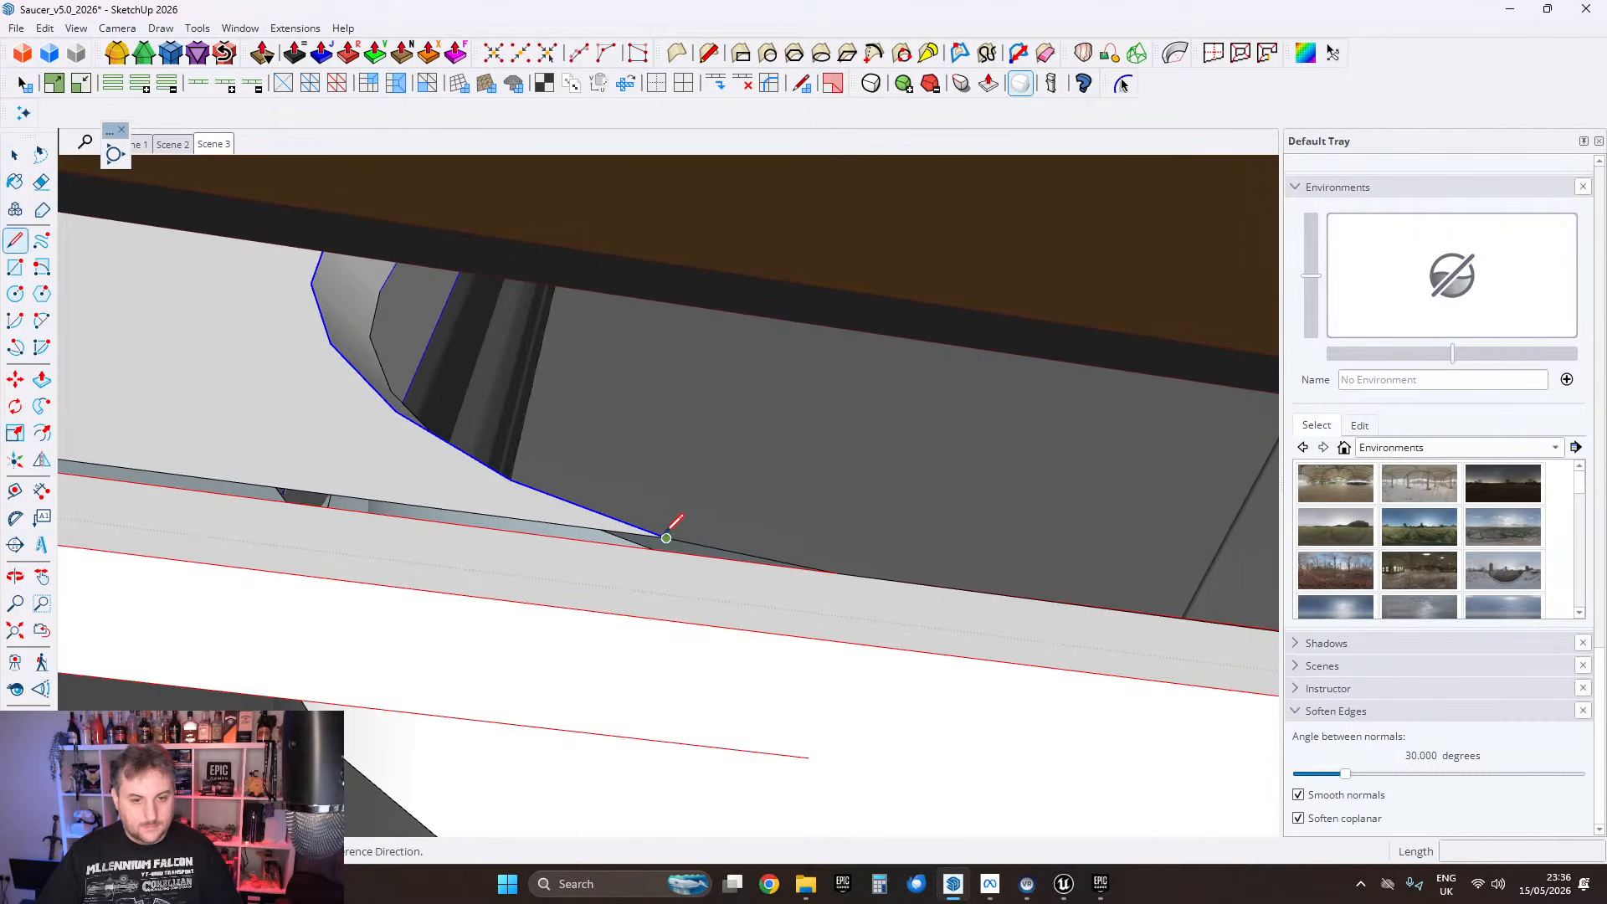
pyautogui.click(666, 549)
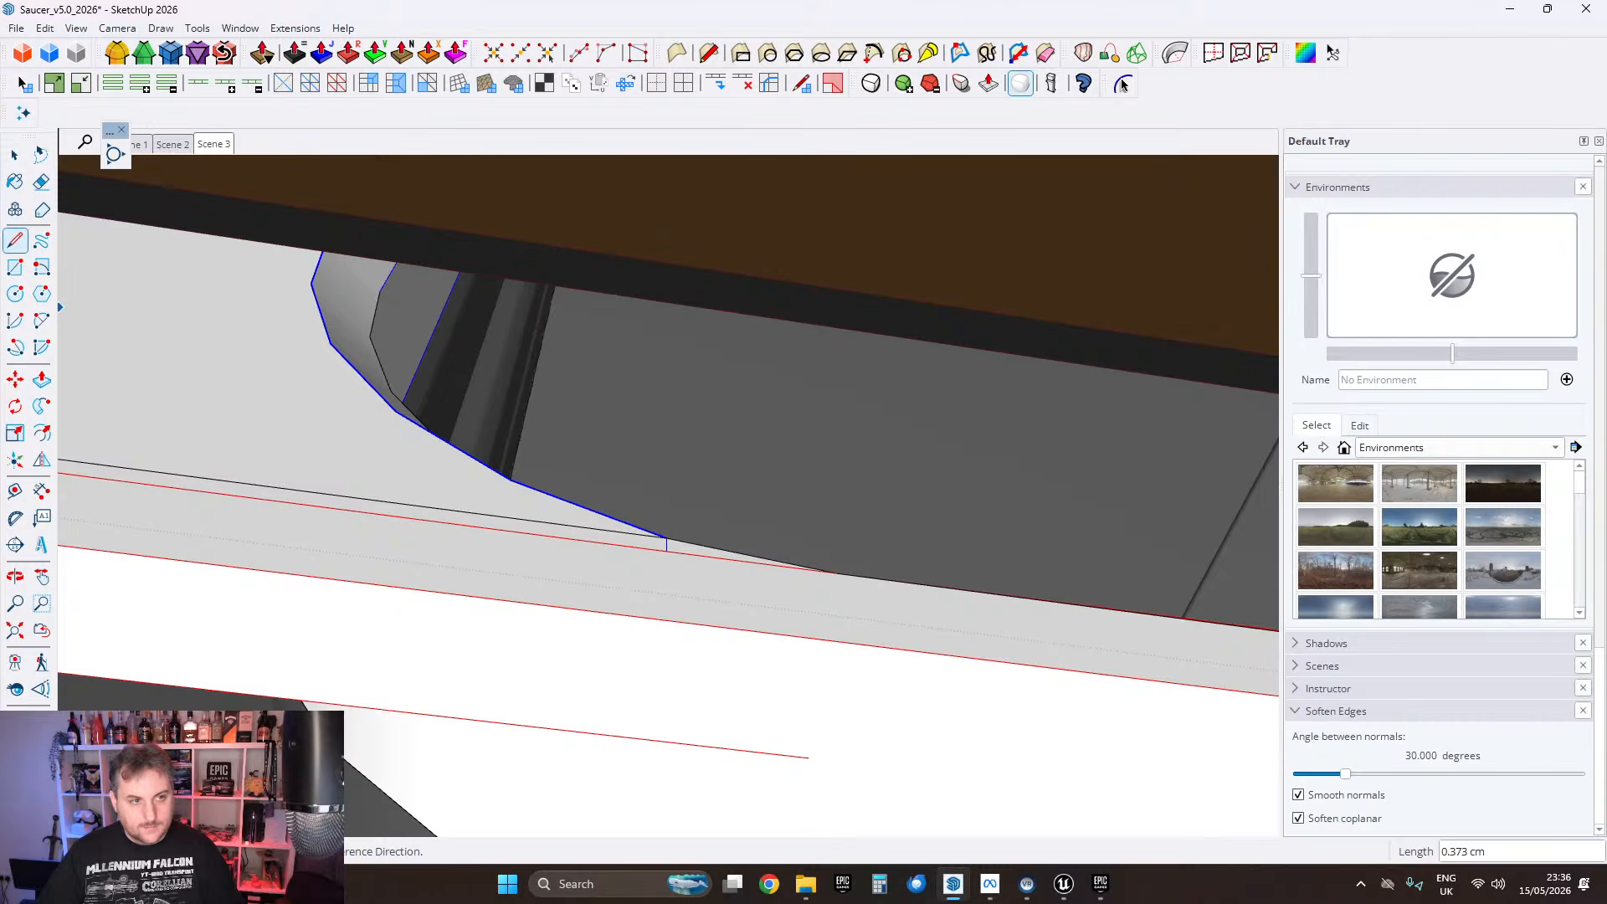
# Step: Clean the frame wall's connected geometry with FixIt 101 and soften its edges
pyautogui.press('space')
pyautogui.tripleClick(294, 430)
pyautogui.rightClick(294, 431)
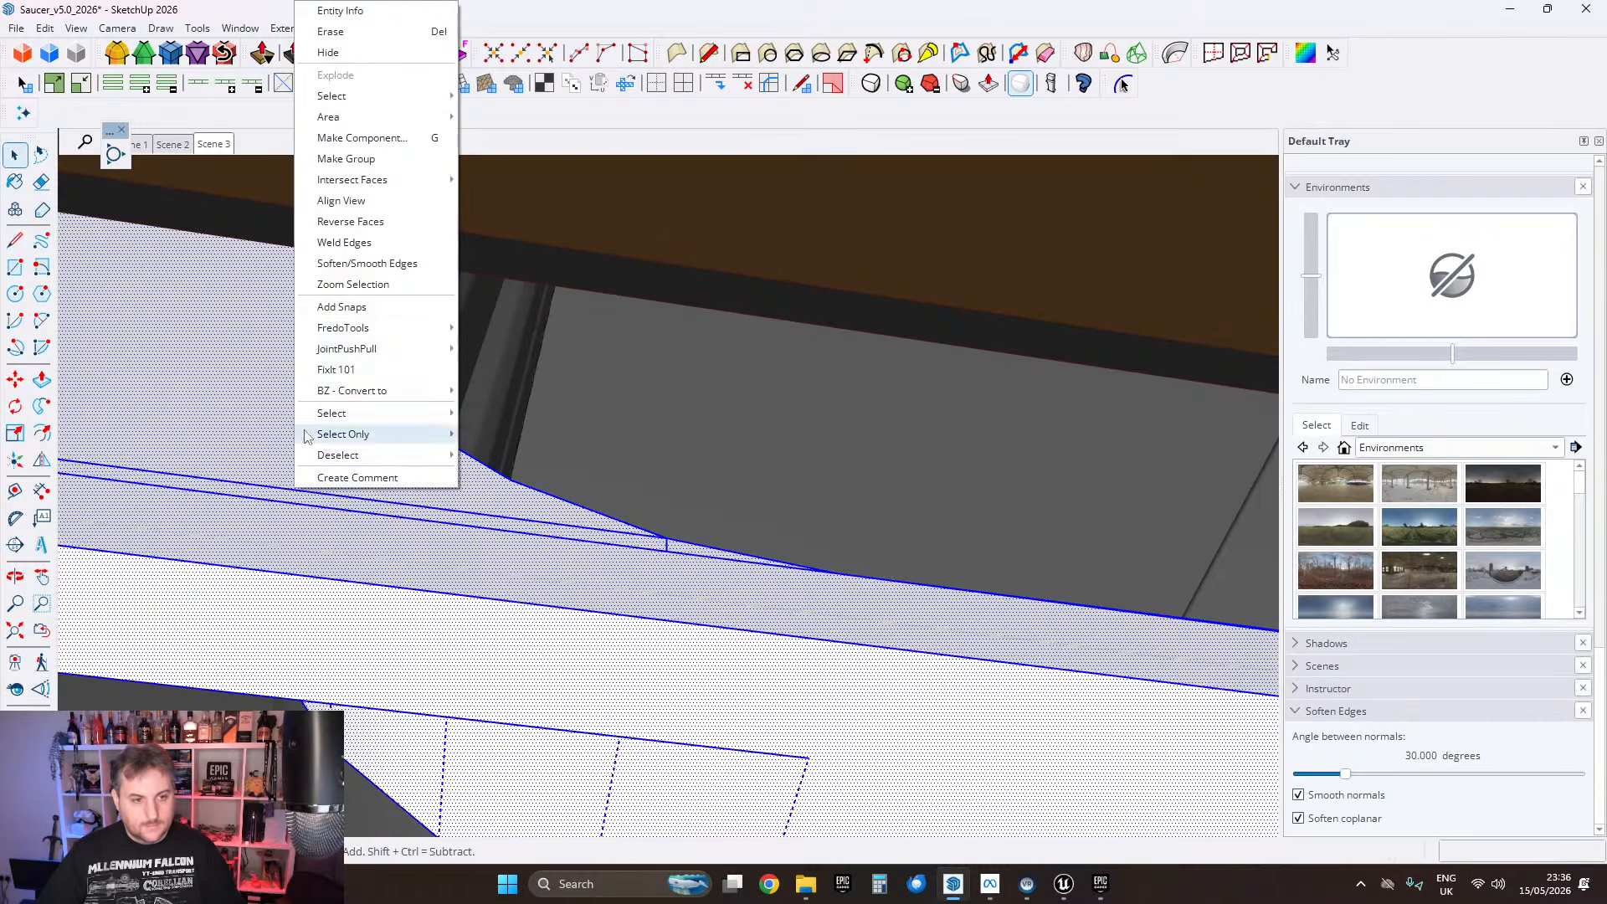
pyautogui.click(383, 369)
pyautogui.click(864, 518)
pyautogui.rightClick(445, 504)
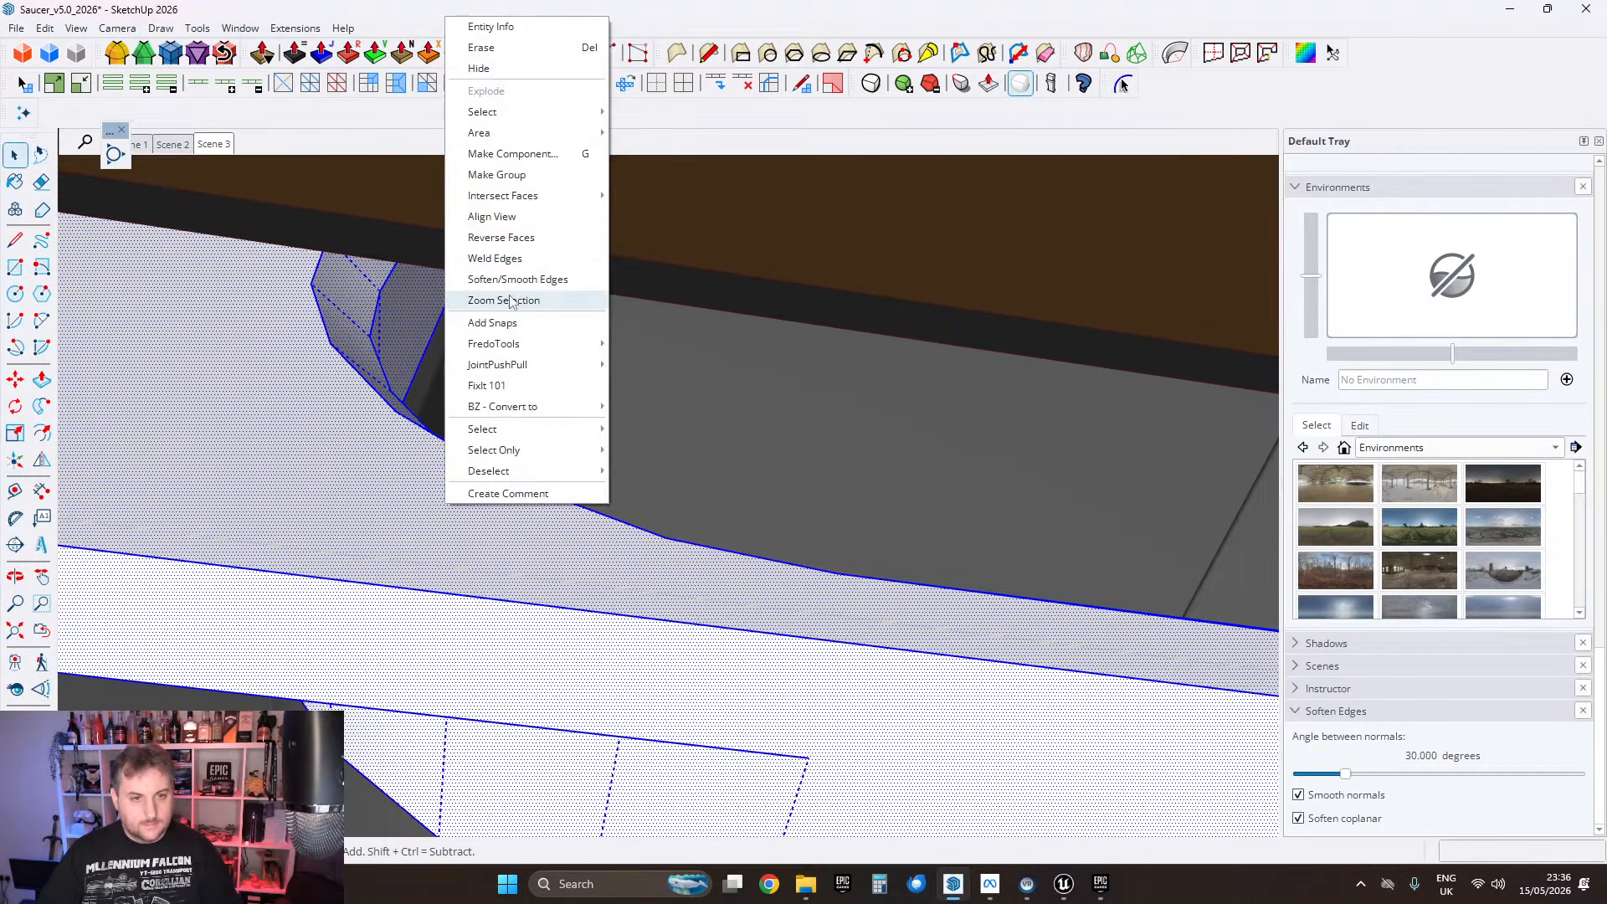
pyautogui.click(506, 281)
pyautogui.click(377, 459)
# Step: Draw a short line of about 0.35 cm across the narrow strip at the opening's opposite corner
pyautogui.scroll(-3, 377, 459)
pyautogui.moveTo(409, 488); pyautogui.dragTo(167, 377, button='middle')
pyautogui.scroll(-3, 445, 559)
pyautogui.moveTo(444, 560); pyautogui.dragTo(739, 581, button='middle')
pyautogui.scroll(3, 688, 553)
pyautogui.scroll(1, 654, 541)
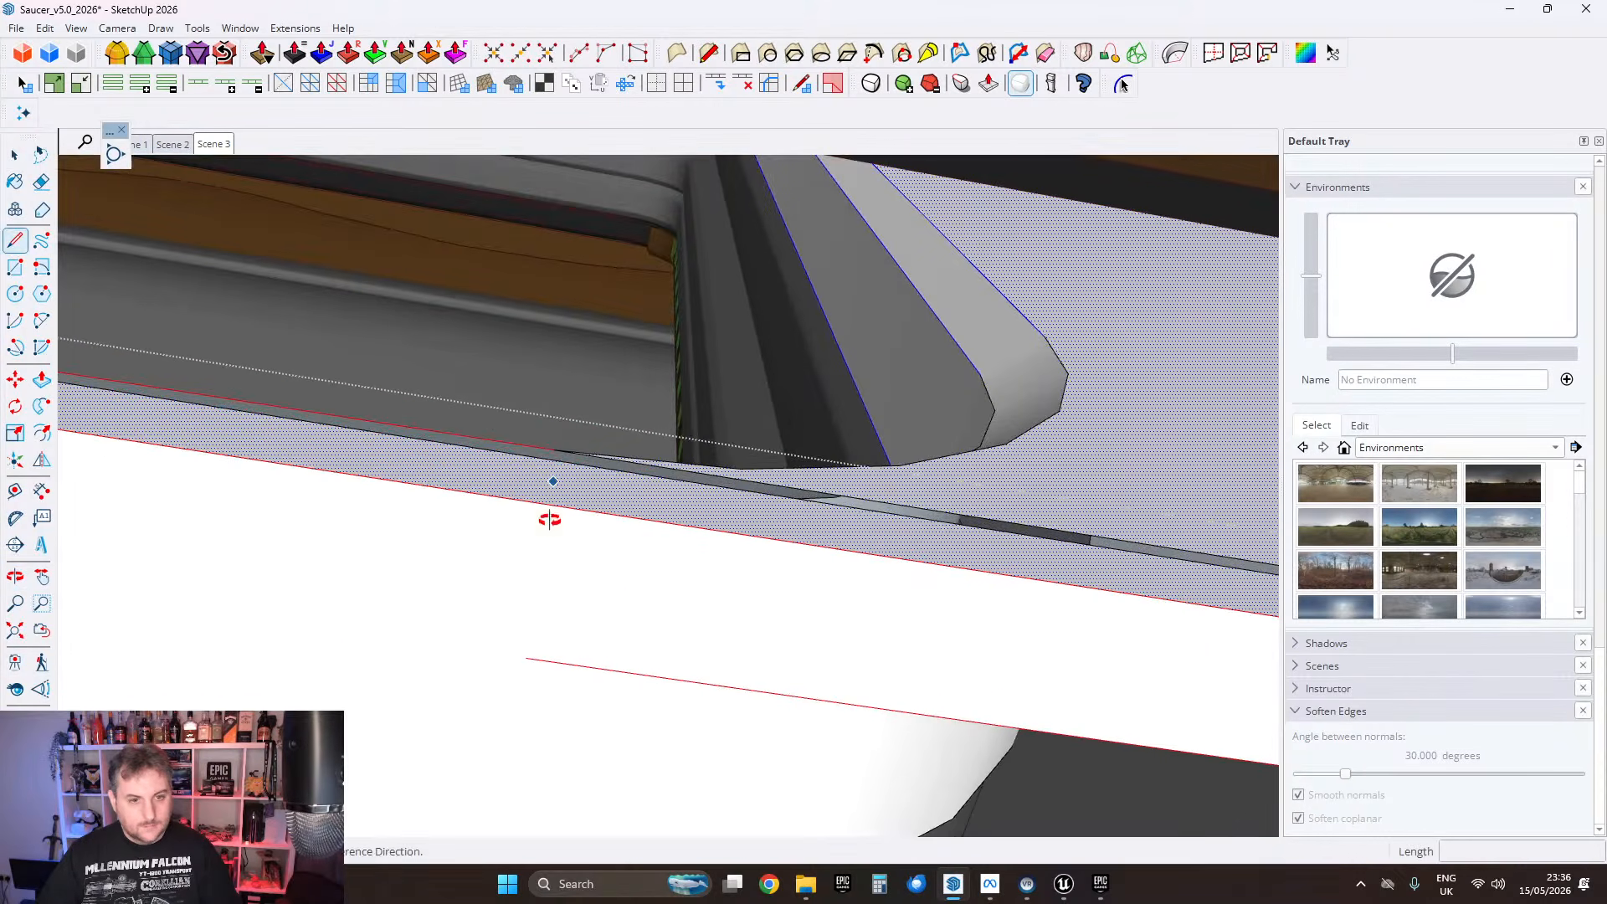
pyautogui.moveTo(550, 520); pyautogui.dragTo(602, 411, button='middle')
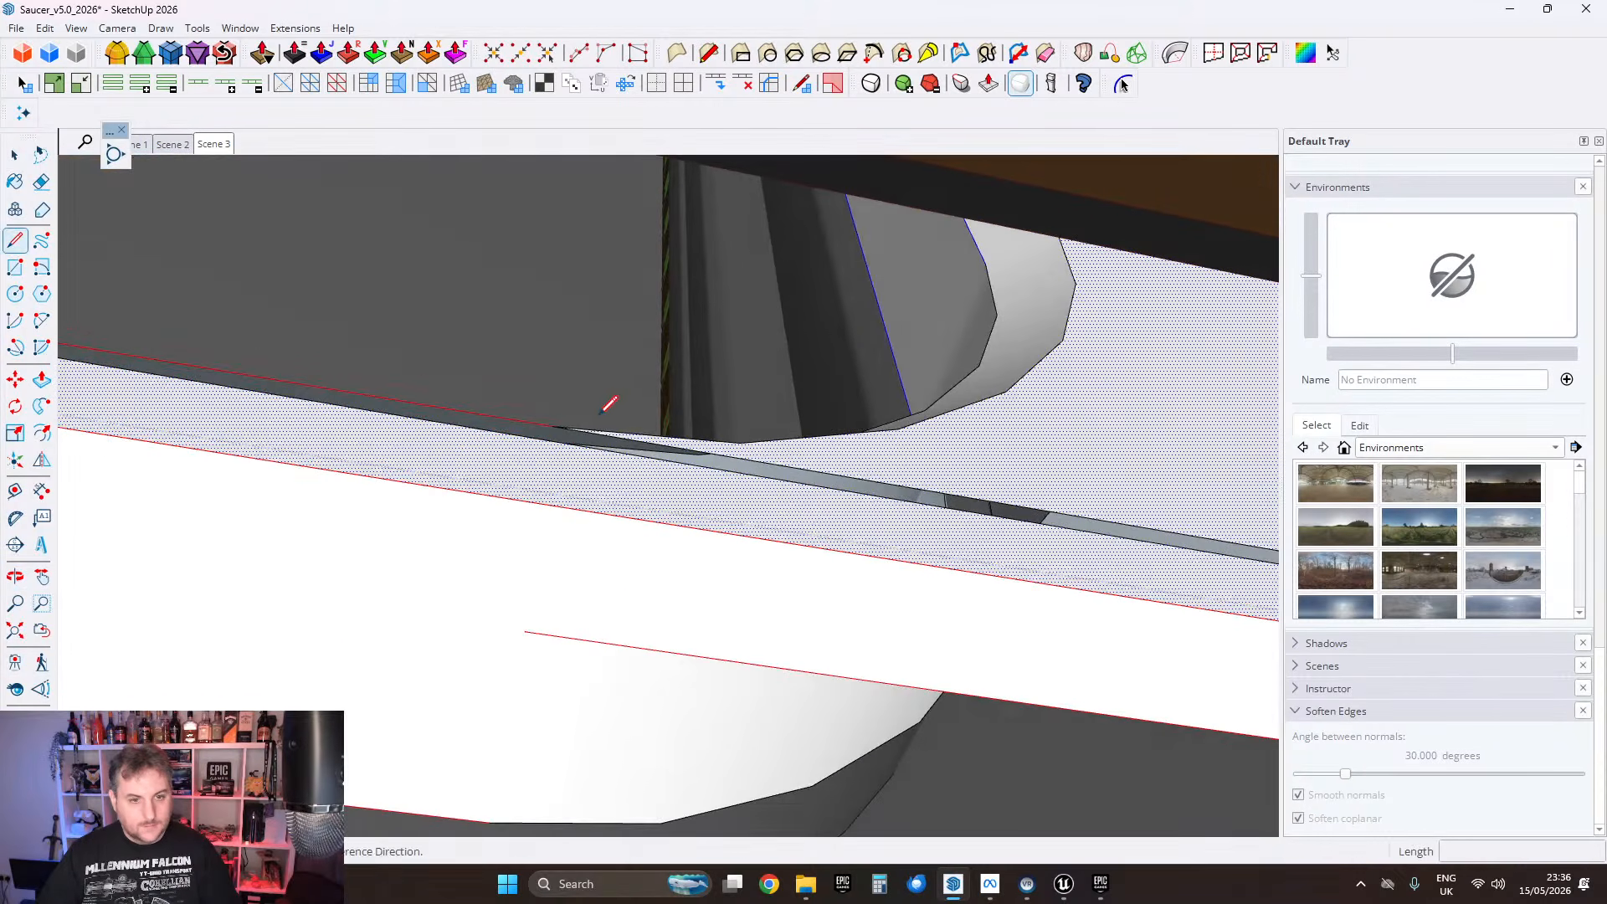
pyautogui.click(553, 427)
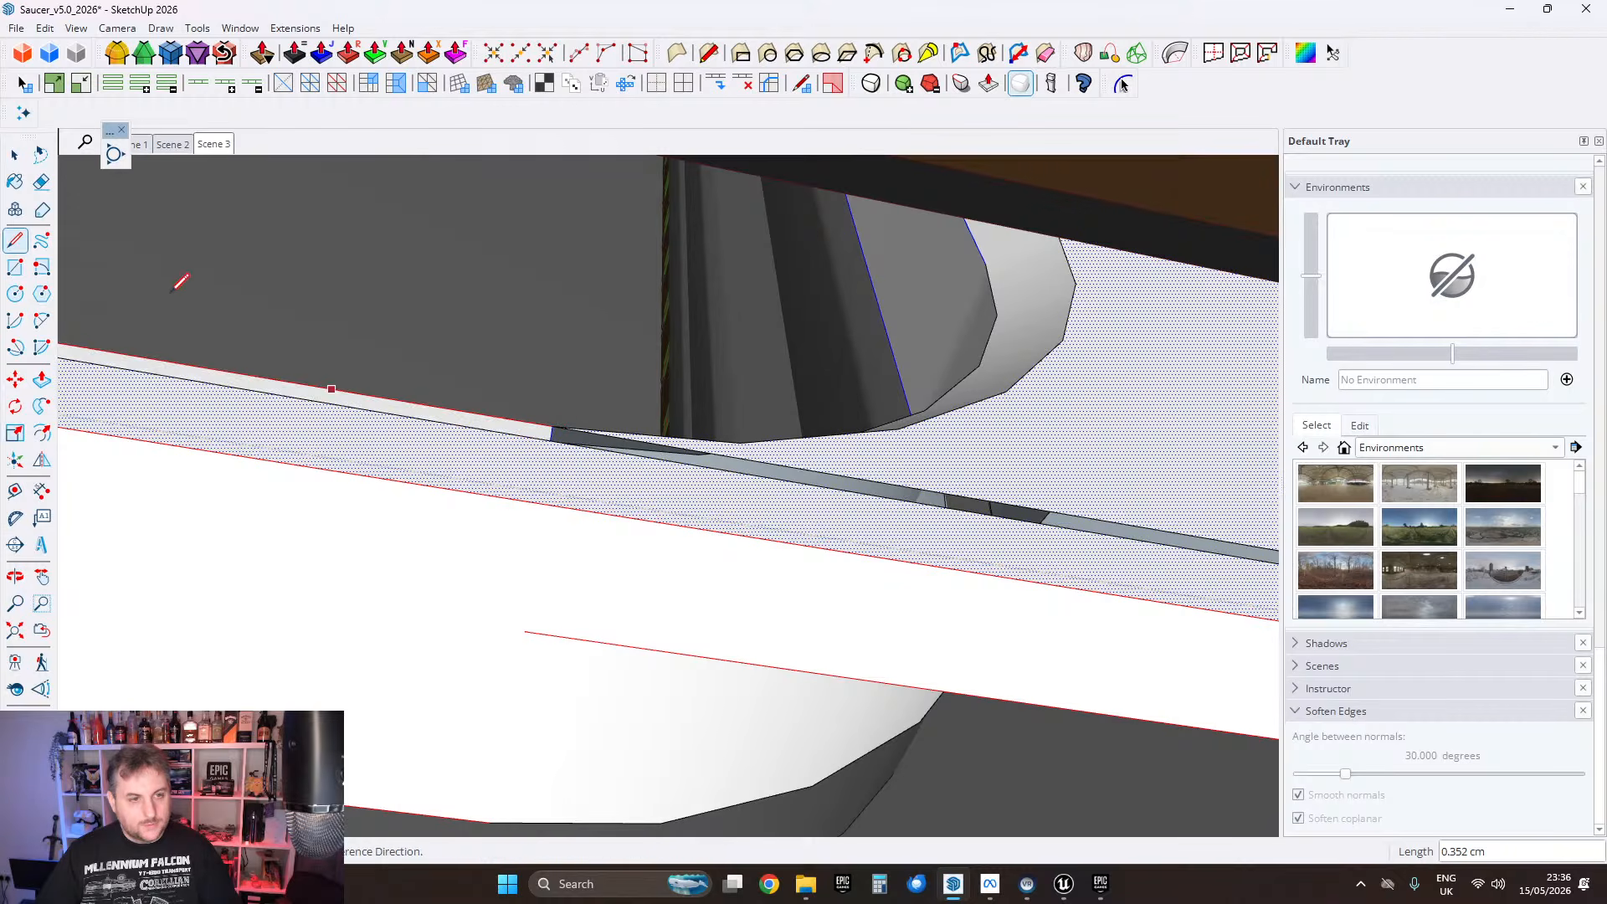
# Step: Select all the frame wall's connected geometry again and repair it with FixIt 101
pyautogui.tripleClick(573, 459)
pyautogui.rightClick(572, 459)
pyautogui.click(618, 371)
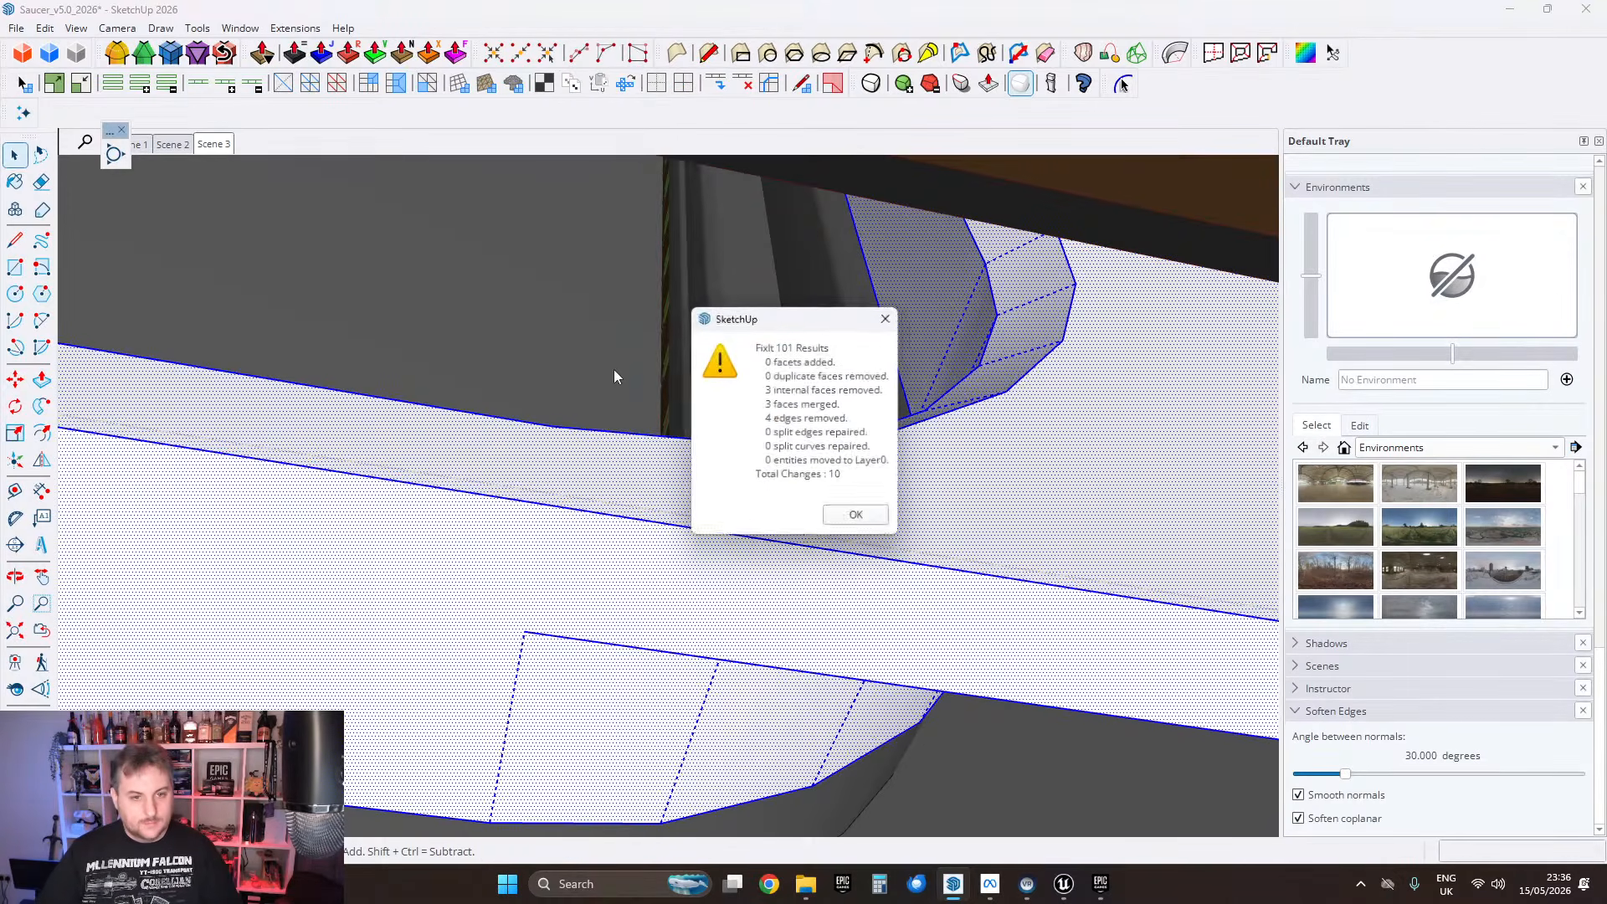
pyautogui.click(831, 521)
# Step: Delete the thin sliver face with its edges along the far side of the doorway opening
pyautogui.moveTo(830, 521); pyautogui.dragTo(825, 335, button='middle')
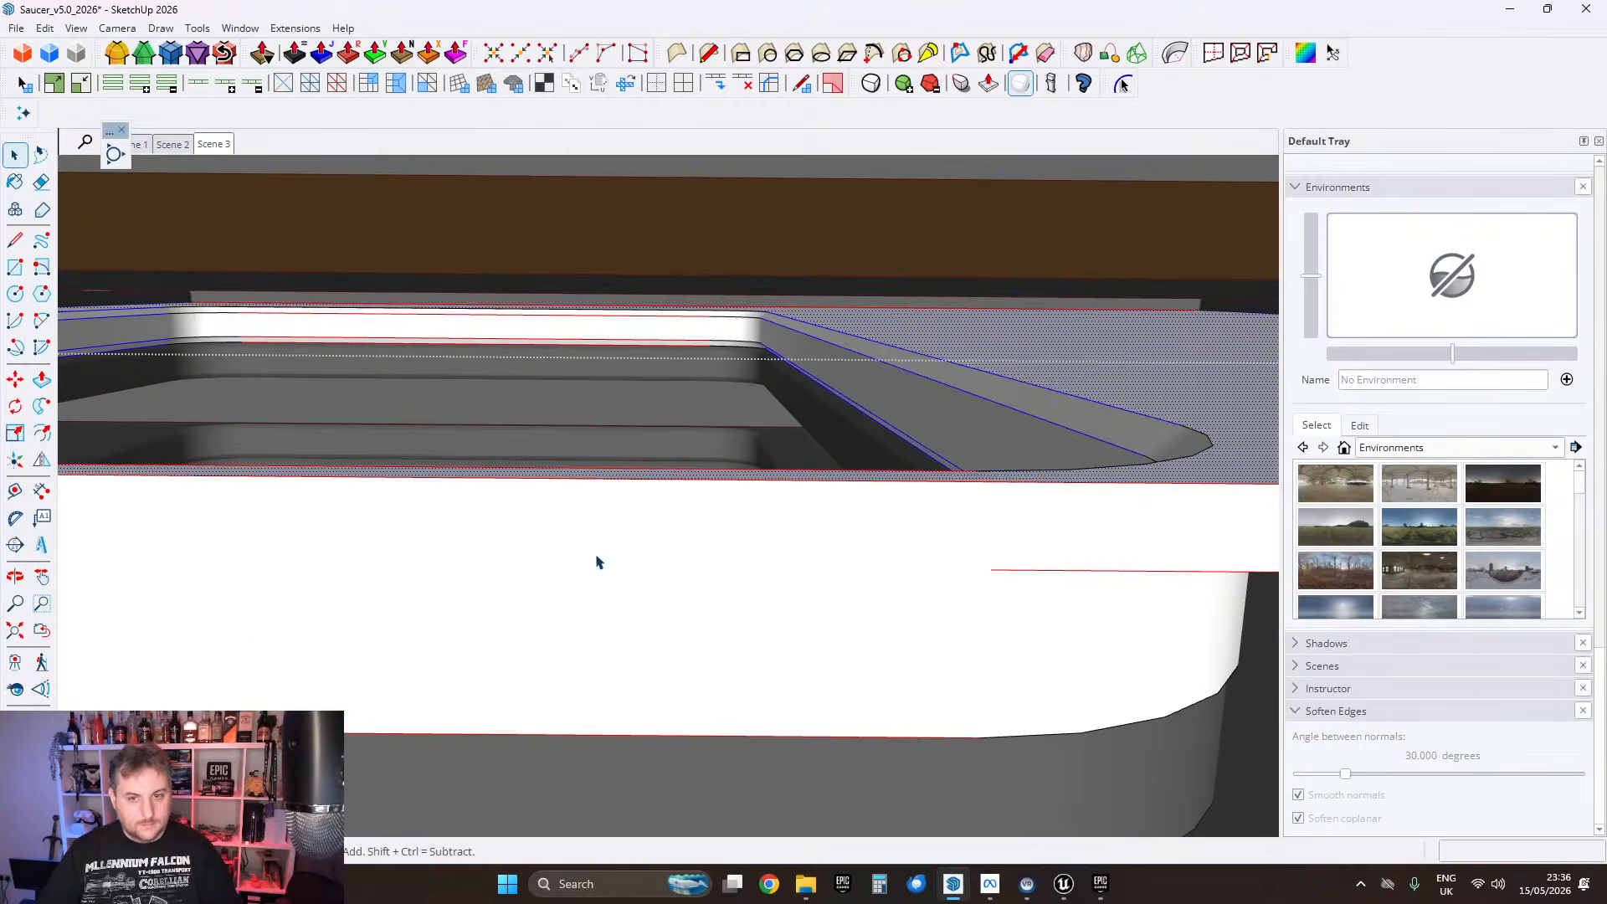
pyautogui.moveTo(597, 562); pyautogui.dragTo(458, 469, button='middle')
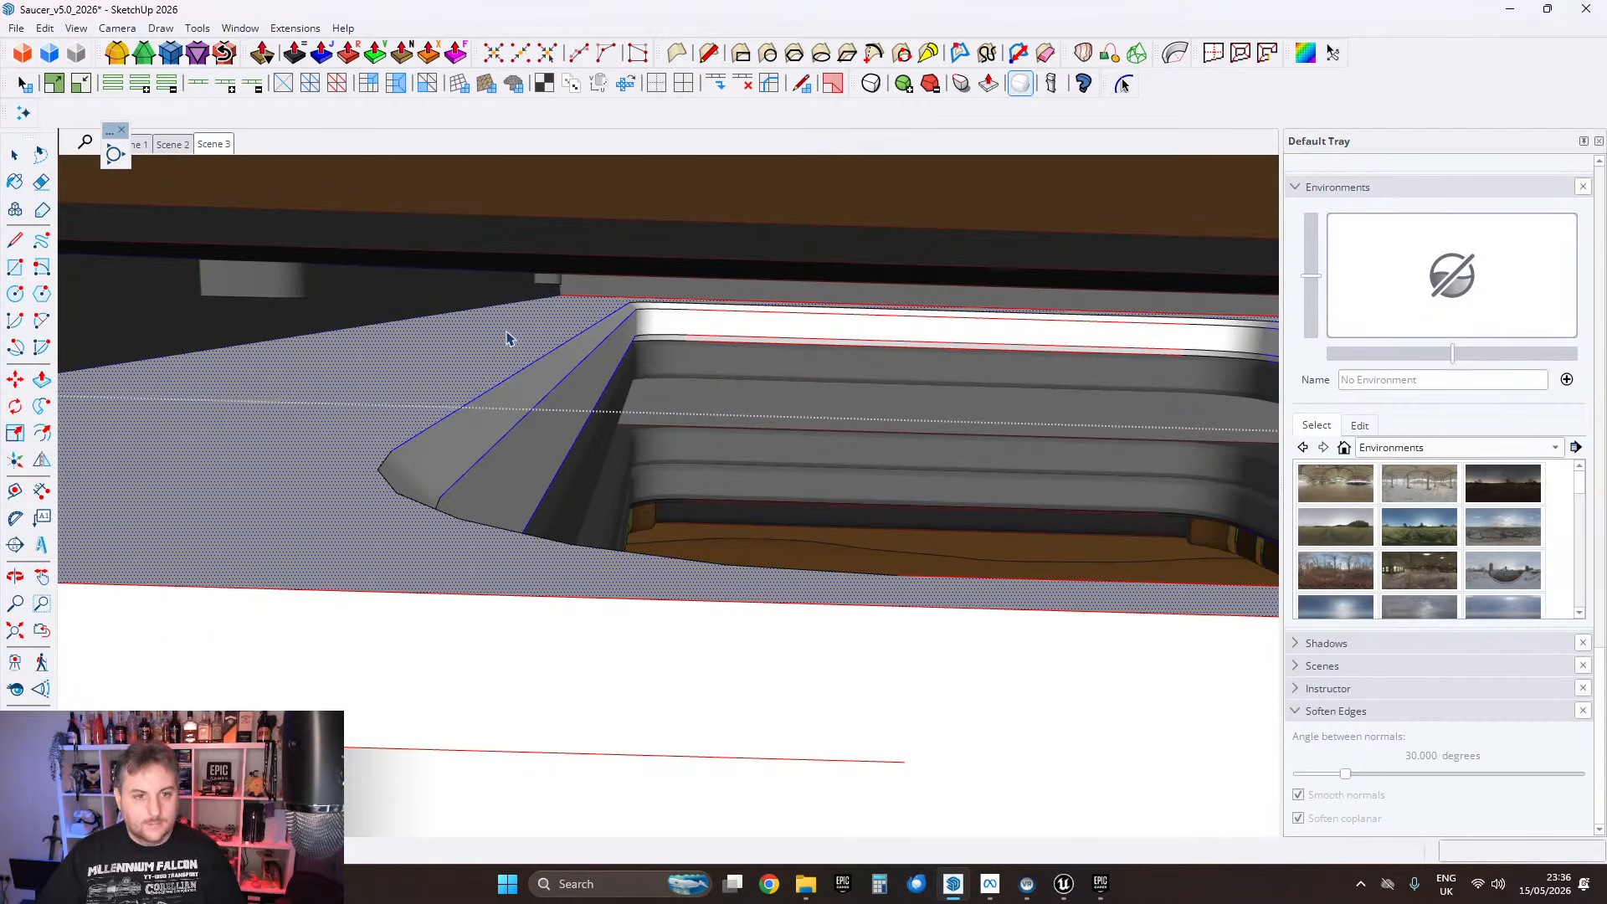
pyautogui.click(520, 379)
pyautogui.scroll(10, 687, 308)
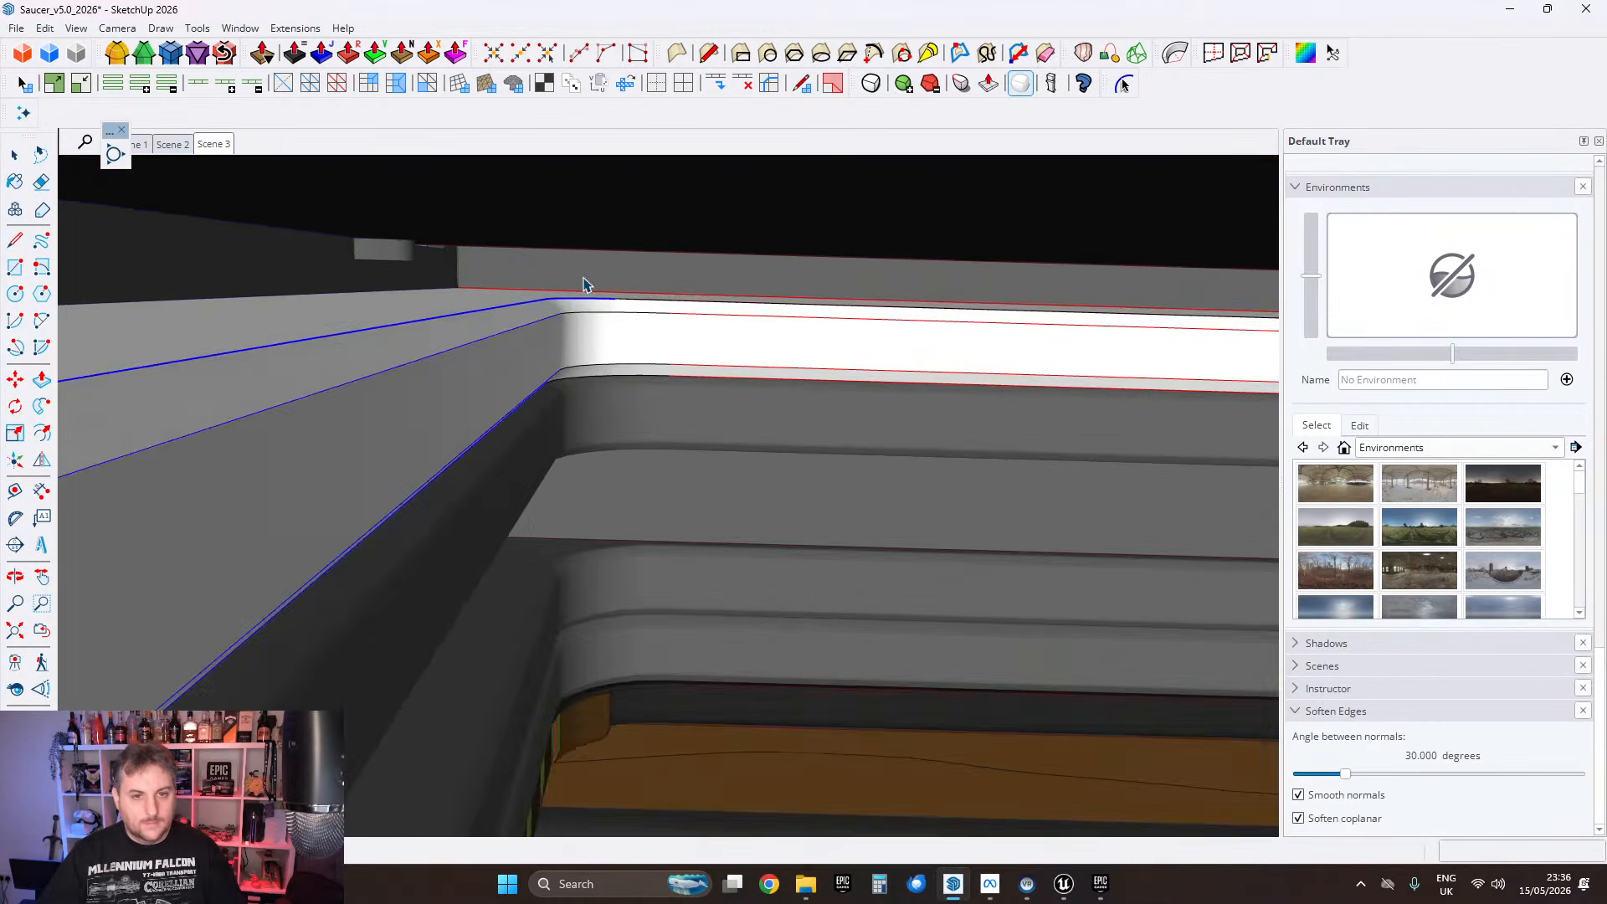
pyautogui.moveTo(689, 351); pyautogui.dragTo(442, 467, button='middle')
pyautogui.doubleClick(629, 467)
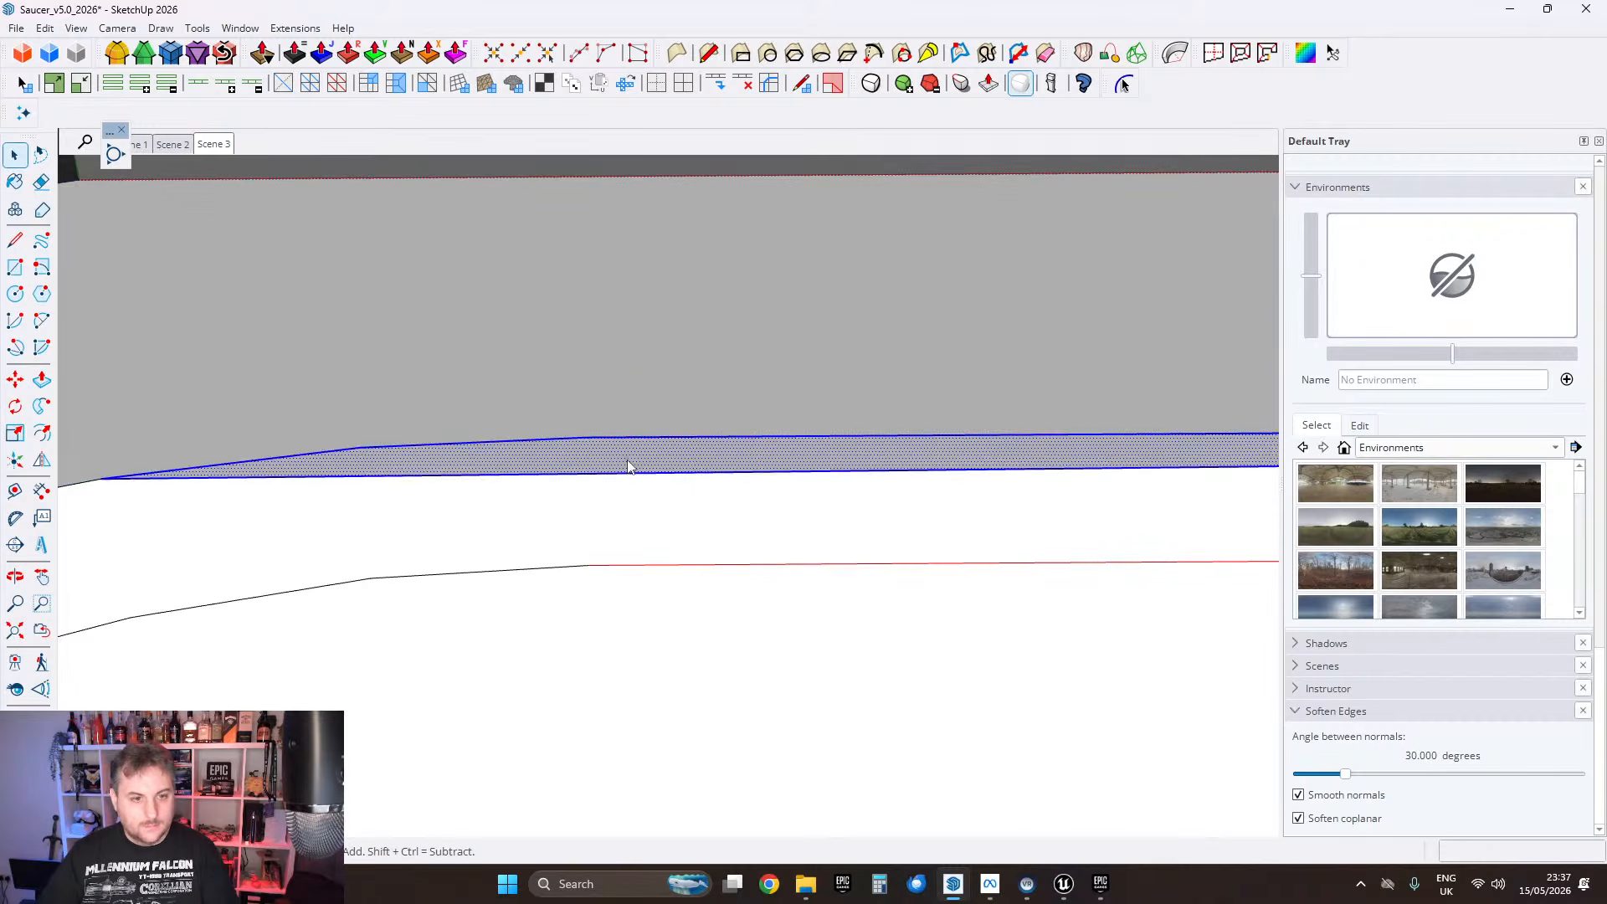
pyautogui.rightClick(627, 466)
pyautogui.click(675, 159)
pyautogui.press('Delete')
# Step: Select the doorway opening's outer outline and copy it 5 cm along the green axis toward the dark wall
pyautogui.scroll(-2, 721, 381)
pyautogui.moveTo(743, 456); pyautogui.dragTo(668, 409, button='middle')
pyautogui.scroll(3, 750, 327)
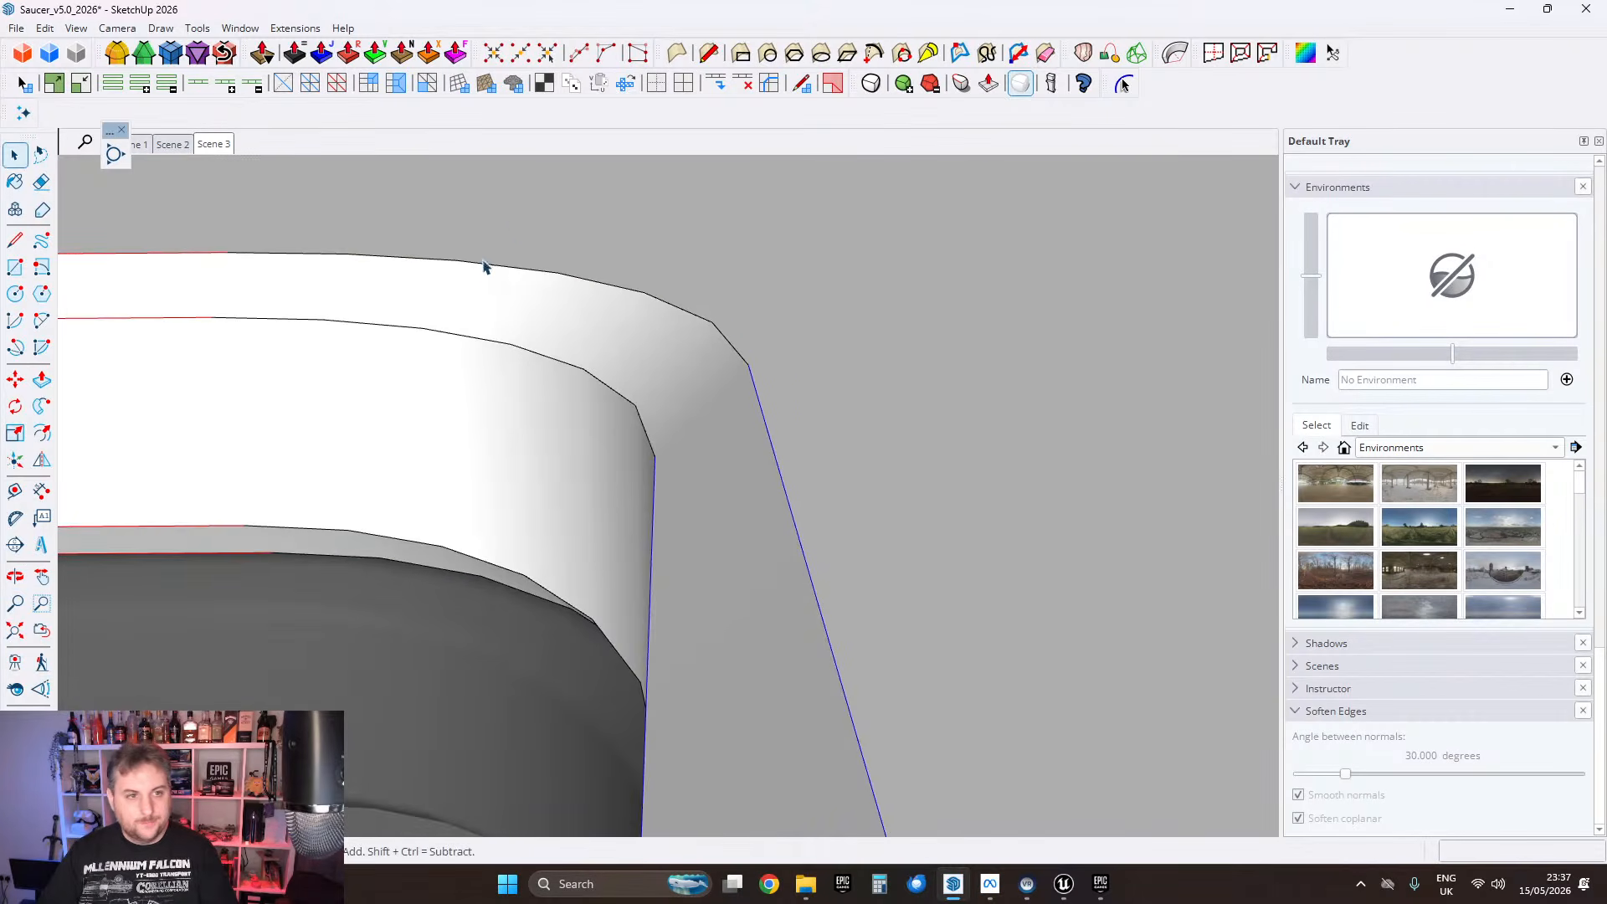
pyautogui.moveTo(765, 364); pyautogui.dragTo(764, 334, button='middle')
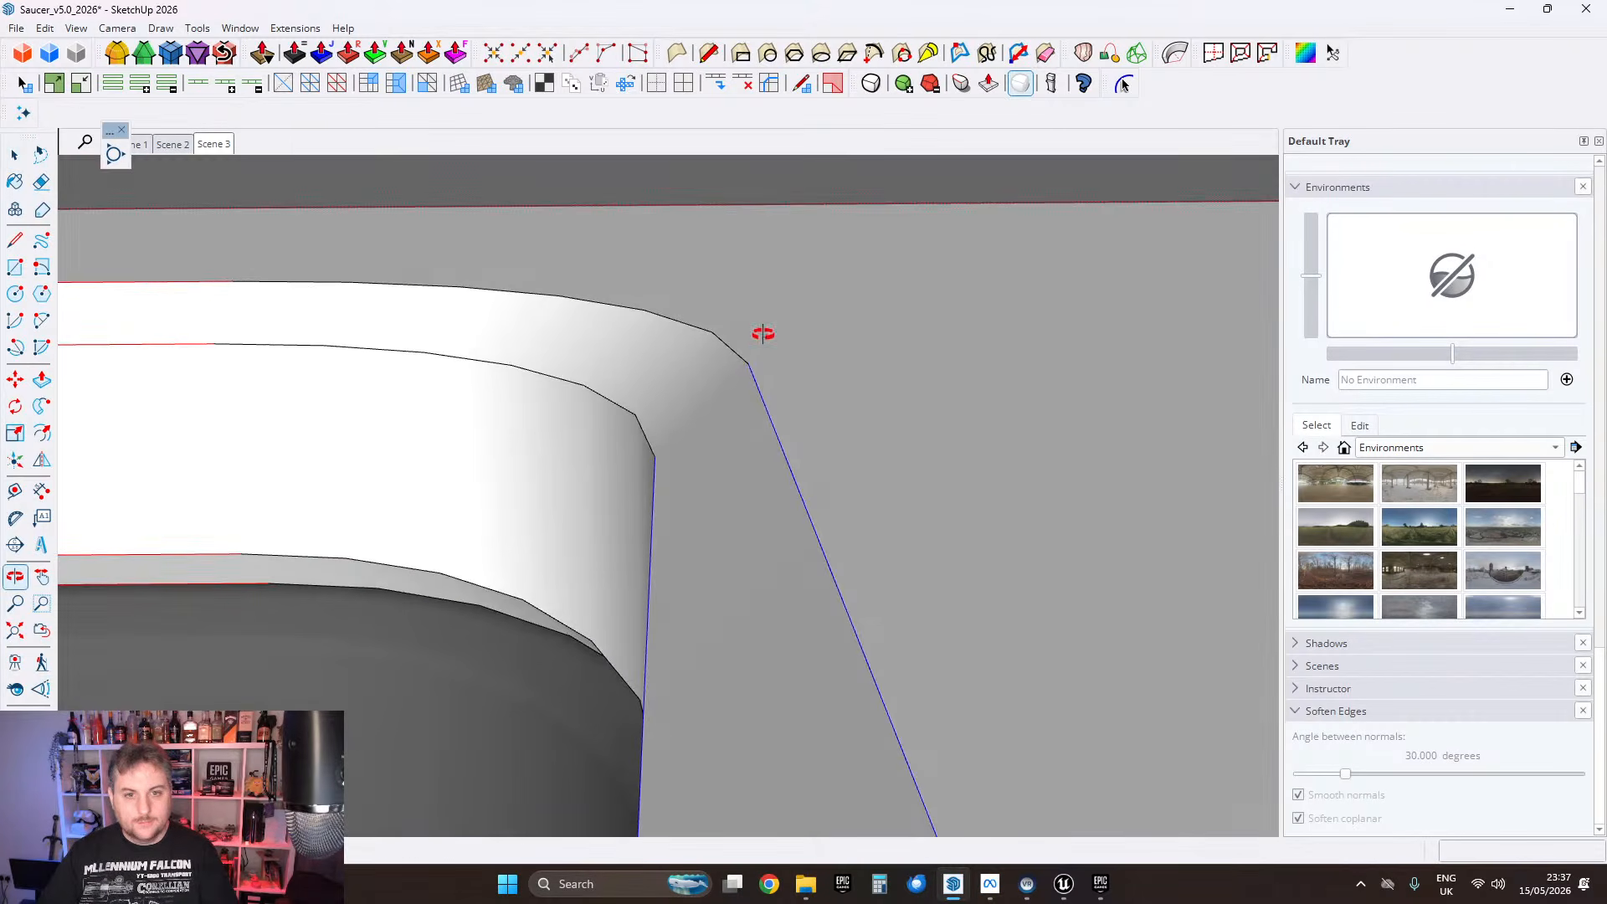
pyautogui.click(773, 418)
pyautogui.moveTo(772, 421)
pyautogui.mouseDown(button='middle')
pyautogui.moveTo(789, 452)
pyautogui.moveTo(795, 425)
pyautogui.mouseUp(button='middle')
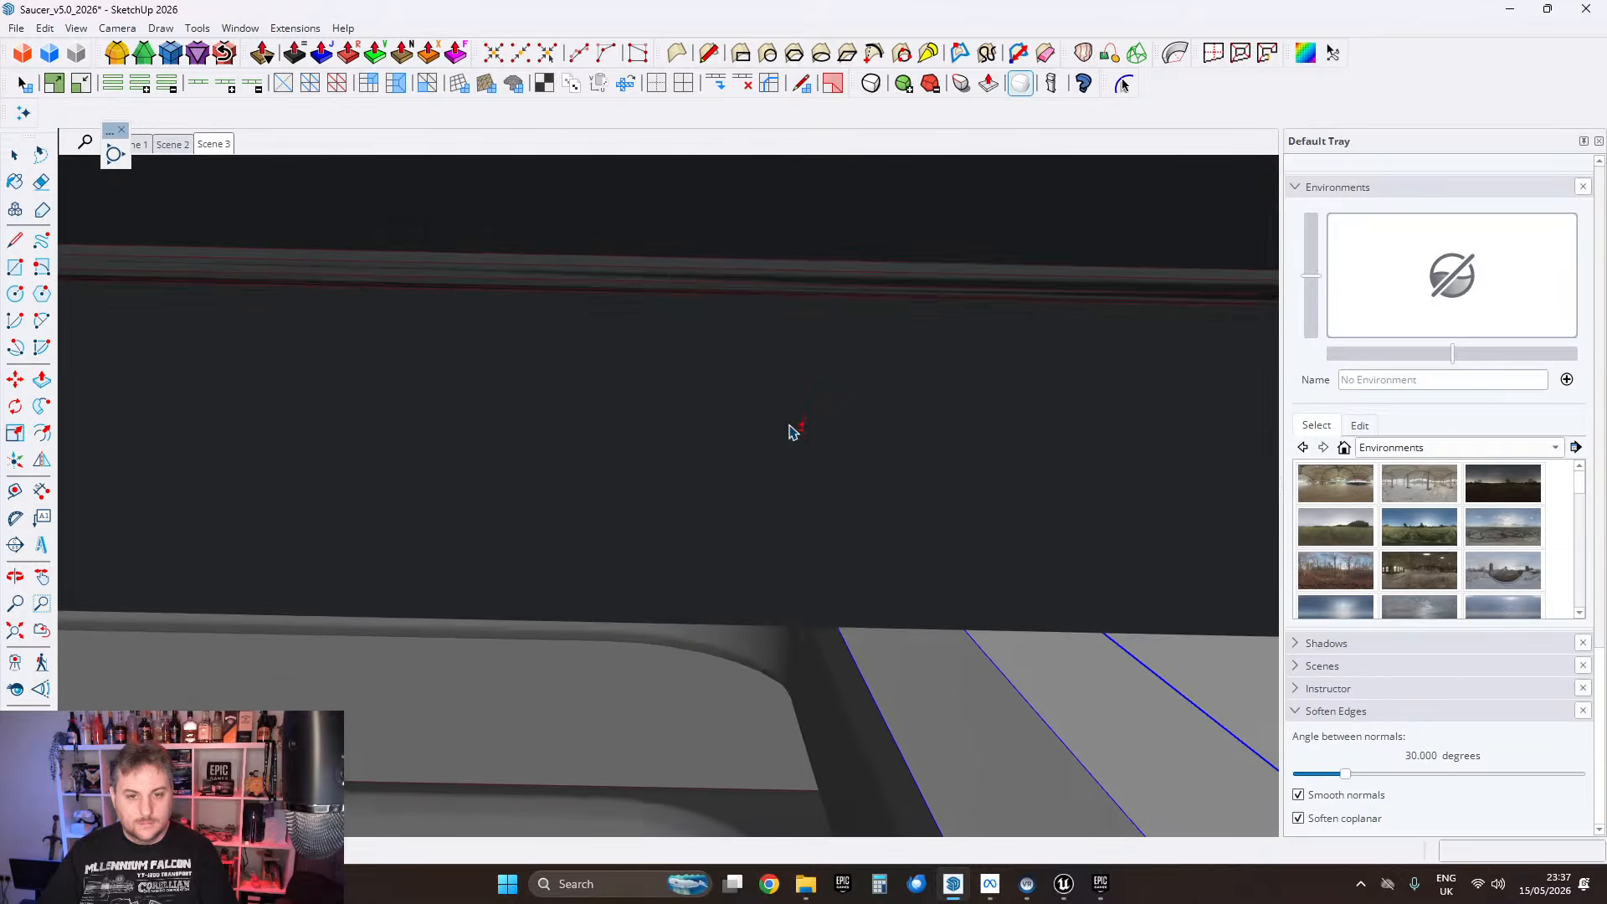
pyautogui.moveTo(873, 669); pyautogui.dragTo(548, 543, button='middle')
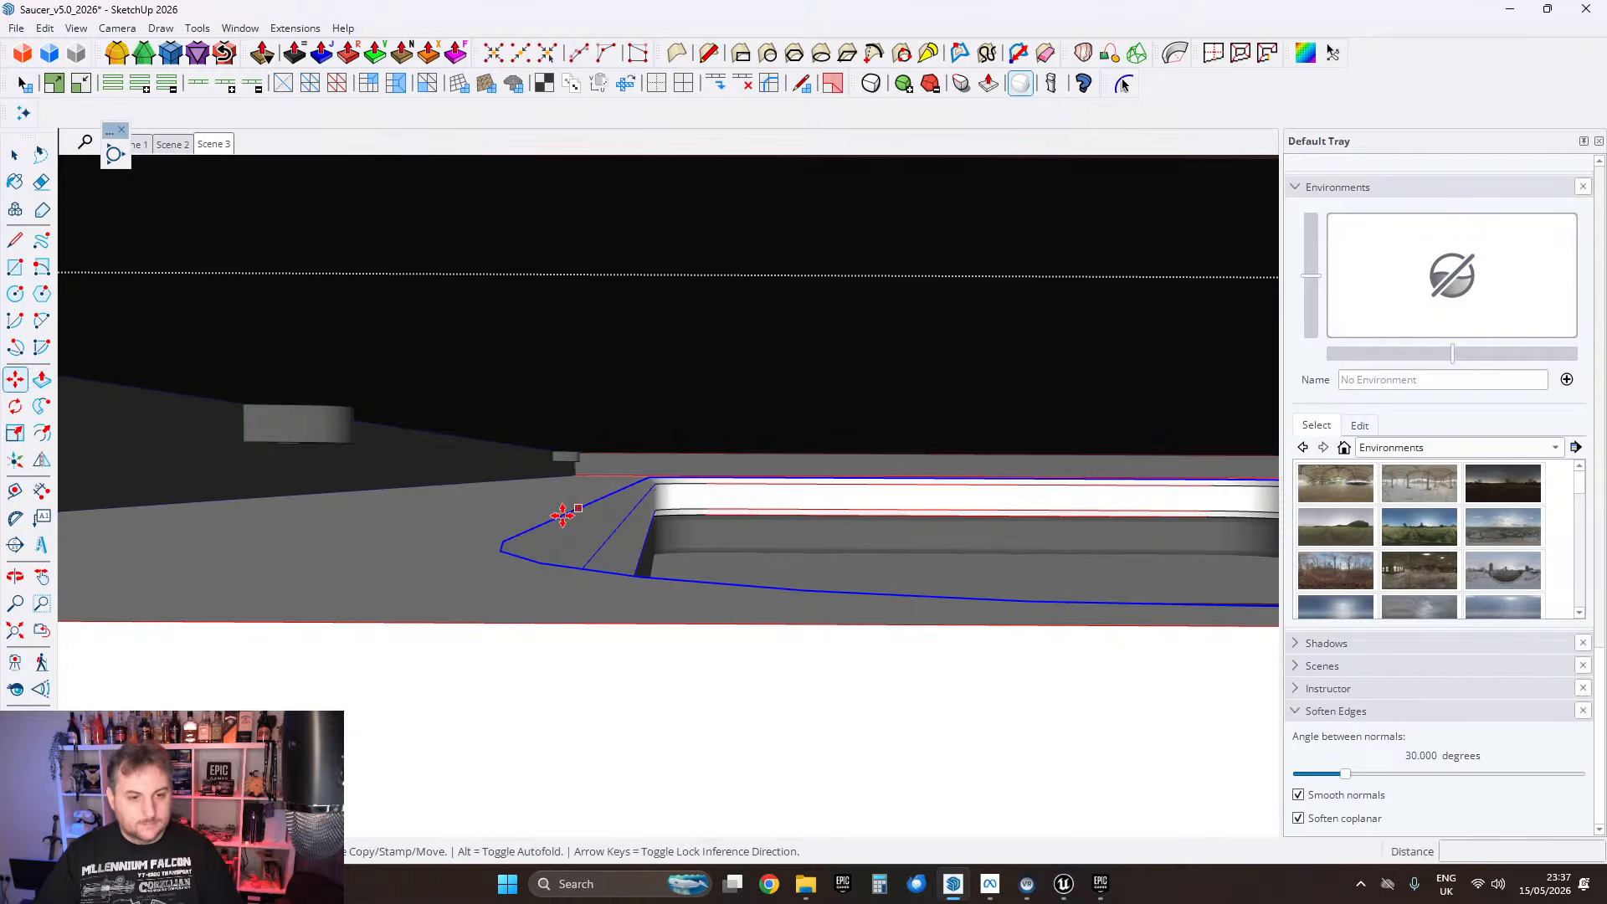
pyautogui.click(537, 526)
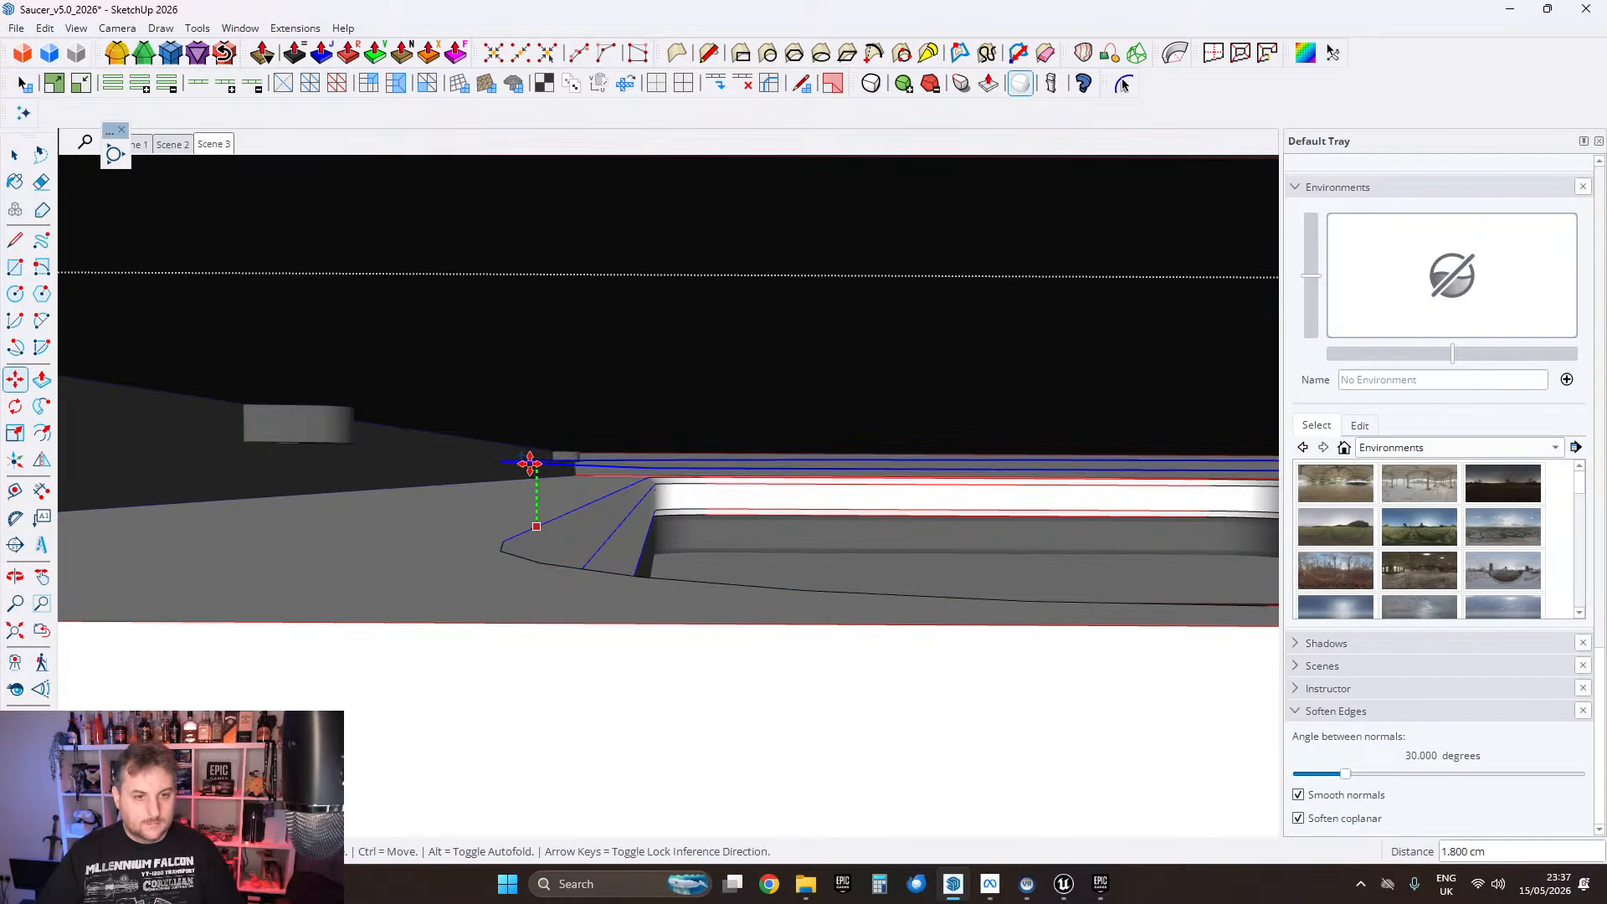
pyautogui.click(468, 377)
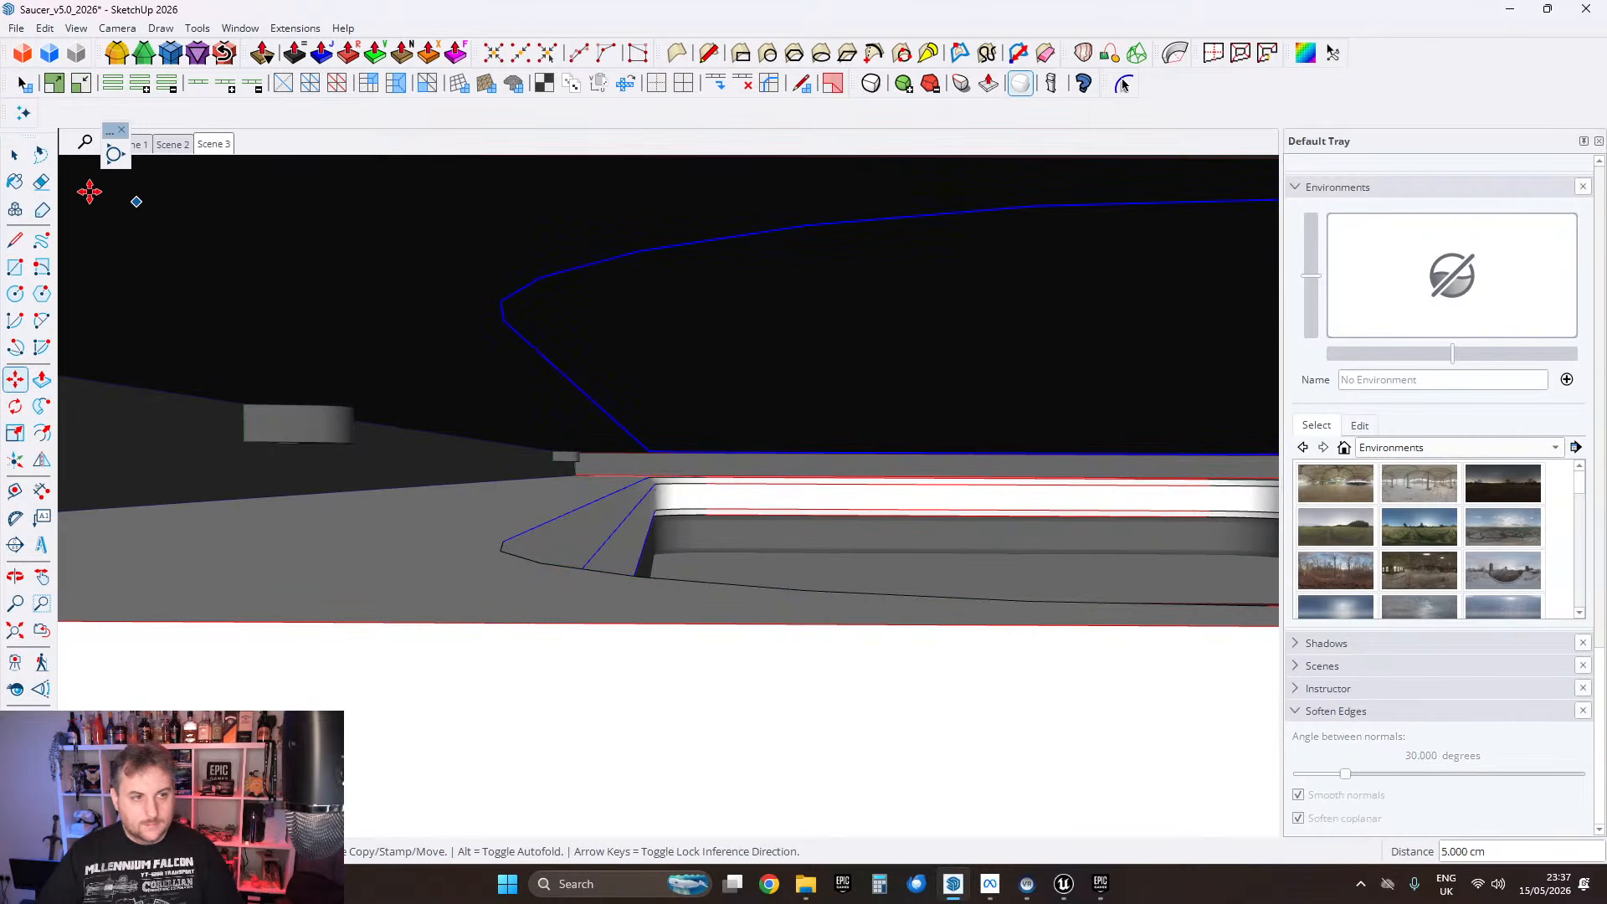
# Step: Paste the copied doorway outline in place onto the face of the adjoining dark wall
pyautogui.moveTo(599, 322)
pyautogui.mouseDown(button='middle')
pyautogui.moveTo(616, 350)
pyautogui.moveTo(563, 352)
pyautogui.moveTo(771, 377)
pyautogui.moveTo(703, 373)
pyautogui.moveTo(691, 428)
pyautogui.moveTo(692, 348)
pyautogui.moveTo(670, 436)
pyautogui.moveTo(617, 424)
pyautogui.moveTo(688, 390)
pyautogui.mouseUp(button='middle')
pyautogui.click(667, 418)
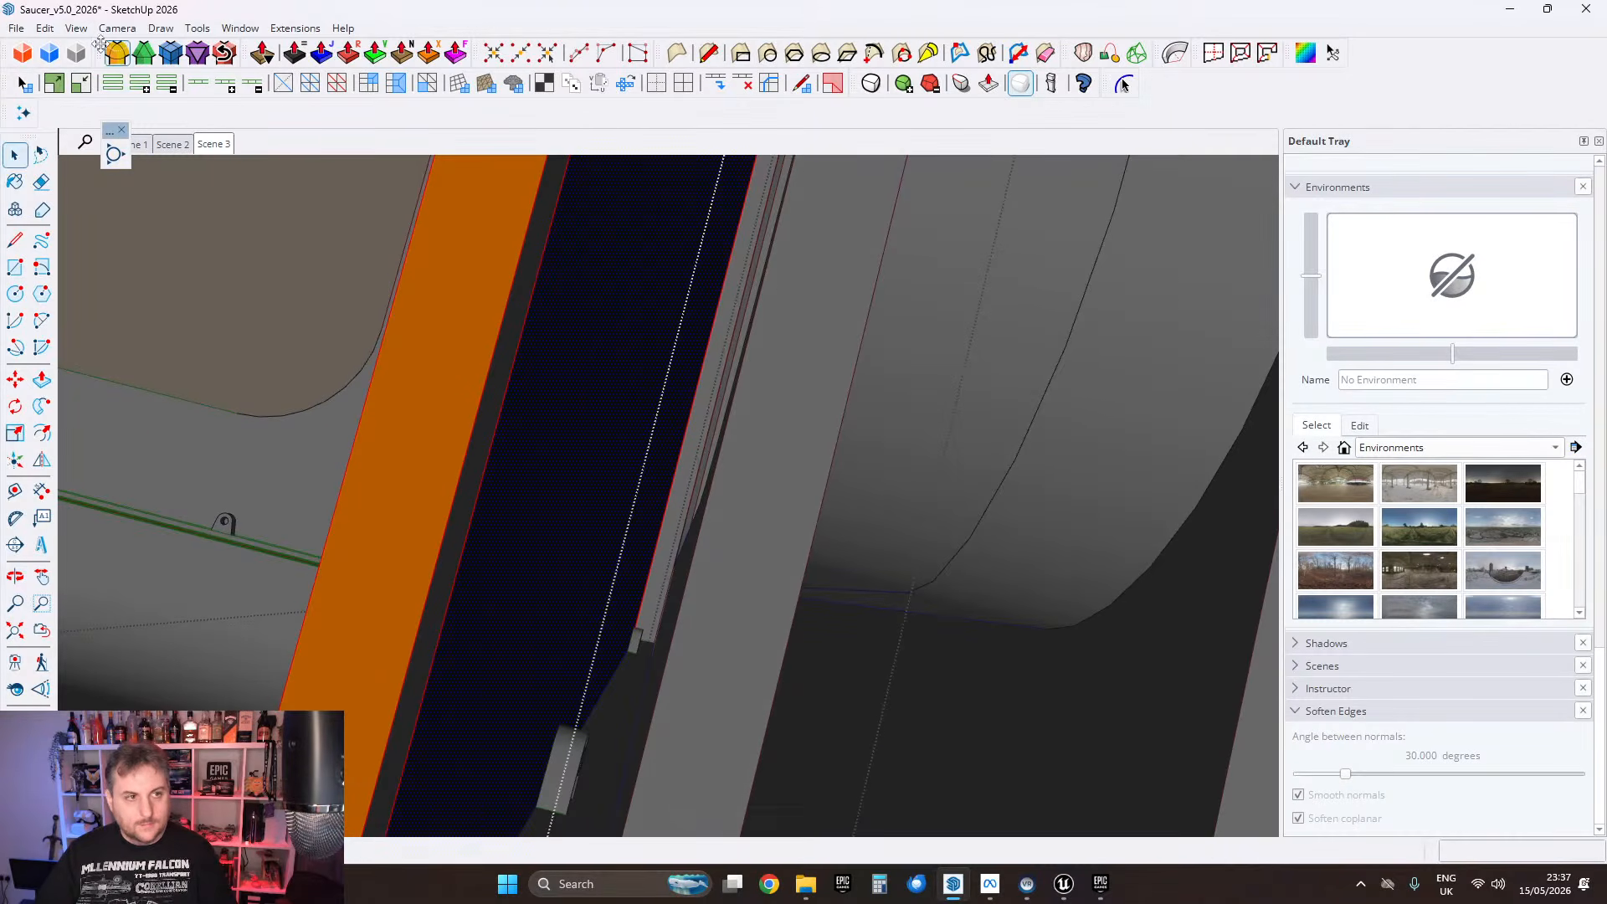
pyautogui.click(44, 28)
pyautogui.click(134, 174)
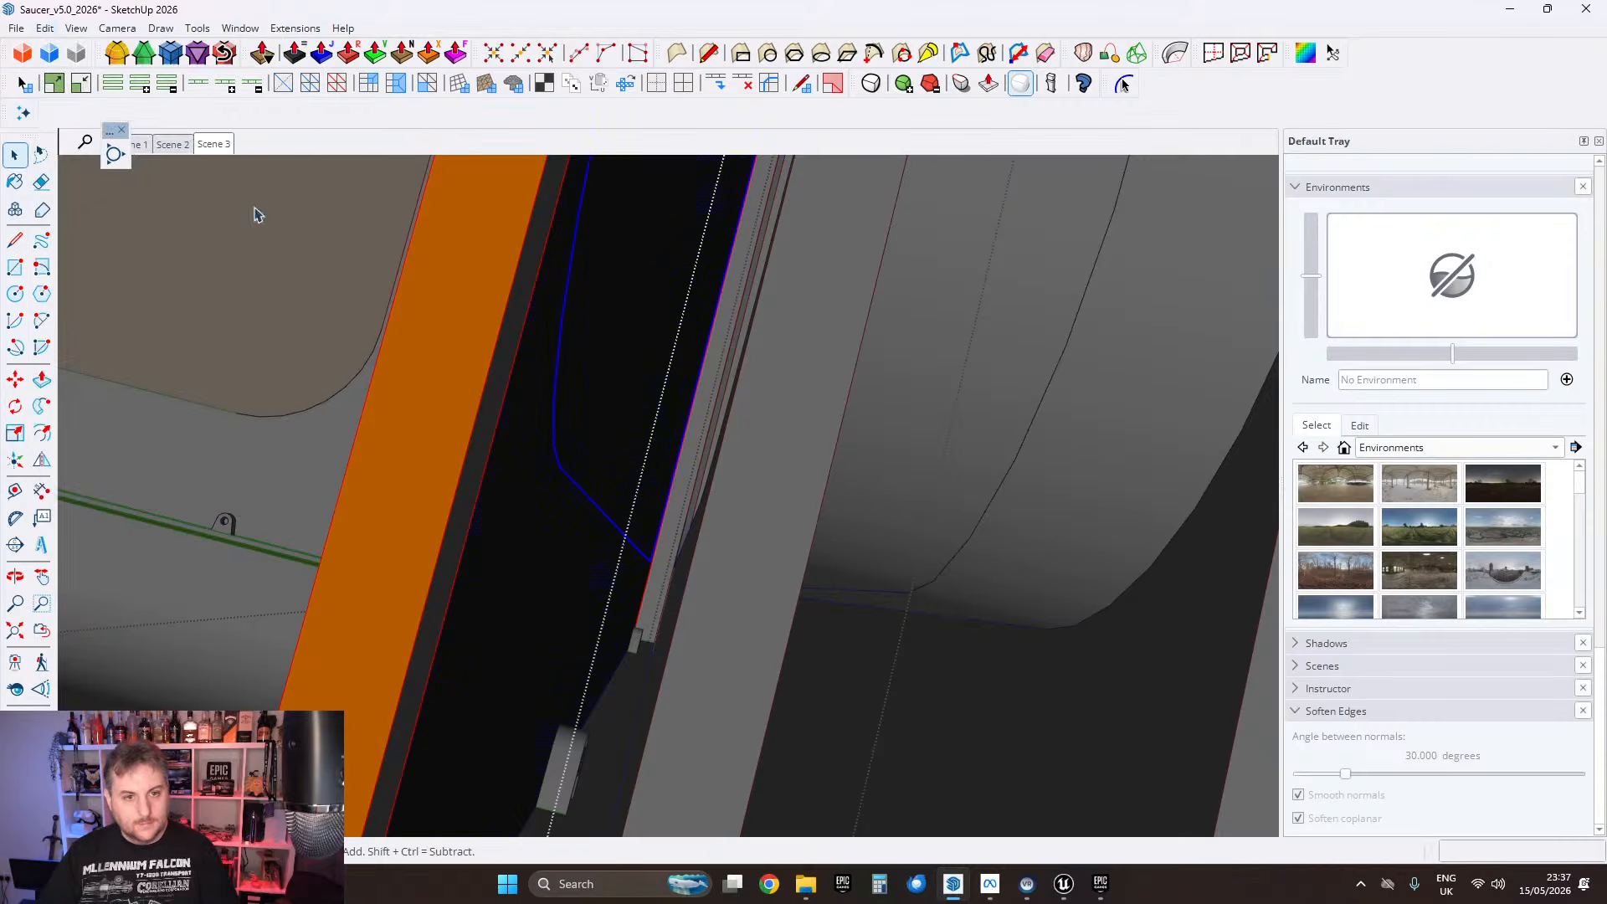
# Step: Cut the outlined doorway area out of the dark wall beside the orange edge
pyautogui.scroll(2, 587, 479)
pyautogui.click(611, 417)
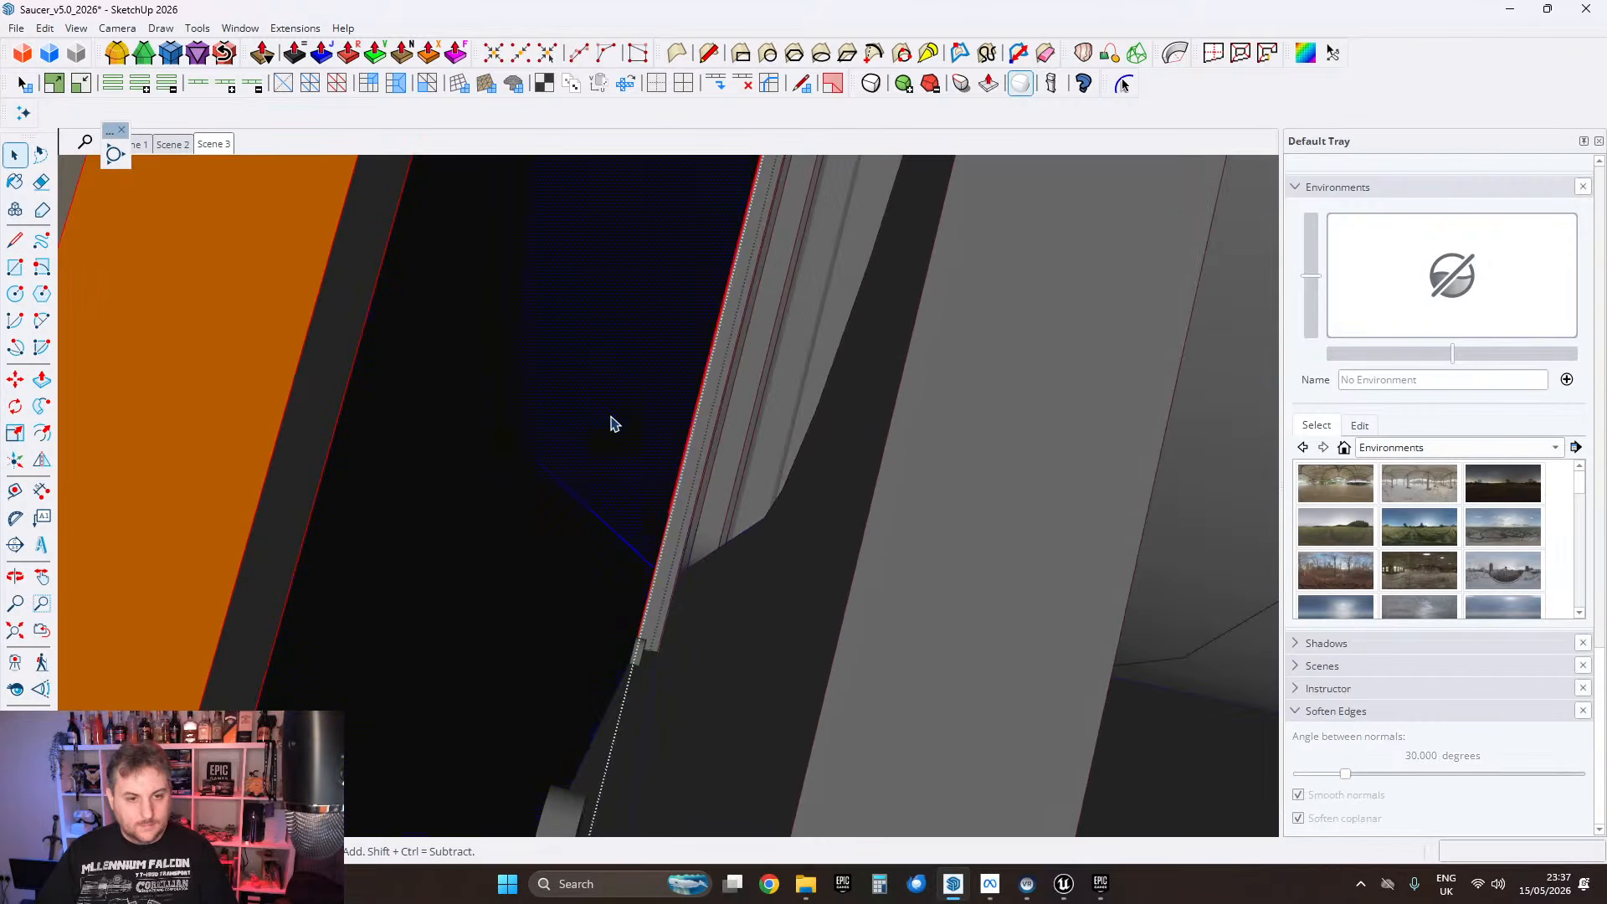
pyautogui.keyDown('shift'); pyautogui.moveTo(565, 480); pyautogui.dragTo(586, 489, button='middle'); pyautogui.keyUp('shift')
pyautogui.moveTo(566, 375)
pyautogui.mouseDown(button='middle')
pyautogui.moveTo(549, 394)
pyautogui.moveTo(560, 367)
pyautogui.mouseUp(button='middle')
pyautogui.moveTo(592, 383); pyautogui.dragTo(570, 343)
pyautogui.click(12, 156)
# Step: Run FixIt 101 on all of the dark wall's geometry and soften its edges
pyautogui.moveTo(583, 447); pyautogui.dragTo(122, 442, button='middle')
pyautogui.moveTo(644, 389); pyautogui.dragTo(601, 346, button='middle')
pyautogui.keyDown('shift'); pyautogui.moveTo(601, 347); pyautogui.dragTo(635, 472, button='middle'); pyautogui.keyUp('shift')
pyautogui.rightClick(623, 483)
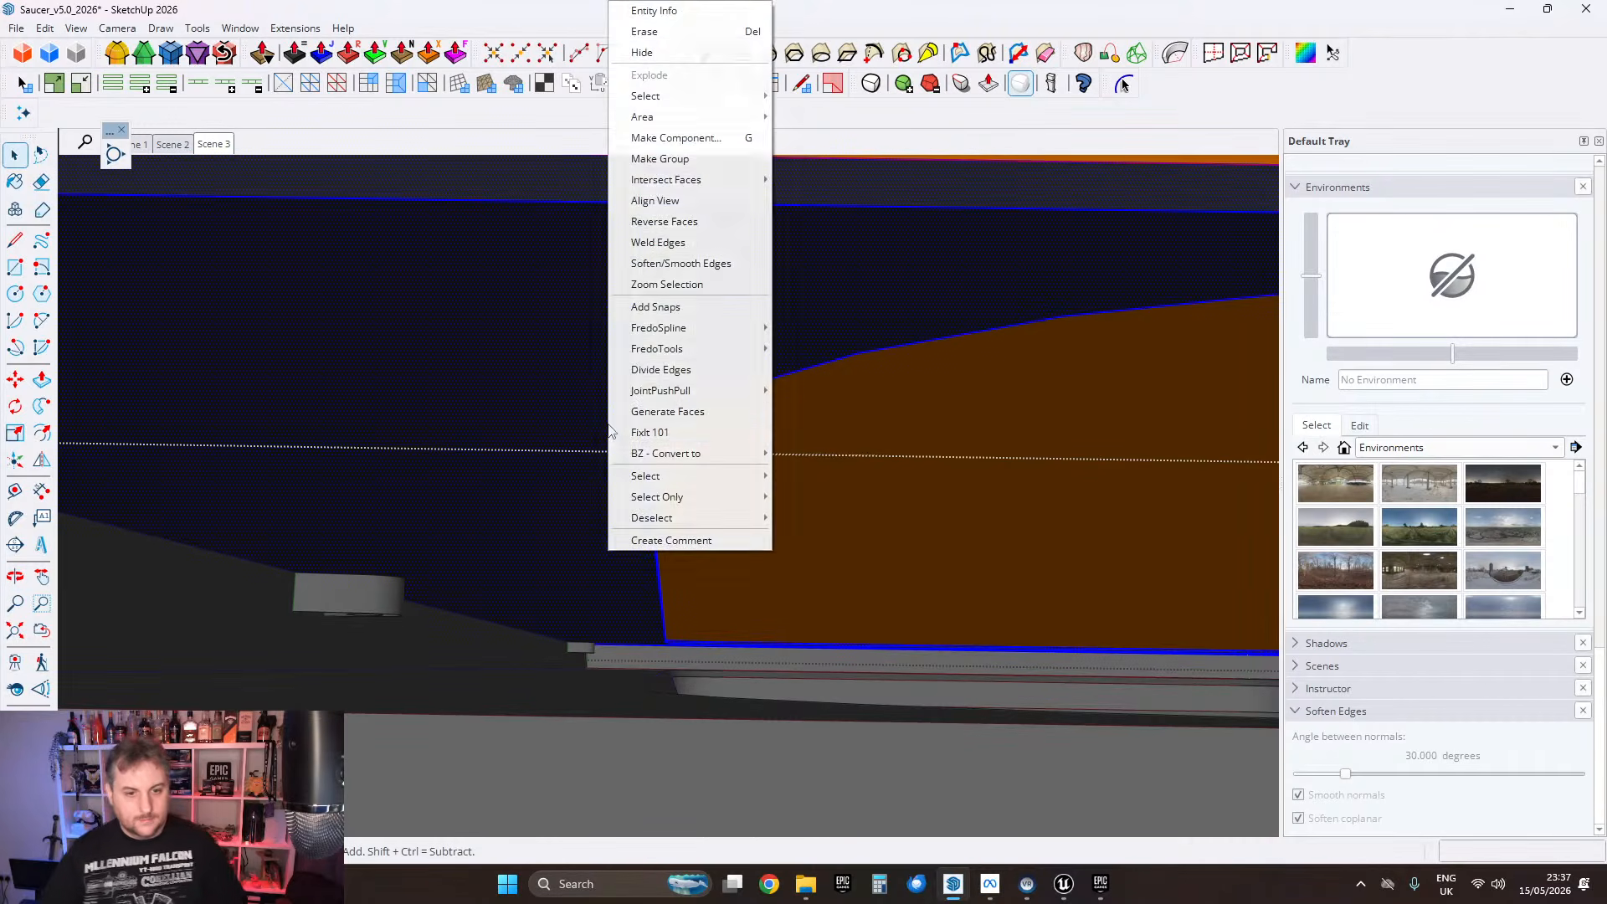
pyautogui.click(686, 434)
pyautogui.click(837, 517)
pyautogui.rightClick(524, 420)
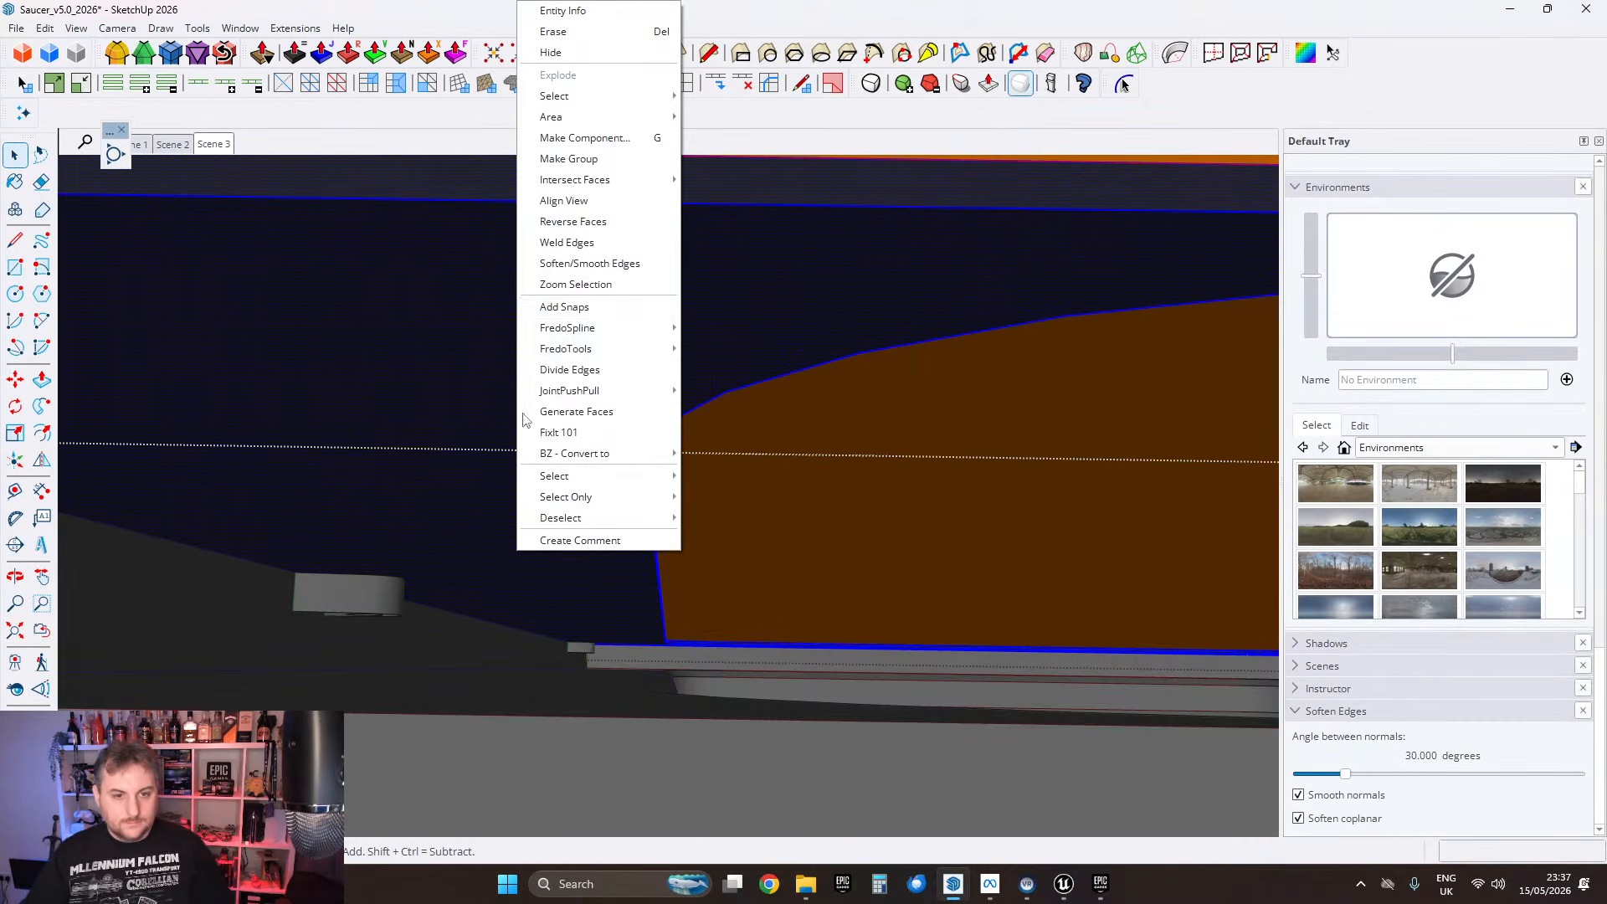
pyautogui.click(597, 286)
# Step: Select the dark wall opening's edges and extrude the doorway profile 5 cm to form its surrounding side surfaces
pyautogui.moveTo(629, 564); pyautogui.dragTo(641, 456, button='middle')
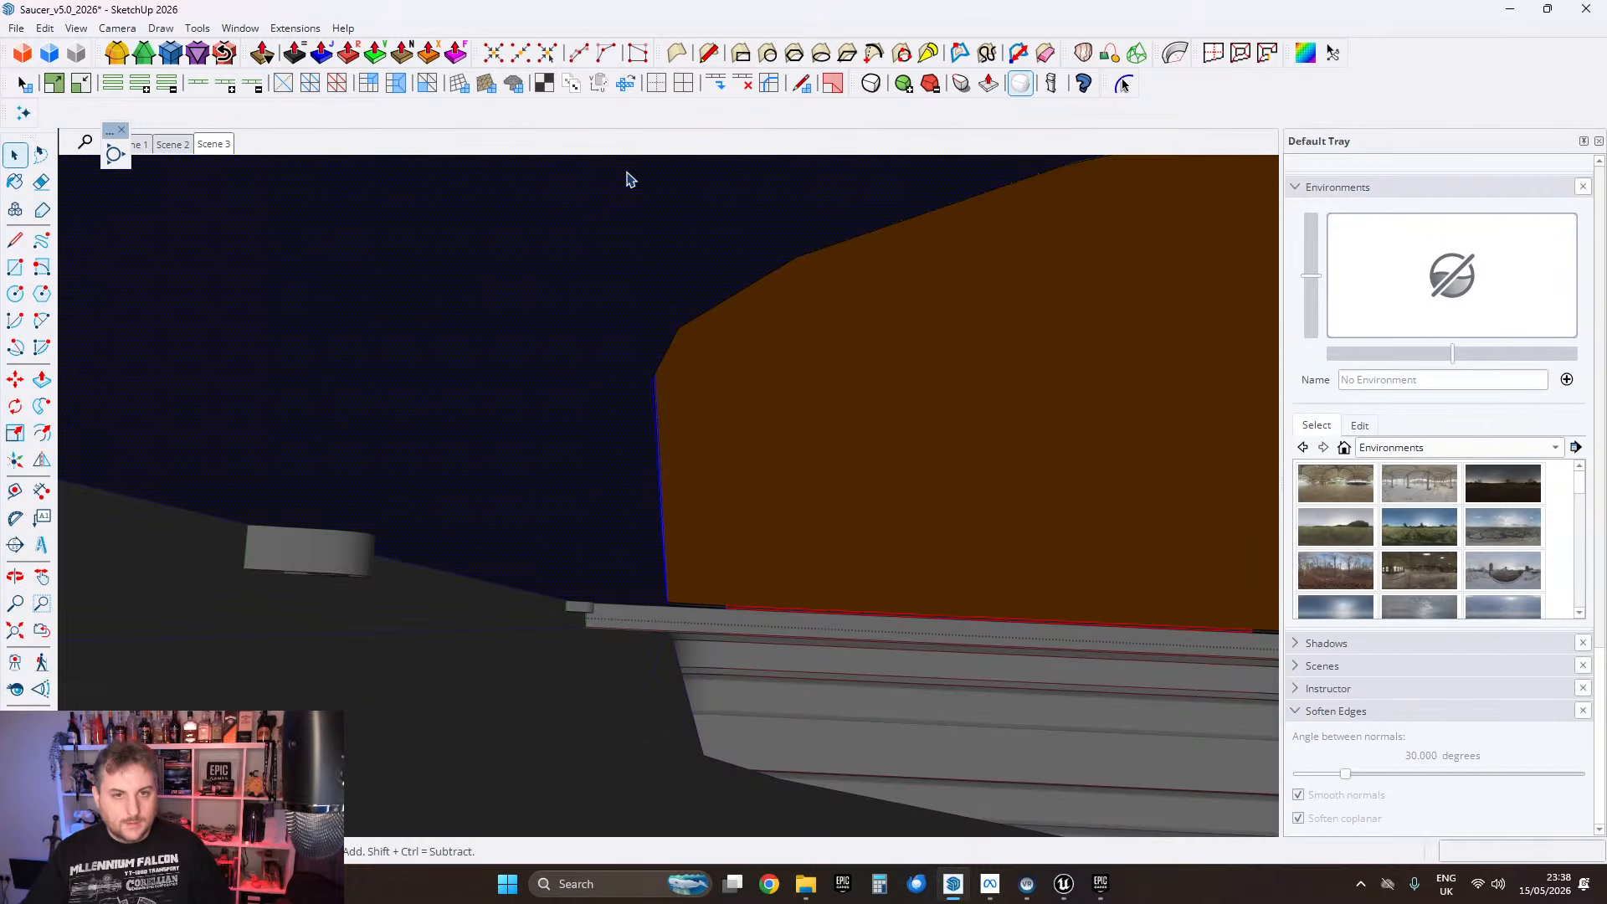
pyautogui.click(656, 451)
pyautogui.moveTo(634, 477); pyautogui.dragTo(557, 473, button='middle')
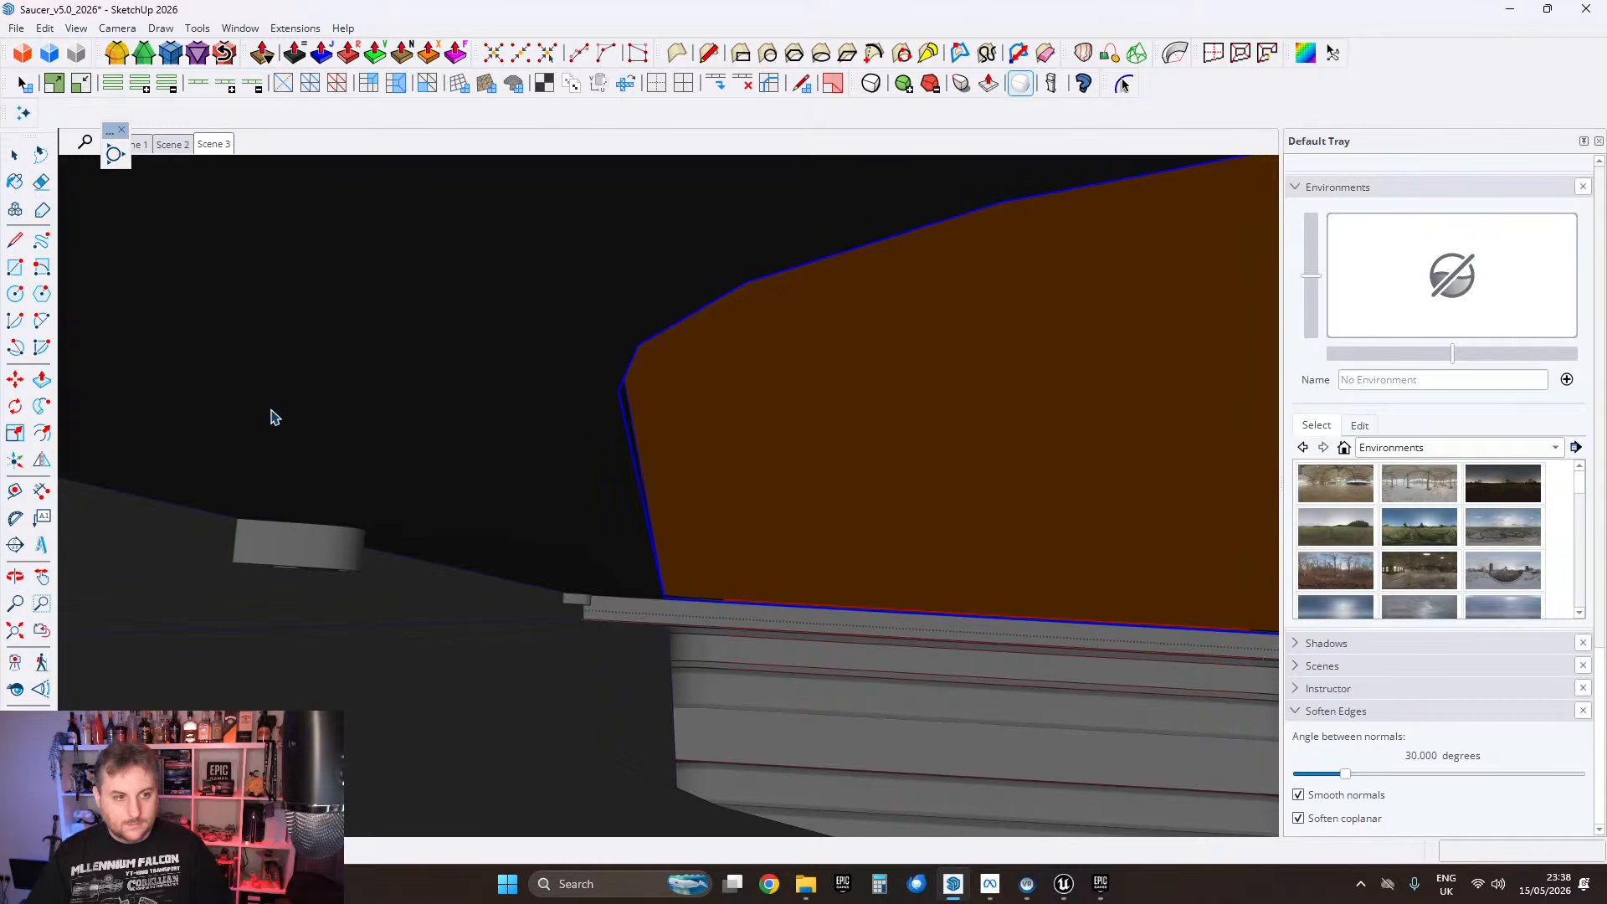
pyautogui.moveTo(410, 482); pyautogui.dragTo(444, 484, button='middle')
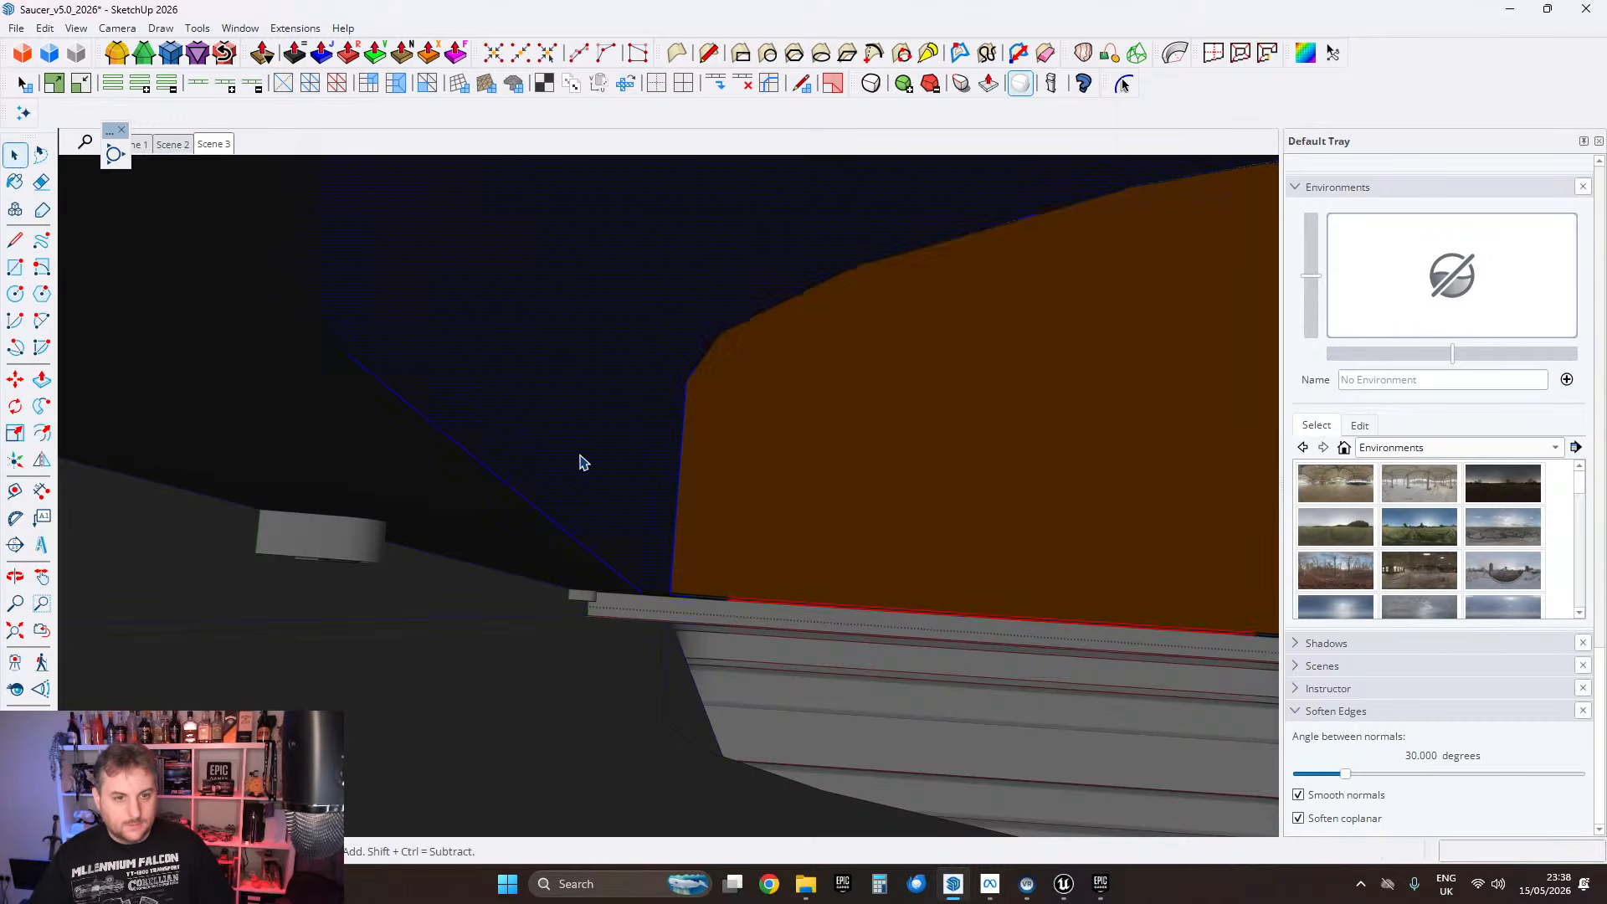
pyautogui.moveTo(583, 463); pyautogui.dragTo(725, 485, button='middle')
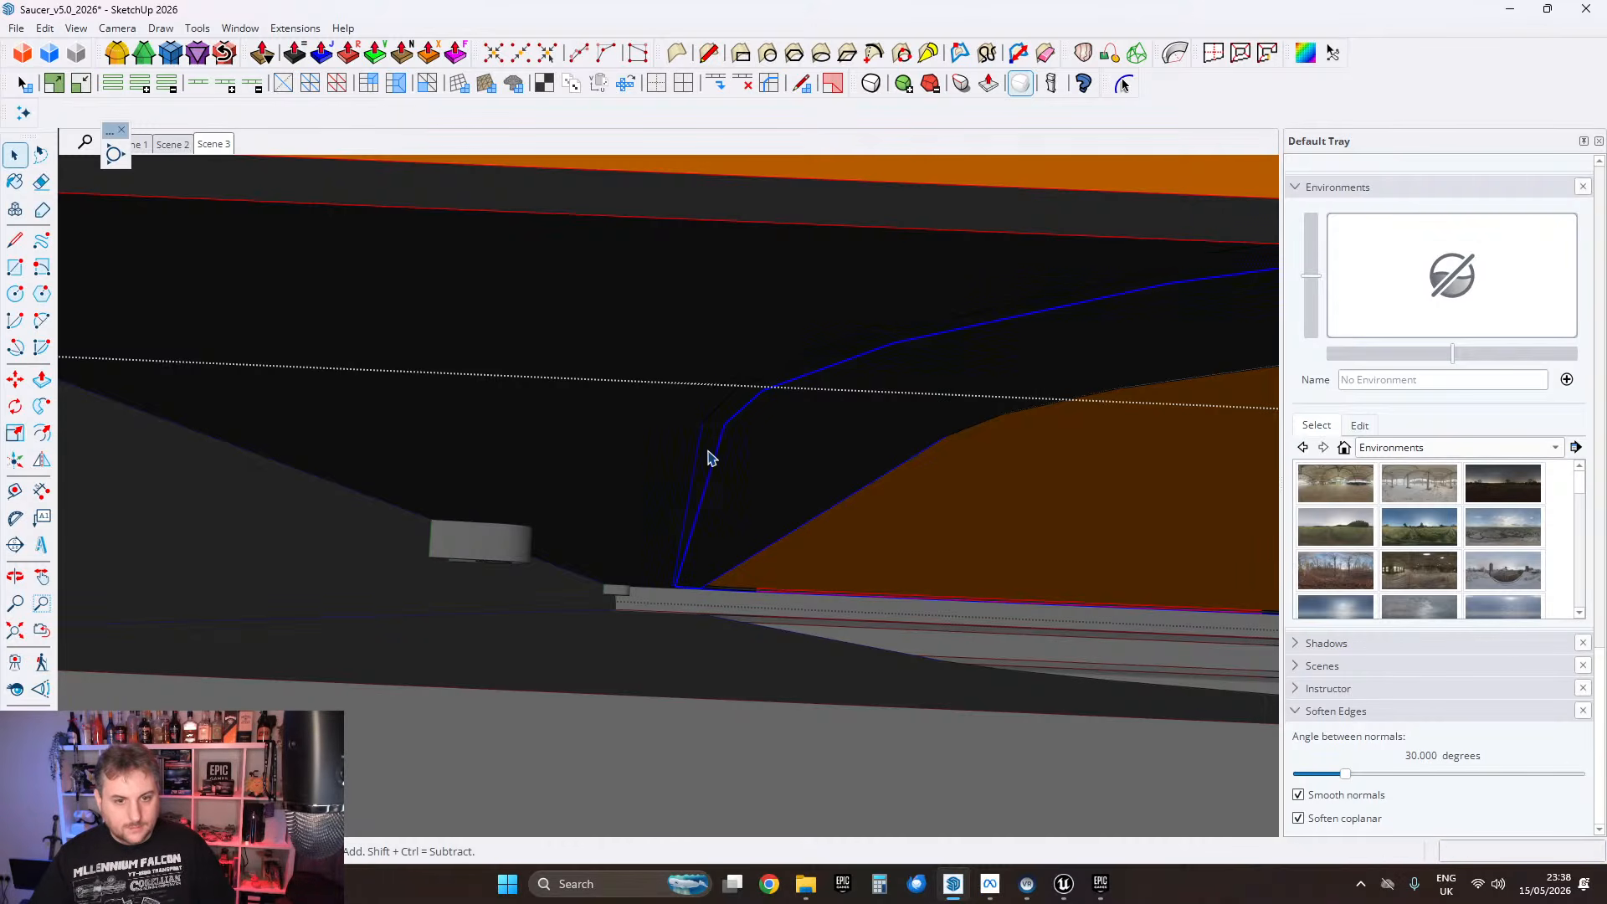
pyautogui.moveTo(707, 458); pyautogui.dragTo(534, 624, button='middle')
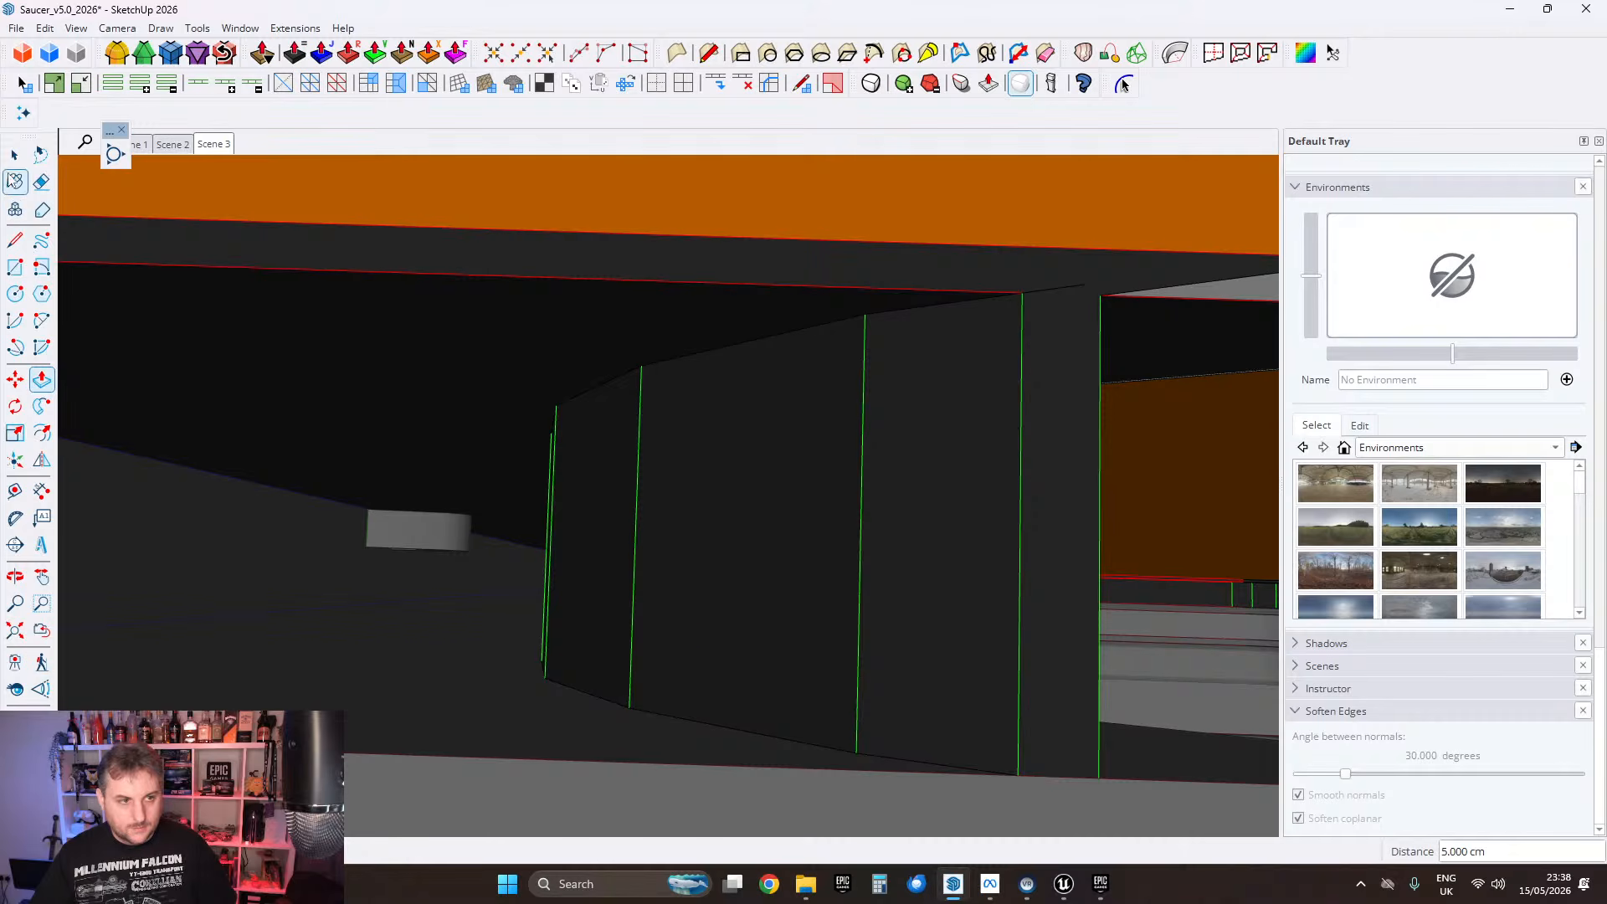
# Step: Copy the dark wall's flat face 5 cm across to the opposite side of the extruded doorway profile
pyautogui.moveTo(787, 688); pyautogui.dragTo(944, 651, button='middle')
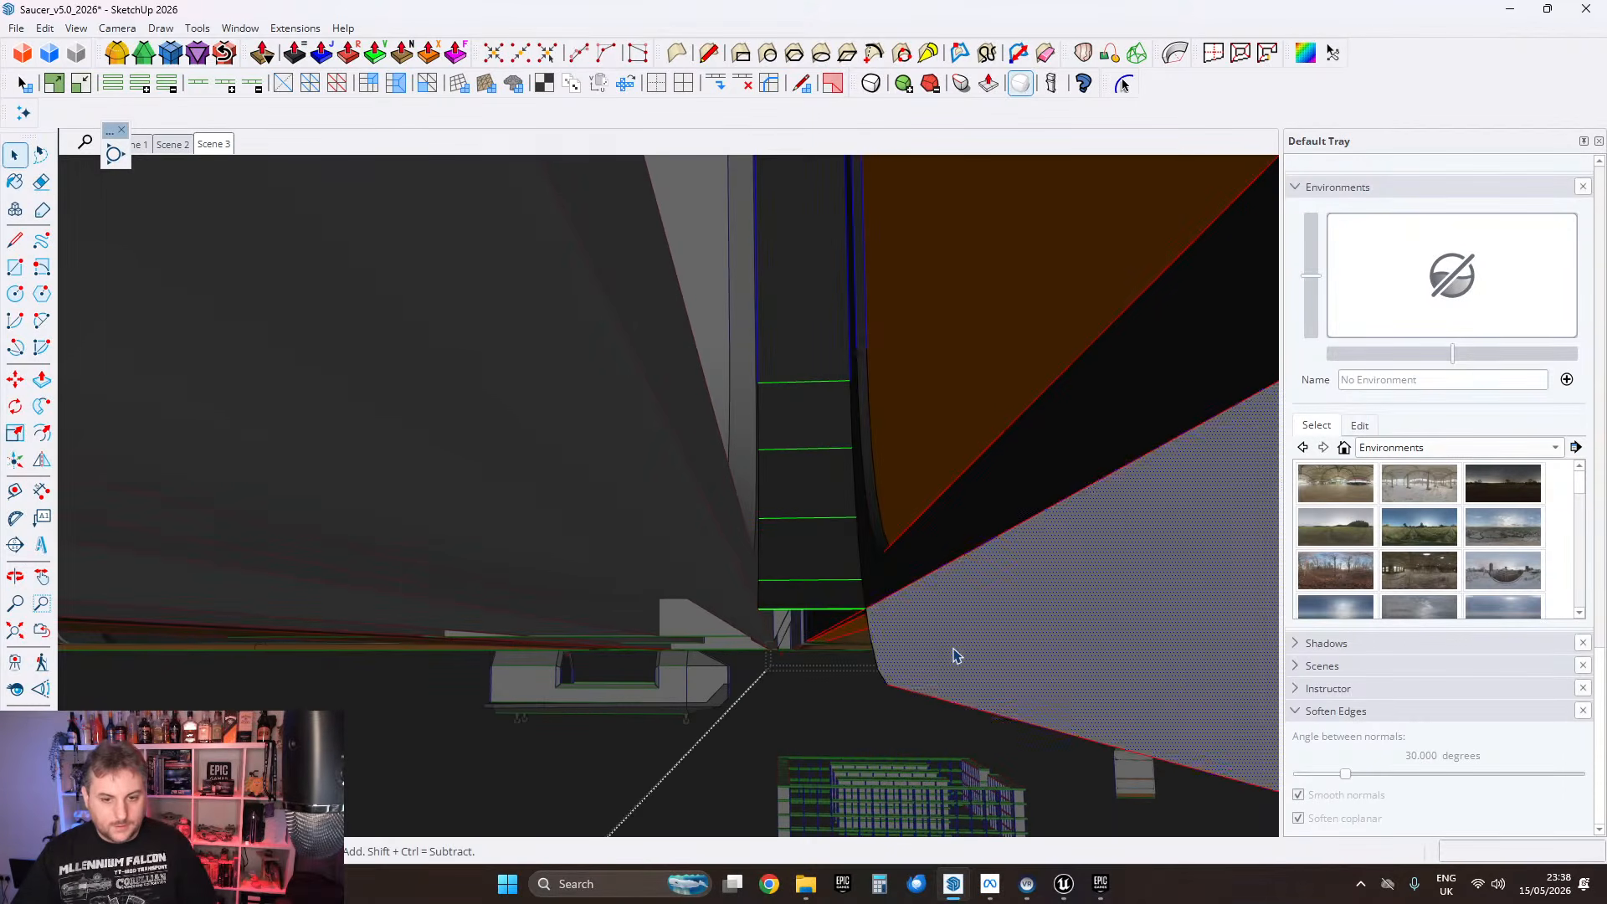
pyautogui.moveTo(996, 290); pyautogui.dragTo(820, 511, button='middle')
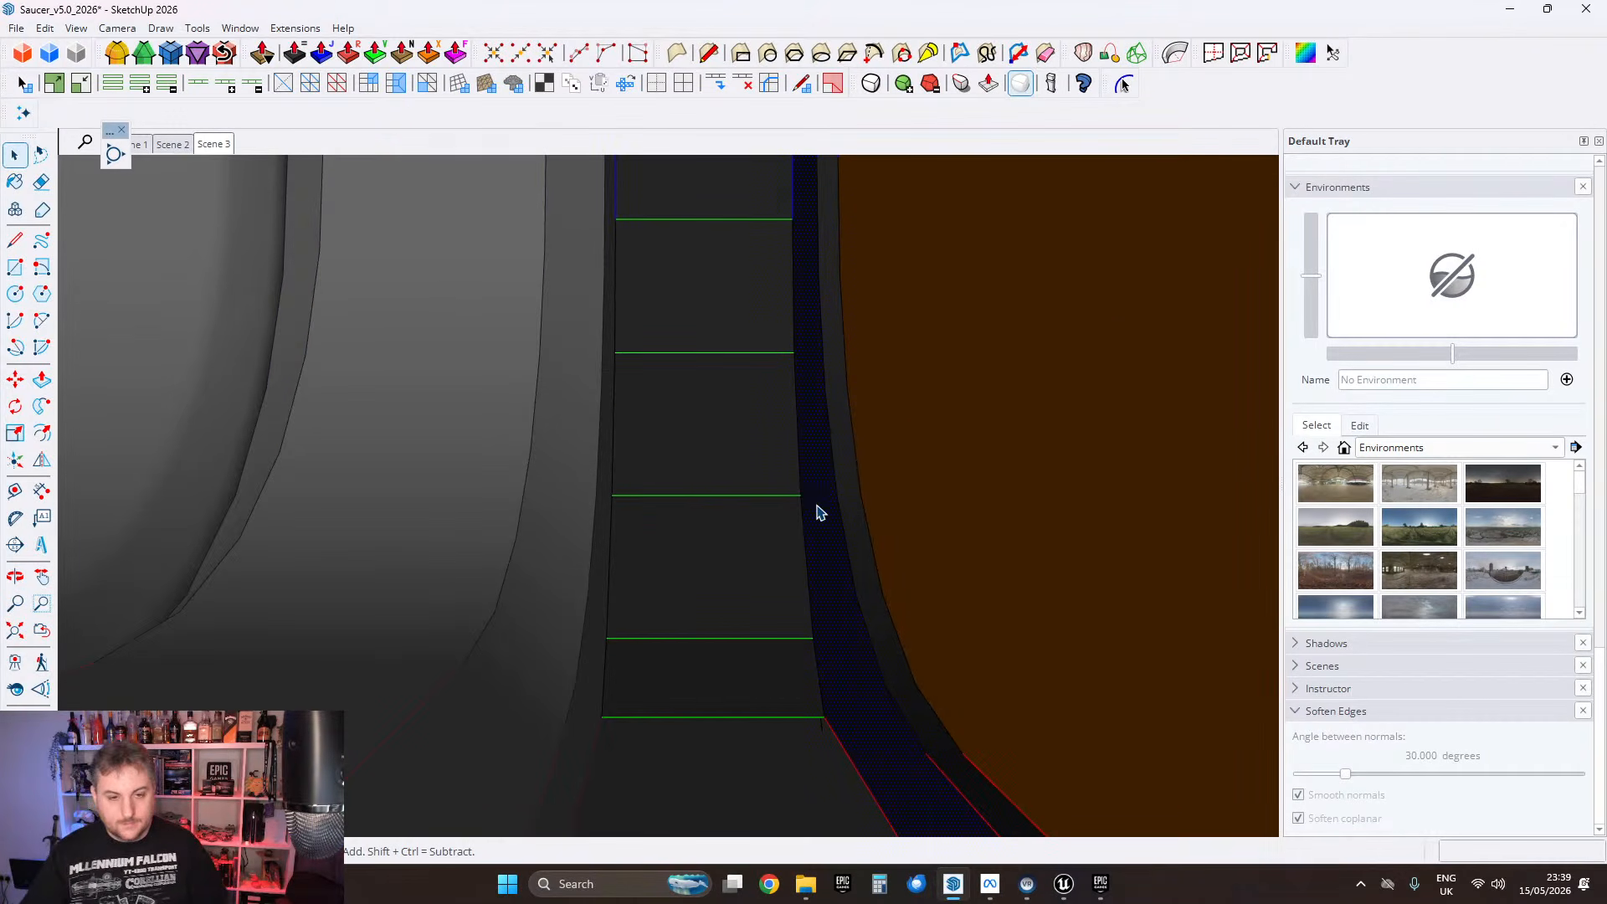
pyautogui.moveTo(820, 512); pyautogui.dragTo(795, 419, button='middle')
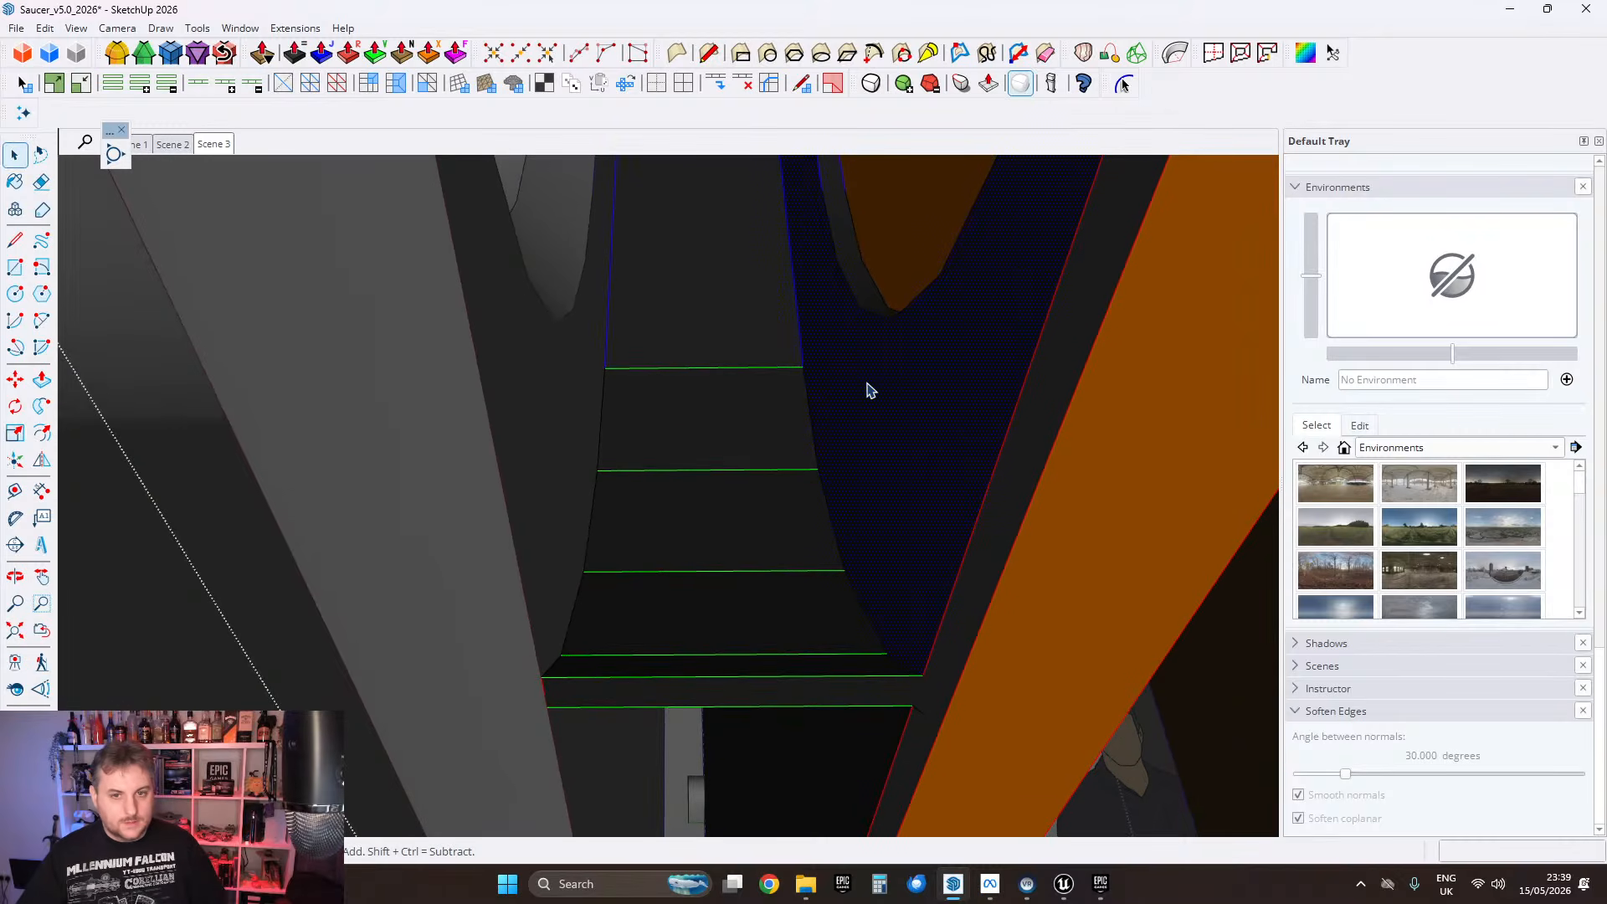
pyautogui.scroll(3, 843, 392)
pyautogui.scroll(-2, 839, 395)
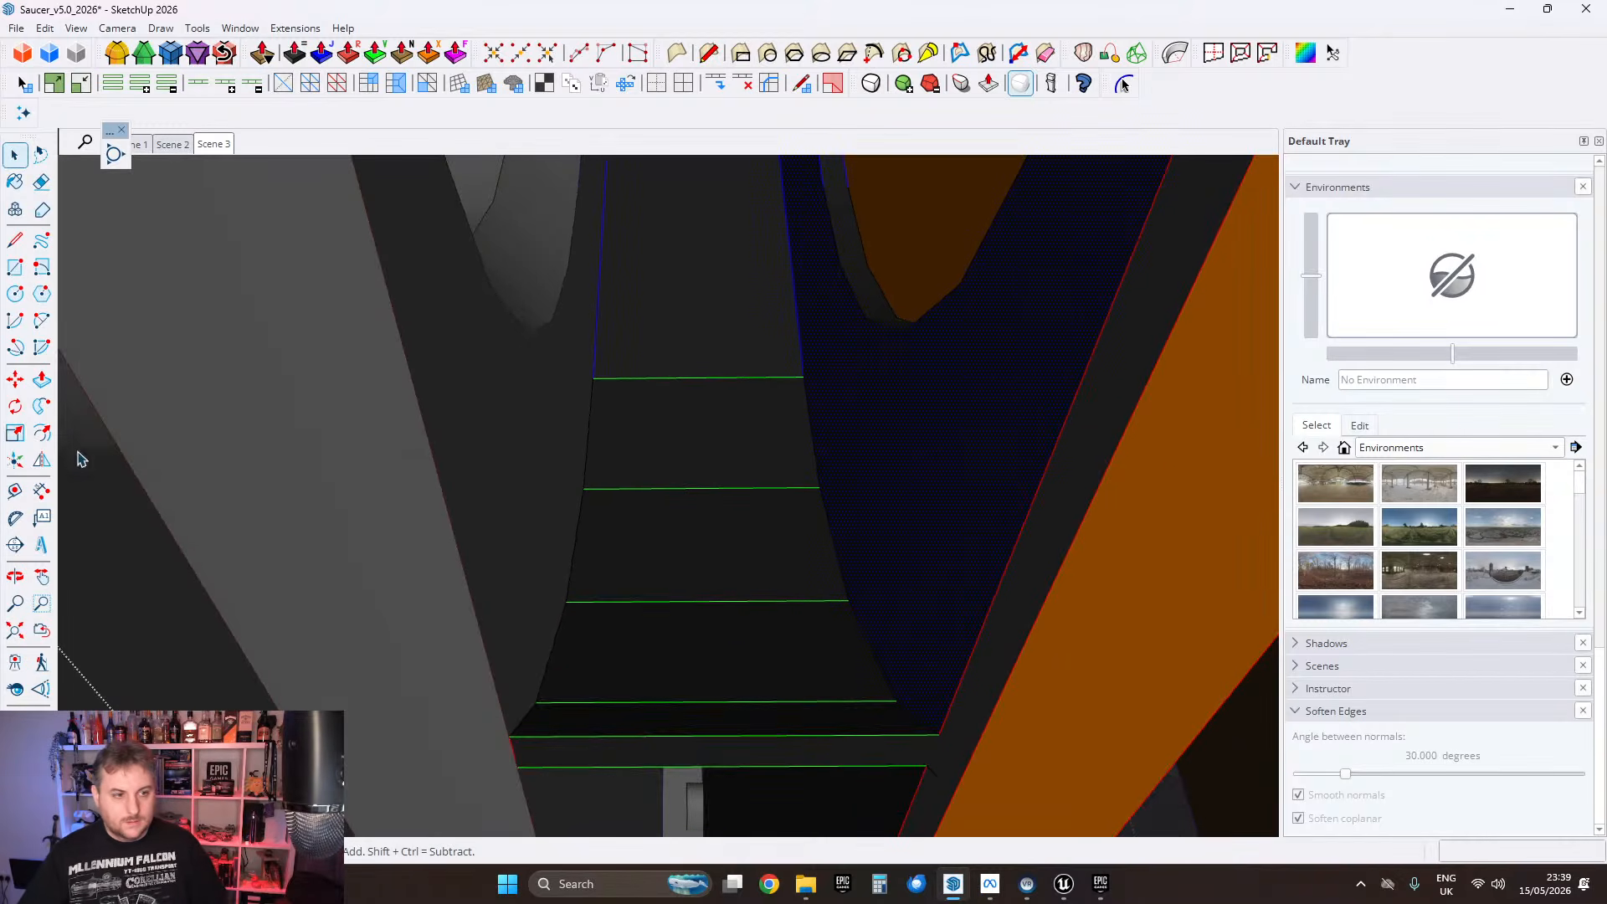
pyautogui.click(820, 488)
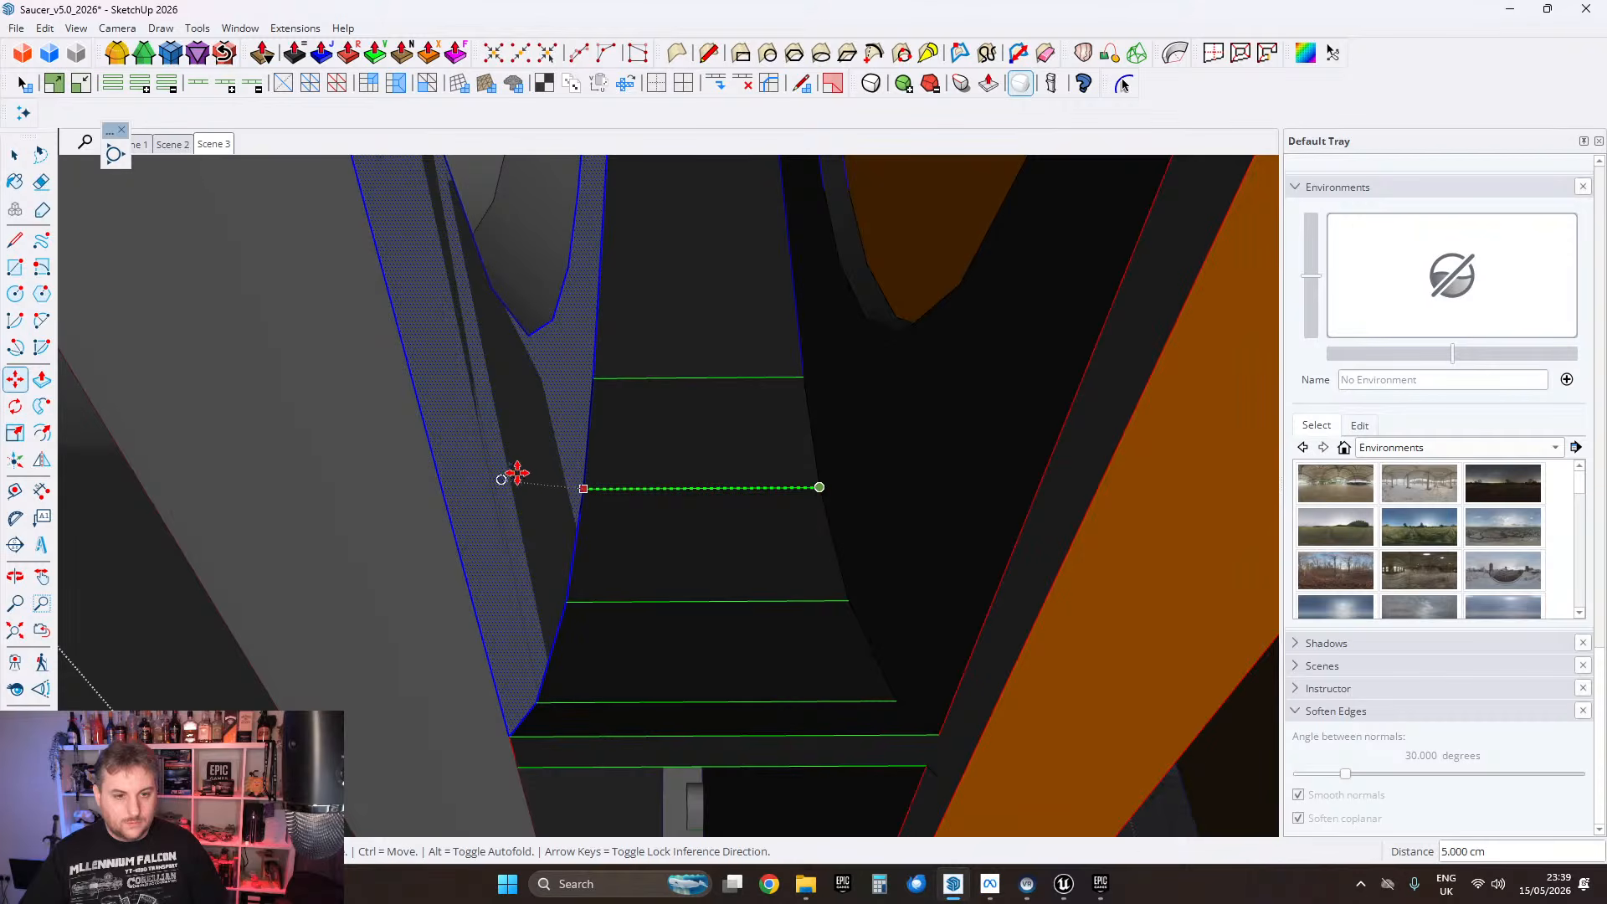
# Step: Thicken the copied face with a 0.5 cm Push/Pull and push the opposite original face through by 0.5 cm
pyautogui.click(42, 379)
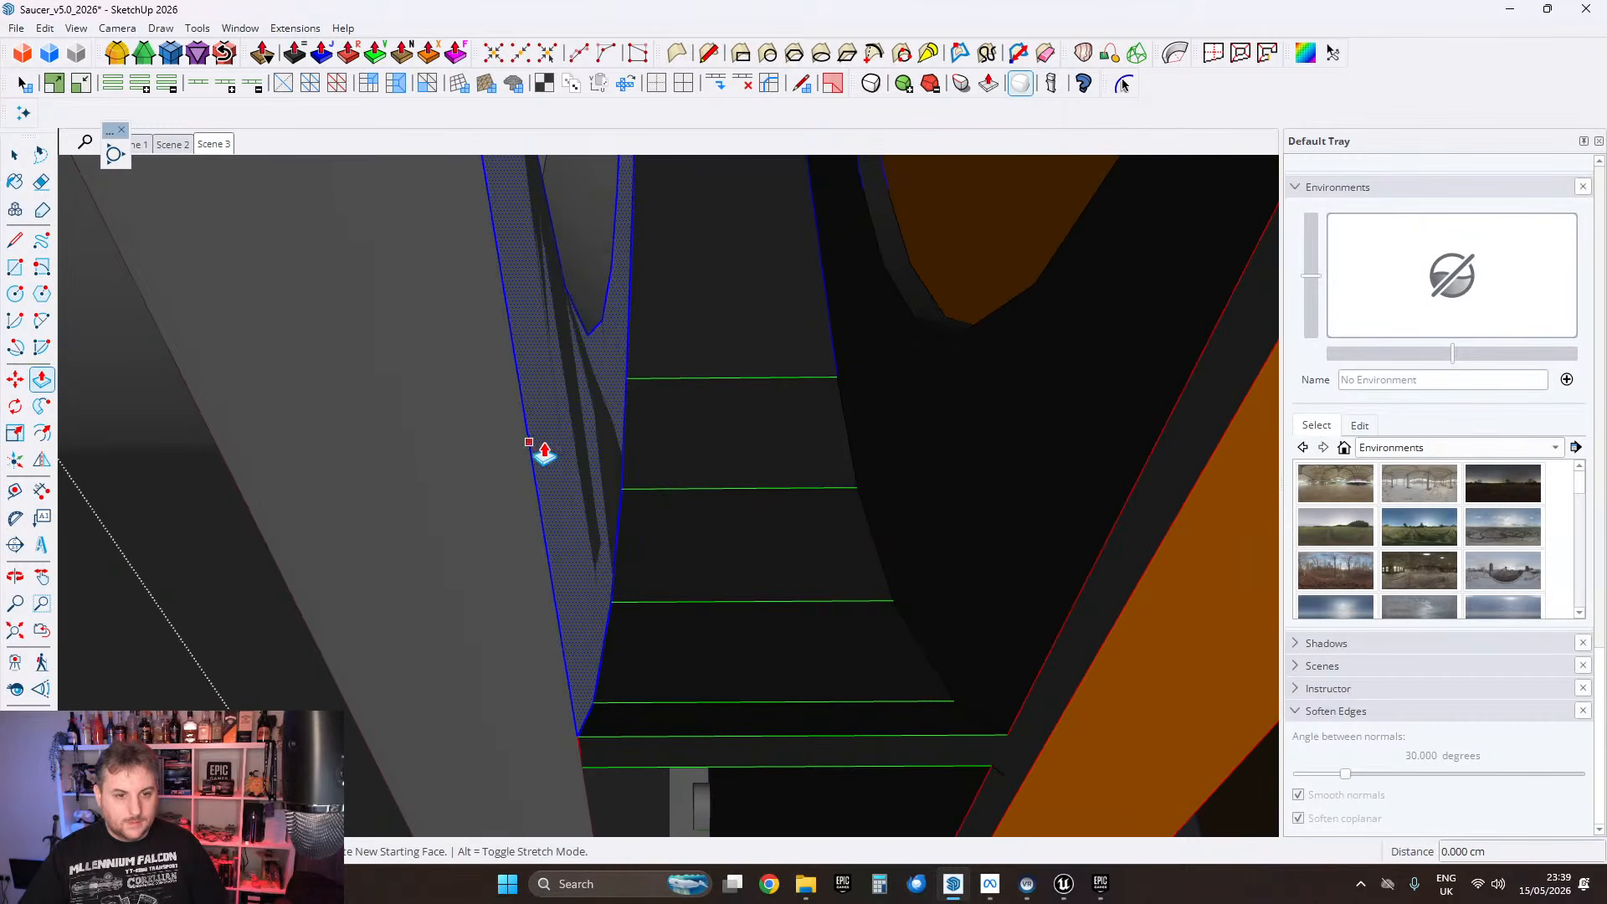
pyautogui.click(575, 431)
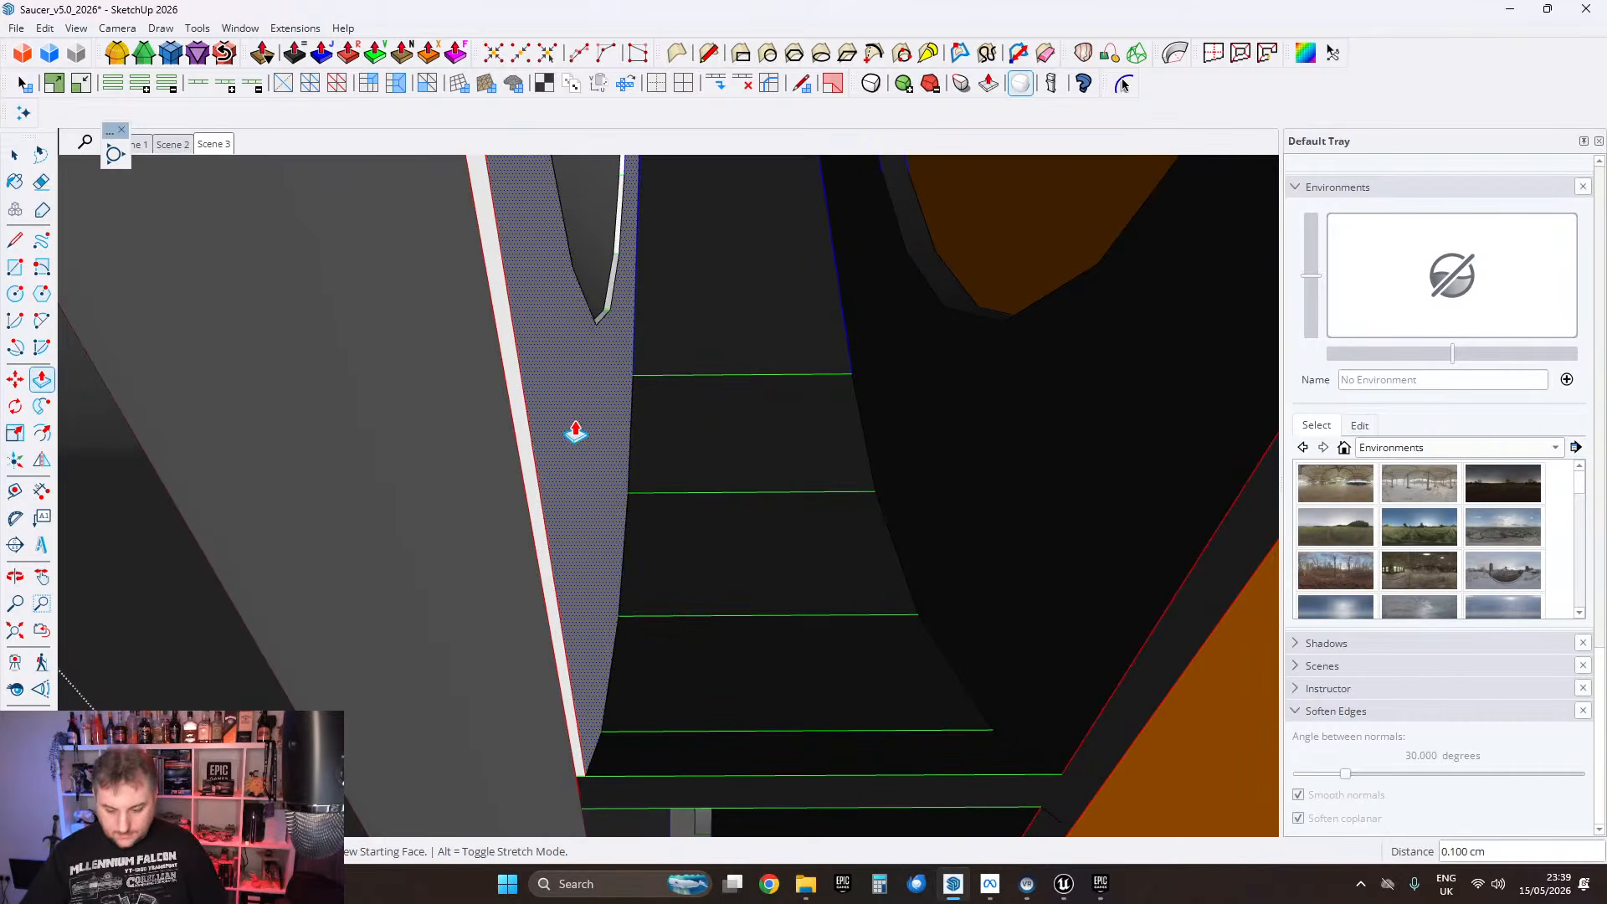
pyautogui.press('Return')
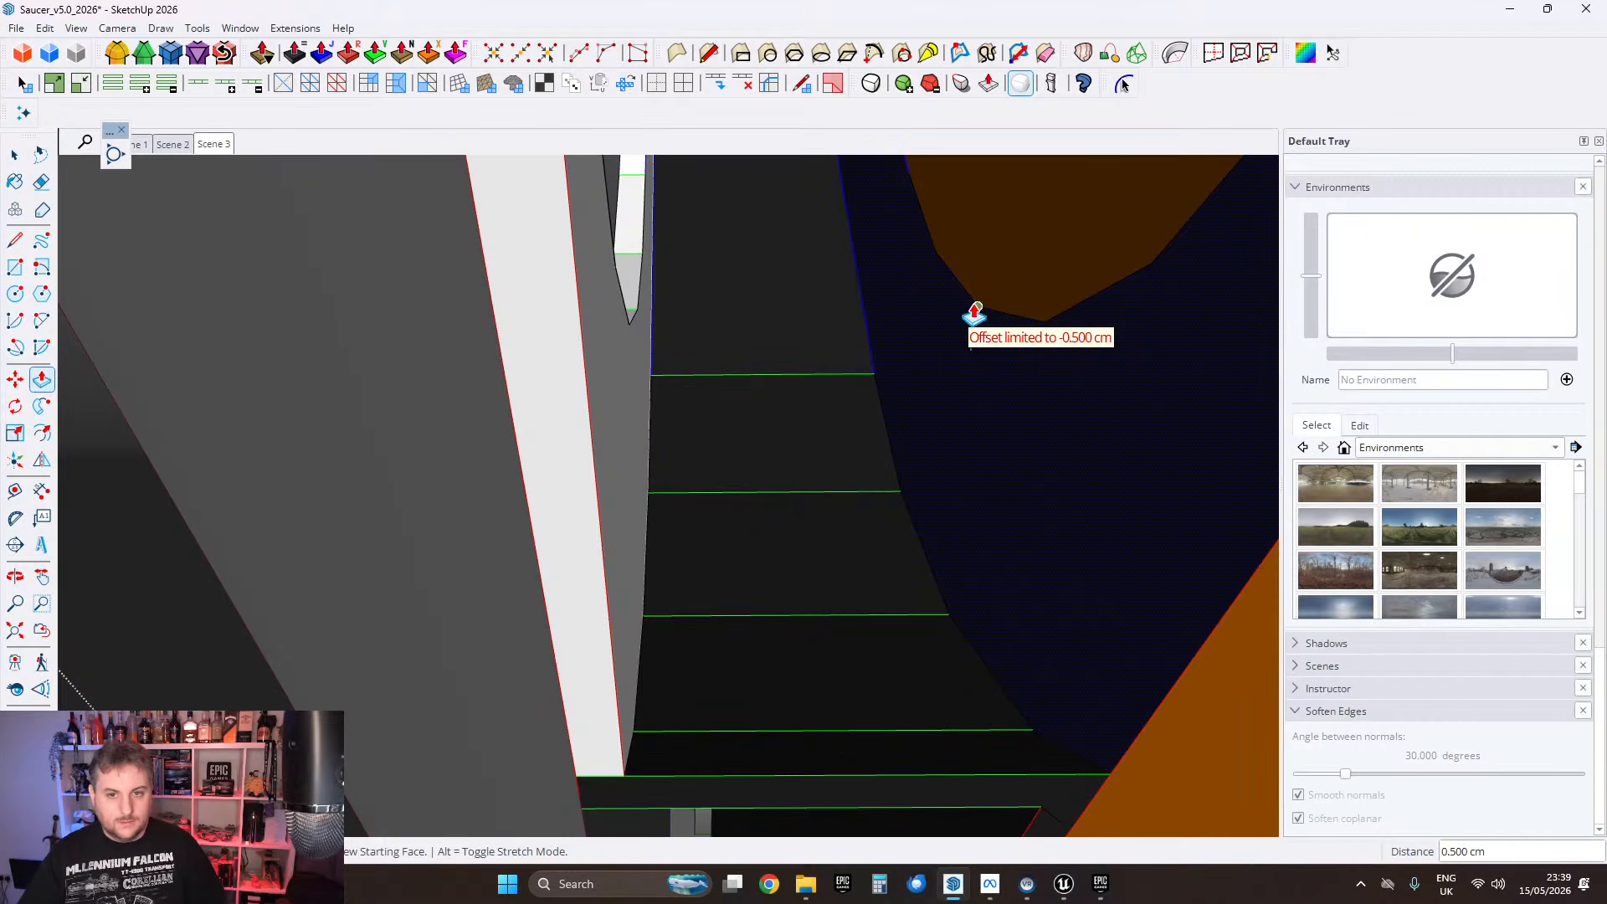
pyautogui.click(976, 321)
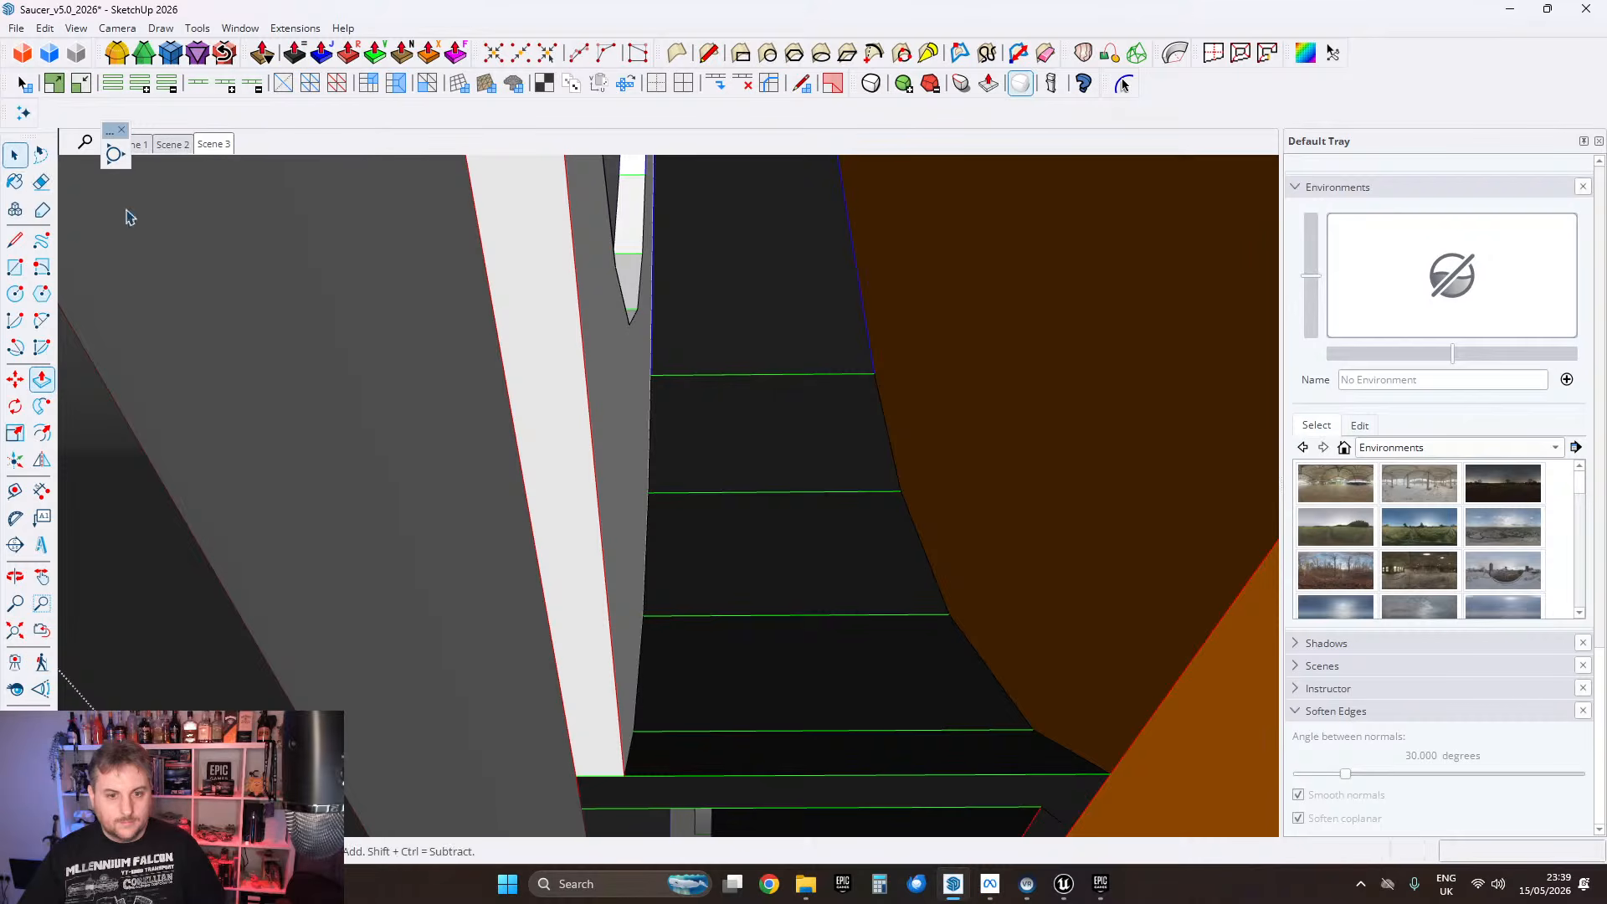
# Step: Select all connected geometry of the dark wall and paint it with the Color M08 material
pyautogui.keyDown('shift'); pyautogui.moveTo(949, 596); pyautogui.dragTo(803, 273, button='middle'); pyautogui.keyUp('shift')
pyautogui.keyDown('shift'); pyautogui.moveTo(859, 465); pyautogui.dragTo(682, 456, button='middle'); pyautogui.keyUp('shift')
pyautogui.scroll(-4, 816, 319)
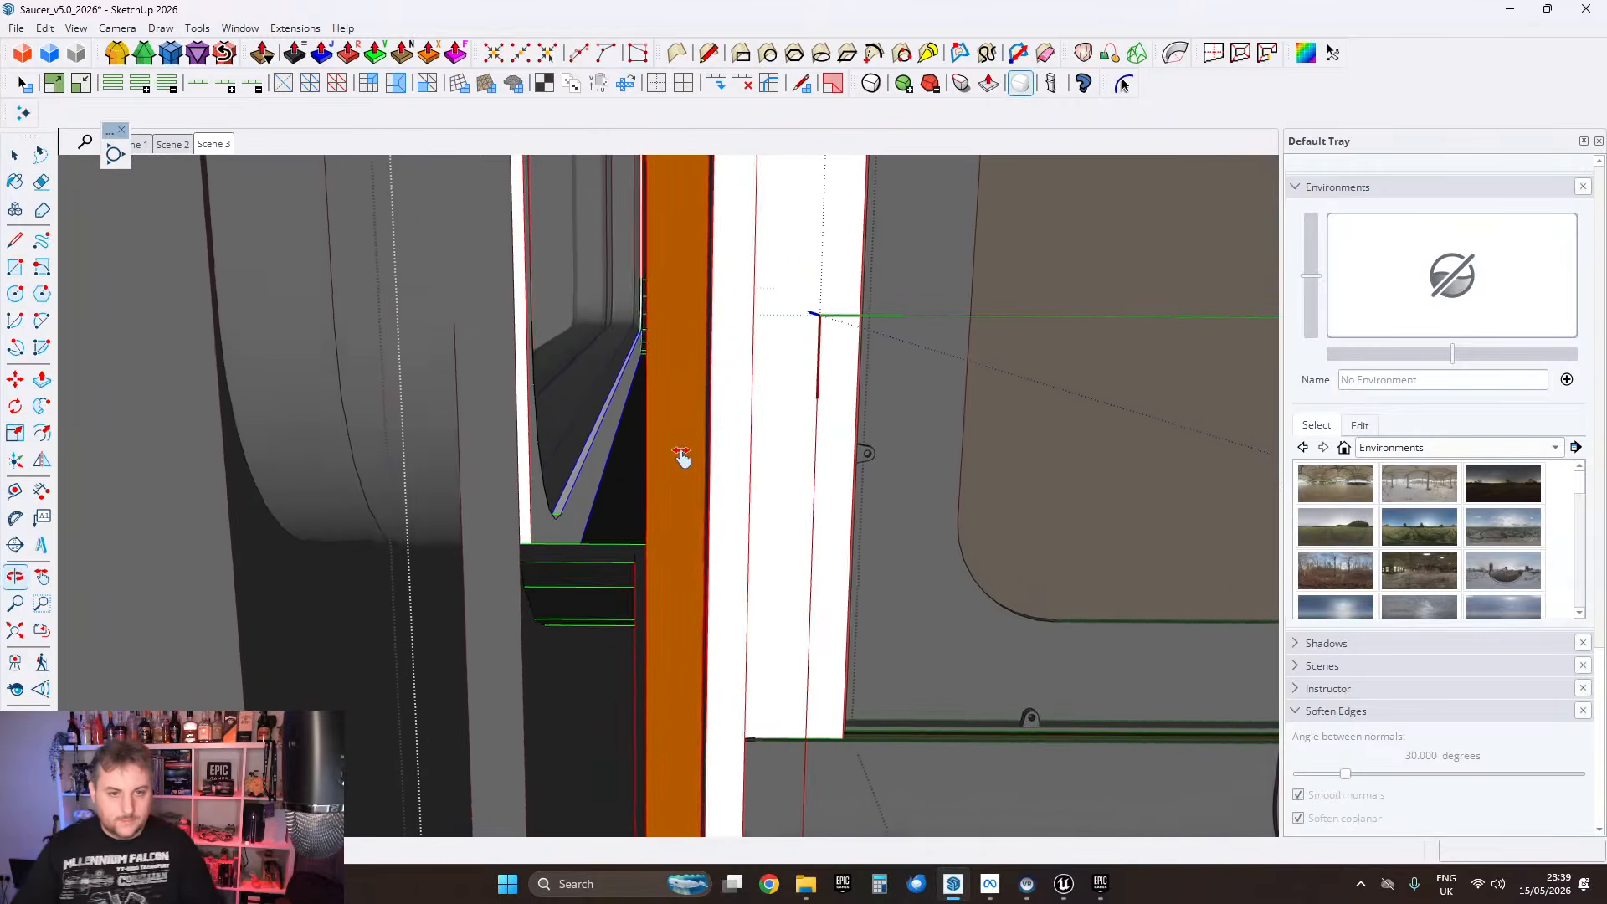
pyautogui.scroll(4, 612, 469)
pyautogui.tripleClick(614, 425)
pyautogui.scroll(-2, 616, 425)
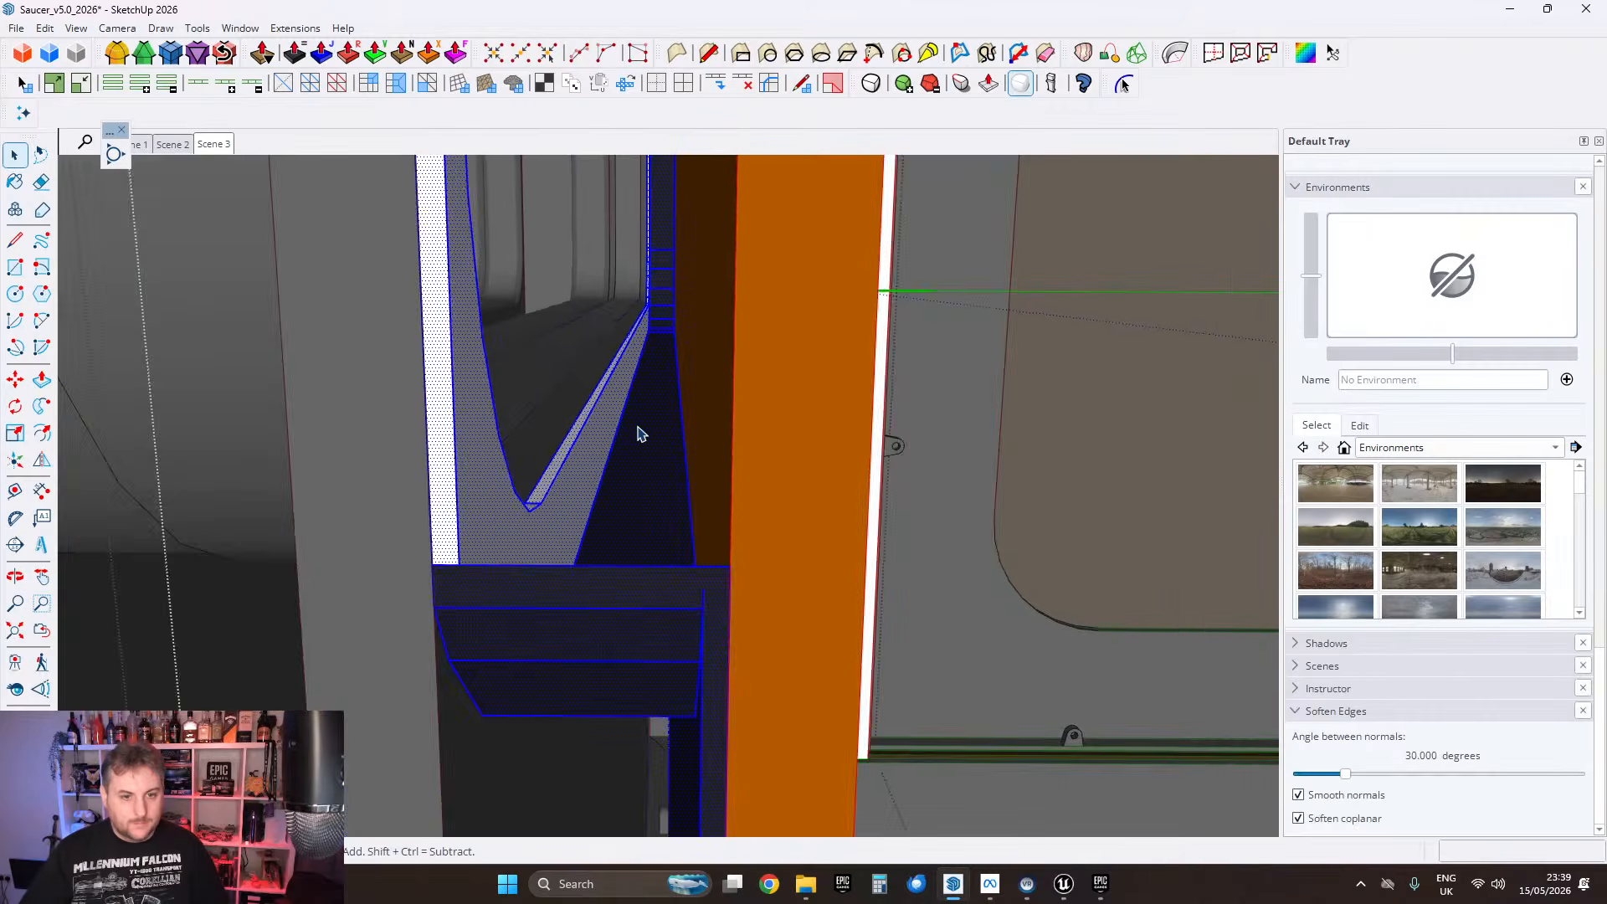
pyautogui.scroll(2, 637, 434)
pyautogui.moveTo(641, 455)
pyautogui.mouseDown(button='middle')
pyautogui.moveTo(635, 480)
pyautogui.moveTo(640, 458)
pyautogui.mouseUp(button='middle')
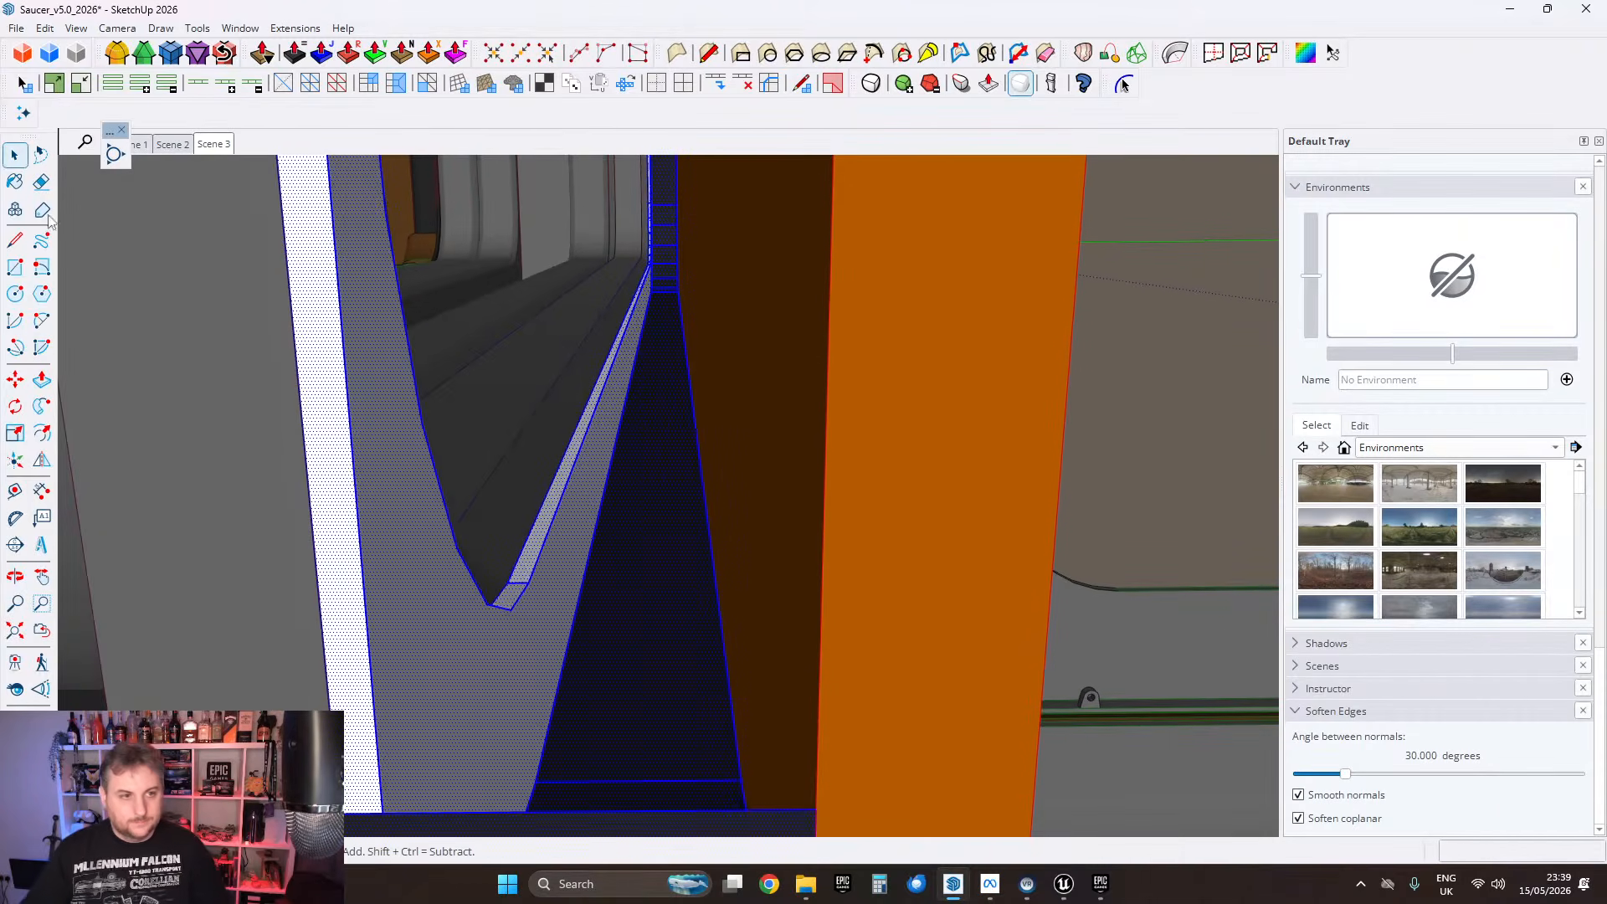
pyautogui.click(14, 183)
pyautogui.click(609, 476)
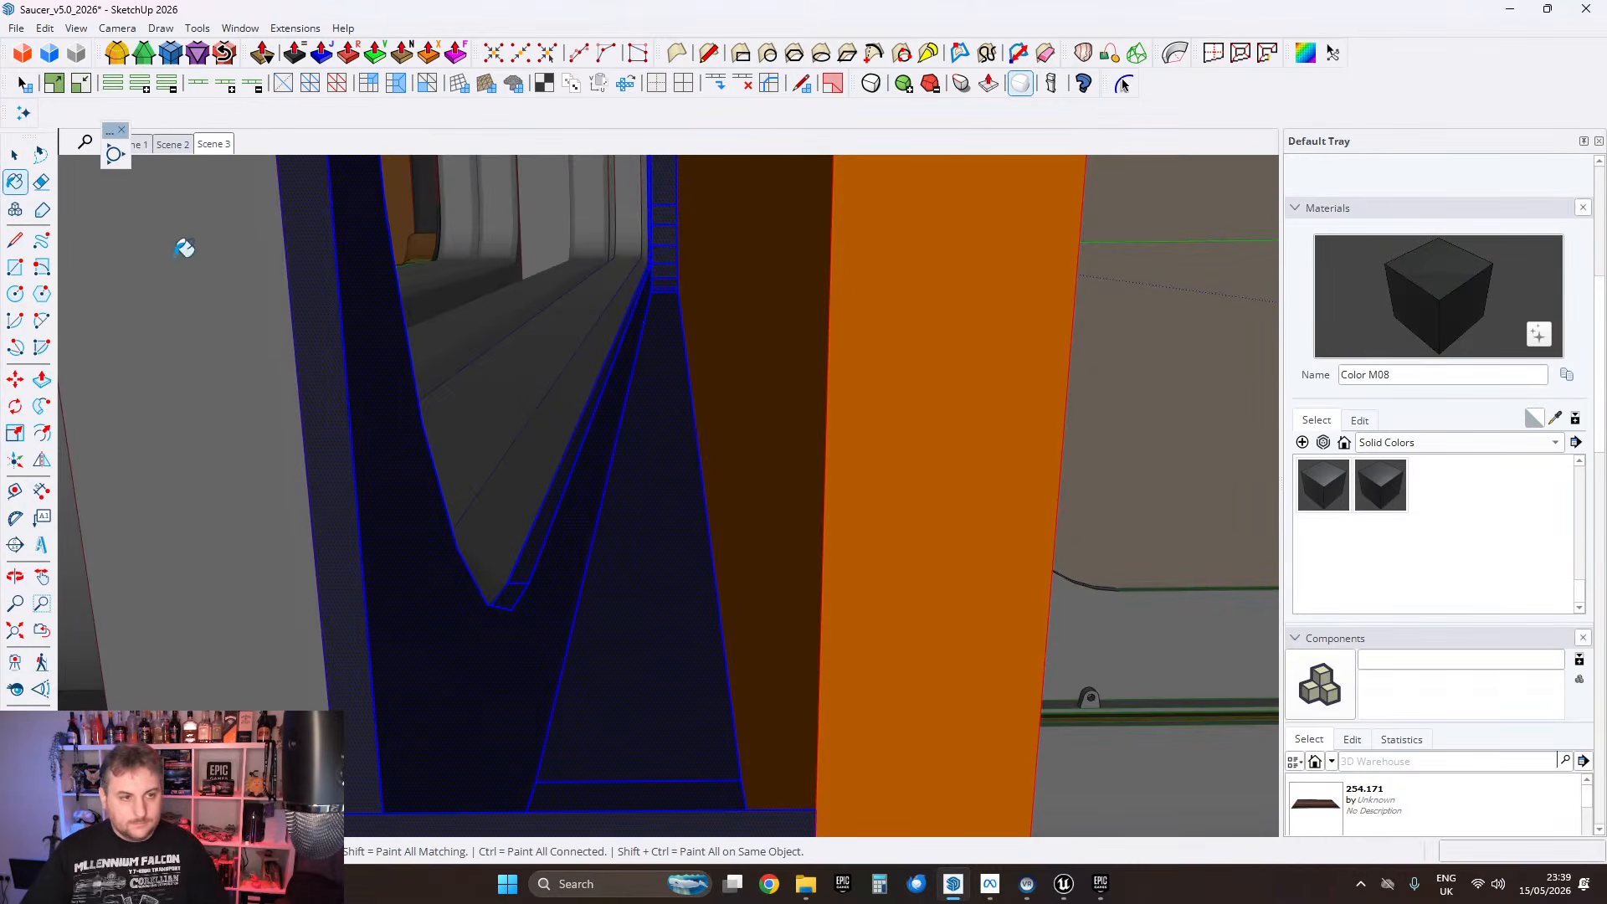
# Step: Run FixIt 101 on the selected dark wall geometry and soften its edges
pyautogui.rightClick(629, 383)
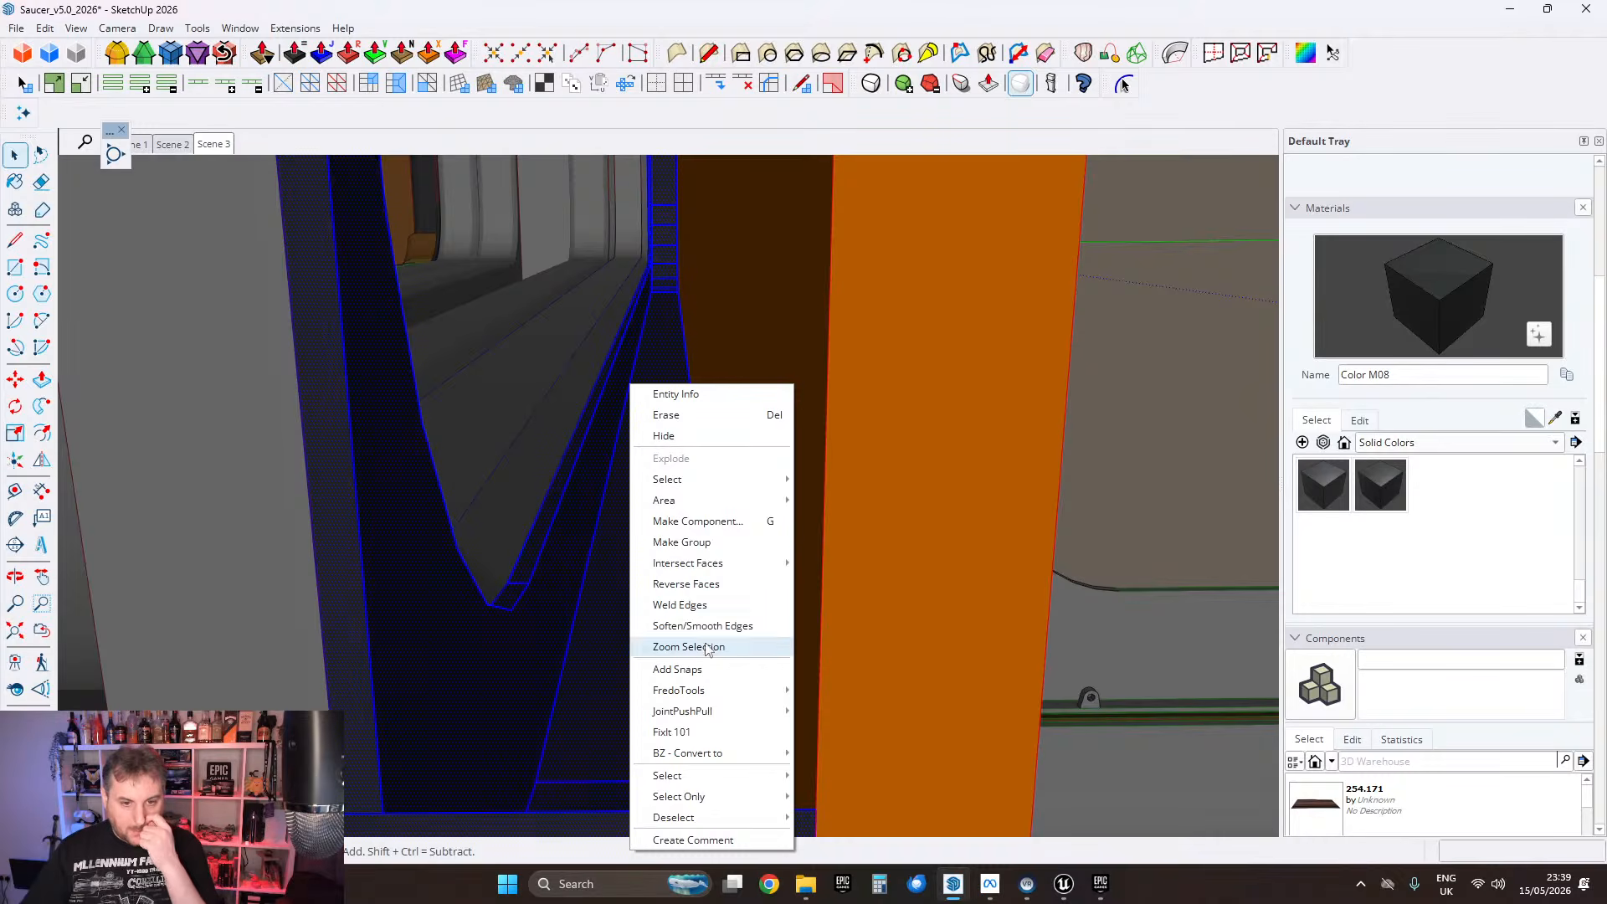
pyautogui.click(712, 730)
pyautogui.click(858, 517)
pyautogui.rightClick(627, 465)
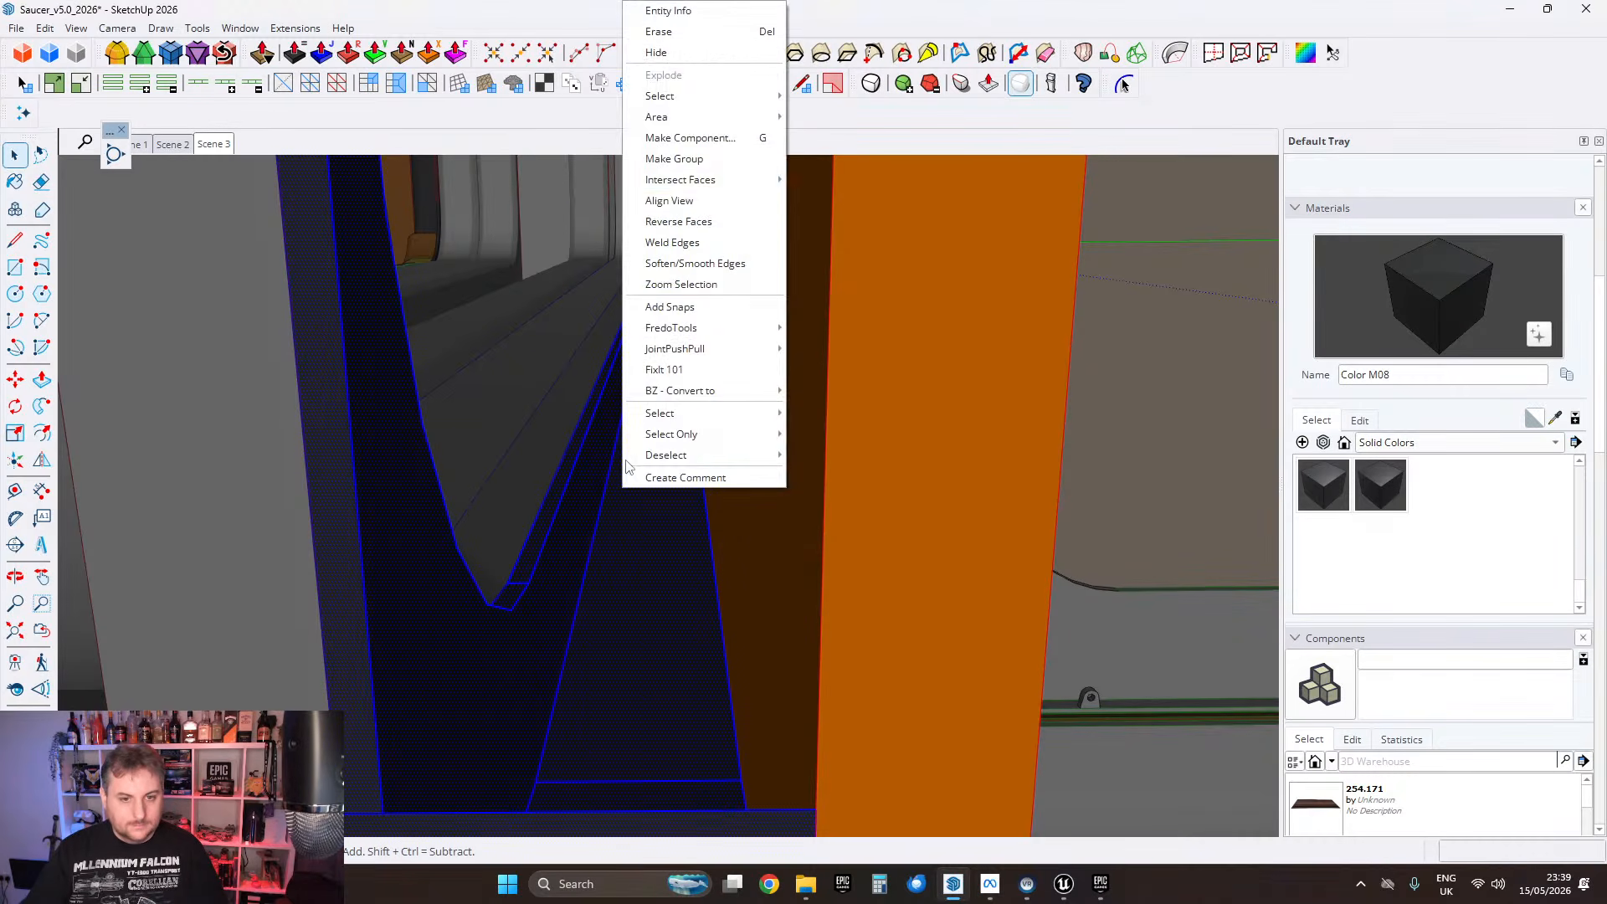
pyautogui.click(688, 262)
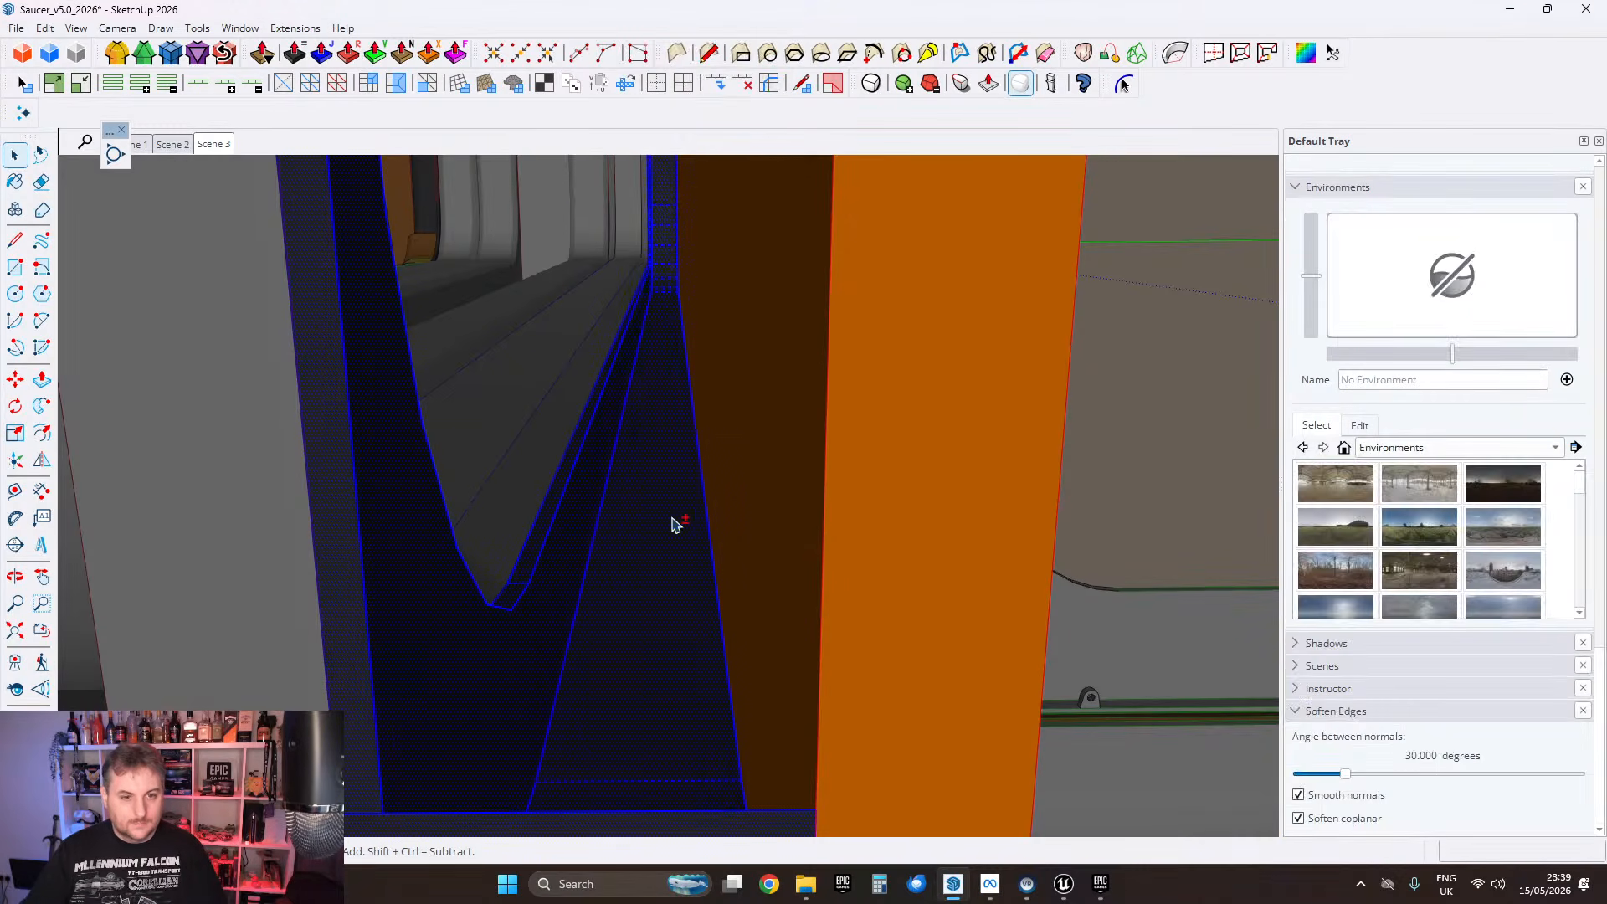
# Step: Select the dark wall's doorway edge outline and copy it 5 cm across onto the plane of the orange wall
pyautogui.moveTo(670, 524); pyautogui.dragTo(688, 372, button='middle')
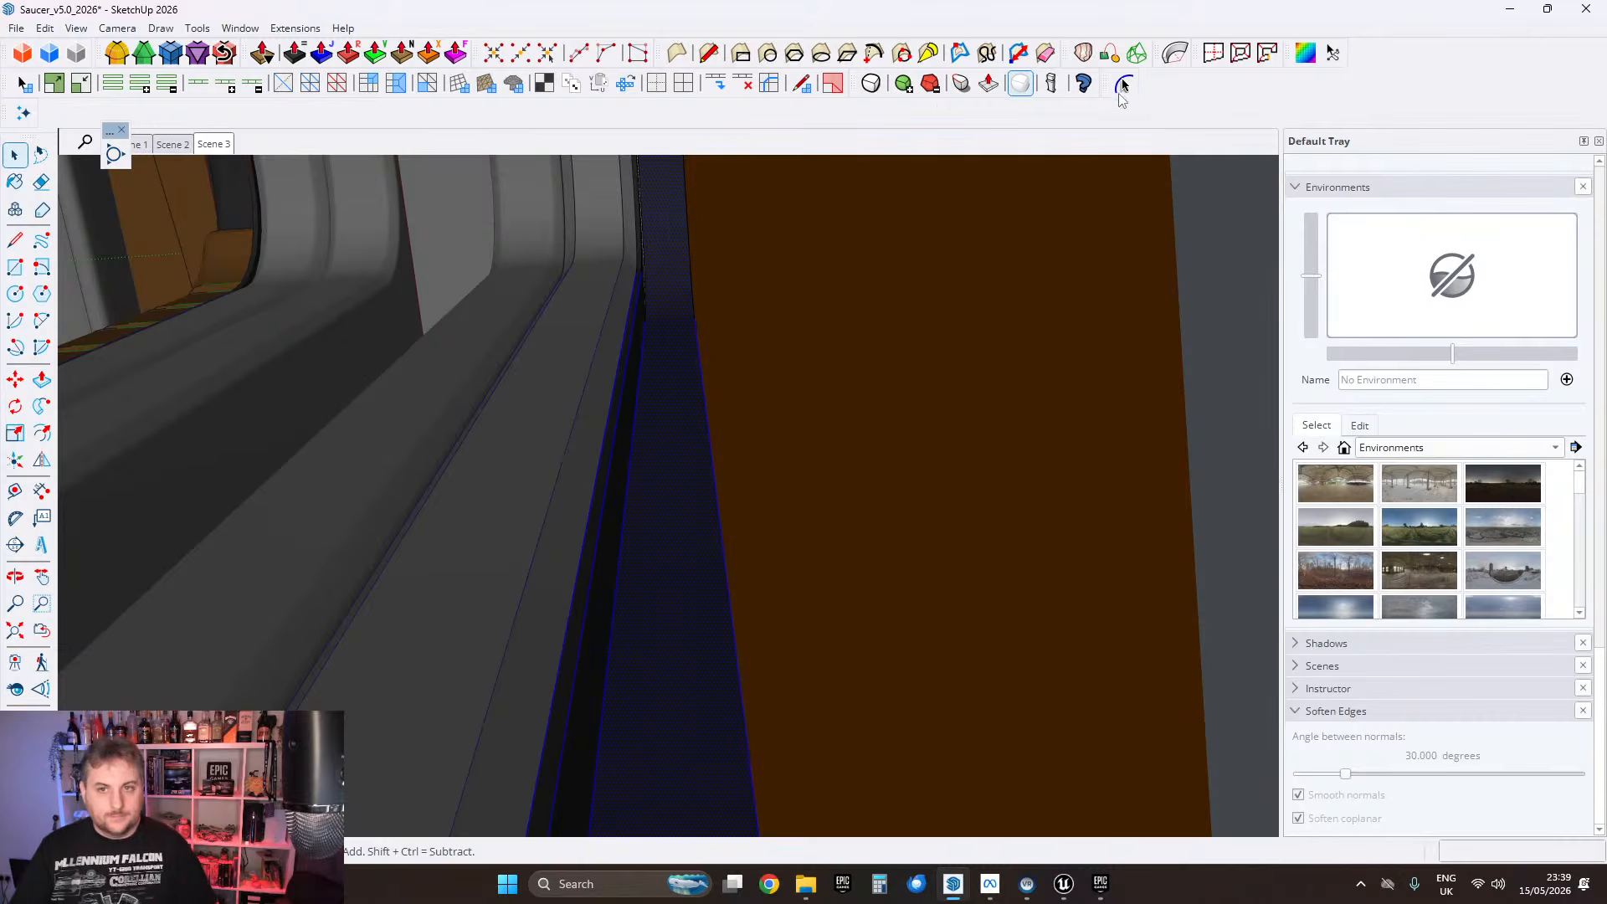
pyautogui.moveTo(703, 383); pyautogui.dragTo(756, 374, button='middle')
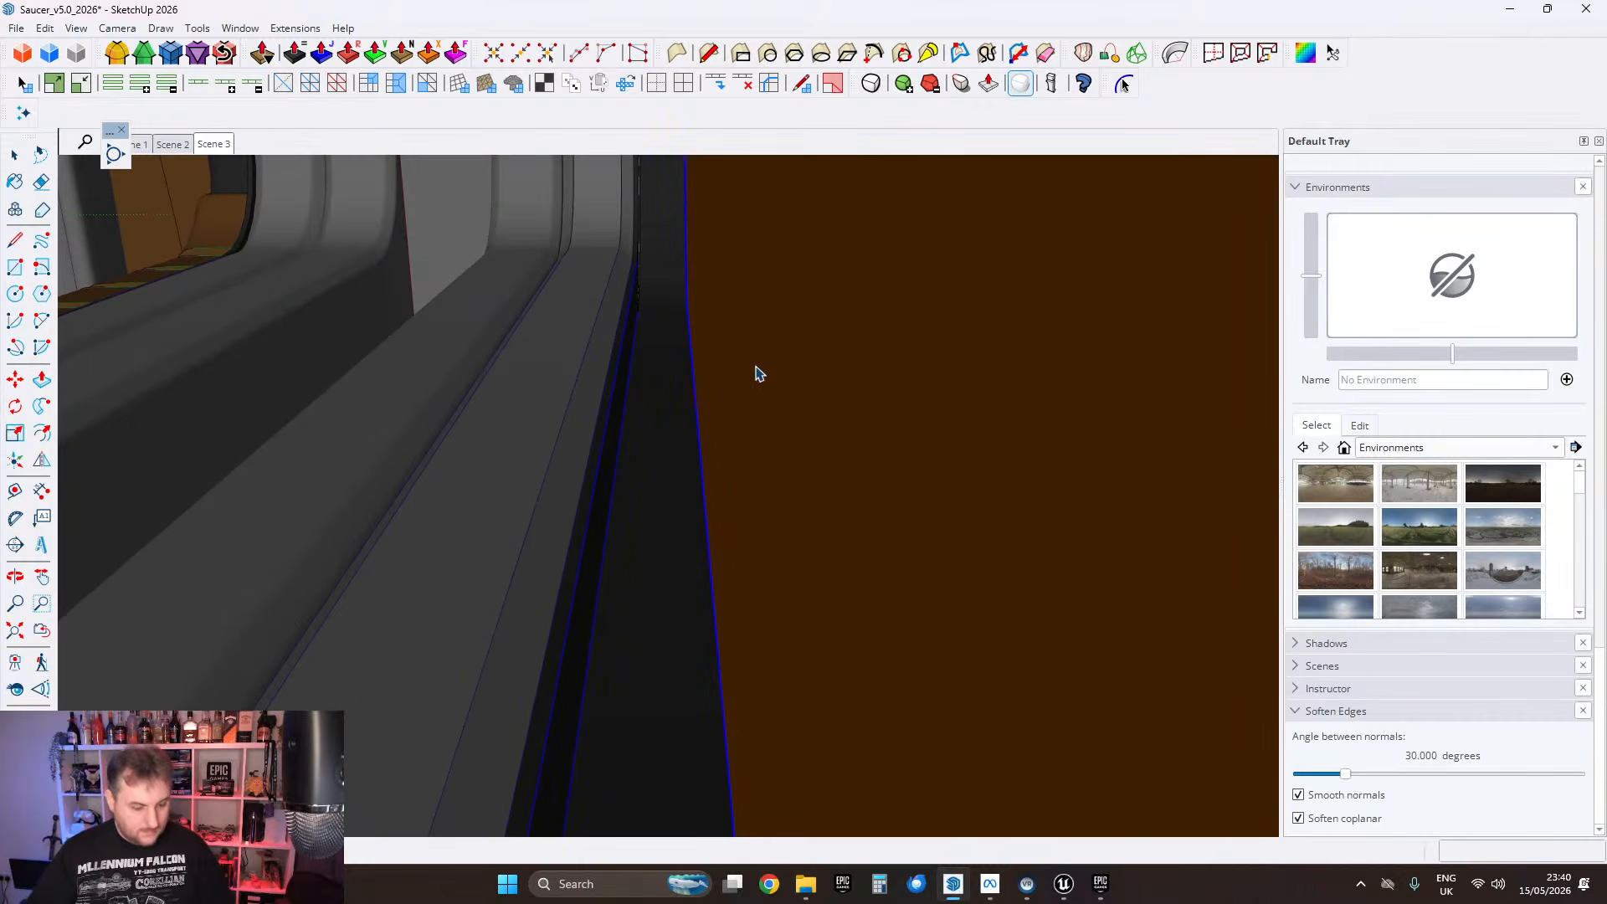
pyautogui.moveTo(323, 267); pyautogui.dragTo(650, 612, button='middle')
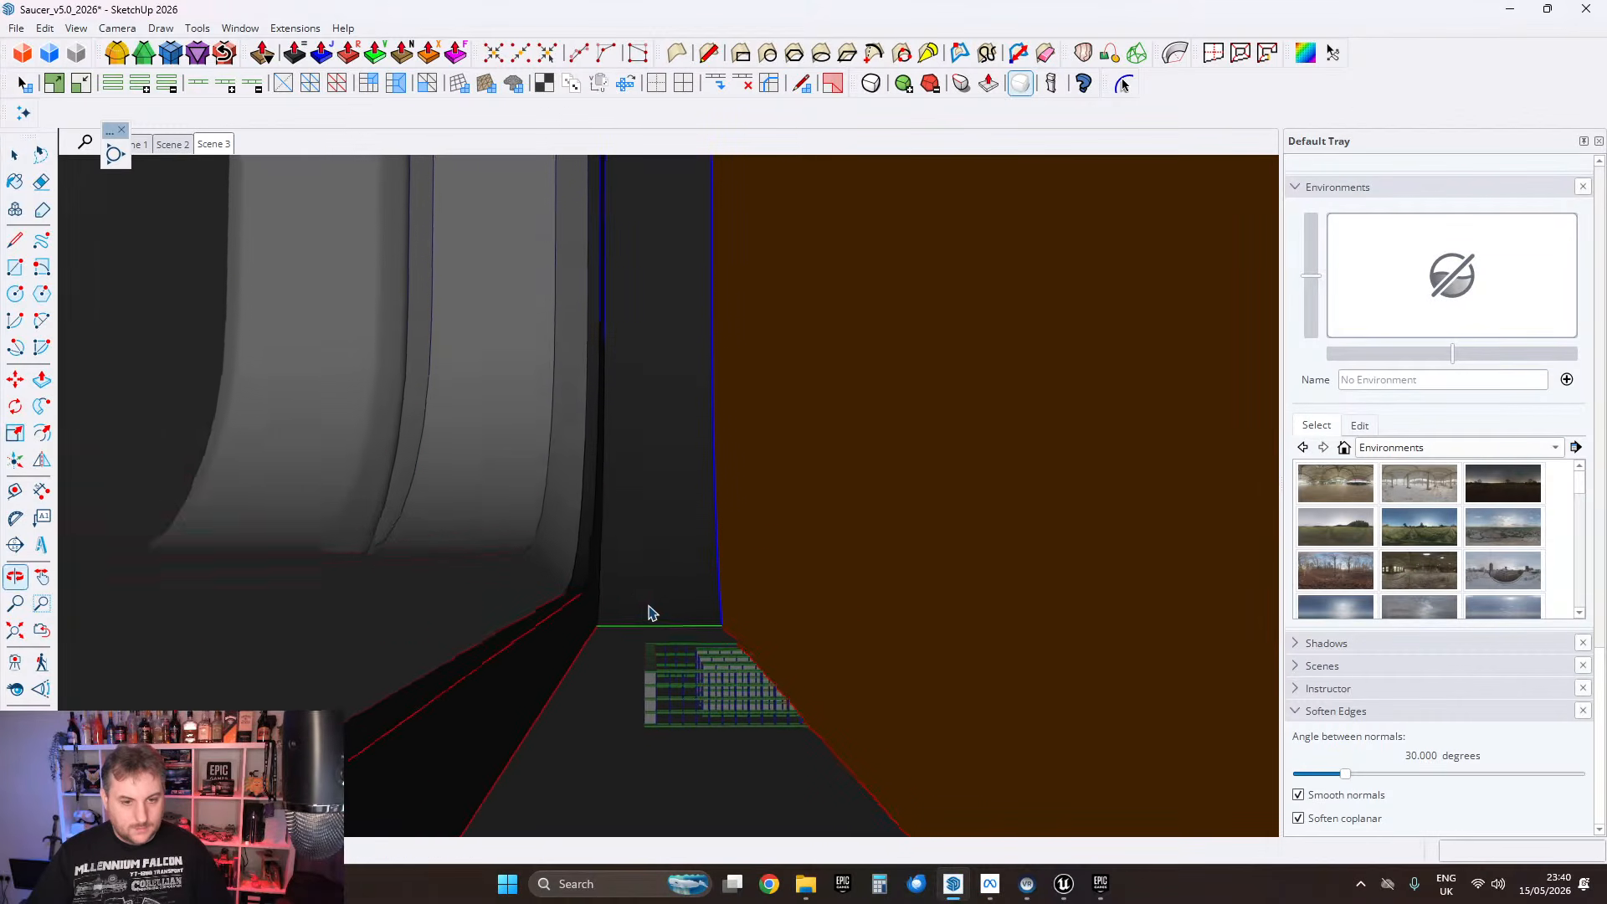
pyautogui.scroll(2, 614, 610)
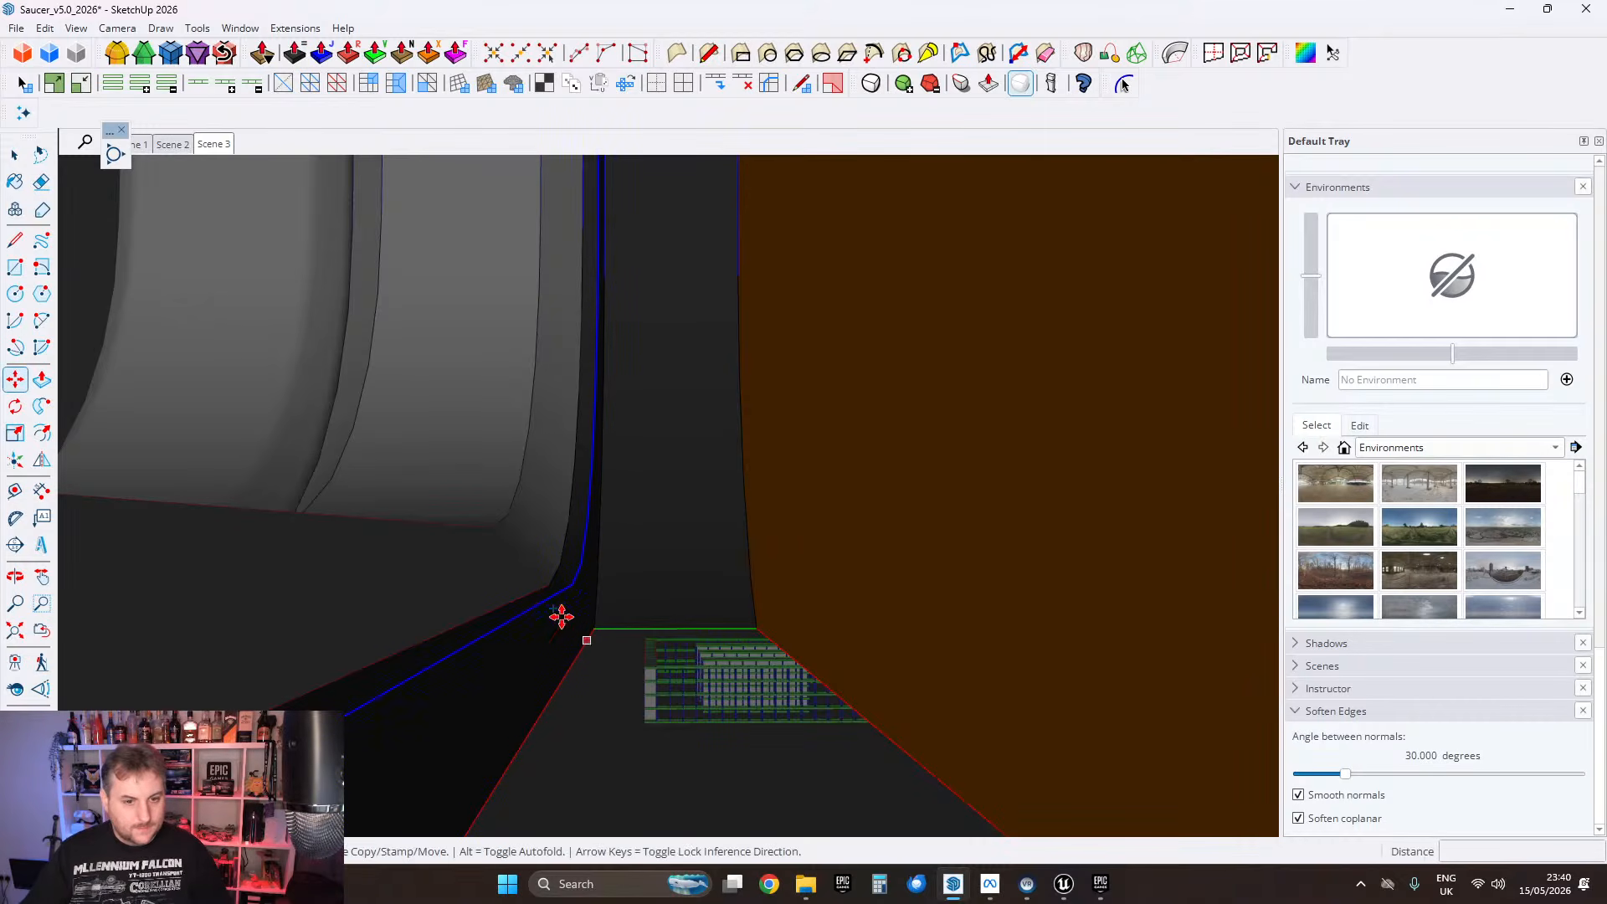
pyautogui.click(538, 602)
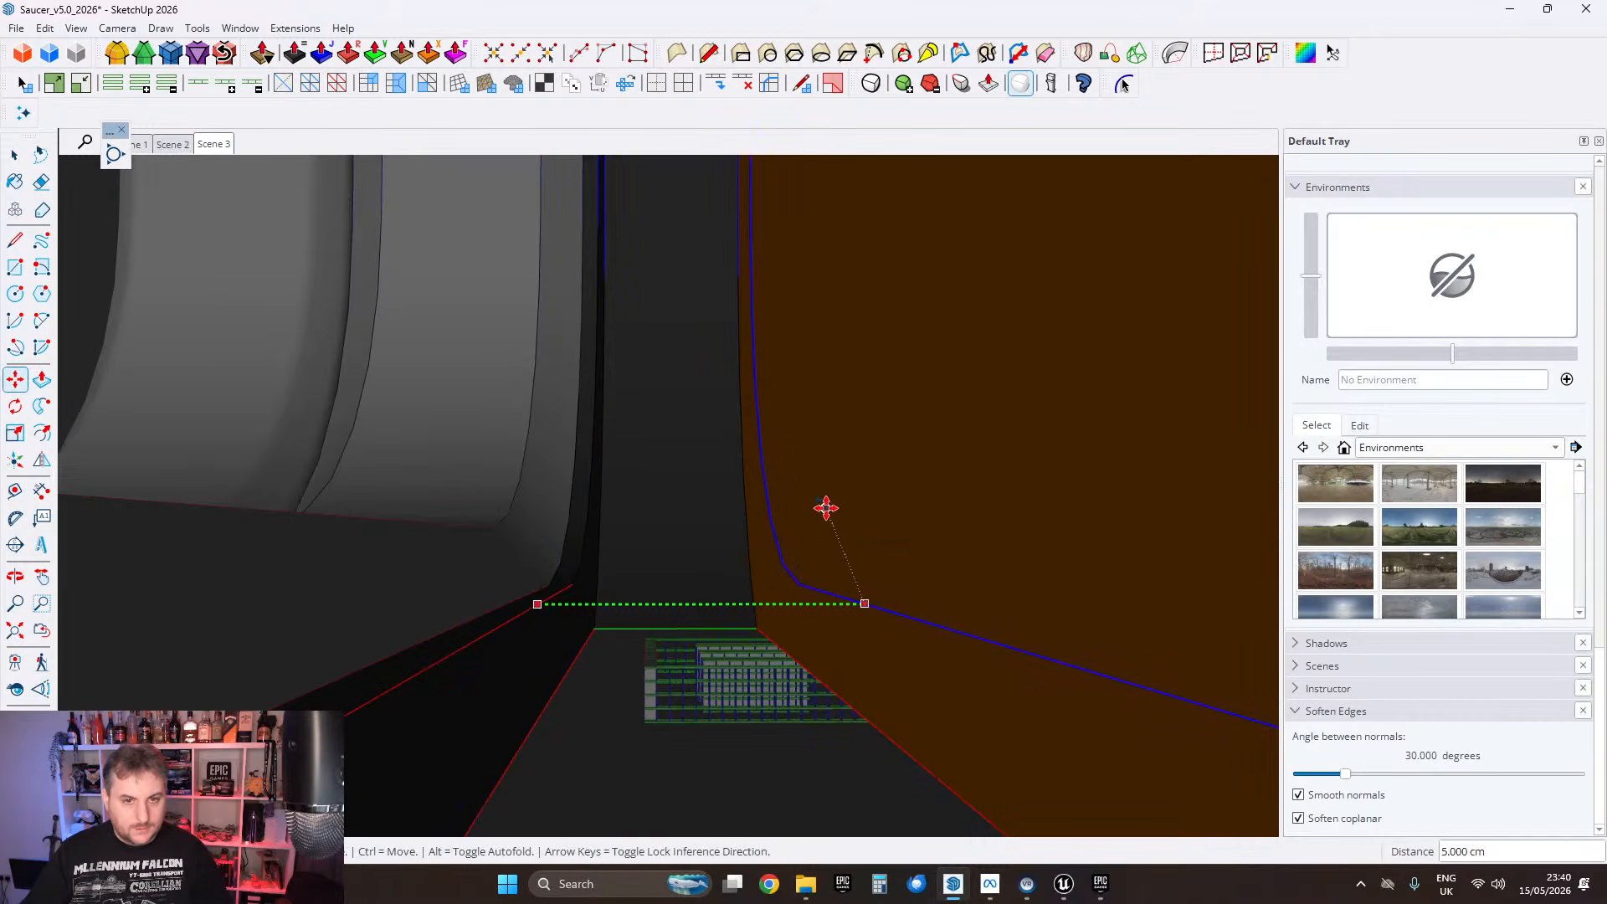
pyautogui.press('space')
# Step: Paste the doorway outline in place inside the orange wall and push the enclosed face 2.5 cm to cut the opening
pyautogui.moveTo(800, 535)
pyautogui.mouseDown(button='middle')
pyautogui.moveTo(830, 502)
pyautogui.moveTo(796, 552)
pyautogui.mouseUp(button='middle')
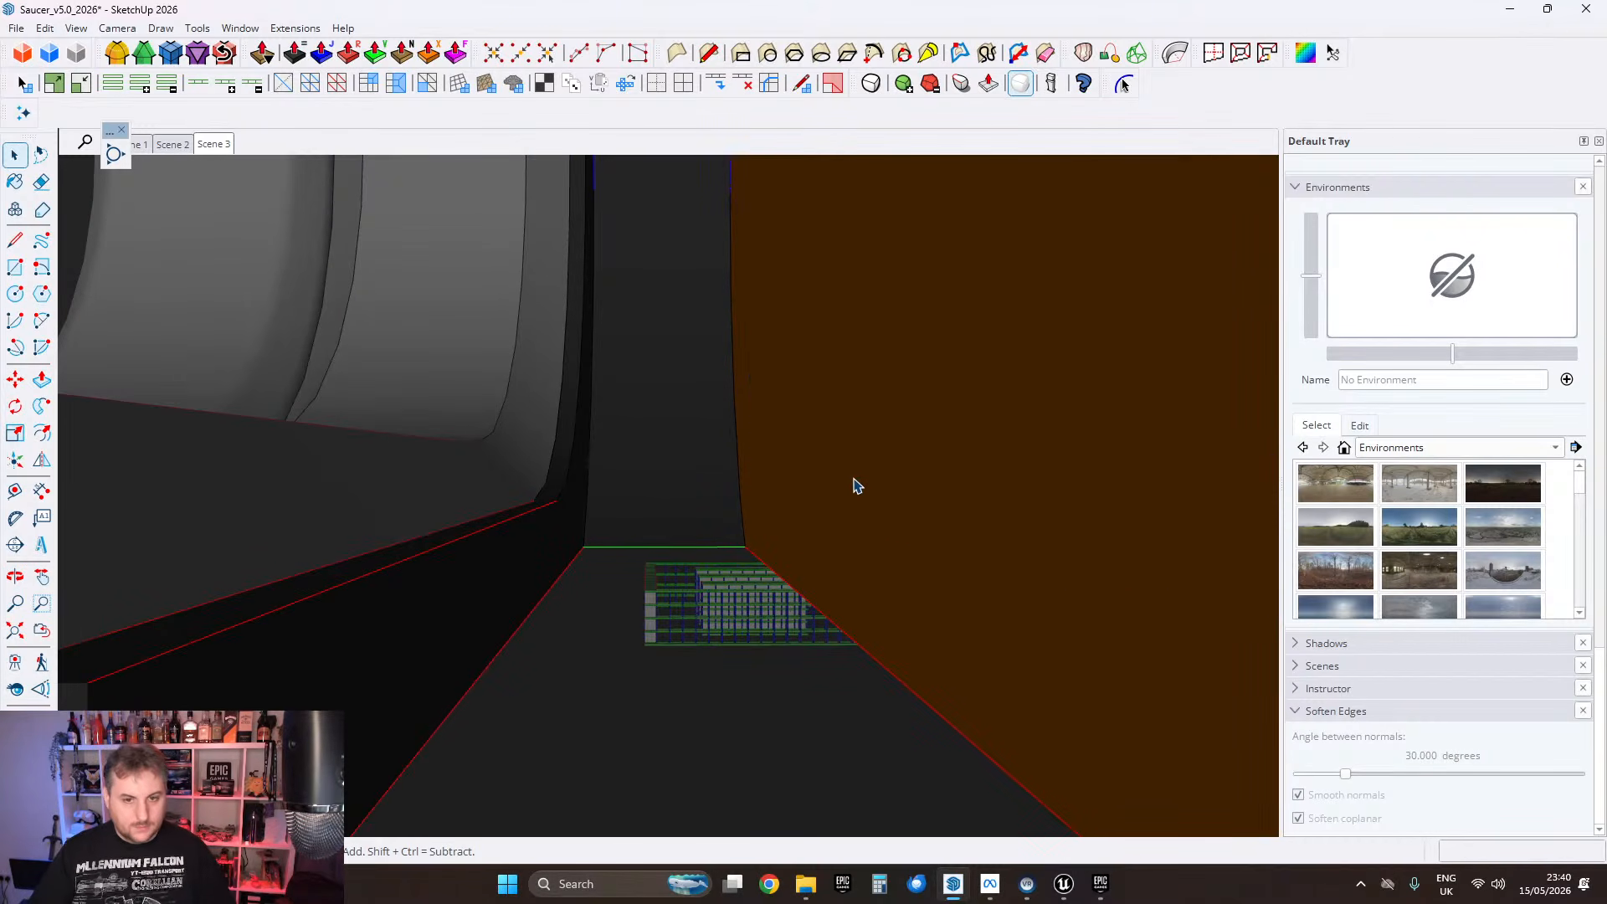
pyautogui.click(44, 28)
pyautogui.click(110, 156)
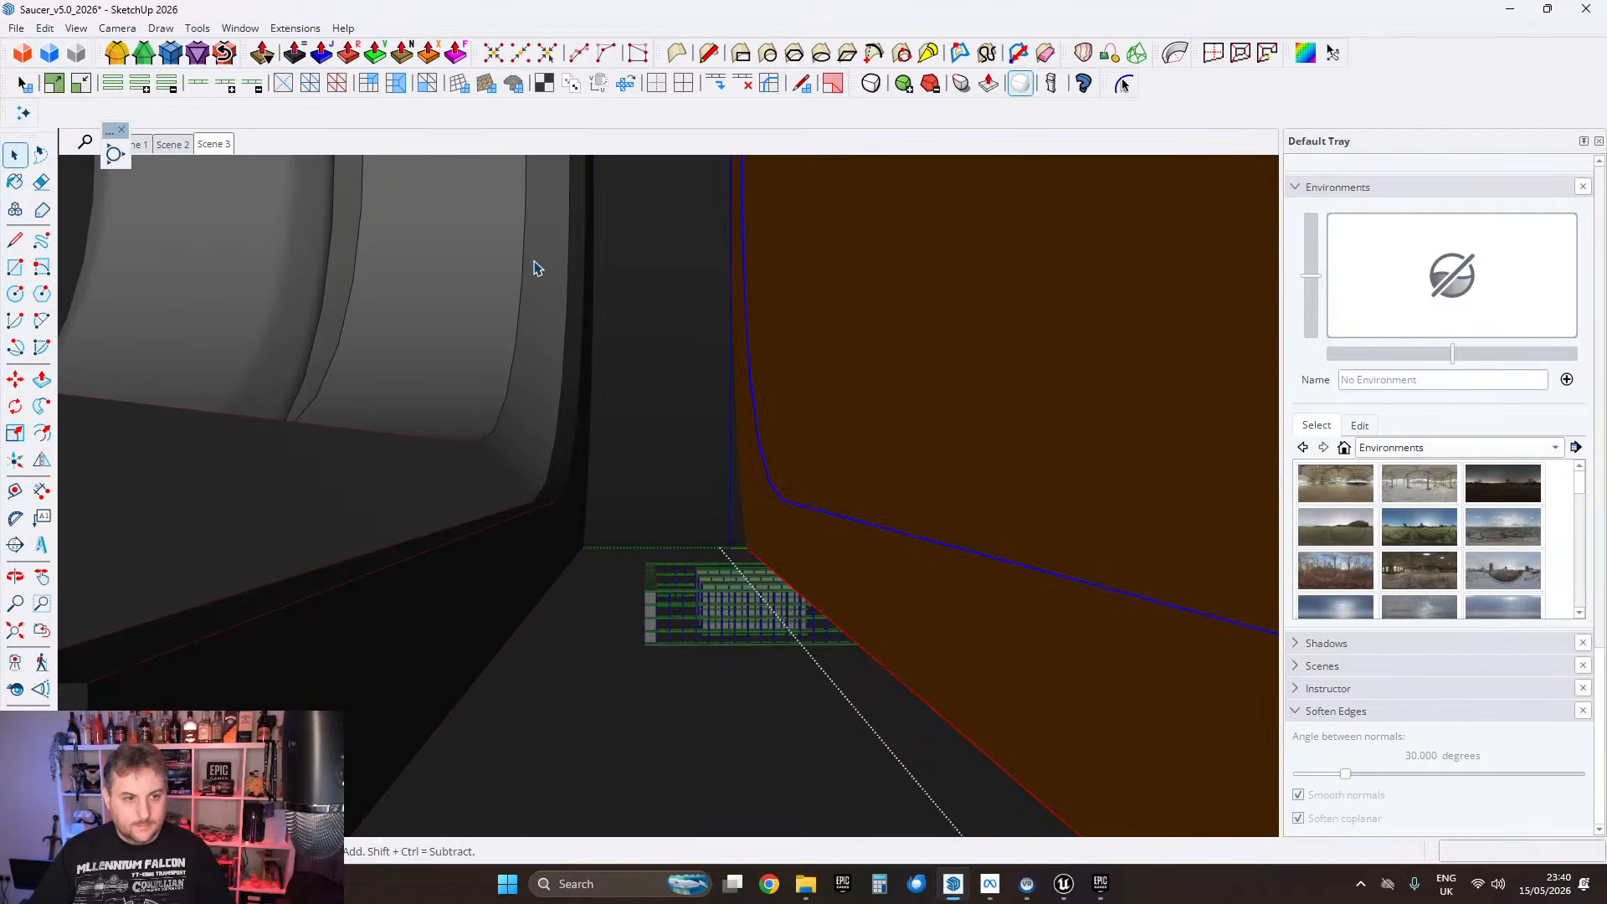
pyautogui.click(813, 433)
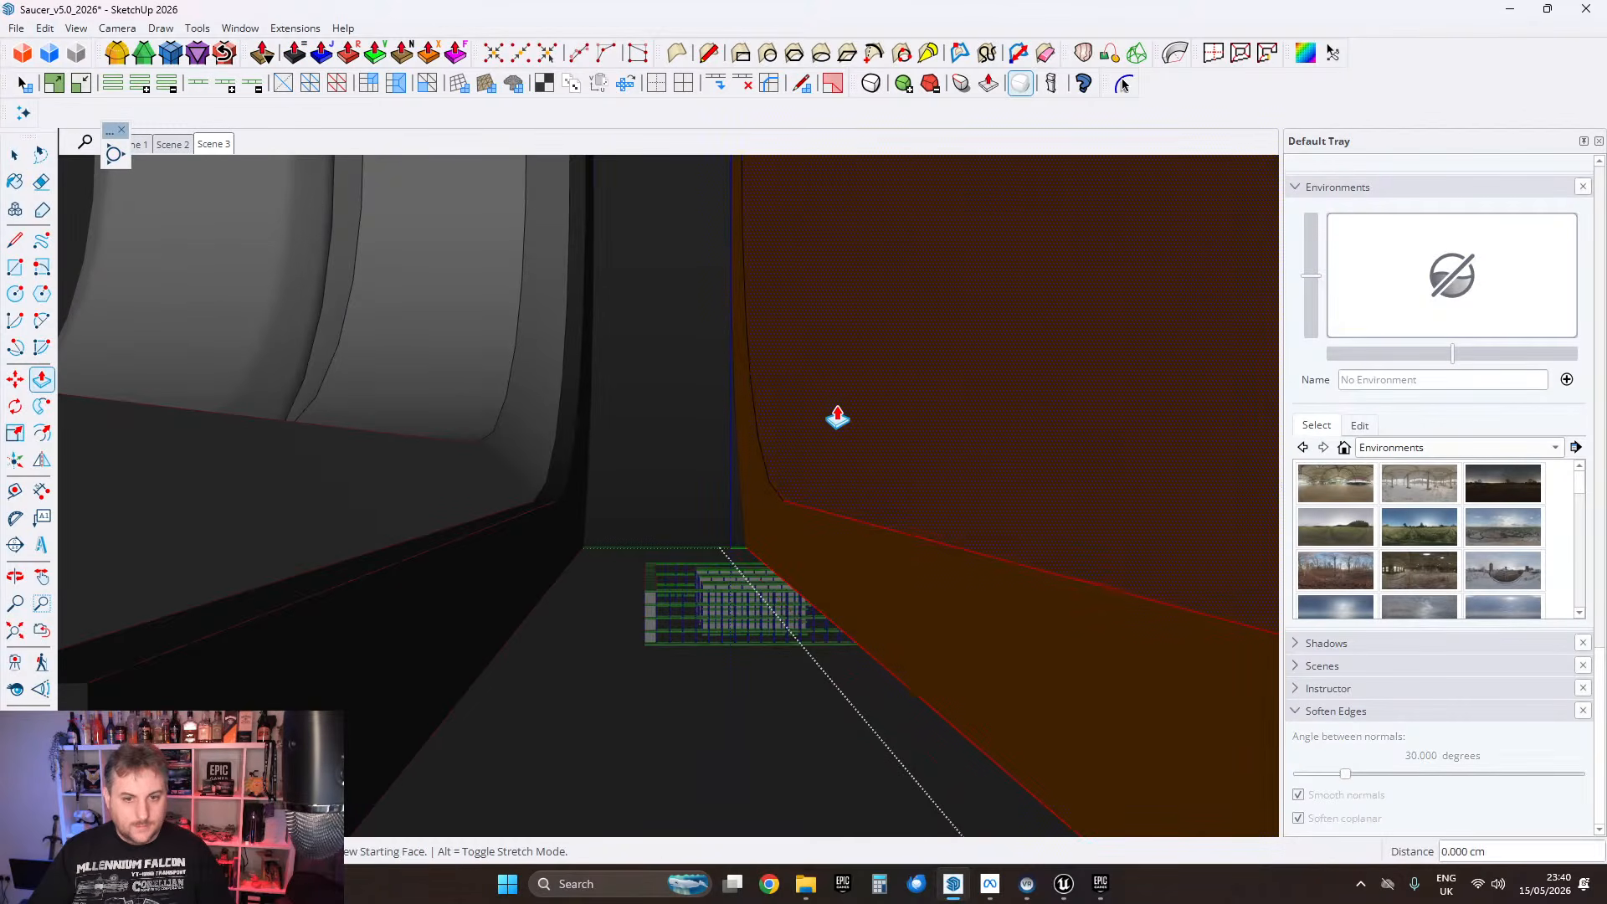
pyautogui.click(1056, 457)
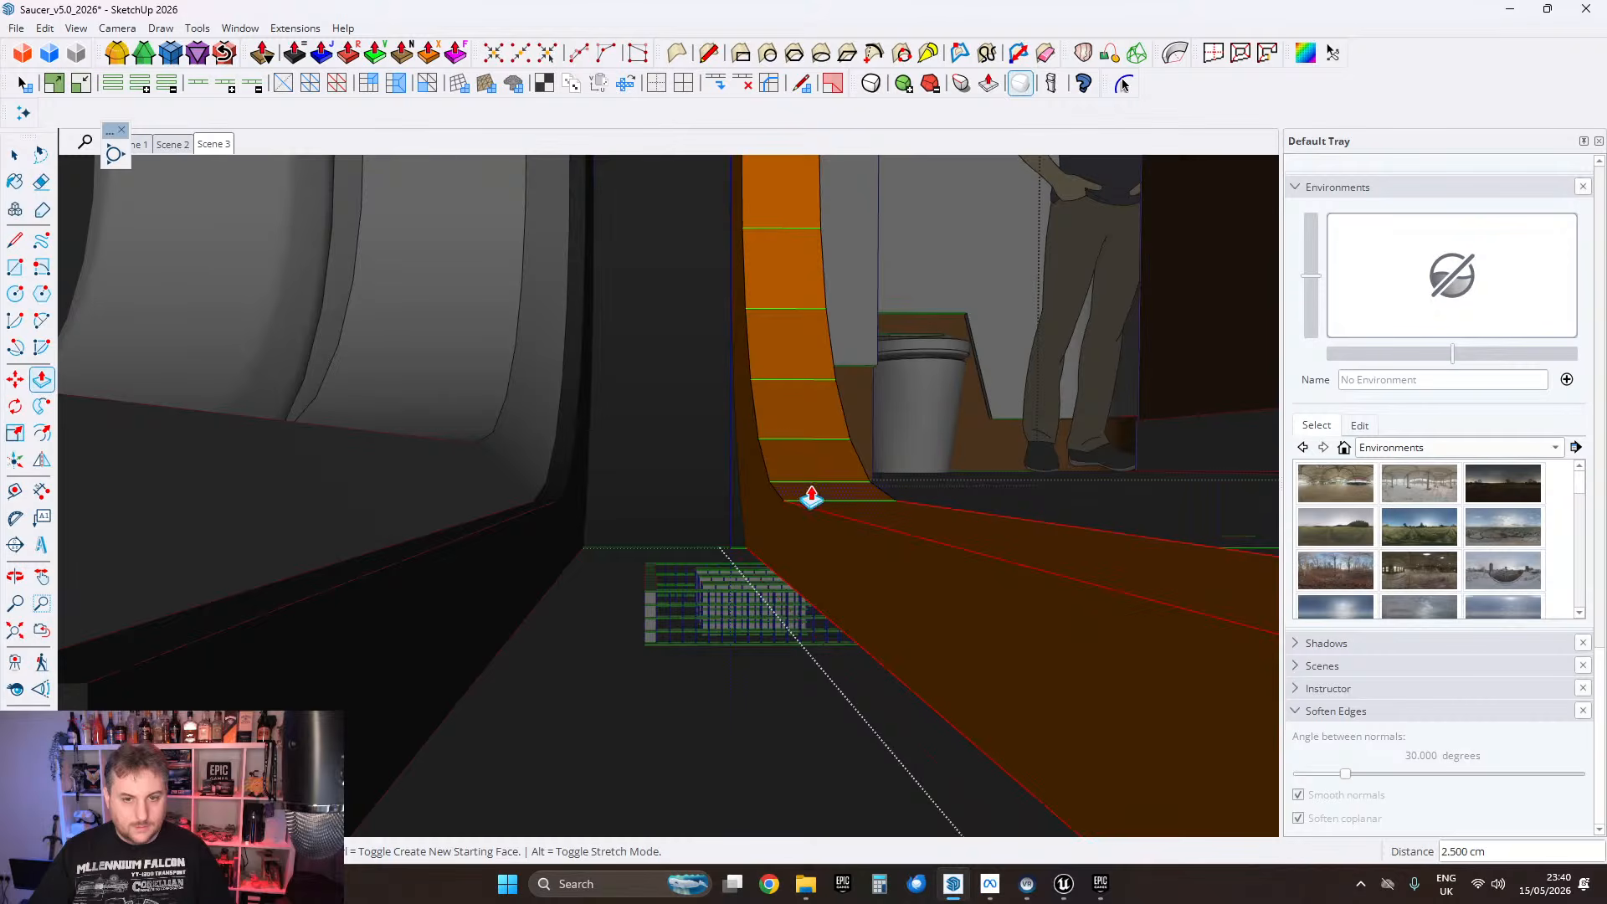
# Step: Select the dark wall's boundary edges next to the orange wall and paste them in place inside the orange wall
pyautogui.moveTo(810, 489); pyautogui.dragTo(565, 441, button='middle')
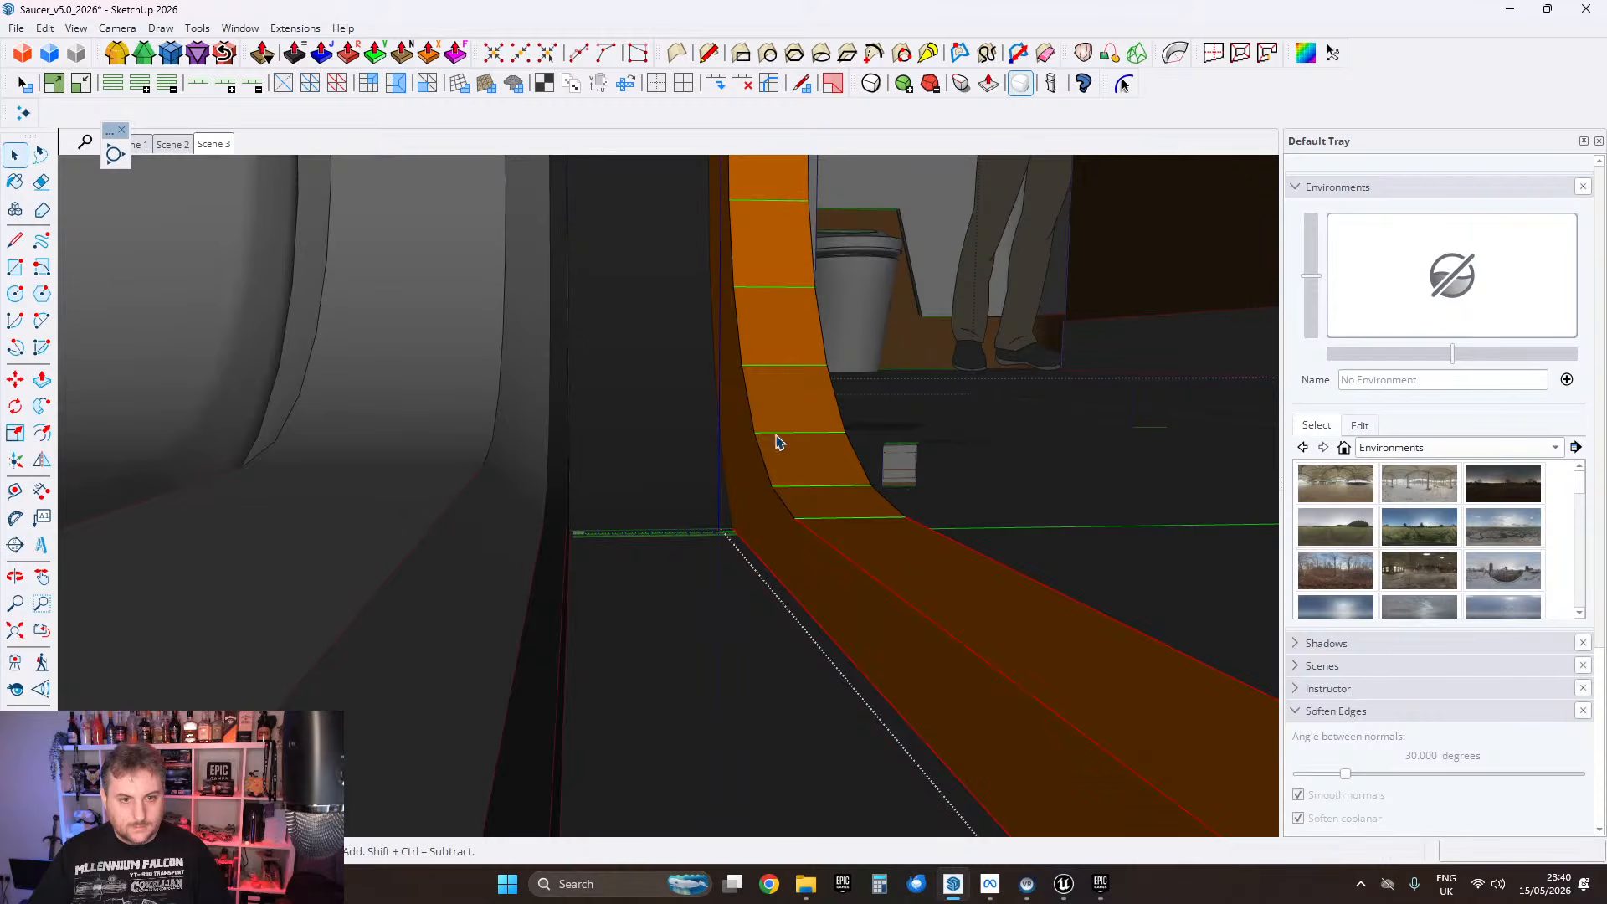
pyautogui.moveTo(778, 441); pyautogui.dragTo(680, 395, button='middle')
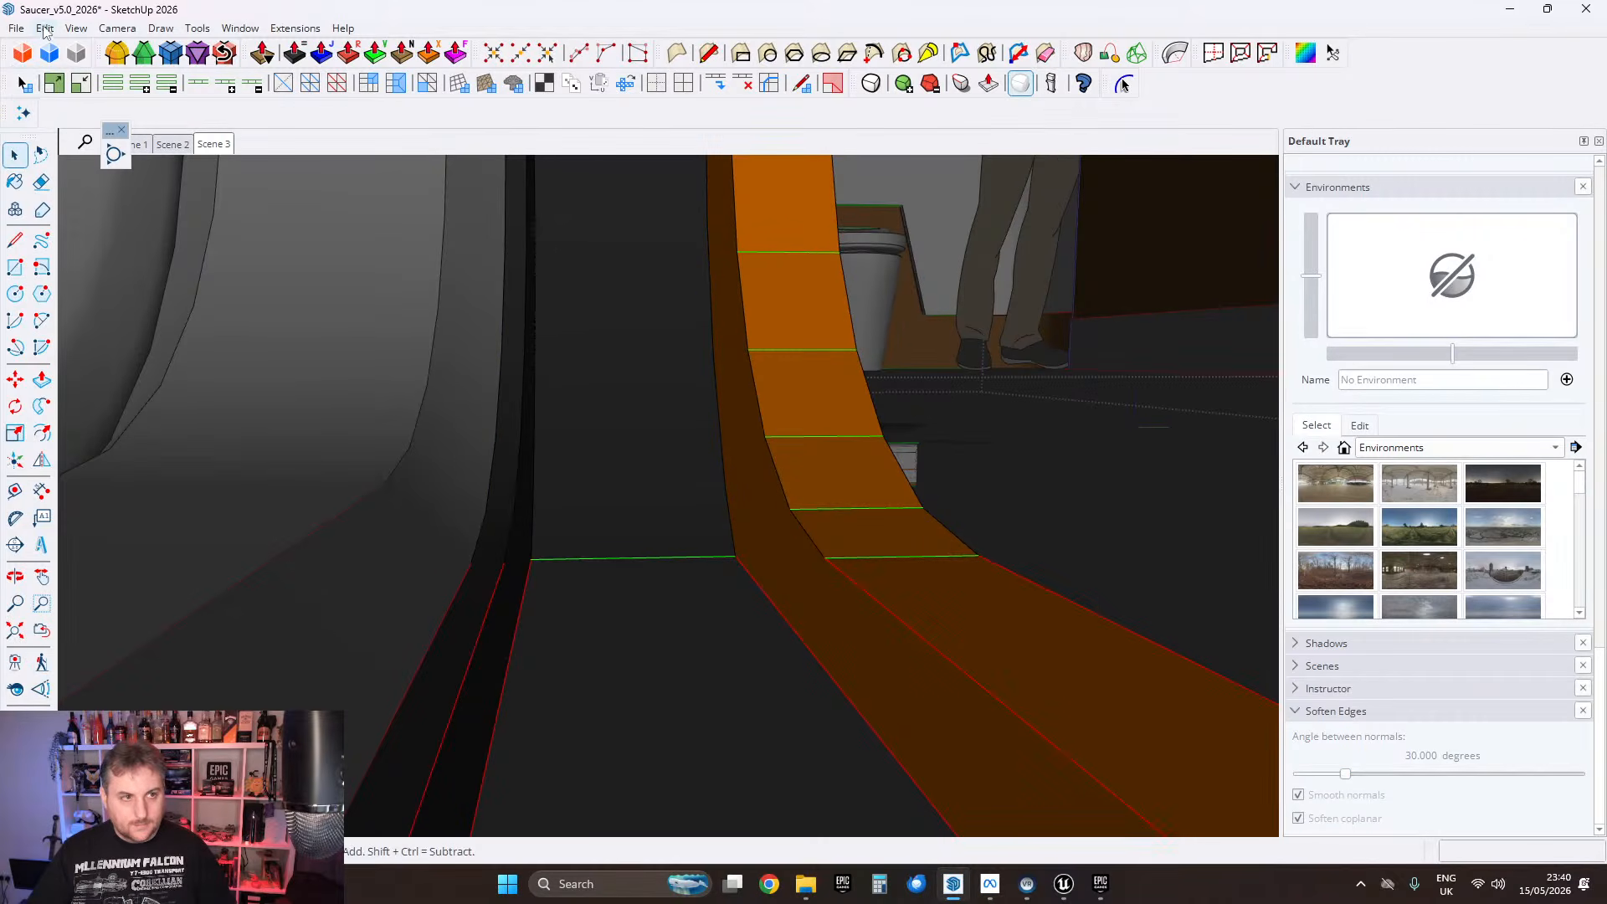
pyautogui.click(88, 155)
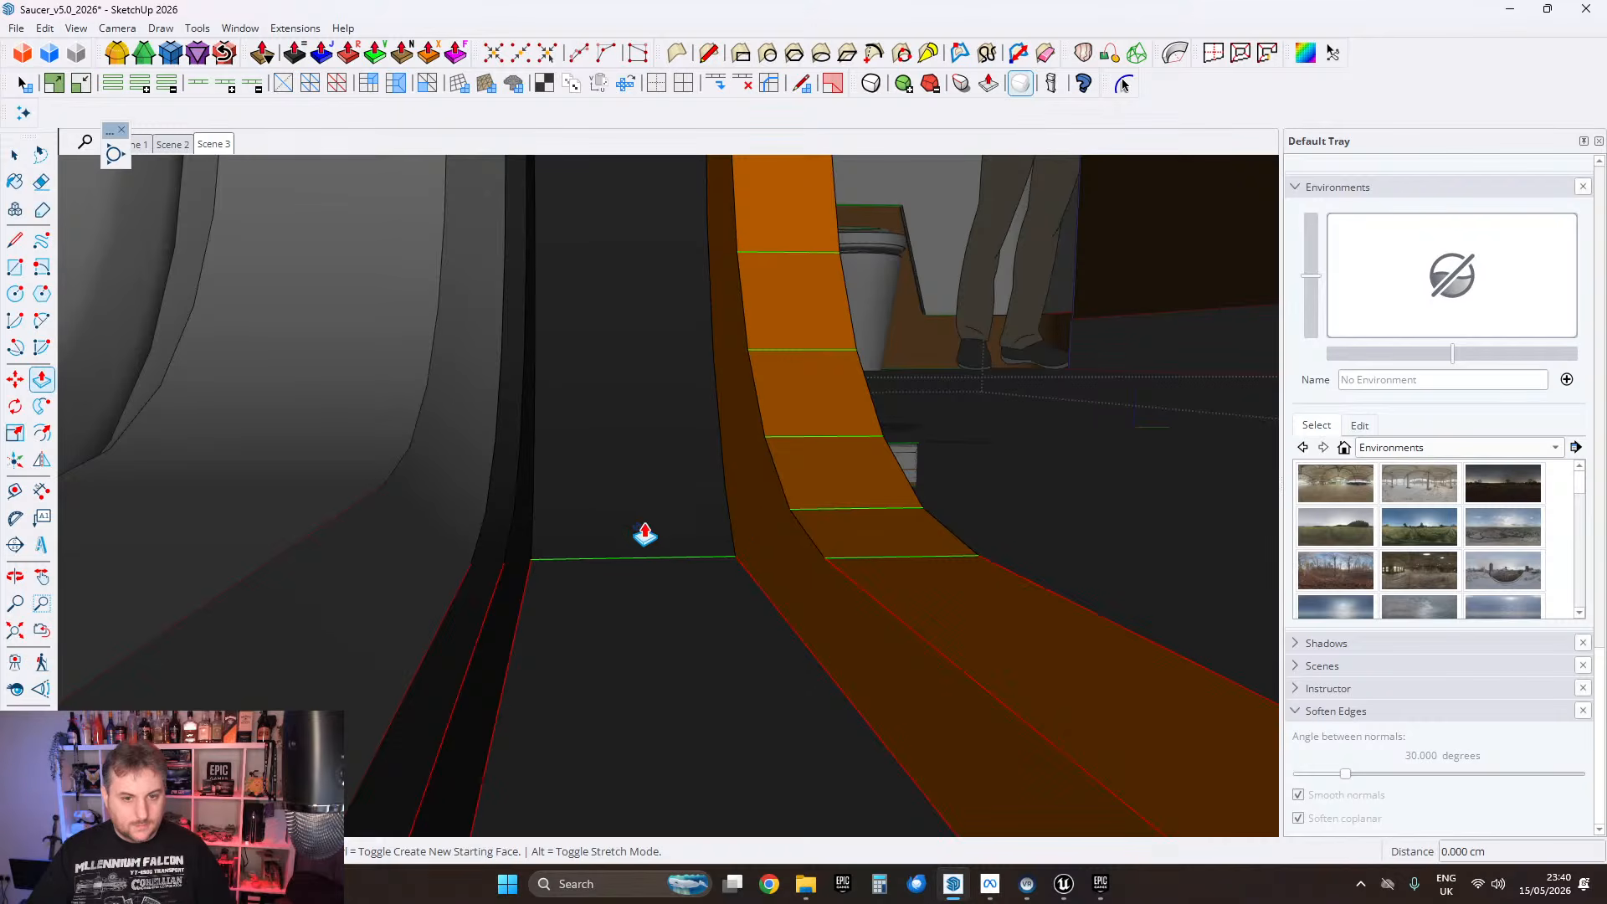
pyautogui.moveTo(769, 505); pyautogui.dragTo(768, 467, button='middle')
pyautogui.click(718, 452)
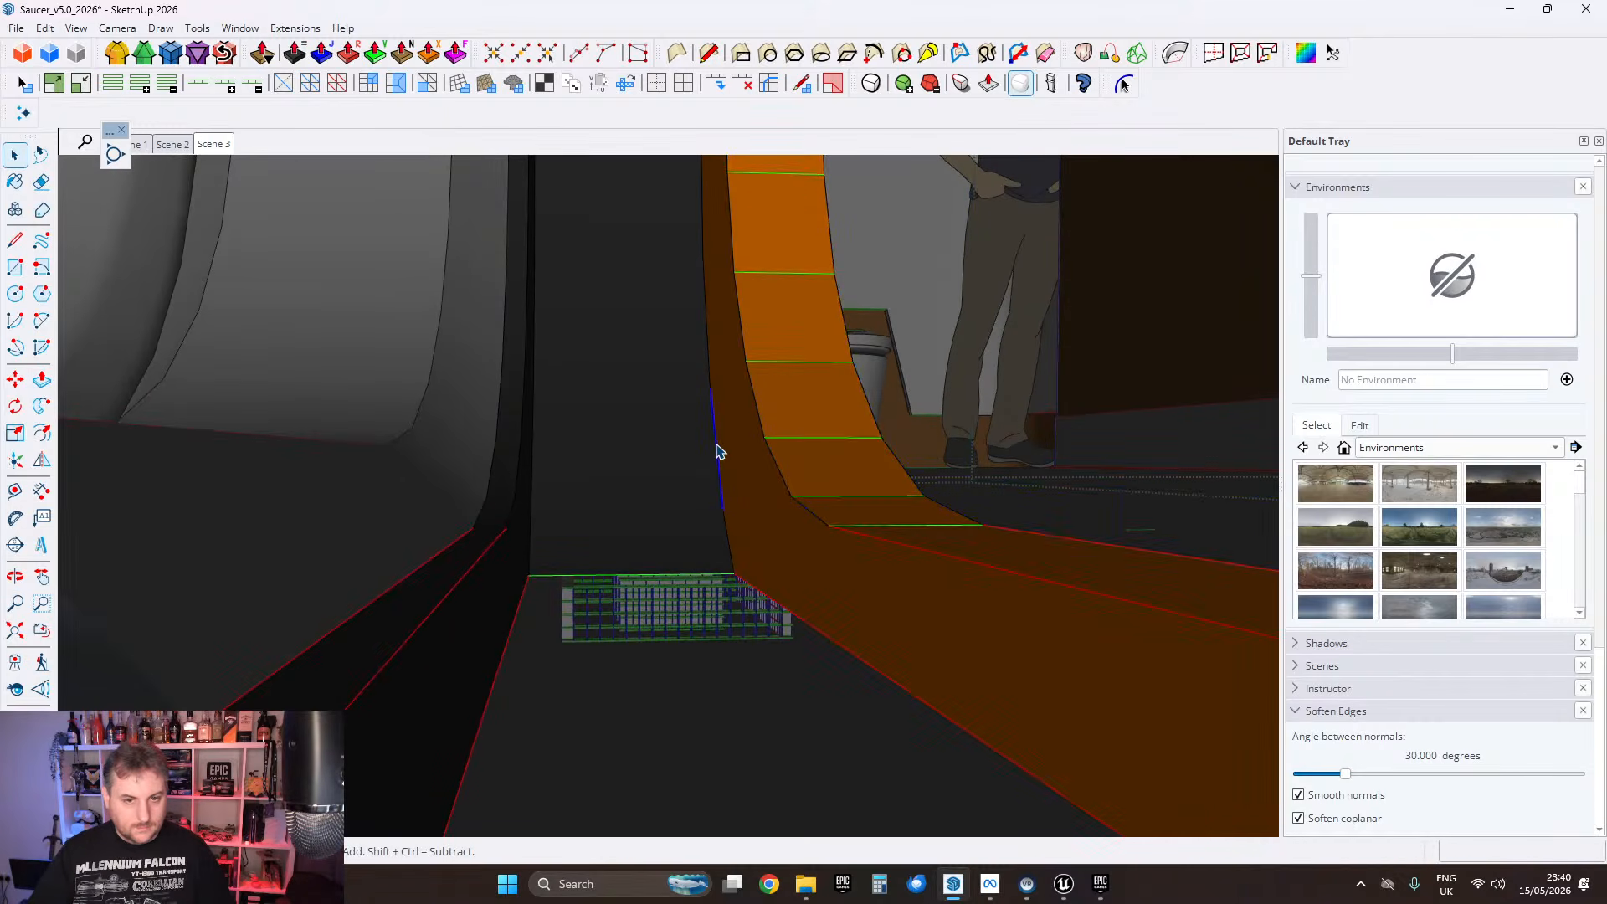
pyautogui.tripleClick(710, 455)
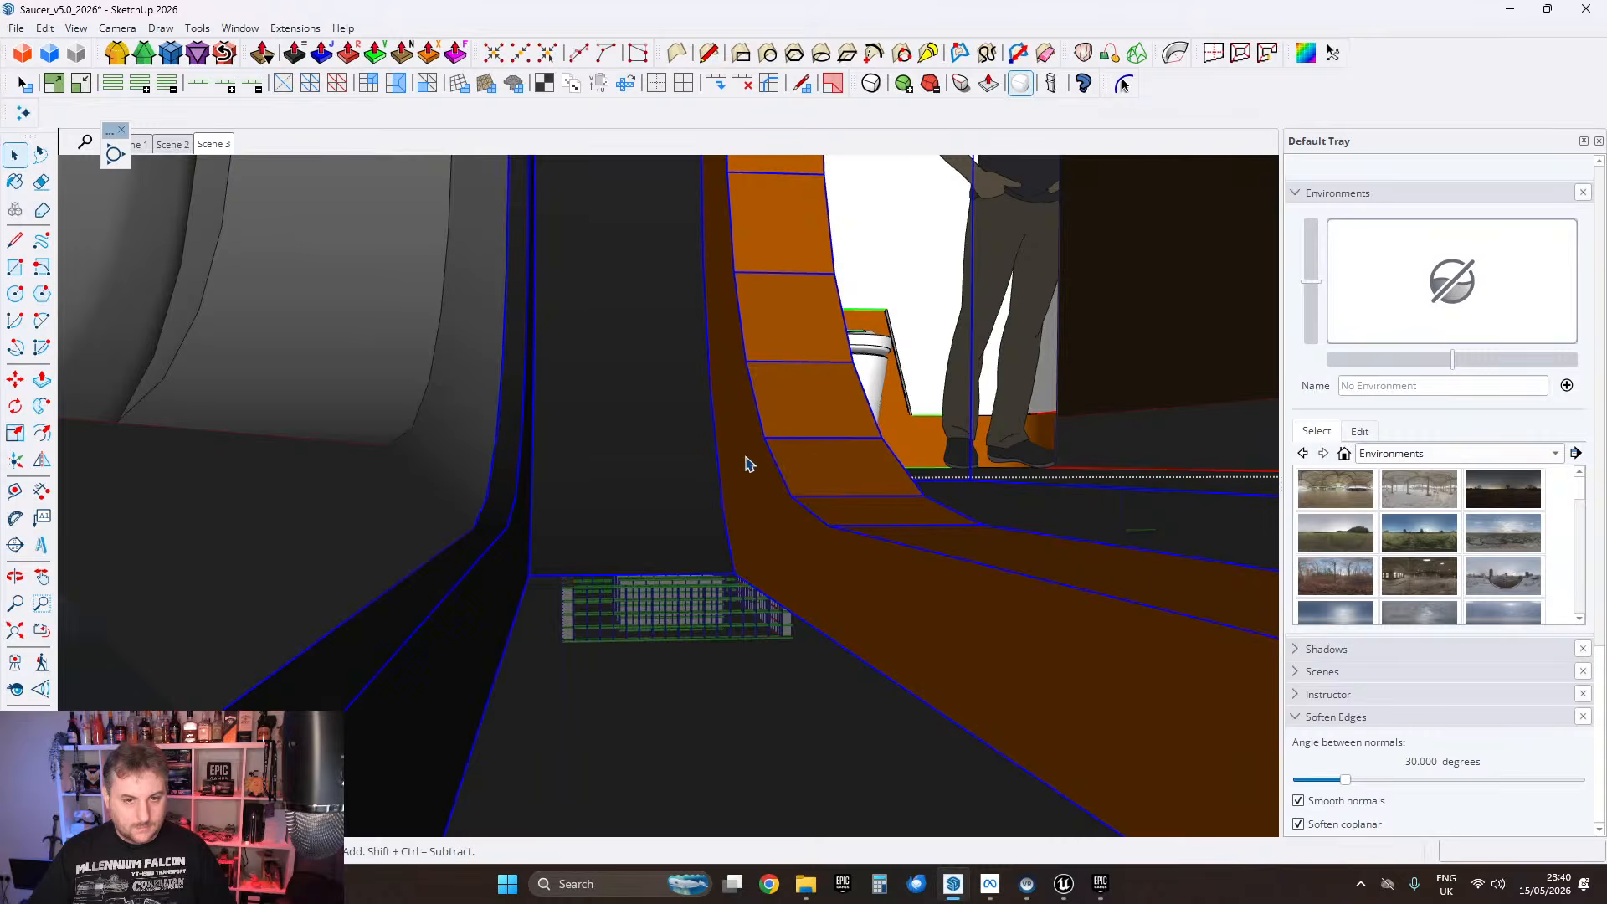
pyautogui.doubleClick(746, 457)
pyautogui.doubleClick(746, 458)
pyautogui.click(745, 453)
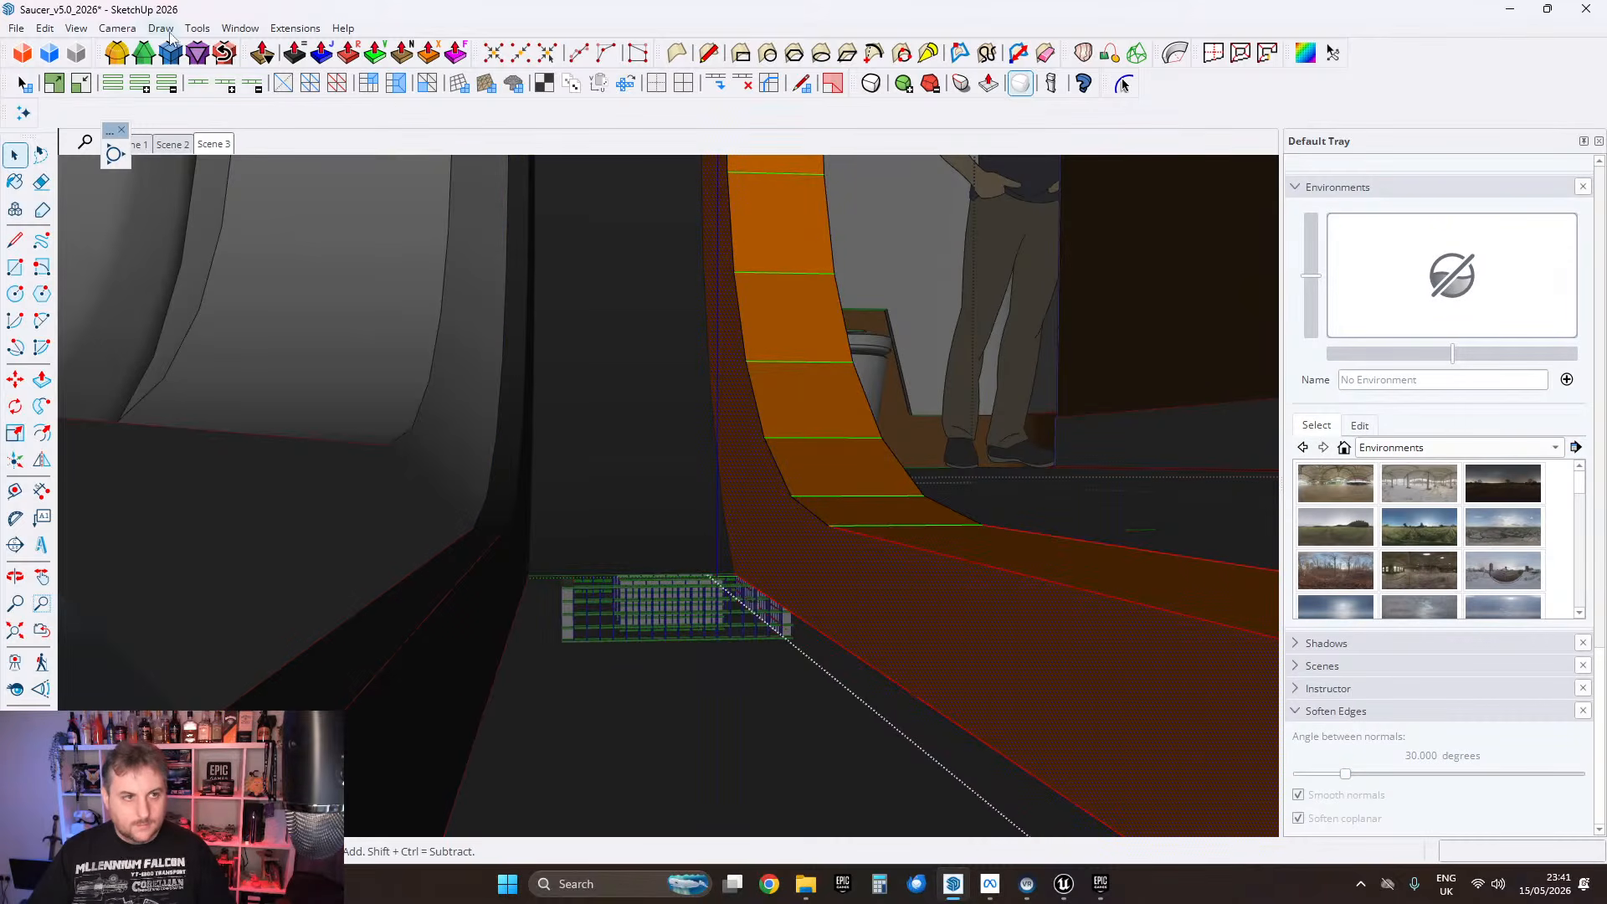
pyautogui.click(50, 26)
pyautogui.click(112, 160)
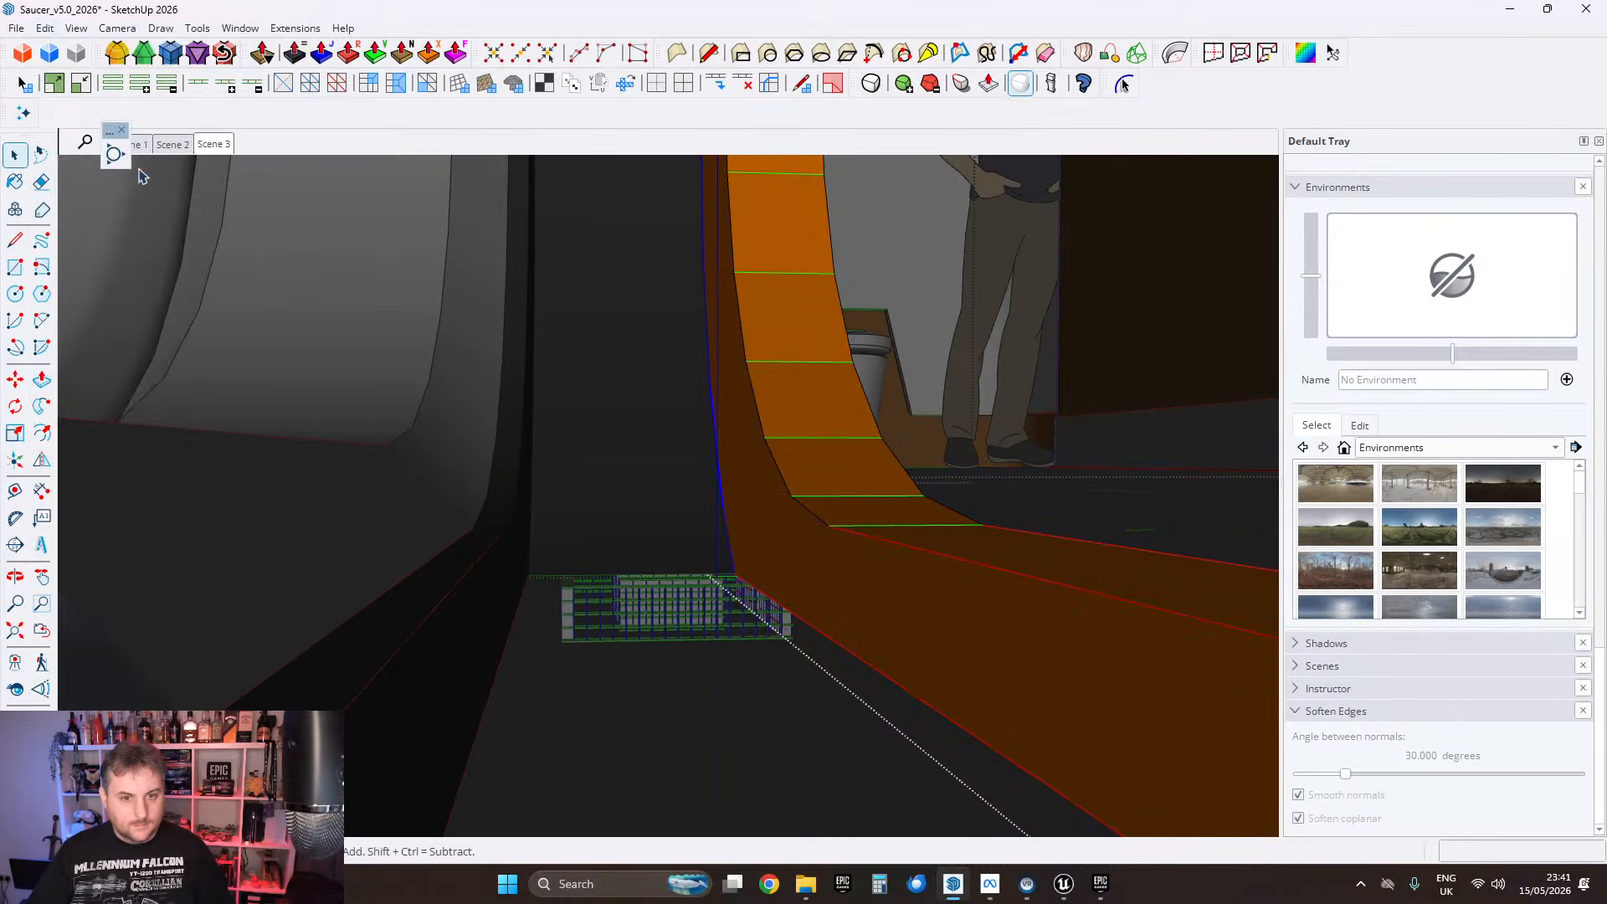
# Step: Push/pull the orange wall's face around the opening 1.2 cm toward the dark wall
pyautogui.click(745, 508)
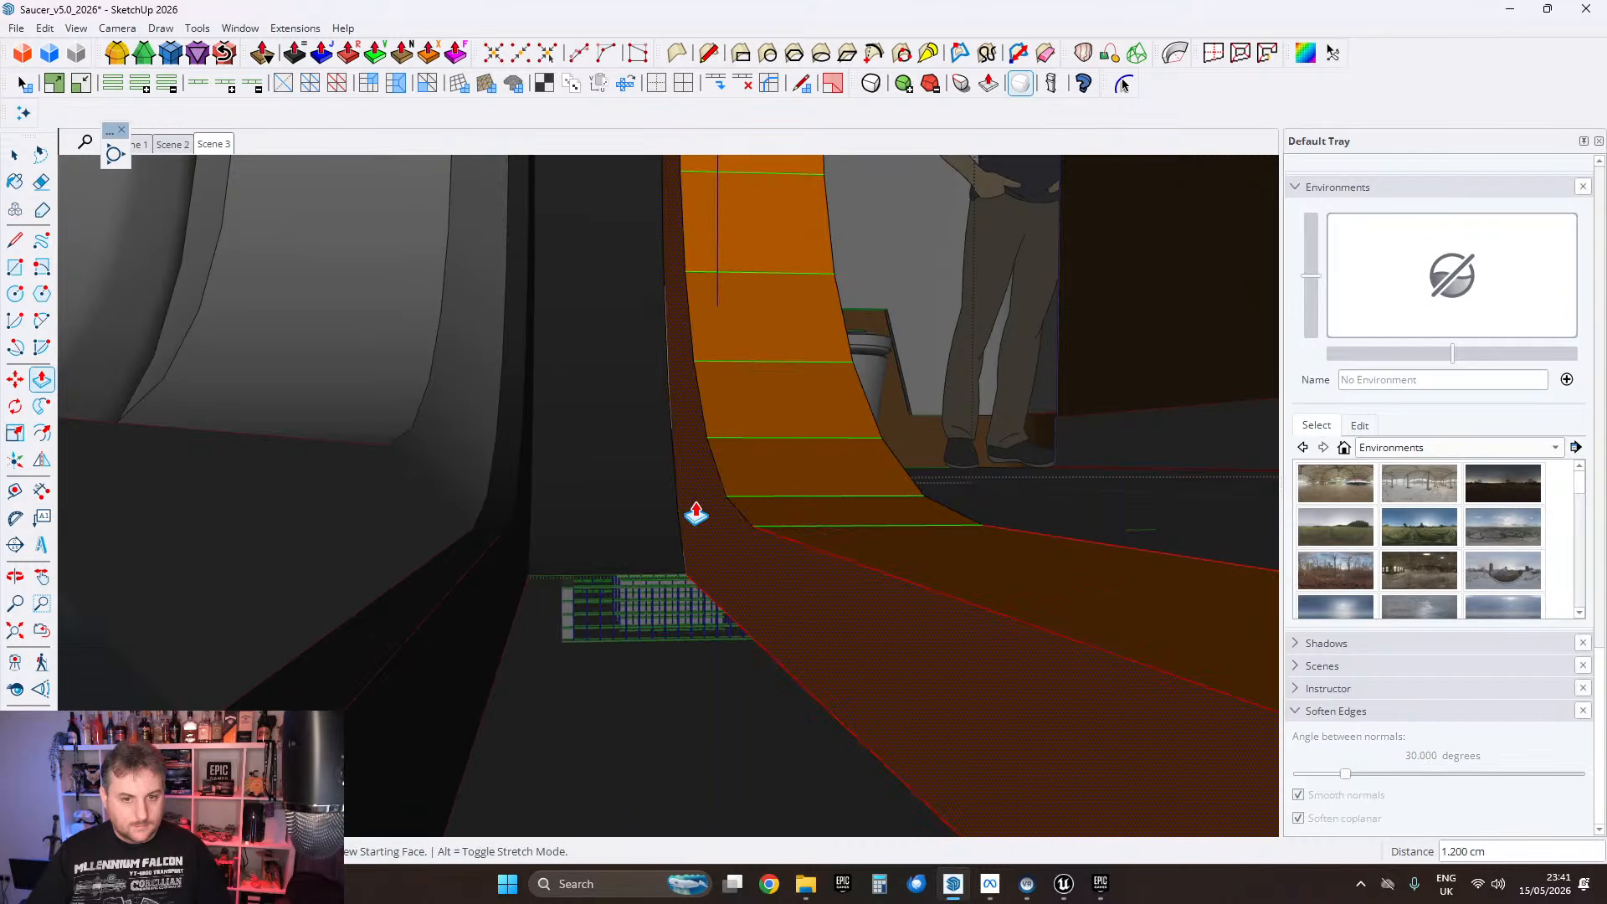
pyautogui.moveTo(664, 515); pyautogui.dragTo(391, 503, button='middle')
pyautogui.press('p')
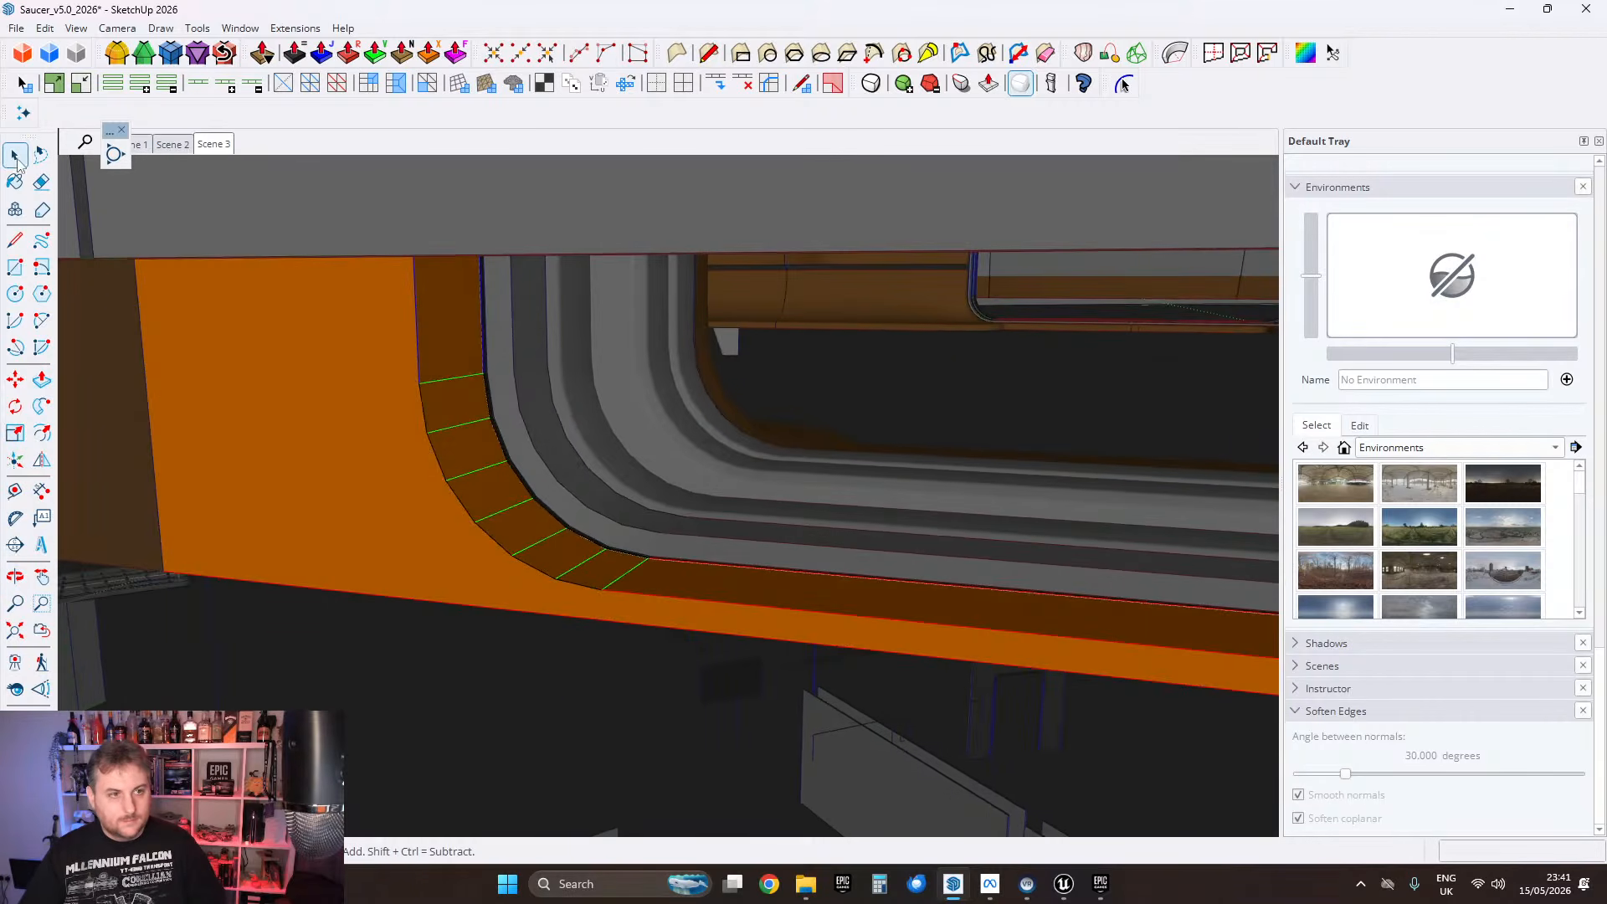
# Step: Clean up the orange wall's selected geometry with FixIt 101 and soften its edges
pyautogui.scroll(-2, 231, 244)
pyautogui.rightClick(323, 351)
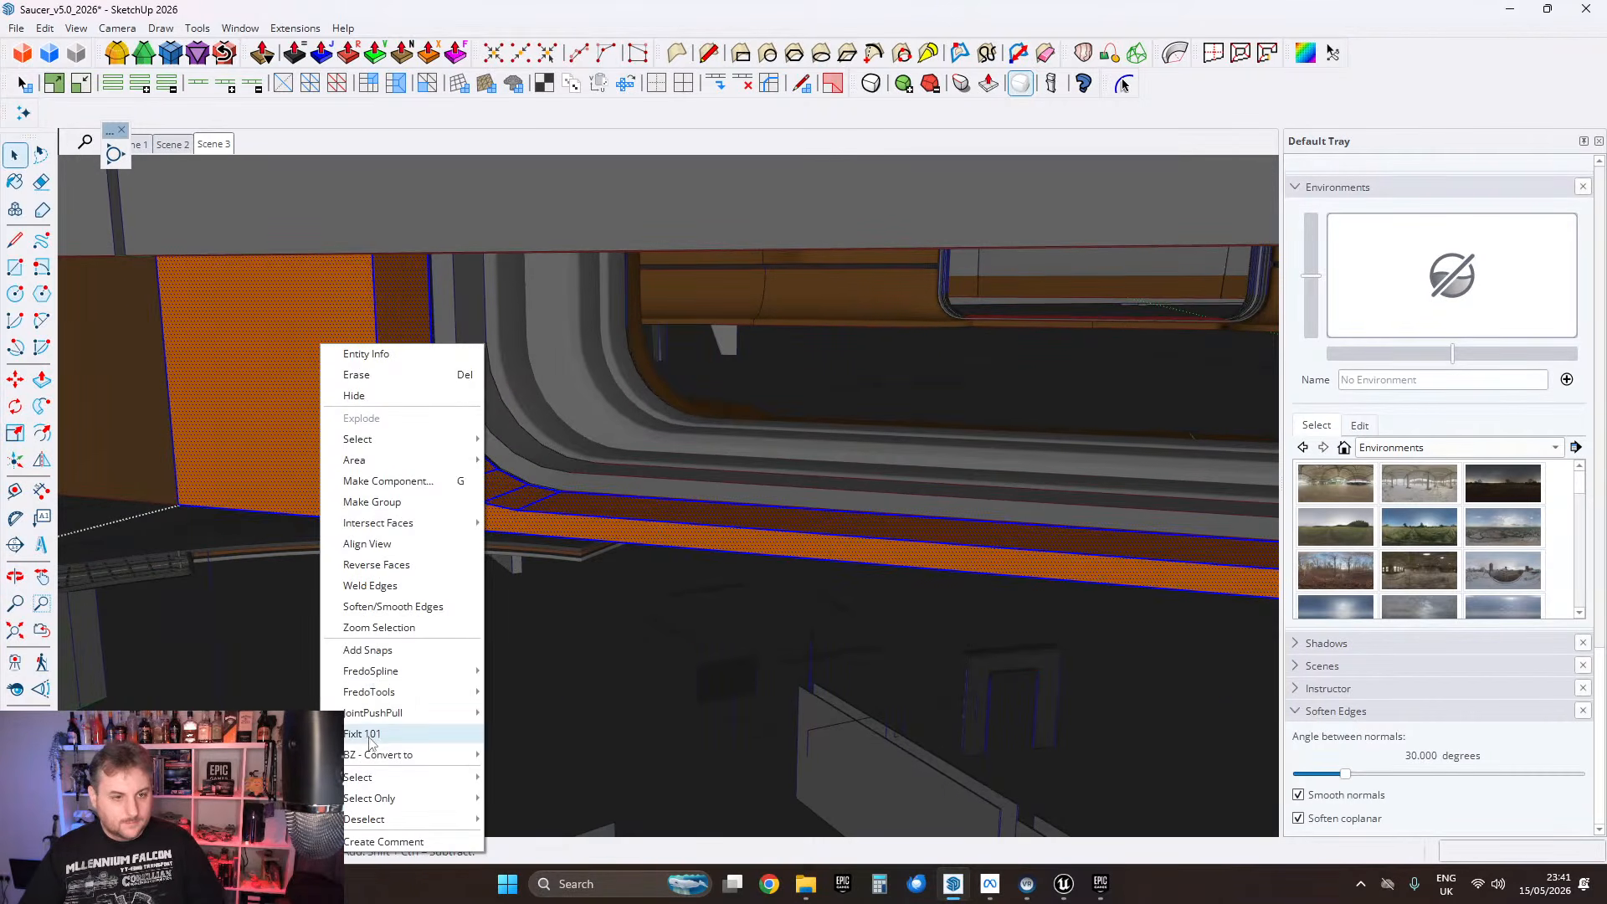
pyautogui.click(369, 735)
pyautogui.press('Return')
pyautogui.rightClick(368, 374)
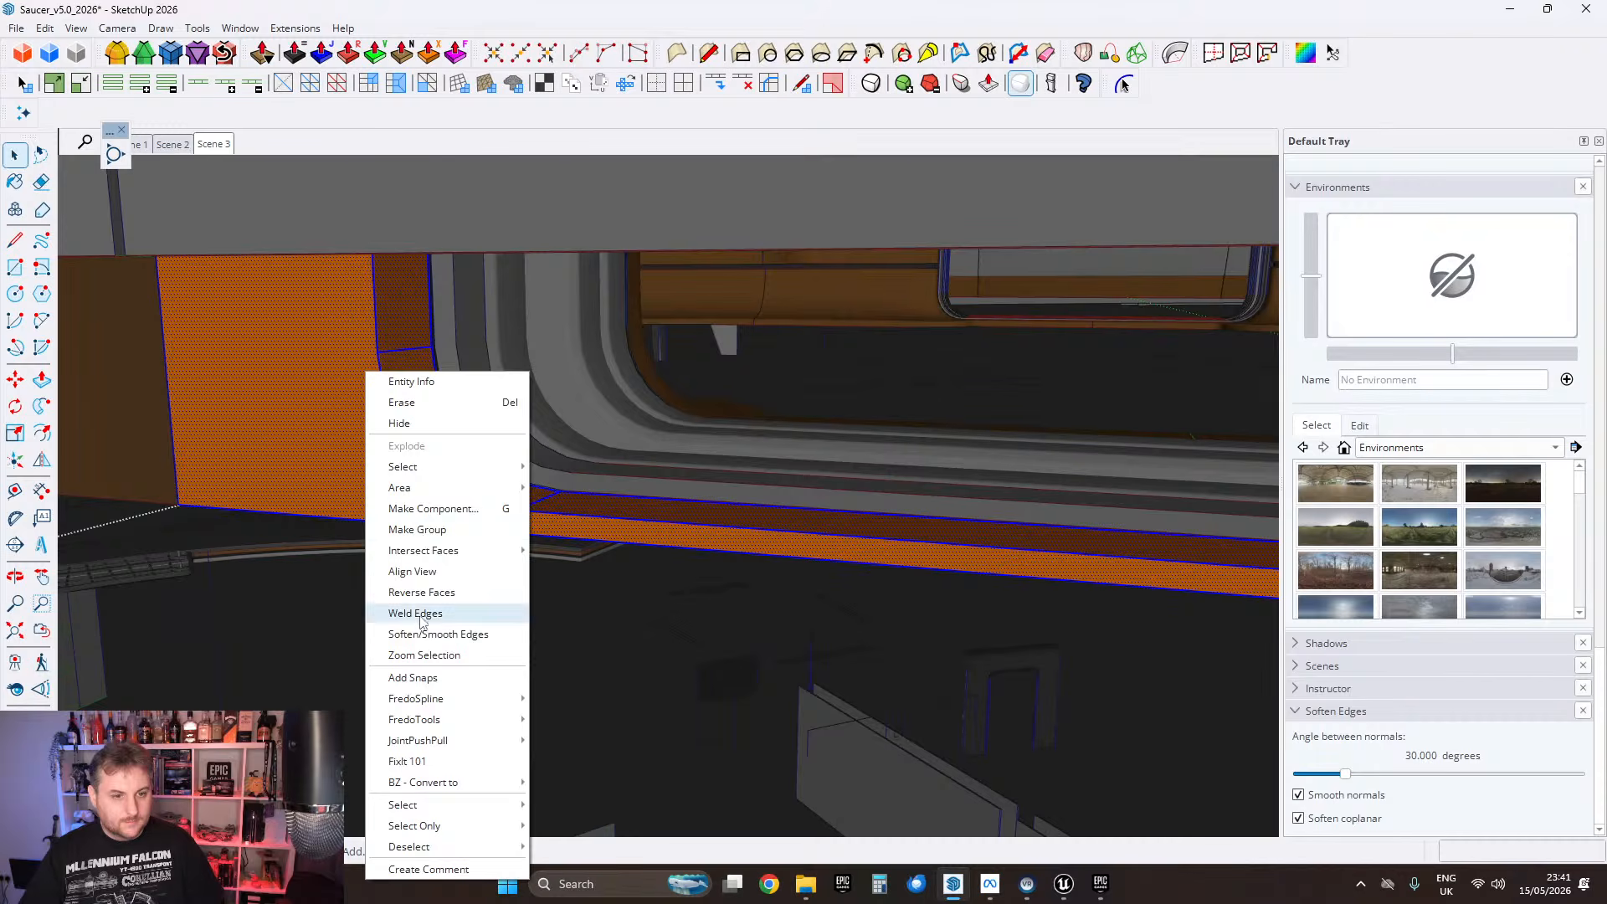
pyautogui.click(423, 633)
pyautogui.scroll(2, 382, 421)
# Step: Draw a line about 119 cm long across the orange wall's face to split it, and paint the separated part with Color M08
pyautogui.click(385, 416)
pyautogui.moveTo(384, 416); pyautogui.dragTo(846, 477, button='middle')
pyautogui.moveTo(444, 494); pyautogui.dragTo(528, 441, button='middle')
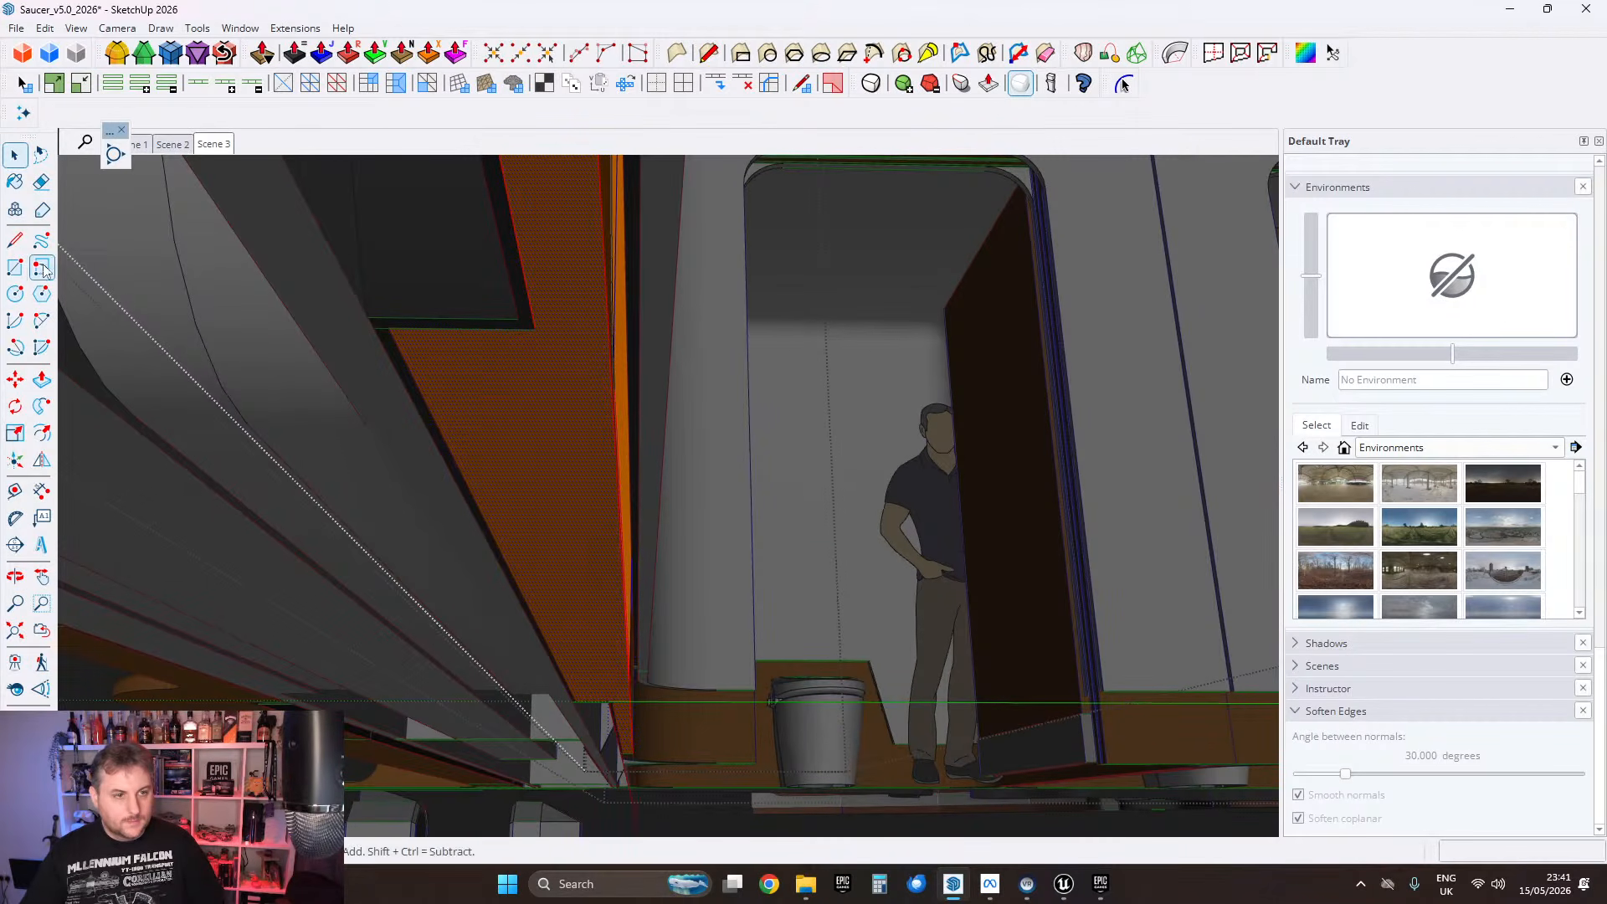
pyautogui.click(16, 240)
pyautogui.click(535, 331)
pyautogui.keyDown('shift'); pyautogui.moveTo(540, 452); pyautogui.dragTo(548, 243, button='middle'); pyautogui.keyUp('shift')
pyautogui.scroll(4, 612, 511)
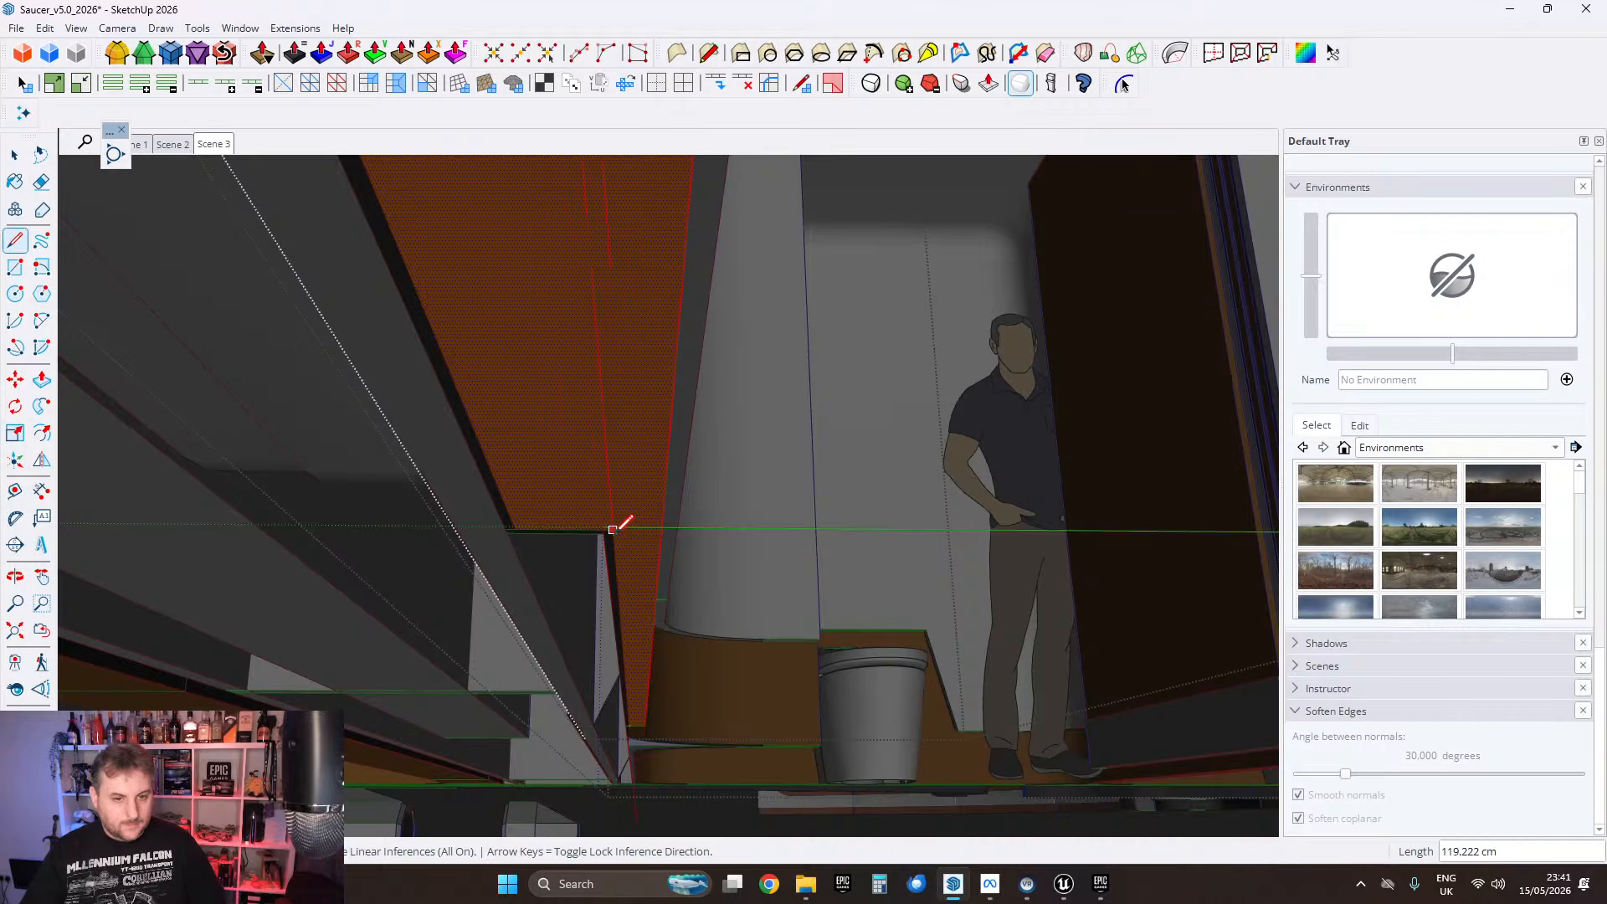
pyautogui.scroll(2, 613, 529)
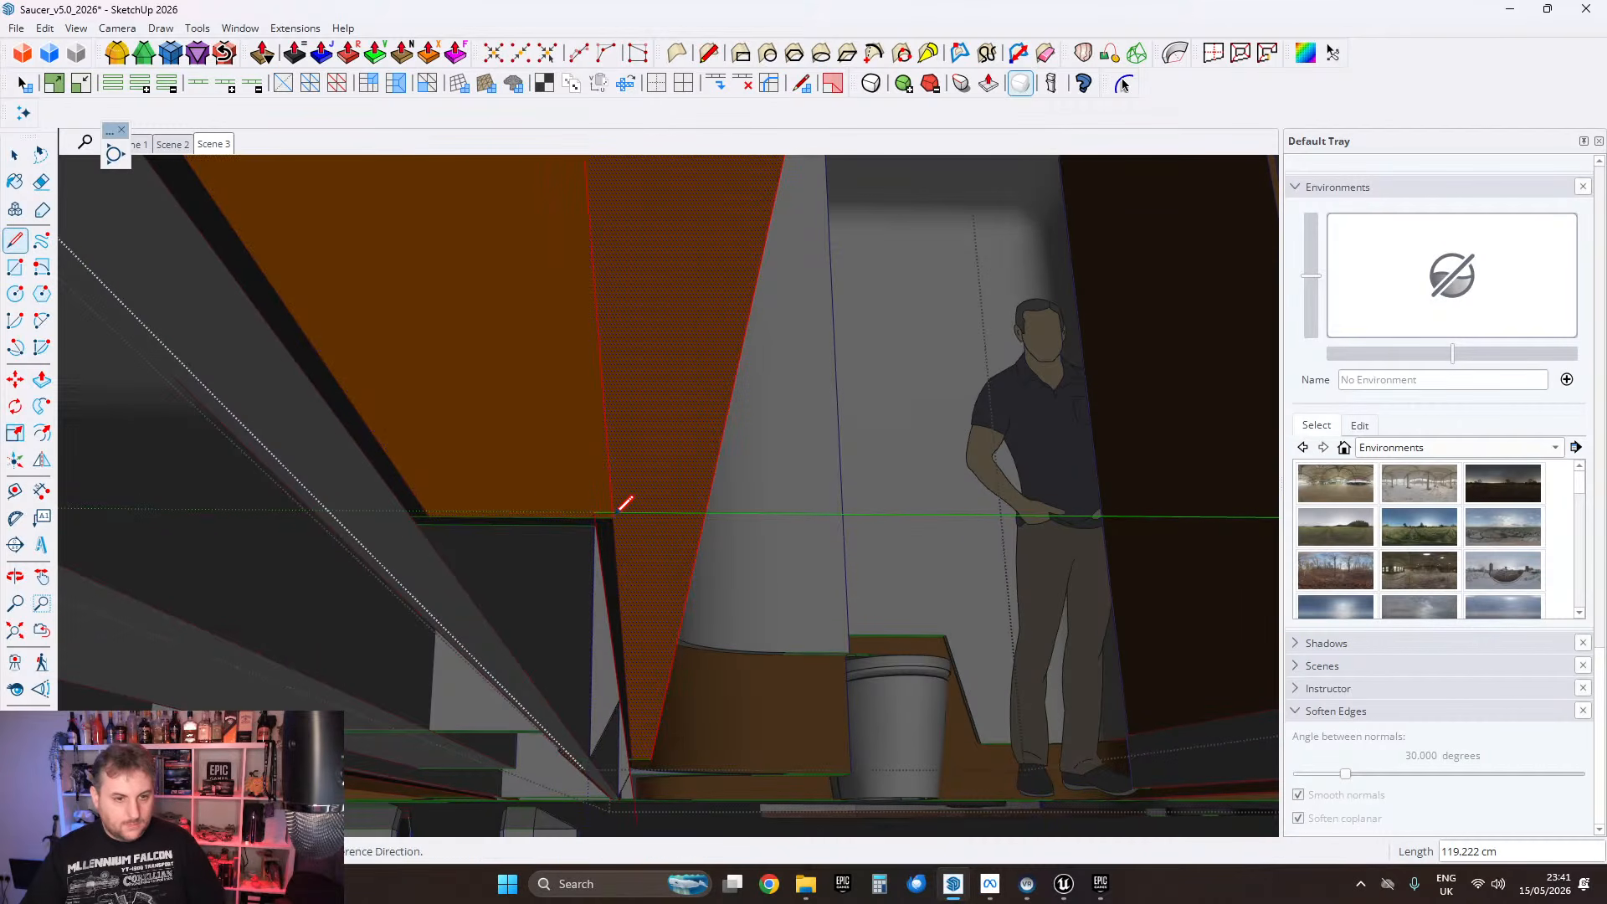
pyautogui.click(14, 182)
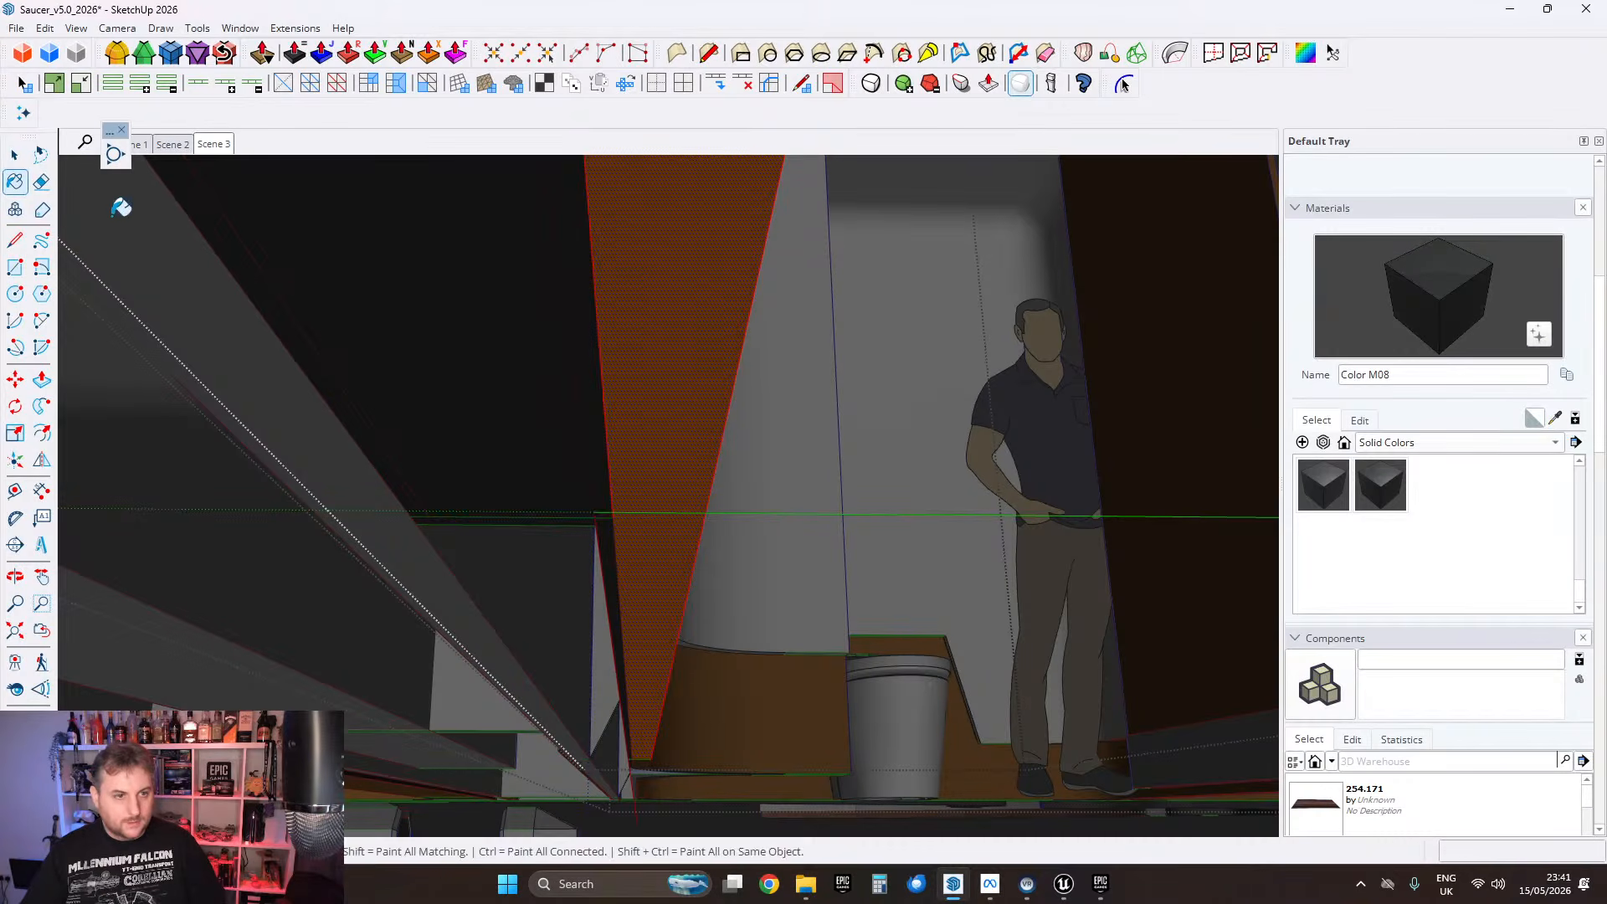
# Step: Copy the orange wall's doorway edge outline and paste it in place inside the adjacent light grey panel
pyautogui.click(19, 161)
pyautogui.scroll(-3, 502, 416)
pyautogui.click(531, 412)
pyautogui.keyDown('shift'); pyautogui.moveTo(530, 412); pyautogui.dragTo(499, 492, button='middle'); pyautogui.keyUp('shift')
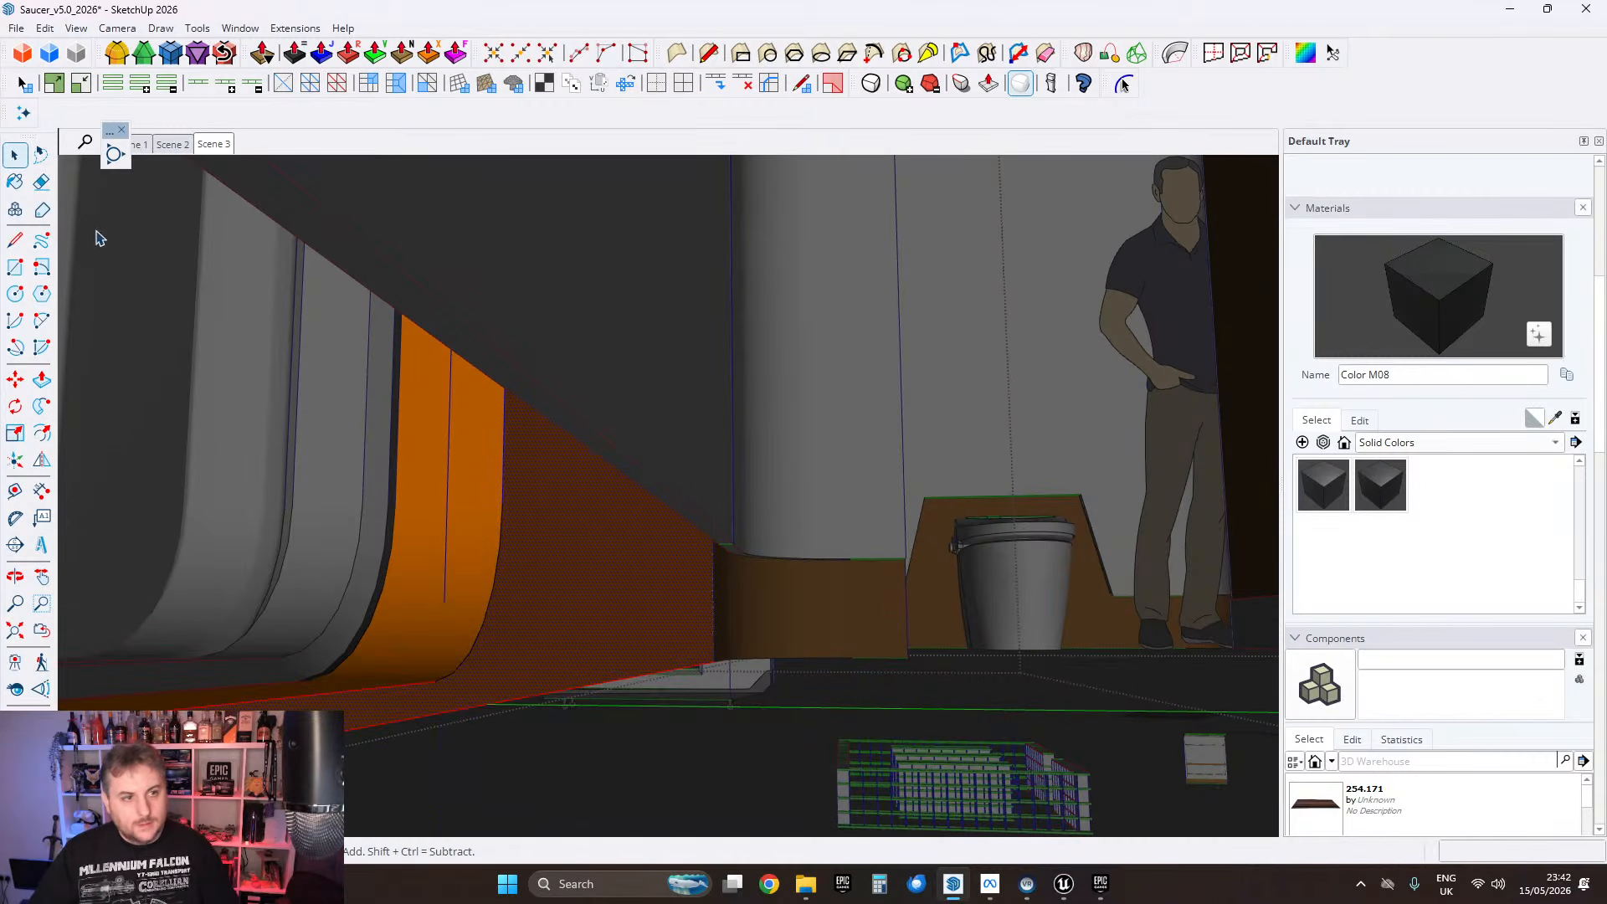
pyautogui.click(46, 434)
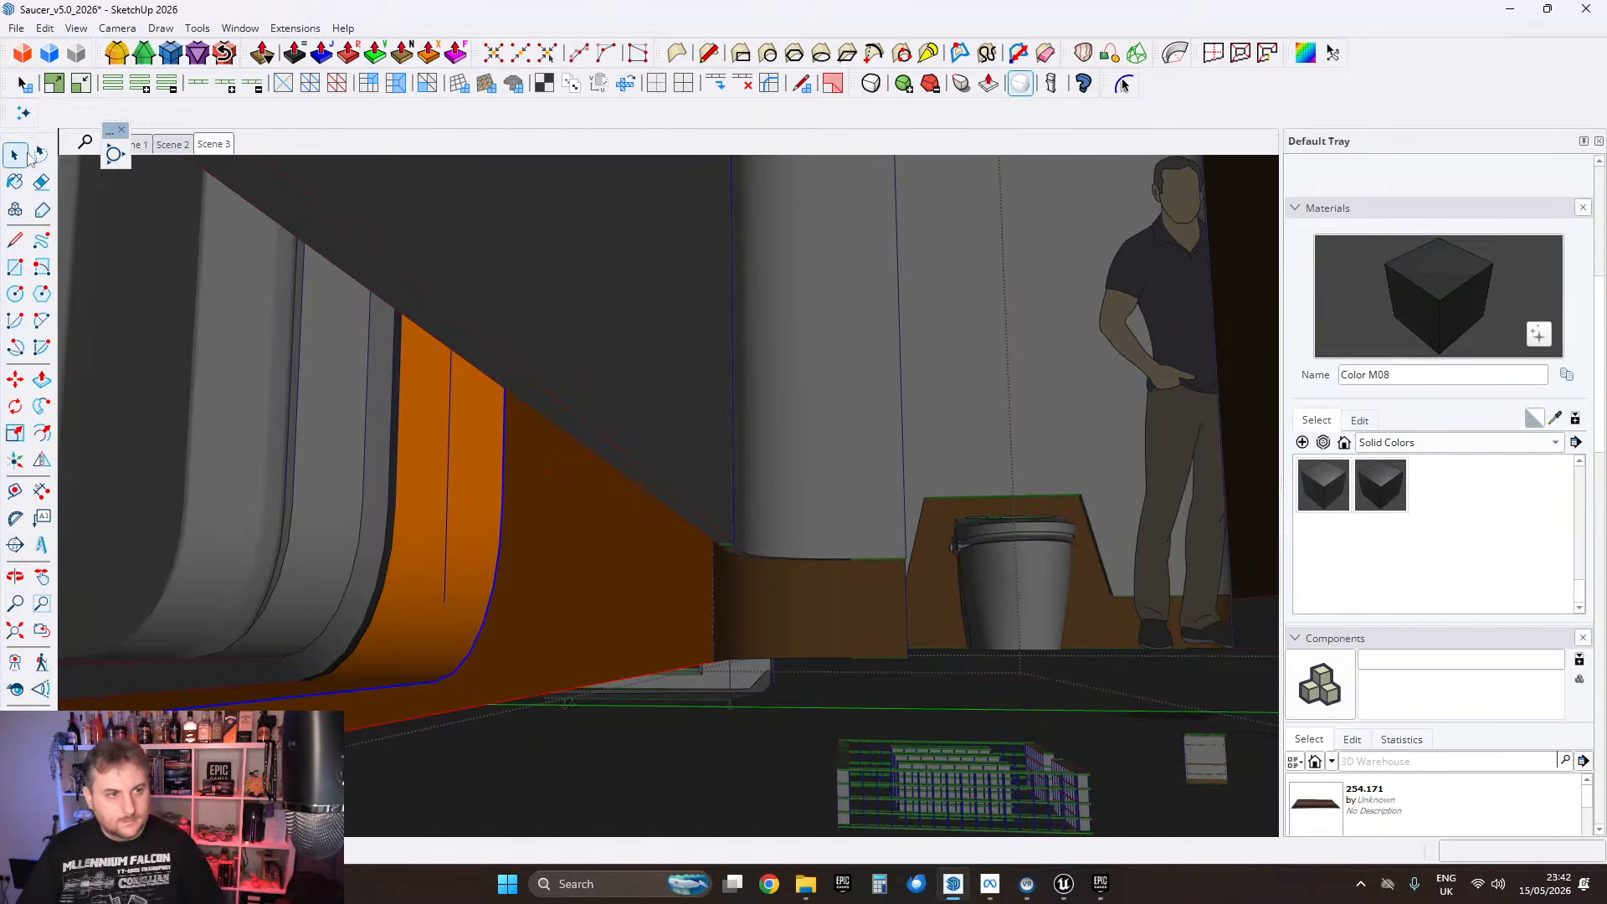
pyautogui.moveTo(519, 351); pyautogui.dragTo(661, 380, button='middle')
pyautogui.click(76, 28)
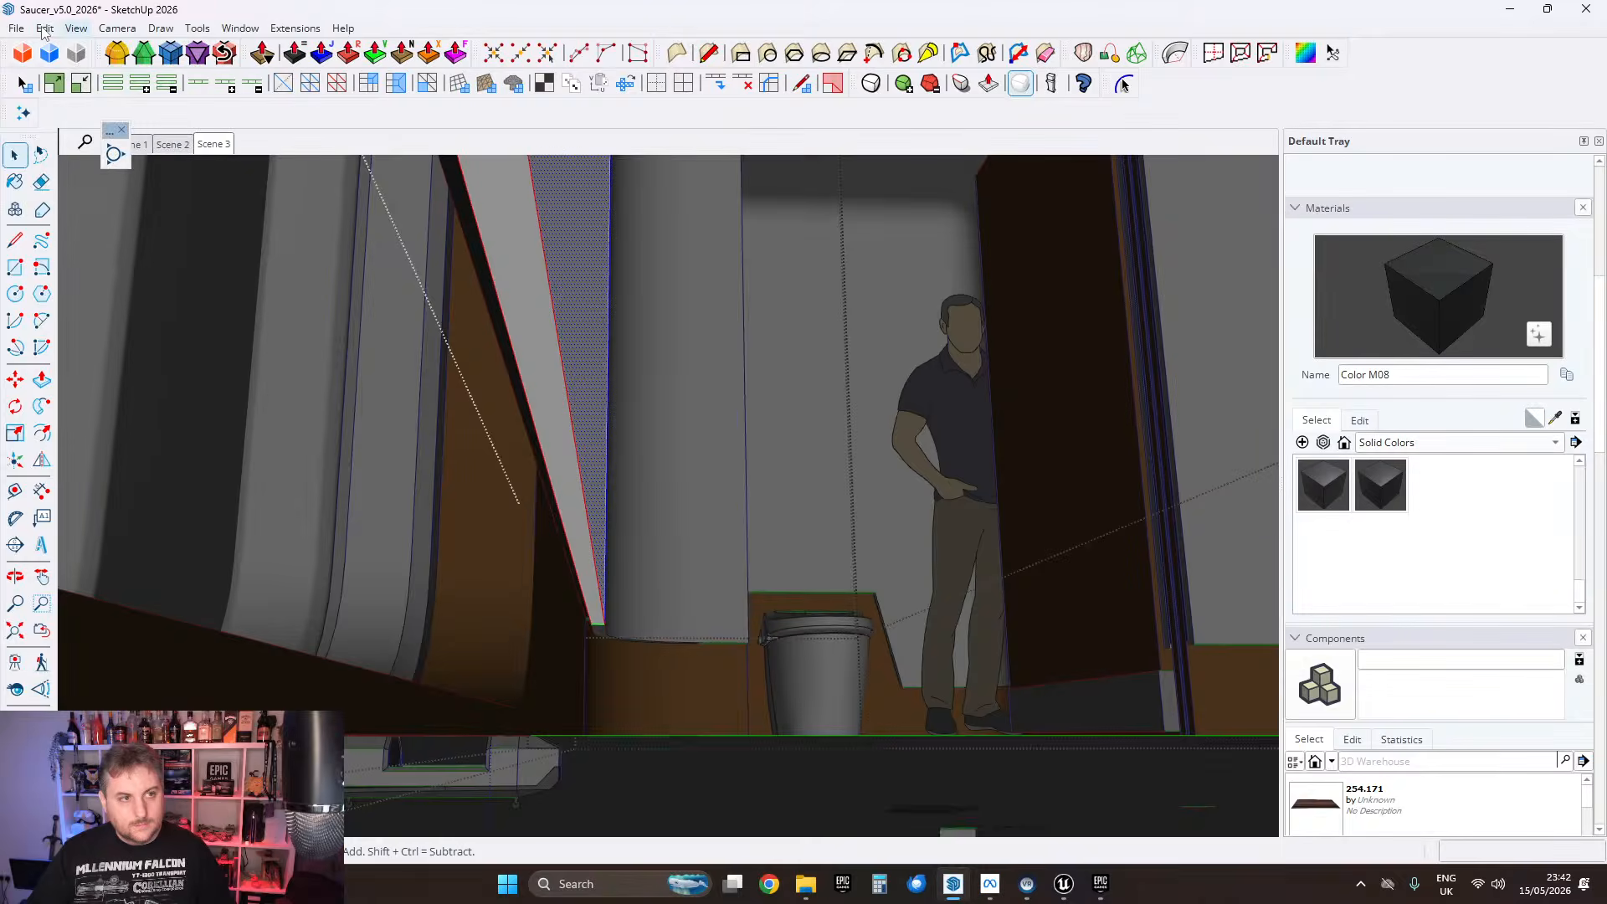
pyautogui.click(45, 28)
pyautogui.click(107, 157)
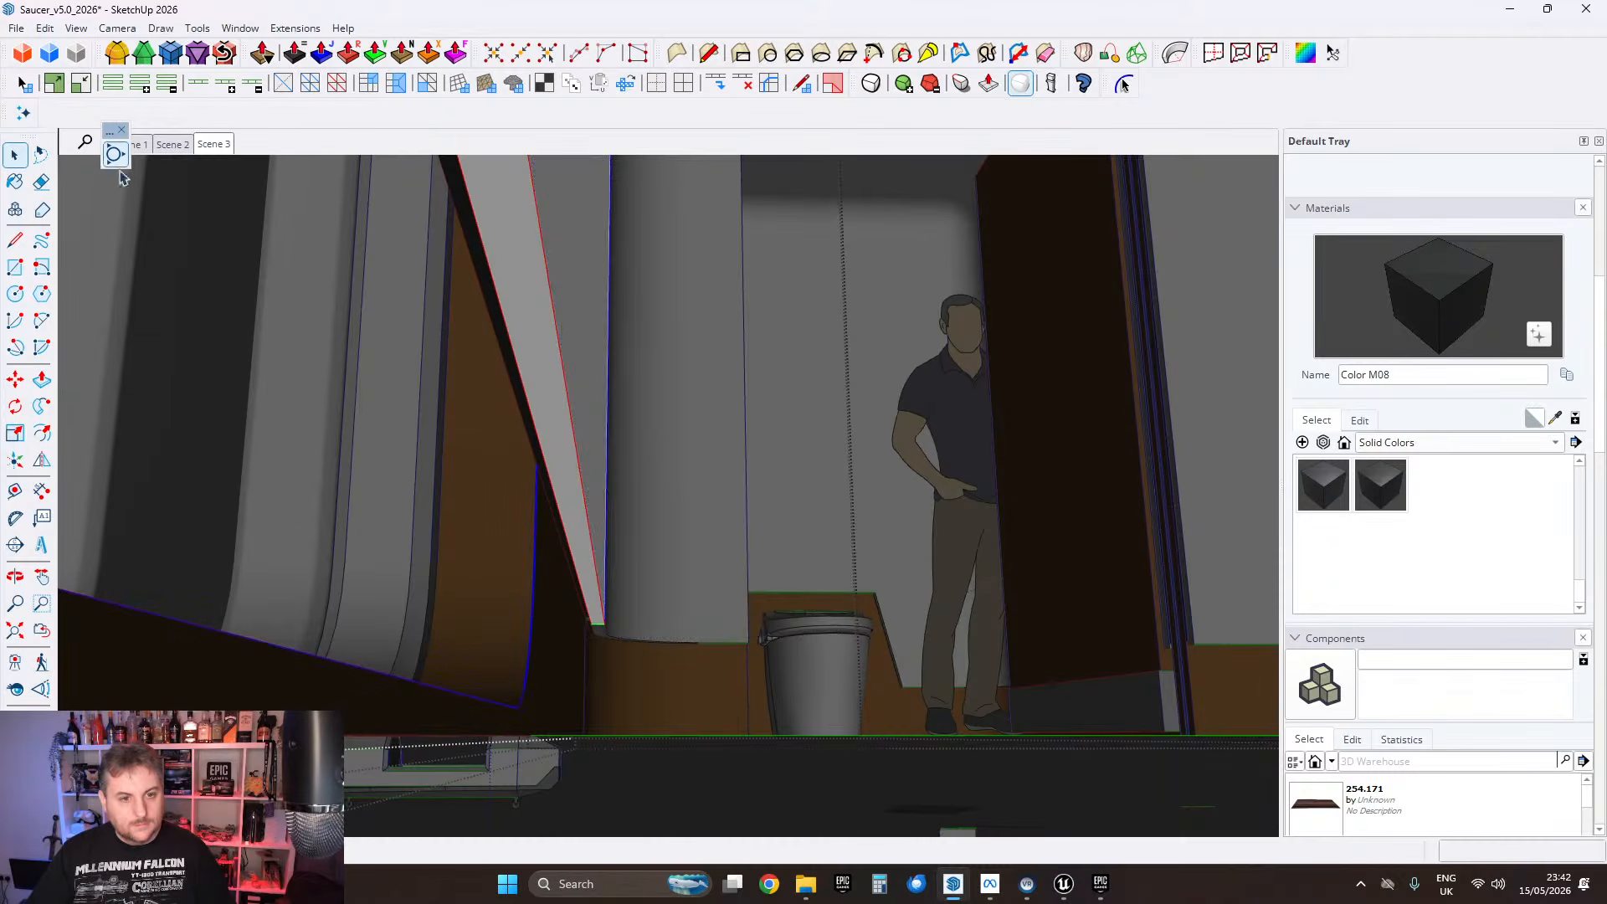
# Step: Move the pasted doorway outline 7.1 cm across onto the light grey panel's face
pyautogui.click(538, 570)
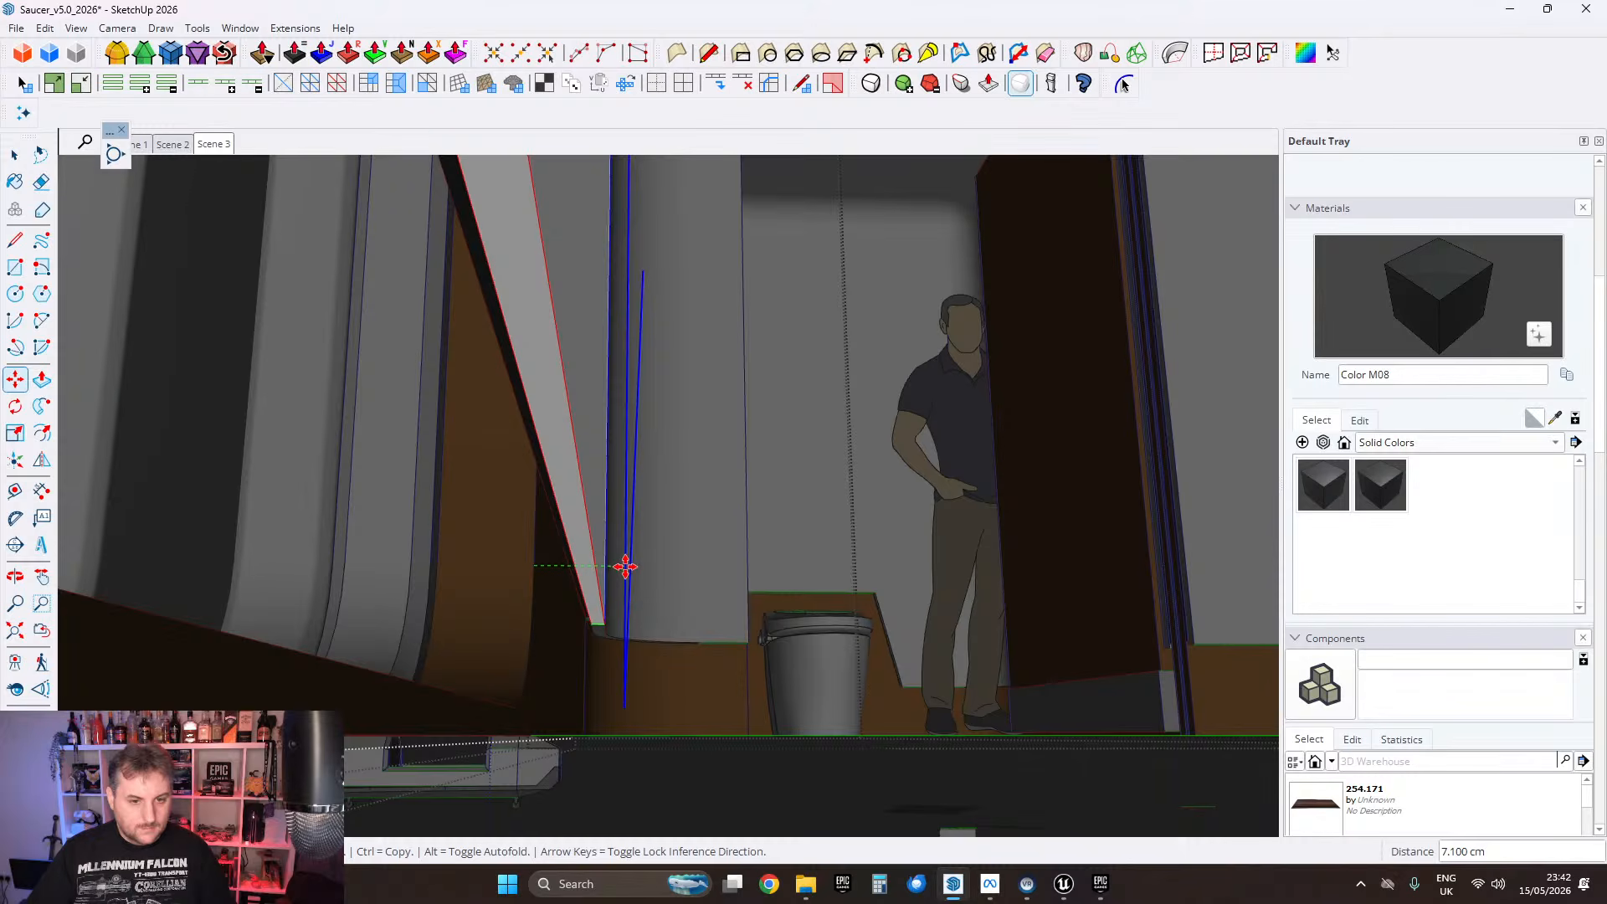
pyautogui.moveTo(626, 566); pyautogui.dragTo(435, 531, button='middle')
pyautogui.scroll(1, 506, 491)
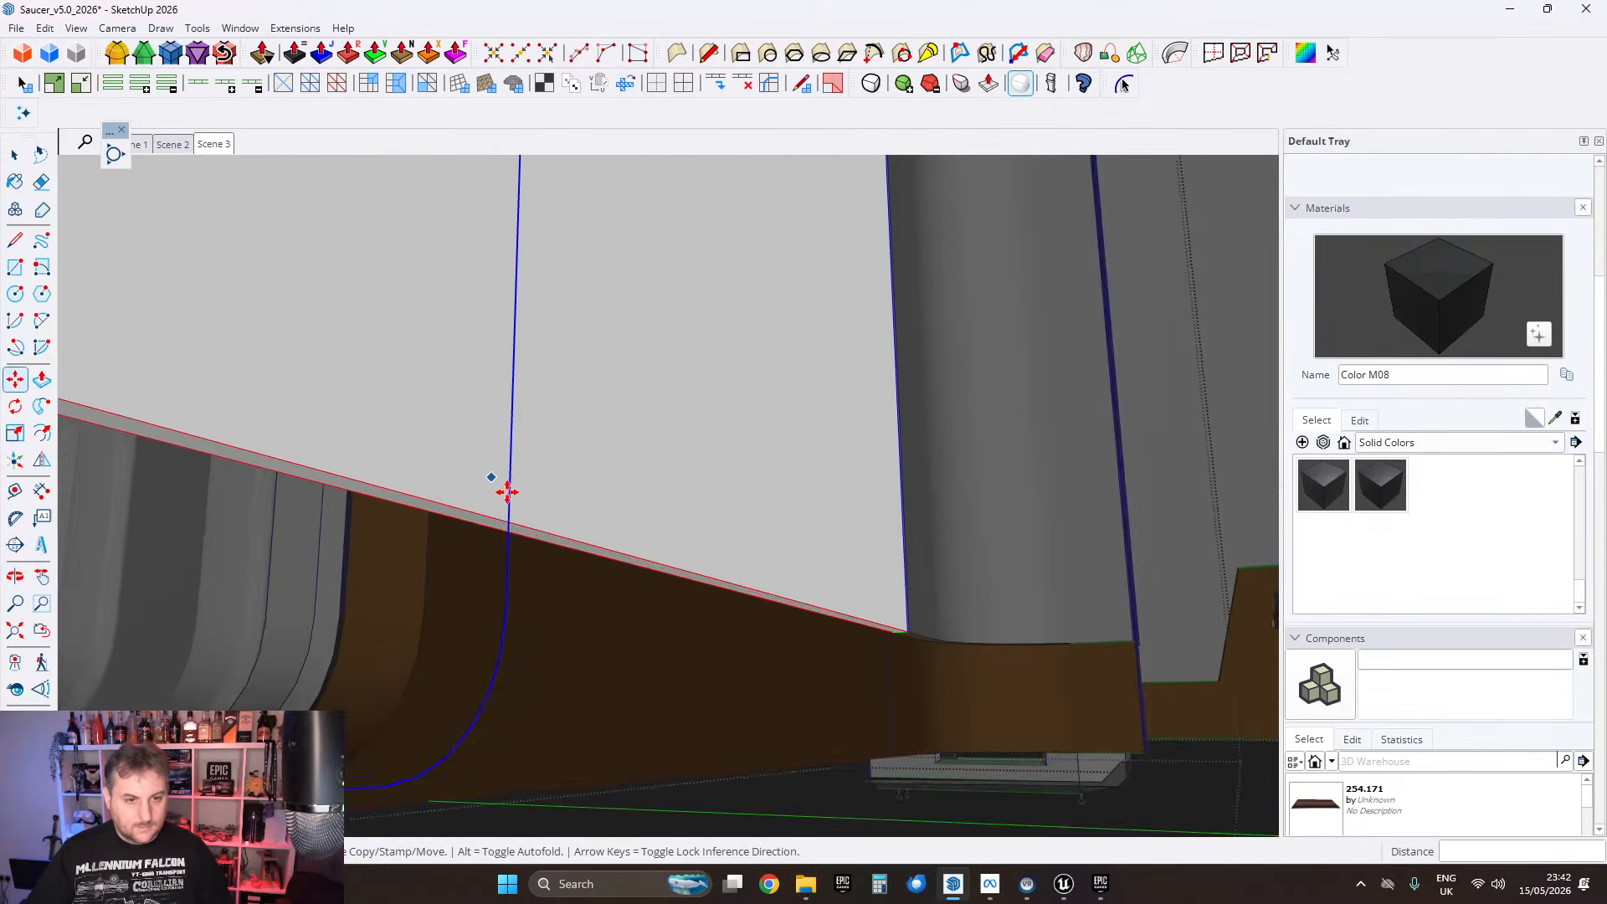
# Step: Offset the doorway outline on the light grey panel 5 cm outward
pyautogui.moveTo(633, 479); pyautogui.dragTo(280, 427, button='middle')
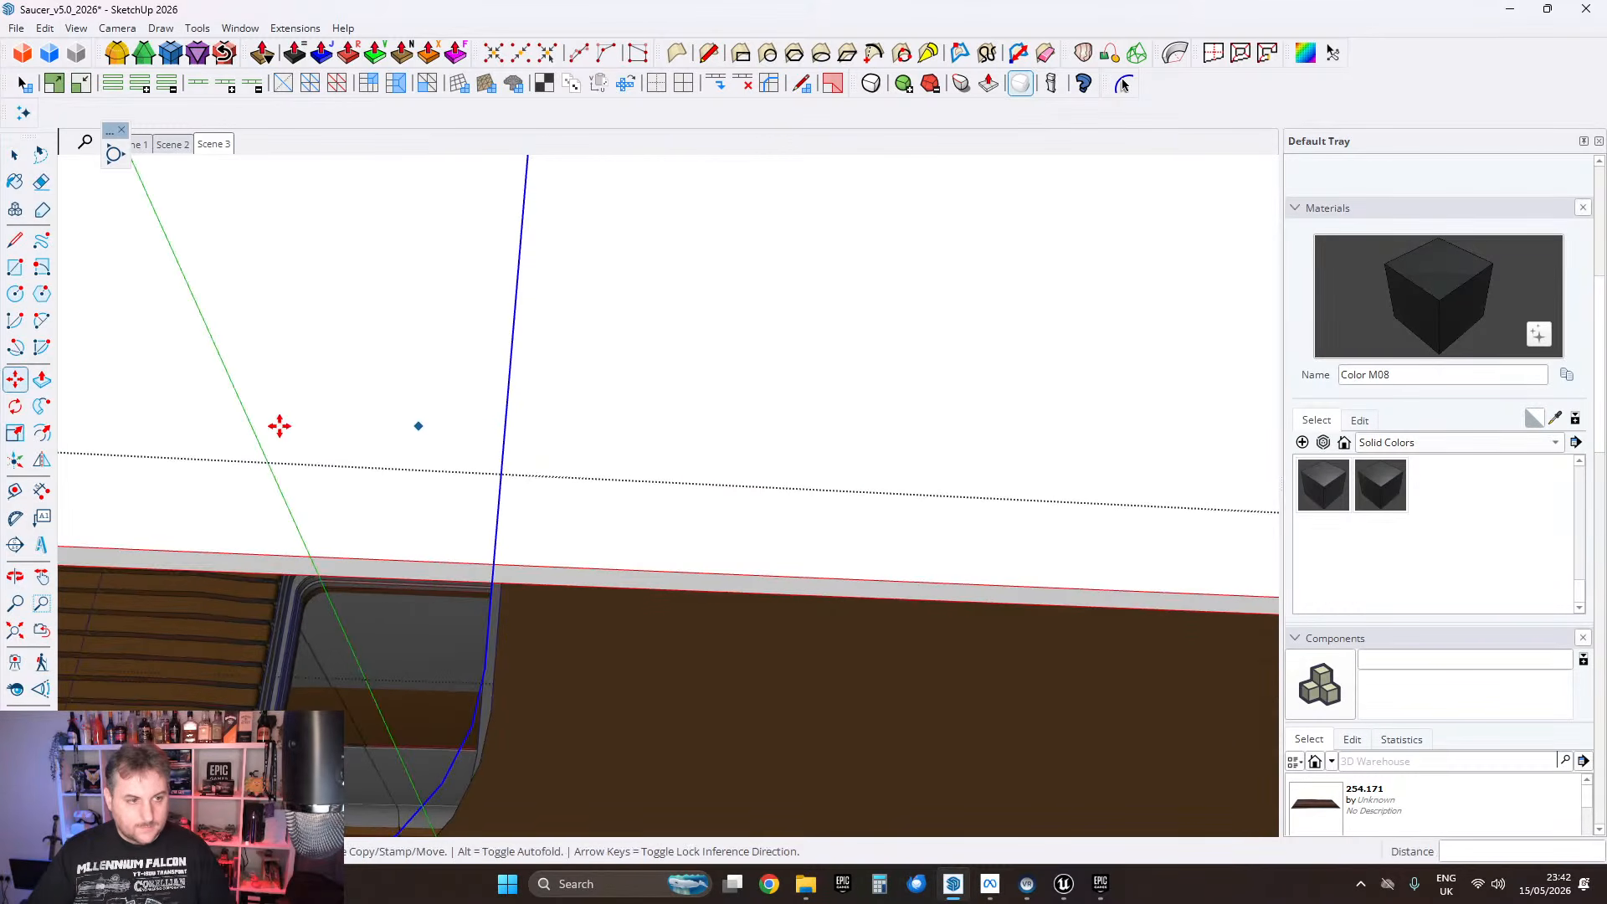
pyautogui.click(504, 431)
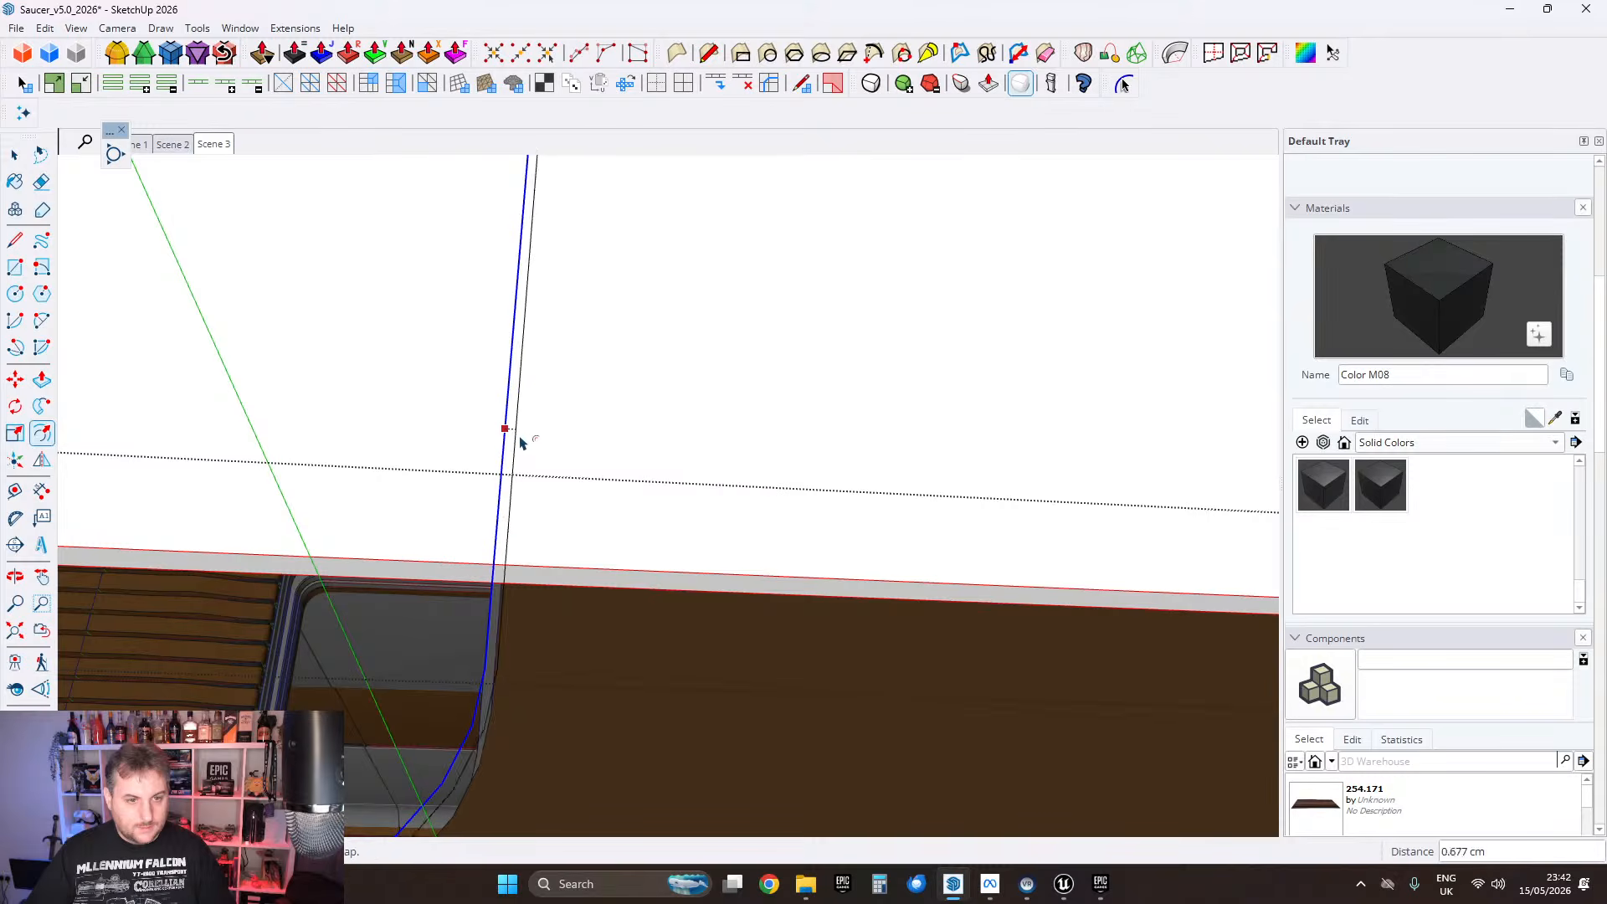
pyautogui.write('5')
pyautogui.press('Return')
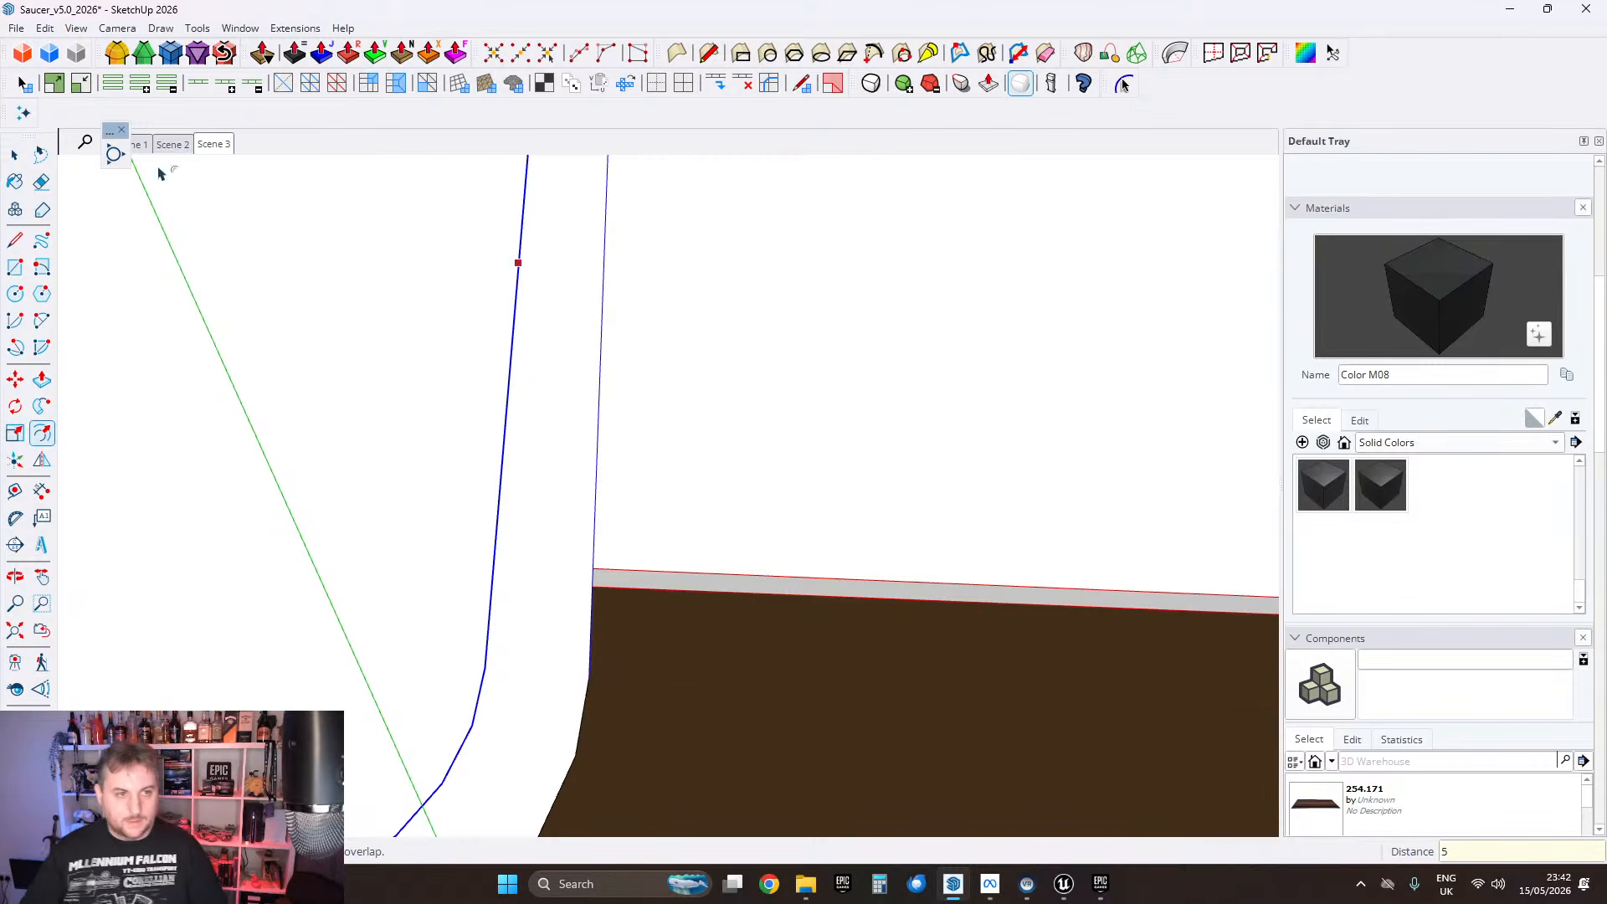
# Step: Remove the original inner outline and the parts below the light grey panel, and offset the remaining outline 1 cm outward
pyautogui.moveTo(369, 352); pyautogui.dragTo(563, 458, button='middle')
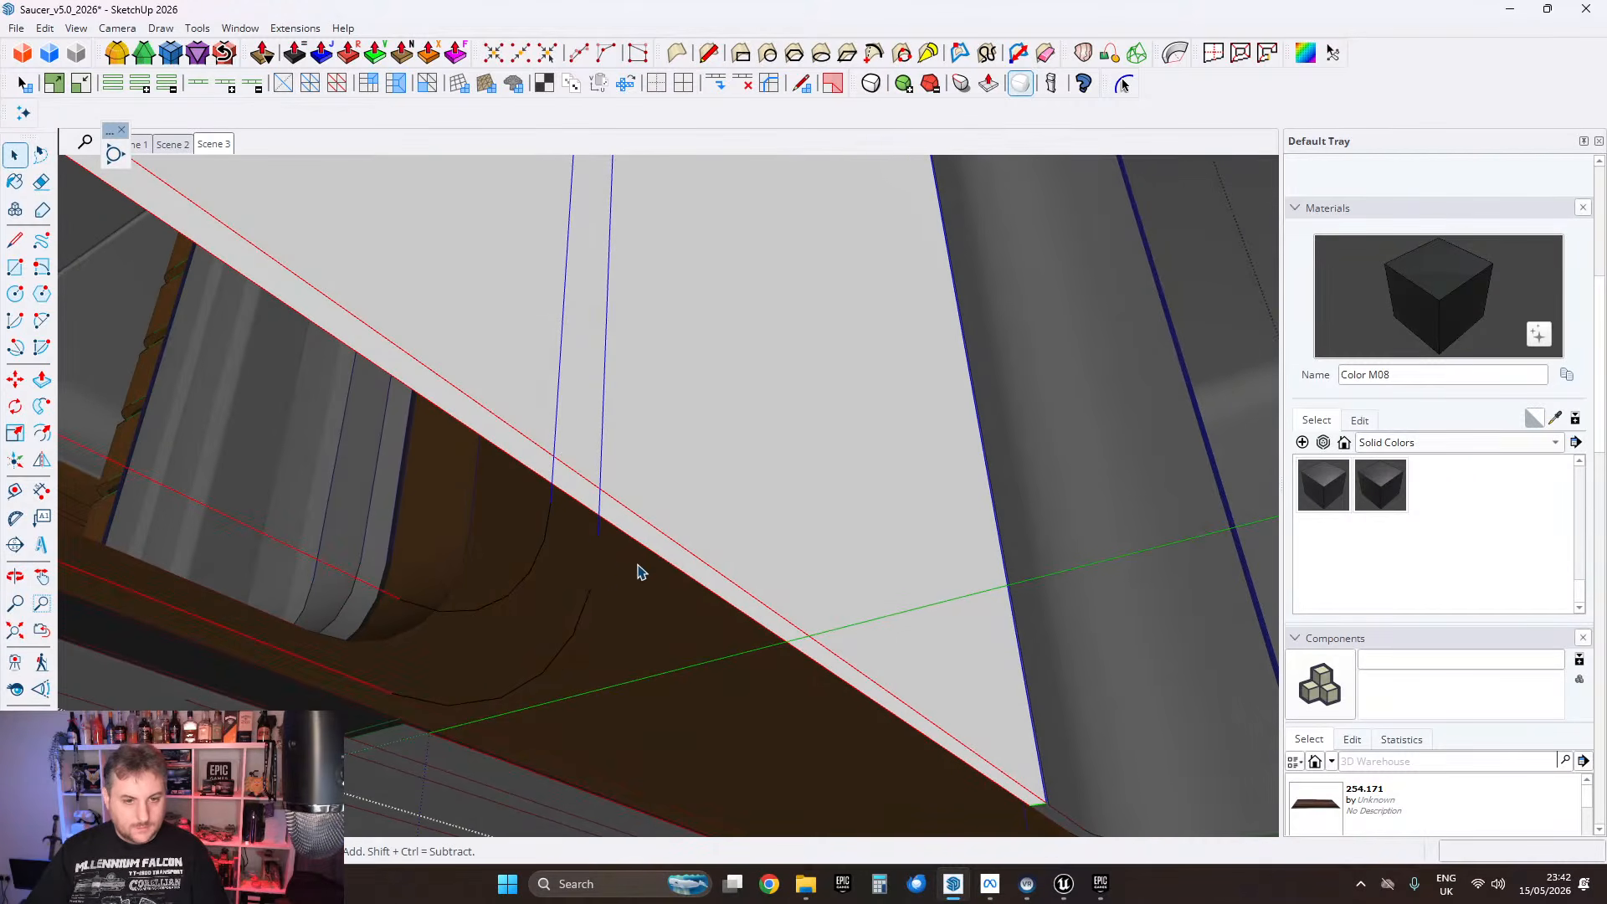
pyautogui.moveTo(641, 572); pyautogui.dragTo(502, 325, button='middle')
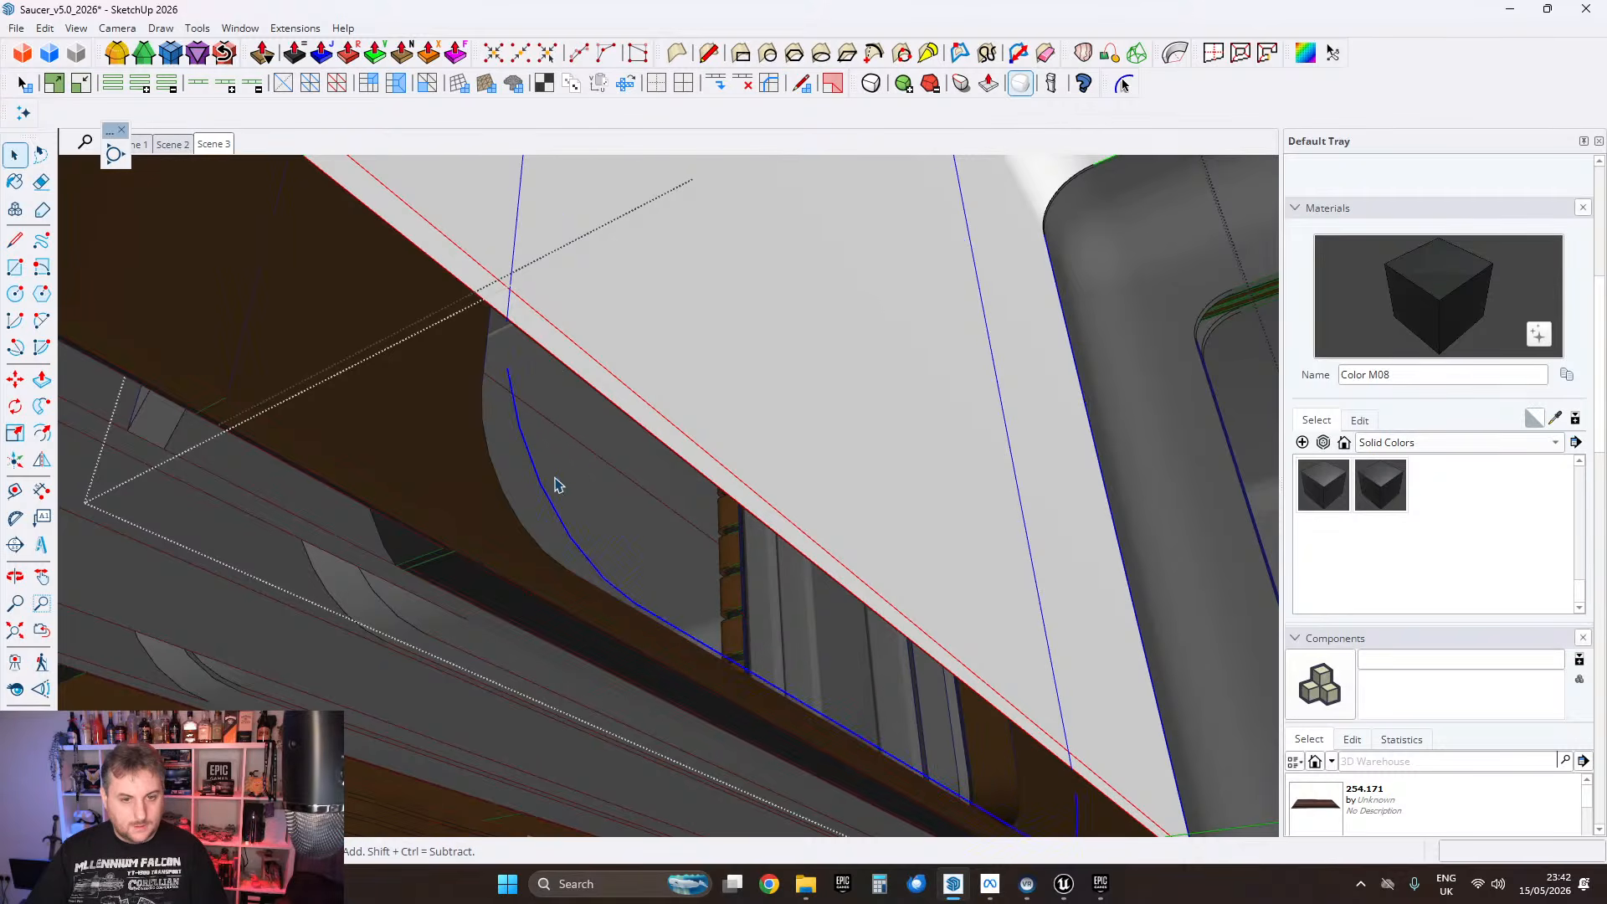
pyautogui.moveTo(559, 486); pyautogui.dragTo(829, 402, button='middle')
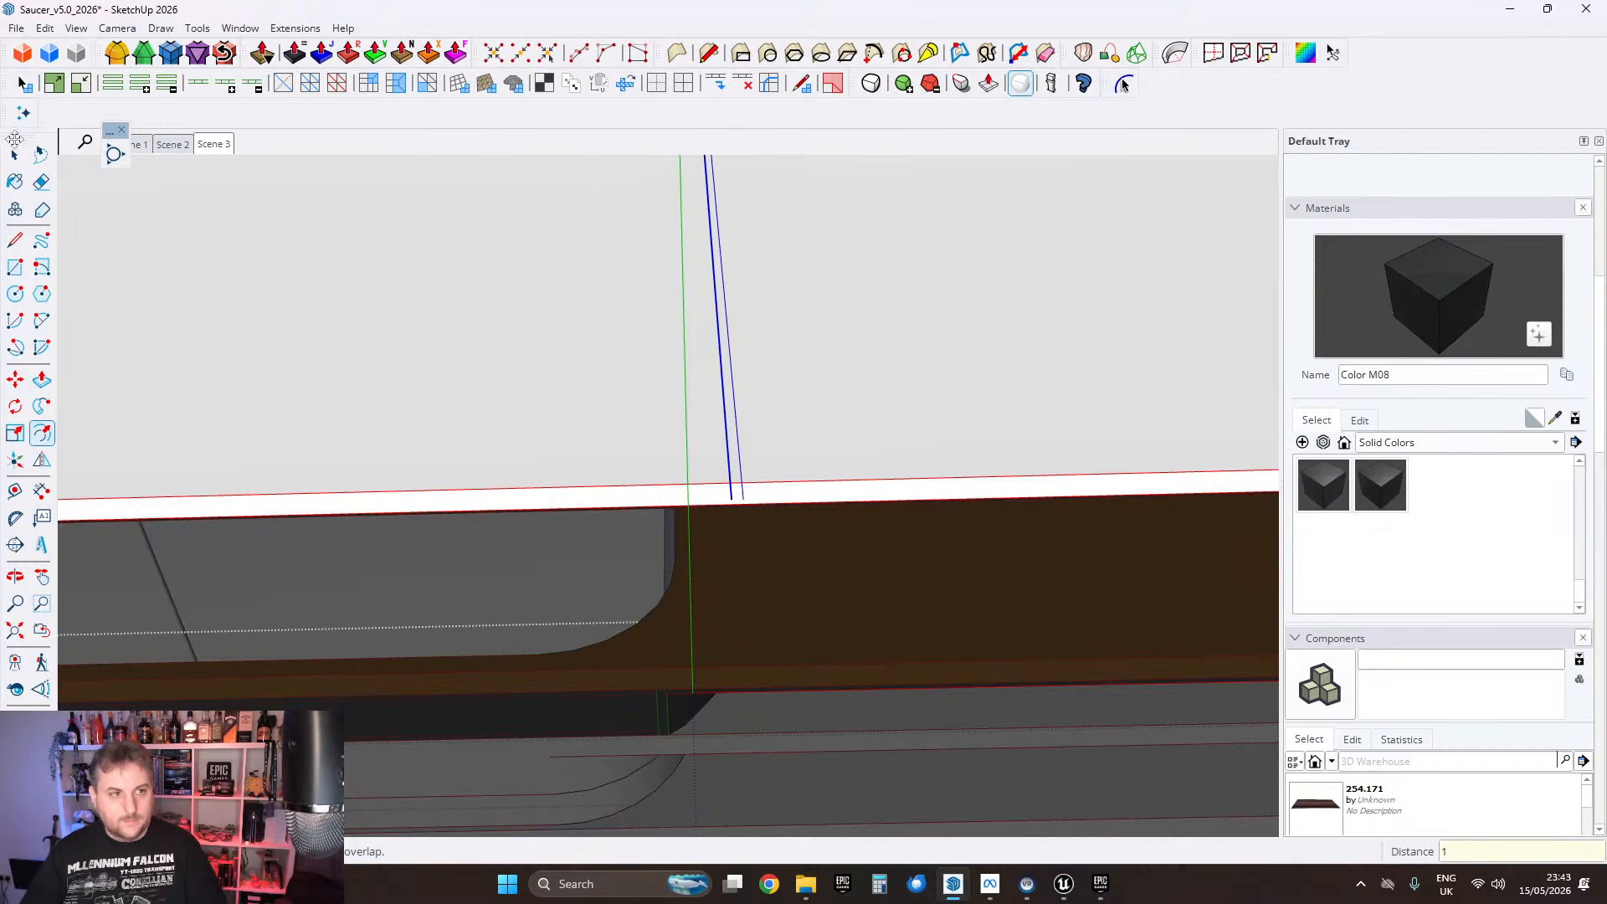
# Step: Select the inner of the two doorway outlines and move it 3.6 cm across to the light grey panel's face
pyautogui.moveTo(636, 314); pyautogui.dragTo(827, 469, button='middle')
pyautogui.click(825, 462)
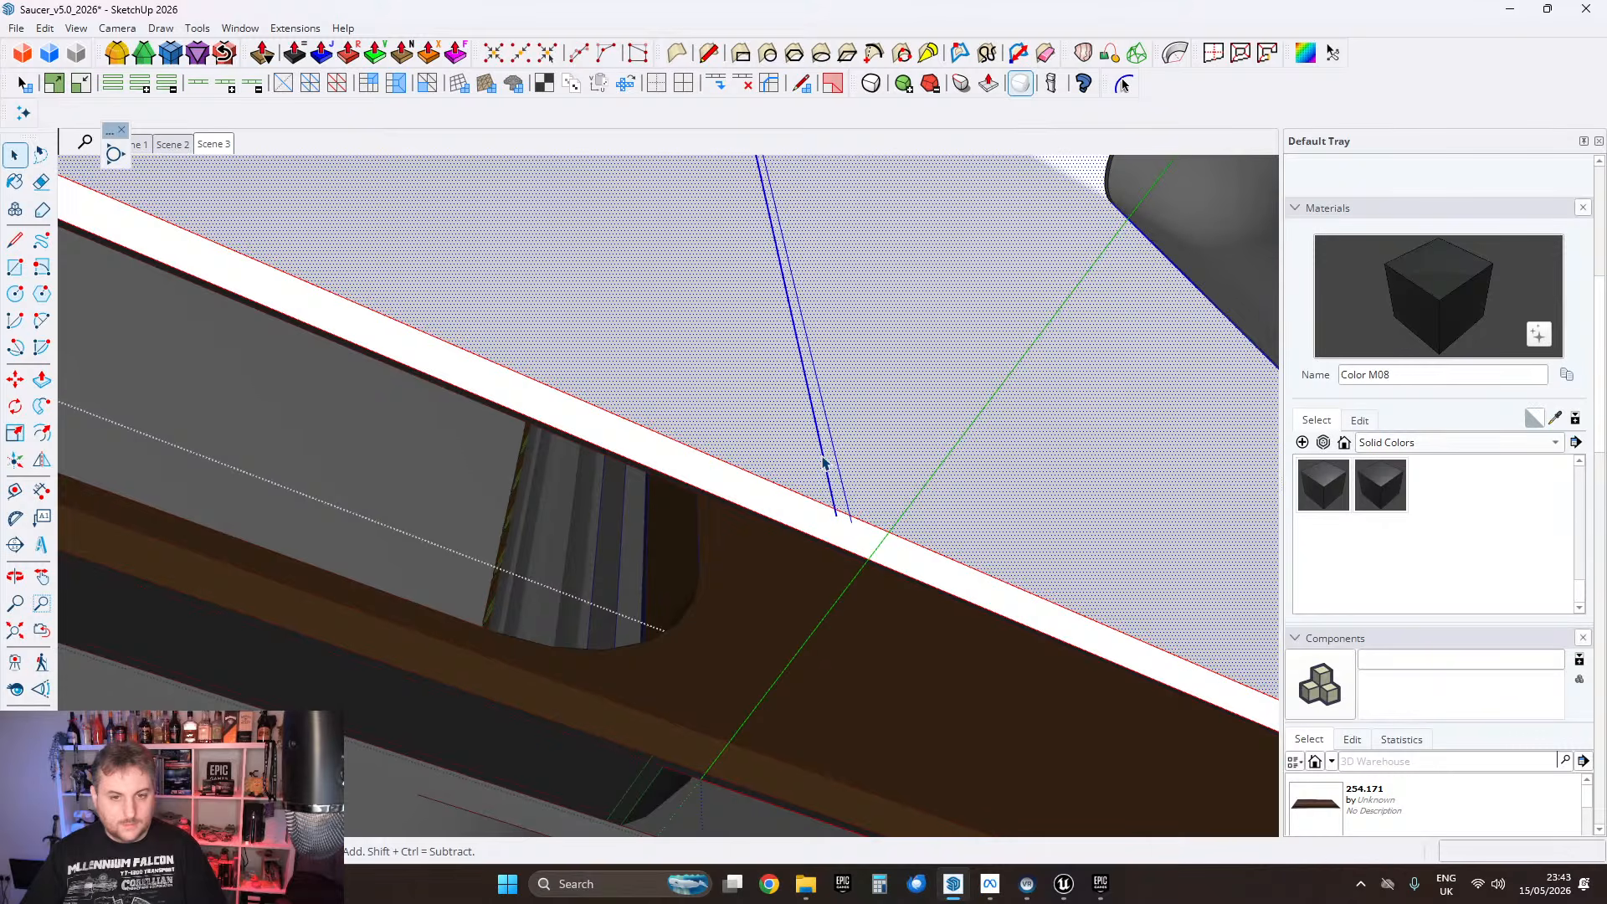
pyautogui.click(829, 478)
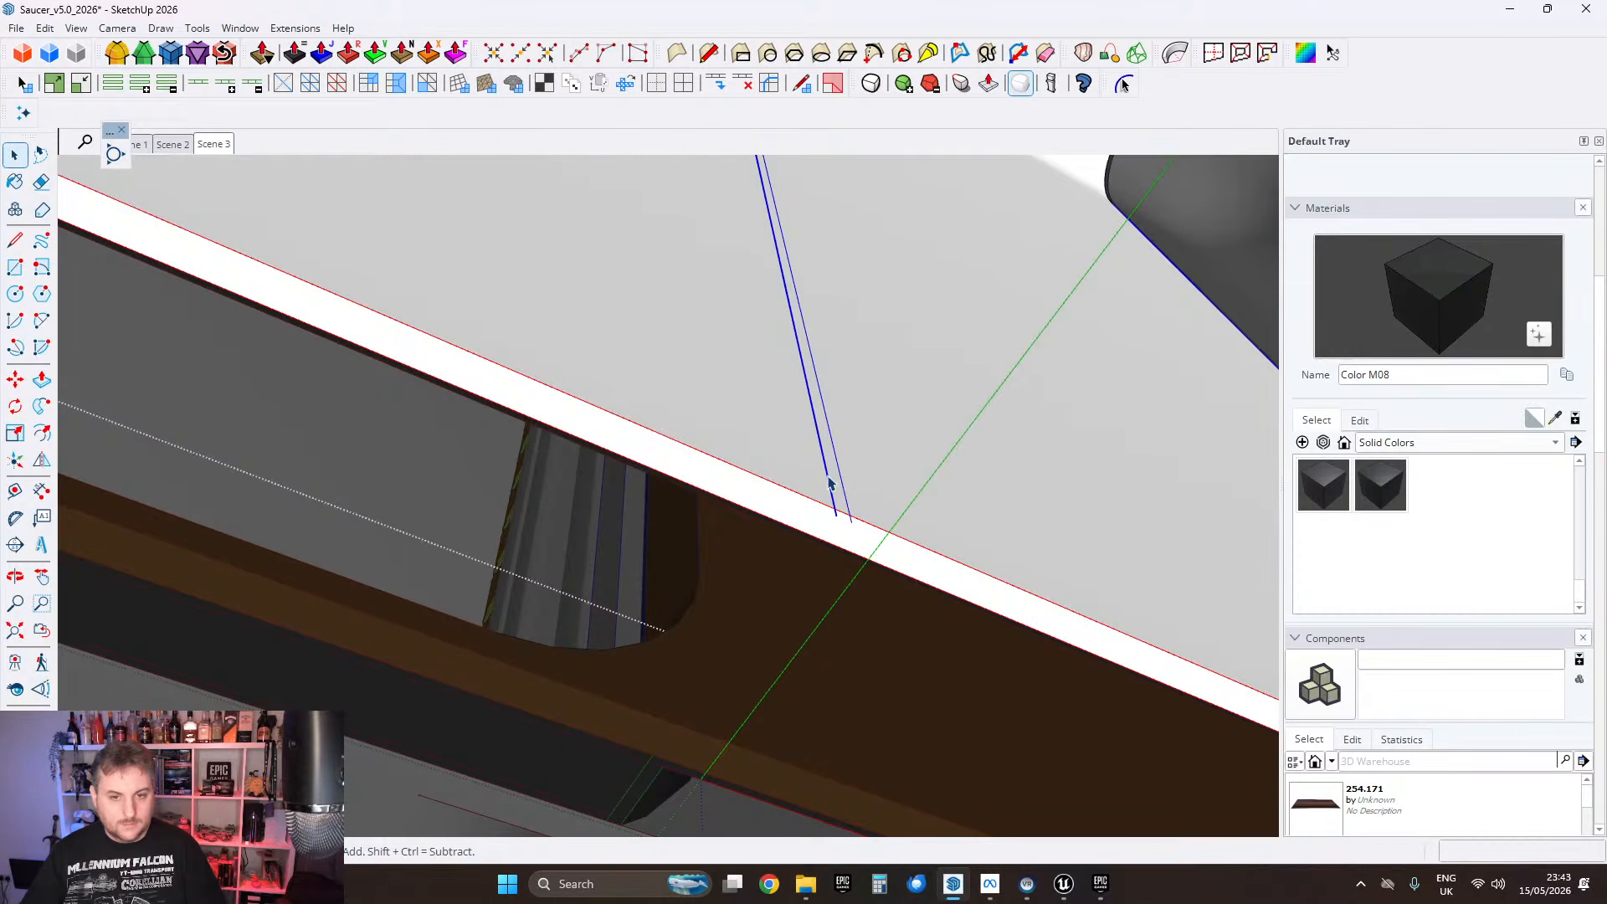
pyautogui.click(818, 429)
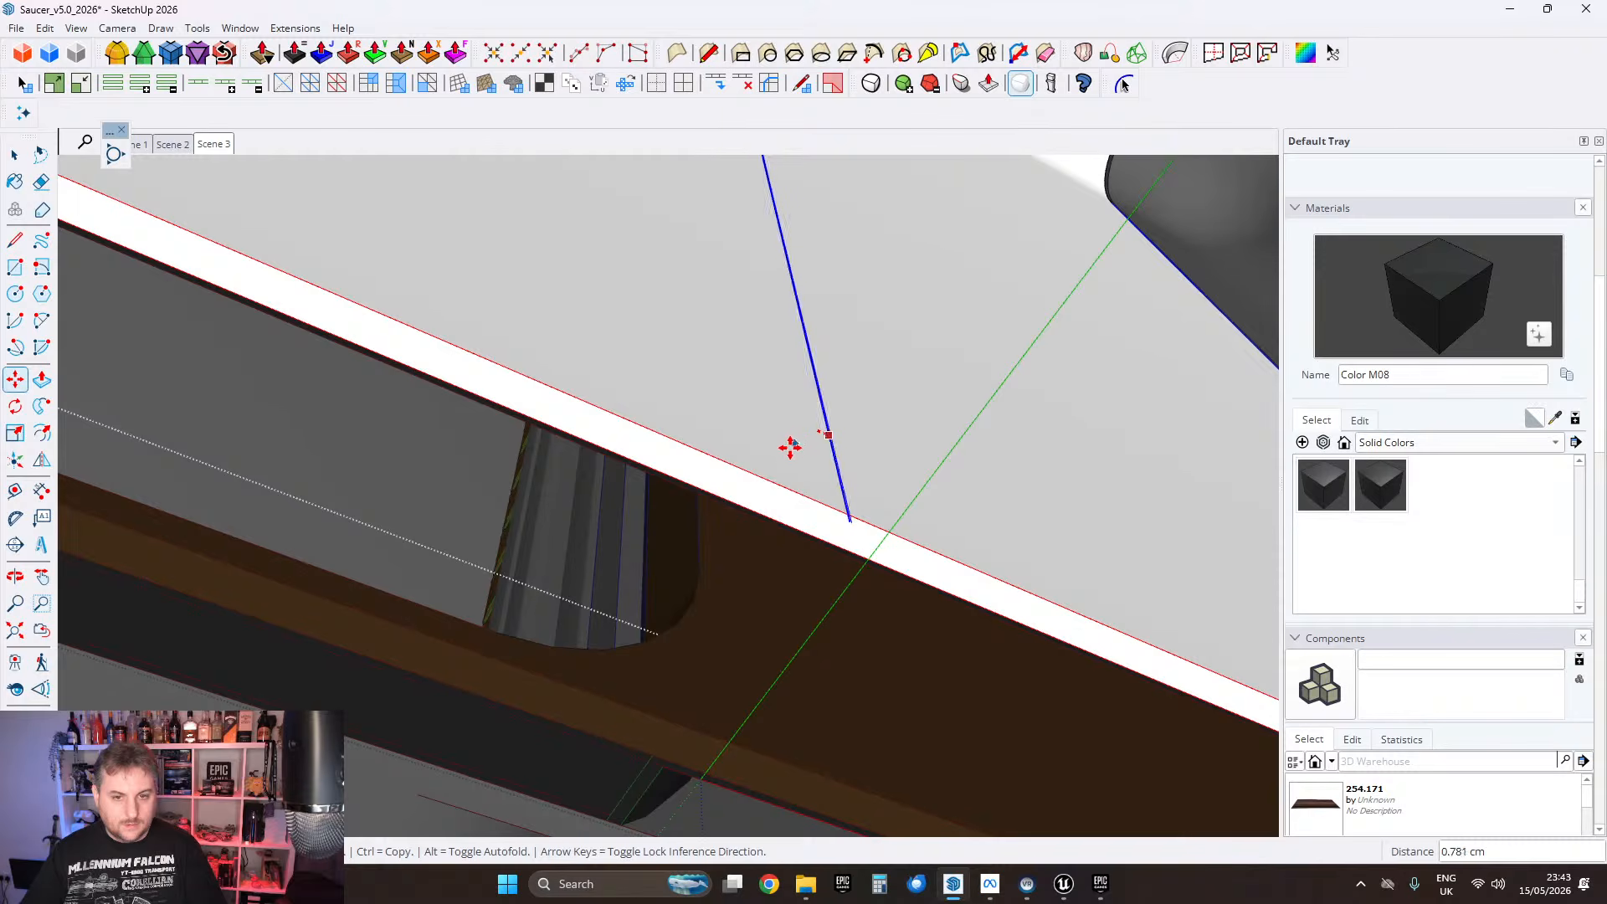
pyautogui.click(710, 384)
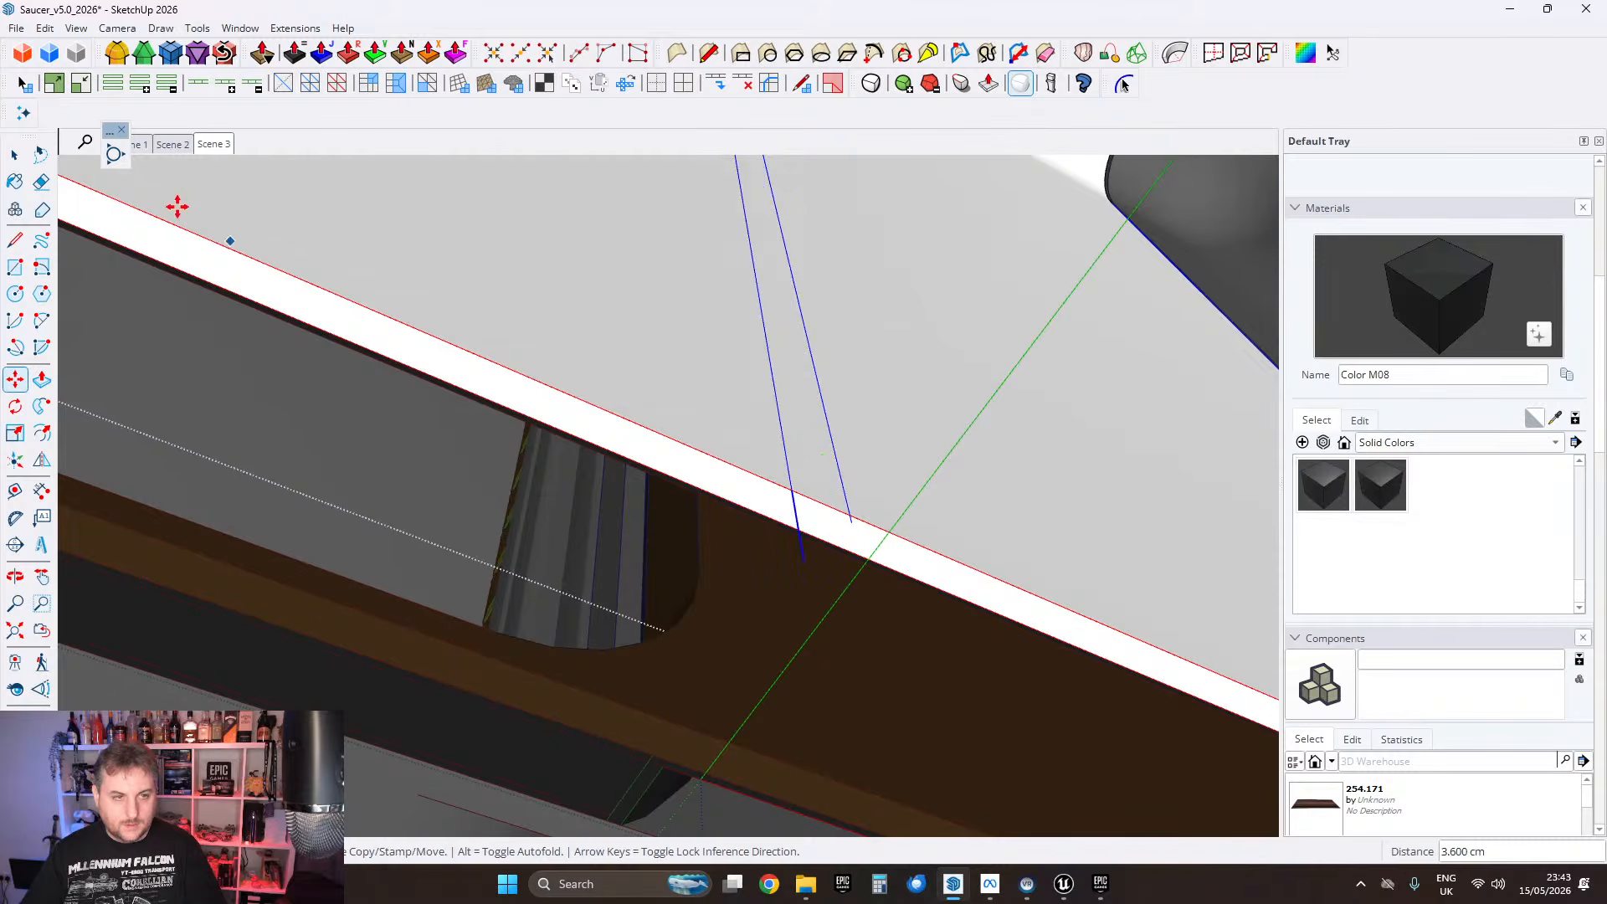
# Step: Erase the inner outline's ends that overhang the light grey panel's lower edge
pyautogui.click(42, 183)
pyautogui.click(795, 503)
pyautogui.scroll(-1, 829, 498)
pyautogui.keyDown('shift'); pyautogui.moveTo(192, 184); pyautogui.dragTo(624, 441, button='middle'); pyautogui.keyUp('shift')
pyautogui.scroll(-2, 624, 441)
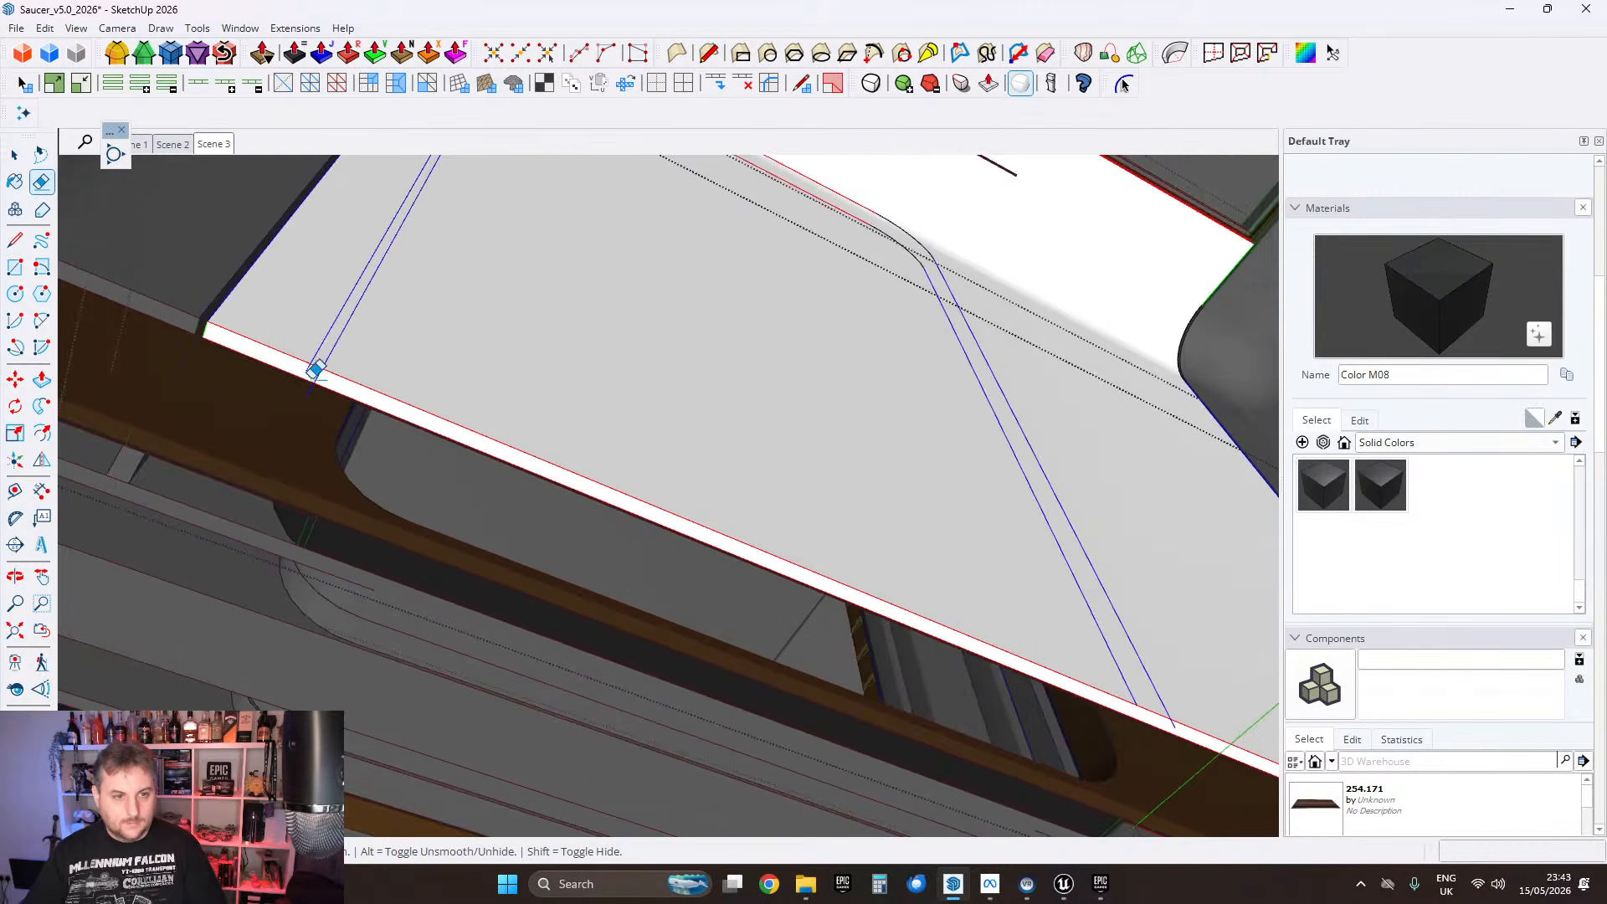
# Step: Push/pull the face enclosed by the inner outline 2.5 cm to cut the doorway opening in the light grey panel
pyautogui.scroll(2, 318, 370)
pyautogui.click(42, 379)
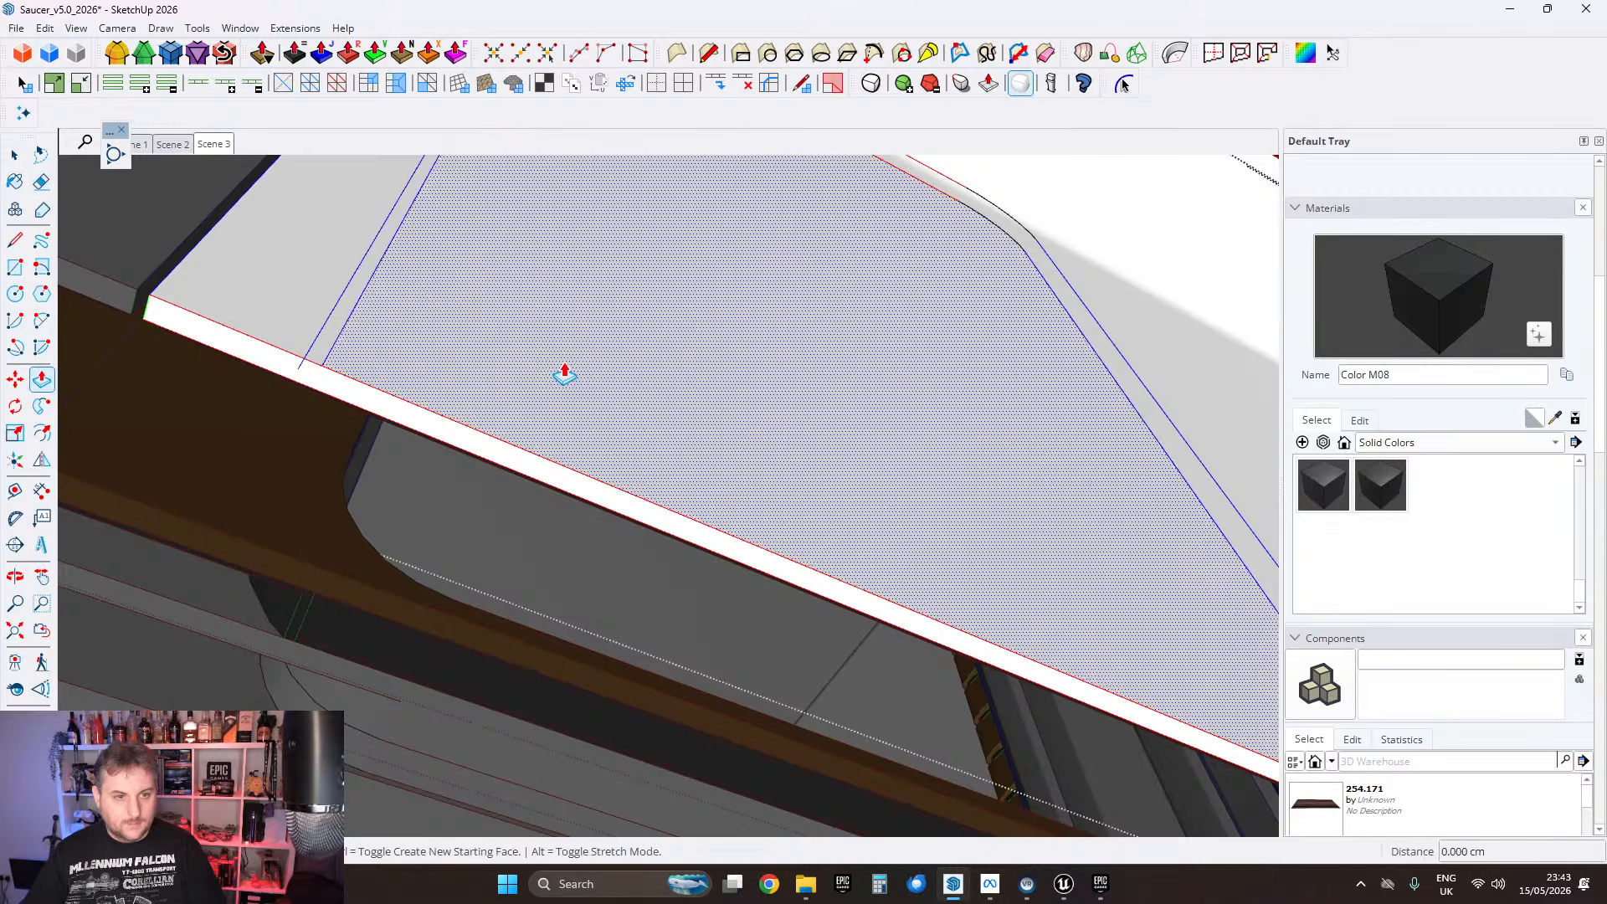
pyautogui.click(563, 369)
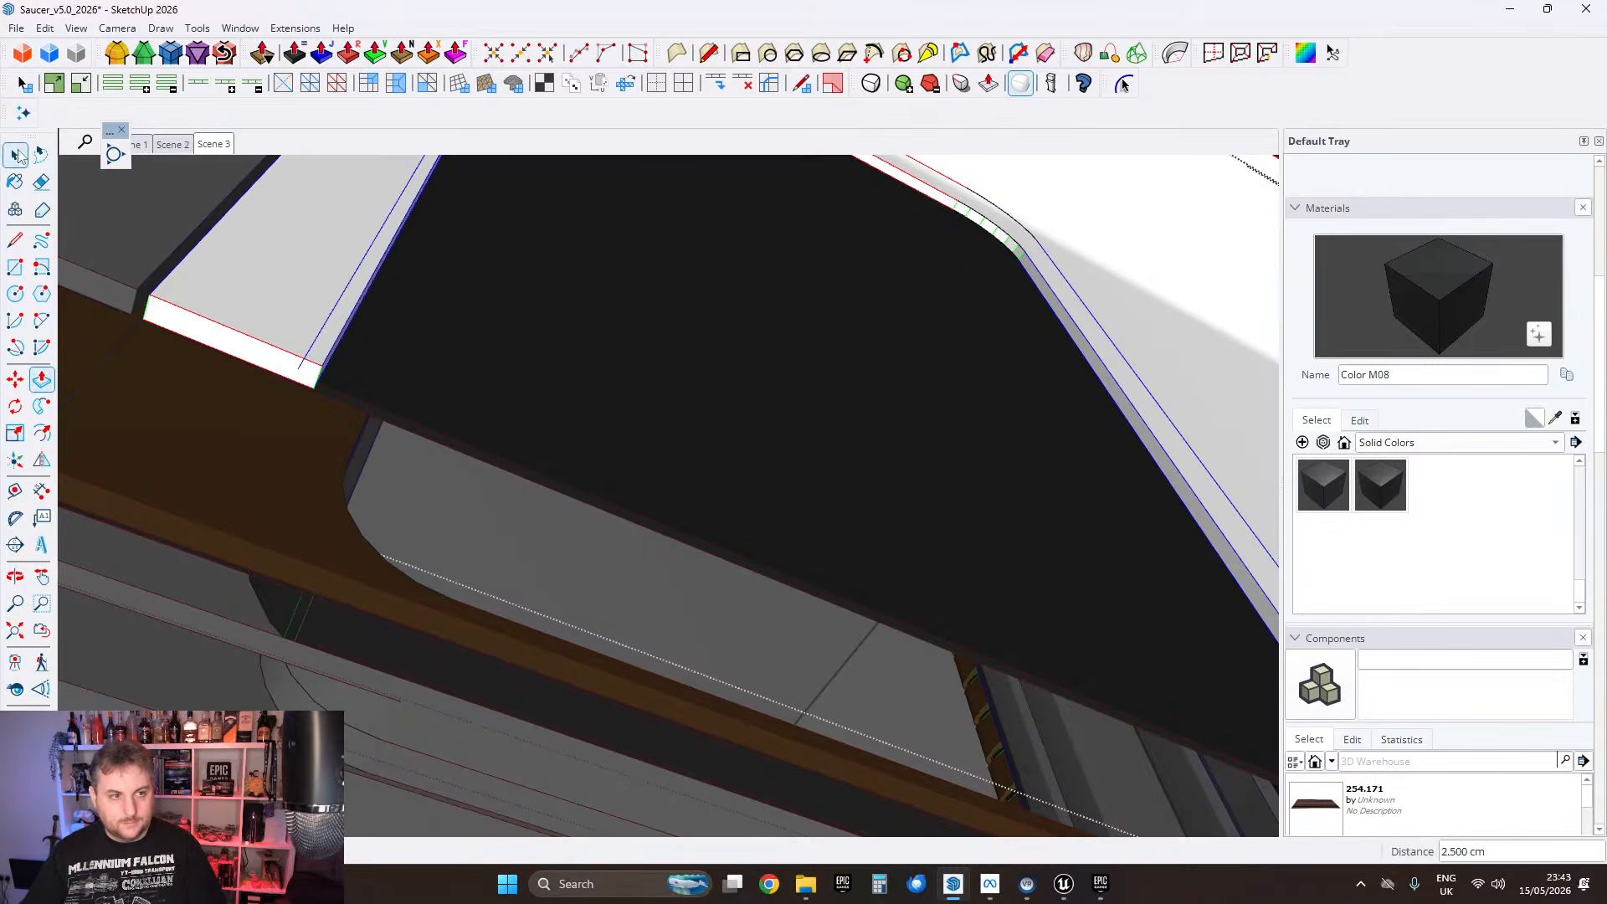
# Step: Cut the outer doorway outline from the light grey panel and paste it in place inside the dark panel behind it
pyautogui.click(19, 156)
pyautogui.keyDown('shift'); pyautogui.moveTo(900, 417); pyautogui.dragTo(952, 611, button='middle'); pyautogui.keyUp('shift')
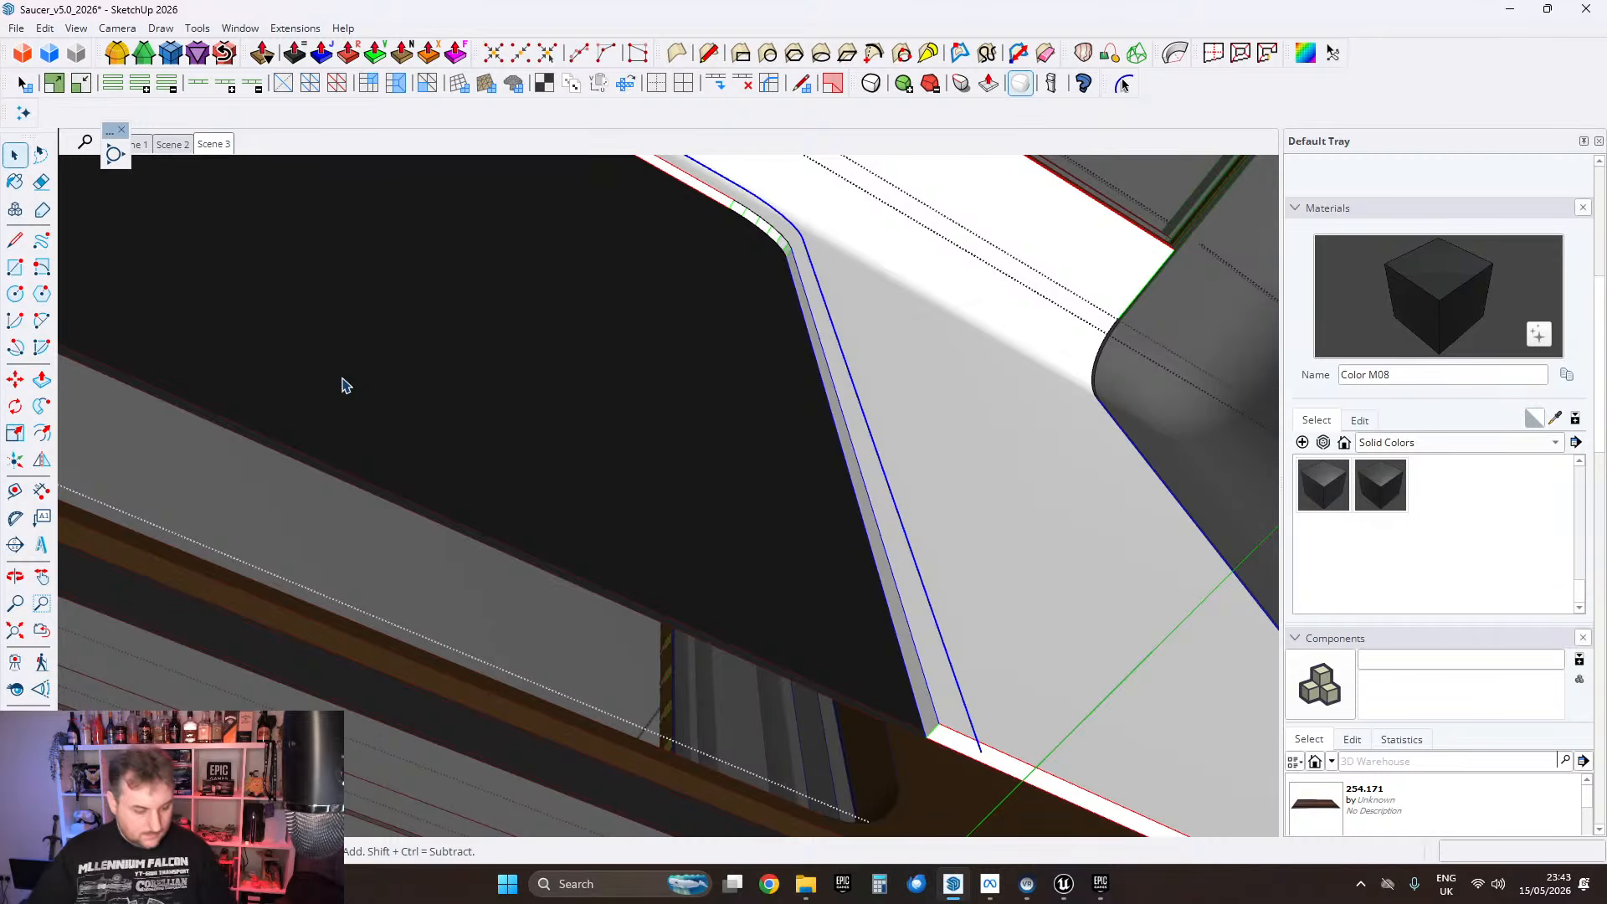
pyautogui.press('Delete')
pyautogui.click(580, 417)
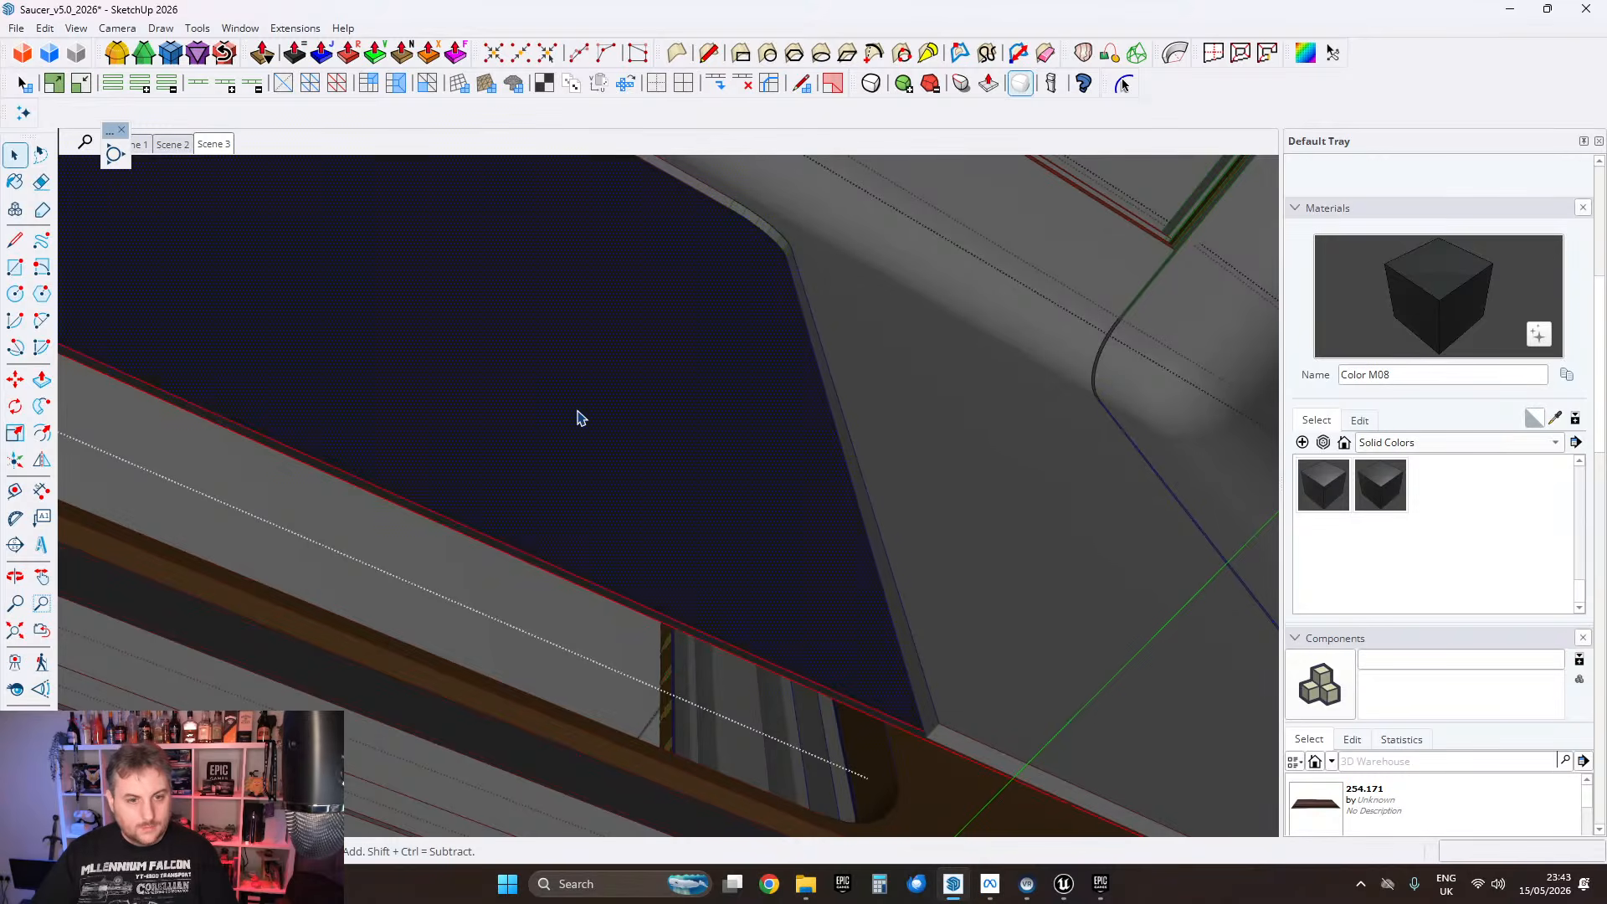
pyautogui.click(44, 29)
pyautogui.click(84, 154)
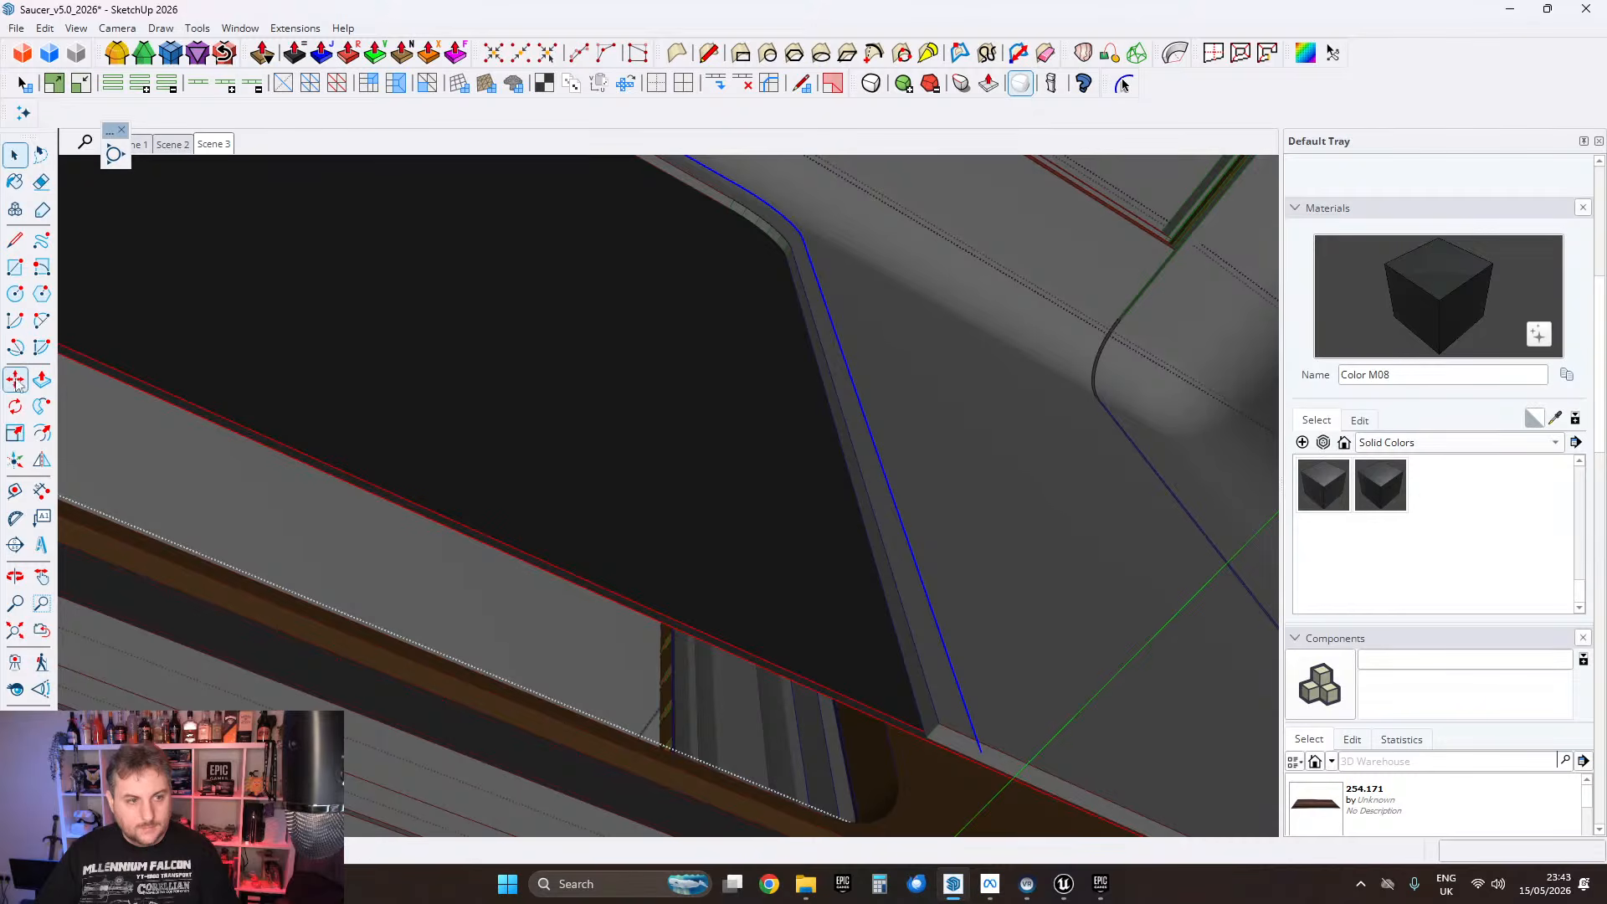
# Step: Move the pasted outline 6.1 cm across to the dark panel and push the doorway face 1 cm to cut through
pyautogui.click(904, 537)
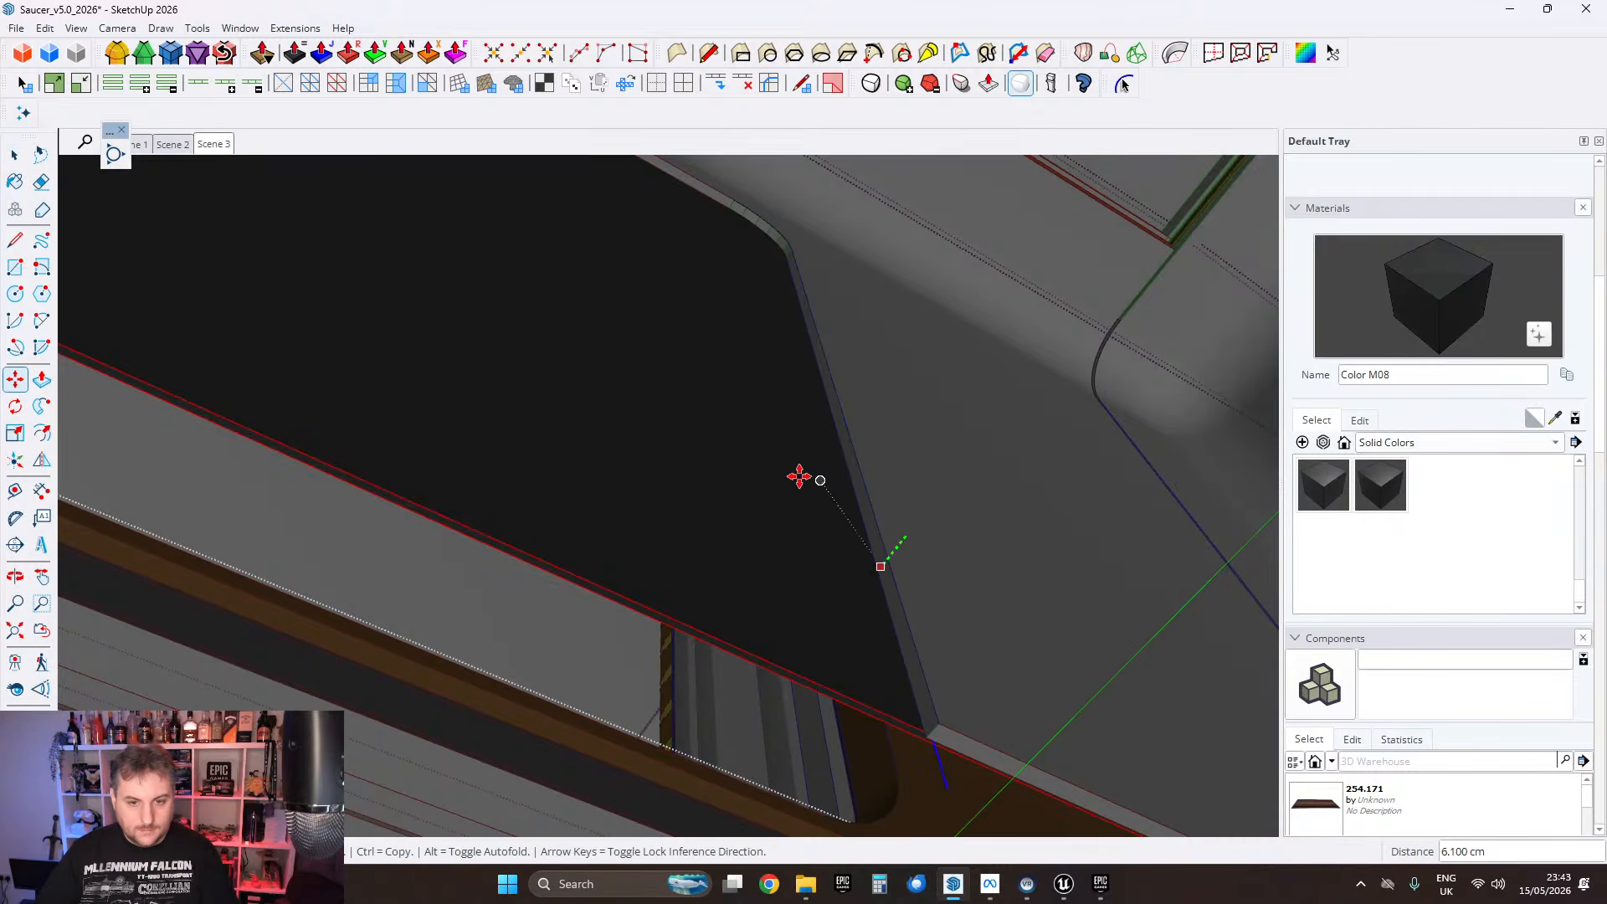
pyautogui.click(42, 379)
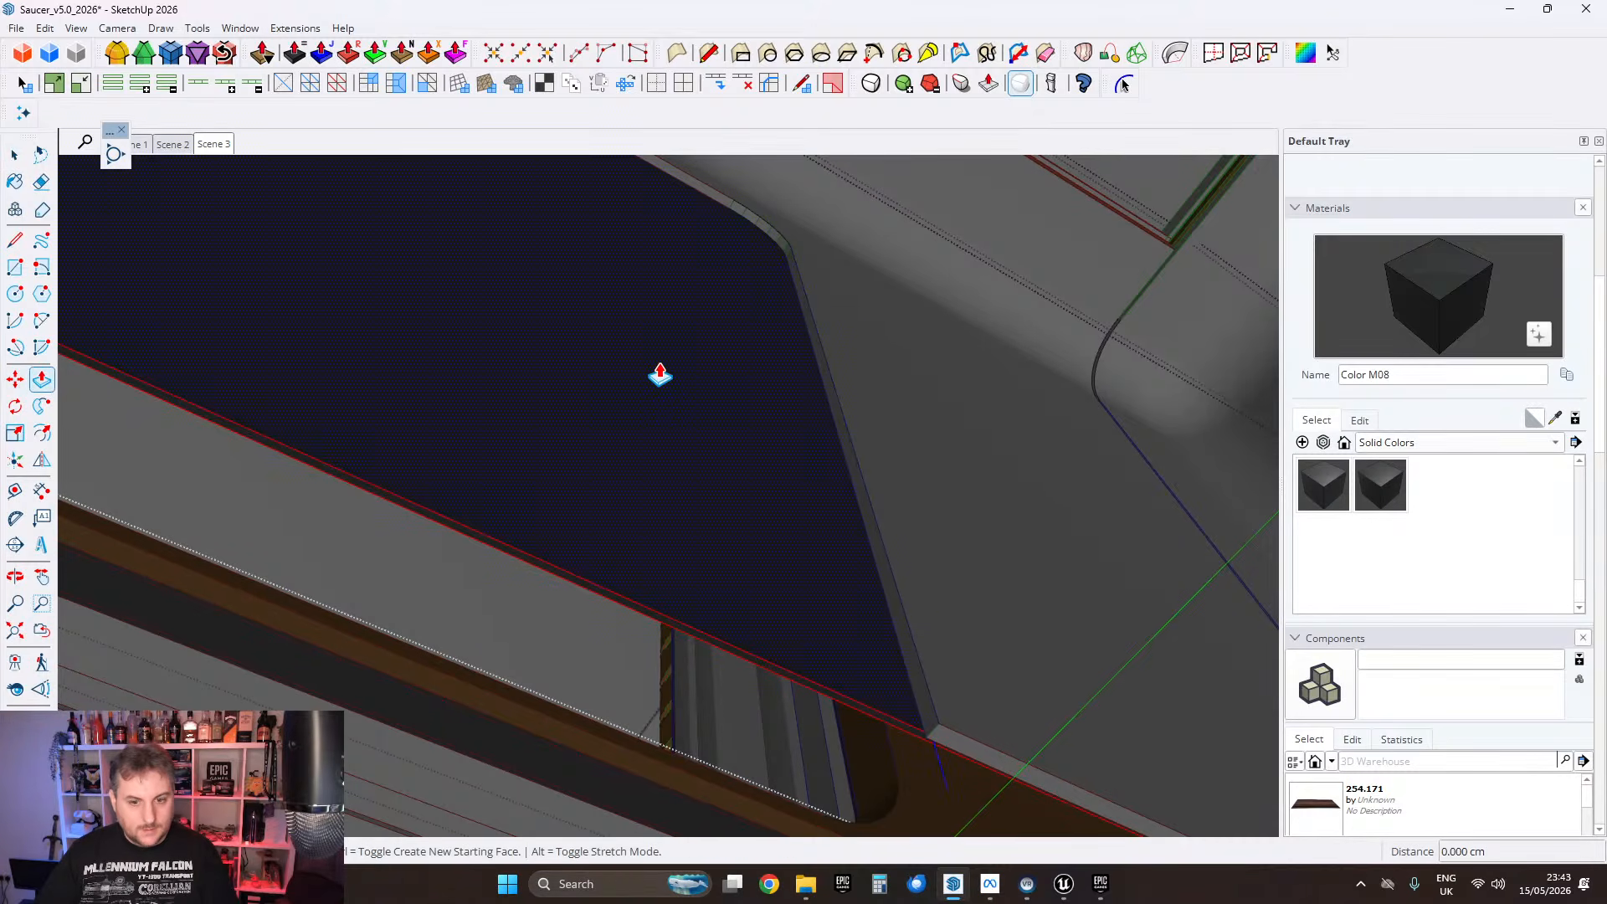
pyautogui.click(661, 376)
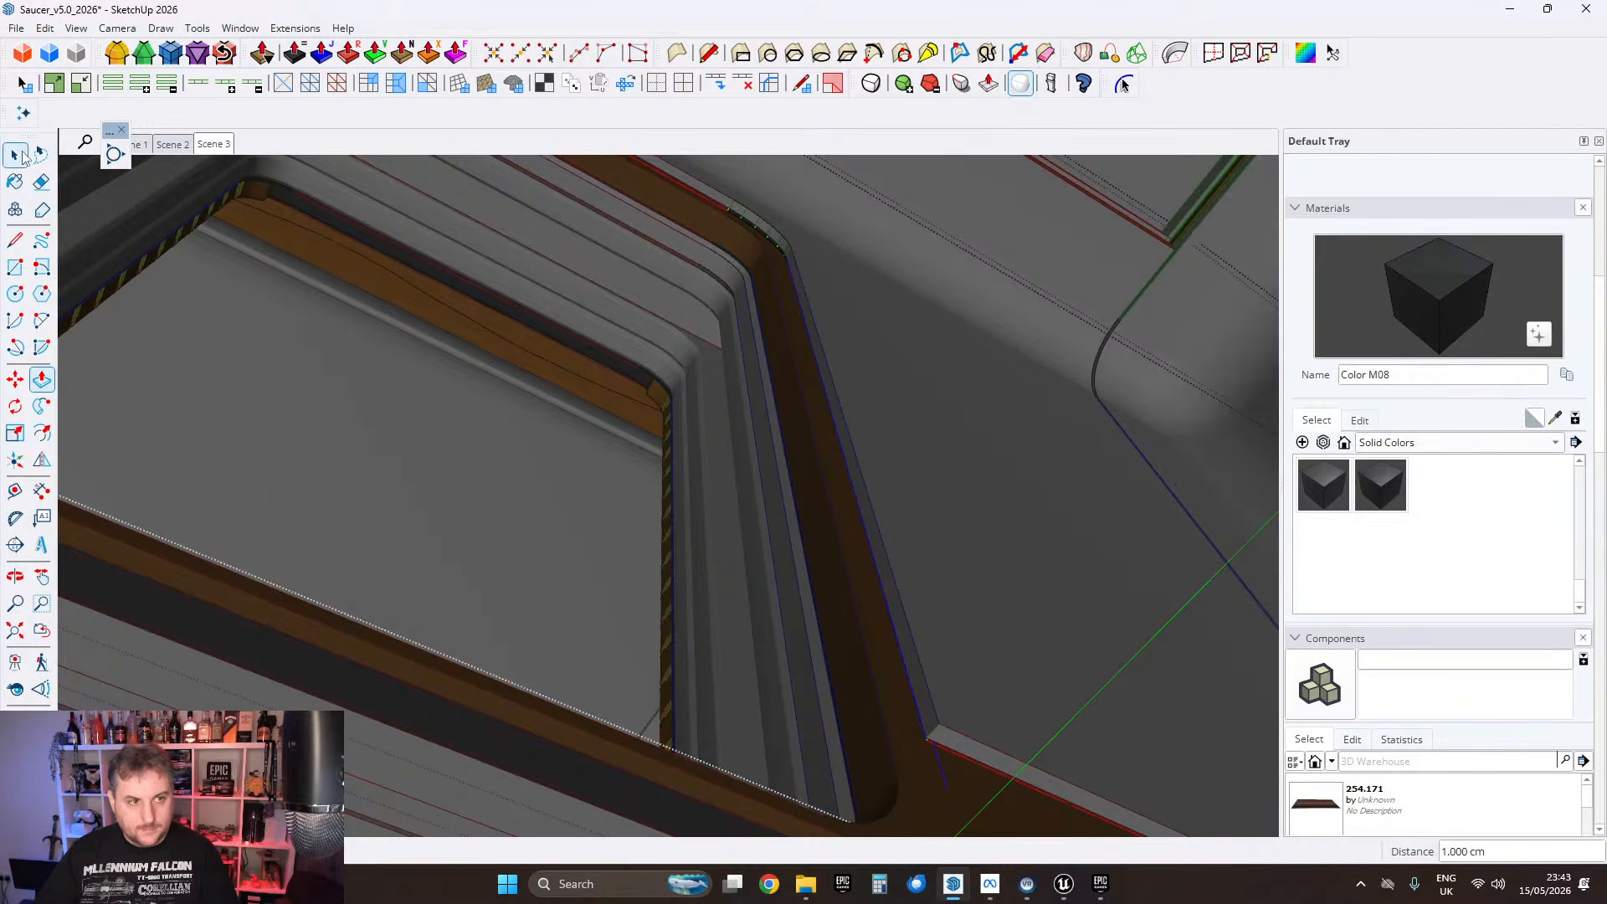
# Step: Select the dark panel's connected opening edges and remove the stray ends with FixIt 101
pyautogui.click(22, 153)
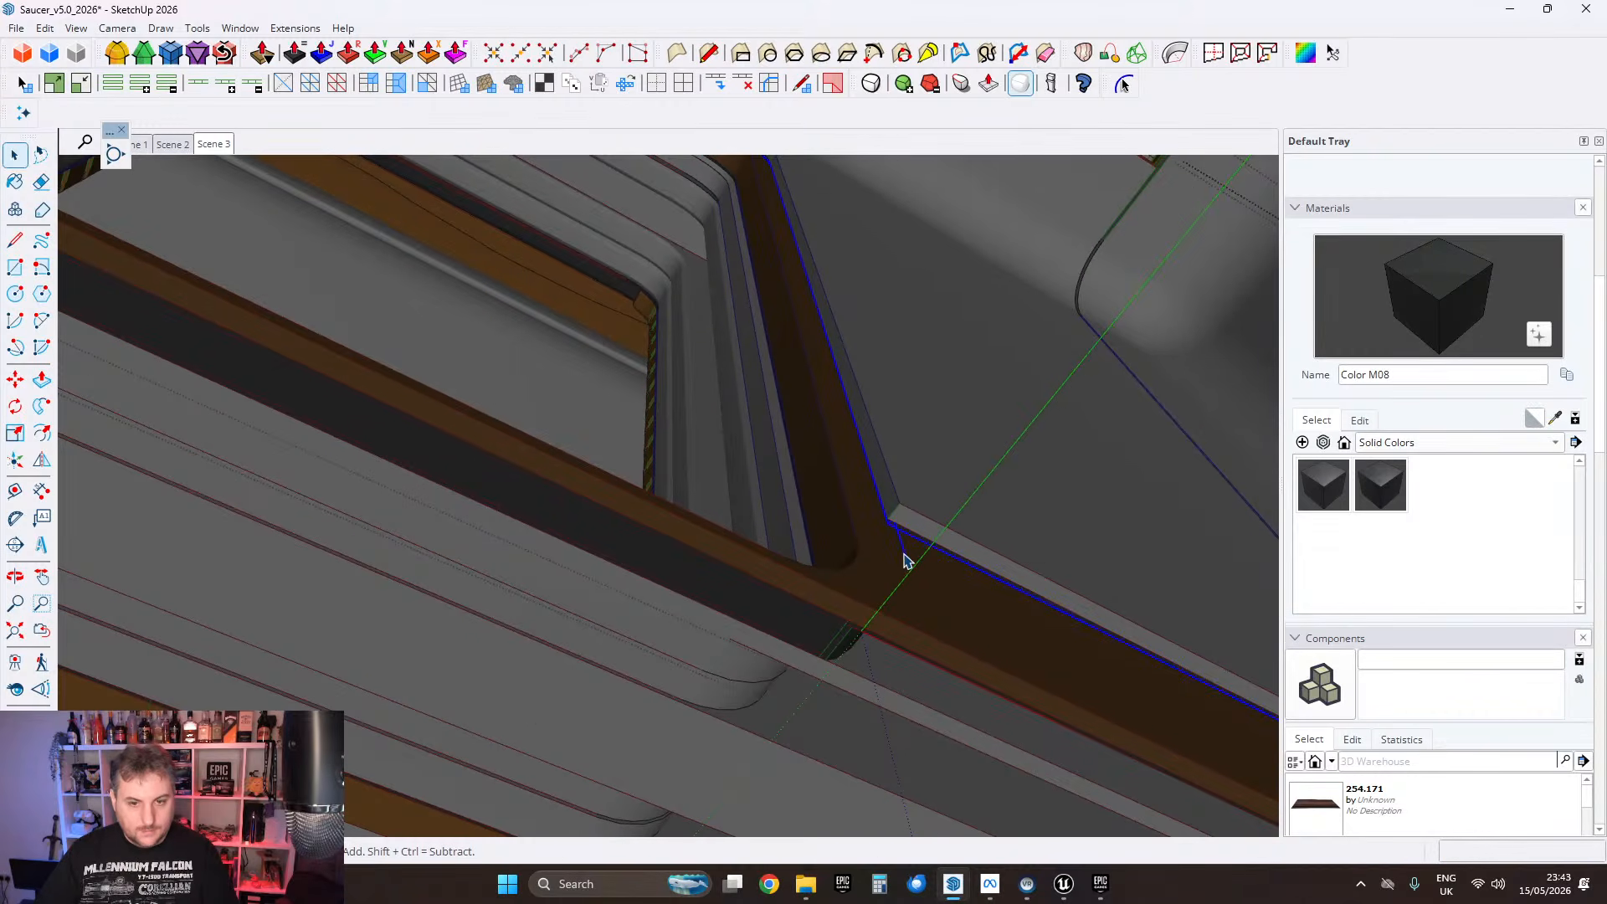
pyautogui.rightClick(904, 560)
pyautogui.click(941, 435)
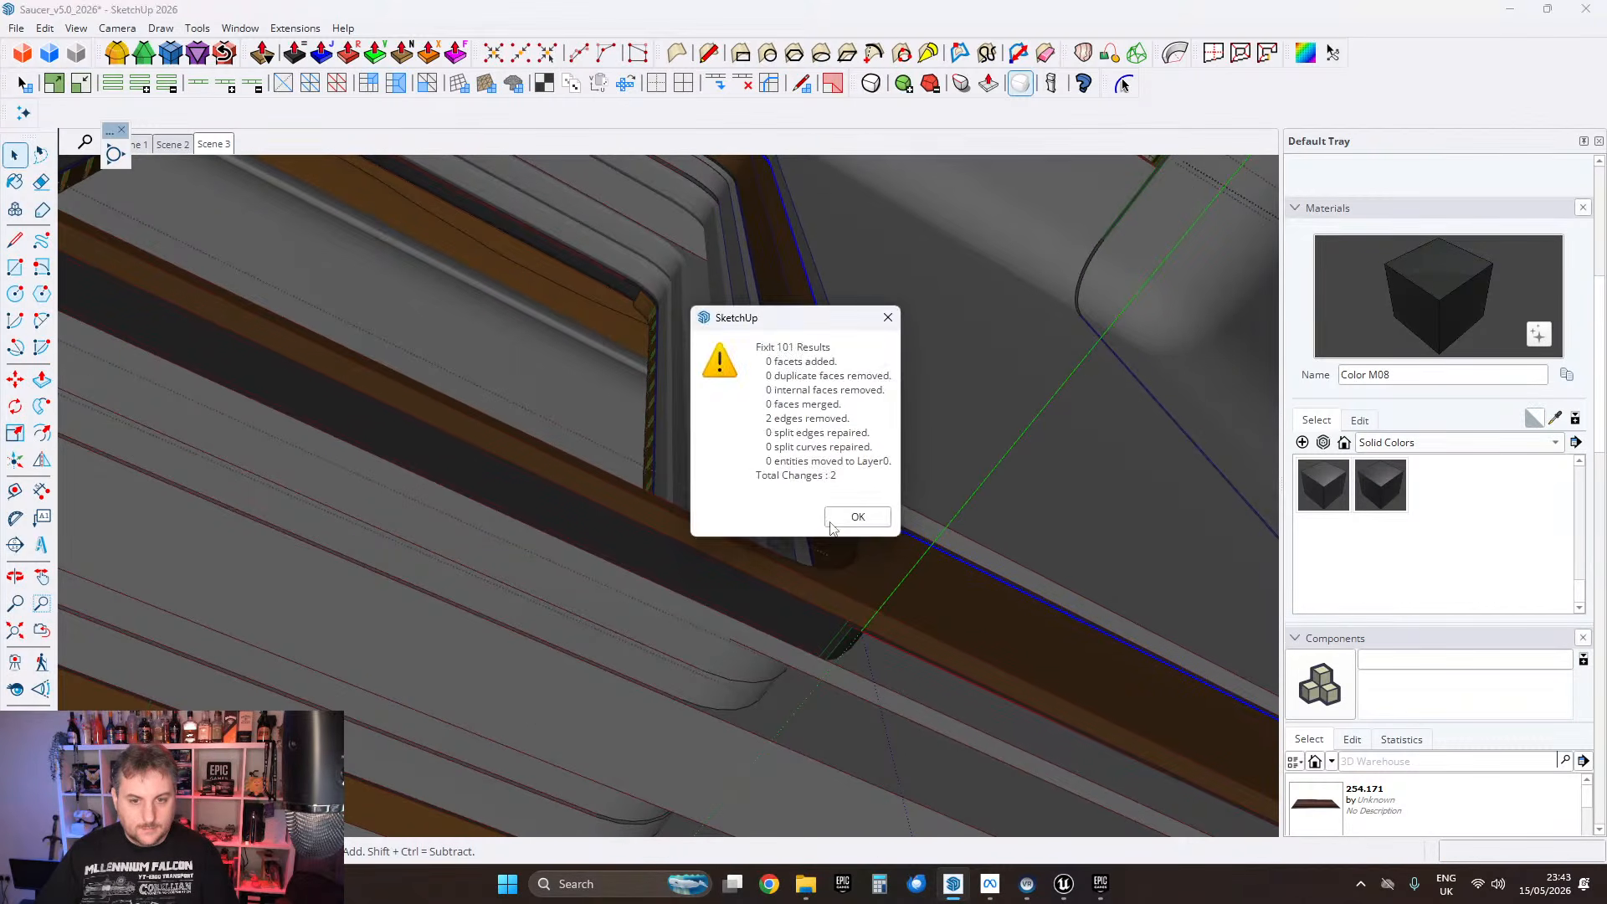
pyautogui.click(836, 524)
# Step: Soften and smooth the selected connected edges of the dark panel behind the doorway at a 30-degree angle
pyautogui.keyDown('shift'); pyautogui.moveTo(874, 376); pyautogui.dragTo(907, 528, button='middle'); pyautogui.keyUp('shift')
pyautogui.scroll(3, 524, 226)
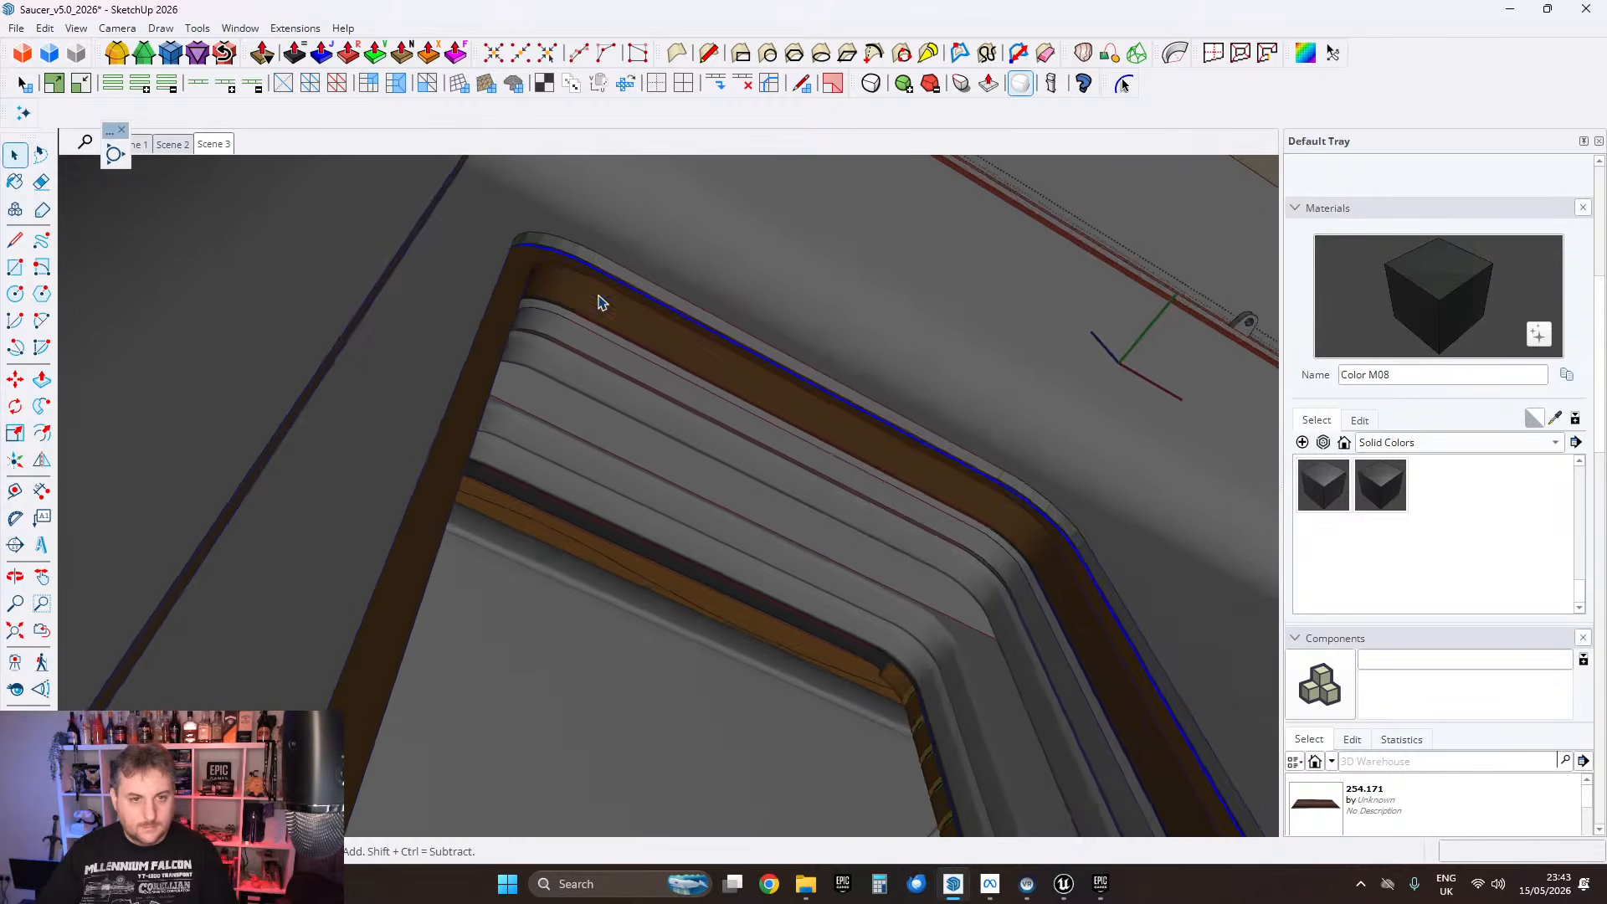
pyautogui.scroll(-1, 598, 302)
pyautogui.moveTo(480, 455); pyautogui.dragTo(402, 205, button='middle')
pyautogui.keyDown('shift'); pyautogui.moveTo(585, 686); pyautogui.dragTo(391, 460, button='middle'); pyautogui.keyUp('shift')
pyautogui.scroll(3, 418, 485)
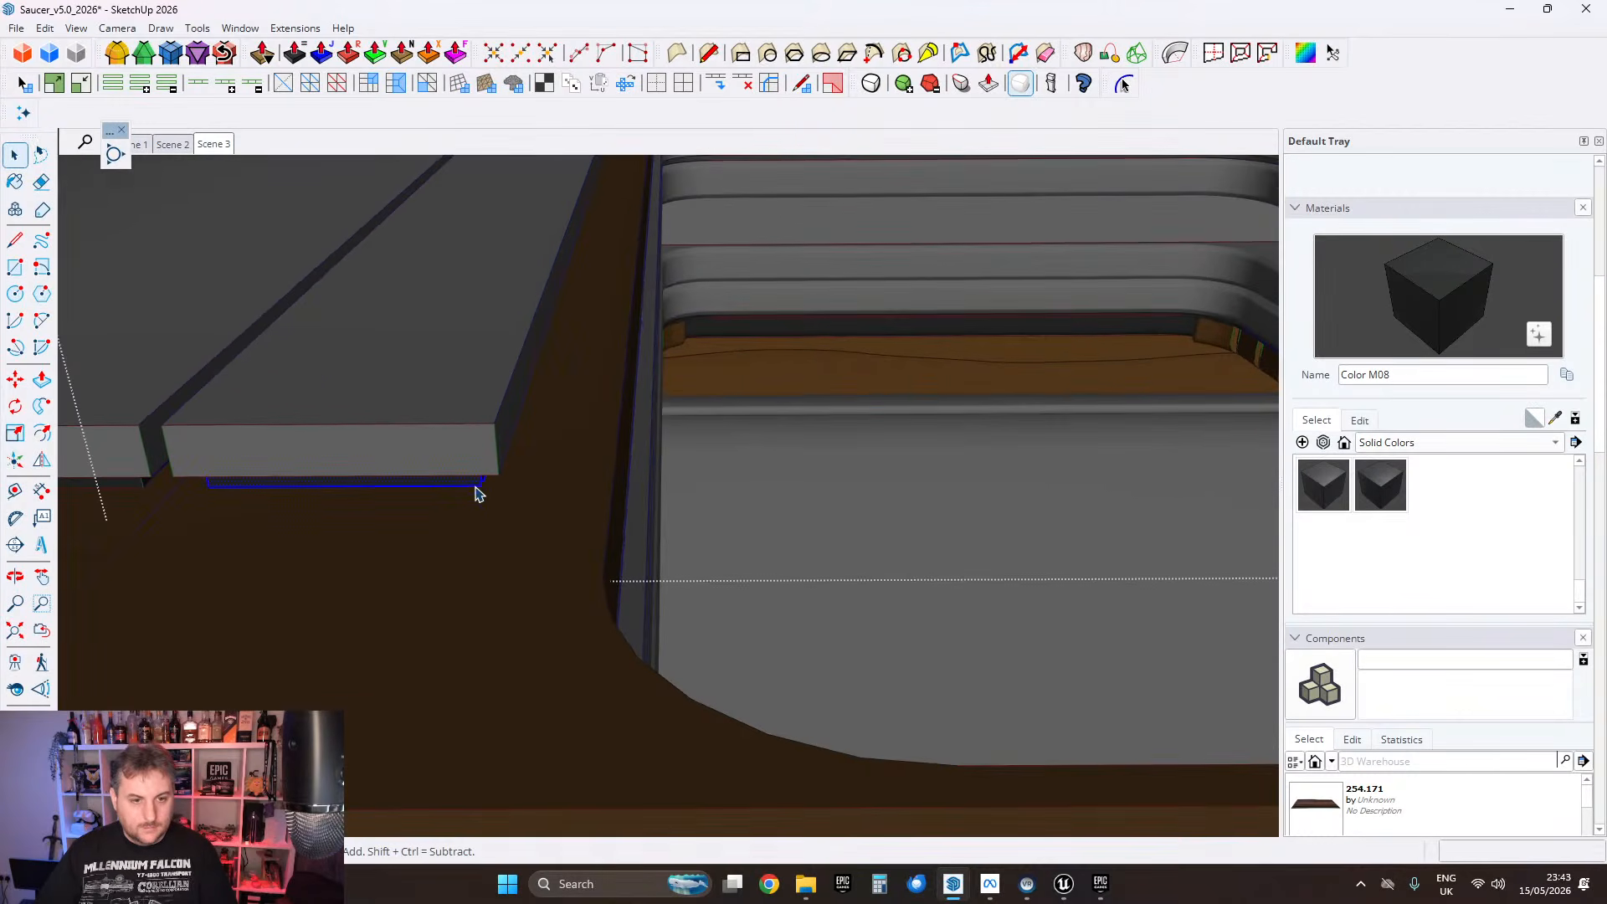
pyautogui.rightClick(475, 491)
pyautogui.click(550, 261)
pyautogui.moveTo(545, 276); pyautogui.dragTo(527, 449, button='middle')
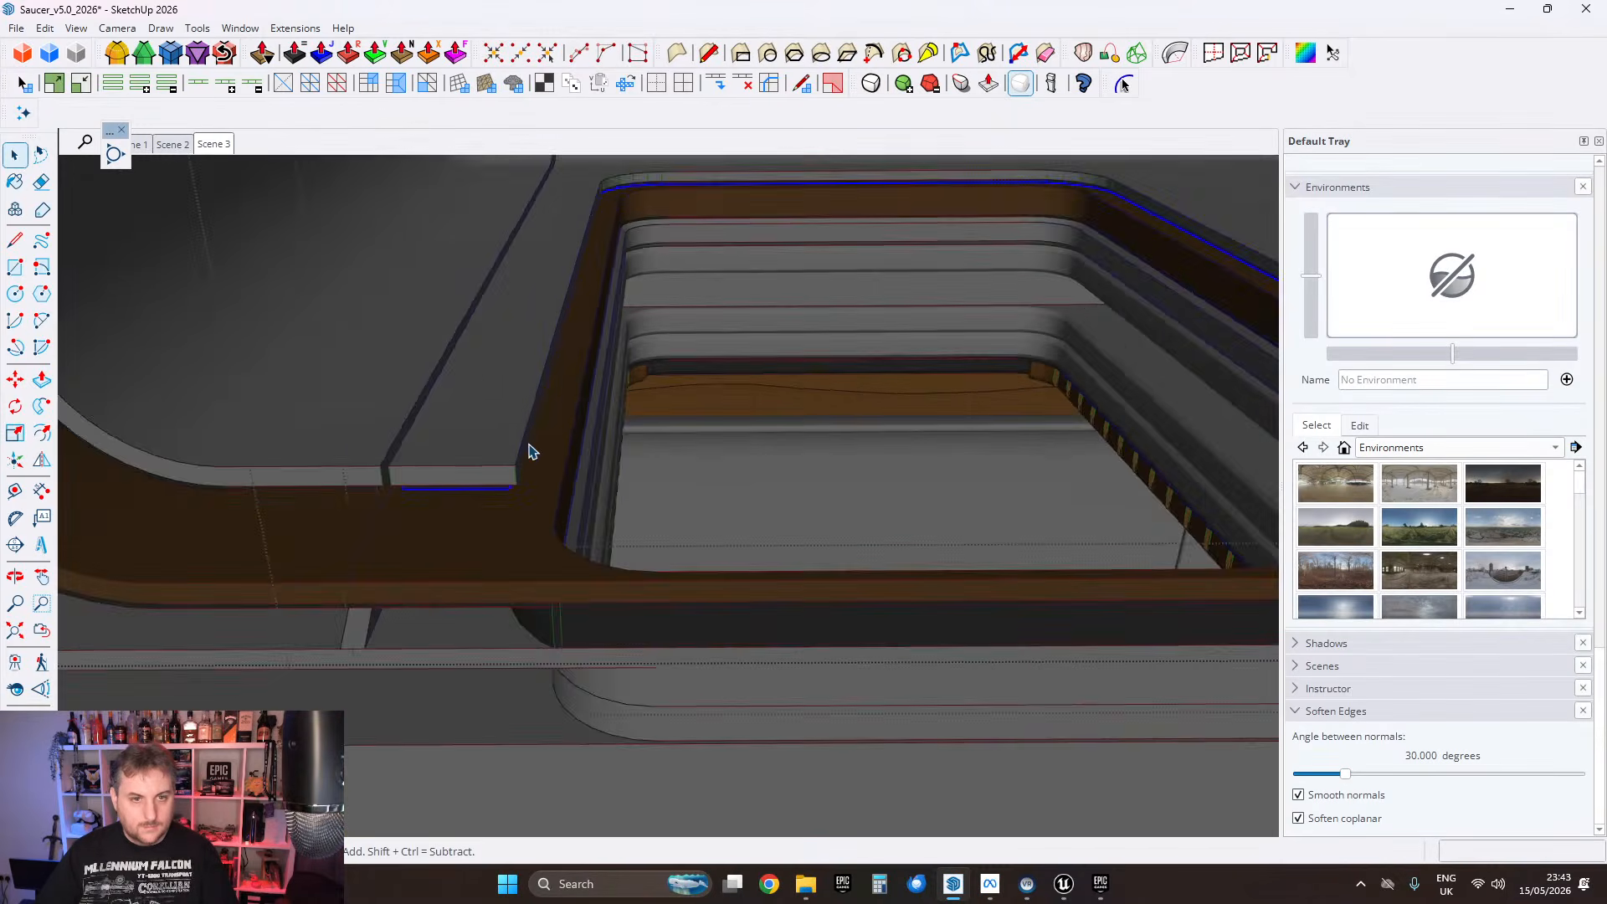
# Step: Select the connected light grey wall panel around the doorway, clean it up with FixIt 101 and soften its edges at 30 degrees
pyautogui.scroll(4, 600, 406)
pyautogui.tripleClick(531, 358)
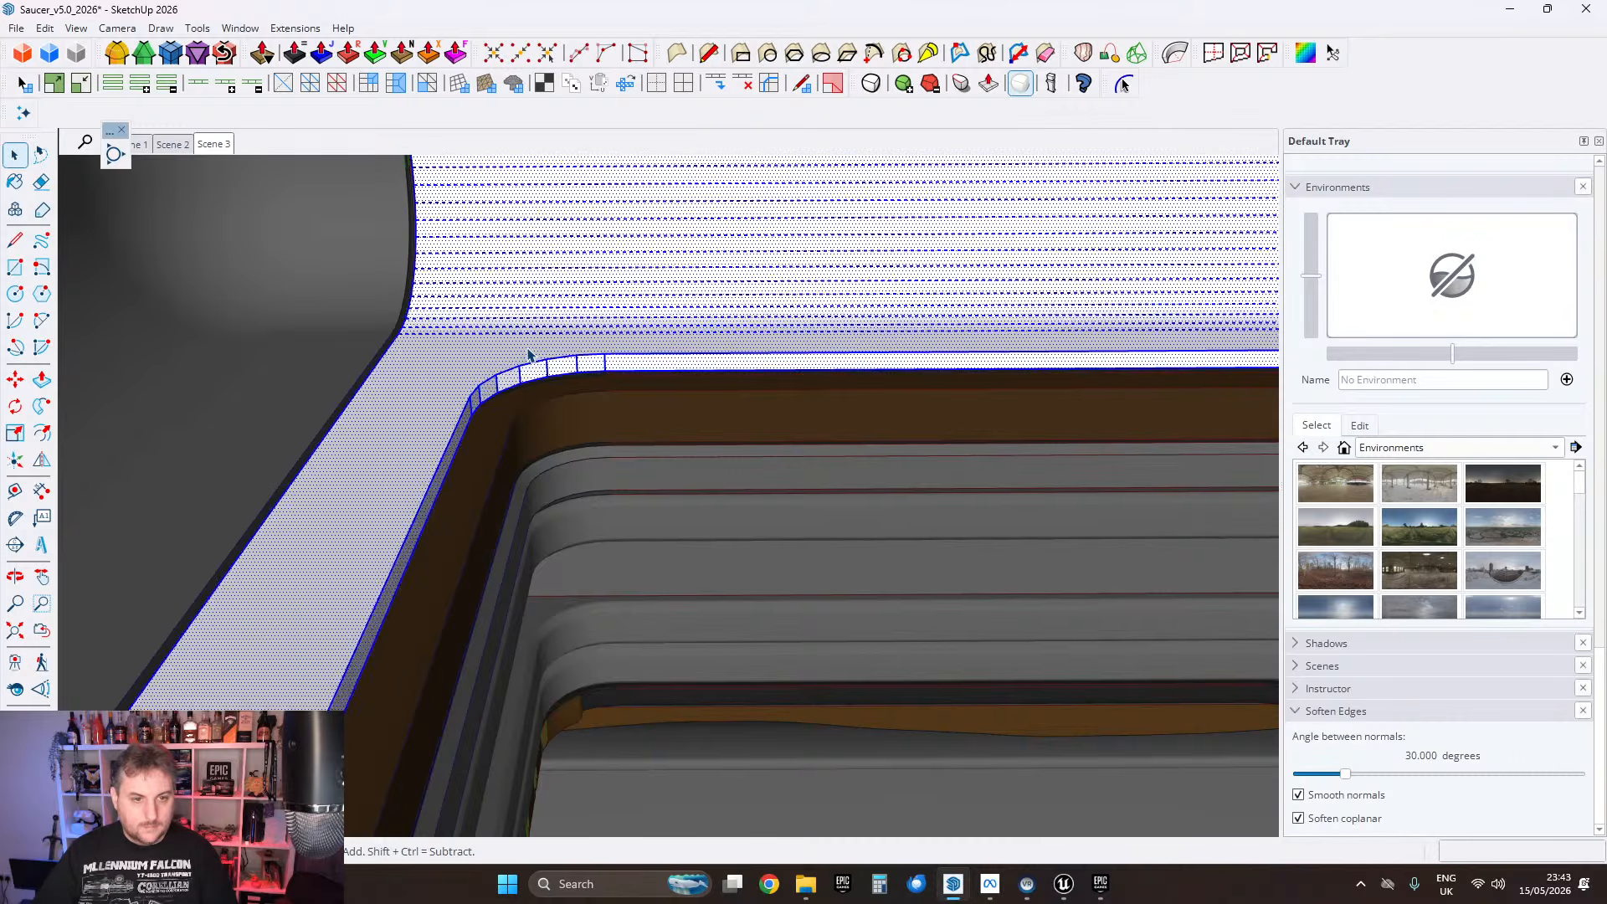
pyautogui.rightClick(519, 350)
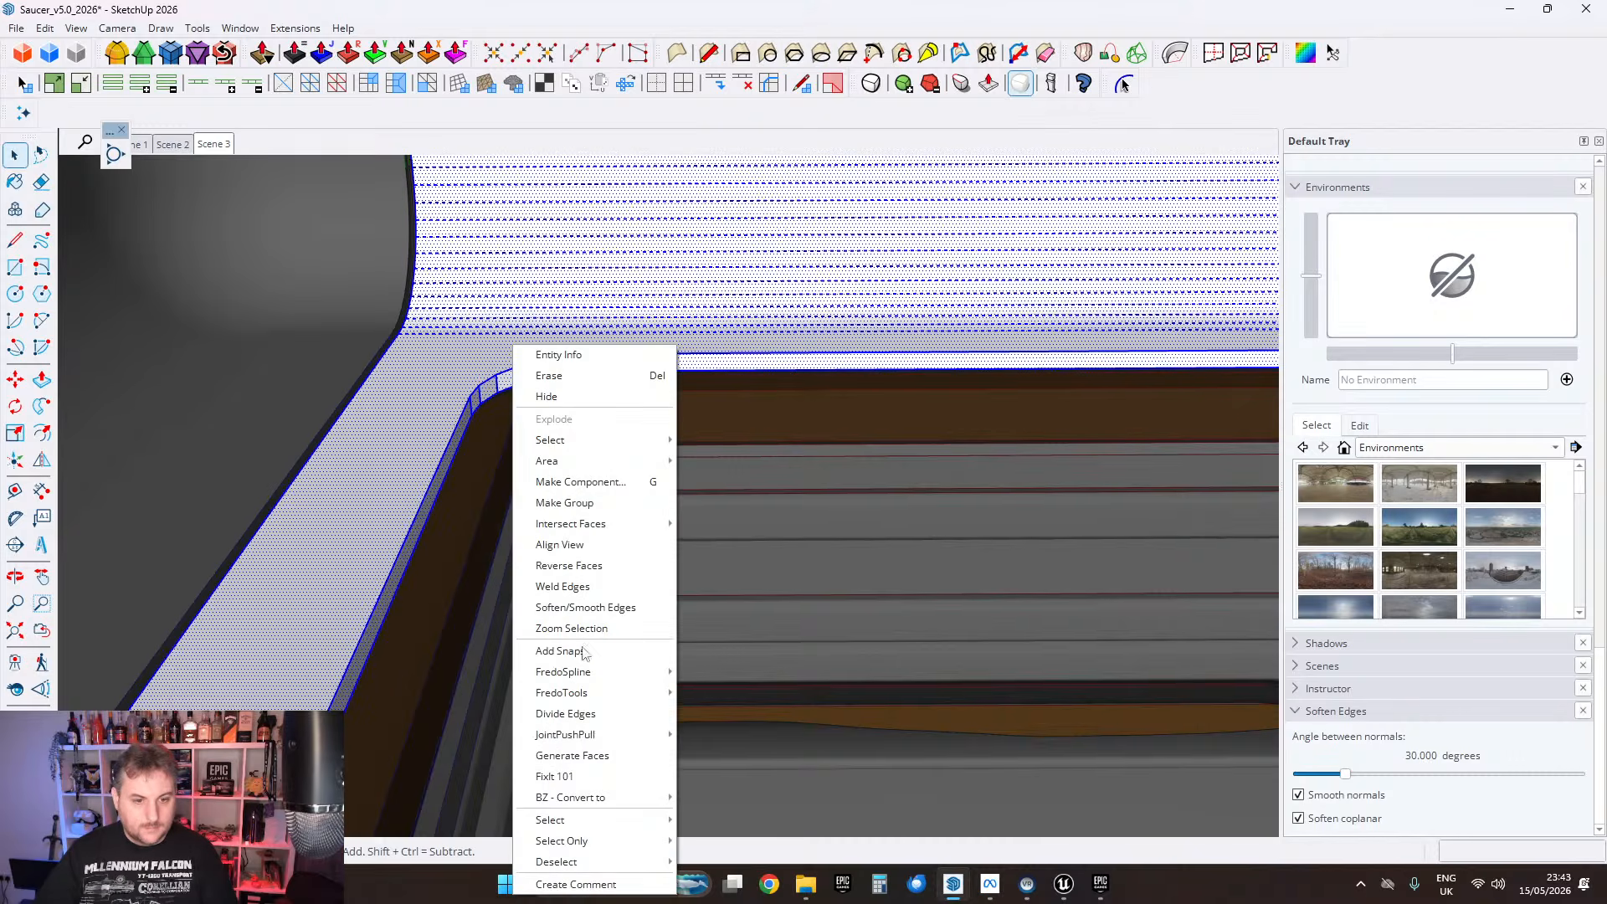
pyautogui.click(584, 772)
pyautogui.click(858, 516)
pyautogui.rightClick(578, 318)
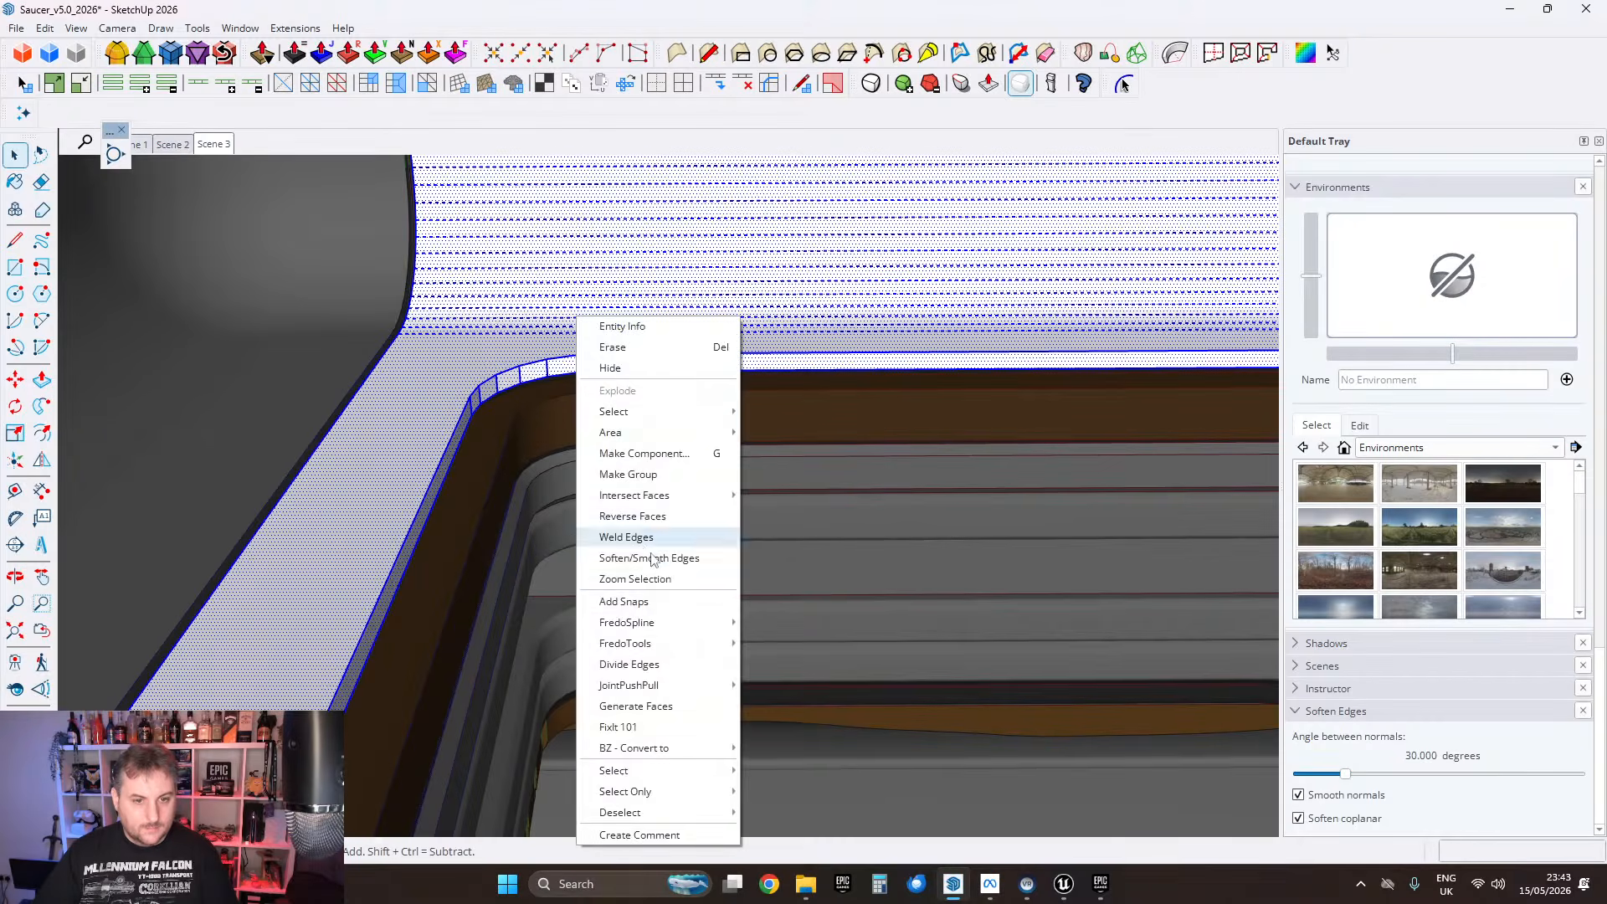
pyautogui.click(643, 559)
pyautogui.scroll(-5, 545, 313)
pyautogui.press('Escape')
pyautogui.scroll(2, 962, 369)
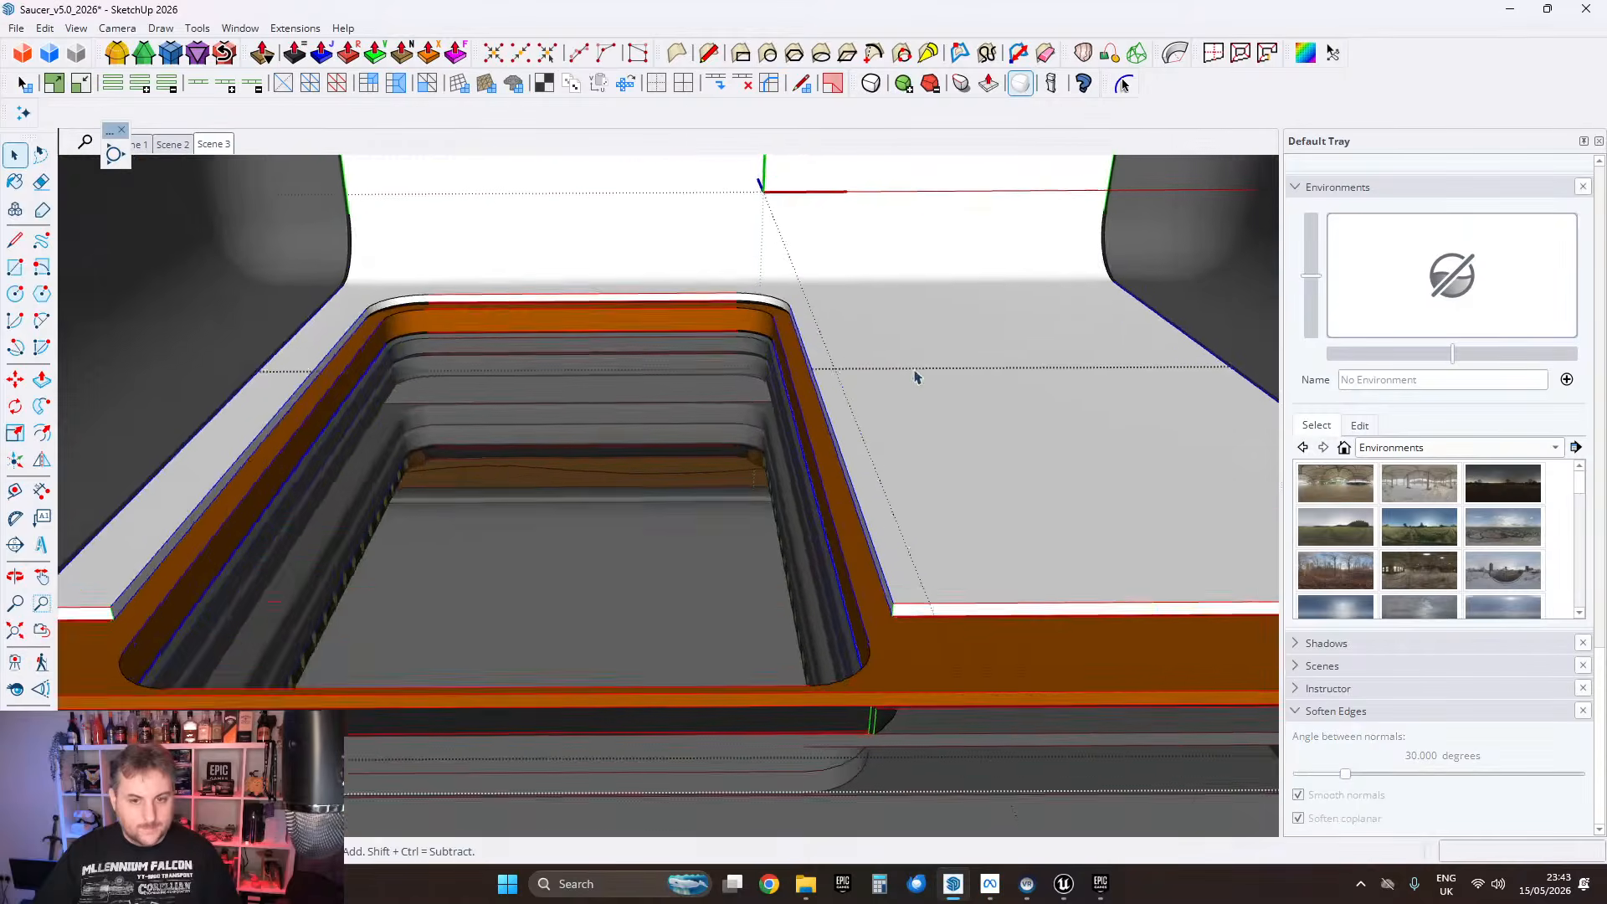
# Step: Examine the doorway's lower wall corners from both sides of the wall, comparing the rounded finish with the square one
pyautogui.moveTo(915, 373); pyautogui.dragTo(862, 436, button='middle')
pyautogui.scroll(-3, 915, 419)
pyautogui.scroll(3, 871, 478)
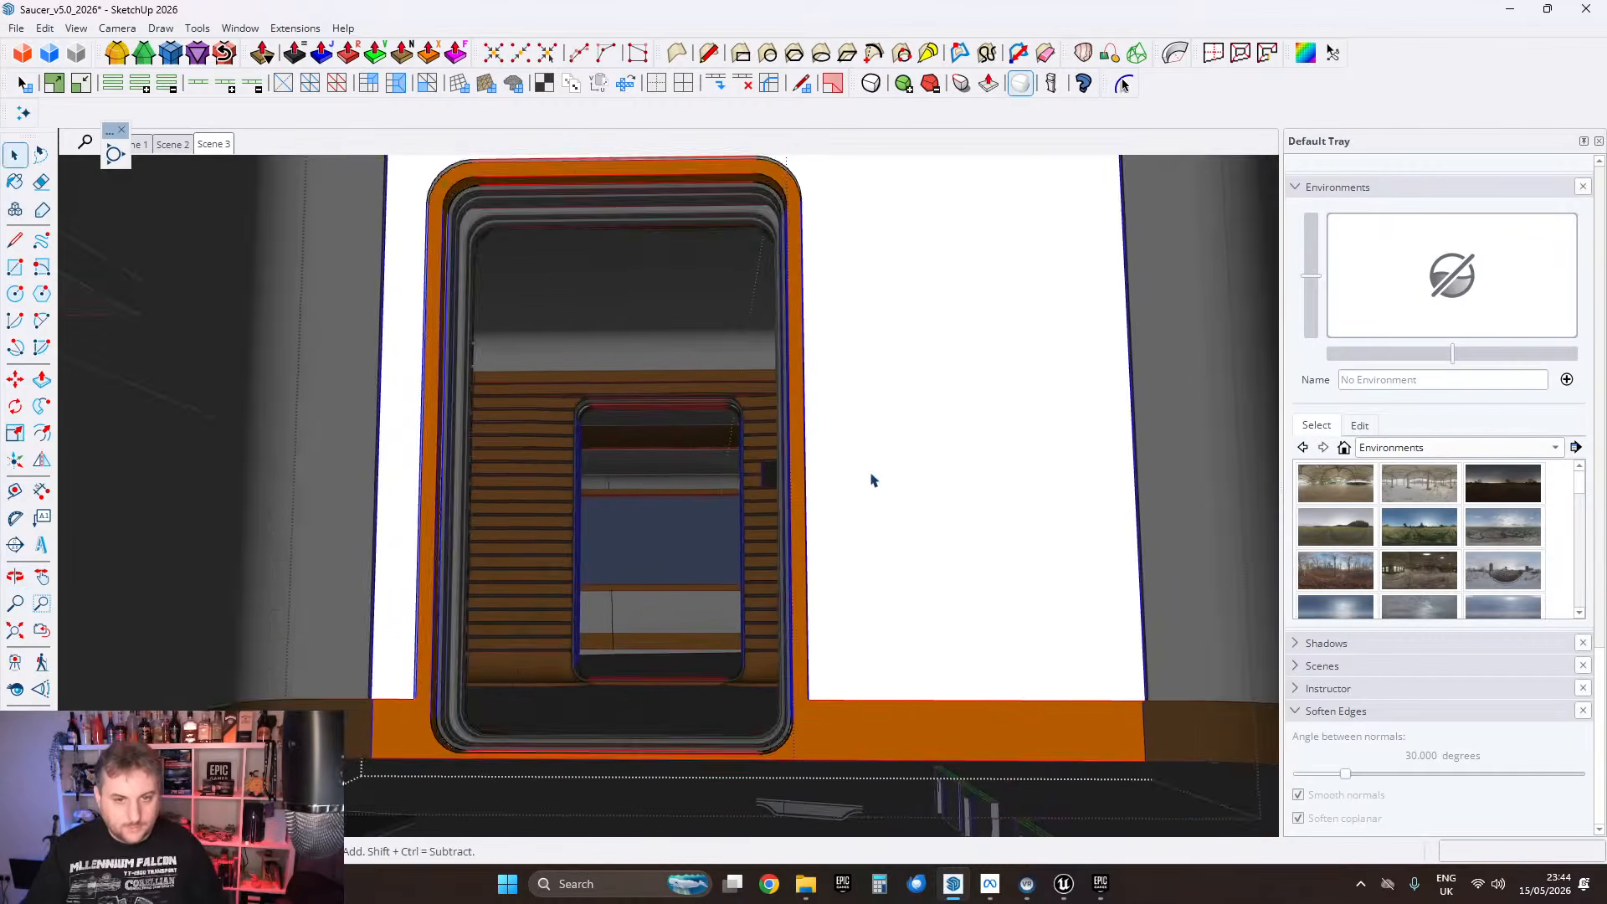
pyautogui.moveTo(872, 311); pyautogui.dragTo(910, 454, button='middle')
pyautogui.scroll(4, 849, 507)
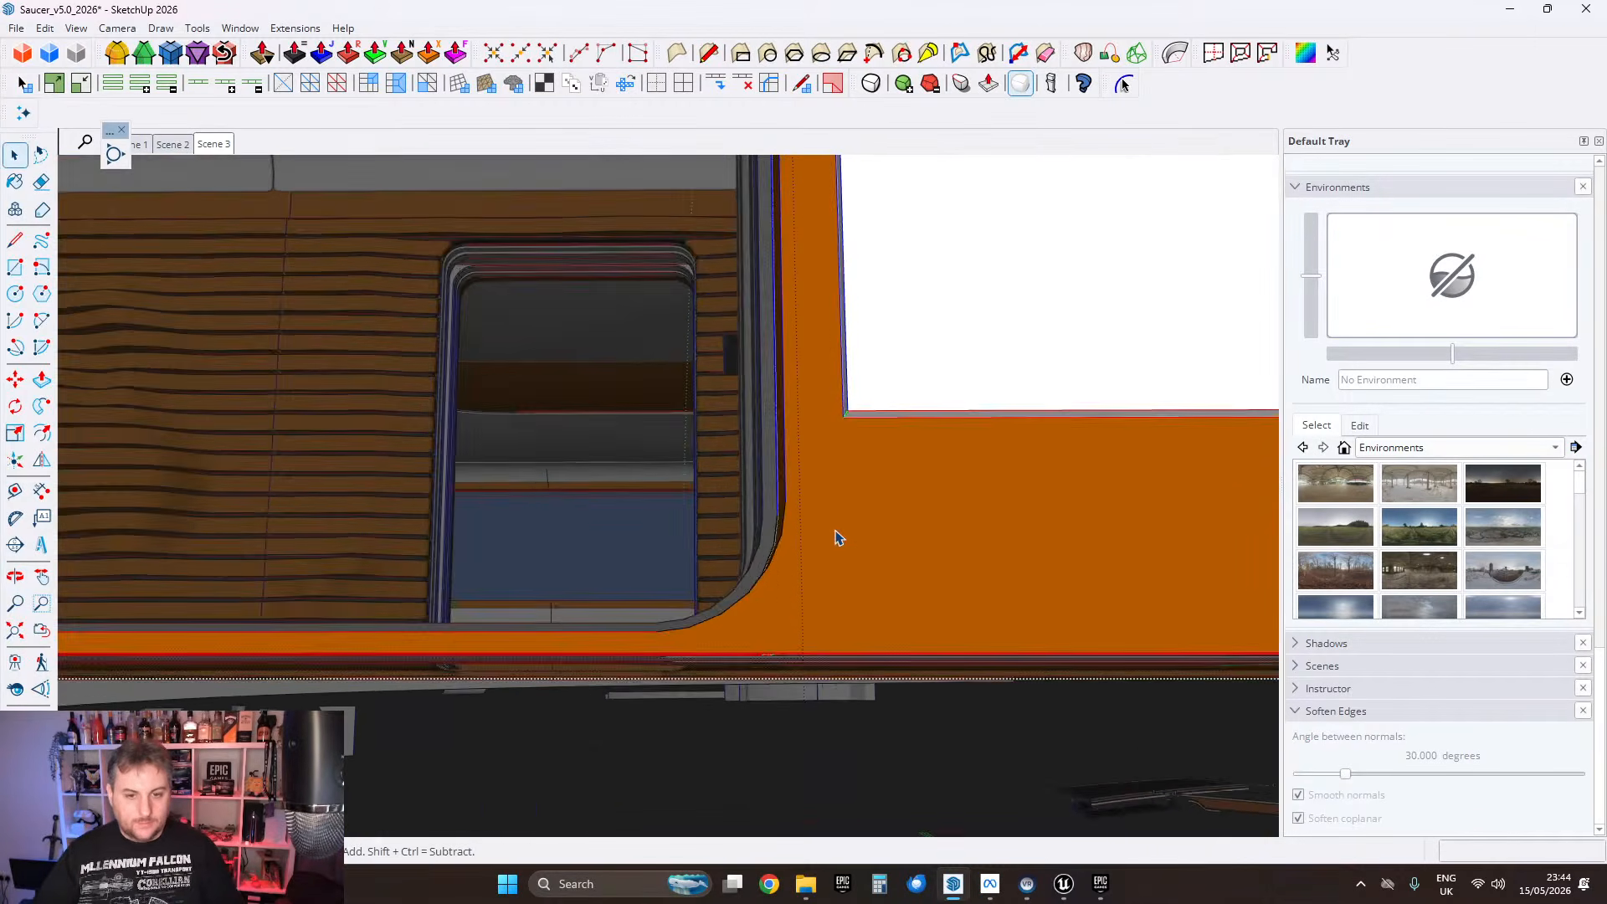
pyautogui.moveTo(832, 532); pyautogui.dragTo(638, 646, button='middle')
pyautogui.scroll(-2, 638, 645)
pyautogui.scroll(-2, 674, 570)
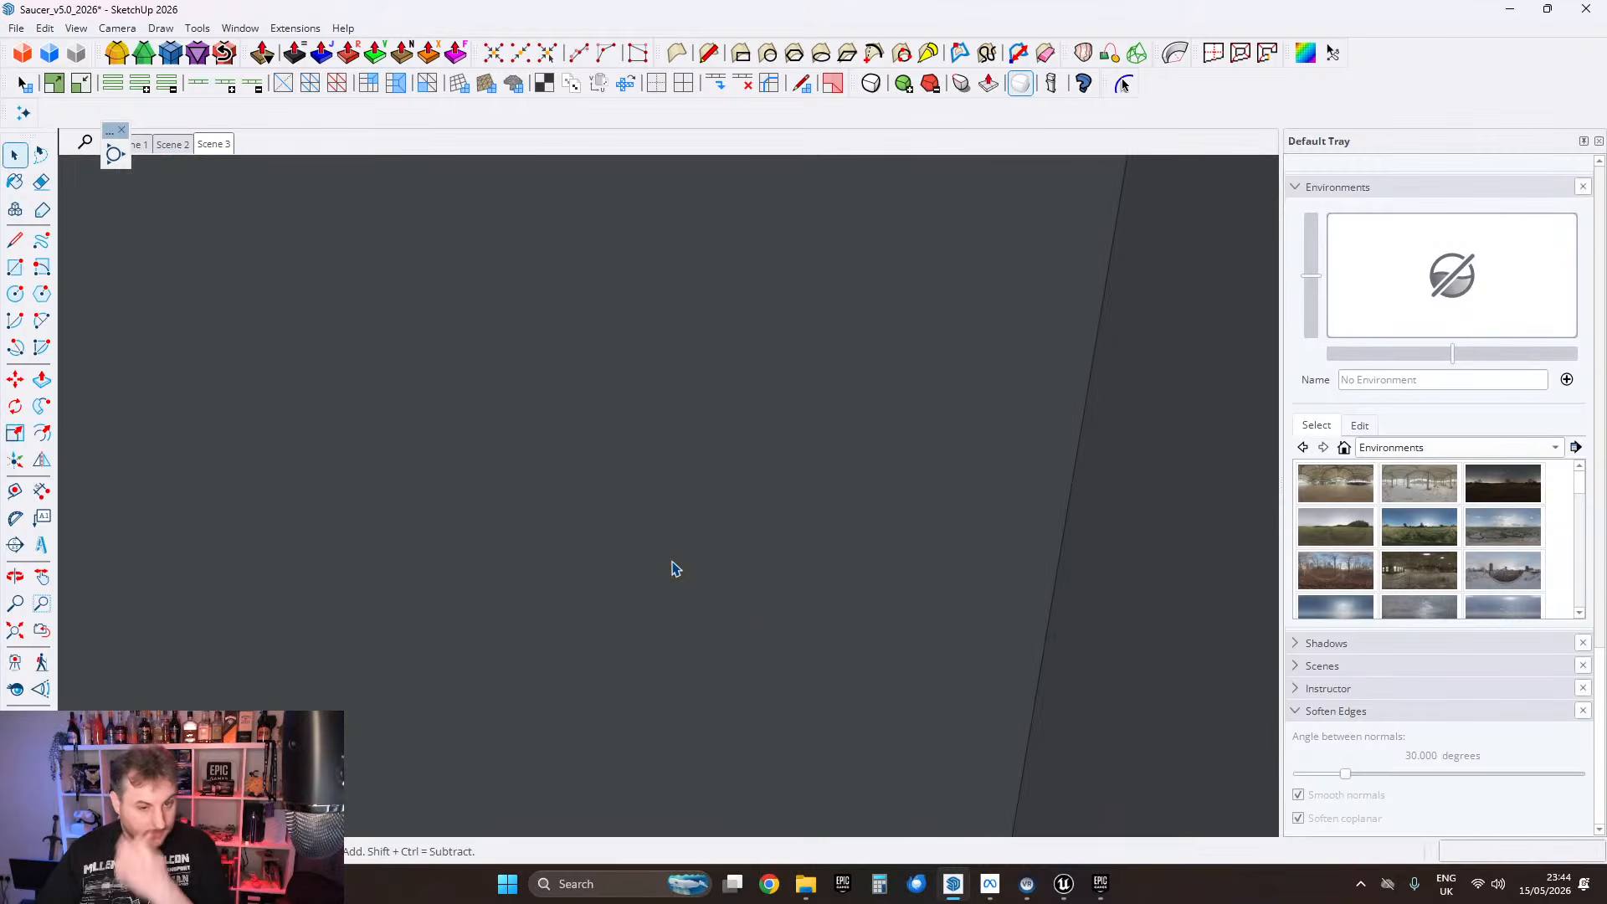
pyautogui.scroll(1, 675, 570)
pyautogui.keyDown('shift'); pyautogui.moveTo(721, 598); pyautogui.dragTo(563, 530, button='middle'); pyautogui.keyUp('shift')
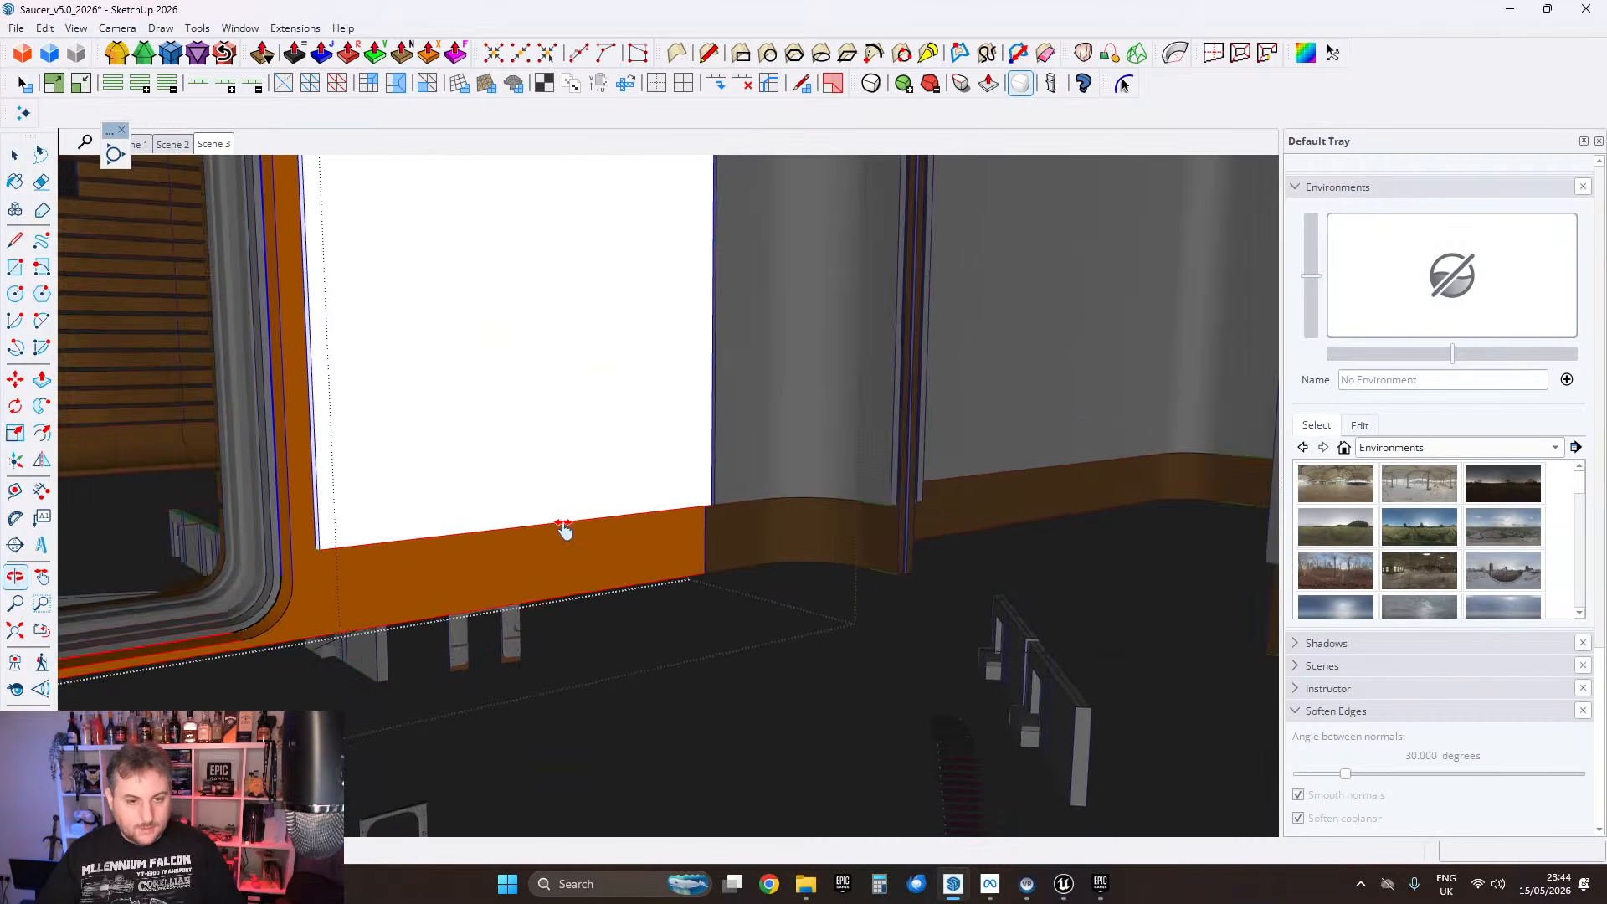
pyautogui.scroll(2, 512, 509)
pyautogui.moveTo(369, 512); pyautogui.dragTo(668, 650, button='middle')
pyautogui.scroll(-2, 667, 650)
pyautogui.keyDown('shift'); pyautogui.moveTo(757, 618); pyautogui.dragTo(945, 591, button='middle'); pyautogui.keyUp('shift')
pyautogui.scroll(1, 332, 624)
pyautogui.scroll(-2, 451, 593)
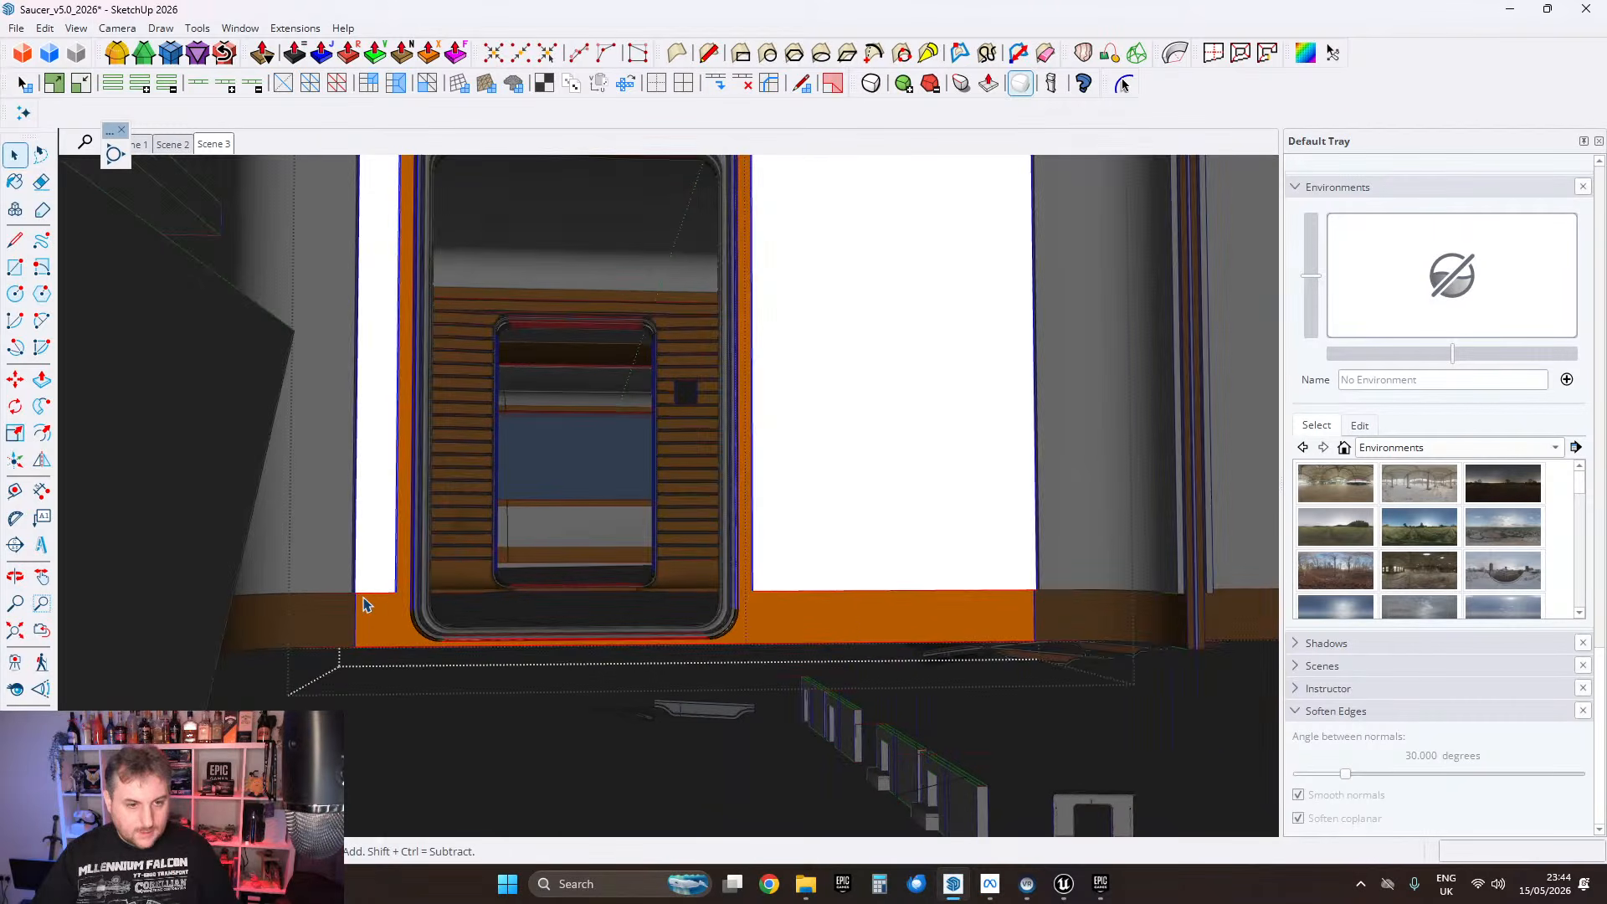
pyautogui.moveTo(362, 602); pyautogui.dragTo(1011, 518, button='middle')
pyautogui.scroll(3, 421, 551)
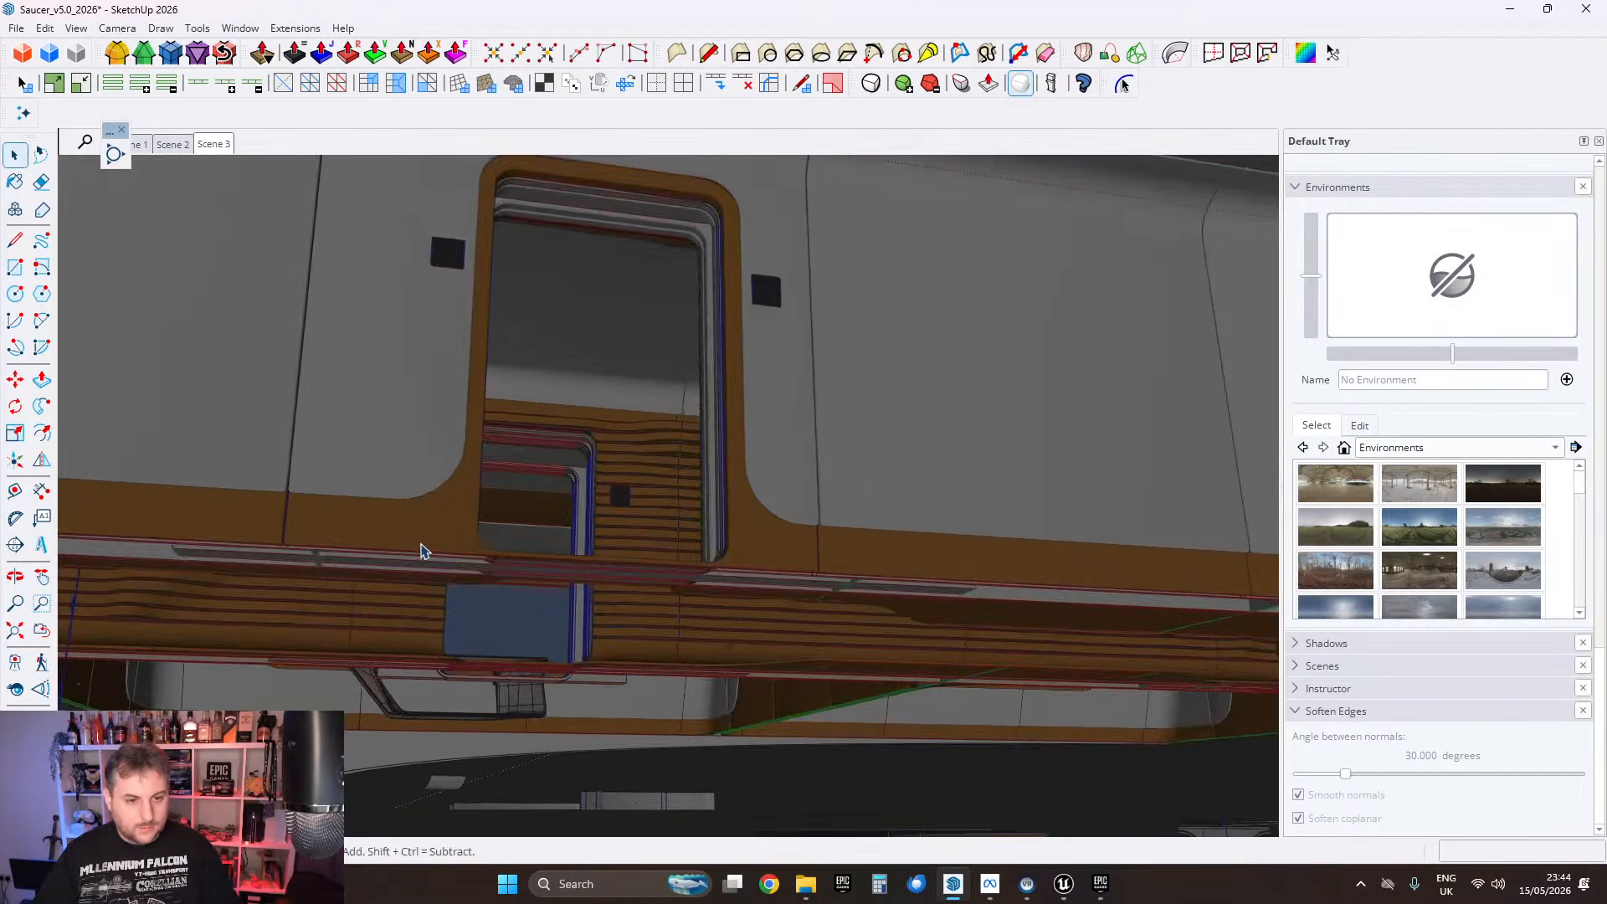
pyautogui.scroll(-4, 473, 477)
pyautogui.keyDown('shift'); pyautogui.moveTo(911, 585); pyautogui.dragTo(770, 516, button='middle'); pyautogui.keyUp('shift')
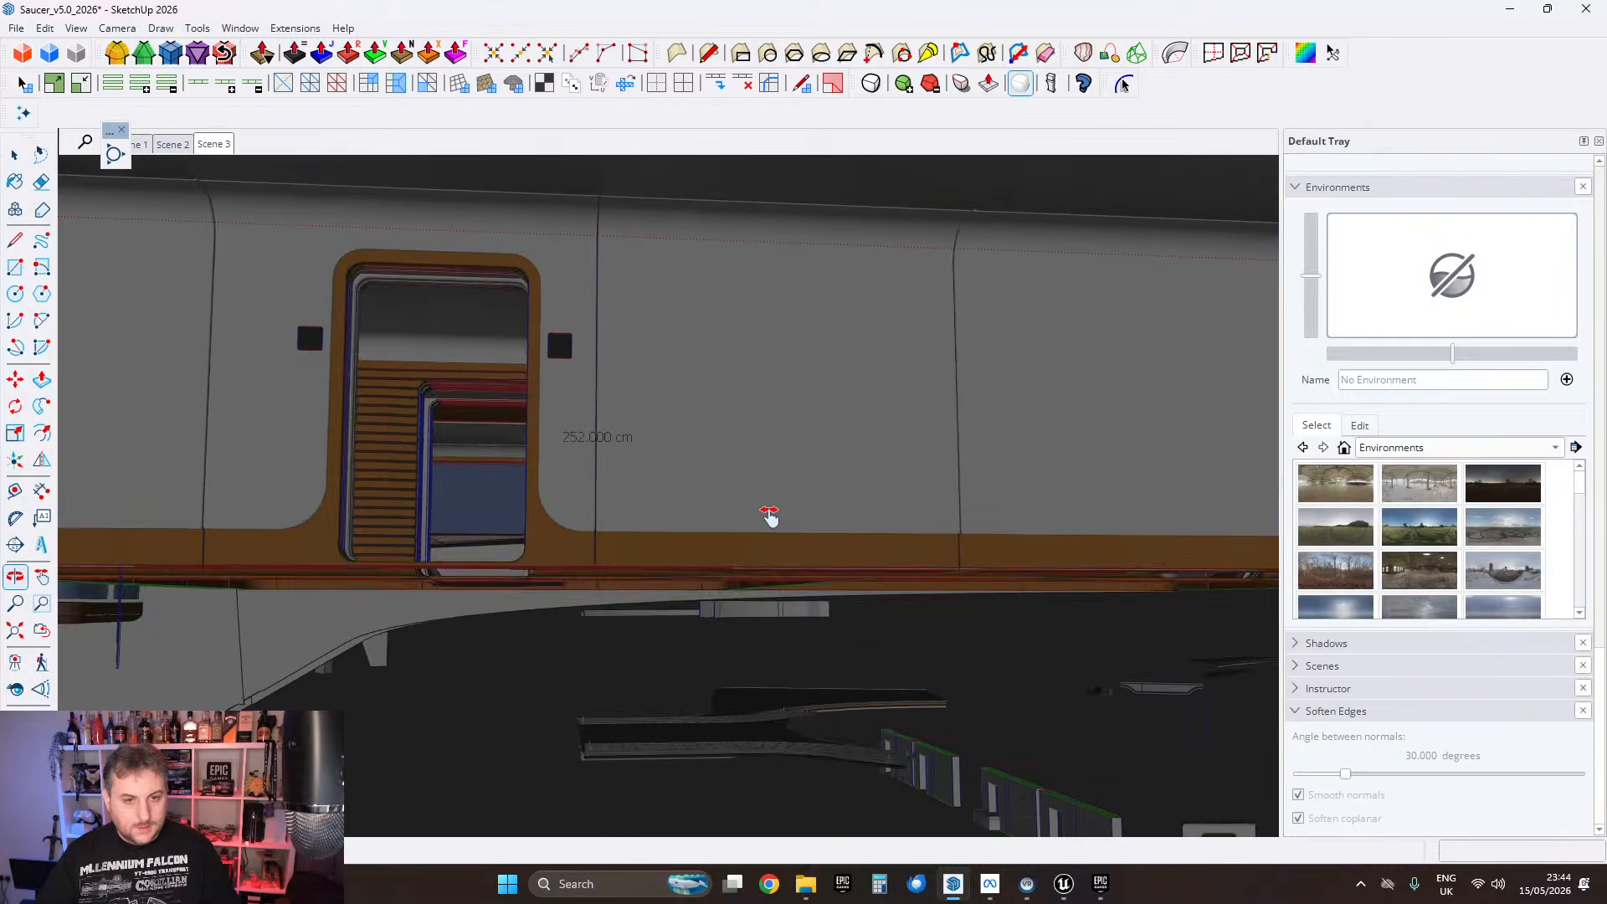
pyautogui.moveTo(565, 494); pyautogui.dragTo(711, 465, button='middle')
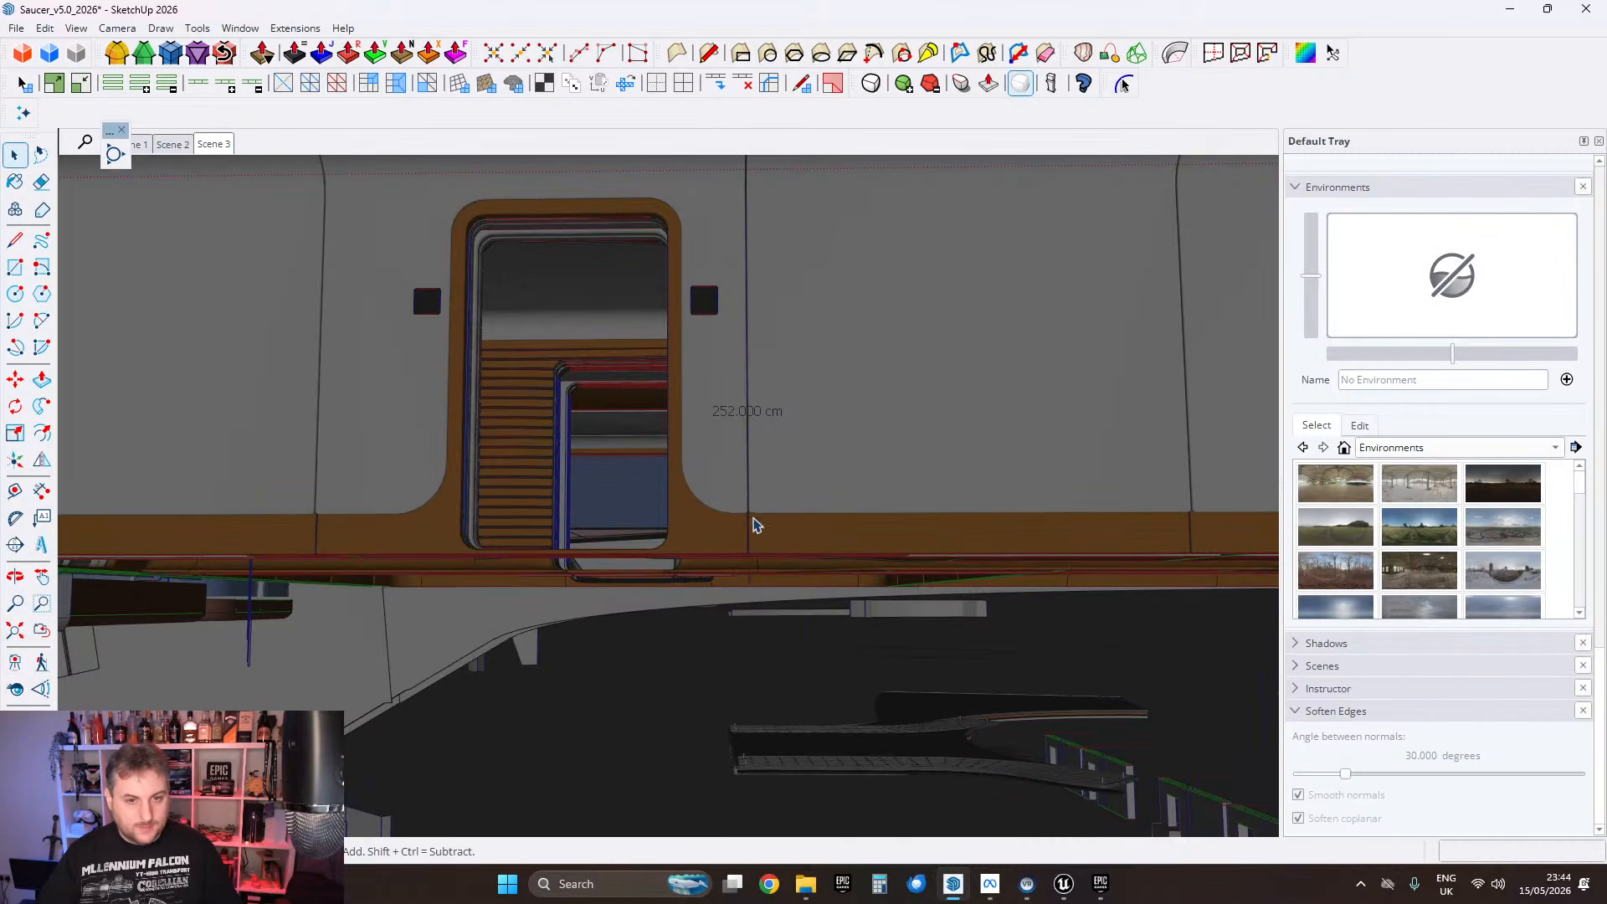
pyautogui.scroll(5, 506, 531)
pyautogui.keyDown('shift'); pyautogui.moveTo(506, 535); pyautogui.dragTo(423, 597, button='middle'); pyautogui.keyUp('shift')
pyautogui.scroll(-3, 441, 590)
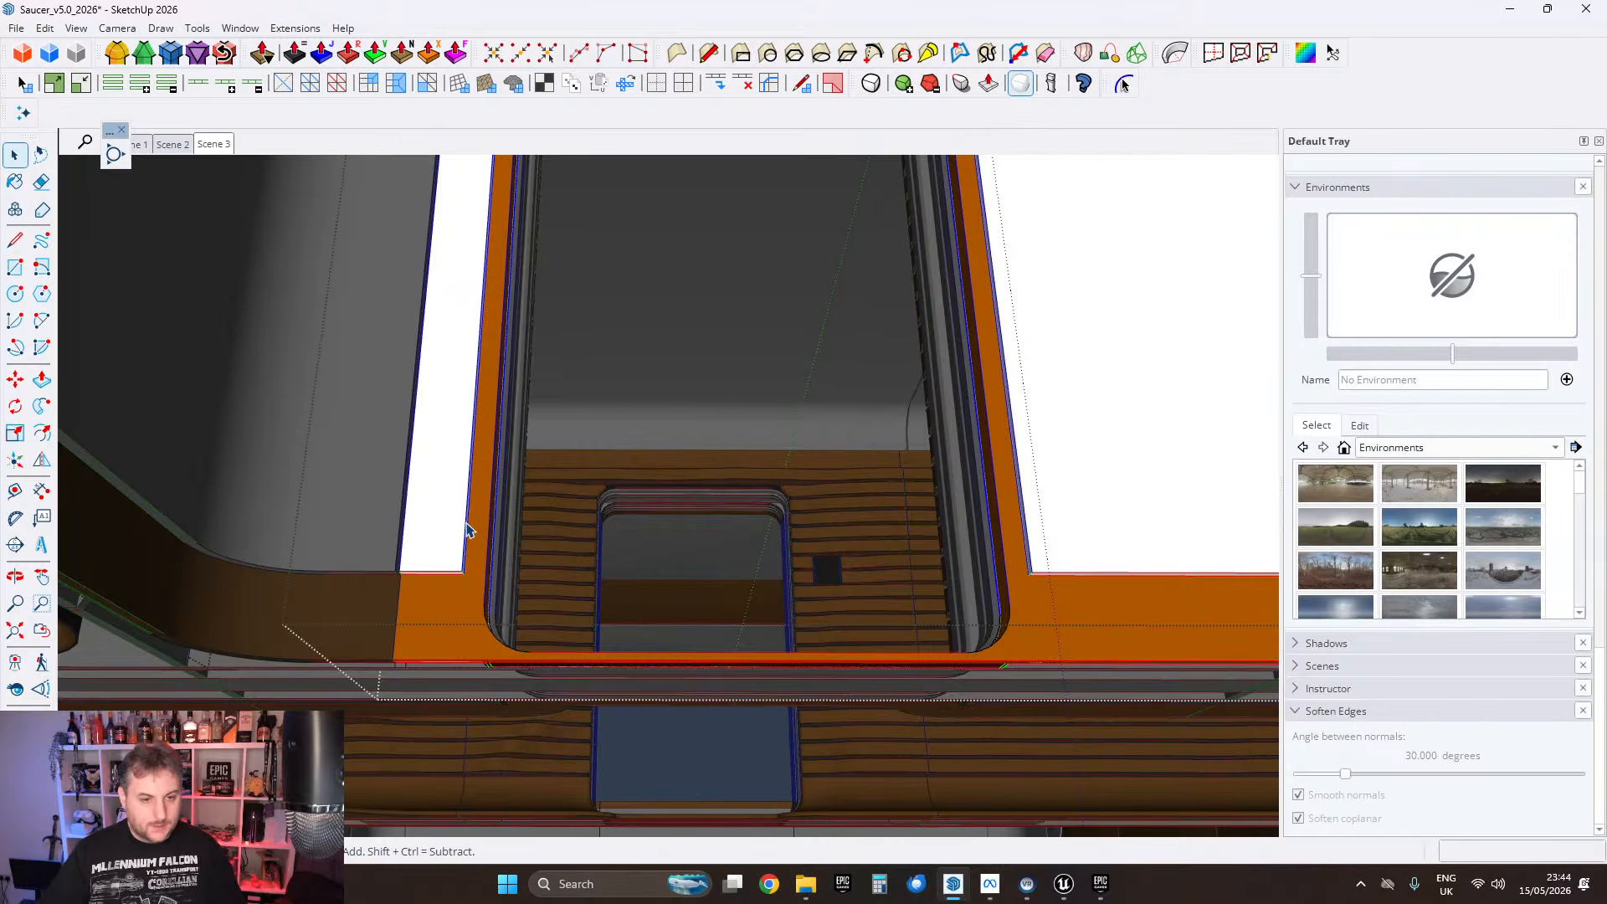
pyautogui.moveTo(458, 572); pyautogui.dragTo(358, 556, button='middle')
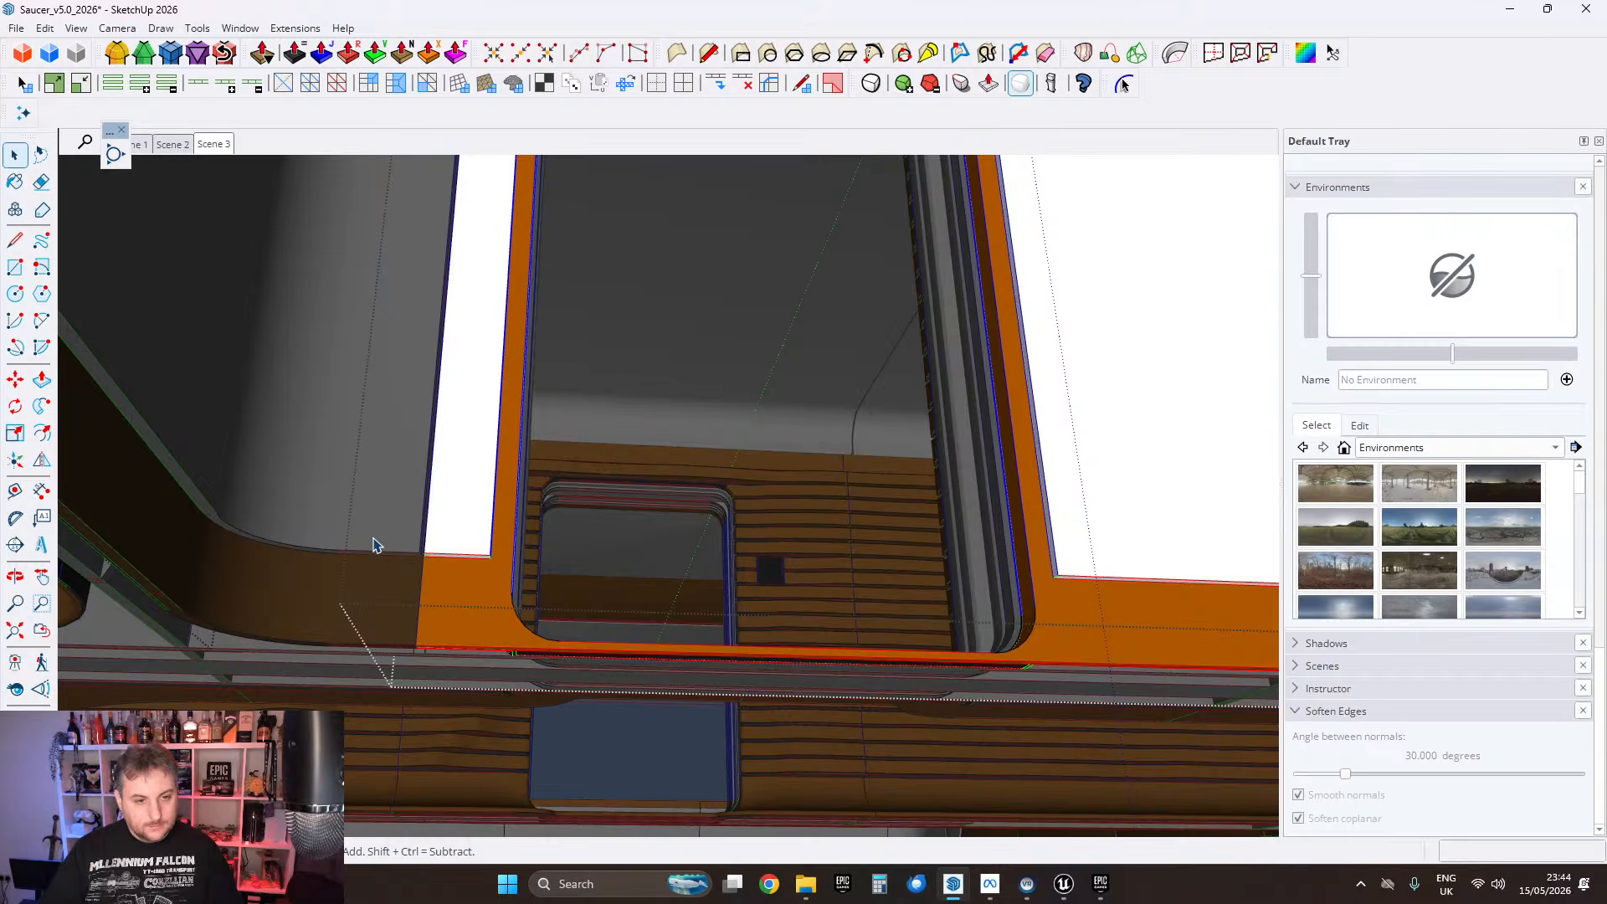
pyautogui.moveTo(374, 545); pyautogui.dragTo(897, 531, button='middle')
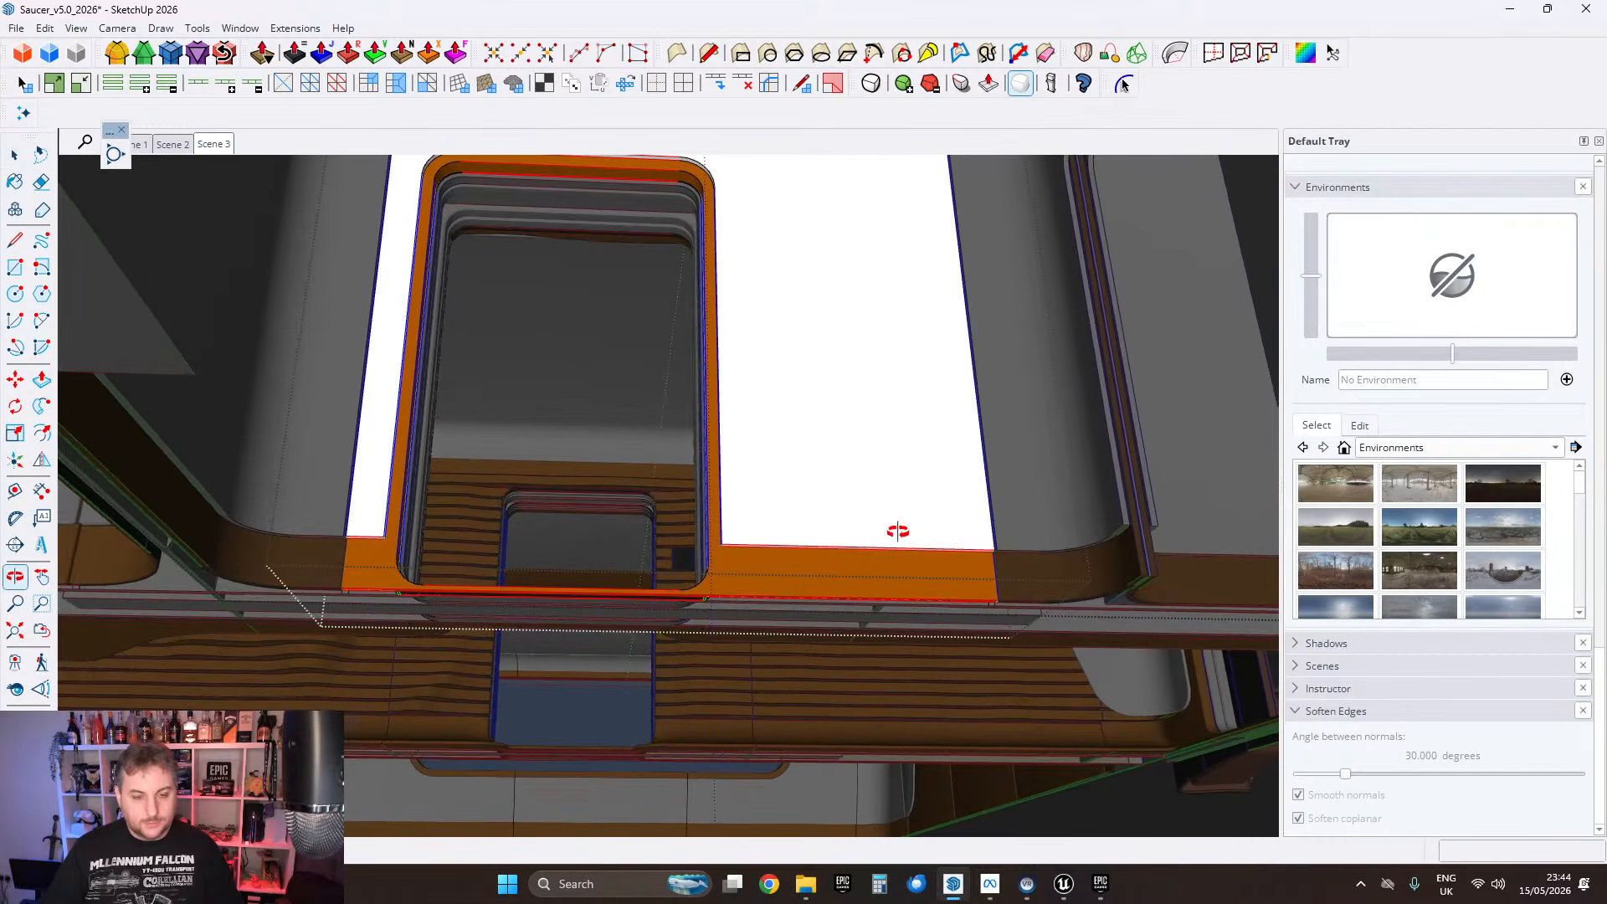
# Step: Gauge a rounding distance from the square corner along the narrow light grey strip's lower edge with the Line tool
pyautogui.scroll(4, 739, 566)
pyautogui.scroll(-3, 703, 524)
pyautogui.scroll(5, 297, 542)
pyautogui.keyDown('shift'); pyautogui.moveTo(189, 452); pyautogui.dragTo(433, 478, button='middle'); pyautogui.keyUp('shift')
pyautogui.scroll(1, 463, 457)
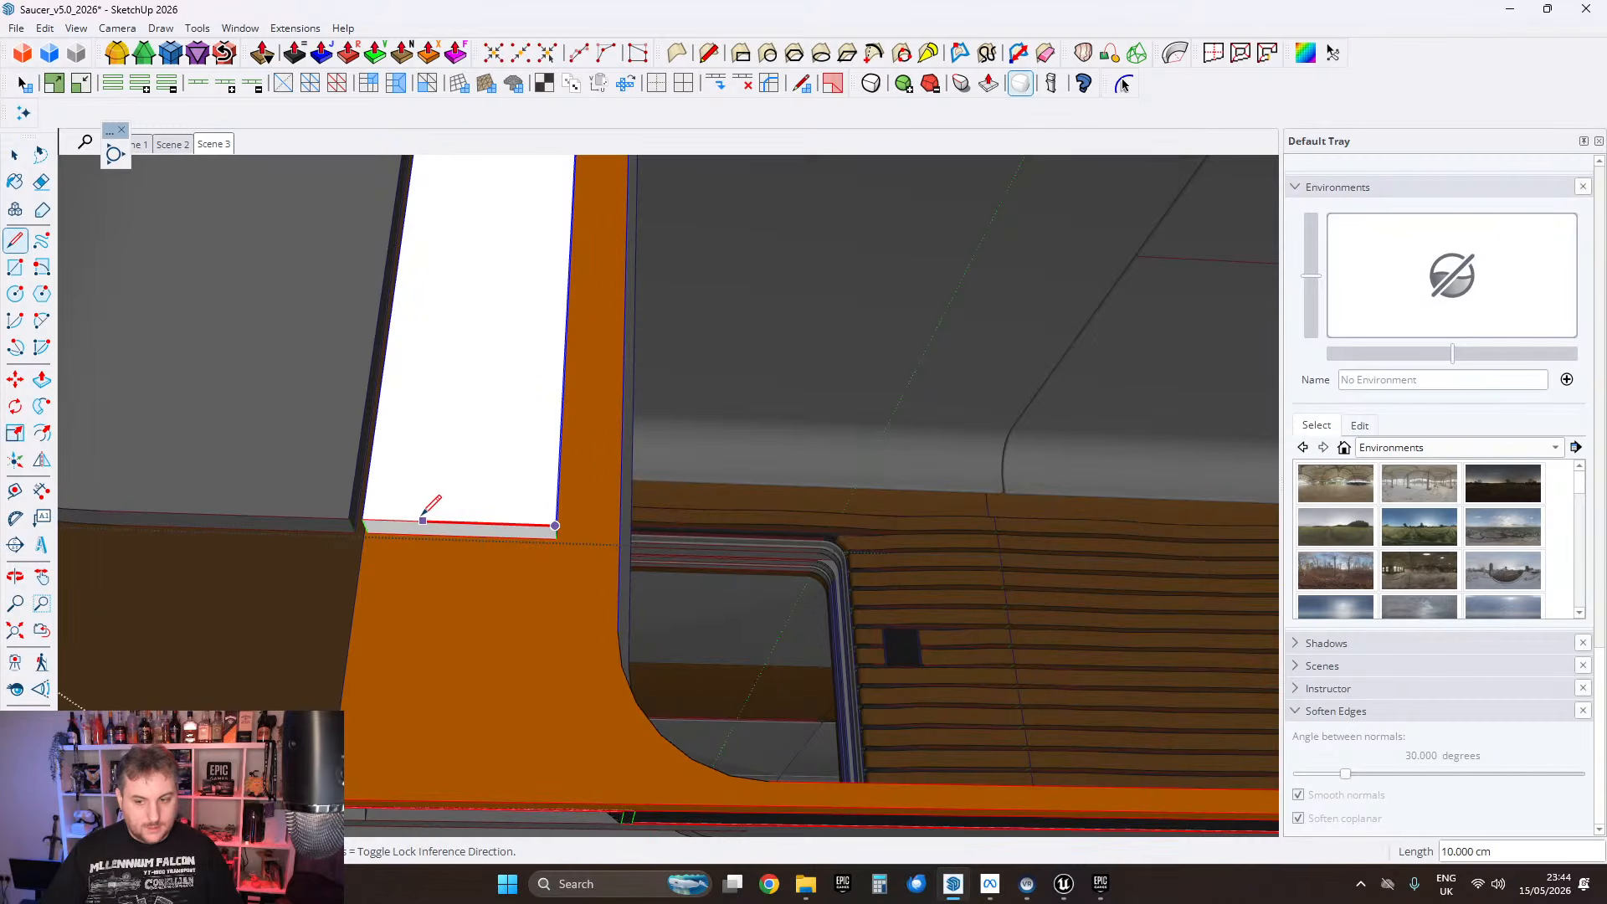
pyautogui.press('space')
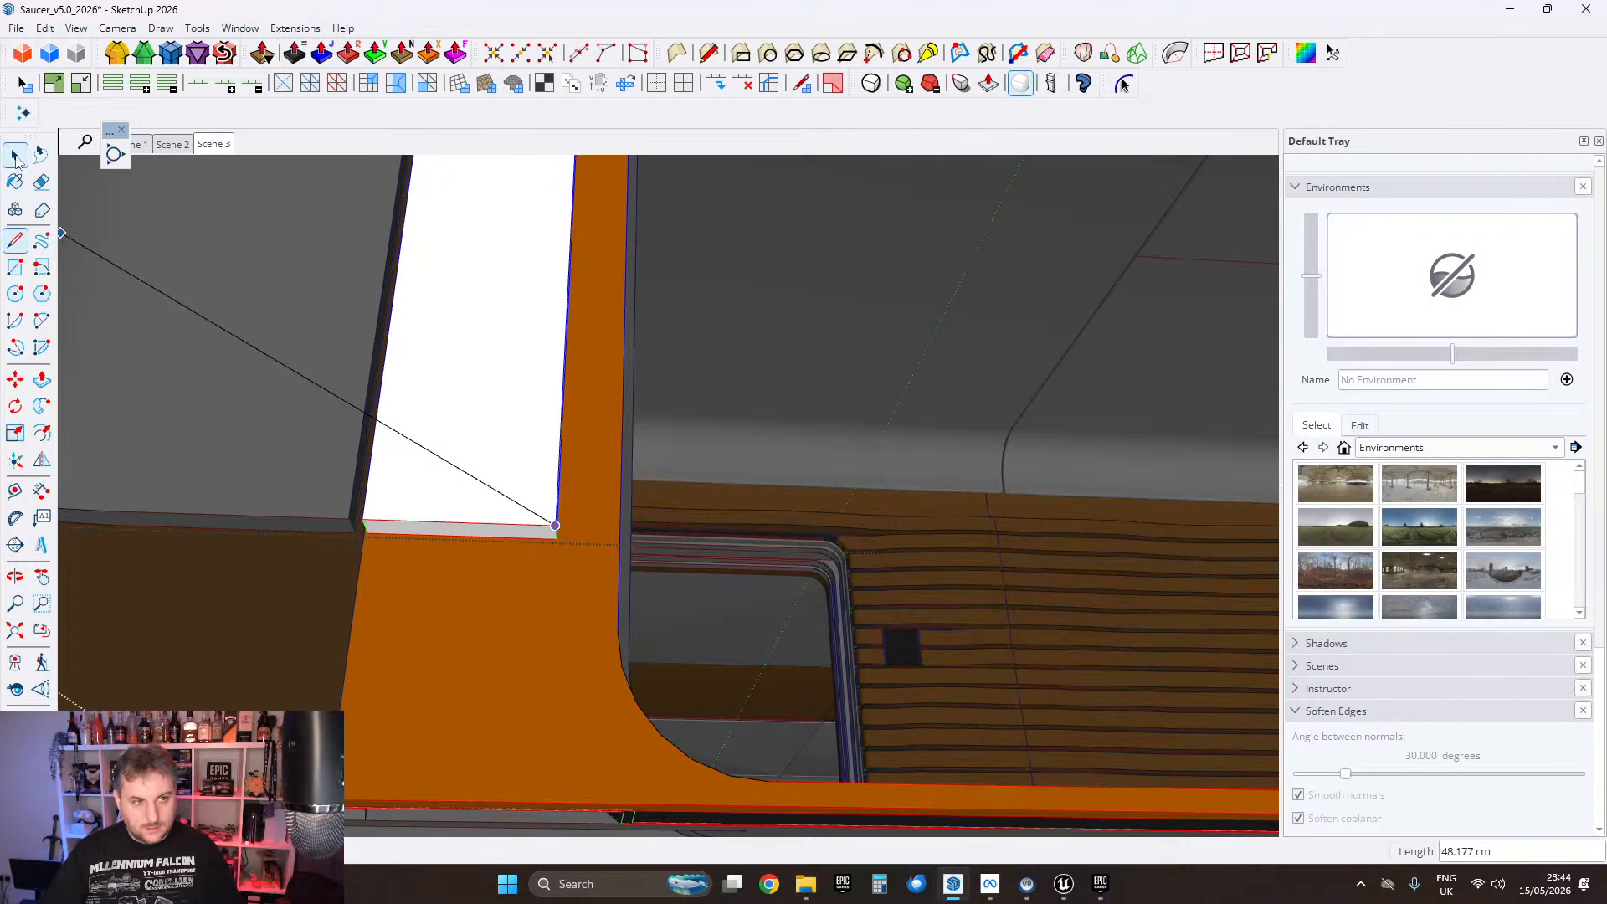
# Step: Round the lower corner of the narrow light grey strip beside the doorway with a 10 cm offset and 8 segments
pyautogui.moveTo(167, 301); pyautogui.dragTo(564, 575, button='middle')
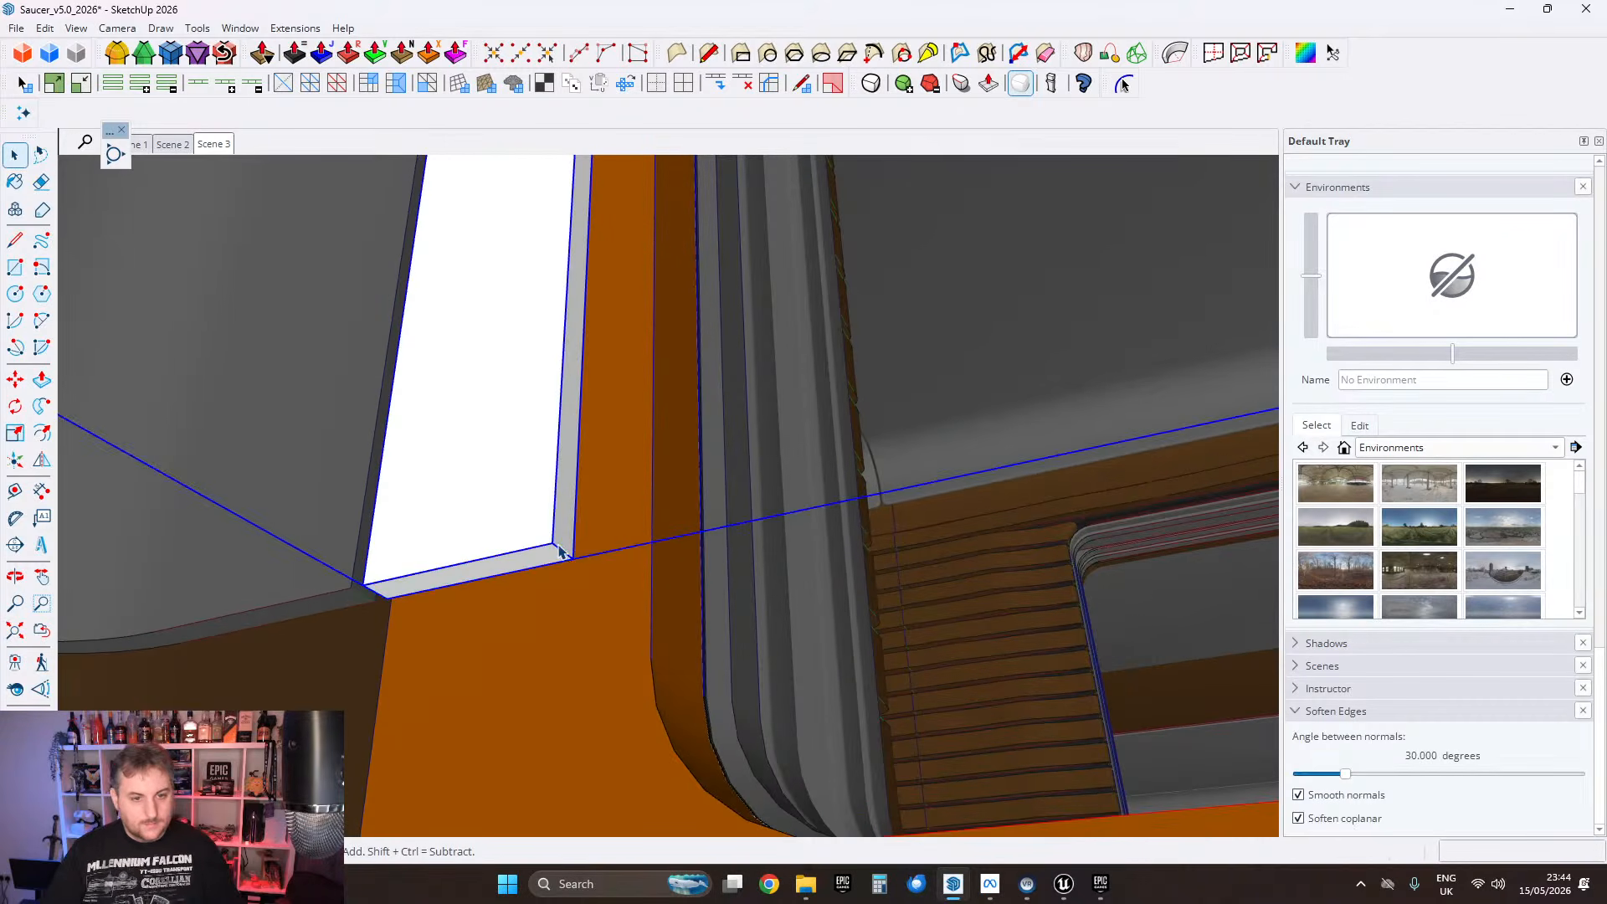
pyautogui.click(564, 551)
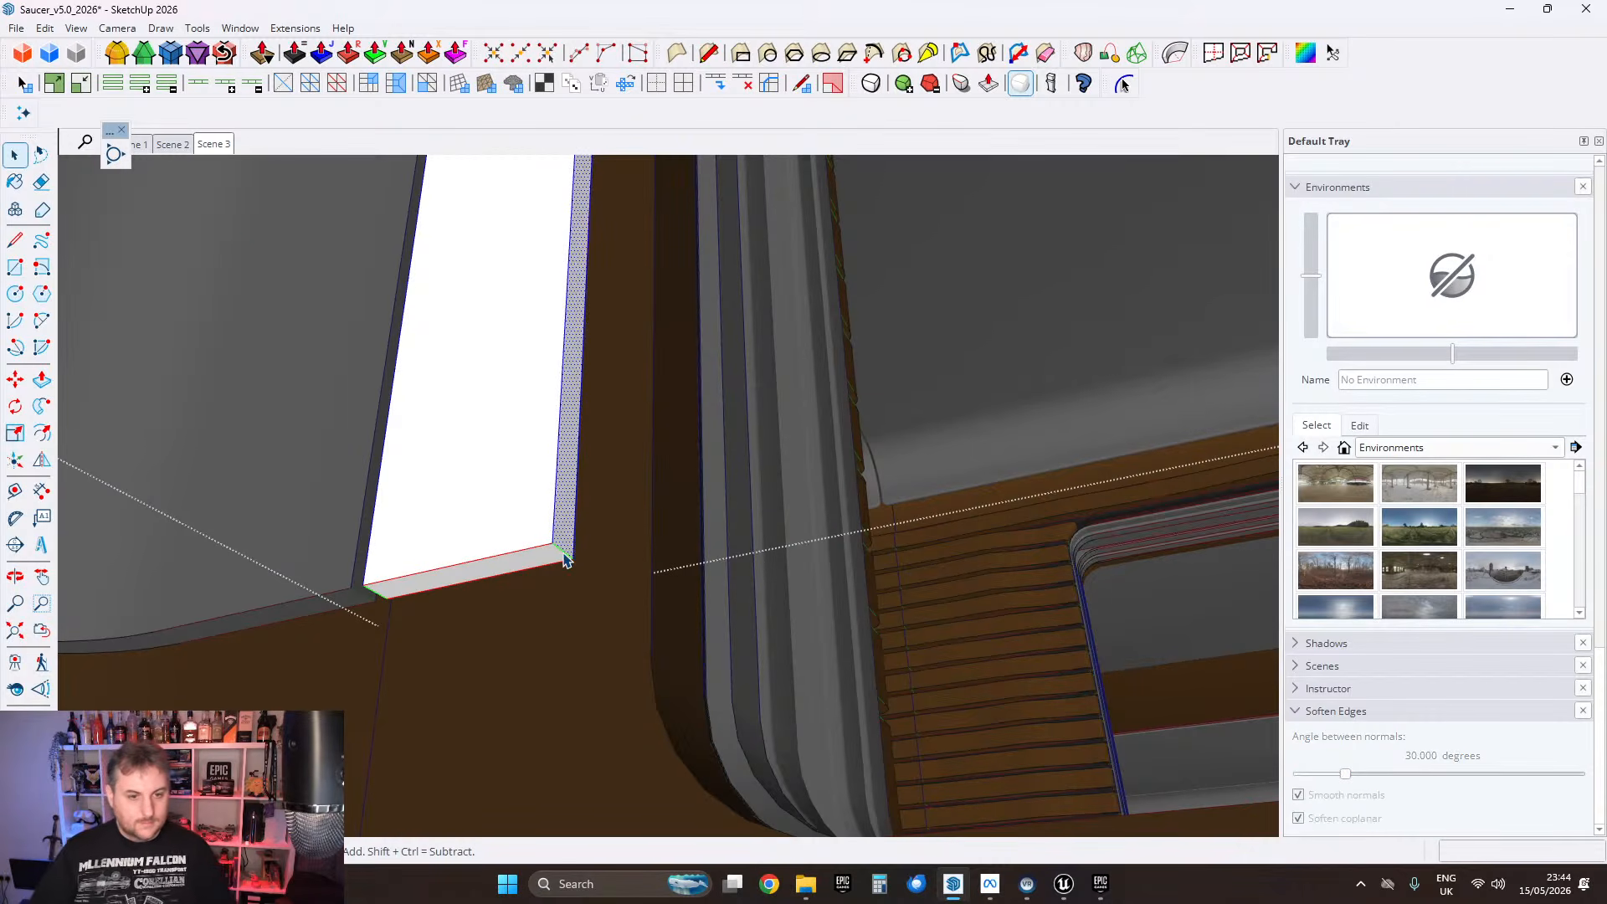
pyautogui.click(117, 55)
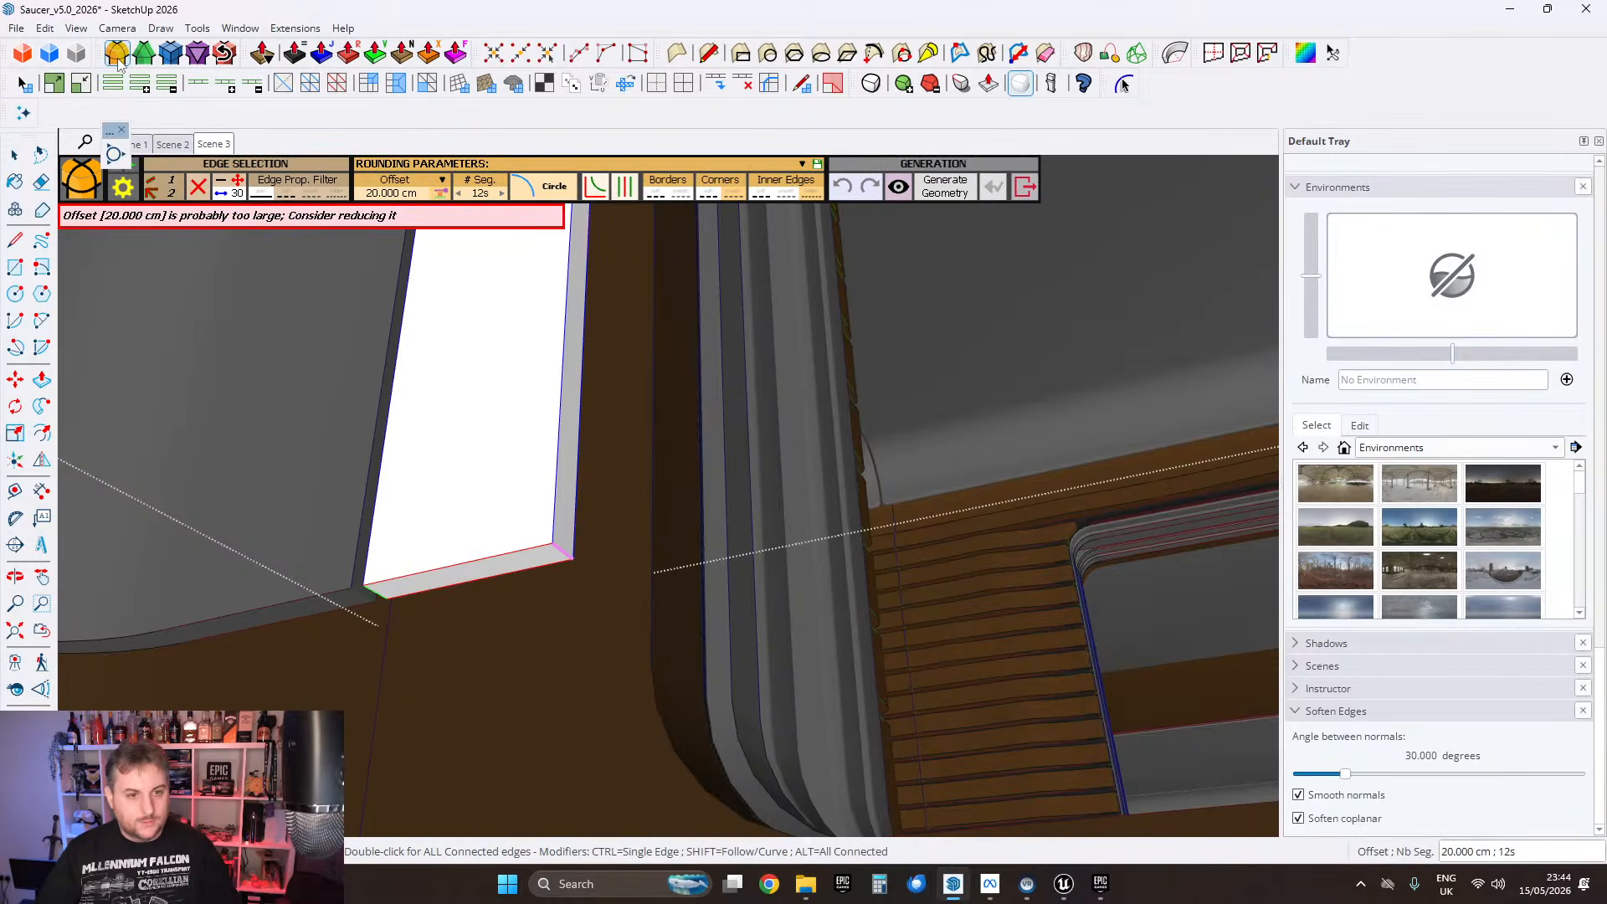
pyautogui.click(393, 194)
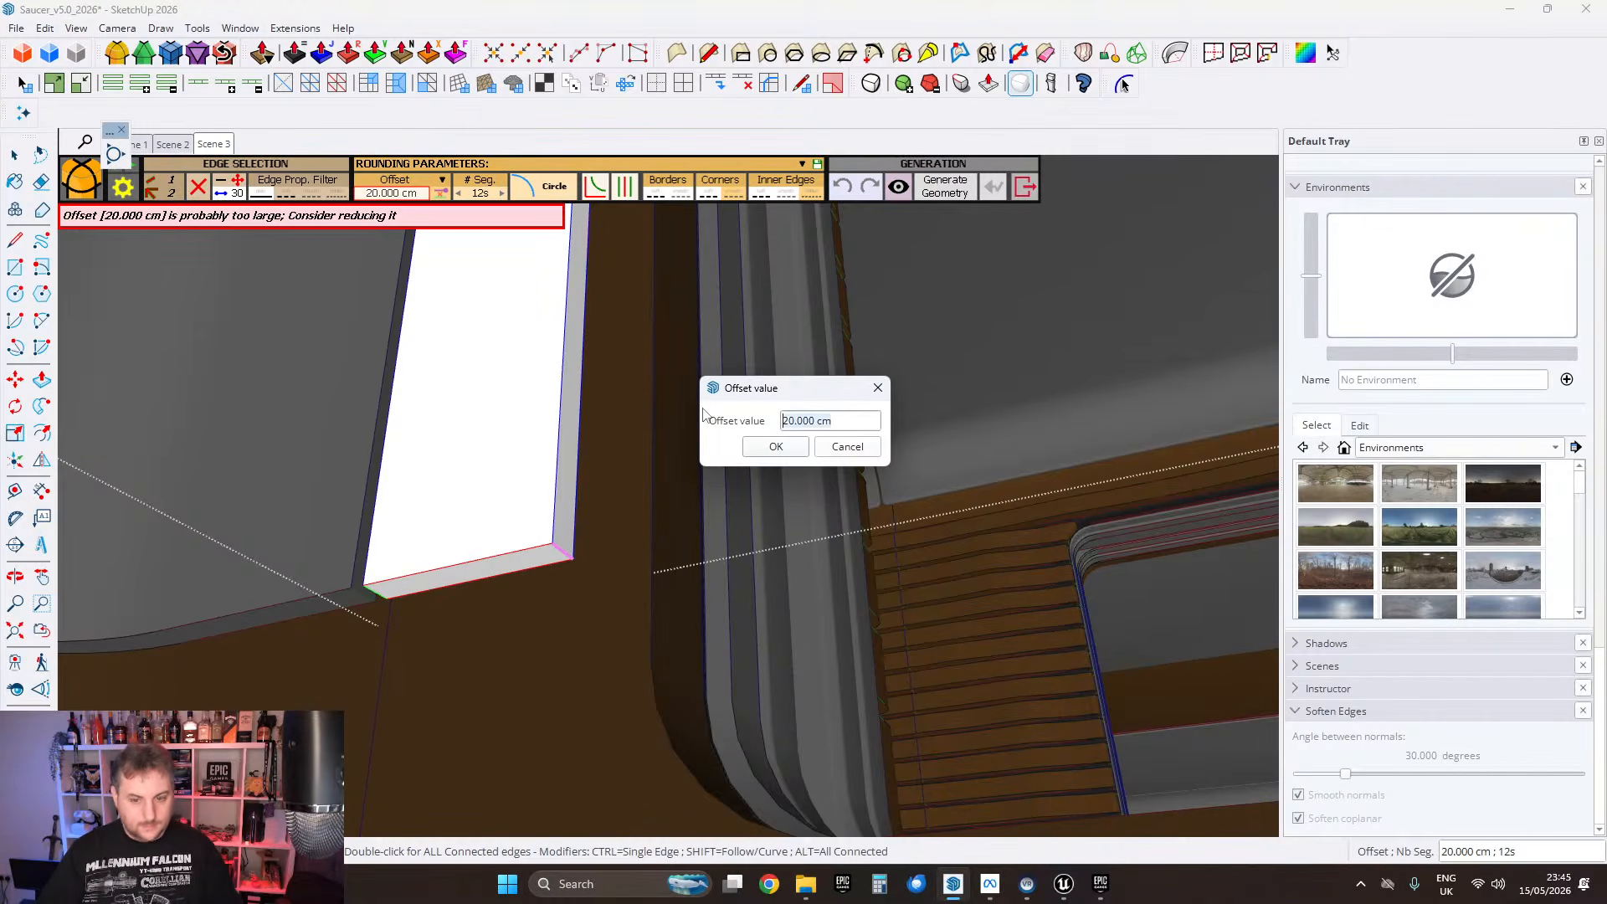
pyautogui.write('10')
pyautogui.press('Return')
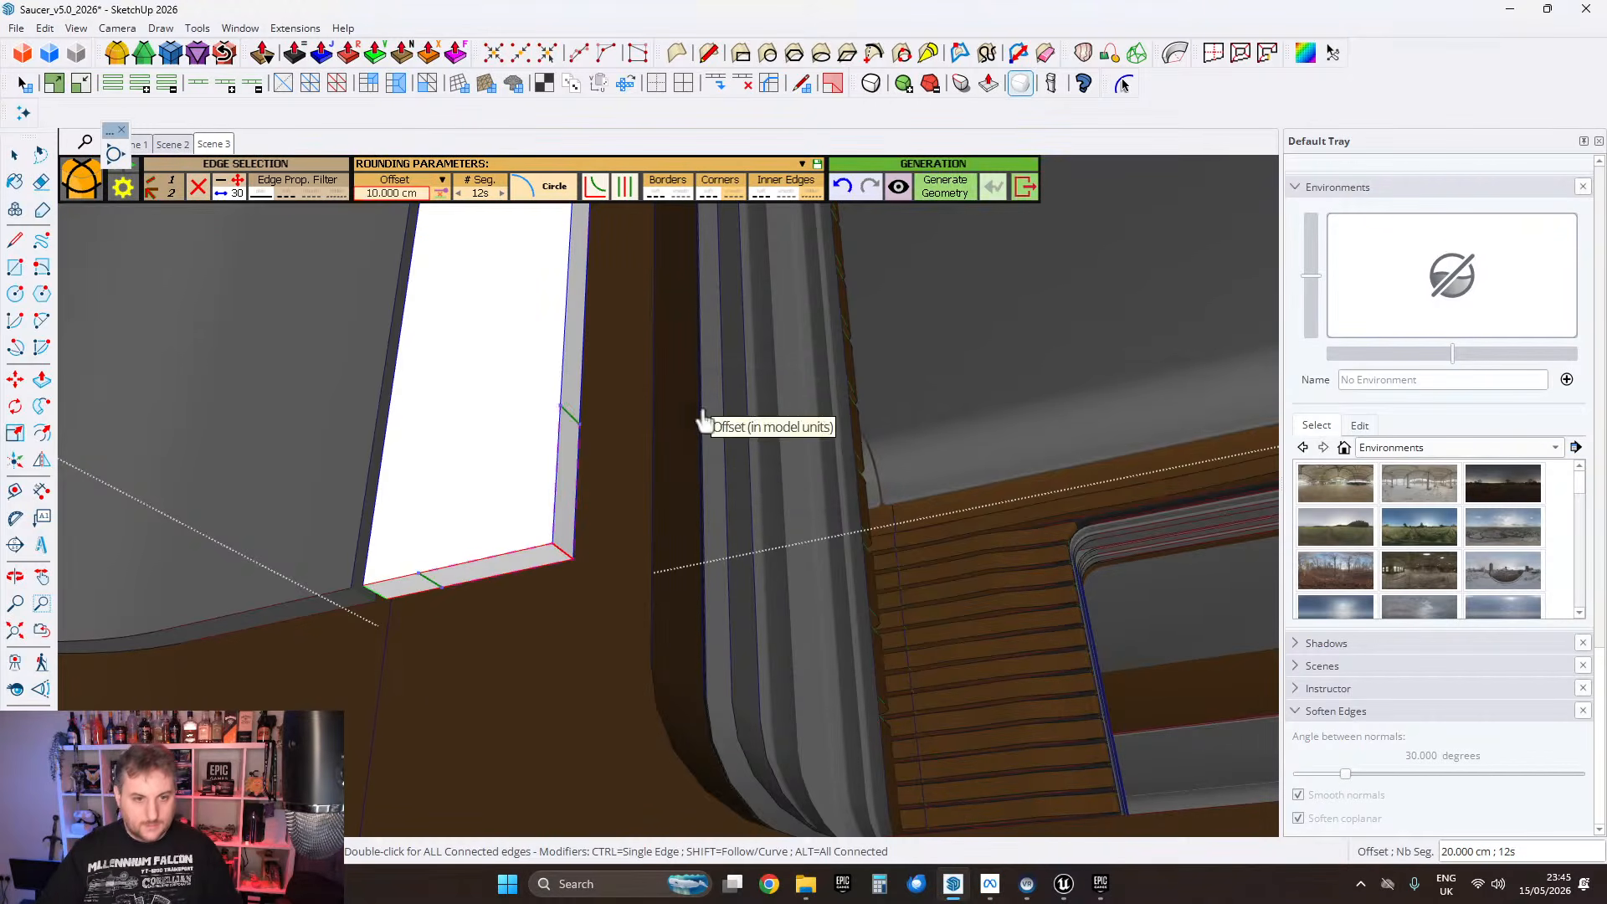
pyautogui.click(457, 196)
pyautogui.click(457, 196)
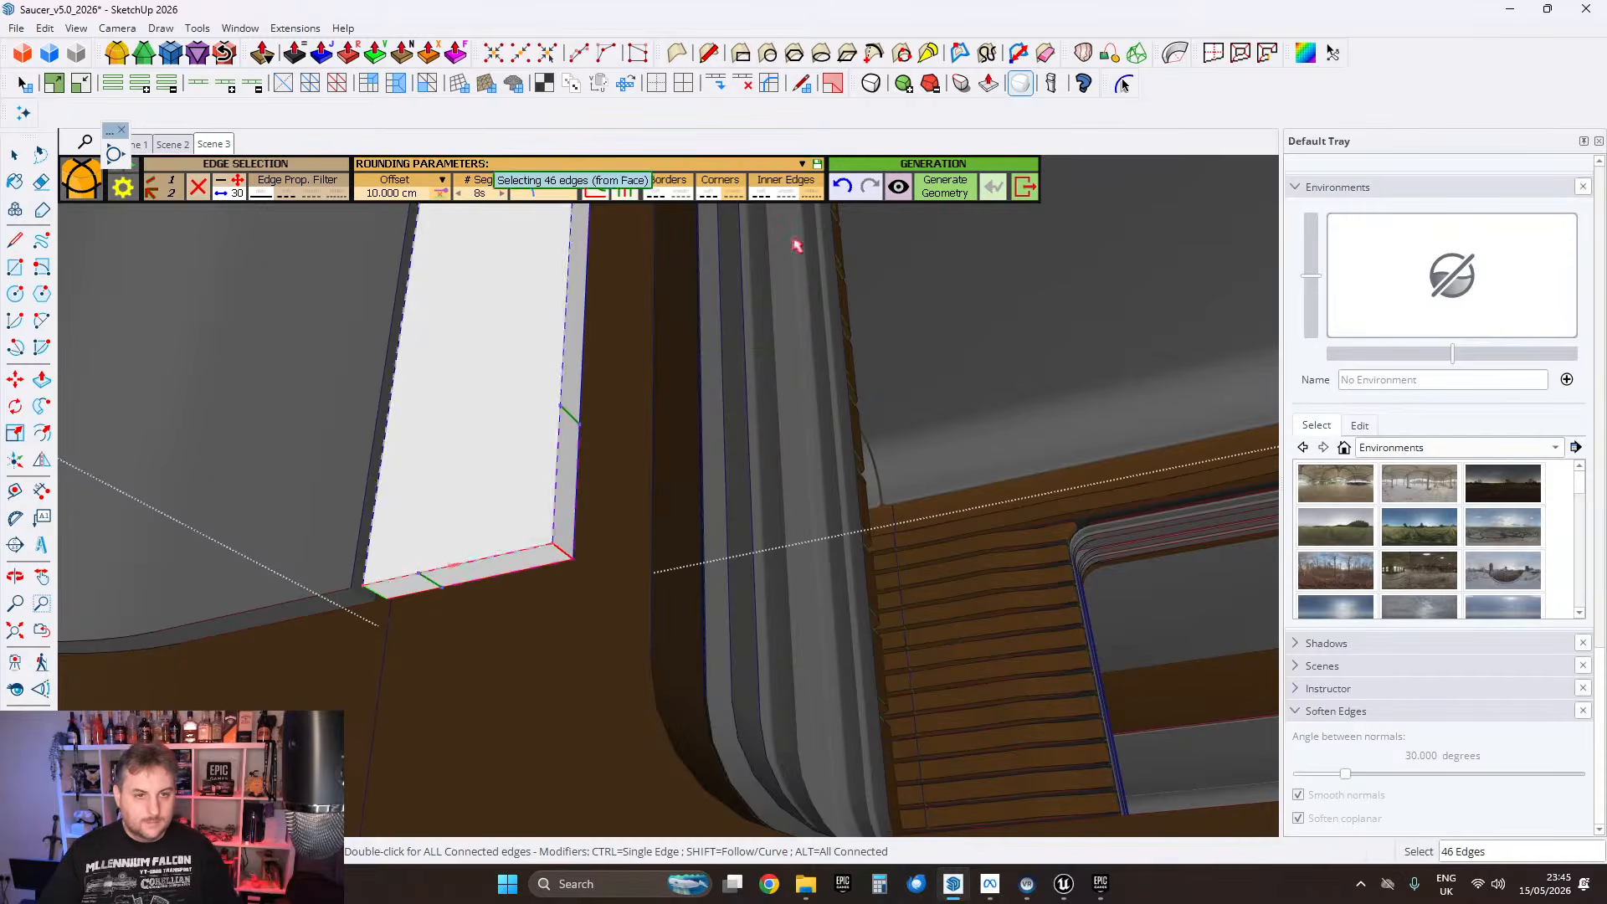
pyautogui.click(949, 191)
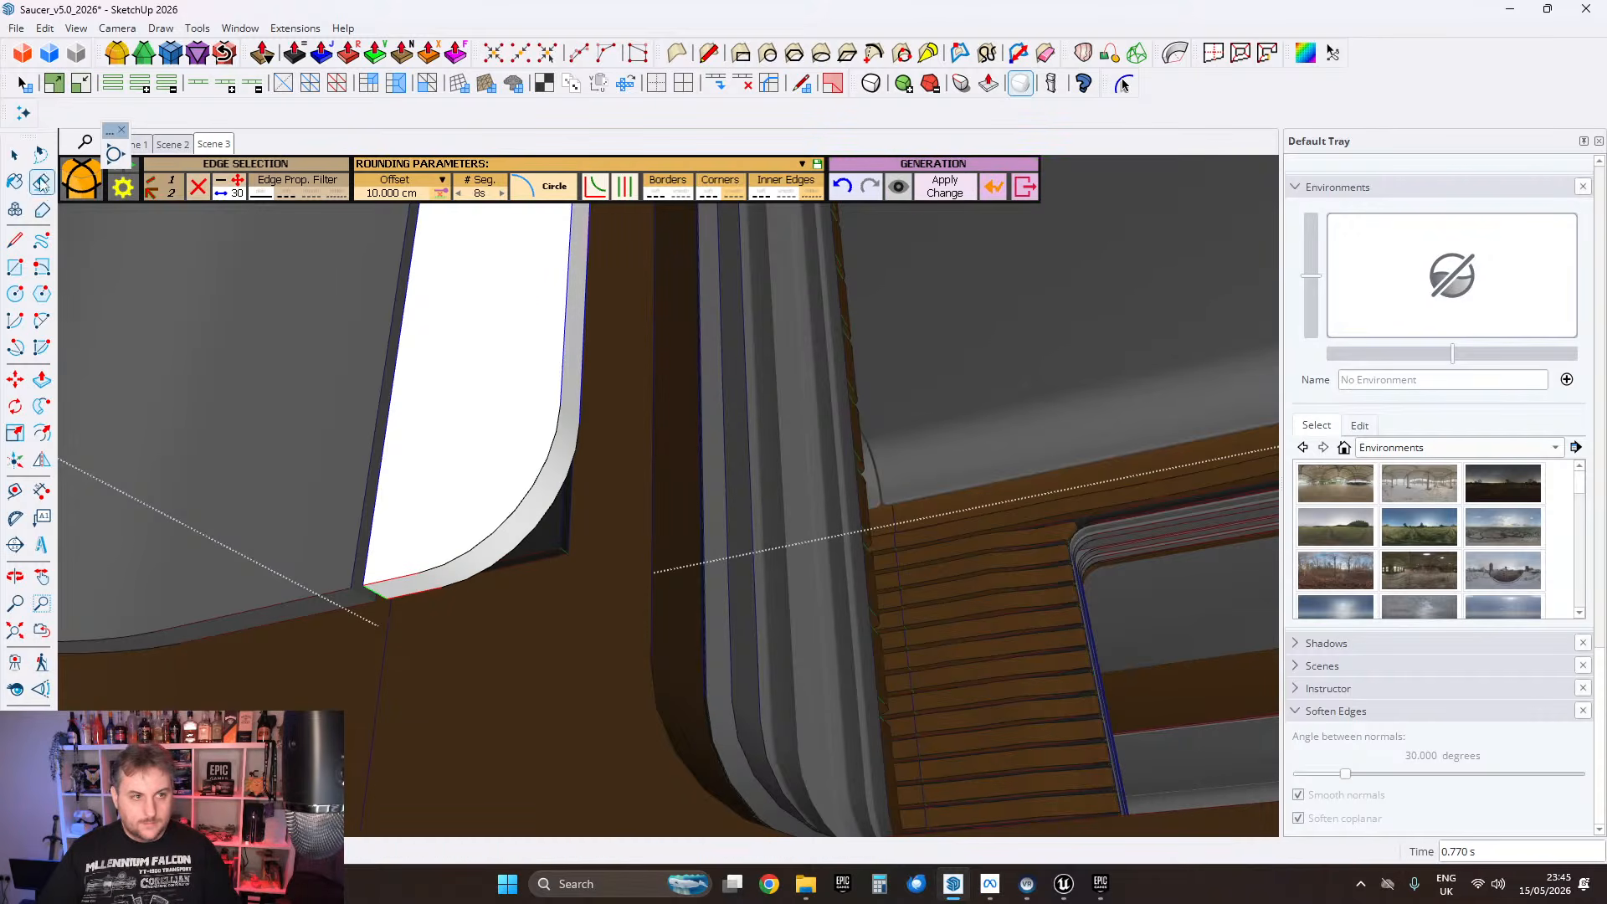
pyautogui.click(15, 155)
# Step: Round the matching lower corner of the wide light grey panel across the doorway with a 10 cm offset and 8 segments
pyautogui.scroll(-4, 502, 461)
pyautogui.moveTo(509, 466); pyautogui.dragTo(535, 502, button='middle')
pyautogui.keyDown('shift'); pyautogui.moveTo(1013, 605); pyautogui.dragTo(653, 539, button='middle'); pyautogui.keyUp('shift')
pyautogui.scroll(6, 933, 486)
pyautogui.click(664, 537)
pyautogui.click(661, 512)
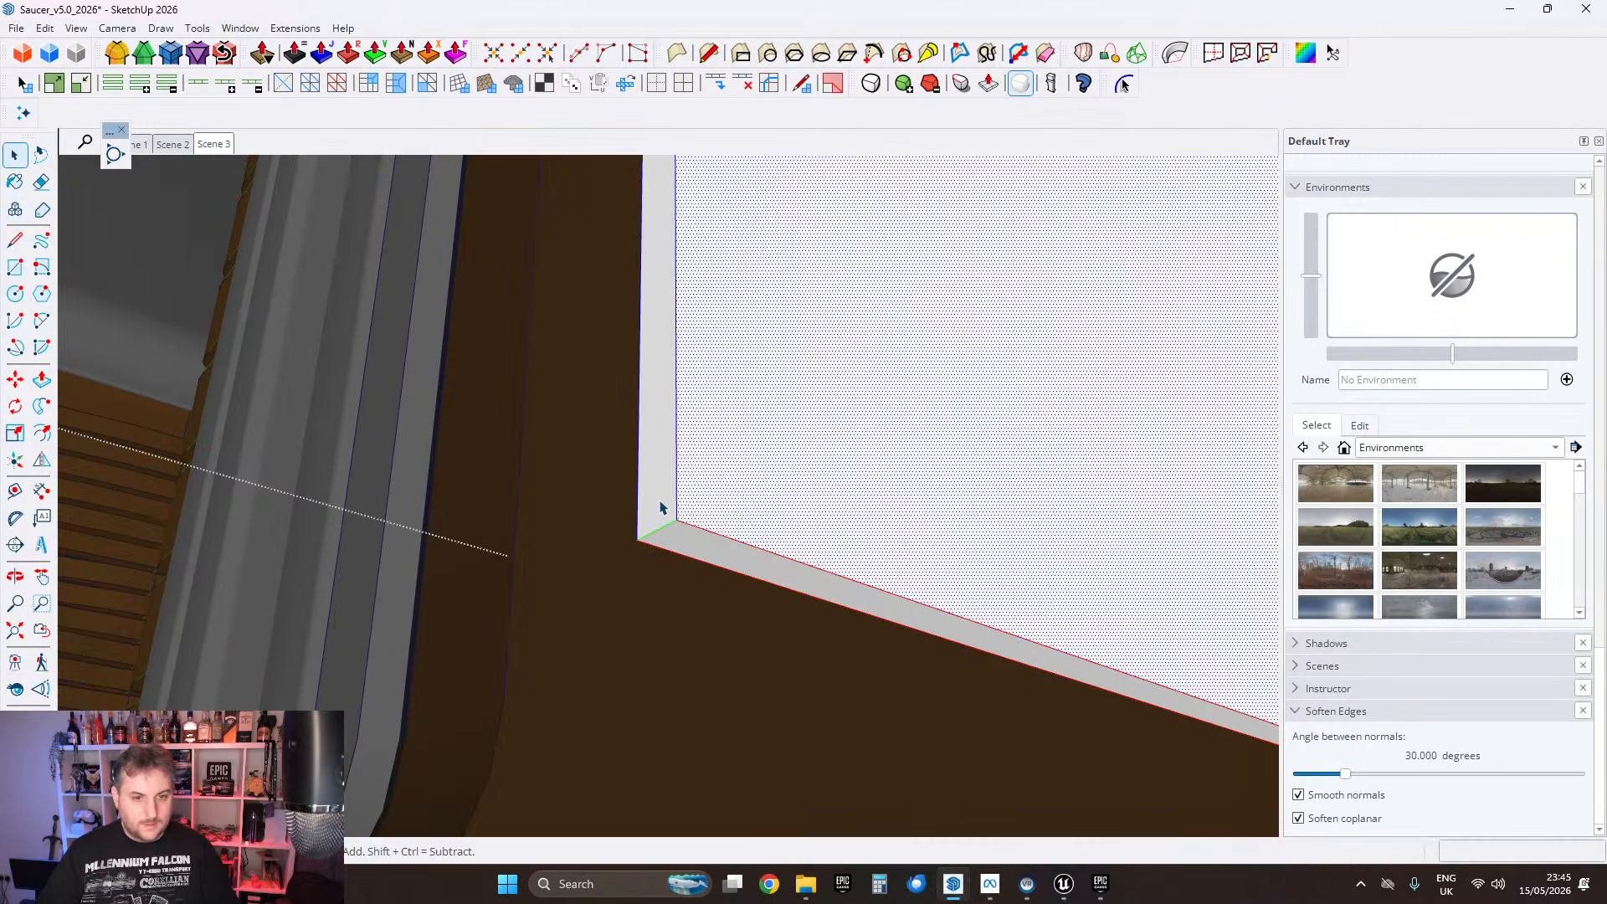
pyautogui.click(117, 54)
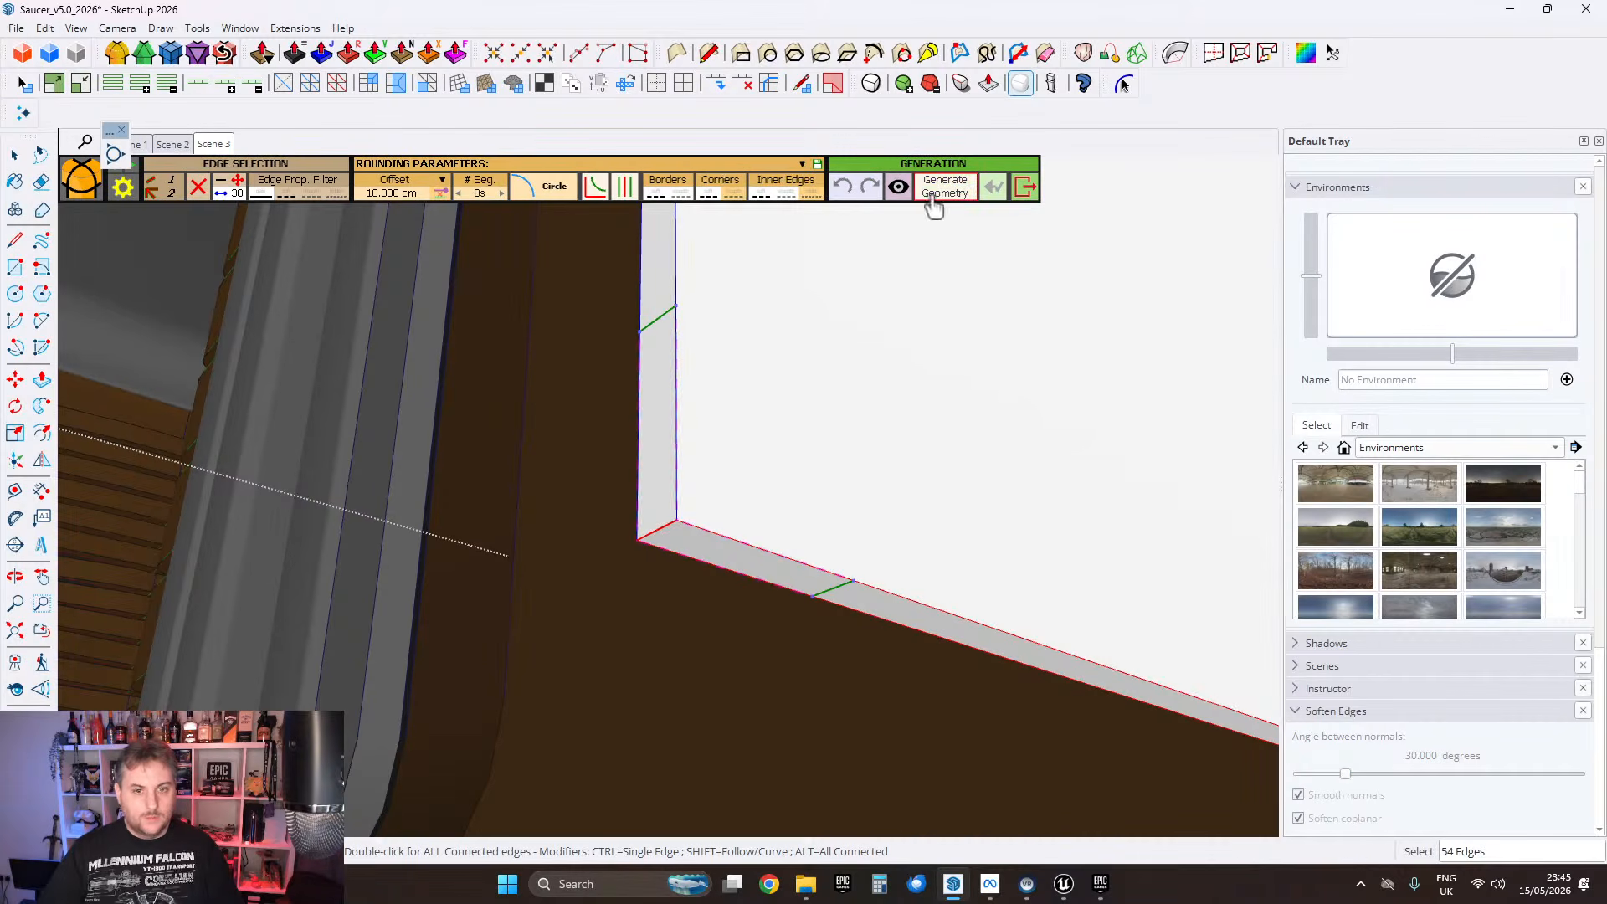
pyautogui.click(932, 190)
pyautogui.click(15, 155)
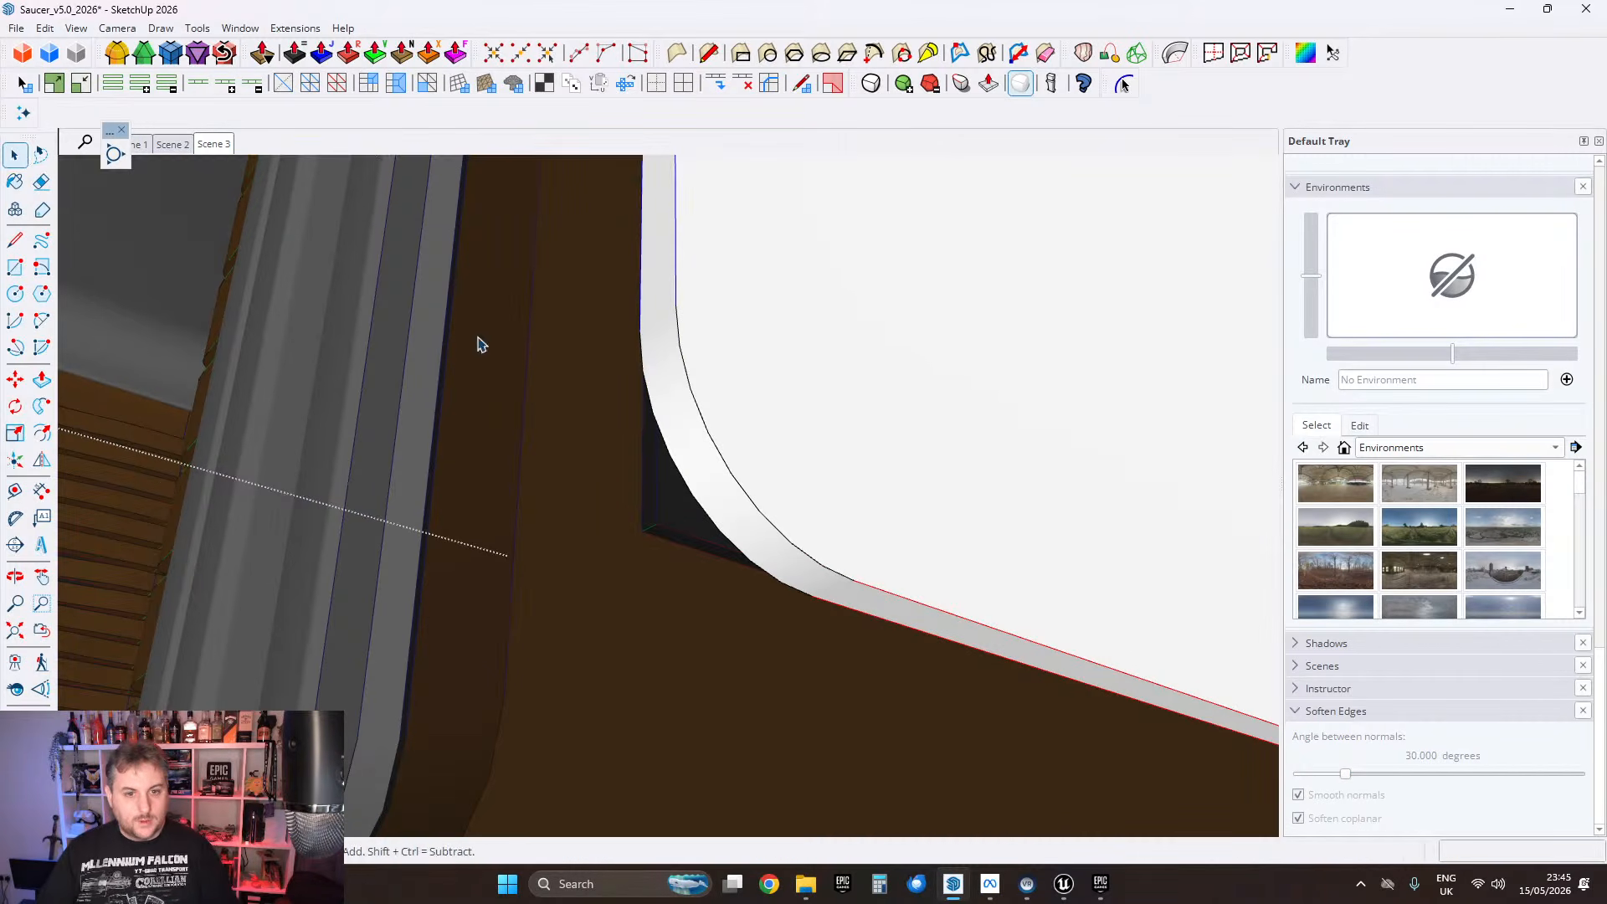
# Step: Examine the rounded doorway corners from both sides of the wall and the adjoining compartment's wall panels
pyautogui.moveTo(478, 344); pyautogui.dragTo(363, 505, button='middle')
pyautogui.scroll(-6, 710, 505)
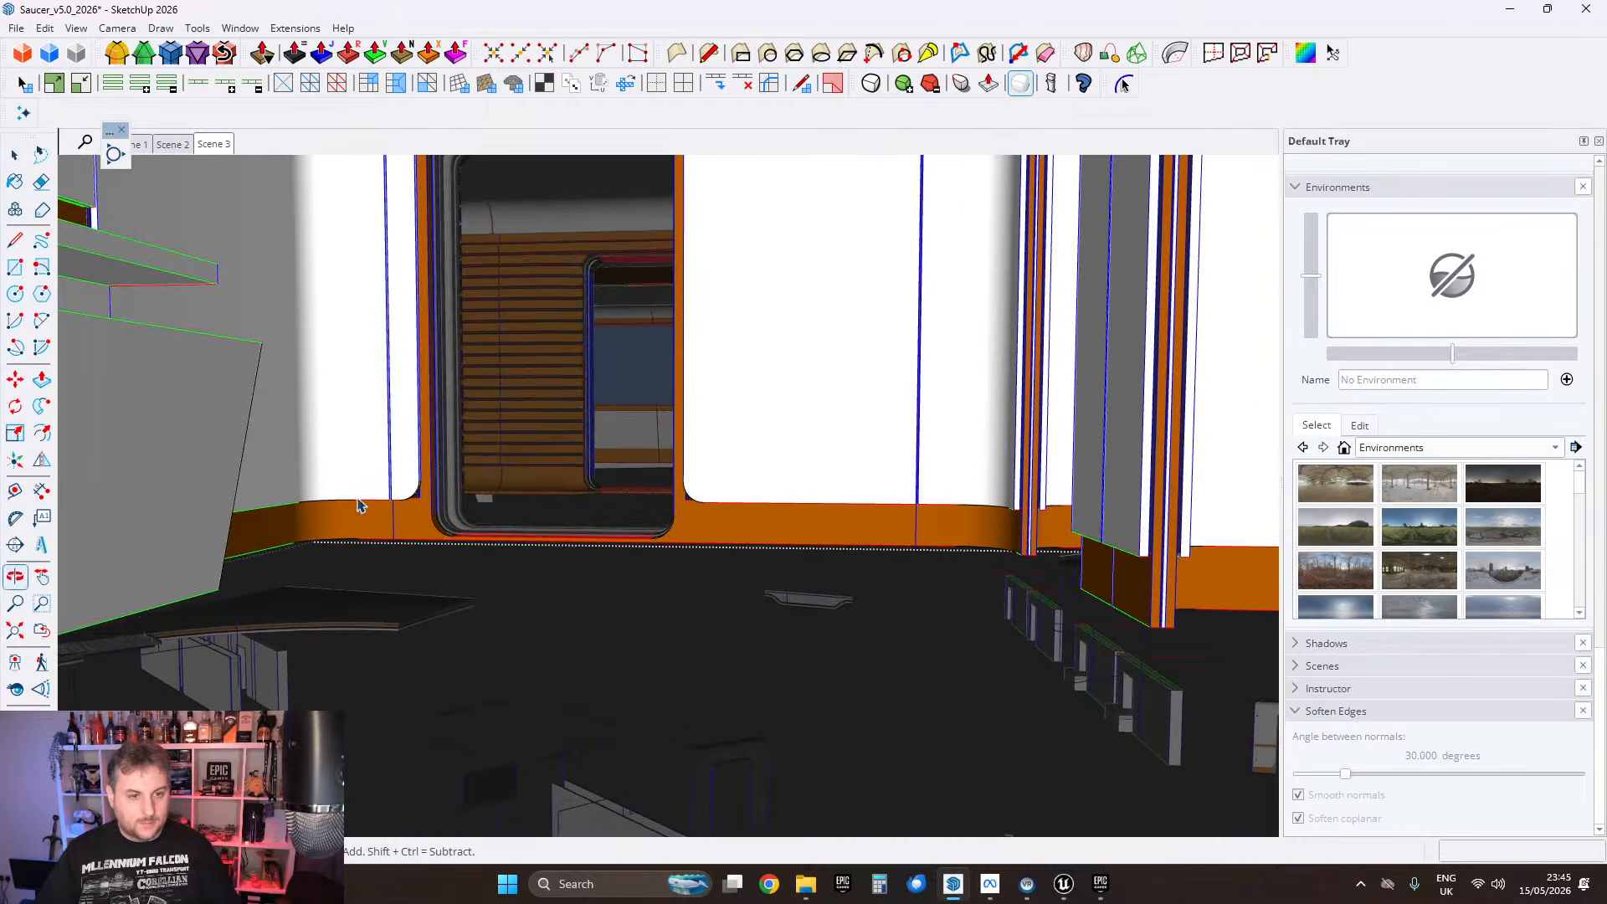
pyautogui.scroll(-3, 707, 457)
pyautogui.scroll(6, 659, 474)
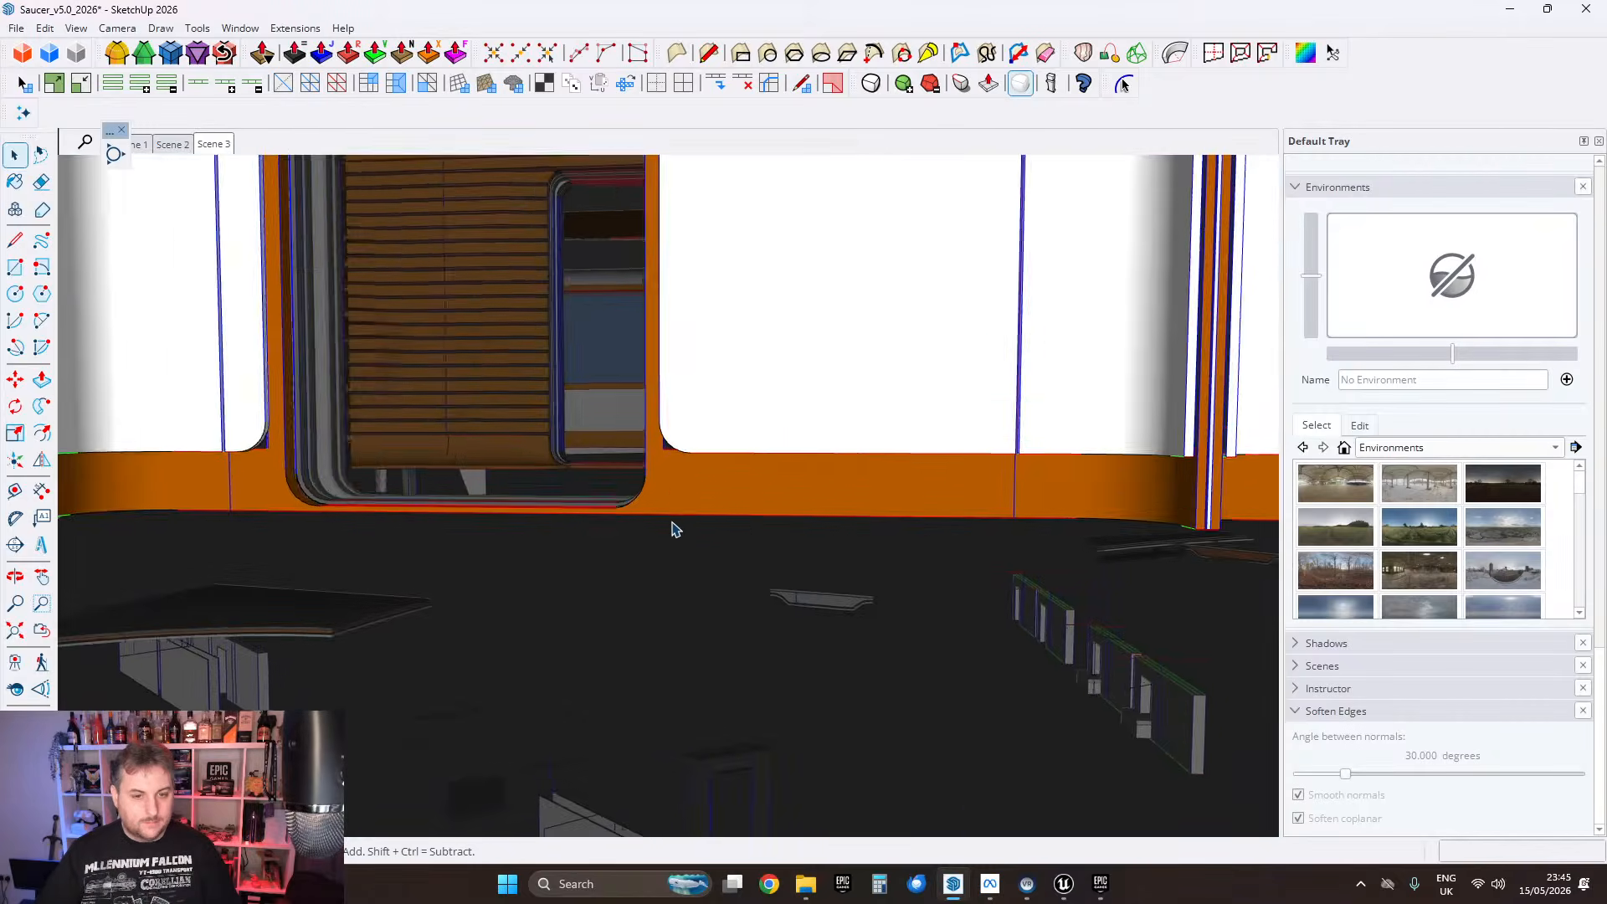
pyautogui.moveTo(675, 529); pyautogui.dragTo(595, 373, button='middle')
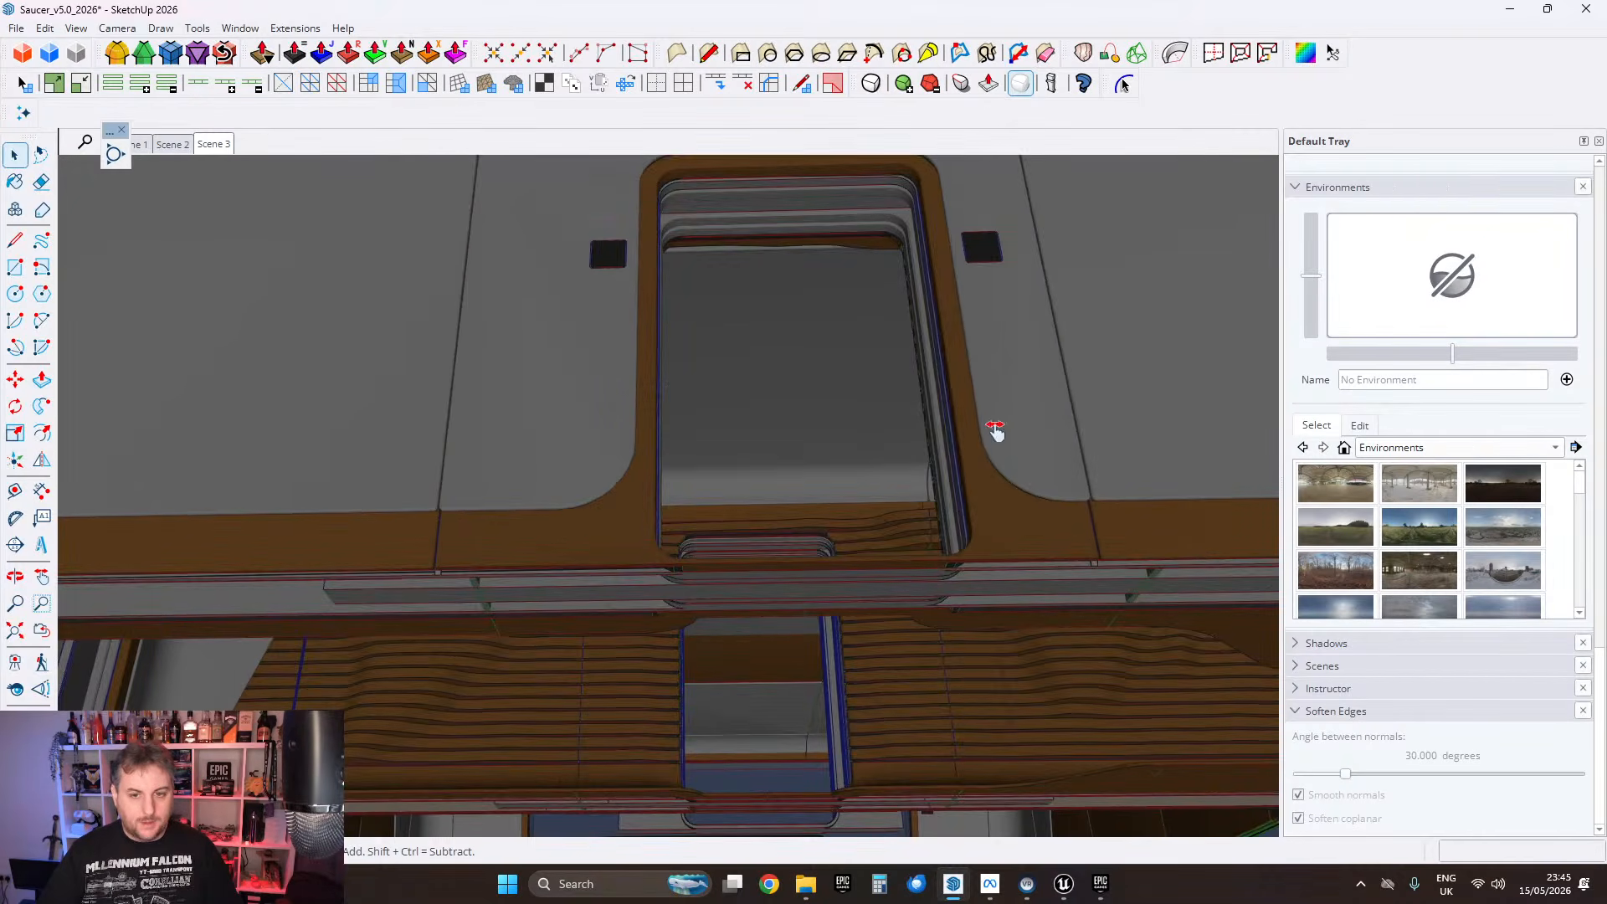
pyautogui.moveTo(993, 430)
pyautogui.mouseDown(button='middle')
pyautogui.moveTo(803, 477)
pyautogui.moveTo(914, 475)
pyautogui.moveTo(918, 401)
pyautogui.moveTo(989, 406)
pyautogui.mouseUp(button='middle')
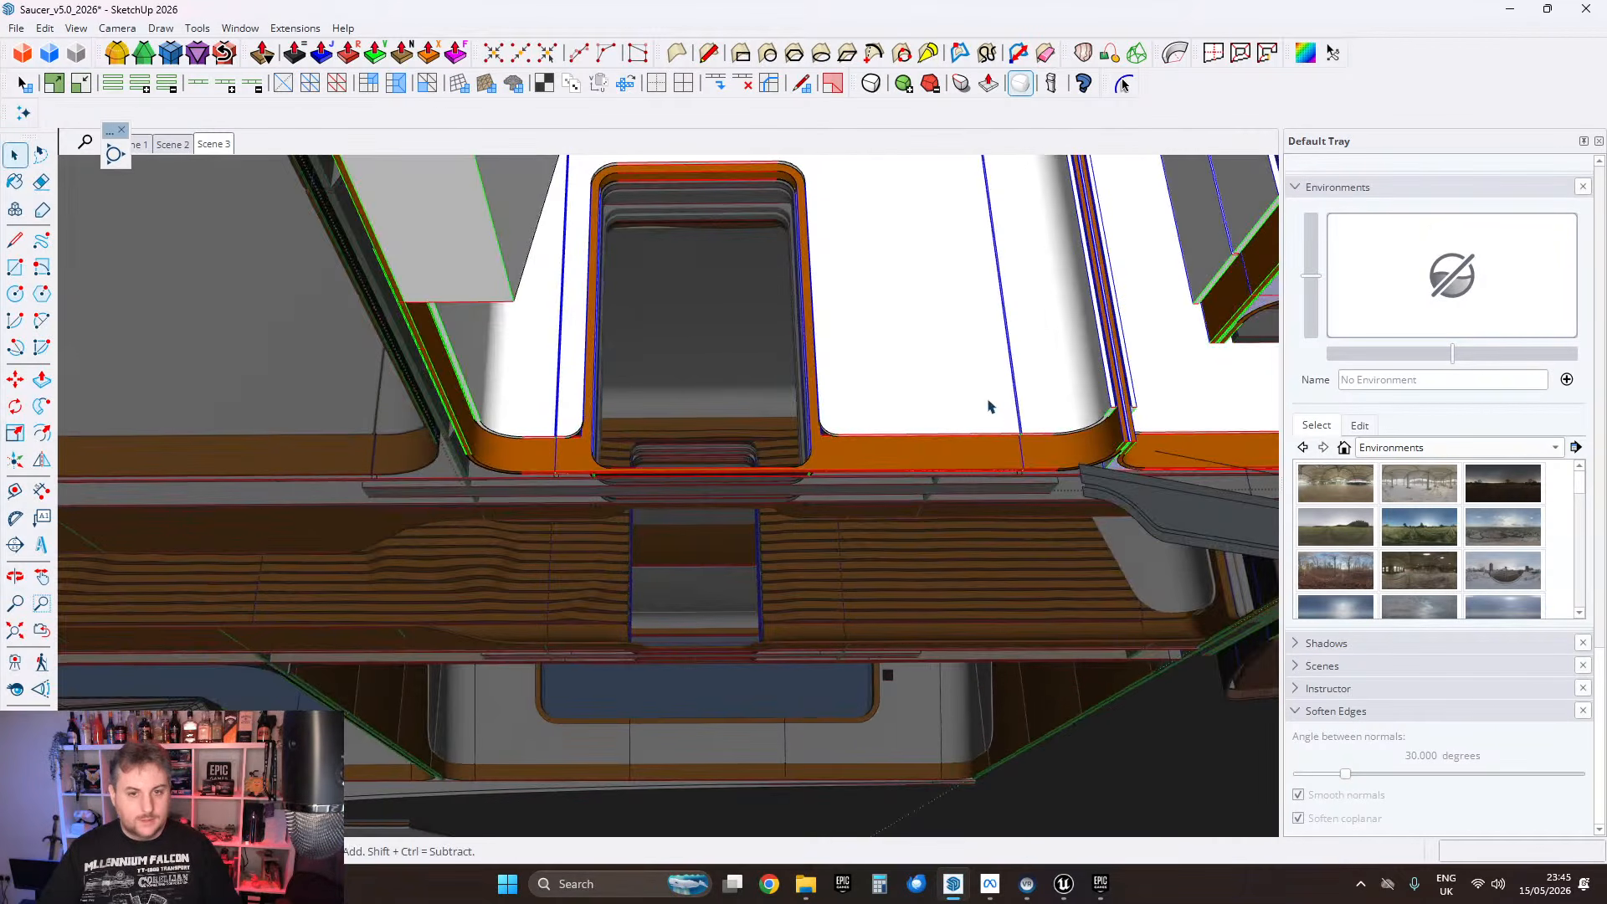
pyautogui.moveTo(858, 407)
pyautogui.mouseDown(button='middle')
pyautogui.moveTo(836, 305)
pyautogui.moveTo(801, 337)
pyautogui.moveTo(879, 344)
pyautogui.moveTo(923, 390)
pyautogui.moveTo(850, 377)
pyautogui.moveTo(821, 423)
pyautogui.moveTo(707, 417)
pyautogui.moveTo(1214, 310)
pyautogui.moveTo(893, 303)
pyautogui.moveTo(871, 414)
pyautogui.mouseUp(button='middle')
pyautogui.scroll(4, 681, 520)
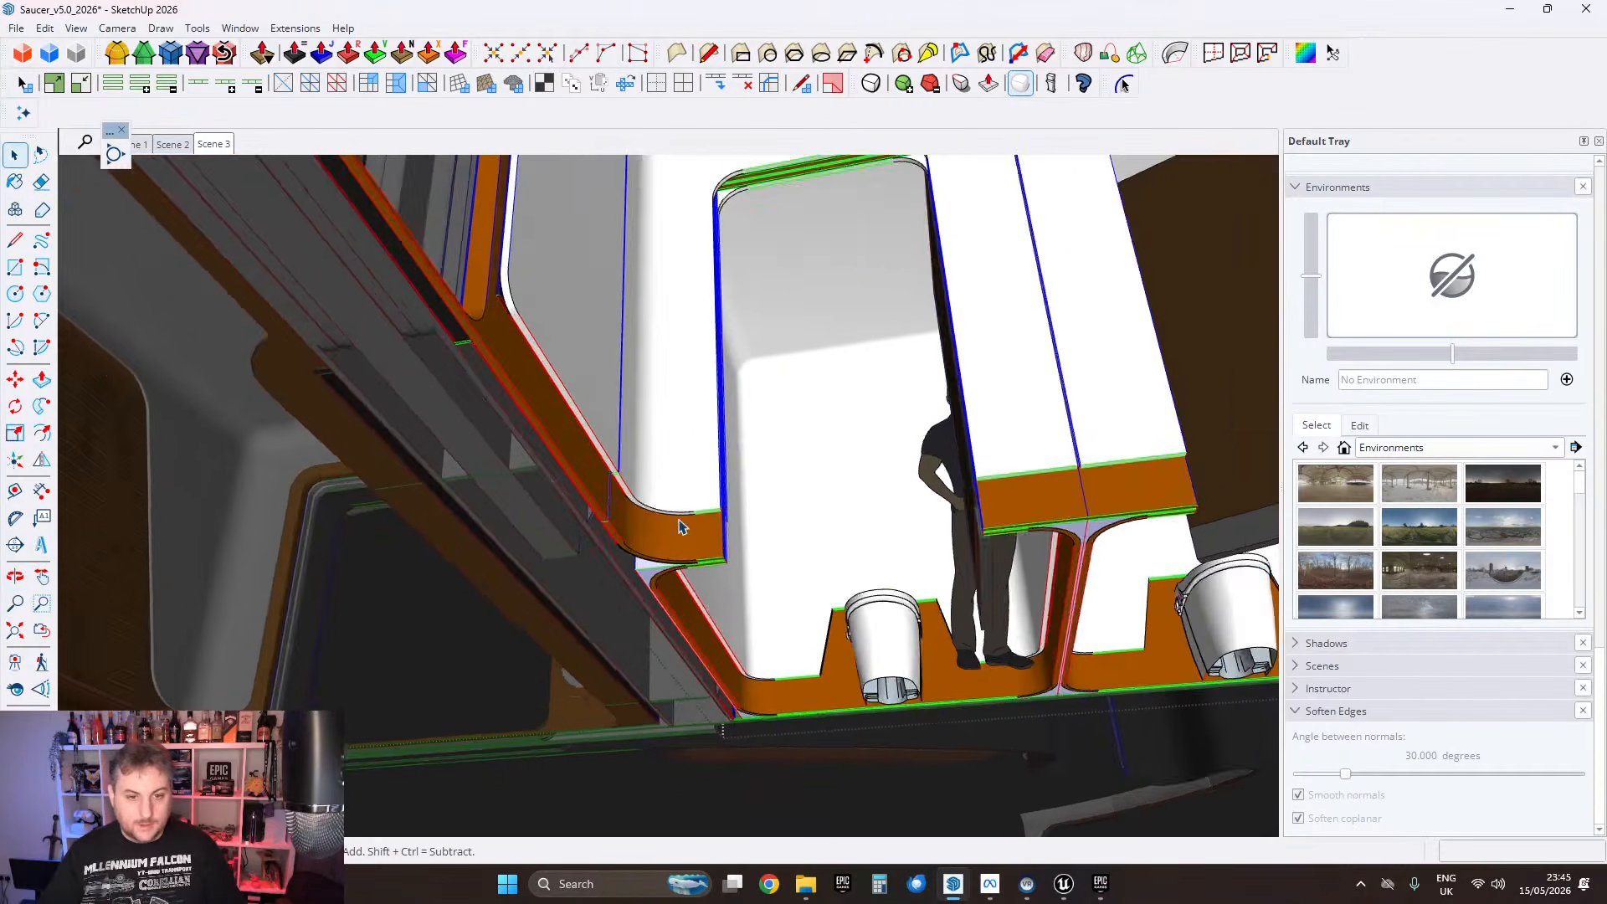
# Step: Examine the compartment's light wall panels, orange lower bands and doorway openings from several sides
pyautogui.keyDown('shift'); pyautogui.moveTo(679, 494); pyautogui.dragTo(536, 531, button='middle'); pyautogui.keyUp('shift')
pyautogui.scroll(3, 555, 546)
pyautogui.scroll(-5, 569, 502)
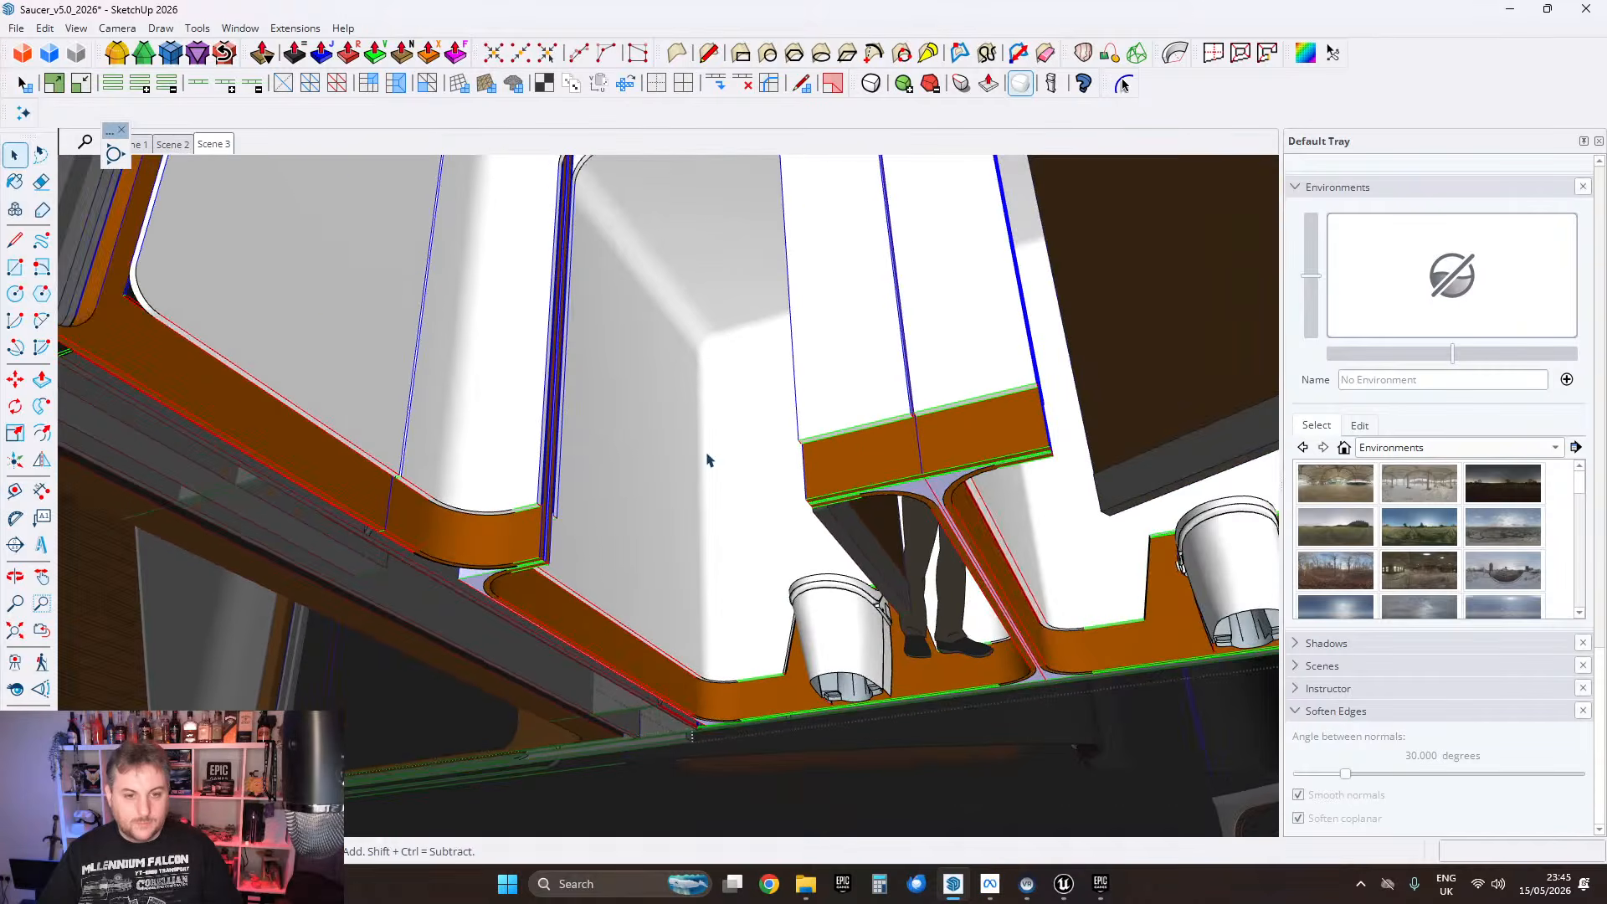
pyautogui.moveTo(710, 459); pyautogui.dragTo(1017, 395, button='middle')
pyautogui.scroll(-2, 861, 416)
pyautogui.keyDown('shift'); pyautogui.moveTo(861, 416); pyautogui.dragTo(456, 452, button='middle'); pyautogui.keyUp('shift')
pyautogui.scroll(-1, 553, 455)
pyautogui.keyDown('shift'); pyautogui.moveTo(553, 456); pyautogui.dragTo(1127, 405, button='middle'); pyautogui.keyUp('shift')
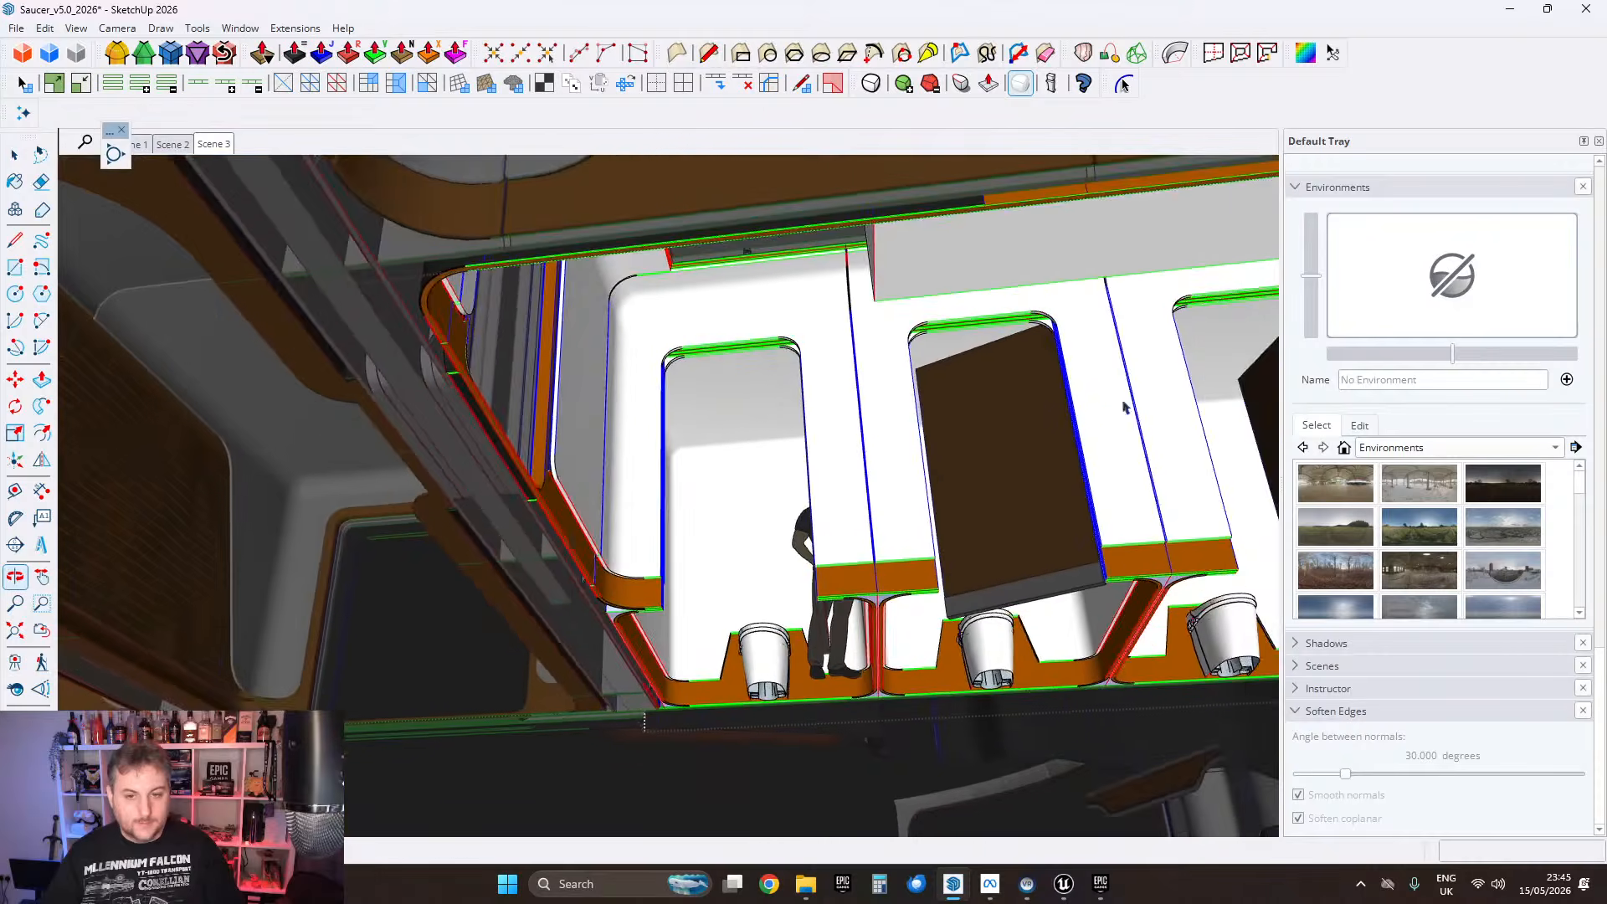
pyautogui.scroll(1, 929, 506)
pyautogui.moveTo(834, 555); pyautogui.dragTo(576, 399, button='middle')
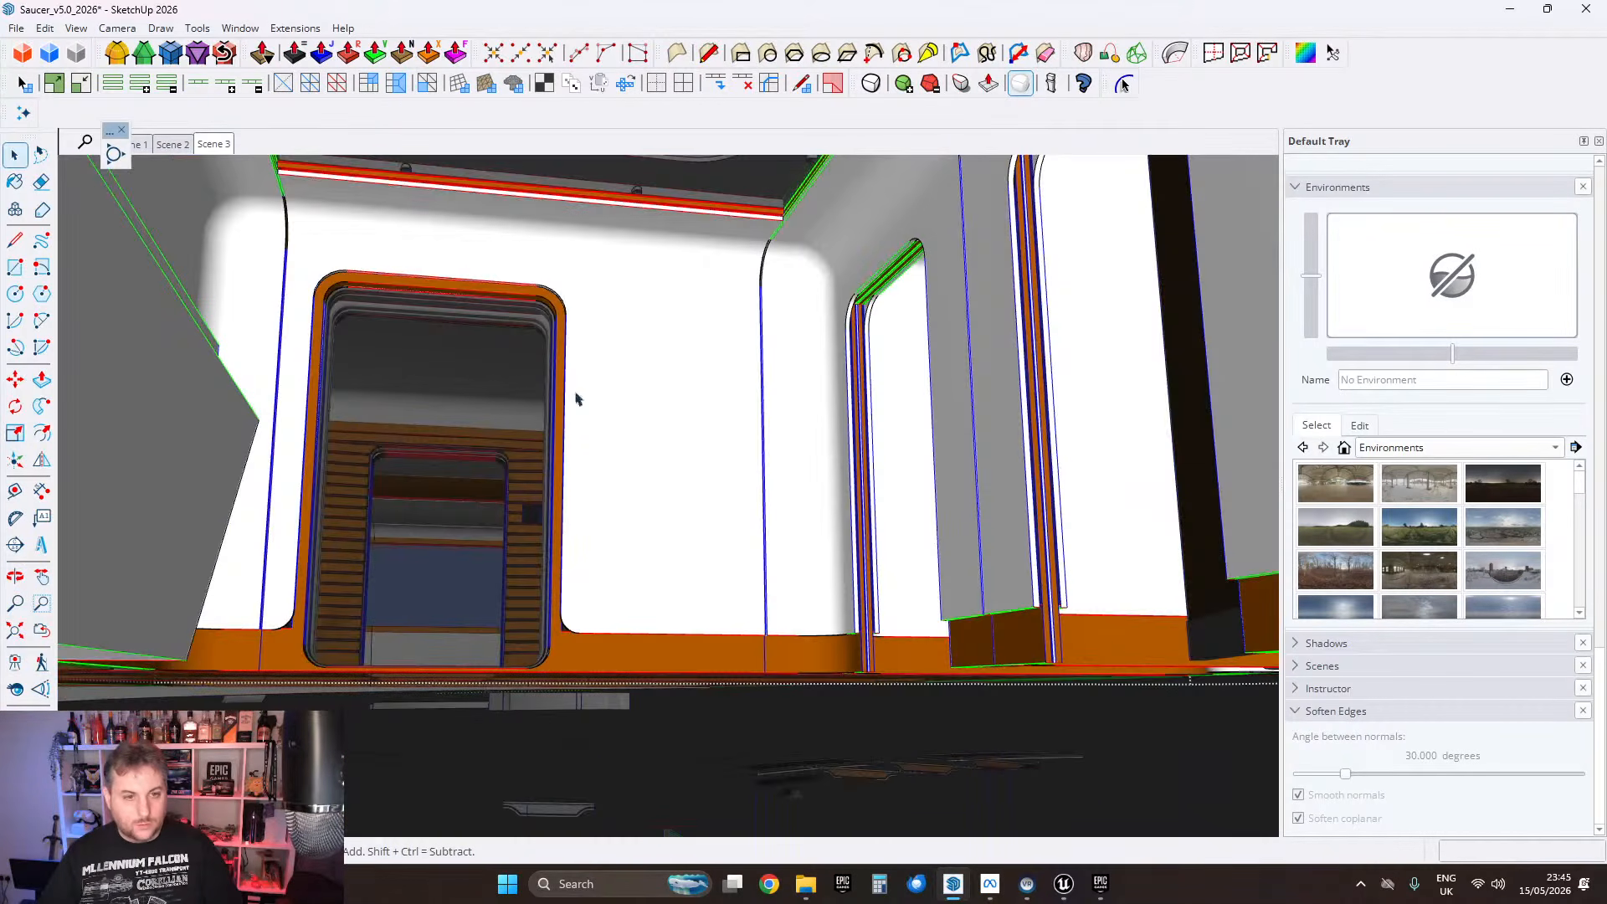
# Step: Select the raised outer edge loop of the orange doorway surround and gauge a rounding distance at its lower corner with the Line tool
pyautogui.keyDown('shift'); pyautogui.moveTo(577, 617); pyautogui.dragTo(699, 480, button='middle'); pyautogui.keyUp('shift')
pyautogui.scroll(5, 700, 480)
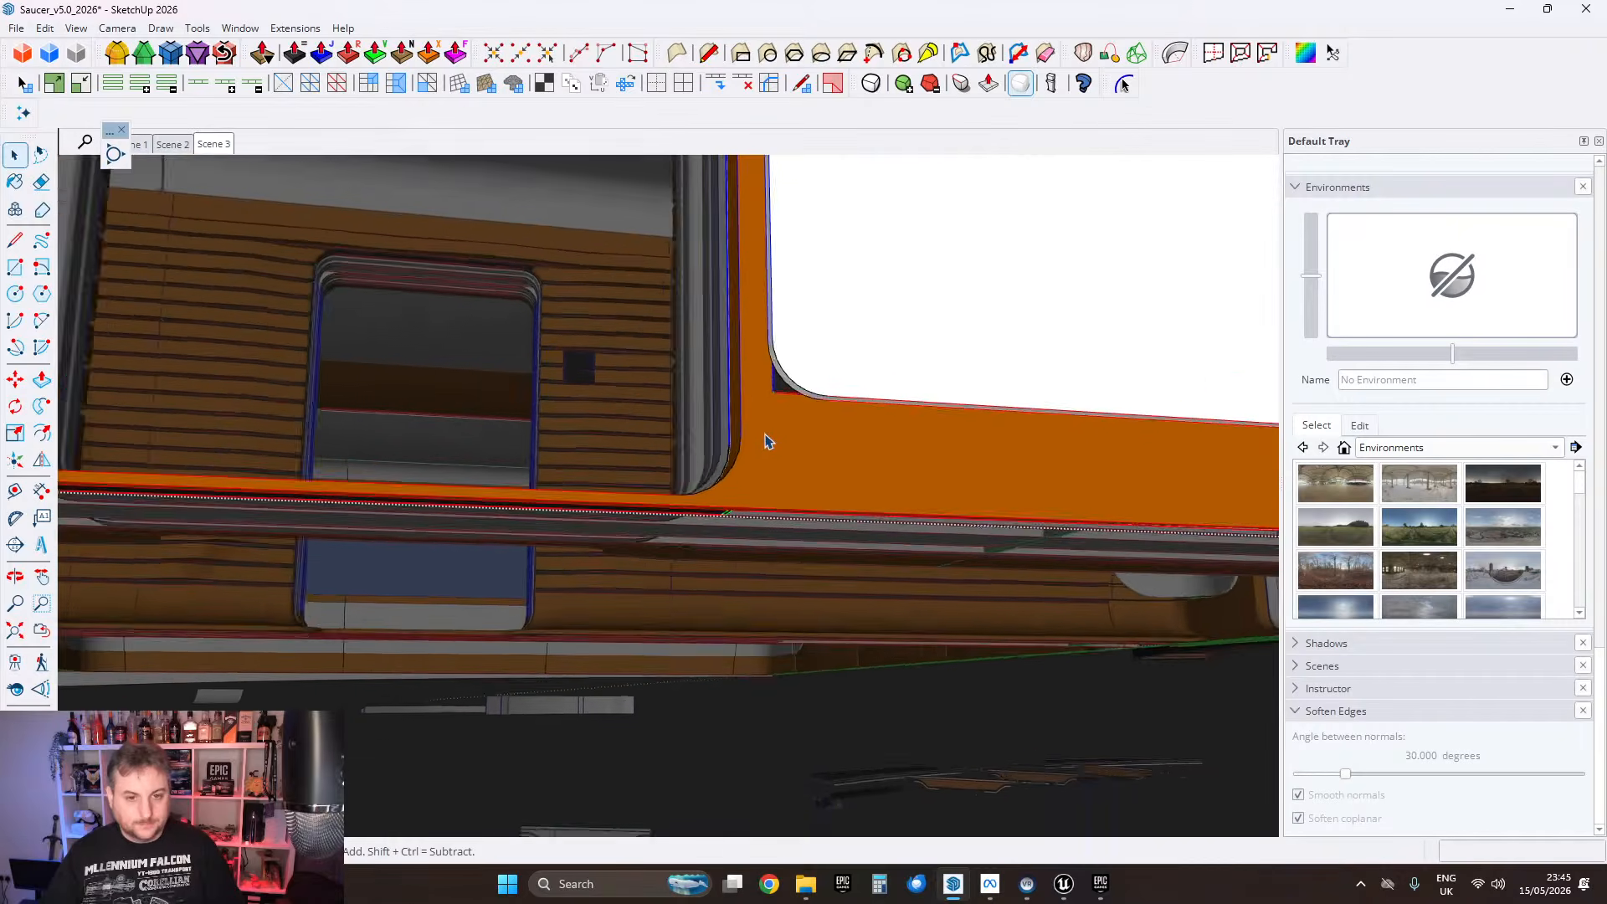
pyautogui.moveTo(775, 409); pyautogui.dragTo(703, 460, button='middle')
pyautogui.press('space')
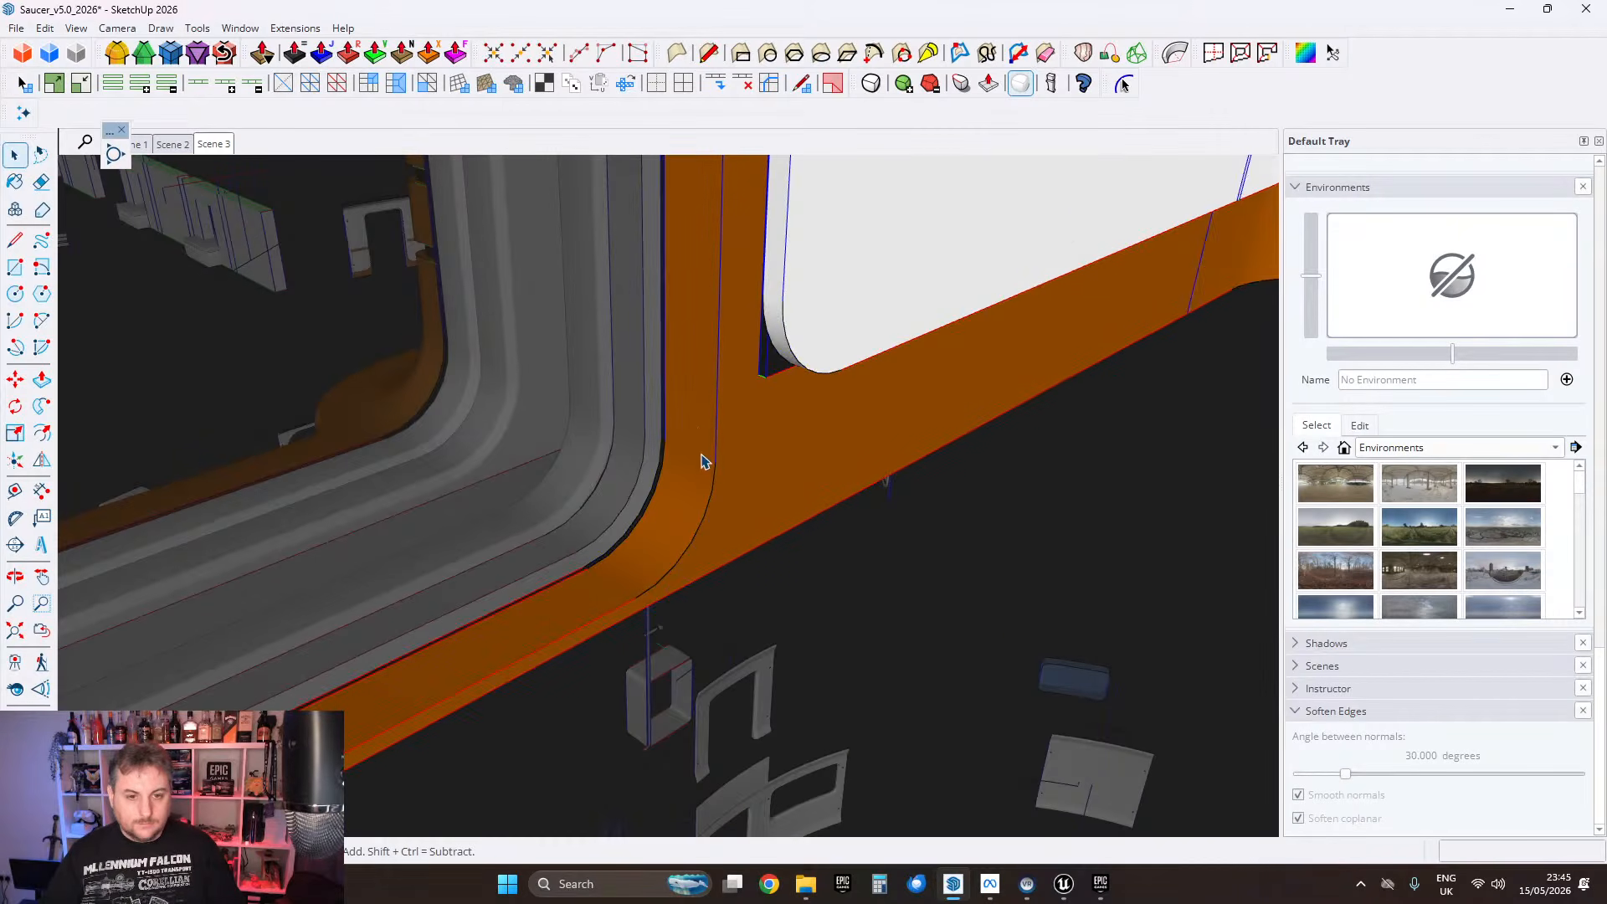
pyautogui.click(700, 434)
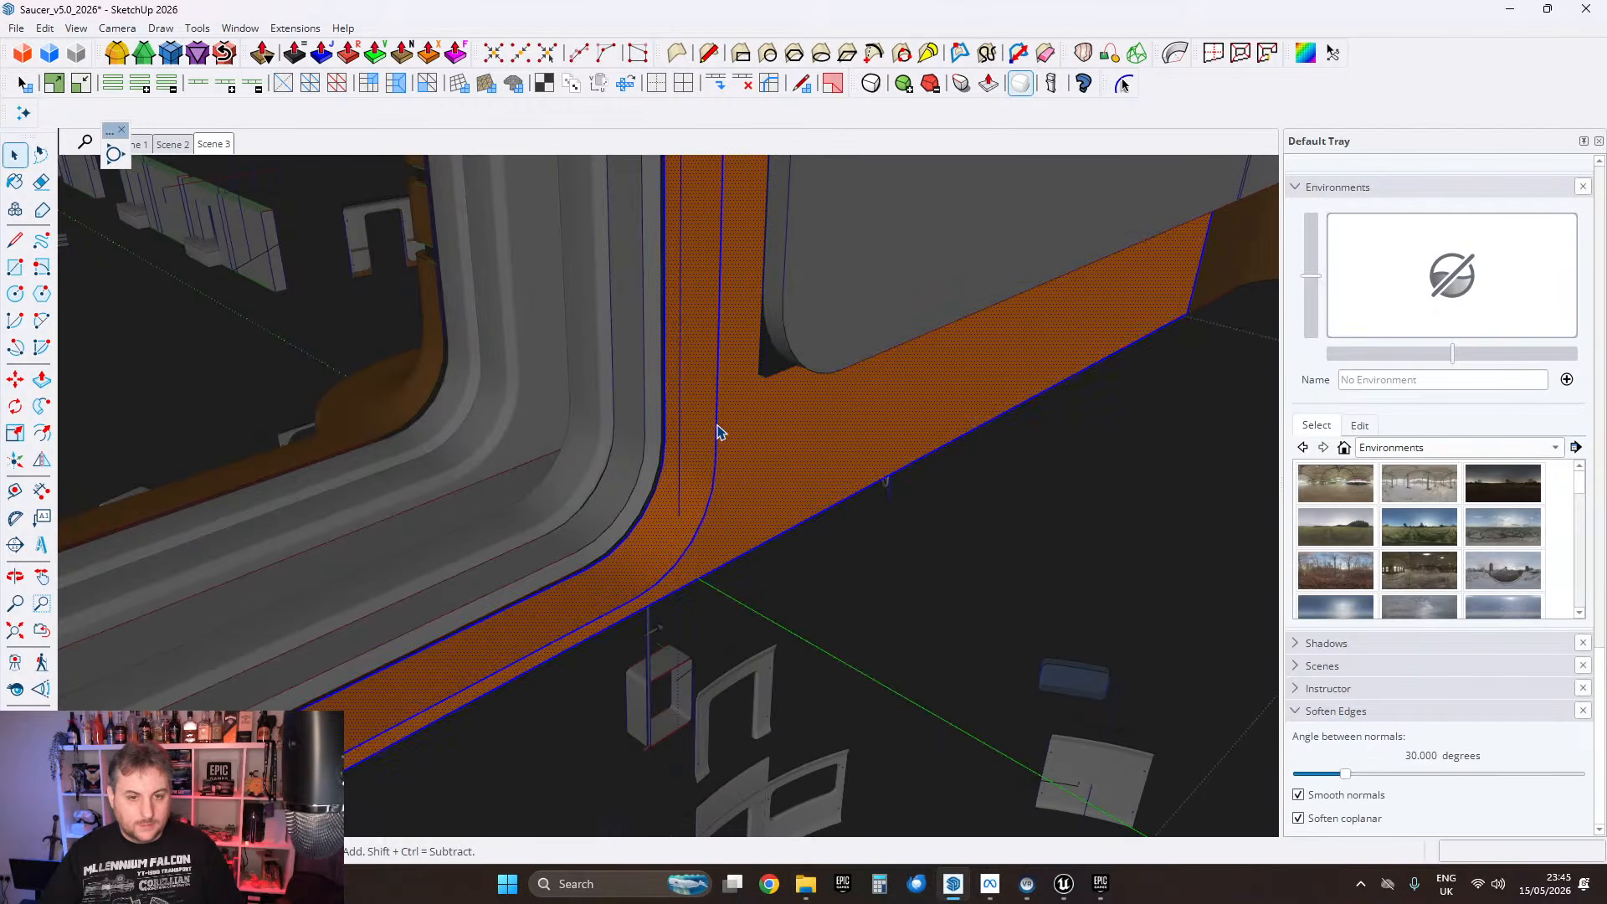
pyautogui.scroll(2, 712, 430)
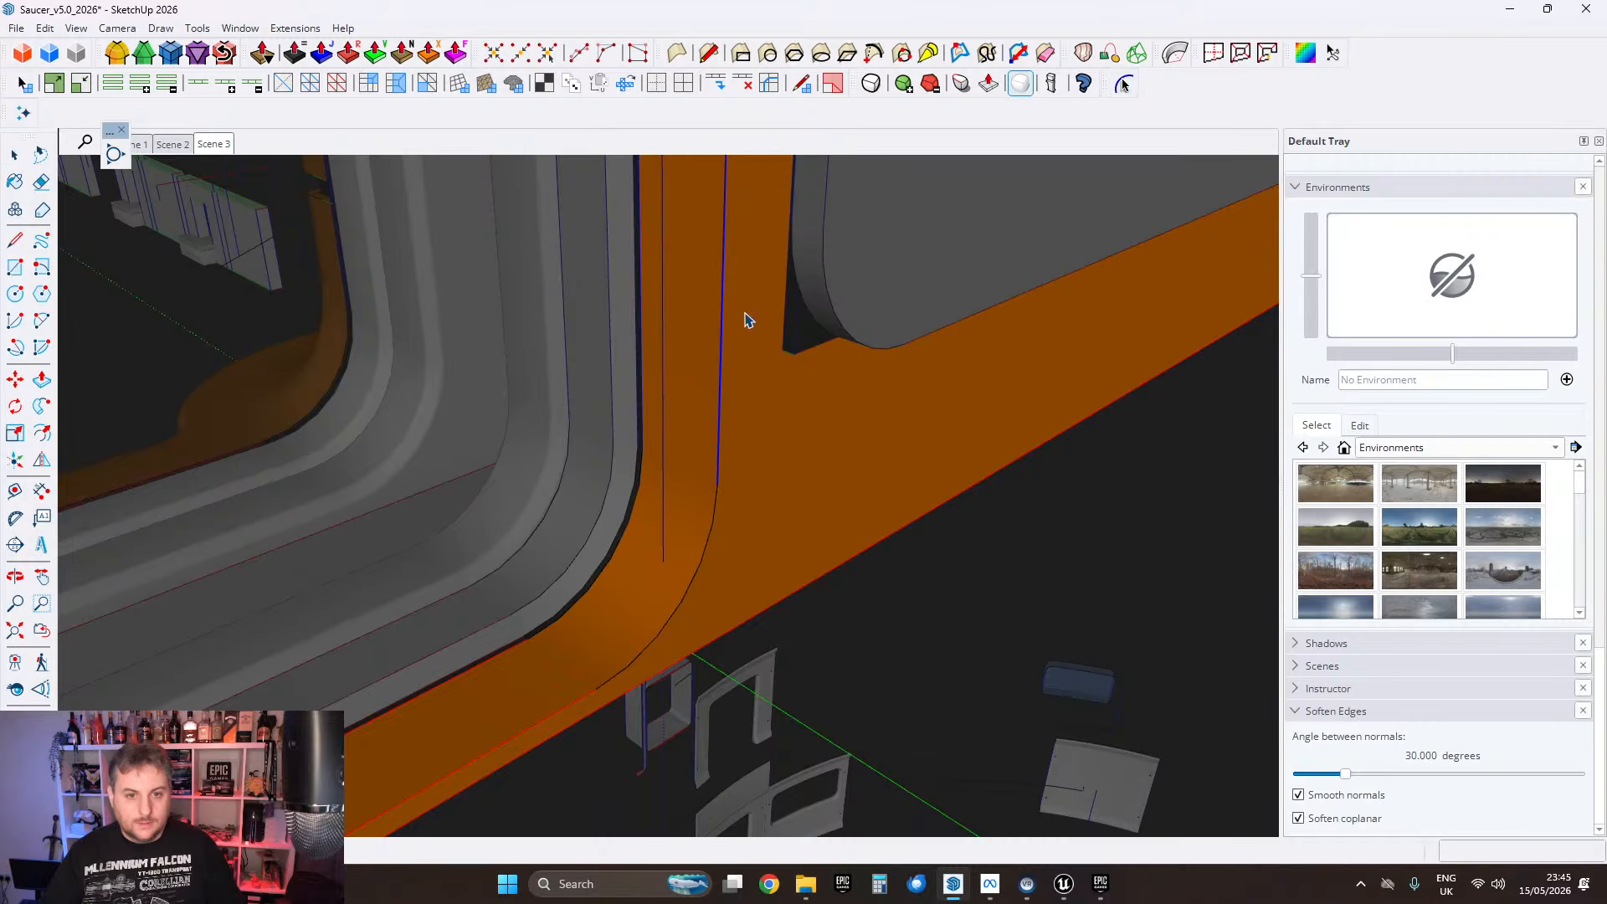
pyautogui.click(118, 55)
pyautogui.click(18, 251)
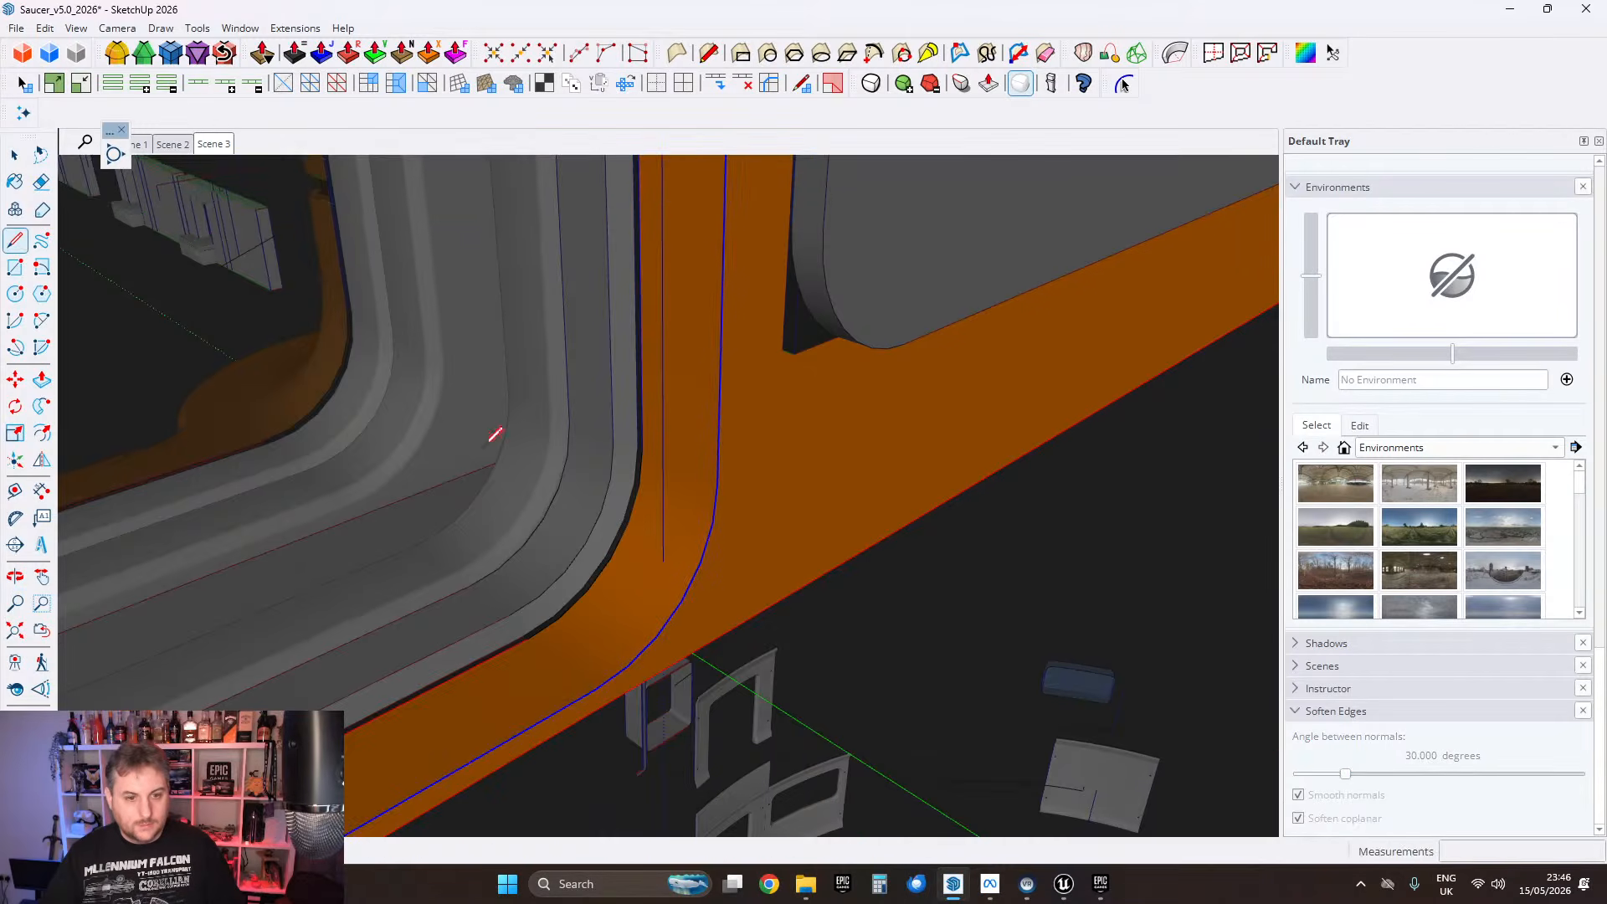
pyautogui.moveTo(658, 603); pyautogui.dragTo(694, 465, button='middle')
pyautogui.click(627, 568)
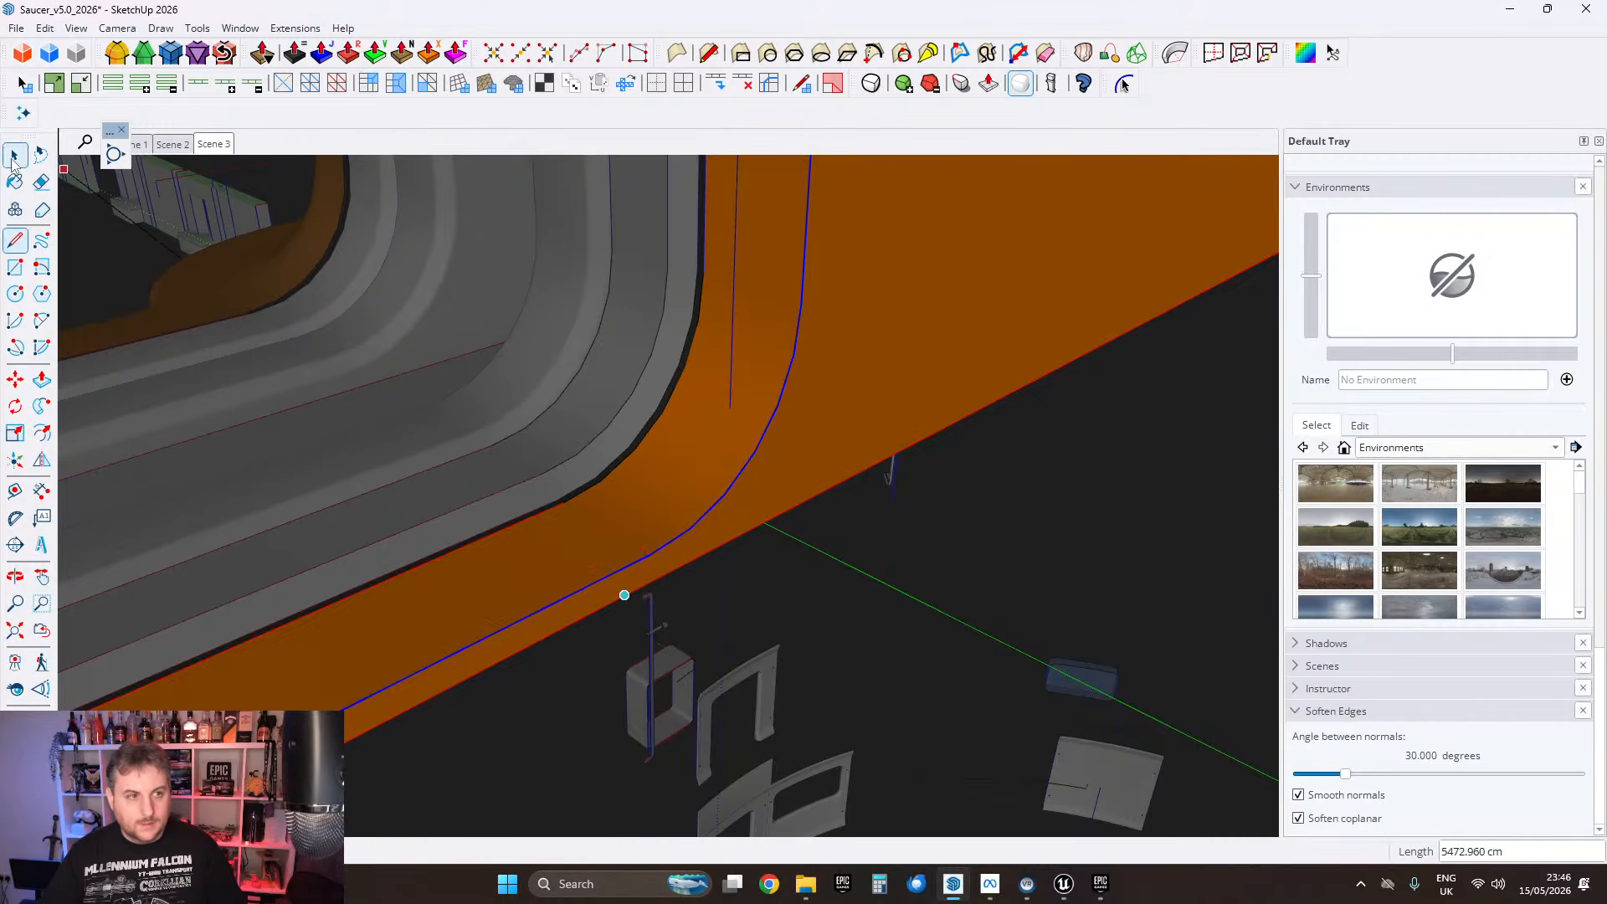
# Step: Round the outer edge loop of the orange doorway surround with a 1 cm offset and 4 segments
pyautogui.moveTo(793, 411); pyautogui.dragTo(652, 360, button='middle')
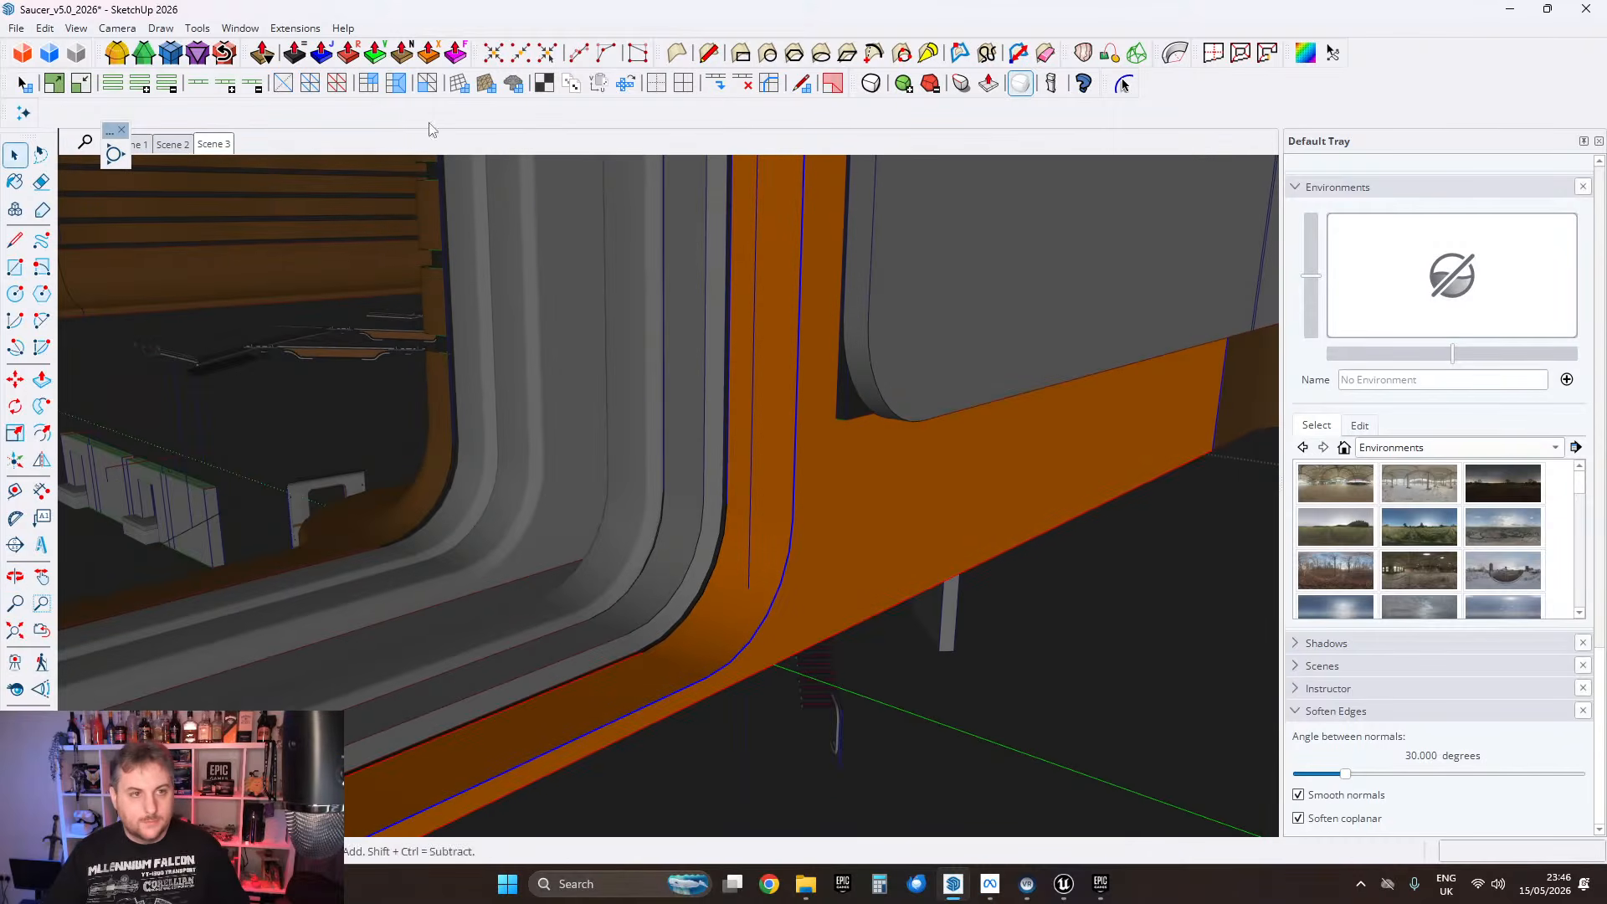
pyautogui.click(116, 56)
pyautogui.click(427, 197)
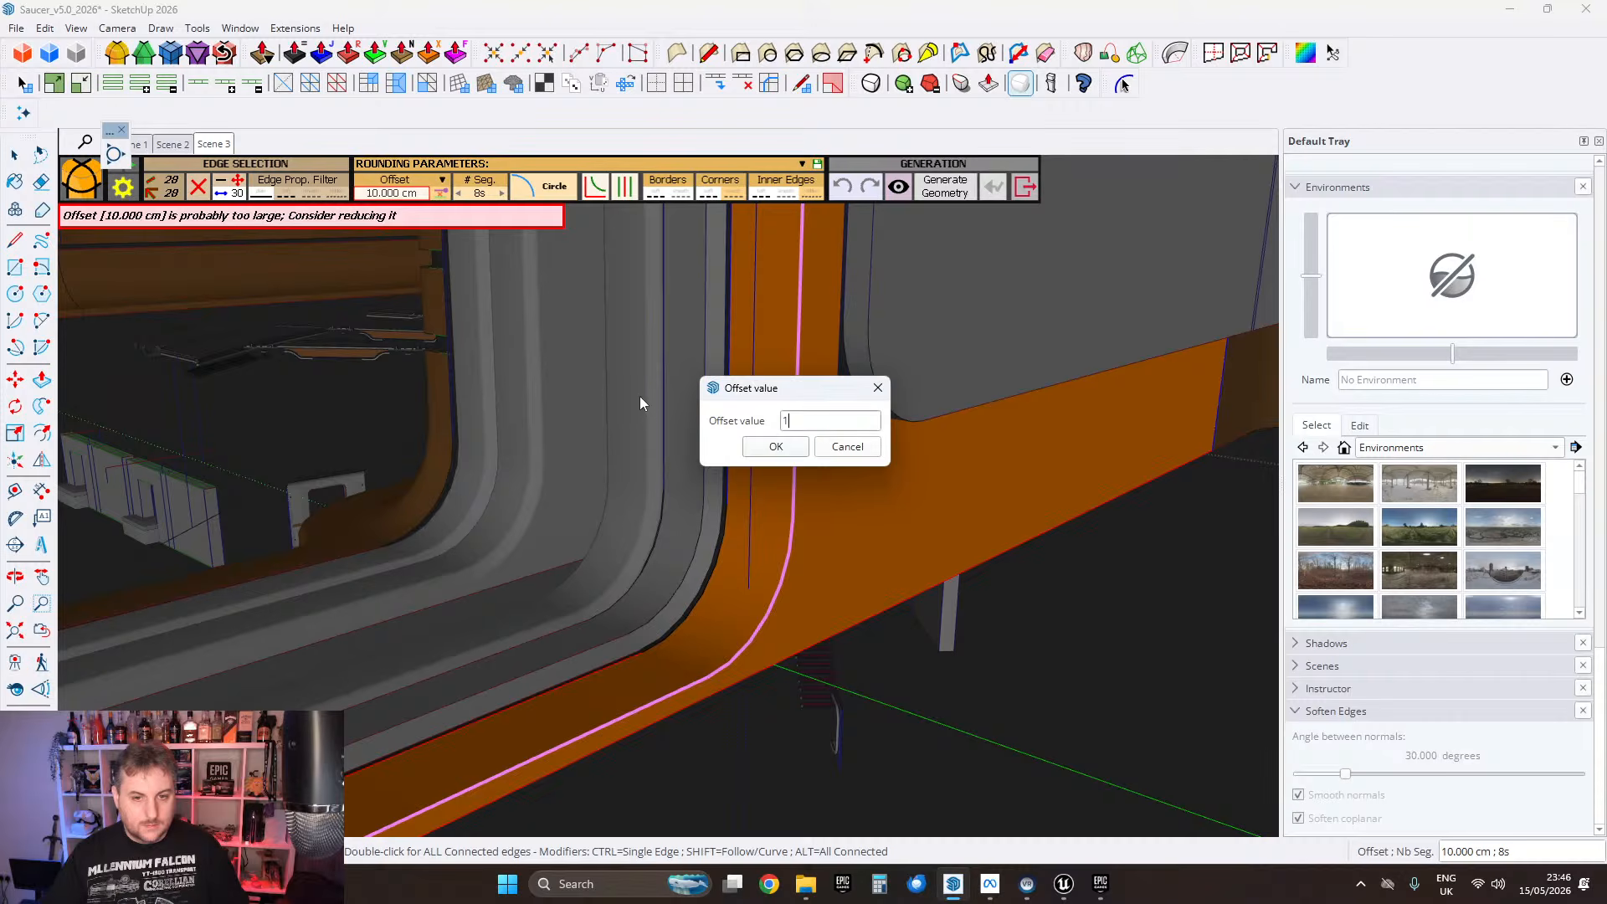
pyautogui.press('Return')
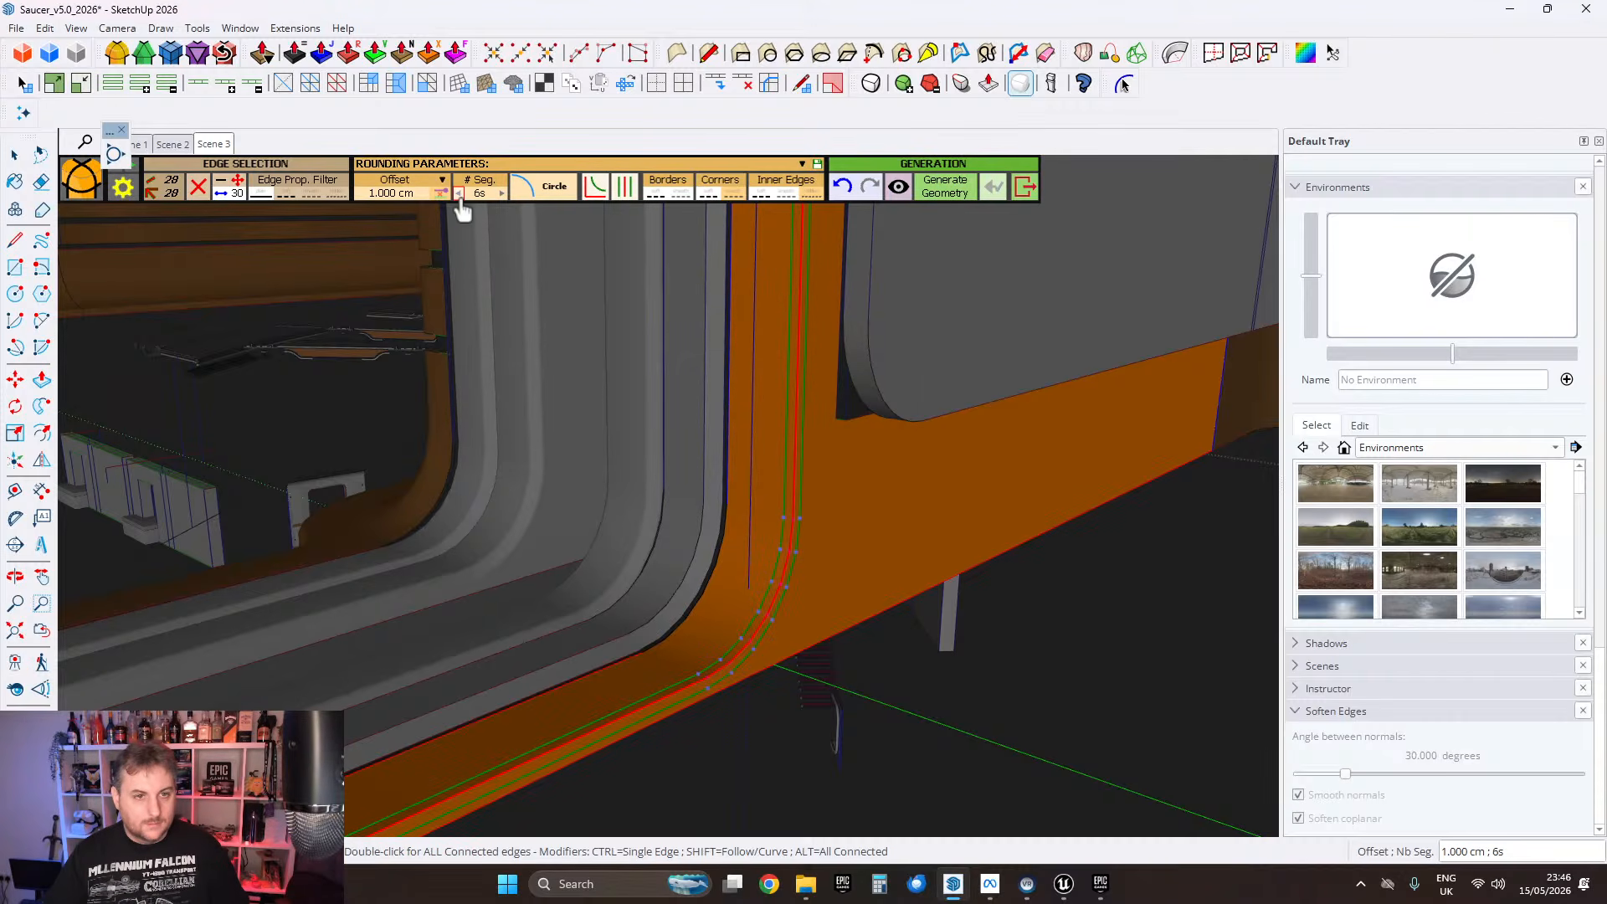
pyautogui.click(459, 194)
pyautogui.click(945, 187)
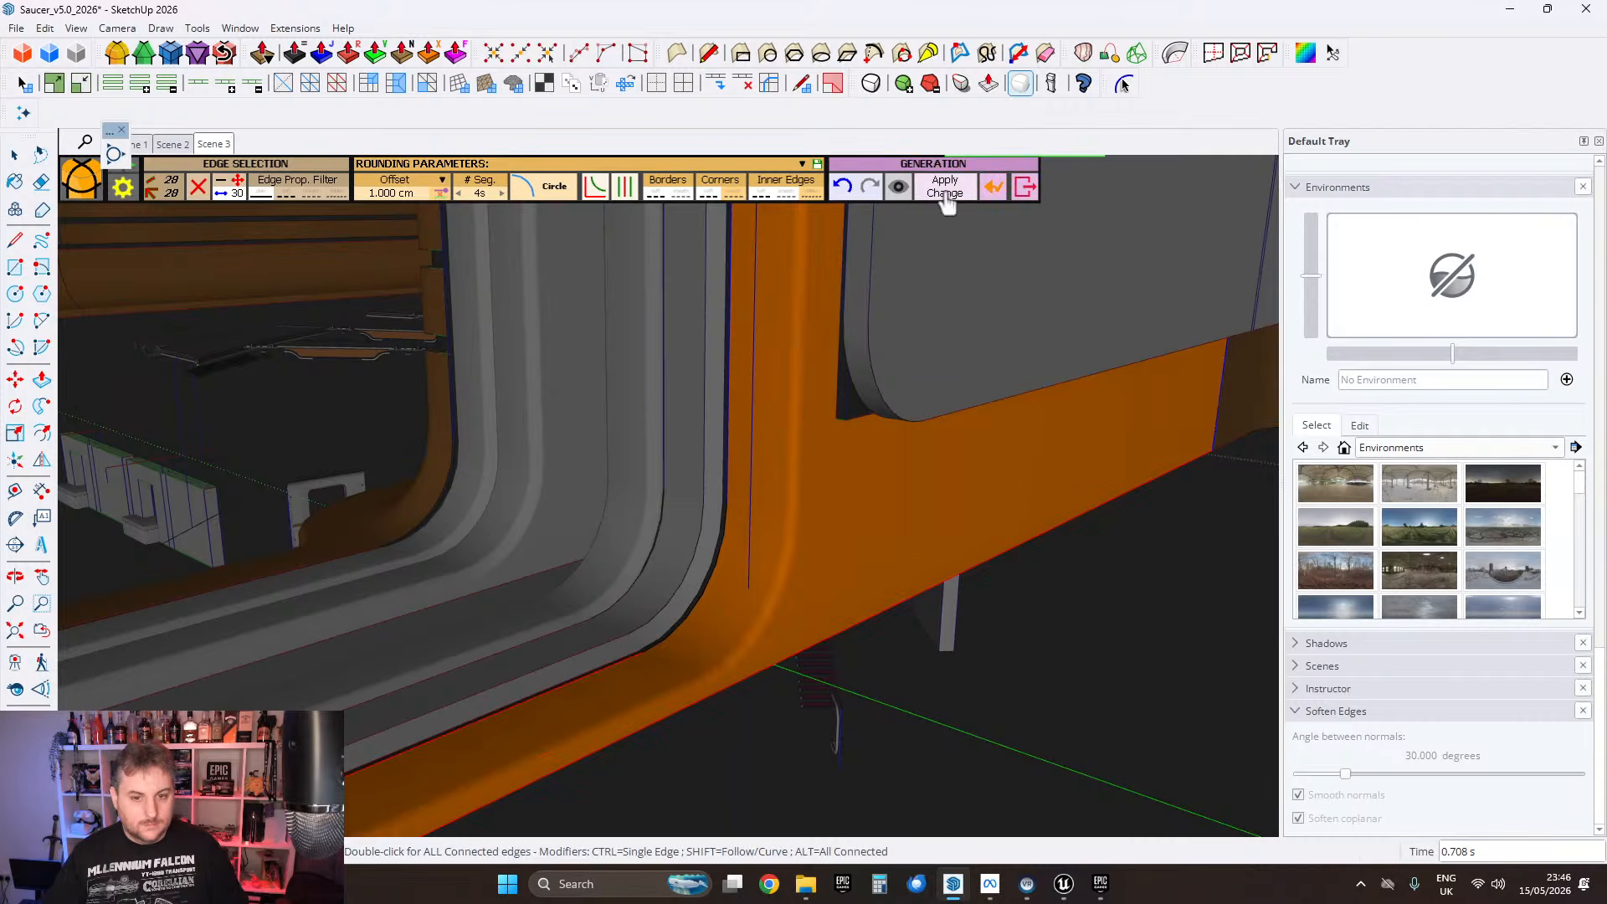
pyautogui.click(14, 155)
# Step: Inspect the already softened surround of another doorway and measure its rounding with the Line tool
pyautogui.moveTo(952, 352); pyautogui.dragTo(484, 479, button='middle')
pyautogui.scroll(-3, 492, 382)
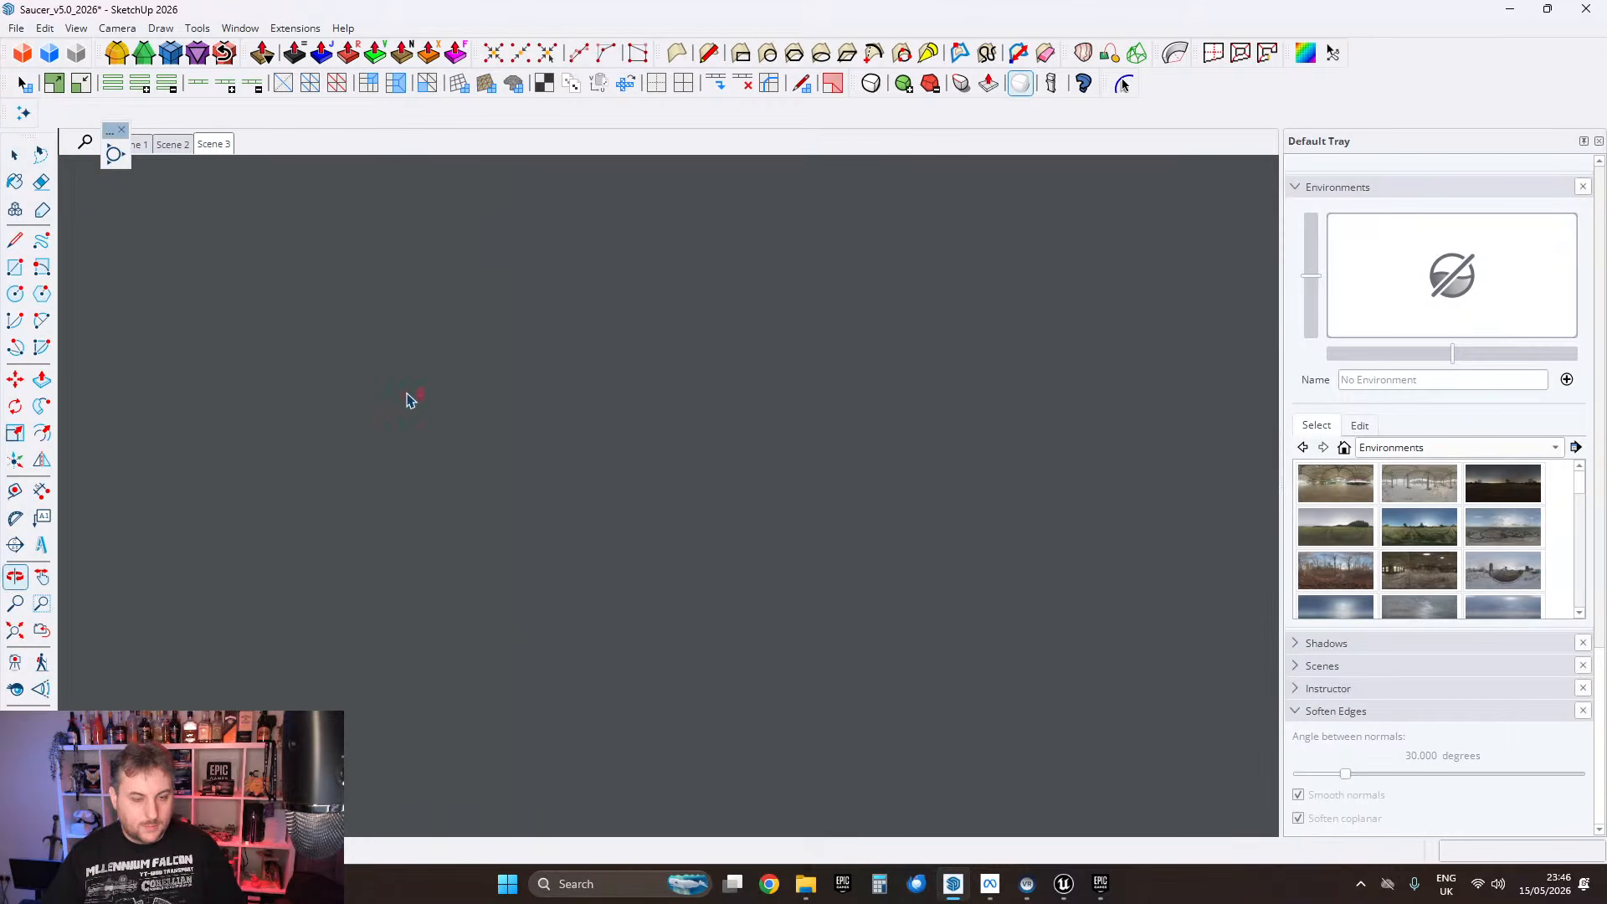
pyautogui.scroll(-4, 435, 412)
pyautogui.moveTo(442, 416); pyautogui.dragTo(1176, 366, button='middle')
pyautogui.scroll(2, 1172, 410)
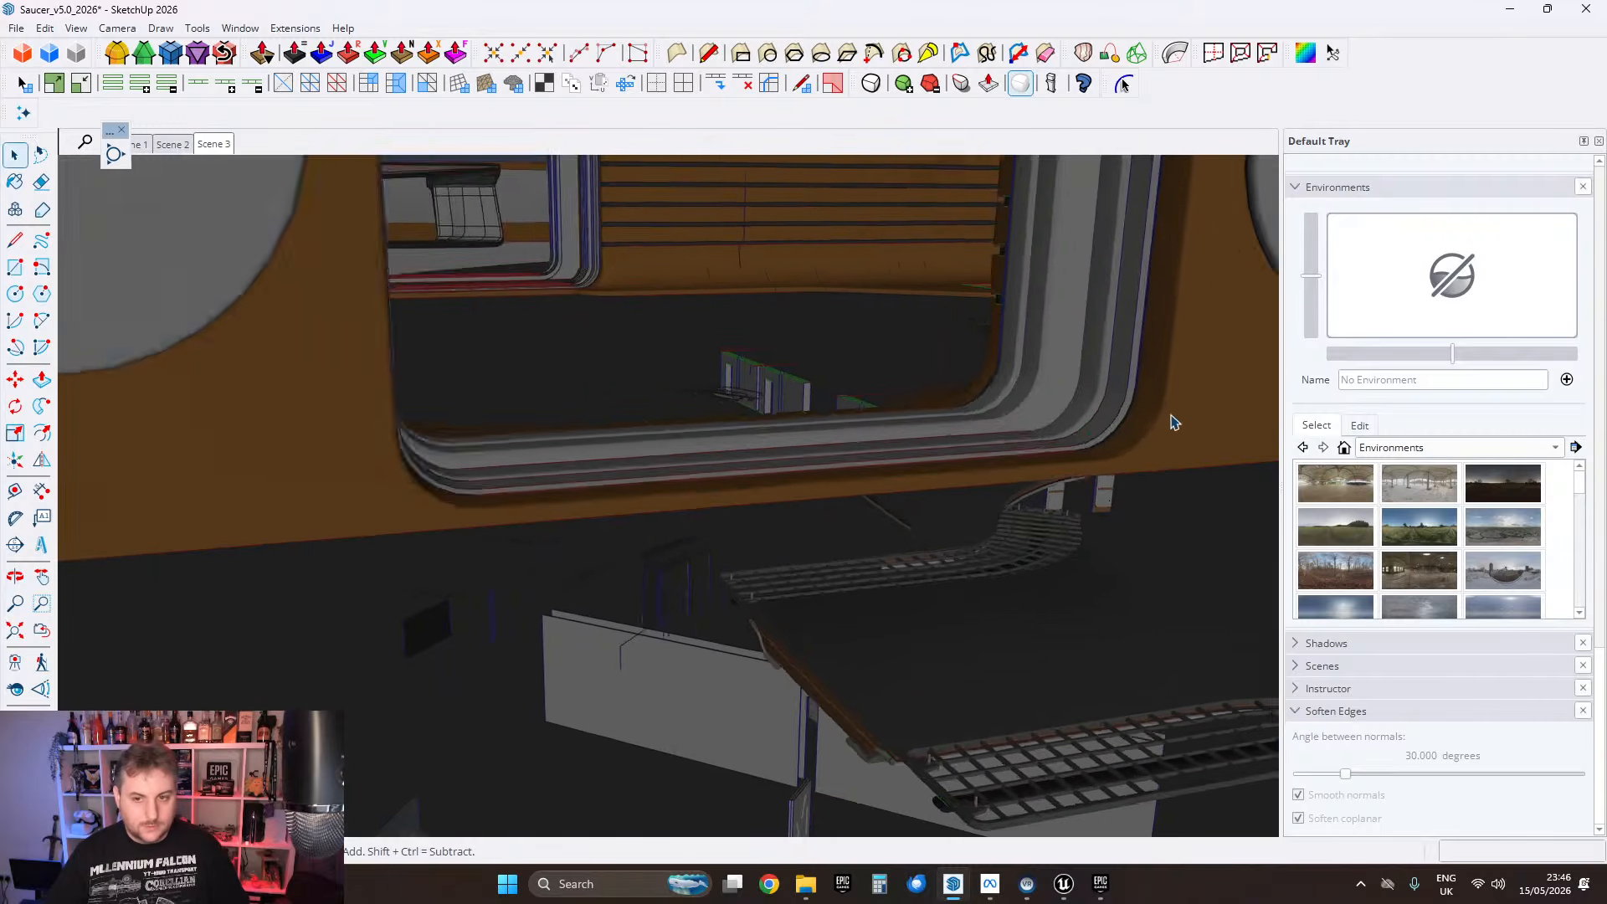
pyautogui.moveTo(1171, 421); pyautogui.dragTo(655, 322, button='middle')
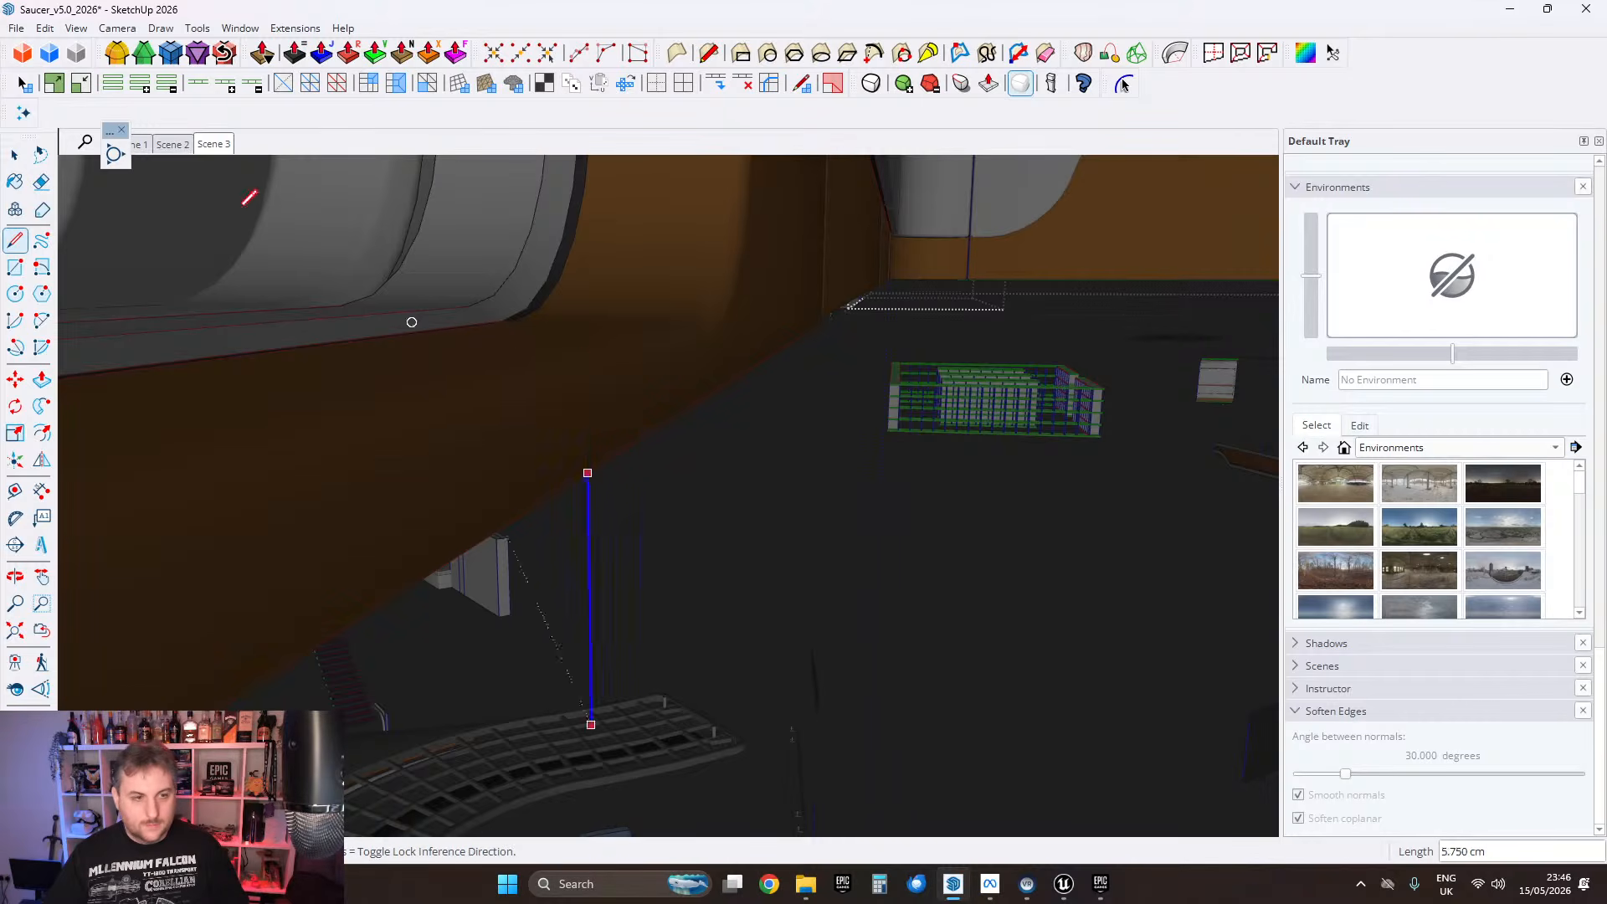
pyautogui.moveTo(270, 253); pyautogui.dragTo(199, 183, button='middle')
pyautogui.keyDown('shift'); pyautogui.moveTo(351, 254); pyautogui.dragTo(106, 405, button='middle'); pyautogui.keyUp('shift')
pyautogui.press('space')
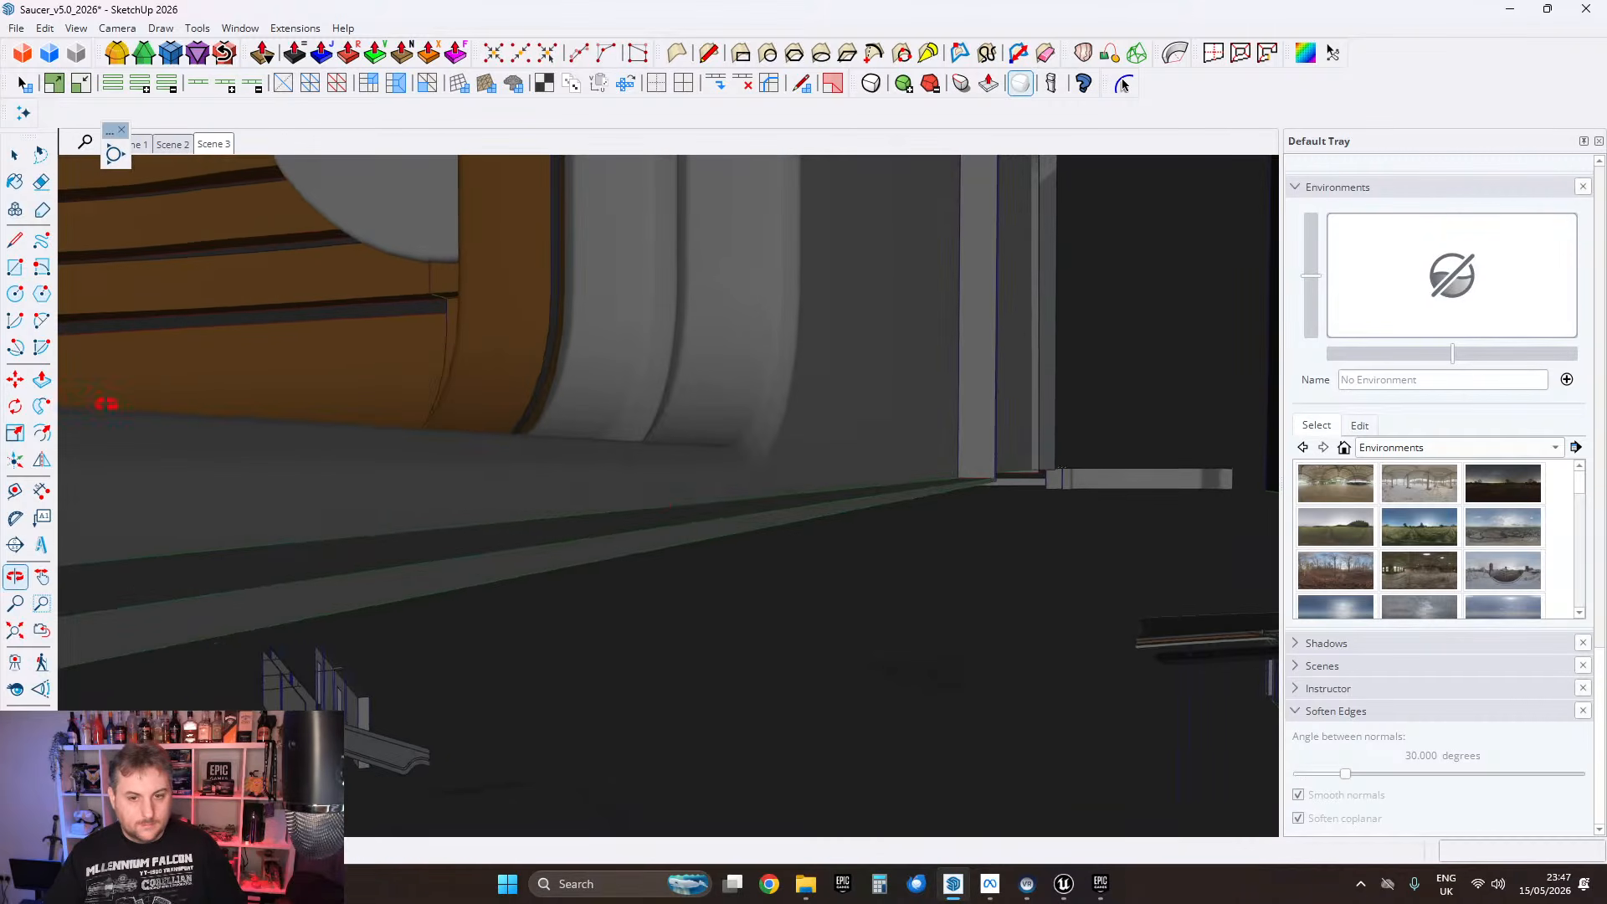
# Step: Examine the other doorway's rounded orange surround and stepped grey frame at the lower corner from both sides and below
pyautogui.moveTo(657, 506); pyautogui.dragTo(775, 488, button='middle')
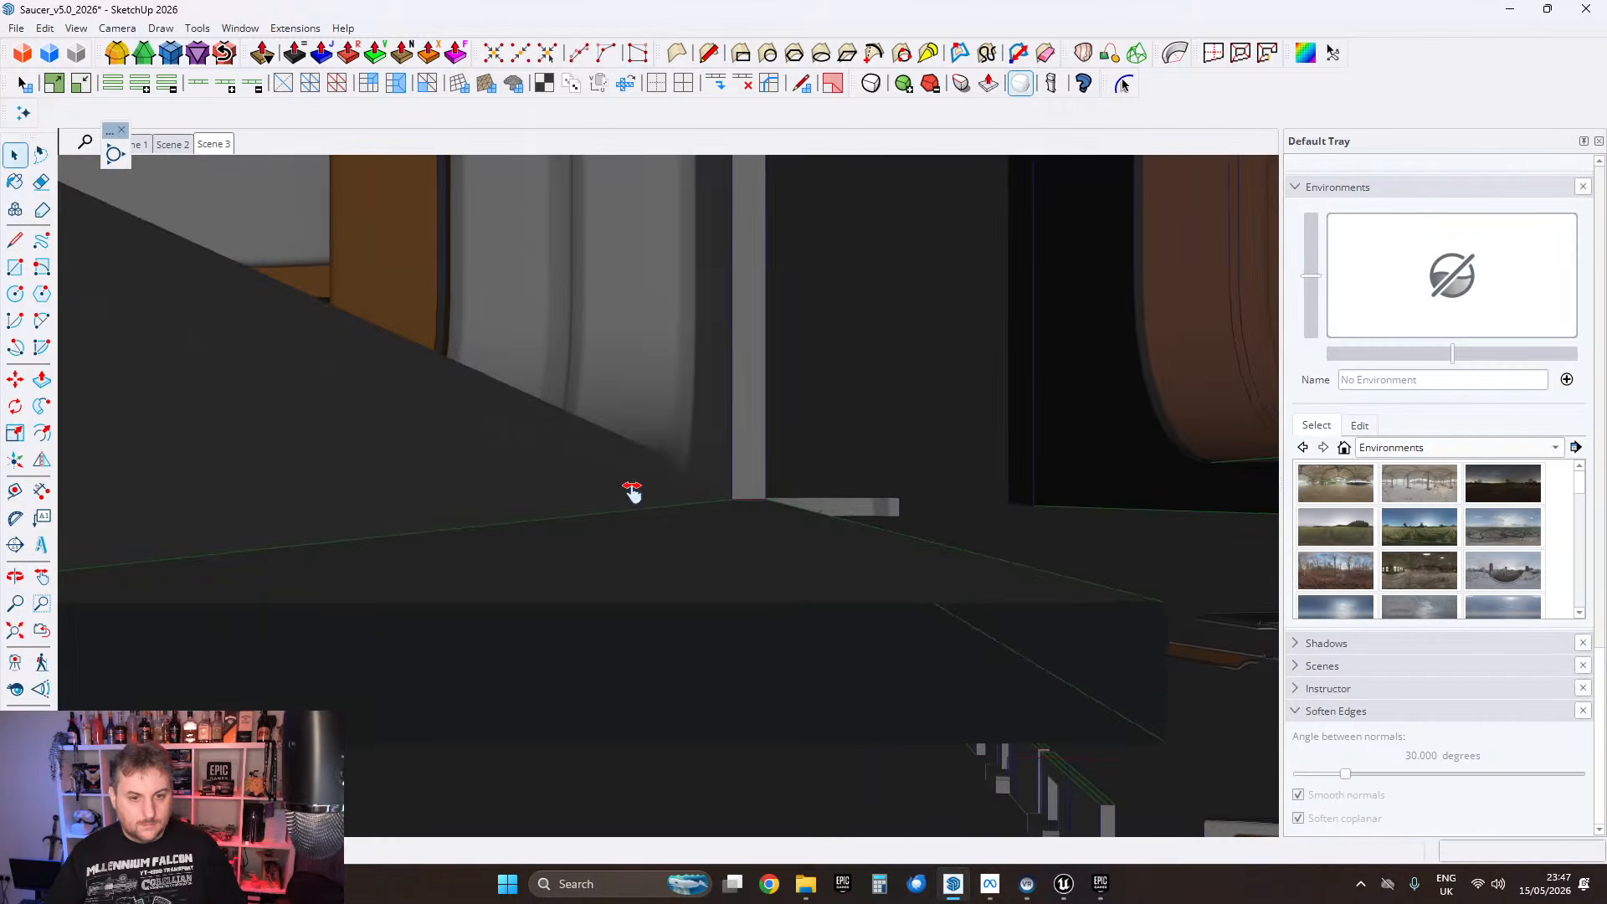
pyautogui.moveTo(632, 492); pyautogui.dragTo(1015, 462, button='middle')
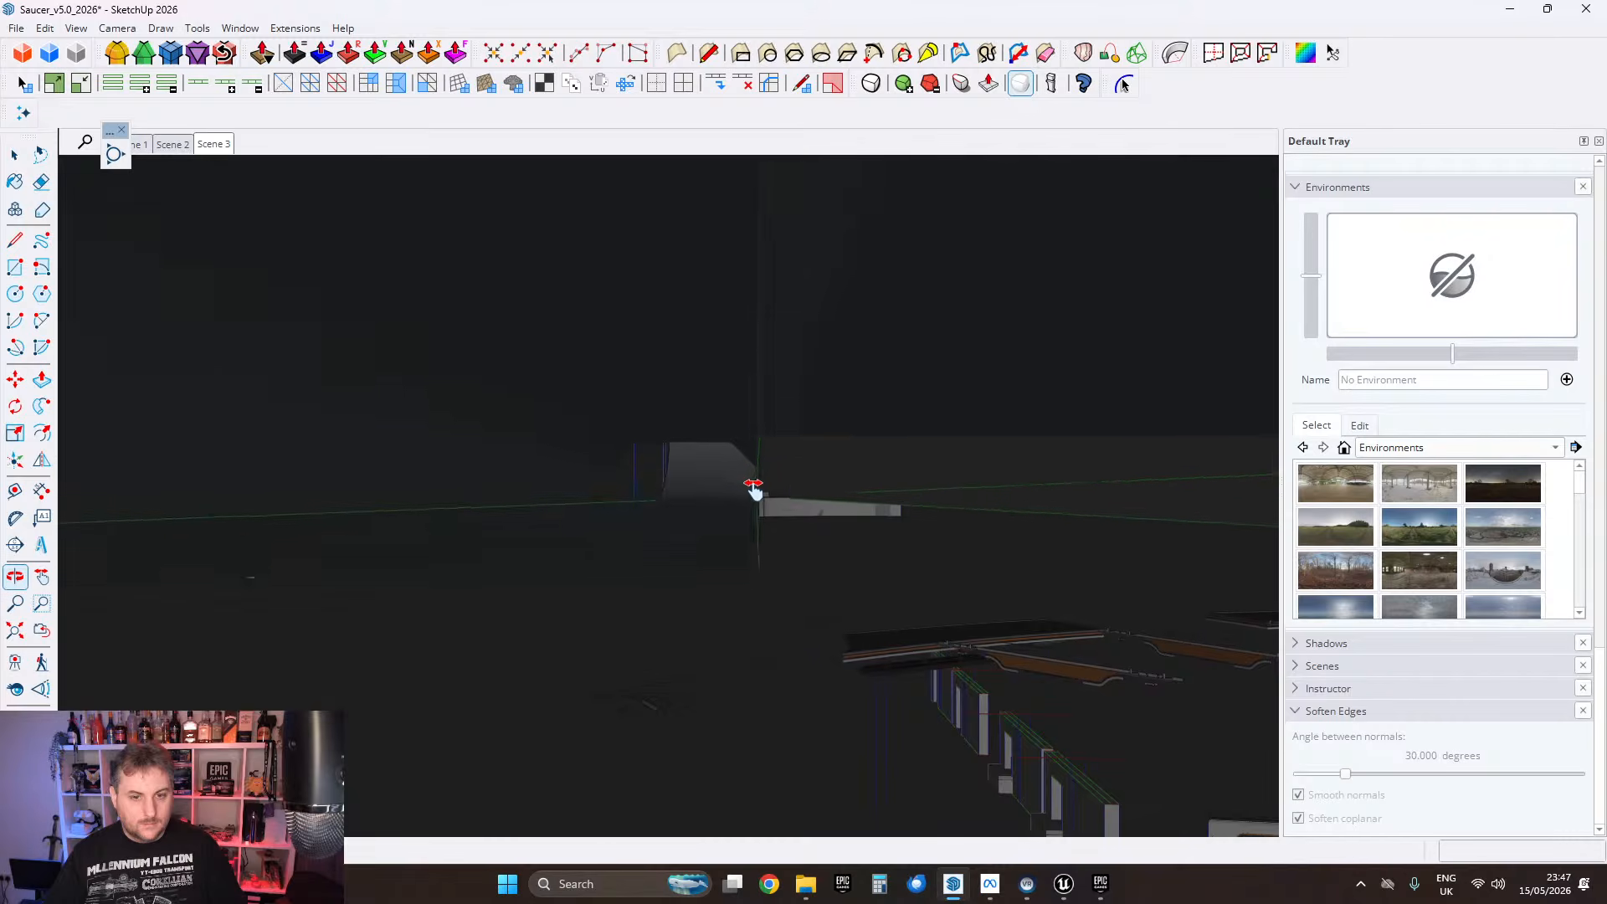
pyautogui.moveTo(753, 487); pyautogui.dragTo(707, 461, button='middle')
pyautogui.moveTo(866, 408); pyautogui.dragTo(545, 469, button='middle')
pyautogui.scroll(2, 640, 502)
pyautogui.scroll(-2, 617, 465)
pyautogui.scroll(2, 612, 453)
pyautogui.scroll(3, 519, 503)
pyautogui.scroll(10, 503, 525)
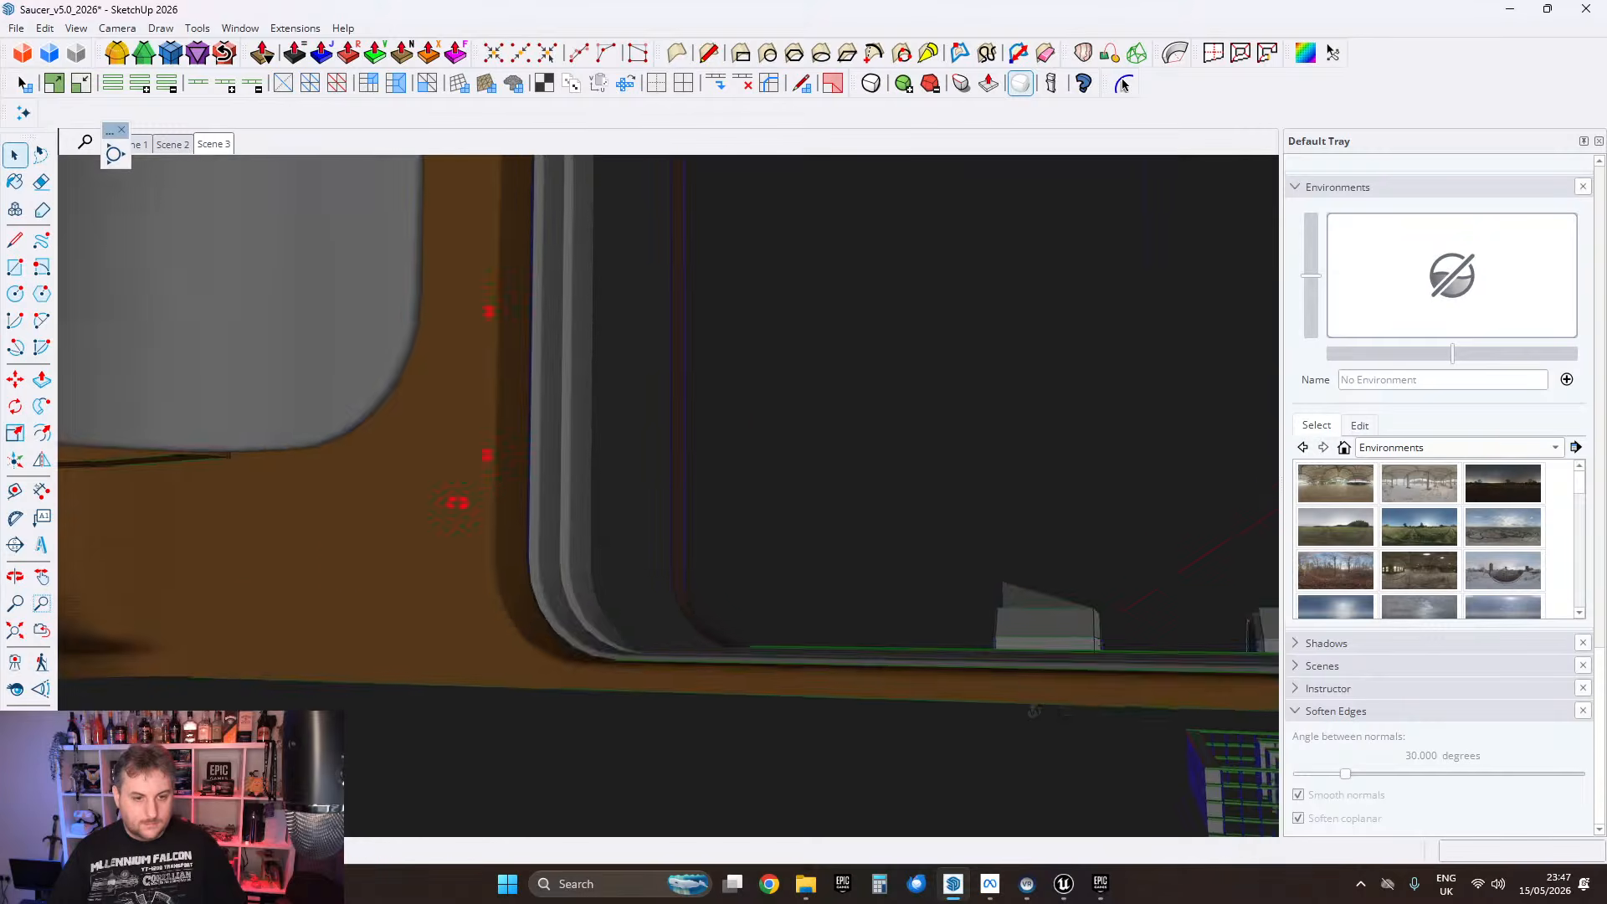
pyautogui.scroll(-5, 479, 588)
pyautogui.scroll(1, 636, 586)
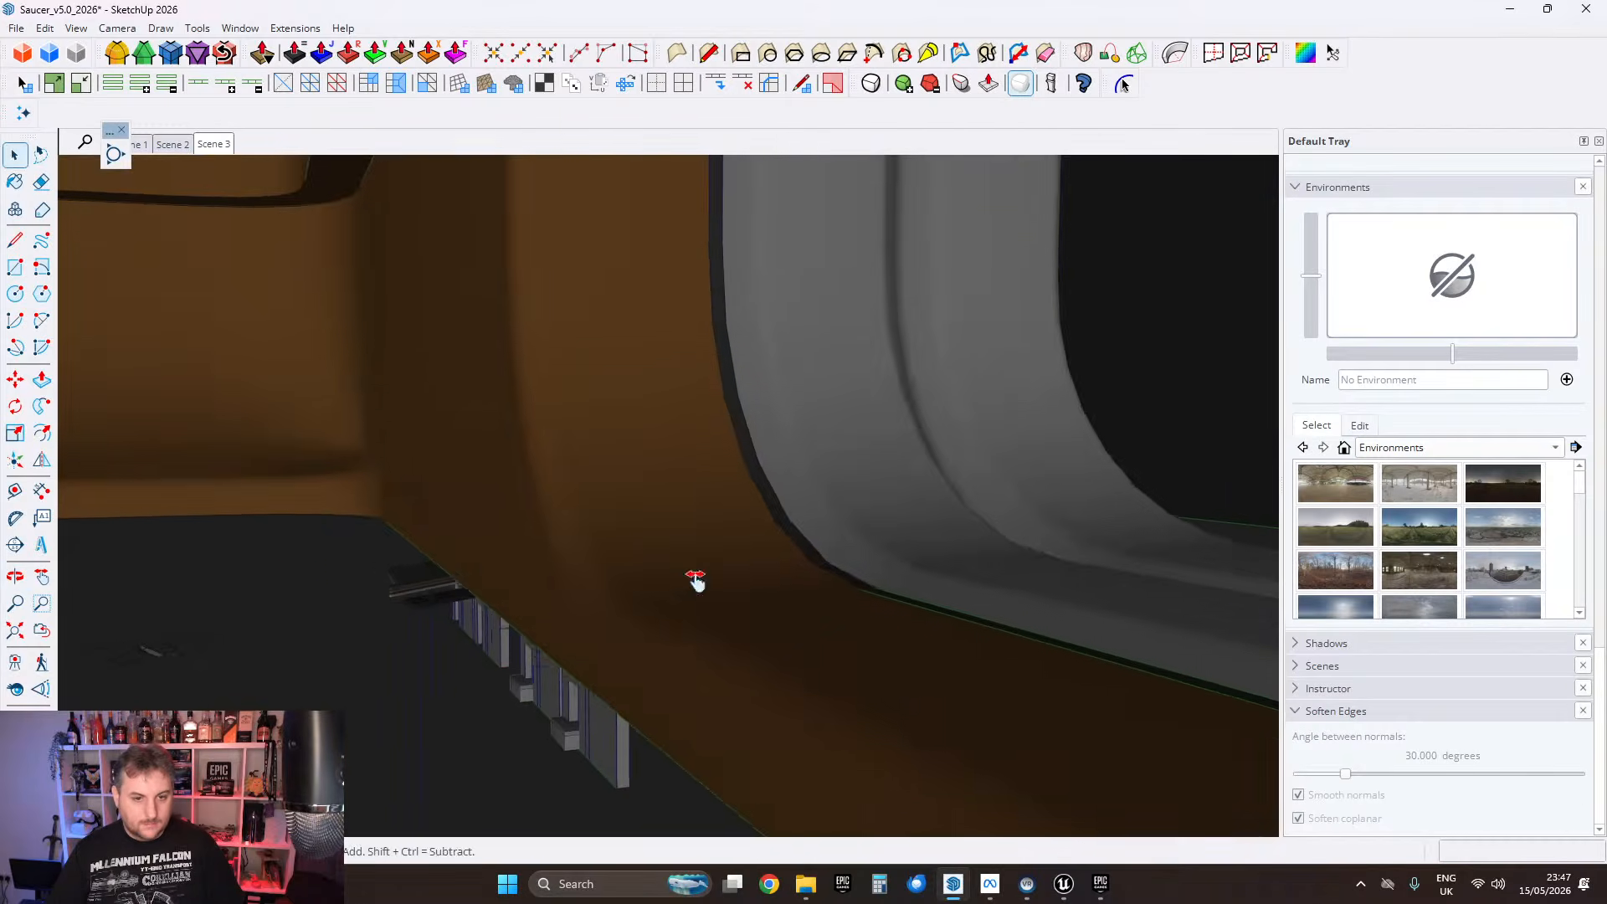
pyautogui.moveTo(696, 580); pyautogui.dragTo(268, 500, button='middle')
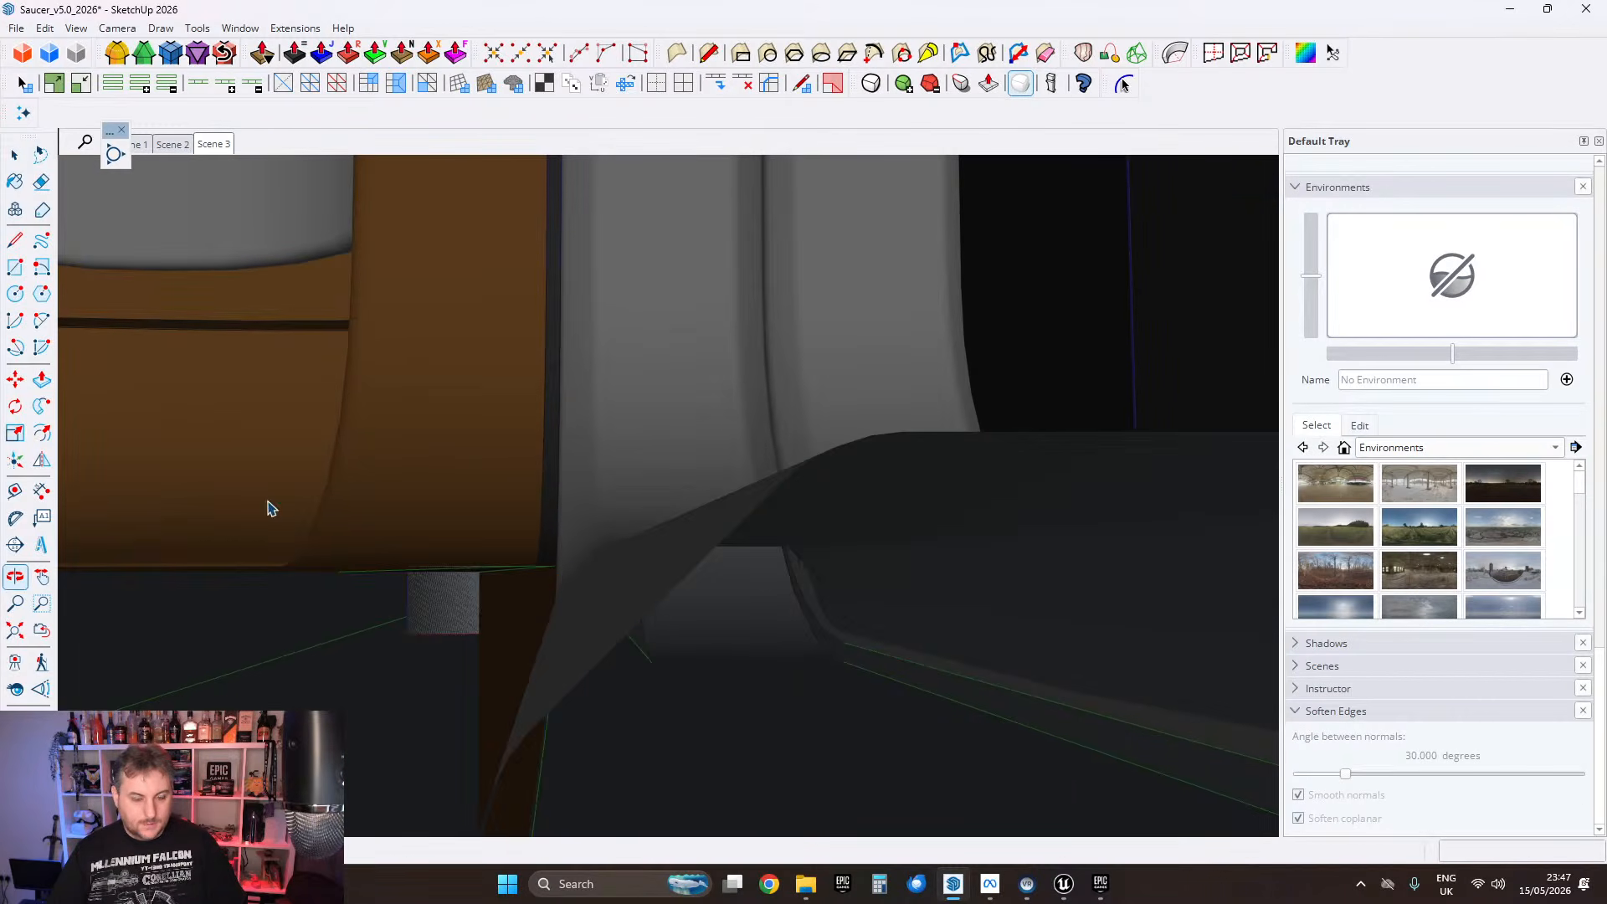
pyautogui.moveTo(563, 578); pyautogui.dragTo(387, 429, button='middle')
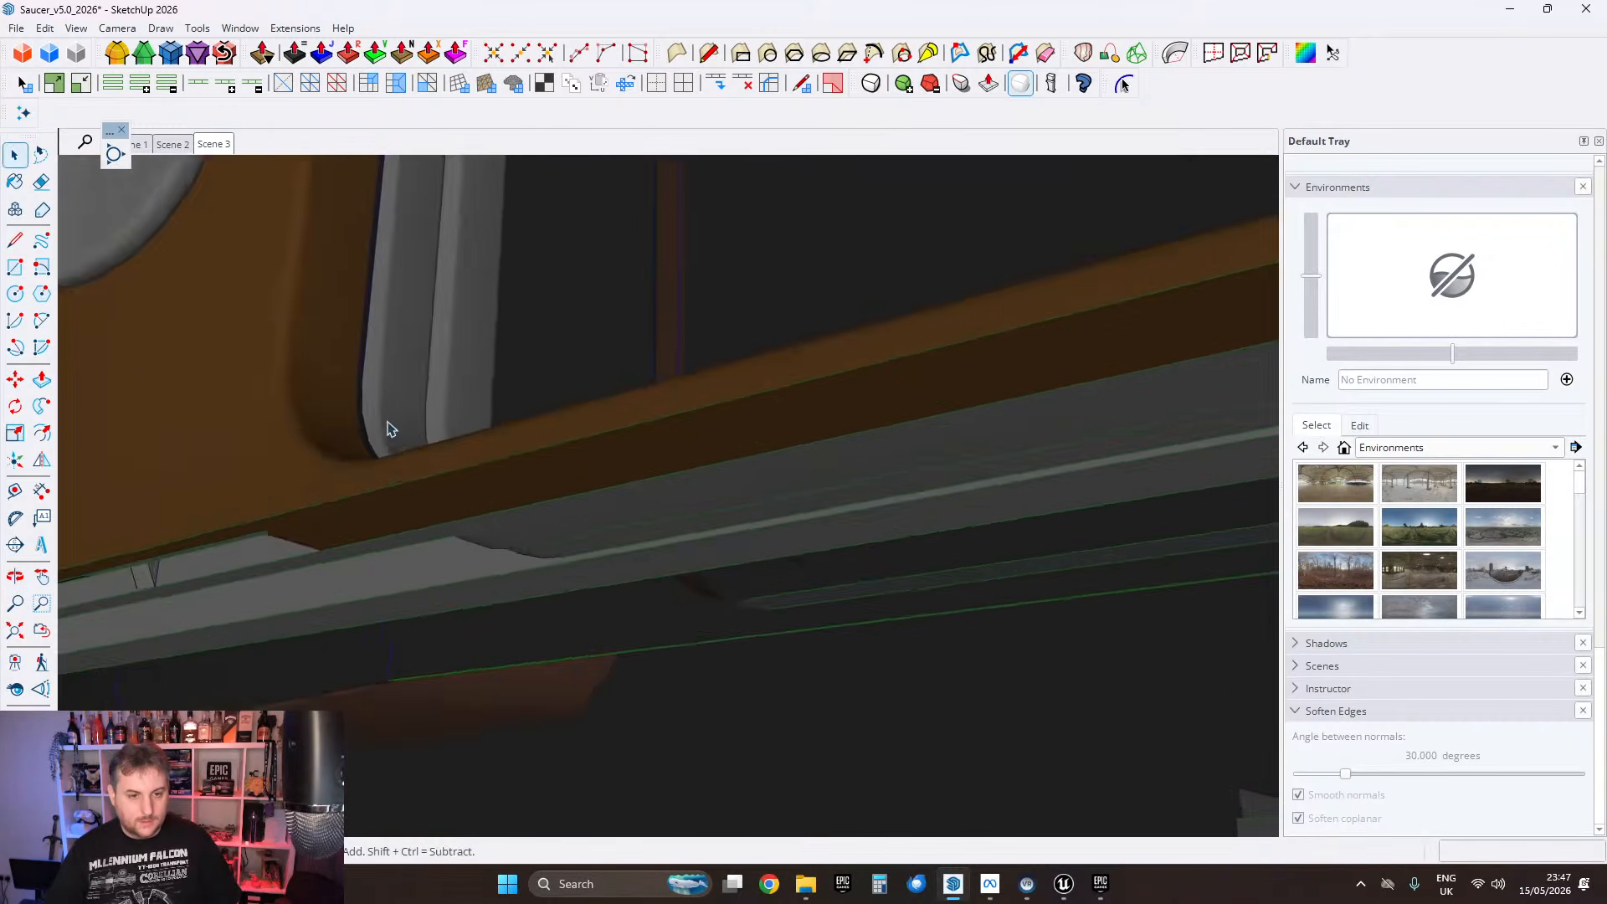
# Step: Round the outer edge loop of the unrounded orange doorway surround with a 1.5 cm offset and 4 segments
pyautogui.moveTo(505, 538); pyautogui.dragTo(743, 392, button='middle')
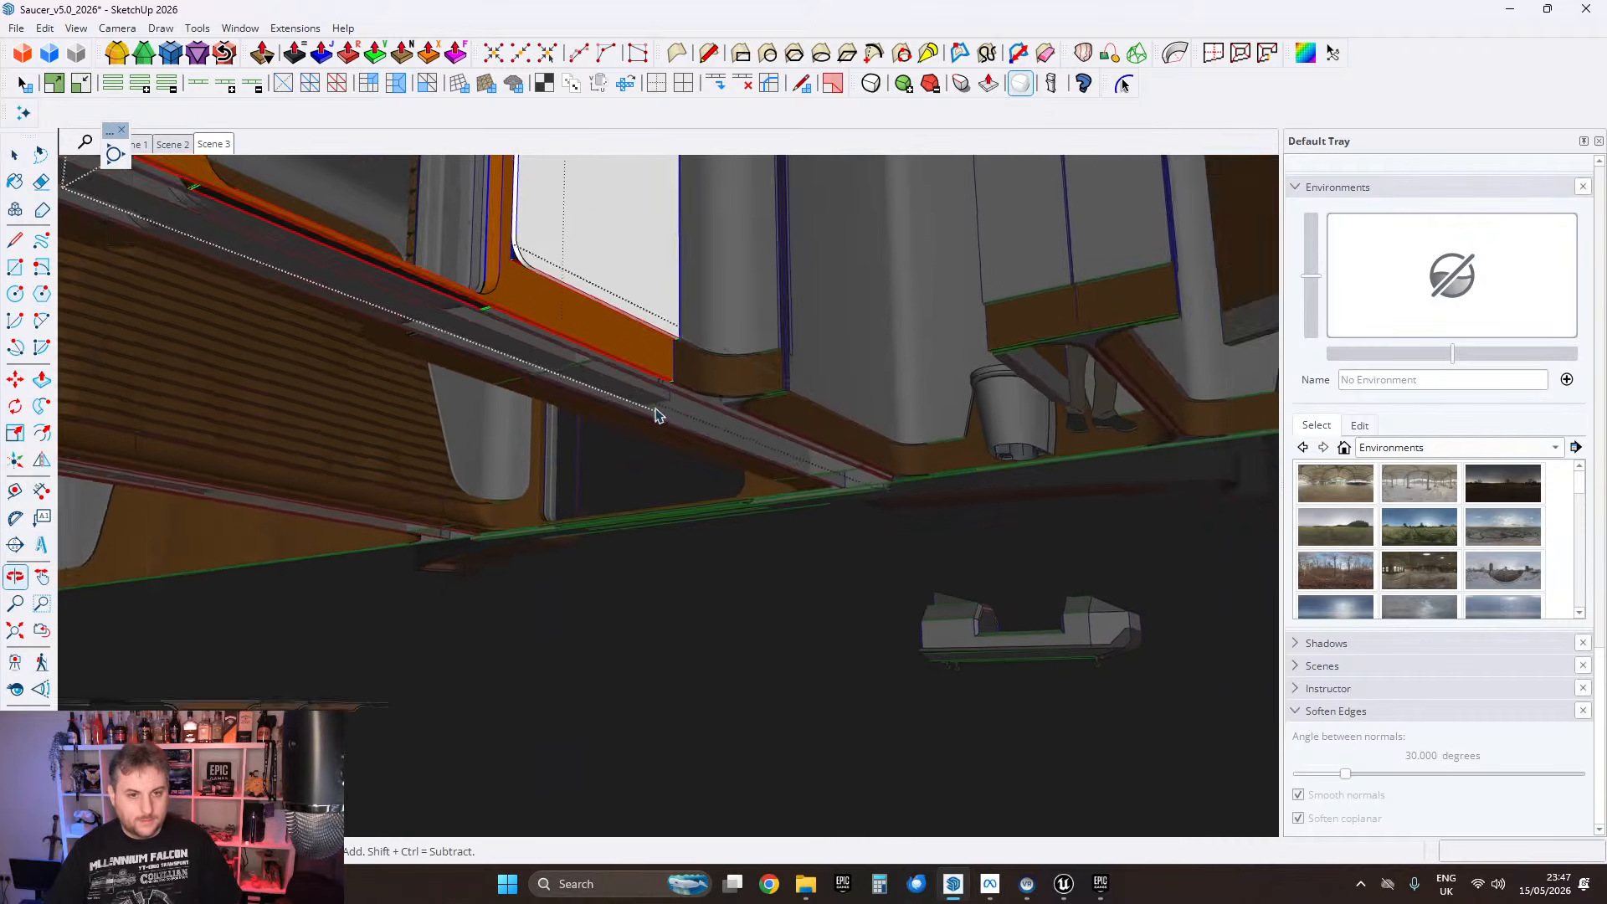
pyautogui.moveTo(645, 492); pyautogui.dragTo(703, 406, button='middle')
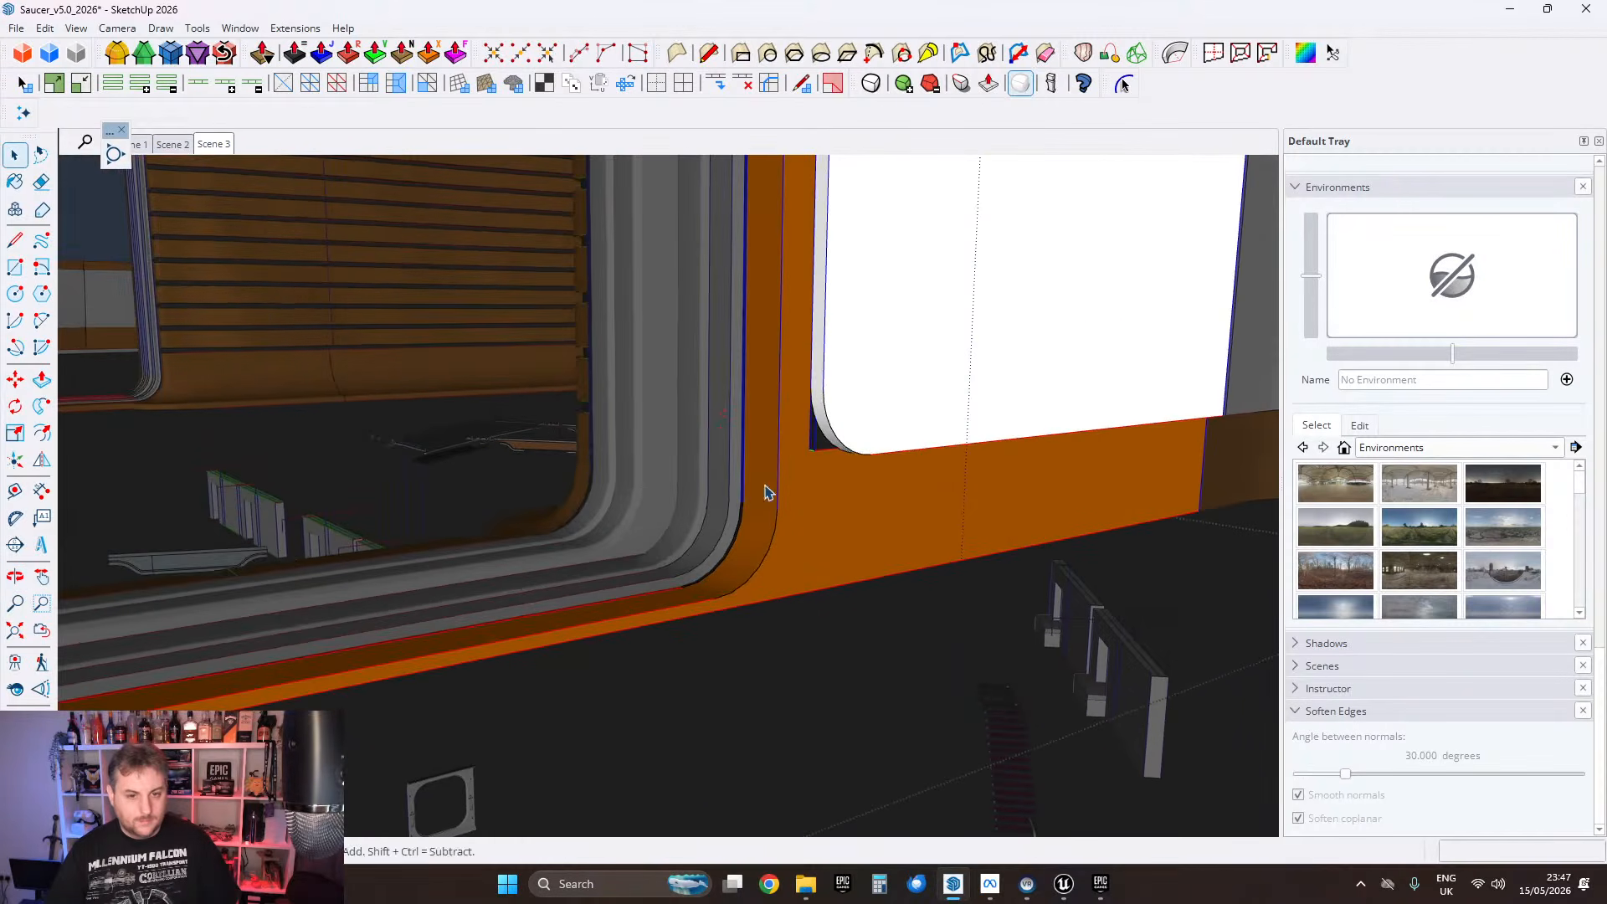
pyautogui.scroll(5, 725, 580)
pyautogui.moveTo(727, 575); pyautogui.dragTo(381, 433, button='middle')
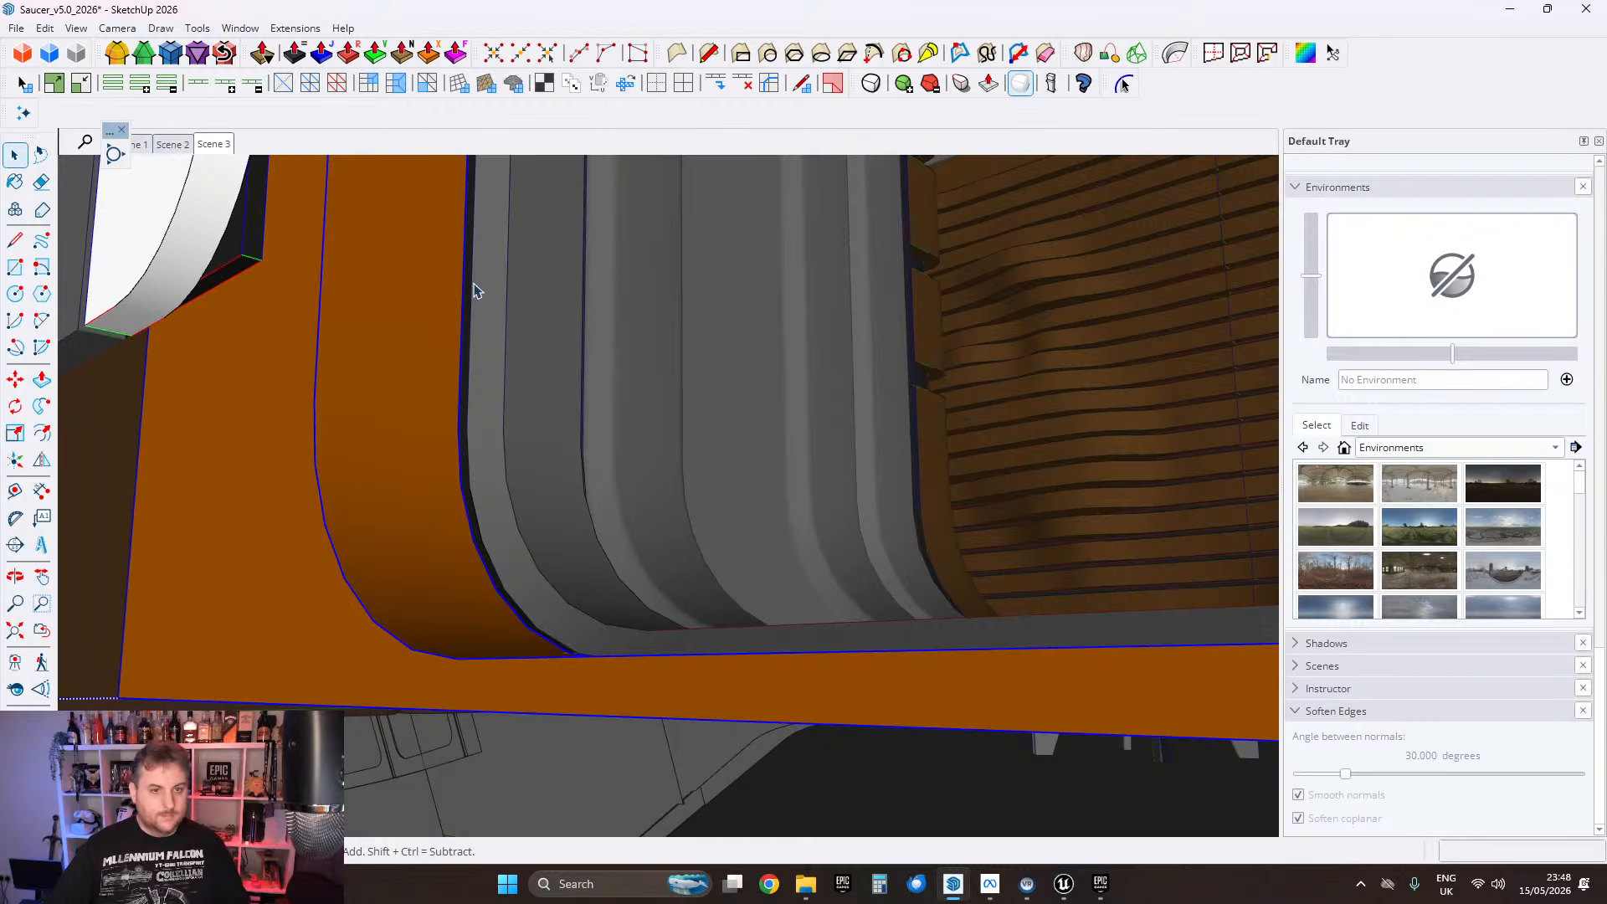
pyautogui.click(369, 368)
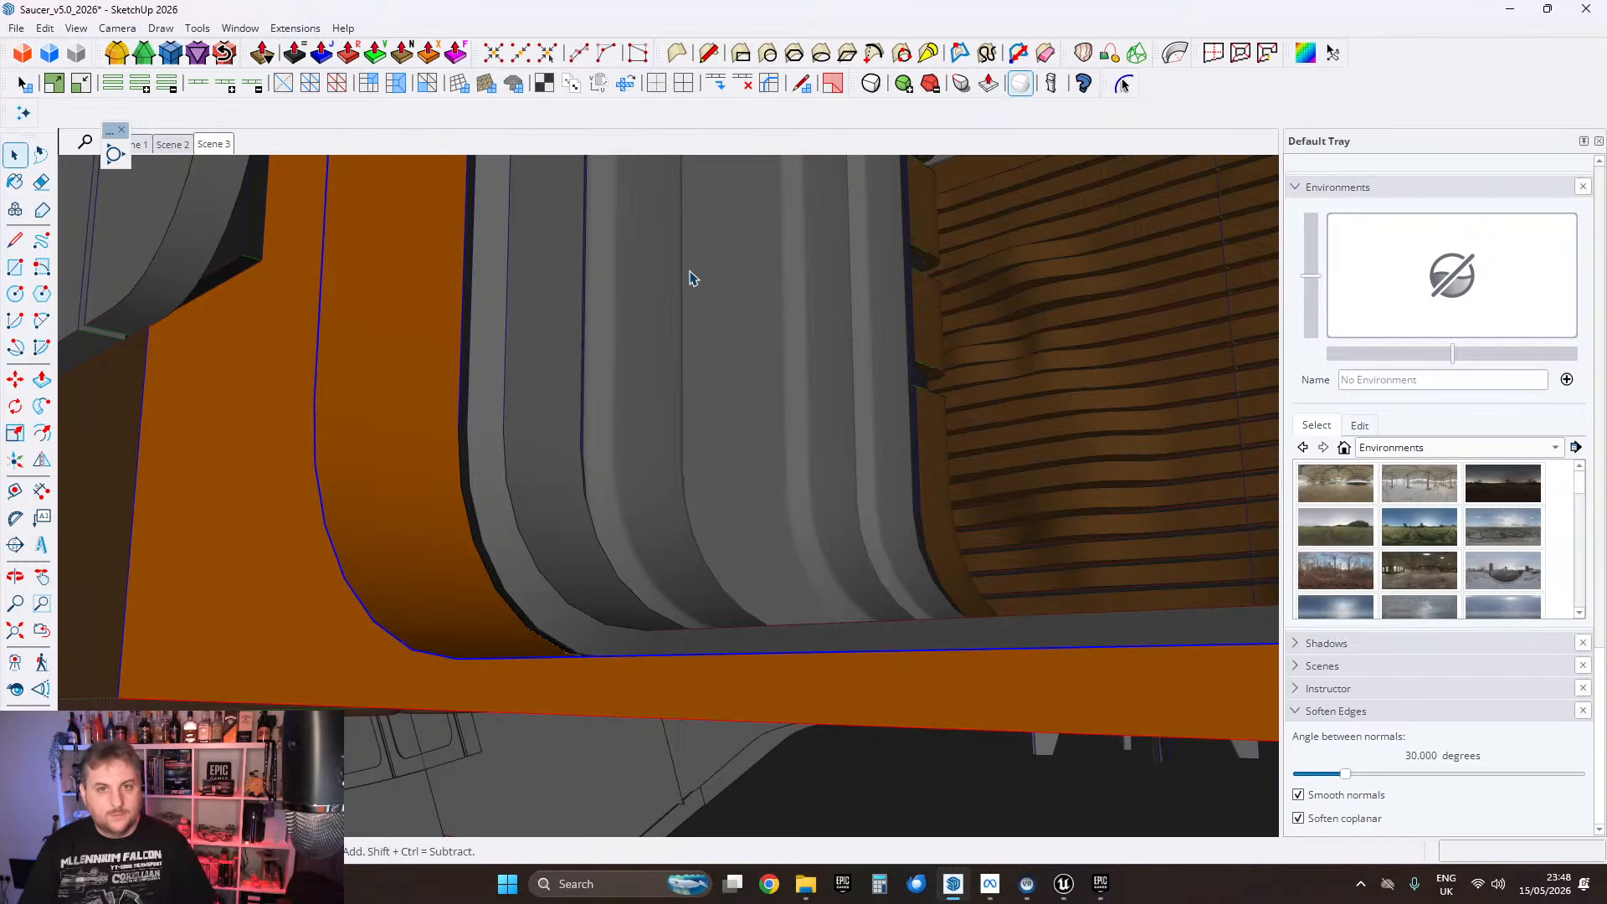
pyautogui.click(117, 53)
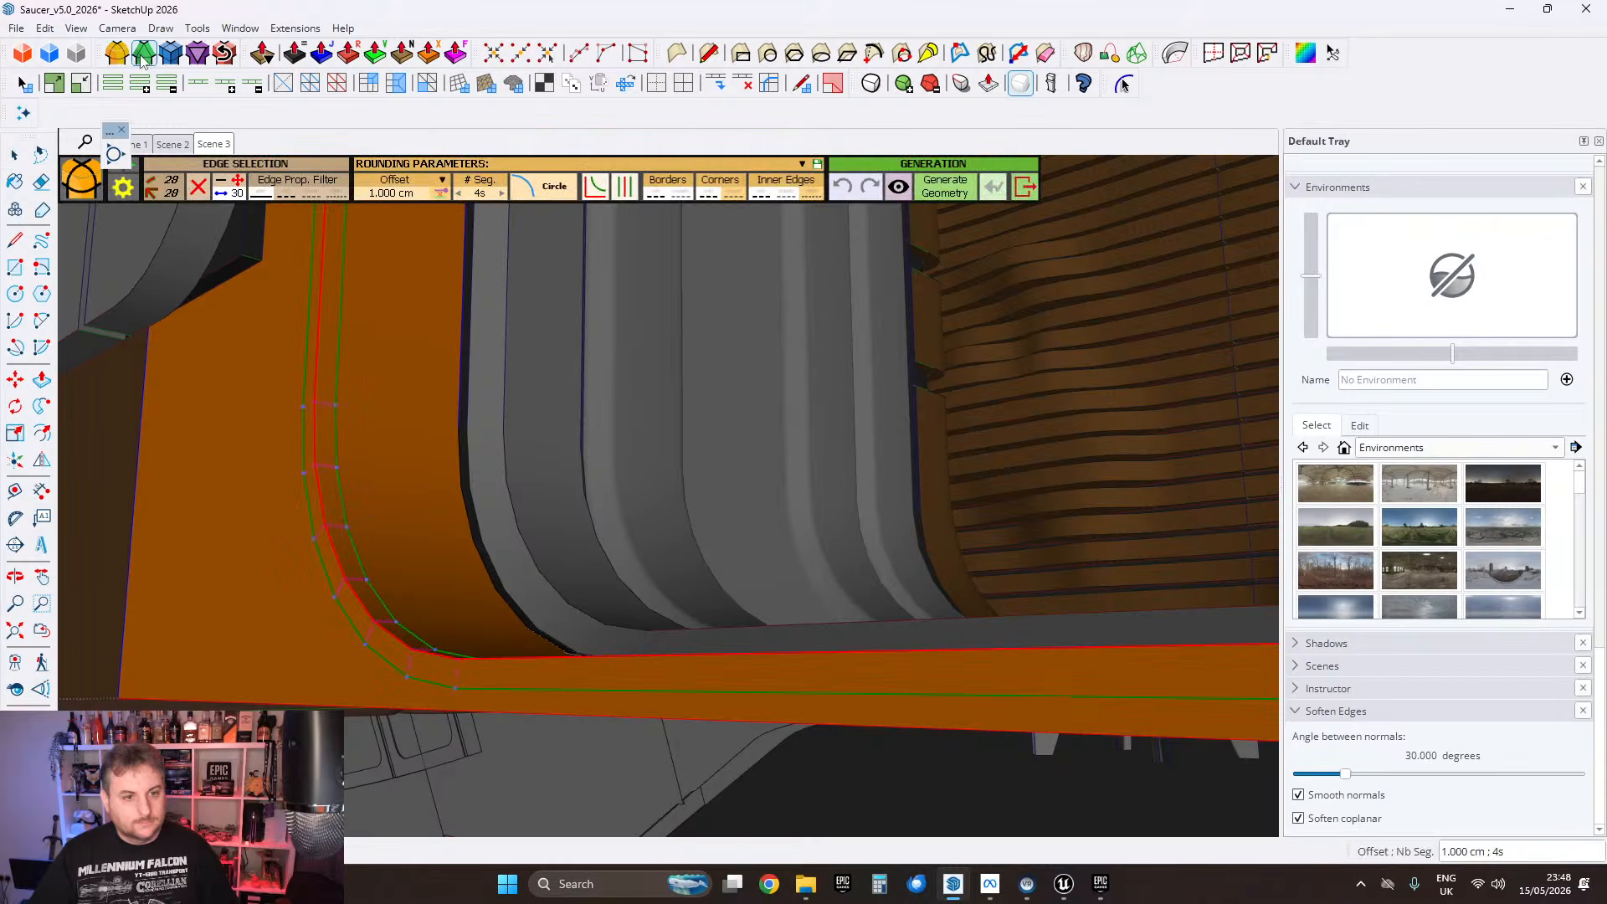
pyautogui.click(389, 199)
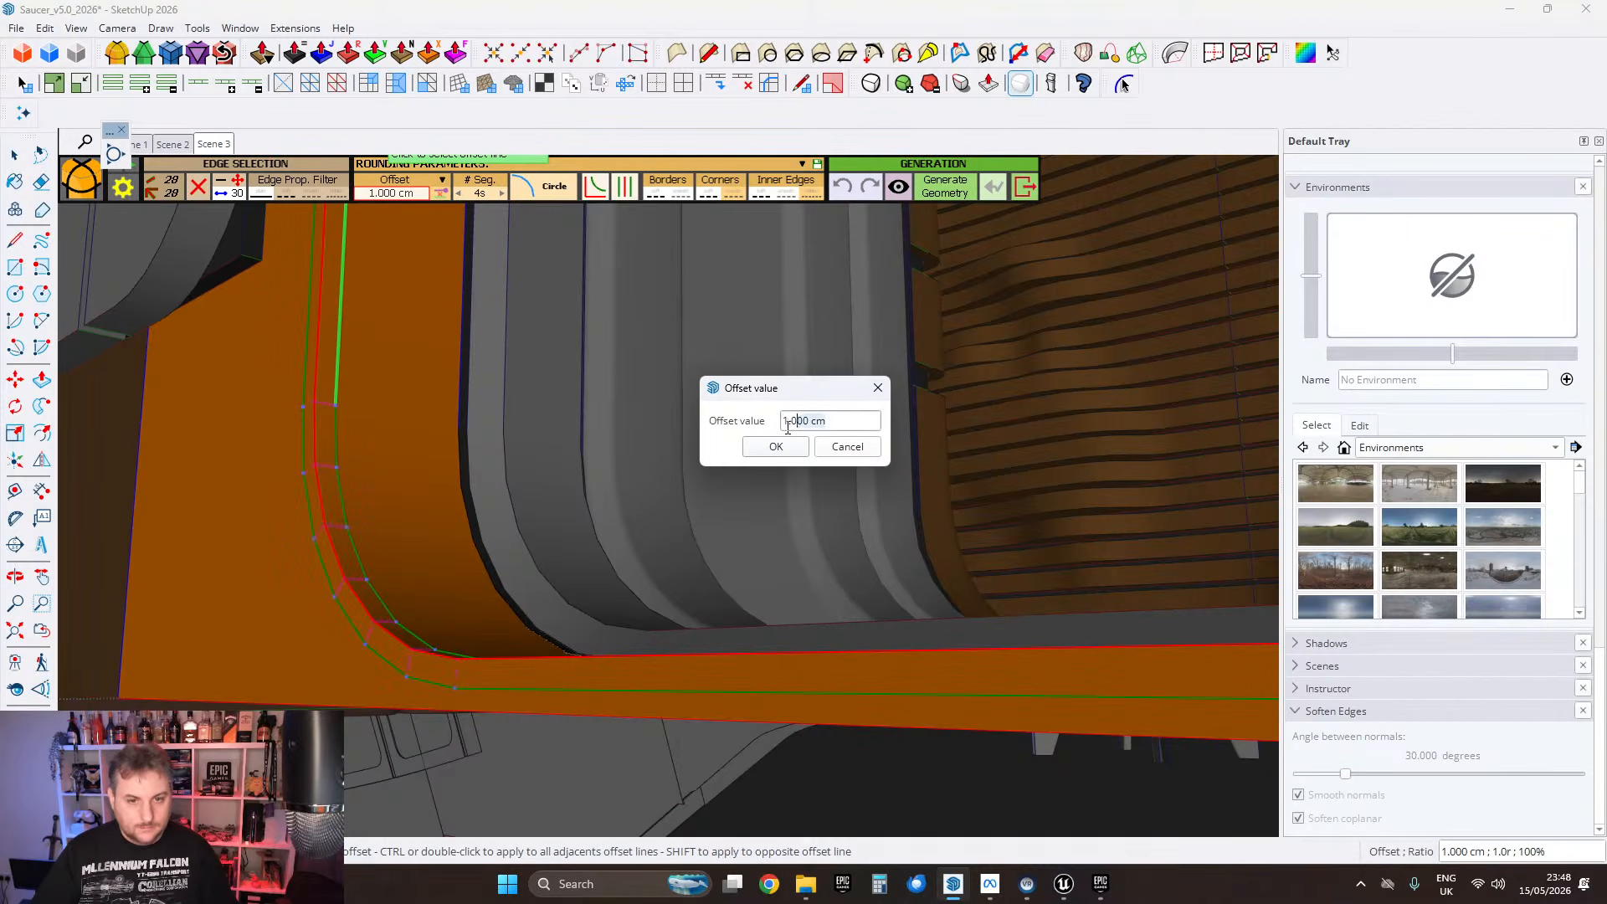
pyautogui.press('Return')
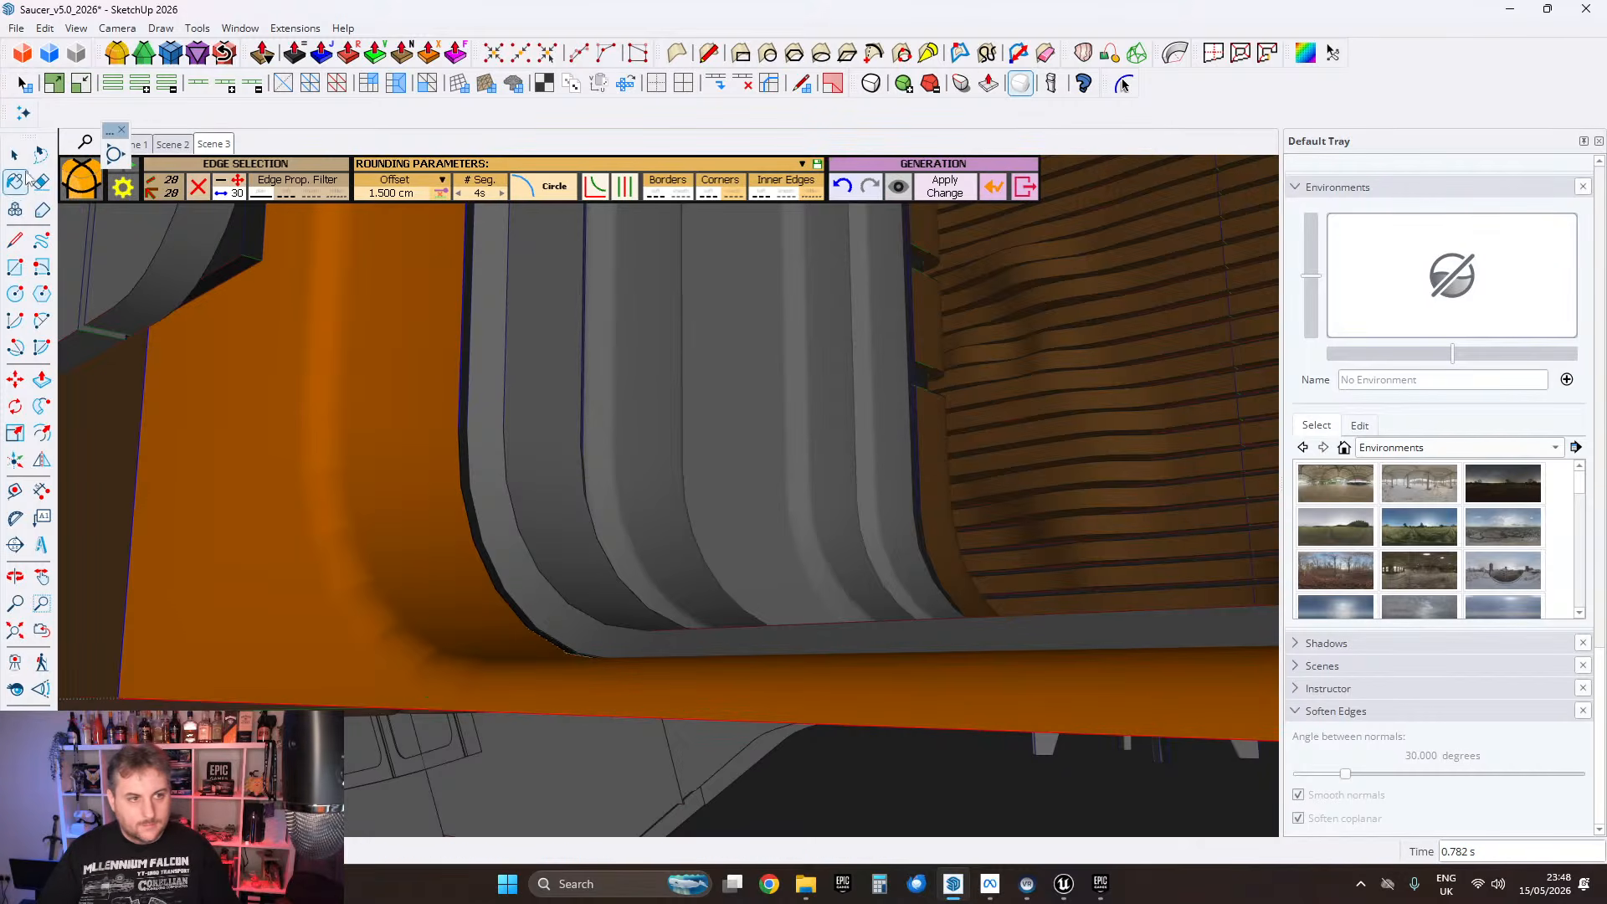
pyautogui.press('space')
pyautogui.moveTo(430, 258); pyautogui.dragTo(670, 491, button='middle')
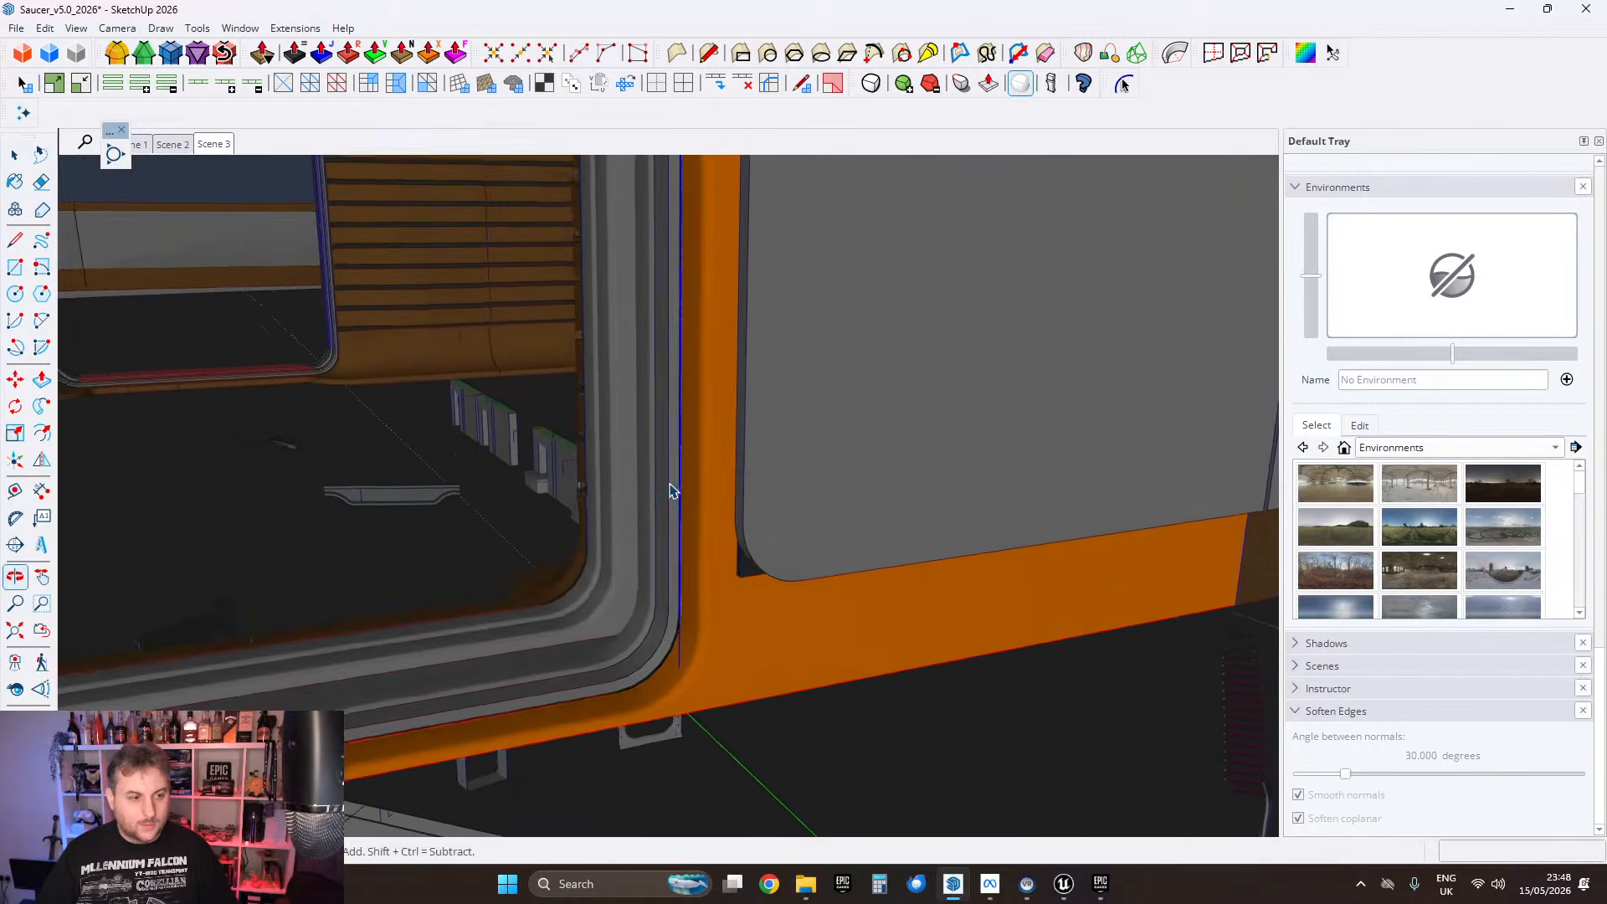
# Step: Run FixIt 101 on the rounded orange doorway surround and soften its edges
pyautogui.scroll(-3, 672, 492)
pyautogui.scroll(8, 228, 463)
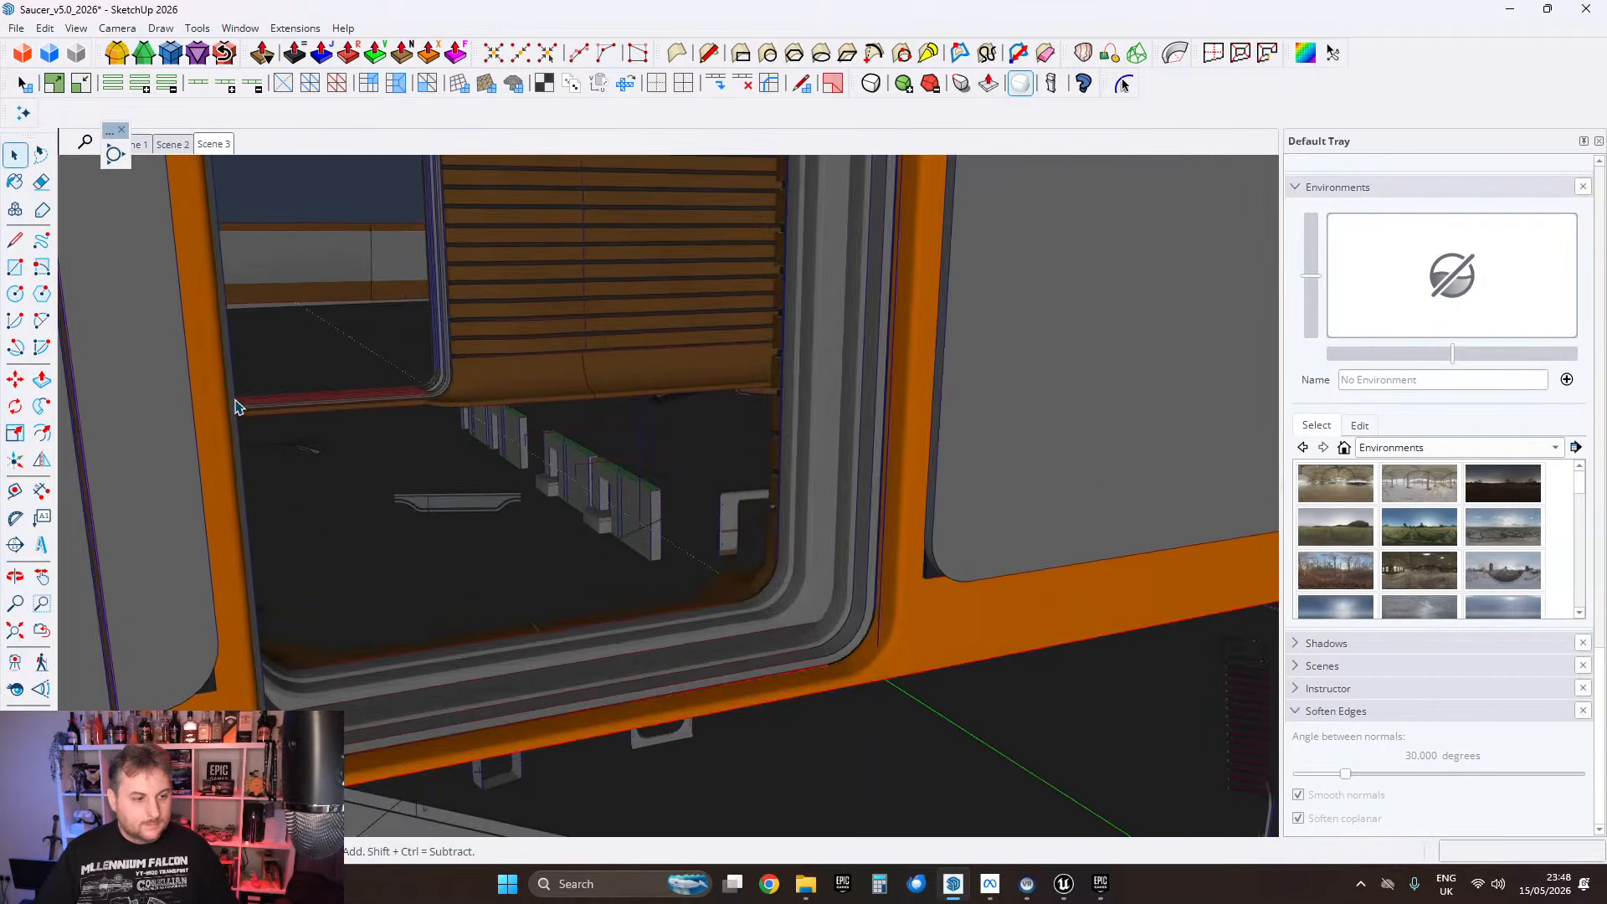
pyautogui.scroll(3, 278, 518)
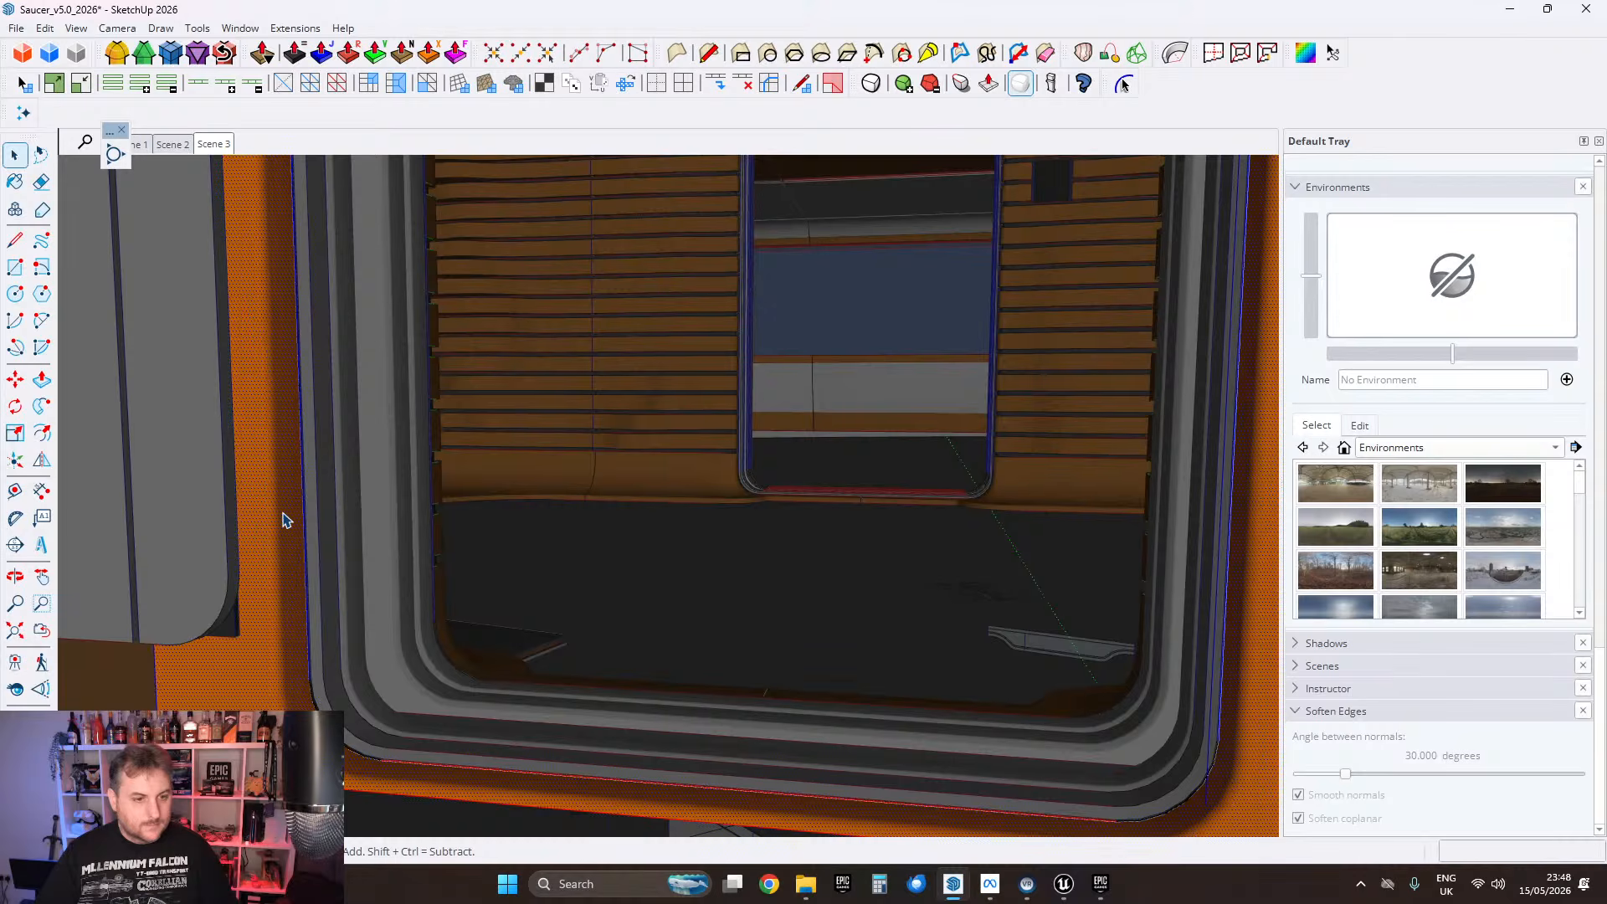
pyautogui.click(276, 529)
pyautogui.scroll(2, 285, 528)
pyautogui.rightClick(298, 525)
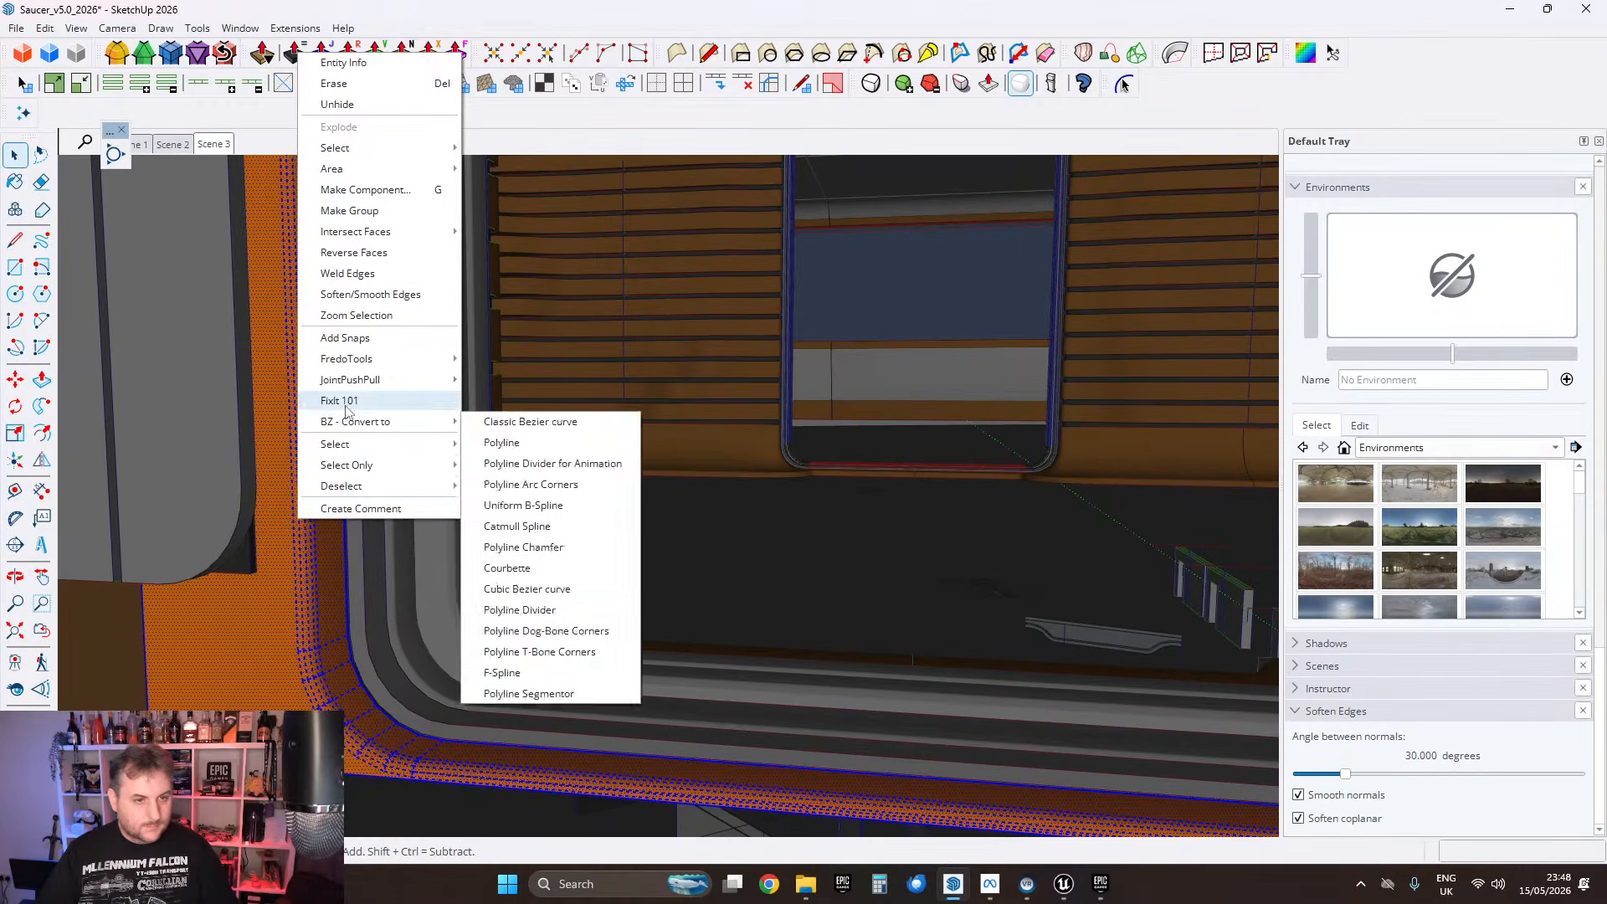
pyautogui.click(343, 400)
pyautogui.click(855, 517)
pyautogui.rightClick(276, 206)
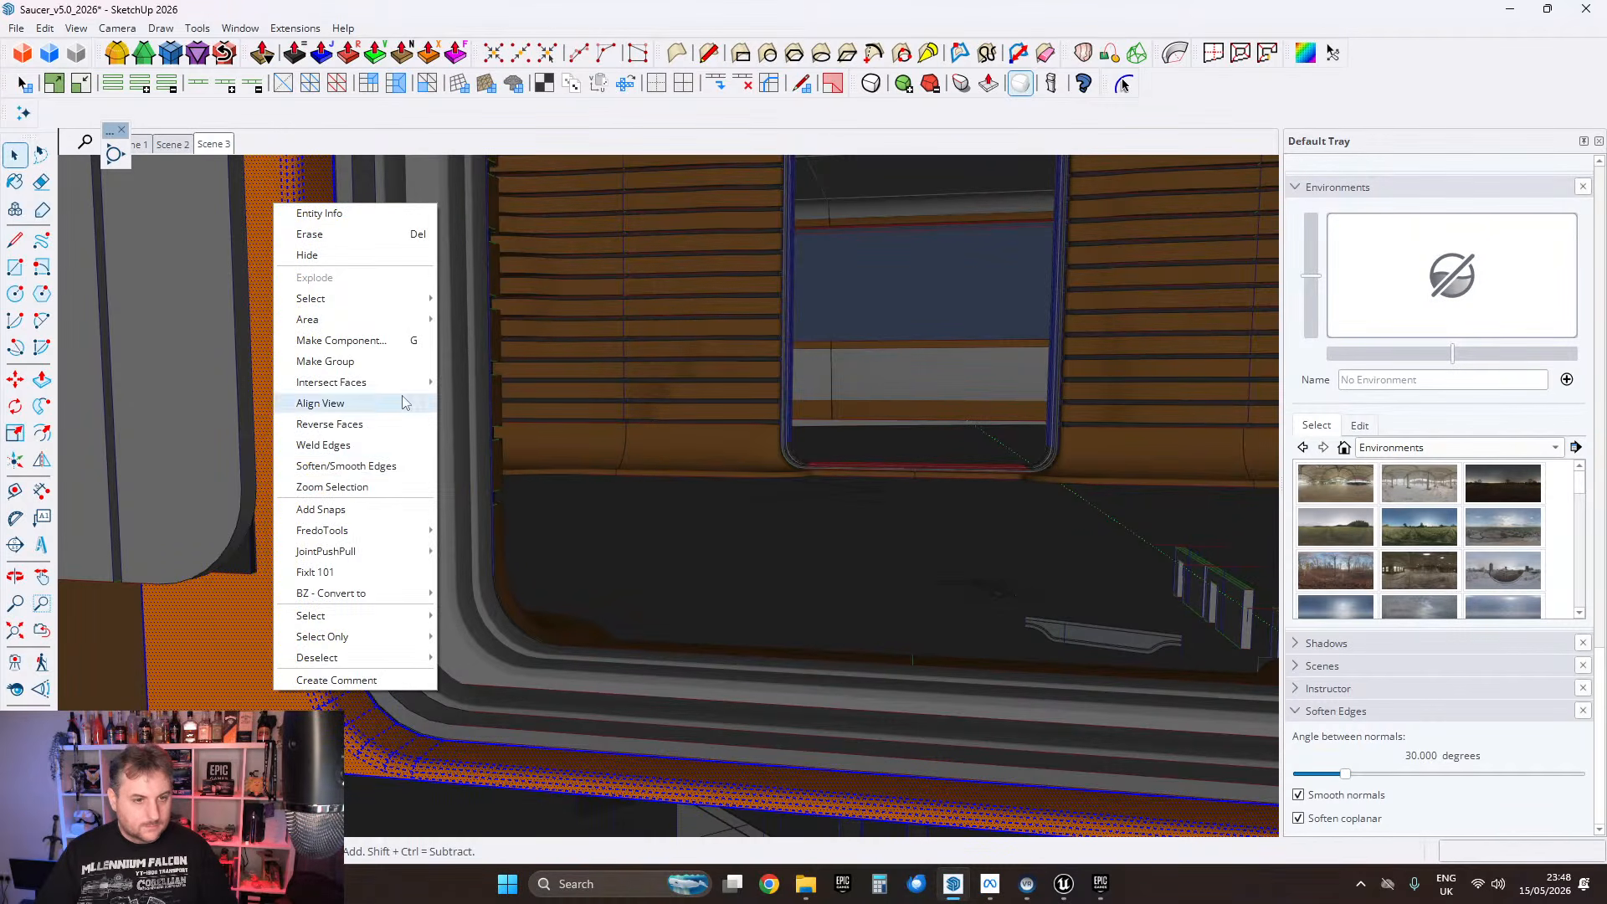
pyautogui.click(345, 467)
# Step: Try to round the square lower corner of the orange opening around the grey panel with a 12 cm offset and 8 segments
pyautogui.moveTo(319, 687); pyautogui.dragTo(490, 554, button='middle')
pyautogui.tripleClick(460, 460)
pyautogui.scroll(1, 462, 463)
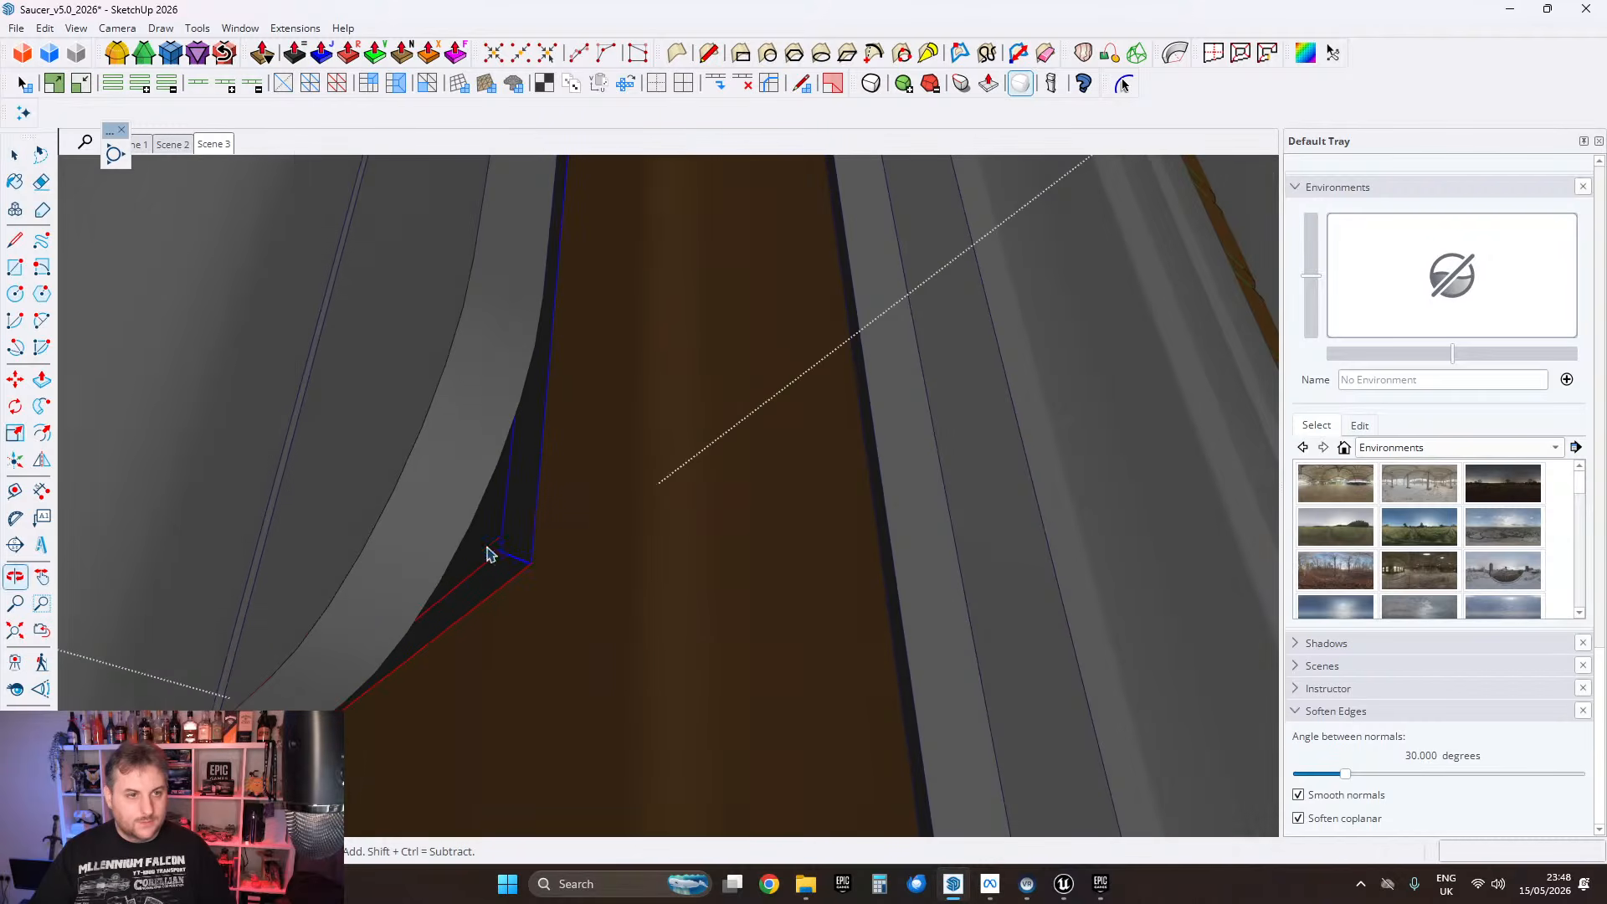
pyautogui.click(119, 54)
pyautogui.click(414, 197)
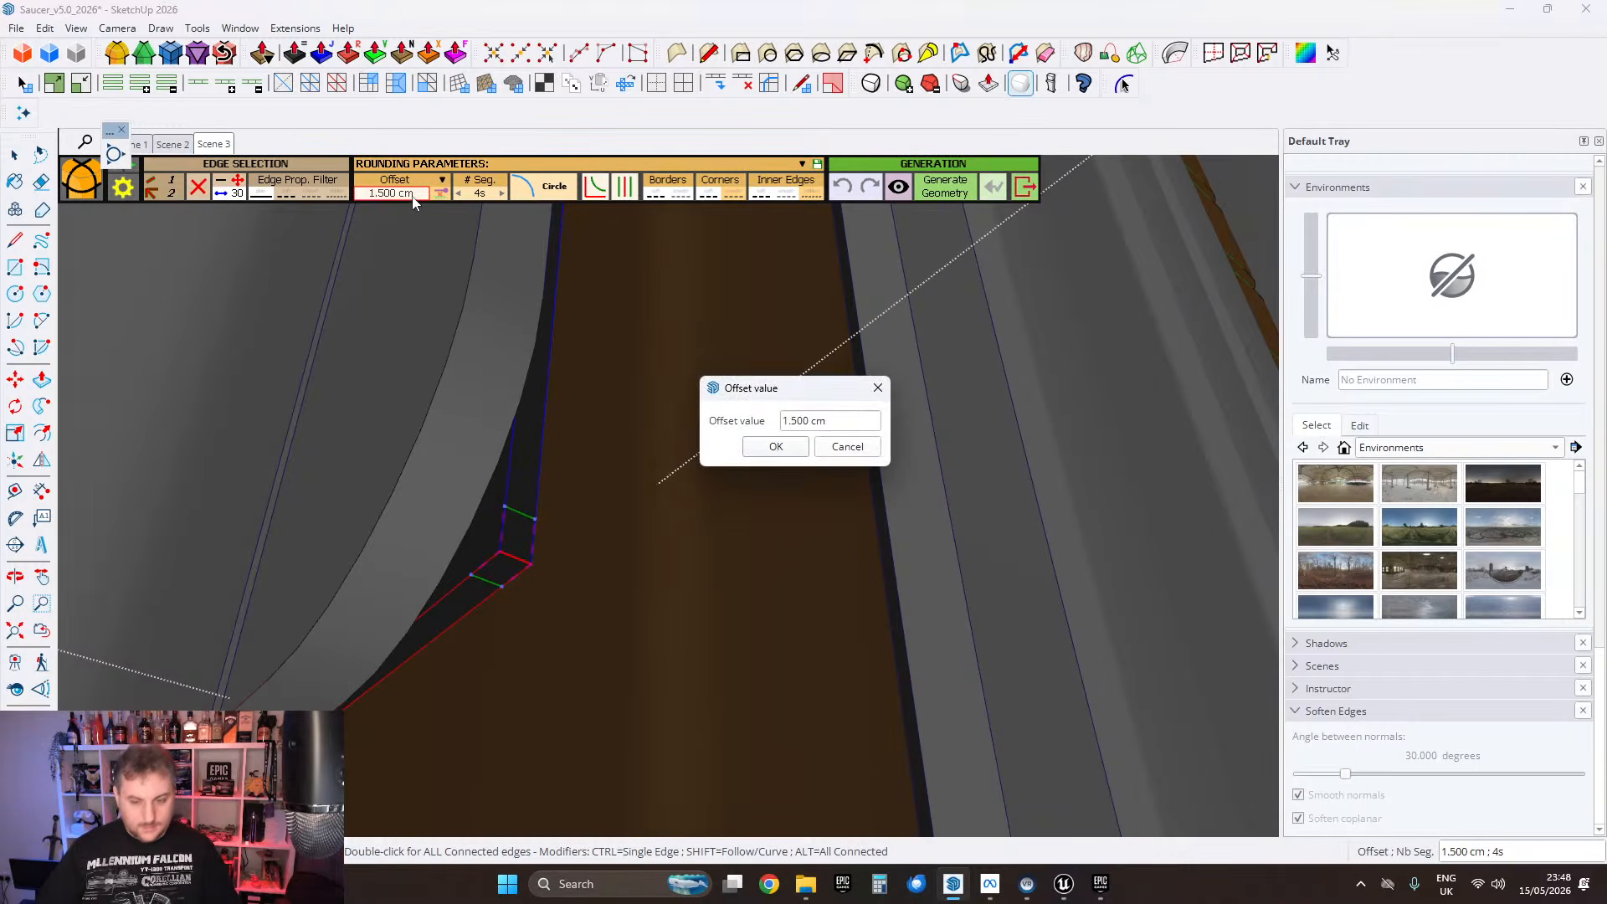
pyautogui.write('12')
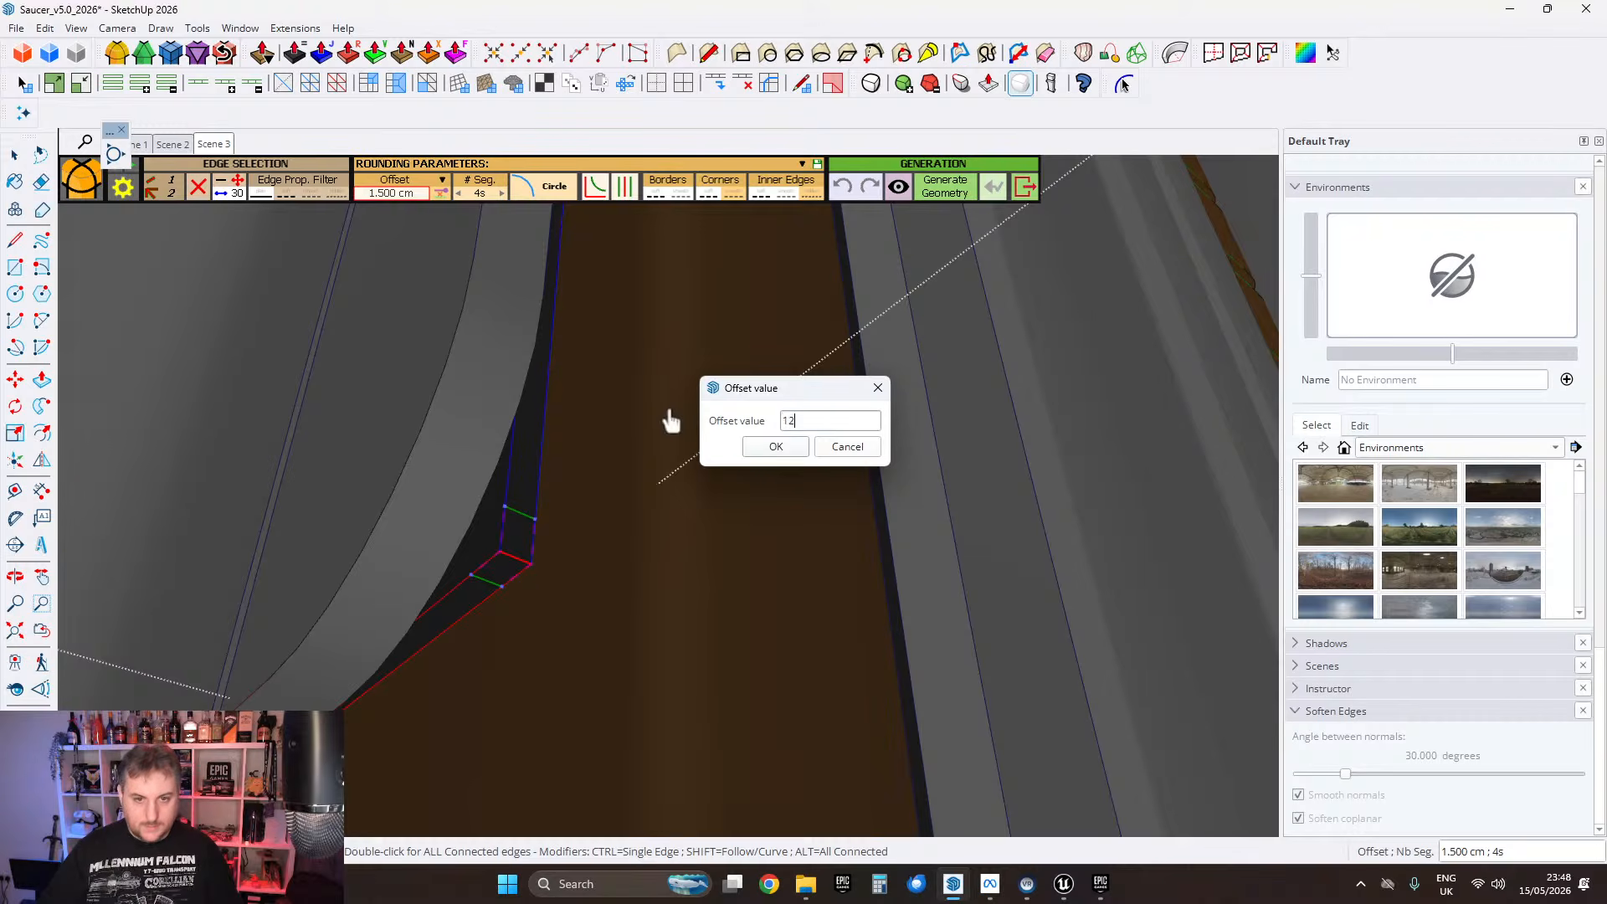
pyautogui.press('Return')
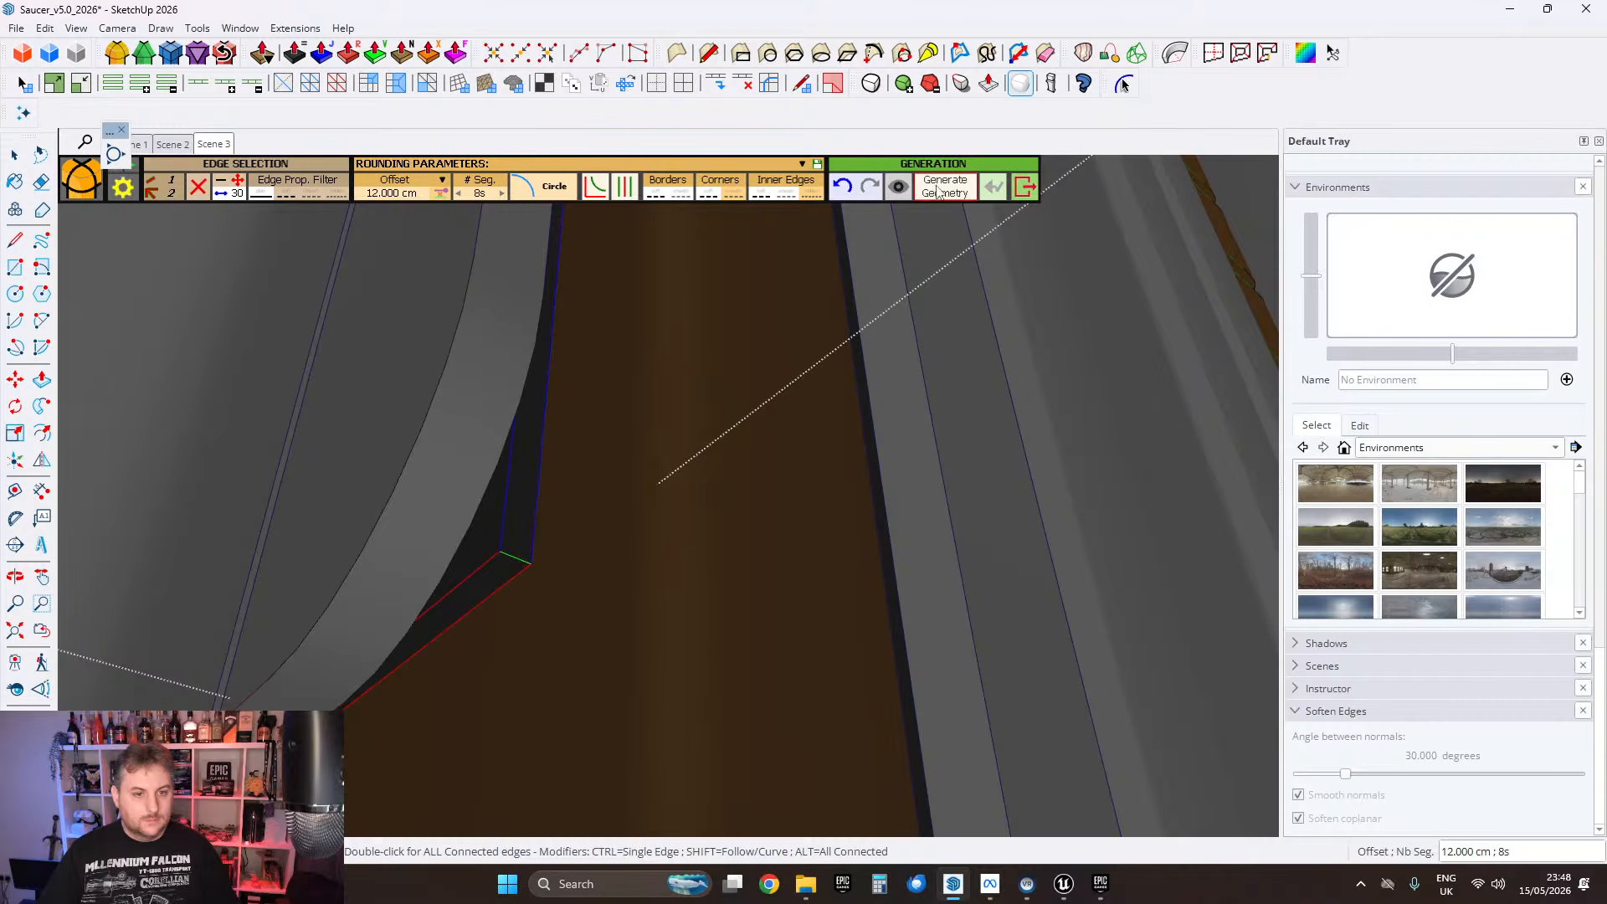
pyautogui.click(12, 165)
pyautogui.scroll(1, 546, 498)
pyautogui.moveTo(546, 497); pyautogui.dragTo(658, 460, button='middle')
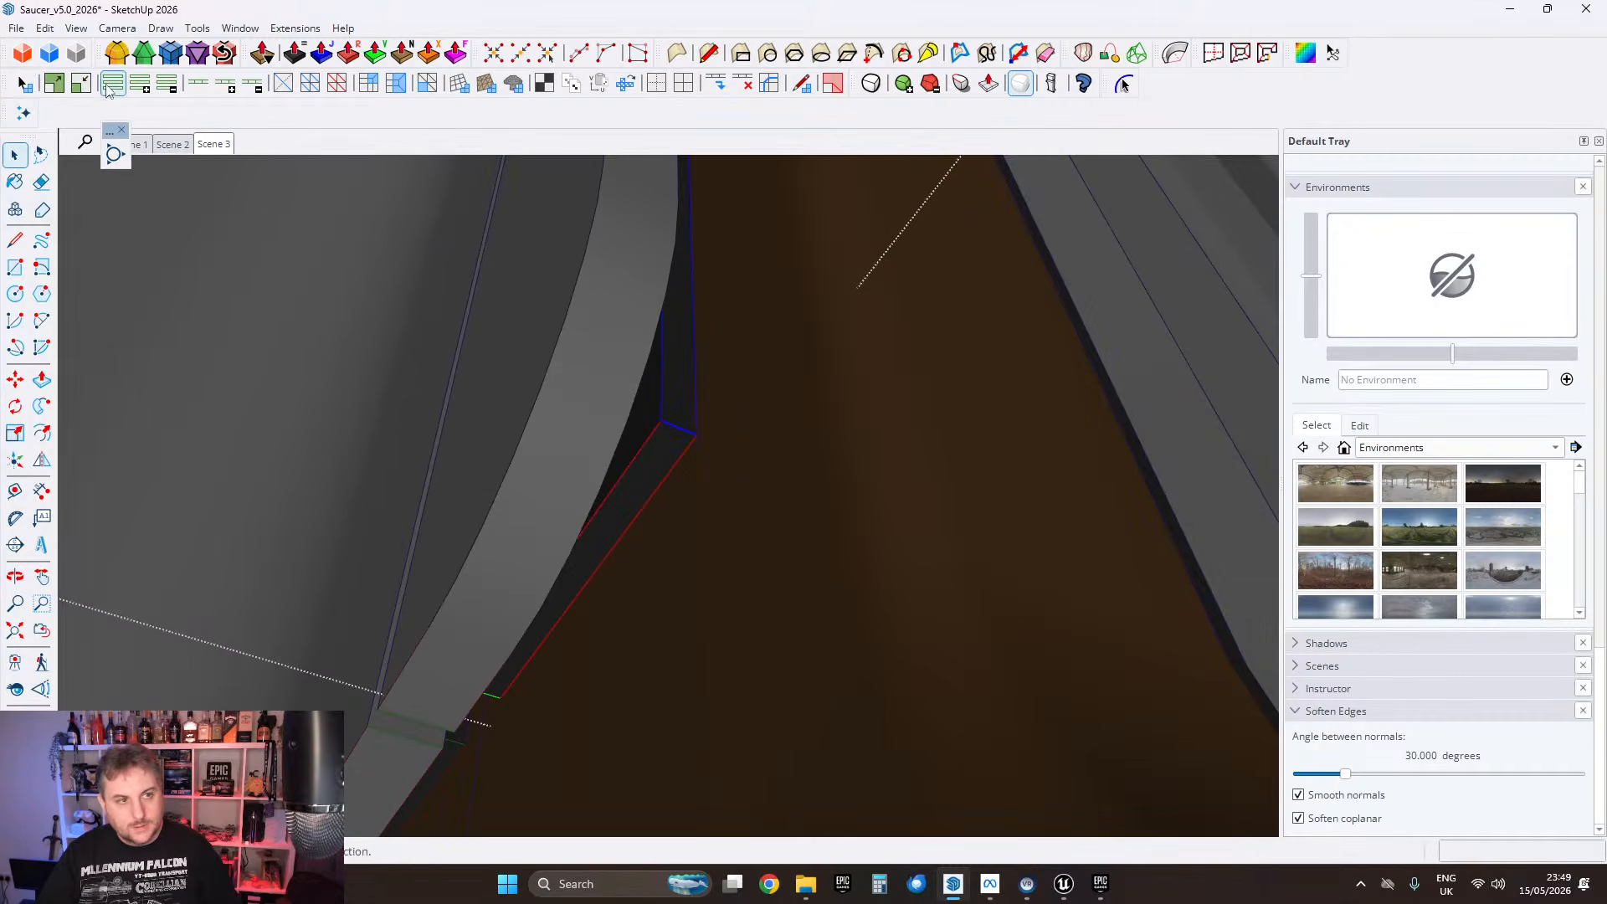
# Step: Round the square lower corner of the orange opening around the grey panel with an 11 cm offset and 8 segments
pyautogui.click(116, 54)
pyautogui.click(404, 199)
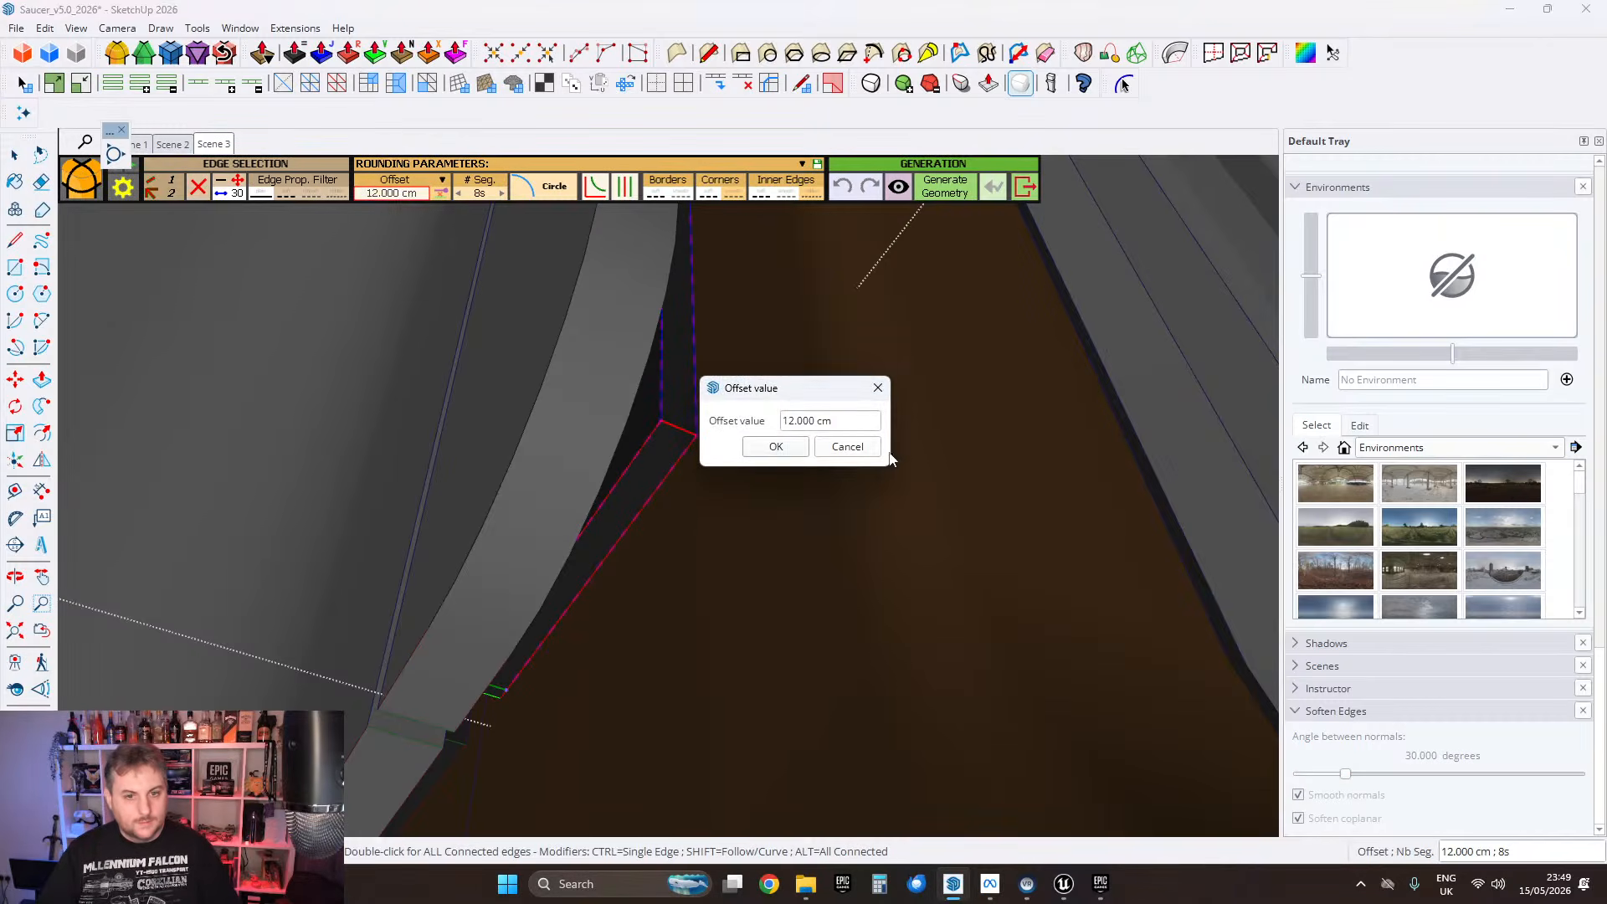
pyautogui.click(773, 447)
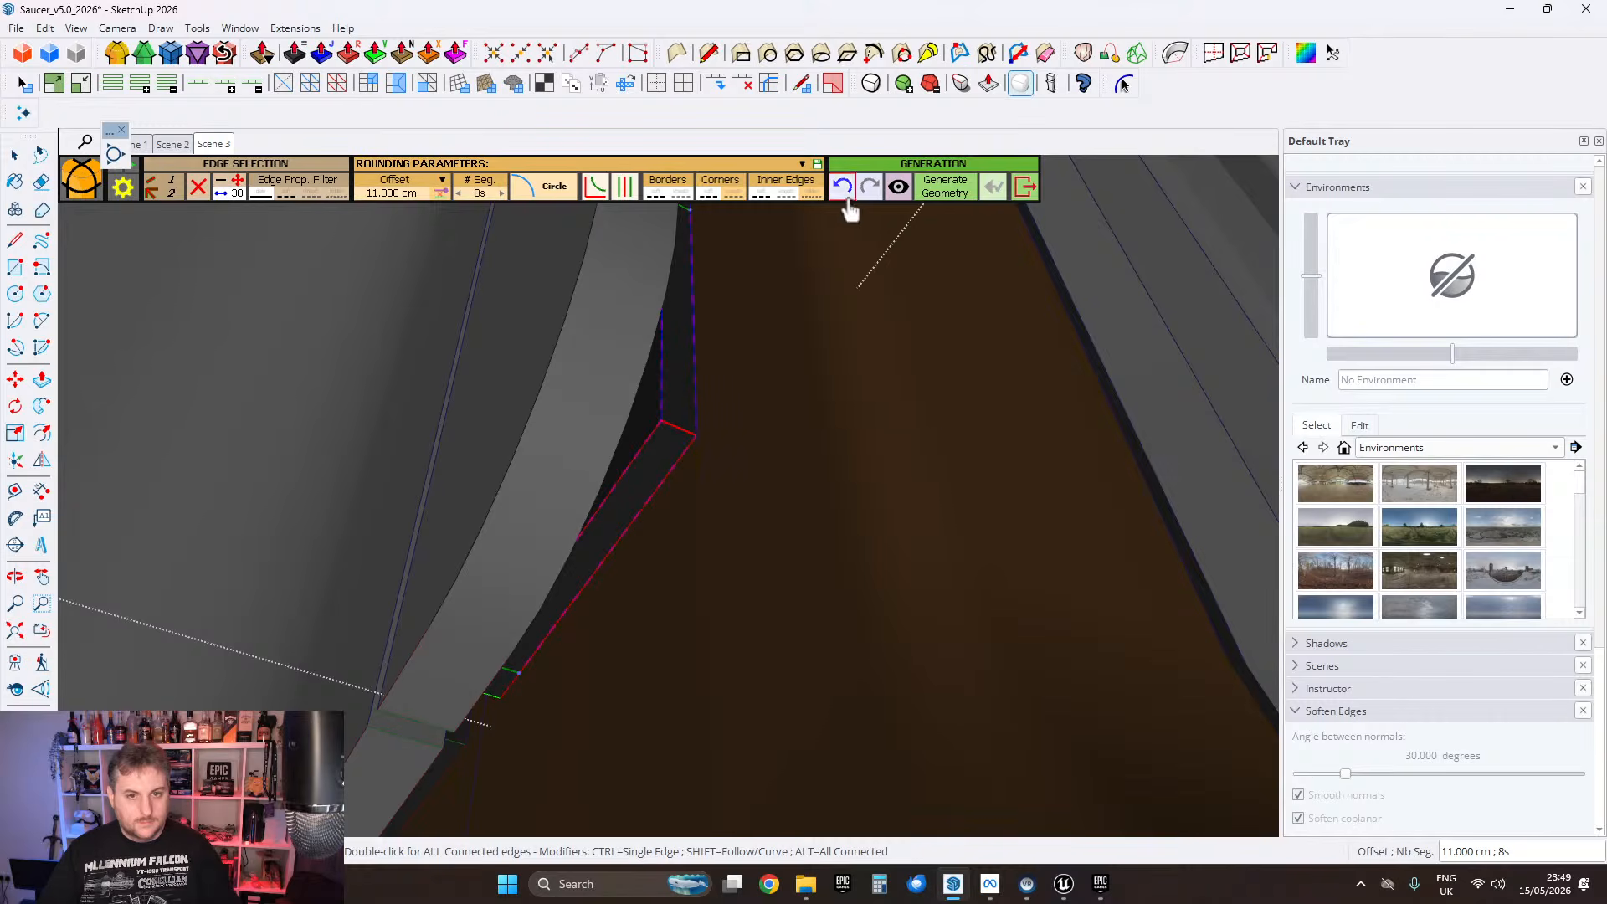
pyautogui.moveTo(535, 484); pyautogui.dragTo(638, 557, button='middle')
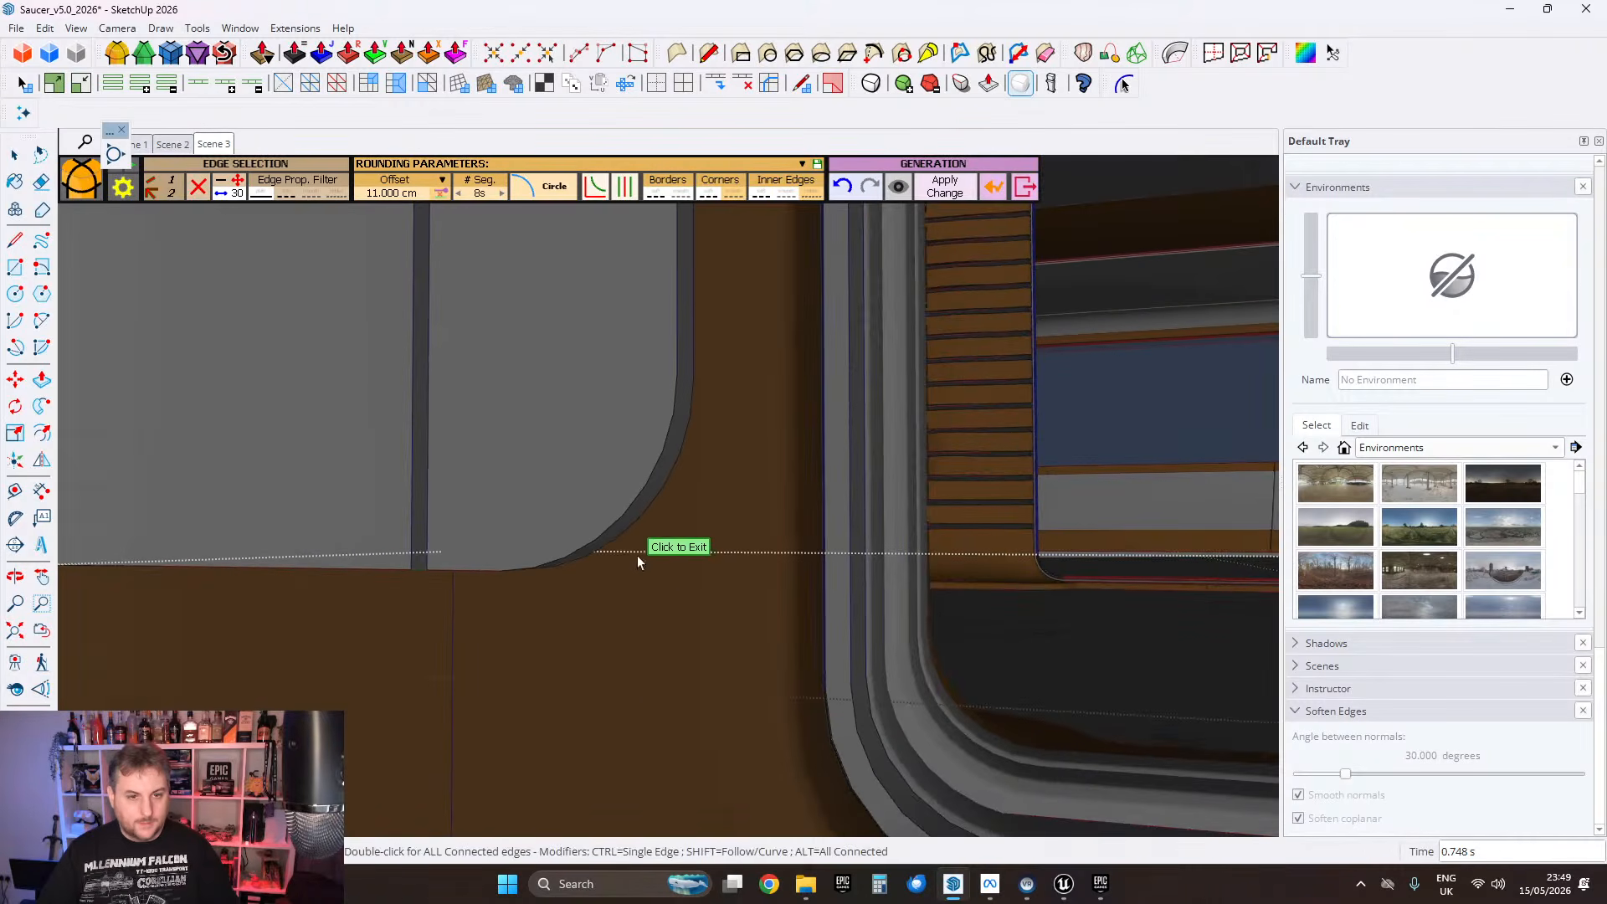
# Step: Round the matching square lower corner of the panel opening on the doorway's other side with the same 11 cm offset and 8 segments
pyautogui.moveTo(519, 519); pyautogui.dragTo(602, 636, button='middle')
pyautogui.scroll(5, 1077, 604)
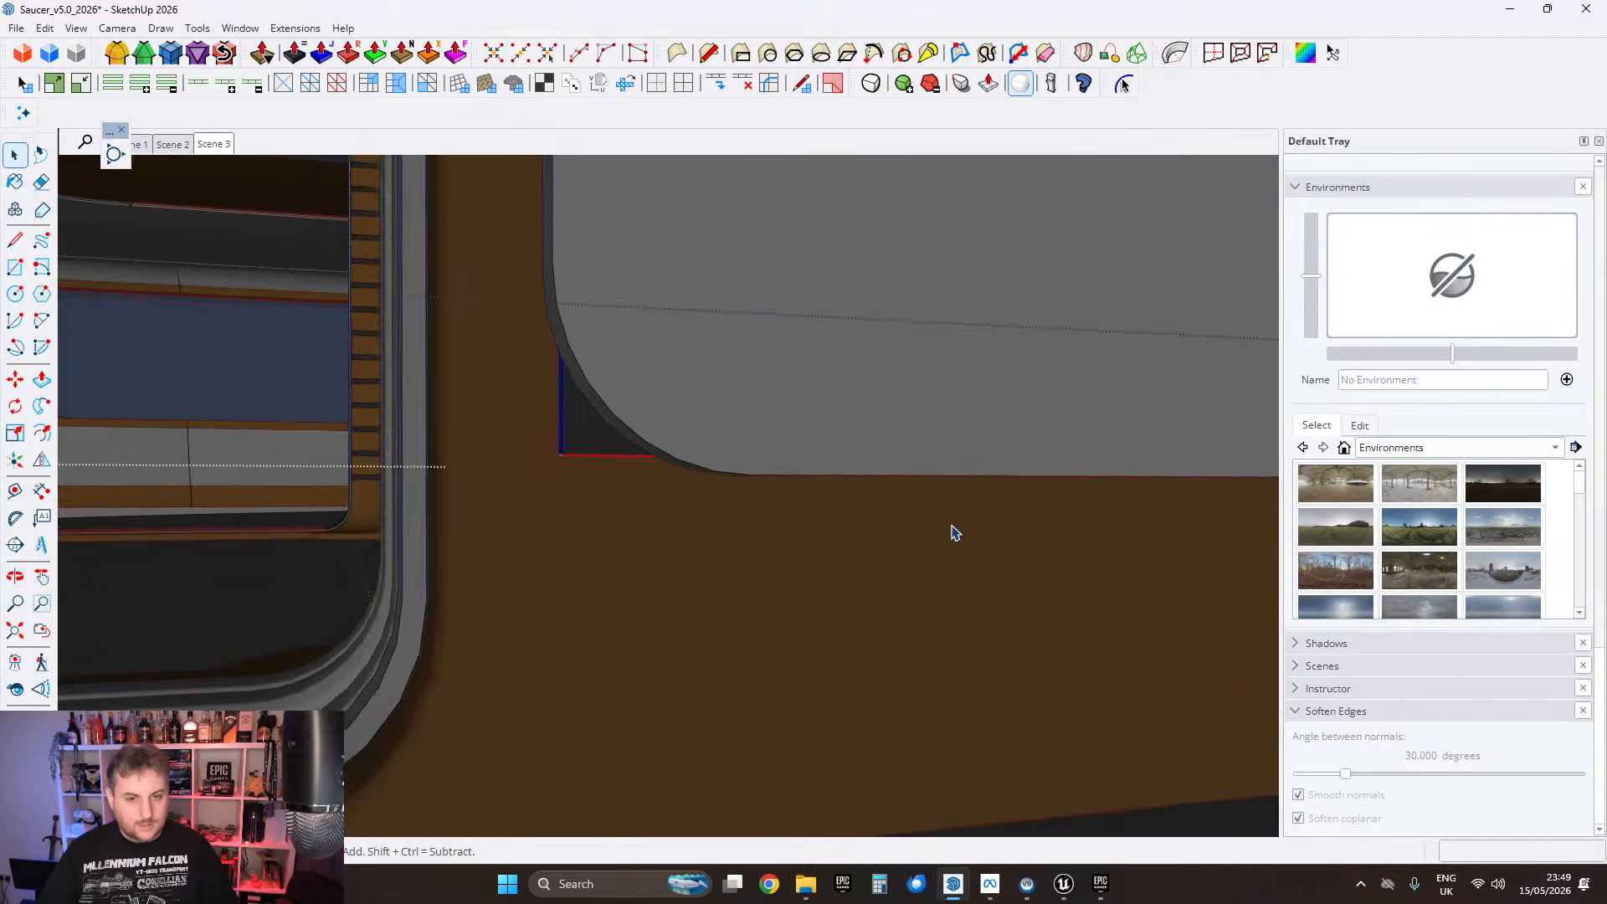
pyautogui.moveTo(955, 531); pyautogui.dragTo(1197, 365, button='middle')
pyautogui.scroll(3, 539, 462)
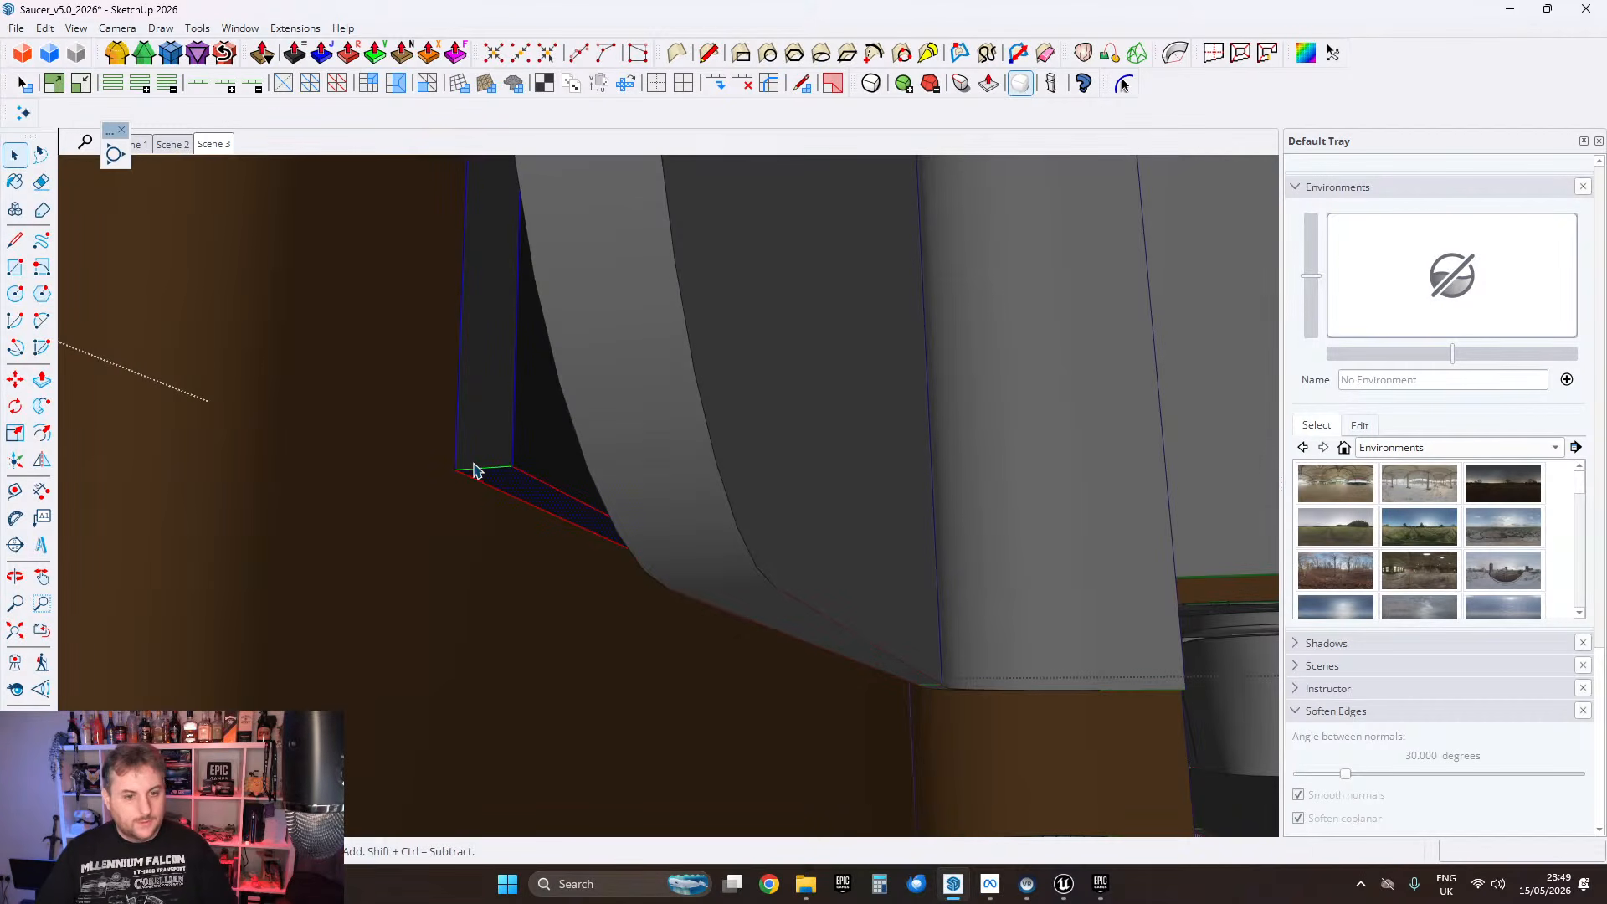
pyautogui.click(117, 54)
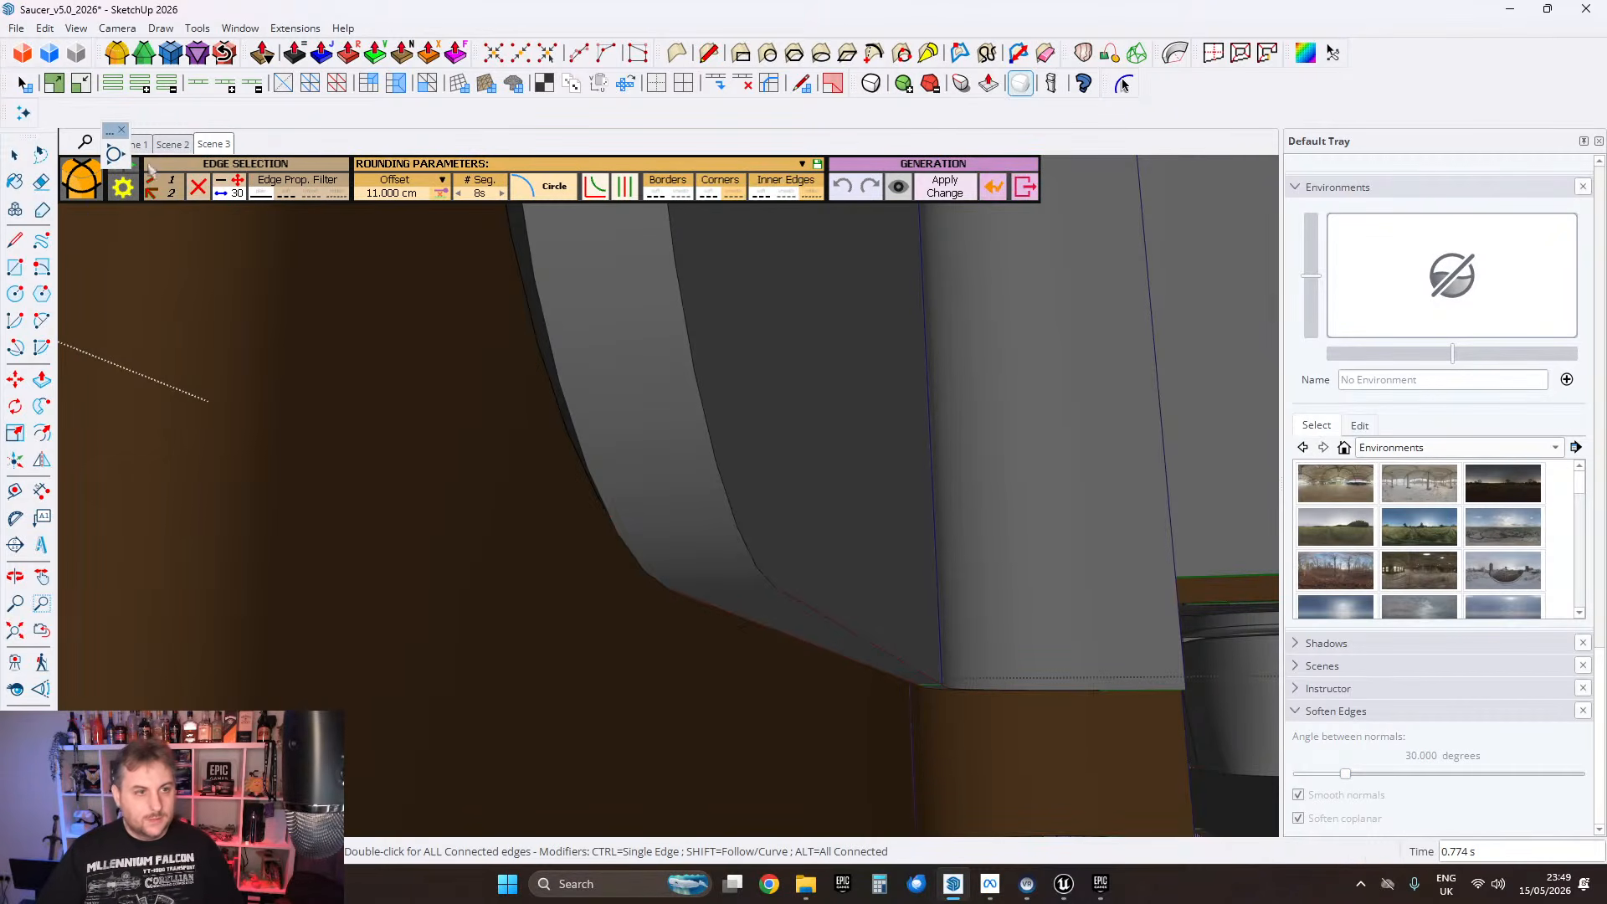
pyautogui.click(13, 157)
pyautogui.moveTo(276, 335); pyautogui.dragTo(414, 355, button='middle')
pyautogui.scroll(-4, 574, 351)
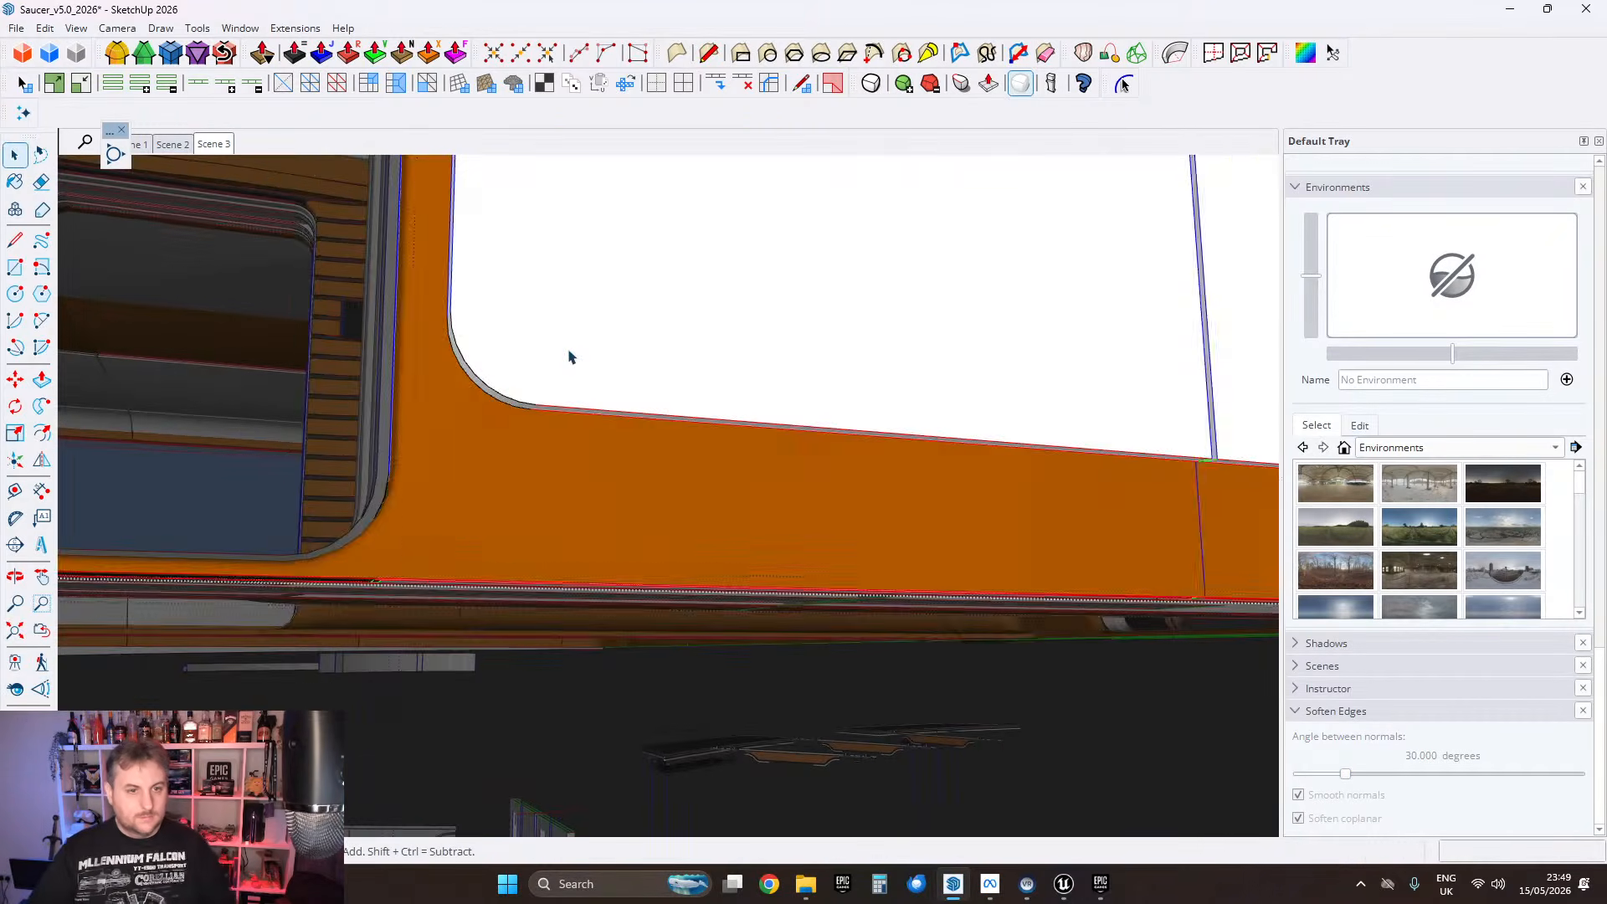
pyautogui.moveTo(653, 315); pyautogui.dragTo(678, 455, button='middle')
pyautogui.scroll(-2, 720, 415)
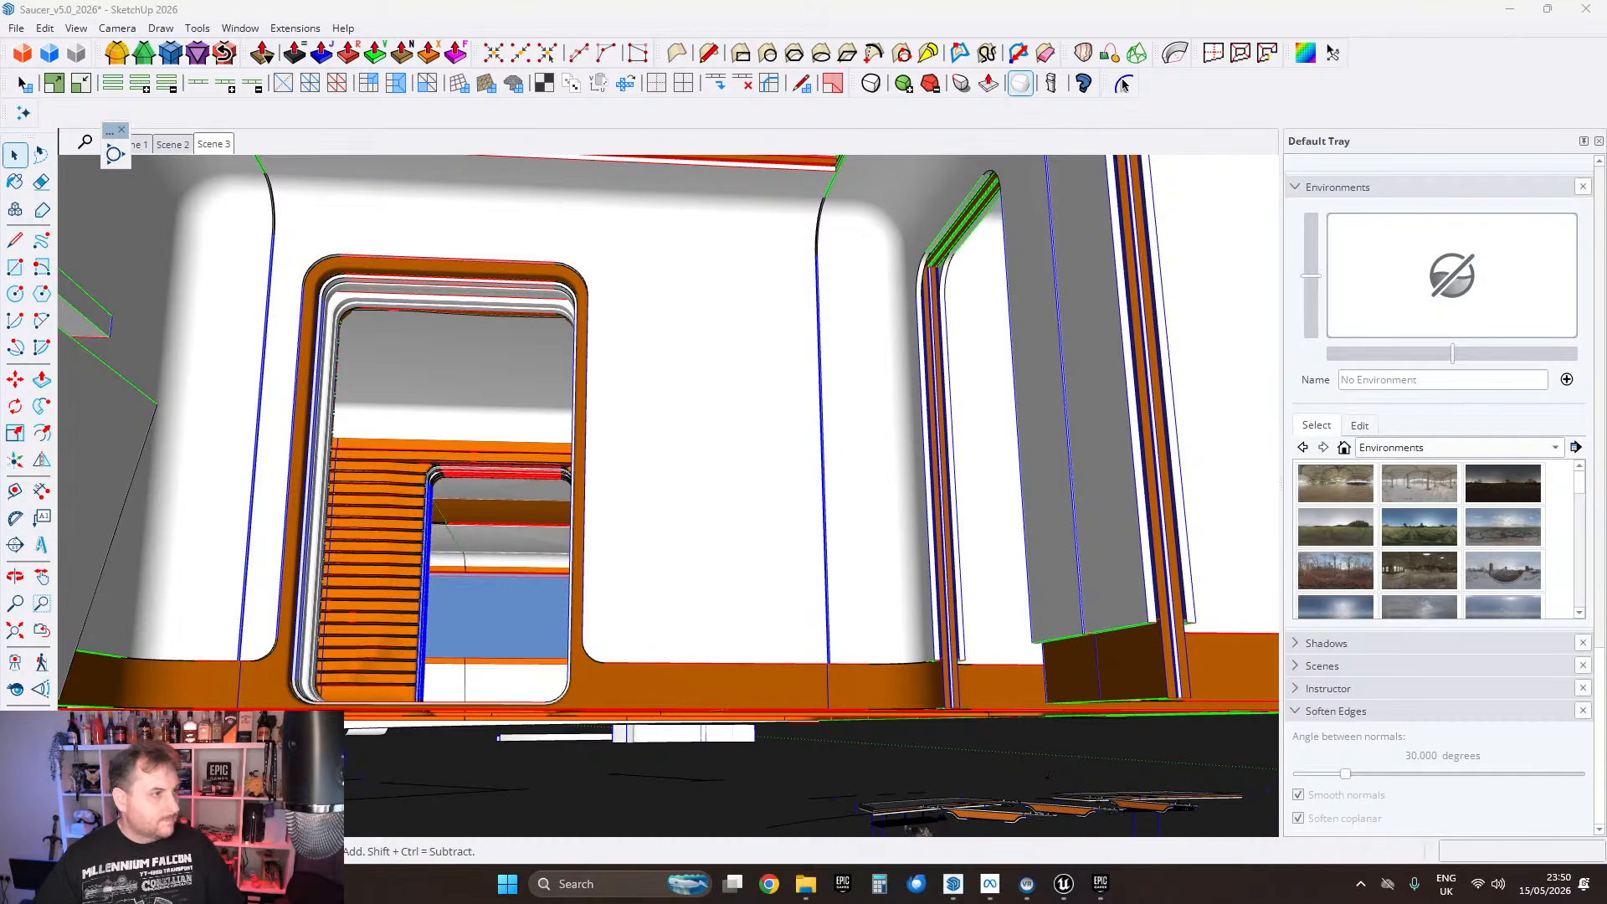
# Step: Switch to the browser, view the Dream Chaser images from payloadspace.com and upload.wikimedia.org, and close the image tab
pyautogui.moveTo(0, 134)
pyautogui.mouseDown()
pyautogui.moveTo(536, 137)
pyautogui.moveTo(774, 46)
pyautogui.mouseUp()
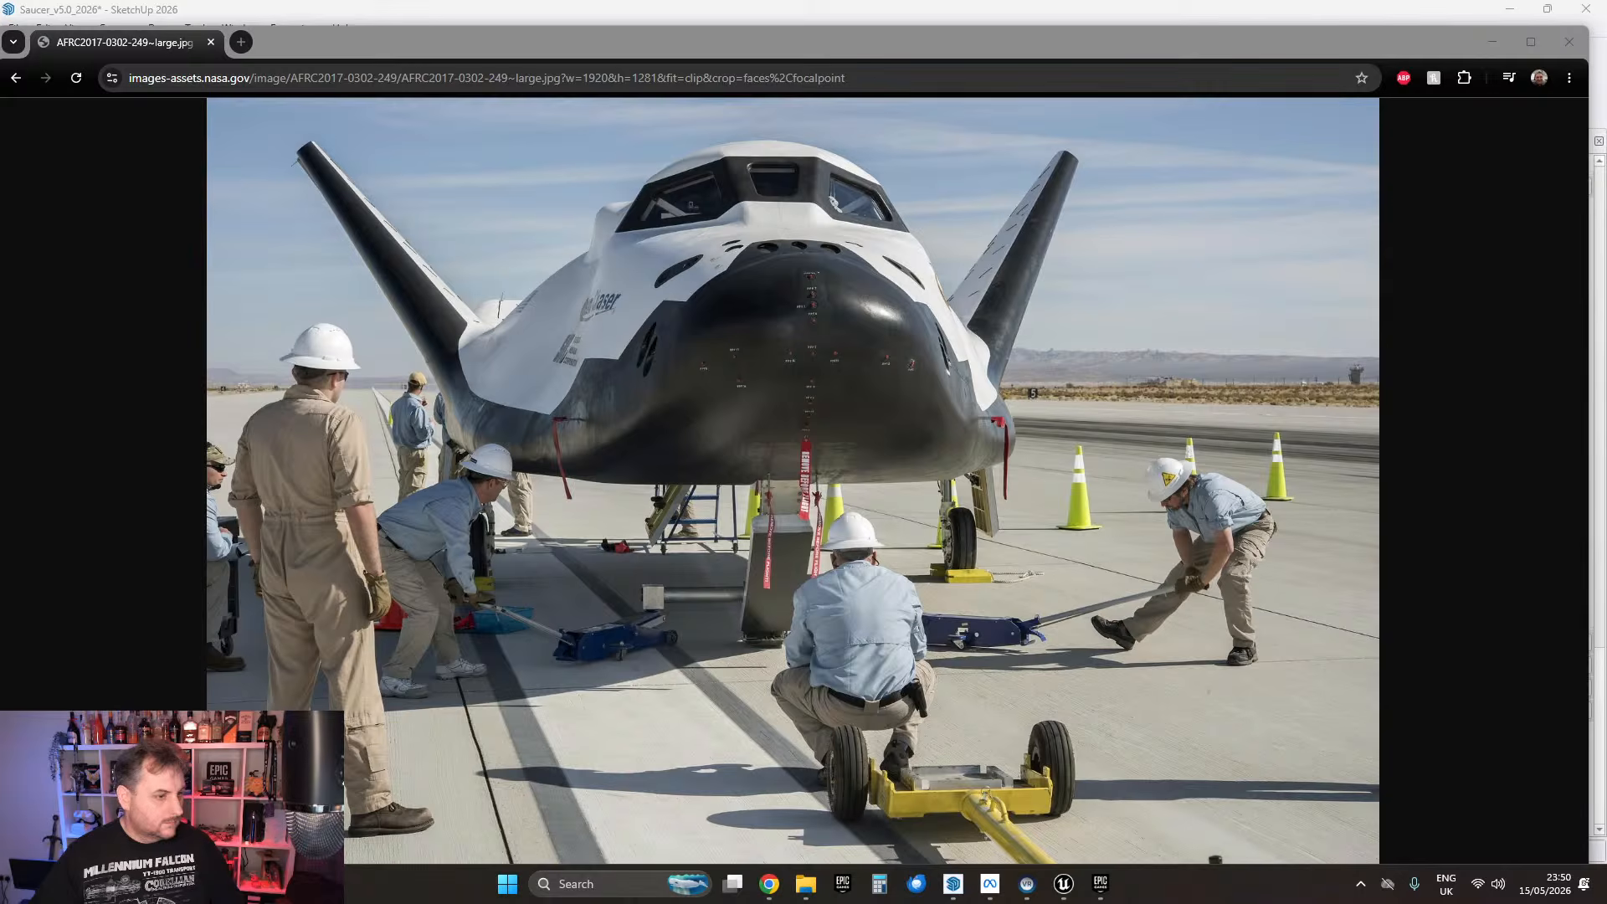
pyautogui.click(285, 76)
pyautogui.write('https://payloadspace.com/wp-content/uploads/2023/06/03_bloomClouds_03_High-Res-scaled.jpg')
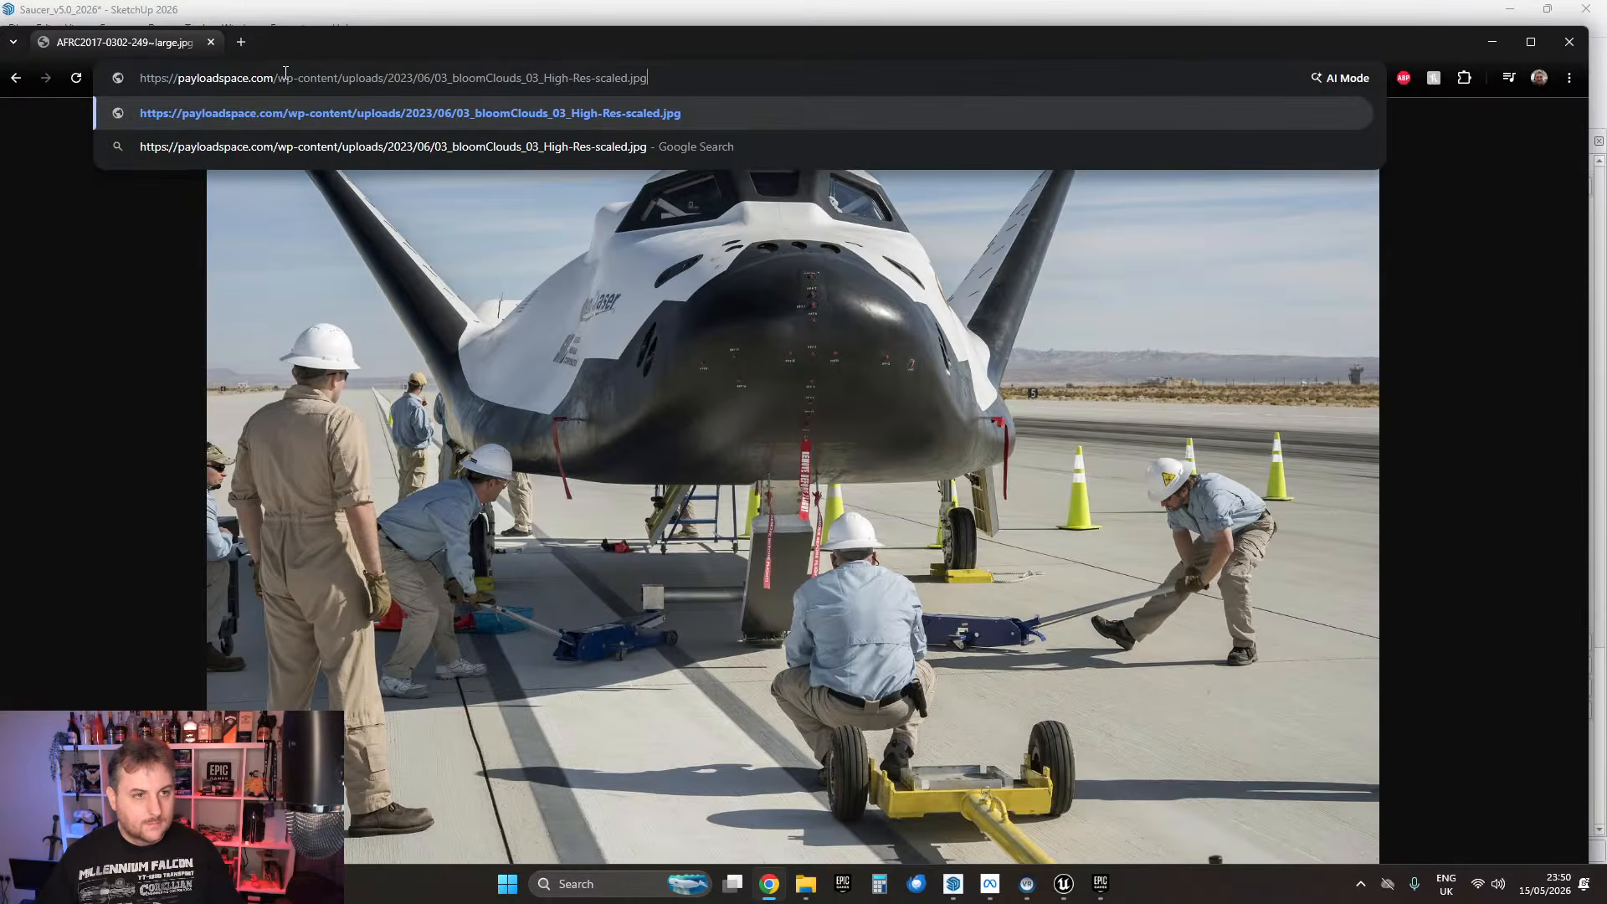
pyautogui.press('Return')
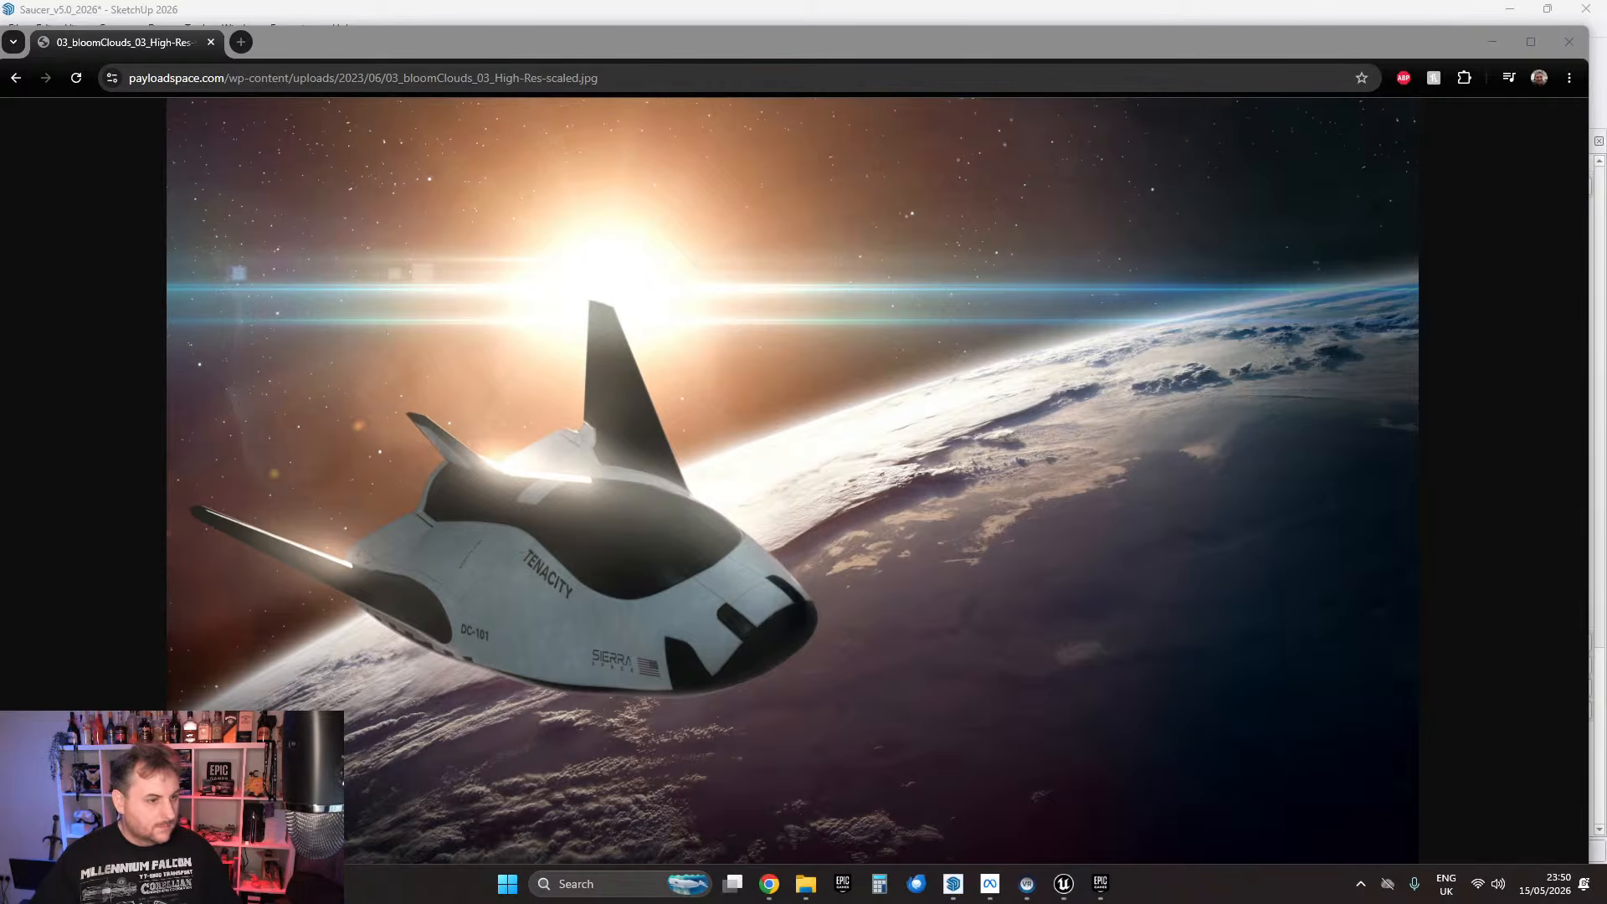
pyautogui.click(395, 83)
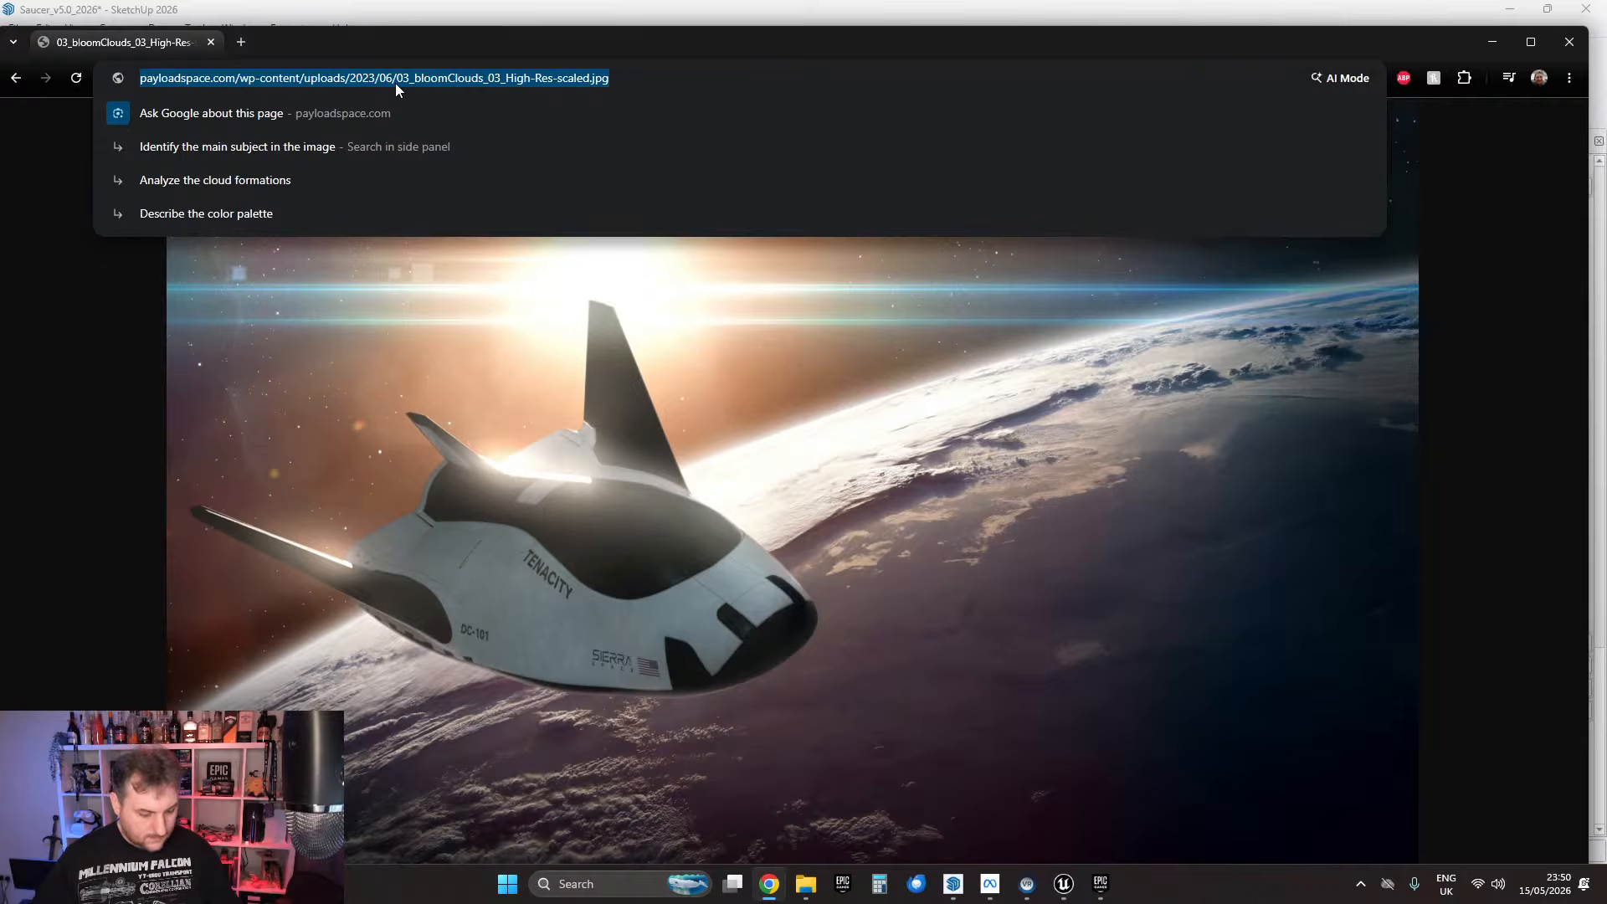
pyautogui.write('https://upload.wikimedia.org/wikipedia/commons/a/a8/Dream_Chaser_pre-drop_tests.7.jpg?utm_source=commons.wikimedia.org&utm_campaign=index&utm_content=original')
pyautogui.press('Return')
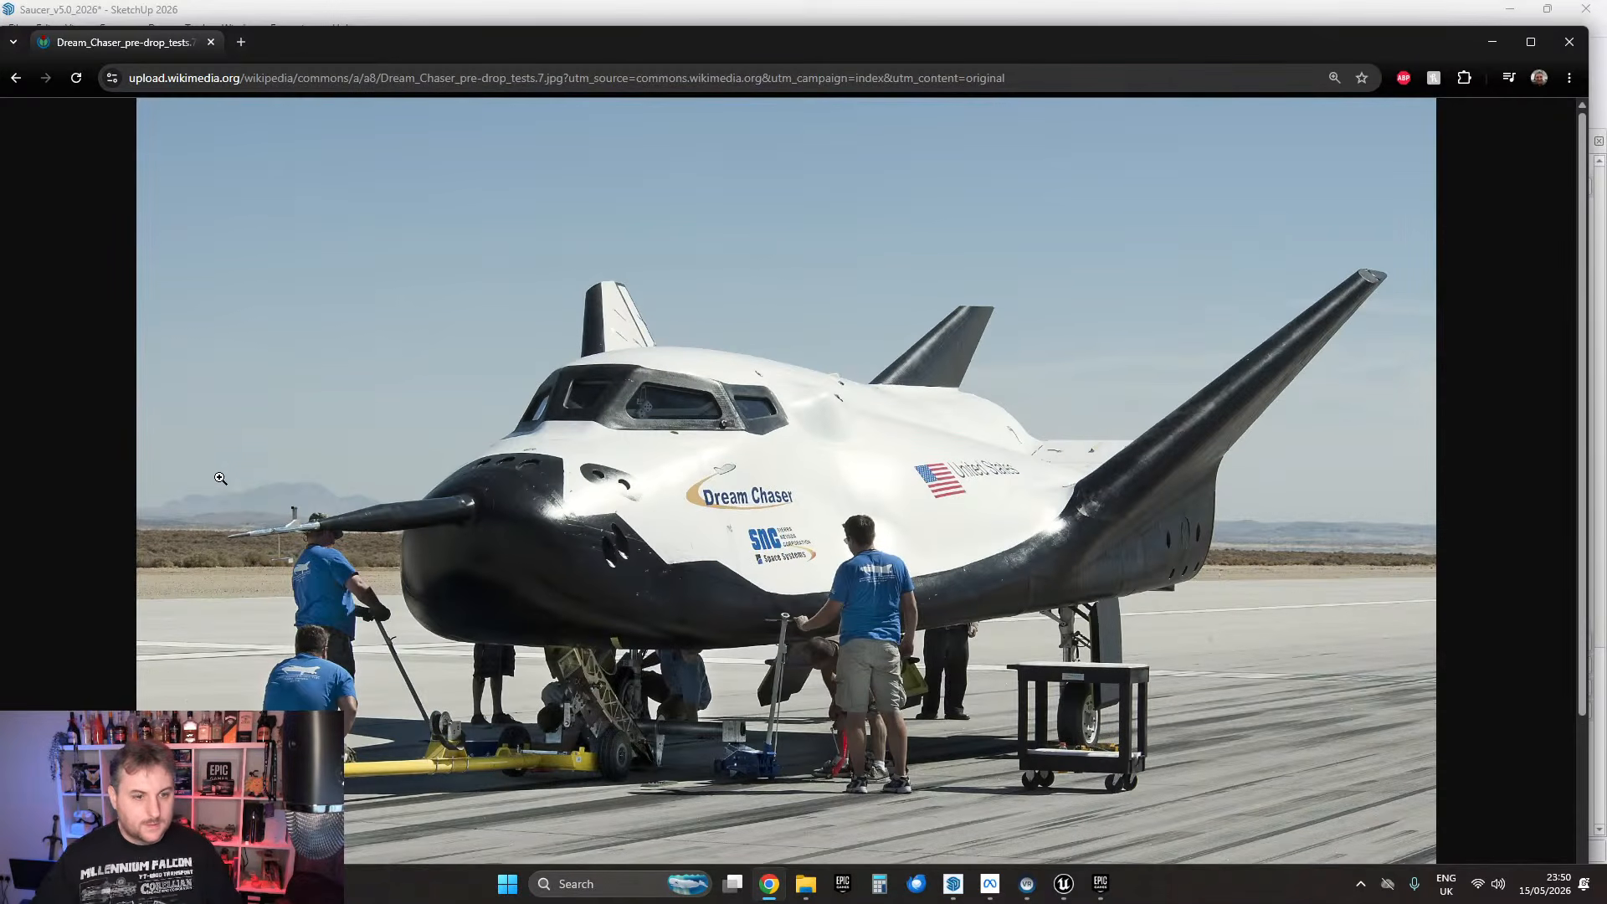
pyautogui.scroll(-1, 240, 429)
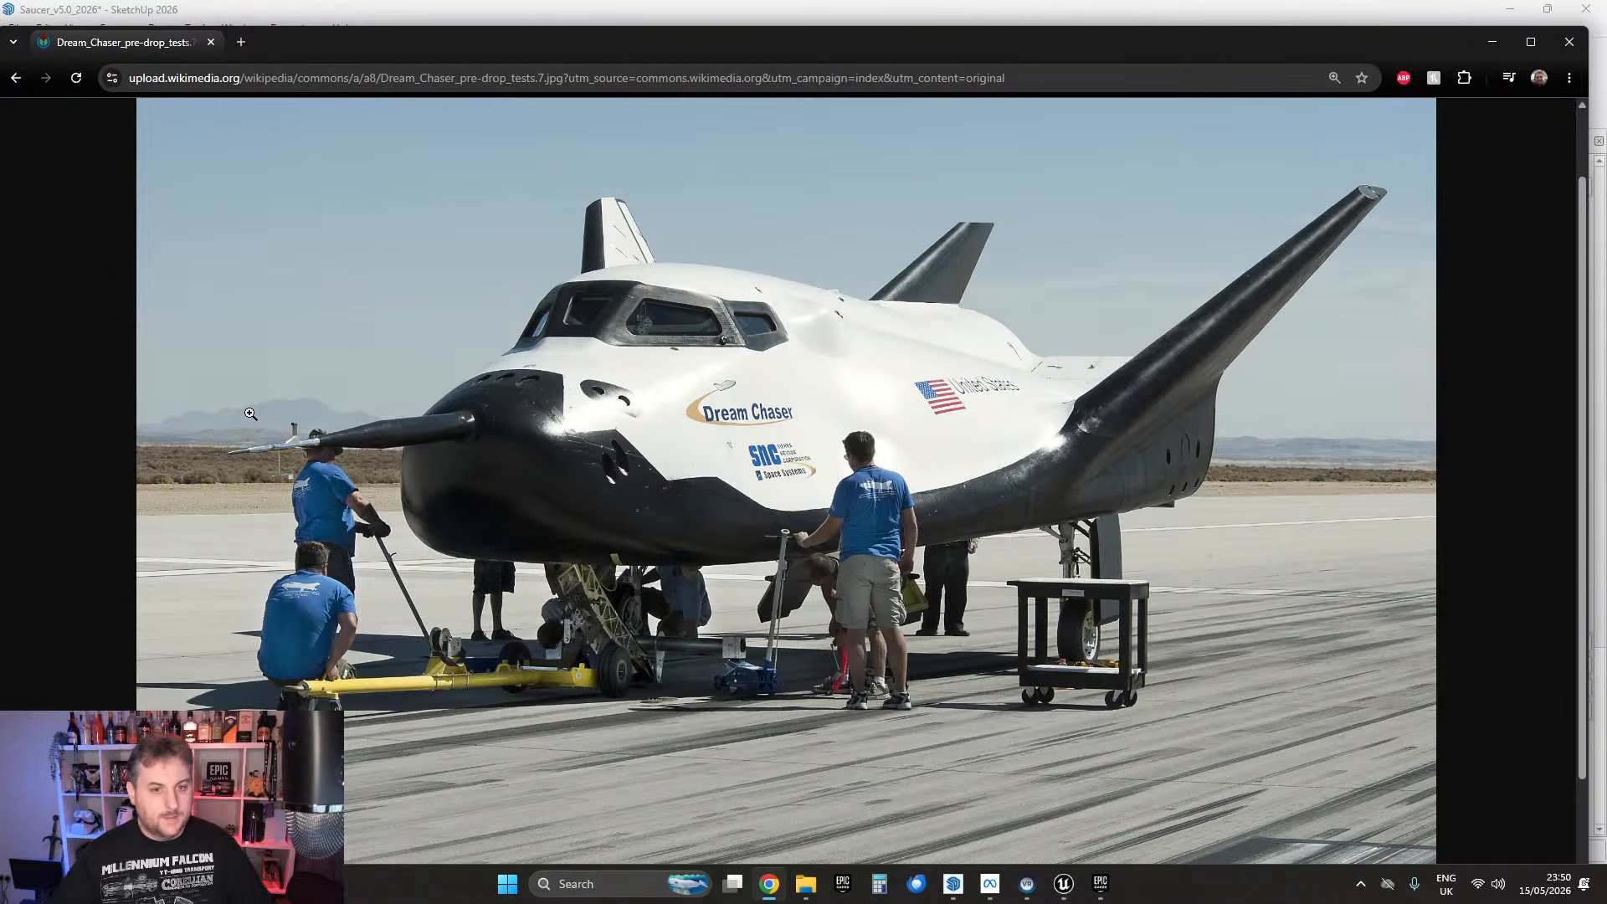
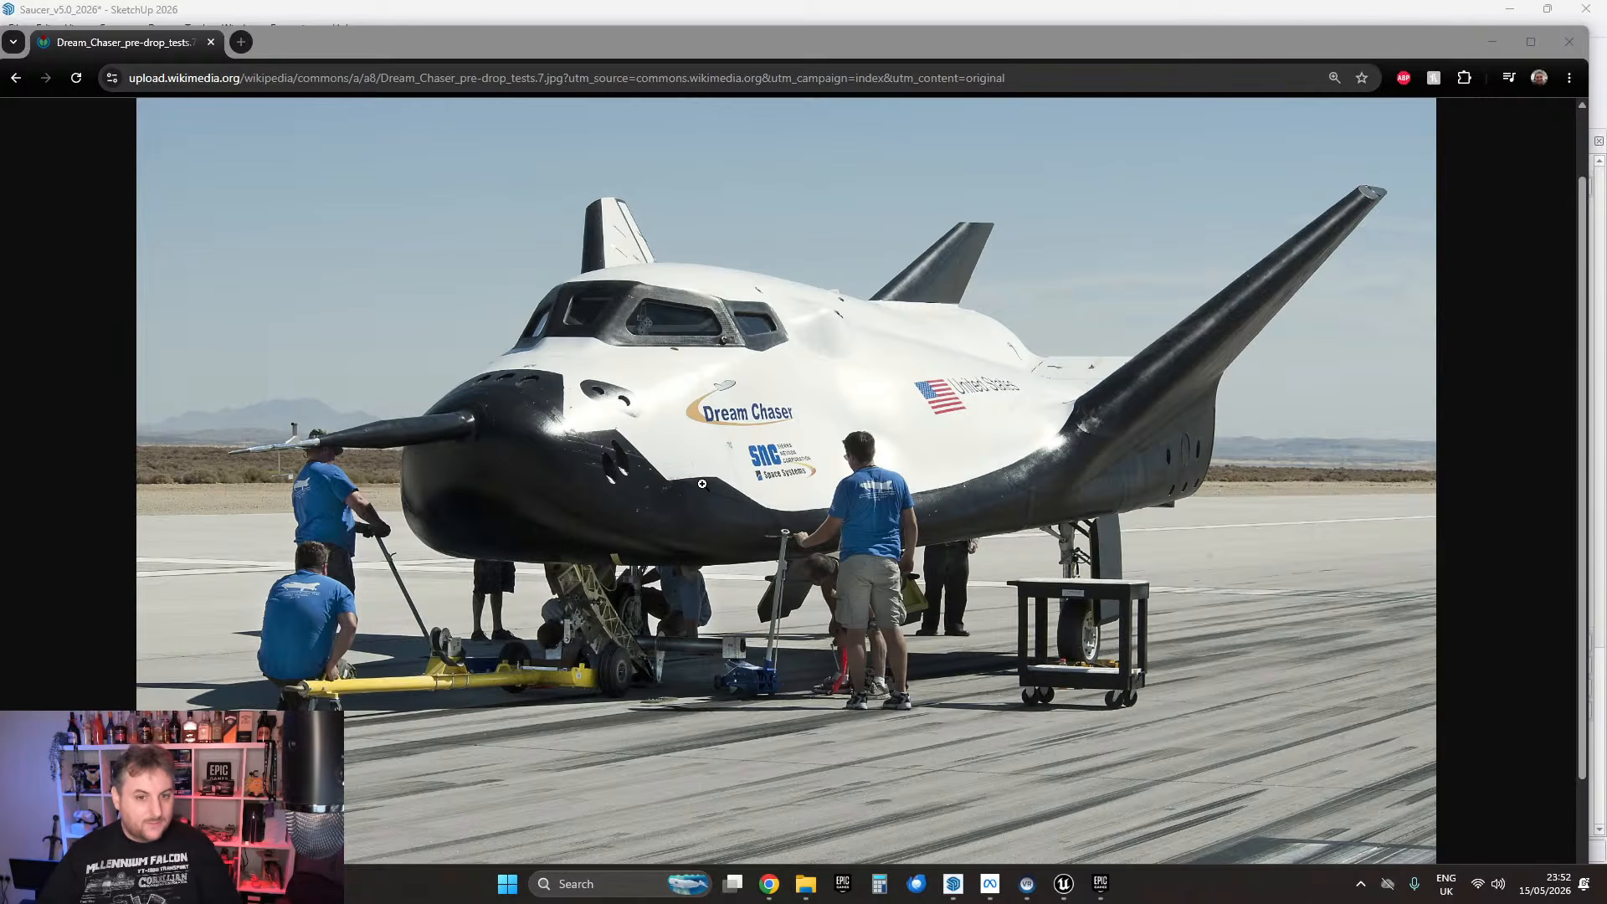
pyautogui.click(211, 42)
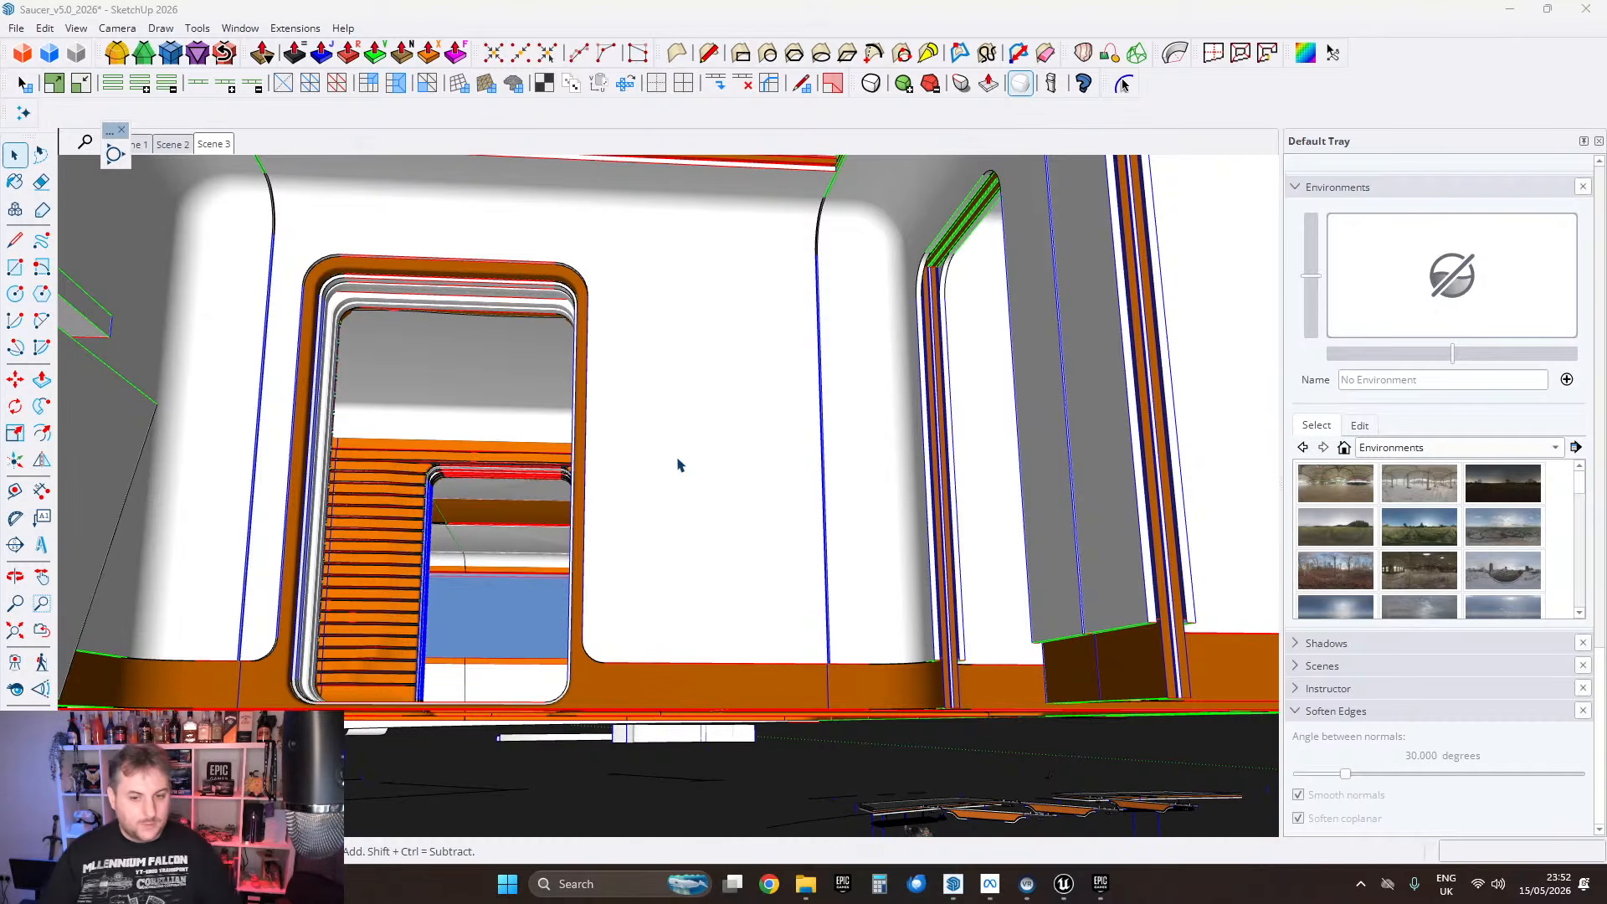
# Step: Examine the white interior walls, their doorways and the orange base trim from several sides and from below
pyautogui.scroll(2, 703, 485)
pyautogui.scroll(-2, 629, 424)
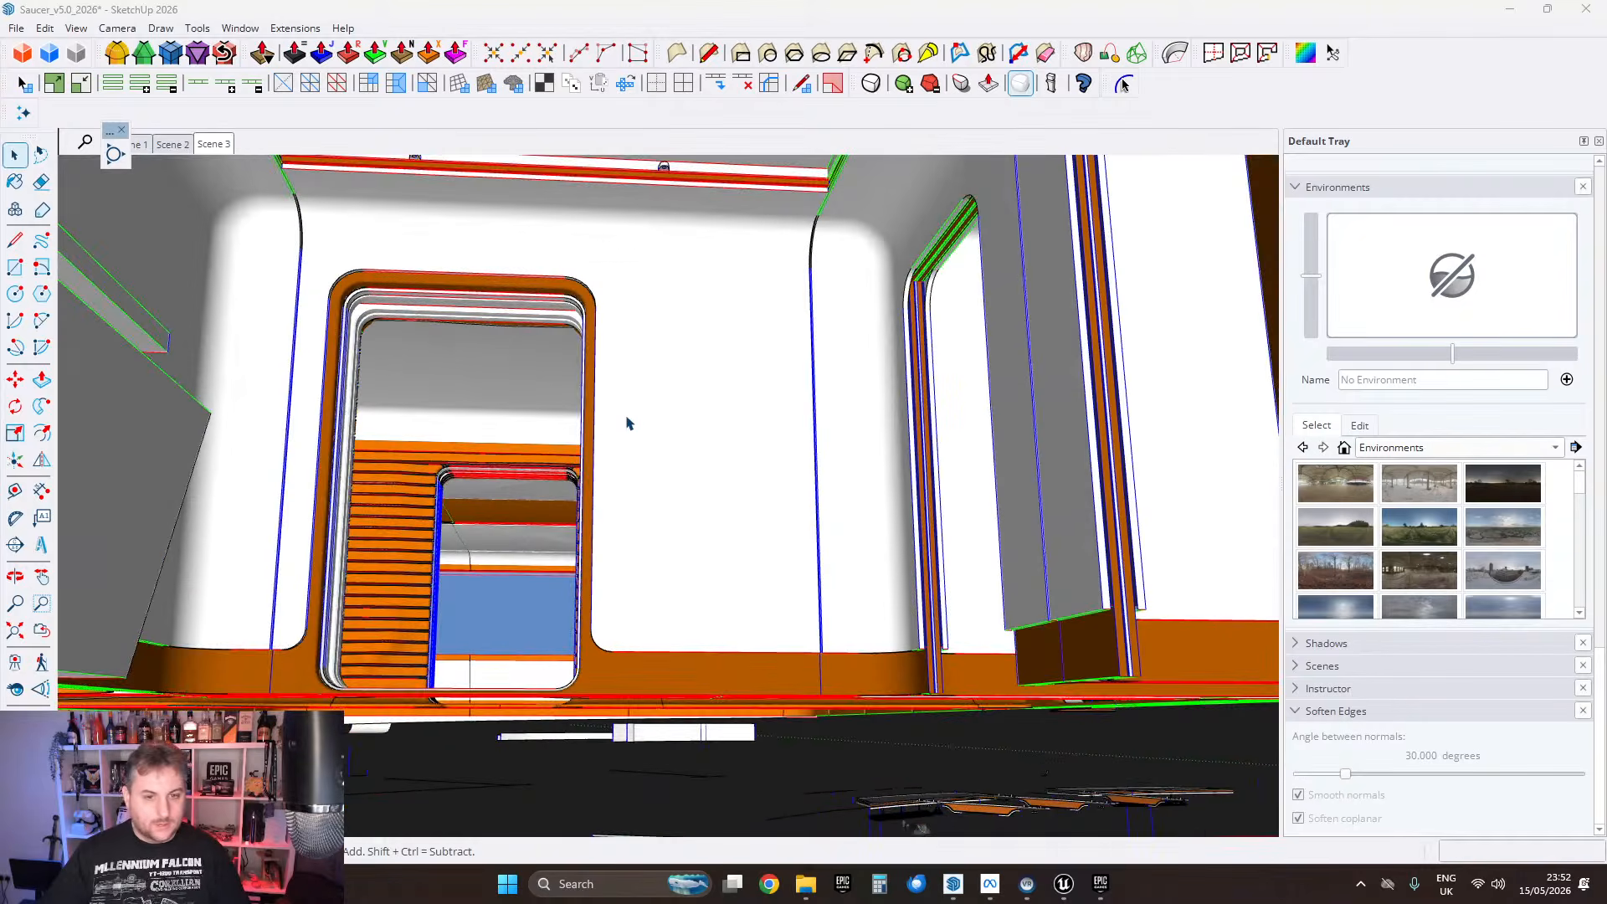
pyautogui.moveTo(664, 527); pyautogui.dragTo(455, 405, button='middle')
pyautogui.scroll(3, 637, 427)
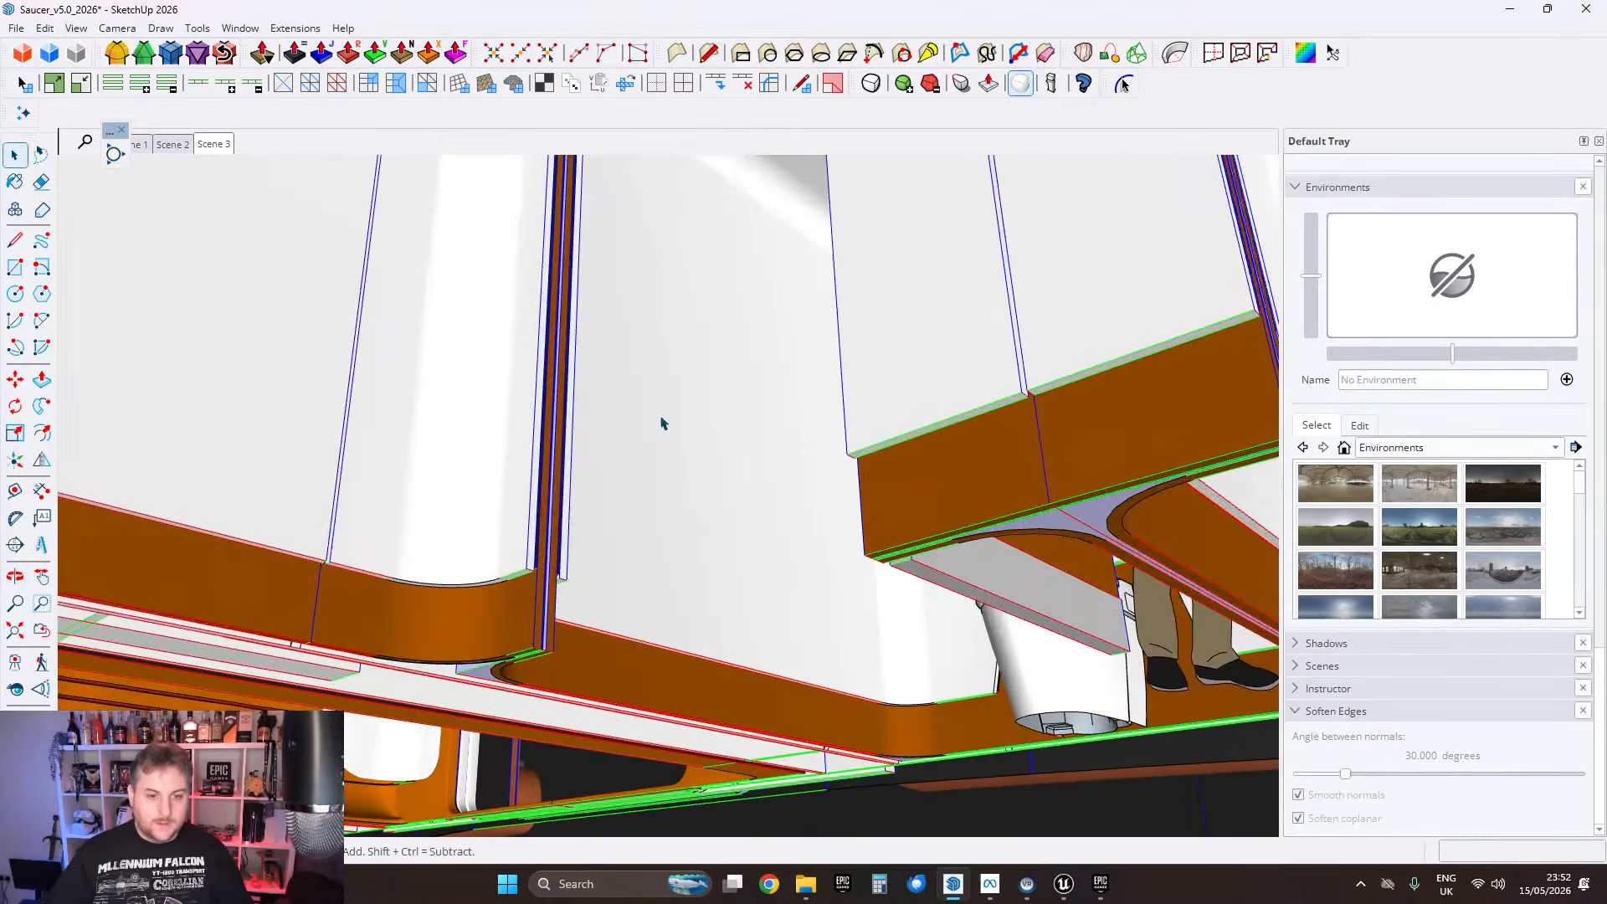
pyautogui.moveTo(462, 462); pyautogui.dragTo(690, 458, button='middle')
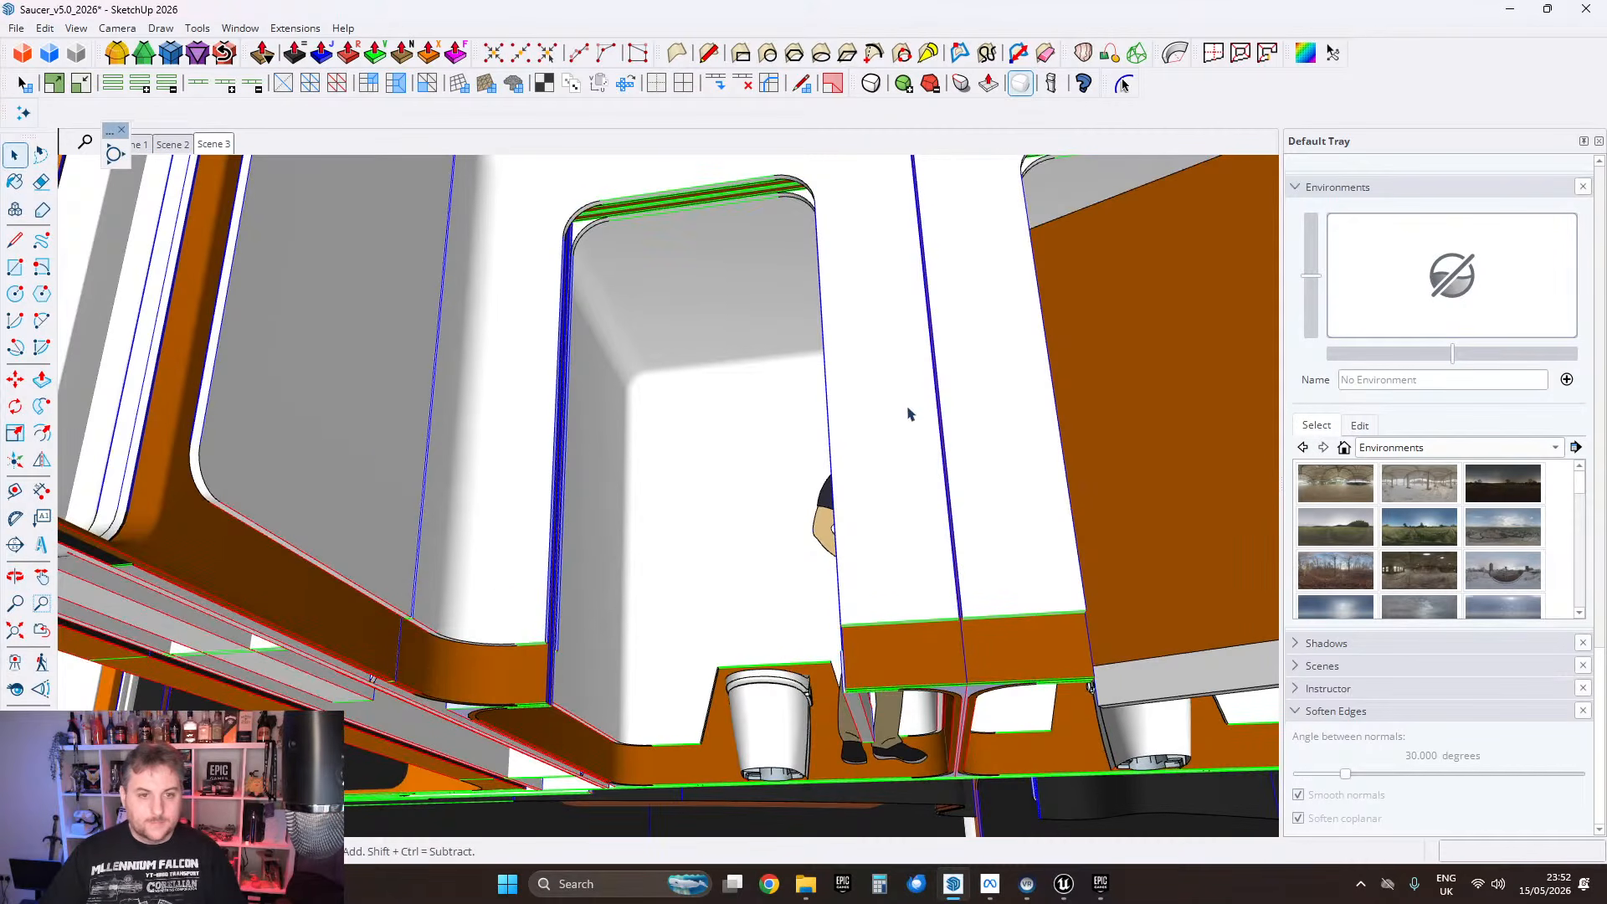
pyautogui.moveTo(385, 457); pyautogui.dragTo(521, 472, button='middle')
pyautogui.moveTo(528, 465); pyautogui.dragTo(368, 408, button='middle')
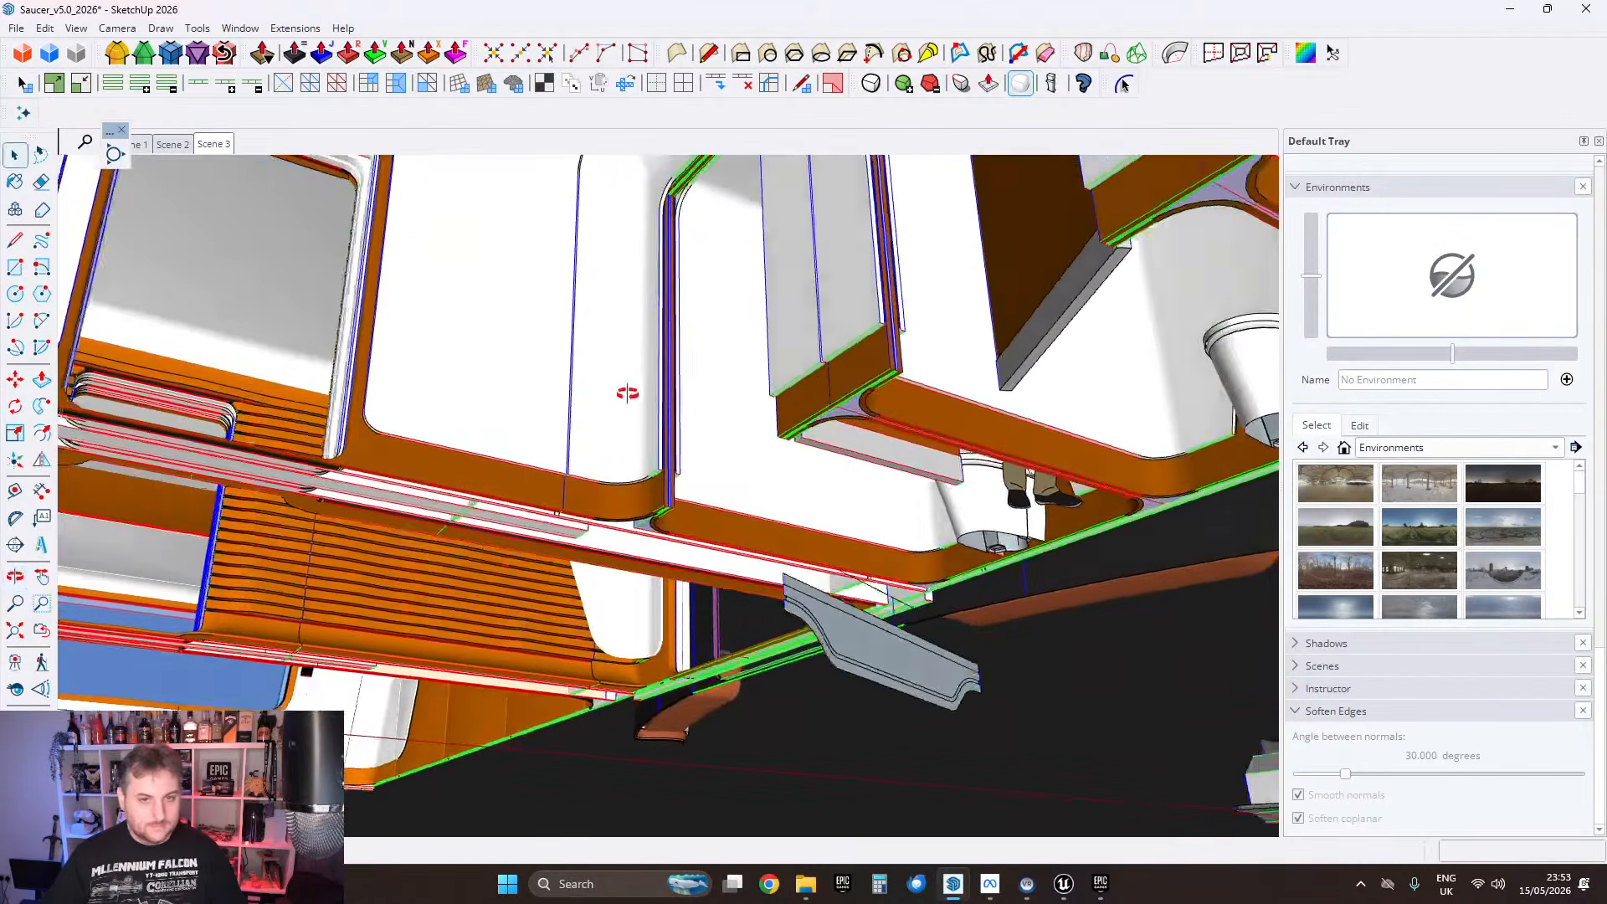
pyautogui.moveTo(627, 393); pyautogui.dragTo(545, 326, button='middle')
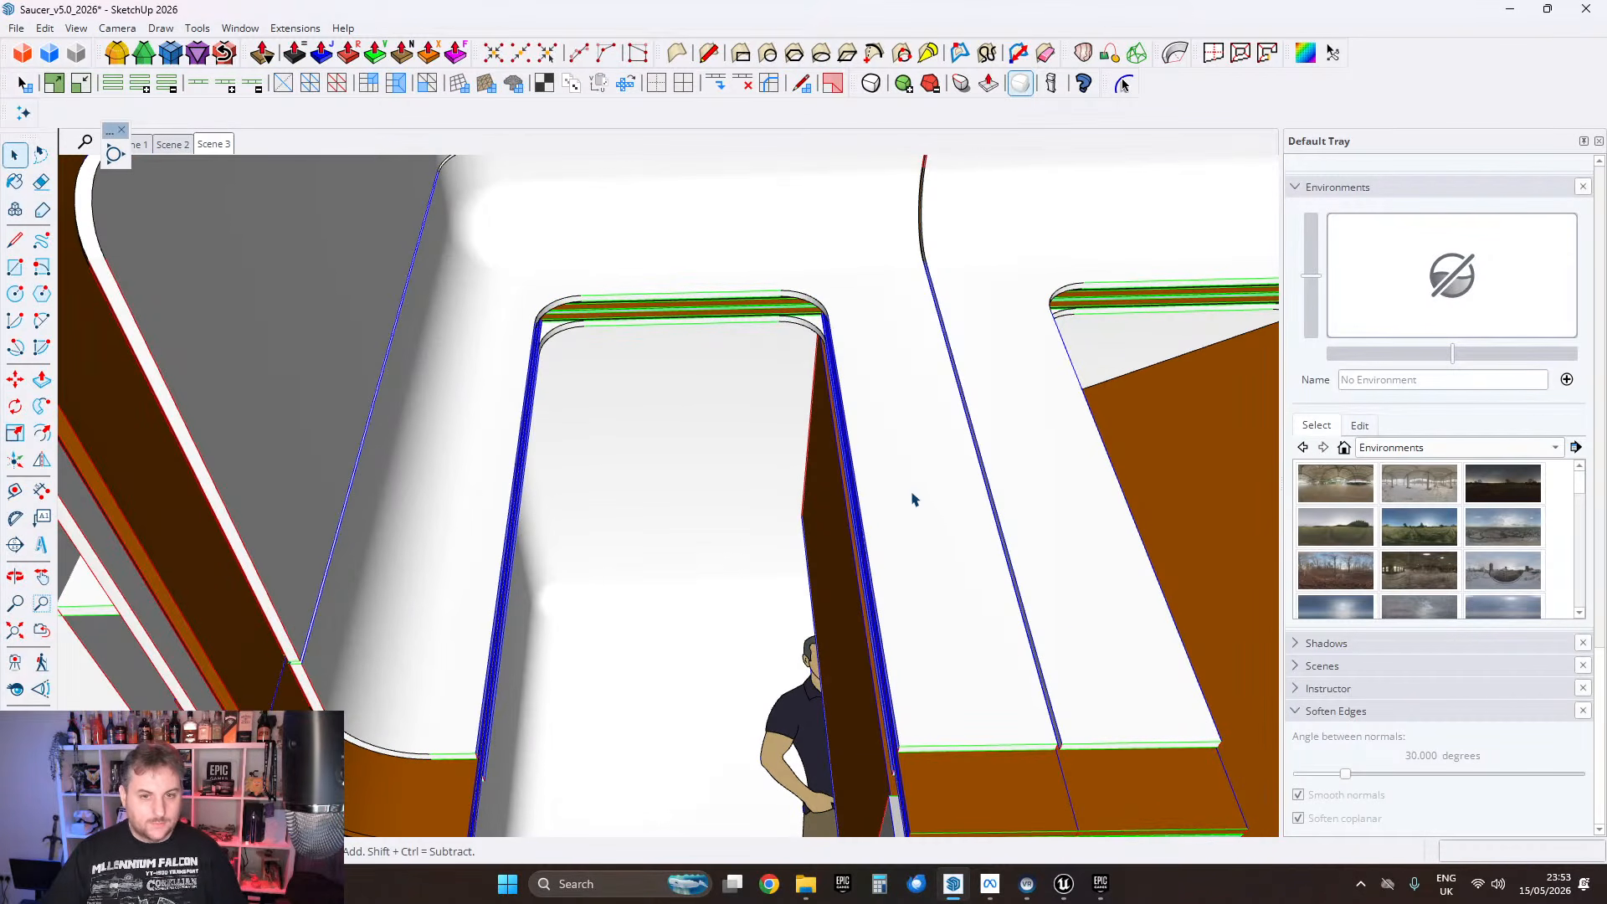
# Step: Round the lower doorway corners of the end wall segment's white layer with a 10 cm offset and 8 segments
pyautogui.moveTo(912, 499); pyautogui.dragTo(345, 549, button='middle')
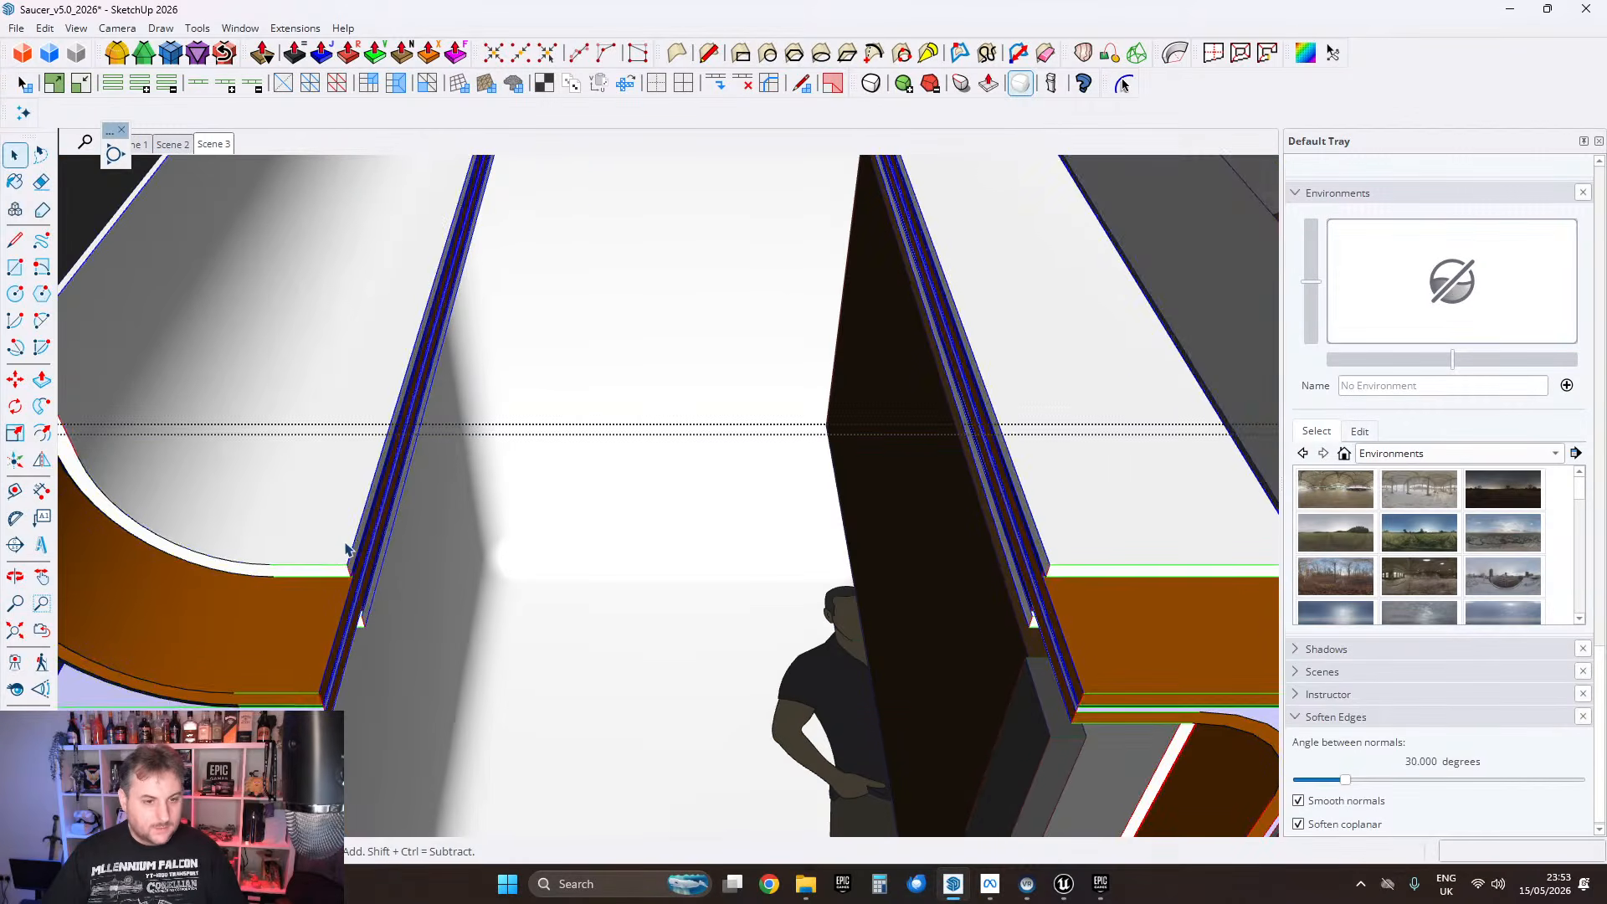
pyautogui.scroll(5, 345, 552)
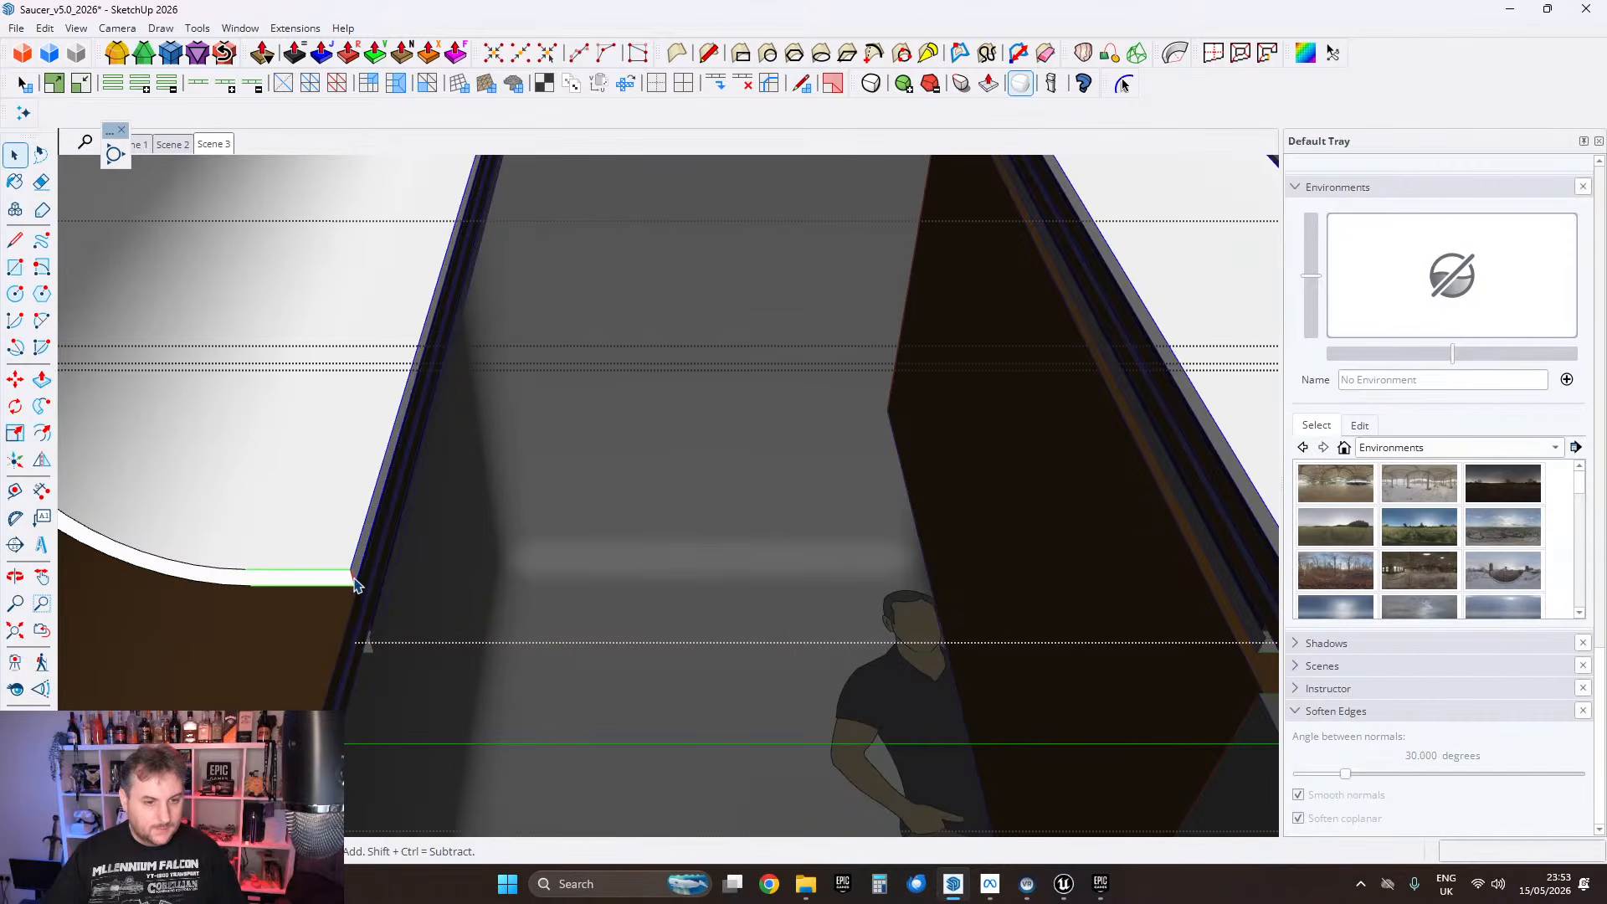
pyautogui.click(354, 579)
pyautogui.scroll(-3, 360, 586)
pyautogui.scroll(3, 1028, 585)
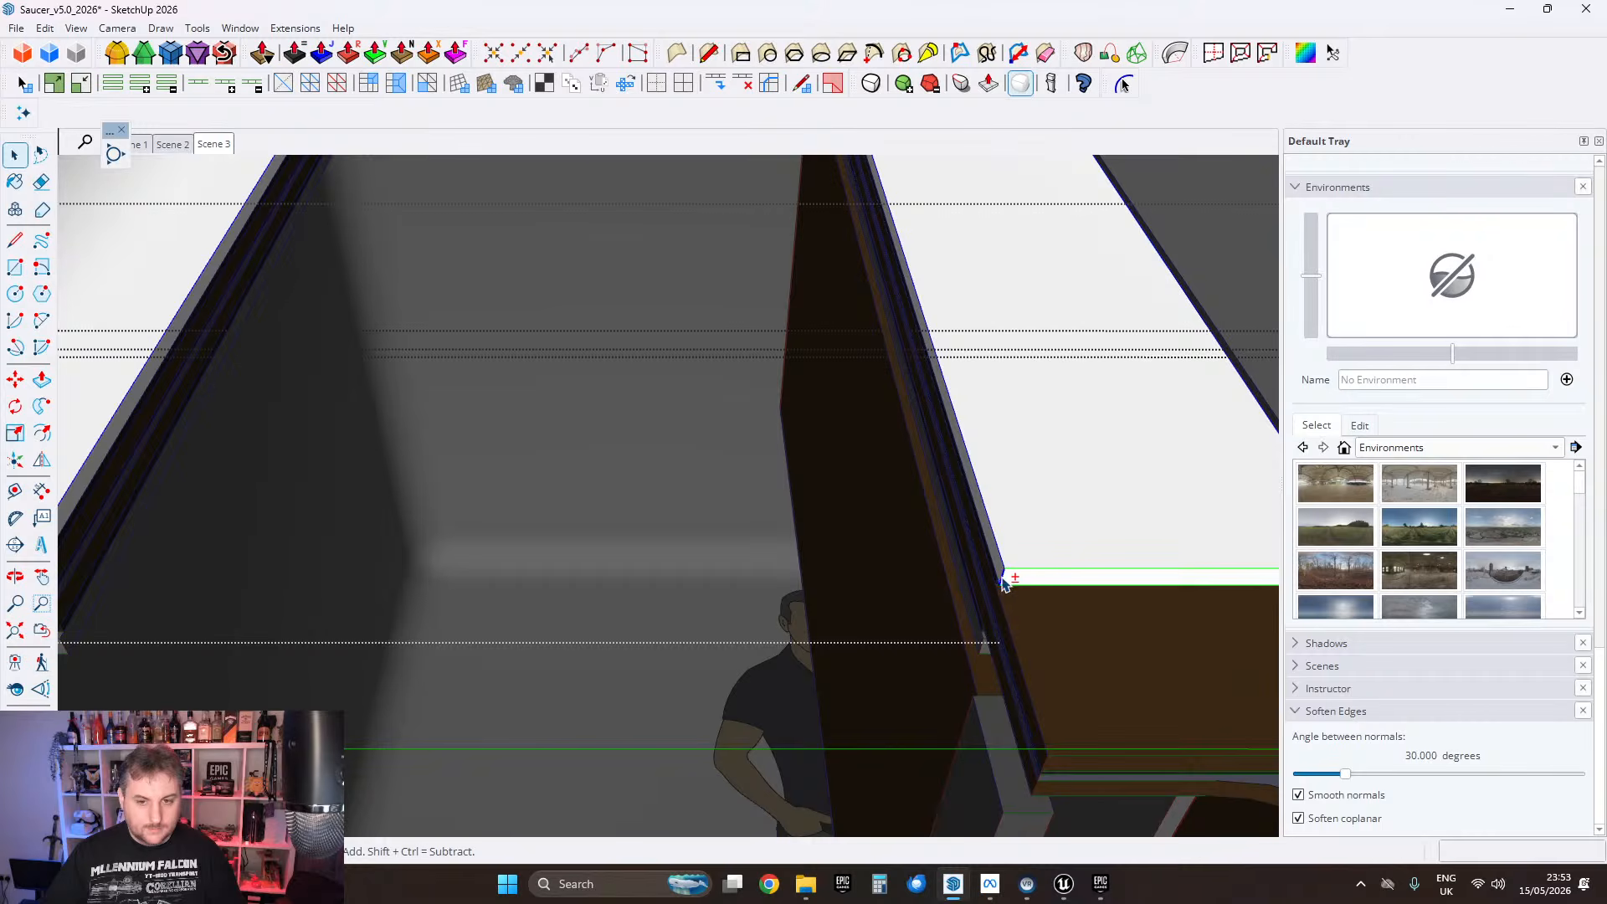
pyautogui.click(118, 53)
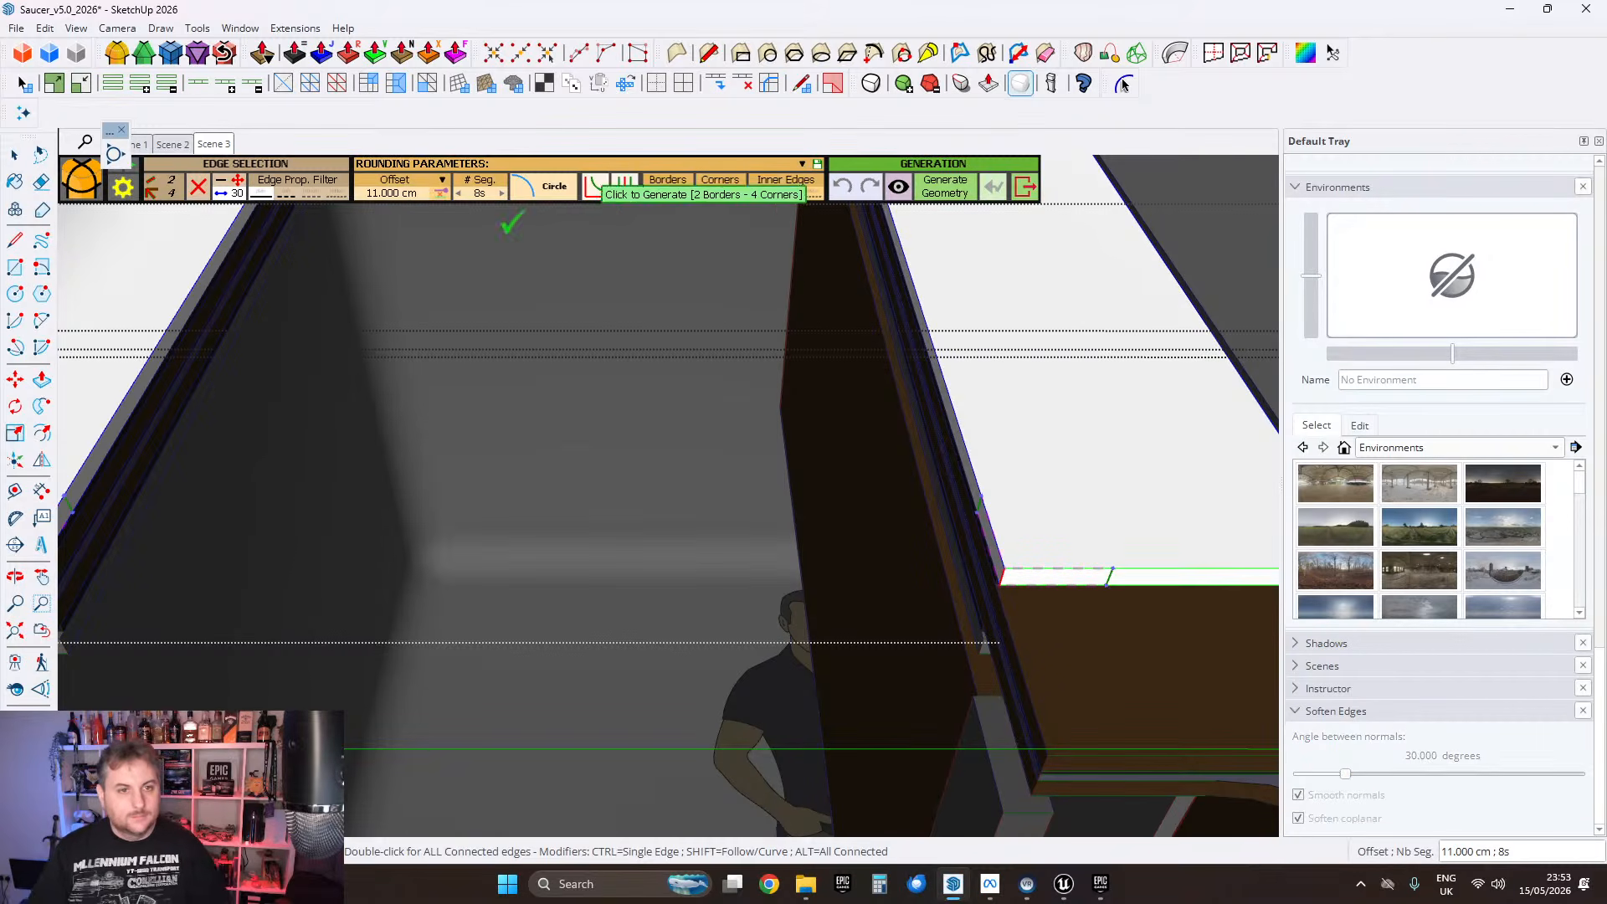
pyautogui.click(391, 193)
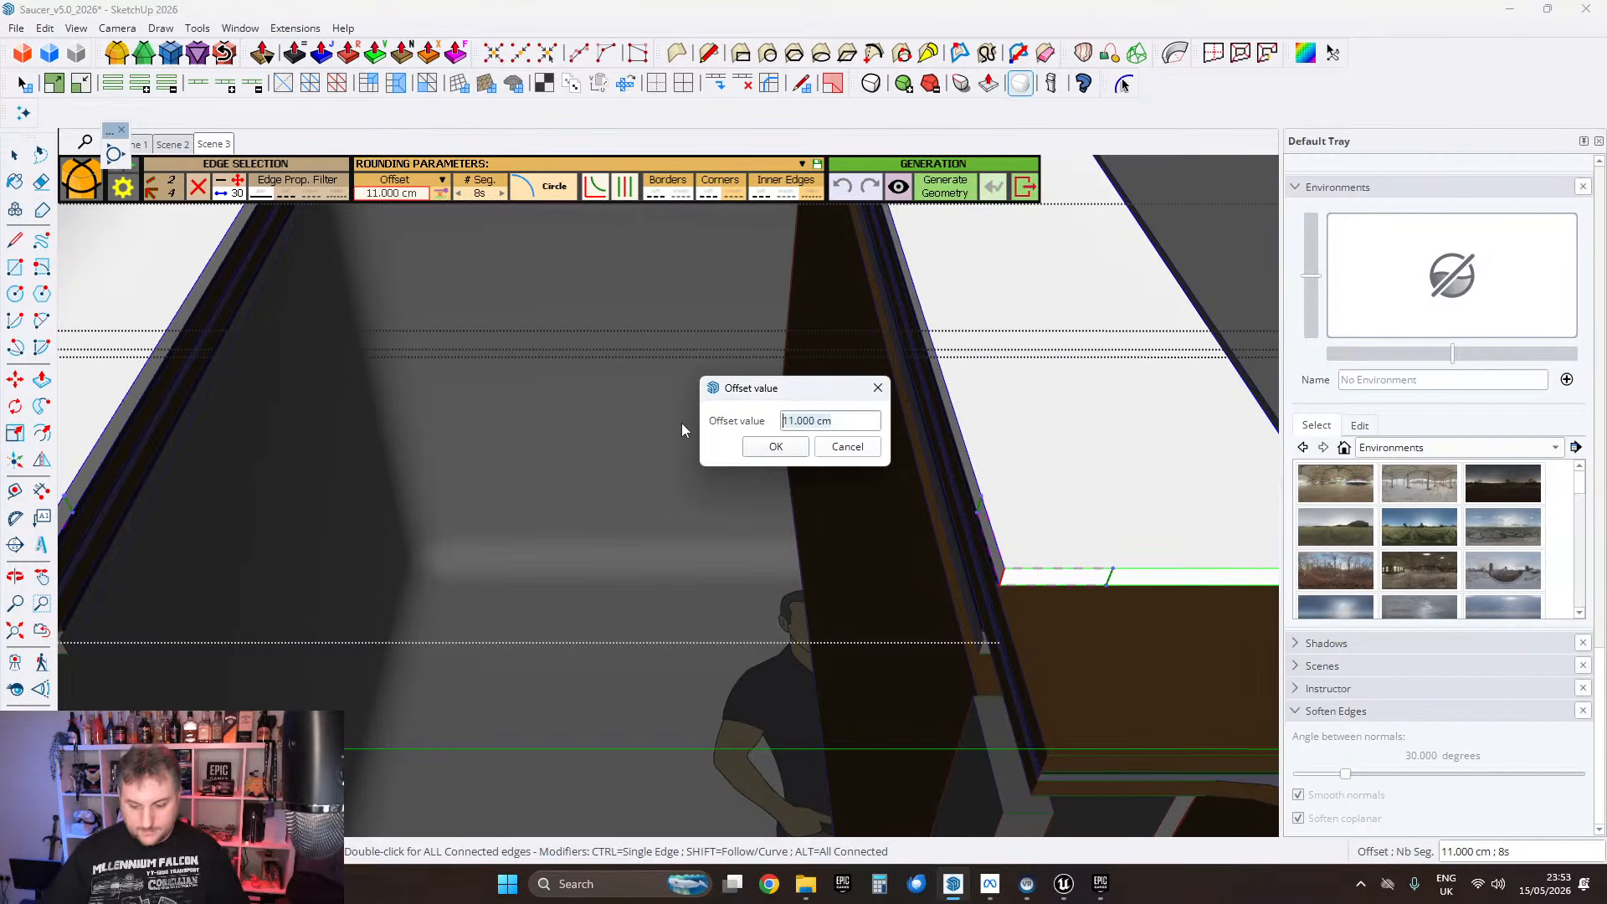
pyautogui.write('10')
pyautogui.press('Return')
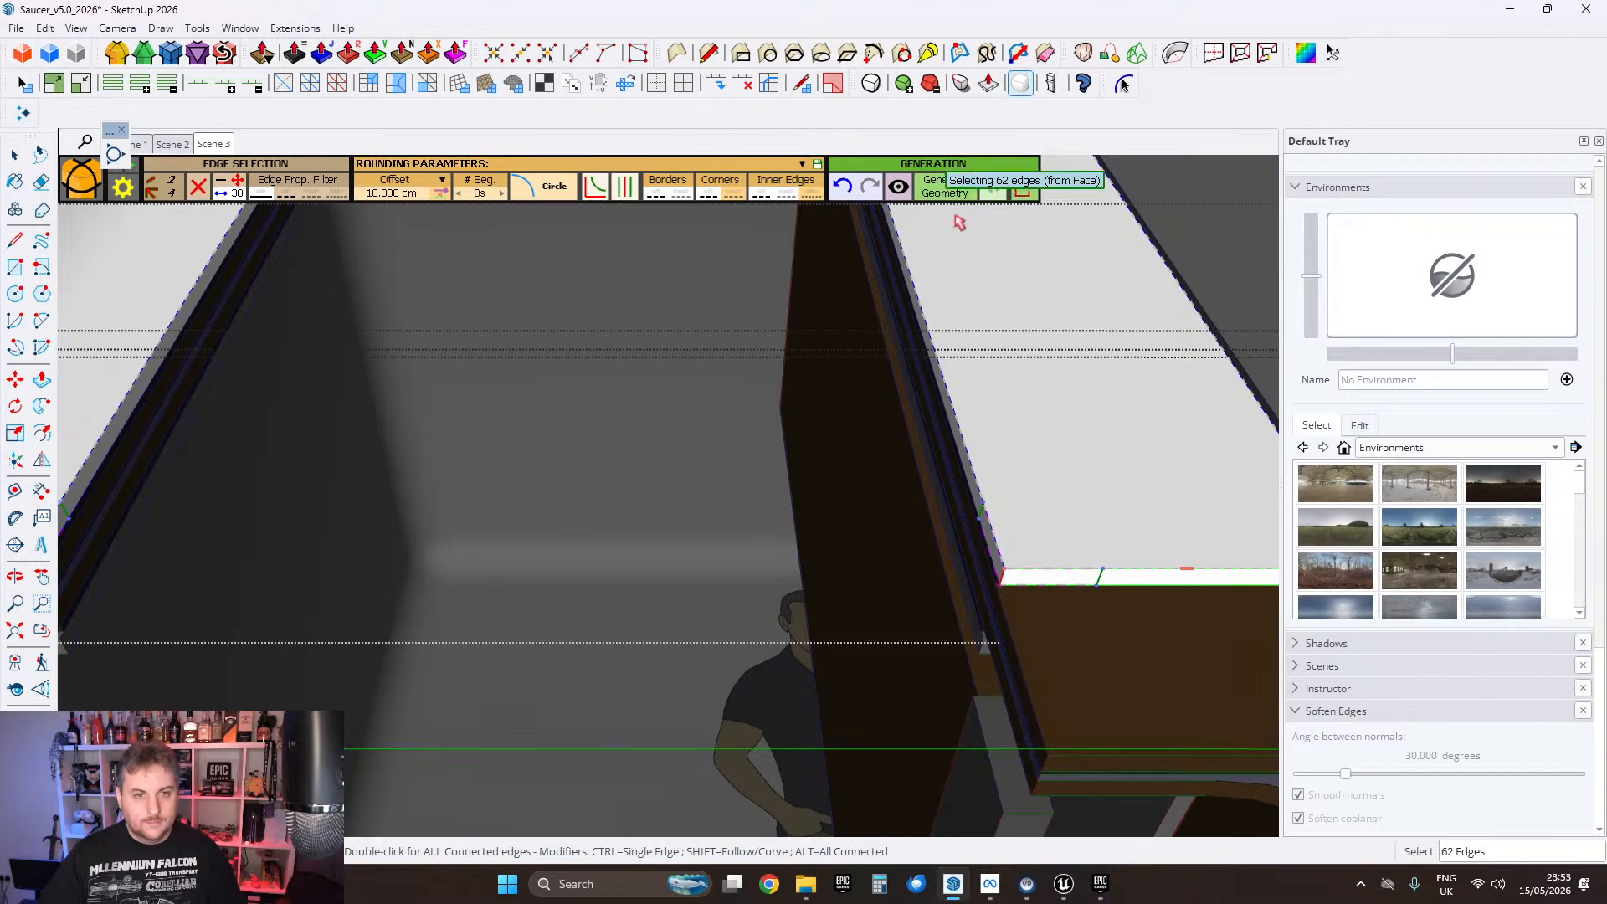
pyautogui.click(959, 222)
pyautogui.click(944, 186)
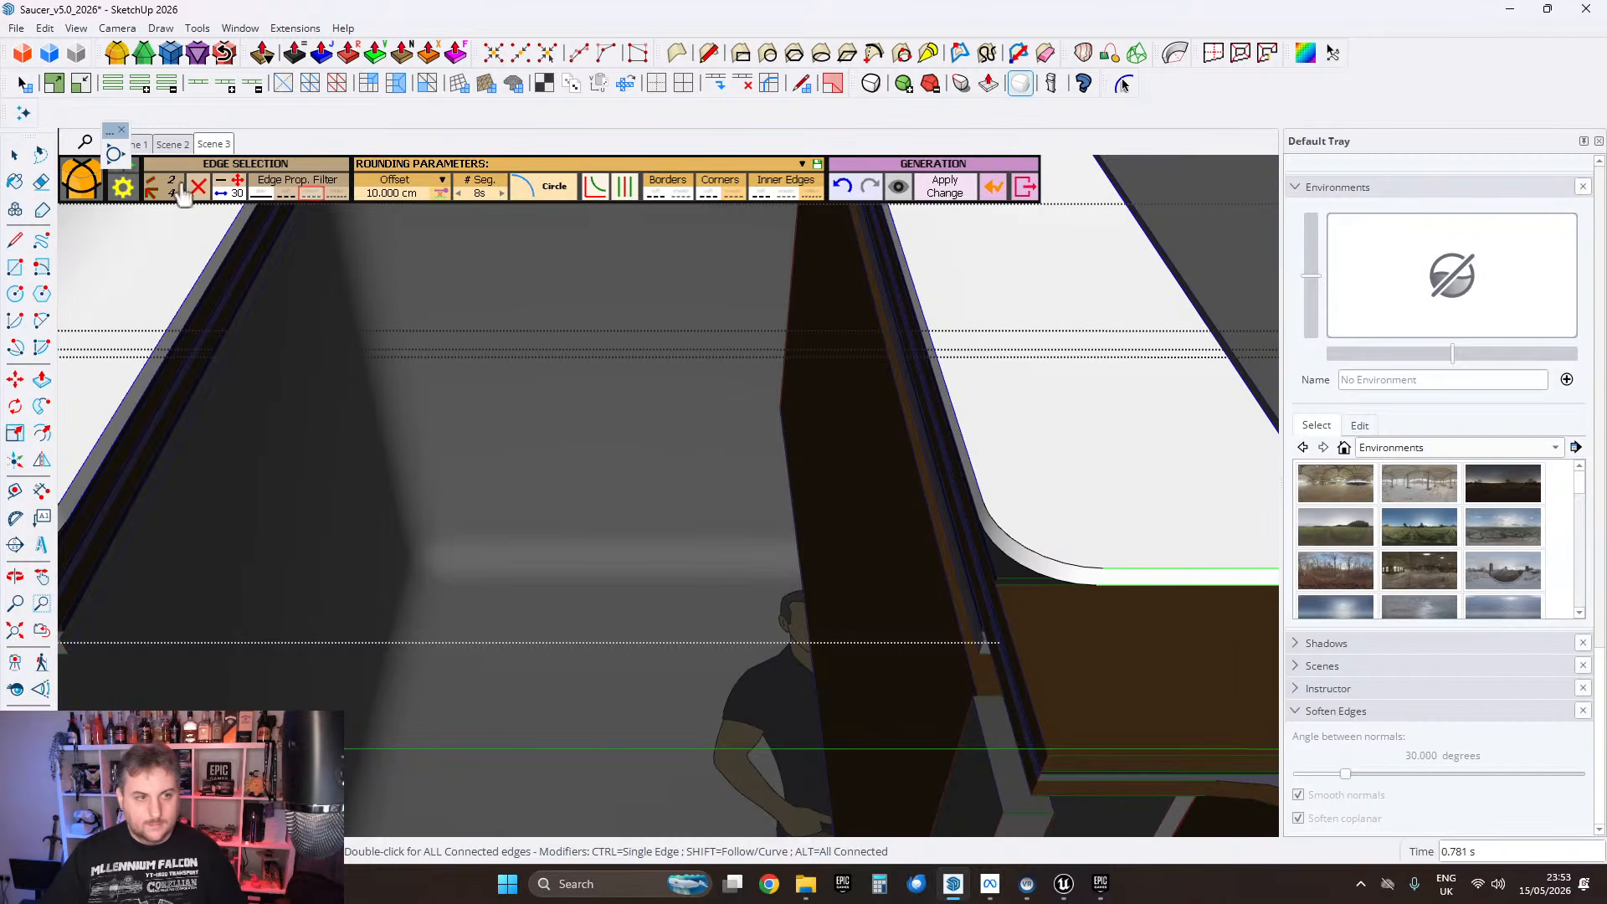
pyautogui.press('space')
pyautogui.scroll(-3, 1083, 434)
pyautogui.moveTo(1083, 435); pyautogui.dragTo(900, 441, button='middle')
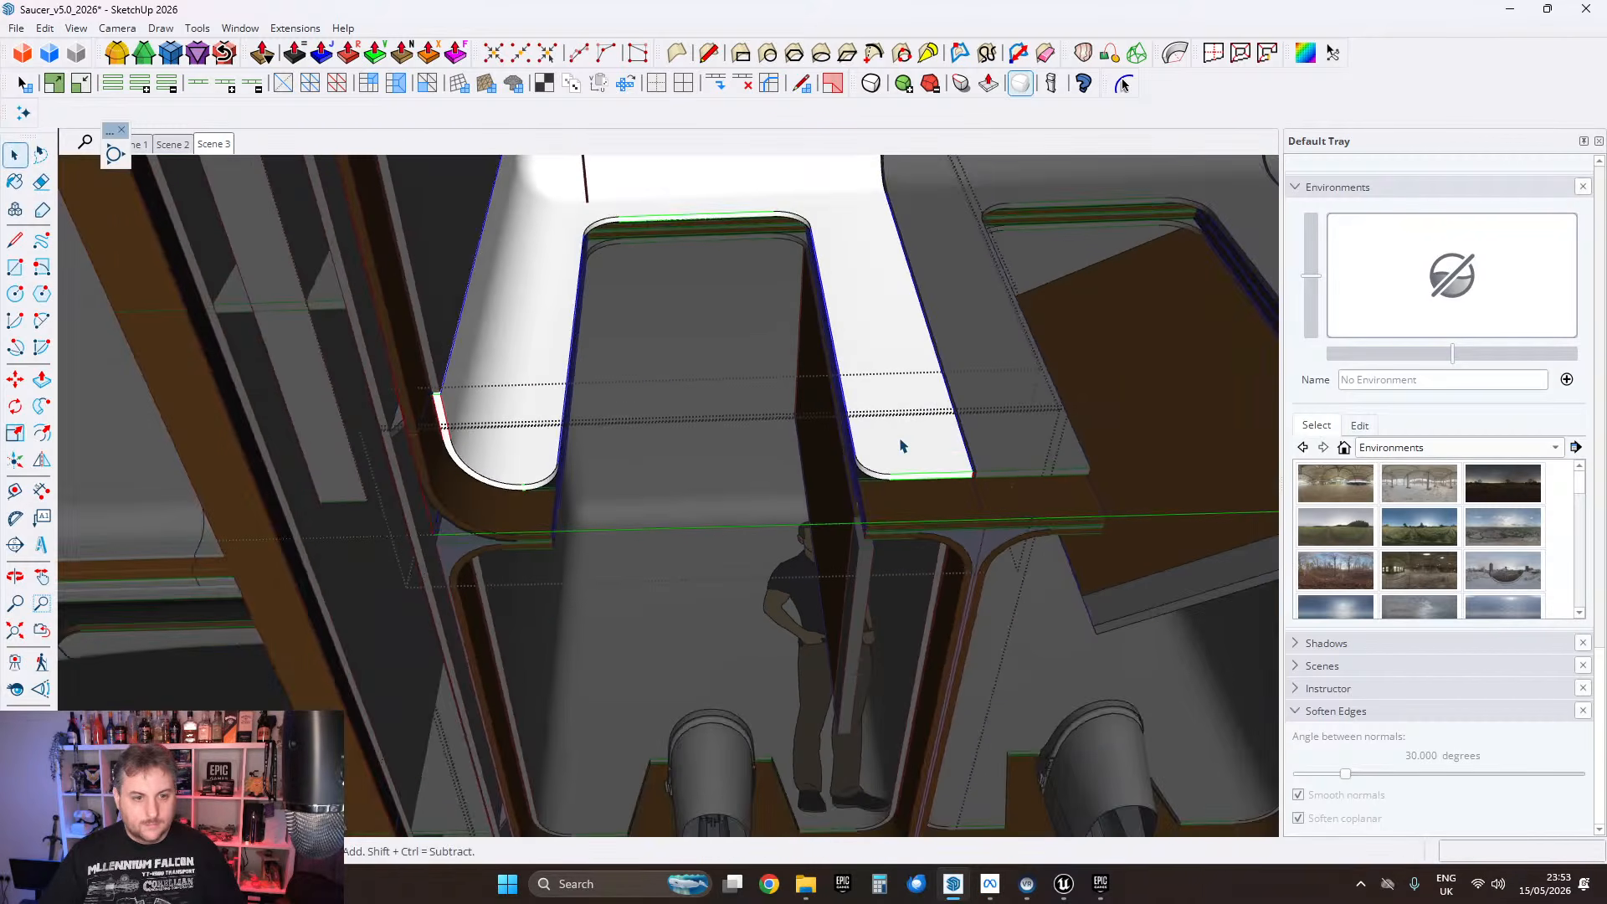
pyautogui.scroll(2, 627, 443)
pyautogui.press('Escape')
# Step: Round the square lower corners of the neighbouring segment's white wall layer with the same 10 cm offset and 8 segments
pyautogui.moveTo(1065, 319); pyautogui.dragTo(940, 329, button='middle')
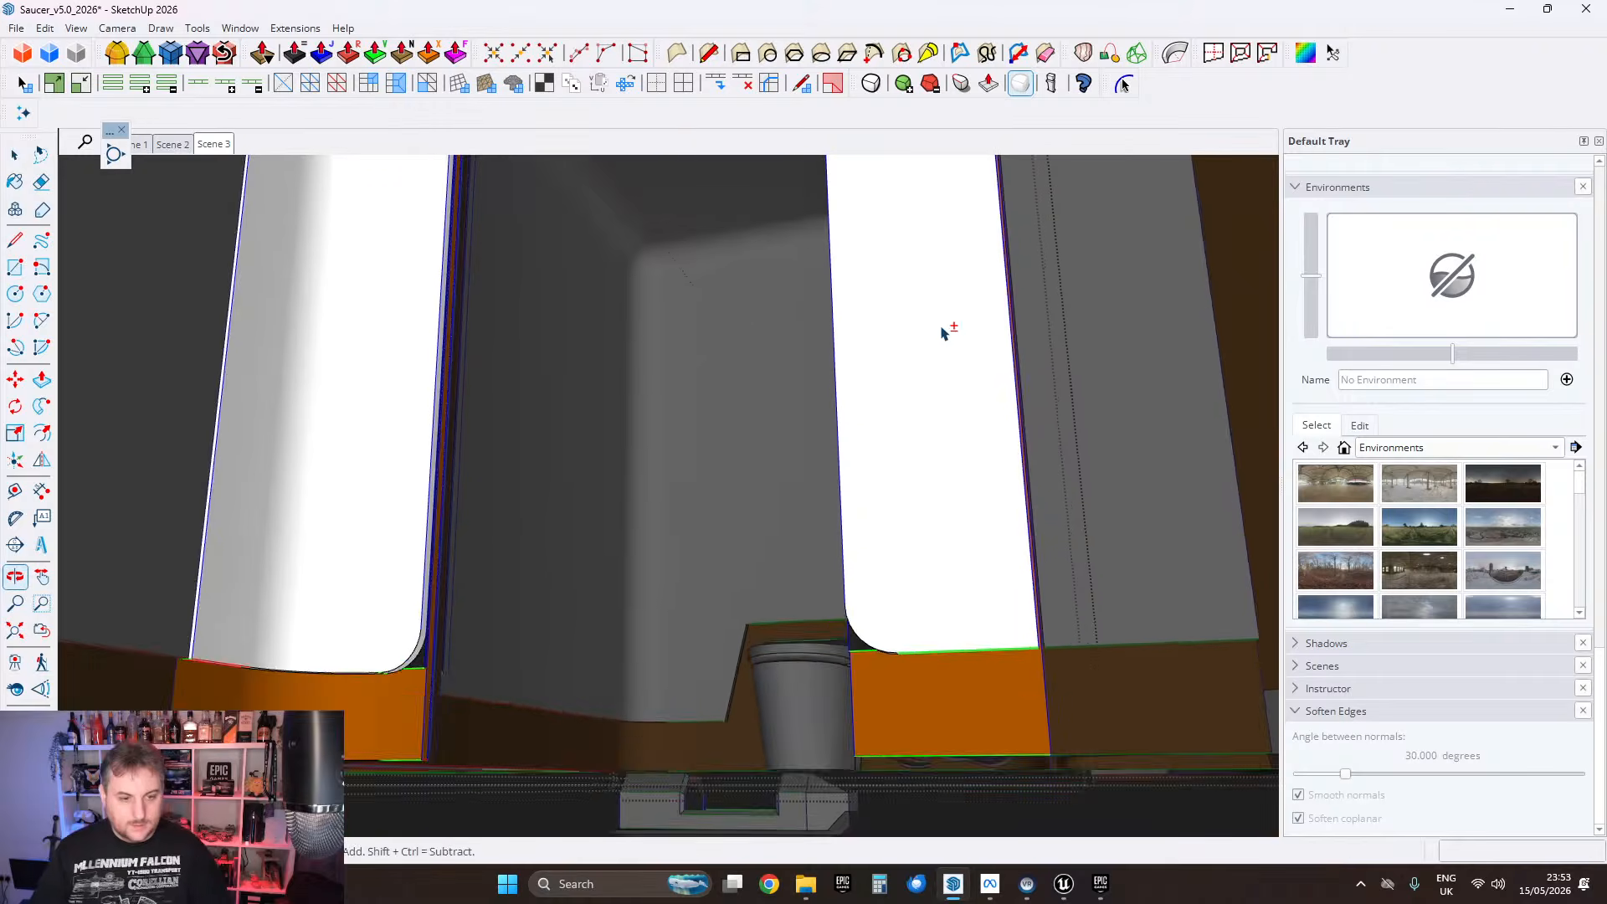
pyautogui.scroll(-1, 940, 330)
pyautogui.moveTo(921, 461); pyautogui.dragTo(452, 348, button='middle')
pyautogui.press('Escape')
pyautogui.press('Escape')
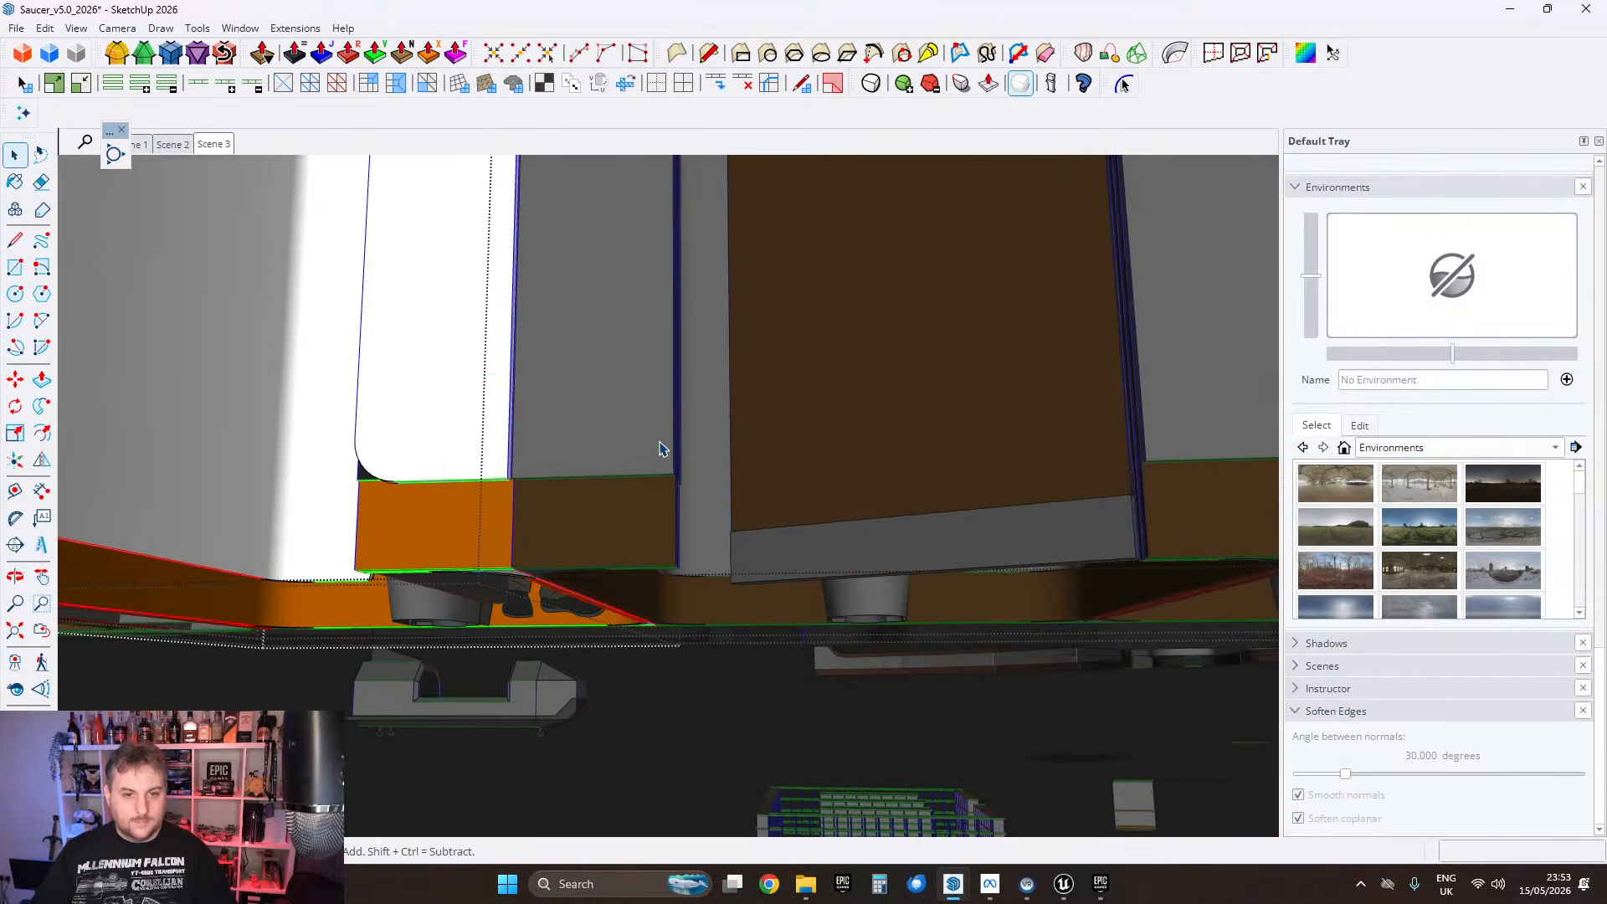
pyautogui.keyDown('shift'); pyautogui.moveTo(640, 448); pyautogui.dragTo(480, 298, button='middle'); pyautogui.keyUp('shift')
pyautogui.doubleClick(450, 293)
pyautogui.hotkey('ctrl', 'a')
pyautogui.moveTo(480, 298); pyautogui.dragTo(586, 362)
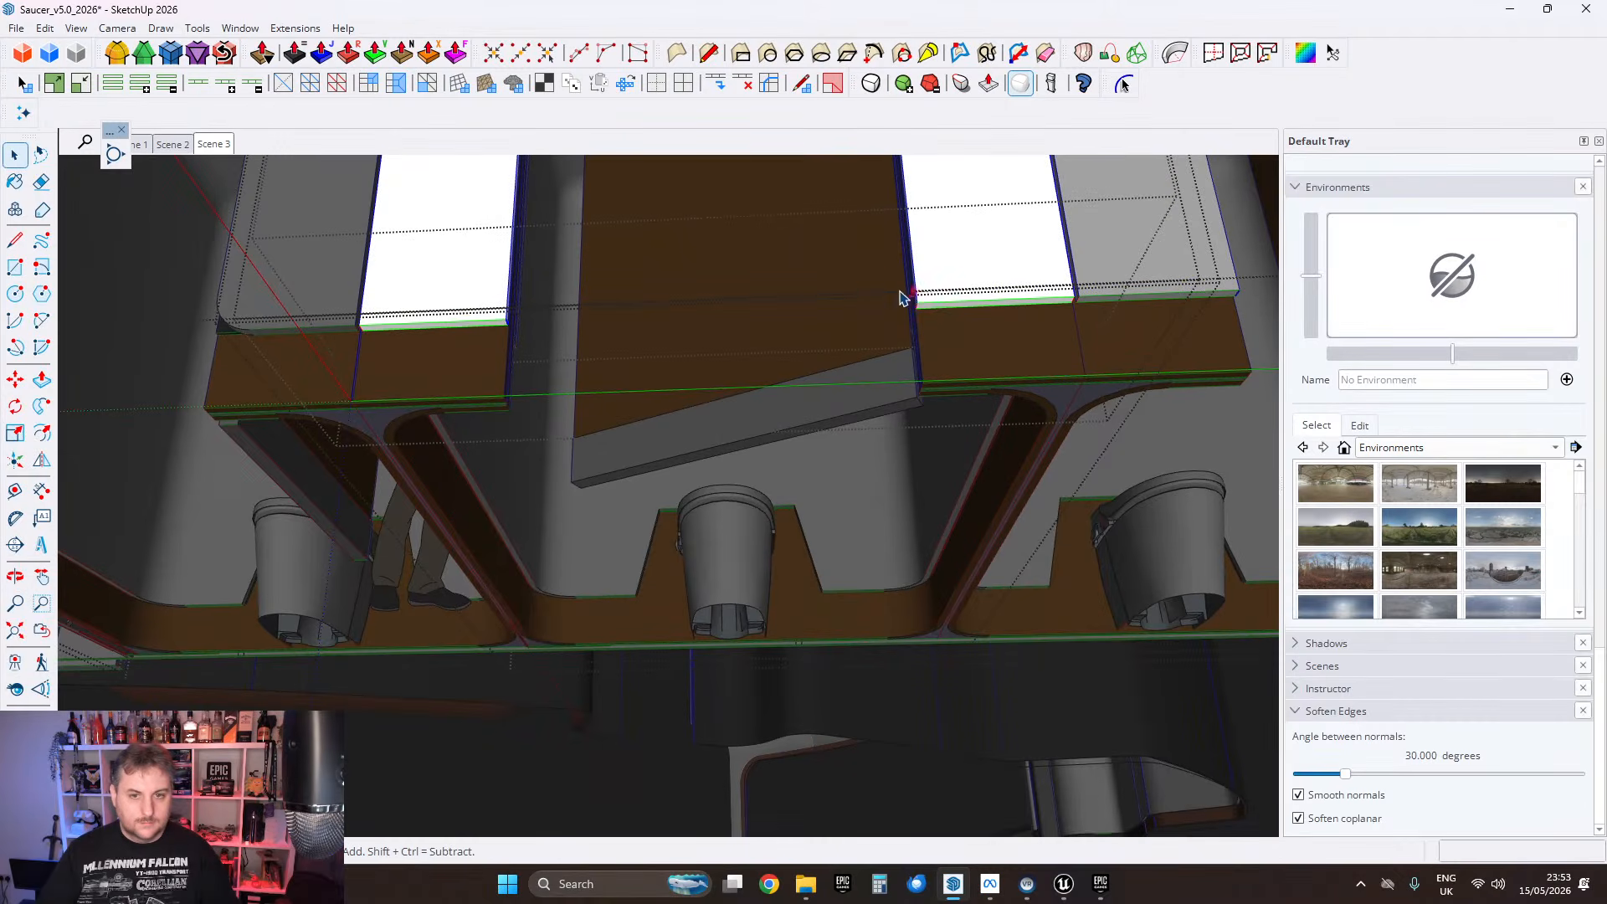
pyautogui.click(117, 55)
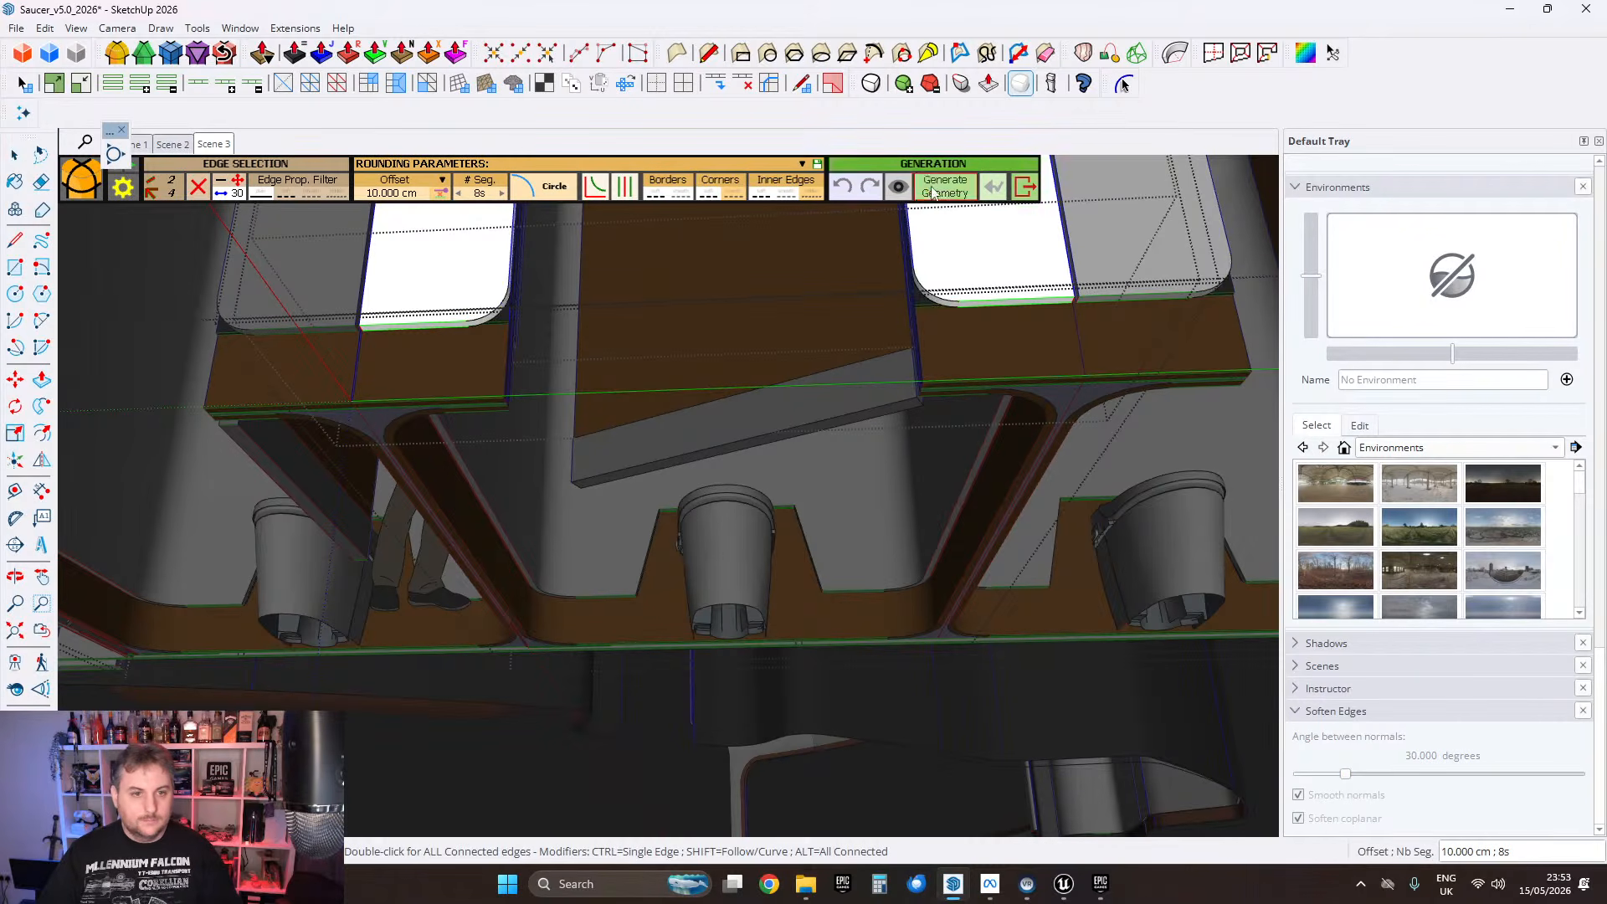
pyautogui.click(20, 157)
pyautogui.scroll(-2, 703, 203)
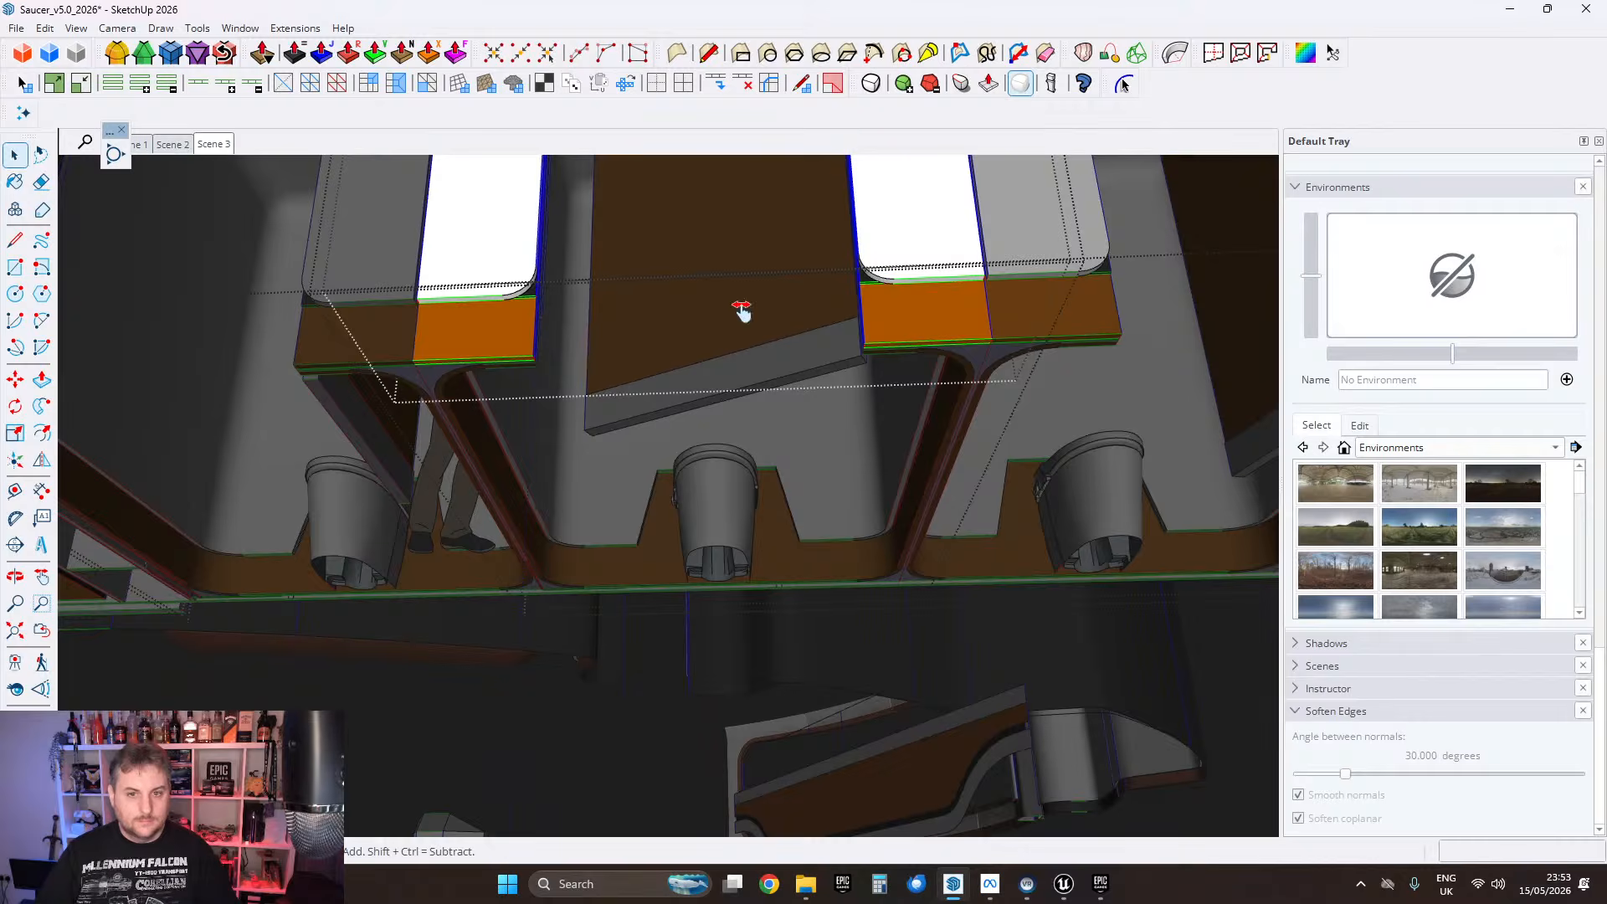
# Step: Examine the row of doorways, the room interior and the base trim from inside and from below
pyautogui.keyDown('shift'); pyautogui.moveTo(742, 309); pyautogui.dragTo(721, 385, button='middle'); pyautogui.keyUp('shift')
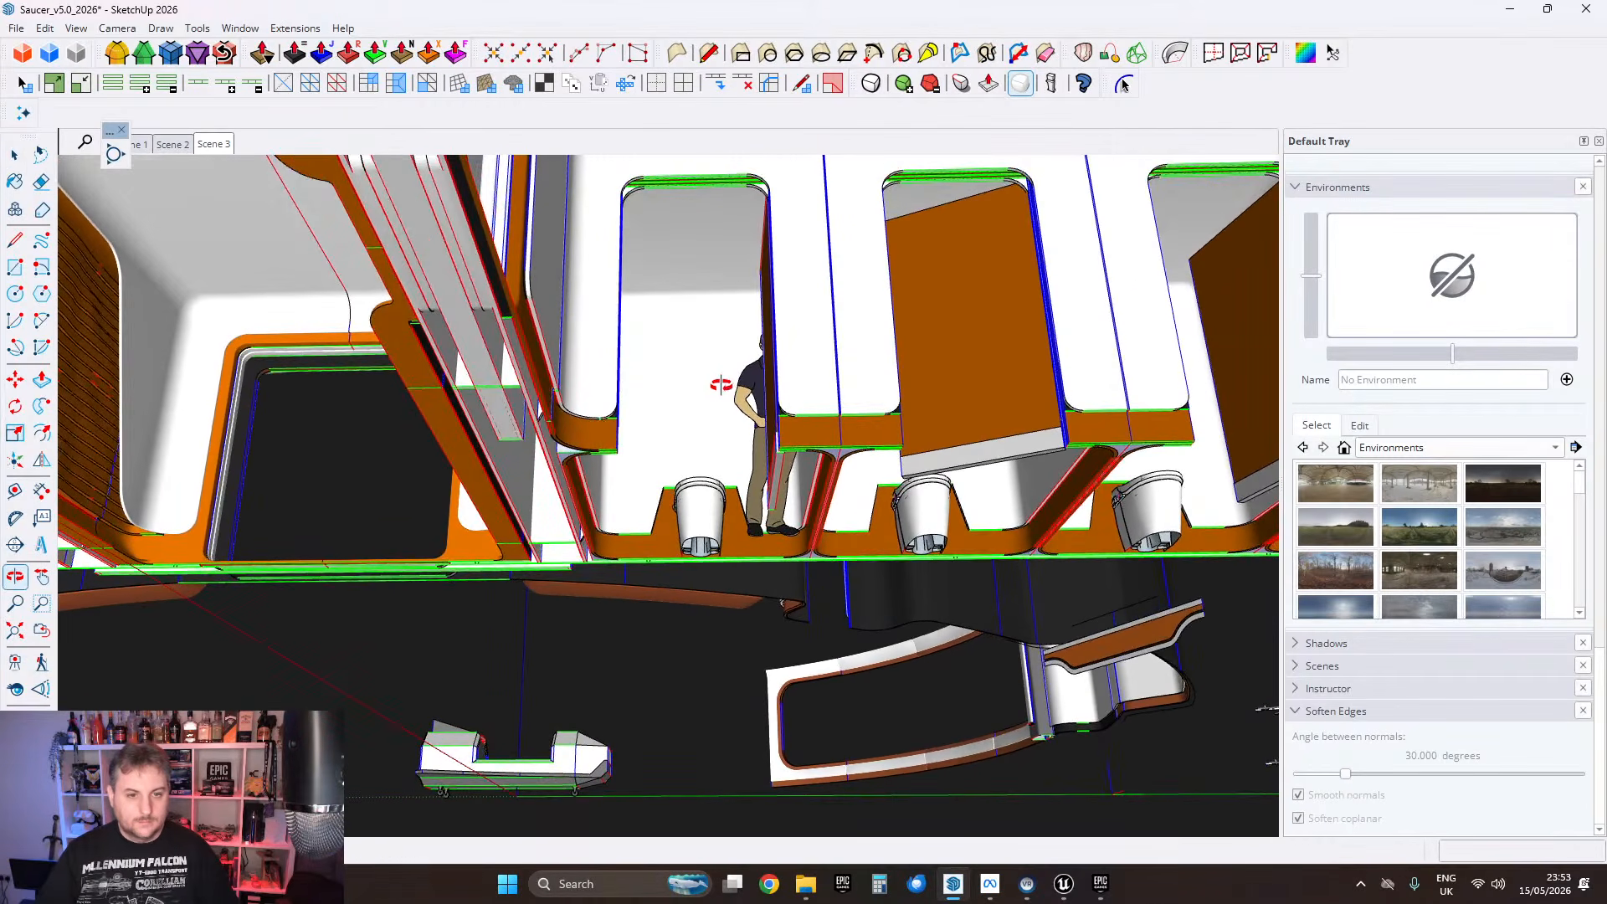
pyautogui.scroll(5, 567, 423)
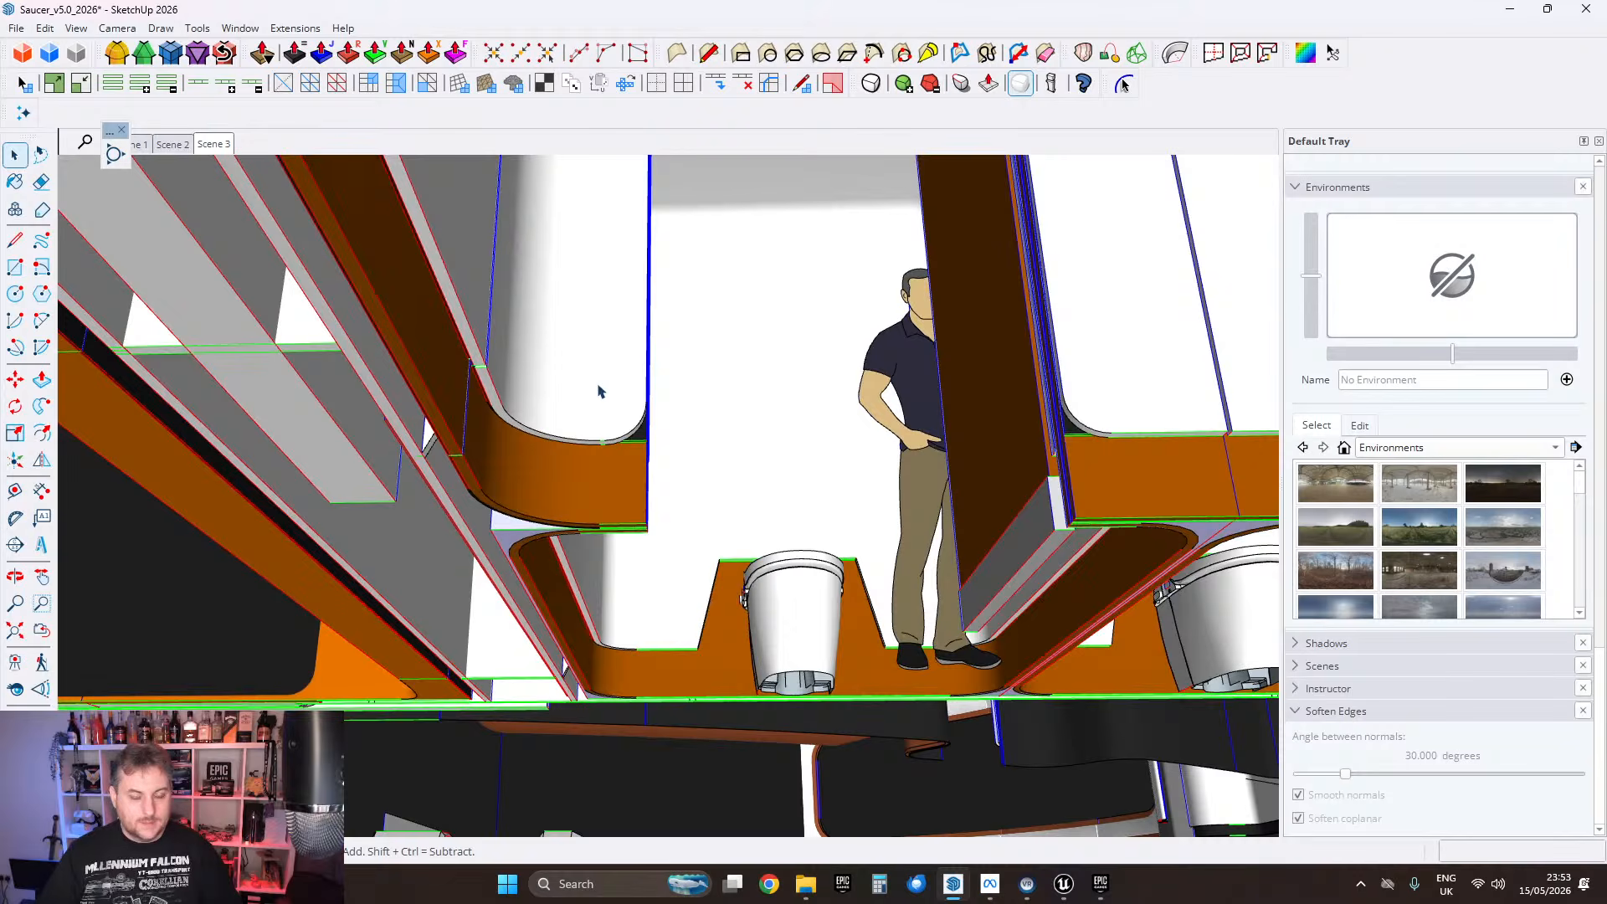
pyautogui.moveTo(599, 391); pyautogui.dragTo(786, 403, button='middle')
pyautogui.moveTo(613, 238); pyautogui.dragTo(531, 229, button='middle')
pyautogui.scroll(1, 539, 387)
pyautogui.moveTo(564, 447); pyautogui.dragTo(596, 492, button='middle')
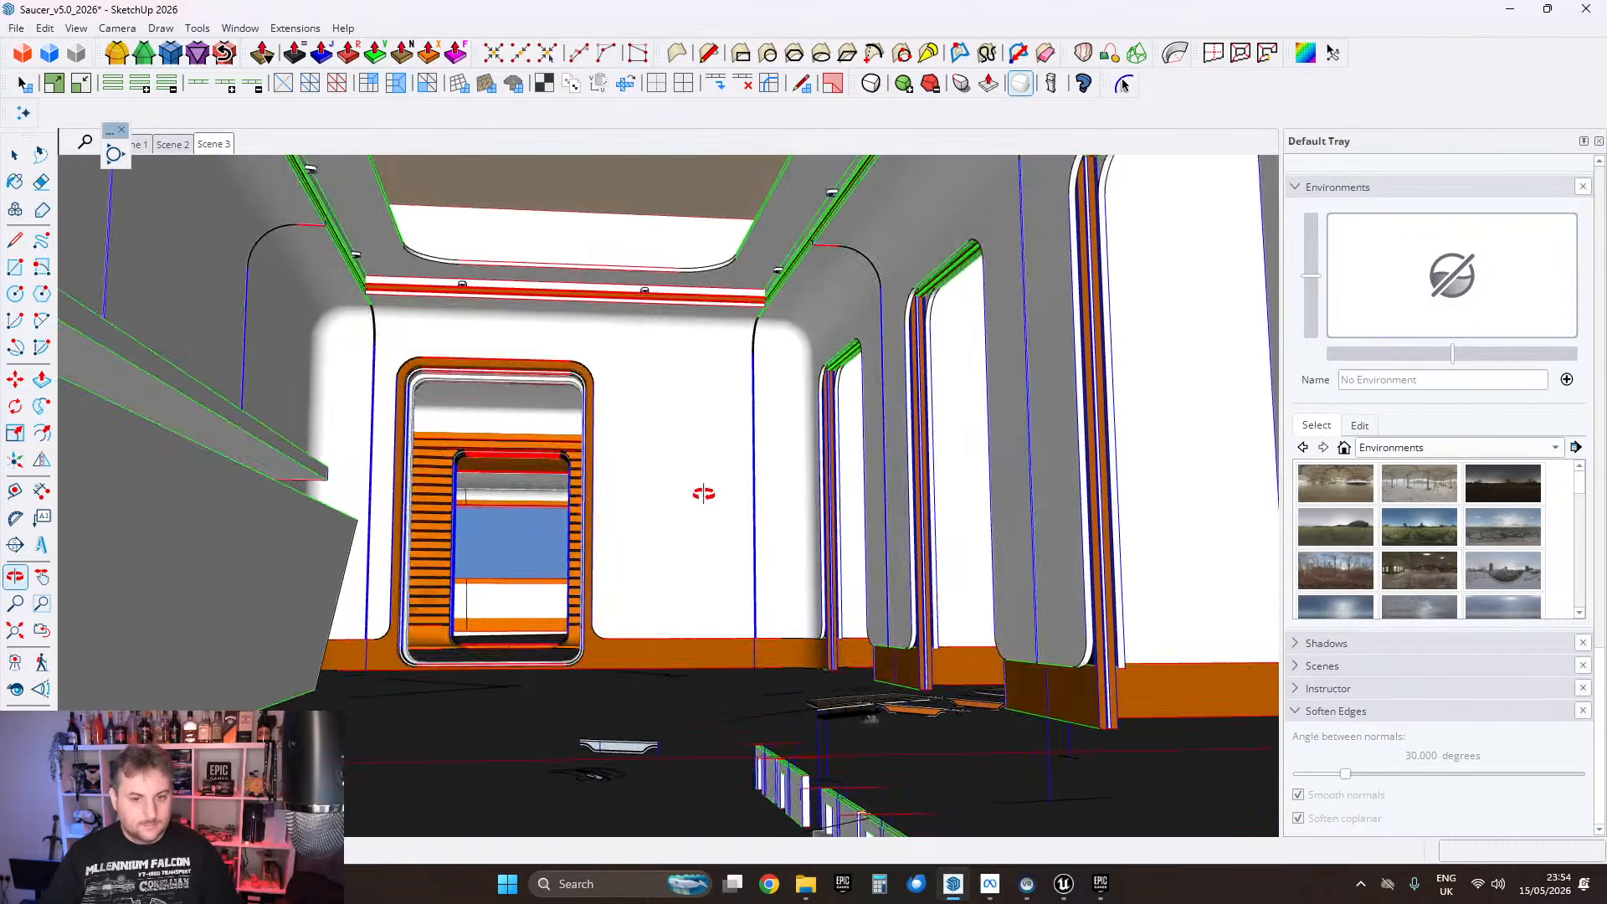
pyautogui.moveTo(703, 493); pyautogui.dragTo(643, 382, button='middle')
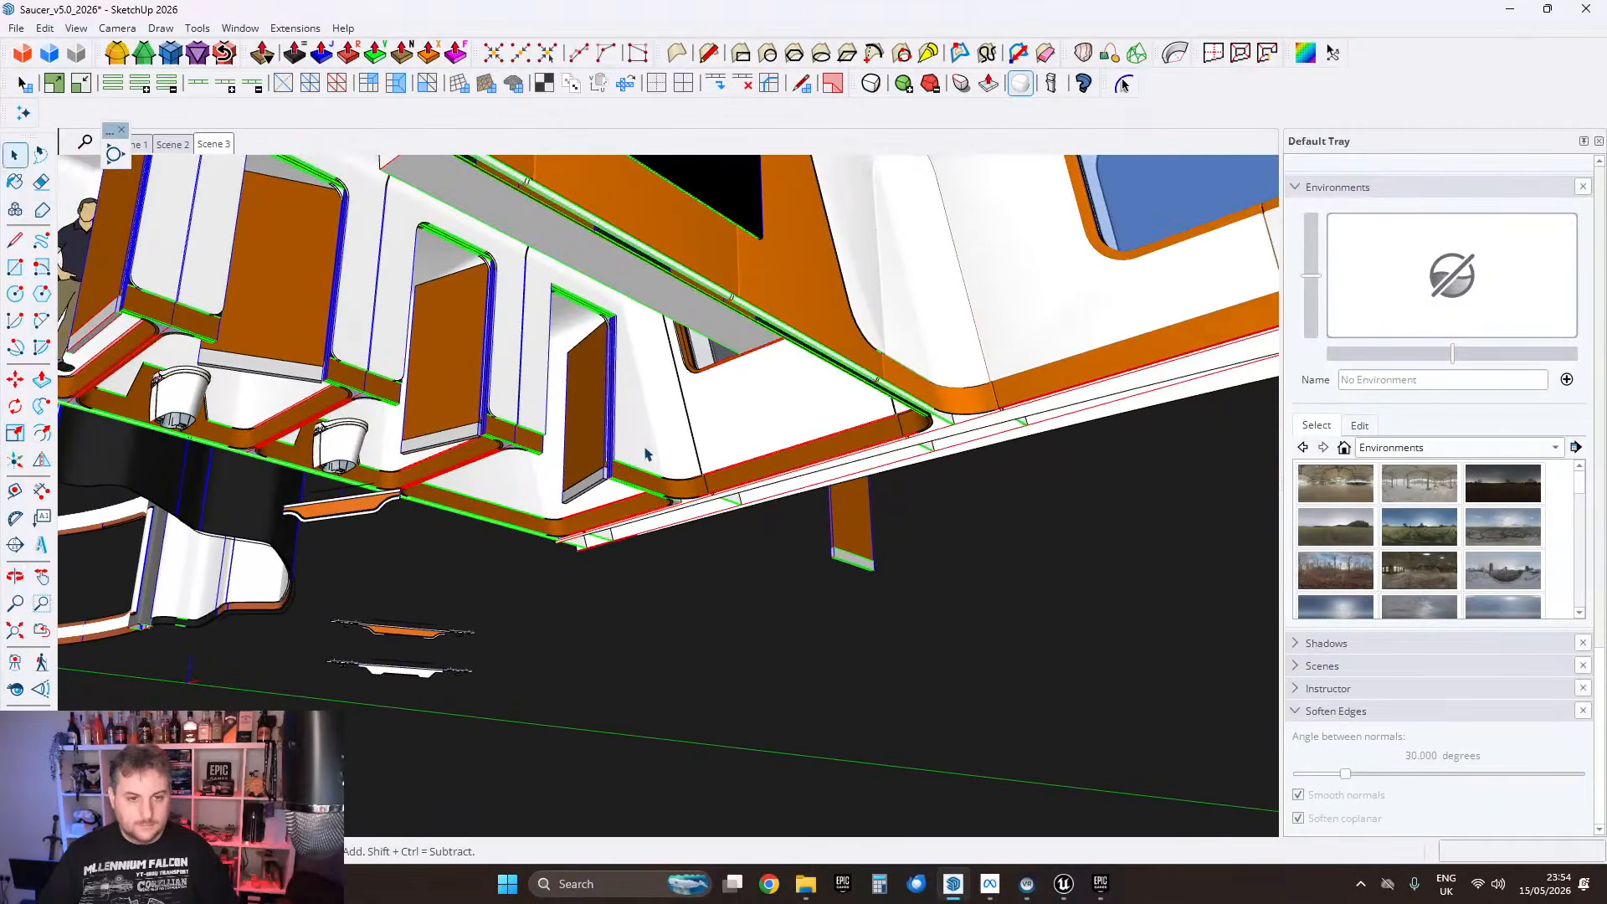
pyautogui.moveTo(645, 454); pyautogui.dragTo(449, 419, button='middle')
# Step: Open the end wall segment's white layer and move its doorway edge beside the curved wall end outward by 5 cm
pyautogui.doubleClick(450, 418)
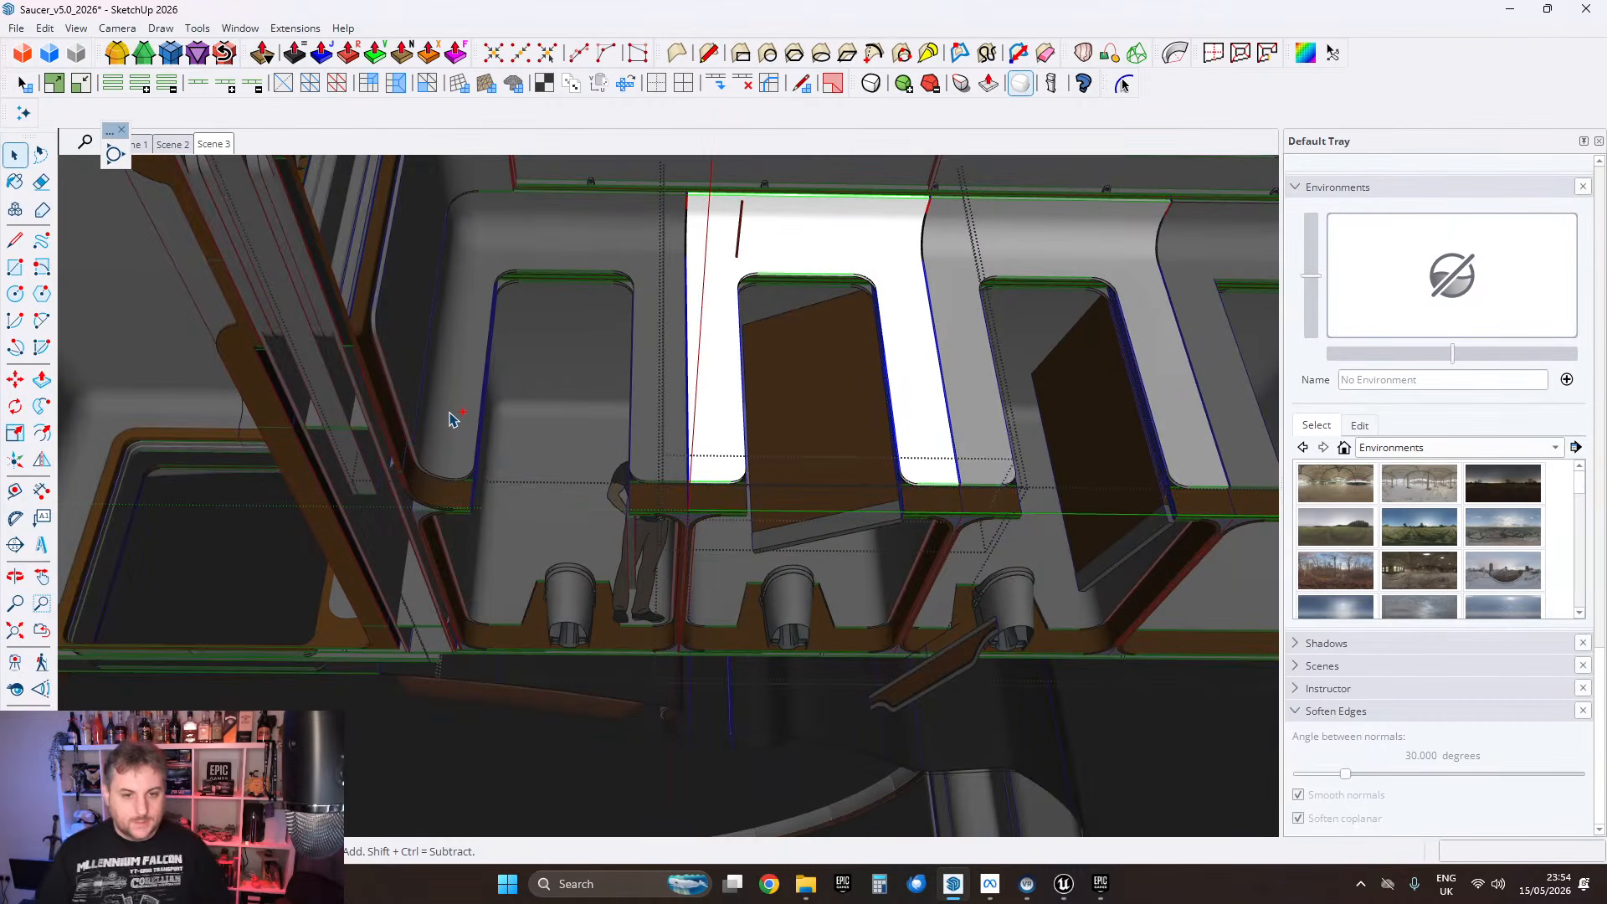
pyautogui.click(450, 419)
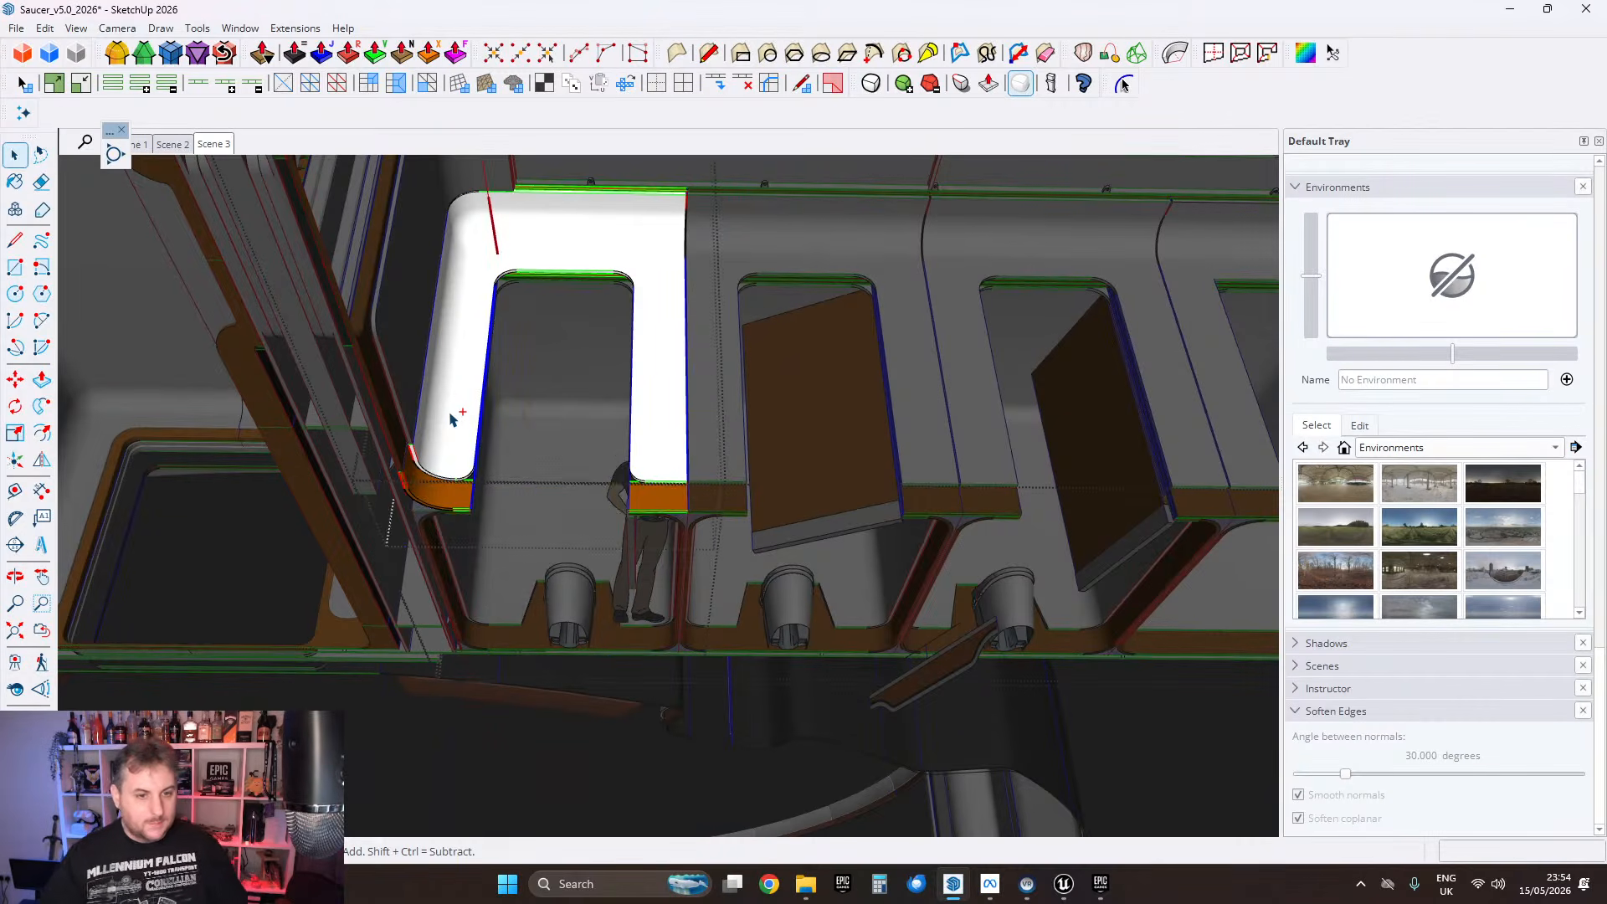
pyautogui.scroll(10, 448, 429)
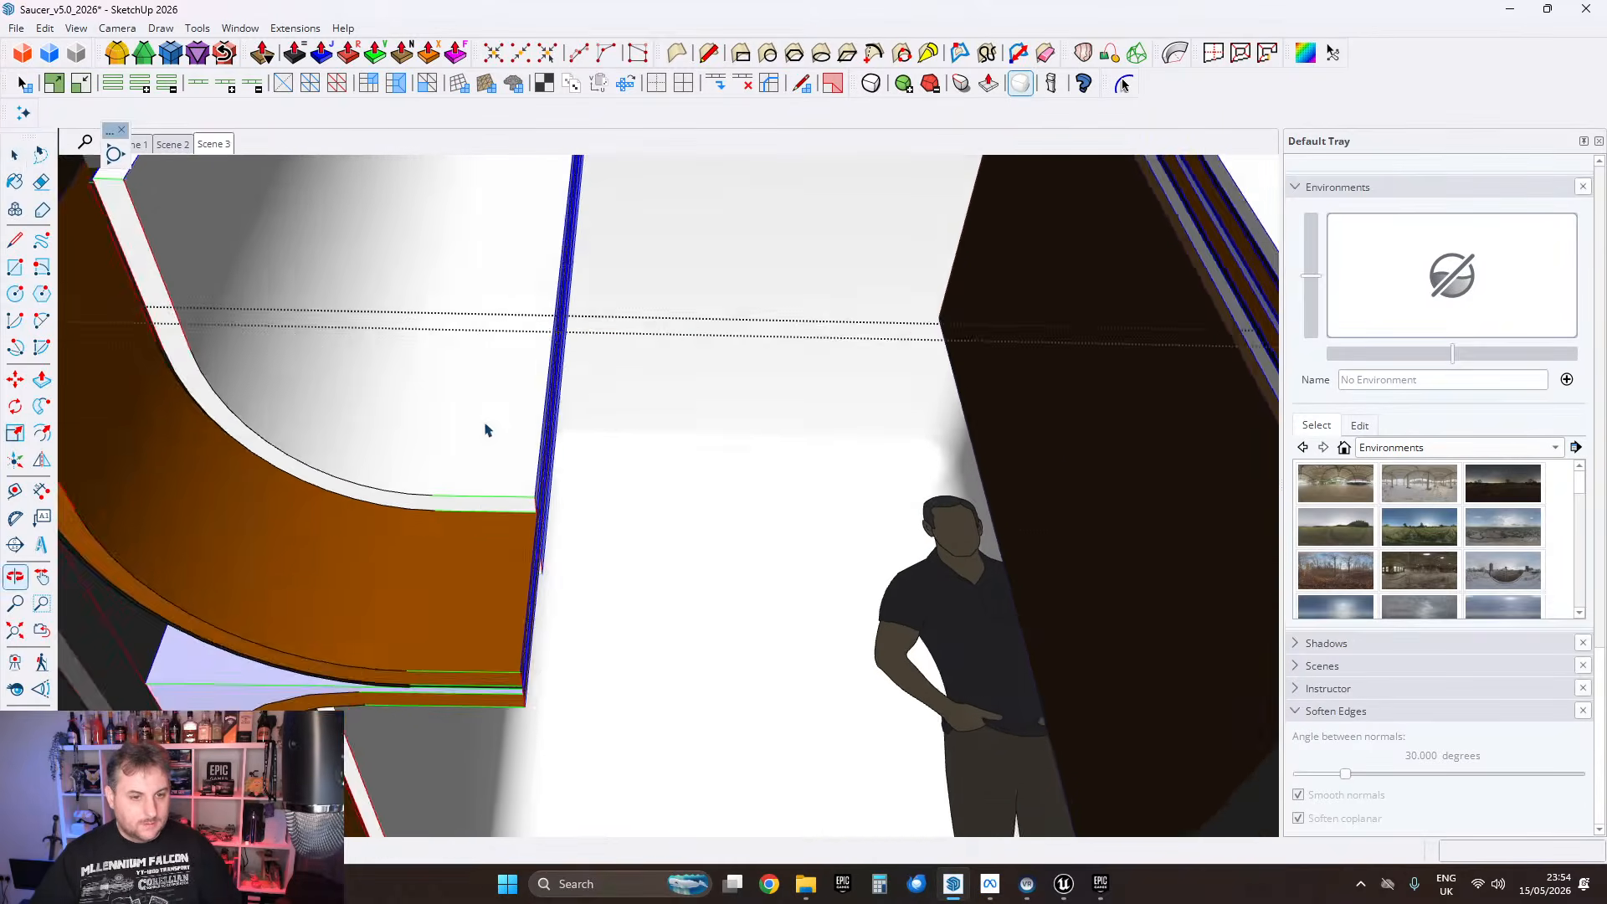
pyautogui.scroll(2, 485, 430)
pyautogui.moveTo(544, 509); pyautogui.dragTo(534, 315, button='middle')
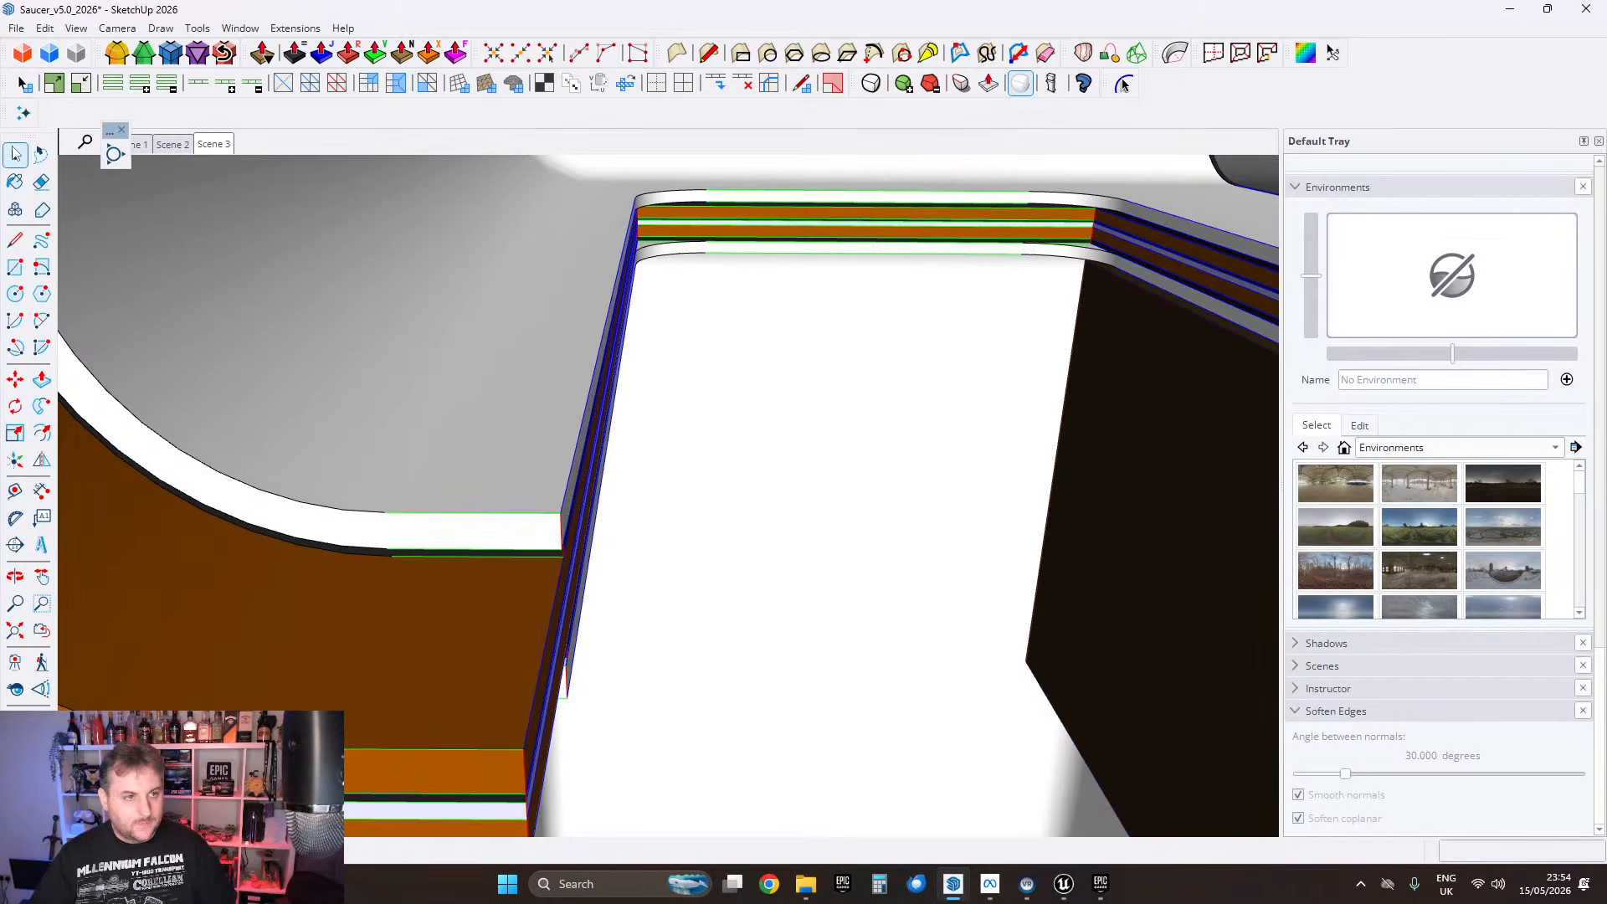
pyautogui.doubleClick(516, 500)
pyautogui.doubleClick(520, 496)
pyautogui.click(527, 491)
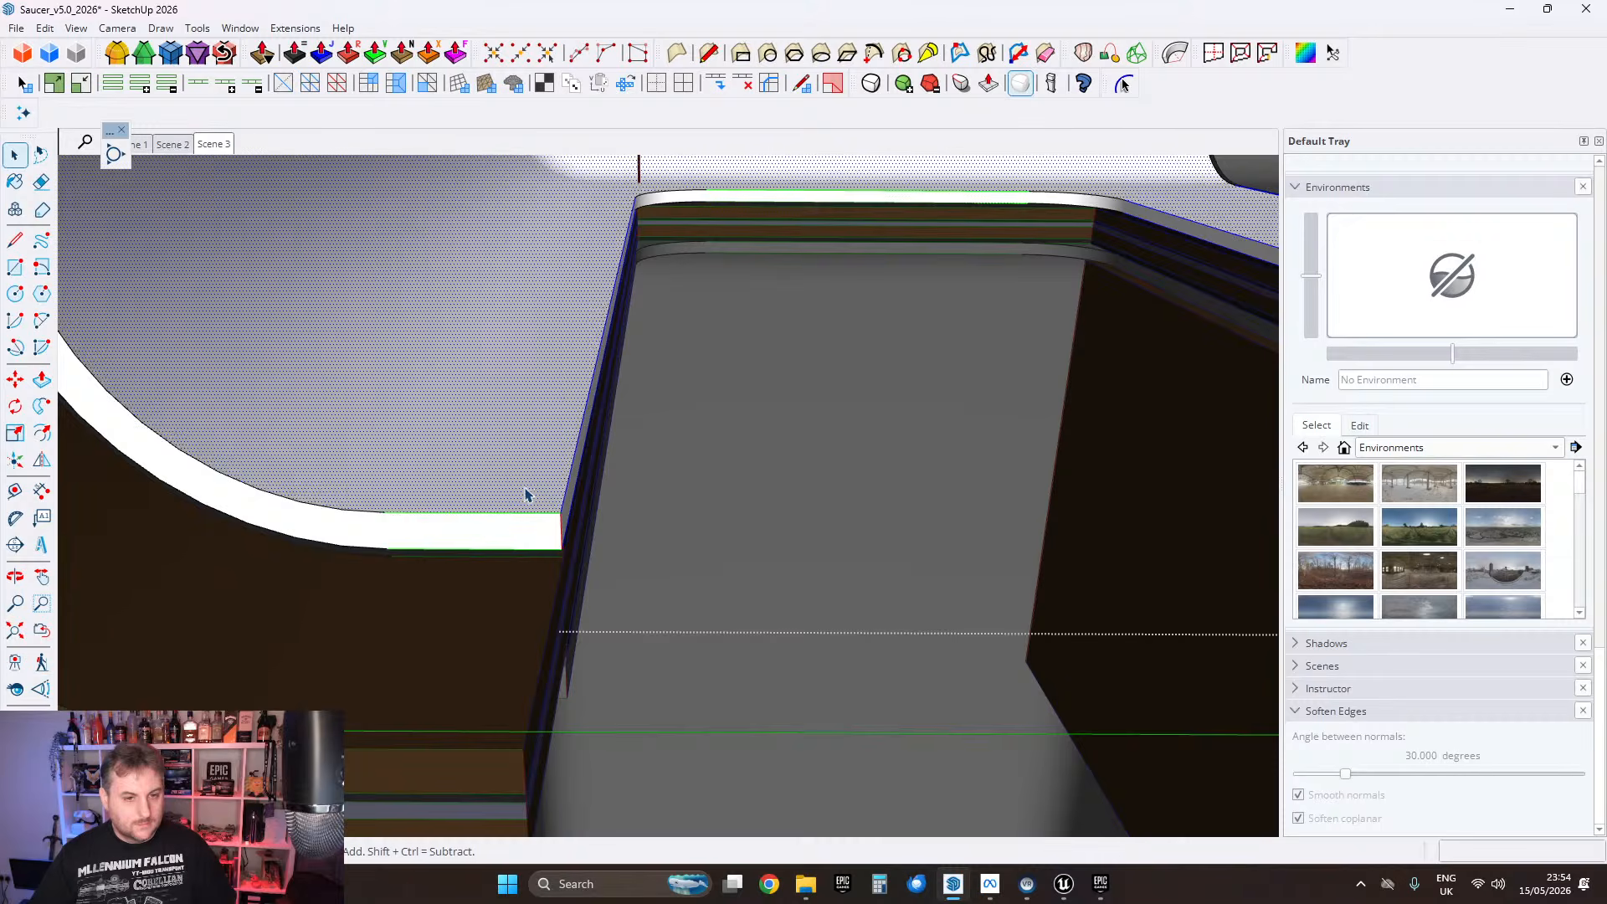
pyautogui.scroll(-3, 568, 493)
pyautogui.moveTo(584, 490); pyautogui.dragTo(596, 247, button='middle')
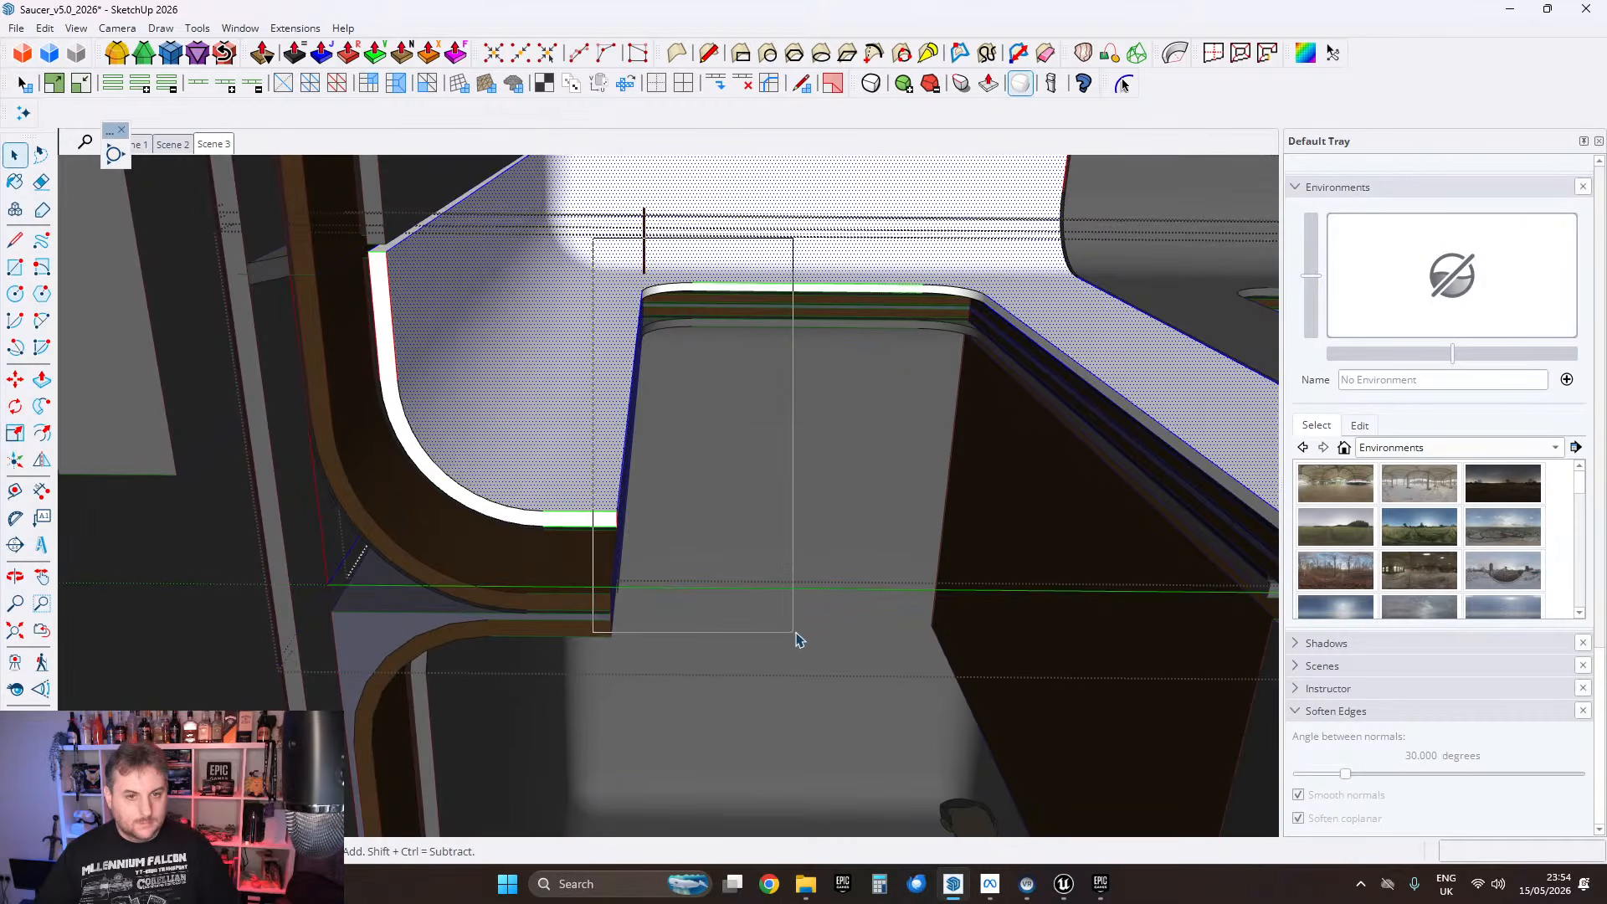
pyautogui.moveTo(796, 640); pyautogui.dragTo(796, 640)
pyautogui.scroll(2, 622, 497)
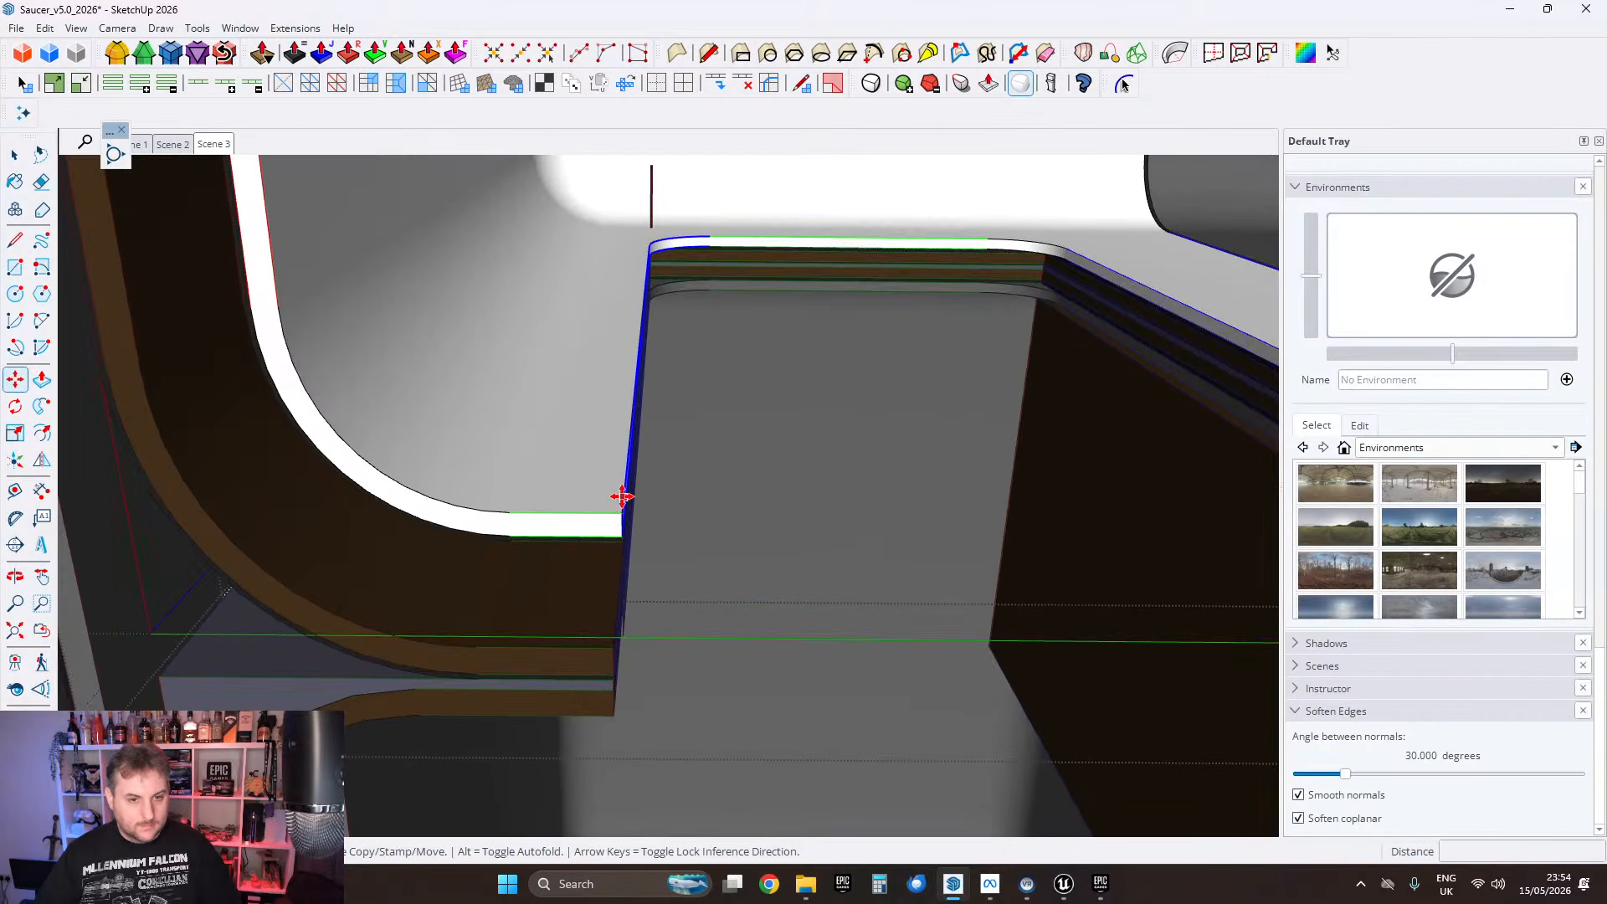
pyautogui.click(619, 501)
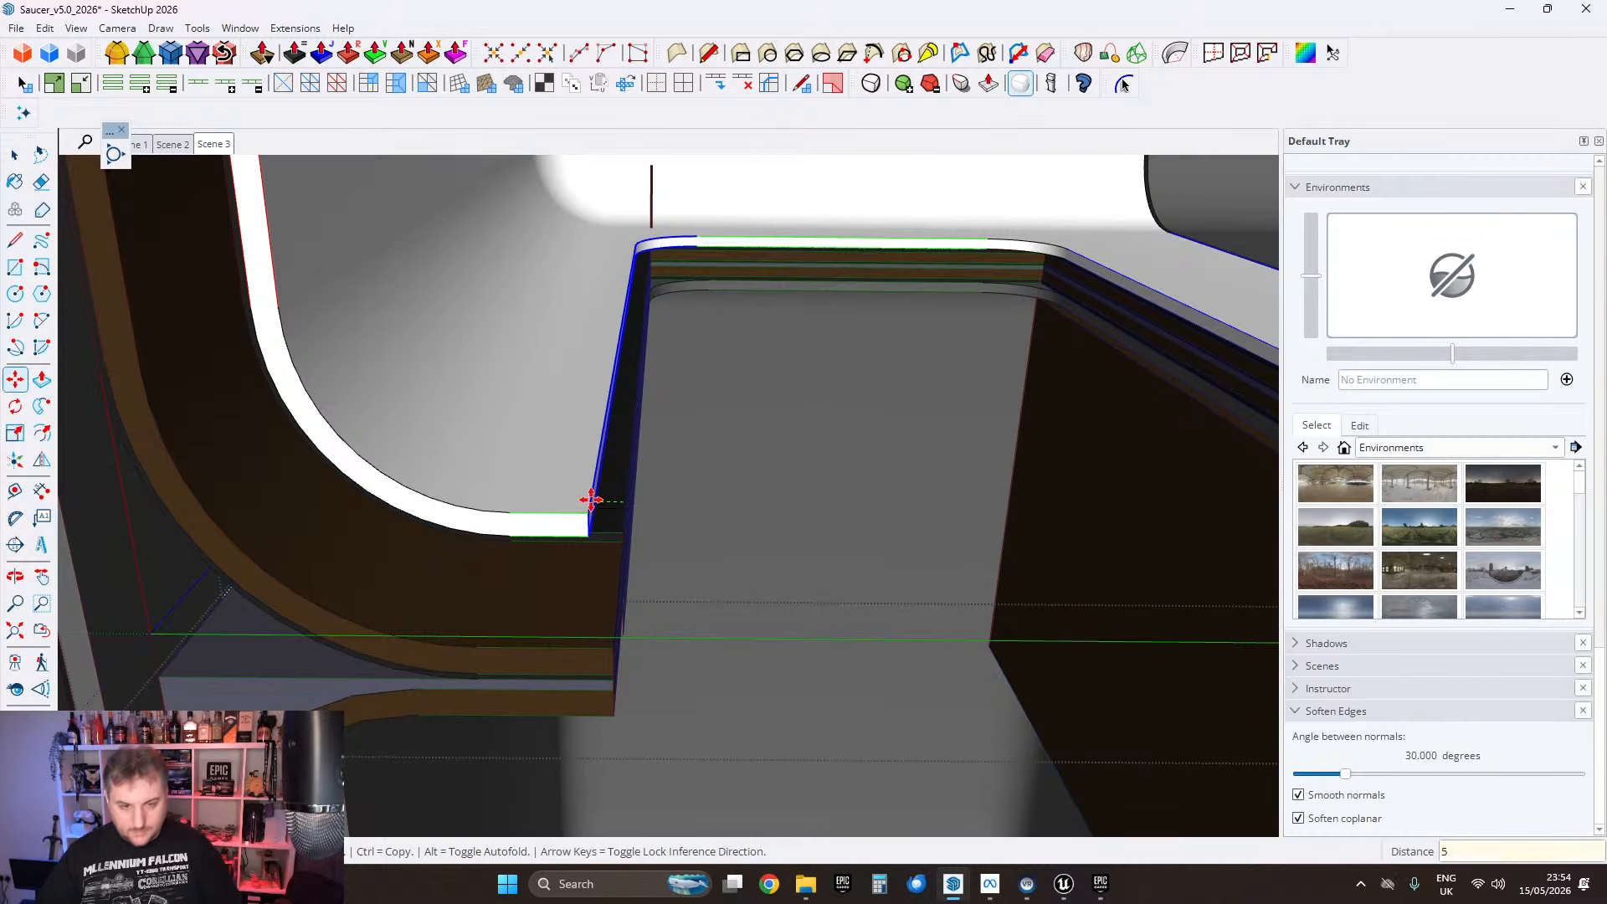
pyautogui.write('5')
pyautogui.press('Return')
# Step: Move the white layer's opposite doorway side edge outward by 5 cm to widen the opening
pyautogui.click(15, 158)
pyautogui.scroll(-1, 619, 311)
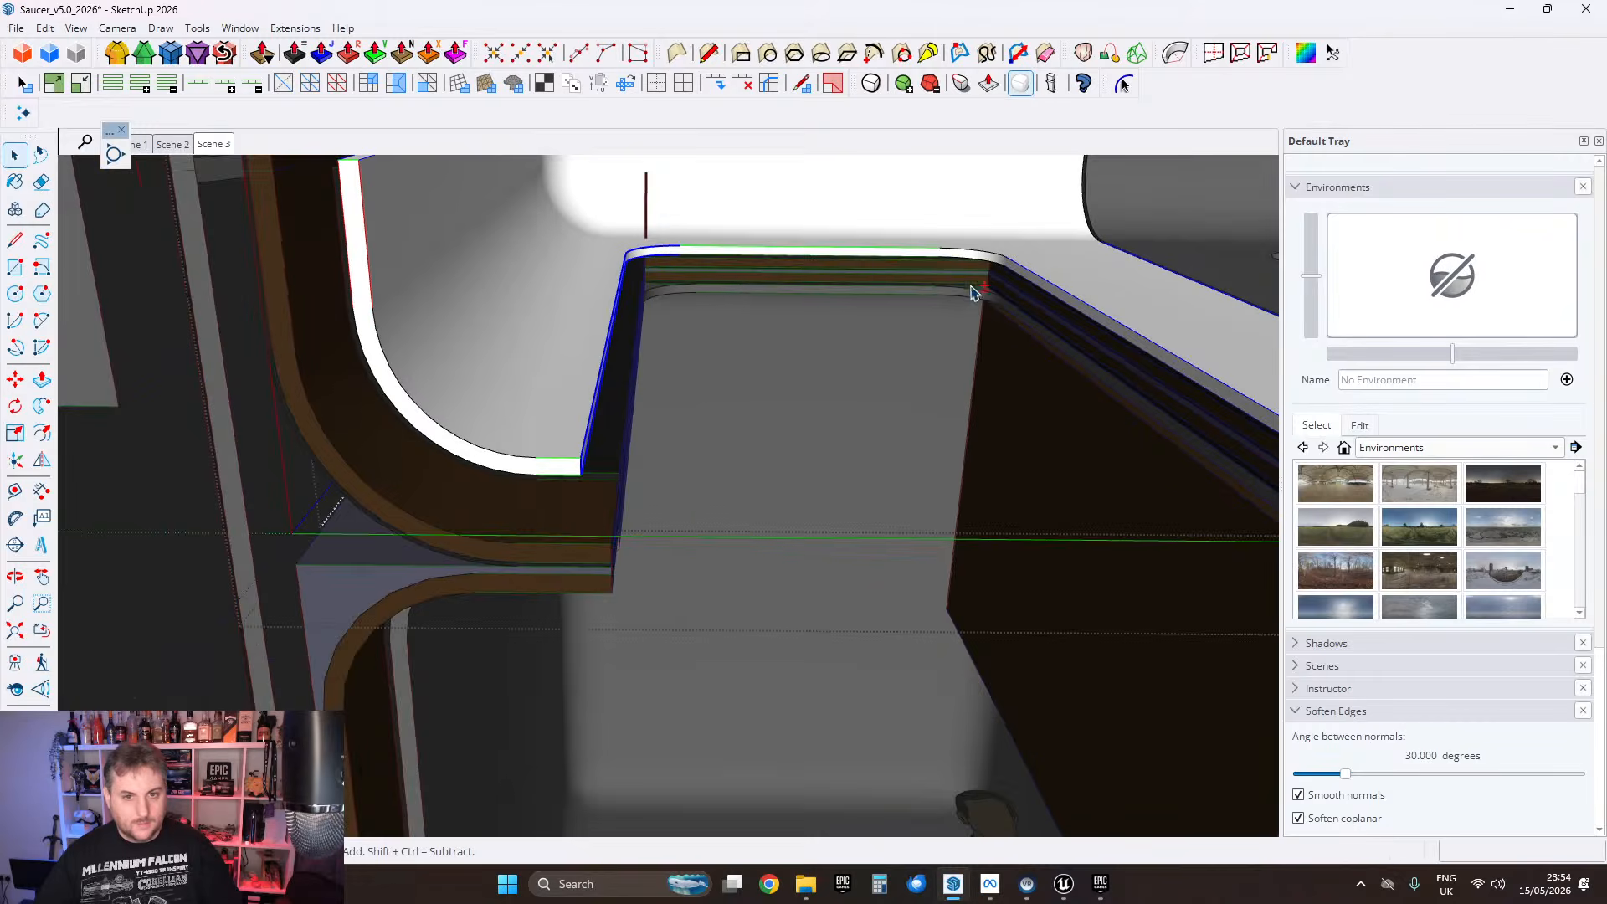
pyautogui.moveTo(972, 292); pyautogui.dragTo(551, 249, button='middle')
pyautogui.moveTo(716, 568); pyautogui.dragTo(717, 568)
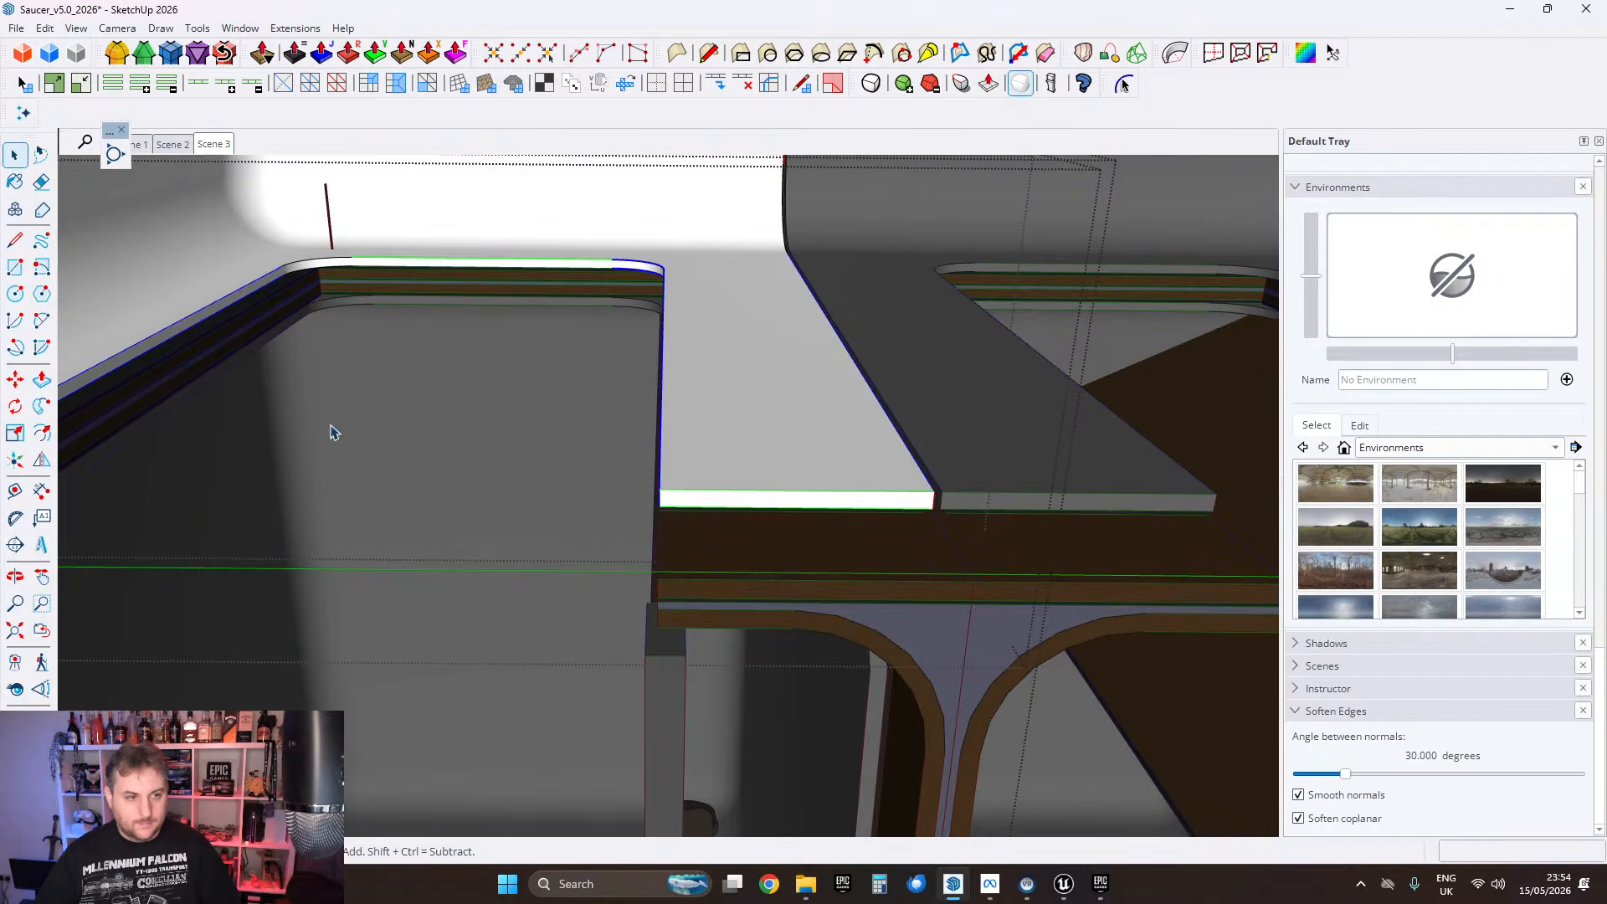
pyautogui.click(15, 379)
pyautogui.scroll(2, 711, 488)
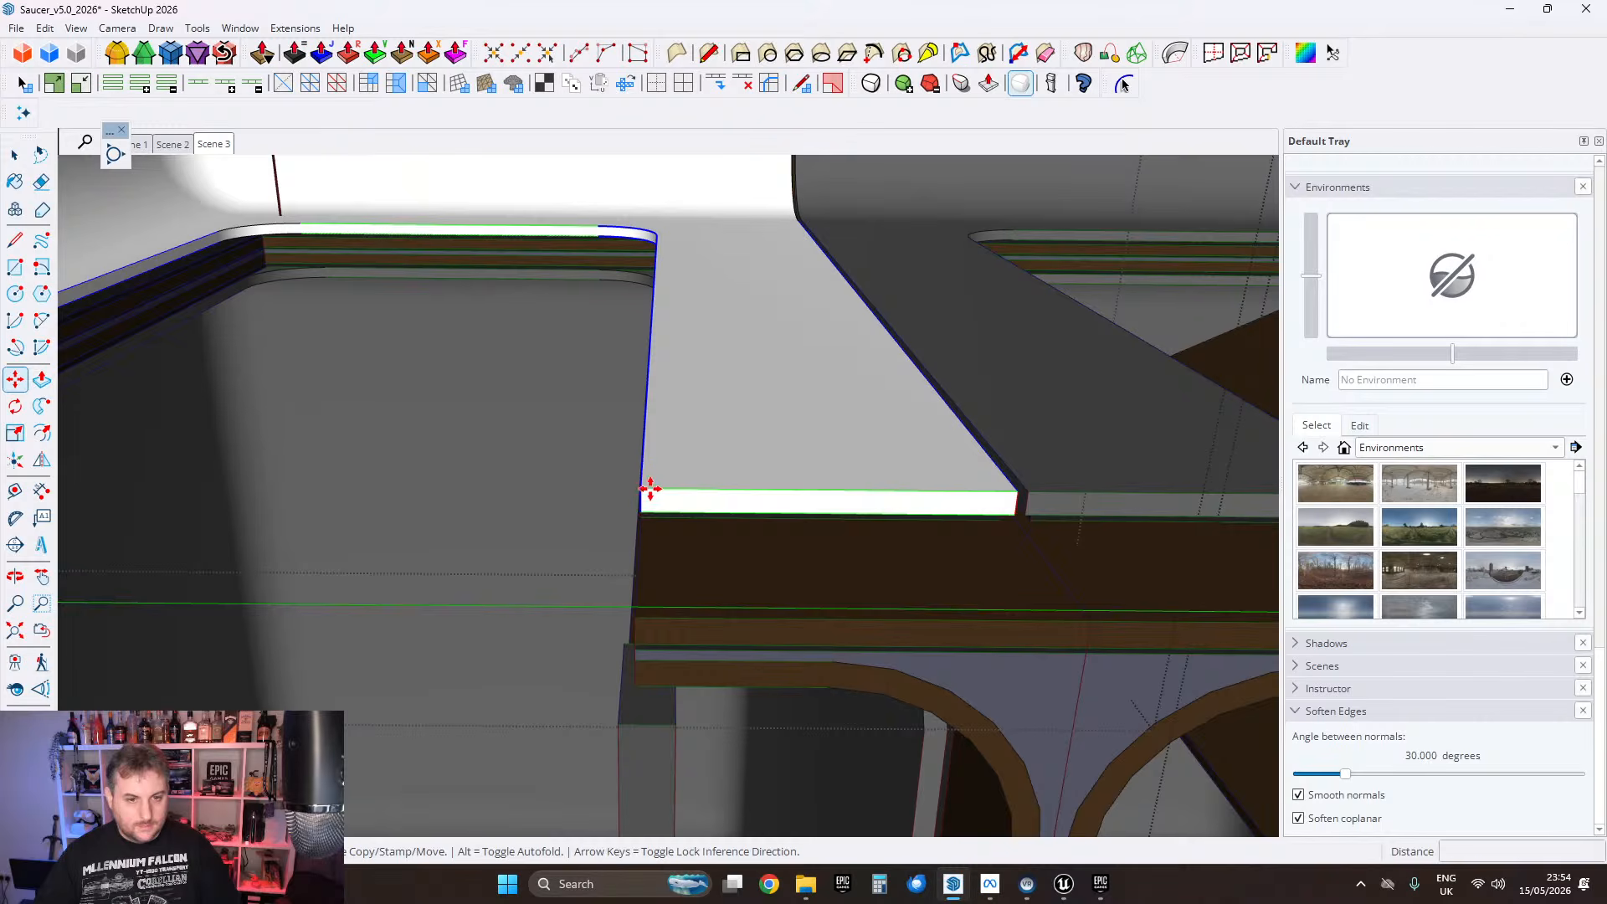
pyautogui.moveTo(650, 488); pyautogui.dragTo(662, 488)
pyautogui.press('Return')
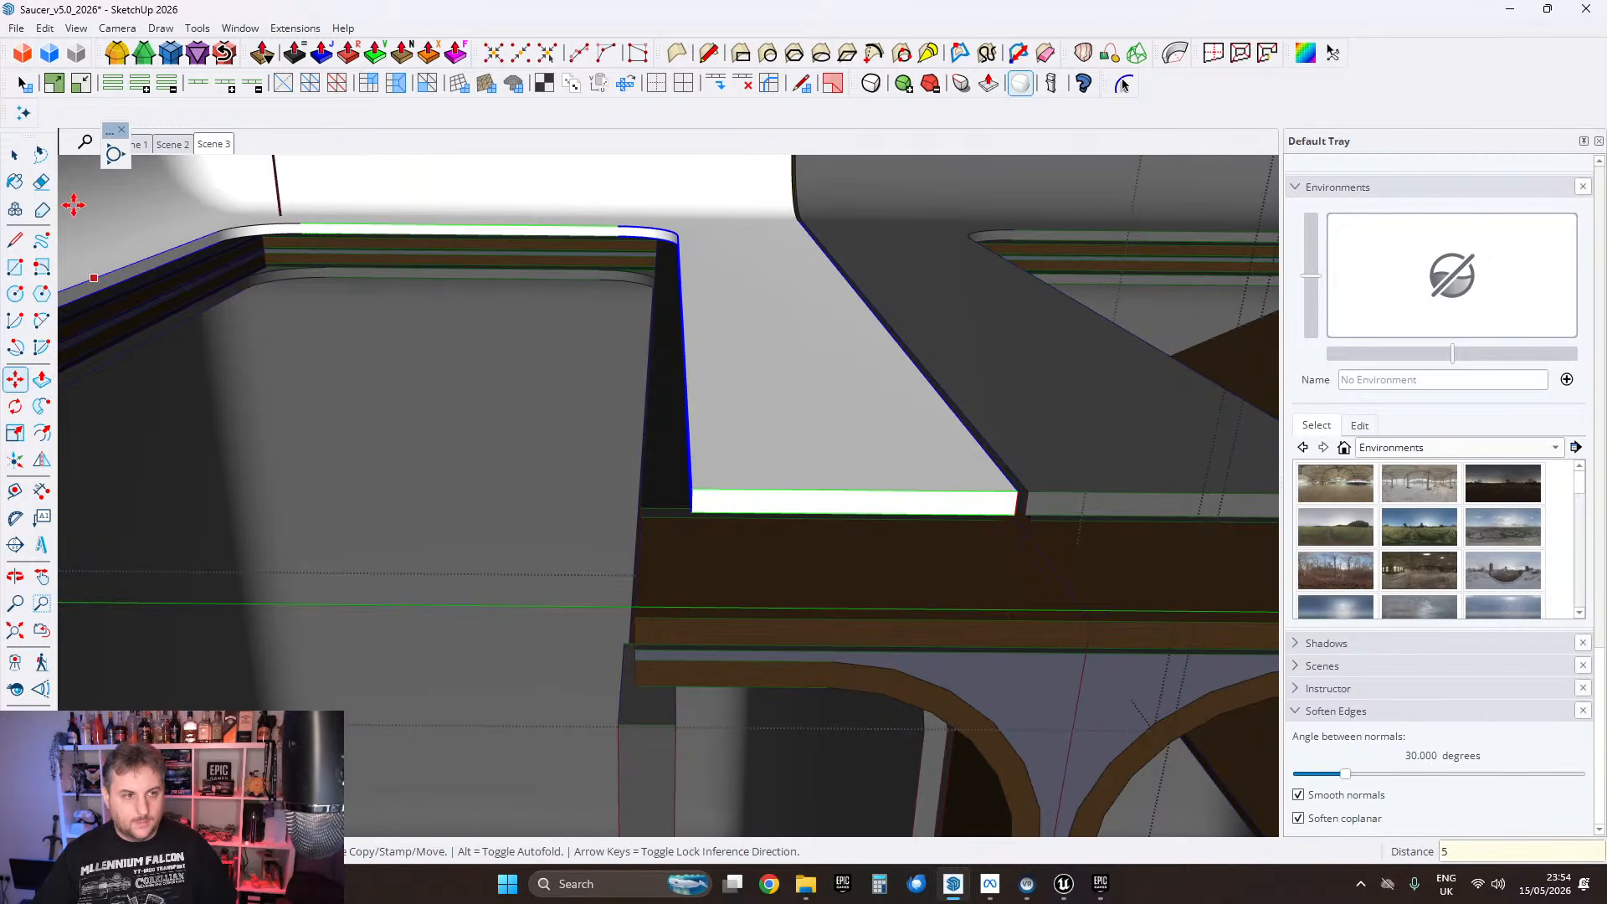
# Step: Raise the white layer's doorway opening edges vertically by 5 cm and close the layer for editing
pyautogui.moveTo(202, 194); pyautogui.dragTo(531, 494, button='middle')
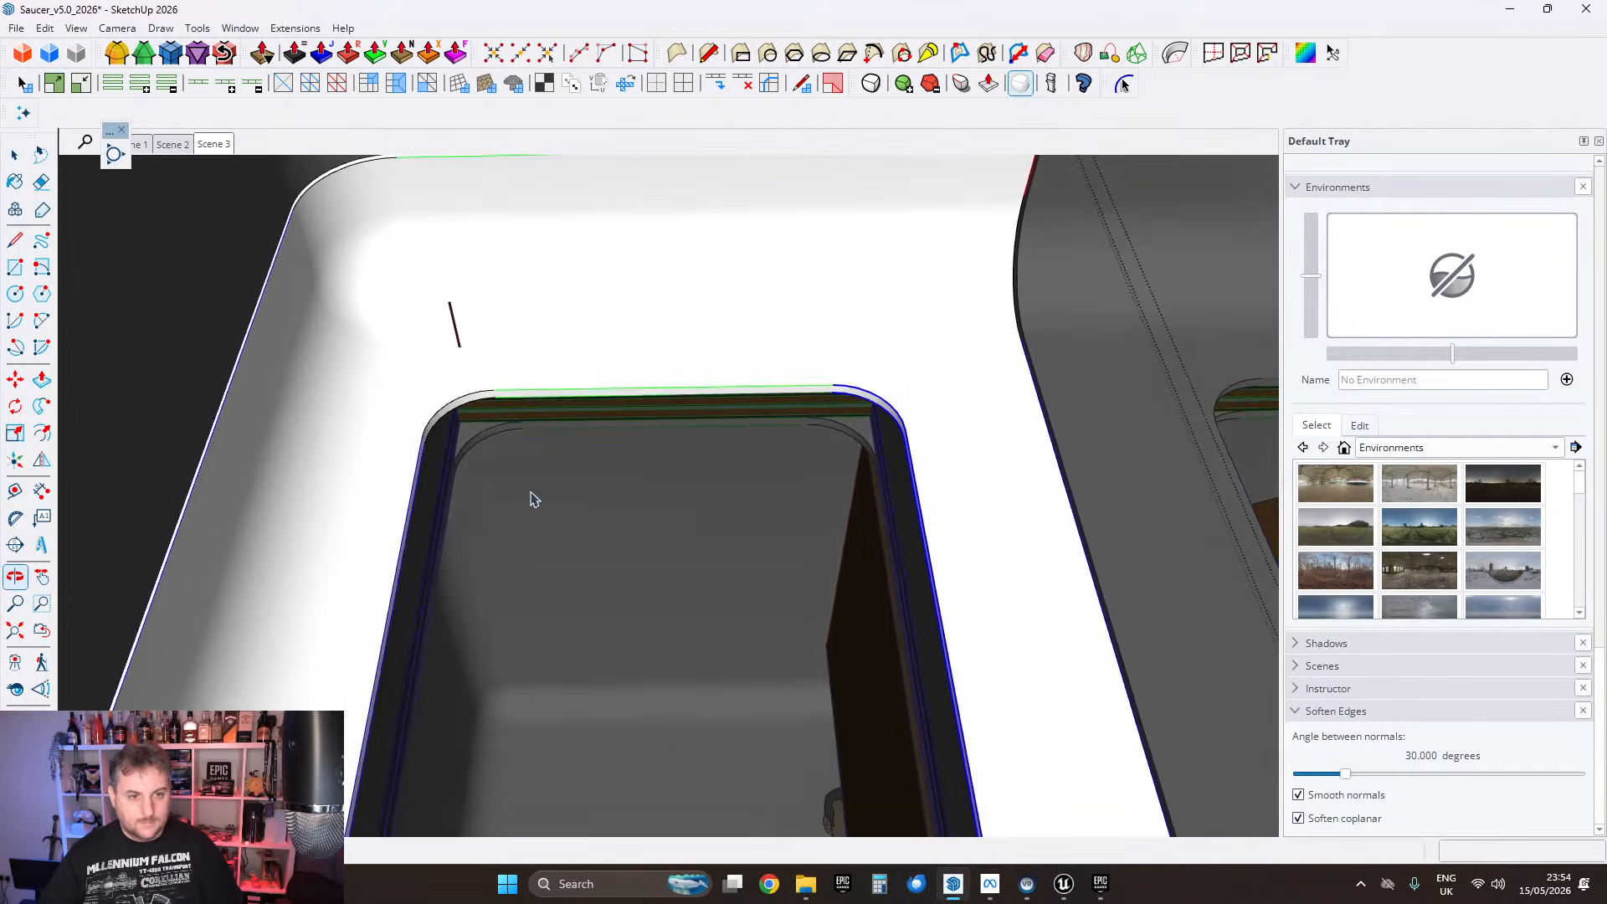
pyautogui.keyDown('ctrl'); pyautogui.moveTo(961, 582); pyautogui.dragTo(963, 586); pyautogui.keyUp('ctrl')
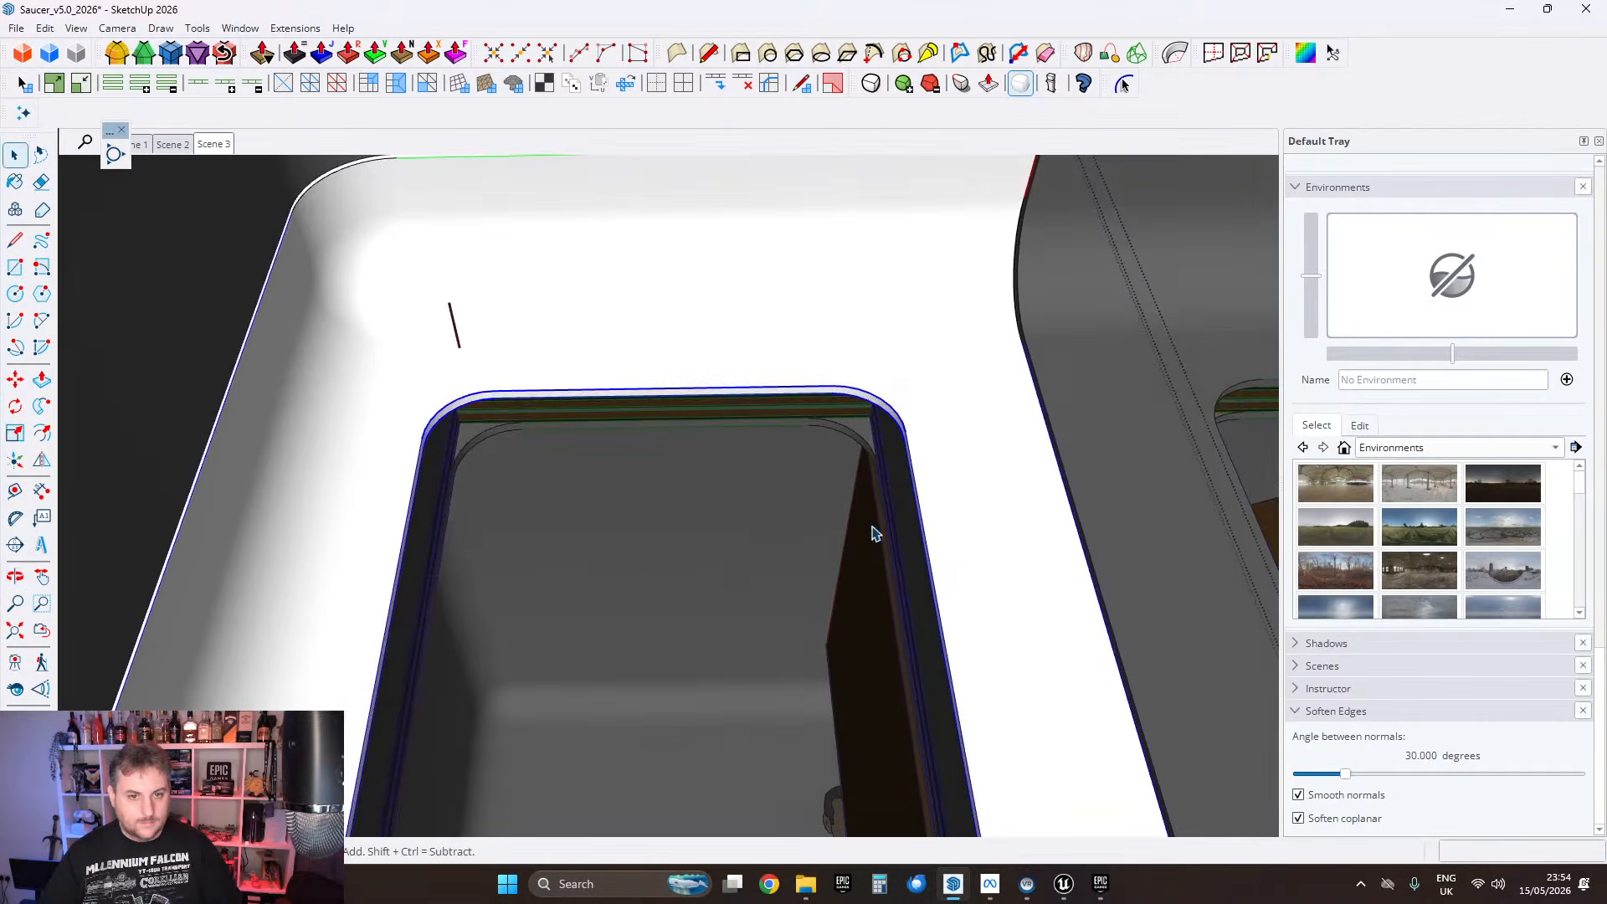
pyautogui.click(23, 386)
pyautogui.scroll(5, 556, 354)
pyautogui.click(678, 441)
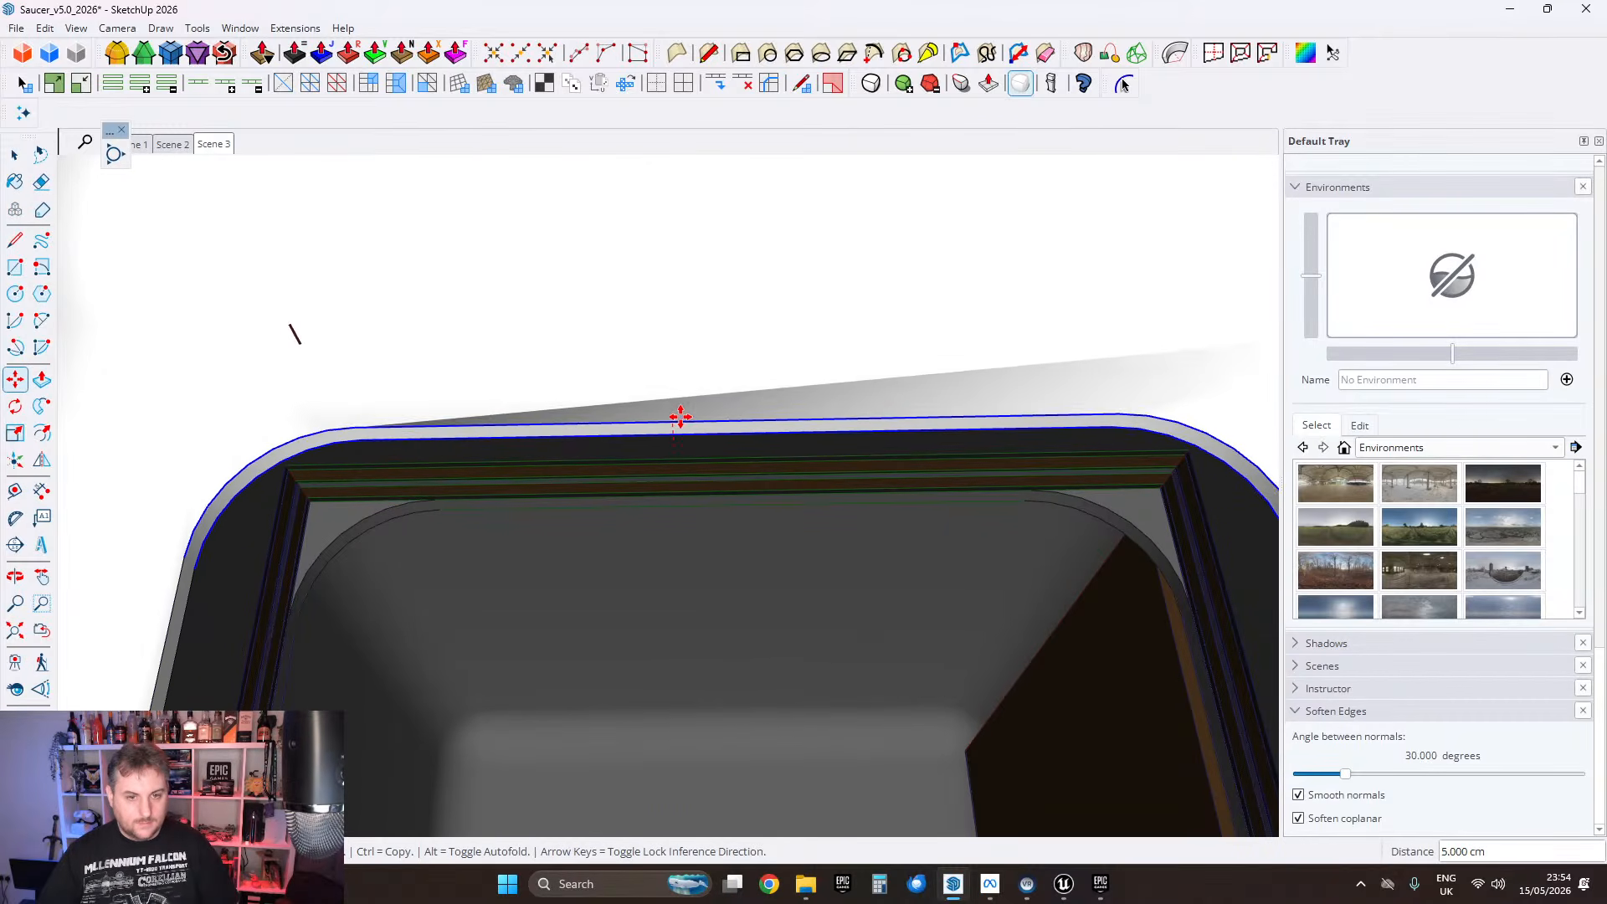
pyautogui.press('Up')
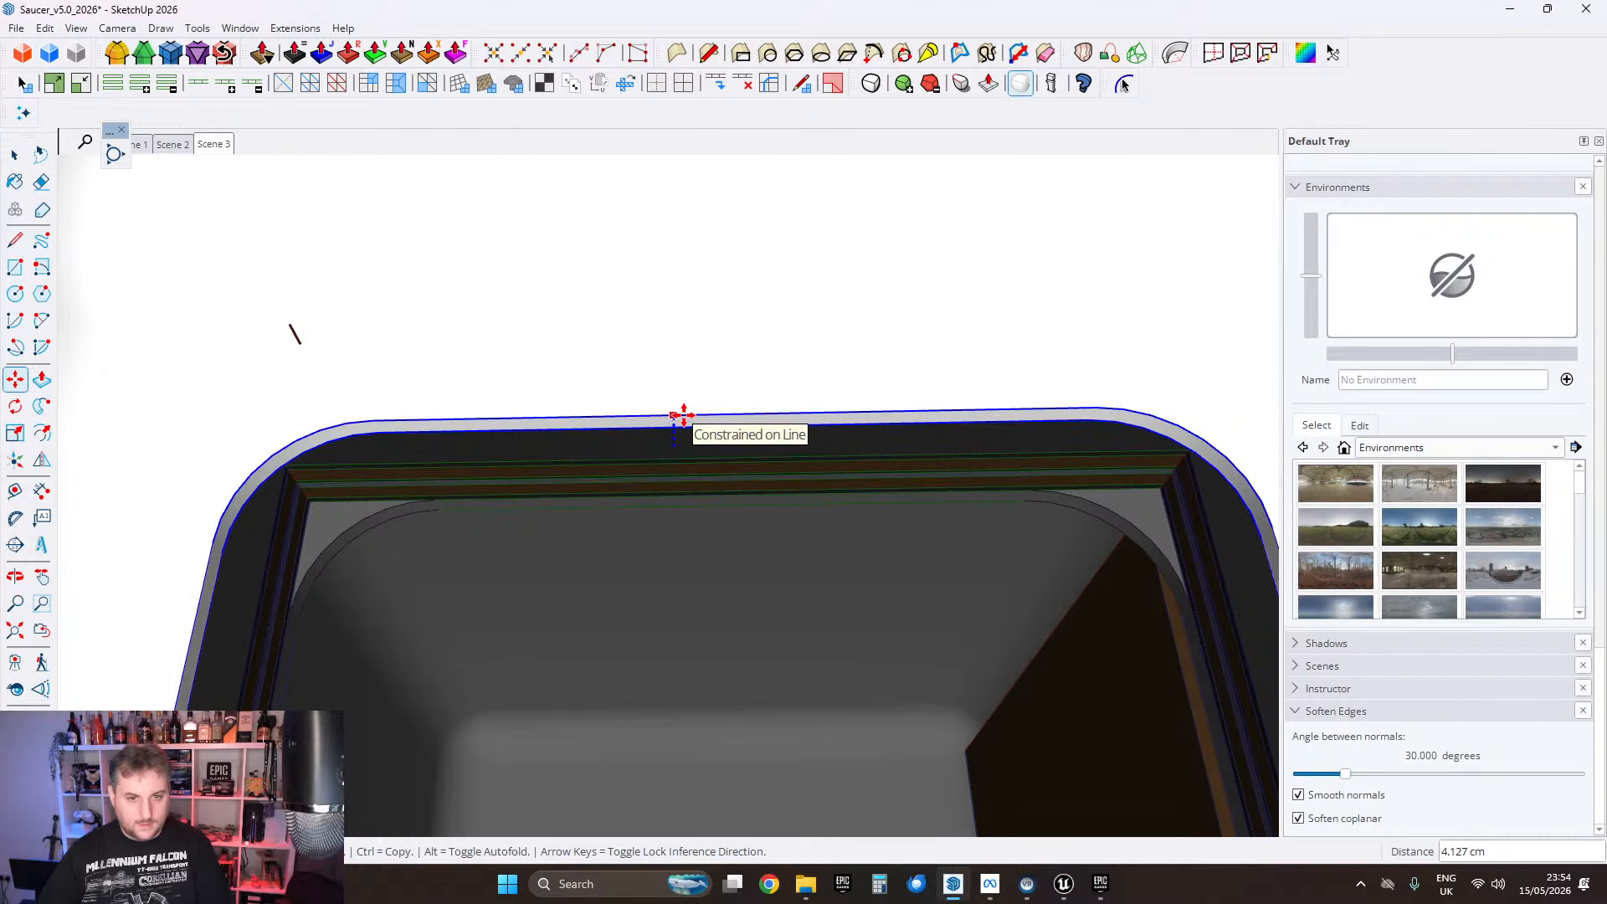
pyautogui.press('Return')
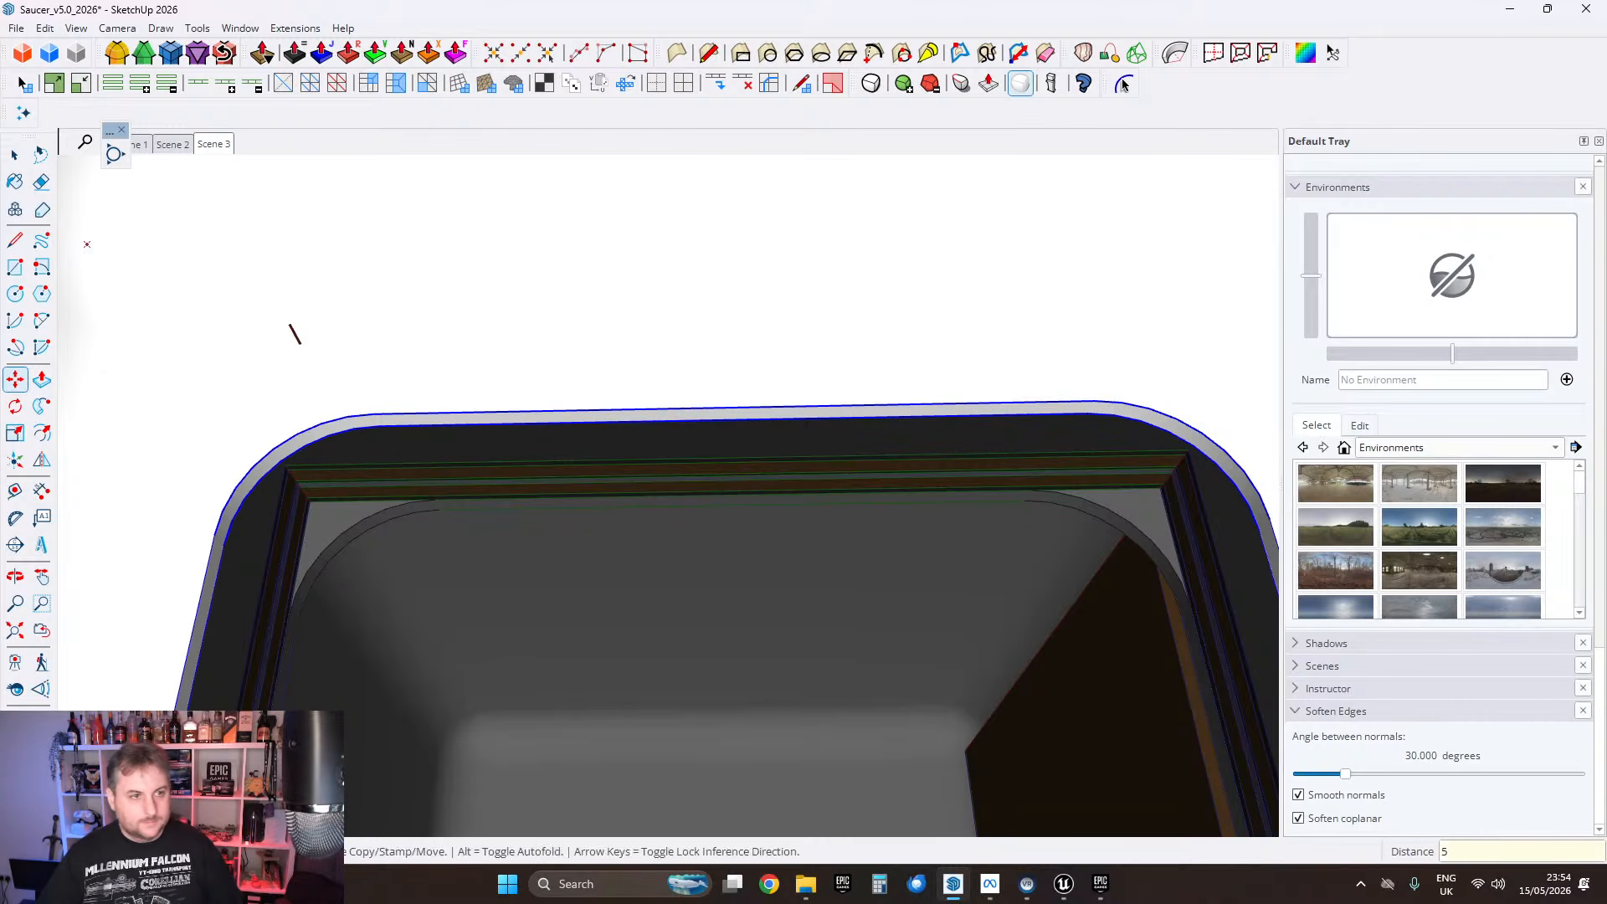
pyautogui.scroll(-3, 567, 269)
pyautogui.moveTo(863, 309); pyautogui.dragTo(717, 667, button='middle')
pyautogui.press('space')
pyautogui.press('Escape')
pyautogui.scroll(5, 488, 660)
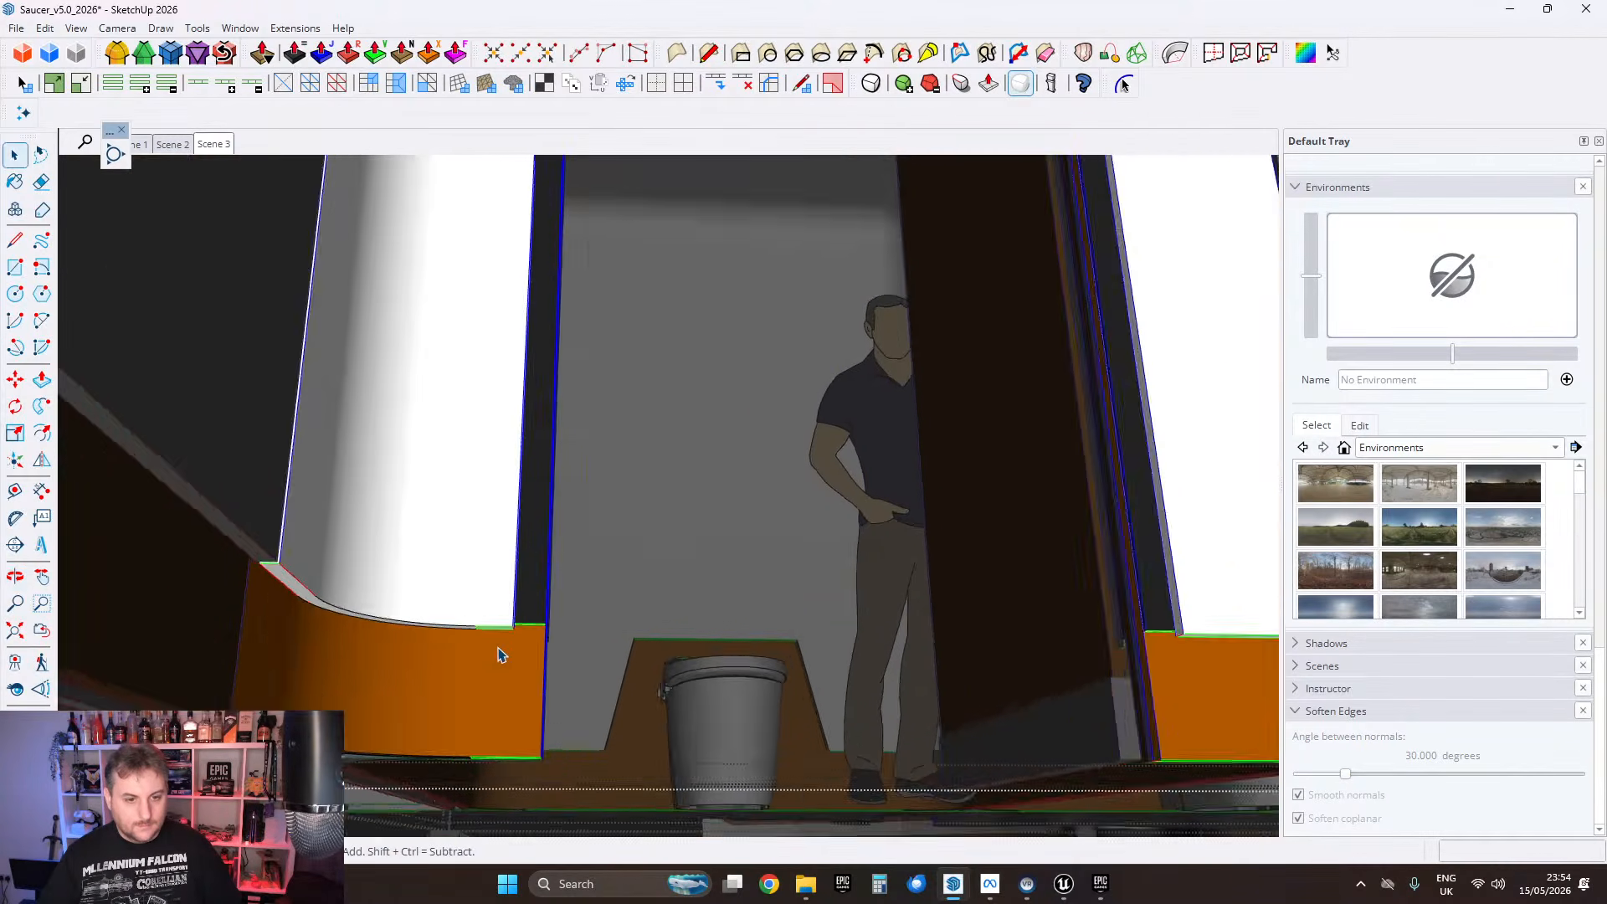
pyautogui.moveTo(490, 636); pyautogui.dragTo(421, 535, button='middle')
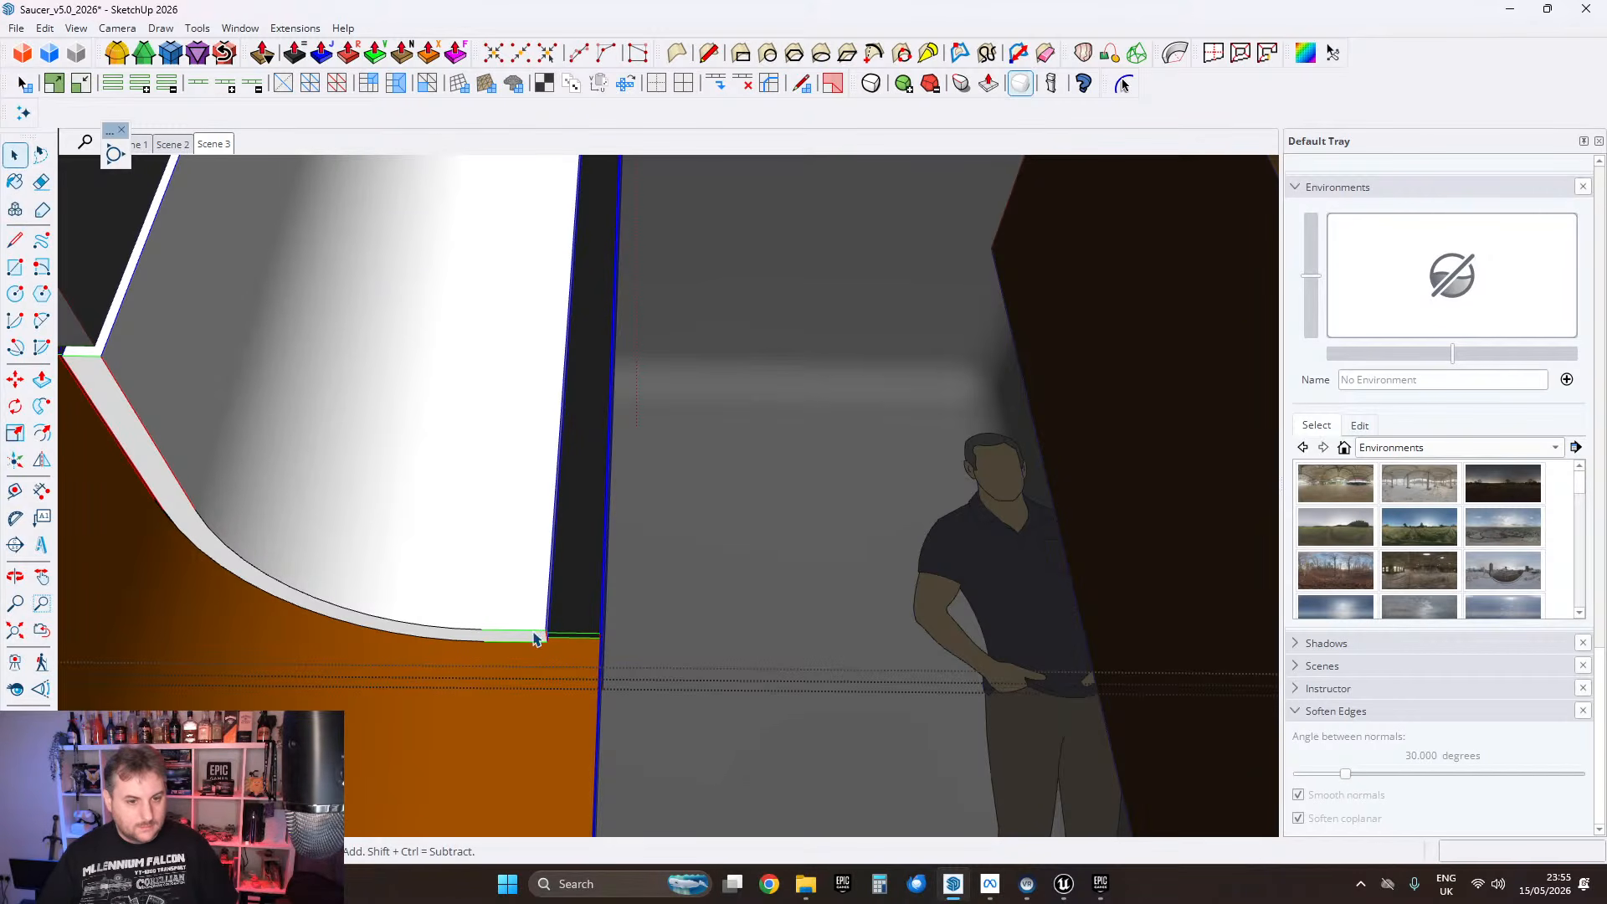
pyautogui.scroll(3, 535, 639)
pyautogui.click(509, 620)
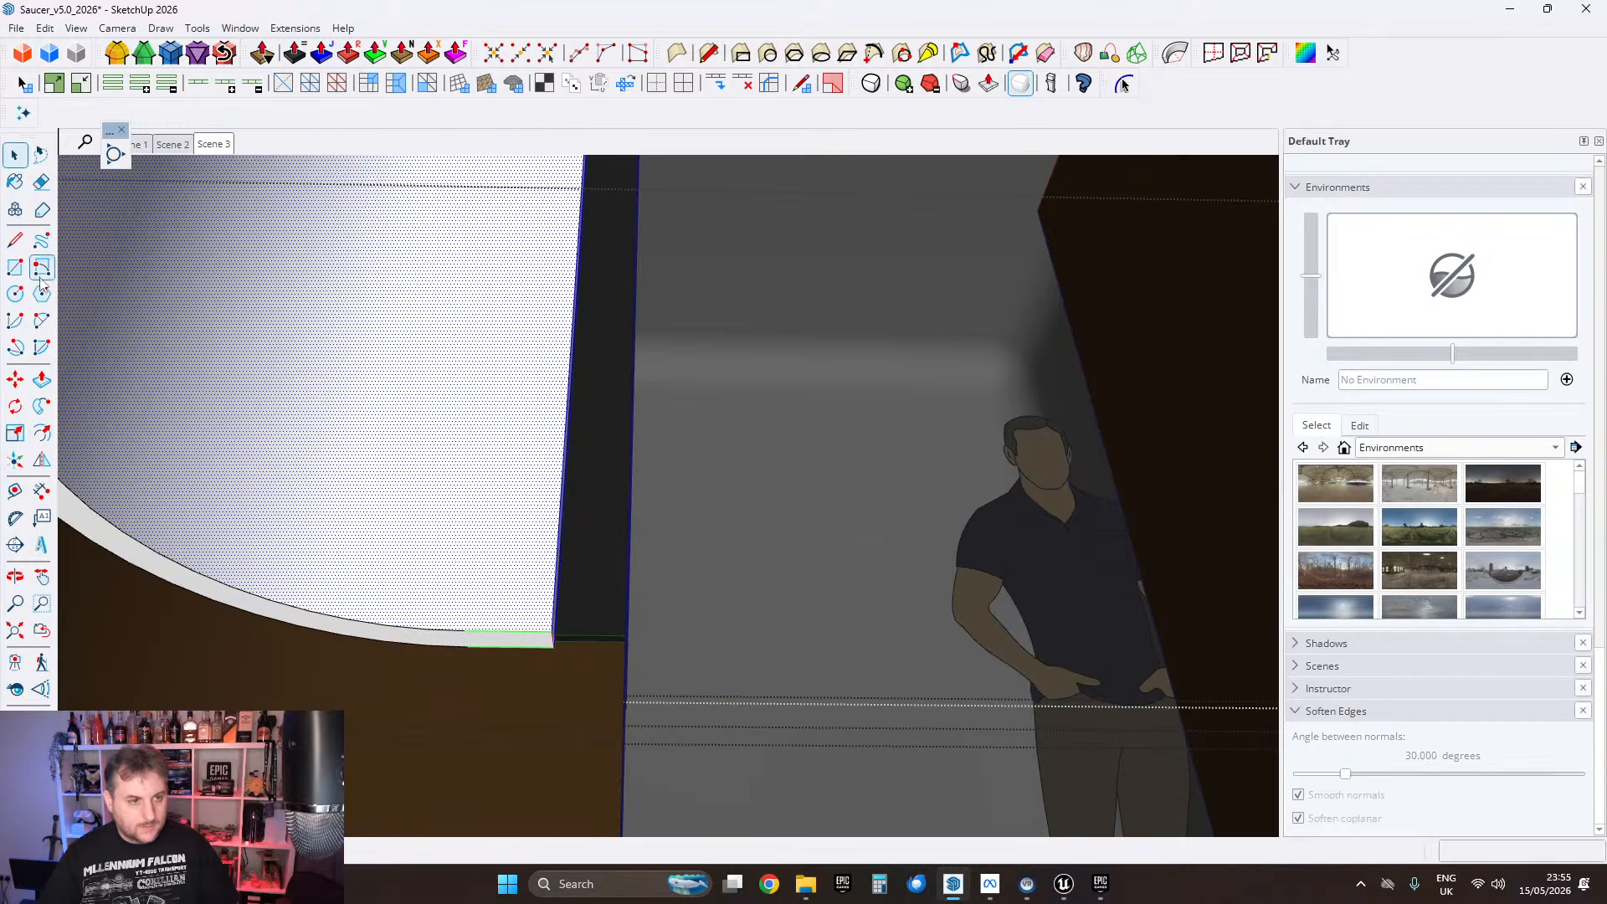
pyautogui.click(552, 629)
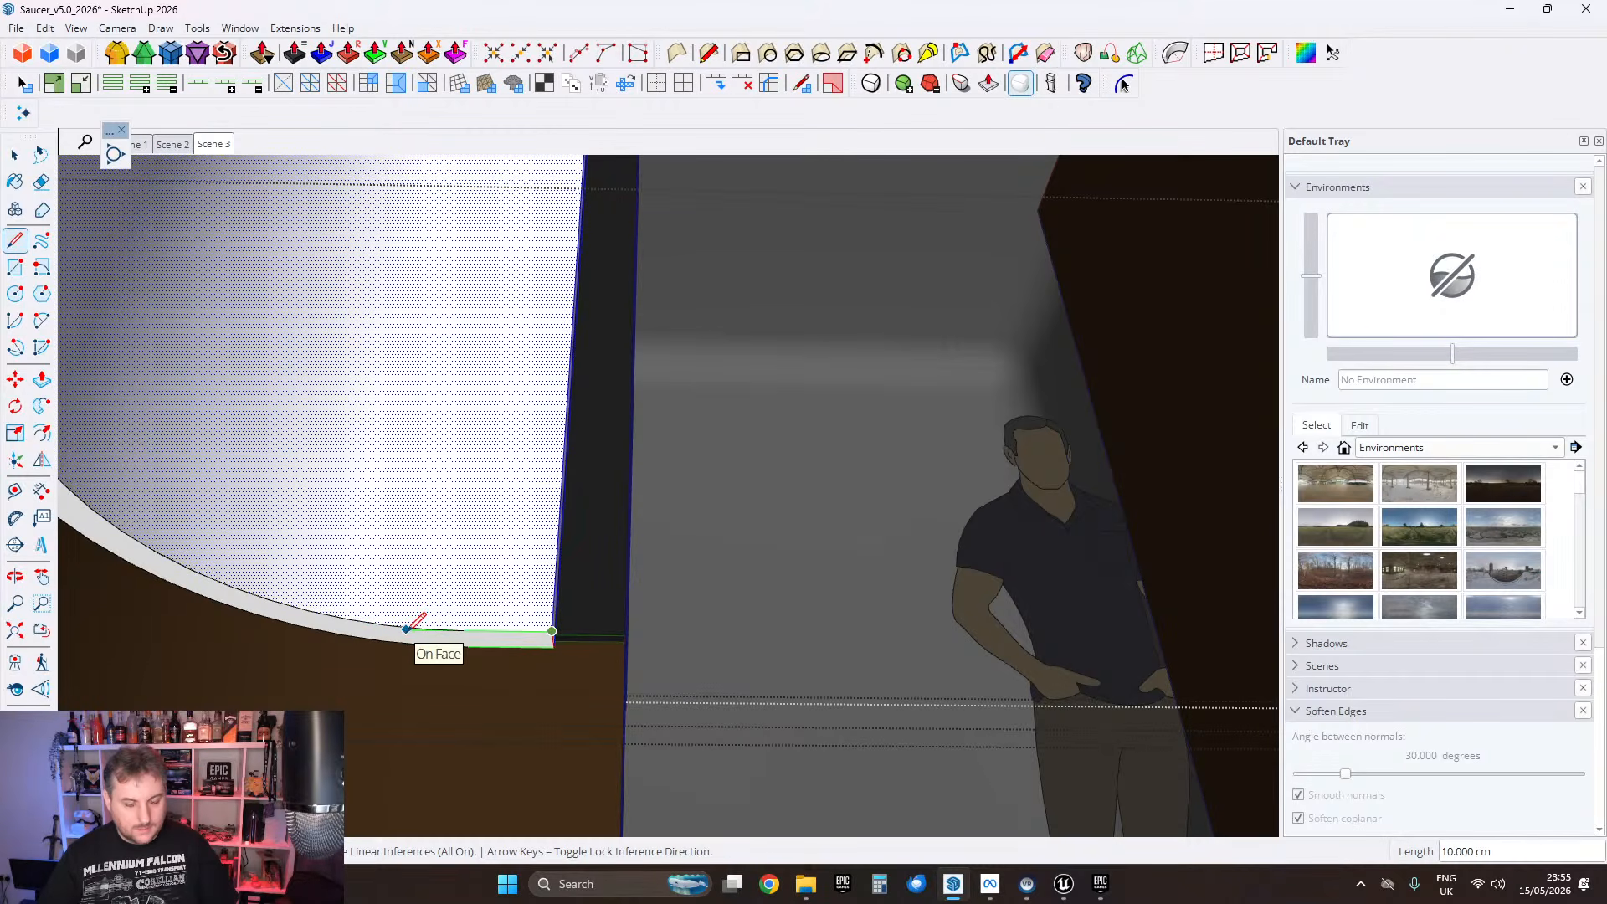
pyautogui.click(15, 155)
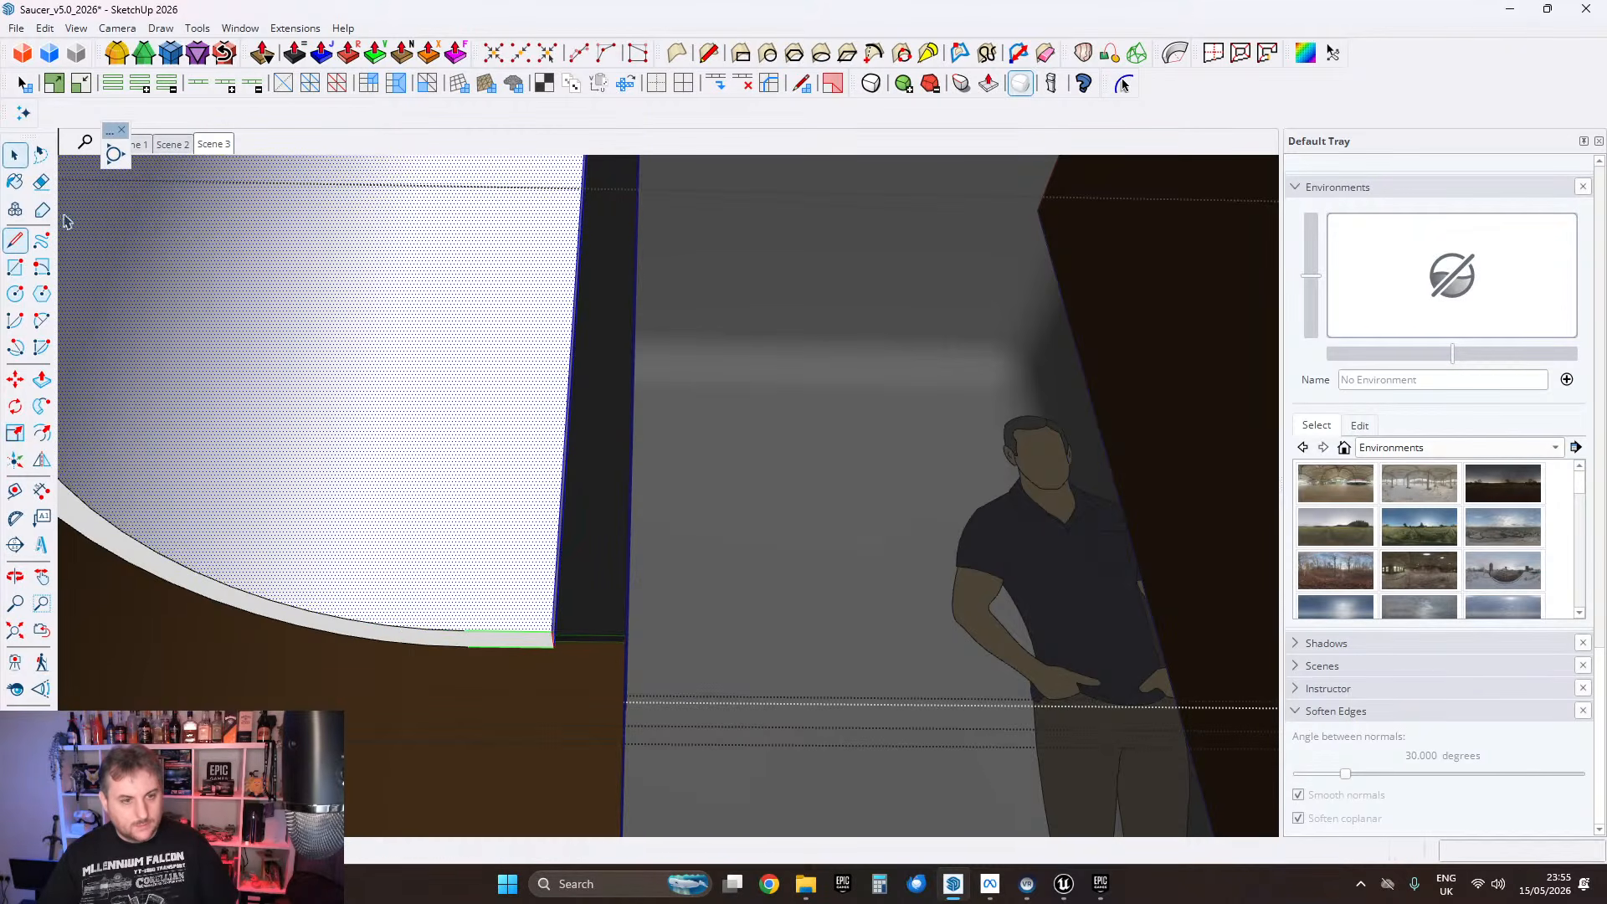
pyautogui.scroll(-2, 513, 559)
pyautogui.moveTo(513, 563); pyautogui.dragTo(444, 596, button='middle')
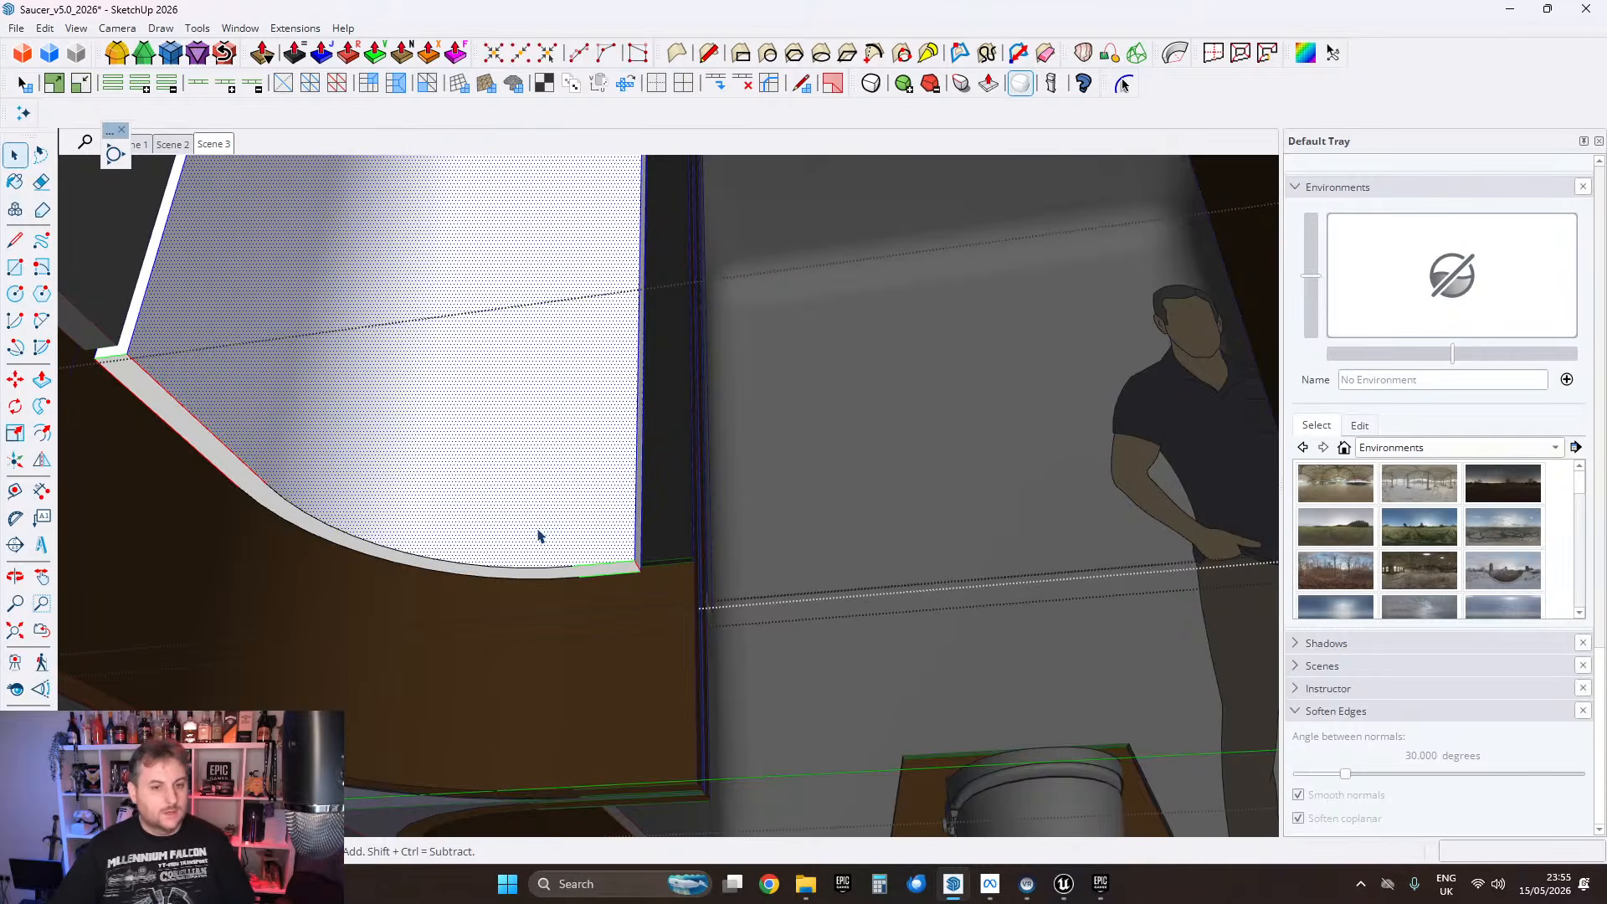
# Step: Open the thin layer behind the white wall and Push/Pull its doorway side face beside the curved end by 1 cm and 2 cm
pyautogui.moveTo(538, 535); pyautogui.dragTo(617, 308, button='middle')
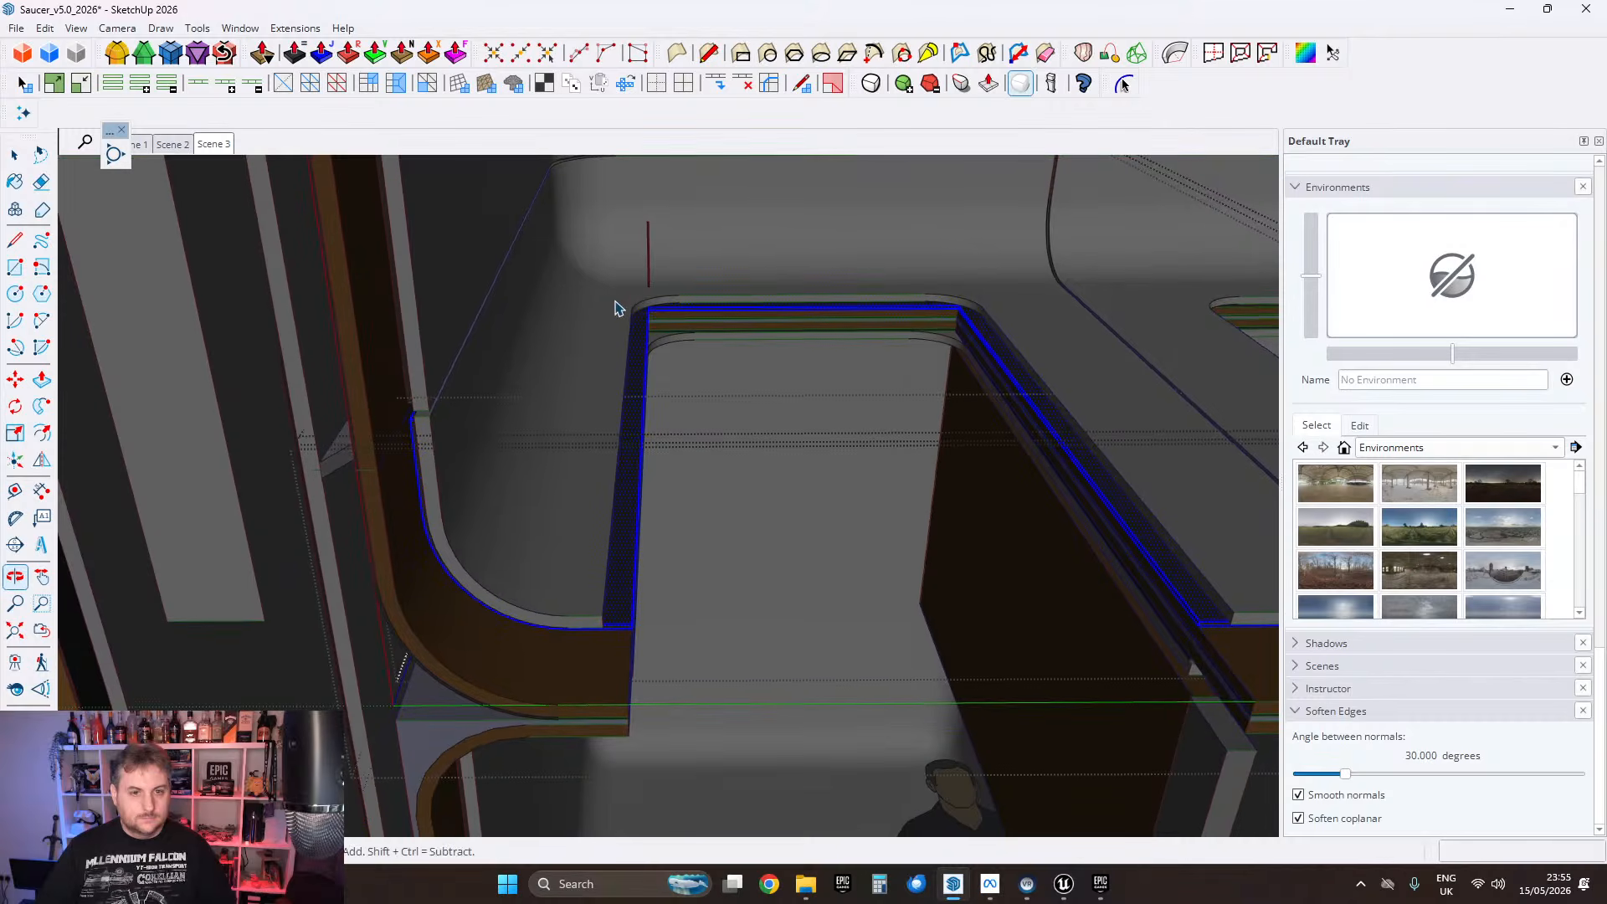
pyautogui.moveTo(696, 705); pyautogui.dragTo(697, 705)
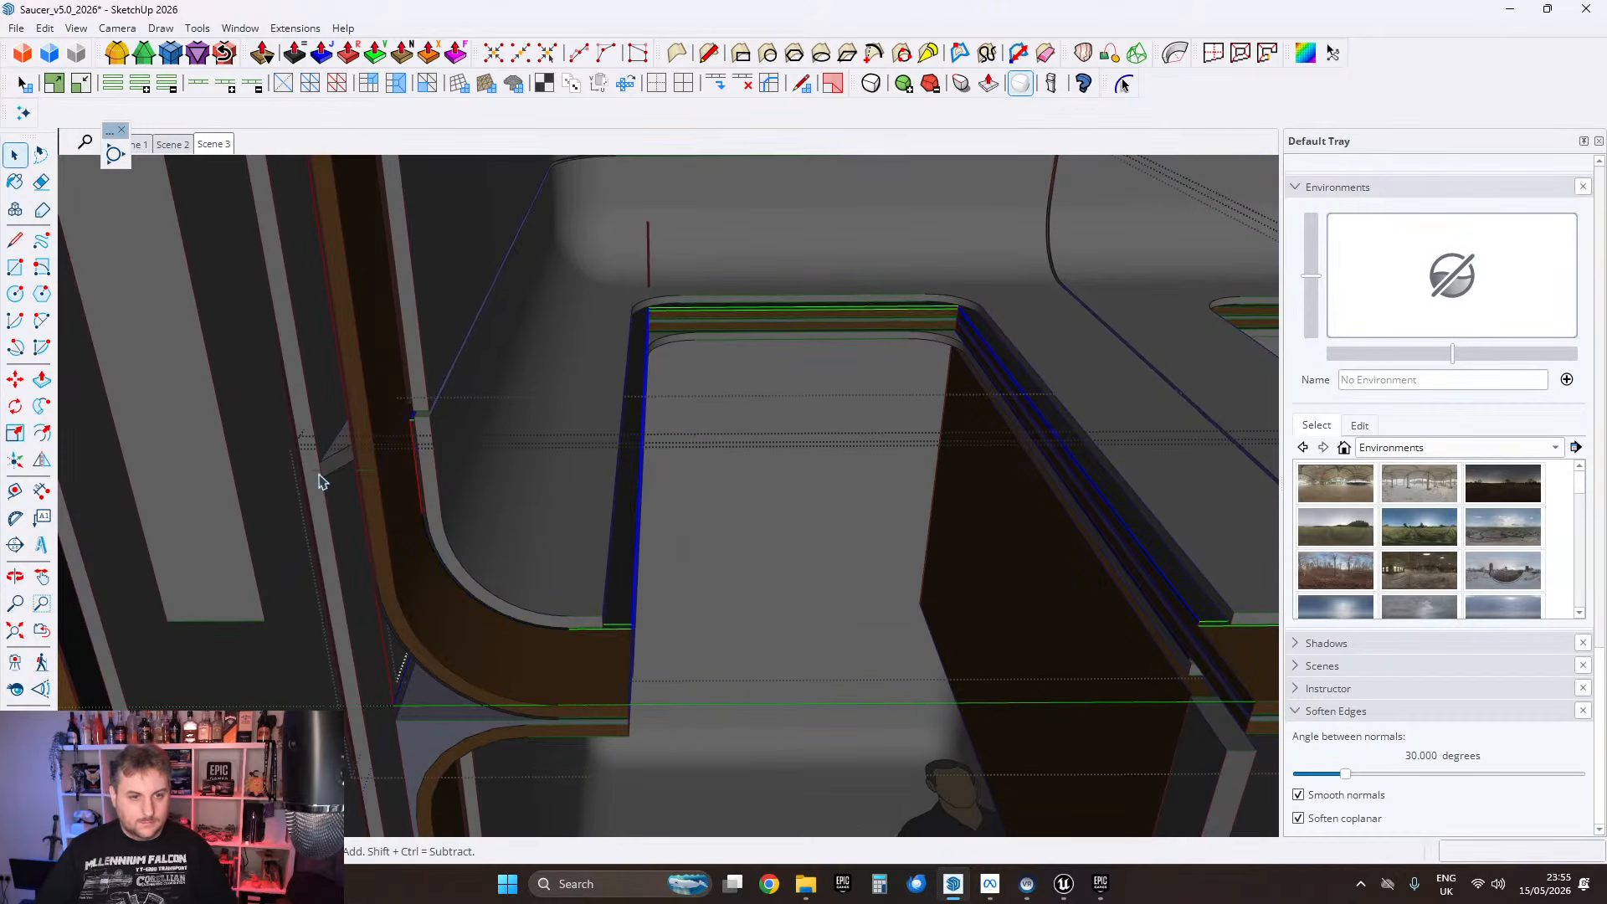
pyautogui.click(44, 380)
pyautogui.moveTo(327, 518); pyautogui.dragTo(419, 548, button='middle')
pyautogui.scroll(6, 632, 685)
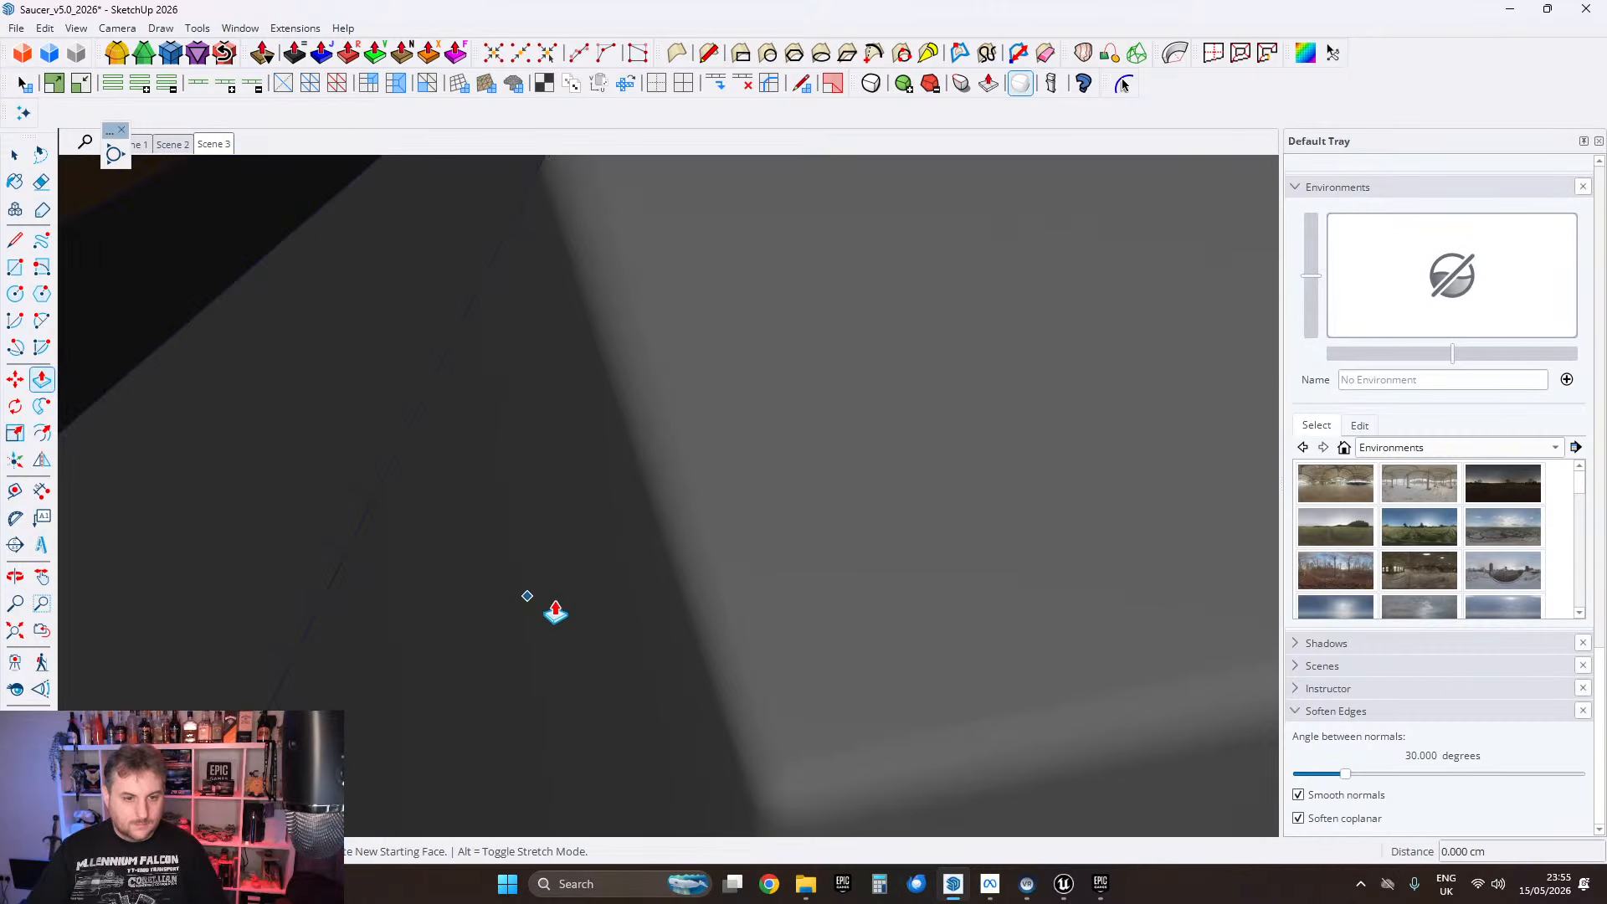
pyautogui.scroll(-3, 513, 602)
pyautogui.scroll(2, 453, 538)
pyautogui.click(429, 534)
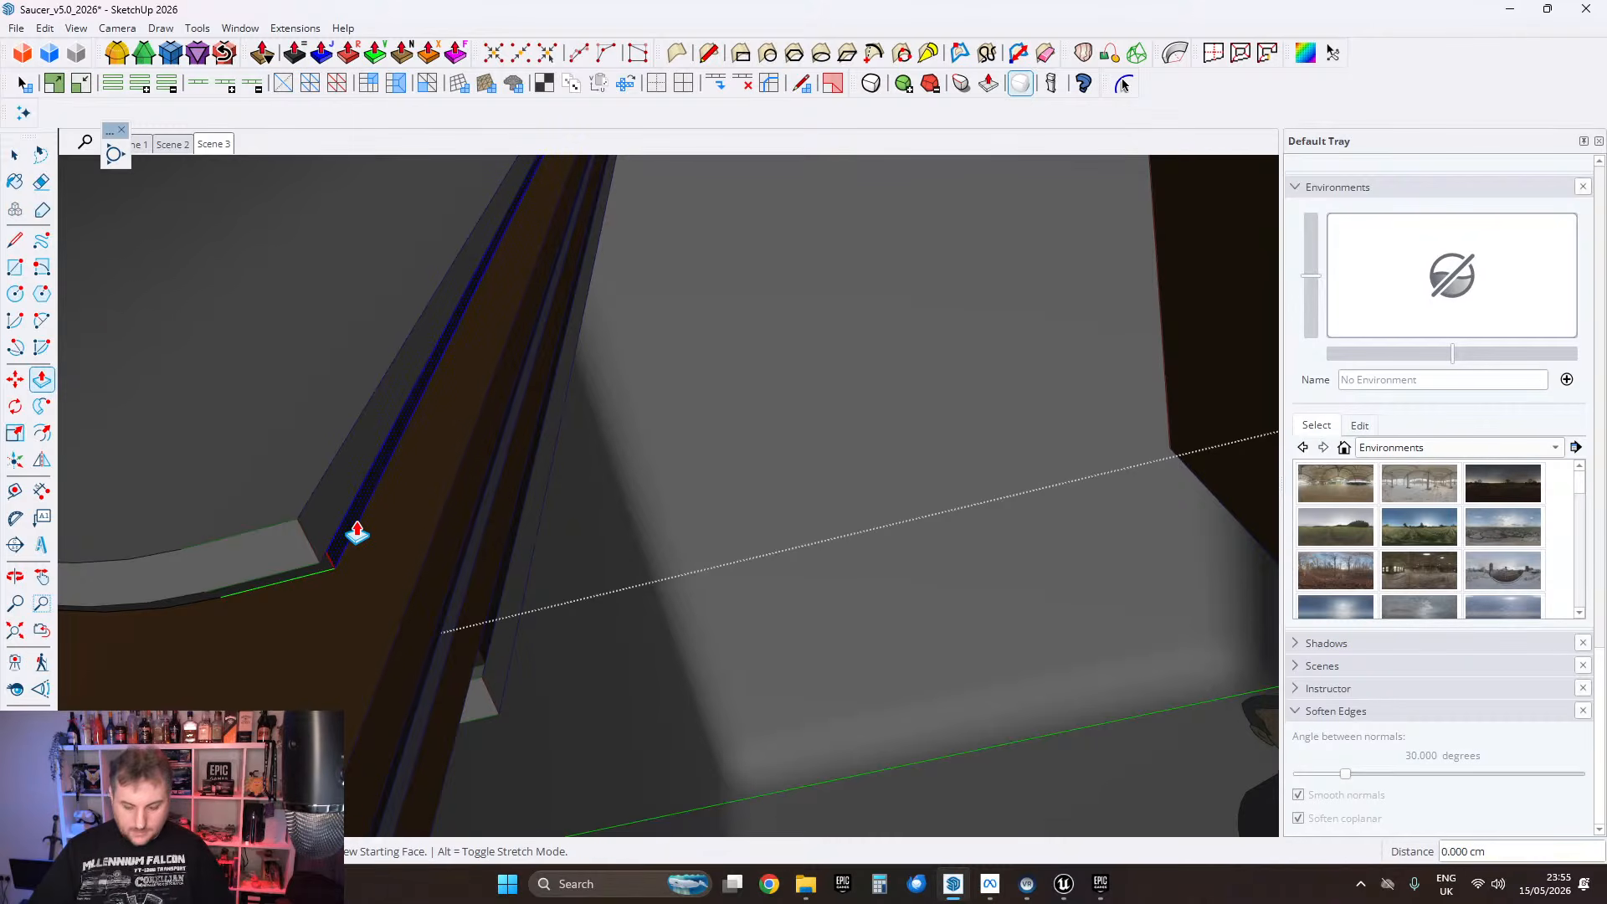
pyautogui.write('1')
pyautogui.press('Return')
pyautogui.moveTo(367, 526); pyautogui.dragTo(451, 512, button='middle')
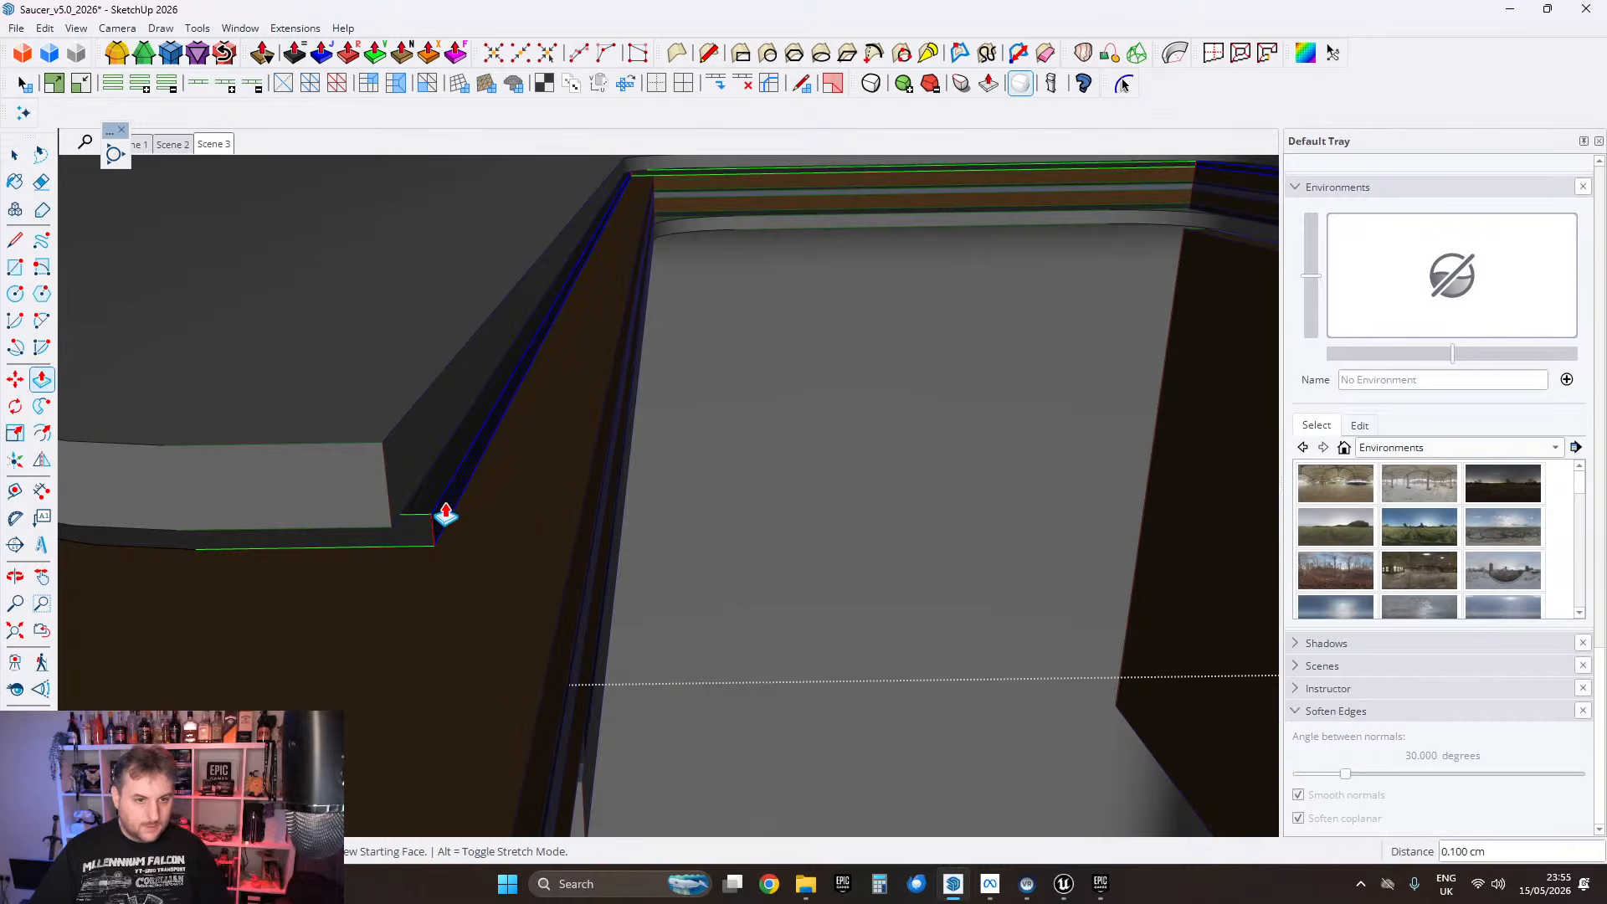
pyautogui.write('2')
pyautogui.press('Return')
# Step: Push the thin layer's opposite doorway side face back by 1 cm
pyautogui.scroll(-3, 469, 494)
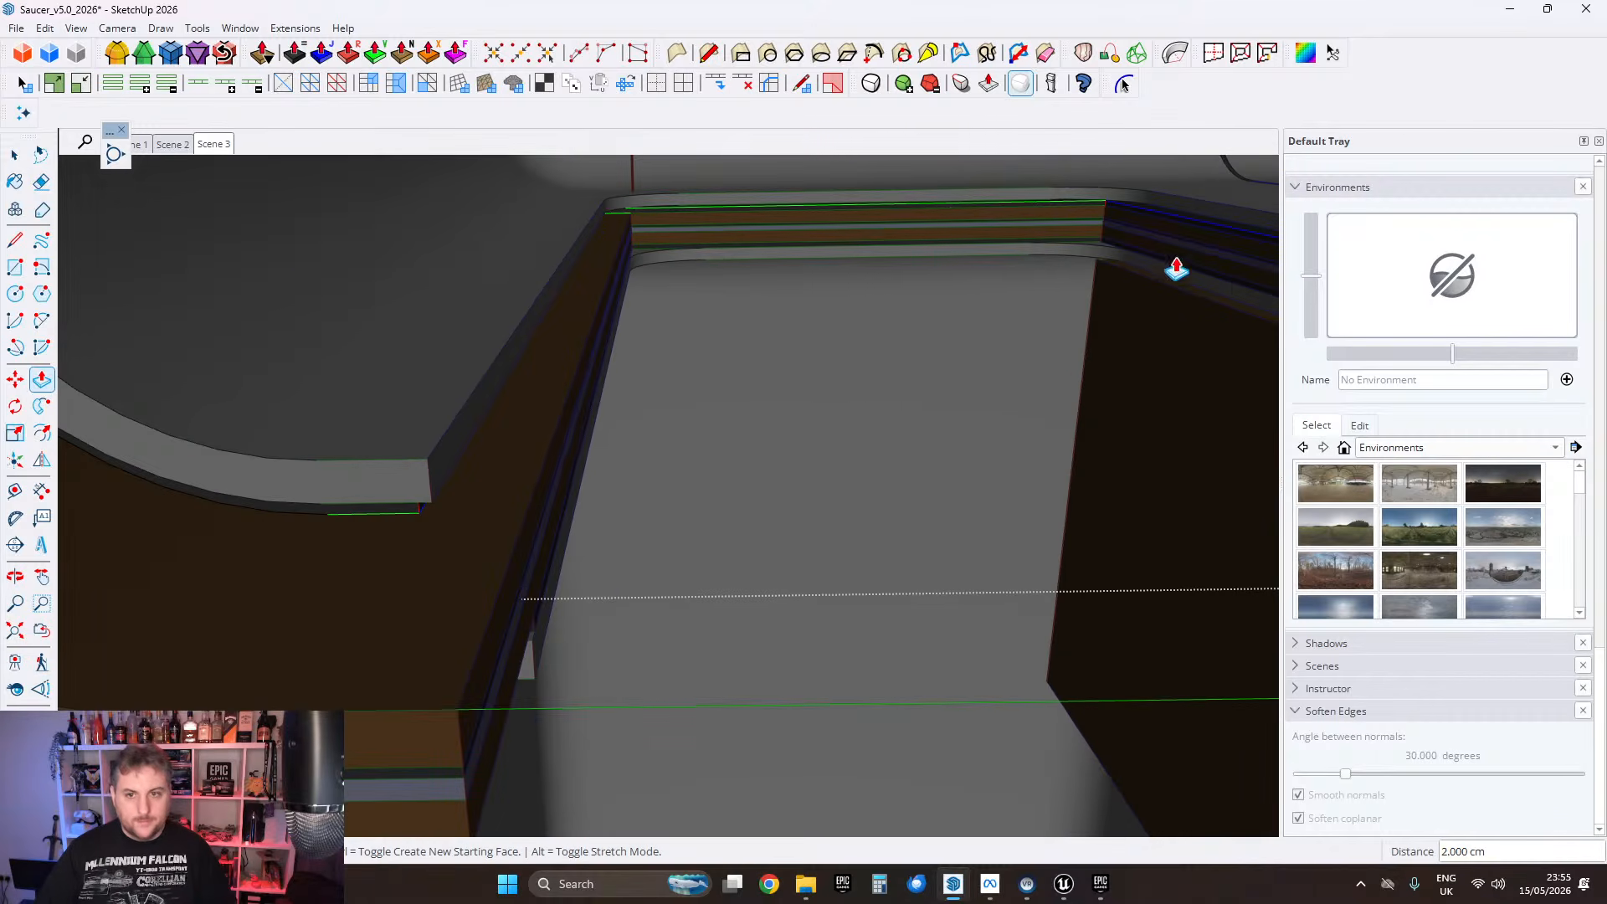
pyautogui.moveTo(1176, 268); pyautogui.dragTo(910, 624, button='middle')
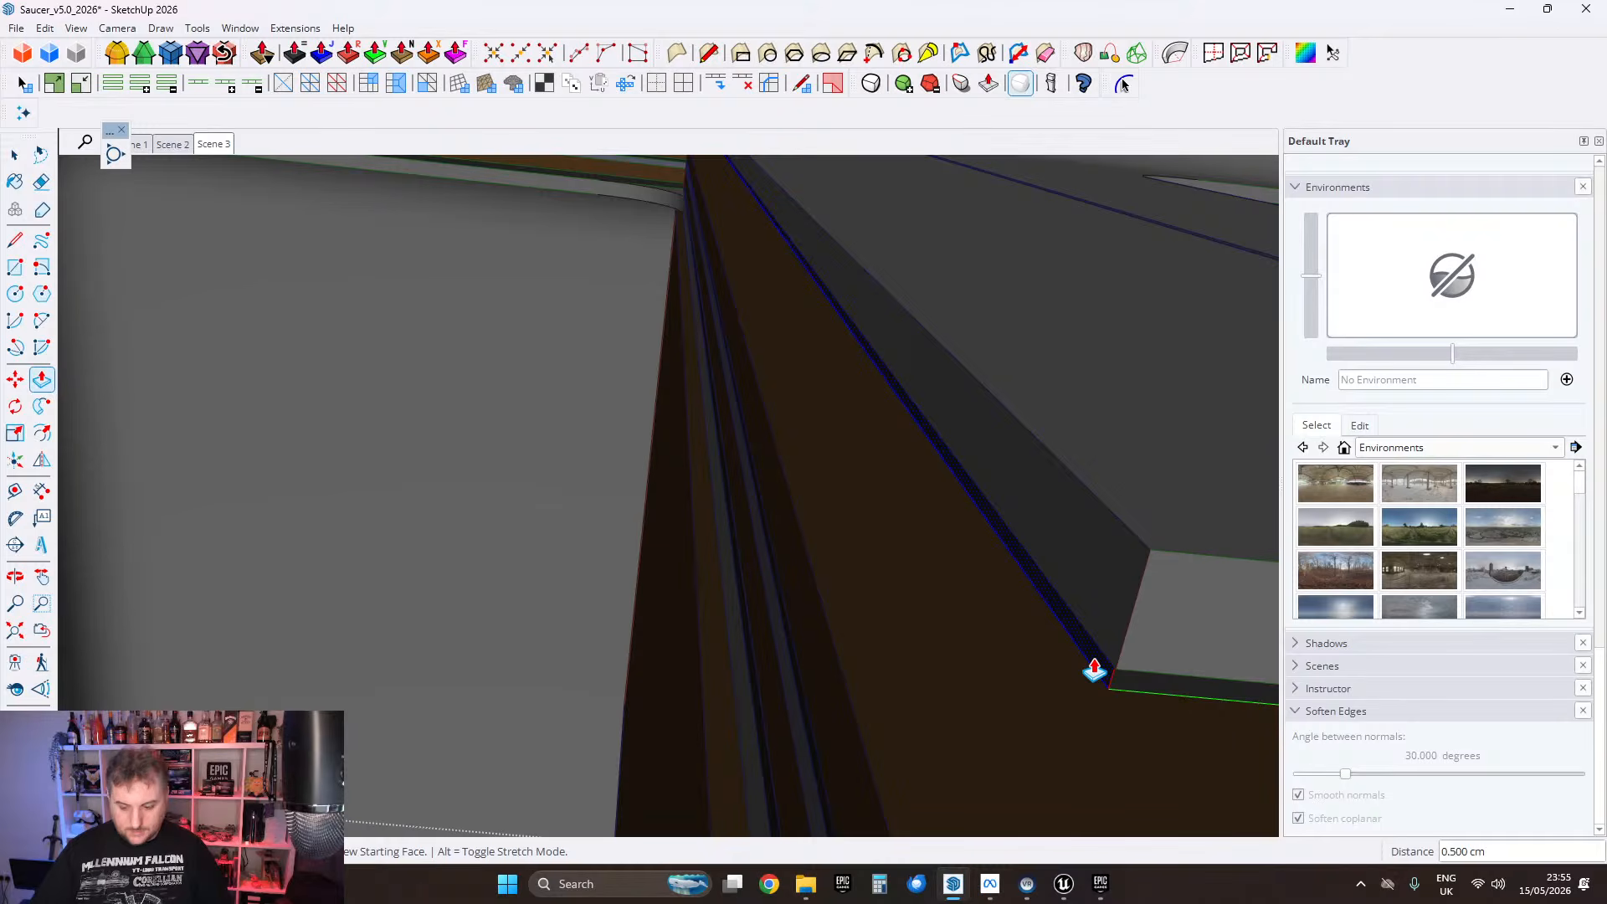
pyautogui.write('1')
pyautogui.press('Return')
# Step: Push the thin layer's face along the doorway's upper edge back by 1 cm
pyautogui.keyDown('shift'); pyautogui.moveTo(833, 395); pyautogui.dragTo(824, 536, button='middle'); pyautogui.keyUp('shift')
pyautogui.scroll(2, 768, 358)
pyautogui.keyDown('shift'); pyautogui.moveTo(768, 419); pyautogui.dragTo(1087, 717, button='middle'); pyautogui.keyUp('shift')
pyautogui.moveTo(753, 468); pyautogui.dragTo(832, 687, button='middle')
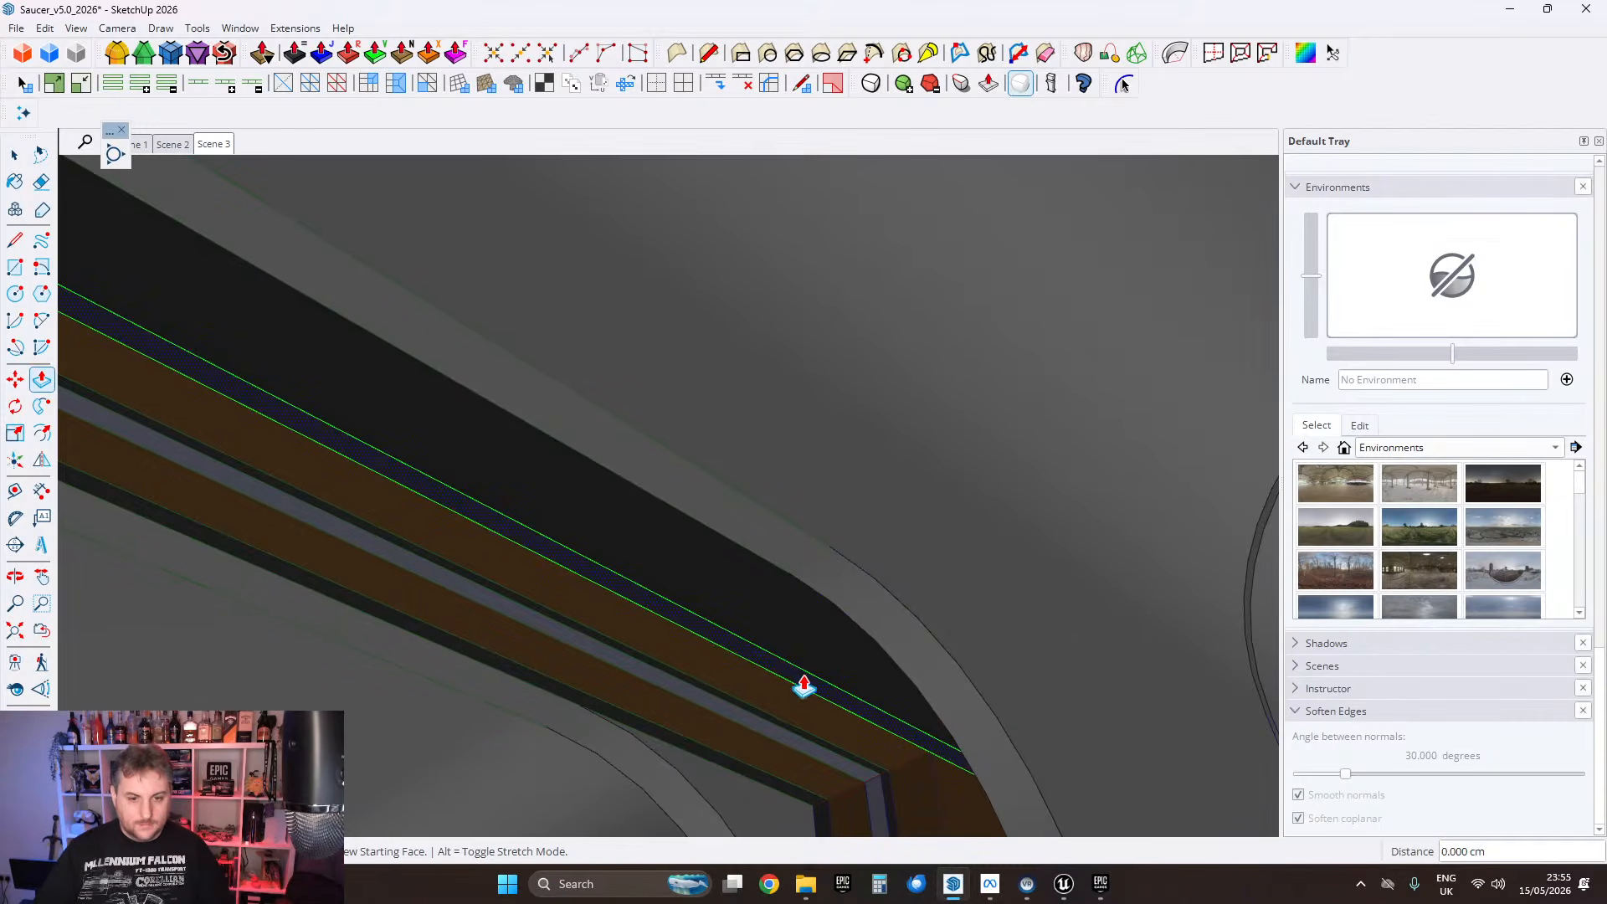
pyautogui.click(699, 523)
pyautogui.scroll(1, 695, 535)
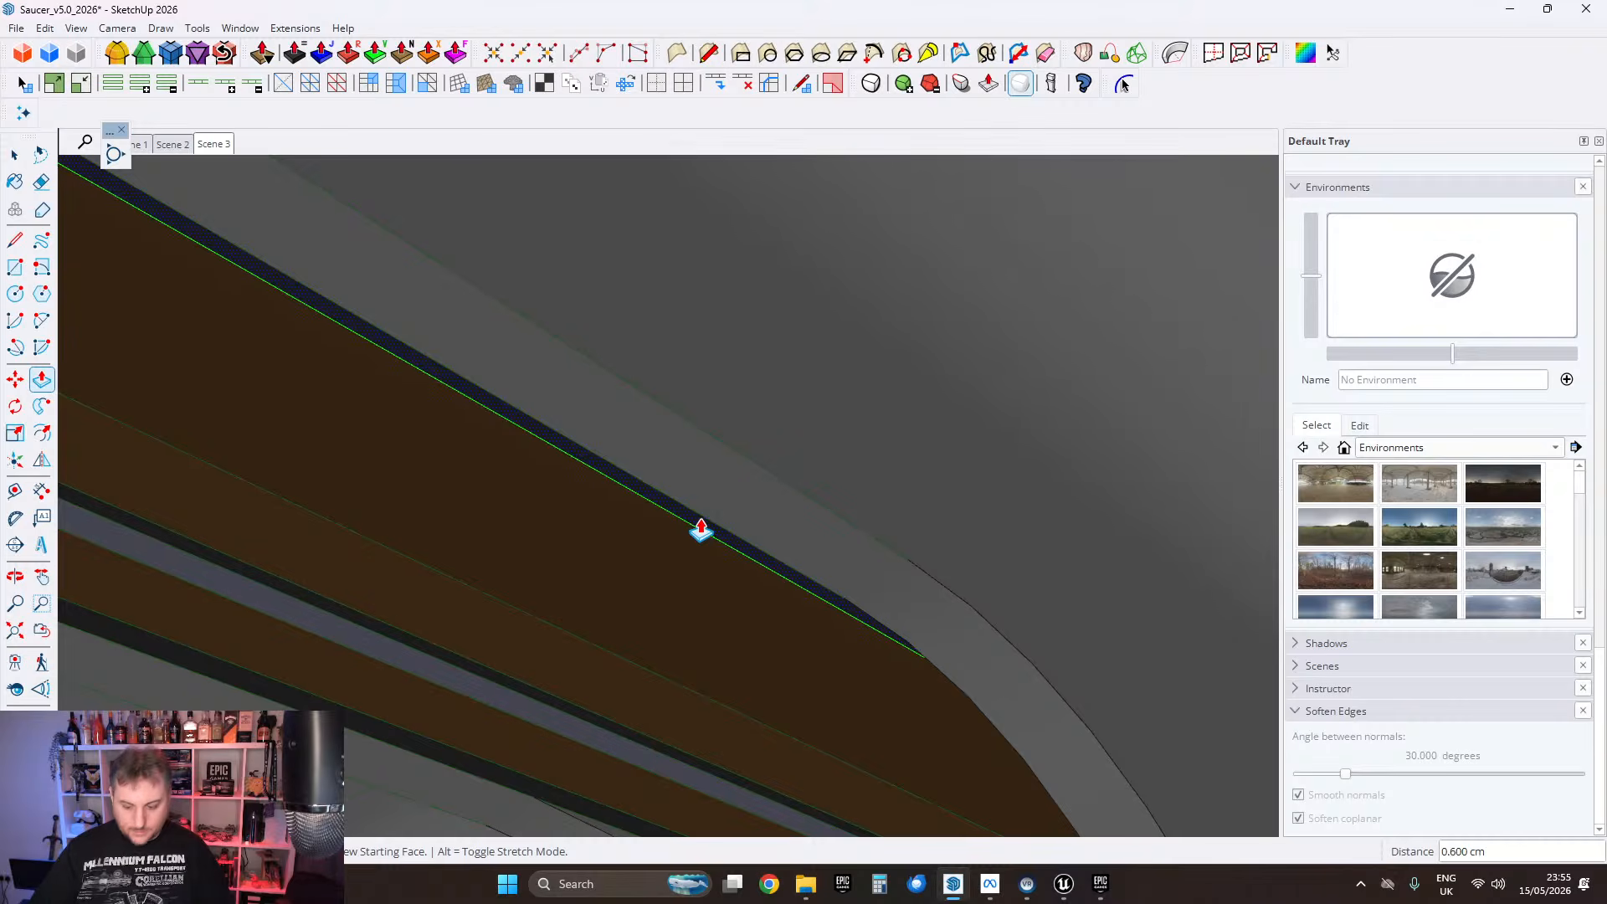
pyautogui.write('1')
pyautogui.press('Return')
pyautogui.scroll(-2, 675, 463)
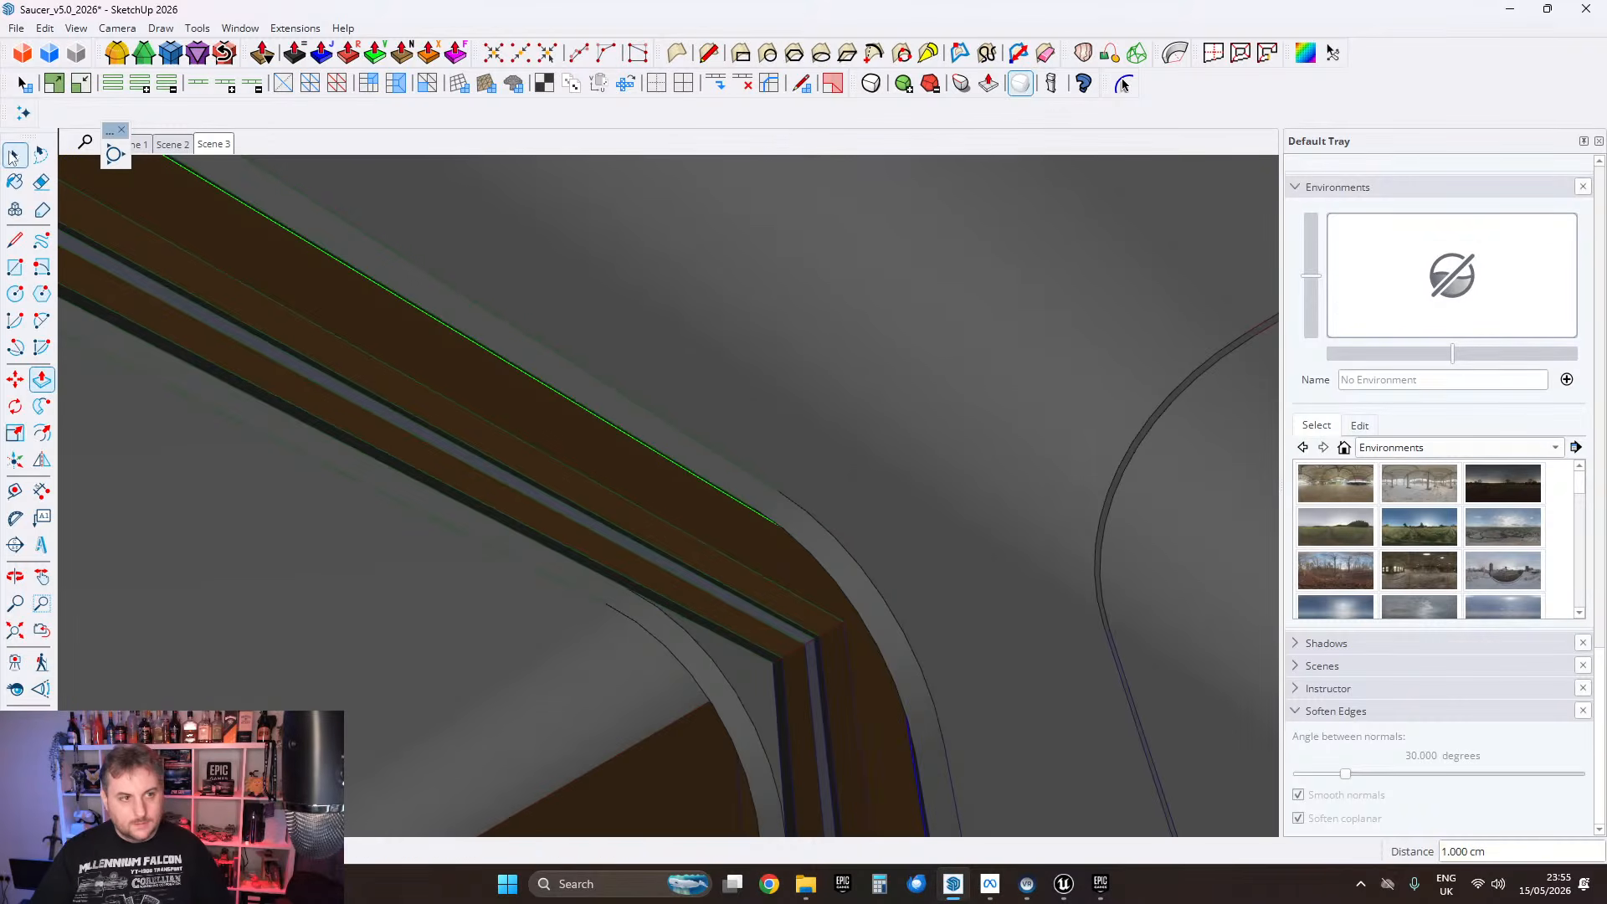
pyautogui.click(12, 156)
# Step: Close the edited layer, select the bathroom assembly and export it as FBX, replacing adeck_bathroom_test.fbx in the Test folder
pyautogui.moveTo(469, 423); pyautogui.dragTo(754, 477, button='middle')
pyautogui.moveTo(733, 407); pyautogui.dragTo(492, 496, button='middle')
pyautogui.moveTo(592, 506); pyautogui.dragTo(721, 490, button='middle')
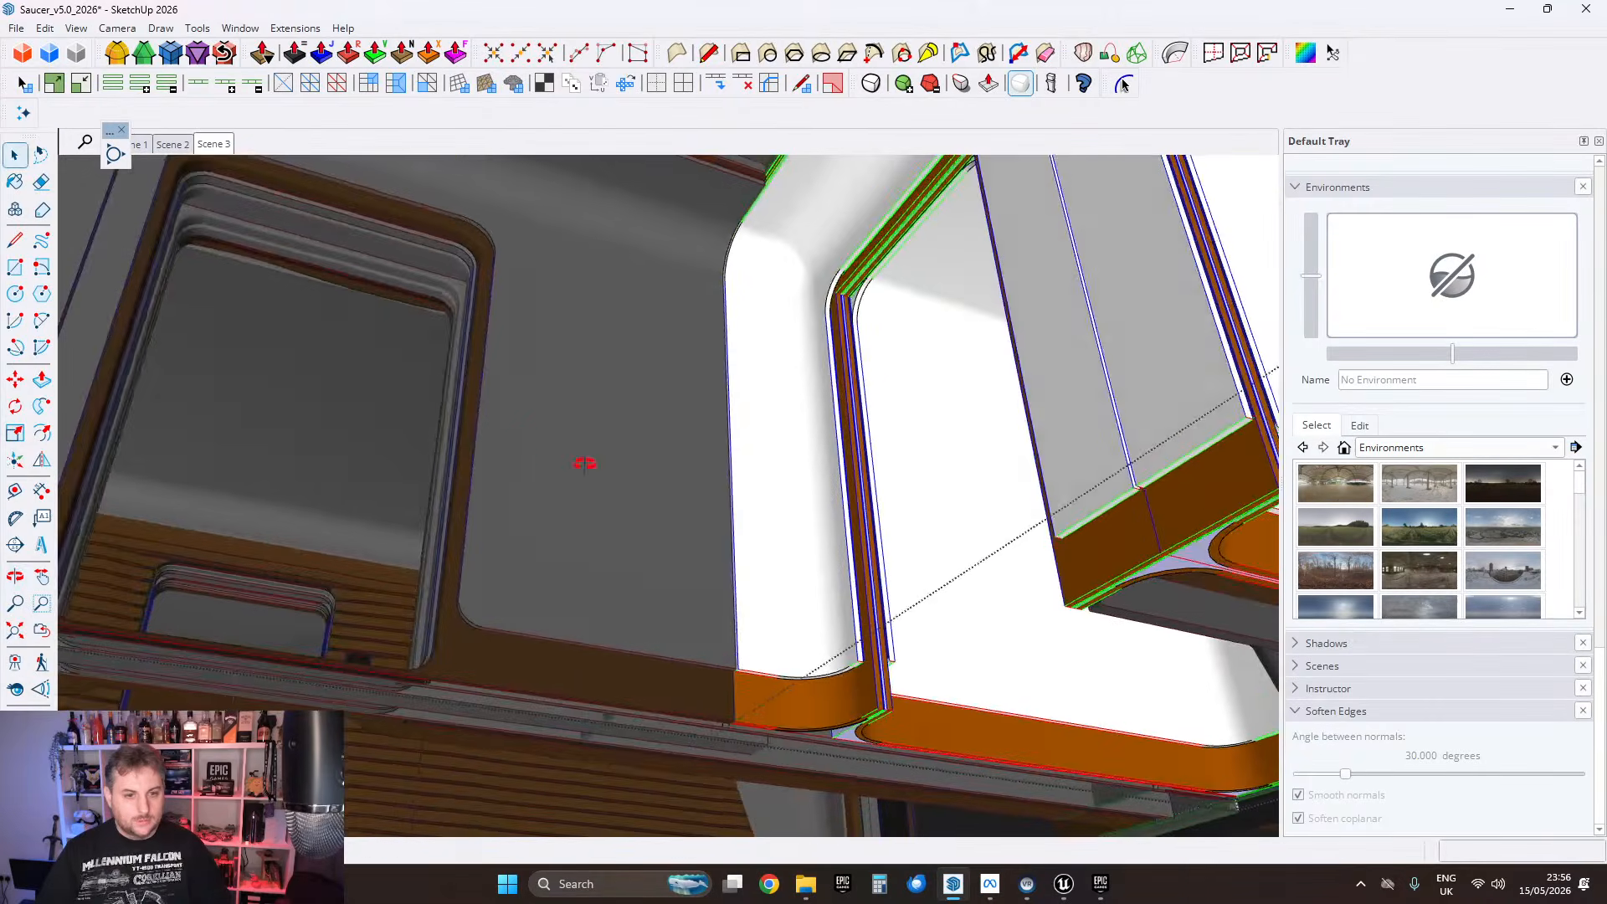
pyautogui.moveTo(585, 463); pyautogui.dragTo(569, 377, button='middle')
pyautogui.scroll(-2, 386, 461)
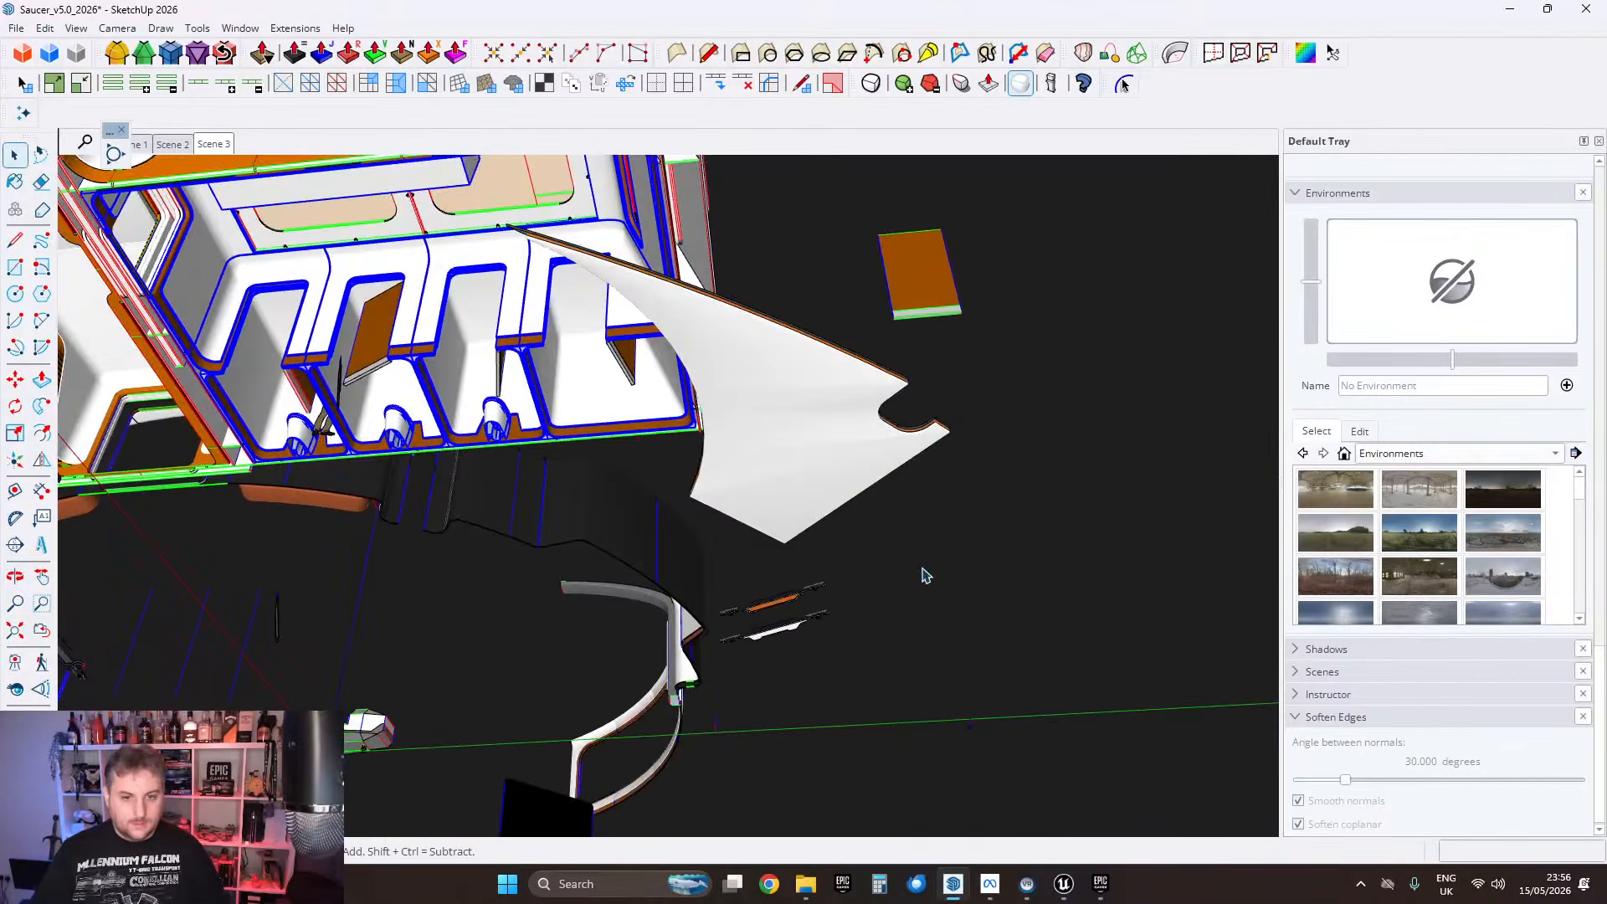
pyautogui.click(927, 554)
pyautogui.moveTo(837, 485); pyautogui.dragTo(657, 449, button='middle')
pyautogui.scroll(2, 657, 450)
pyautogui.click(555, 434)
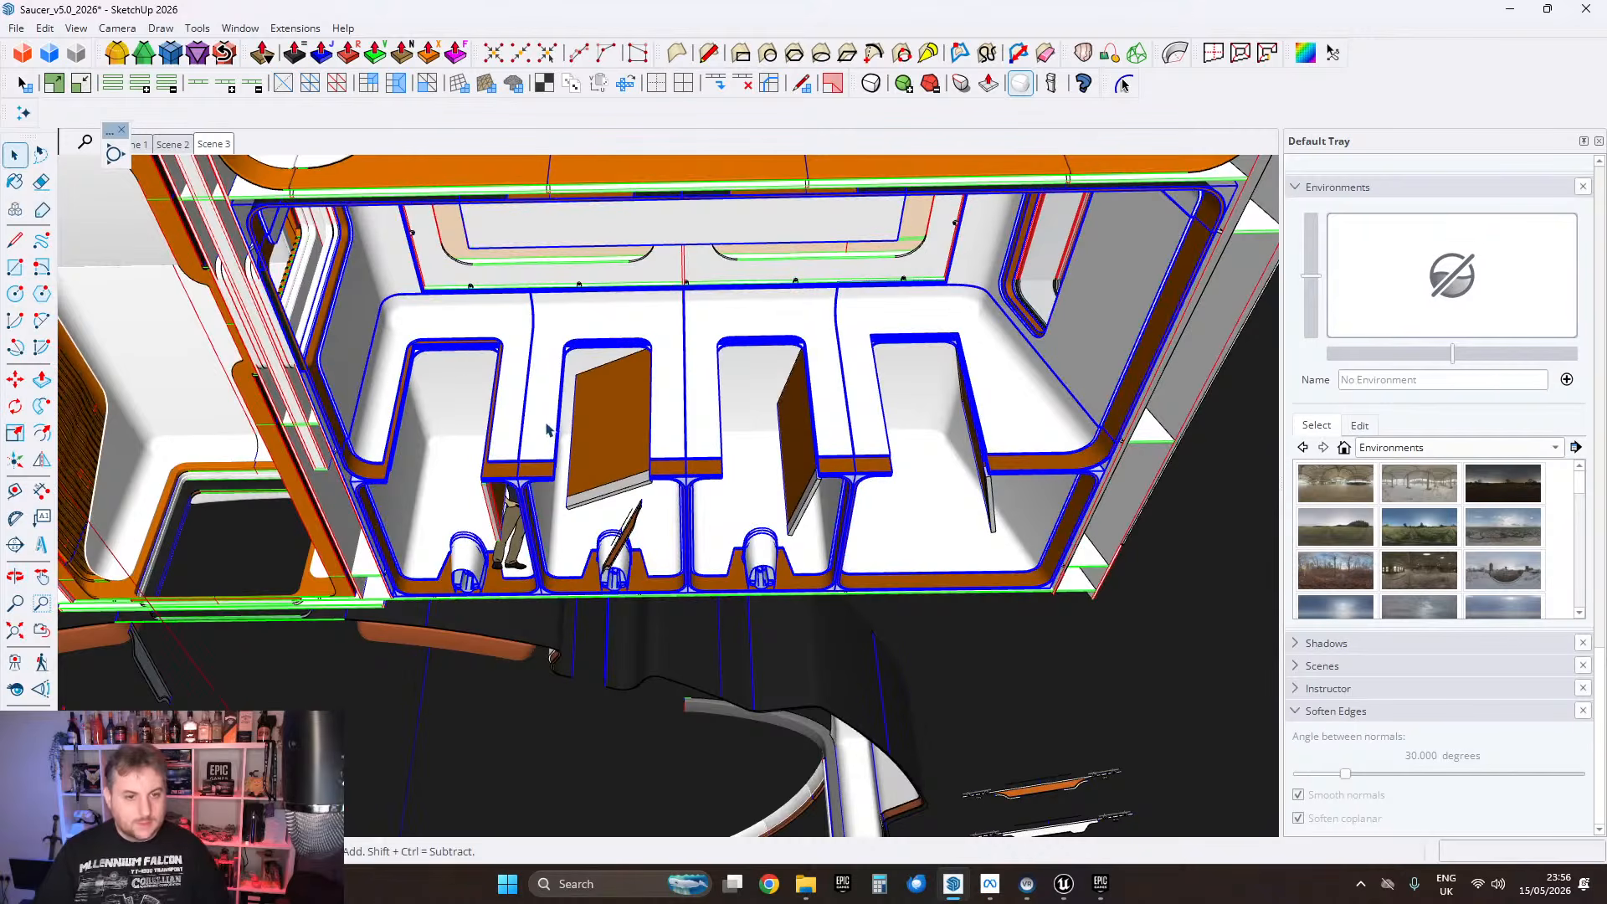
pyautogui.click(16, 28)
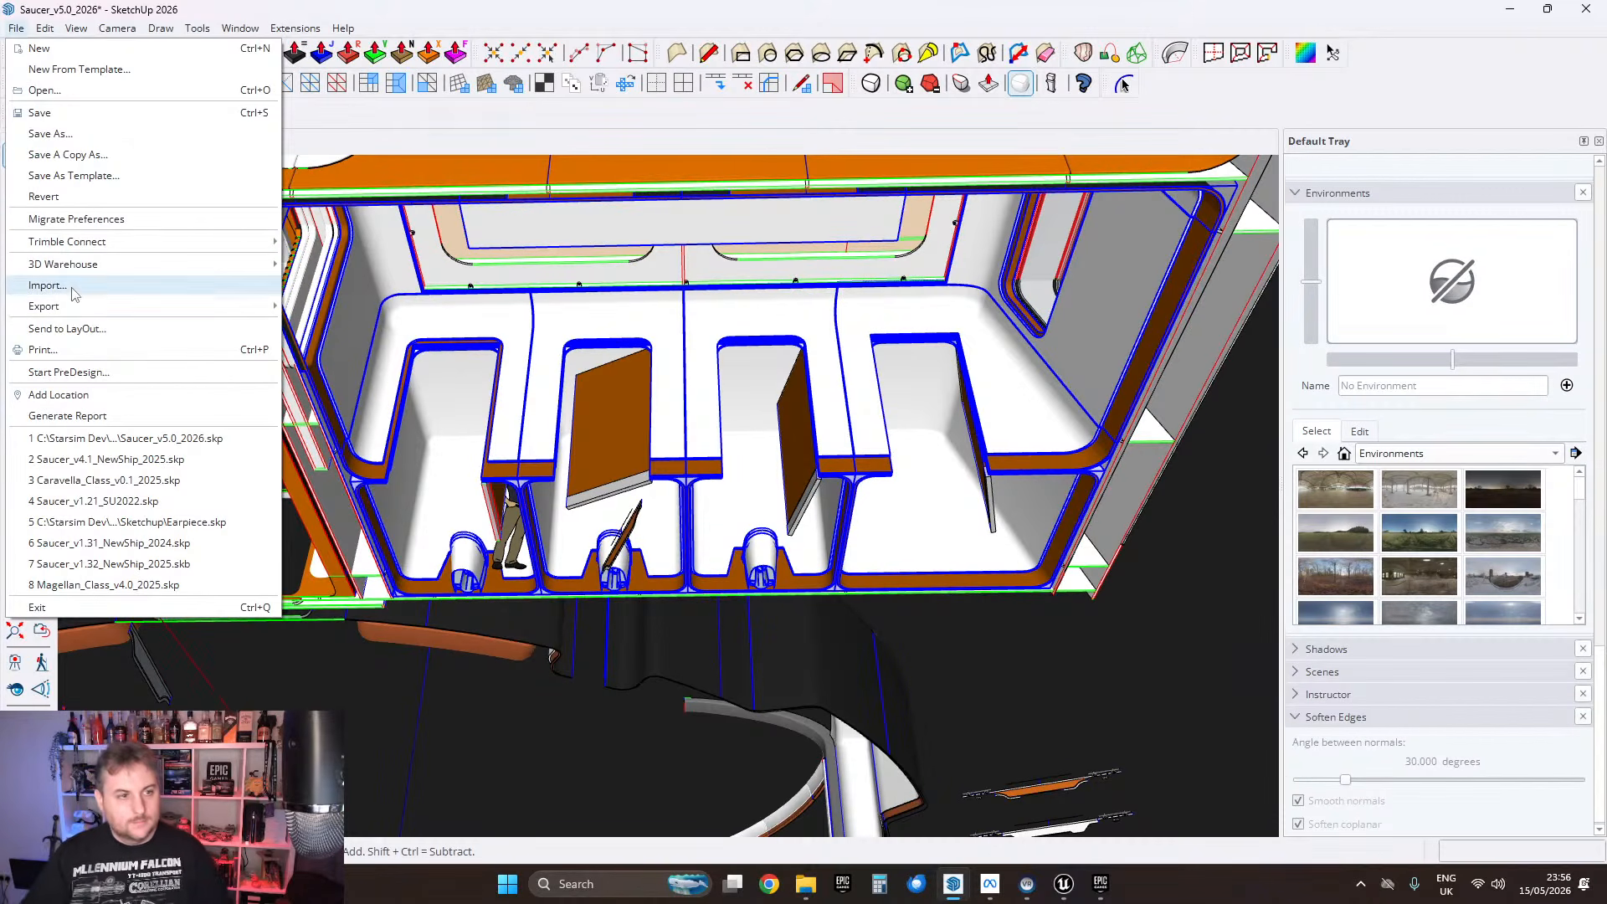
pyautogui.click(358, 310)
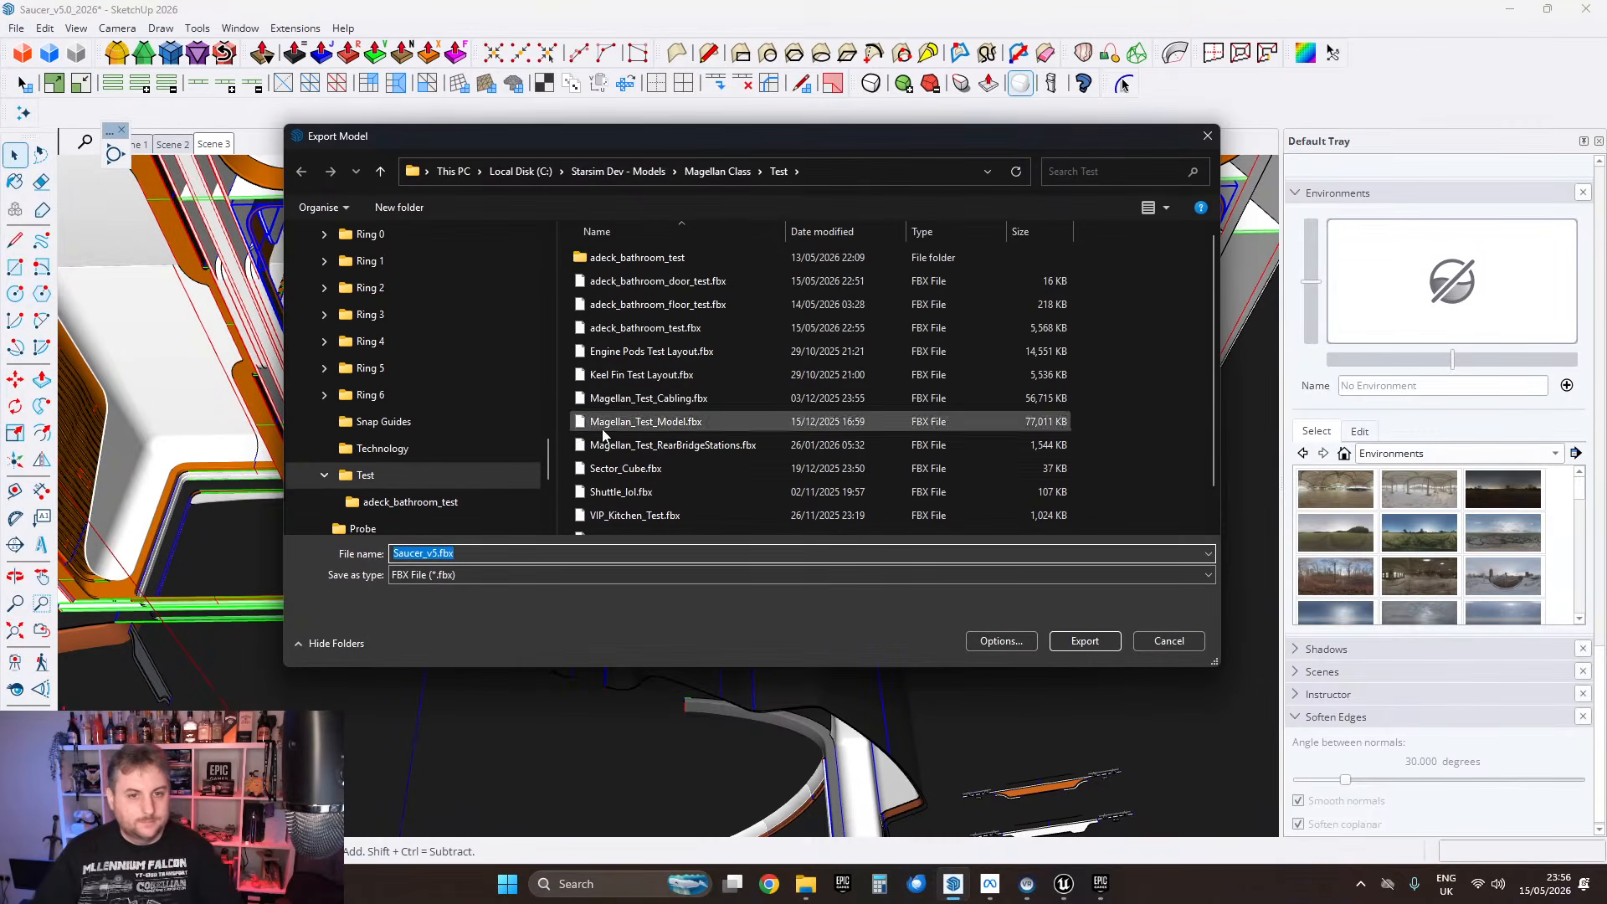
pyautogui.doubleClick(646, 329)
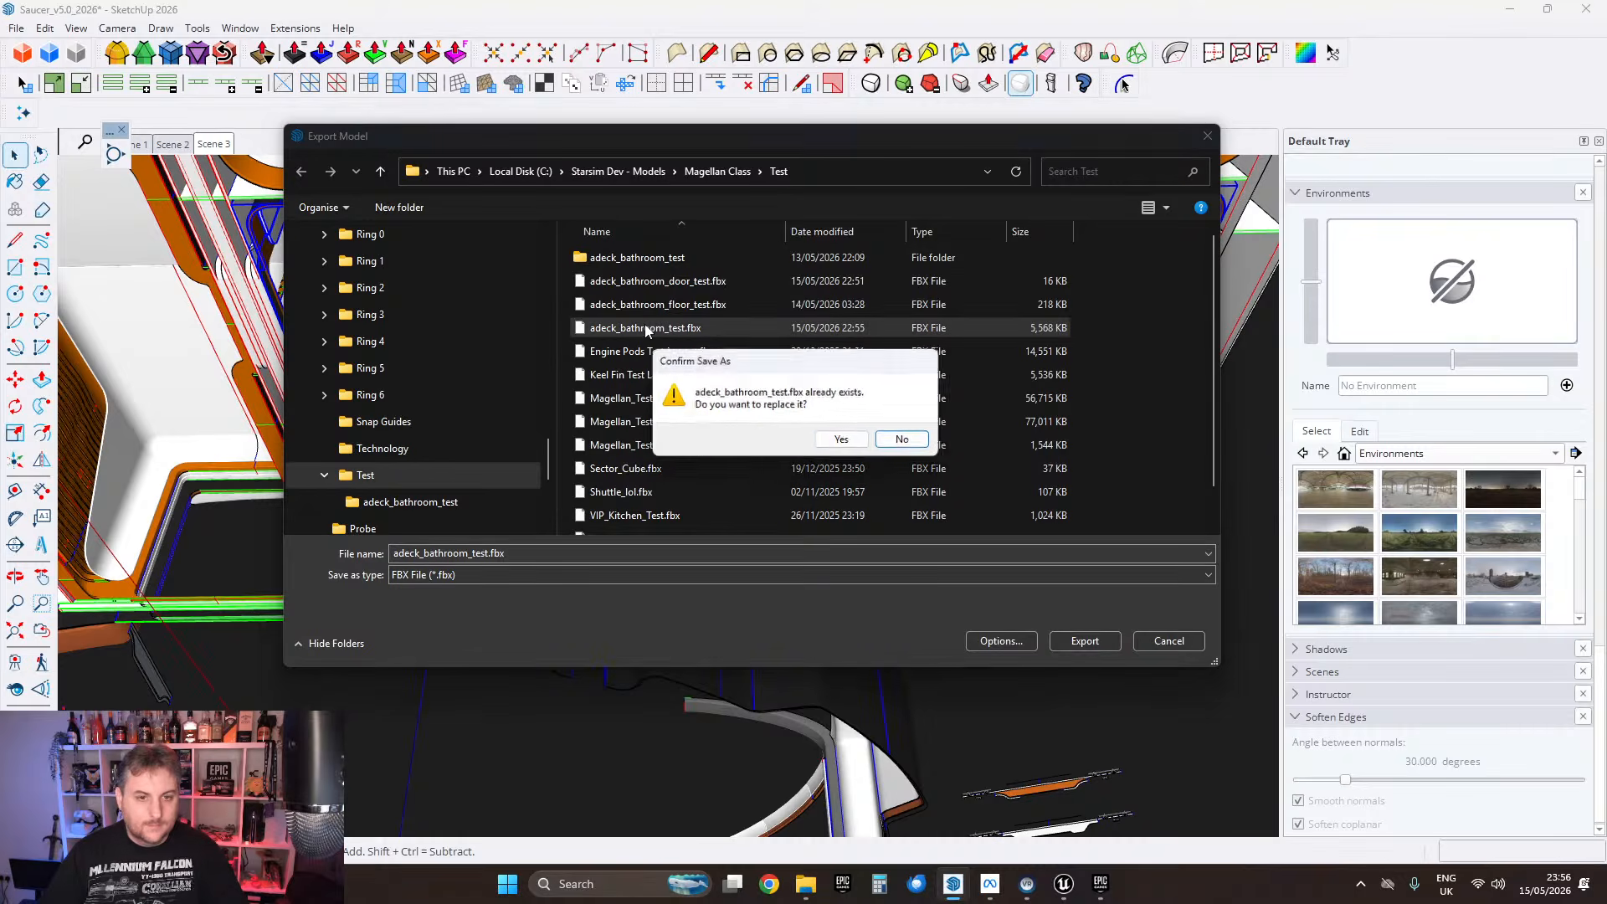
pyautogui.click(845, 440)
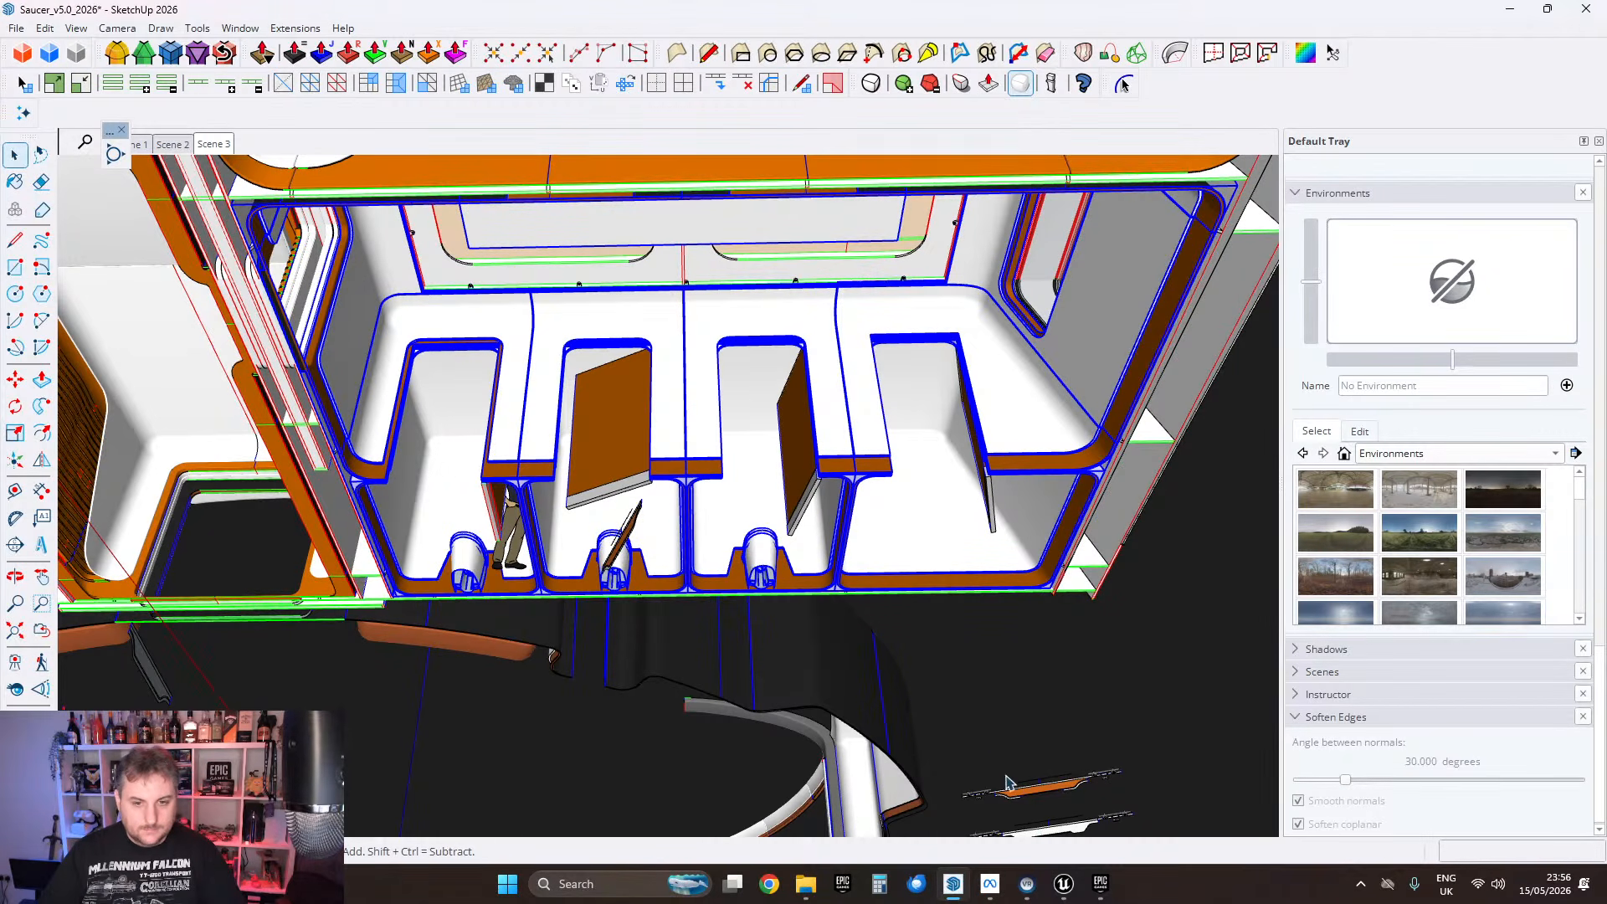
# Step: Inspect the nested wall groups at the post beside the last doorway and examine the row of doorways and partitions
pyautogui.scroll(10, 867, 569)
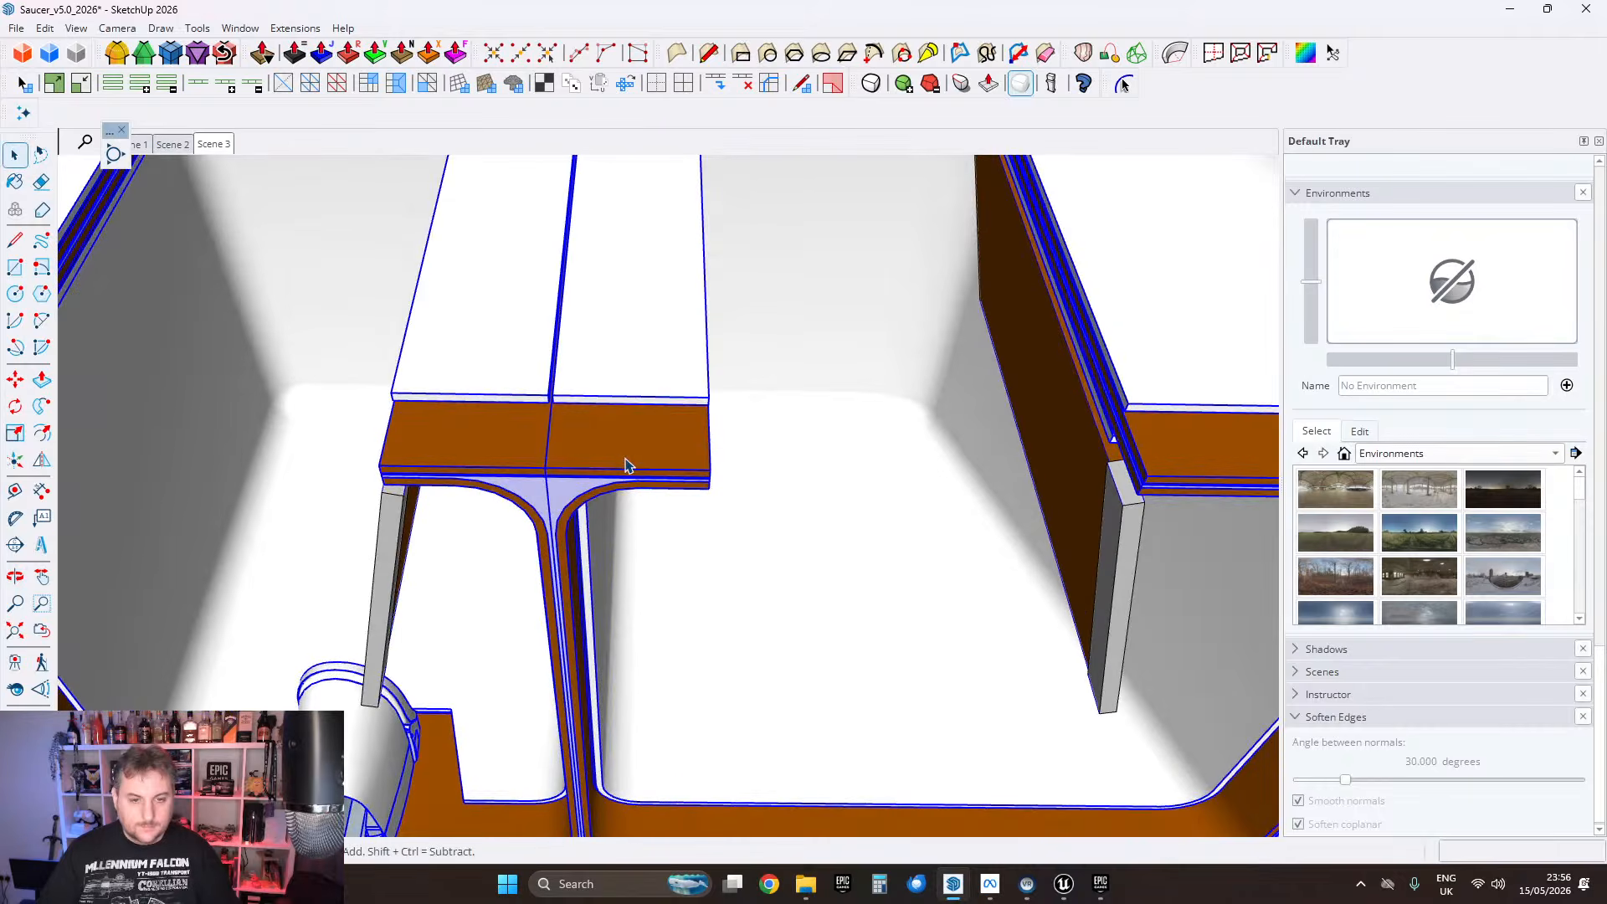
pyautogui.scroll(-3, 627, 461)
pyautogui.doubleClick(634, 462)
pyautogui.click(641, 452)
pyautogui.scroll(1, 638, 452)
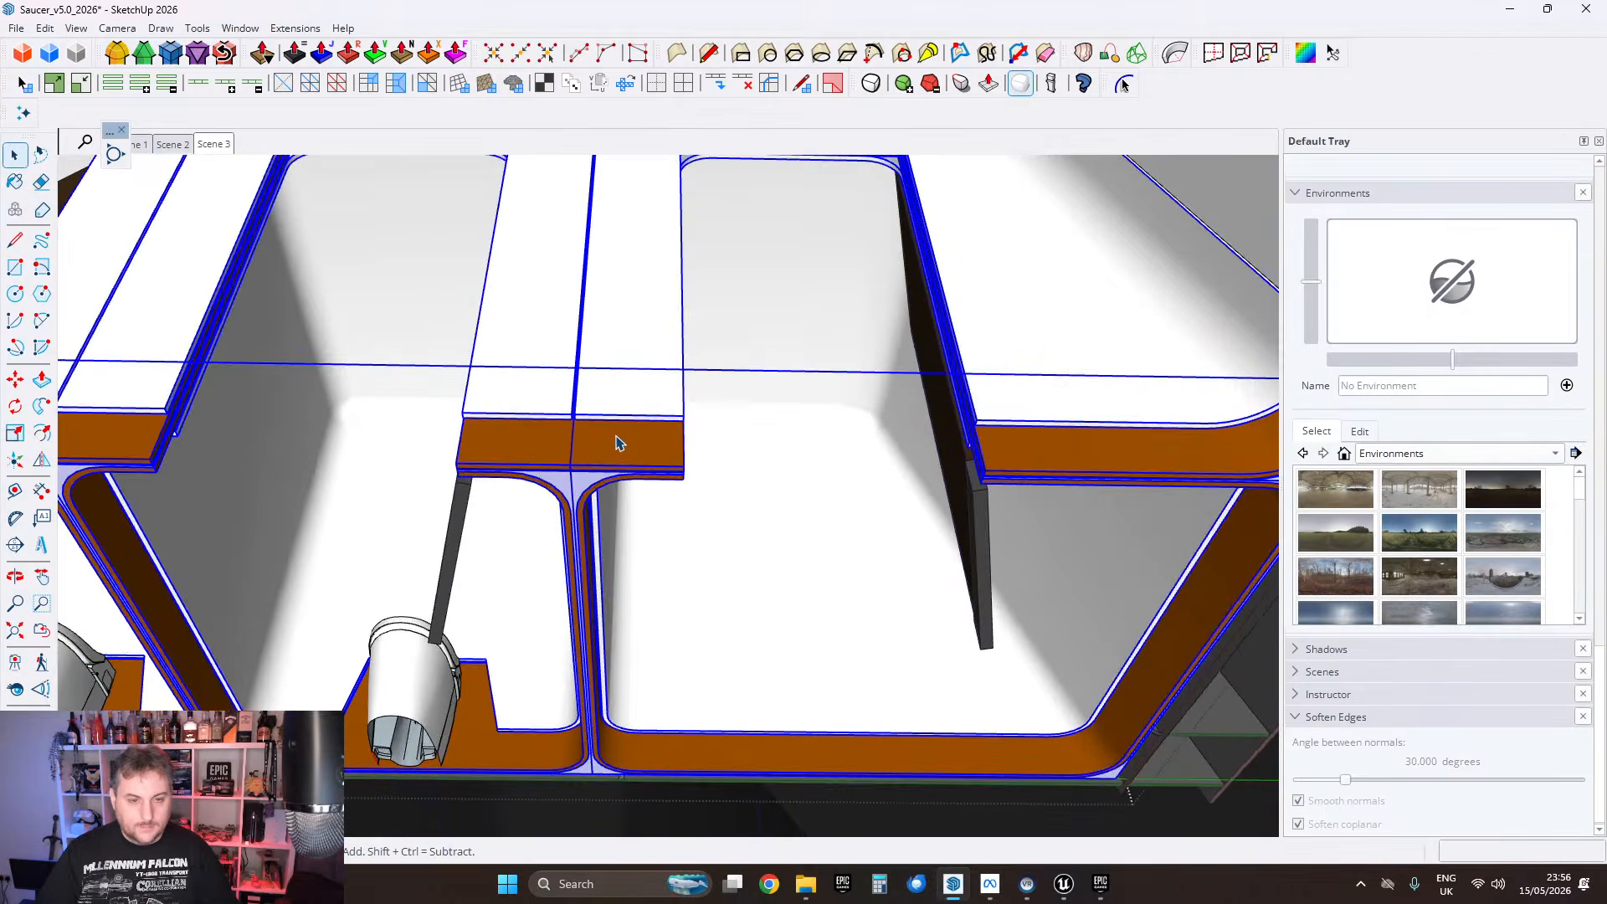
pyautogui.doubleClick(613, 442)
pyautogui.click(604, 441)
pyautogui.doubleClick(608, 451)
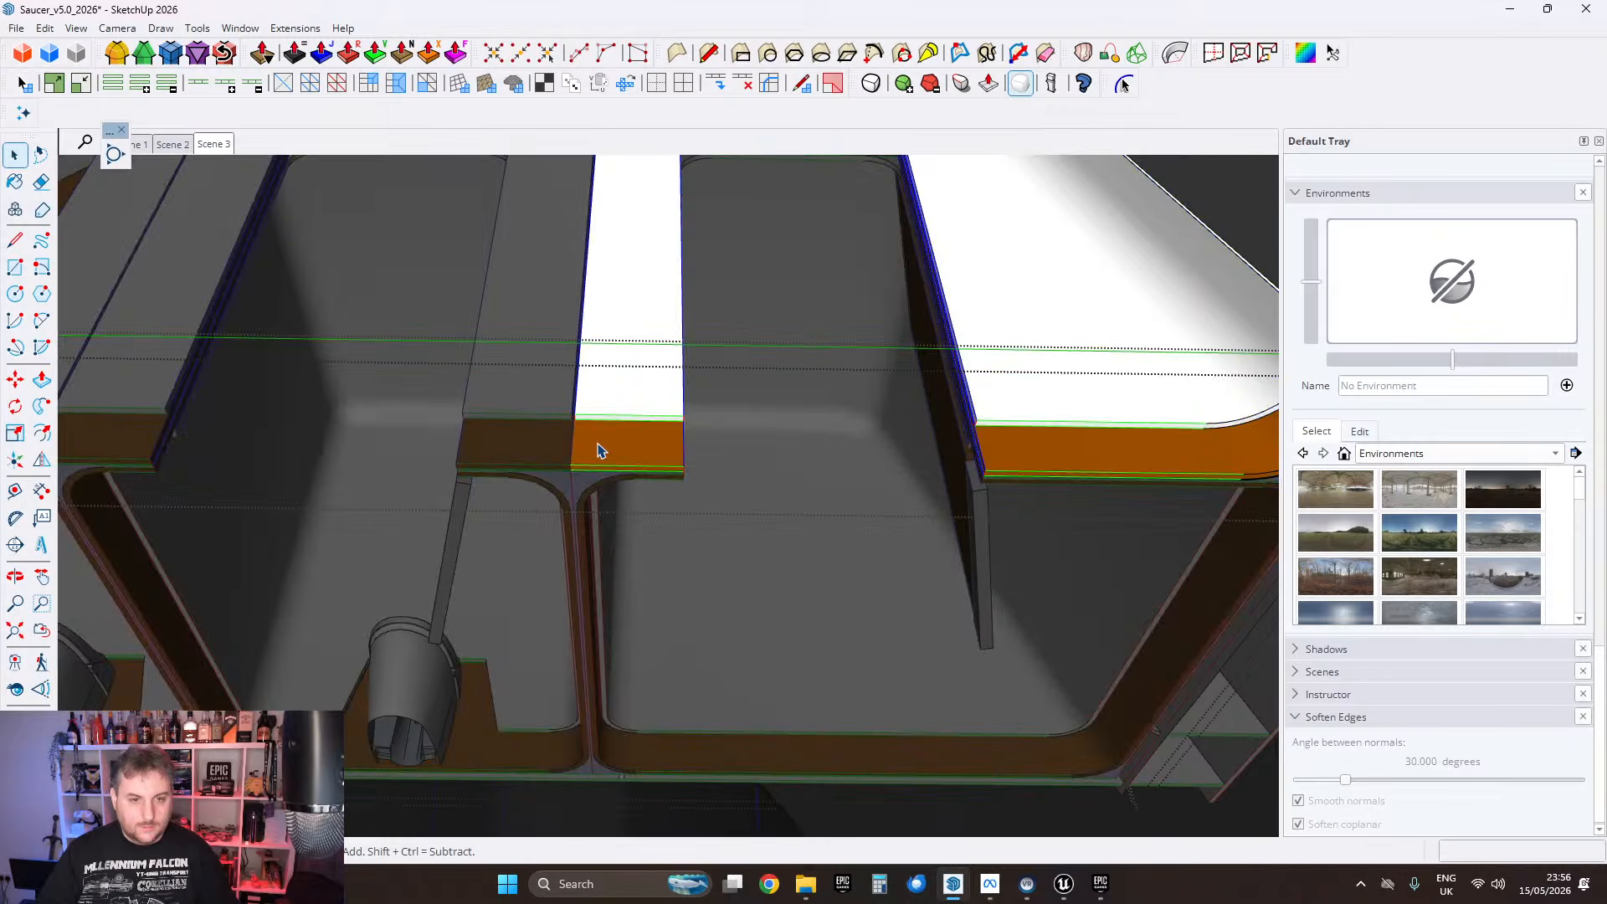
pyautogui.moveTo(608, 450); pyautogui.dragTo(805, 478, button='middle')
pyautogui.click(871, 523)
pyautogui.scroll(4, 610, 438)
pyautogui.press('Escape')
pyautogui.scroll(2, 775, 486)
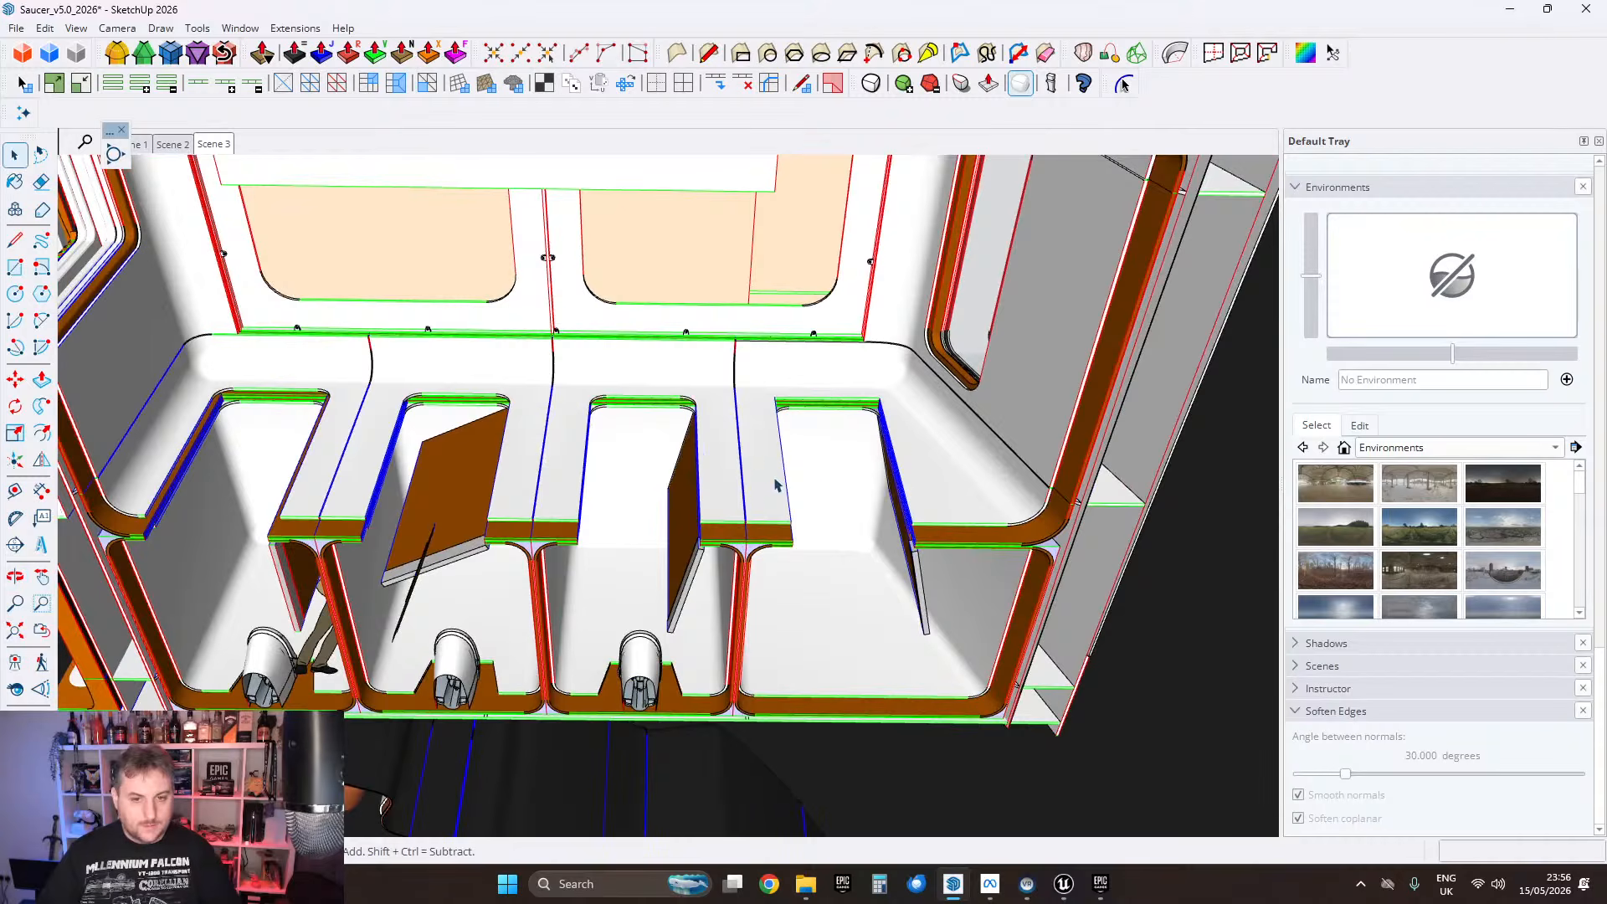
pyautogui.scroll(3, 788, 501)
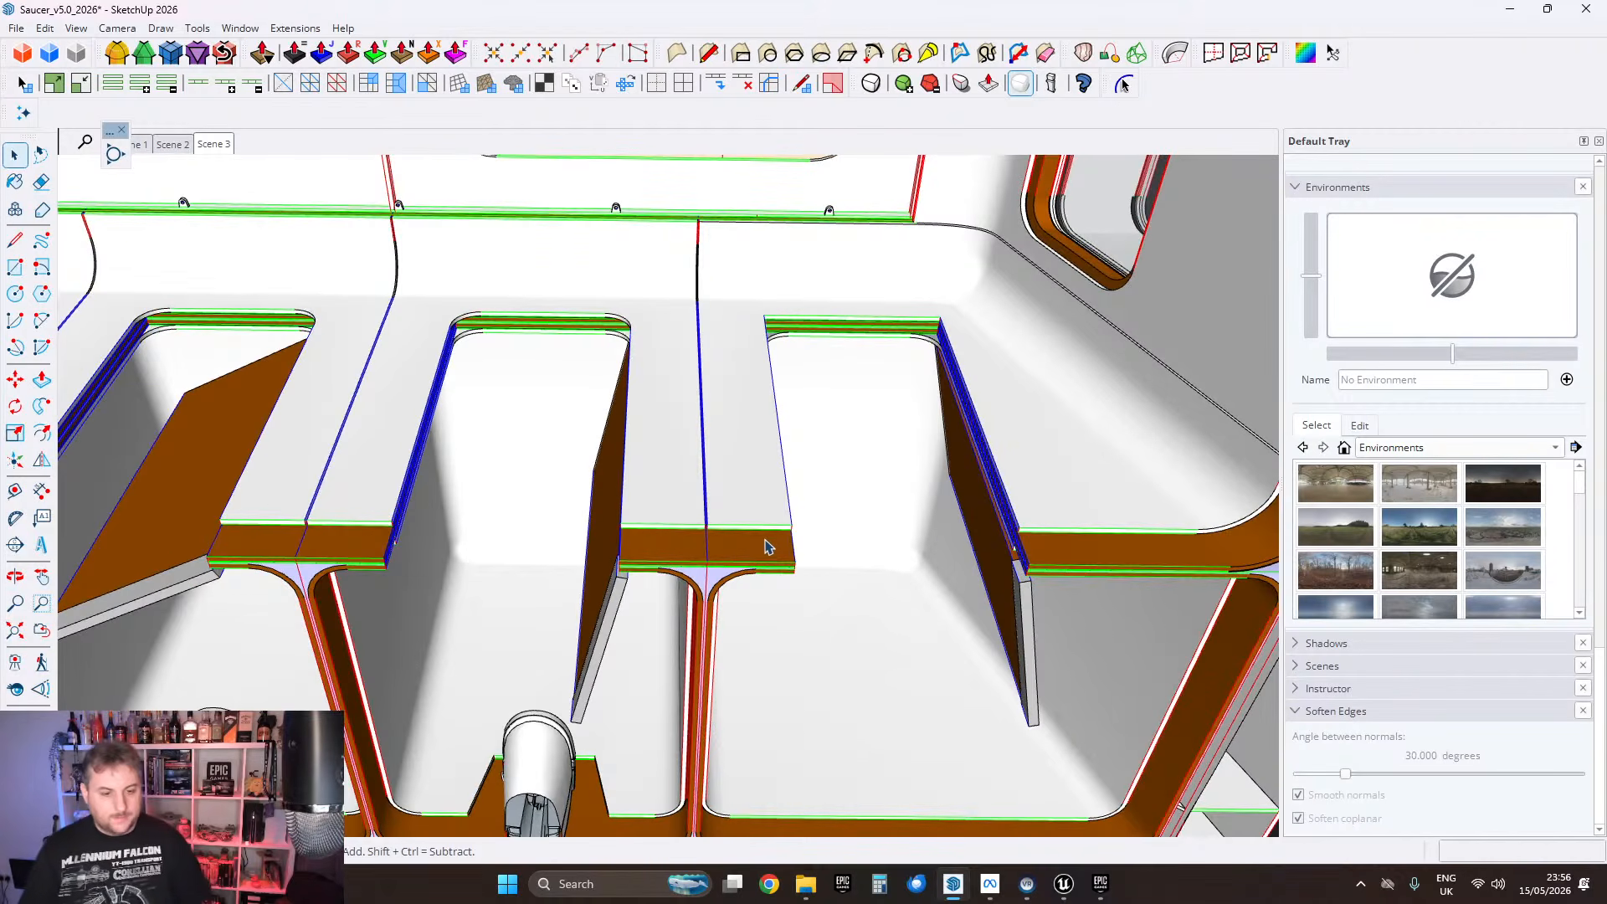
pyautogui.scroll(1, 761, 558)
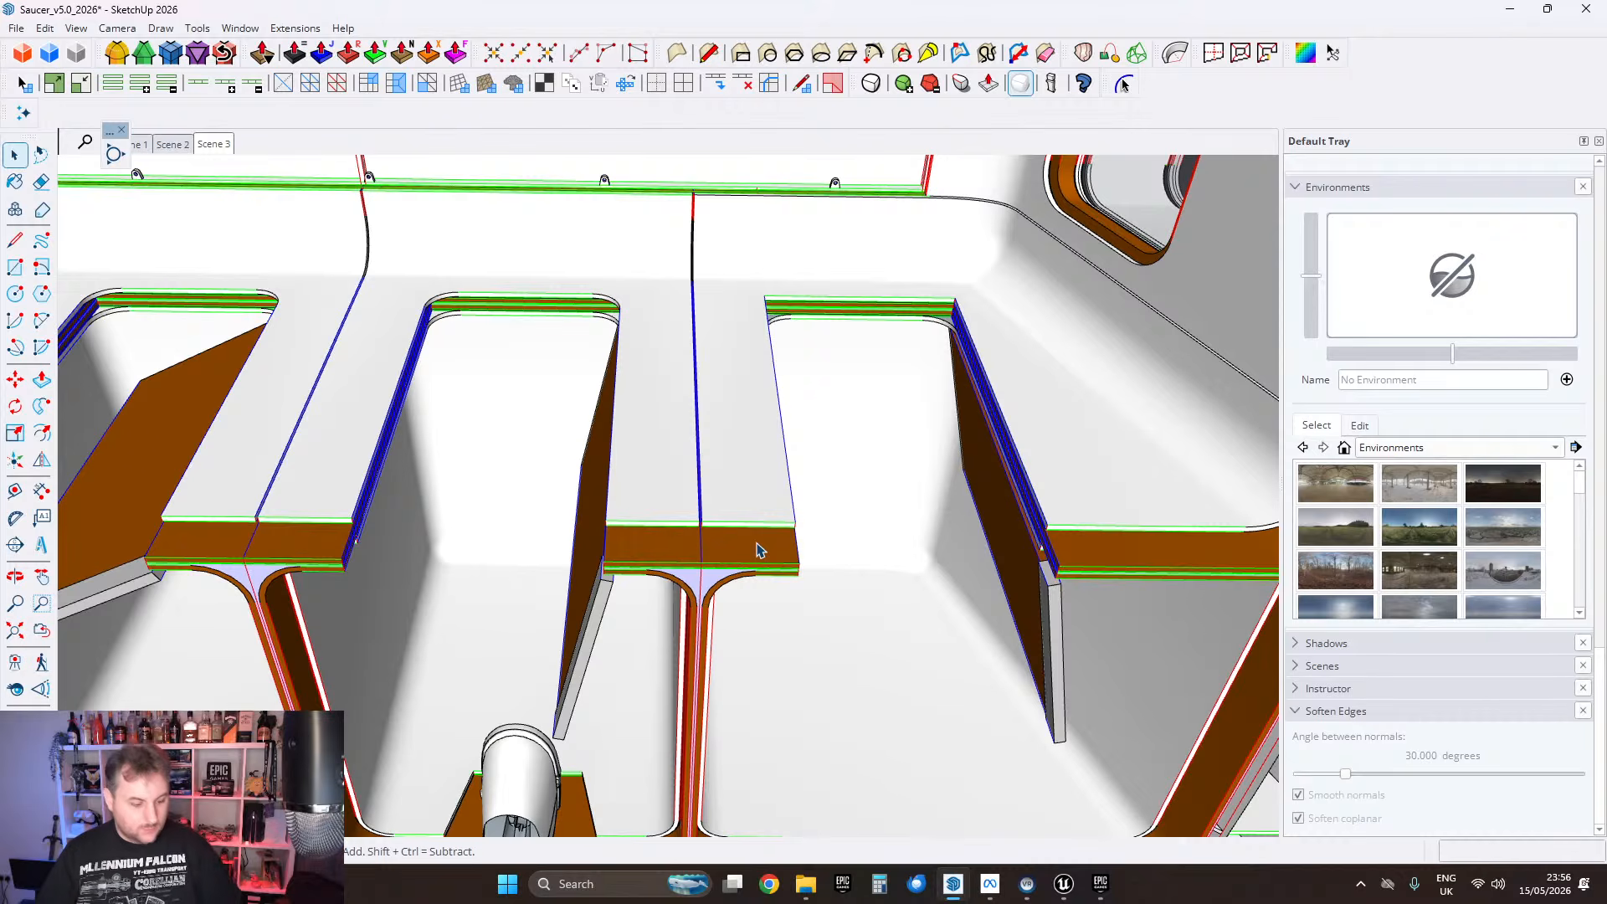
pyautogui.scroll(-3, 762, 548)
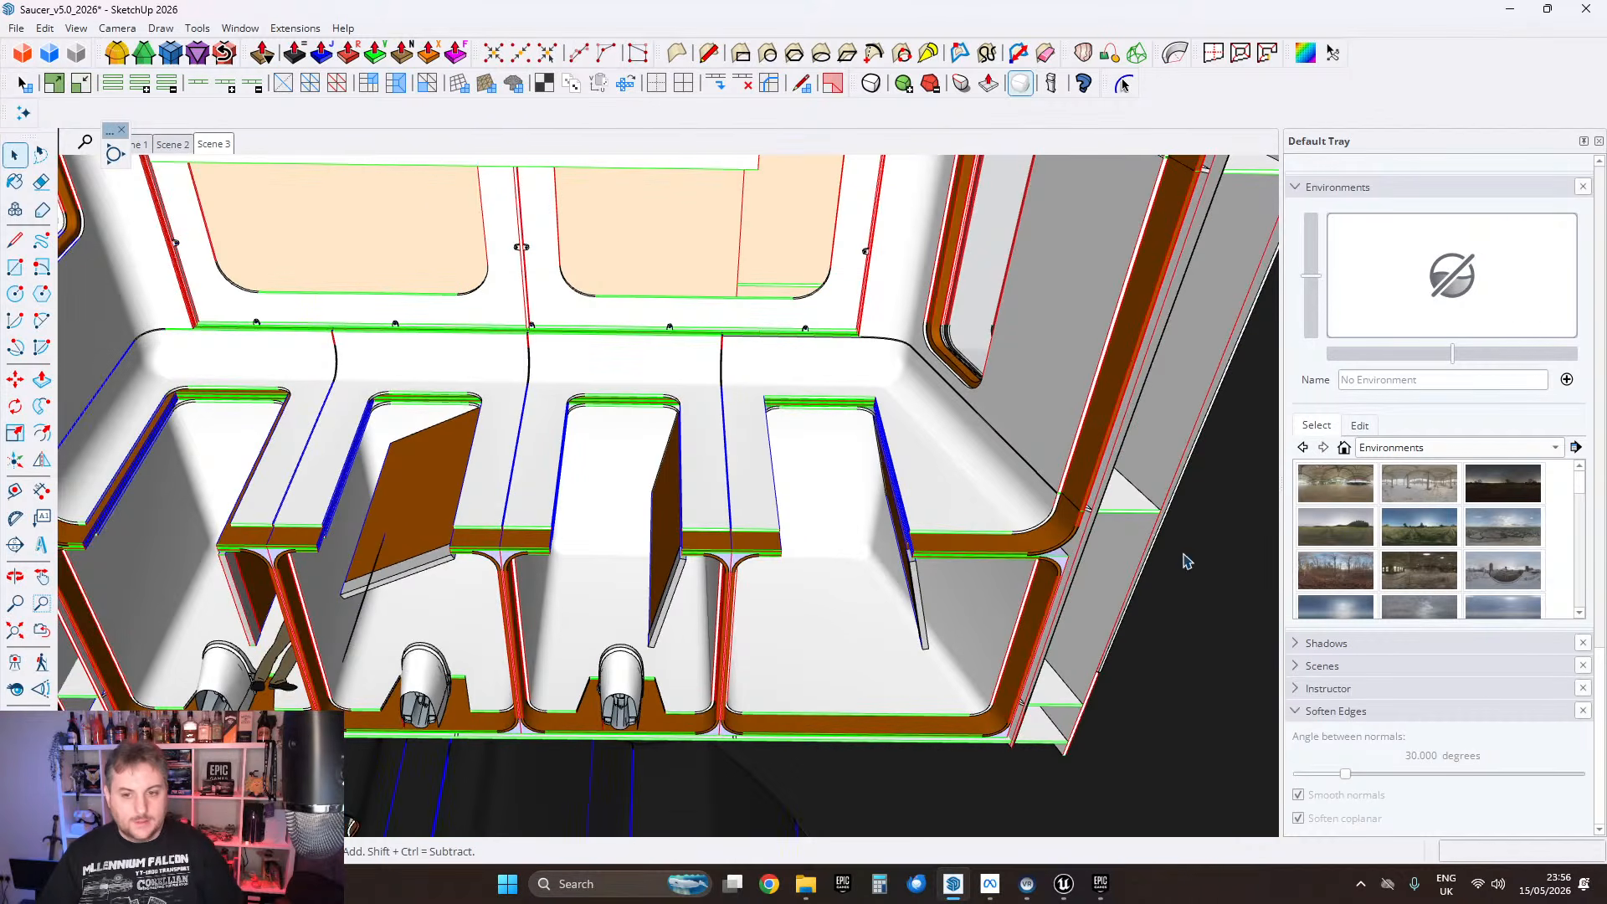
pyautogui.scroll(2, 776, 531)
pyautogui.scroll(-2, 749, 528)
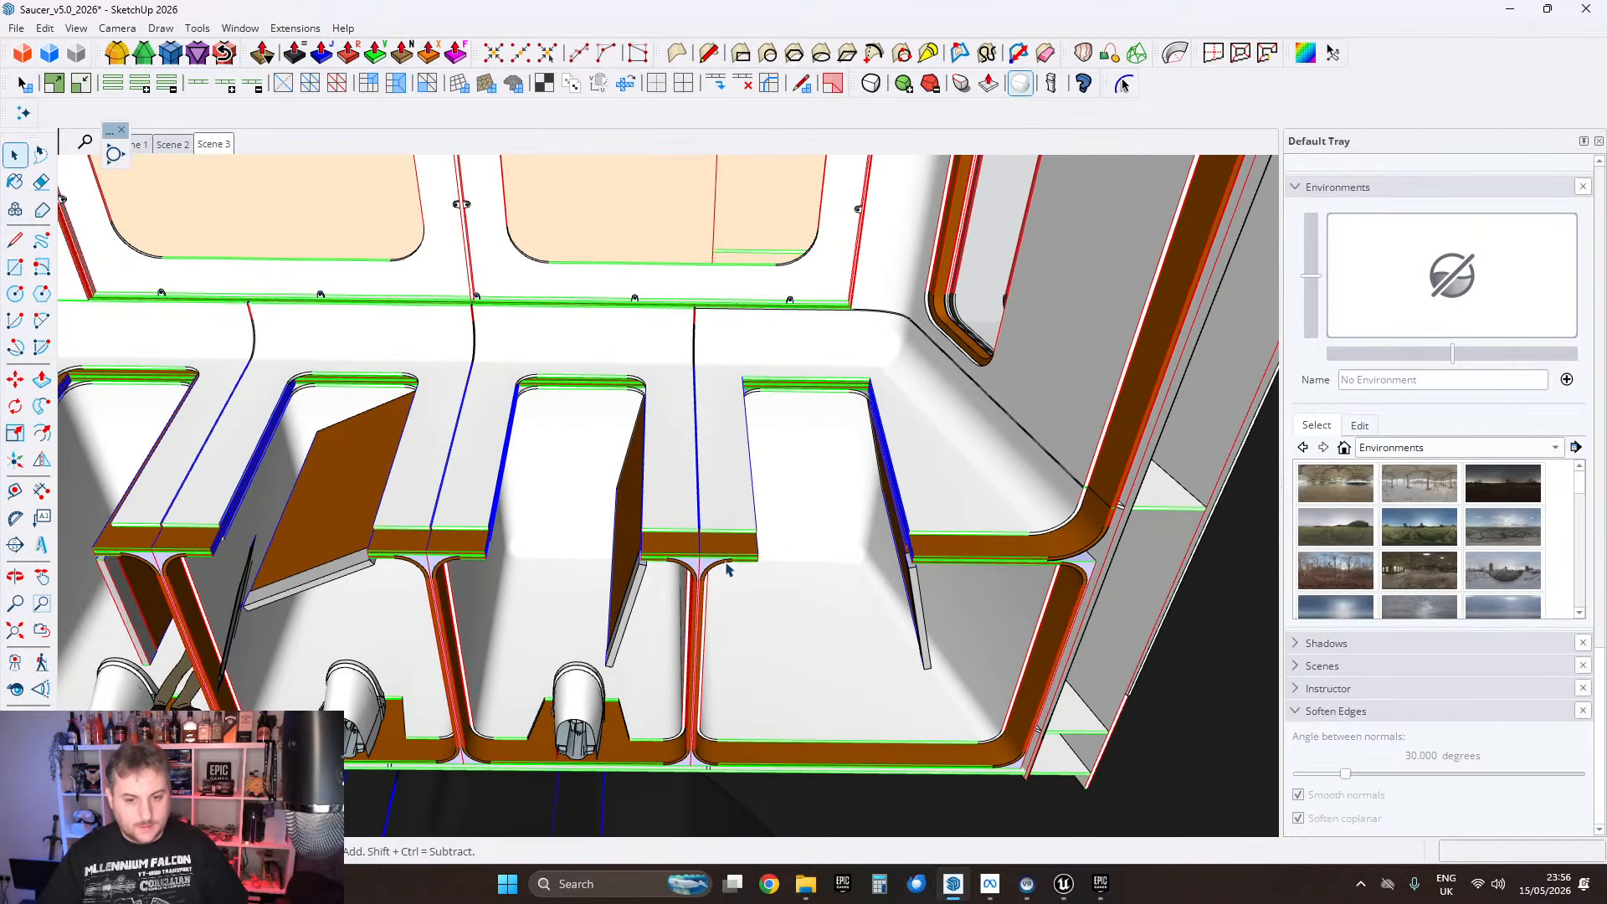
# Step: Switch to Unreal Editor and reimport the bathroom test static mesh from the updated FBX
pyautogui.click(1064, 884)
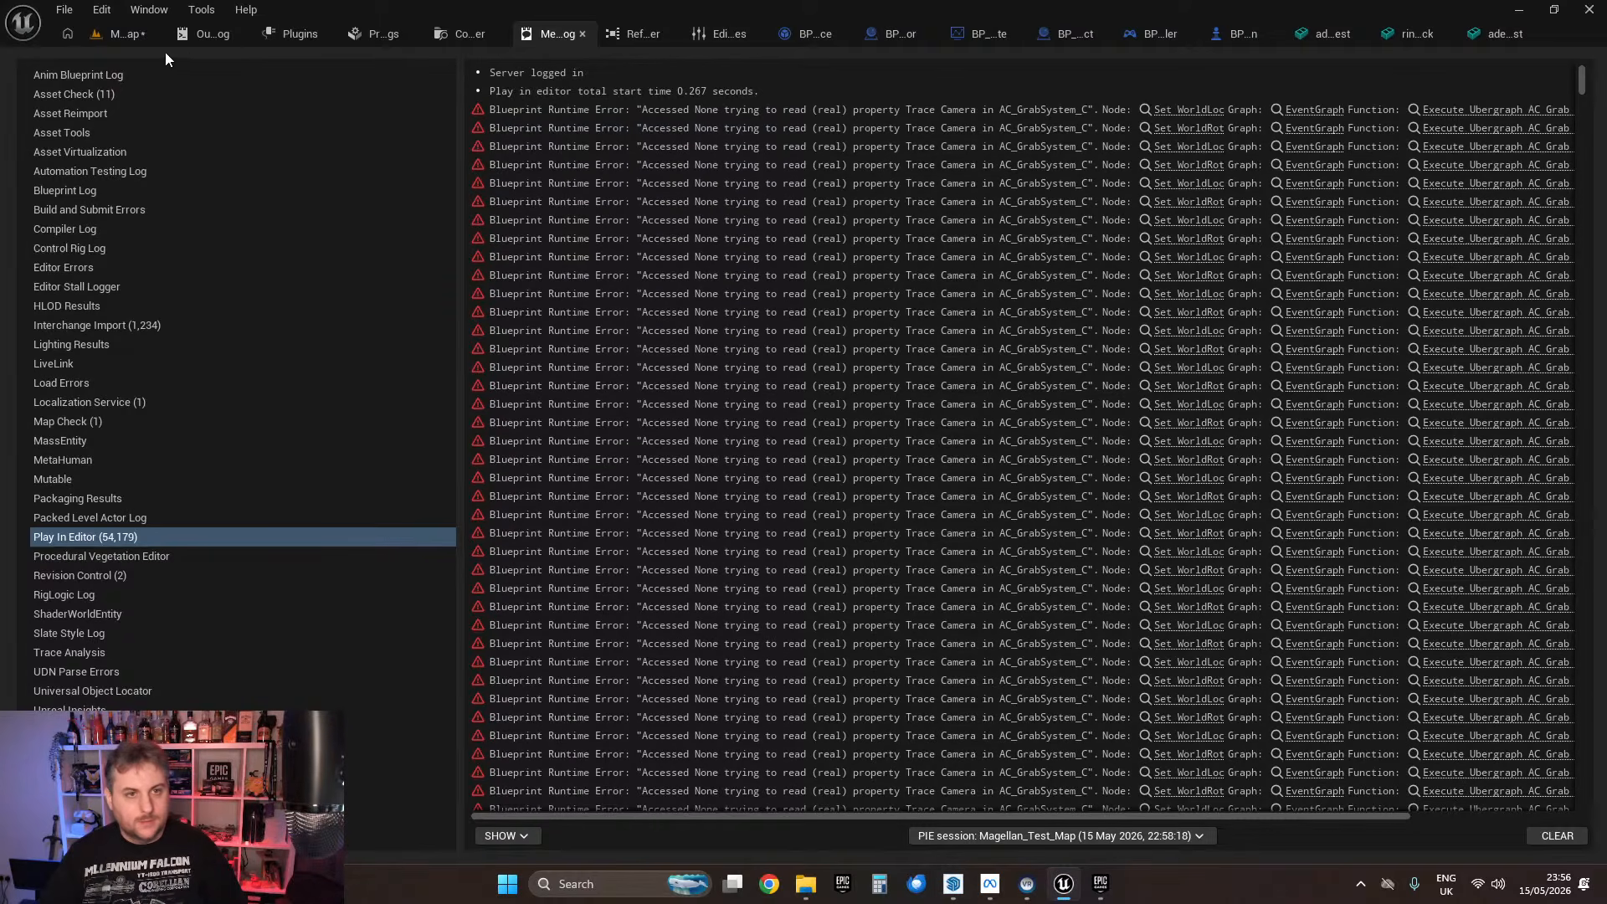
pyautogui.click(1315, 34)
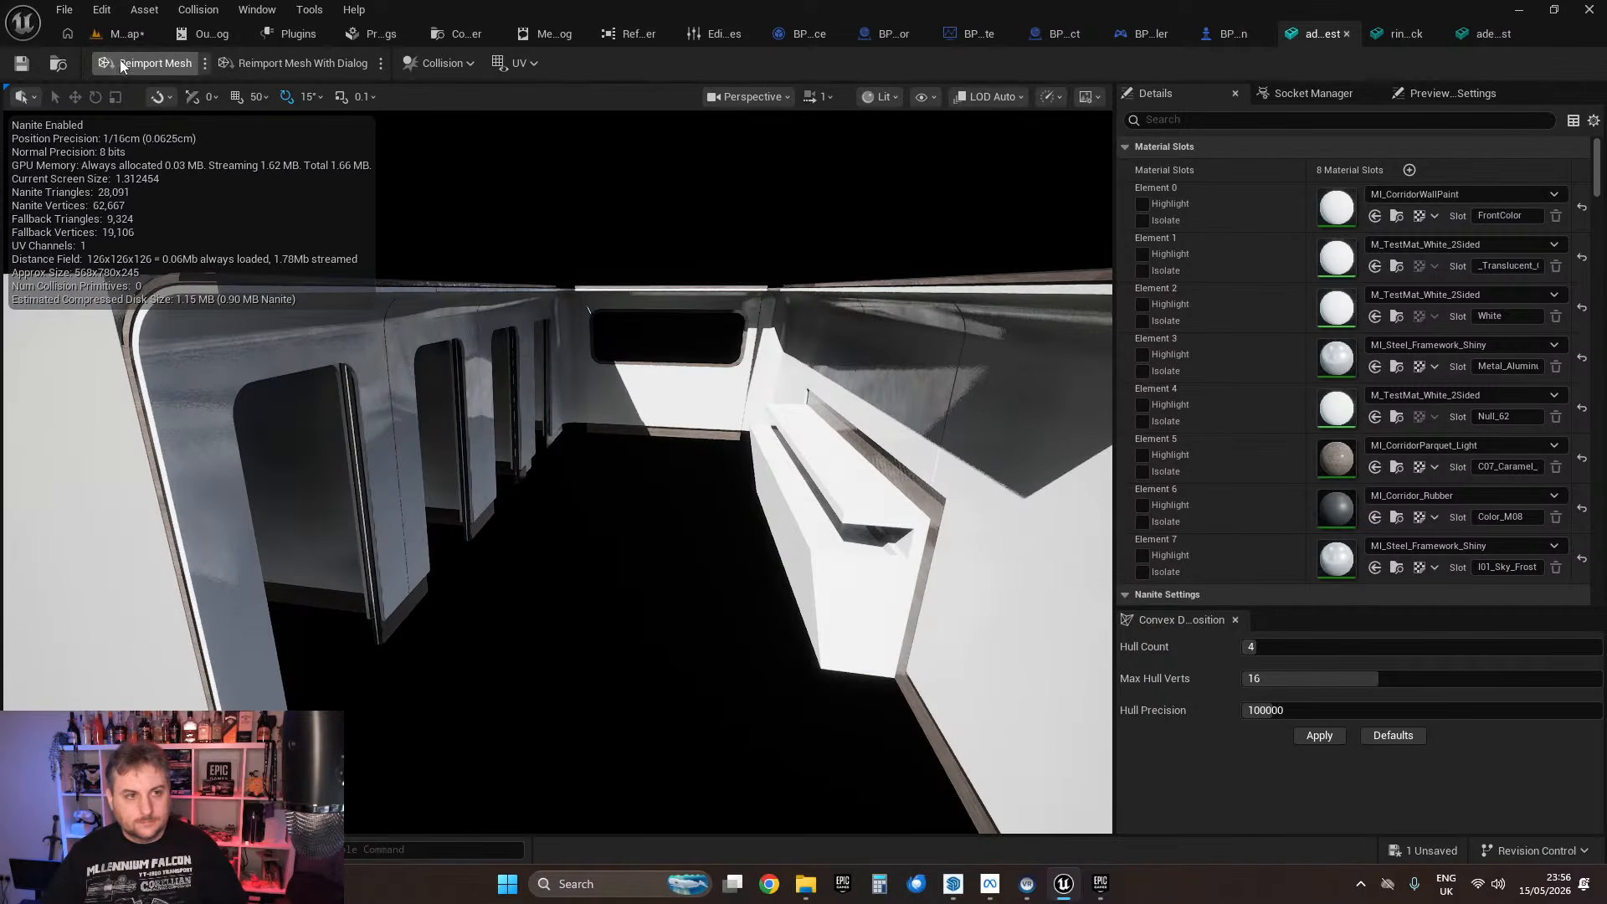
pyautogui.click(153, 62)
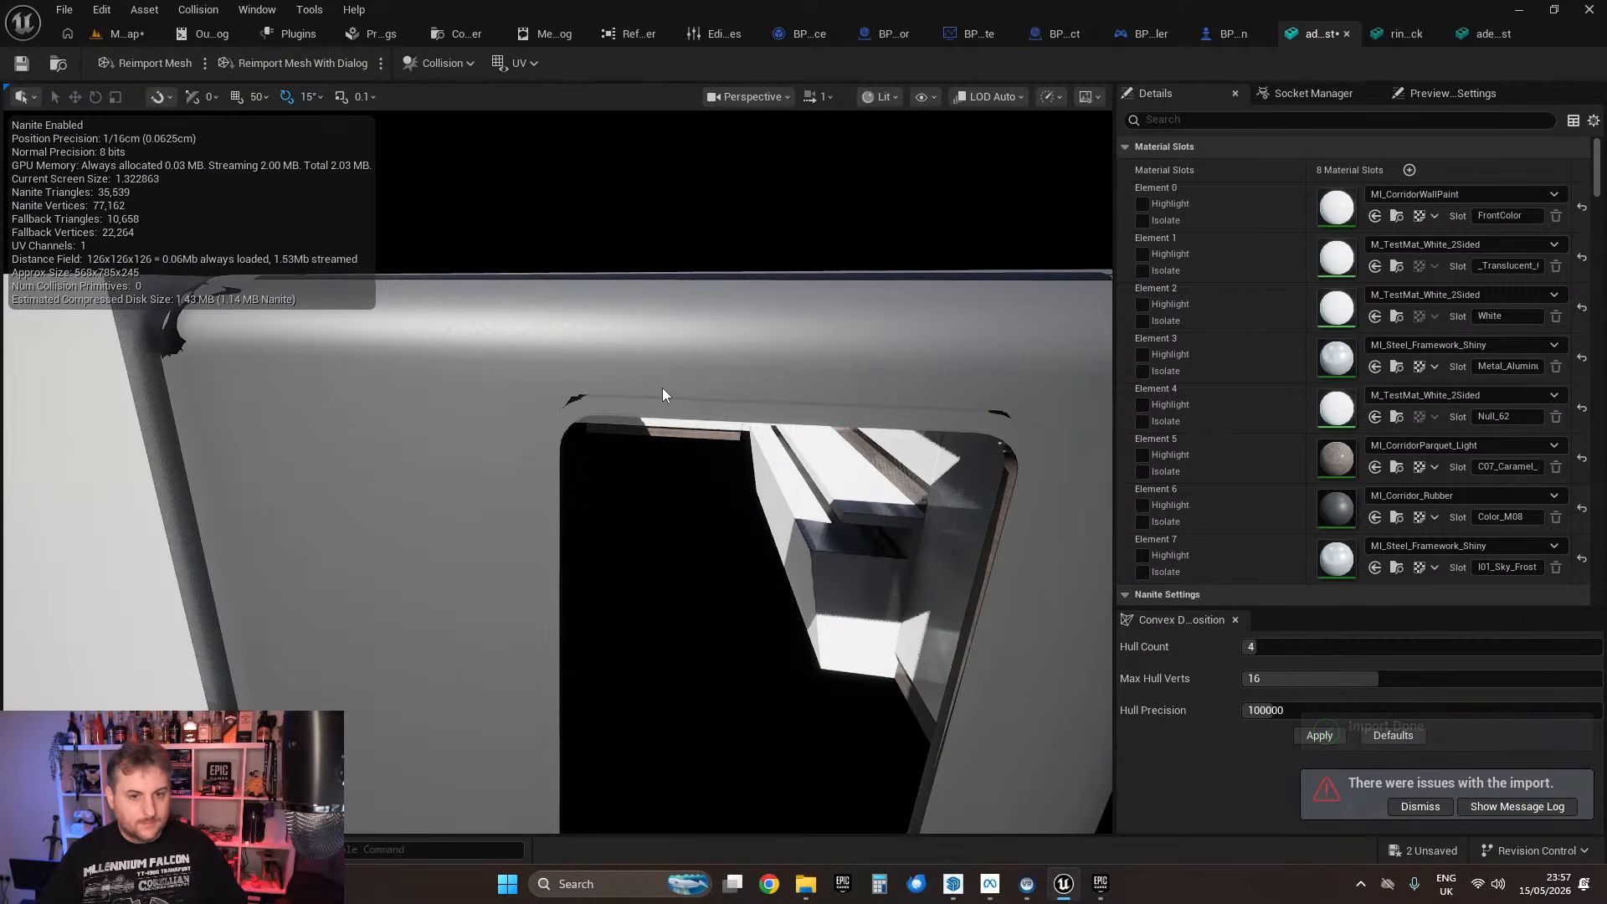
# Step: Examine the reimported mesh's doorways, stepped door surrounds and wall layers from close up inside the room
pyautogui.moveTo(838, 502)
pyautogui.mouseDown(button='right')
pyautogui.moveTo(845, 536)
pyautogui.moveTo(805, 515)
pyautogui.moveTo(844, 515)
pyautogui.moveTo(818, 516)
pyautogui.mouseUp(button='right')
pyautogui.press('w')
pyautogui.scroll(-4, 845, 502)
pyautogui.press('w')
pyautogui.scroll(-2, 830, 528)
pyautogui.press('q')
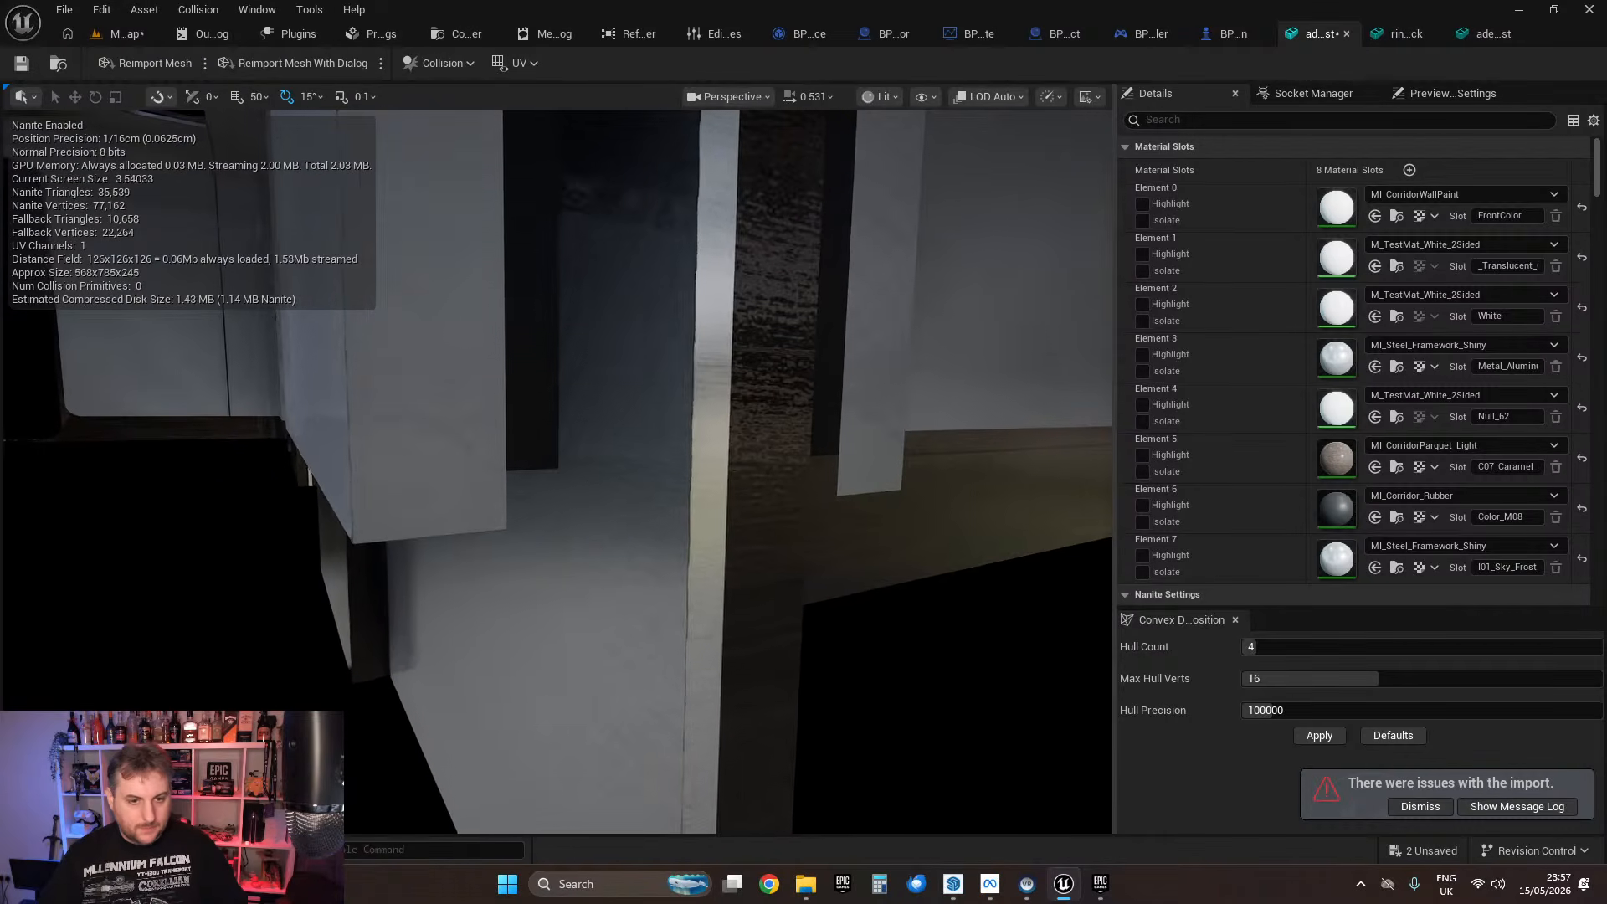
pyautogui.moveTo(524, 454); pyautogui.dragTo(552, 461, button='right')
pyautogui.moveTo(737, 492); pyautogui.dragTo(499, 450, button='right')
pyautogui.moveTo(579, 386); pyautogui.dragTo(567, 485, button='right')
pyautogui.moveTo(390, 366); pyautogui.dragTo(390, 367, button='right')
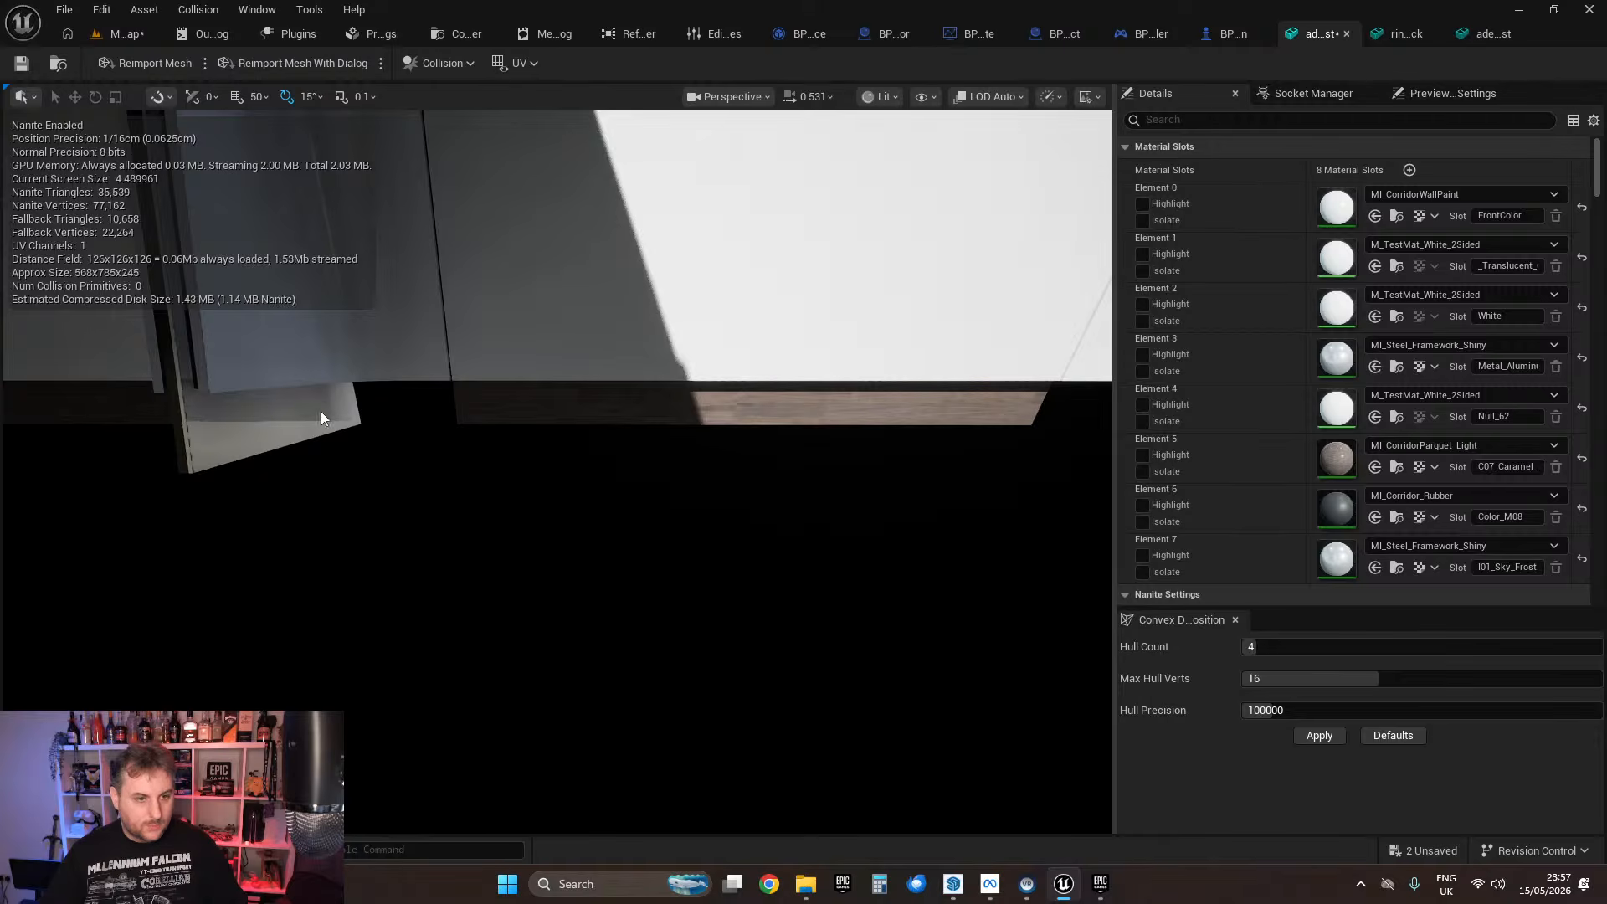
# Step: Finish viewing the reimported mesh, switch to the map level and examine the bathroom's entrance door, walls and sink counter in place
pyautogui.moveTo(322, 413); pyautogui.dragTo(264, 394, button='right')
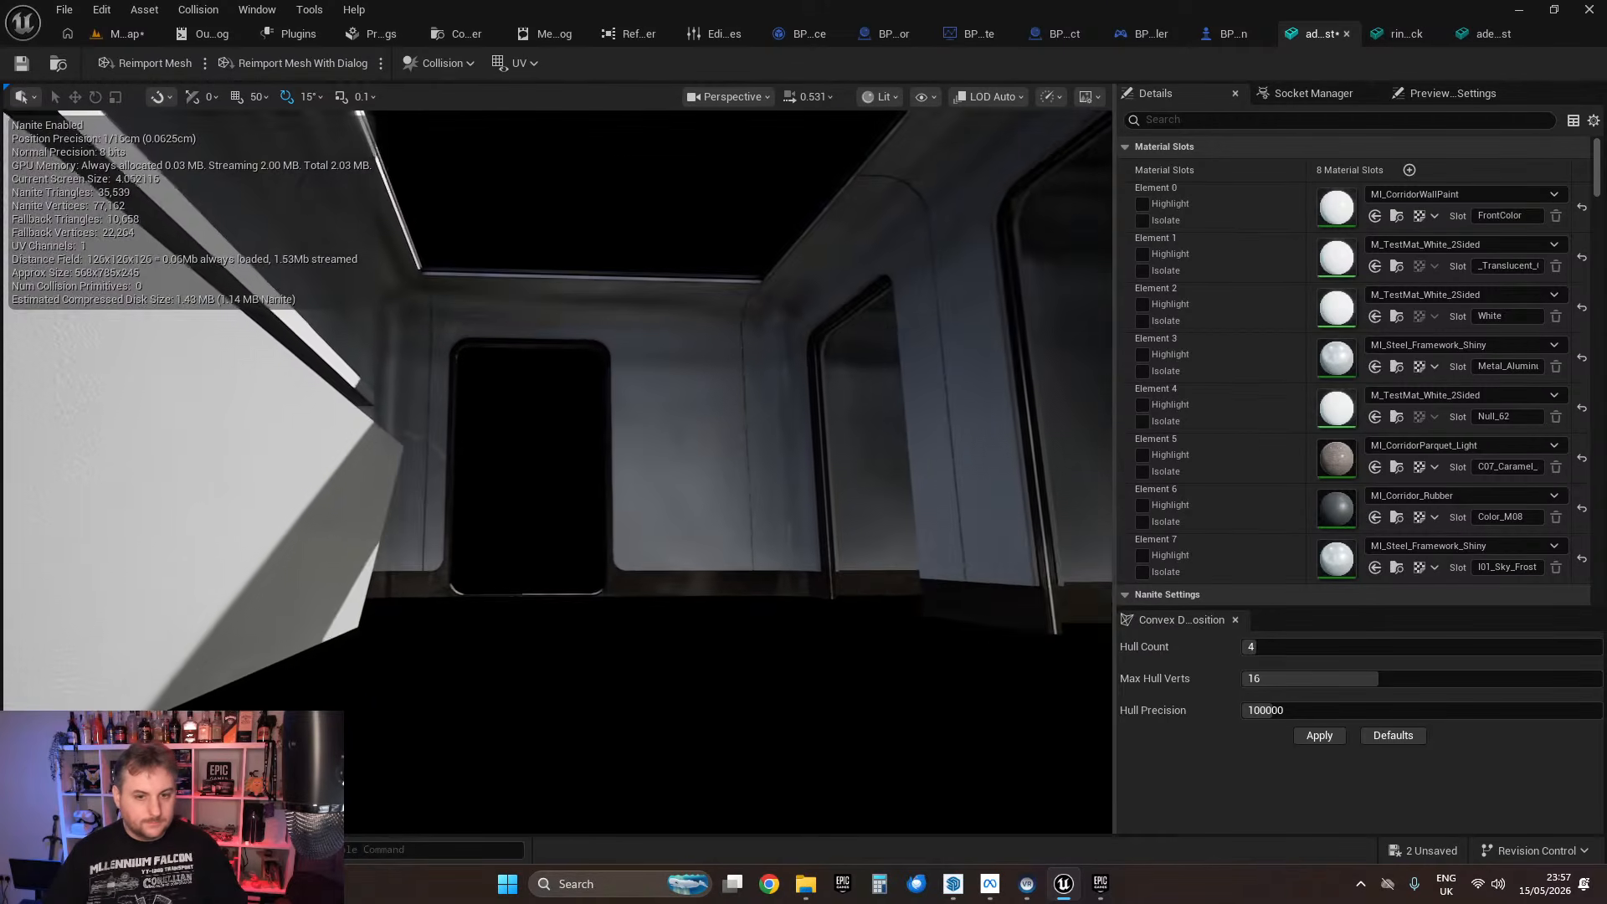
pyautogui.moveTo(819, 444); pyautogui.dragTo(818, 443, button='right')
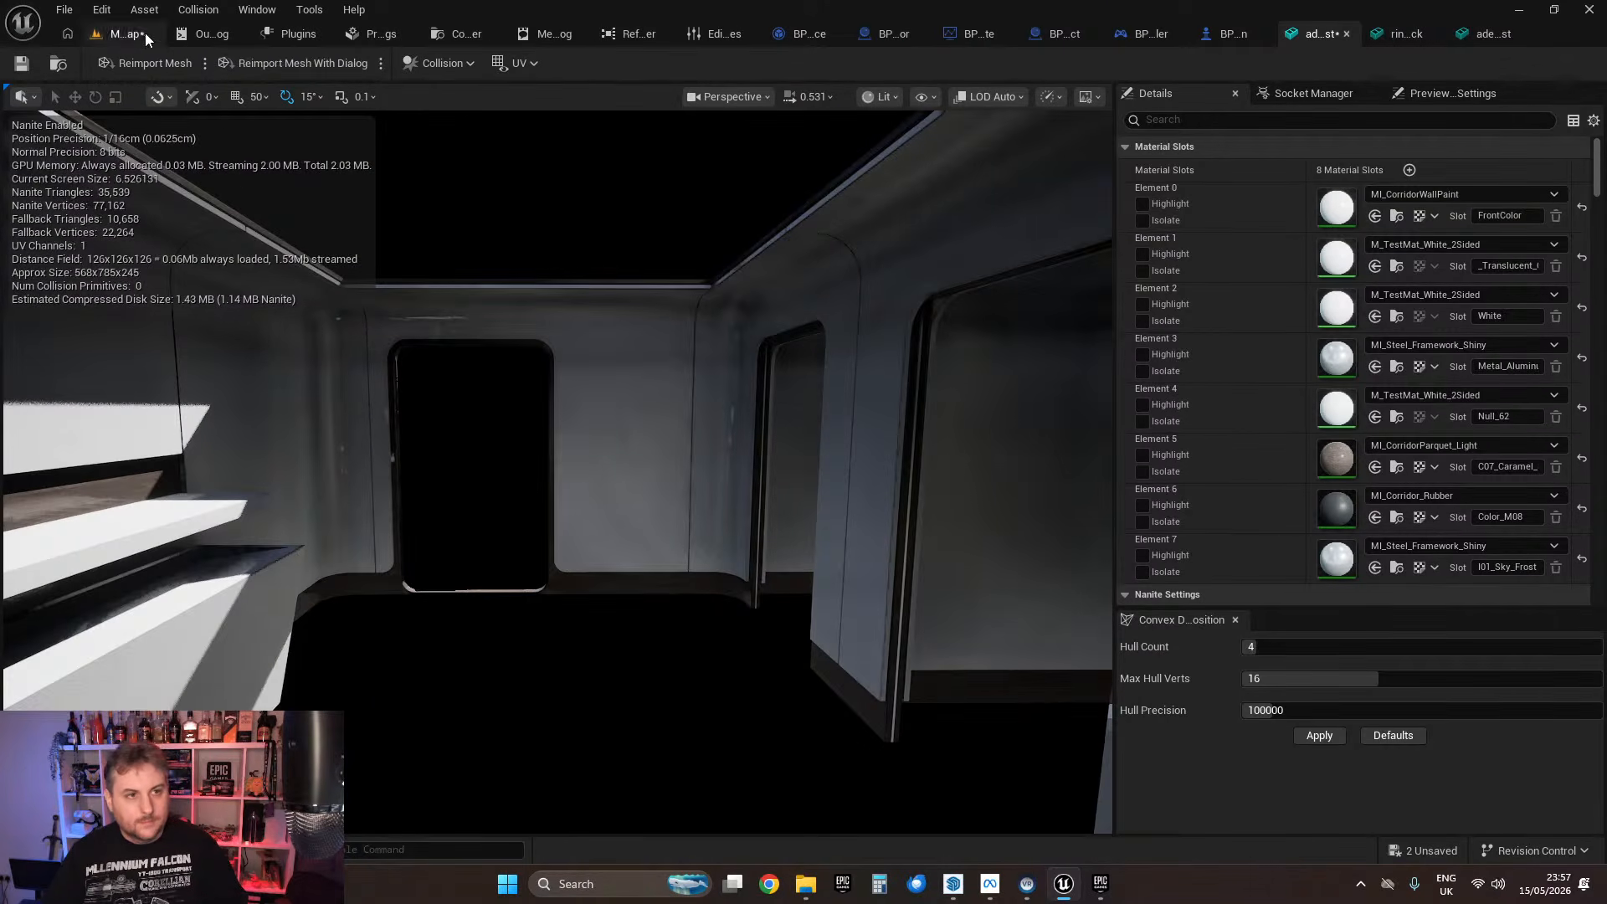
pyautogui.click(126, 33)
pyautogui.moveTo(536, 287); pyautogui.dragTo(536, 287, button='right')
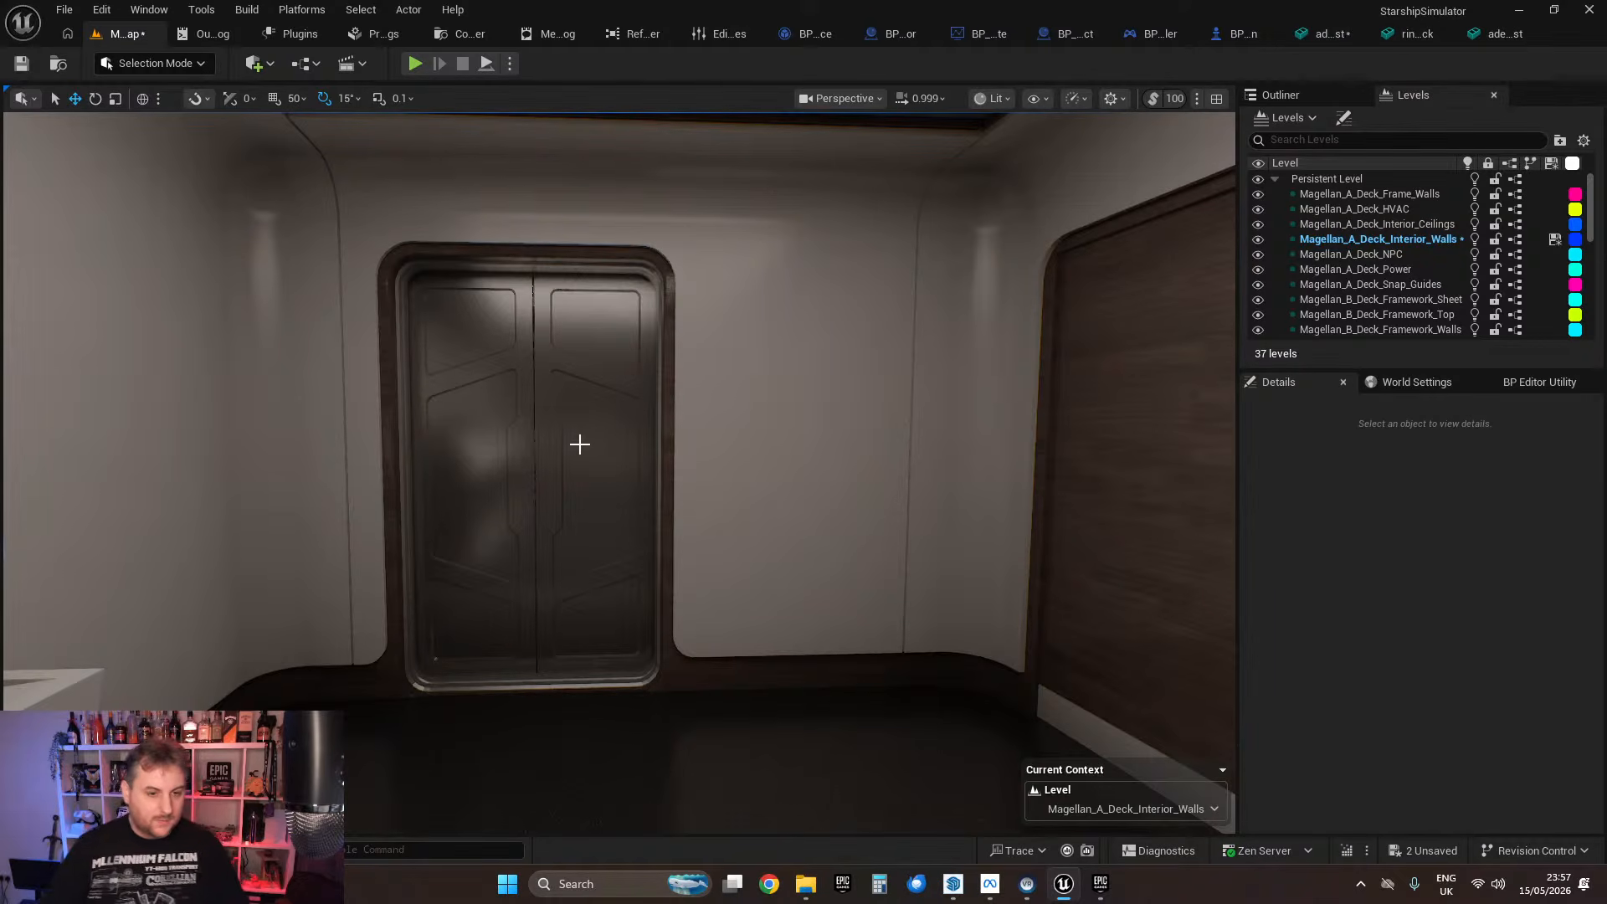
pyautogui.moveTo(677, 551); pyautogui.dragTo(706, 531, button='right')
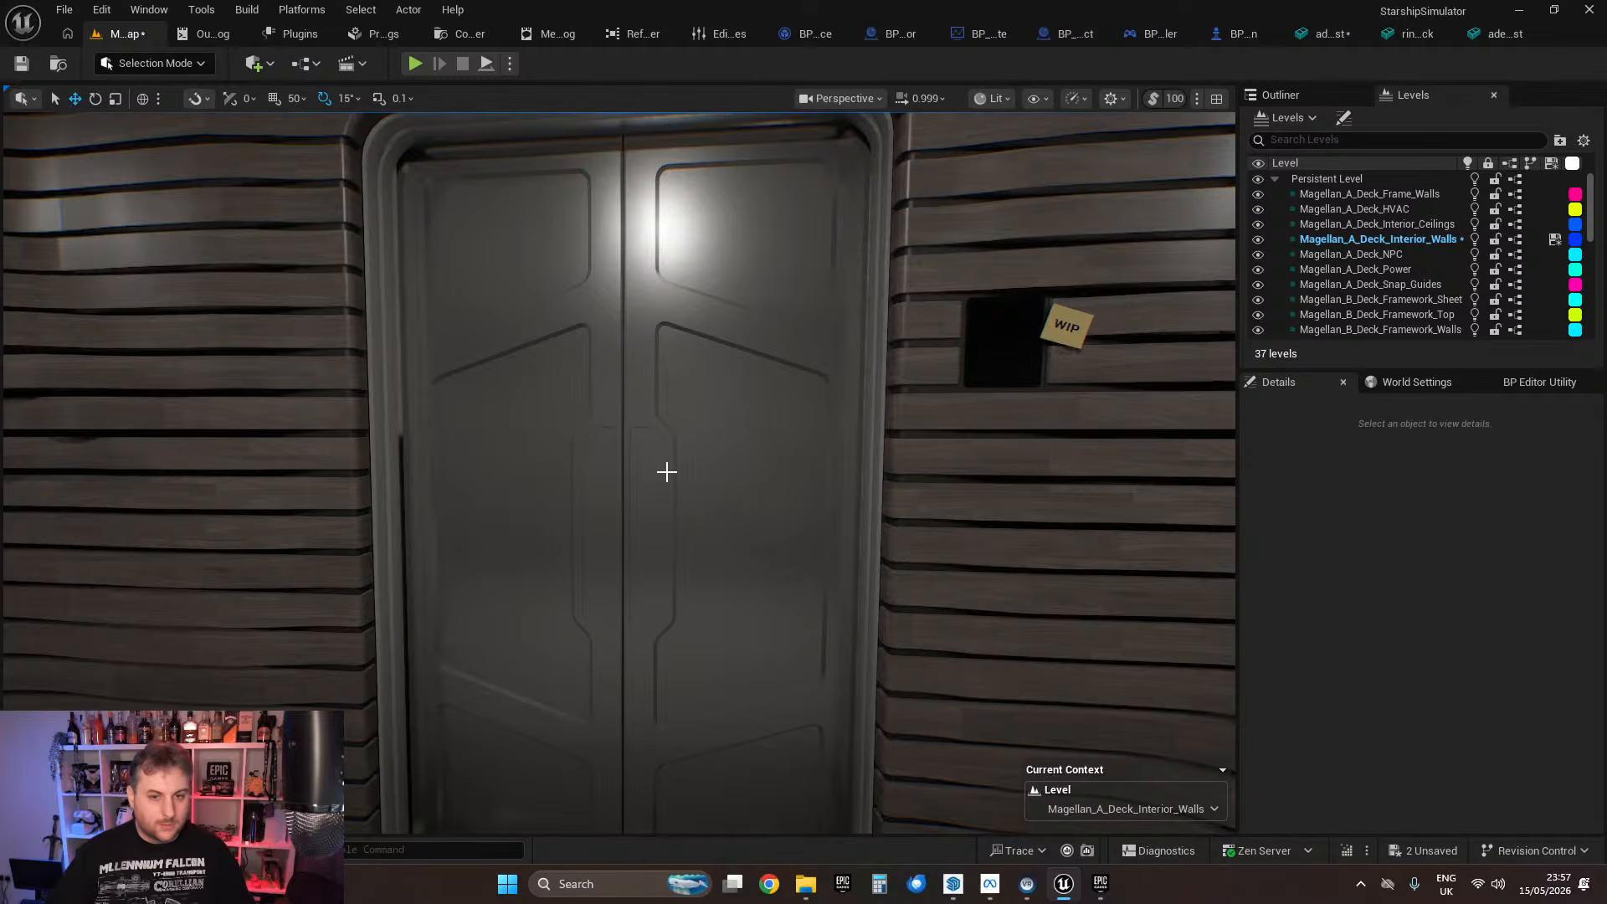
pyautogui.moveTo(667, 473); pyautogui.dragTo(667, 472, button='right')
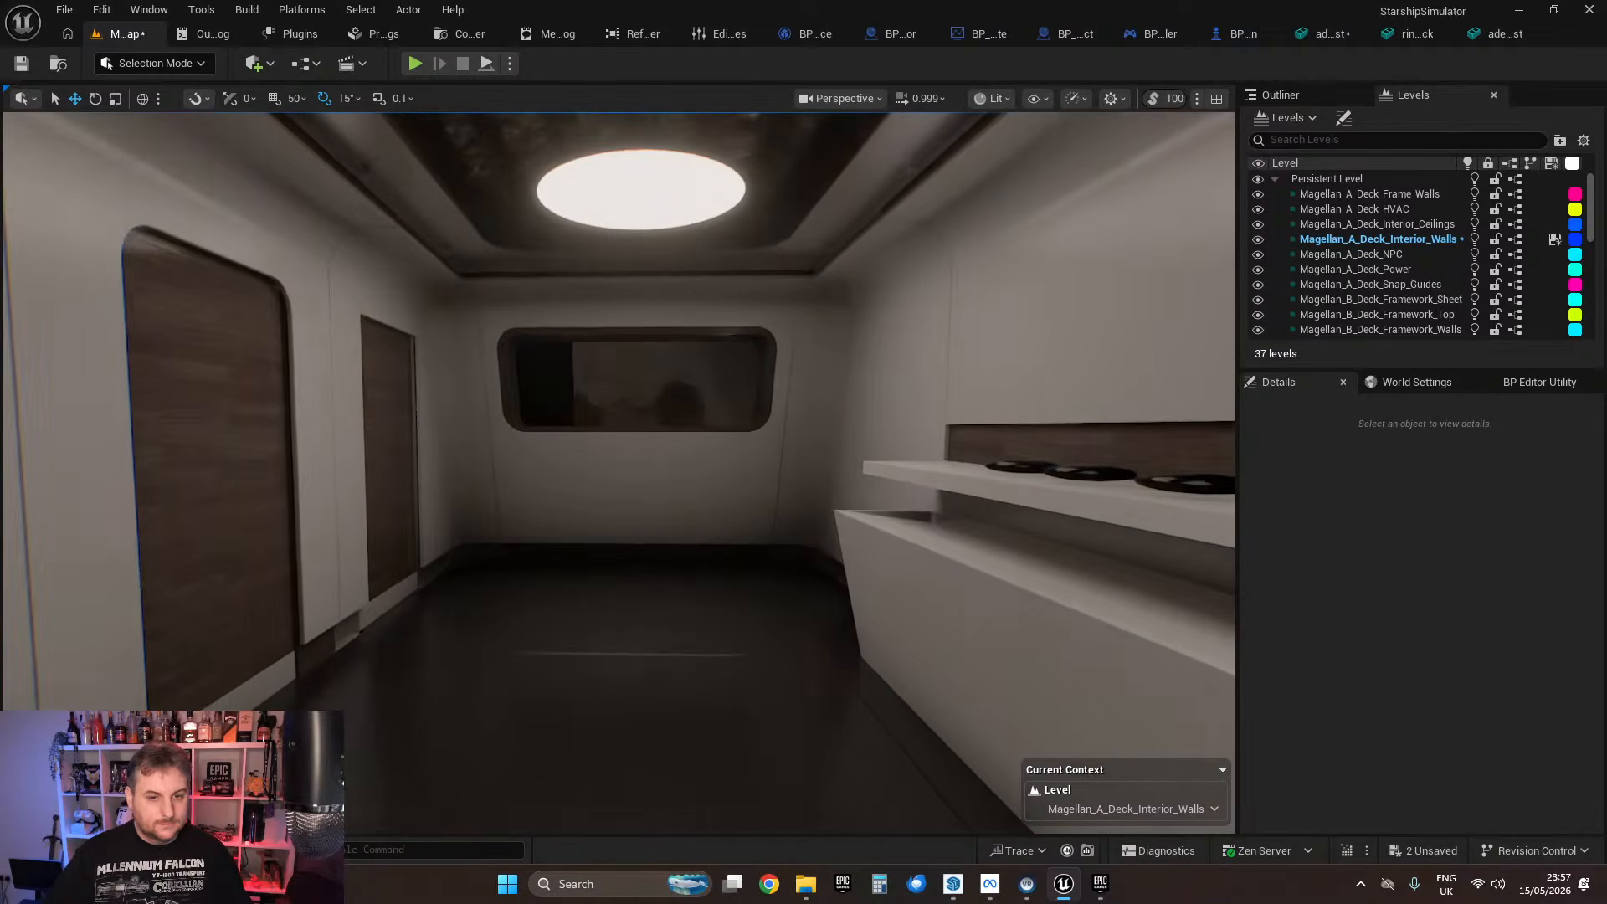
pyautogui.moveTo(666, 472); pyautogui.dragTo(650, 455, button='right')
pyautogui.moveTo(684, 506); pyautogui.dragTo(683, 507, button='right')
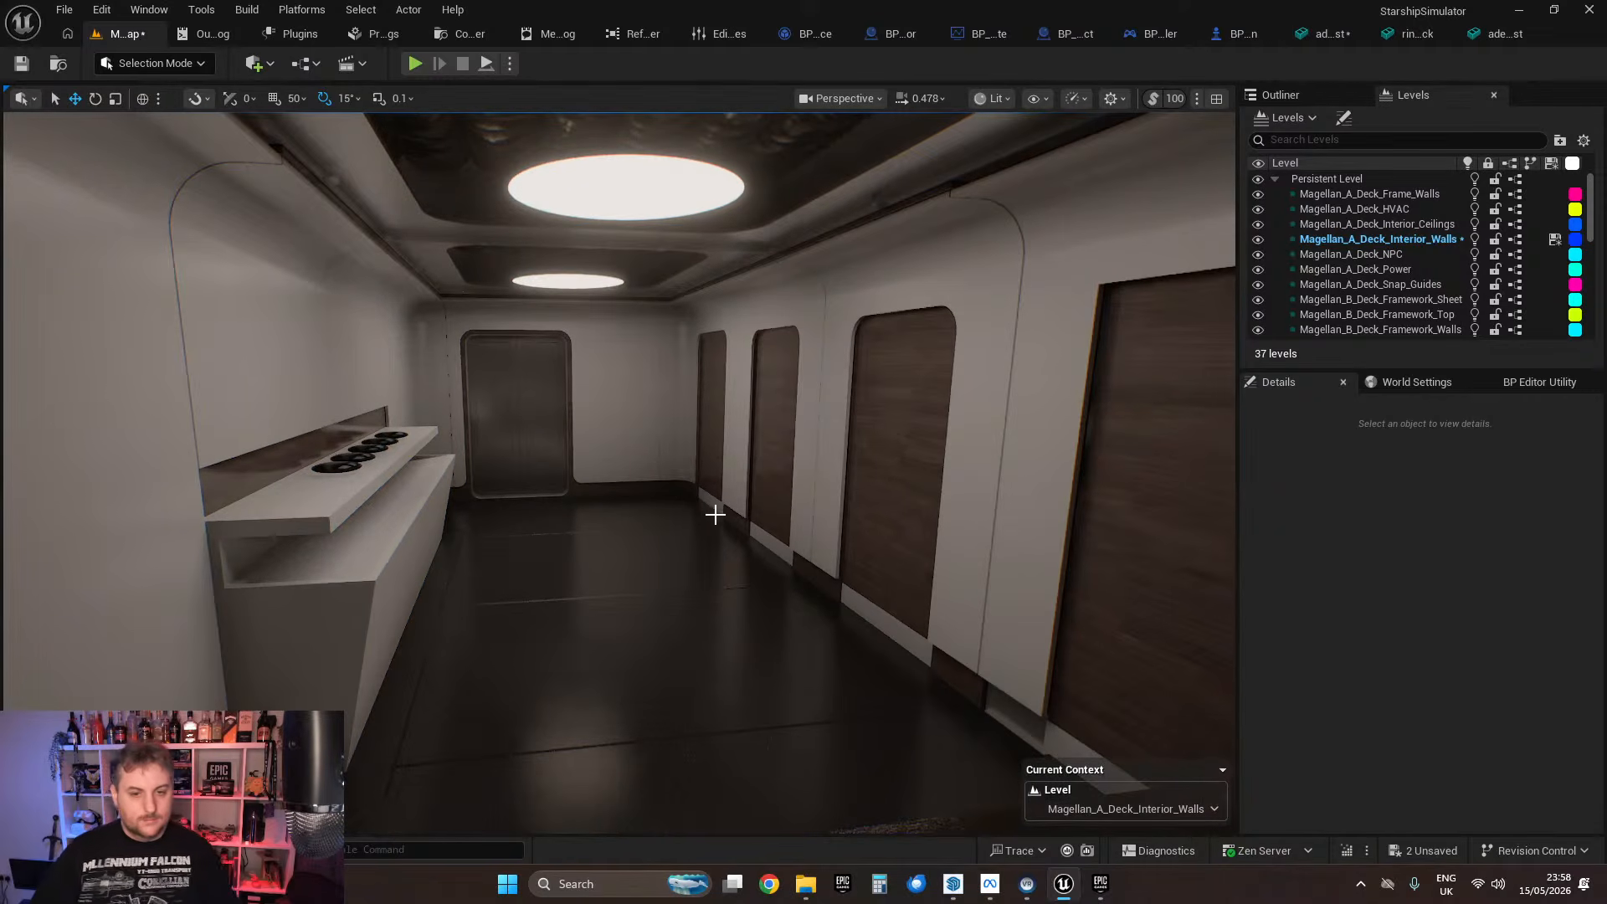
# Step: Swing the wooden door of the first toilet cubicle inward about its vertical axis by about 75 degrees
pyautogui.moveTo(640, 479); pyautogui.dragTo(640, 479, button='right')
pyautogui.click(640, 479)
pyautogui.moveTo(751, 558); pyautogui.dragTo(751, 558, button='right')
pyautogui.press('e')
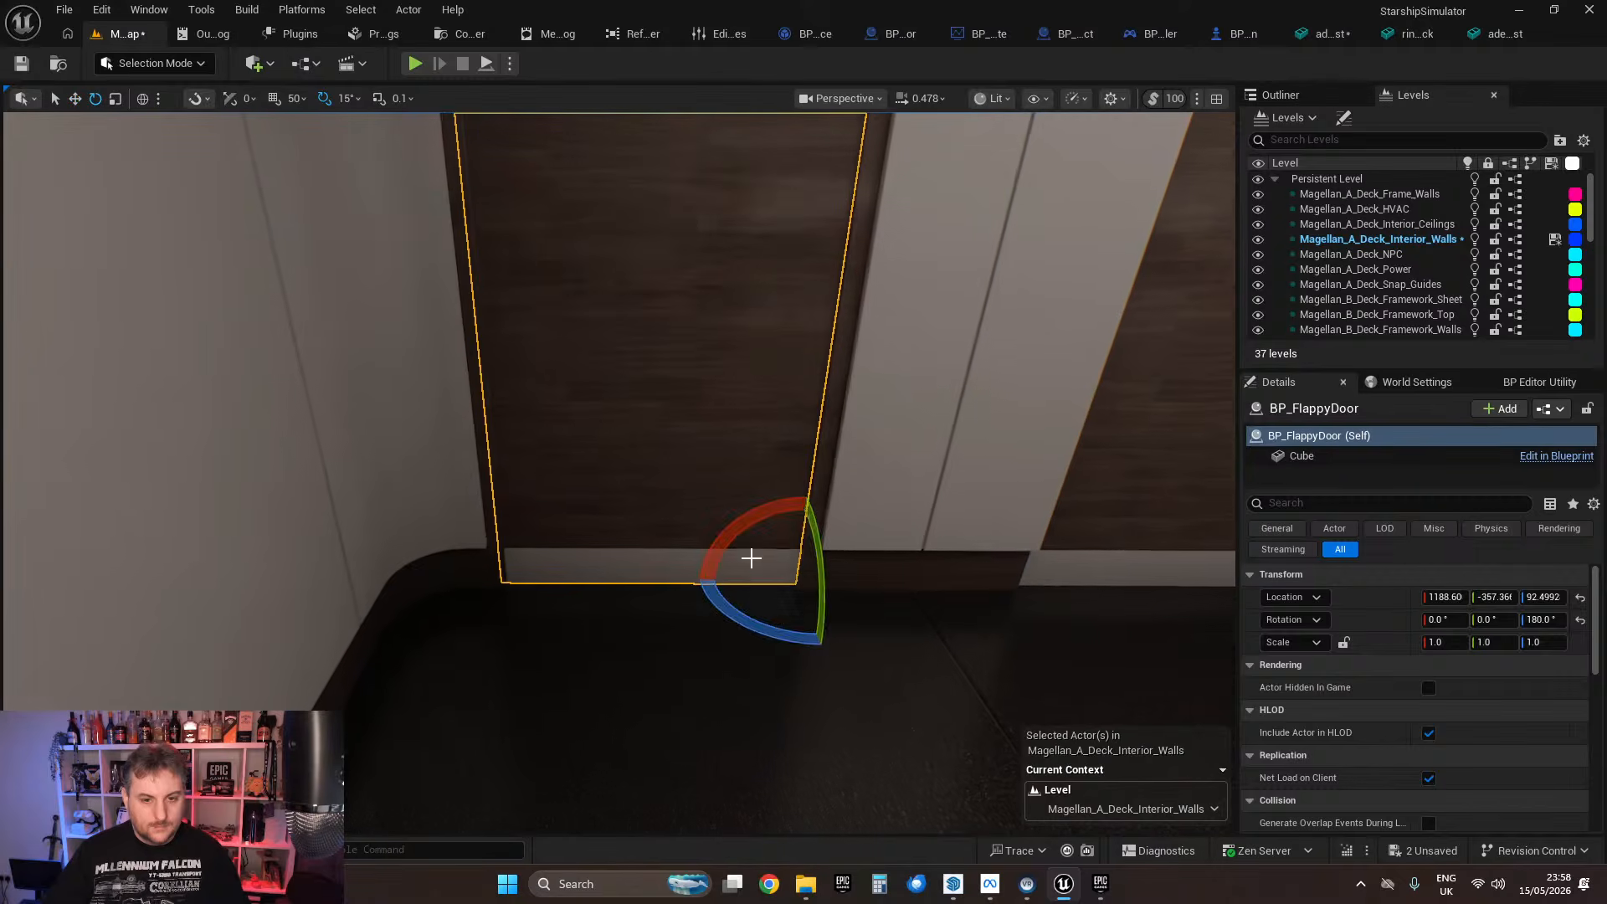
pyautogui.moveTo(733, 626); pyautogui.dragTo(713, 614)
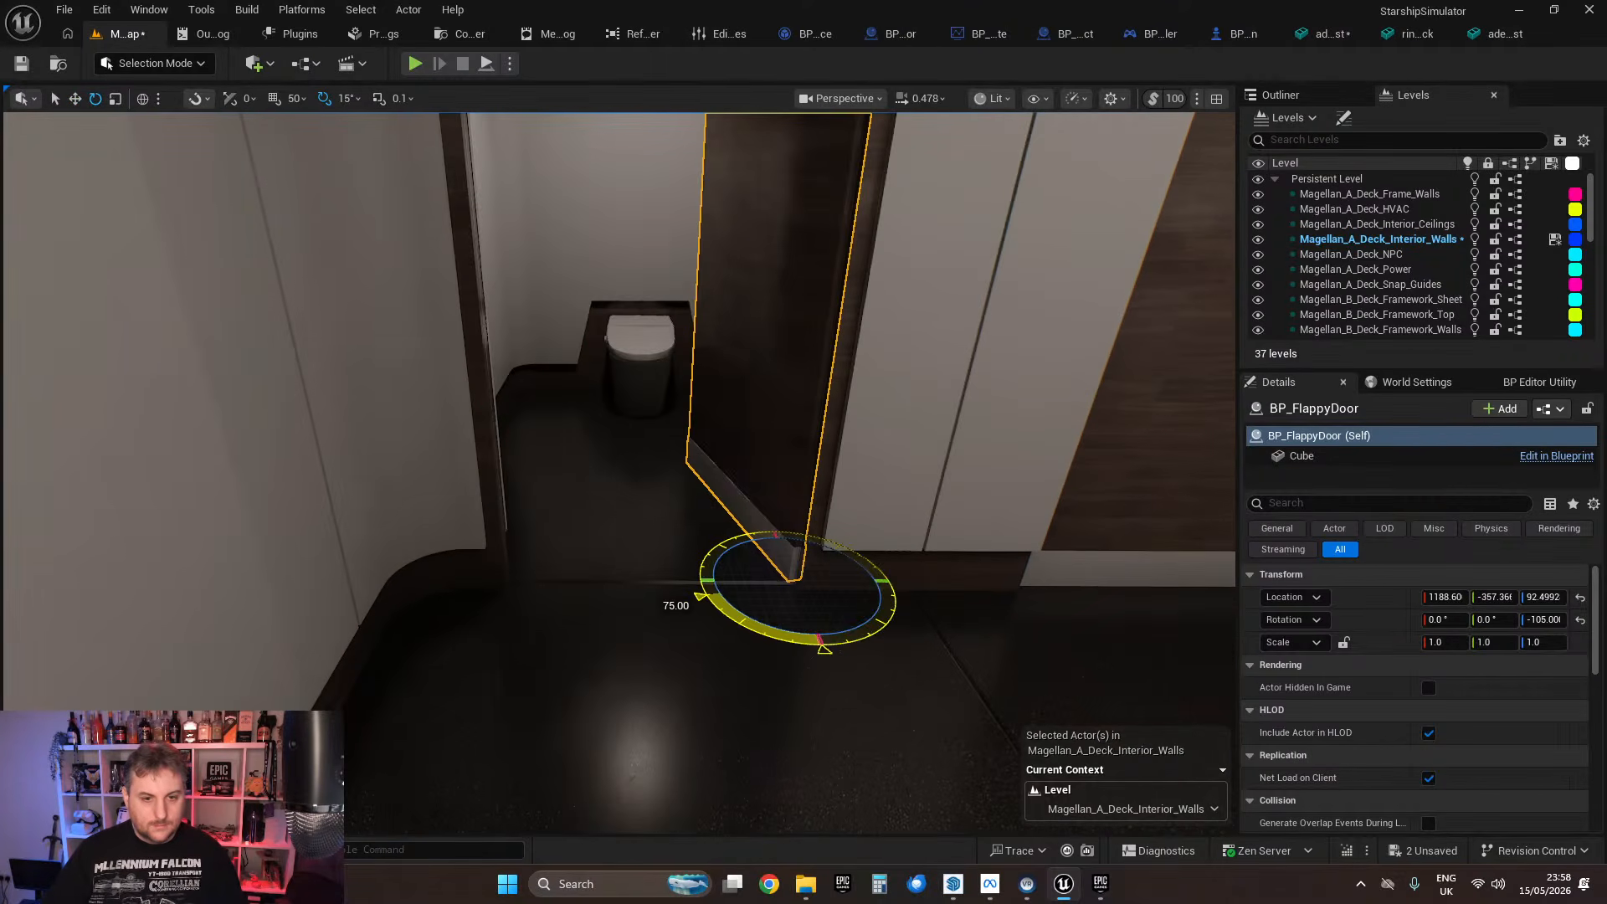
# Step: Swing the remaining three wooden doors inward about their vertical axes, turning the cleaning-supplies closet door by 120 degrees, and clear the selection
pyautogui.moveTo(960, 566); pyautogui.dragTo(960, 566, button='right')
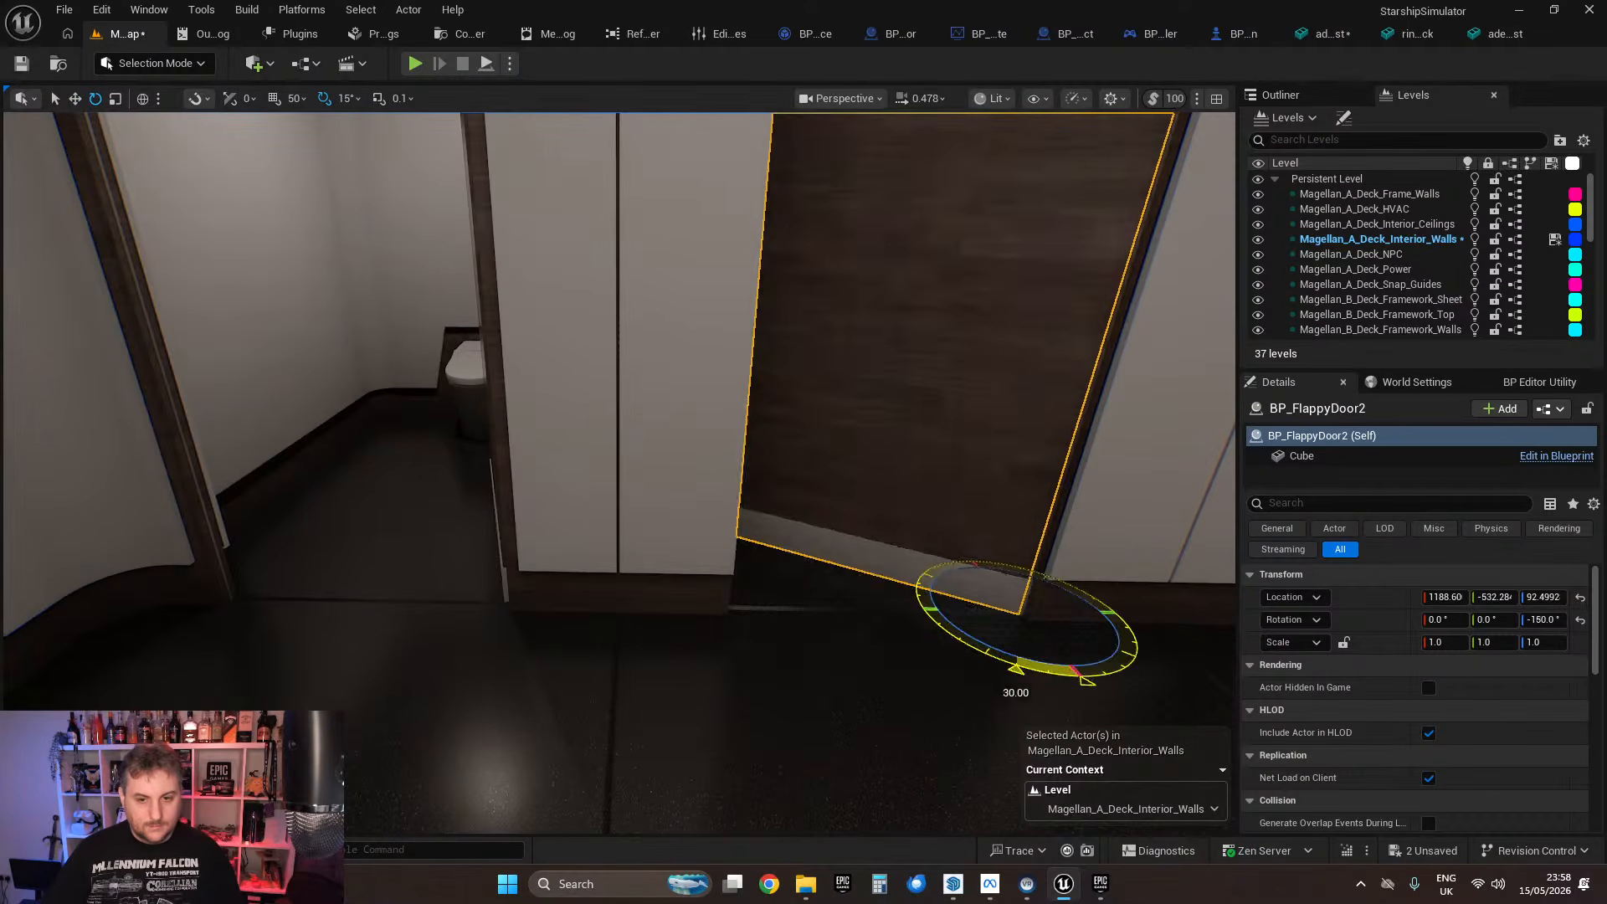
pyautogui.moveTo(1033, 628); pyautogui.dragTo(1033, 627, button='right')
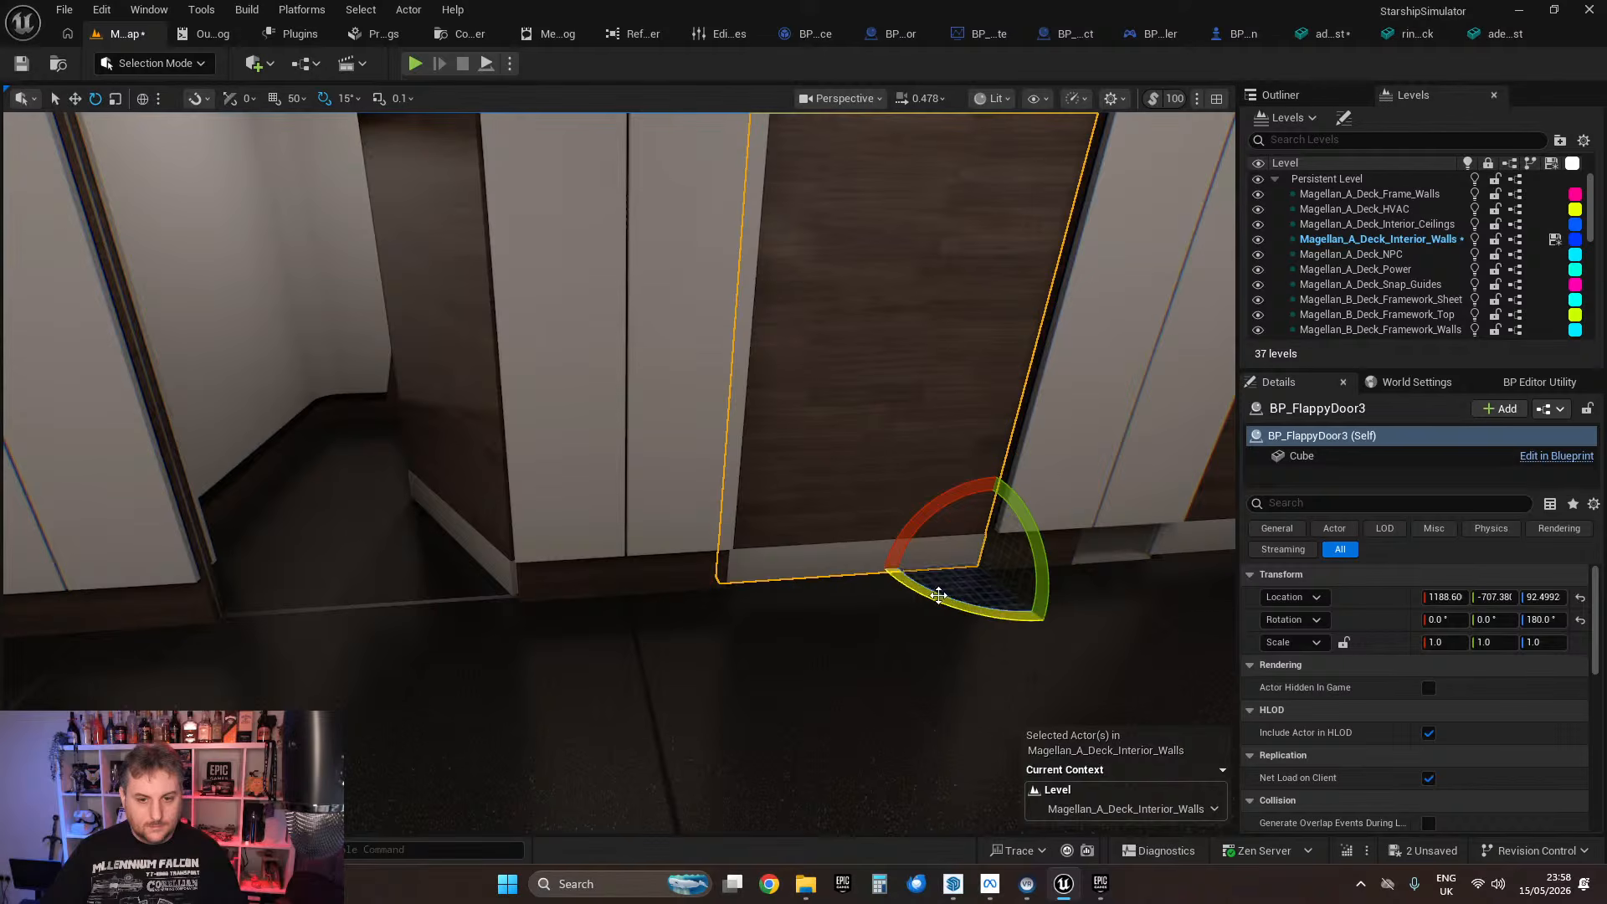
pyautogui.moveTo(791, 479); pyautogui.dragTo(791, 479, button='right')
pyautogui.moveTo(812, 643); pyautogui.dragTo(705, 554)
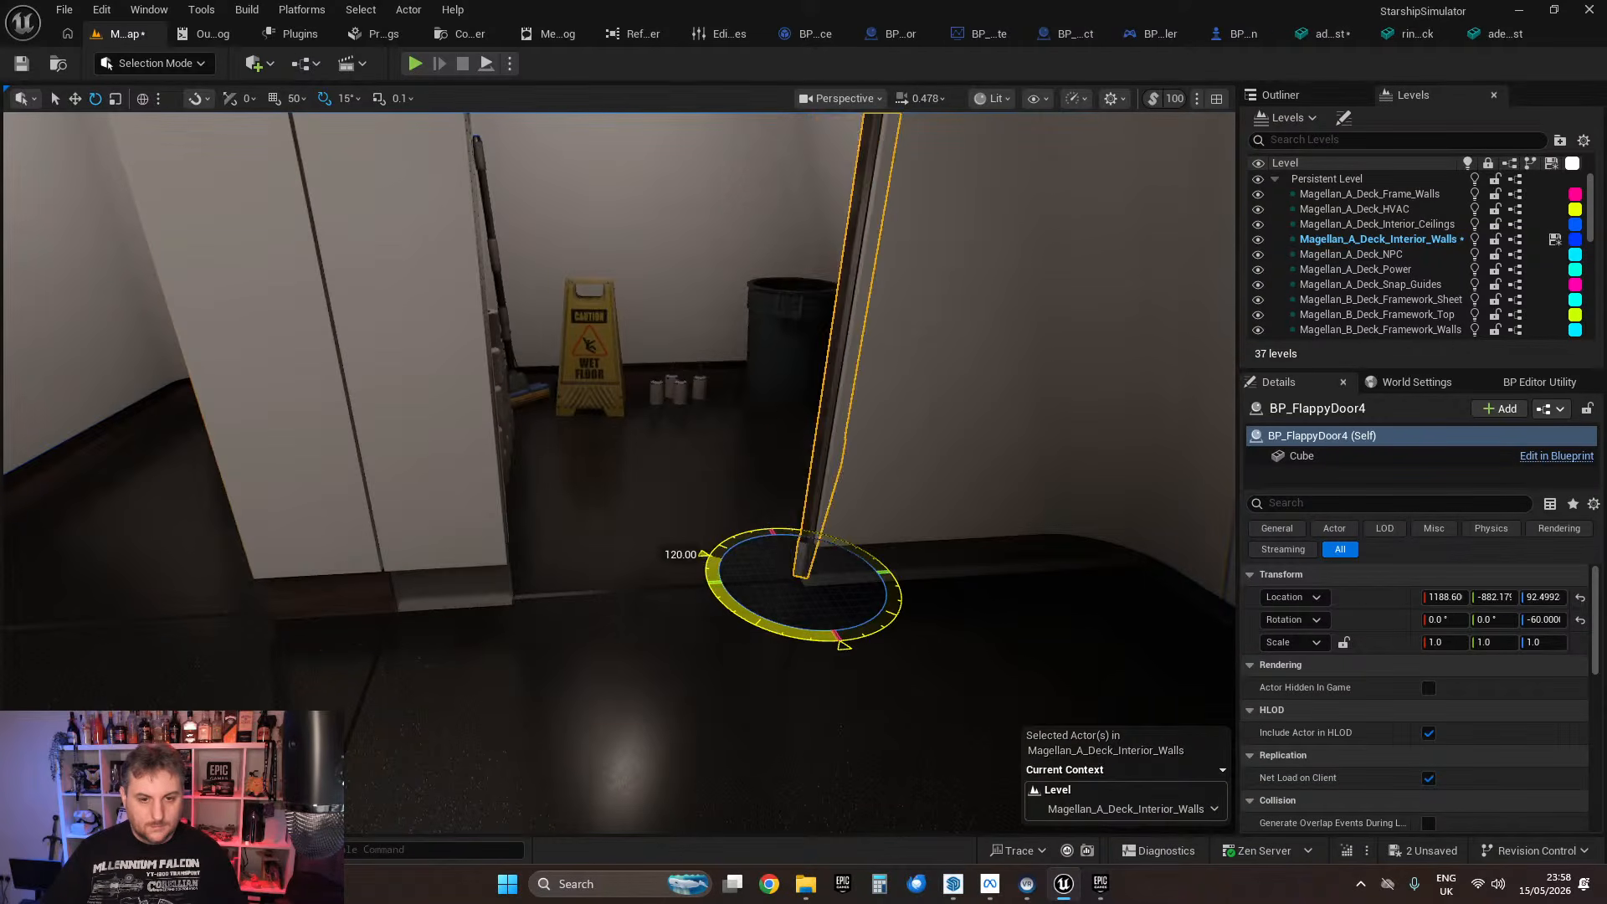
pyautogui.moveTo(706, 554); pyautogui.dragTo(717, 574, button='right')
pyautogui.press('Escape')
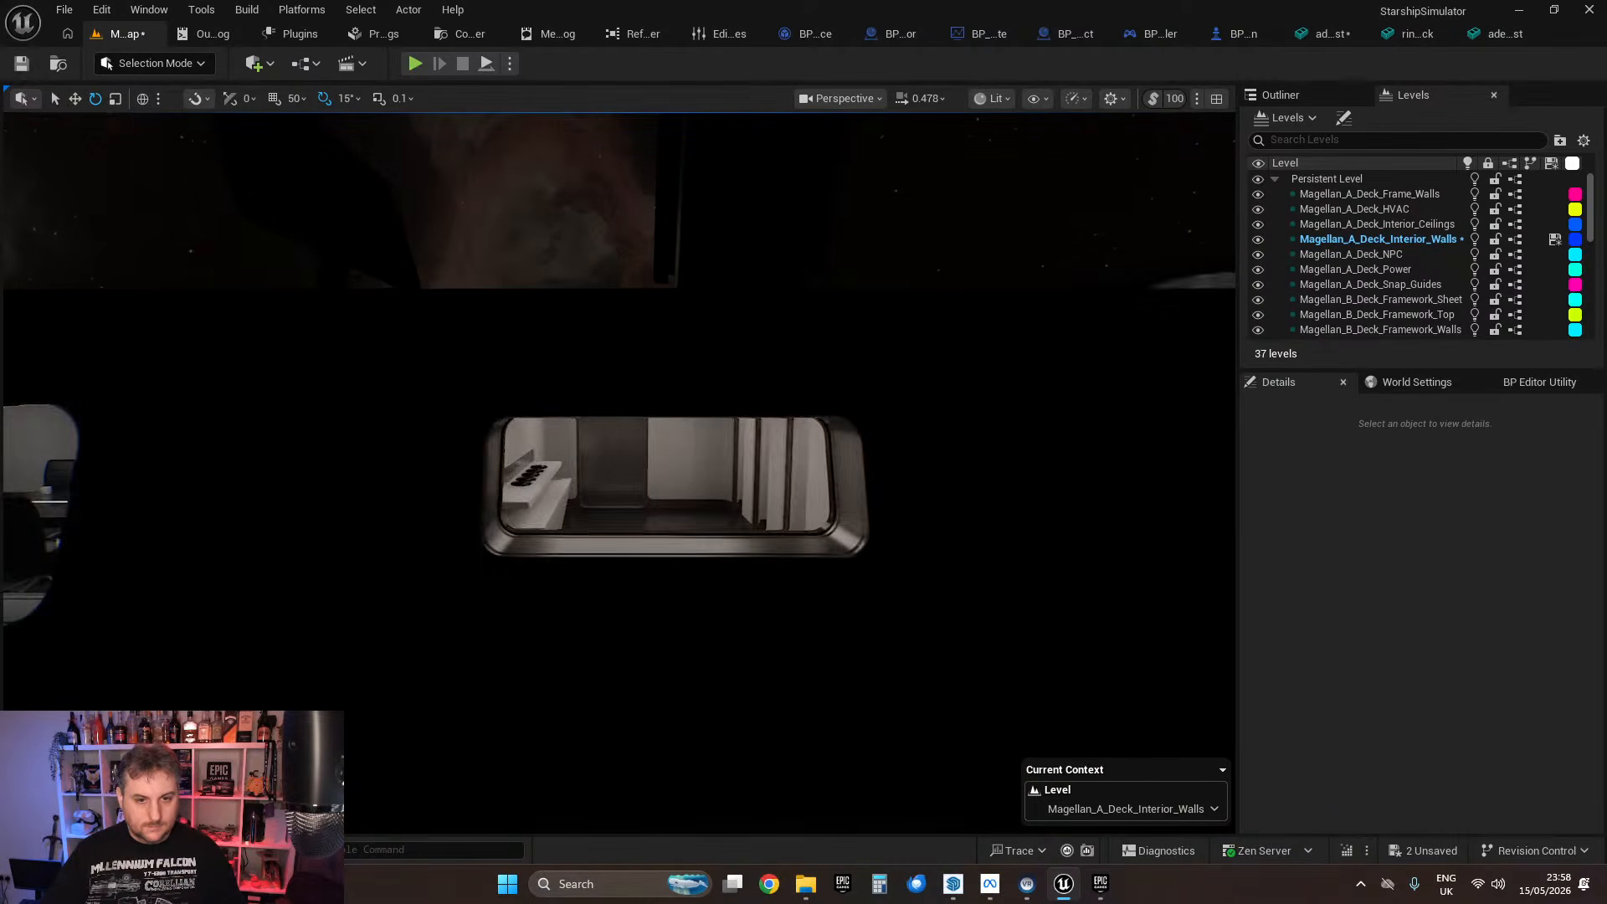
# Step: View the bathroom from outside through its window and examine the neighbouring meeting room through its windows
pyautogui.moveTo(718, 574); pyautogui.dragTo(718, 574, button='right')
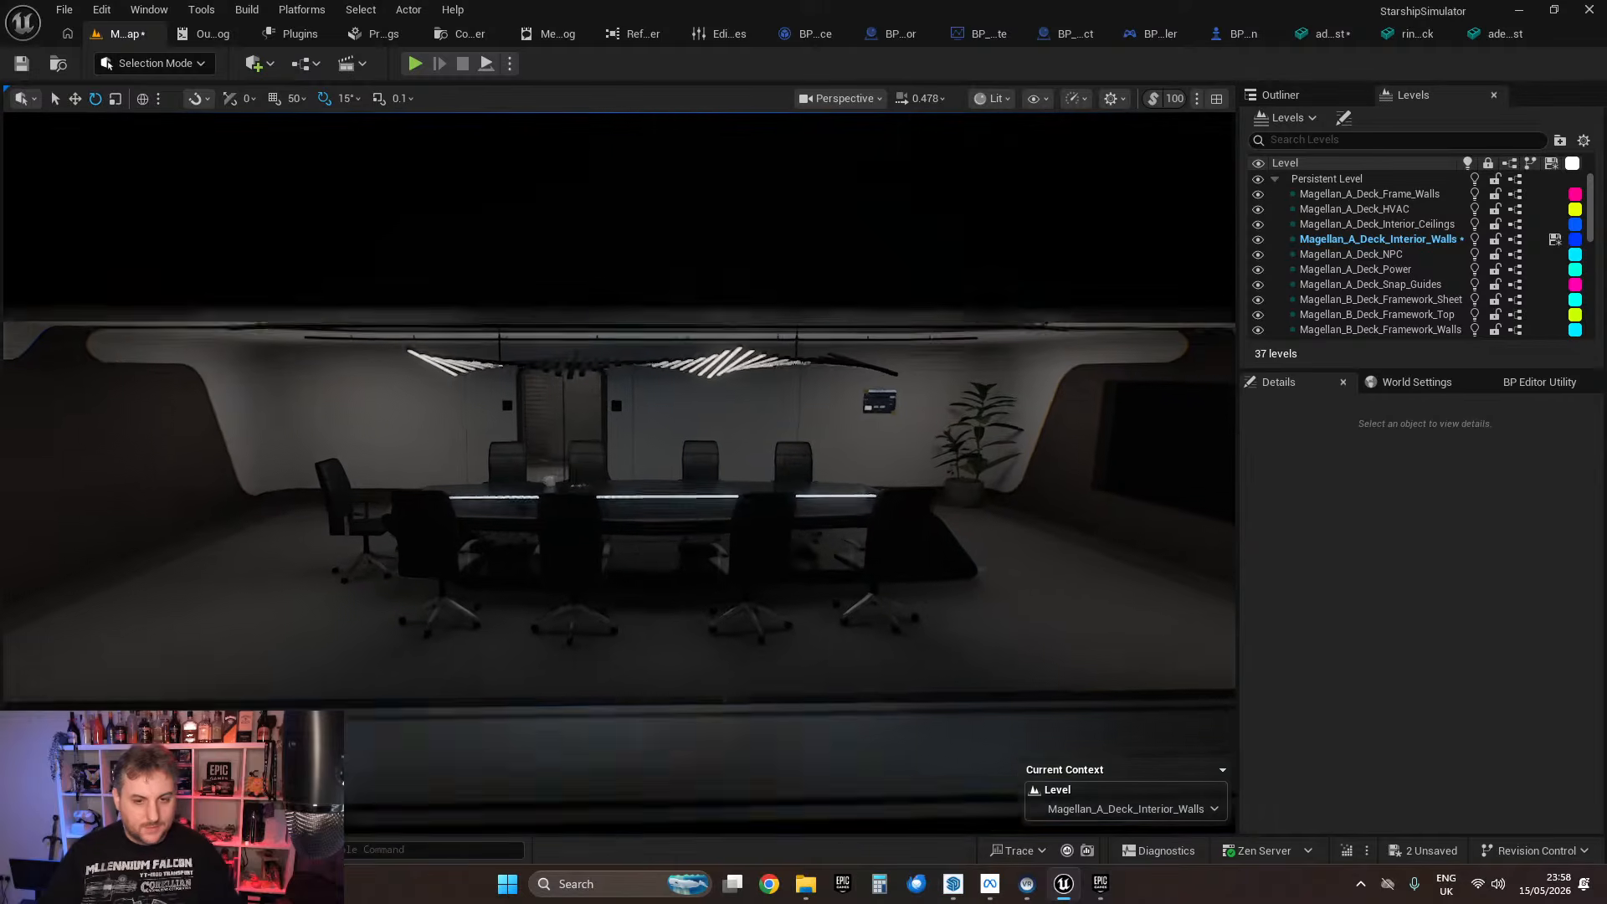
pyautogui.moveTo(718, 574); pyautogui.dragTo(717, 574, button='right')
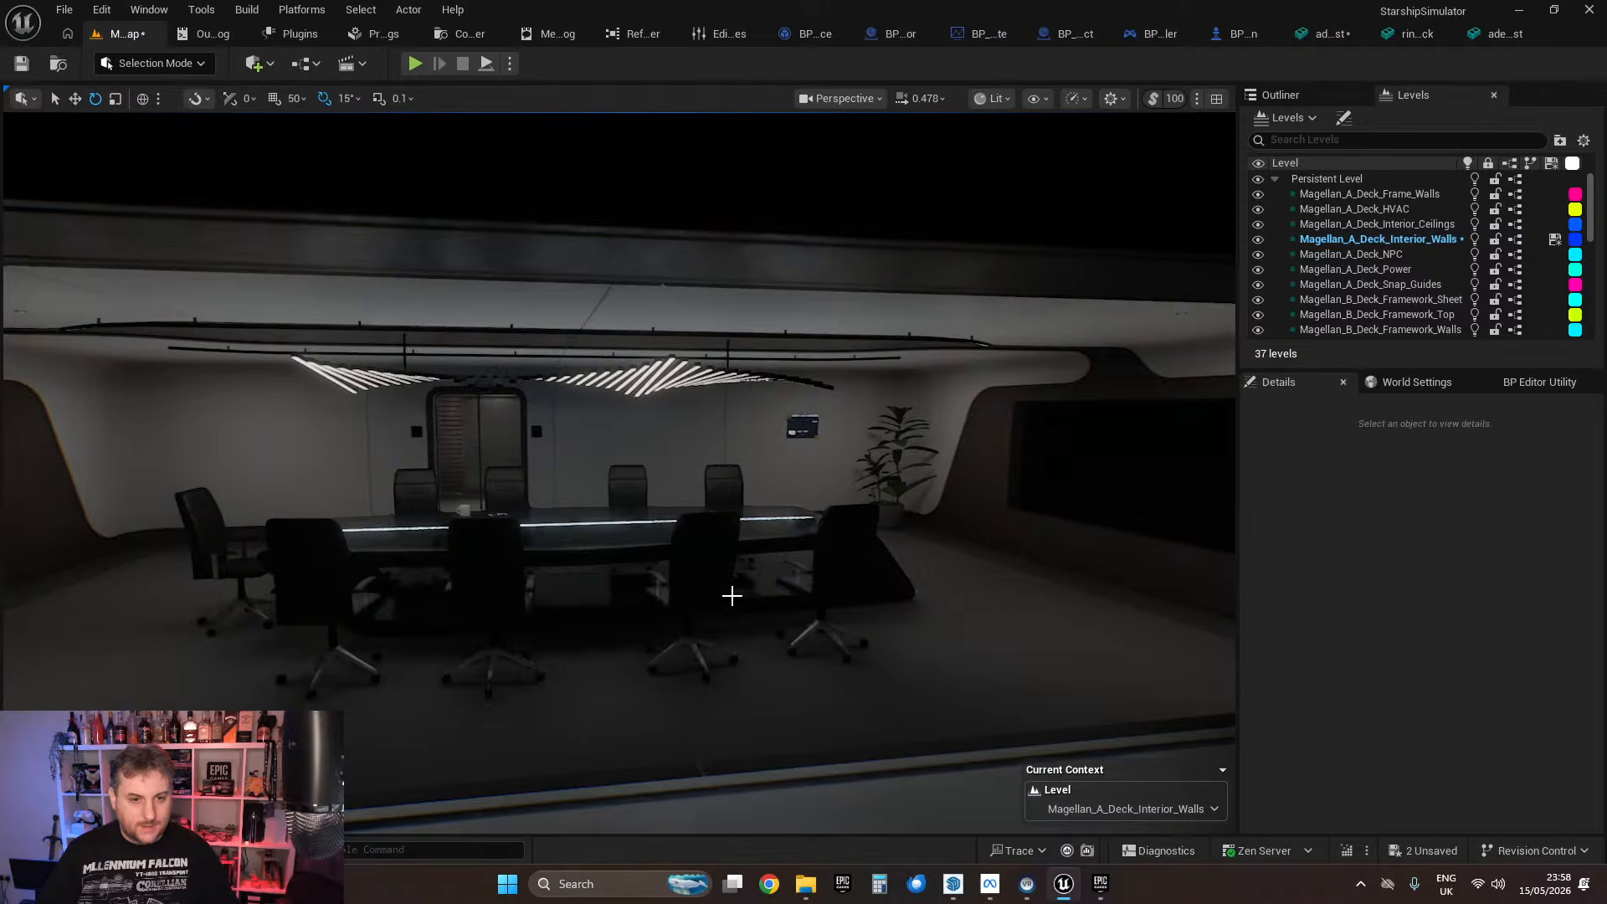
pyautogui.moveTo(731, 596); pyautogui.dragTo(732, 595, button='right')
pyautogui.moveTo(621, 539); pyautogui.dragTo(621, 538, button='right')
# Step: Select both round ceiling lights in the main bathroom area and set their Base Light Temperature to 5500
pyautogui.click(646, 187)
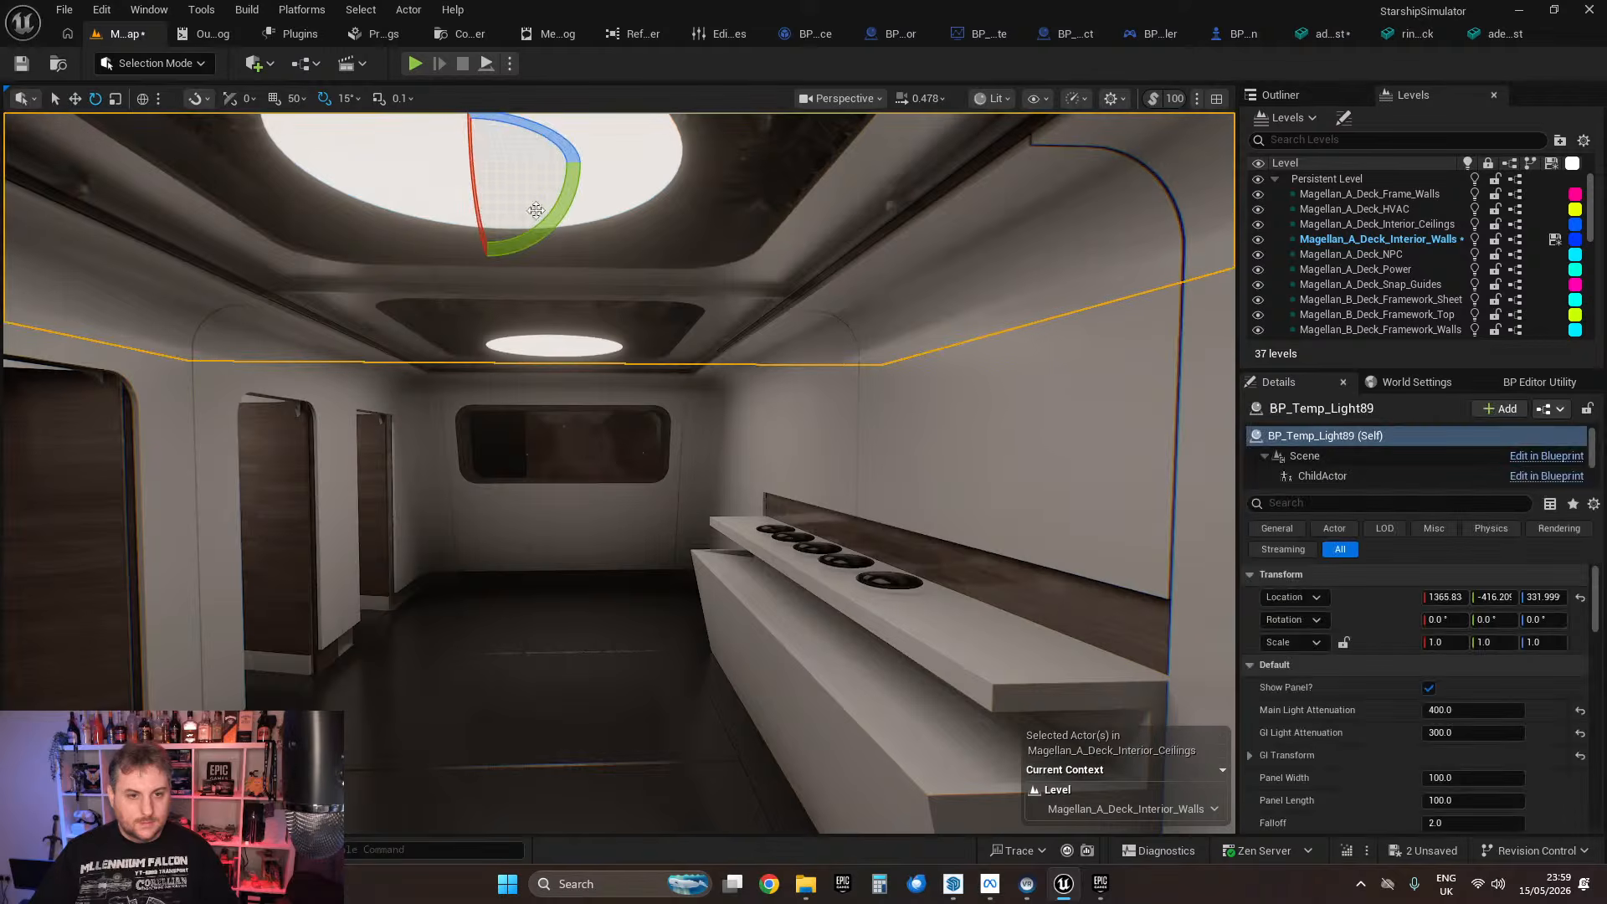
pyautogui.moveTo(646, 187); pyautogui.dragTo(647, 187, button='right')
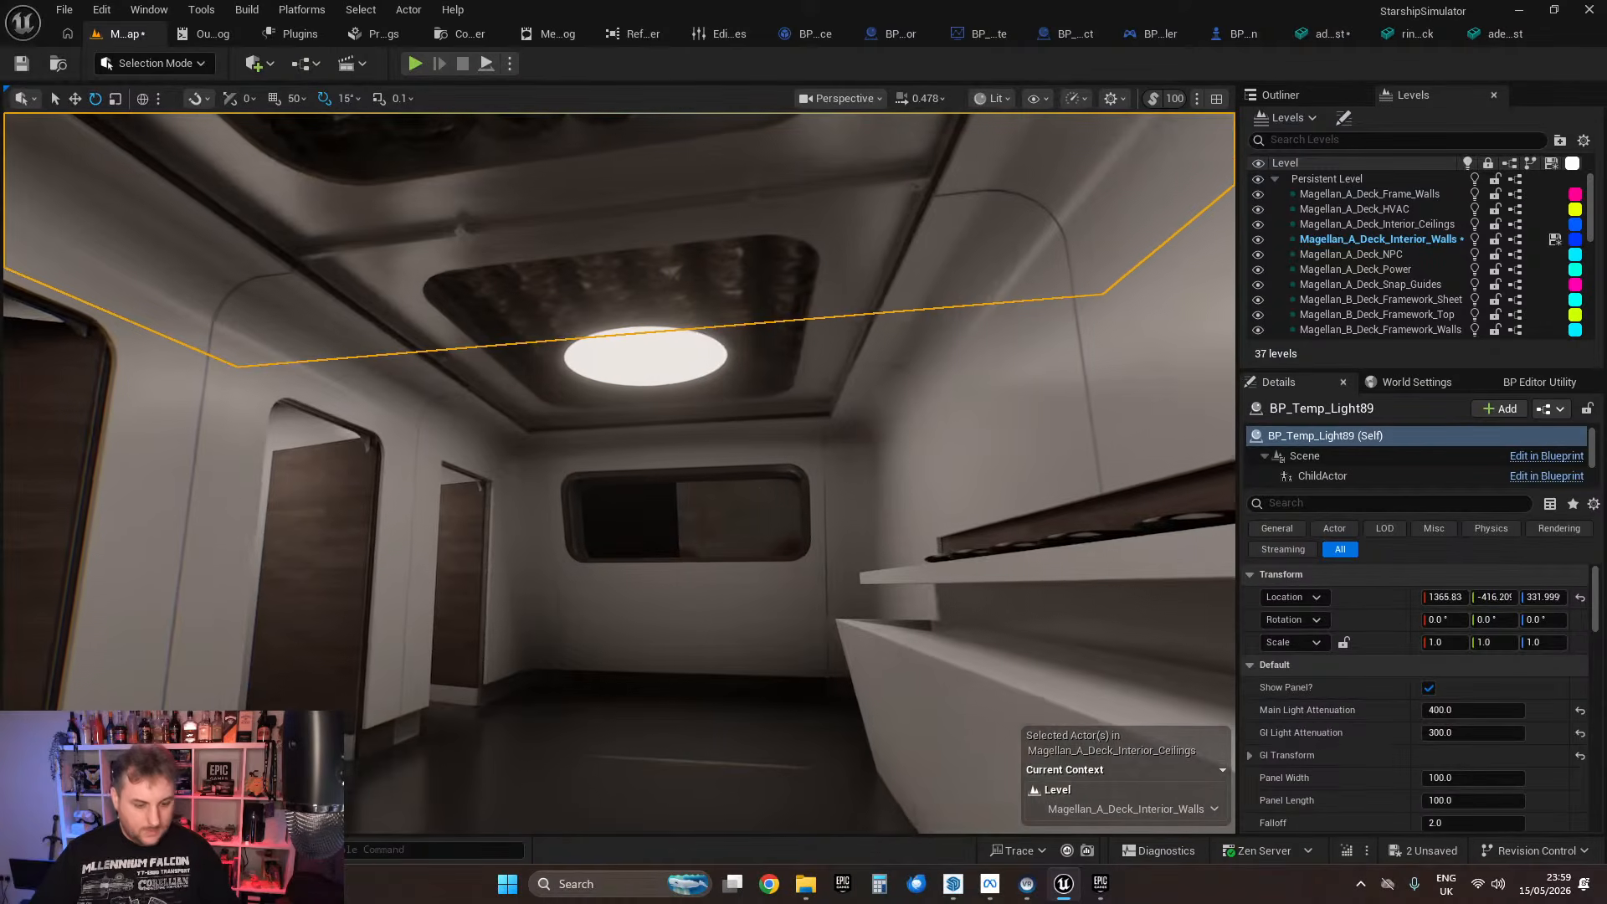
pyautogui.moveTo(643, 370); pyautogui.dragTo(545, 269, button='right')
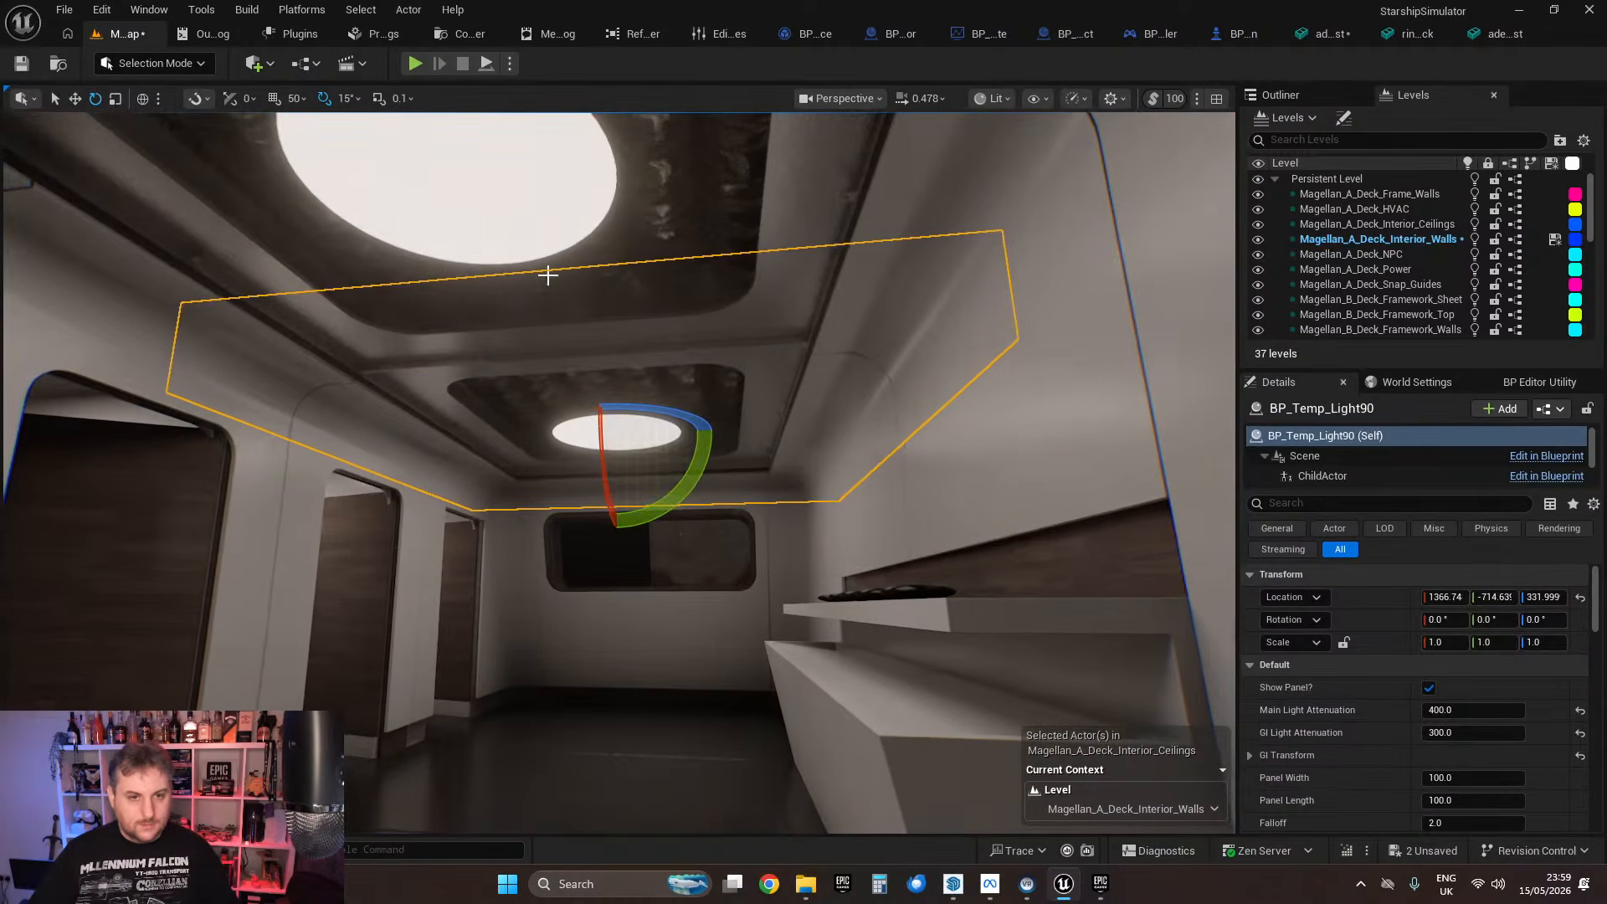
pyautogui.keyDown('ctrl'); pyautogui.click(568, 279); pyautogui.keyUp('ctrl')
pyautogui.scroll(-4, 1405, 740)
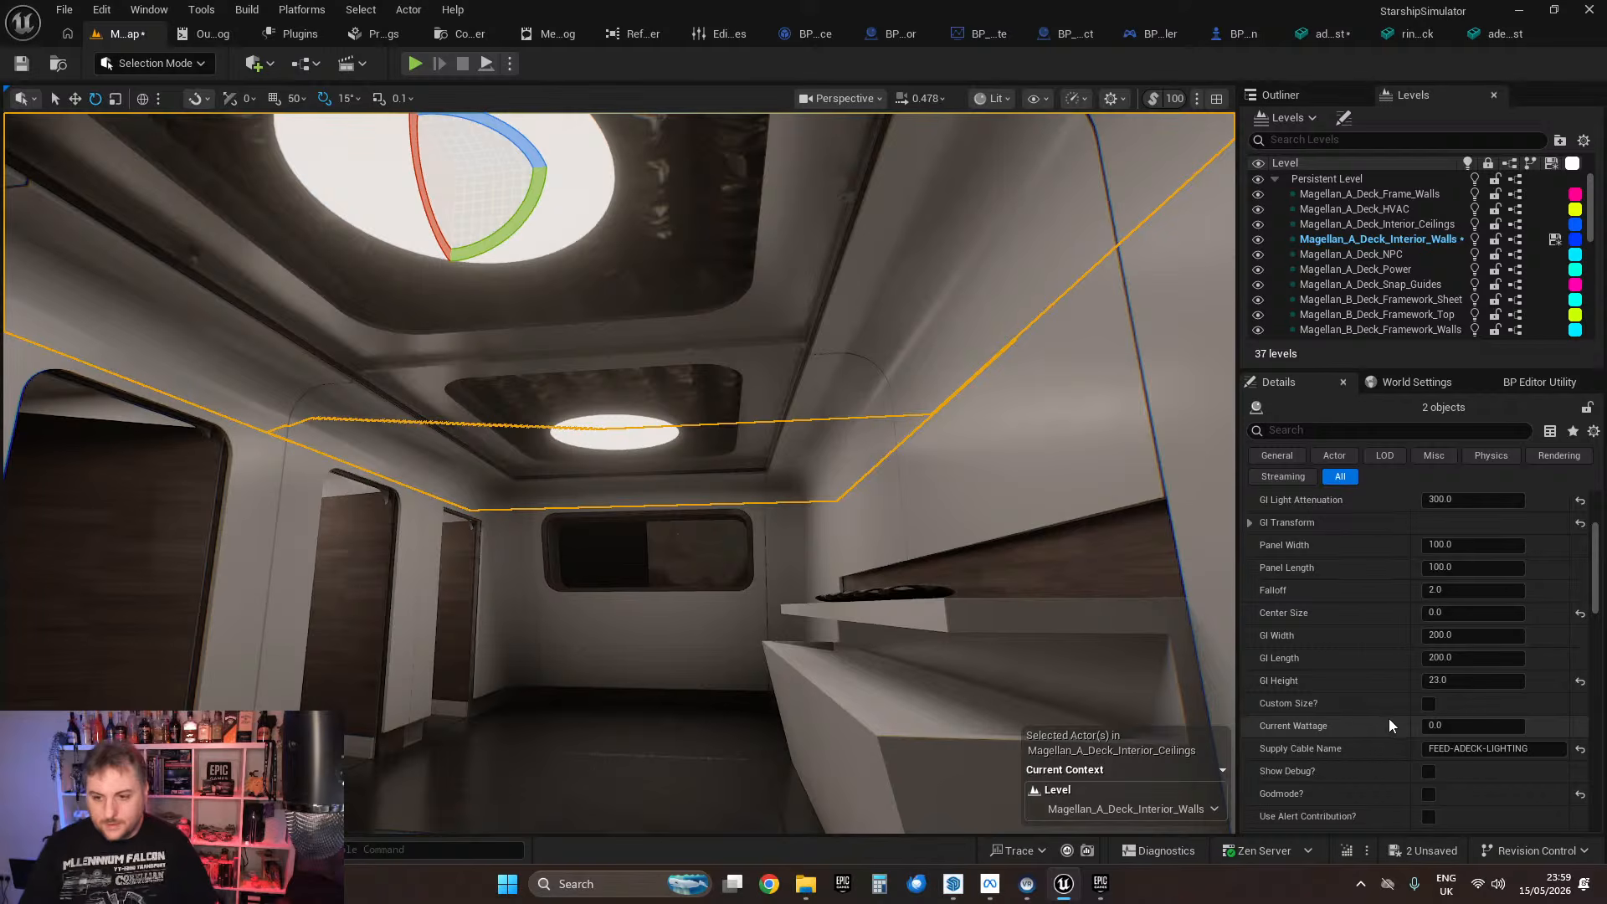
pyautogui.scroll(3, 1389, 718)
pyautogui.scroll(-2, 1350, 725)
pyautogui.scroll(-5, 1350, 725)
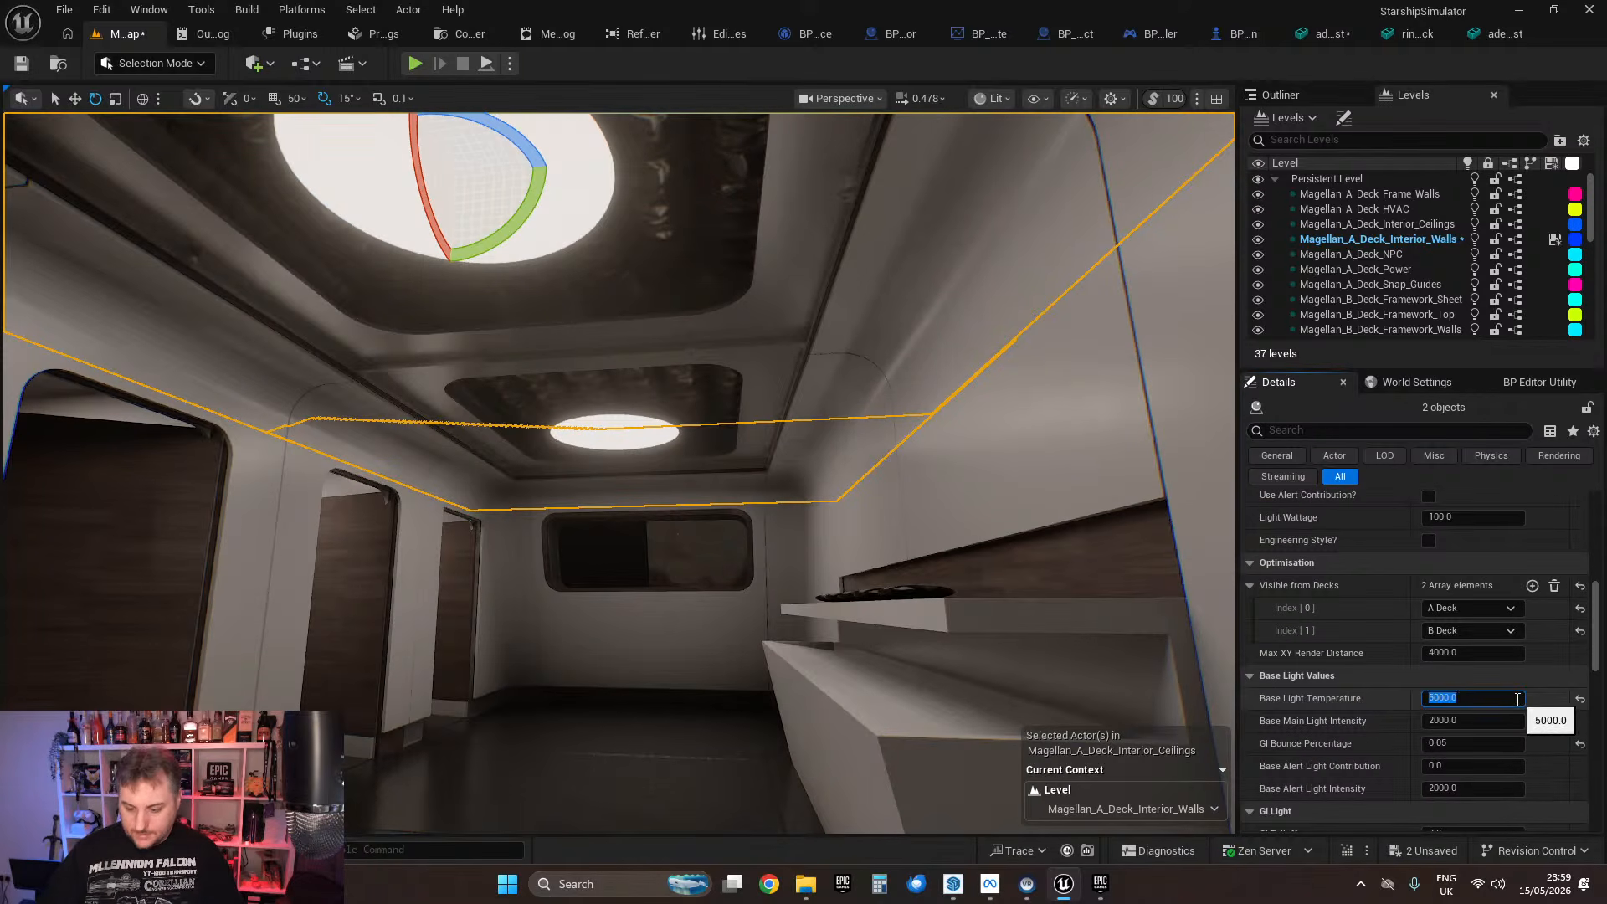
pyautogui.write('550')
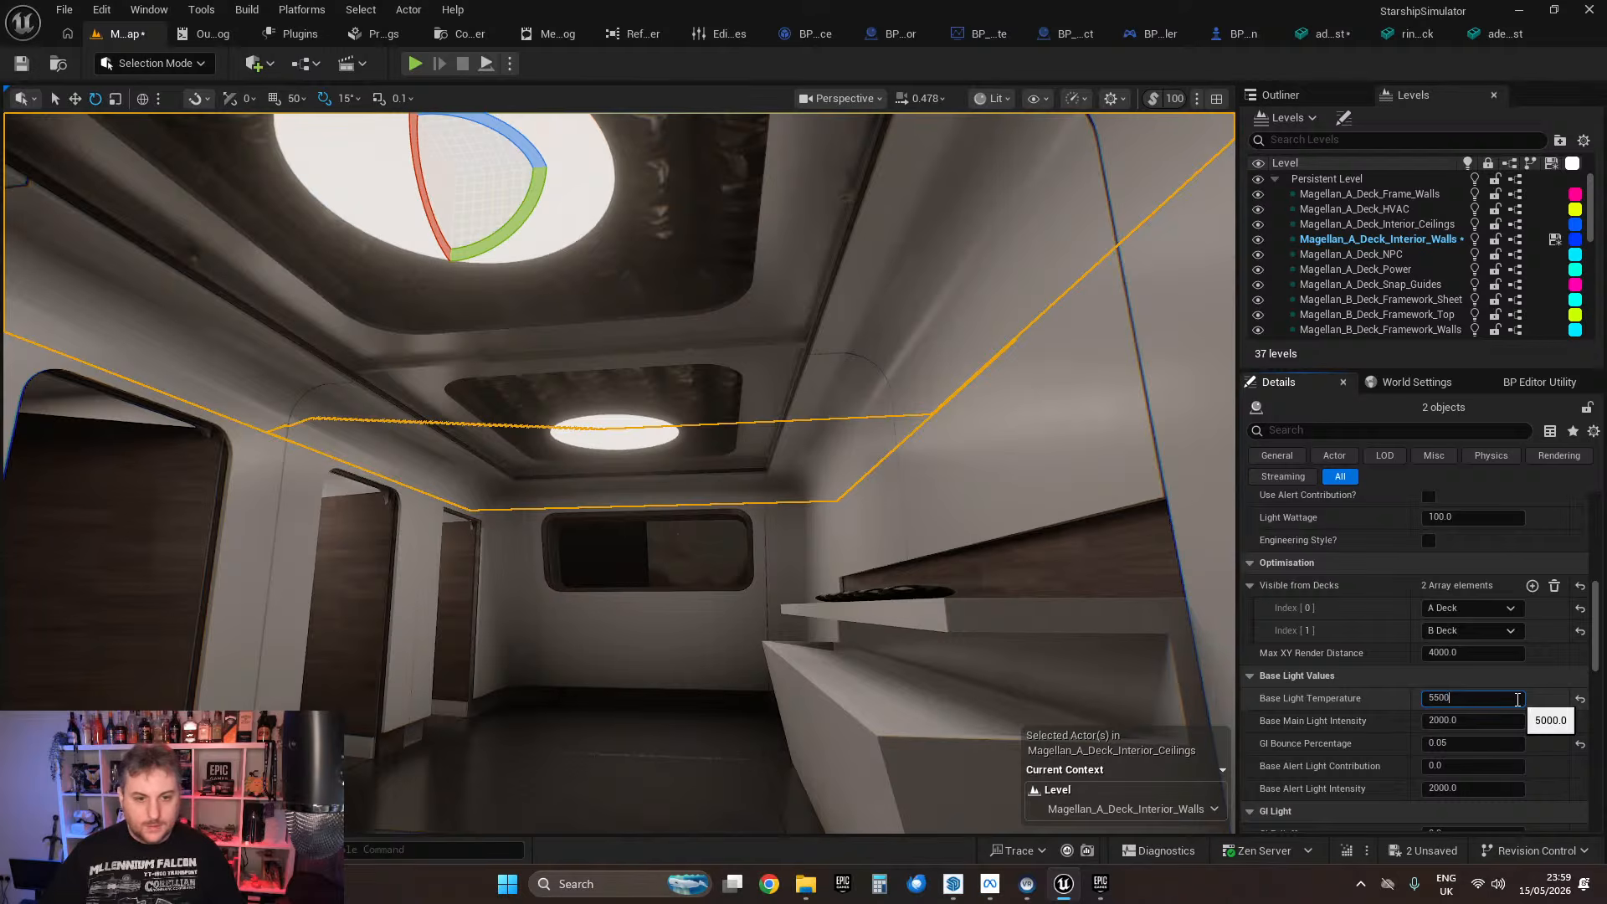
pyautogui.press('Return')
pyautogui.moveTo(710, 484); pyautogui.dragTo(731, 474, button='right')
pyautogui.press('Escape')
# Step: Select the four ceiling lights inside the cubicles and cleaning closet and set their Base Light Temperature to 5500
pyautogui.moveTo(667, 341); pyautogui.dragTo(720, 341, button='right')
pyautogui.click(586, 272)
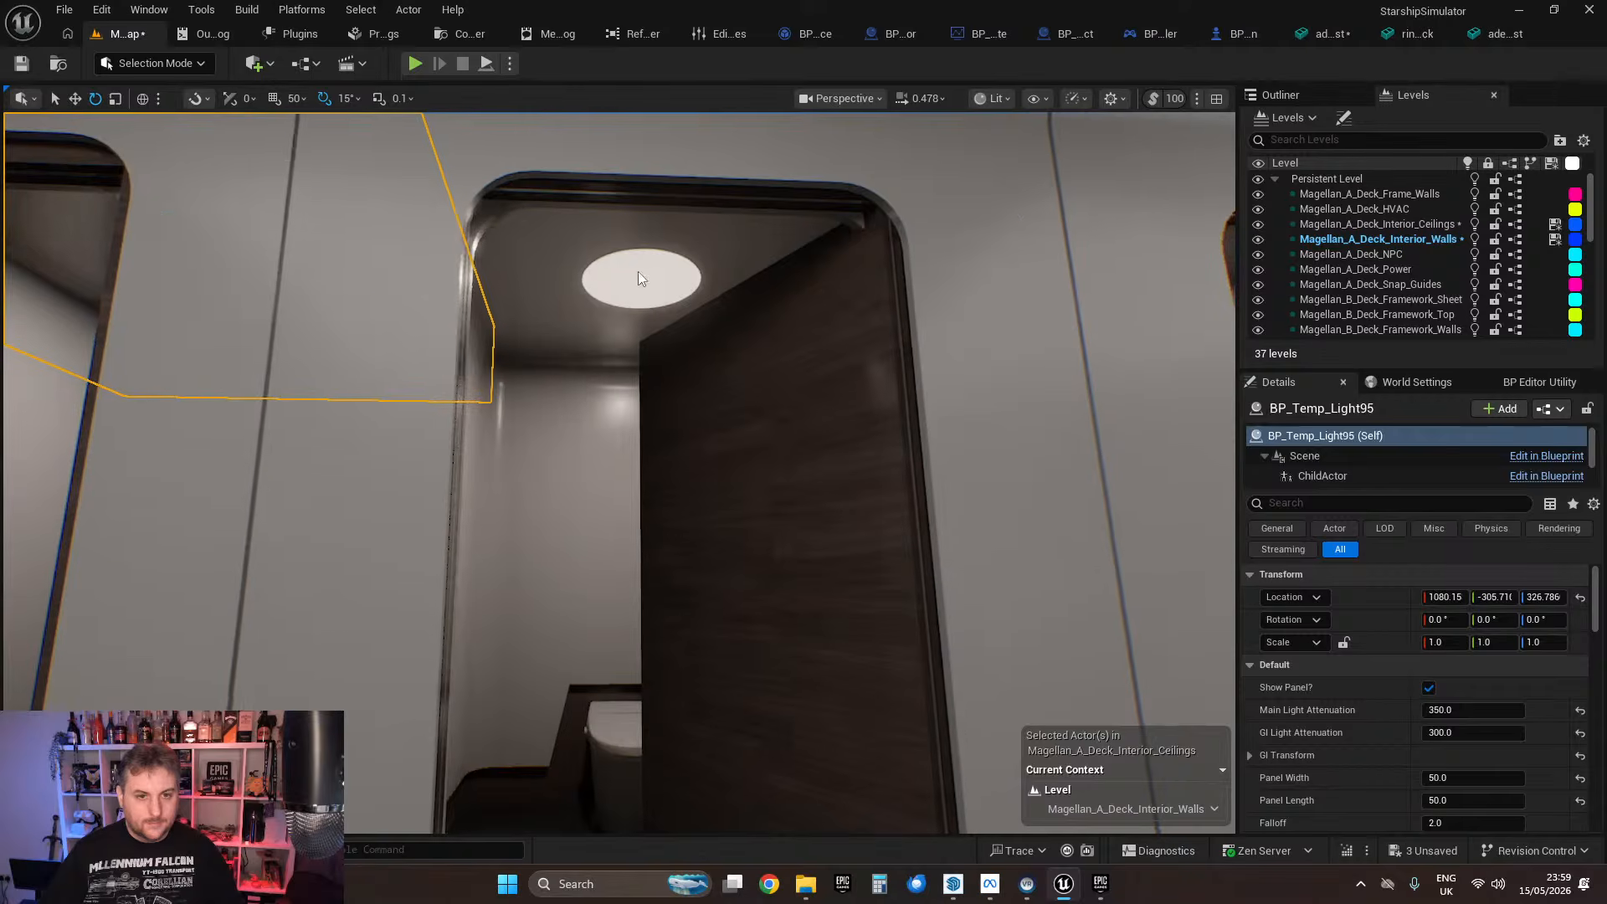
pyautogui.keyDown('shift'); pyautogui.click(638, 277); pyautogui.keyUp('shift')
pyautogui.moveTo(638, 276); pyautogui.dragTo(811, 365, button='right')
pyautogui.keyDown('shift'); pyautogui.click(647, 287); pyautogui.keyUp('shift')
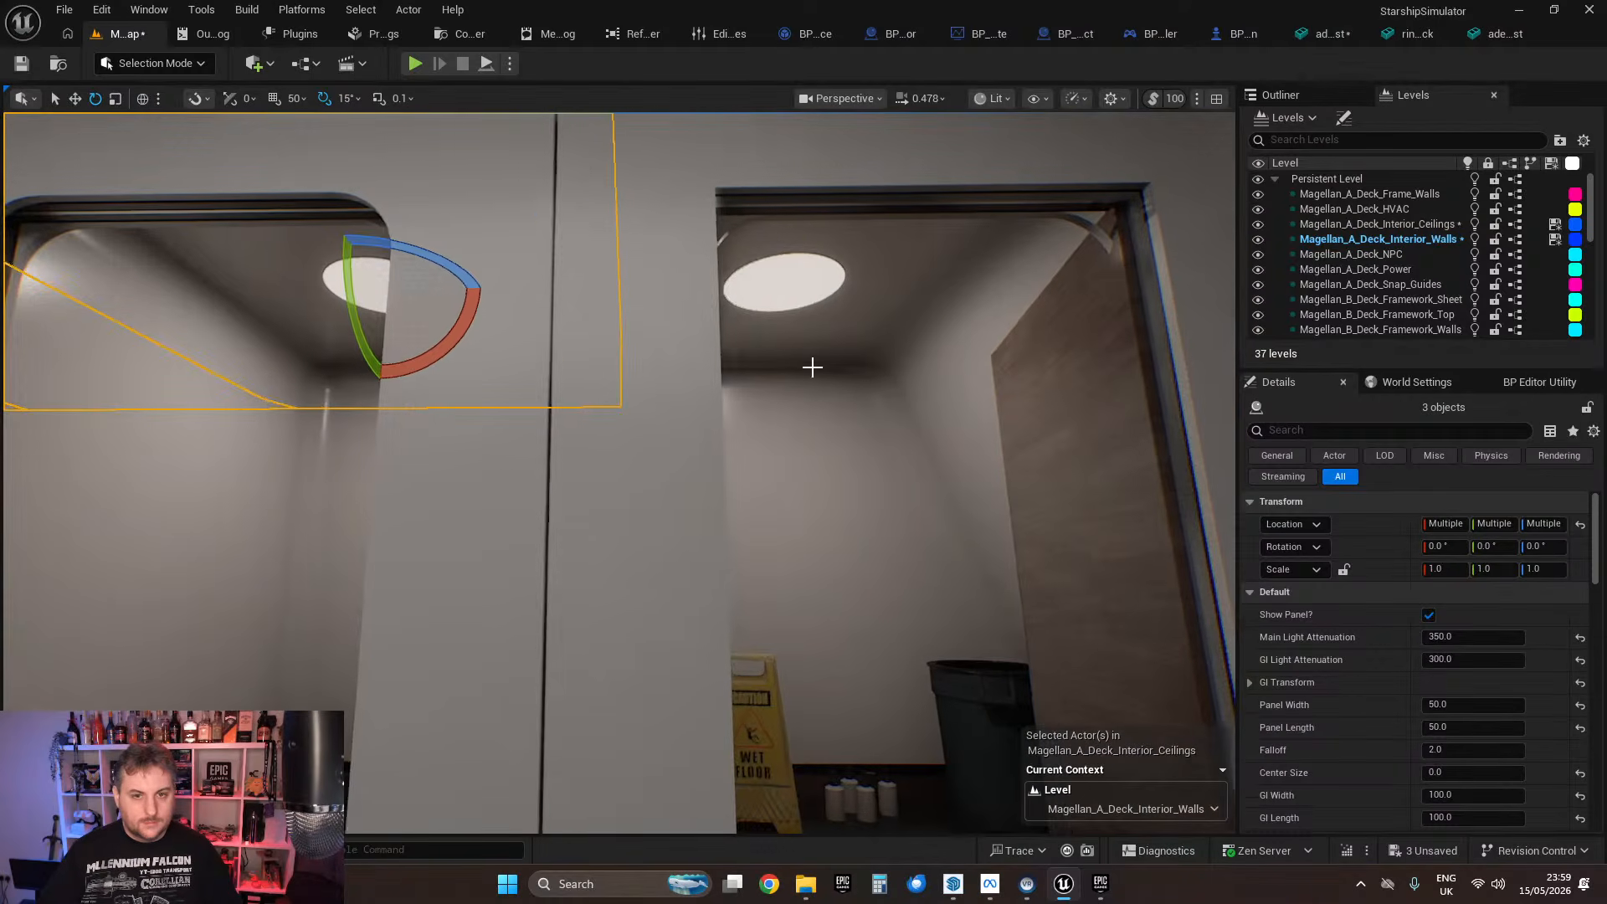
pyautogui.keyDown('shift'); pyautogui.click(783, 276); pyautogui.keyUp('shift')
pyautogui.scroll(-10, 1486, 749)
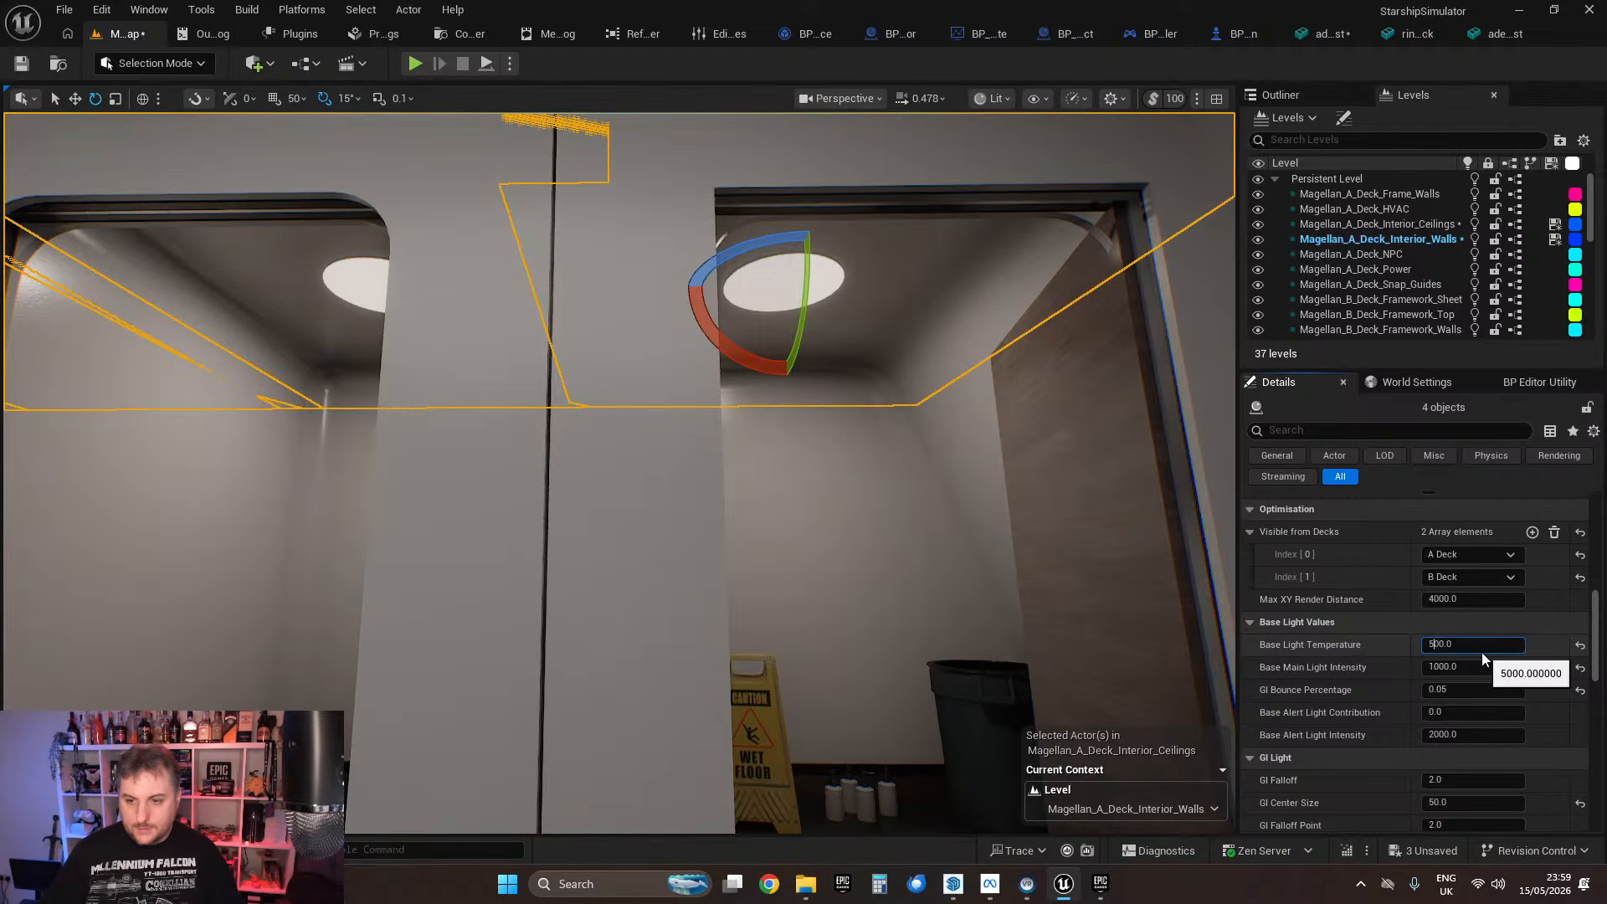
pyautogui.write('5')
pyautogui.press('Return')
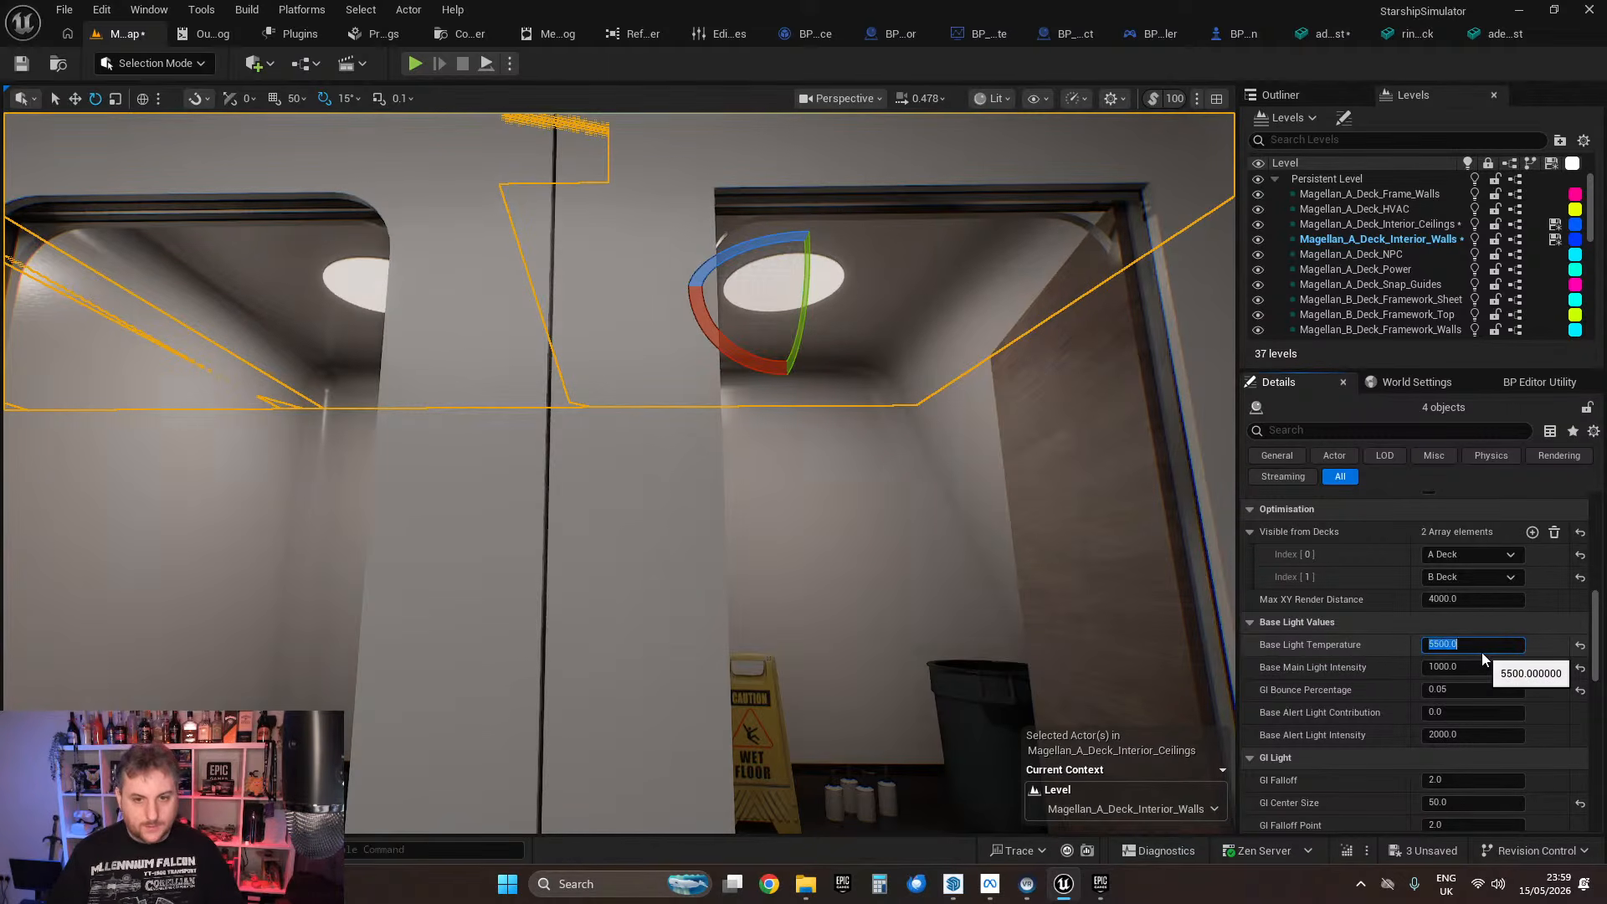
pyautogui.moveTo(915, 423); pyautogui.dragTo(803, 442, button='right')
pyautogui.press('Escape')
# Step: Examine the relit bathroom from the window end to the entrance door, including the sink counter and open cubicles
pyautogui.press('w')
pyautogui.scroll(-2, 640, 414)
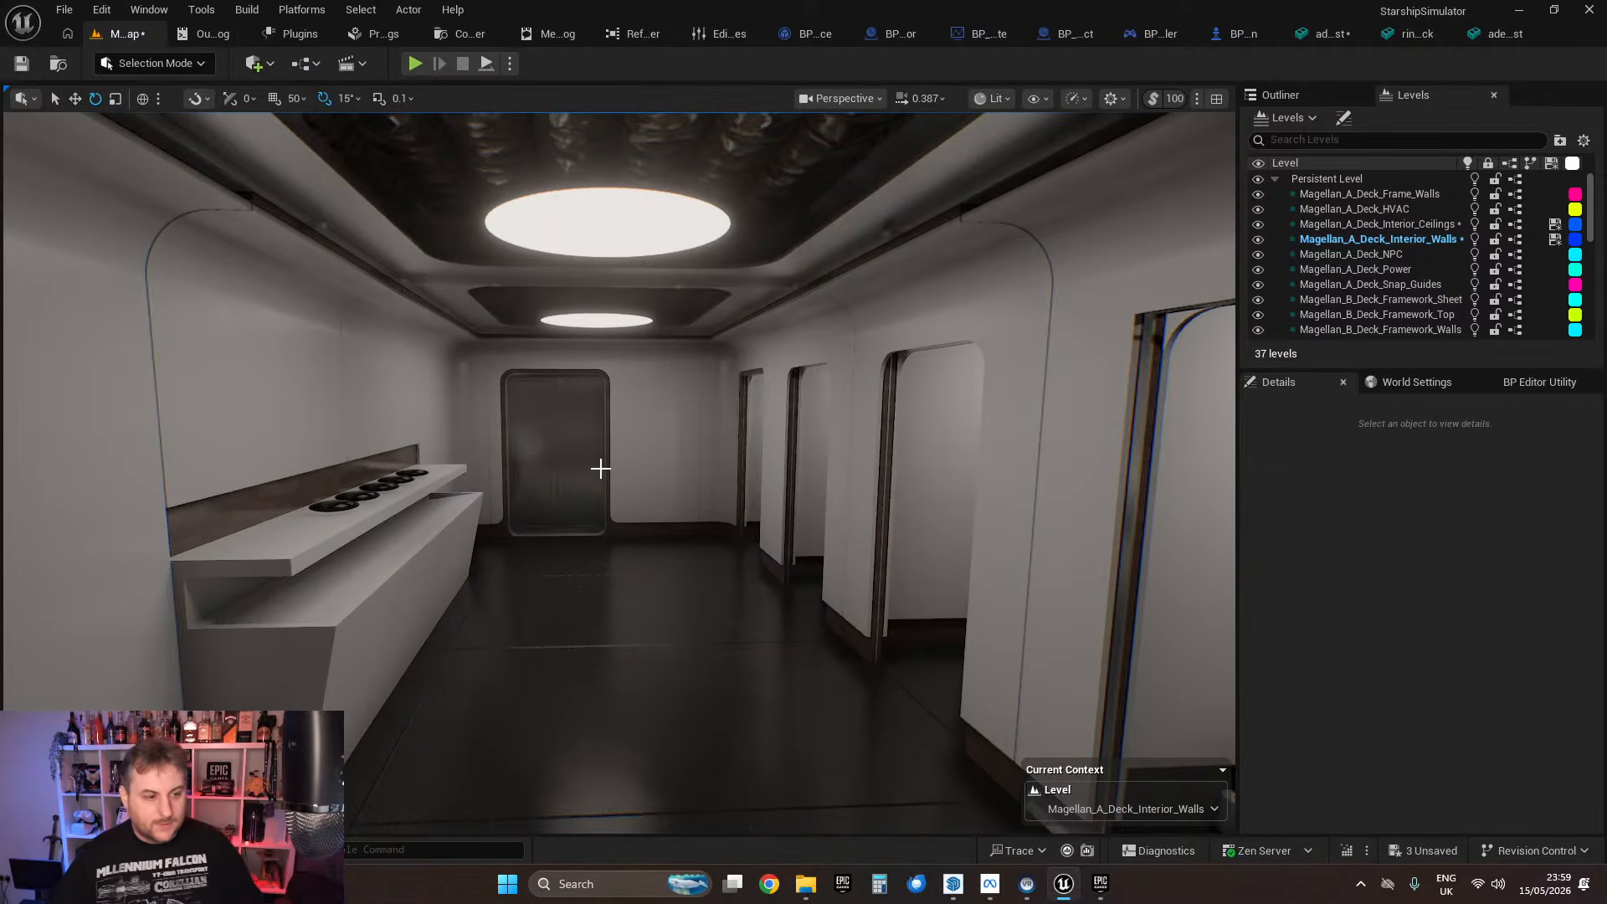
pyautogui.press('w')
pyautogui.moveTo(502, 531); pyautogui.dragTo(465, 610, button='right')
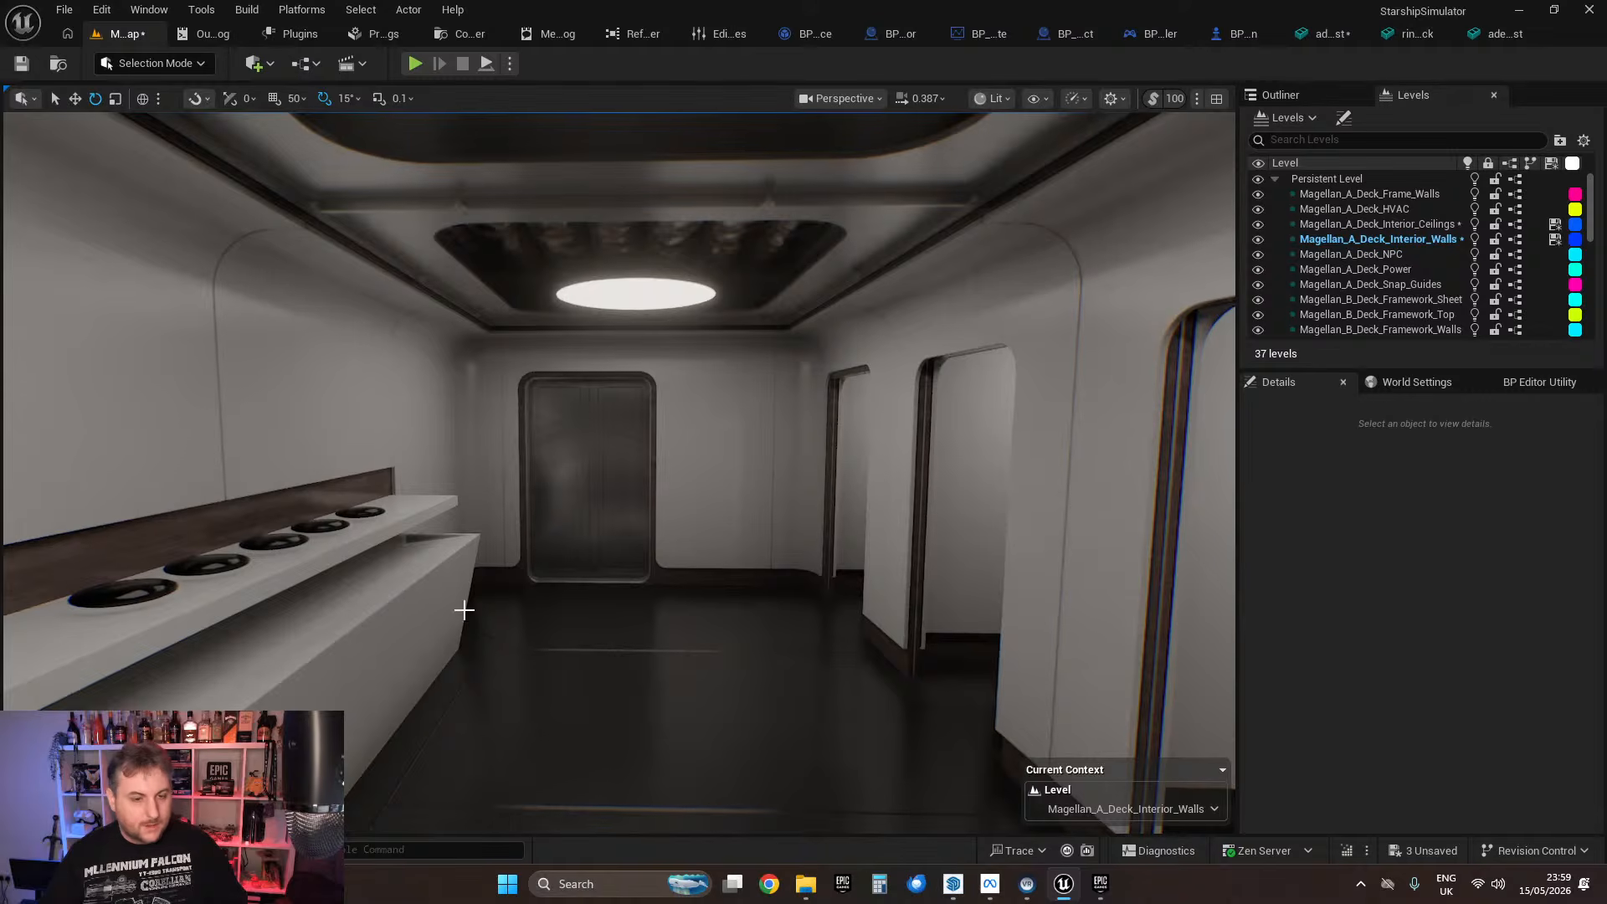
pyautogui.press('w')
pyautogui.moveTo(475, 533); pyautogui.dragTo(302, 540, button='right')
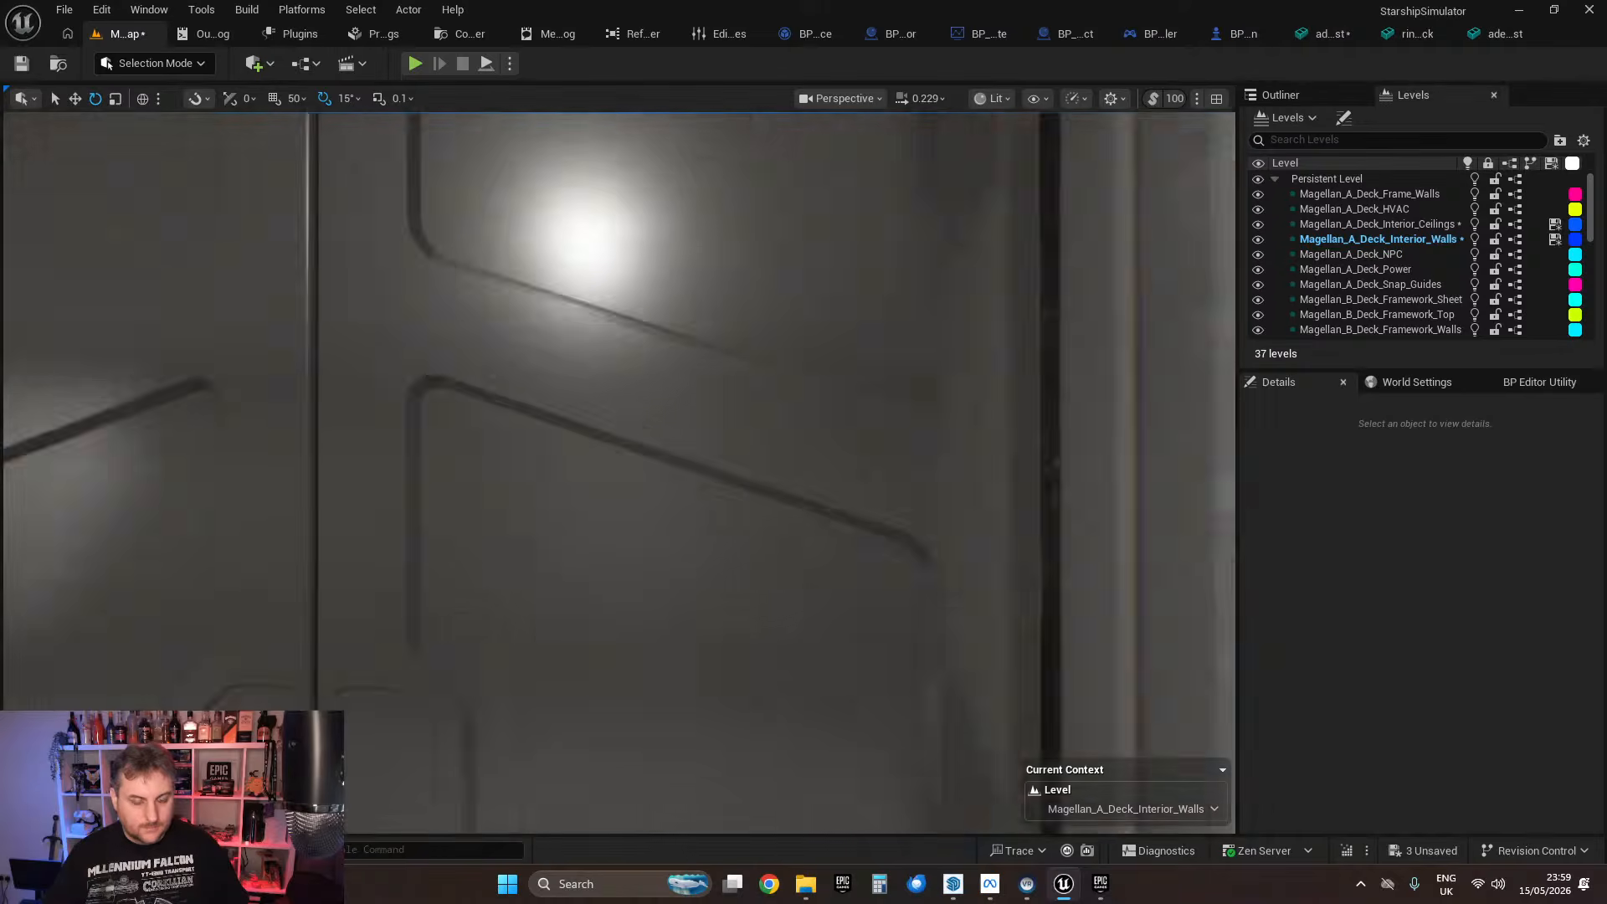
pyautogui.press('w')
pyautogui.moveTo(502, 527); pyautogui.dragTo(639, 509, button='right')
pyautogui.press('w')
pyautogui.press('d')
pyautogui.press('w')
pyautogui.press('w')
pyautogui.press('a')
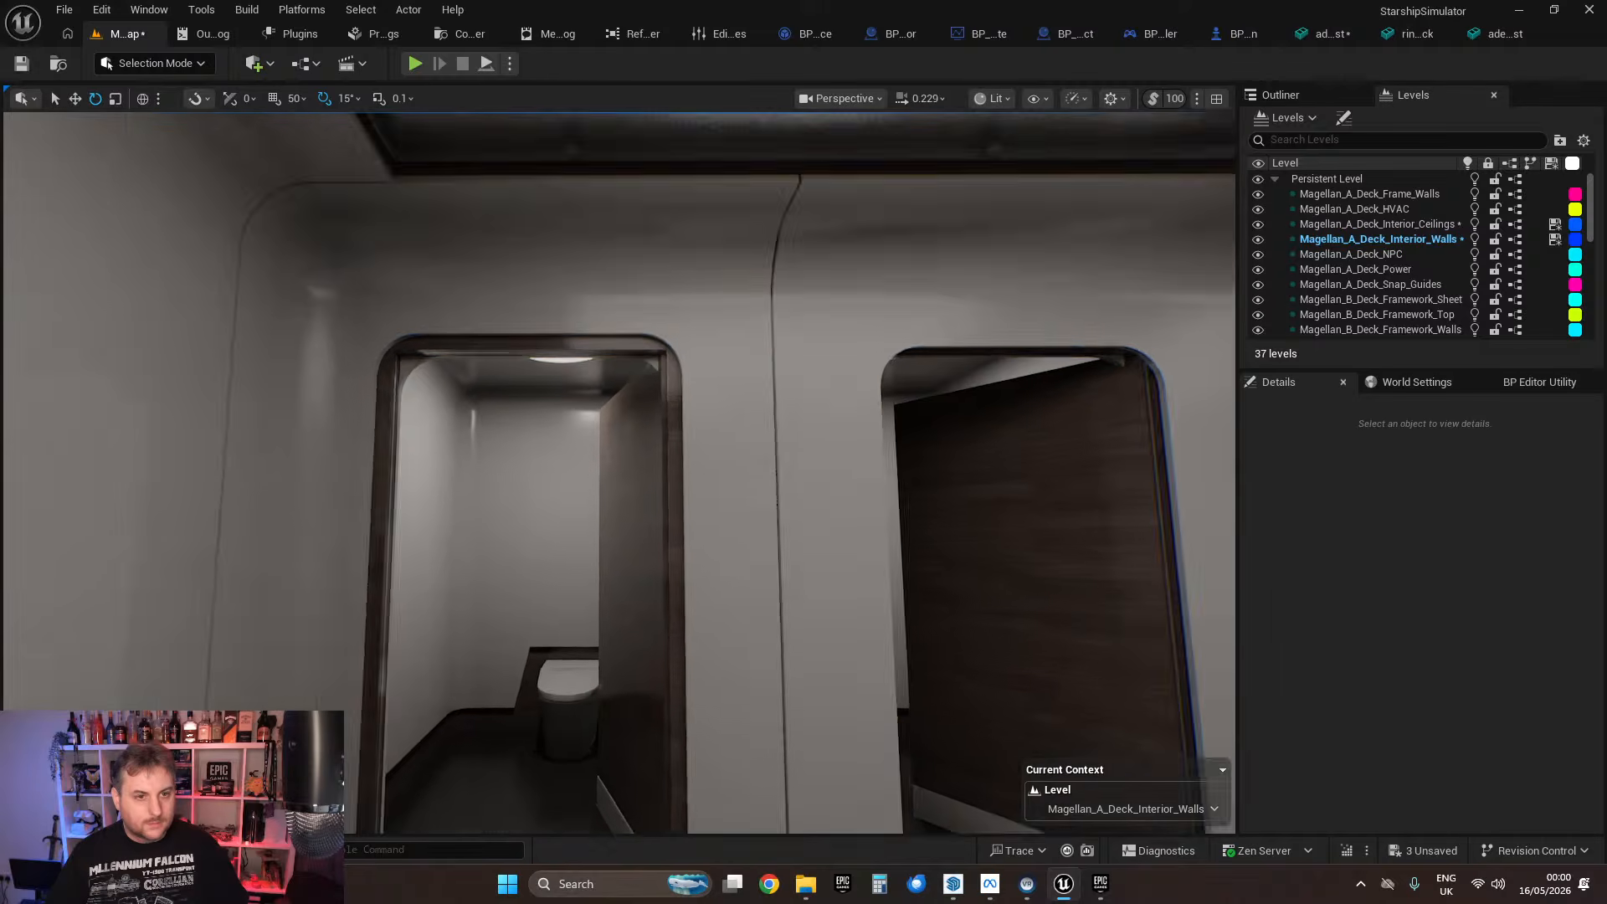
pyautogui.moveTo(749, 525); pyautogui.dragTo(855, 455, button='right')
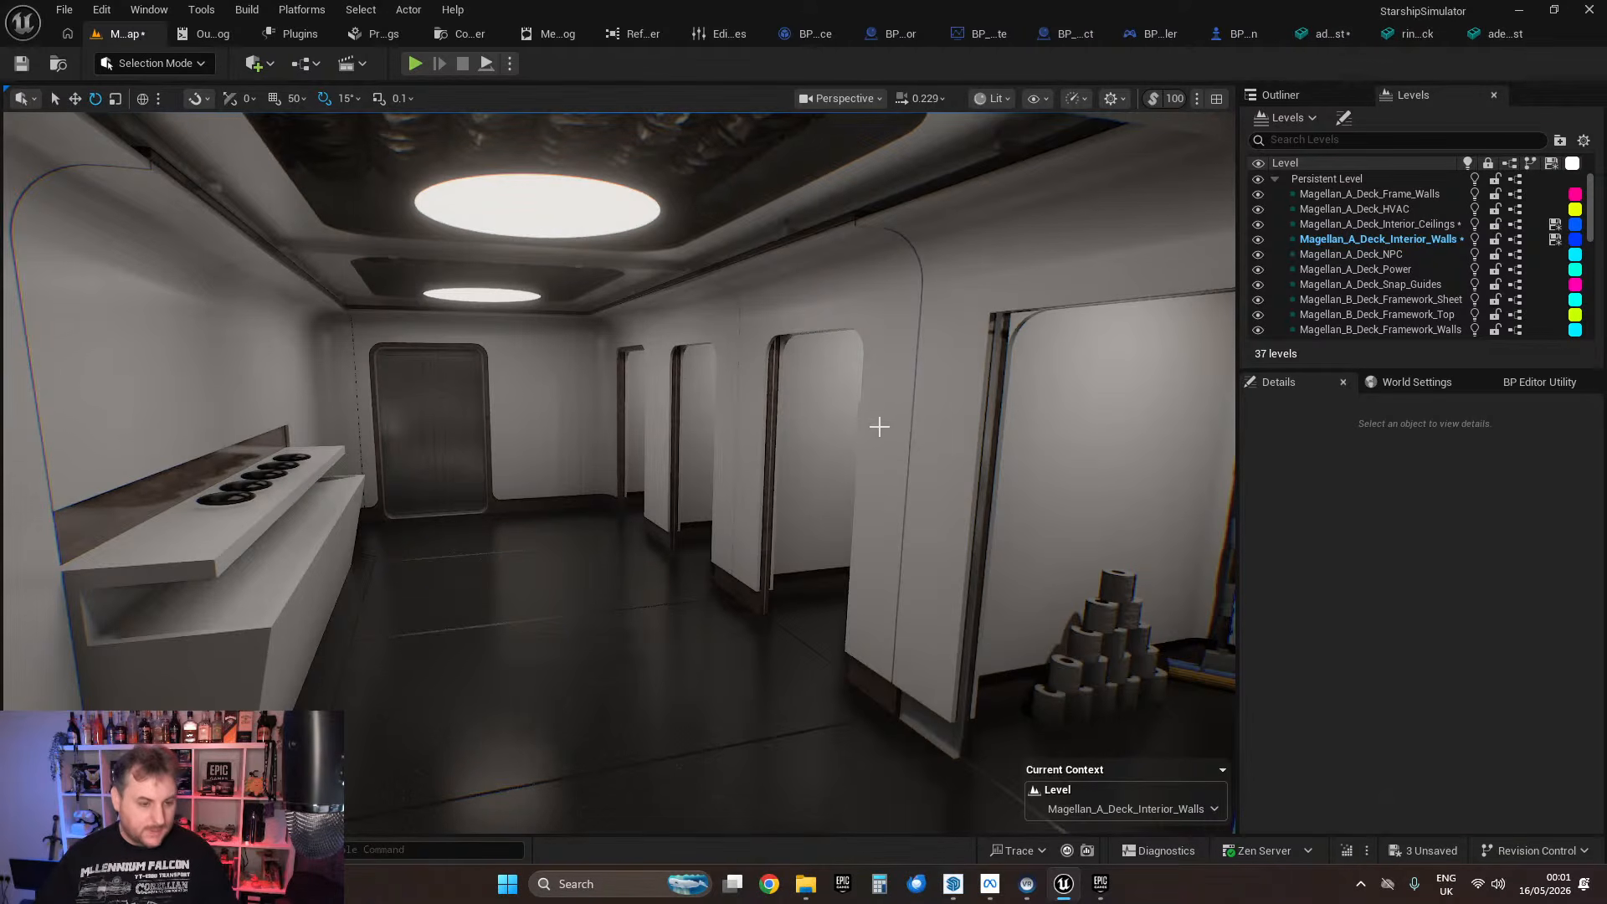
# Step: Examine the cleaning closet's doorway, skirting and floor threshold from close up, and view the whole row of cubicles again
pyautogui.press('w')
pyautogui.moveTo(620, 472); pyautogui.dragTo(746, 481, button='right')
pyautogui.scroll(2, 829, 418)
pyautogui.press('w')
pyautogui.press('s')
pyautogui.press('w')
pyautogui.press('s')
pyautogui.press('w')
pyautogui.press('w')
pyautogui.press('w')
pyautogui.press('s')
pyautogui.press('w')
pyautogui.press('w')
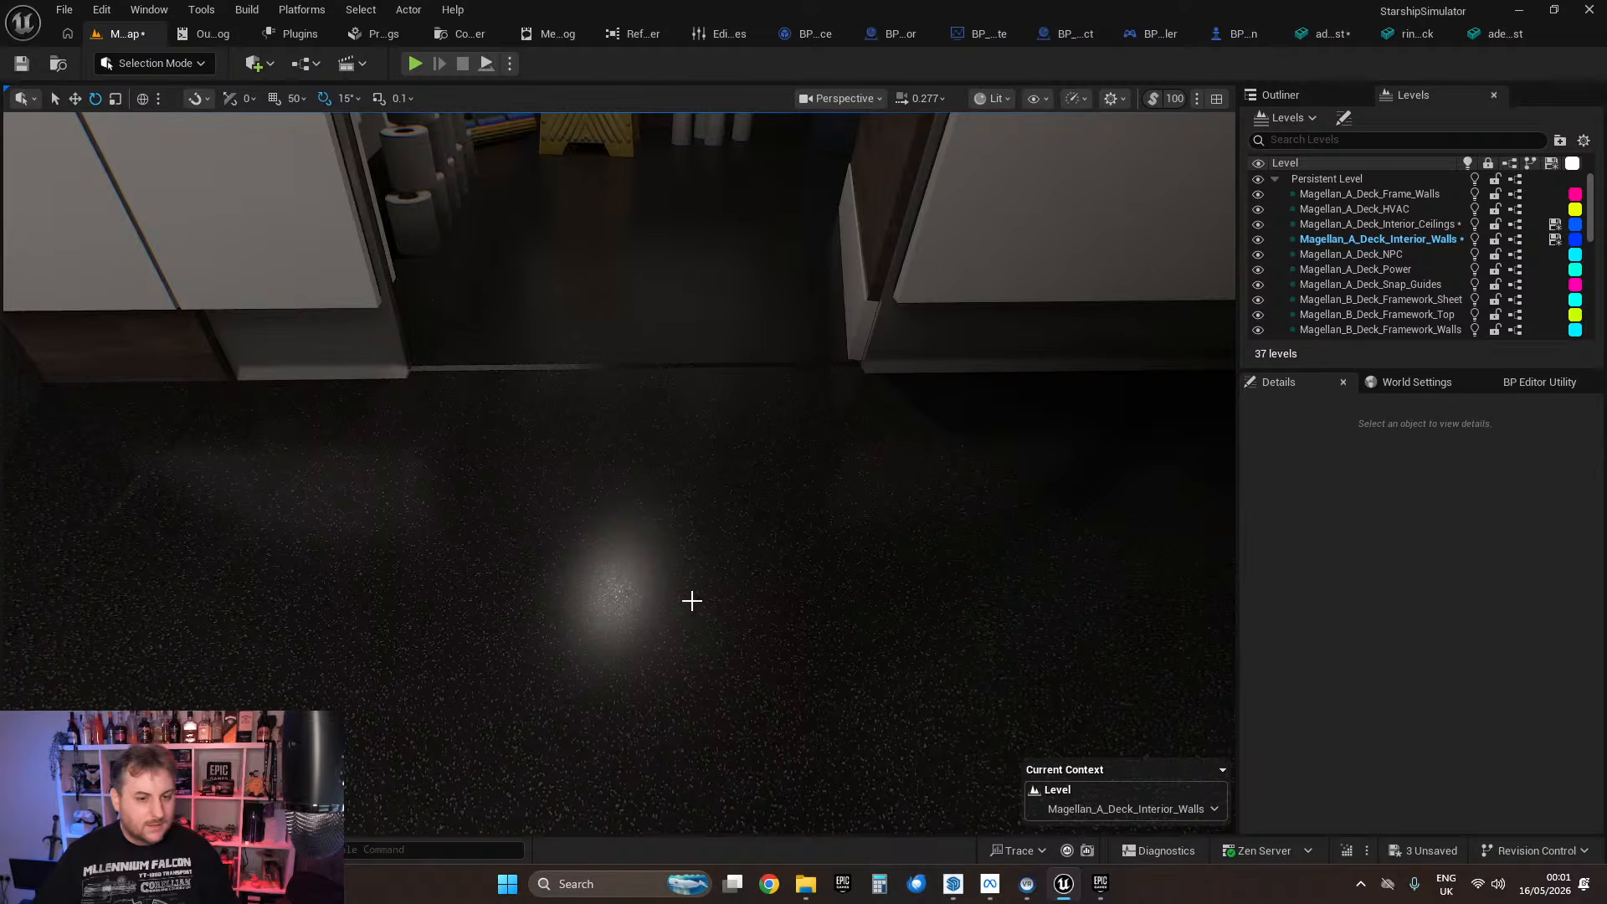
pyautogui.moveTo(692, 600); pyautogui.dragTo(717, 634, button='right')
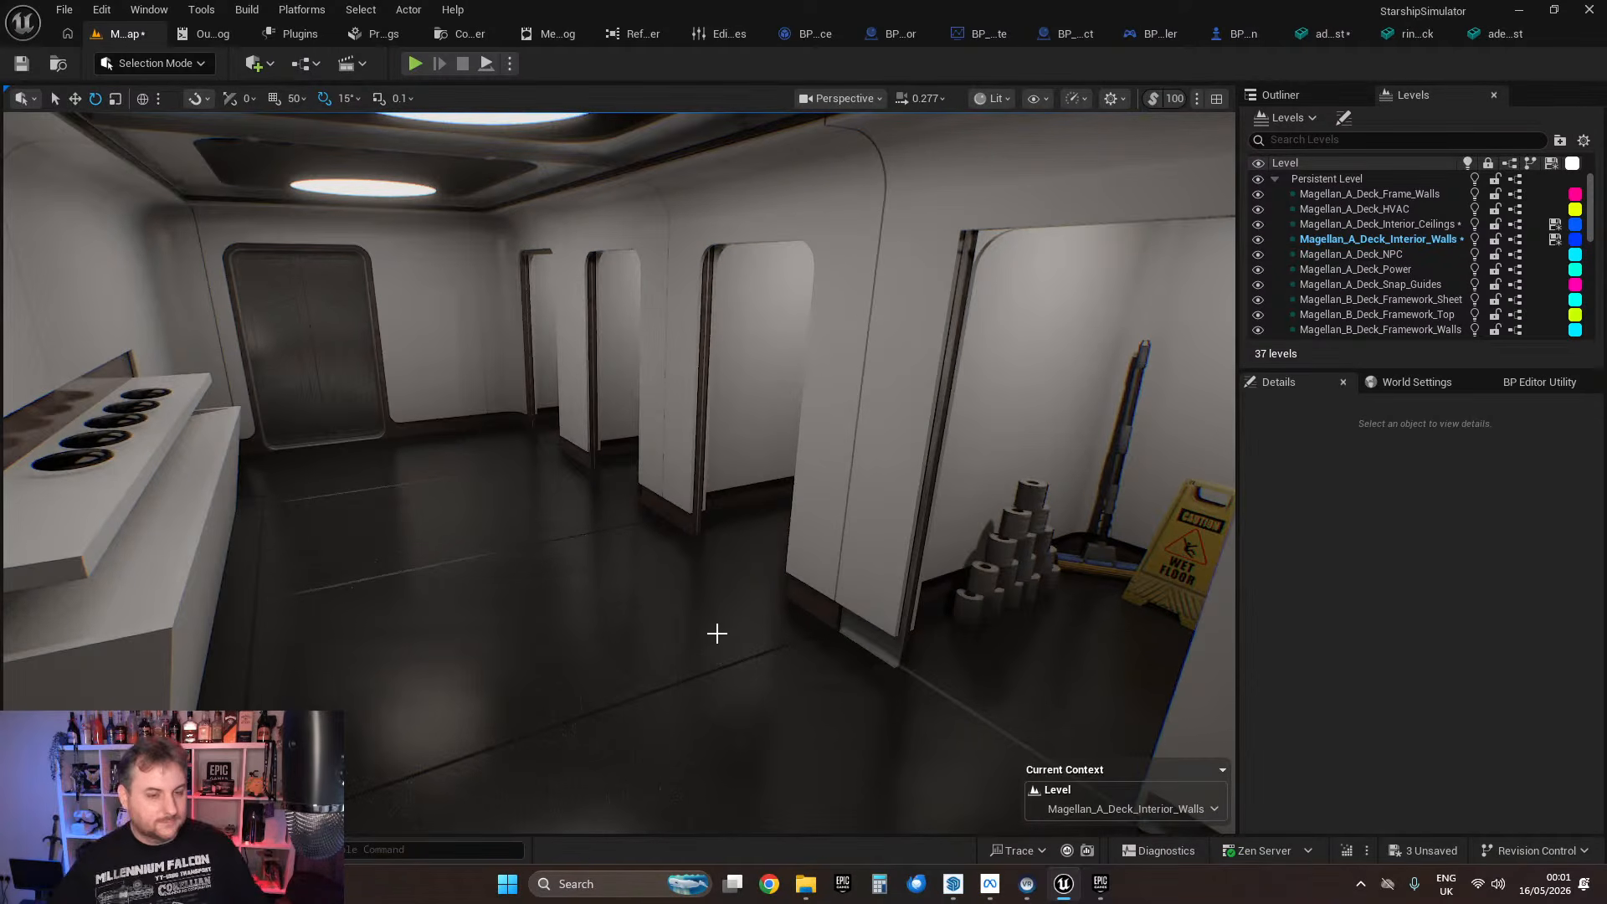